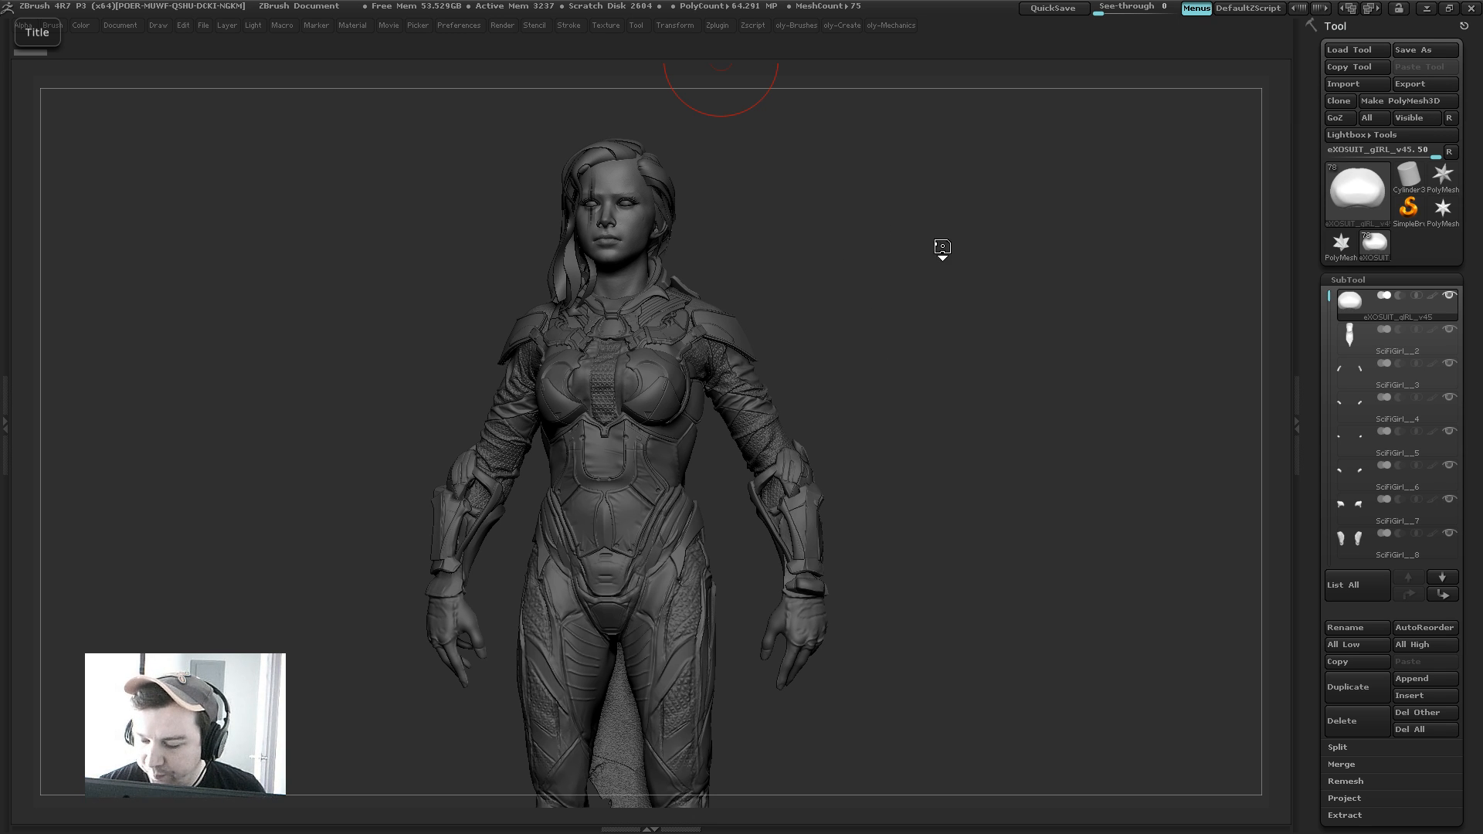
Step: Check the ZBrush 4R7 free trial page in the web browser and switch back to the sculpt in ZBrush
{"action": "left_click_drag", "start_coordinate": [919, 323], "coordinate": [924, 313]}
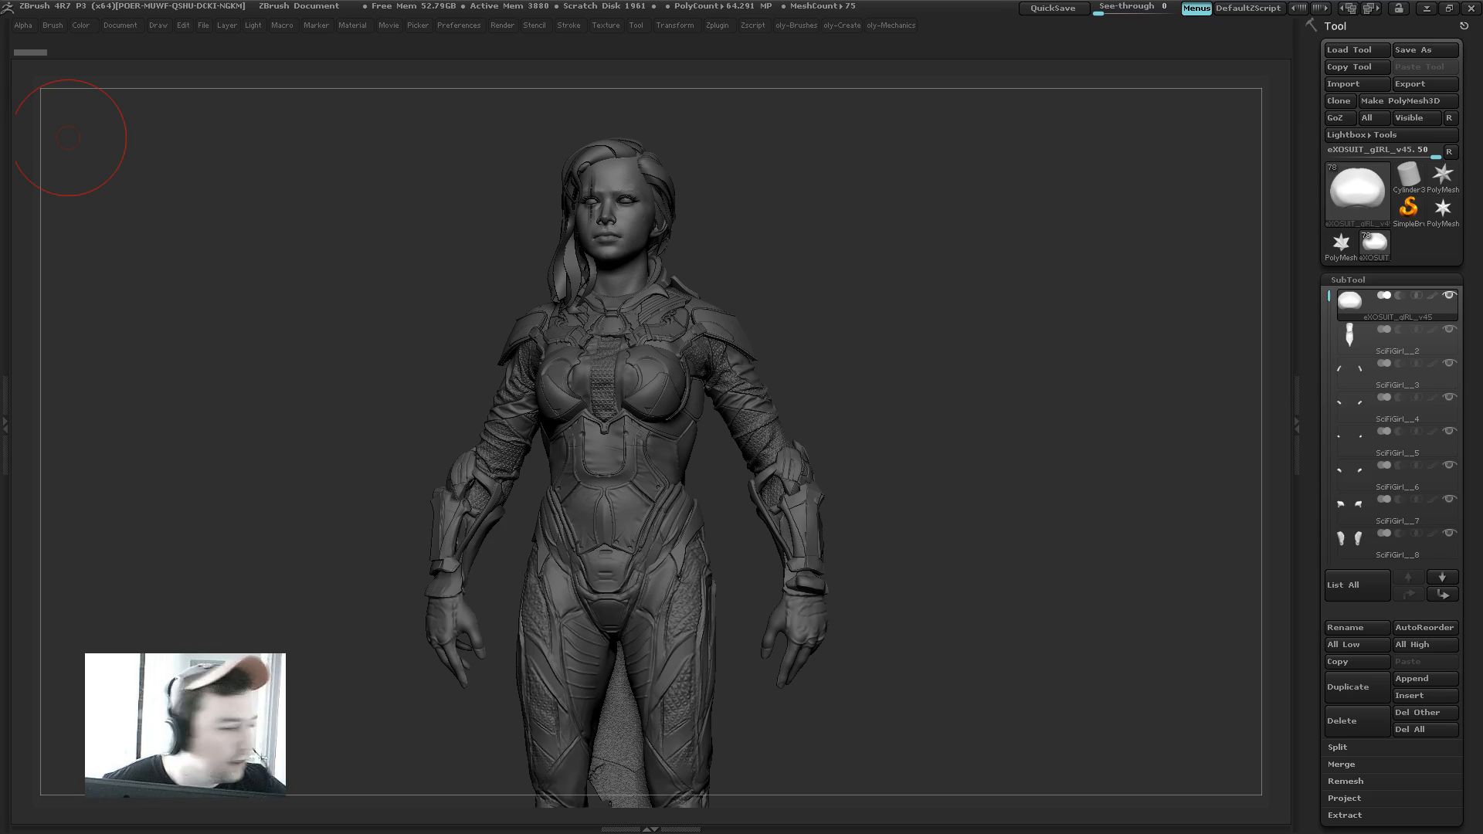
{"action": "left_click_drag", "start_coordinate": [0, 664], "coordinate": [726, 2]}
{"action": "scroll", "coordinate": [478, 488], "scroll_direction": "down", "scroll_amount": 5}
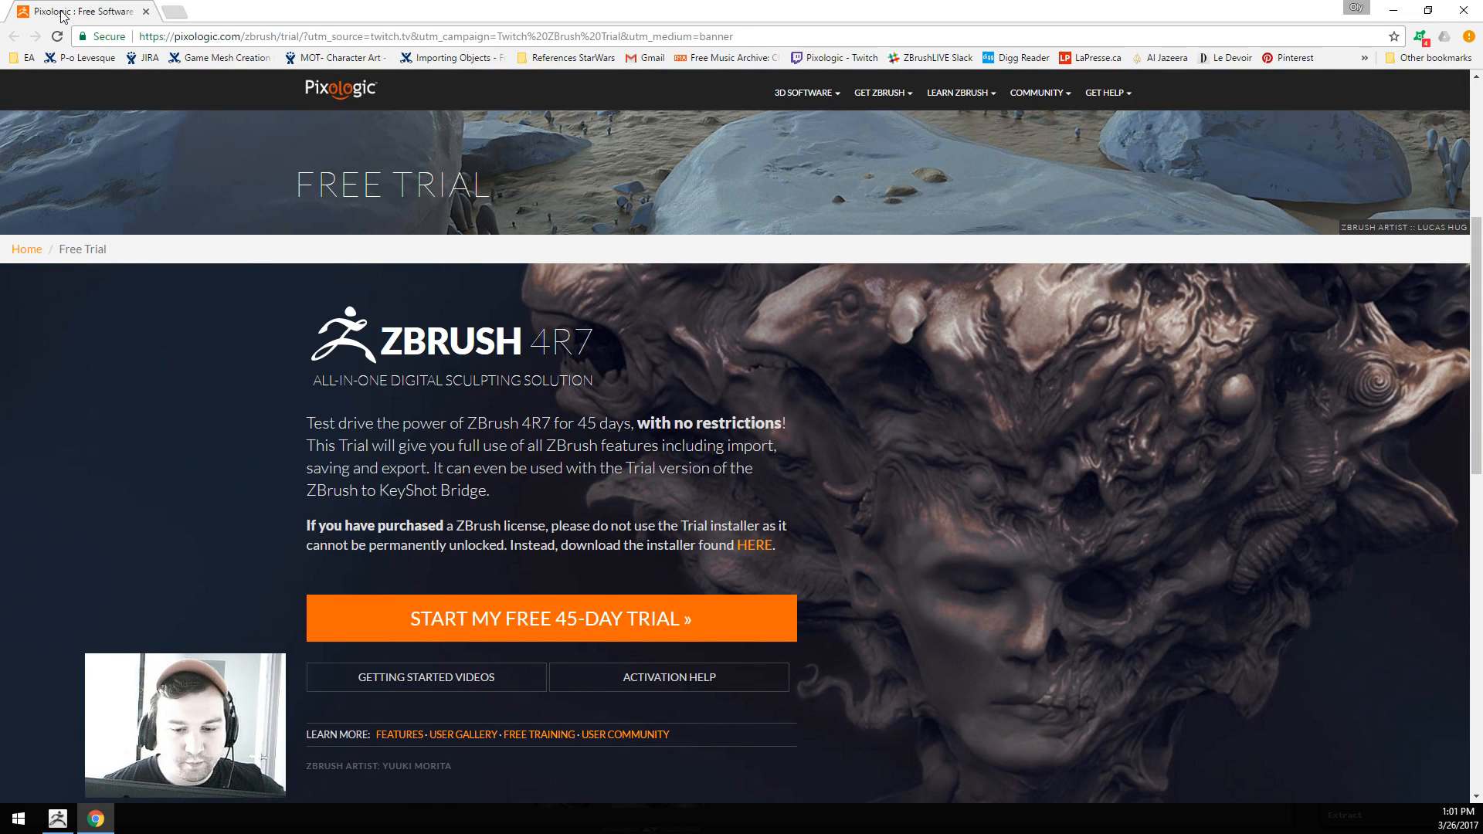
{"action": "key", "text": "alt+Tab"}
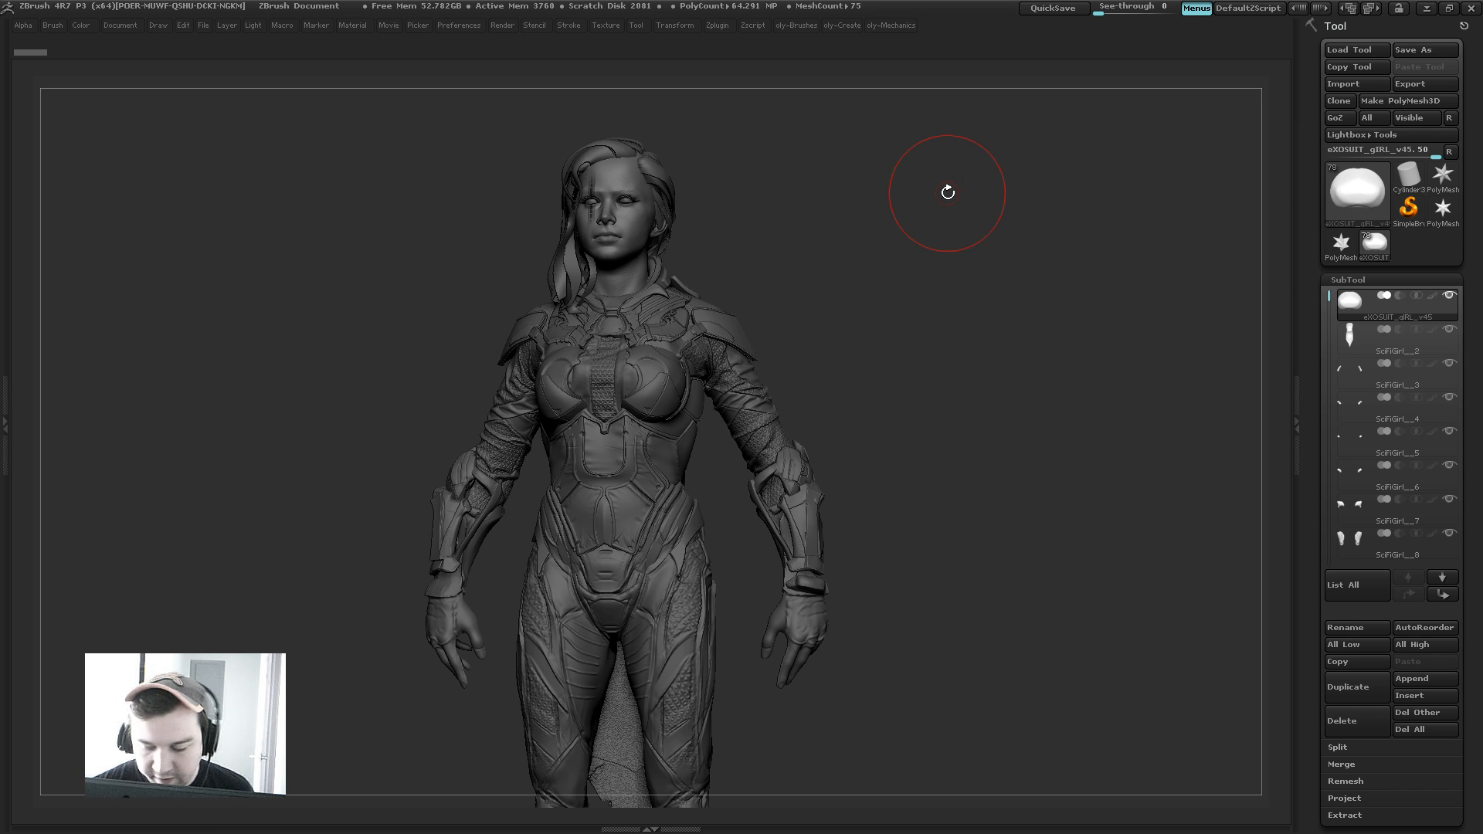
Step: Make the torso-and-legs subtool SciFiGirl__68 active by picking it on the figure, and show it in isolation
{"action": "left_click_drag", "start_coordinate": [868, 283], "coordinate": [888, 226]}
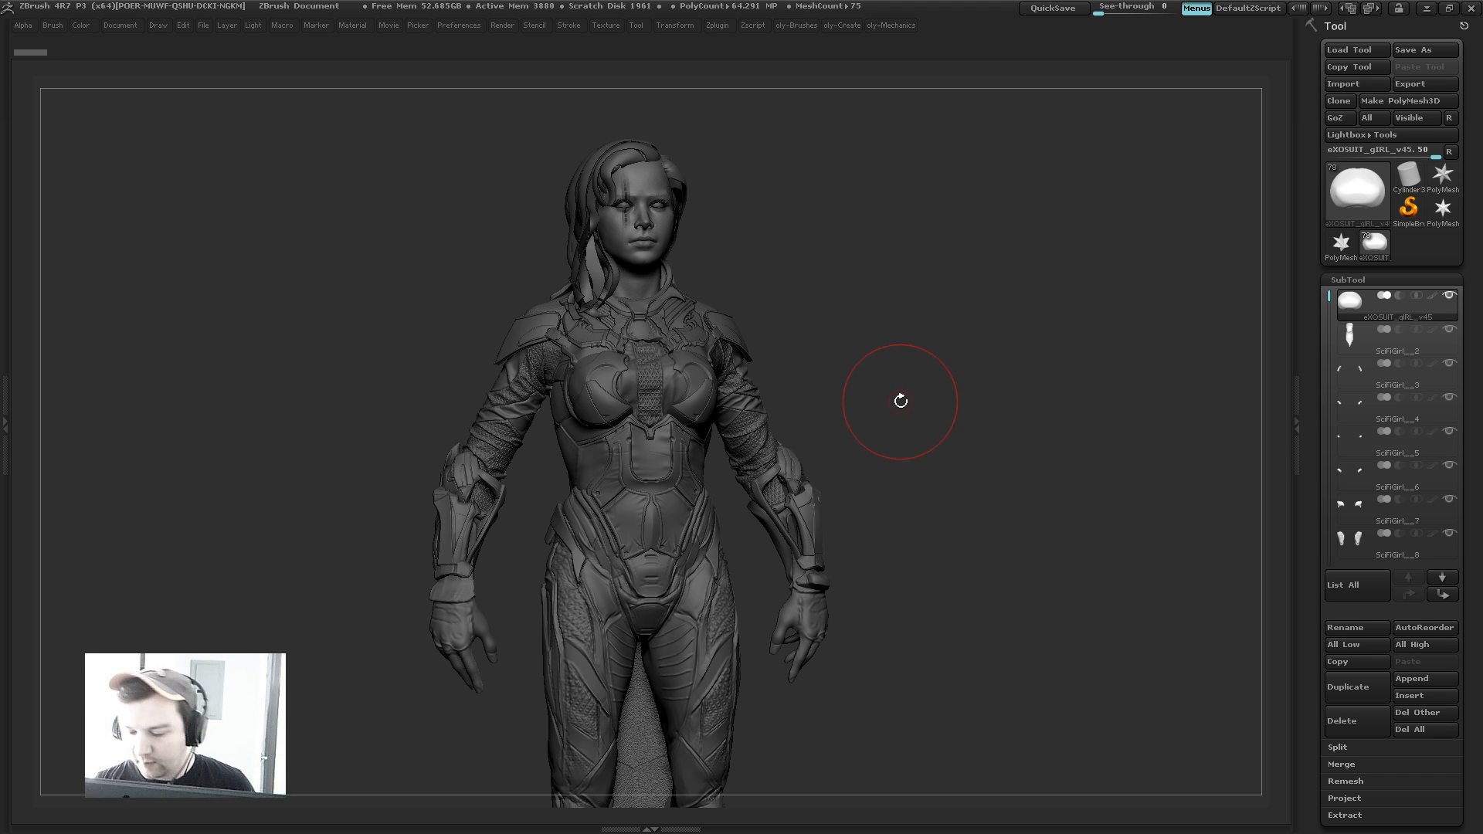
{"action": "mouse_move", "coordinate": [899, 401]}
{"action": "left_mouse_down"}
{"action": "mouse_move", "coordinate": [864, 346]}
{"action": "mouse_move", "coordinate": [861, 368]}
{"action": "mouse_move", "coordinate": [887, 261]}
{"action": "left_mouse_up"}
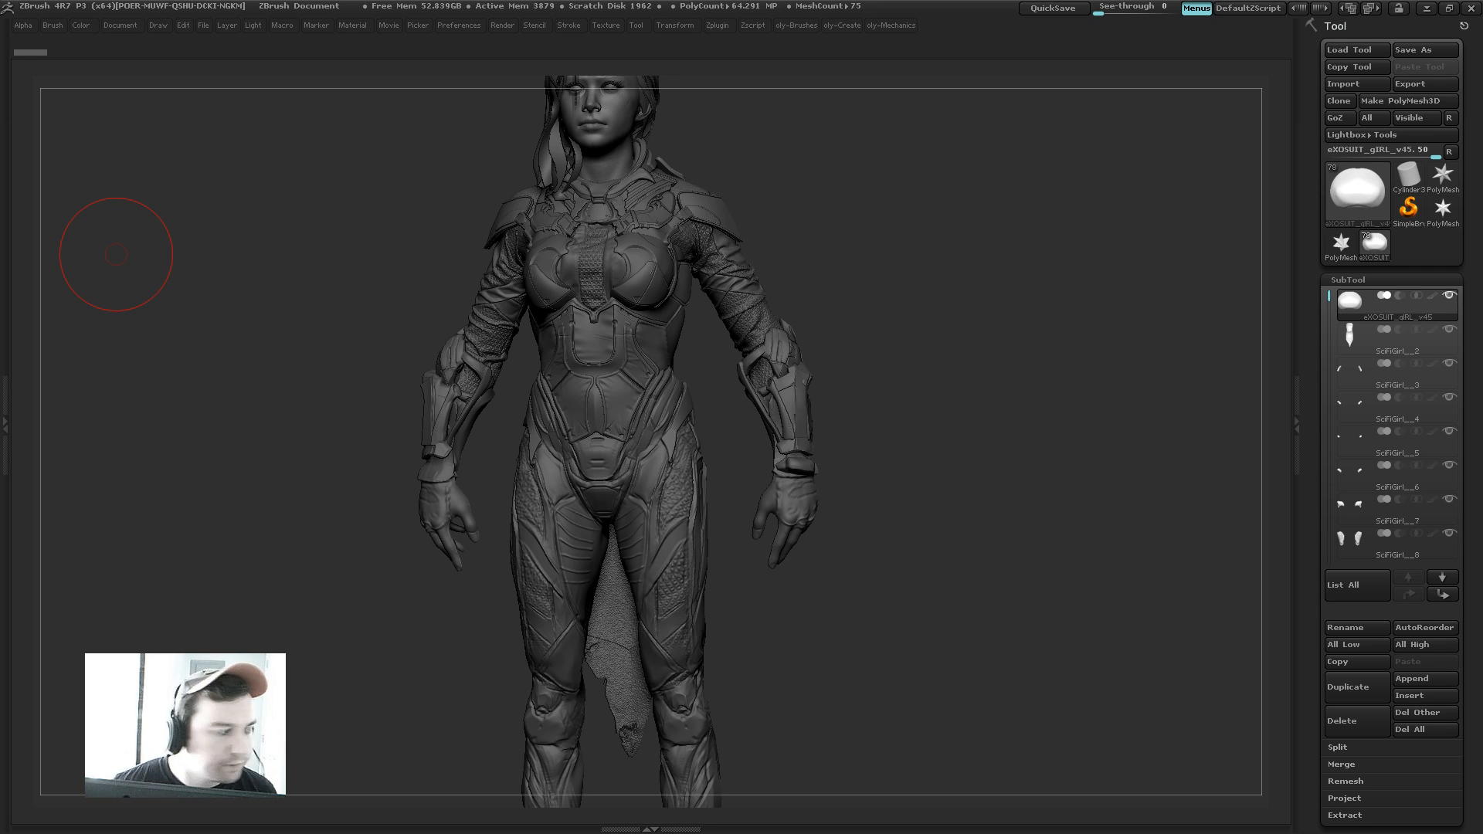
{"action": "mouse_move", "coordinate": [918, 263]}
{"action": "left_mouse_down"}
{"action": "mouse_move", "coordinate": [910, 312]}
{"action": "mouse_move", "coordinate": [888, 285]}
{"action": "mouse_move", "coordinate": [923, 249]}
{"action": "left_mouse_up"}
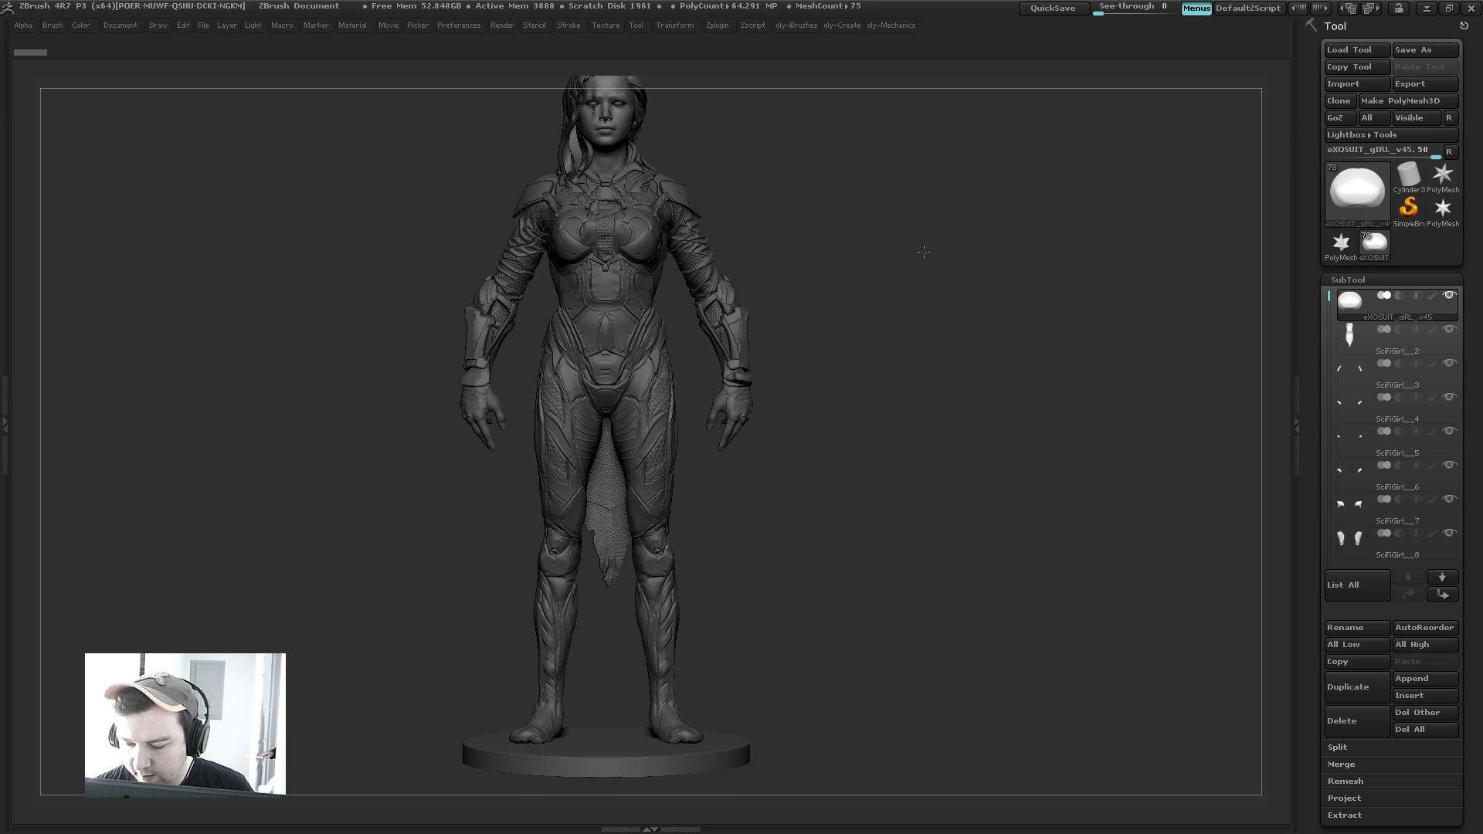
{"action": "left_click", "coordinate": [744, 417], "text": "alt"}
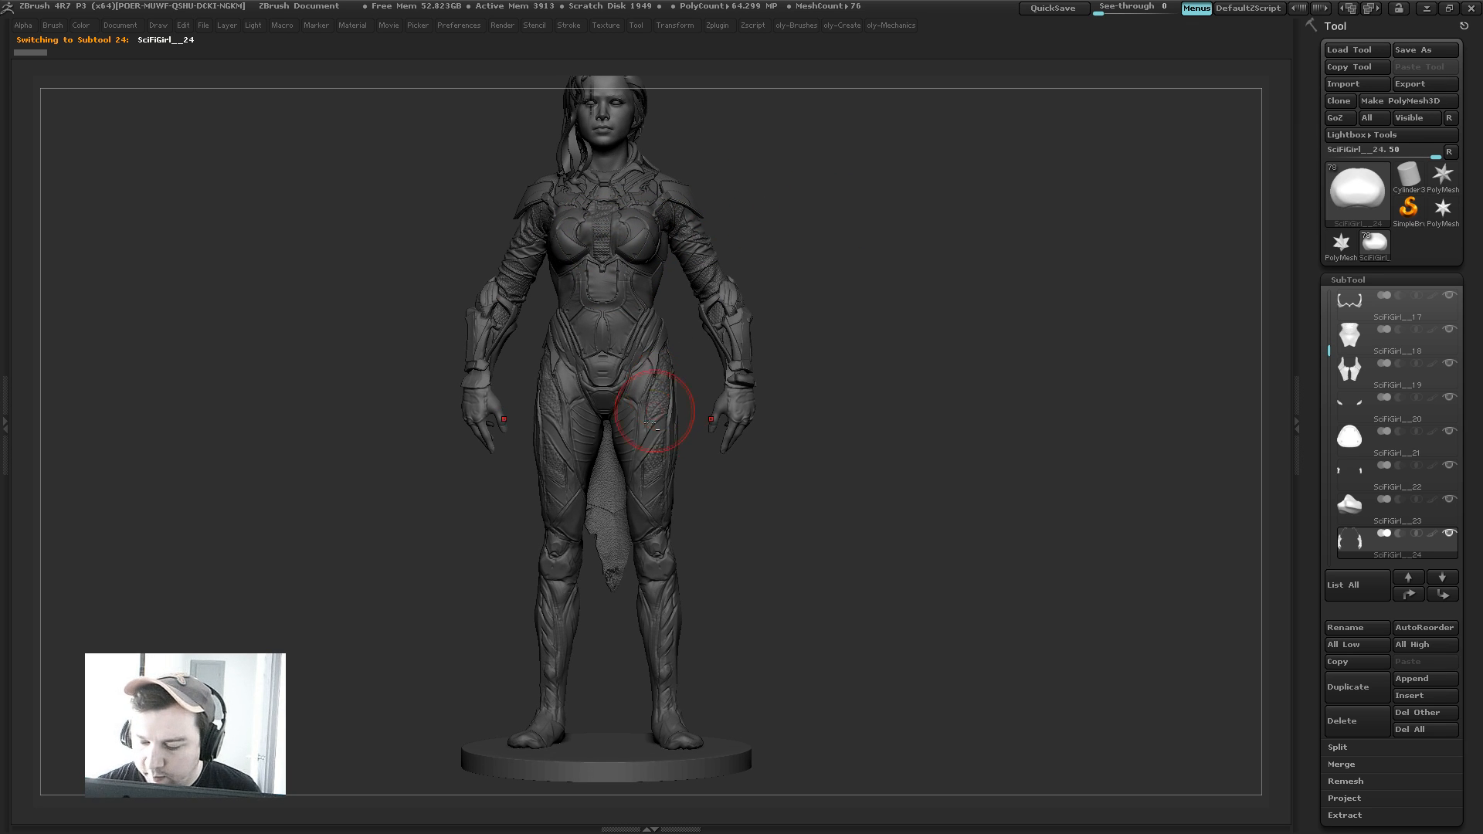
{"action": "left_click_drag", "start_coordinate": [867, 267], "coordinate": [861, 229]}
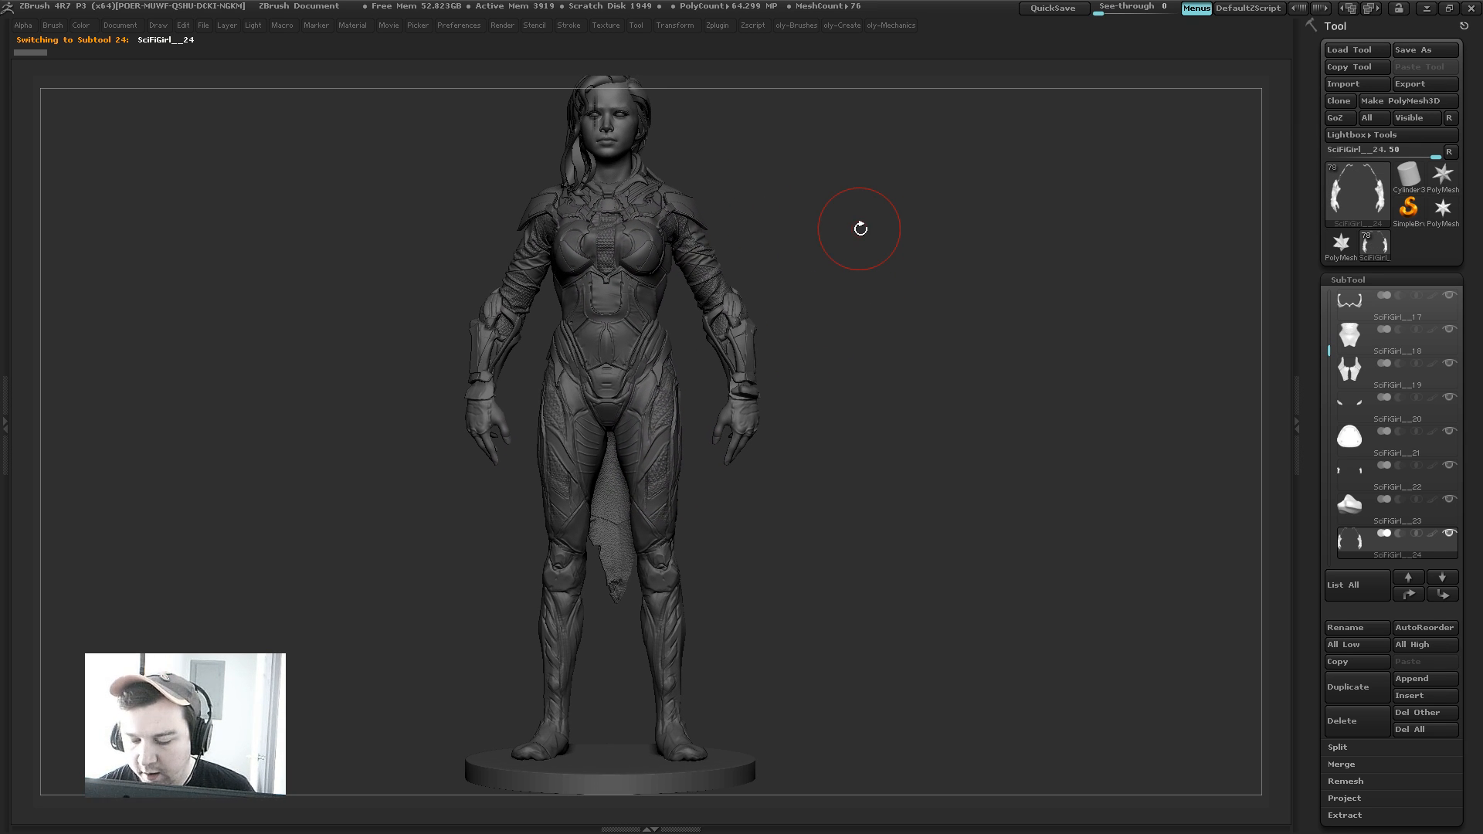
{"action": "left_click", "coordinate": [669, 440], "text": "alt"}
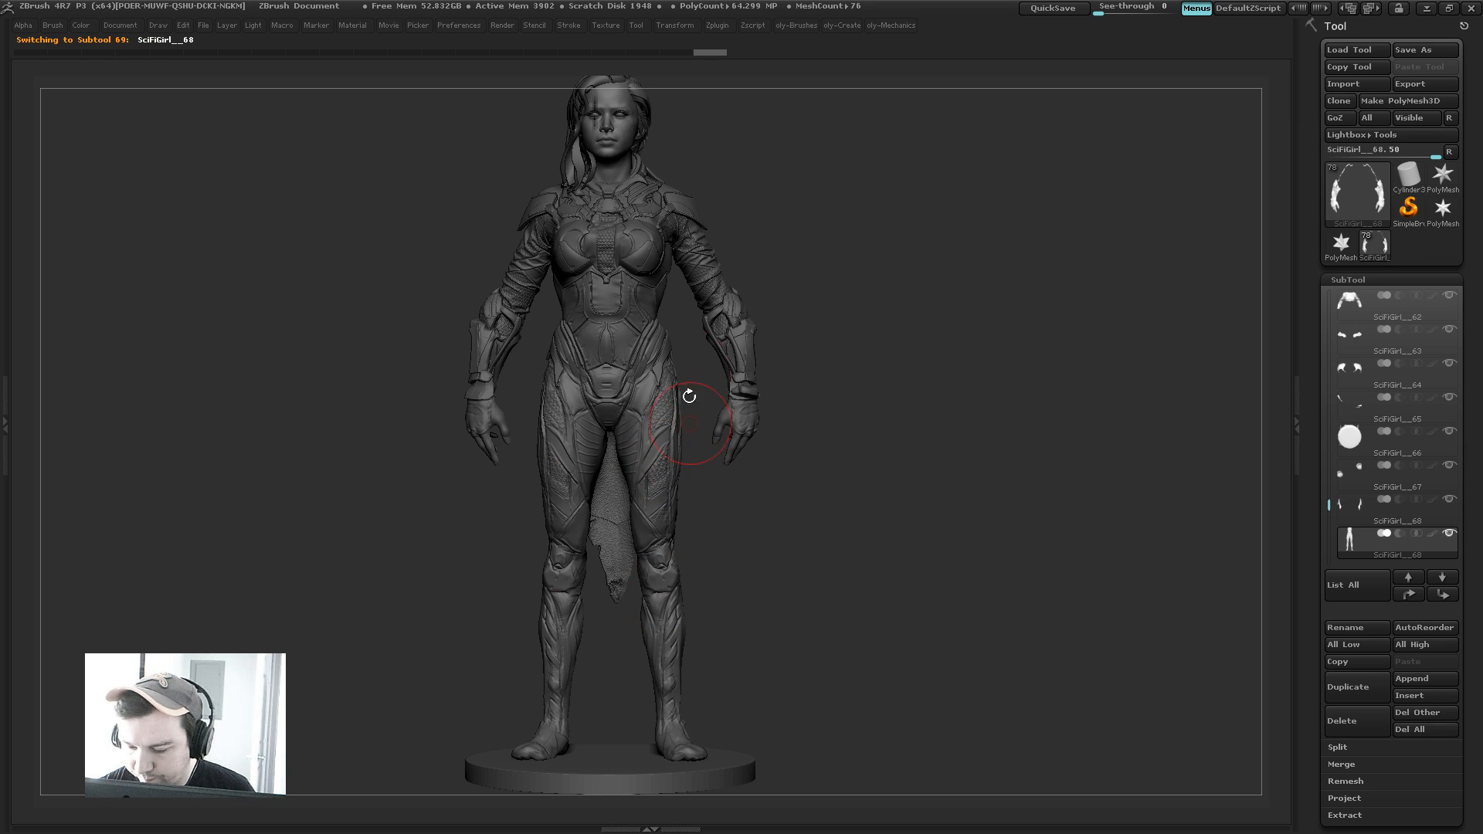
{"action": "key", "text": "alt+s"}
{"action": "left_click_drag", "start_coordinate": [754, 282], "coordinate": [796, 335], "text": "alt"}
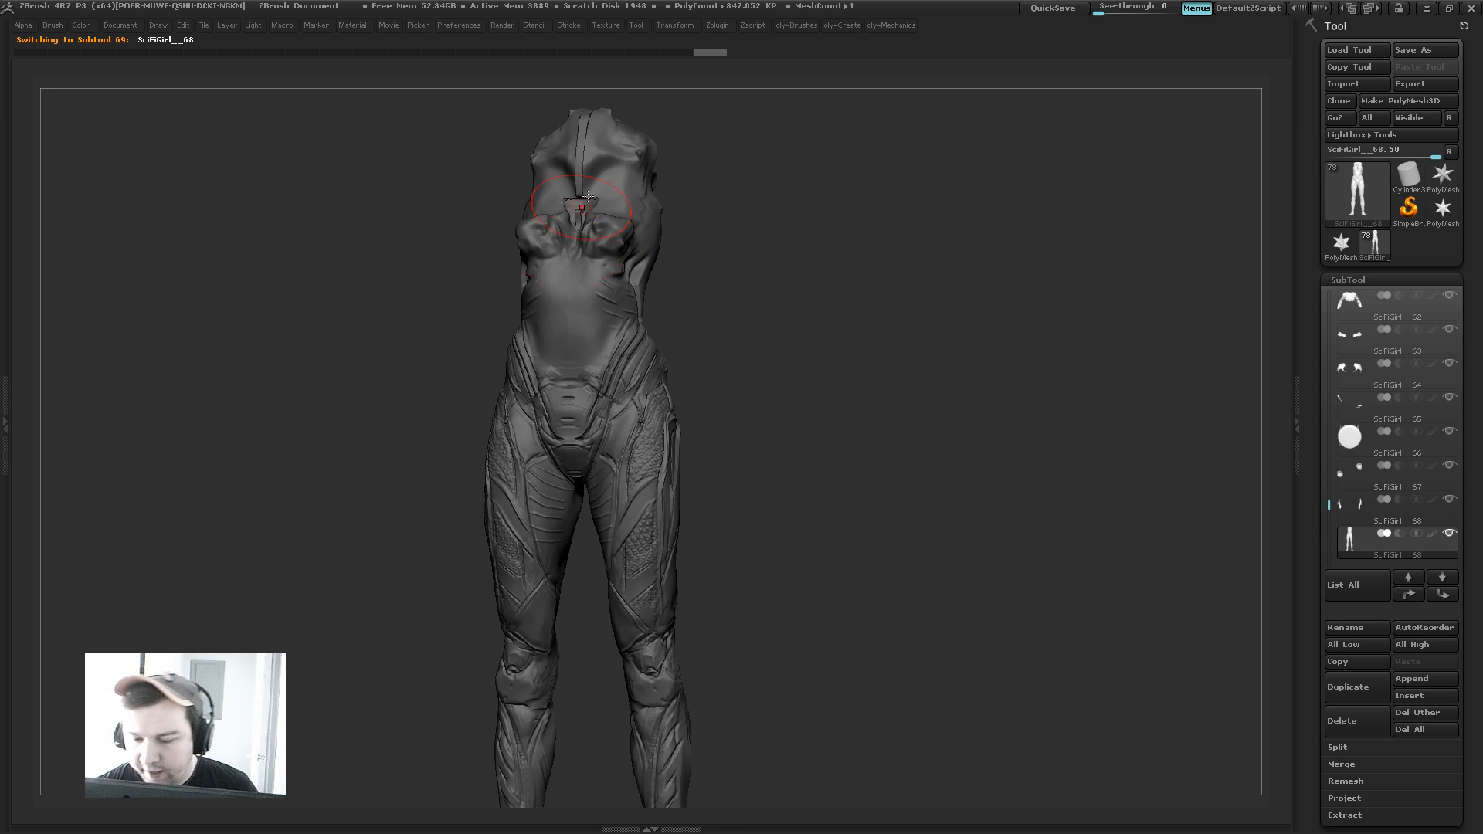
Step: Choose the ClayTubes brush for the isolated body and bring up its draw size setting
{"action": "key", "text": "b"}
{"action": "left_click", "coordinate": [682, 345]}
{"action": "left_click_drag", "start_coordinate": [742, 198], "coordinate": [748, 231]}
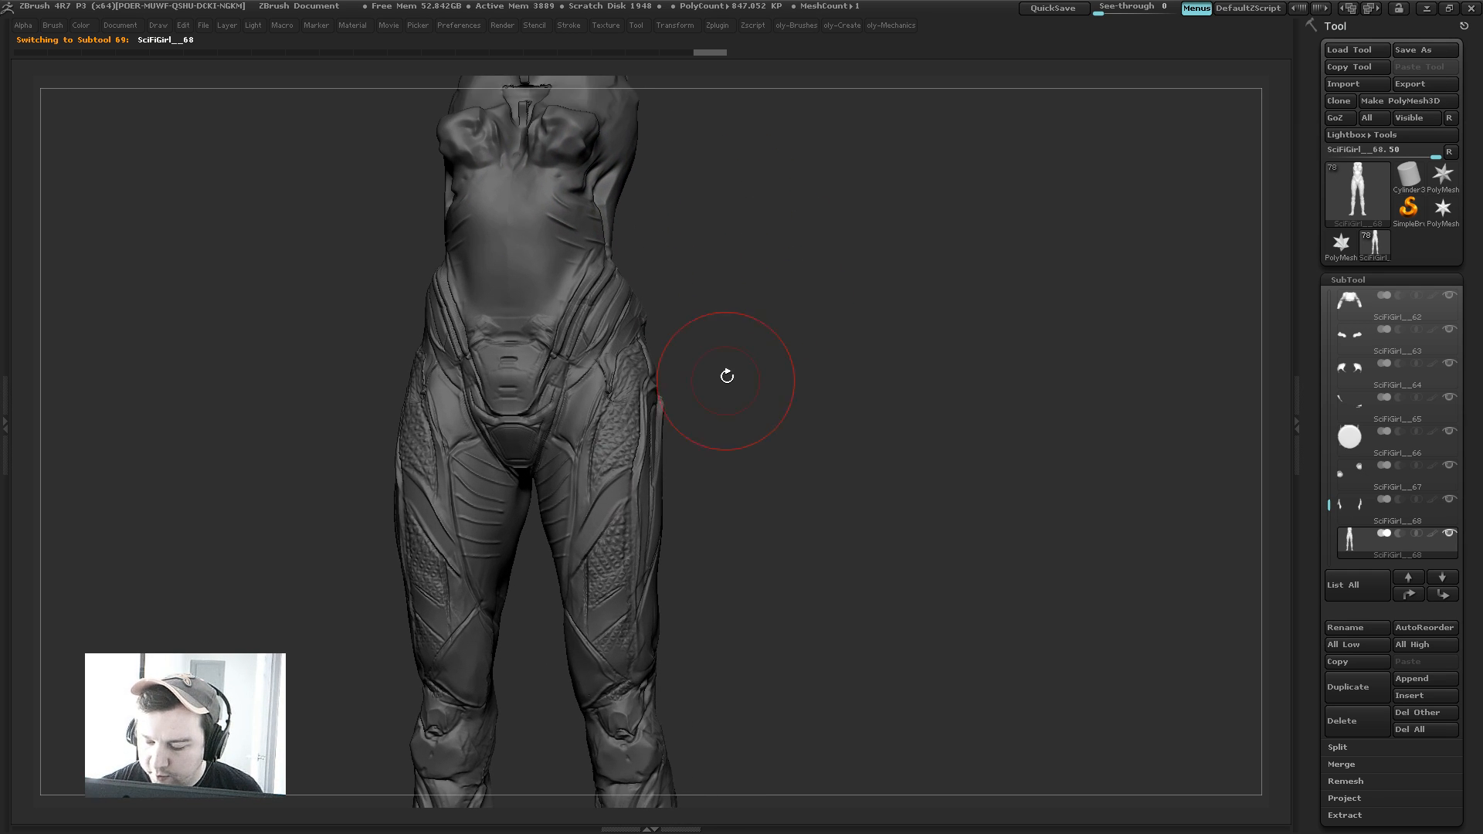
{"action": "left_click_drag", "start_coordinate": [728, 376], "coordinate": [746, 320], "text": "alt"}
{"action": "key", "text": "s"}
{"action": "left_click_drag", "start_coordinate": [646, 370], "coordinate": [652, 370]}
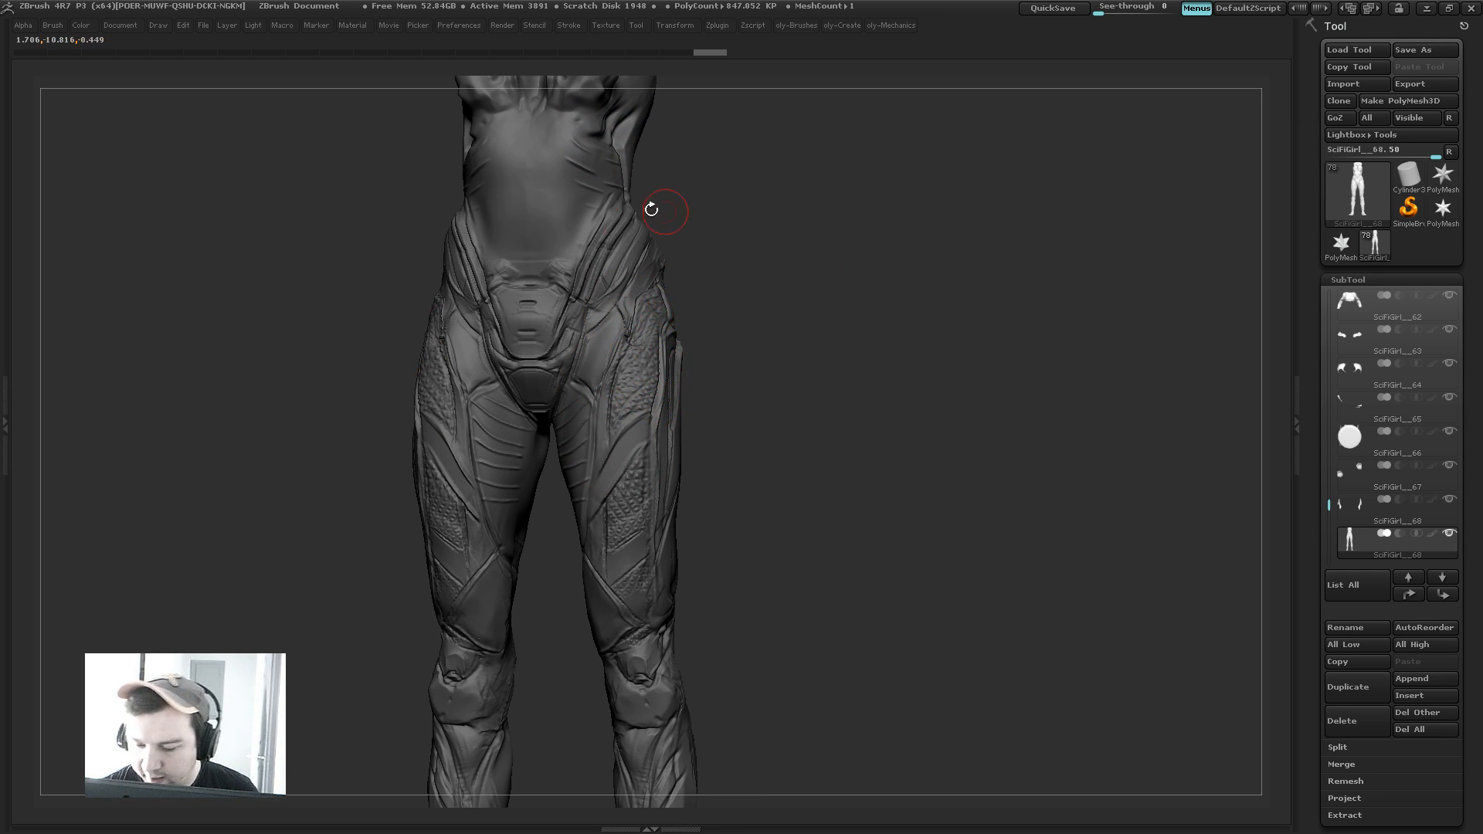
{"action": "key", "text": "b"}
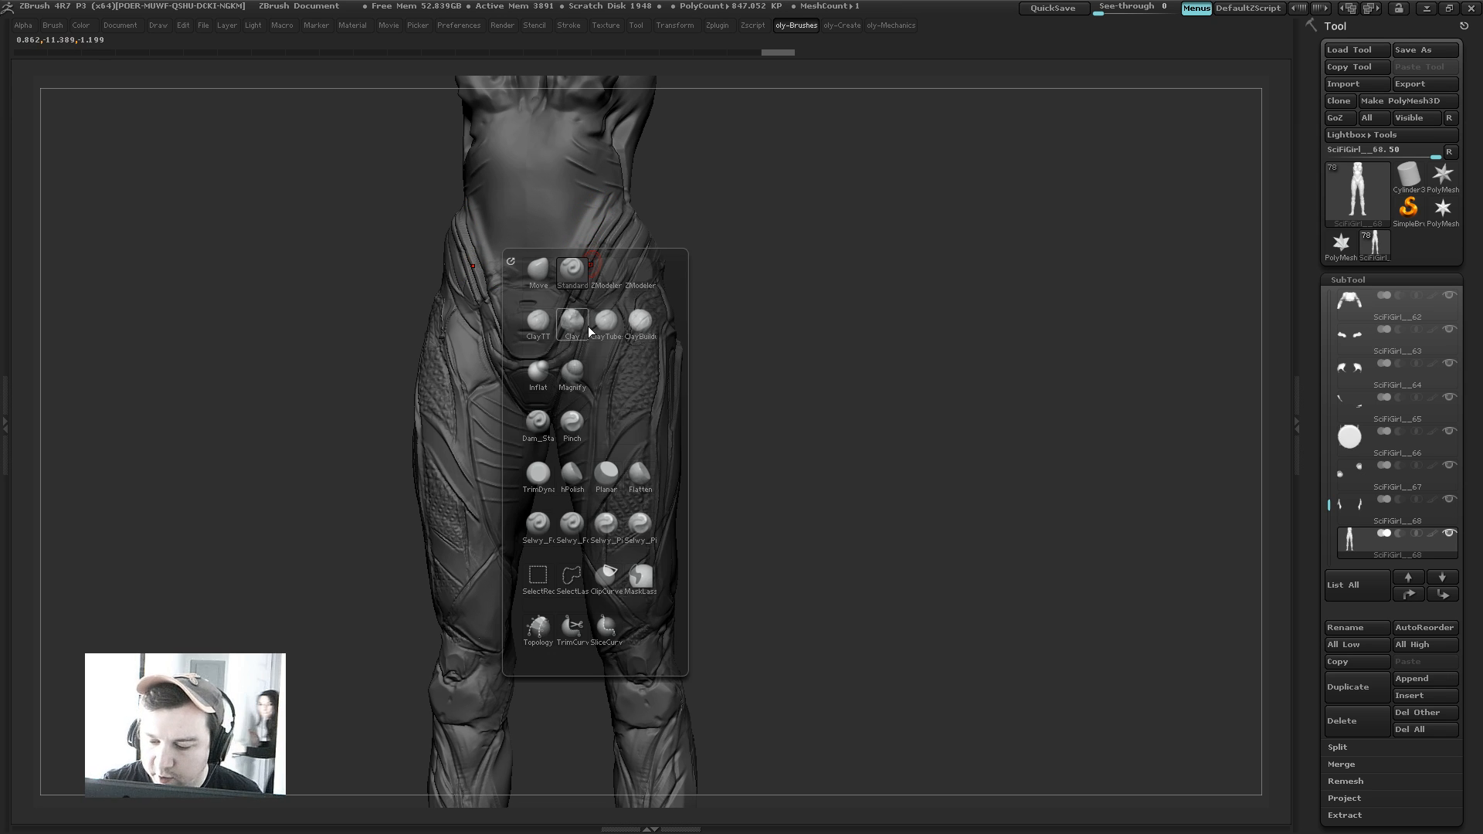
{"action": "left_click", "coordinate": [606, 324]}
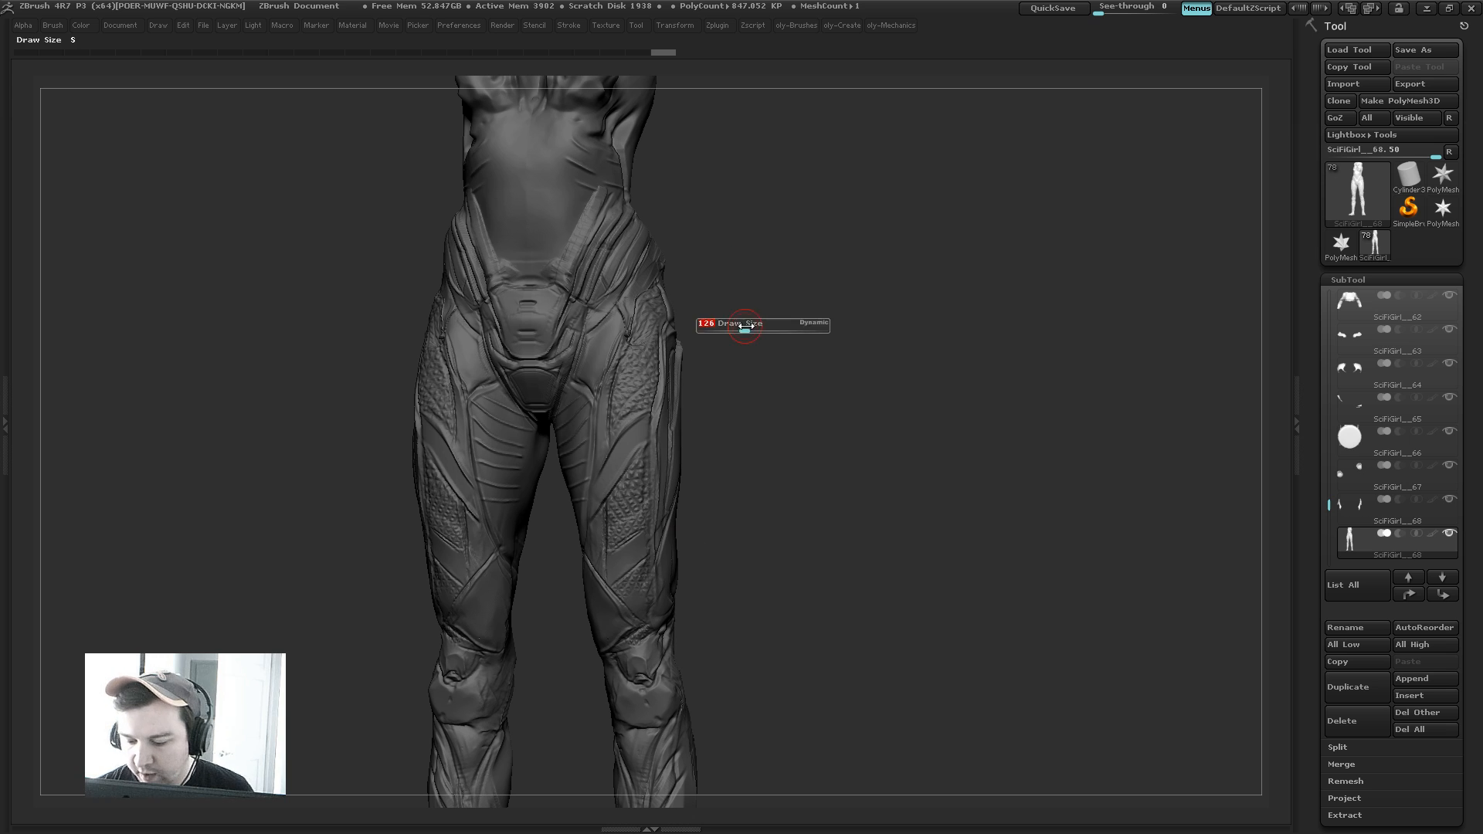
{"action": "mouse_move", "coordinate": [788, 308]}
{"action": "left_mouse_down"}
{"action": "mouse_move", "coordinate": [726, 341]}
{"action": "mouse_move", "coordinate": [763, 290]}
{"action": "mouse_move", "coordinate": [834, 262]}
{"action": "mouse_move", "coordinate": [765, 315]}
{"action": "mouse_move", "coordinate": [784, 308]}
{"action": "left_mouse_up"}
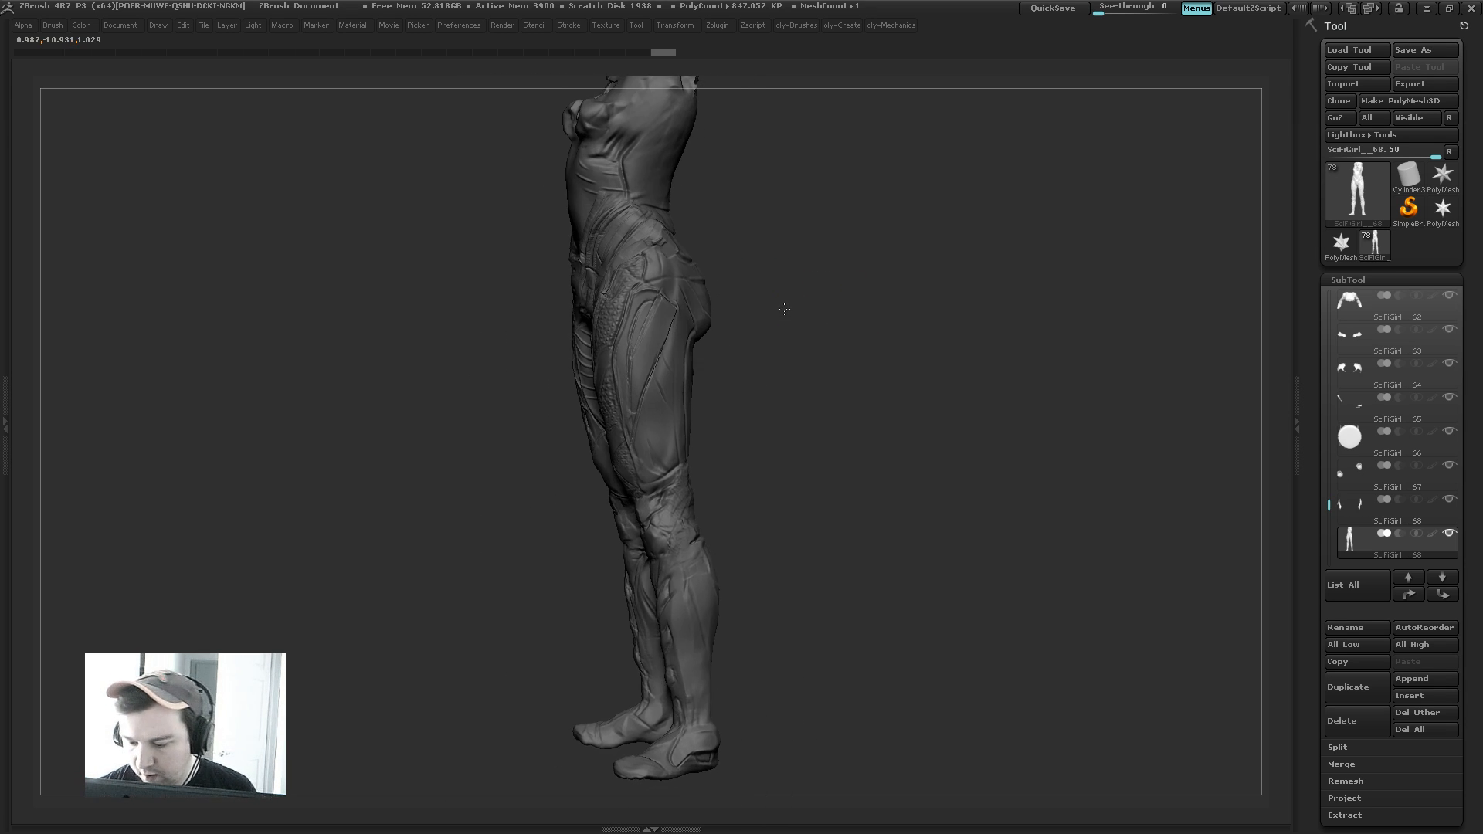
Step: Switch to the Move brush and bring the hidden subtools back around the body
{"action": "key", "text": "b"}
{"action": "left_click", "coordinate": [744, 315]}
{"action": "left_click_drag", "start_coordinate": [692, 298], "coordinate": [711, 295]}
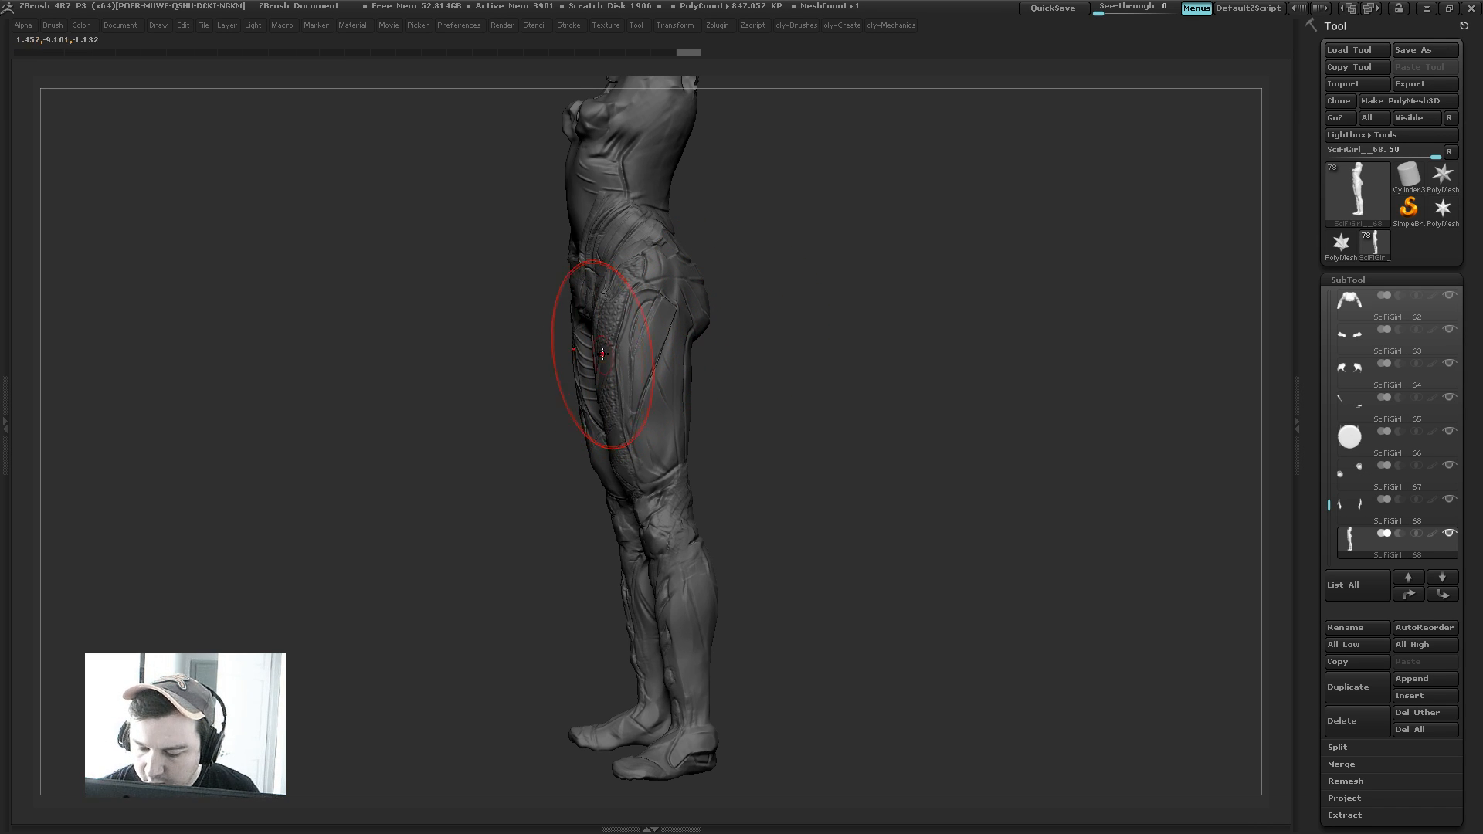
{"action": "left_click_drag", "start_coordinate": [606, 355], "coordinate": [623, 291]}
{"action": "key", "text": "alt+s"}
{"action": "mouse_move", "coordinate": [794, 262]}
{"action": "left_mouse_down"}
{"action": "mouse_move", "coordinate": [878, 281]}
{"action": "mouse_move", "coordinate": [695, 355]}
{"action": "mouse_move", "coordinate": [589, 421]}
{"action": "left_mouse_up"}
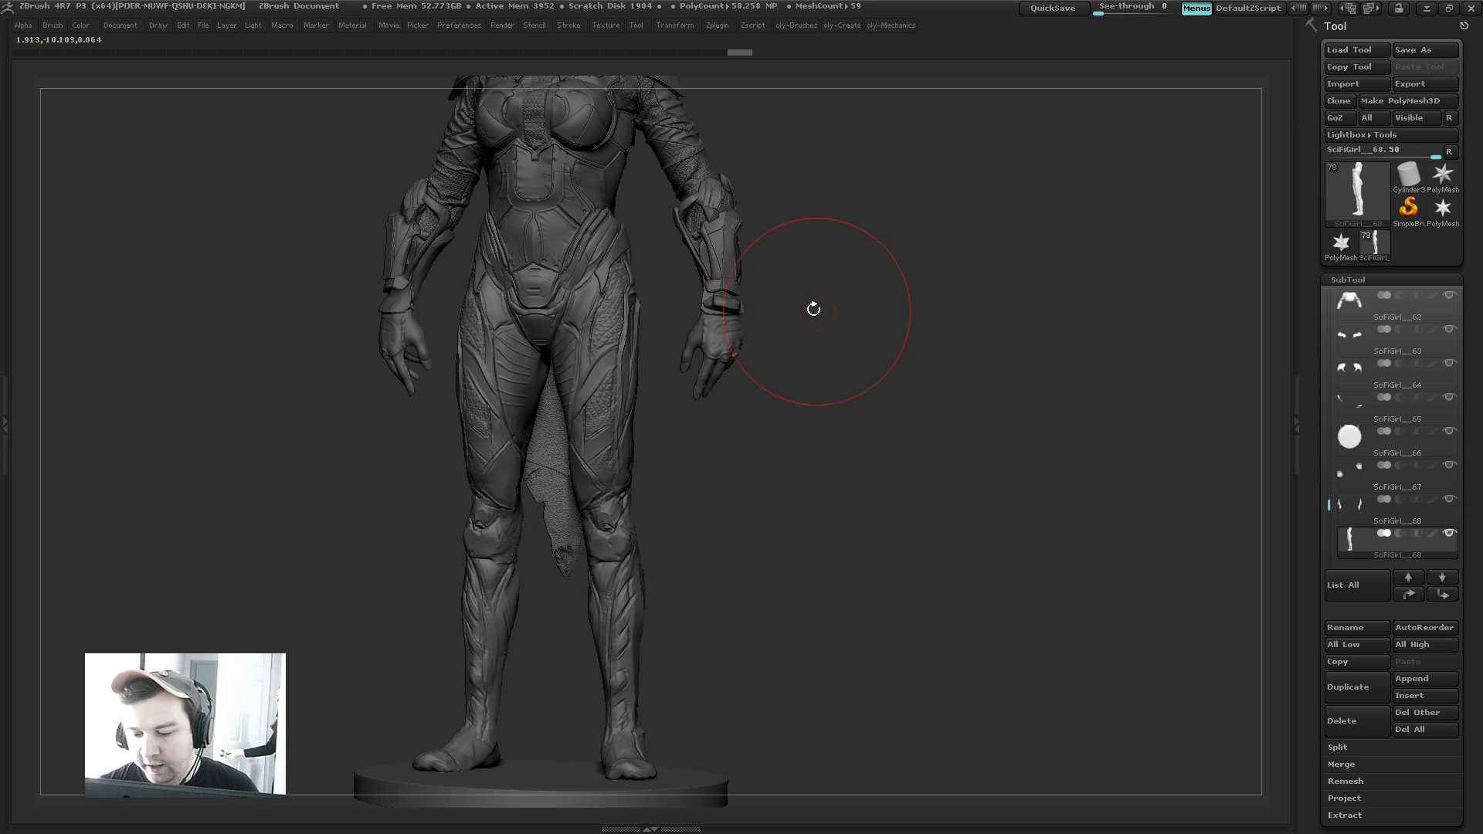
Step: Examine the full armoured figure from the front and from a three-quarter angle
{"action": "key", "text": "s"}
{"action": "left_click", "coordinate": [639, 279]}
{"action": "left_click_drag", "start_coordinate": [811, 221], "coordinate": [820, 267], "text": "alt"}
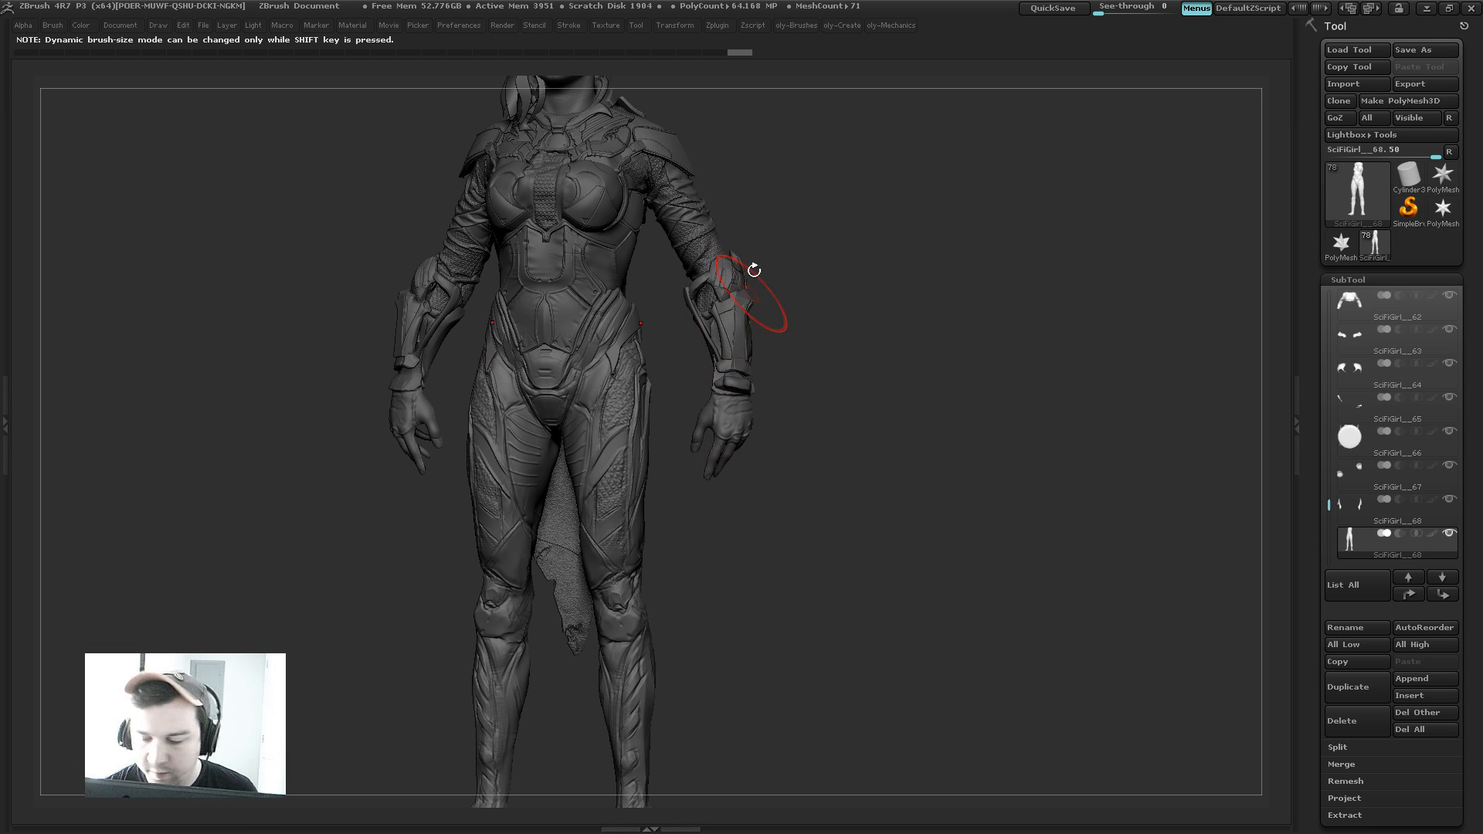
{"action": "left_click_drag", "start_coordinate": [843, 281], "coordinate": [790, 355]}
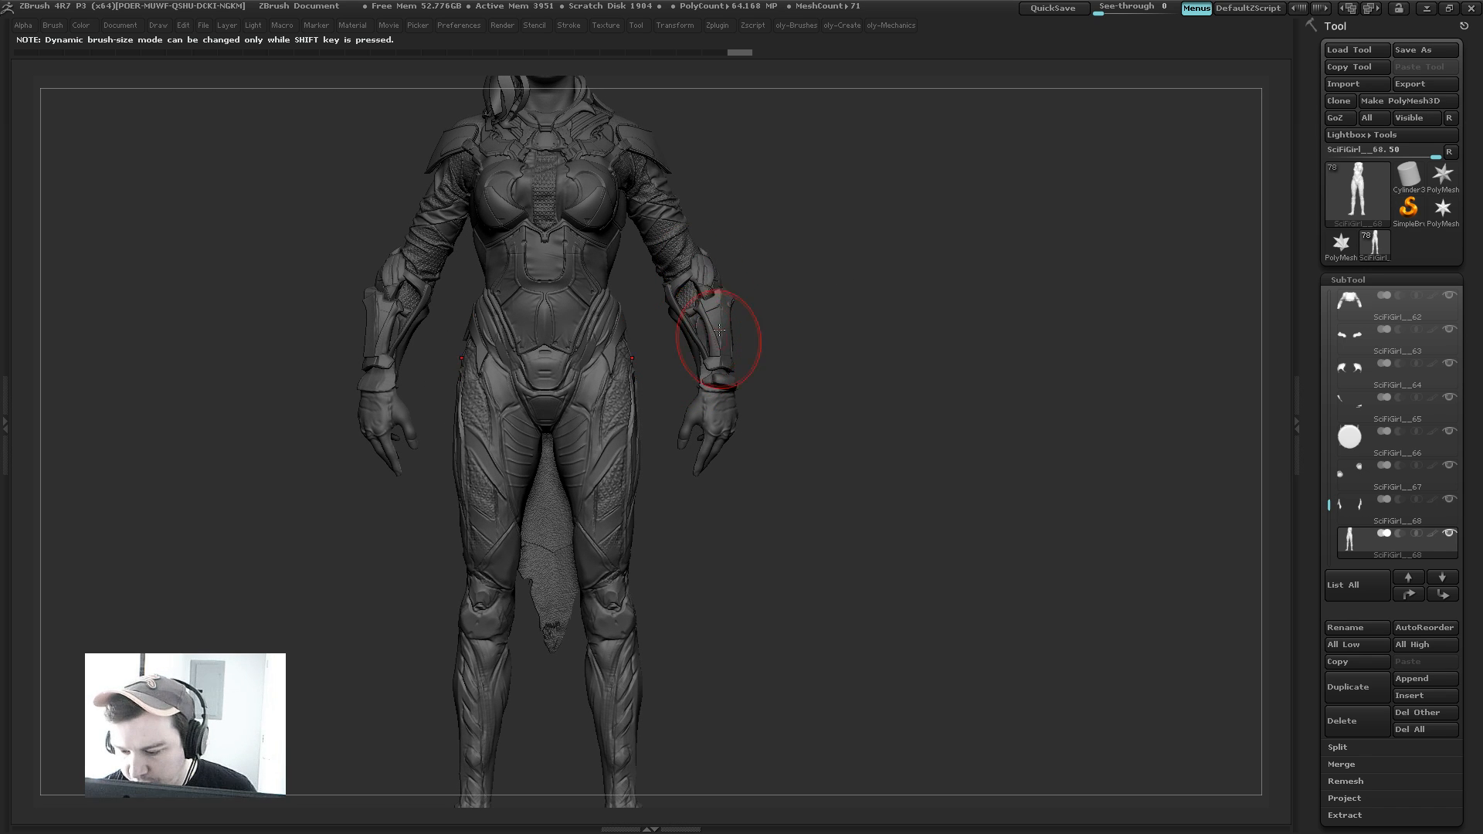
{"action": "left_click", "coordinate": [764, 373]}
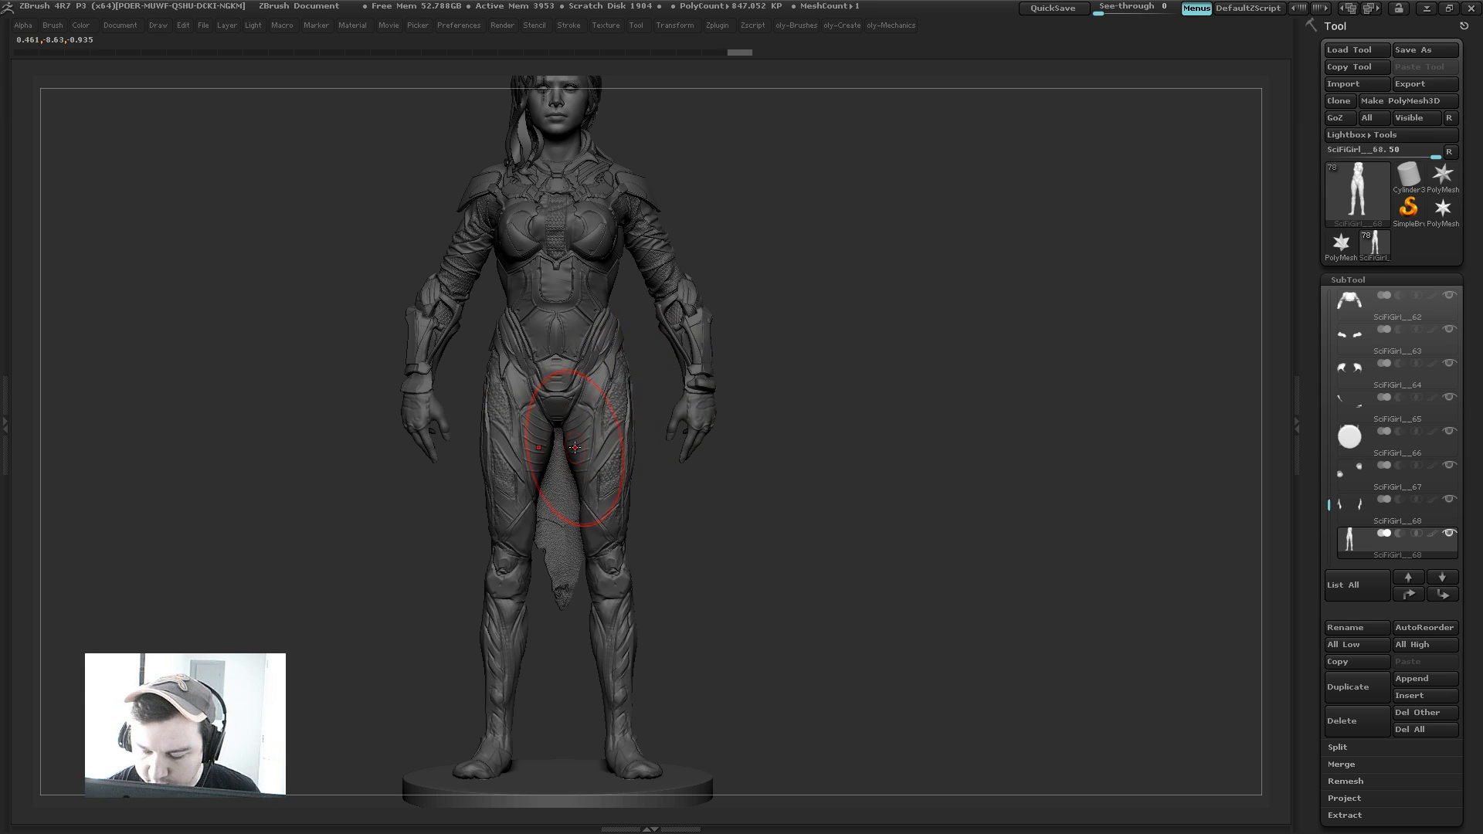
{"action": "left_click_drag", "start_coordinate": [850, 306], "coordinate": [721, 357]}
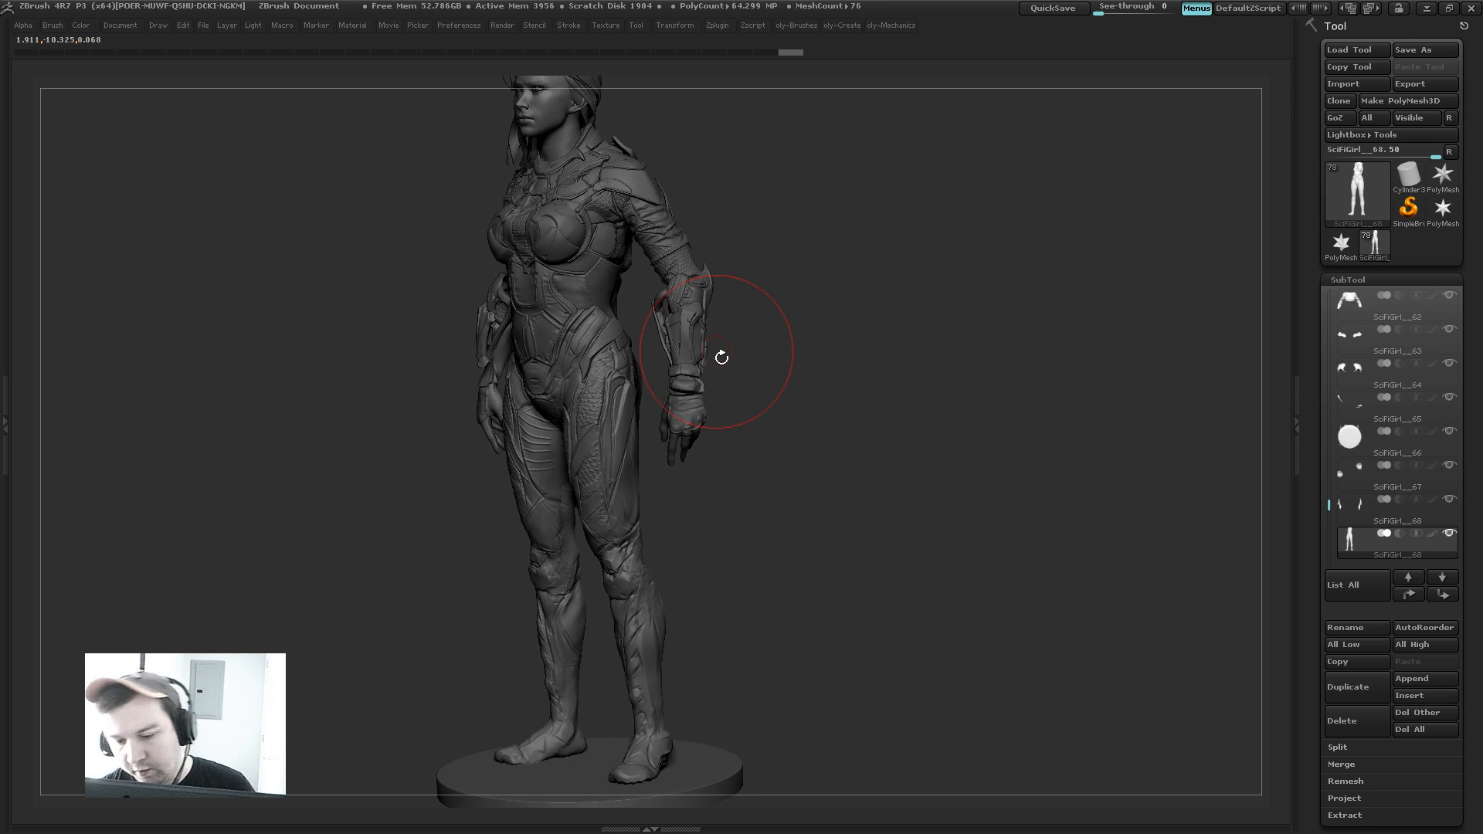
{"action": "mouse_move", "coordinate": [915, 322]}
{"action": "left_mouse_down"}
{"action": "mouse_move", "coordinate": [803, 332]}
{"action": "mouse_move", "coordinate": [927, 314]}
{"action": "left_mouse_up"}
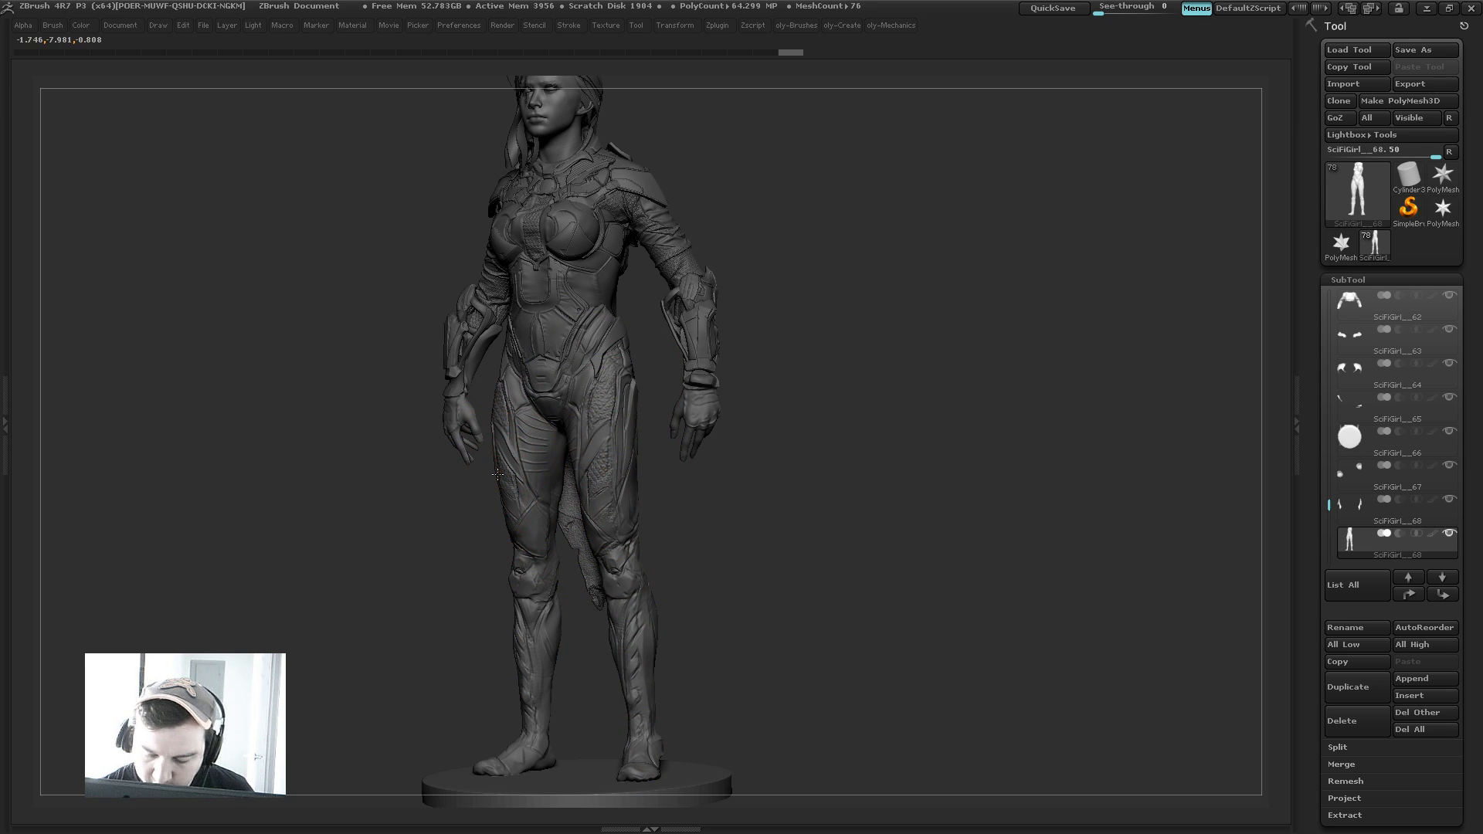
Step: Show the hidden tool shelves and set the Move brush's draw size to 50
{"action": "key", "text": "Tab"}
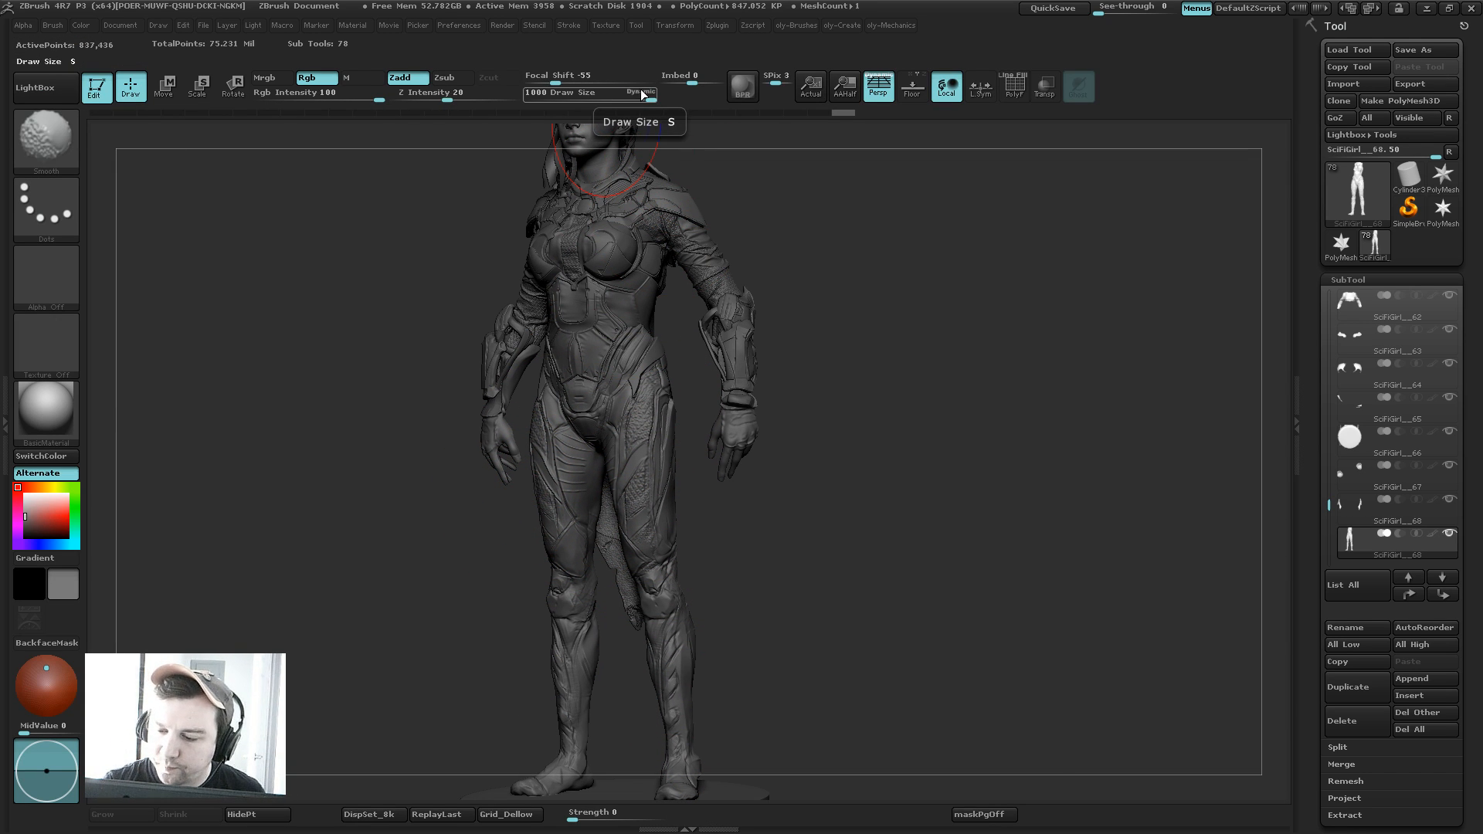
{"action": "key", "text": "s"}
{"action": "mouse_move", "coordinate": [834, 346]}
{"action": "left_mouse_down"}
{"action": "mouse_move", "coordinate": [812, 343]}
{"action": "mouse_move", "coordinate": [793, 364]}
{"action": "mouse_move", "coordinate": [479, 359]}
{"action": "left_mouse_up"}
{"action": "key", "text": "s"}
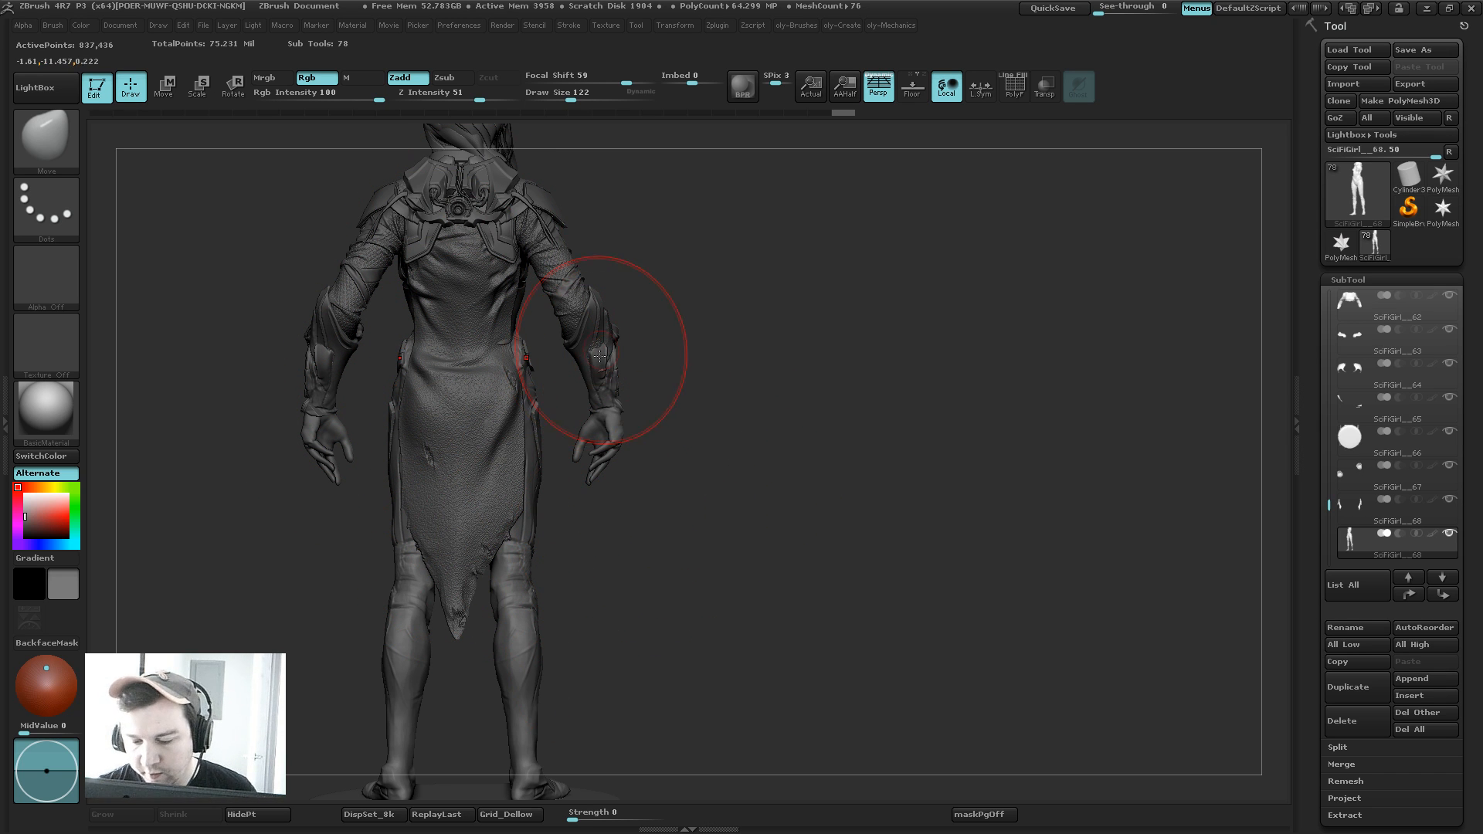
{"action": "left_click_drag", "start_coordinate": [653, 543], "coordinate": [811, 544]}
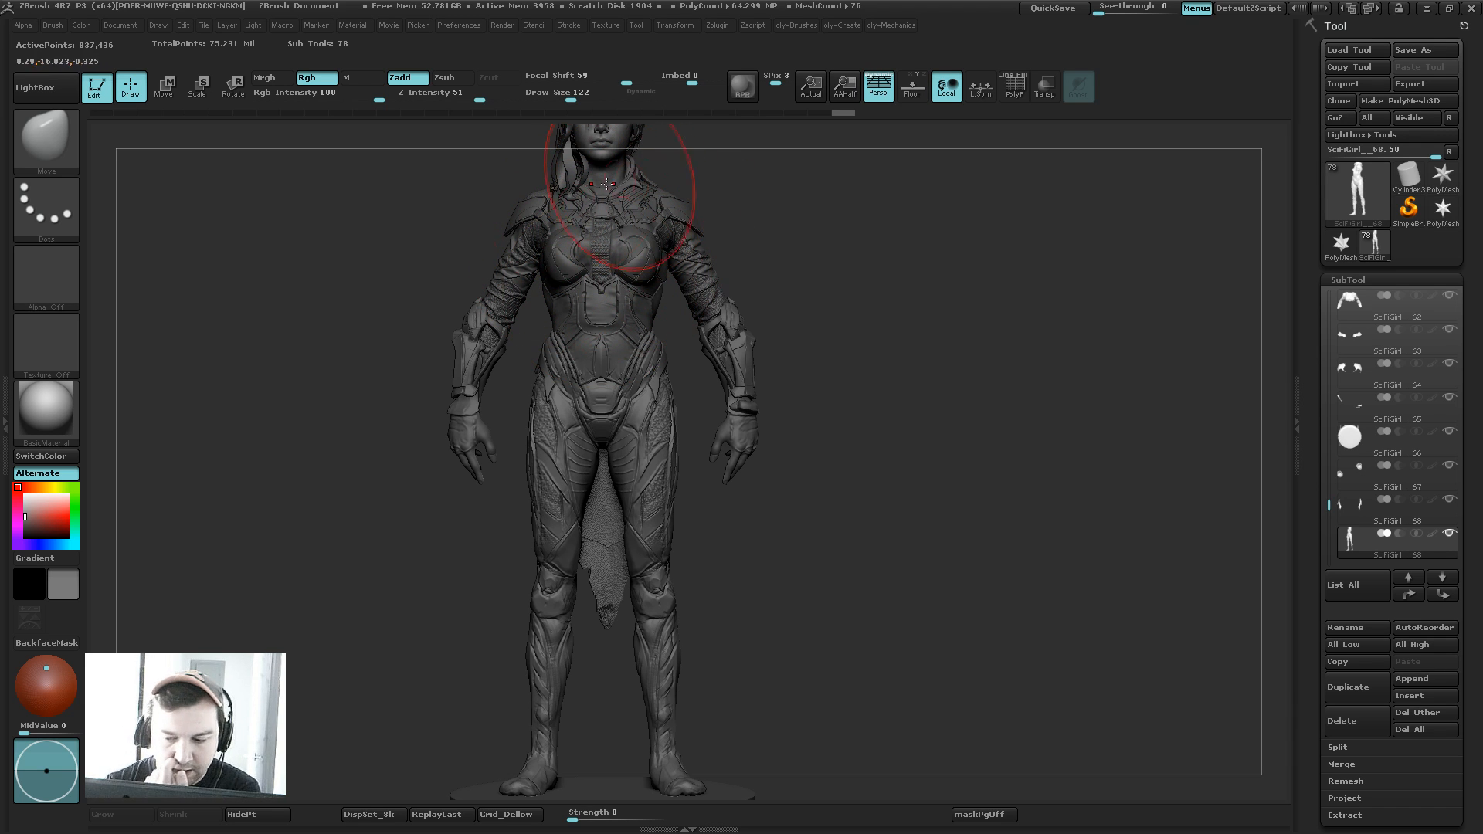
{"action": "type", "text": "s50"}
{"action": "key", "text": "Return"}
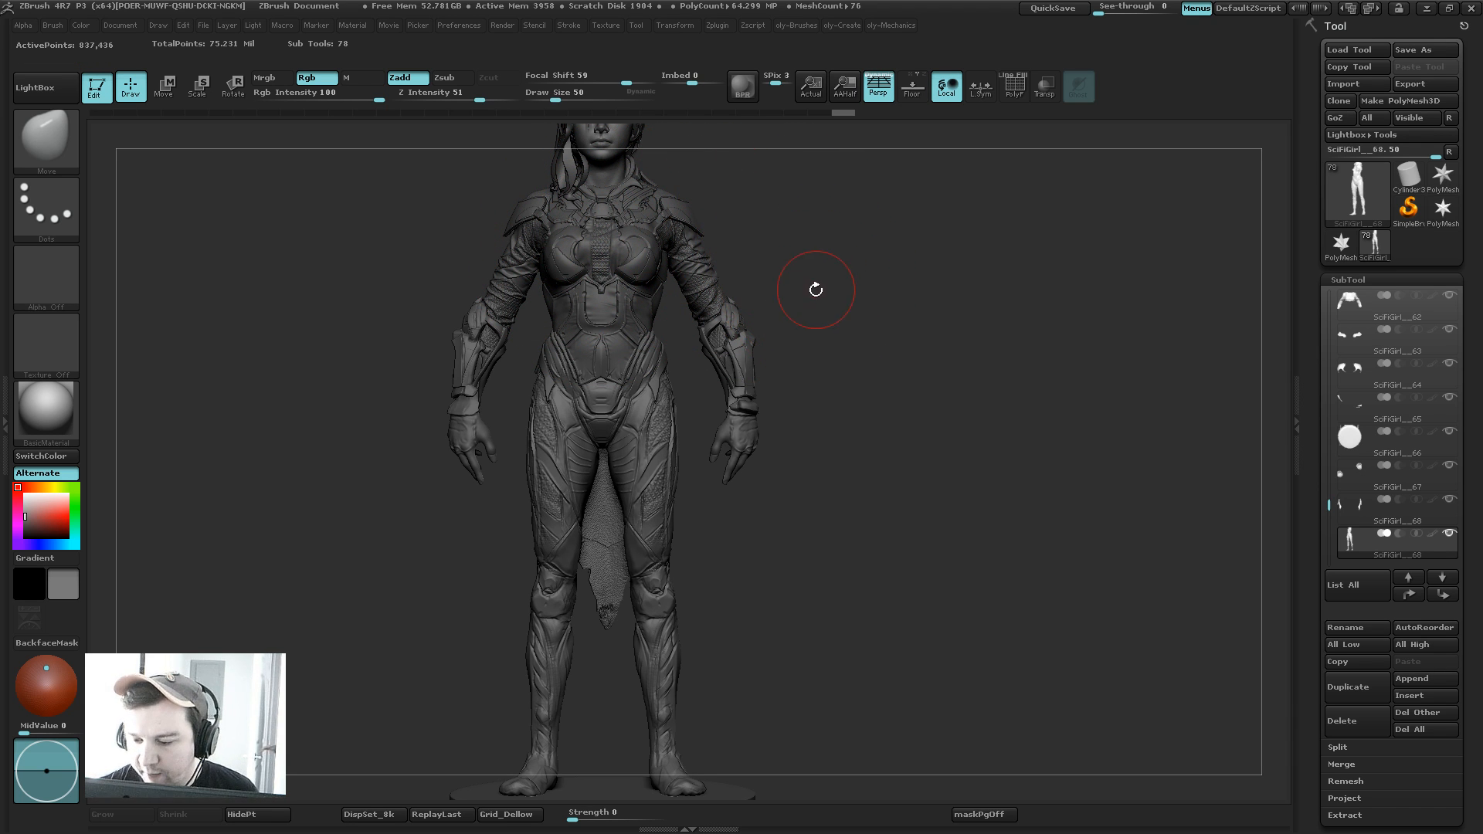
Step: Select the head subtool SciFiGirl__70 and examine the head and upper body up close
{"action": "left_click_drag", "start_coordinate": [815, 290], "coordinate": [789, 259]}
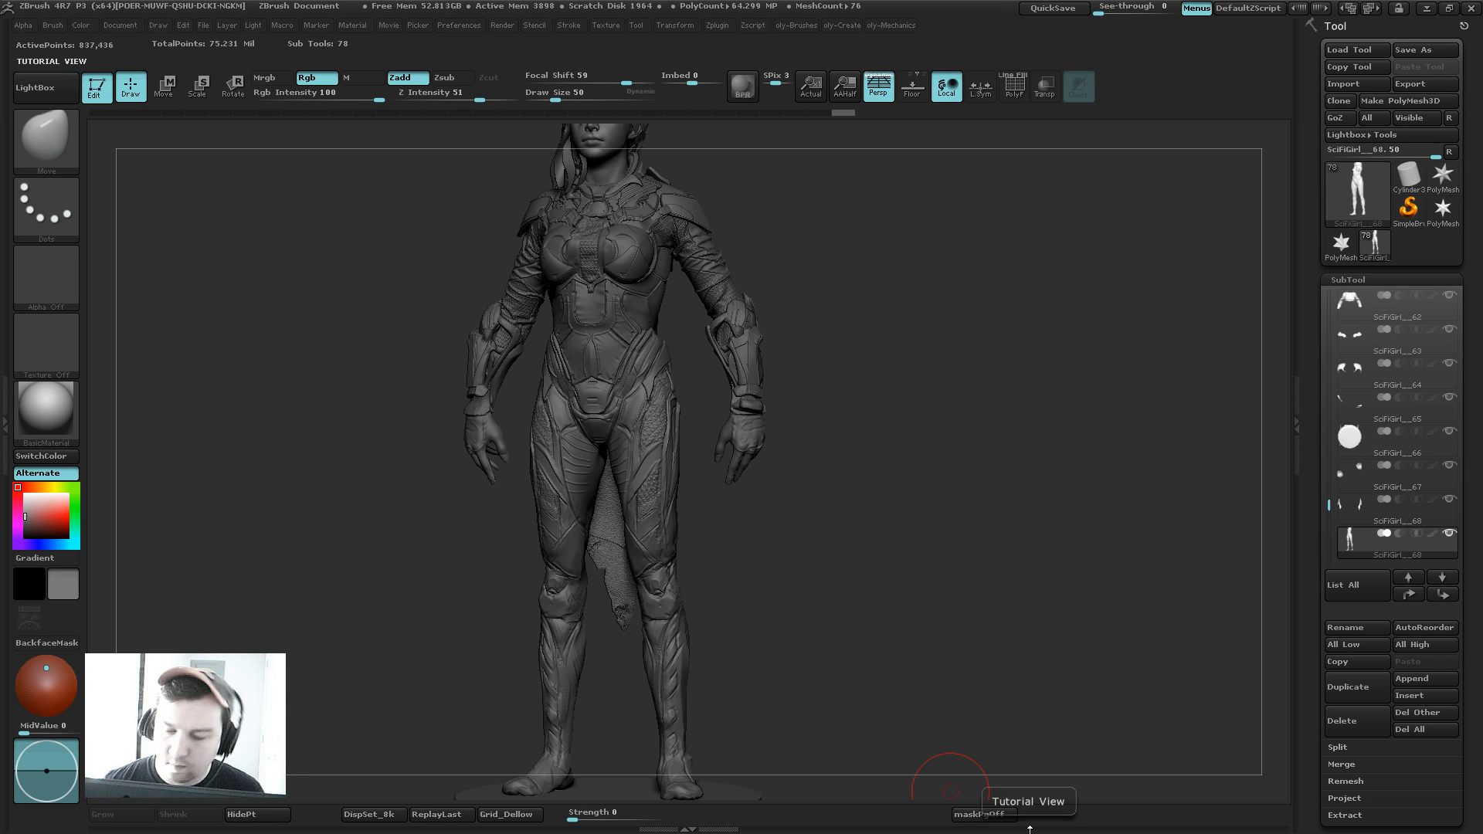
{"action": "left_click_drag", "start_coordinate": [784, 233], "coordinate": [798, 236]}
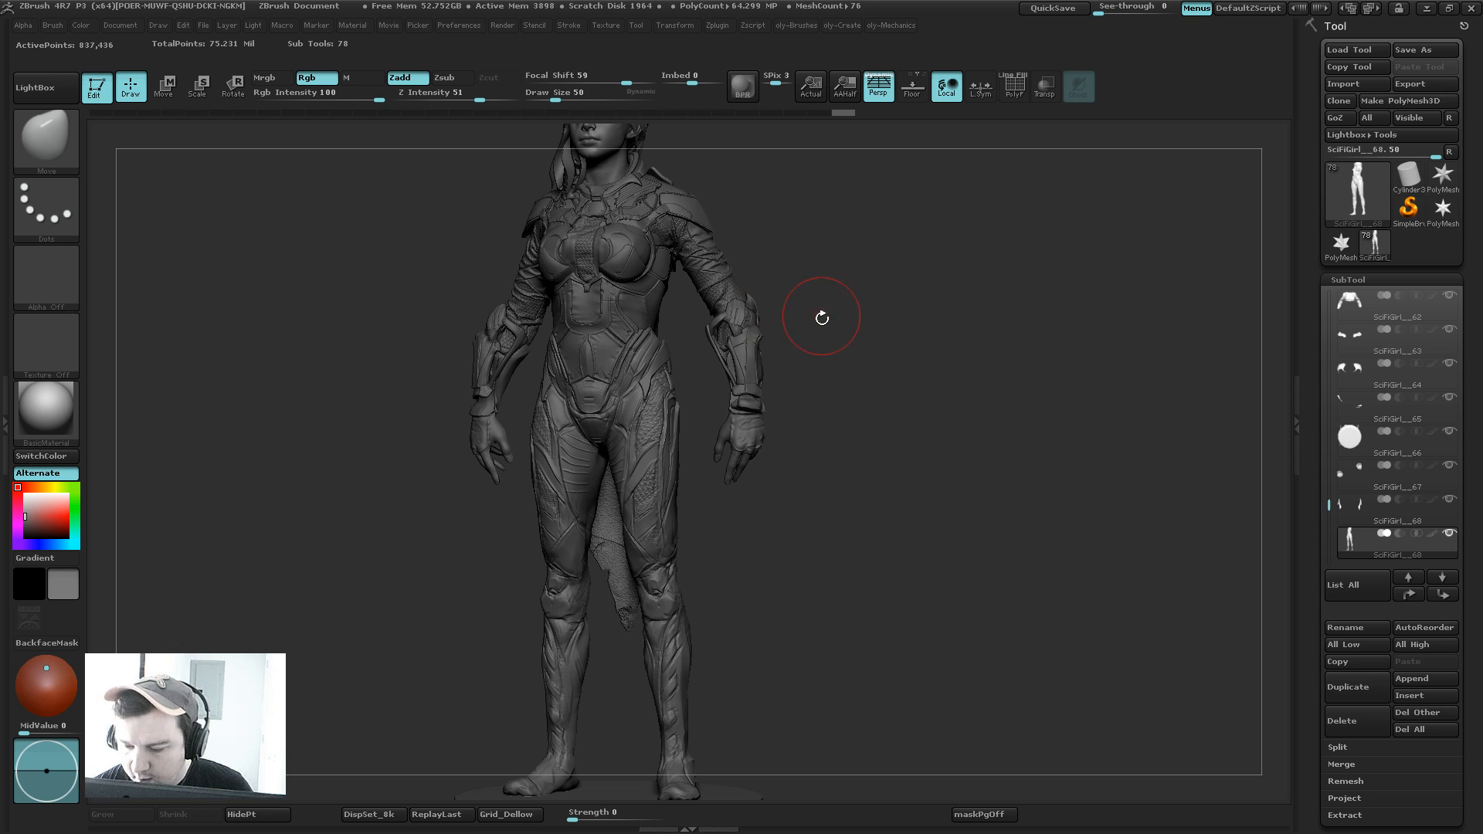
{"action": "mouse_move", "coordinate": [821, 318]}
{"action": "left_mouse_down"}
{"action": "mouse_move", "coordinate": [822, 340]}
{"action": "mouse_move", "coordinate": [844, 348]}
{"action": "left_mouse_up"}
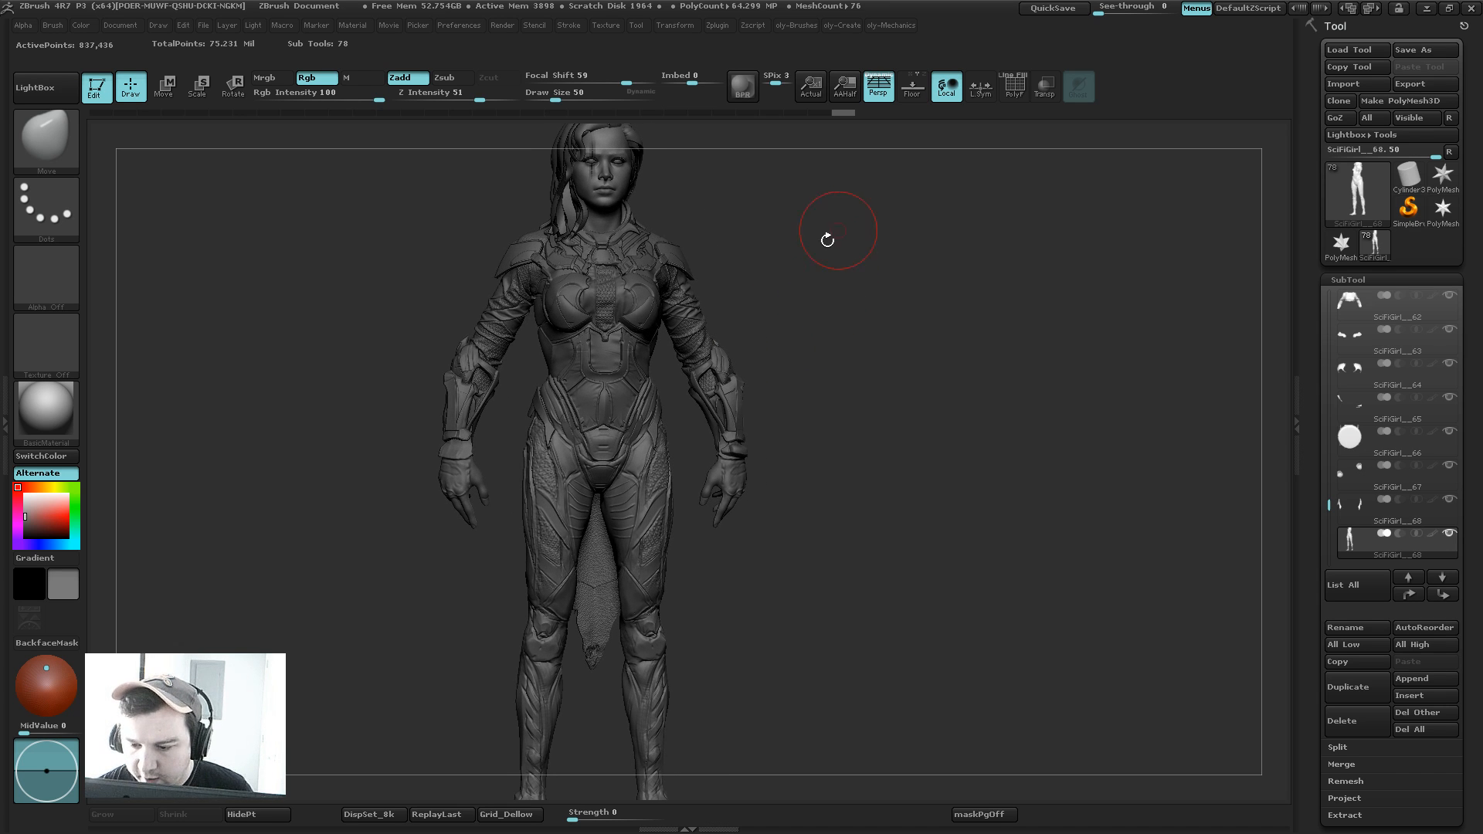
{"action": "mouse_move", "coordinate": [771, 241]}
{"action": "left_mouse_down"}
{"action": "mouse_move", "coordinate": [767, 228]}
{"action": "mouse_move", "coordinate": [772, 267]}
{"action": "mouse_move", "coordinate": [757, 202]}
{"action": "mouse_move", "coordinate": [753, 262]}
{"action": "mouse_move", "coordinate": [615, 234]}
{"action": "left_mouse_up"}
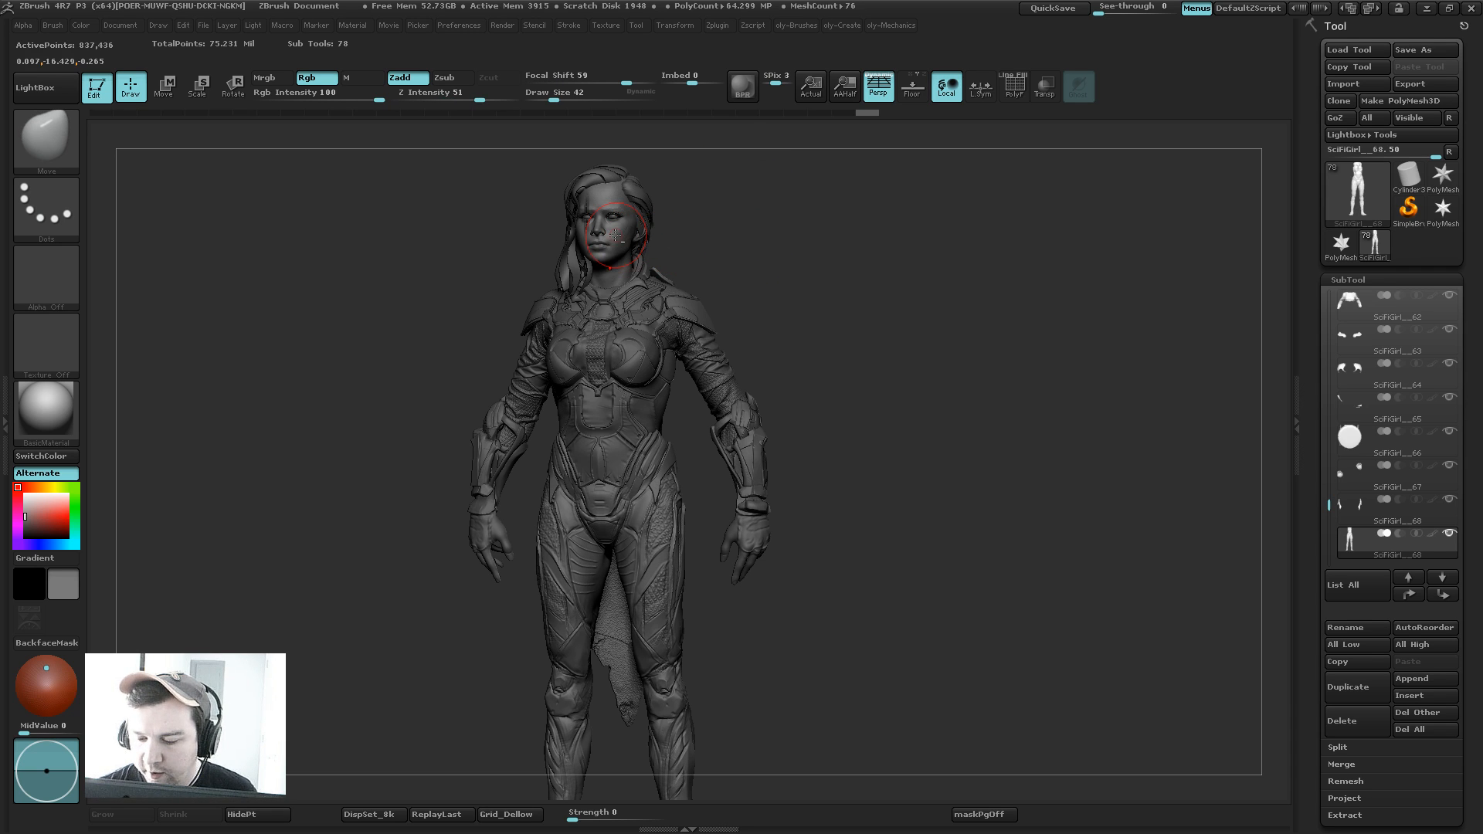
{"action": "left_click", "coordinate": [615, 235], "text": "alt"}
{"action": "key", "text": "shift+s"}
{"action": "mouse_move", "coordinate": [781, 251]}
{"action": "left_mouse_down", "text": "alt"}
{"action": "mouse_move", "coordinate": [801, 278]}
{"action": "mouse_move", "coordinate": [783, 333]}
{"action": "mouse_move", "coordinate": [820, 369]}
{"action": "mouse_move", "coordinate": [791, 361]}
{"action": "left_mouse_up", "text": "alt"}
{"action": "key", "text": "s"}
{"action": "left_click", "coordinate": [814, 338]}
{"action": "key", "text": "shift+s"}
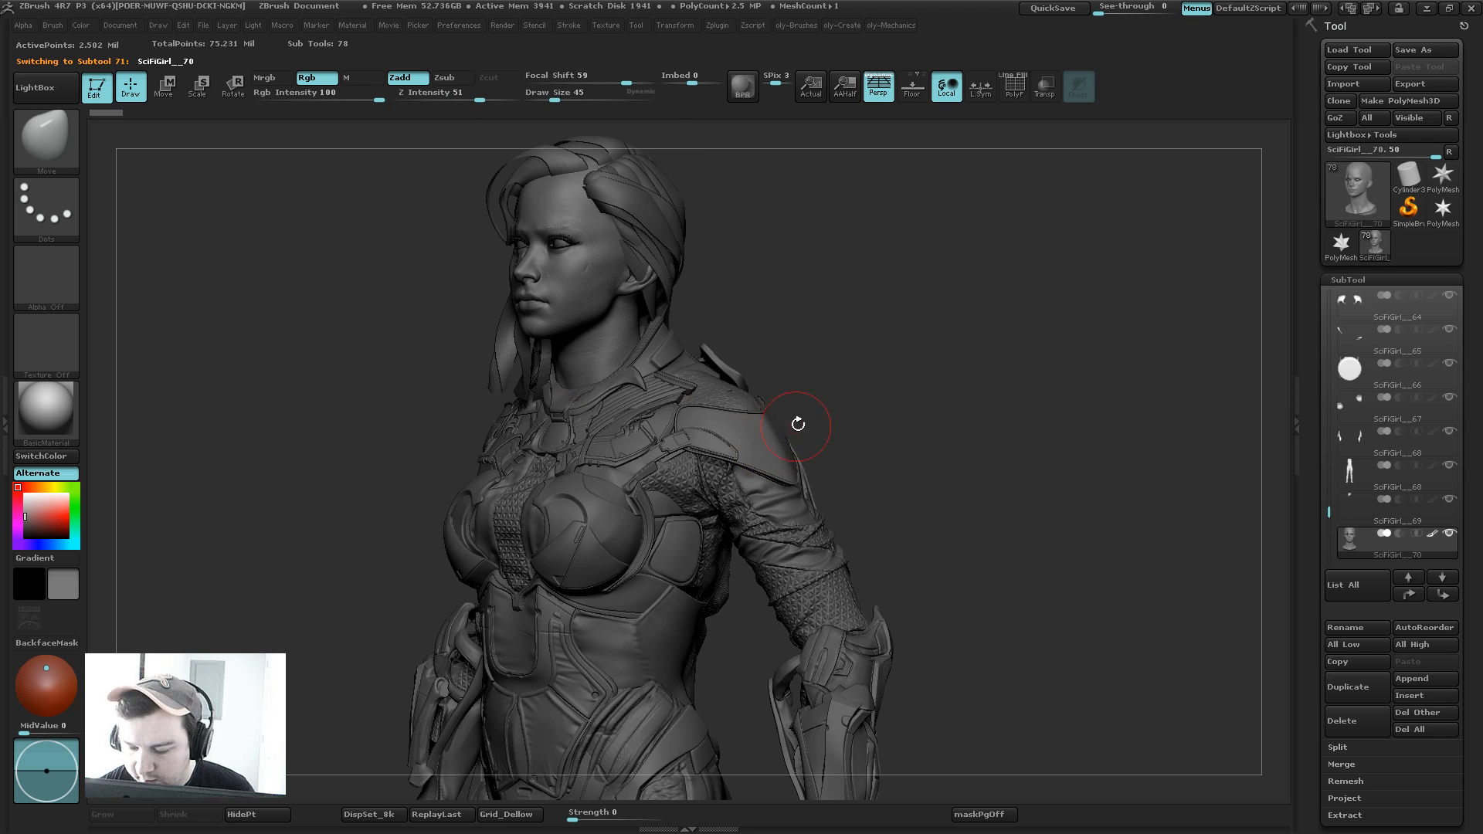
Step: Make the torso-and-legs subtool SciFiGirl__68 the active one again
{"action": "mouse_move", "coordinate": [798, 424]}
{"action": "left_mouse_down", "text": "alt"}
{"action": "mouse_move", "coordinate": [803, 359]}
{"action": "mouse_move", "coordinate": [783, 335]}
{"action": "mouse_move", "coordinate": [812, 401]}
{"action": "mouse_move", "coordinate": [774, 265]}
{"action": "mouse_move", "coordinate": [779, 221]}
{"action": "left_mouse_up", "text": "alt"}
{"action": "left_click_drag", "start_coordinate": [847, 344], "coordinate": [861, 270]}
{"action": "left_click_drag", "start_coordinate": [892, 376], "coordinate": [857, 494], "text": "alt"}
{"action": "key", "text": "1"}
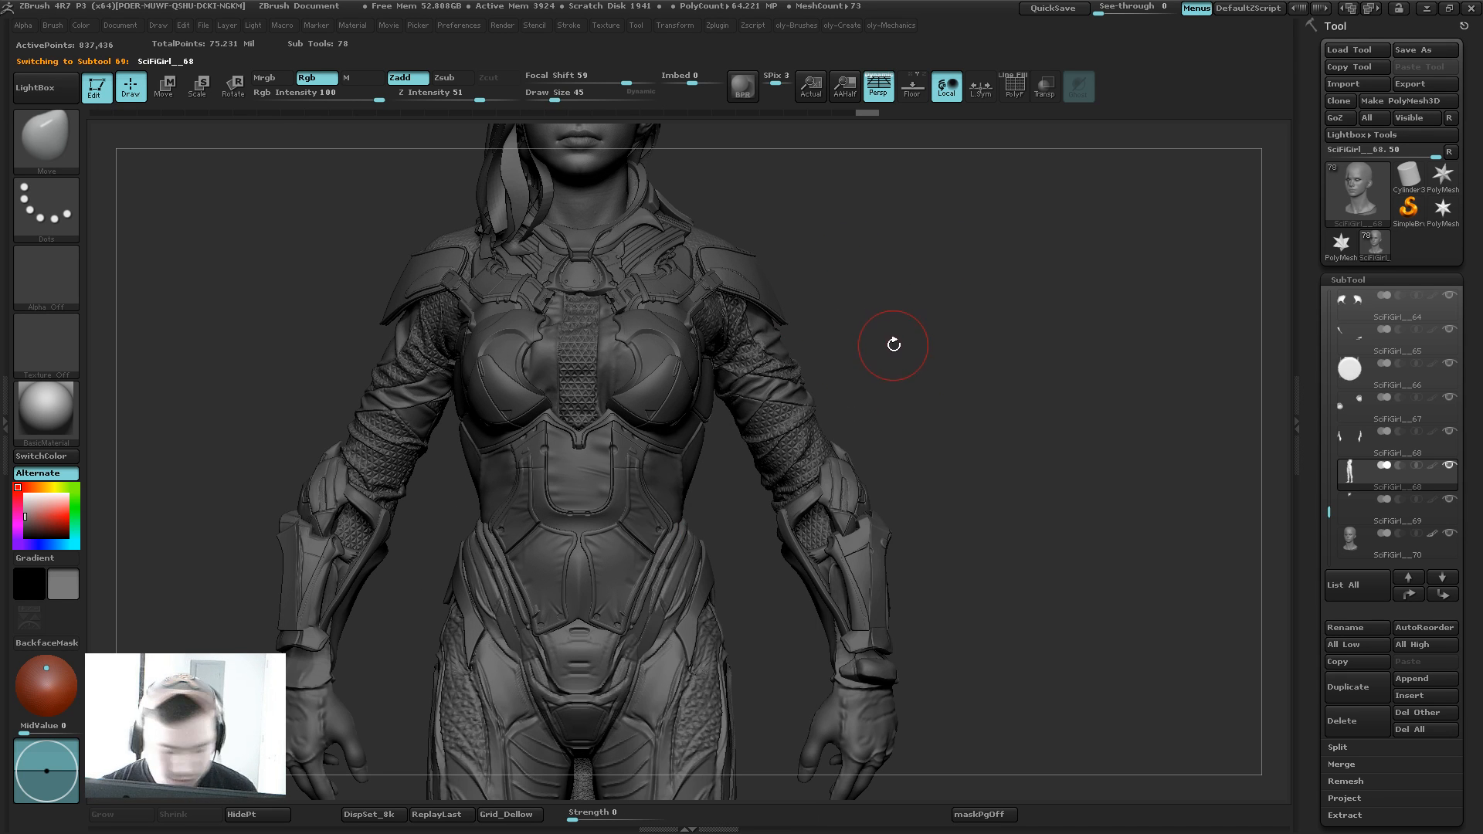
Step: Choose the Topology brush, accept its Dynamic Draw Size note and enlarge the draw size to 105
{"action": "key", "text": "b"}
{"action": "key", "text": "t"}
{"action": "key", "text": "d"}
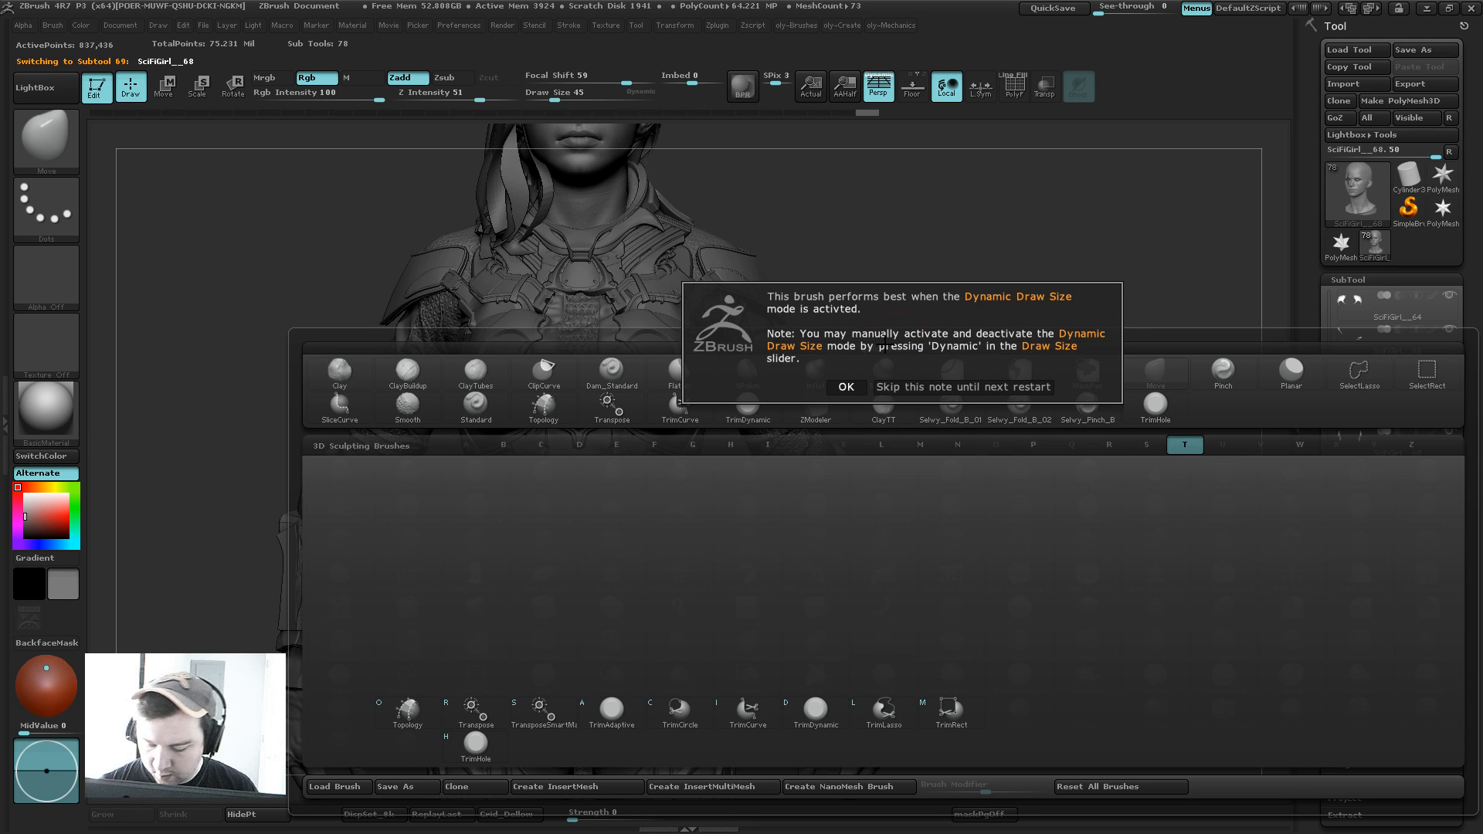
{"action": "left_click", "coordinate": [854, 387]}
{"action": "left_click_drag", "start_coordinate": [947, 330], "coordinate": [905, 128], "text": "alt"}
{"action": "key", "text": "bracketright"}
{"action": "key", "text": "bracketright"}
{"action": "key", "text": "bracketright"}
{"action": "key", "text": "bracketright"}
{"action": "key", "text": "bracketright"}
{"action": "key", "text": "bracketright"}
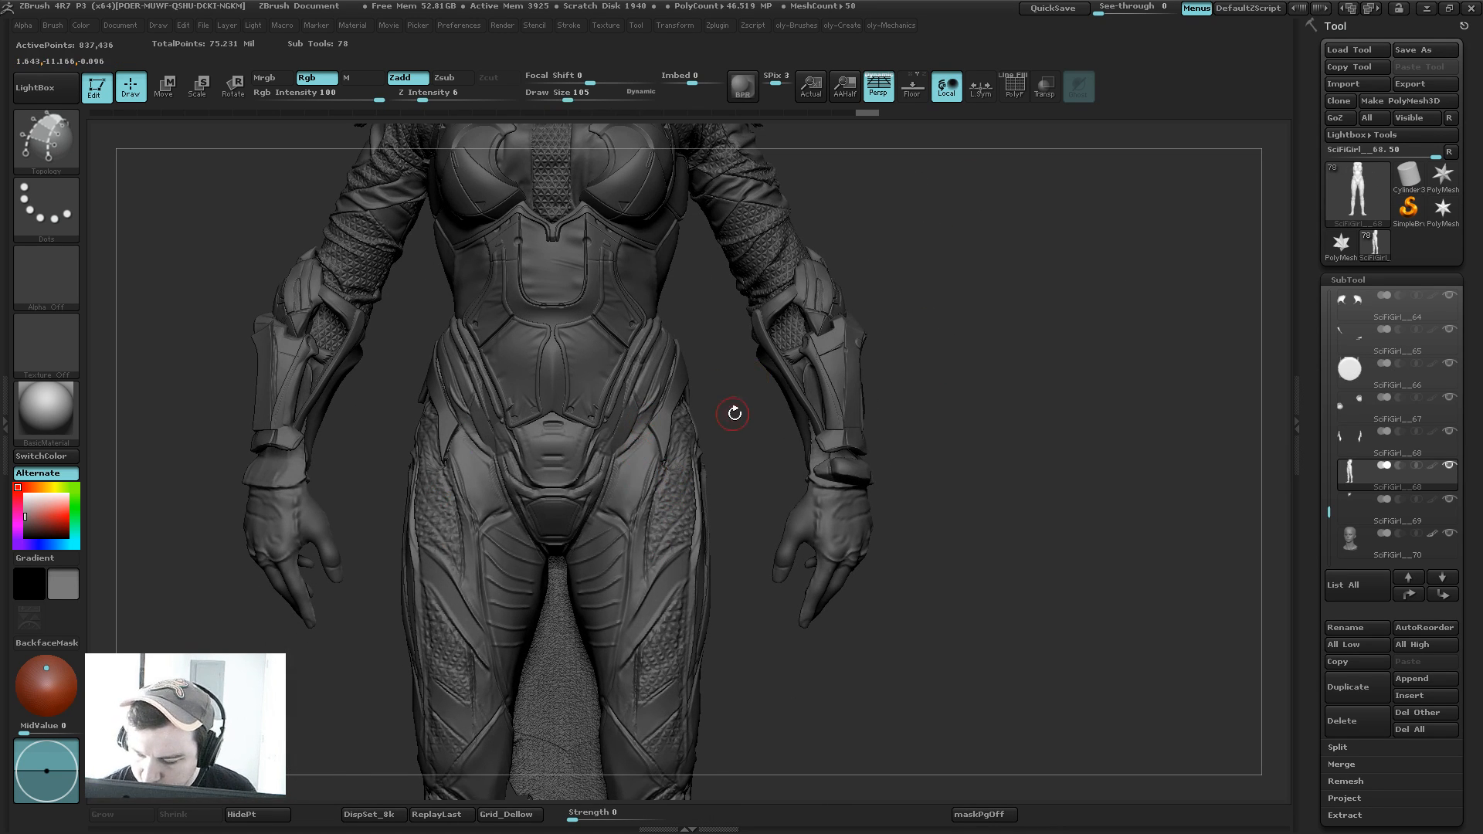
Step: Isolate the torso-and-legs subtool and draw two lengthwise Topology curves down the front and outer side of the thigh
{"action": "left_click_drag", "start_coordinate": [734, 413], "coordinate": [734, 364]}
{"action": "key", "text": "shift+s"}
{"action": "mouse_move", "coordinate": [722, 446]}
{"action": "left_mouse_down", "text": "alt"}
{"action": "mouse_move", "coordinate": [739, 351]}
{"action": "mouse_move", "coordinate": [645, 316]}
{"action": "mouse_move", "coordinate": [679, 368]}
{"action": "left_mouse_up", "text": "alt"}
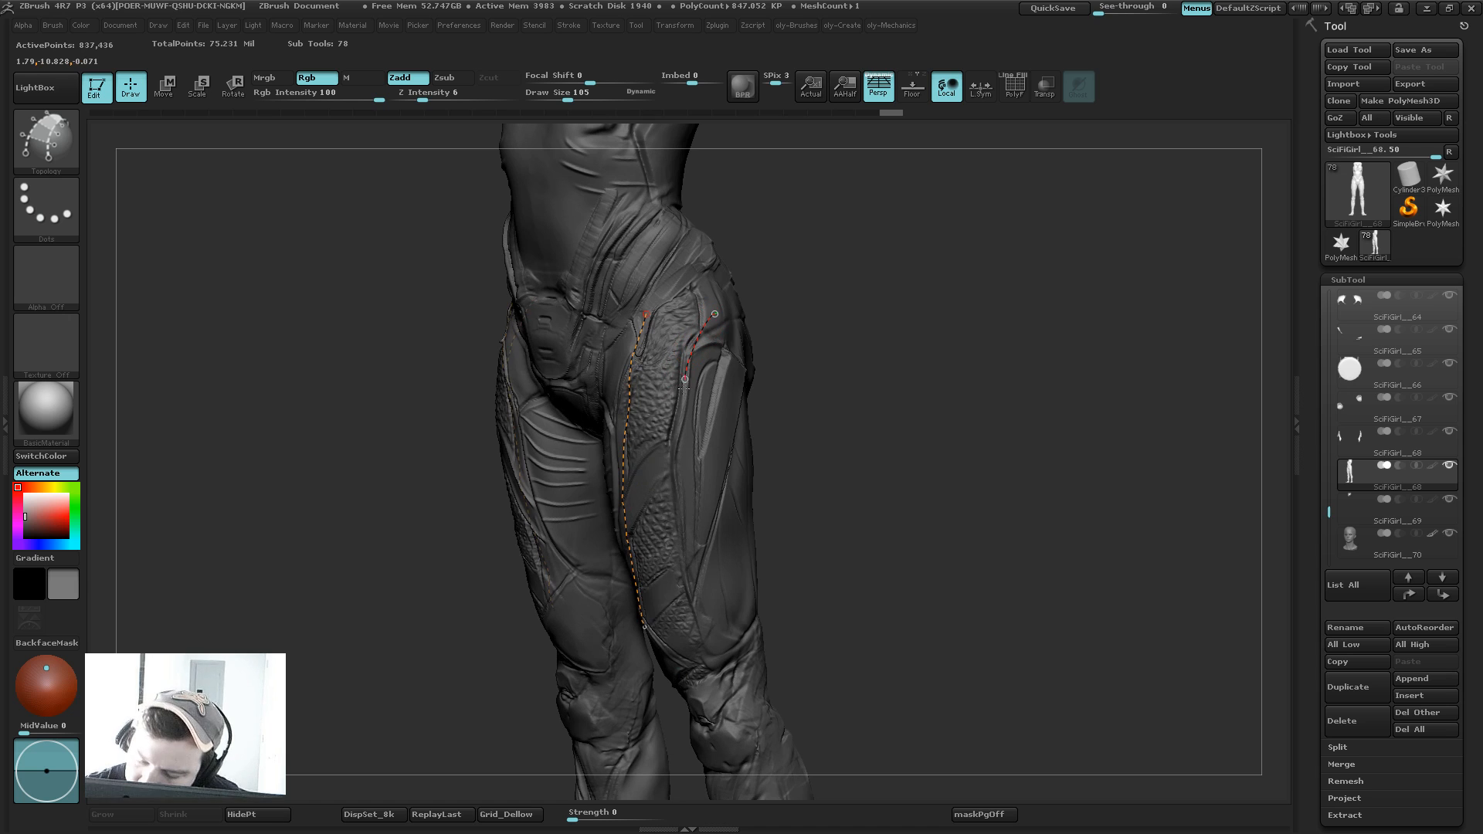
{"action": "left_click_drag", "start_coordinate": [778, 536], "coordinate": [721, 521]}
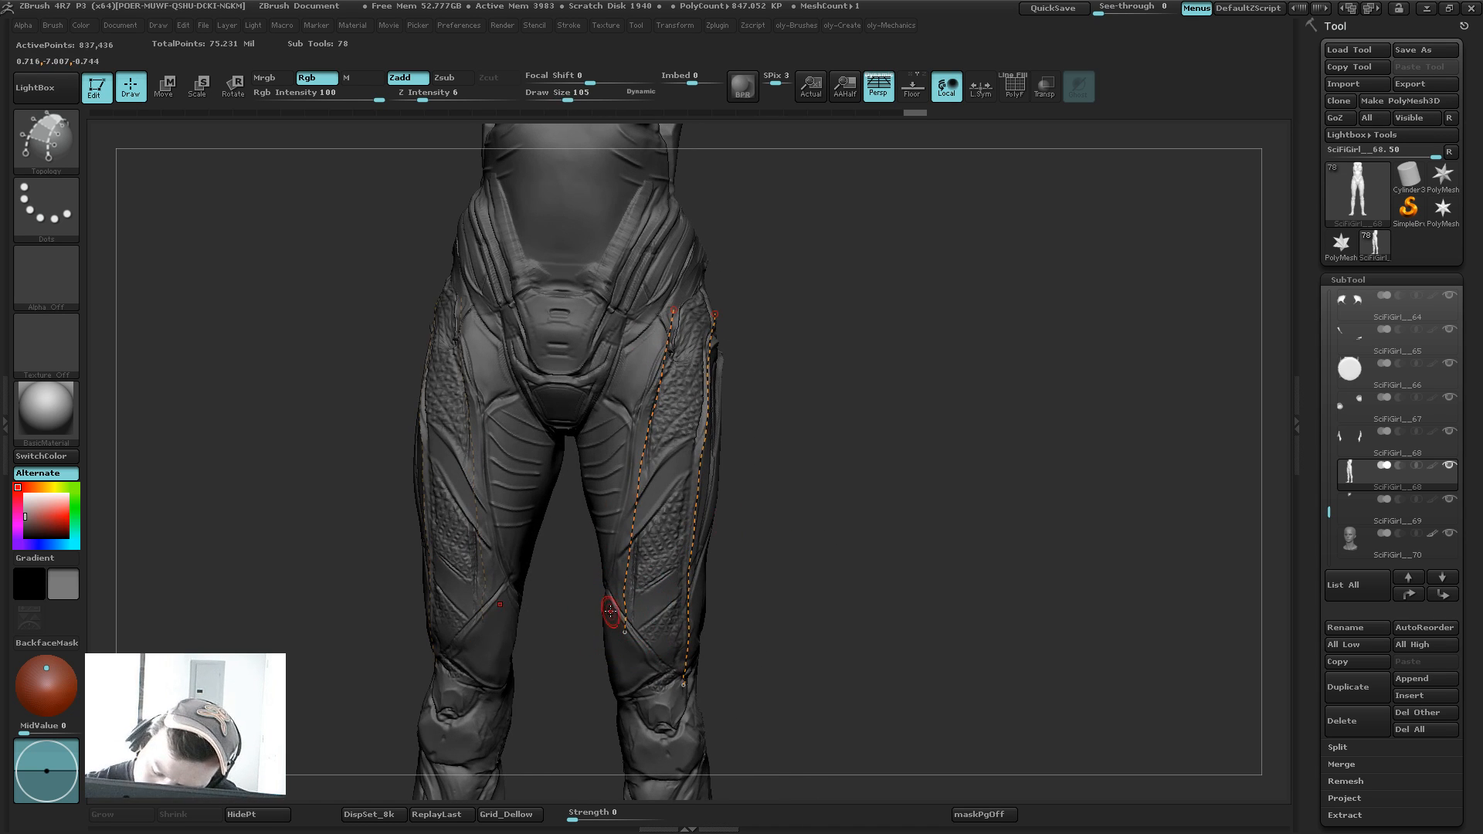
Step: Draw cross curves between the two lengthwise thigh curves up to the hip, dividing the strip into panels and closing its upper end
{"action": "left_click_drag", "start_coordinate": [619, 555], "coordinate": [709, 576]}
{"action": "left_click_drag", "start_coordinate": [618, 511], "coordinate": [714, 525]}
{"action": "left_click_drag", "start_coordinate": [624, 449], "coordinate": [719, 465]}
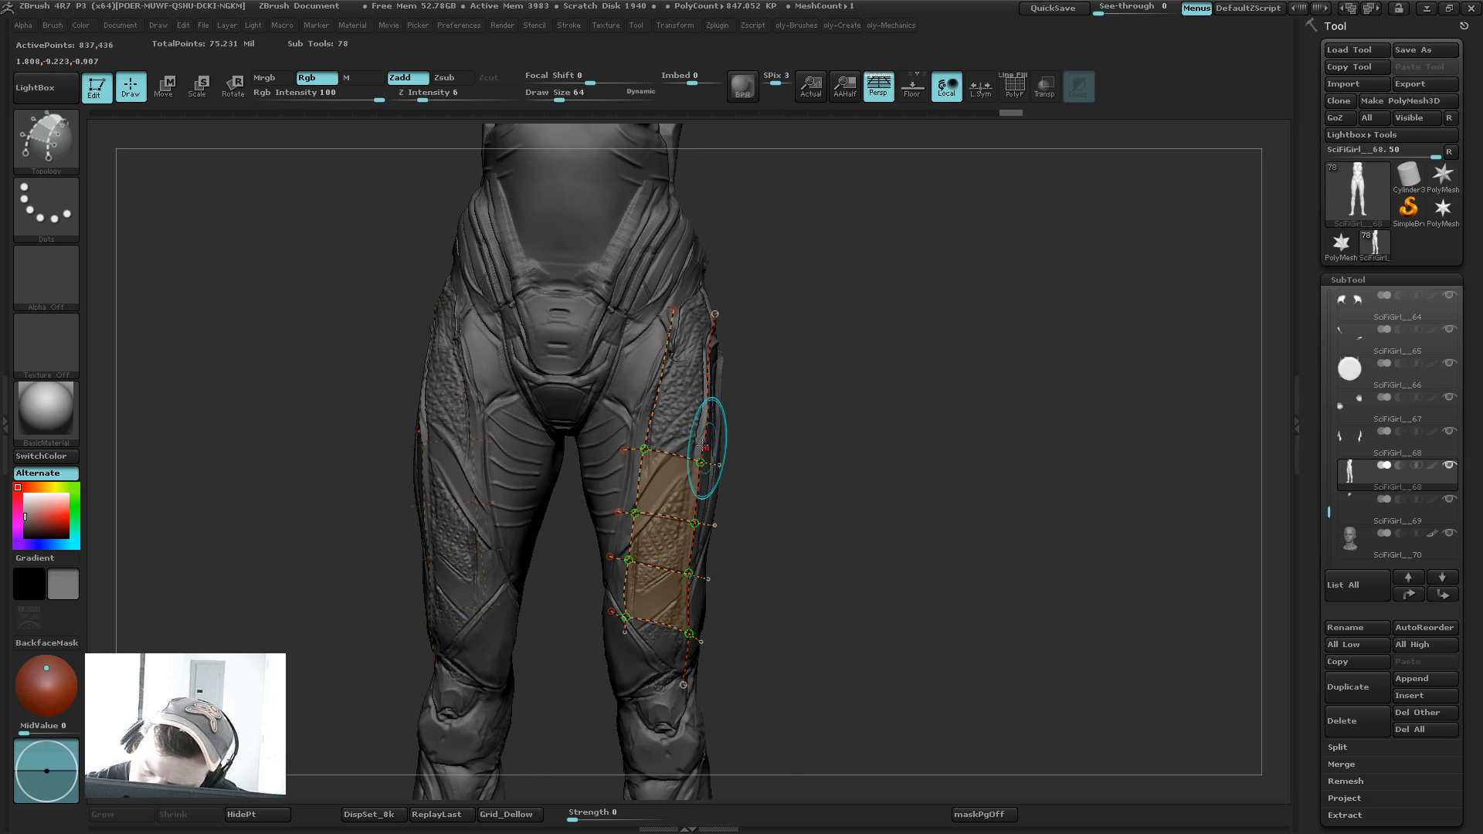
{"action": "left_click_drag", "start_coordinate": [636, 392], "coordinate": [720, 393]}
{"action": "mouse_move", "coordinate": [618, 332]}
{"action": "left_mouse_down"}
{"action": "mouse_move", "coordinate": [714, 340]}
{"action": "mouse_move", "coordinate": [709, 262]}
{"action": "mouse_move", "coordinate": [672, 303]}
{"action": "left_mouse_up"}
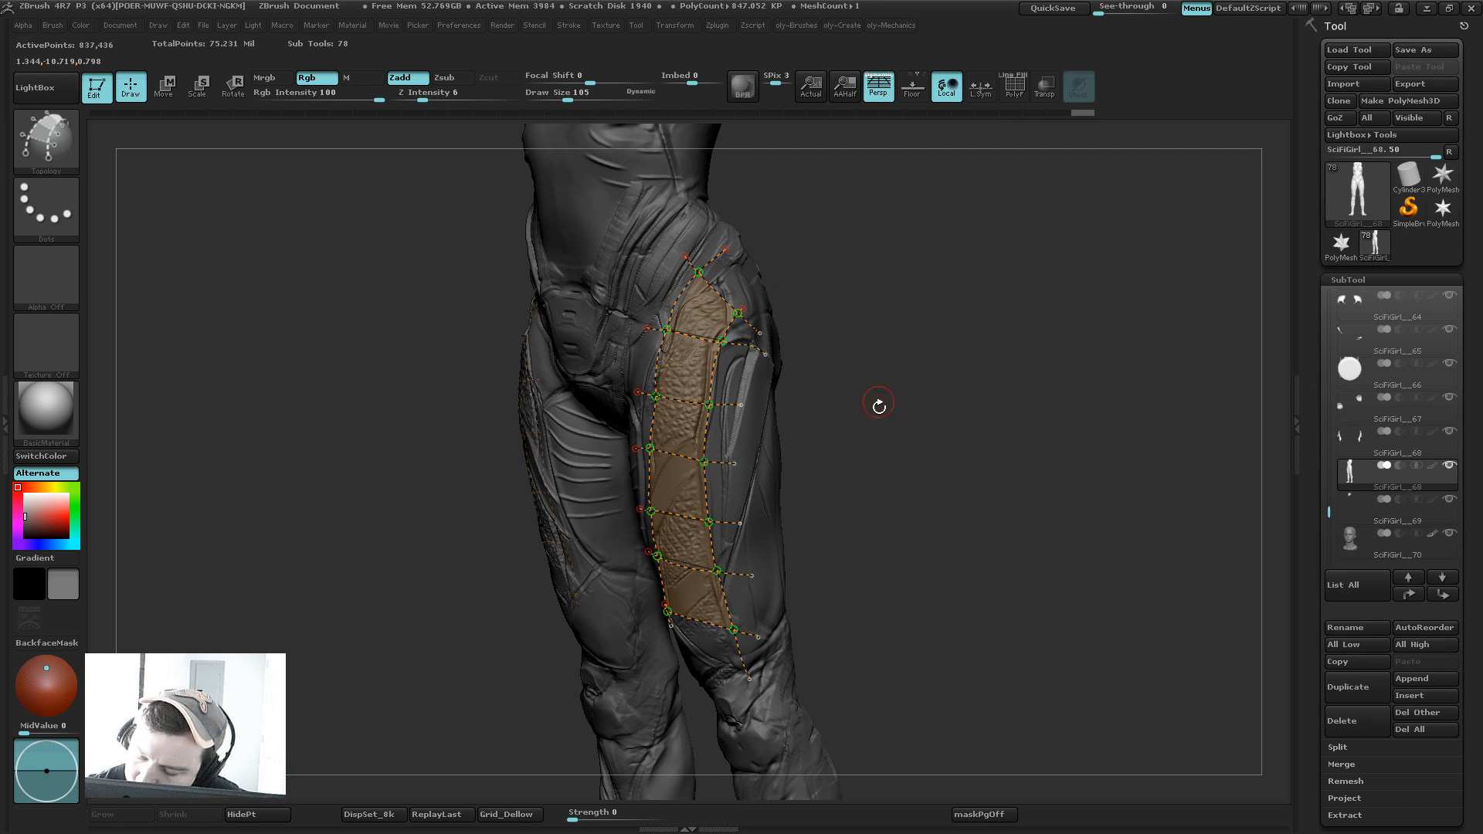
Step: Close the thigh strip with a cross curve above the knee and trim the loose curve ends
{"action": "left_click_drag", "start_coordinate": [876, 404], "coordinate": [855, 352]}
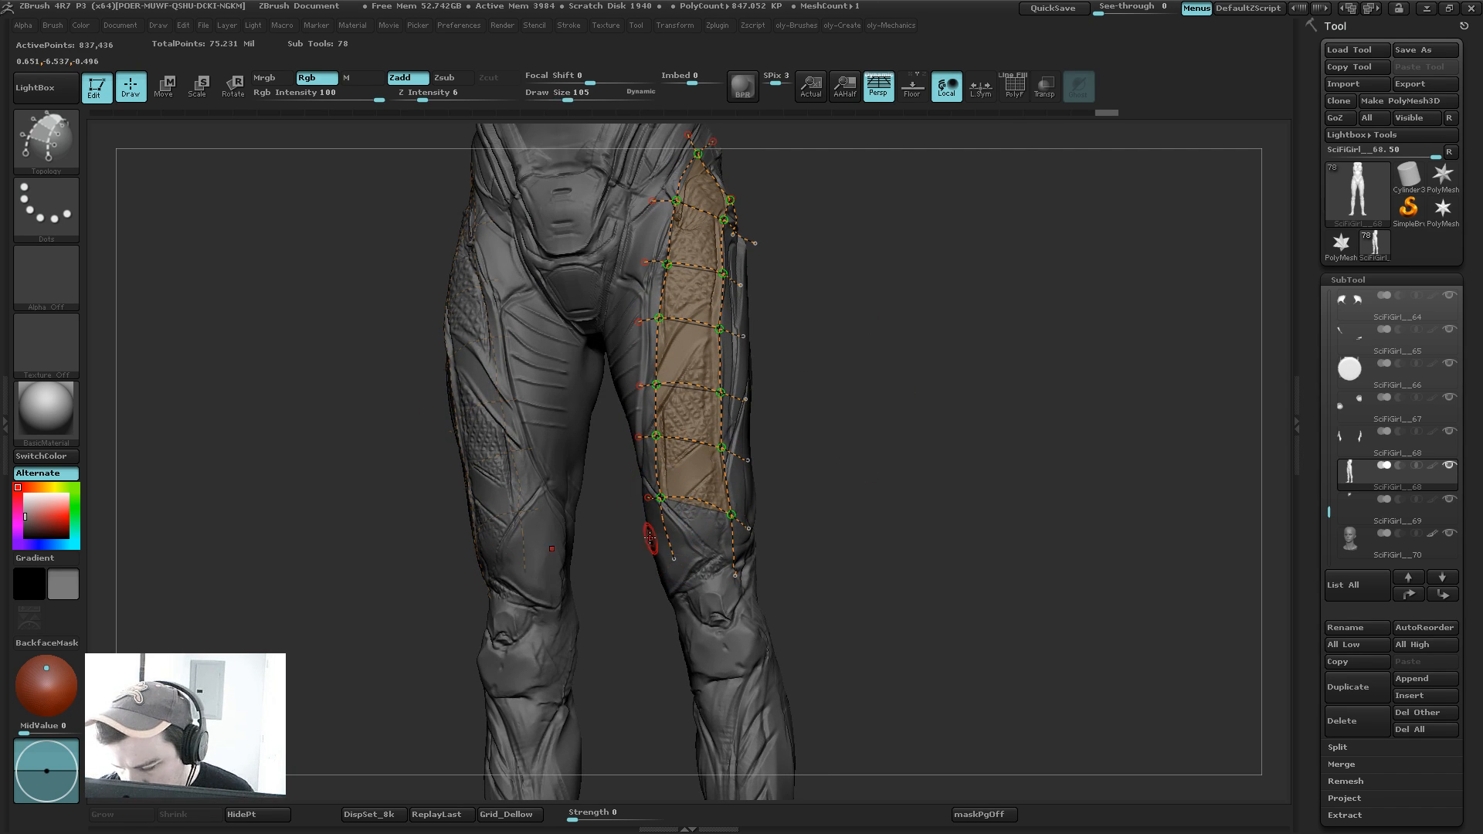
{"action": "left_click_drag", "start_coordinate": [652, 534], "coordinate": [776, 559]}
{"action": "left_click_drag", "start_coordinate": [790, 338], "coordinate": [815, 252]}
{"action": "left_click", "coordinate": [623, 344]}
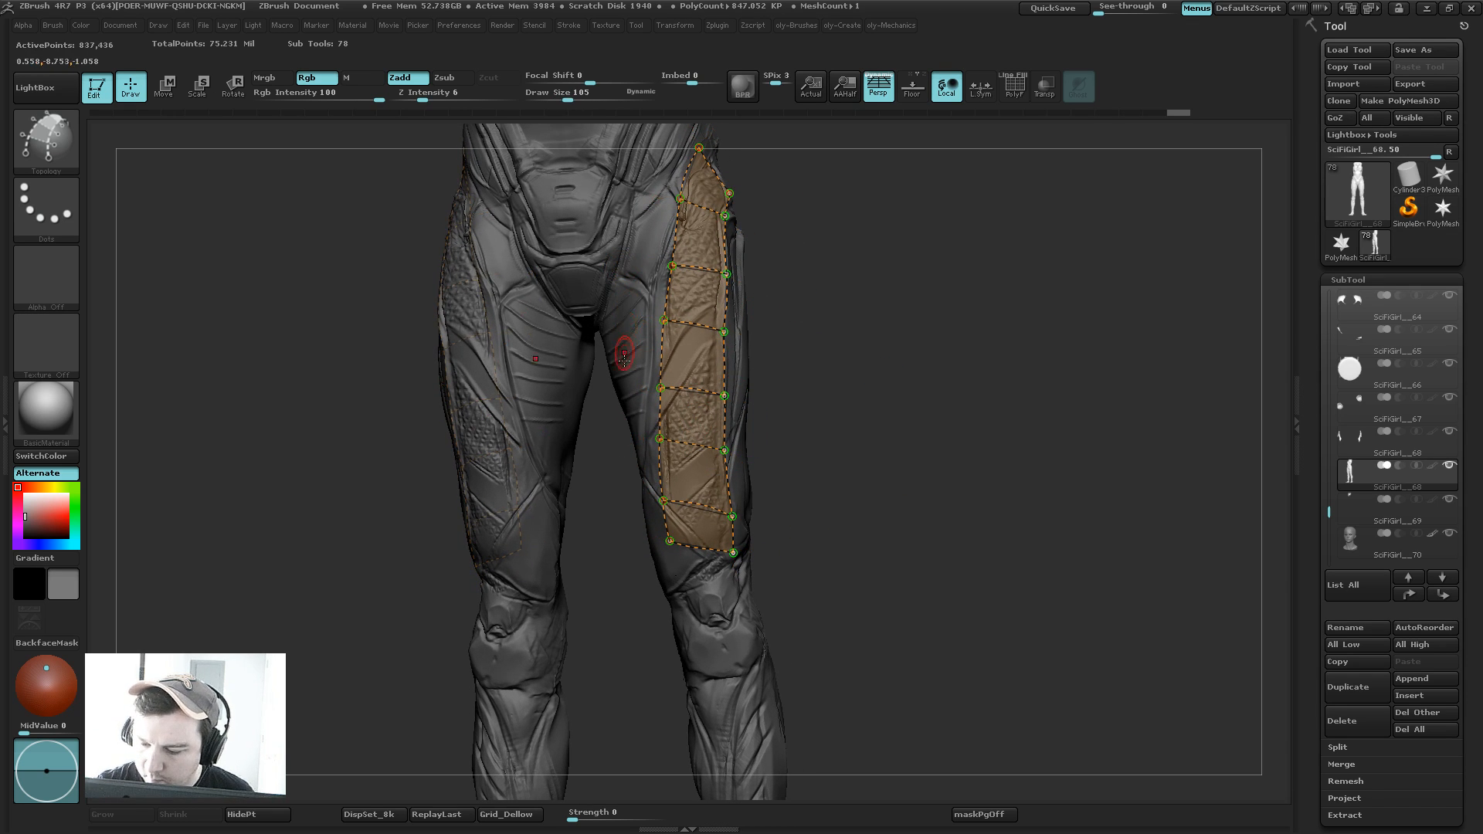
Step: Generate the thigh strip mesh, hide the body around it and split the hidden part into a separate subtool
{"action": "left_click", "coordinate": [631, 376]}
{"action": "left_click", "coordinate": [630, 340], "text": "ctrl+shift"}
{"action": "left_click", "coordinate": [632, 355], "text": "ctrl+shift"}
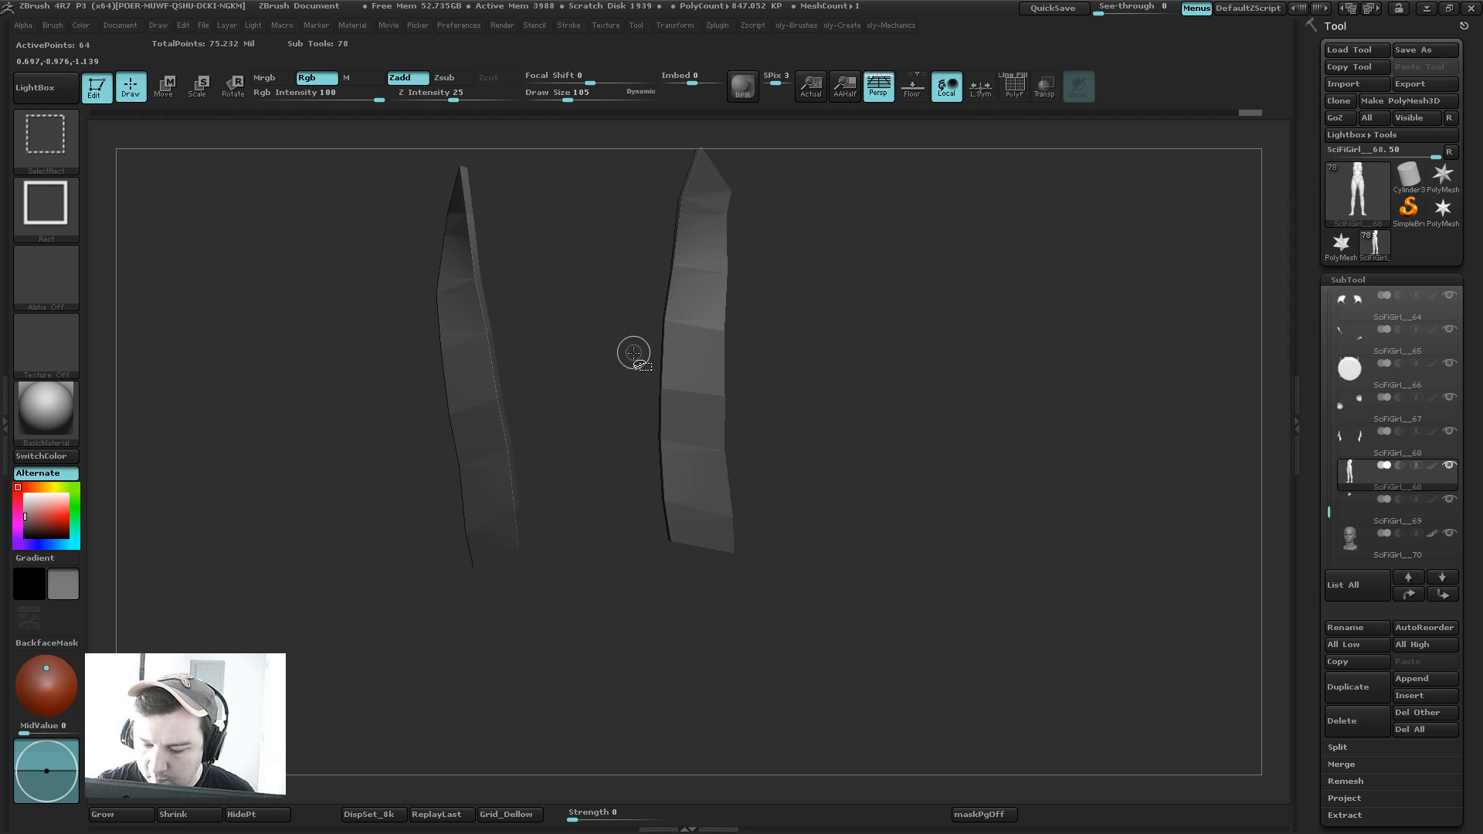
{"action": "left_click_drag", "start_coordinate": [894, 335], "coordinate": [887, 401], "text": "shift"}
{"action": "key", "text": "2"}
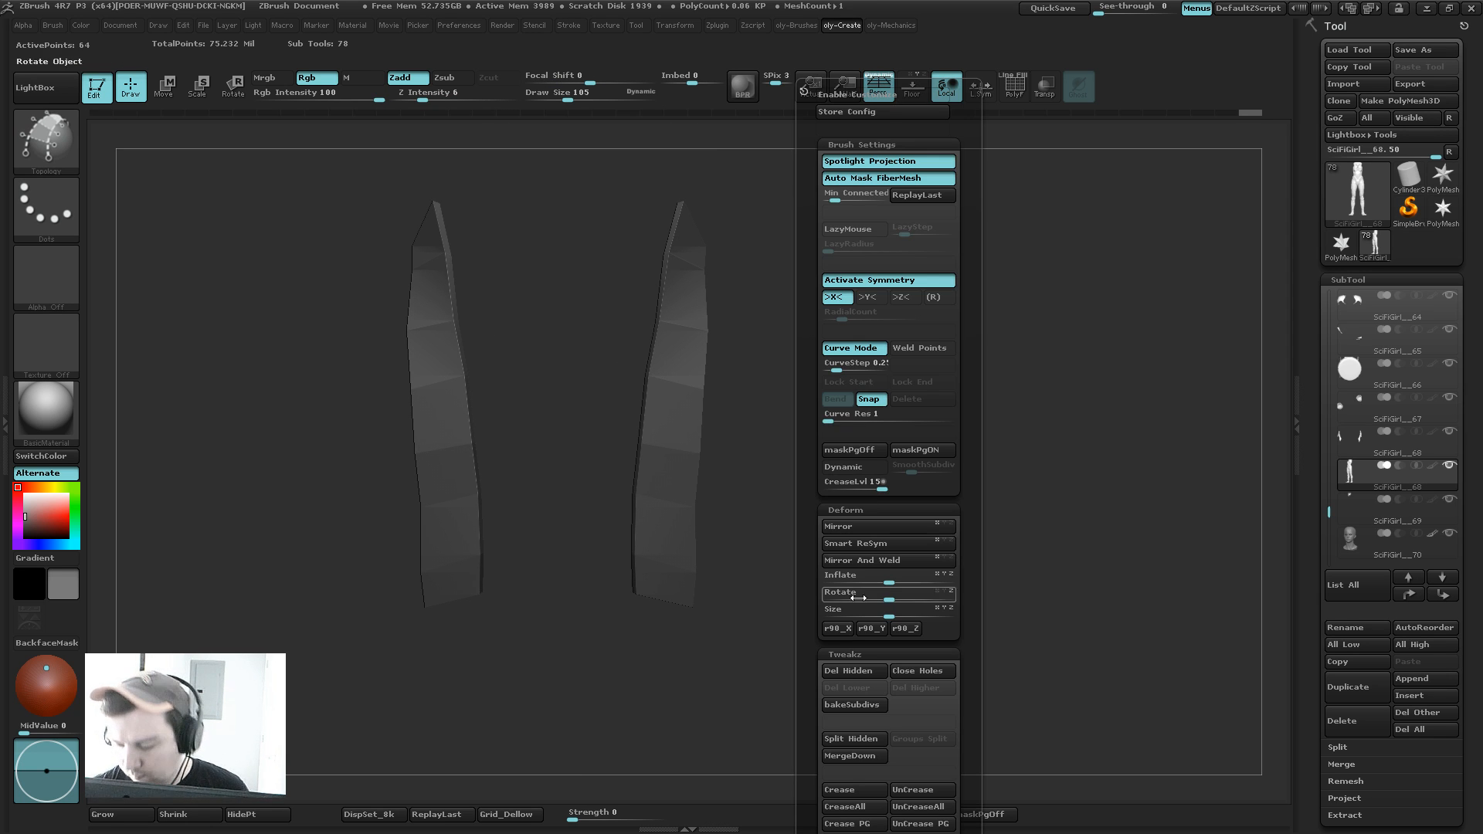
{"action": "left_click", "coordinate": [840, 743]}
Step: Hide the tool shelves and show the rest of the character around the new thigh strips
{"action": "key", "text": "Tab"}
{"action": "left_click_drag", "start_coordinate": [824, 288], "coordinate": [786, 287]}
{"action": "left_click", "coordinate": [786, 382], "text": "ctrl+shift"}
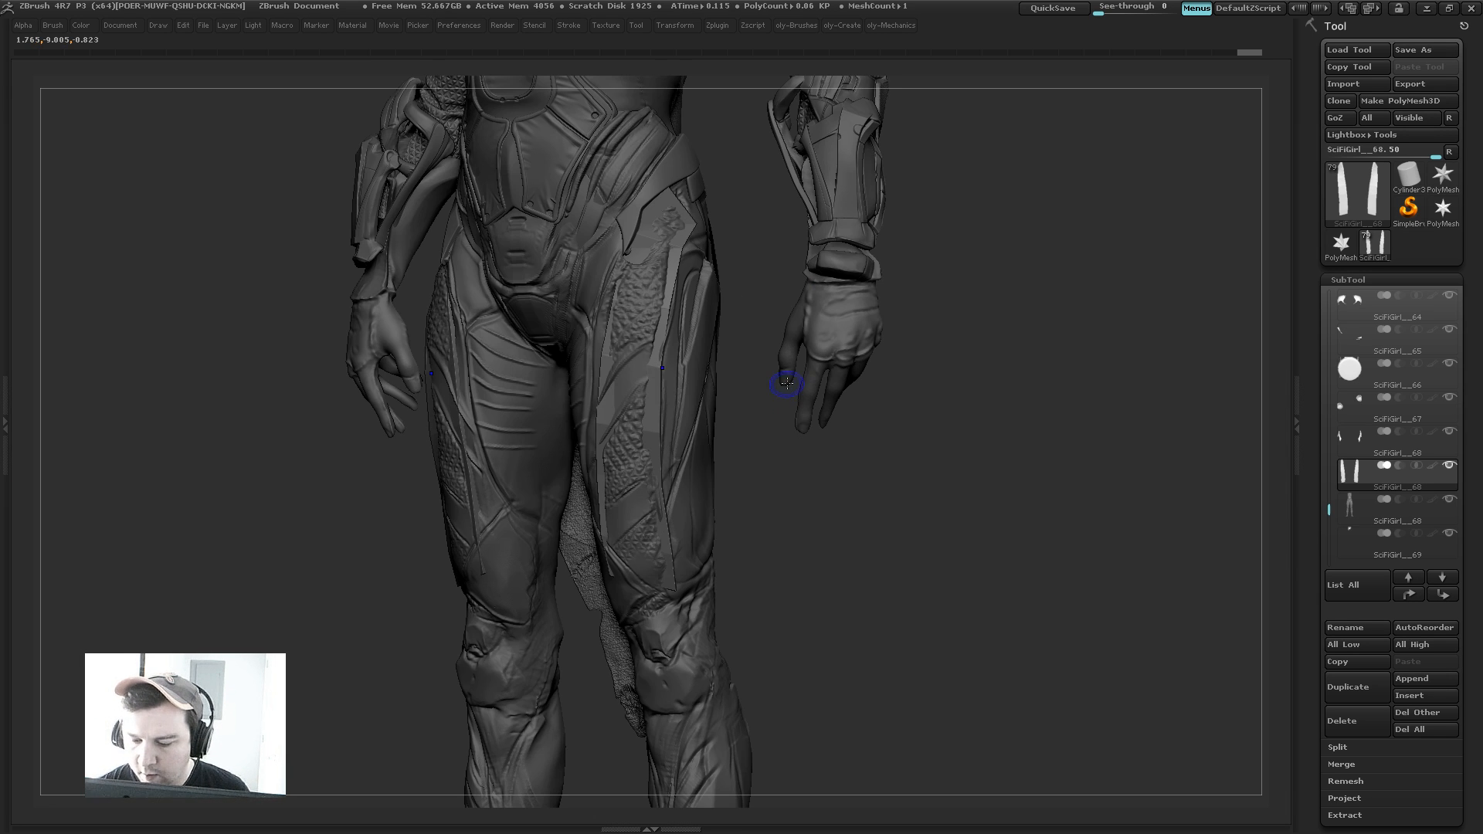
{"action": "left_click_drag", "start_coordinate": [772, 480], "coordinate": [781, 485], "text": "shift"}
Step: Make the torso-and-legs subtool active, inspect it in isolation, and choose the ClayTubes brush
{"action": "key", "text": "2"}
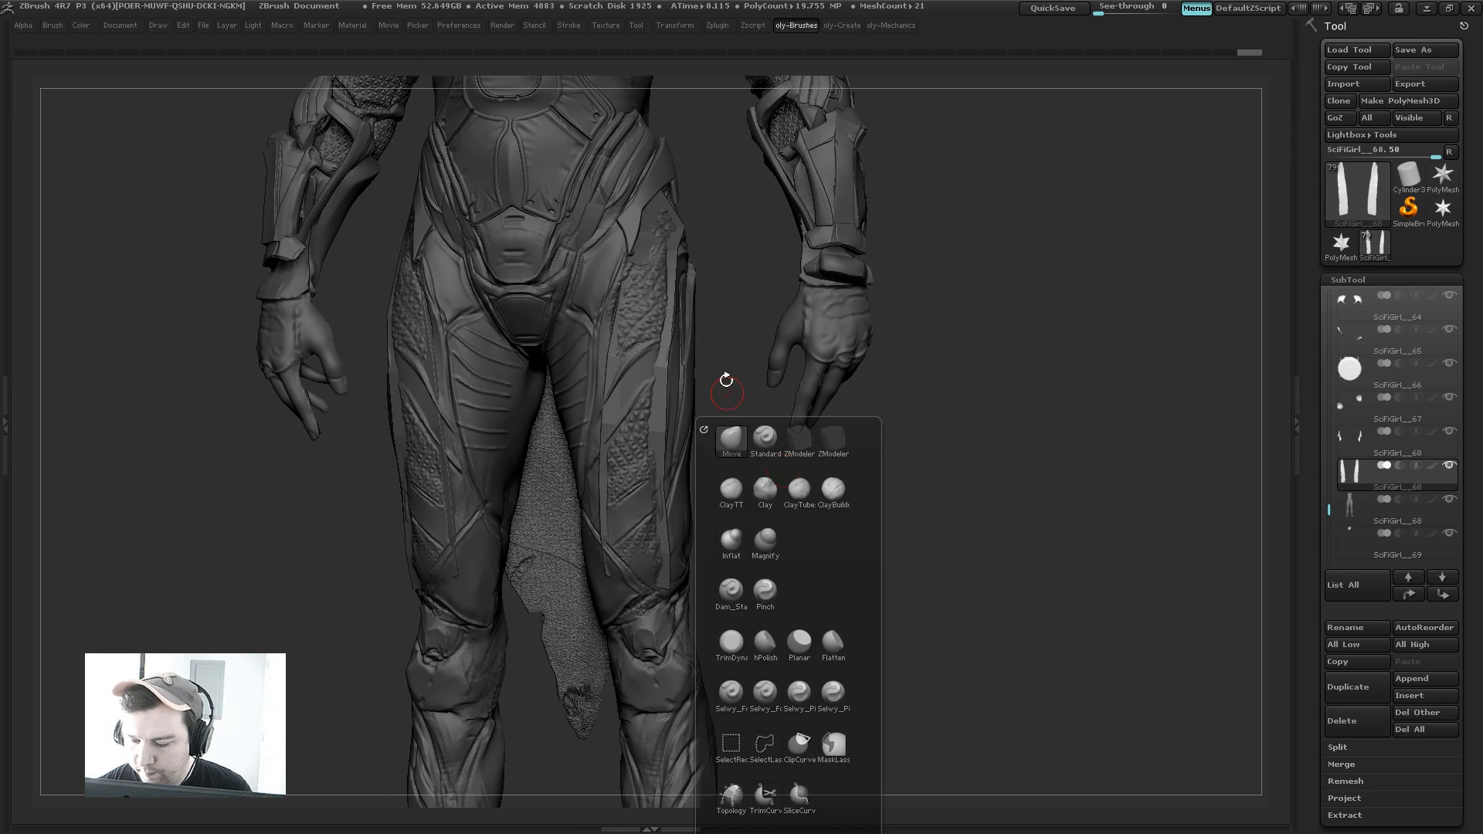
{"action": "left_click", "coordinate": [665, 361], "text": "alt"}
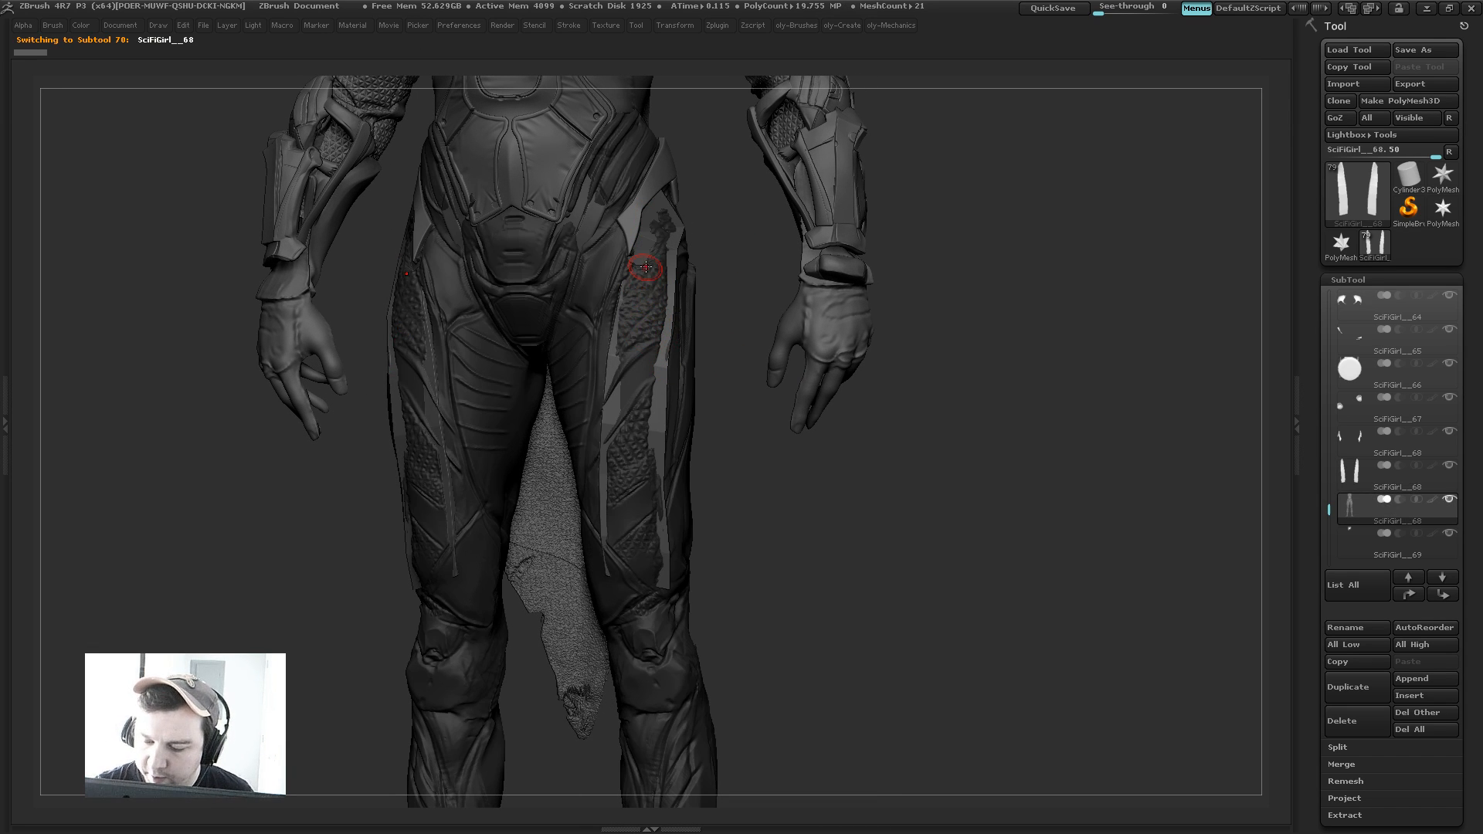
{"action": "left_click", "coordinate": [672, 321], "text": "ctrl+shift"}
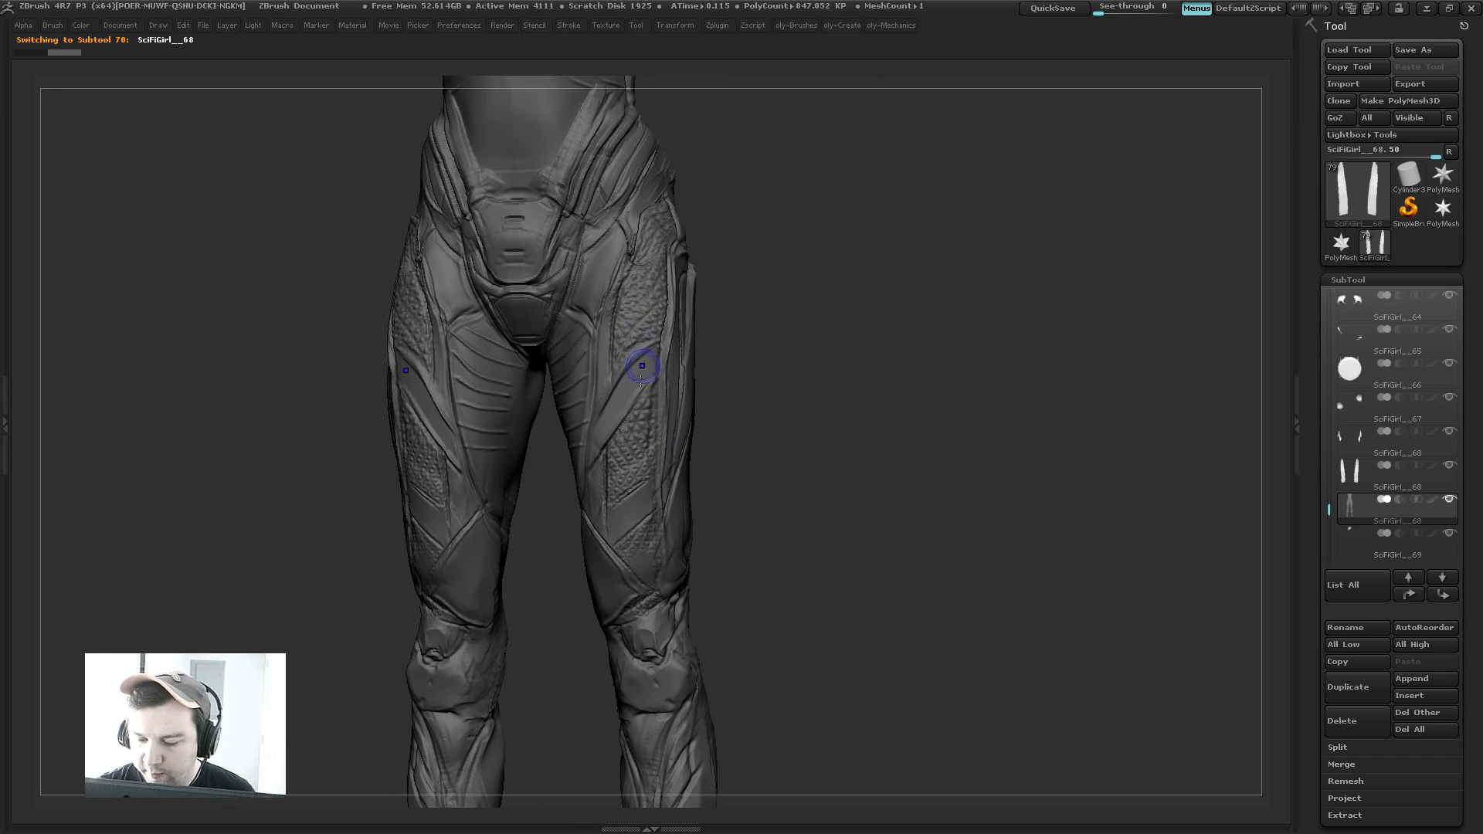
{"action": "left_click", "coordinate": [657, 261], "text": "ctrl+shift"}
{"action": "key", "text": "b"}
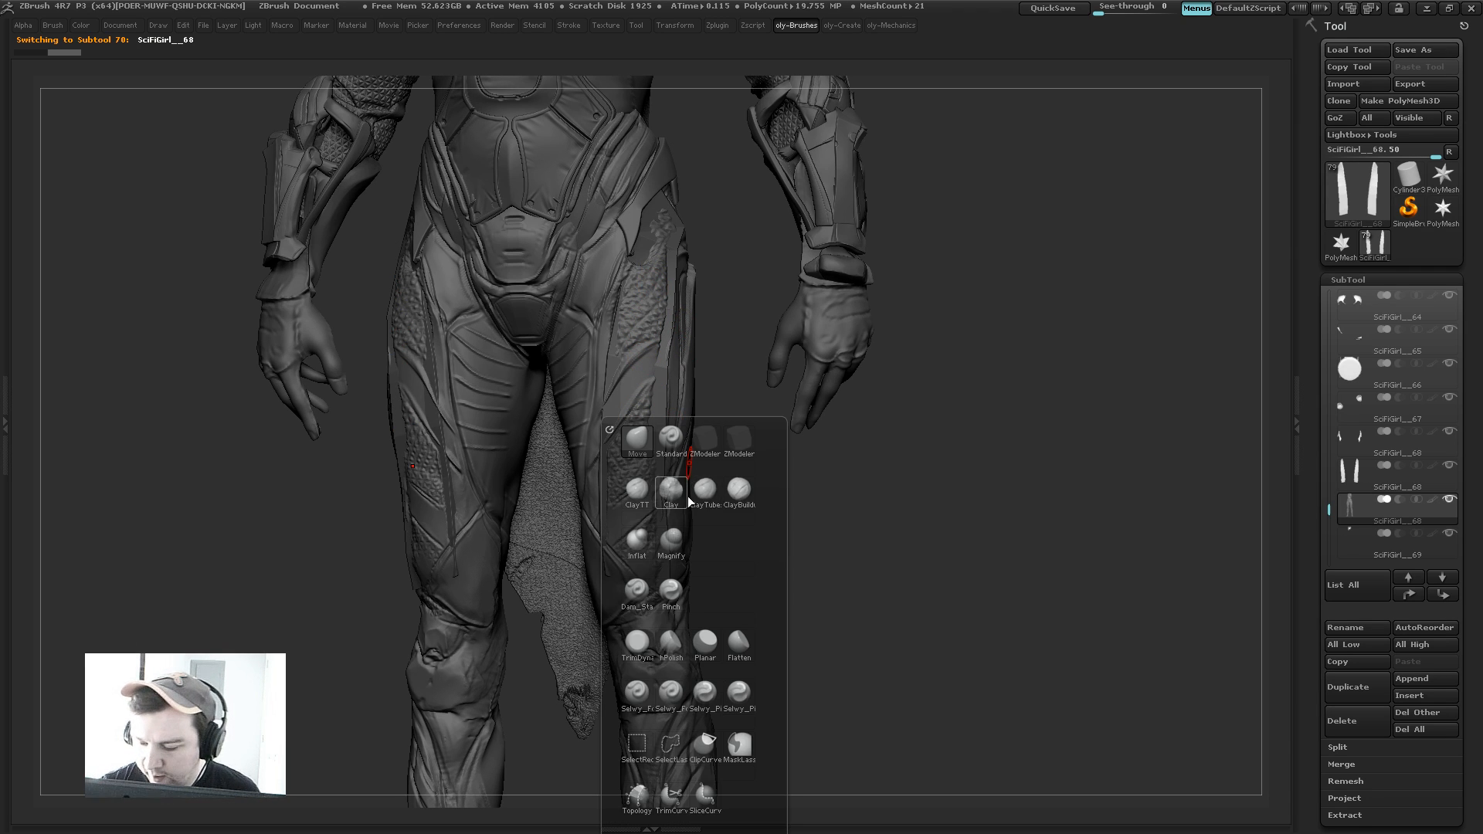
{"action": "left_click", "coordinate": [686, 498]}
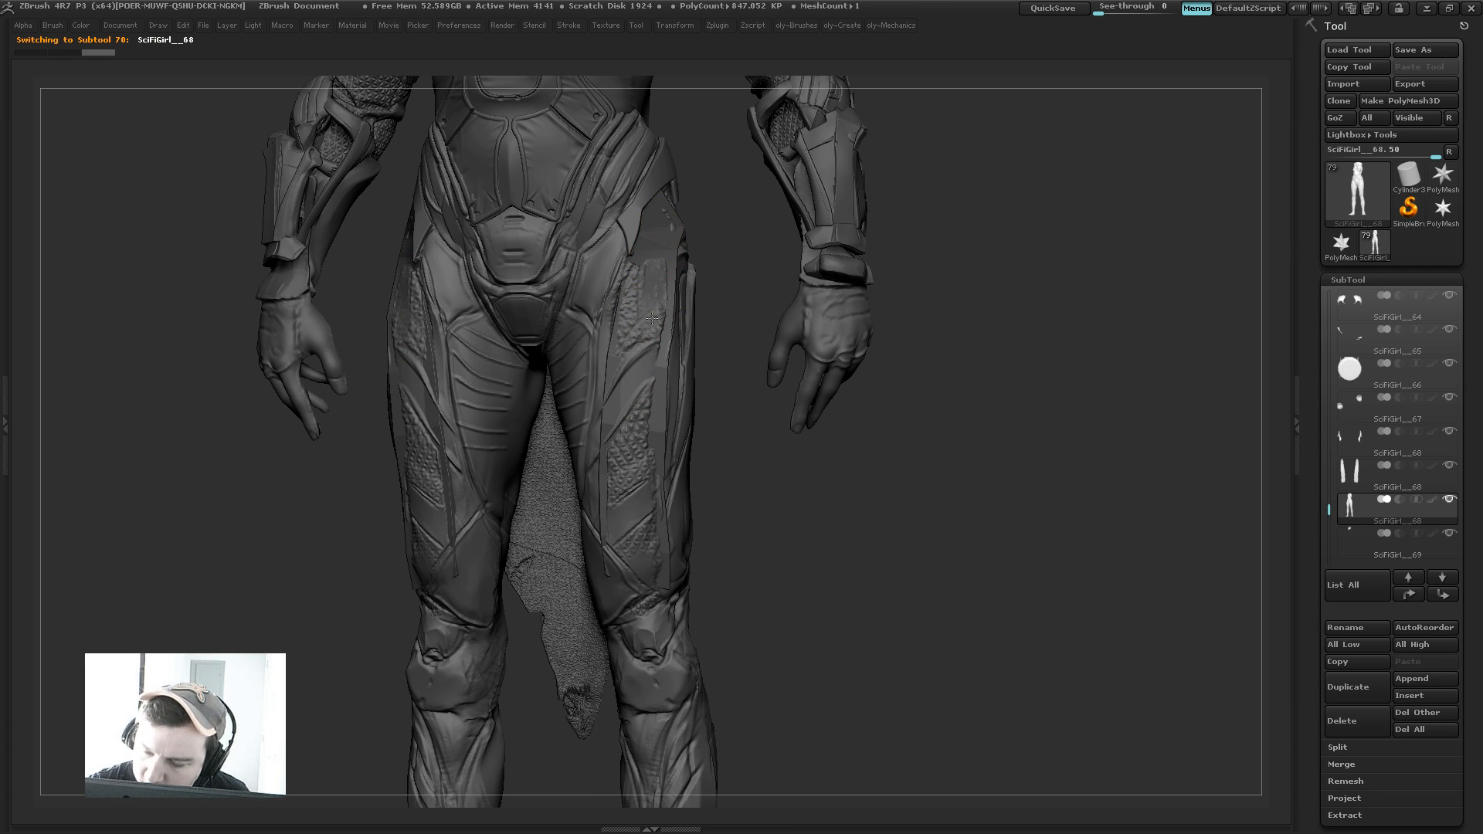
Step: Sculpt down and smooth the scaly thigh surface that pokes through the new armour strips
{"action": "mouse_move", "coordinate": [652, 317]}
{"action": "left_mouse_down"}
{"action": "mouse_move", "coordinate": [639, 292]}
{"action": "mouse_move", "coordinate": [658, 262]}
{"action": "mouse_move", "coordinate": [618, 321]}
{"action": "mouse_move", "coordinate": [649, 296]}
{"action": "mouse_move", "coordinate": [637, 483]}
{"action": "mouse_move", "coordinate": [619, 510]}
{"action": "mouse_move", "coordinate": [651, 557]}
{"action": "mouse_move", "coordinate": [639, 487]}
{"action": "mouse_move", "coordinate": [631, 532]}
{"action": "left_mouse_up"}
{"action": "mouse_move", "coordinate": [782, 242]}
{"action": "left_mouse_down", "text": "alt"}
{"action": "mouse_move", "coordinate": [668, 207]}
{"action": "mouse_move", "coordinate": [876, 230]}
{"action": "mouse_move", "coordinate": [693, 246]}
{"action": "left_mouse_up", "text": "alt"}
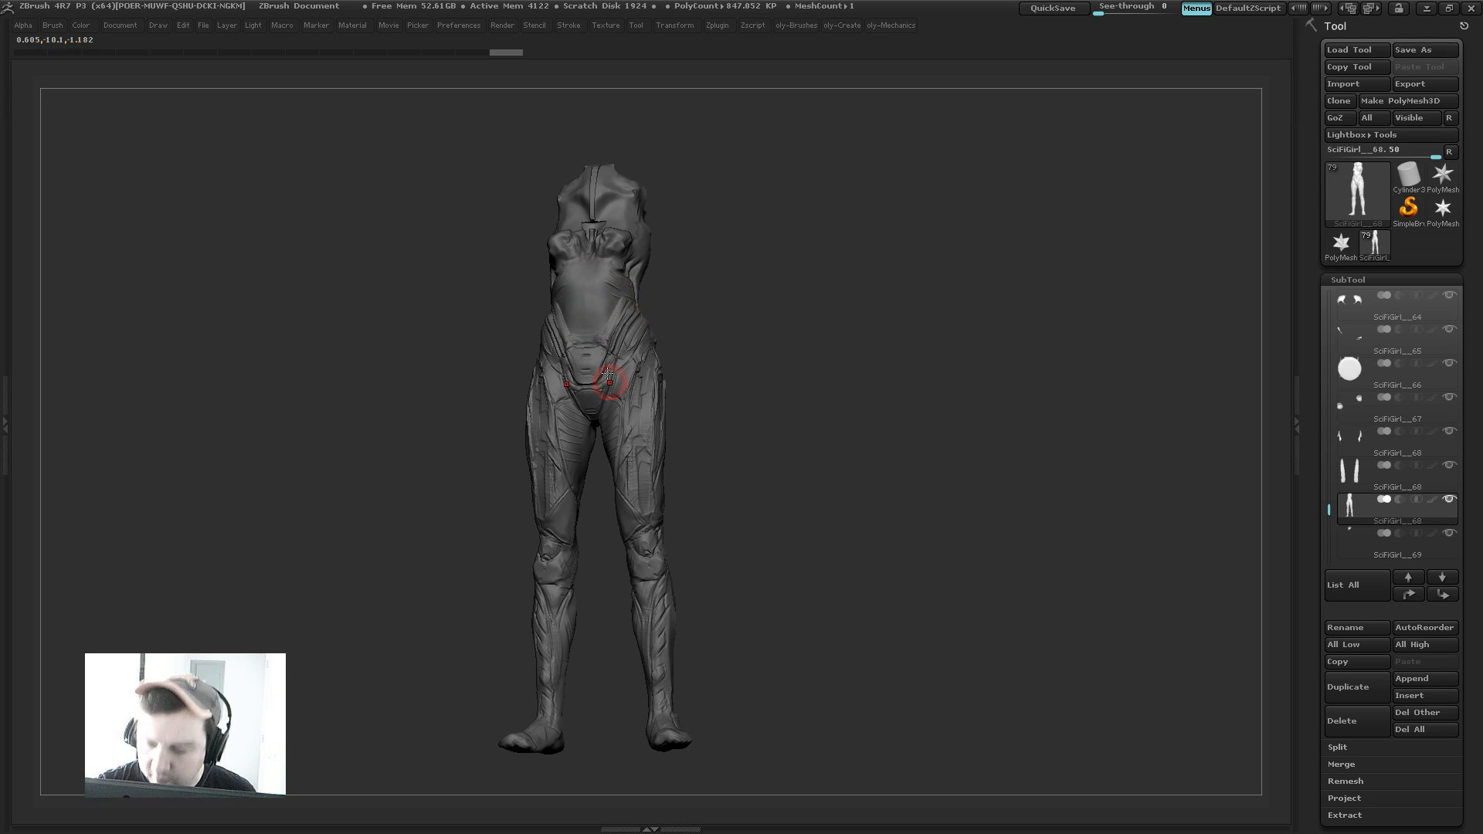
{"action": "left_click_drag", "start_coordinate": [718, 304], "coordinate": [760, 372], "text": "alt"}
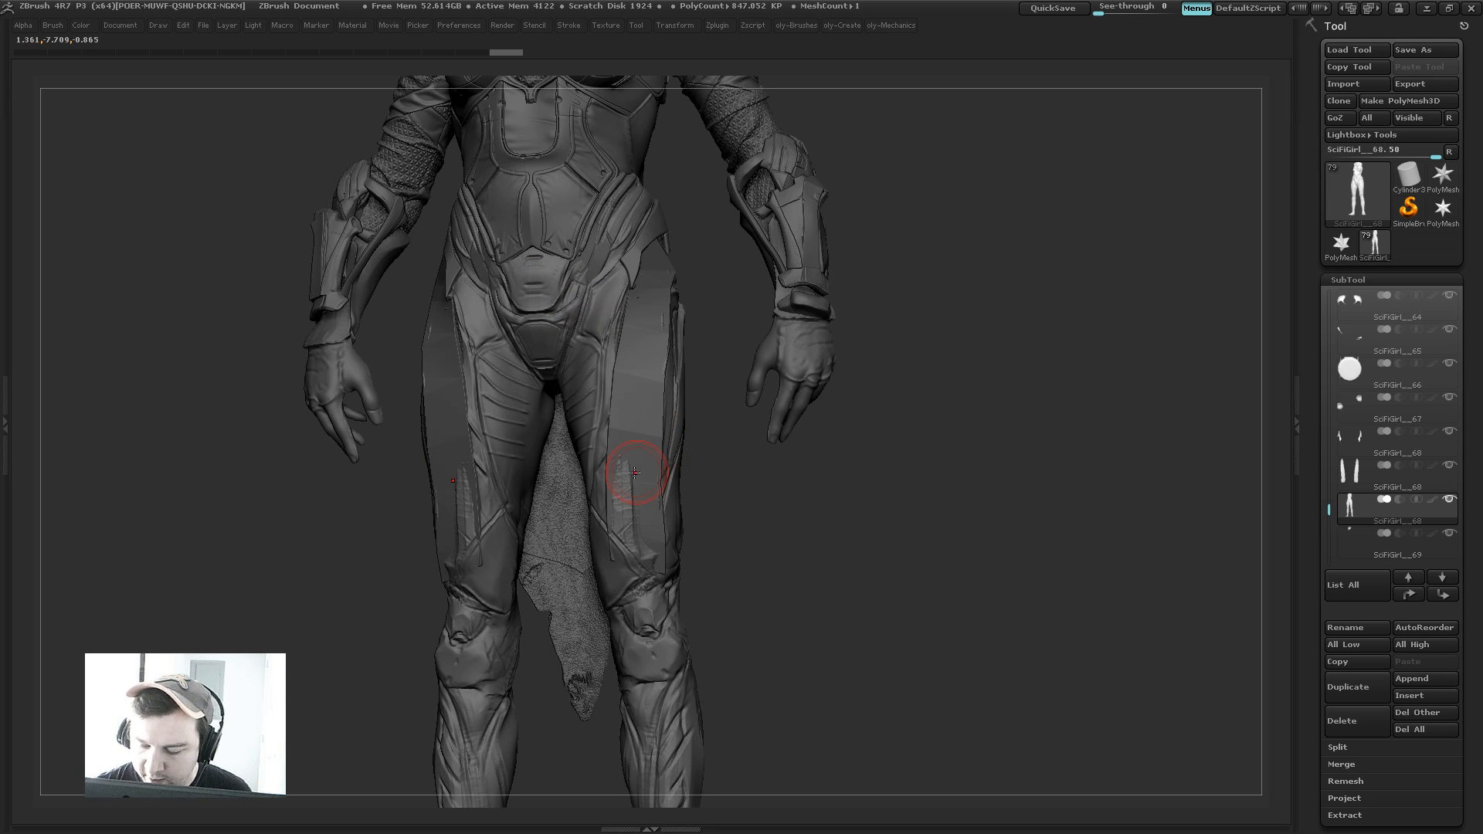
{"action": "left_click_drag", "start_coordinate": [627, 465], "coordinate": [643, 554], "text": "shift"}
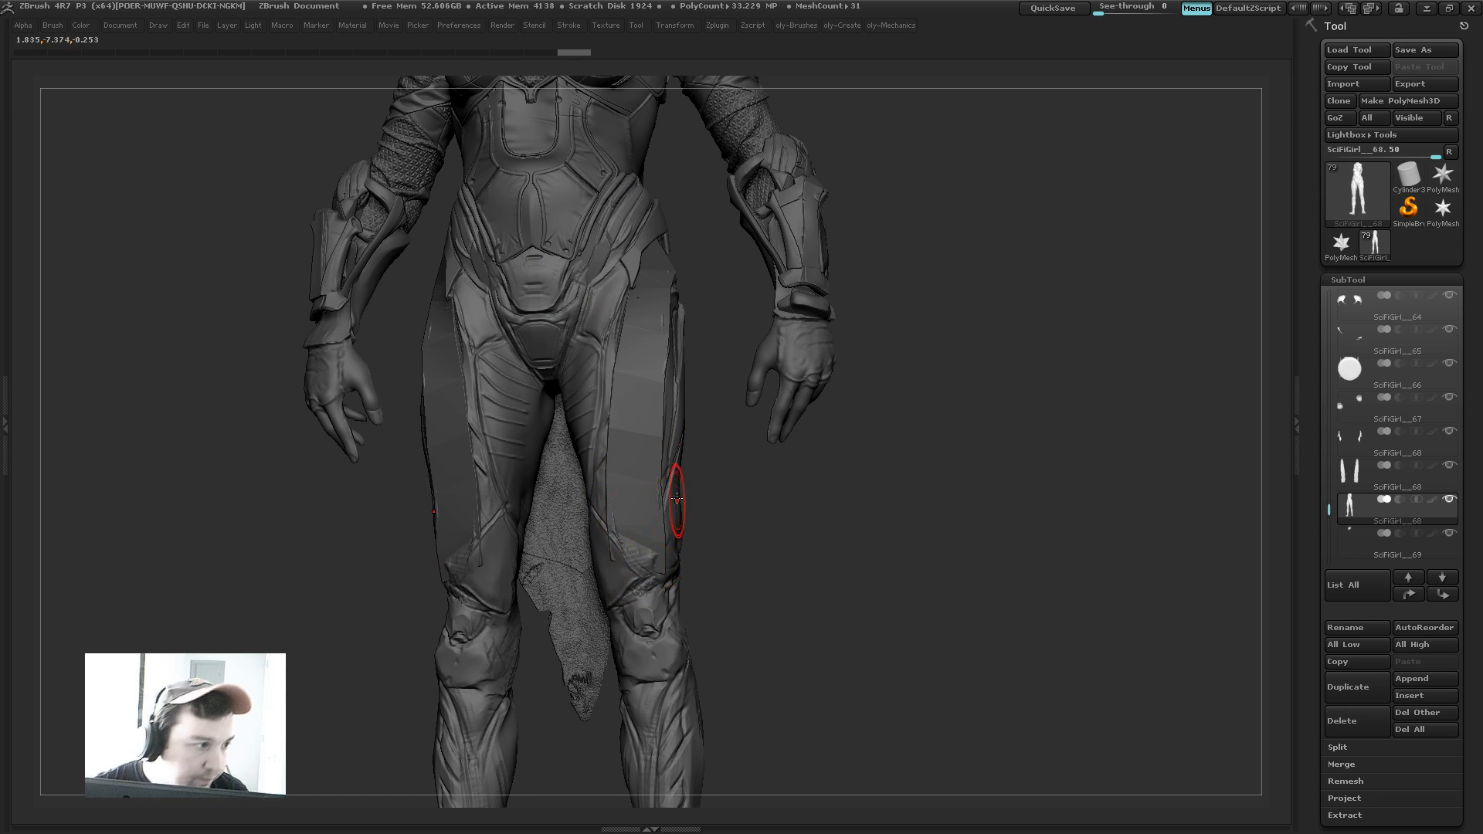
{"action": "left_click_drag", "start_coordinate": [676, 499], "coordinate": [688, 340], "text": "shift"}
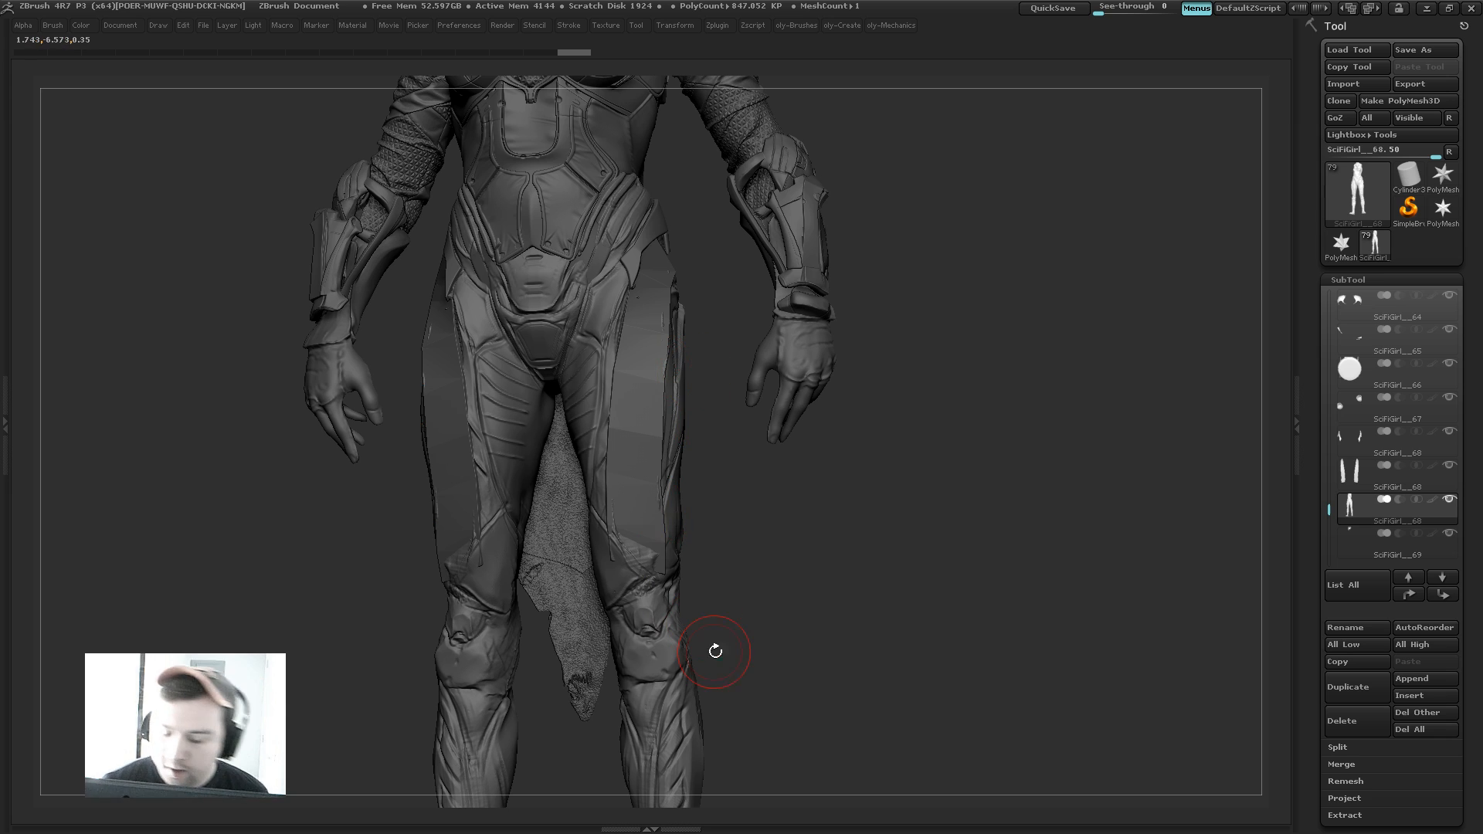
Step: Switch to the Move brush and frame the whole body
{"action": "key", "text": "b"}
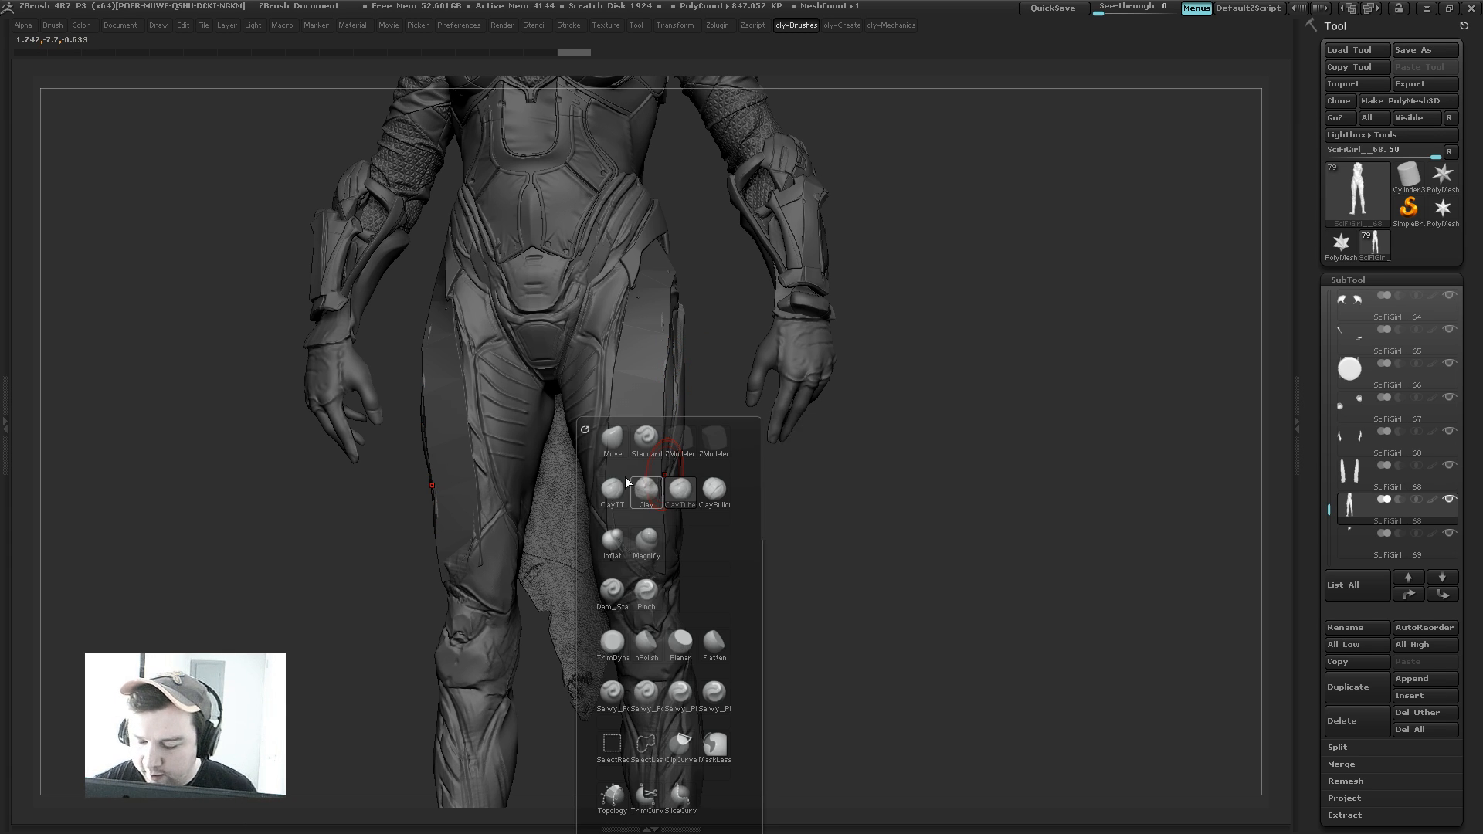
{"action": "left_click", "coordinate": [611, 437]}
{"action": "mouse_move", "coordinate": [890, 314]}
{"action": "left_mouse_down", "text": "alt"}
{"action": "mouse_move", "coordinate": [881, 324]}
{"action": "mouse_move", "coordinate": [943, 286]}
{"action": "left_mouse_up", "text": "alt"}
Step: Show the hidden tool shelves and open the JRO folder of the LightBox alpha library
{"action": "key", "text": "Tab"}
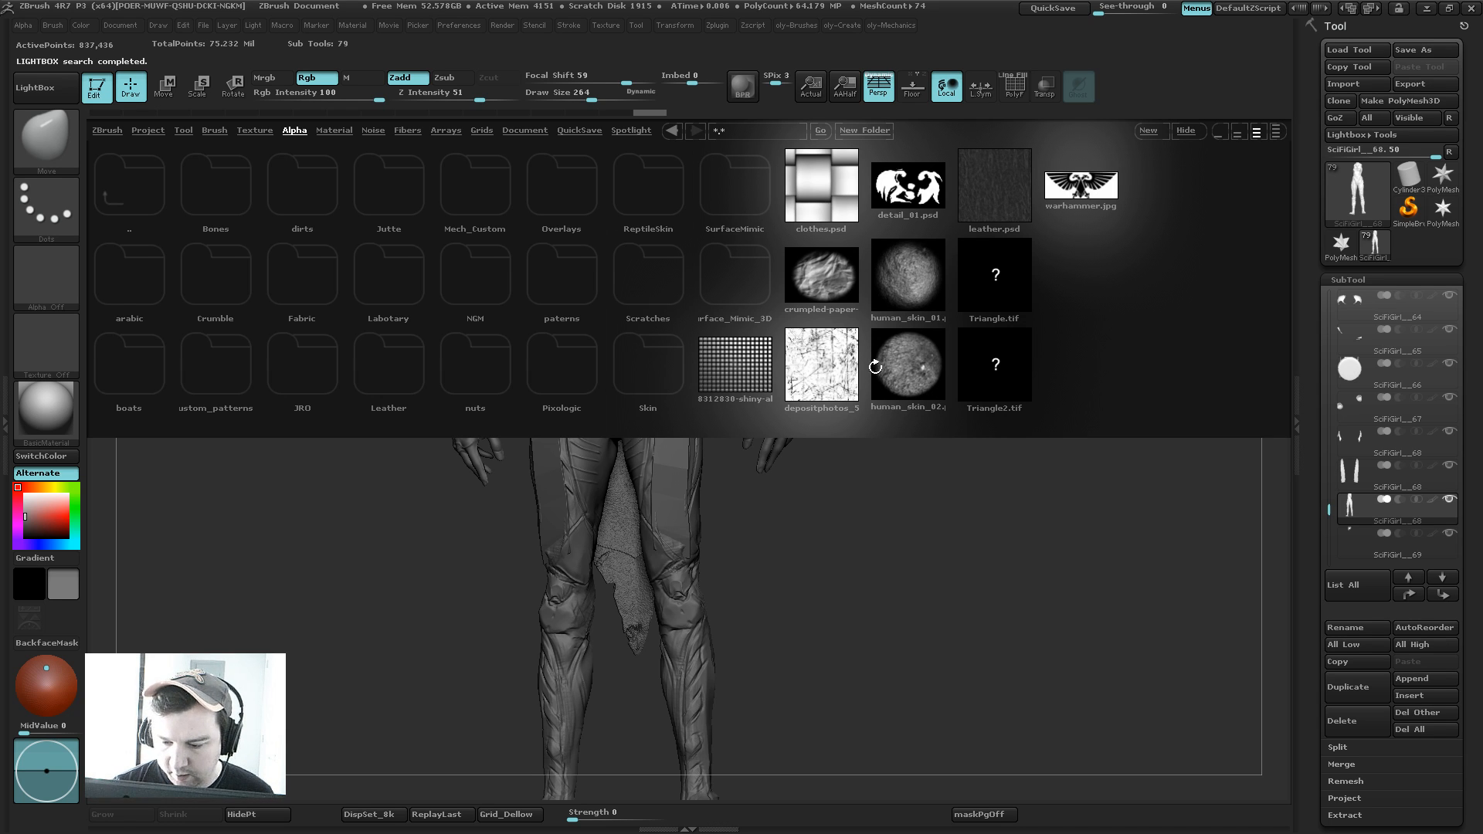
{"action": "left_click", "coordinate": [302, 378]}
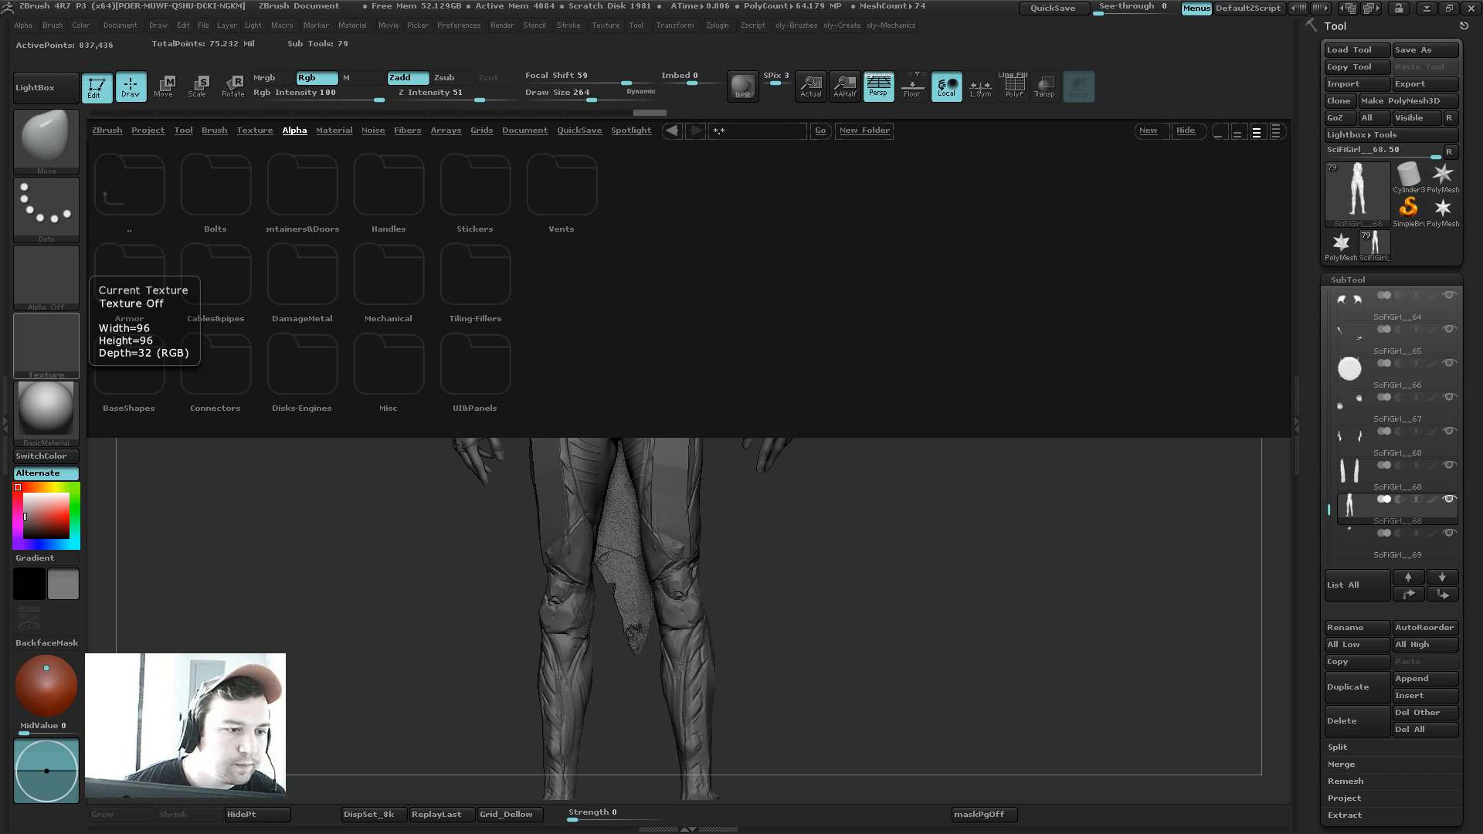
Step: Switch to Chrome and look over the alpha and brush packs on the 3D ART RESOURCES Gumroad page
{"action": "left_click_drag", "start_coordinate": [515, 833], "coordinate": [521, 190]}
{"action": "double_click", "coordinate": [521, 190]}
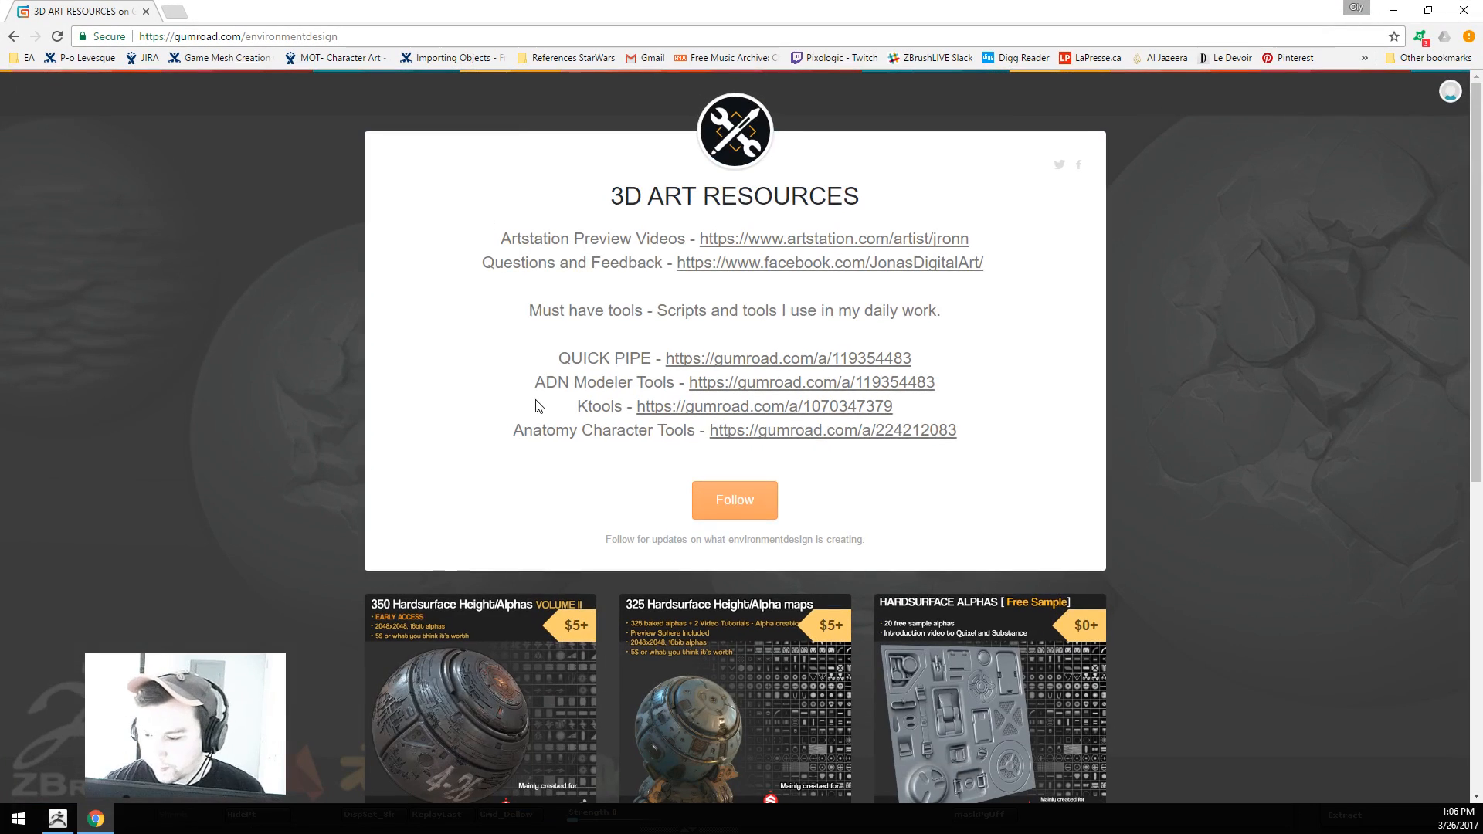
{"action": "scroll", "coordinate": [347, 397], "scroll_direction": "down", "scroll_amount": 7}
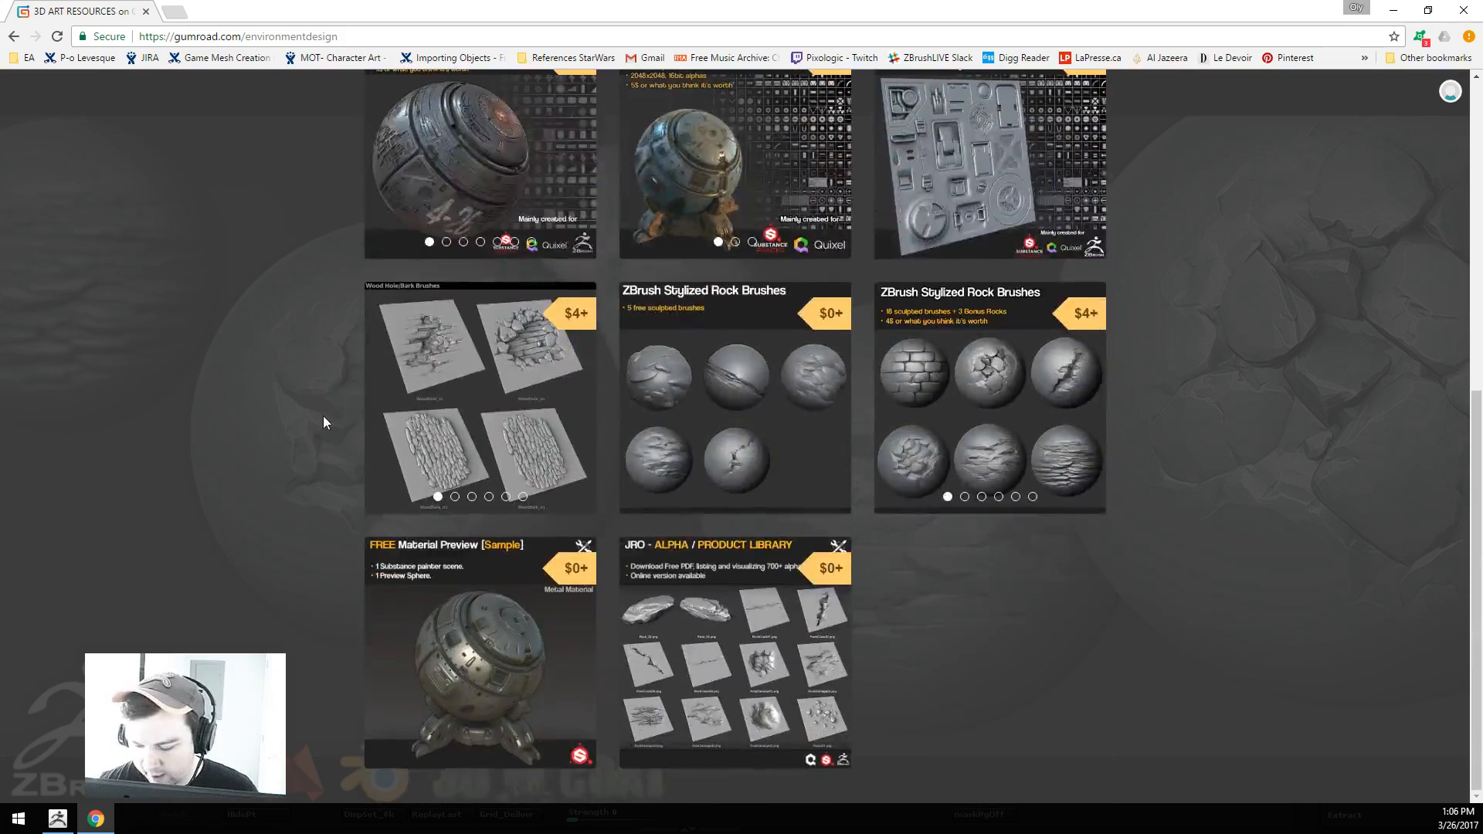
{"action": "scroll", "coordinate": [768, 206], "scroll_direction": "up", "scroll_amount": 7}
Step: Open the Artstation Preview Videos link and look through the artist's portfolio
{"action": "left_click", "coordinate": [807, 241]}
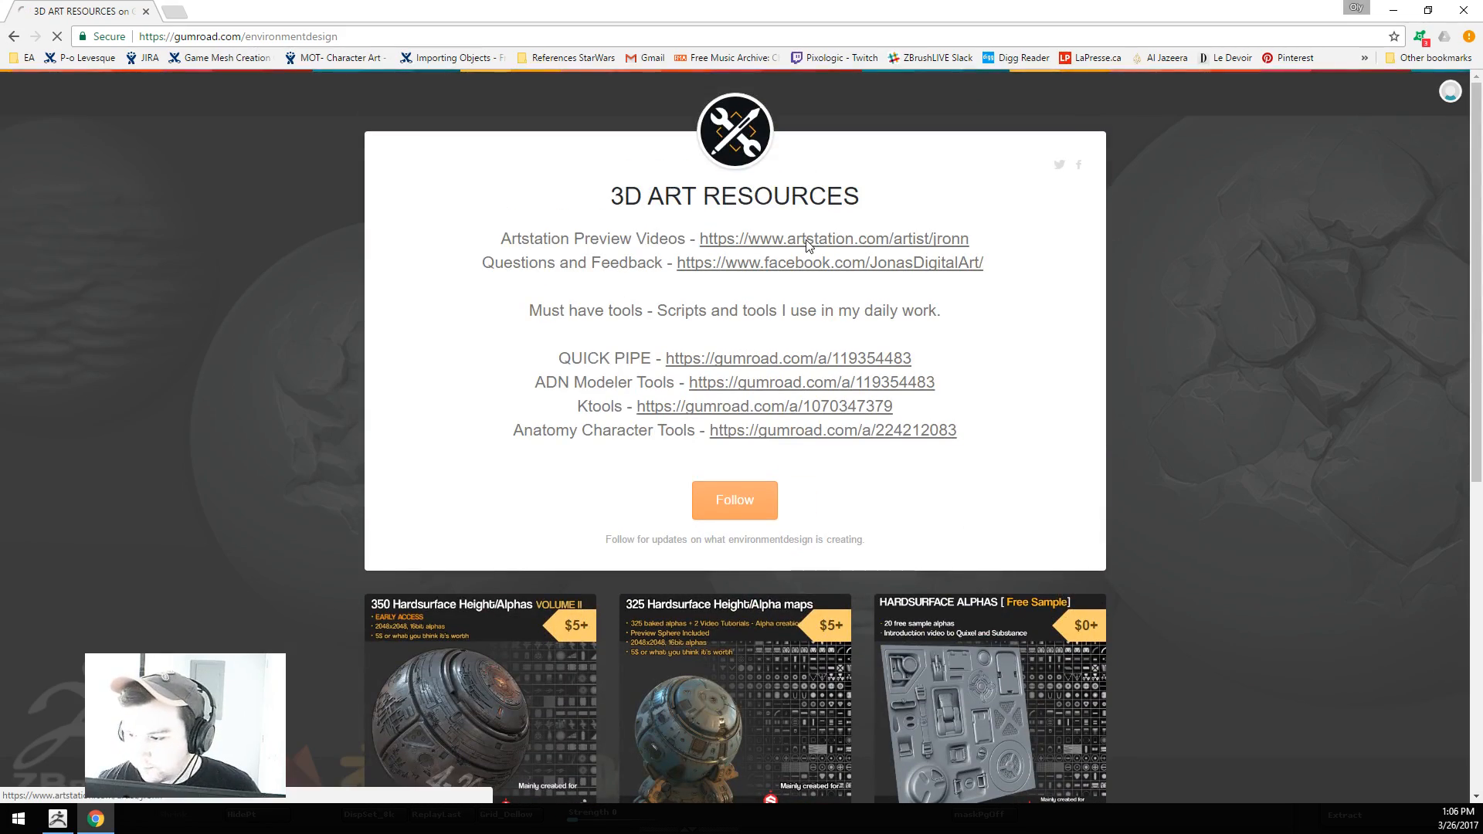
{"action": "scroll", "coordinate": [331, 391], "scroll_direction": "down", "scroll_amount": 4}
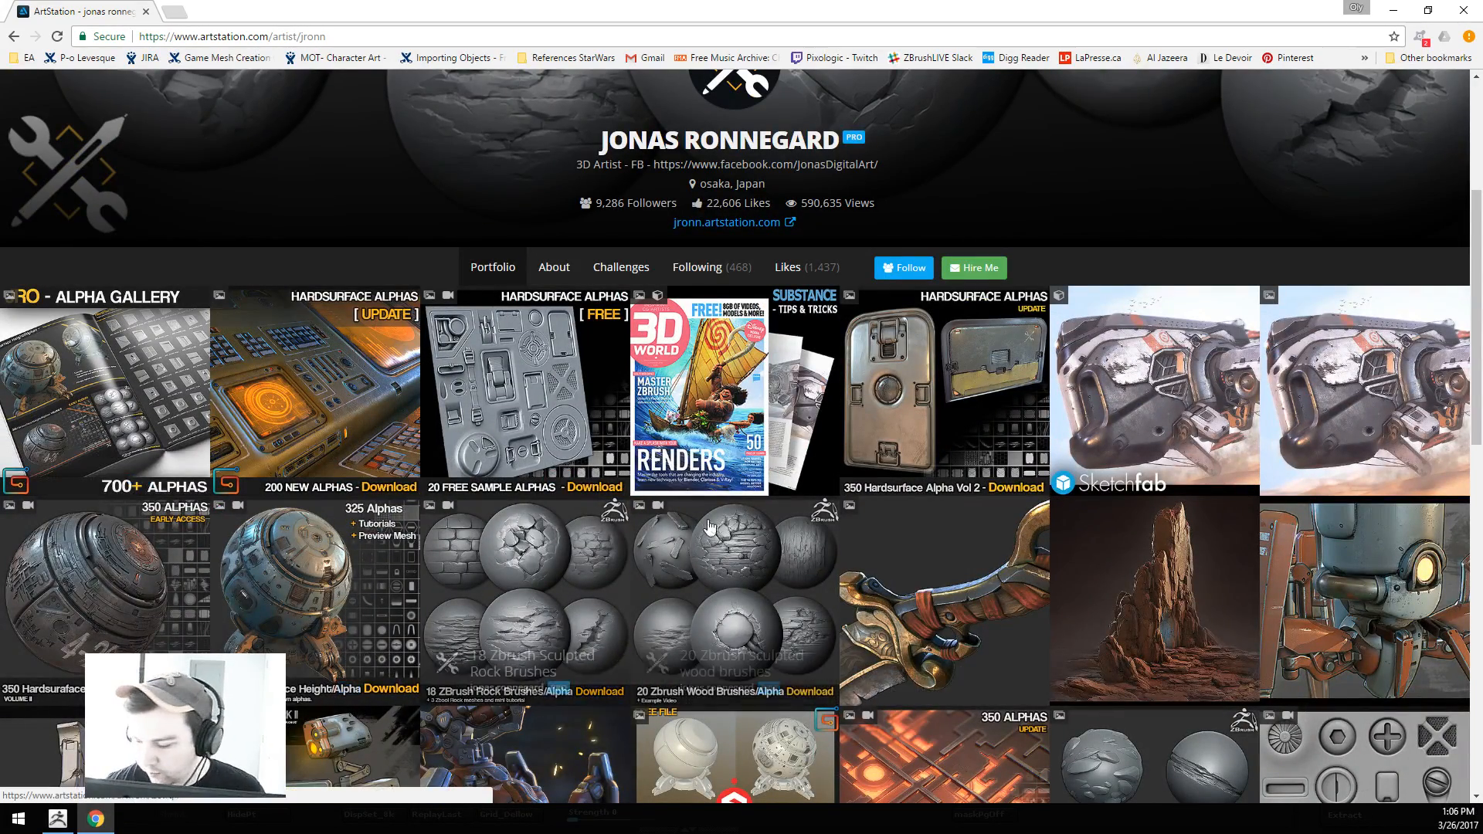
{"action": "scroll", "coordinate": [502, 312], "scroll_direction": "up", "scroll_amount": 4}
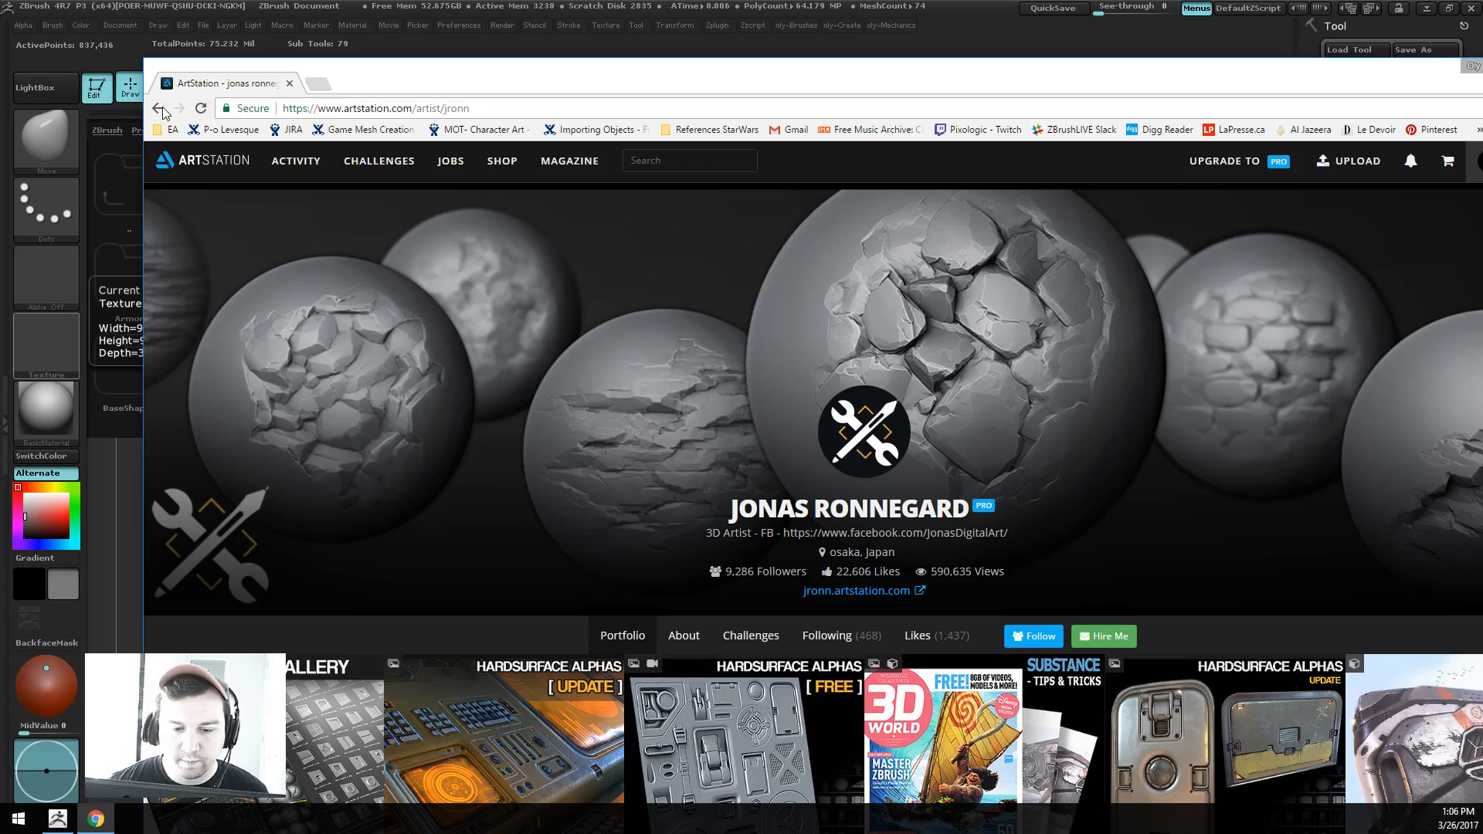
Step: Return to the Gumroad page, view the 325 Hardsurface Height/Alpha maps product, and switch back to ZBrush
{"action": "left_click", "coordinate": [158, 108]}
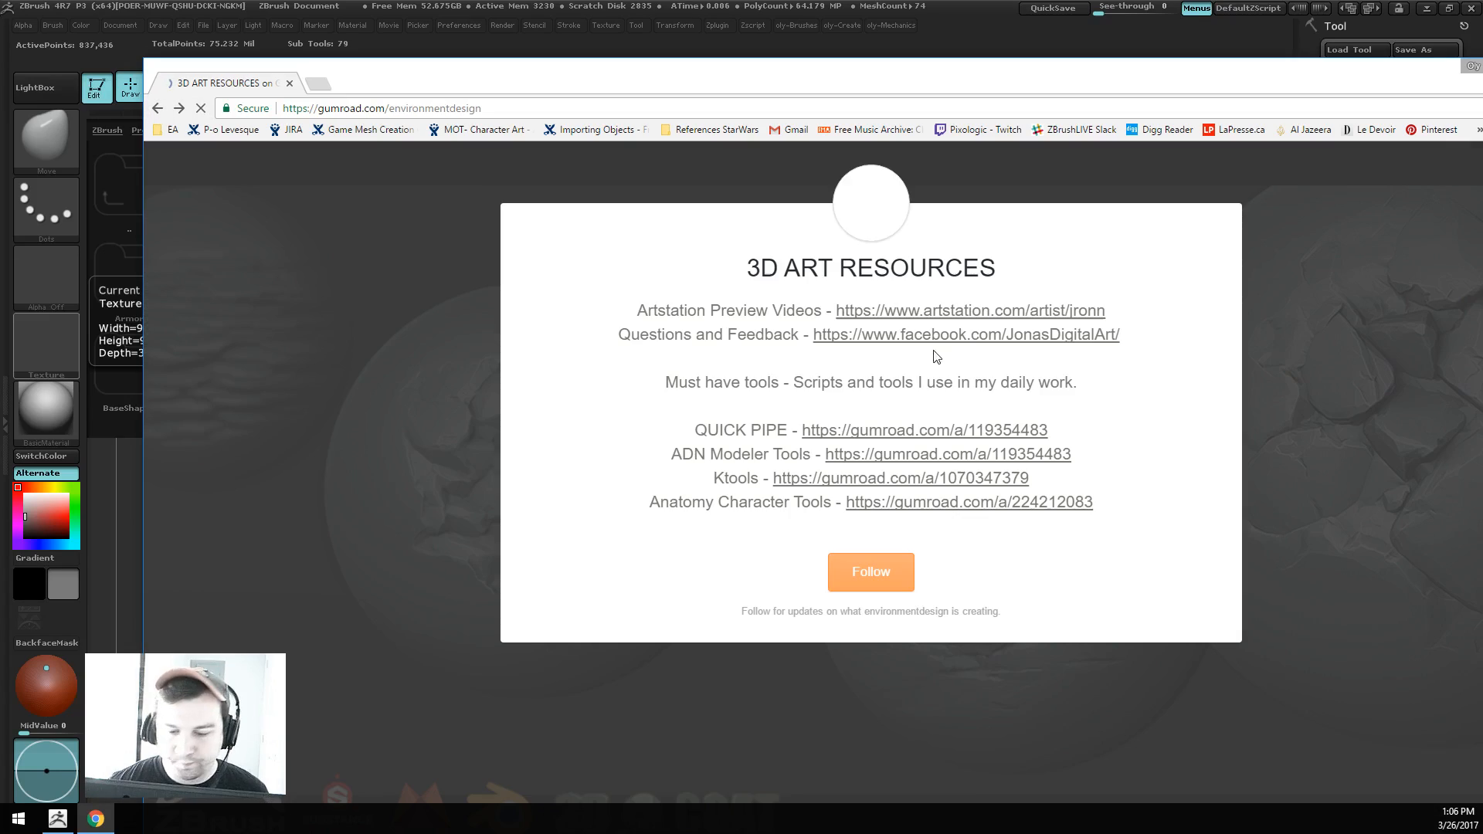
{"action": "scroll", "coordinate": [438, 368], "scroll_direction": "down", "scroll_amount": 5}
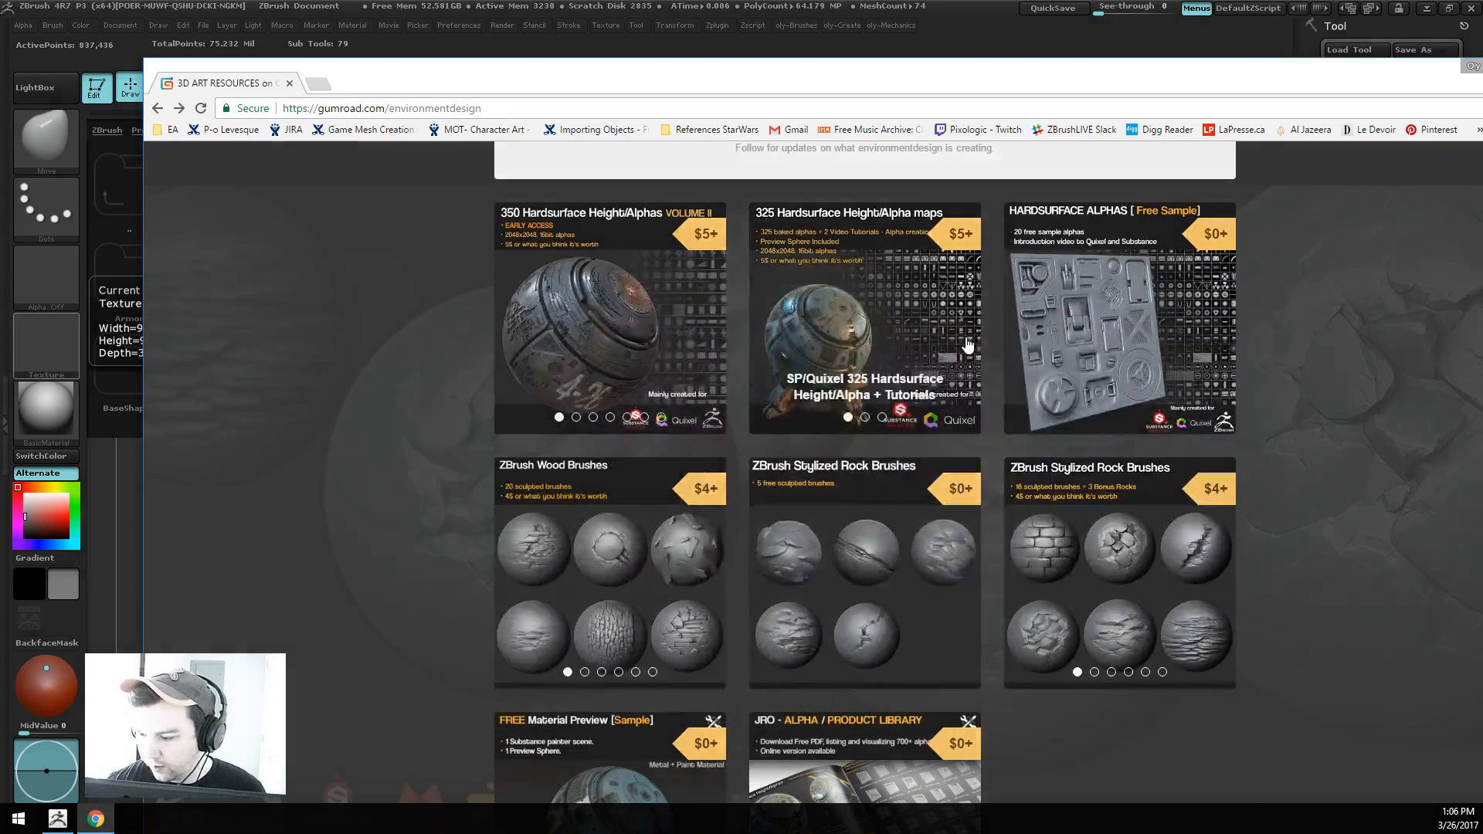
{"action": "left_click", "coordinate": [849, 324]}
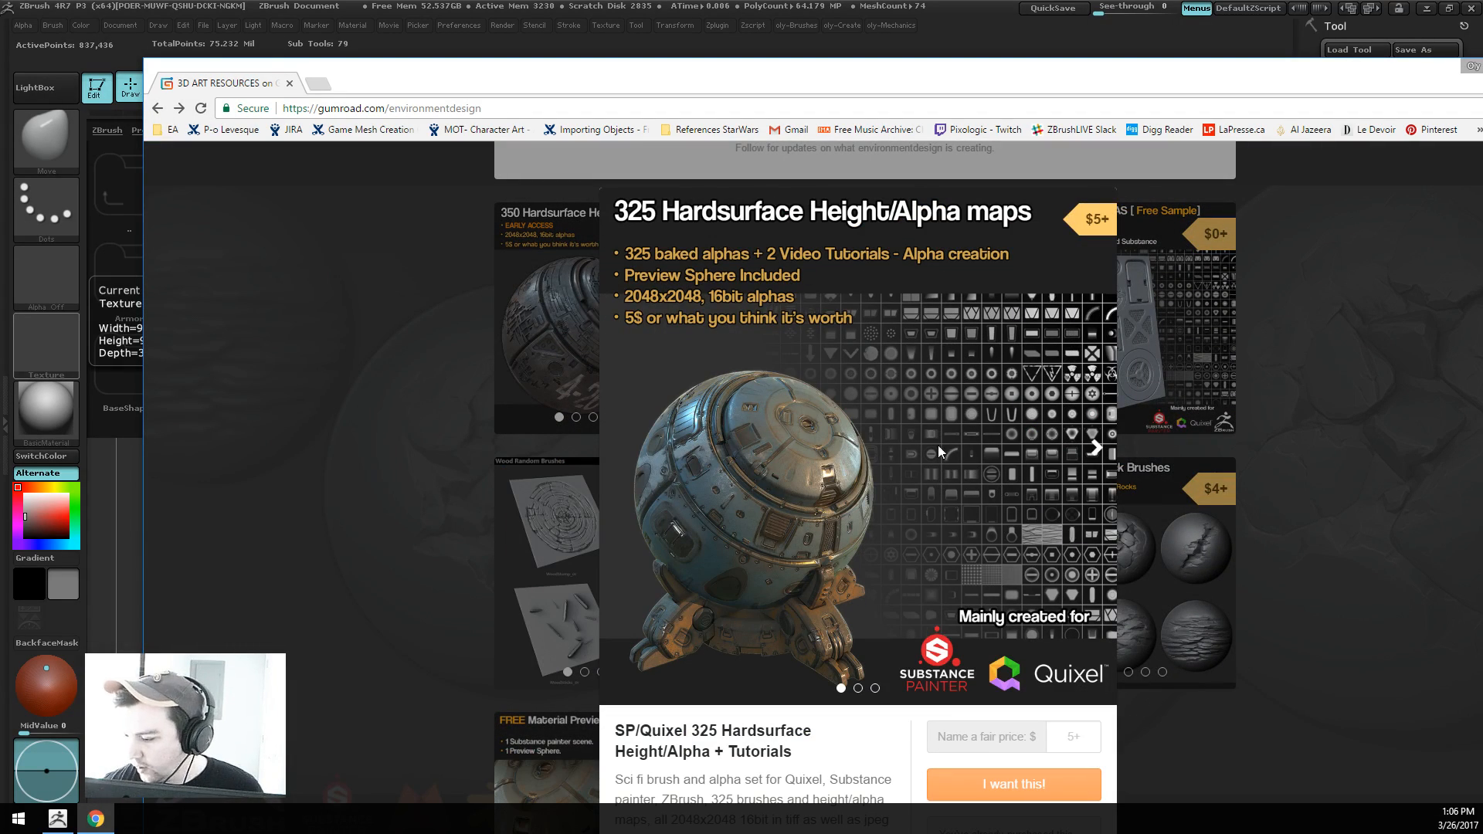
{"action": "left_click_drag", "start_coordinate": [1424, 74], "coordinate": [1026, 101]}
{"action": "left_click", "coordinate": [1112, 100]}
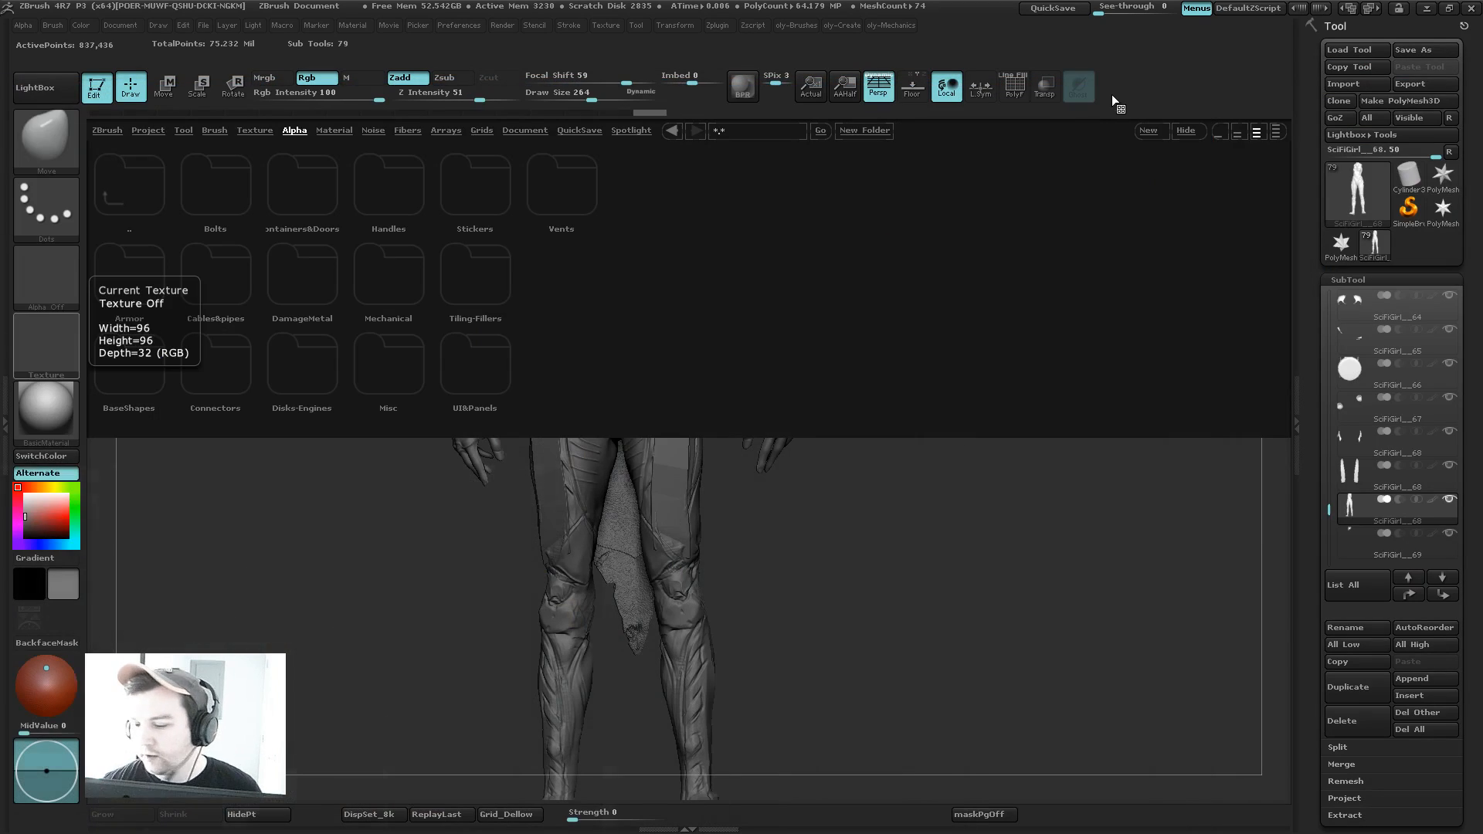
Step: Close and reopen LightBox, look through the Mechanical alphas, and return to the JRO folder
{"action": "left_click", "coordinate": [53, 93]}
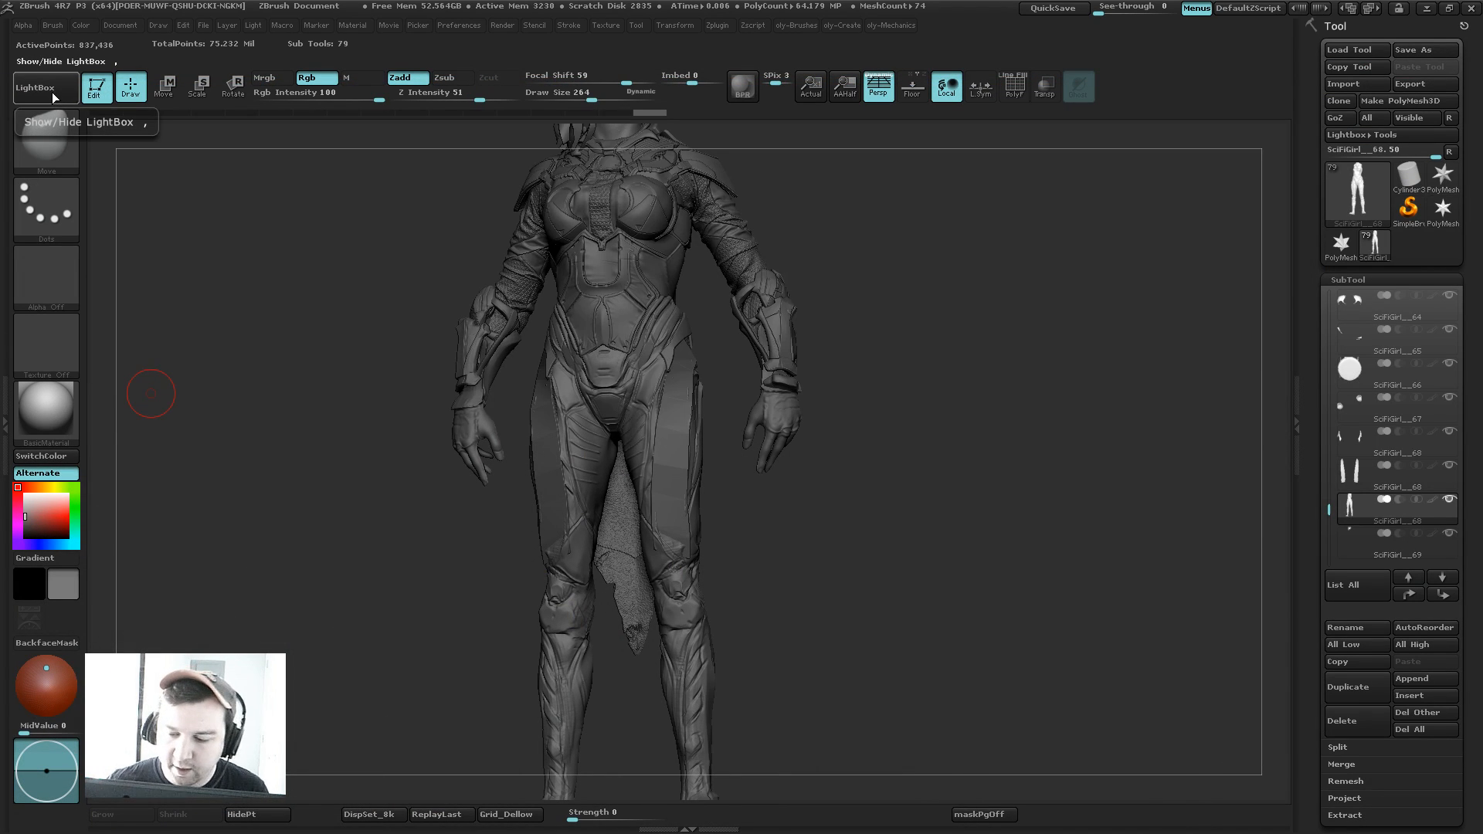
{"action": "left_click", "coordinate": [50, 89]}
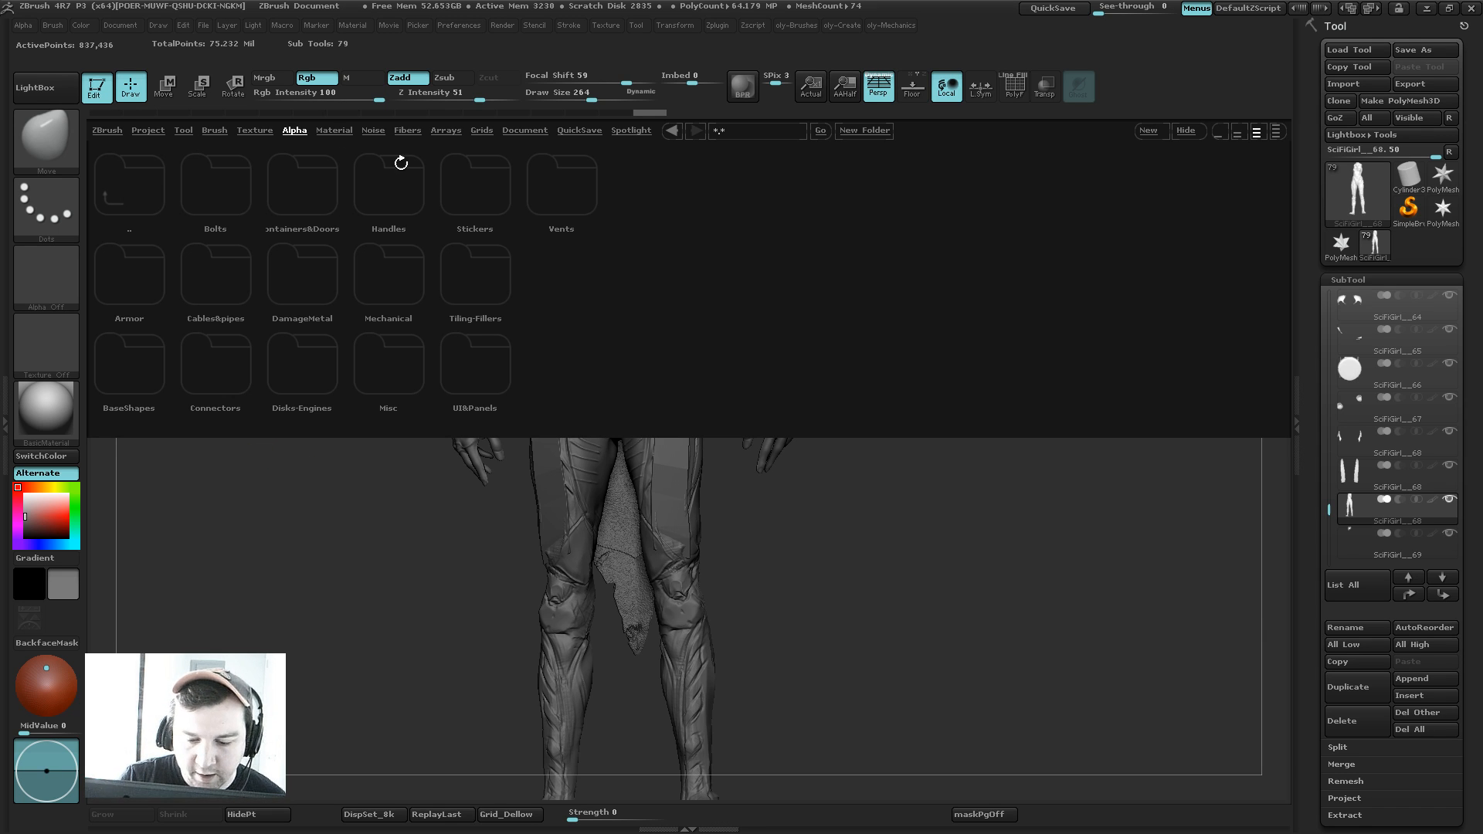
{"action": "left_click", "coordinate": [382, 285]}
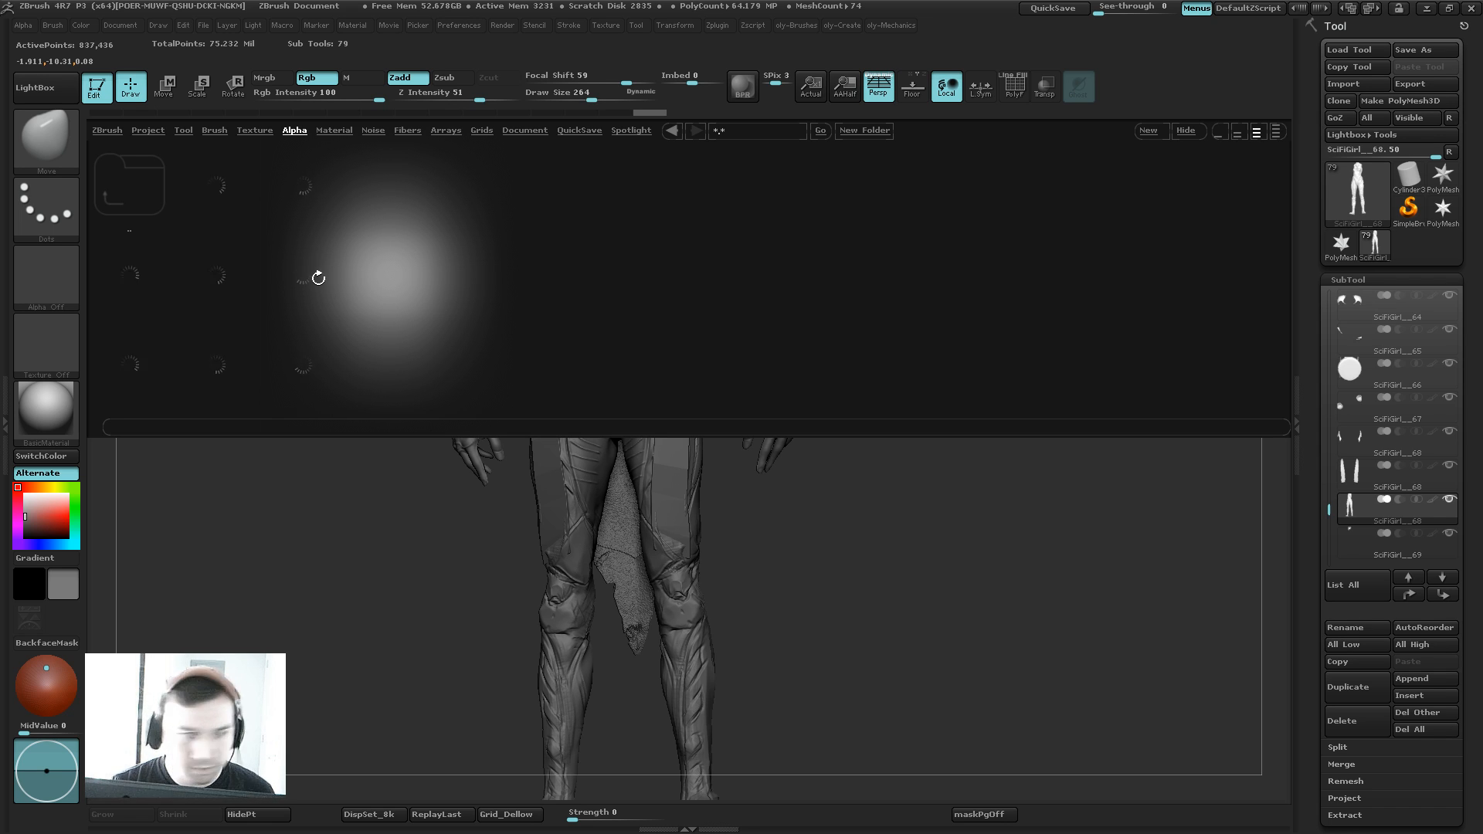
{"action": "scroll", "coordinate": [317, 270], "scroll_direction": "down", "scroll_amount": 1}
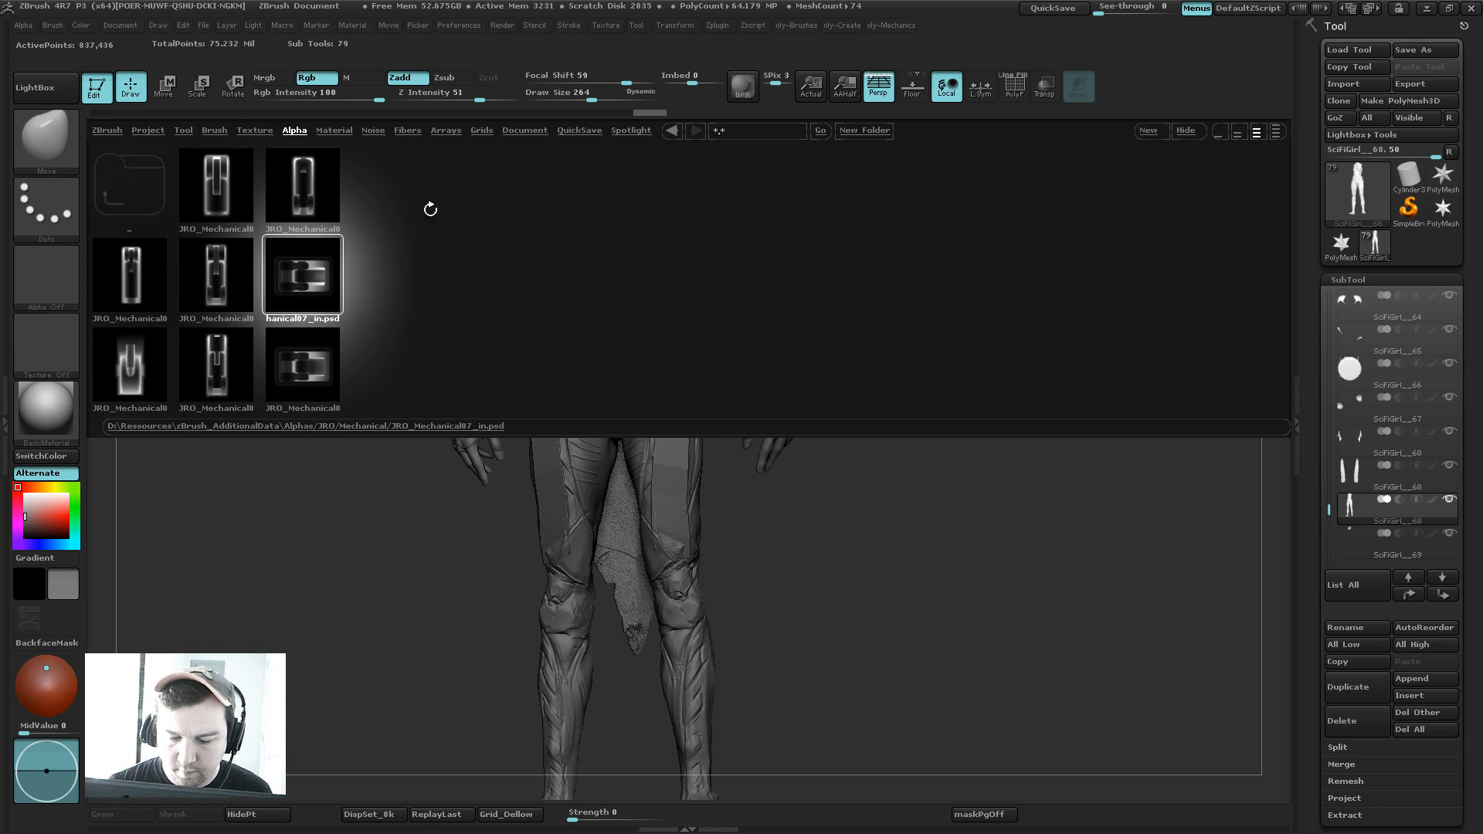
{"action": "left_click", "coordinate": [133, 188]}
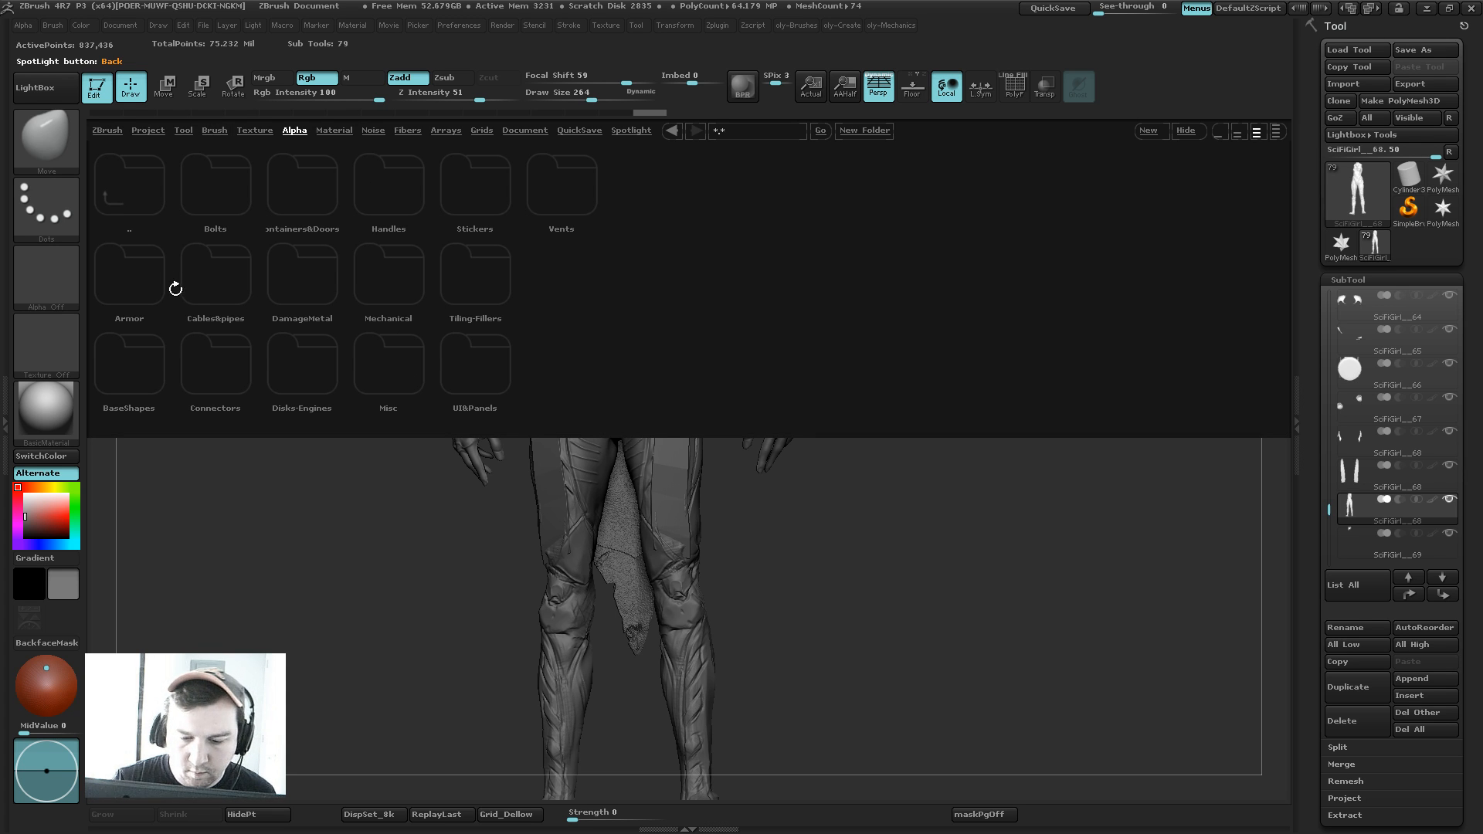
Step: Open the BaseShapes alpha folder, look through its shapes and load the JRO_Base28_in.psd alpha
{"action": "left_click", "coordinate": [133, 378]}
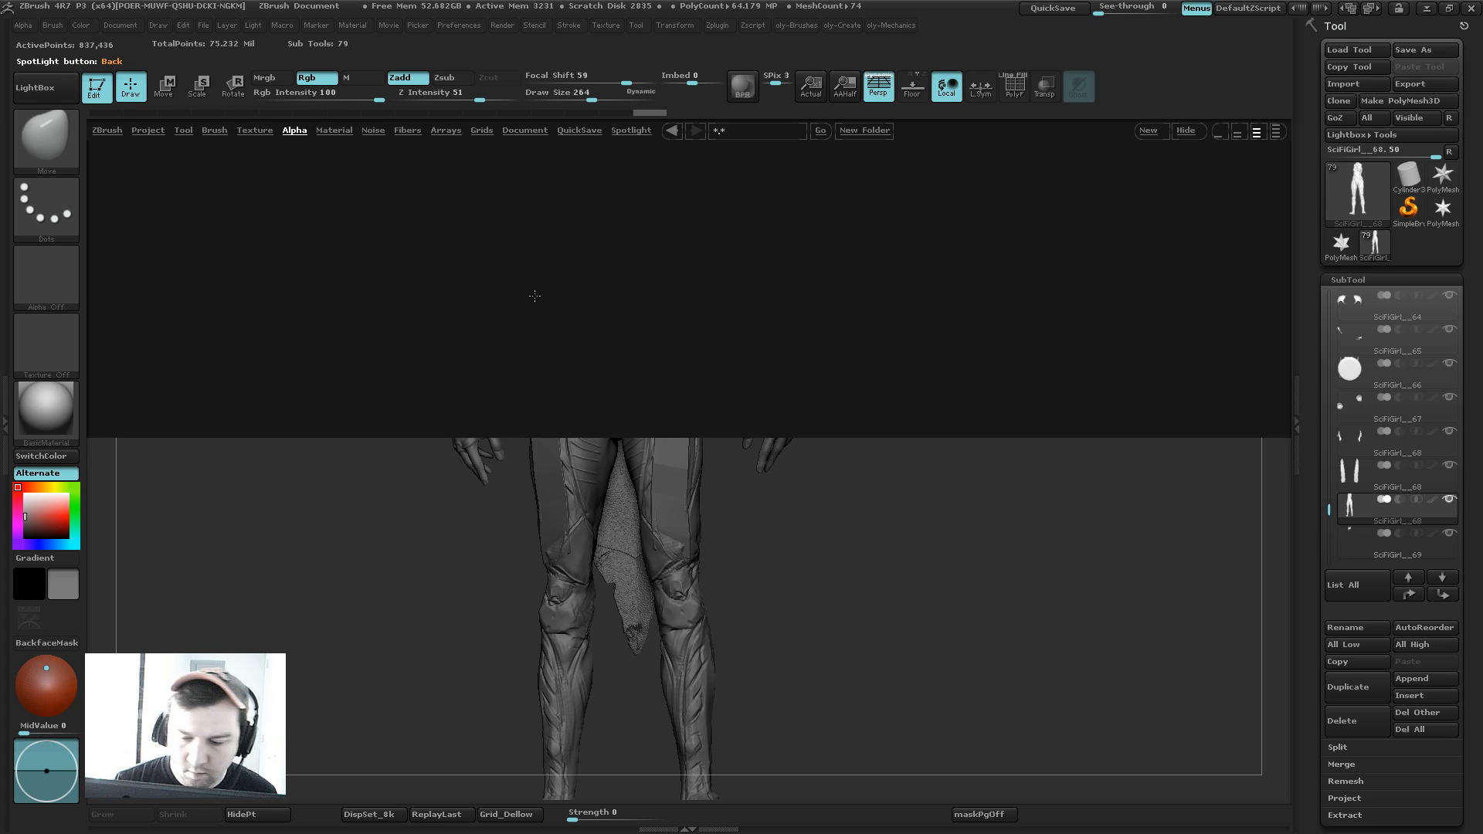
{"action": "left_click_drag", "start_coordinate": [1081, 287], "coordinate": [655, 299]}
{"action": "left_click_drag", "start_coordinate": [1025, 269], "coordinate": [774, 258]}
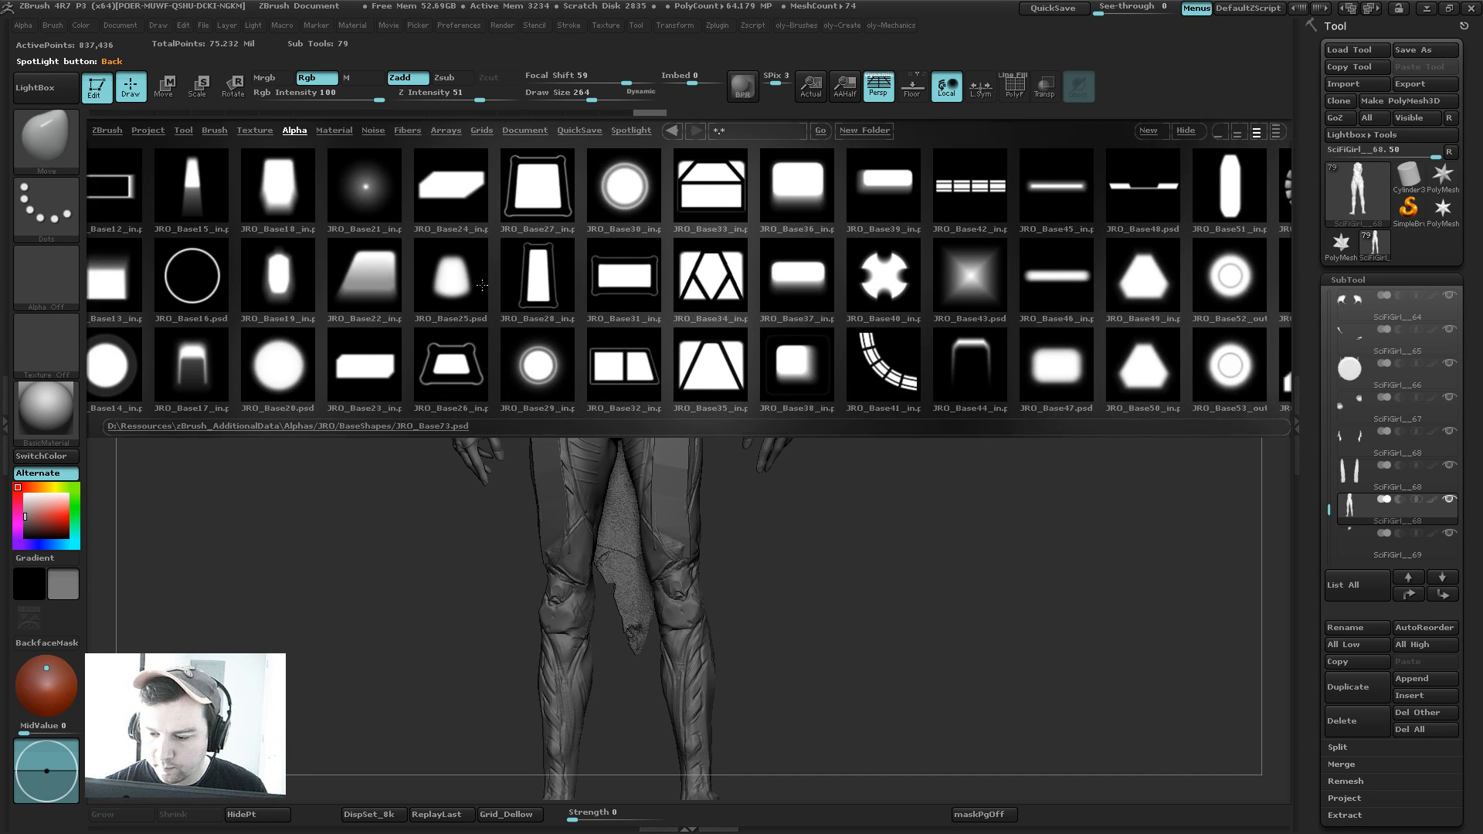
{"action": "left_click_drag", "start_coordinate": [482, 285], "coordinate": [533, 289]}
{"action": "left_click_drag", "start_coordinate": [414, 322], "coordinate": [473, 321]}
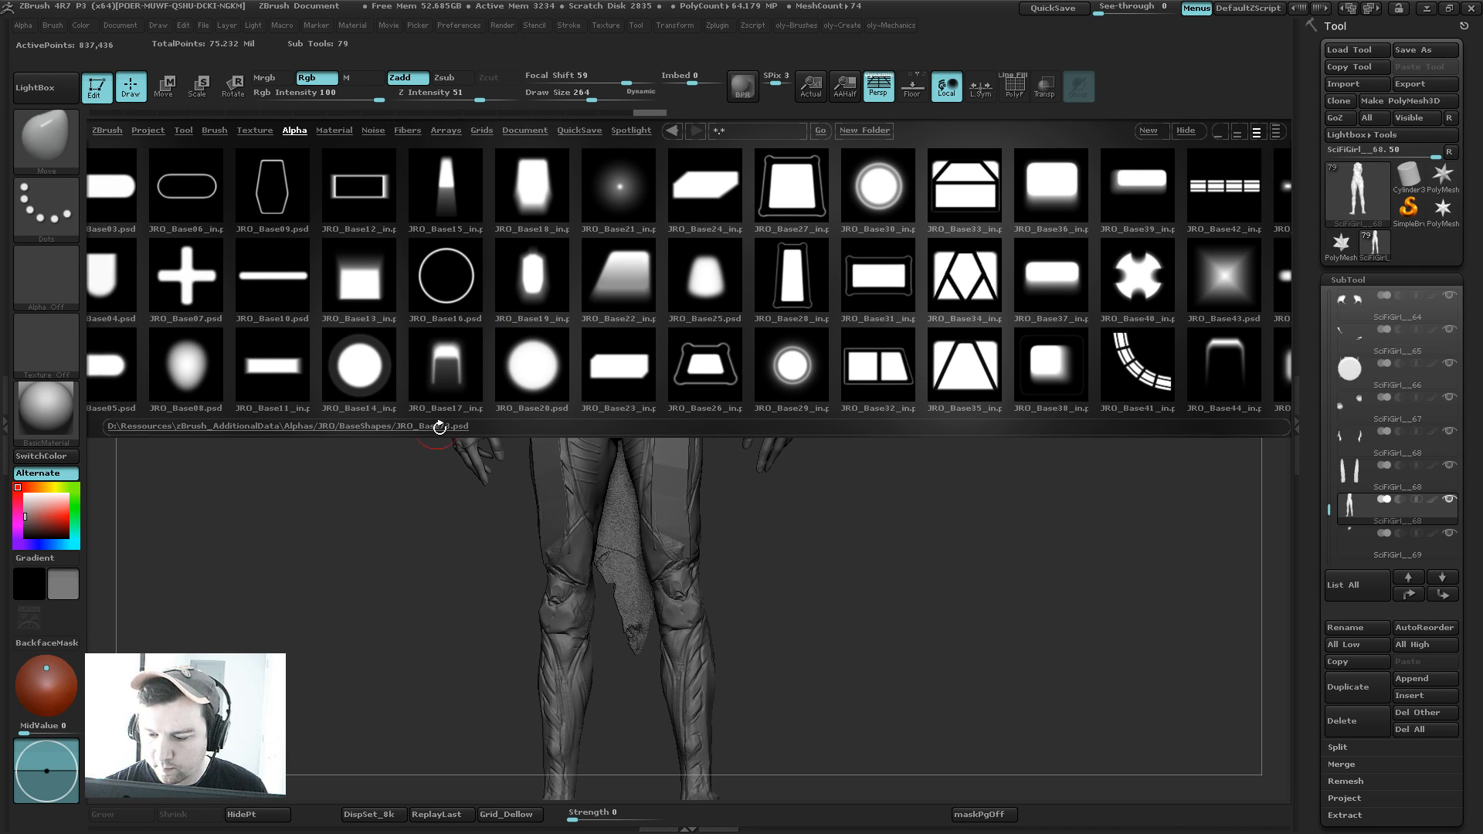
{"action": "left_click_drag", "start_coordinate": [797, 284], "coordinate": [763, 264]}
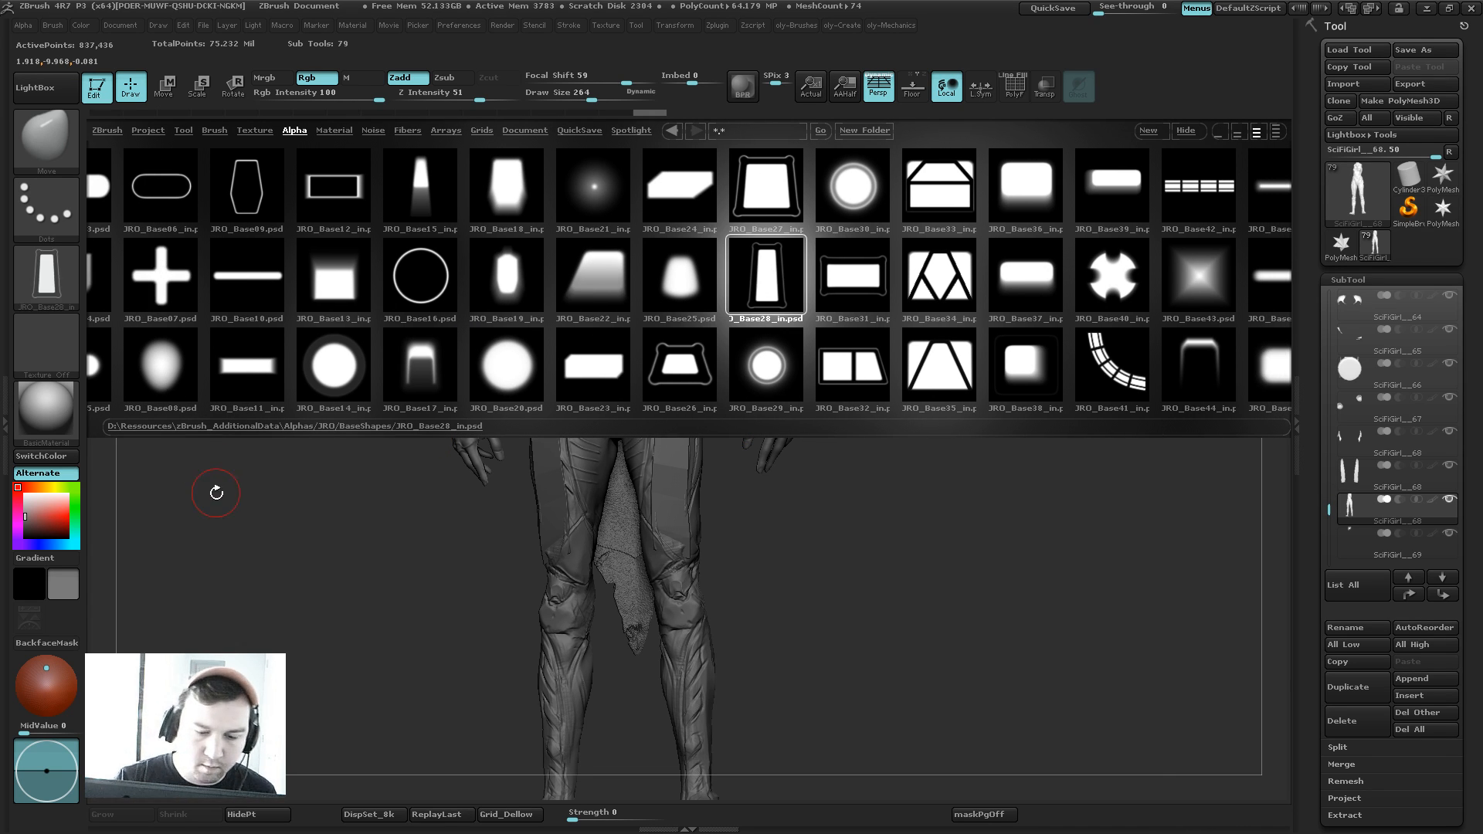
{"action": "left_click", "coordinate": [47, 276]}
Step: Choose the Standard brush, close LightBox and clone the brush as a separate copy for alpha work
{"action": "left_click", "coordinate": [62, 142]}
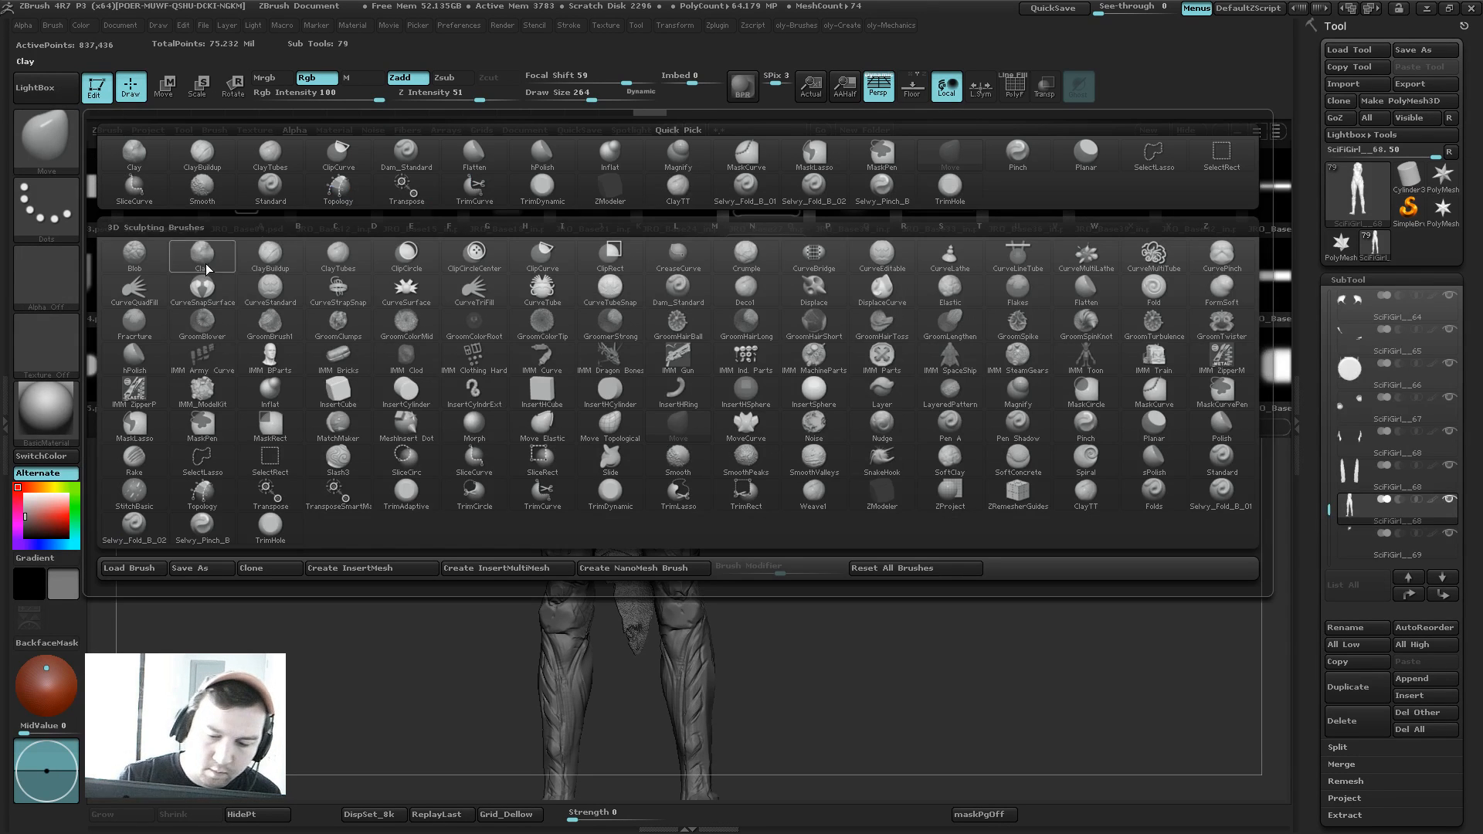
{"action": "key", "text": "s"}
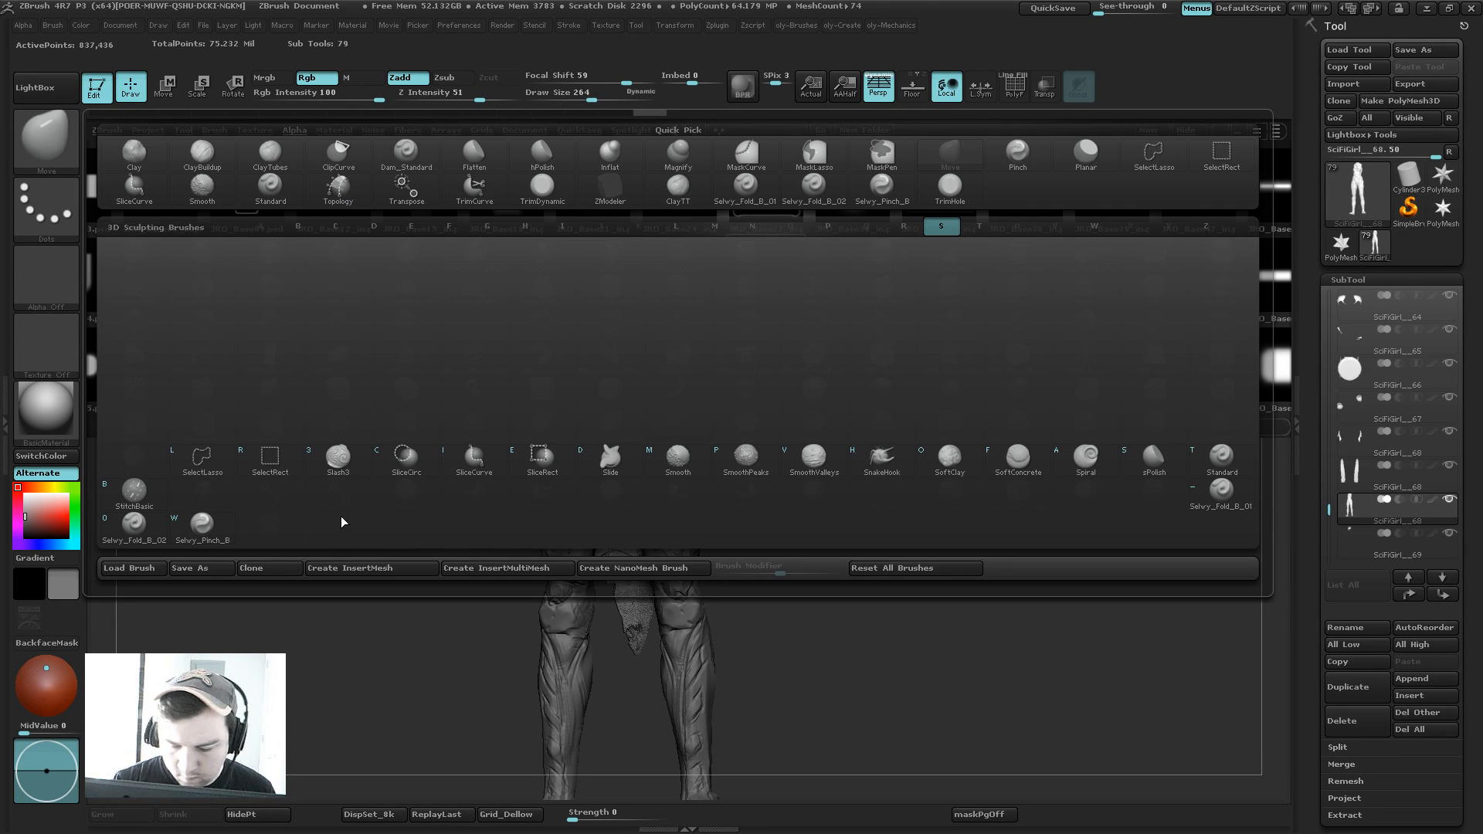
{"action": "left_click", "coordinate": [1221, 457]}
{"action": "left_click", "coordinate": [61, 92]}
{"action": "left_click", "coordinate": [60, 206]}
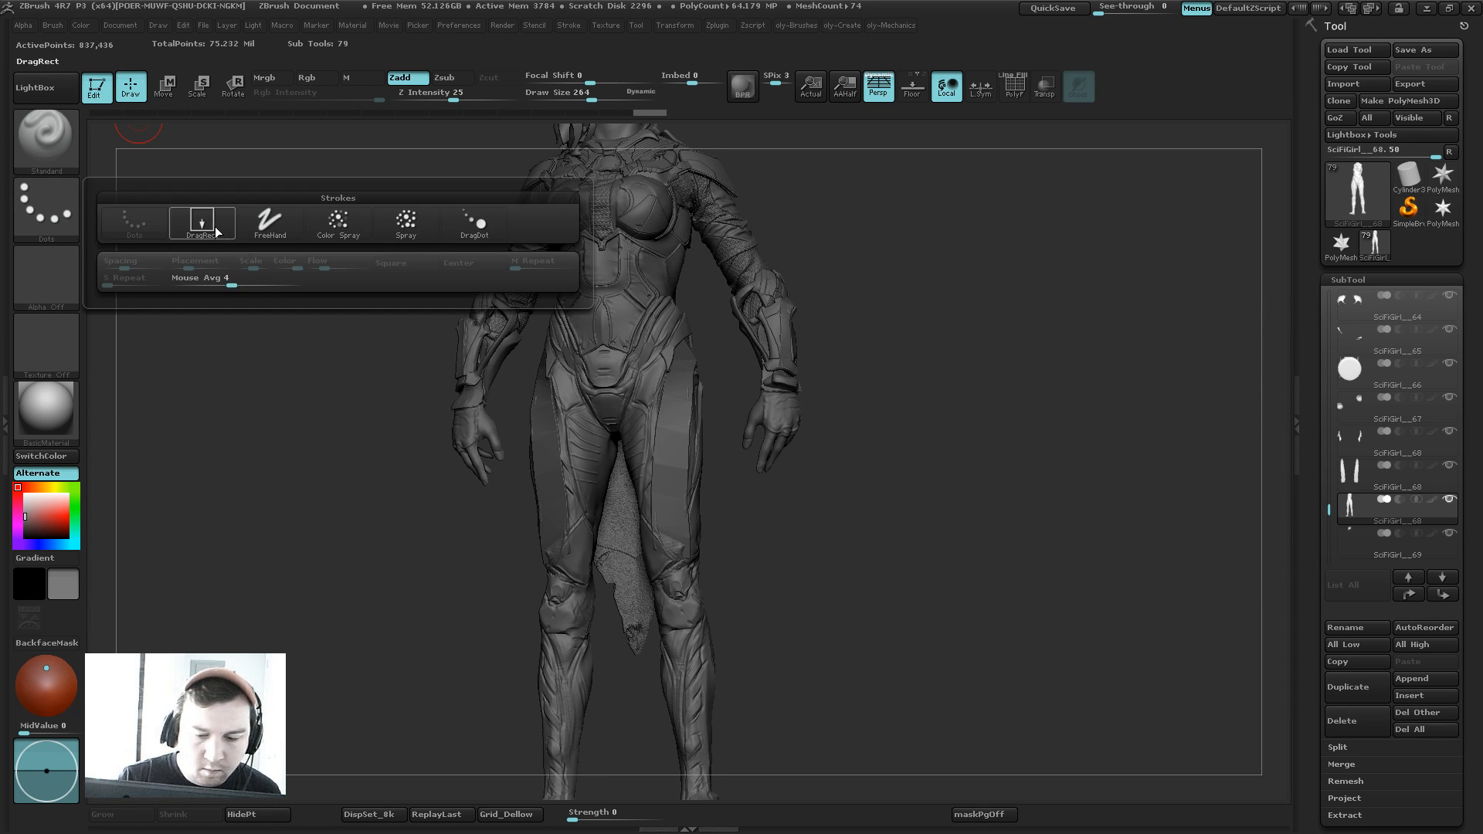
{"action": "left_click", "coordinate": [62, 160]}
{"action": "left_click", "coordinate": [65, 172]}
{"action": "left_click", "coordinate": [48, 142]}
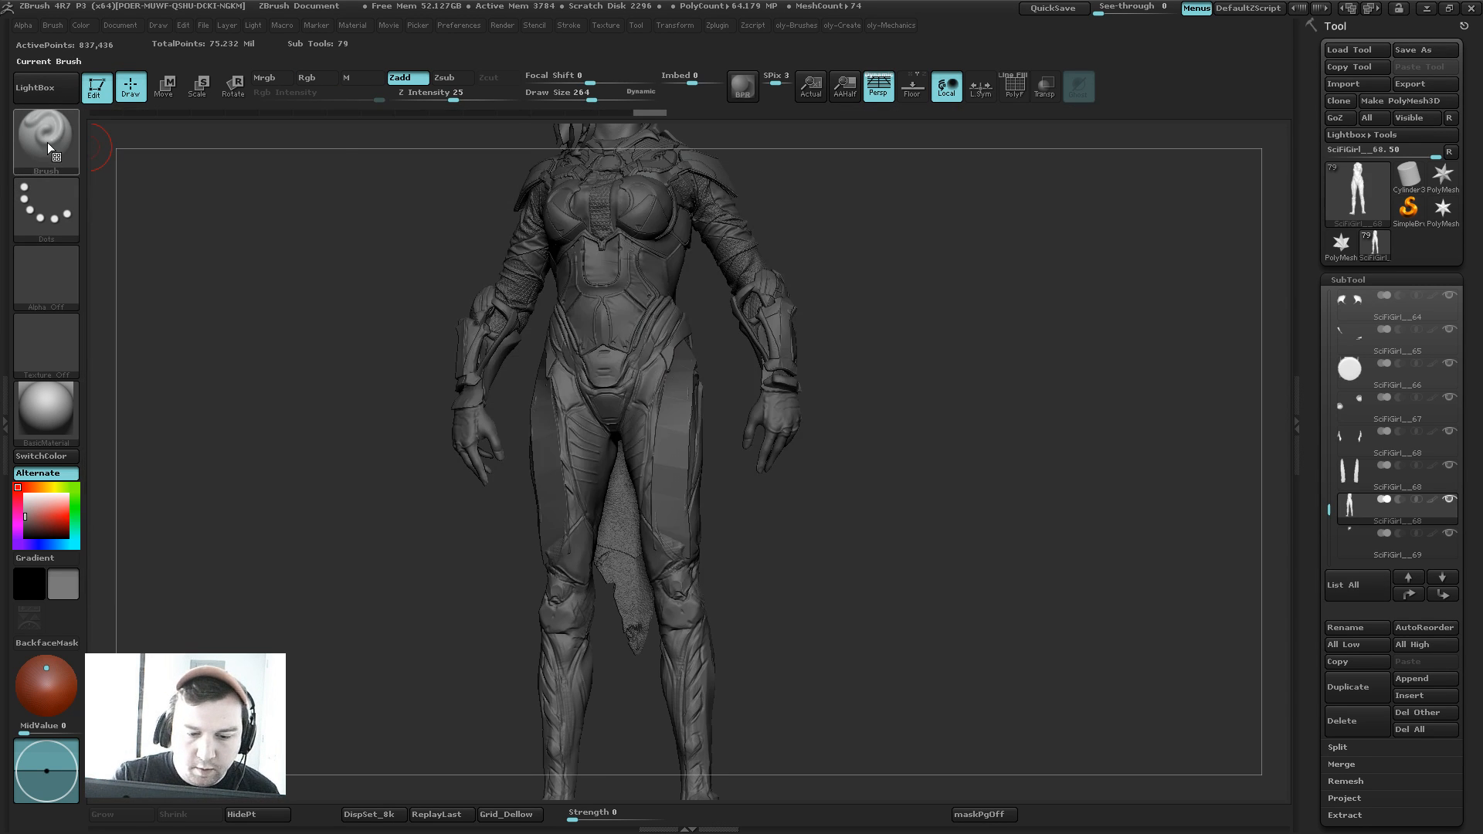
{"action": "left_click", "coordinate": [53, 147]}
{"action": "left_click", "coordinate": [54, 159]}
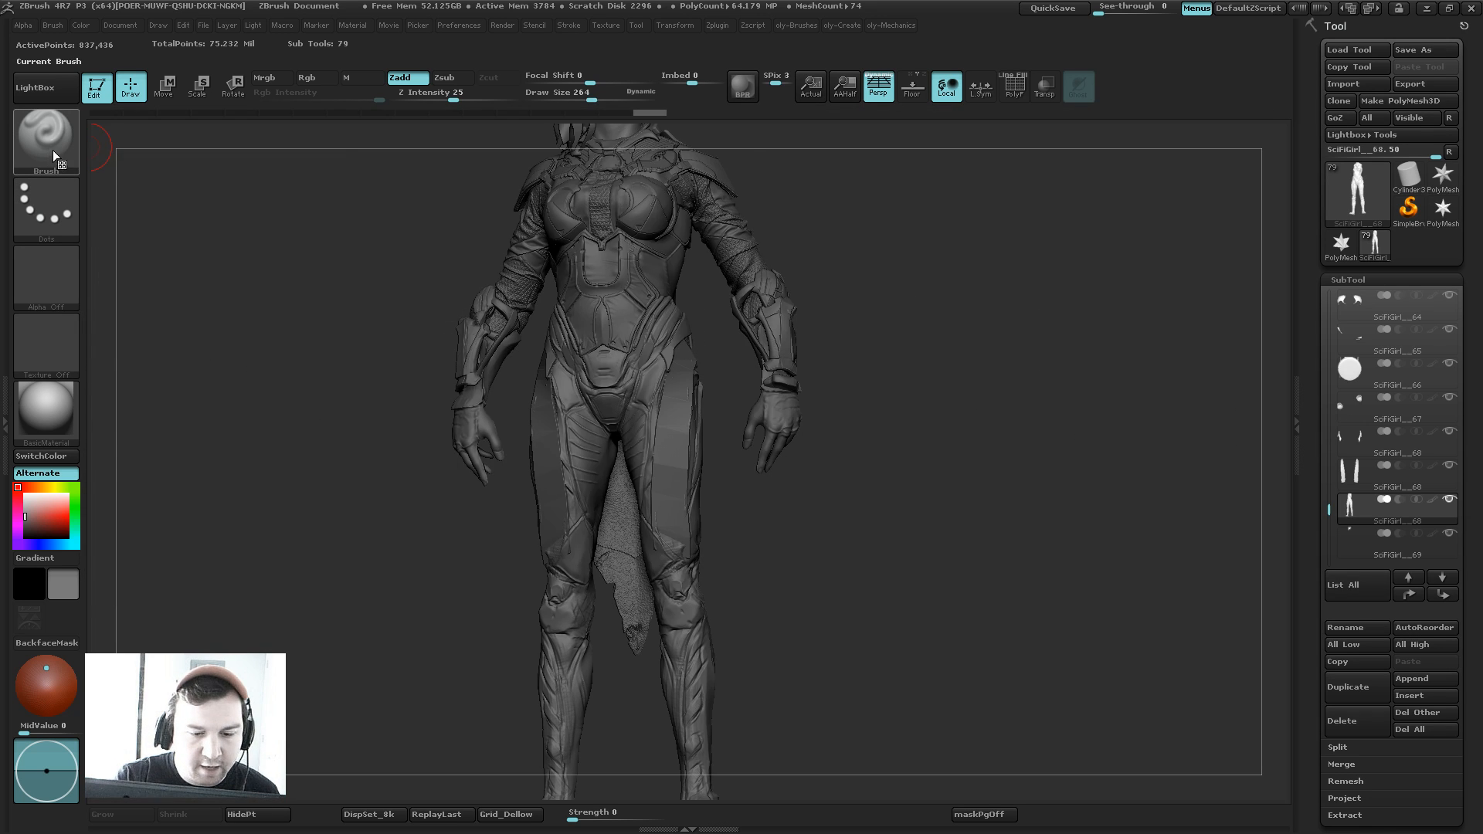
{"action": "left_click", "coordinate": [52, 150]}
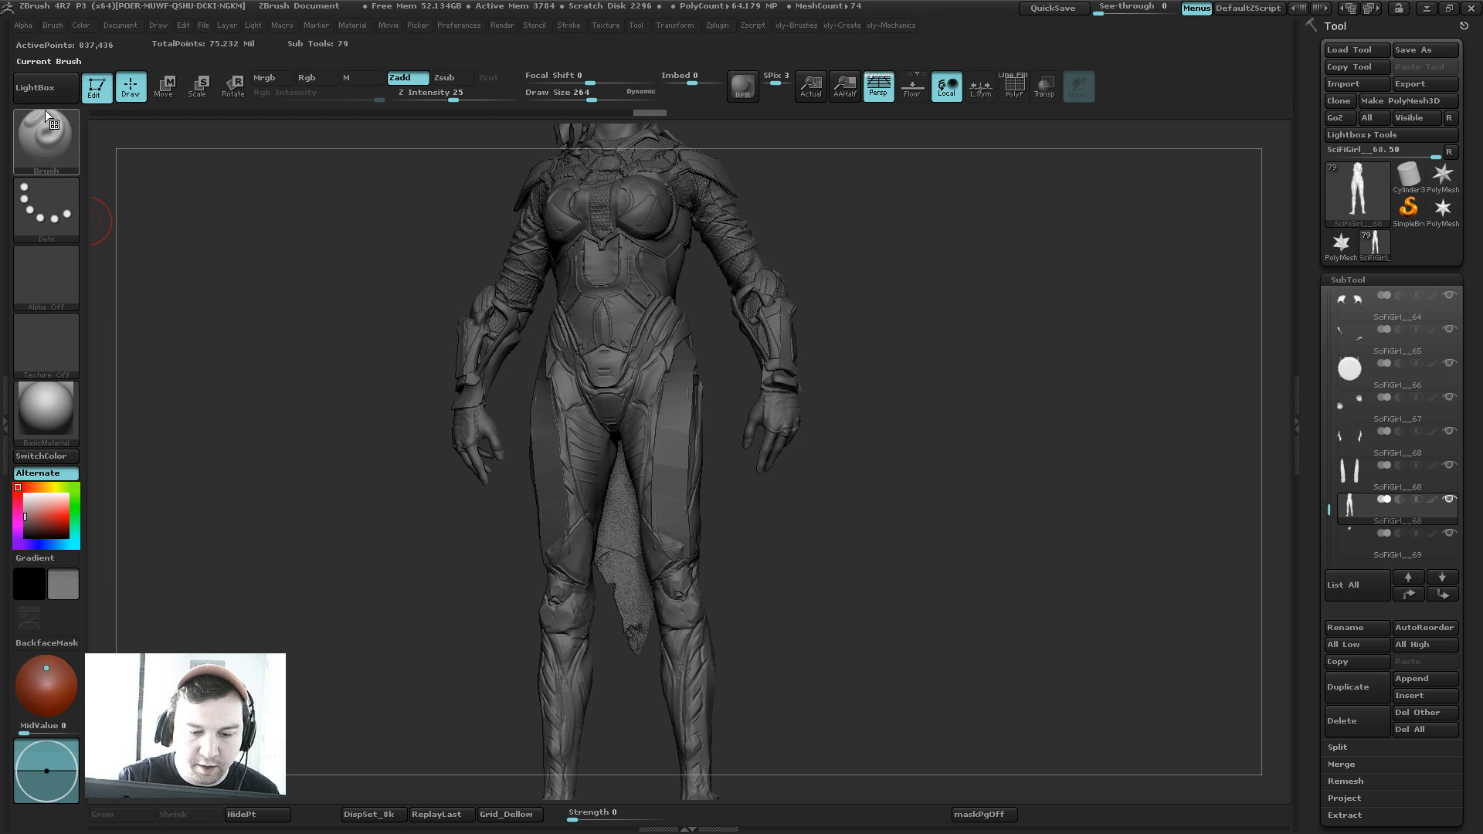
Step: Give the cloned Standard brush the DragRect stroke and the JRO_Base28_in alpha
{"action": "left_click", "coordinate": [59, 210]}
{"action": "left_click", "coordinate": [195, 210]}
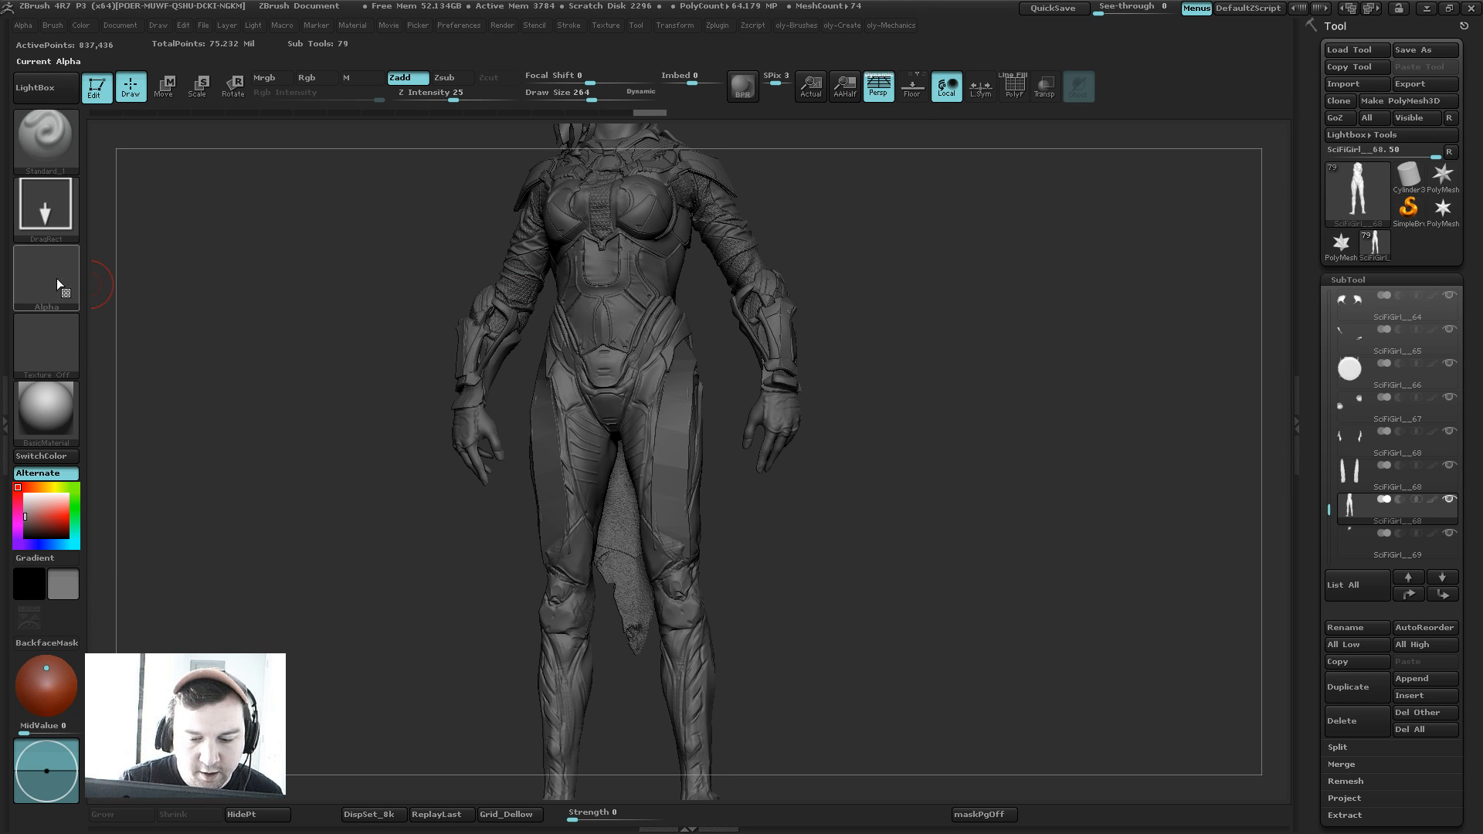
{"action": "left_click", "coordinate": [57, 278]}
{"action": "left_click", "coordinate": [474, 290]}
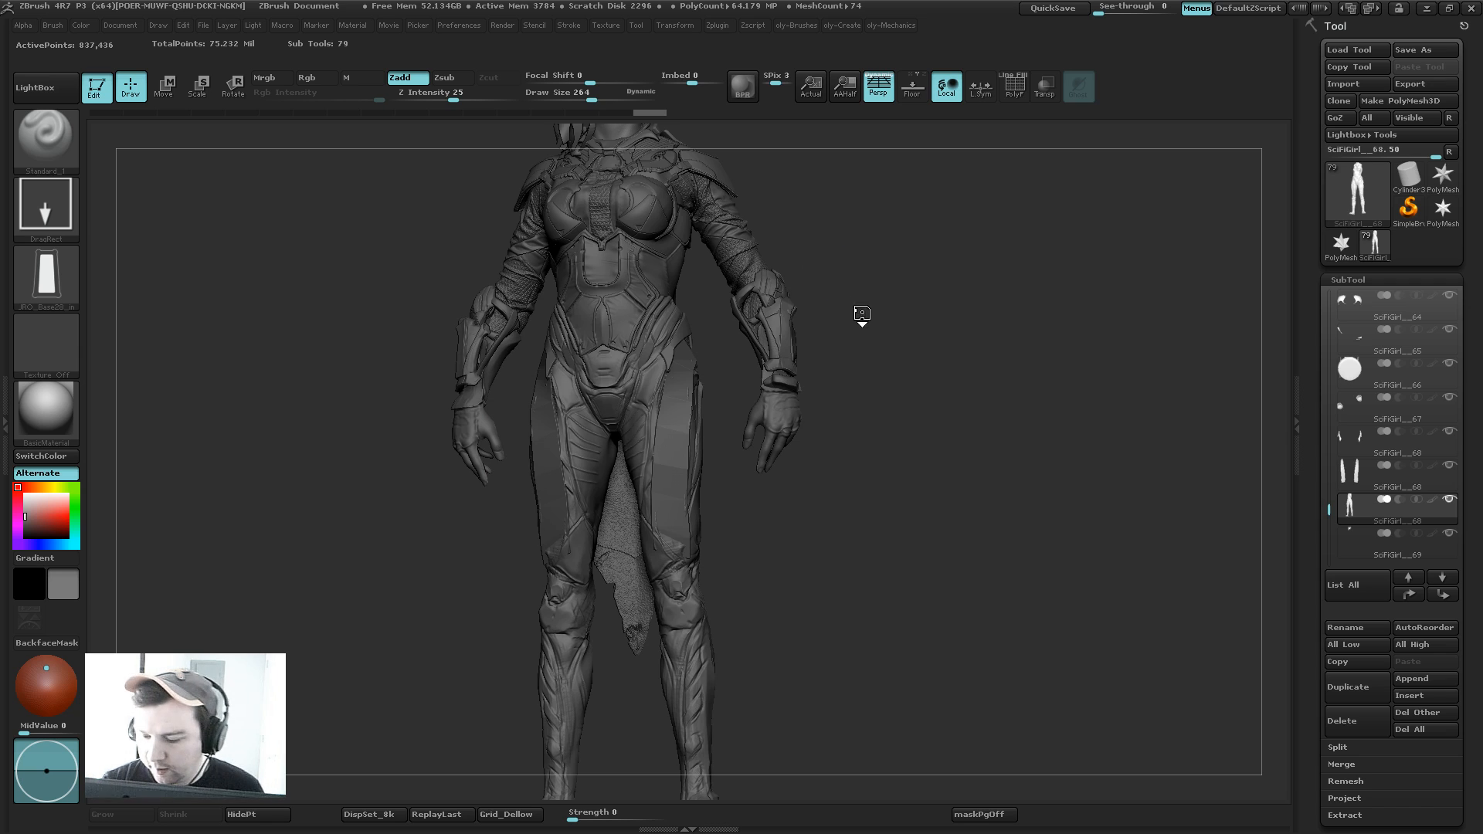
Step: Select the thigh strips subtool and reshape the strips over the thighs with the Move brush, enlarging the draw size to 597
{"action": "left_click_drag", "start_coordinate": [862, 313], "coordinate": [841, 378], "text": "alt"}
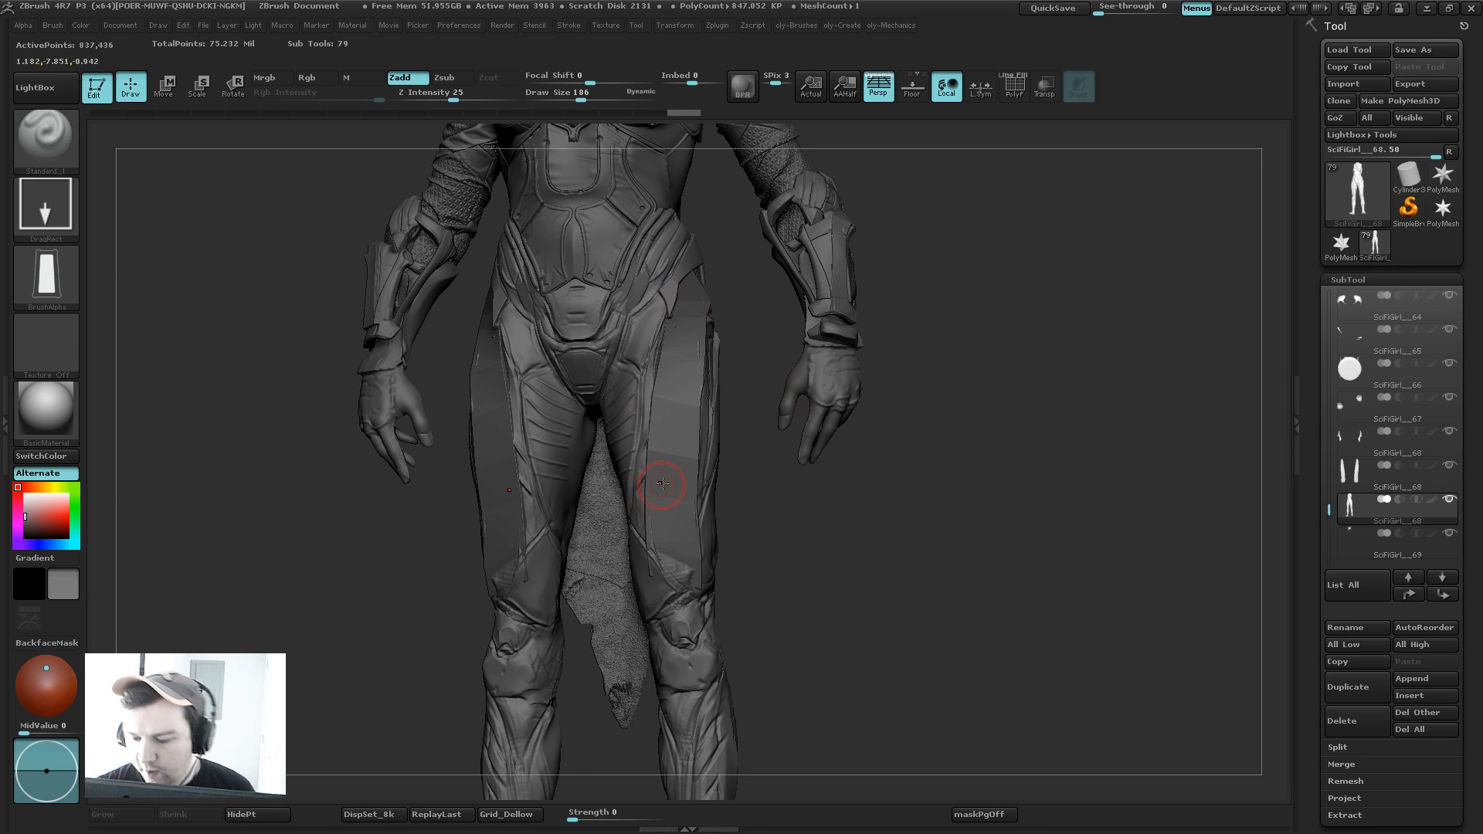
{"action": "key", "text": "b"}
{"action": "key", "text": "m"}
{"action": "key", "text": "v"}
{"action": "left_click", "coordinate": [690, 414], "text": "alt"}
{"action": "key", "text": "s"}
{"action": "left_click_drag", "start_coordinate": [686, 424], "coordinate": [700, 425]}
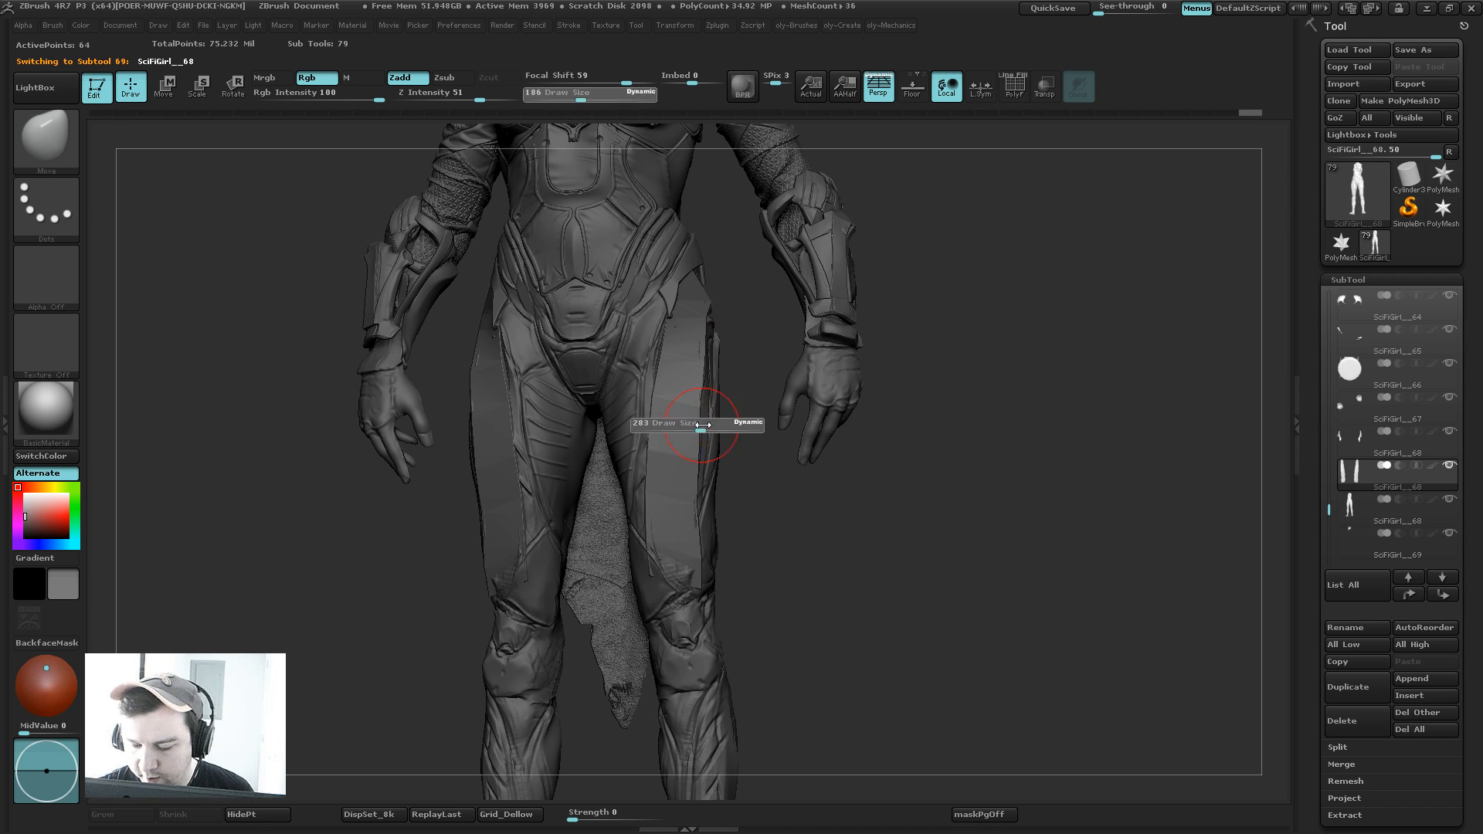
{"action": "mouse_move", "coordinate": [651, 576]}
{"action": "left_mouse_down"}
{"action": "mouse_move", "coordinate": [641, 559]}
{"action": "mouse_move", "coordinate": [686, 577]}
{"action": "left_mouse_up"}
{"action": "key", "text": "s"}
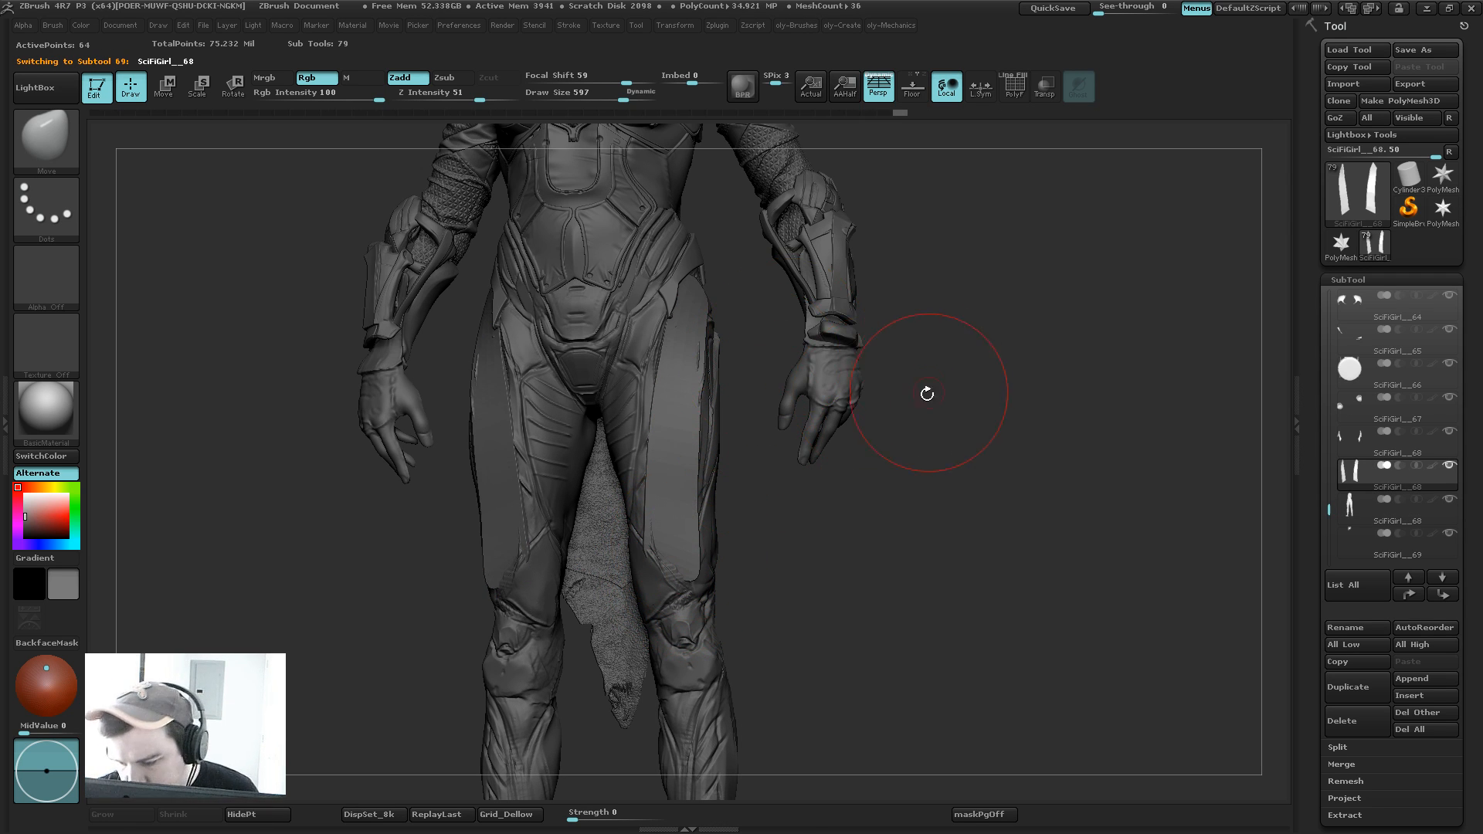
Step: Show the polyframe and insert a lengthwise edge loop down the middle of the thigh strips with ZModeler
{"action": "left_click_drag", "start_coordinate": [927, 394], "coordinate": [883, 401]}
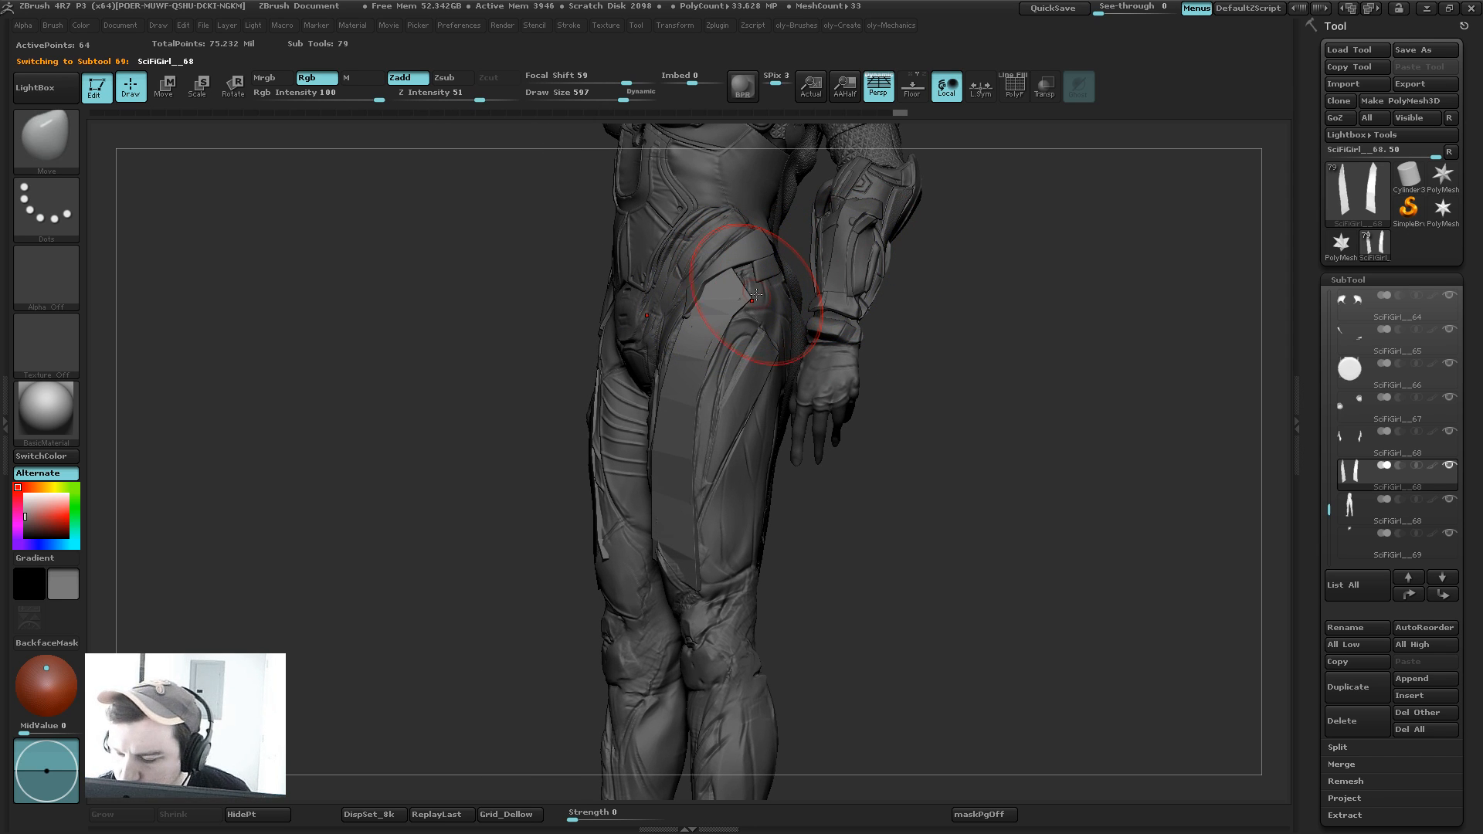
{"action": "key", "text": "b"}
{"action": "key", "text": "s"}
{"action": "key", "text": "m"}
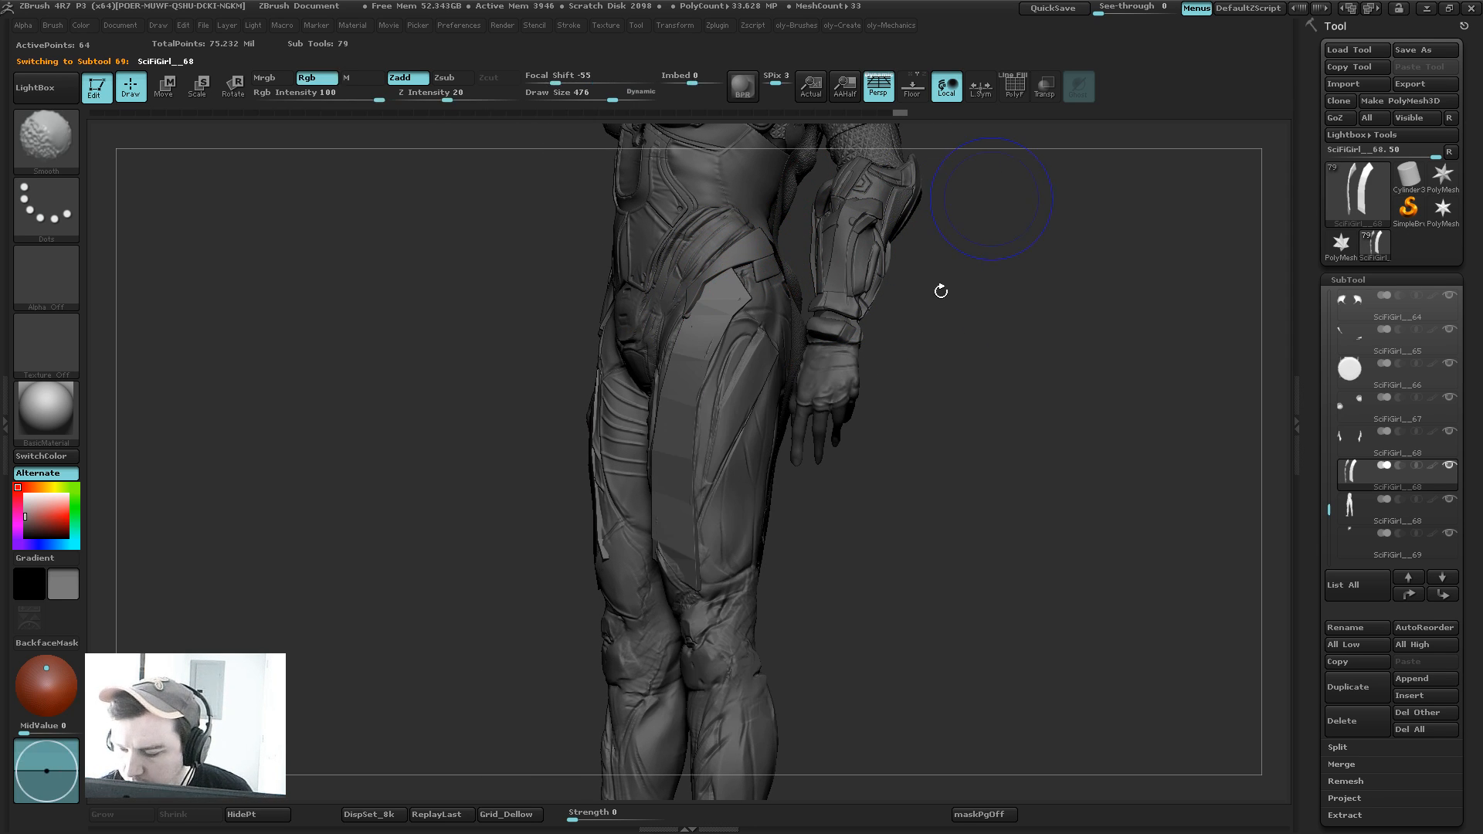
{"action": "key", "text": "shift+f"}
{"action": "key", "text": "shift+s"}
{"action": "left_click_drag", "start_coordinate": [923, 304], "coordinate": [926, 251]}
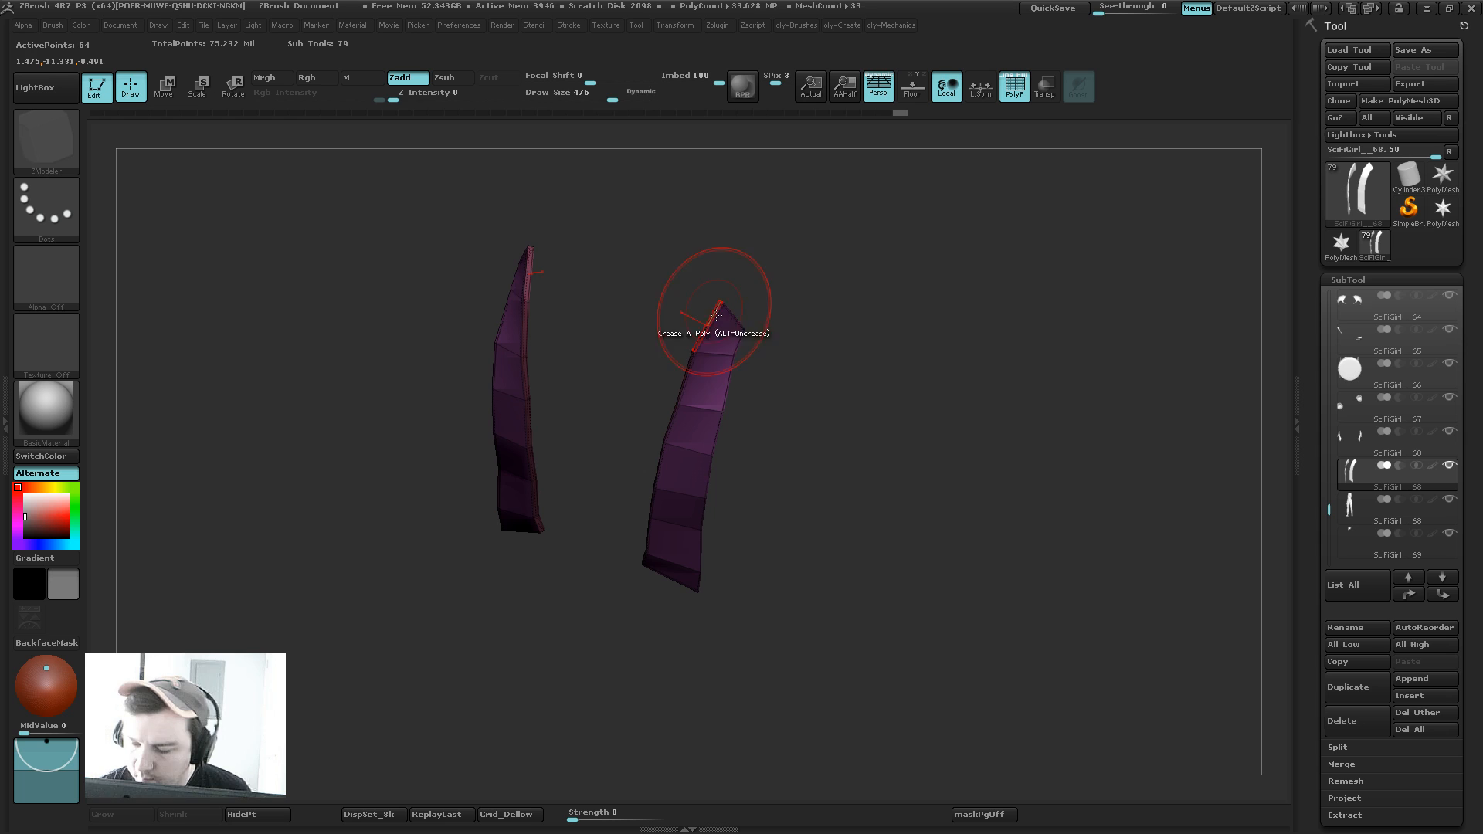
{"action": "left_click", "coordinate": [712, 354]}
{"action": "mouse_move", "coordinate": [765, 355]}
{"action": "left_mouse_down"}
{"action": "mouse_move", "coordinate": [771, 368]}
{"action": "mouse_move", "coordinate": [779, 341]}
{"action": "mouse_move", "coordinate": [804, 337]}
{"action": "mouse_move", "coordinate": [821, 288]}
{"action": "left_mouse_up"}
Step: Keep only the outer faces of the thigh strips visible and delete the hidden geometry
{"action": "key", "text": "ctrl+shift"}
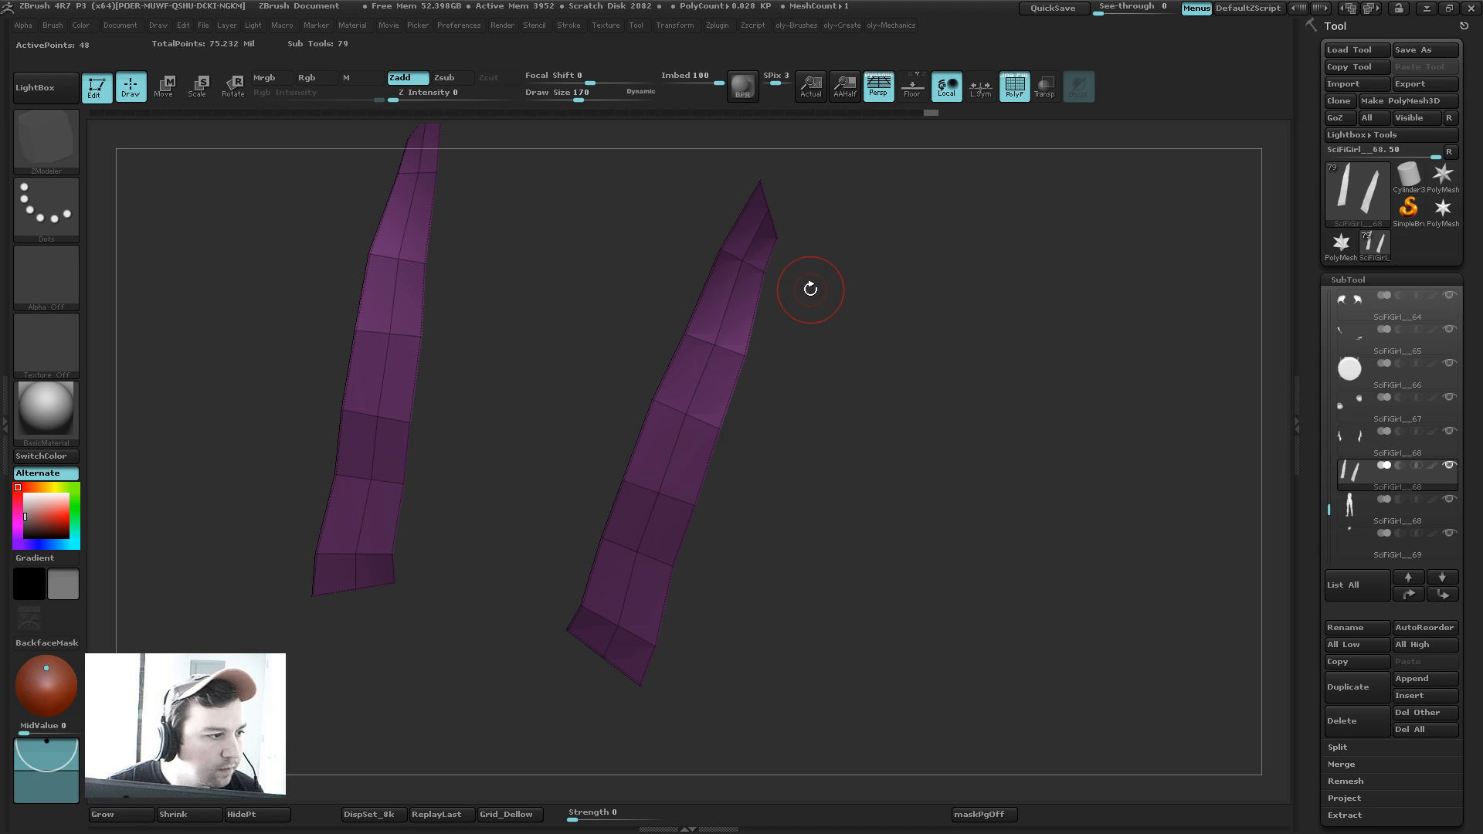
{"action": "key", "text": "2"}
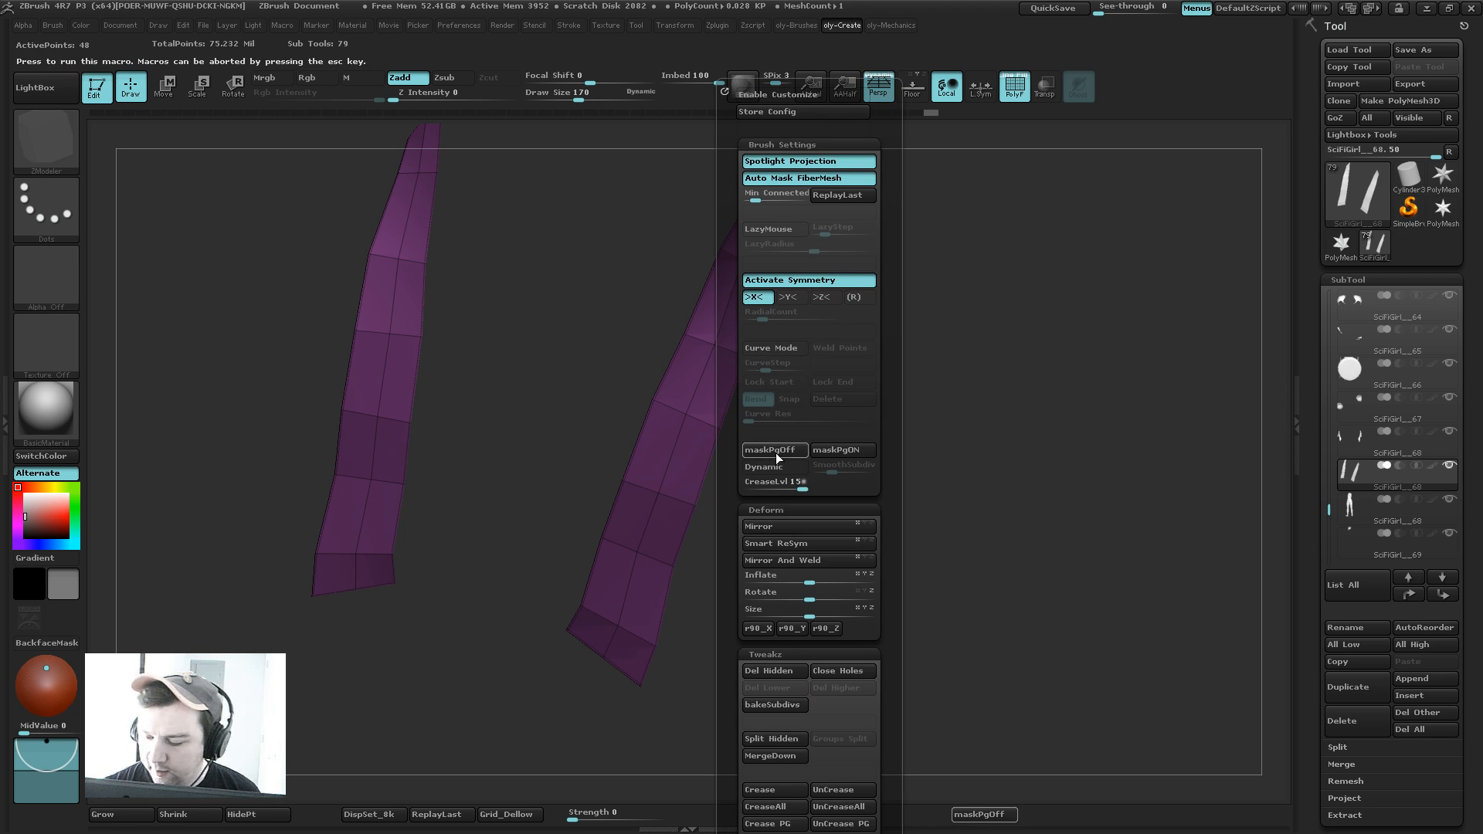
{"action": "left_click", "coordinate": [774, 672]}
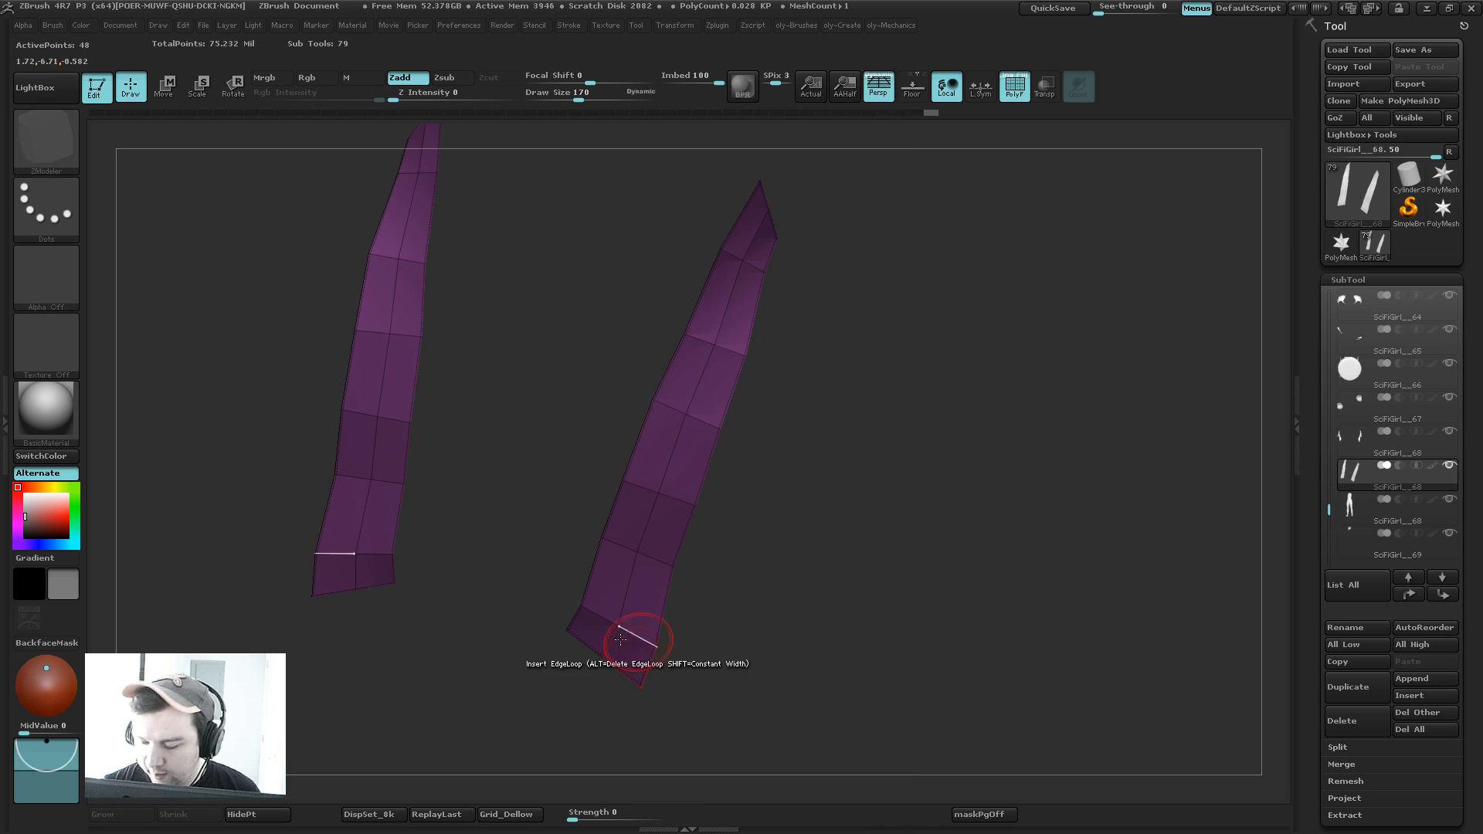
Step: Adjust the points of the isolated thigh strips with the Move brush at draw size 186
{"action": "left_click_drag", "start_coordinate": [556, 321], "coordinate": [556, 386]}
{"action": "key", "text": "1"}
{"action": "left_click", "coordinate": [506, 392]}
{"action": "key", "text": "]"}
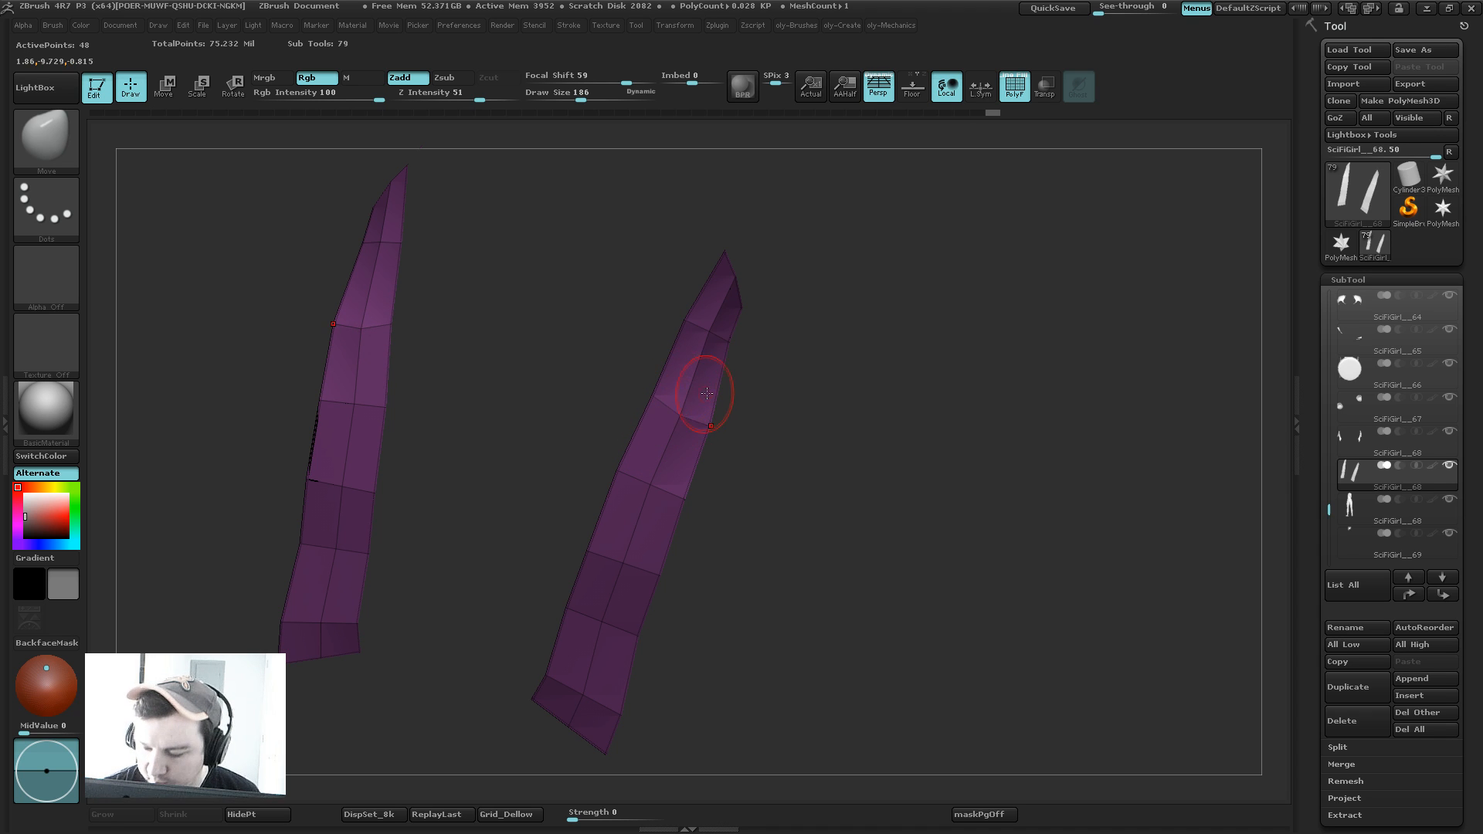
{"action": "left_click_drag", "start_coordinate": [750, 435], "coordinate": [744, 371]}
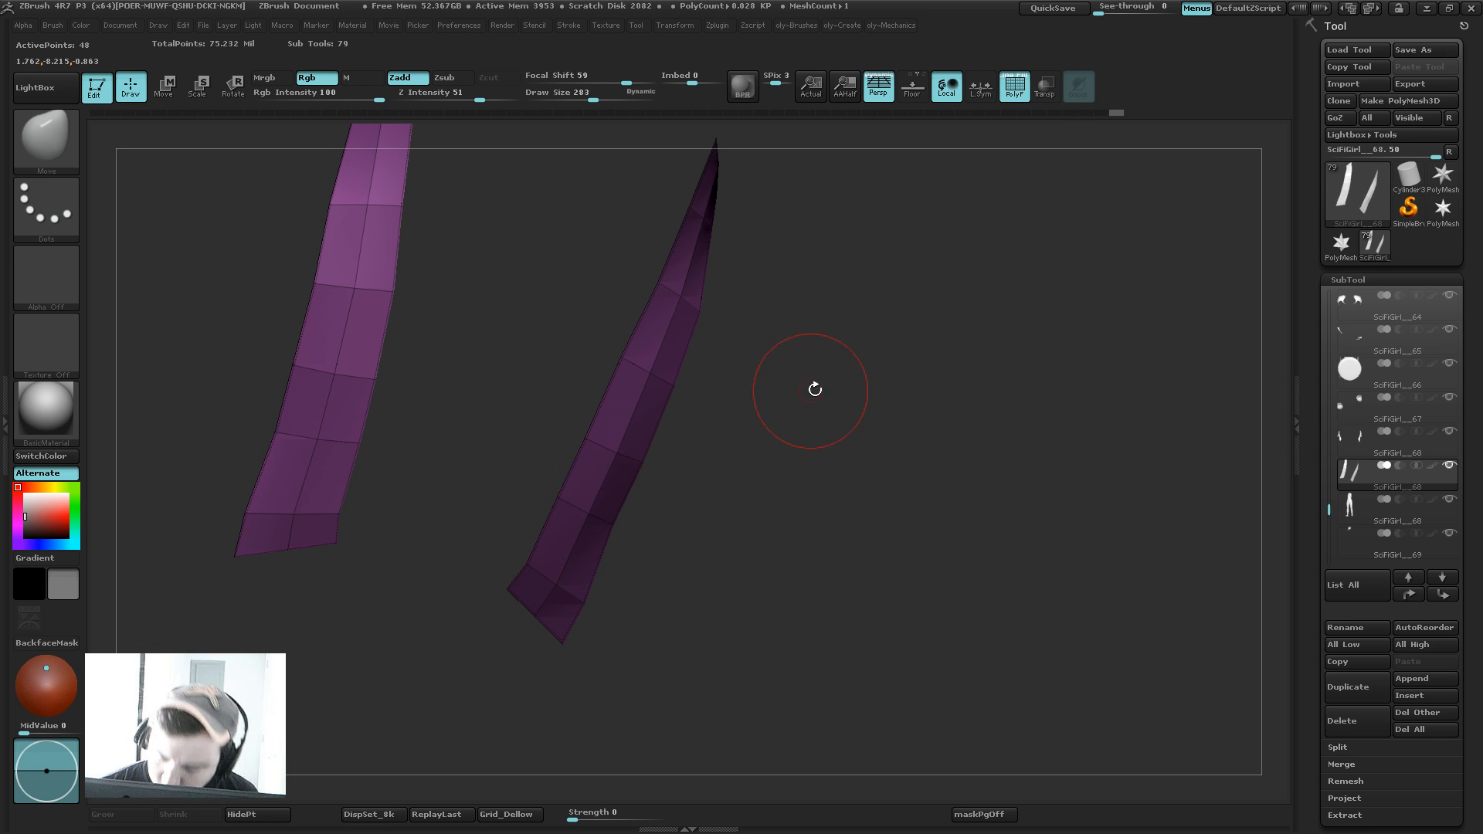
Step: Fit the thigh strips against the front of the legs with the Move brush at draw size 393
{"action": "left_click_drag", "start_coordinate": [815, 389], "coordinate": [860, 252], "text": "shift"}
{"action": "key", "text": "alt+s"}
{"action": "key", "text": "bracketright"}
{"action": "key", "text": "bracketright"}
{"action": "key", "text": "bracketright"}
{"action": "mouse_move", "coordinate": [607, 273]}
{"action": "left_mouse_down"}
{"action": "mouse_move", "coordinate": [581, 281]}
{"action": "mouse_move", "coordinate": [542, 263]}
{"action": "left_mouse_up"}
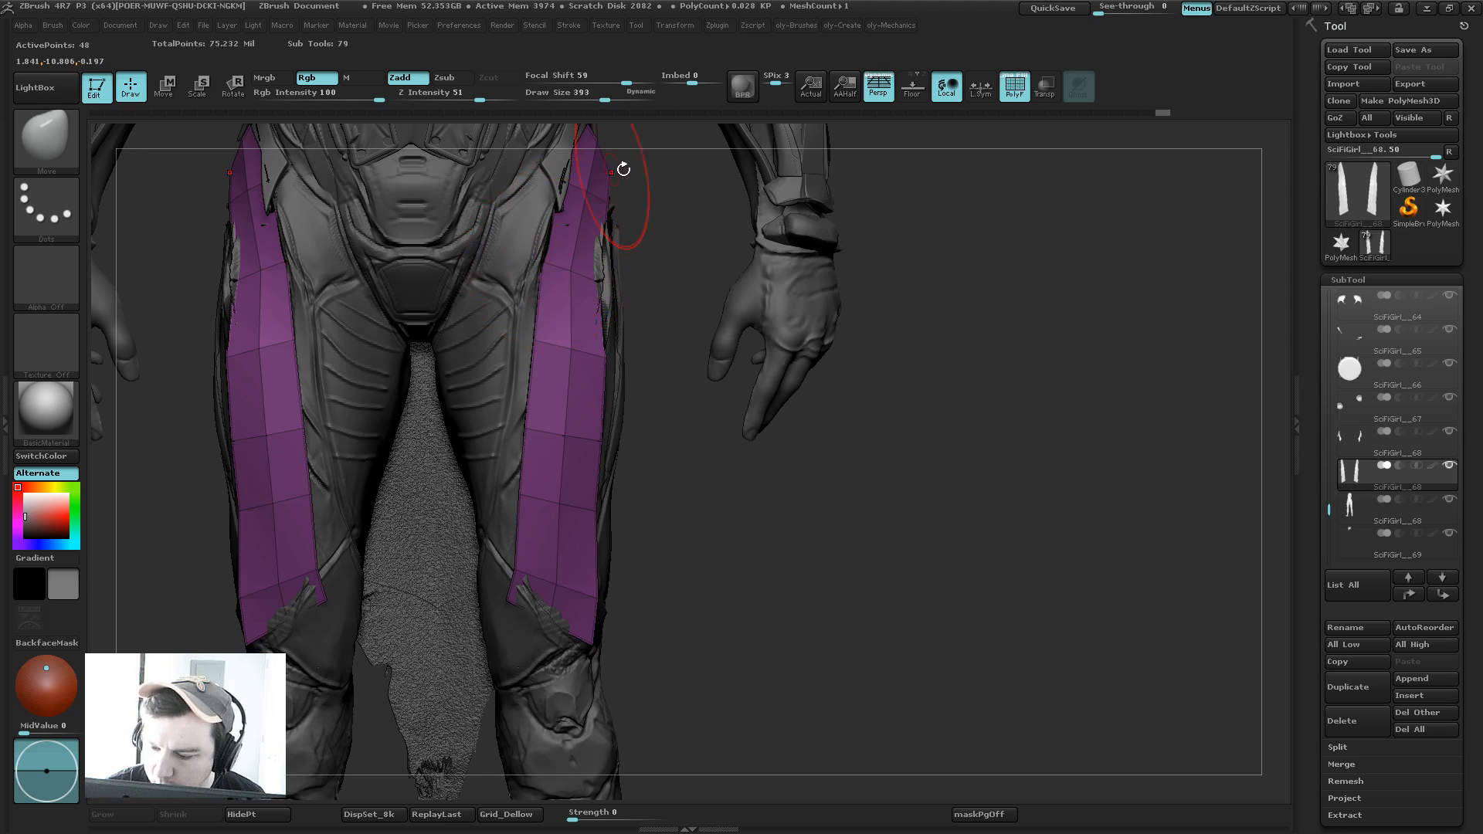
Step: Refine the upper and lower ends of the thigh strips with the Move brush, varying the draw size between 264 and 417
{"action": "mouse_move", "coordinate": [641, 186]}
{"action": "left_mouse_down"}
{"action": "mouse_move", "coordinate": [615, 224]}
{"action": "mouse_move", "coordinate": [647, 274]}
{"action": "mouse_move", "coordinate": [587, 232]}
{"action": "mouse_move", "coordinate": [595, 251]}
{"action": "mouse_move", "coordinate": [556, 253]}
{"action": "mouse_move", "coordinate": [578, 229]}
{"action": "mouse_move", "coordinate": [580, 258]}
{"action": "mouse_move", "coordinate": [701, 324]}
{"action": "mouse_move", "coordinate": [705, 390]}
{"action": "left_mouse_up"}
{"action": "key", "text": "bracketright"}
{"action": "key", "text": "bracketright"}
{"action": "key", "text": "bracketleft"}
{"action": "key", "text": "bracketleft"}
{"action": "key", "text": "bracketleft"}
{"action": "key", "text": "s"}
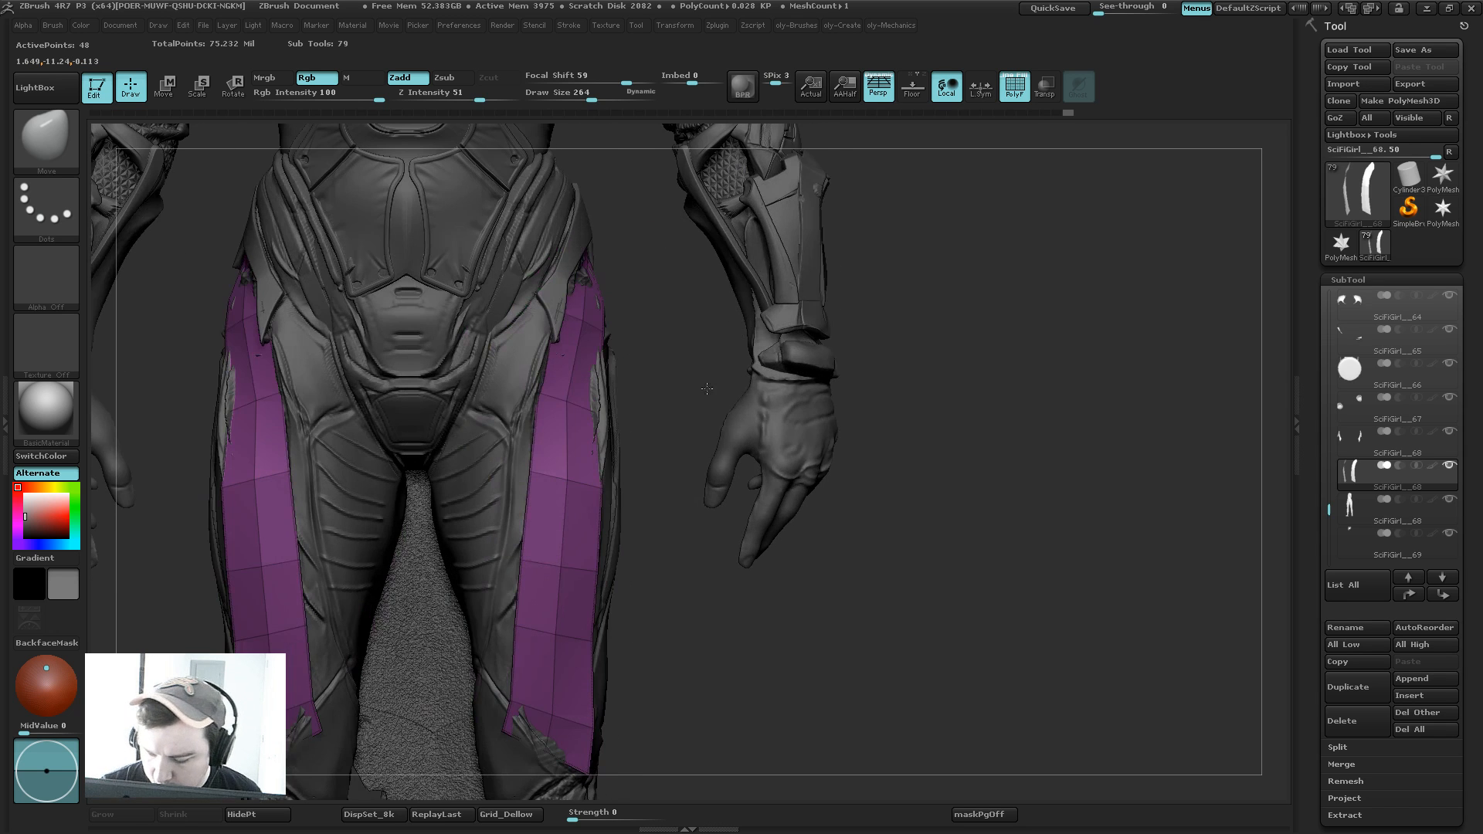
{"action": "mouse_move", "coordinate": [673, 647]}
{"action": "left_mouse_down", "text": "alt"}
{"action": "mouse_move", "coordinate": [559, 477]}
{"action": "mouse_move", "coordinate": [605, 519]}
{"action": "mouse_move", "coordinate": [564, 541]}
{"action": "mouse_move", "coordinate": [517, 532]}
{"action": "left_mouse_up", "text": "alt"}
{"action": "key", "text": "s"}
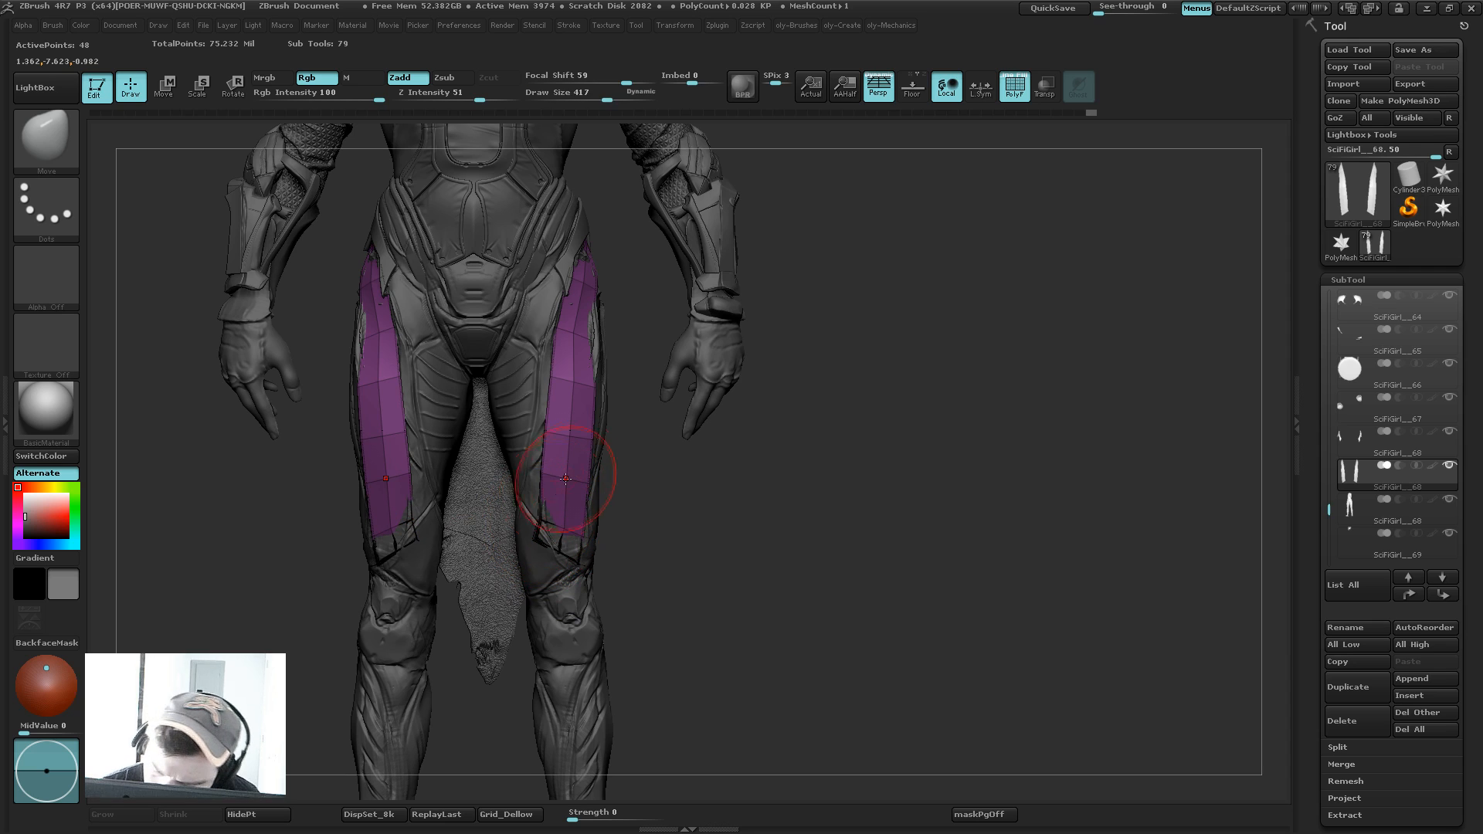
Step: Rework the edge loops across the upper part of the thigh strips with ZModeler
{"action": "key", "text": "b"}
{"action": "key", "text": "z"}
{"action": "key", "text": "m"}
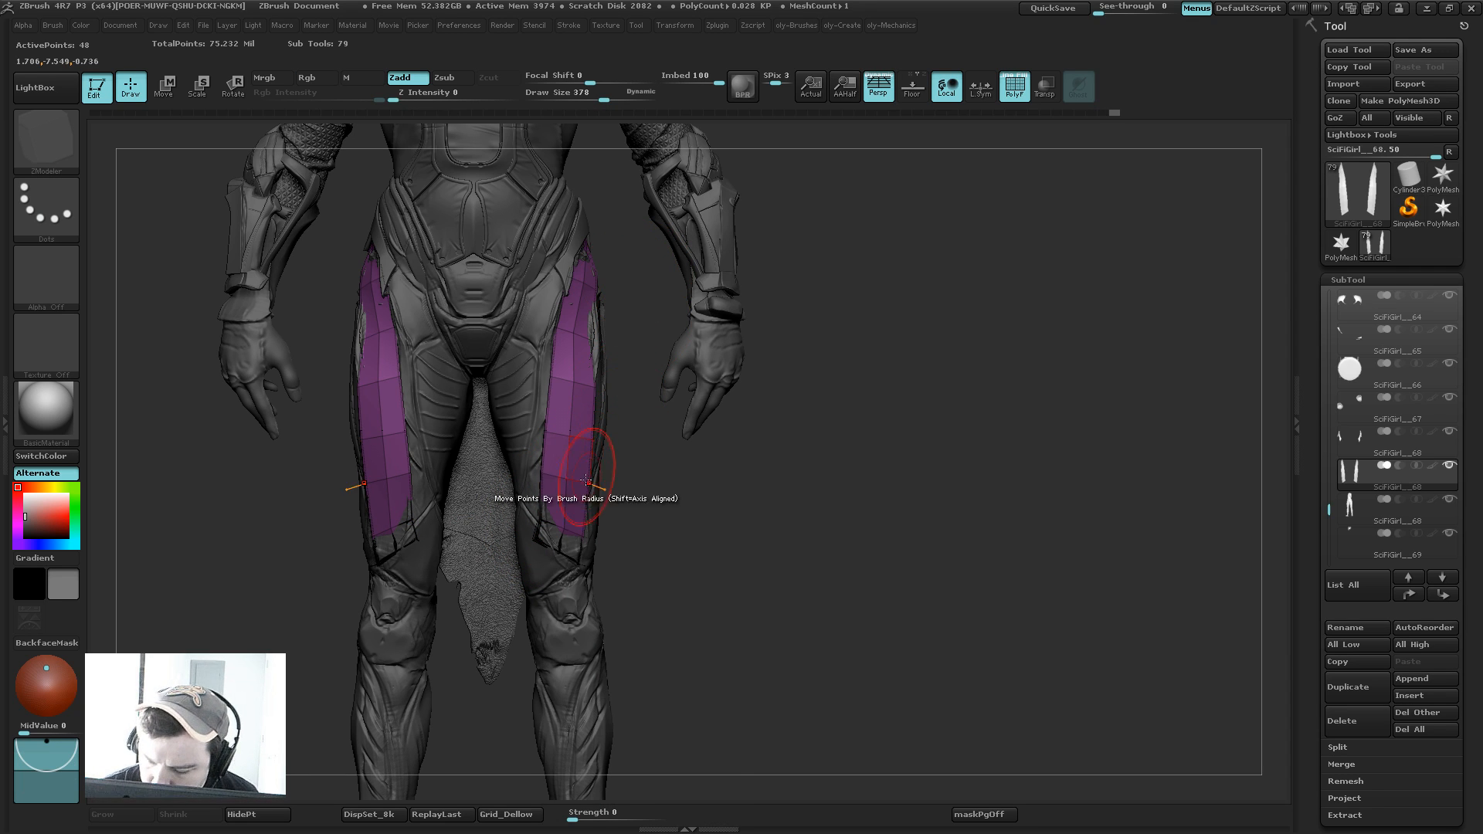
{"action": "left_click", "coordinate": [584, 386]}
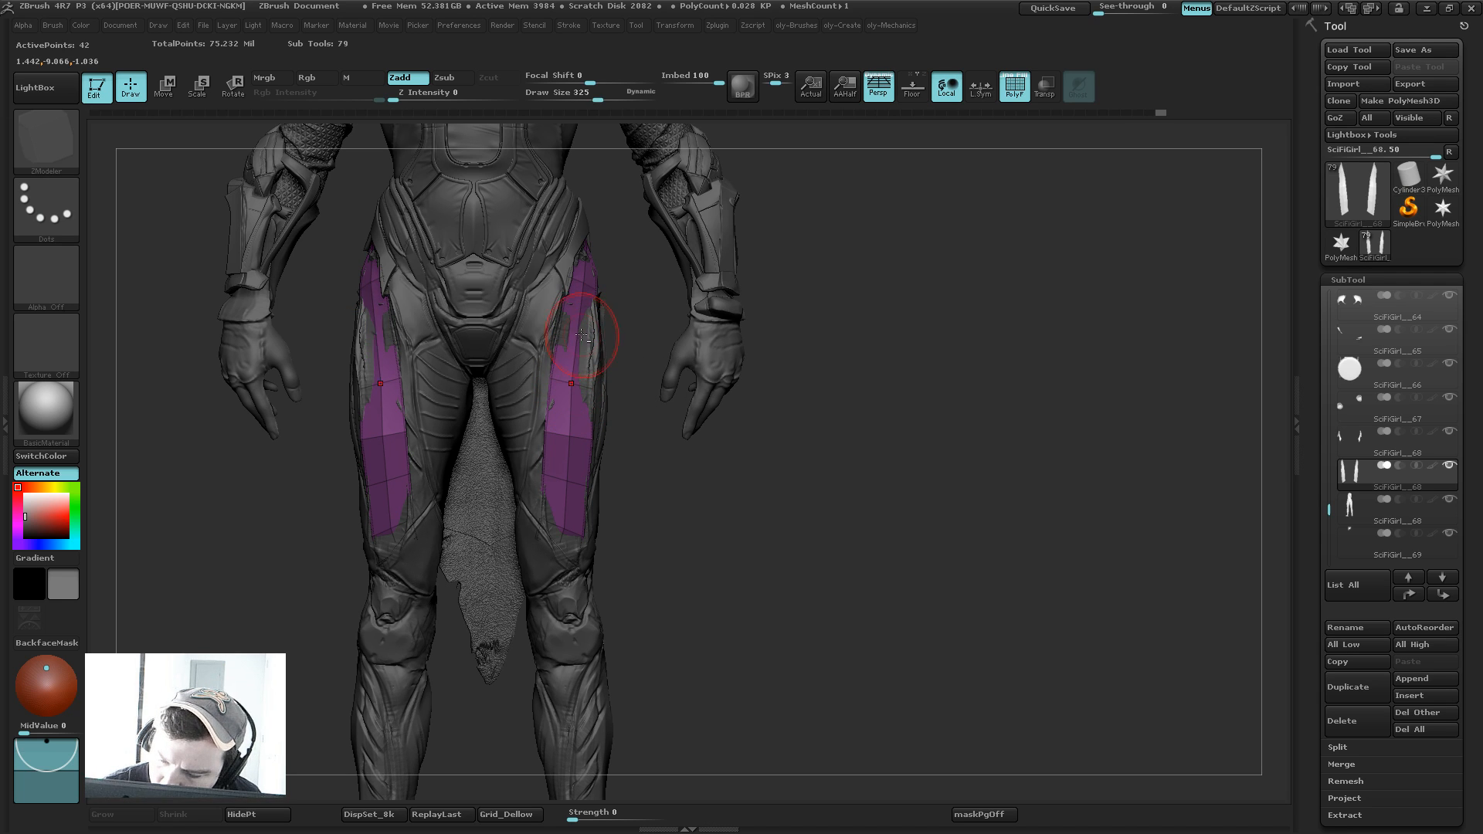
Step: Return to the Move brush at draw size 476 and hide the polyframe on the thigh strips
{"action": "key", "text": "b"}
{"action": "key", "text": "m"}
{"action": "key", "text": "v"}
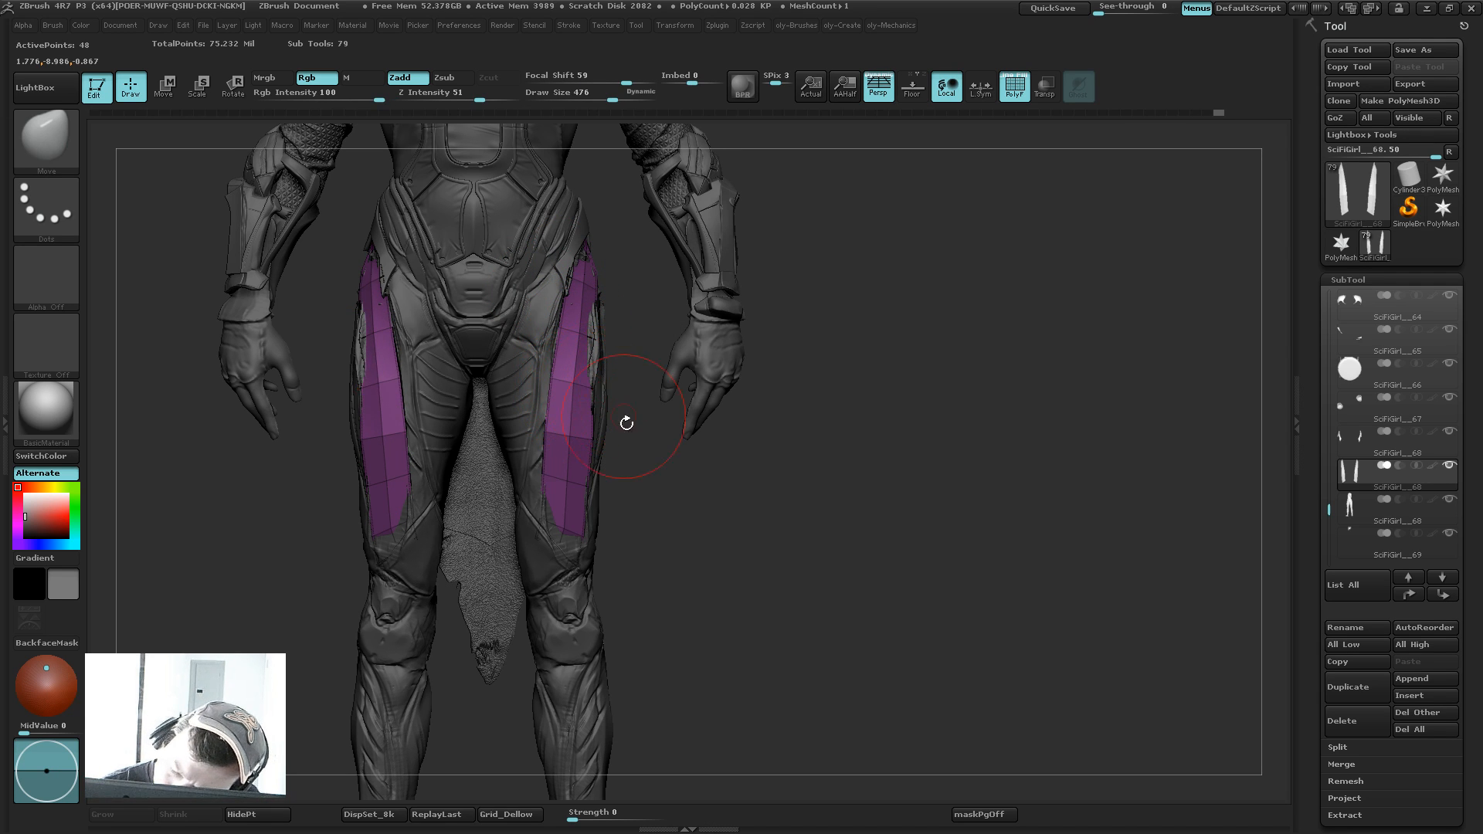
{"action": "key", "text": "shift+f"}
{"action": "left_click_drag", "start_coordinate": [864, 295], "coordinate": [664, 371]}
Step: Select the leg body subtool, build up the front of the thighs with the ClayTubes brush and smooth the strokes
{"action": "left_click", "coordinate": [603, 426], "text": "alt"}
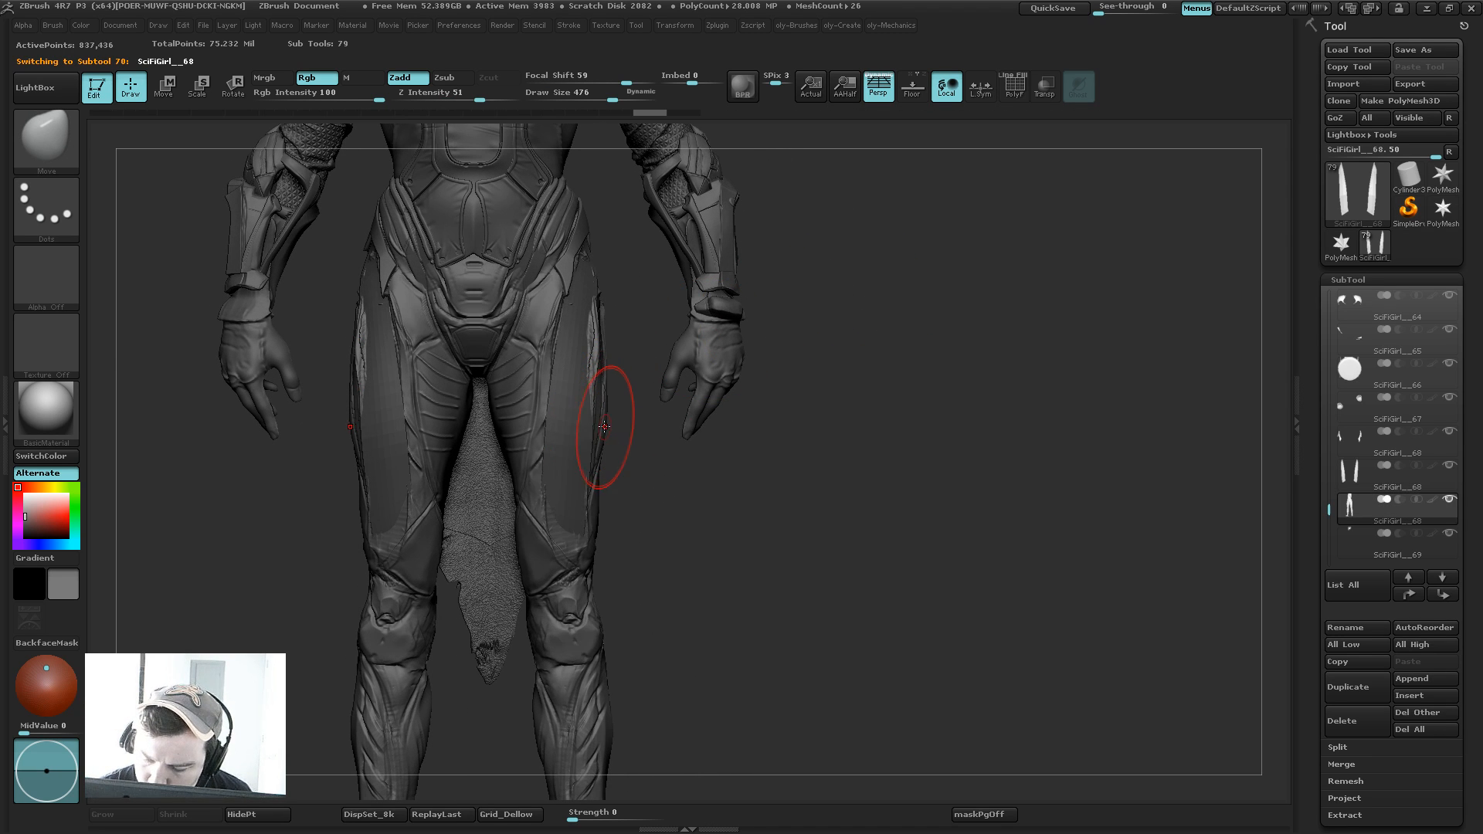
{"action": "key", "text": "b"}
{"action": "key", "text": "c"}
{"action": "key", "text": "t"}
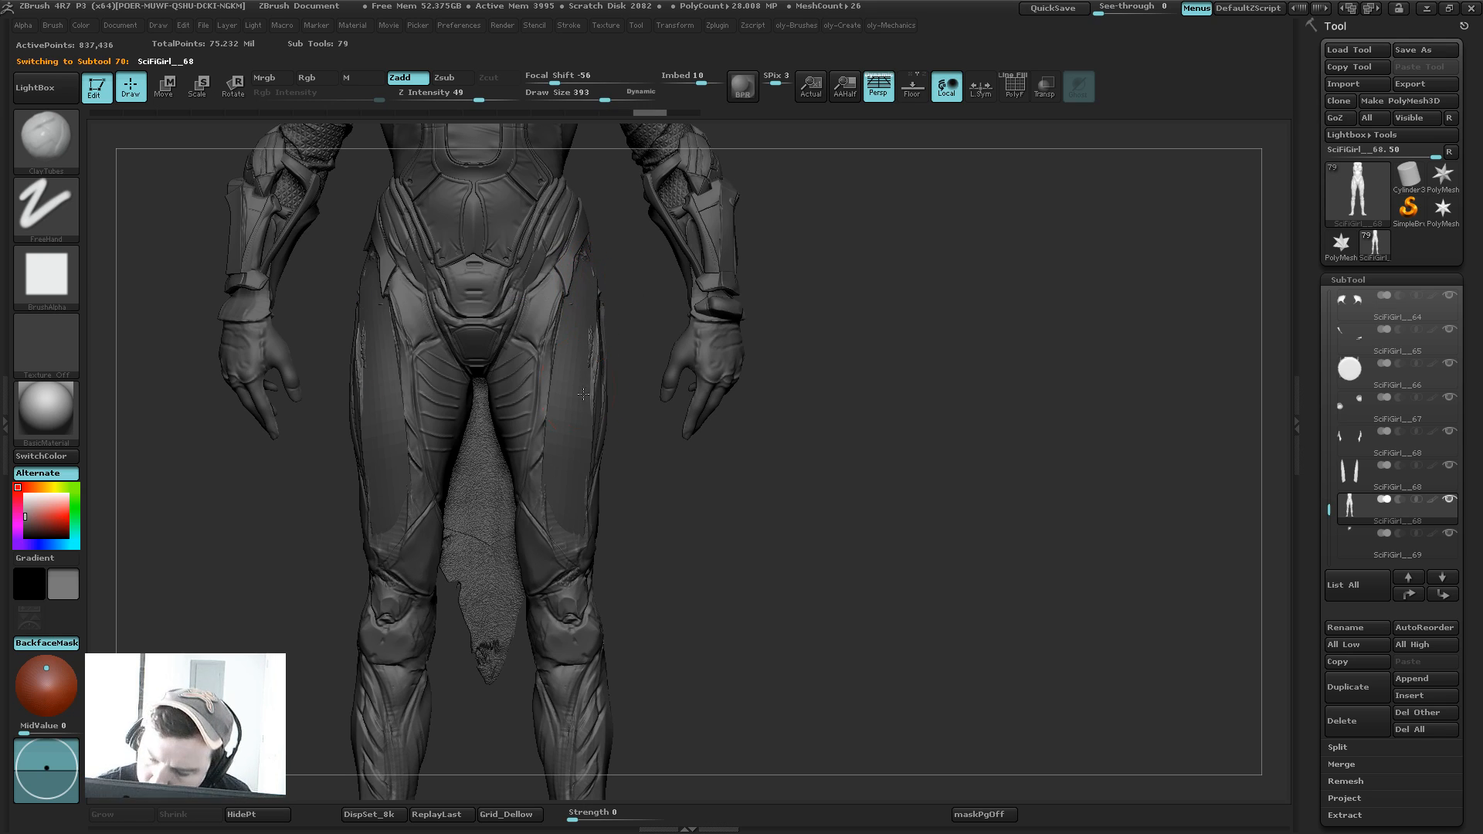
{"action": "mouse_move", "coordinate": [583, 394]}
{"action": "left_mouse_down"}
{"action": "mouse_move", "coordinate": [587, 302]}
{"action": "mouse_move", "coordinate": [595, 355]}
{"action": "mouse_move", "coordinate": [593, 332]}
{"action": "mouse_move", "coordinate": [583, 338]}
{"action": "left_mouse_up"}
{"action": "key", "text": "shift+s"}
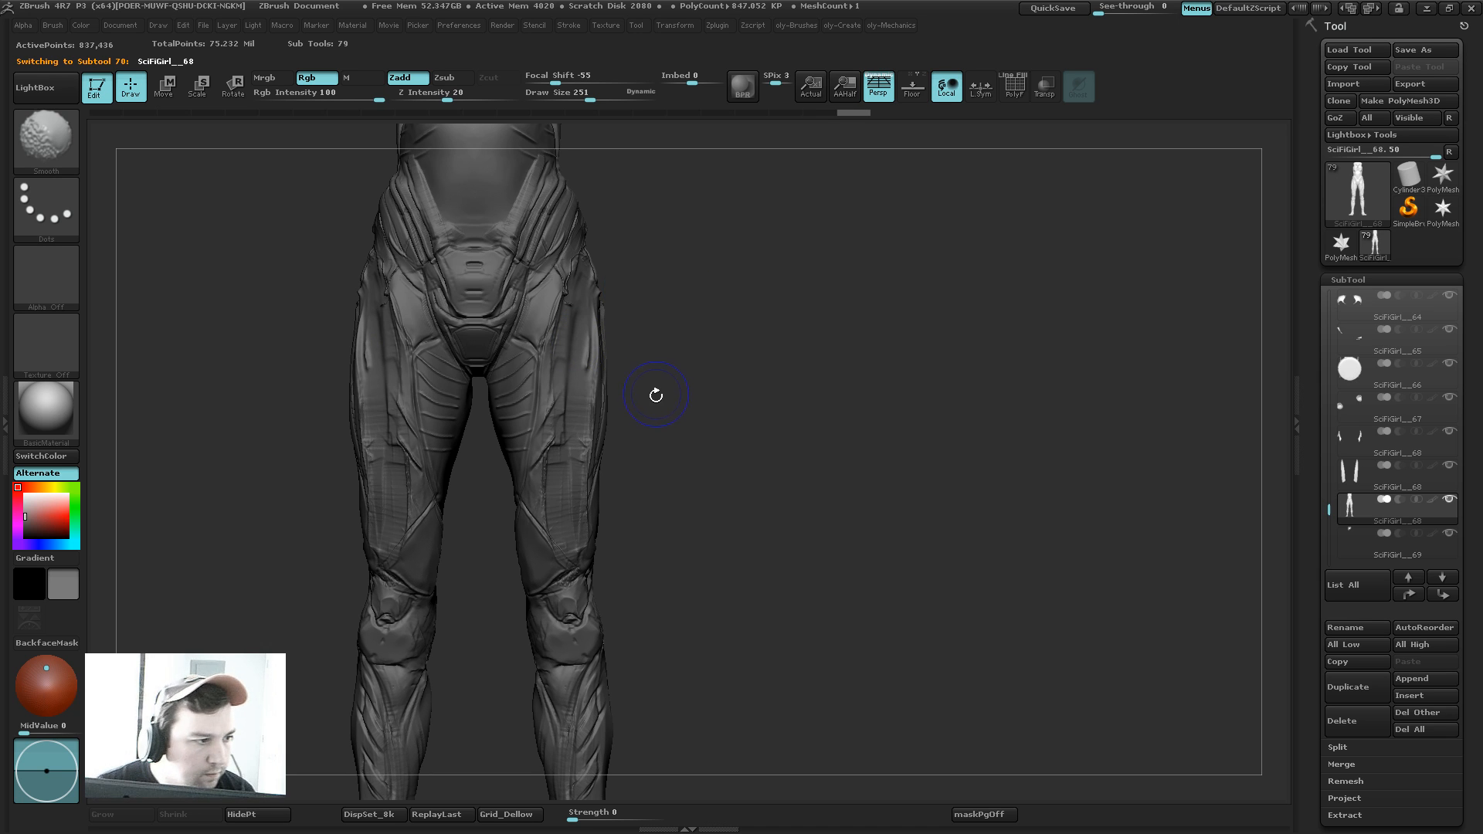
{"action": "key", "text": "shift+s"}
{"action": "left_click_drag", "start_coordinate": [688, 482], "coordinate": [618, 436]}
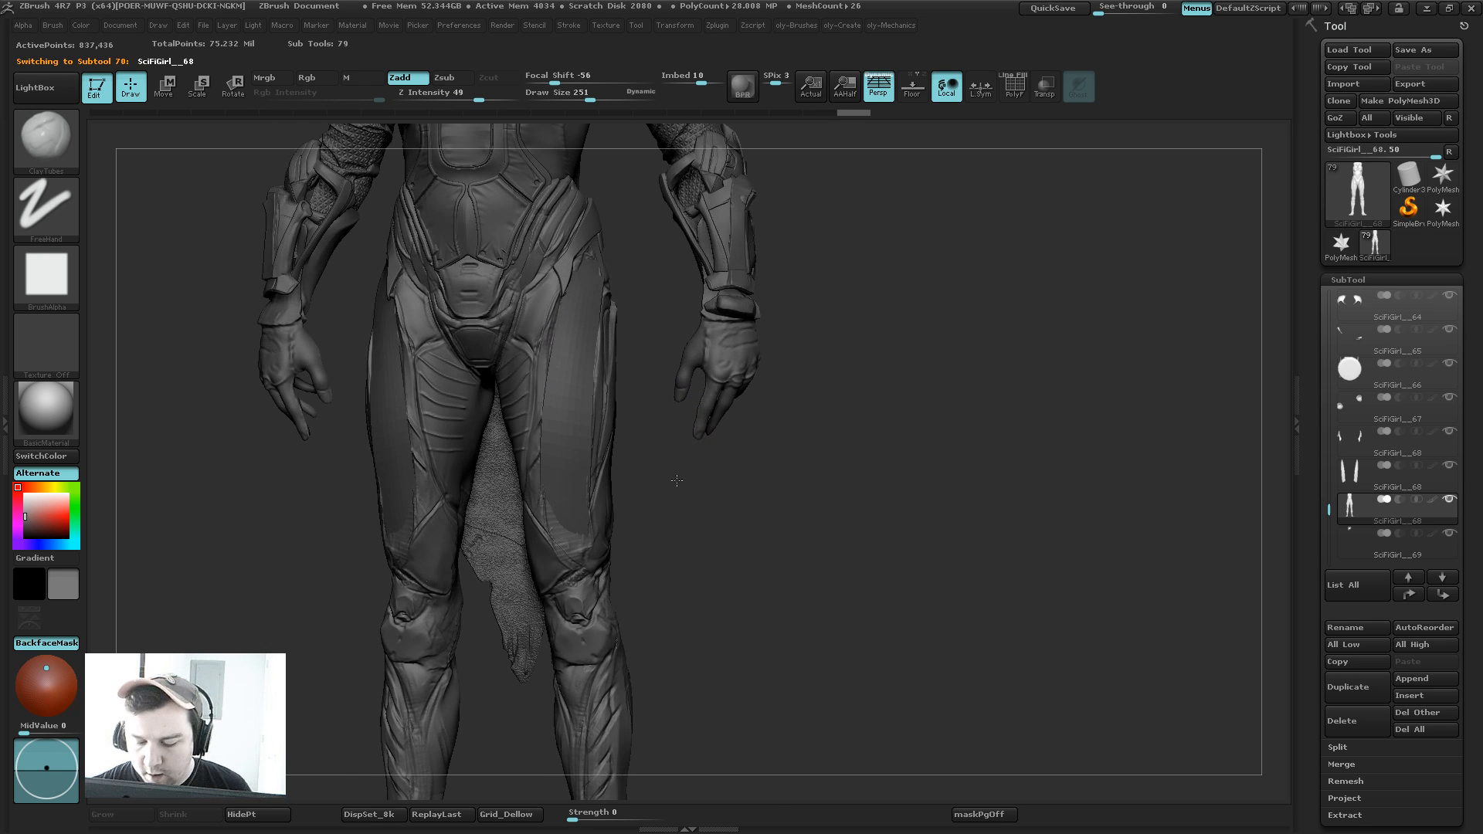
Step: Switch to the Move brush, select the thigh strips and set the draw size to 476 for shaping them
{"action": "key", "text": "b"}
{"action": "key", "text": "m"}
{"action": "key", "text": "v"}
{"action": "left_click", "coordinate": [561, 512], "text": "alt"}
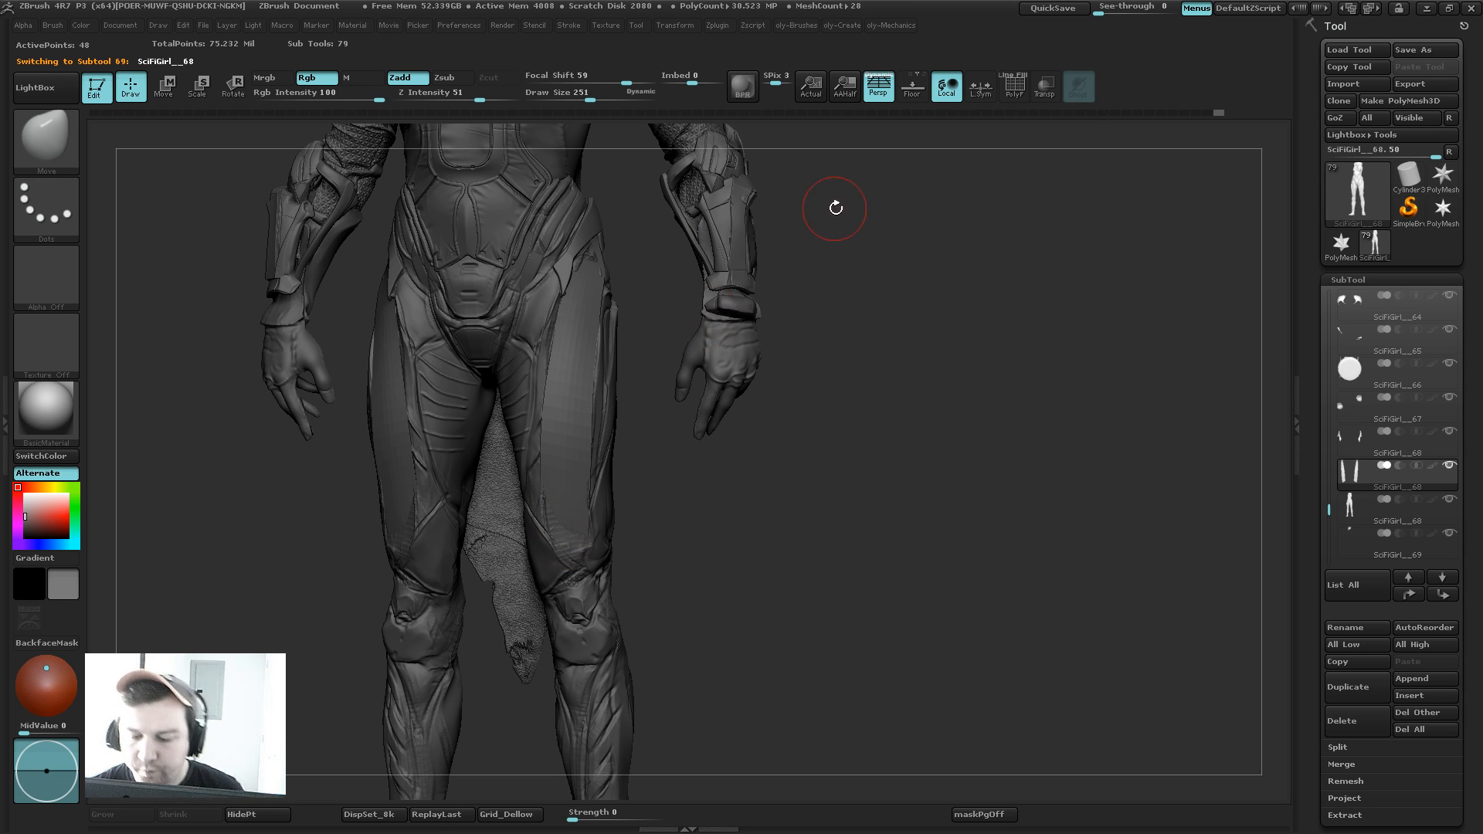
{"action": "left_click_drag", "start_coordinate": [843, 246], "coordinate": [856, 316], "text": "alt"}
{"action": "key", "text": "s"}
{"action": "mouse_move", "coordinate": [591, 327]}
{"action": "left_mouse_down"}
{"action": "mouse_move", "coordinate": [611, 328]}
{"action": "mouse_move", "coordinate": [598, 315]}
{"action": "left_mouse_up"}
{"action": "key", "text": "s"}
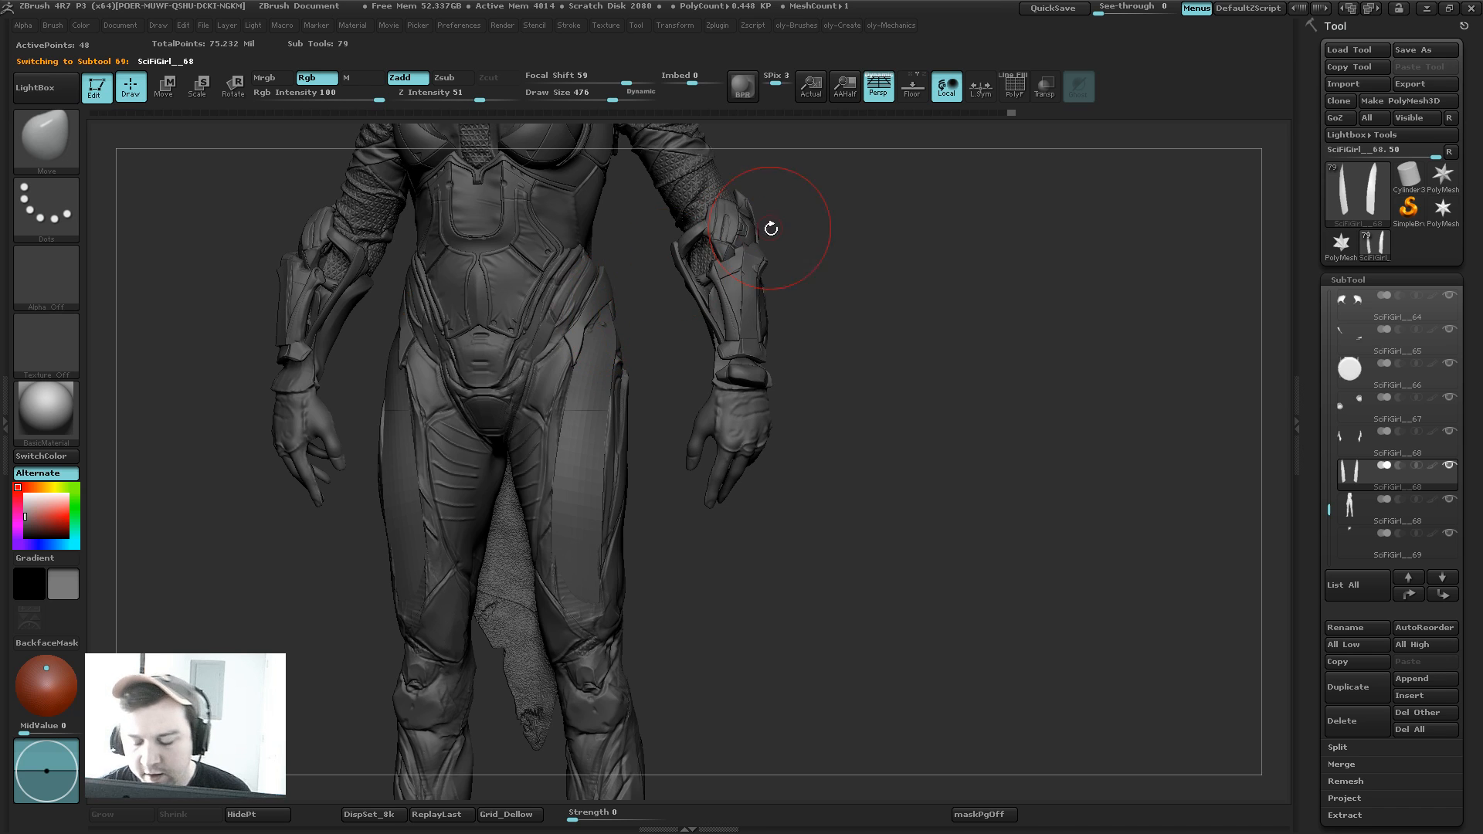
Step: Reshape the thigh strips from the hips down to the knees with the Move brush at draw sizes 926 and 677
{"action": "mouse_move", "coordinate": [770, 229]}
{"action": "left_mouse_down"}
{"action": "mouse_move", "coordinate": [589, 328]}
{"action": "mouse_move", "coordinate": [616, 322]}
{"action": "mouse_move", "coordinate": [649, 362]}
{"action": "mouse_move", "coordinate": [577, 425]}
{"action": "left_mouse_up"}
{"action": "left_click_drag", "start_coordinate": [662, 381], "coordinate": [776, 380]}
{"action": "key", "text": "s"}
{"action": "left_click_drag", "start_coordinate": [580, 392], "coordinate": [583, 391]}
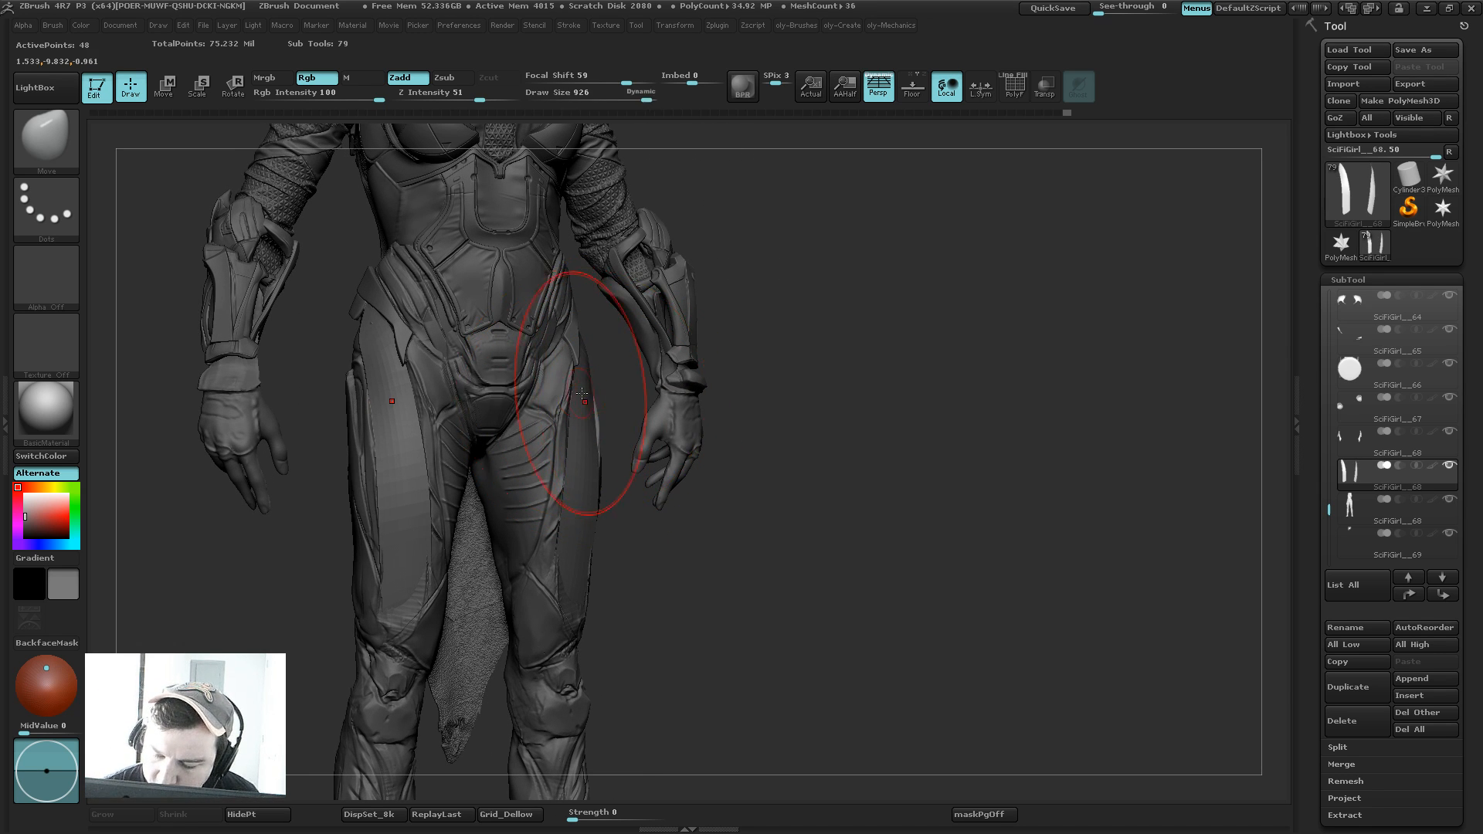
{"action": "left_click_drag", "start_coordinate": [794, 323], "coordinate": [595, 362]}
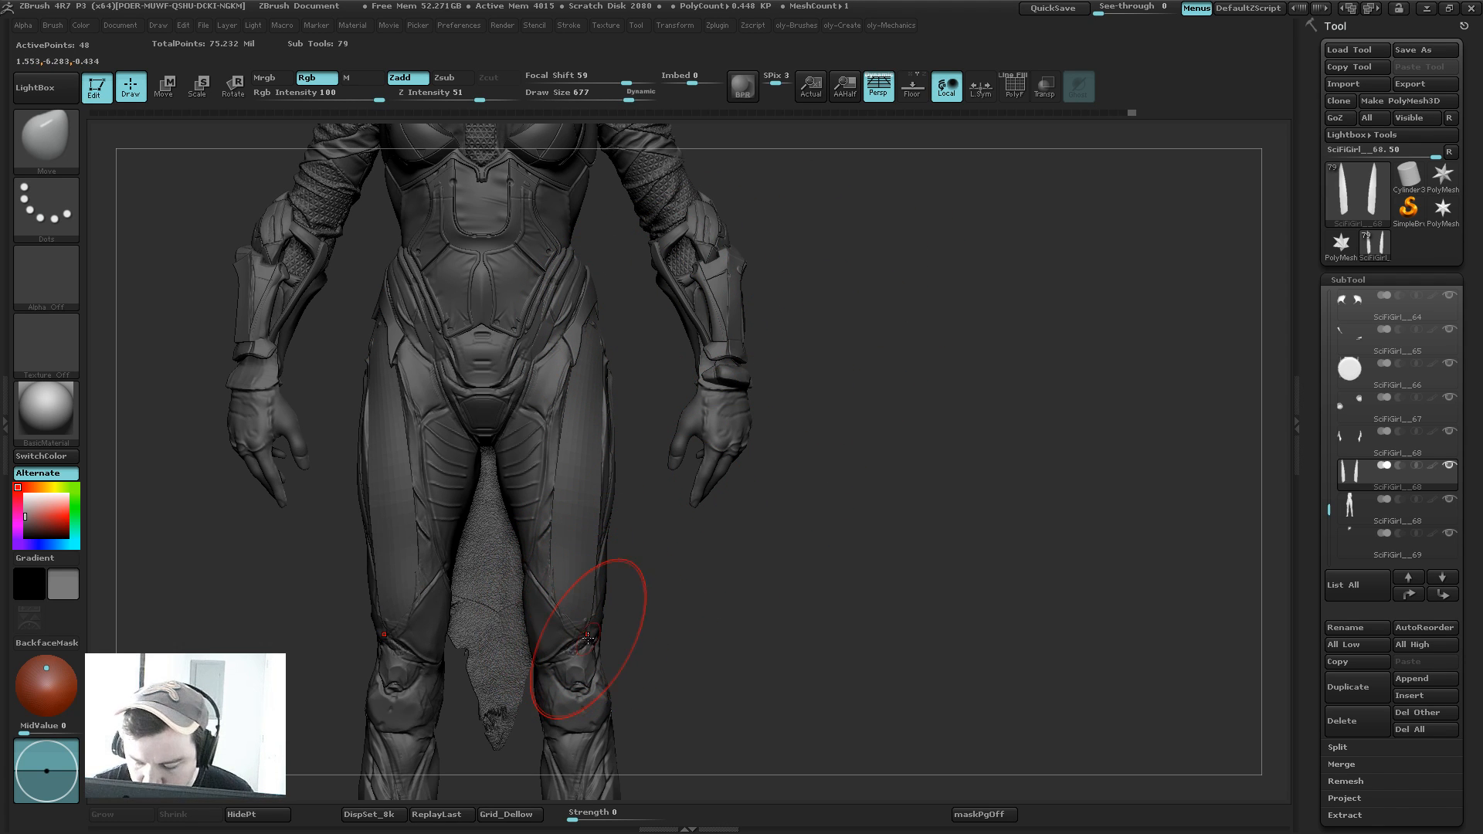
{"action": "left_click_drag", "start_coordinate": [829, 481], "coordinate": [547, 364]}
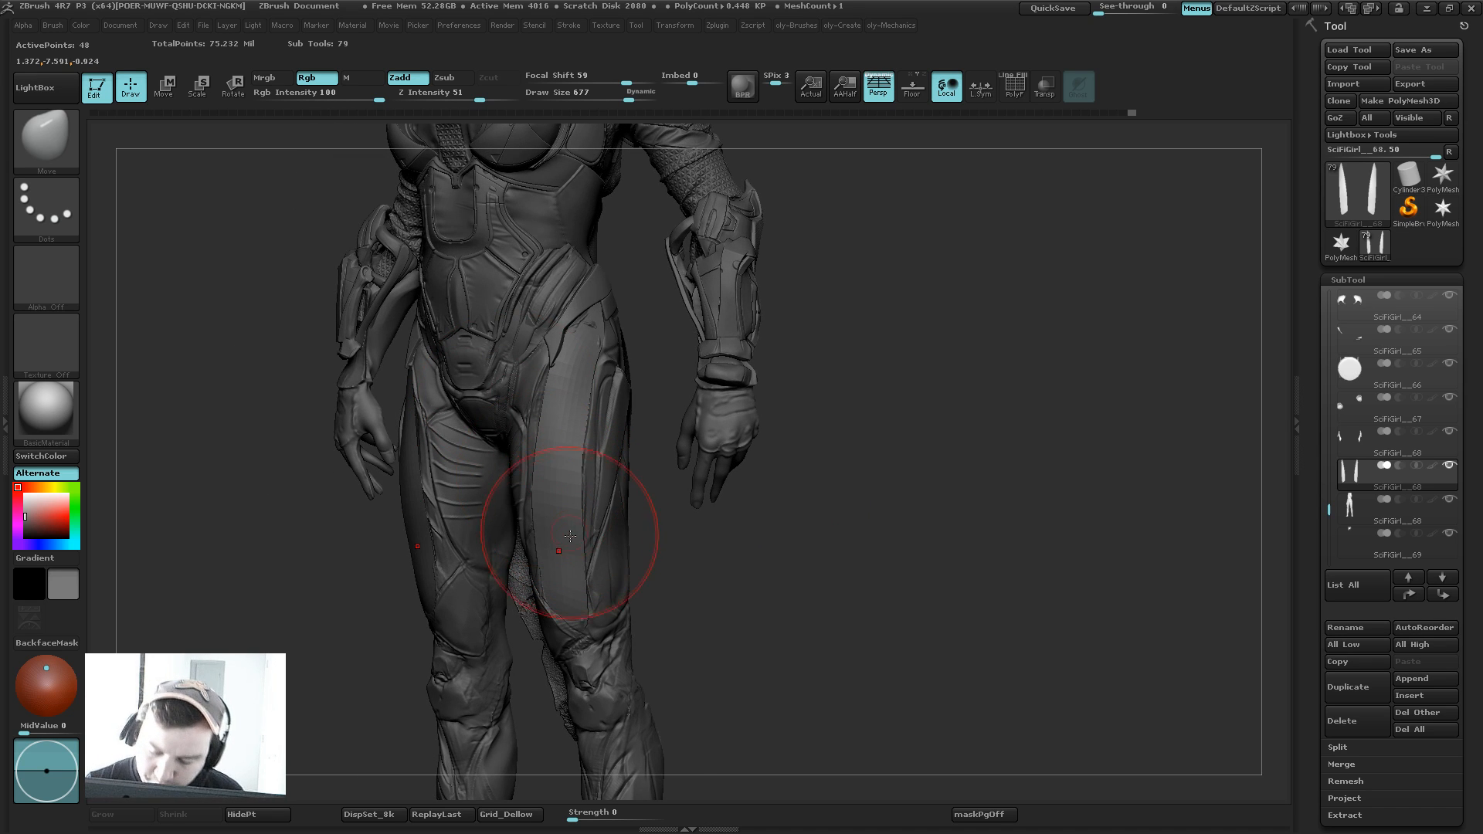
Step: Adjust the curve of the thigh strips across the mid and upper thighs with the Move brush, raising the draw size to 831
{"action": "mouse_move", "coordinate": [569, 538]}
{"action": "left_mouse_down"}
{"action": "mouse_move", "coordinate": [553, 549]}
{"action": "mouse_move", "coordinate": [553, 506]}
{"action": "left_mouse_up"}
{"action": "key", "text": "s"}
{"action": "left_click_drag", "start_coordinate": [554, 450], "coordinate": [550, 463]}
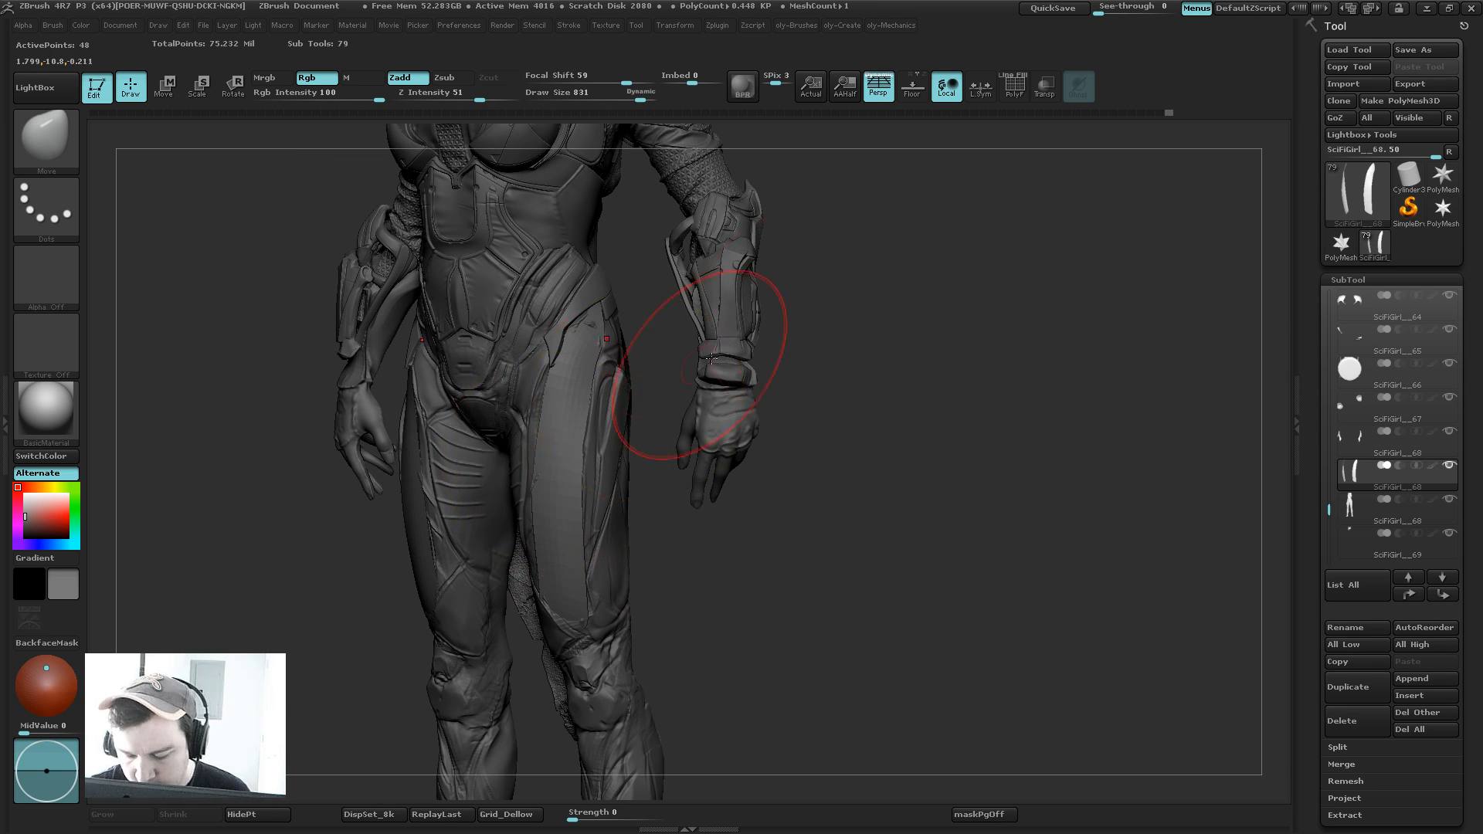
{"action": "mouse_move", "coordinate": [851, 314]}
{"action": "left_mouse_down"}
{"action": "mouse_move", "coordinate": [906, 324]}
{"action": "mouse_move", "coordinate": [855, 252]}
{"action": "left_mouse_up"}
{"action": "key", "text": "s"}
{"action": "left_click_drag", "start_coordinate": [546, 492], "coordinate": [529, 496]}
Step: Select the leg body subtool and refine the hips and upper thighs, alternating the ClayTubes and Move brushes at draw size 340
{"action": "left_click", "coordinate": [516, 504], "text": "alt"}
{"action": "key", "text": "b"}
{"action": "left_click", "coordinate": [561, 491]}
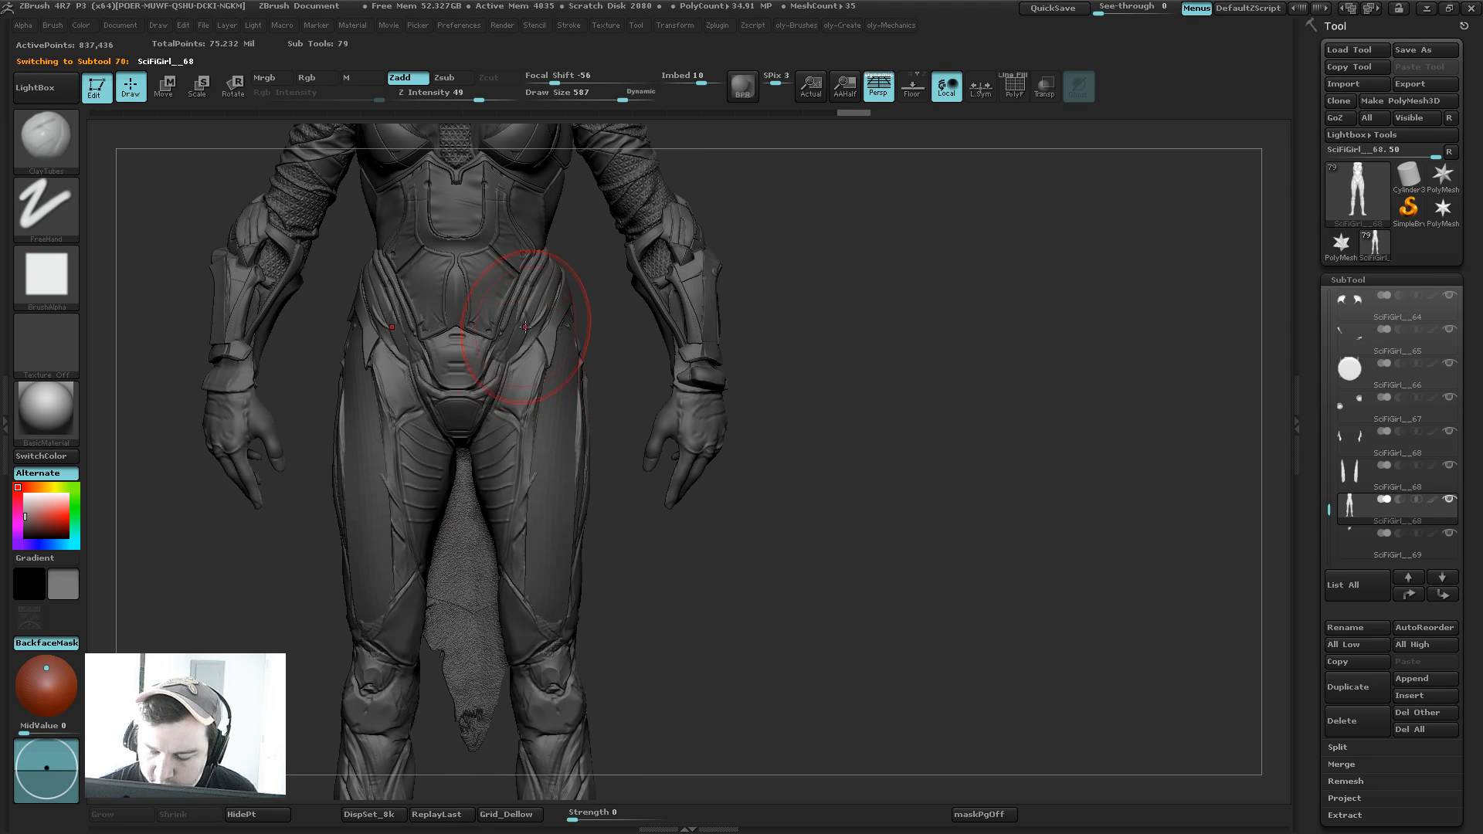
{"action": "key", "text": "b"}
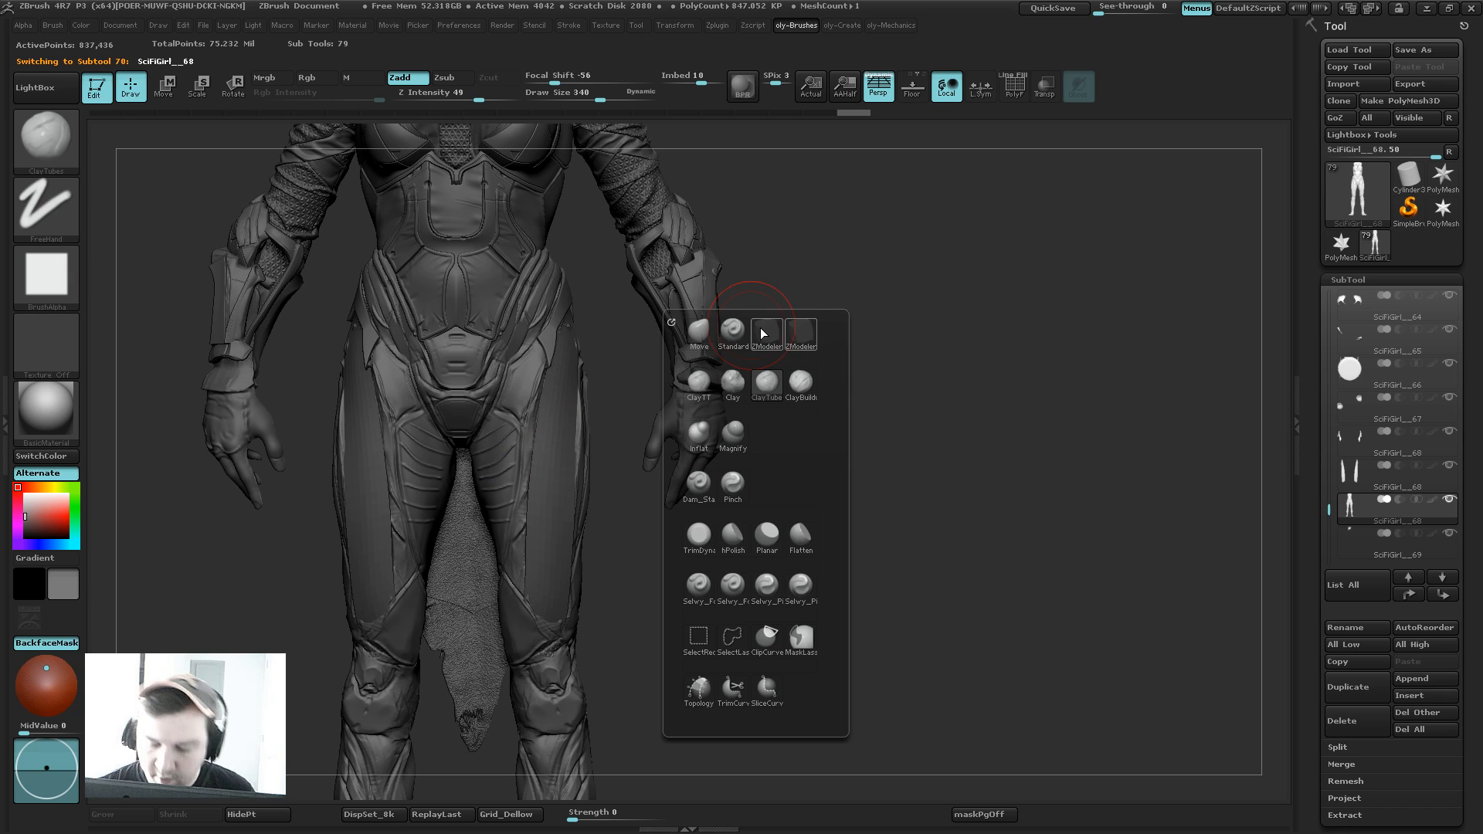
{"action": "left_click", "coordinate": [704, 336]}
{"action": "mouse_move", "coordinate": [804, 268]}
{"action": "left_mouse_down", "text": "alt"}
{"action": "mouse_move", "coordinate": [773, 285]}
{"action": "mouse_move", "coordinate": [774, 326]}
{"action": "left_mouse_up", "text": "alt"}
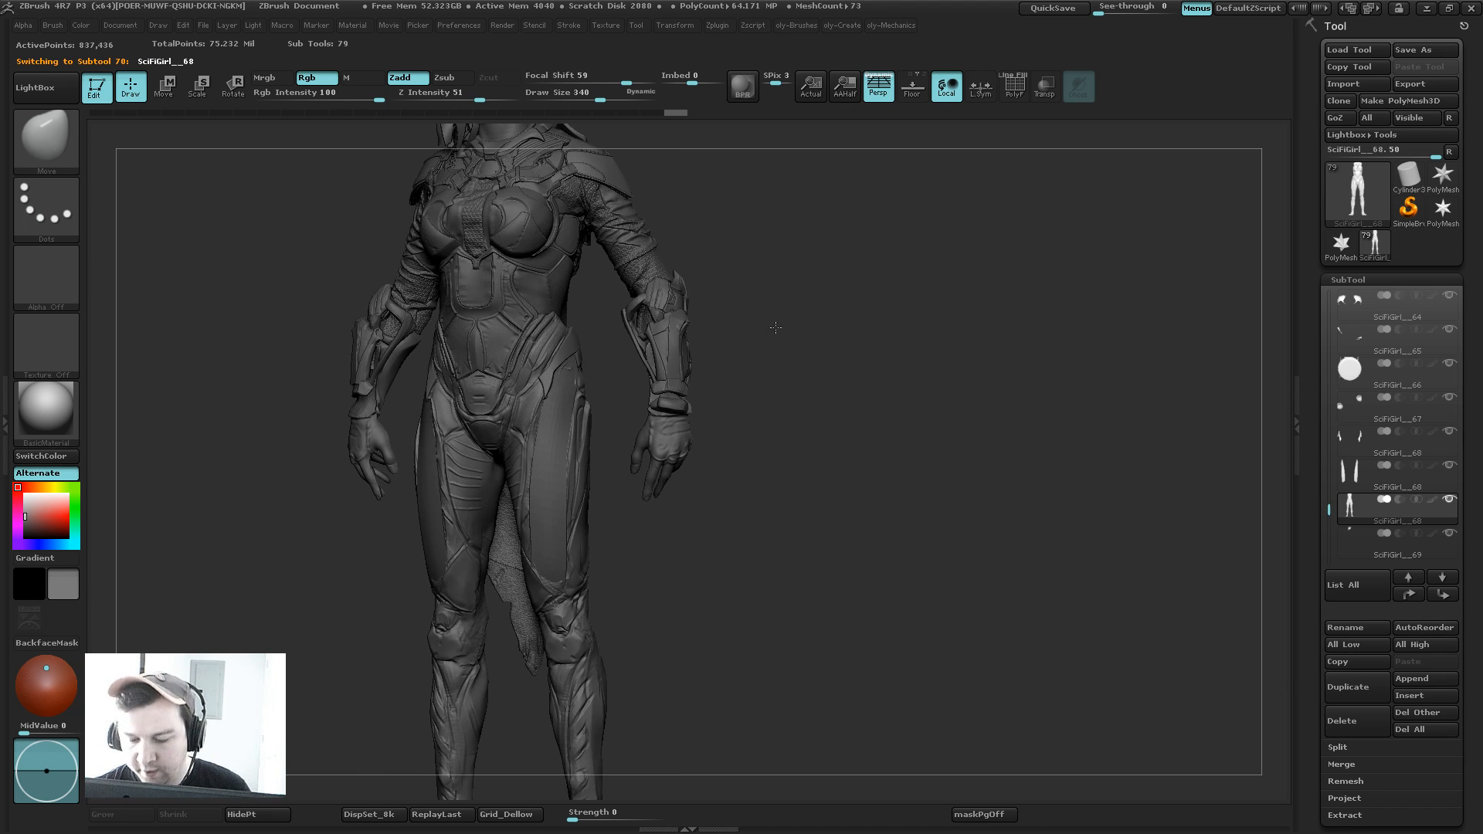
{"action": "key", "text": "b"}
{"action": "left_click", "coordinate": [798, 415]}
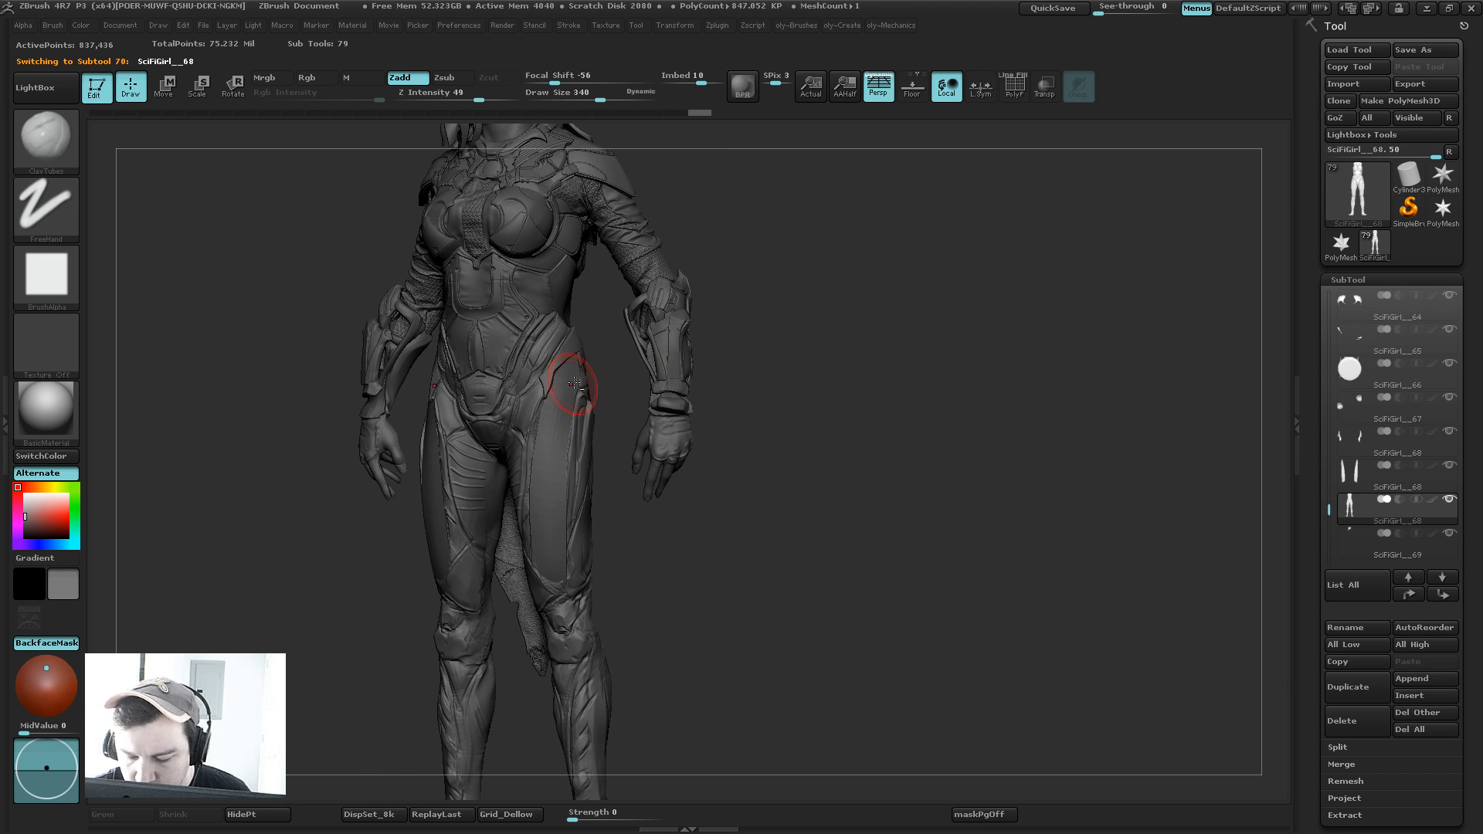
{"action": "left_click_drag", "start_coordinate": [812, 307], "coordinate": [759, 295]}
{"action": "key", "text": "b"}
{"action": "left_click", "coordinate": [686, 323]}
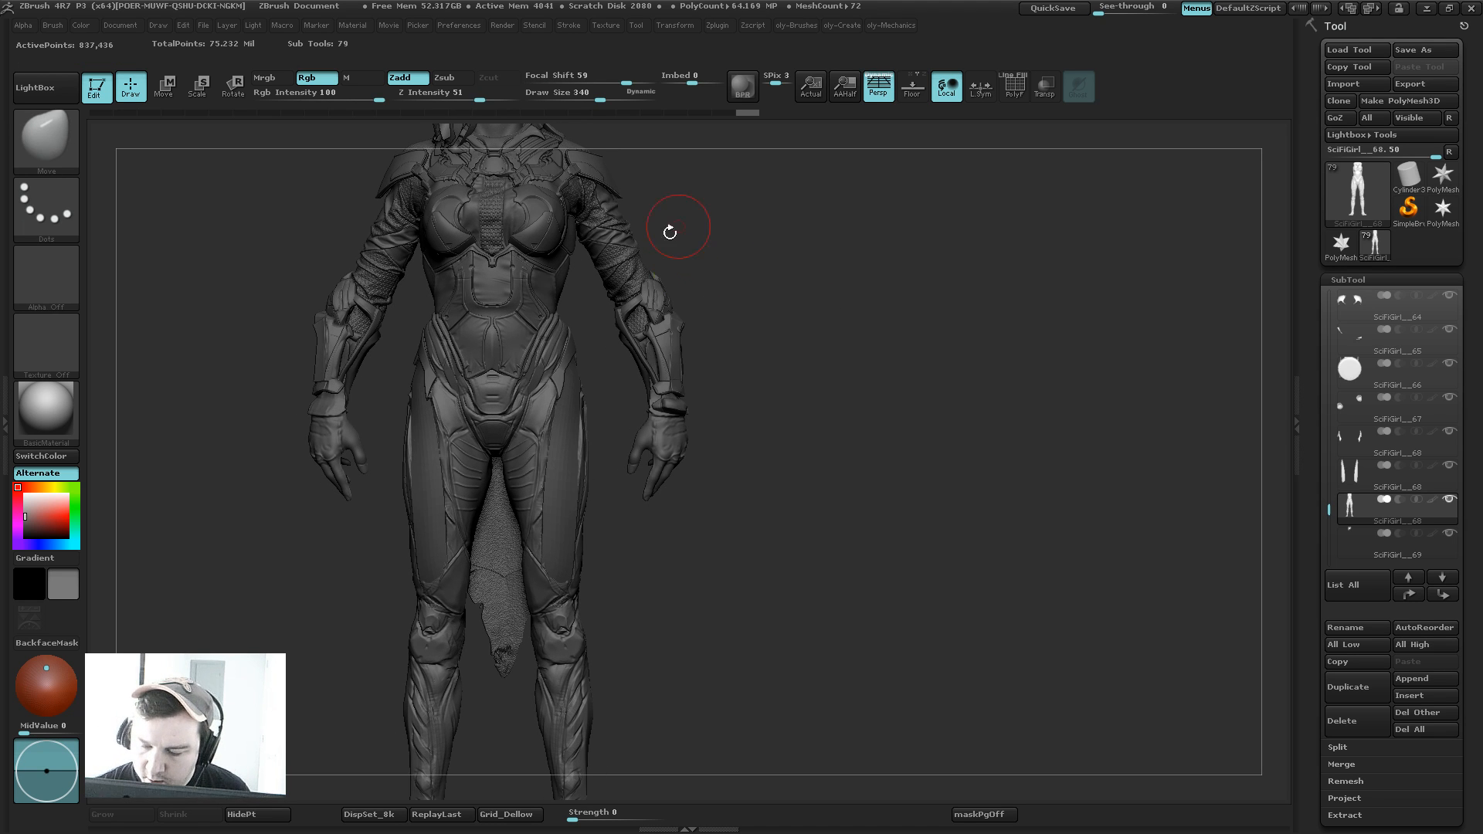
Step: Reselect the thigh strips and refine their outline with the Move brush, varying the draw size between 521 and 688
{"action": "left_click", "coordinate": [563, 462], "text": "alt"}
{"action": "key", "text": "s"}
{"action": "left_click_drag", "start_coordinate": [566, 470], "coordinate": [585, 470]}
{"action": "left_click_drag", "start_coordinate": [667, 549], "coordinate": [632, 661]}
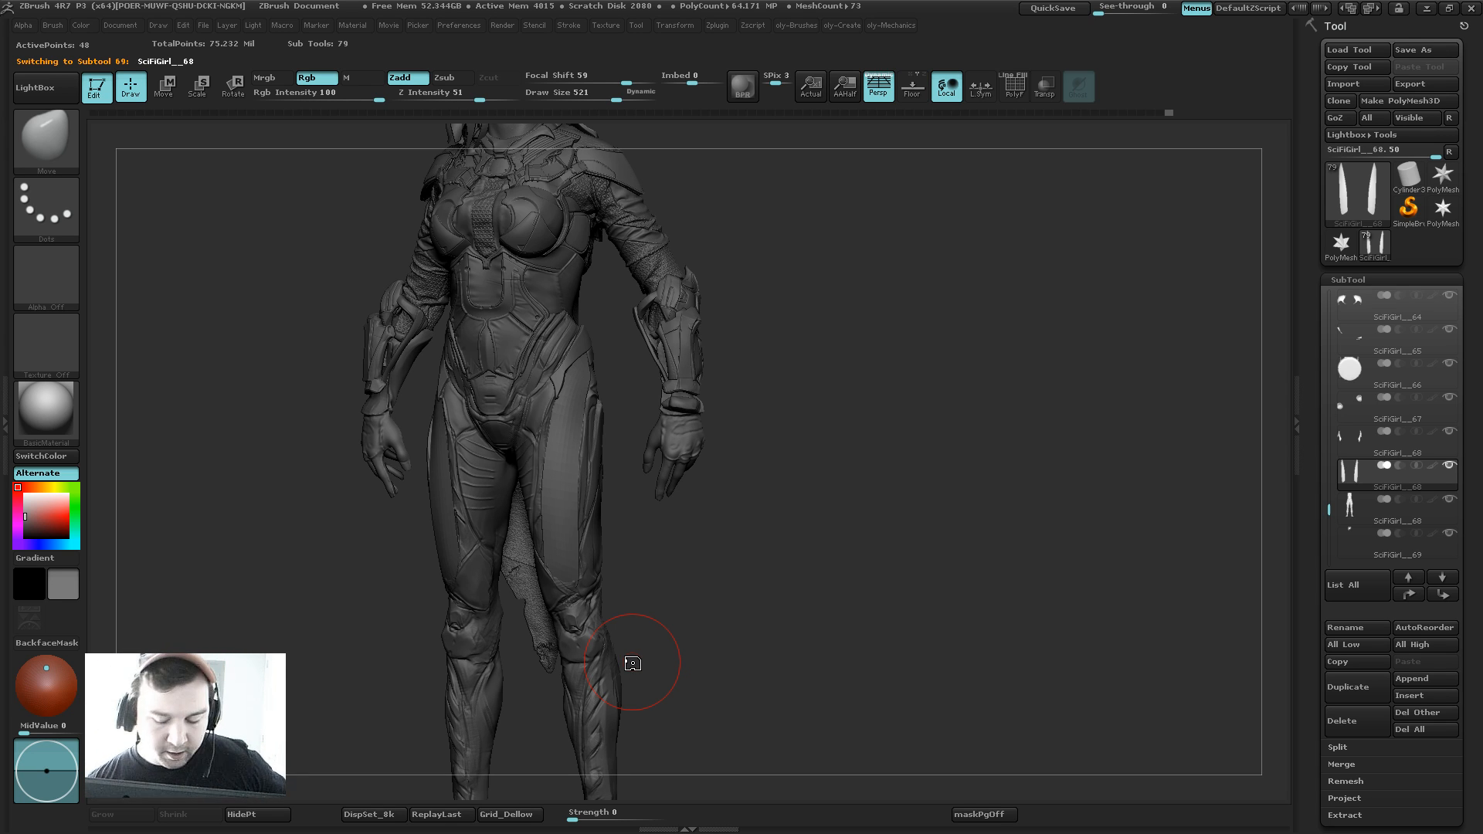
{"action": "key", "text": "s"}
{"action": "left_click_drag", "start_coordinate": [583, 462], "coordinate": [597, 462]}
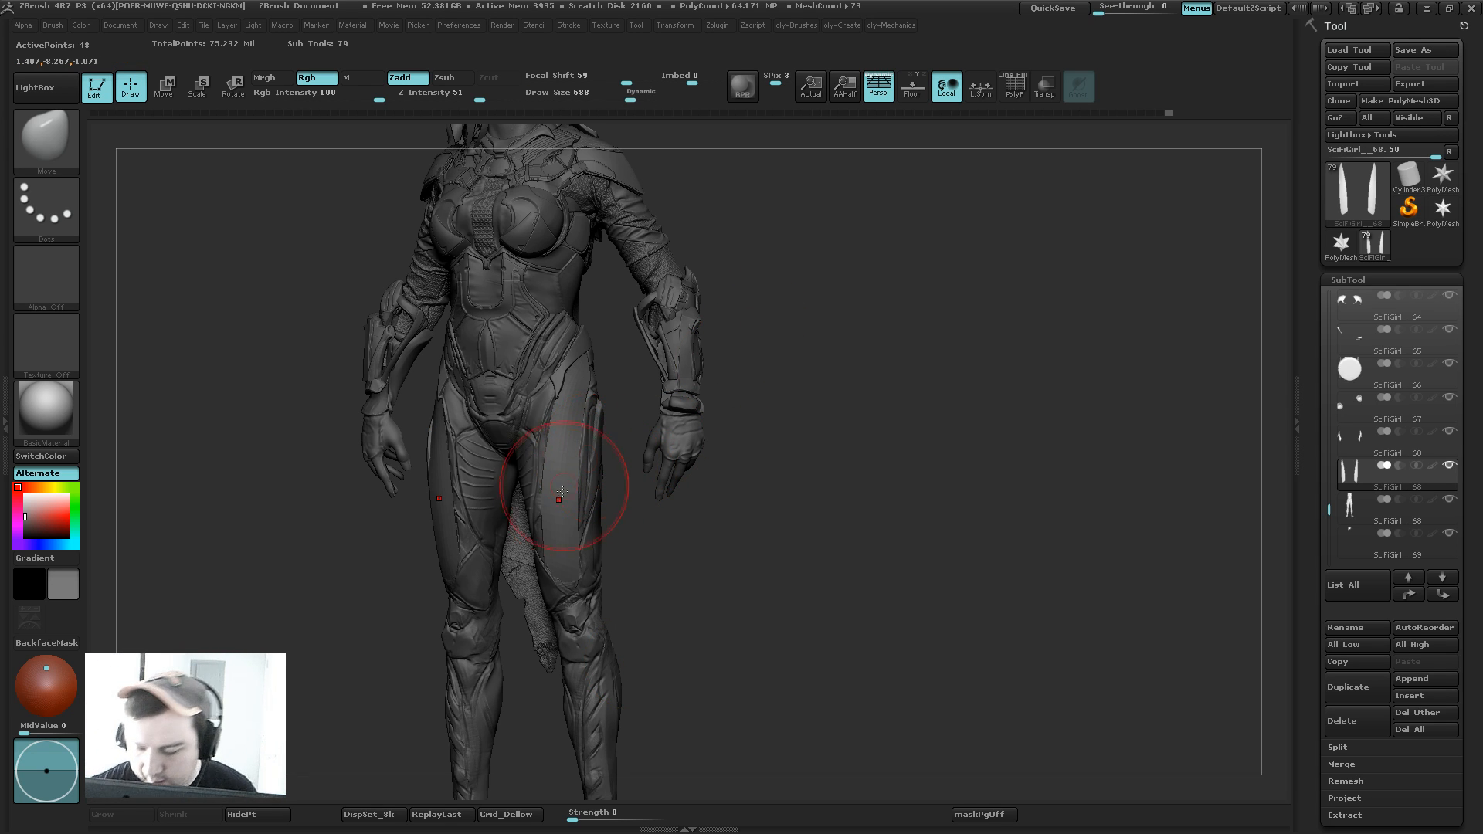
{"action": "left_click_drag", "start_coordinate": [650, 523], "coordinate": [683, 510]}
{"action": "key", "text": "s"}
{"action": "left_click_drag", "start_coordinate": [732, 355], "coordinate": [724, 355]}
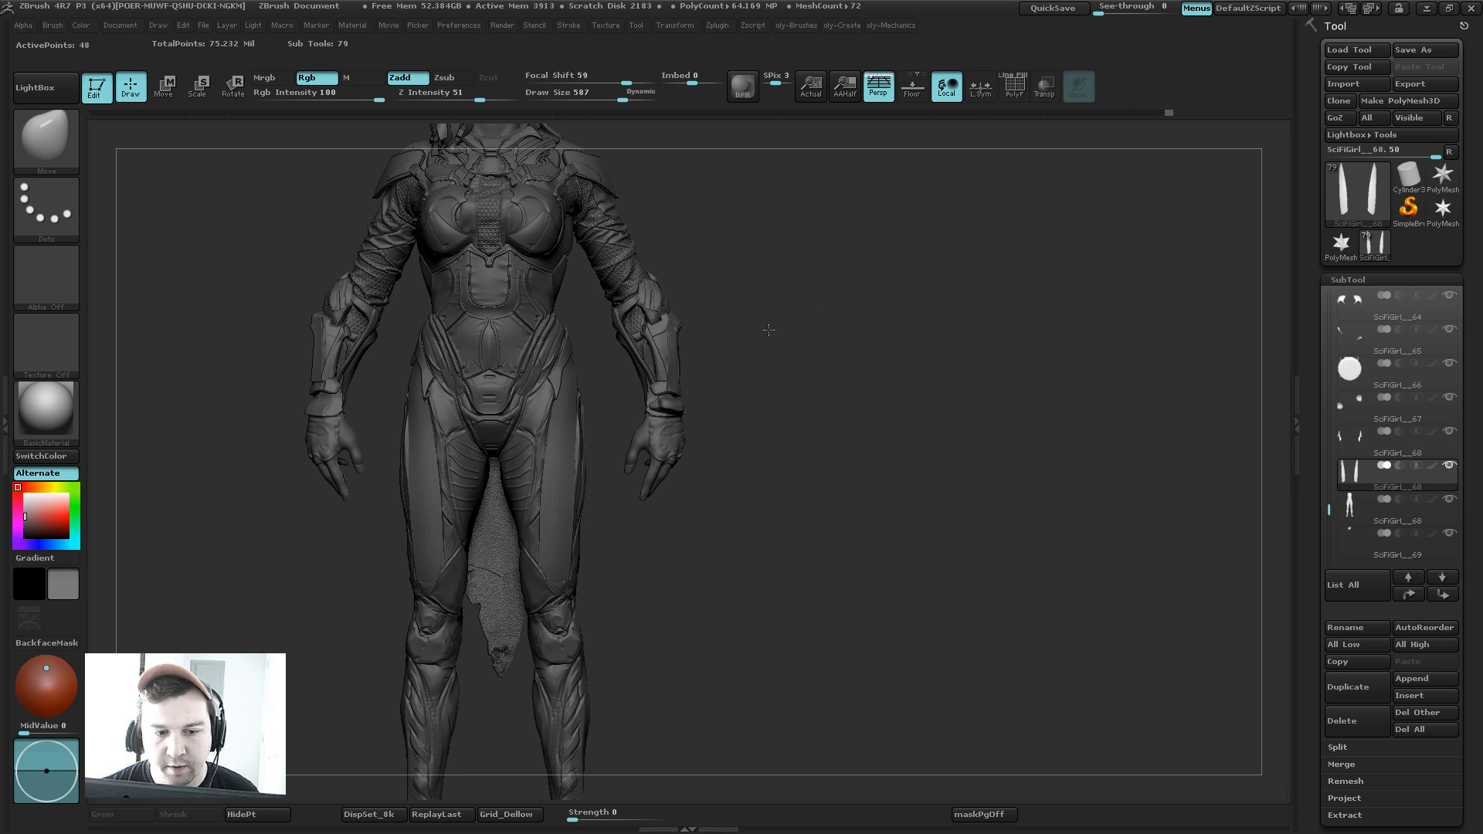
Step: Refine the inner edges and upper ends of the thigh strips with the Move brush, reducing the draw size from 626 to 417
{"action": "mouse_move", "coordinate": [769, 330]}
{"action": "left_mouse_down", "text": "alt"}
{"action": "mouse_move", "coordinate": [784, 371]}
{"action": "mouse_move", "coordinate": [781, 321]}
{"action": "left_mouse_up", "text": "alt"}
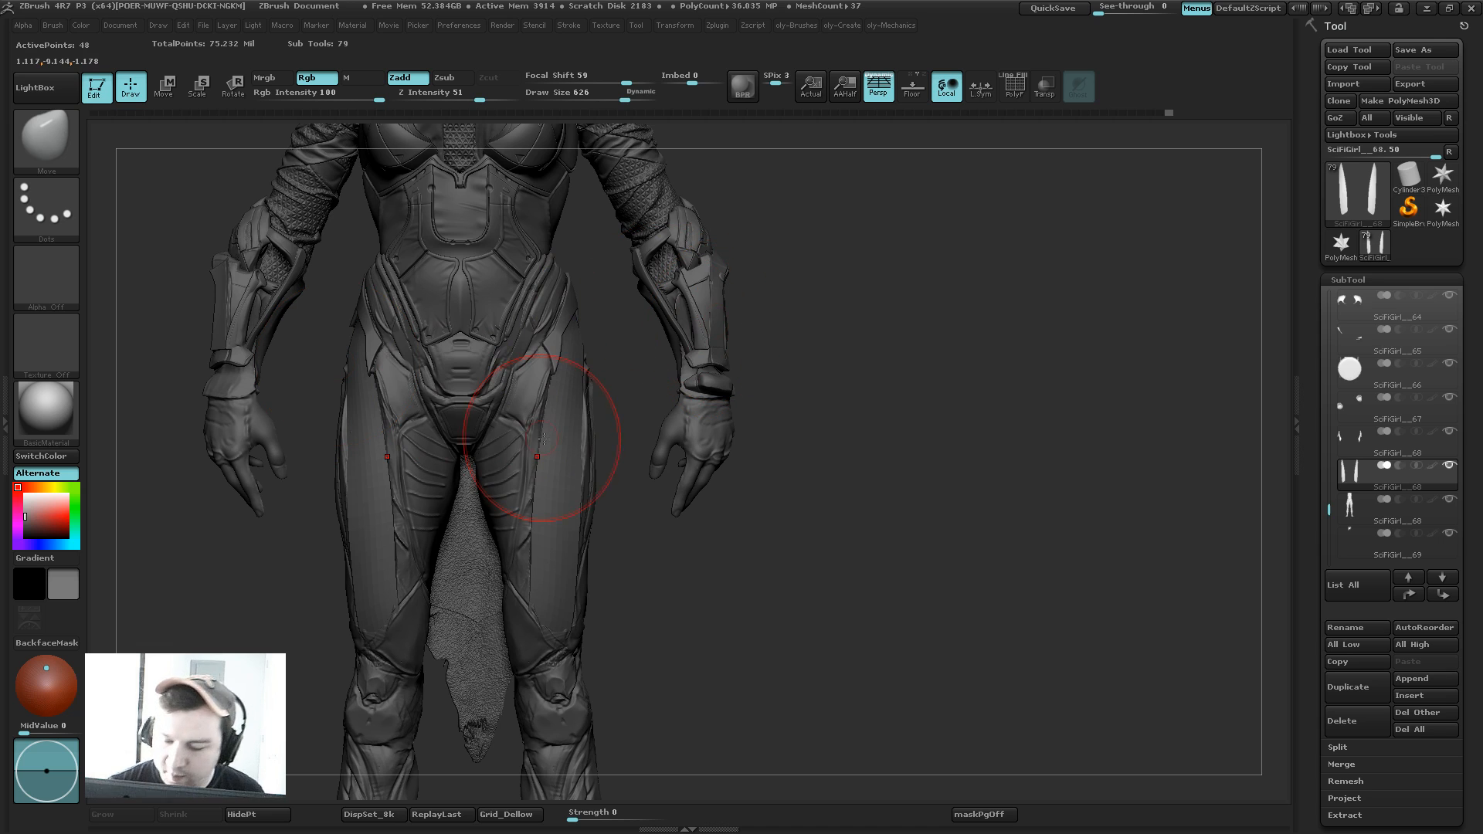
{"action": "key", "text": "s"}
{"action": "left_click_drag", "start_coordinate": [544, 439], "coordinate": [538, 439]}
{"action": "left_click_drag", "start_coordinate": [627, 397], "coordinate": [498, 386]}
{"action": "left_click_drag", "start_coordinate": [817, 257], "coordinate": [858, 267]}
{"action": "key", "text": "s"}
{"action": "left_click_drag", "start_coordinate": [581, 351], "coordinate": [569, 351]}
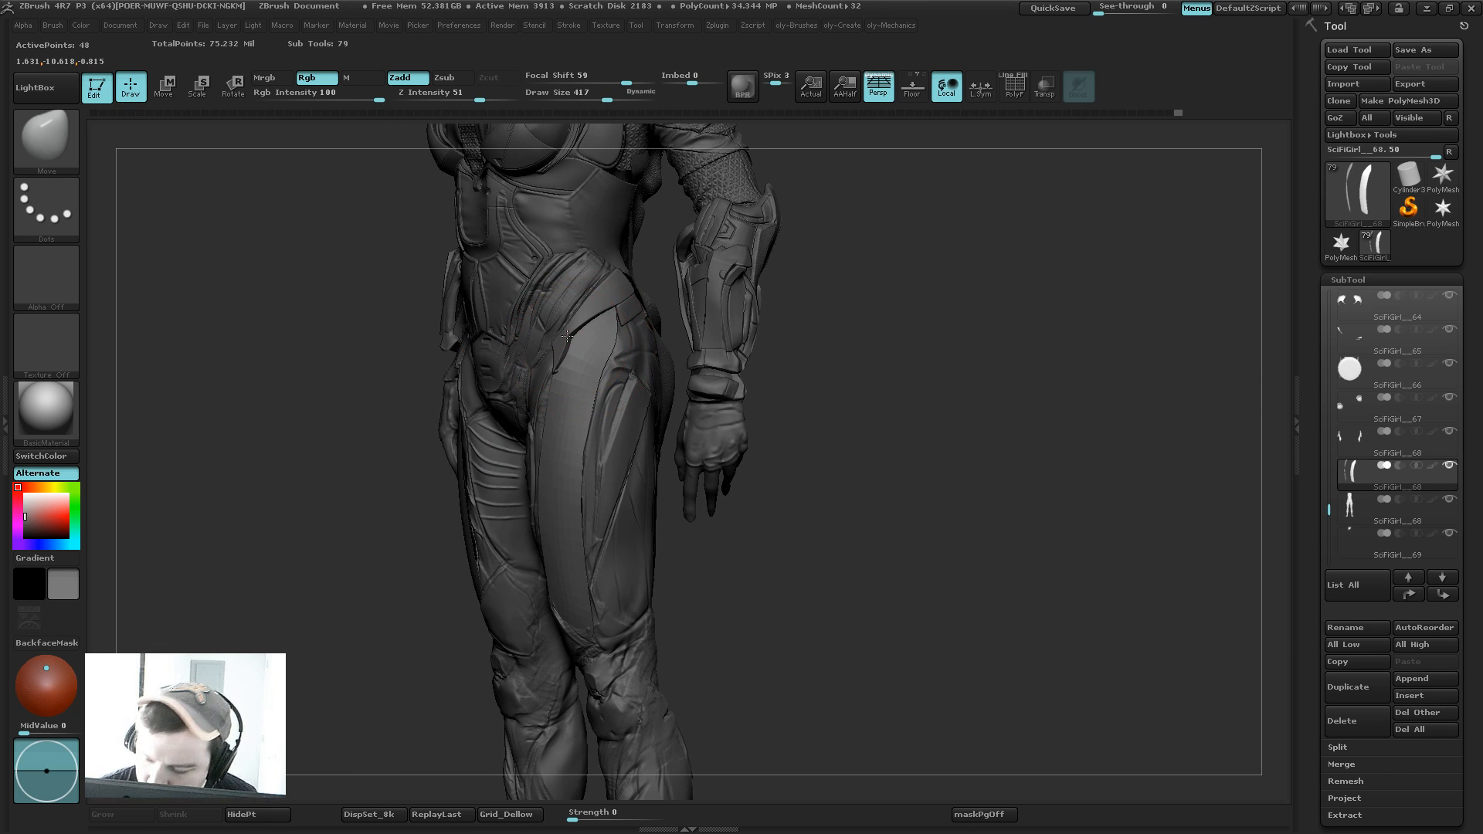
{"action": "mouse_move", "coordinate": [830, 295]}
{"action": "left_mouse_down"}
{"action": "mouse_move", "coordinate": [910, 282]}
{"action": "mouse_move", "coordinate": [850, 390]}
{"action": "mouse_move", "coordinate": [831, 313]}
{"action": "left_mouse_up"}
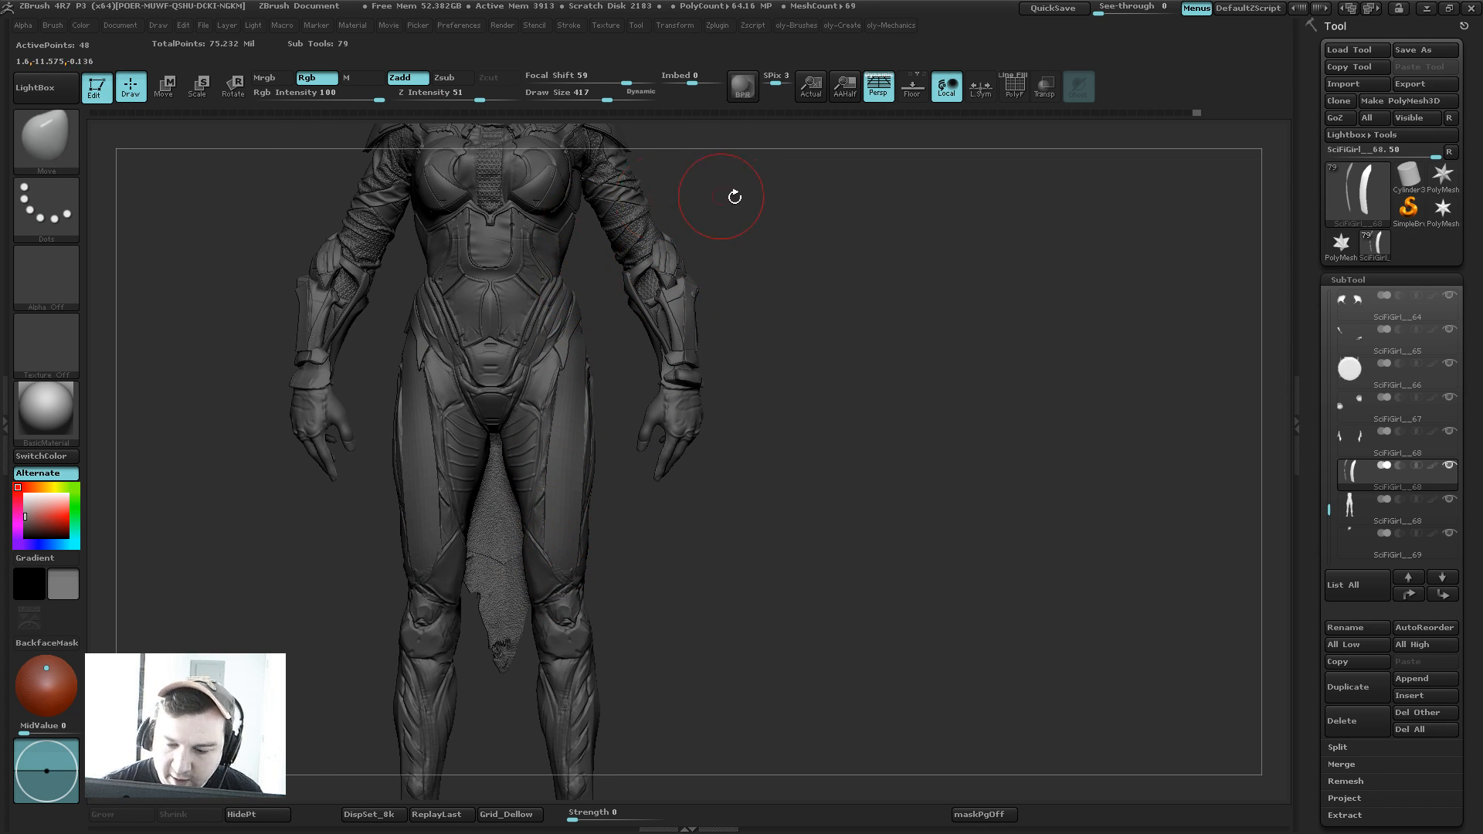
Step: Select the sleeved upper-body suit subtool and open its surface noise in NoiseMaker, framing the sleeve in the preview
{"action": "left_click_drag", "start_coordinate": [734, 197], "coordinate": [719, 233], "text": "alt"}
{"action": "left_click", "coordinate": [623, 274], "text": "alt"}
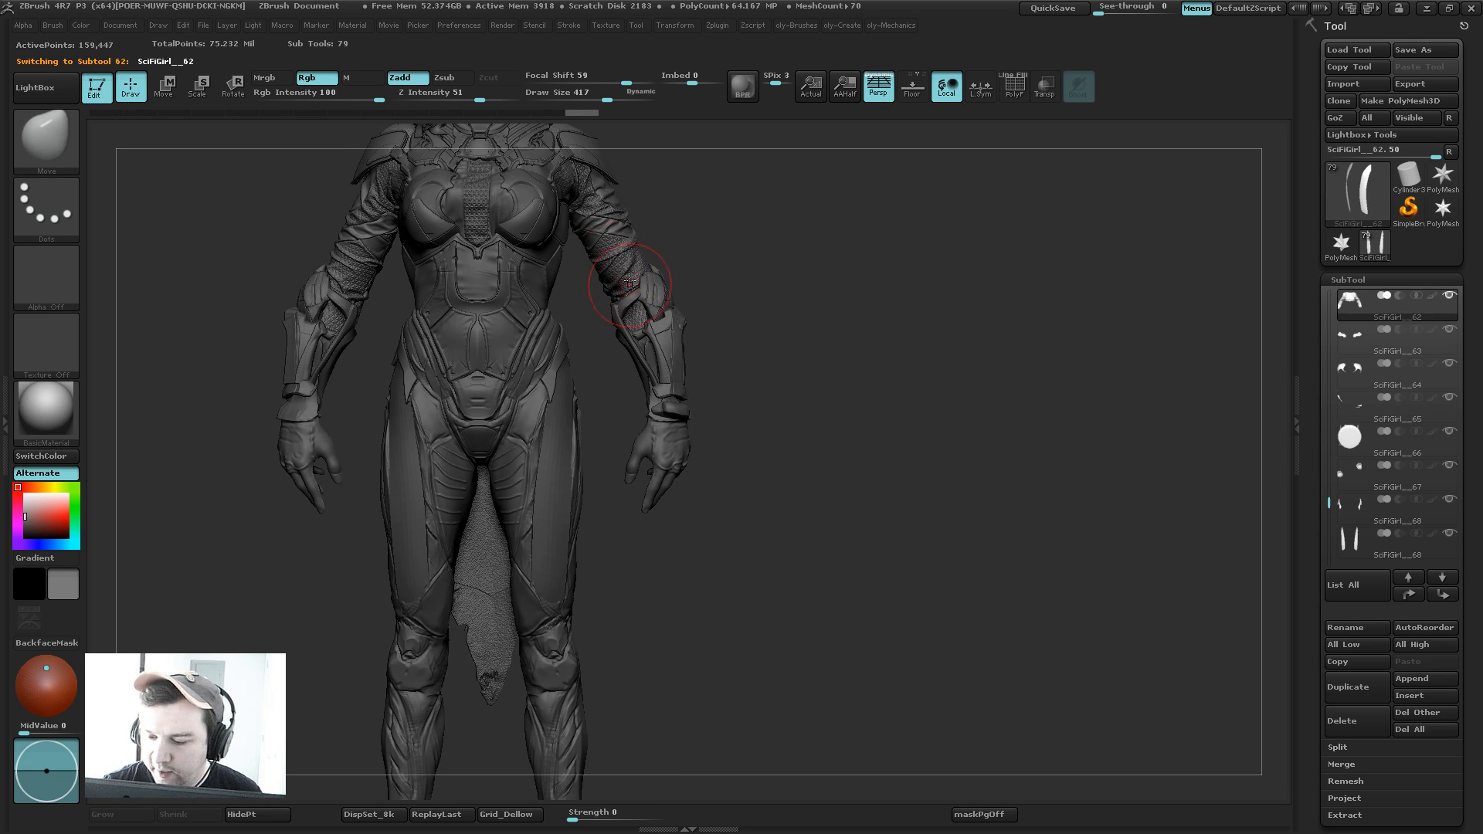
{"action": "left_click_drag", "start_coordinate": [694, 233], "coordinate": [683, 261], "text": "alt"}
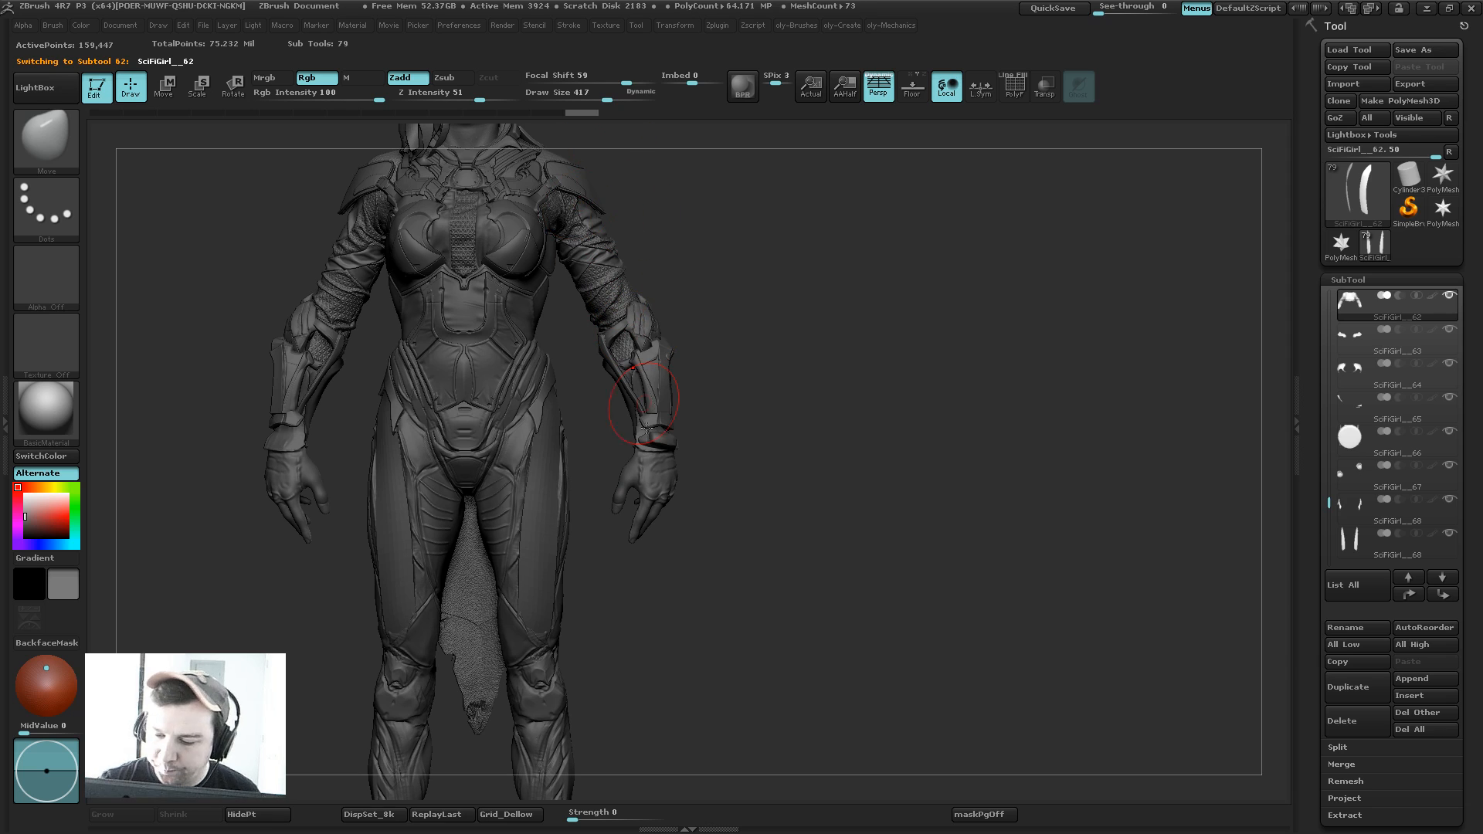
{"action": "left_click_drag", "start_coordinate": [1322, 456], "coordinate": [1358, 224]}
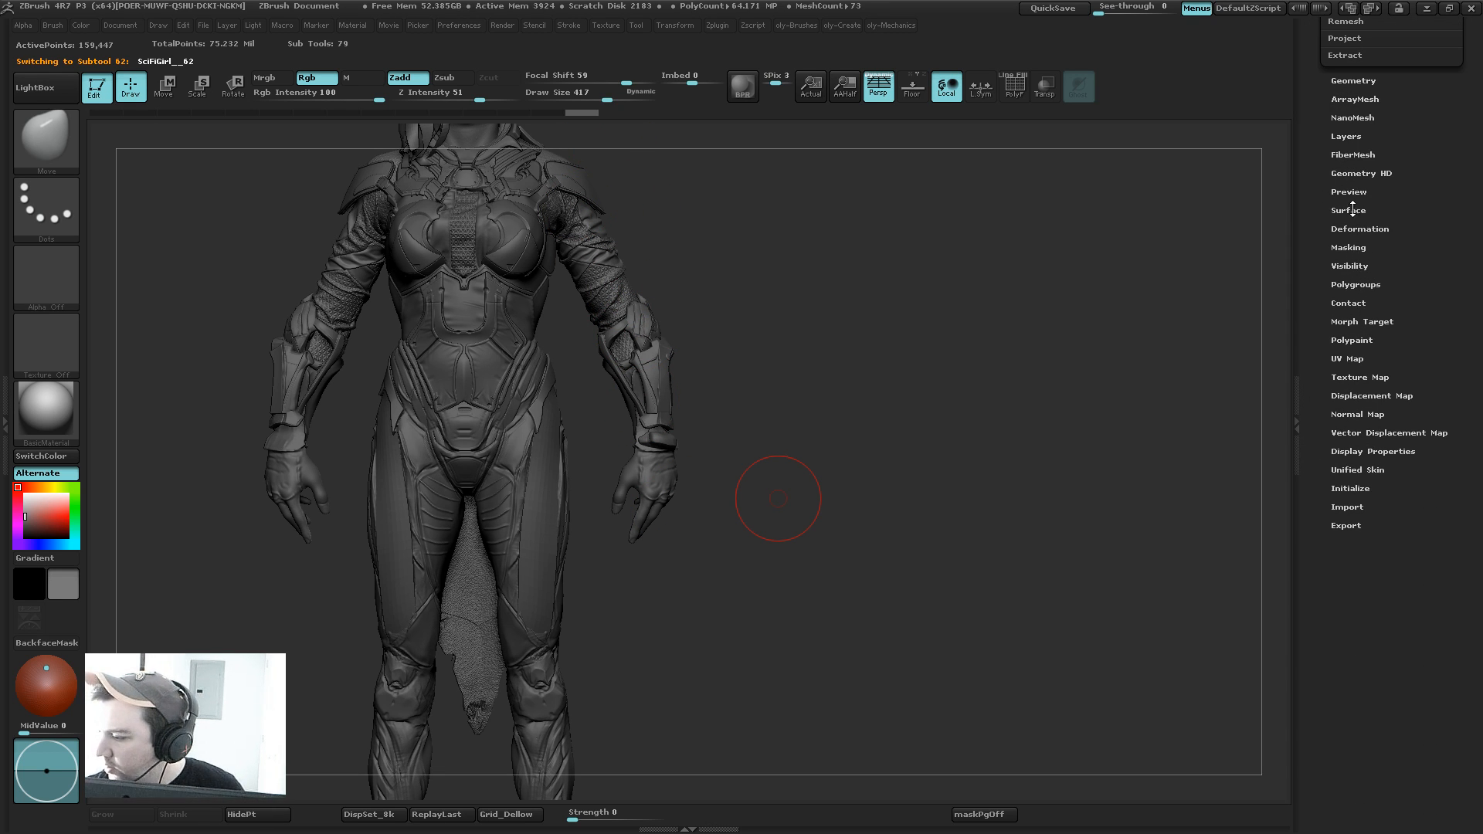
{"action": "left_click", "coordinate": [1349, 210]}
{"action": "left_click", "coordinate": [1391, 228]}
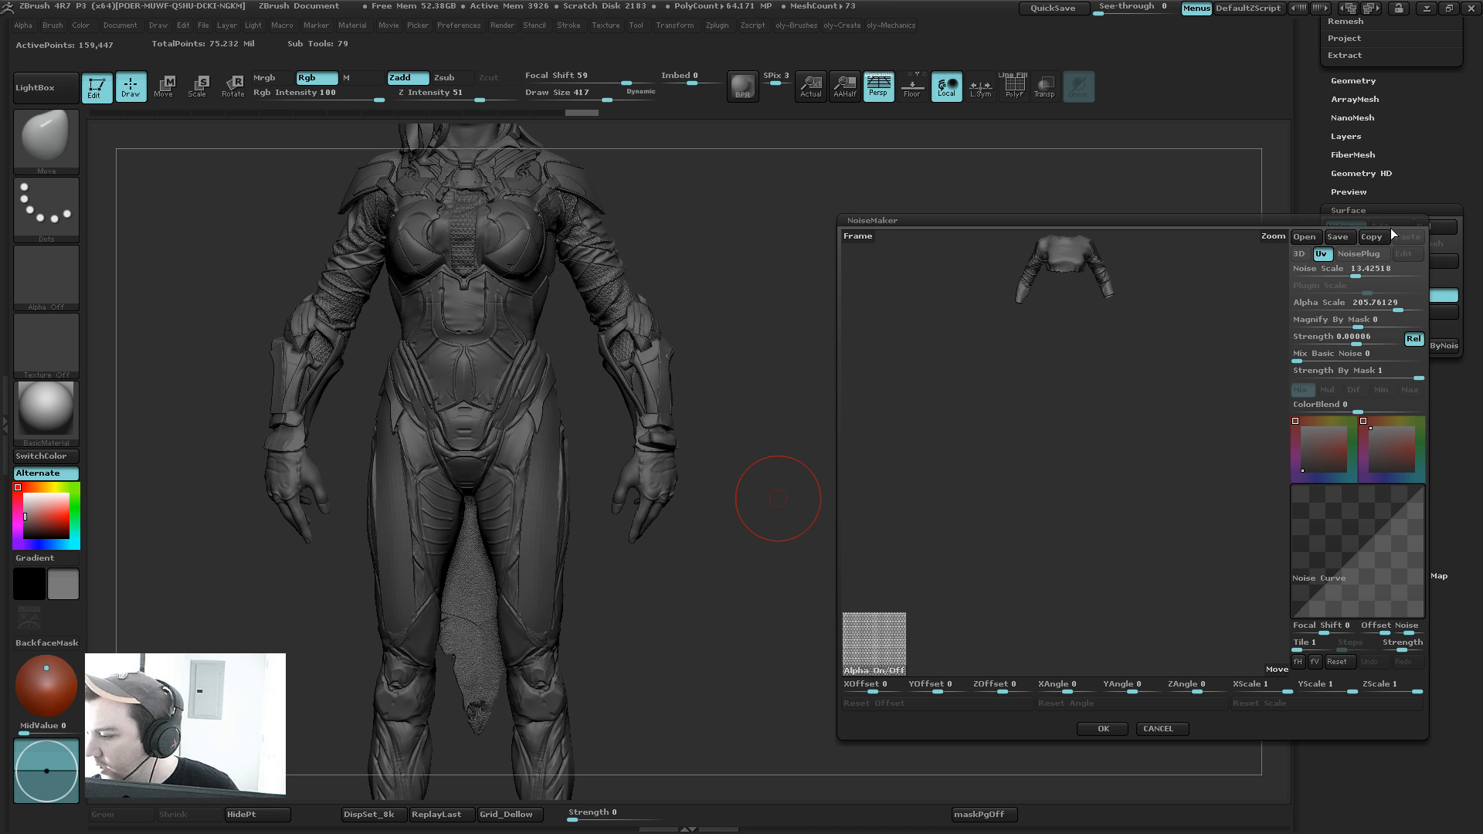
{"action": "left_click_drag", "start_coordinate": [1078, 261], "coordinate": [1099, 519], "text": "alt"}
{"action": "left_click_drag", "start_coordinate": [1241, 318], "coordinate": [1129, 357], "text": "alt"}
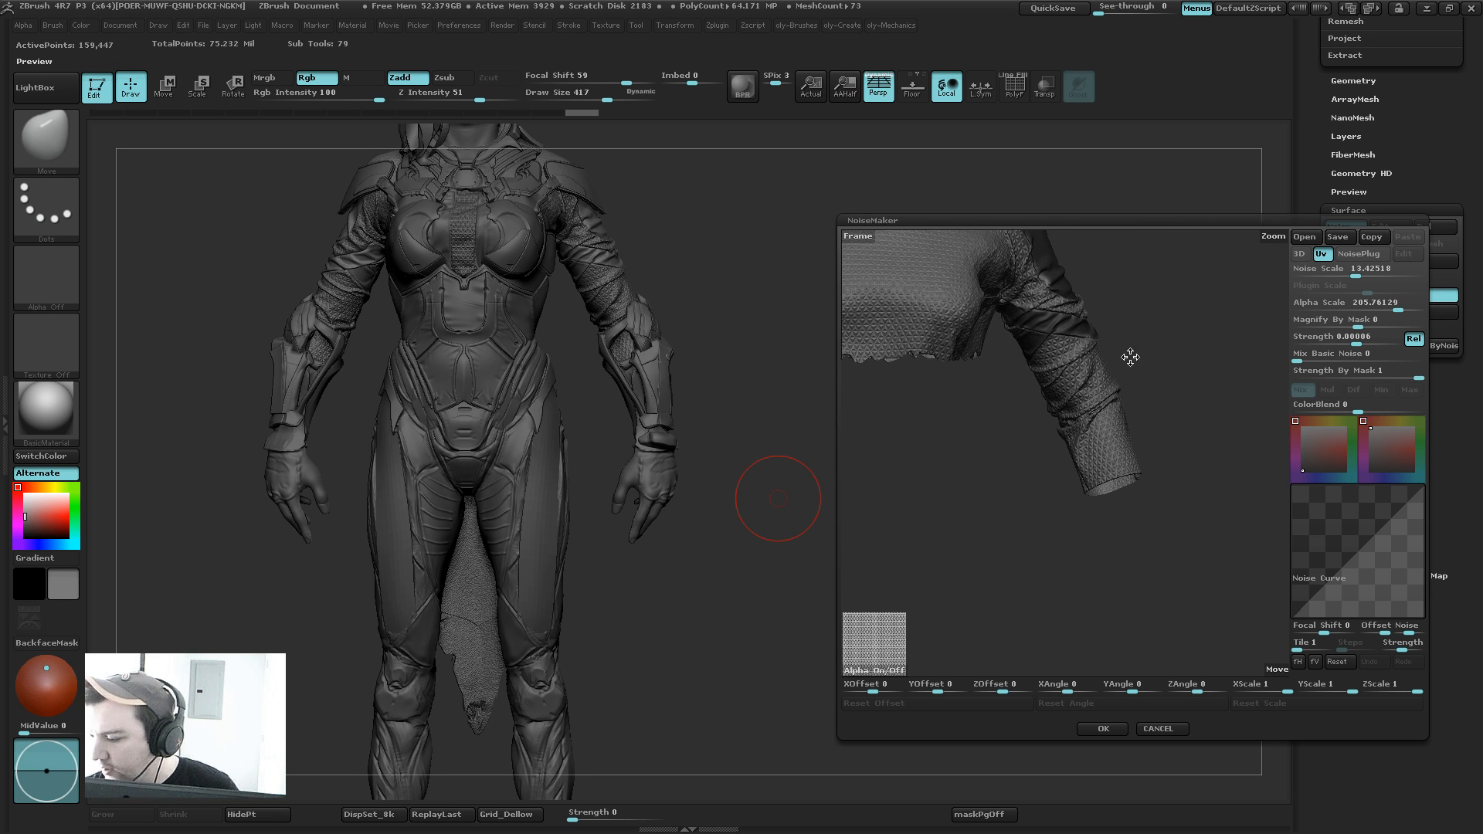
Step: Save the suit's noise preset to the Desktop as NoiseMaker.znm and close NoiseMaker without changing the noise
{"action": "left_click", "coordinate": [1338, 238]}
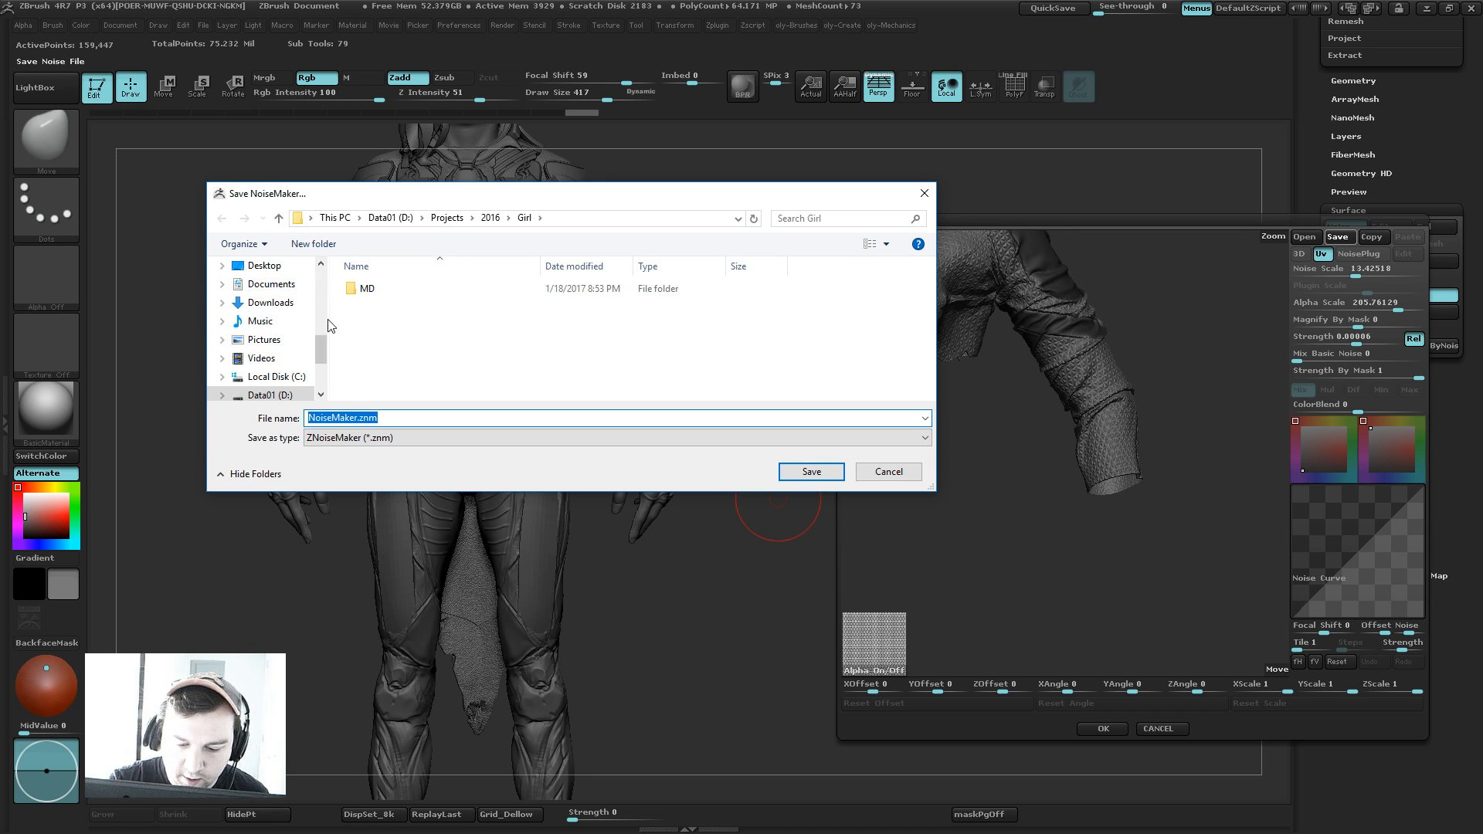
{"action": "scroll", "coordinate": [320, 272], "scroll_direction": "up", "scroll_amount": 5}
{"action": "left_click", "coordinate": [264, 314]}
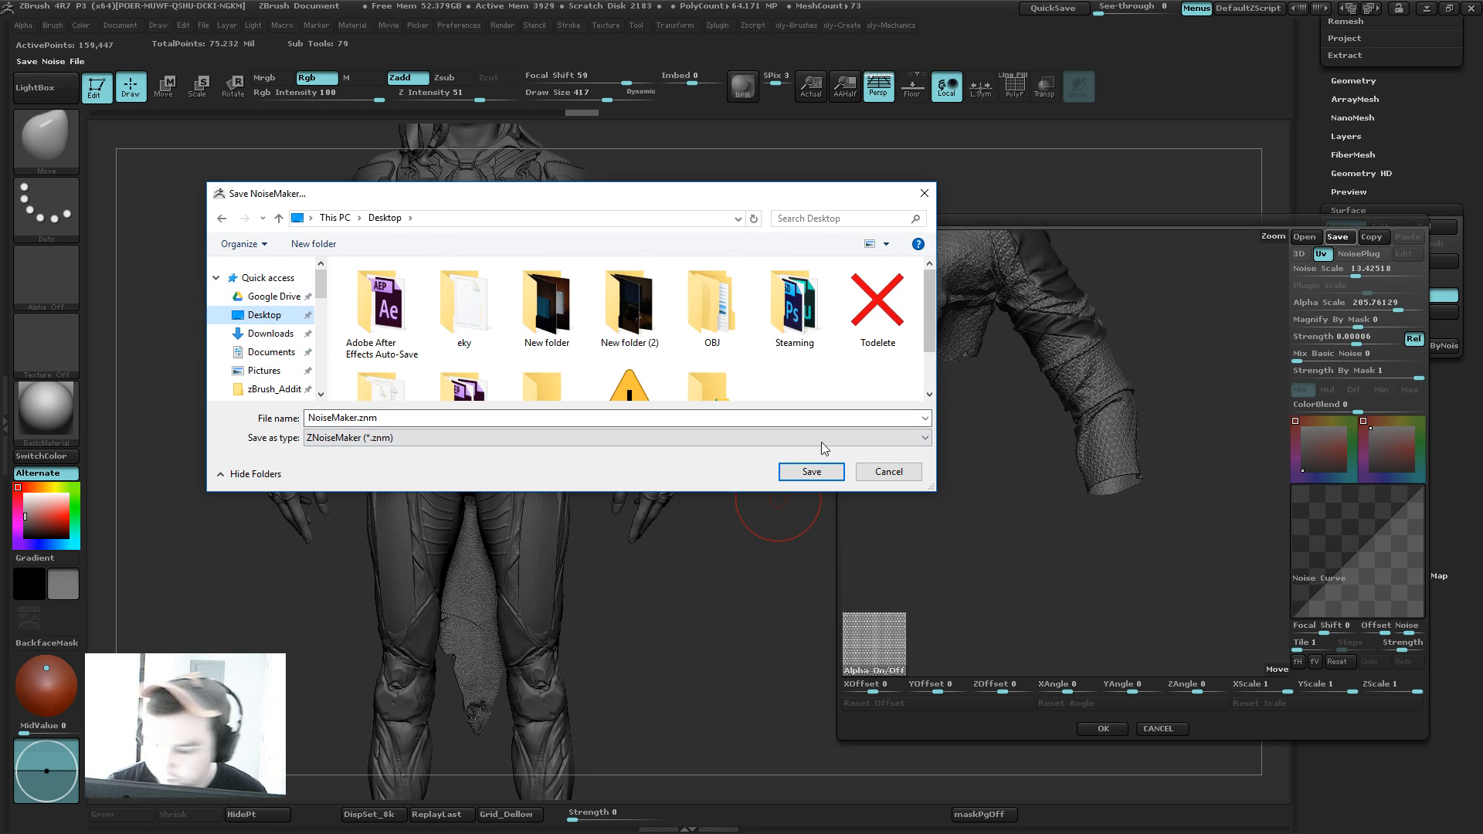
{"action": "left_click", "coordinate": [820, 471]}
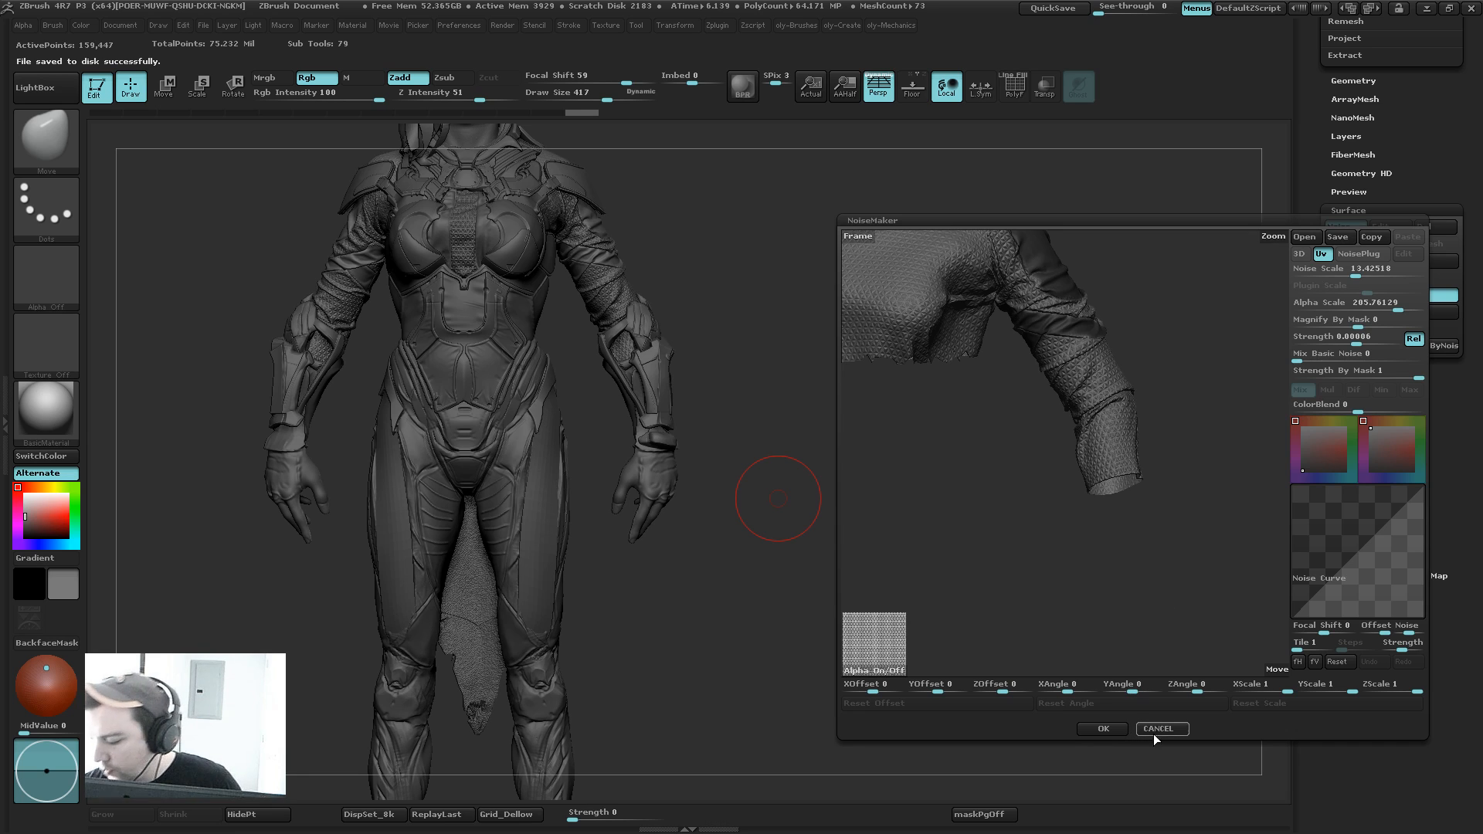
{"action": "left_click", "coordinate": [1176, 730]}
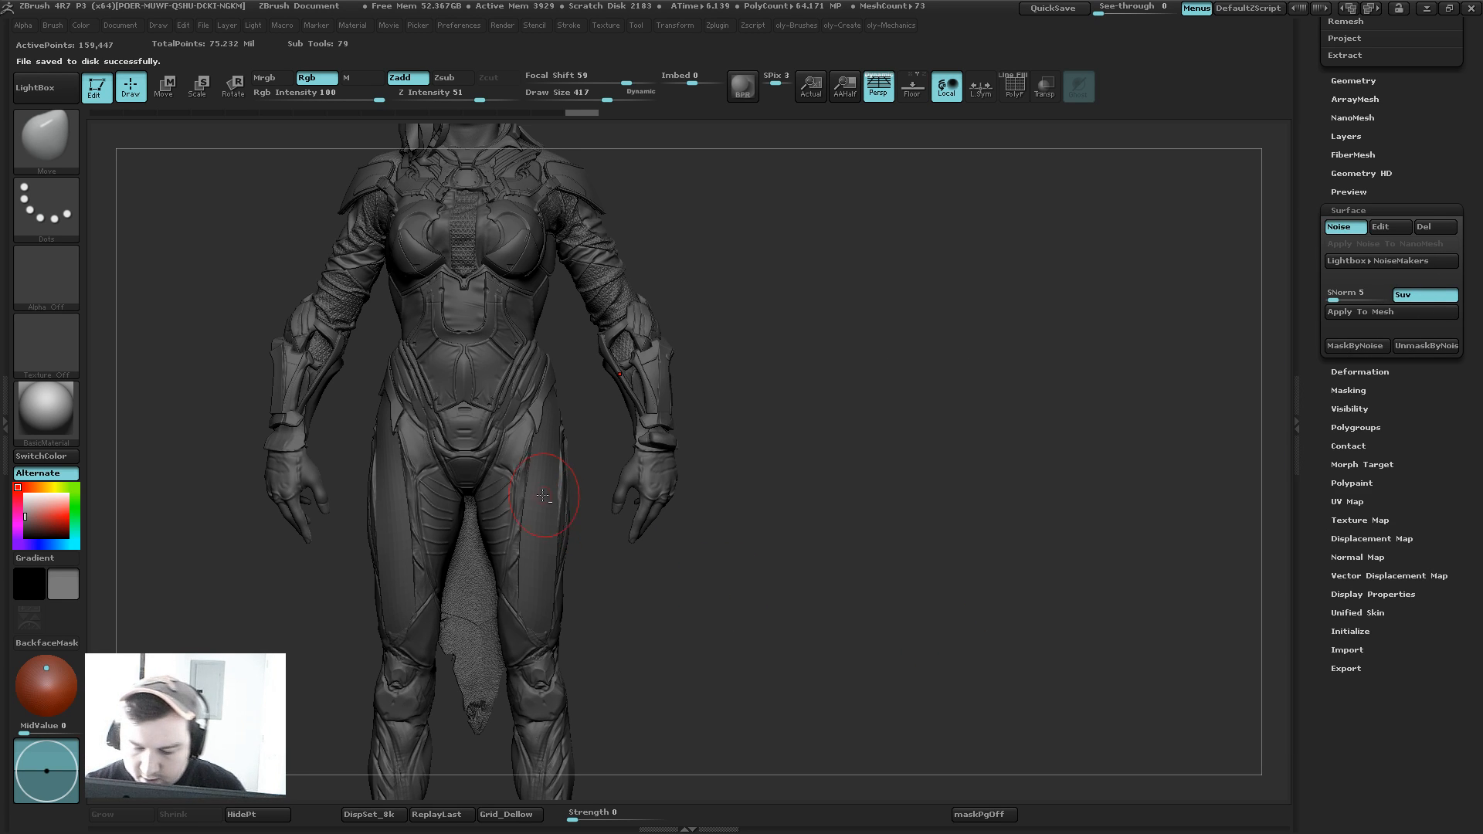
Step: Isolate the thigh strips with the polyframe shown and unwrap their UVs with UV Master using Symmetry
{"action": "left_click", "coordinate": [542, 496], "text": "alt"}
{"action": "key", "text": "shift+s"}
{"action": "key", "text": "shift+f"}
{"action": "mouse_move", "coordinate": [714, 553]}
{"action": "left_mouse_down"}
{"action": "mouse_move", "coordinate": [670, 557]}
{"action": "mouse_move", "coordinate": [649, 520]}
{"action": "mouse_move", "coordinate": [718, 337]}
{"action": "left_mouse_up"}
{"action": "left_click", "coordinate": [717, 25]}
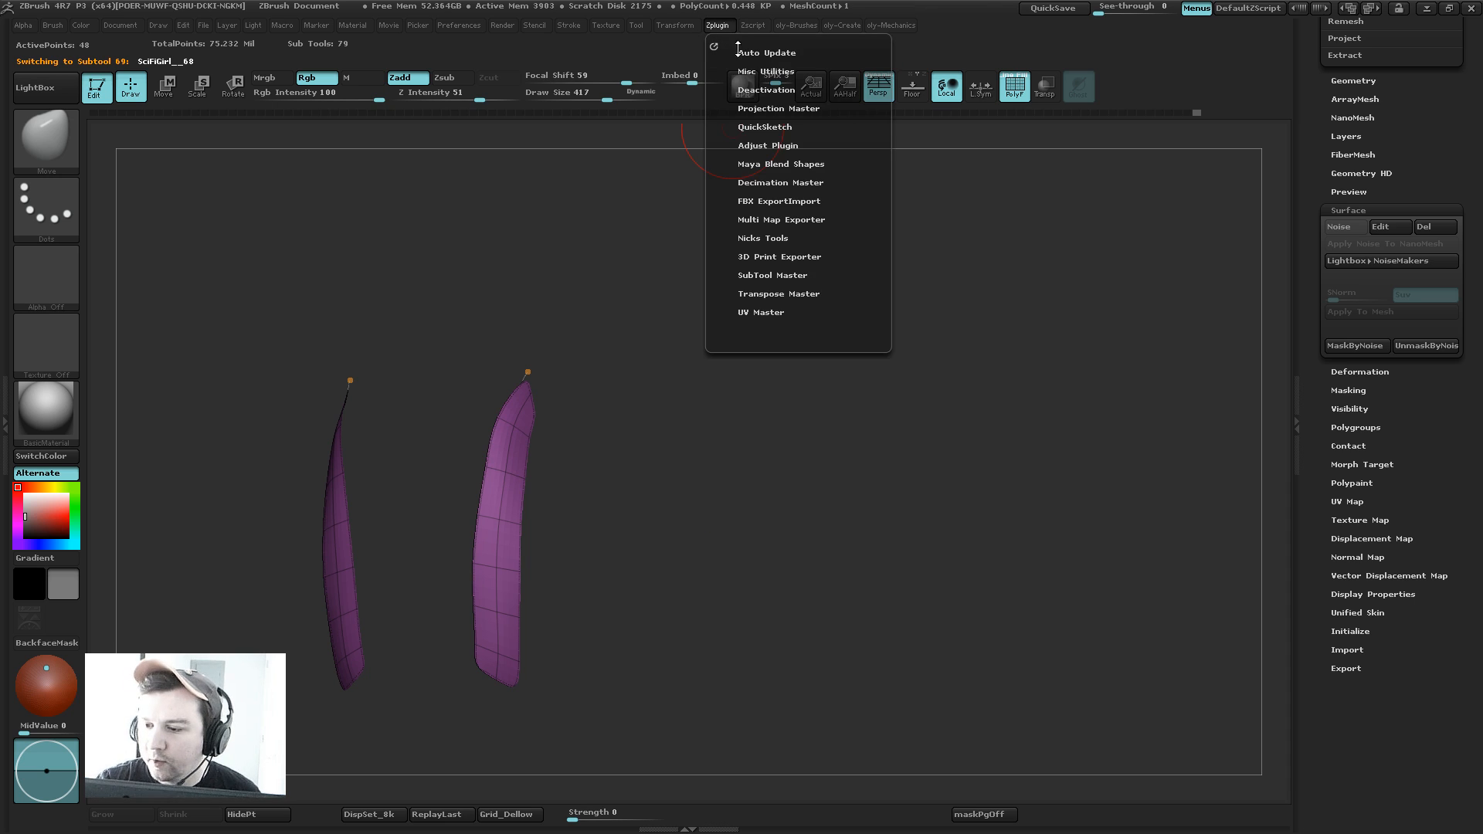
{"action": "left_click", "coordinate": [745, 307]}
{"action": "left_click", "coordinate": [753, 25]}
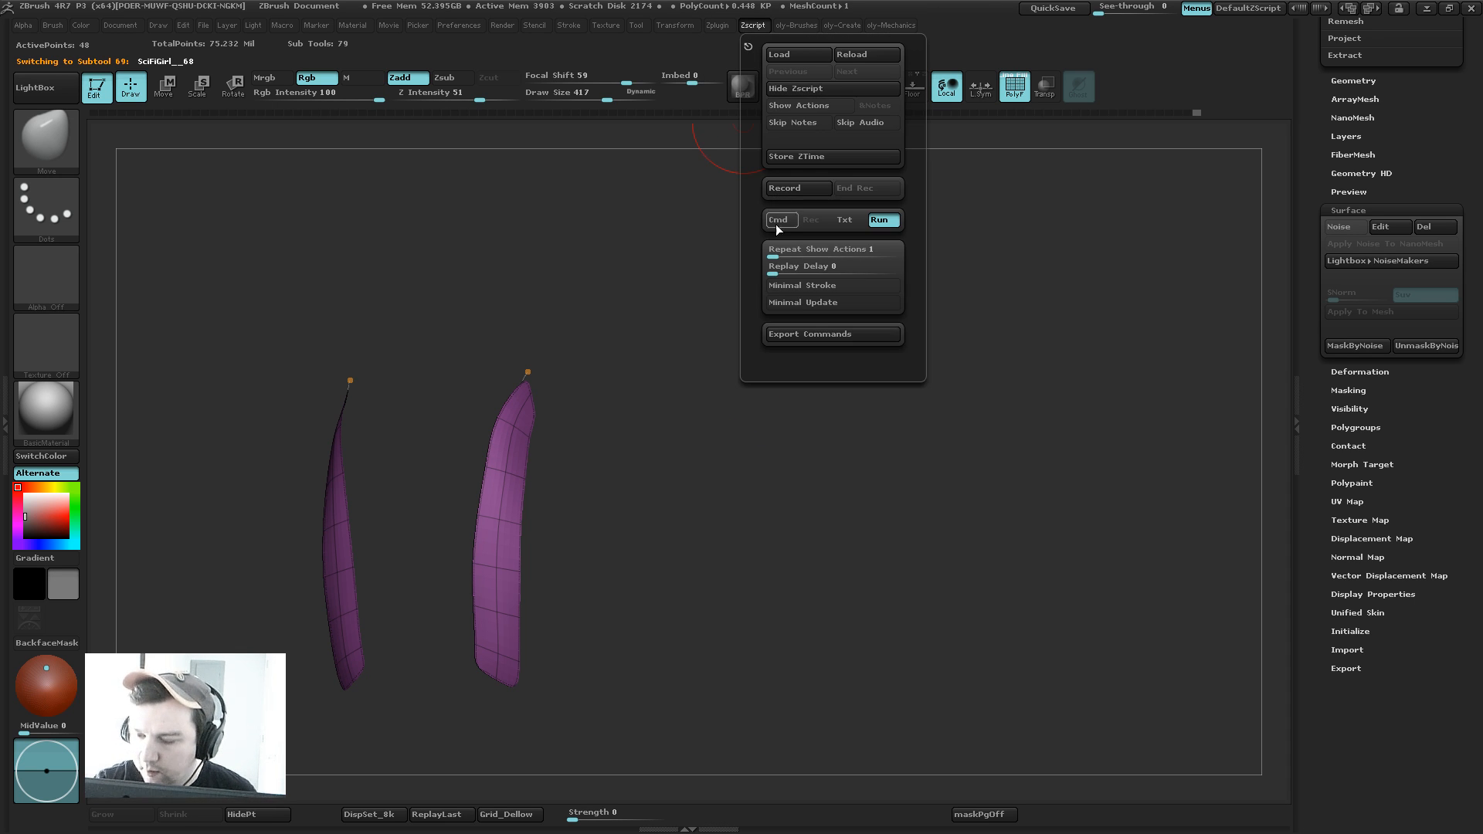
{"action": "left_click", "coordinate": [722, 26]}
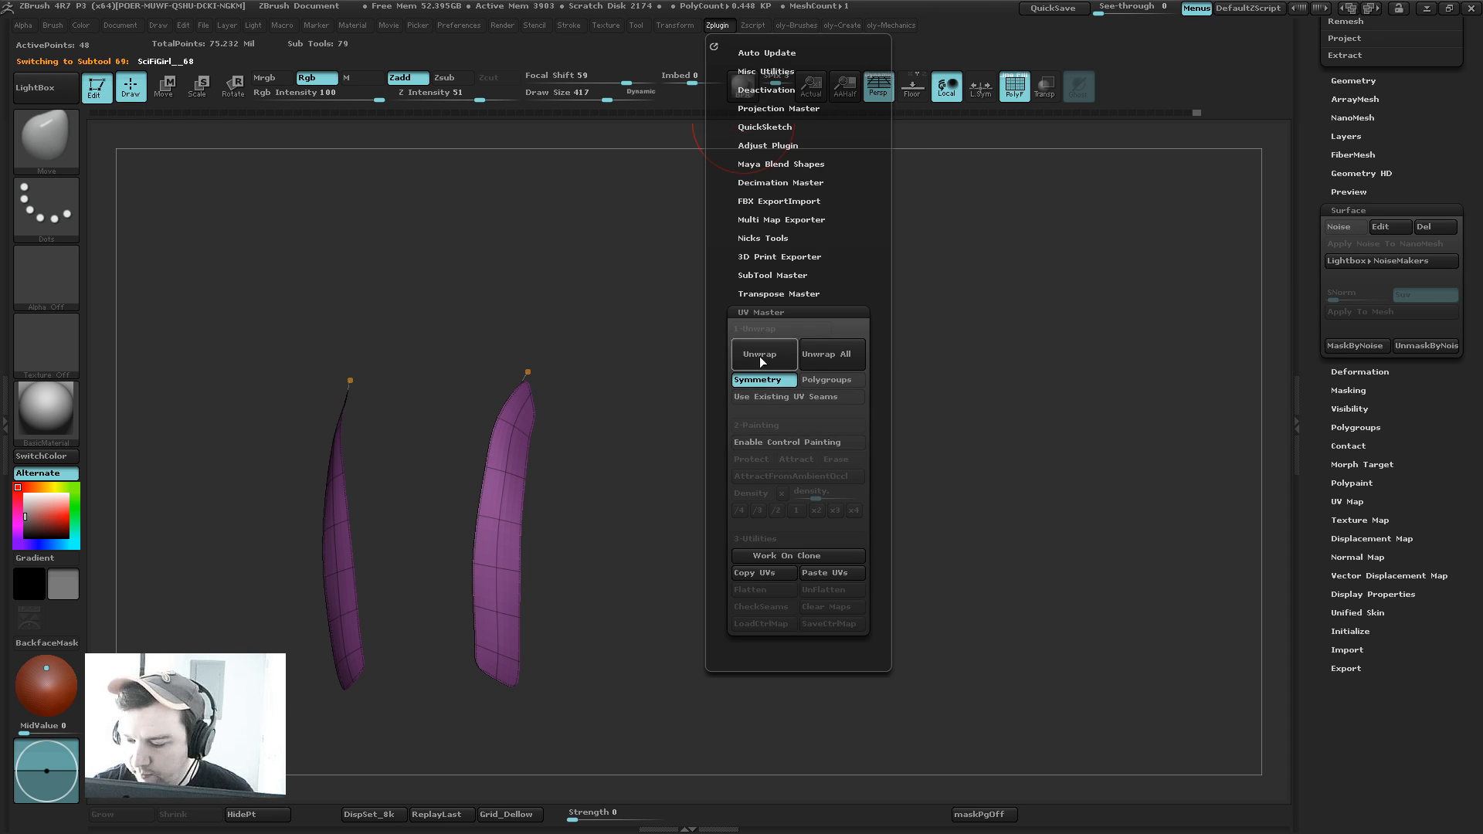
{"action": "left_click", "coordinate": [760, 357]}
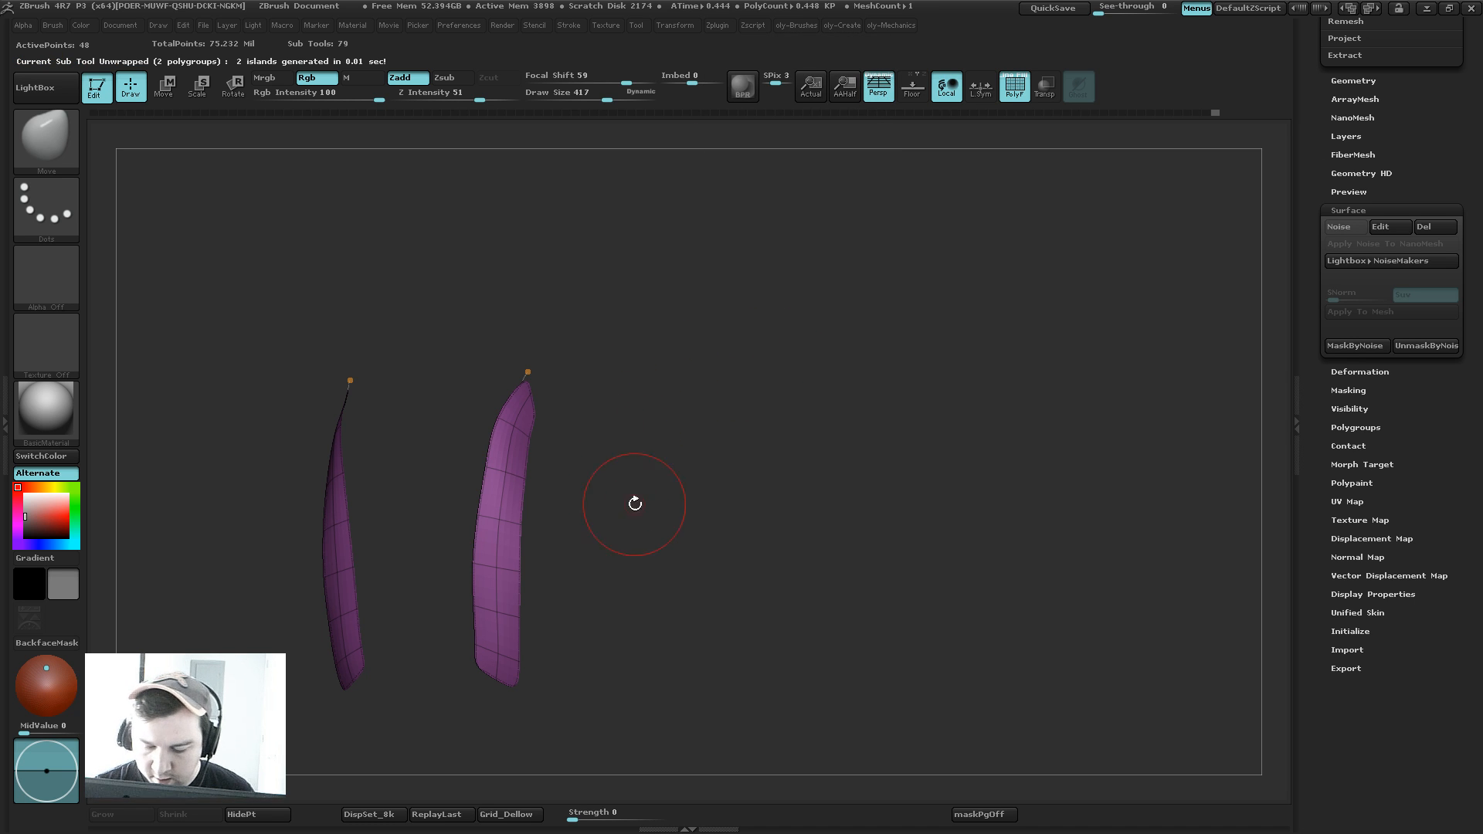
{"action": "left_click", "coordinate": [1387, 227]}
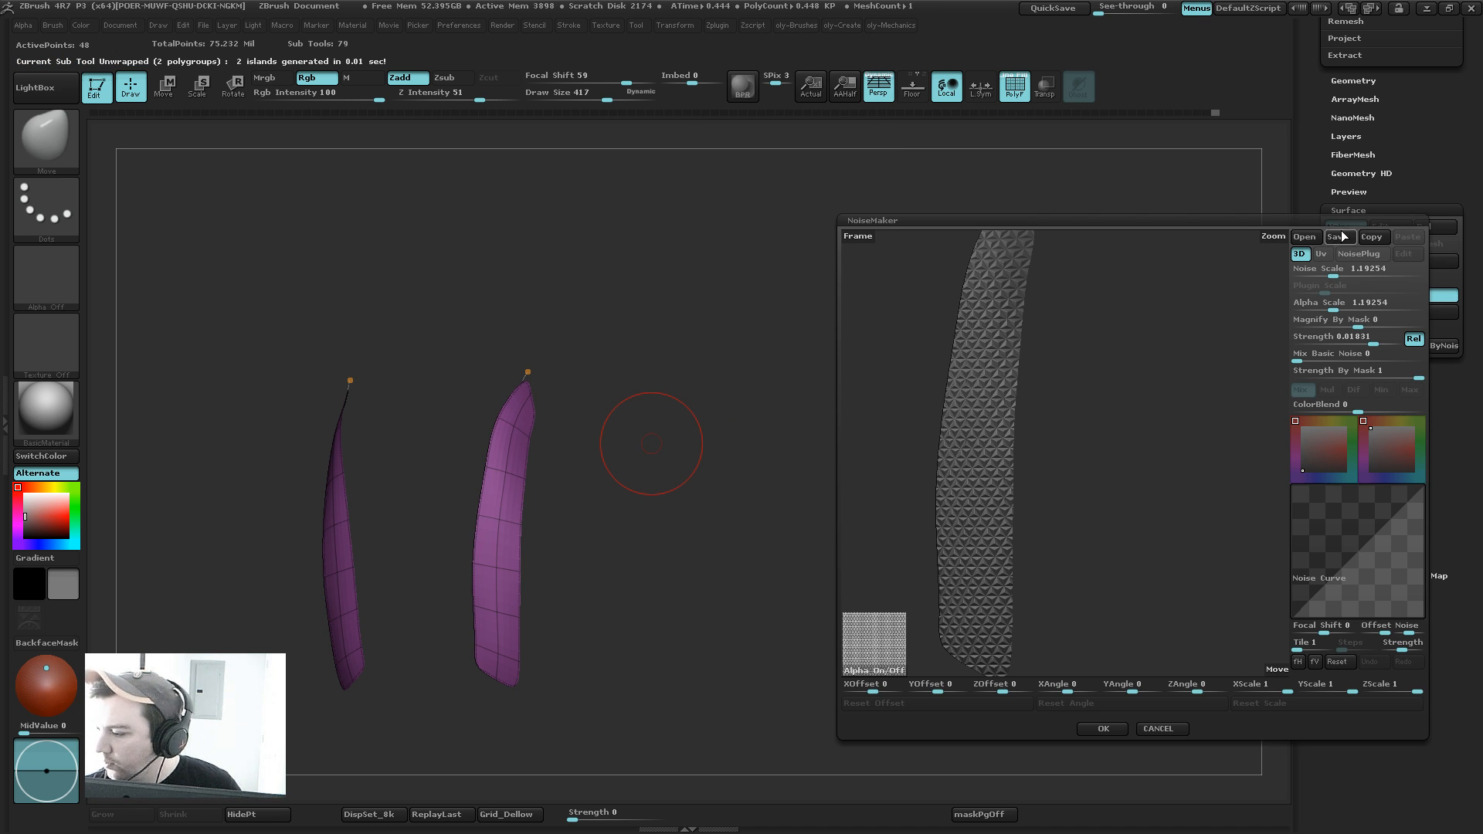
{"action": "left_click_drag", "start_coordinate": [987, 424], "coordinate": [987, 402]}
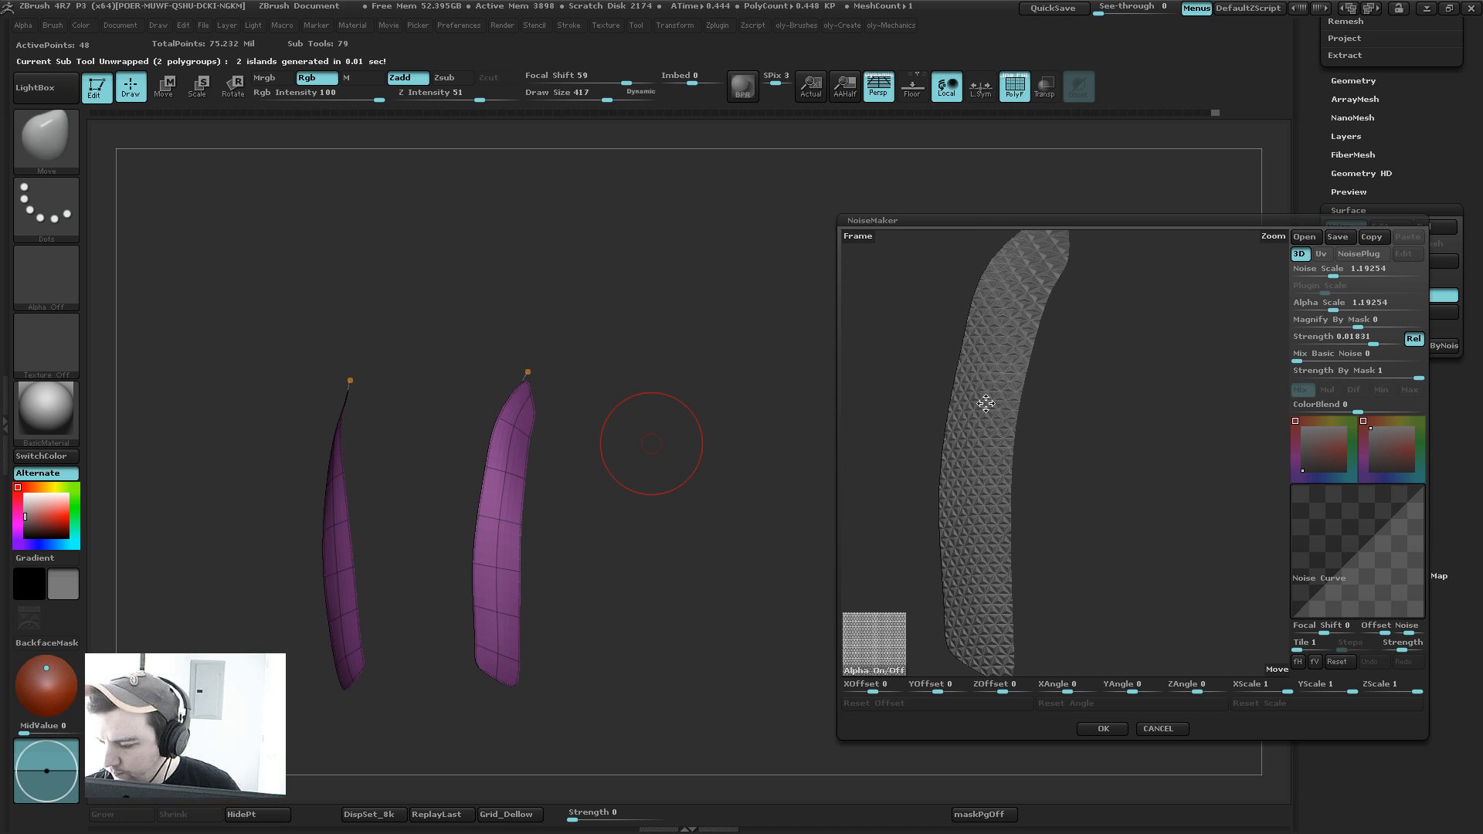
{"action": "left_click", "coordinate": [1305, 236]}
{"action": "scroll", "coordinate": [787, 356], "scroll_direction": "down", "scroll_amount": 1}
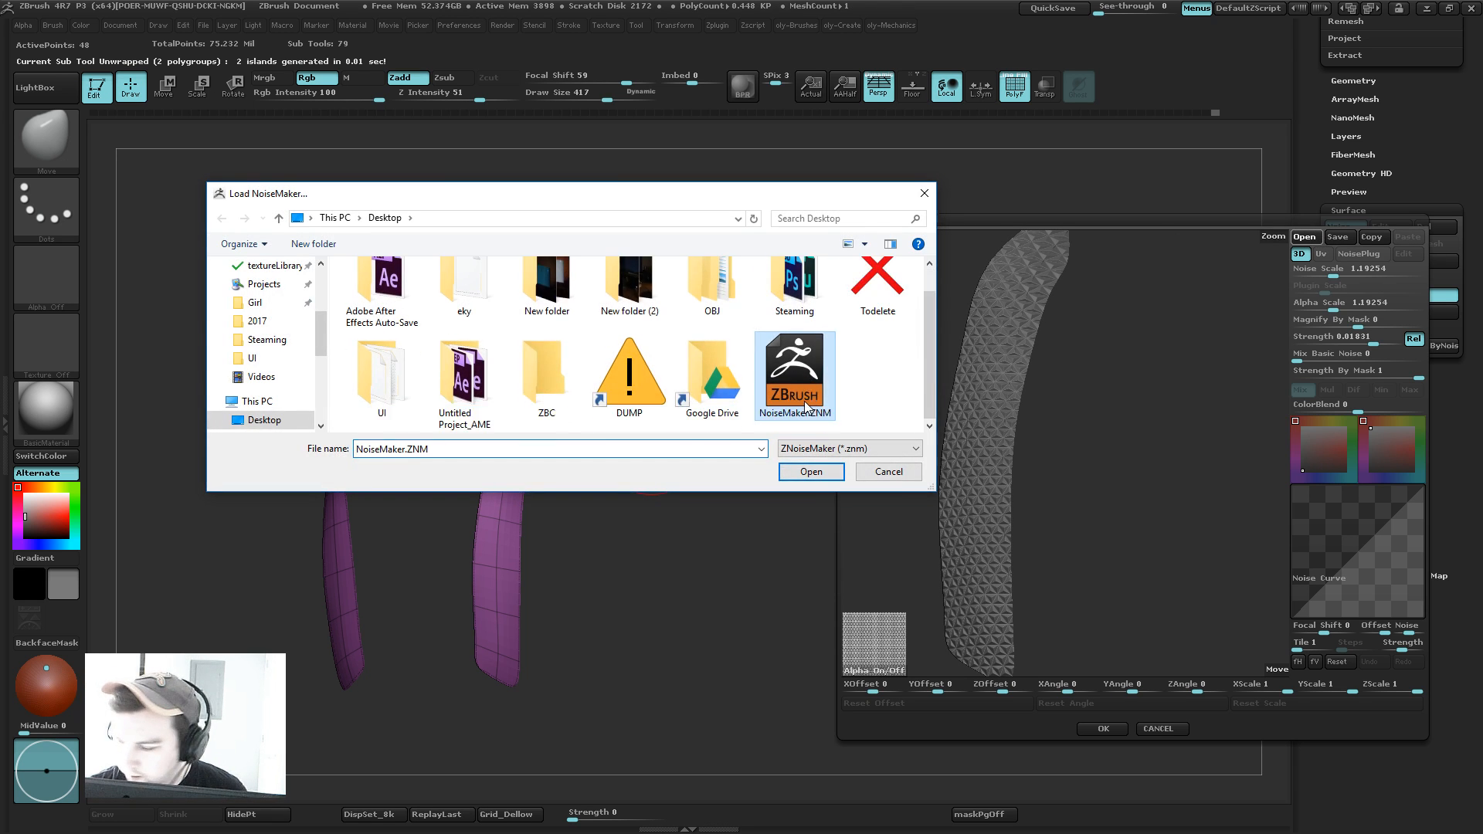
{"action": "double_click", "coordinate": [788, 356]}
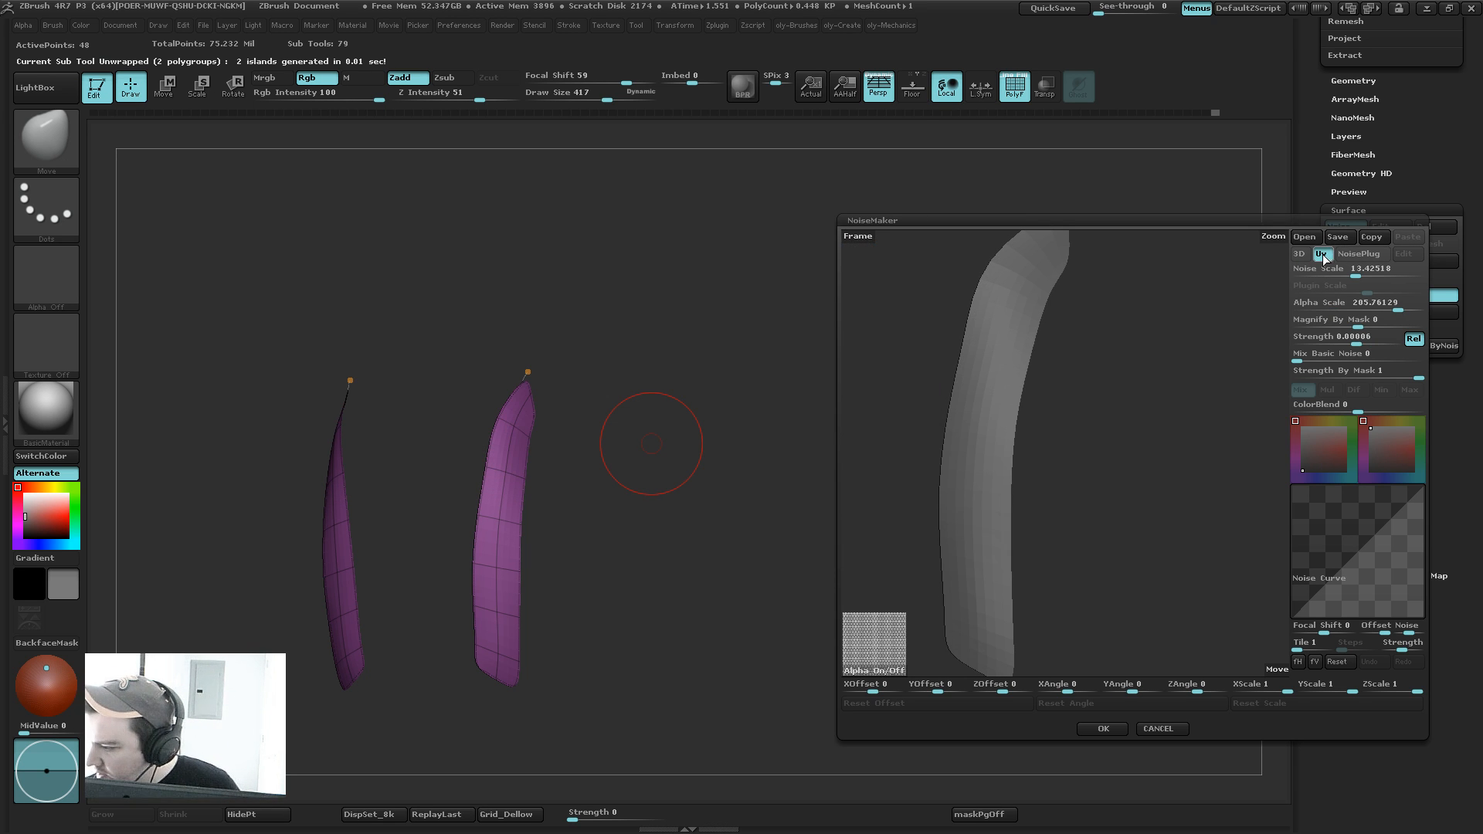
{"action": "left_click_drag", "start_coordinate": [977, 429], "coordinate": [1251, 311]}
{"action": "left_click_drag", "start_coordinate": [1355, 272], "coordinate": [1319, 263]}
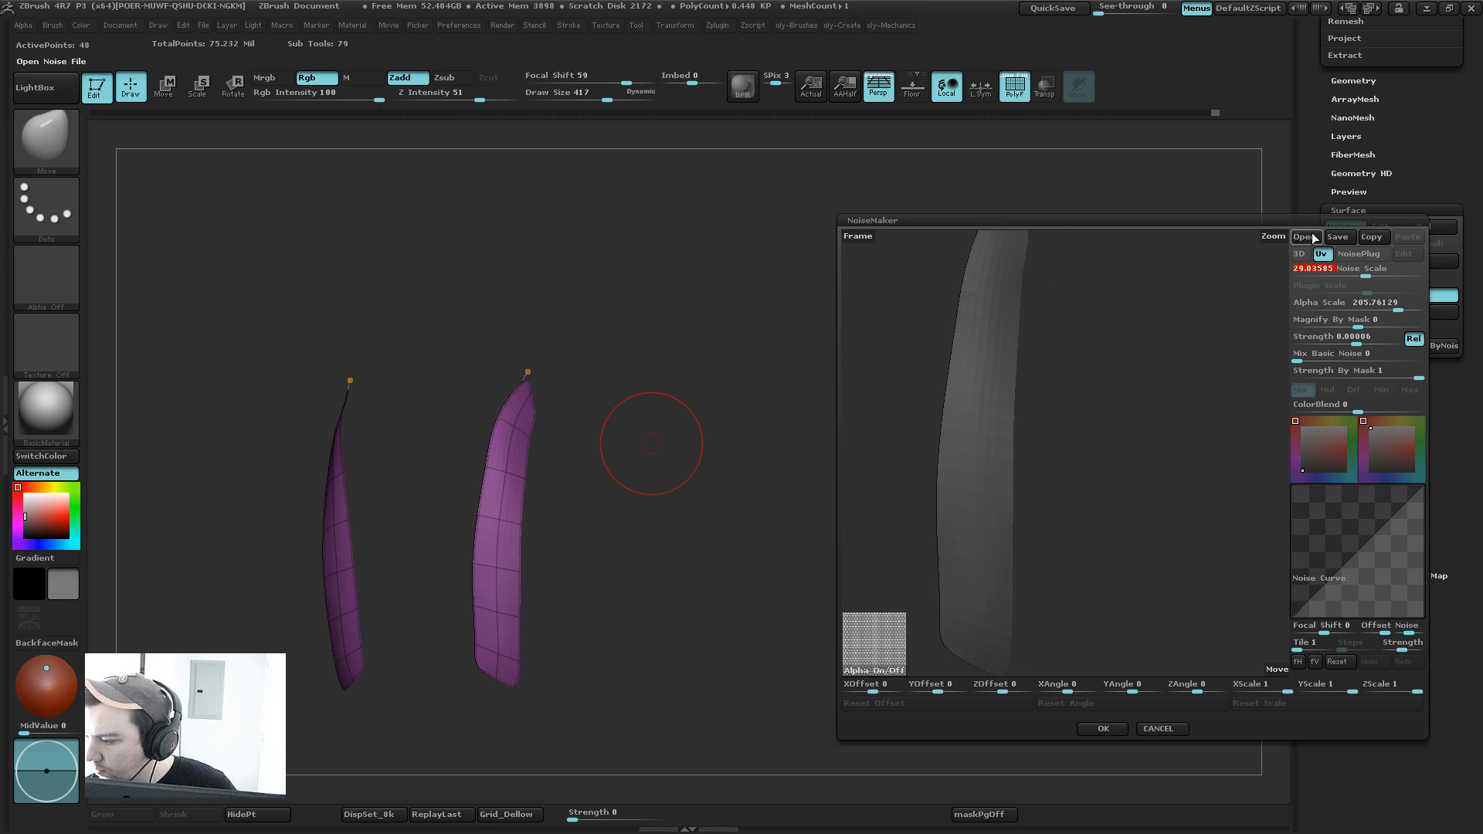
{"action": "left_click", "coordinate": [1312, 236]}
{"action": "left_click", "coordinate": [888, 472]}
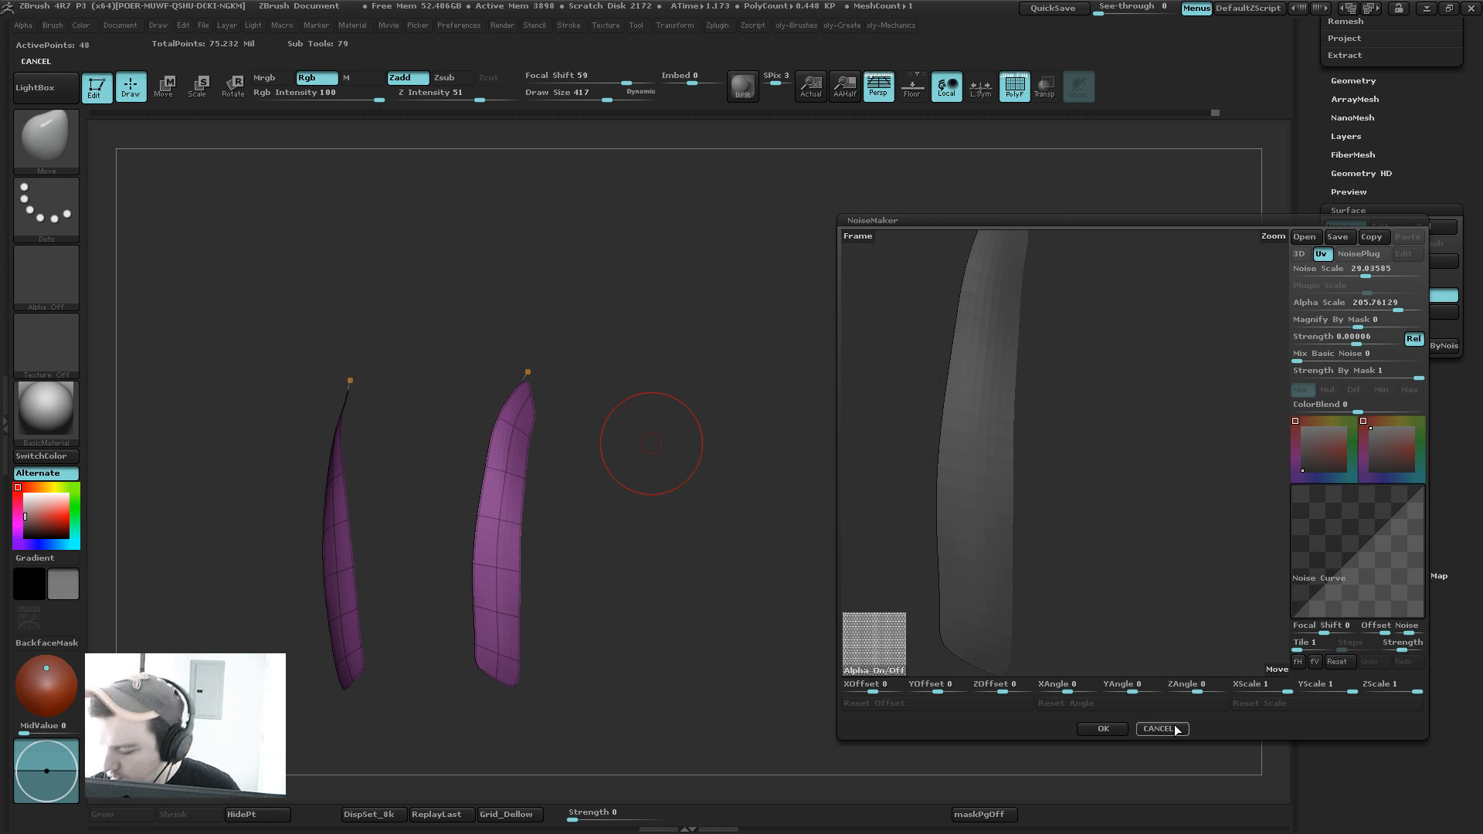
{"action": "left_click", "coordinate": [1177, 729]}
Step: Apply UV-based surface noise to the thigh strips with noise scale 3.4129, alpha scale 0.67956 and strength 0.033
{"action": "left_click", "coordinate": [1406, 229]}
{"action": "left_click_drag", "start_coordinate": [1004, 397], "coordinate": [1015, 342]}
{"action": "left_click", "coordinate": [1321, 255]}
{"action": "left_click_drag", "start_coordinate": [1352, 272], "coordinate": [1132, 573]}
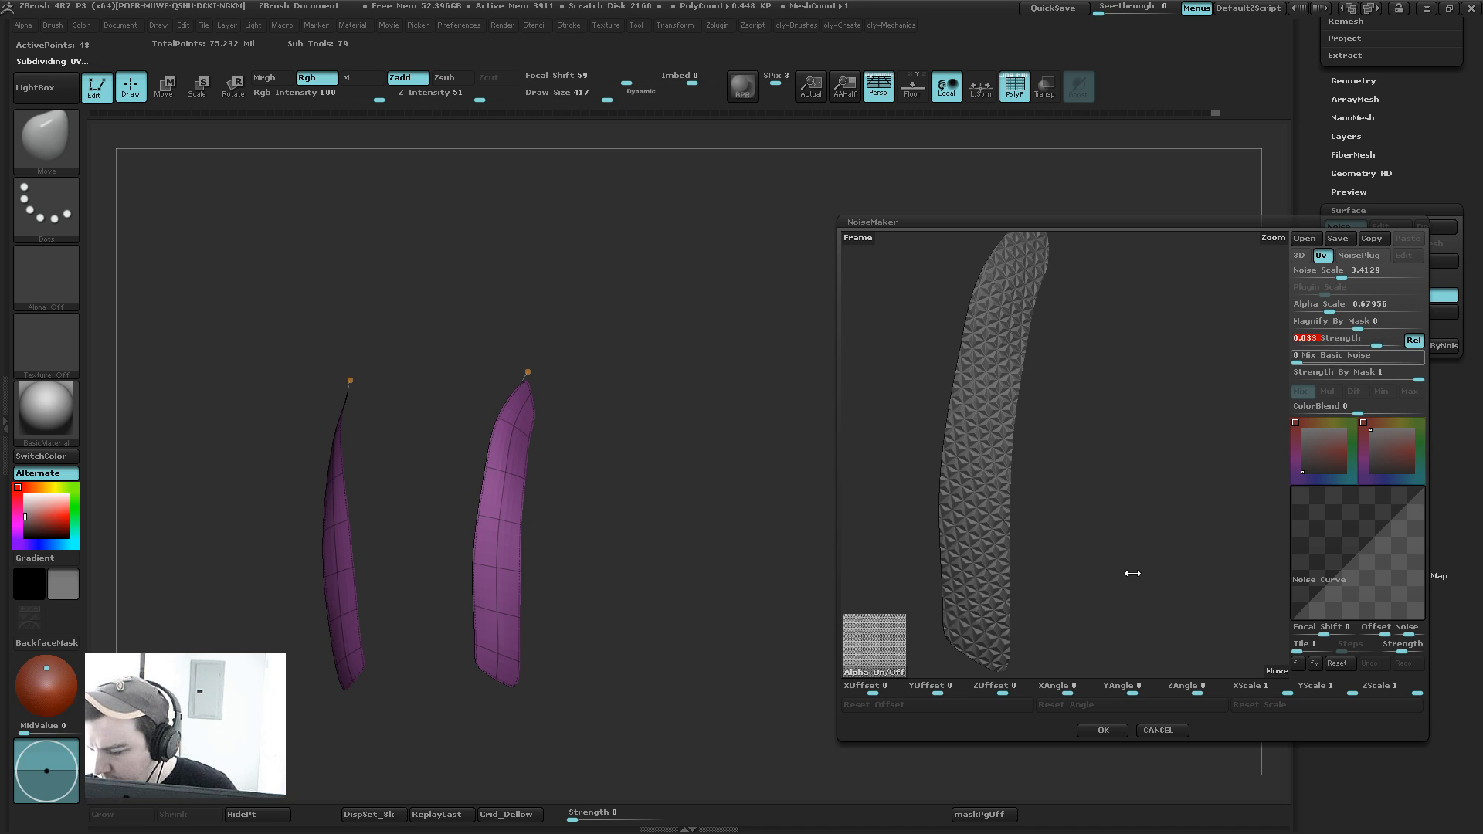
{"action": "left_click", "coordinate": [1120, 730]}
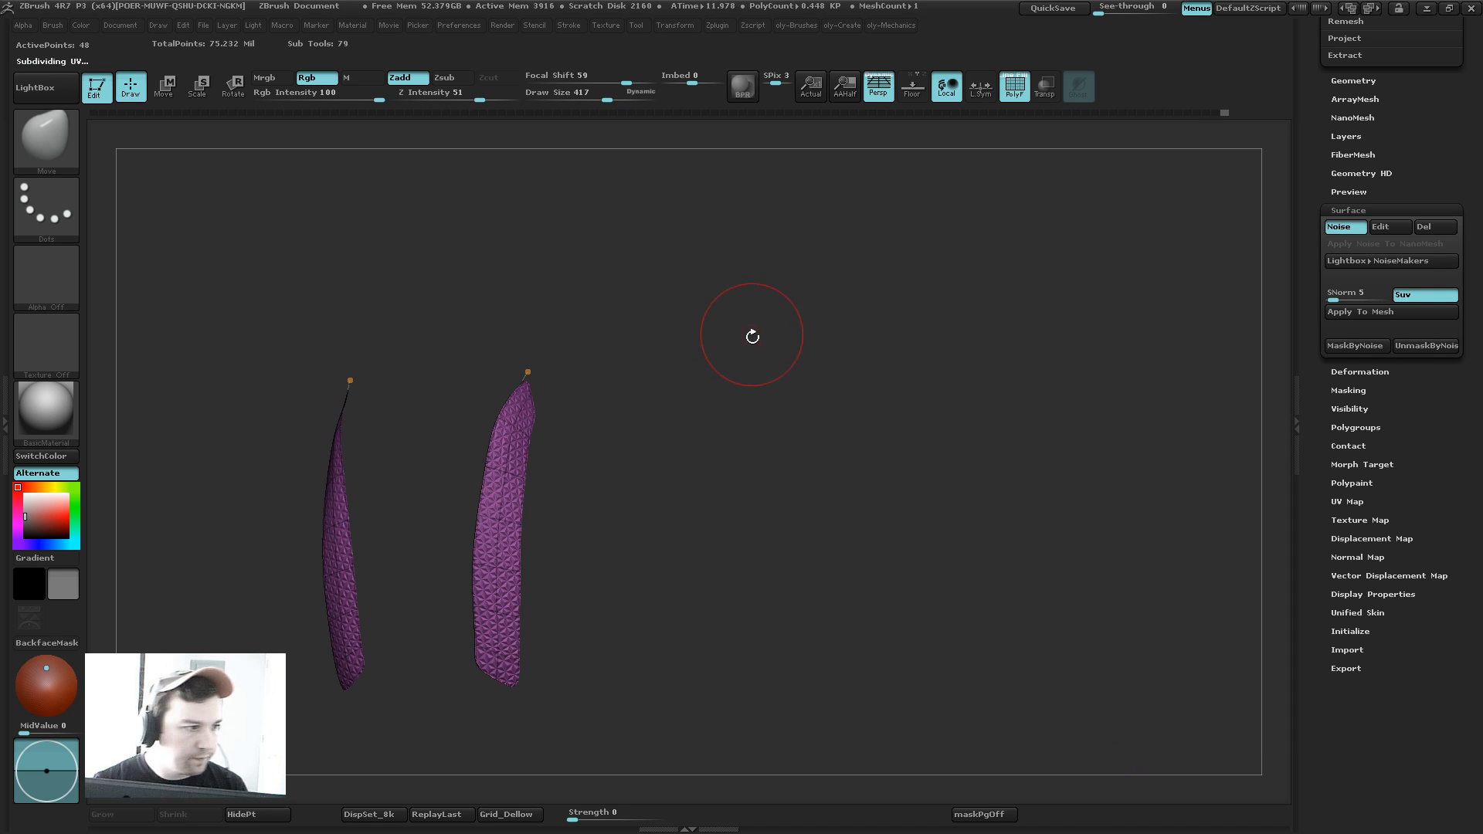
Step: Show the whole character around the patterned thigh strips and turn off the polyframe
{"action": "left_click_drag", "start_coordinate": [749, 371], "coordinate": [769, 379], "text": "shift"}
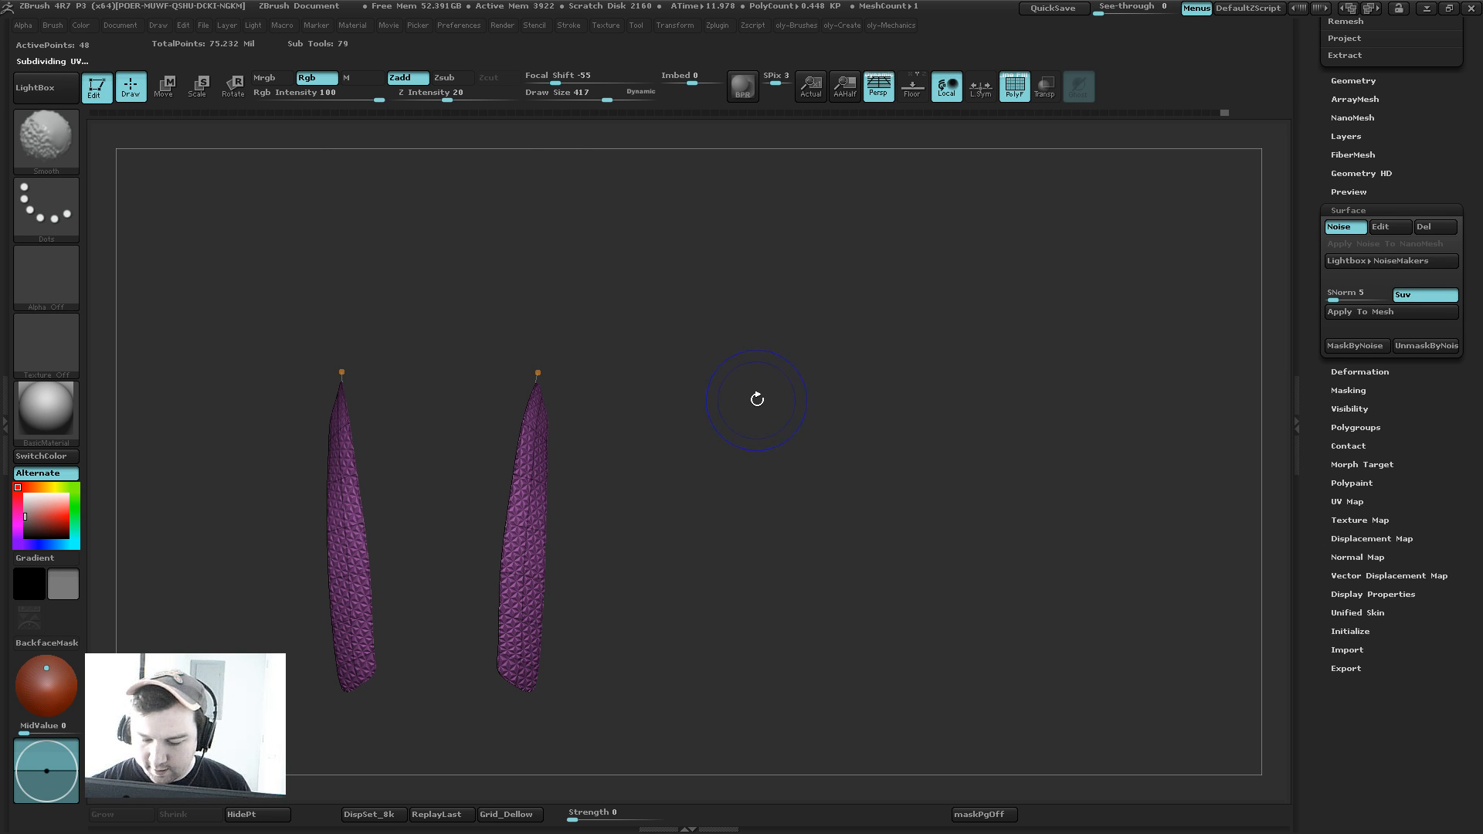
{"action": "key", "text": "shift+s"}
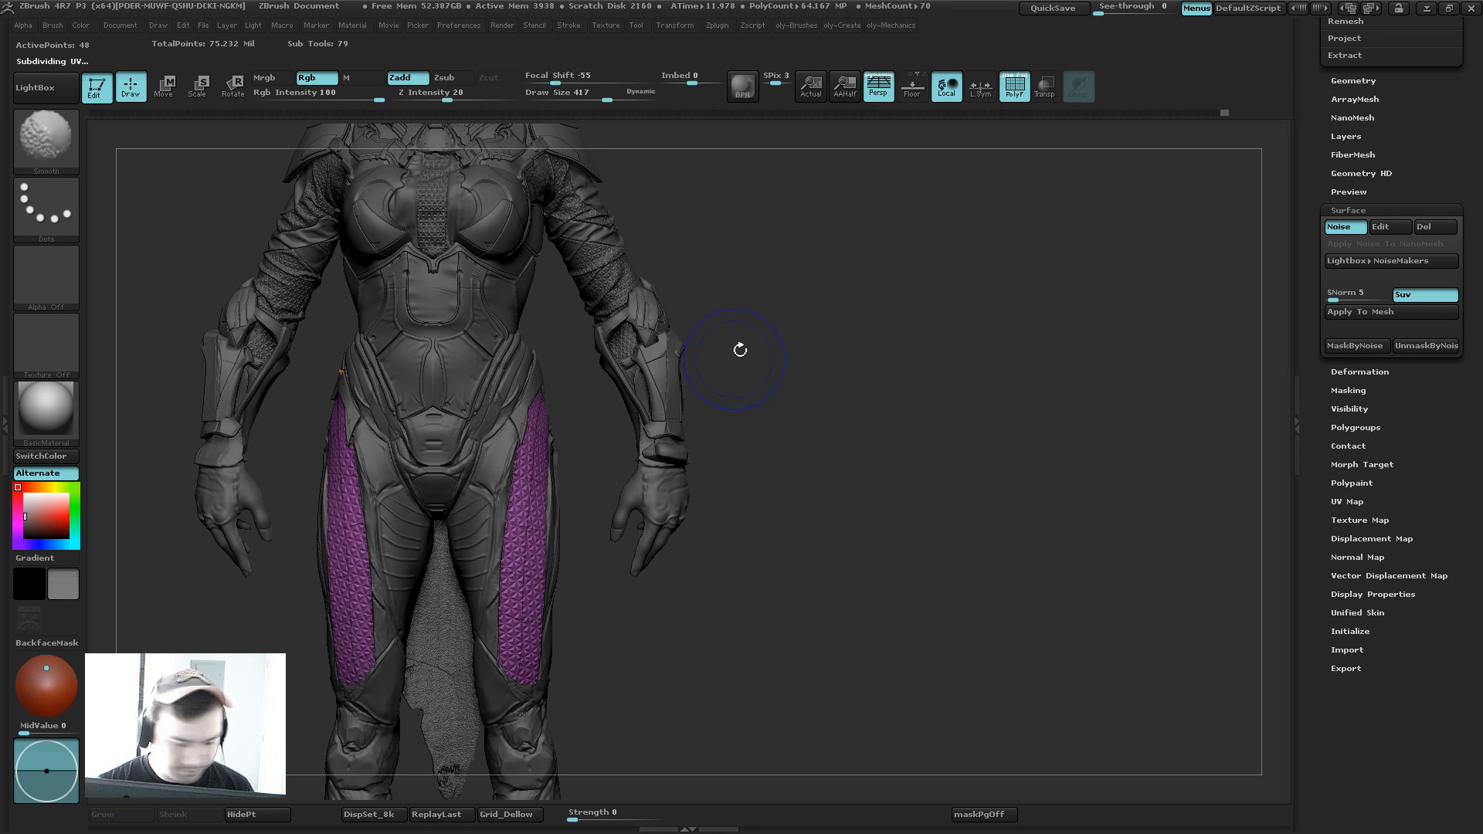
{"action": "left_click_drag", "start_coordinate": [781, 371], "coordinate": [510, 517]}
{"action": "key", "text": "s"}
{"action": "left_click", "coordinate": [514, 570]}
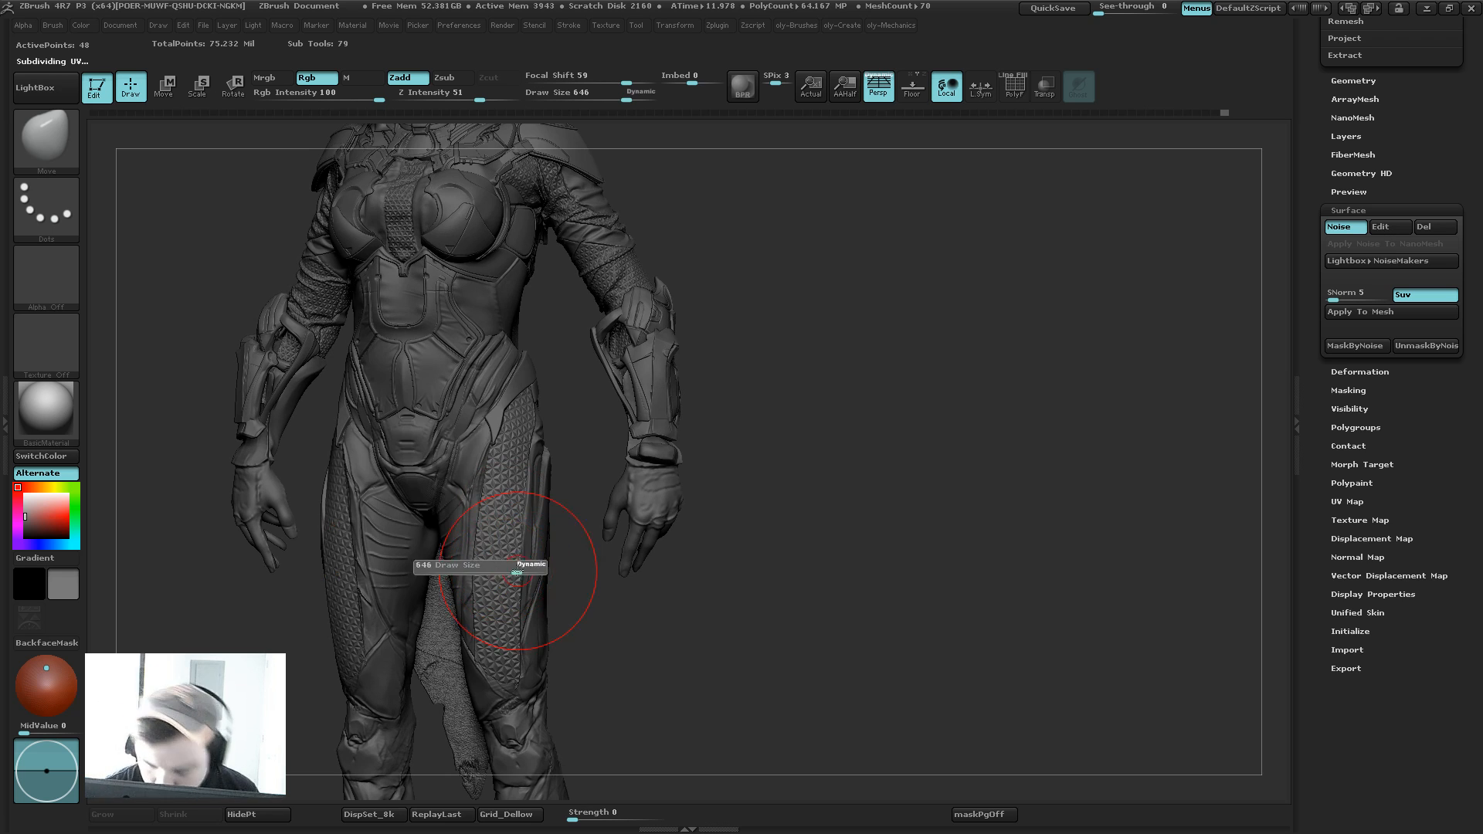
Step: Nudge the patterned thigh strips into place with the Move brush, working down from draw size 819 to 568
{"action": "key", "text": "b"}
{"action": "left_click", "coordinate": [450, 426]}
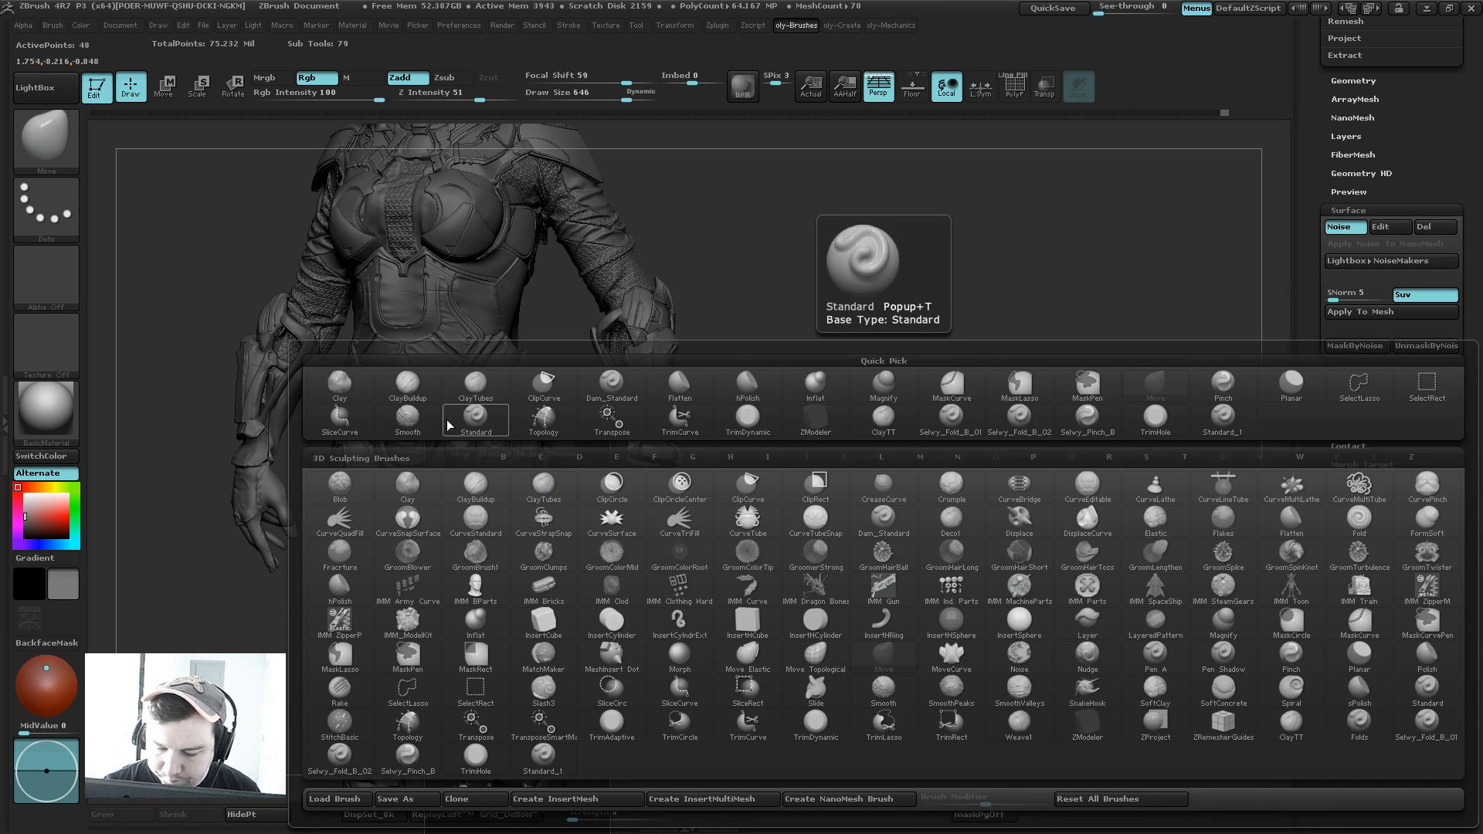
{"action": "left_click", "coordinate": [340, 382]}
{"action": "key", "text": "b"}
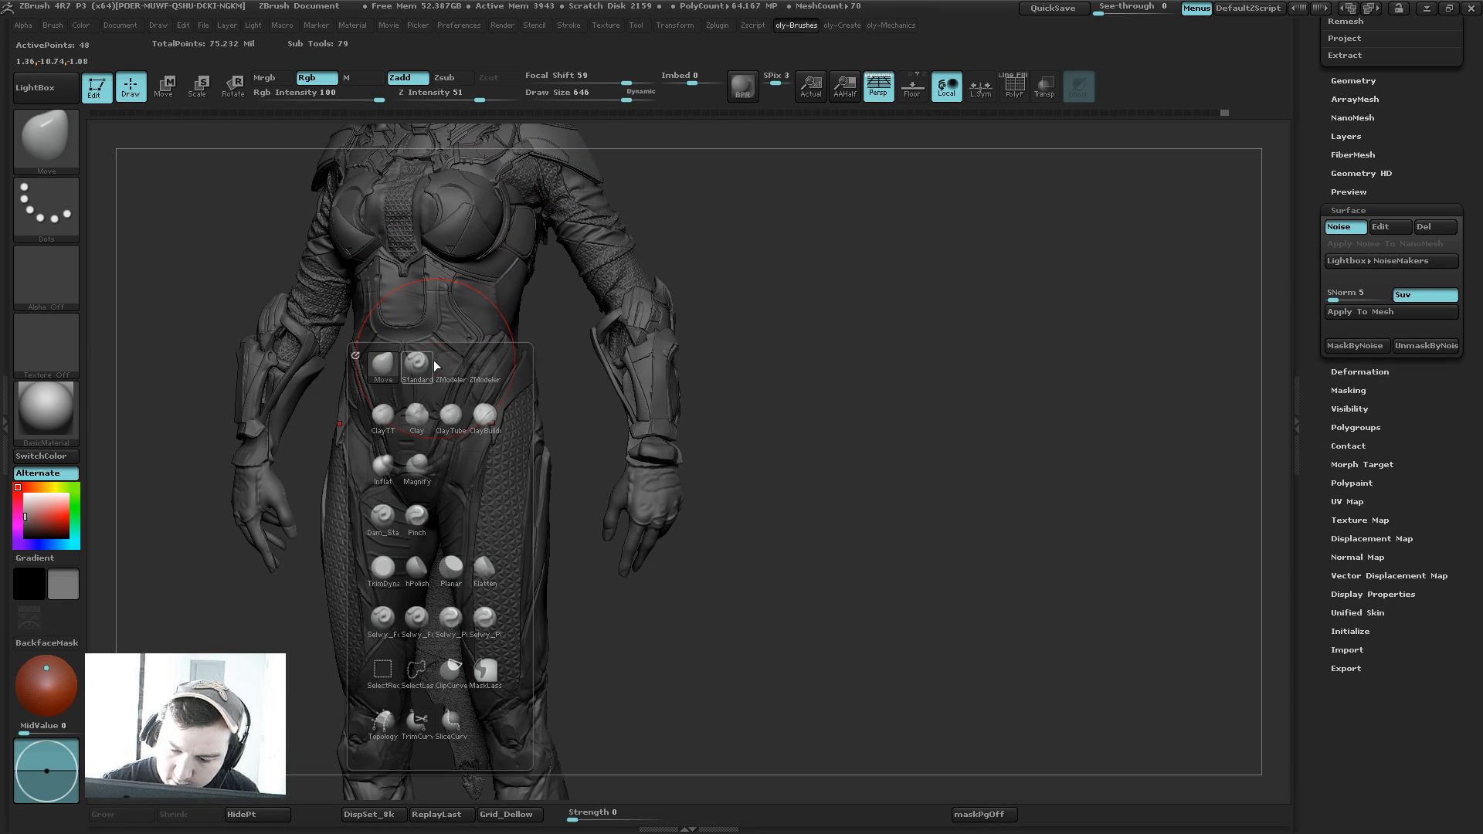
{"action": "key", "text": "s"}
{"action": "left_click", "coordinate": [520, 533]}
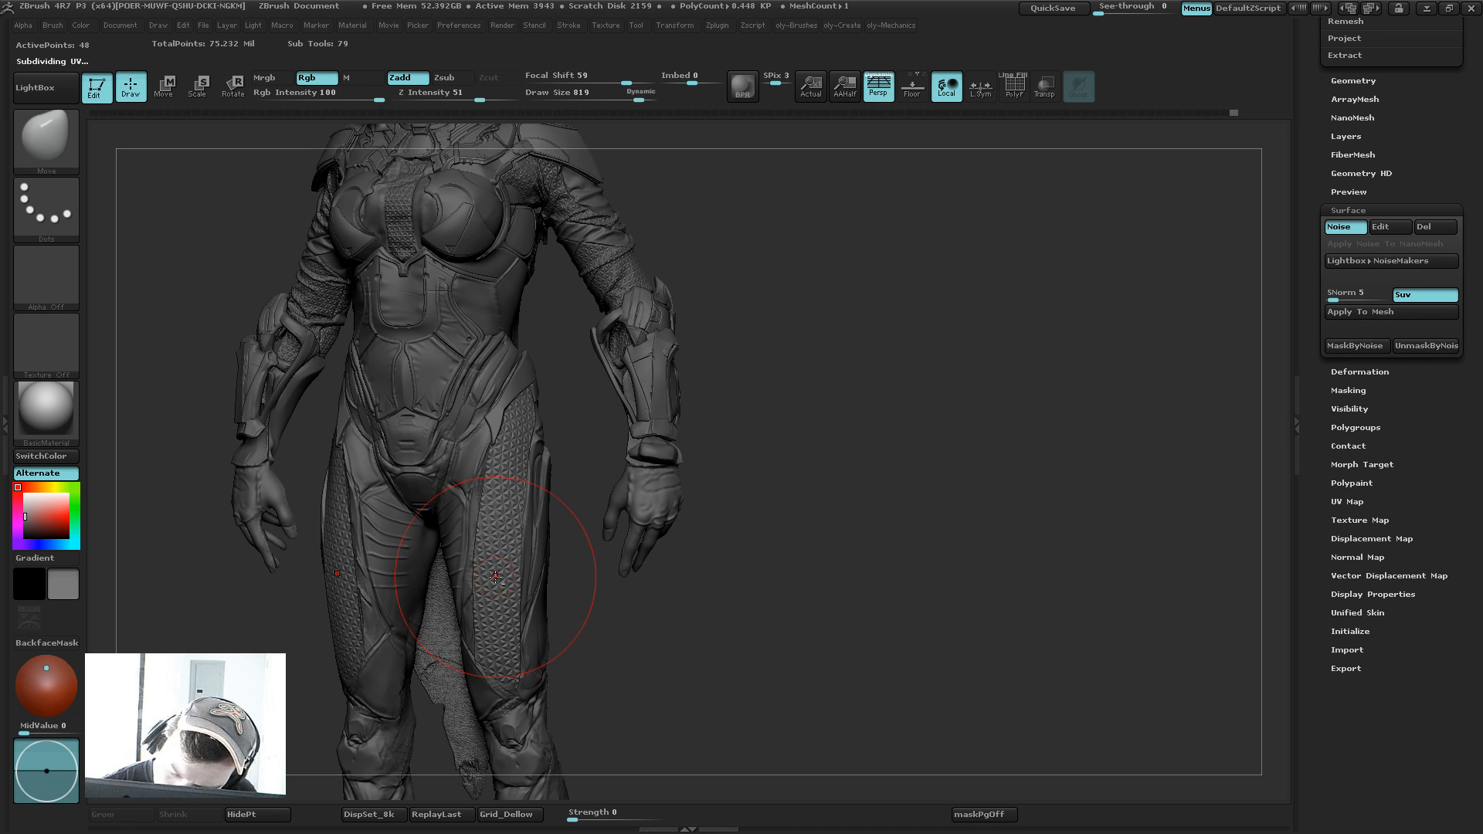
{"action": "left_click_drag", "start_coordinate": [632, 663], "coordinate": [705, 572], "text": "alt"}
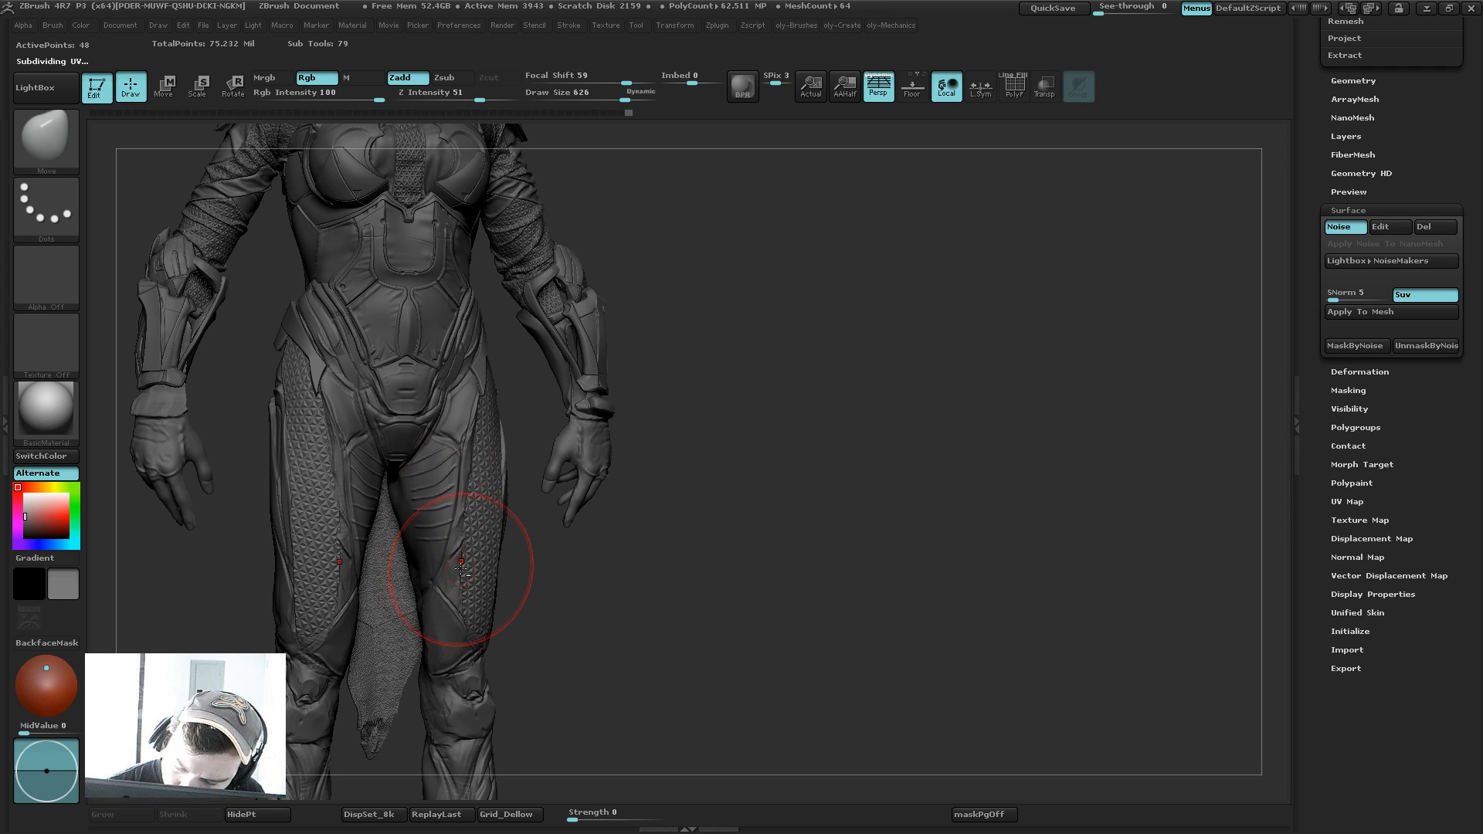
{"action": "mouse_move", "coordinate": [562, 562]}
{"action": "left_mouse_down"}
{"action": "mouse_move", "coordinate": [526, 571]}
{"action": "mouse_move", "coordinate": [537, 525]}
{"action": "mouse_move", "coordinate": [516, 479]}
{"action": "left_mouse_up"}
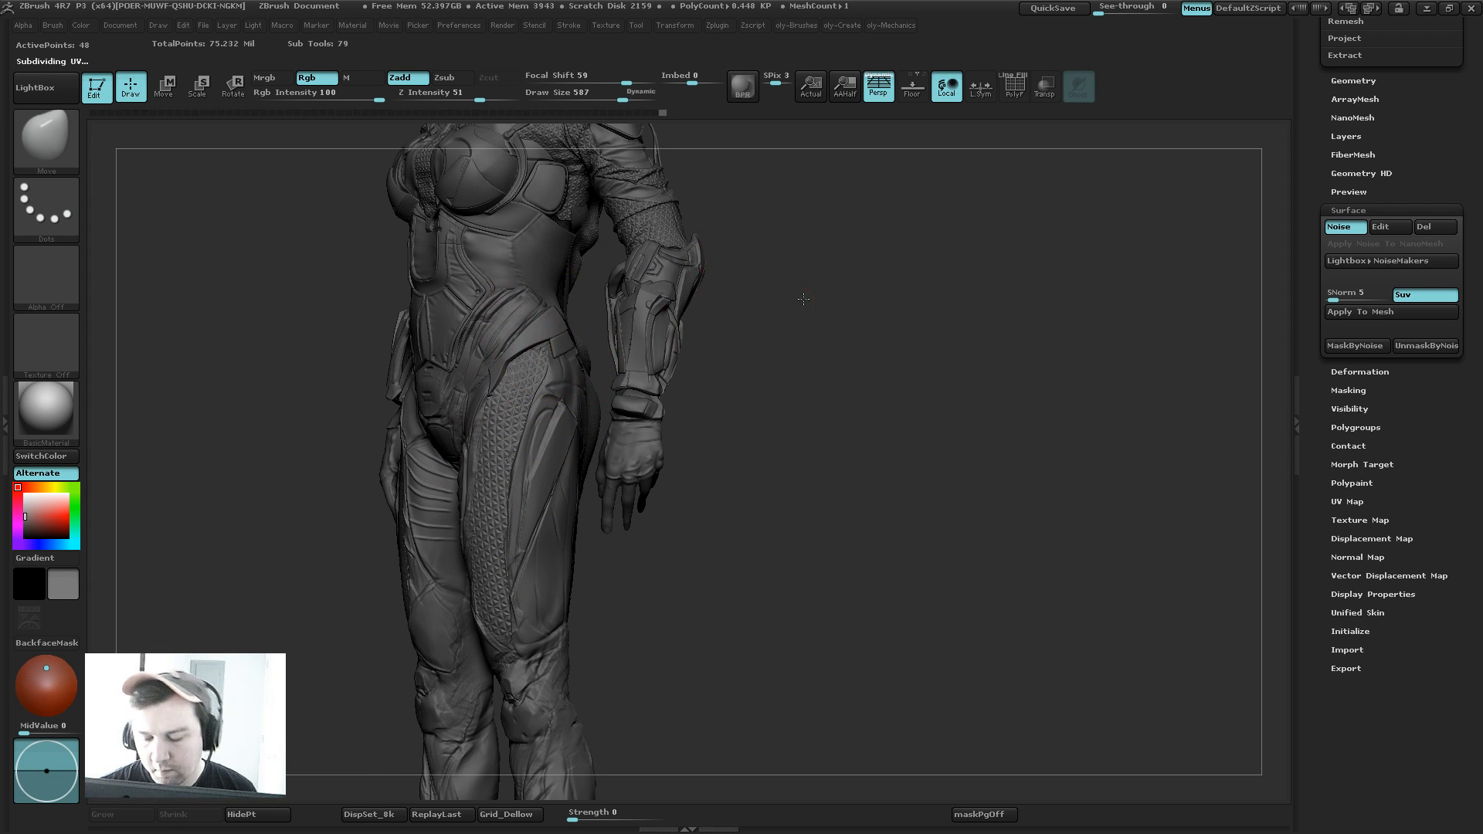
{"action": "mouse_move", "coordinate": [803, 298]}
{"action": "left_mouse_down"}
{"action": "mouse_move", "coordinate": [848, 285]}
{"action": "mouse_move", "coordinate": [777, 224]}
{"action": "left_mouse_up"}
{"action": "mouse_move", "coordinate": [775, 304]}
{"action": "left_mouse_down", "text": "alt"}
{"action": "mouse_move", "coordinate": [754, 271]}
{"action": "mouse_move", "coordinate": [744, 305]}
{"action": "mouse_move", "coordinate": [711, 324]}
{"action": "mouse_move", "coordinate": [725, 301]}
{"action": "mouse_move", "coordinate": [591, 387]}
{"action": "left_mouse_up", "text": "alt"}
{"action": "left_click_drag", "start_coordinate": [619, 469], "coordinate": [620, 351], "text": "alt"}
{"action": "key", "text": "s"}
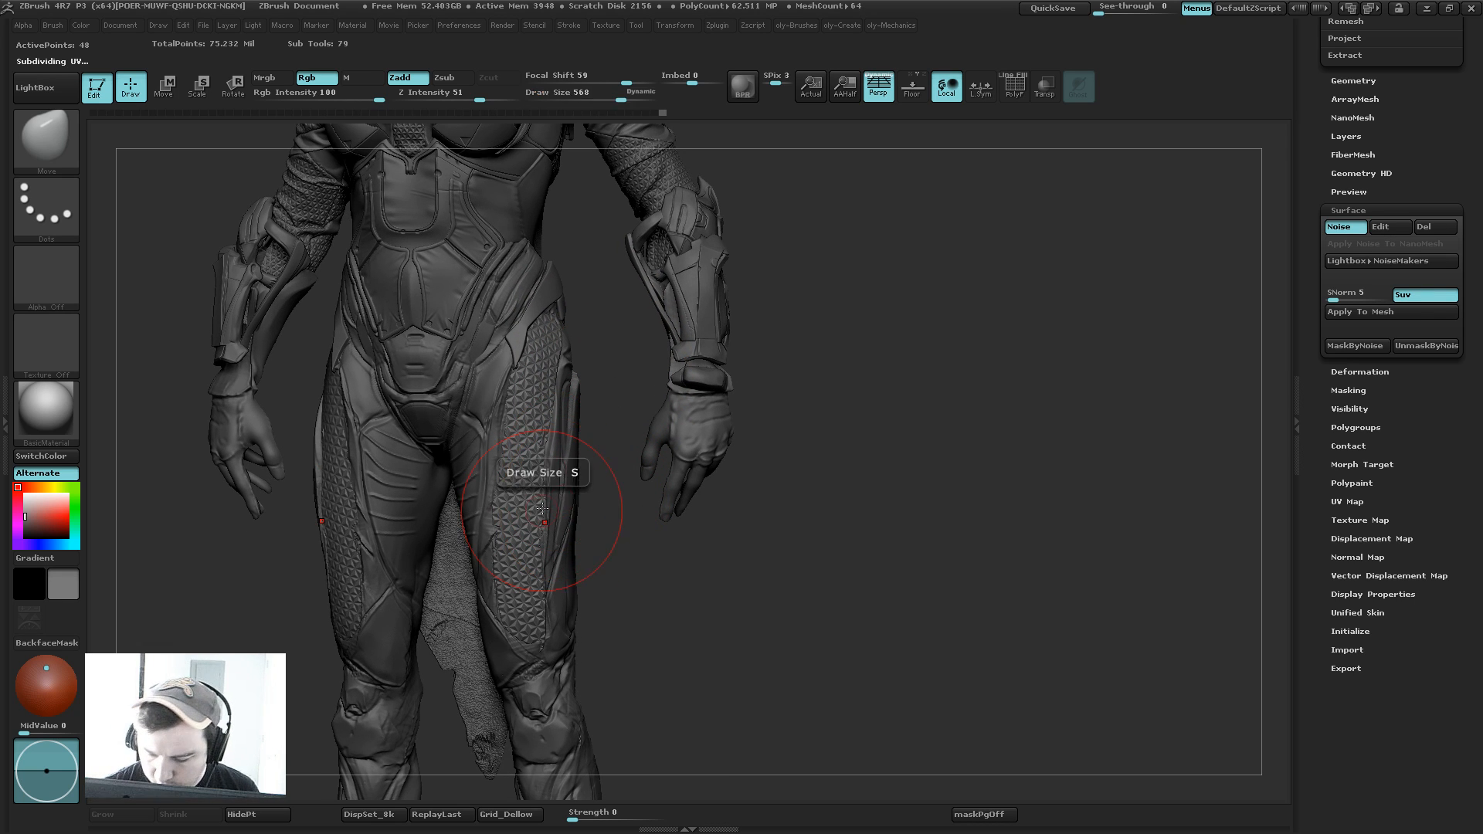
Step: Select the leg suit subtool SciFiGirl_68 and set up the Topology brush with a draw size of 105
{"action": "mouse_move", "coordinate": [552, 508]}
{"action": "left_mouse_down"}
{"action": "mouse_move", "coordinate": [525, 509]}
{"action": "mouse_move", "coordinate": [596, 507]}
{"action": "mouse_move", "coordinate": [643, 542]}
{"action": "left_mouse_up"}
{"action": "left_click", "coordinate": [558, 506], "text": "alt"}
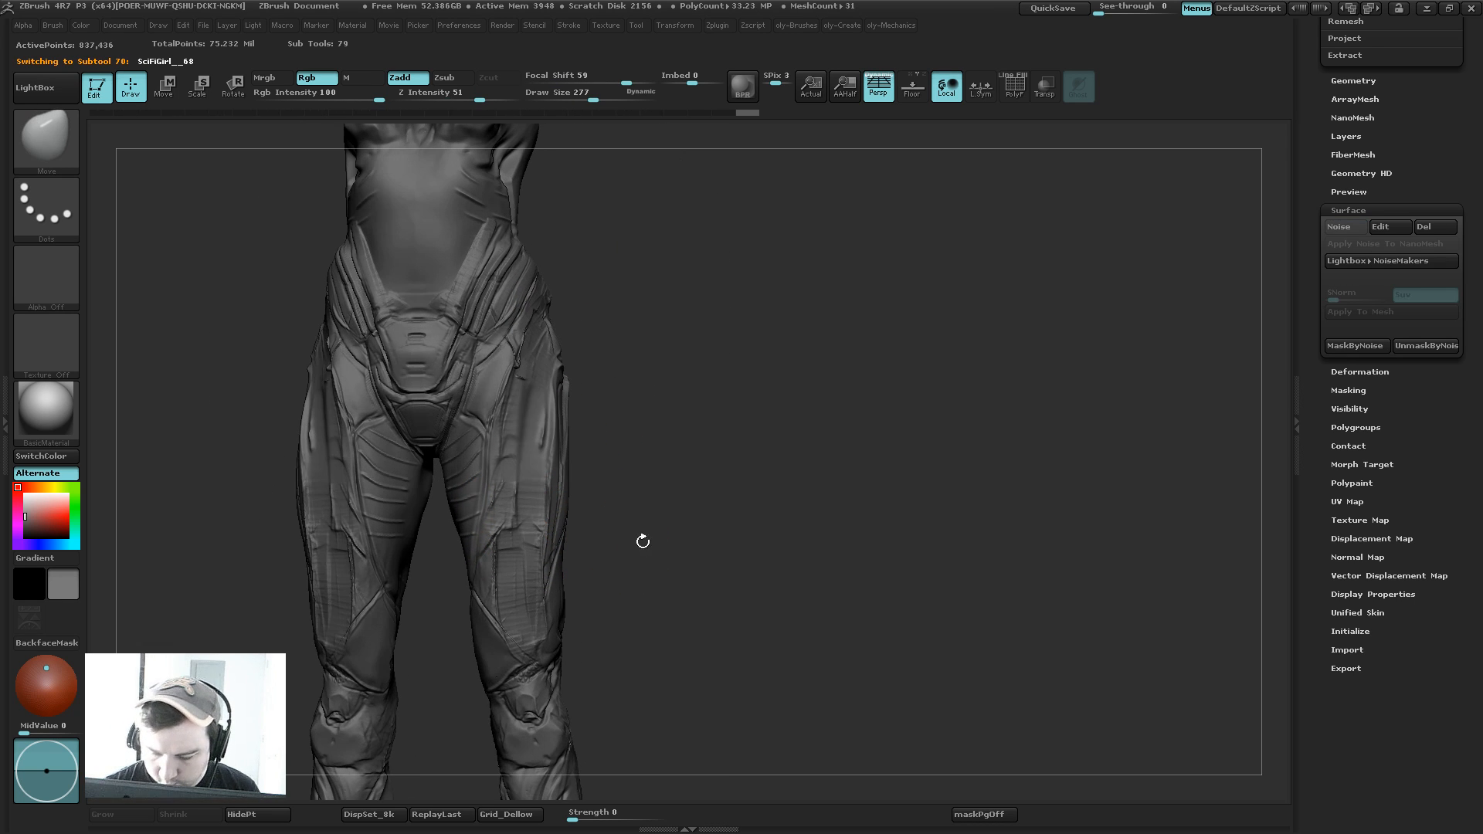
{"action": "key", "text": "b"}
{"action": "key", "text": "t"}
{"action": "key", "text": "o"}
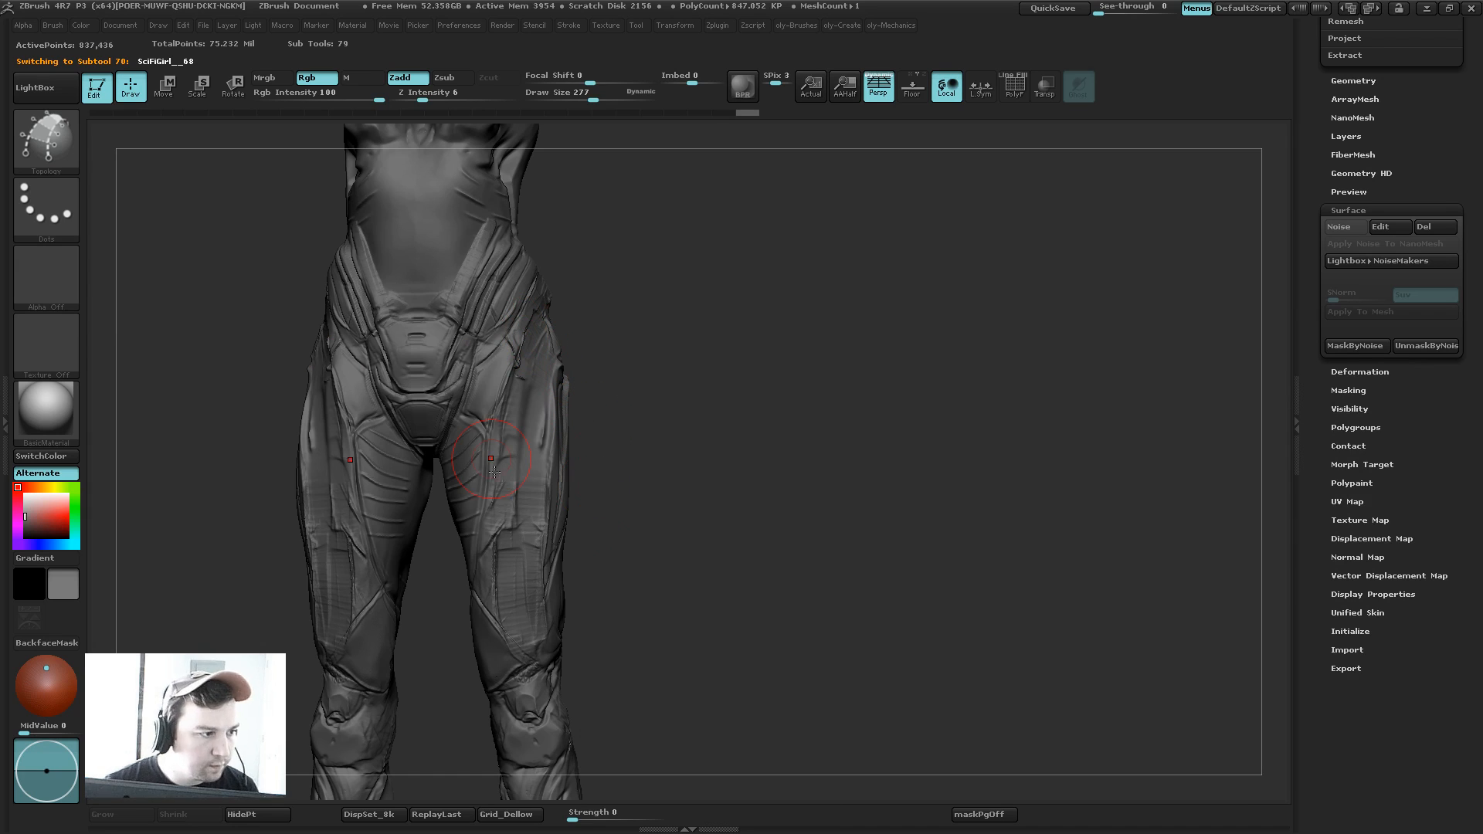
{"action": "key", "text": "s"}
{"action": "left_click_drag", "start_coordinate": [513, 527], "coordinate": [502, 525]}
{"action": "key", "text": "s"}
{"action": "mouse_move", "coordinate": [506, 545]}
{"action": "left_mouse_down"}
{"action": "mouse_move", "coordinate": [489, 547]}
{"action": "mouse_move", "coordinate": [496, 533]}
{"action": "left_mouse_up"}
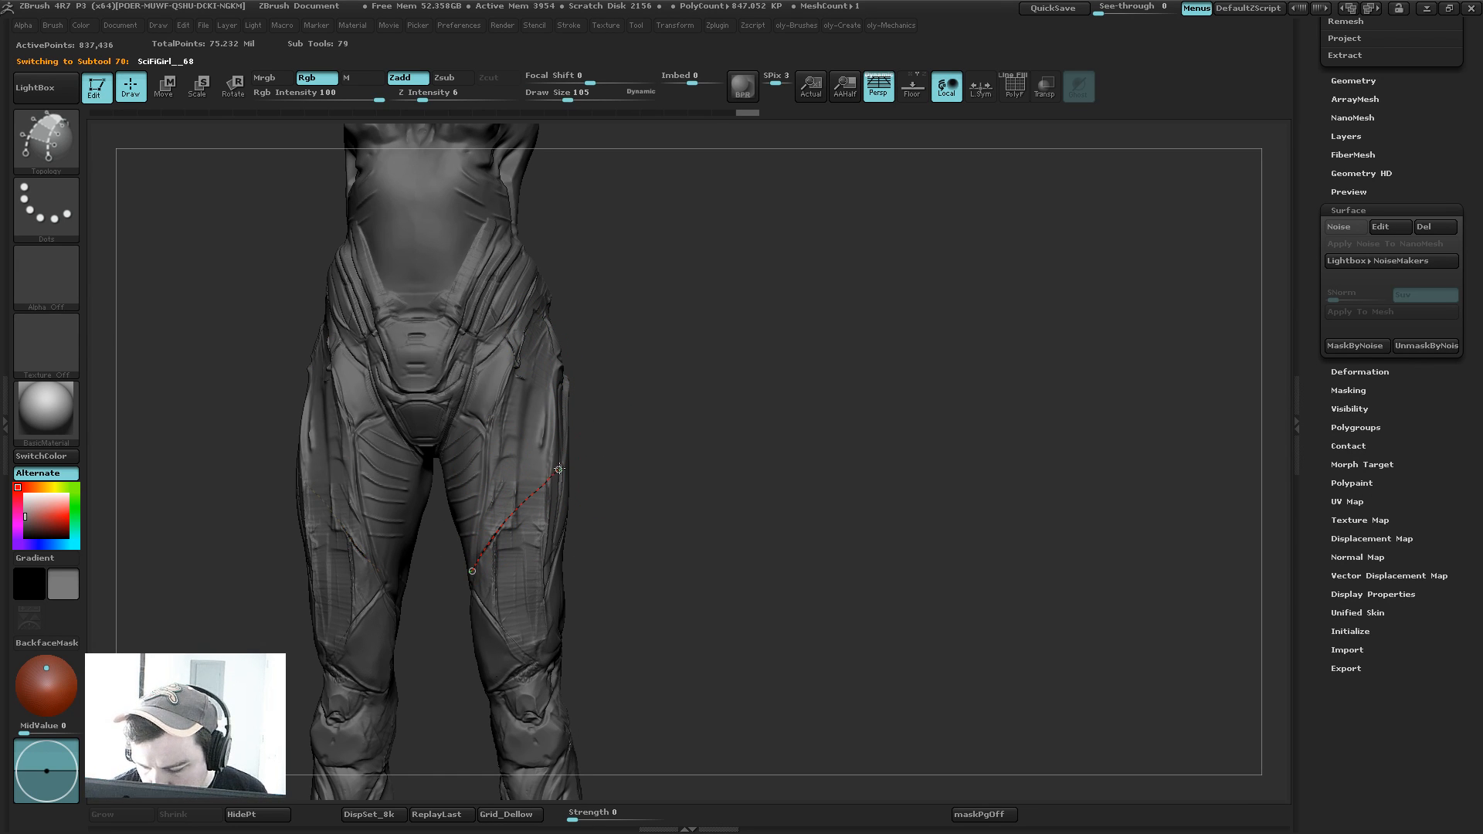
Step: Draw crossing topology curves diagonally over the thigh and generate a strap mesh from them on both legs
{"action": "left_click_drag", "start_coordinate": [559, 469], "coordinate": [559, 467]}
{"action": "mouse_move", "coordinate": [646, 421]}
{"action": "left_mouse_down"}
{"action": "mouse_move", "coordinate": [614, 422]}
{"action": "mouse_move", "coordinate": [548, 500]}
{"action": "left_mouse_up"}
{"action": "left_click_drag", "start_coordinate": [516, 445], "coordinate": [524, 535]}
{"action": "left_click_drag", "start_coordinate": [482, 470], "coordinate": [491, 555]}
{"action": "left_click_drag", "start_coordinate": [610, 529], "coordinate": [641, 525], "text": "shift"}
{"action": "left_click_drag", "start_coordinate": [539, 500], "coordinate": [469, 549]}
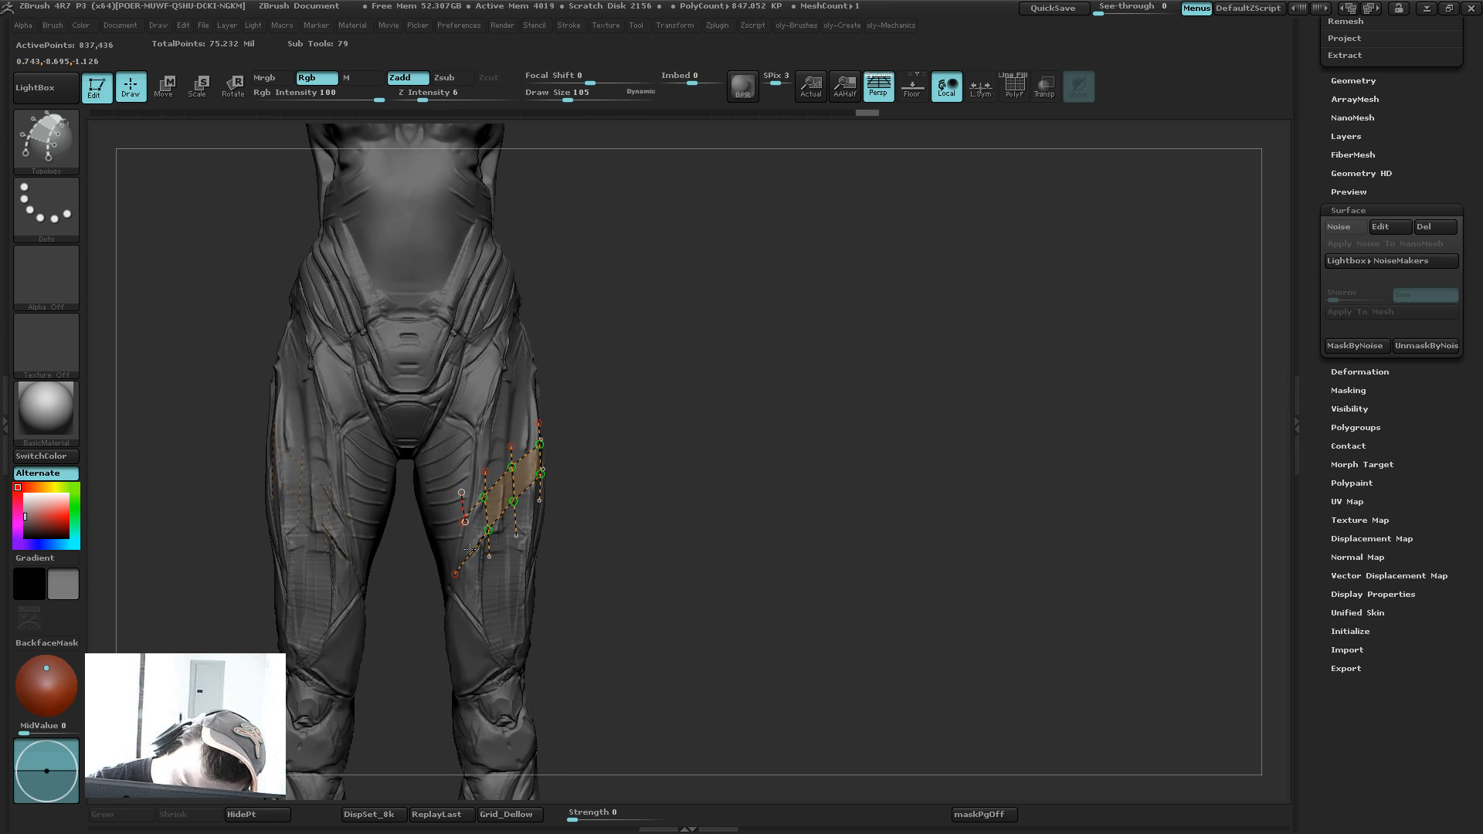
{"action": "left_click_drag", "start_coordinate": [684, 479], "coordinate": [666, 477]}
{"action": "left_click", "coordinate": [525, 589]}
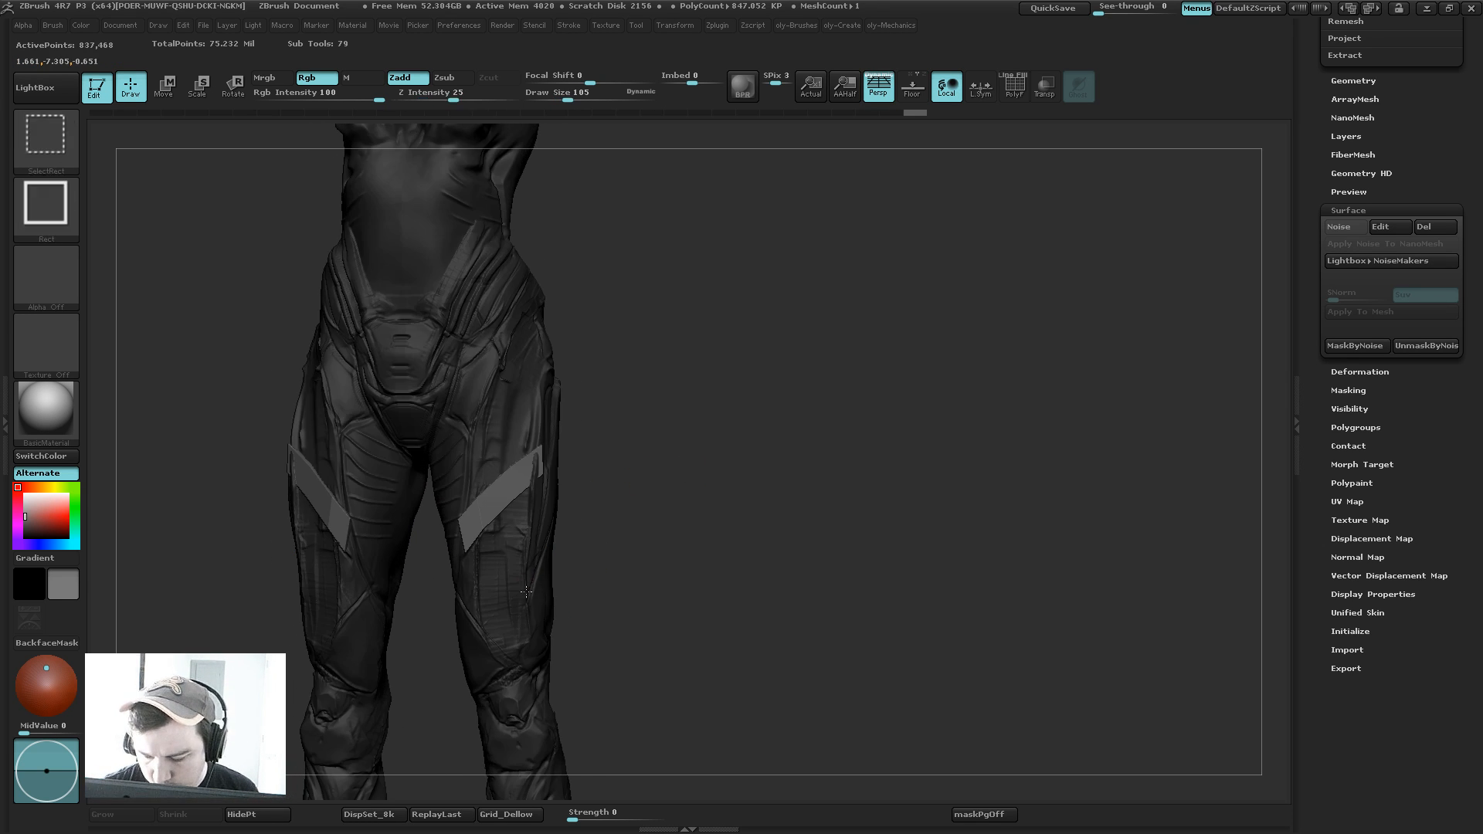
Step: Isolate the new thigh straps from the leg suit and split them into their own subtool
{"action": "left_click", "coordinate": [526, 592], "text": "ctrl+shift"}
{"action": "left_click", "coordinate": [528, 590], "text": "ctrl+shift"}
{"action": "key", "text": "2"}
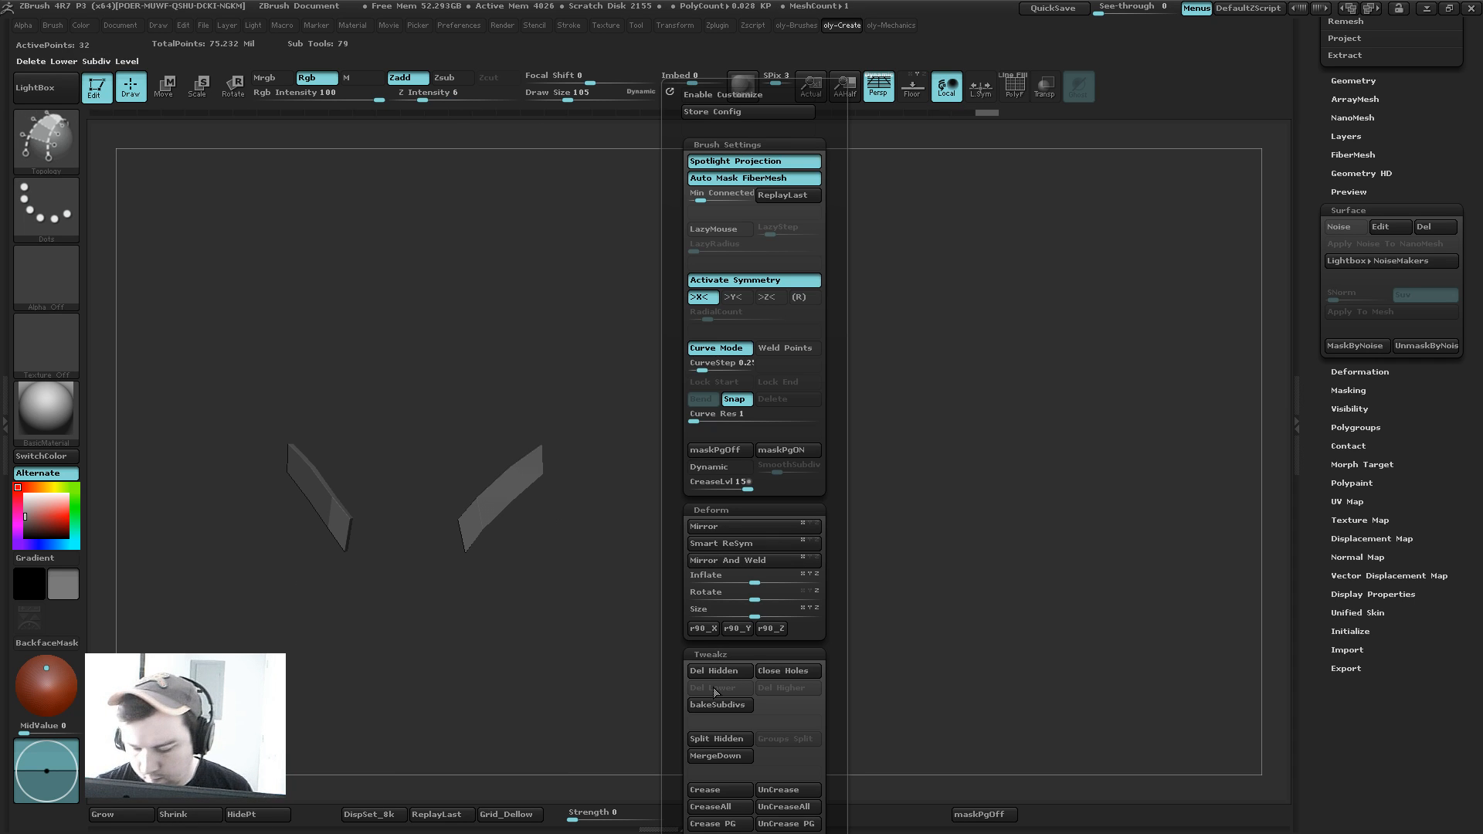
{"action": "left_click", "coordinate": [723, 738]}
{"action": "key", "text": "shift+s"}
Step: Isolate the new thigh straps with the polyframe shown and choose the ZModeler brush
{"action": "key", "text": "1"}
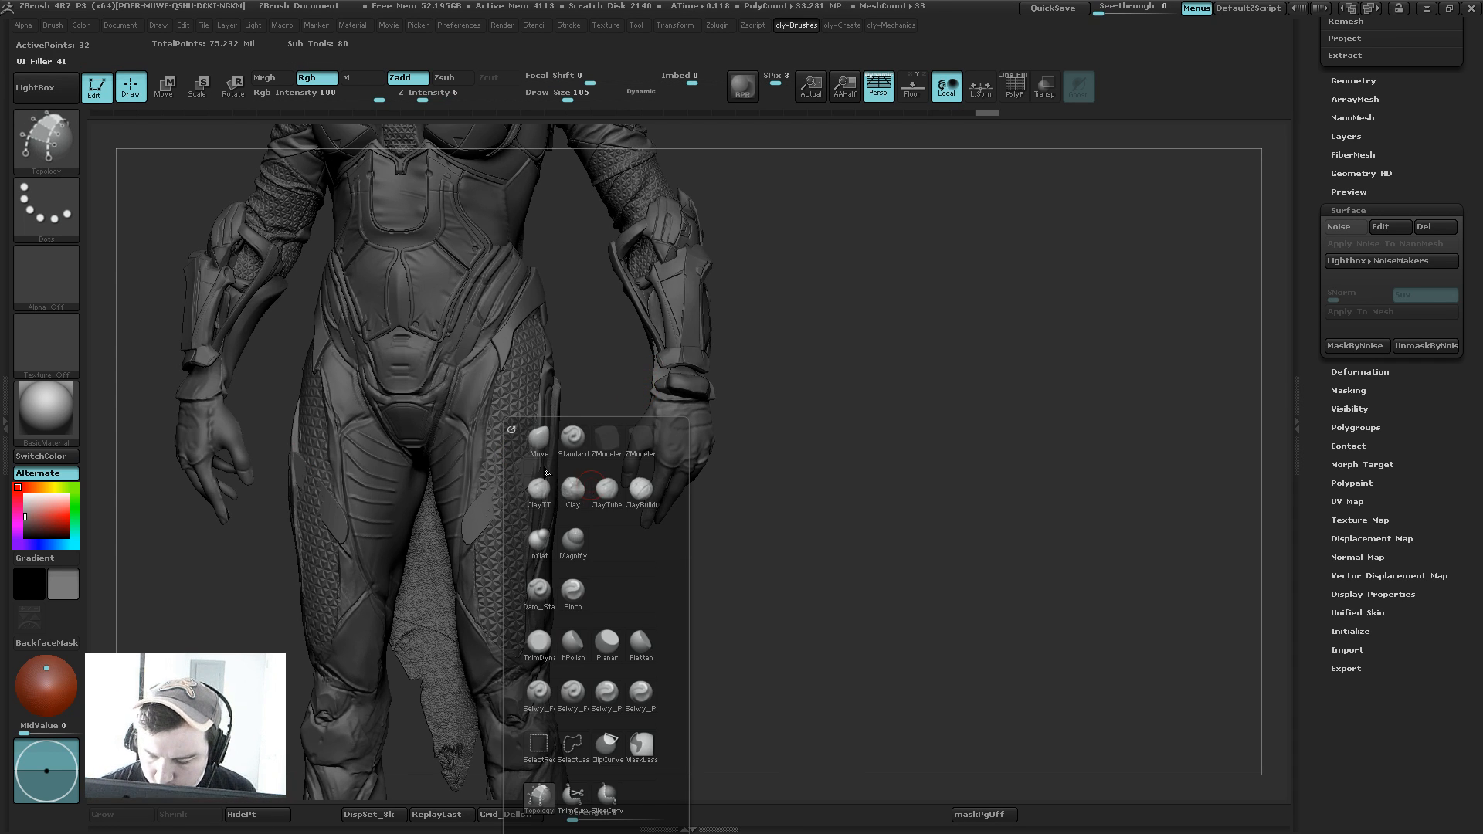
{"action": "left_click", "coordinate": [539, 440]}
{"action": "key", "text": "shift+s"}
{"action": "key", "text": "shift+f"}
{"action": "mouse_move", "coordinate": [634, 431]}
{"action": "left_mouse_down"}
{"action": "mouse_move", "coordinate": [623, 422]}
{"action": "mouse_move", "coordinate": [649, 613]}
{"action": "left_mouse_up"}
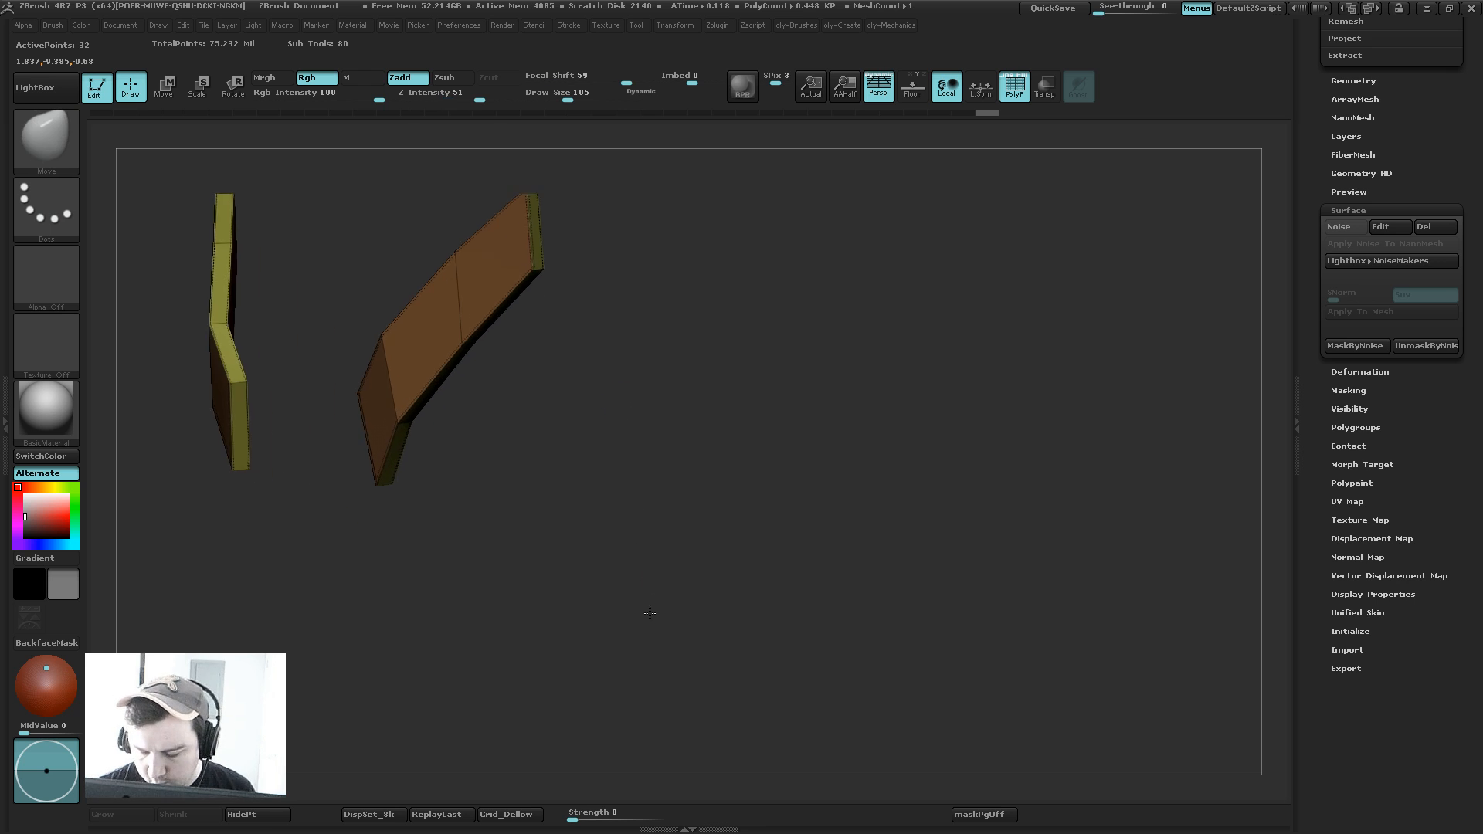
{"action": "left_click_drag", "start_coordinate": [638, 347], "coordinate": [661, 437], "text": "alt"}
{"action": "key", "text": "1"}
{"action": "left_click", "coordinate": [672, 471]}
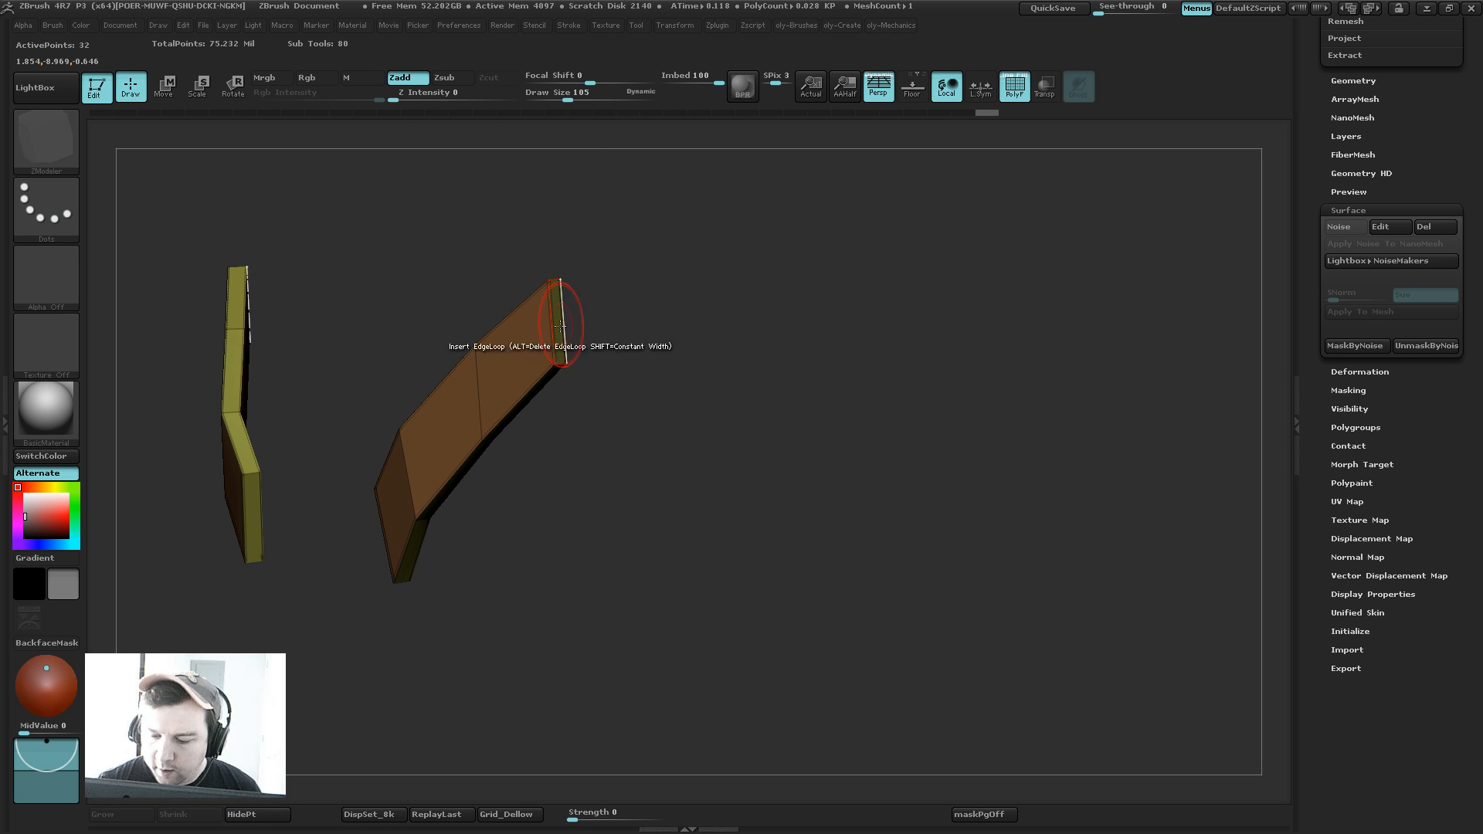
Step: Prepare ZModeler with the Crease polygon action targeting A Single Poly and reduce the draw size to 59
{"action": "key", "text": "space"}
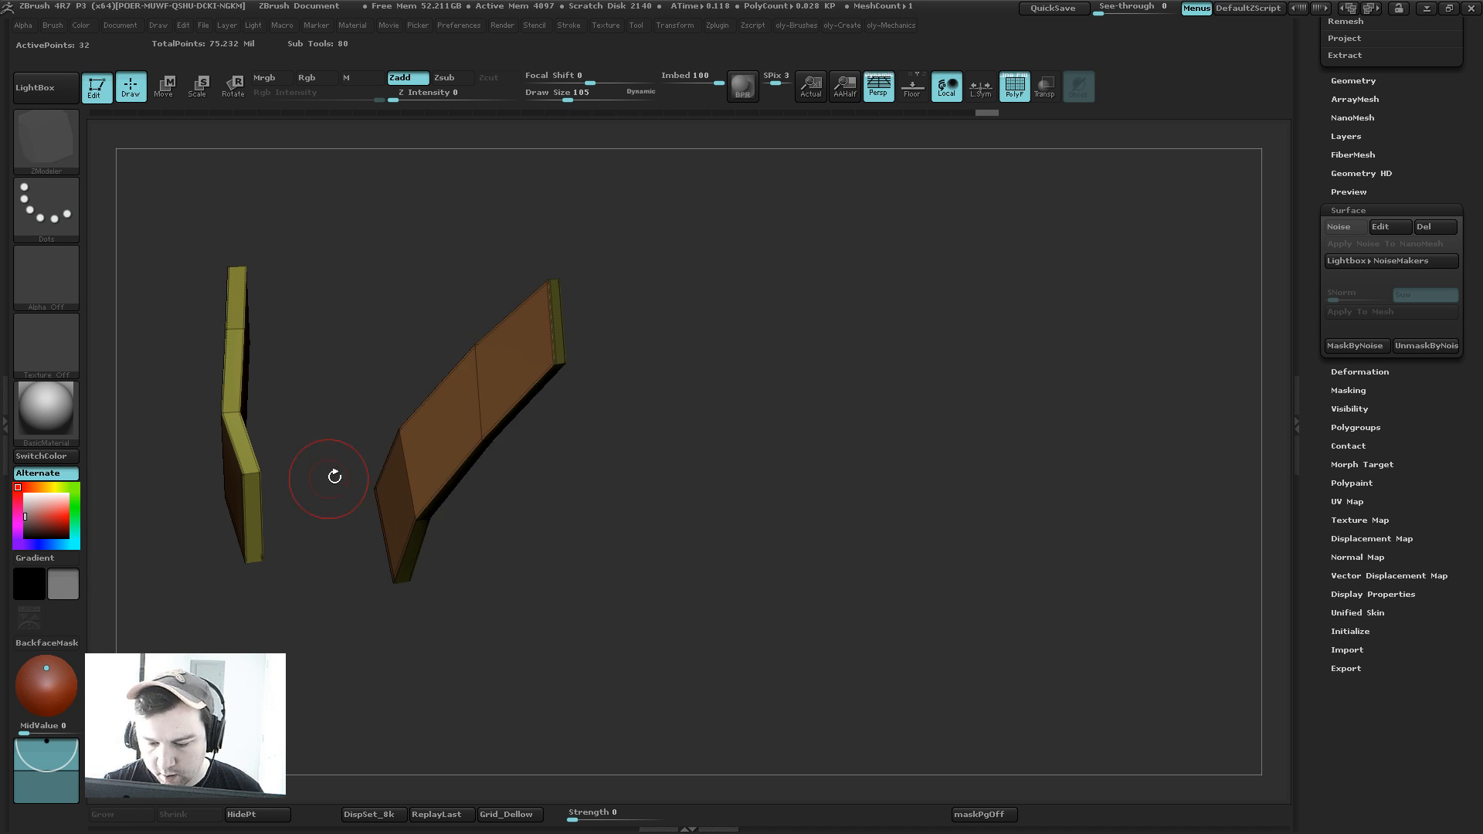
{"action": "mouse_move", "coordinate": [634, 311]}
{"action": "left_mouse_down"}
{"action": "mouse_move", "coordinate": [613, 252]}
{"action": "mouse_move", "coordinate": [610, 301]}
{"action": "mouse_move", "coordinate": [695, 266]}
{"action": "mouse_move", "coordinate": [629, 309]}
{"action": "mouse_move", "coordinate": [566, 271]}
{"action": "left_mouse_up"}
{"action": "key", "text": "space"}
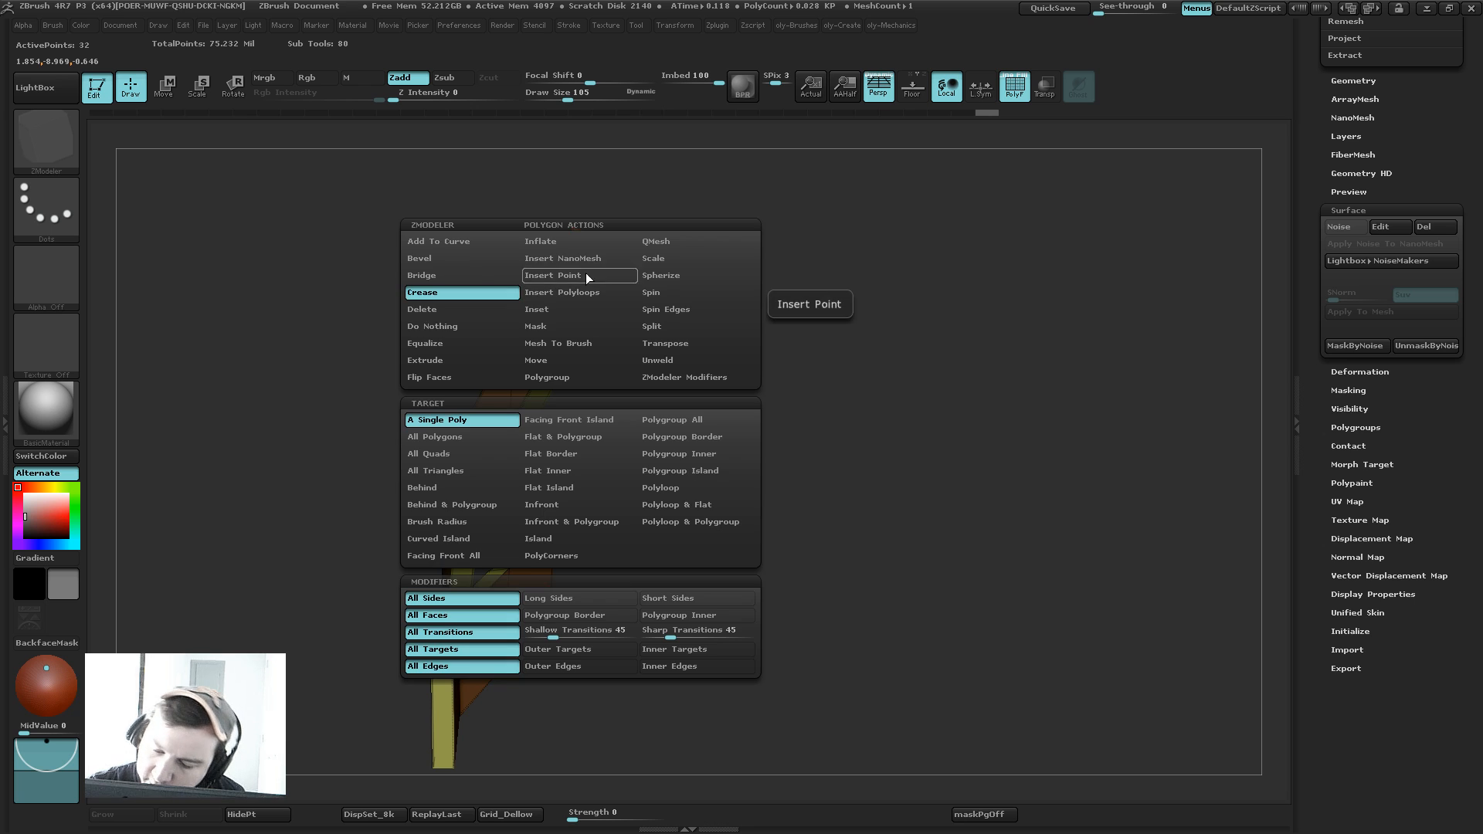
{"action": "left_click", "coordinate": [587, 278]}
{"action": "left_click_drag", "start_coordinate": [579, 321], "coordinate": [629, 281]}
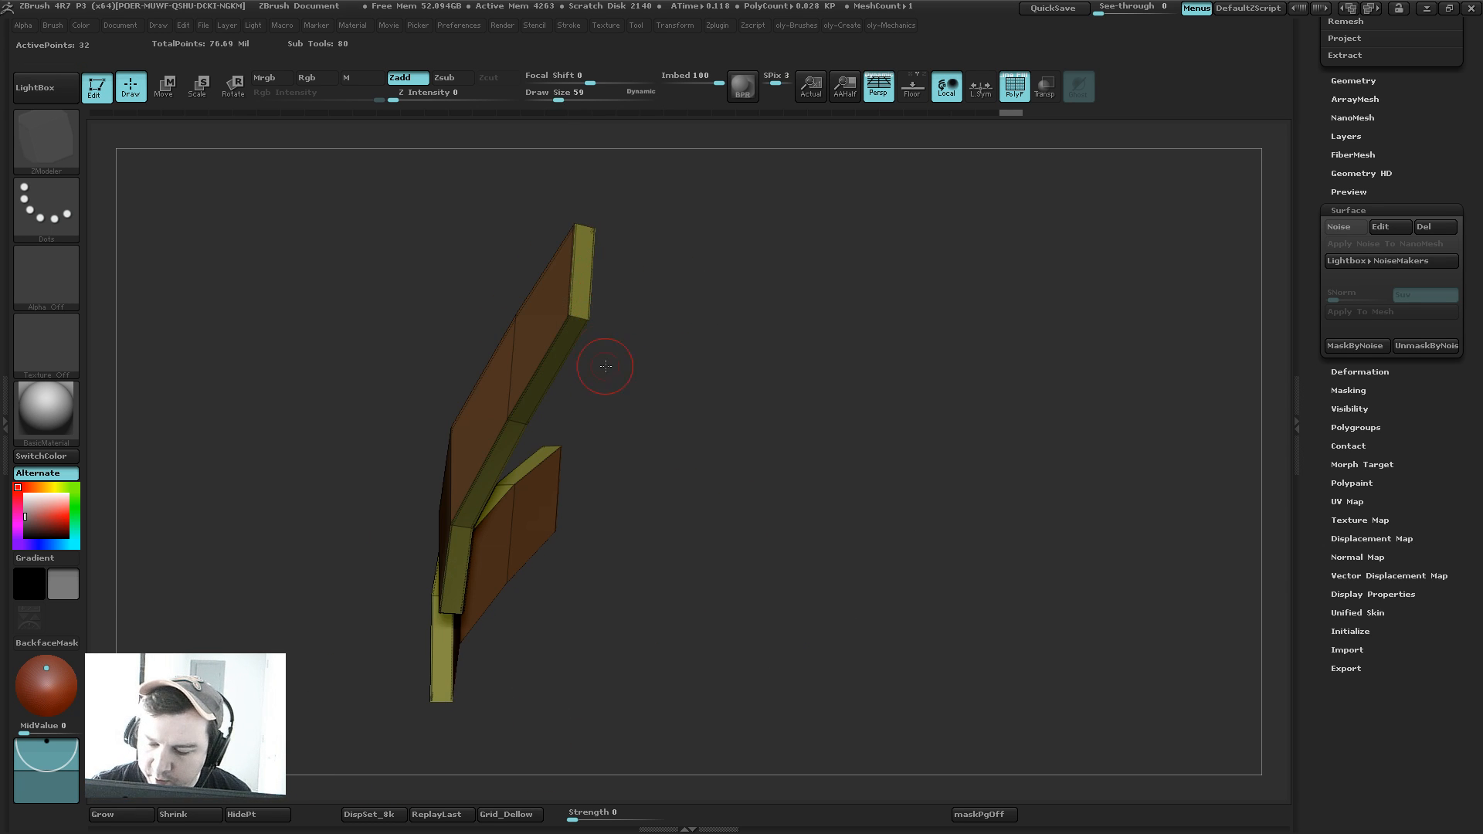
Step: Try inserting an edge loop near the upper end of the thigh strap
{"action": "left_click_drag", "start_coordinate": [605, 366], "coordinate": [575, 347]}
{"action": "left_click", "coordinate": [563, 321]}
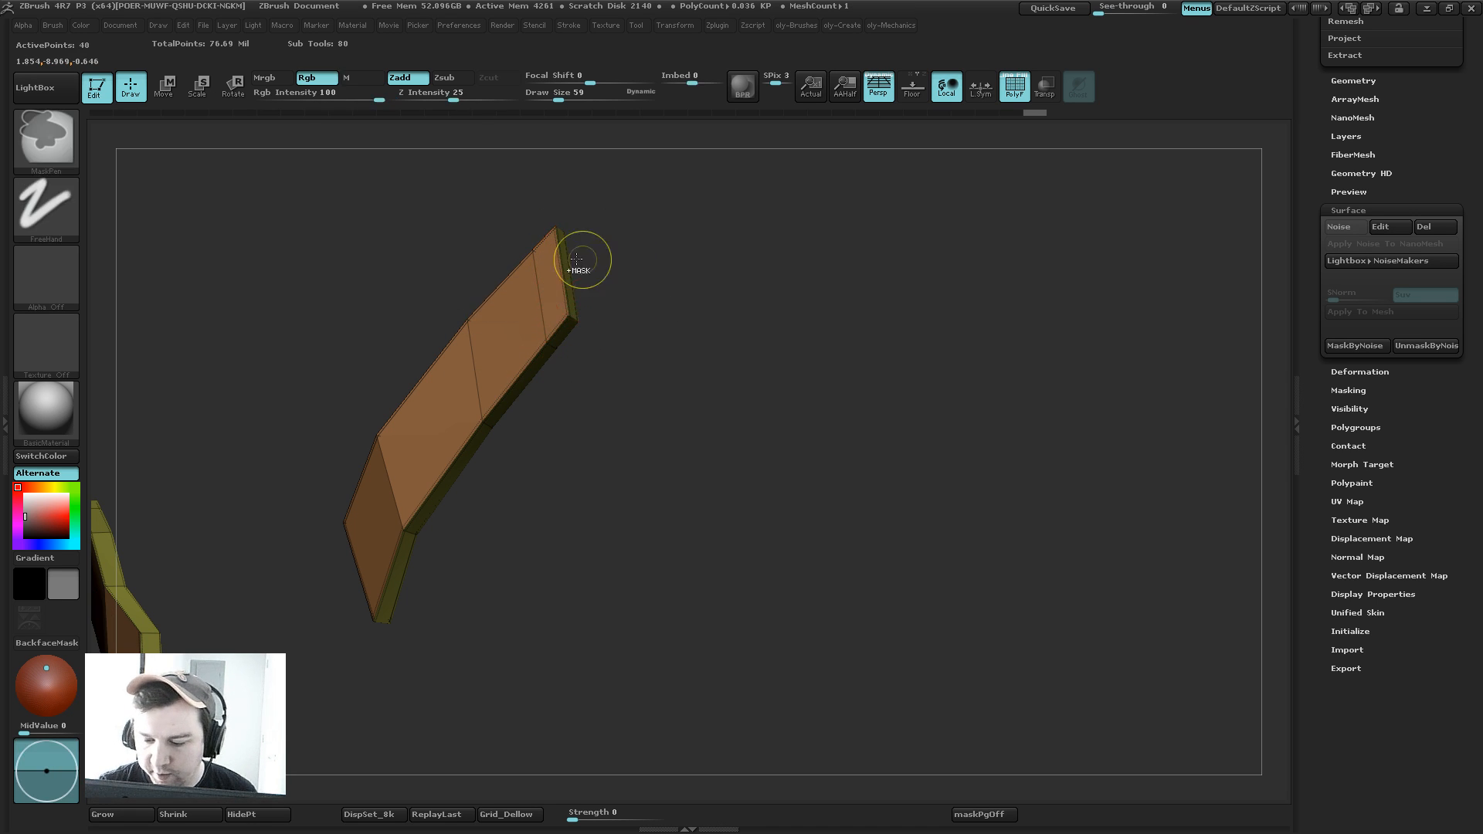
{"action": "key", "text": "ctrl+z"}
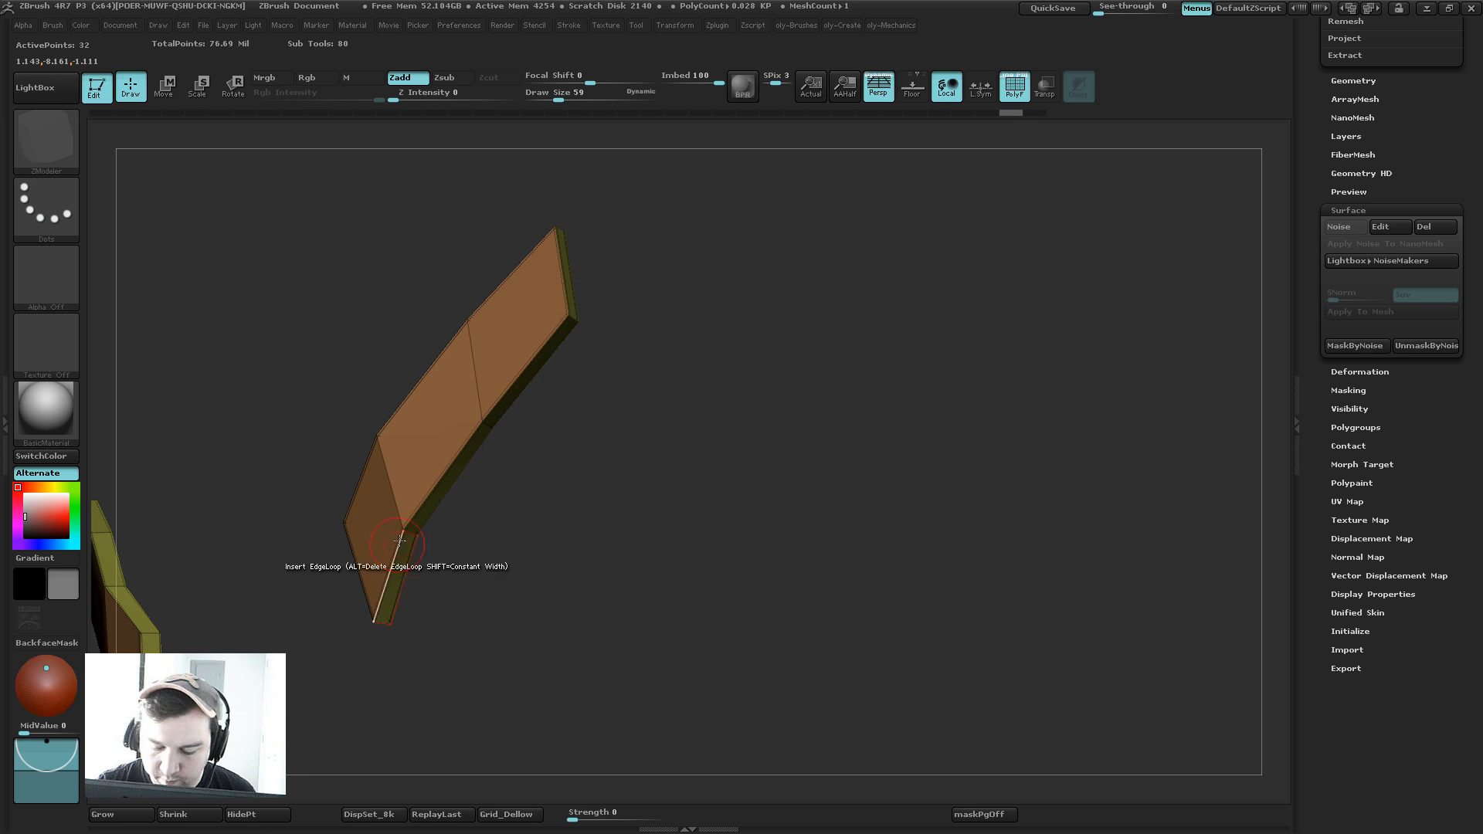
Step: Choose A Single Poly as the target of ZModeler's Crease action and turn off the polyframe
{"action": "mouse_move", "coordinate": [654, 293]}
{"action": "left_mouse_down"}
{"action": "mouse_move", "coordinate": [633, 302]}
{"action": "mouse_move", "coordinate": [622, 285]}
{"action": "mouse_move", "coordinate": [651, 285]}
{"action": "left_mouse_up"}
{"action": "key", "text": "space"}
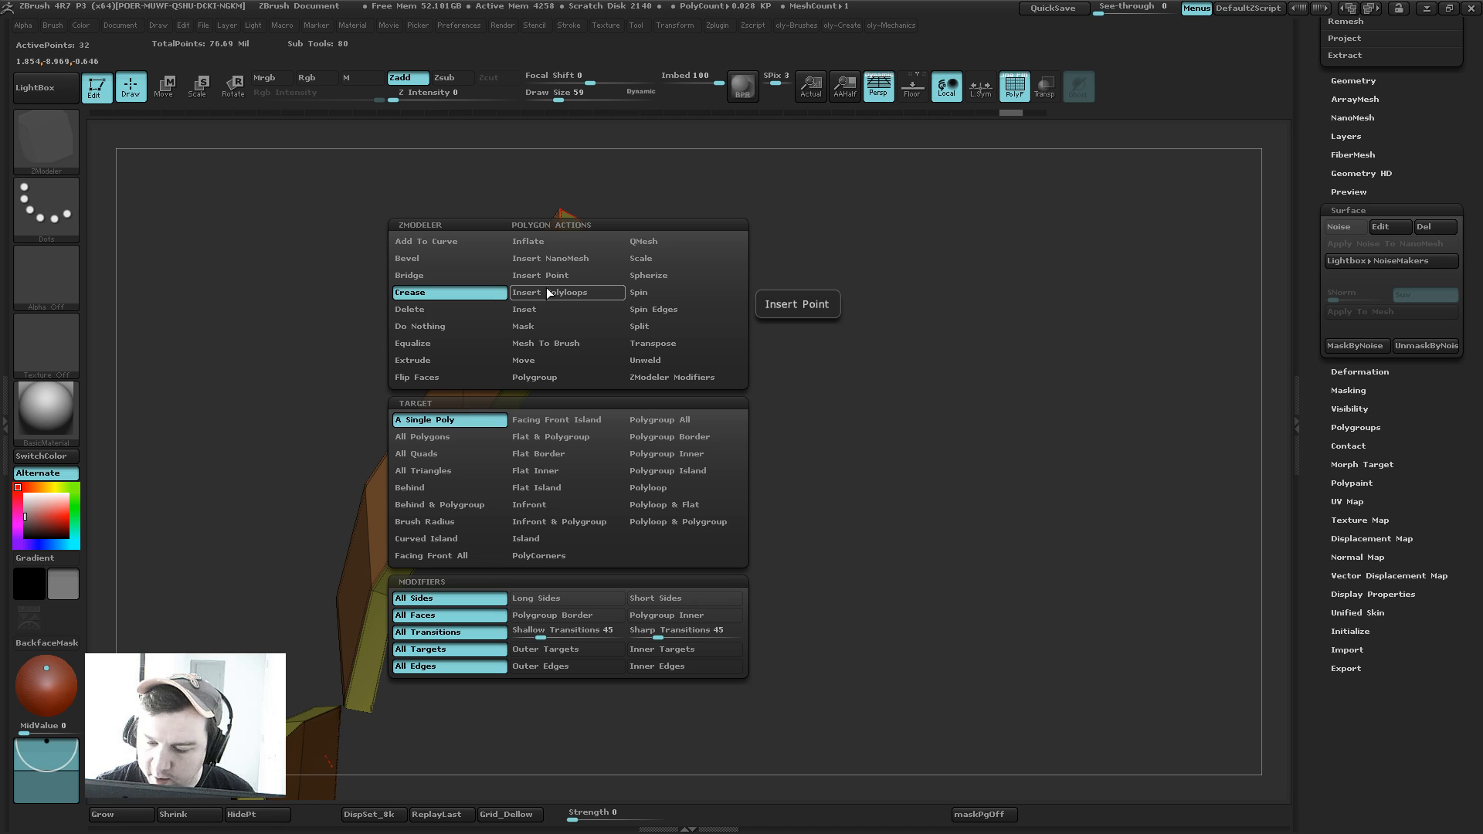
{"action": "left_click", "coordinate": [456, 424]}
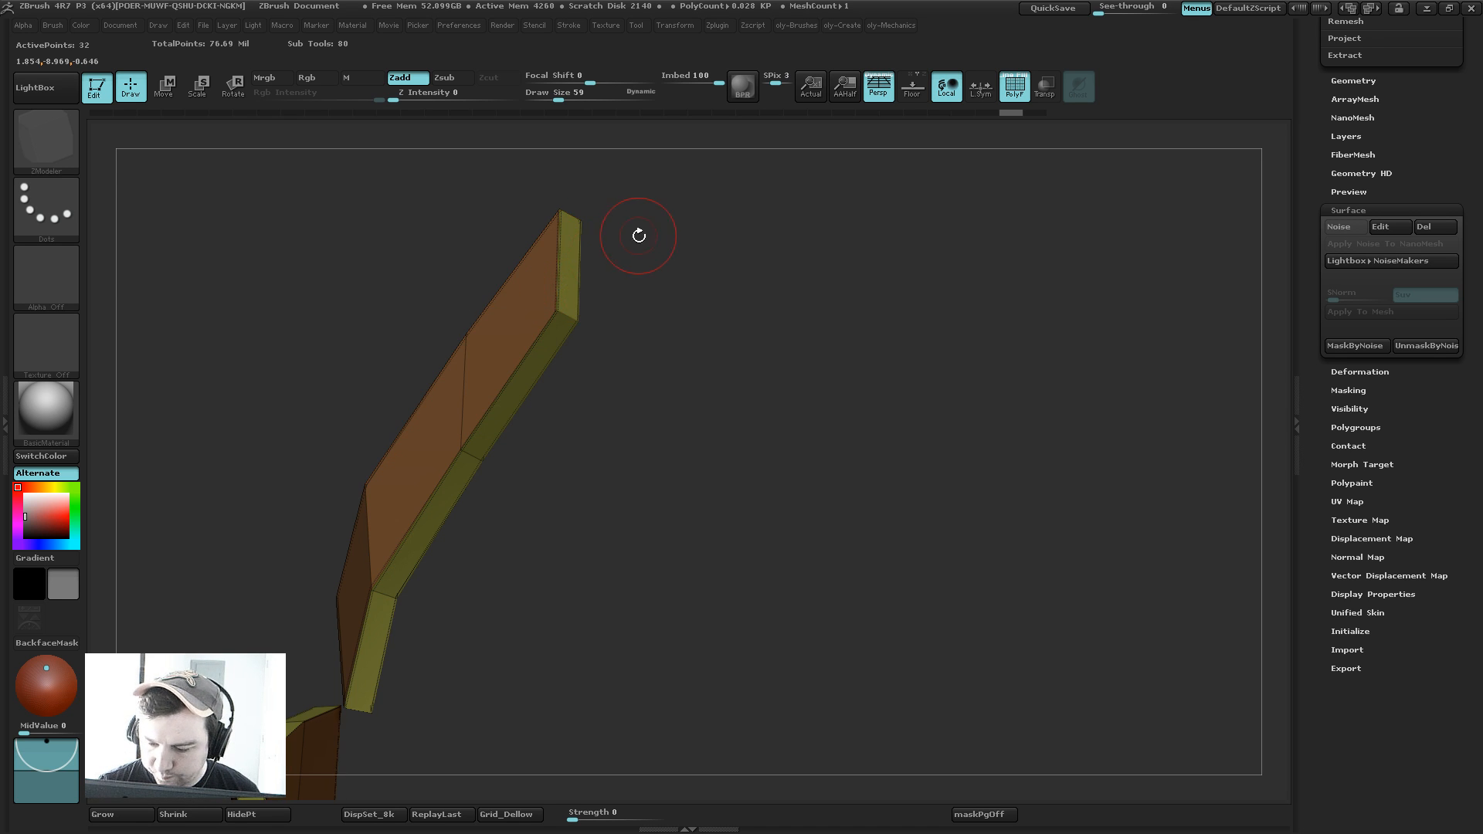
{"action": "left_click_drag", "start_coordinate": [639, 235], "coordinate": [685, 337]}
{"action": "key", "text": "shift+f"}
Step: Smooth the thigh straps with dynamic subdivision while keeping their ends sharp
{"action": "key", "text": "2"}
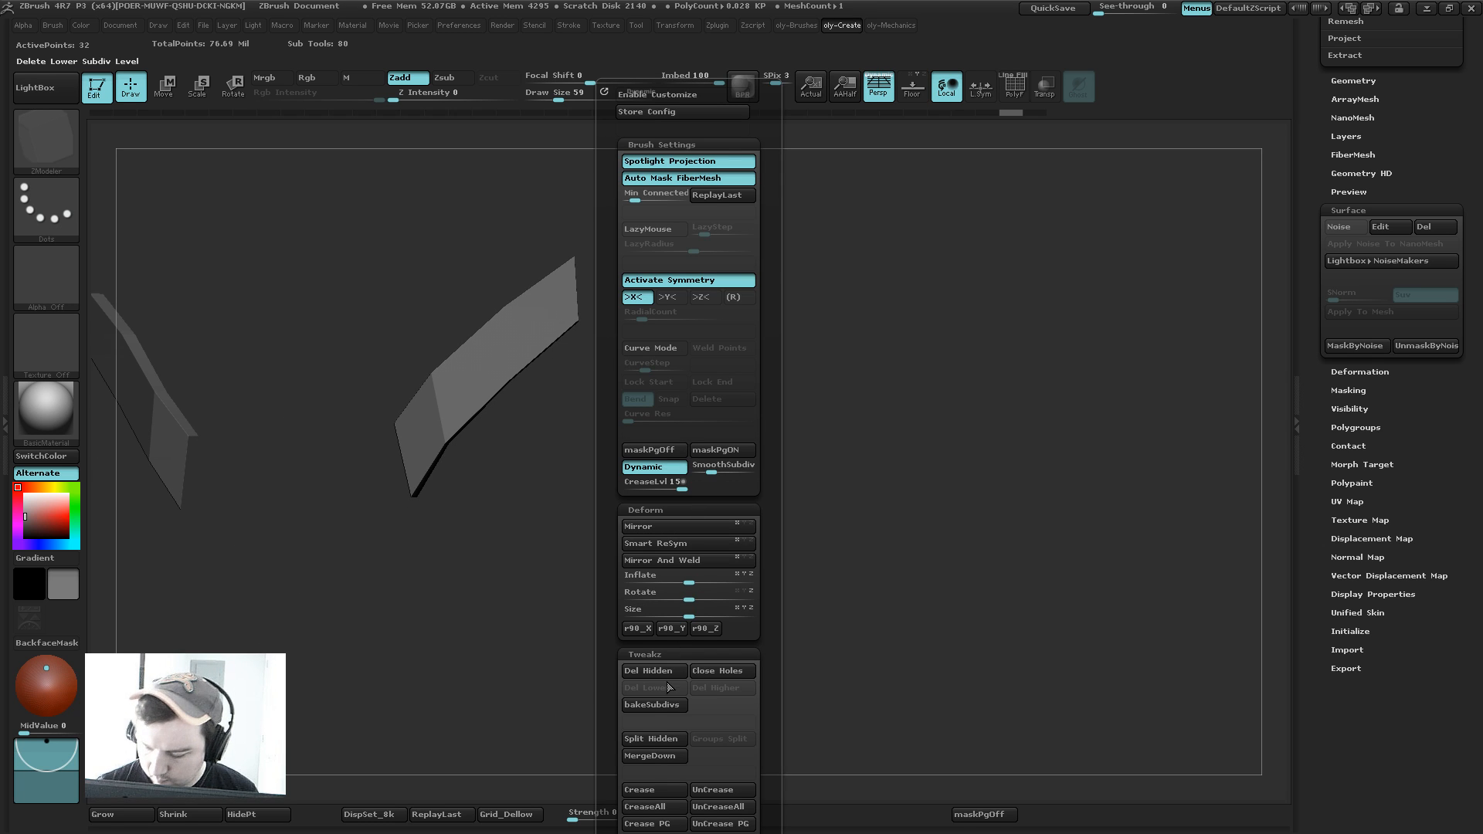
{"action": "left_click", "coordinate": [663, 673]}
{"action": "mouse_move", "coordinate": [473, 536]}
{"action": "left_mouse_down"}
{"action": "mouse_move", "coordinate": [662, 335]}
{"action": "mouse_move", "coordinate": [587, 263]}
{"action": "mouse_move", "coordinate": [700, 276]}
{"action": "mouse_move", "coordinate": [679, 332]}
{"action": "mouse_move", "coordinate": [608, 374]}
{"action": "left_mouse_up"}
{"action": "left_click", "coordinate": [569, 272]}
{"action": "left_click", "coordinate": [502, 332]}
{"action": "key", "text": "2"}
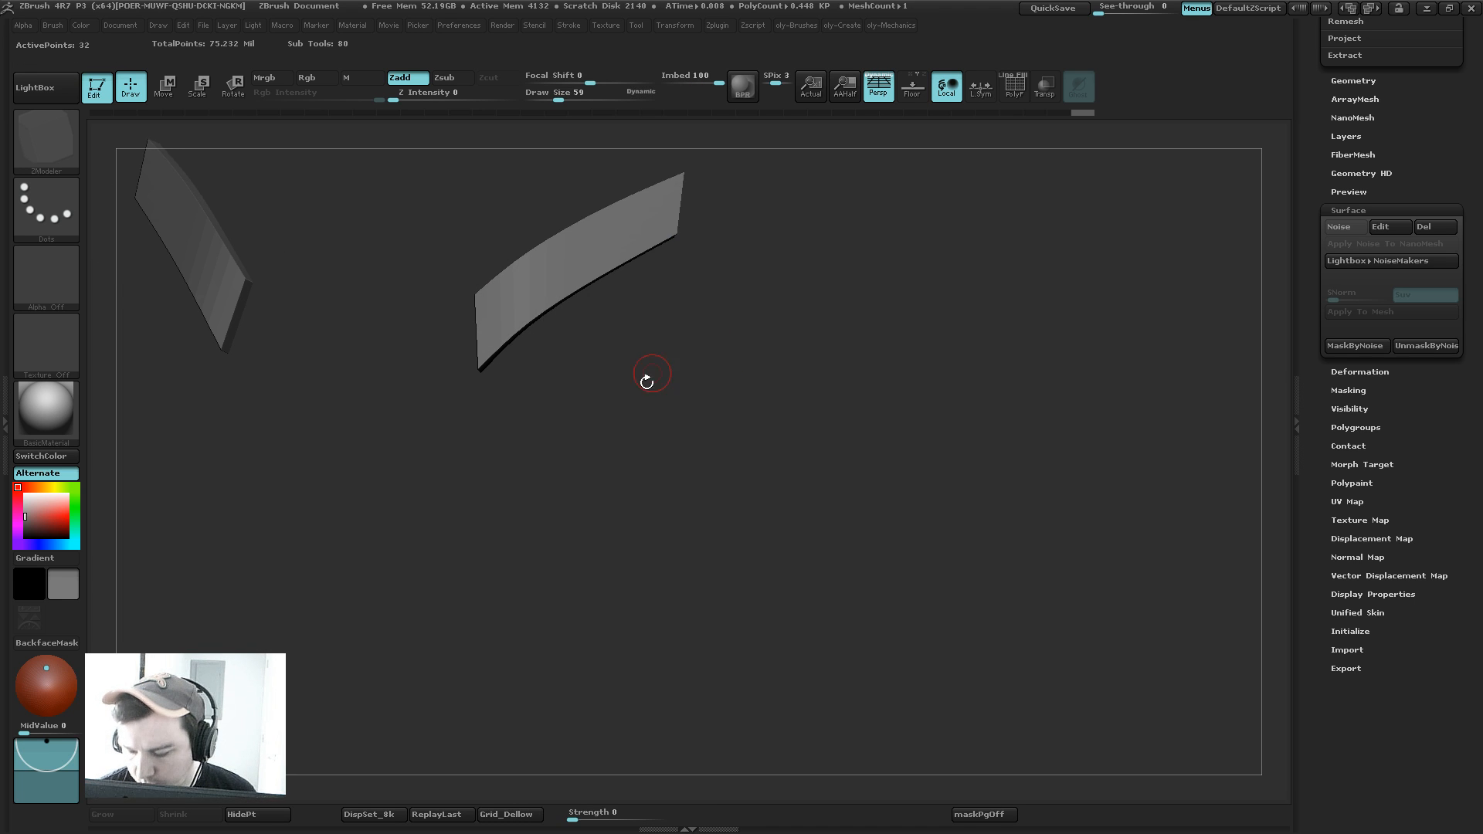
Step: Show the full character around the thigh straps again and switch to the Move brush
{"action": "key", "text": "2"}
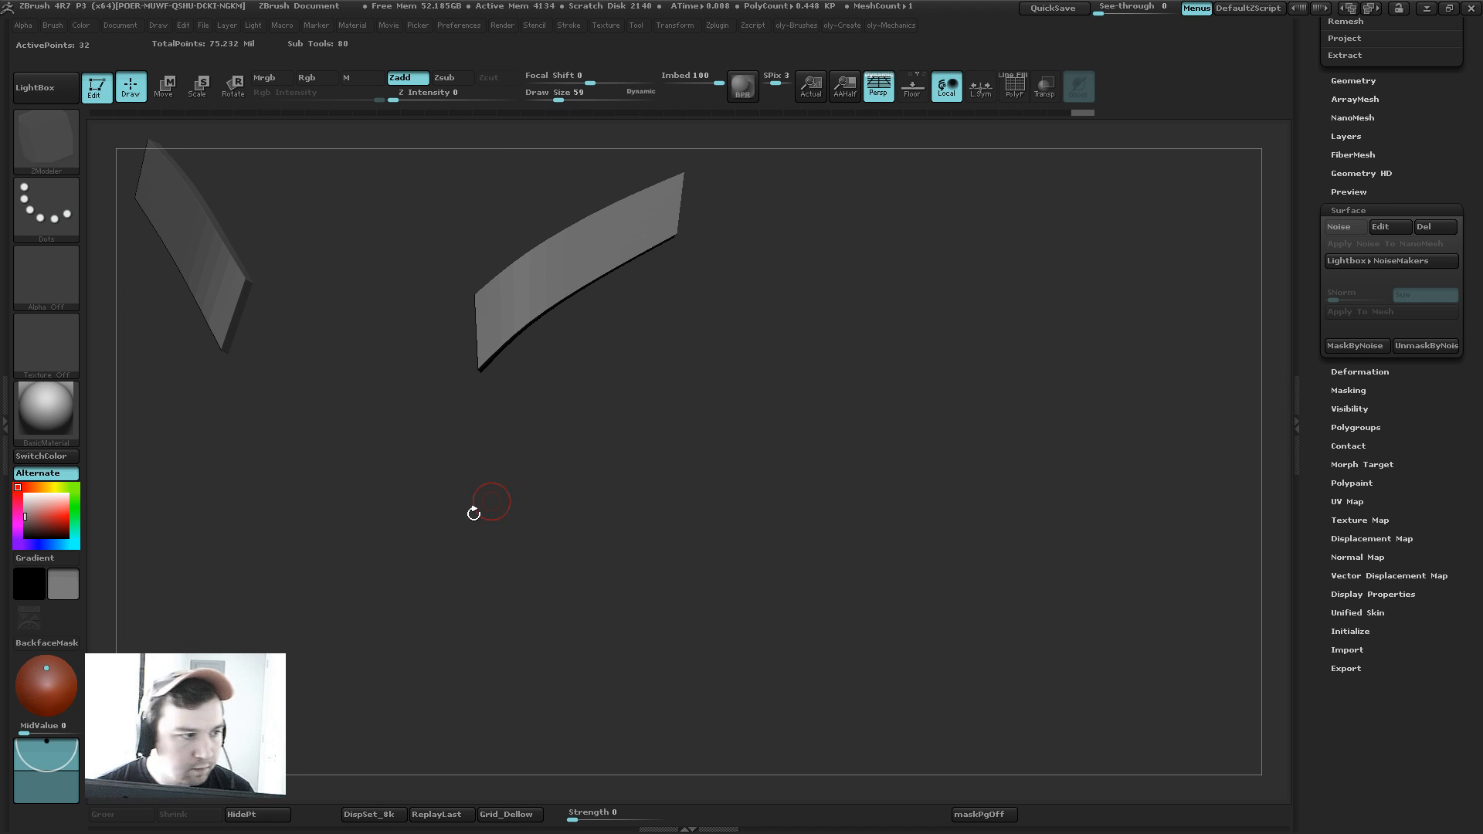
{"action": "left_click_drag", "start_coordinate": [582, 460], "coordinate": [652, 433]}
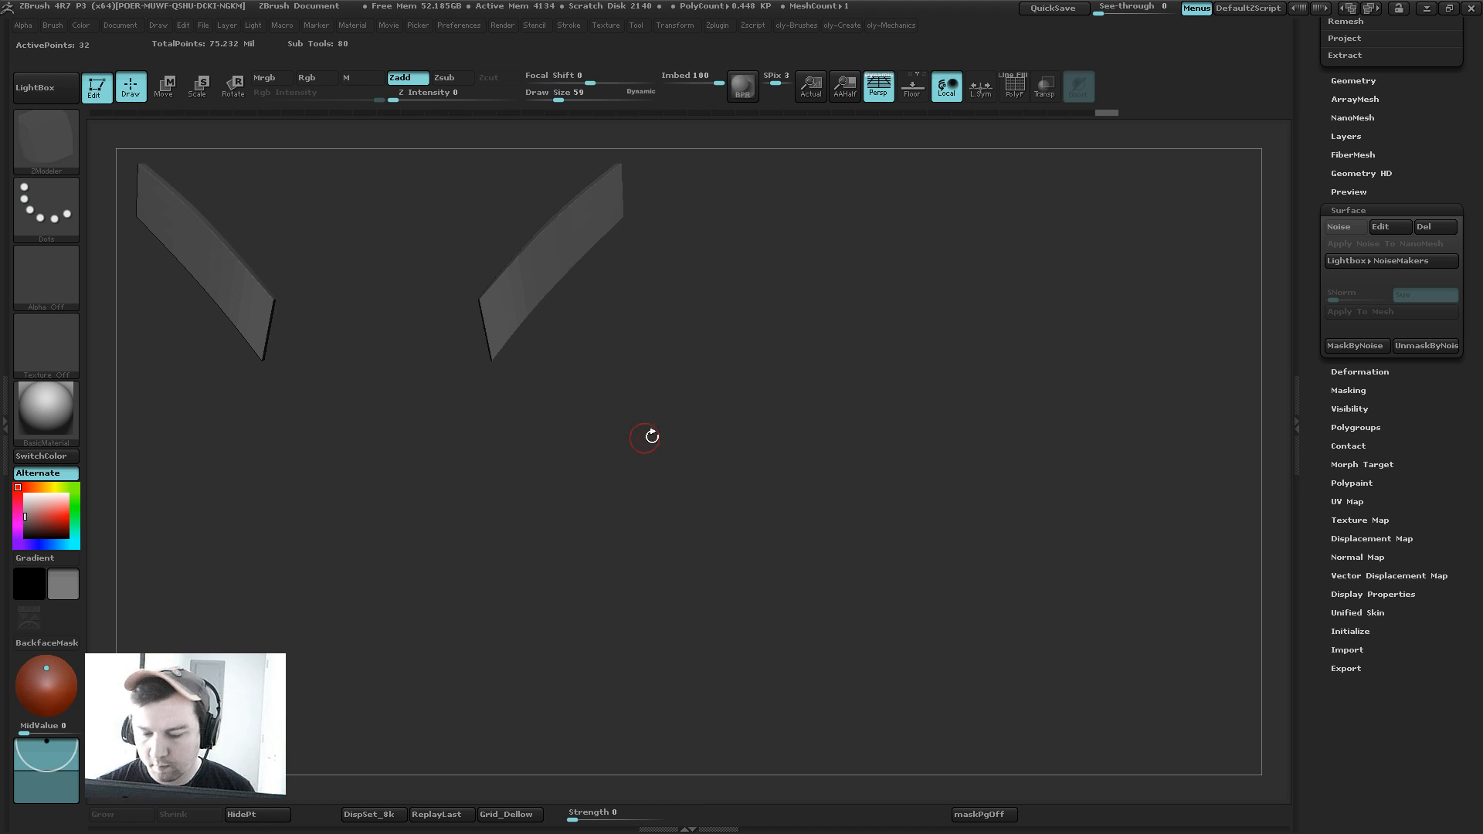
{"action": "key", "text": "2"}
{"action": "left_click", "coordinate": [683, 466]}
{"action": "left_click_drag", "start_coordinate": [483, 535], "coordinate": [554, 547], "text": "alt"}
{"action": "key", "text": "shift+s"}
{"action": "key", "text": "1"}
{"action": "left_click", "coordinate": [646, 493]}
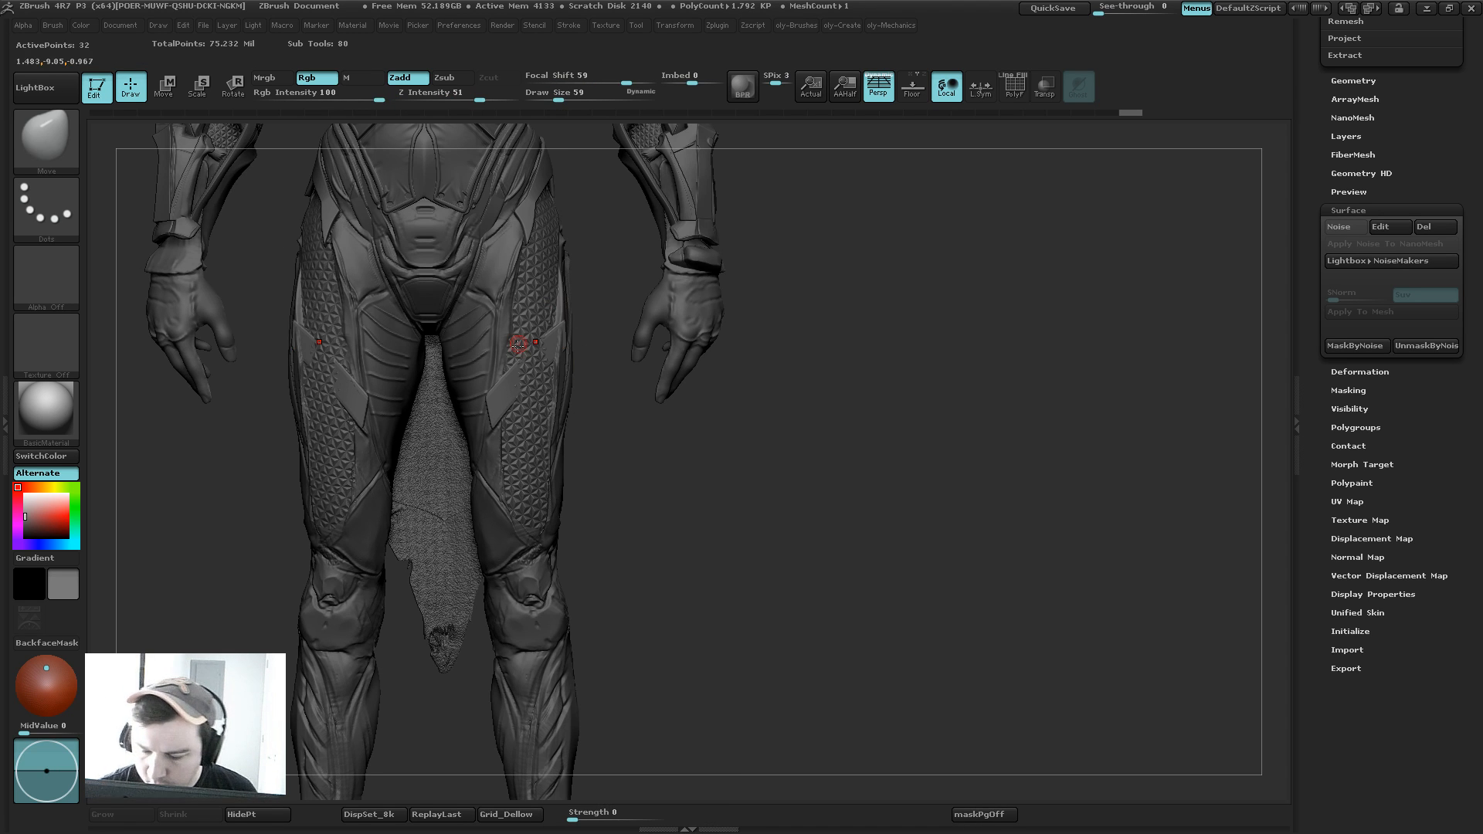
Step: Fit the diagonal straps to the front and inner thighs with the Move brush, using draw sizes of about 558 and 539
{"action": "key", "text": "s"}
{"action": "mouse_move", "coordinate": [521, 372]}
{"action": "left_mouse_down"}
{"action": "mouse_move", "coordinate": [578, 376]}
{"action": "mouse_move", "coordinate": [536, 364]}
{"action": "left_mouse_up"}
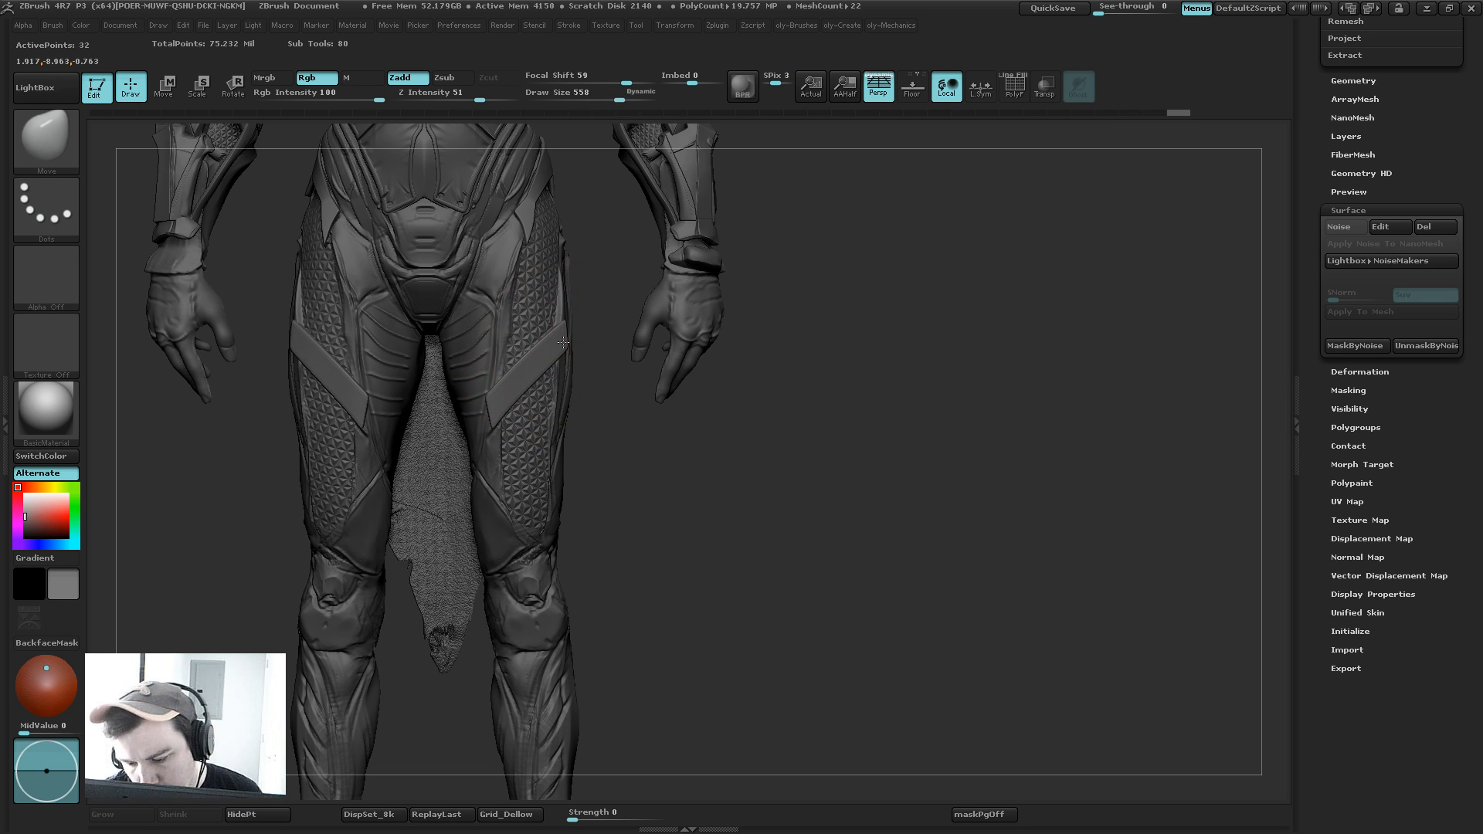
{"action": "key", "text": "s"}
{"action": "left_click", "coordinate": [495, 445]}
{"action": "mouse_move", "coordinate": [496, 413]}
{"action": "left_mouse_down"}
{"action": "mouse_move", "coordinate": [507, 443]}
{"action": "mouse_move", "coordinate": [670, 443]}
{"action": "left_mouse_up"}
{"action": "key", "text": "s"}
{"action": "left_click", "coordinate": [502, 446]}
{"action": "key", "text": "s"}
{"action": "left_click", "coordinate": [498, 416]}
{"action": "key", "text": "s"}
{"action": "left_click", "coordinate": [482, 427]}
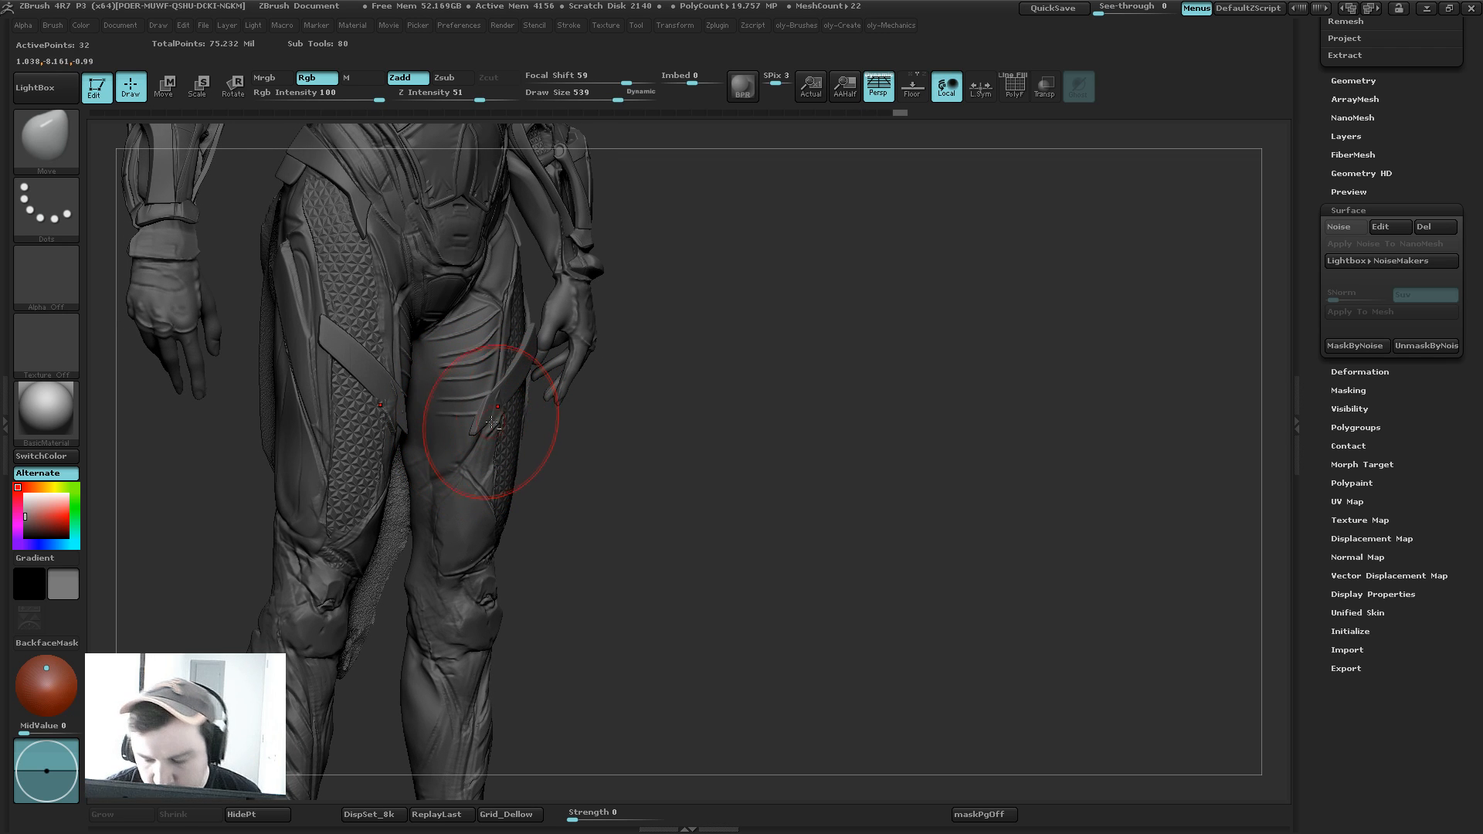
{"action": "left_click_drag", "start_coordinate": [491, 422], "coordinate": [496, 423]}
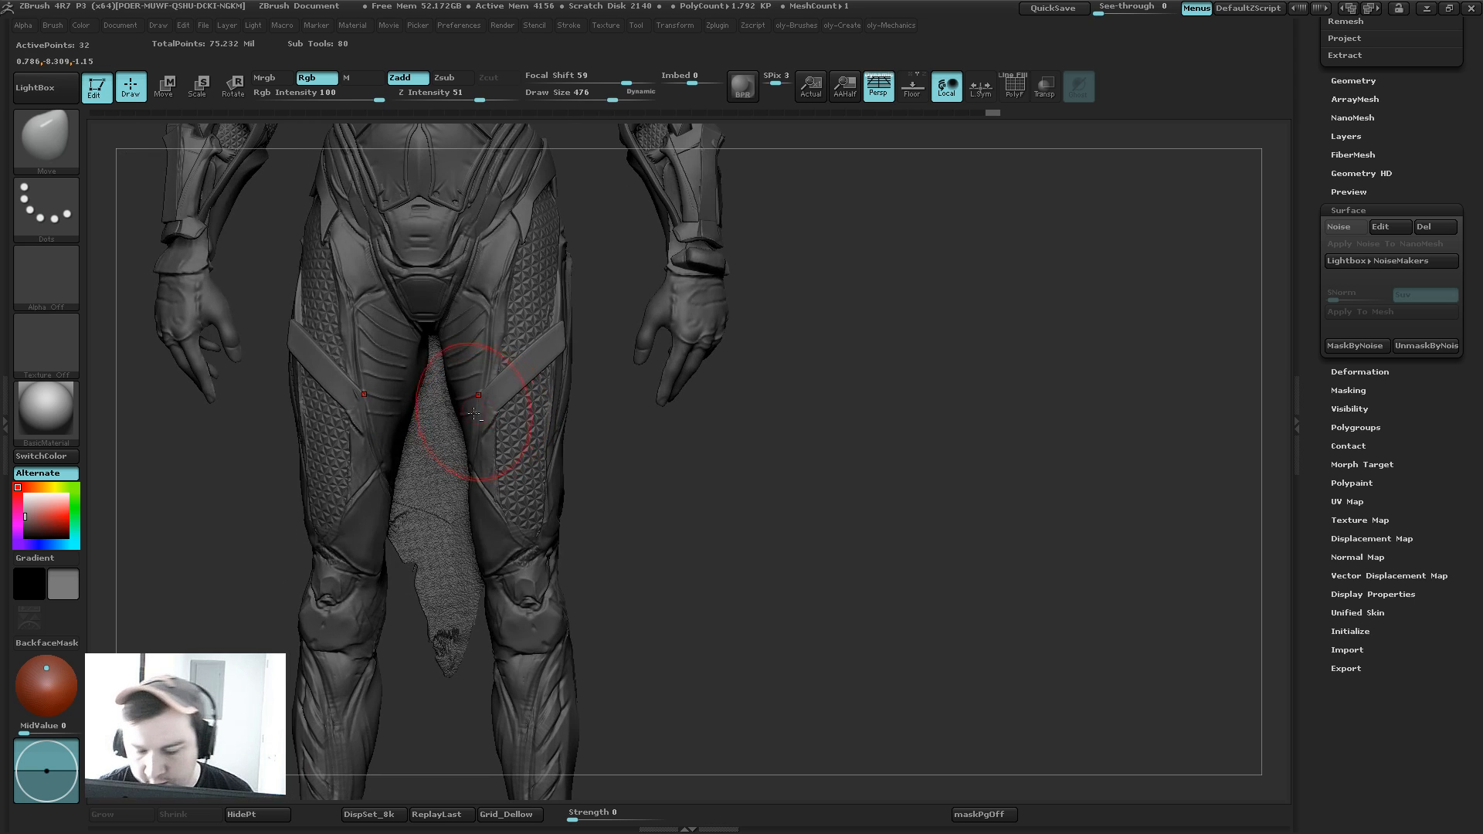
Step: Refine the straps' outer and inner ends against the thighs with the Move brush, using draw sizes of about 558 and 297
{"action": "mouse_move", "coordinate": [620, 430]}
{"action": "left_mouse_down"}
{"action": "mouse_move", "coordinate": [577, 445]}
{"action": "mouse_move", "coordinate": [532, 331]}
{"action": "left_mouse_up"}
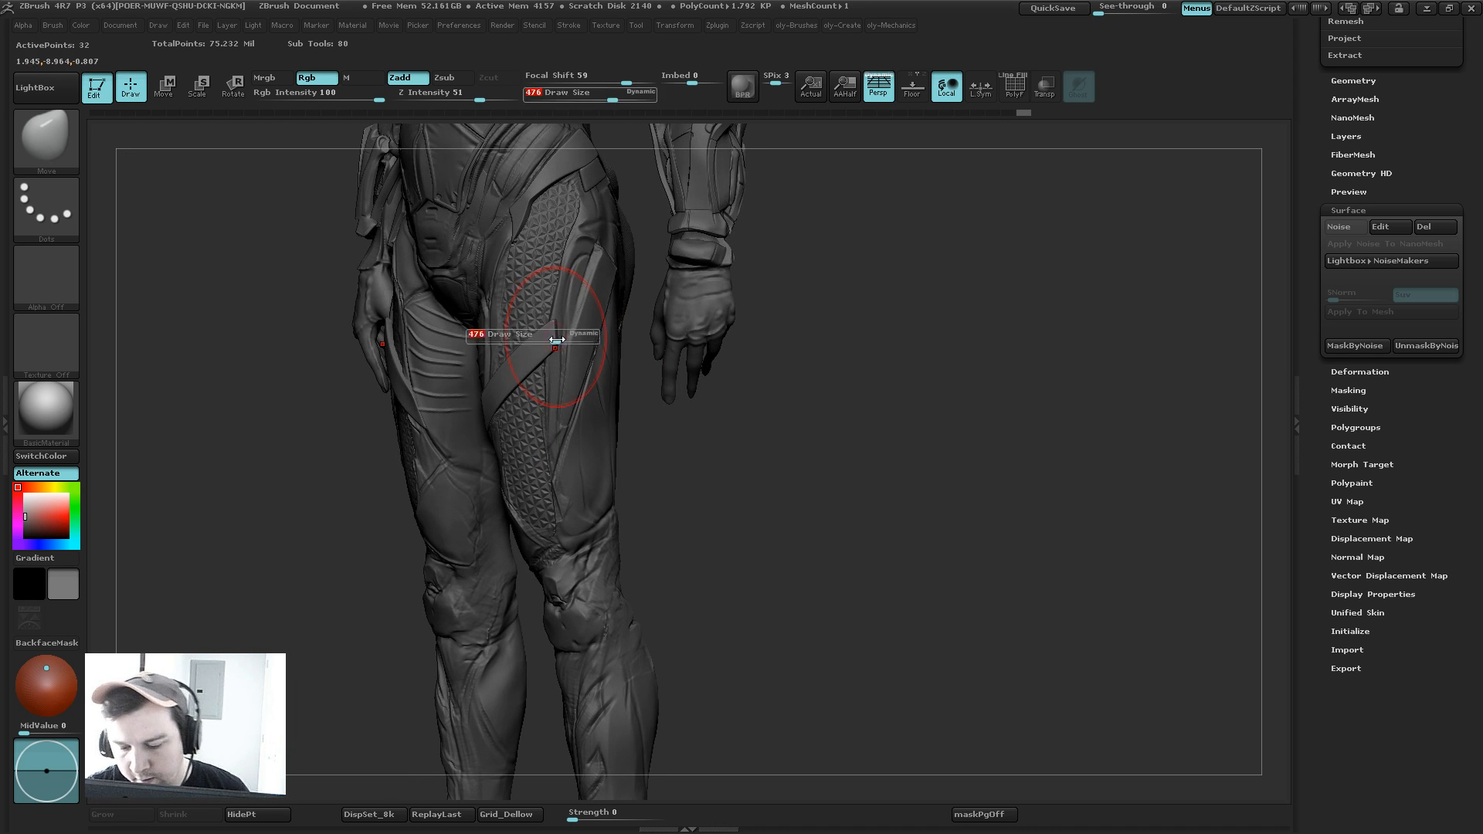
{"action": "key", "text": "]"}
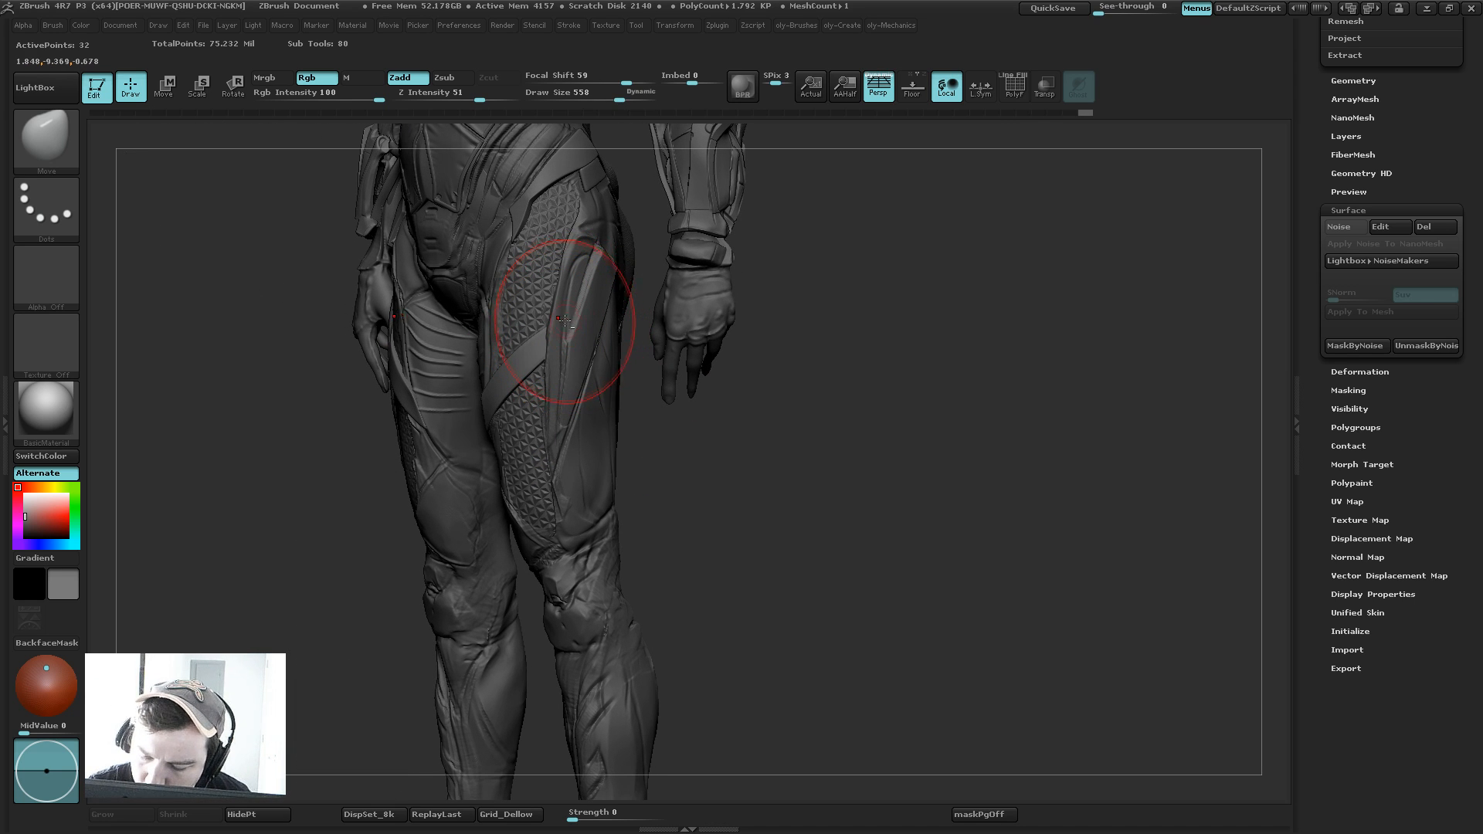
{"action": "left_click_drag", "start_coordinate": [674, 439], "coordinate": [792, 432]}
{"action": "key", "text": "s"}
{"action": "left_click", "coordinate": [484, 404]}
{"action": "left_click_drag", "start_coordinate": [617, 448], "coordinate": [515, 326]}
{"action": "mouse_move", "coordinate": [296, 365]}
{"action": "left_mouse_down"}
{"action": "mouse_move", "coordinate": [305, 466]}
{"action": "mouse_move", "coordinate": [370, 455]}
{"action": "left_mouse_up"}
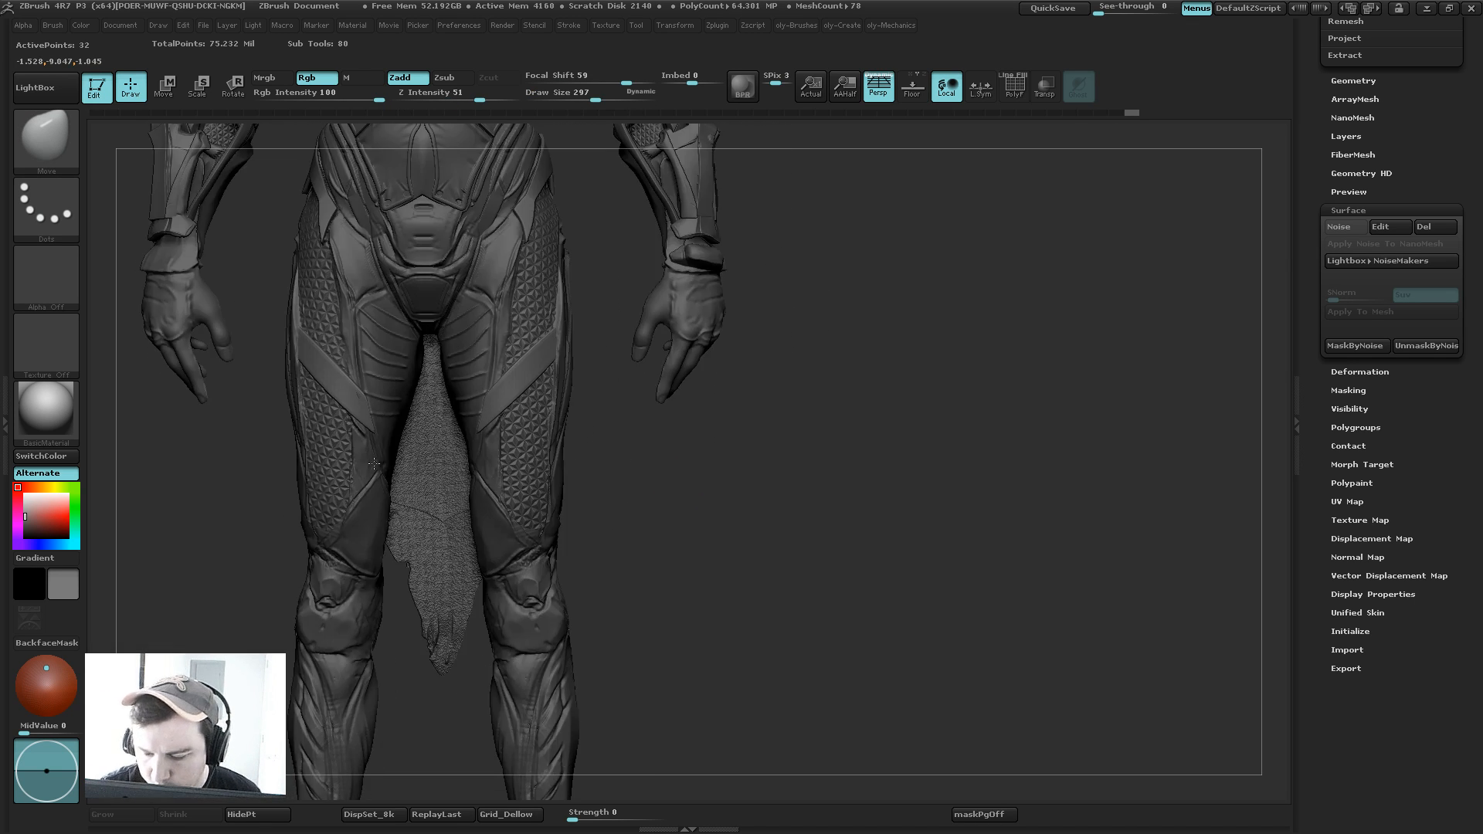
{"action": "key", "text": "s"}
{"action": "left_click", "coordinate": [599, 379]}
{"action": "key", "text": "shift+s"}
{"action": "key", "text": "shift+s"}
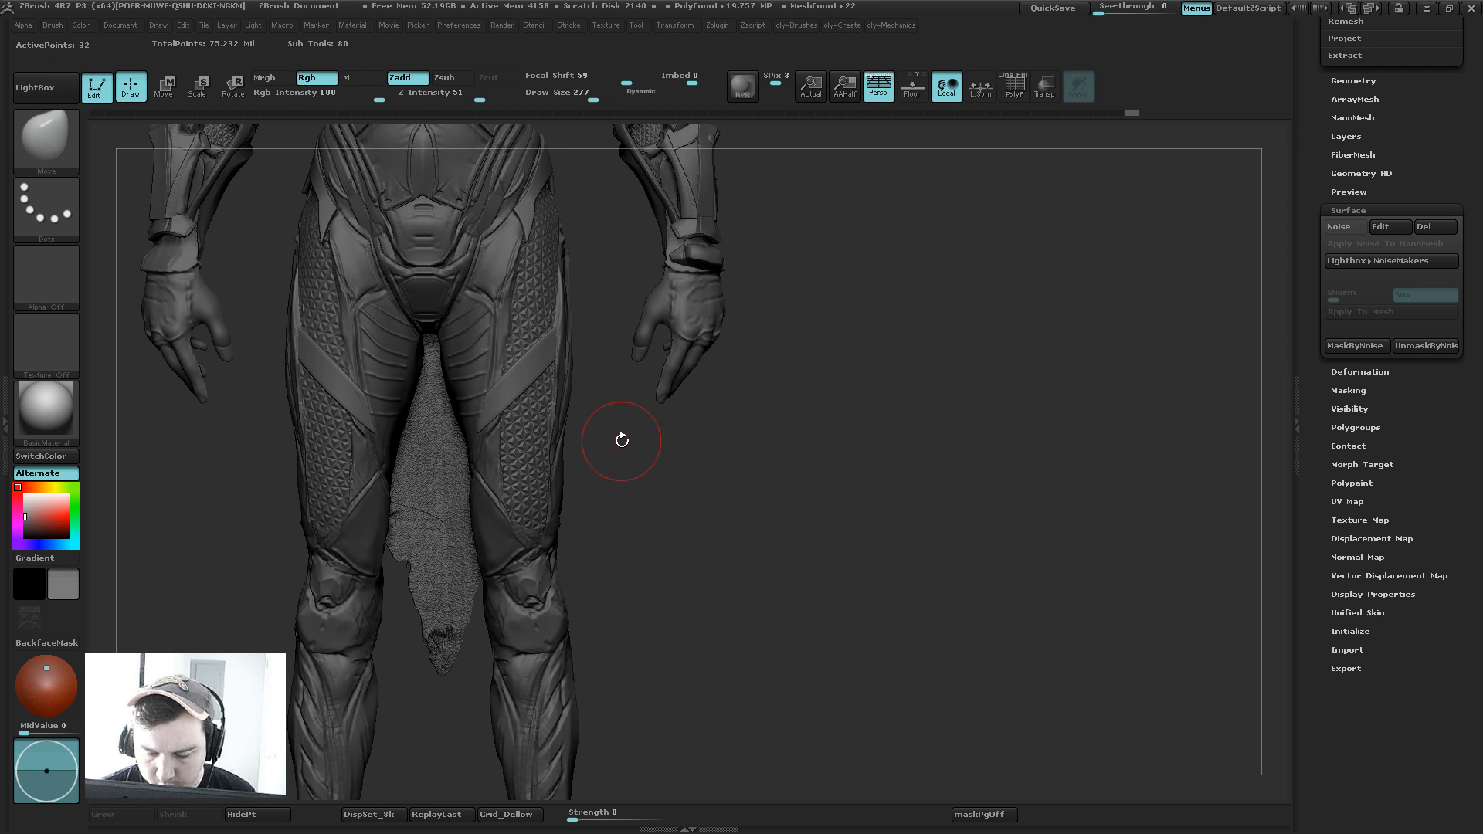
Step: Make the base body suit SciFiGirl__68 the active subtool, isolate it and choose the Topology brush
{"action": "left_click_drag", "start_coordinate": [622, 437], "coordinate": [651, 442]}
{"action": "left_click", "coordinate": [470, 479], "text": "alt"}
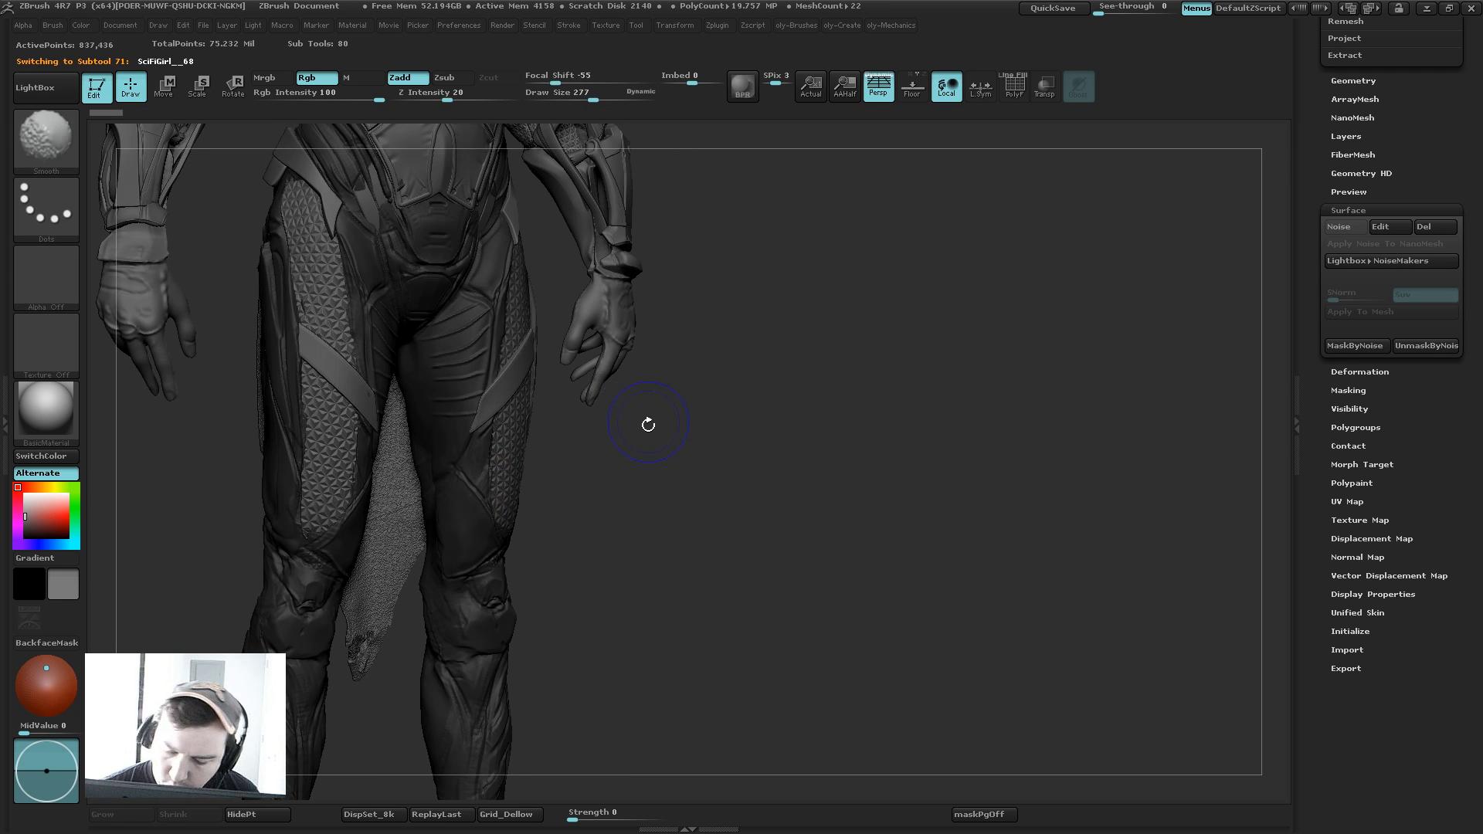
{"action": "key", "text": "shift+s"}
{"action": "left_click_drag", "start_coordinate": [635, 507], "coordinate": [640, 399]}
{"action": "key", "text": "b"}
{"action": "key", "text": "t"}
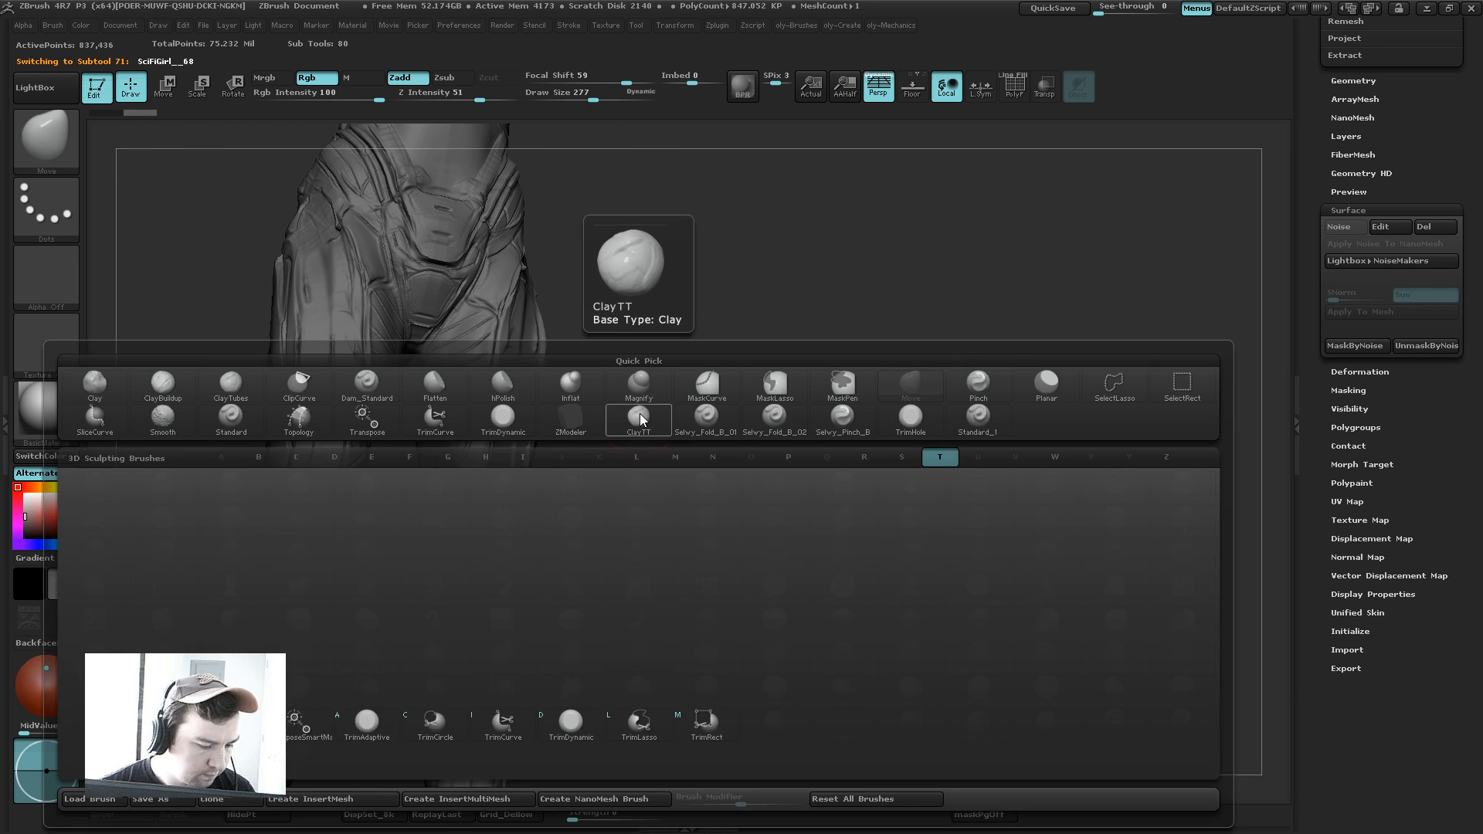
{"action": "key", "text": "o"}
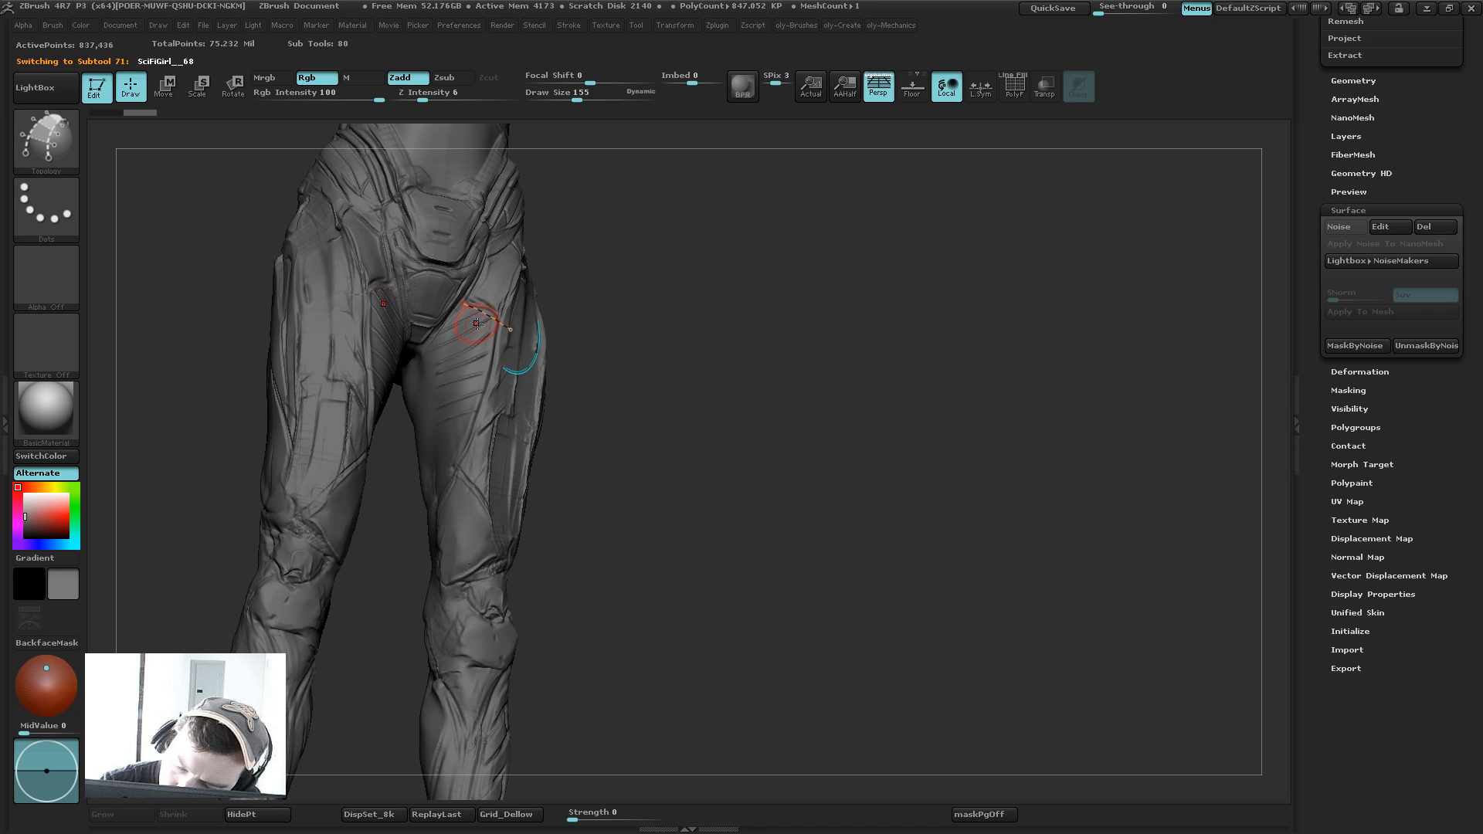
Step: Draw crossing topology curves over the front of the inner thigh, from the groin down towards the knee
{"action": "left_click_drag", "start_coordinate": [505, 286], "coordinate": [489, 348]}
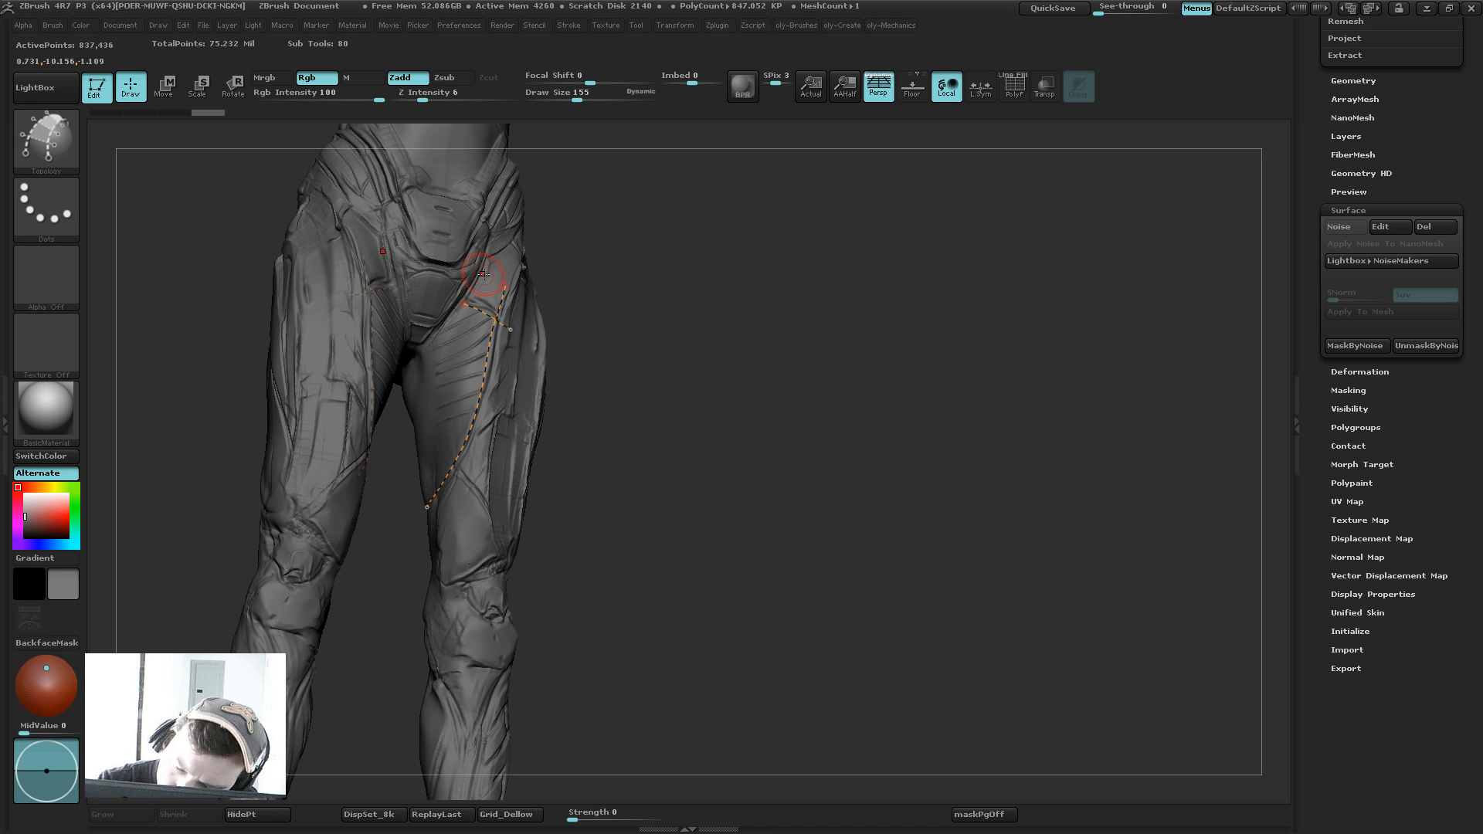
{"action": "left_click_drag", "start_coordinate": [484, 275], "coordinate": [398, 384]}
{"action": "left_click_drag", "start_coordinate": [380, 490], "coordinate": [385, 515]}
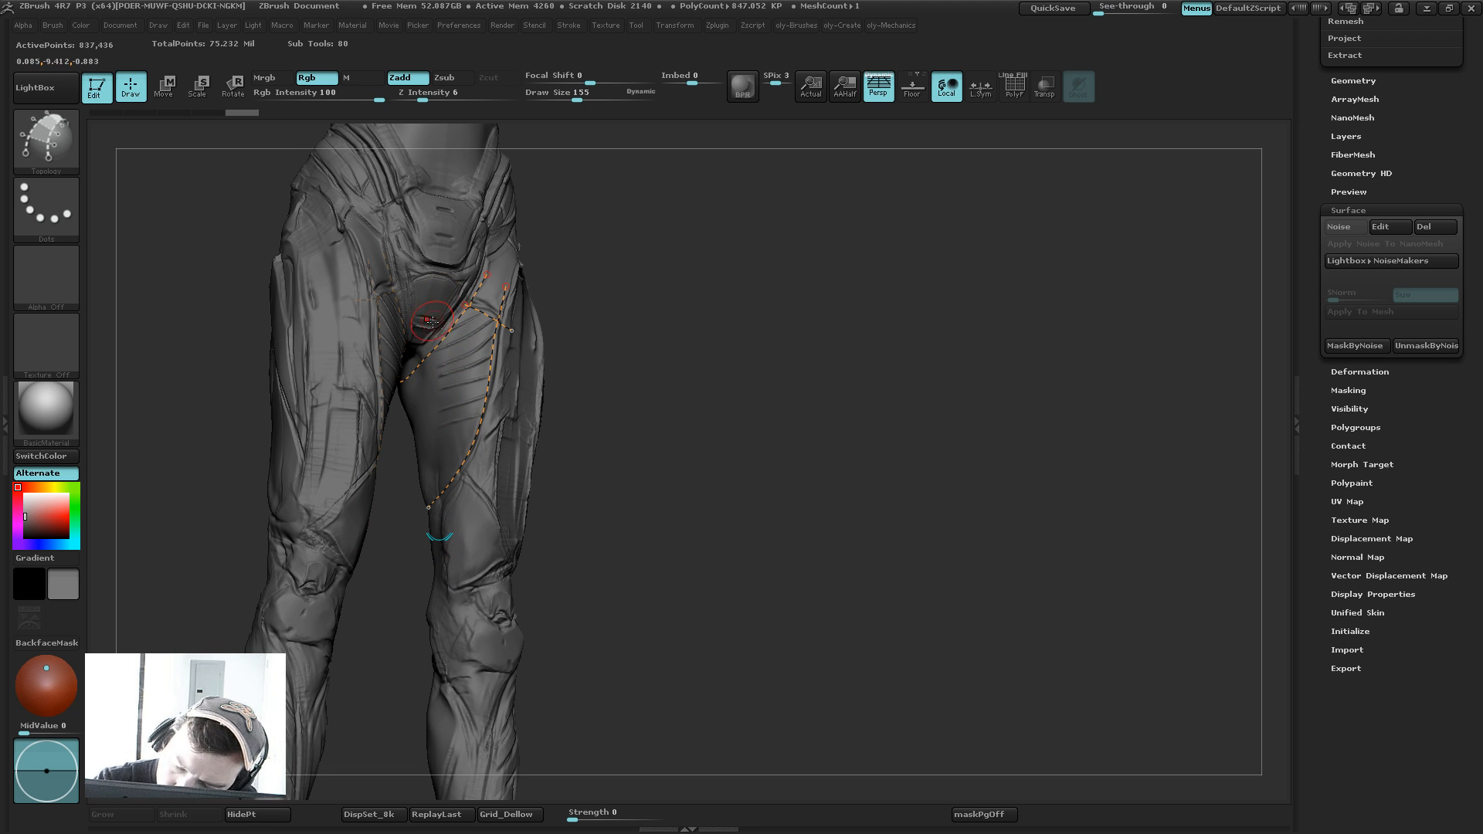
{"action": "mouse_move", "coordinate": [425, 321]}
{"action": "left_mouse_down"}
{"action": "mouse_move", "coordinate": [538, 470]}
{"action": "mouse_move", "coordinate": [483, 498]}
{"action": "left_mouse_up"}
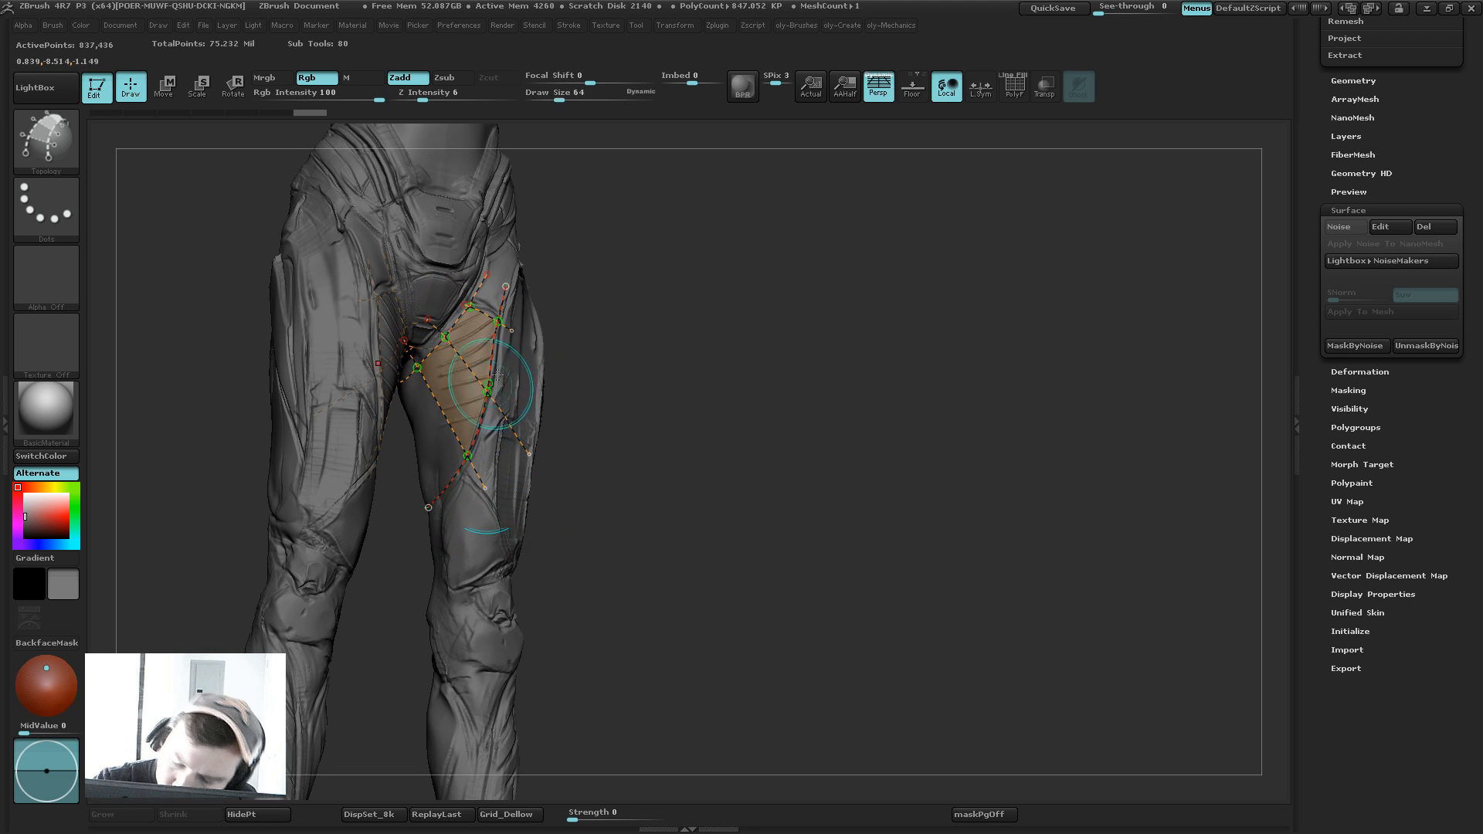
{"action": "left_click_drag", "start_coordinate": [595, 337], "coordinate": [609, 270]}
{"action": "left_click_drag", "start_coordinate": [401, 403], "coordinate": [456, 519]}
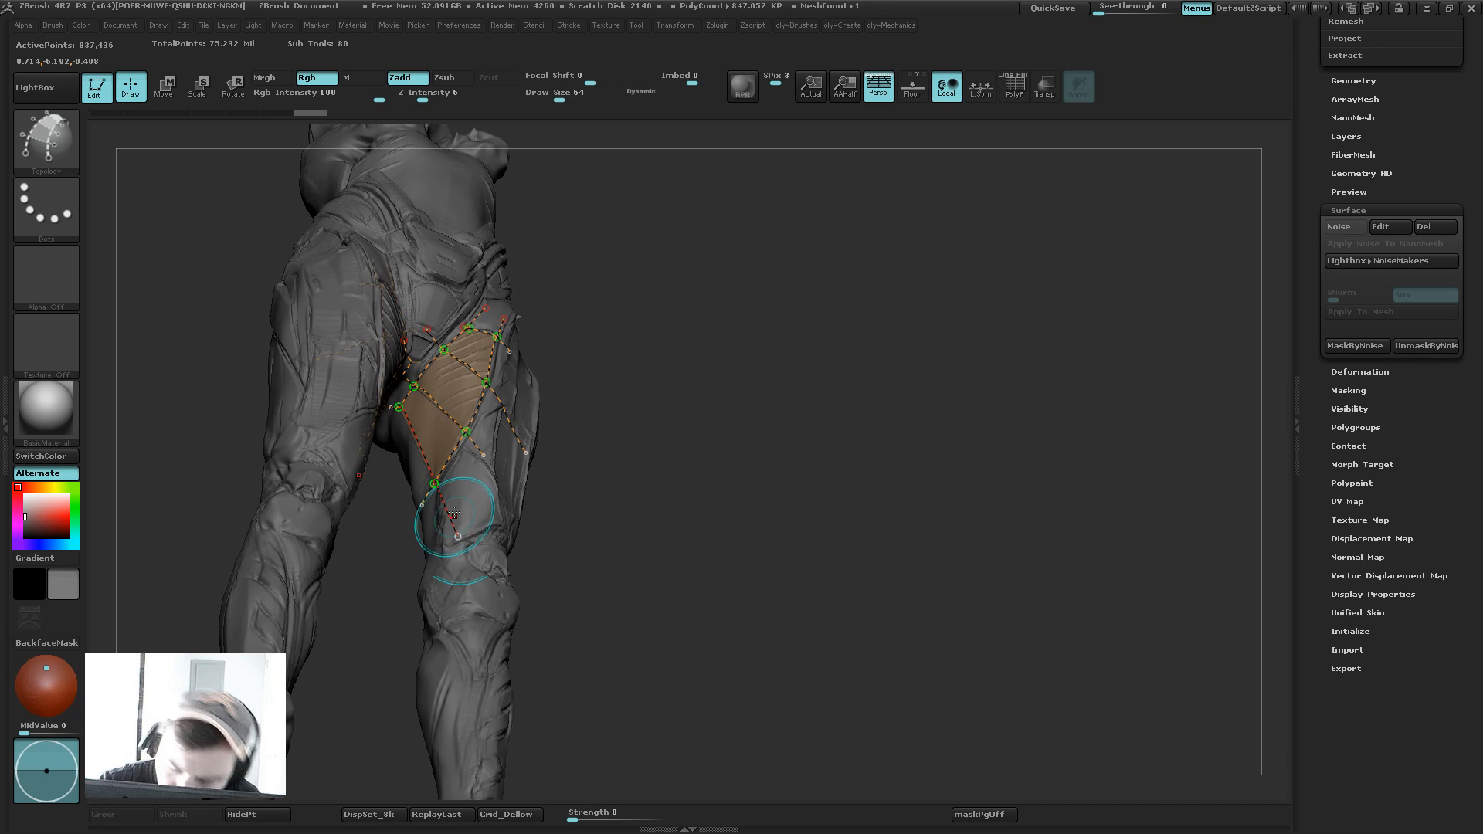
Step: Extend the topology curve network around the inner and back side of the thigh and close its lower tip
{"action": "mouse_move", "coordinate": [652, 448]}
{"action": "left_mouse_down"}
{"action": "mouse_move", "coordinate": [718, 270]}
{"action": "mouse_move", "coordinate": [712, 299]}
{"action": "left_mouse_up"}
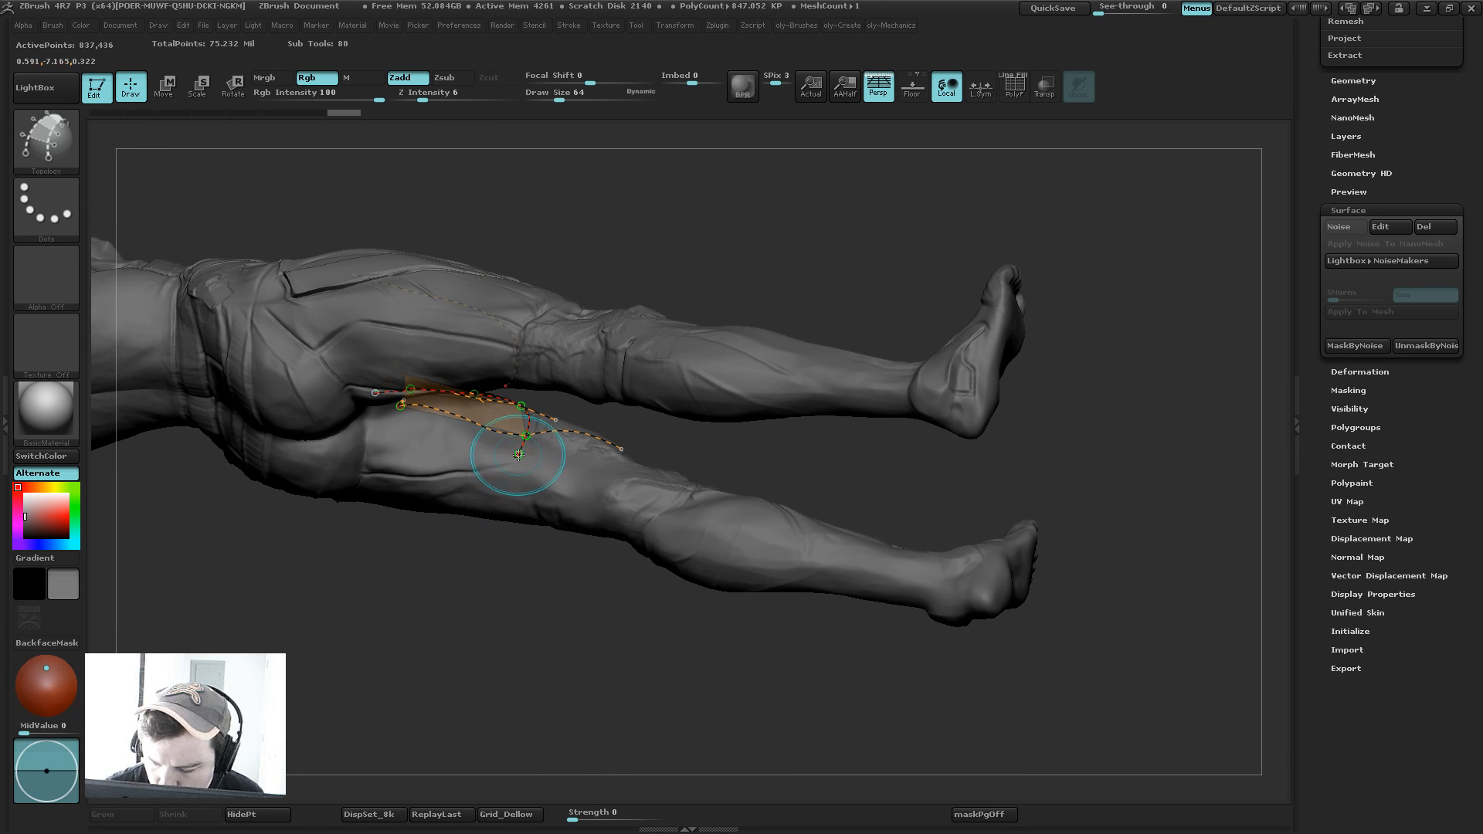
{"action": "left_click_drag", "start_coordinate": [518, 454], "coordinate": [510, 494]}
{"action": "mouse_move", "coordinate": [396, 413]}
{"action": "left_mouse_down"}
{"action": "mouse_move", "coordinate": [354, 502]}
{"action": "mouse_move", "coordinate": [554, 466]}
{"action": "left_mouse_up"}
{"action": "left_click_drag", "start_coordinate": [415, 576], "coordinate": [401, 695]}
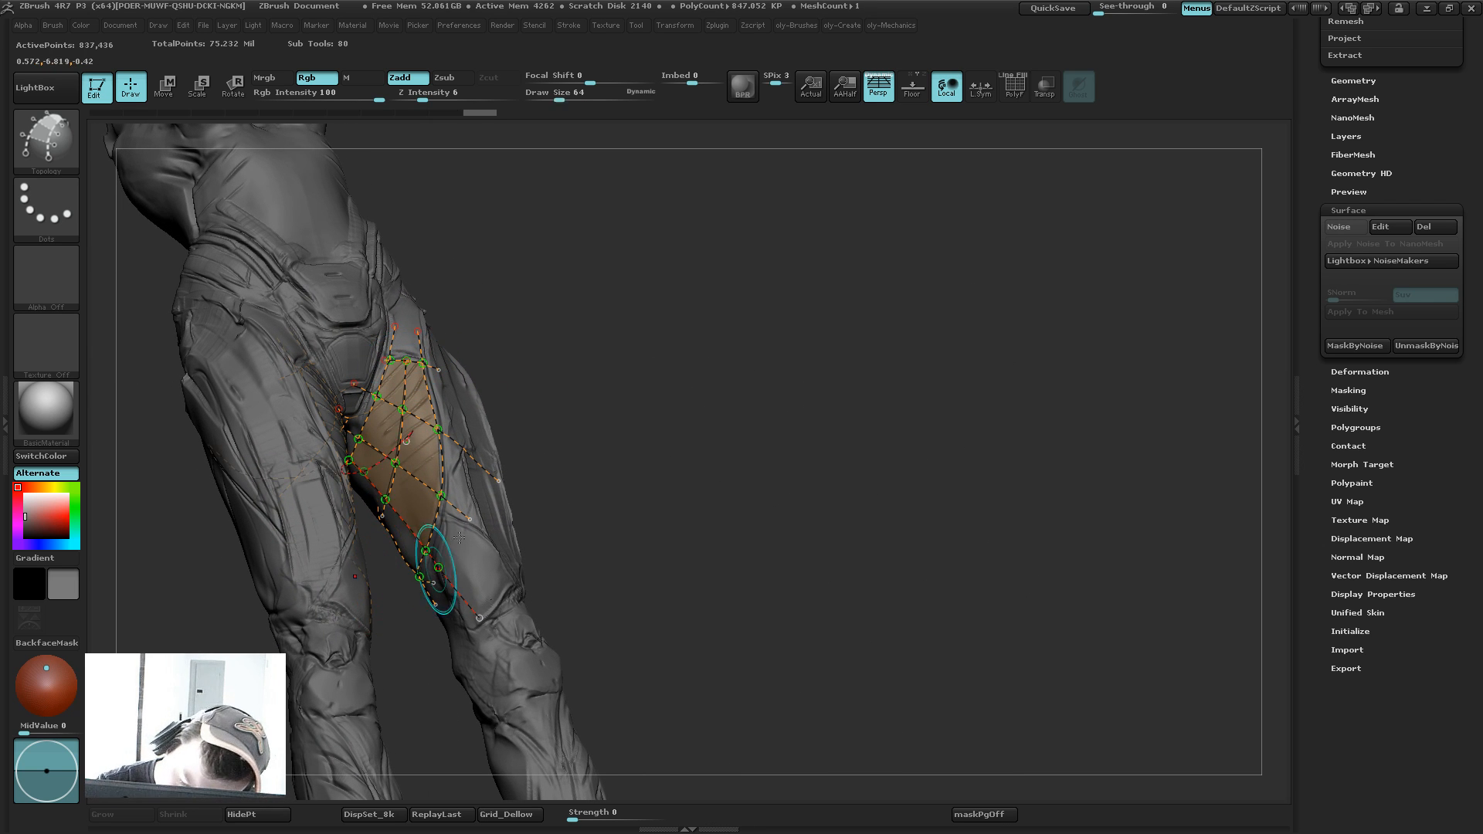
{"action": "mouse_move", "coordinate": [424, 569]}
{"action": "left_mouse_down"}
{"action": "mouse_move", "coordinate": [448, 470]}
{"action": "mouse_move", "coordinate": [398, 544]}
{"action": "left_mouse_up"}
{"action": "mouse_move", "coordinate": [400, 610]}
{"action": "left_mouse_down"}
{"action": "mouse_move", "coordinate": [403, 632]}
{"action": "mouse_move", "coordinate": [359, 692]}
{"action": "mouse_move", "coordinate": [366, 714]}
{"action": "left_mouse_up"}
{"action": "left_click_drag", "start_coordinate": [669, 321], "coordinate": [641, 328]}
Step: Generate the inner-thigh panels from the curves at draw size 155 and split them from the body into their own subtool
{"action": "left_click", "coordinate": [525, 493]}
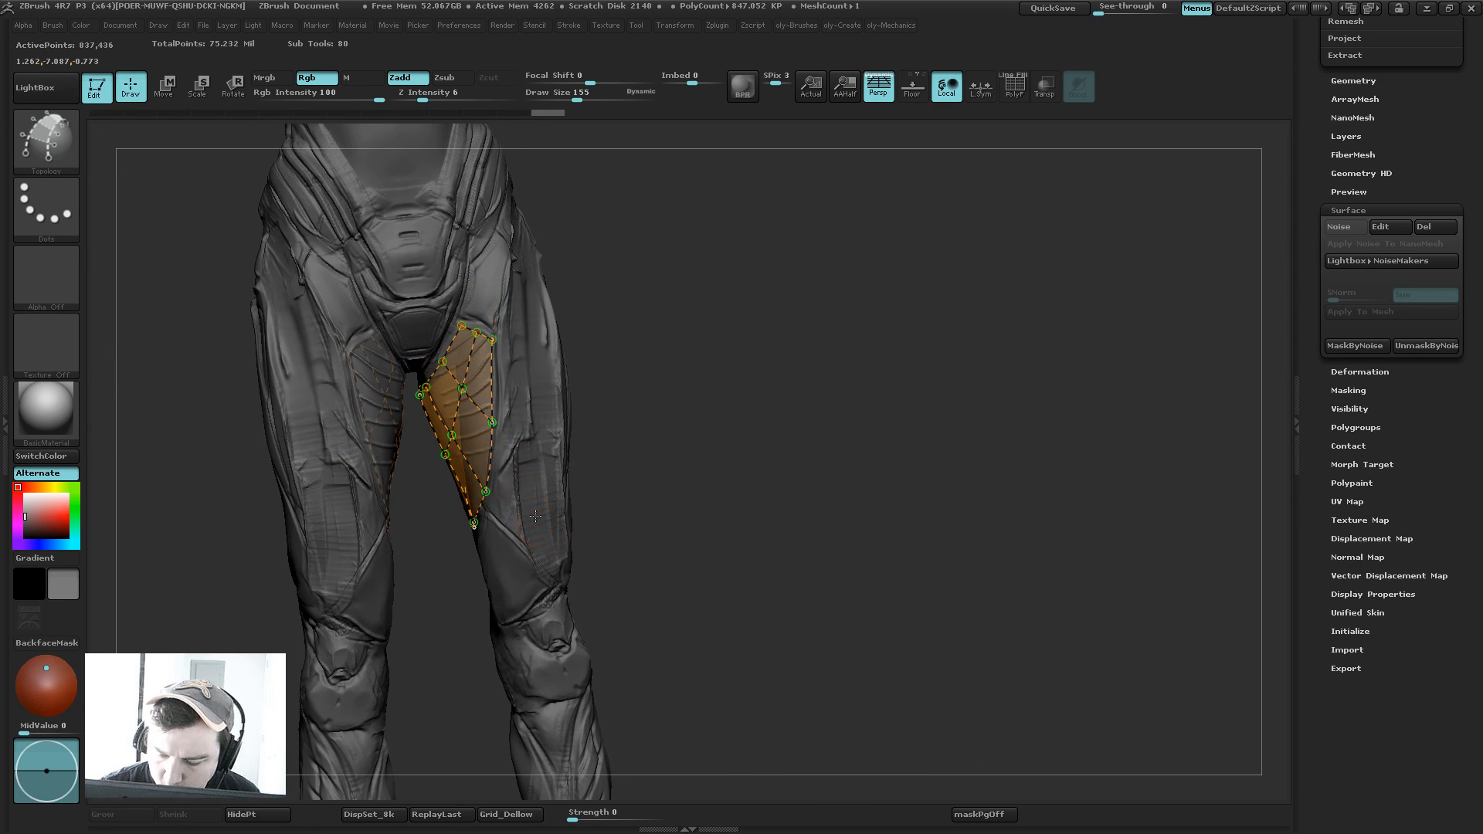
{"action": "left_click", "coordinate": [538, 522], "text": "ctrl+shift"}
{"action": "left_click", "coordinate": [539, 522], "text": "ctrl+shift"}
{"action": "left_click_drag", "start_coordinate": [718, 368], "coordinate": [730, 378]}
{"action": "key", "text": "2"}
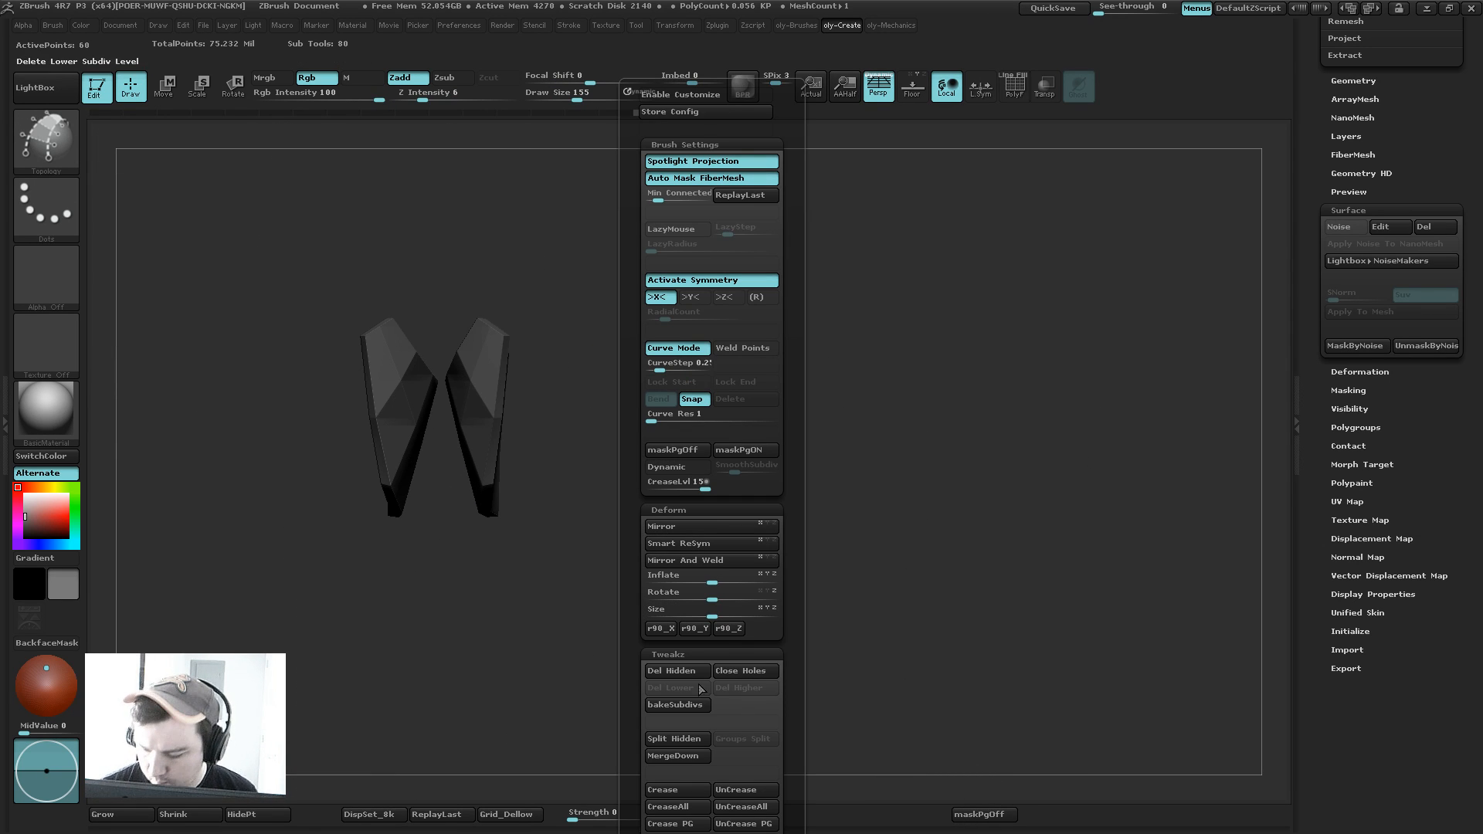
{"action": "left_click", "coordinate": [673, 739]}
{"action": "key", "text": "shift+s"}
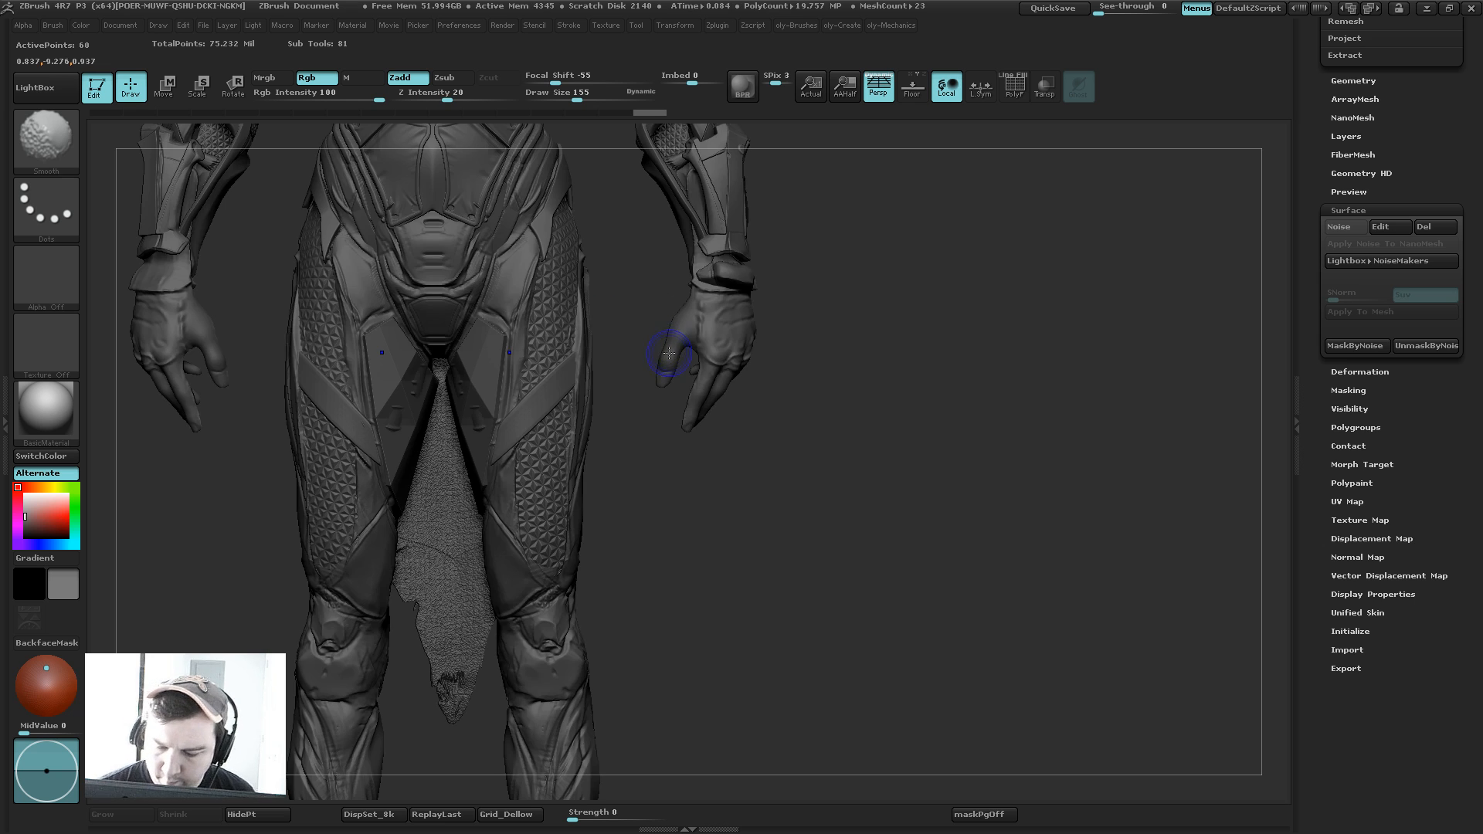
Step: Turn on dynamic subdivision for the inner-thigh panels, adjust the smooth subdivision level and set the Move brush to draw size 251
{"action": "key", "text": "1"}
{"action": "left_click", "coordinate": [530, 382]}
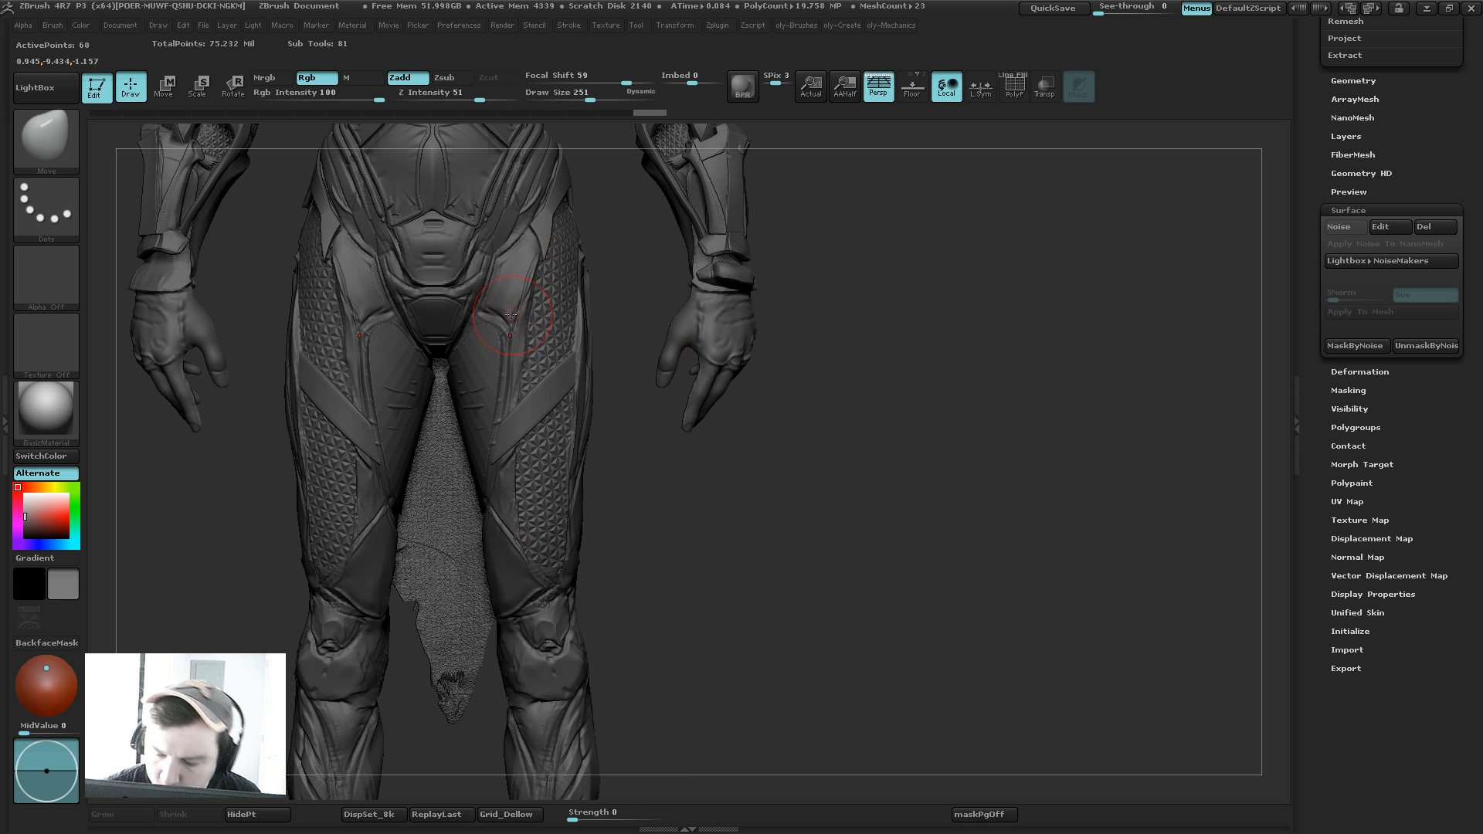
{"action": "key", "text": "2"}
{"action": "left_click", "coordinate": [556, 468]}
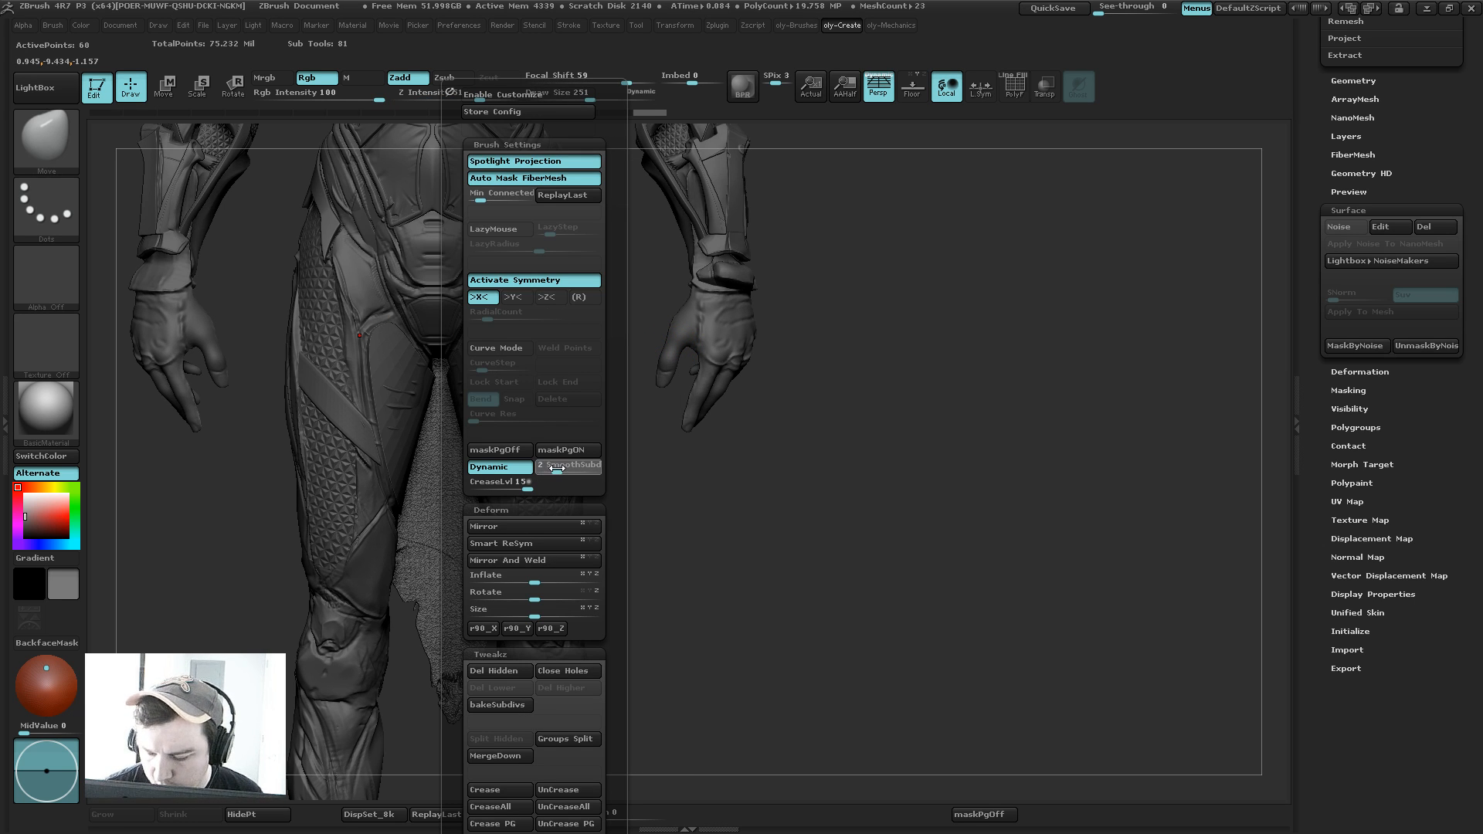
{"action": "left_click_drag", "start_coordinate": [567, 466], "coordinate": [480, 487]}
{"action": "key", "text": "shift+d"}
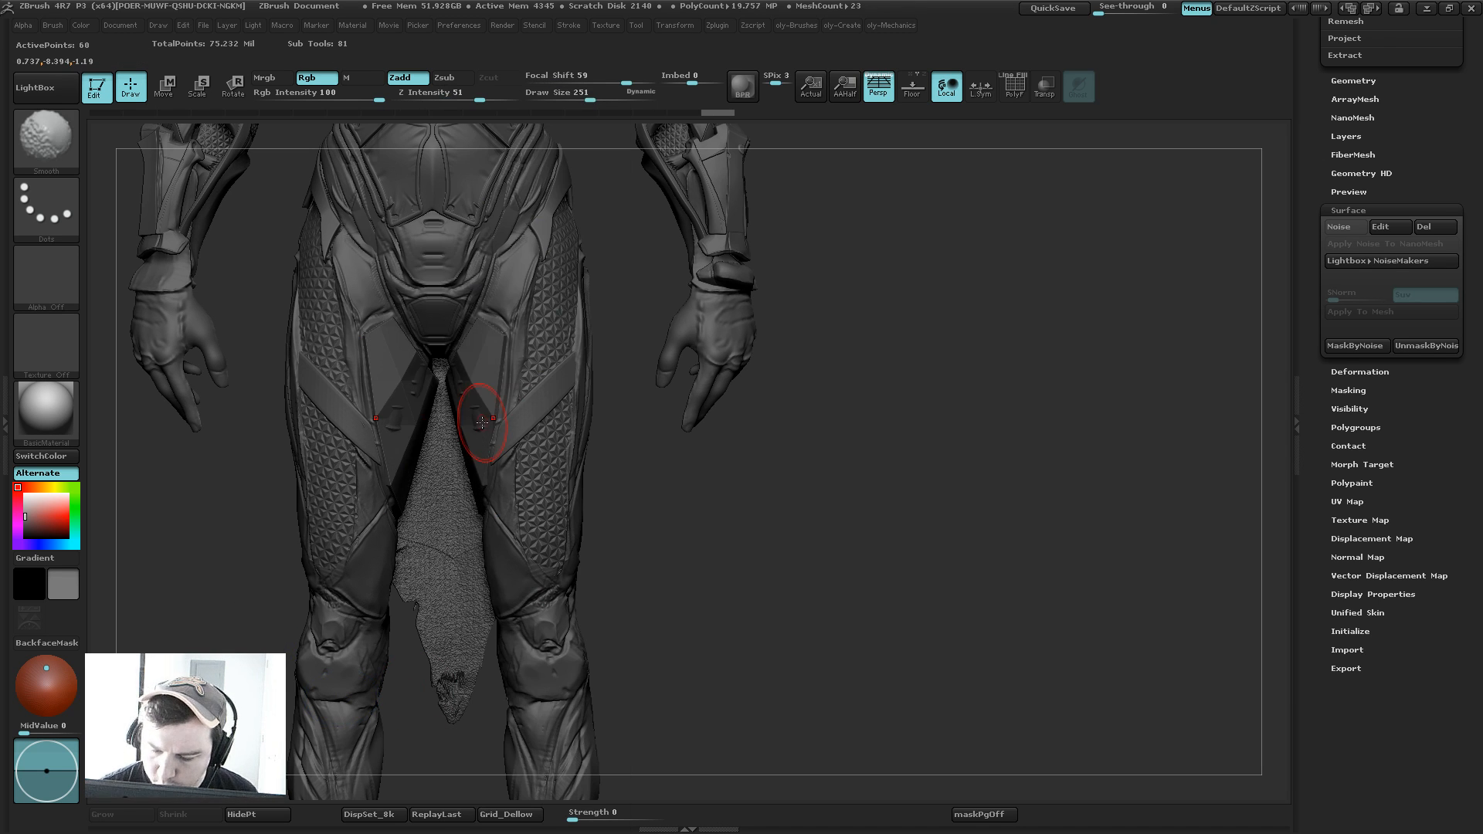
Step: Reshape the upper and middle parts of the inner-thigh panels with the Move brush at a draw size of about 409
{"action": "left_click_drag", "start_coordinate": [625, 456], "coordinate": [644, 440]}
{"action": "key", "text": "b"}
{"action": "left_click", "coordinate": [567, 435]}
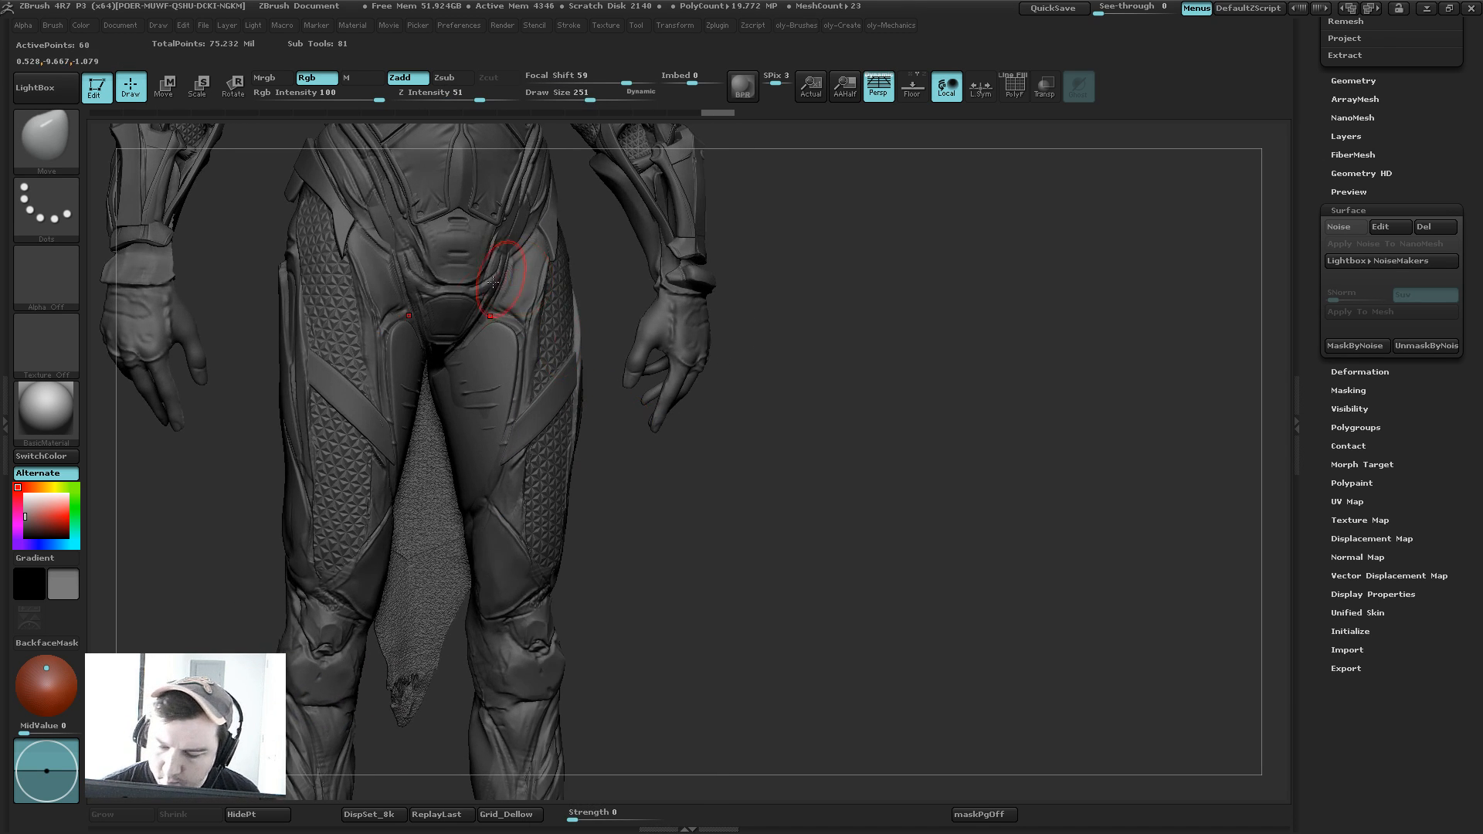
{"action": "key", "text": "s"}
{"action": "left_click", "coordinate": [492, 334]}
{"action": "mouse_move", "coordinate": [485, 320]}
{"action": "left_mouse_down"}
{"action": "mouse_move", "coordinate": [463, 356]}
{"action": "mouse_move", "coordinate": [476, 386]}
{"action": "mouse_move", "coordinate": [478, 366]}
{"action": "left_mouse_up"}
{"action": "key", "text": "s"}
{"action": "left_click", "coordinate": [485, 362]}
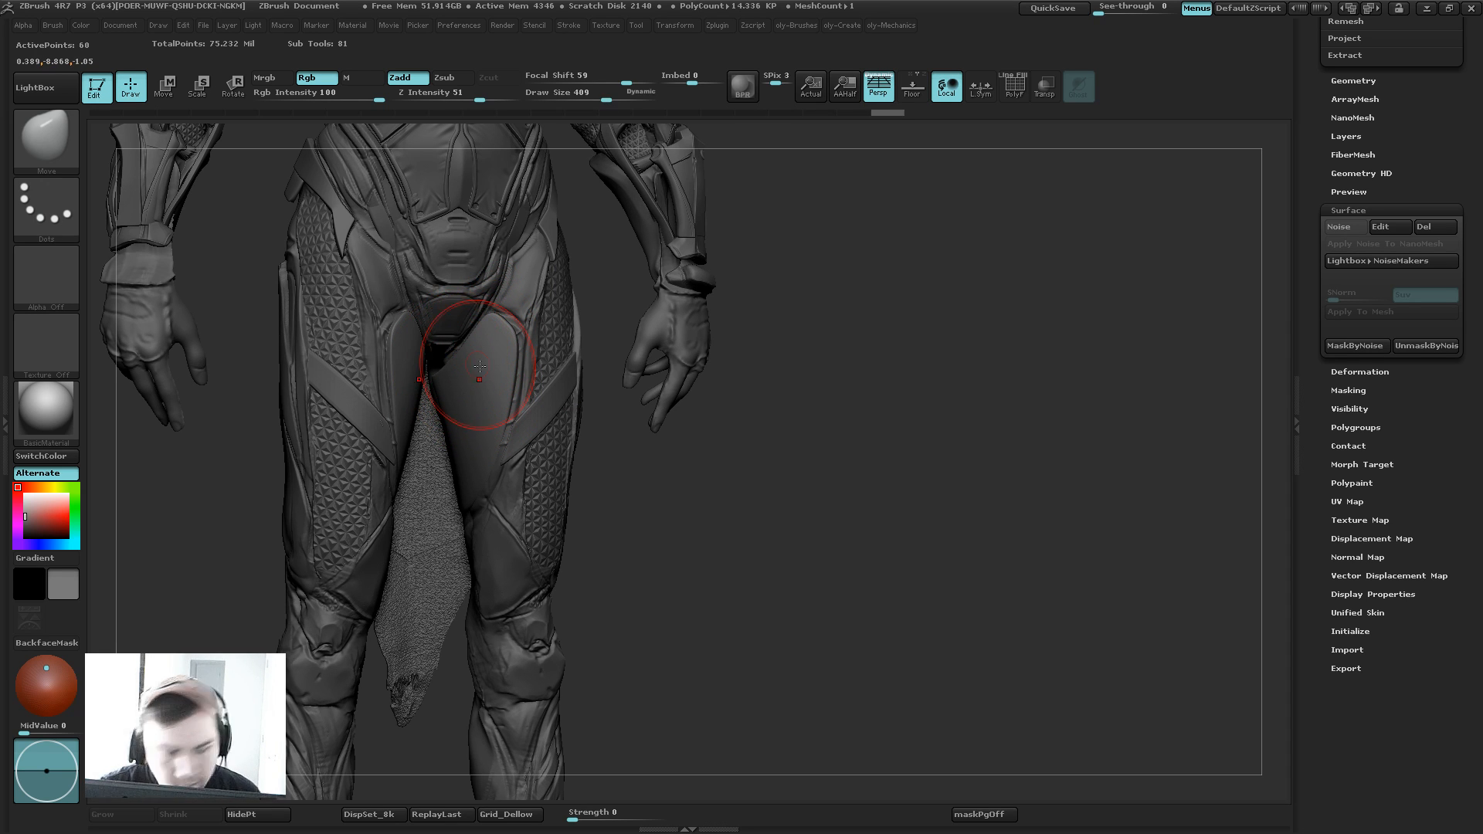
{"action": "left_click_drag", "start_coordinate": [506, 428], "coordinate": [509, 430]}
{"action": "key", "text": "s"}
{"action": "left_click", "coordinate": [513, 434]}
Step: Fit the lower tips and outer edges of the inner-thigh panels with the Move brush, using draw sizes up to about 577
{"action": "key", "text": "s"}
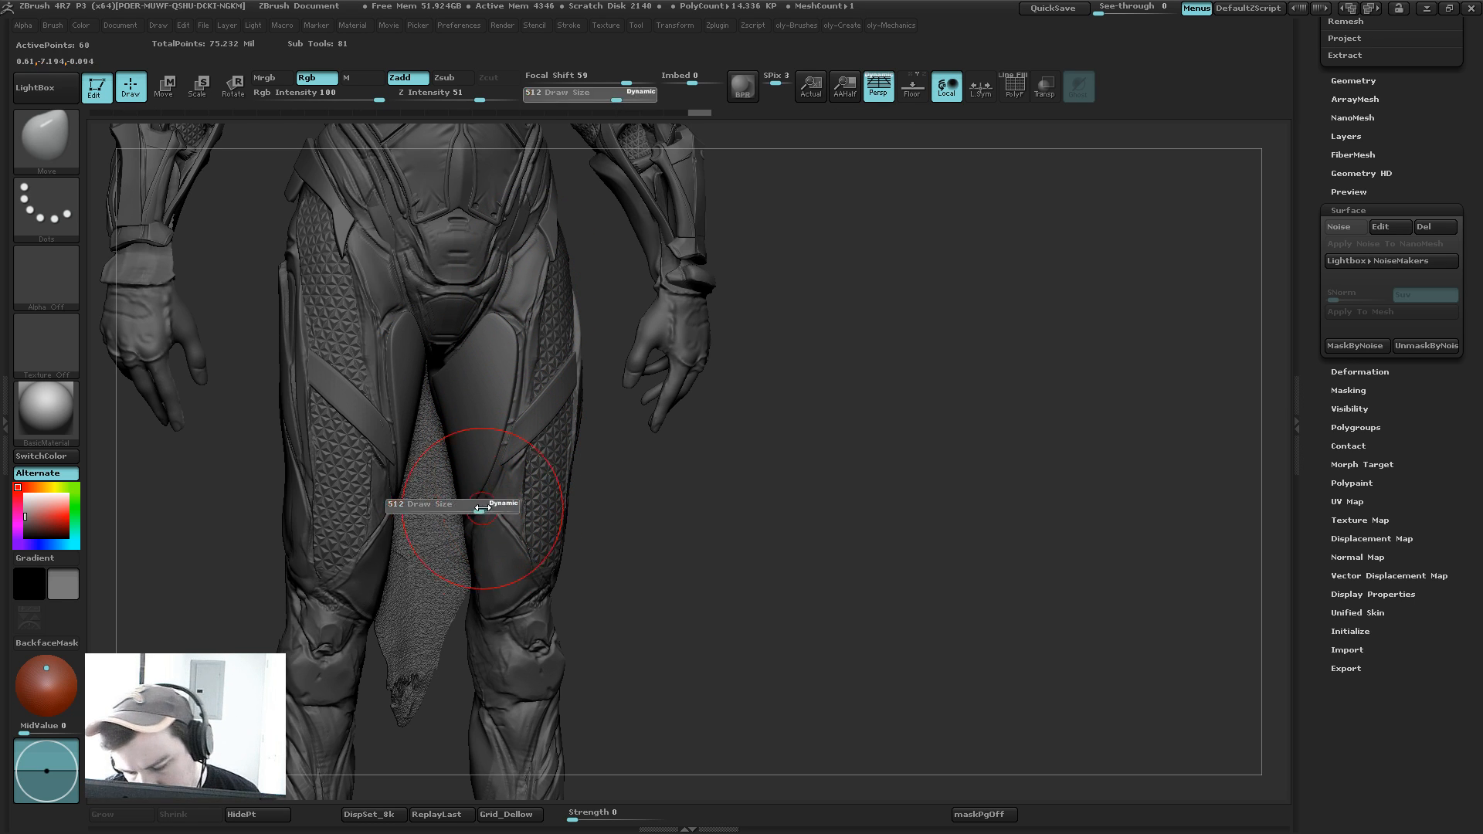
{"action": "left_click", "coordinate": [498, 507]}
{"action": "left_click_drag", "start_coordinate": [473, 496], "coordinate": [497, 456]}
{"action": "left_click_drag", "start_coordinate": [523, 397], "coordinate": [518, 395]}
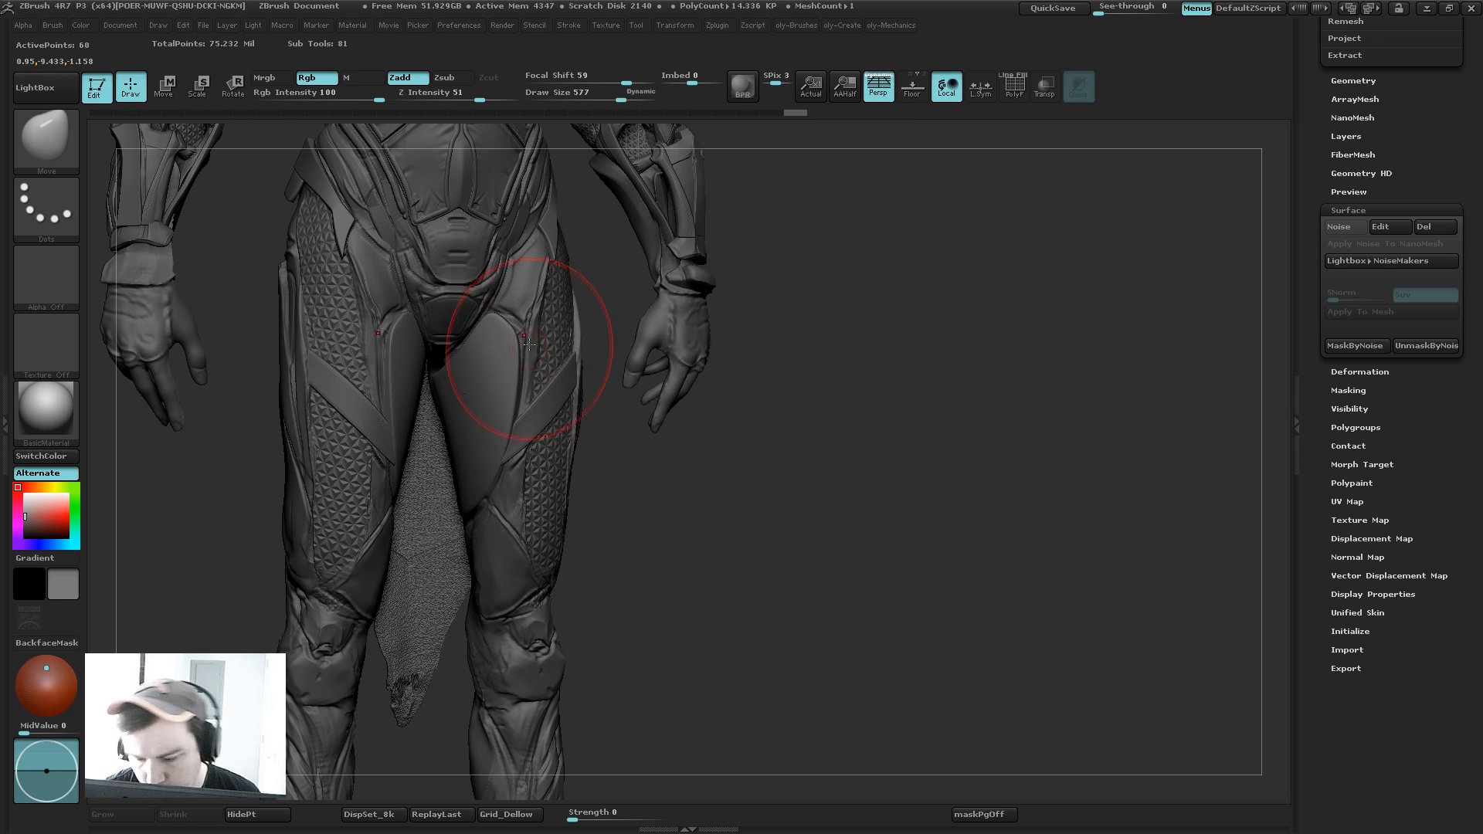
{"action": "key", "text": "s"}
{"action": "left_click", "coordinate": [529, 322]}
Step: Examine the new thigh panels and straps up close and on the full figure without the surrounding interface
{"action": "key", "text": "Tab"}
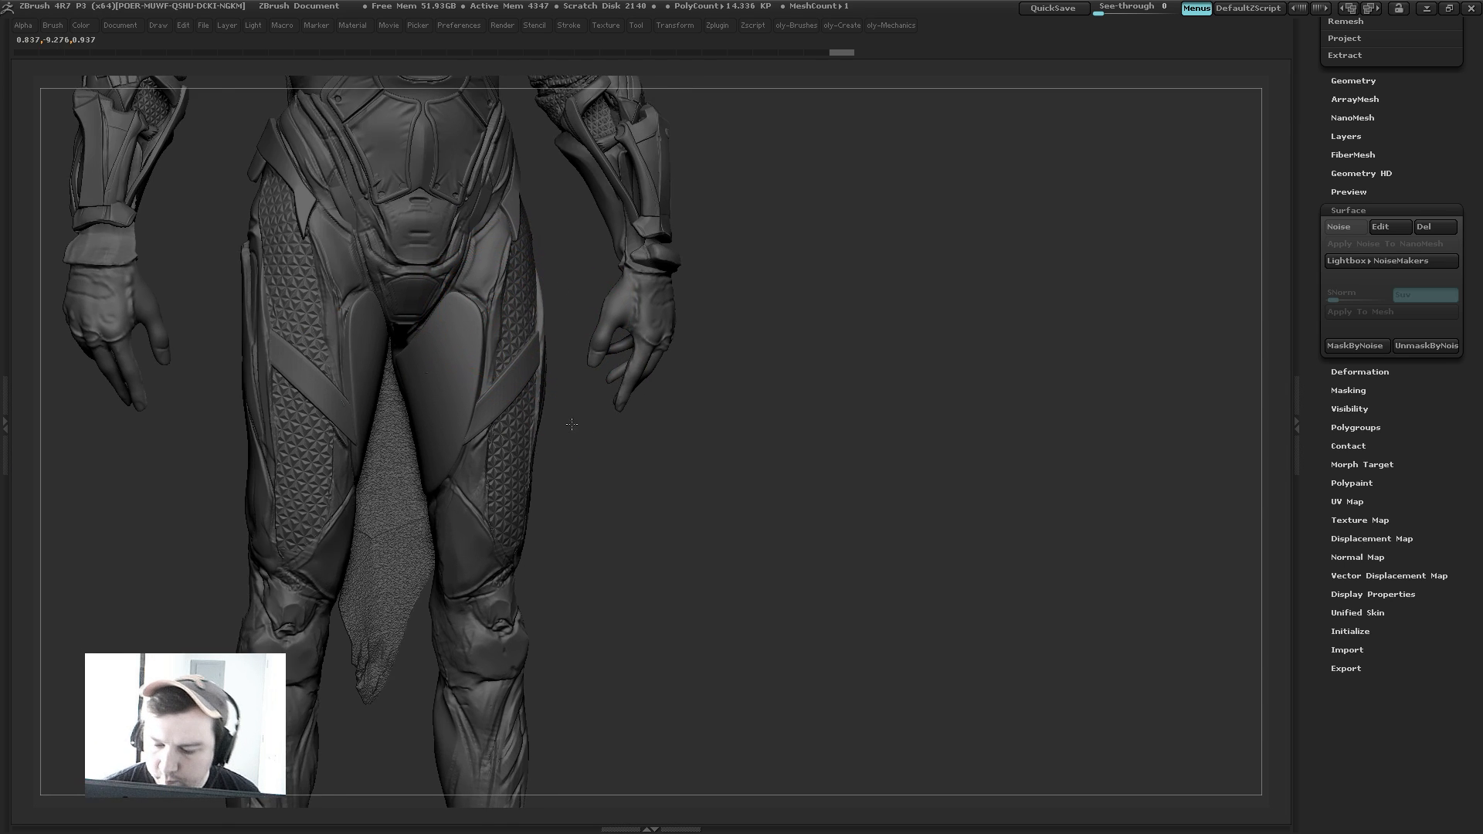
{"action": "mouse_move", "coordinate": [496, 310]}
{"action": "left_mouse_down"}
{"action": "mouse_move", "coordinate": [458, 282]}
{"action": "mouse_move", "coordinate": [423, 356]}
{"action": "left_mouse_up"}
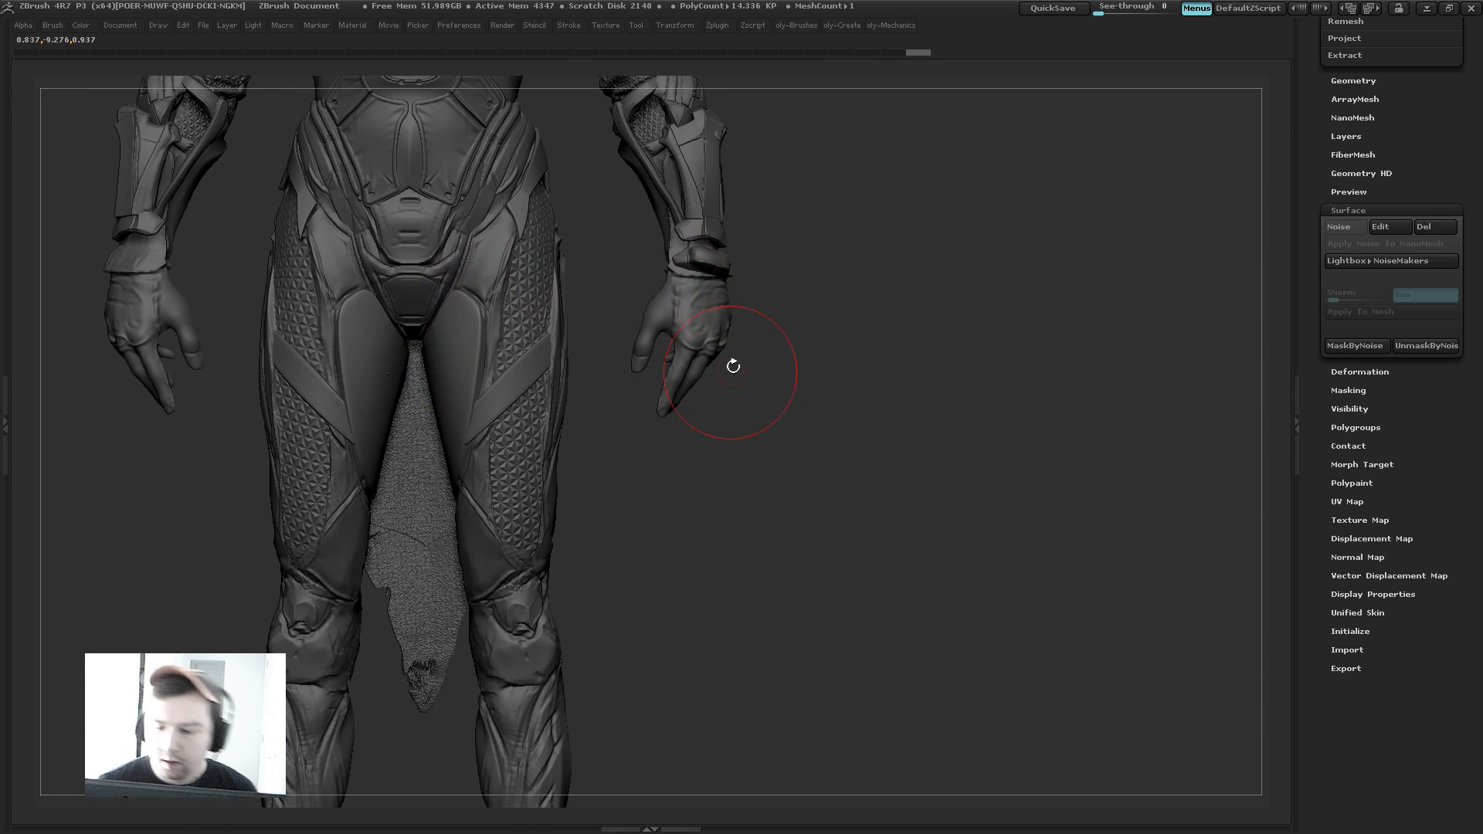
{"action": "key", "text": "alt+shift+s"}
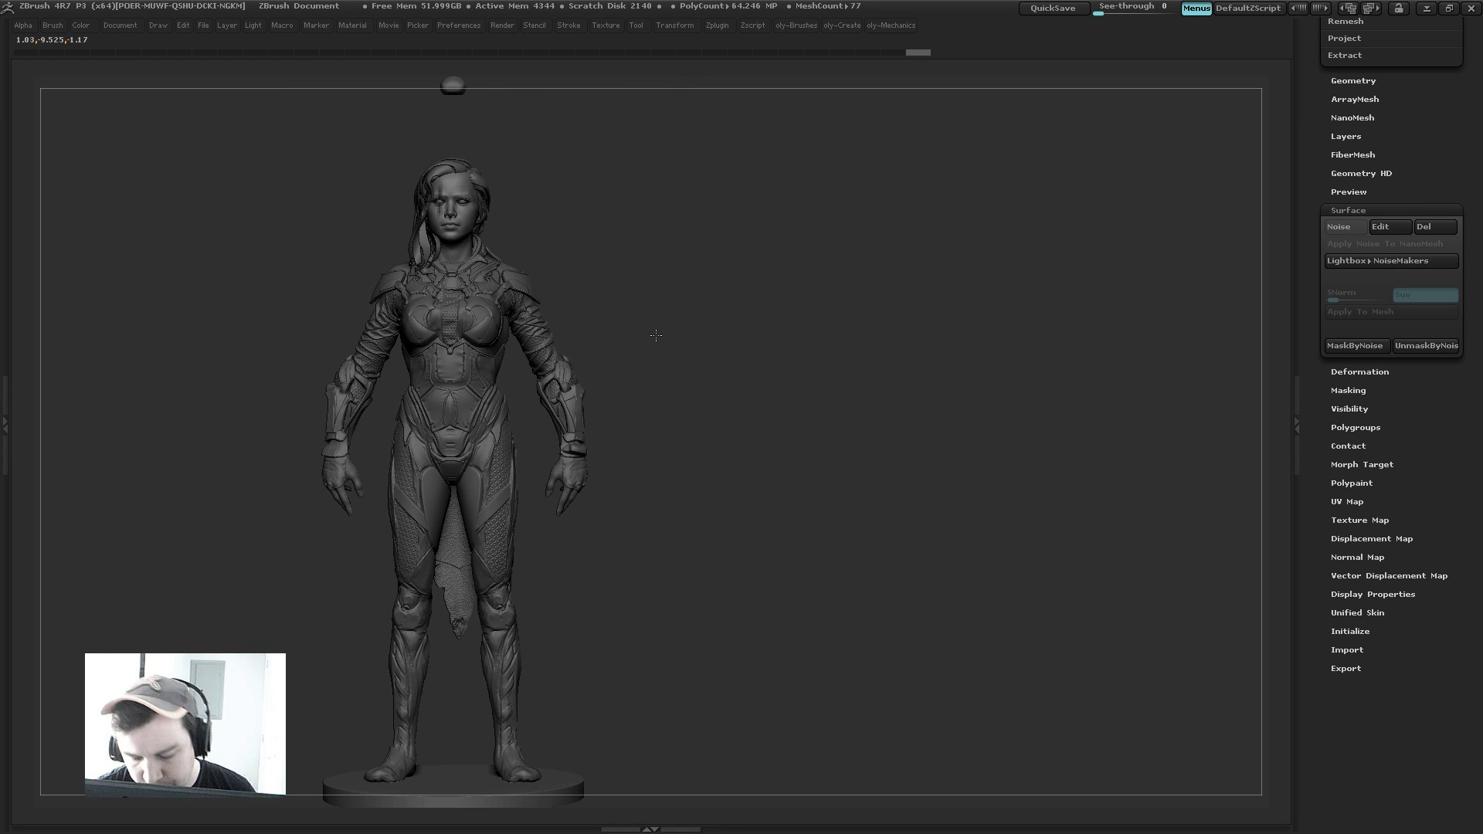
{"action": "key", "text": "alt+shift+s"}
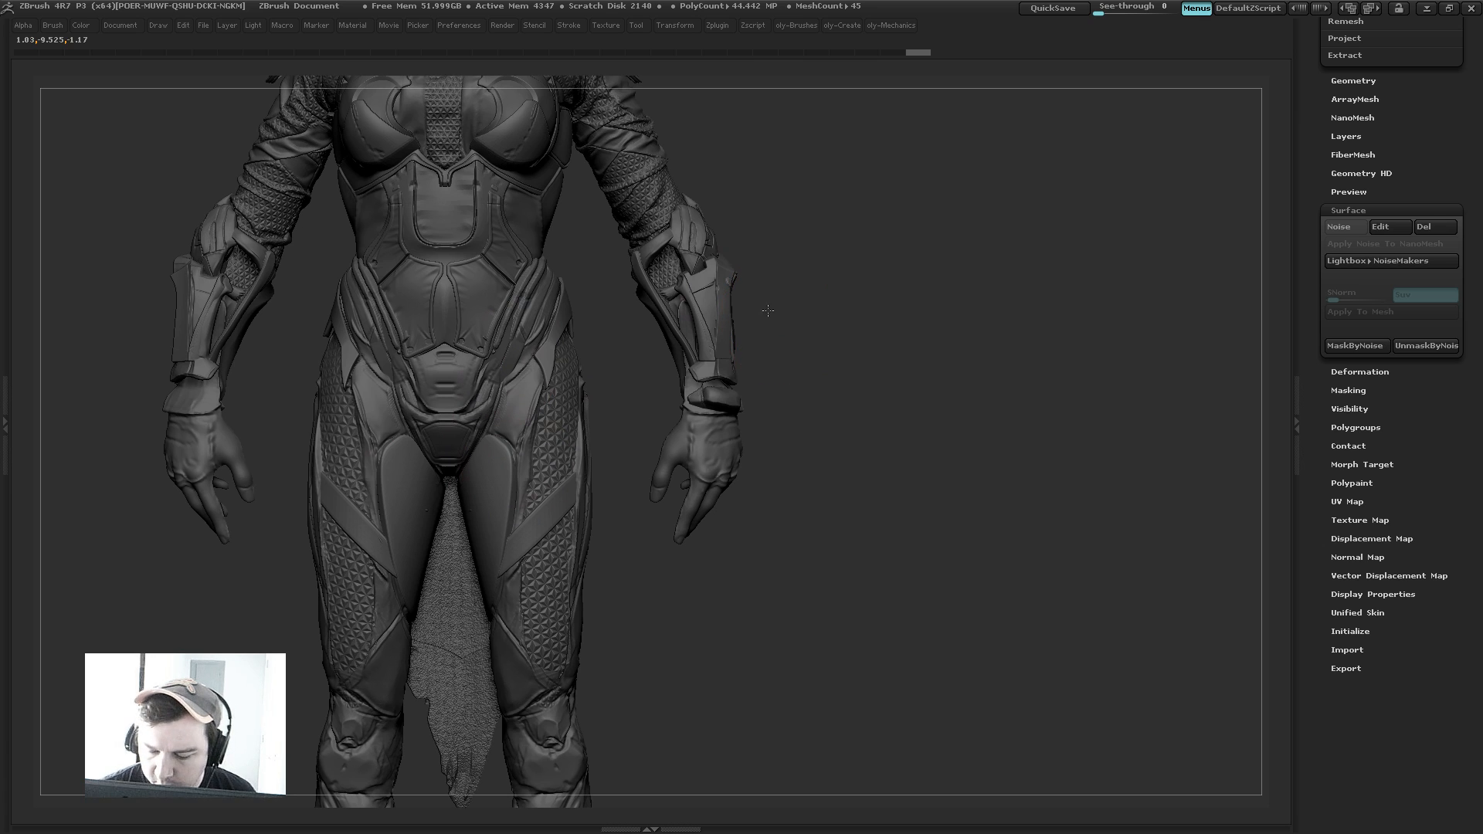
{"action": "key", "text": "Tab"}
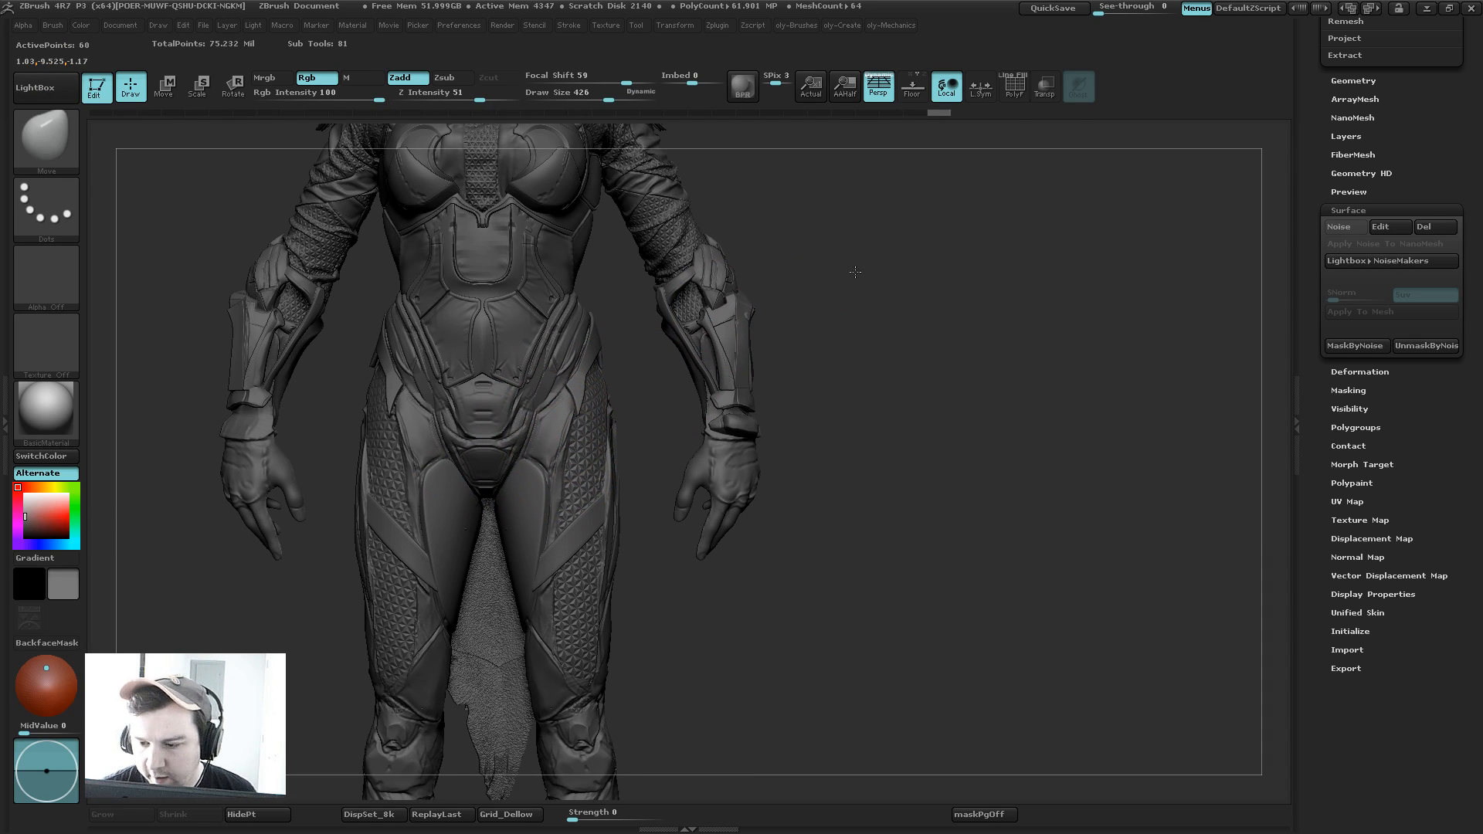
{"action": "mouse_move", "coordinate": [854, 272]}
{"action": "left_mouse_down", "text": "alt"}
{"action": "mouse_move", "coordinate": [858, 284]}
{"action": "mouse_move", "coordinate": [840, 263]}
{"action": "left_mouse_up", "text": "alt"}
{"action": "key", "text": "Tab"}
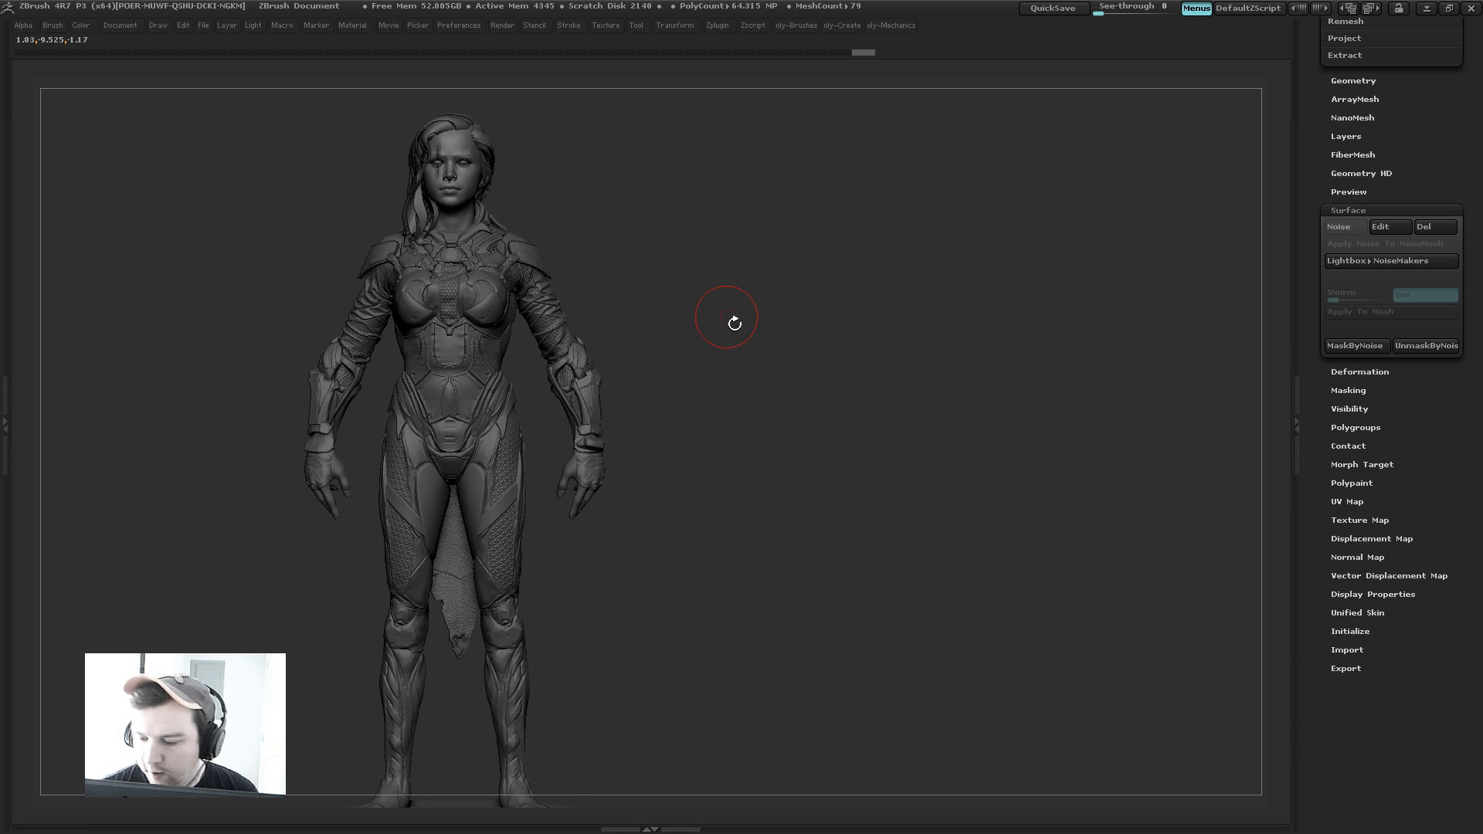
{"action": "mouse_move", "coordinate": [733, 323]}
{"action": "left_mouse_down"}
{"action": "mouse_move", "coordinate": [685, 315]}
{"action": "mouse_move", "coordinate": [712, 384]}
{"action": "left_mouse_up"}
{"action": "key", "text": "b"}
{"action": "left_click", "coordinate": [707, 403]}
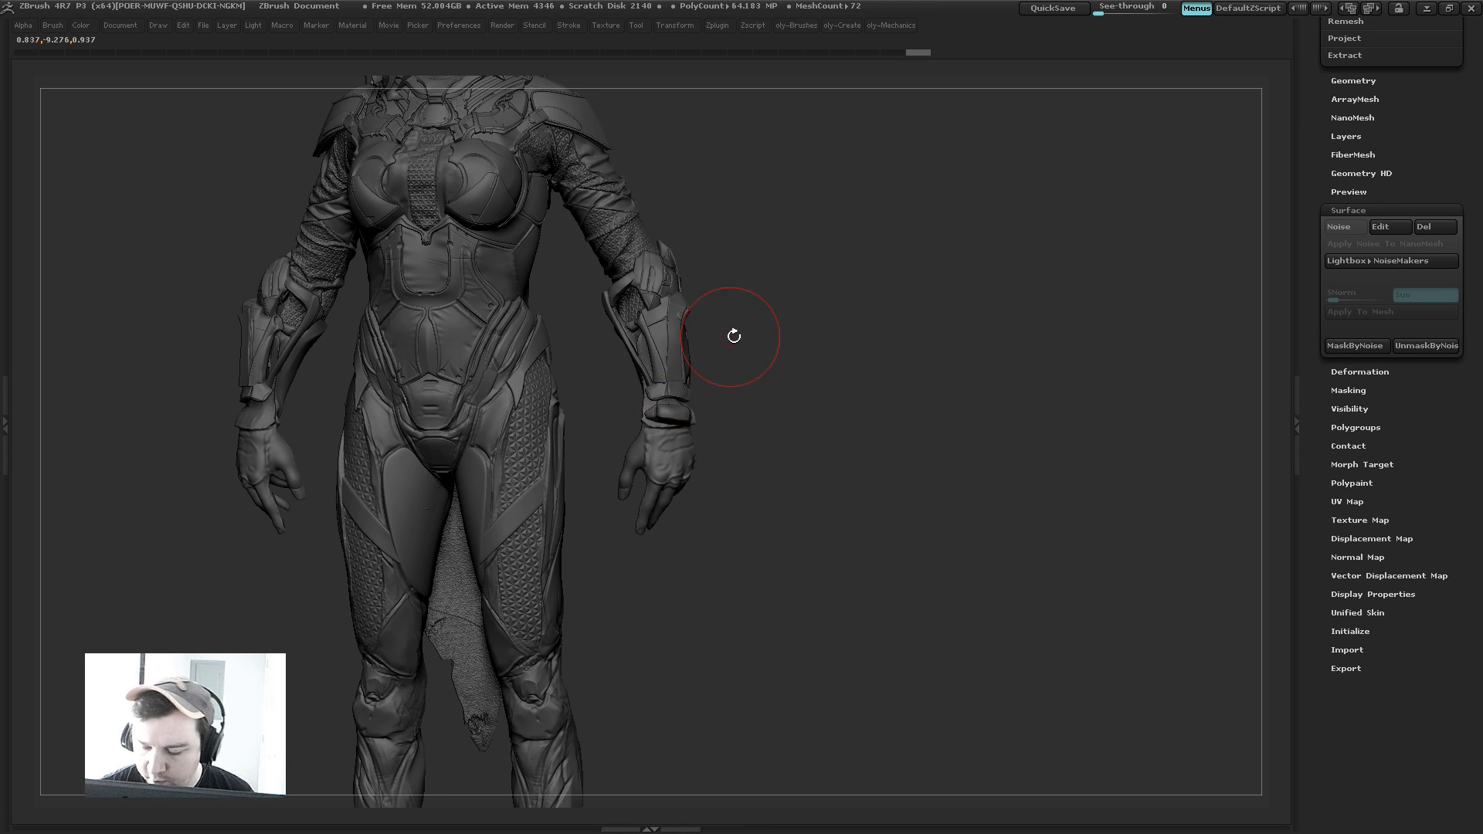
{"action": "key", "text": "b"}
{"action": "key", "text": "c"}
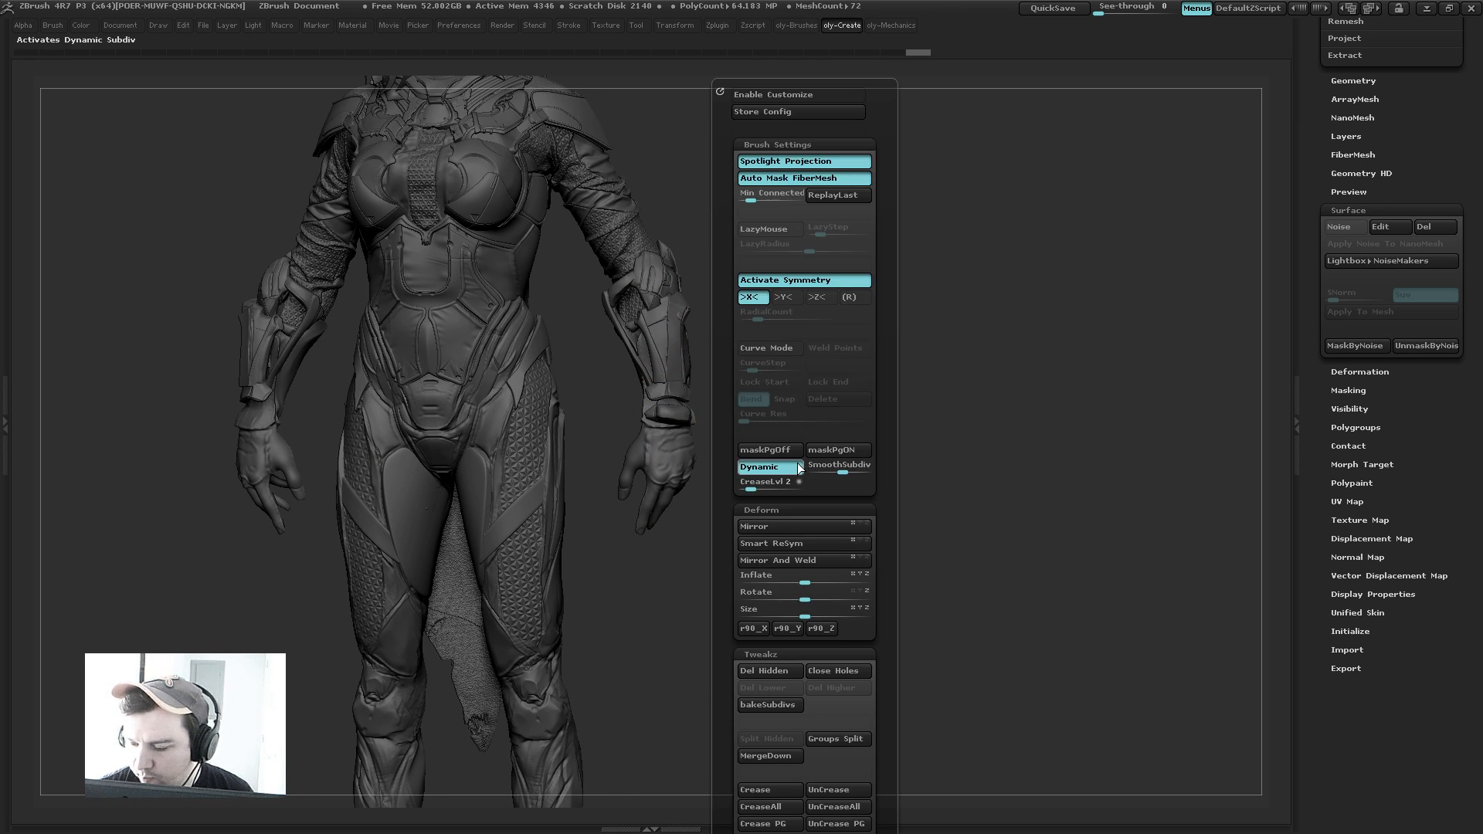
{"action": "mouse_move", "coordinate": [725, 495]}
{"action": "left_mouse_down"}
{"action": "mouse_move", "coordinate": [727, 309]}
{"action": "mouse_move", "coordinate": [715, 553]}
{"action": "left_mouse_up"}
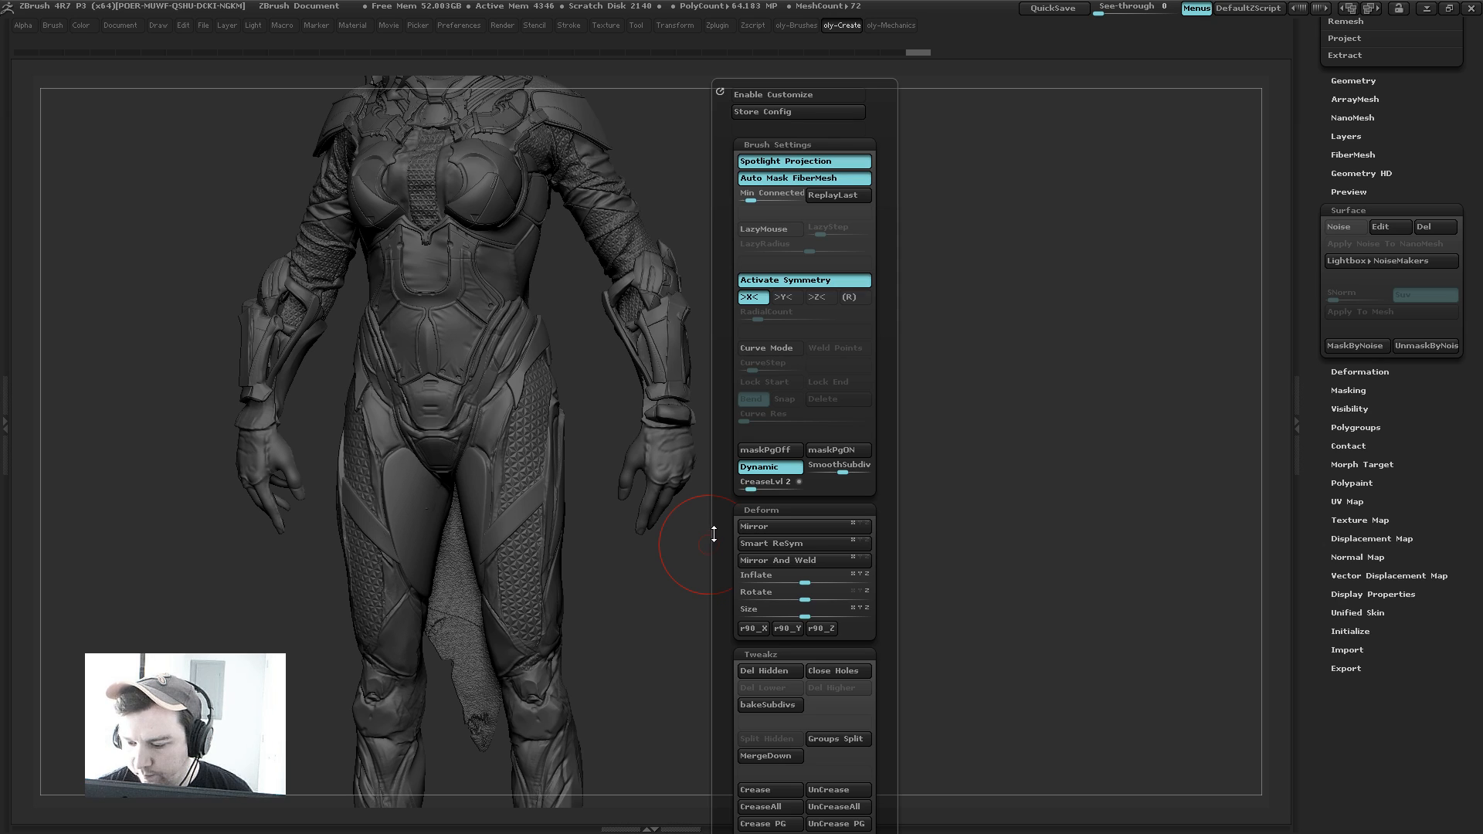
Step: Collapse the docked Tool palette and look through the subtool list in its pop-up version over the canvas
{"action": "key", "text": "F1"}
{"action": "key", "text": "F1"}
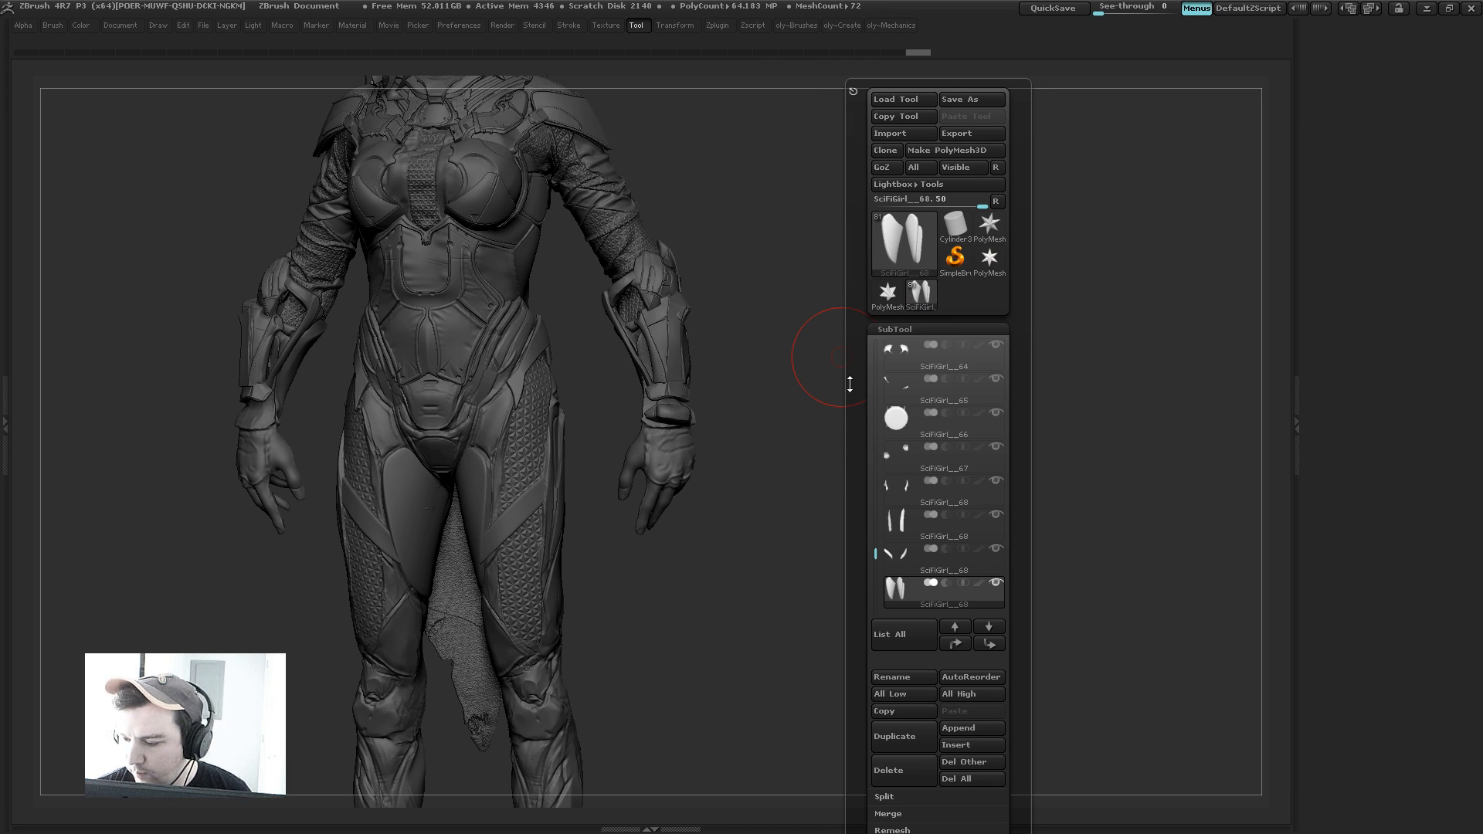
{"action": "left_click", "coordinate": [1299, 321]}
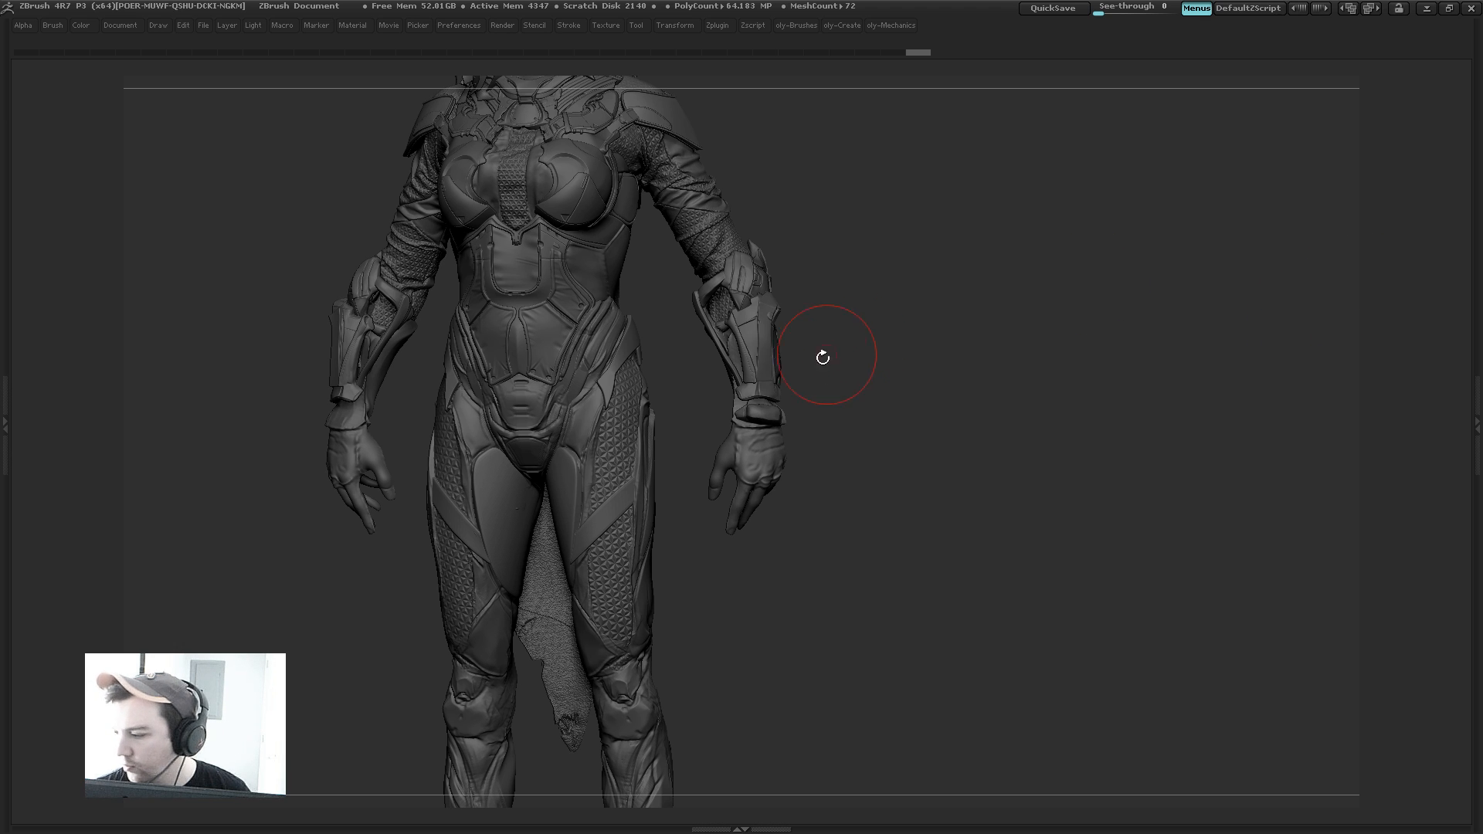
{"action": "key", "text": "F1"}
{"action": "left_click_drag", "start_coordinate": [789, 633], "coordinate": [788, 428]}
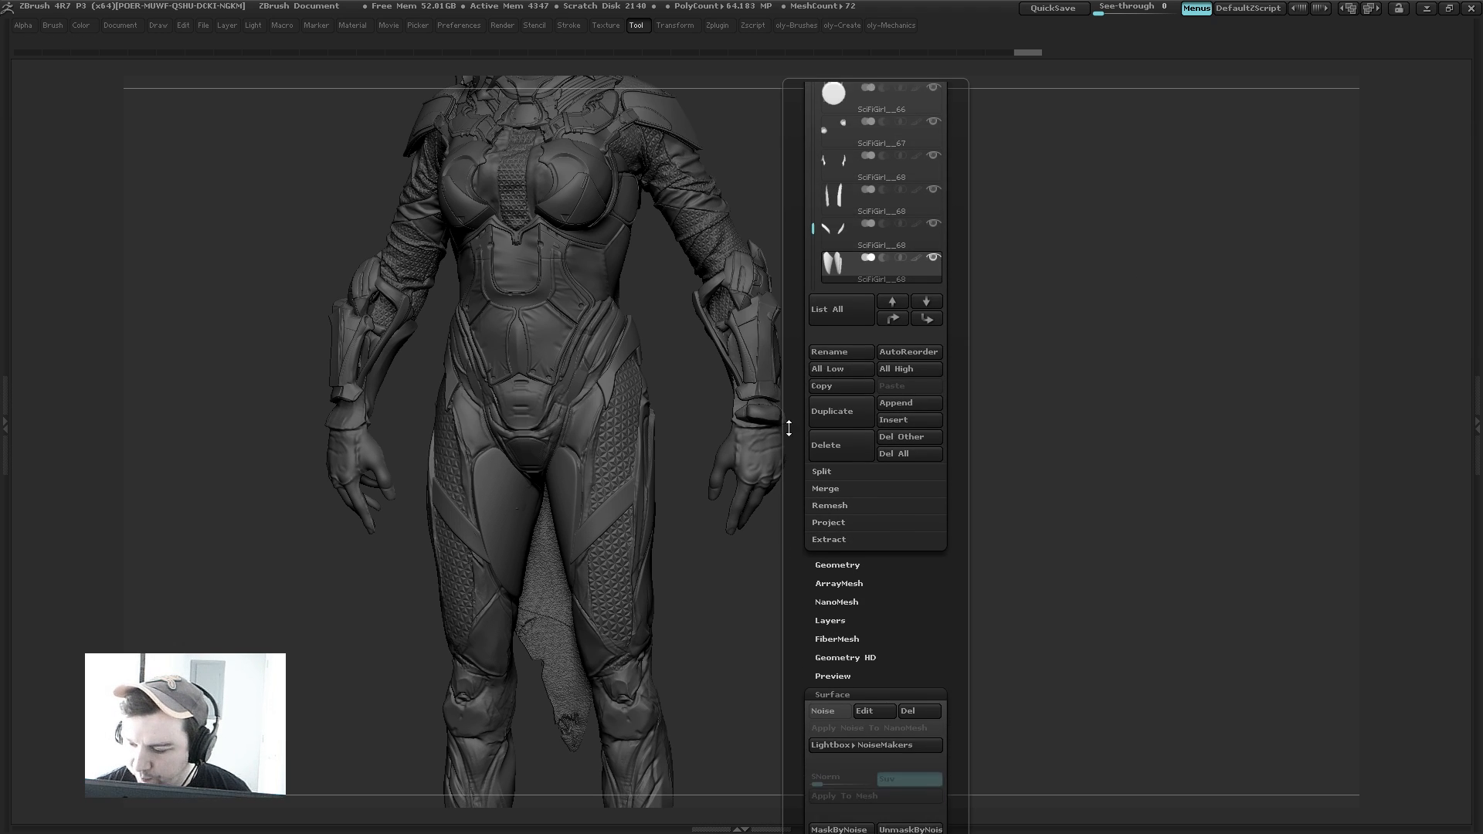
{"action": "key", "text": "F2"}
{"action": "key", "text": "F1"}
{"action": "key", "text": "F3"}
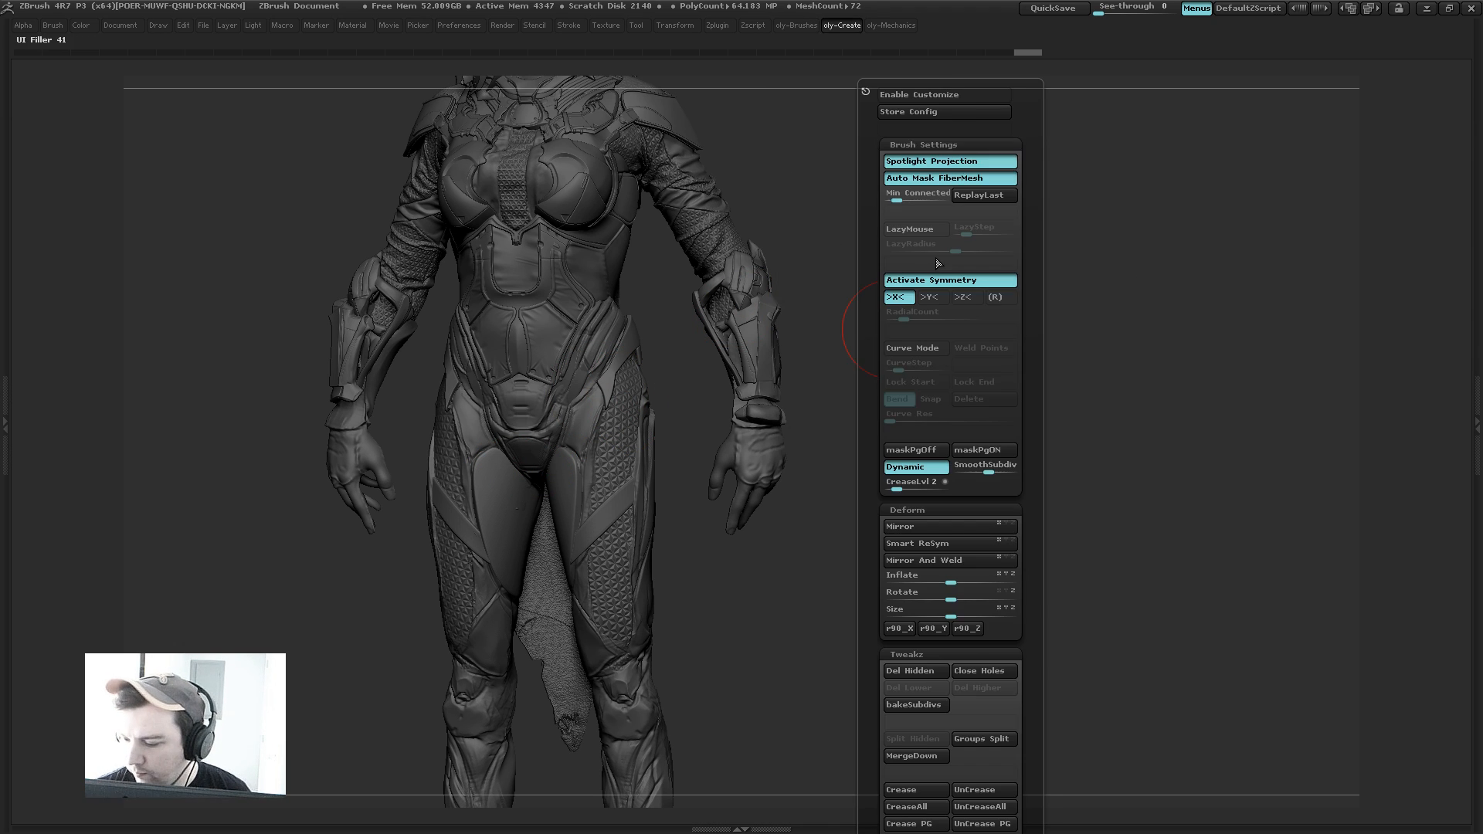
{"action": "key", "text": "F1"}
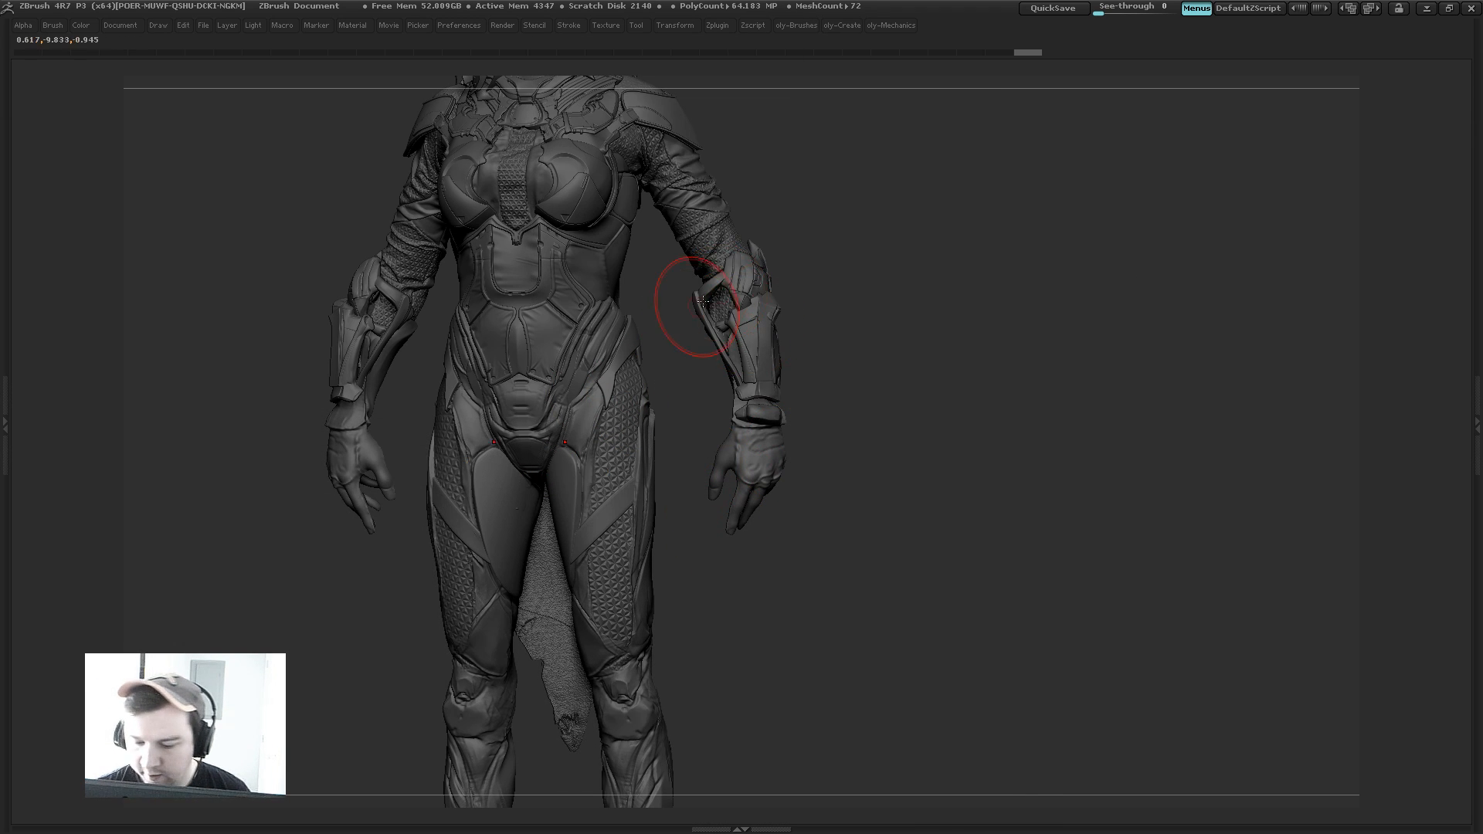
{"action": "key", "text": "F2"}
{"action": "key", "text": "F1"}
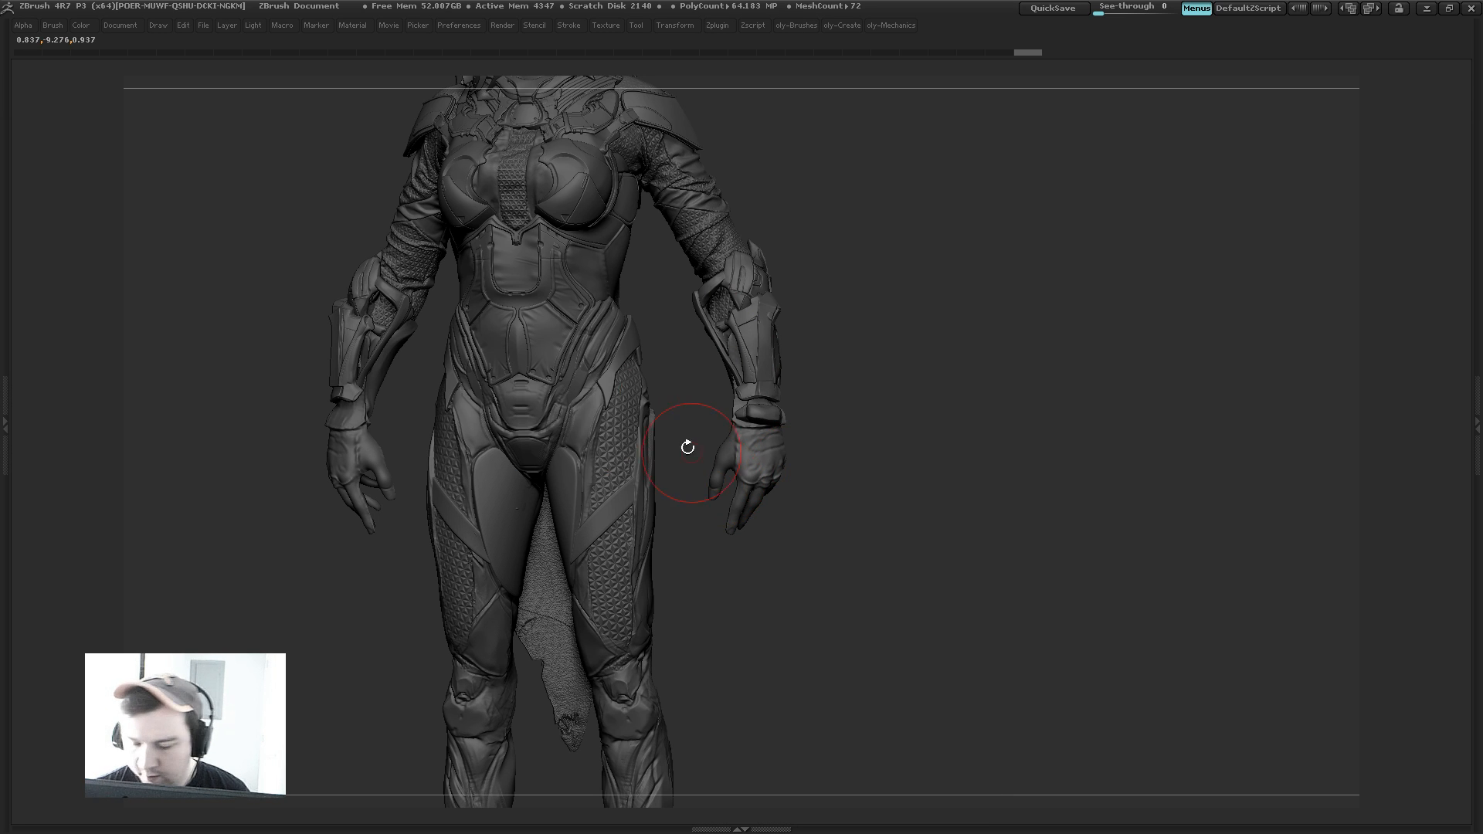
Step: Adjust the inner-thigh panels around the crotch with the Move brush at a changed draw size
{"action": "left_click_drag", "start_coordinate": [705, 435], "coordinate": [699, 503], "text": "alt"}
{"action": "key", "text": "F2"}
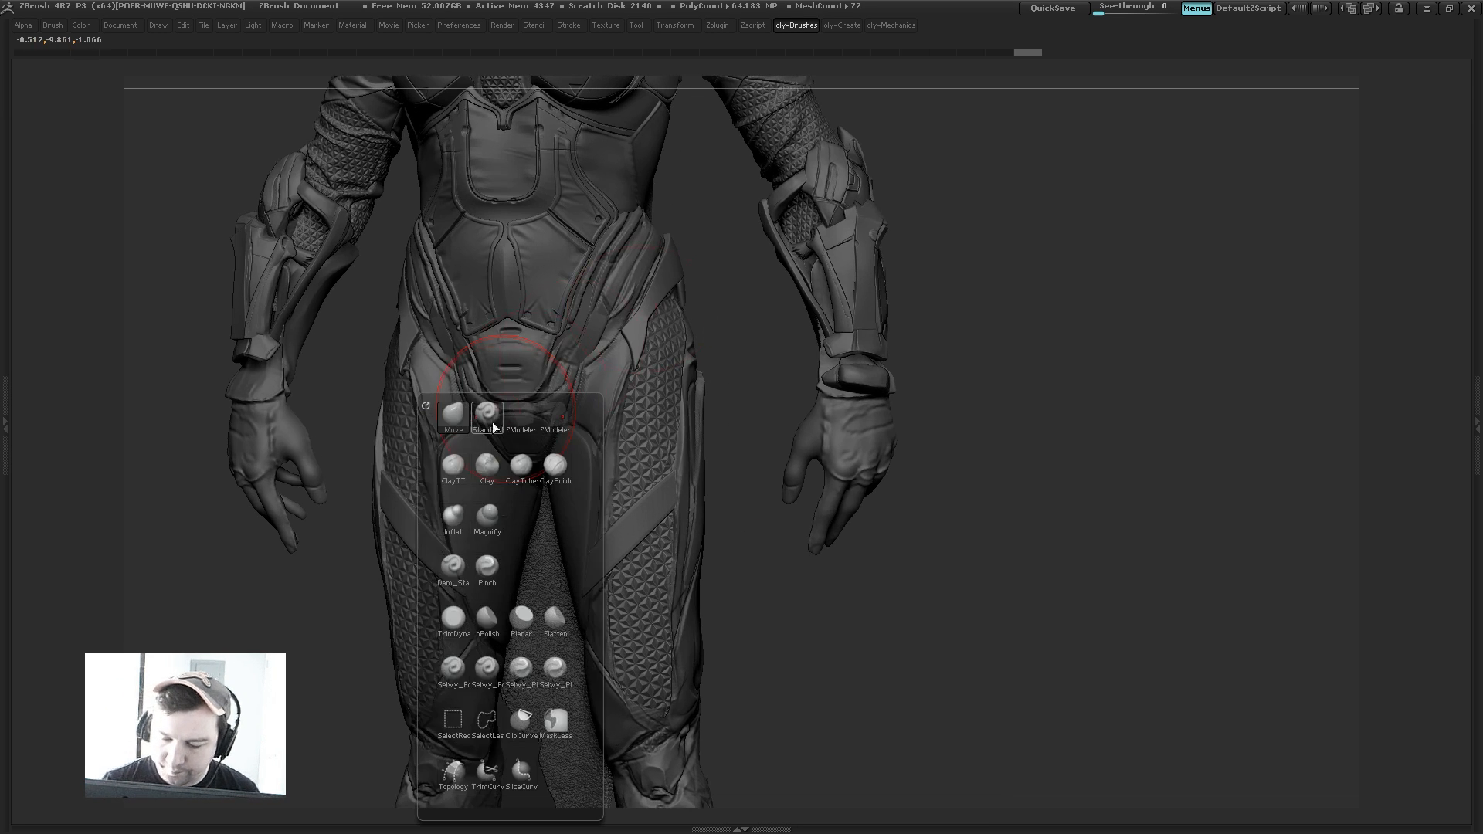
{"action": "left_click", "coordinate": [454, 415]}
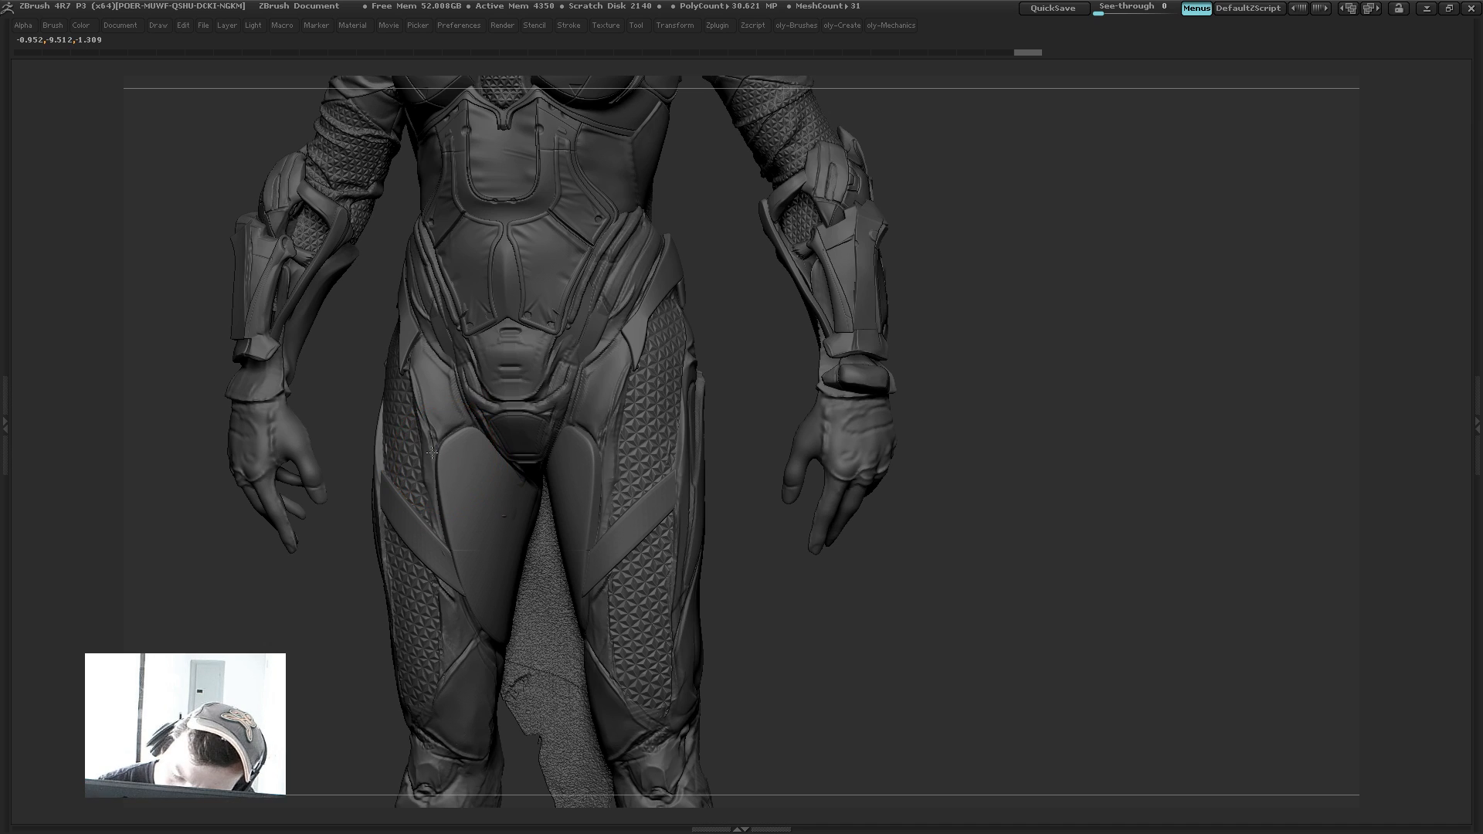
{"action": "left_click_drag", "start_coordinate": [765, 334], "coordinate": [830, 347]}
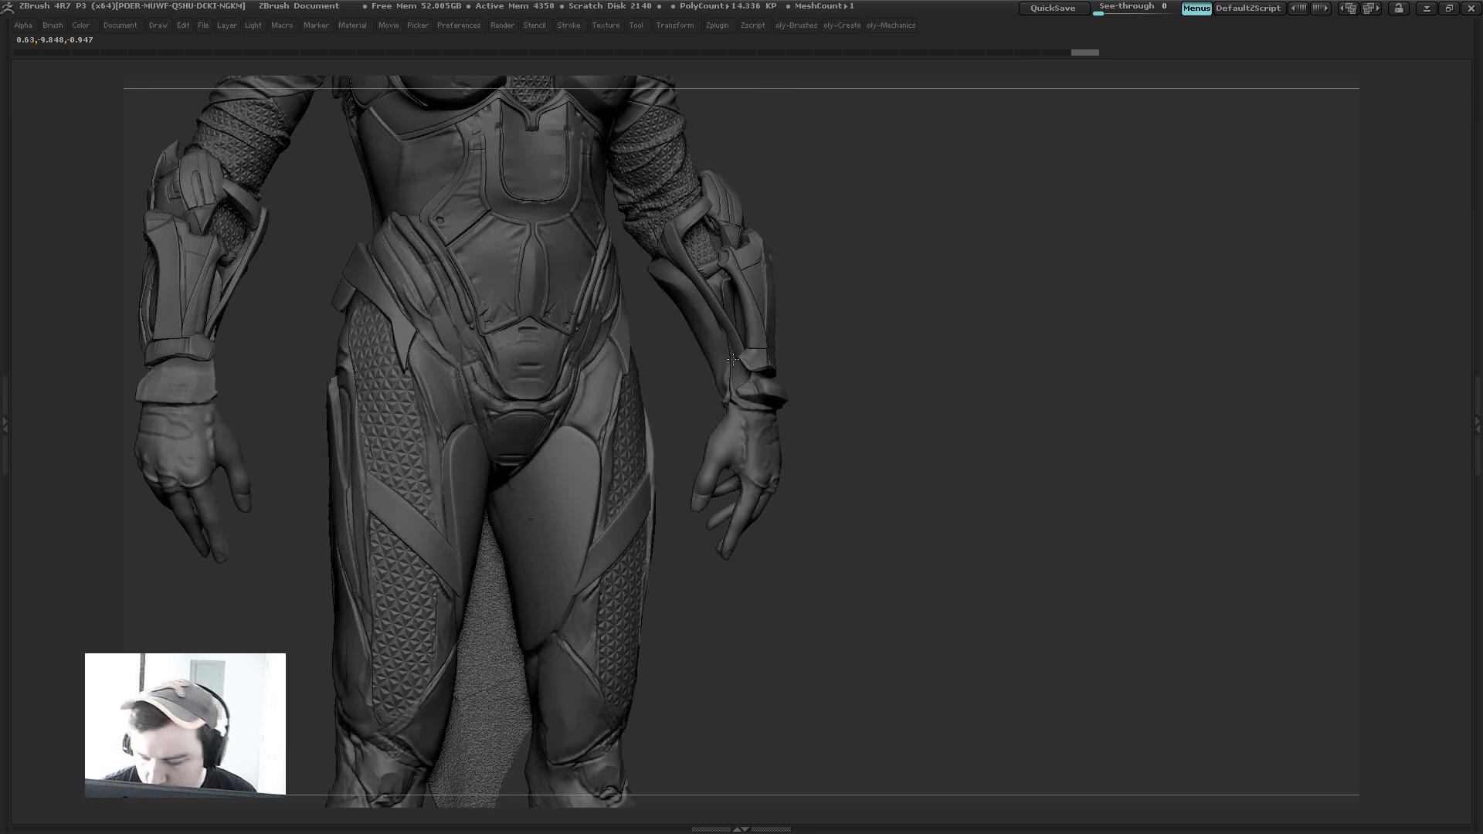
{"action": "mouse_move", "coordinate": [698, 609]}
{"action": "left_mouse_down", "text": "shift"}
{"action": "mouse_move", "coordinate": [714, 599]}
{"action": "mouse_move", "coordinate": [710, 527]}
{"action": "left_mouse_up", "text": "shift"}
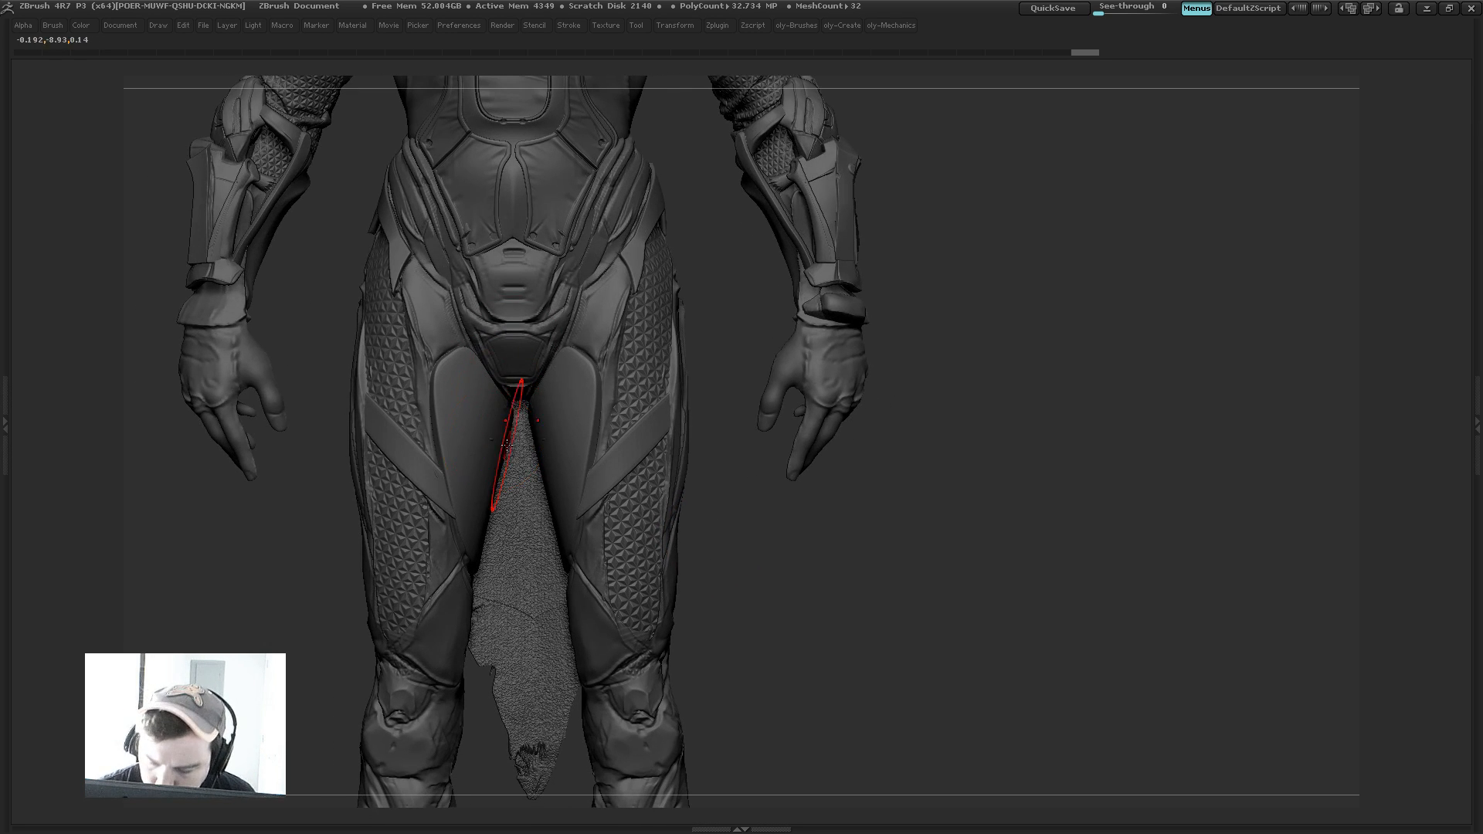
{"action": "key", "text": "s"}
{"action": "mouse_move", "coordinate": [484, 451]}
{"action": "left_mouse_down"}
{"action": "mouse_move", "coordinate": [511, 443]}
{"action": "mouse_move", "coordinate": [567, 481]}
{"action": "left_mouse_up"}
Step: With dynamic subdivision off and polyframe on, divide the inner-thigh panels once and delete the lower subdivision level
{"action": "key", "text": "shift+d"}
{"action": "key", "text": "shift+f"}
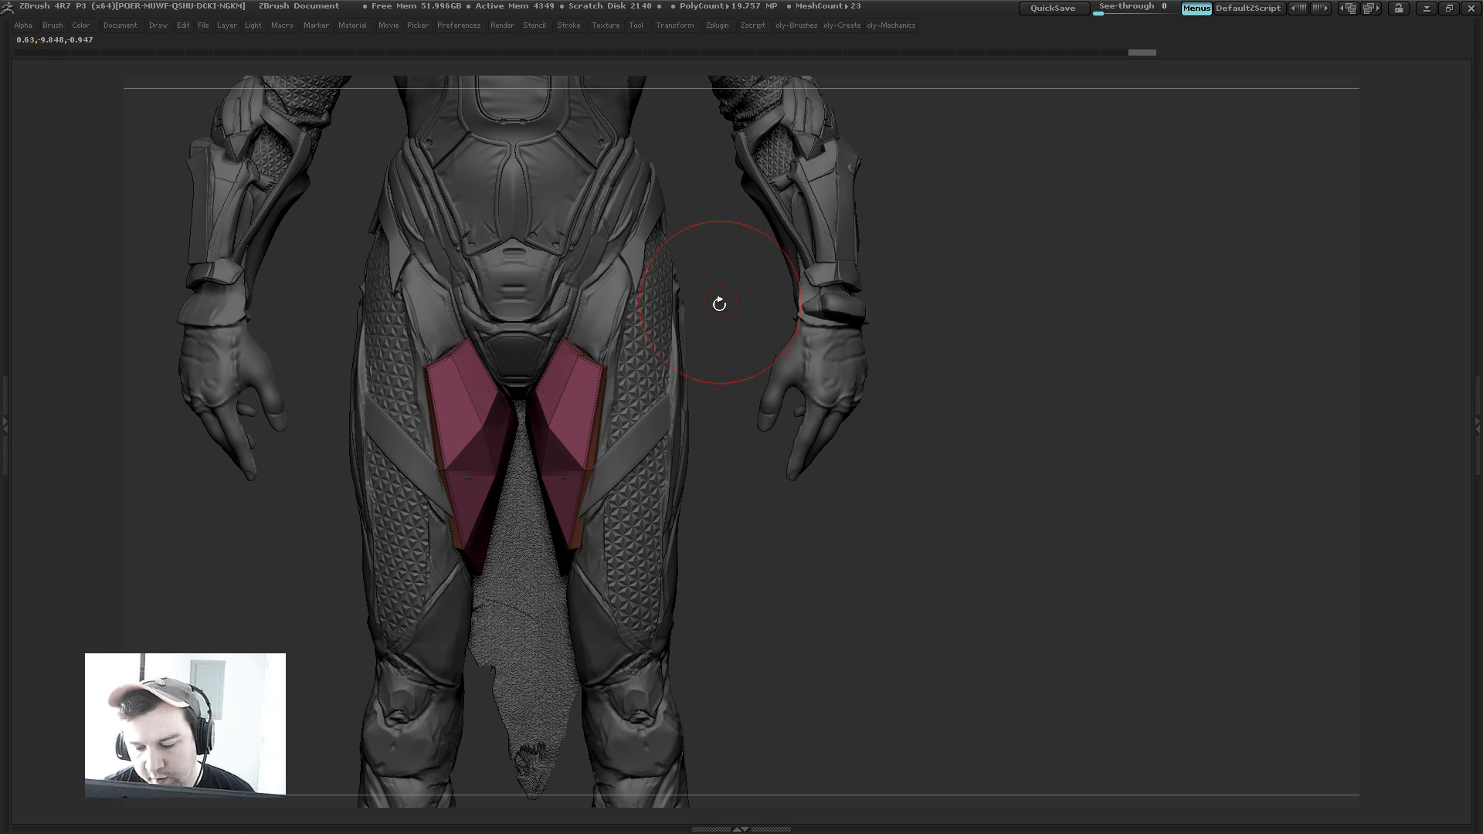
{"action": "mouse_move", "coordinate": [718, 302]}
{"action": "left_mouse_down"}
{"action": "mouse_move", "coordinate": [741, 205]}
{"action": "mouse_move", "coordinate": [831, 248]}
{"action": "mouse_move", "coordinate": [764, 417]}
{"action": "left_mouse_up"}
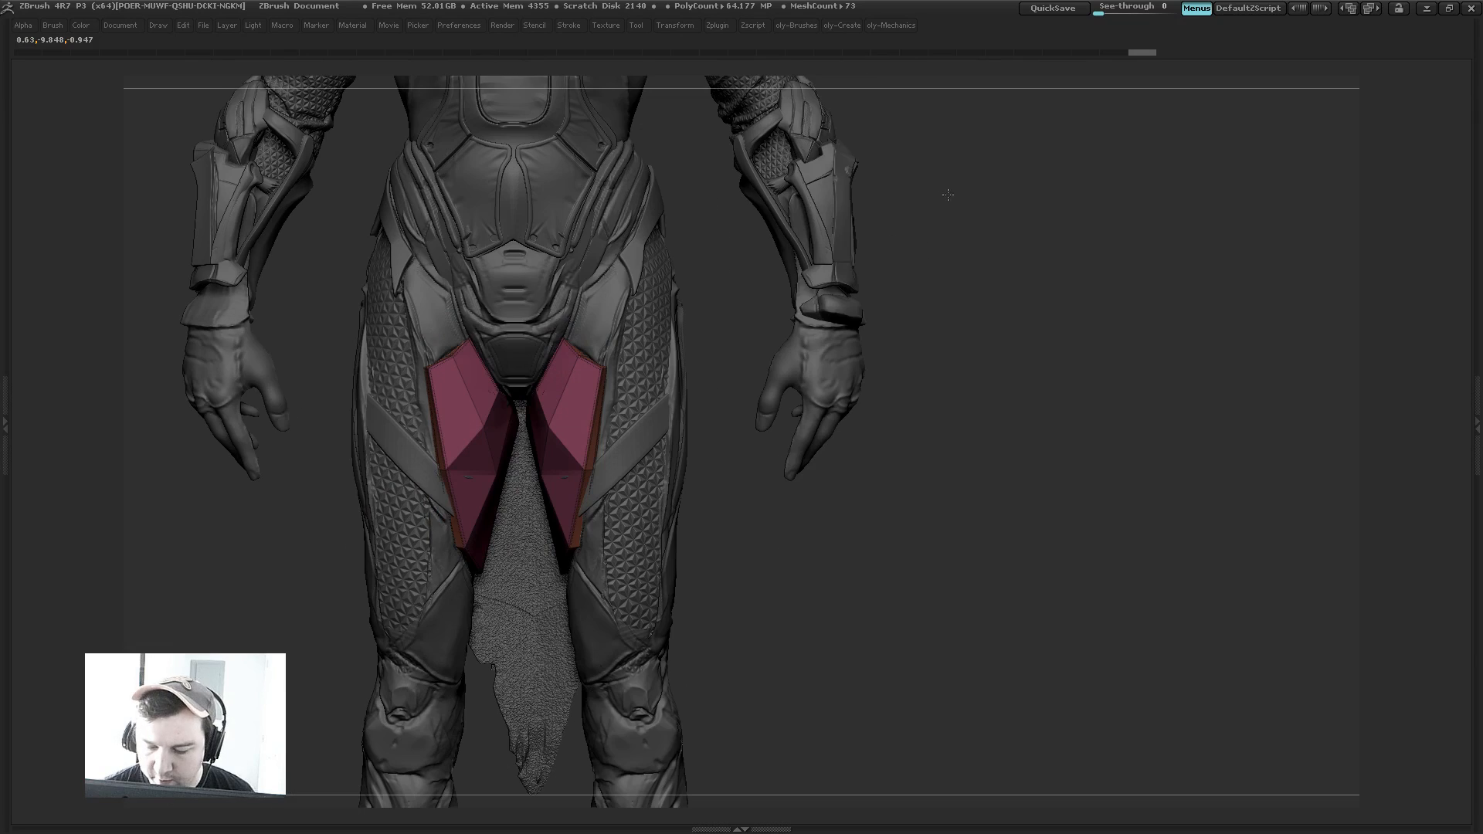
{"action": "key", "text": "ctrl+d"}
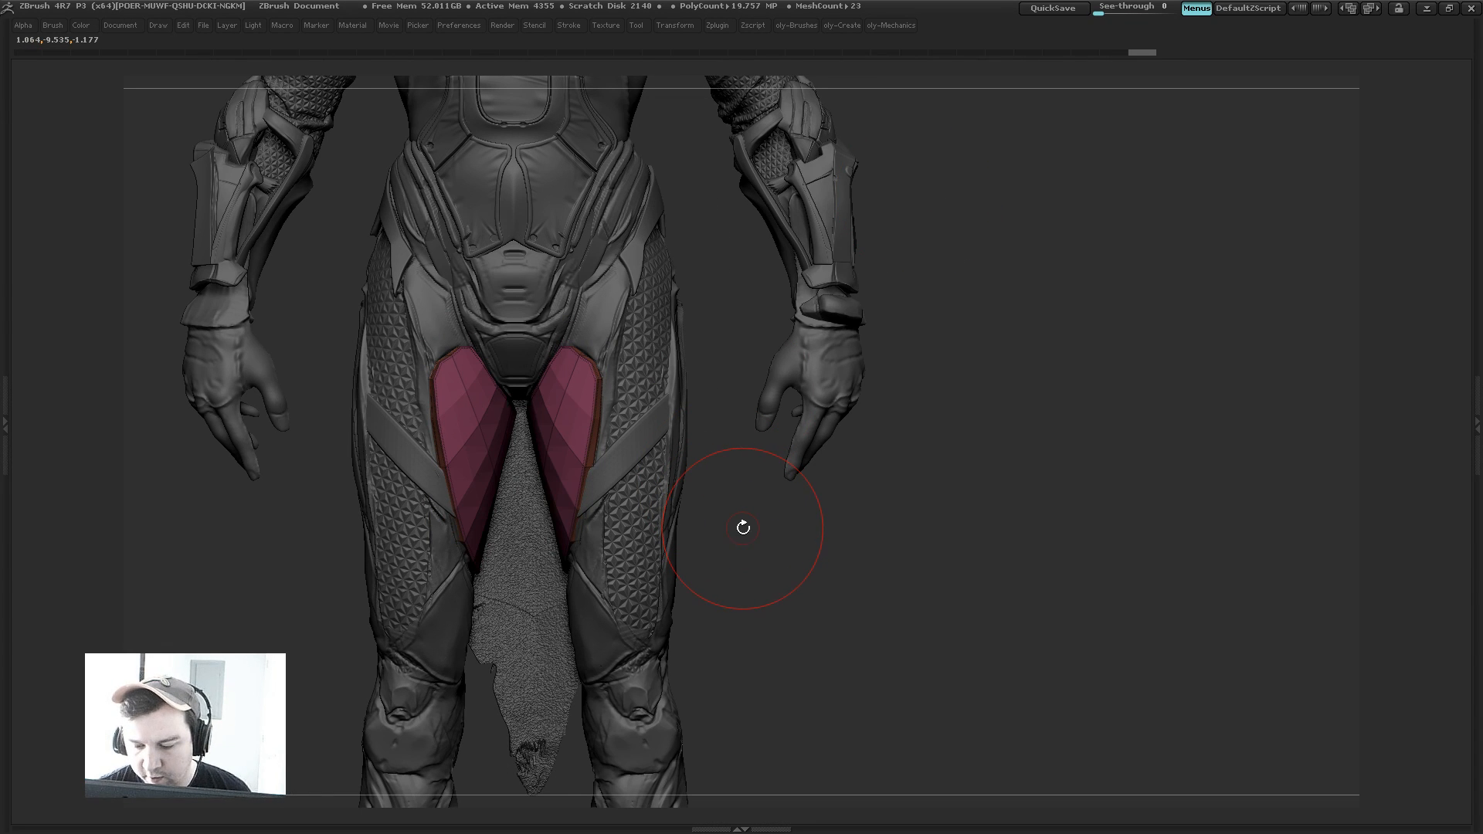
{"action": "key", "text": "2"}
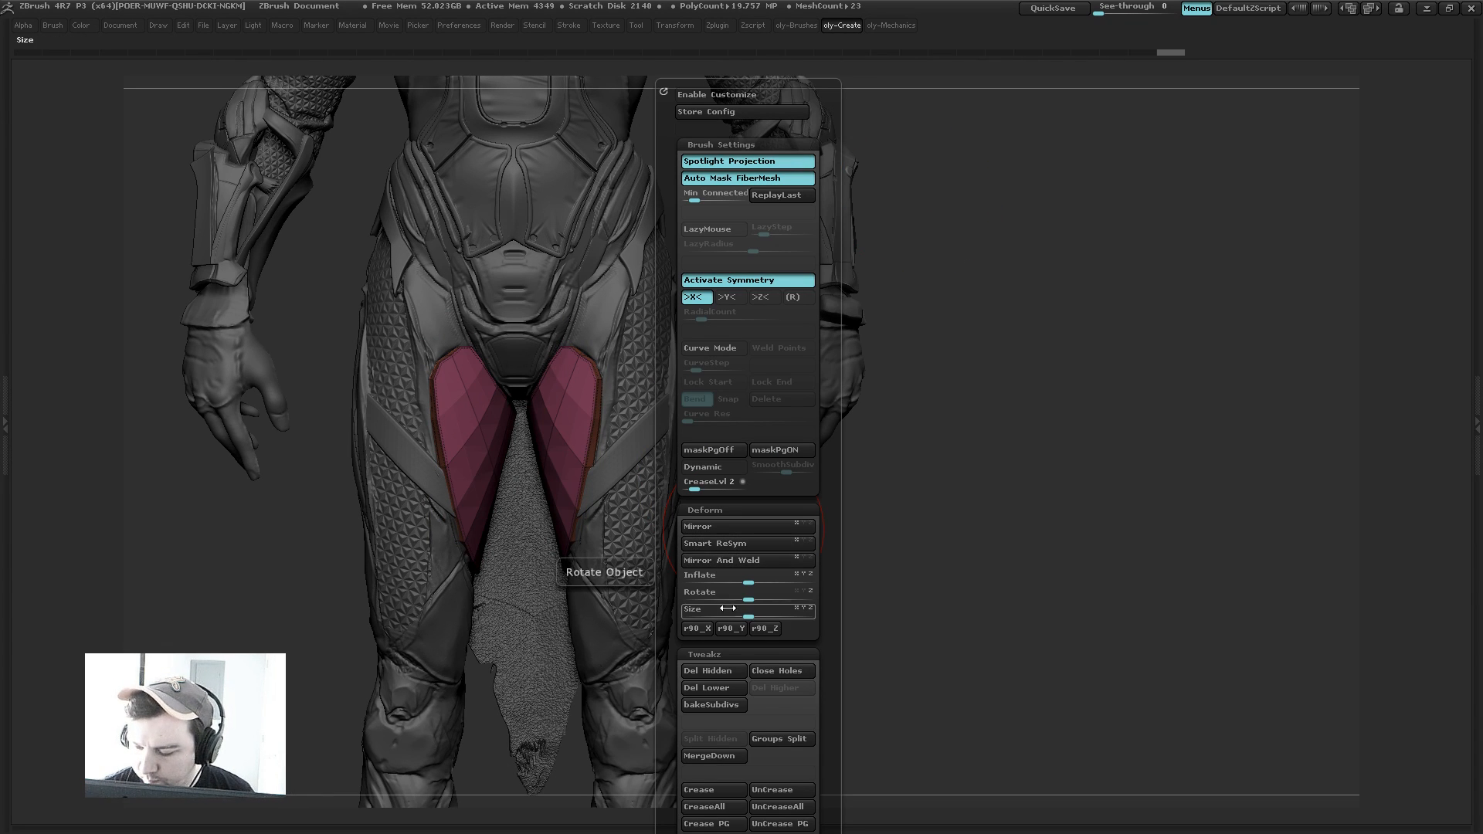
{"action": "left_click", "coordinate": [738, 688]}
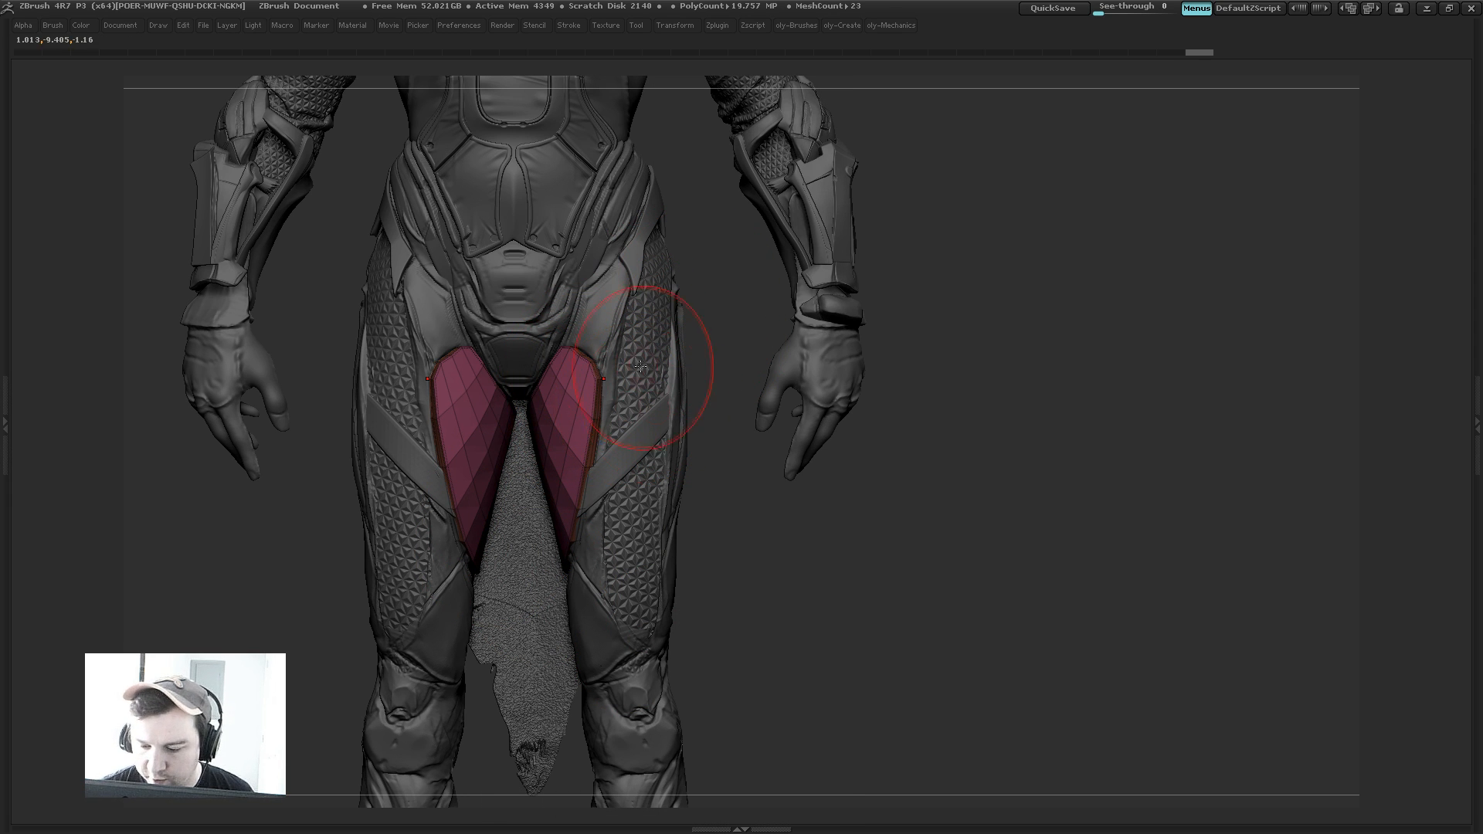
Step: Isolate the inner-thigh panels, pull their upper corners to a point with the Move brush and turn dynamic subdivision back on
{"action": "key", "text": "d"}
{"action": "key", "text": "shift+f"}
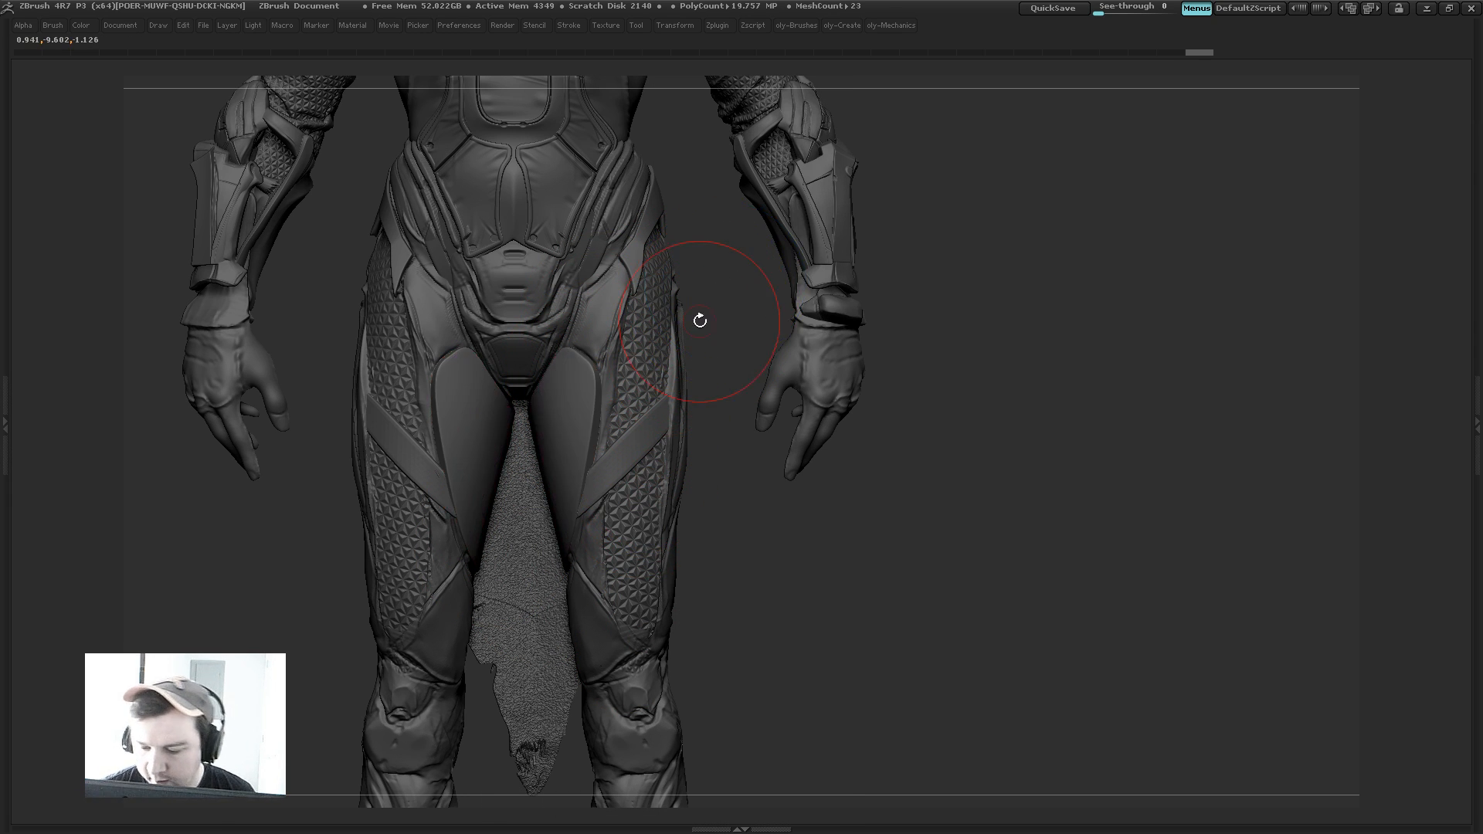
{"action": "key", "text": "alt+s"}
{"action": "left_click_drag", "start_coordinate": [701, 327], "coordinate": [718, 321]}
{"action": "left_click_drag", "start_coordinate": [718, 321], "coordinate": [718, 414], "text": "alt"}
{"action": "key", "text": "shift+d"}
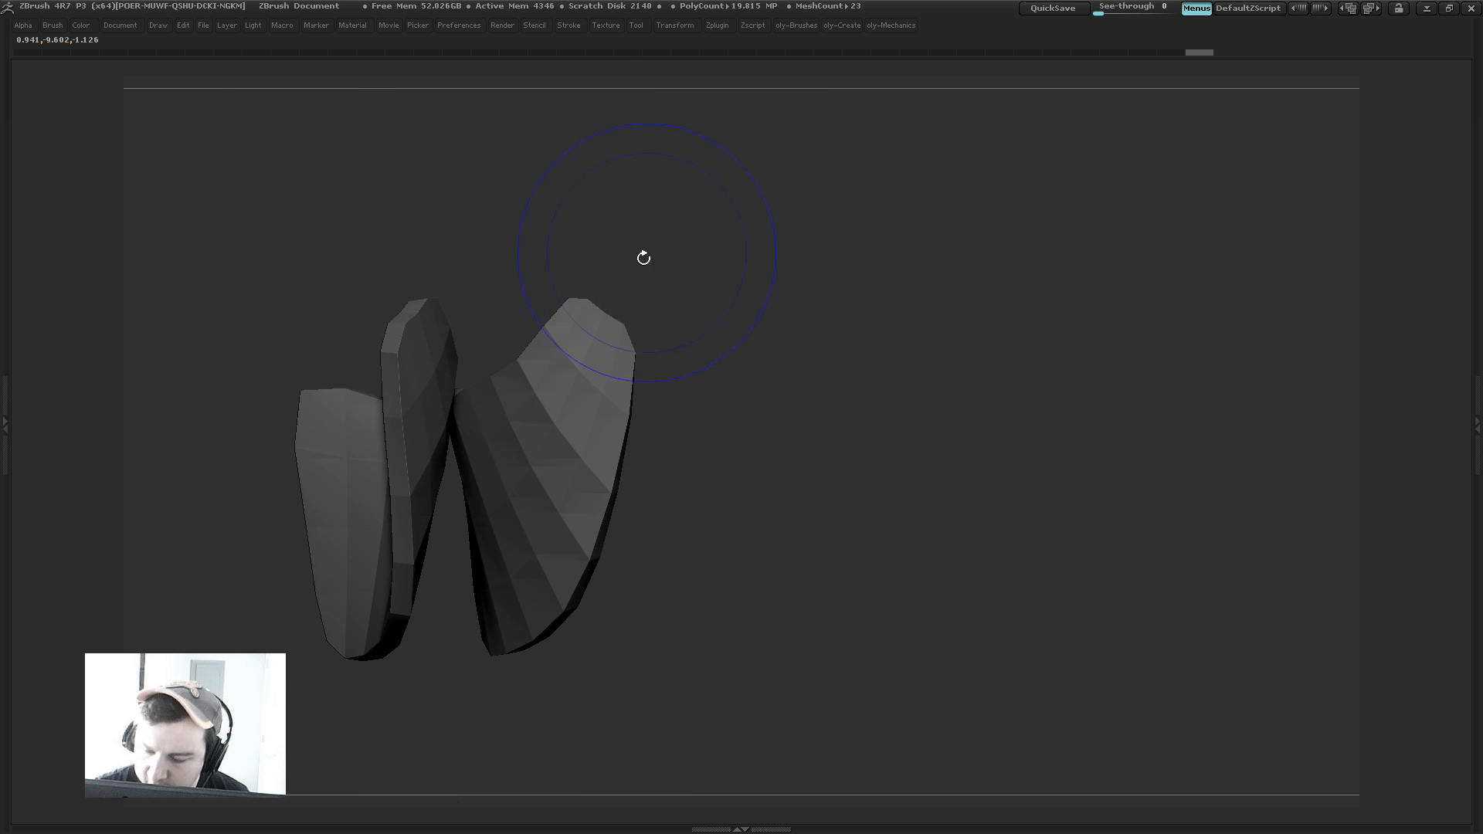
{"action": "key", "text": "s"}
{"action": "left_click_drag", "start_coordinate": [577, 286], "coordinate": [618, 333]}
{"action": "key", "text": "d"}
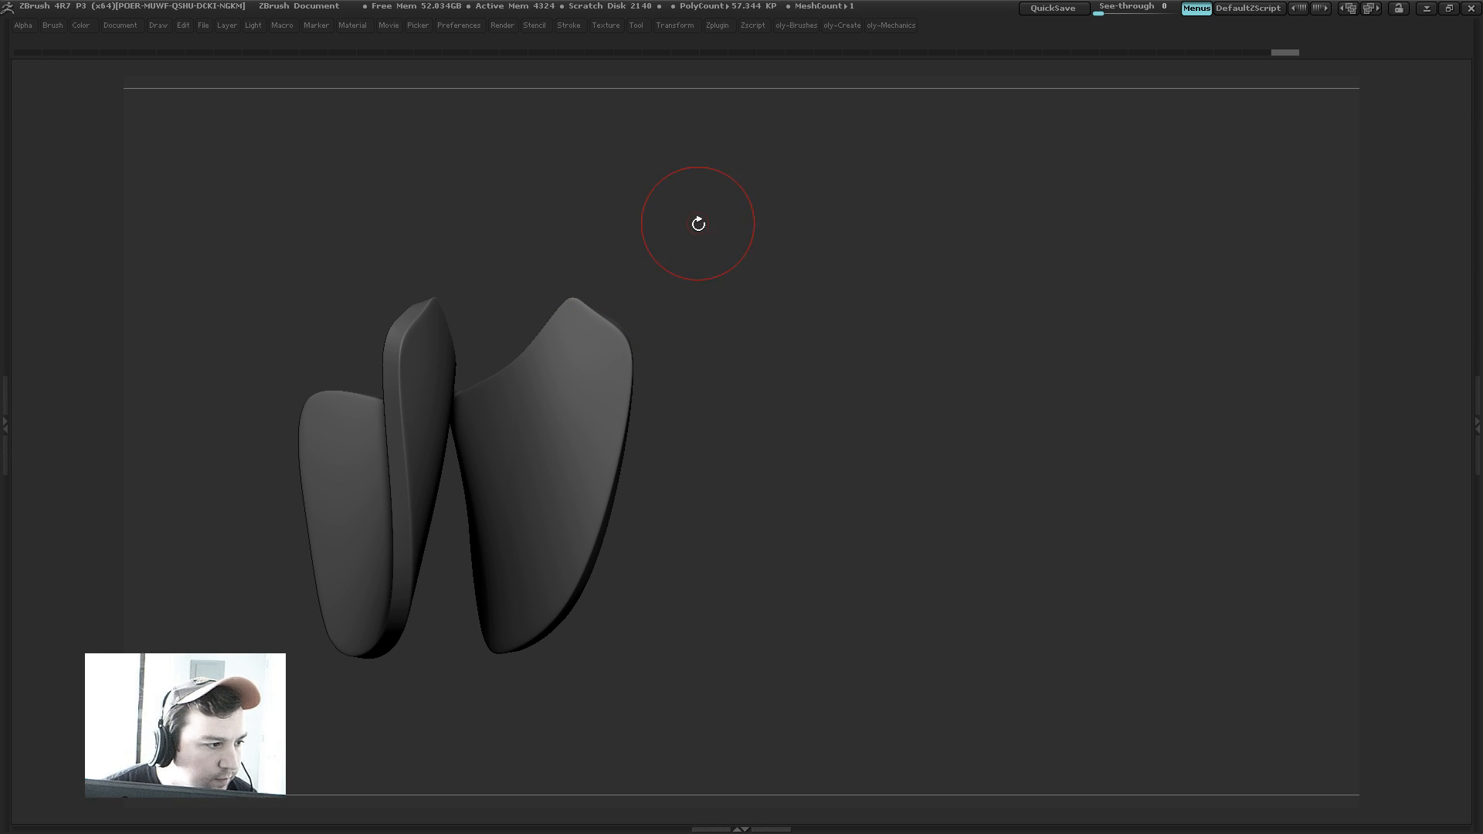
Step: Solo the inner-thigh panels and show their low-poly wireframe and polygroups with dynamic subdivision off
{"action": "left_click_drag", "start_coordinate": [743, 294], "coordinate": [724, 286], "text": "shift"}
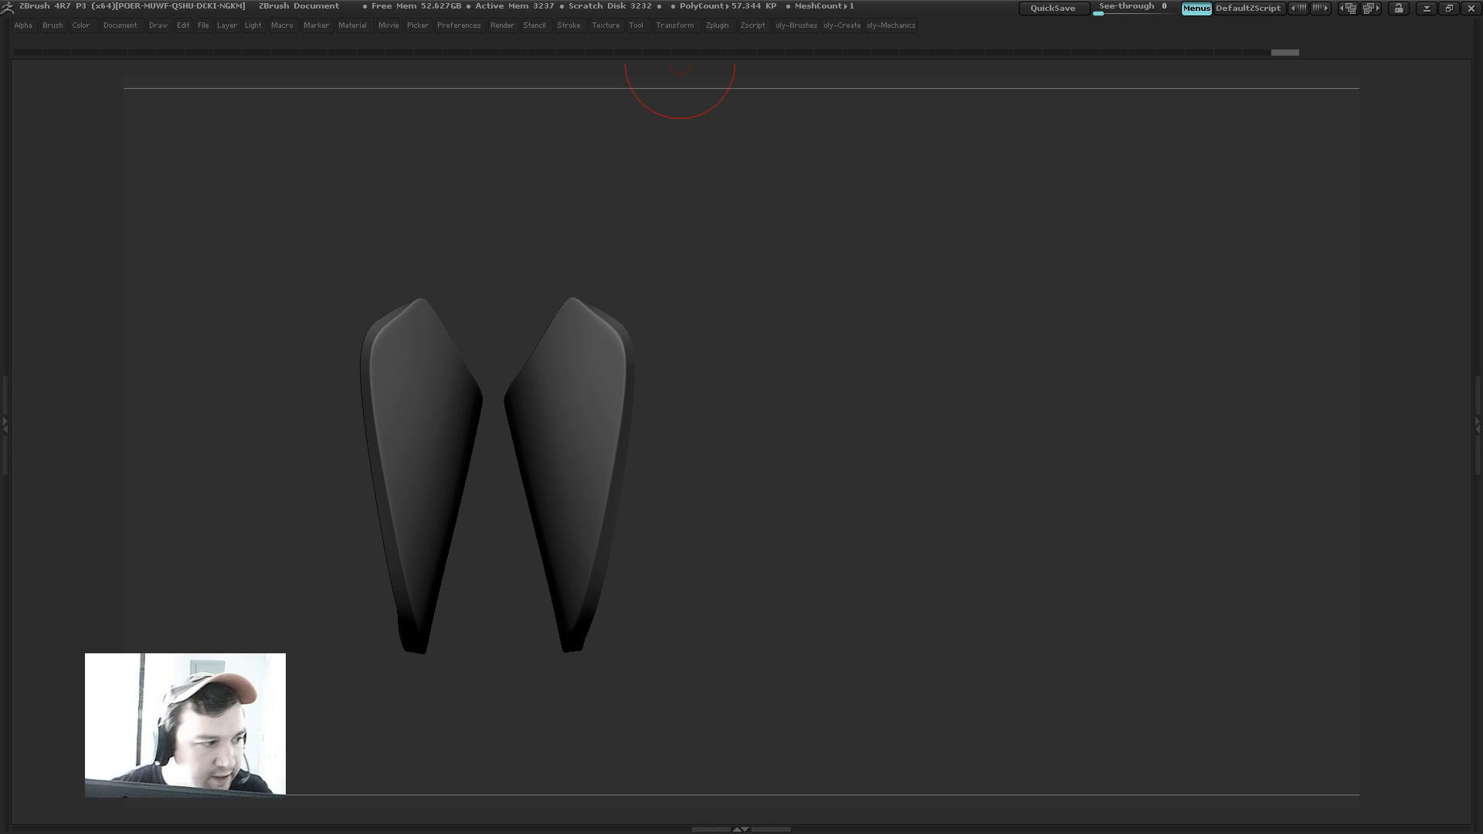
{"action": "left_click_drag", "start_coordinate": [701, 327], "coordinate": [711, 340]}
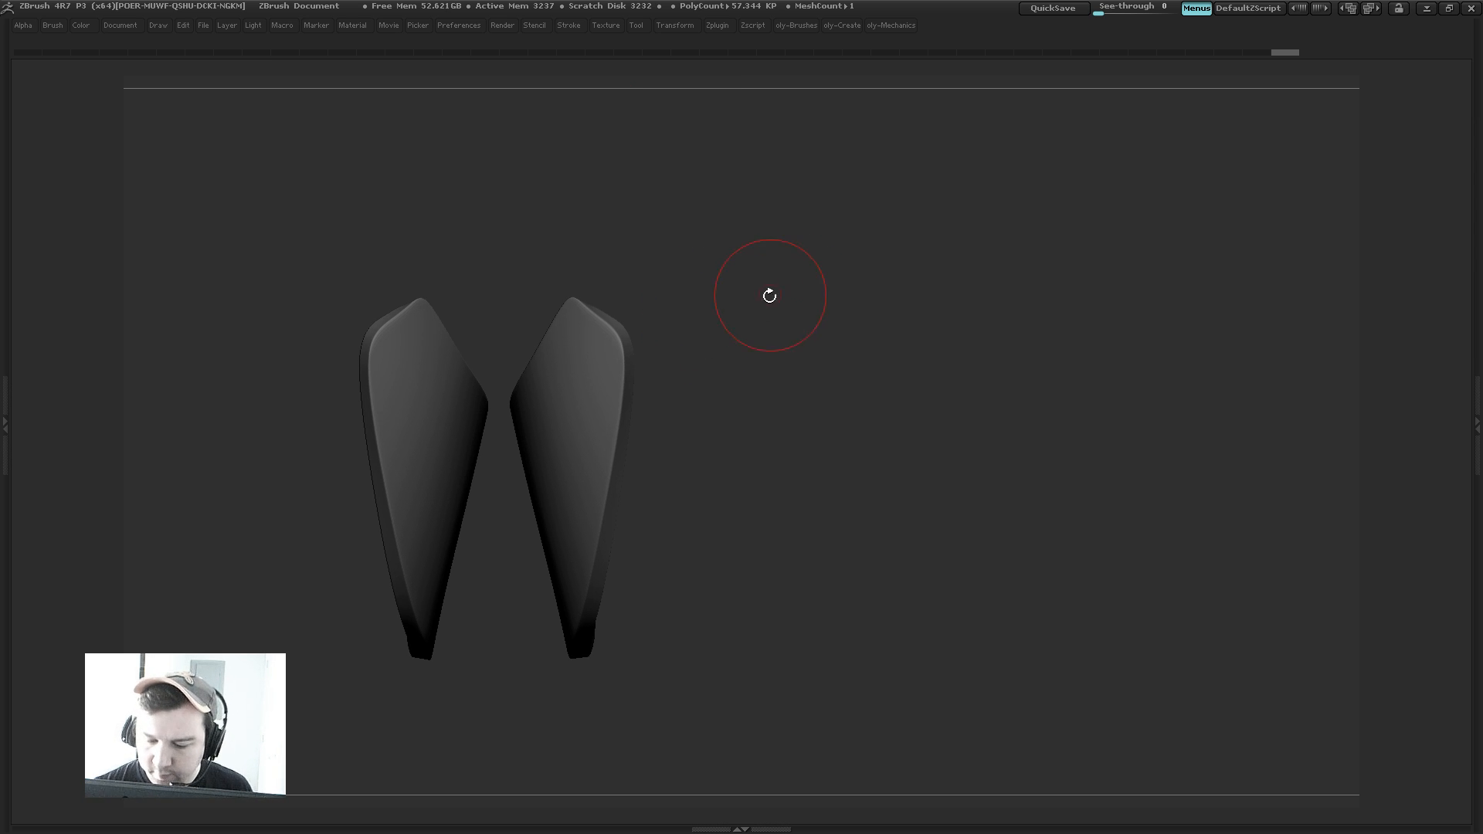
{"action": "left_click_drag", "start_coordinate": [797, 307], "coordinate": [807, 299]}
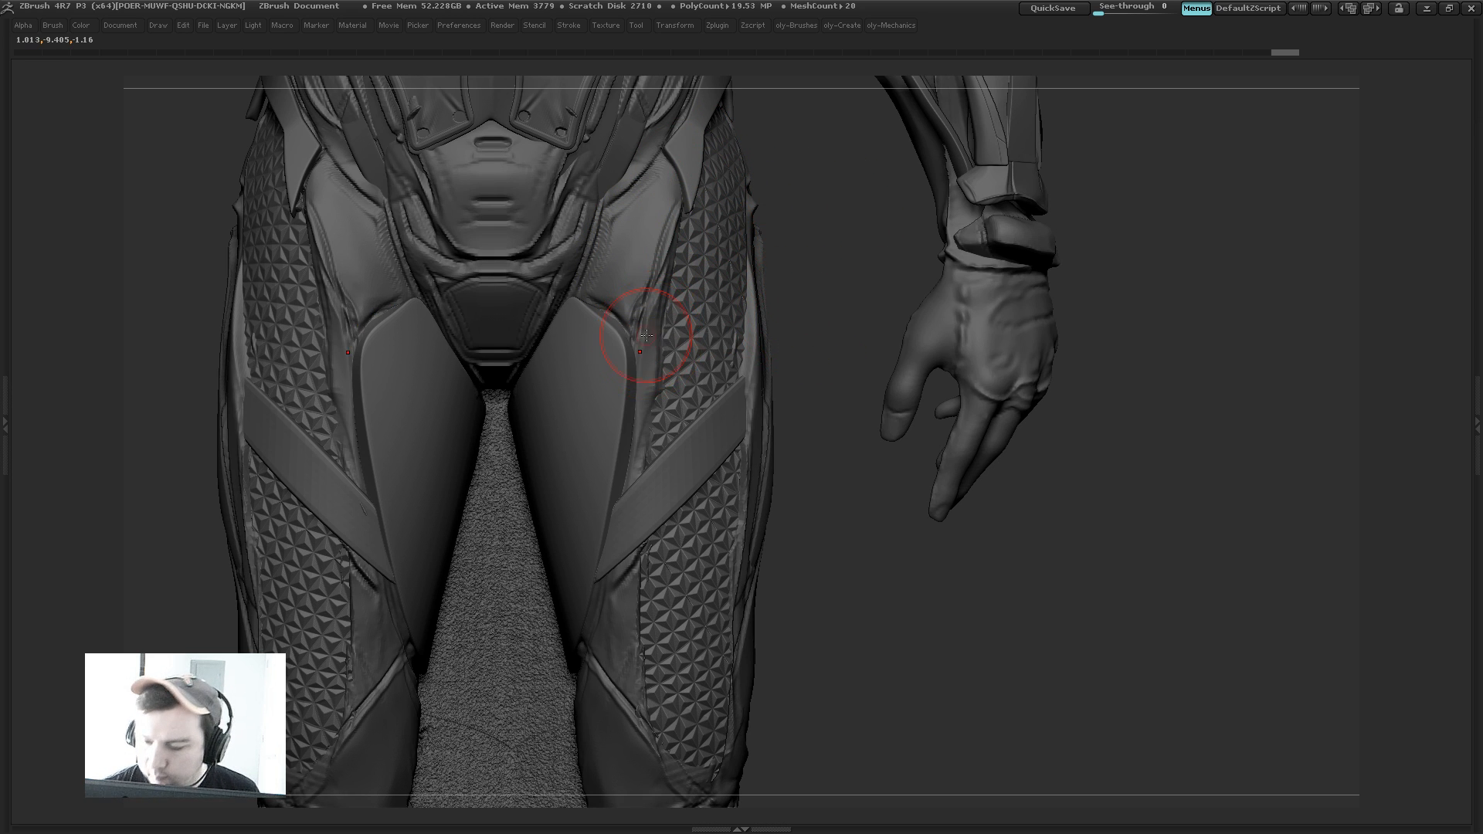
{"action": "key", "text": "alt+s"}
{"action": "left_click_drag", "start_coordinate": [788, 305], "coordinate": [723, 303]}
{"action": "key", "text": "shift+d"}
{"action": "key", "text": "shift+f"}
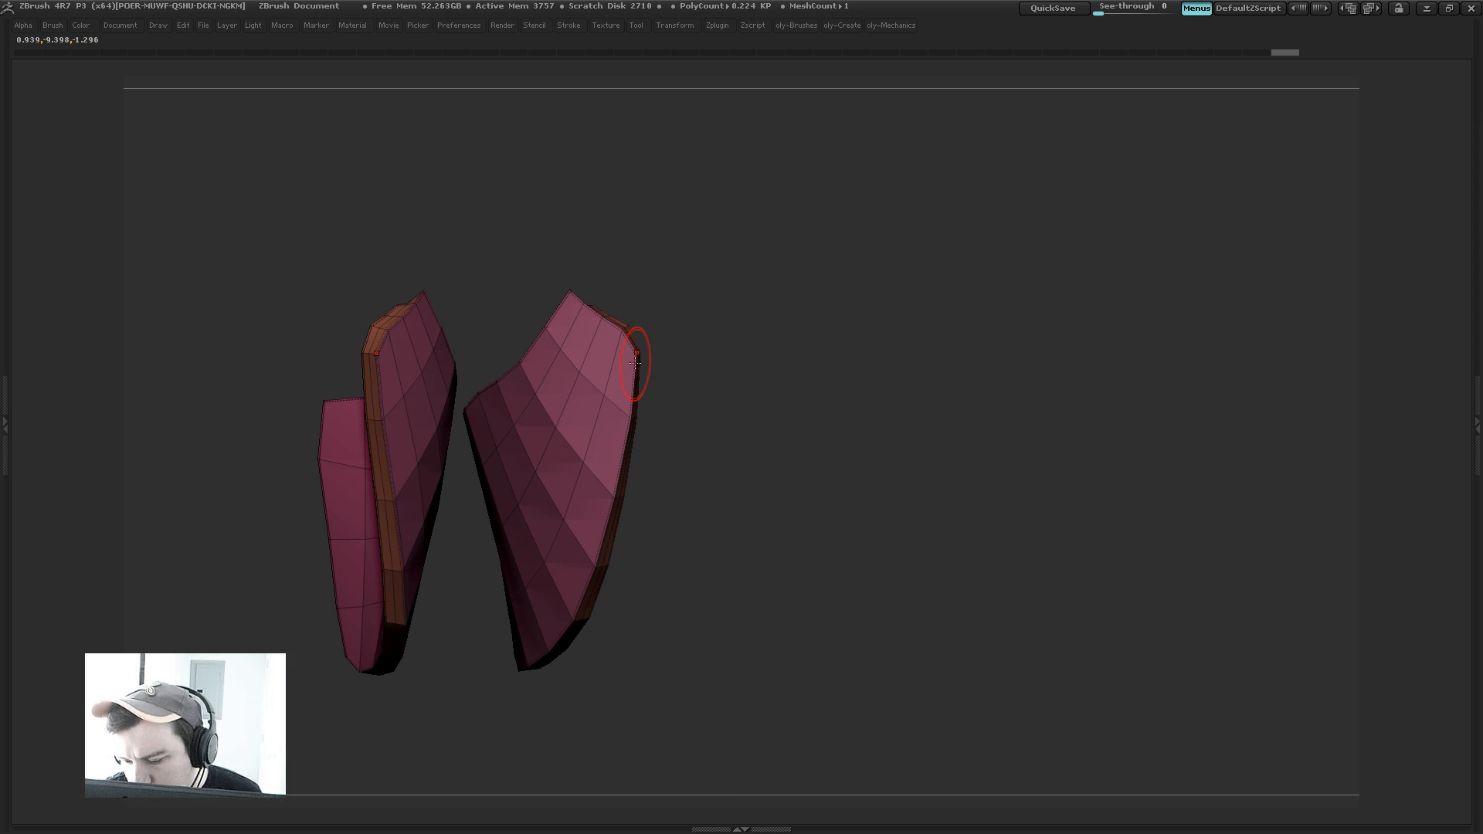
Step: Remove the extra edge loops along the side walls of the inner-thigh panels with the ZModeler brush
{"action": "key", "text": "b"}
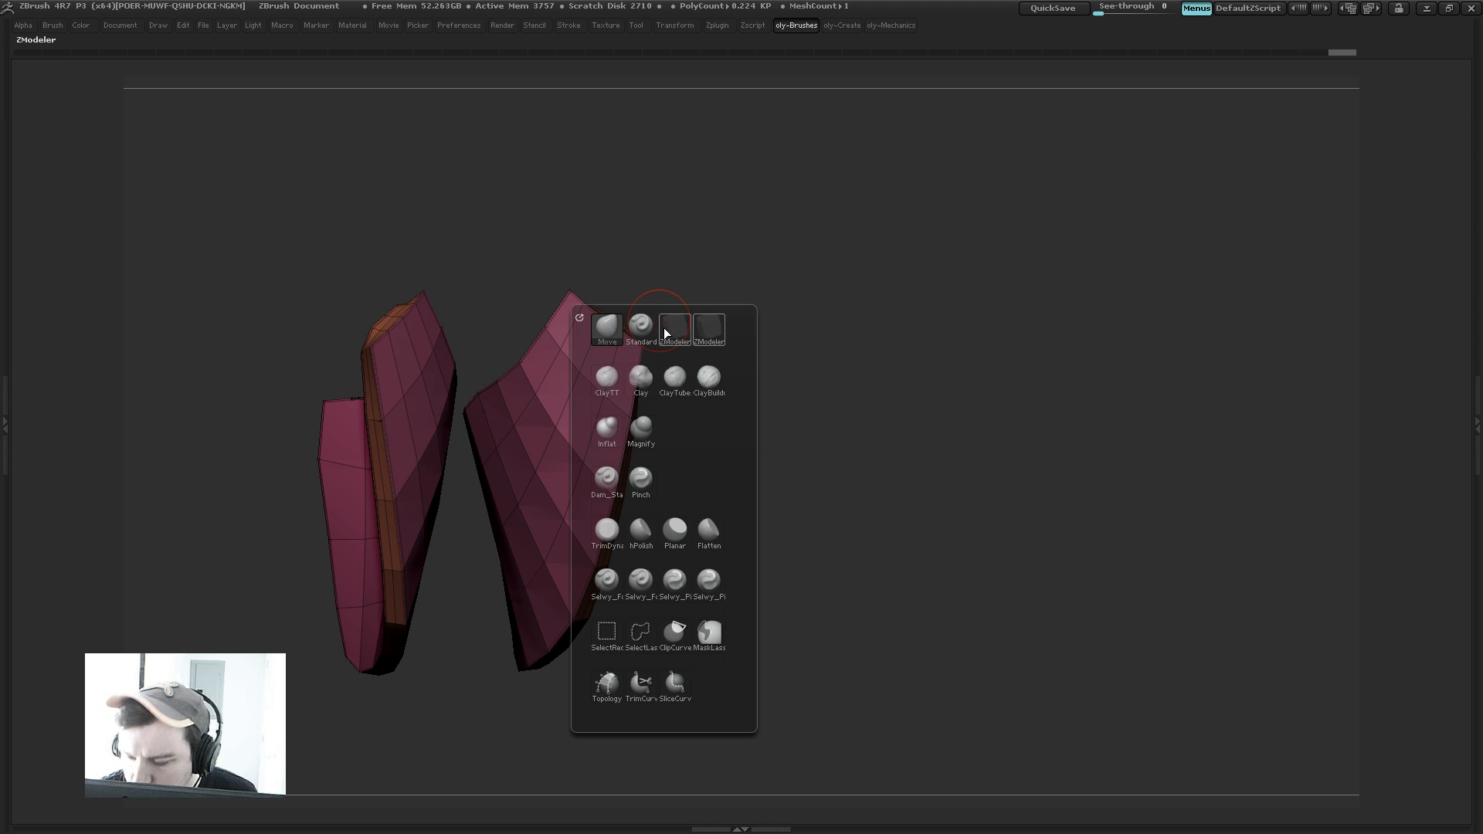
{"action": "left_click", "coordinate": [674, 333]}
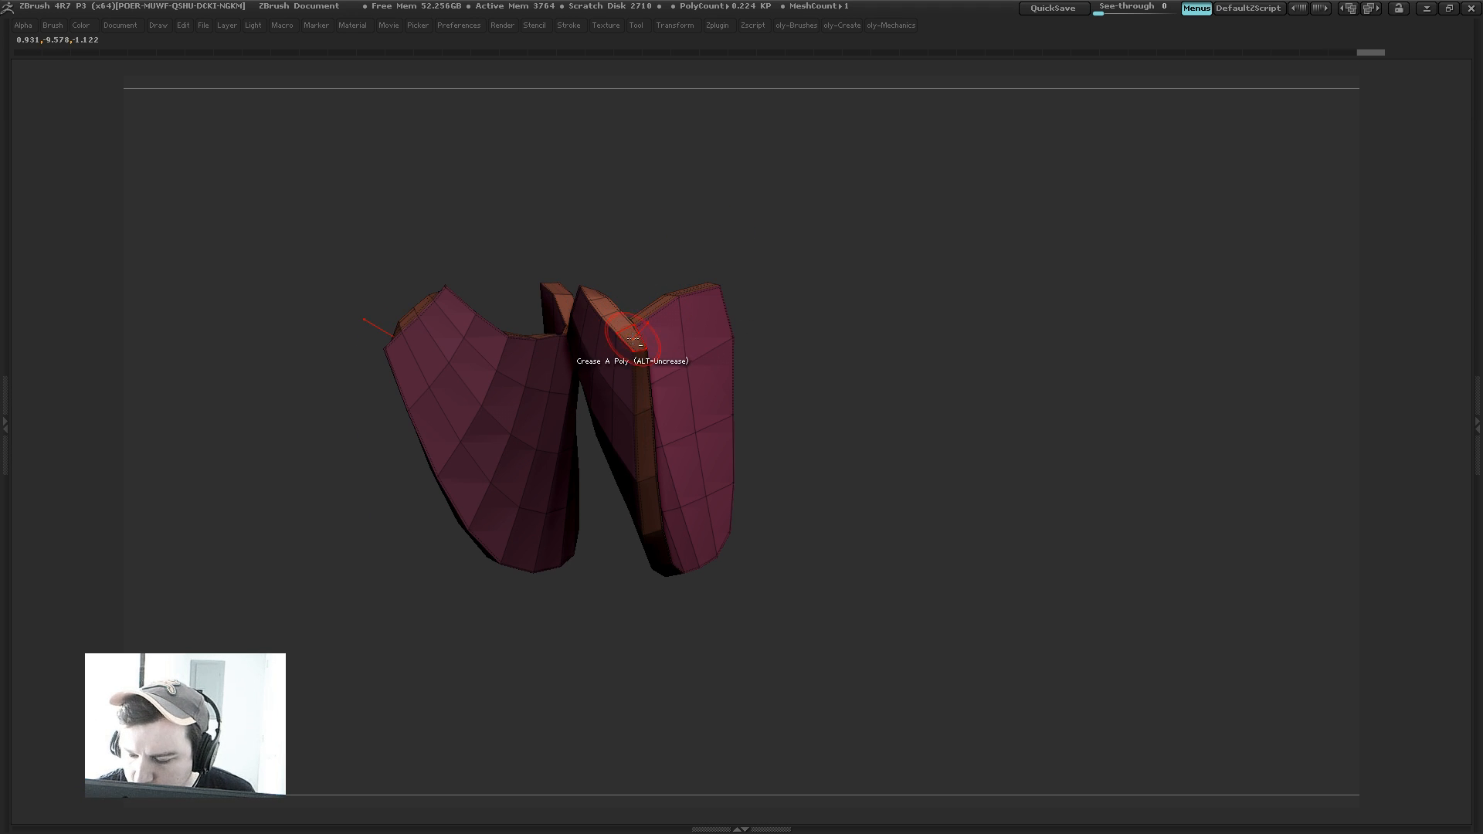
{"action": "left_click_drag", "start_coordinate": [817, 258], "coordinate": [838, 258]}
Step: Pull the upper outer corners of the inner-thigh panels into a sharper outline
{"action": "key", "text": "b"}
{"action": "left_click", "coordinate": [777, 270]}
{"action": "left_click_drag", "start_coordinate": [728, 275], "coordinate": [605, 324]}
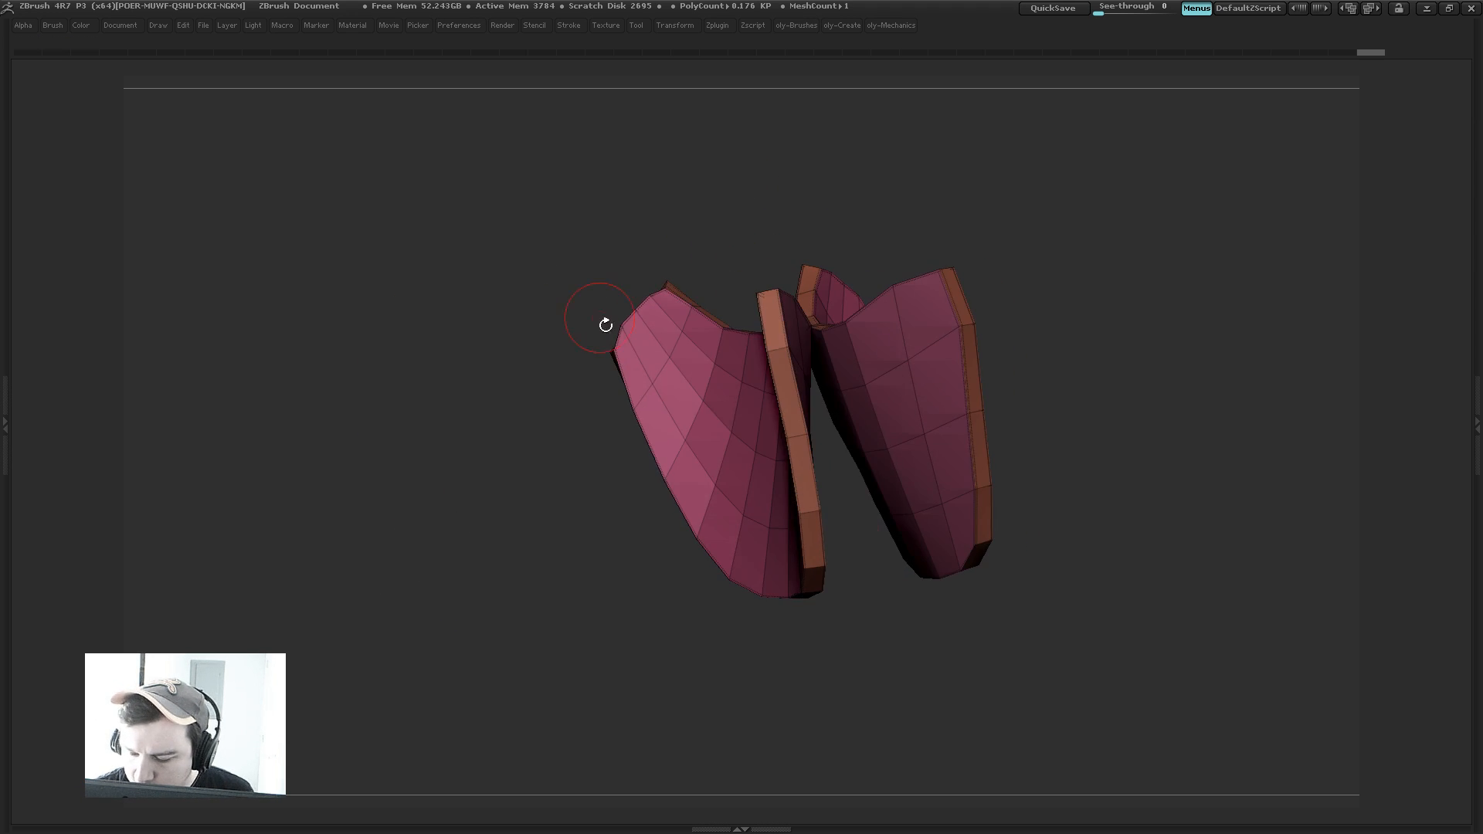
{"action": "left_click", "coordinate": [667, 291]}
{"action": "left_click", "coordinate": [667, 283]}
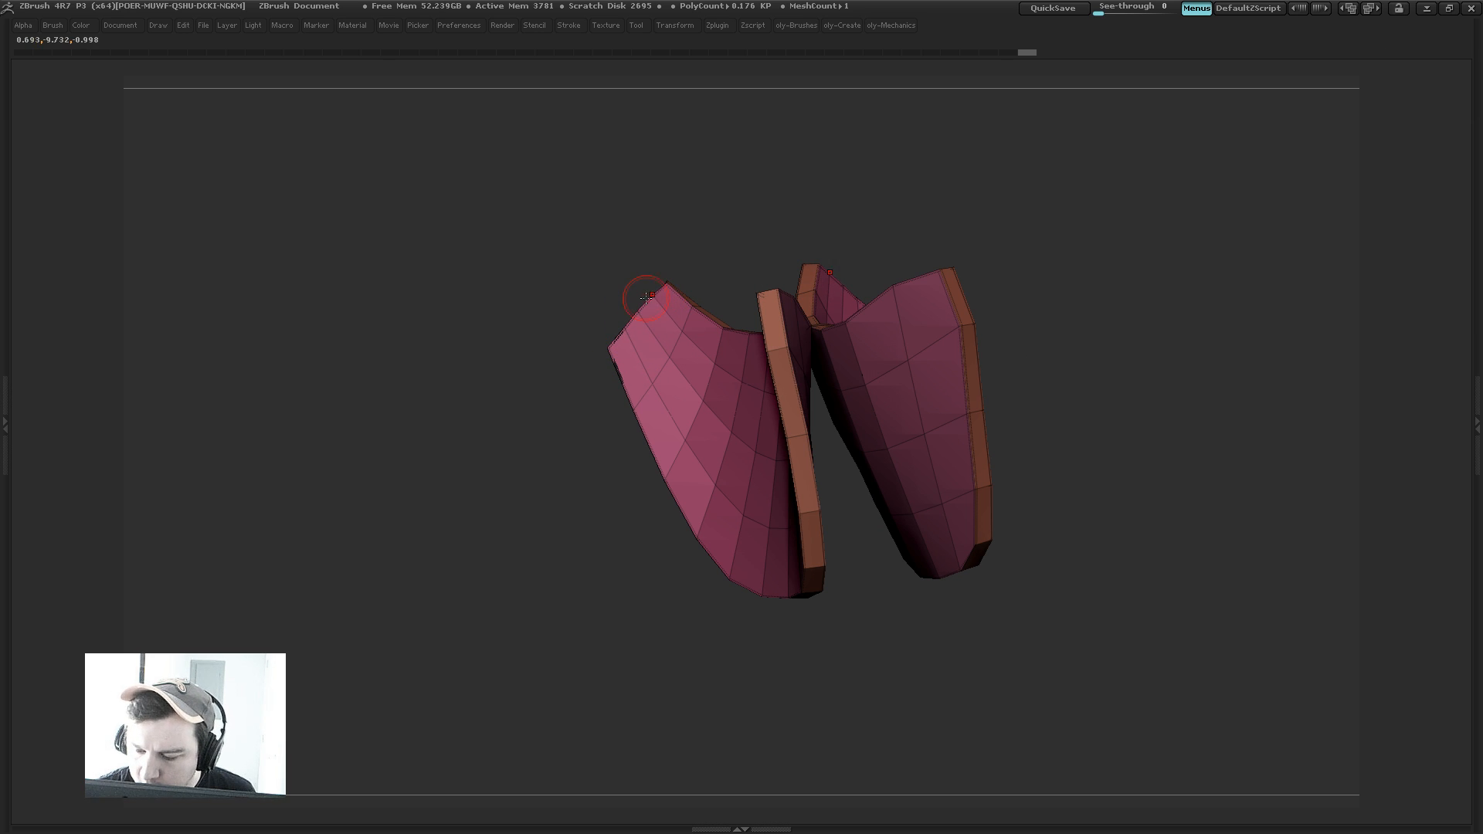
{"action": "left_click", "coordinate": [639, 310]}
{"action": "left_click", "coordinate": [658, 302]}
{"action": "mouse_move", "coordinate": [519, 419]}
{"action": "left_mouse_down"}
{"action": "mouse_move", "coordinate": [734, 371]}
{"action": "mouse_move", "coordinate": [803, 309]}
{"action": "mouse_move", "coordinate": [770, 266]}
{"action": "left_mouse_up"}
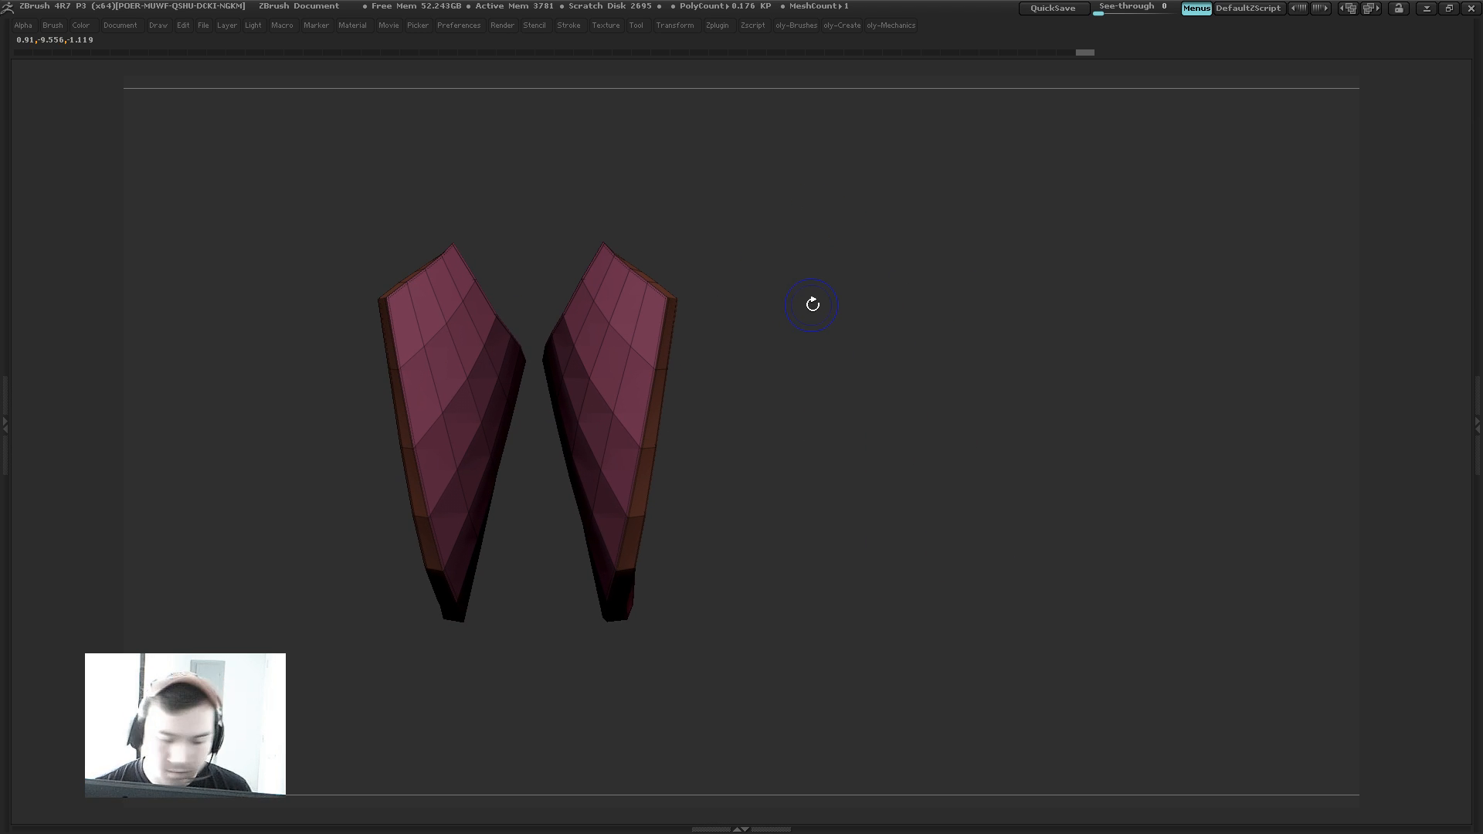
Step: Bring back the other subtools, subdivide the inner-thigh panels and carve a row of short diagonal slits into each panel
{"action": "key", "text": "shift+s"}
{"action": "key", "text": "d"}
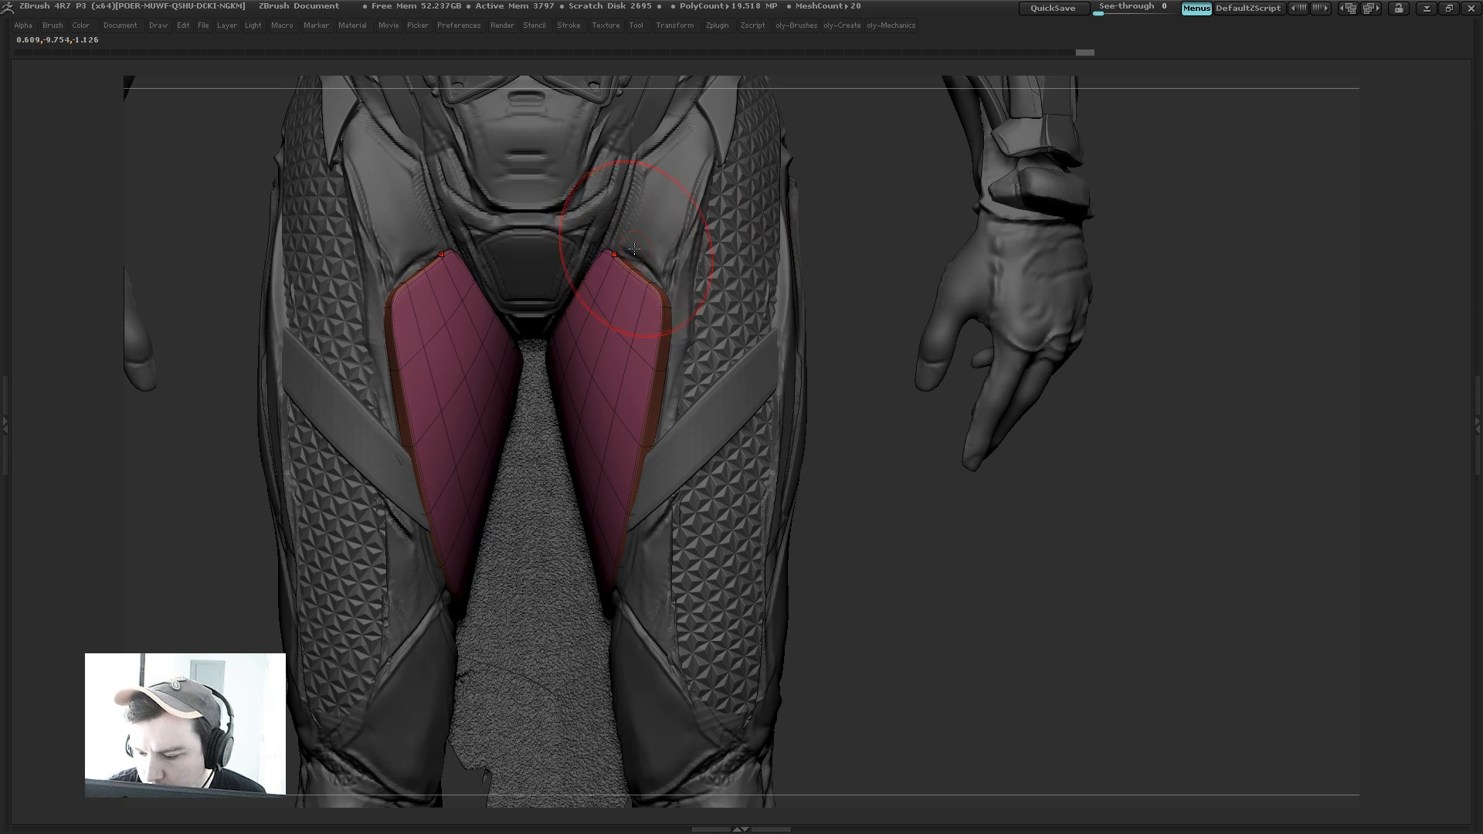
{"action": "left_click_drag", "start_coordinate": [503, 327], "coordinate": [494, 320]}
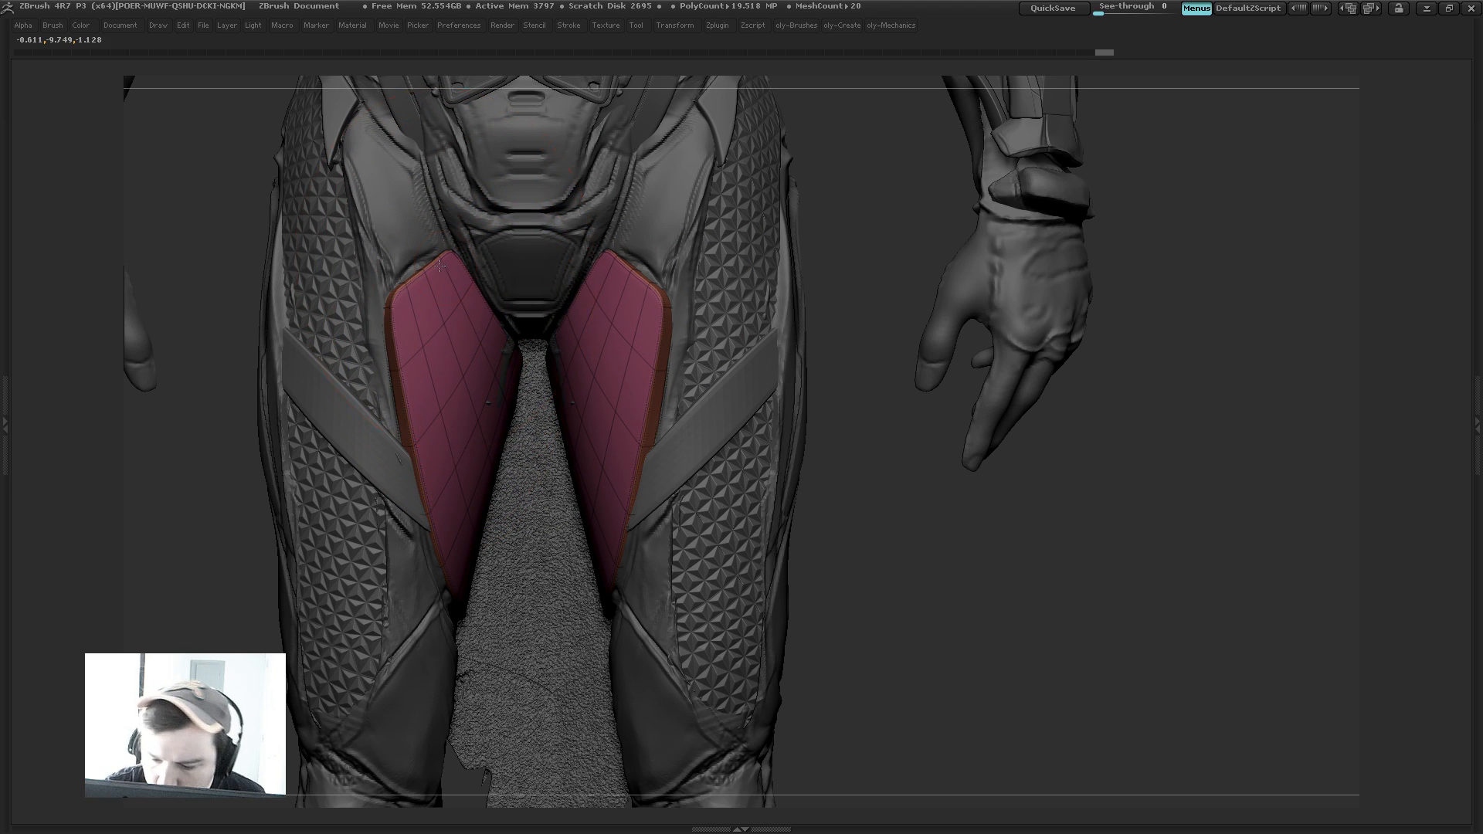
{"action": "key", "text": "s"}
{"action": "mouse_move", "coordinate": [445, 468]}
{"action": "left_mouse_down"}
{"action": "mouse_move", "coordinate": [430, 496]}
{"action": "mouse_move", "coordinate": [440, 530]}
{"action": "mouse_move", "coordinate": [471, 390]}
{"action": "mouse_move", "coordinate": [462, 409]}
{"action": "left_mouse_up"}
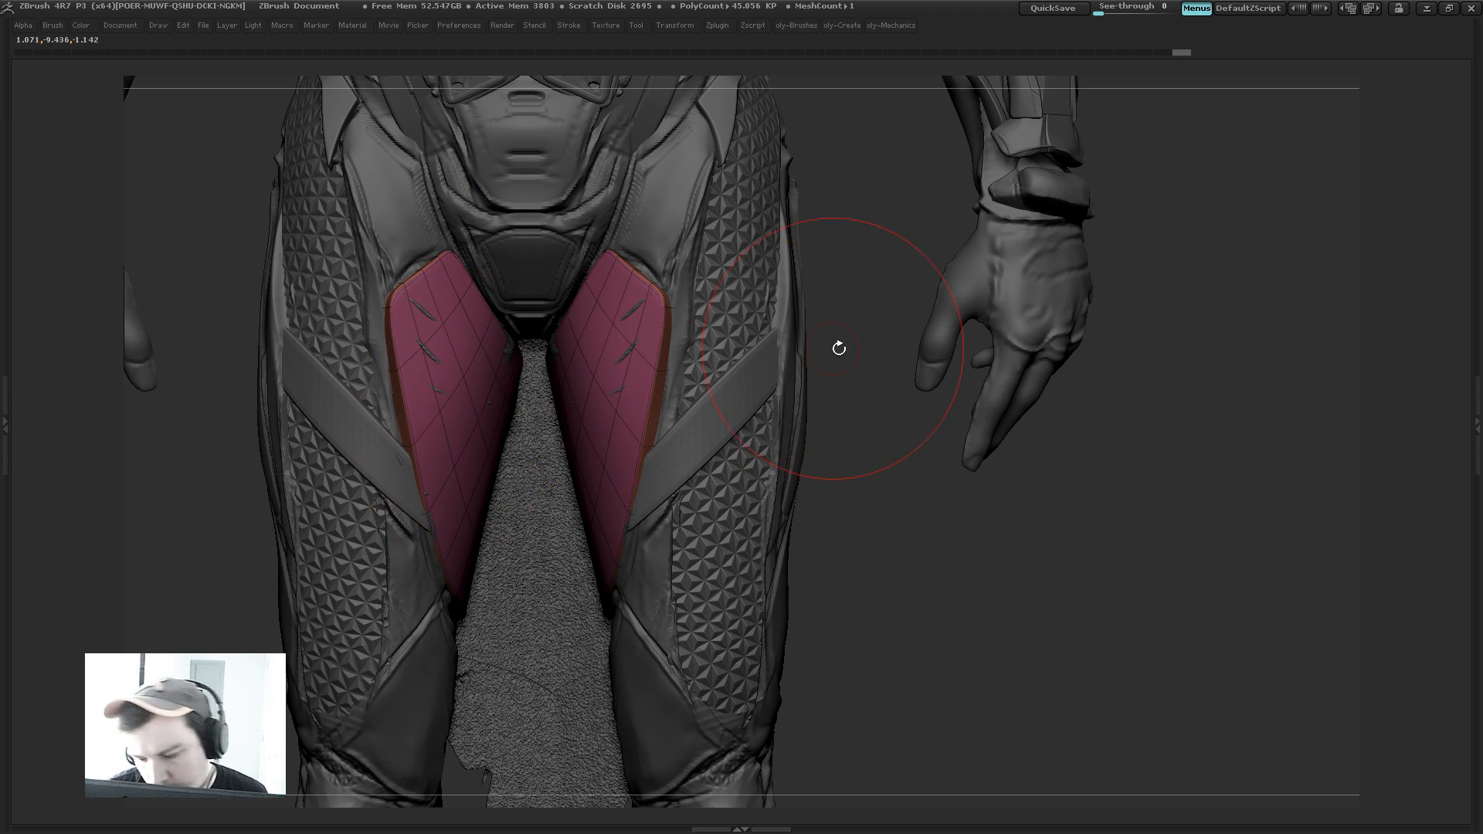
{"action": "mouse_move", "coordinate": [849, 373]}
{"action": "left_mouse_down", "text": "alt"}
{"action": "mouse_move", "coordinate": [824, 304]}
{"action": "mouse_move", "coordinate": [695, 294]}
{"action": "mouse_move", "coordinate": [633, 367]}
{"action": "mouse_move", "coordinate": [611, 431]}
{"action": "left_mouse_up", "text": "alt"}
{"action": "left_click_drag", "start_coordinate": [605, 388], "coordinate": [616, 380]}
{"action": "key", "text": "shift+f"}
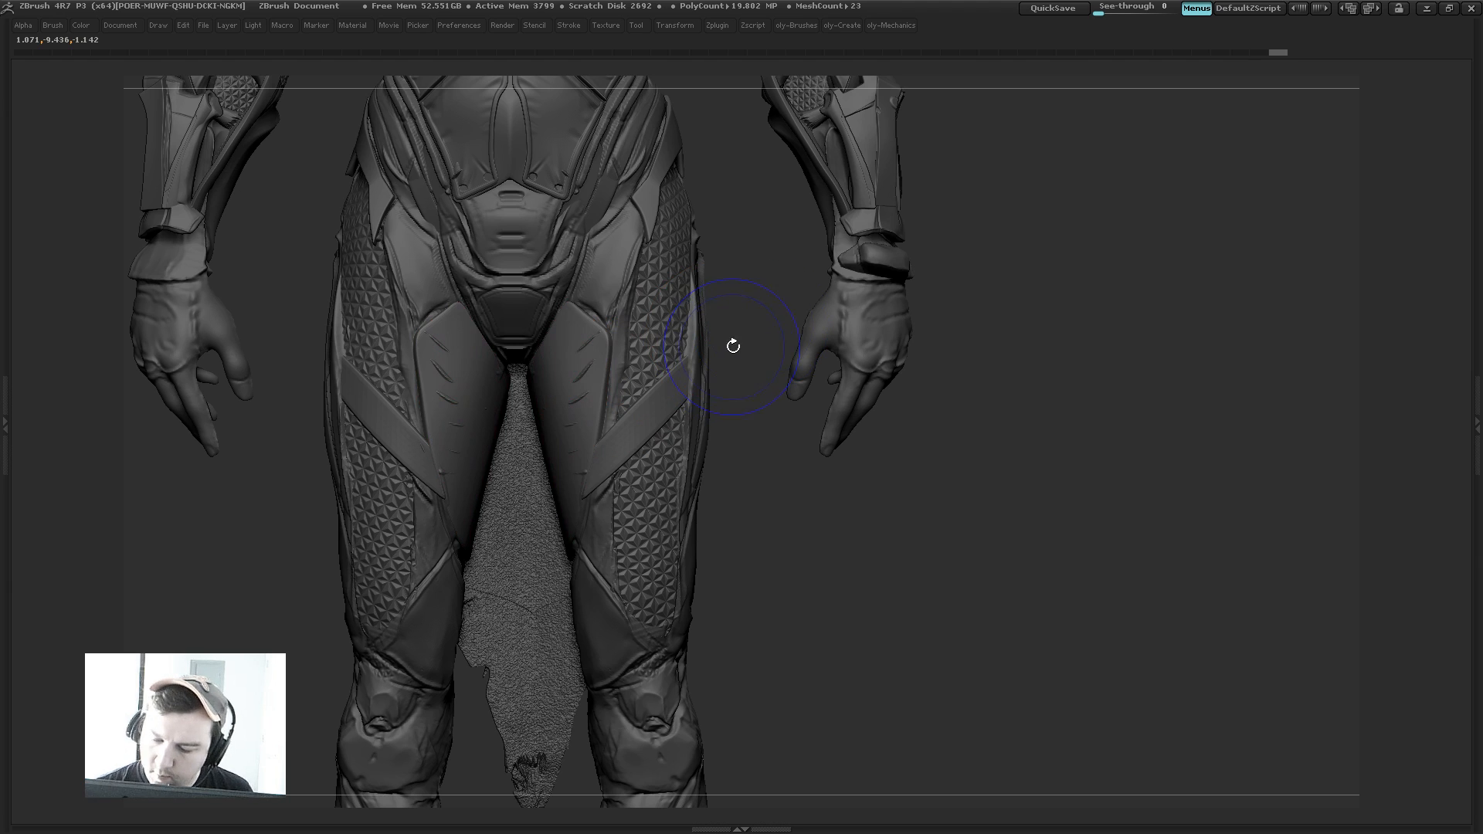
{"action": "left_click_drag", "start_coordinate": [742, 361], "coordinate": [853, 275], "text": "alt"}
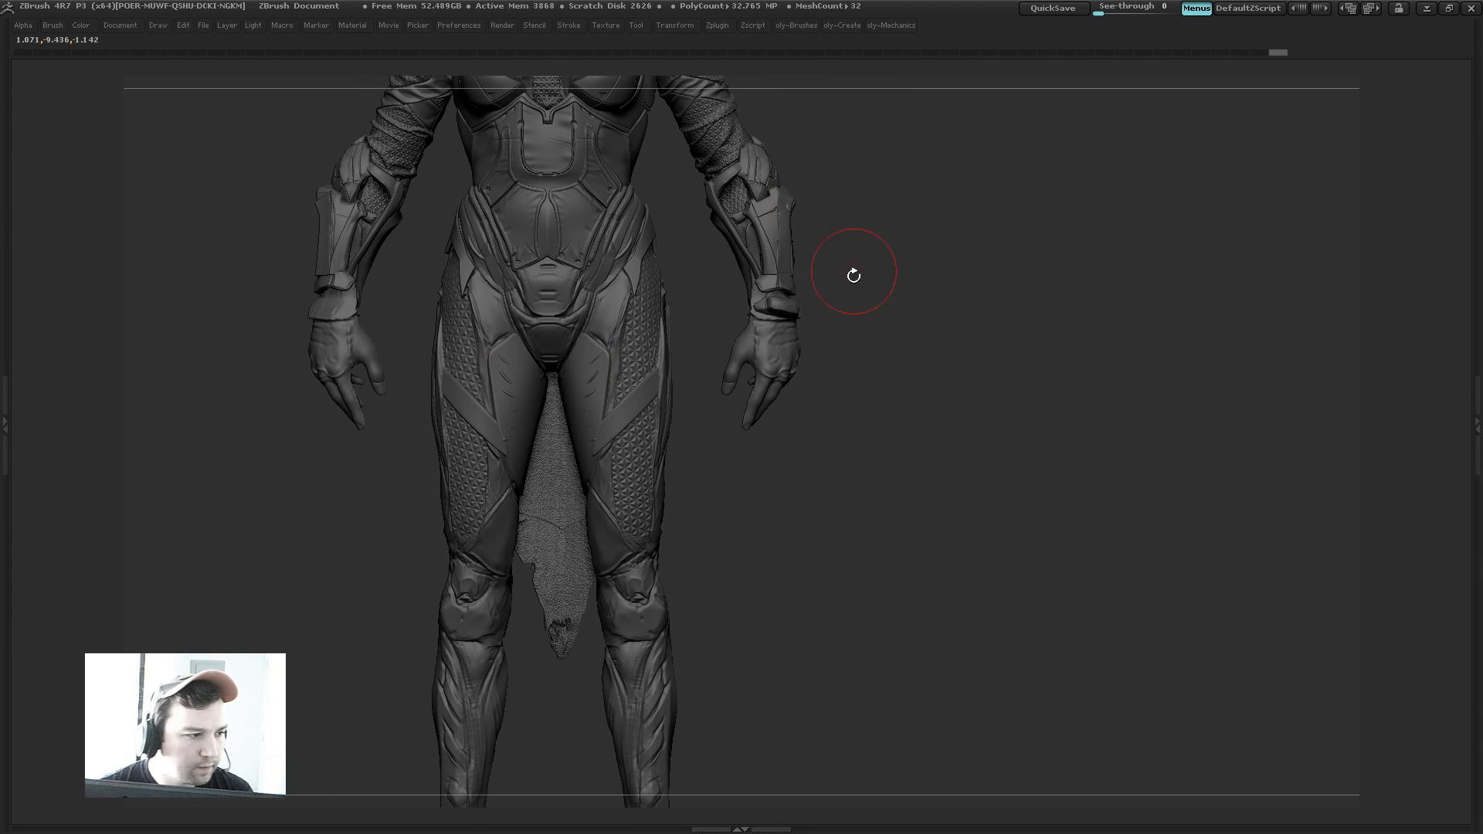
Step: Resize the brush and adjust the outer edges of the inner-thigh panels beside the diagonal thigh straps
{"action": "key", "text": "s"}
{"action": "left_click_drag", "start_coordinate": [584, 398], "coordinate": [595, 397]}
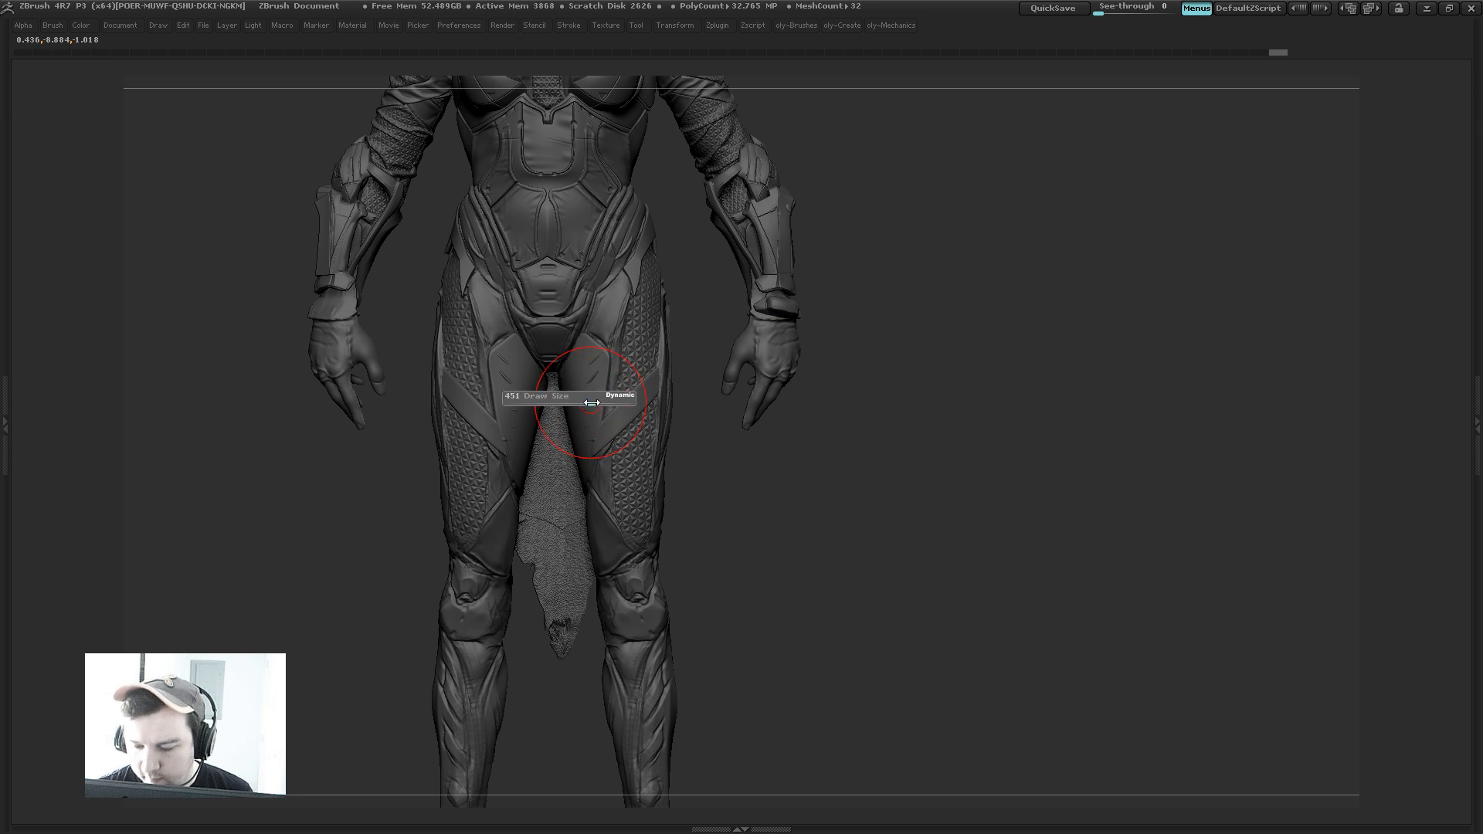
{"action": "left_click", "coordinate": [596, 327], "text": "alt"}
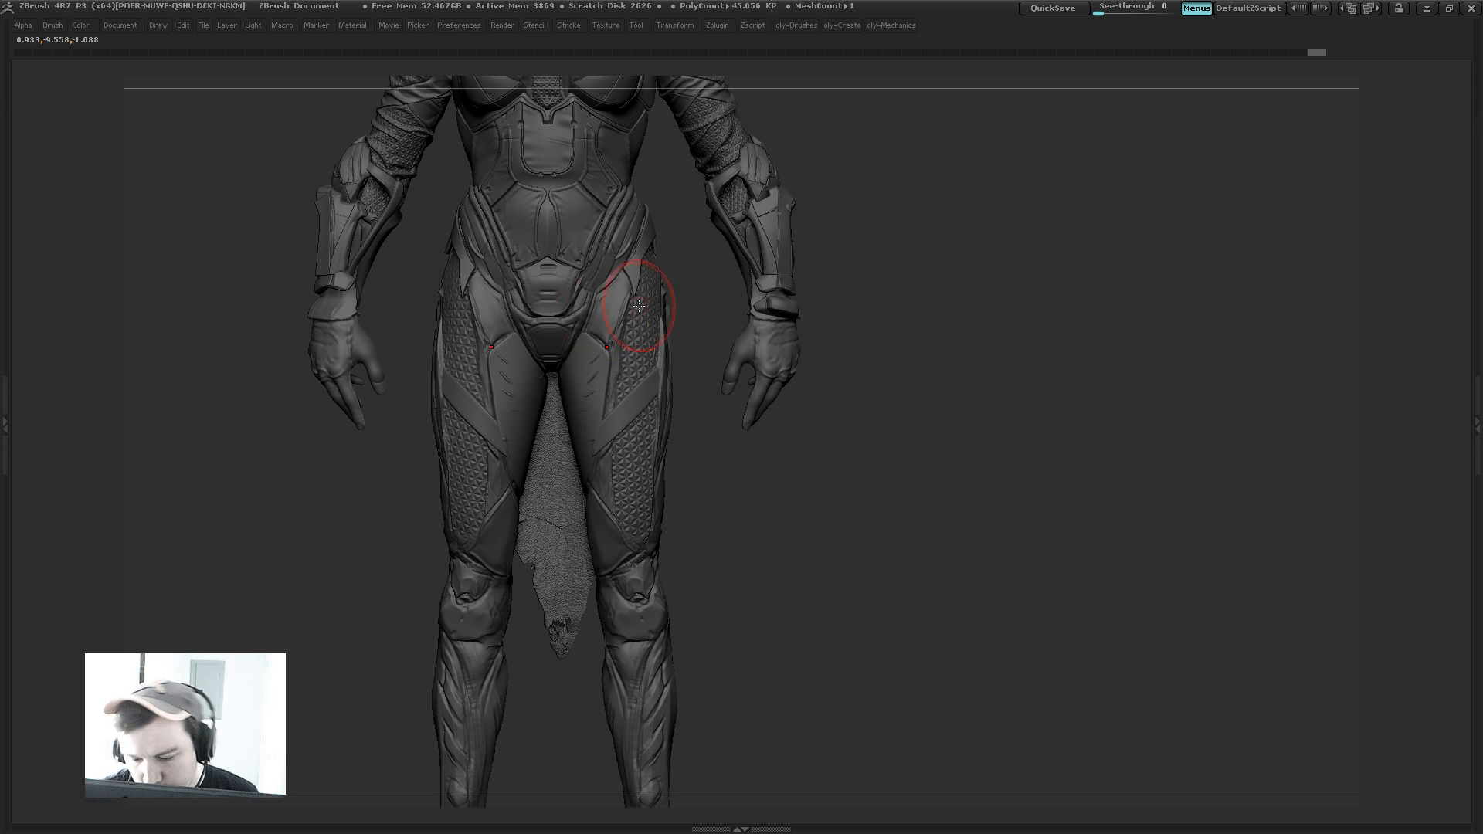
{"action": "mouse_move", "coordinate": [861, 289]}
{"action": "left_mouse_down"}
{"action": "mouse_move", "coordinate": [904, 278]}
{"action": "mouse_move", "coordinate": [879, 245]}
{"action": "left_mouse_up"}
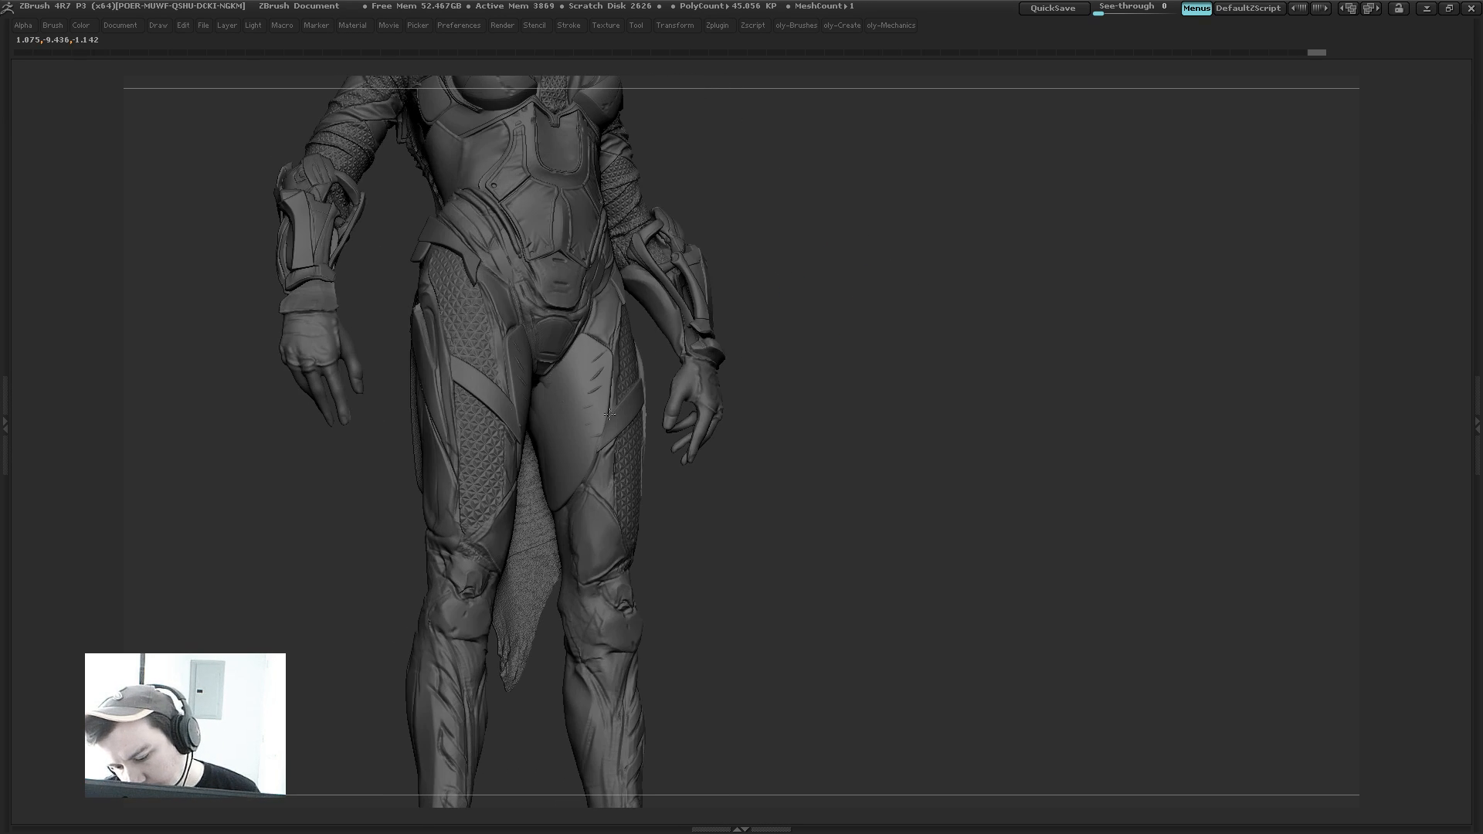
{"action": "key", "text": "s"}
{"action": "left_click", "coordinate": [571, 506]}
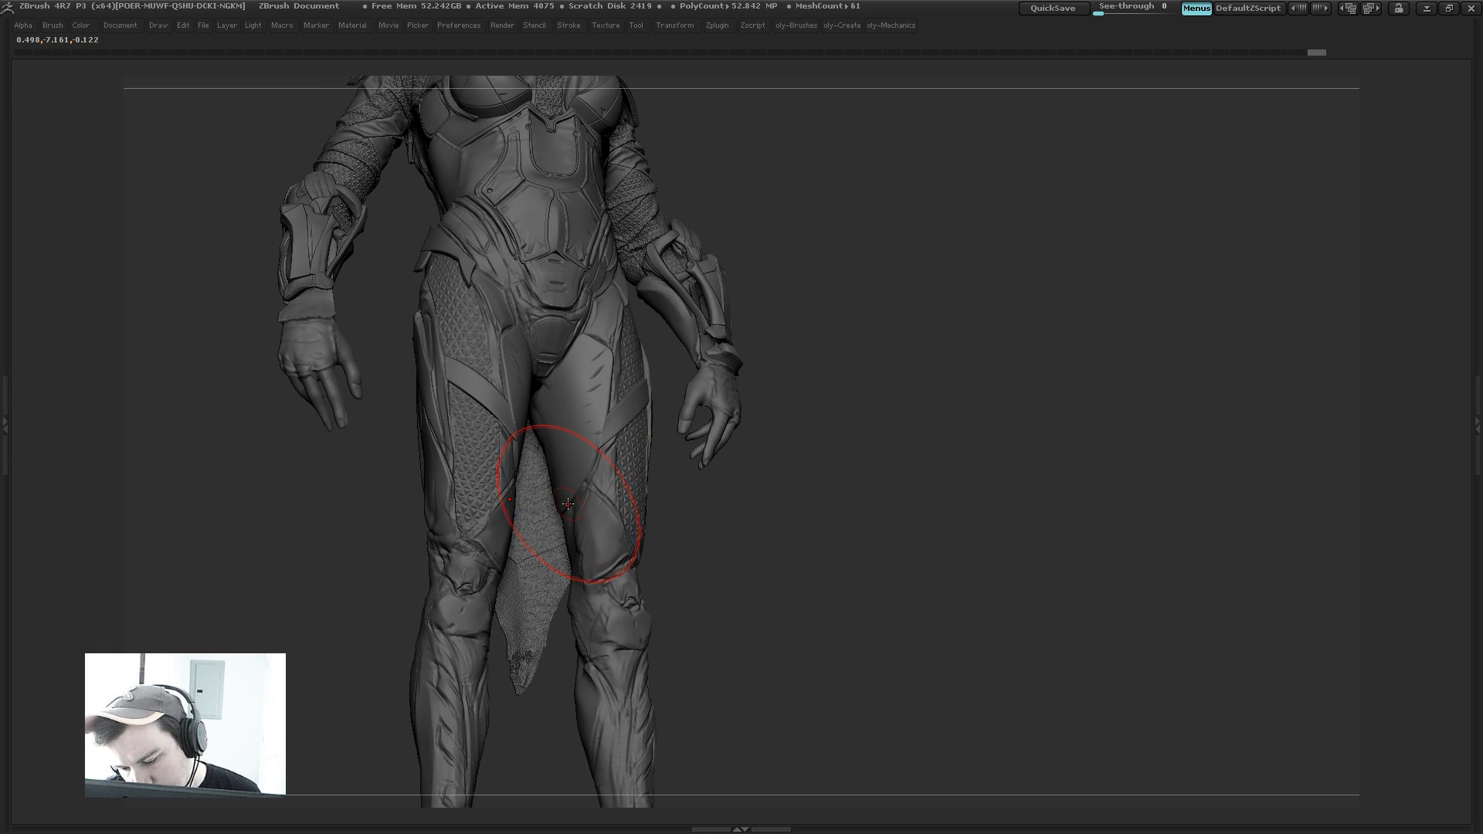
{"action": "left_click", "coordinate": [545, 432], "text": "alt"}
{"action": "left_click_drag", "start_coordinate": [692, 468], "coordinate": [726, 513]}
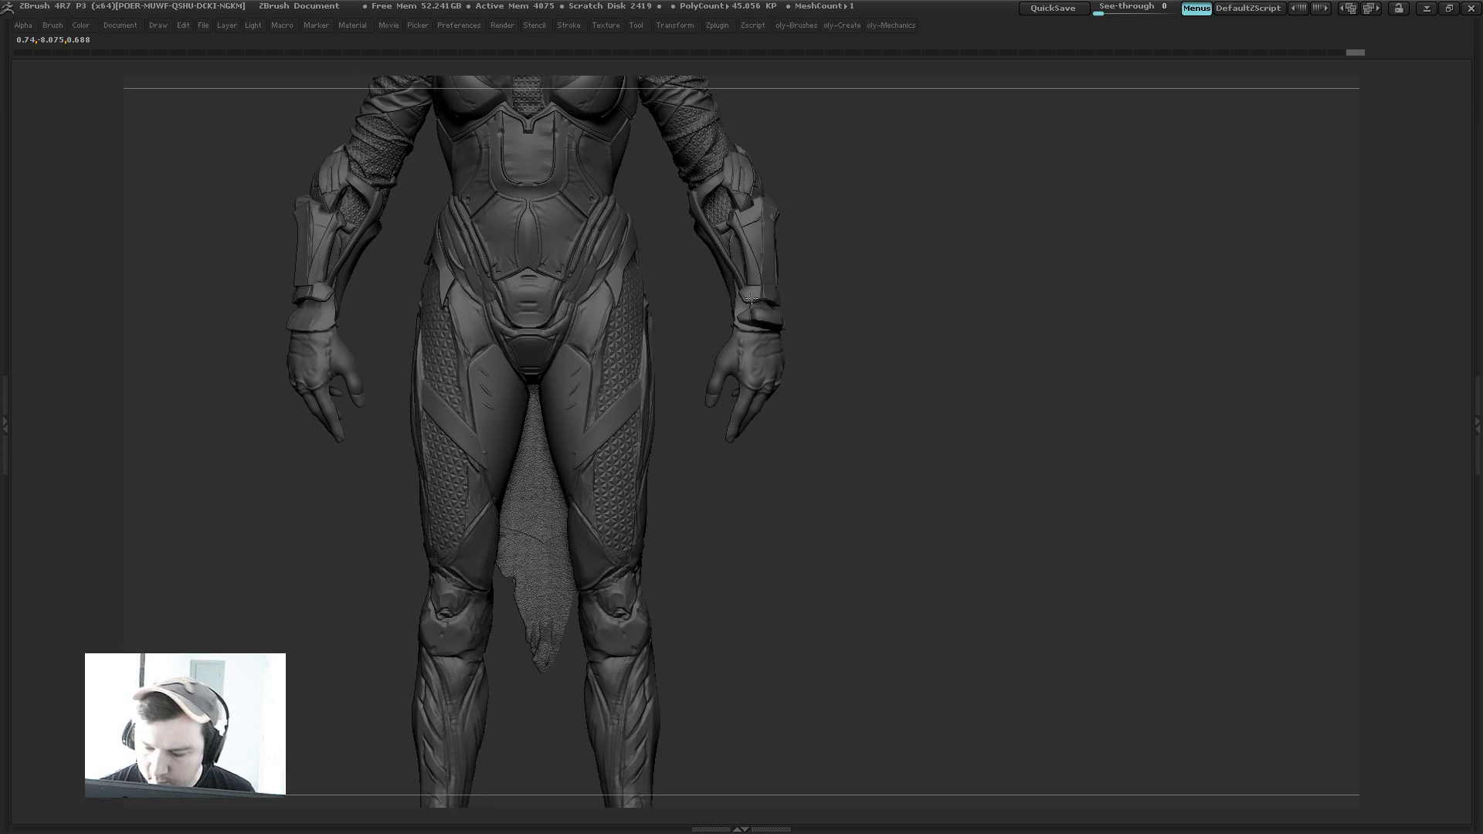
{"action": "left_click", "coordinate": [589, 366], "text": "alt"}
{"action": "left_click_drag", "start_coordinate": [670, 317], "coordinate": [695, 365]}
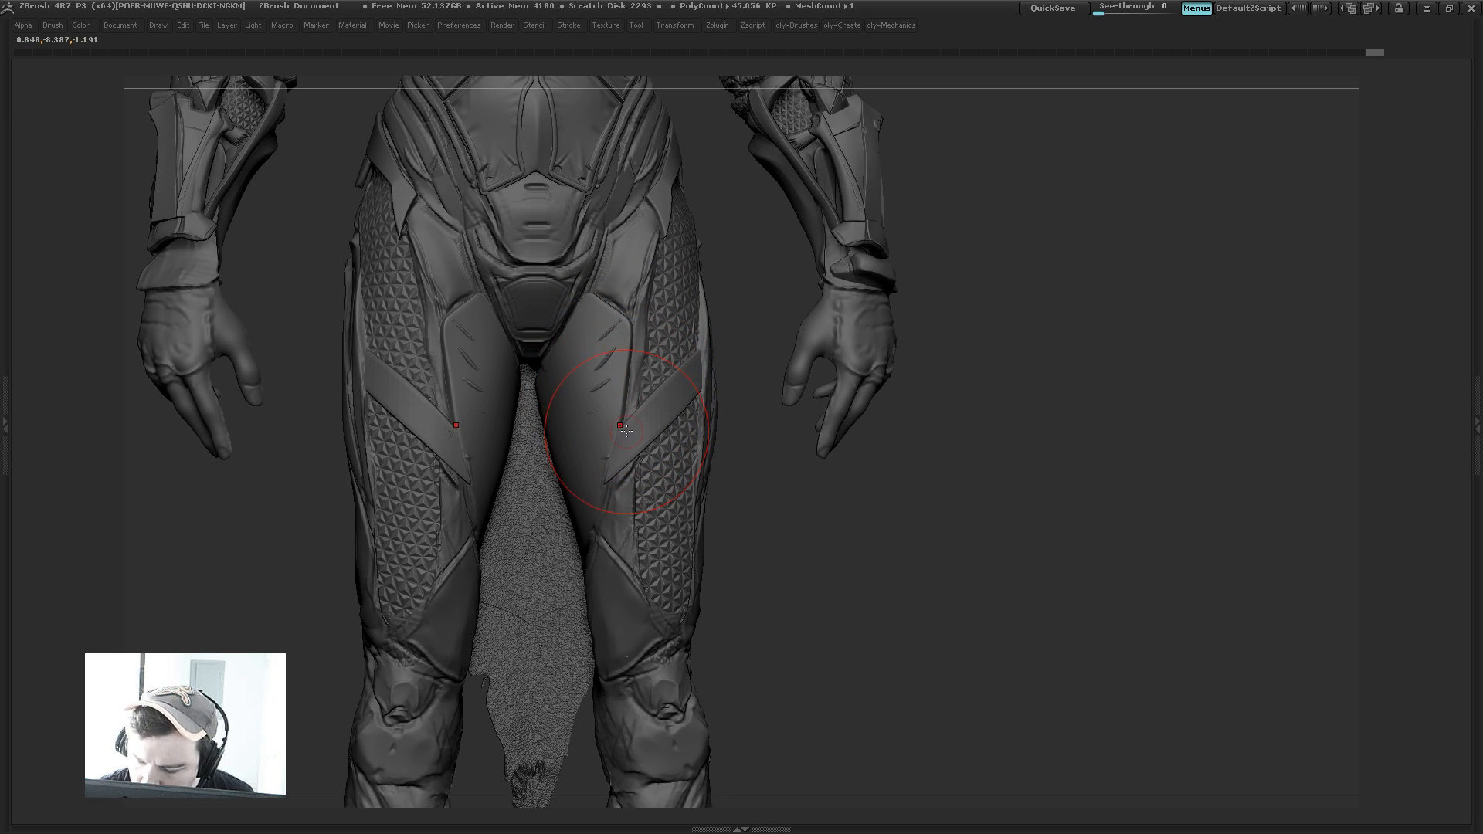
{"action": "left_click_drag", "start_coordinate": [628, 422], "coordinate": [627, 433]}
{"action": "left_click_drag", "start_coordinate": [613, 496], "coordinate": [612, 486]}
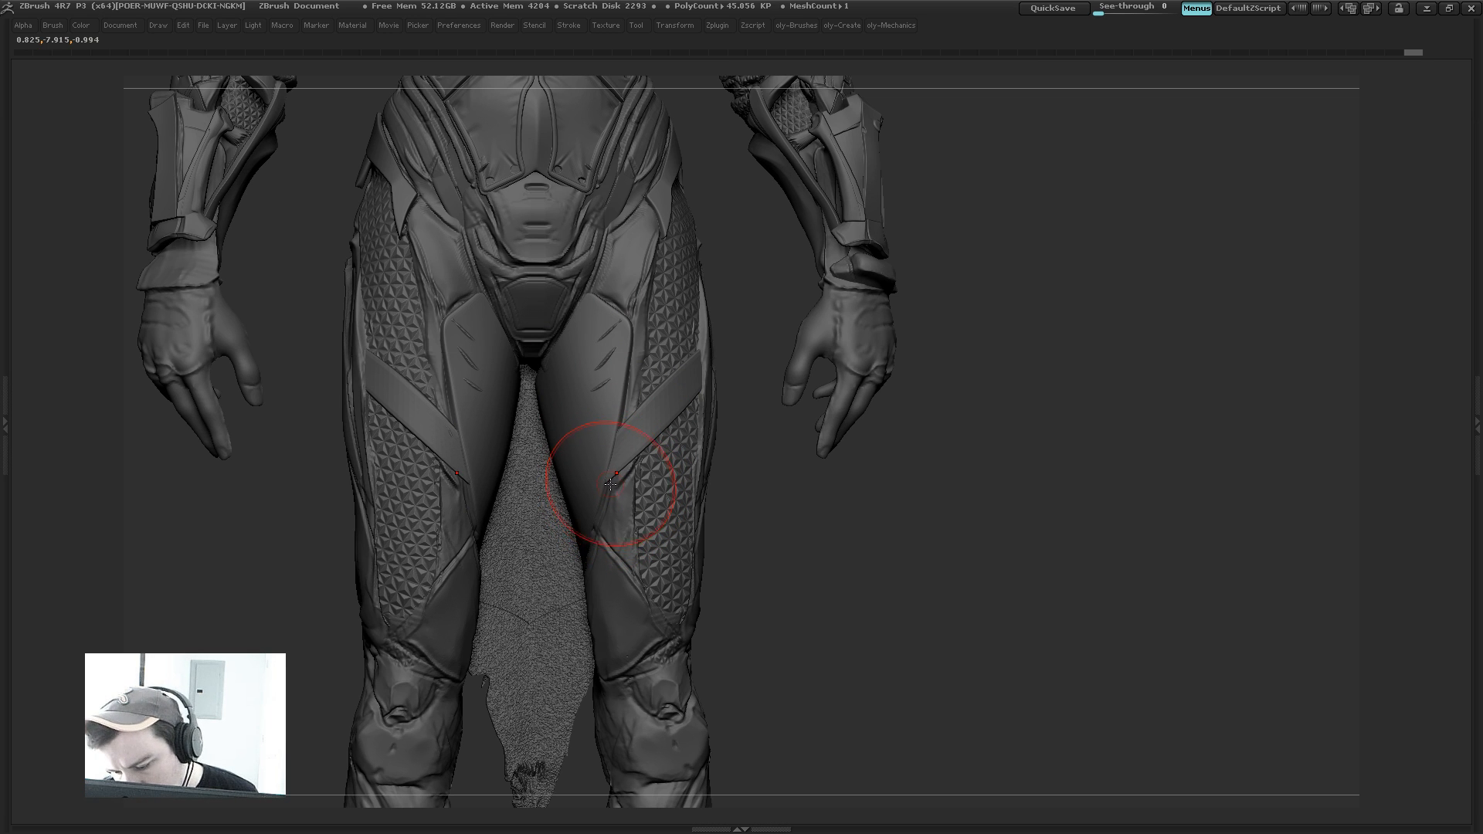
Step: Remove the short diagonal slits from the inner-thigh panels, leaving their surfaces plain
{"action": "mouse_move", "coordinate": [745, 308]}
{"action": "left_mouse_down"}
{"action": "mouse_move", "coordinate": [704, 301]}
{"action": "mouse_move", "coordinate": [747, 255]}
{"action": "mouse_move", "coordinate": [737, 266]}
{"action": "left_mouse_up"}
{"action": "left_click", "coordinate": [589, 367], "text": "alt"}
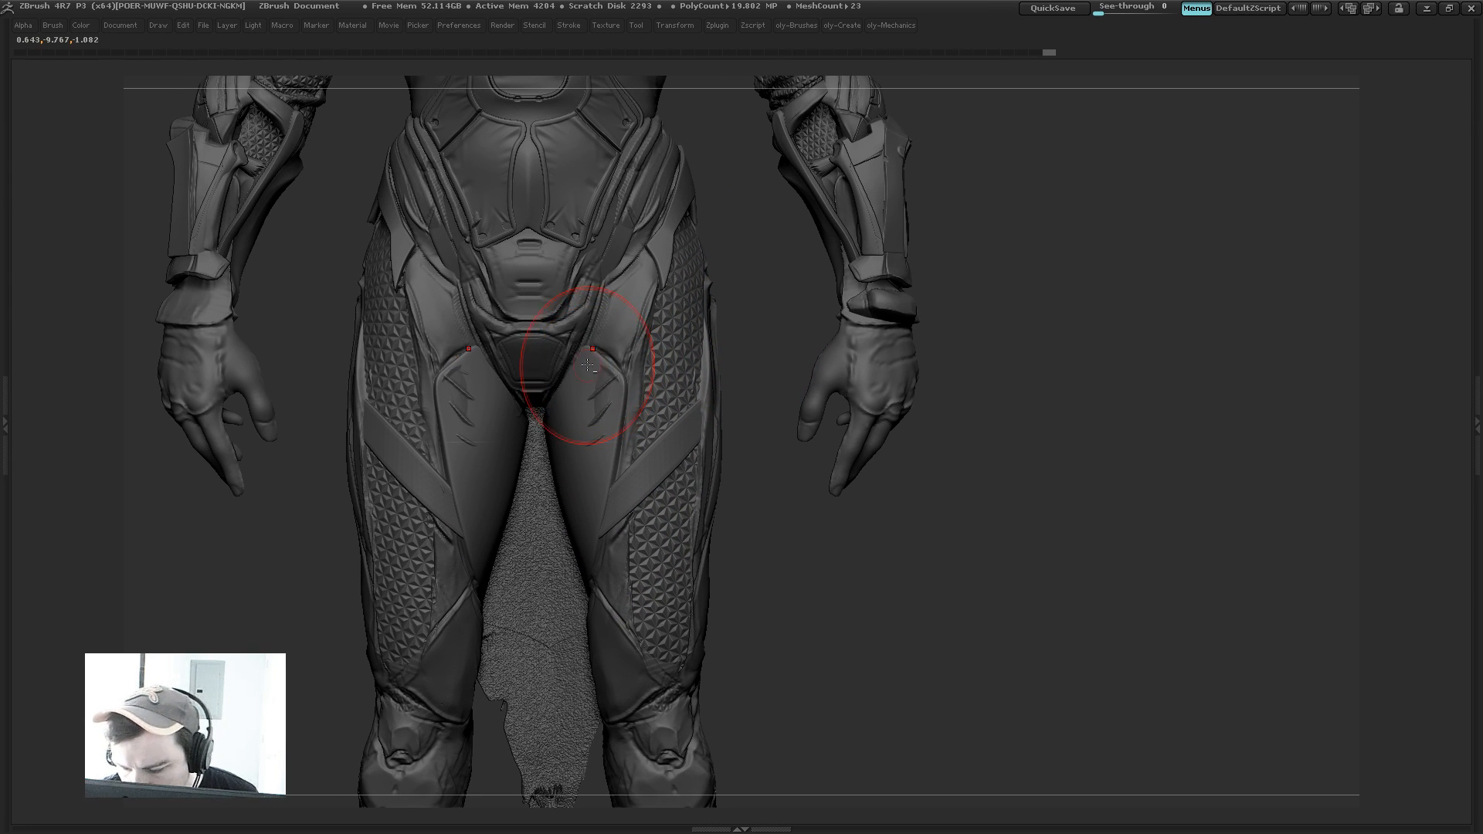
{"action": "mouse_move", "coordinate": [591, 361]}
{"action": "left_mouse_down"}
{"action": "mouse_move", "coordinate": [603, 394]}
{"action": "mouse_move", "coordinate": [591, 421]}
{"action": "left_mouse_up"}
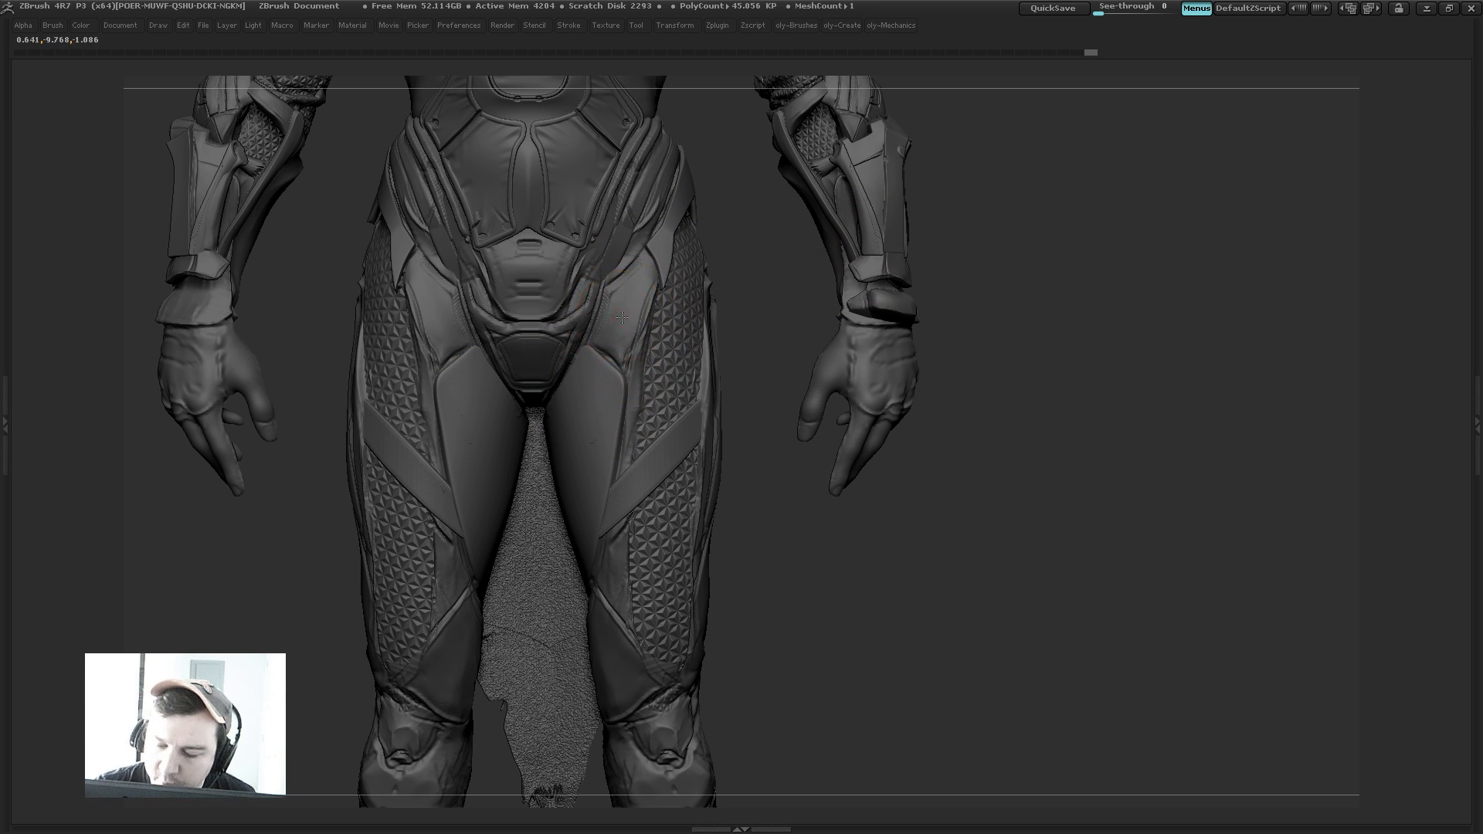
Step: Switch to the body subtool, refine the upper front thighs beside the crotch plate and undo the last stroke
{"action": "left_click", "coordinate": [685, 448], "text": "alt"}
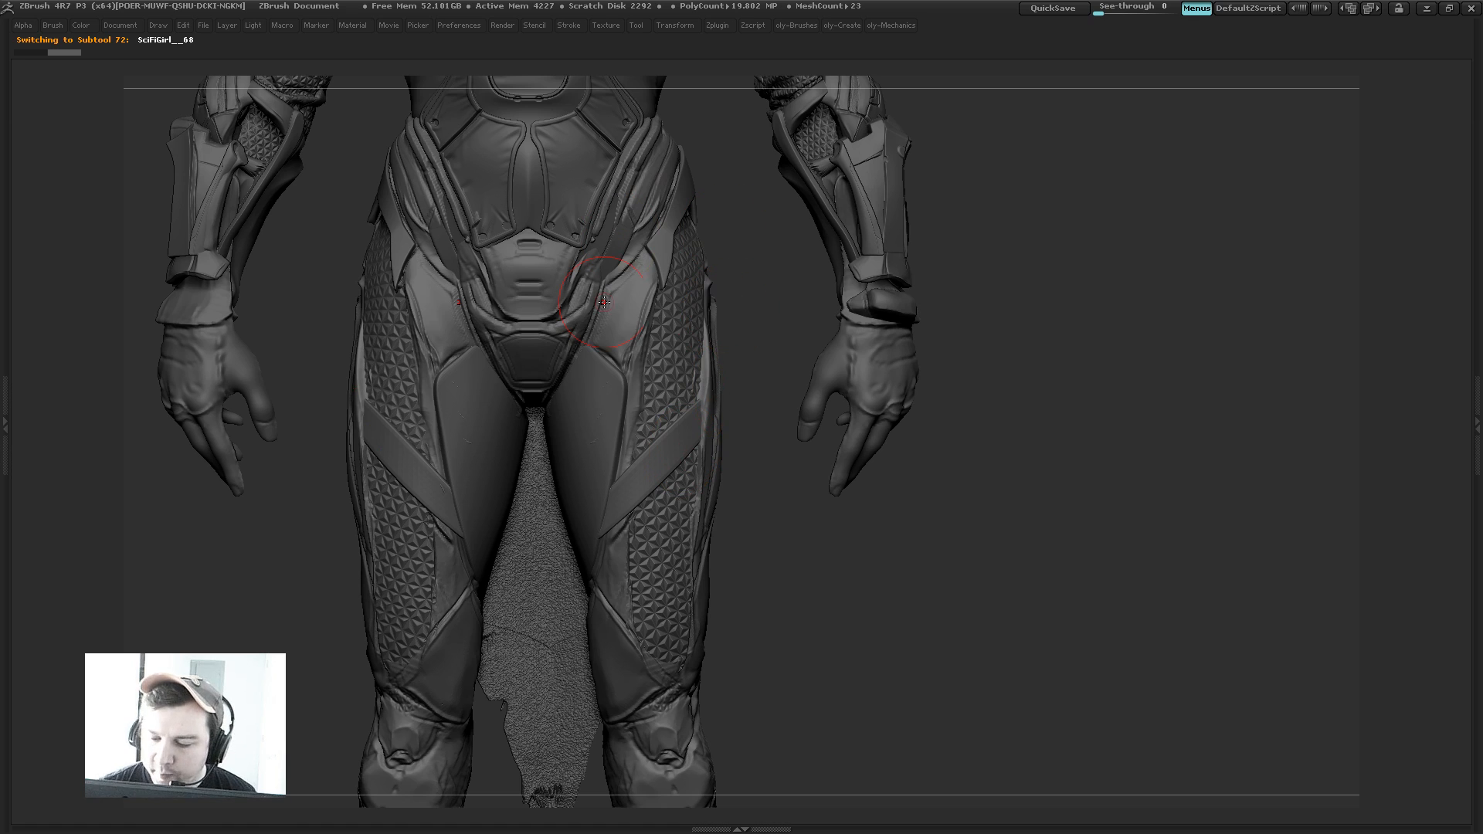
{"action": "left_click_drag", "start_coordinate": [625, 316], "coordinate": [634, 316]}
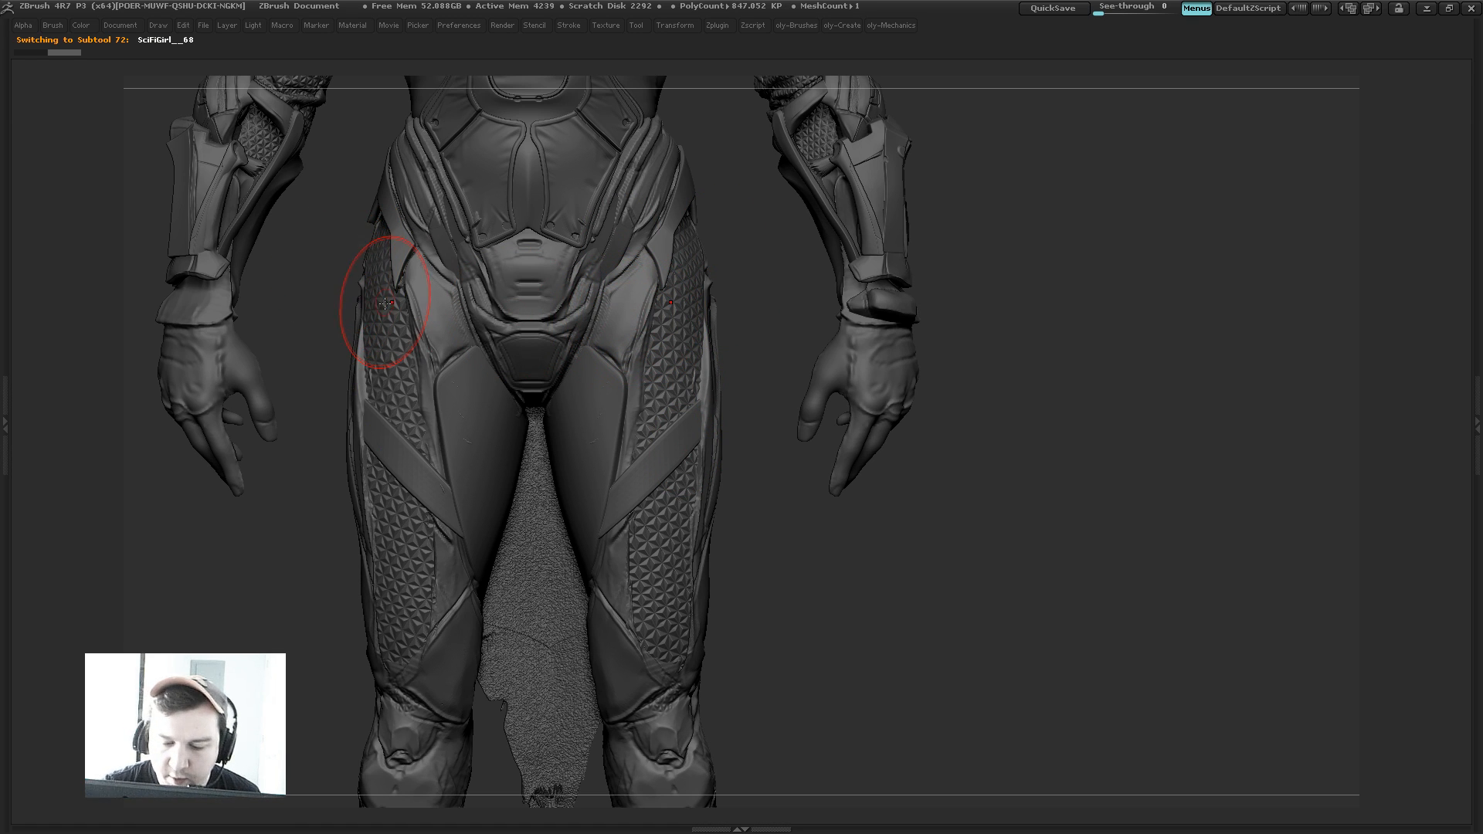
{"action": "left_click_drag", "start_coordinate": [406, 300], "coordinate": [401, 297]}
{"action": "mouse_move", "coordinate": [645, 298]}
{"action": "left_mouse_down"}
{"action": "mouse_move", "coordinate": [622, 320]}
{"action": "mouse_move", "coordinate": [658, 304]}
{"action": "mouse_move", "coordinate": [651, 281]}
{"action": "left_mouse_up"}
{"action": "key", "text": "ctrl+z"}
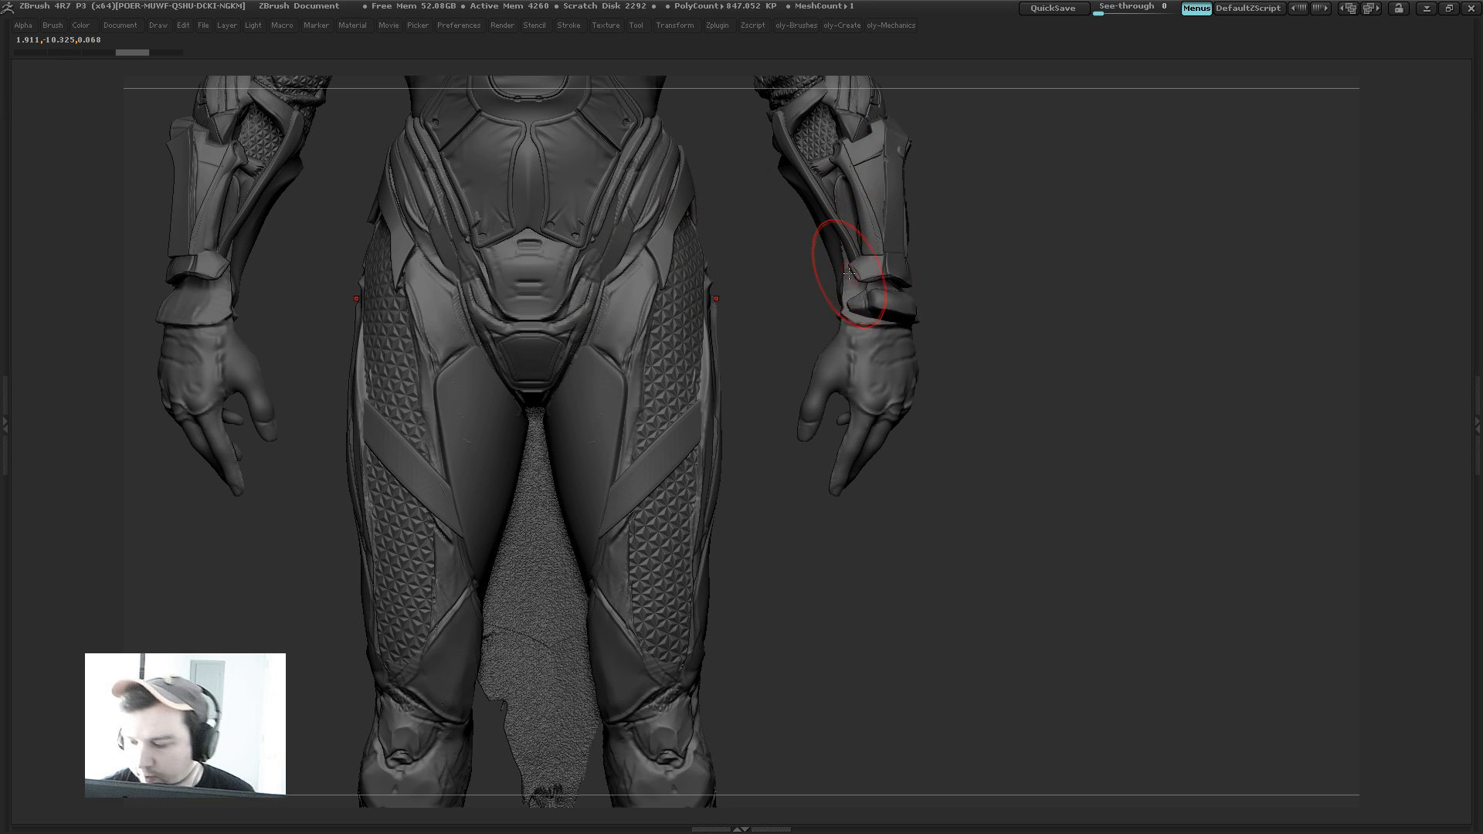
{"action": "mouse_move", "coordinate": [734, 331]}
{"action": "left_mouse_down"}
{"action": "mouse_move", "coordinate": [612, 298]}
{"action": "mouse_move", "coordinate": [610, 341]}
{"action": "left_mouse_up"}
{"action": "left_click_drag", "start_coordinate": [340, 569], "coordinate": [502, 567]}
{"action": "key", "text": "s"}
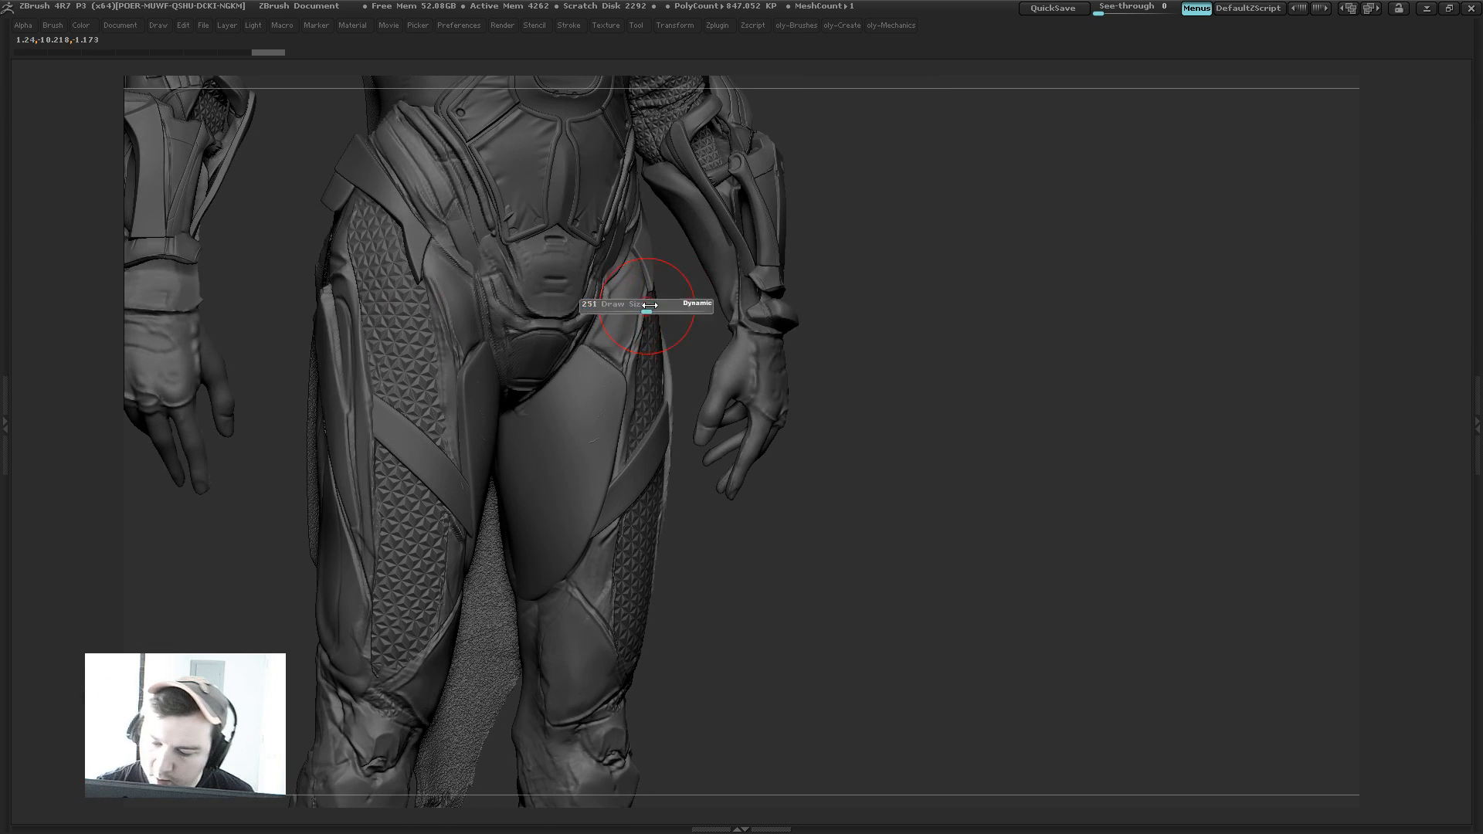
{"action": "left_click_drag", "start_coordinate": [683, 305], "coordinate": [724, 295]}
Step: Flatten the upper front thigh surfaces above the inner-thigh panels with the TrimDynamic brush
{"action": "key", "text": "b"}
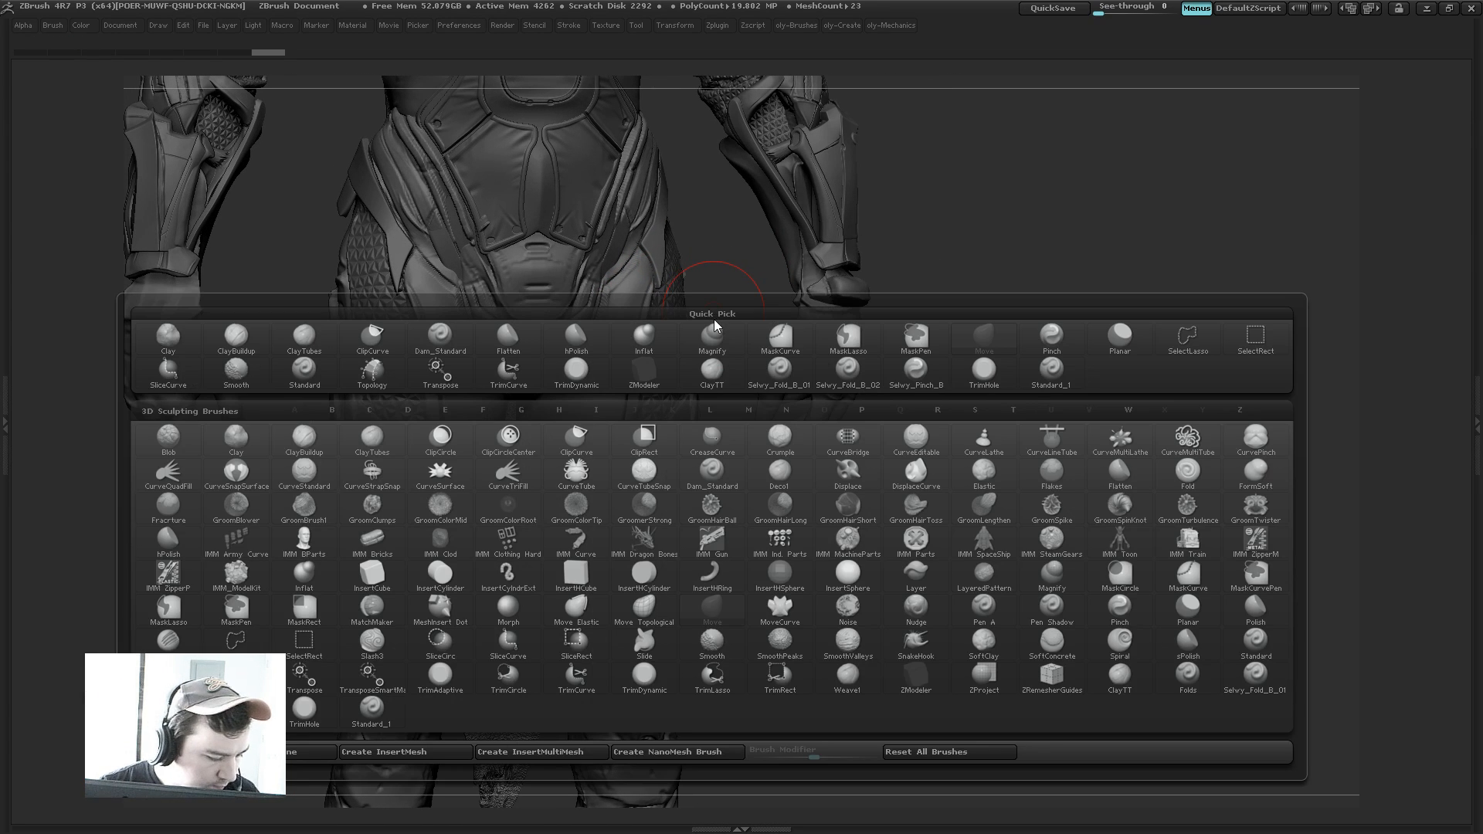
{"action": "key", "text": "t"}
{"action": "key", "text": "d"}
{"action": "left_click_drag", "start_coordinate": [715, 290], "coordinate": [622, 305]}
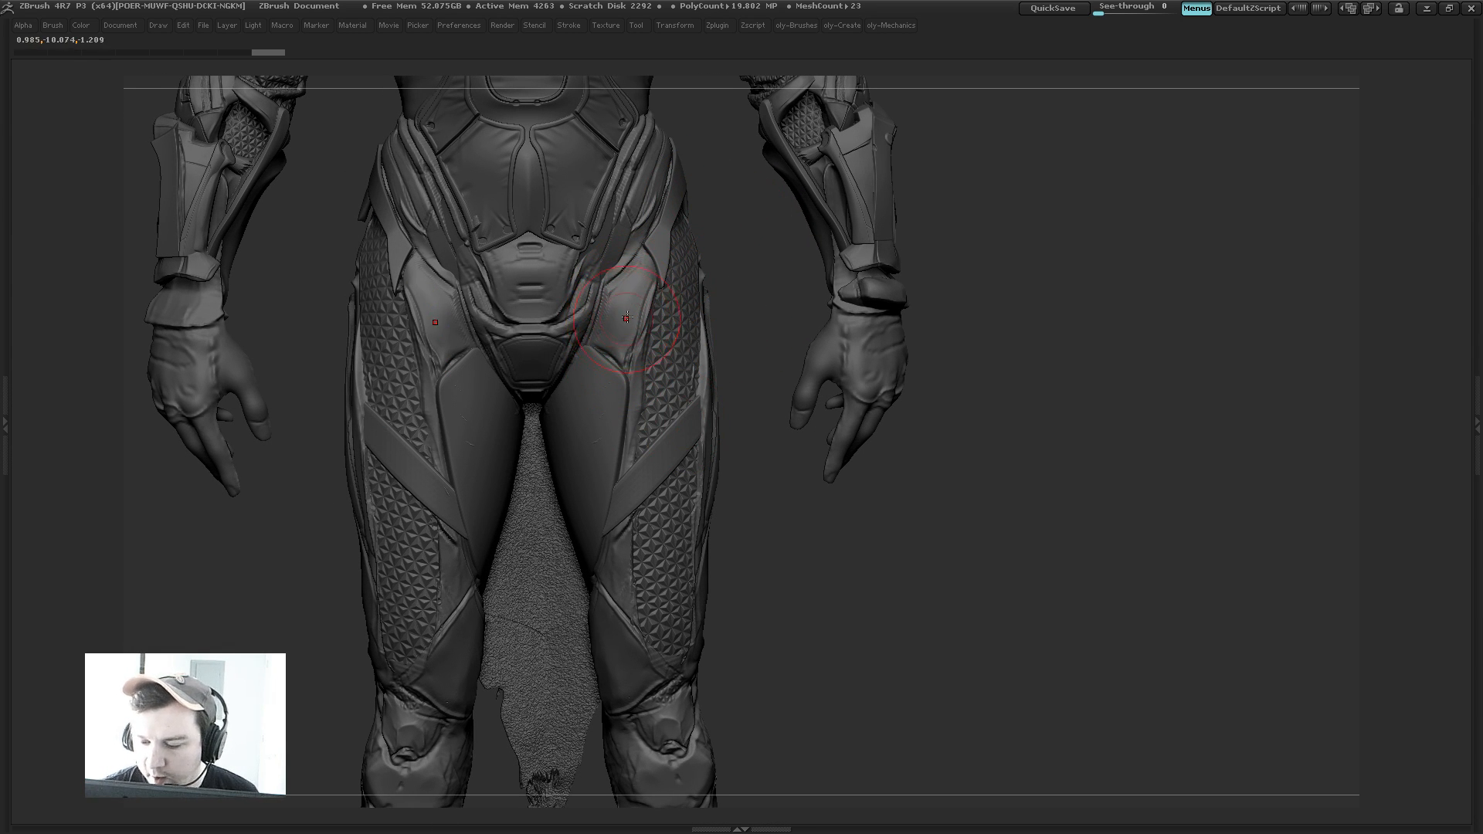
{"action": "left_click_drag", "start_coordinate": [733, 274], "coordinate": [620, 296]}
{"action": "key", "text": "1"}
{"action": "left_click", "coordinate": [575, 316]}
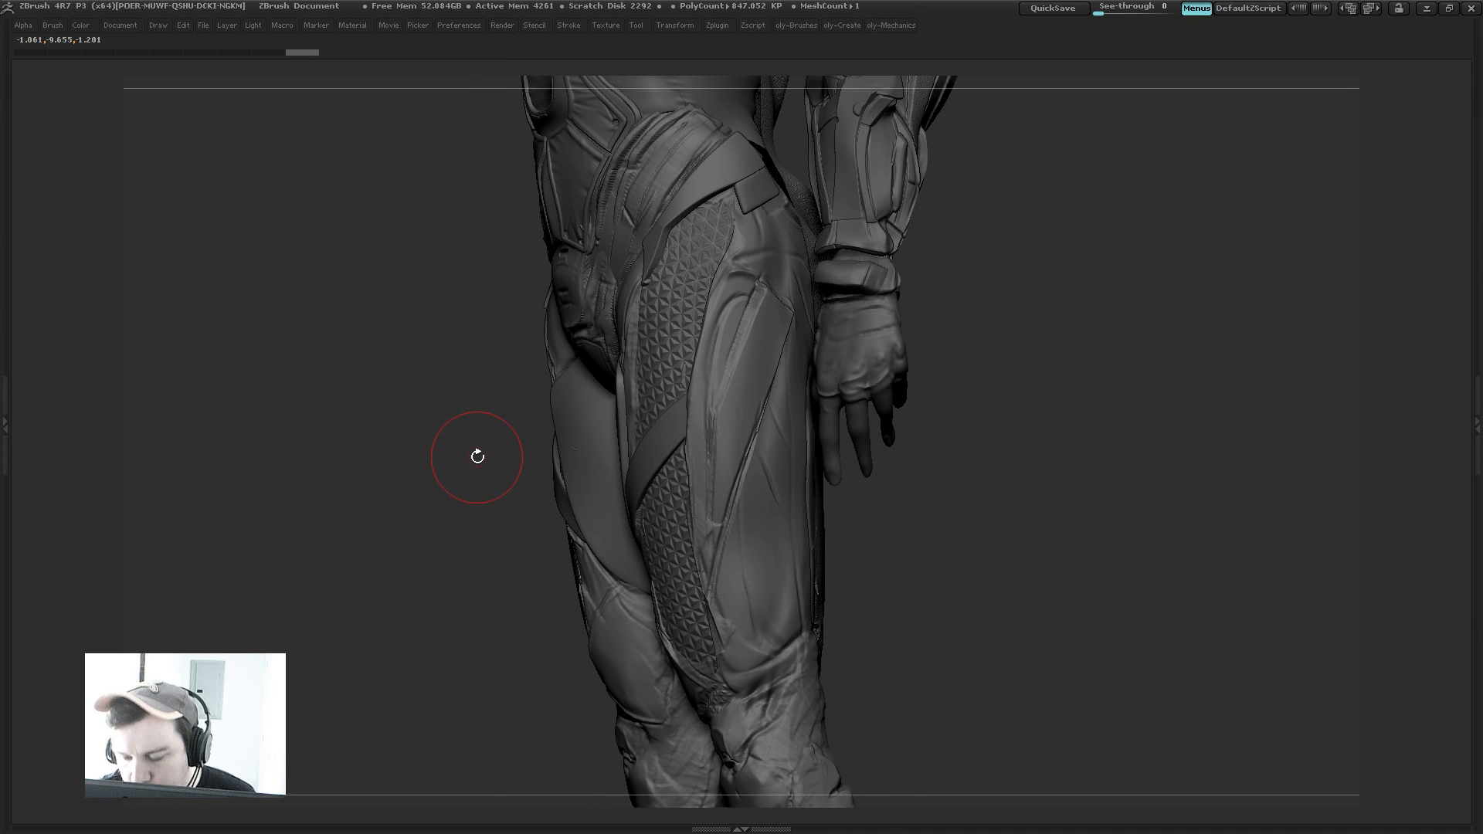
{"action": "left_click_drag", "start_coordinate": [454, 475], "coordinate": [620, 331]}
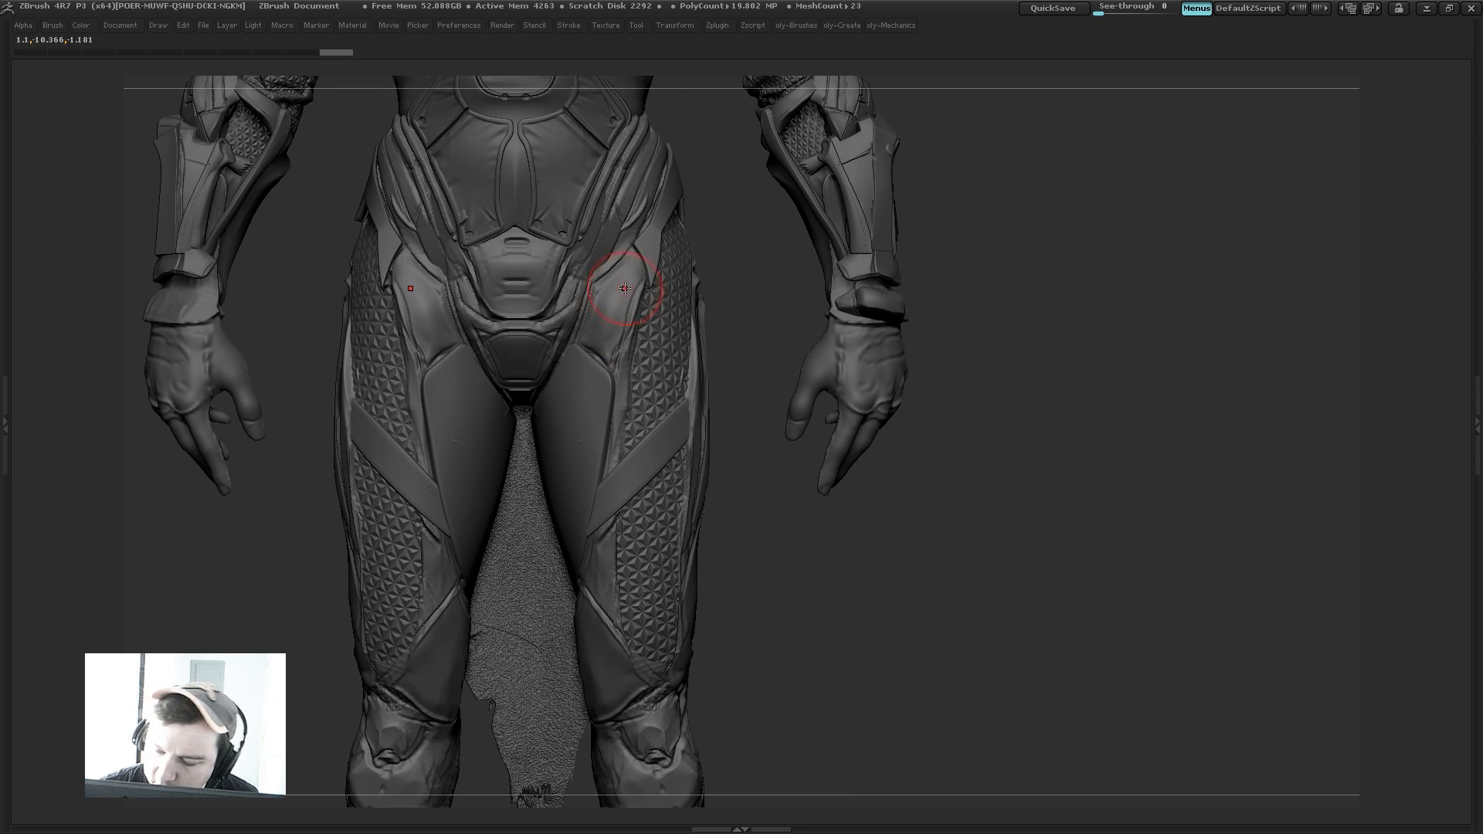
{"action": "key", "text": "space"}
{"action": "left_click", "coordinate": [616, 544]}
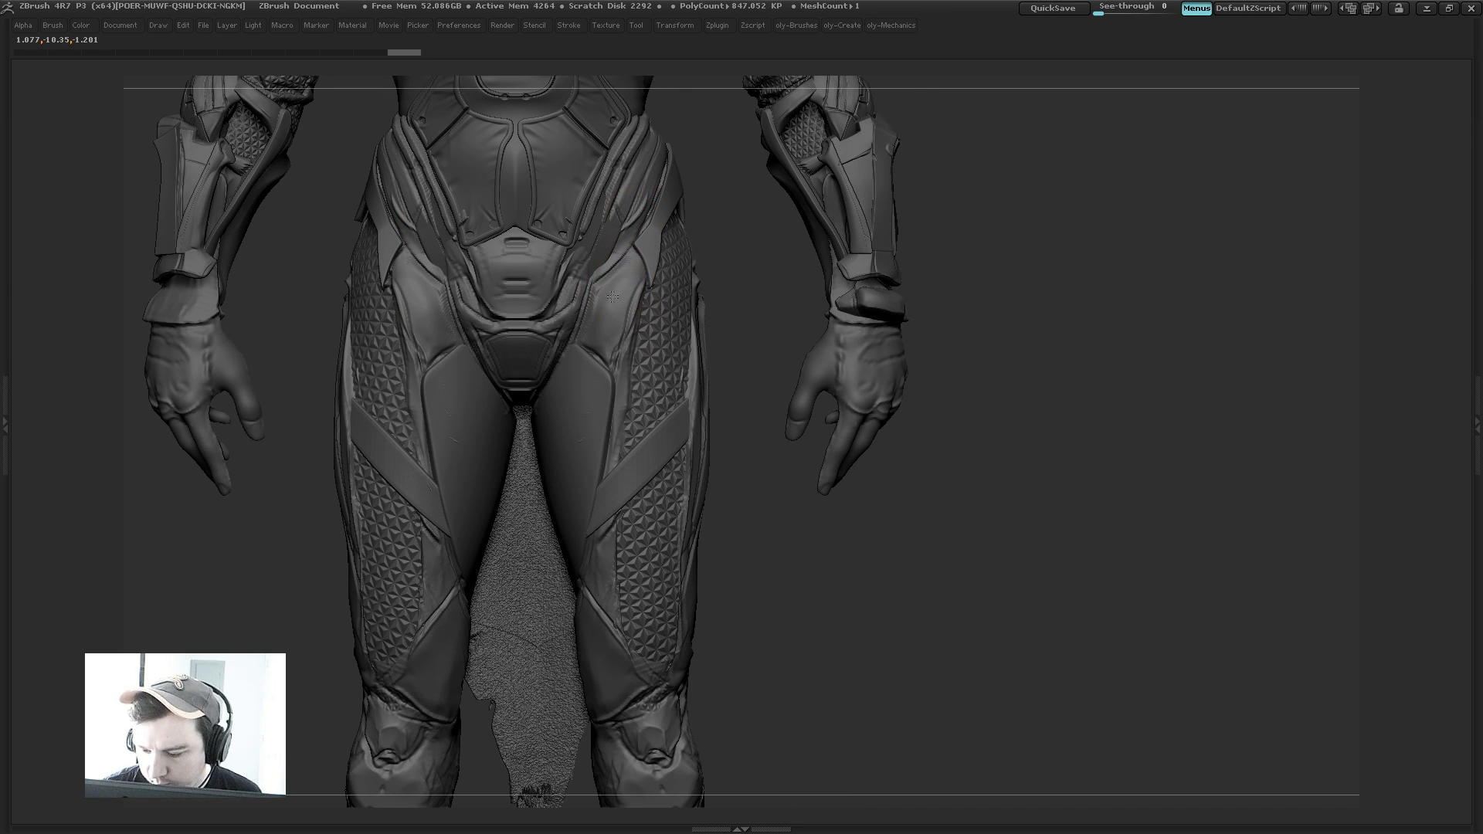
Step: Solo the body and draw Topology brush curves around and across the upper front thigh to generate a low-poly panel
{"action": "key", "text": "space"}
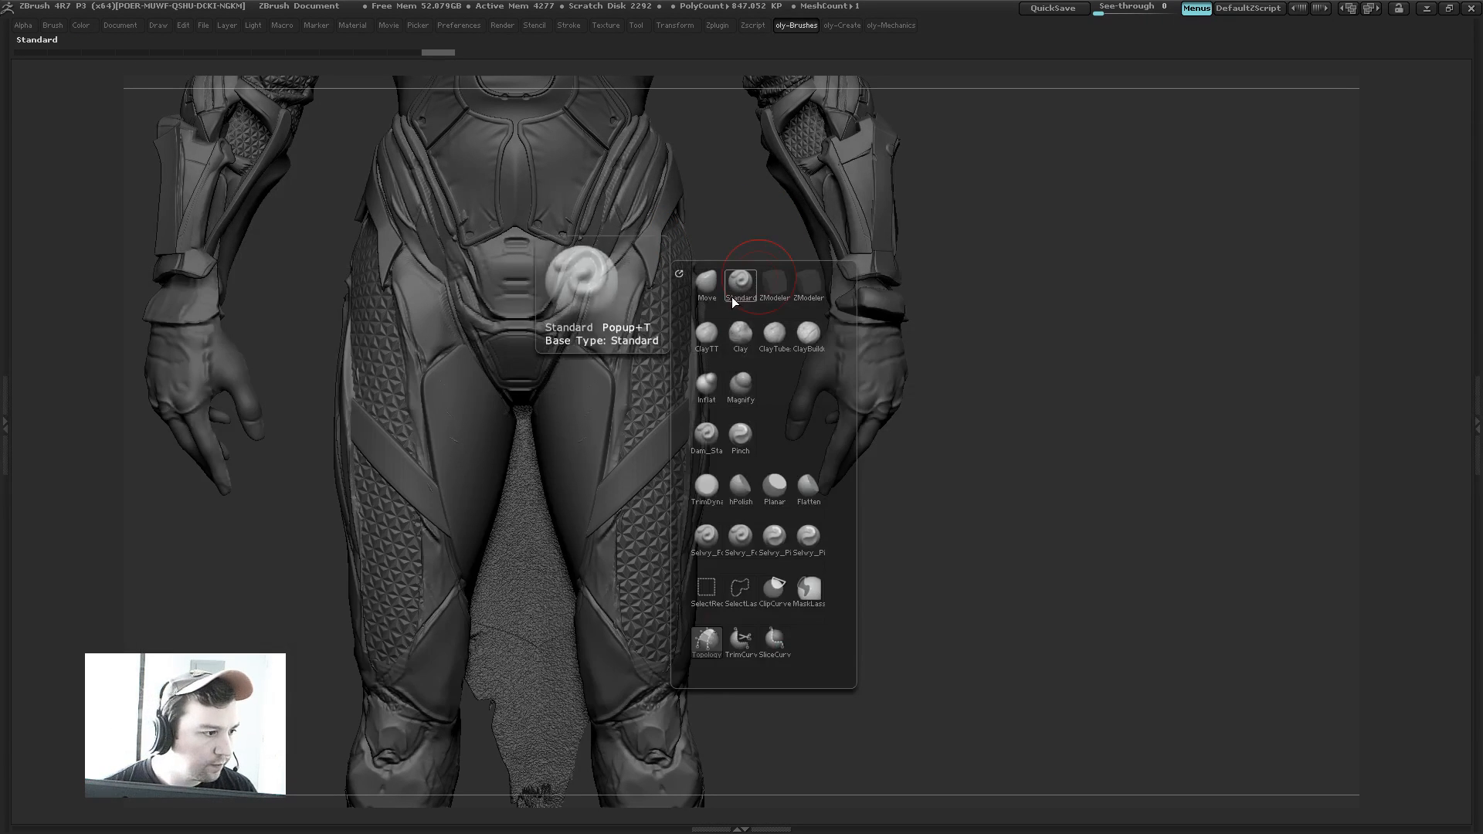
{"action": "left_click", "coordinate": [734, 294]}
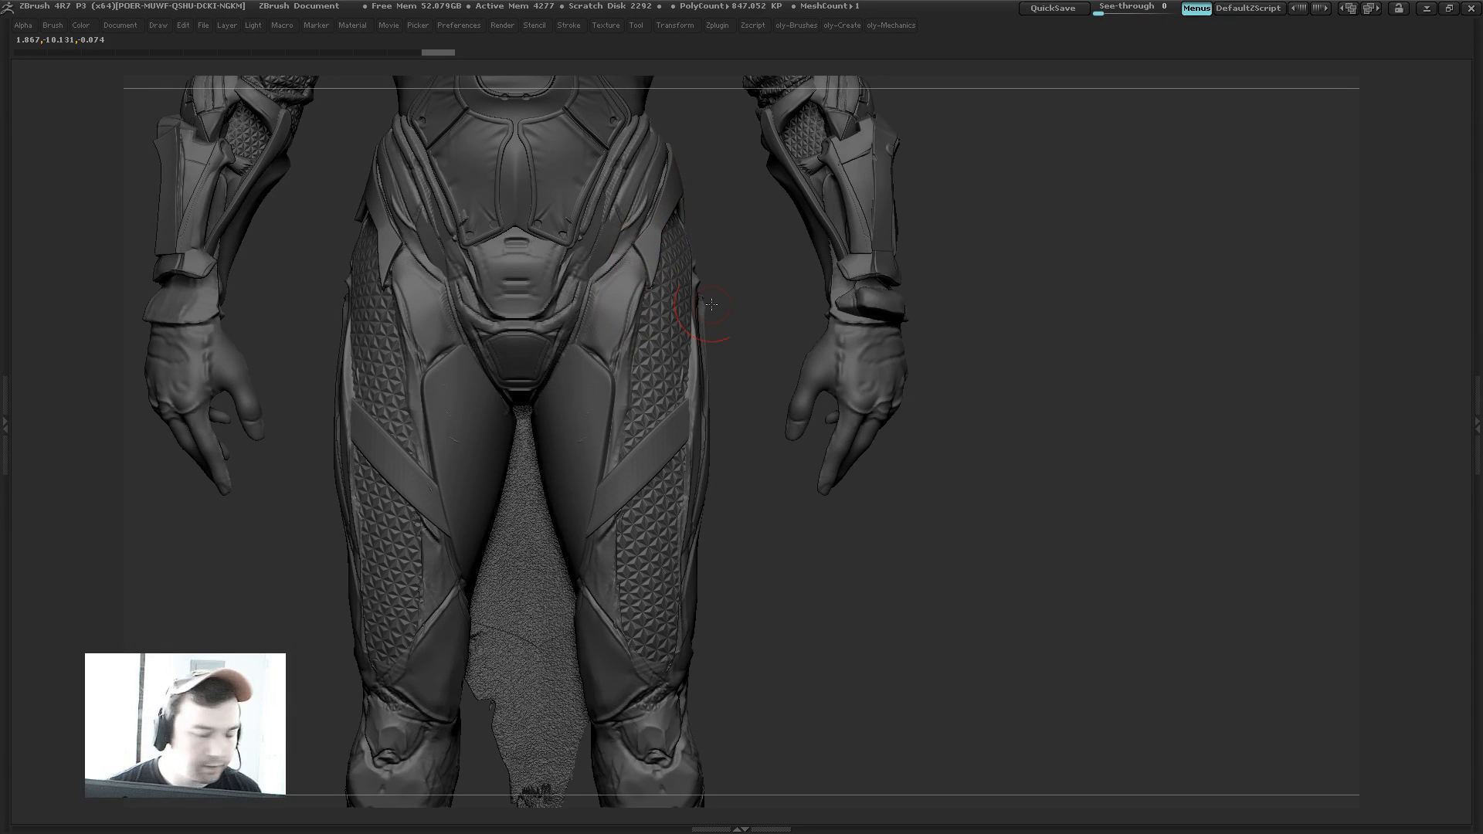
{"action": "key", "text": "alt+s"}
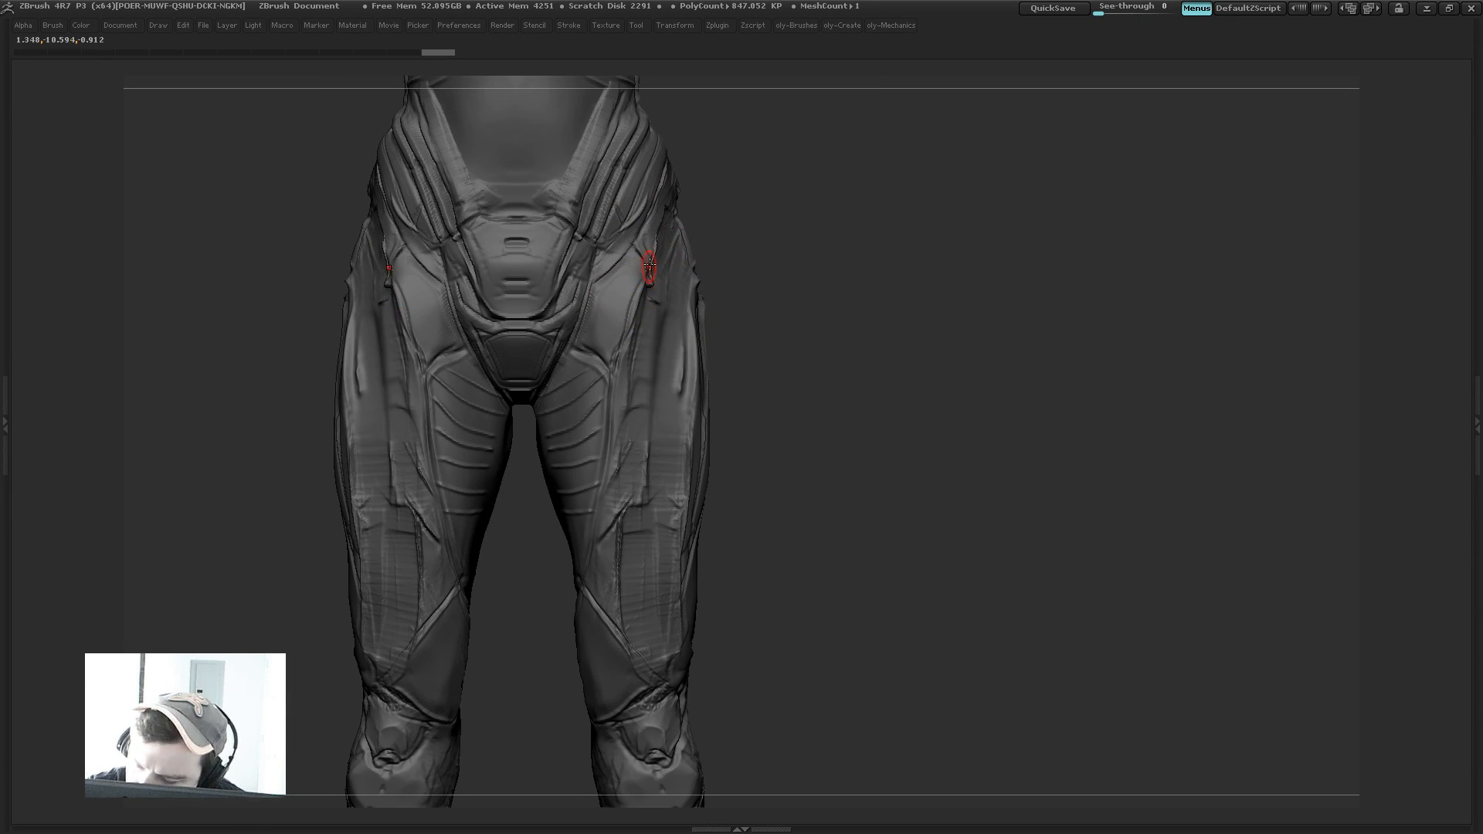
{"action": "left_click_drag", "start_coordinate": [653, 264], "coordinate": [613, 391]}
{"action": "mouse_move", "coordinate": [595, 292]}
{"action": "left_mouse_down"}
{"action": "mouse_move", "coordinate": [649, 228]}
{"action": "mouse_move", "coordinate": [569, 375]}
{"action": "mouse_move", "coordinate": [630, 369]}
{"action": "mouse_move", "coordinate": [630, 313]}
{"action": "left_mouse_up"}
{"action": "left_click_drag", "start_coordinate": [632, 239], "coordinate": [678, 209], "text": "alt"}
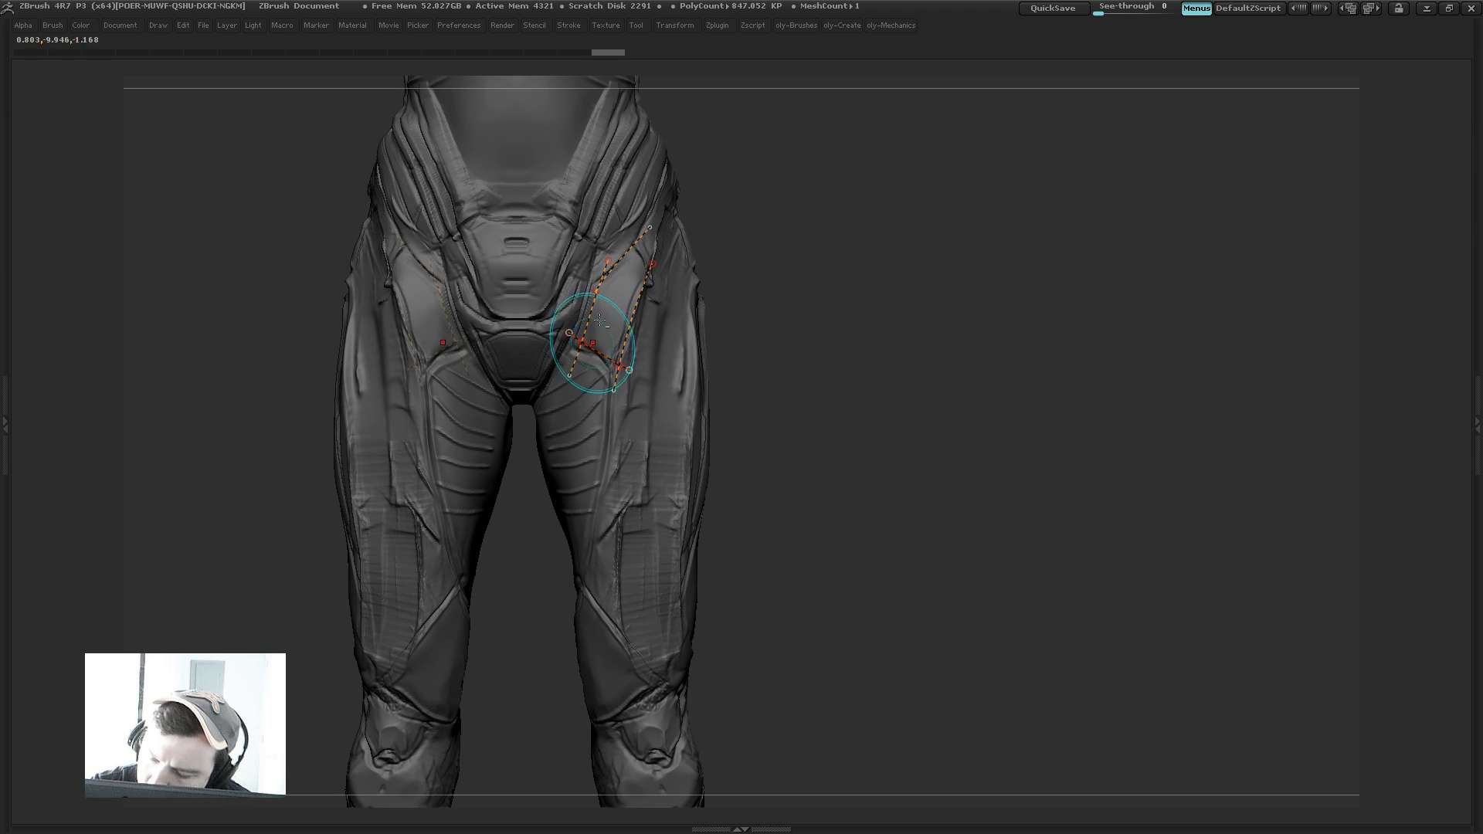
{"action": "left_click_drag", "start_coordinate": [593, 343], "coordinate": [617, 255], "text": "alt"}
{"action": "left_click_drag", "start_coordinate": [582, 343], "coordinate": [642, 225]}
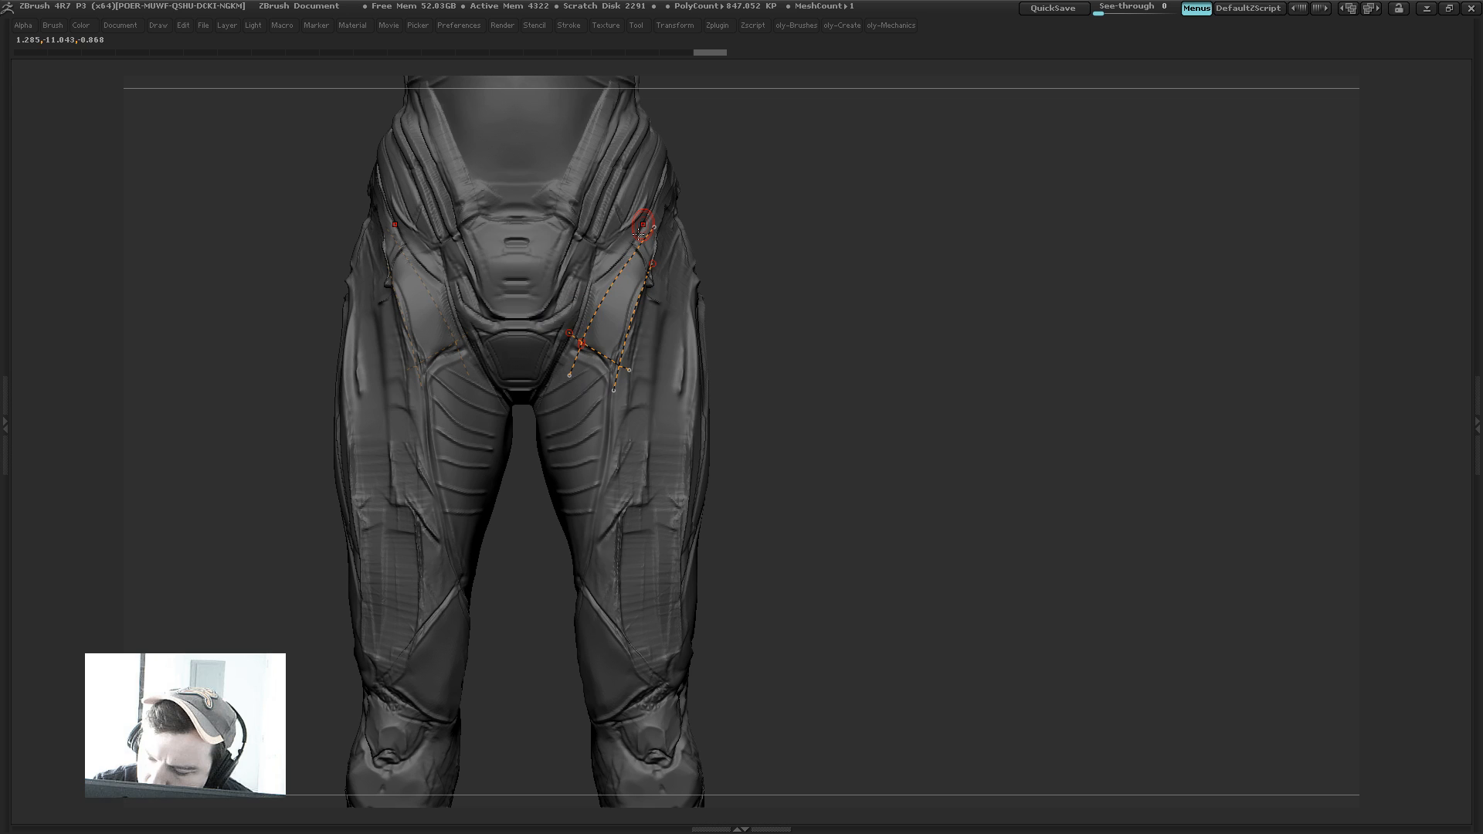
{"action": "left_click", "coordinate": [646, 326]}
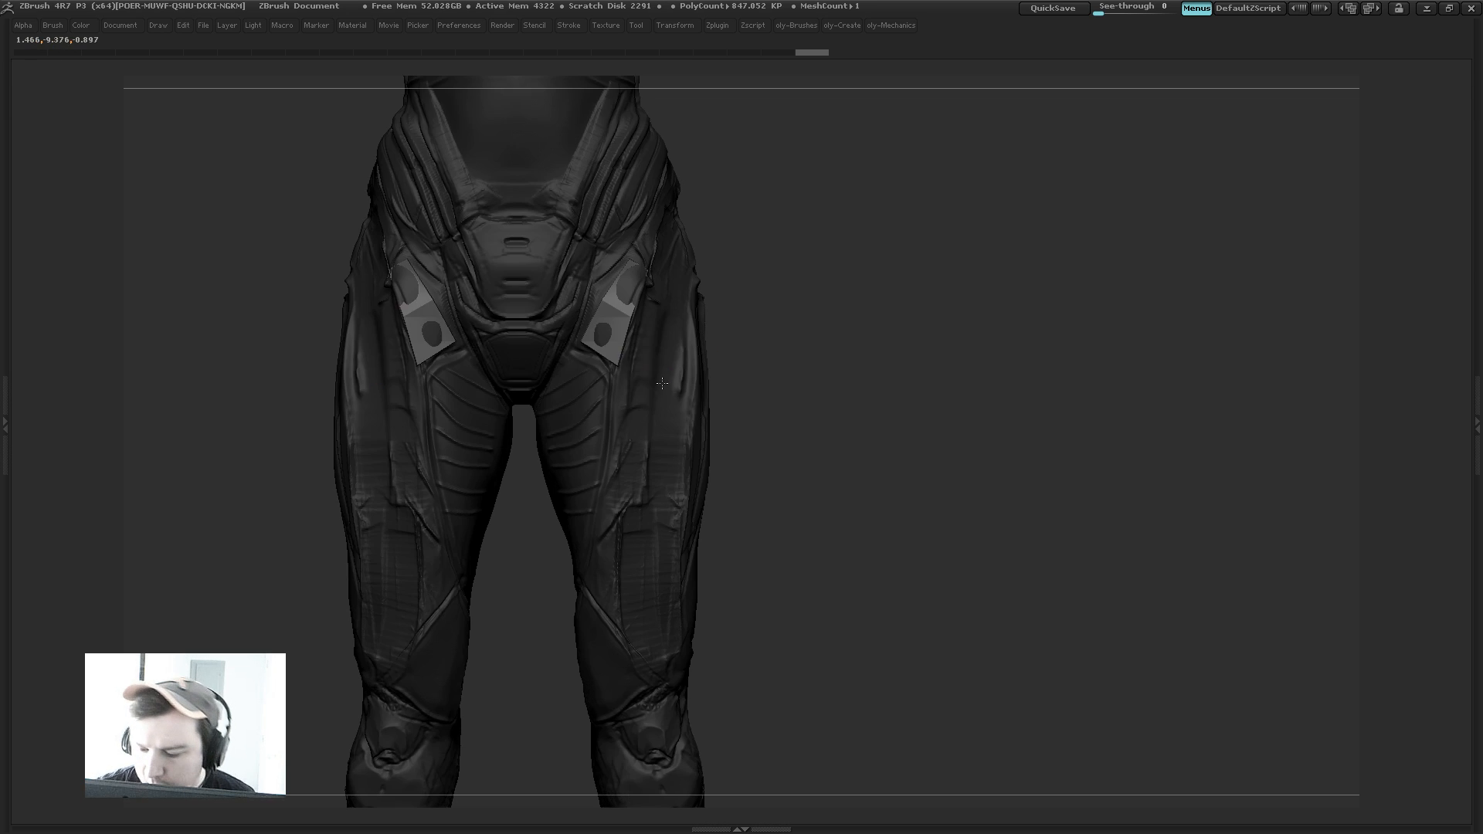
Step: Isolate the newly generated upper-thigh panels and split them from the body into their own subtool
{"action": "left_click", "coordinate": [662, 383], "text": "ctrl+alt+shift"}
{"action": "left_click", "coordinate": [842, 26]}
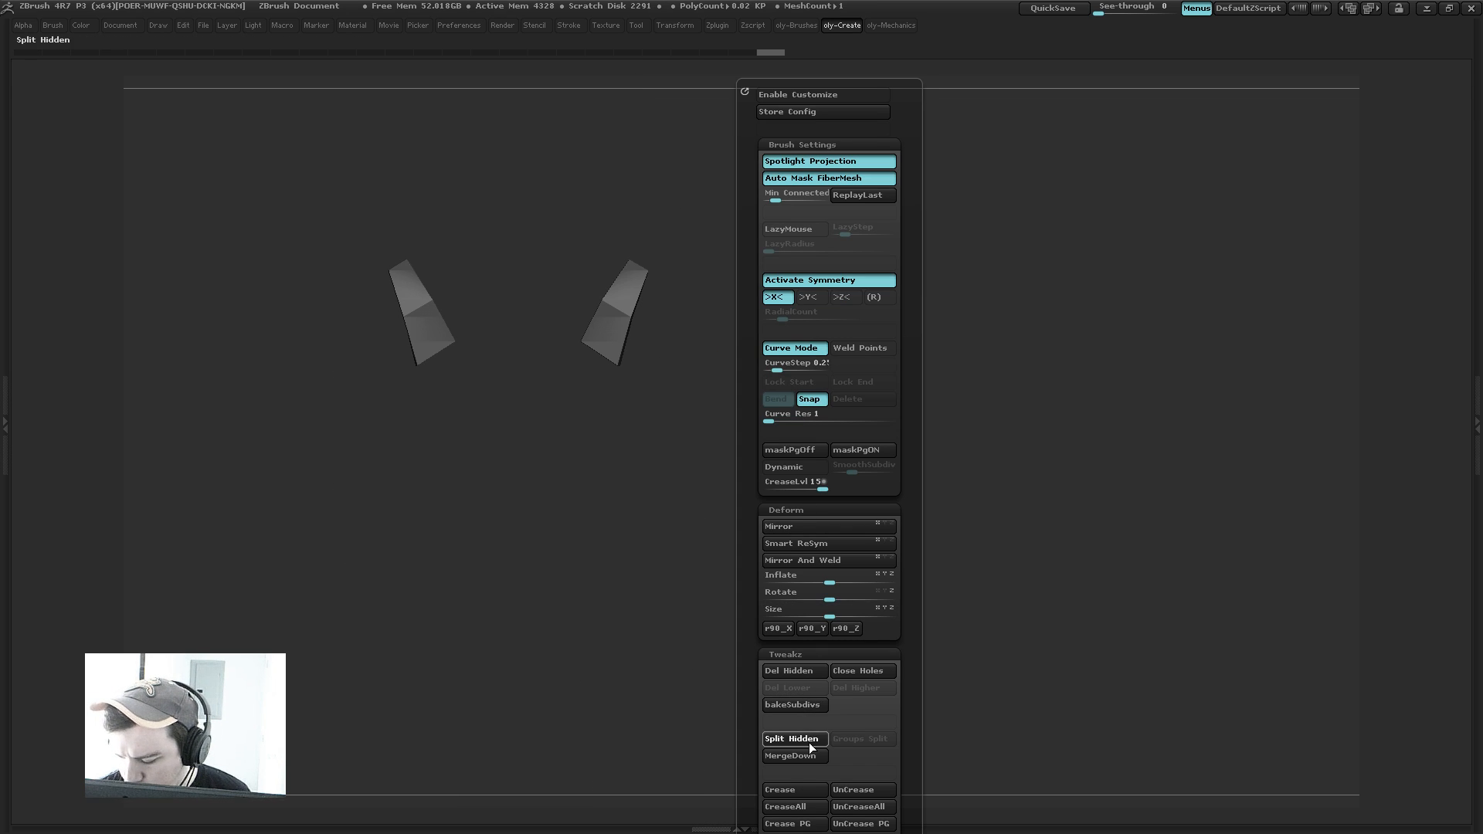
{"action": "left_click", "coordinate": [808, 743]}
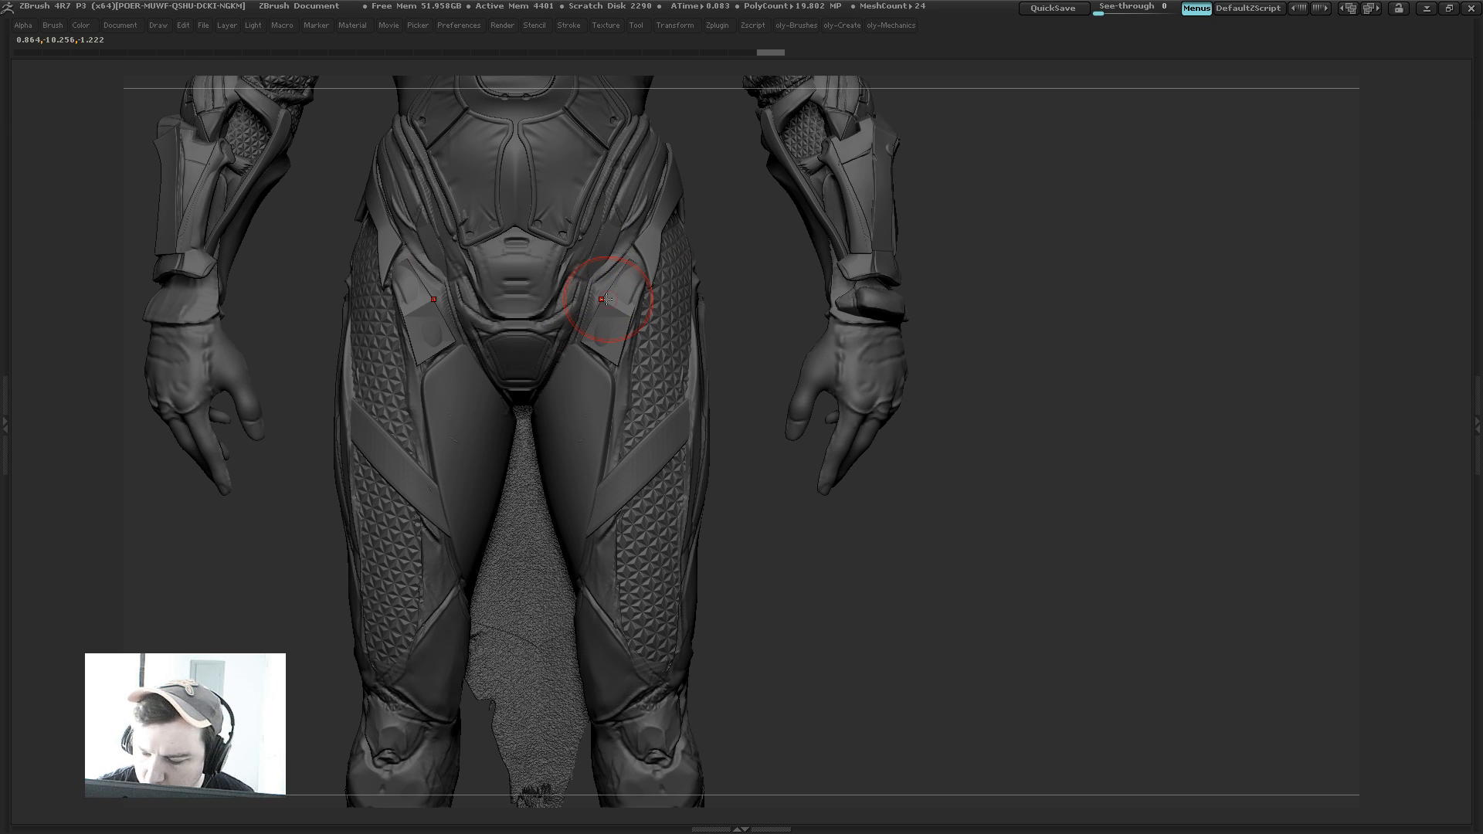
Step: Reshape the middle of the new upper-thigh panels and crease all their edges
{"action": "mouse_move", "coordinate": [603, 299]}
{"action": "left_mouse_down"}
{"action": "mouse_move", "coordinate": [591, 278]}
{"action": "mouse_move", "coordinate": [635, 250]}
{"action": "mouse_move", "coordinate": [631, 320]}
{"action": "mouse_move", "coordinate": [599, 340]}
{"action": "mouse_move", "coordinate": [605, 319]}
{"action": "left_mouse_up"}
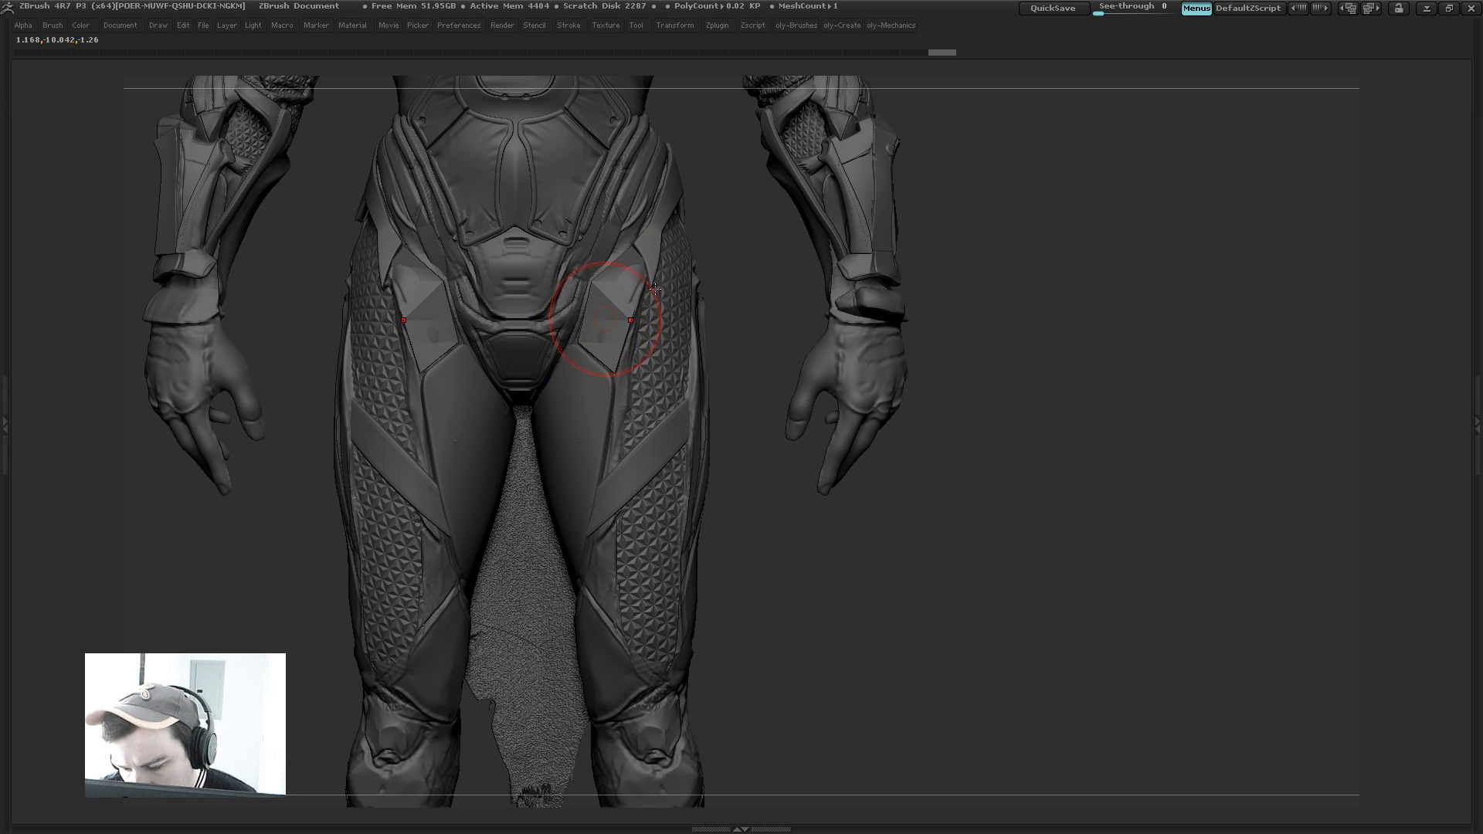
{"action": "key", "text": "2"}
{"action": "left_click_drag", "start_coordinate": [662, 527], "coordinate": [664, 343]}
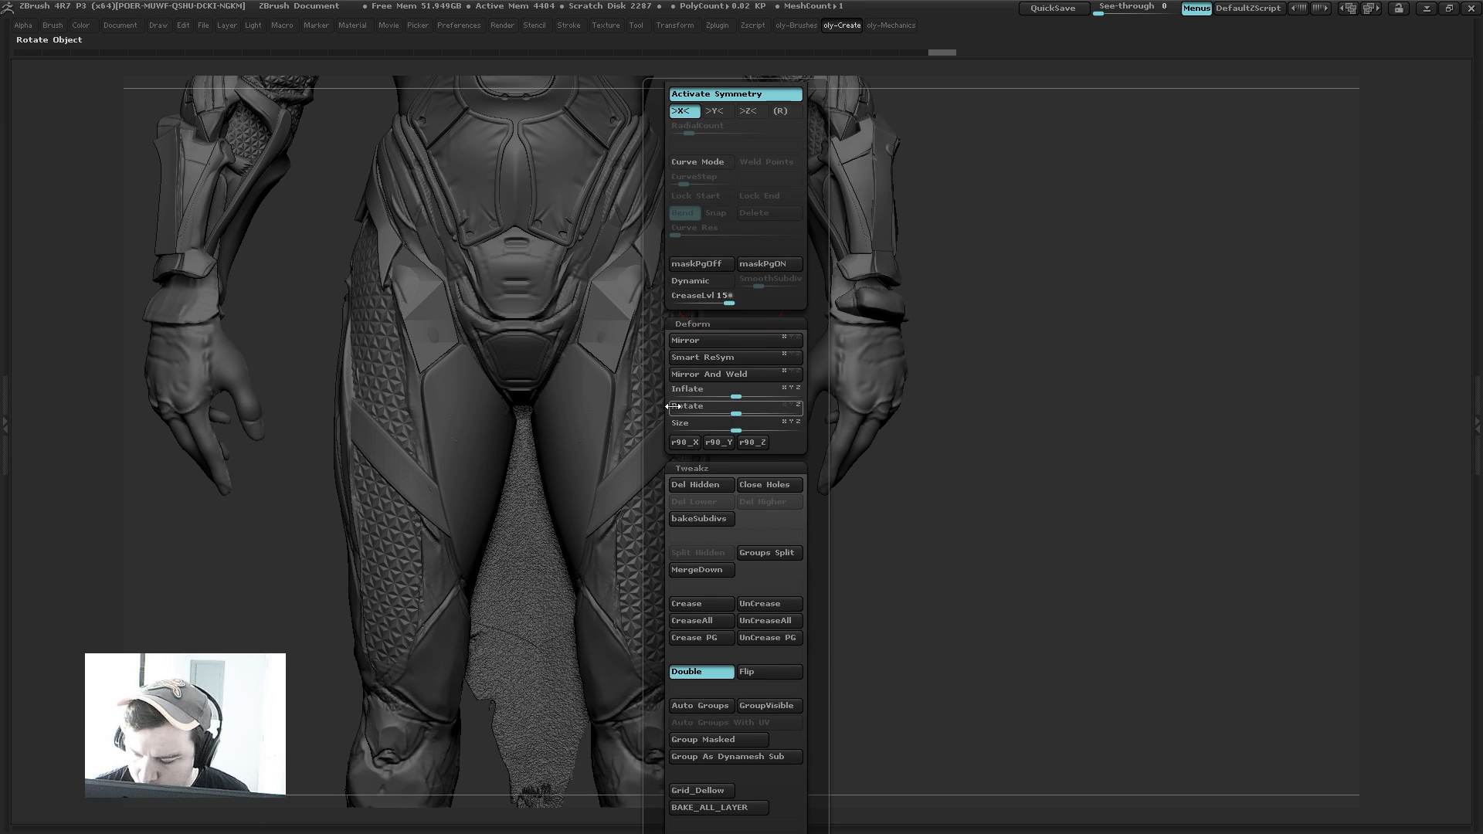
{"action": "key", "text": "2"}
{"action": "key", "text": "2"}
{"action": "left_click_drag", "start_coordinate": [647, 587], "coordinate": [649, 380]}
{"action": "left_click", "coordinate": [703, 593]}
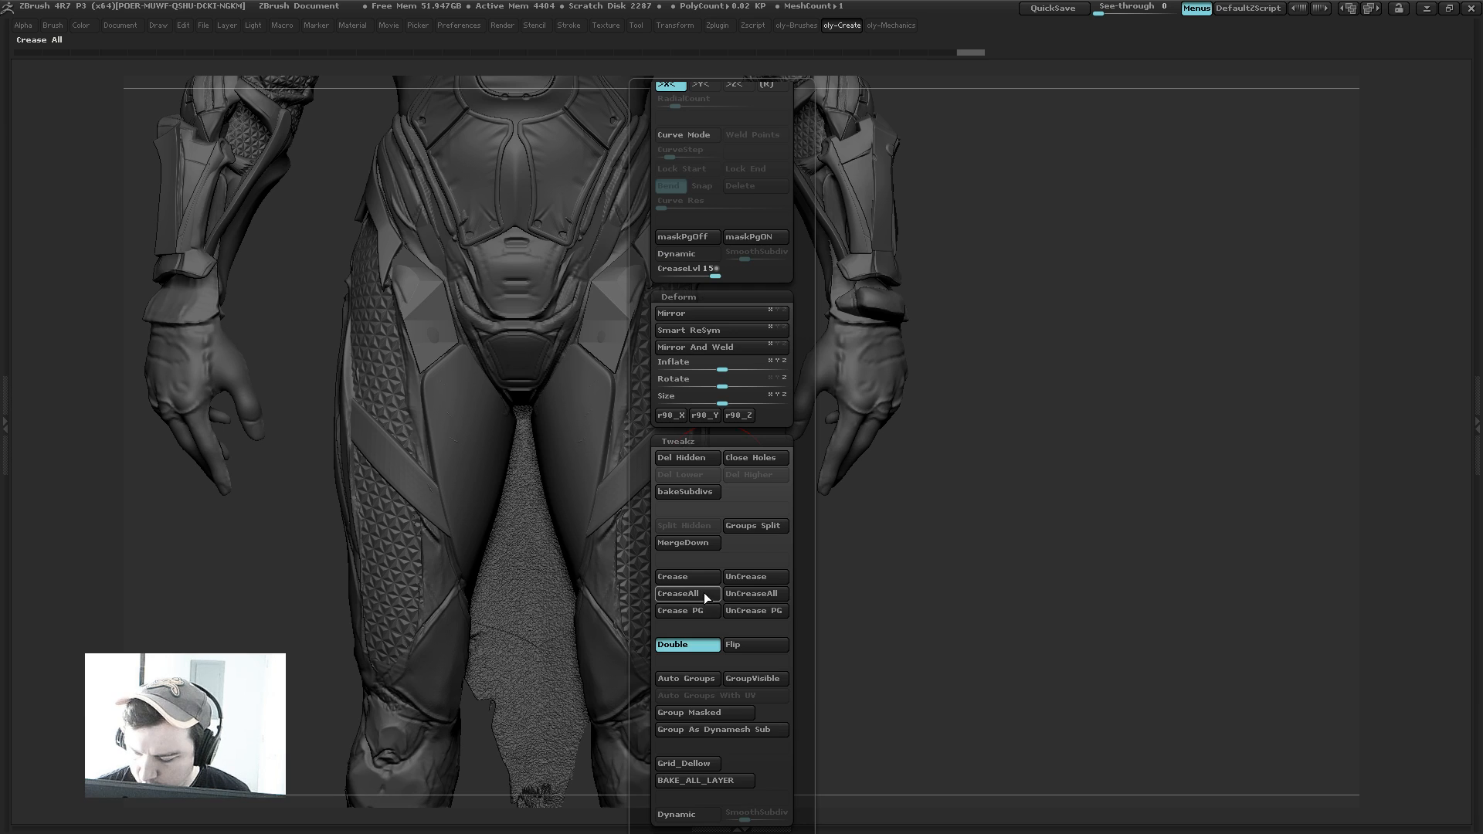
Step: Turn on dynamic subdivision for the upper-thigh panels with crease level 2 and raise the smooth subdivision level
{"action": "key", "text": "1"}
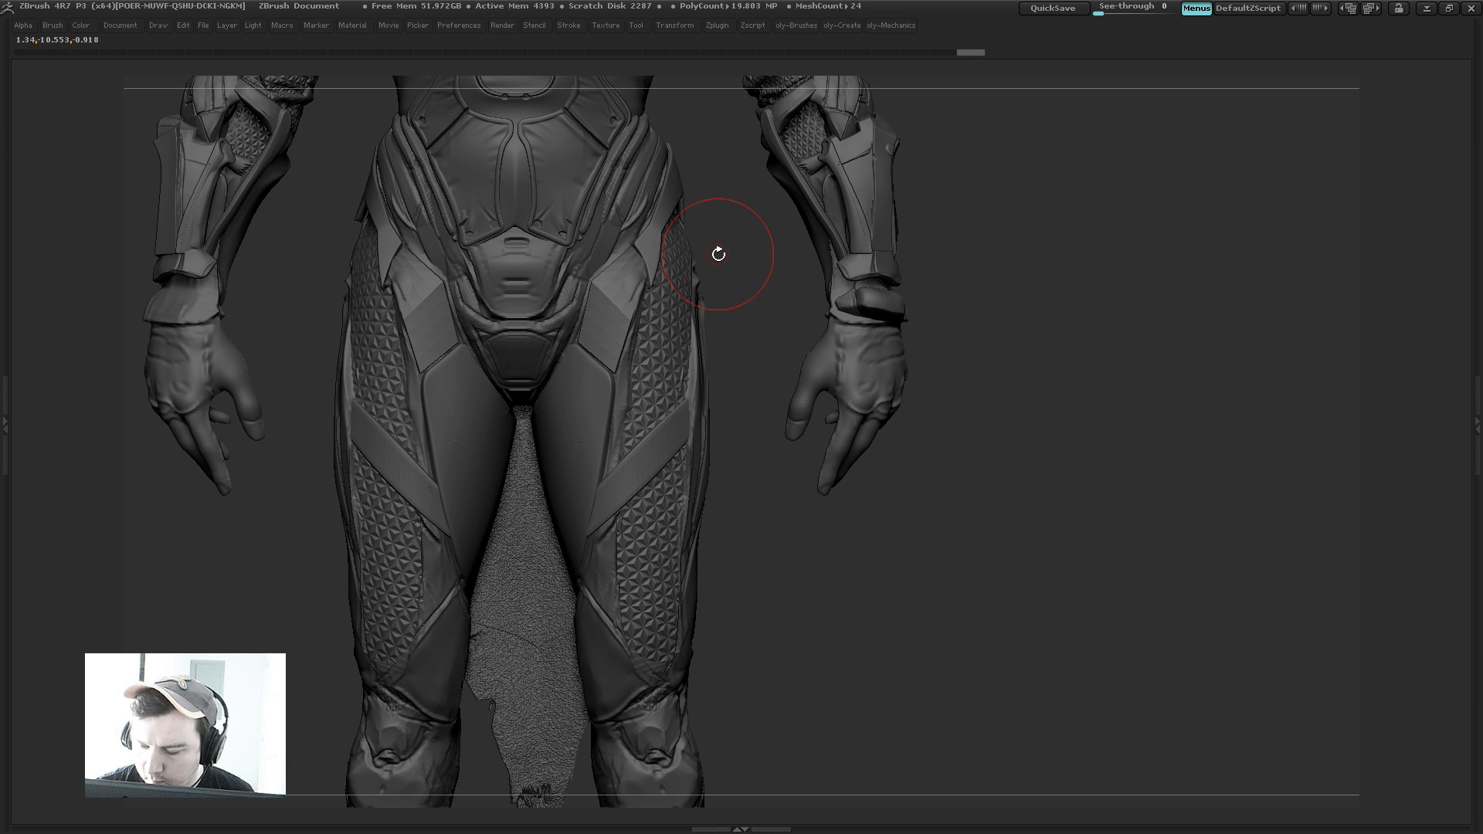
{"action": "key", "text": "1"}
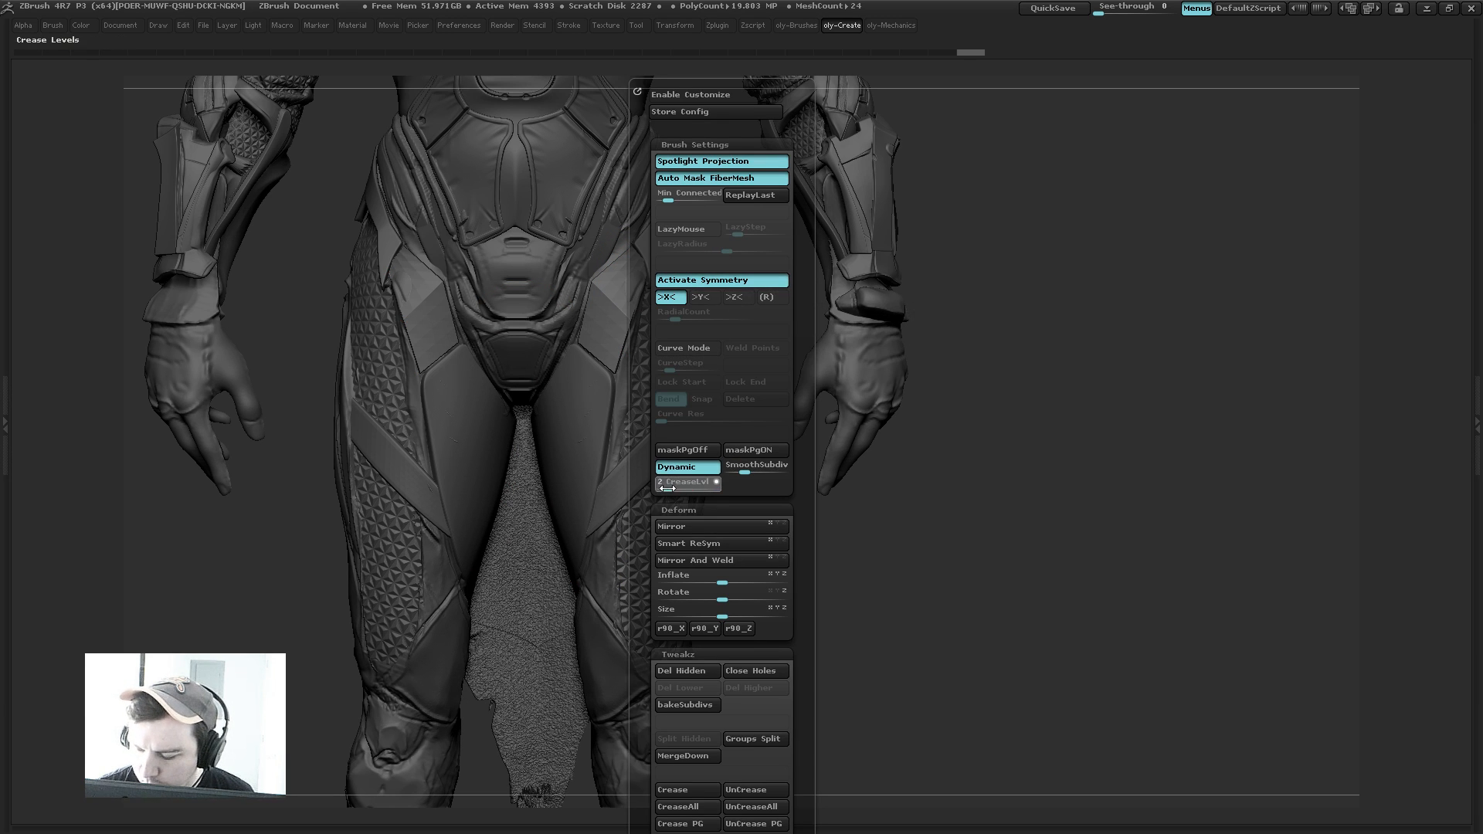
{"action": "left_click_drag", "start_coordinate": [746, 466], "coordinate": [760, 470]}
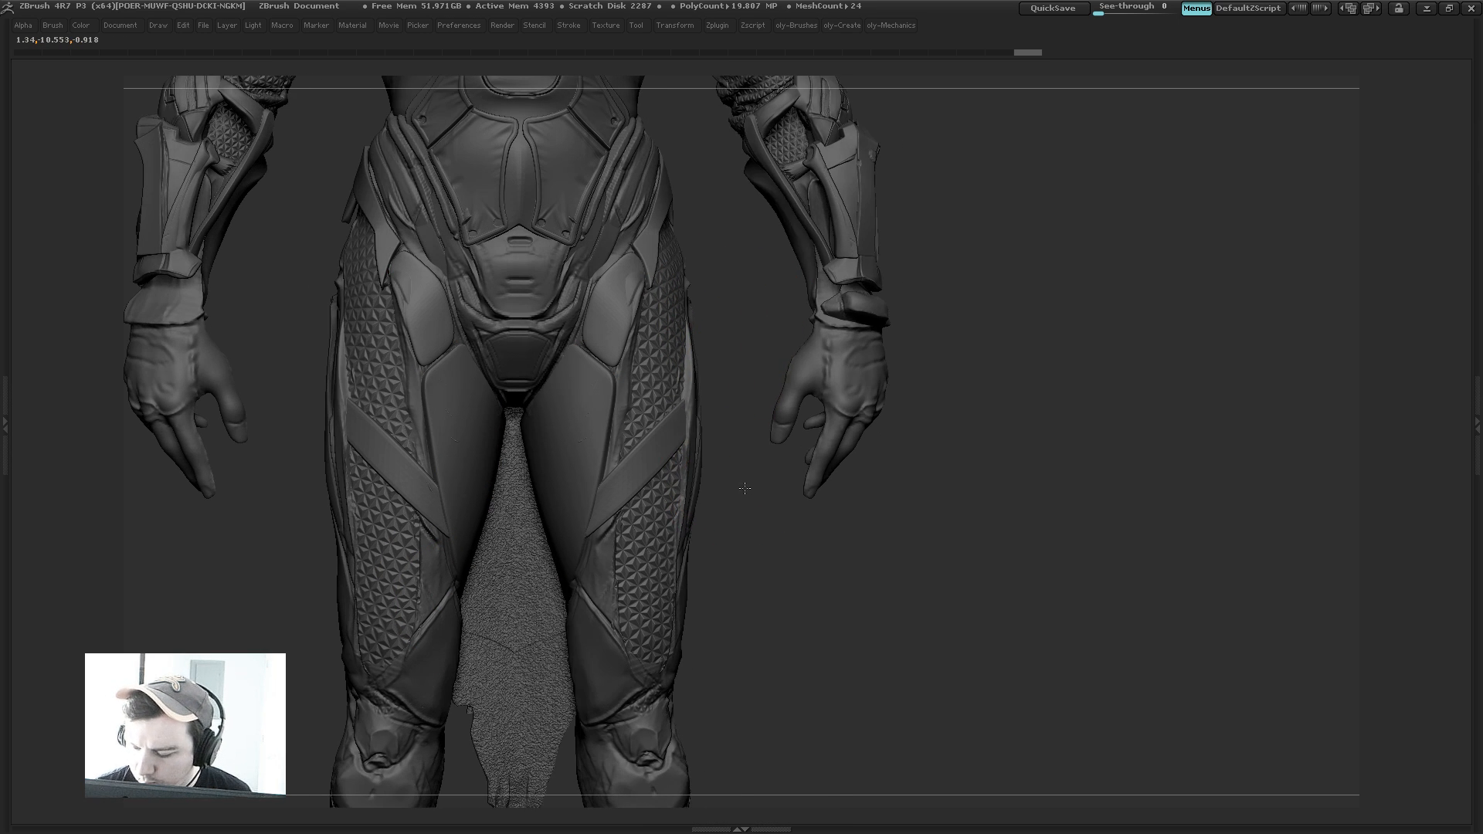
{"action": "key", "text": "1"}
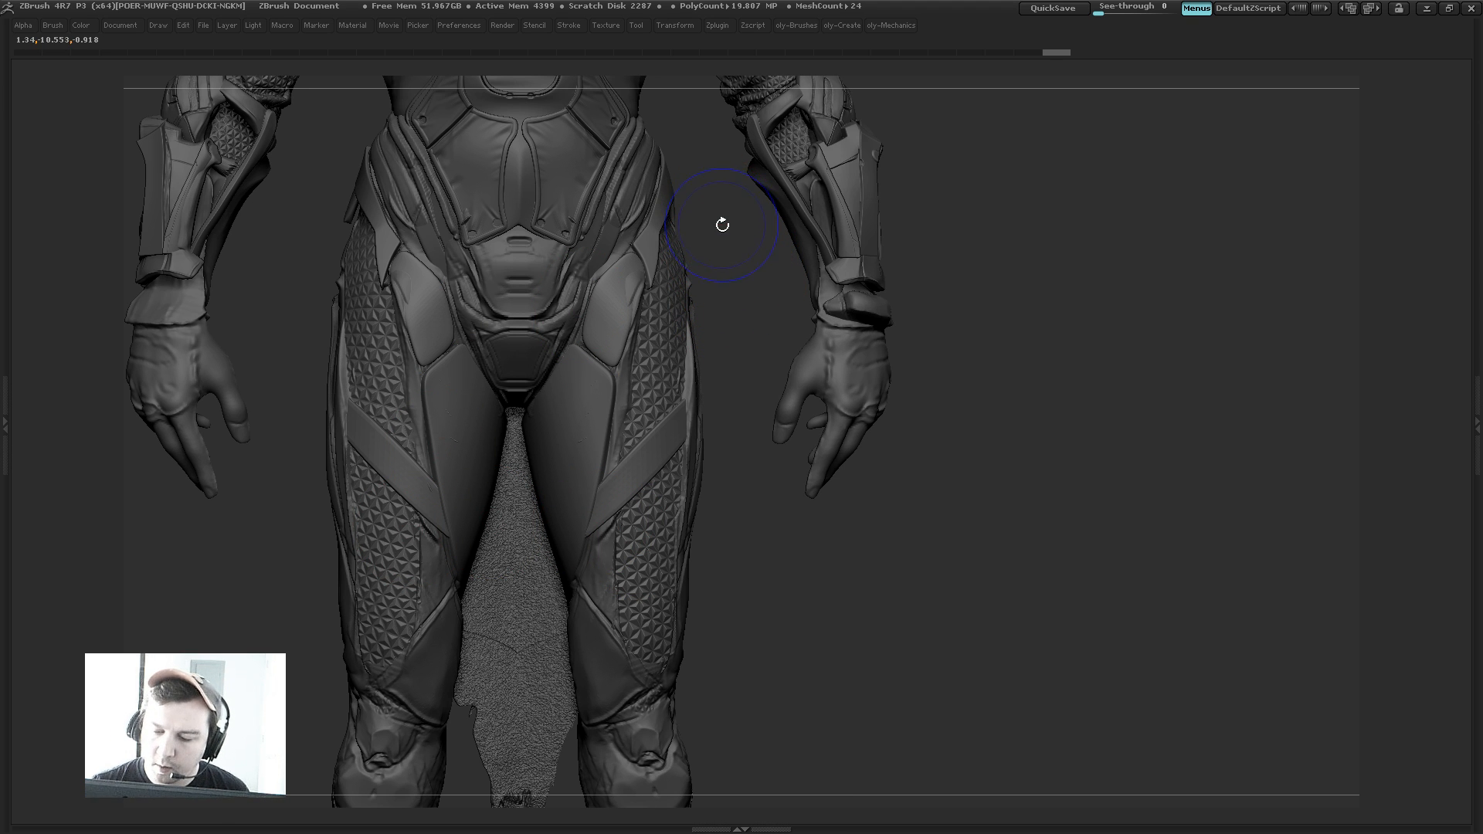
Step: Pull the top corners of the upper-thigh panels up toward the hip belt straps
{"action": "key", "text": "1"}
{"action": "left_click_drag", "start_coordinate": [732, 271], "coordinate": [723, 285]}
{"action": "key", "text": "b"}
{"action": "left_click", "coordinate": [681, 303]}
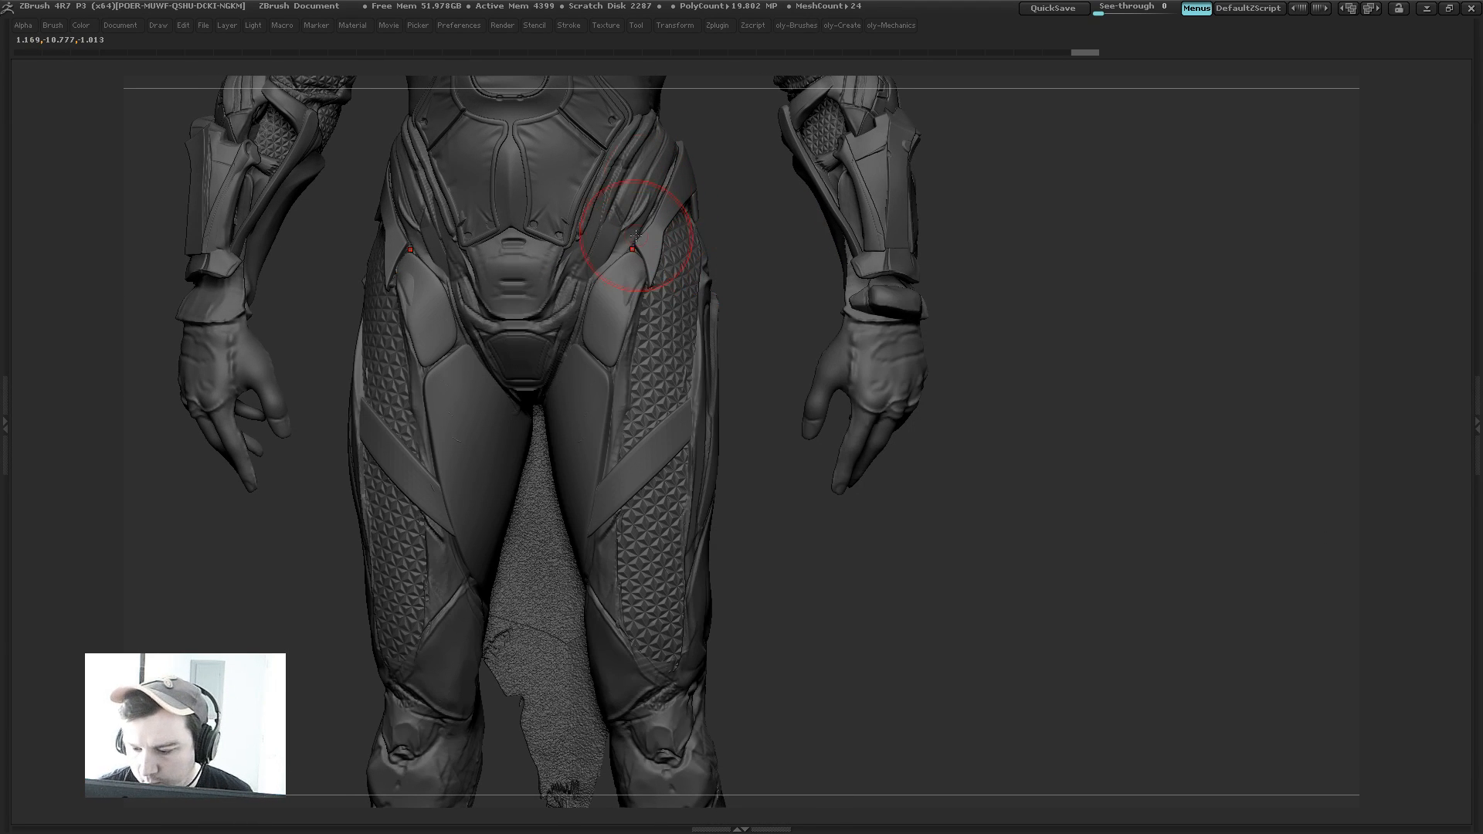
{"action": "key", "text": "s"}
{"action": "mouse_move", "coordinate": [637, 249]}
{"action": "left_mouse_down"}
{"action": "mouse_move", "coordinate": [650, 276]}
{"action": "mouse_move", "coordinate": [636, 244]}
{"action": "left_mouse_up"}
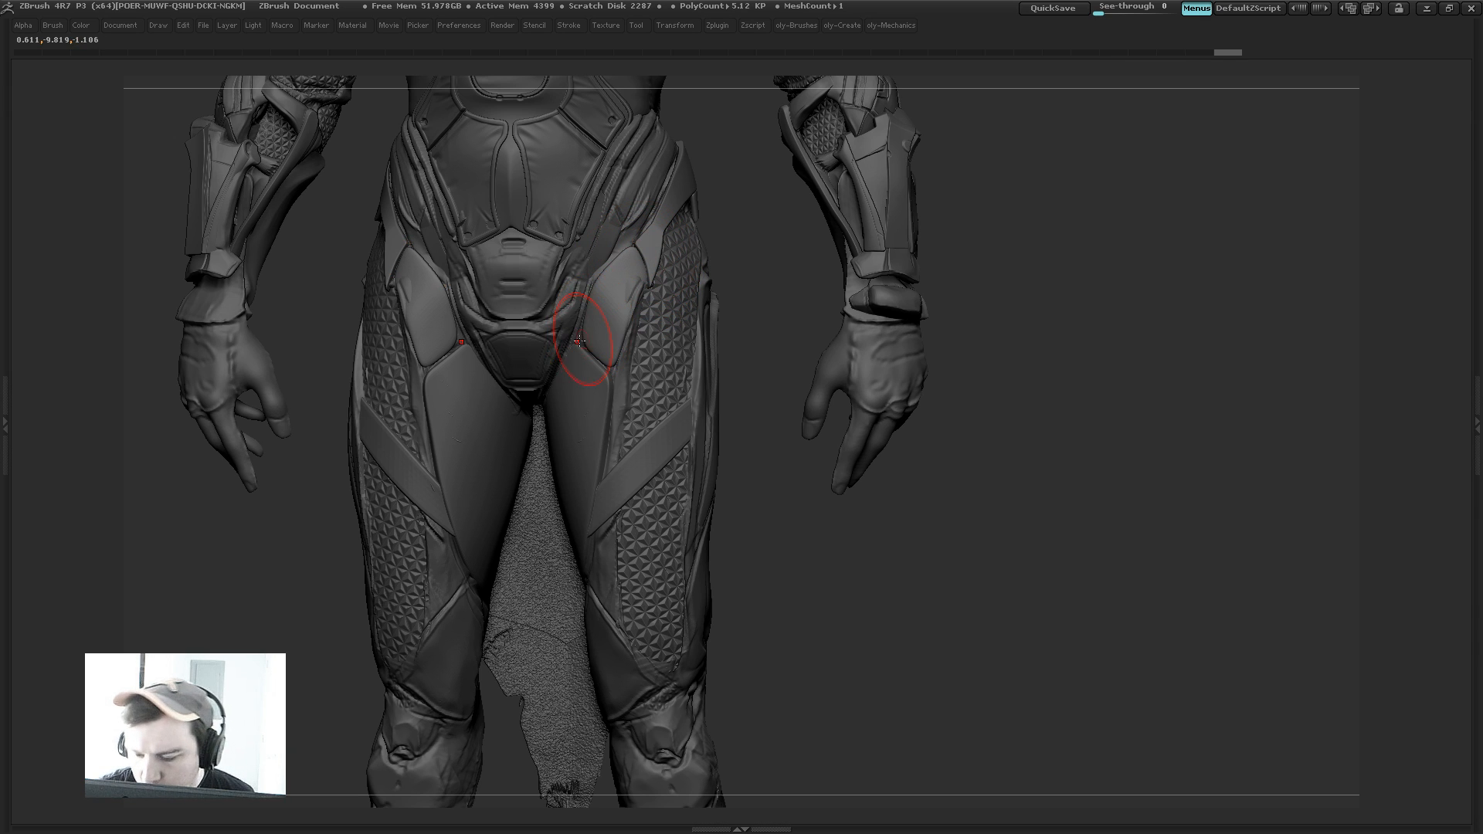
Step: Reposition the lower inner corners of the upper-thigh panels beside the groin plate, toggling dynamic subdivision while adjusting
{"action": "left_click_drag", "start_coordinate": [580, 341], "coordinate": [597, 354]}
{"action": "key", "text": "2"}
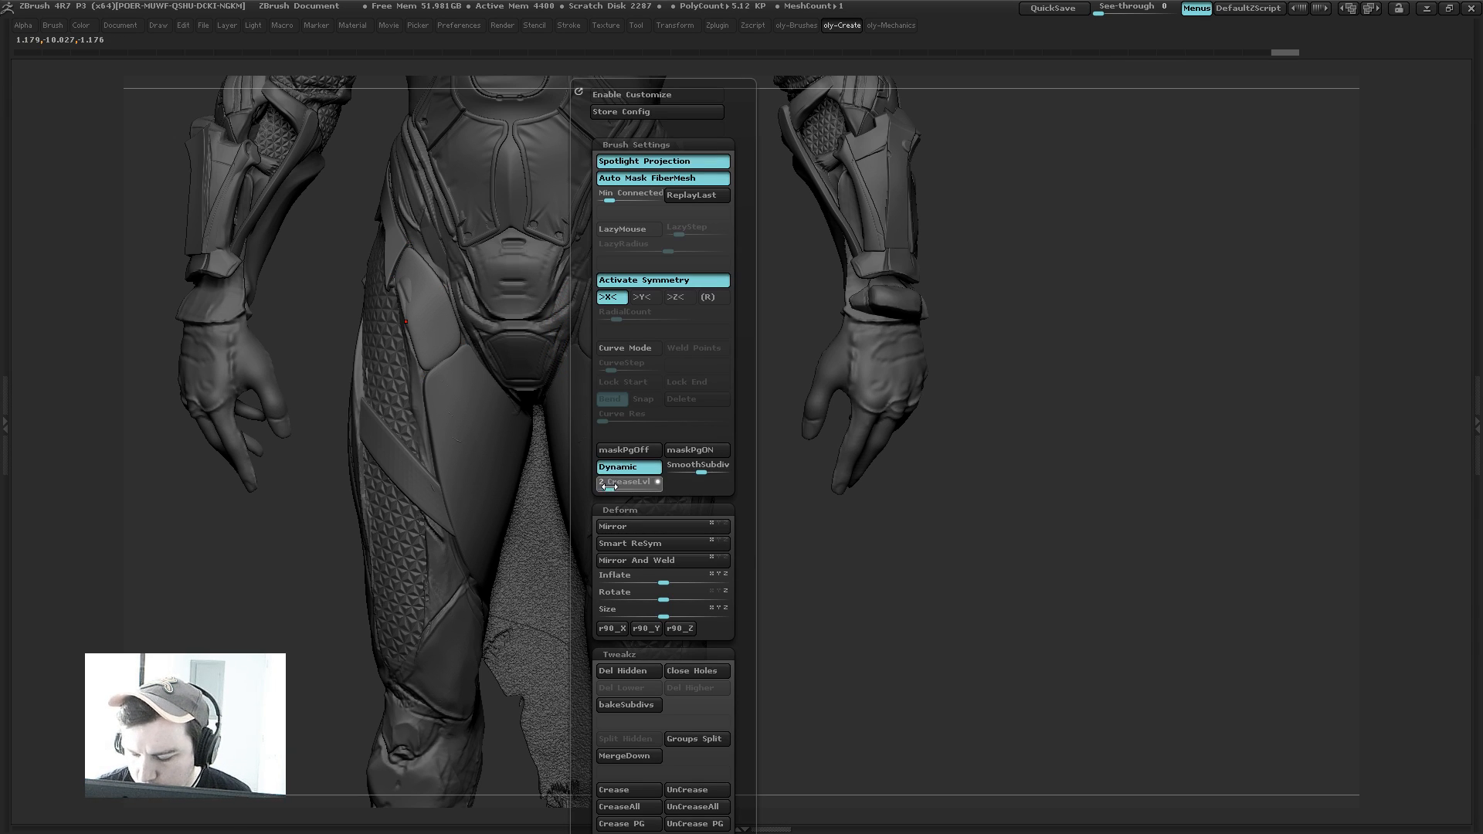
{"action": "key", "text": "shift+d"}
{"action": "key", "text": "d"}
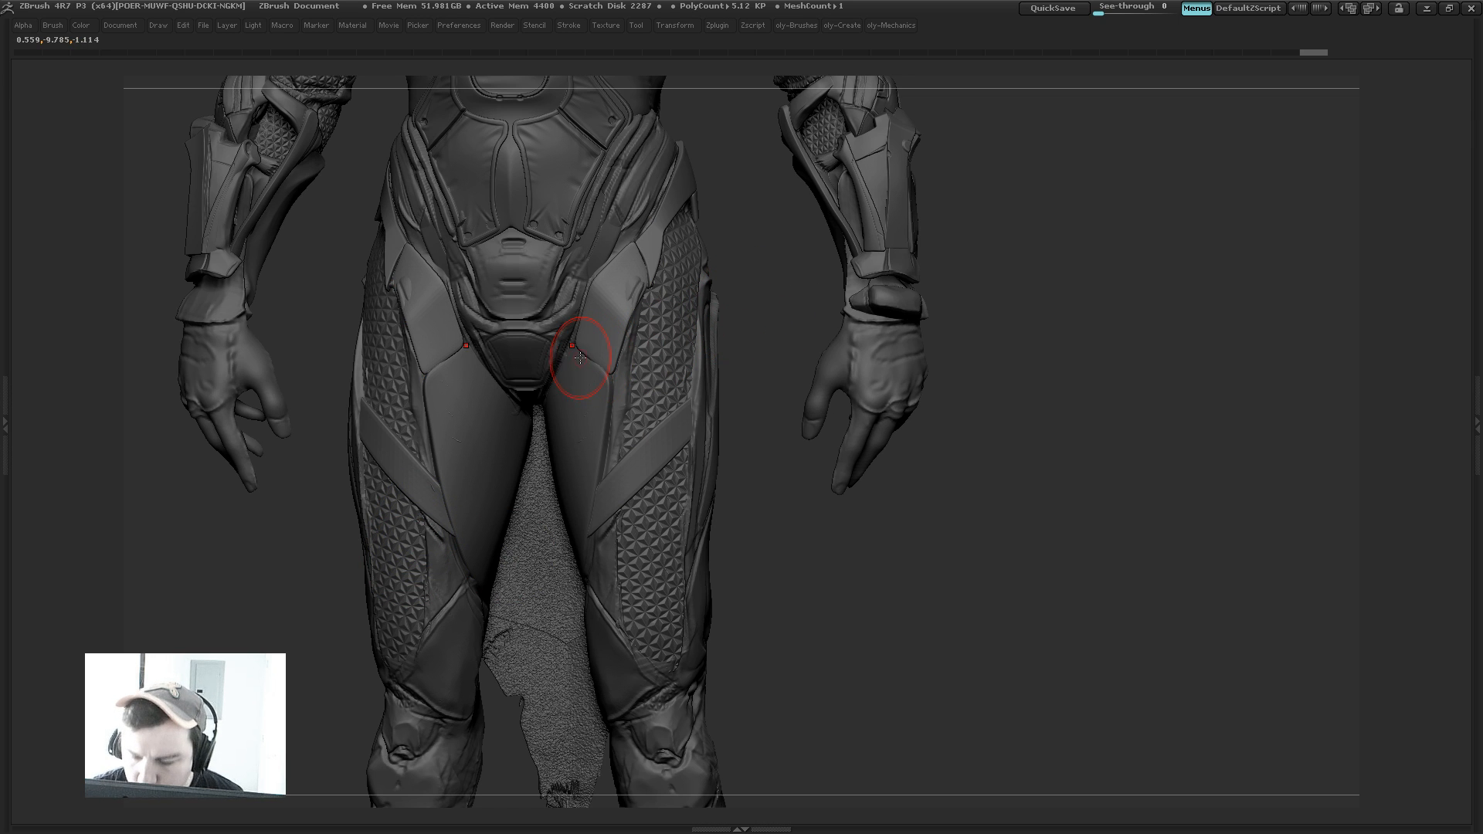
{"action": "left_click_drag", "start_coordinate": [578, 353], "coordinate": [583, 345]}
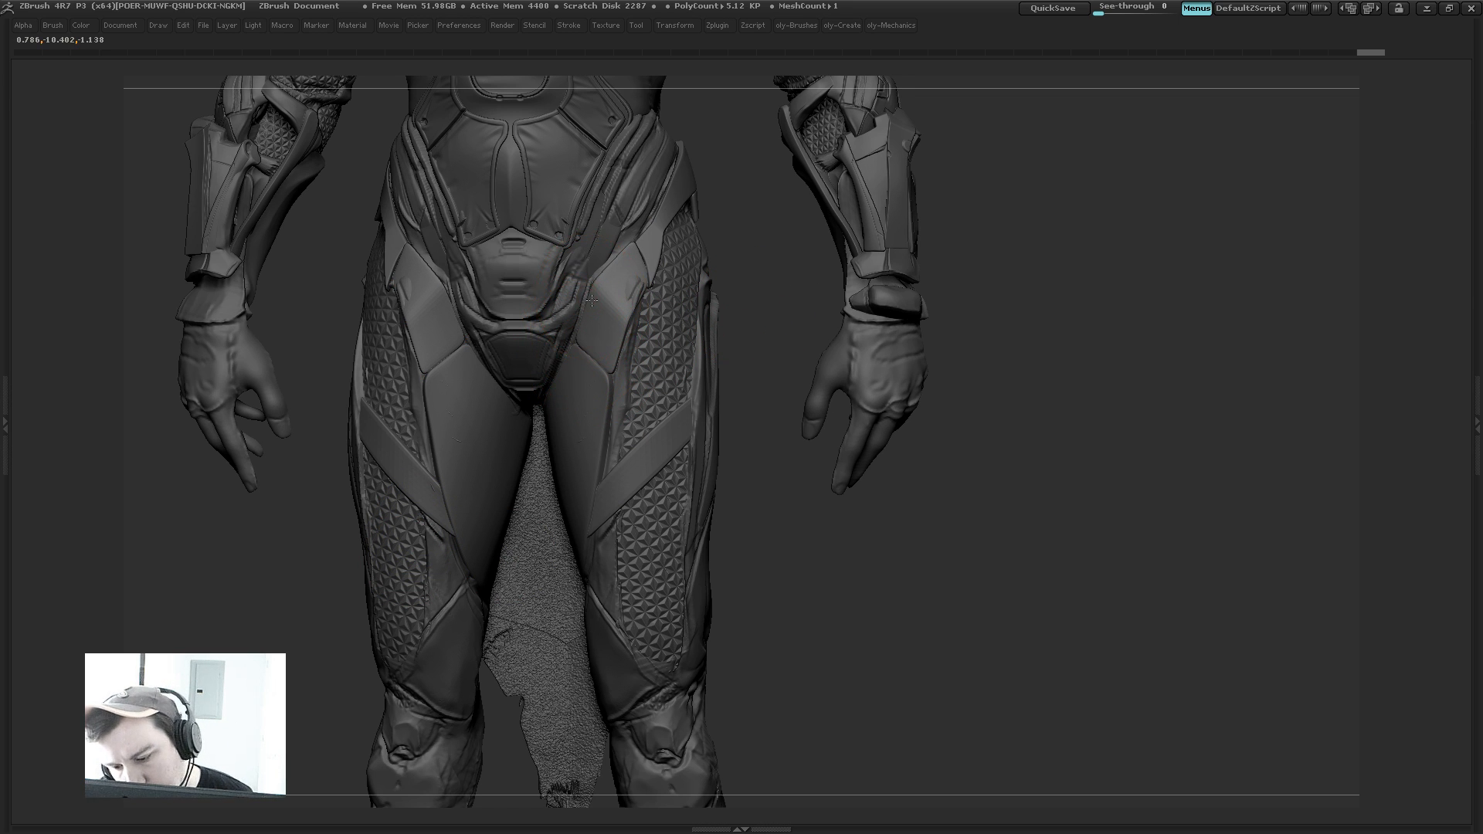
{"action": "left_click_drag", "start_coordinate": [756, 298], "coordinate": [798, 187], "text": "alt"}
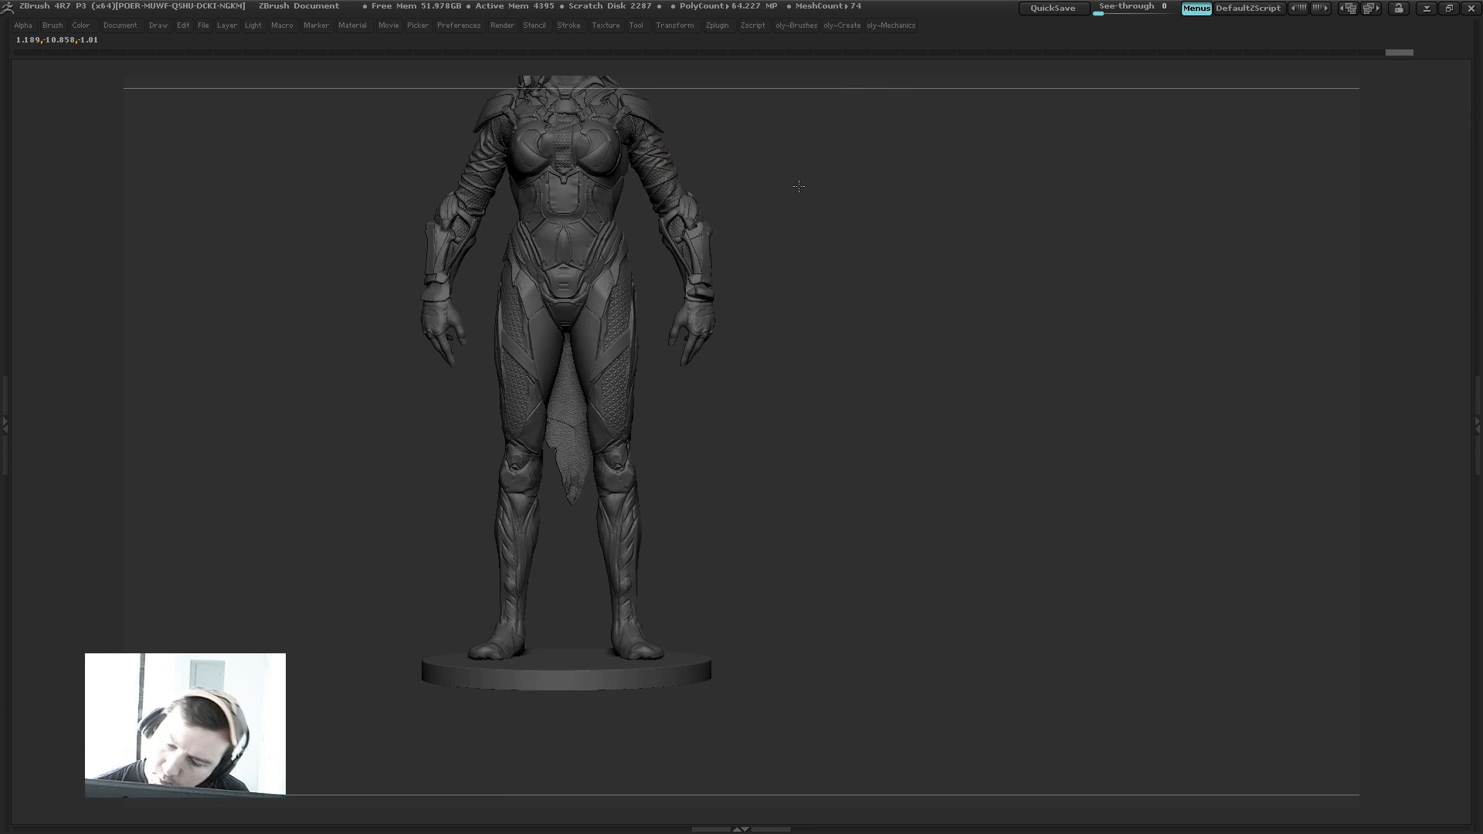
Step: Isolate the upper-thigh panels with their wireframe and polygroup colours shown, and choose the ZModeler brush
{"action": "key", "text": "alt+s"}
{"action": "key", "text": "shift+f"}
{"action": "left_click_drag", "start_coordinate": [757, 238], "coordinate": [840, 357], "text": "alt"}
{"action": "key", "text": "1"}
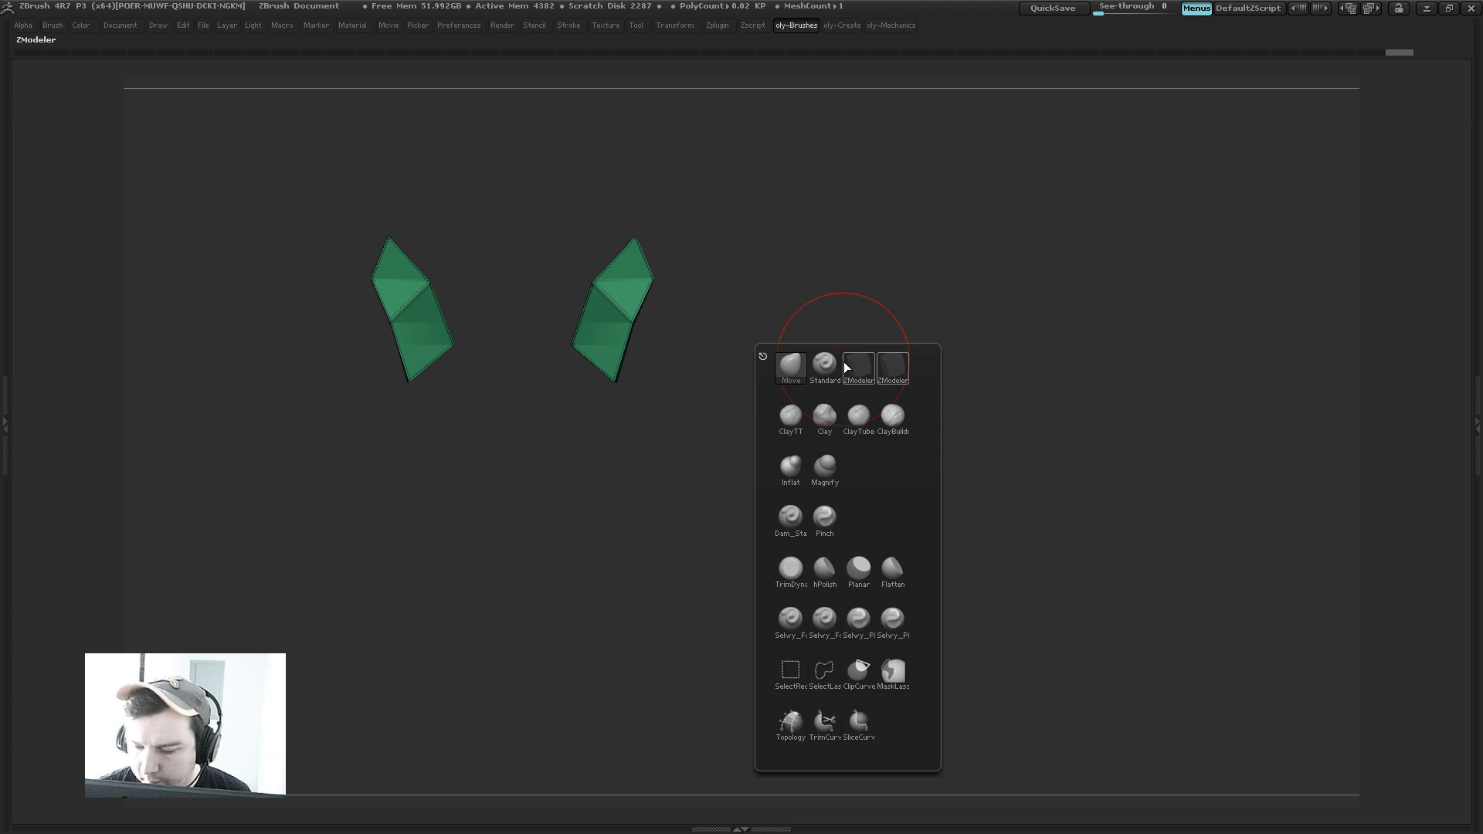
{"action": "left_click", "coordinate": [858, 360]}
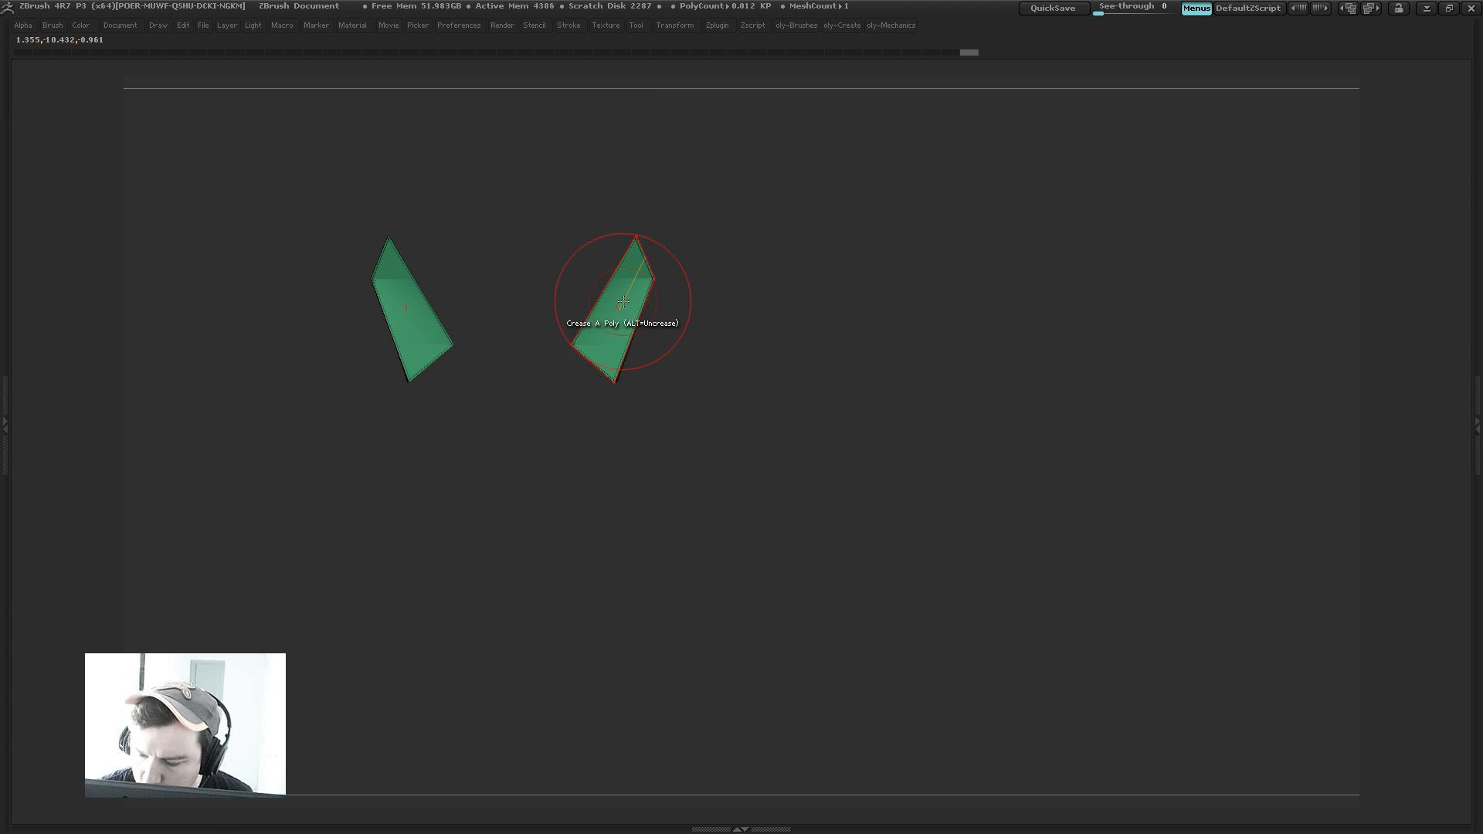
Step: Set the ZModeler edge action to Crease and crease the edge loop across the middle of the upper-thigh panels
{"action": "key", "text": "space"}
{"action": "key", "text": "space"}
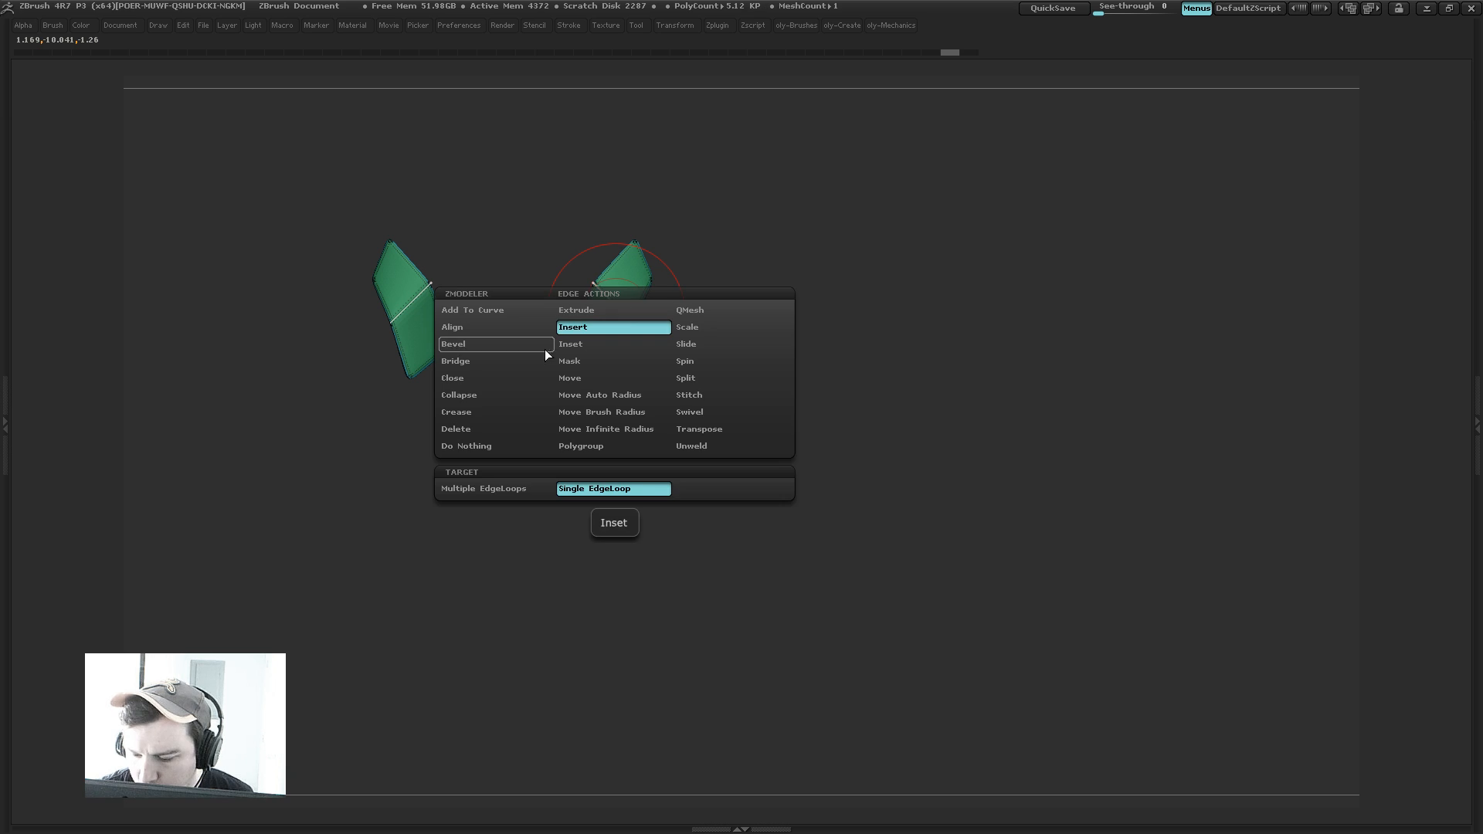
{"action": "left_click", "coordinate": [495, 378]}
{"action": "left_click", "coordinate": [491, 411]}
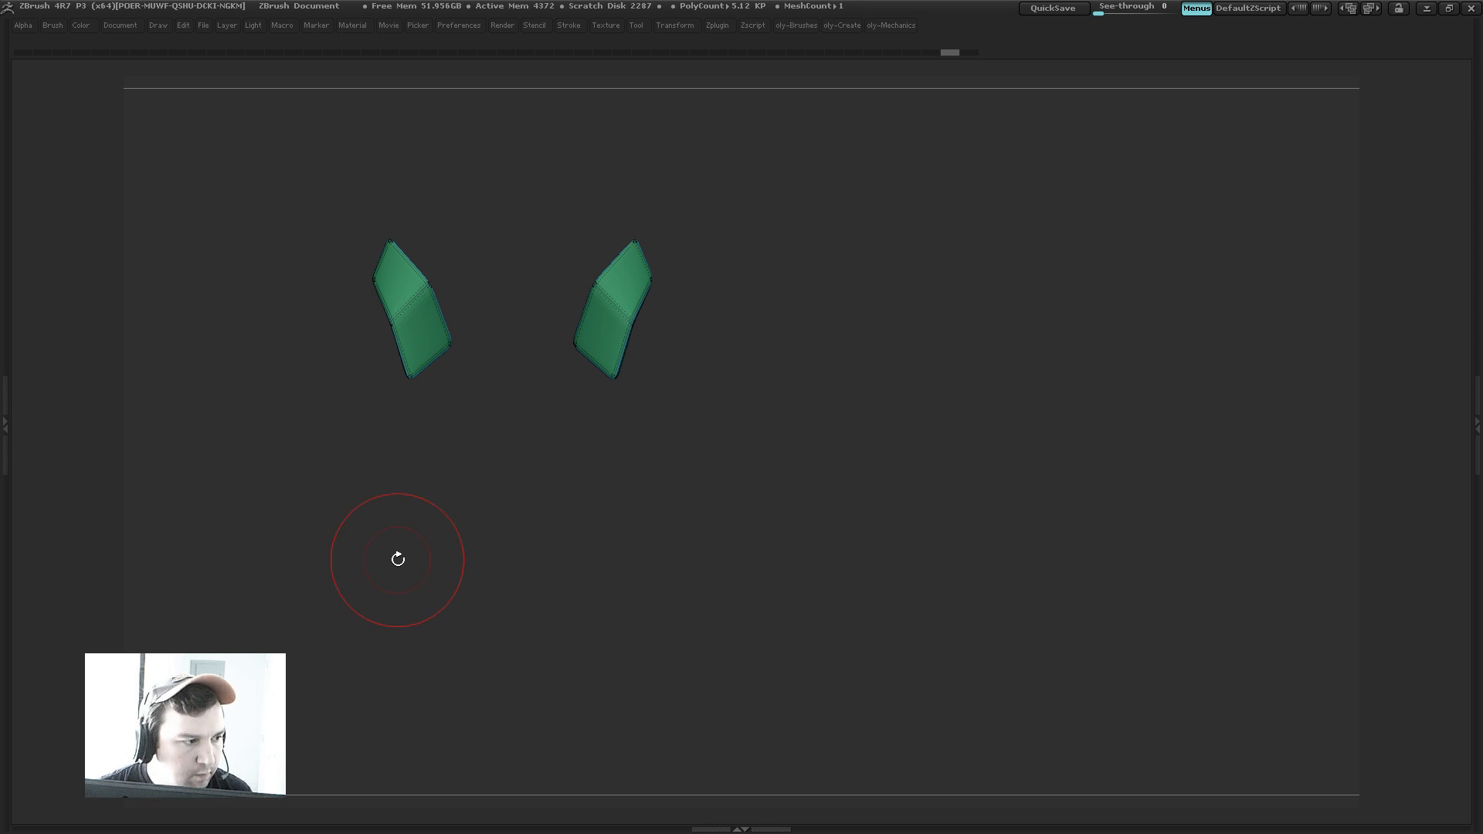
{"action": "left_click_drag", "start_coordinate": [397, 556], "coordinate": [509, 379]}
{"action": "left_click", "coordinate": [610, 299]}
{"action": "left_click_drag", "start_coordinate": [699, 297], "coordinate": [732, 262], "text": "shift"}
Step: Move the upper inner edges of the upper-thigh panels slightly inward toward the groin plate with the Move brush
{"action": "key", "text": "space"}
{"action": "key", "text": "space"}
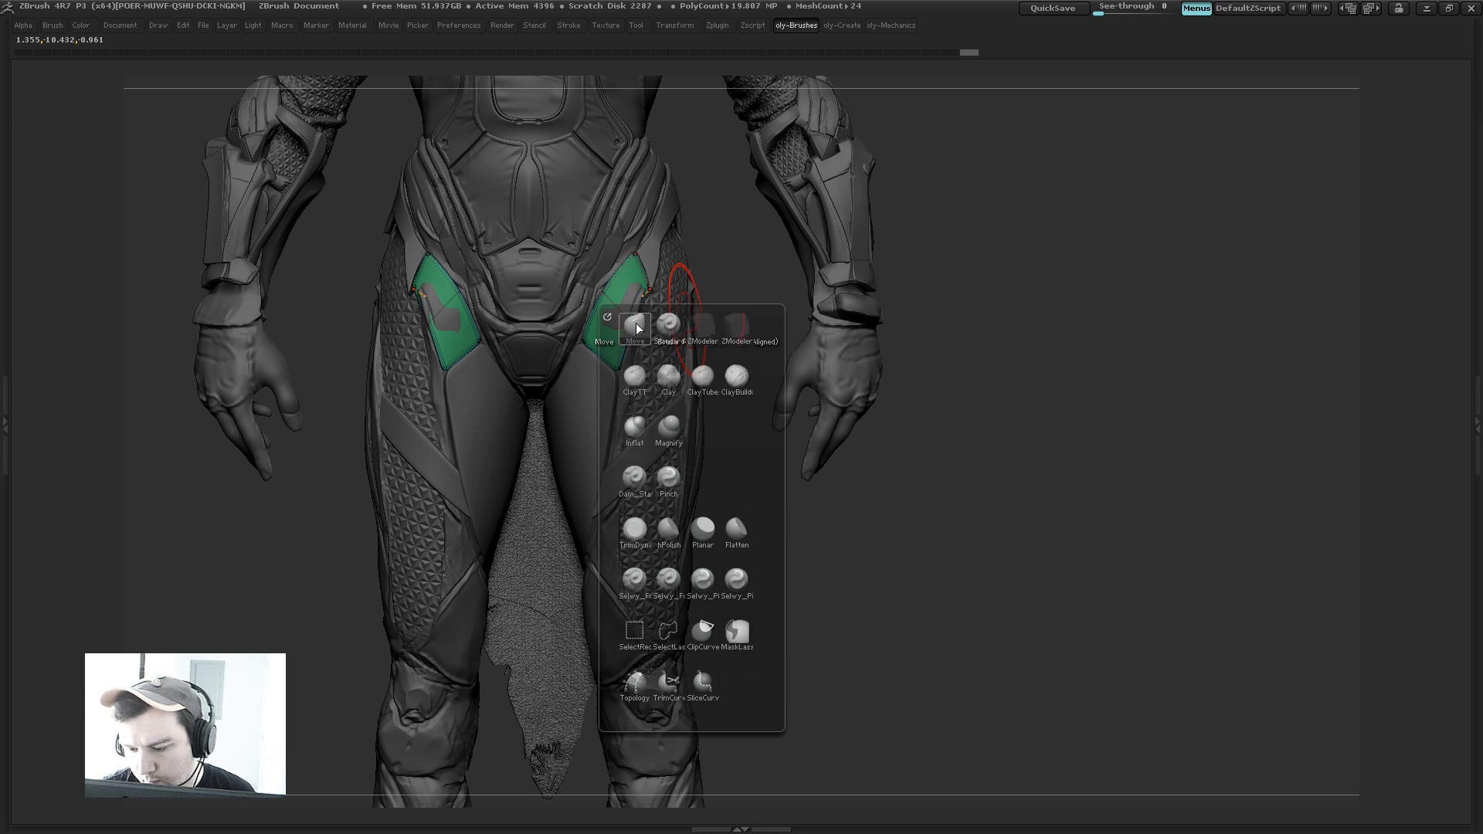
{"action": "key", "text": "s"}
{"action": "left_click_drag", "start_coordinate": [600, 292], "coordinate": [590, 290]}
{"action": "key", "text": "s"}
{"action": "left_click_drag", "start_coordinate": [711, 260], "coordinate": [674, 264]}
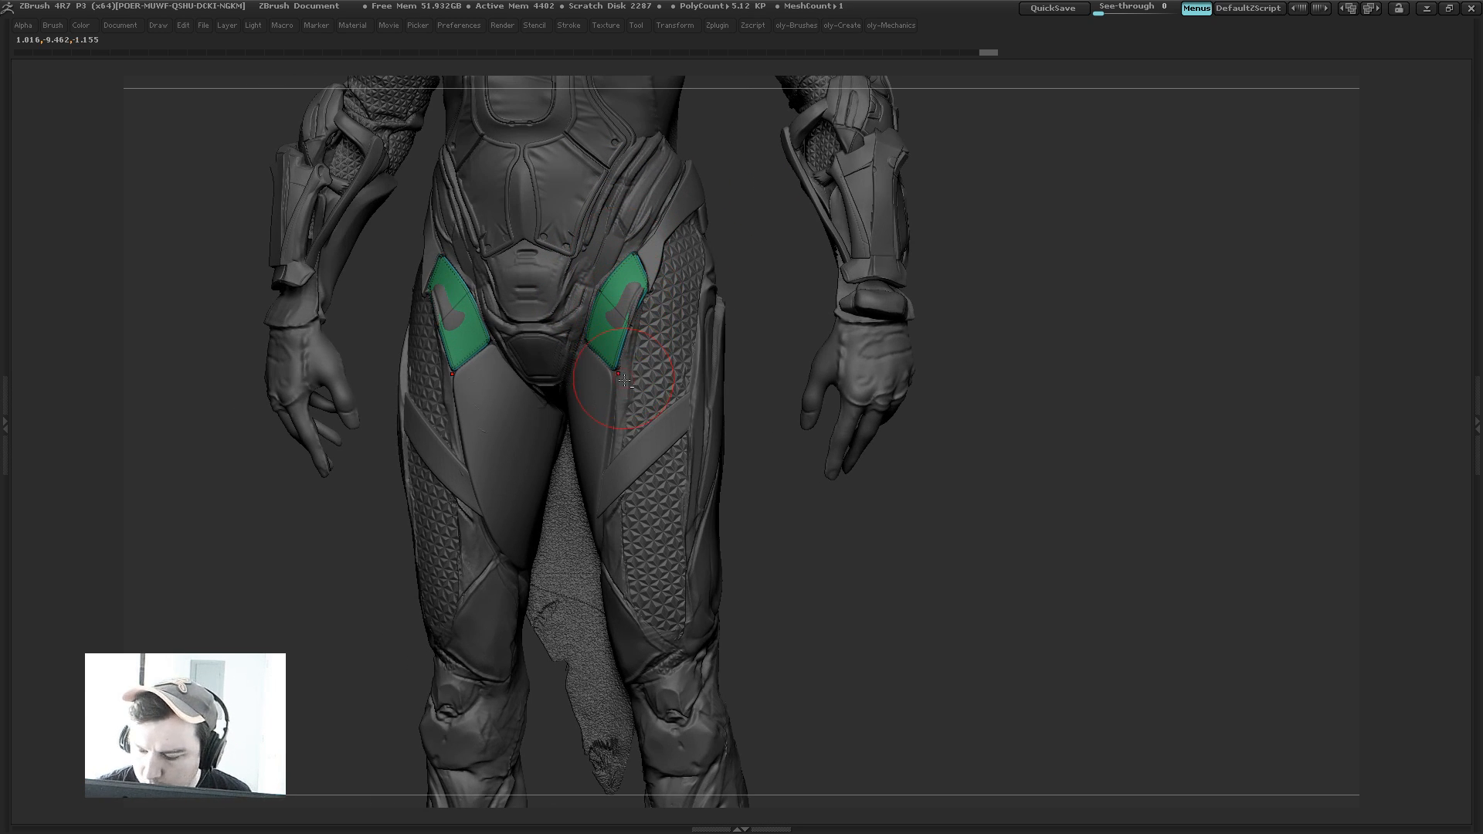
Step: Select the underlying body subtool and sculpt the surface beneath the upper-thigh panels with the Clay brush
{"action": "left_click", "coordinate": [624, 380], "text": "alt"}
{"action": "key", "text": "space"}
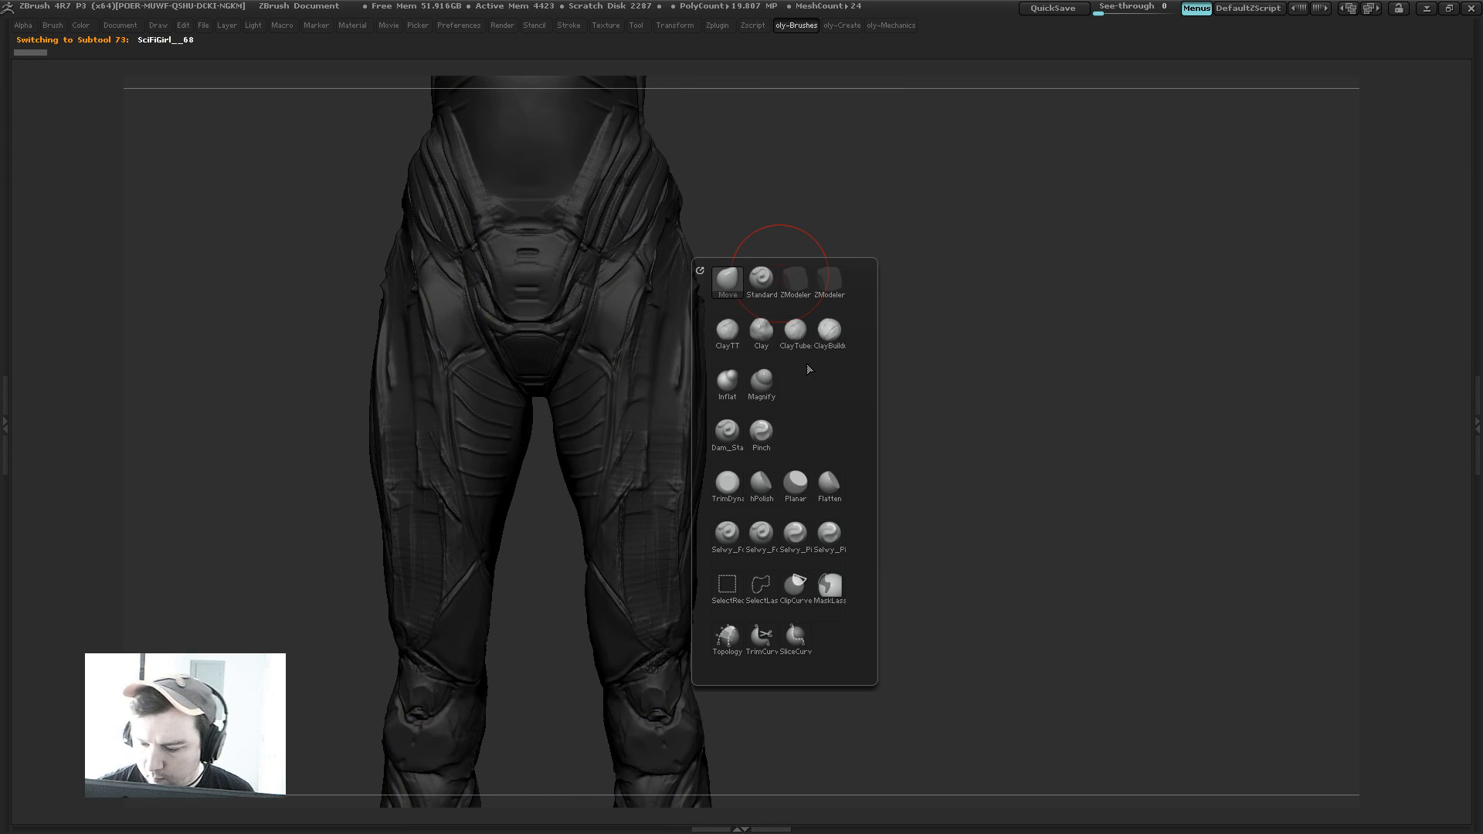
{"action": "left_click", "coordinate": [761, 333]}
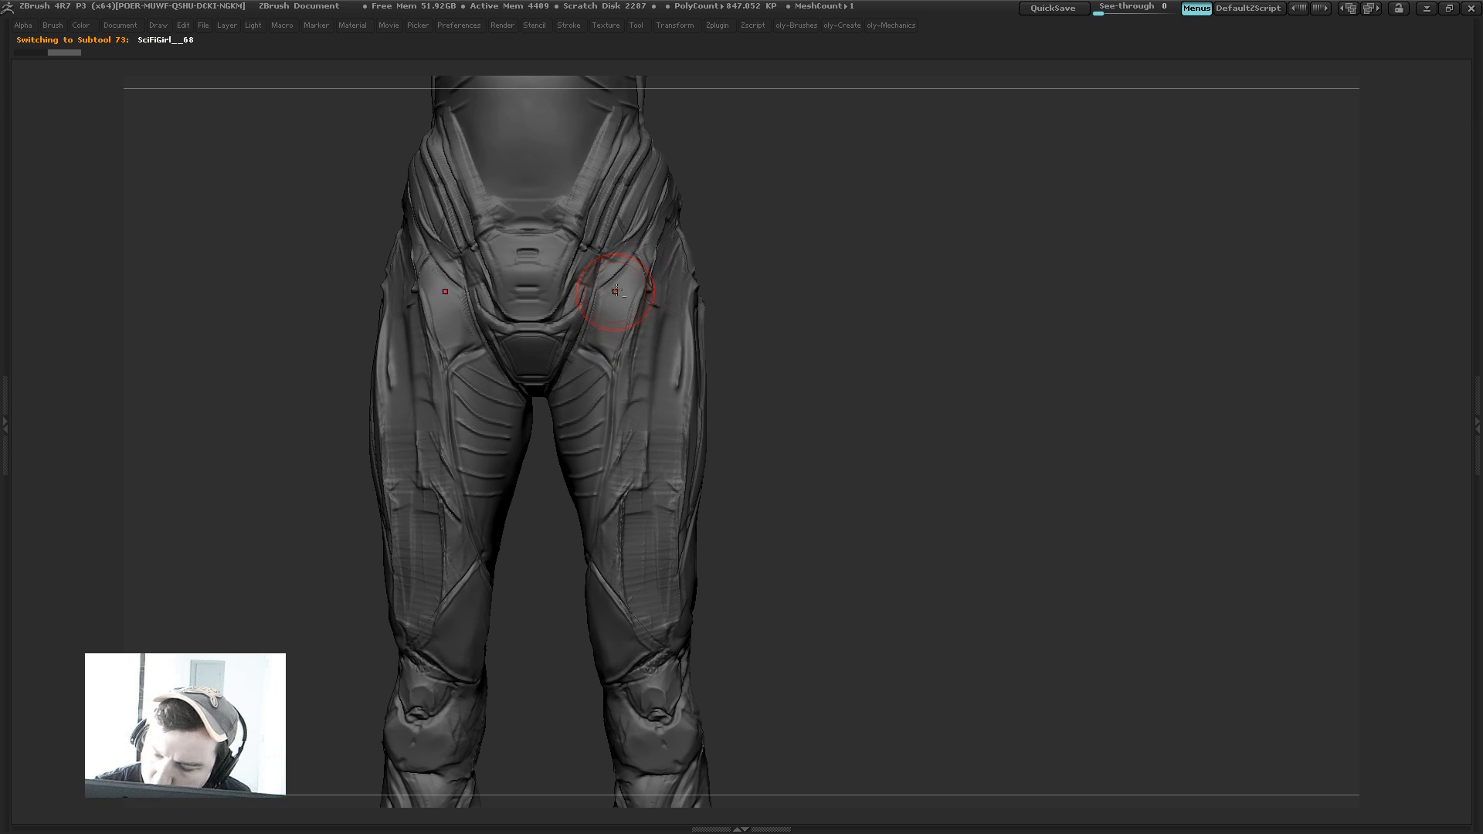
{"action": "left_click_drag", "start_coordinate": [620, 289], "coordinate": [611, 324]}
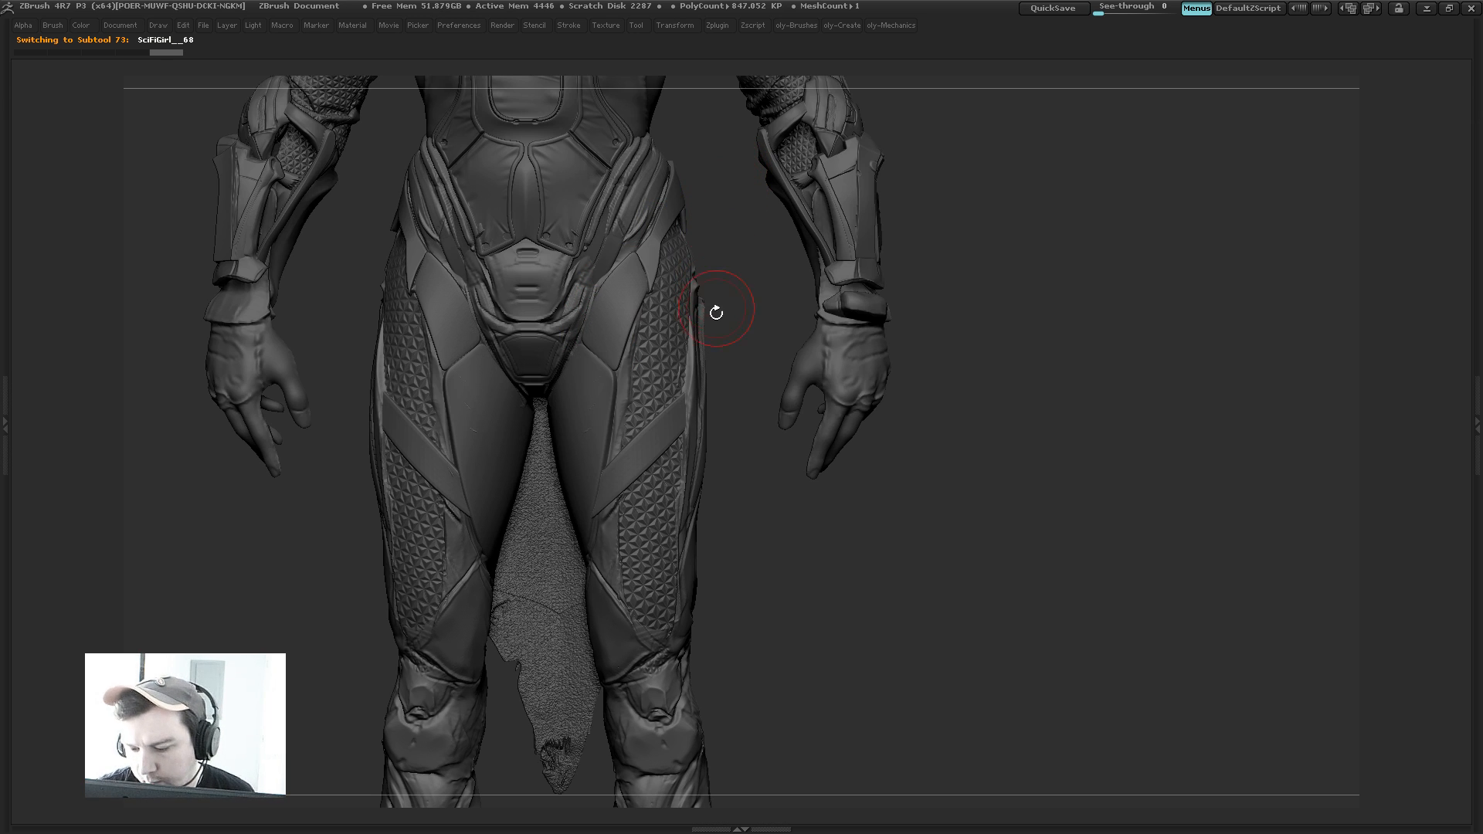
Step: Select the upper-thigh panels again, subdivide them once and delete the lower subdivision level
{"action": "key", "text": "space"}
{"action": "left_click", "coordinate": [661, 331]}
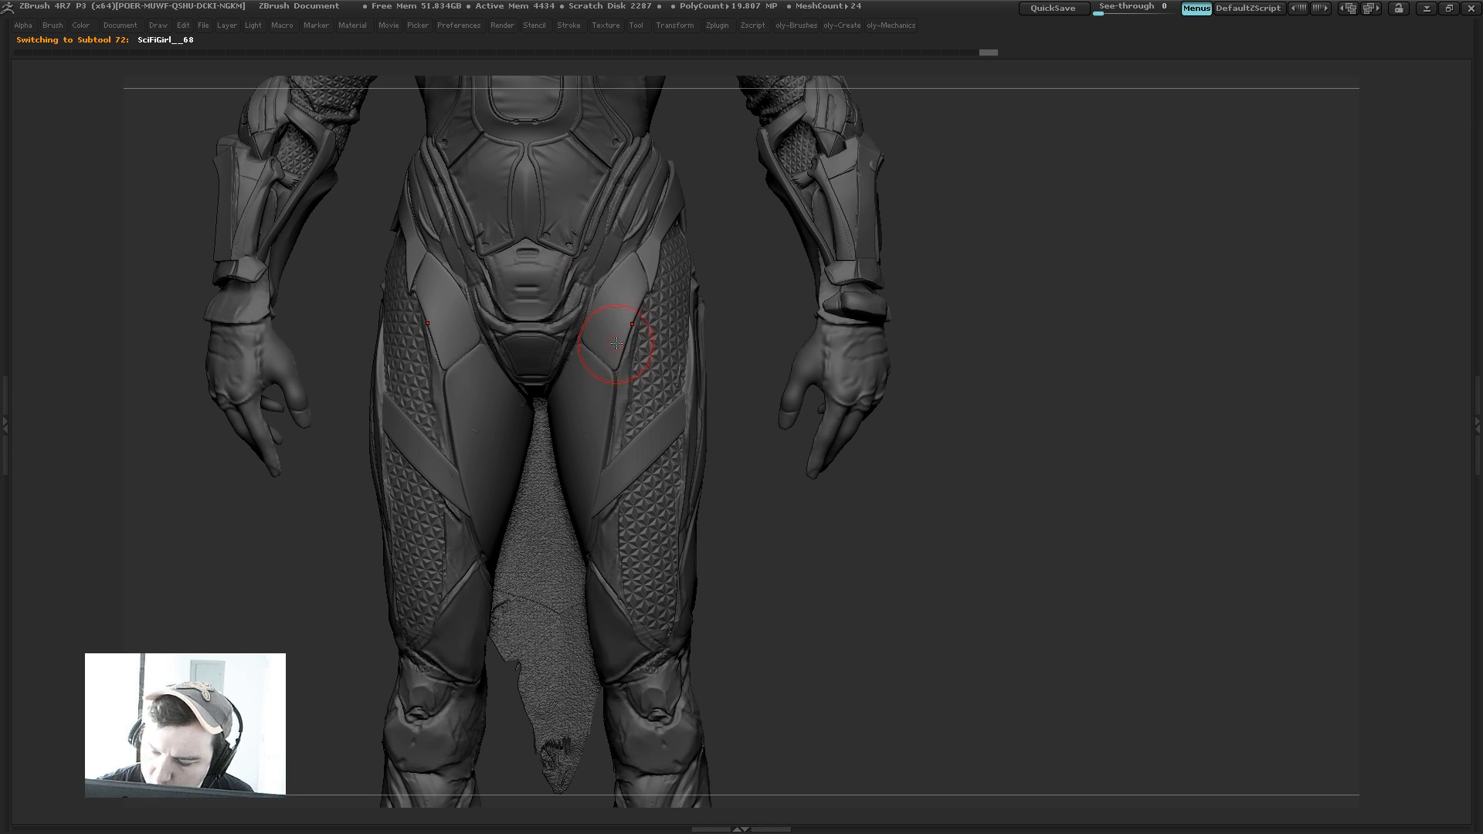
{"action": "key", "text": "ctrl+d"}
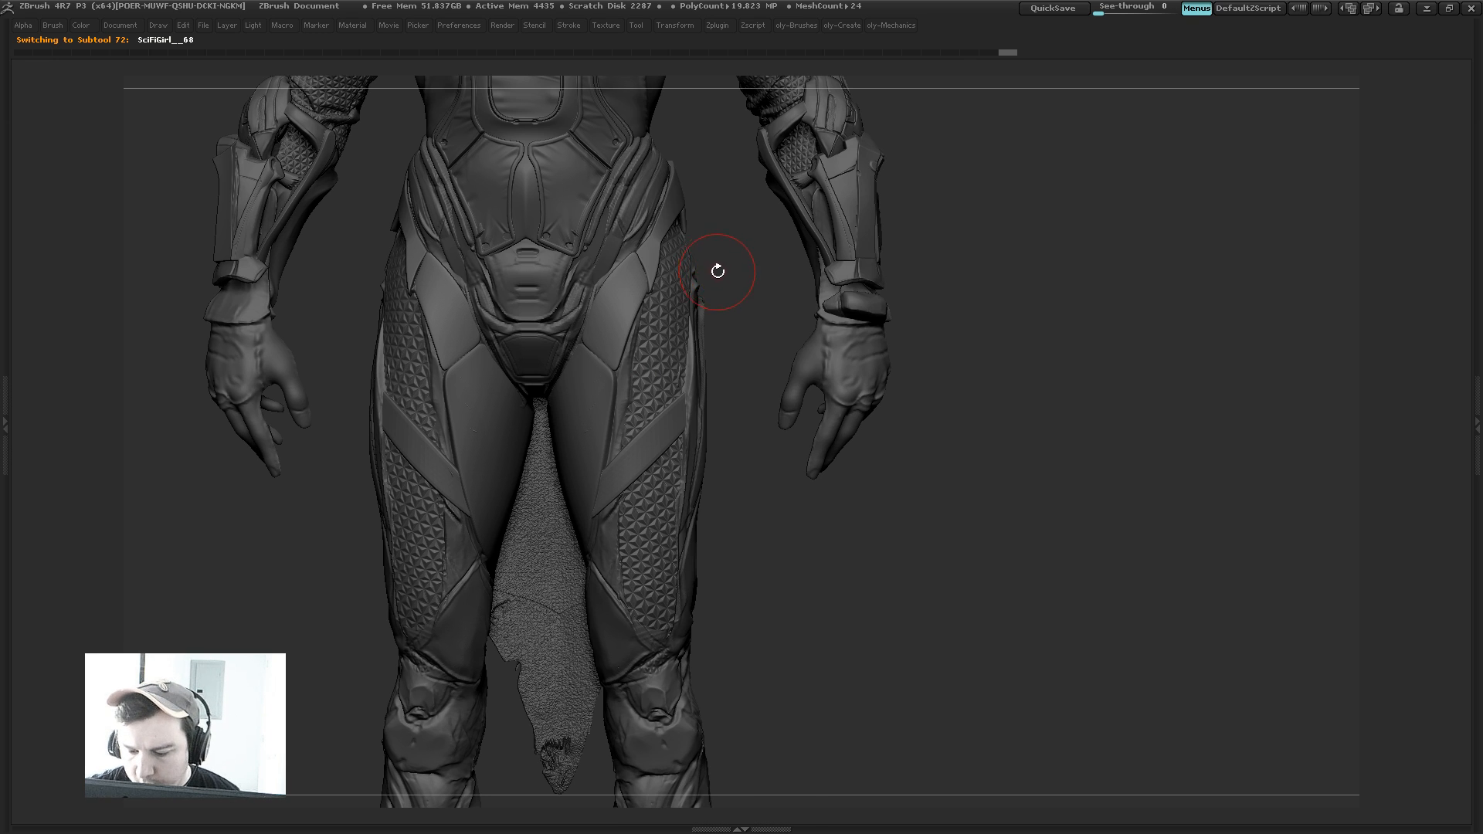
{"action": "key", "text": "2"}
{"action": "left_click", "coordinate": [683, 687]}
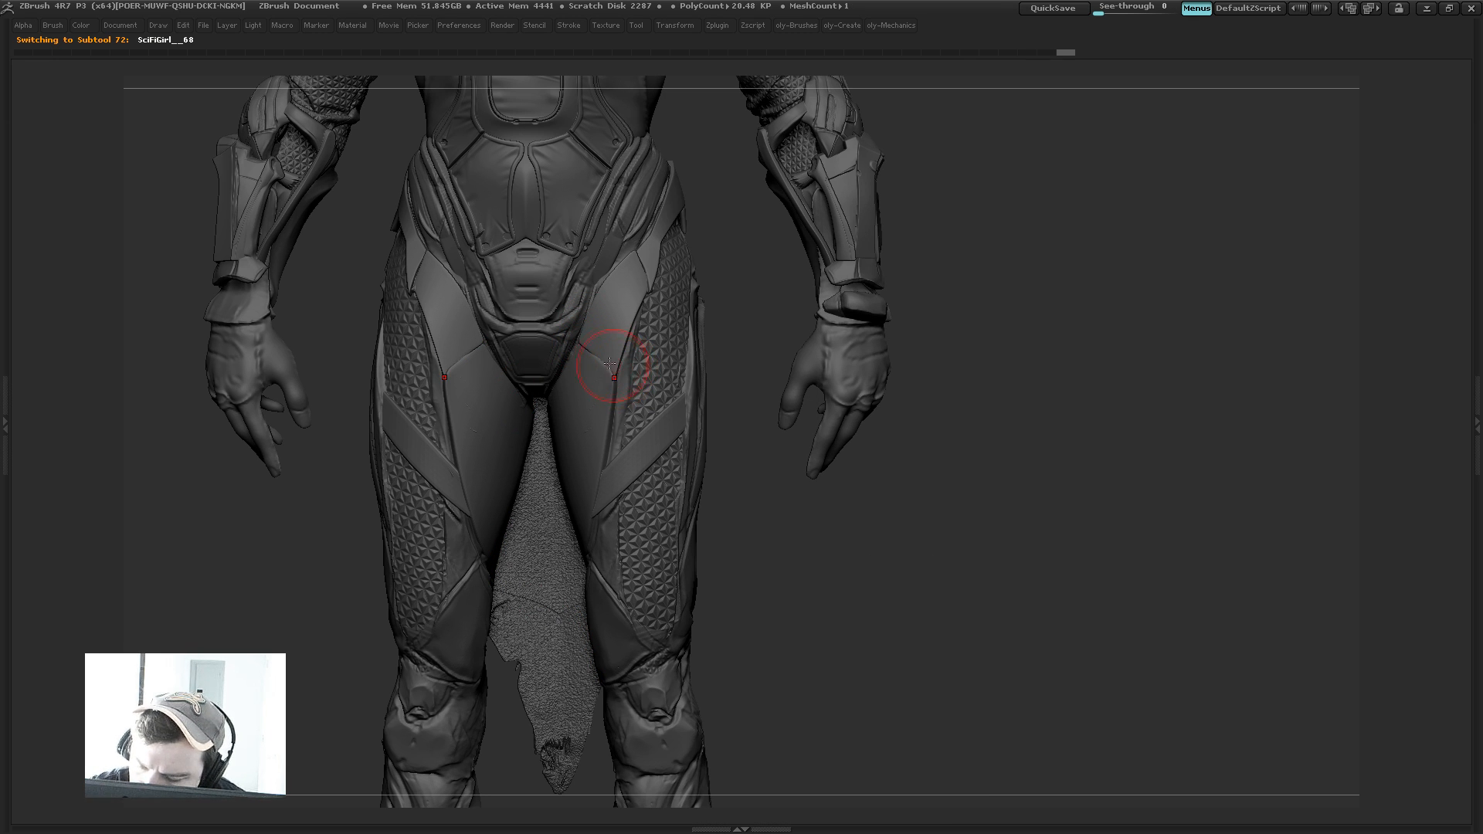
Step: Pull the upper tips of the upper-thigh panels toward the hip straps and shift their inner edges toward the groin plate
{"action": "left_click", "coordinate": [579, 340]}
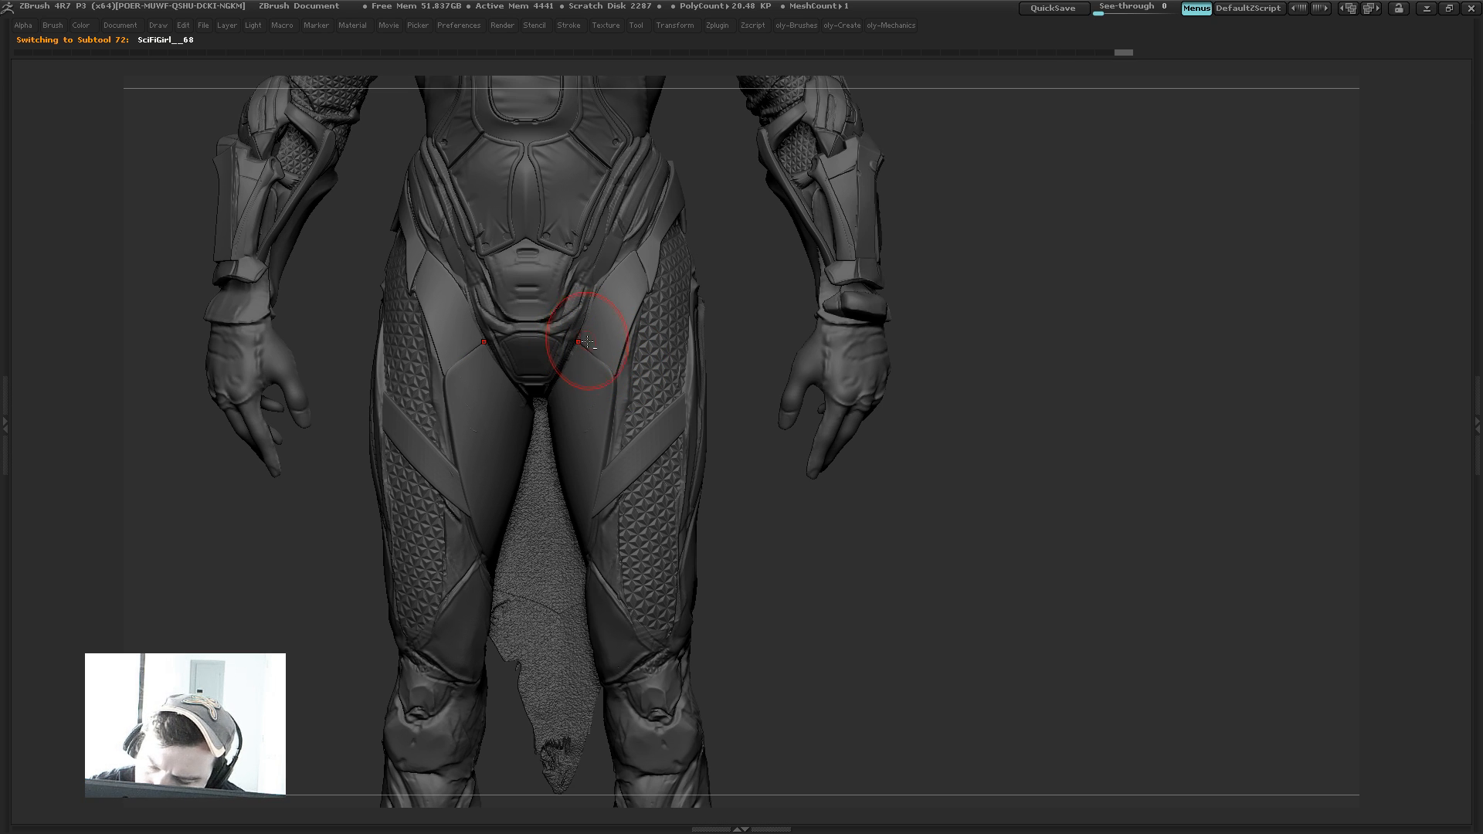
{"action": "left_click_drag", "start_coordinate": [632, 275], "coordinate": [640, 249]}
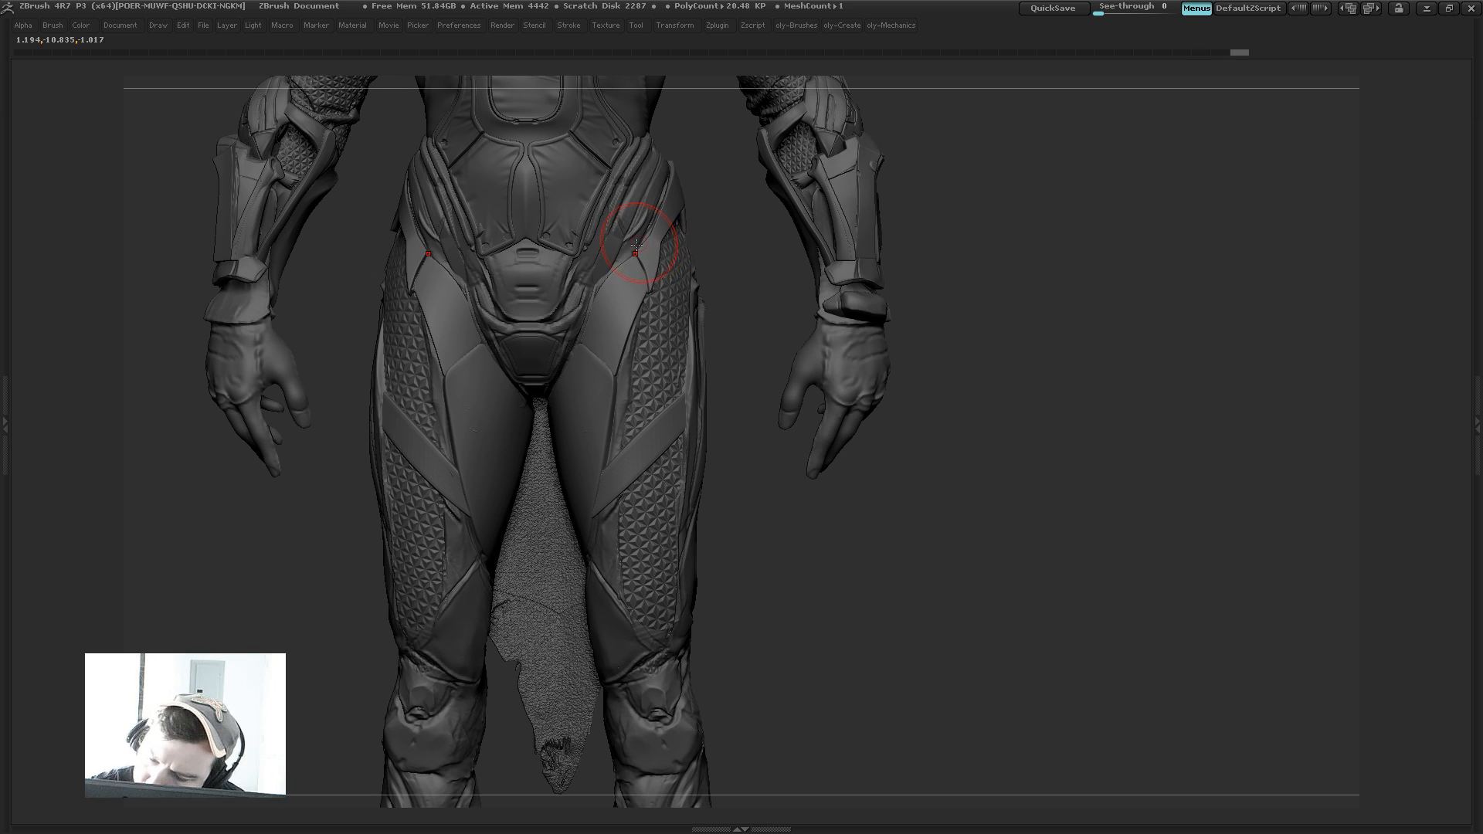
{"action": "key", "text": "s"}
{"action": "key", "text": "s"}
{"action": "left_click_drag", "start_coordinate": [610, 287], "coordinate": [594, 286]}
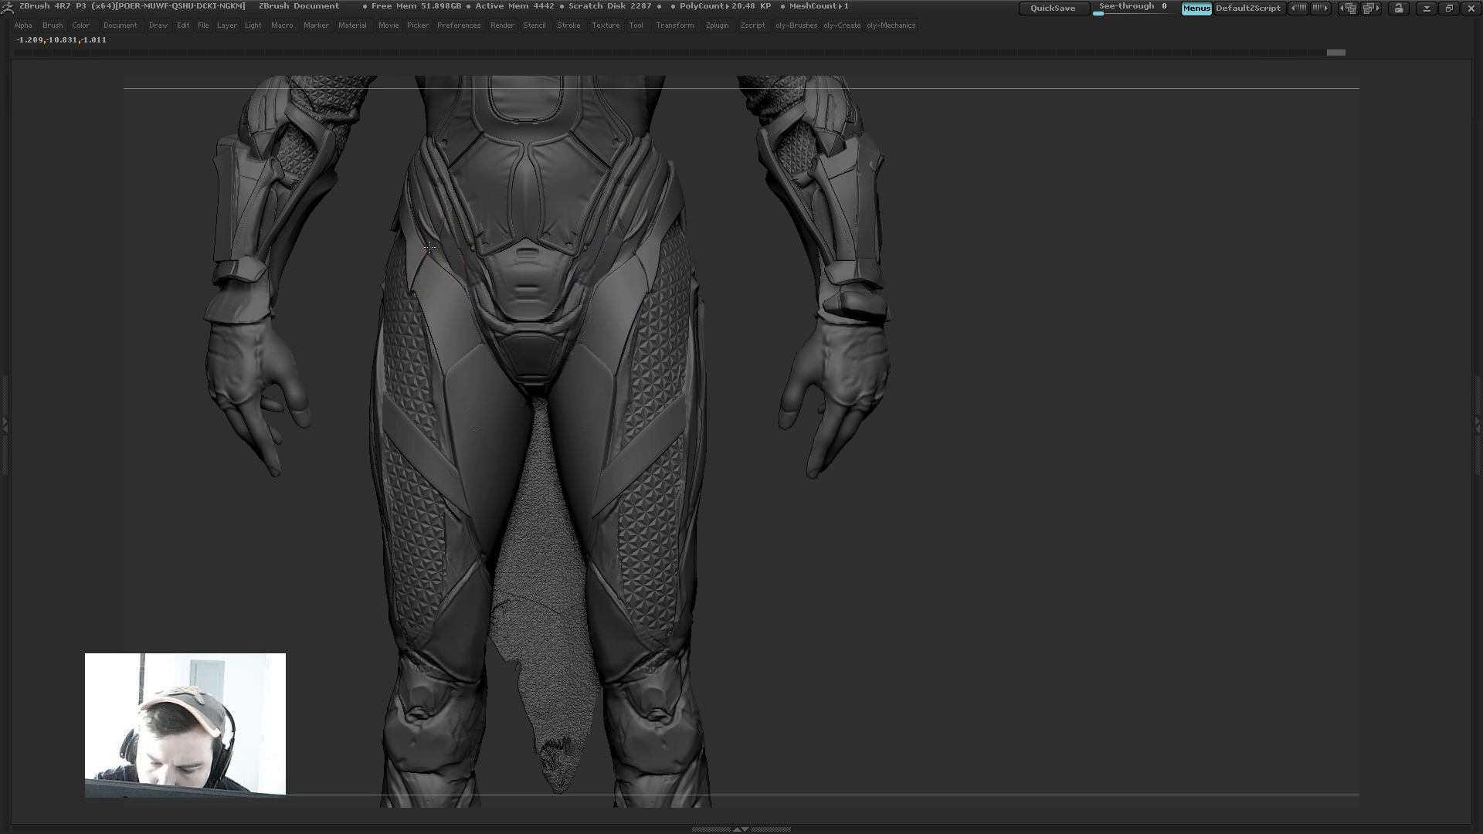
Step: Fine-tune the upper outer edges of the upper-thigh panels where they meet the patterned strips
{"action": "key", "text": "s"}
{"action": "left_click_drag", "start_coordinate": [410, 287], "coordinate": [410, 288]}
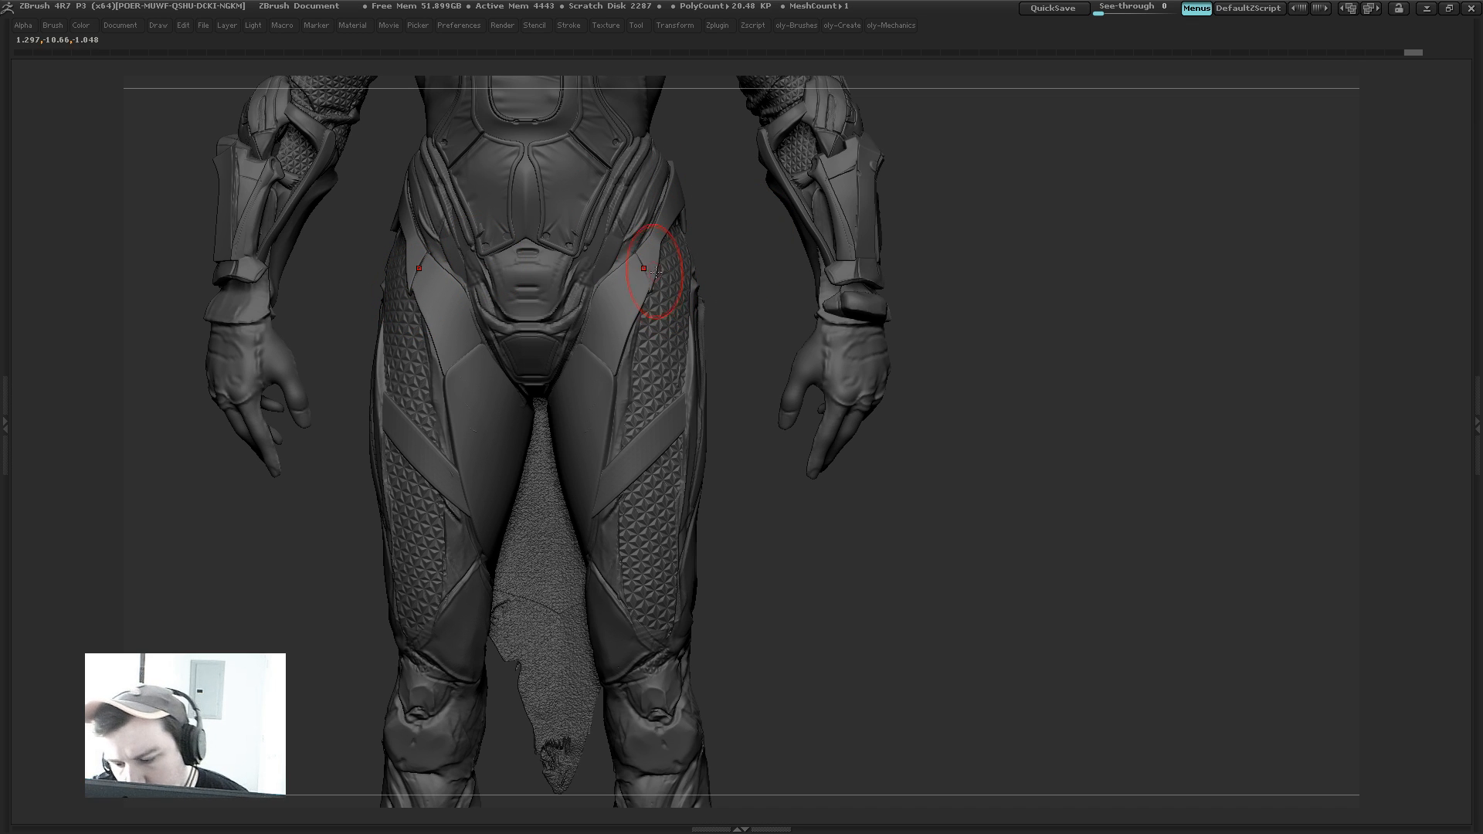
{"action": "left_click_drag", "start_coordinate": [652, 276], "coordinate": [652, 271]}
{"action": "mouse_move", "coordinate": [743, 250]}
{"action": "left_mouse_down", "text": "alt"}
{"action": "mouse_move", "coordinate": [696, 153]}
{"action": "mouse_move", "coordinate": [758, 116]}
{"action": "left_mouse_up", "text": "alt"}
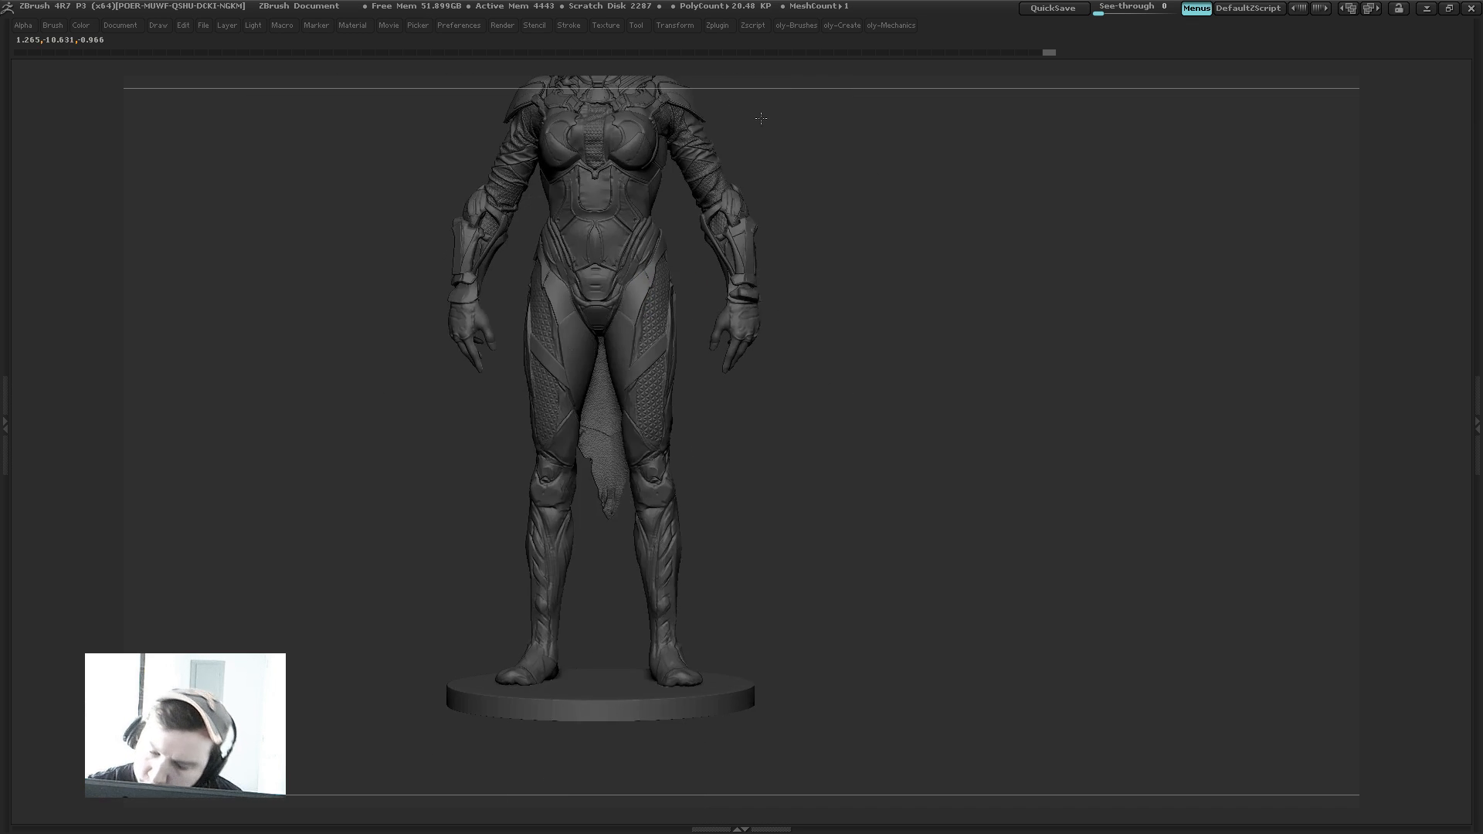
{"action": "left_click_drag", "start_coordinate": [825, 155], "coordinate": [811, 309], "text": "alt"}
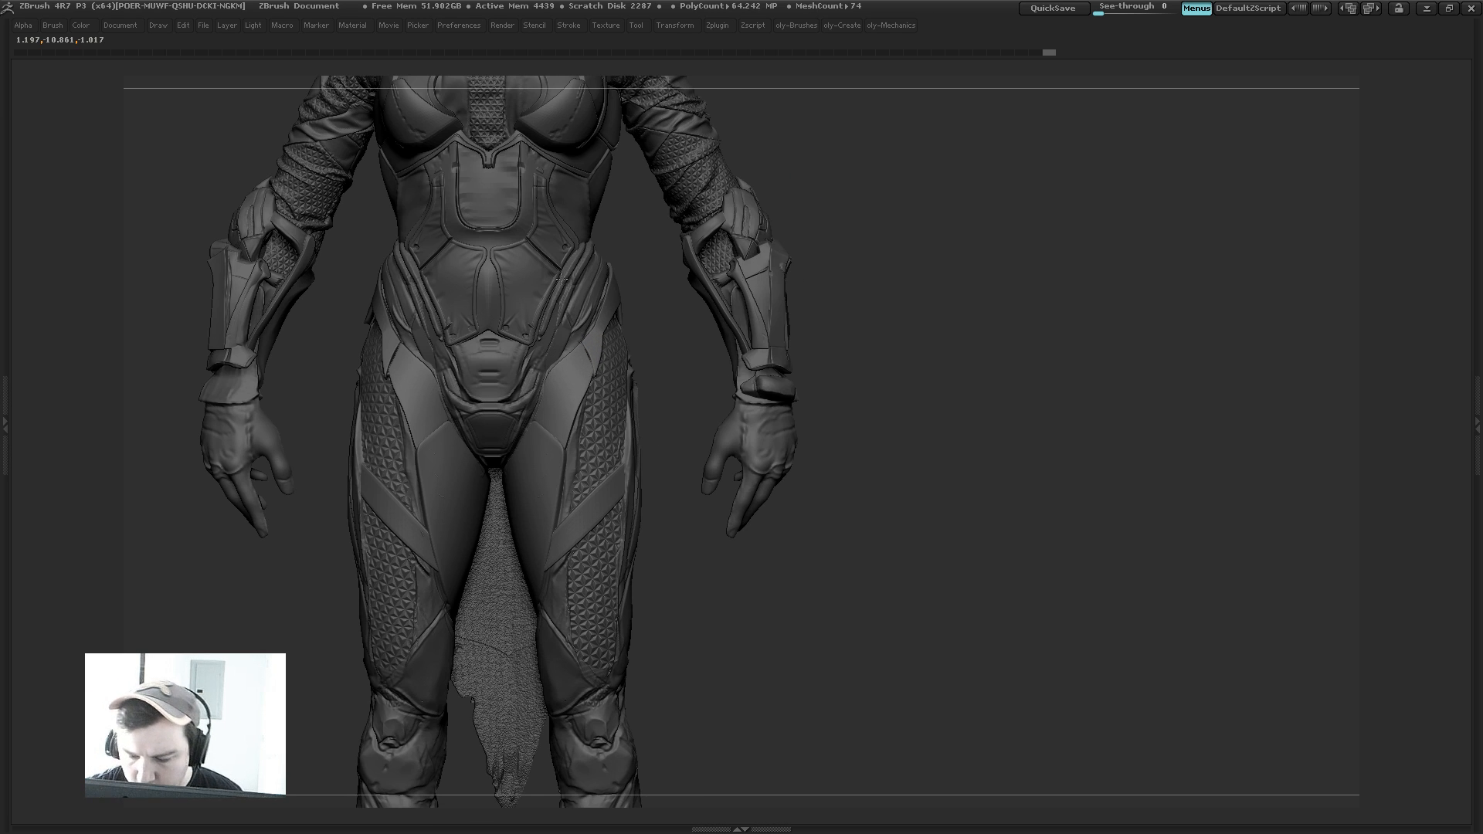
Step: Isolate the upper-thigh panels again and show their wireframe and polygroup colours up close
{"action": "left_click", "coordinate": [587, 336], "text": "alt"}
{"action": "key", "text": "shift+s"}
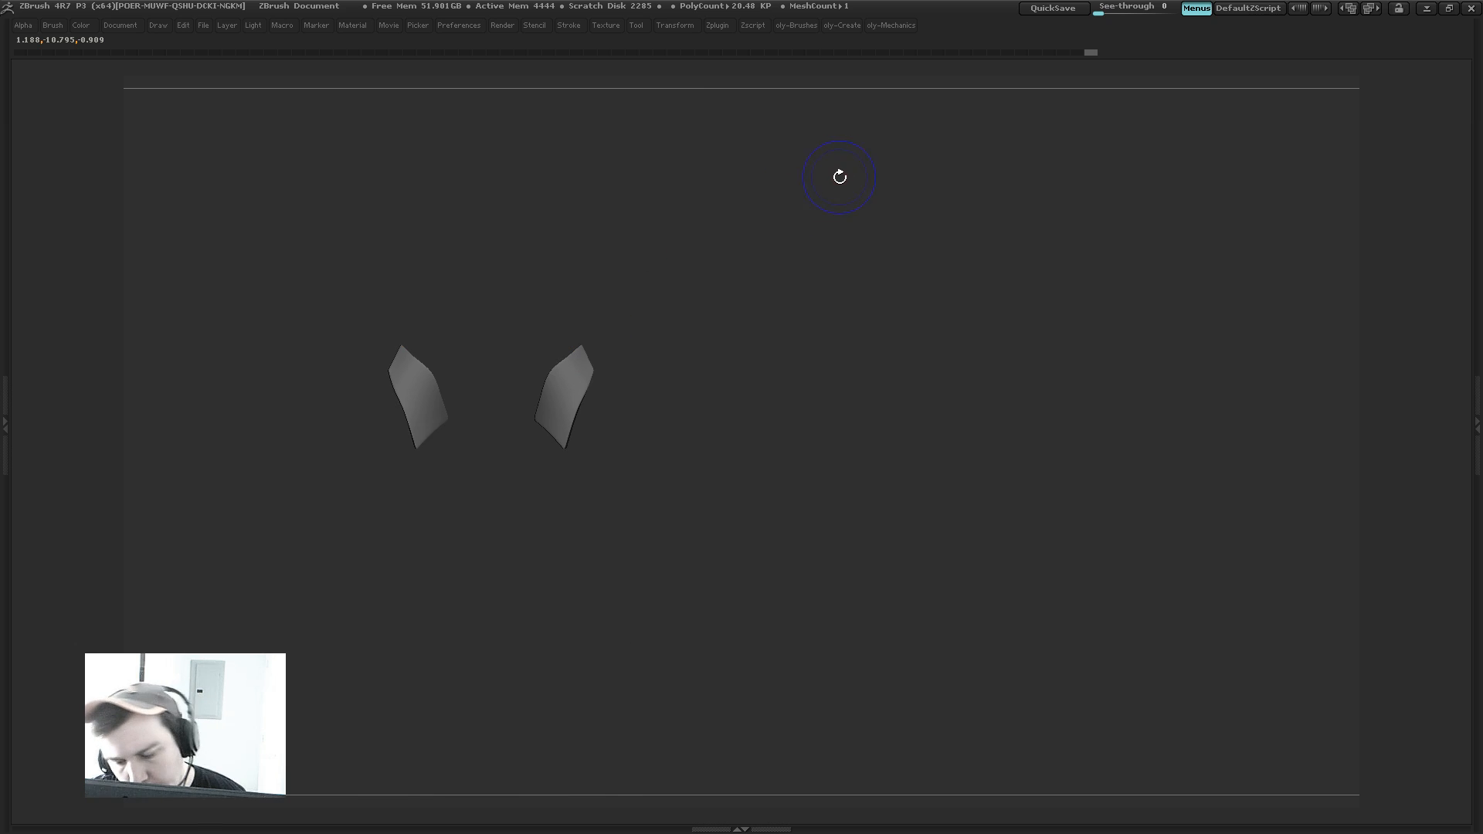
{"action": "key", "text": "shift+s"}
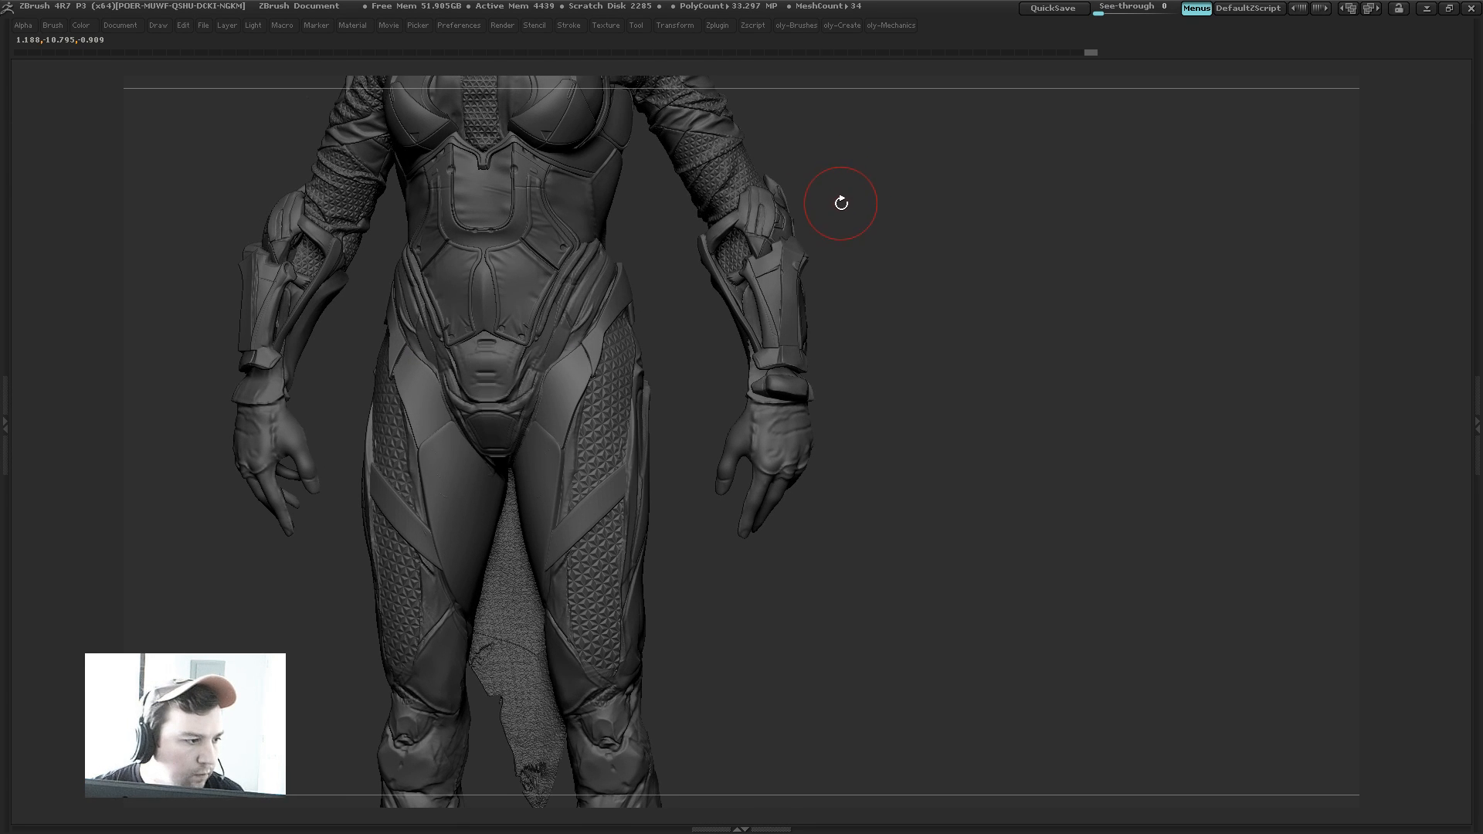
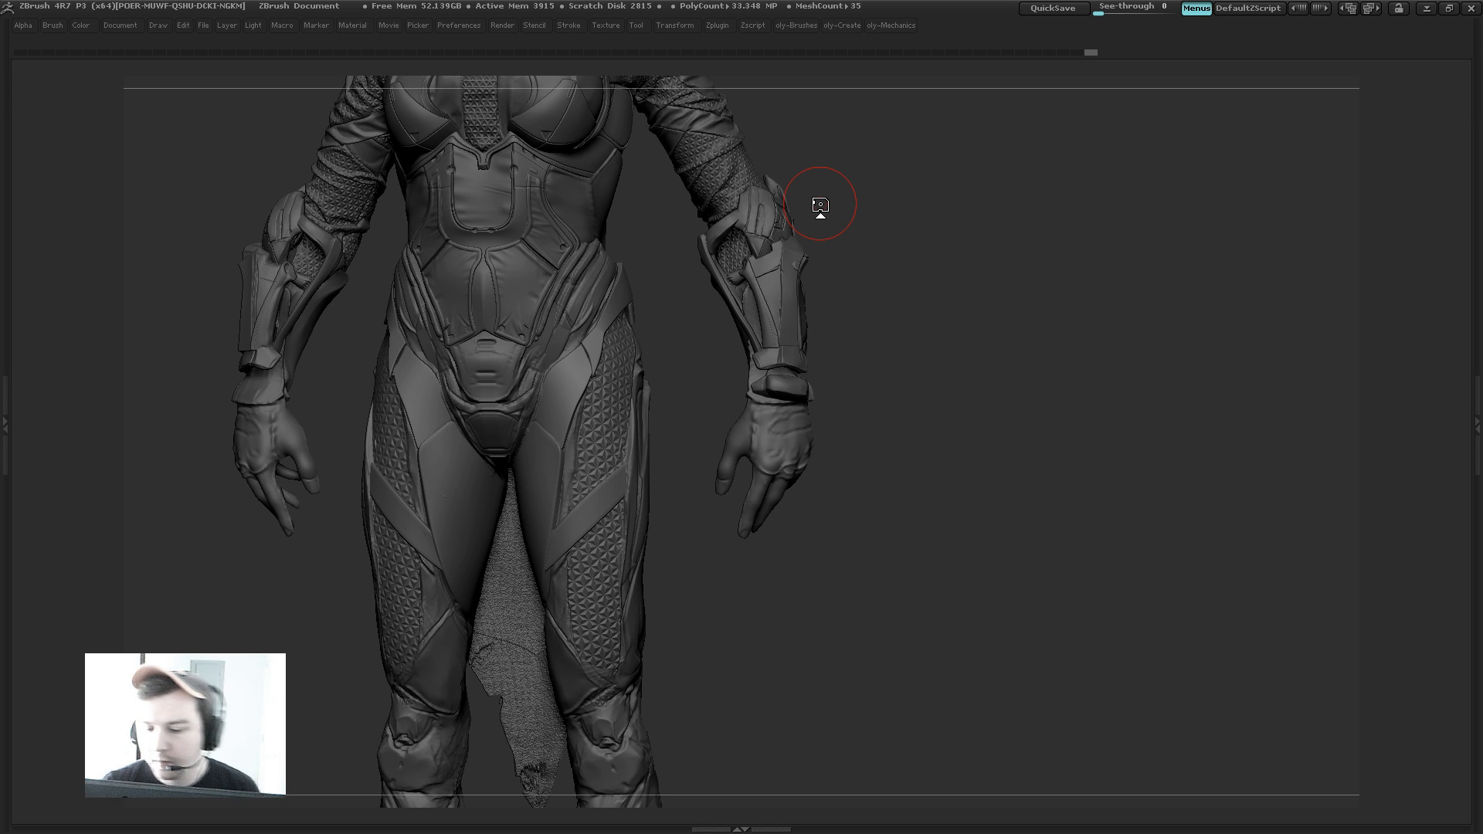
{"action": "left_click", "coordinate": [586, 349], "text": "alt"}
{"action": "key", "text": "shift+s"}
{"action": "key", "text": "shift+f"}
{"action": "key", "text": "s"}
{"action": "mouse_move", "coordinate": [701, 330]}
{"action": "left_mouse_down", "text": "alt"}
{"action": "mouse_move", "coordinate": [730, 361]}
{"action": "mouse_move", "coordinate": [689, 381]}
{"action": "mouse_move", "coordinate": [706, 433]}
{"action": "mouse_move", "coordinate": [672, 367]}
{"action": "mouse_move", "coordinate": [693, 340]}
{"action": "mouse_move", "coordinate": [721, 414]}
{"action": "mouse_move", "coordinate": [714, 340]}
{"action": "mouse_move", "coordinate": [622, 430]}
{"action": "mouse_move", "coordinate": [646, 457]}
{"action": "mouse_move", "coordinate": [699, 430]}
{"action": "mouse_move", "coordinate": [652, 424]}
{"action": "mouse_move", "coordinate": [695, 404]}
{"action": "mouse_move", "coordinate": [682, 379]}
{"action": "left_mouse_up", "text": "alt"}
{"action": "key", "text": "s"}
{"action": "key", "text": "shift+f"}
{"action": "key", "text": "shift+f"}
{"action": "key", "text": "shift+s"}
{"action": "key", "text": "shift+s"}
{"action": "key", "text": "s"}
{"action": "key", "text": "shift+f"}
{"action": "key", "text": "shift+f"}
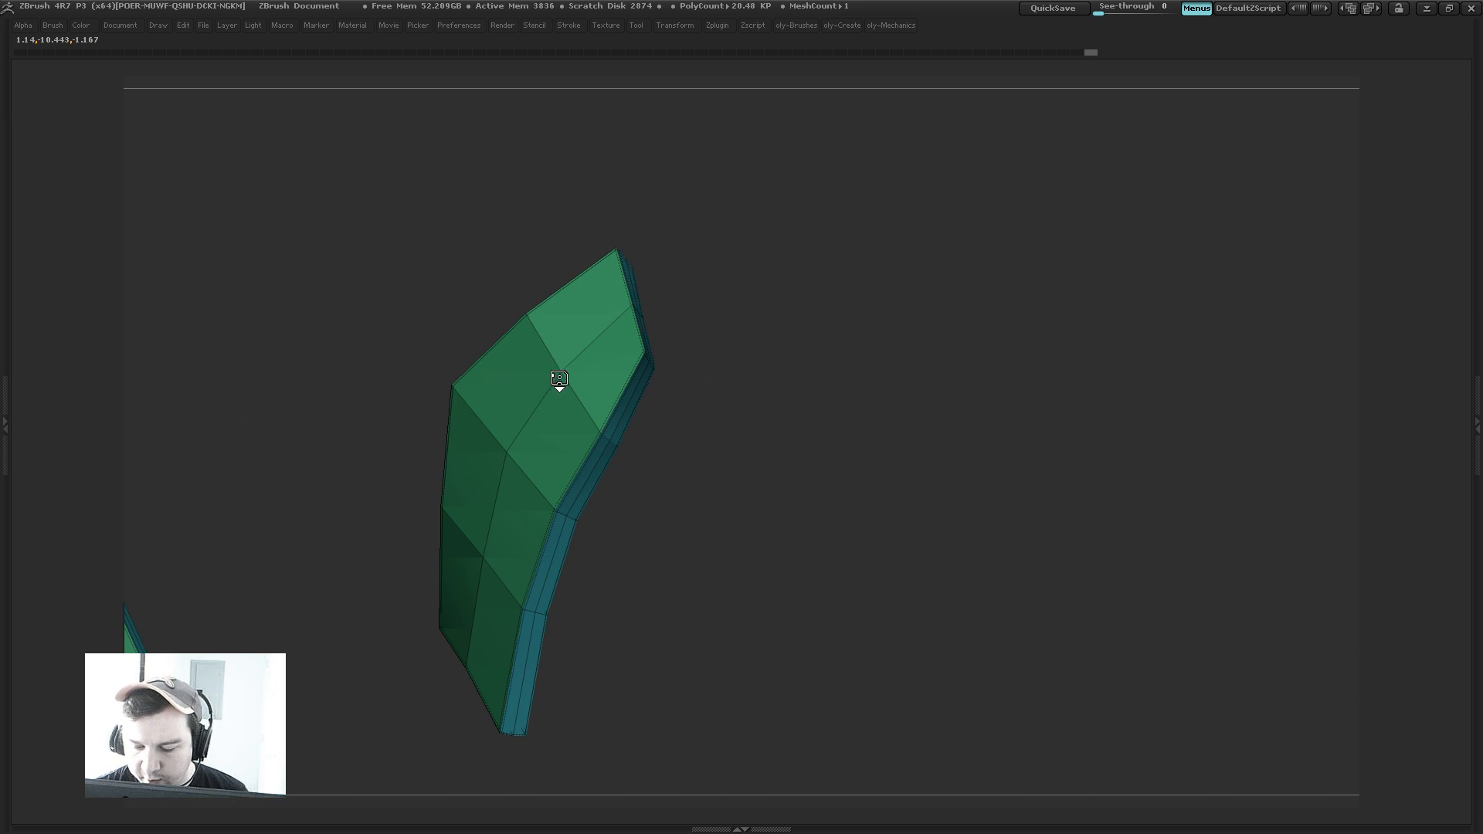
Step: Turn off dynamic subdivision on the upper-thigh panels and isolate their polygroups in turn before showing the whole mesh
{"action": "key", "text": "shift+d"}
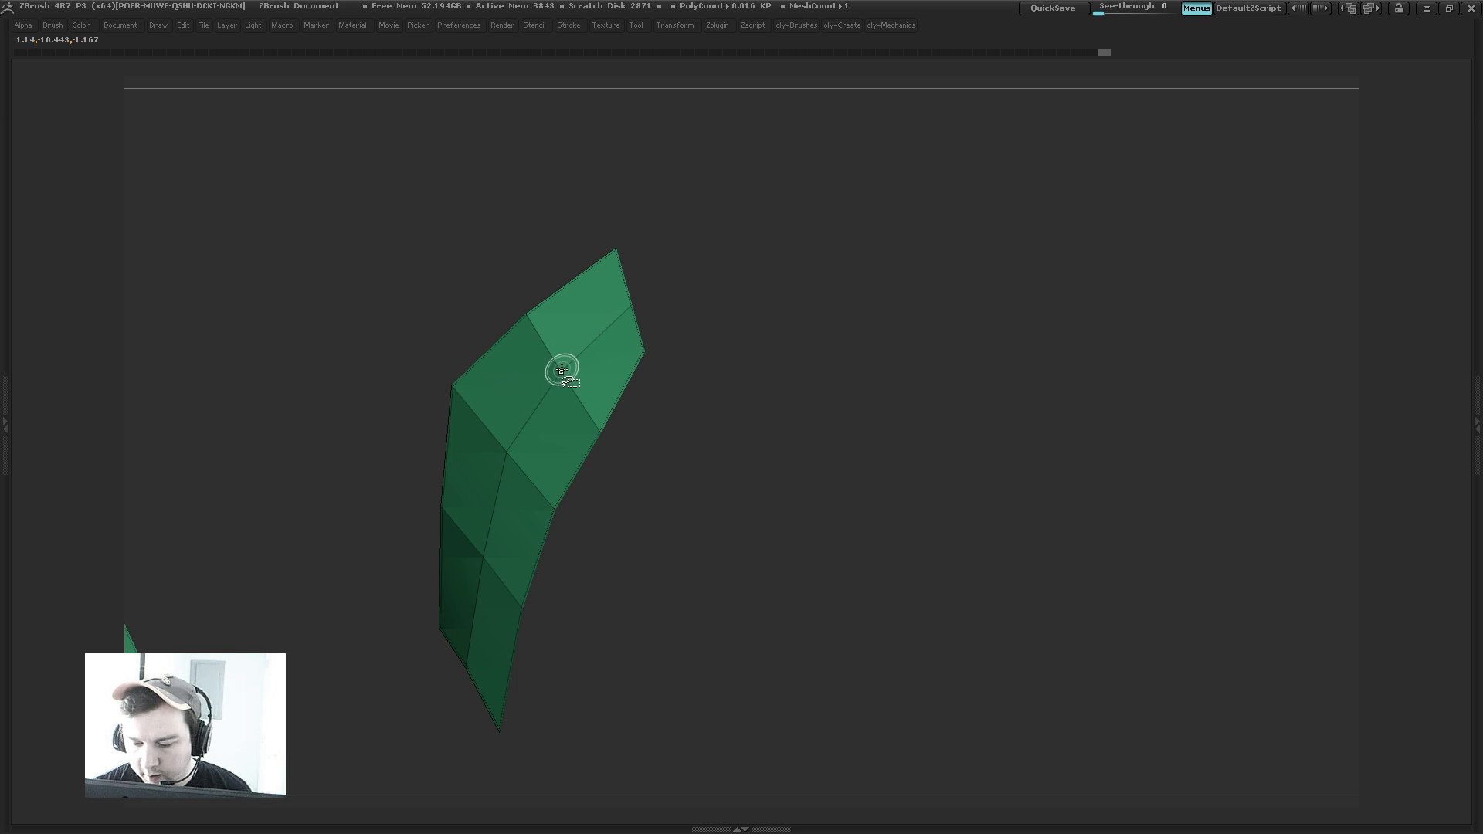
{"action": "key", "text": "d"}
{"action": "left_click", "coordinate": [580, 389]}
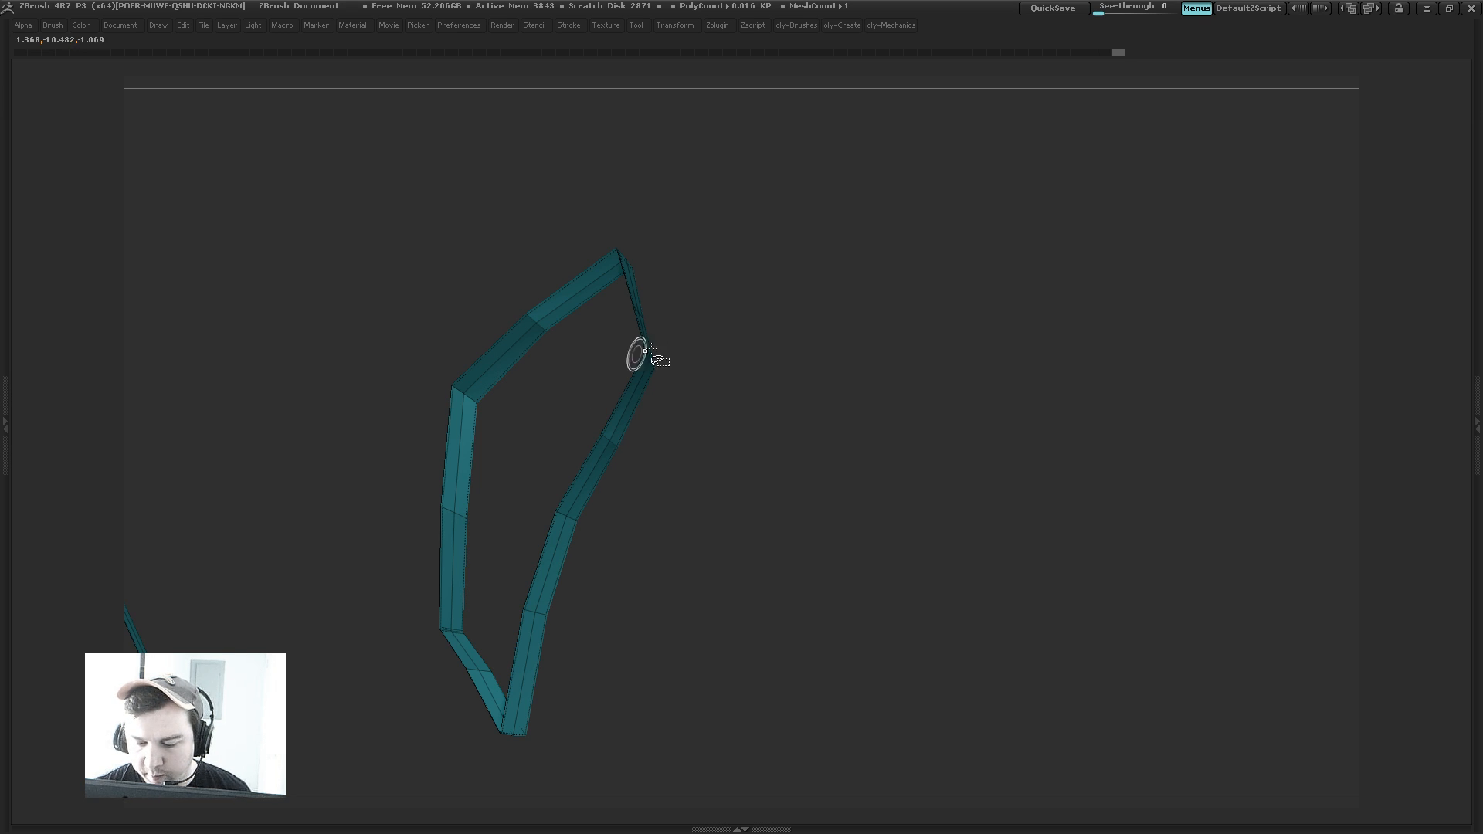
{"action": "left_click", "coordinate": [732, 367], "text": "ctrl+shift"}
Step: Isolate the front polygroup of the upper-thigh panels, invert the visibility and examine the rim and back faces
{"action": "left_click_drag", "start_coordinate": [738, 350], "coordinate": [738, 380], "text": "alt"}
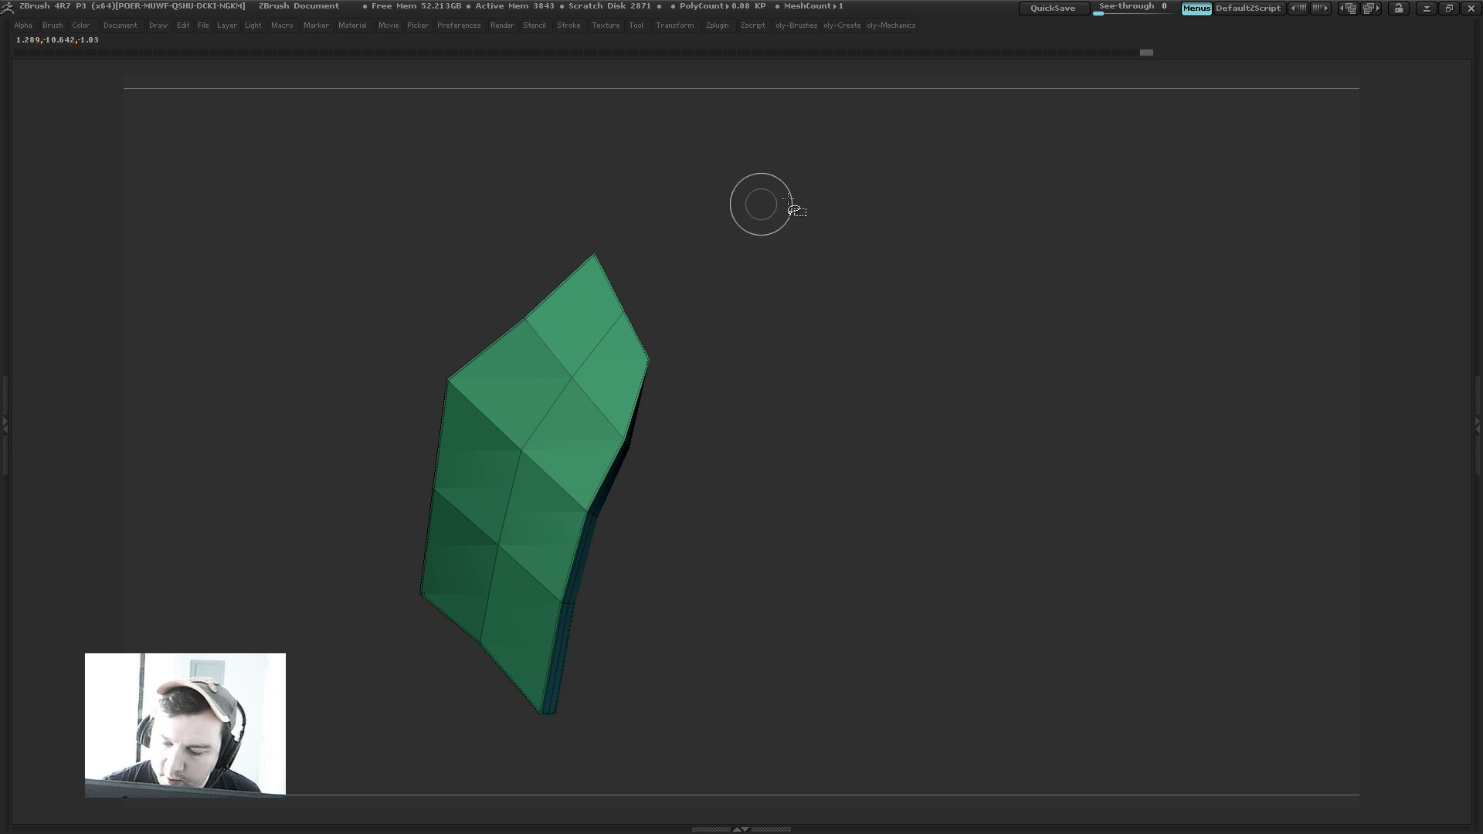
{"action": "left_click_drag", "start_coordinate": [765, 305], "coordinate": [726, 313]}
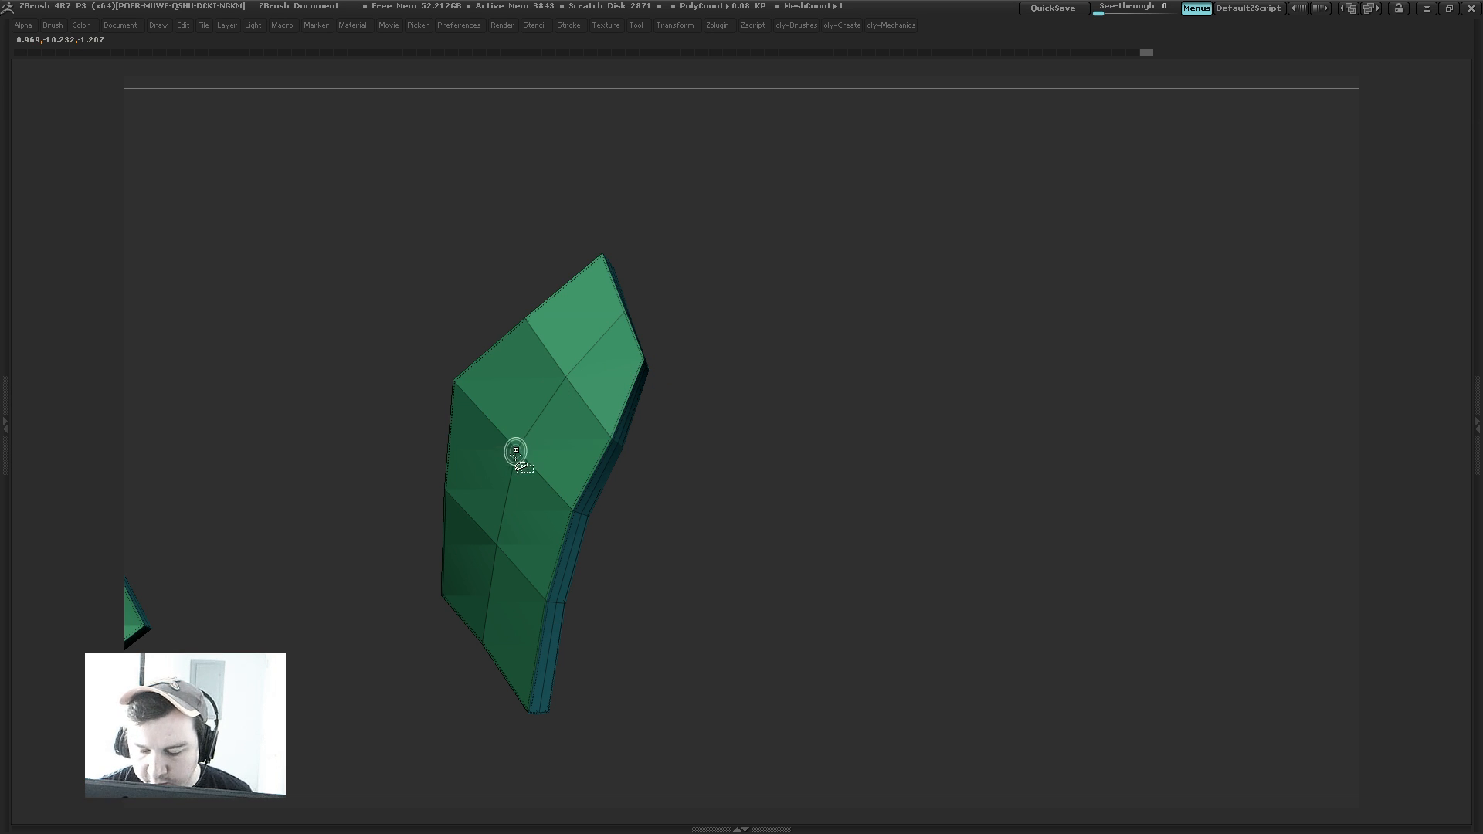
{"action": "key", "text": "ctrl+z"}
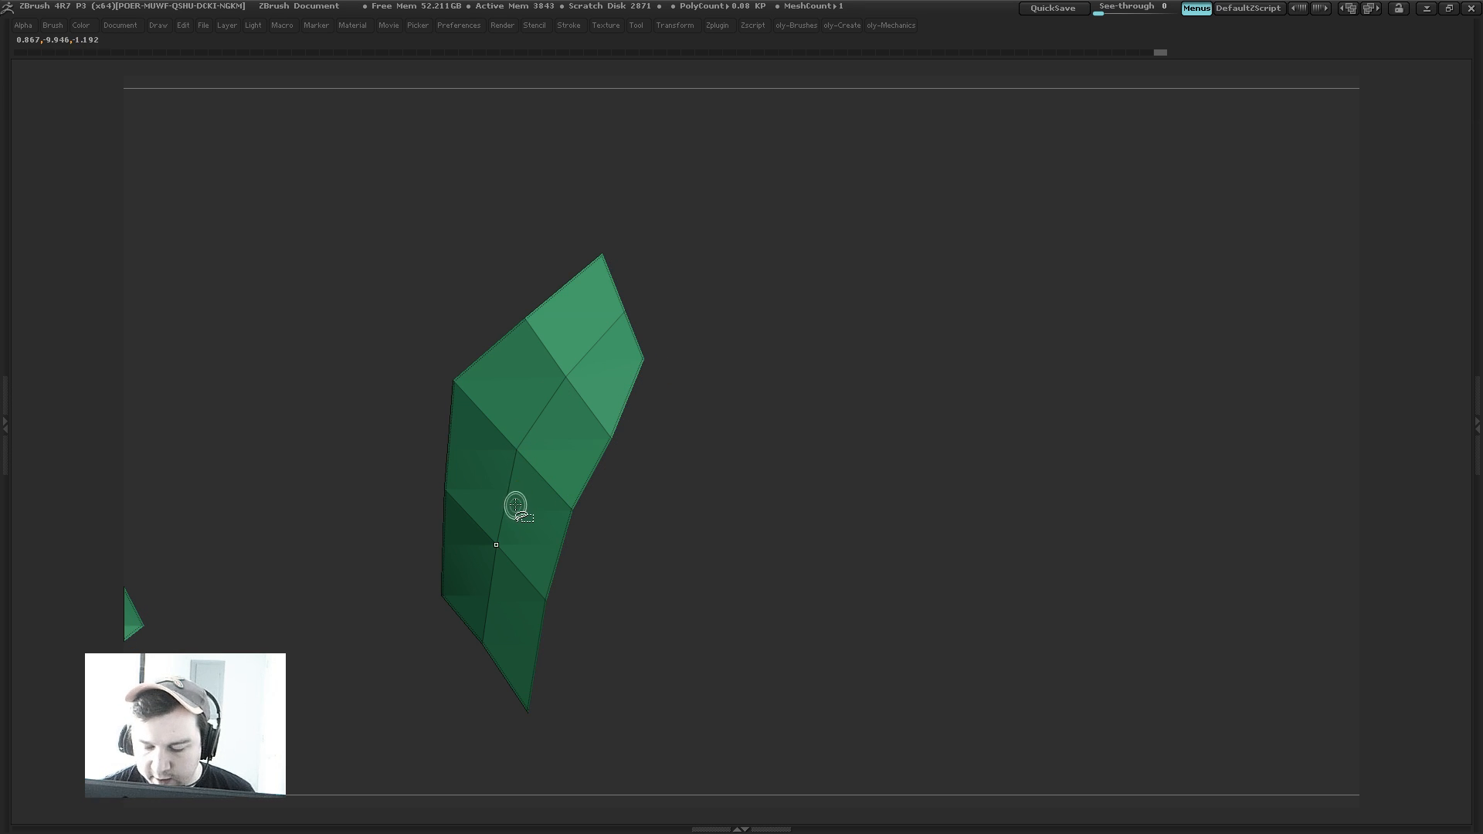
{"action": "left_click_drag", "start_coordinate": [743, 334], "coordinate": [734, 271]}
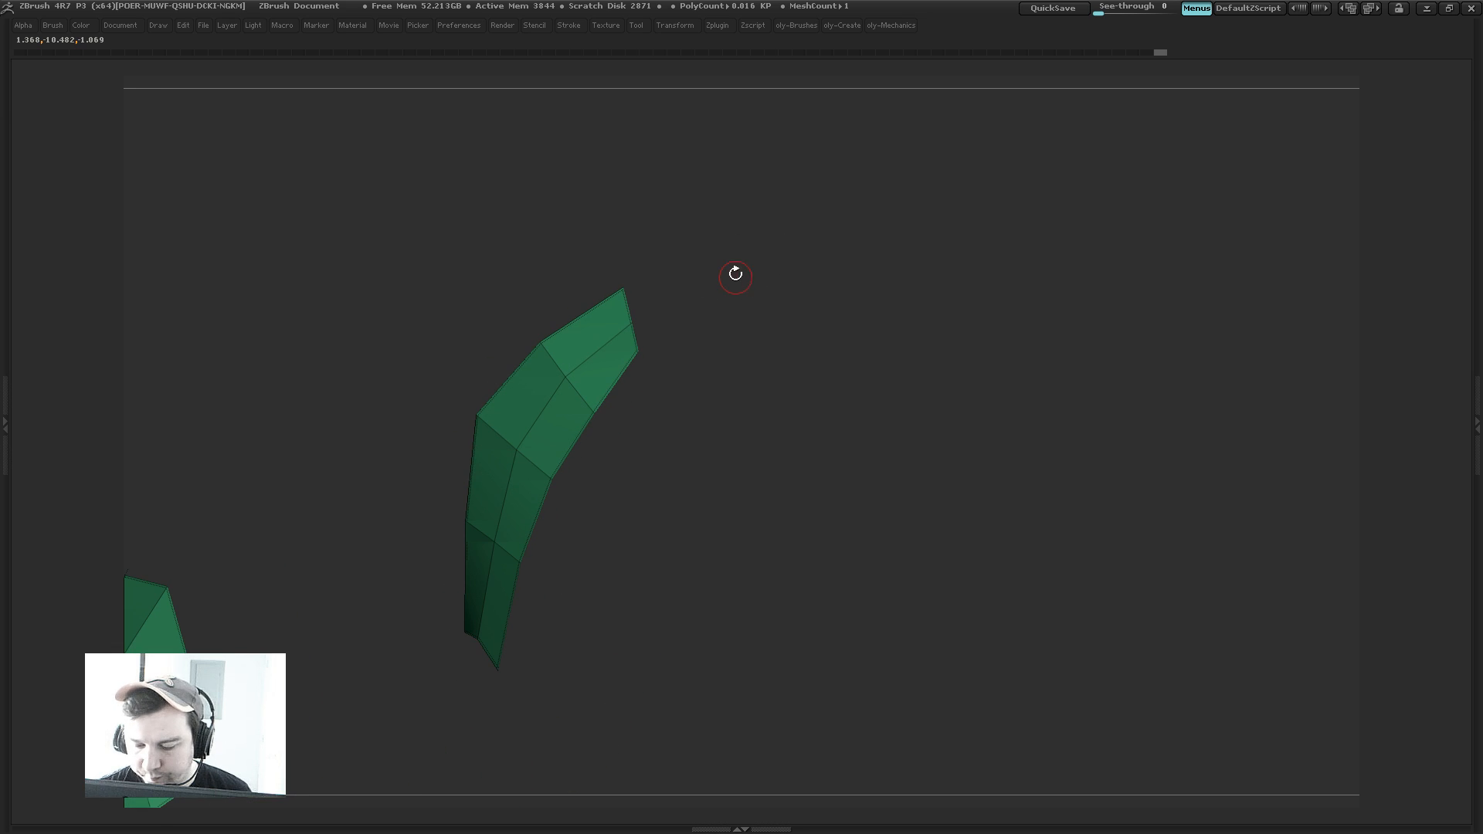
{"action": "left_click_drag", "start_coordinate": [941, 281], "coordinate": [916, 315], "text": "ctrl+shift"}
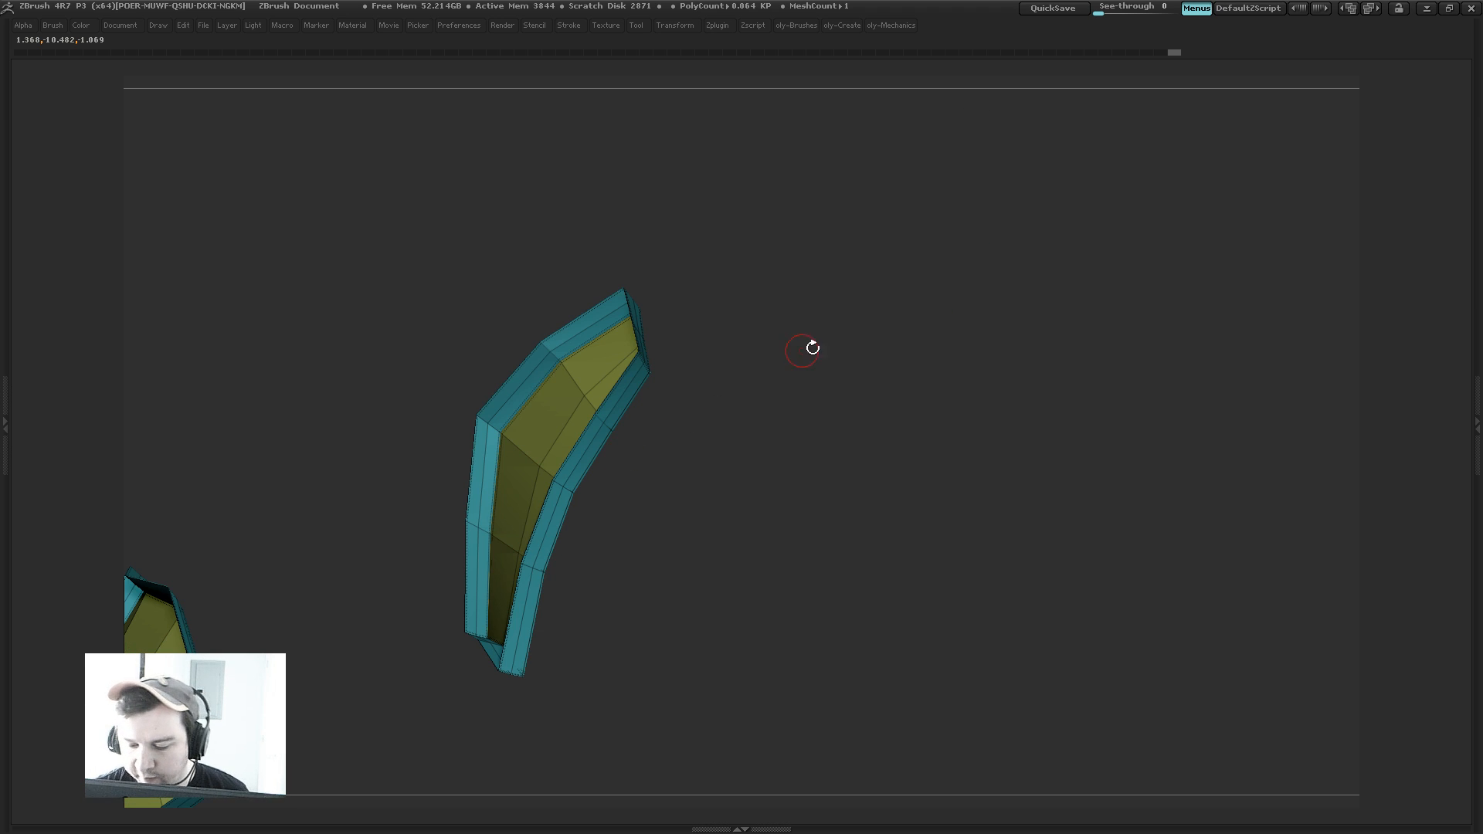
{"action": "mouse_move", "coordinate": [810, 348]}
{"action": "left_mouse_down"}
{"action": "mouse_move", "coordinate": [791, 278]}
{"action": "mouse_move", "coordinate": [781, 334]}
{"action": "mouse_move", "coordinate": [755, 355]}
{"action": "mouse_move", "coordinate": [793, 336]}
{"action": "mouse_move", "coordinate": [795, 272]}
{"action": "mouse_move", "coordinate": [841, 268]}
{"action": "left_mouse_up"}
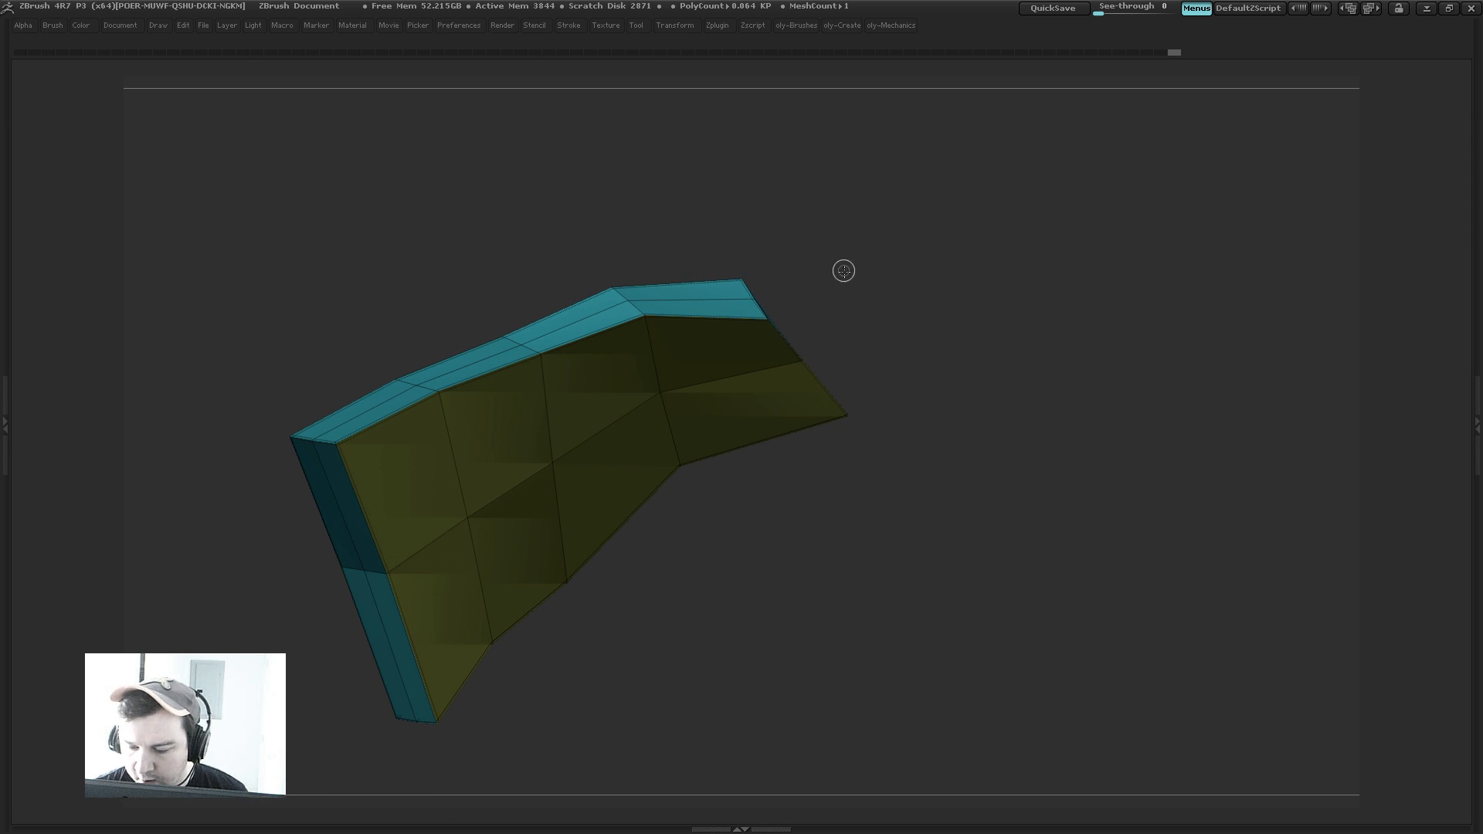
{"action": "key", "text": "s"}
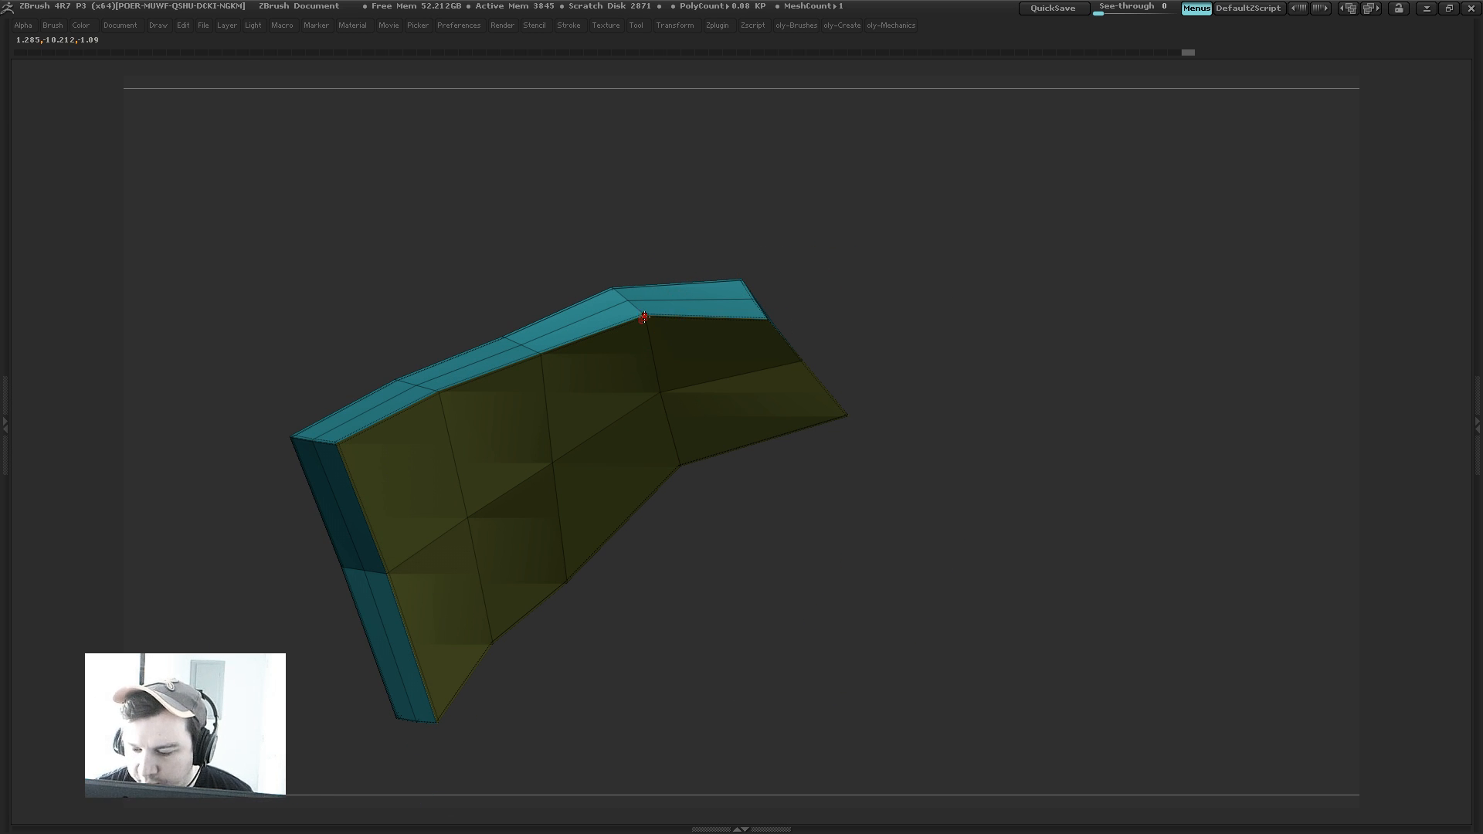
Step: Swap which of the front and back polygroups of the upper-thigh panels is hidden to examine the rim from the inside
{"action": "key", "text": "s"}
{"action": "left_click_drag", "start_coordinate": [655, 323], "coordinate": [670, 324]}
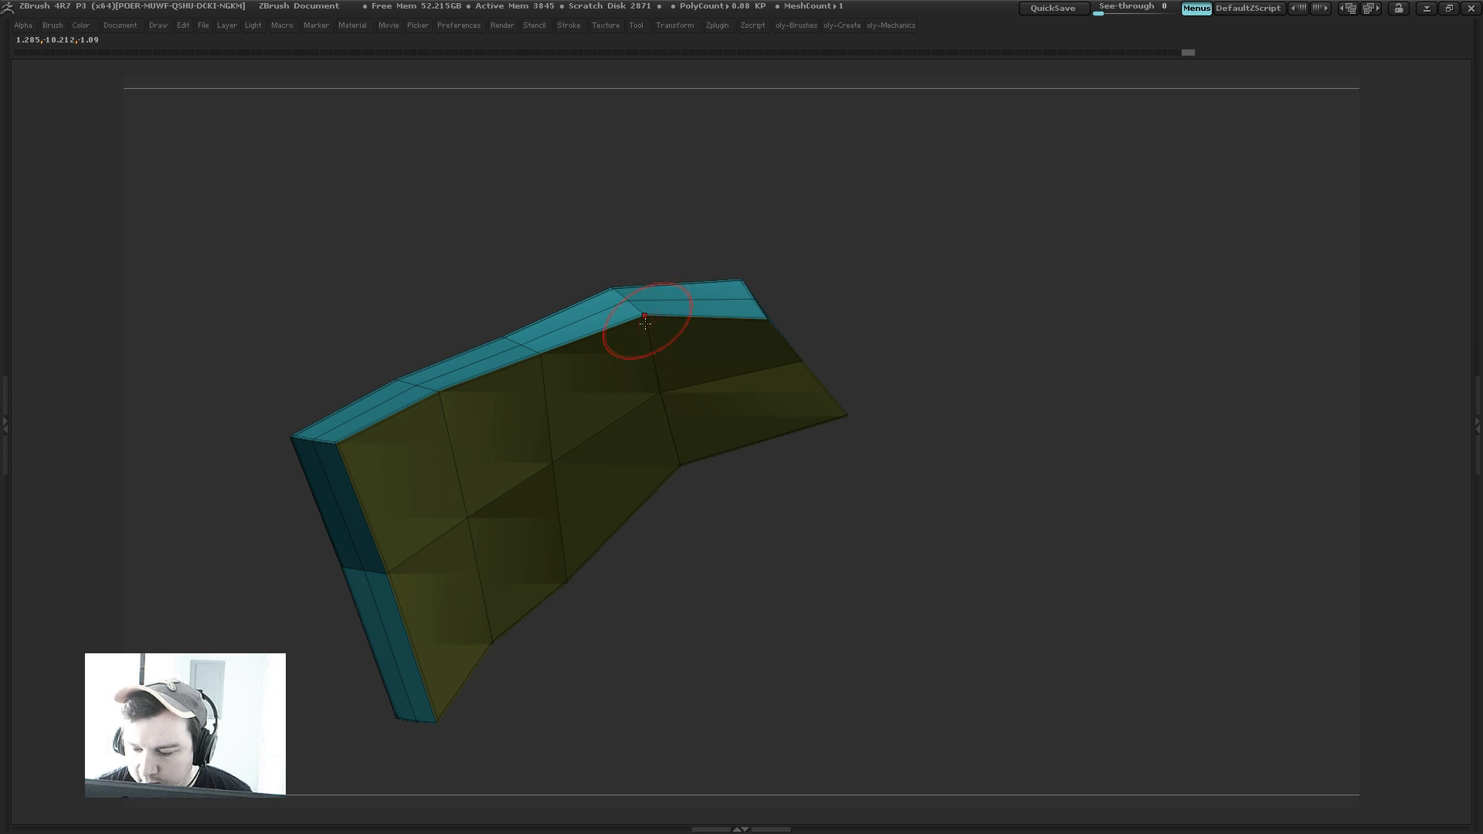
{"action": "left_click", "coordinate": [599, 397], "text": "ctrl+shift"}
{"action": "left_click", "coordinate": [596, 407], "text": "ctrl+shift"}
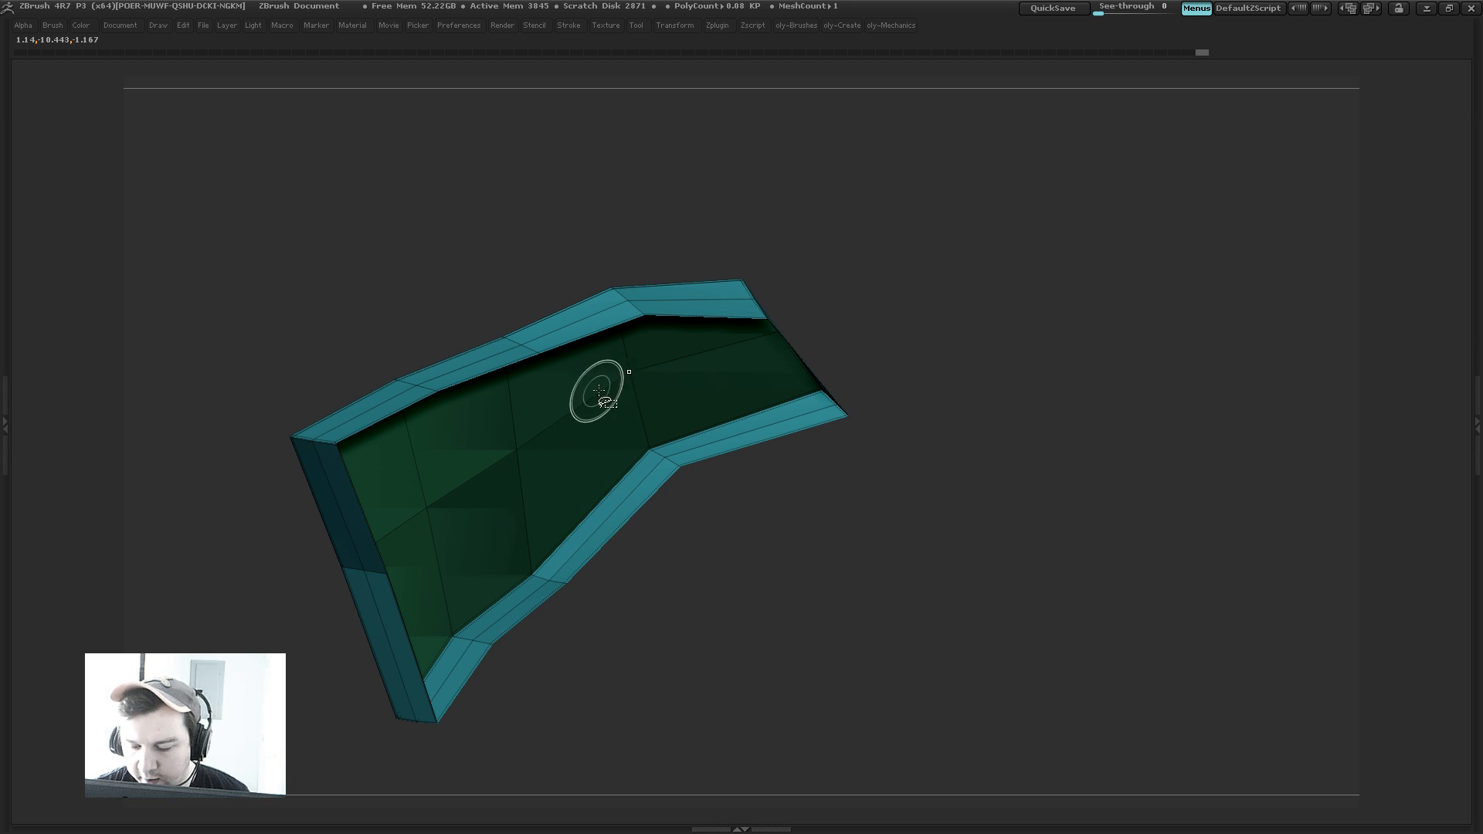
{"action": "left_click", "coordinate": [807, 278], "text": "ctrl+shift"}
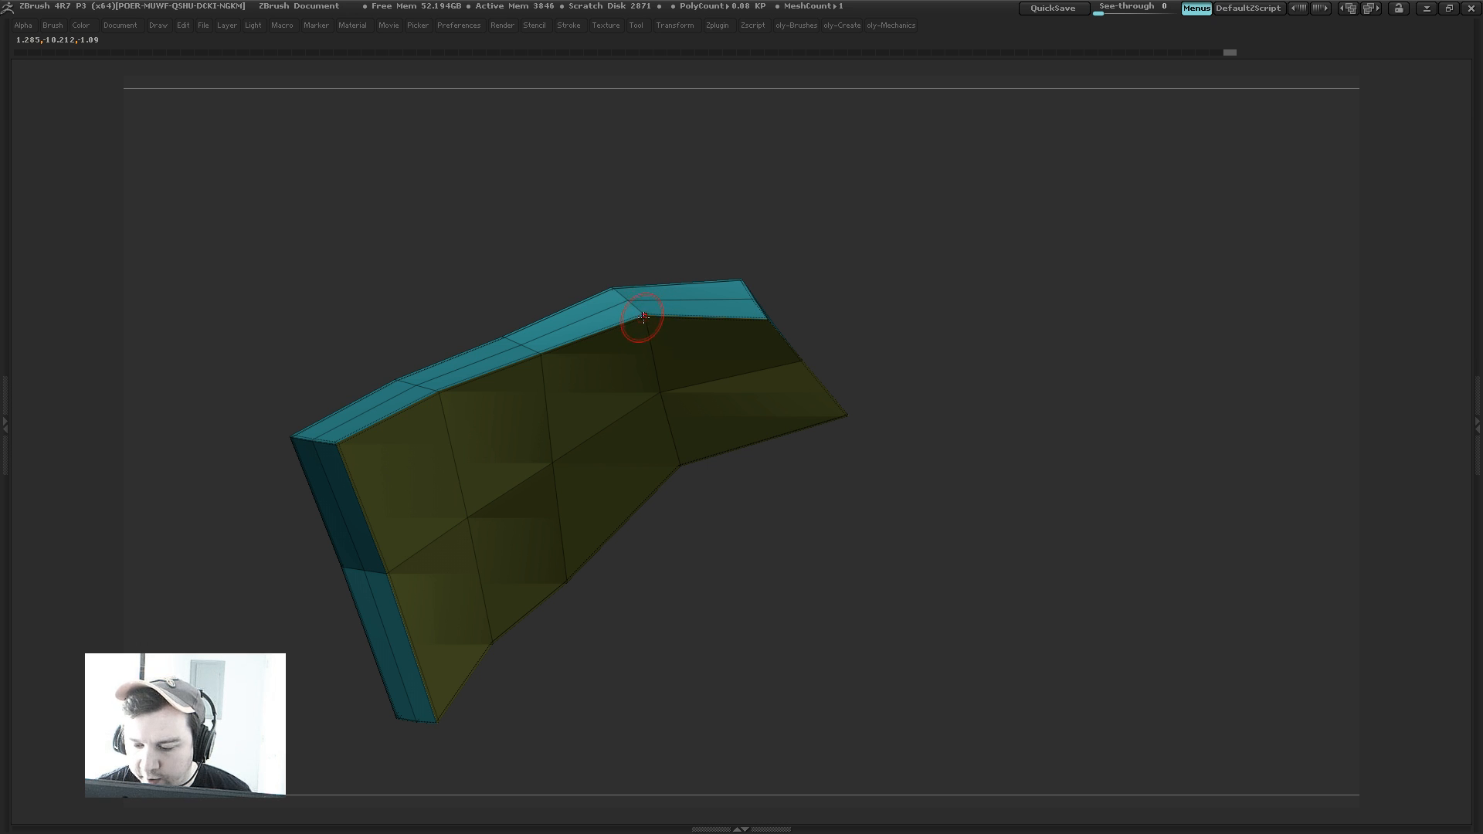
Step: Examine the rim and back faces of the upper-thigh panels from several angles, isolating the back polygroup along the way
{"action": "left_click_drag", "start_coordinate": [787, 214], "coordinate": [784, 304]}
{"action": "left_click_drag", "start_coordinate": [808, 373], "coordinate": [880, 394]}
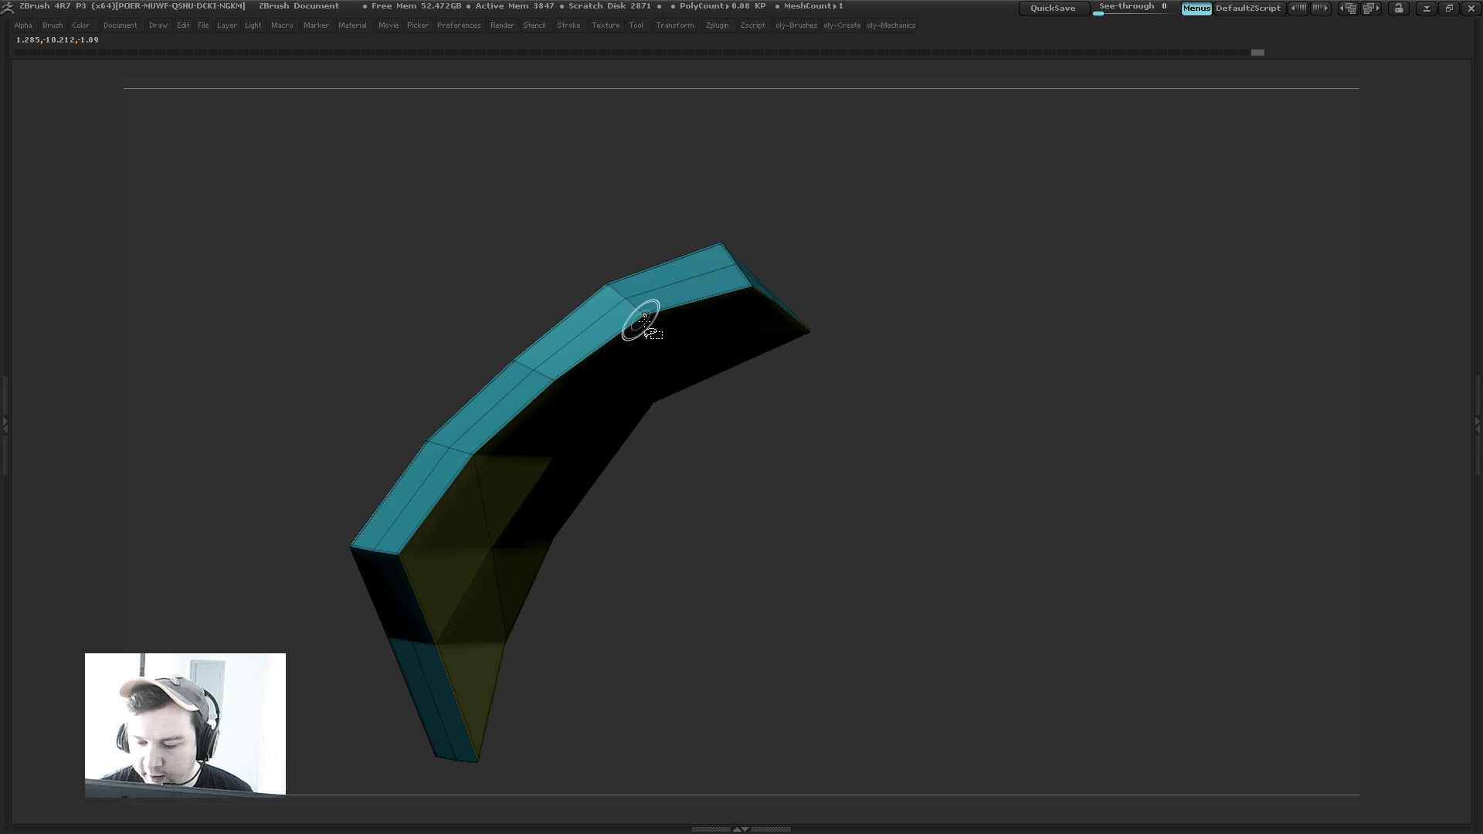
{"action": "left_click_drag", "start_coordinate": [741, 231], "coordinate": [645, 307]}
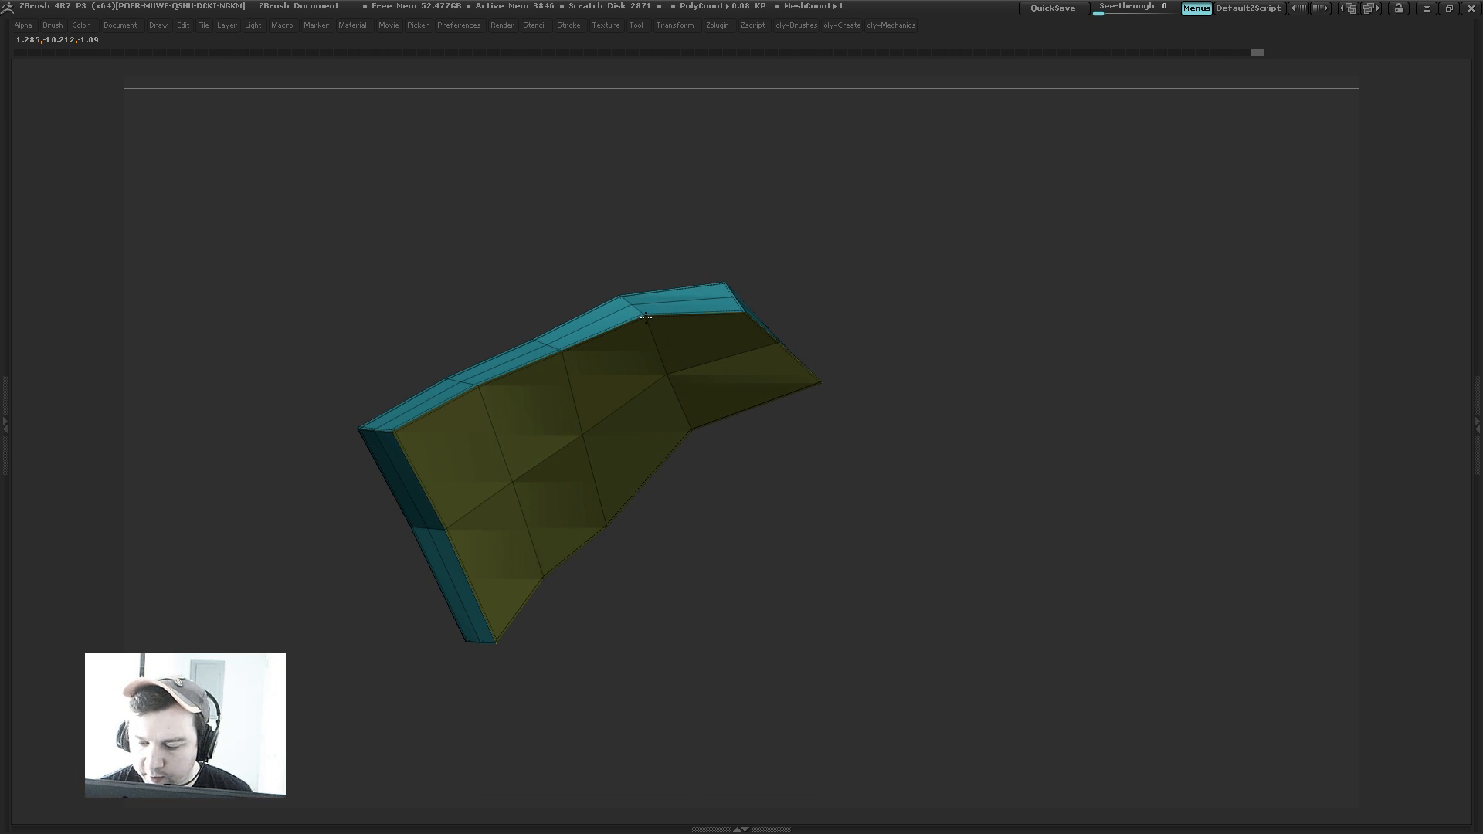
{"action": "left_click_drag", "start_coordinate": [826, 255], "coordinate": [885, 290]}
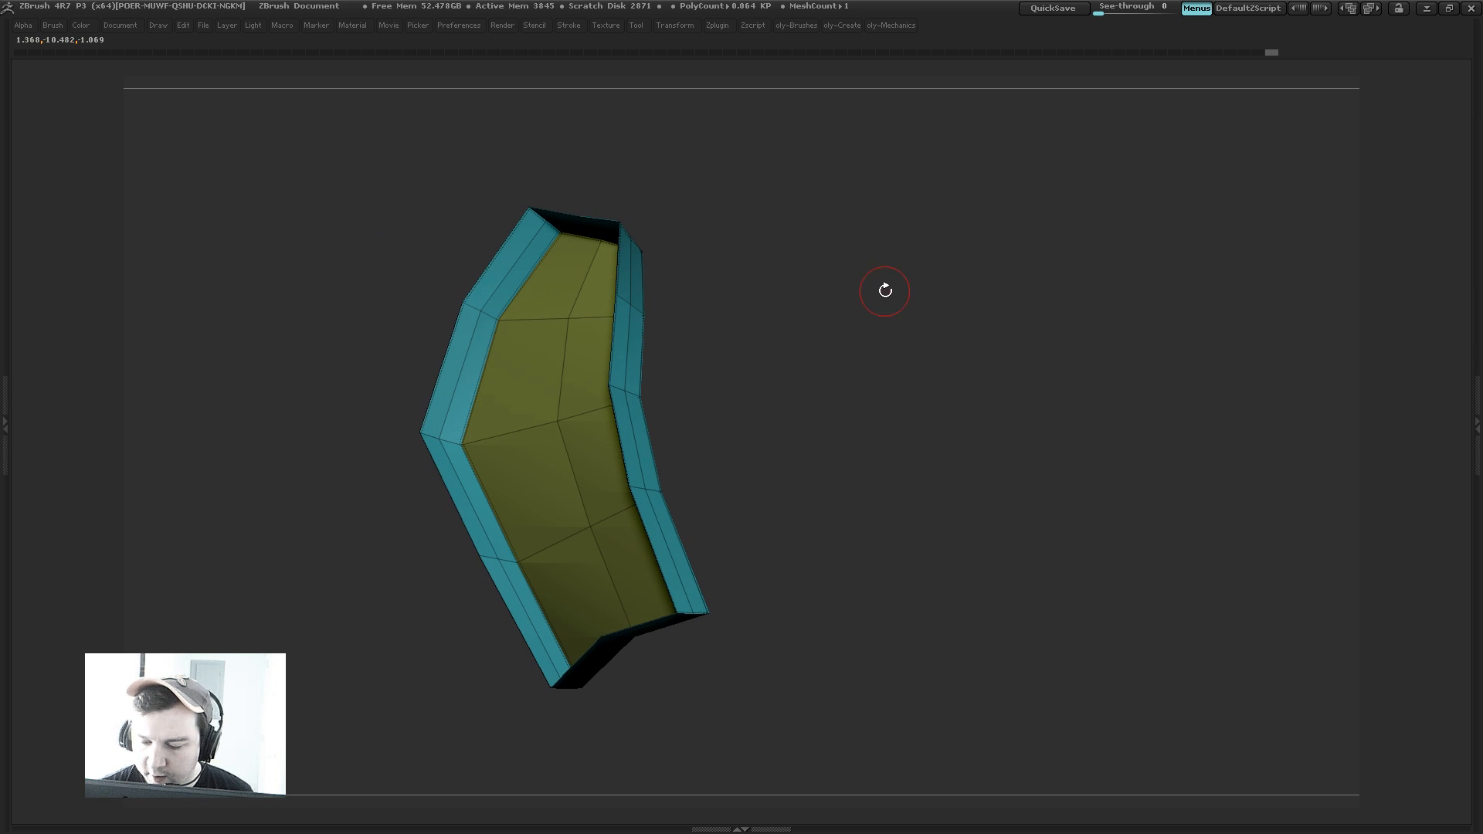
{"action": "left_click_drag", "start_coordinate": [781, 318], "coordinate": [733, 279]}
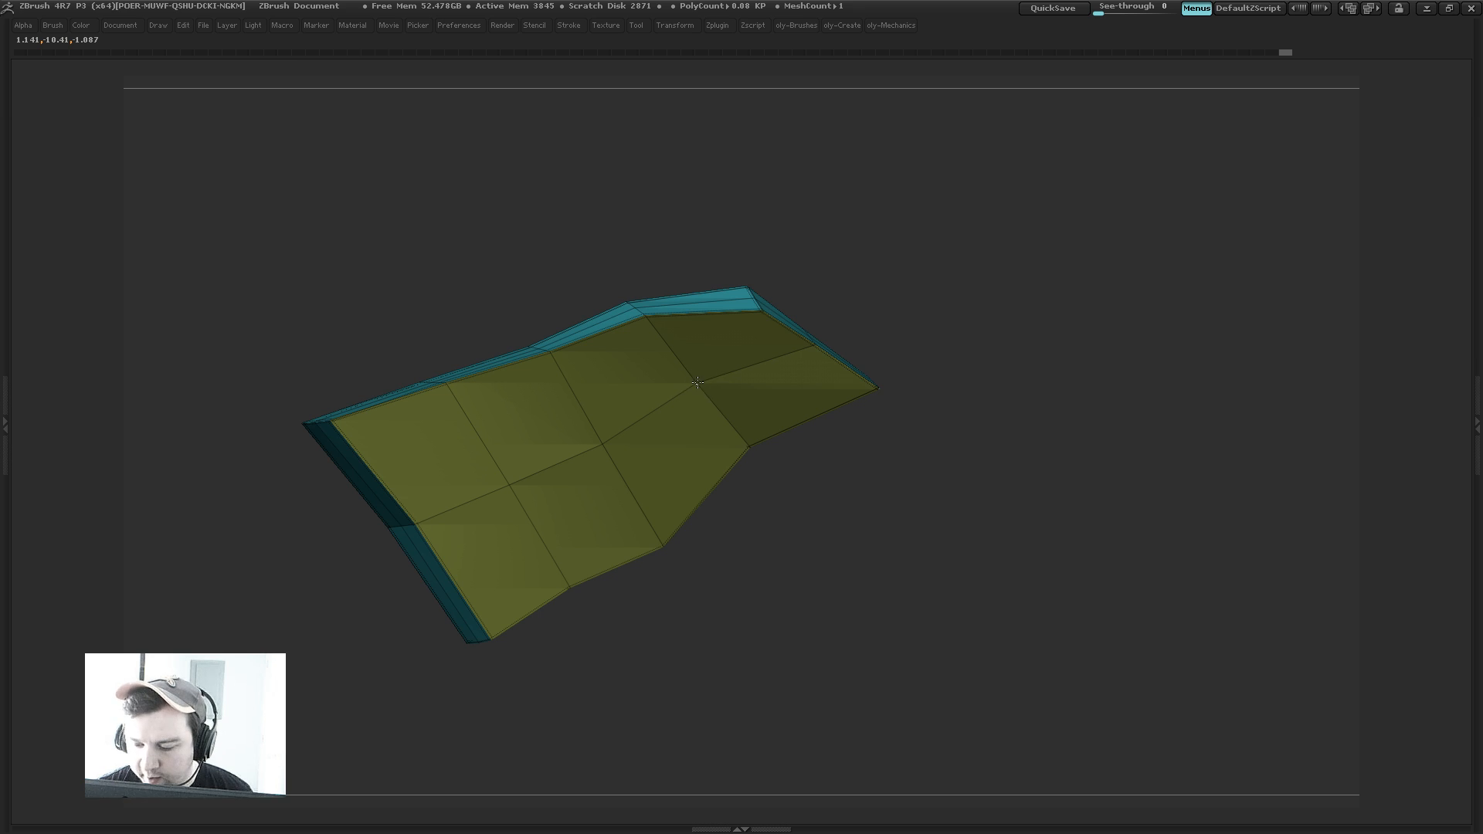
{"action": "left_click", "coordinate": [695, 382], "text": "ctrl+shift"}
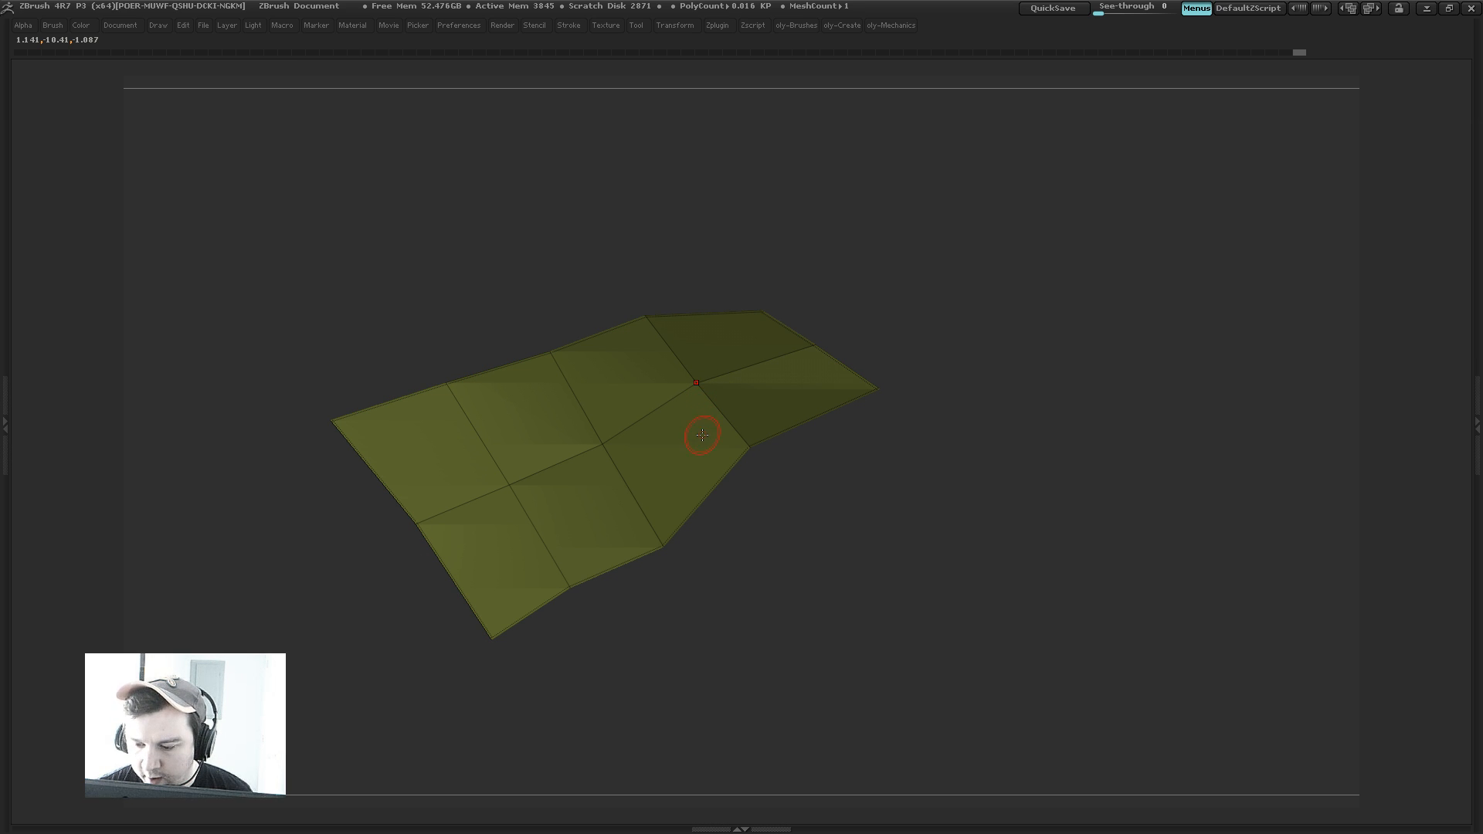
{"action": "left_click", "coordinate": [728, 305], "text": "ctrl+shift"}
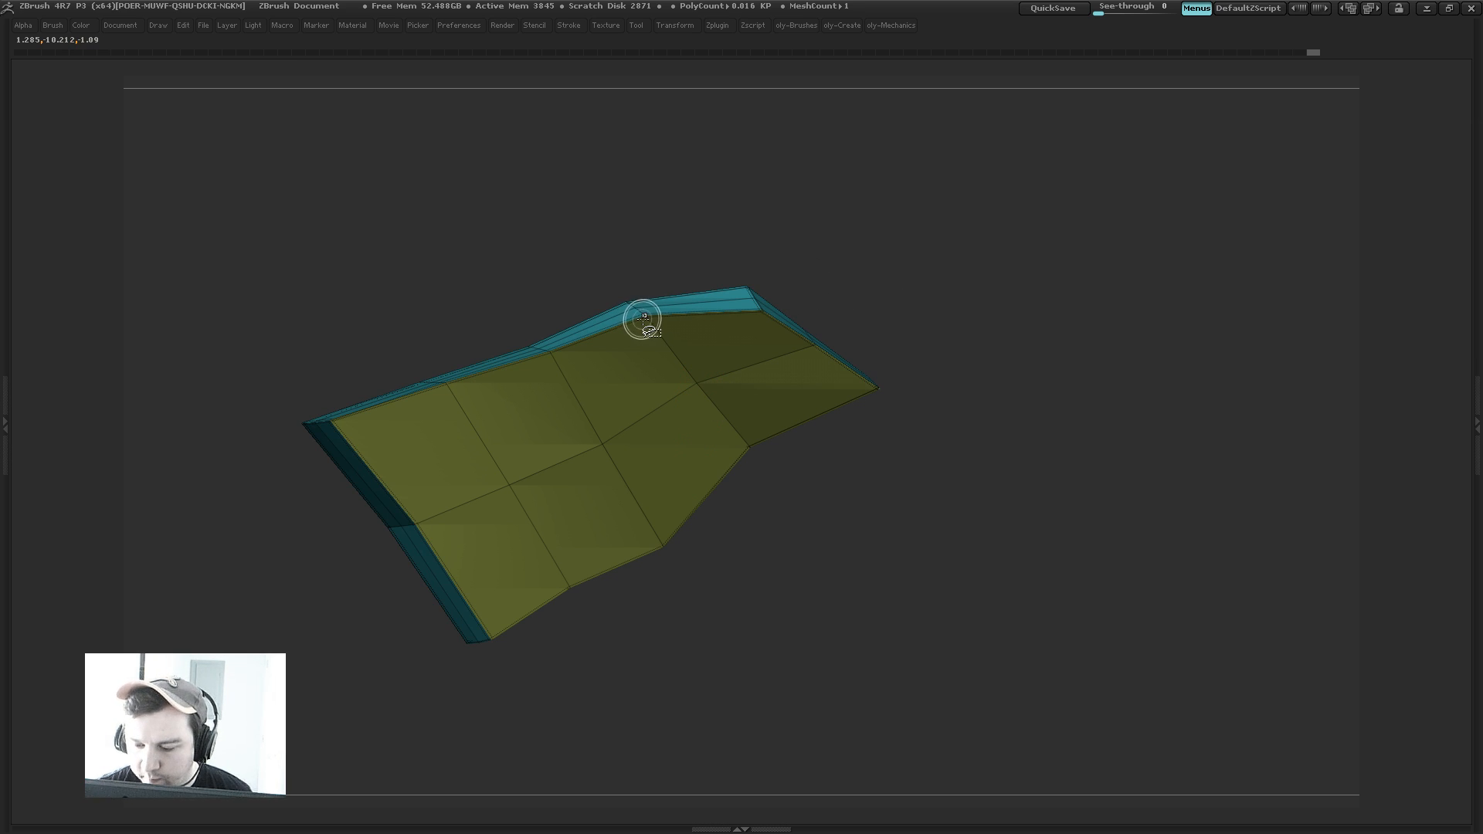
{"action": "key", "text": "ctrl+d"}
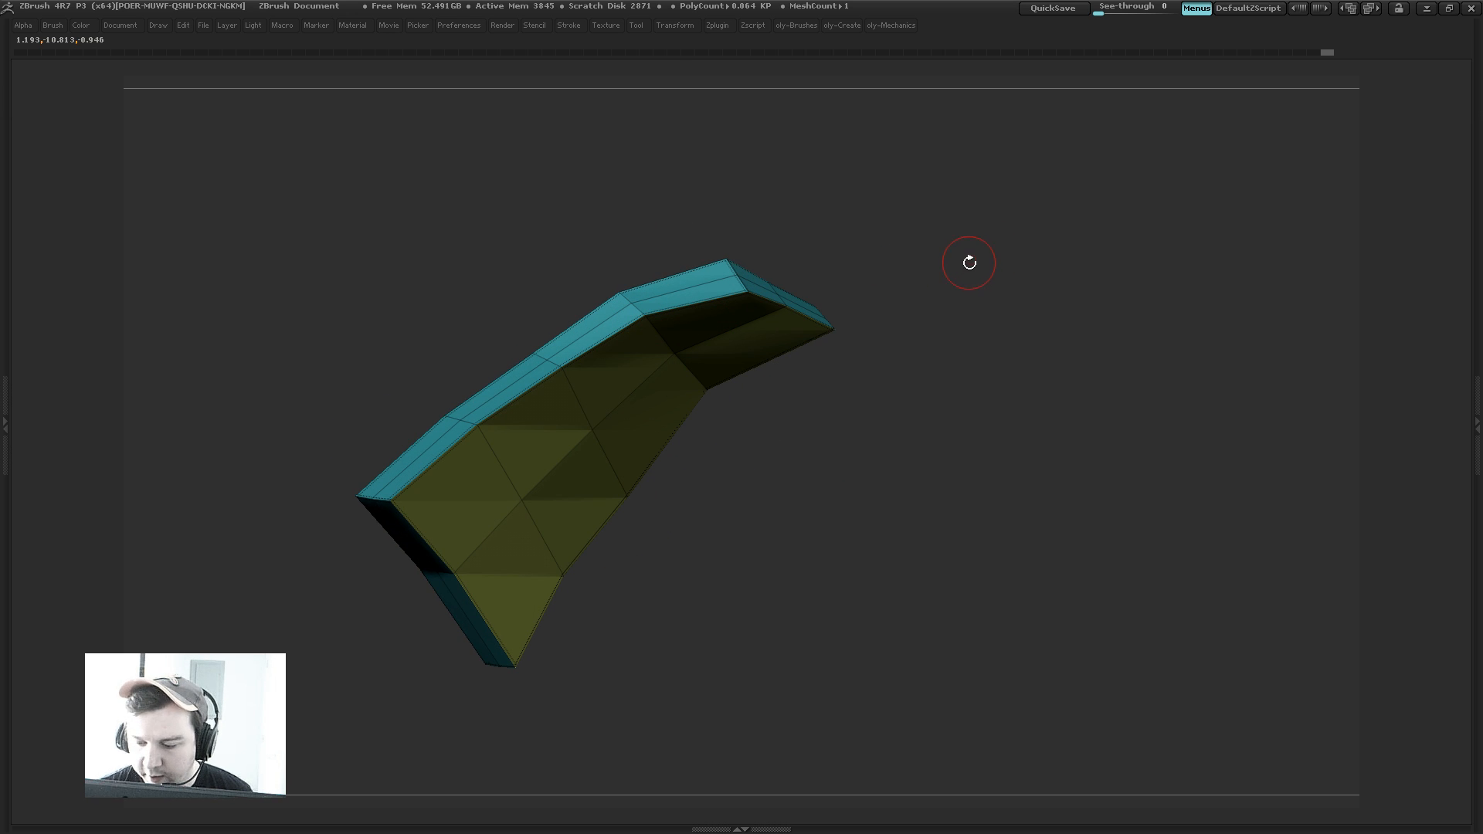
{"action": "mouse_move", "coordinate": [956, 334]}
{"action": "left_mouse_down"}
{"action": "mouse_move", "coordinate": [1017, 340]}
{"action": "mouse_move", "coordinate": [942, 363]}
{"action": "mouse_move", "coordinate": [987, 340]}
{"action": "mouse_move", "coordinate": [957, 309]}
{"action": "left_mouse_up"}
Step: Choose the SelectLasso brush, isolate the faces at the upper end of the thigh panels and assign them a new polygroup
{"action": "key", "text": "Tab"}
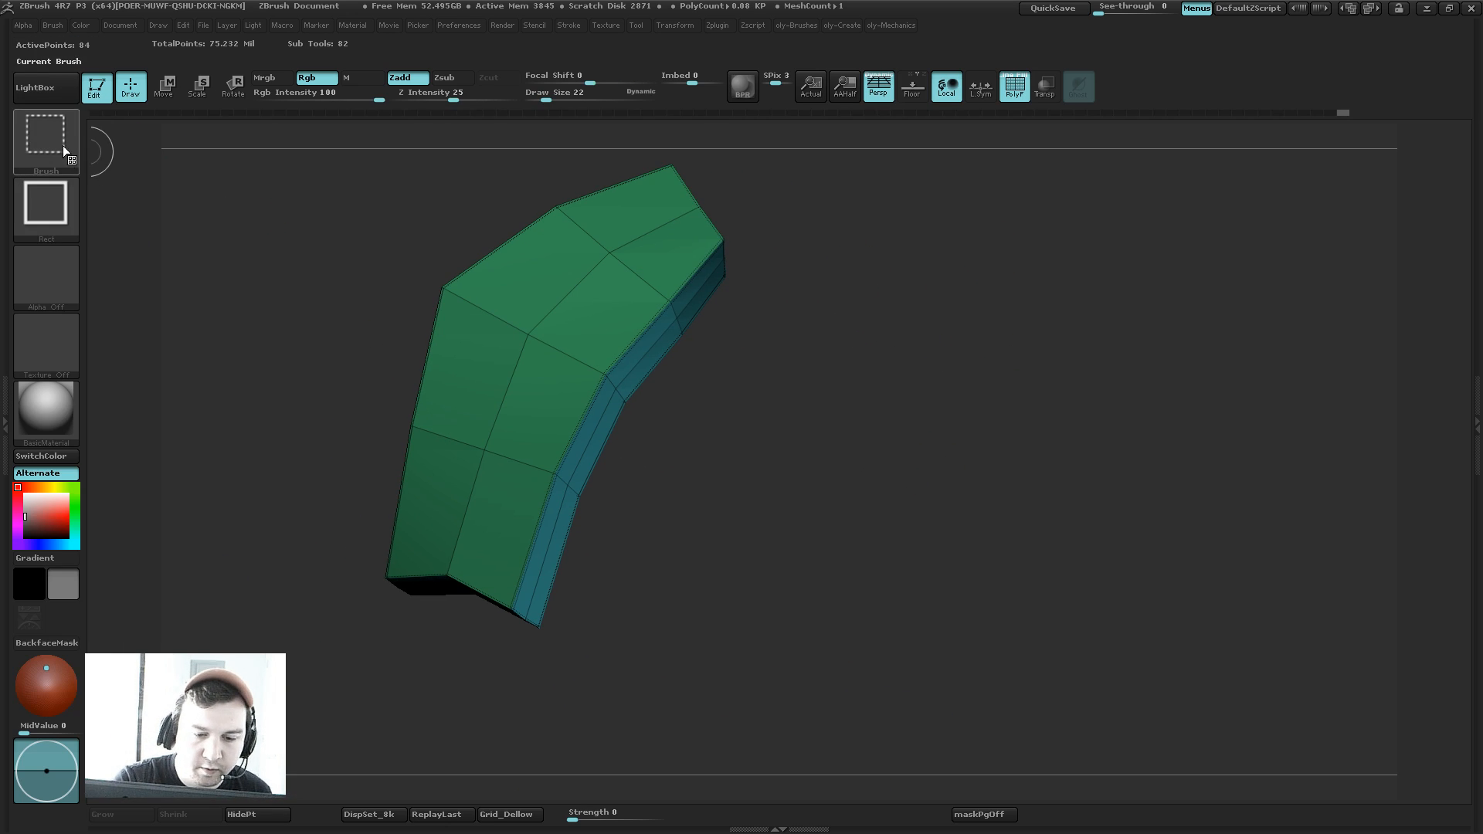
{"action": "left_click", "coordinate": [47, 151]}
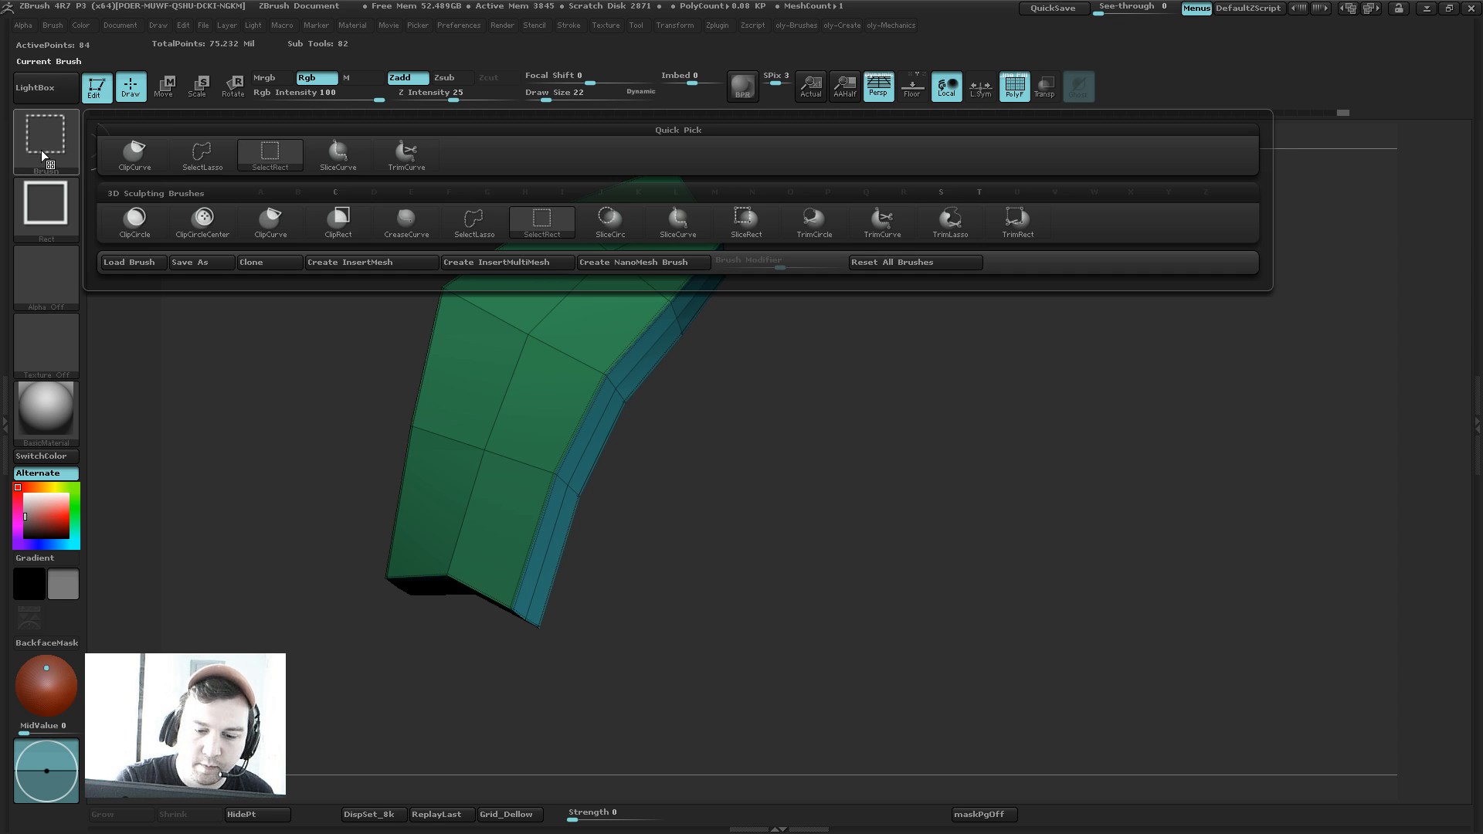
{"action": "left_click", "coordinate": [223, 166]}
{"action": "mouse_move", "coordinate": [761, 322]}
{"action": "left_mouse_down"}
{"action": "mouse_move", "coordinate": [795, 386]}
{"action": "mouse_move", "coordinate": [804, 241]}
{"action": "mouse_move", "coordinate": [510, 225]}
{"action": "mouse_move", "coordinate": [733, 481]}
{"action": "mouse_move", "coordinate": [828, 340]}
{"action": "mouse_move", "coordinate": [708, 406]}
{"action": "mouse_move", "coordinate": [854, 374]}
{"action": "mouse_move", "coordinate": [810, 440]}
{"action": "mouse_move", "coordinate": [821, 453]}
{"action": "left_mouse_up"}
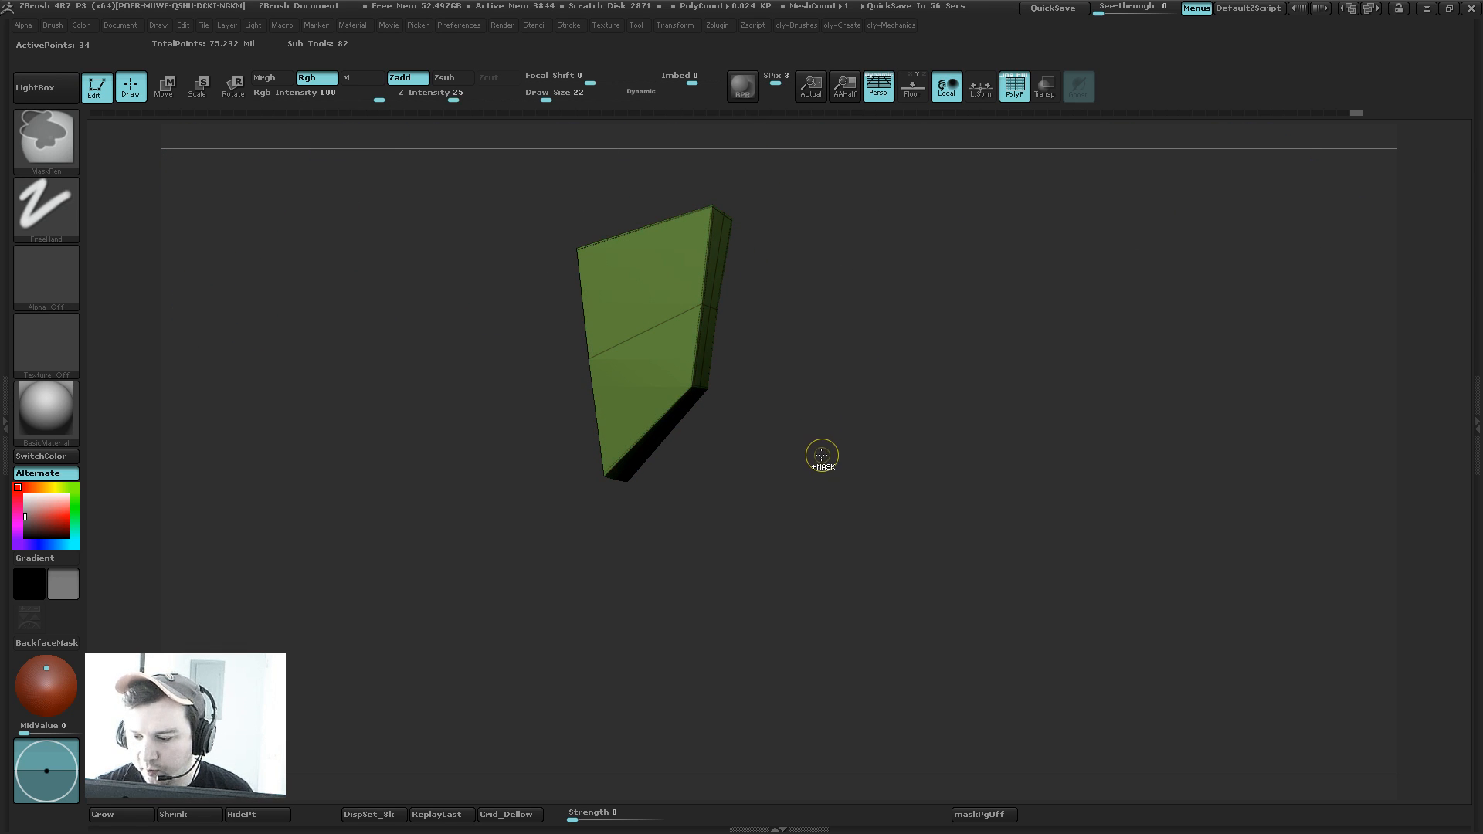
{"action": "key", "text": "Tab"}
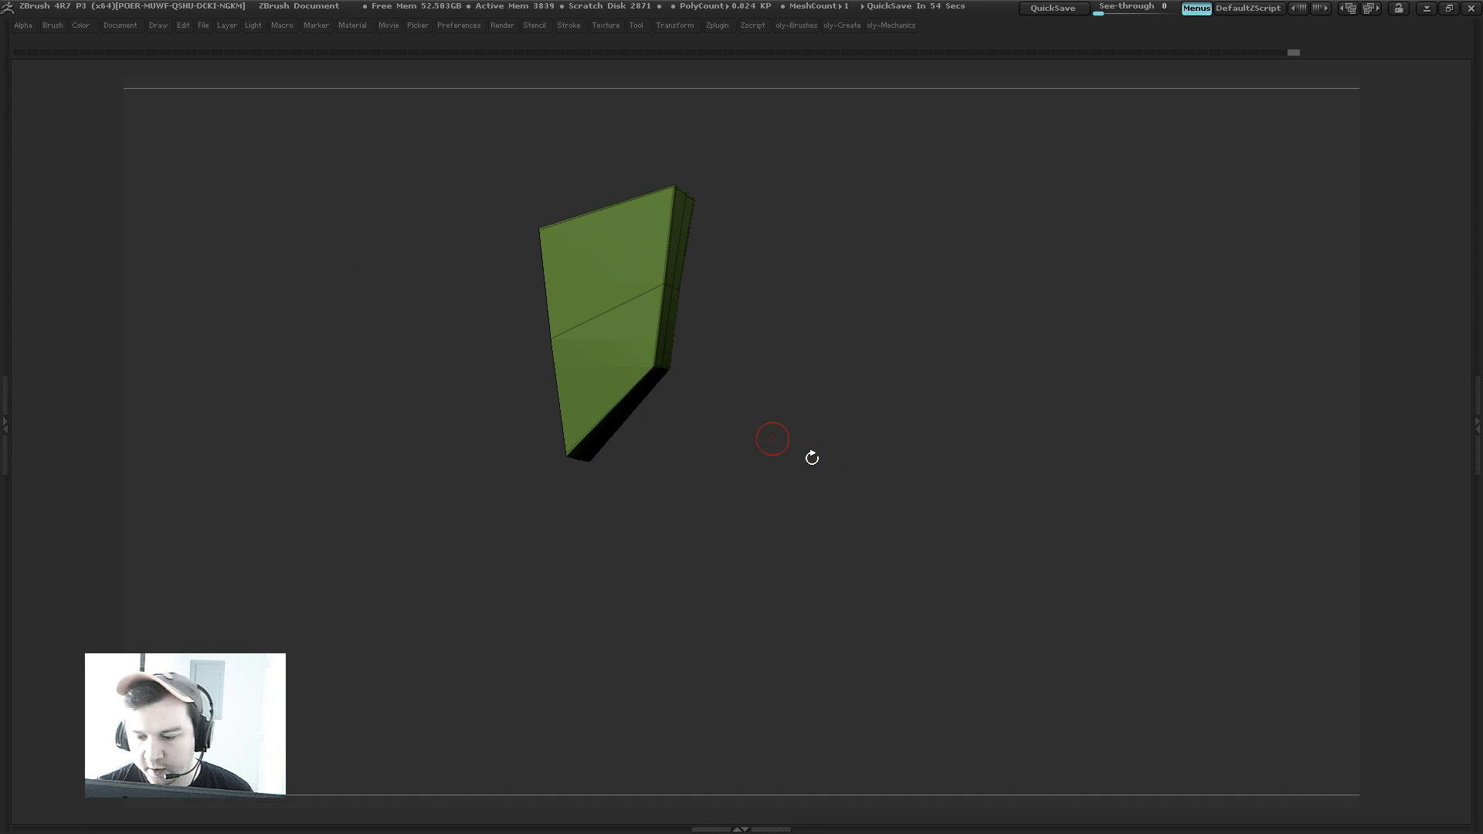
{"action": "key", "text": "Tab"}
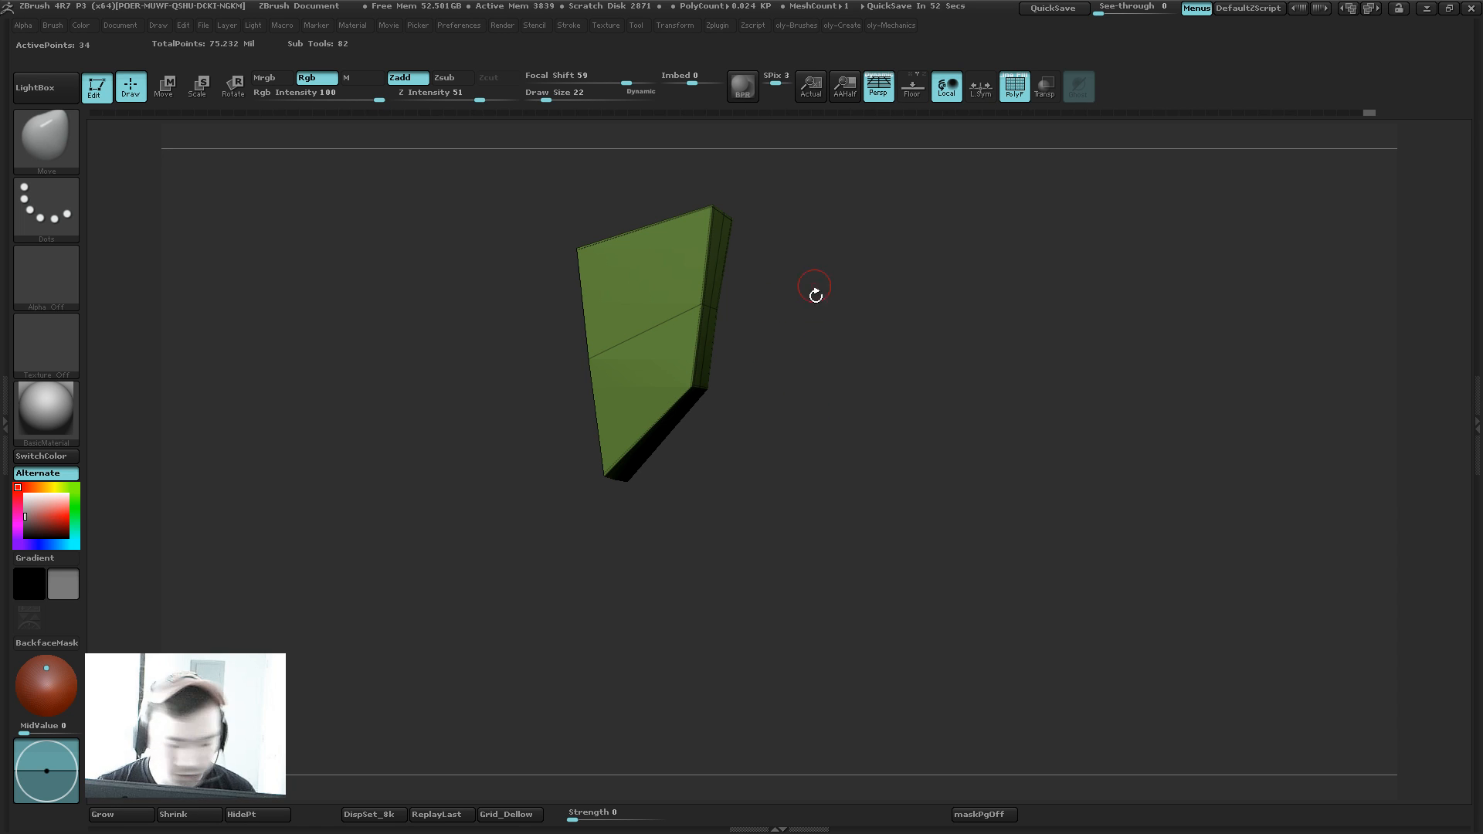
Step: Check the regrouped upper-end faces and show the whole thigh panel mesh again
{"action": "left_click_drag", "start_coordinate": [814, 294], "coordinate": [844, 427]}
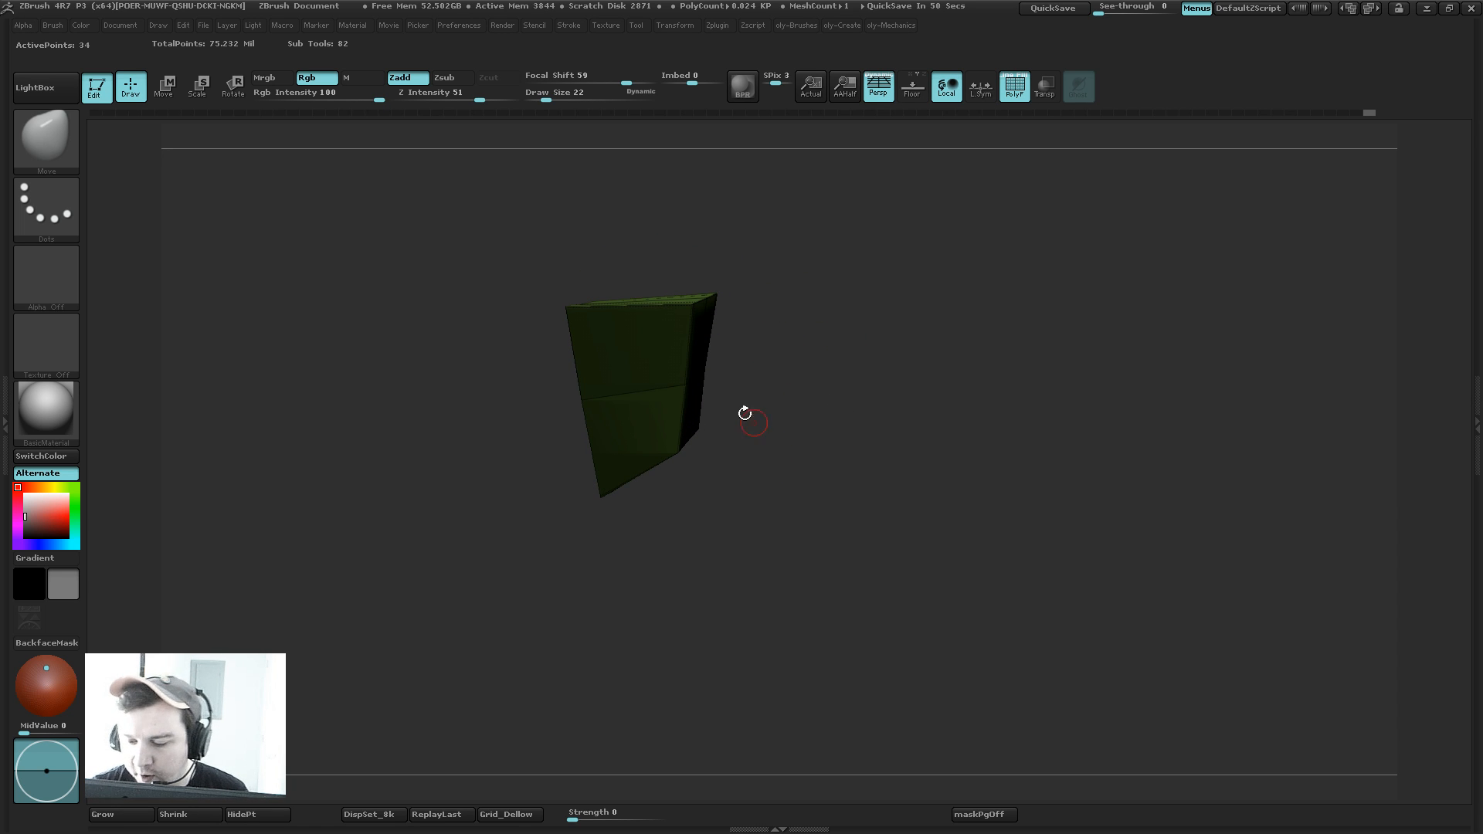
{"action": "key", "text": "ctrl+shift"}
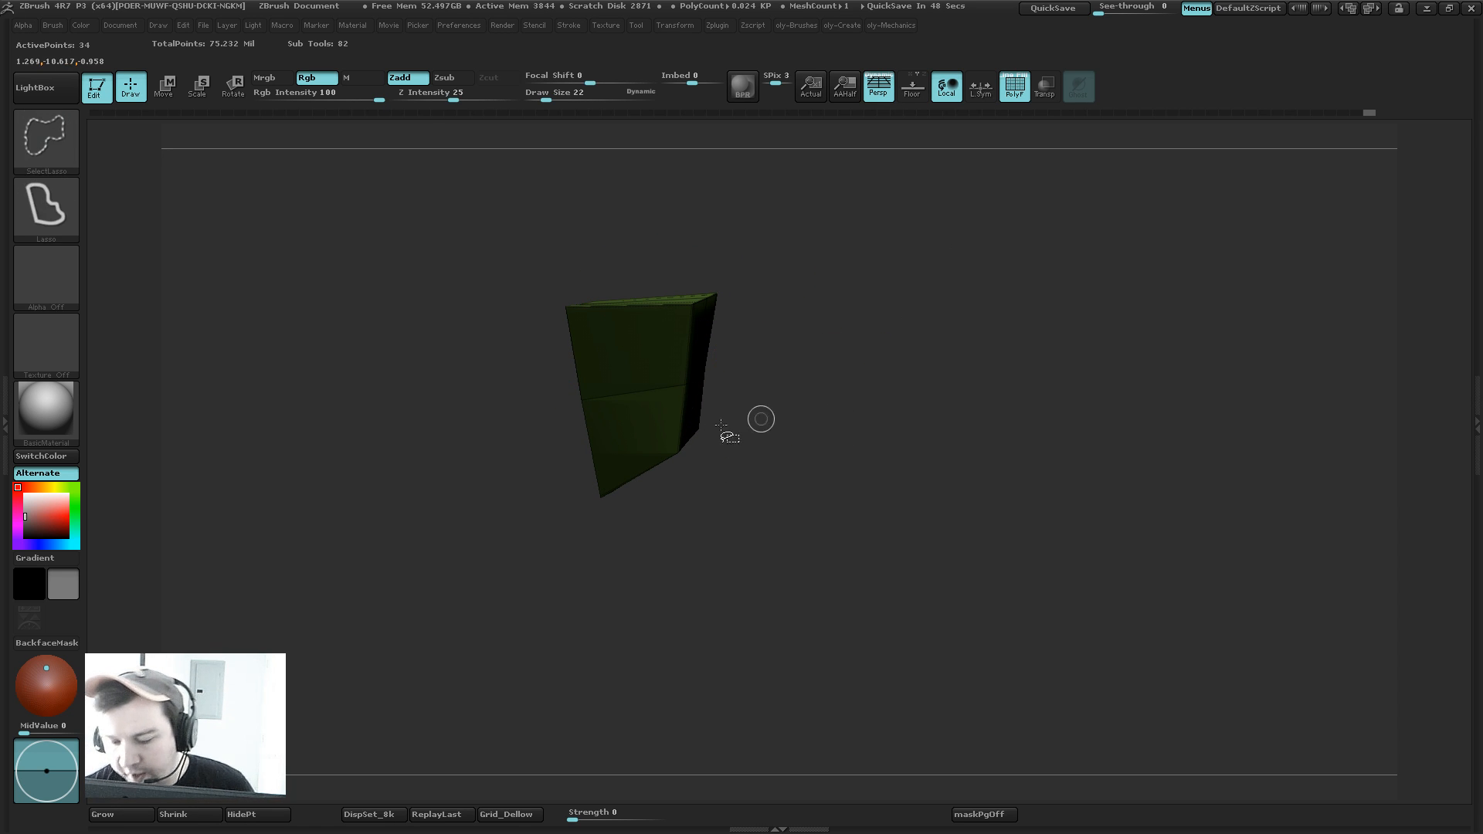
{"action": "left_click", "coordinate": [784, 469], "text": "ctrl+shift"}
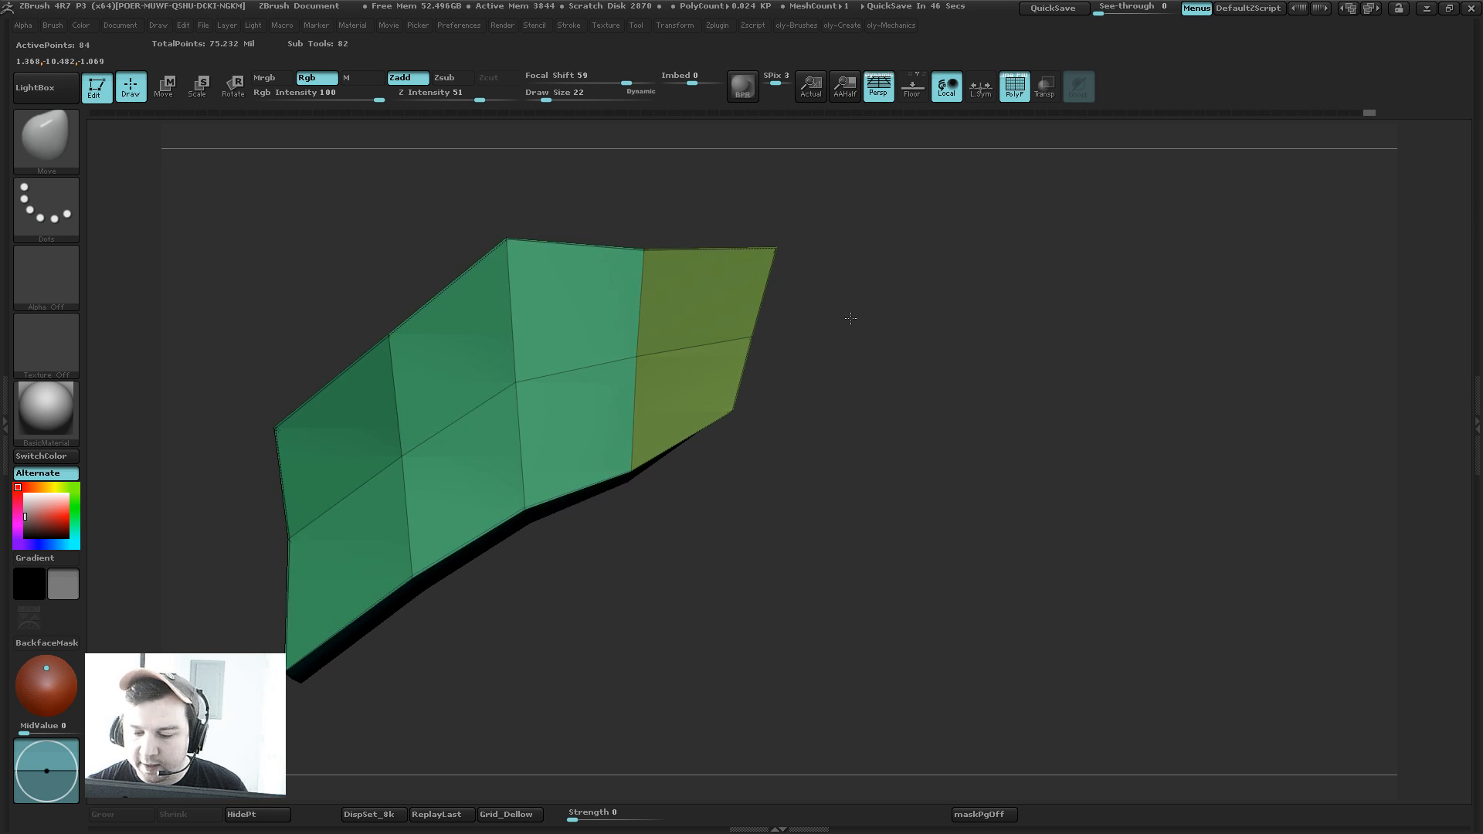
Step: Undo the new polygroup on the upper-end faces, unhide the full mesh and show both thigh panels on a clear canvas
{"action": "key", "text": "ctrl+z"}
{"action": "key", "text": "ctrl+z"}
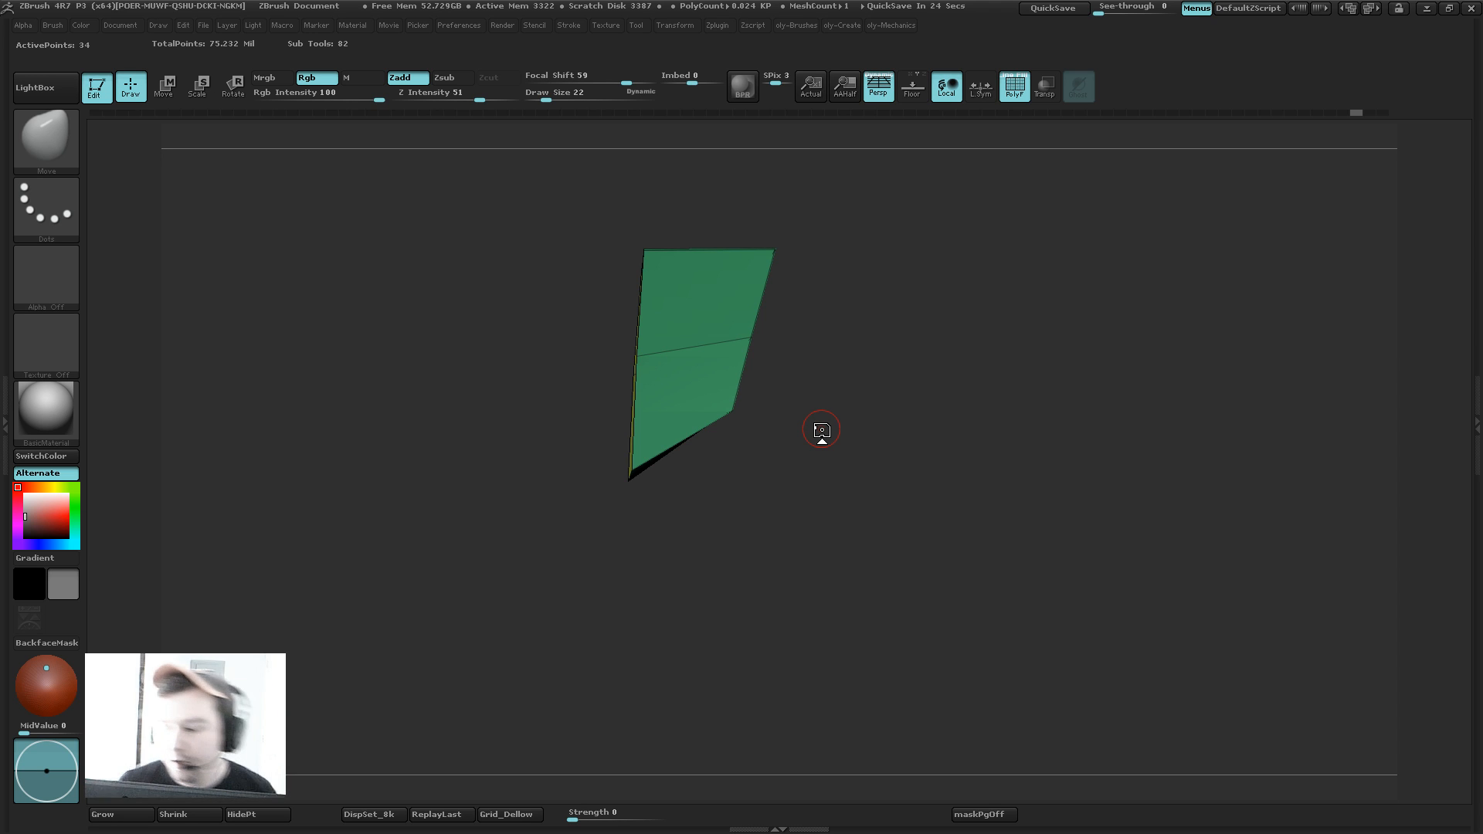
{"action": "left_click", "coordinate": [876, 431], "text": "ctrl+shift"}
{"action": "mouse_move", "coordinate": [877, 430]}
{"action": "left_mouse_down", "text": "alt"}
{"action": "mouse_move", "coordinate": [940, 335]}
{"action": "mouse_move", "coordinate": [885, 370]}
{"action": "mouse_move", "coordinate": [900, 391]}
{"action": "mouse_move", "coordinate": [847, 354]}
{"action": "mouse_move", "coordinate": [880, 367]}
{"action": "mouse_move", "coordinate": [873, 415]}
{"action": "mouse_move", "coordinate": [933, 350]}
{"action": "mouse_move", "coordinate": [900, 354]}
{"action": "mouse_move", "coordinate": [914, 324]}
{"action": "mouse_move", "coordinate": [917, 387]}
{"action": "mouse_move", "coordinate": [877, 327]}
{"action": "left_mouse_up", "text": "alt"}
{"action": "key", "text": "Tab"}
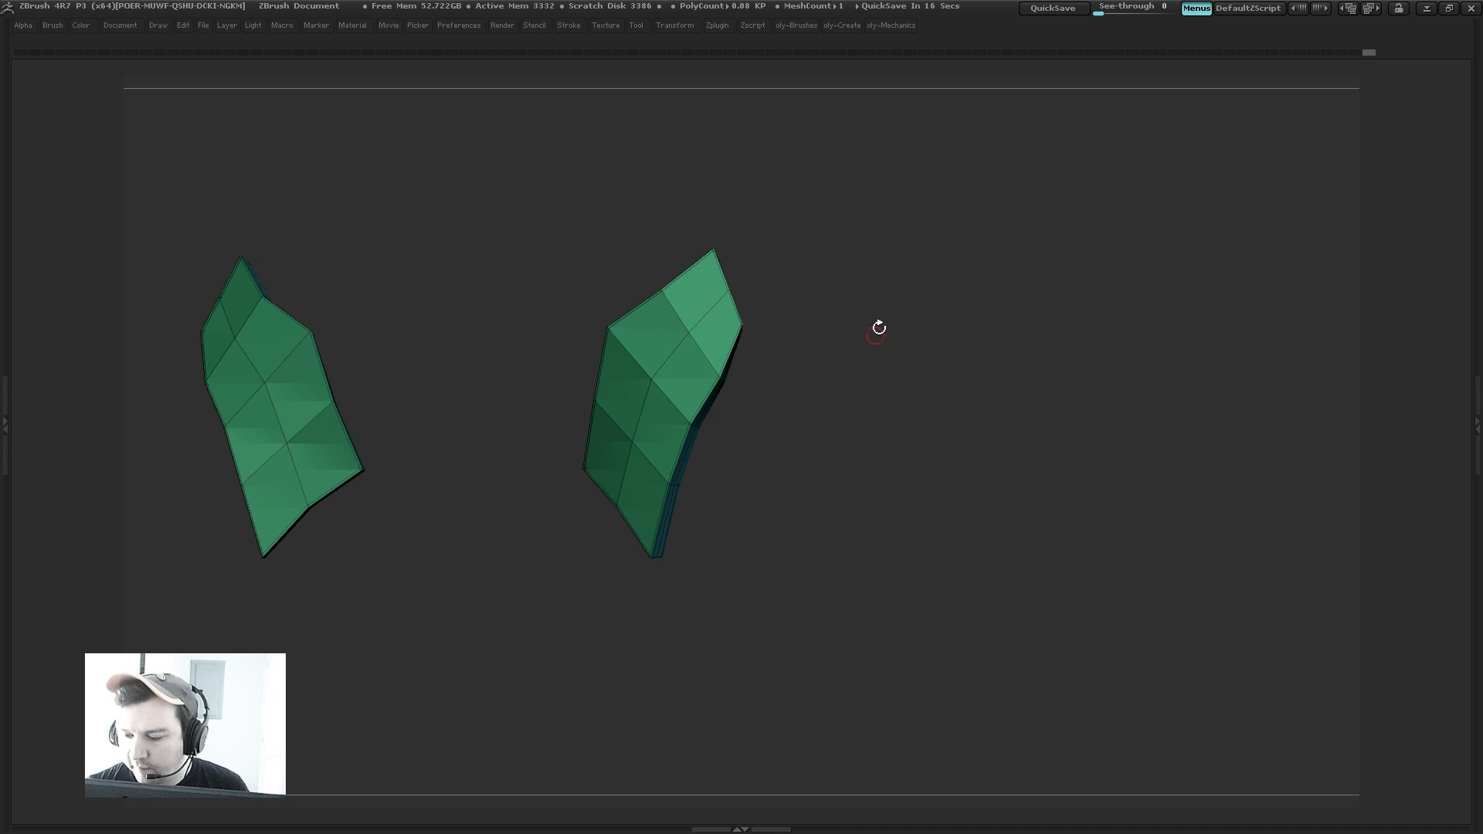
Step: Look through the custom sly-Brushes, sly-Create and sly-Mechanics palettes and the available interface preferences
{"action": "key", "text": "1"}
{"action": "key", "text": "1"}
{"action": "key", "text": "1"}
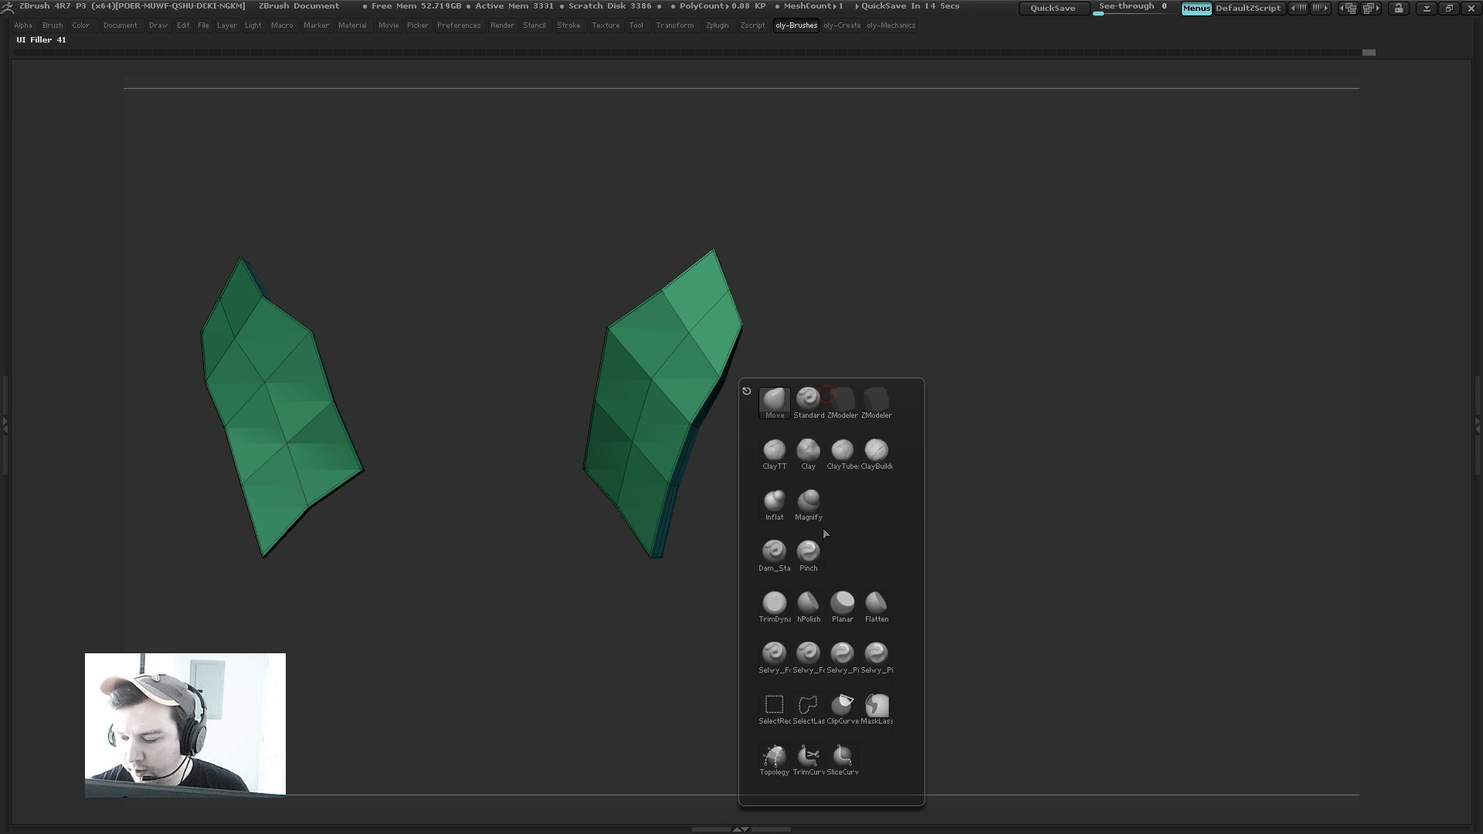
{"action": "left_click", "coordinate": [796, 25]}
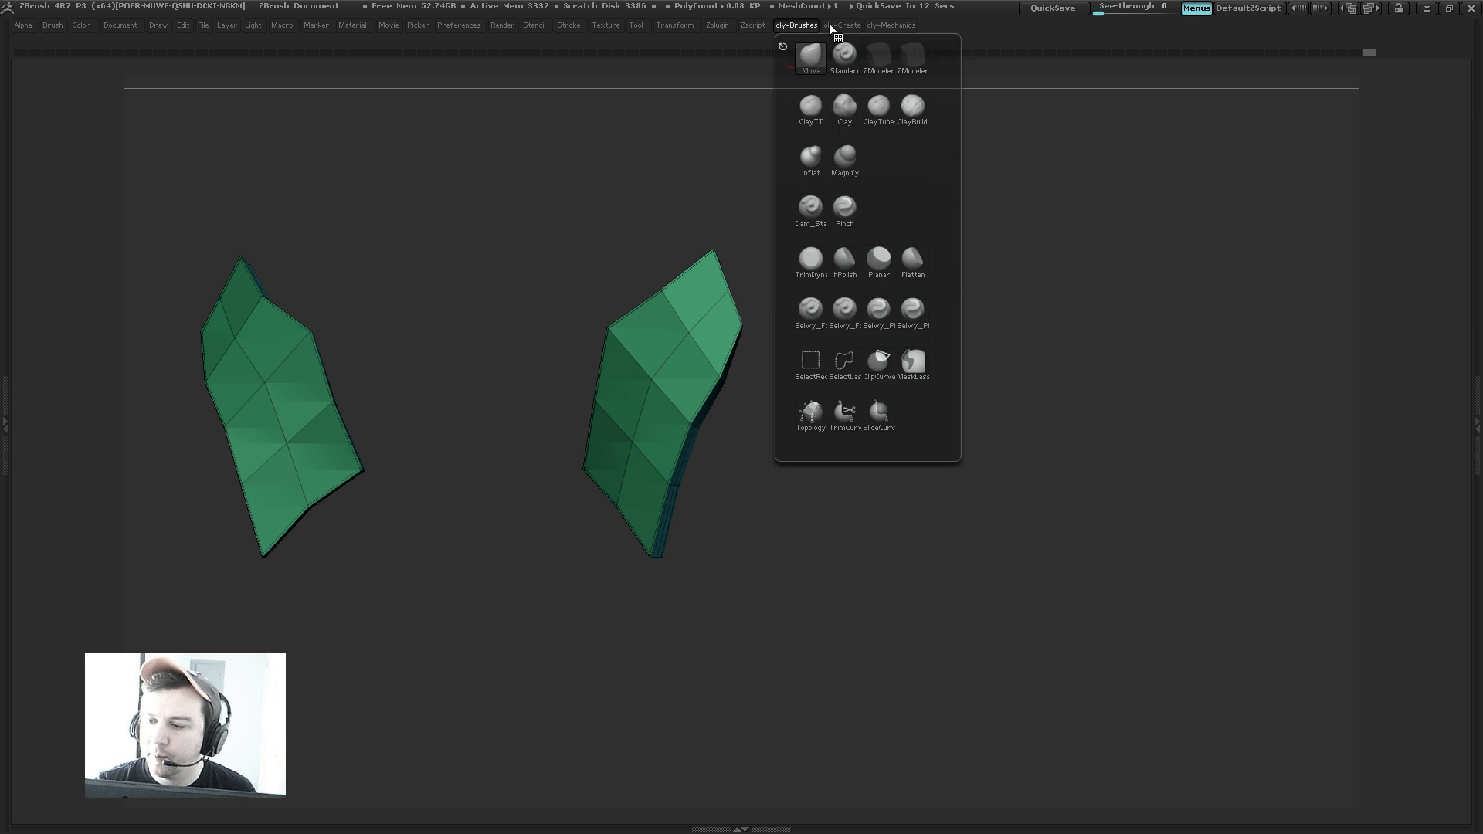
{"action": "left_click", "coordinate": [880, 26]}
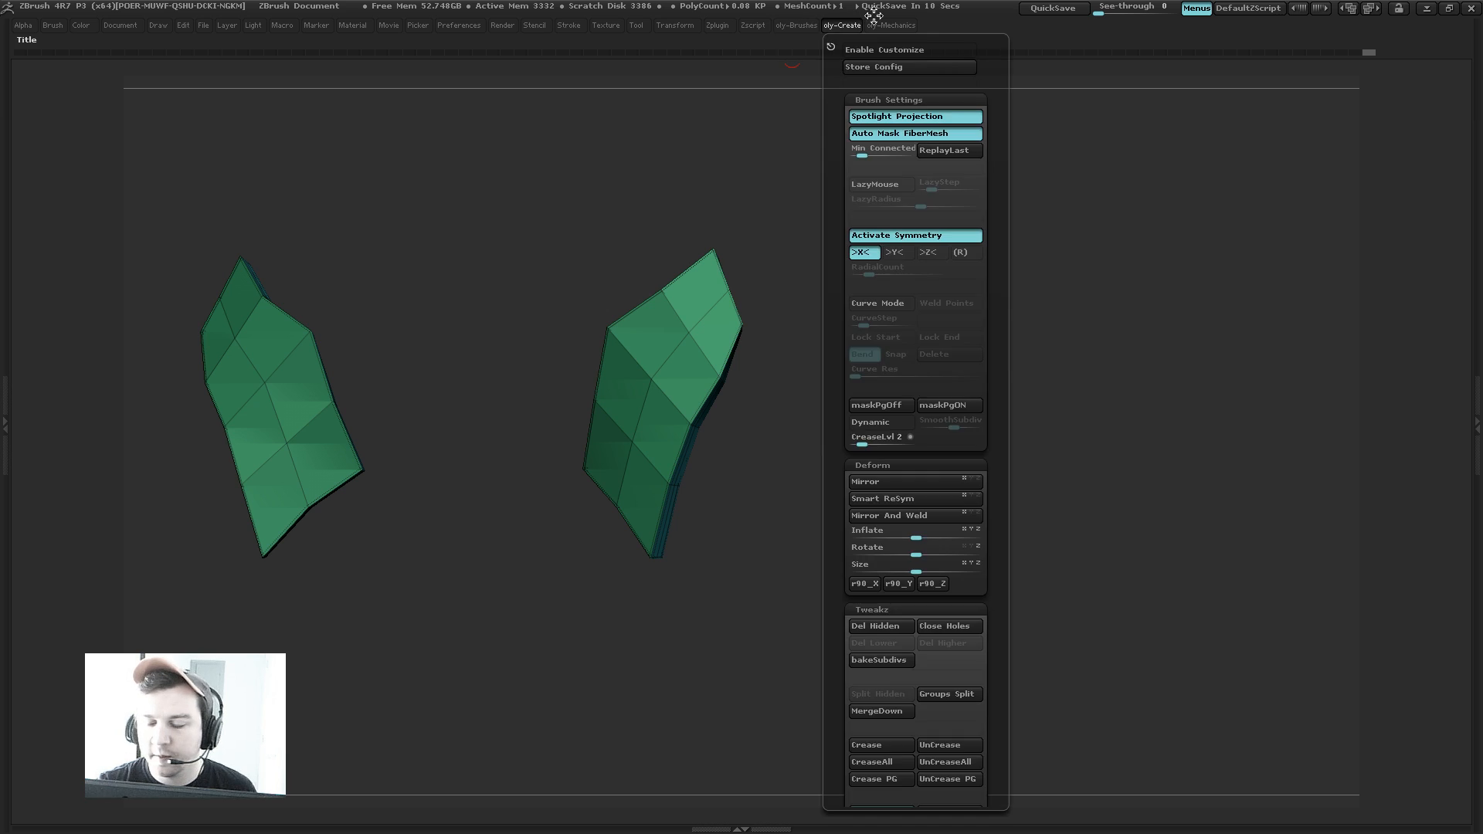
{"action": "mouse_move", "coordinate": [466, 25]}
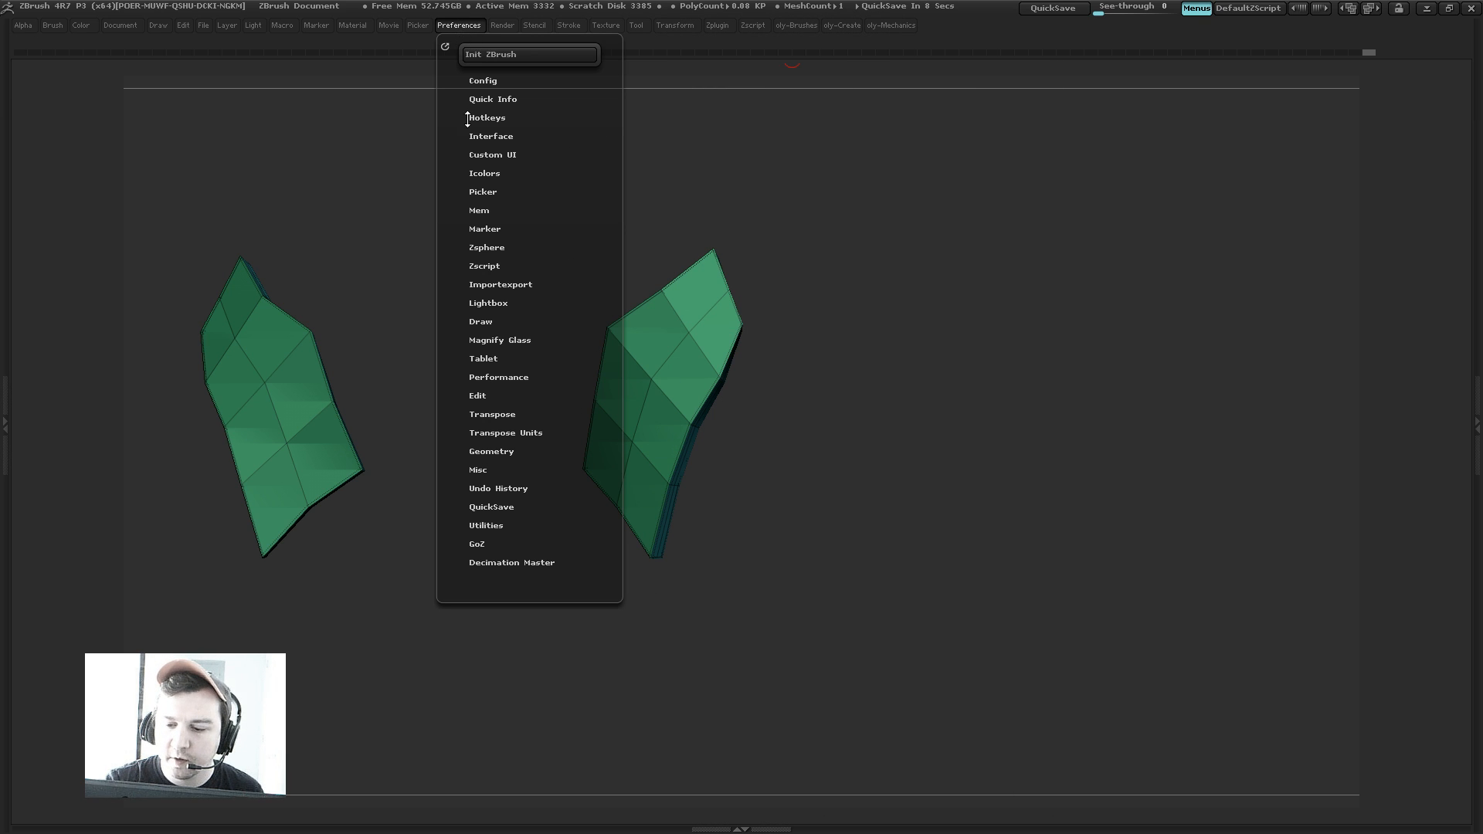
{"action": "left_click", "coordinate": [503, 154]}
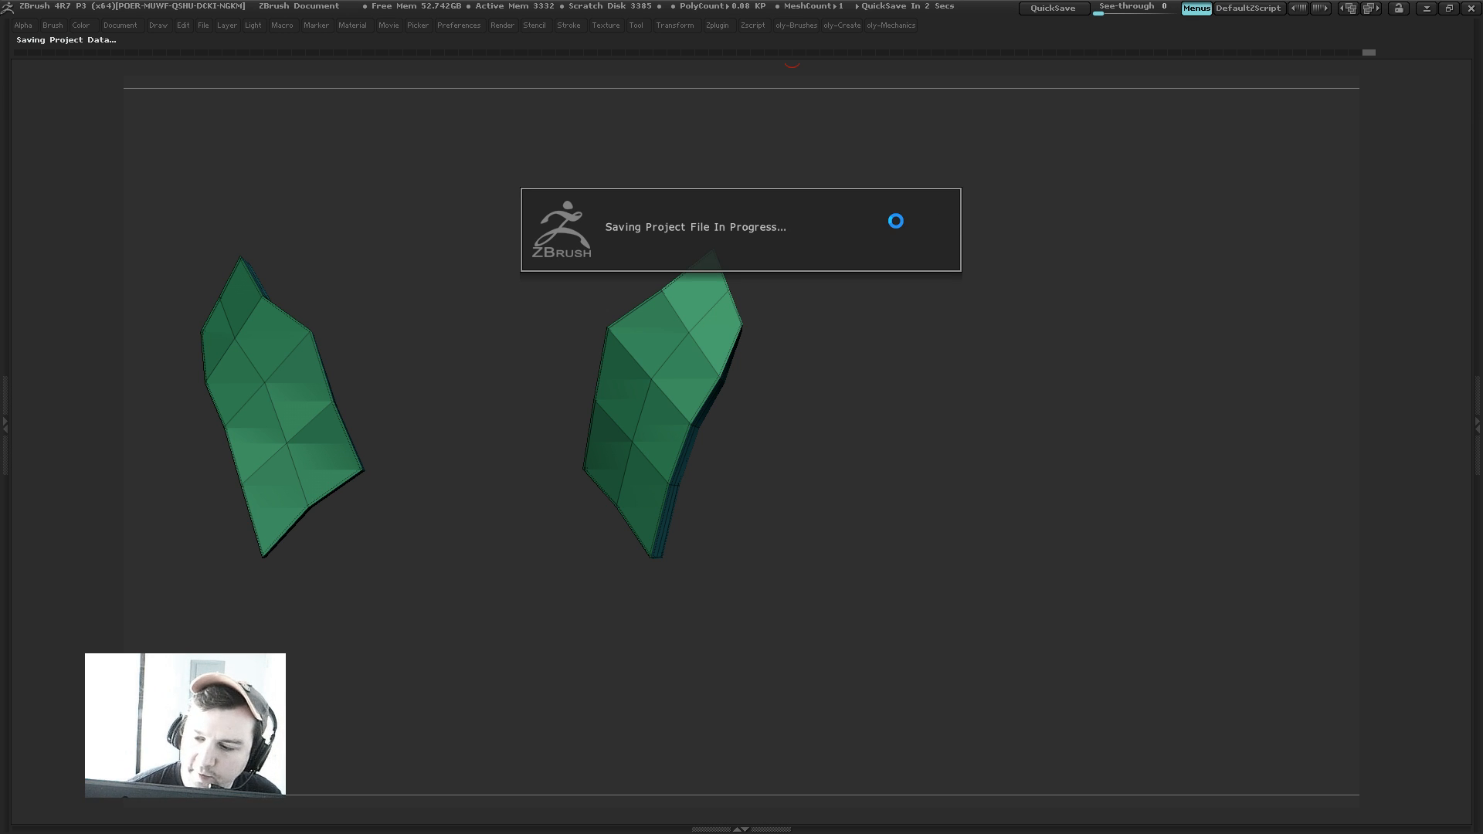
{"action": "left_click", "coordinate": [802, 25]}
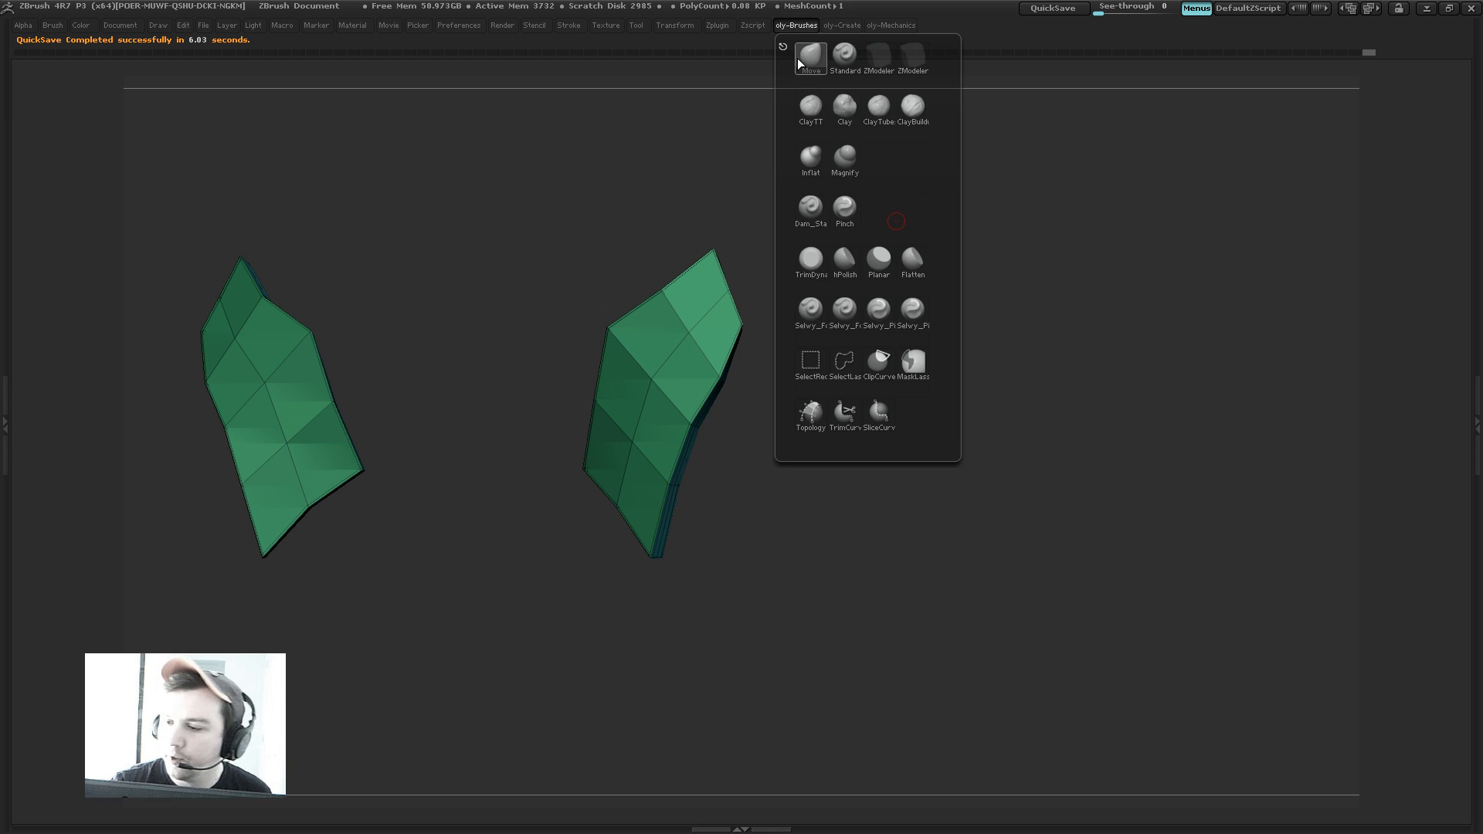
{"action": "left_click", "coordinate": [845, 25]}
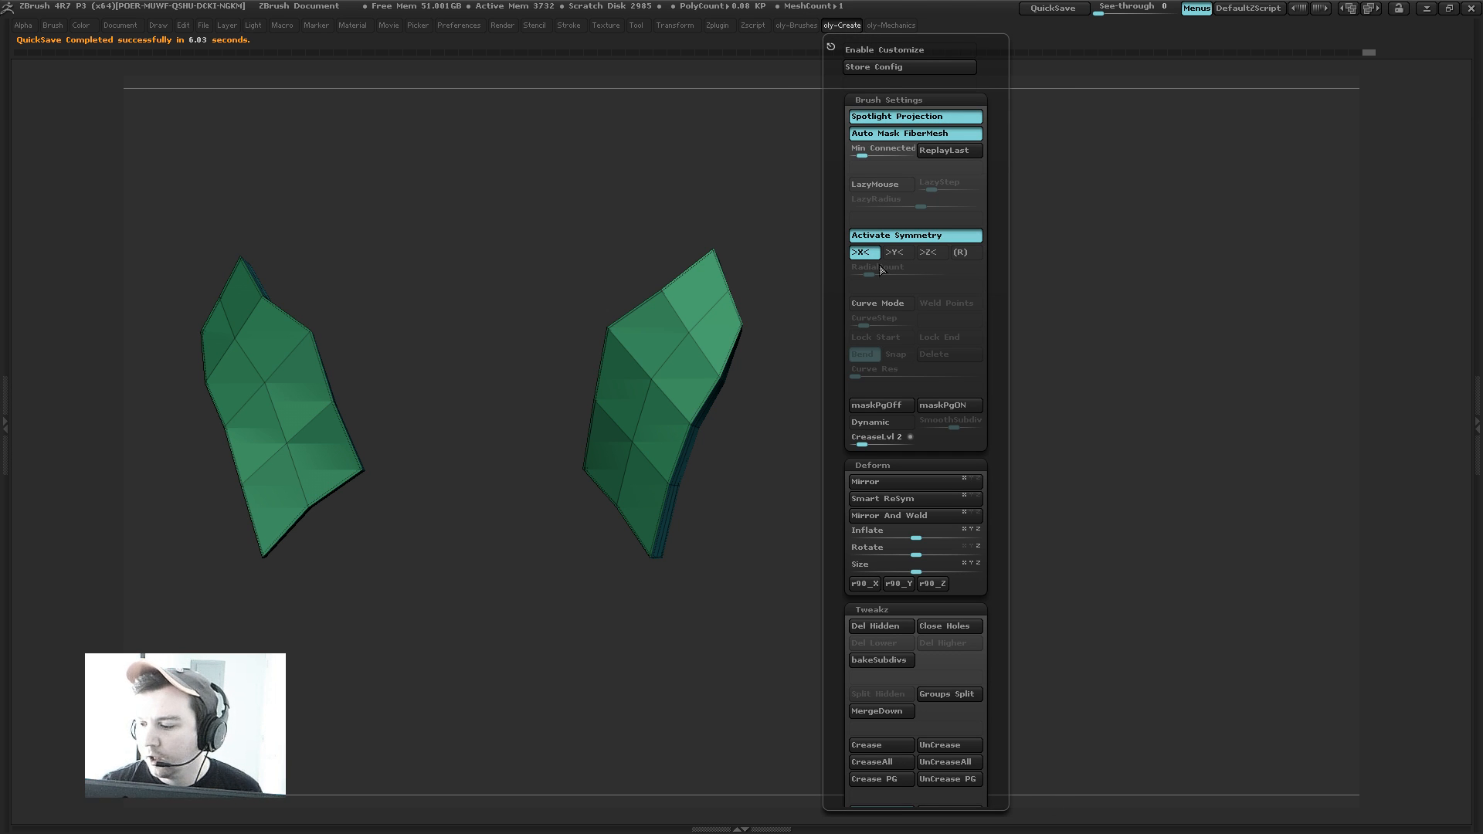
{"action": "left_click", "coordinate": [905, 27]}
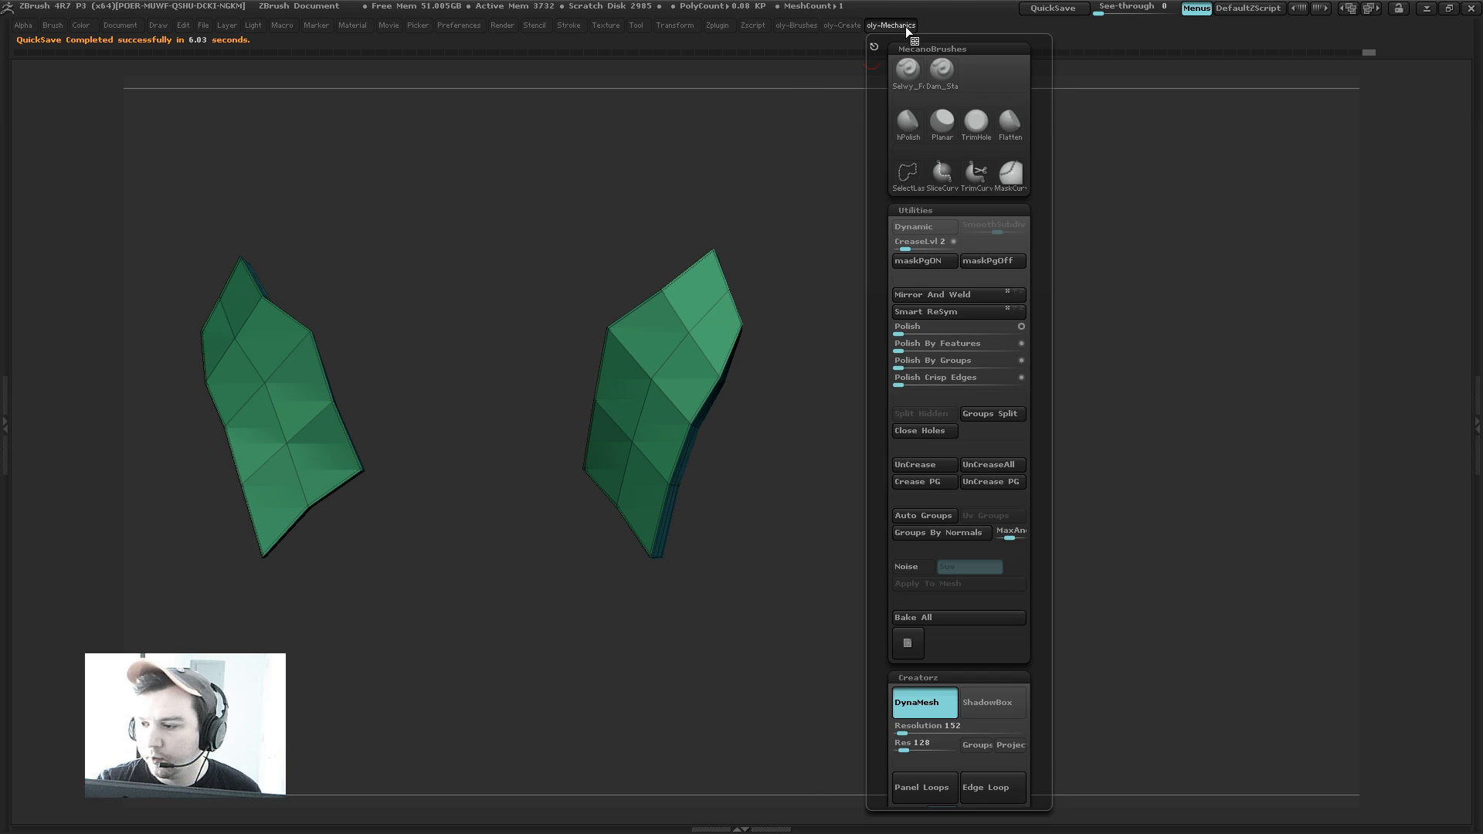
{"action": "left_click", "coordinate": [799, 26]}
{"action": "left_click", "coordinate": [871, 25]}
{"action": "left_click", "coordinate": [799, 24]}
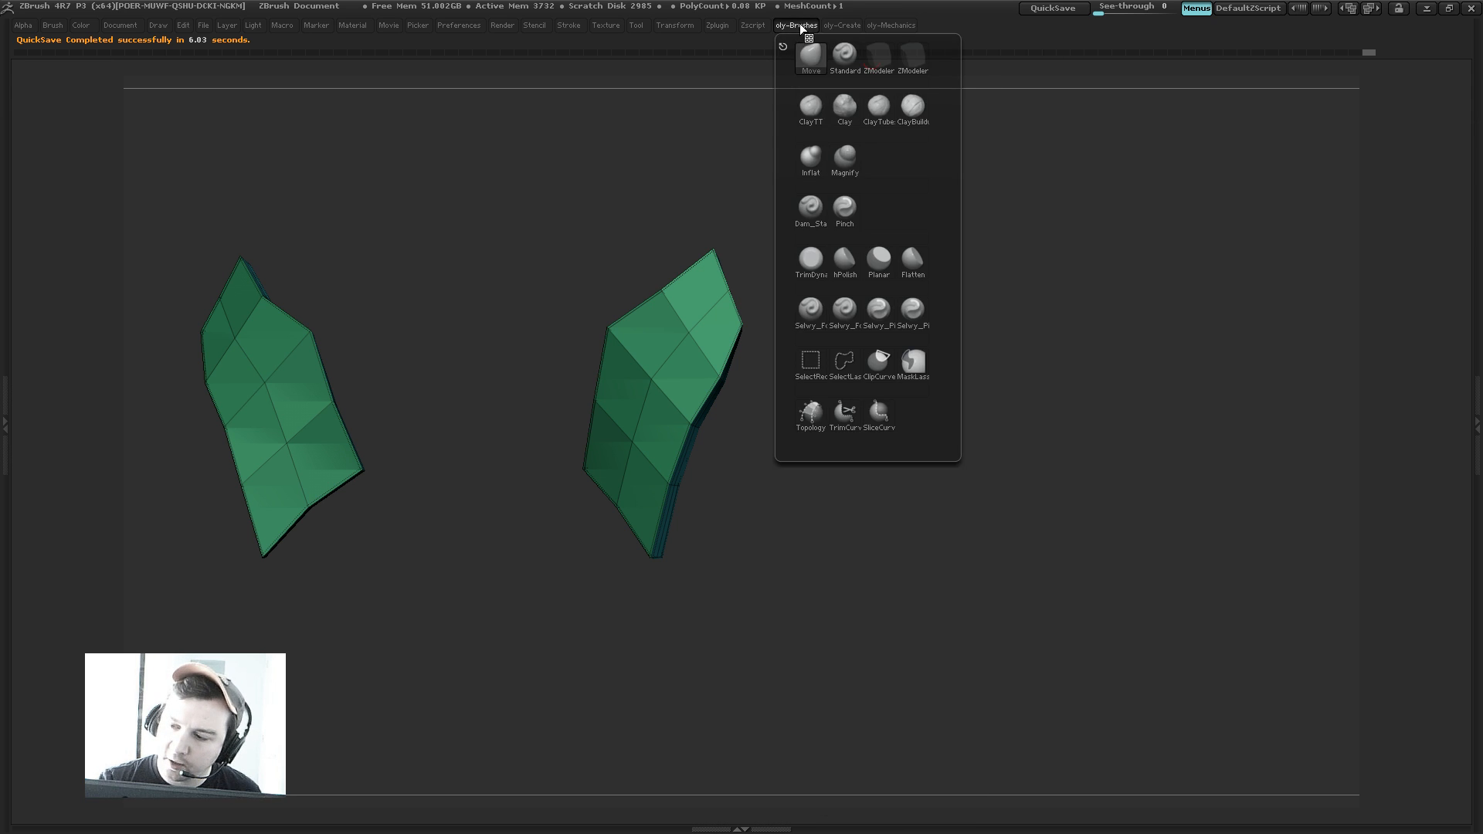
Step: Call up the custom brush and creation palettes as pop-ups over the canvas while viewing the thigh panels
{"action": "left_click_drag", "start_coordinate": [826, 320], "coordinate": [824, 325]}
{"action": "key", "text": "1"}
{"action": "key", "text": "2"}
{"action": "key", "text": "3"}
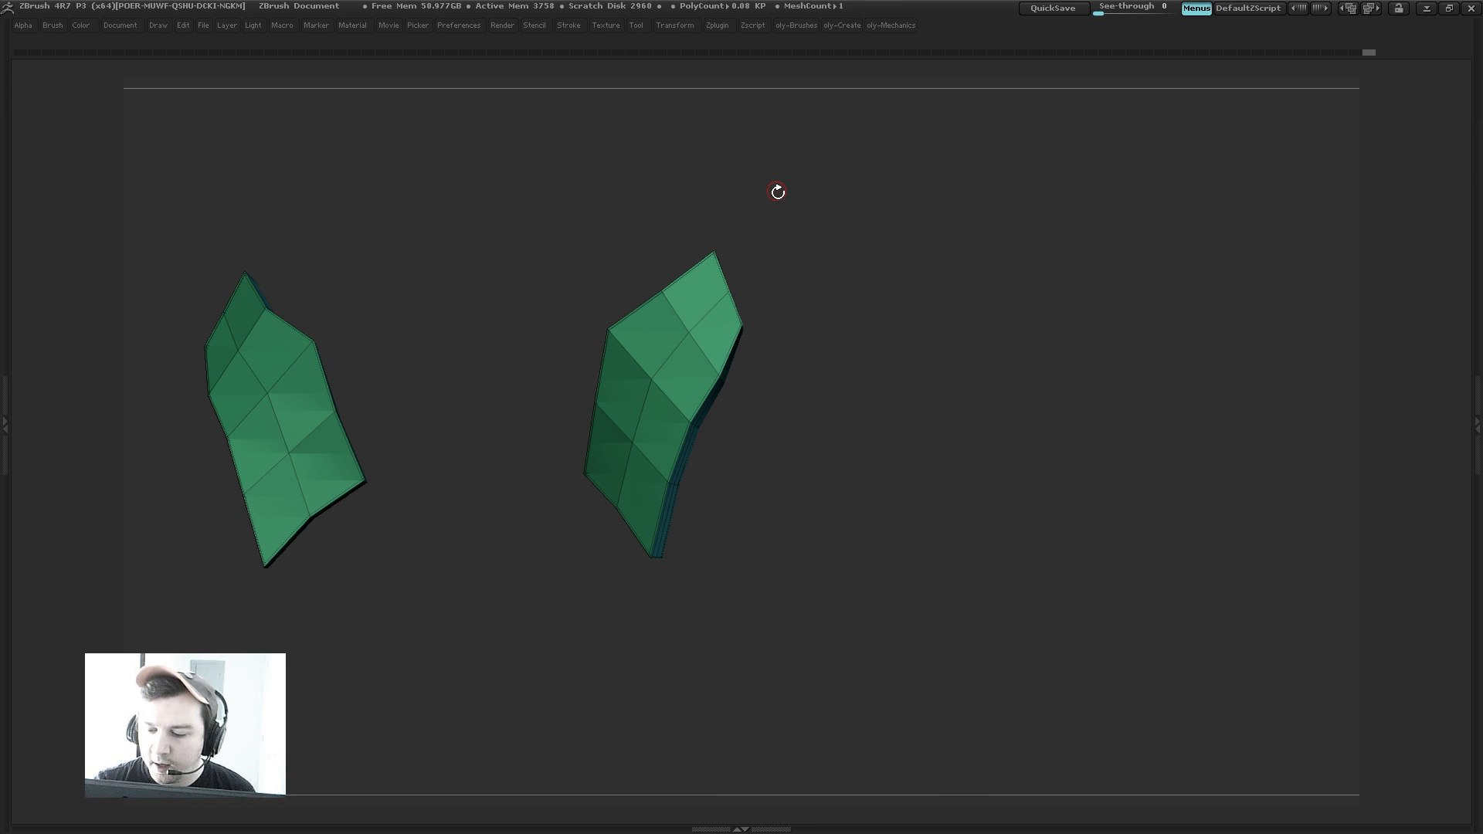
{"action": "left_click_drag", "start_coordinate": [777, 192], "coordinate": [789, 192]}
{"action": "left_click_drag", "start_coordinate": [862, 279], "coordinate": [842, 280], "text": "alt"}
{"action": "key", "text": "1"}
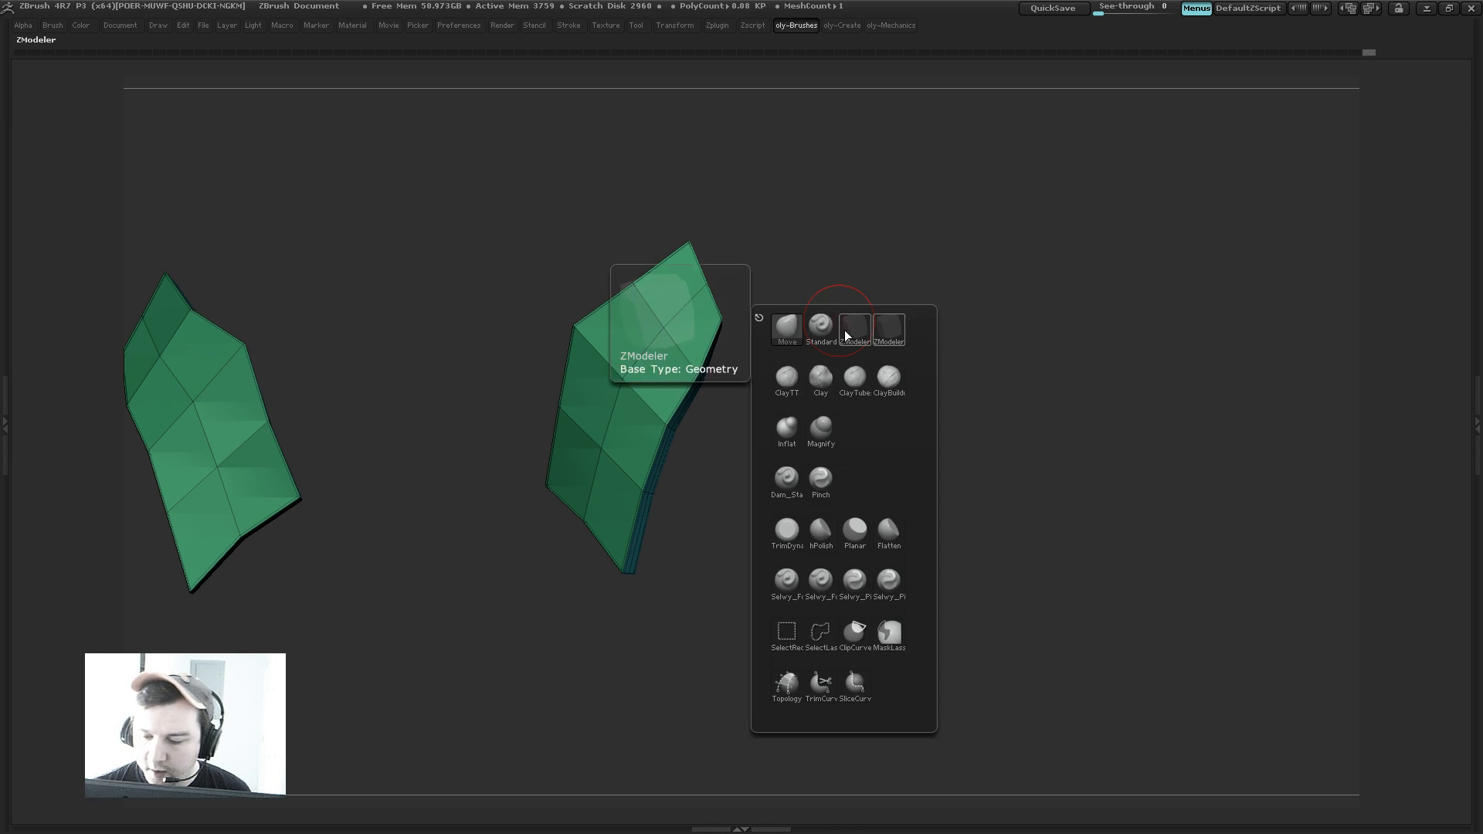
{"action": "key", "text": "2"}
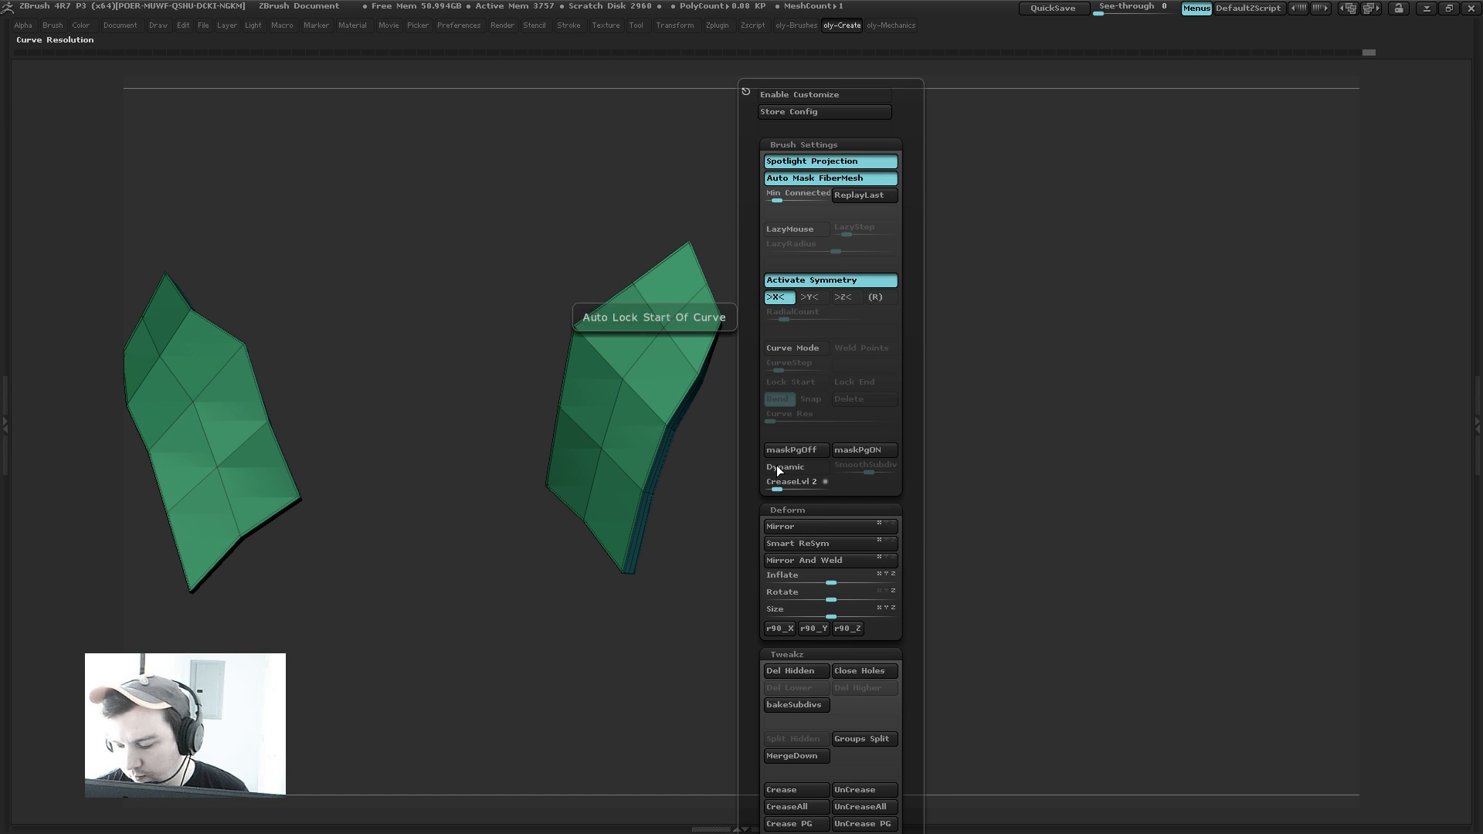
{"action": "left_click_drag", "start_coordinate": [679, 520], "coordinate": [714, 630]}
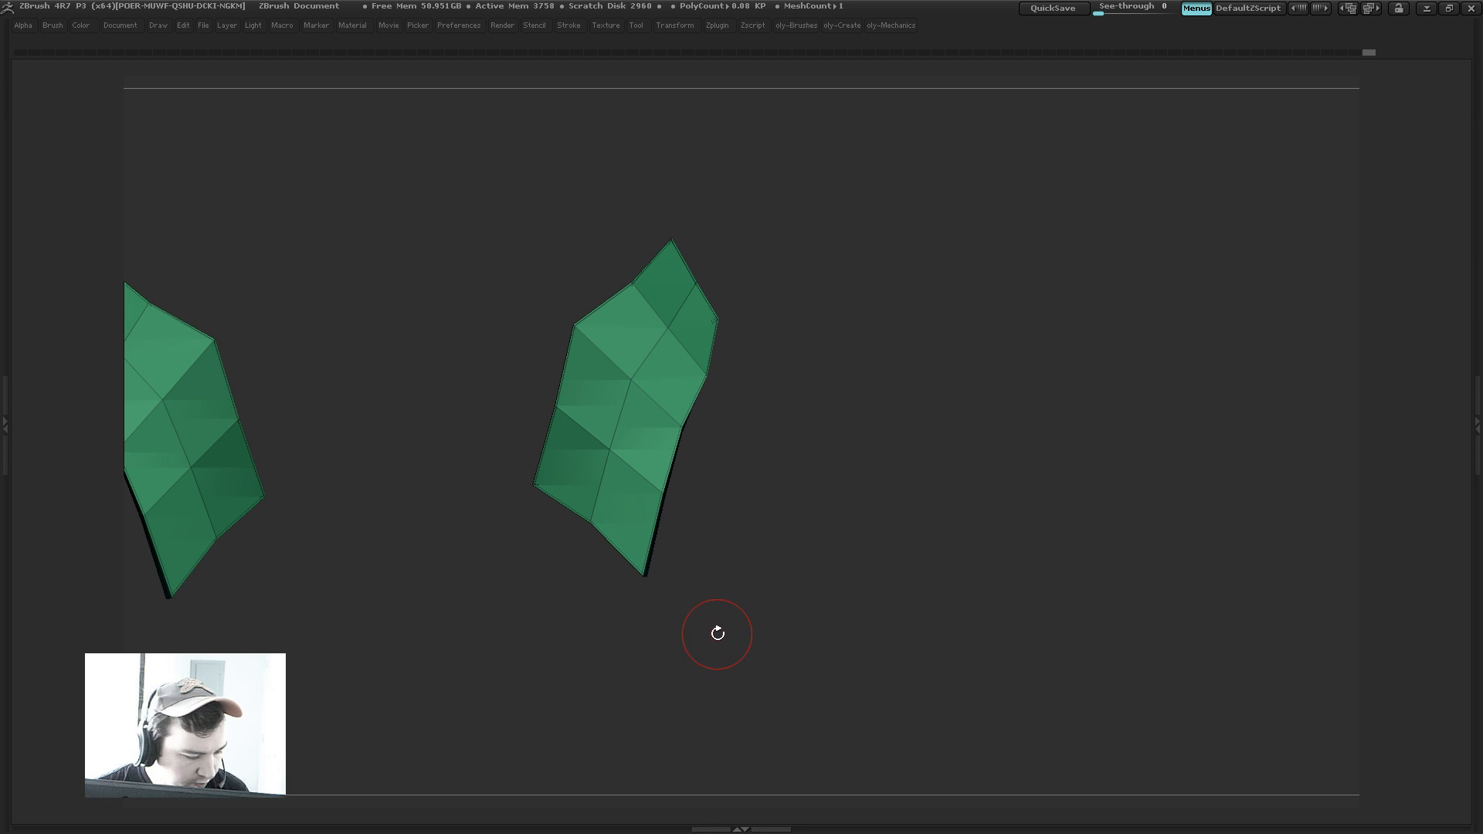
{"action": "key", "text": "1"}
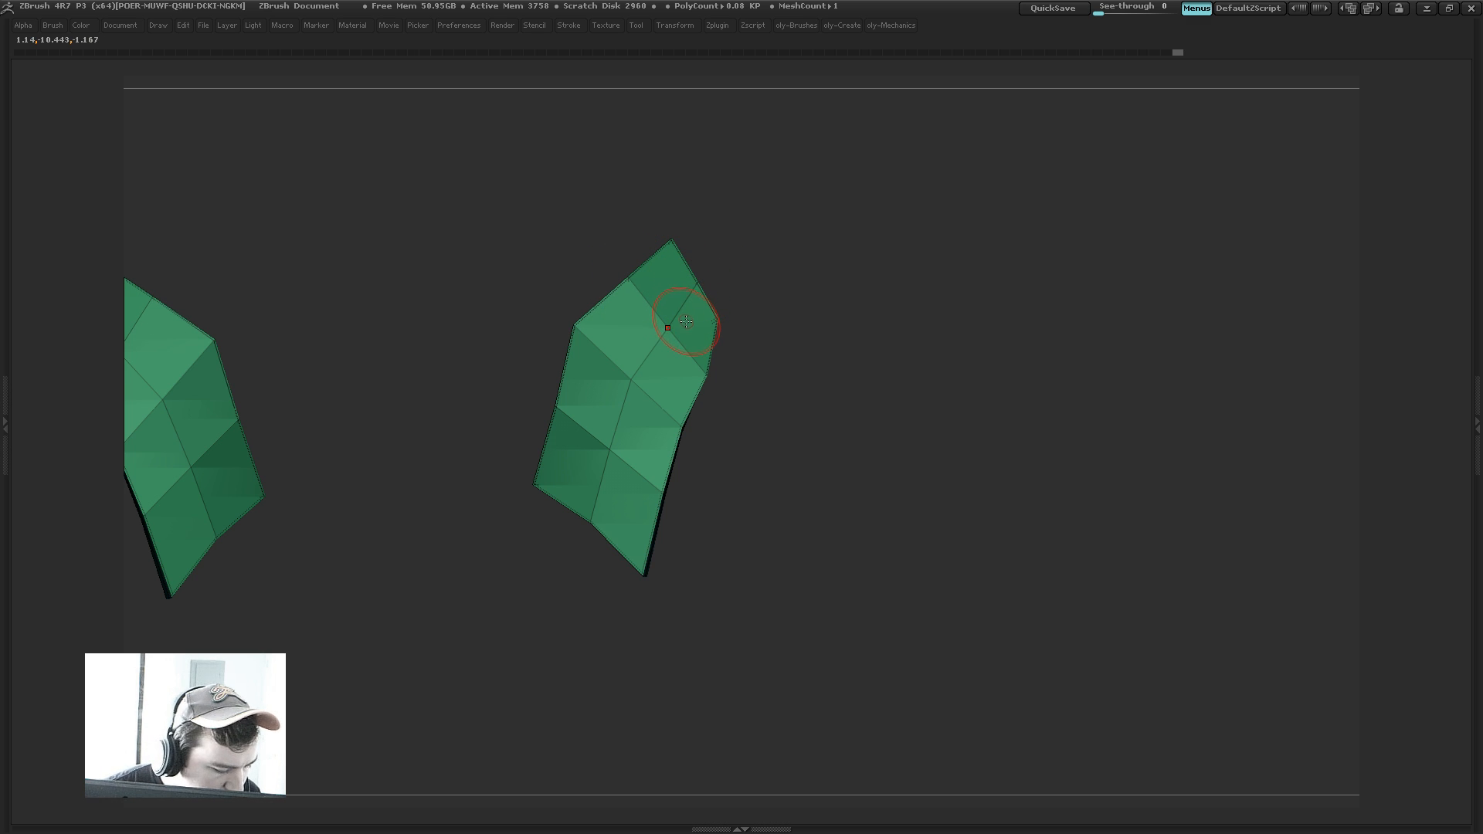
Step: Set the brush draw size to 155 while working over the isolated thigh panels
{"action": "key", "text": "s"}
{"action": "mouse_move", "coordinate": [710, 276]}
{"action": "left_mouse_down"}
{"action": "mouse_move", "coordinate": [753, 243]}
{"action": "mouse_move", "coordinate": [739, 246]}
{"action": "left_mouse_up"}
{"action": "key", "text": "s"}
{"action": "key", "text": "s"}
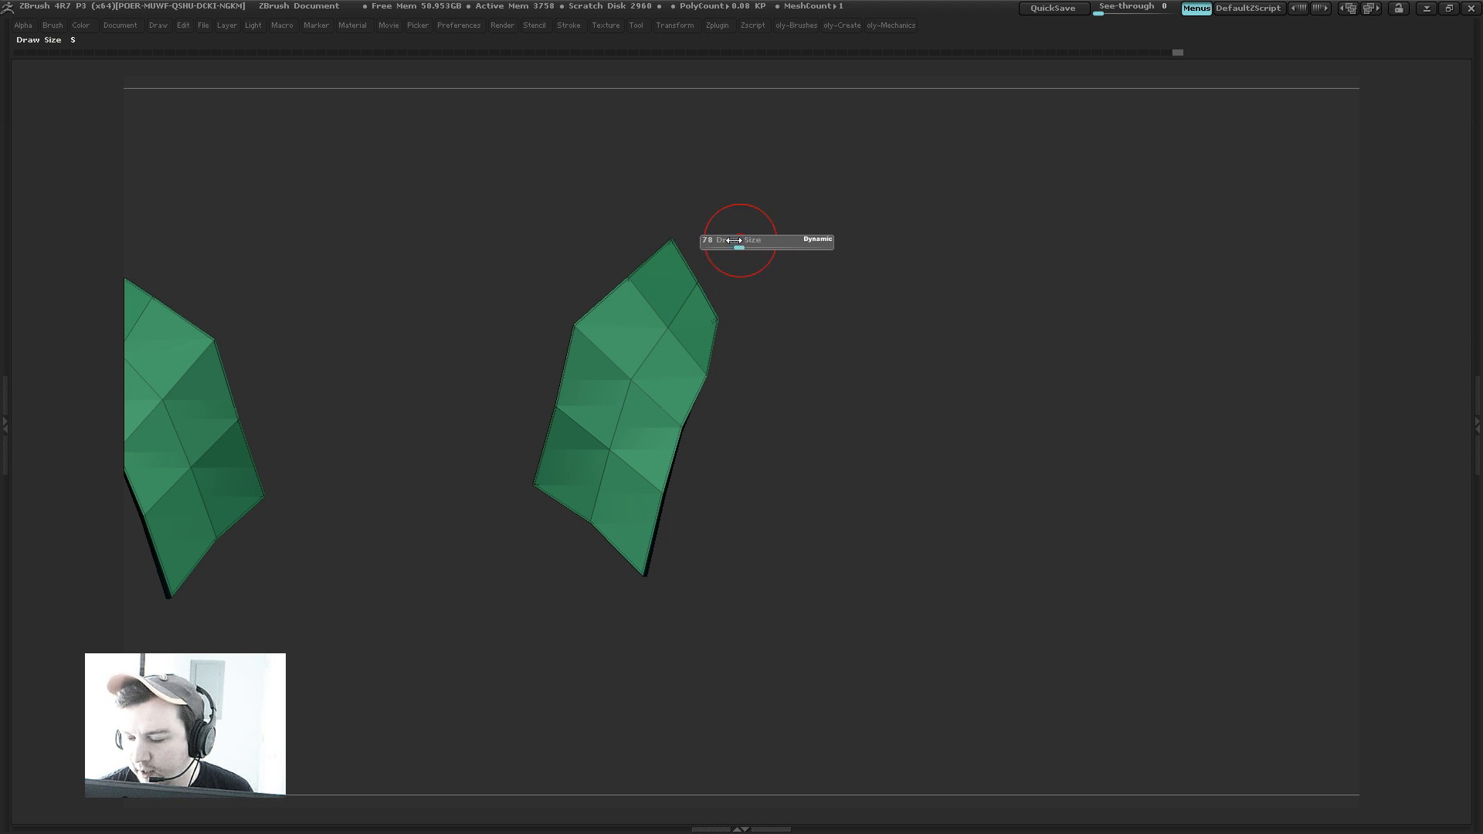
{"action": "key", "text": "s"}
{"action": "left_click_drag", "start_coordinate": [765, 323], "coordinate": [711, 325]}
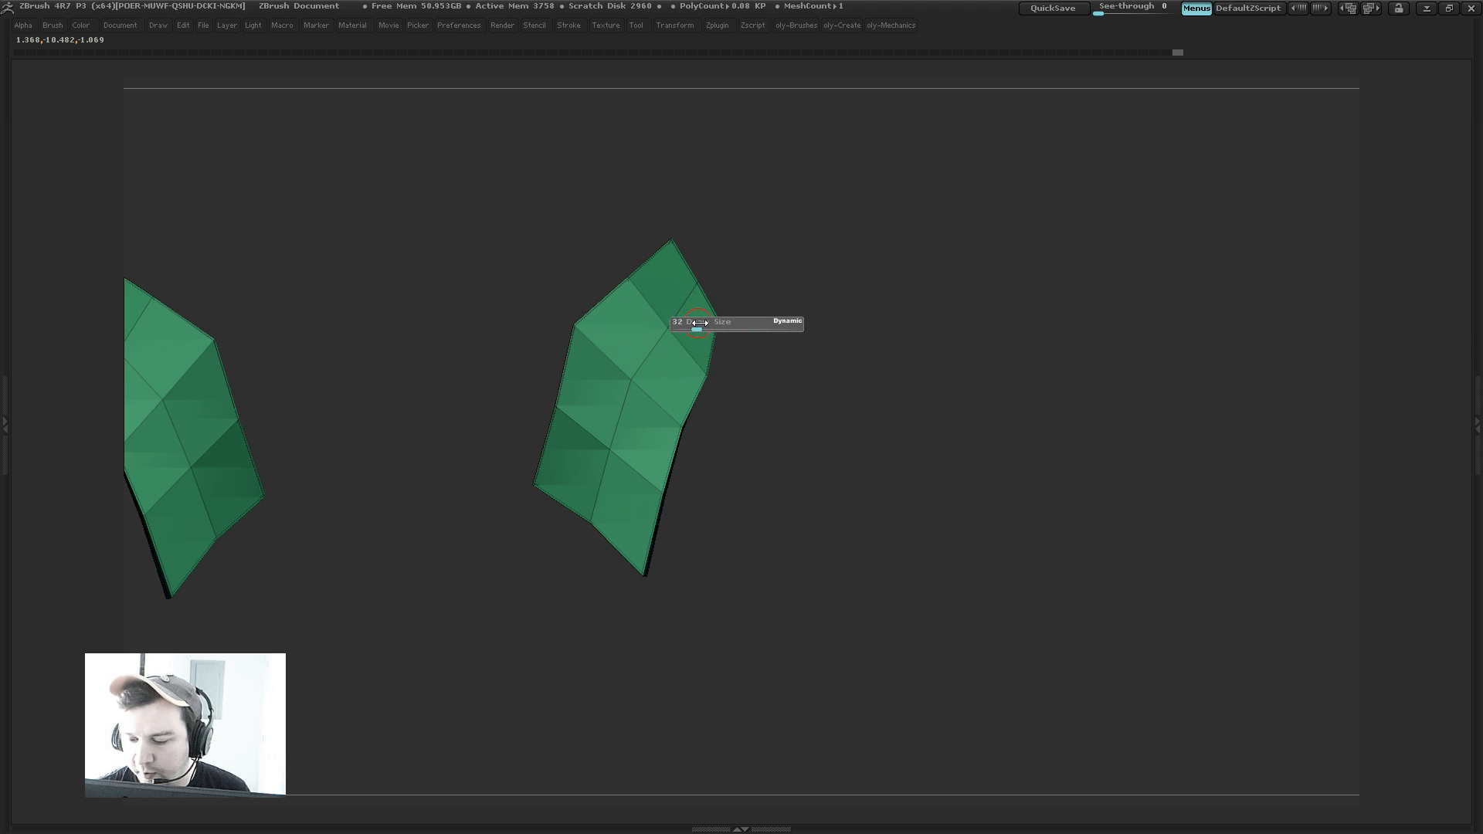
{"action": "key", "text": "s"}
{"action": "mouse_move", "coordinate": [497, 322]}
{"action": "left_mouse_down"}
{"action": "mouse_move", "coordinate": [758, 334]}
{"action": "mouse_move", "coordinate": [778, 317]}
{"action": "left_mouse_up"}
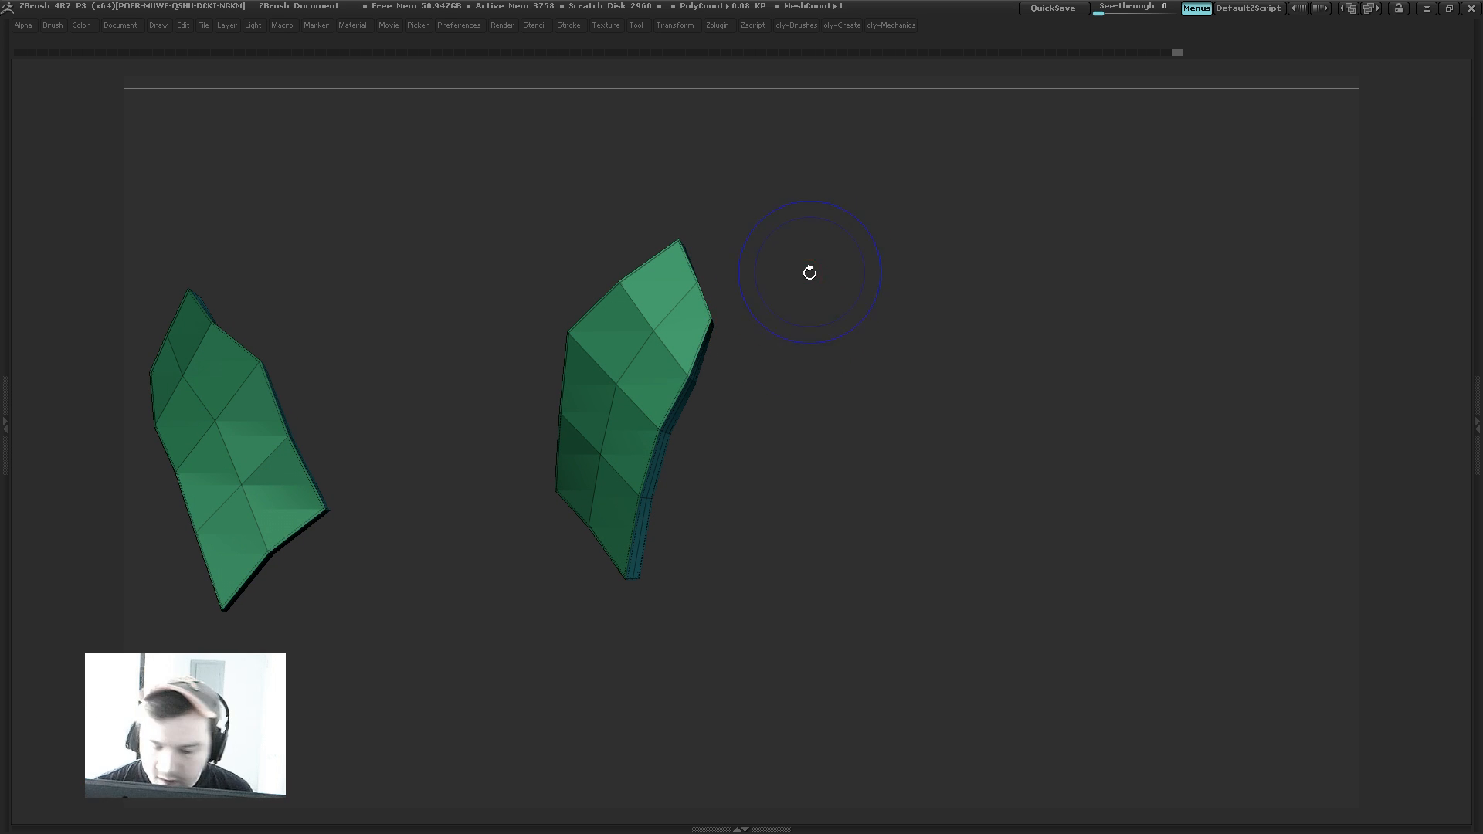
Step: Toggle the surrounding interface on and off, and show the whole character around the green thigh panels
{"action": "key", "text": "Tab"}
{"action": "key", "text": "Tab"}
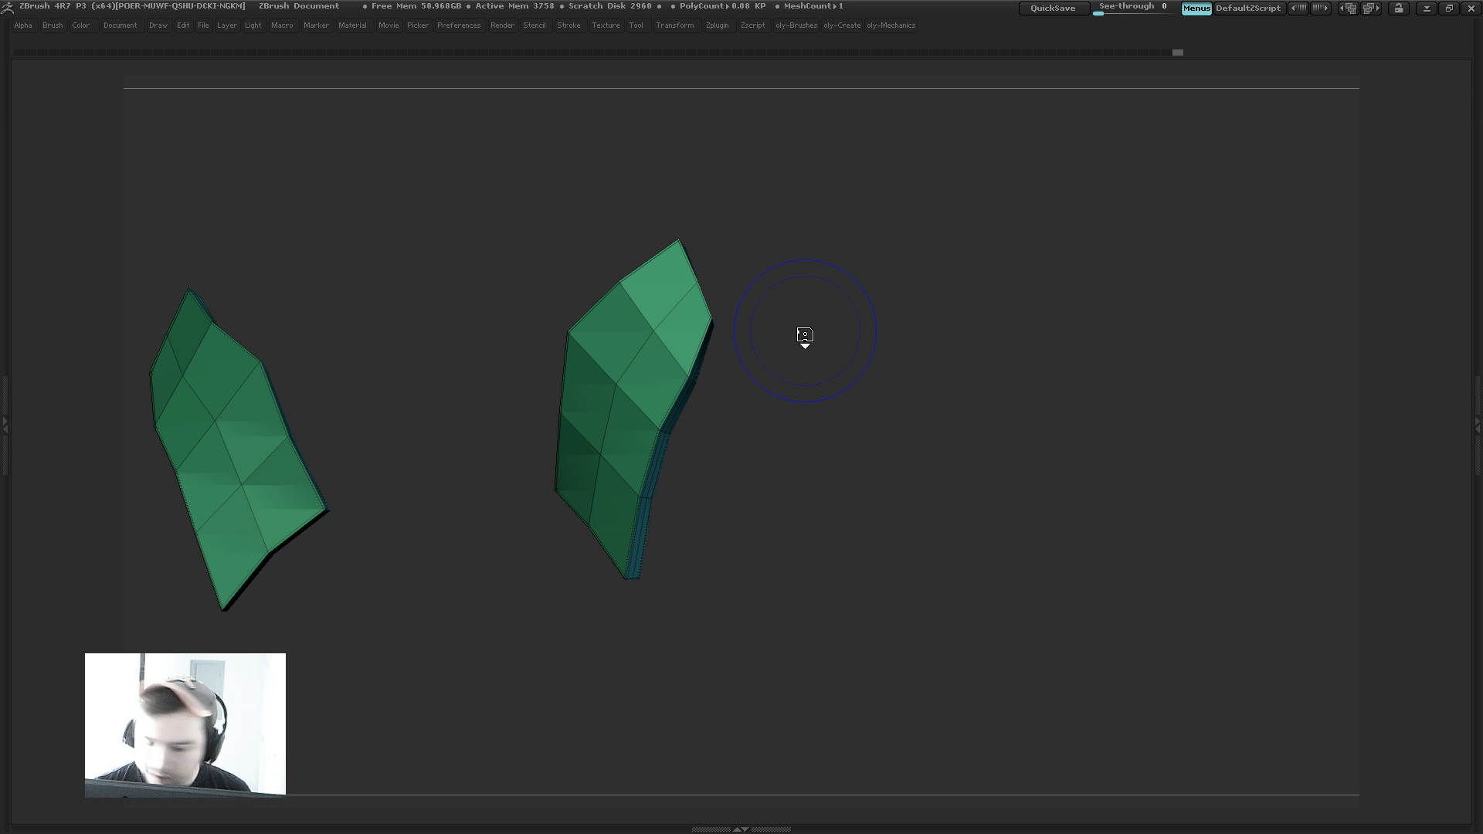
{"action": "left_click", "coordinate": [804, 336], "text": "ctrl+shift"}
{"action": "left_click", "coordinate": [797, 373], "text": "ctrl+shift"}
{"action": "key", "text": "Tab"}
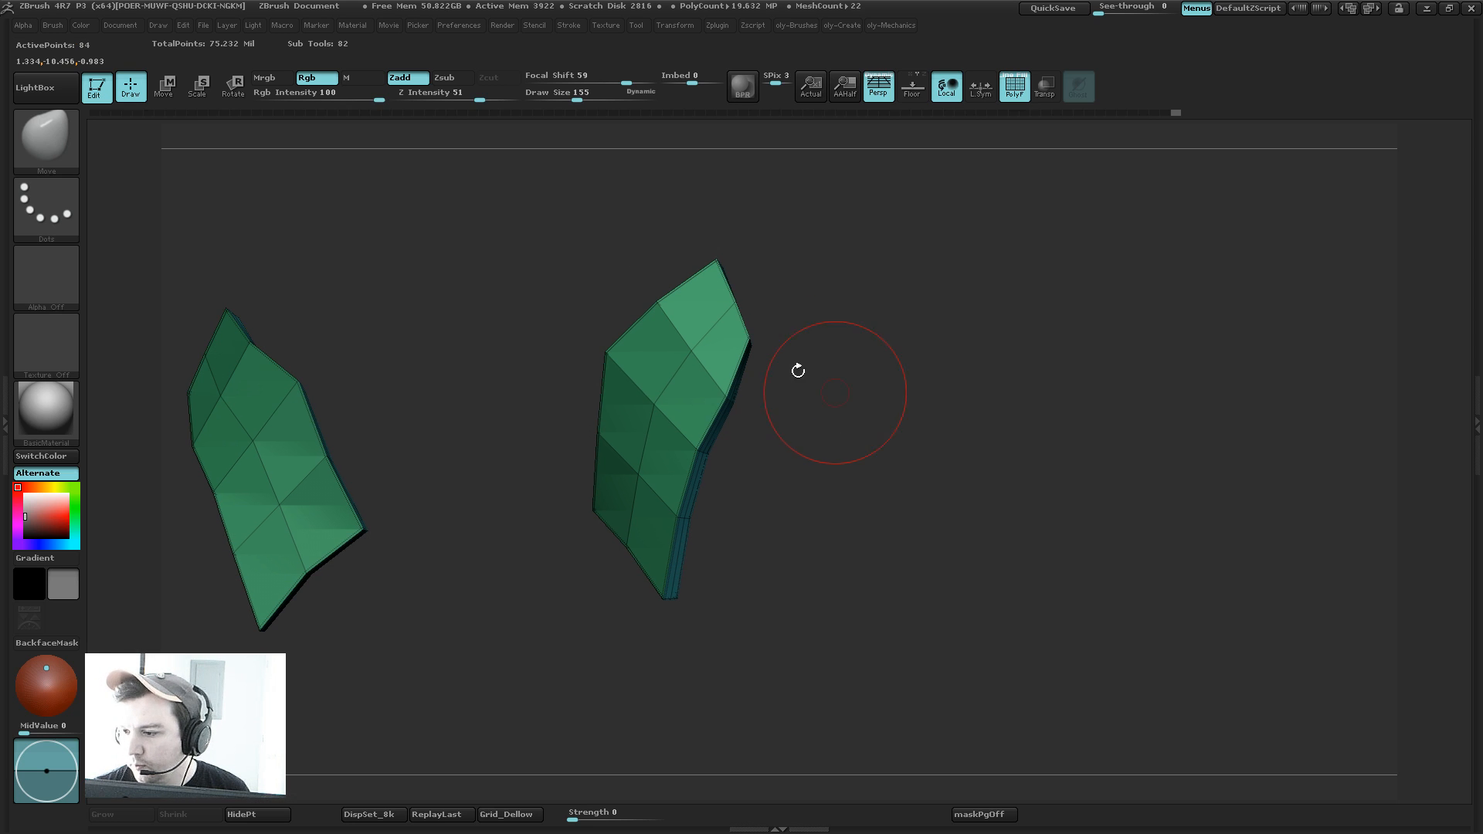
{"action": "left_click", "coordinate": [874, 94]}
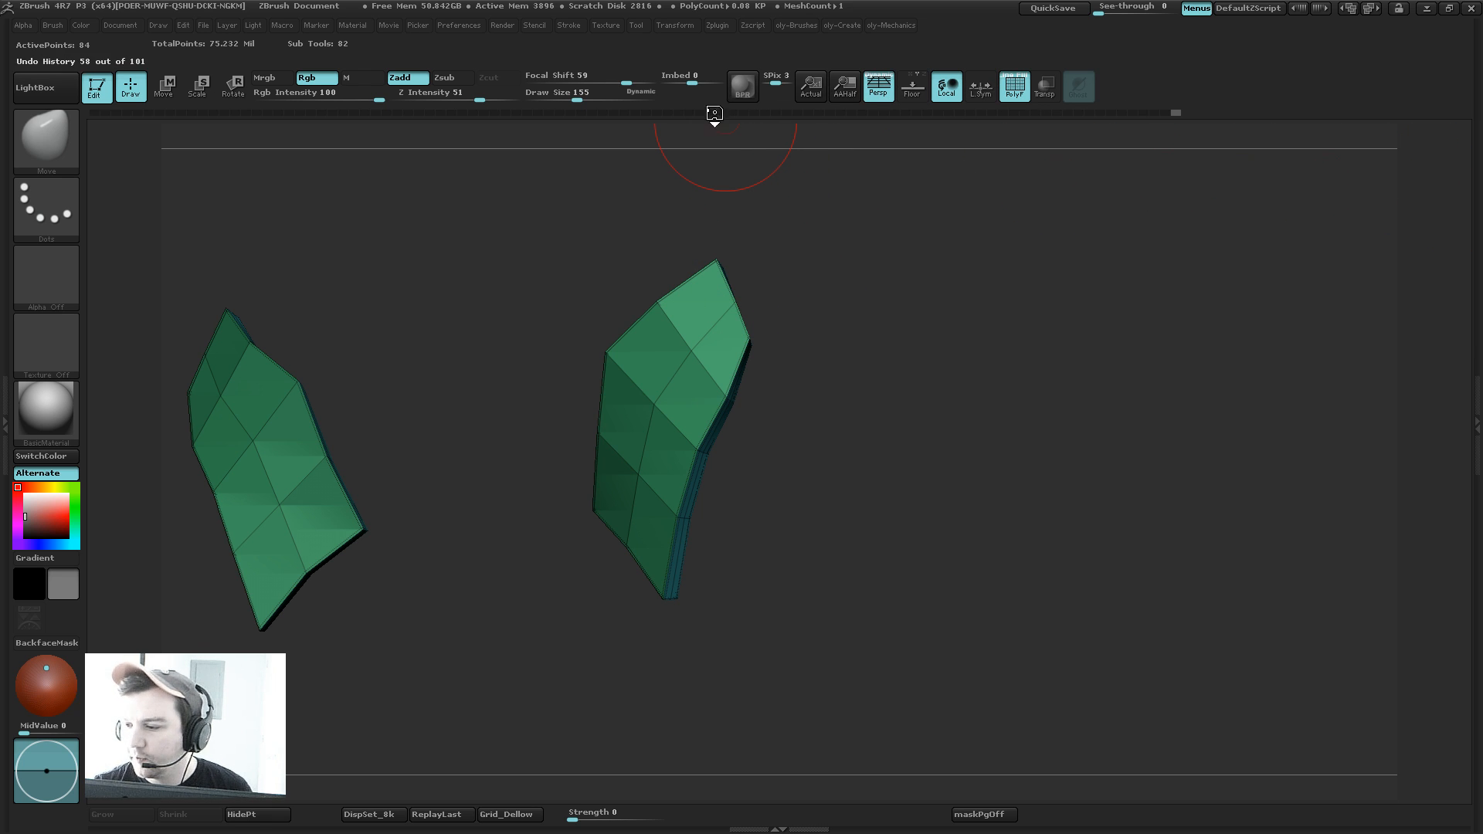
{"action": "key", "text": "Tab"}
{"action": "left_click", "coordinate": [974, 329], "text": "ctrl+shift"}
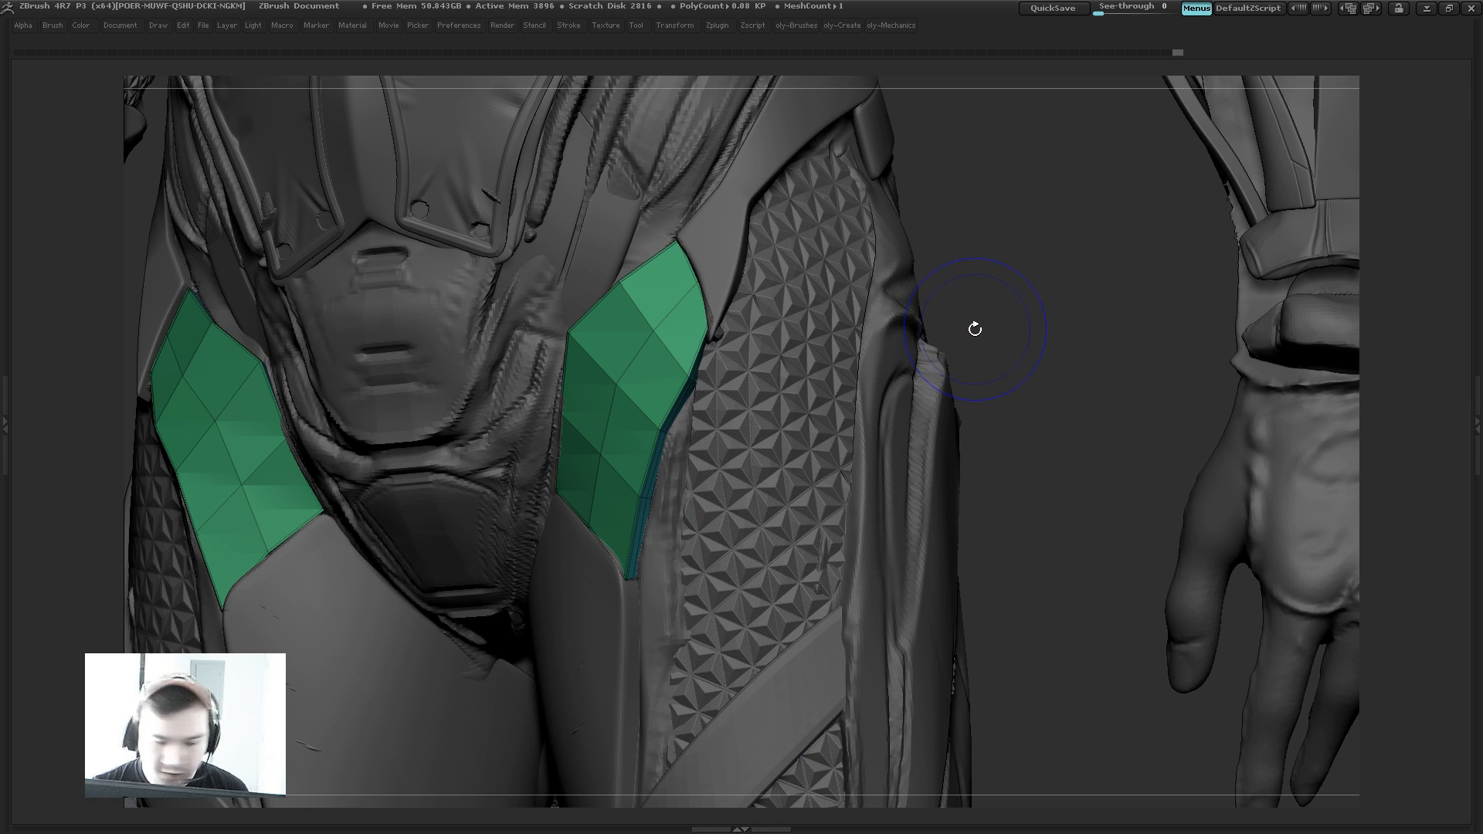
Step: Stamp snapshots of the full character in three-quarter and front views side by side, and place the model's back view beside them
{"action": "key", "text": "shift+s"}
{"action": "key", "text": "shift+s"}
{"action": "key", "text": "shift+s"}
{"action": "left_click_drag", "start_coordinate": [1019, 368], "coordinate": [740, 213], "text": "alt"}
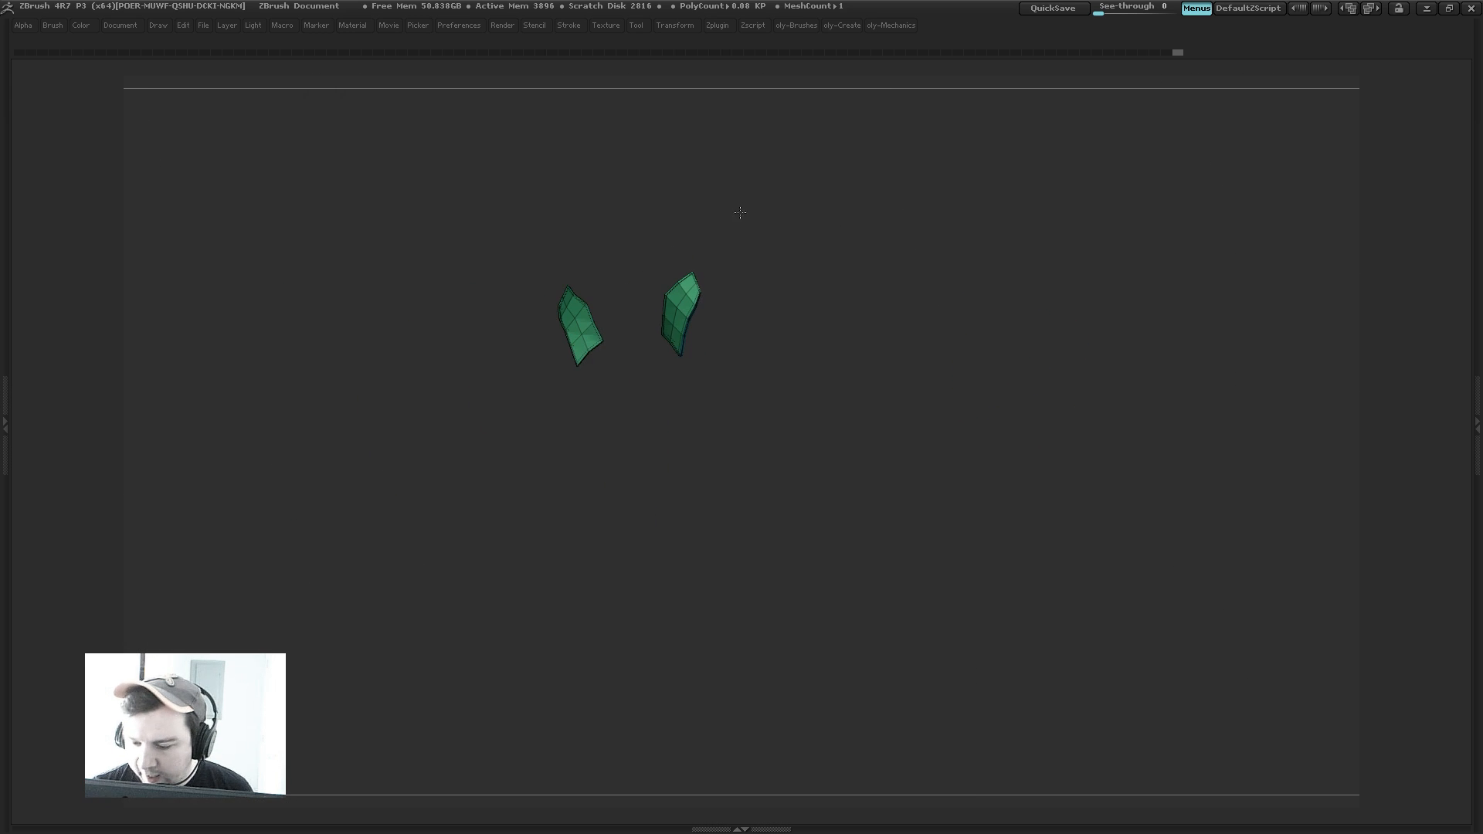
{"action": "left_click_drag", "start_coordinate": [813, 242], "coordinate": [455, 343]}
{"action": "key", "text": "shift+s"}
{"action": "key", "text": "shift+s"}
{"action": "left_click_drag", "start_coordinate": [943, 321], "coordinate": [902, 324]}
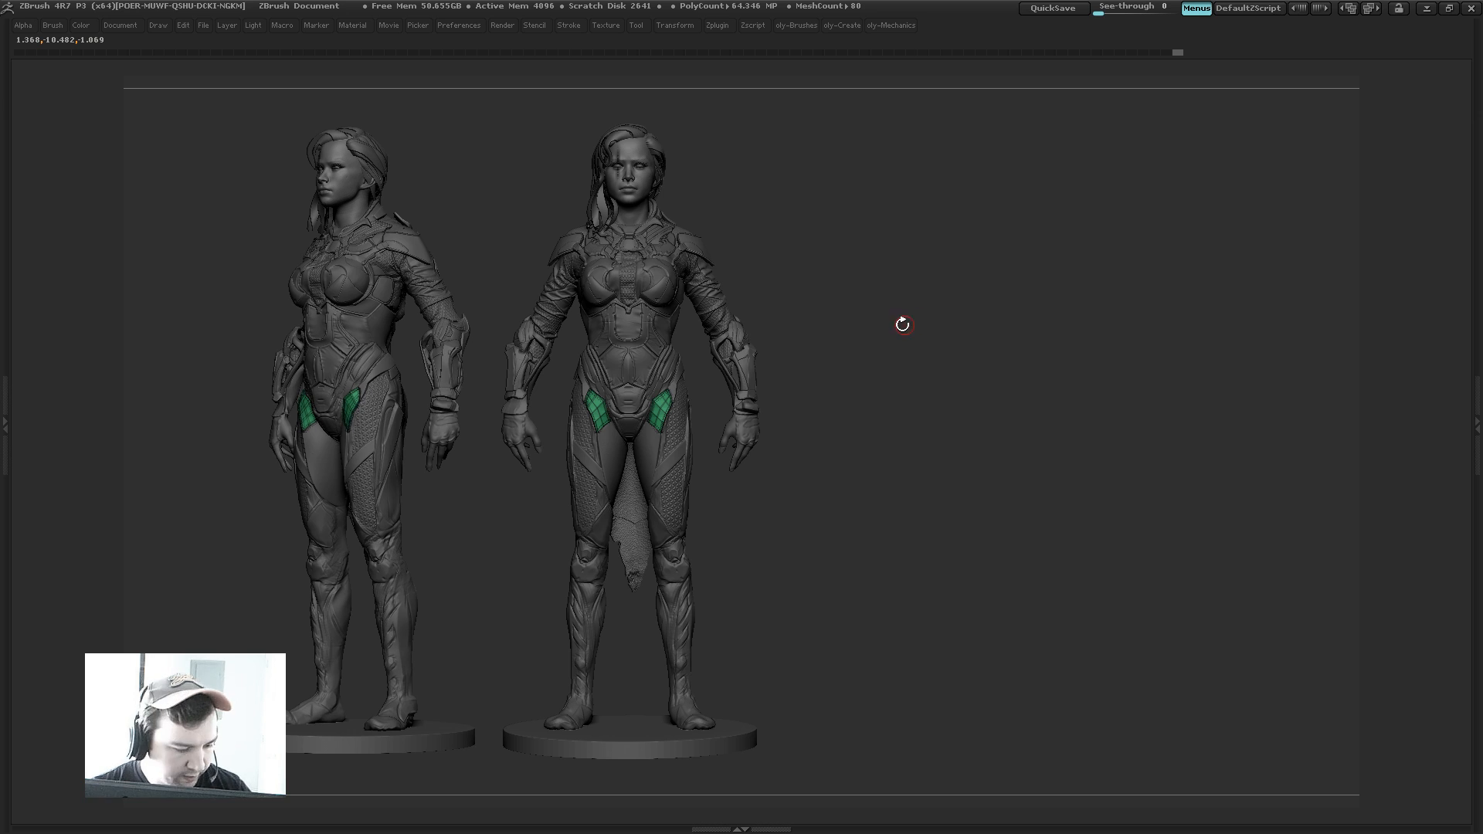
{"action": "key", "text": "shift+s"}
{"action": "left_click_drag", "start_coordinate": [1050, 324], "coordinate": [1456, 337], "text": "alt"}
{"action": "left_click_drag", "start_coordinate": [1043, 299], "coordinate": [1111, 273], "text": "alt"}
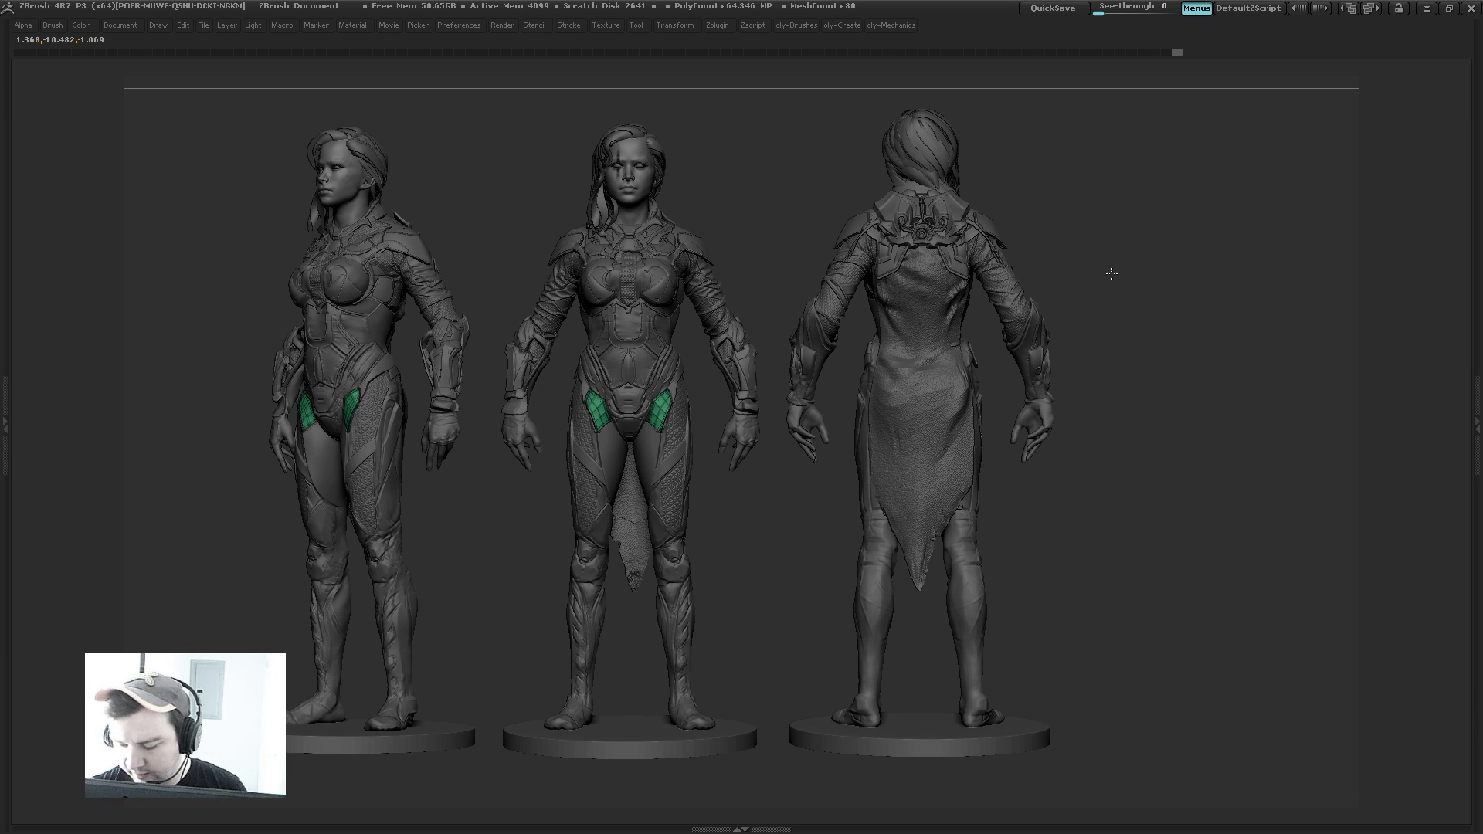
Step: Look through the Draw, Zplugin, Stencil, Texture and Transform settings with the three character views on the canvas
{"action": "left_click", "coordinate": [159, 26]}
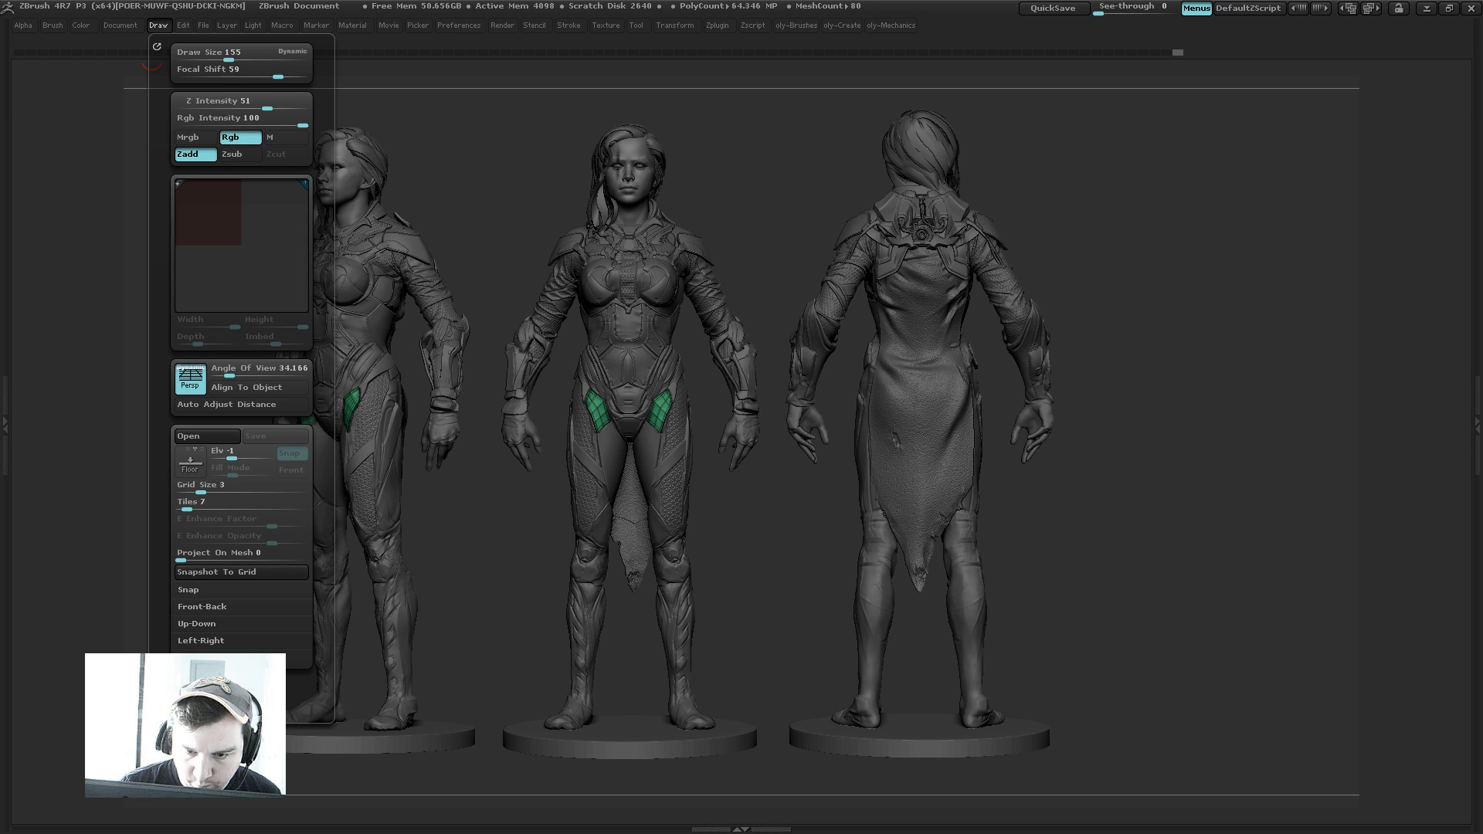
{"action": "scroll", "coordinate": [241, 386], "scroll_direction": "down", "scroll_amount": 2}
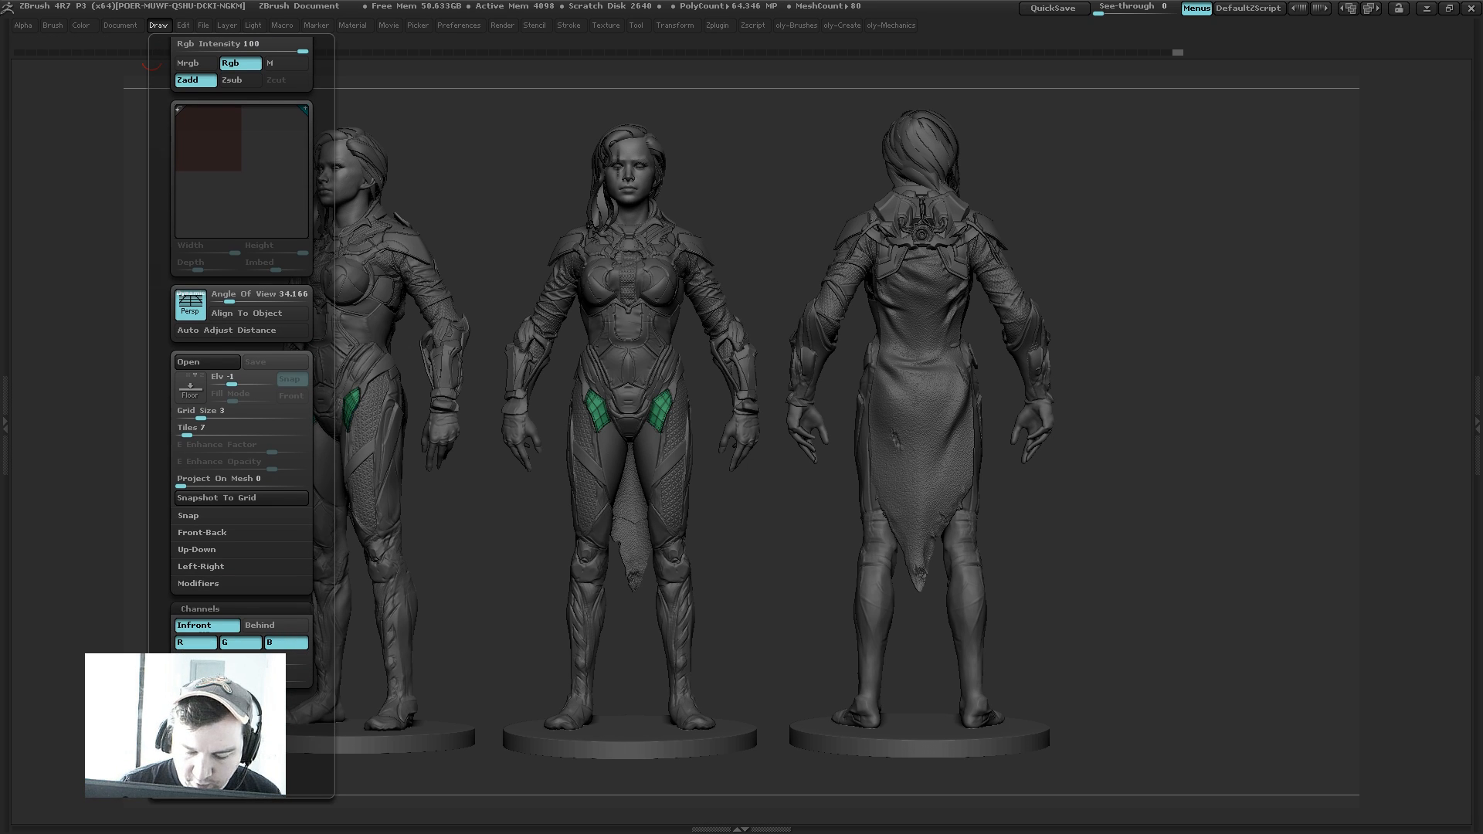
{"action": "left_click", "coordinate": [717, 24]}
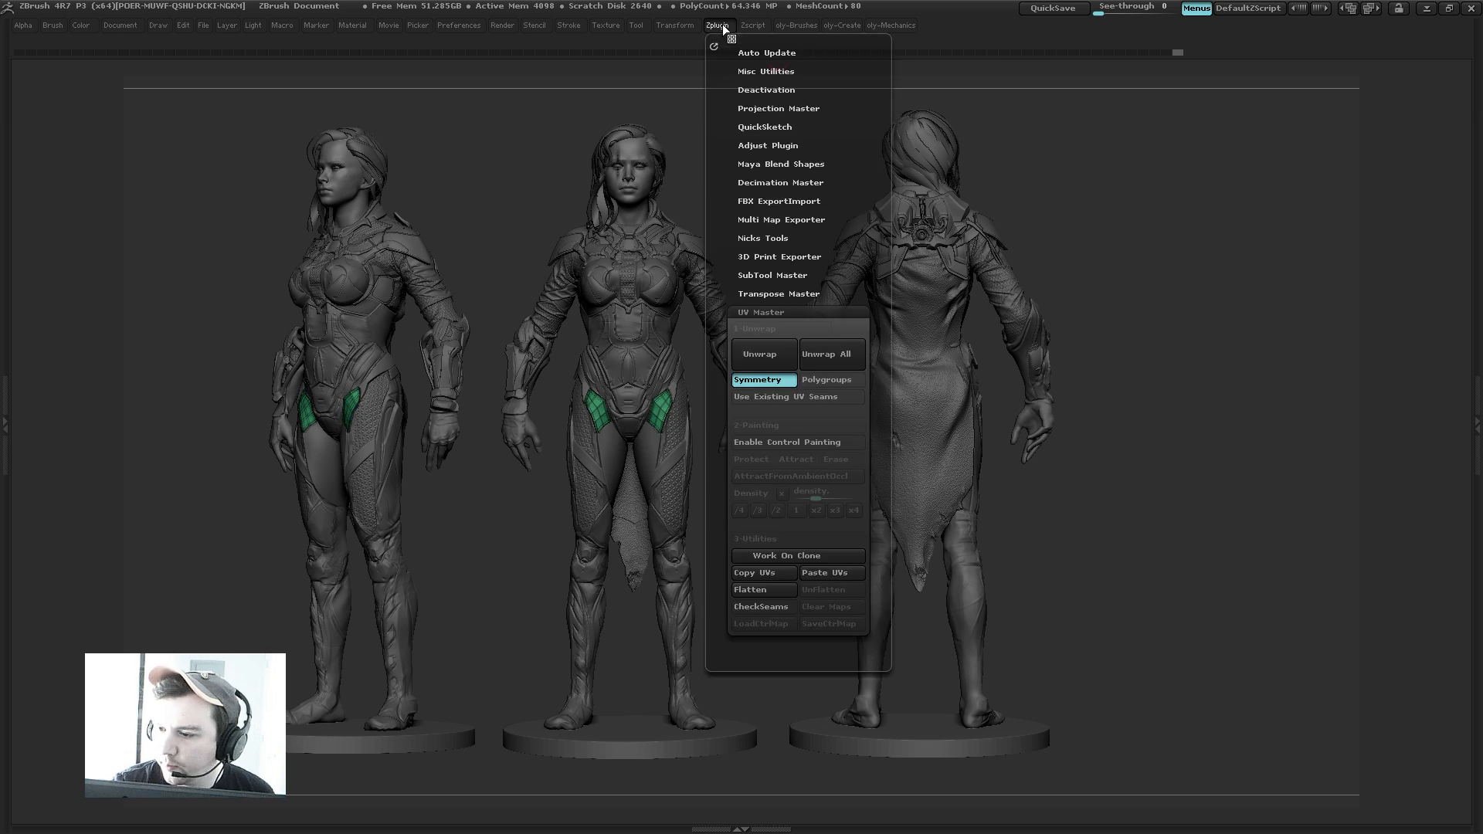
{"action": "mouse_move", "coordinate": [535, 27]}
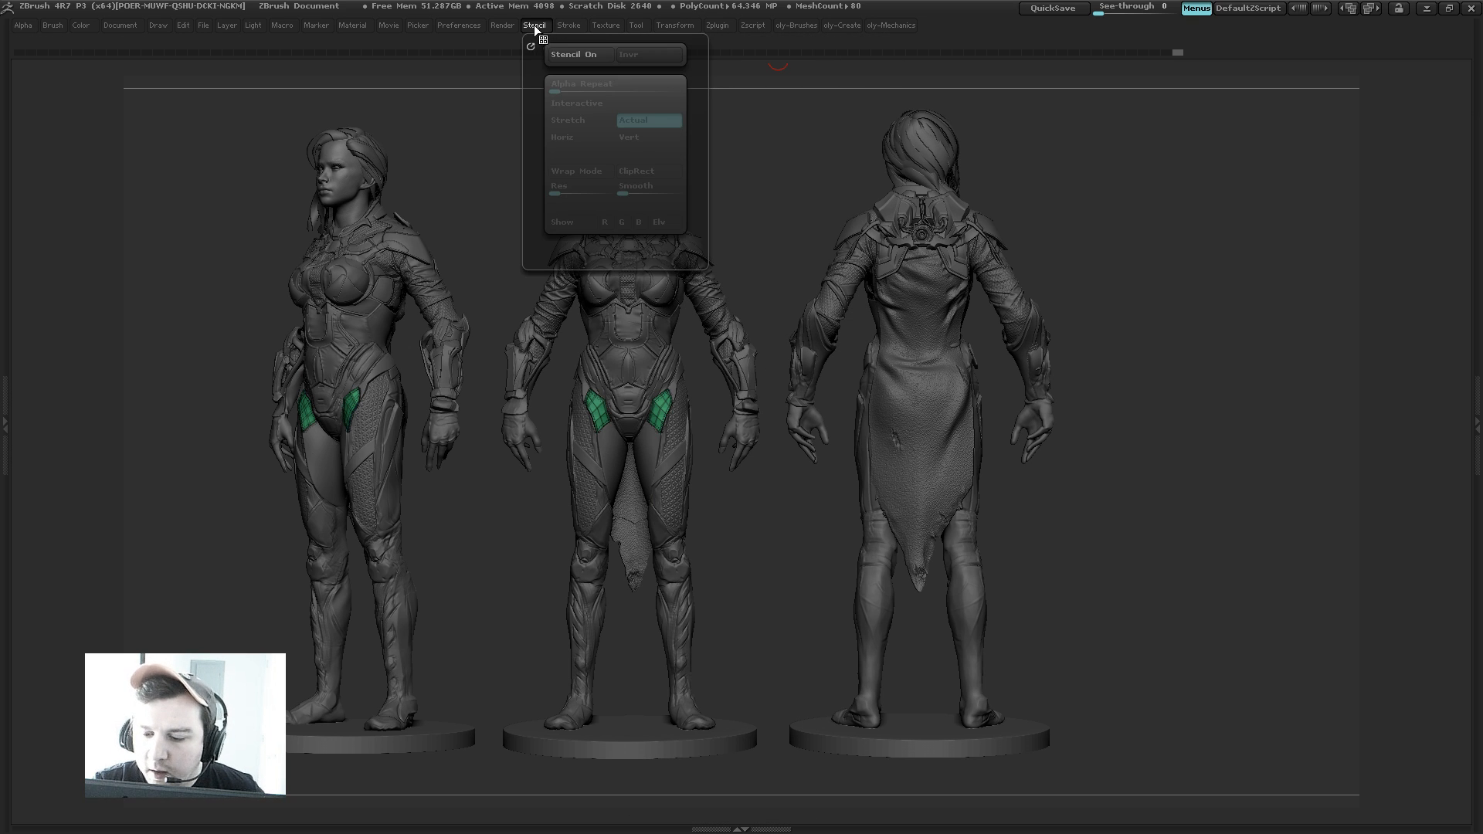
{"action": "mouse_move", "coordinate": [613, 27]}
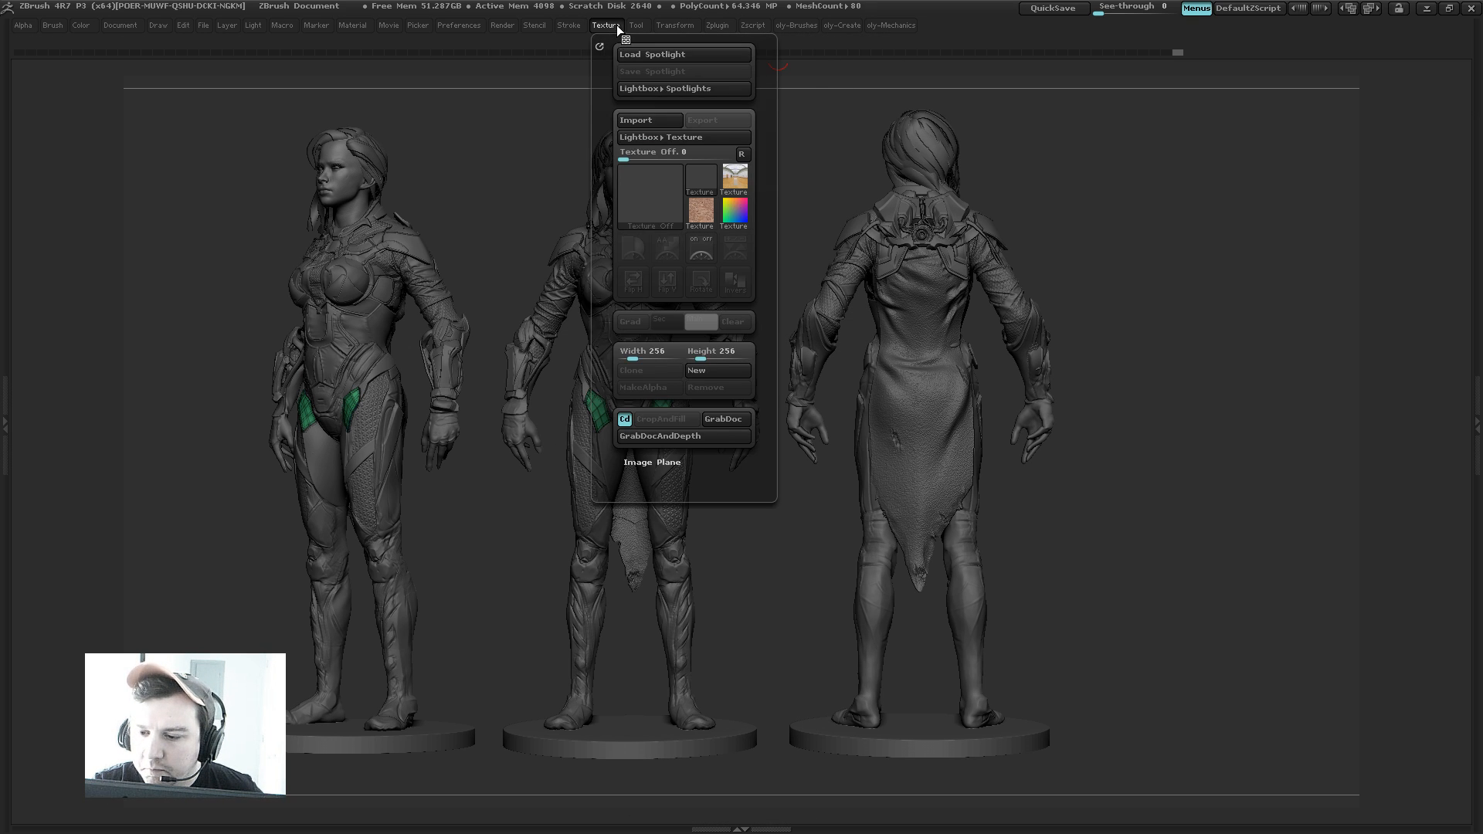
{"action": "mouse_move", "coordinate": [678, 21]}
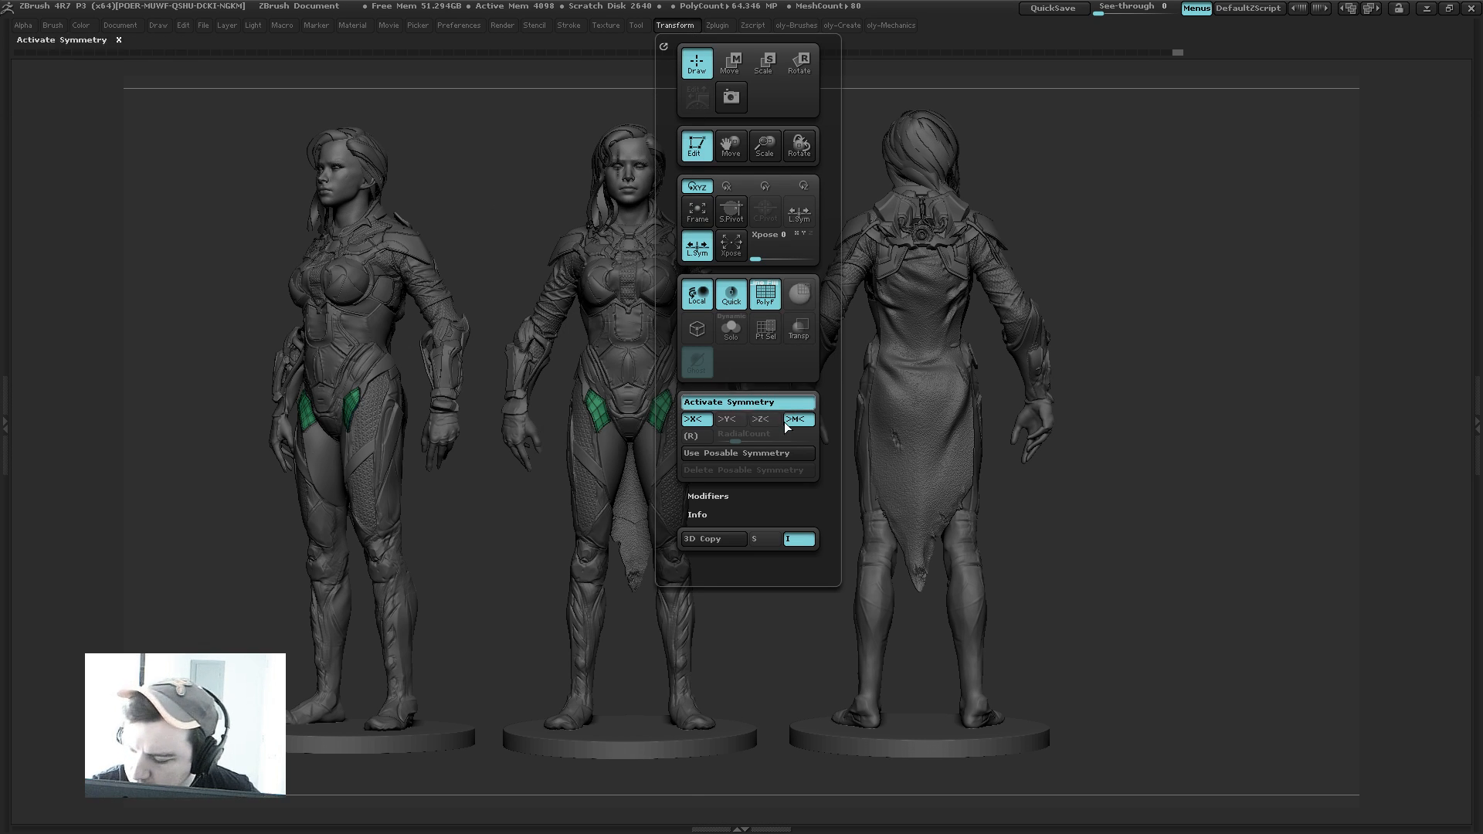
{"action": "left_click", "coordinate": [658, 25]}
{"action": "left_click", "coordinate": [502, 25]}
{"action": "left_click", "coordinate": [158, 25]}
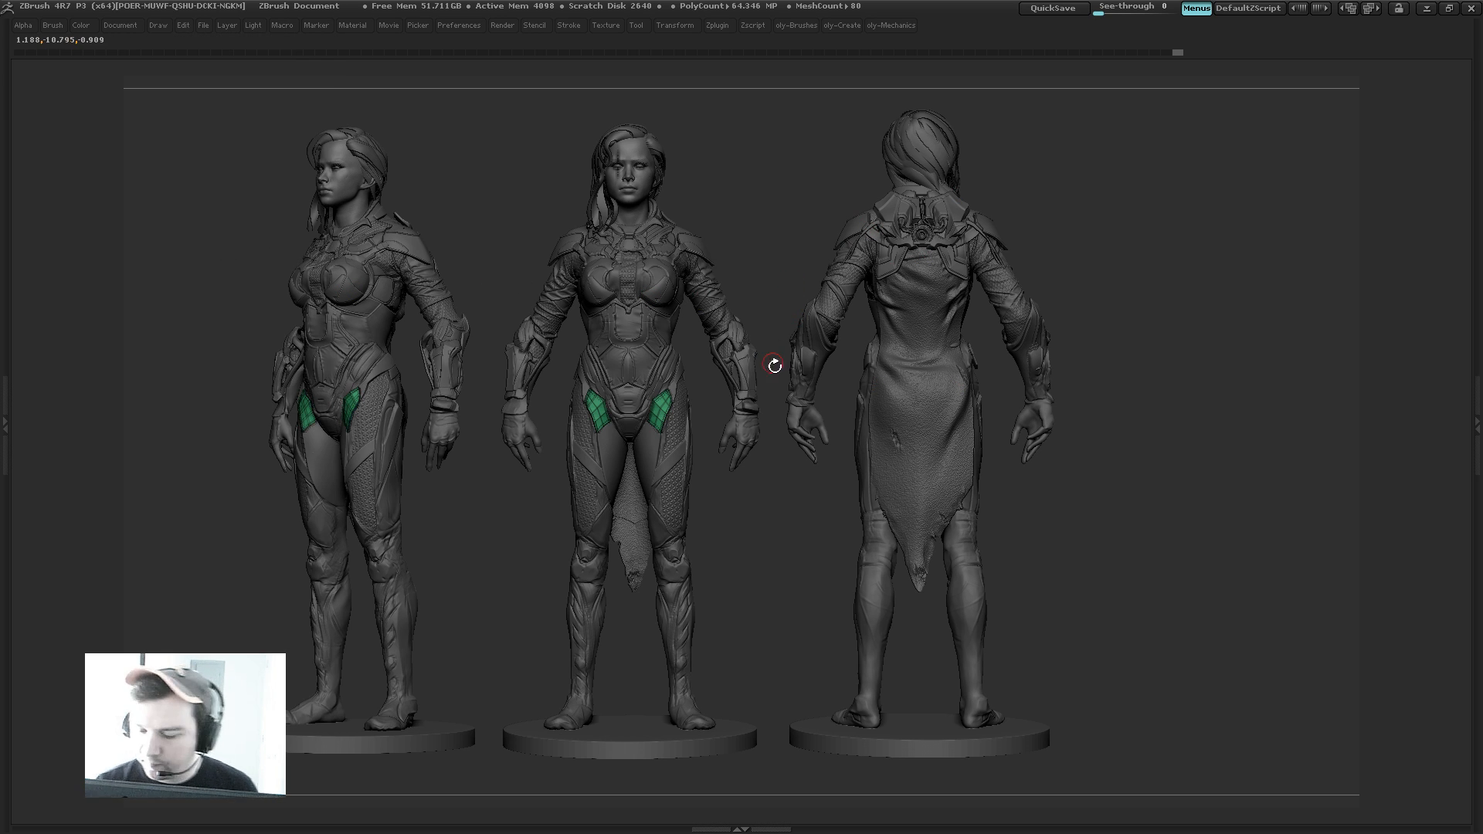
Step: Clear the character snapshots from the canvas and turn off the polyframe display on the remaining model
{"action": "key", "text": "ctrl+n"}
{"action": "left_click_drag", "start_coordinate": [612, 494], "coordinate": [933, 309]}
{"action": "left_click_drag", "start_coordinate": [1131, 292], "coordinate": [803, 264], "text": "alt"}
{"action": "key", "text": "shift+f"}
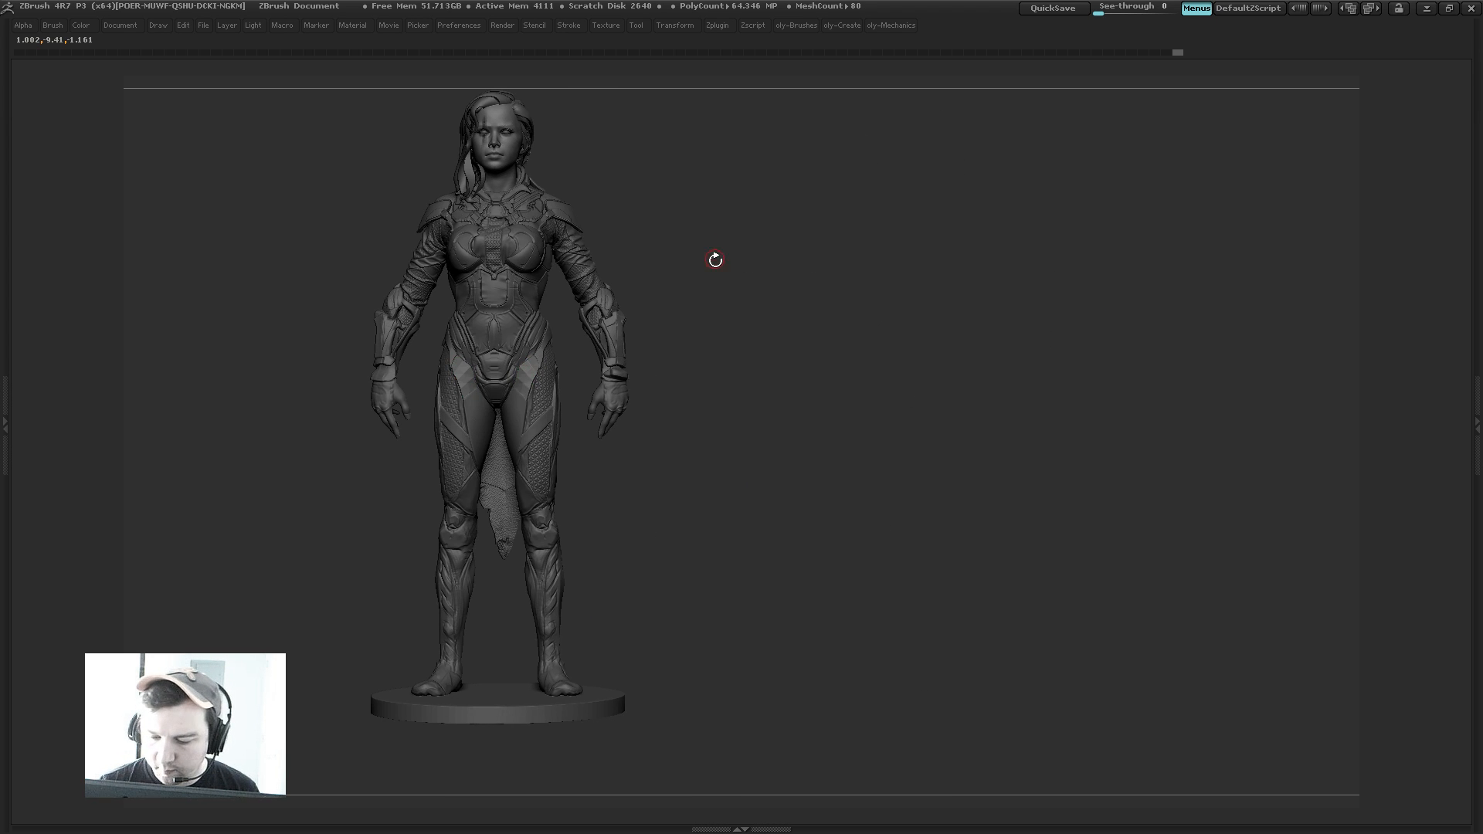
Step: Bring back the full interface and set the draw size of the Move brush to 72 for the hip and thigh area
{"action": "mouse_move", "coordinate": [711, 258]}
{"action": "left_mouse_down"}
{"action": "mouse_move", "coordinate": [734, 271]}
{"action": "mouse_move", "coordinate": [676, 246]}
{"action": "left_mouse_up"}
{"action": "key", "text": "b"}
{"action": "left_click", "coordinate": [660, 297]}
{"action": "key", "text": "s"}
{"action": "key", "text": "Tab"}
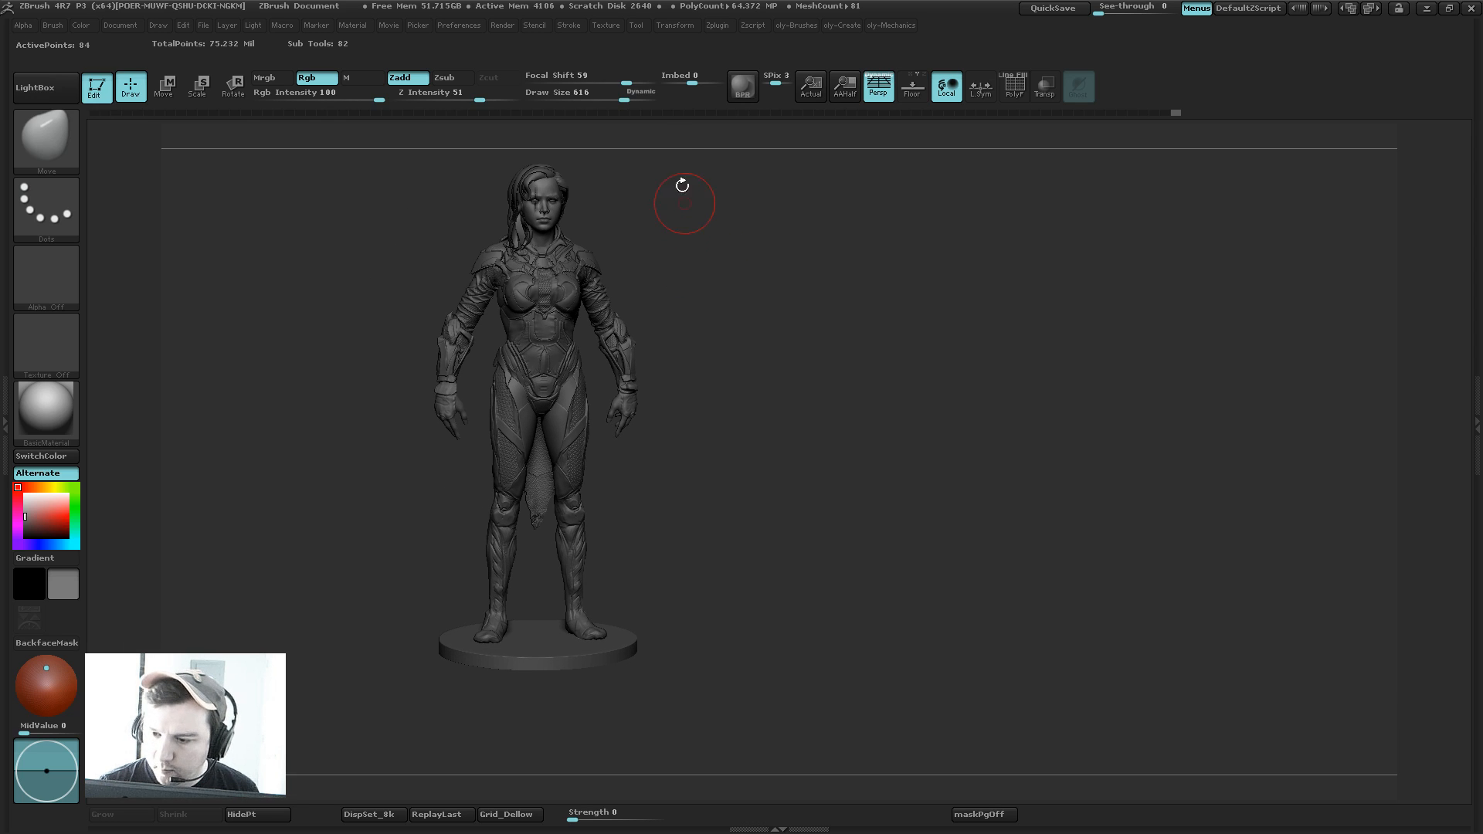
{"action": "key", "text": "s"}
{"action": "mouse_move", "coordinate": [714, 318]}
{"action": "left_mouse_down"}
{"action": "mouse_move", "coordinate": [680, 318]}
{"action": "mouse_move", "coordinate": [927, 415]}
{"action": "left_mouse_up"}
{"action": "left_click_drag", "start_coordinate": [884, 298], "coordinate": [860, 268]}
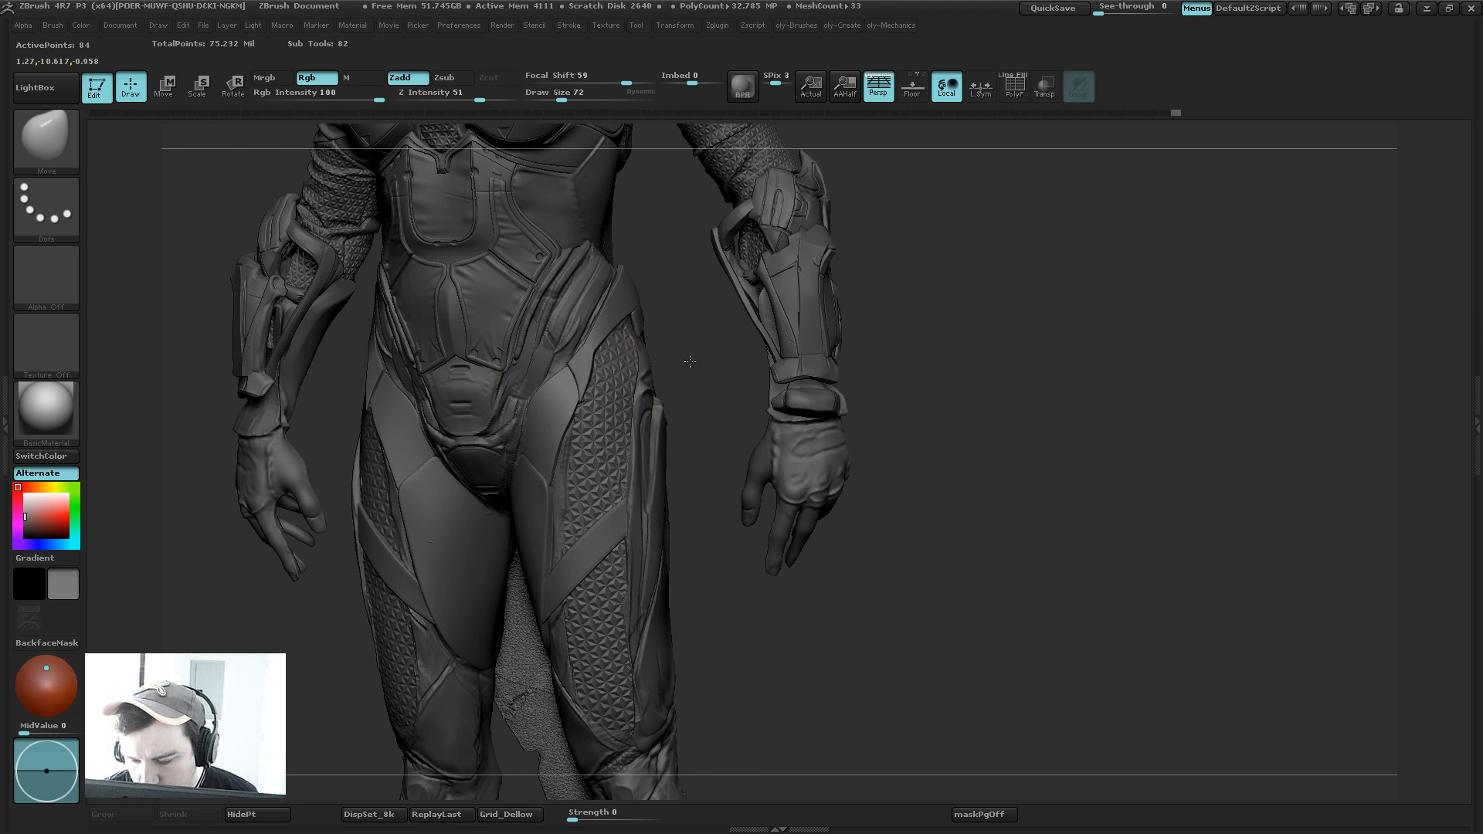
Step: Switch the active subtool directly on the model, picking the arm, hip and thigh pieces one after another
{"action": "left_click_drag", "start_coordinate": [689, 361], "coordinate": [662, 380]}
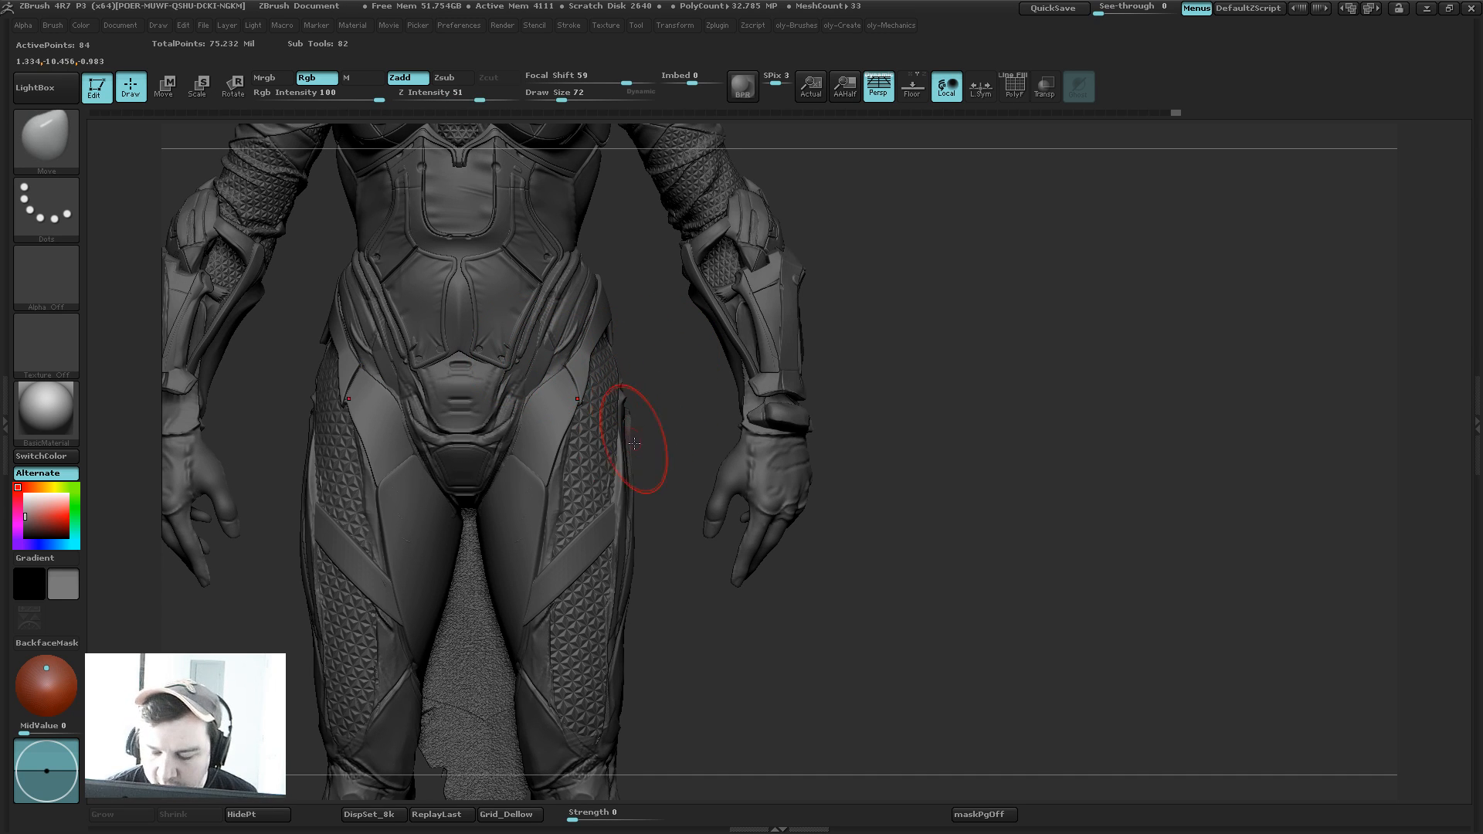
{"action": "left_click", "coordinate": [760, 482], "text": "alt"}
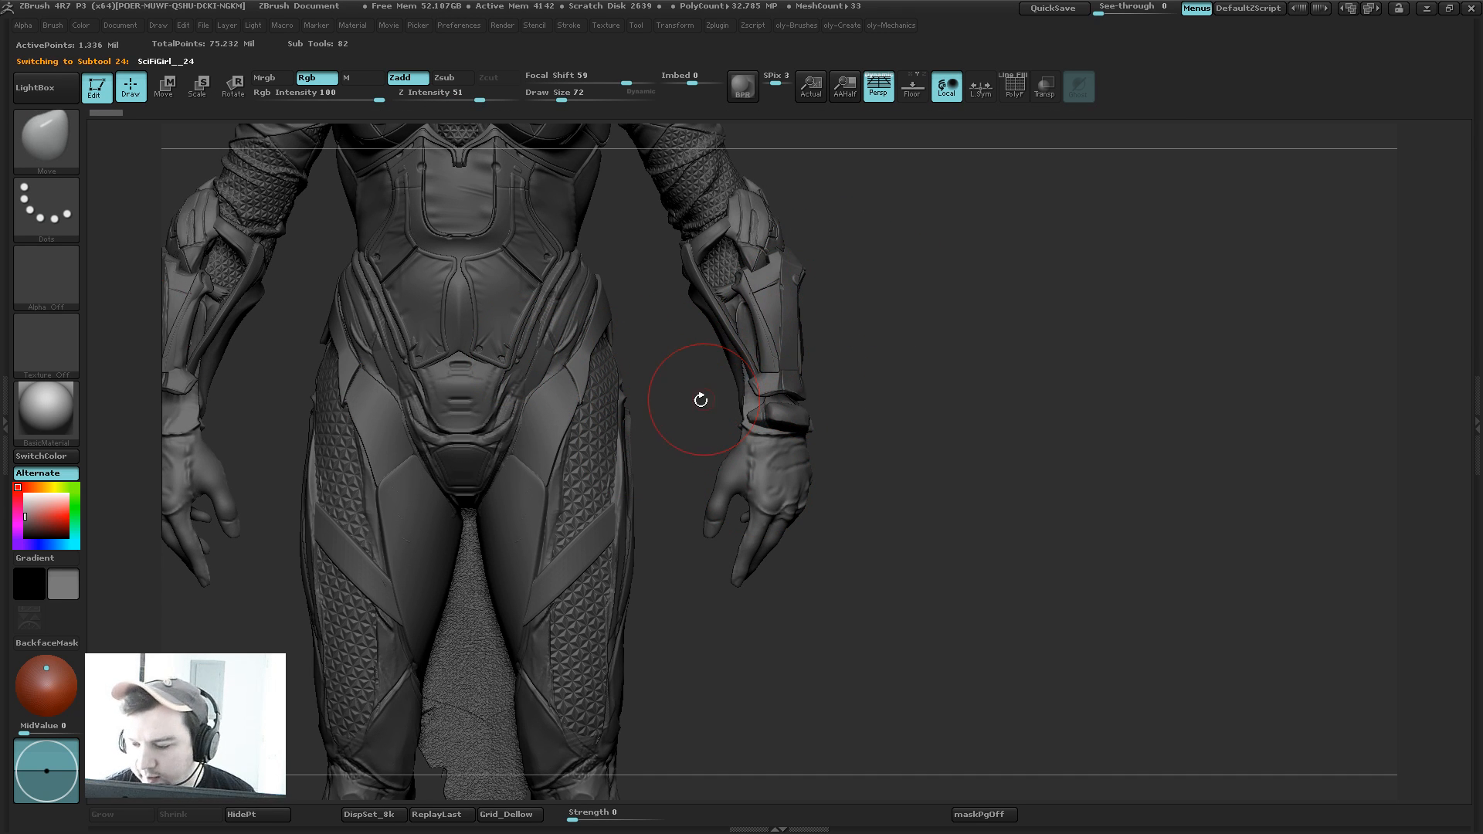
{"action": "left_click", "coordinate": [553, 292], "text": "alt"}
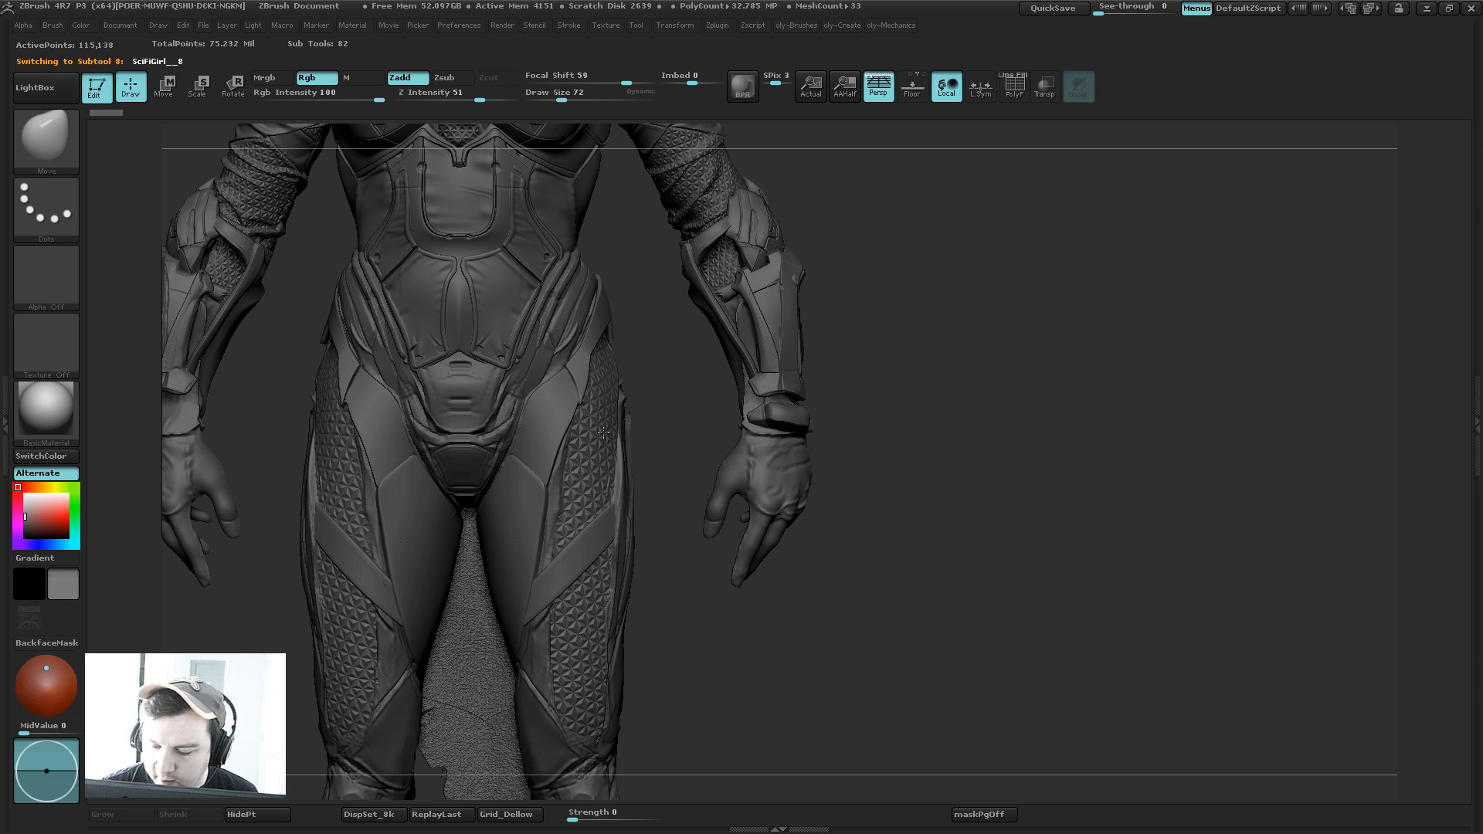
{"action": "left_click", "coordinate": [568, 344], "text": "alt"}
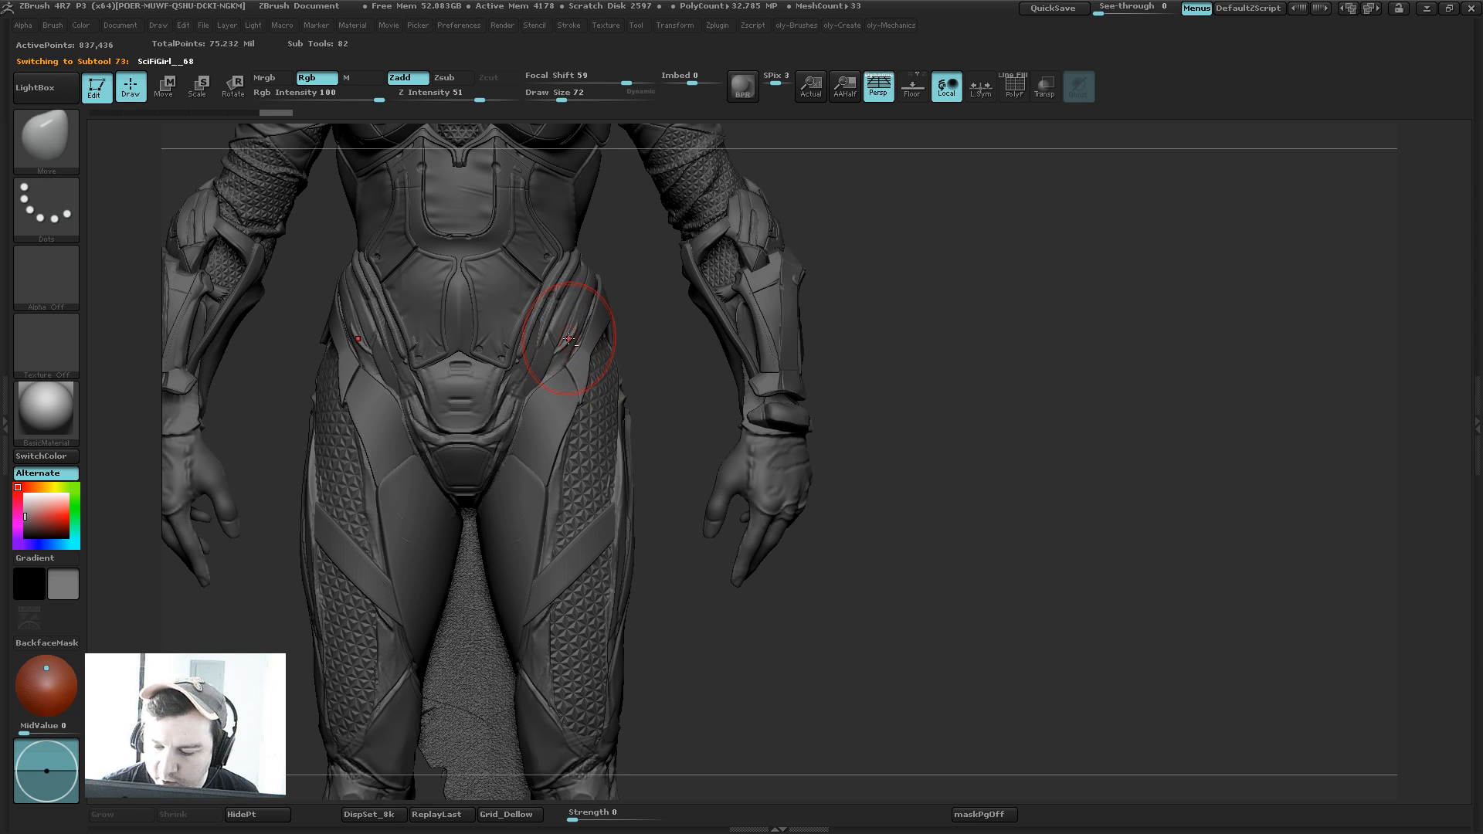
{"action": "left_click", "coordinate": [546, 394], "text": "alt"}
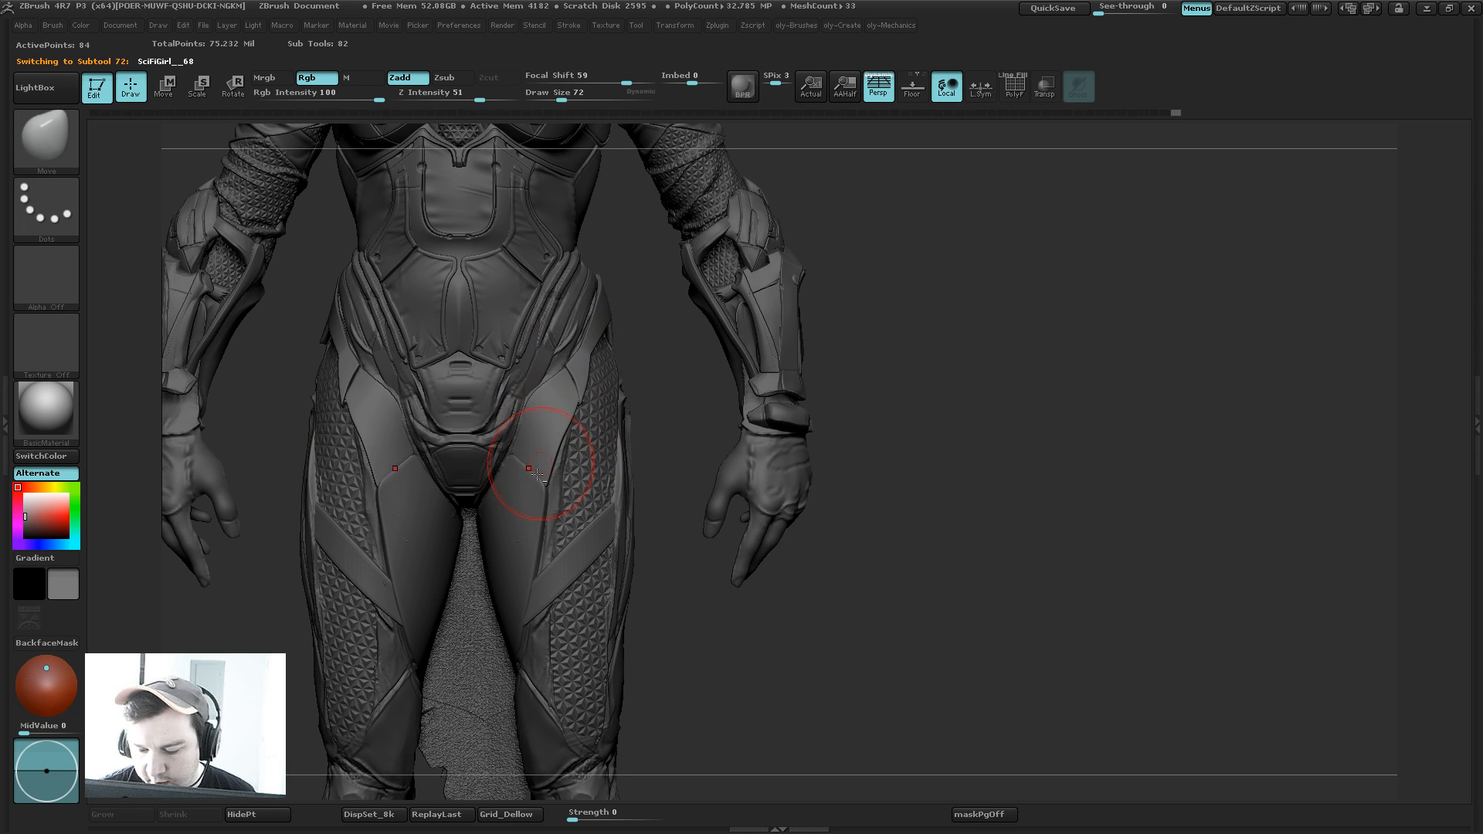
{"action": "left_click", "coordinate": [559, 547], "text": "alt"}
{"action": "left_click", "coordinate": [706, 470], "text": "alt"}
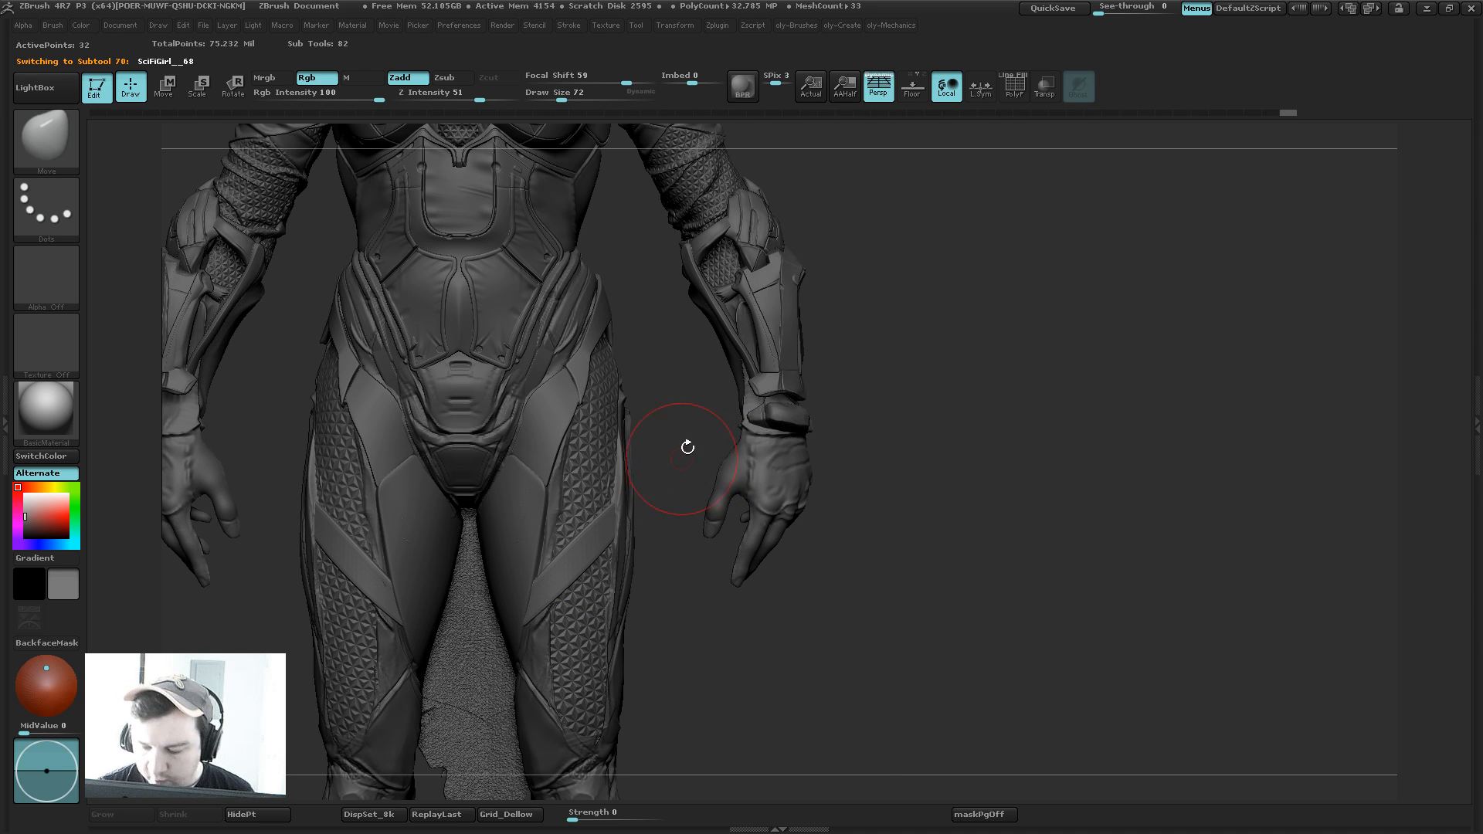
Step: Call up the thumbnail overview of all subtools and make the upper-thigh panels the active subtool
{"action": "key", "text": "F1"}
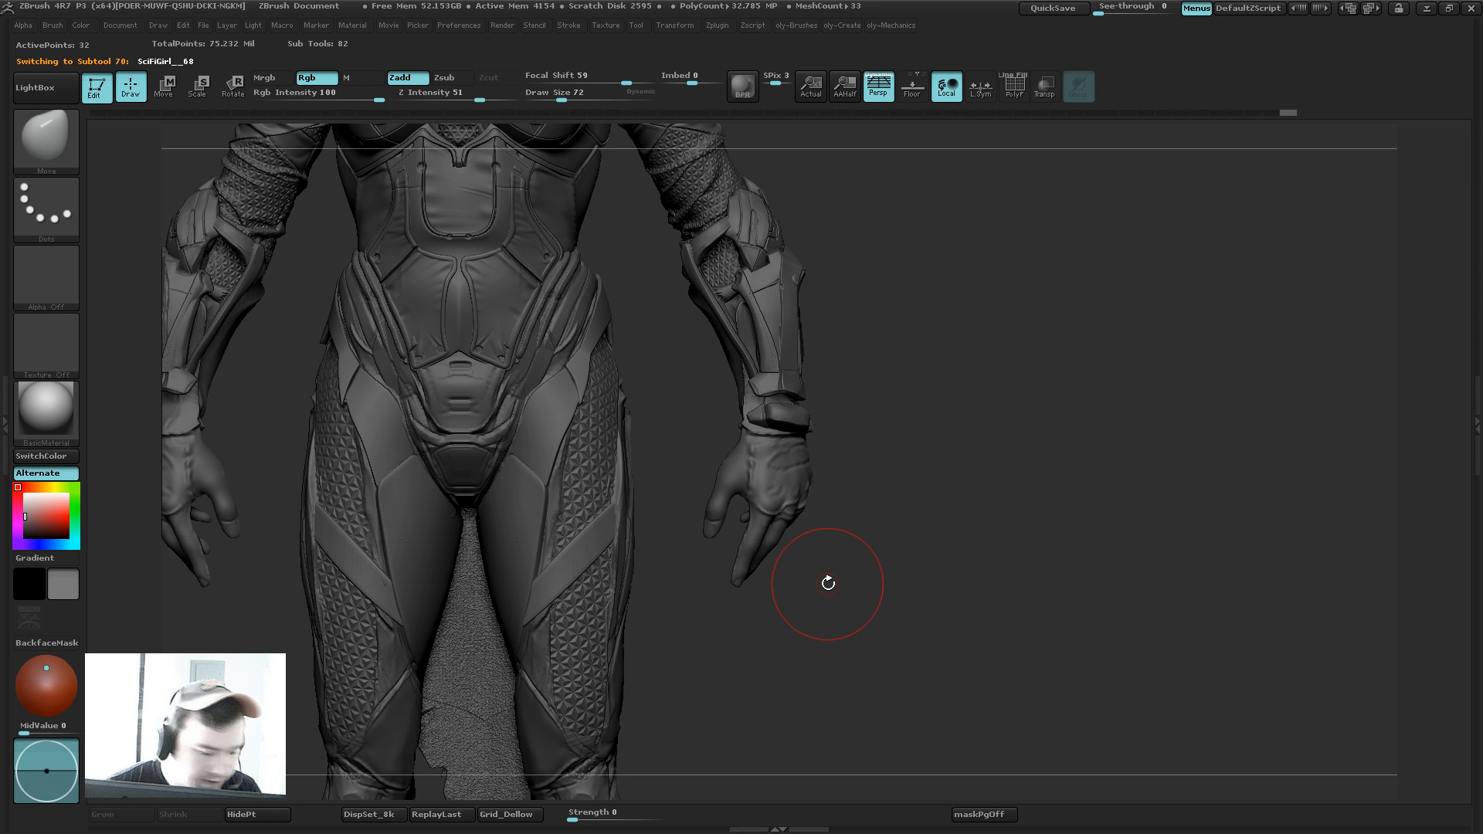
{"action": "key", "text": "n"}
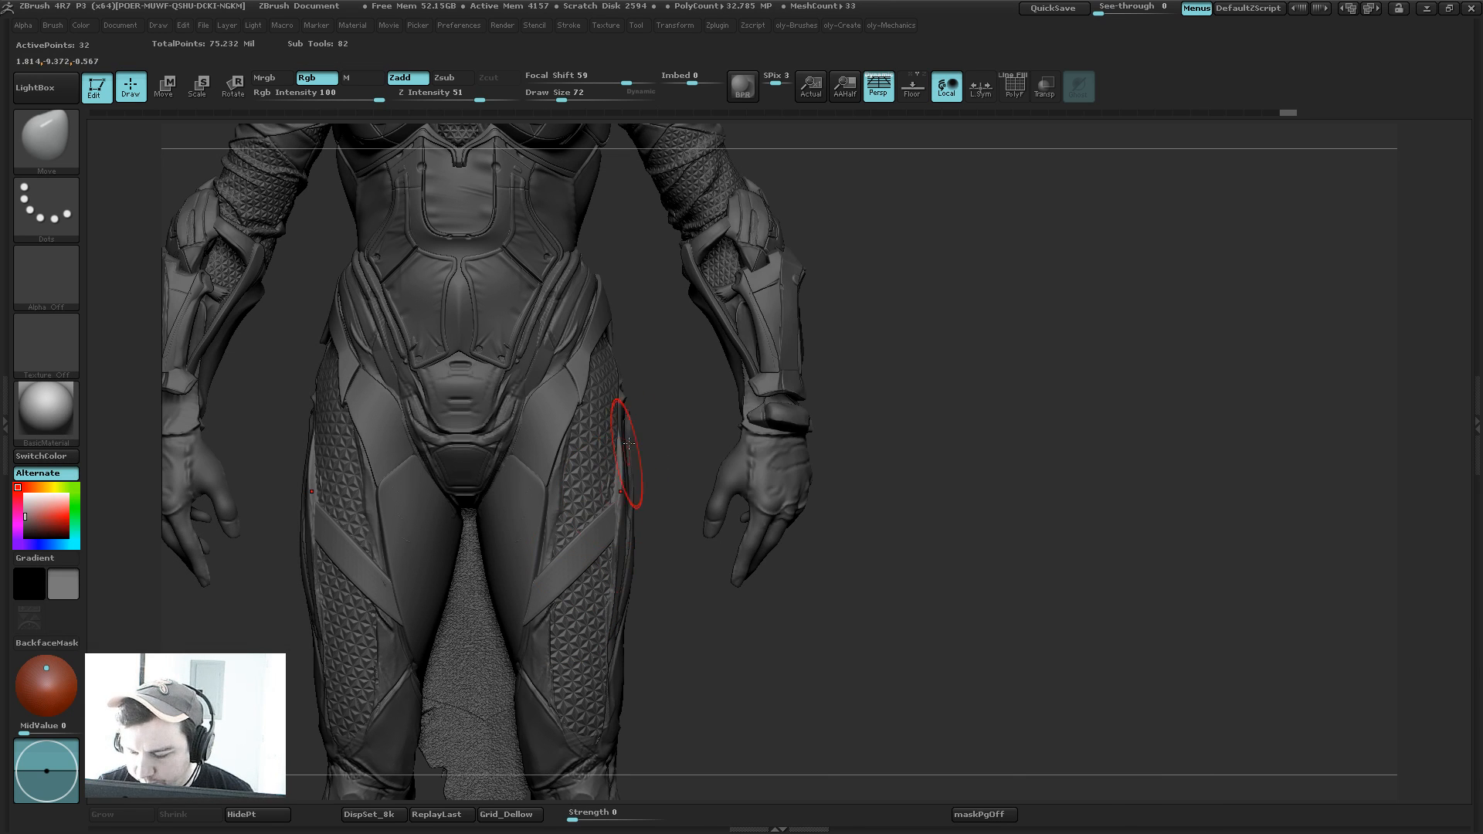
{"action": "key", "text": "n"}
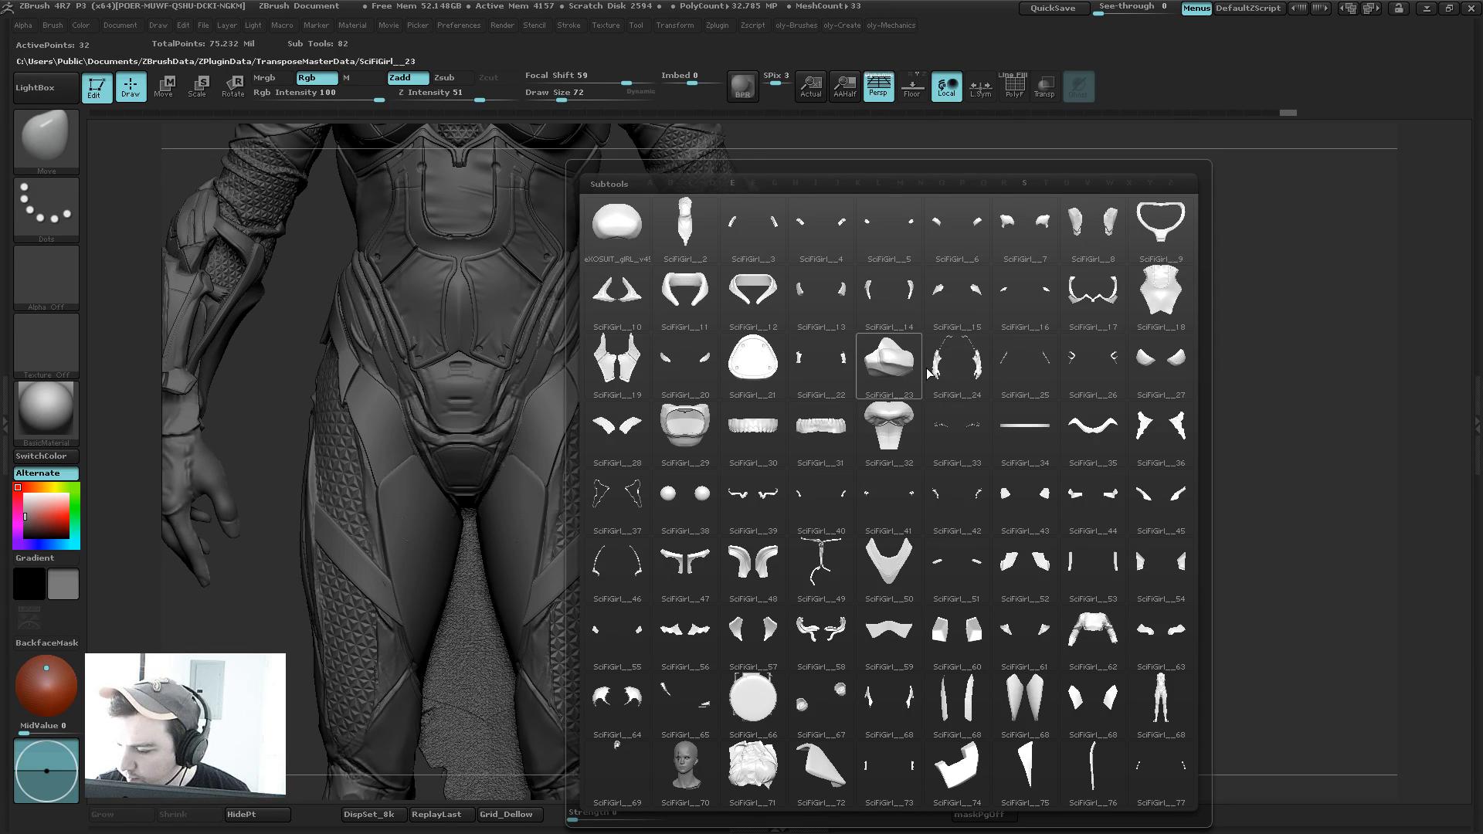
{"action": "left_click", "coordinate": [557, 403], "text": "alt"}
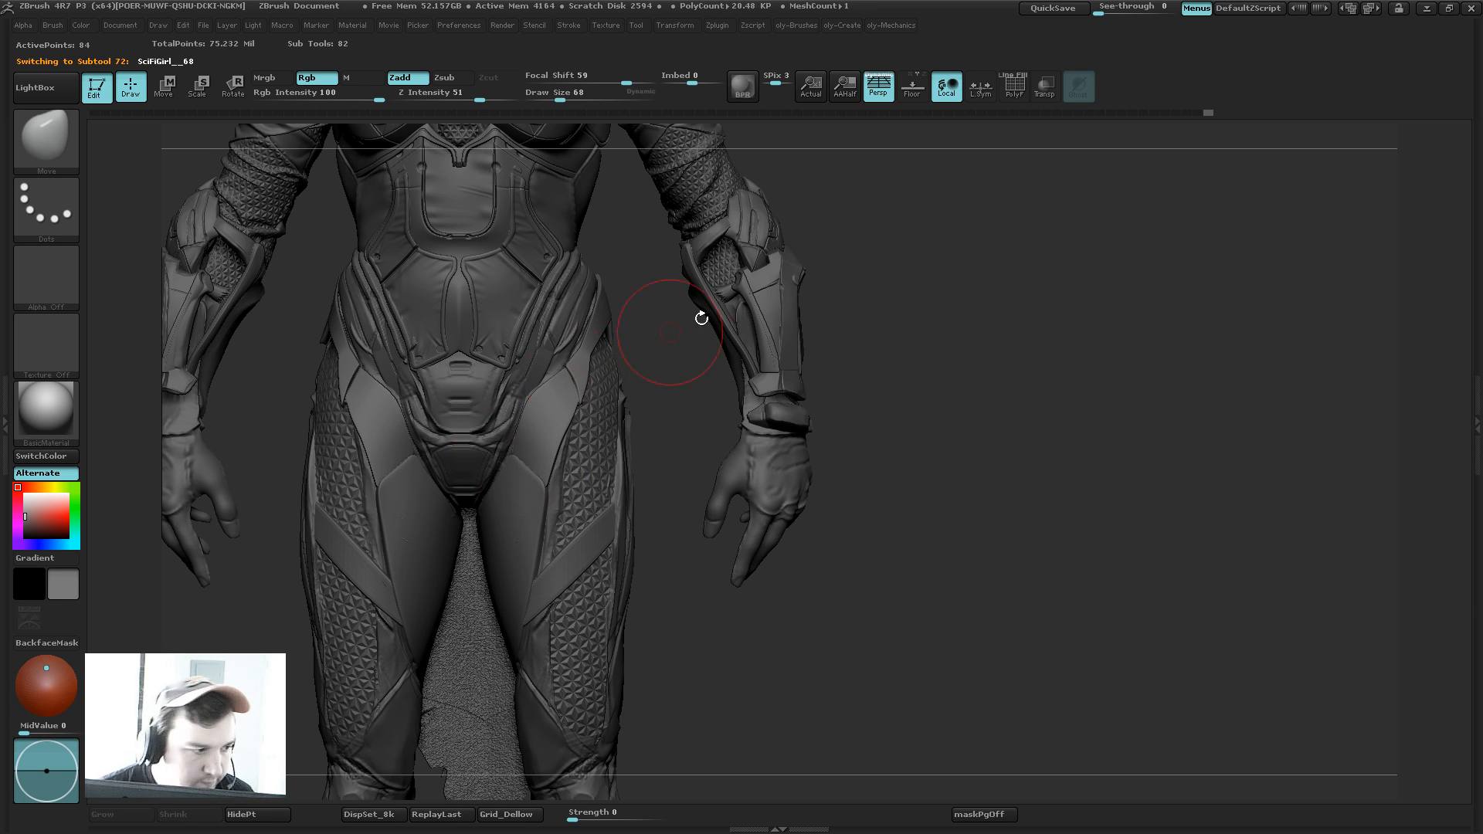
Step: Make the leg body the active subtool, isolate it, choose the ClayTT brush and show the whole character again
{"action": "left_click_drag", "start_coordinate": [902, 257], "coordinate": [832, 294]}
{"action": "mouse_move", "coordinate": [628, 503]}
{"action": "left_mouse_down"}
{"action": "mouse_move", "coordinate": [647, 506]}
{"action": "mouse_move", "coordinate": [632, 526]}
{"action": "left_mouse_up"}
{"action": "left_click_drag", "start_coordinate": [749, 374], "coordinate": [678, 417]}
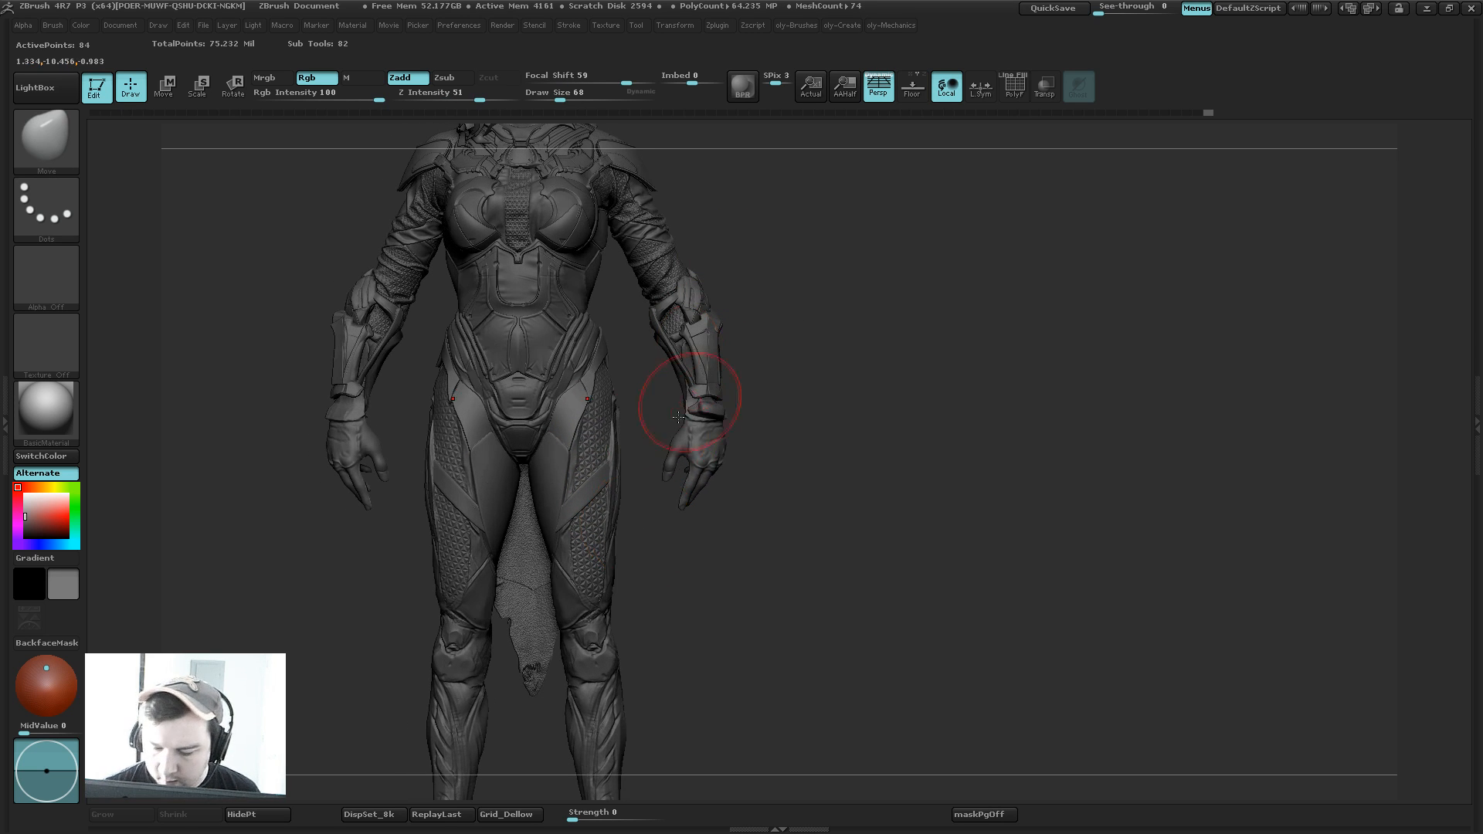
{"action": "left_click", "coordinate": [579, 457], "text": "alt"}
{"action": "key", "text": "shift+s"}
{"action": "key", "text": "1"}
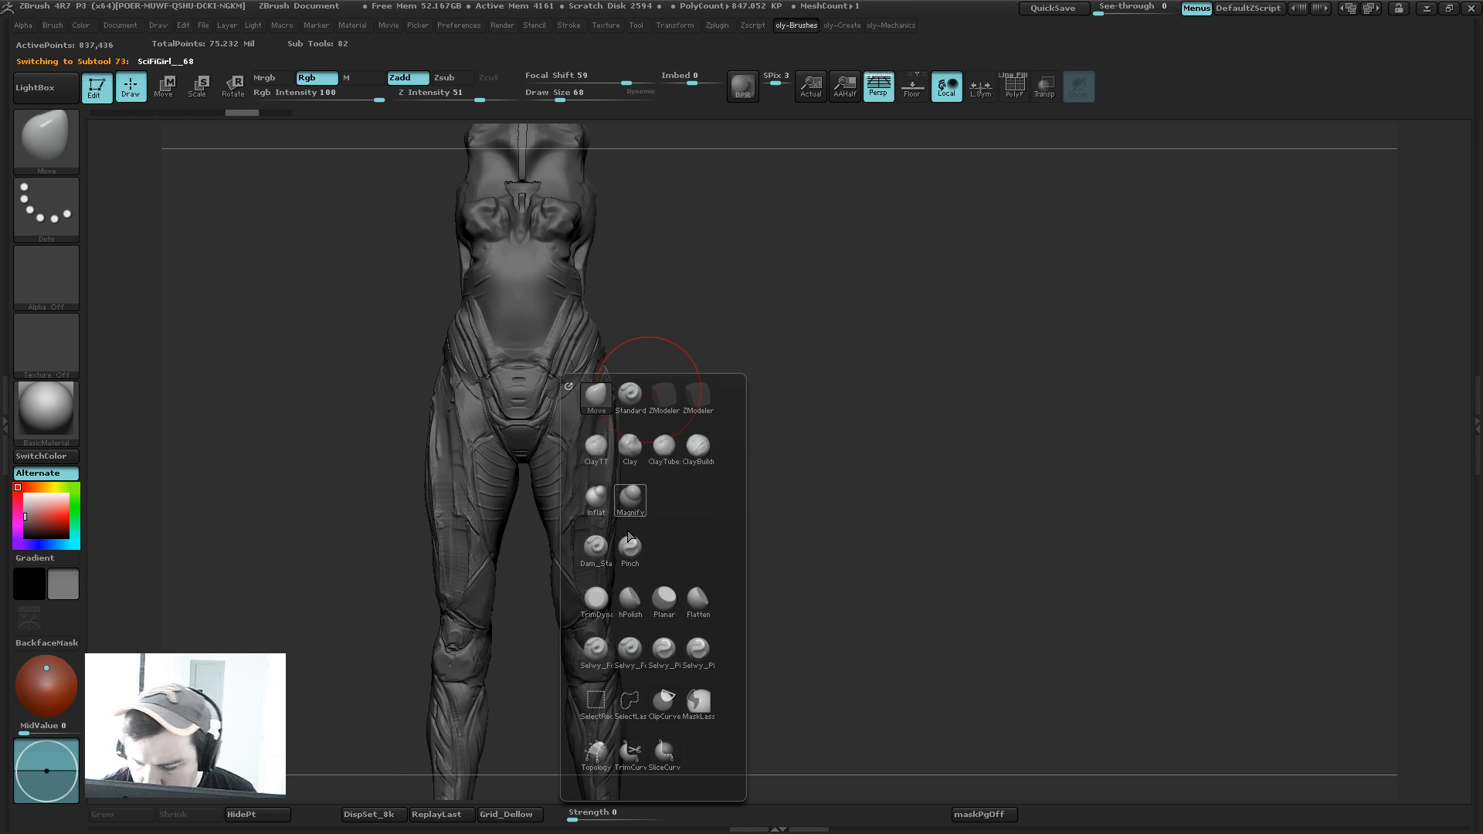
{"action": "left_click", "coordinate": [595, 447]}
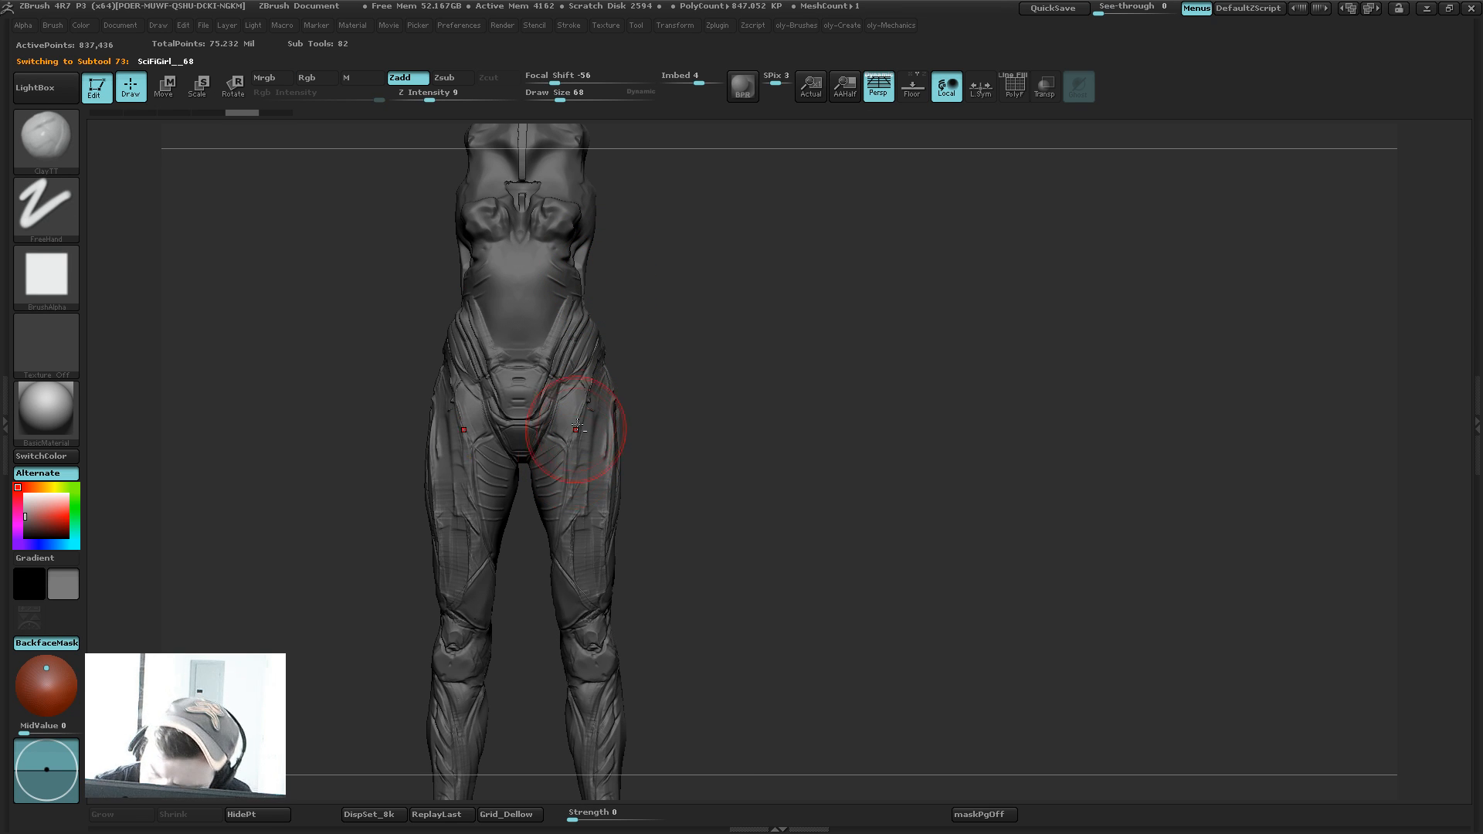
{"action": "key", "text": "shift+s"}
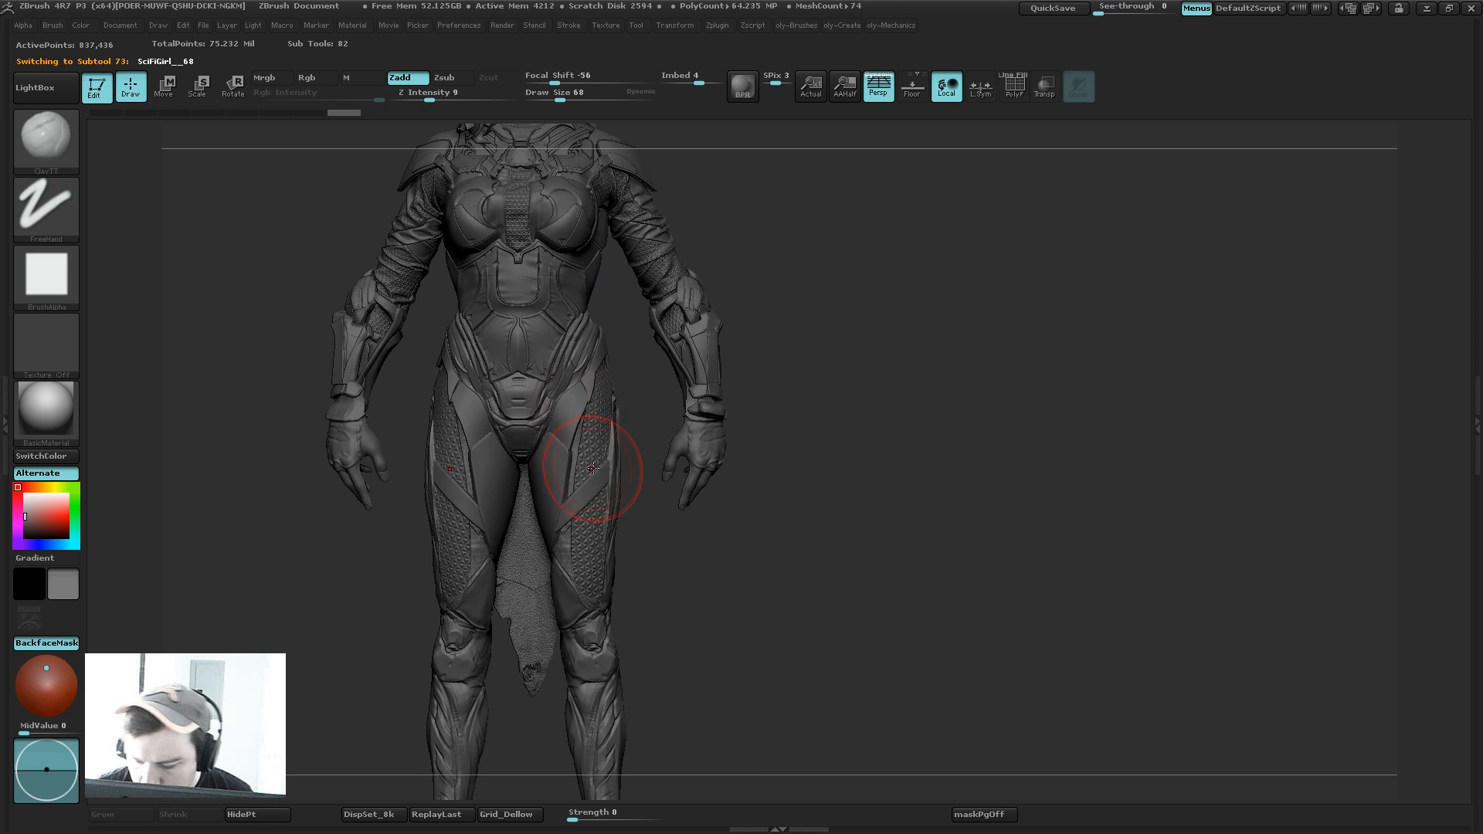
Step: Activate the ClayTT brush and examine its Depth, Samples, Surface and Modifiers settings
{"action": "key", "text": "1"}
{"action": "left_click", "coordinate": [540, 437]}
{"action": "key", "text": "1"}
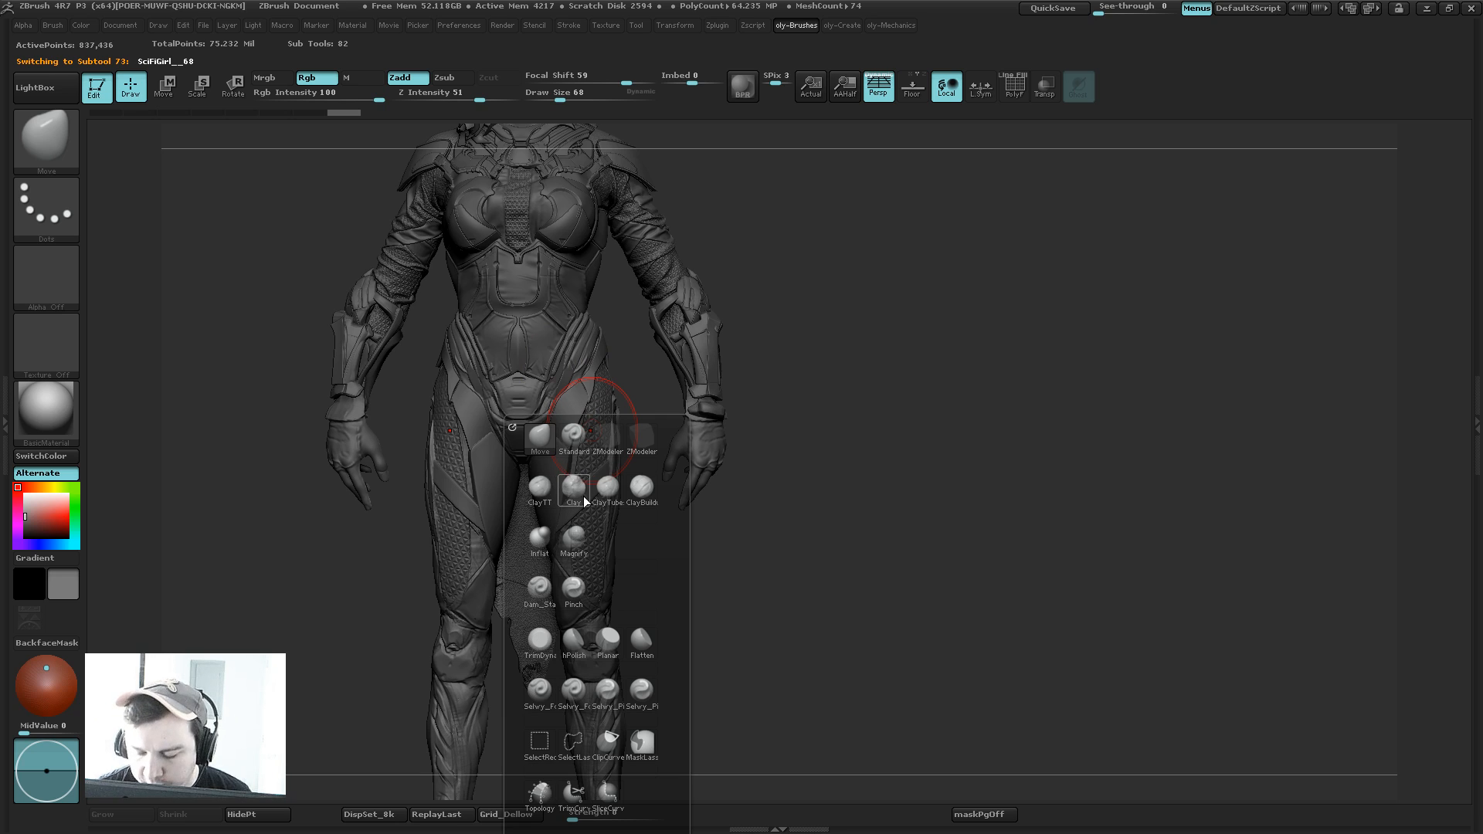
{"action": "left_click", "coordinate": [539, 494]}
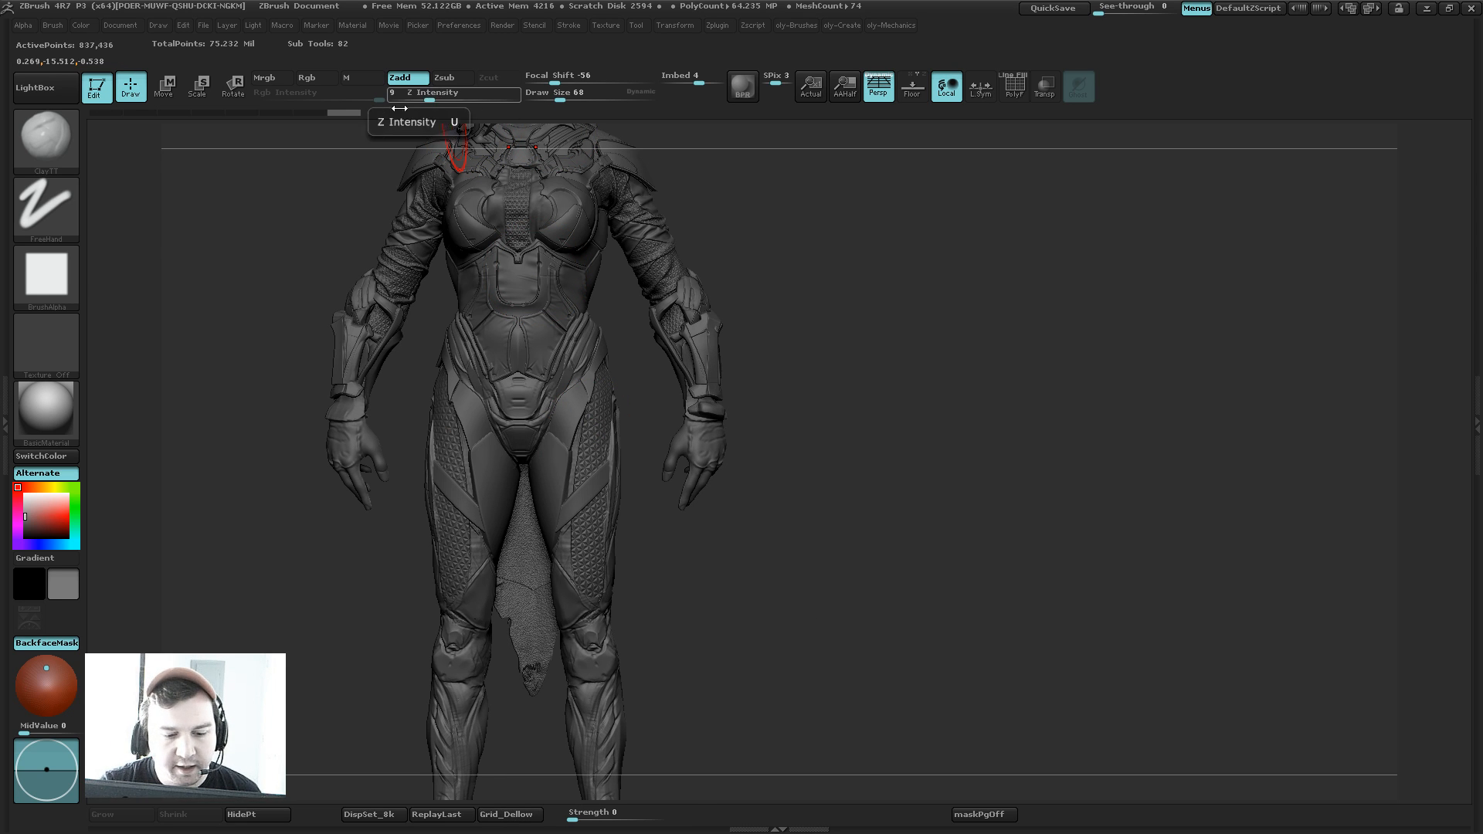
{"action": "key", "text": "Return"}
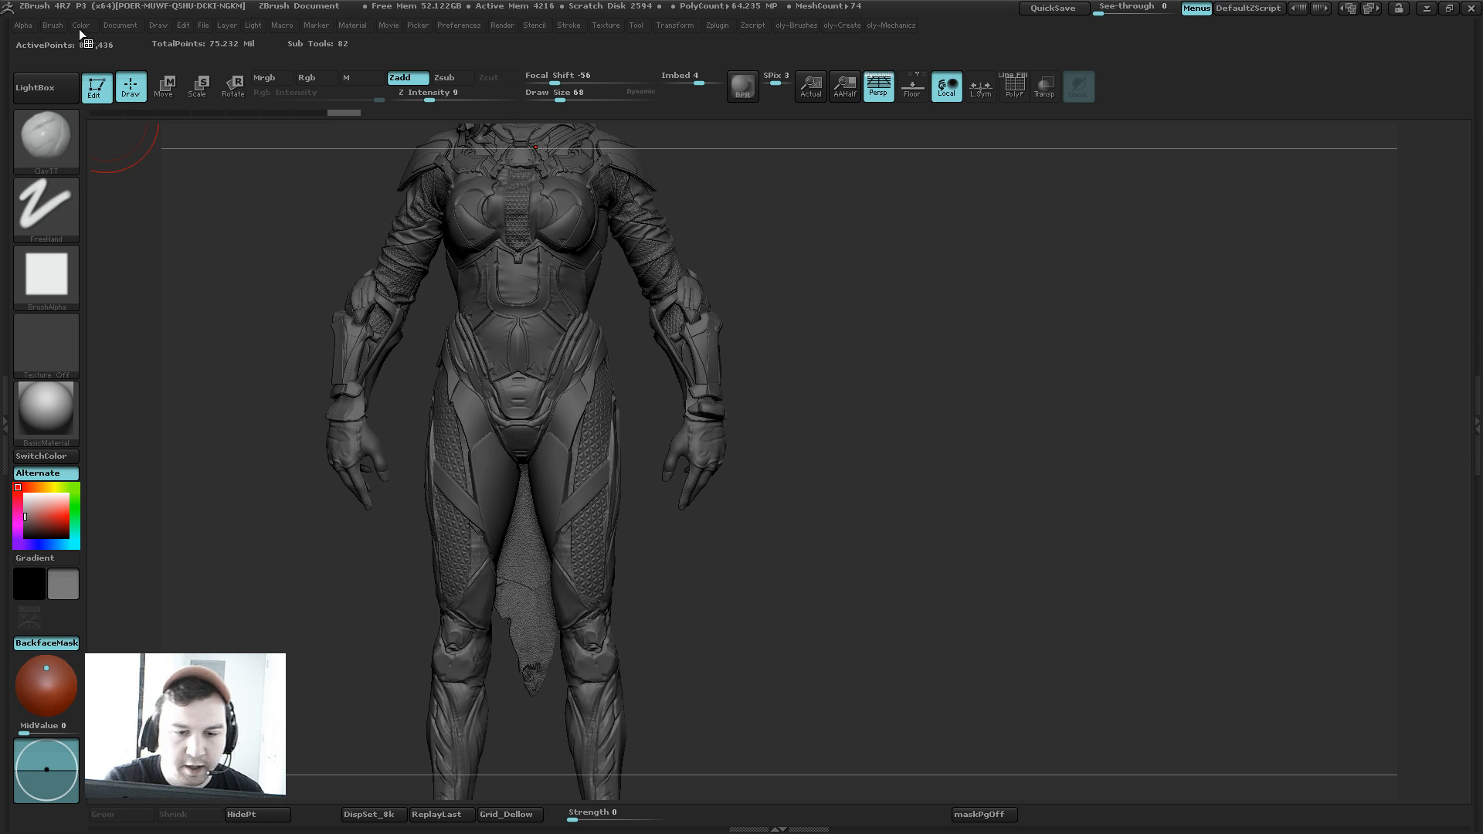
{"action": "left_click", "coordinate": [59, 27]}
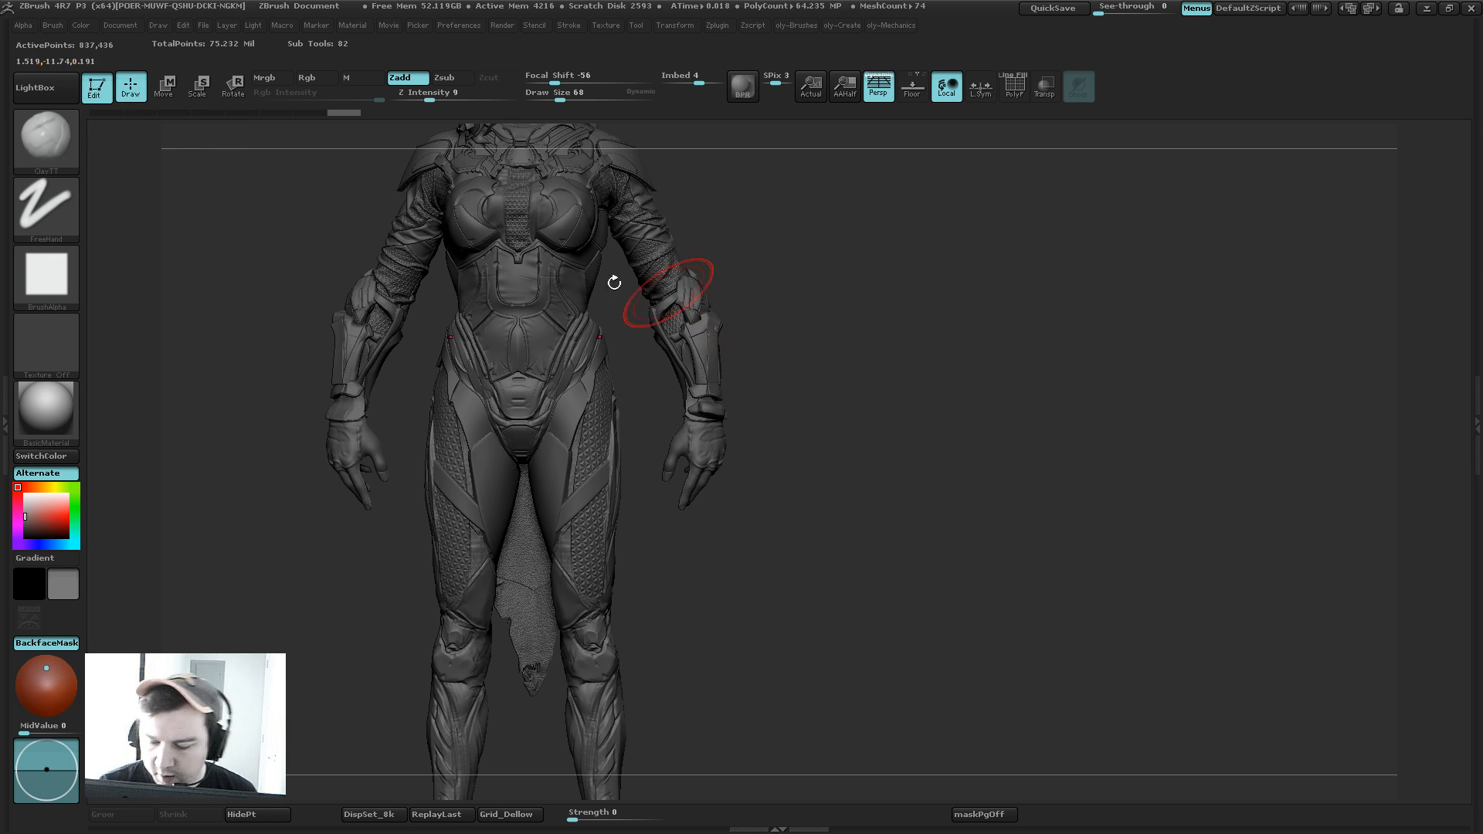
{"action": "left_click", "coordinate": [51, 24]}
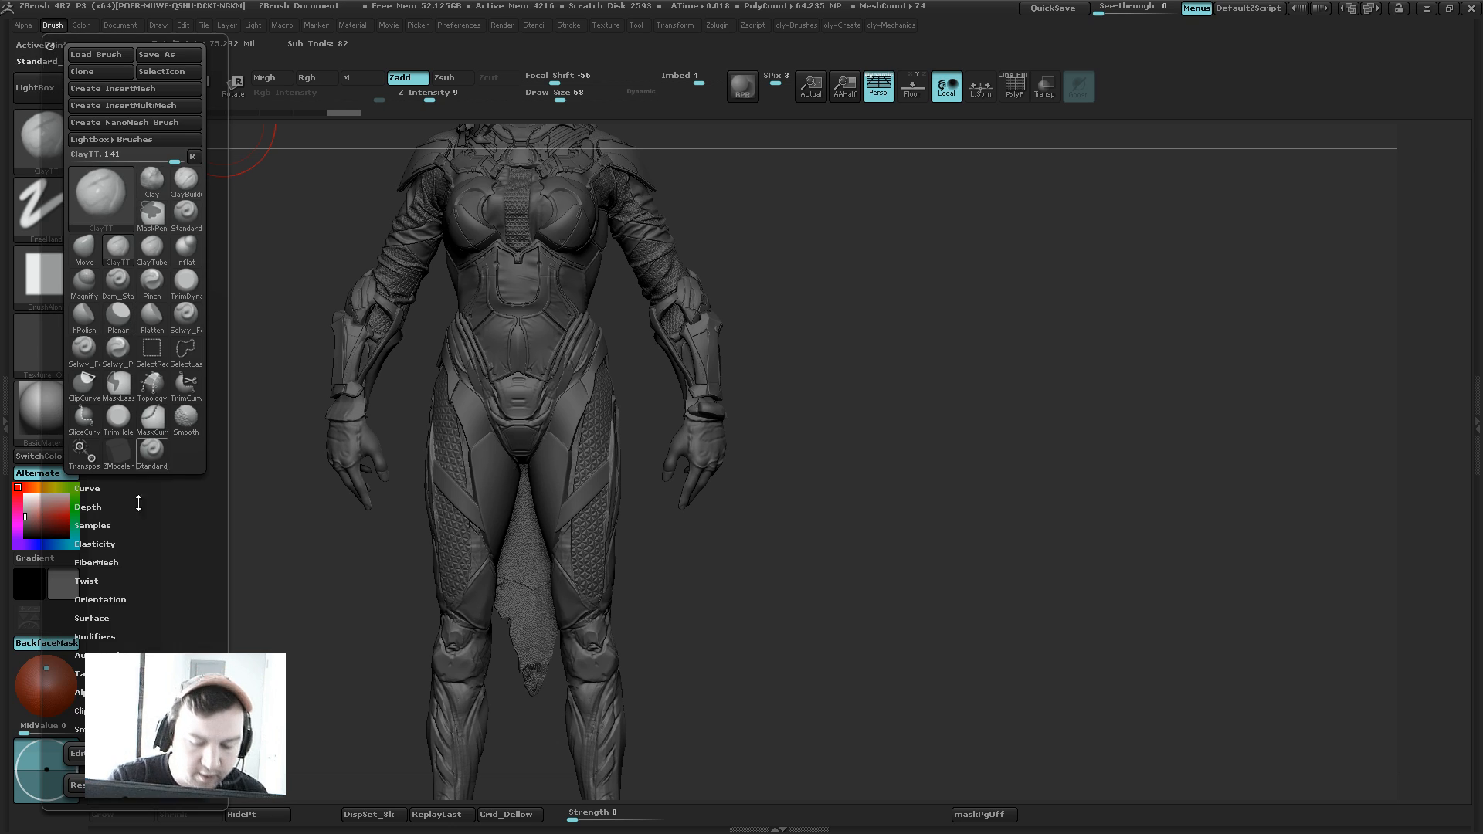
{"action": "left_click", "coordinate": [124, 618]}
{"action": "left_click", "coordinate": [116, 525]}
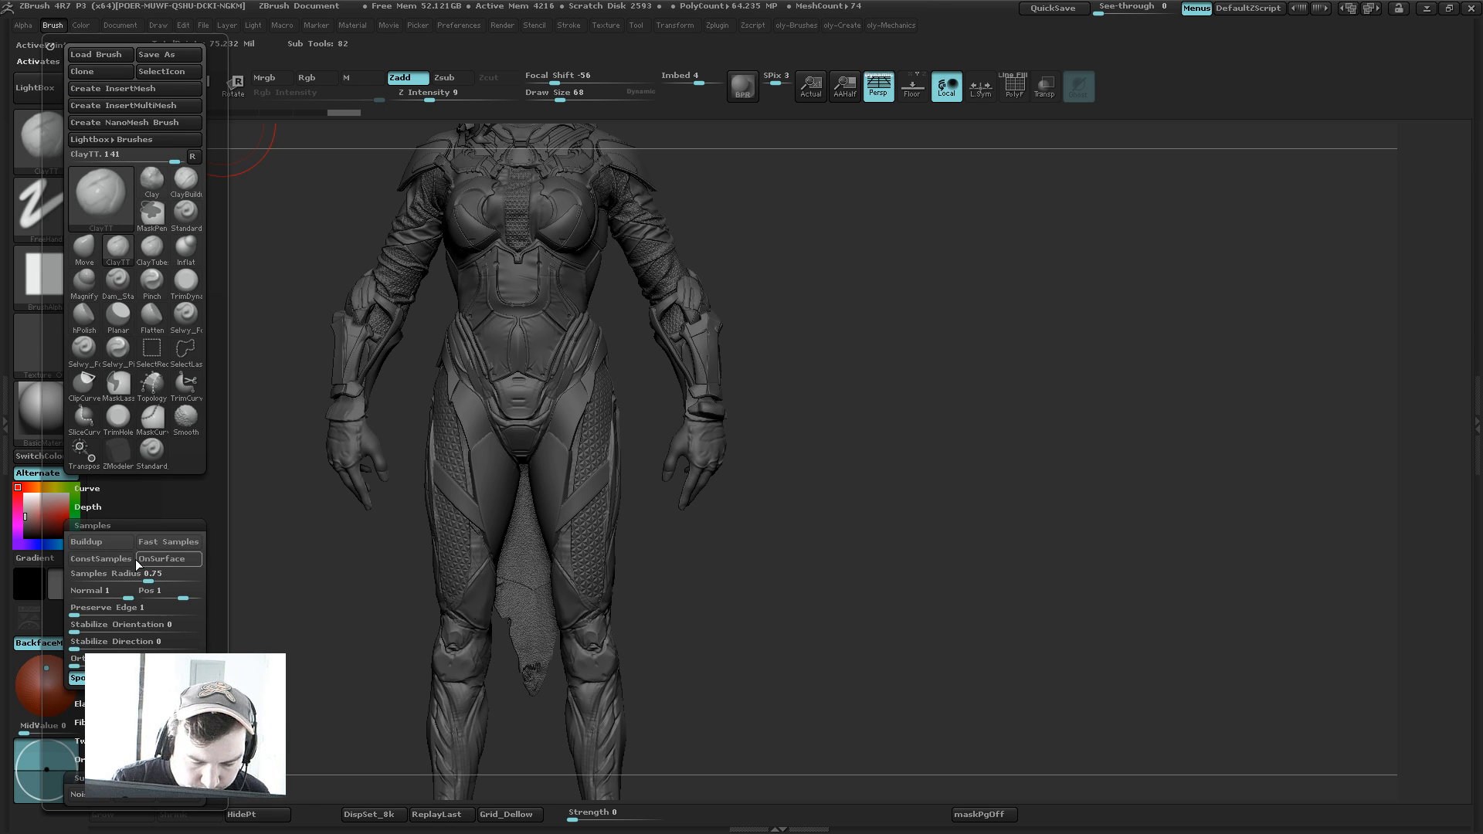
{"action": "left_click", "coordinate": [122, 506]}
{"action": "left_click", "coordinate": [123, 504]}
{"action": "left_click", "coordinate": [124, 504]}
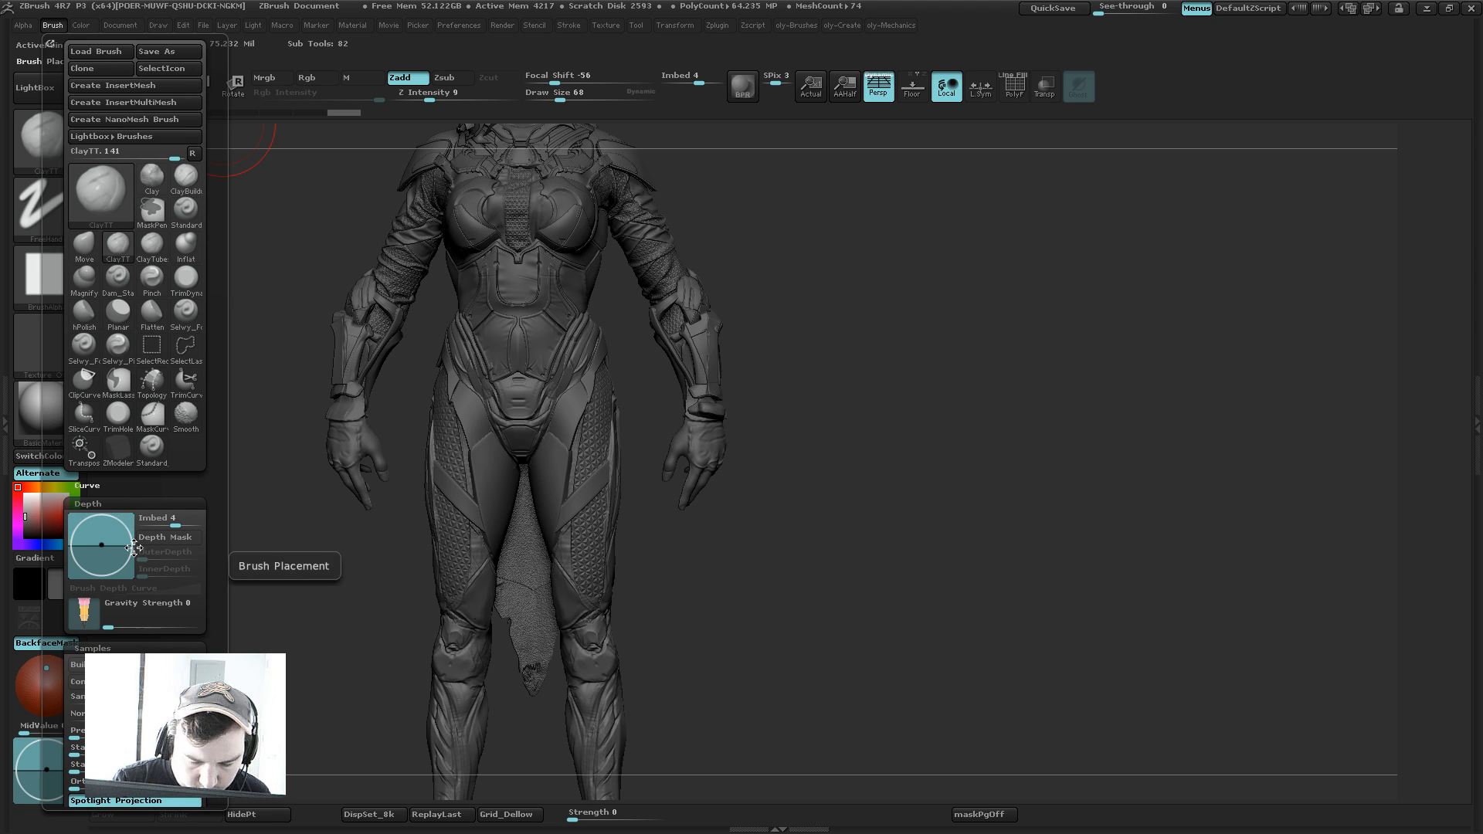
{"action": "left_click", "coordinate": [124, 504]}
{"action": "left_click", "coordinate": [130, 524]}
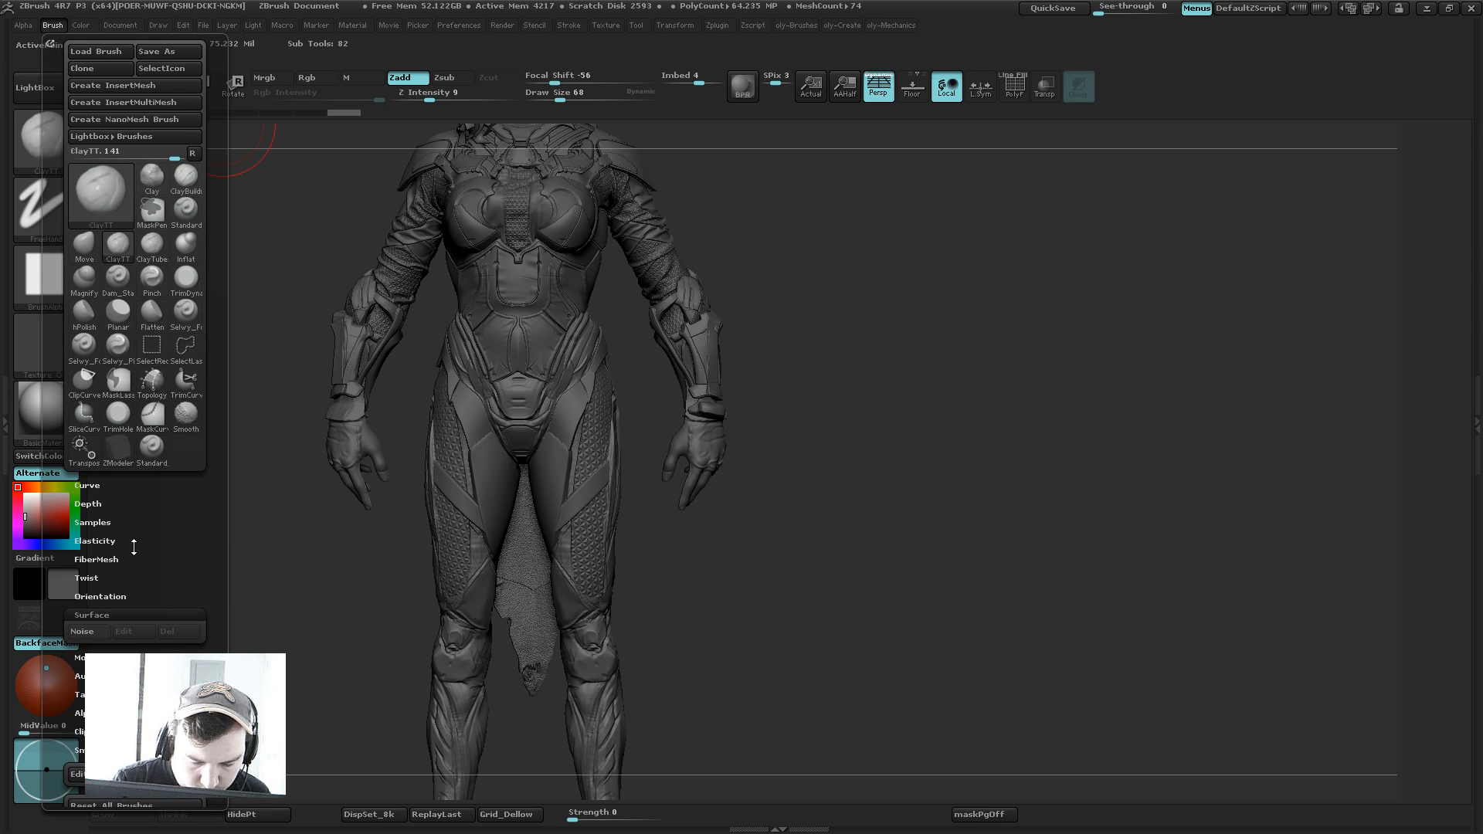
{"action": "left_click", "coordinate": [142, 614]}
{"action": "left_click", "coordinate": [144, 634]}
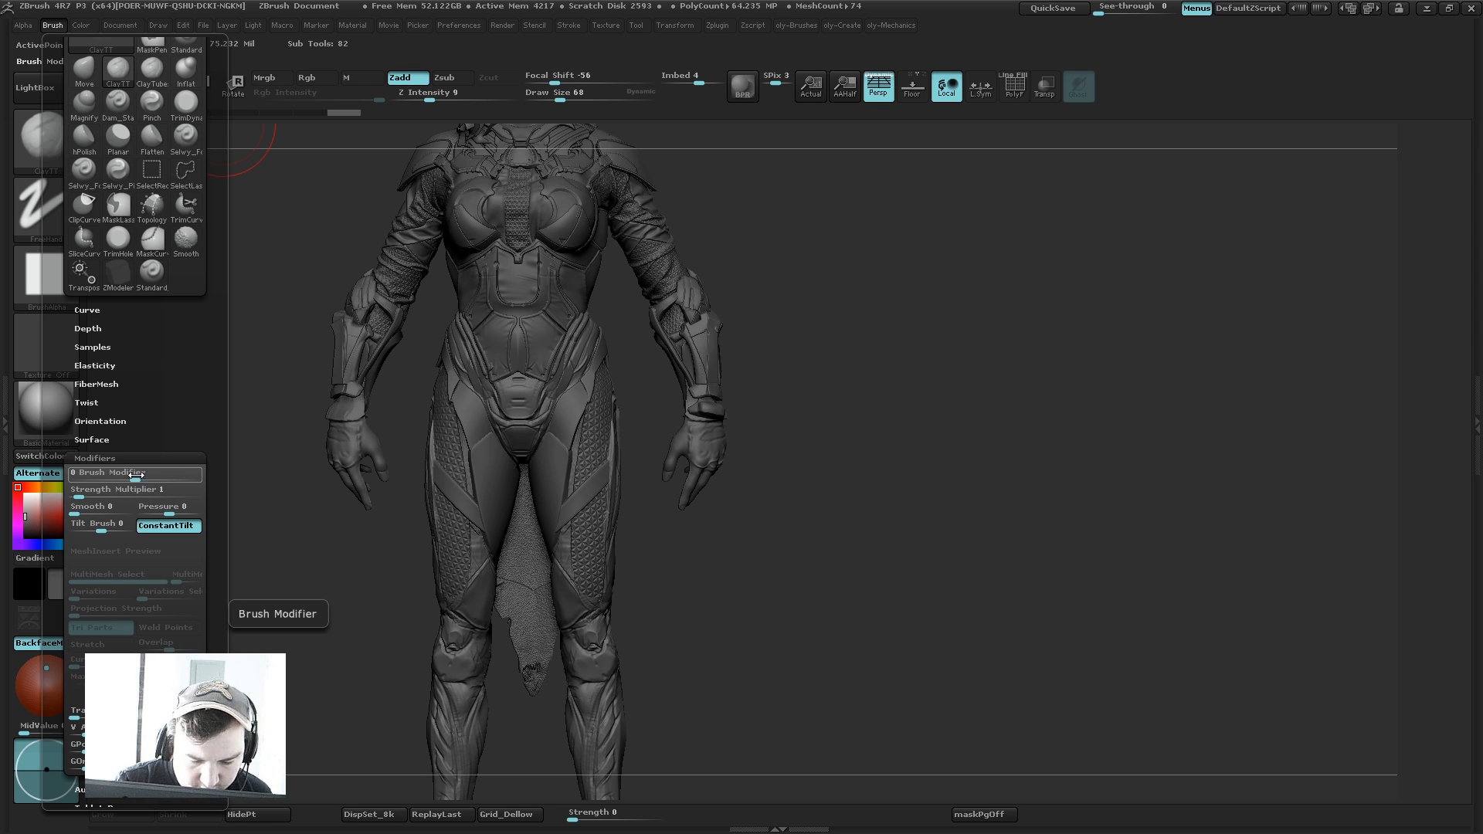
Step: Switch to the Move brush and make the smooth upper-thigh panel the active subtool
{"action": "key", "text": "space"}
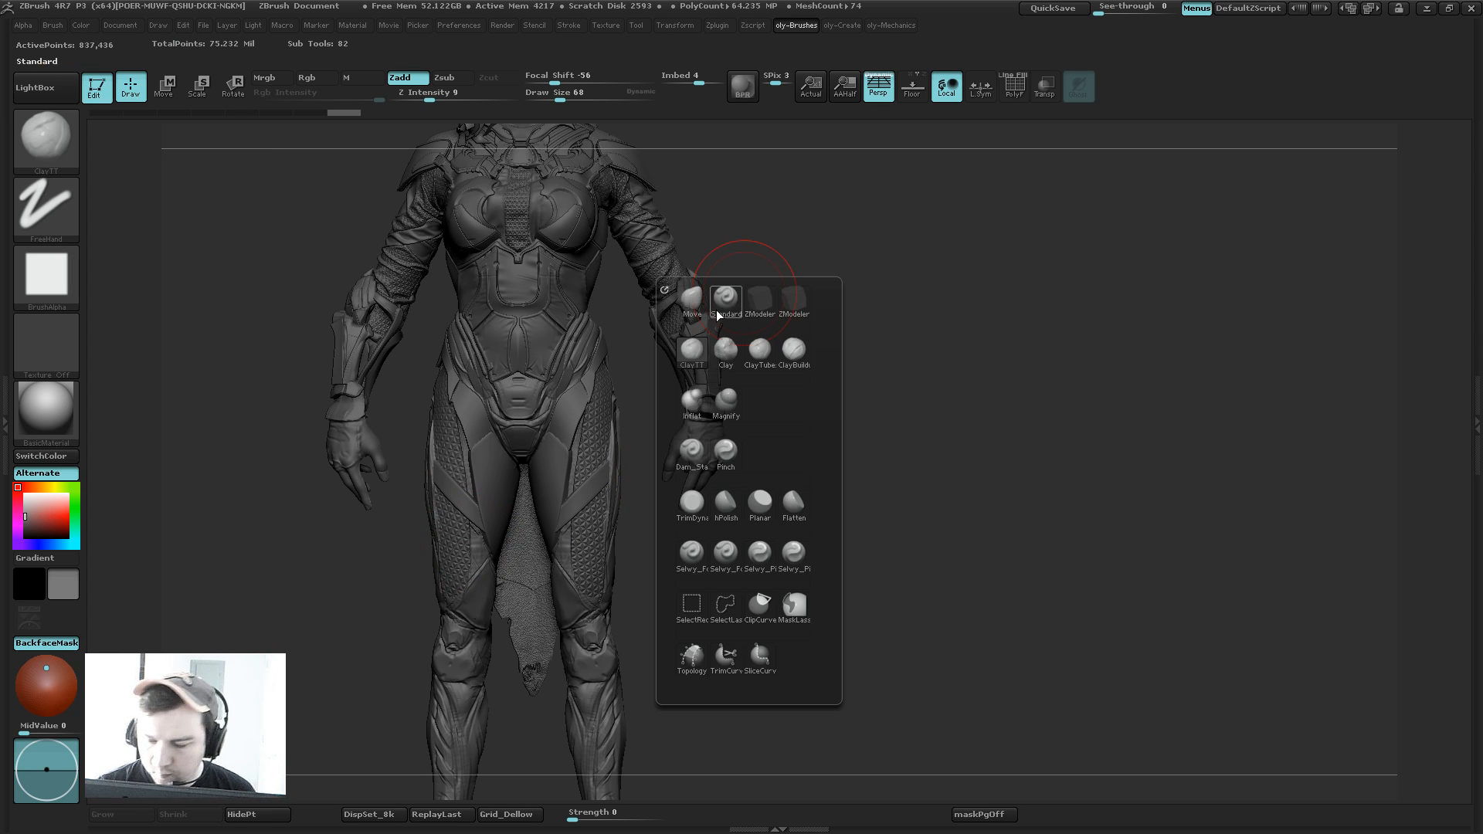
{"action": "key", "text": "space"}
{"action": "left_click", "coordinate": [650, 319]}
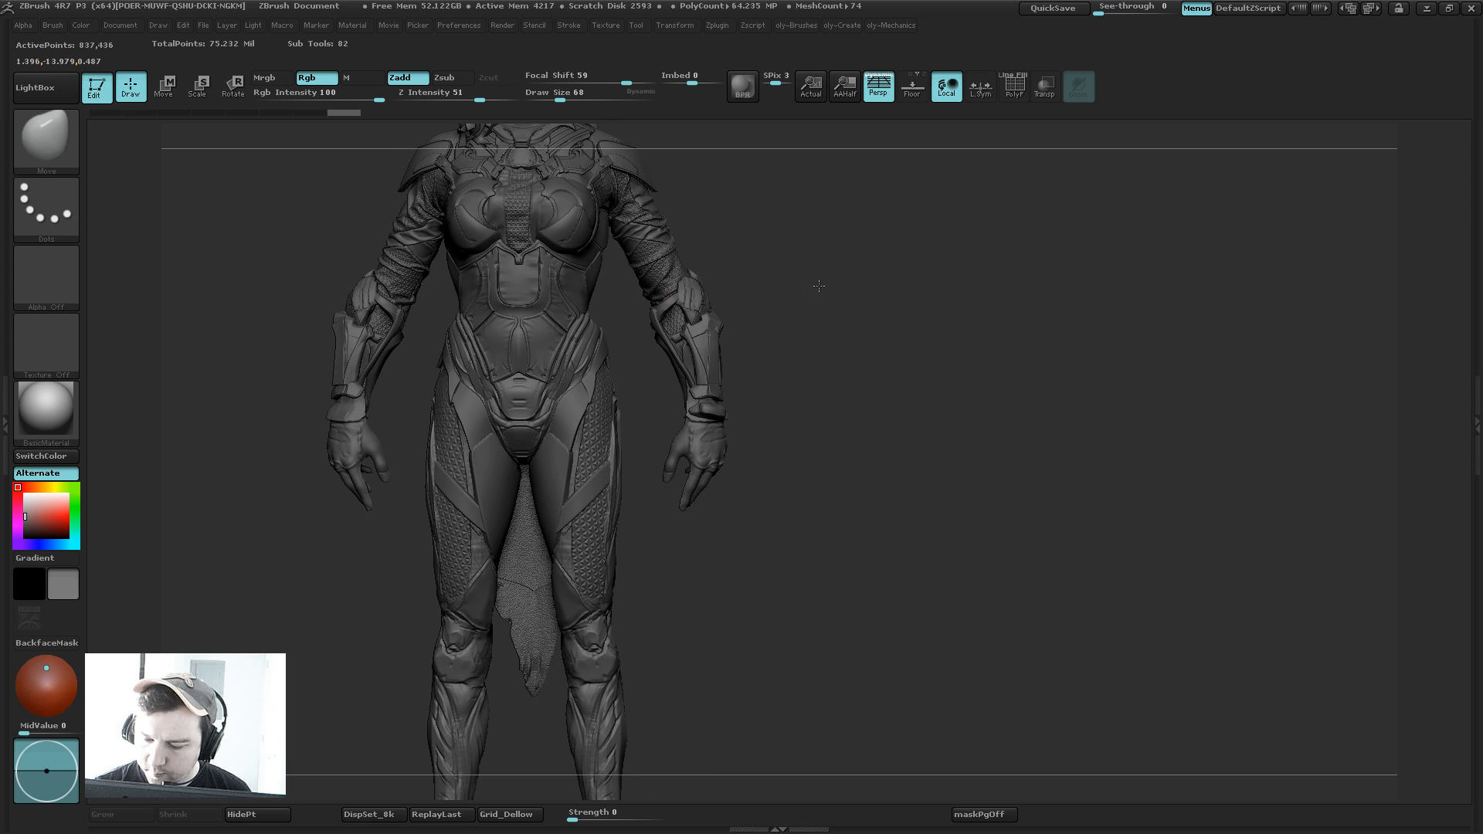
{"action": "left_click_drag", "start_coordinate": [817, 283], "coordinate": [819, 363], "text": "alt"}
{"action": "left_click_drag", "start_coordinate": [576, 414], "coordinate": [560, 393]}
{"action": "left_click", "coordinate": [573, 403], "text": "alt"}
Step: Reshape the smooth upper-thigh panel with the Move brush, using draw sizes from 75 to 101
{"action": "key", "text": "s"}
{"action": "left_click_drag", "start_coordinate": [563, 386], "coordinate": [606, 394]}
{"action": "key", "text": "s"}
{"action": "left_click_drag", "start_coordinate": [586, 413], "coordinate": [595, 412]}
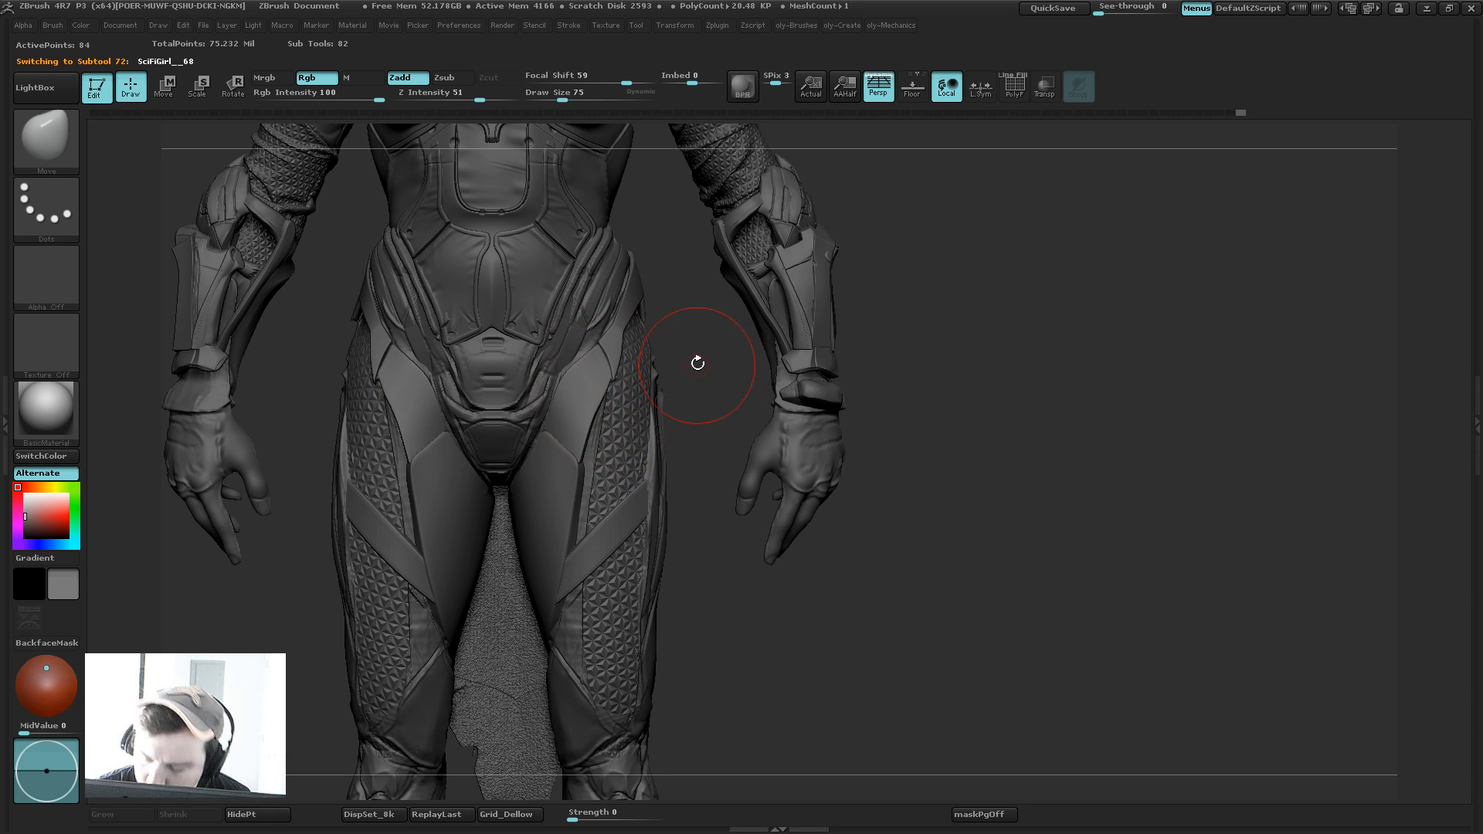
{"action": "left_click_drag", "start_coordinate": [698, 363], "coordinate": [599, 390]}
{"action": "key", "text": "s"}
{"action": "mouse_move", "coordinate": [572, 443]}
{"action": "left_mouse_down"}
{"action": "mouse_move", "coordinate": [606, 444]}
{"action": "mouse_move", "coordinate": [580, 422]}
{"action": "left_mouse_up"}
{"action": "key", "text": "s"}
{"action": "mouse_move", "coordinate": [343, 508]}
{"action": "left_mouse_down"}
{"action": "mouse_move", "coordinate": [396, 550]}
{"action": "mouse_move", "coordinate": [448, 543]}
{"action": "left_mouse_up"}
{"action": "key", "text": "s"}
{"action": "left_click_drag", "start_coordinate": [612, 434], "coordinate": [602, 433]}
{"action": "left_click_drag", "start_coordinate": [590, 436], "coordinate": [627, 392]}
{"action": "key", "text": "s"}
Step: Isolate the upper-thigh panel with its polyframe shown and delete the edge loop along its thickness with ZModeler
{"action": "key", "text": "shift+s"}
{"action": "key", "text": "shift+f"}
{"action": "mouse_move", "coordinate": [721, 324]}
{"action": "left_mouse_down"}
{"action": "mouse_move", "coordinate": [744, 510]}
{"action": "mouse_move", "coordinate": [732, 411]}
{"action": "left_mouse_up"}
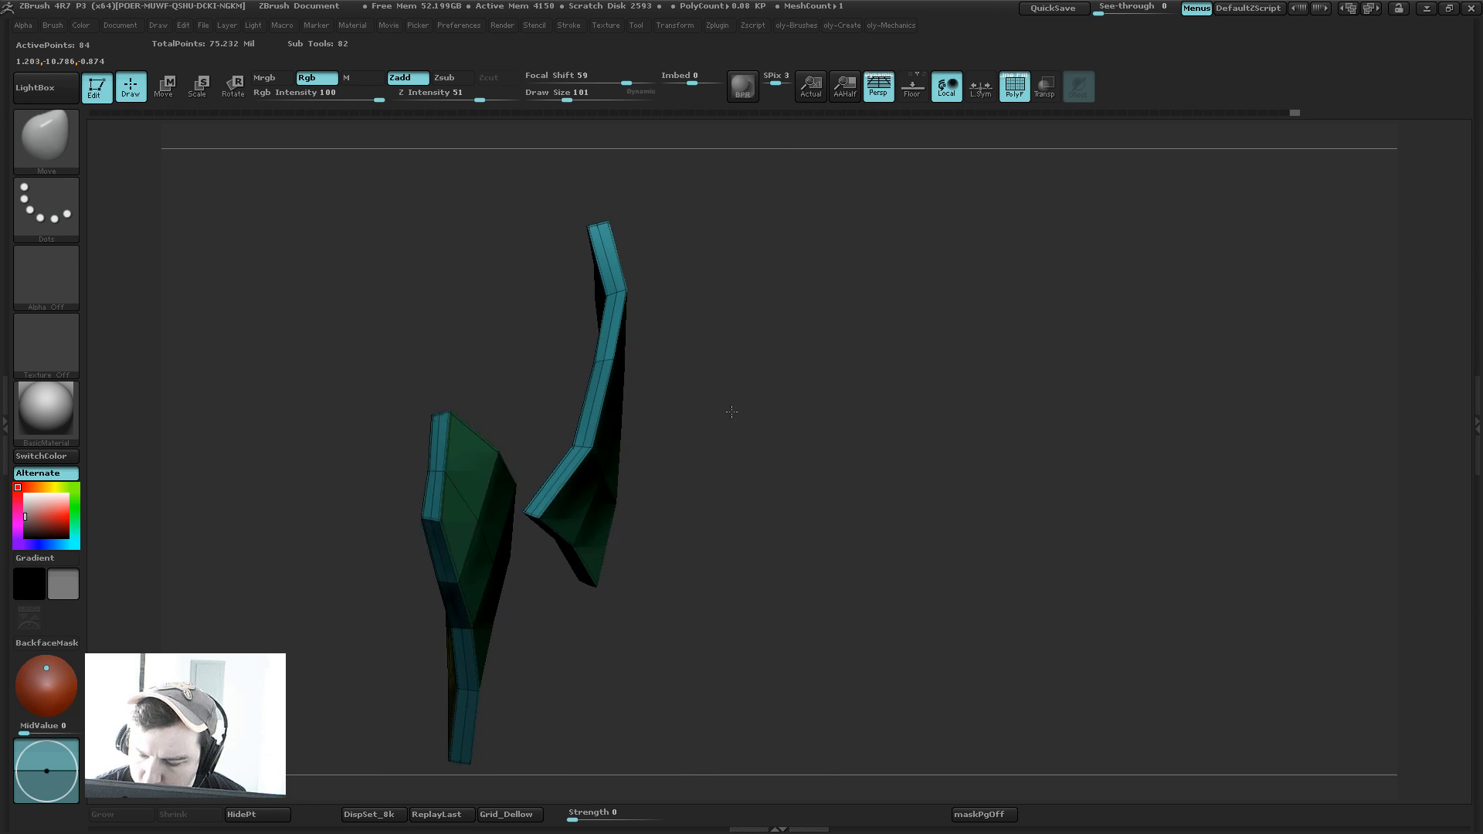
{"action": "key", "text": "b"}
{"action": "key", "text": "z"}
{"action": "key", "text": "m"}
{"action": "left_click", "coordinate": [796, 457]}
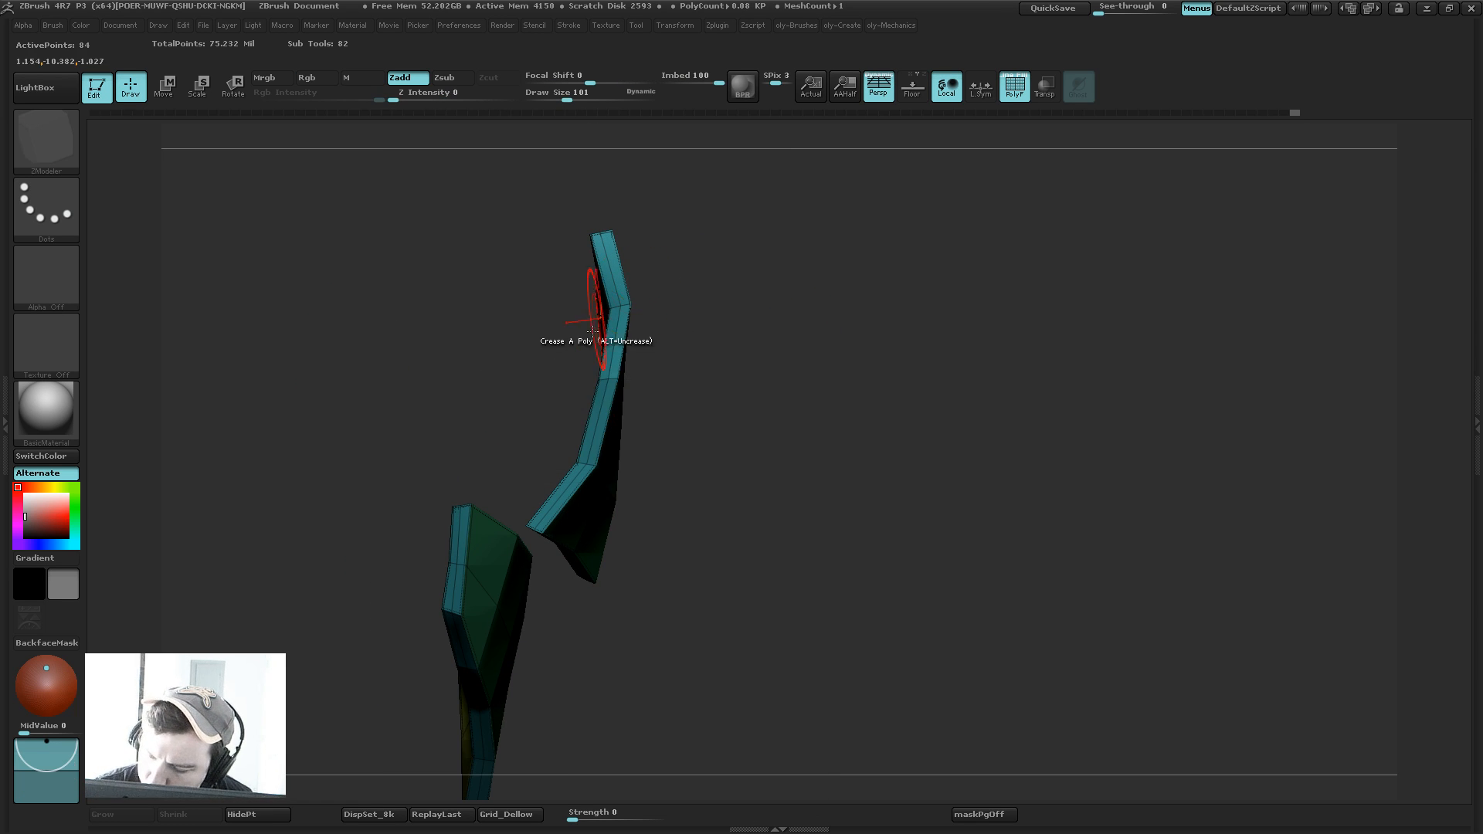
{"action": "key", "text": "space"}
{"action": "left_click", "coordinate": [607, 376]}
{"action": "left_click", "coordinate": [613, 356], "text": "alt"}
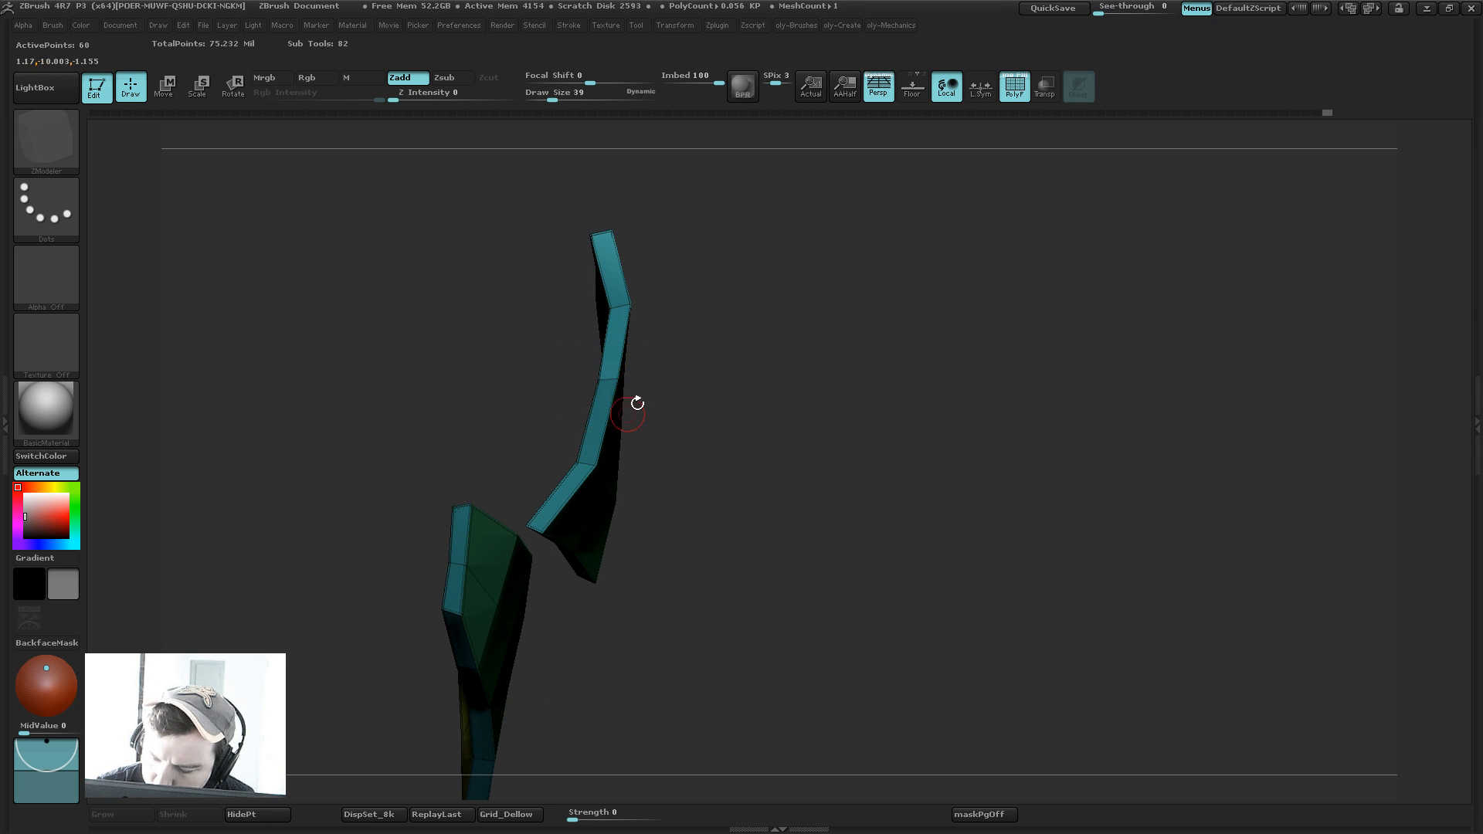
Step: Set the ZModeler edge action to Crease and preview the upper-thigh panel with dynamic subdivision on the full figure
{"action": "key", "text": "space"}
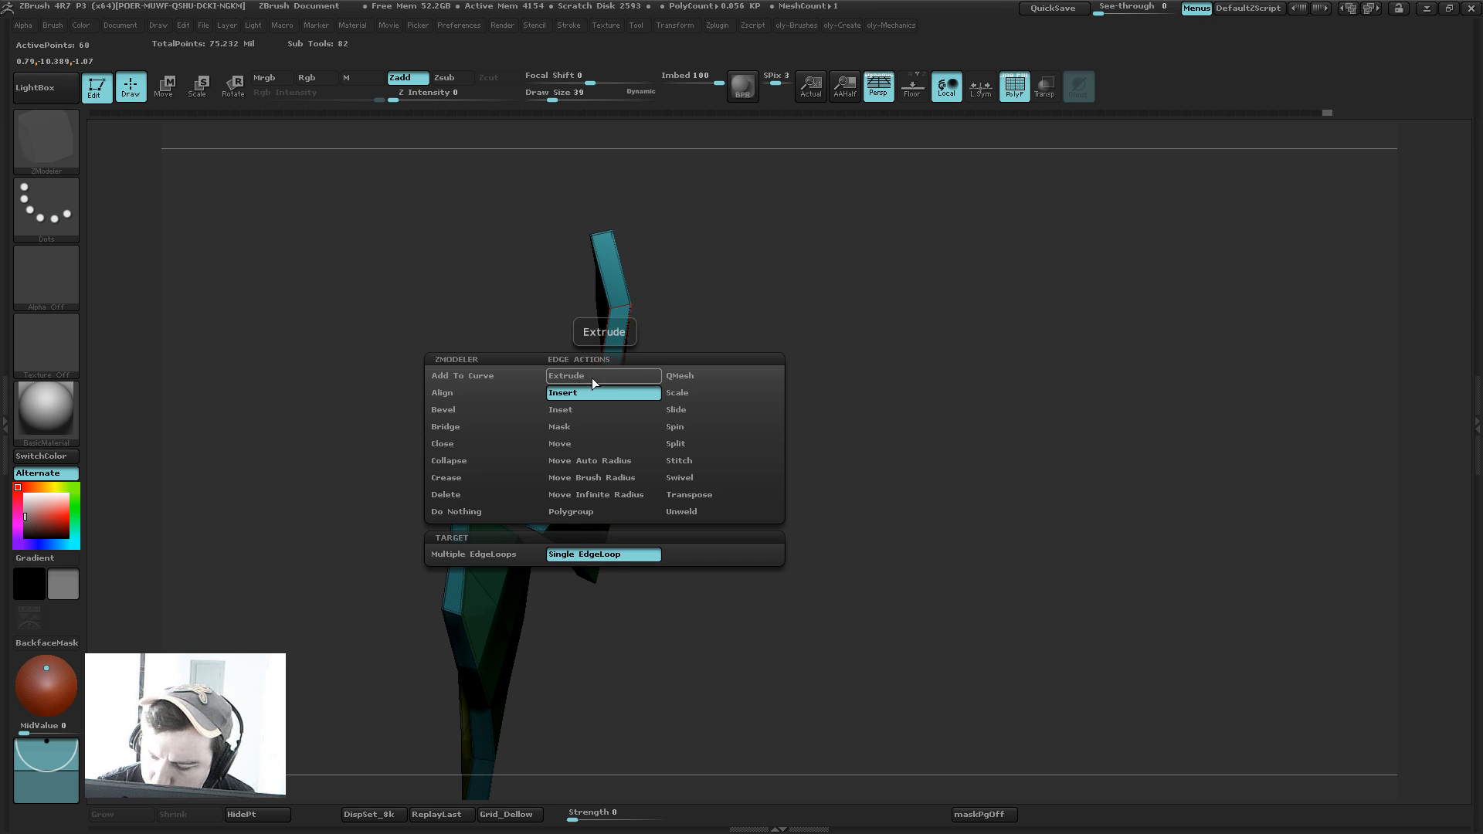
{"action": "left_click", "coordinate": [475, 444]}
{"action": "left_click", "coordinate": [467, 477]}
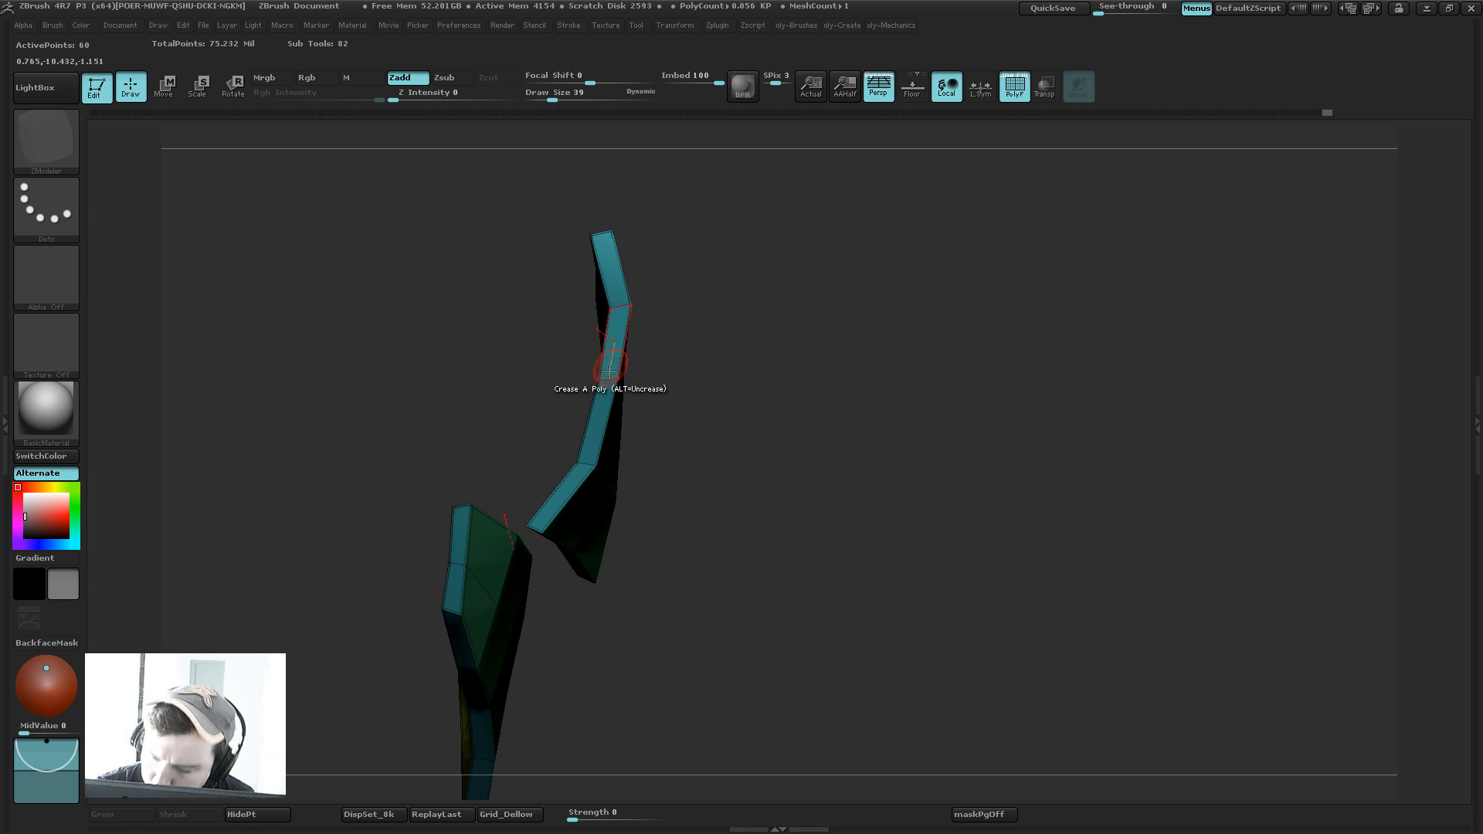
{"action": "key", "text": "d"}
{"action": "left_click_drag", "start_coordinate": [838, 344], "coordinate": [870, 351]}
{"action": "key", "text": "shift+f"}
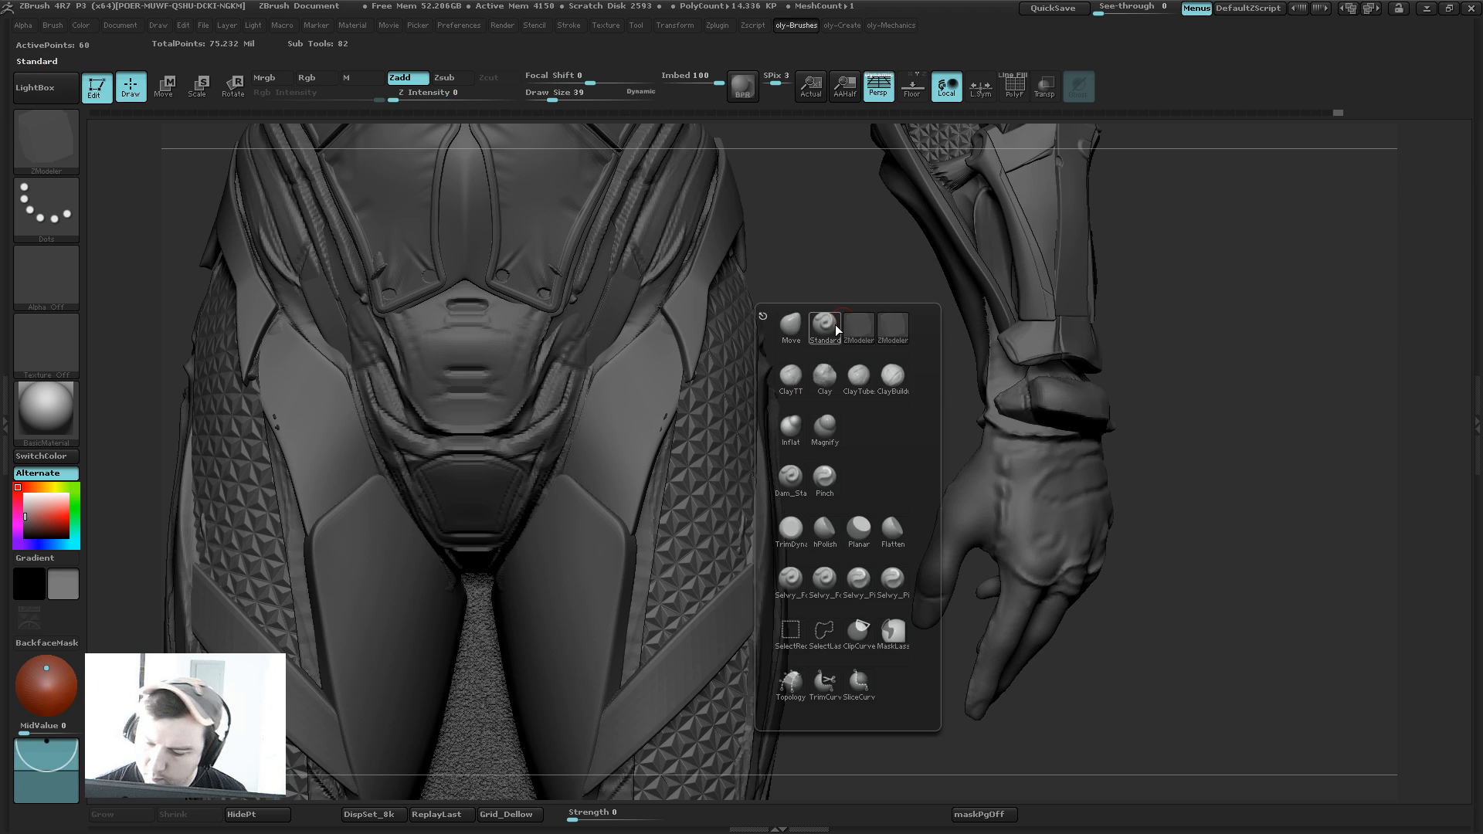
Step: Adjust the upper-thigh panel's outer edge with the Move brush at draw size 264, and undo the last stroke
{"action": "key", "text": "m"}
{"action": "key", "text": "v"}
{"action": "key", "text": "s"}
{"action": "left_click_drag", "start_coordinate": [602, 384], "coordinate": [615, 385]}
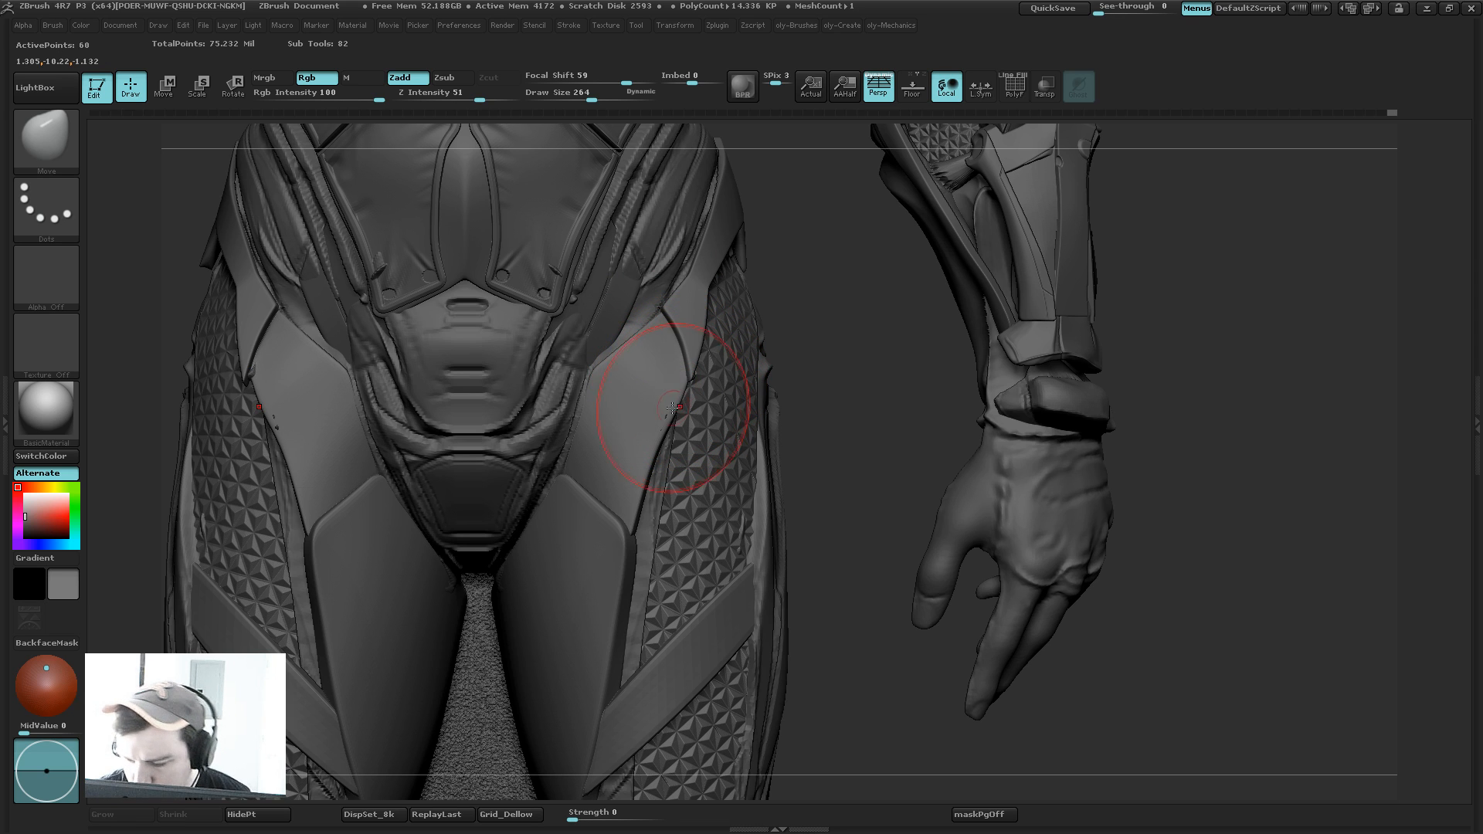
{"action": "left_click_drag", "start_coordinate": [672, 409], "coordinate": [677, 413]}
{"action": "key", "text": "["}
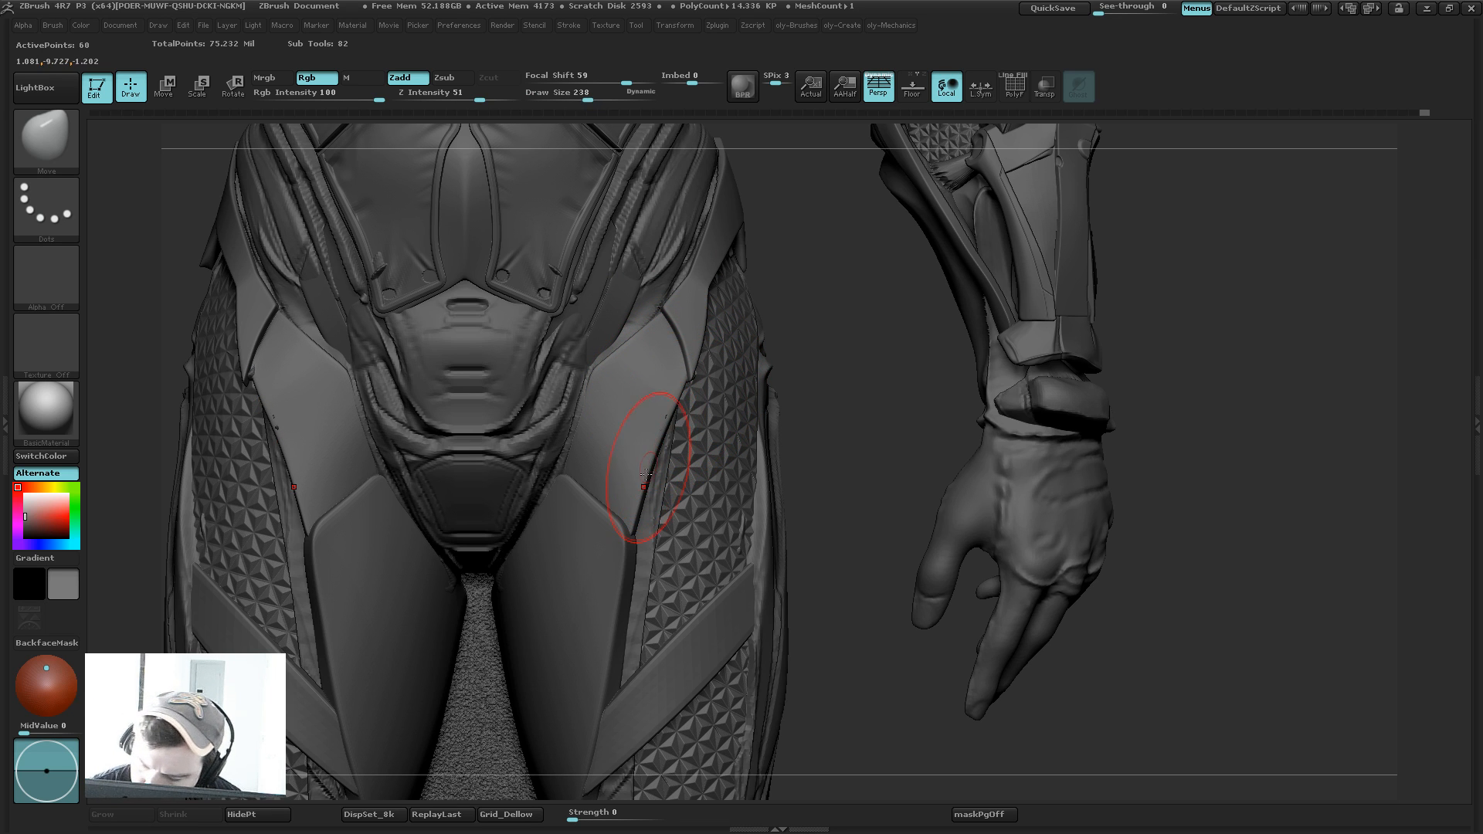
{"action": "key", "text": "ctrl+z"}
Step: Select the triangle-patterned thigh panel's subtool, subdivide it once and delete its lower subdivision level
{"action": "left_click_drag", "start_coordinate": [785, 348], "coordinate": [779, 271], "text": "alt"}
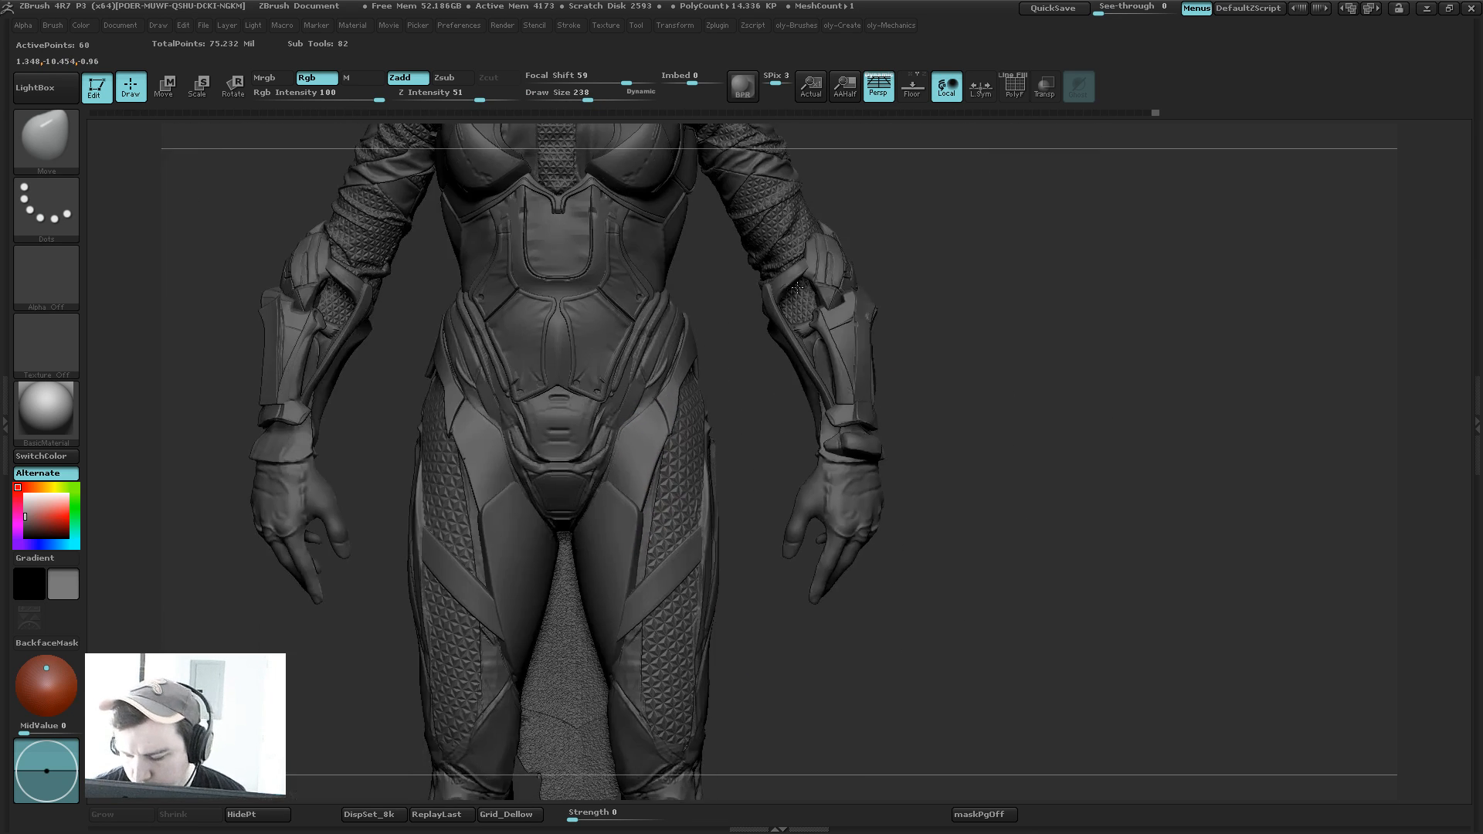
{"action": "left_click", "coordinate": [672, 495], "text": "alt"}
{"action": "key", "text": "s"}
{"action": "mouse_move", "coordinate": [671, 497]}
{"action": "left_mouse_down"}
{"action": "mouse_move", "coordinate": [690, 498]}
{"action": "mouse_move", "coordinate": [653, 495]}
{"action": "mouse_move", "coordinate": [640, 524]}
{"action": "left_mouse_up"}
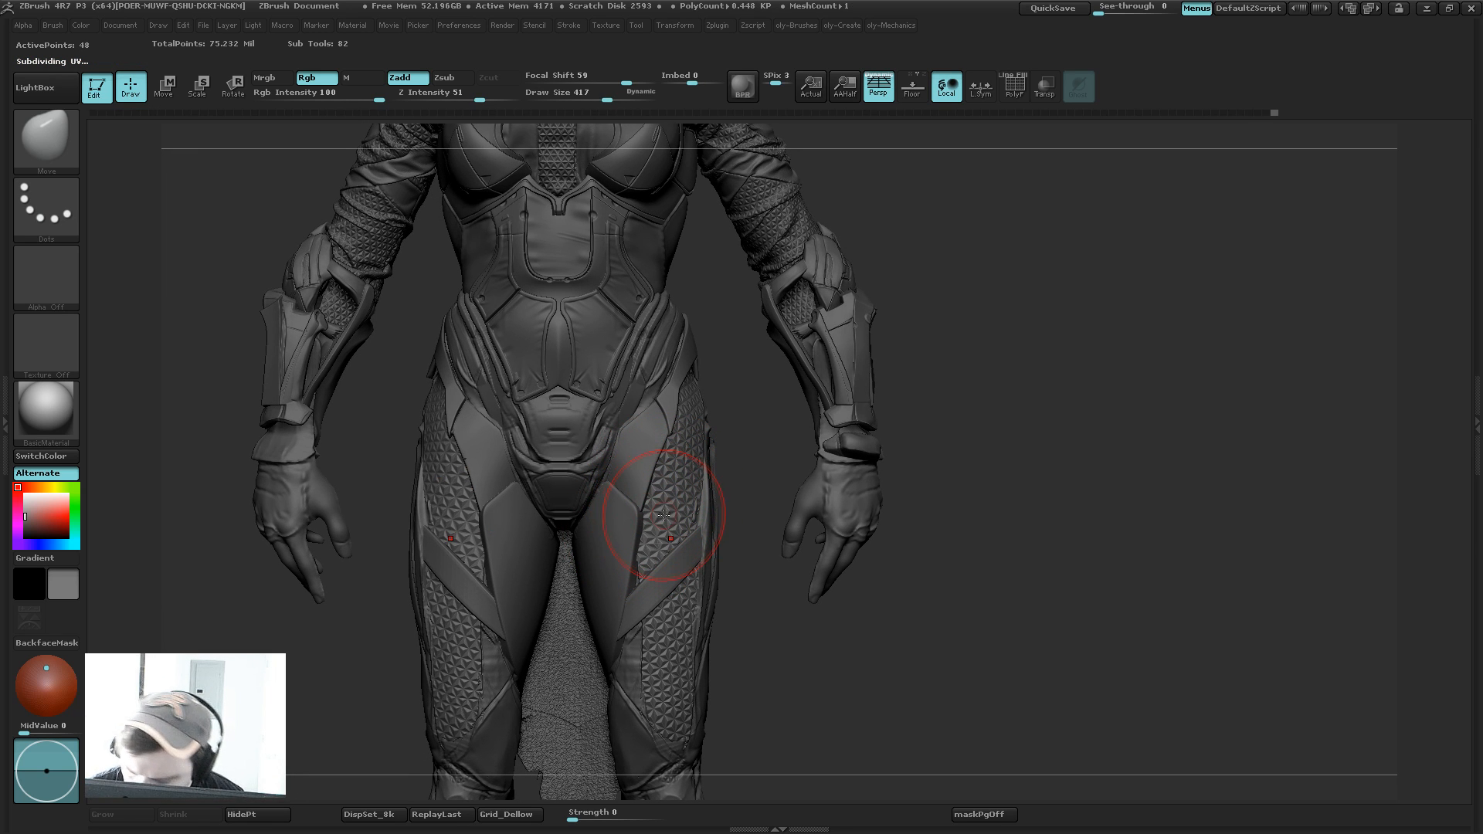
{"action": "key", "text": "shift+f"}
{"action": "key", "text": "ctrl+d"}
{"action": "key", "text": "2"}
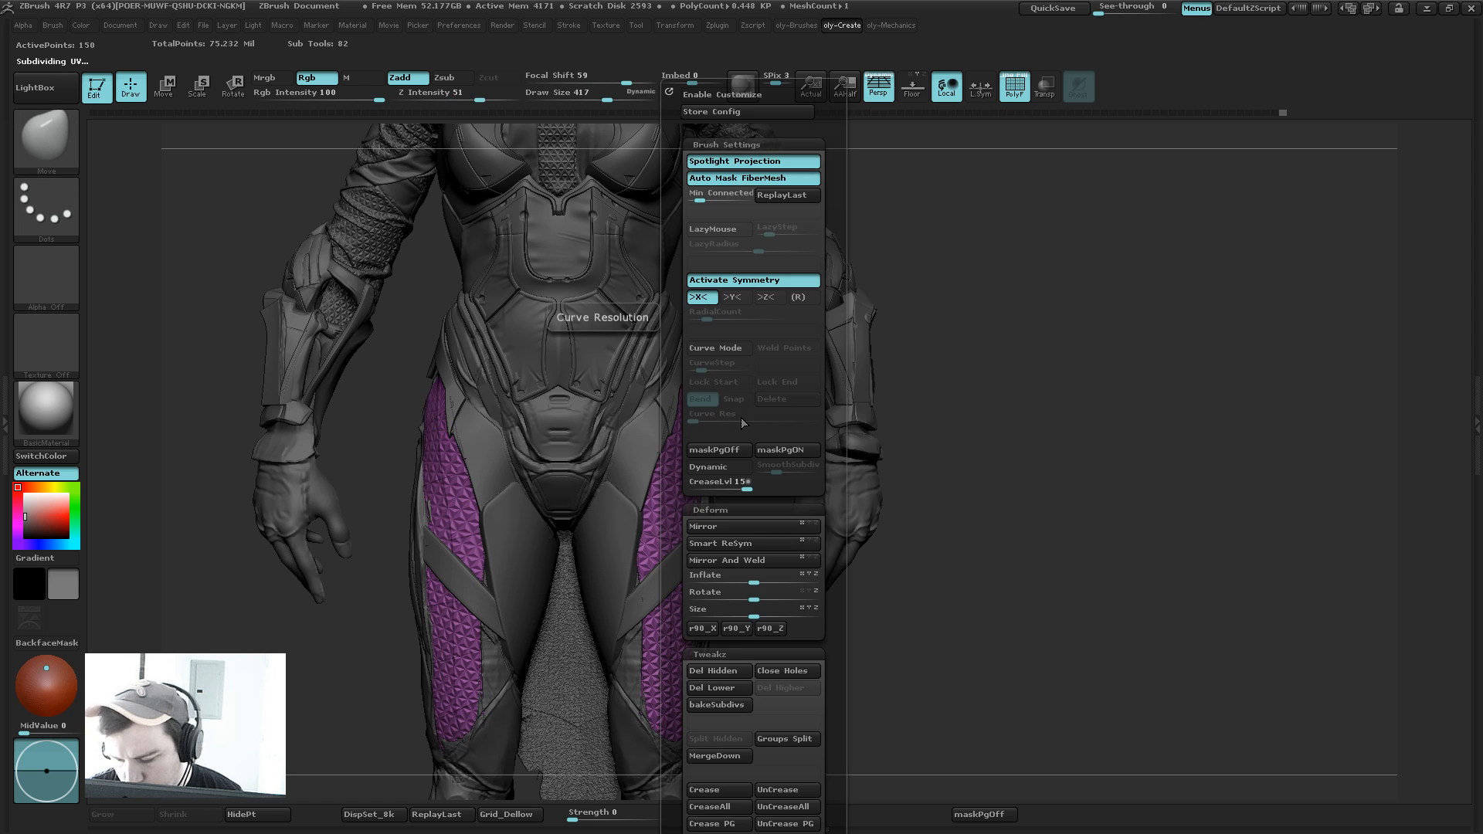
{"action": "left_click", "coordinate": [706, 683]}
Step: Pull the patterned thigh panel's lower part into shape around the leg with the Move brush
{"action": "key", "text": "]"}
{"action": "mouse_move", "coordinate": [650, 620]}
{"action": "left_mouse_down"}
{"action": "mouse_move", "coordinate": [623, 616]}
{"action": "mouse_move", "coordinate": [617, 695]}
{"action": "left_mouse_up"}
{"action": "mouse_move", "coordinate": [716, 697]}
{"action": "left_mouse_down", "text": "alt"}
{"action": "mouse_move", "coordinate": [669, 546]}
{"action": "mouse_move", "coordinate": [540, 517]}
{"action": "mouse_move", "coordinate": [606, 543]}
{"action": "mouse_move", "coordinate": [610, 573]}
{"action": "mouse_move", "coordinate": [585, 535]}
{"action": "left_mouse_up", "text": "alt"}
{"action": "key", "text": "]"}
{"action": "key", "text": "["}
{"action": "mouse_move", "coordinate": [700, 533]}
{"action": "left_mouse_down"}
{"action": "mouse_move", "coordinate": [602, 468]}
{"action": "mouse_move", "coordinate": [674, 472]}
{"action": "left_mouse_up"}
Step: Hide the polyframe and smooth the patterned panel's surface along the lower thigh
{"action": "key", "text": "shift+f"}
{"action": "mouse_move", "coordinate": [672, 531]}
{"action": "left_mouse_down", "text": "shift"}
{"action": "mouse_move", "coordinate": [579, 517]}
{"action": "mouse_move", "coordinate": [593, 504]}
{"action": "mouse_move", "coordinate": [578, 540]}
{"action": "left_mouse_up", "text": "shift"}
{"action": "key", "text": "shift+s"}
{"action": "key", "text": "]"}
{"action": "key", "text": "shift+s"}
{"action": "key", "text": "["}
{"action": "left_click_drag", "start_coordinate": [695, 479], "coordinate": [628, 216]}
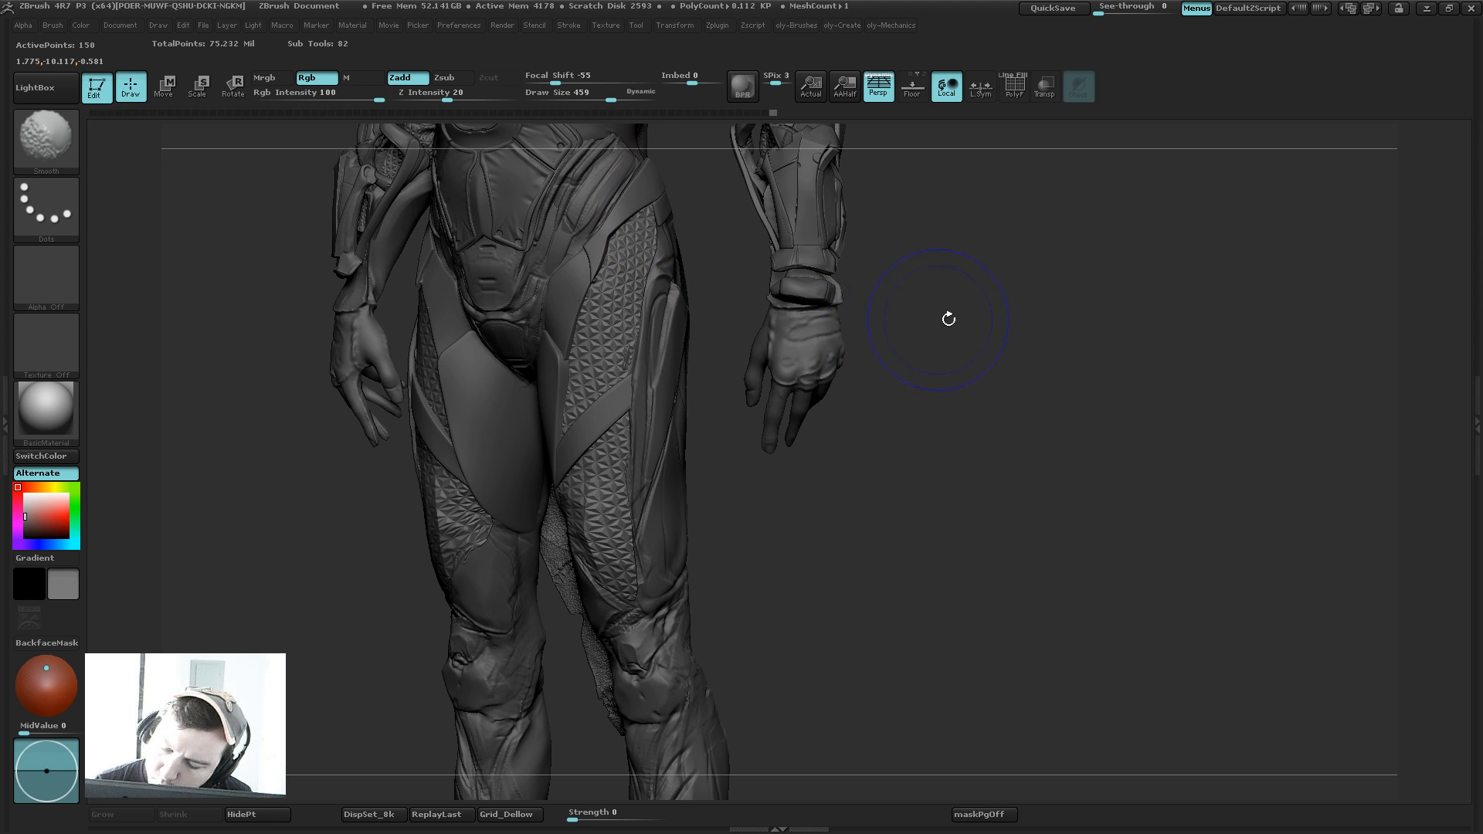
Step: Isolate the patterned thigh panels with the polyframe shown and unwrap their UVs with UV Master, keeping Symmetry on
{"action": "left_click_drag", "start_coordinate": [947, 317], "coordinate": [890, 225], "text": "shift"}
{"action": "left_click_drag", "start_coordinate": [799, 160], "coordinate": [739, 389], "text": "alt"}
{"action": "key", "text": "s"}
{"action": "left_click", "coordinate": [767, 343]}
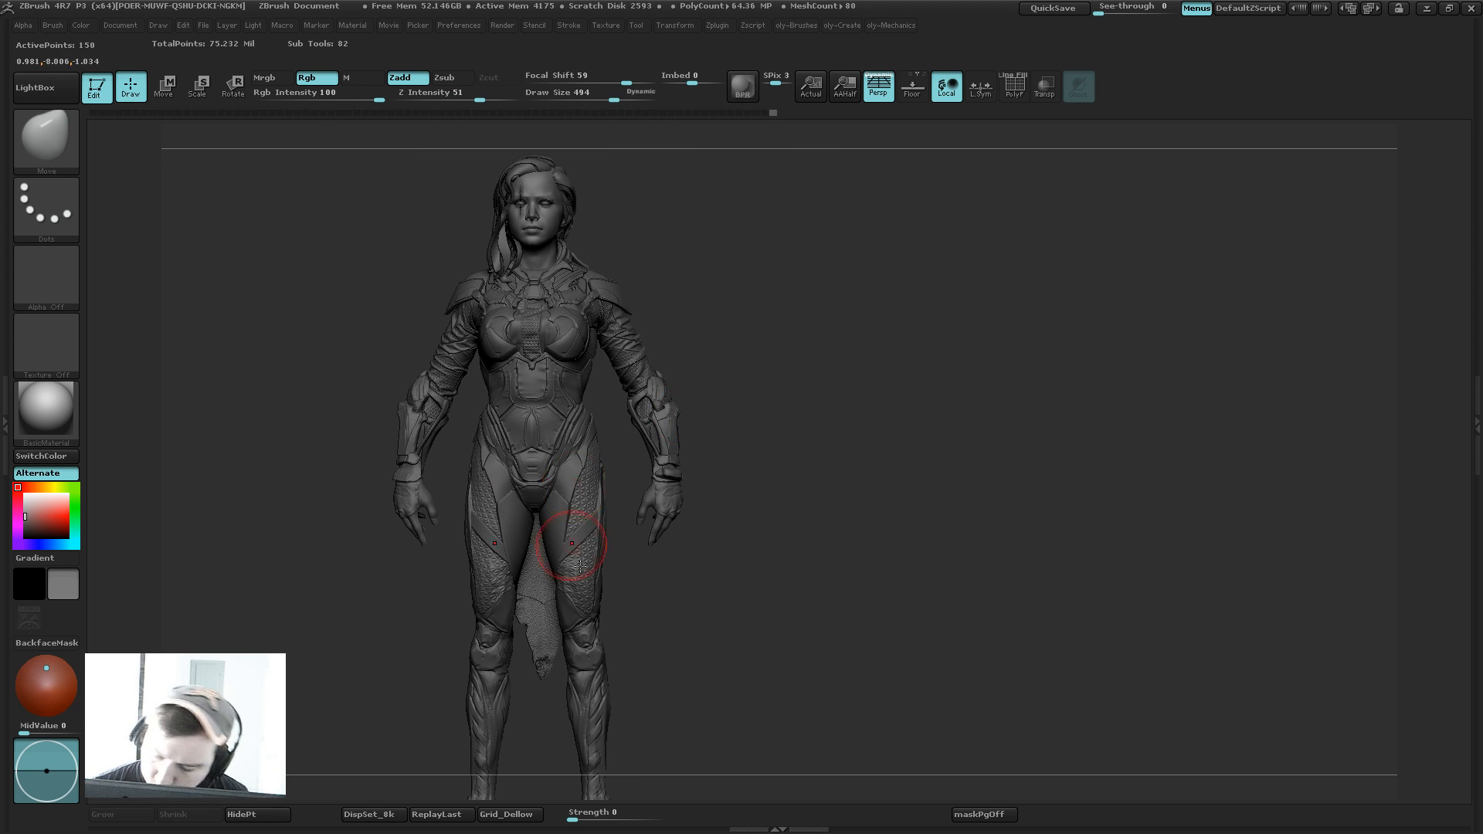
{"action": "key", "text": "shift+s"}
{"action": "key", "text": "shift+f"}
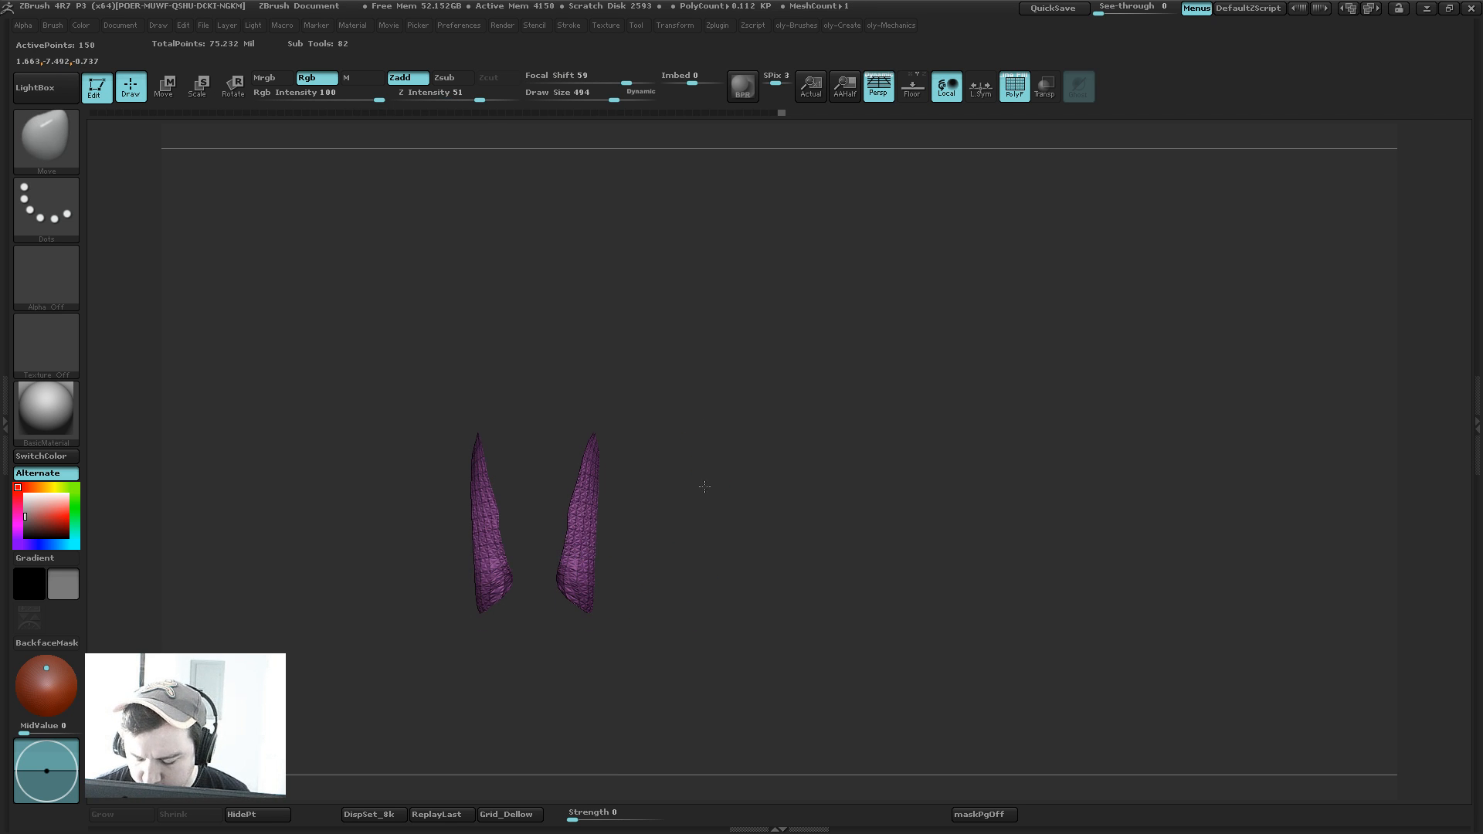
{"action": "left_click_drag", "start_coordinate": [702, 490], "coordinate": [726, 529], "text": "alt"}
{"action": "key", "text": "bracketleft"}
{"action": "key", "text": "bracketleft"}
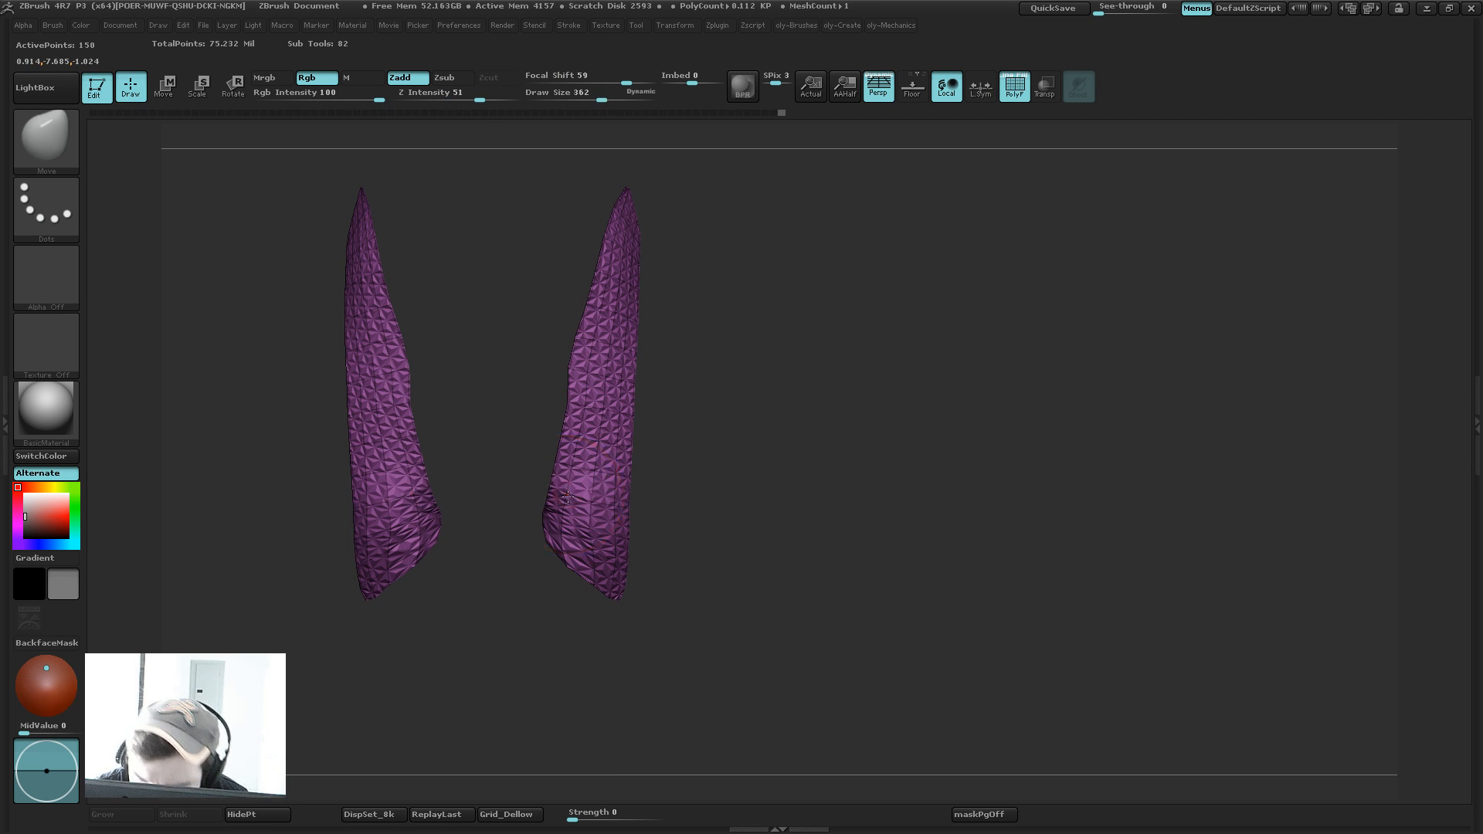
{"action": "left_click", "coordinate": [718, 25]}
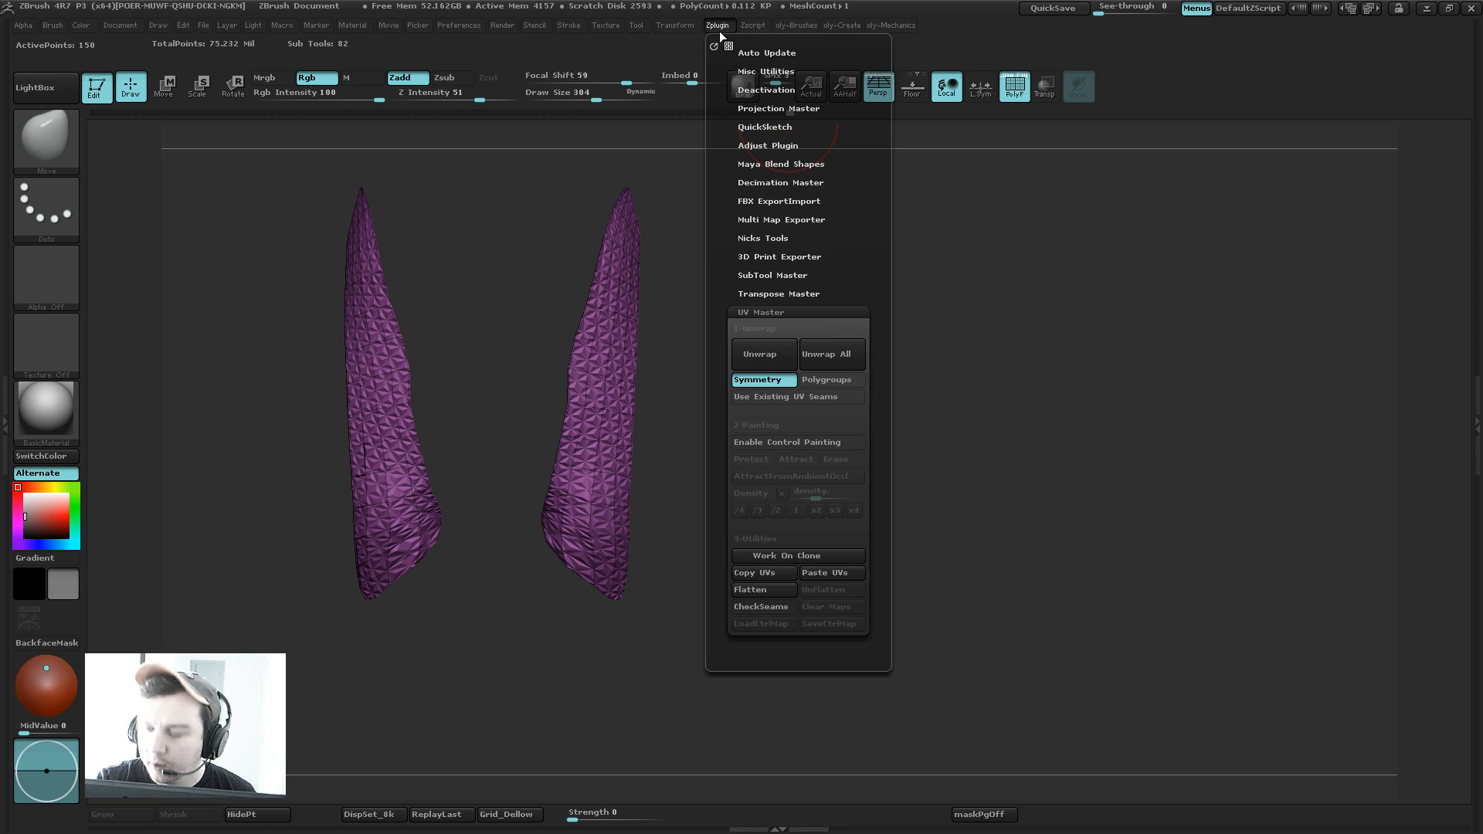
{"action": "left_click", "coordinate": [767, 360]}
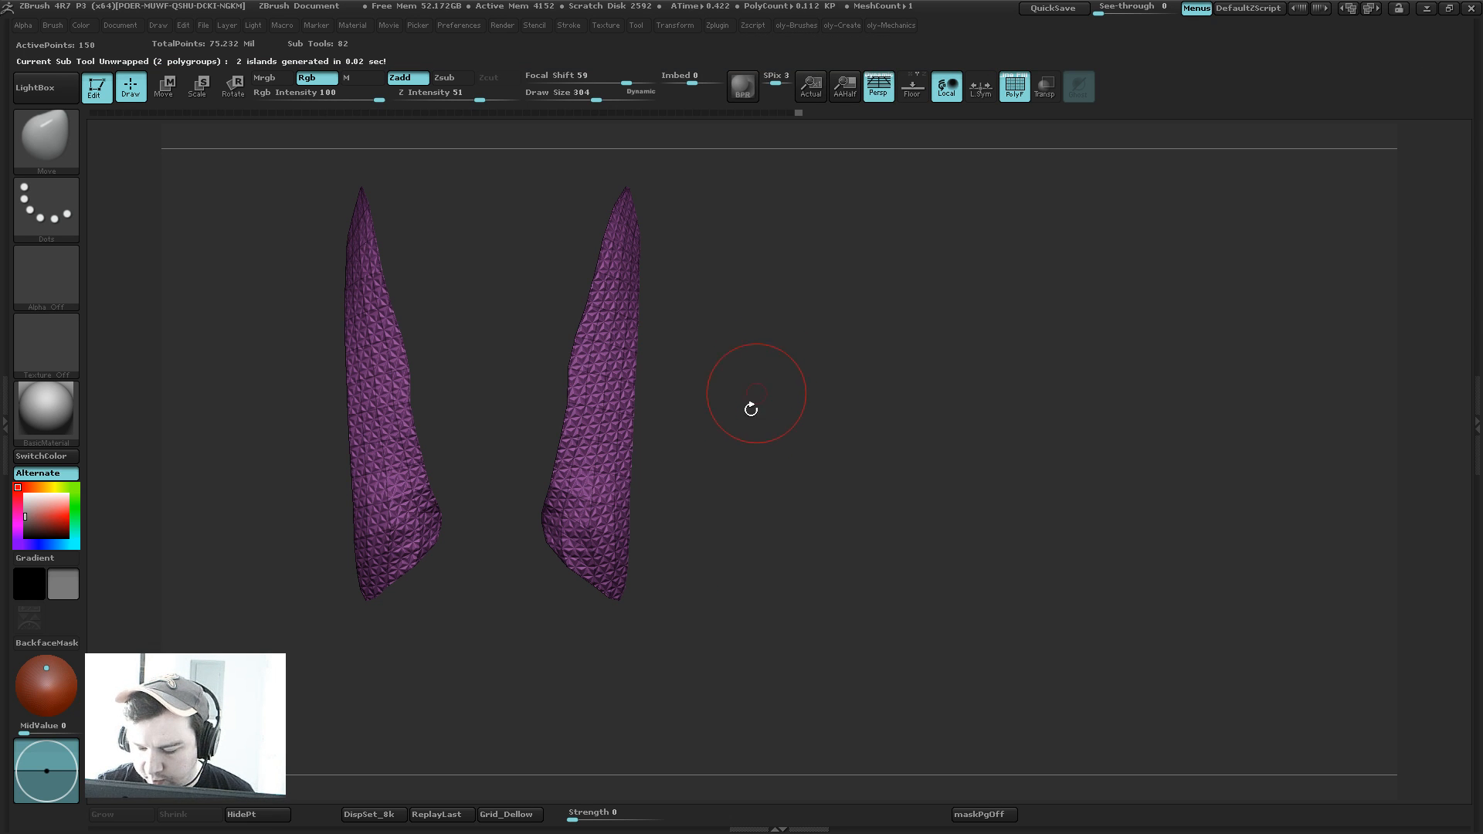
Step: Refine the outlines of the isolated patterned panels with a brush reduced to draw size 208, and return to the full figure
{"action": "key", "text": "bracketleft"}
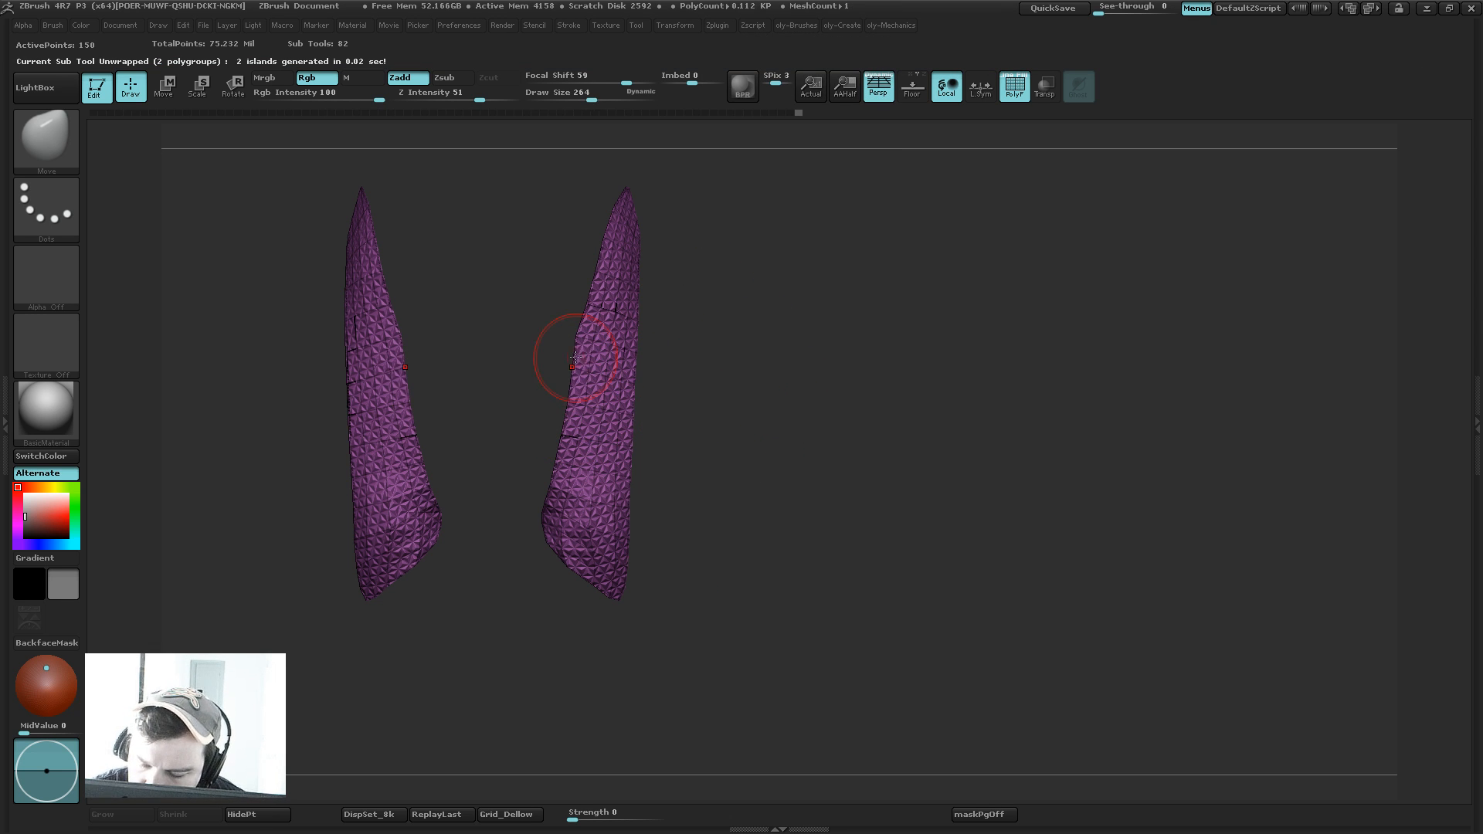
{"action": "key", "text": "bracketleft"}
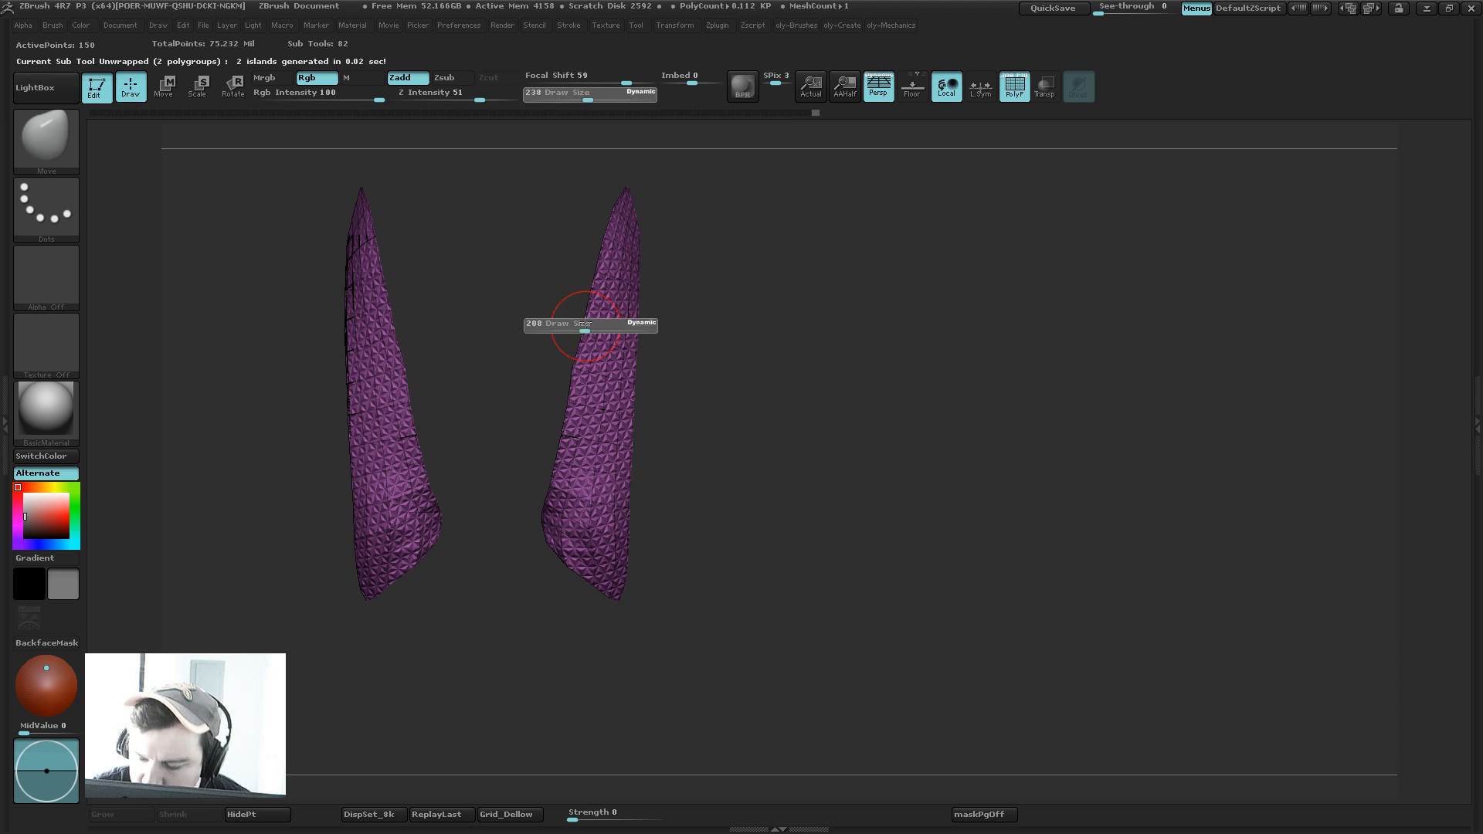
{"action": "key", "text": "shift+f"}
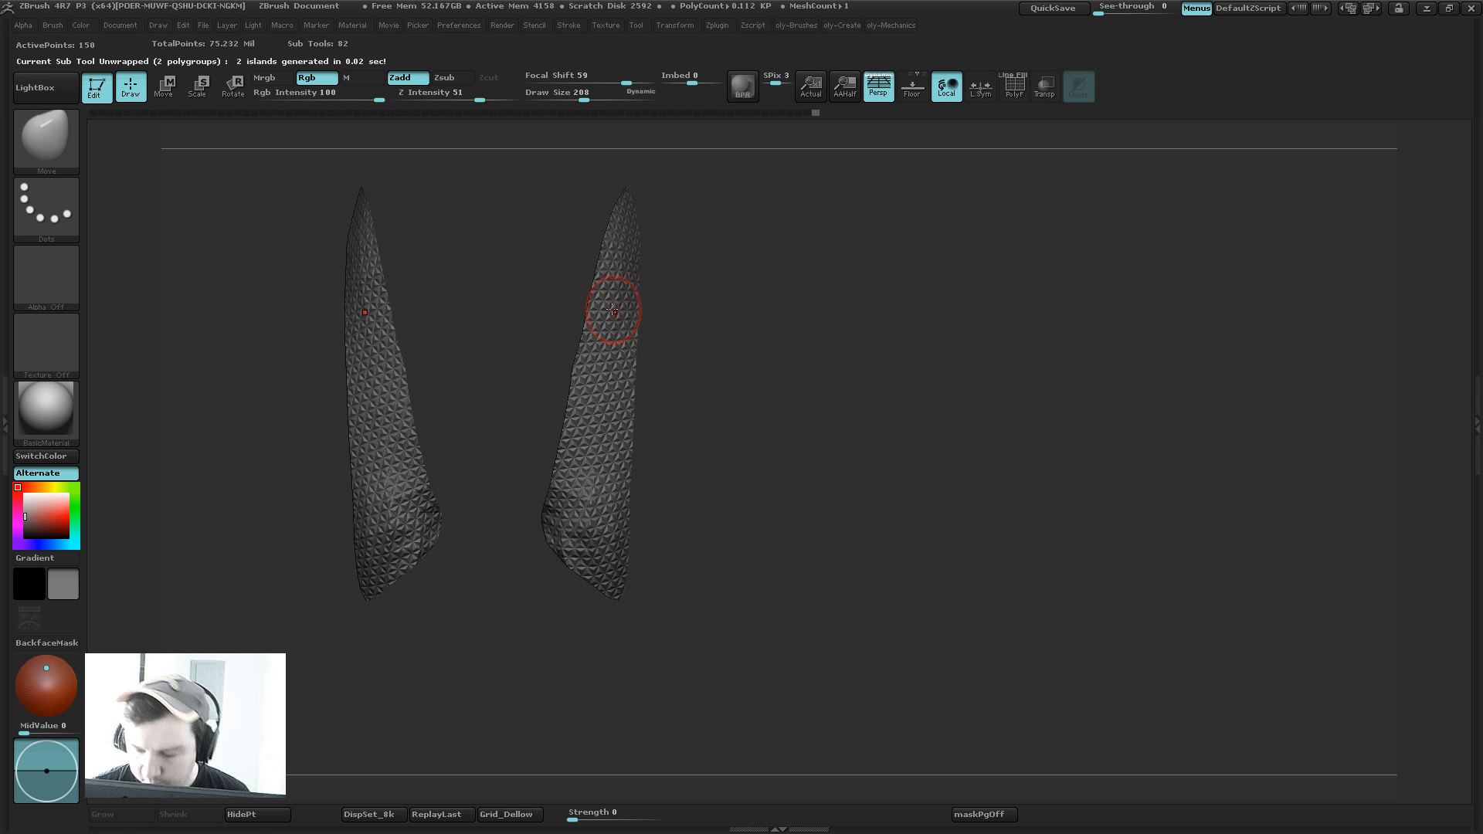
{"action": "key", "text": "shift+f"}
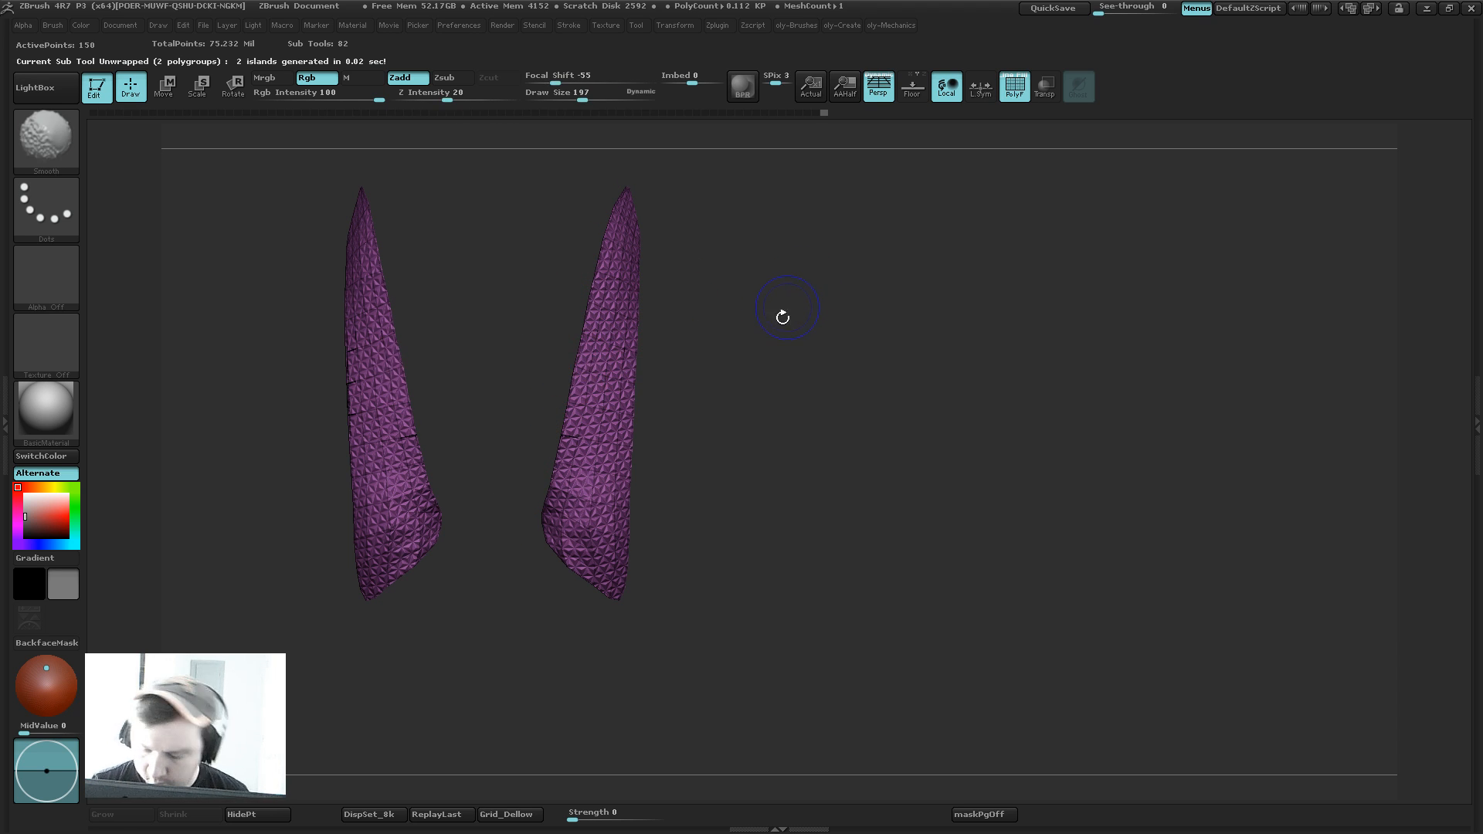
{"action": "left_click", "coordinate": [780, 318]}
{"action": "key", "text": "shift+f"}
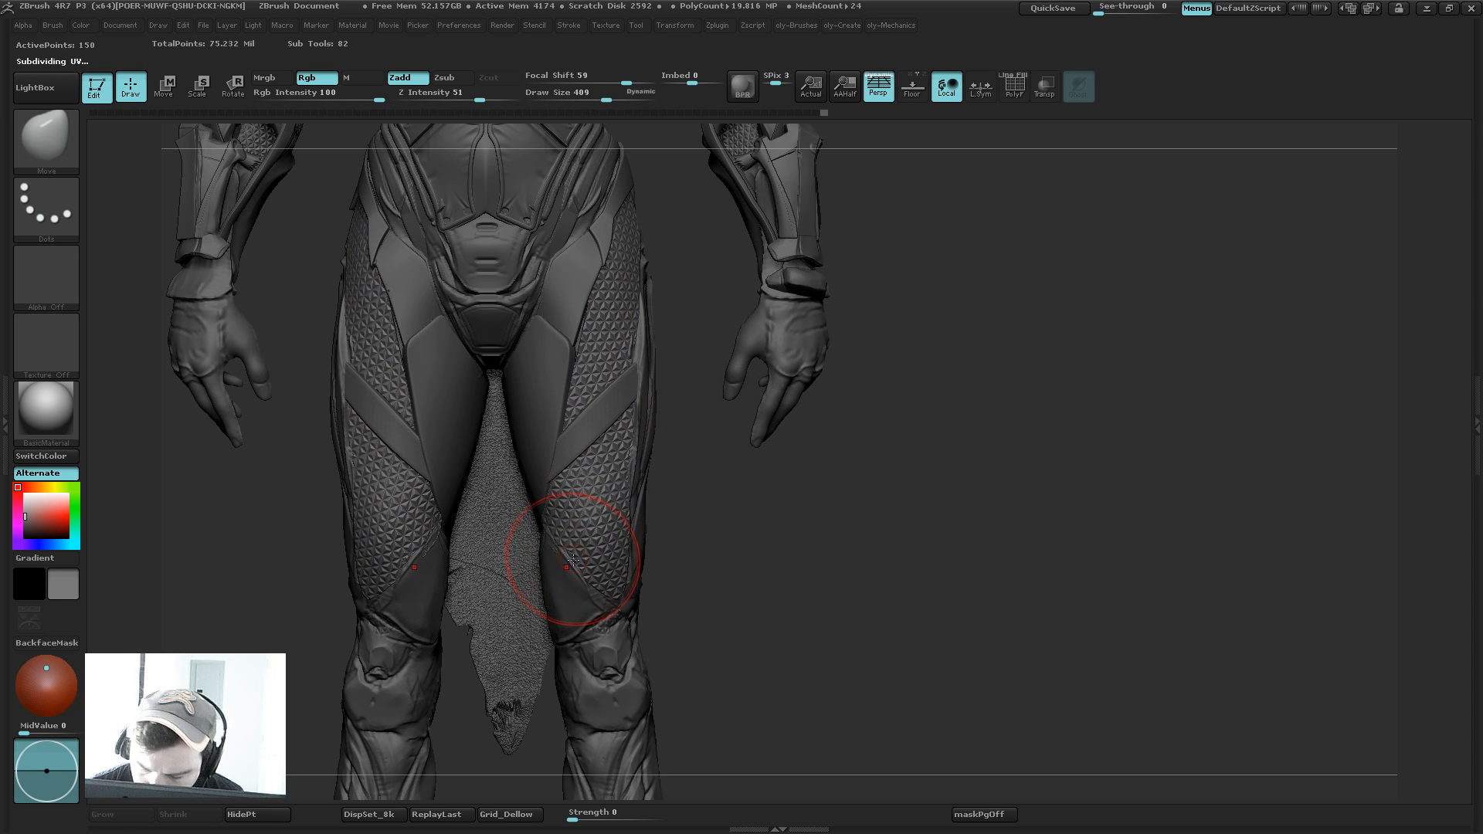
Step: Nudge the patterned thigh panels with the Move brush, ending with the draw size set to 476
{"action": "mouse_move", "coordinate": [573, 560]}
{"action": "left_mouse_down"}
{"action": "mouse_move", "coordinate": [534, 553]}
{"action": "mouse_move", "coordinate": [574, 523]}
{"action": "mouse_move", "coordinate": [593, 566]}
{"action": "left_mouse_up"}
{"action": "key", "text": "s"}
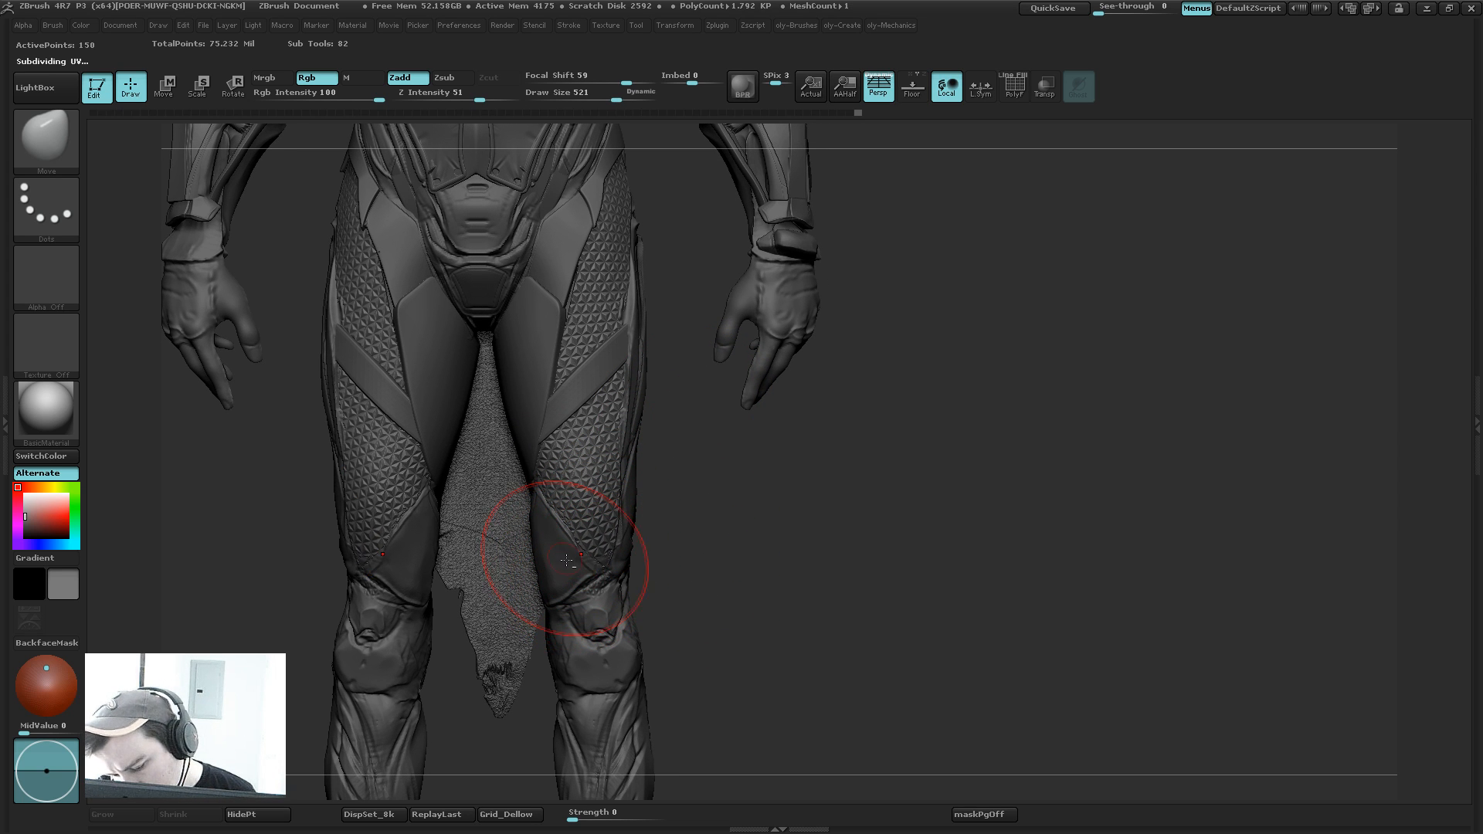
{"action": "mouse_move", "coordinate": [712, 533]}
{"action": "left_mouse_down"}
{"action": "mouse_move", "coordinate": [592, 350]}
{"action": "mouse_move", "coordinate": [644, 328]}
{"action": "left_mouse_up"}
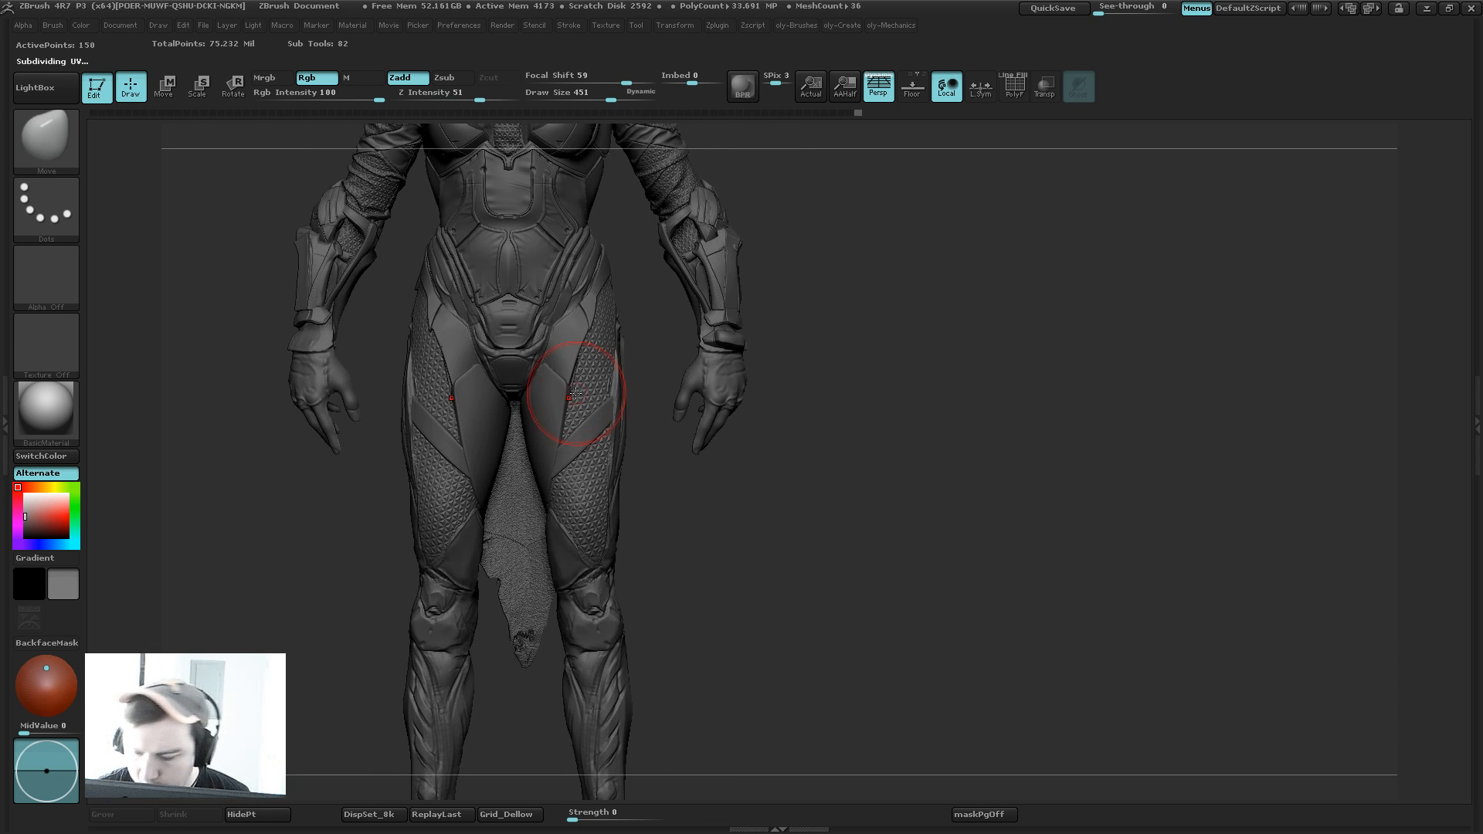
{"action": "key", "text": "s"}
{"action": "left_click_drag", "start_coordinate": [558, 383], "coordinate": [570, 383]}
{"action": "key", "text": "s"}
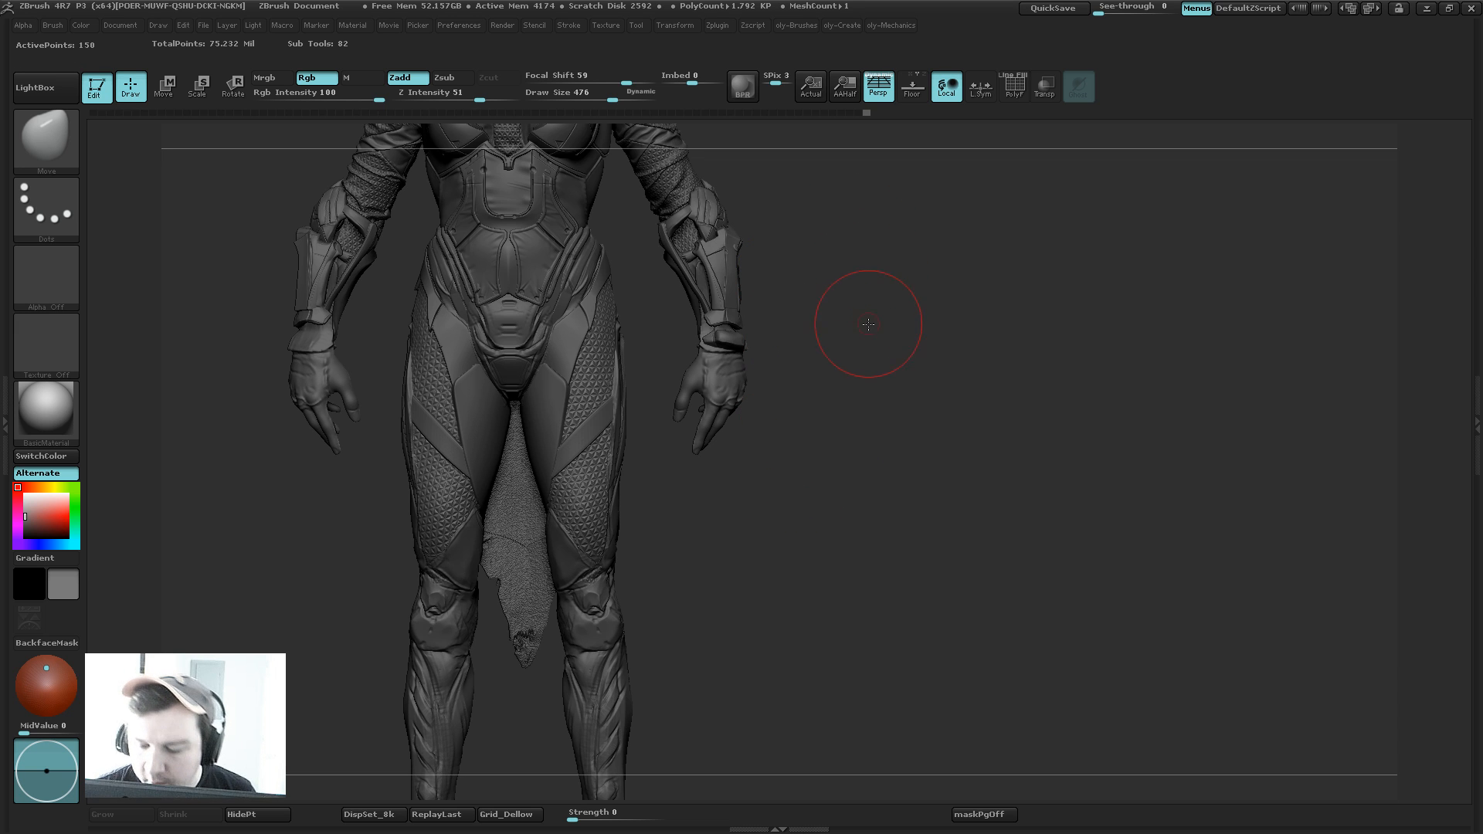
Step: Switch to the full-body base mesh subtool, isolate it and choose the Topology brush
{"action": "mouse_move", "coordinate": [868, 324]}
{"action": "left_mouse_down"}
{"action": "mouse_move", "coordinate": [834, 235]}
{"action": "mouse_move", "coordinate": [900, 301]}
{"action": "mouse_move", "coordinate": [749, 225]}
{"action": "mouse_move", "coordinate": [752, 322]}
{"action": "left_mouse_up"}
{"action": "left_click", "coordinate": [506, 354], "text": "alt"}
{"action": "key", "text": "ctrl+shift+s"}
{"action": "key", "text": "b"}
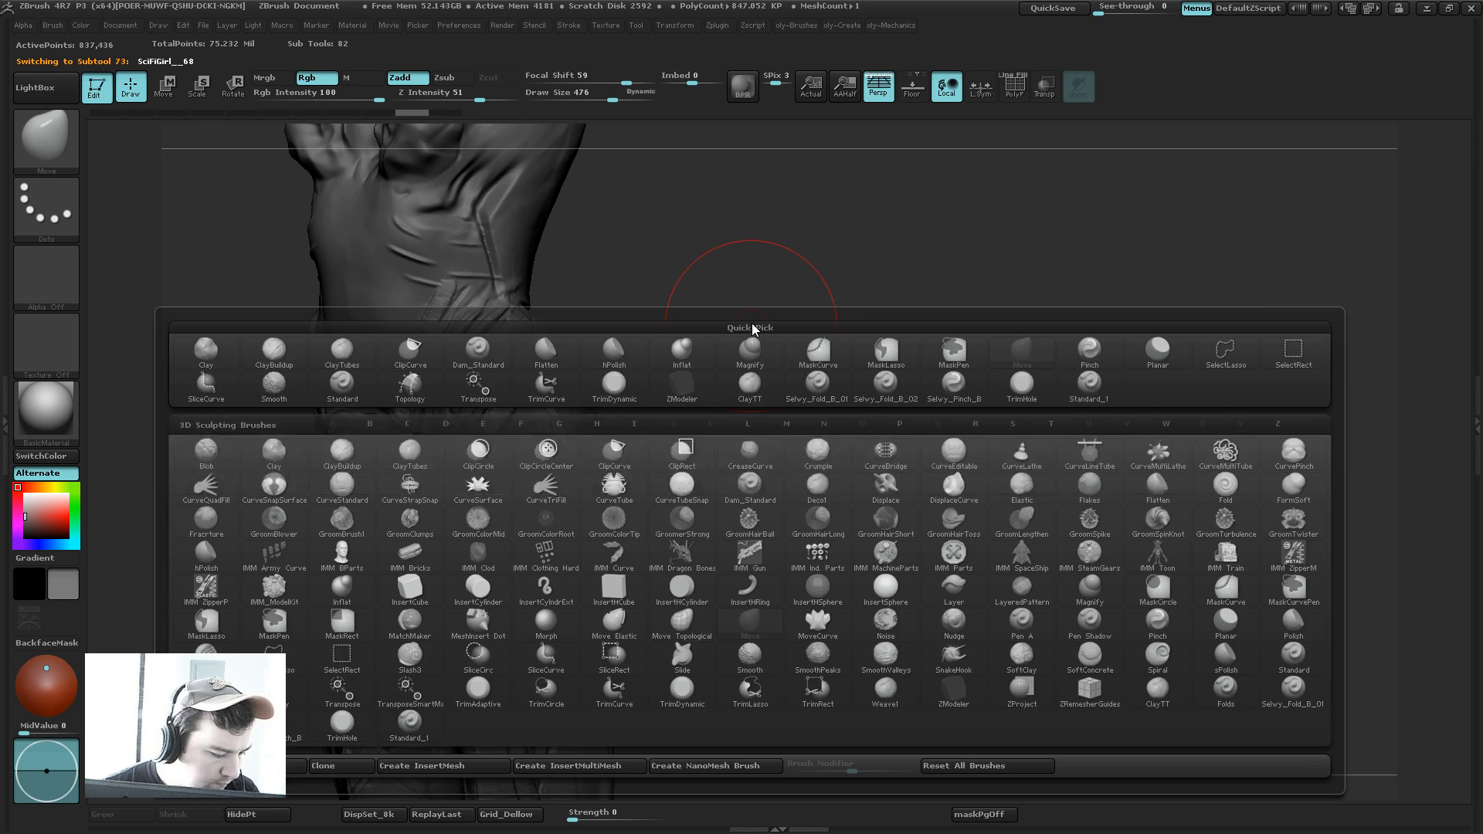
{"action": "key", "text": "t"}
{"action": "key", "text": "o"}
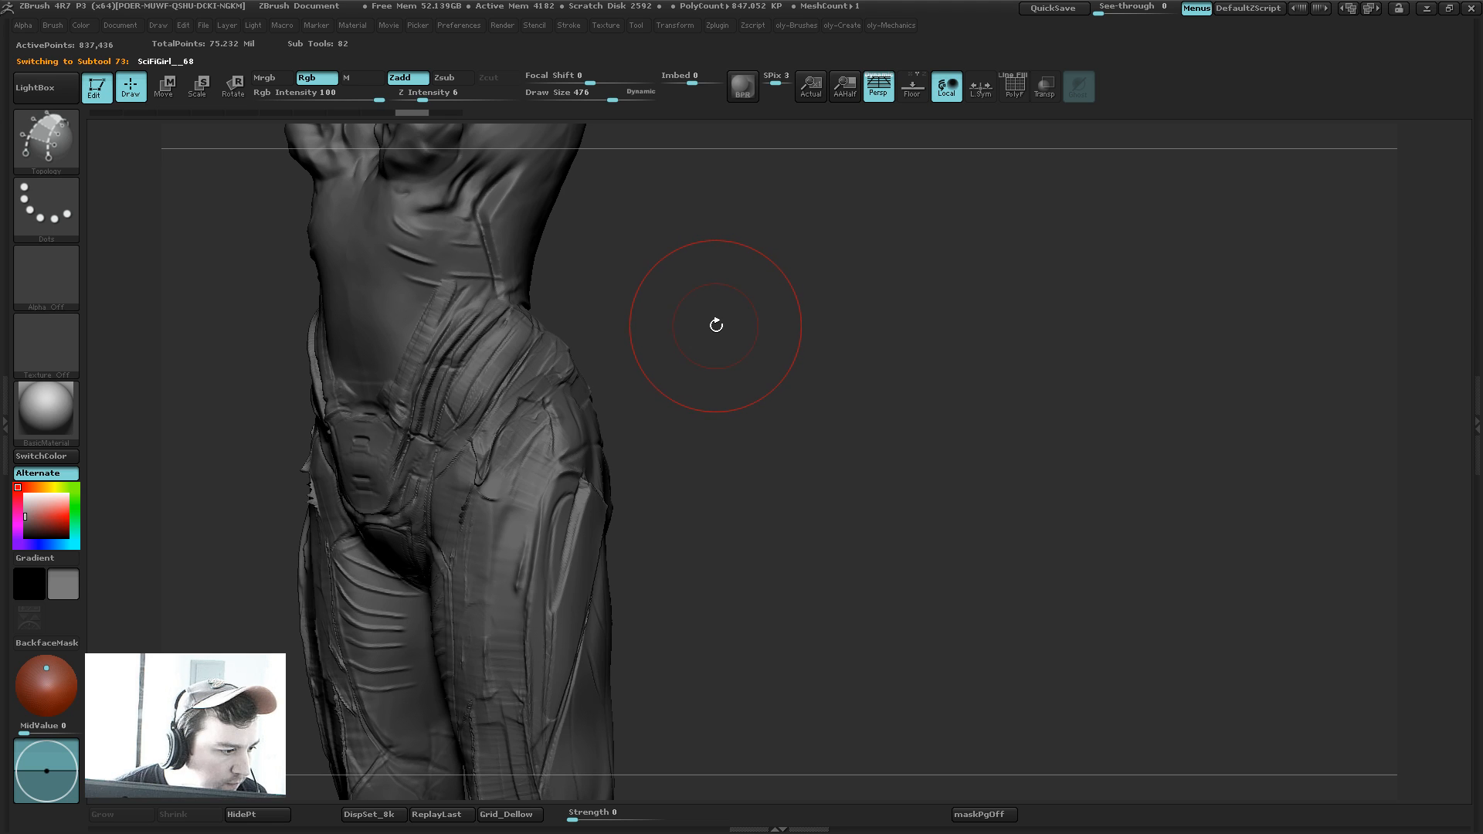
Step: Outline a slanted strip across the side of the hip with topology curves at draw size 189 and generate its mesh
{"action": "key", "text": "s"}
{"action": "left_click_drag", "start_coordinate": [519, 371], "coordinate": [471, 374]}
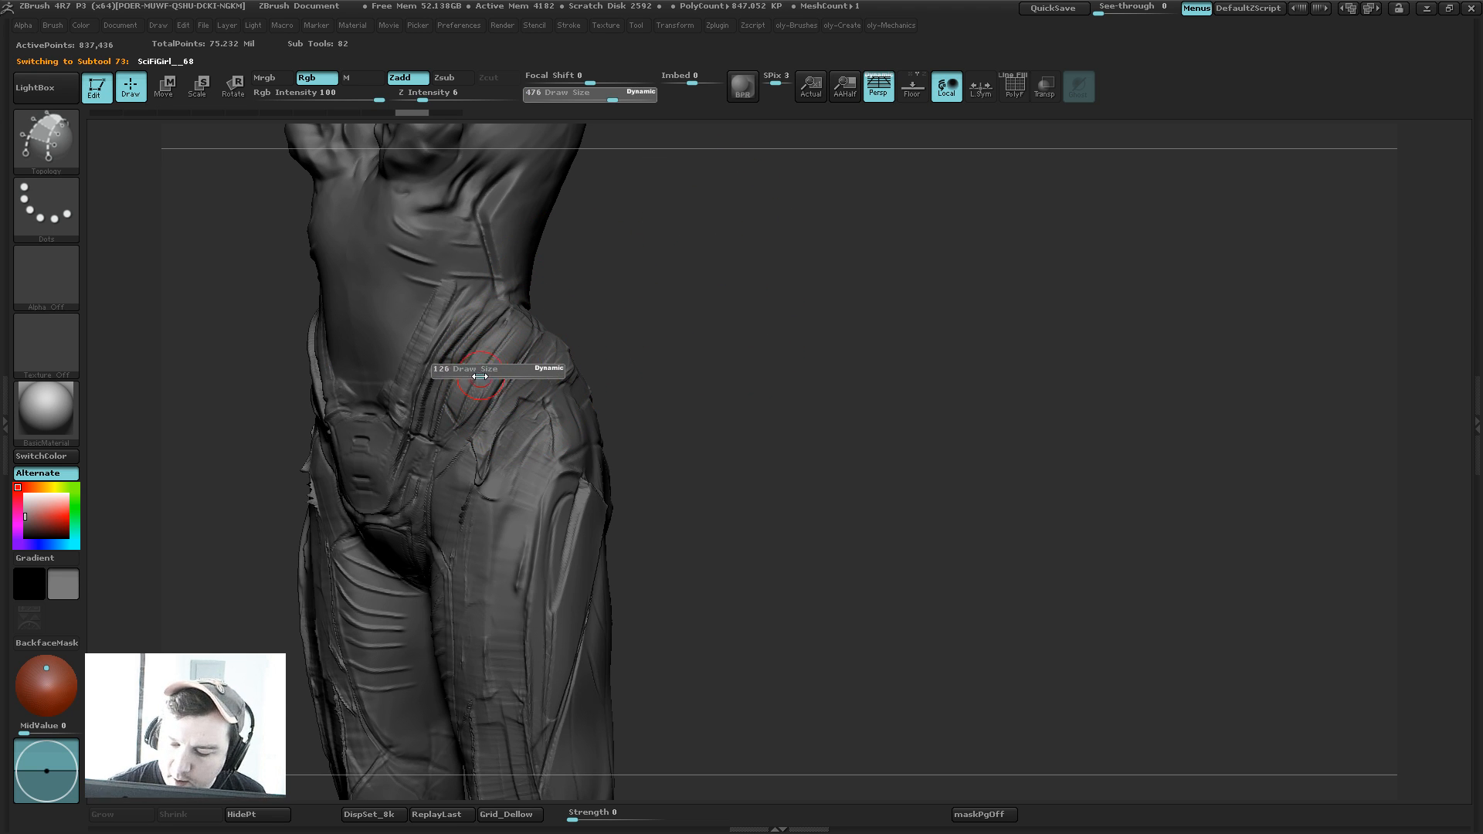
{"action": "mouse_move", "coordinate": [749, 312]}
{"action": "left_mouse_down"}
{"action": "mouse_move", "coordinate": [516, 370]}
{"action": "mouse_move", "coordinate": [467, 417]}
{"action": "left_mouse_up"}
{"action": "key", "text": "s"}
{"action": "left_click", "coordinate": [513, 373]}
{"action": "mouse_move", "coordinate": [533, 360]}
{"action": "left_mouse_down"}
{"action": "mouse_move", "coordinate": [462, 449]}
{"action": "mouse_move", "coordinate": [546, 386]}
{"action": "mouse_move", "coordinate": [506, 424]}
{"action": "left_mouse_up"}
{"action": "left_click_drag", "start_coordinate": [461, 404], "coordinate": [488, 440]}
{"action": "left_click", "coordinate": [506, 489]}
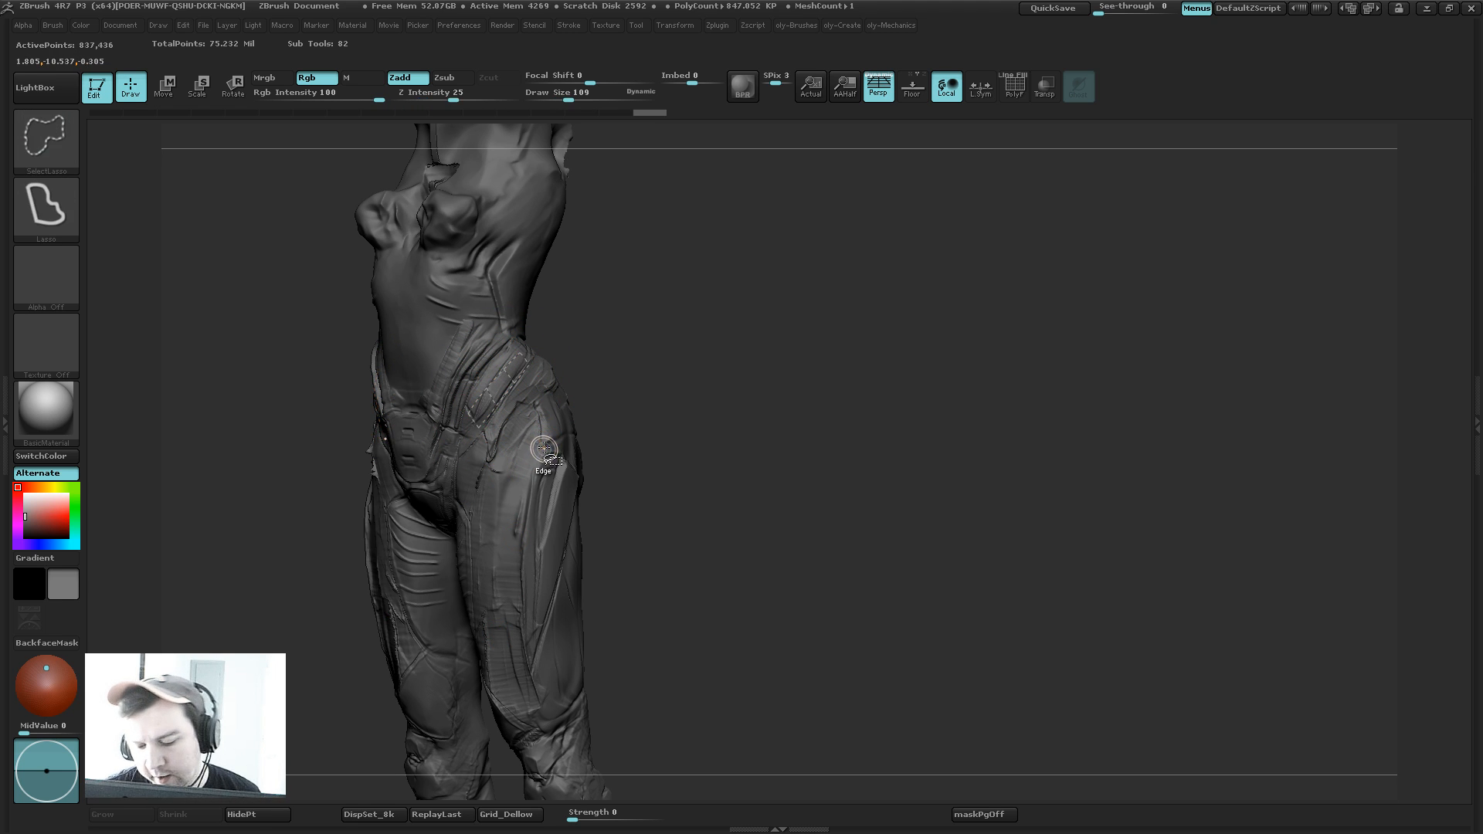
{"action": "left_click", "coordinate": [545, 442]}
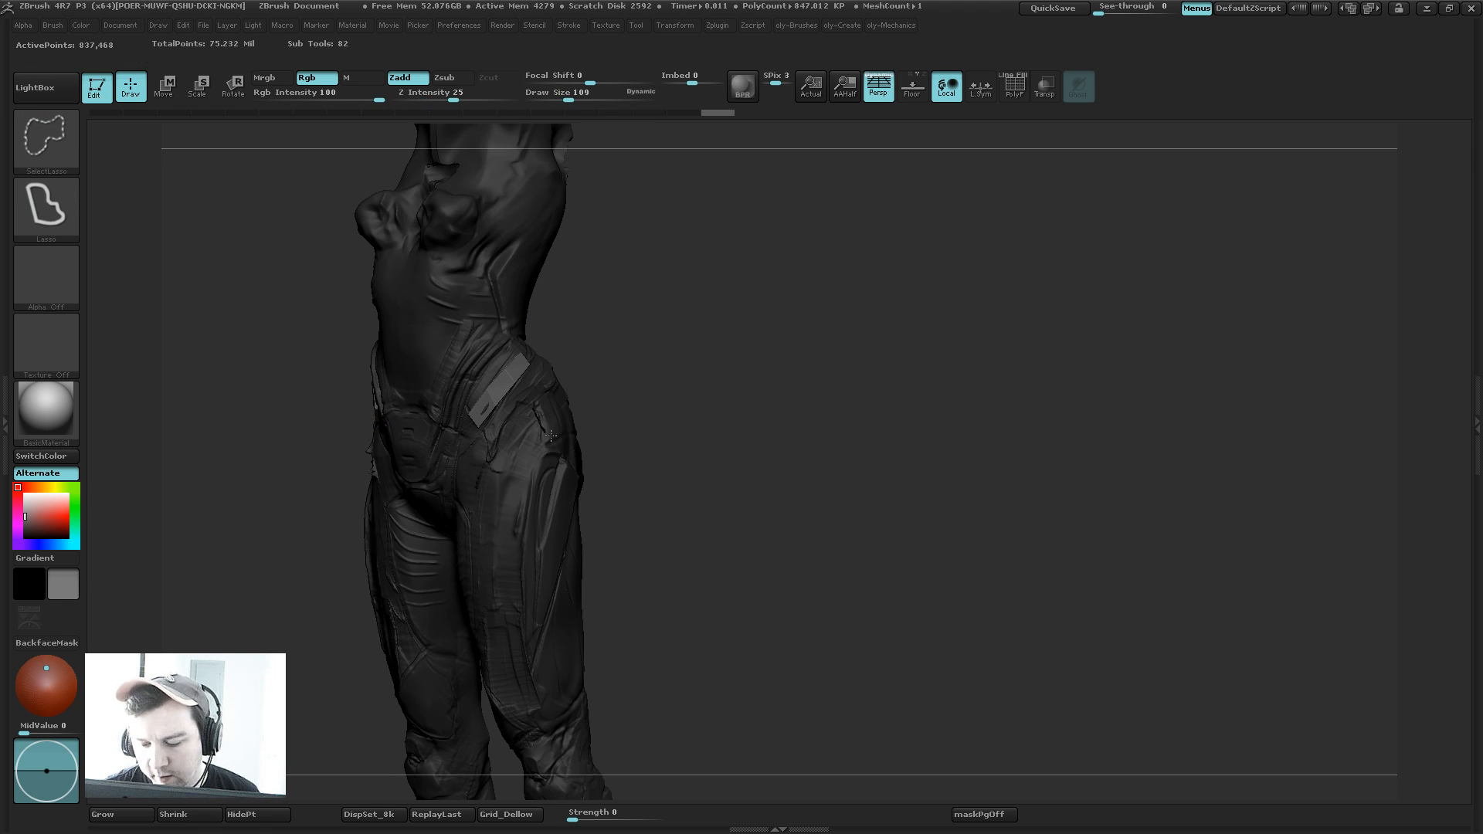
Step: Hide the body mesh with the SelectRect brush and split the new hip strips off into their own subtool
{"action": "left_click", "coordinate": [551, 434], "text": "ctrl+shift"}
{"action": "key", "text": "s"}
{"action": "left_click", "coordinate": [681, 391]}
{"action": "left_click", "coordinate": [684, 390], "text": "ctrl+shift"}
{"action": "left_click", "coordinate": [685, 390], "text": "ctrl+shift"}
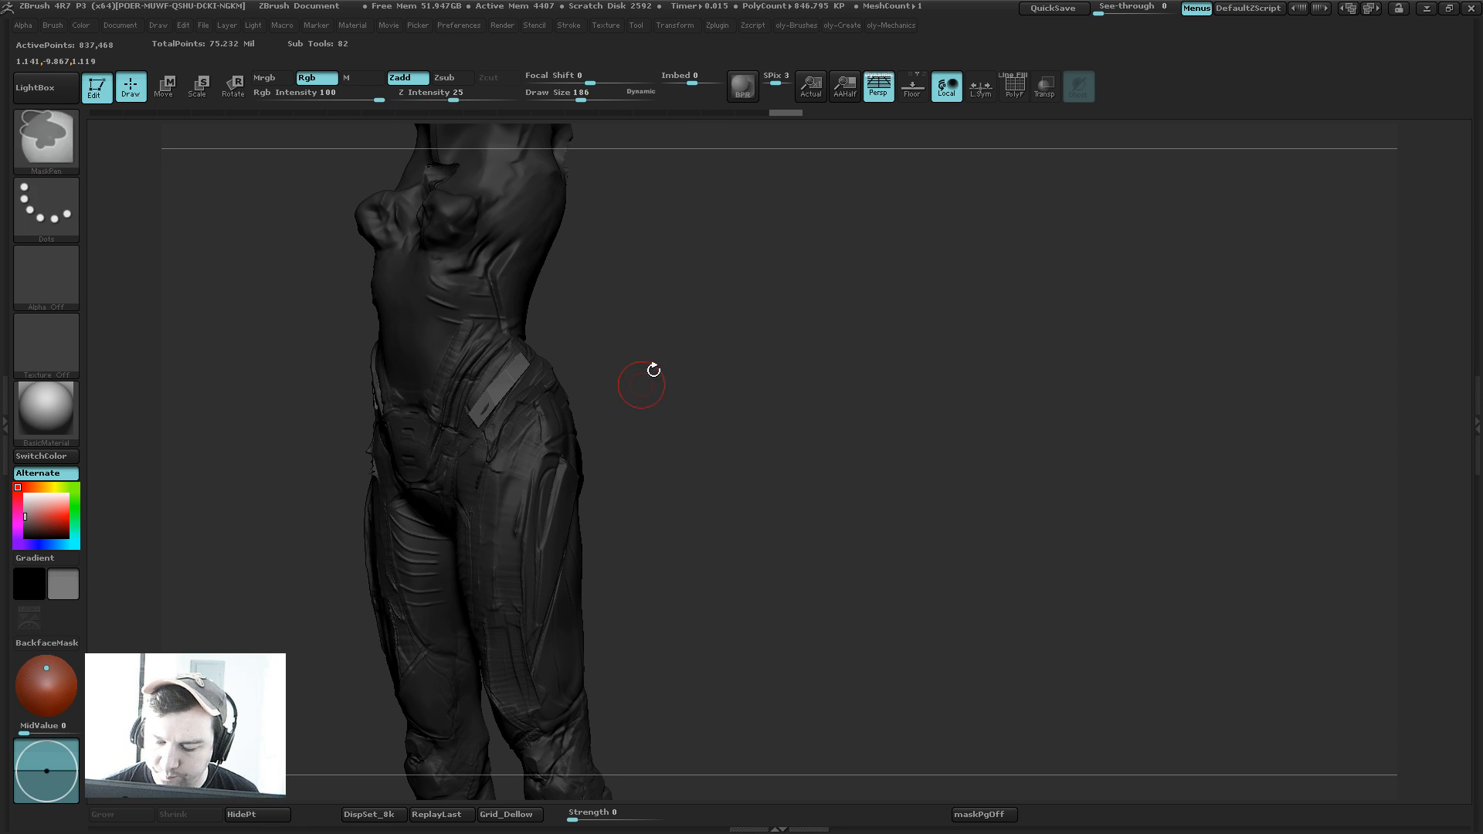
{"action": "key", "text": "b"}
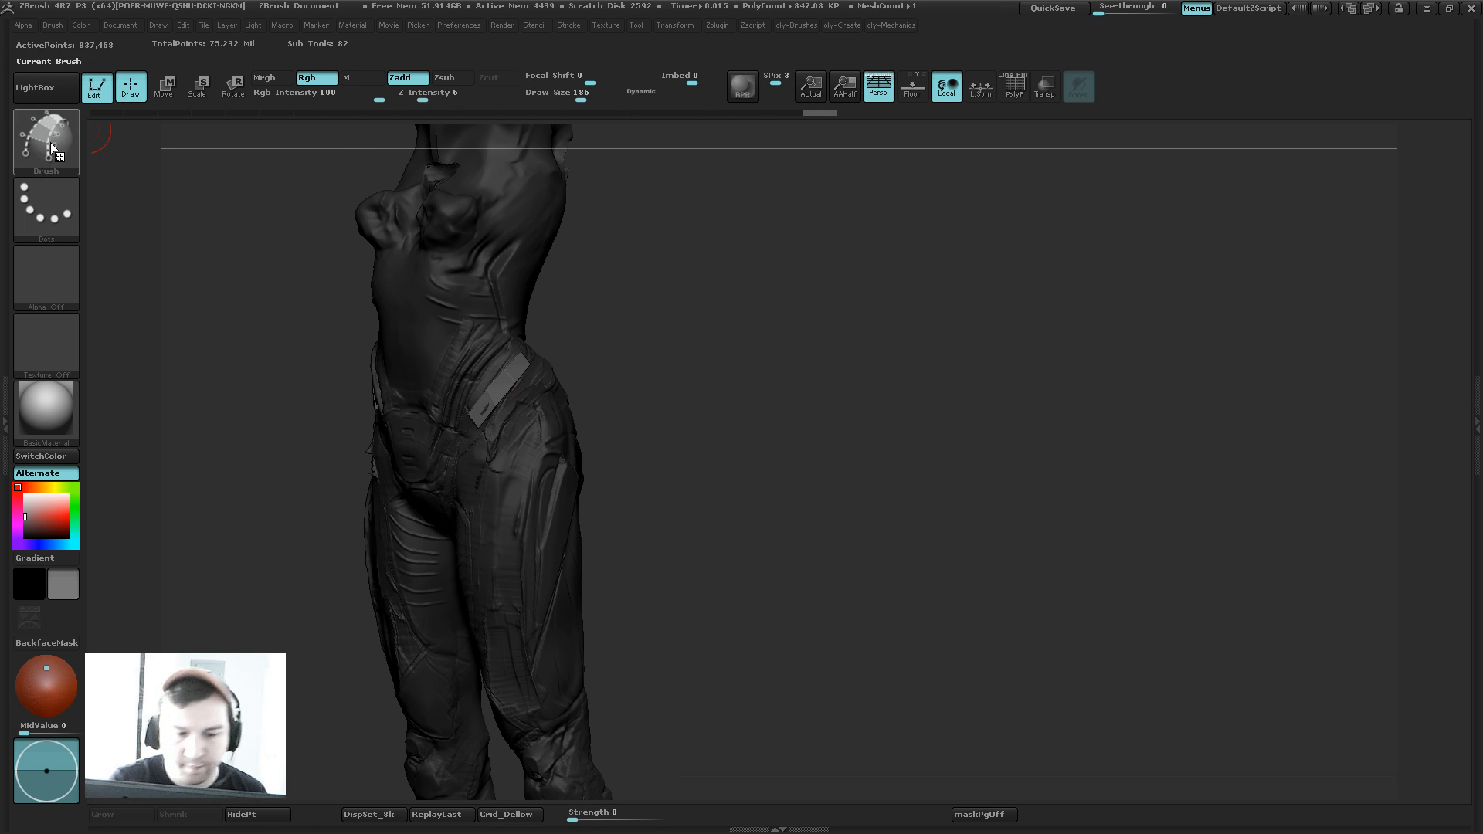
{"action": "left_click", "coordinate": [47, 139]}
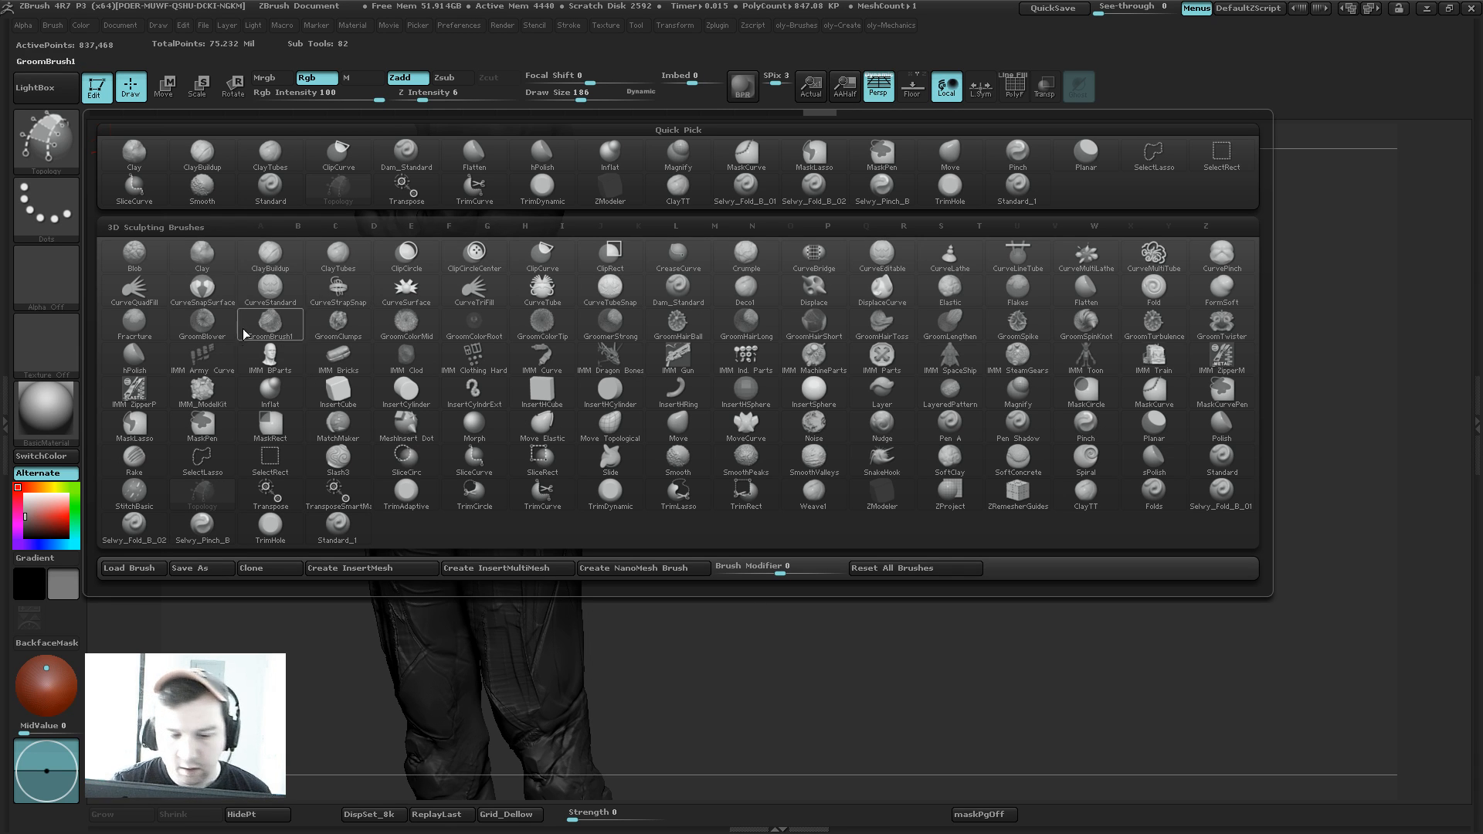
{"action": "left_click", "coordinate": [70, 150], "text": "ctrl+shift"}
{"action": "left_click", "coordinate": [270, 151]}
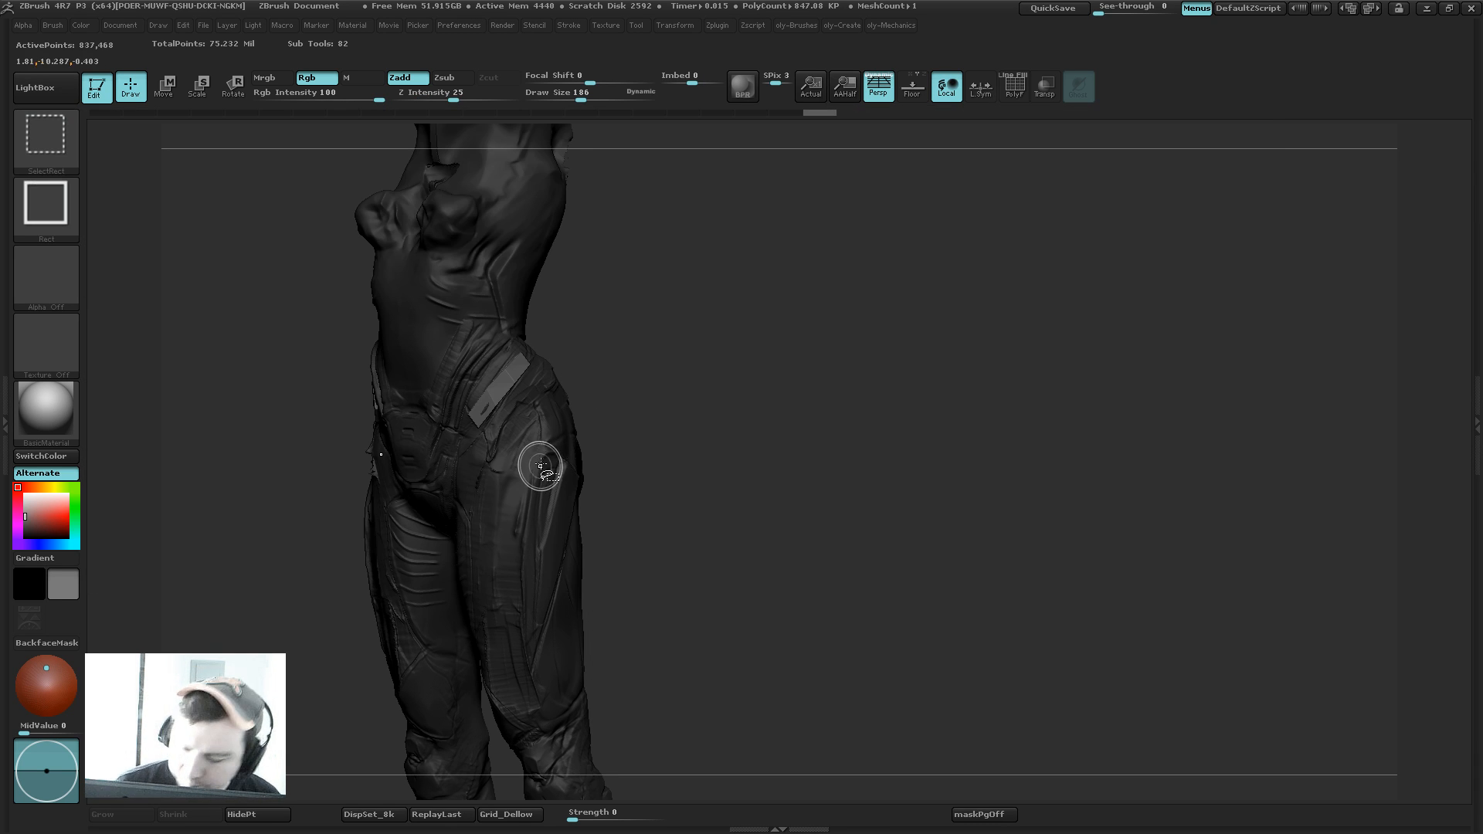
{"action": "left_click", "coordinate": [539, 463], "text": "ctrl+shift"}
{"action": "left_click", "coordinate": [842, 25]}
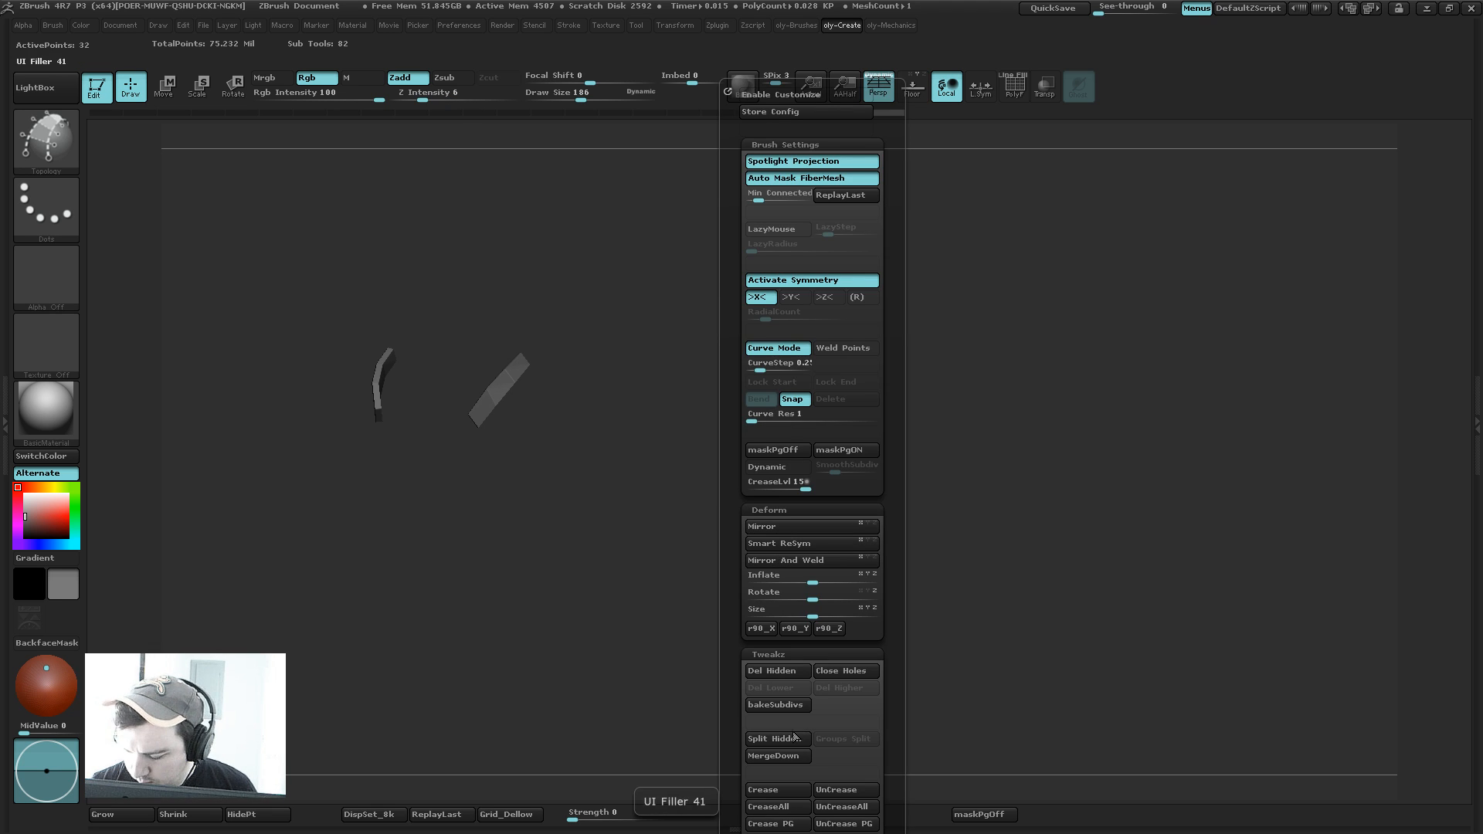
{"action": "left_click", "coordinate": [774, 738]}
{"action": "left_click", "coordinate": [494, 672], "text": "ctrl+shift"}
Step: Choose the ZModeler brush and isolate the hip strip subtool with the polyframe shown
{"action": "key", "text": "b"}
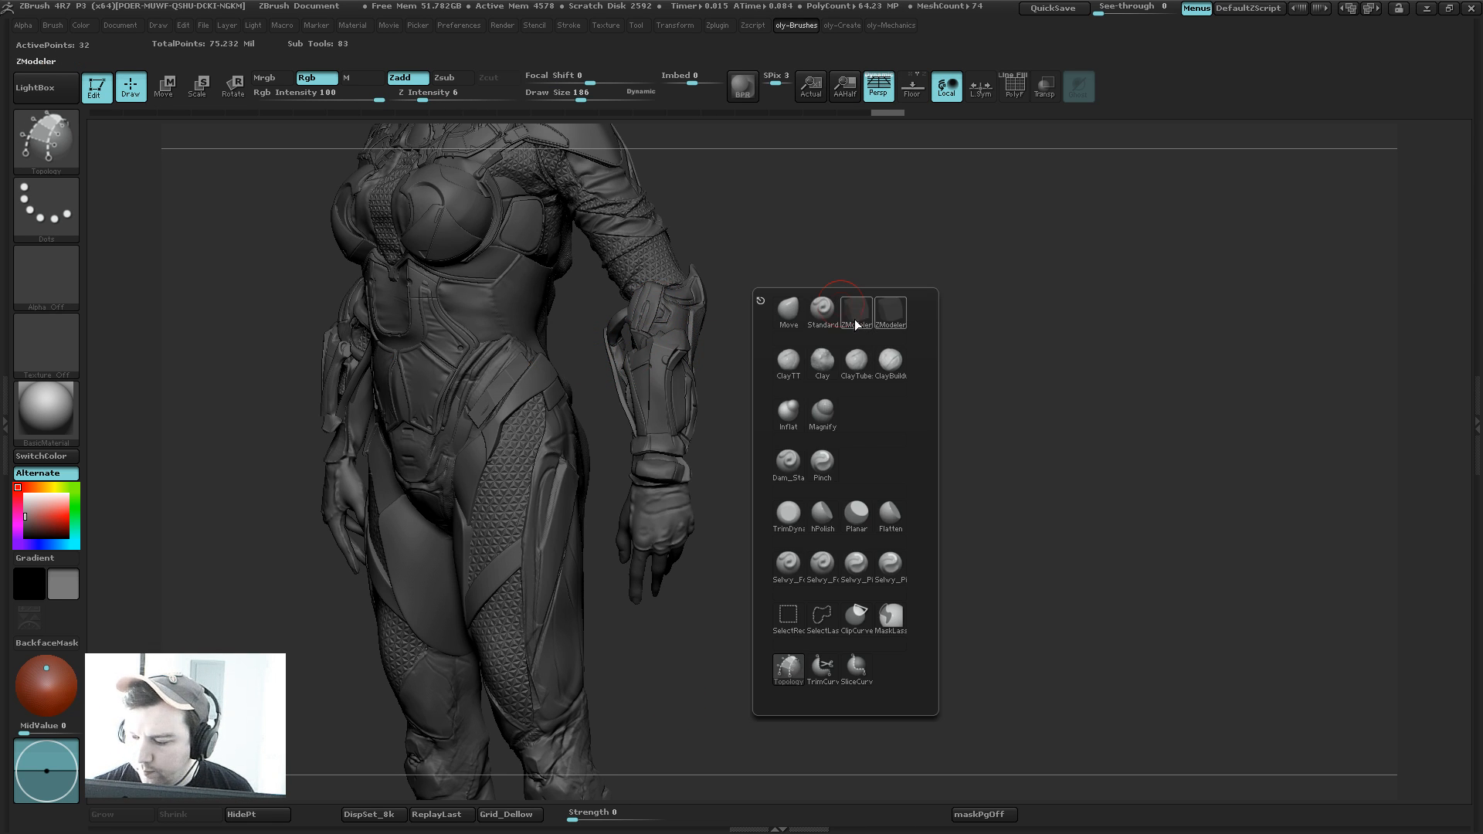
{"action": "left_click", "coordinate": [856, 317]}
{"action": "key", "text": "shift+s"}
{"action": "left_click_drag", "start_coordinate": [581, 350], "coordinate": [563, 332], "text": "alt"}
{"action": "key", "text": "shift+f"}
Step: Examine the isolated hip strips' polygon layout and curvature from several angles
{"action": "mouse_move", "coordinate": [474, 205]}
{"action": "left_mouse_down", "text": "alt"}
{"action": "mouse_move", "coordinate": [542, 335]}
{"action": "mouse_move", "coordinate": [495, 350]}
{"action": "left_mouse_up", "text": "alt"}
{"action": "key", "text": "s"}
{"action": "left_click_drag", "start_coordinate": [542, 401], "coordinate": [546, 412], "text": "alt"}
{"action": "key", "text": "s"}
{"action": "left_click_drag", "start_coordinate": [554, 425], "coordinate": [602, 424]}
{"action": "key", "text": "b"}
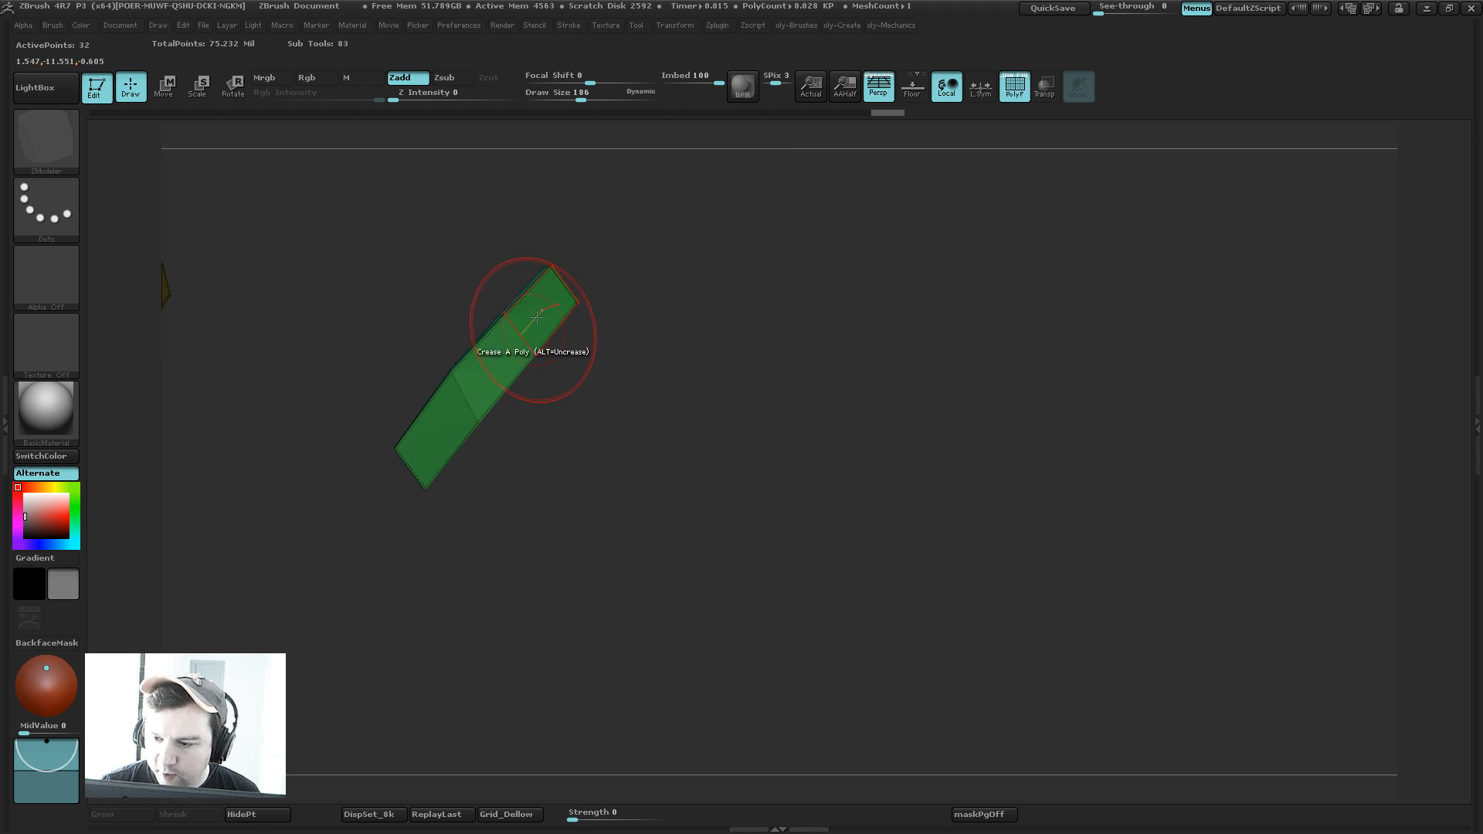
{"action": "key", "text": "shift"}
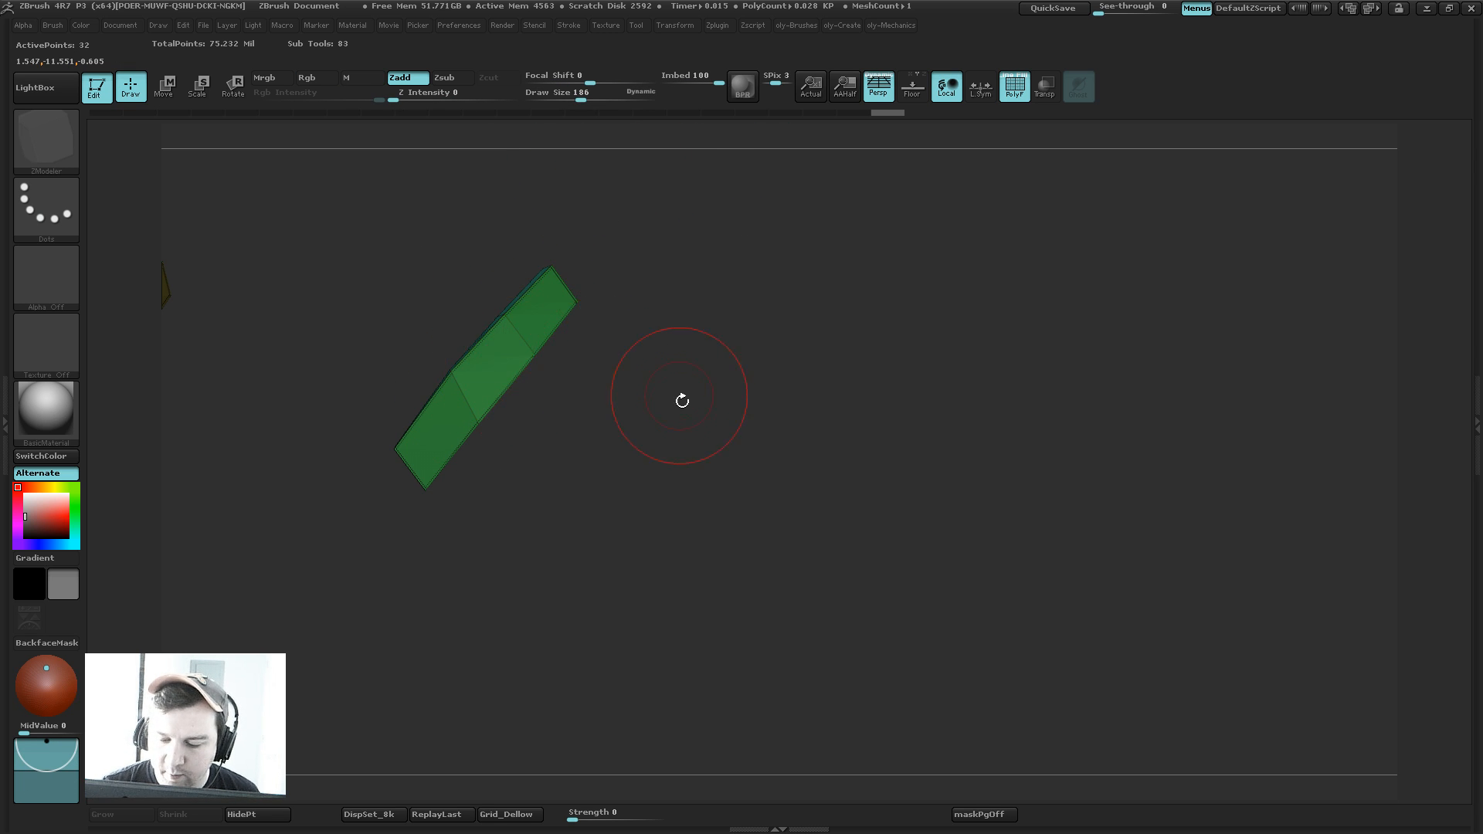
{"action": "mouse_move", "coordinate": [678, 400]}
{"action": "left_mouse_down"}
{"action": "mouse_move", "coordinate": [638, 368]}
{"action": "mouse_move", "coordinate": [639, 397]}
{"action": "mouse_move", "coordinate": [588, 347]}
{"action": "left_mouse_up"}
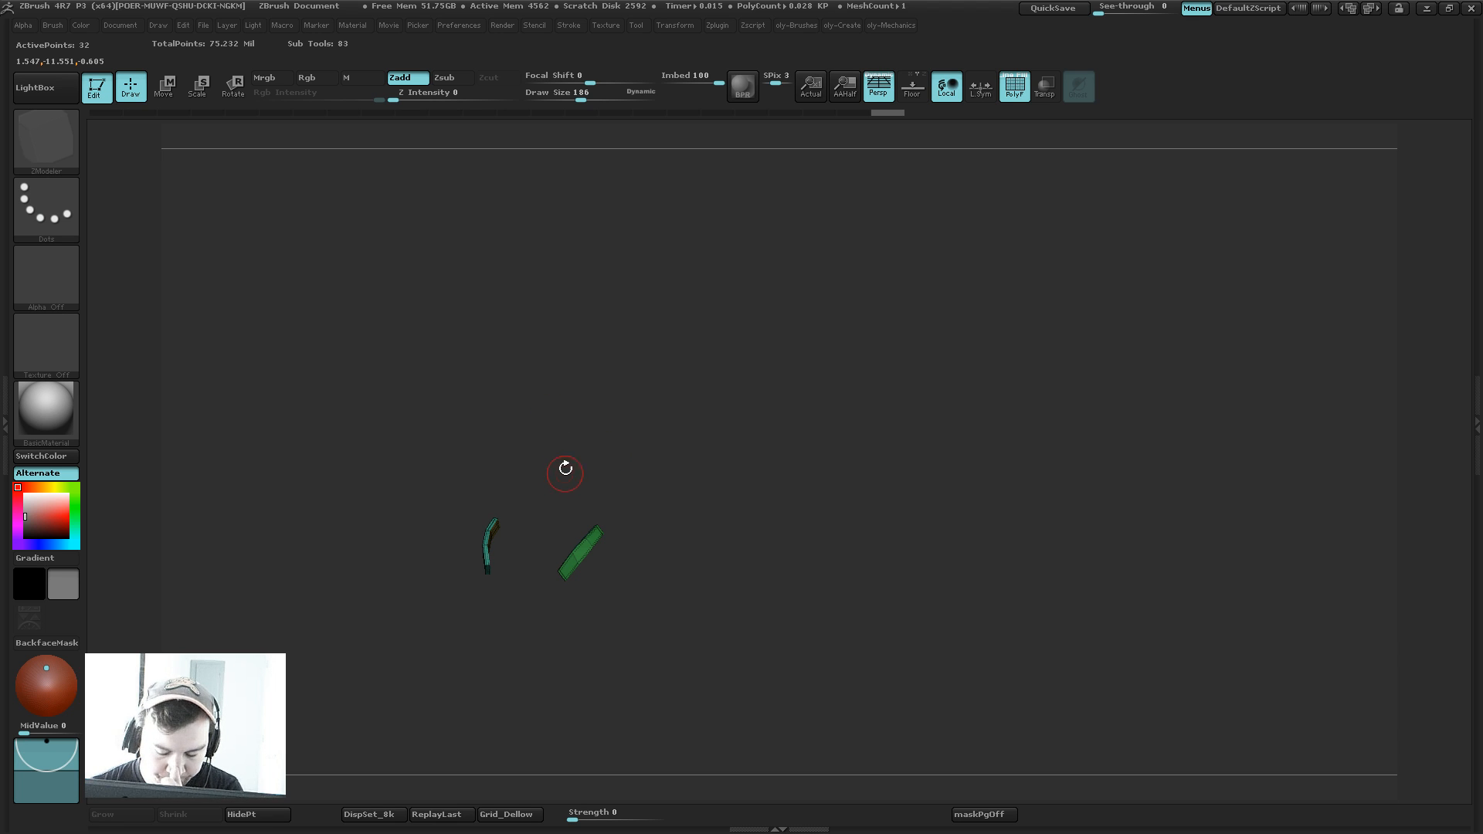
{"action": "left_click_drag", "start_coordinate": [569, 441], "coordinate": [665, 444], "text": "alt"}
{"action": "left_click_drag", "start_coordinate": [589, 399], "coordinate": [665, 492], "text": "alt"}
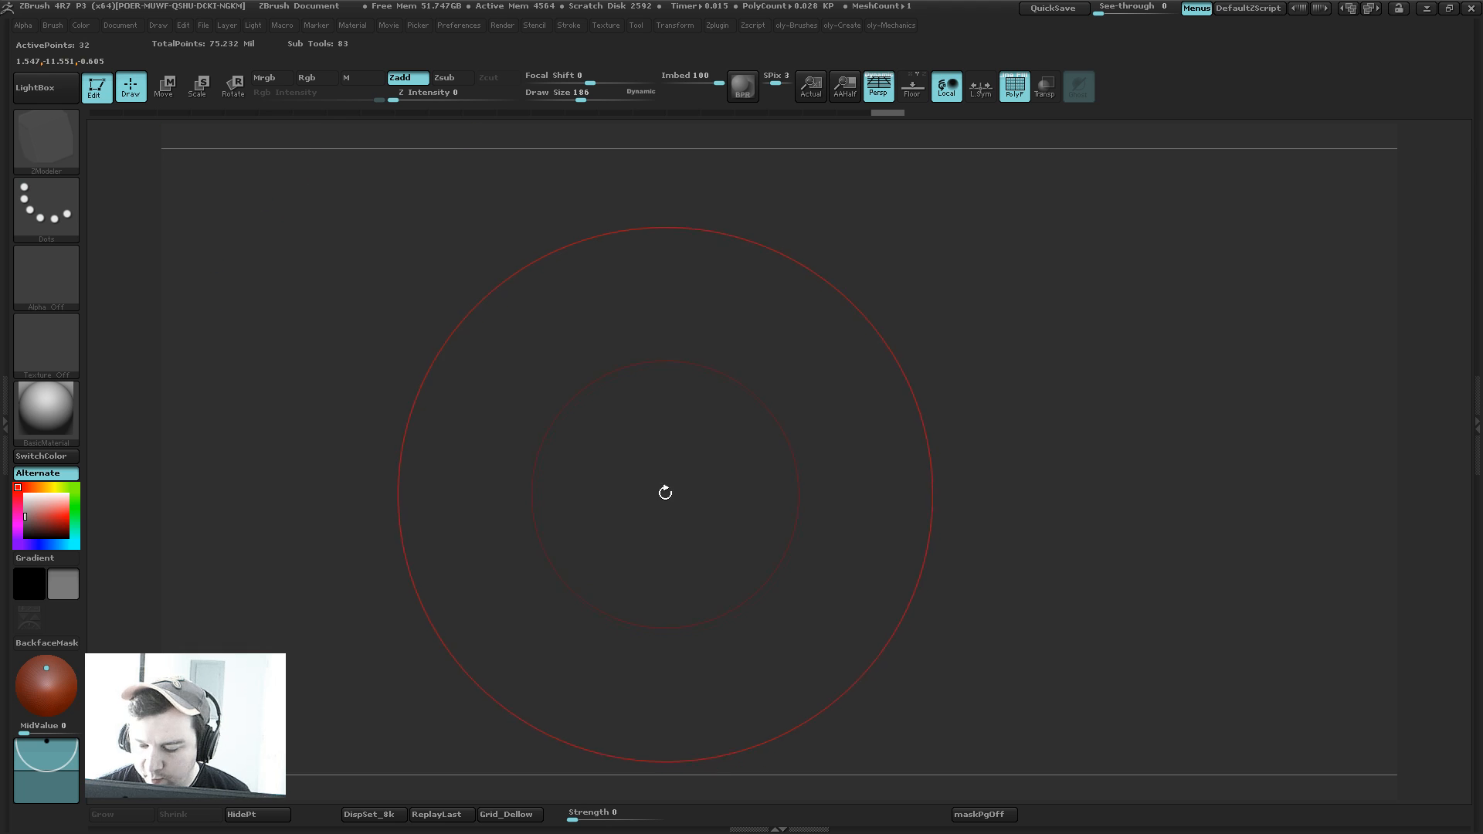
{"action": "left_click_drag", "start_coordinate": [769, 449], "coordinate": [673, 408], "text": "alt"}
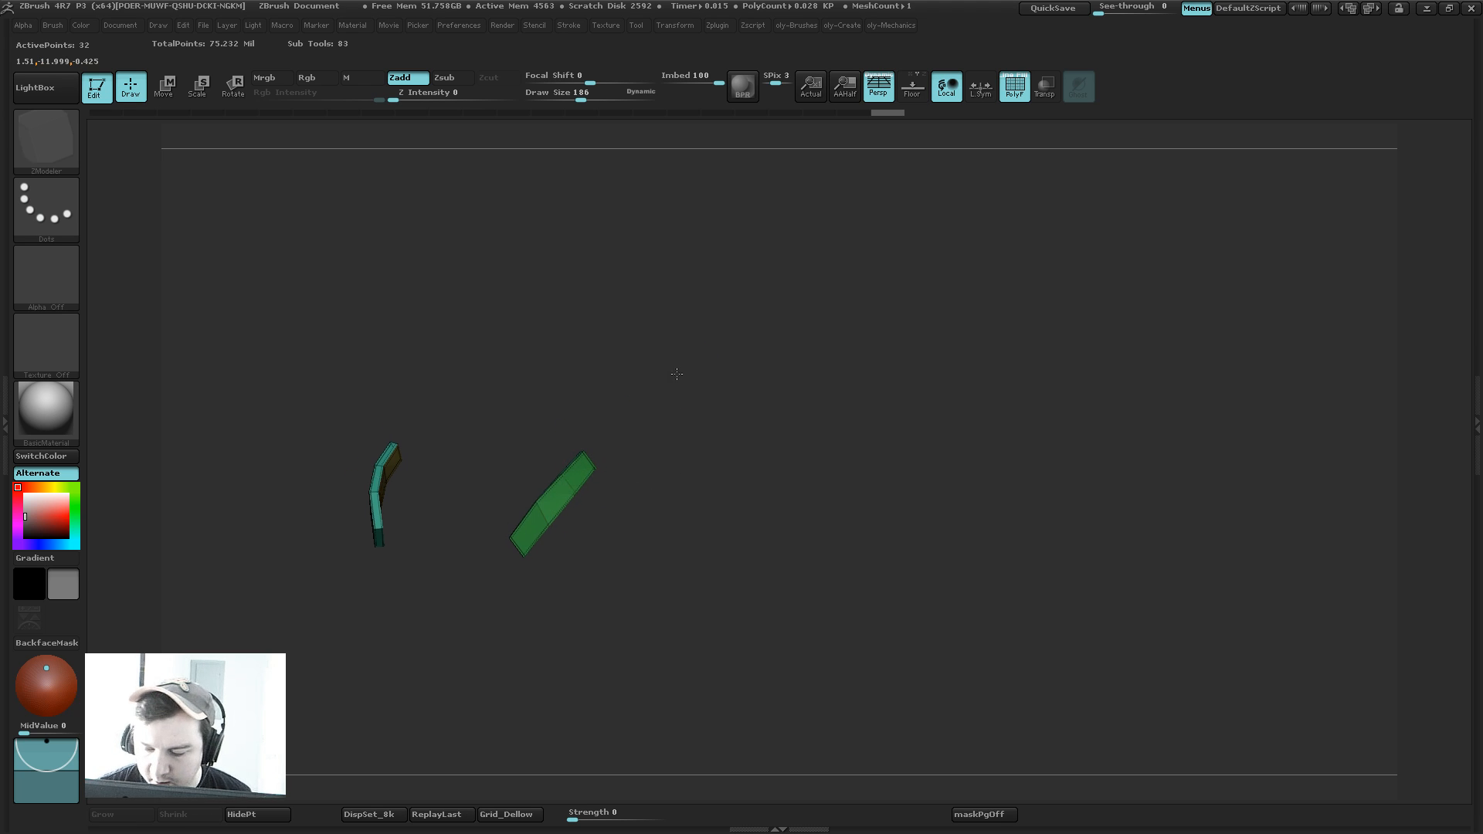
{"action": "left_click_drag", "start_coordinate": [675, 374], "coordinate": [669, 406], "text": "alt"}
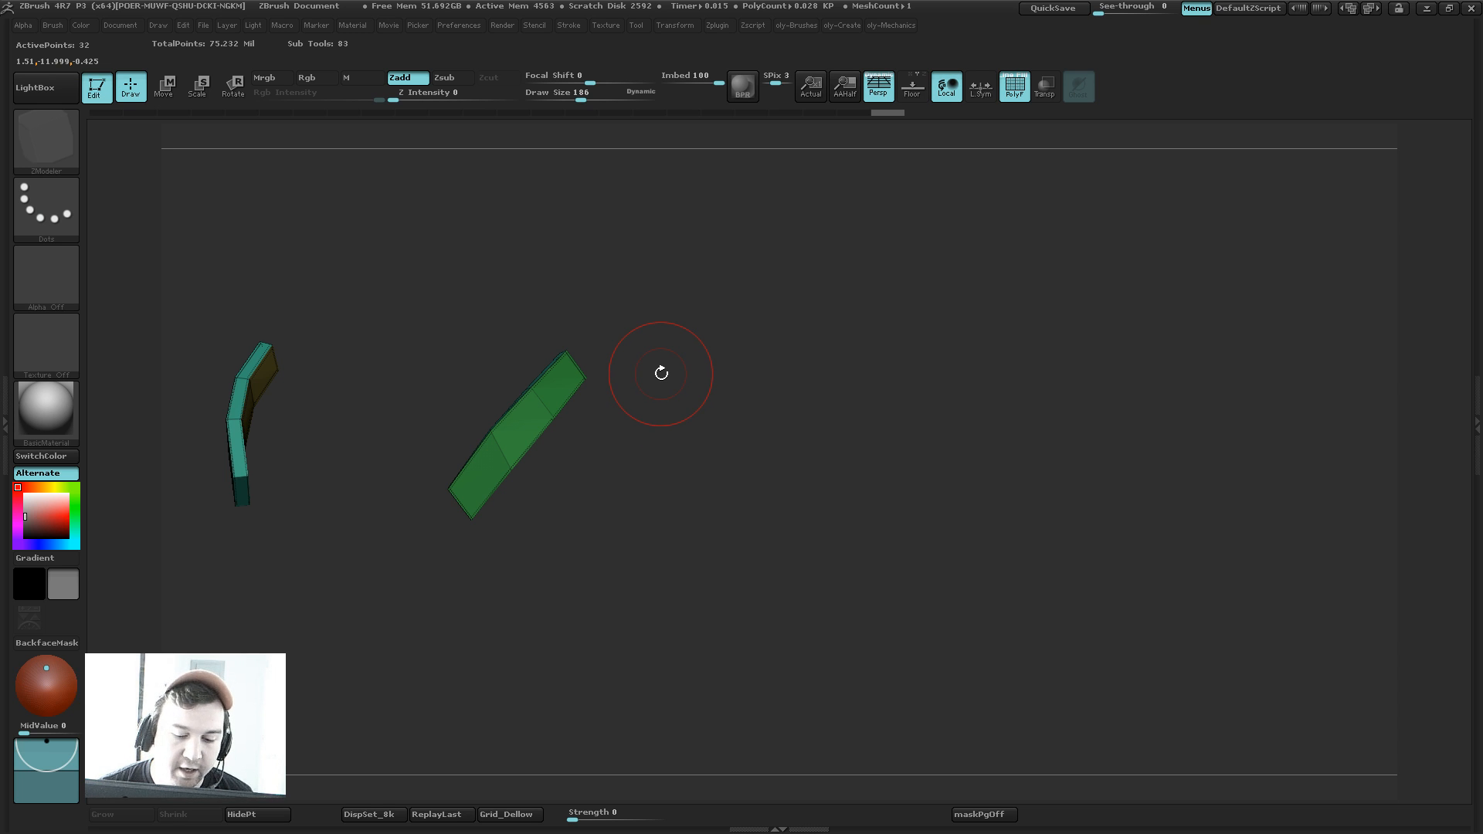
Step: Adjust the hip strip's contour with the Move brush at draw size 145 and return to the ZModeler brush
{"action": "key", "text": "b"}
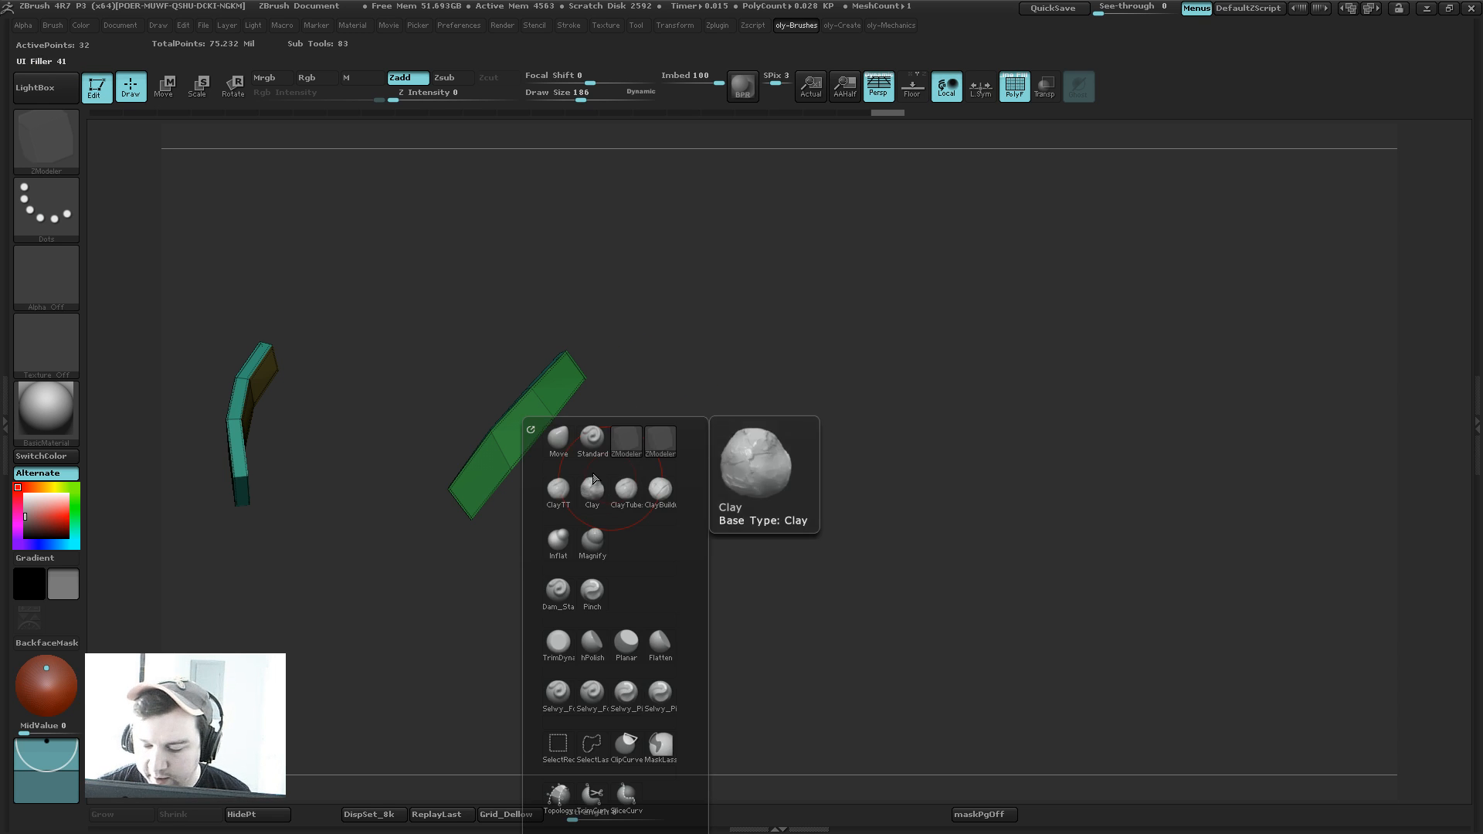
{"action": "key", "text": "m"}
{"action": "key", "text": "v"}
{"action": "key", "text": "bracketright"}
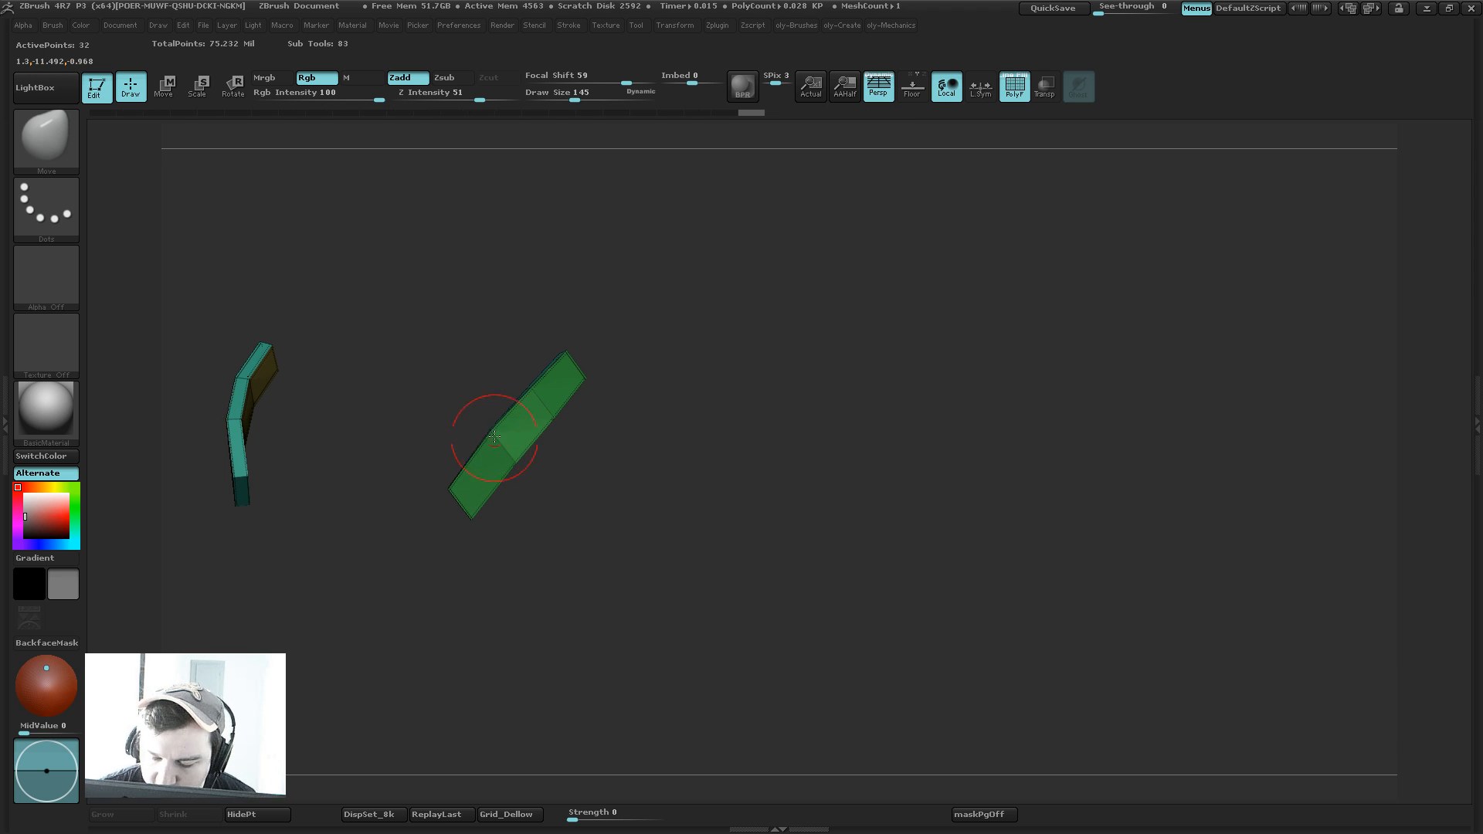
{"action": "key", "text": "b"}
{"action": "key", "text": "z"}
{"action": "key", "text": "m"}
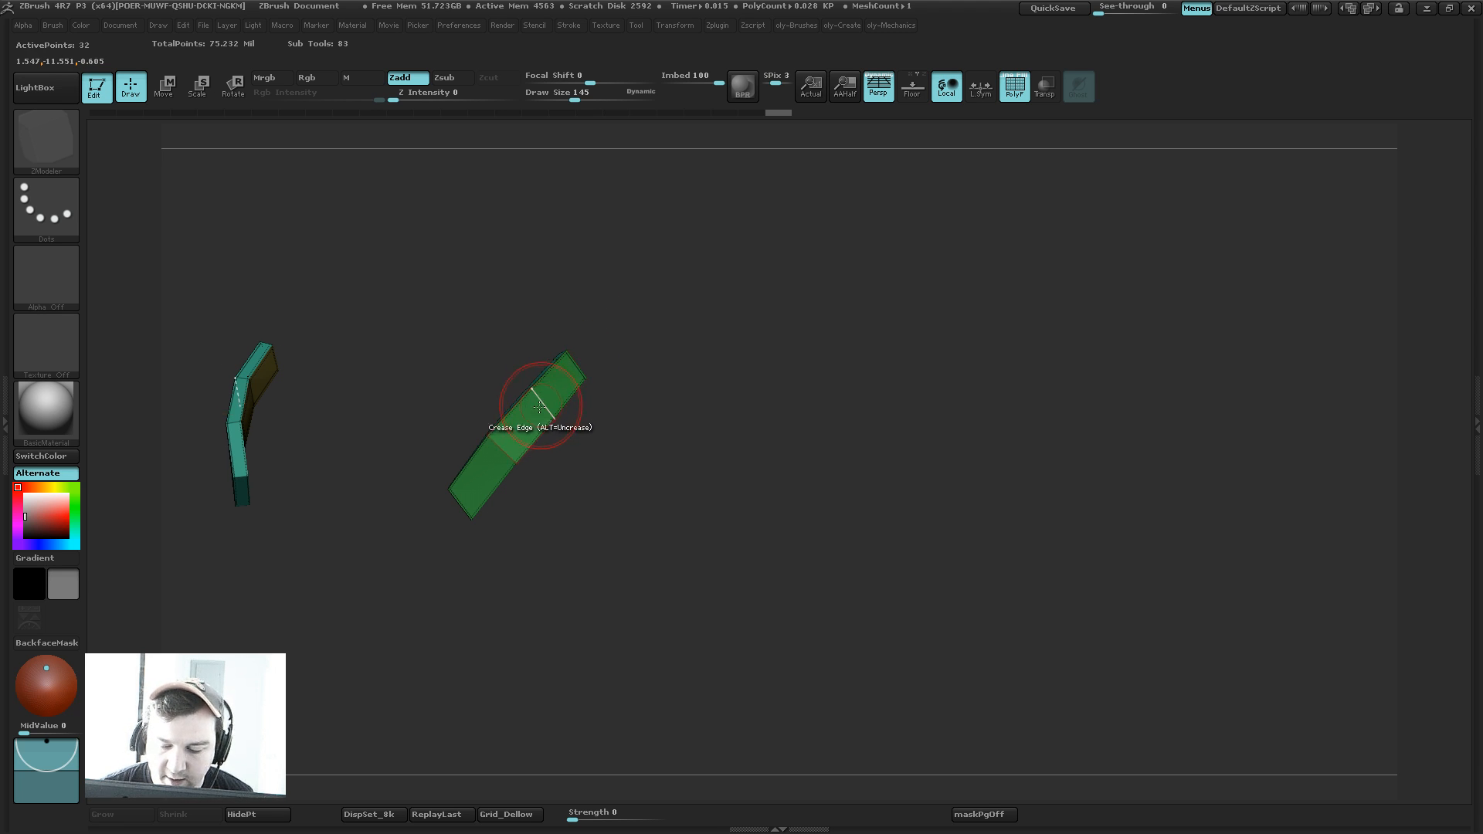
{"action": "left_click_drag", "start_coordinate": [619, 445], "coordinate": [615, 482]}
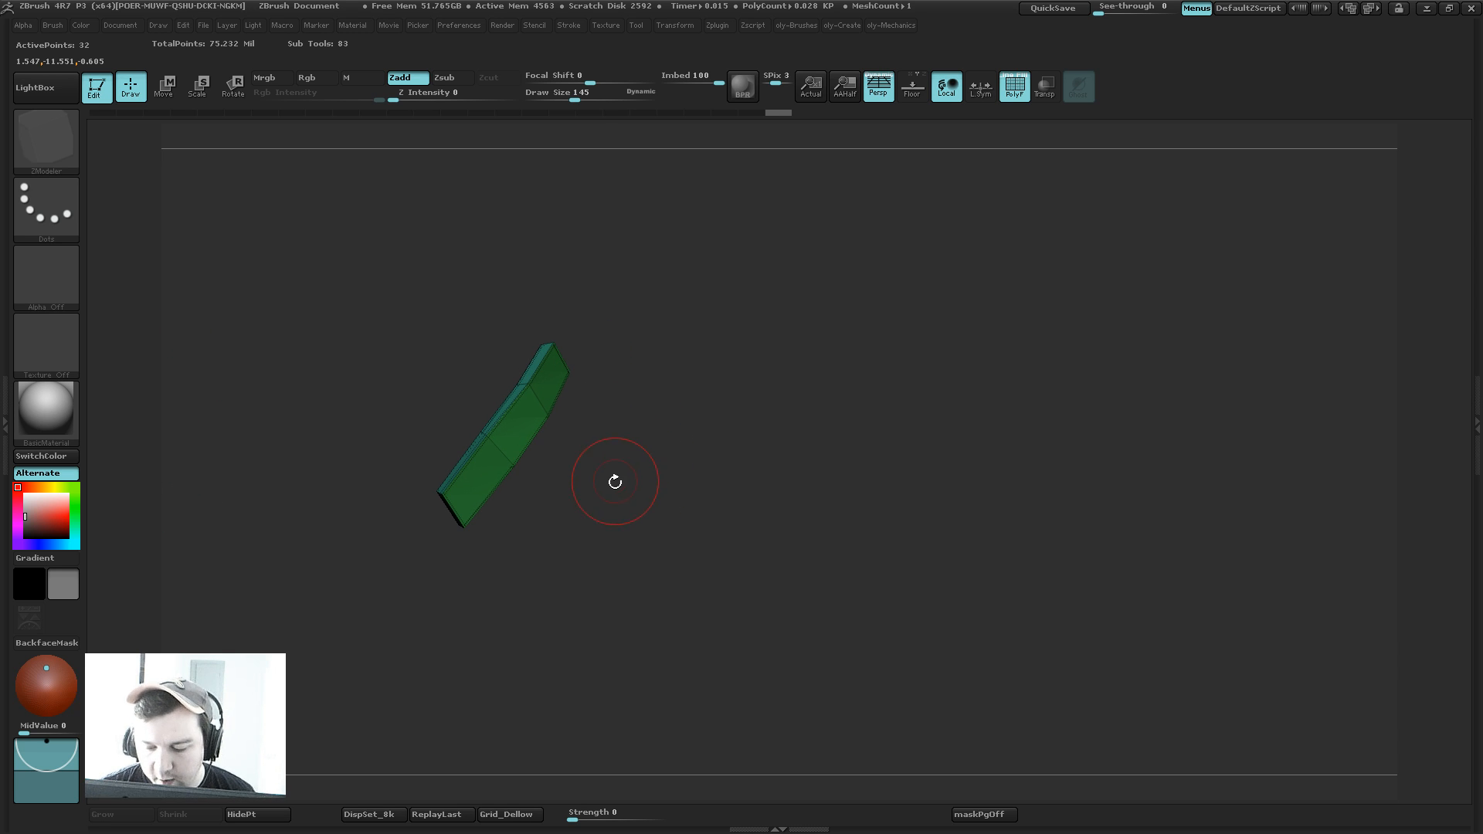
{"action": "left_click_drag", "start_coordinate": [625, 428], "coordinate": [608, 433]}
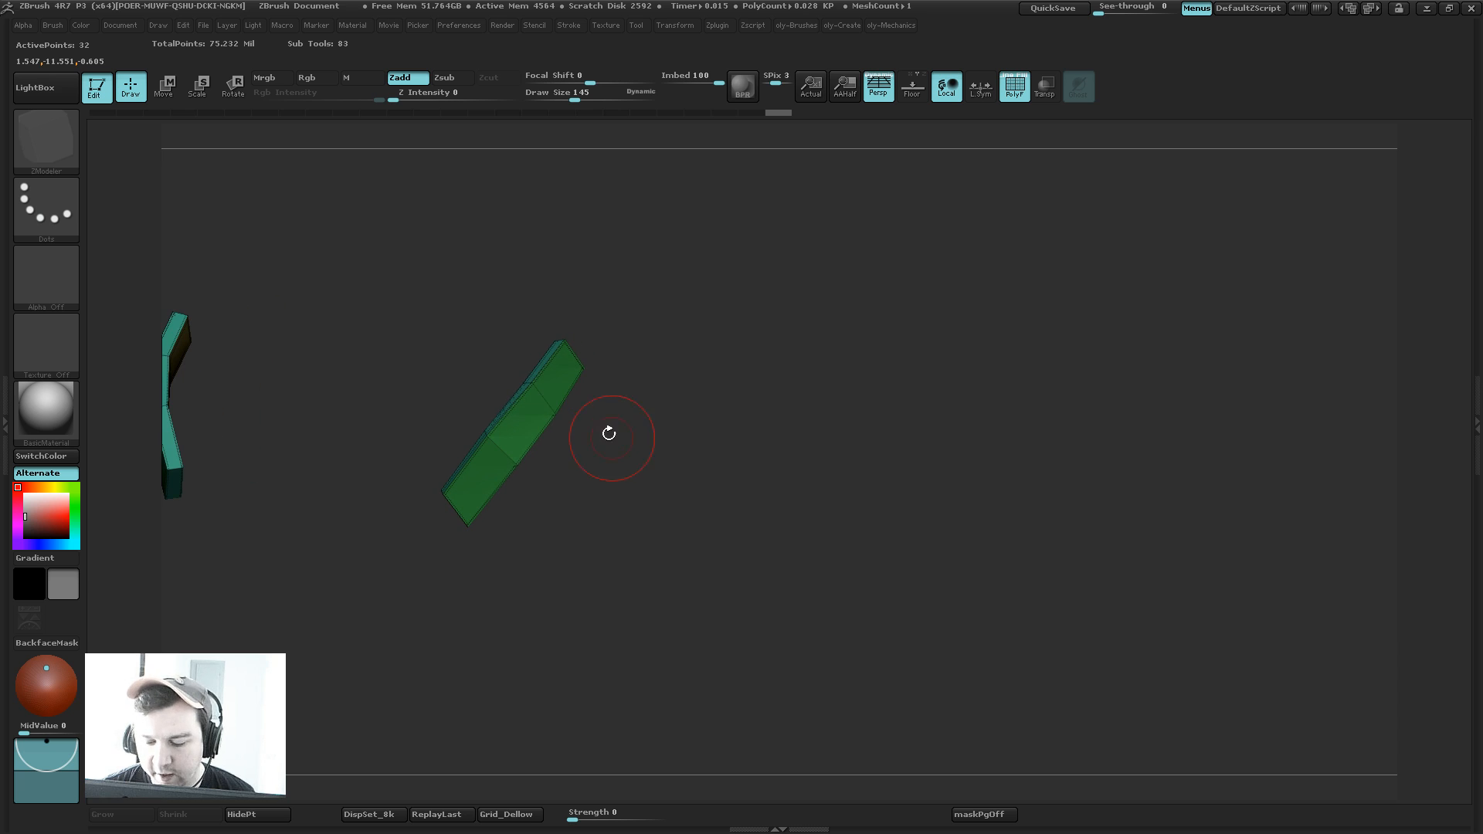
Step: Show the tool settings and bend the hip strip around the hip with the Move brush, reducing its draw size to 89
{"action": "left_click", "coordinate": [1471, 313]}
{"action": "left_click", "coordinate": [1348, 669]}
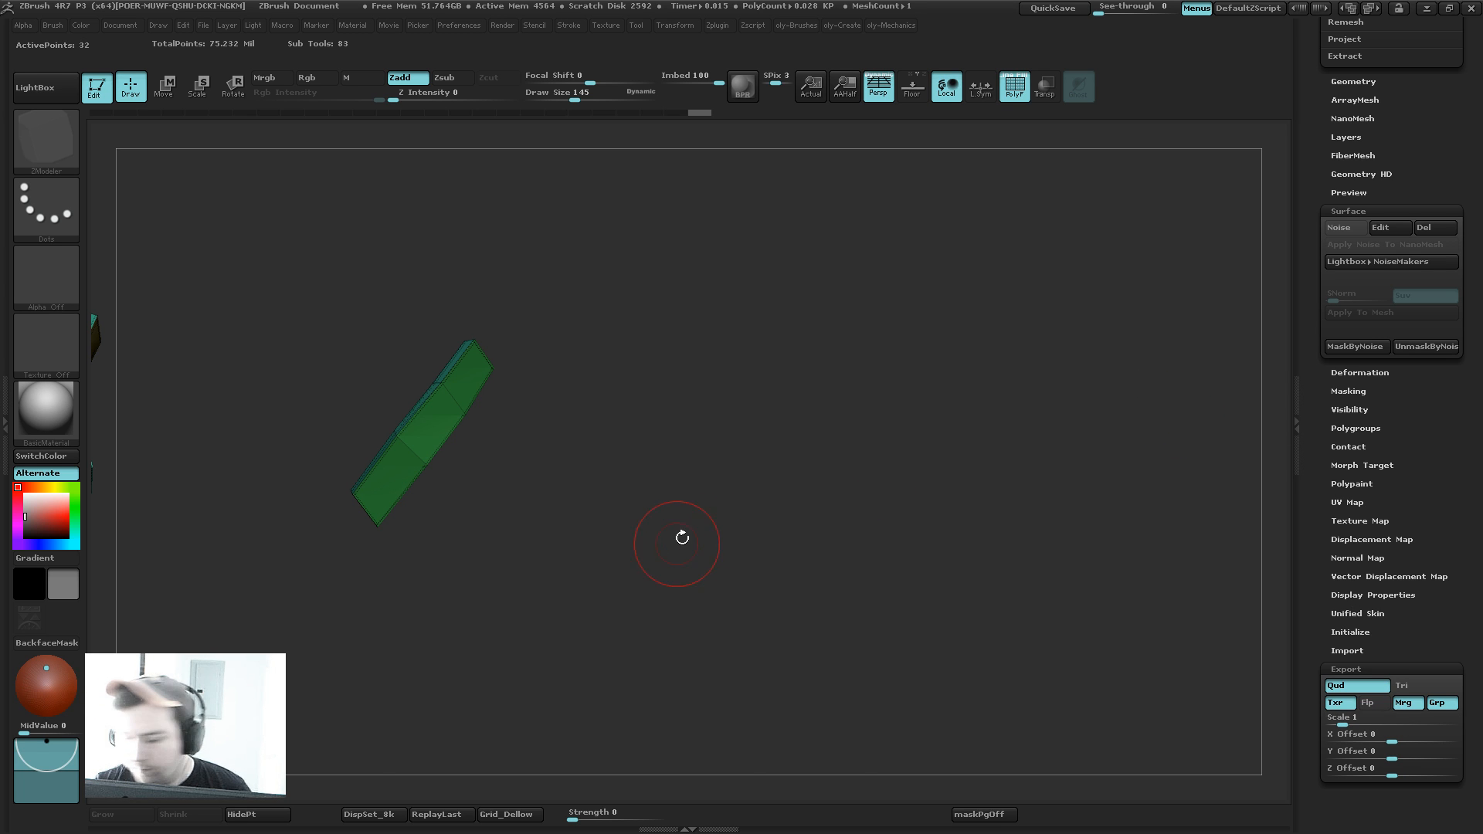
{"action": "key", "text": "shift+s"}
{"action": "key", "text": "shift+s"}
{"action": "left_click_drag", "start_coordinate": [590, 357], "coordinate": [576, 384]}
{"action": "key", "text": "b"}
{"action": "left_click", "coordinate": [519, 393]}
{"action": "left_click_drag", "start_coordinate": [512, 268], "coordinate": [491, 309]}
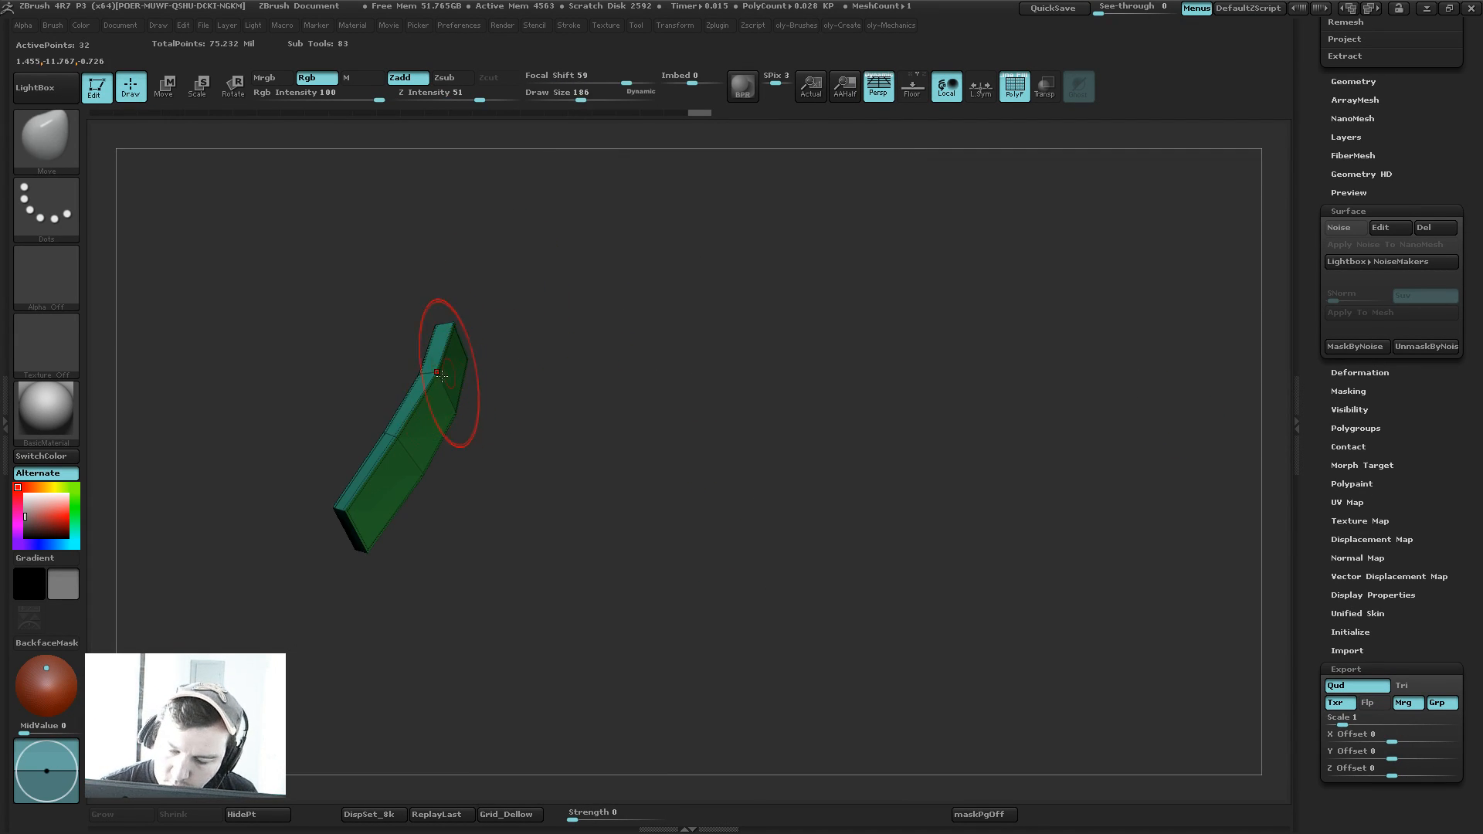
{"action": "left_click_drag", "start_coordinate": [534, 394], "coordinate": [453, 351]}
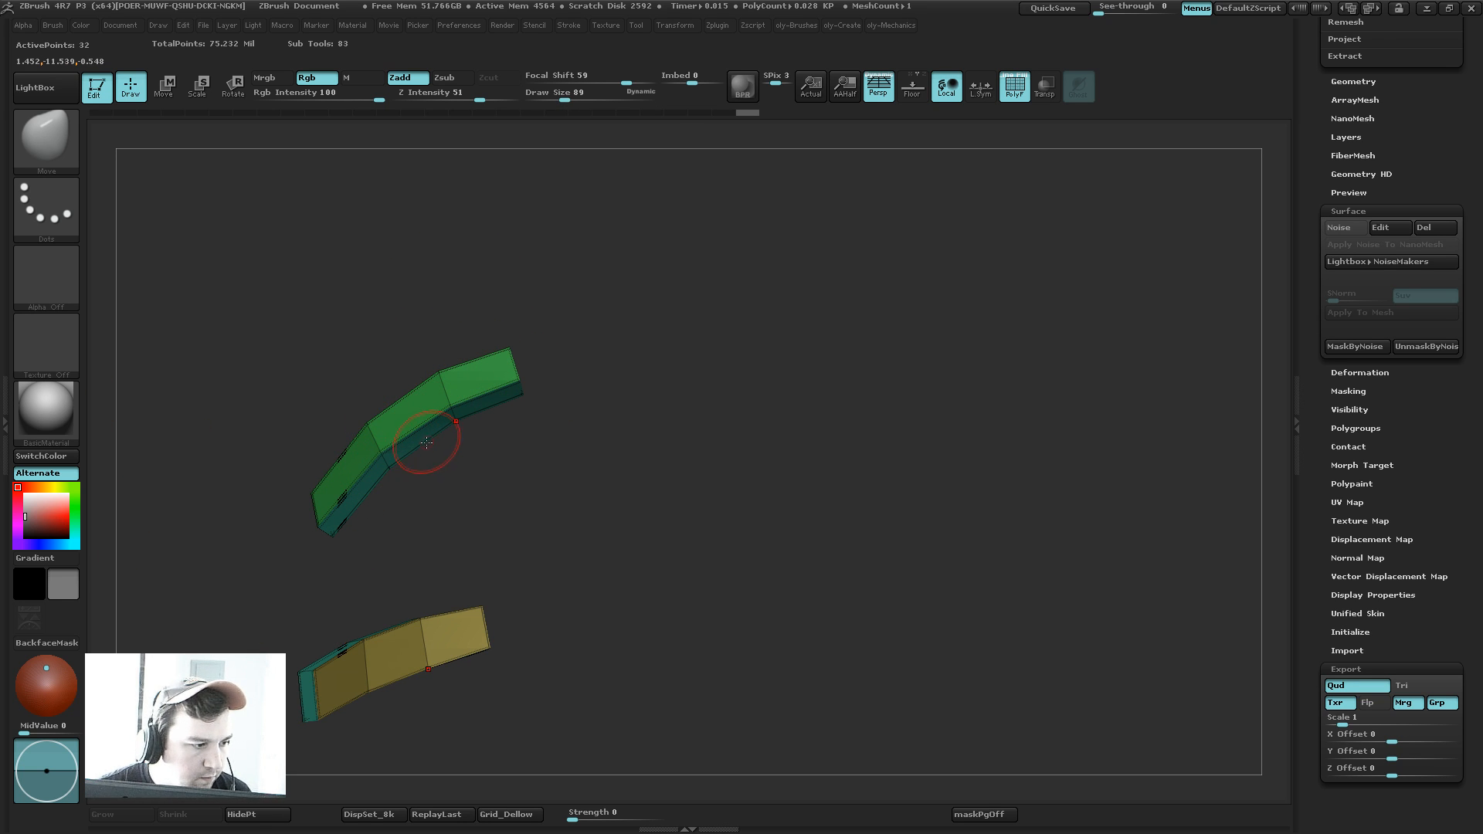
{"action": "mouse_move", "coordinate": [437, 500]}
{"action": "left_mouse_down"}
{"action": "mouse_move", "coordinate": [477, 522]}
{"action": "mouse_move", "coordinate": [488, 502]}
{"action": "left_mouse_up"}
Step: Switch back to the ZModeler brush and set its draw size to 89
{"action": "key", "text": "b"}
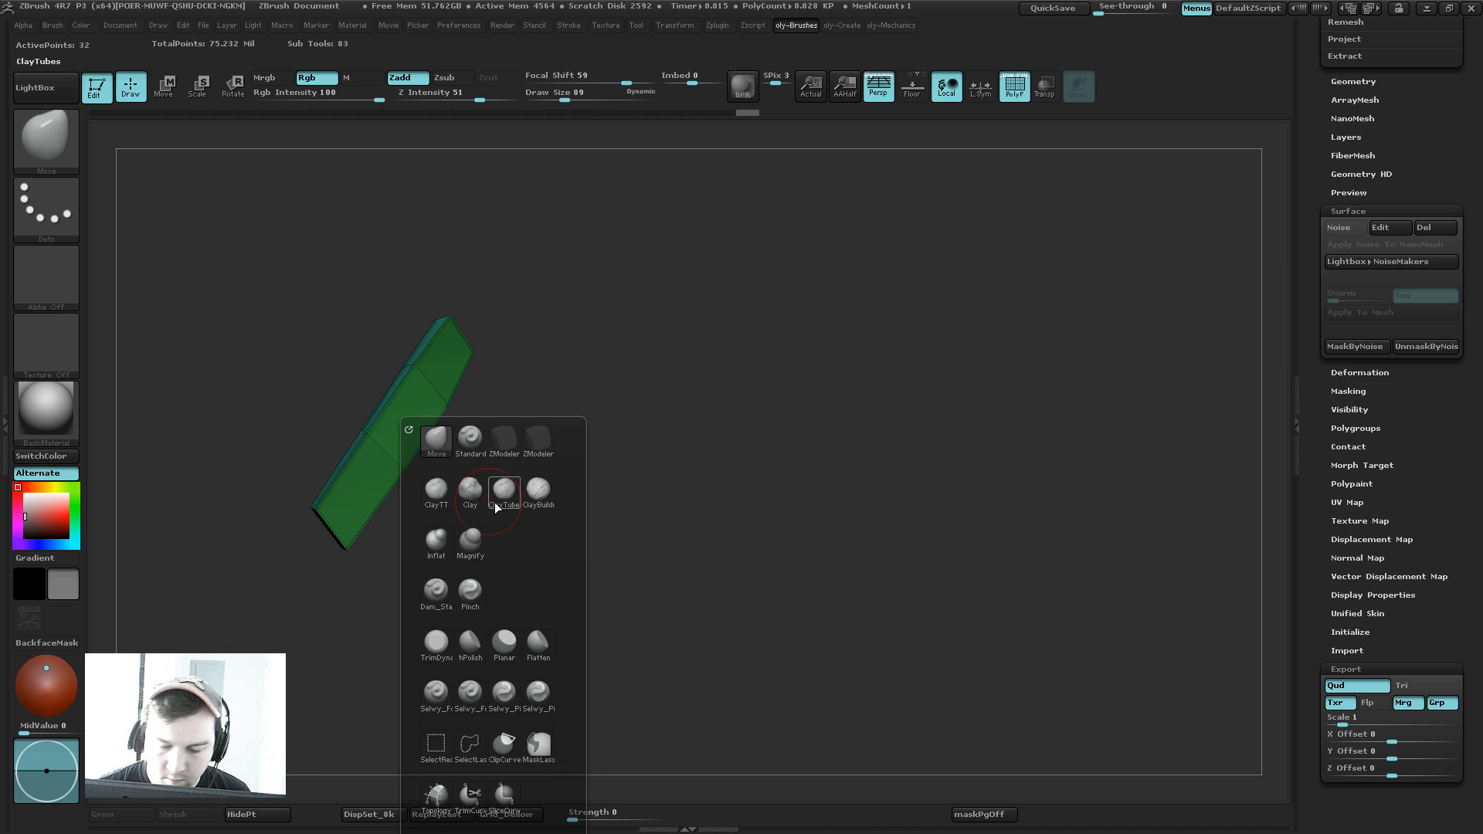
{"action": "left_click", "coordinate": [525, 445]}
{"action": "key", "text": "s"}
{"action": "left_click", "coordinate": [416, 391]}
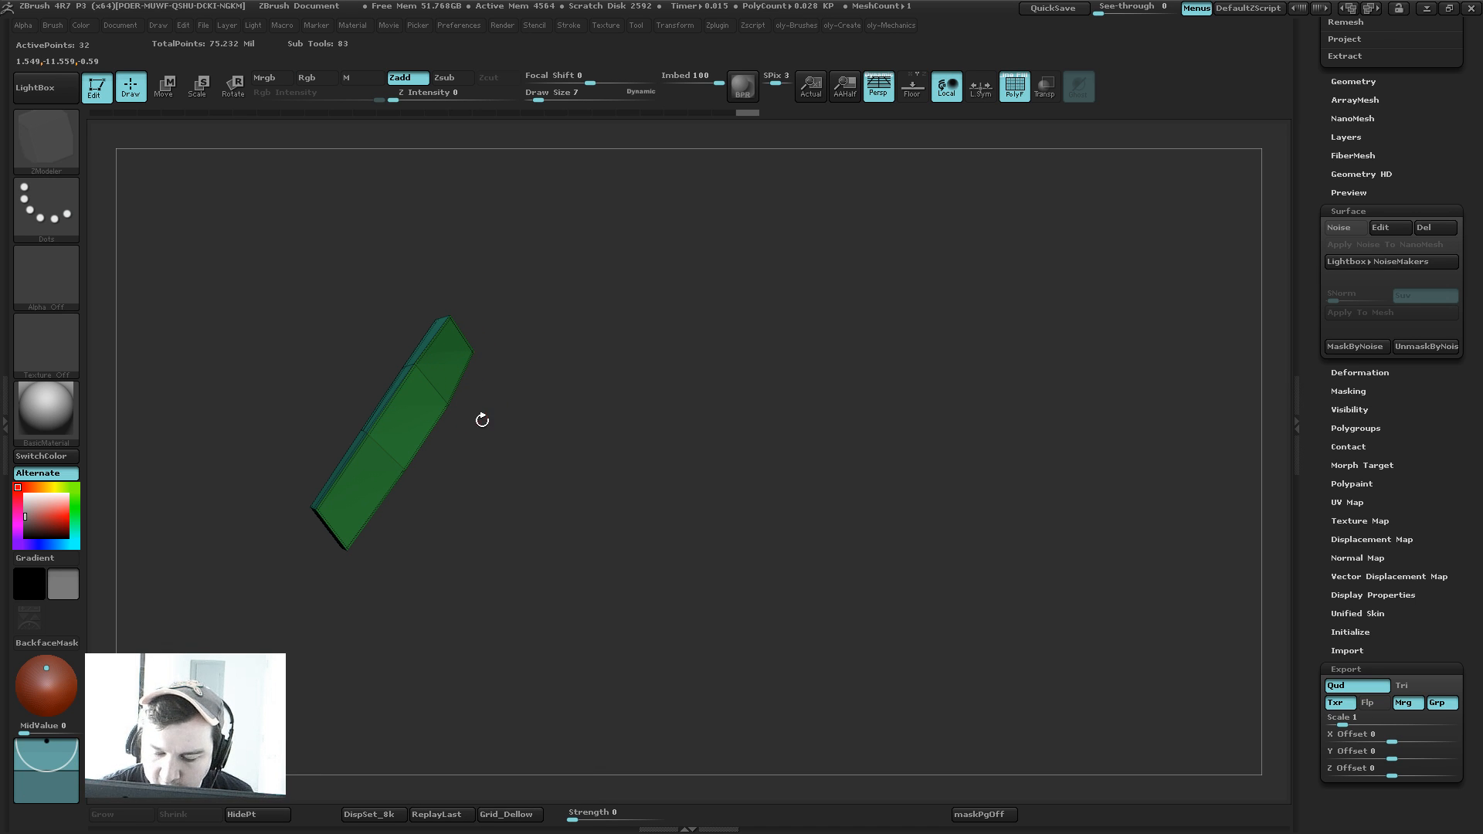
{"action": "key", "text": "s"}
{"action": "left_click", "coordinate": [417, 395]}
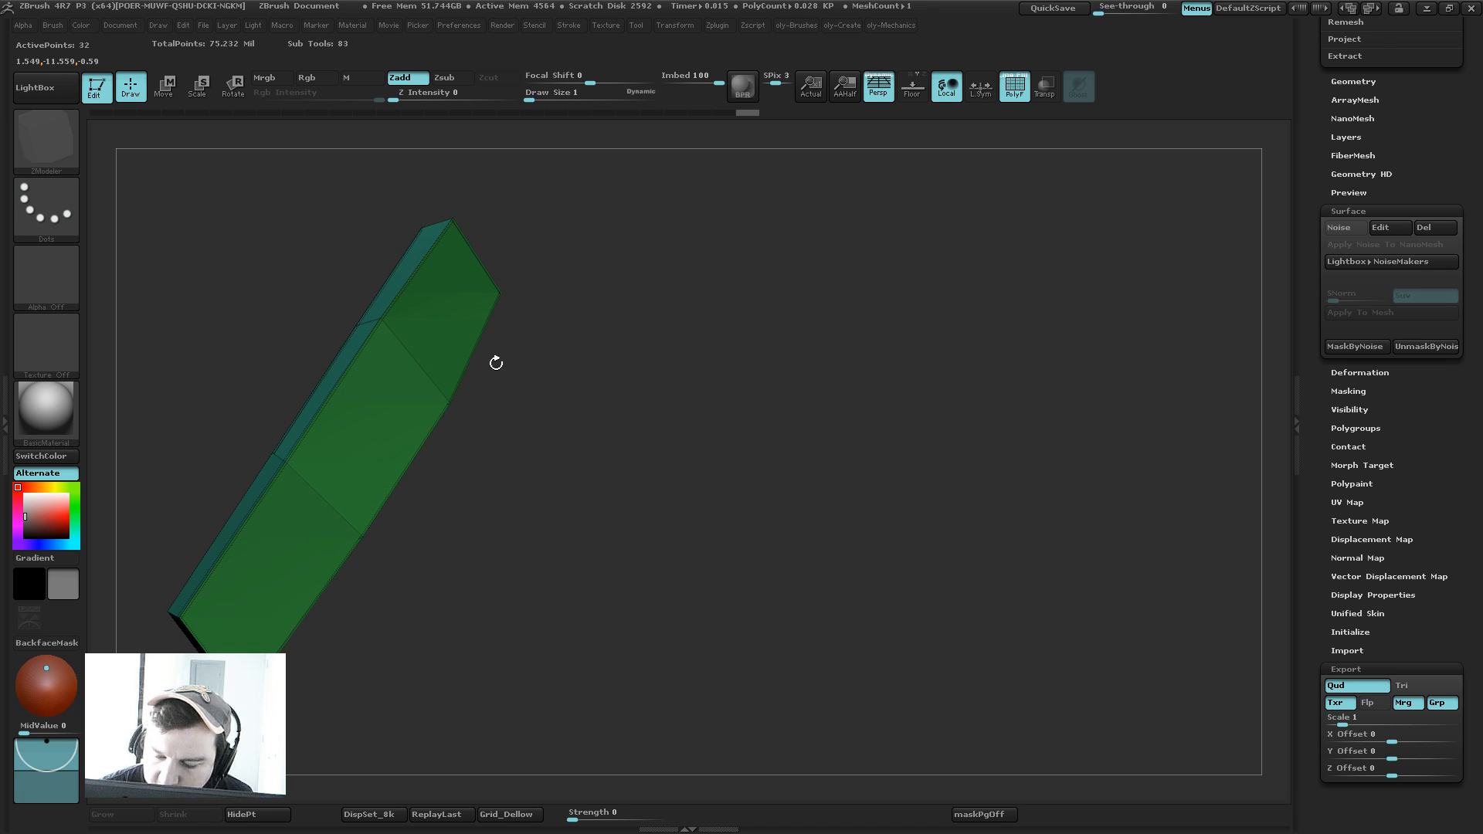
{"action": "key", "text": "s"}
{"action": "left_click_drag", "start_coordinate": [500, 452], "coordinate": [627, 448]}
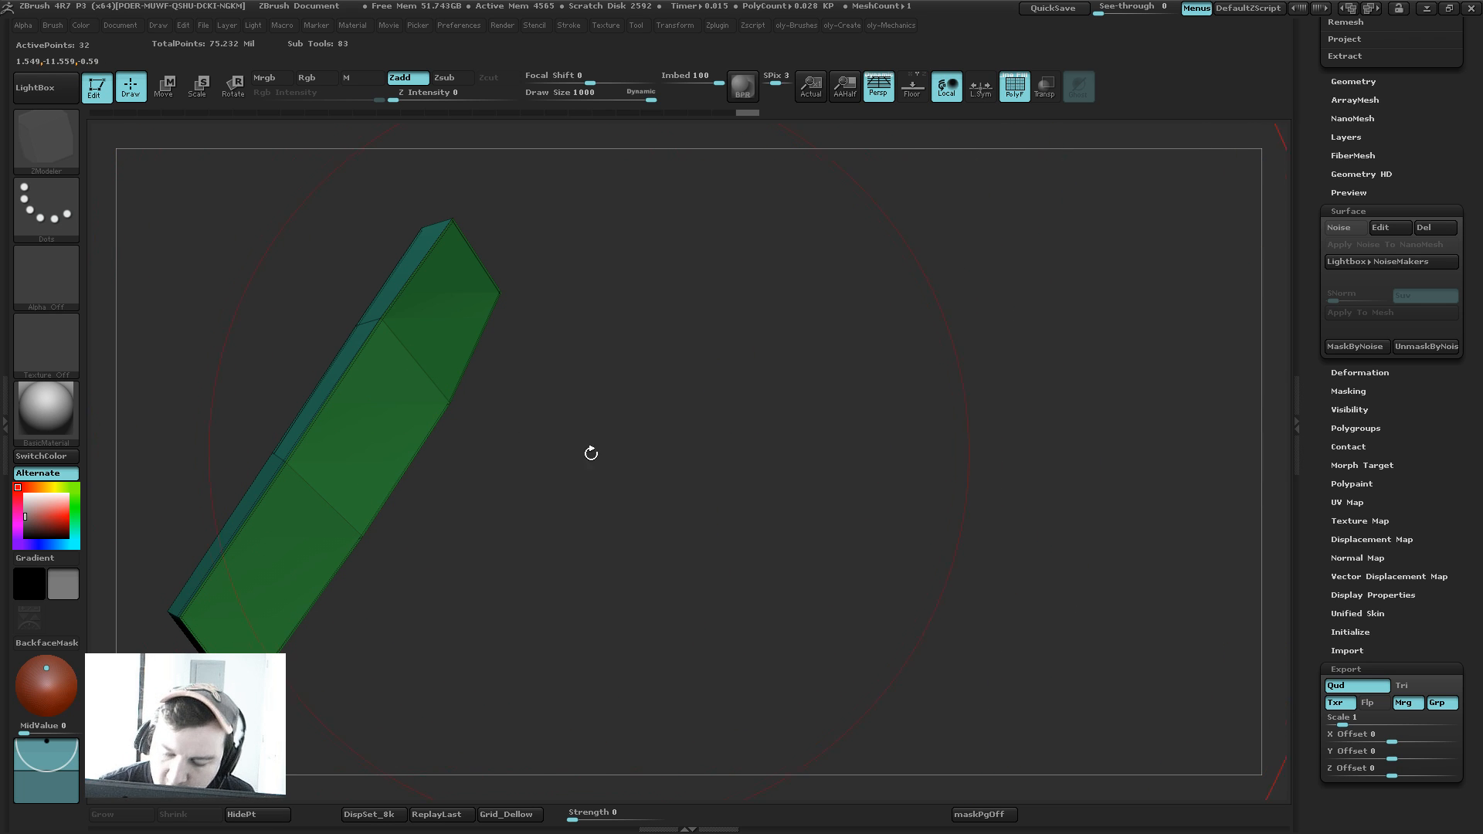
{"action": "key", "text": "s"}
{"action": "left_click_drag", "start_coordinate": [591, 453], "coordinate": [500, 451]}
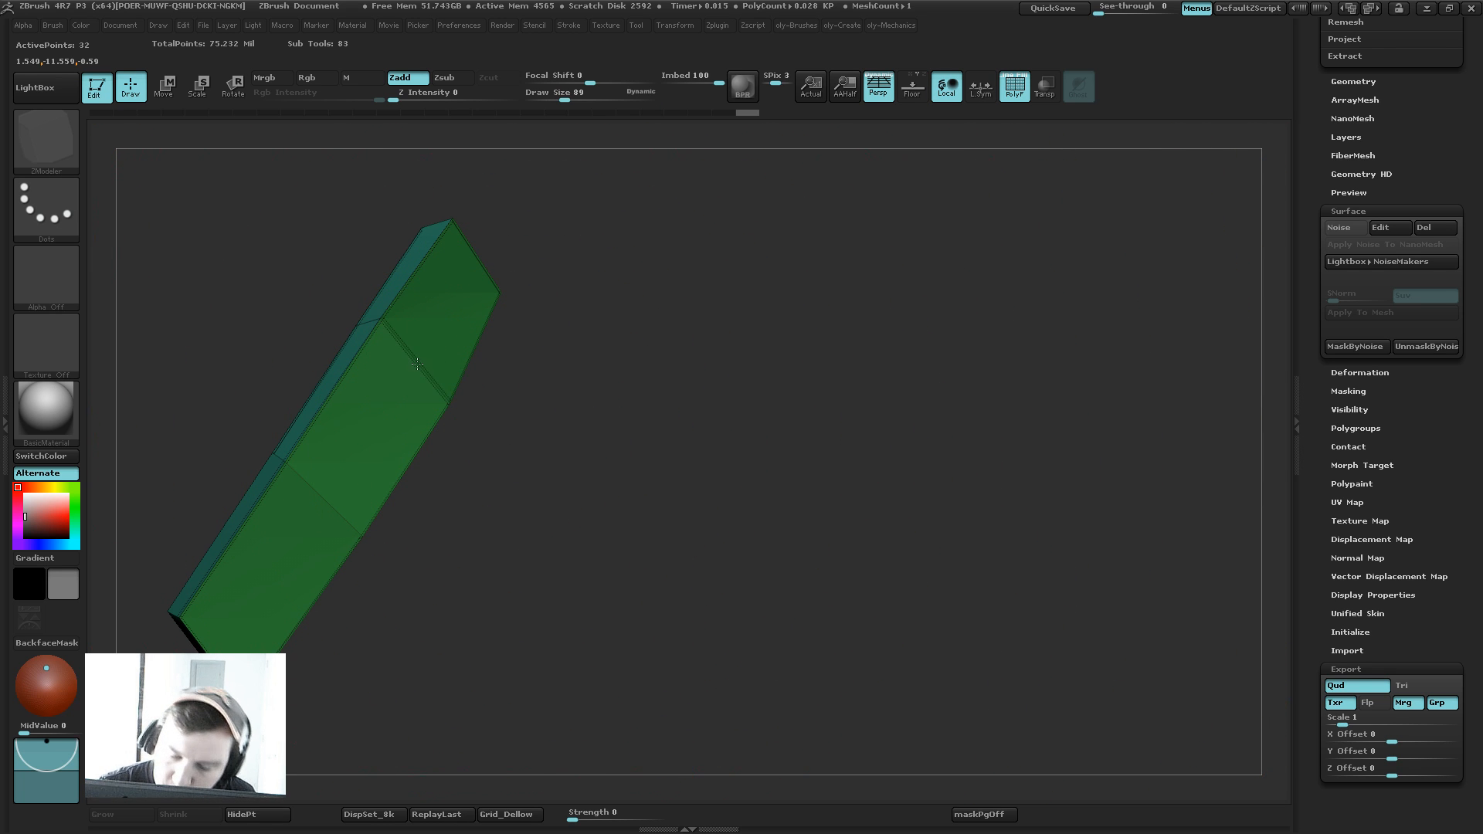
Step: Choose ZModeler's Insert edge action and preview the hip strip with dynamic subdivision on the full figure
{"action": "key", "text": "space"}
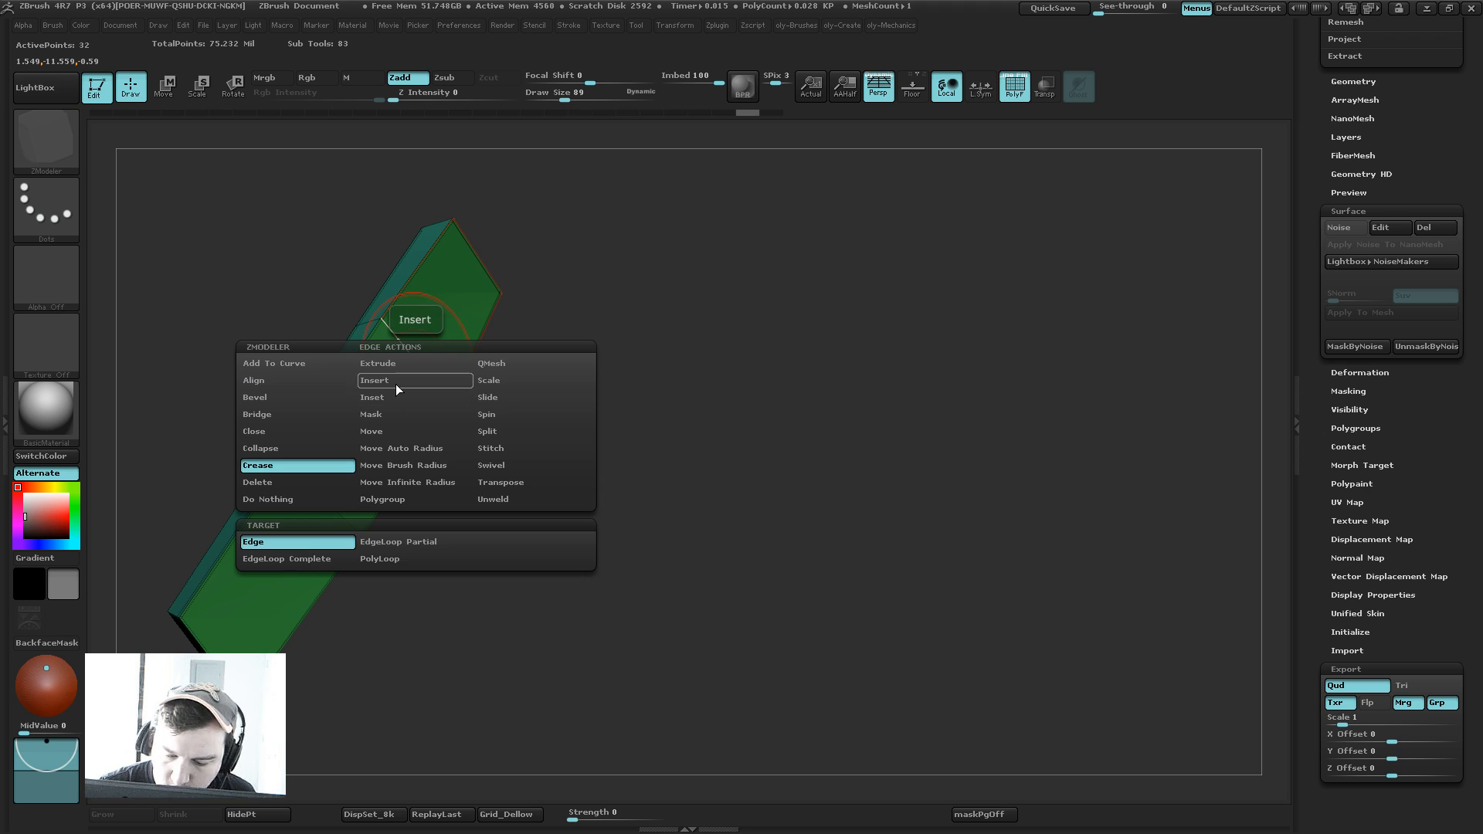
{"action": "left_click_drag", "start_coordinate": [601, 343], "coordinate": [569, 312], "text": "alt"}
{"action": "key", "text": "shift+s"}
{"action": "key", "text": "d"}
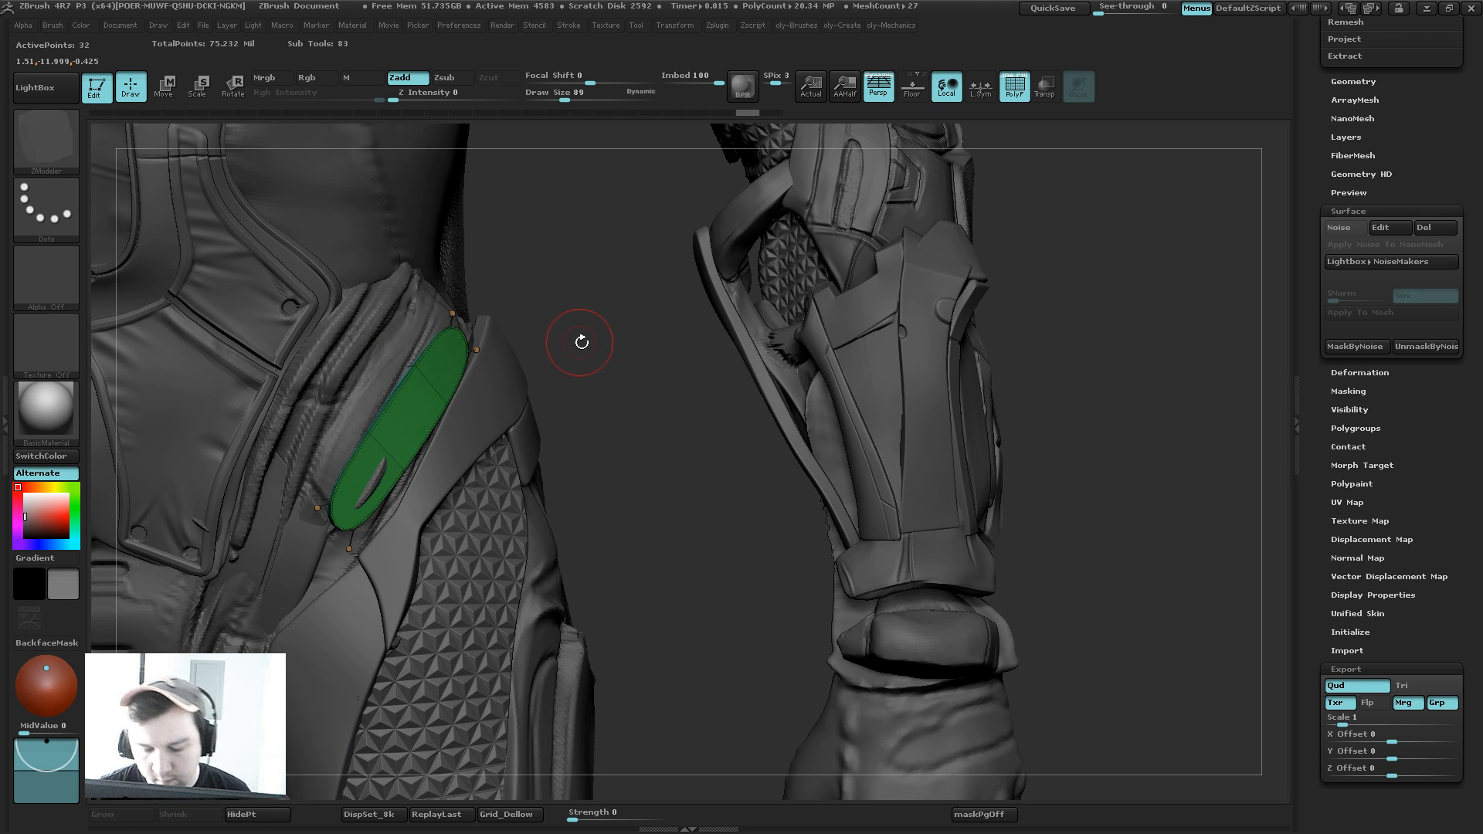
Step: Return from the Move brush to the ZModeler brush and isolate the hip strip with dynamic subdivision turned off
{"action": "key", "text": "b"}
{"action": "left_click", "coordinate": [532, 351]}
{"action": "key", "text": "b"}
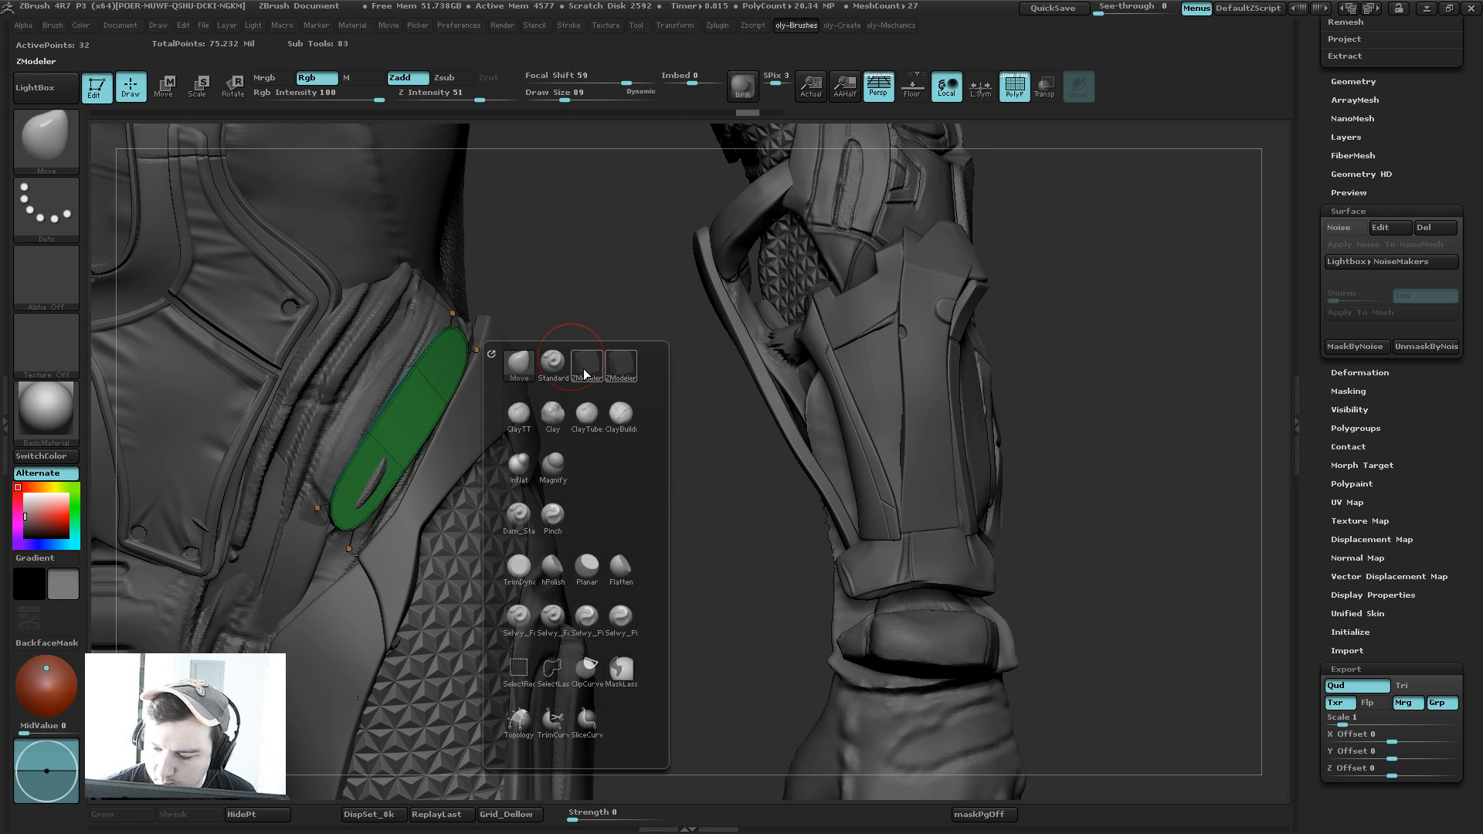
{"action": "left_click", "coordinate": [585, 373]}
{"action": "key", "text": "shift+s"}
{"action": "key", "text": "shift+d"}
{"action": "key", "text": "shift+f"}
{"action": "mouse_move", "coordinate": [563, 327]}
{"action": "left_mouse_down"}
{"action": "mouse_move", "coordinate": [566, 307]}
{"action": "mouse_move", "coordinate": [314, 496]}
{"action": "left_mouse_up"}
{"action": "key", "text": "shift+f"}
Step: Review ZModeler's polygon actions and examine the hip strip's segments, both in isolation and on the full figure
{"action": "key", "text": "space"}
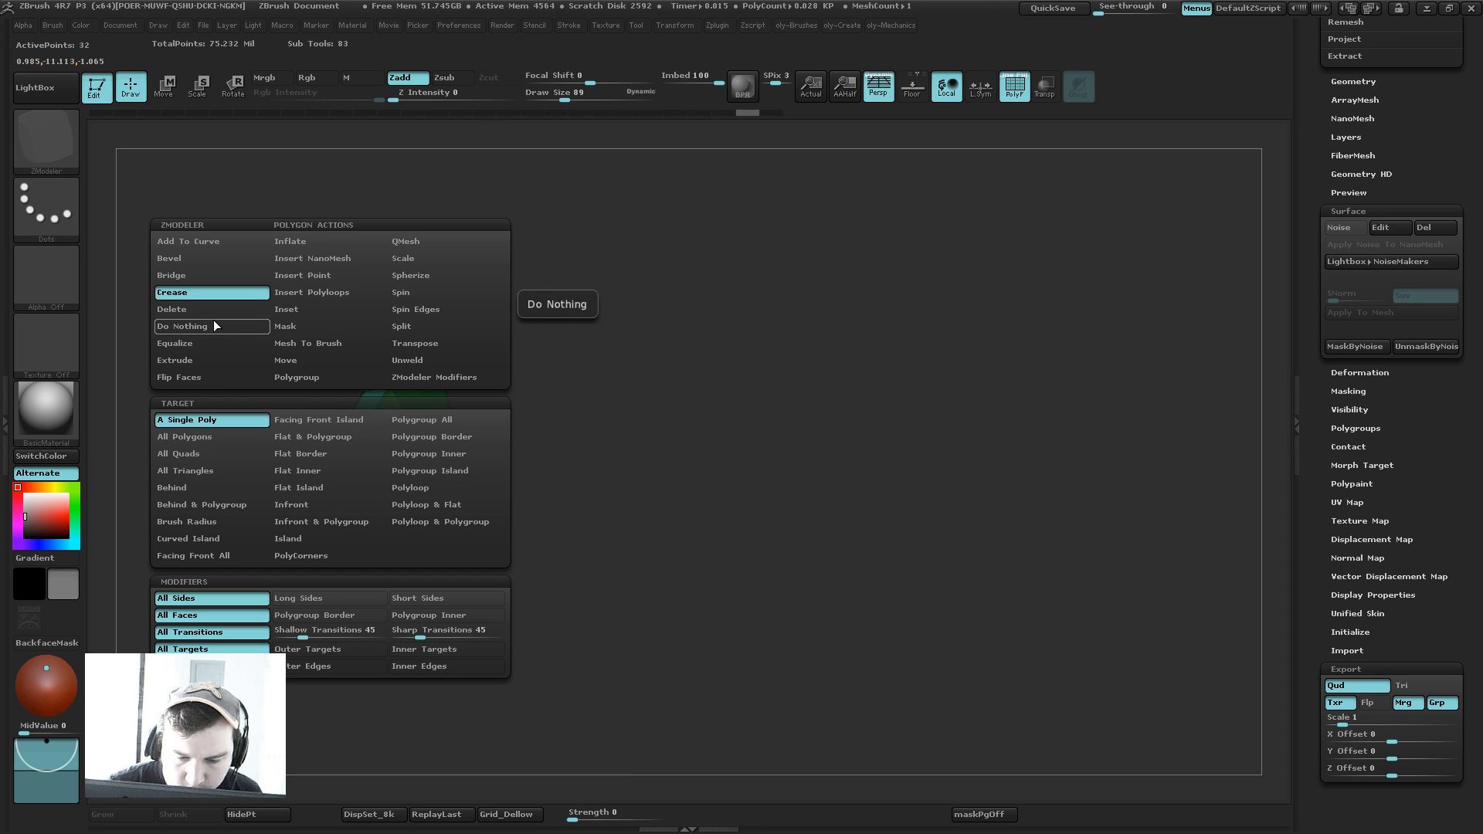
{"action": "left_click", "coordinate": [334, 516]}
{"action": "left_click_drag", "start_coordinate": [591, 274], "coordinate": [502, 302]}
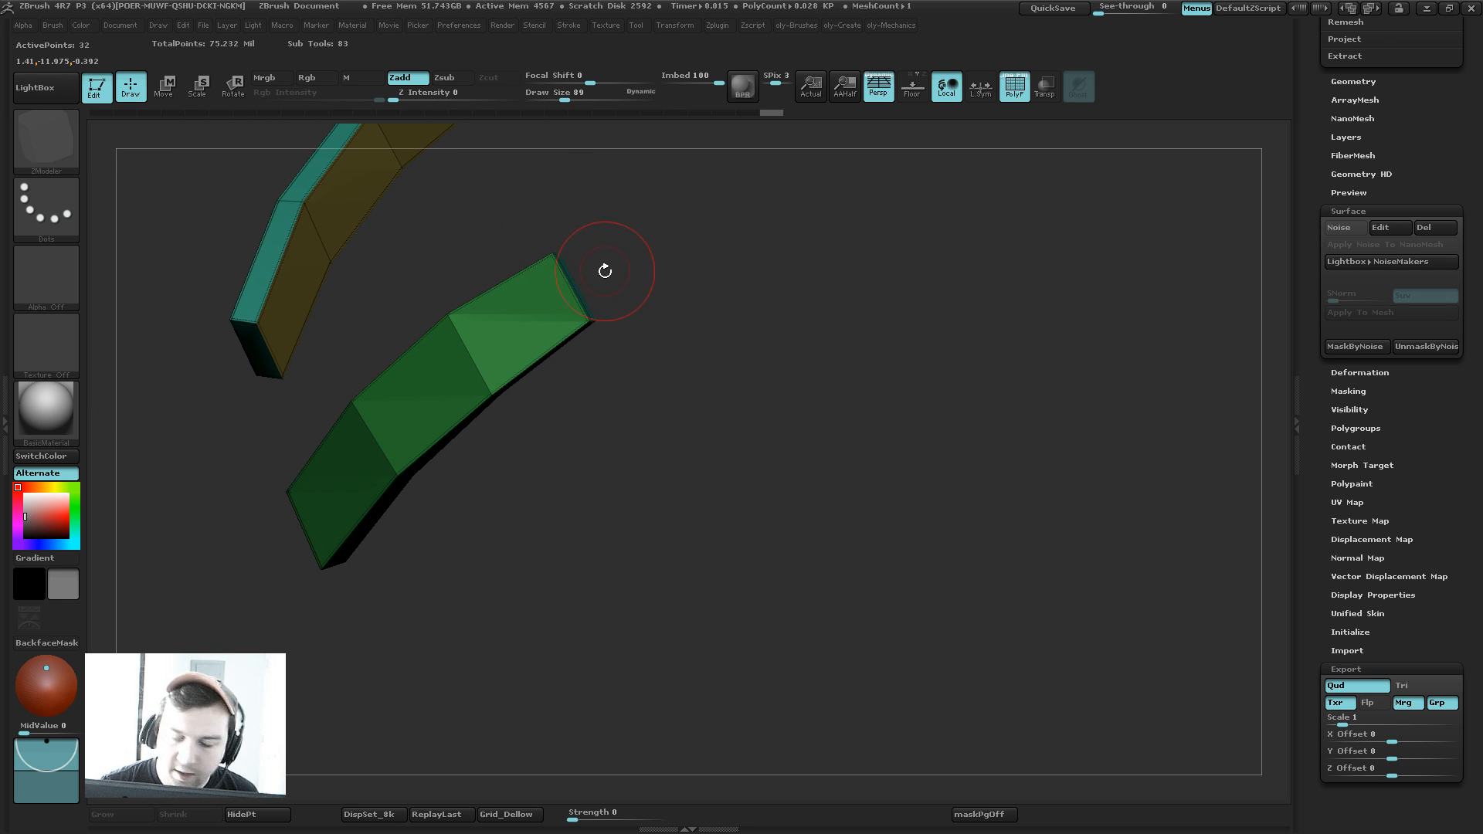
{"action": "left_click_drag", "start_coordinate": [622, 267], "coordinate": [566, 301]}
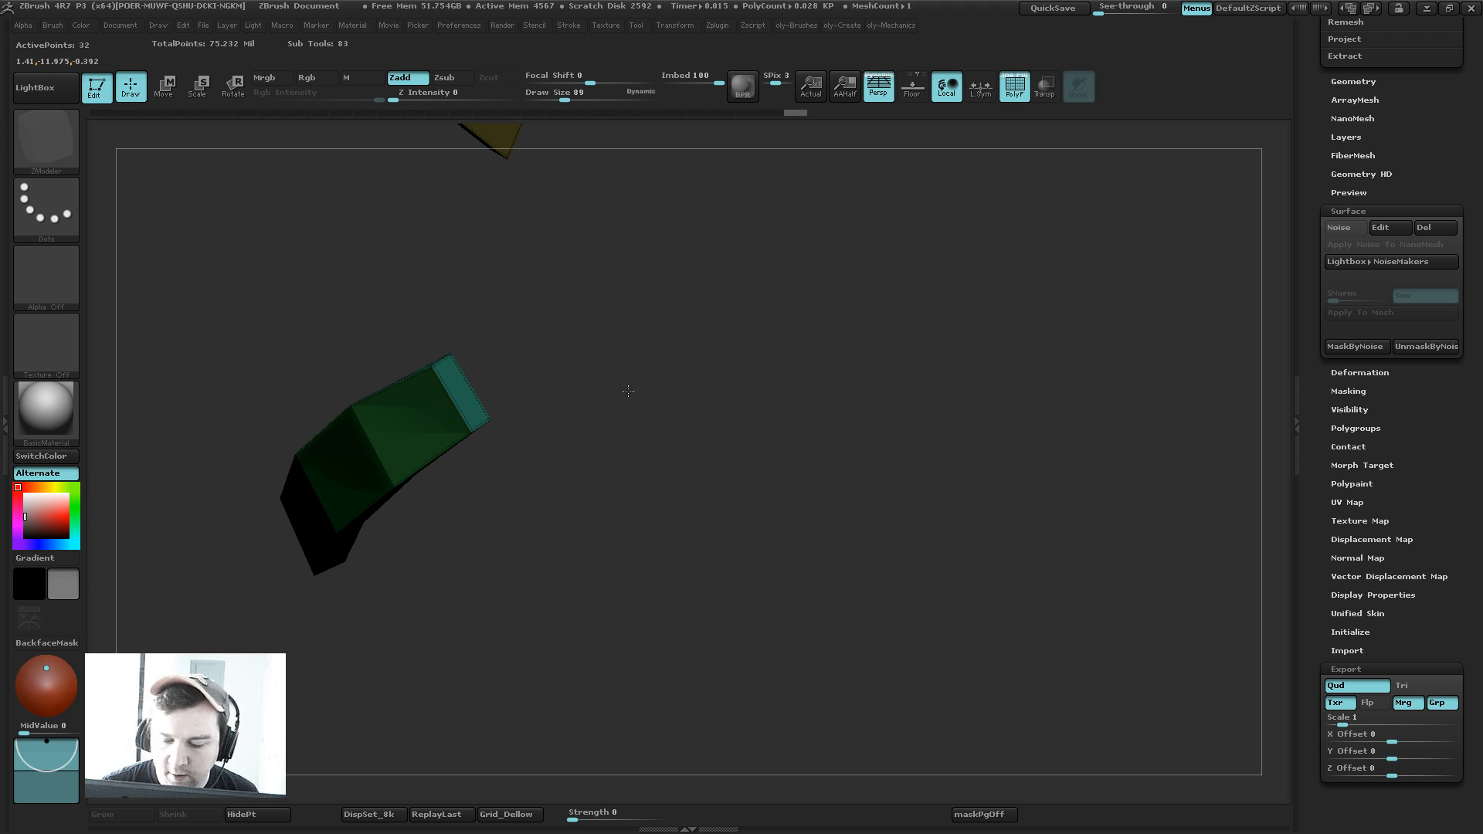
{"action": "left_click_drag", "start_coordinate": [629, 391], "coordinate": [597, 489]}
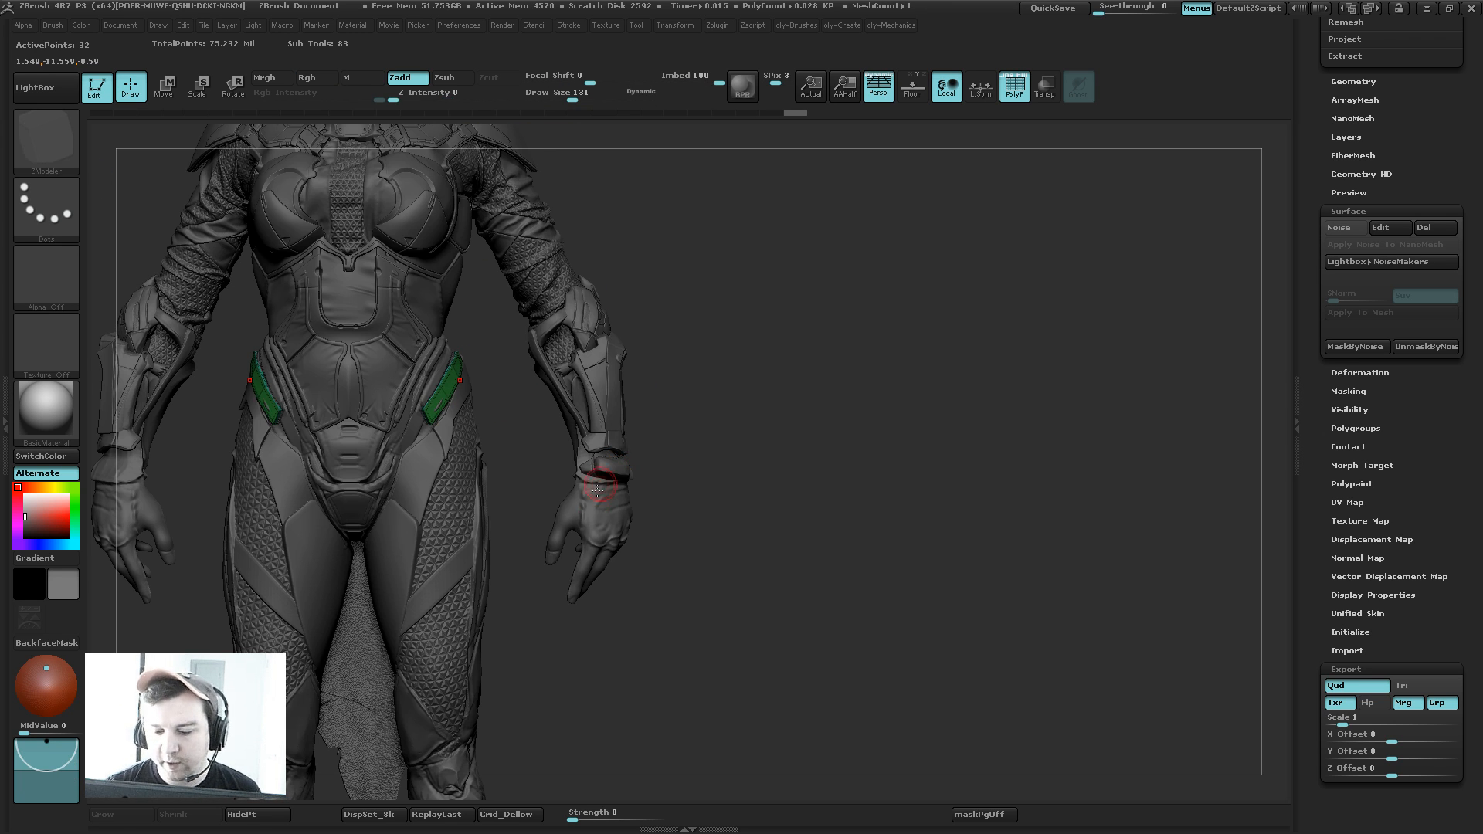
Step: Collapse the Surface settings and switch the active tool from the character to the PolyMesh3D star
{"action": "left_click", "coordinate": [1382, 211]}
{"action": "left_click_drag", "start_coordinate": [1322, 139], "coordinate": [1330, 463]}
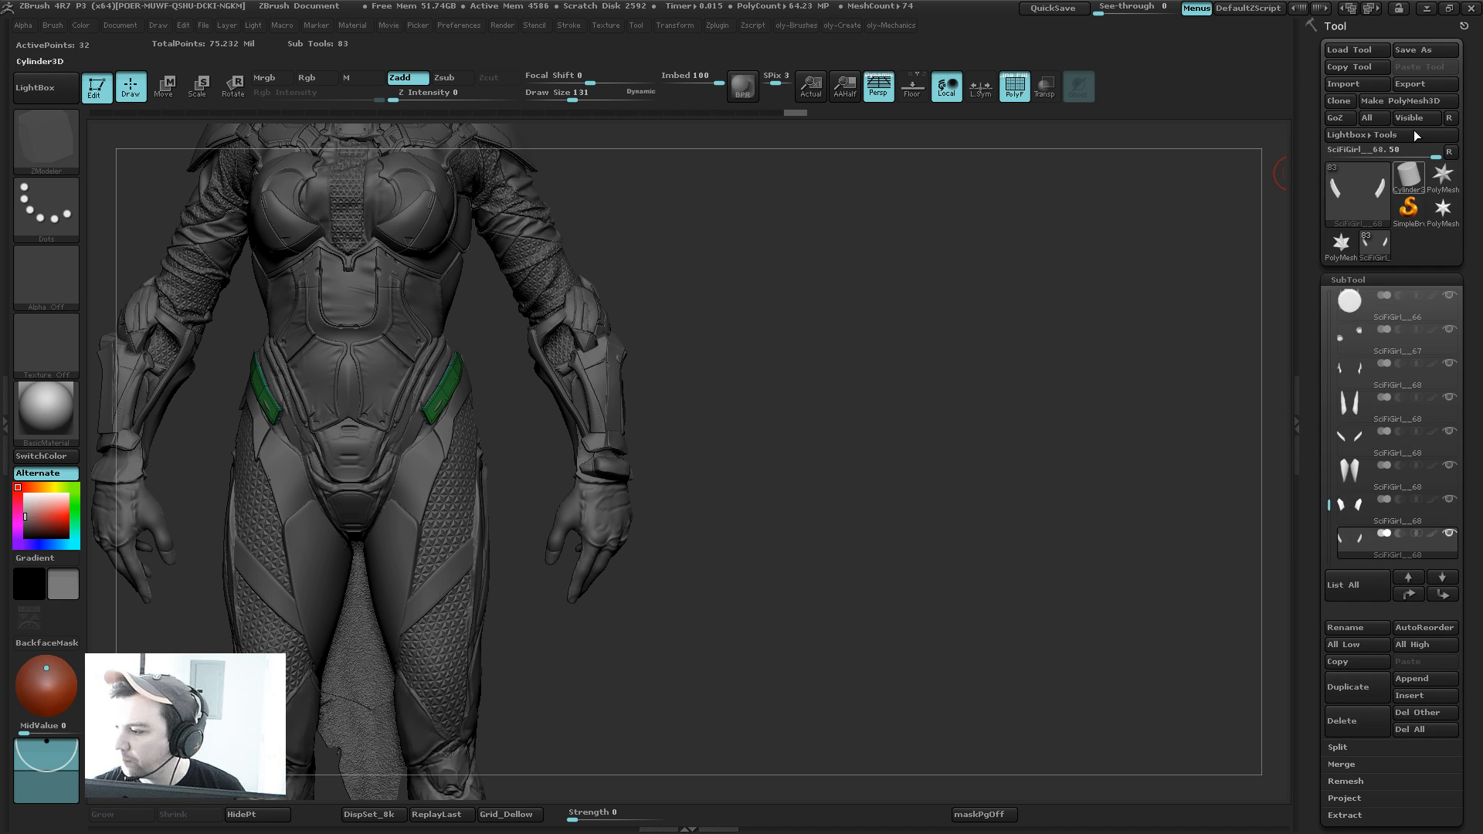
{"action": "left_click", "coordinate": [1442, 177]}
{"action": "key", "text": "f"}
{"action": "left_click_drag", "start_coordinate": [913, 385], "coordinate": [972, 287], "text": "alt"}
{"action": "key", "text": "s"}
{"action": "mouse_move", "coordinate": [1003, 339]}
{"action": "left_mouse_down", "text": "alt"}
{"action": "mouse_move", "coordinate": [788, 299]}
{"action": "mouse_move", "coordinate": [779, 327]}
{"action": "left_mouse_up", "text": "alt"}
{"action": "left_click_drag", "start_coordinate": [815, 383], "coordinate": [852, 353], "text": "alt"}
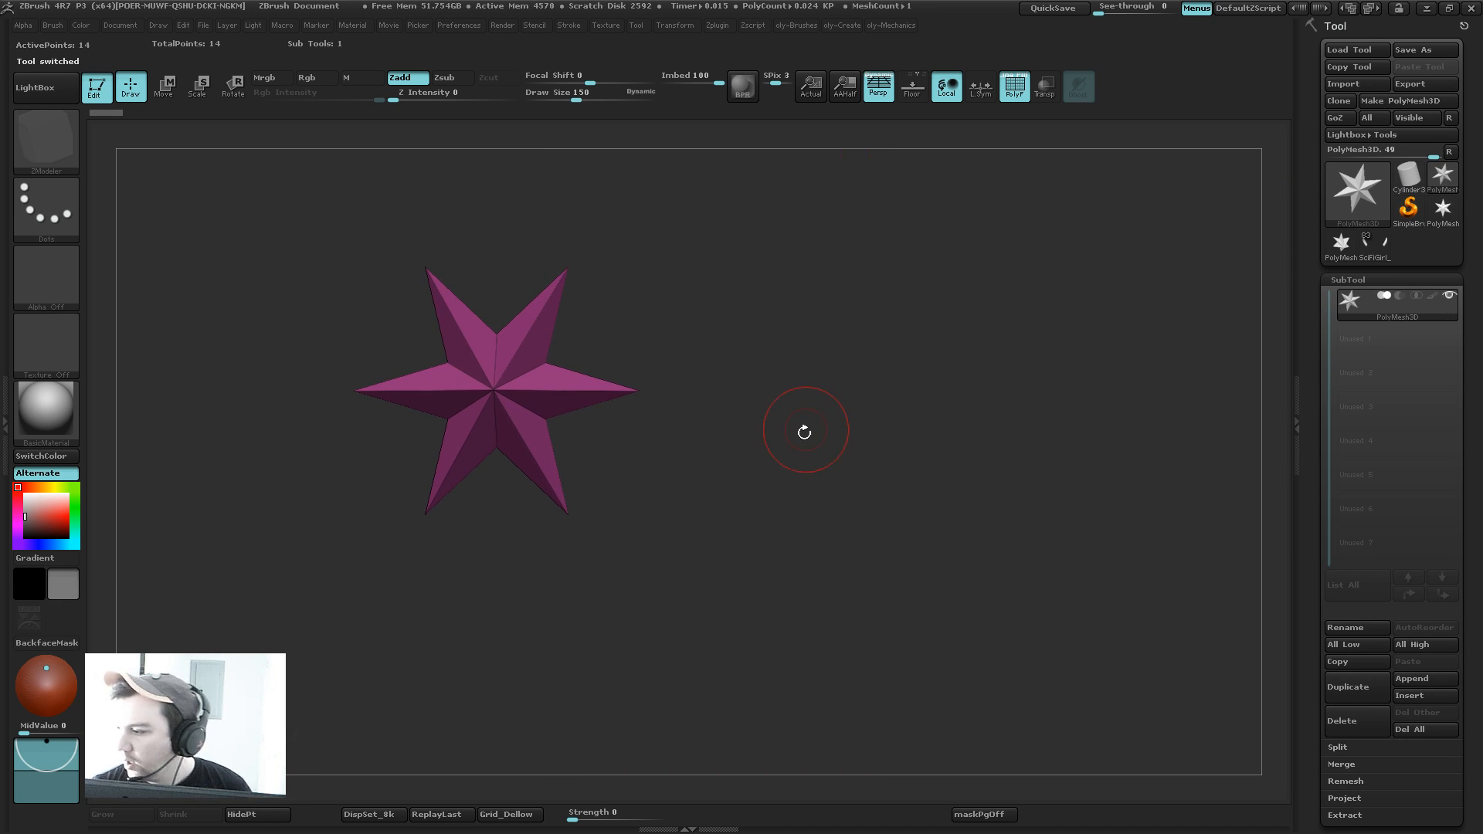
{"action": "mouse_move", "coordinate": [1315, 457]}
{"action": "left_mouse_down"}
{"action": "mouse_move", "coordinate": [1304, 296]}
{"action": "mouse_move", "coordinate": [1315, 441]}
{"action": "left_mouse_up"}
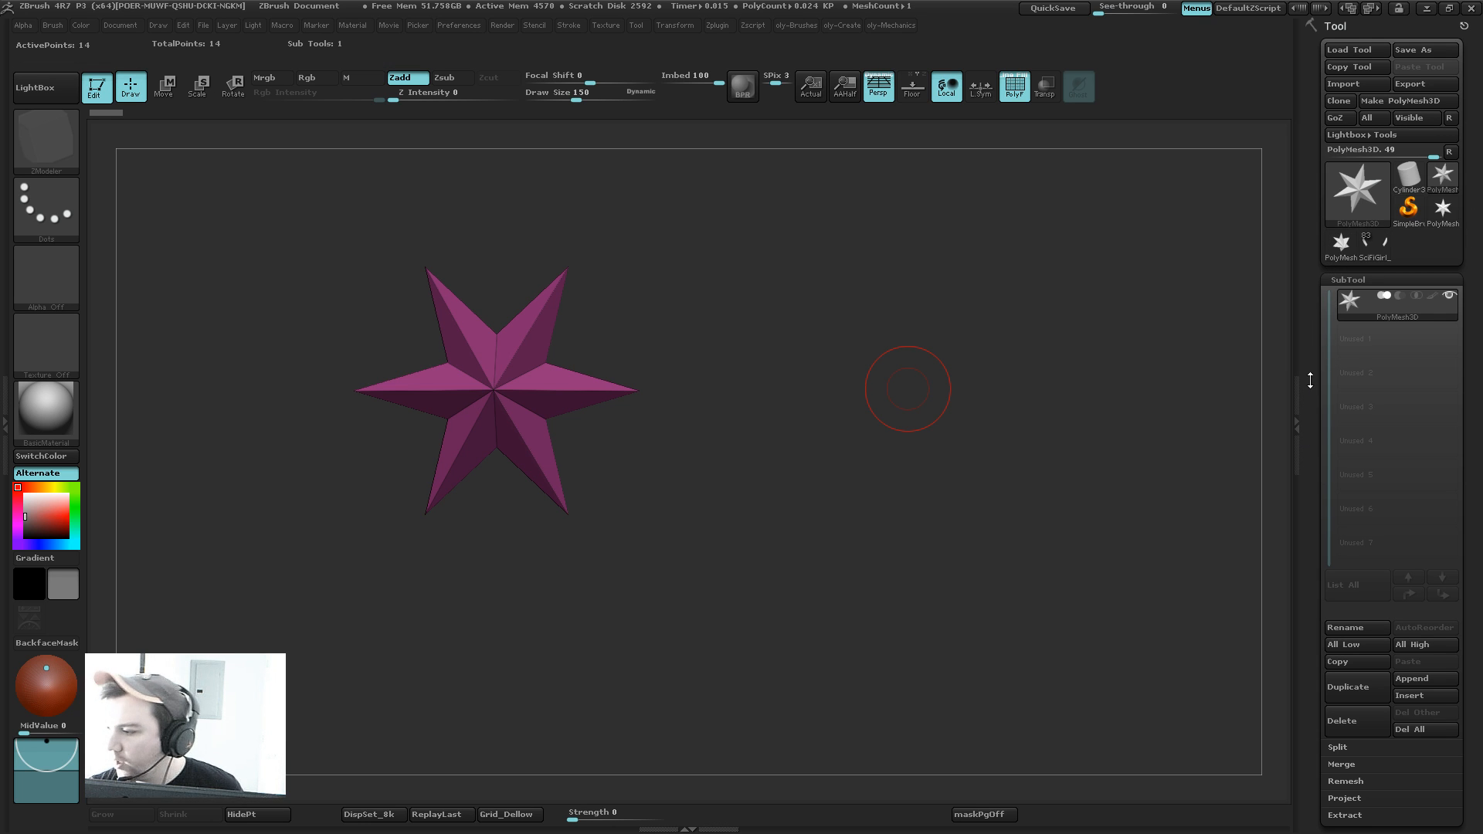
Step: Import eyes.obj from the Desktop into the PolyMesh3D tool
{"action": "left_click", "coordinate": [1350, 83]}
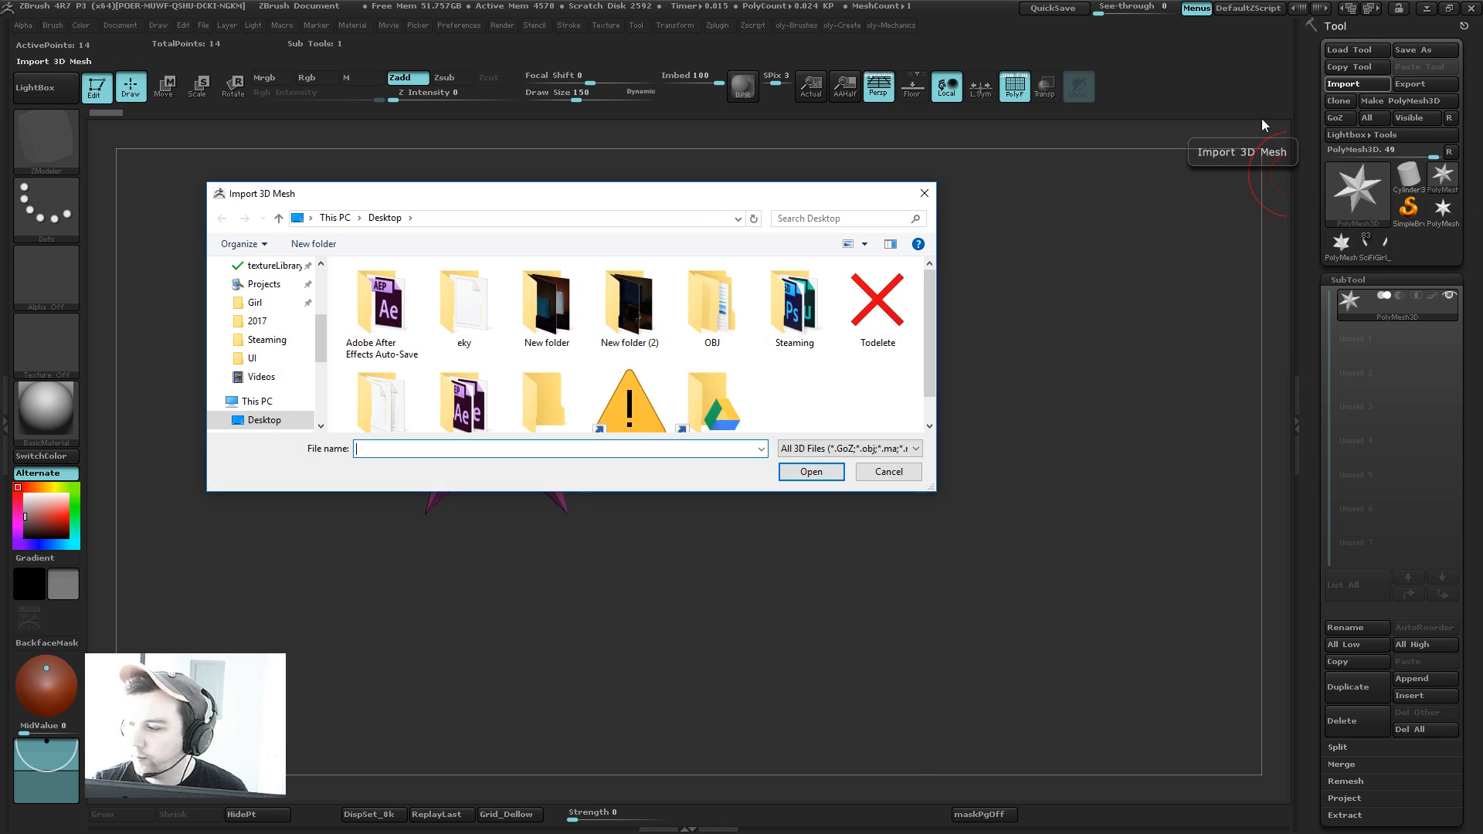
{"action": "left_click", "coordinate": [888, 472]}
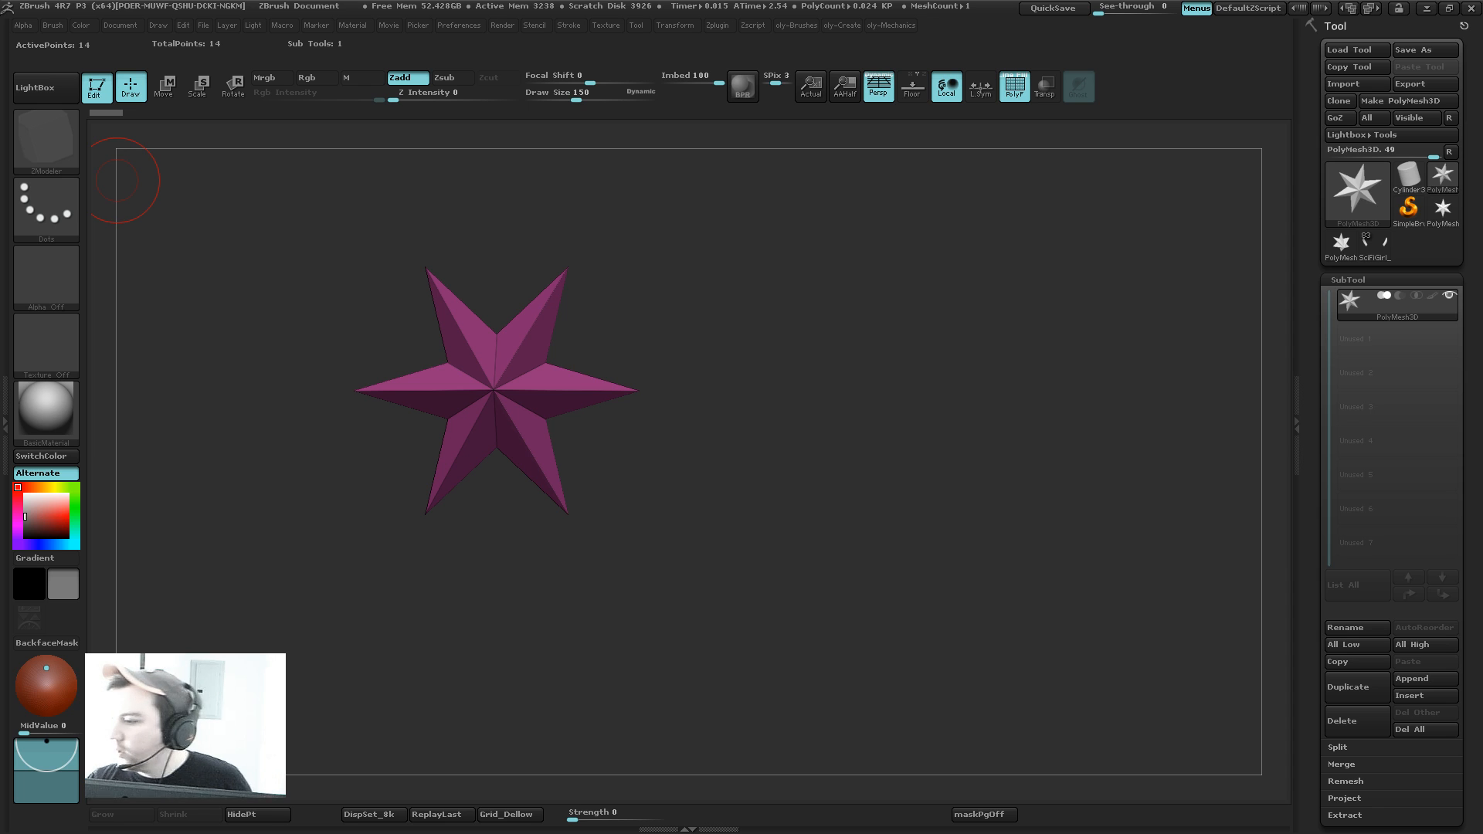
{"action": "left_click", "coordinate": [1449, 179]}
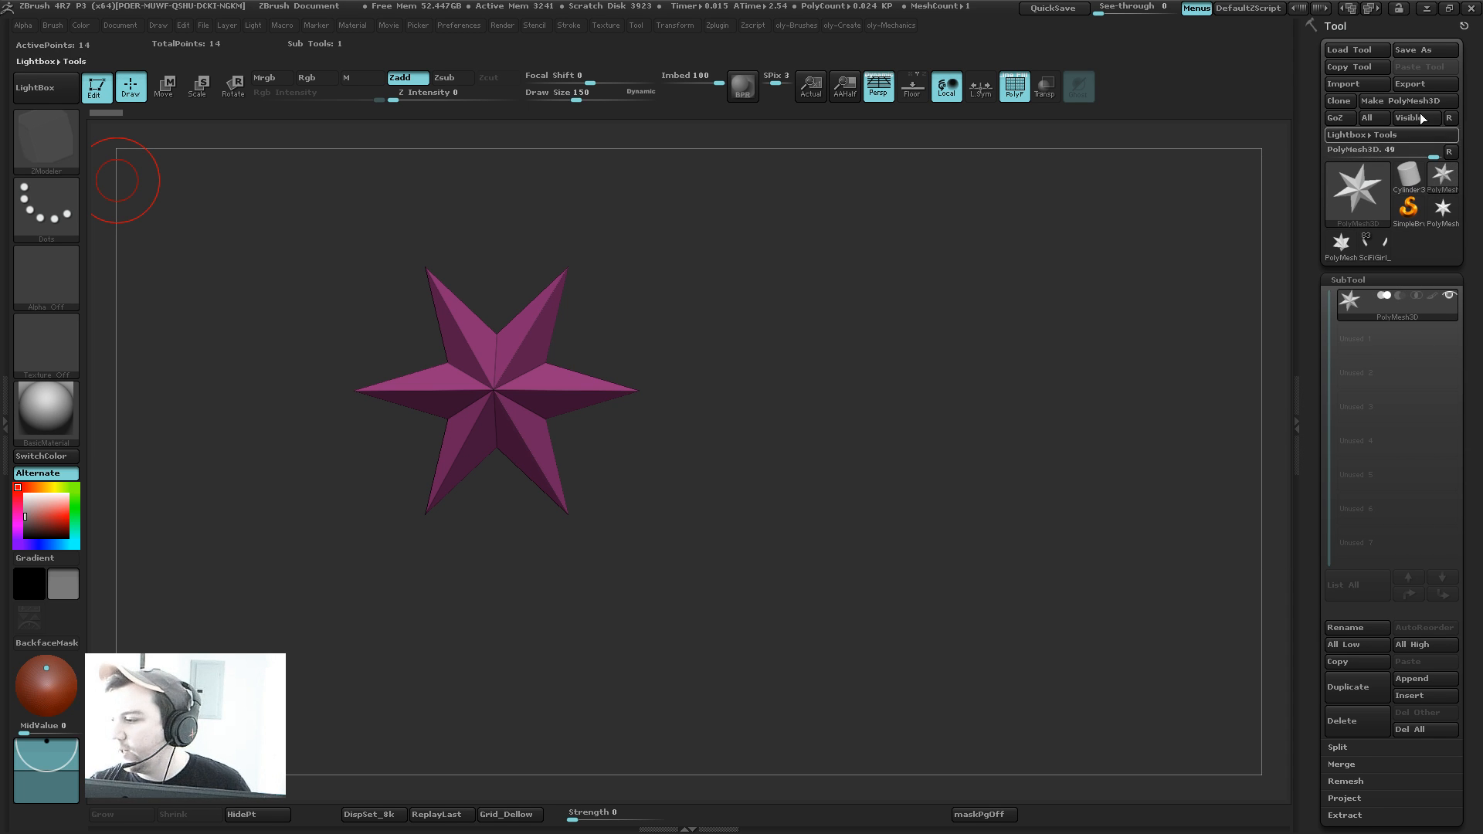
{"action": "left_click", "coordinate": [1350, 80]}
{"action": "scroll", "coordinate": [633, 344], "scroll_direction": "down", "scroll_amount": 1}
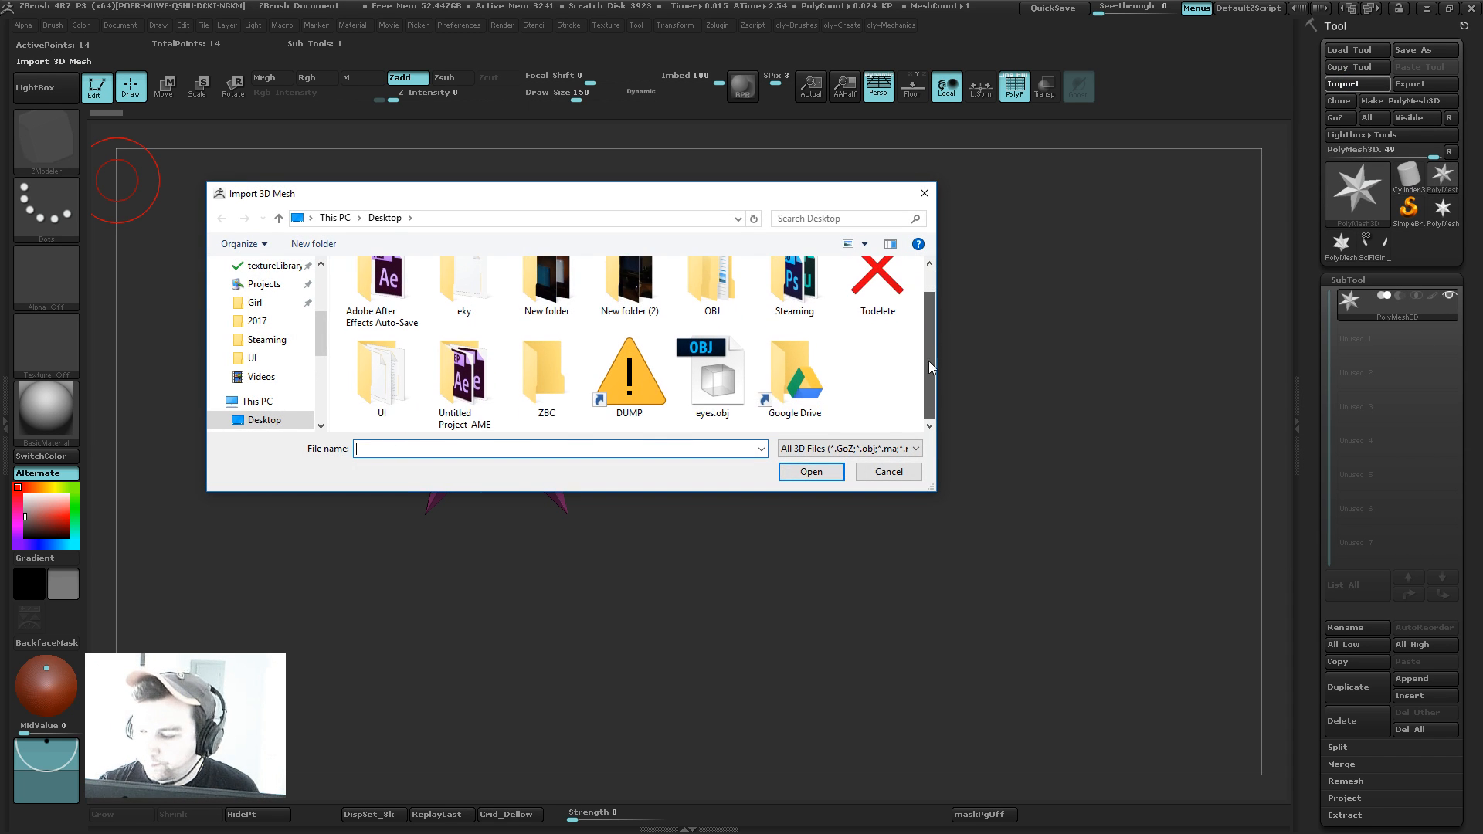
{"action": "double_click", "coordinate": [722, 386]}
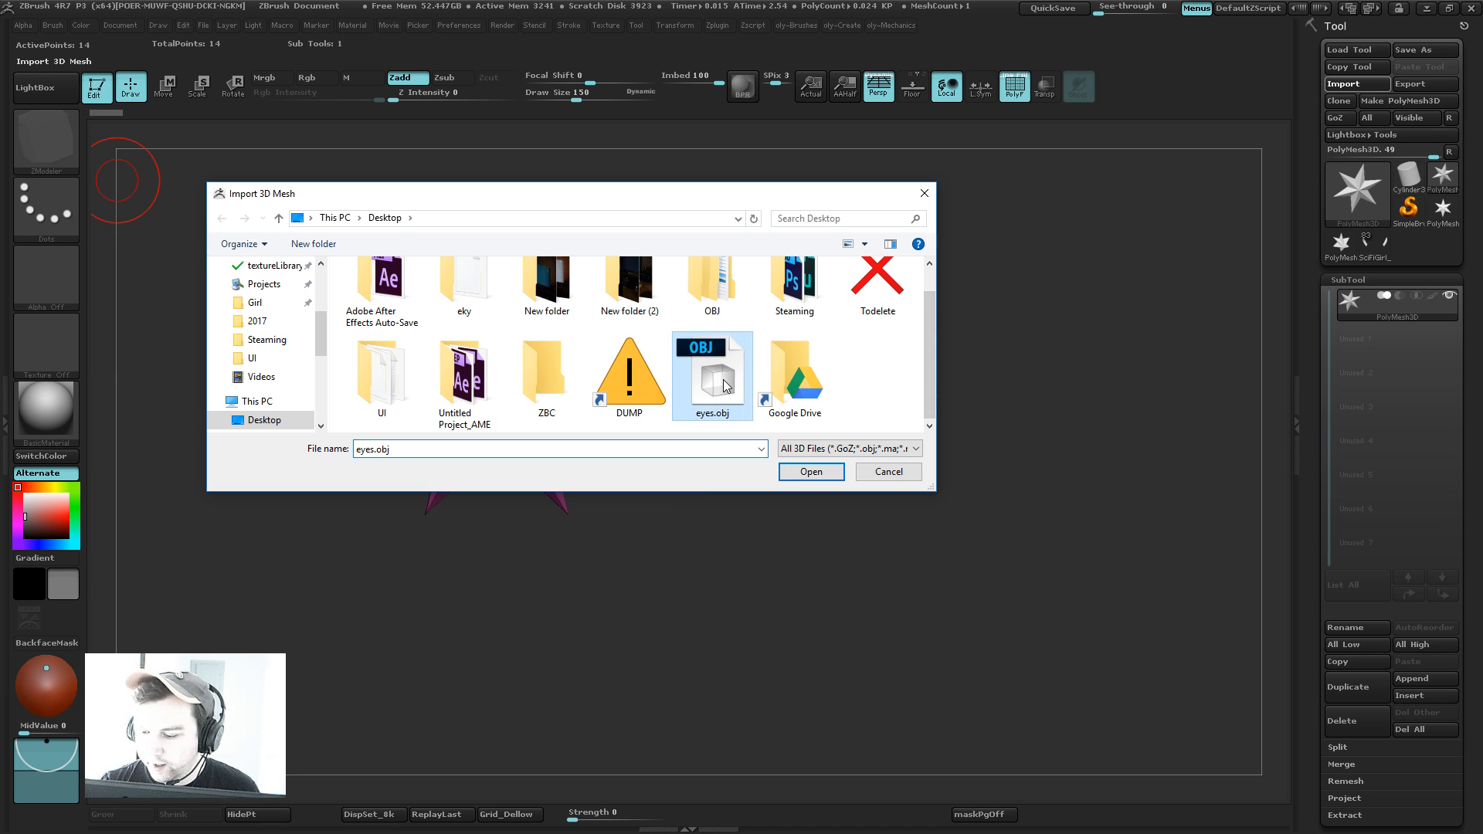
Step: Examine the imported eyes' export scale, their X, Y and Z offsets and the import options
{"action": "left_click_drag", "start_coordinate": [1311, 566], "coordinate": [1325, 348]}
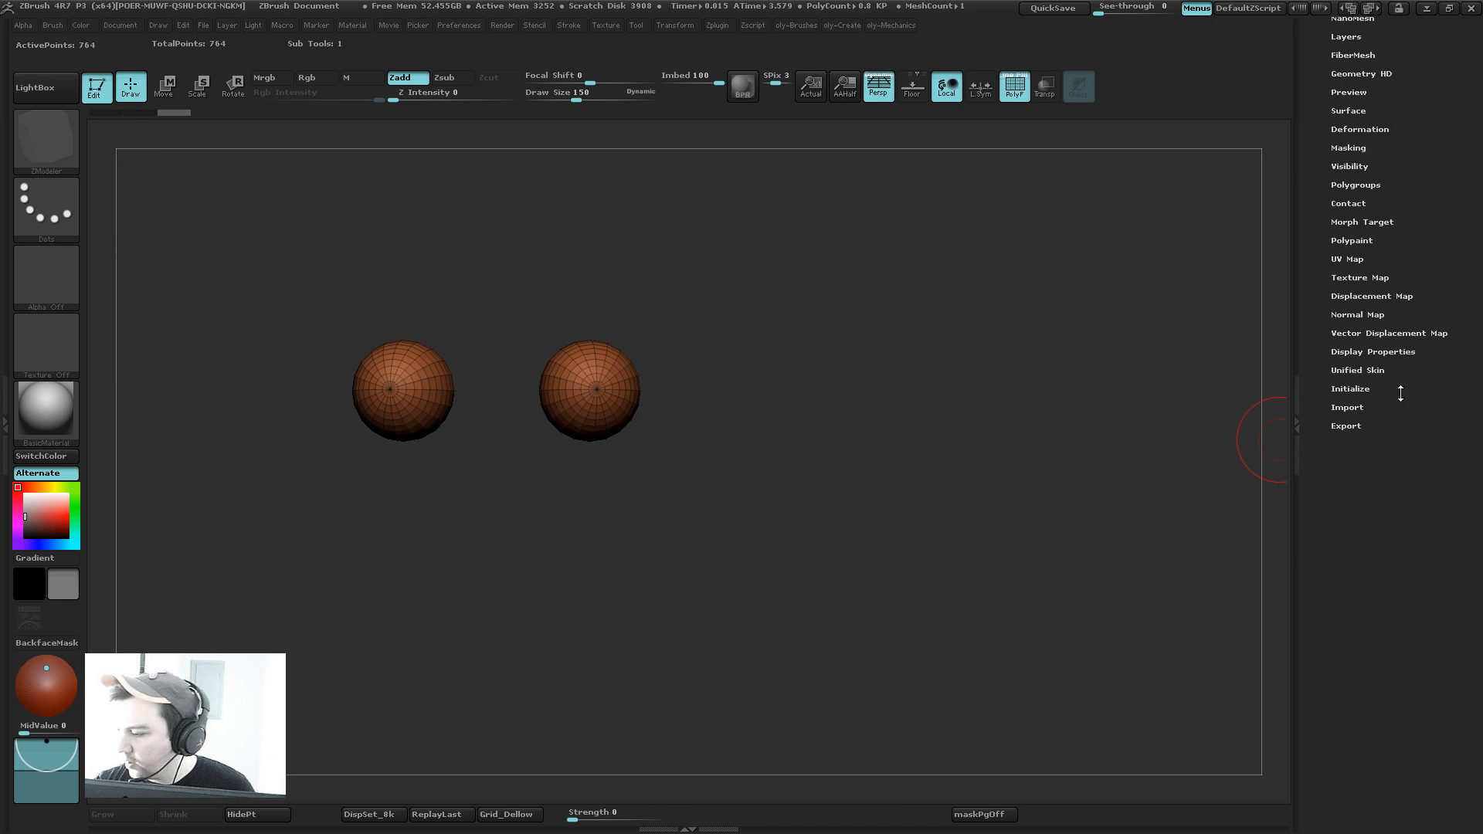
{"action": "left_click", "coordinate": [1387, 422]}
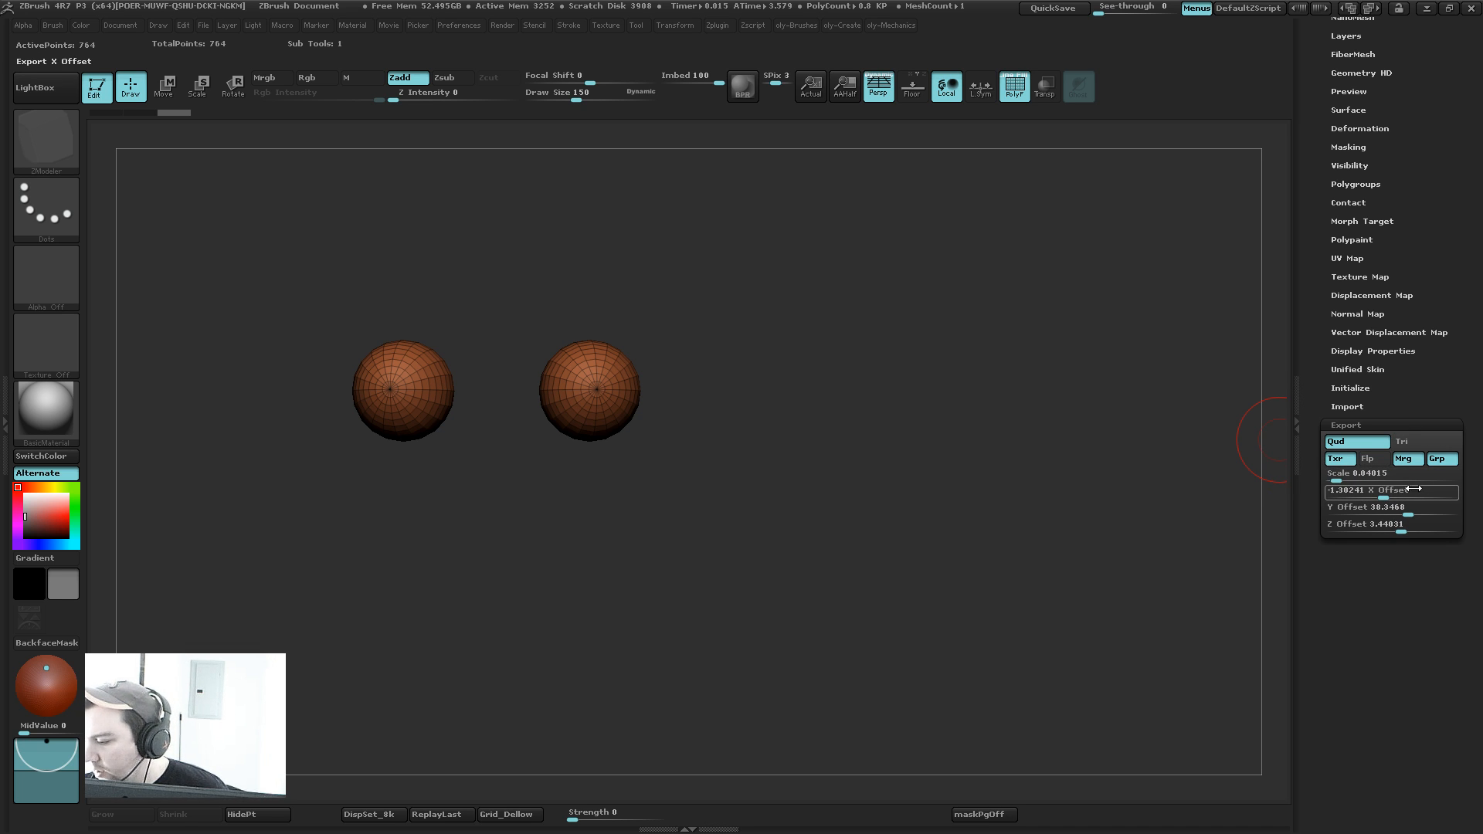
{"action": "left_click_drag", "start_coordinate": [896, 533], "coordinate": [909, 434]}
{"action": "left_click", "coordinate": [1375, 473]}
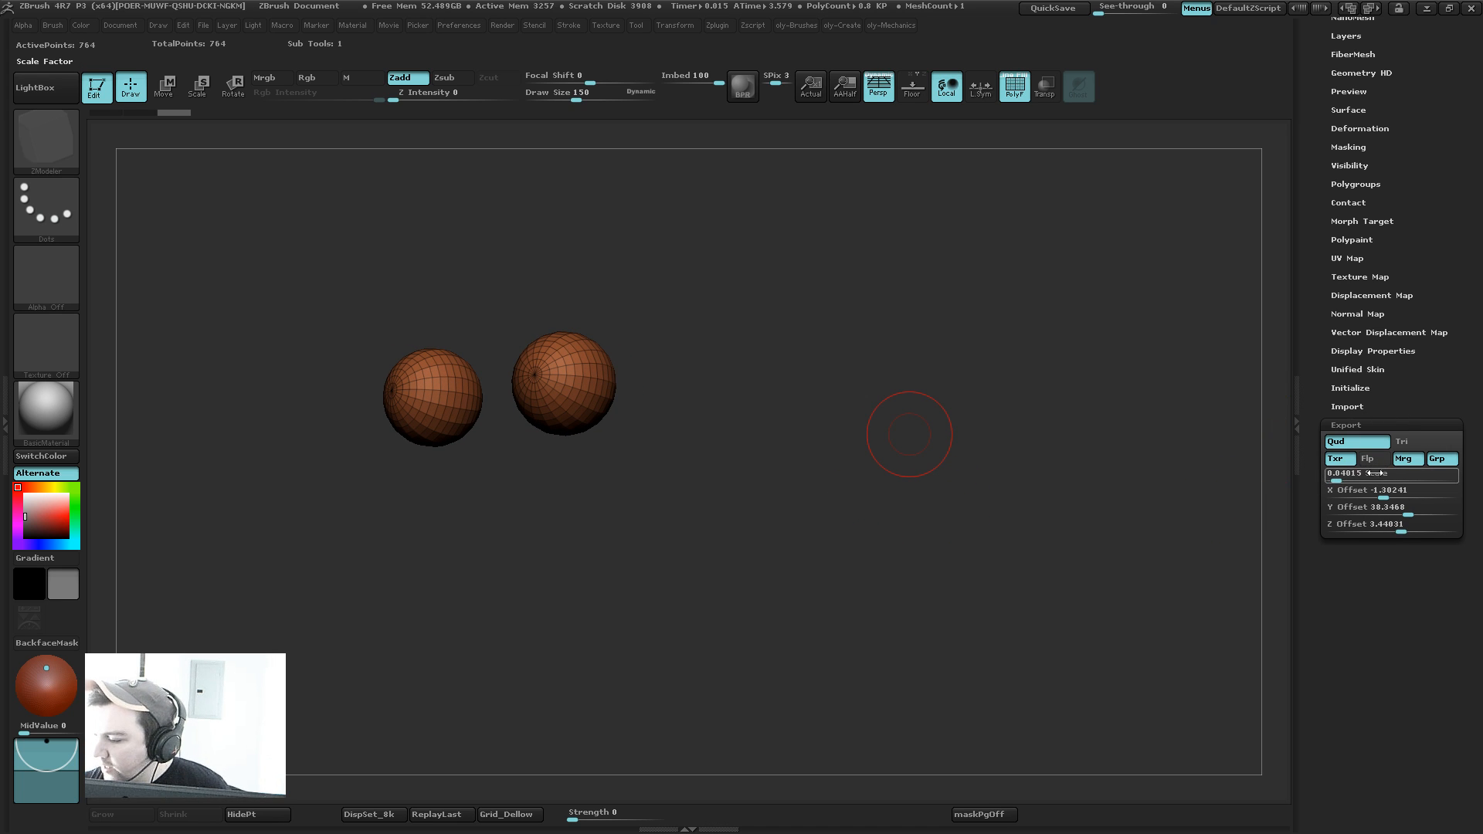
{"action": "left_click", "coordinate": [1401, 491]}
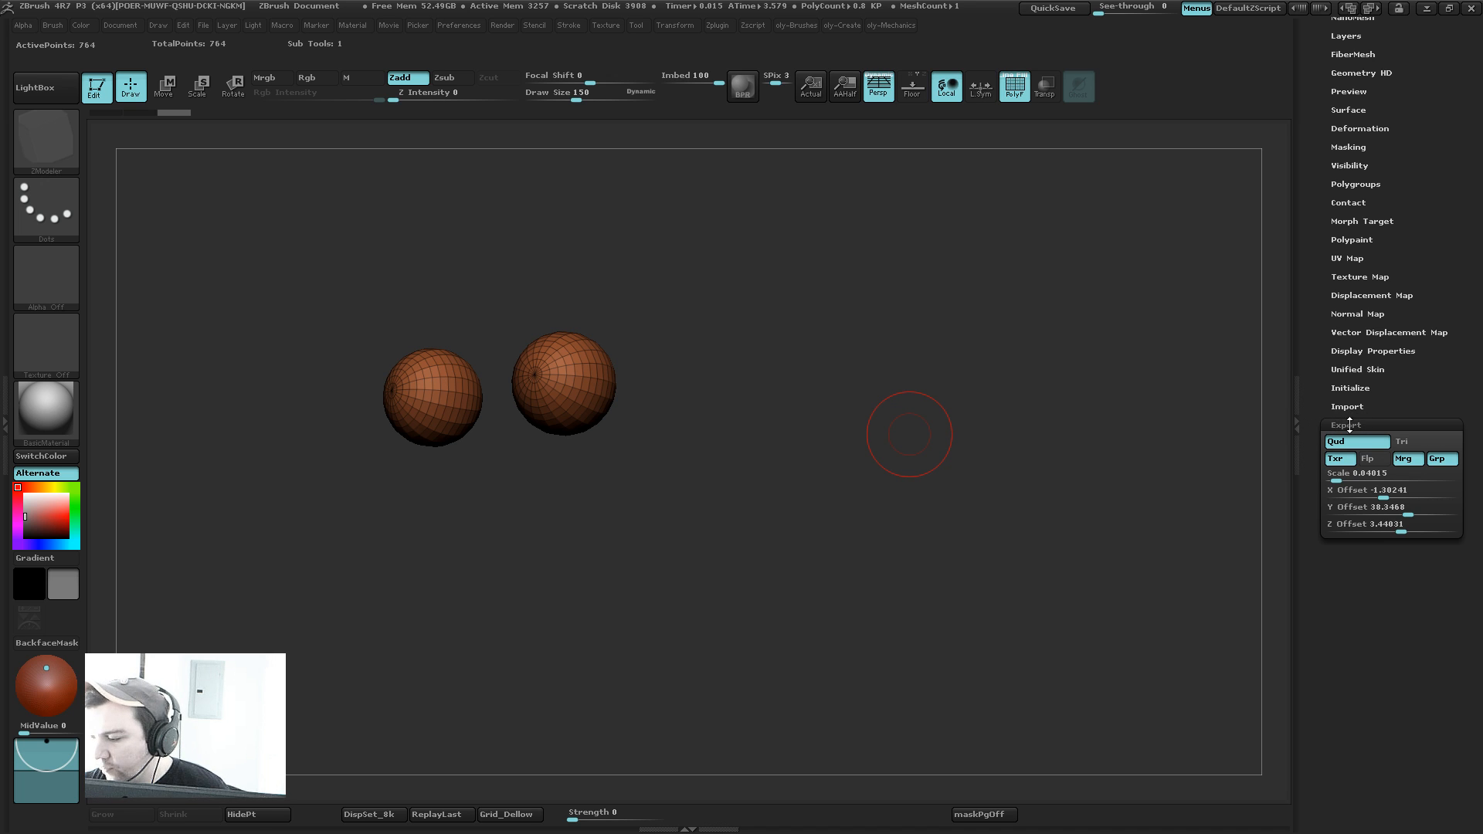
{"action": "left_click", "coordinate": [1353, 406]}
{"action": "left_click", "coordinate": [1343, 533]}
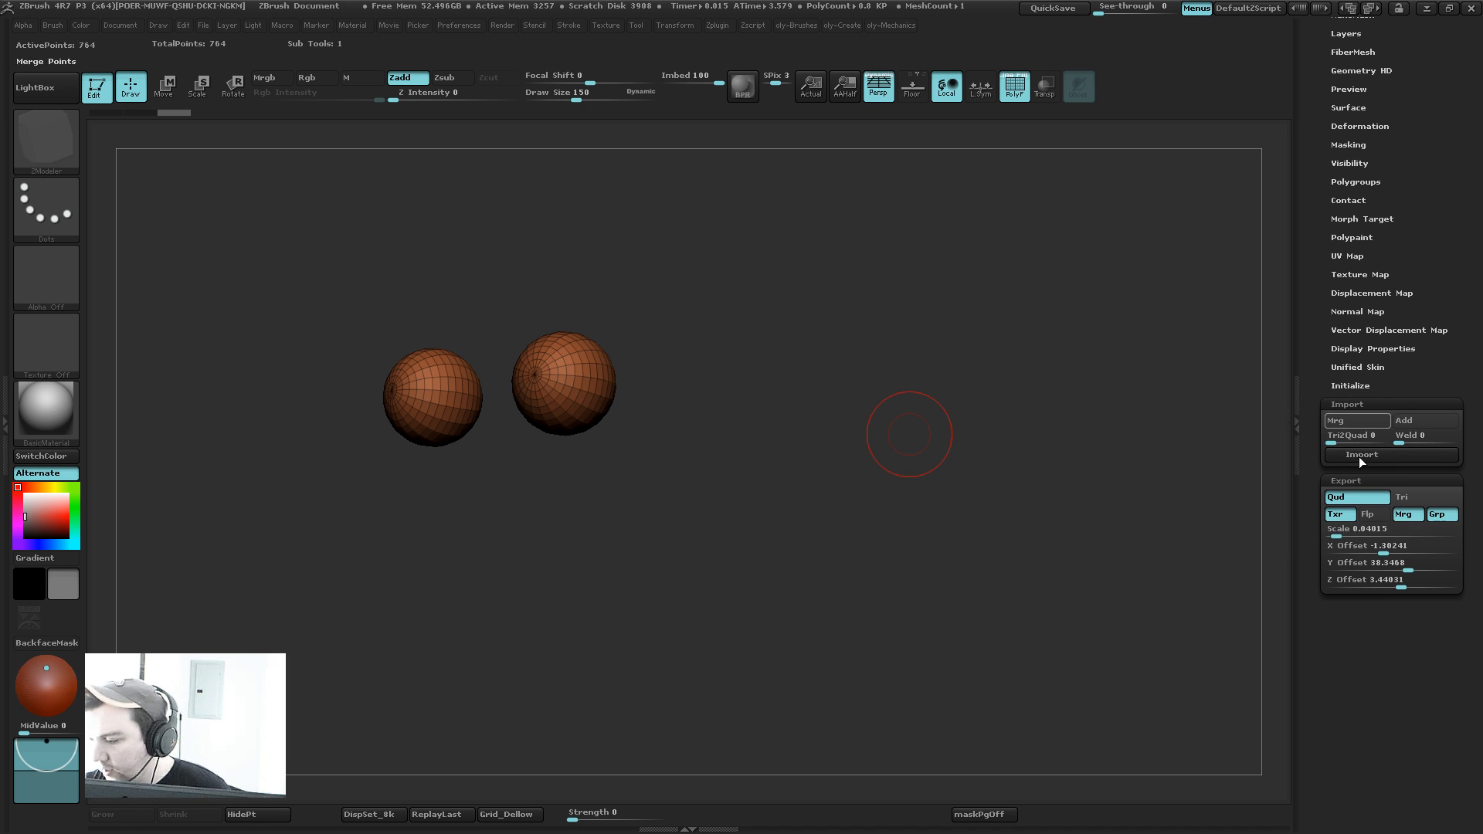
Step: Set the export scale of the imported eyes to 761.52484 and review the export settings
{"action": "left_click_drag", "start_coordinate": [1347, 530], "coordinate": [1383, 531]}
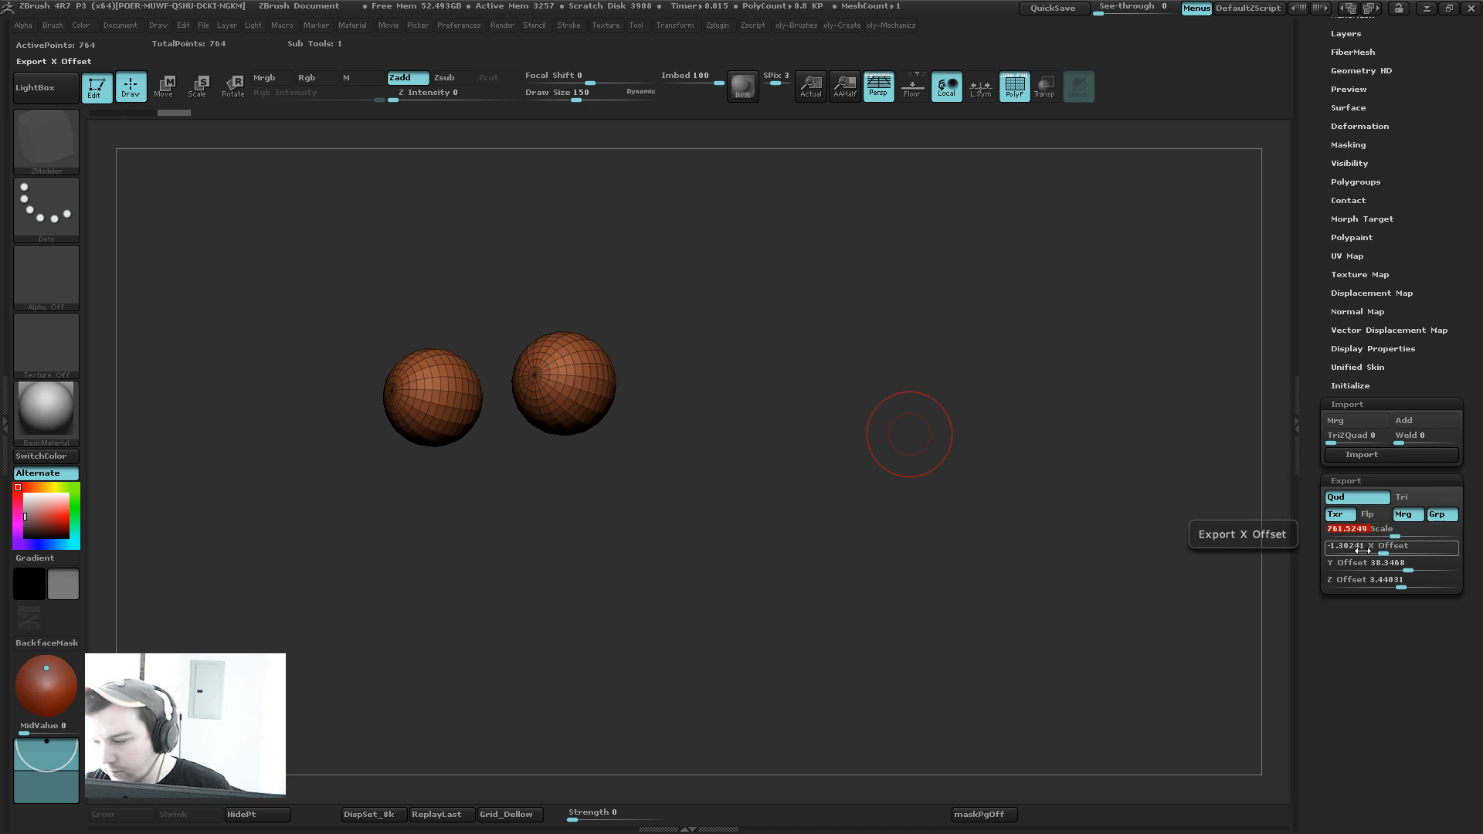
{"action": "left_click", "coordinate": [1366, 481]}
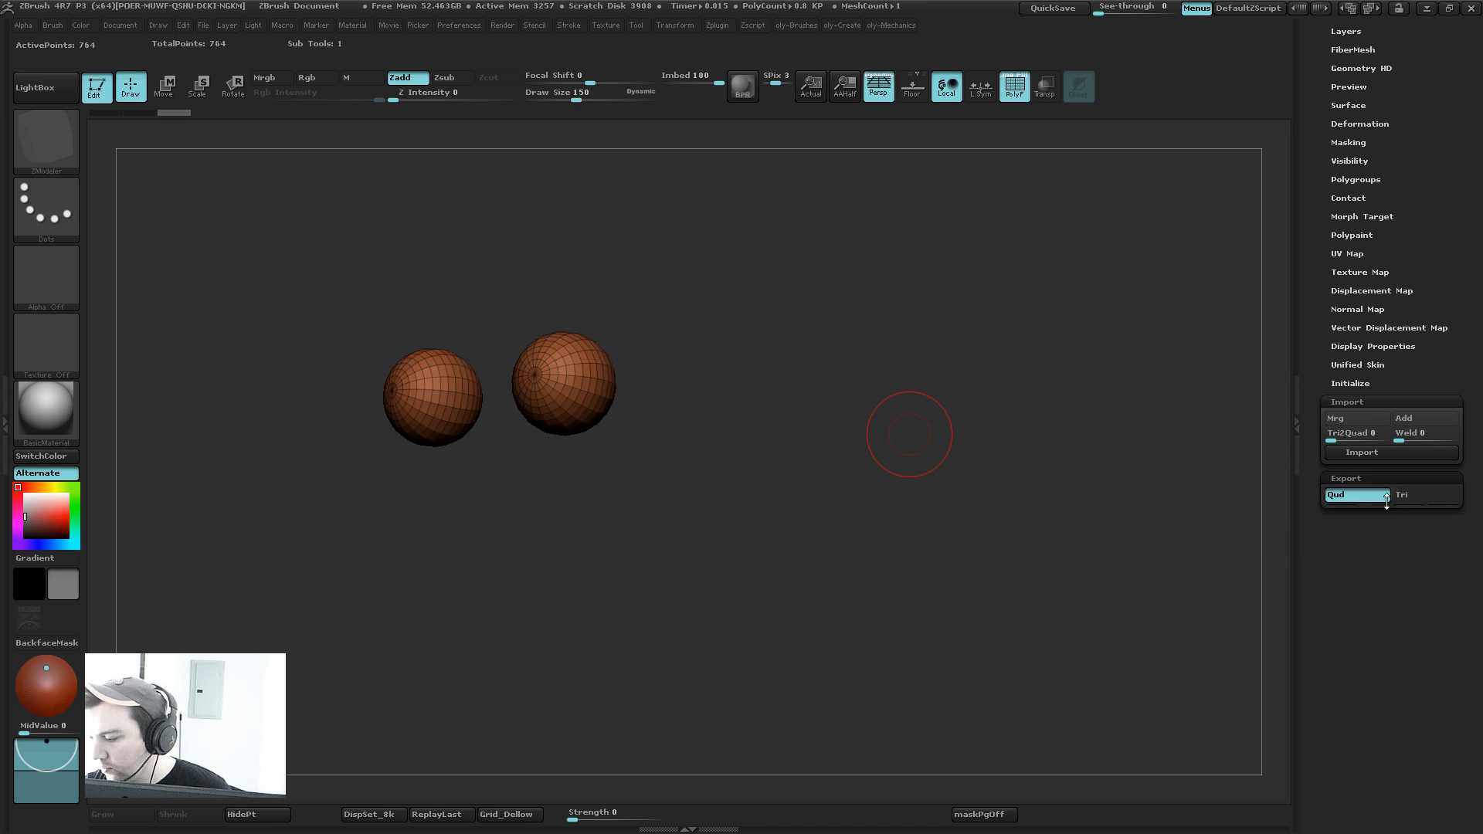
{"action": "left_click", "coordinate": [1349, 481]}
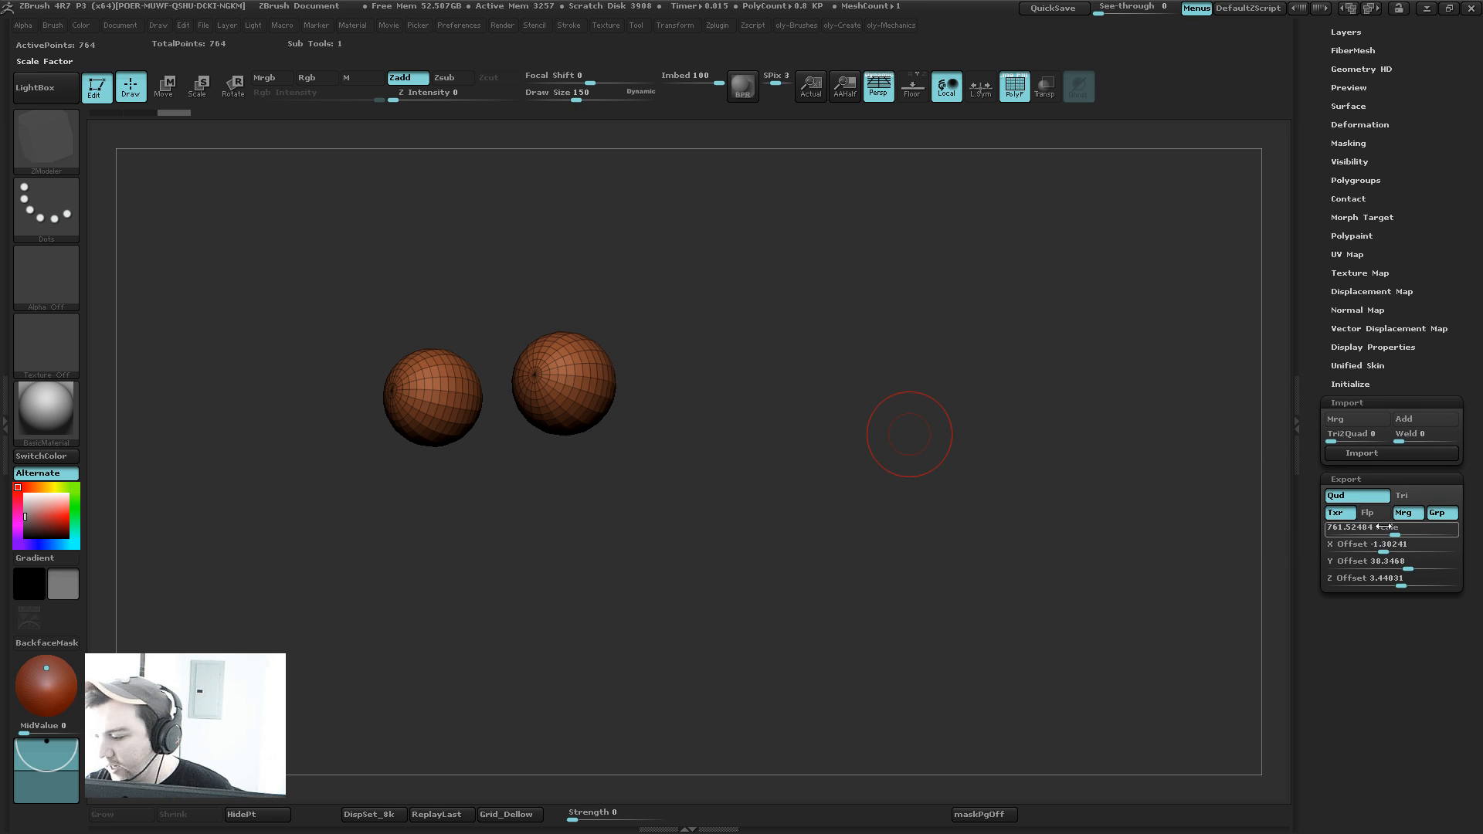
{"action": "left_click", "coordinate": [1373, 290]}
{"action": "left_click", "coordinate": [1378, 288]}
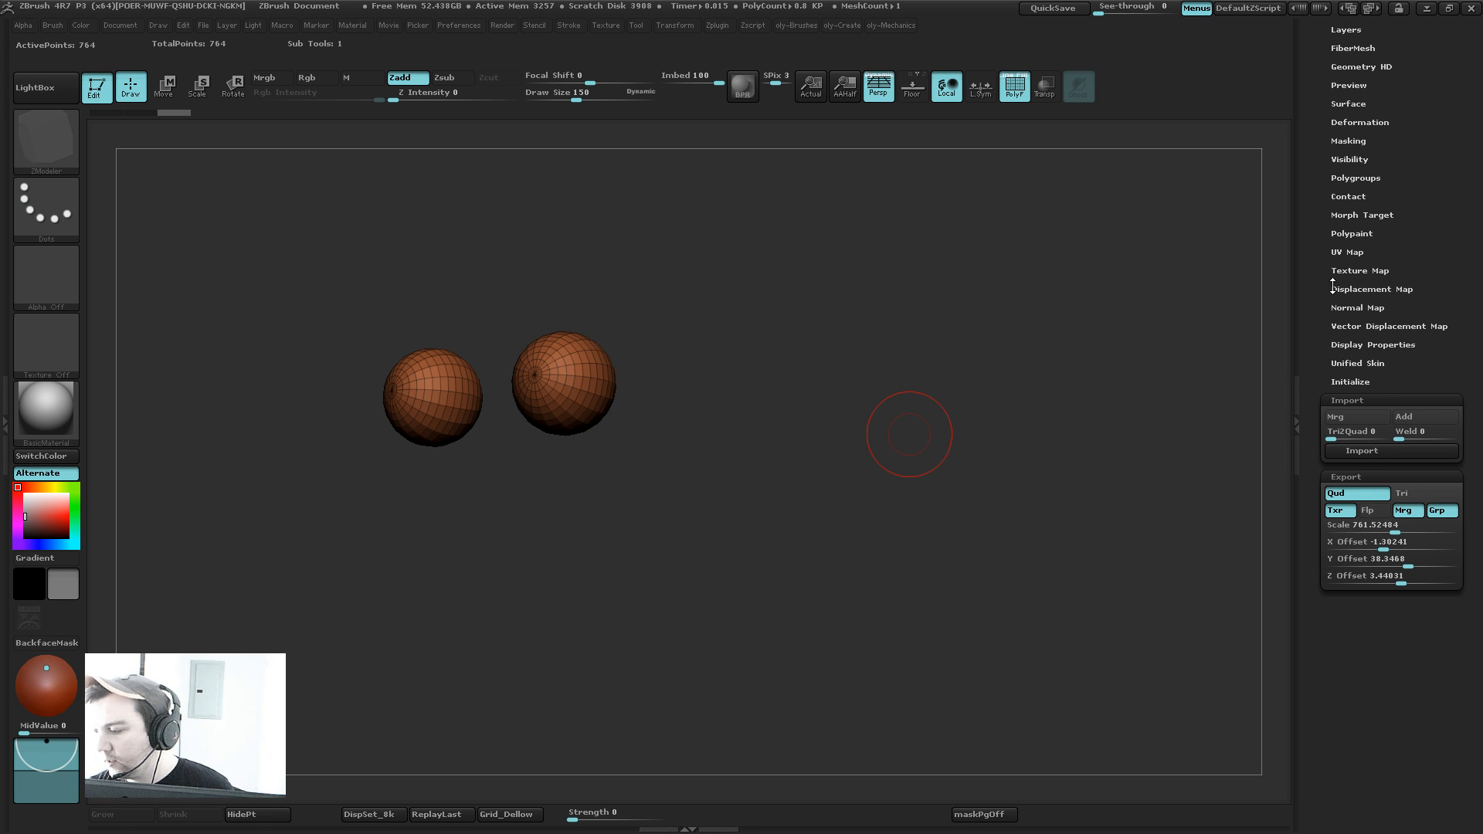
Step: Switch back to the PolyMesh3D star and set its export scale to 10
{"action": "left_click_drag", "start_coordinate": [1313, 260], "coordinate": [1353, 342]}
{"action": "left_click", "coordinate": [1442, 180]}
{"action": "left_click", "coordinate": [1369, 350]}
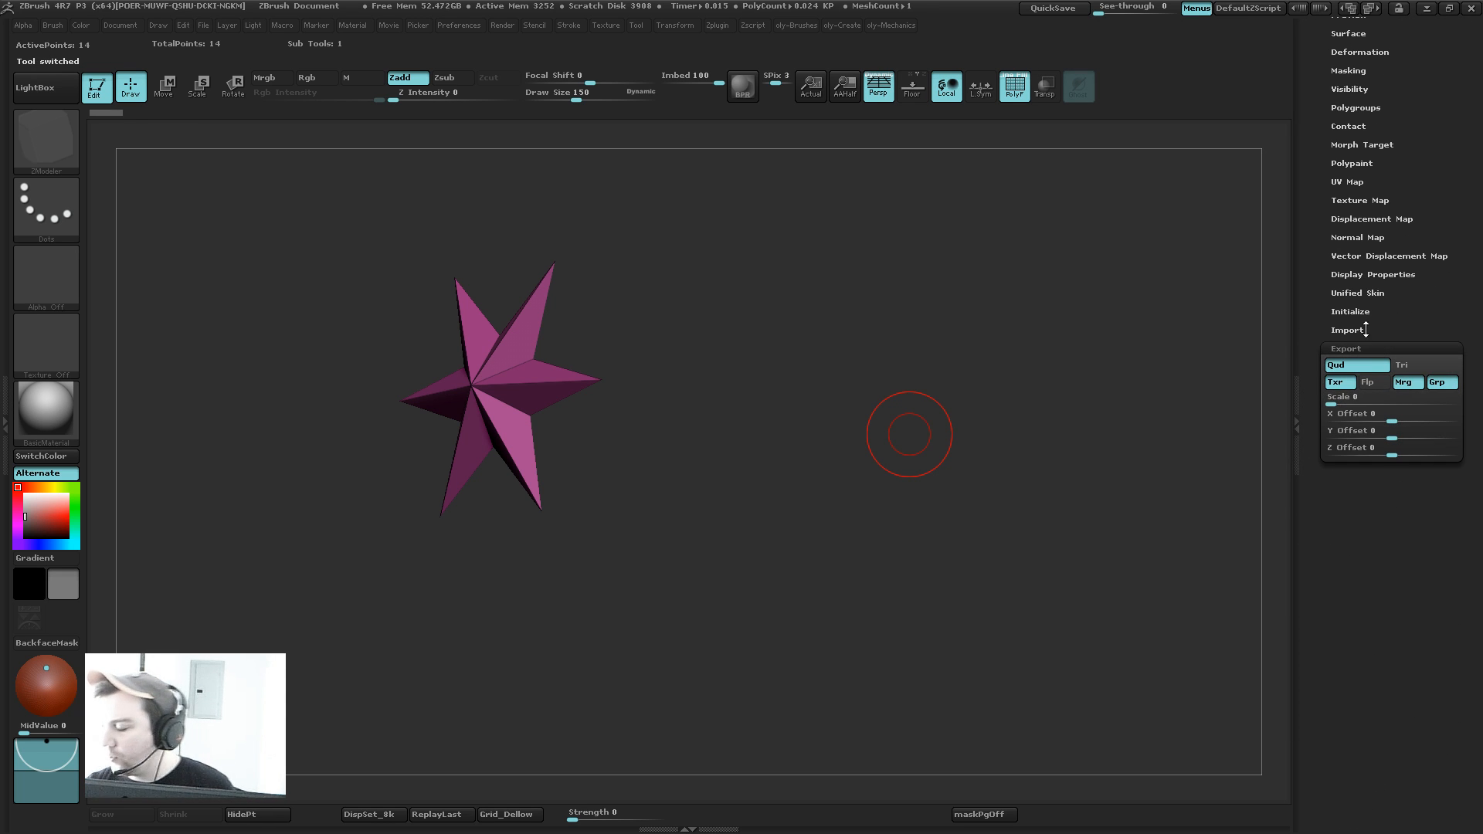
{"action": "left_click_drag", "start_coordinate": [834, 456], "coordinate": [832, 512], "text": "shift"}
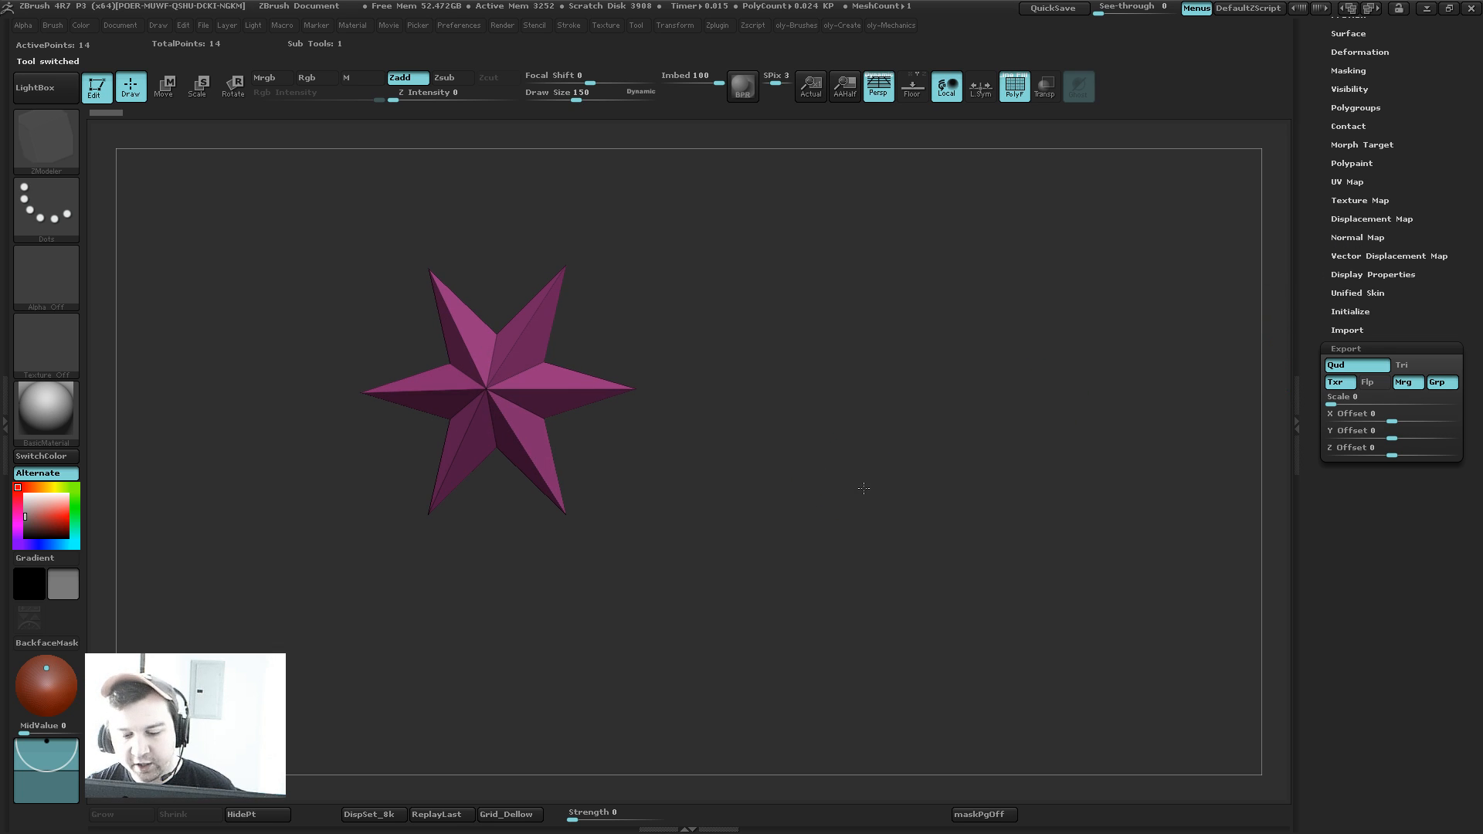
{"action": "left_click", "coordinate": [1334, 399]}
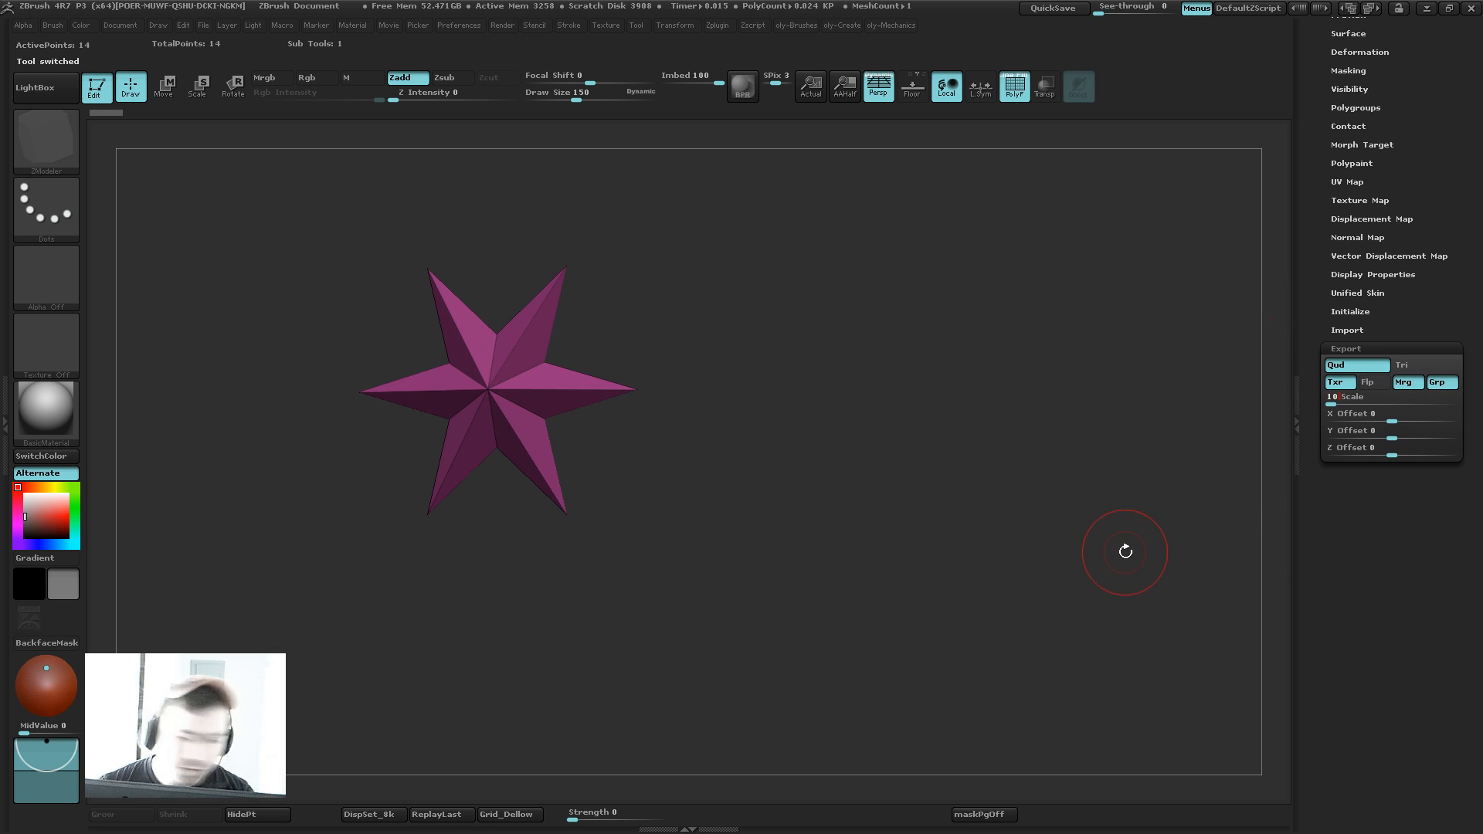
{"action": "left_click_drag", "start_coordinate": [1318, 180], "coordinate": [1323, 279]}
{"action": "left_click", "coordinate": [1367, 646]}
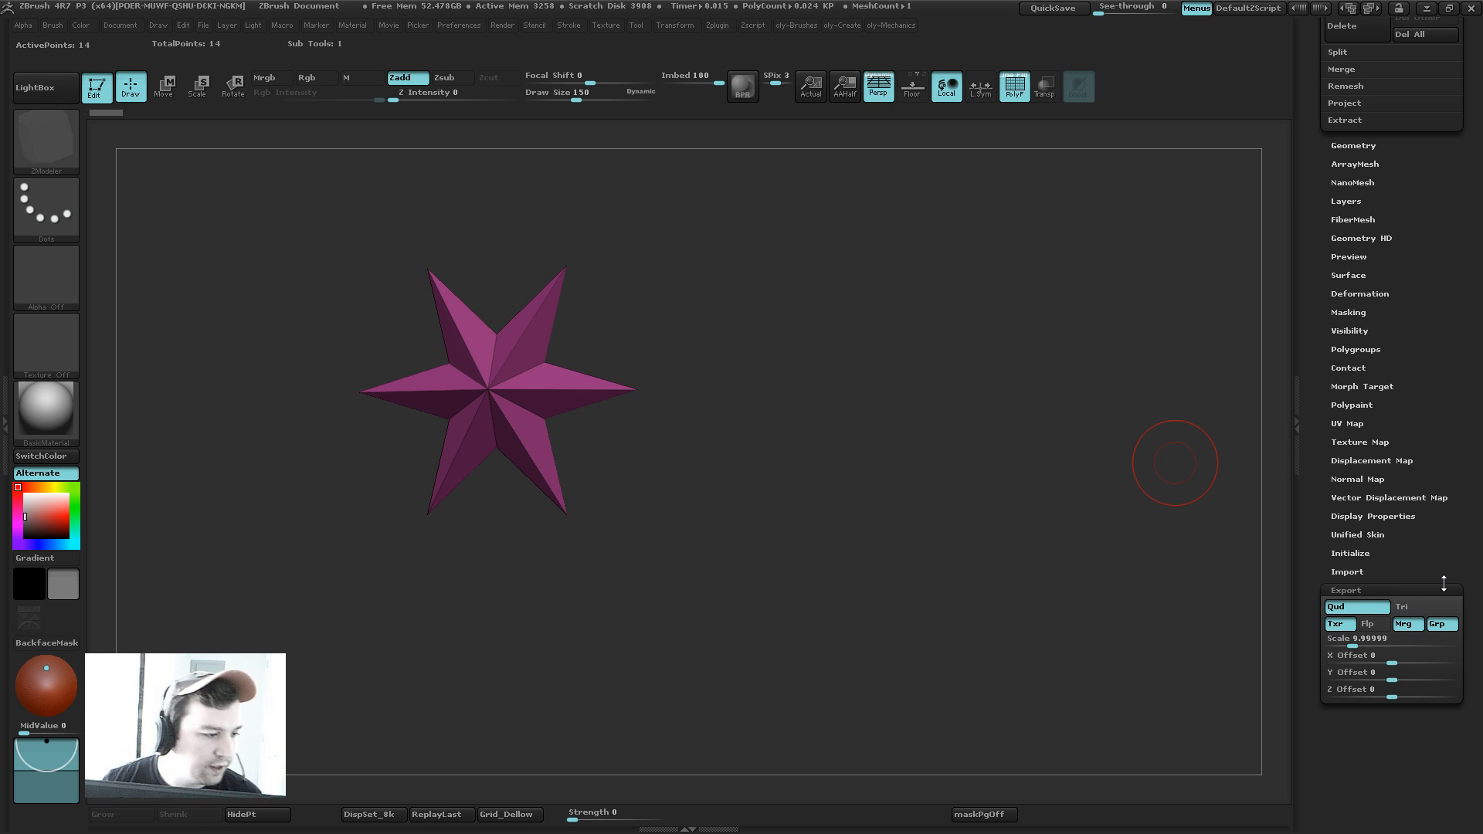
Step: Import eyes.obj from the Desktop into the star tool, check its export scale and offsets, and frame the eyes
{"action": "mouse_move", "coordinate": [46, 413]}
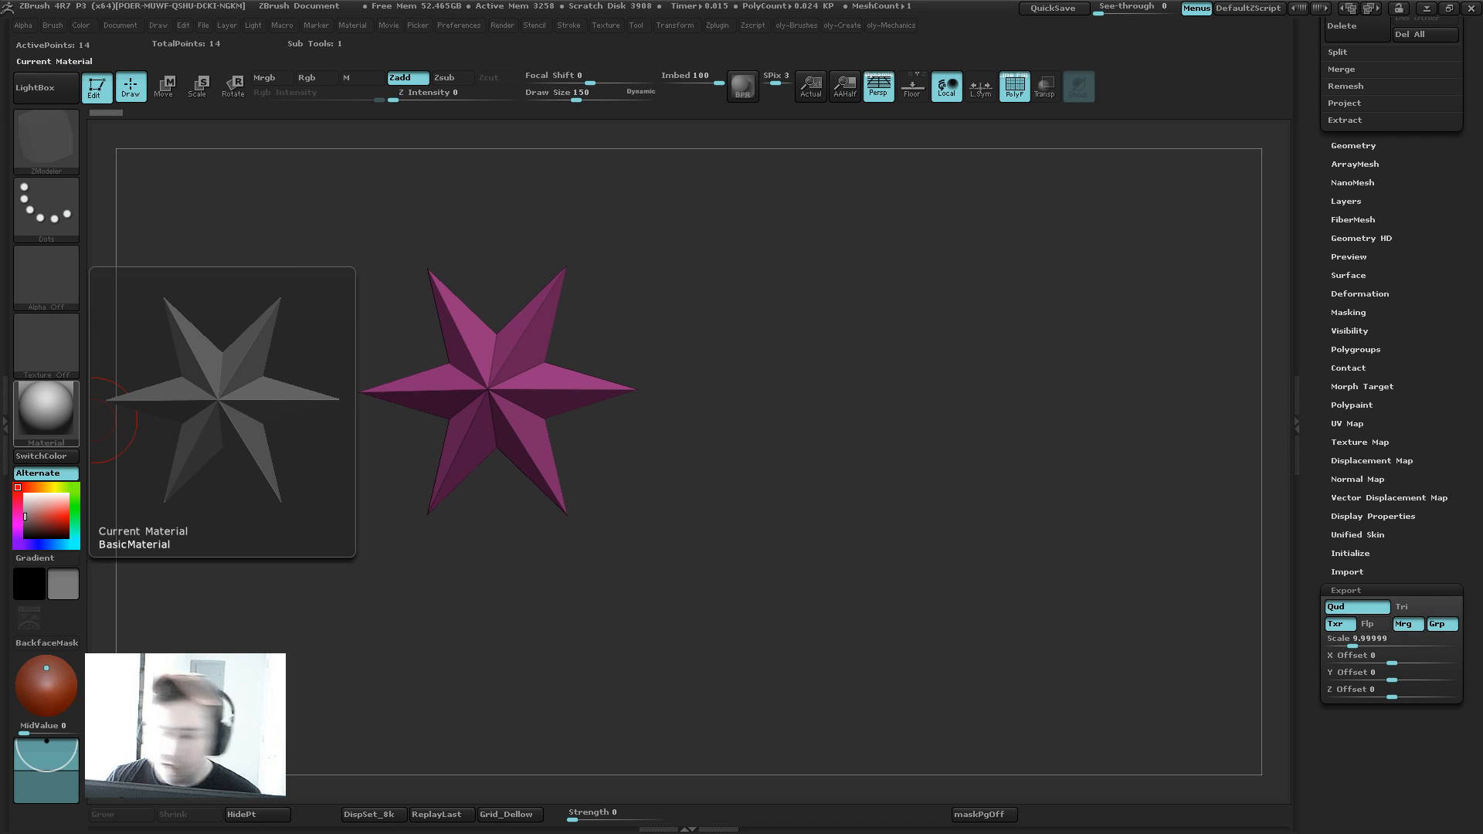
{"action": "left_click_drag", "start_coordinate": [1322, 247], "coordinate": [1315, 446]}
{"action": "left_click", "coordinate": [1357, 83]}
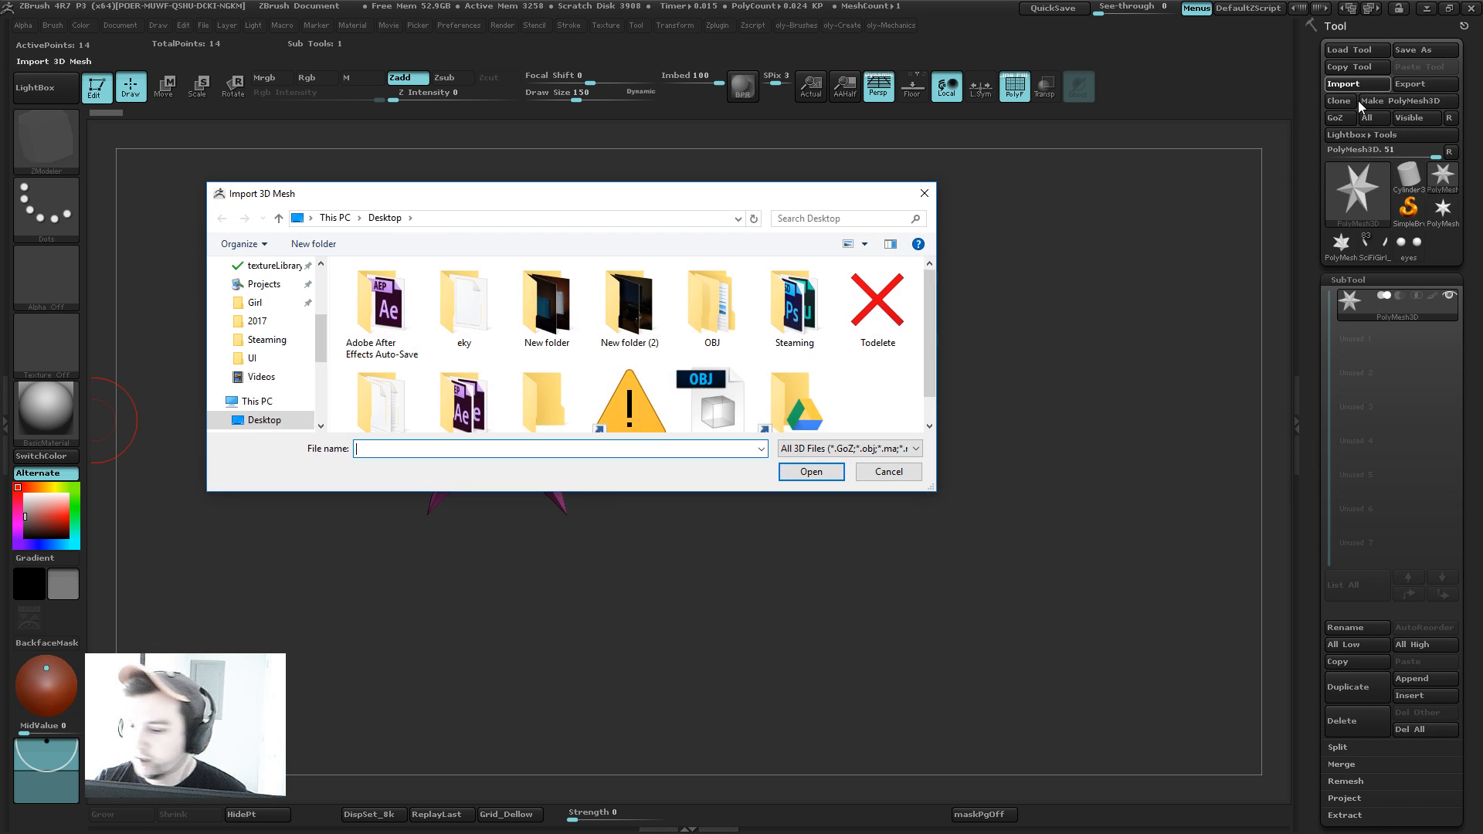
{"action": "double_click", "coordinate": [738, 398]}
{"action": "left_click_drag", "start_coordinate": [1312, 541], "coordinate": [1313, 215]}
{"action": "left_click", "coordinate": [1365, 294]}
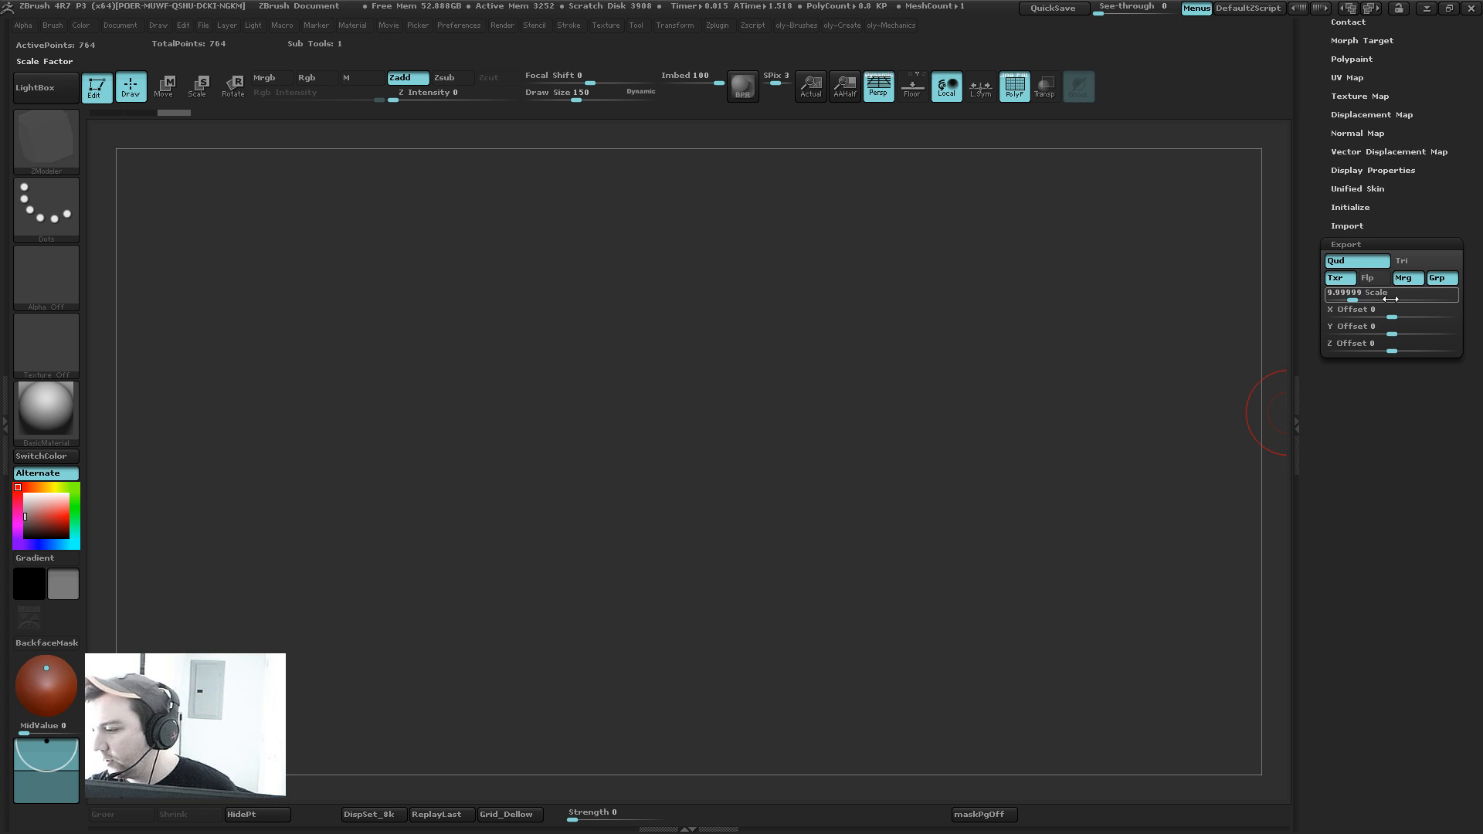
{"action": "left_click", "coordinate": [1378, 310]}
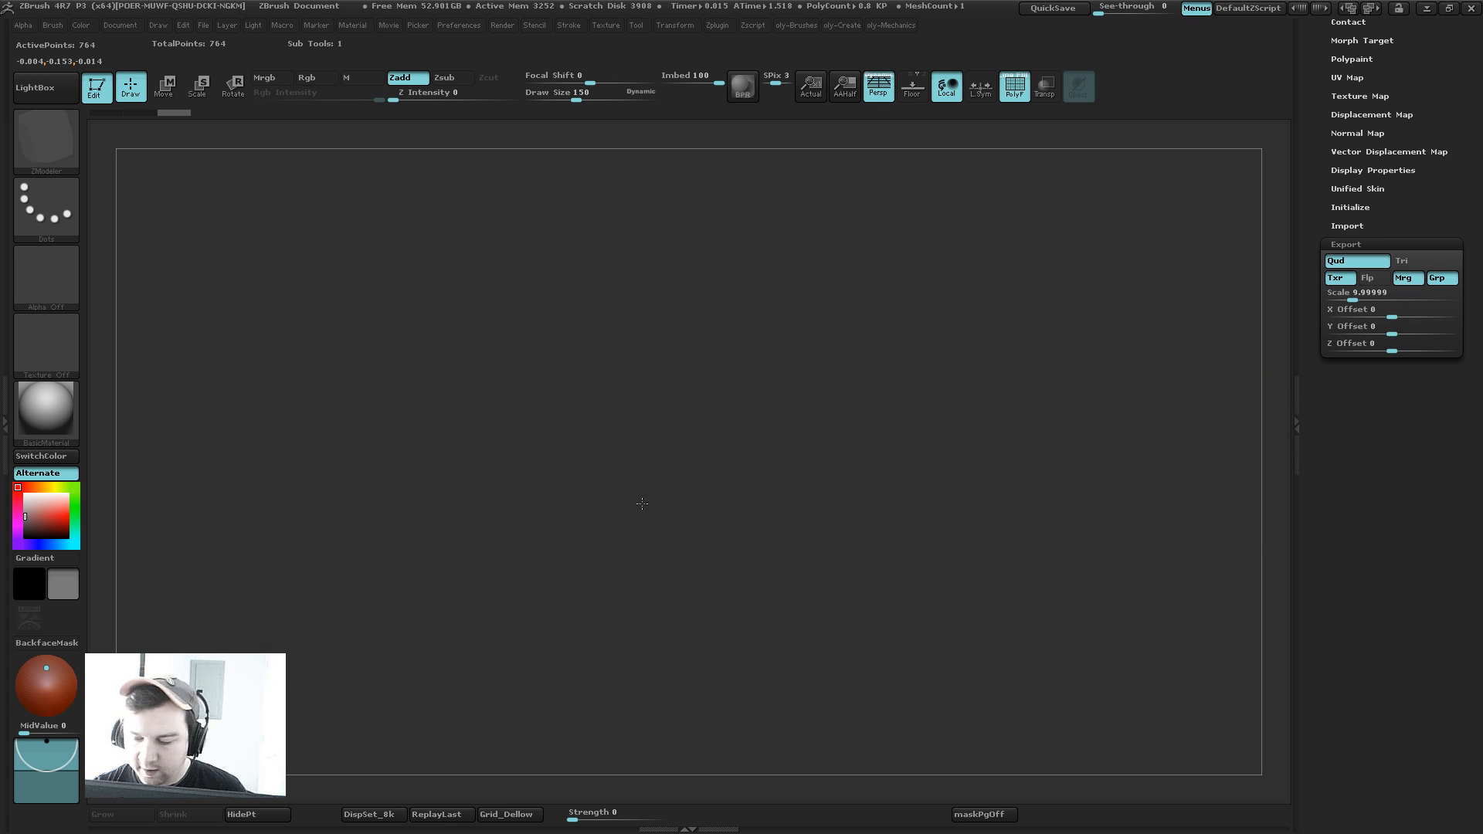
{"action": "key", "text": "f"}
Step: Switch to the Move brush and set its draw size to 913
{"action": "key", "text": "b"}
{"action": "left_click", "coordinate": [702, 540]}
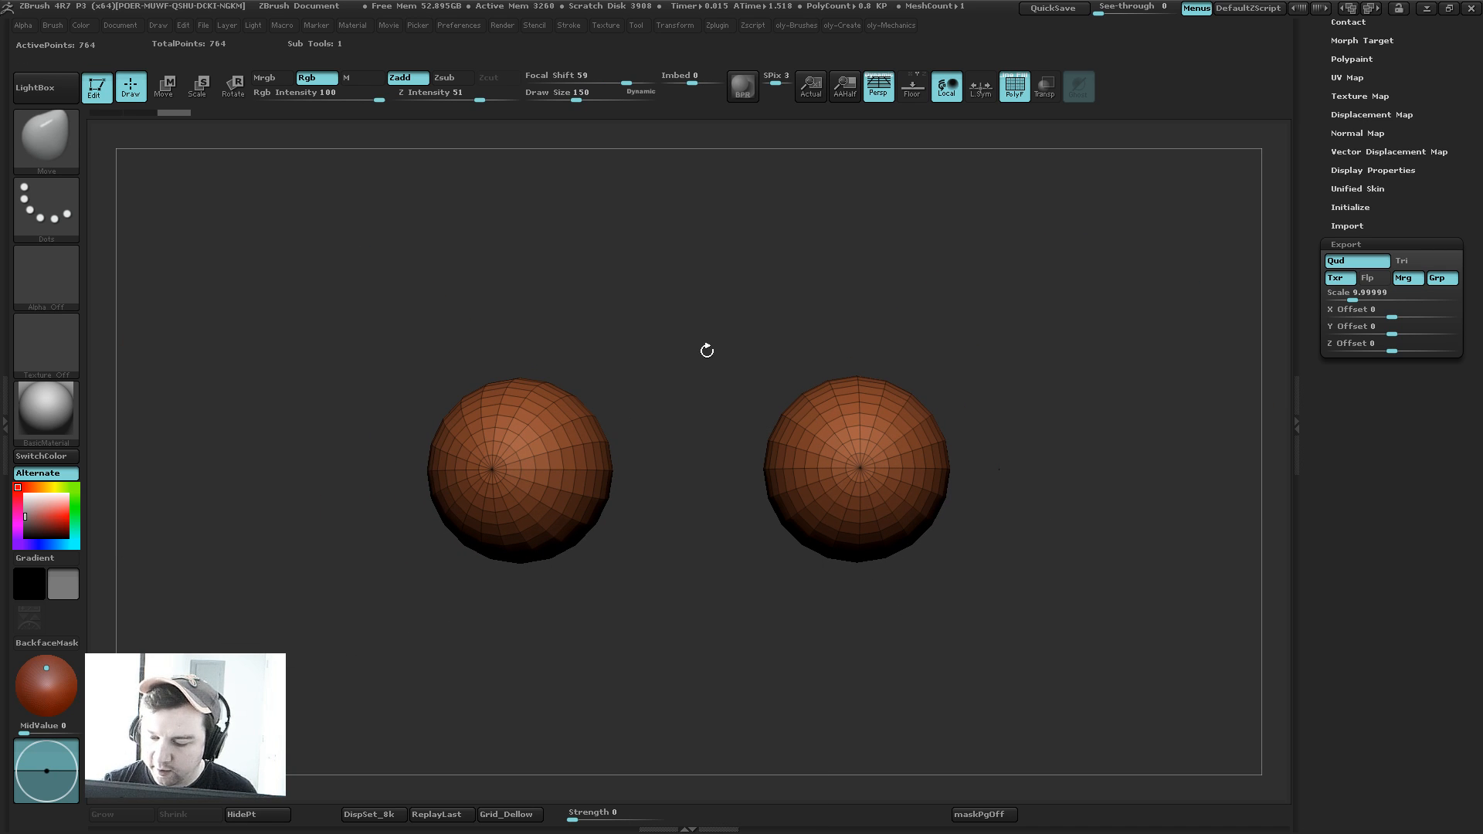
{"action": "key", "text": "s"}
{"action": "mouse_move", "coordinate": [1069, 342]}
{"action": "left_mouse_down"}
{"action": "mouse_move", "coordinate": [1081, 346]}
{"action": "mouse_move", "coordinate": [1052, 376]}
{"action": "left_mouse_up"}
{"action": "key", "text": "s"}
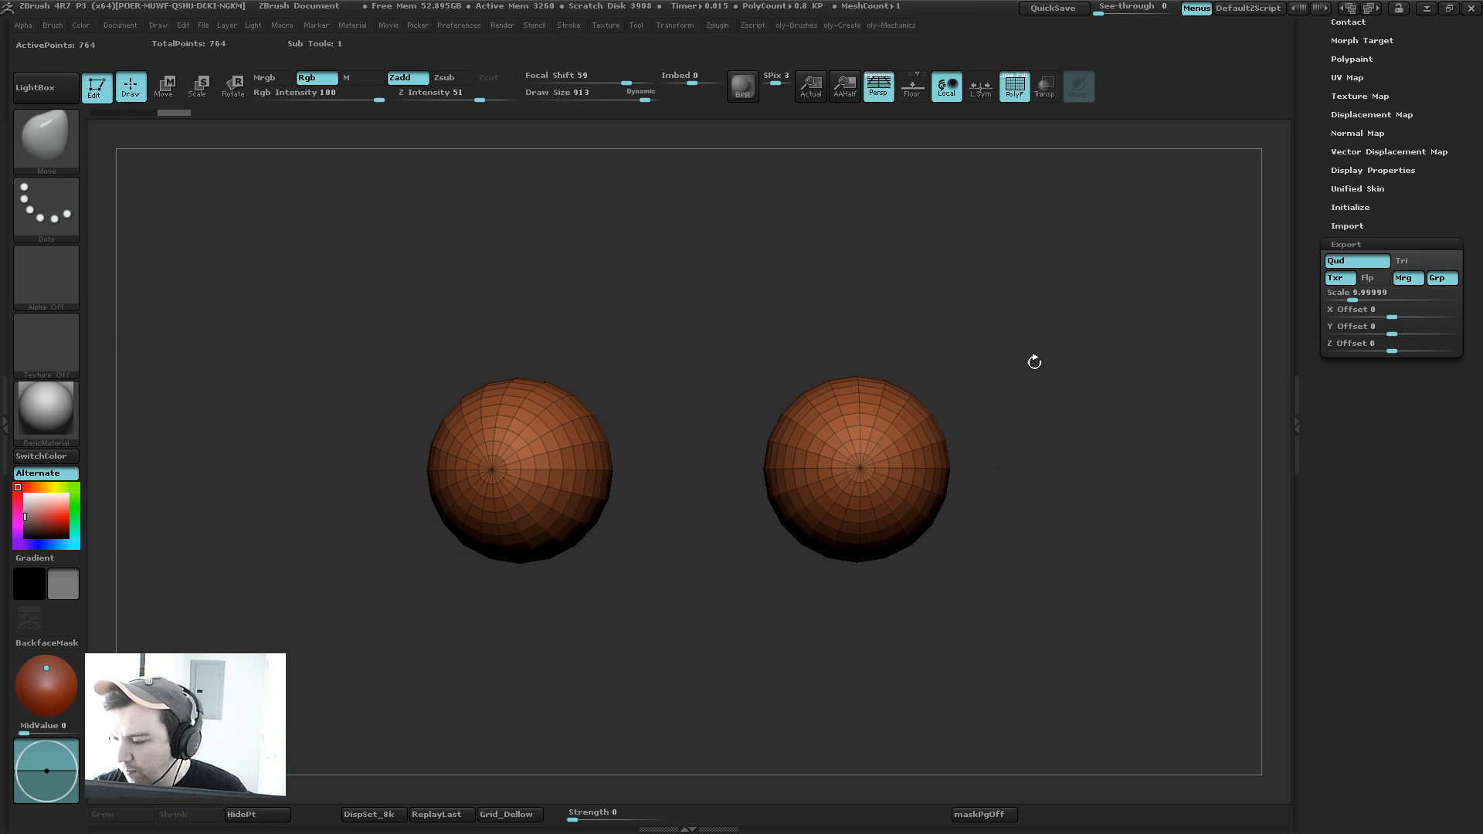
{"action": "left_click", "coordinate": [641, 92], "text": "shift"}
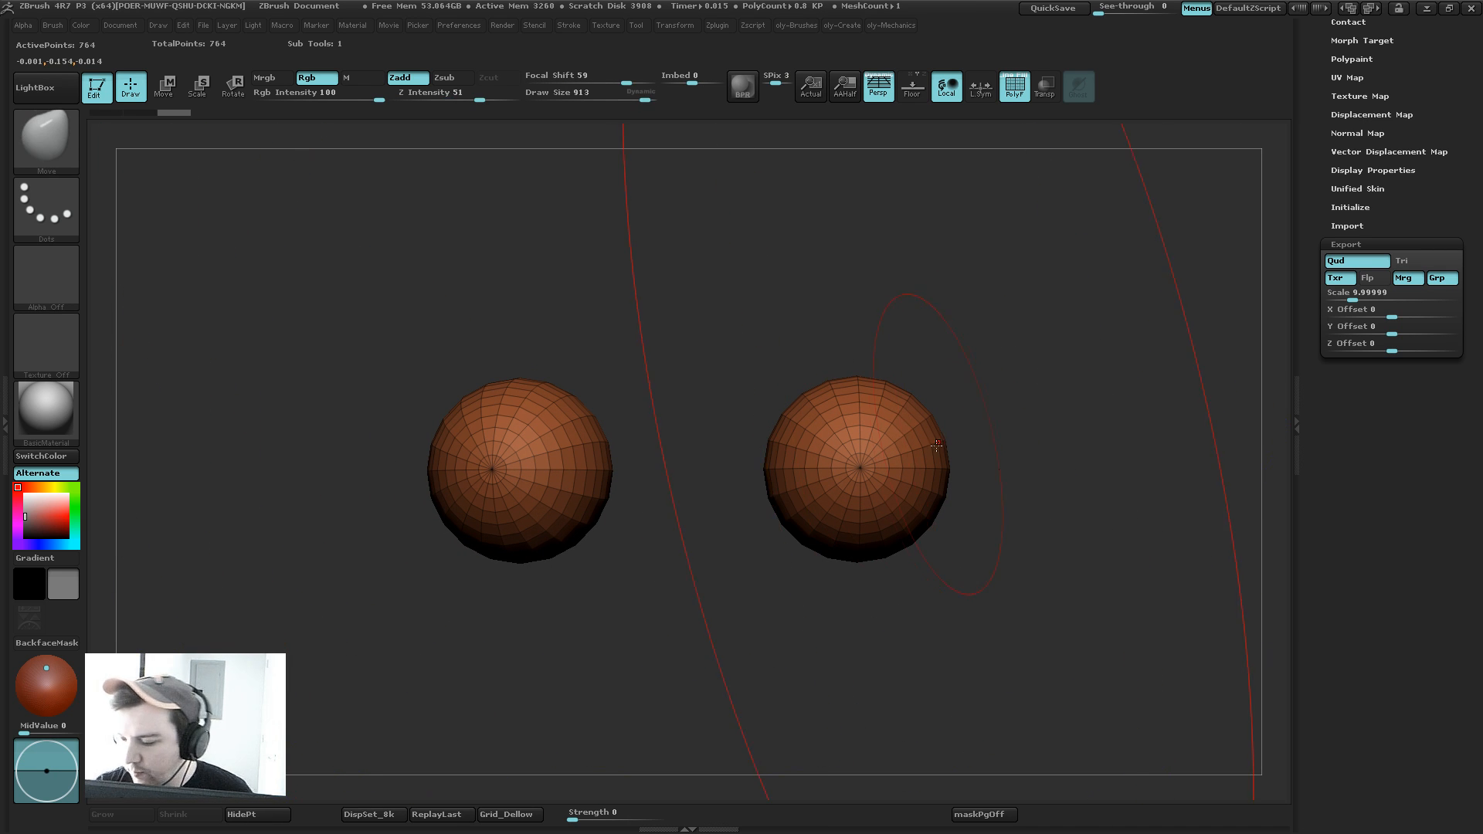
Step: Reduce the Move brush's draw size to 1 and open the custom brush and deformation settings
{"action": "key", "text": "s"}
{"action": "mouse_move", "coordinate": [871, 468]}
{"action": "left_mouse_down"}
{"action": "mouse_move", "coordinate": [734, 470]}
{"action": "mouse_move", "coordinate": [877, 467]}
{"action": "mouse_move", "coordinate": [747, 469]}
{"action": "left_mouse_up"}
{"action": "mouse_move", "coordinate": [748, 524]}
{"action": "left_mouse_down", "text": "alt"}
{"action": "mouse_move", "coordinate": [718, 579]}
{"action": "mouse_move", "coordinate": [672, 517]}
{"action": "left_mouse_up", "text": "alt"}
{"action": "key", "text": "s"}
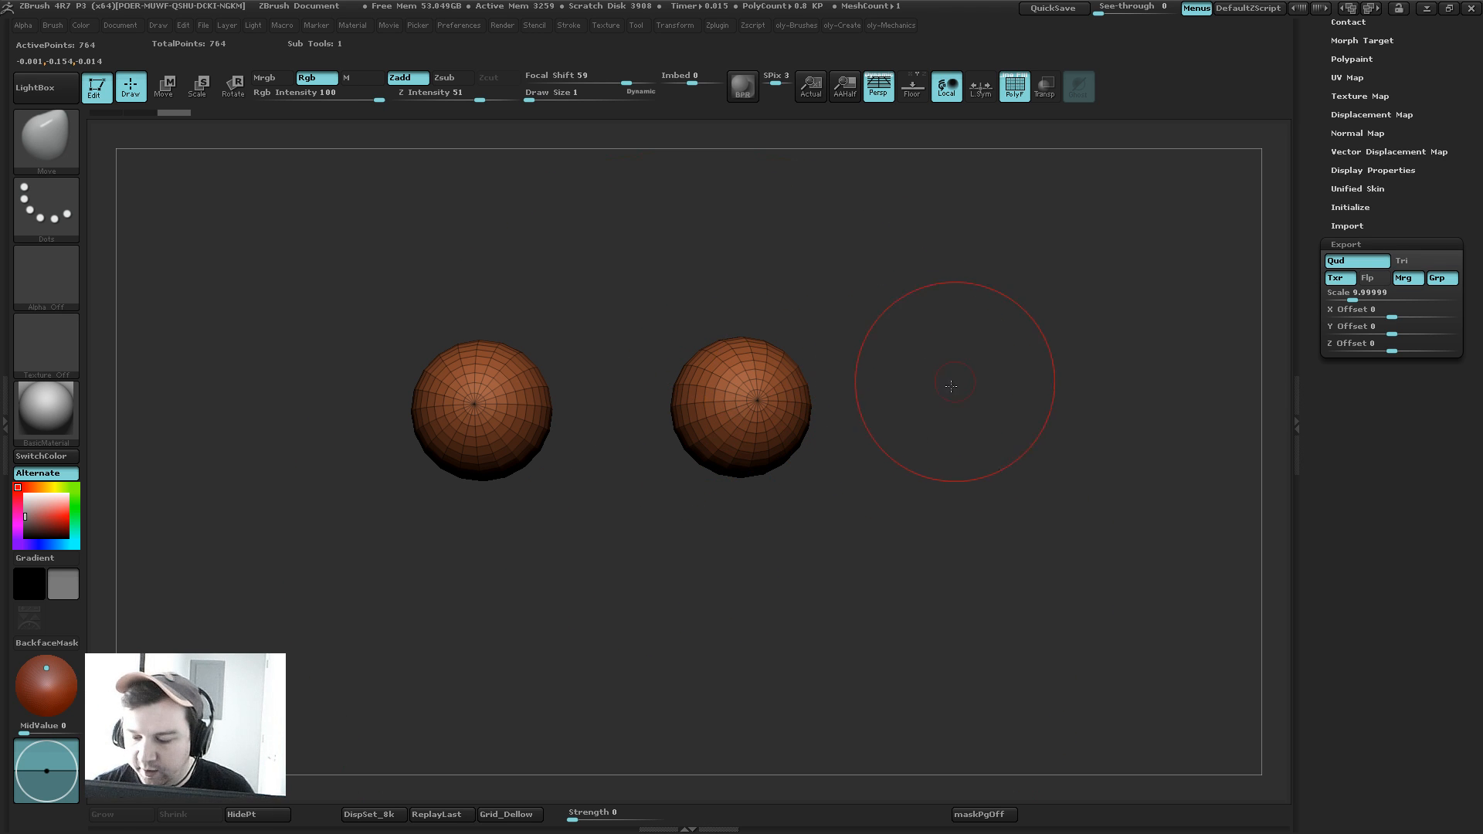
{"action": "mouse_move", "coordinate": [951, 386]}
{"action": "left_mouse_down", "text": "shift"}
{"action": "mouse_move", "coordinate": [917, 420]}
{"action": "mouse_move", "coordinate": [963, 397]}
{"action": "mouse_move", "coordinate": [940, 434]}
{"action": "mouse_move", "coordinate": [950, 411]}
{"action": "mouse_move", "coordinate": [940, 417]}
{"action": "left_mouse_up", "text": "shift"}
{"action": "key", "text": "s"}
{"action": "key", "text": "2"}
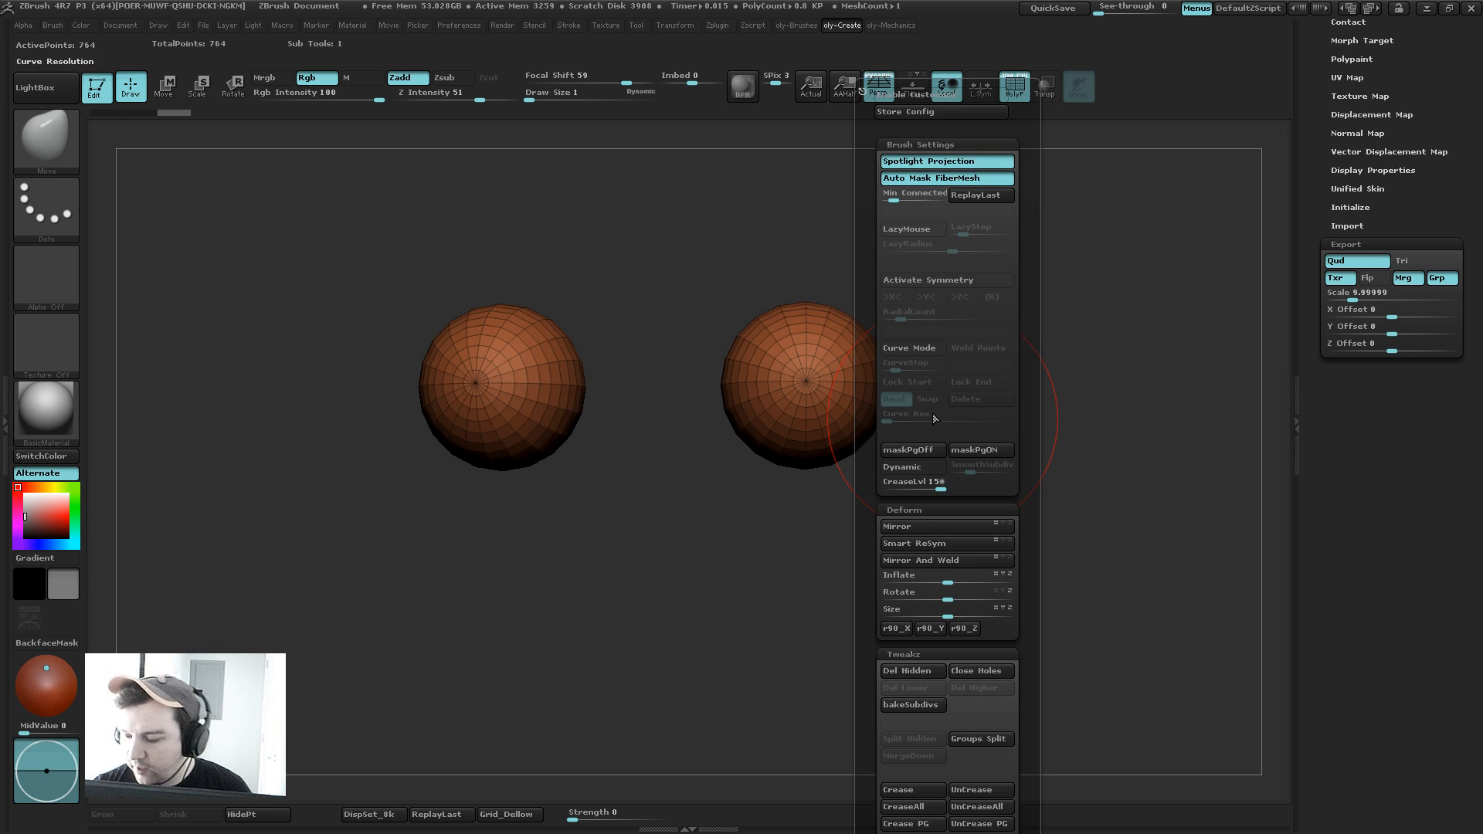
Step: Turn off DynaMesh projection and try to DynaMesh the eyes at resolution 128
{"action": "left_click", "coordinate": [955, 612]}
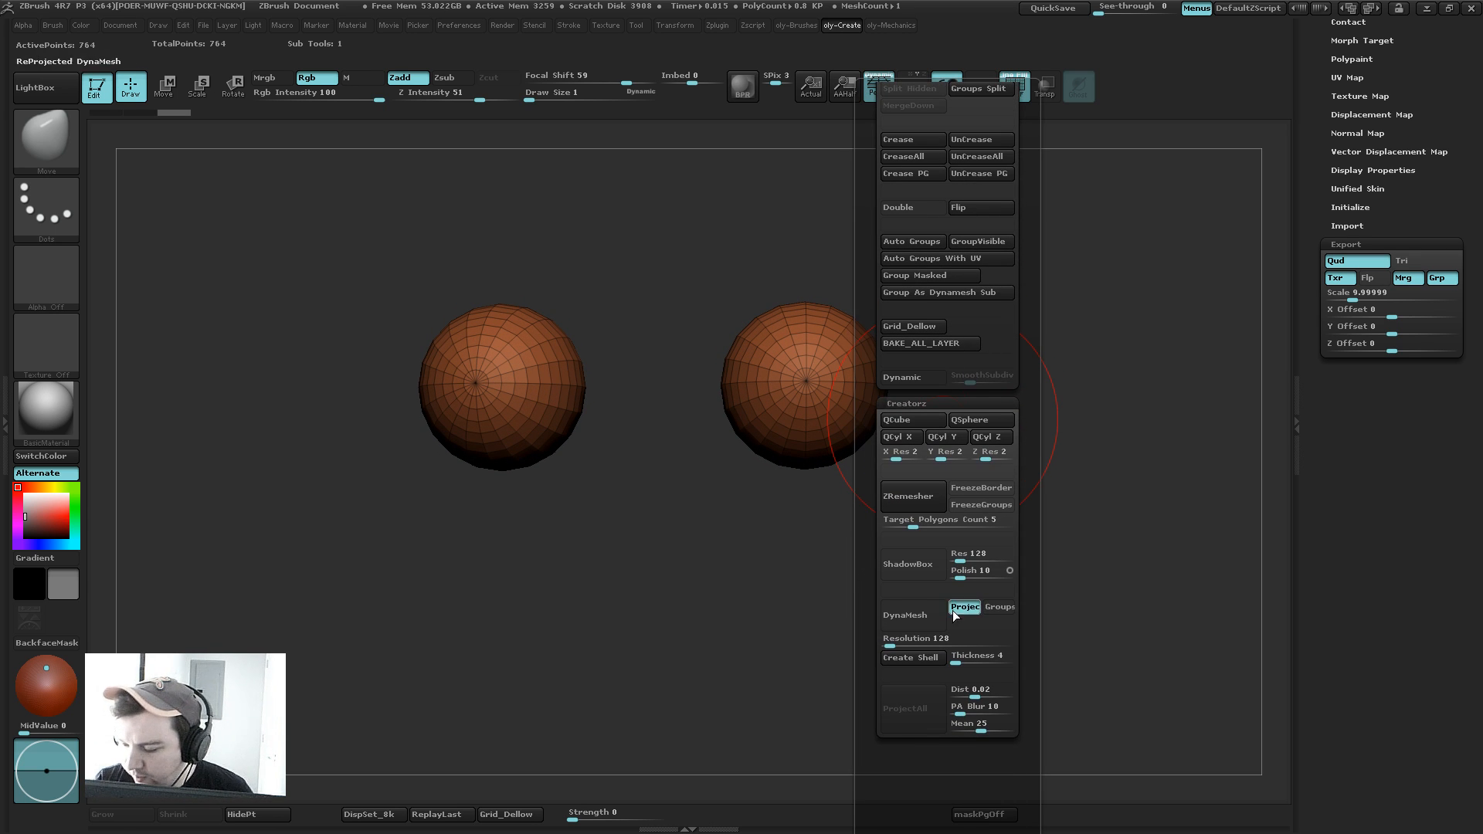
{"action": "left_click", "coordinate": [955, 611]}
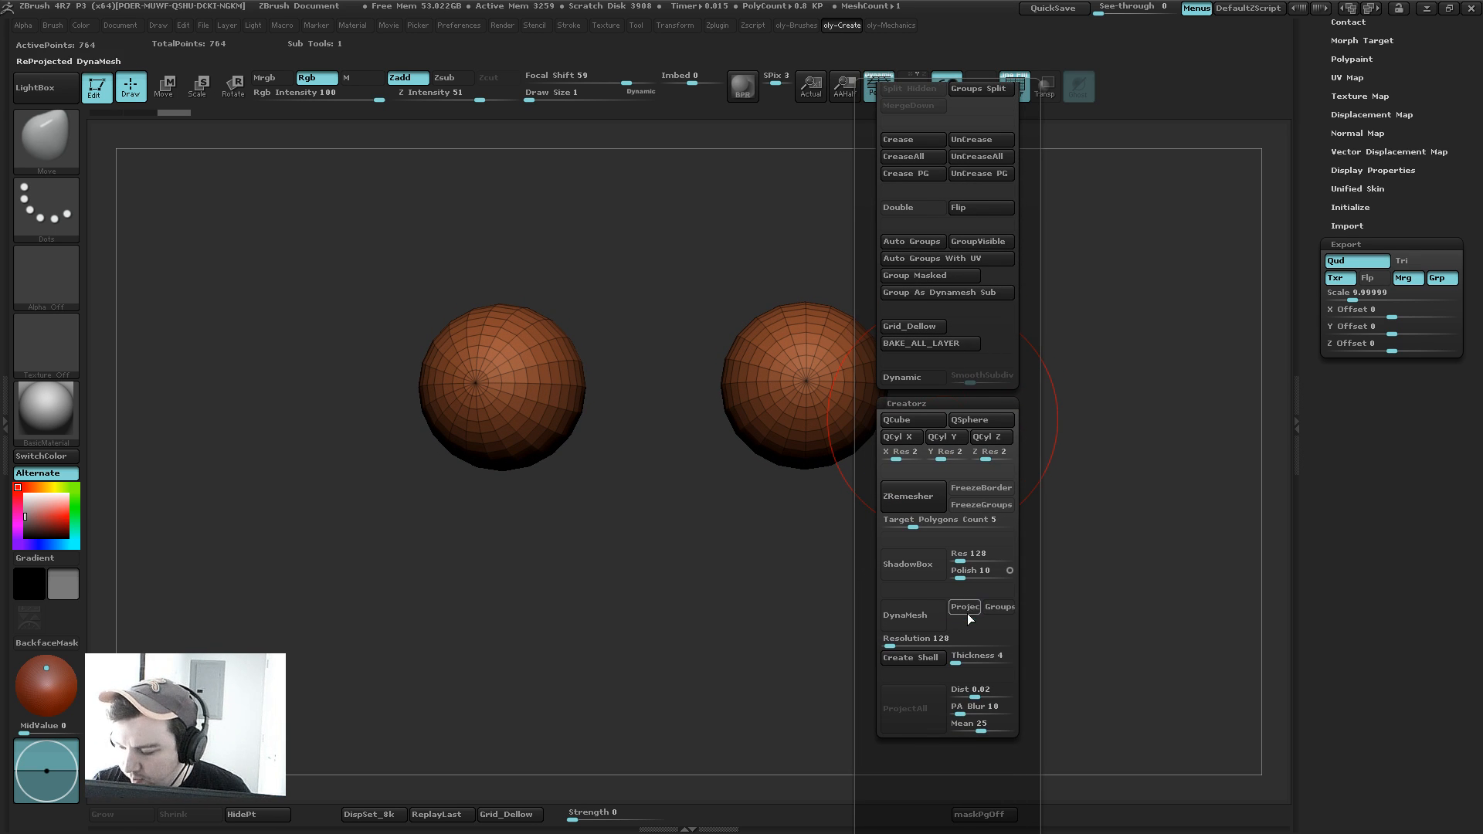
{"action": "left_click", "coordinate": [908, 614]}
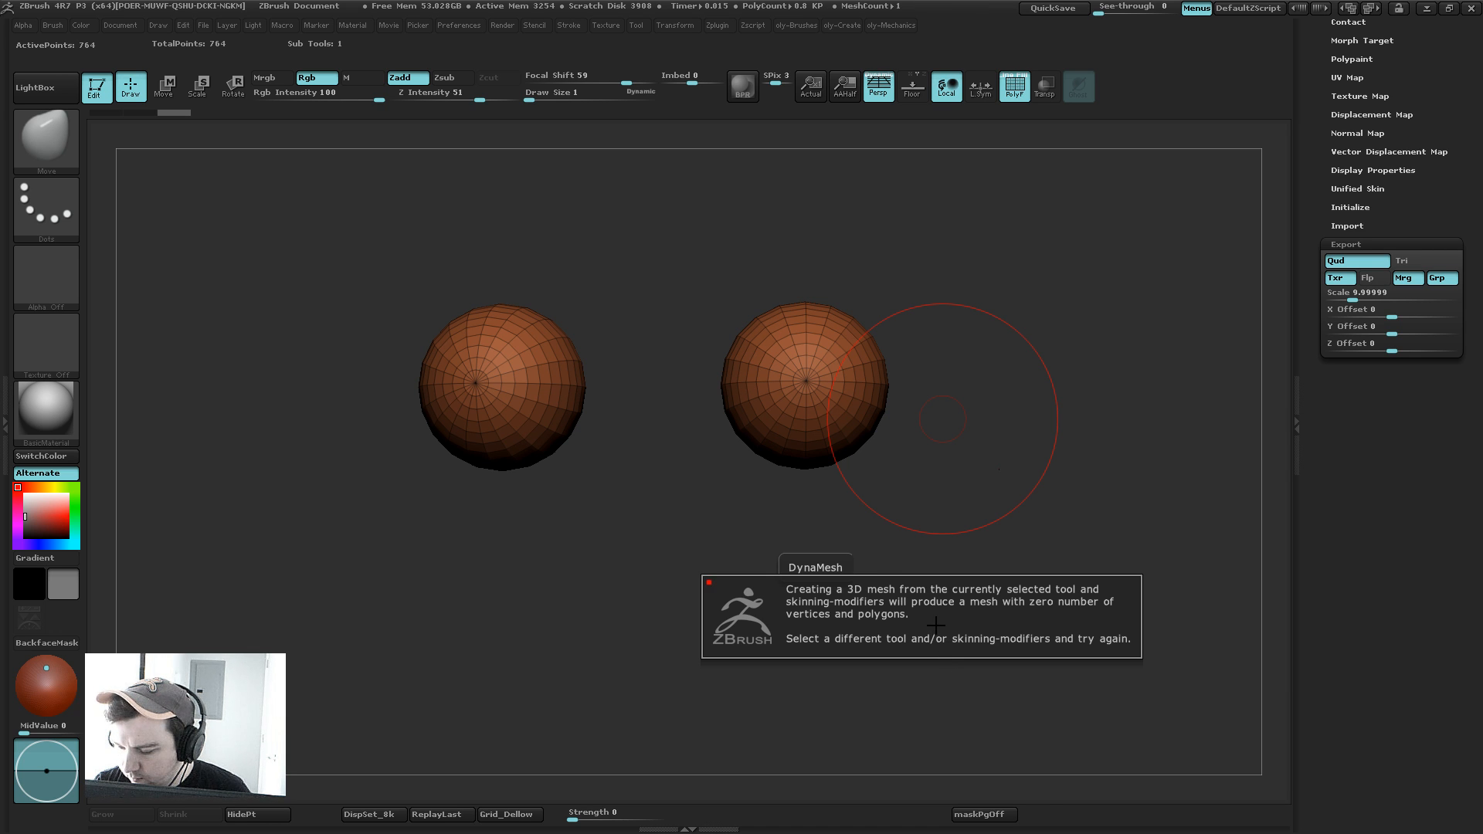
{"action": "key", "text": "1"}
{"action": "left_click", "coordinate": [901, 441]}
{"action": "left_click_drag", "start_coordinate": [1088, 417], "coordinate": [1066, 380], "text": "alt"}
{"action": "key", "text": "s"}
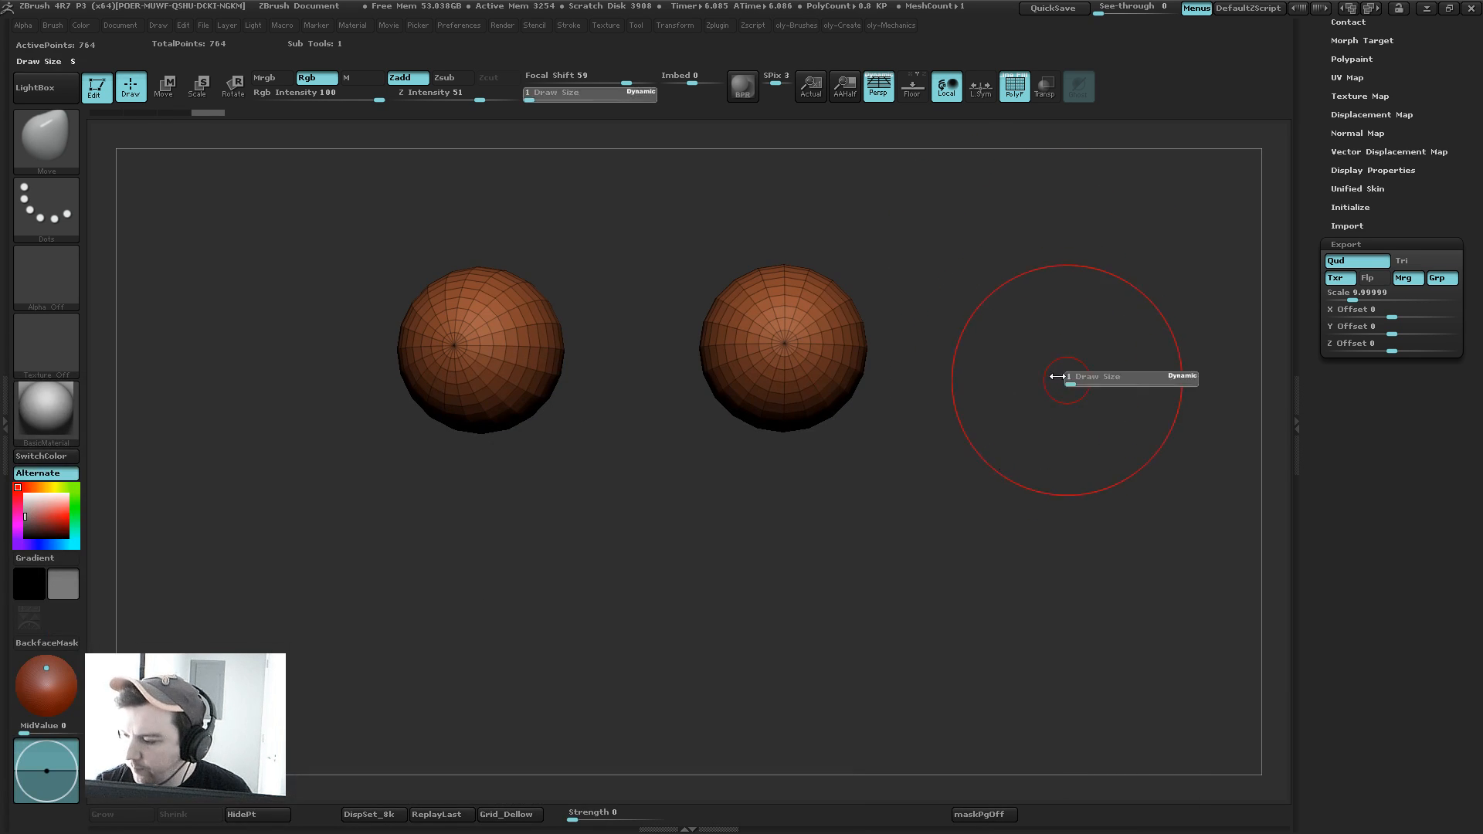
Step: Try DynaMesh on the eyes at resolution 2128 from the geometry settings, and undo it
{"action": "scroll", "coordinate": [1309, 319], "scroll_direction": "up", "scroll_amount": 8}
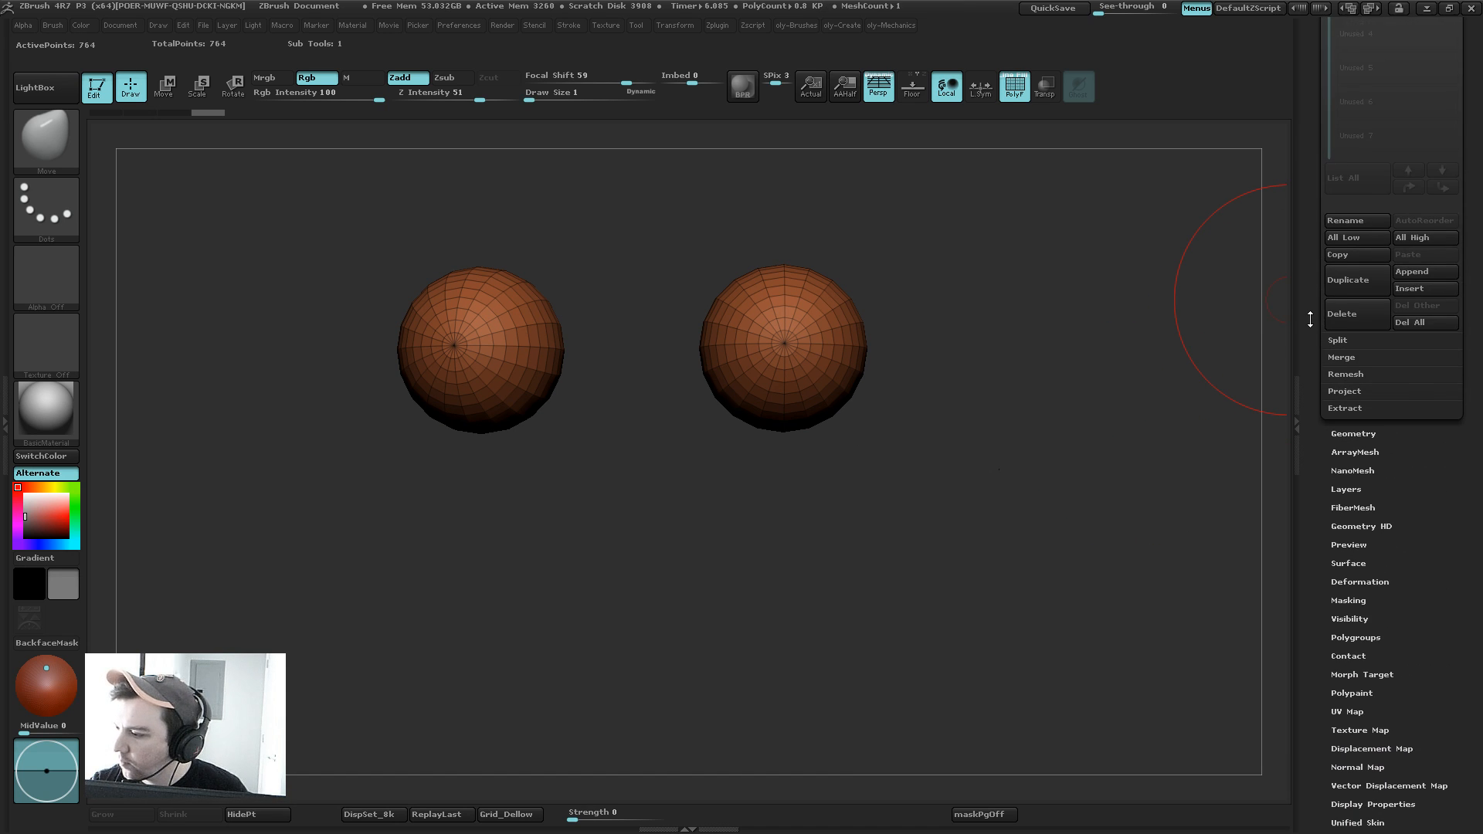
{"action": "scroll", "coordinate": [1352, 348], "scroll_direction": "down", "scroll_amount": 3}
{"action": "left_click", "coordinate": [1353, 327]}
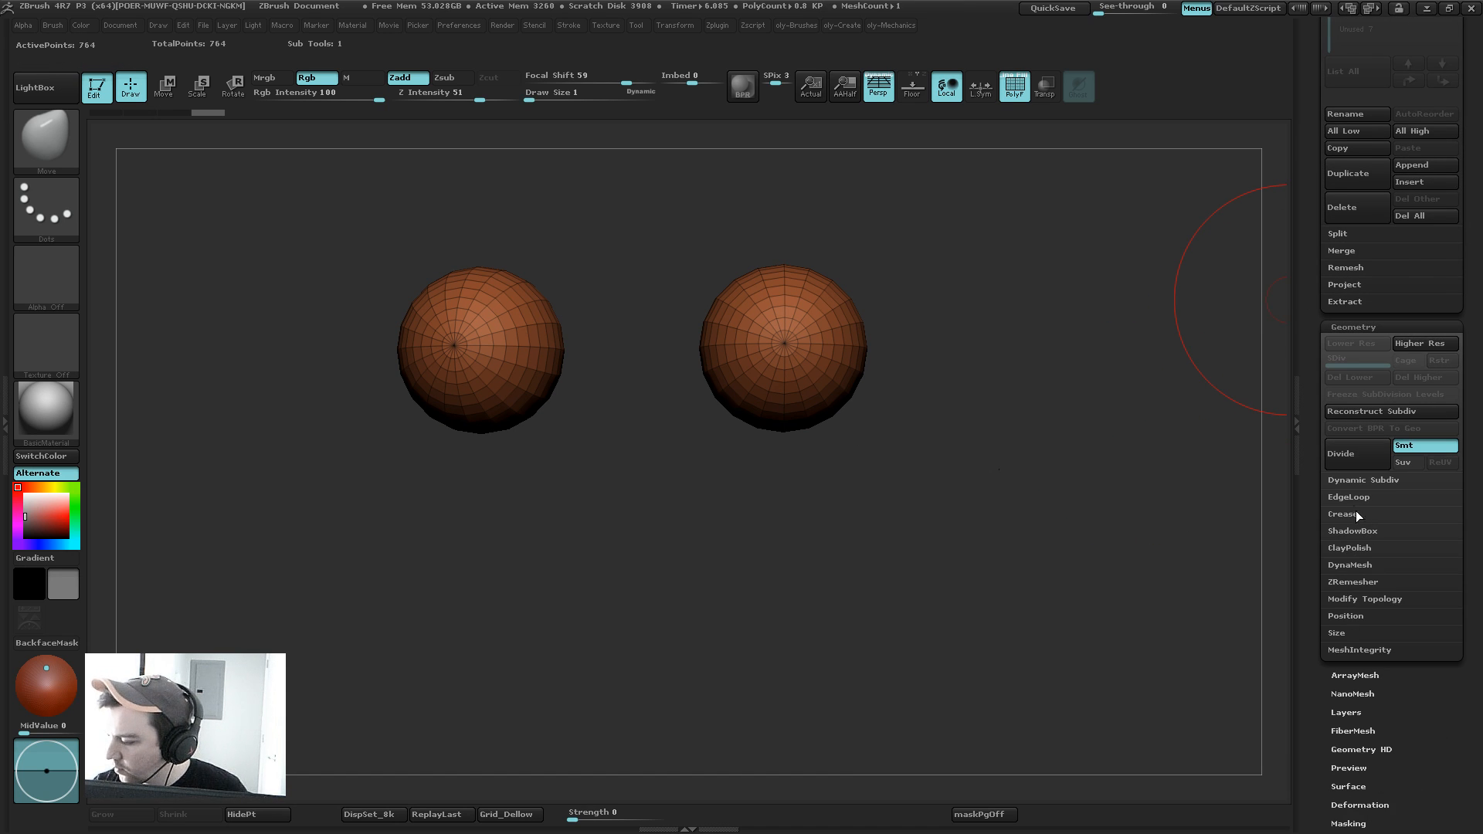
{"action": "left_click", "coordinate": [1360, 572]}
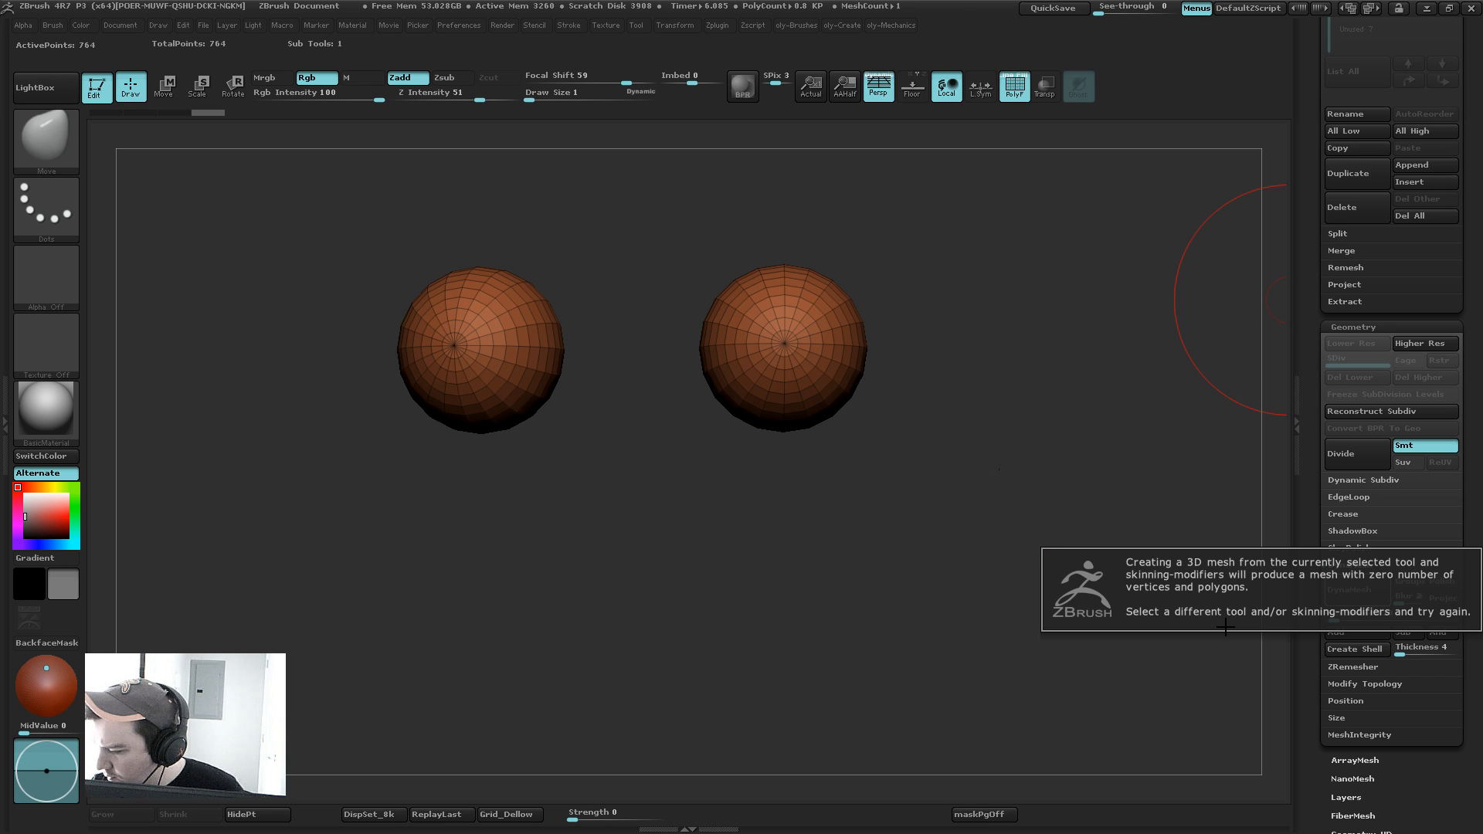
{"action": "left_click", "coordinate": [1376, 591]}
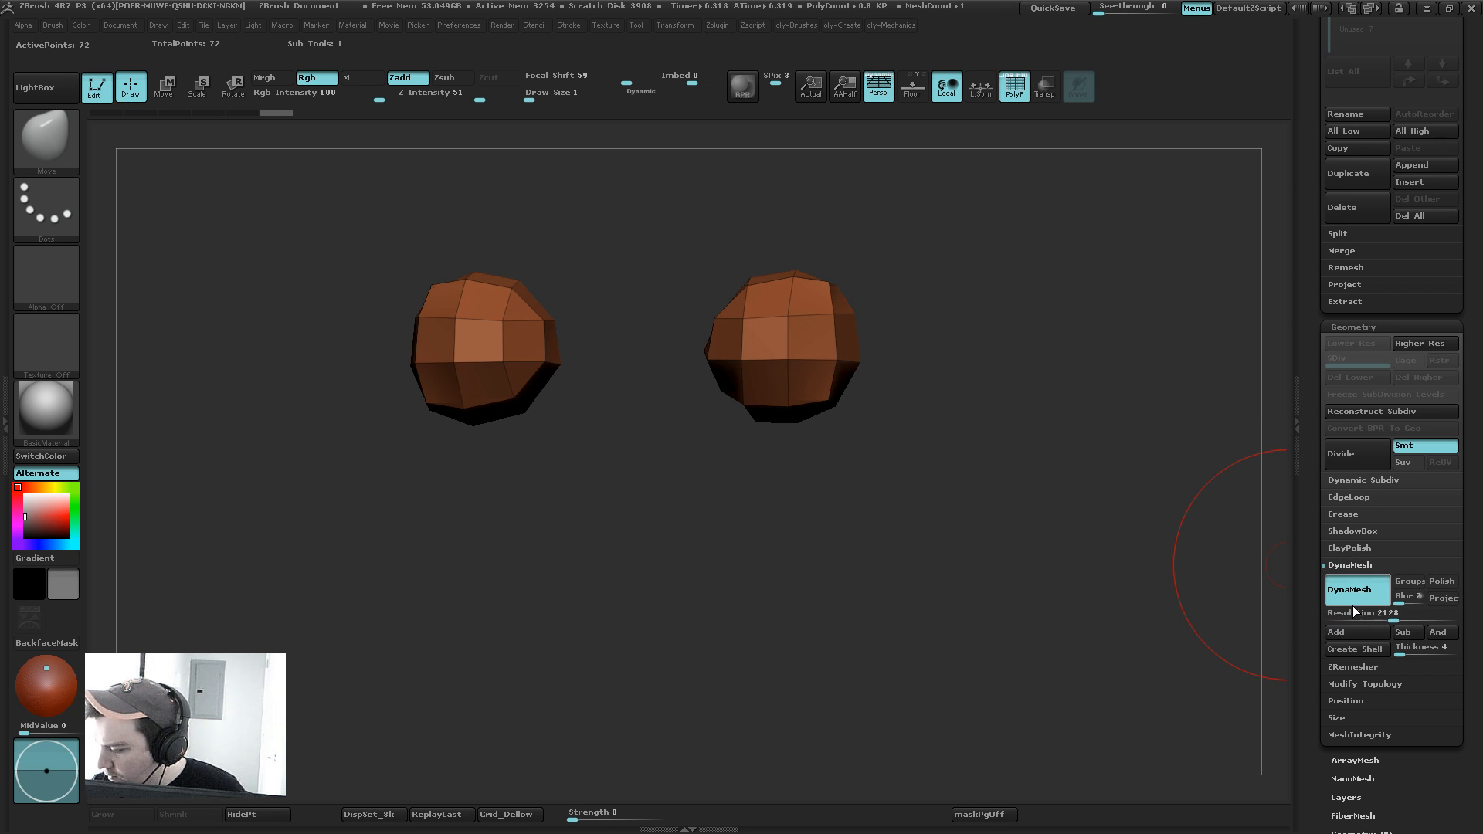
{"action": "key", "text": "ctrl+z"}
Step: Set the DynaMesh resolution to 3656 and DynaMesh the eyes
{"action": "left_click_drag", "start_coordinate": [1033, 595], "coordinate": [1222, 446]}
{"action": "left_click", "coordinate": [1333, 616]}
{"action": "type", "text": "3656"}
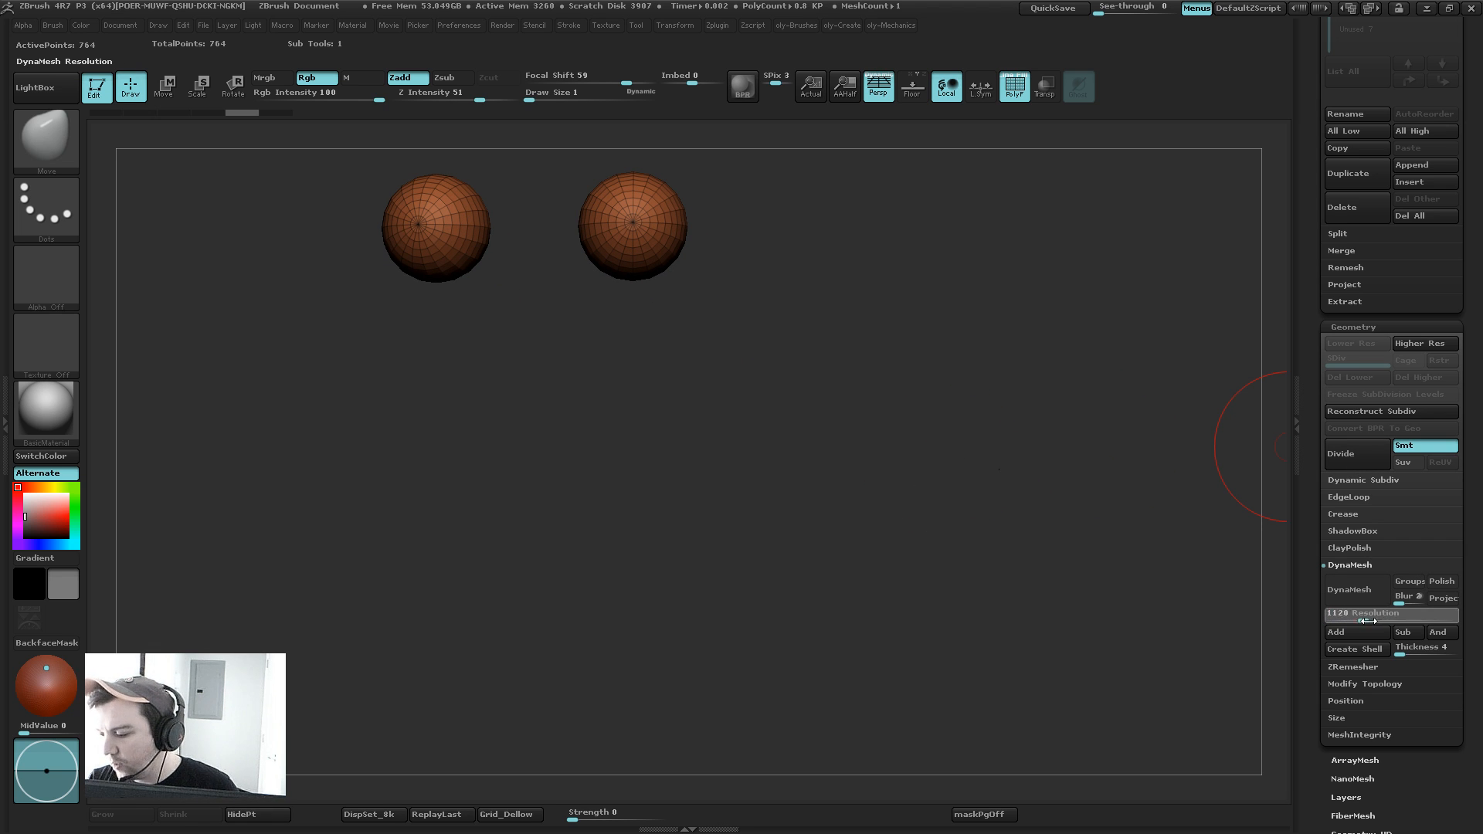
{"action": "key", "text": "Return"}
{"action": "left_click", "coordinate": [1358, 592]}
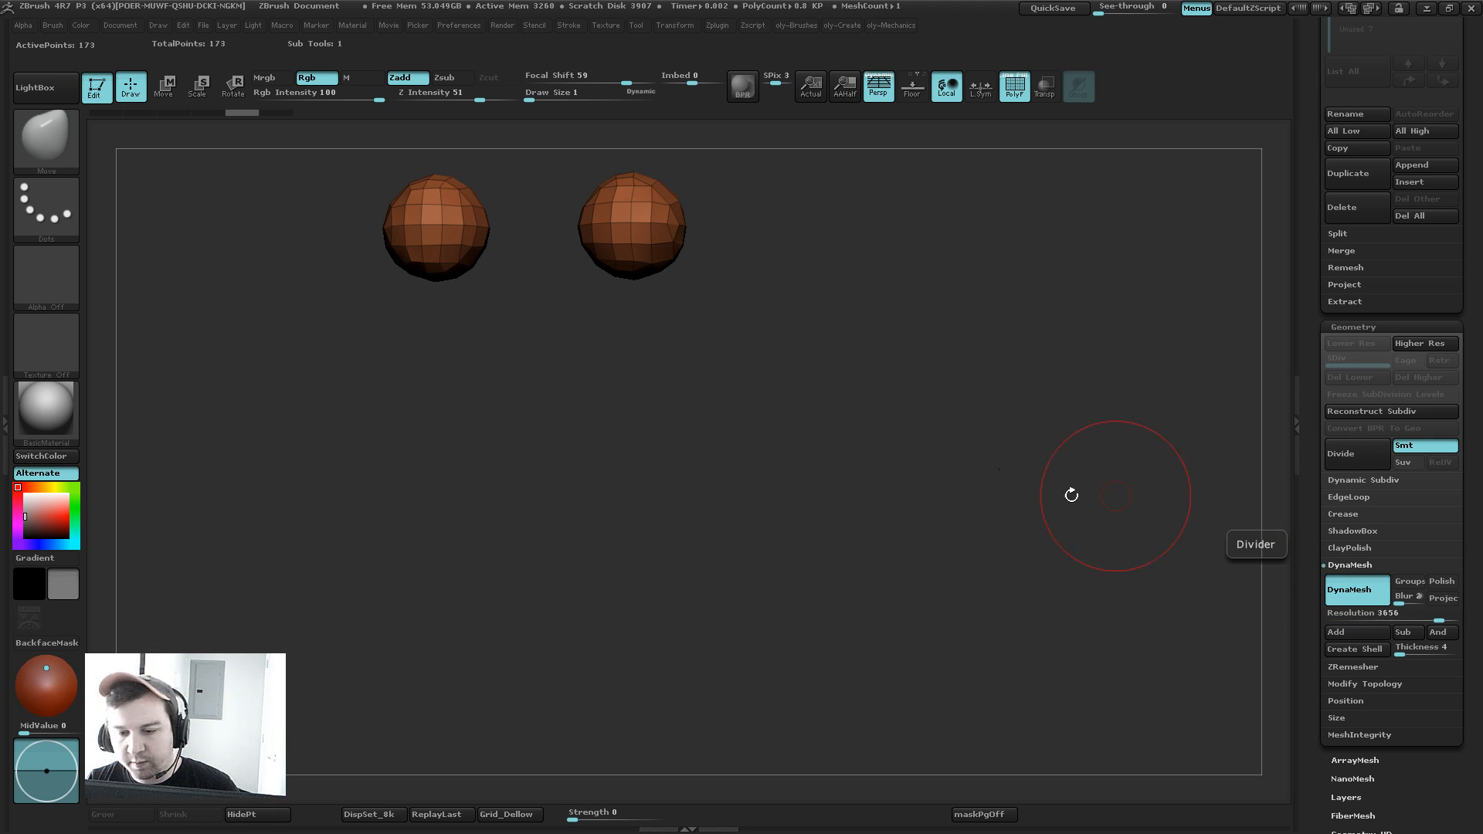
Step: Load a fresh PolyMesh3D star for editing and close LightBox
{"action": "scroll", "coordinate": [1433, 244], "scroll_direction": "up", "scroll_amount": 10}
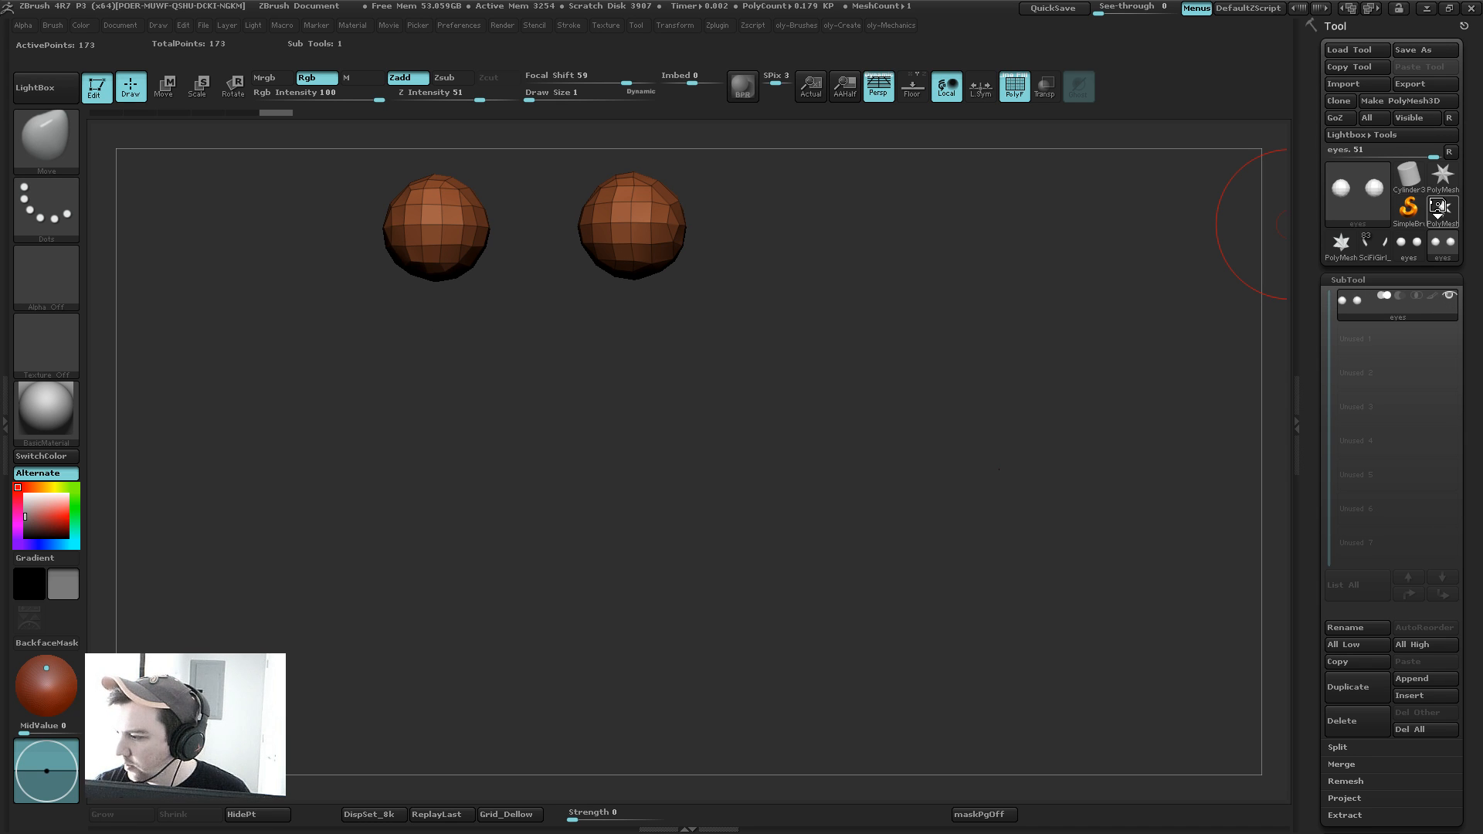
{"action": "left_click_drag", "start_coordinate": [1438, 207], "coordinate": [947, 259]}
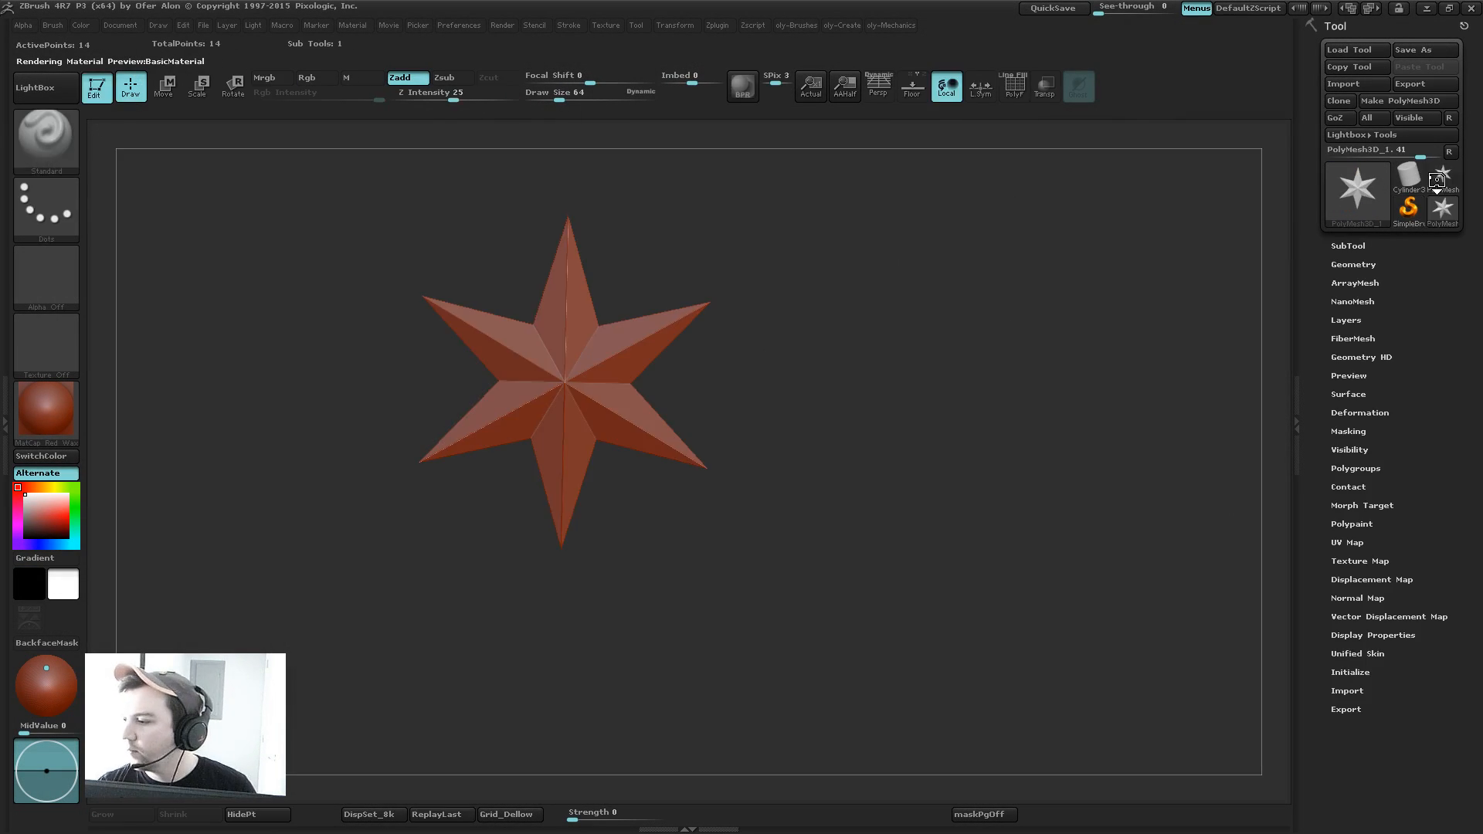
{"action": "left_click", "coordinate": [878, 463]}
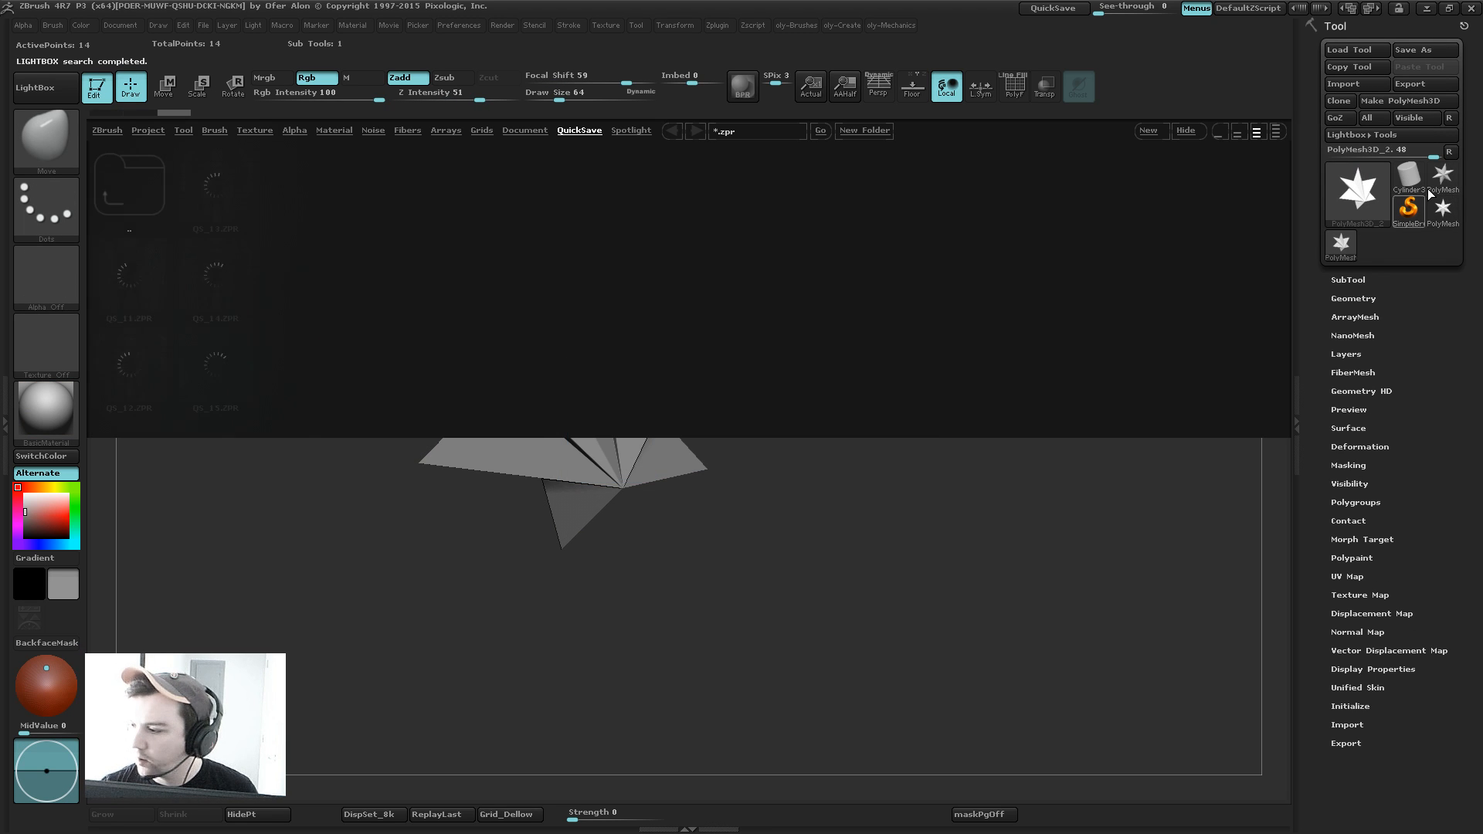
{"action": "left_click", "coordinate": [51, 89]}
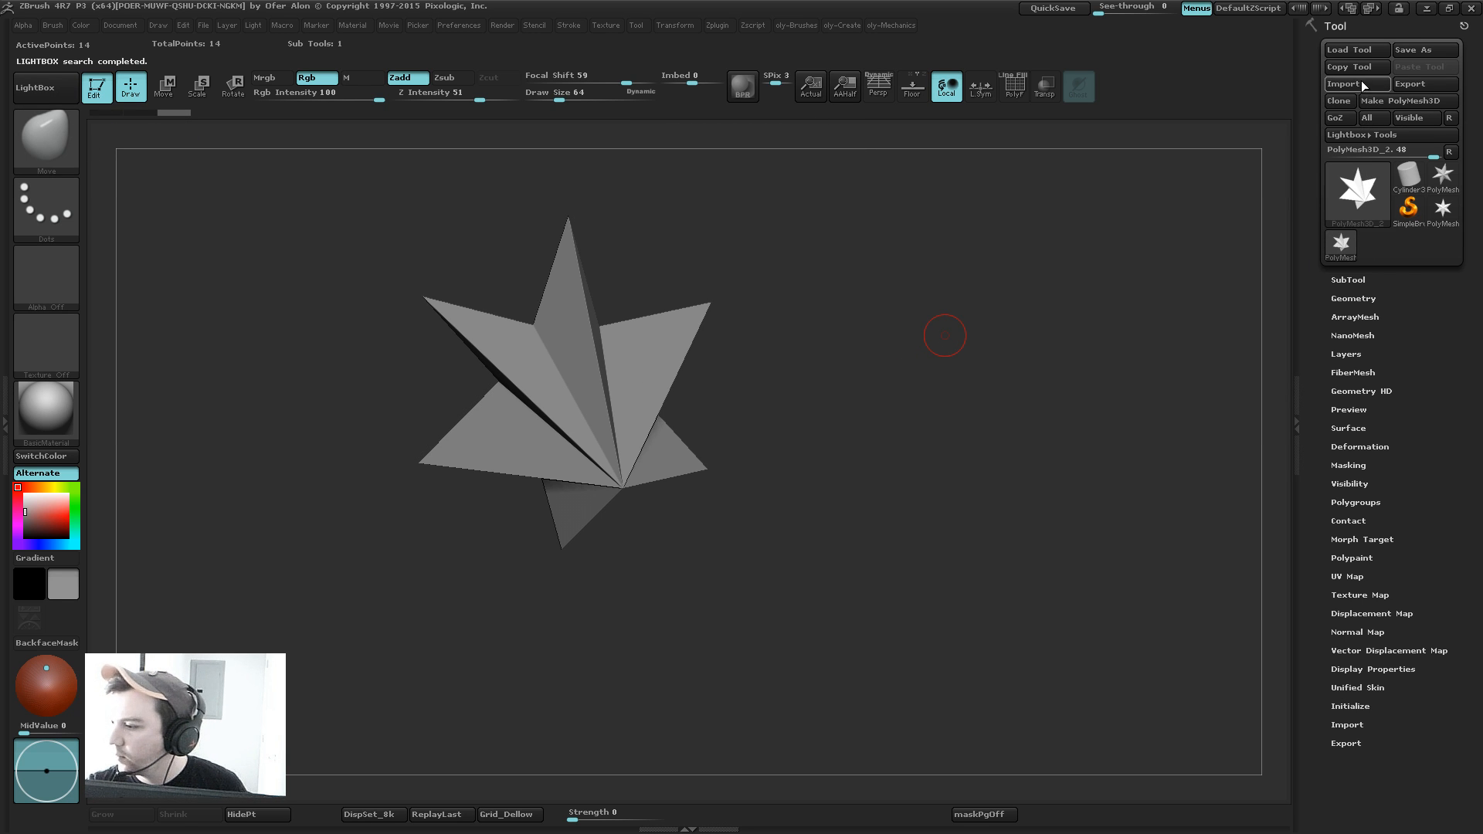
{"action": "left_click", "coordinate": [1359, 83]}
{"action": "mouse_move", "coordinate": [322, 383]}
{"action": "left_mouse_down"}
{"action": "mouse_move", "coordinate": [325, 304]}
{"action": "mouse_move", "coordinate": [325, 409]}
{"action": "left_mouse_up"}
{"action": "left_click", "coordinate": [888, 471]}
Step: Set the star's export scale to 0.1
{"action": "left_click", "coordinate": [1346, 743]}
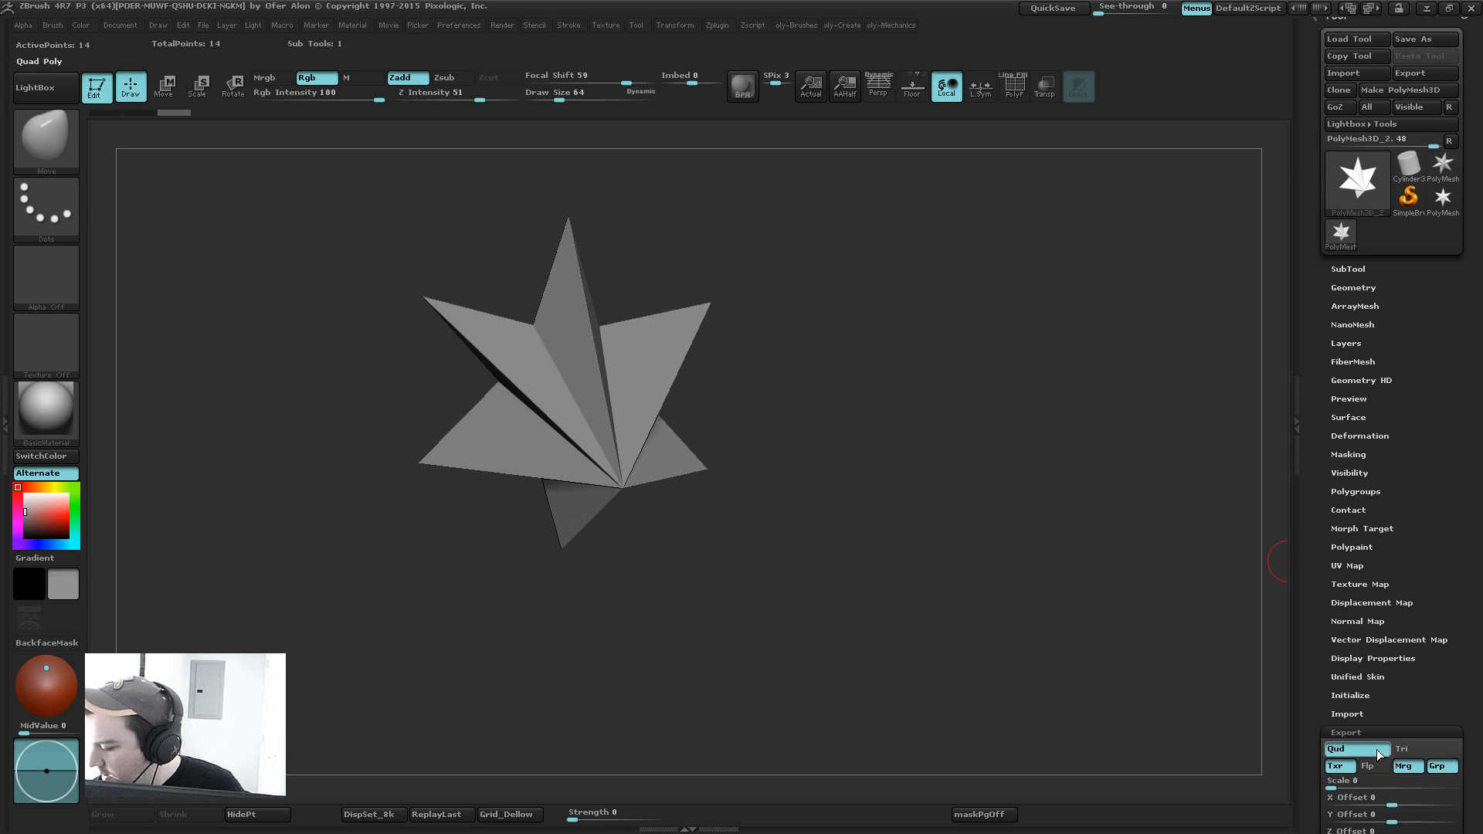
{"action": "scroll", "coordinate": [1380, 754], "scroll_direction": "down", "scroll_amount": 3}
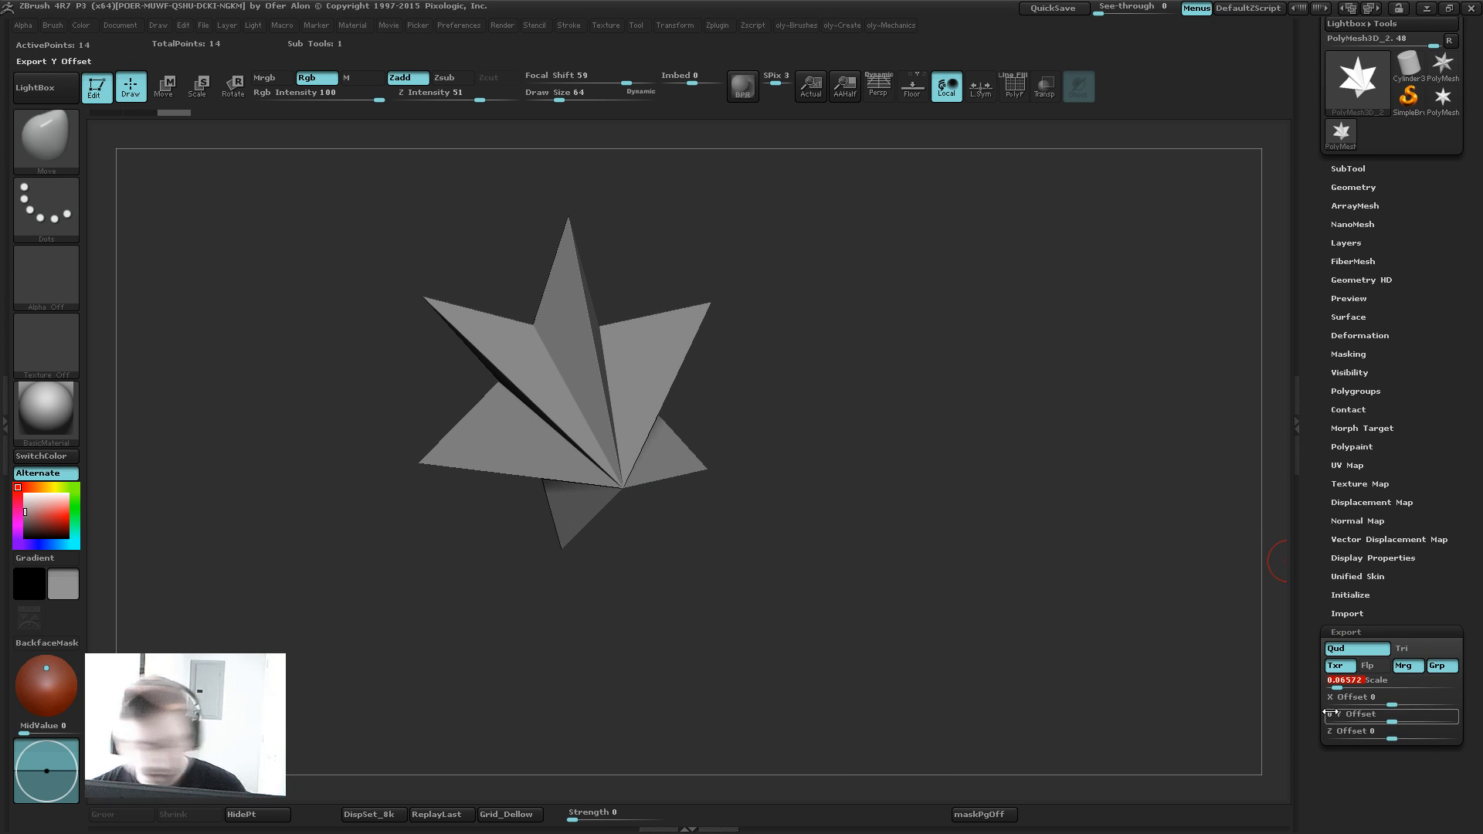
{"action": "type", "text": "0.1"}
{"action": "key", "text": "Return"}
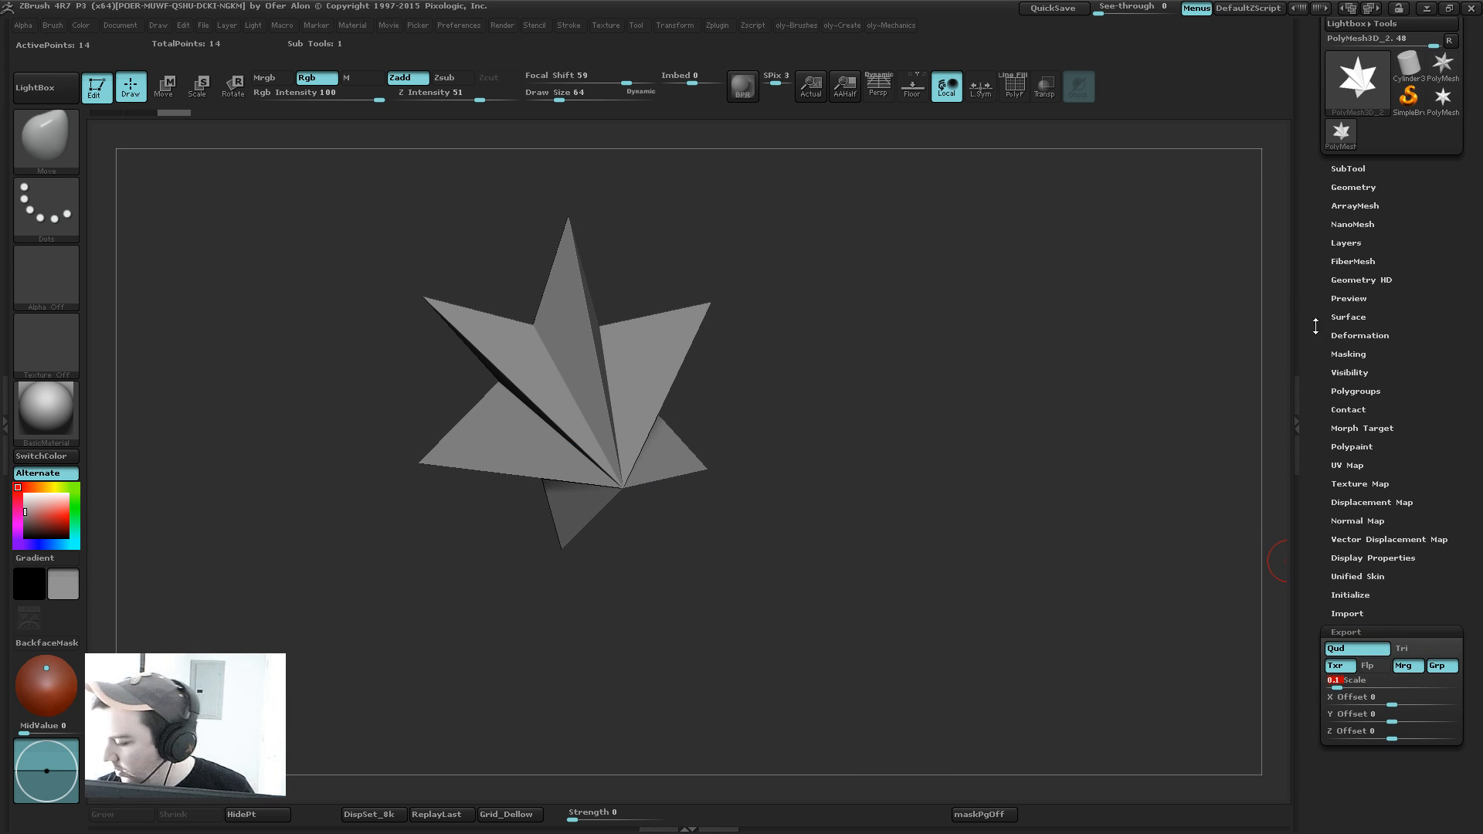
Step: Import eyes.obj from the Desktop into the star tool and frame the eyes
{"action": "scroll", "coordinate": [1367, 386], "scroll_direction": "up", "scroll_amount": 3}
{"action": "left_click", "coordinate": [1358, 84]}
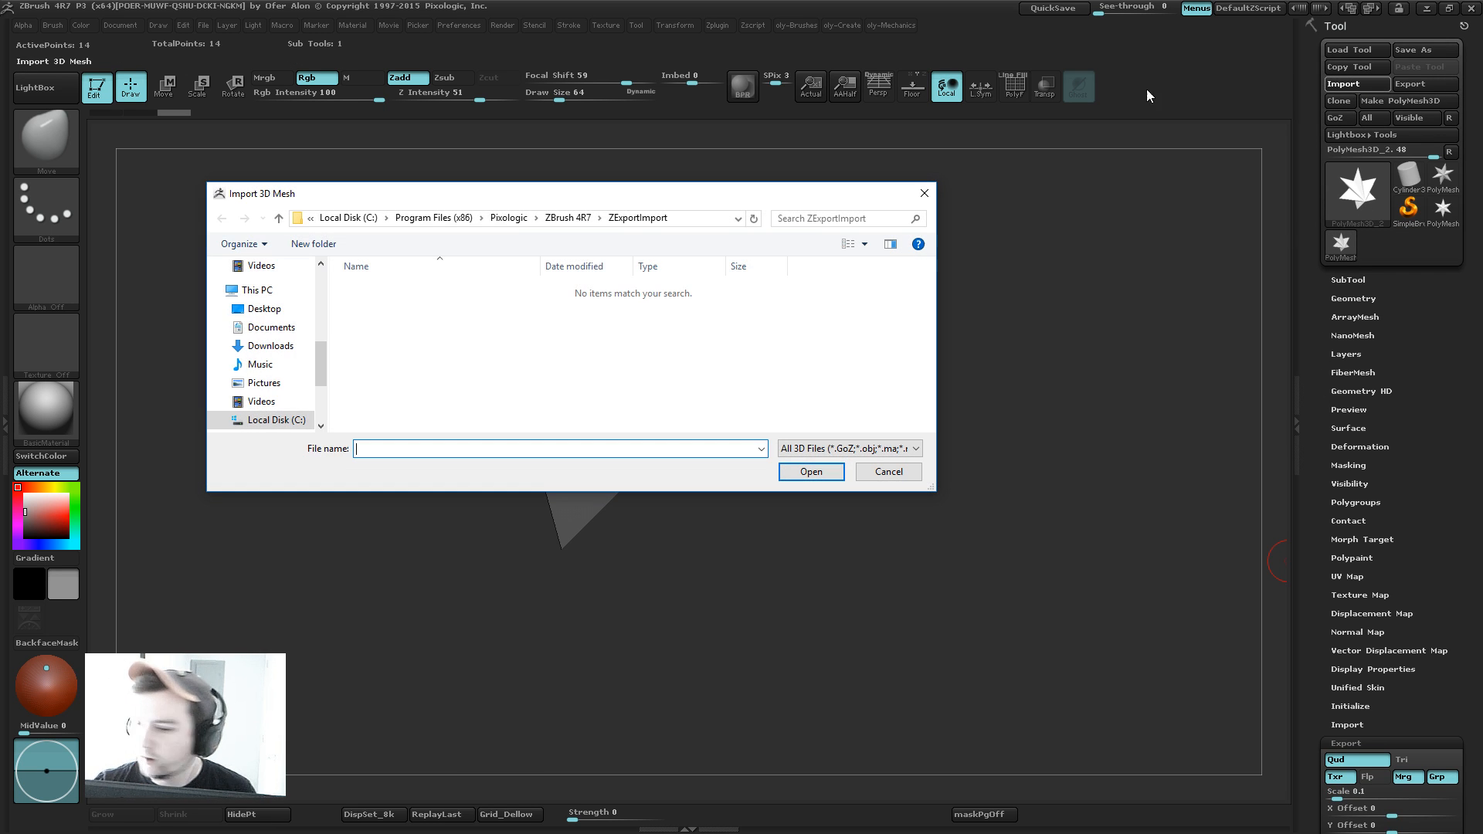
{"action": "left_click", "coordinate": [305, 308]}
{"action": "scroll", "coordinate": [931, 340], "scroll_direction": "down", "scroll_amount": 1}
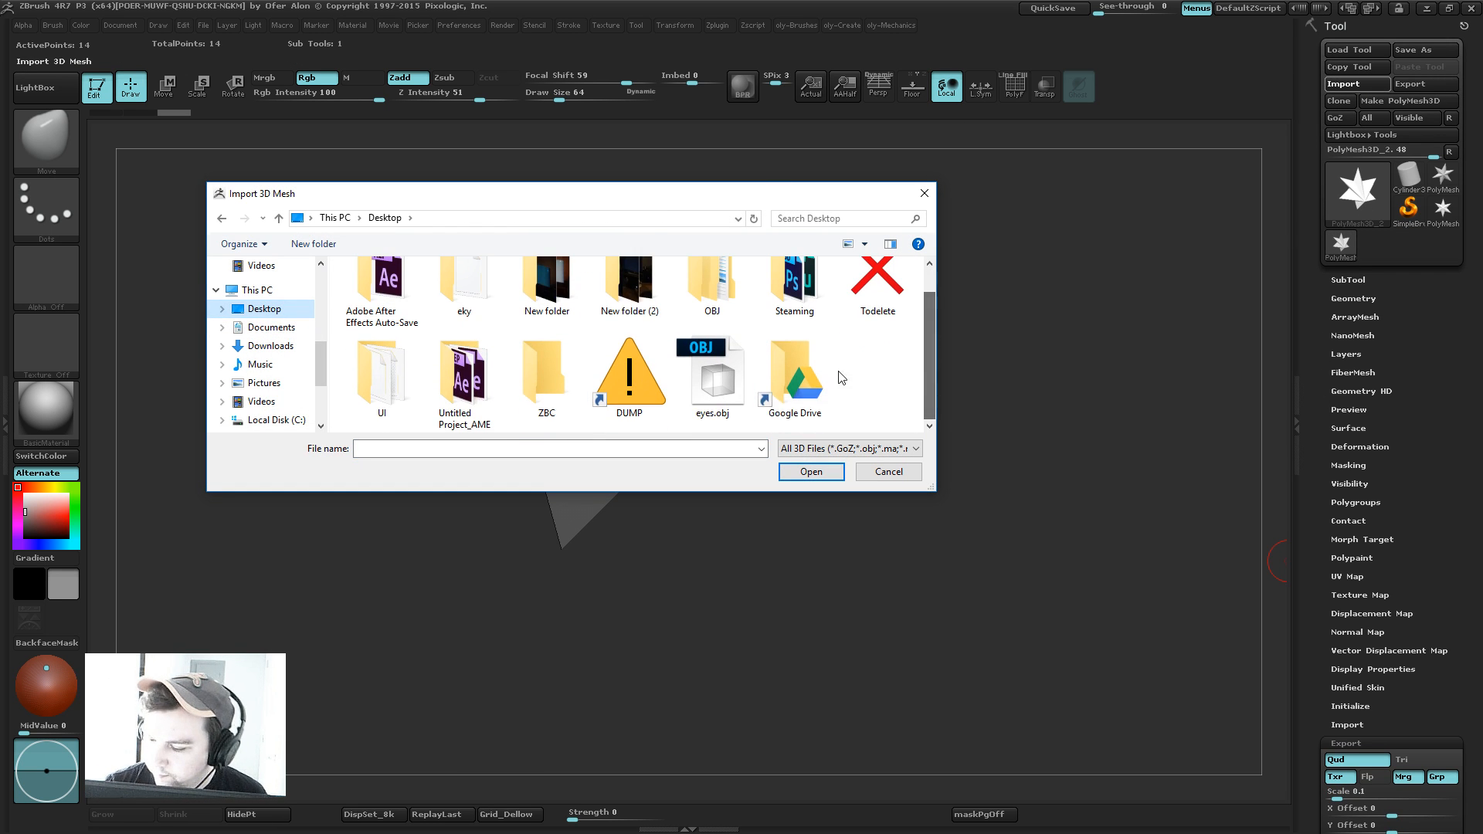
{"action": "double_click", "coordinate": [709, 374]}
{"action": "key", "text": "f"}
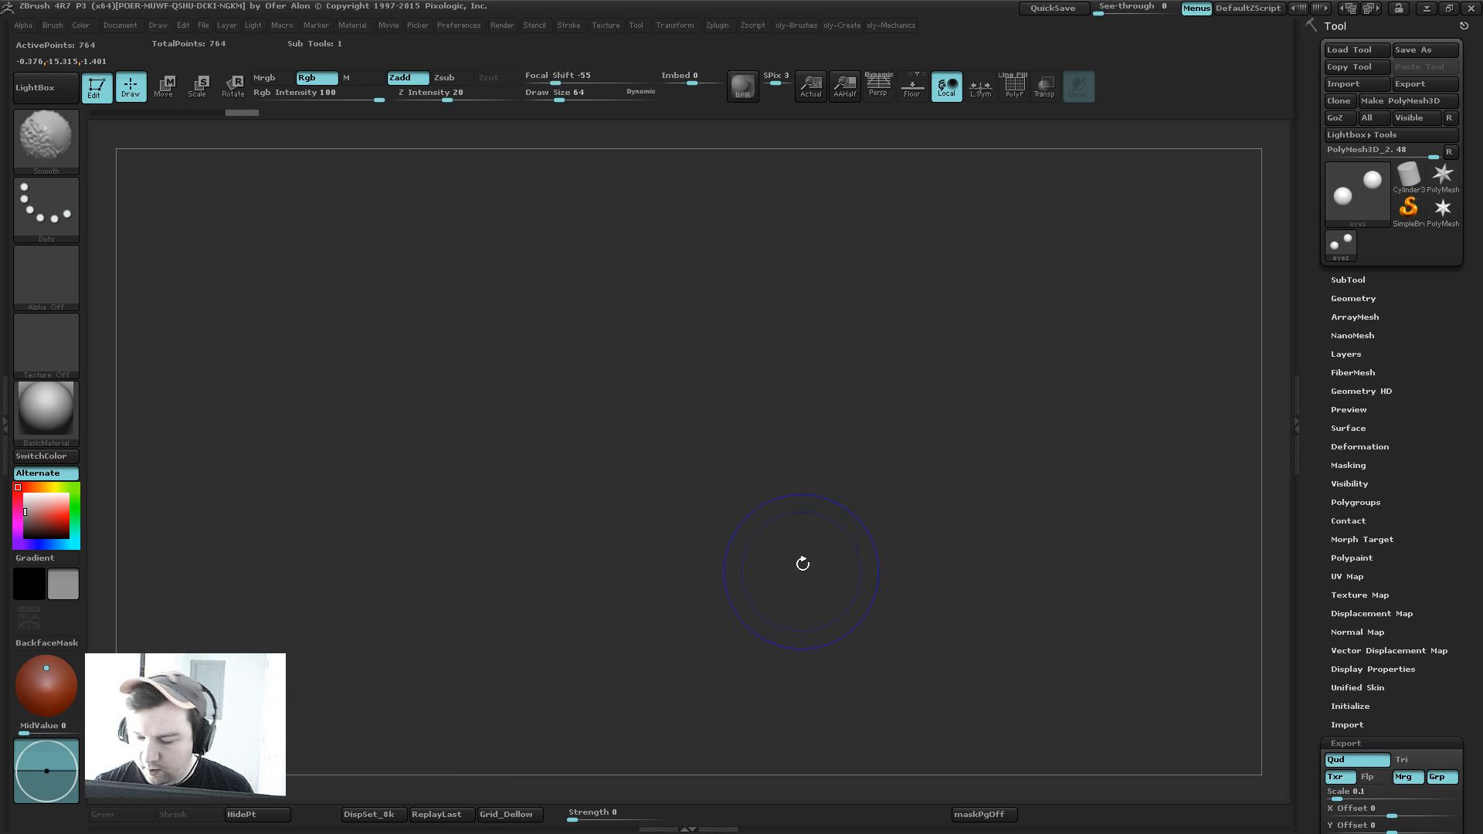
Step: Reduce the Move brush's draw size to 47 to compare it against the eyes
{"action": "key", "text": "space"}
{"action": "key", "text": "s"}
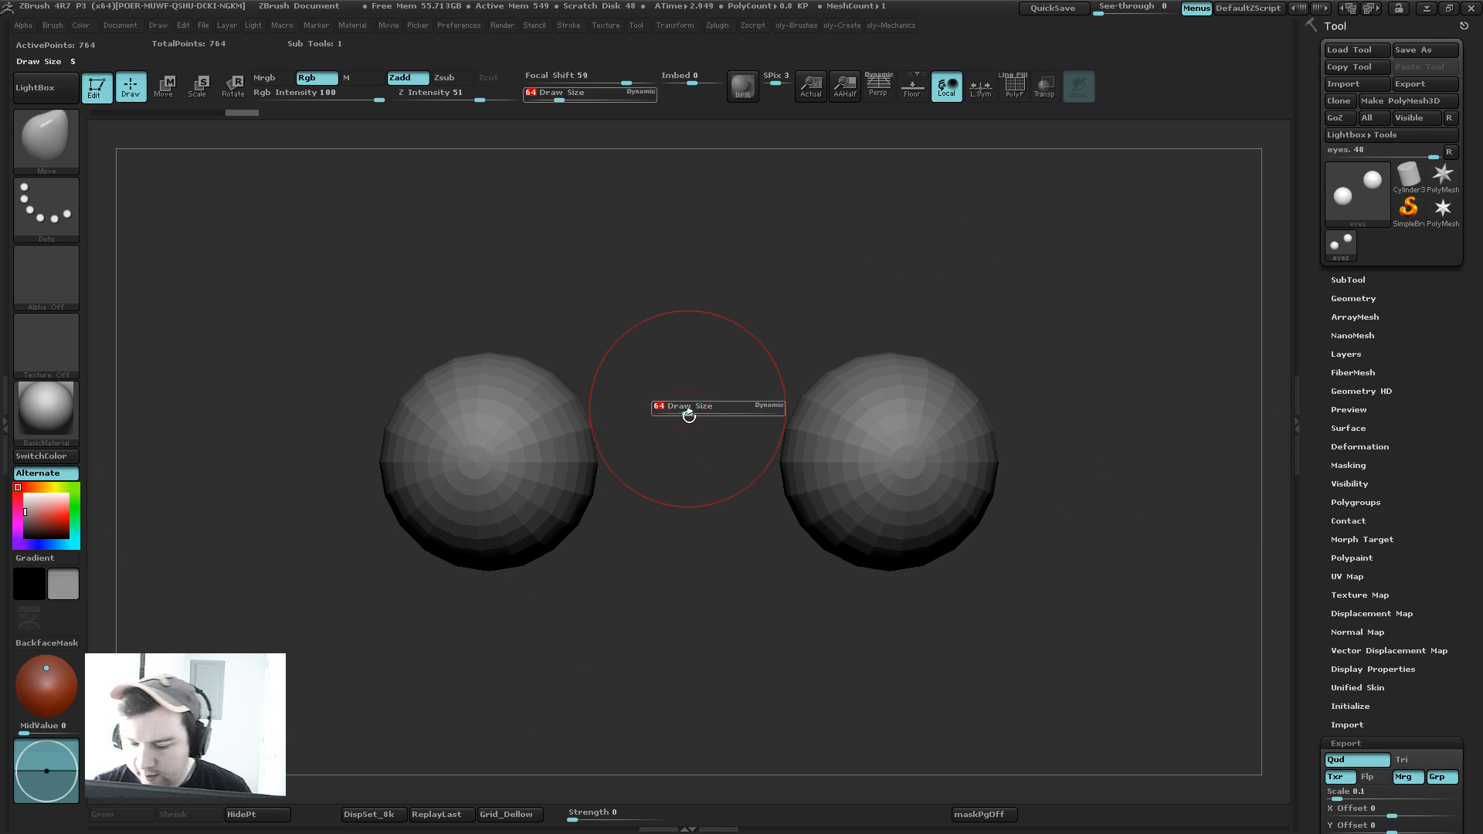
{"action": "mouse_move", "coordinate": [684, 422]}
{"action": "left_mouse_down"}
{"action": "mouse_move", "coordinate": [780, 423]}
{"action": "mouse_move", "coordinate": [677, 427]}
{"action": "left_mouse_up"}
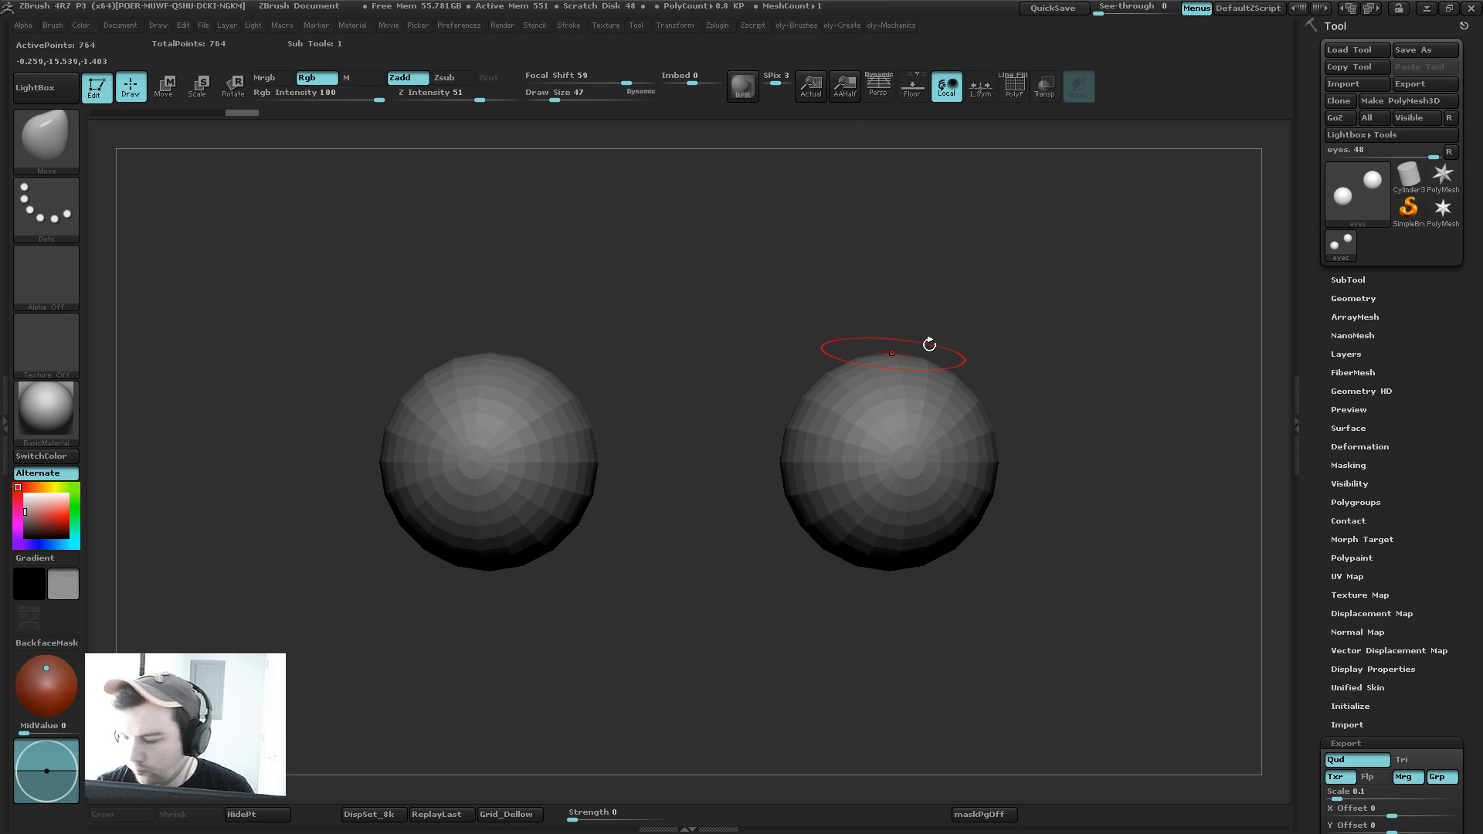
Step: Open the DynaMesh settings in the geometry options and DynaMesh the eyes at resolution 128
{"action": "left_click_drag", "start_coordinate": [1321, 350], "coordinate": [1322, 338]}
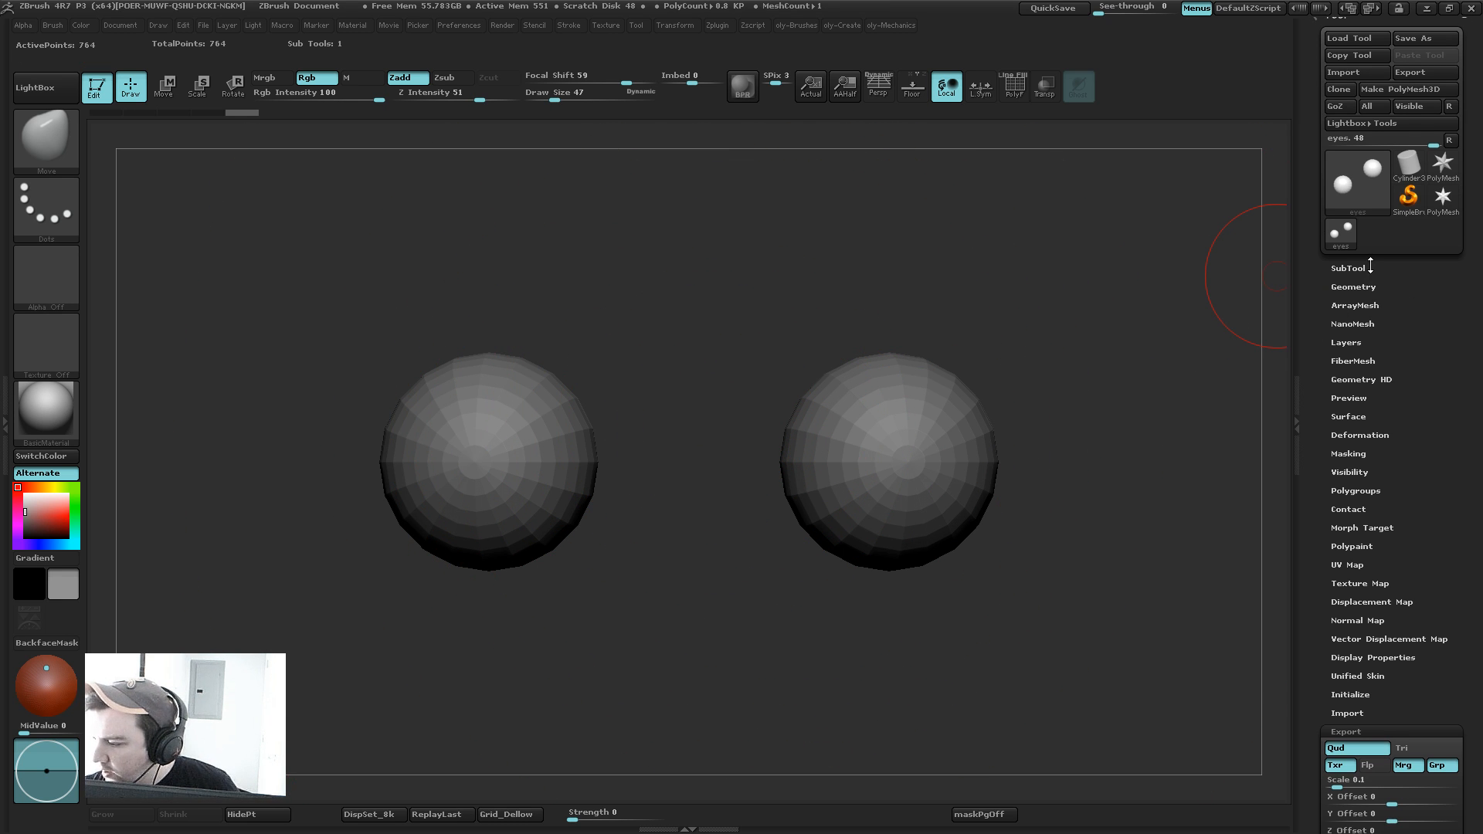
{"action": "left_click", "coordinate": [1375, 268]}
{"action": "left_click_drag", "start_coordinate": [1311, 743], "coordinate": [1305, 415]}
{"action": "left_click", "coordinate": [1353, 503]}
{"action": "left_click_drag", "start_coordinate": [1312, 607], "coordinate": [1310, 372]}
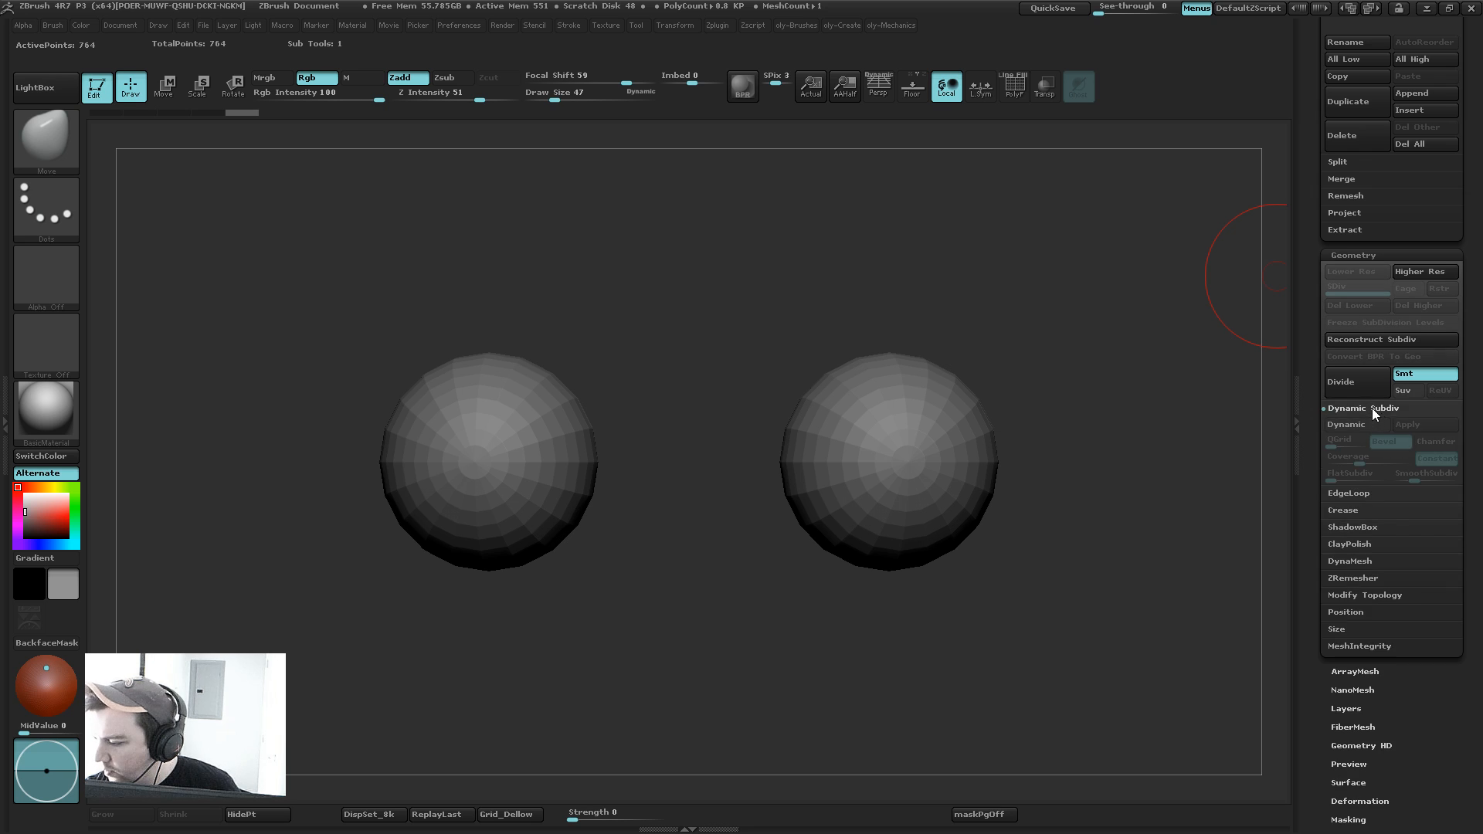
{"action": "left_click", "coordinate": [1362, 494]}
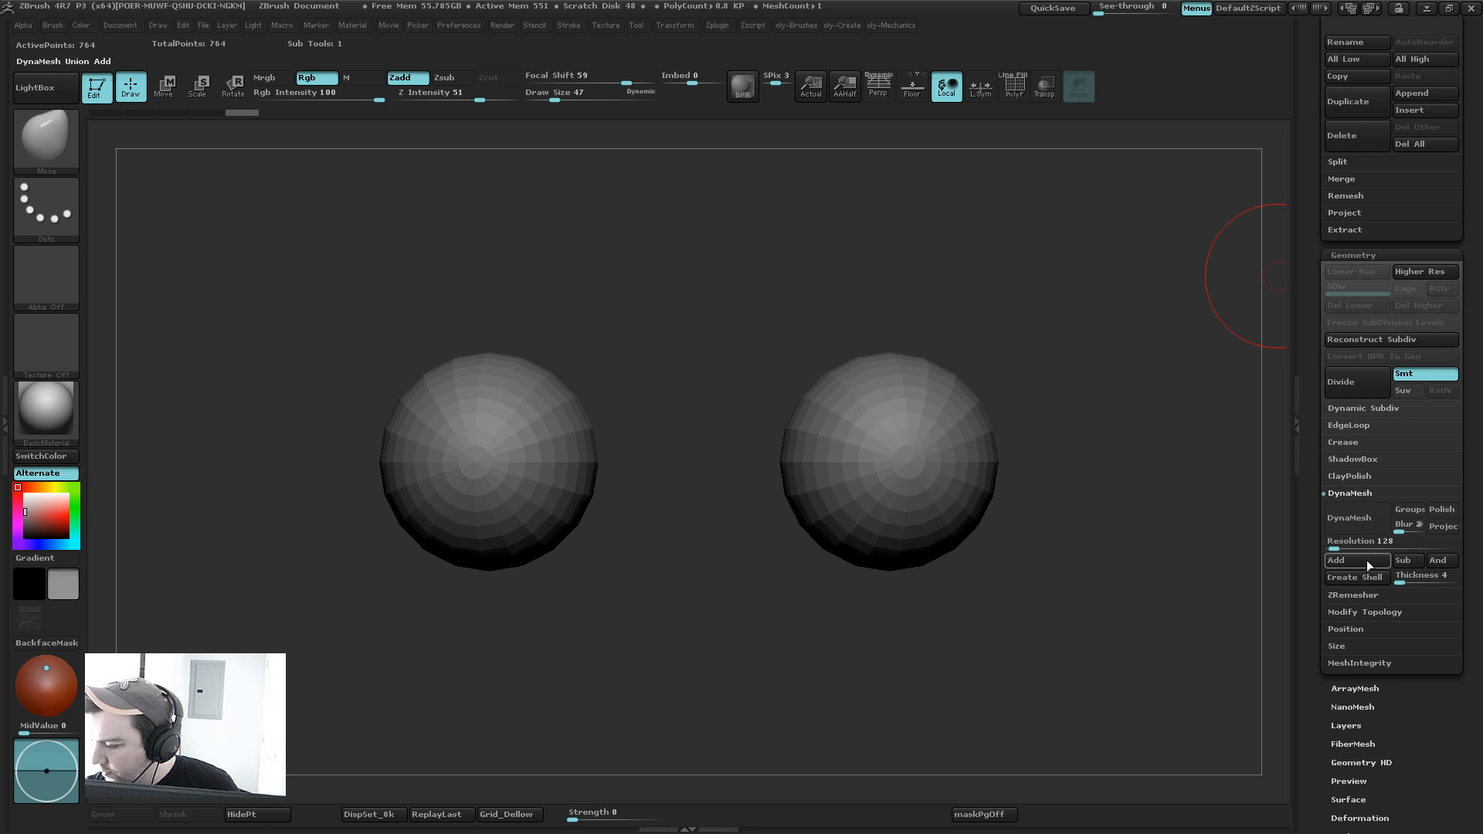
{"action": "left_click", "coordinate": [1358, 521]}
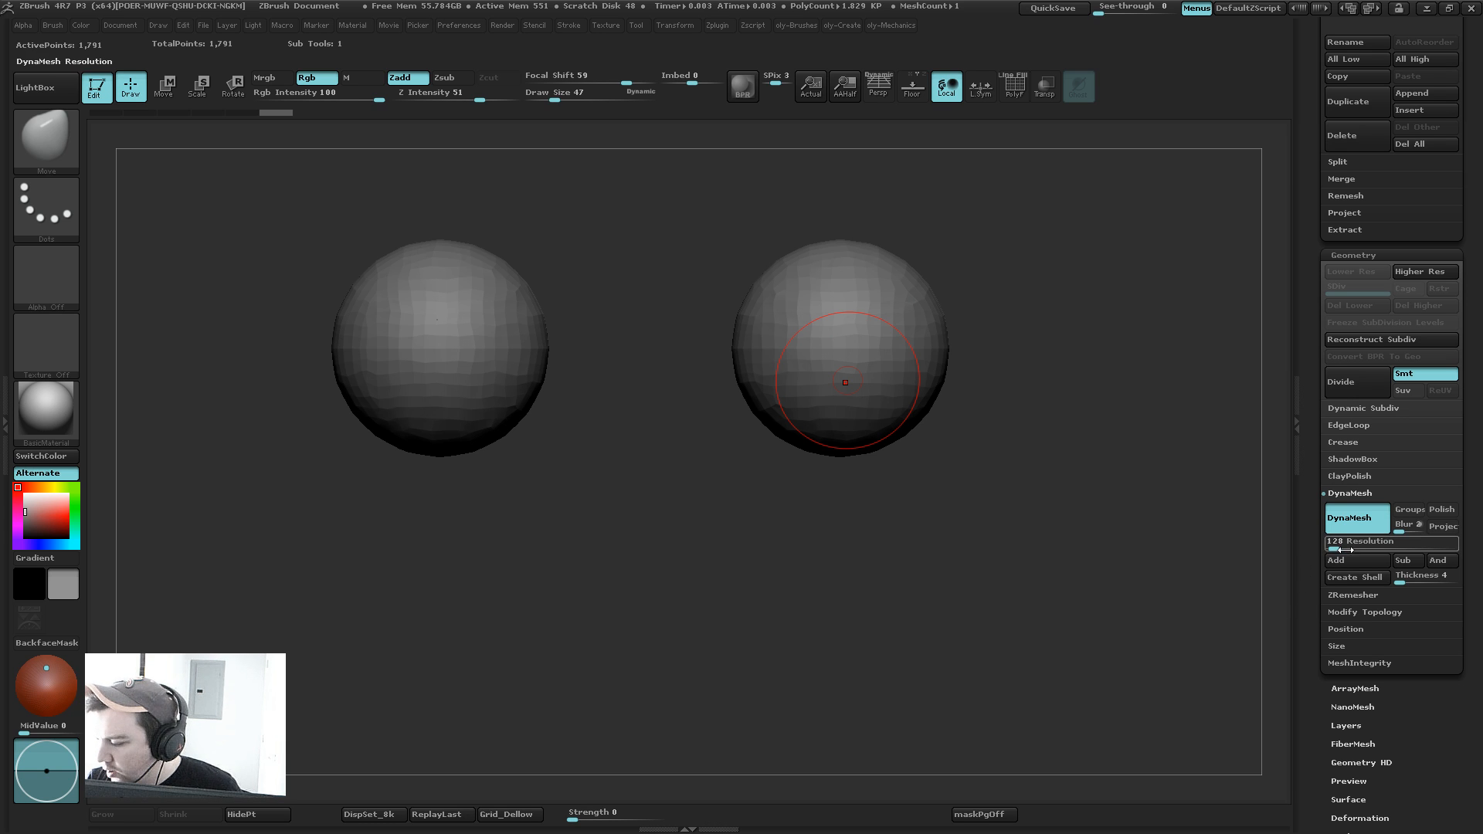
Step: Raise the DynaMesh resolution to 1896, remesh the eyes, and inspect their wireframe
{"action": "left_click_drag", "start_coordinate": [1339, 548], "coordinate": [1387, 547]}
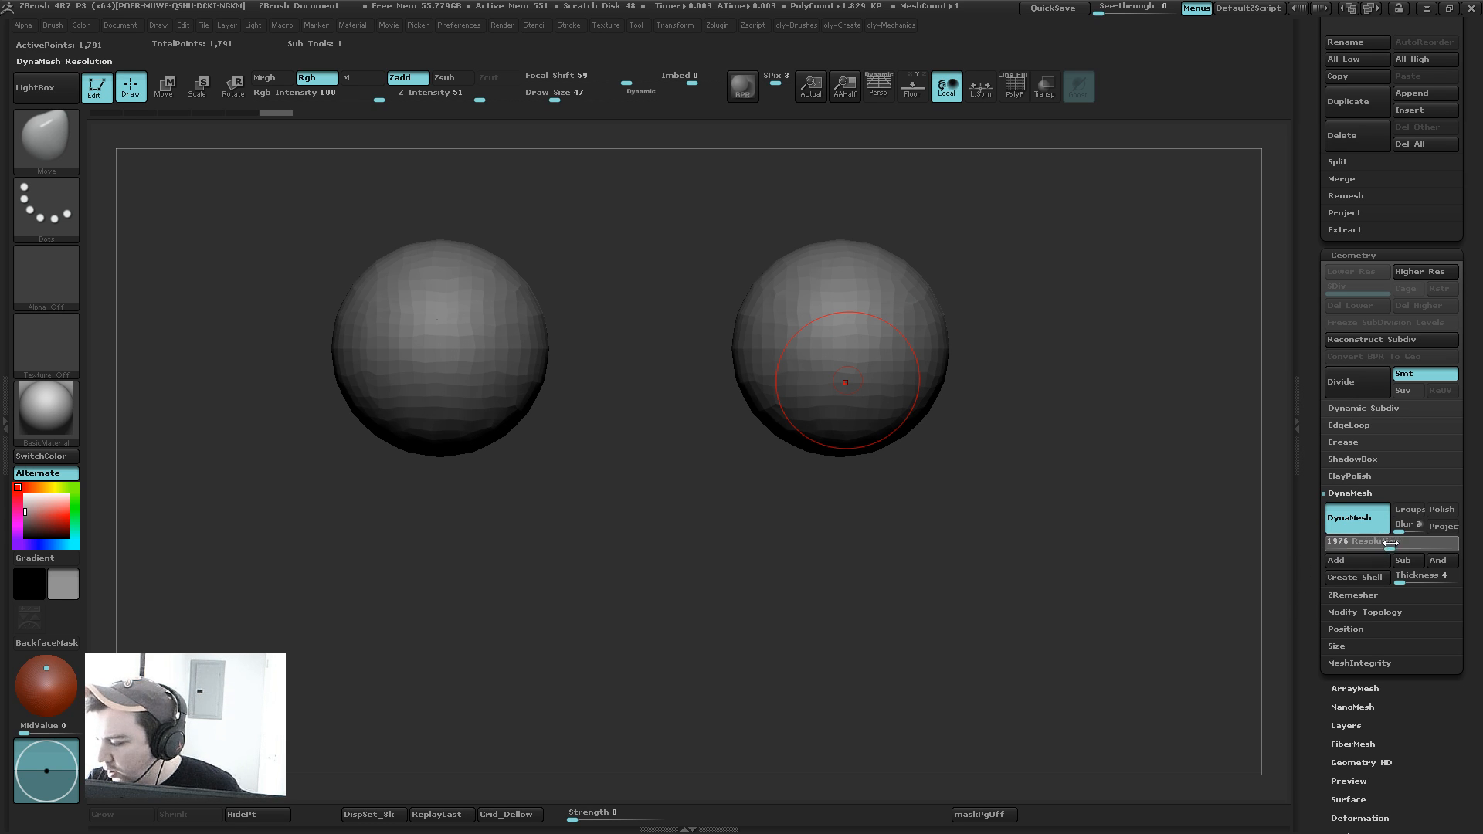
{"action": "left_click", "coordinate": [882, 334], "text": "shift"}
{"action": "left_click_drag", "start_coordinate": [1007, 390], "coordinate": [1058, 541], "text": "ctrl"}
{"action": "key", "text": "shift+f"}
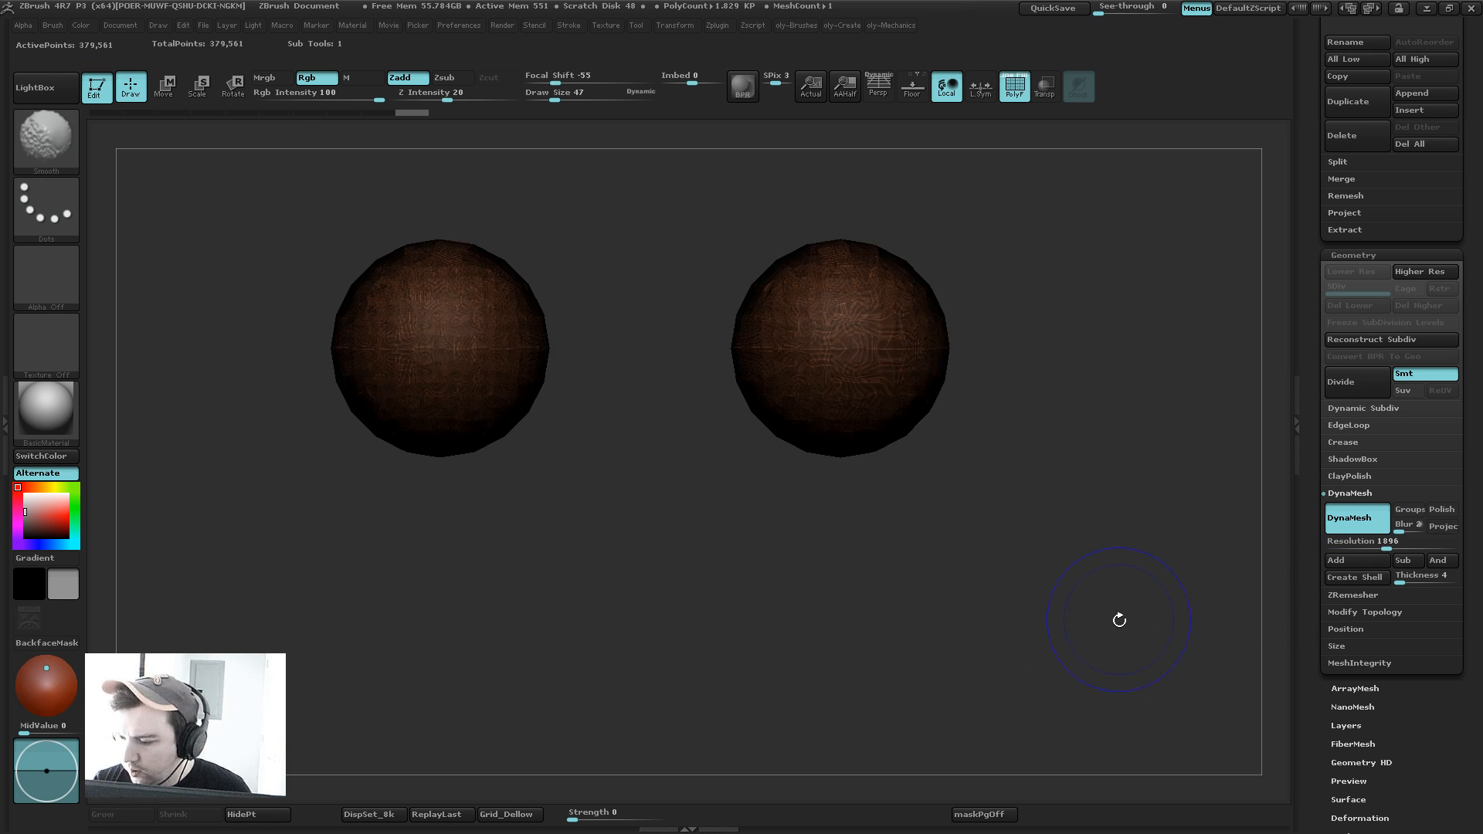
{"action": "key", "text": "shift+f"}
Step: Review the eyes' export scale, switch to the PolyMesh3D star and set its export scale to 0.01
{"action": "left_click_drag", "start_coordinate": [1314, 697], "coordinate": [1308, 510]}
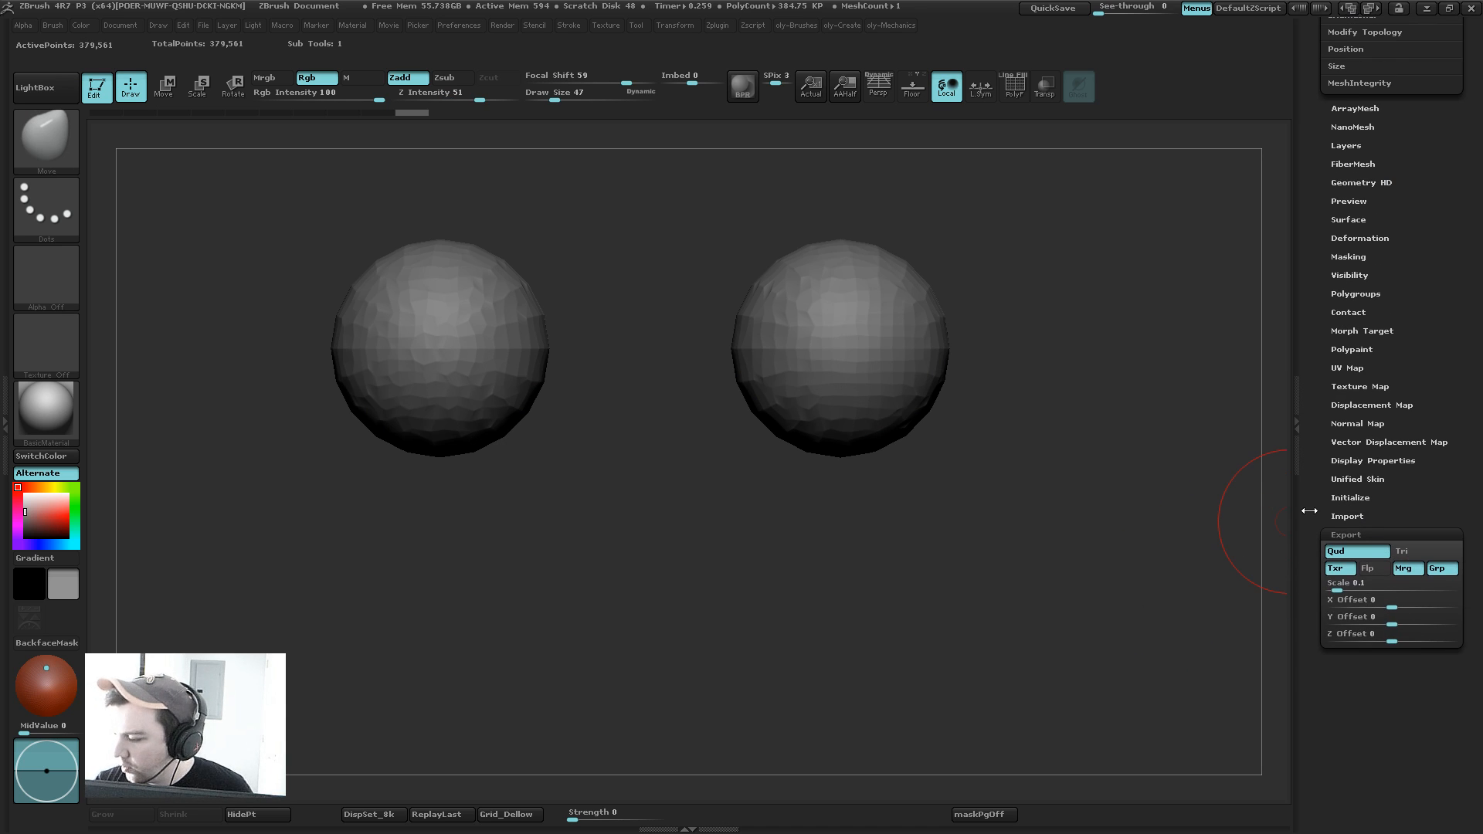
{"action": "left_click", "coordinate": [1349, 589]}
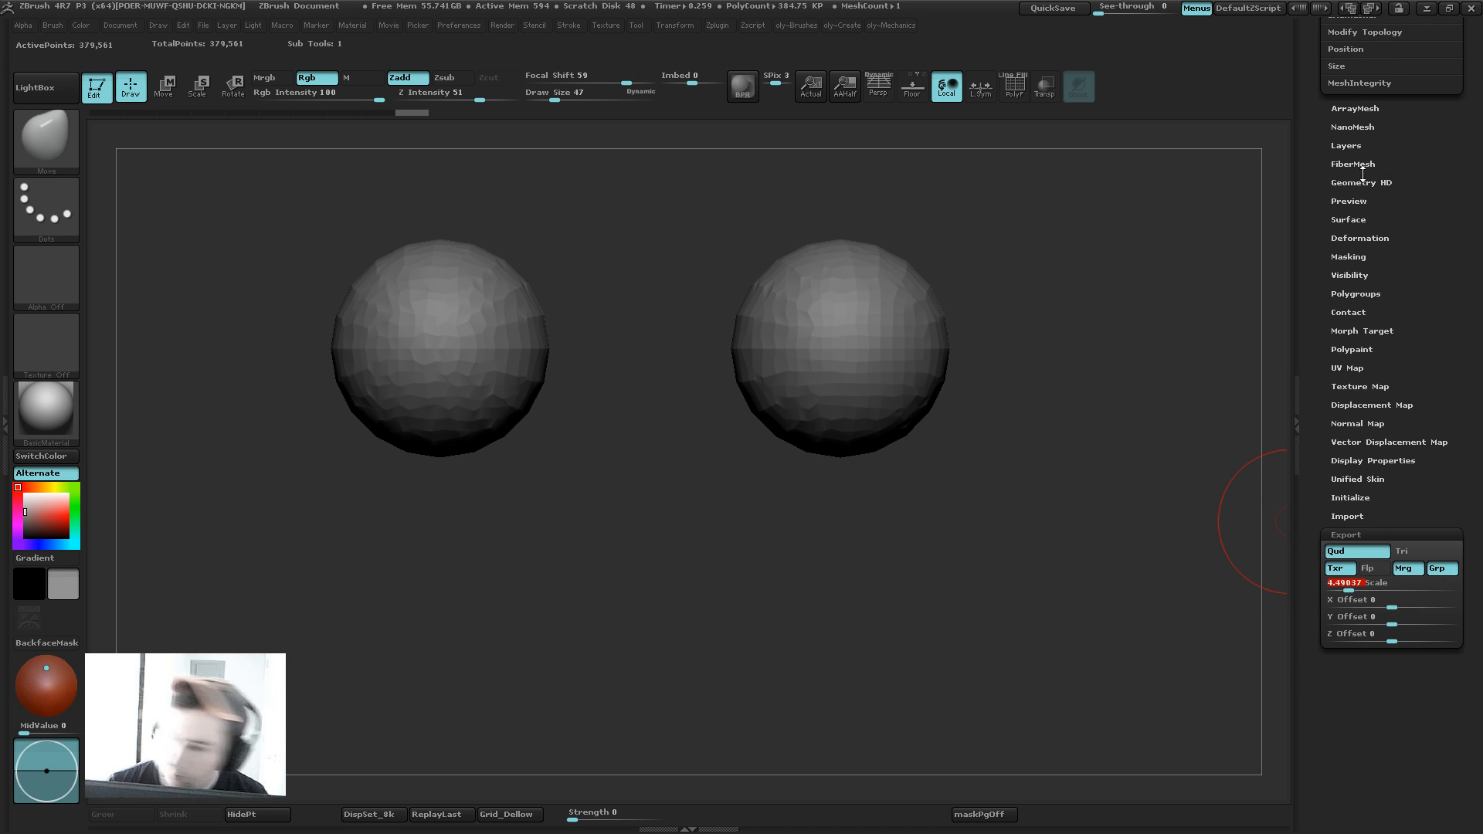
{"action": "left_click_drag", "start_coordinate": [1321, 166], "coordinate": [1330, 402]}
{"action": "left_click", "coordinate": [1442, 178]}
{"action": "left_click_drag", "start_coordinate": [1310, 564], "coordinate": [1314, 308]}
{"action": "left_click", "coordinate": [1367, 413]}
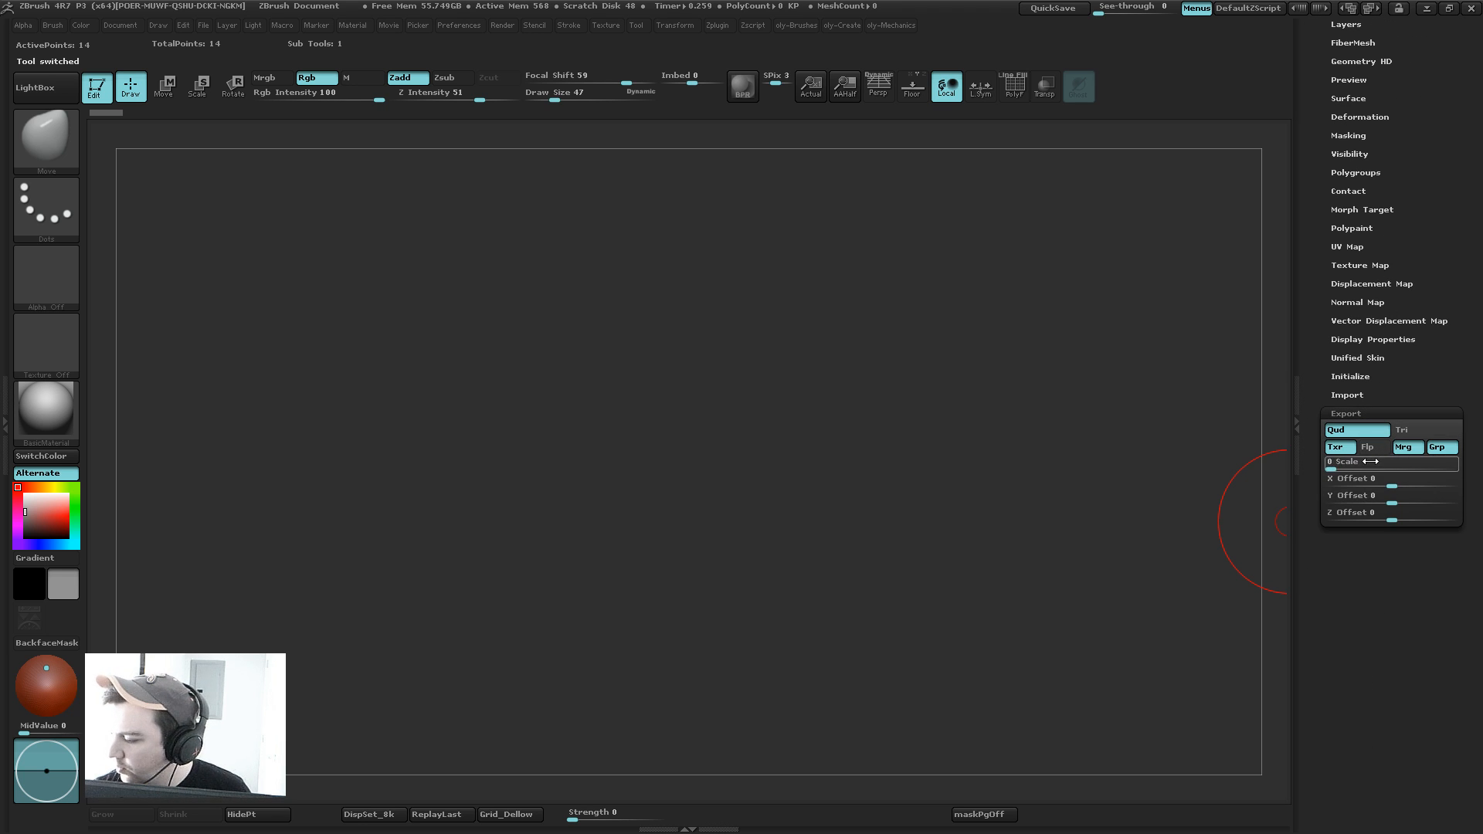
{"action": "left_click", "coordinate": [1368, 461]}
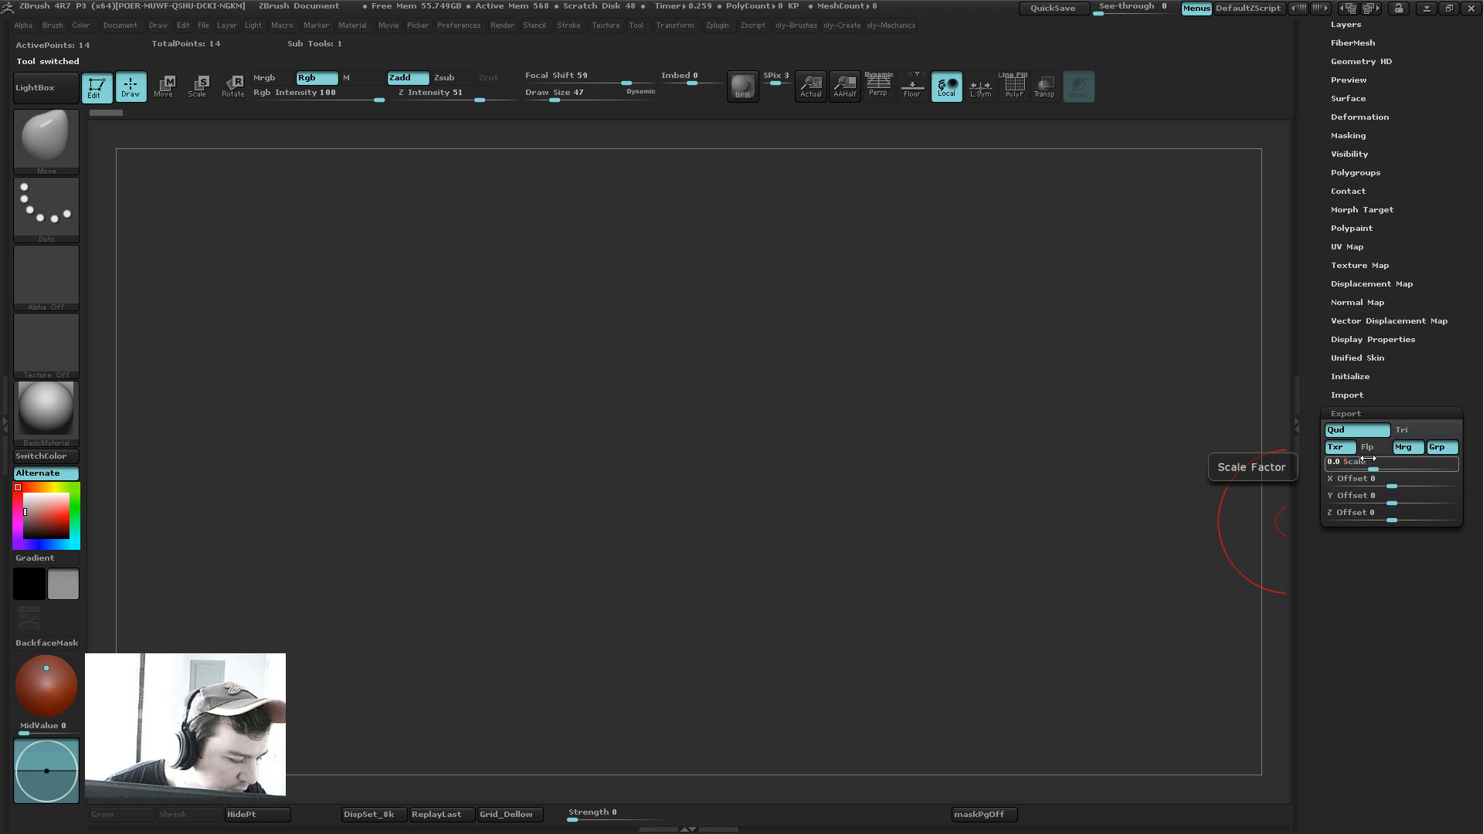
{"action": "key", "text": "Return"}
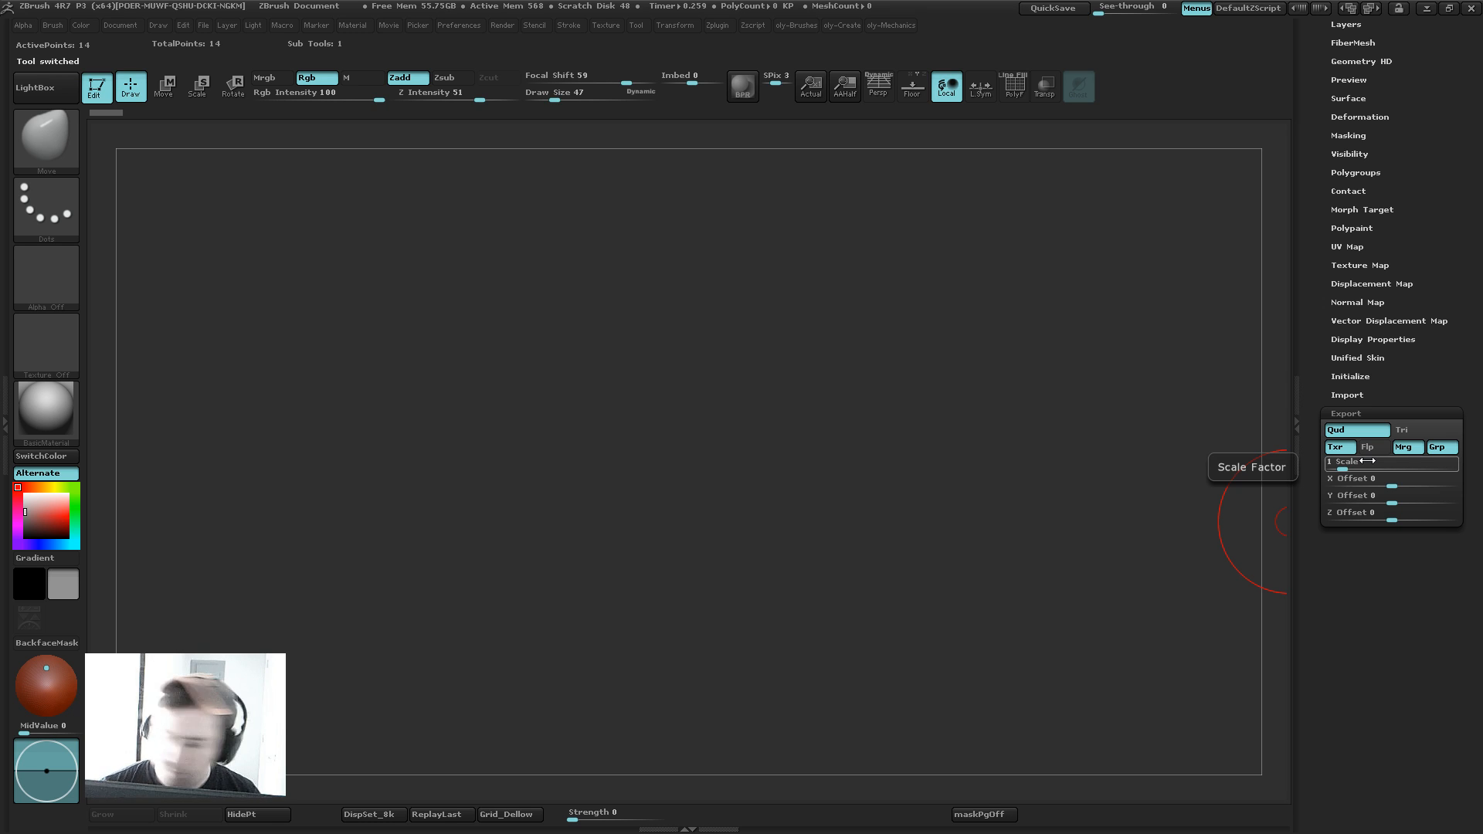
{"action": "left_click", "coordinate": [1367, 461]}
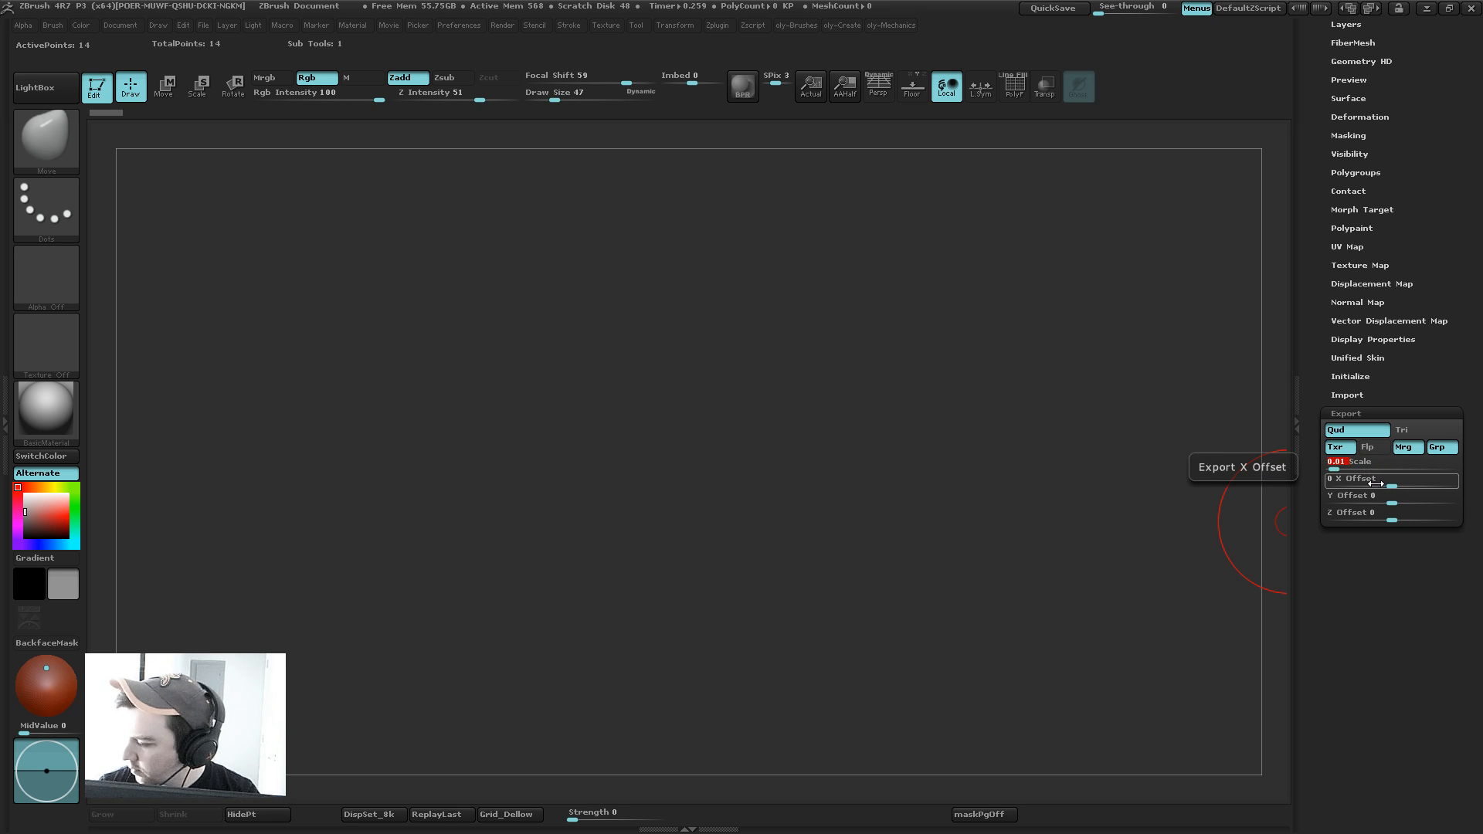
Step: Import the eyes OBJ from the Desktop into the star with the 0.01 export scale
{"action": "left_click_drag", "start_coordinate": [1330, 254], "coordinate": [1339, 513]}
{"action": "left_click", "coordinate": [1350, 86]}
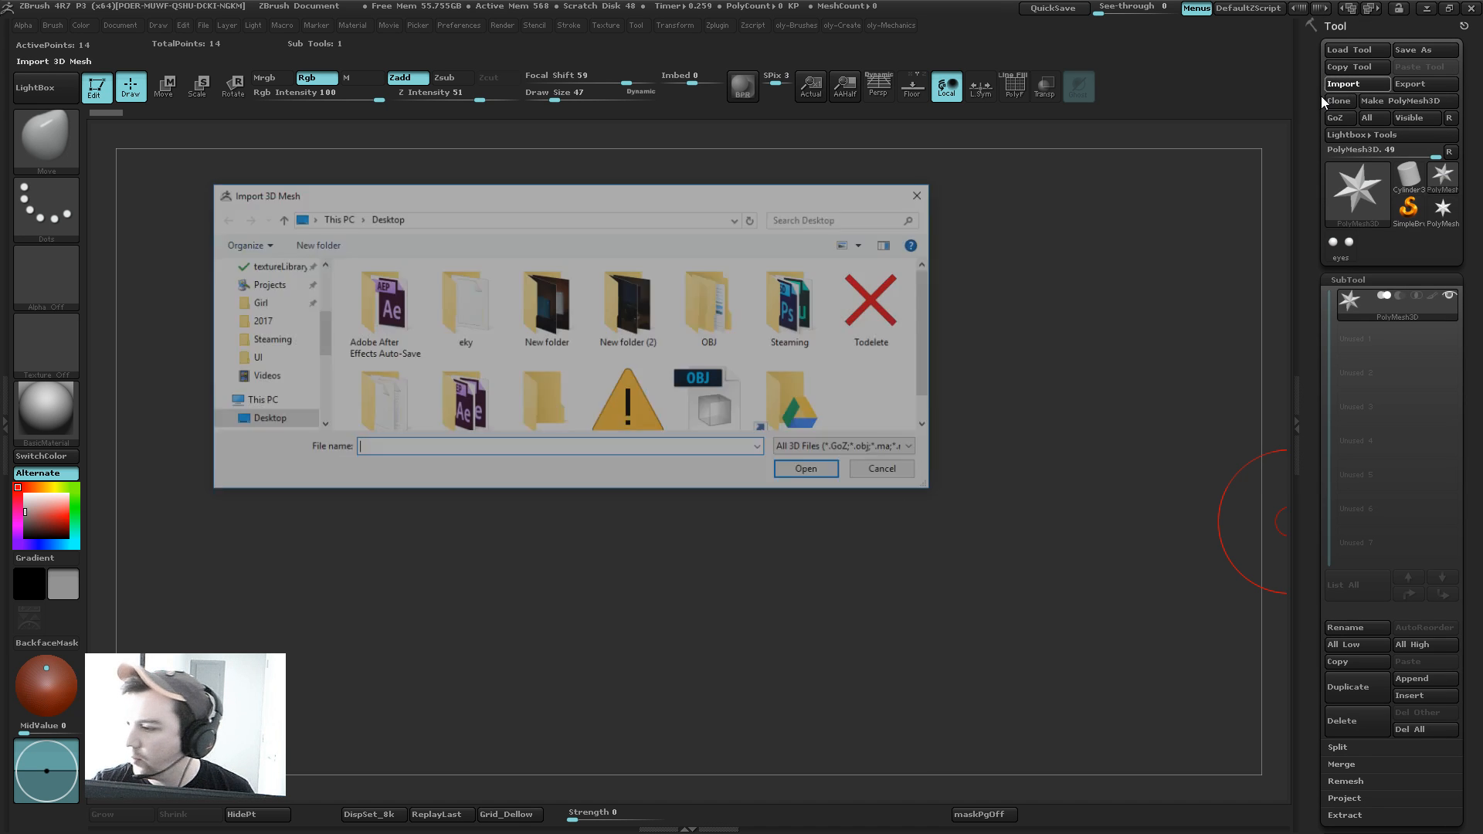
{"action": "double_click", "coordinate": [714, 394]}
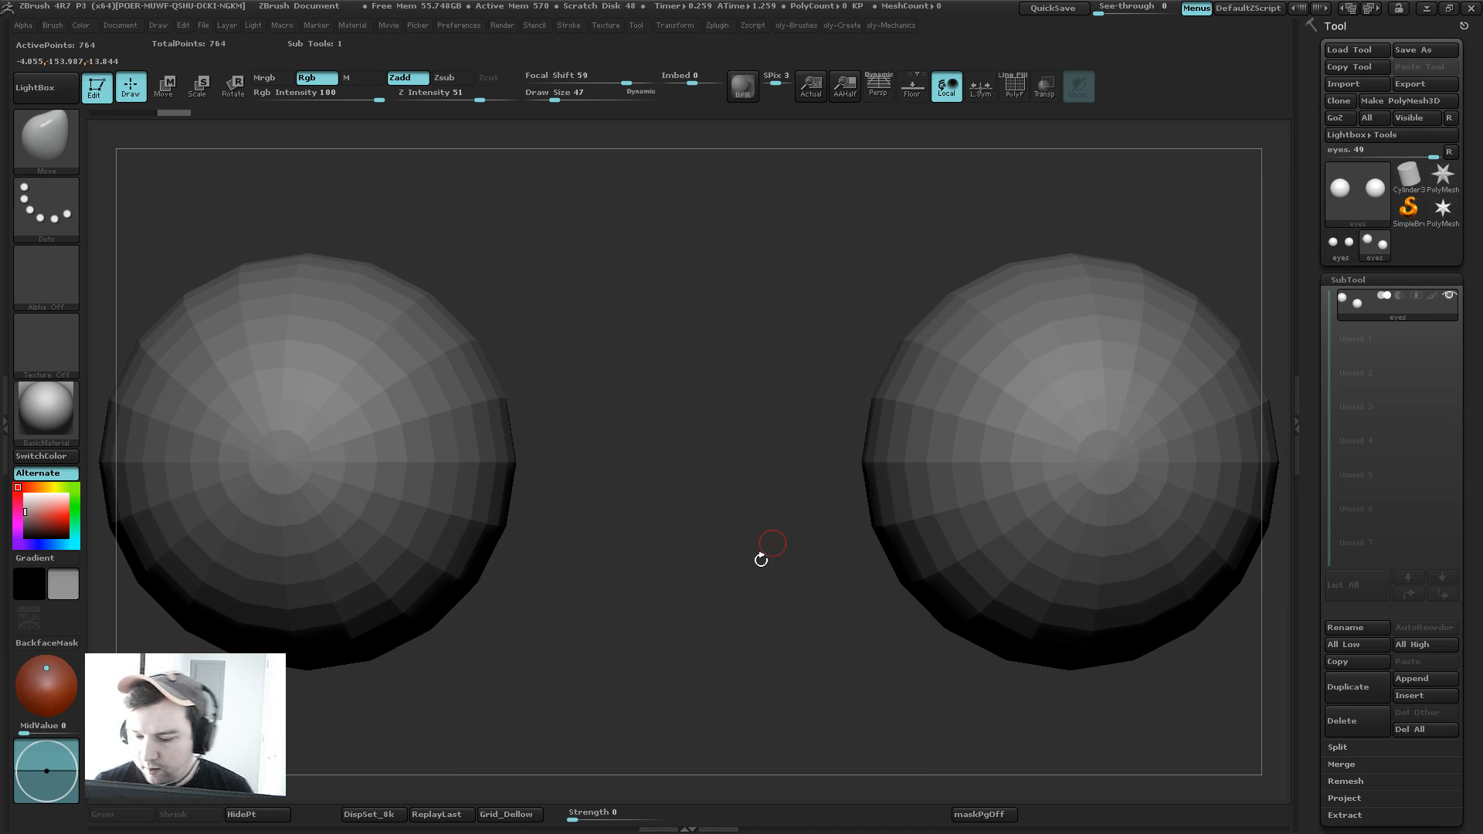
Step: Raise the Move brush's draw size to 1000 to compare it against the imported eyes
{"action": "key", "text": "s"}
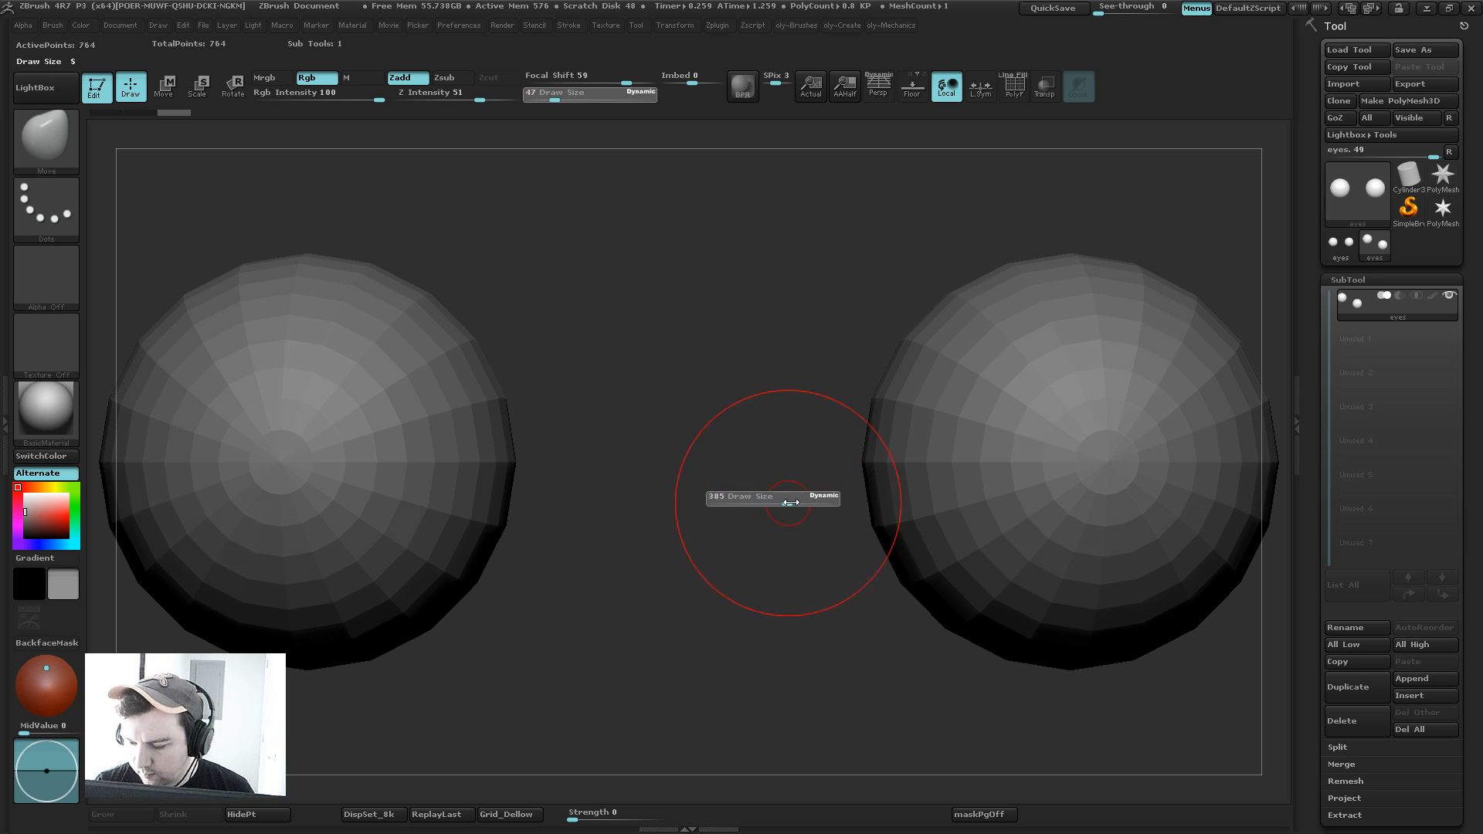
{"action": "mouse_move", "coordinate": [790, 503]}
{"action": "left_mouse_down"}
{"action": "mouse_move", "coordinate": [827, 502]}
{"action": "mouse_move", "coordinate": [715, 504]}
{"action": "mouse_move", "coordinate": [834, 502]}
{"action": "left_mouse_up"}
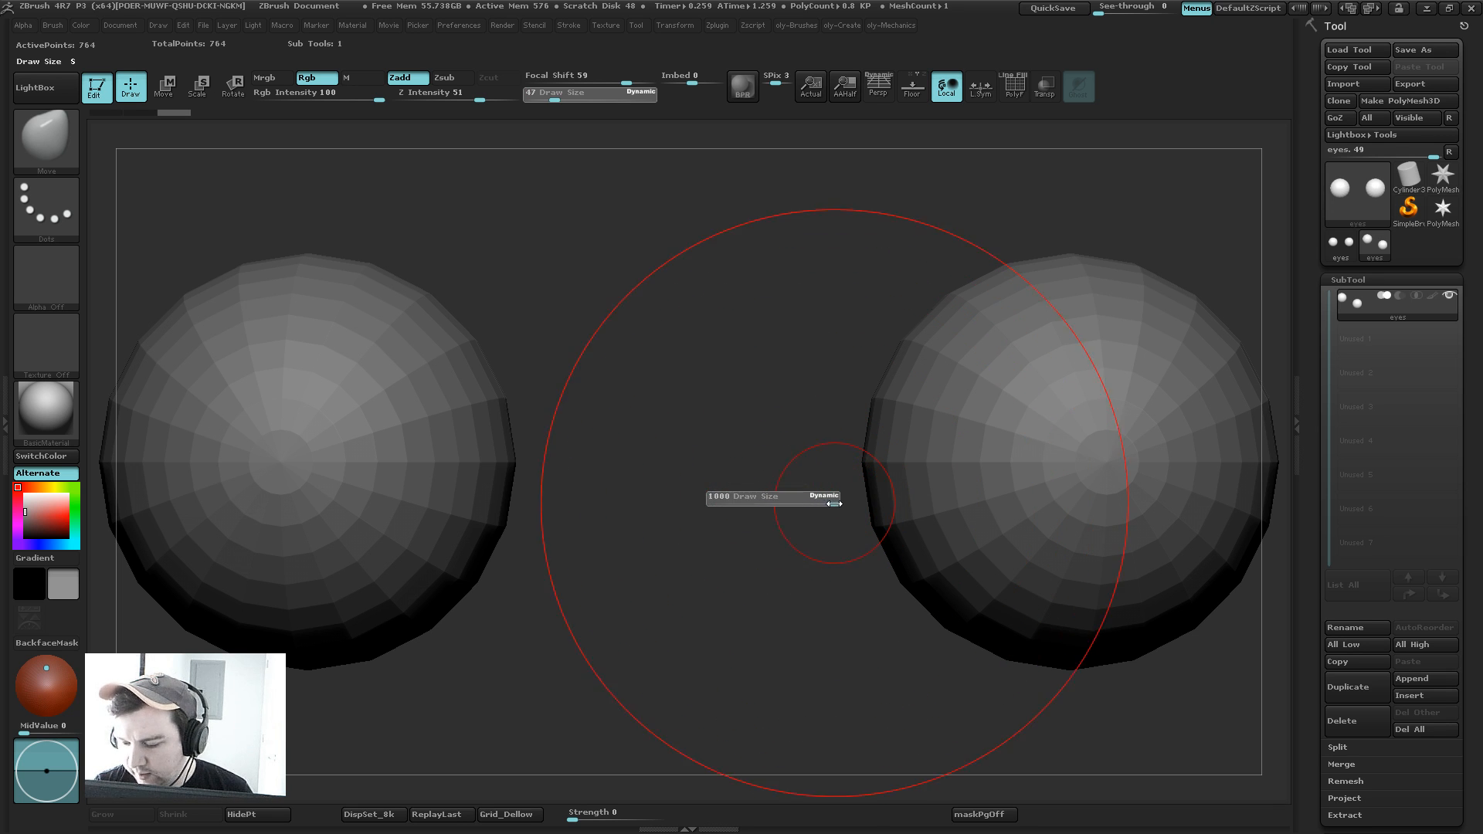
{"action": "left_click_drag", "start_coordinate": [761, 576], "coordinate": [645, 501], "text": "alt"}
{"action": "left_click_drag", "start_coordinate": [1091, 491], "coordinate": [1017, 372], "text": "alt"}
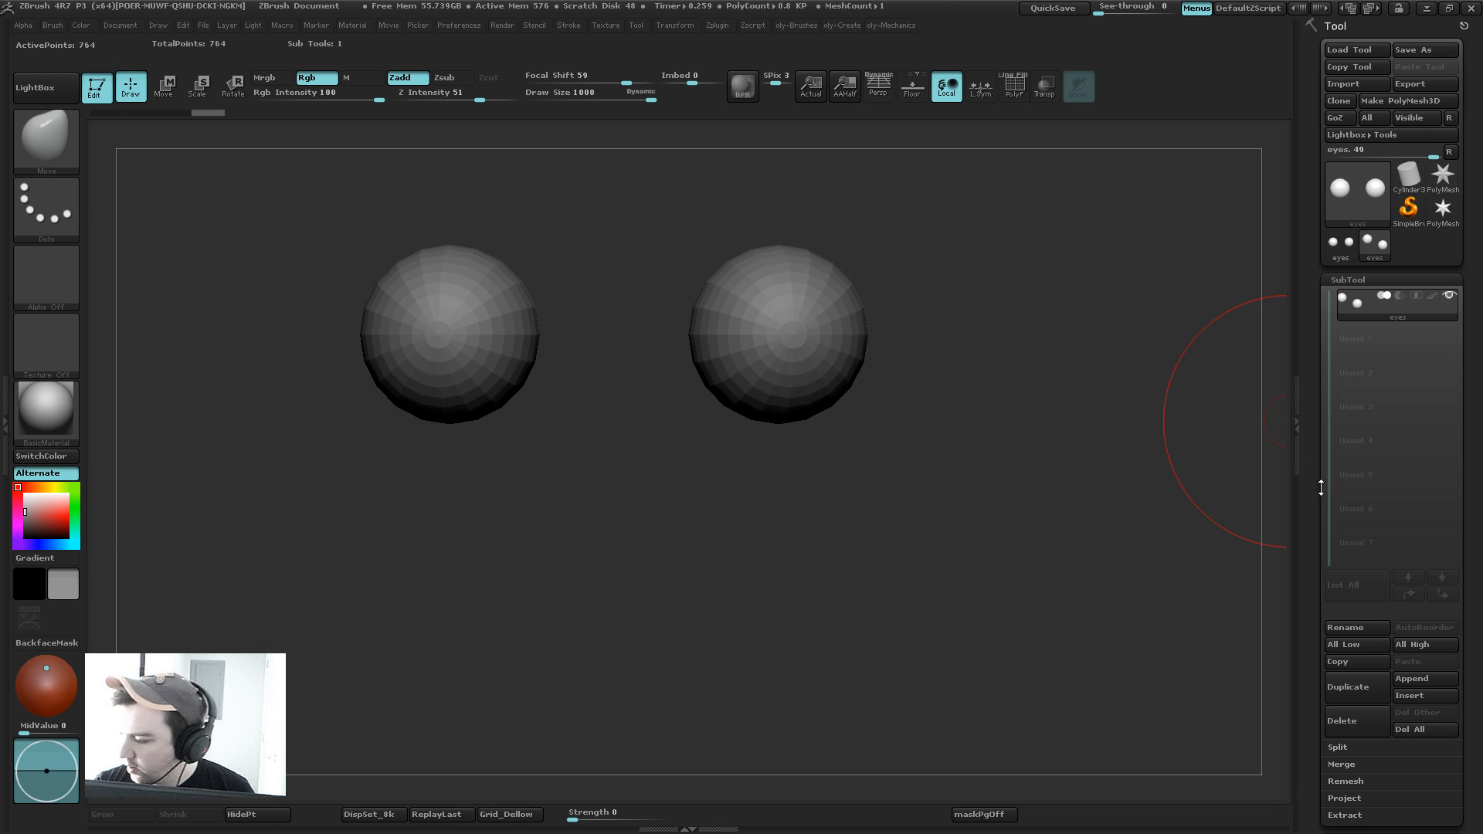
Step: Review the imported eyes' DynaMesh resolution and export scale
{"action": "left_click_drag", "start_coordinate": [1324, 490], "coordinate": [1316, 284]}
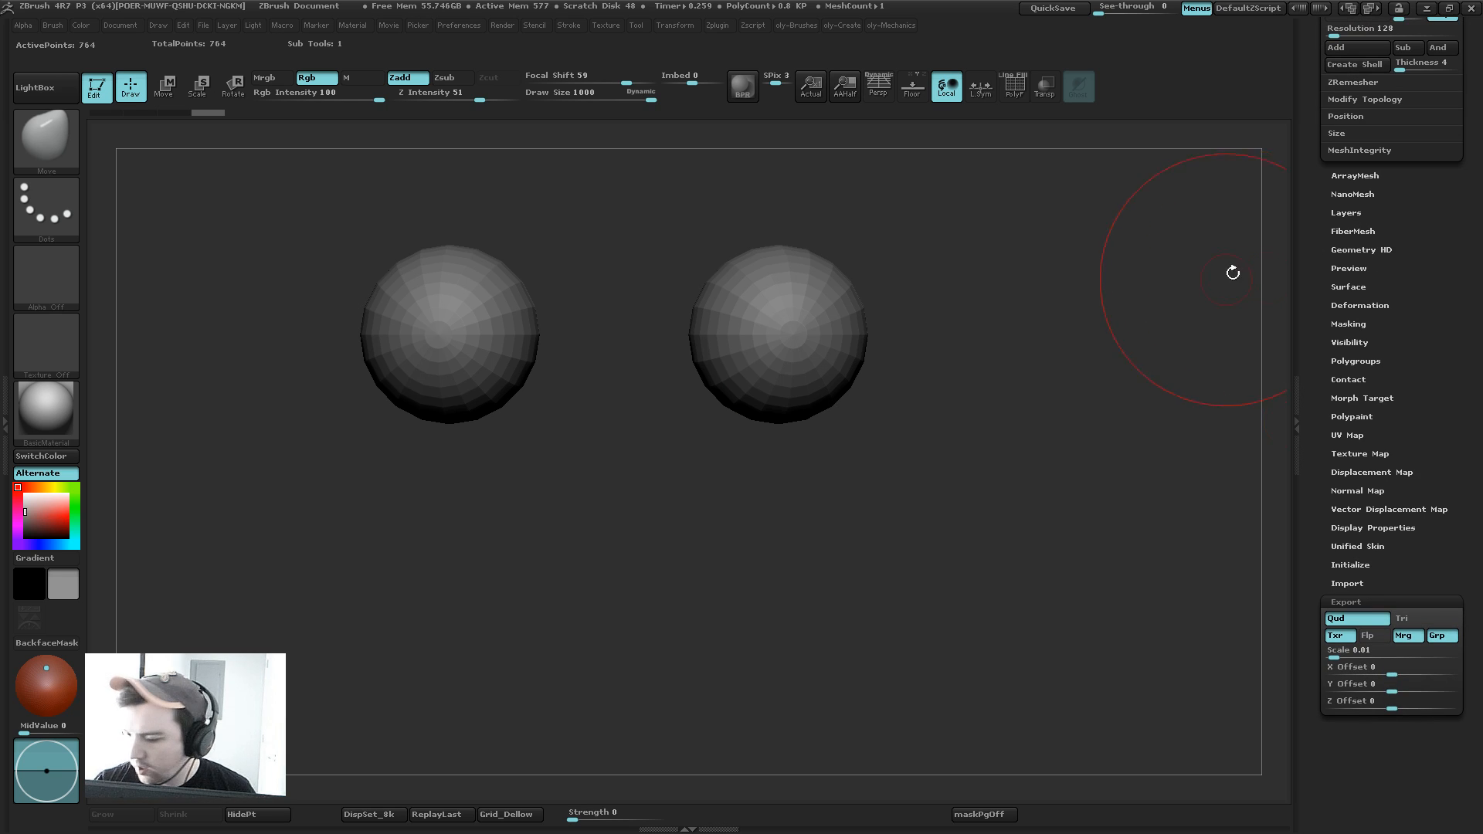
{"action": "left_click_drag", "start_coordinate": [1322, 182], "coordinate": [1334, 287]}
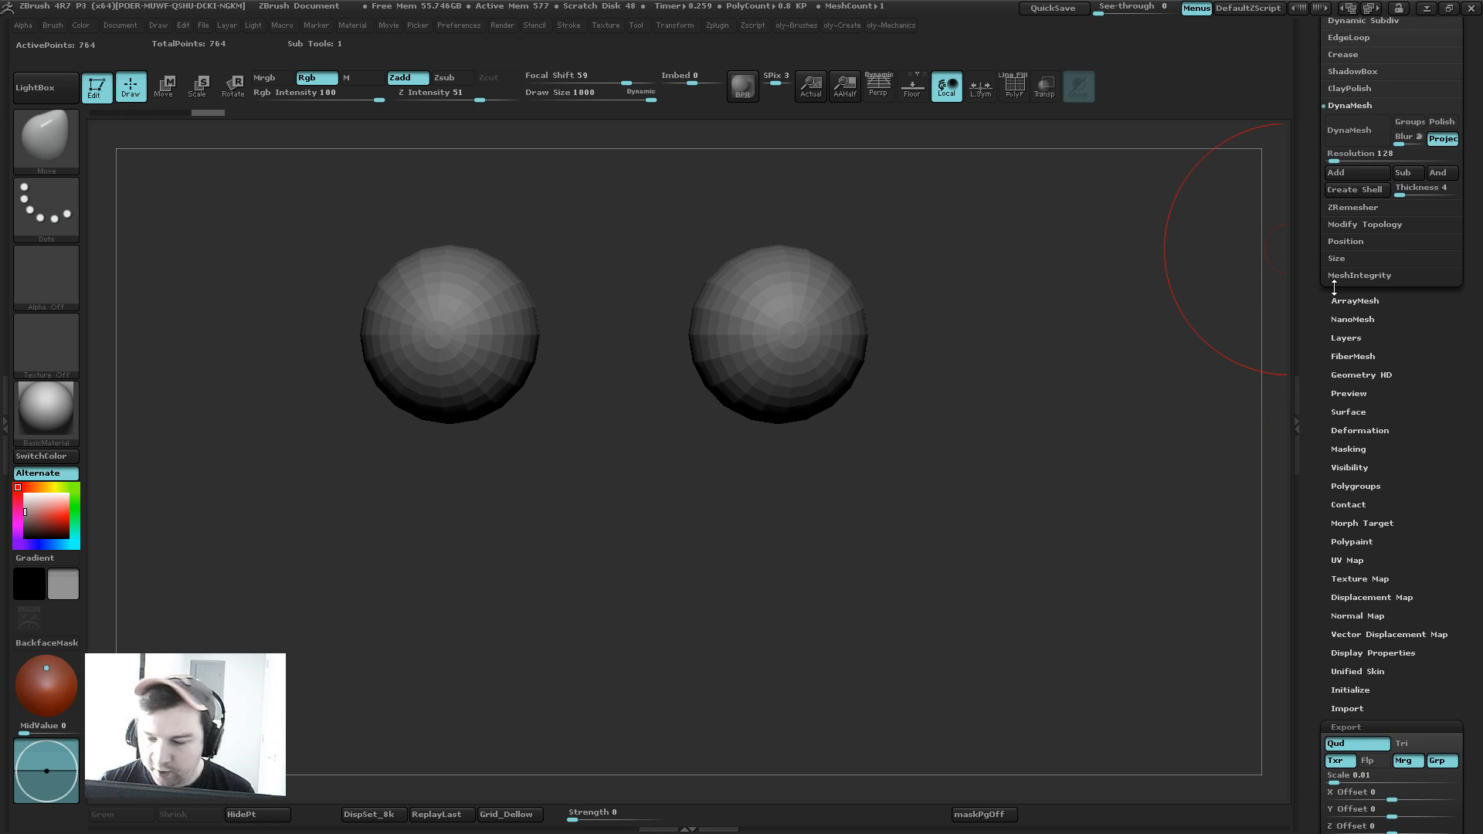
{"action": "left_click_drag", "start_coordinate": [1310, 334], "coordinate": [1304, 294]}
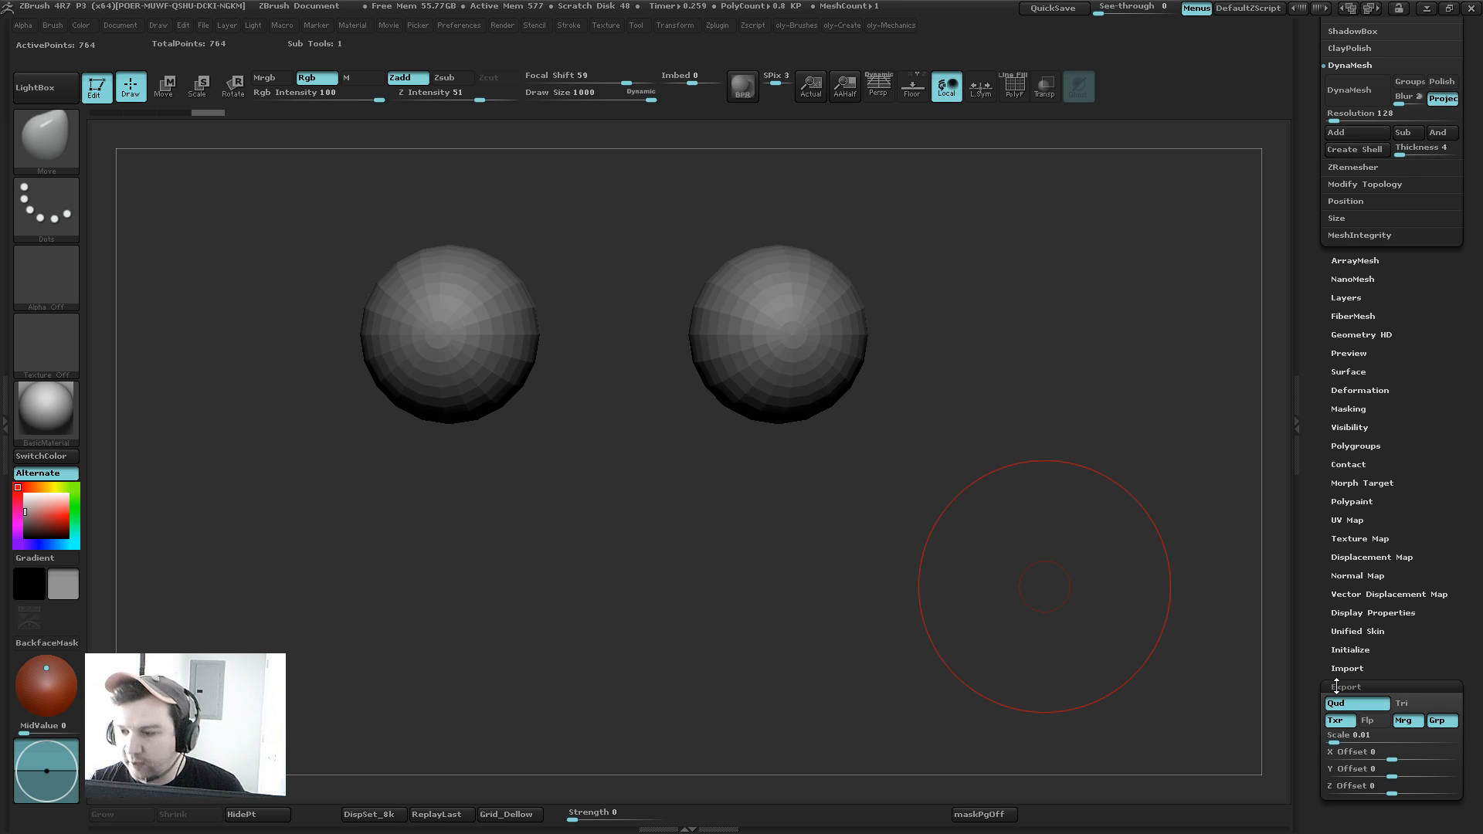
{"action": "left_click_drag", "start_coordinate": [1308, 97], "coordinate": [1299, 320]}
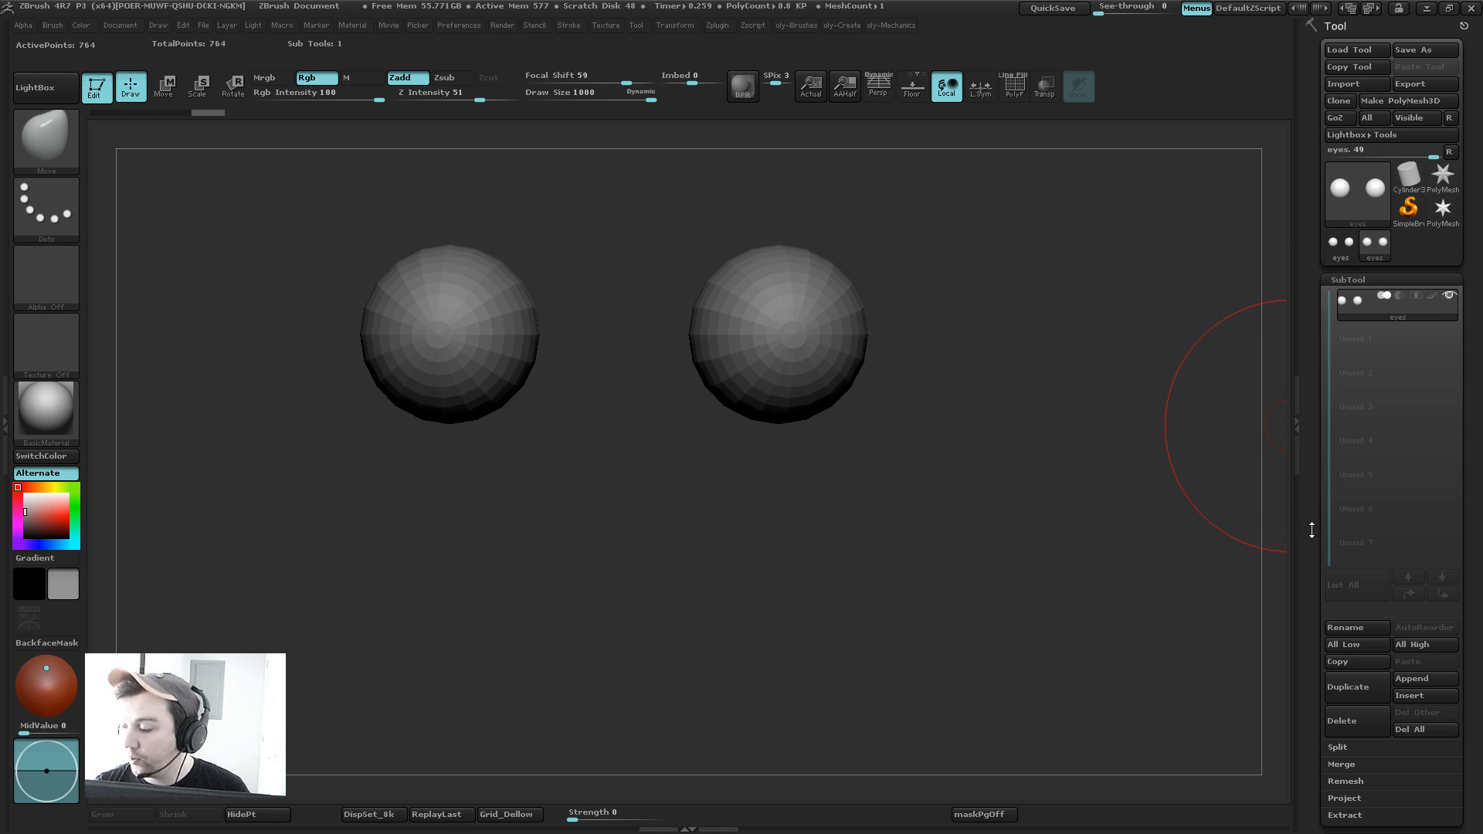
{"action": "mouse_move", "coordinate": [1311, 530]}
{"action": "left_mouse_down"}
{"action": "mouse_move", "coordinate": [1324, 368]}
{"action": "mouse_move", "coordinate": [1322, 533]}
{"action": "left_mouse_up"}
Step: Switch to the PolyMesh3D star and set its export scale to 0.05
{"action": "left_click", "coordinate": [1442, 176]}
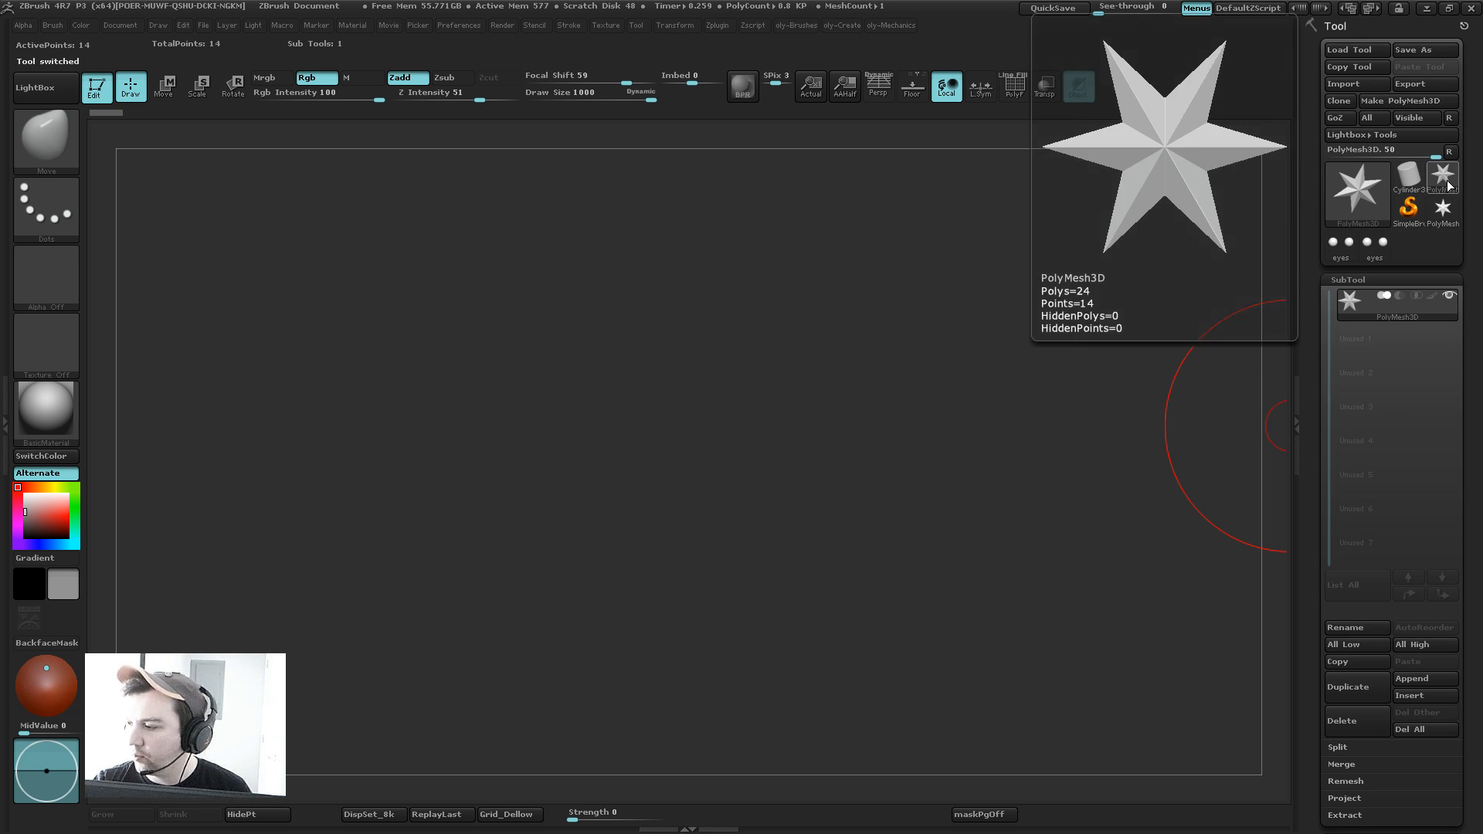
{"action": "left_click_drag", "start_coordinate": [1313, 705], "coordinate": [1317, 444]}
{"action": "left_click", "coordinate": [1351, 312]}
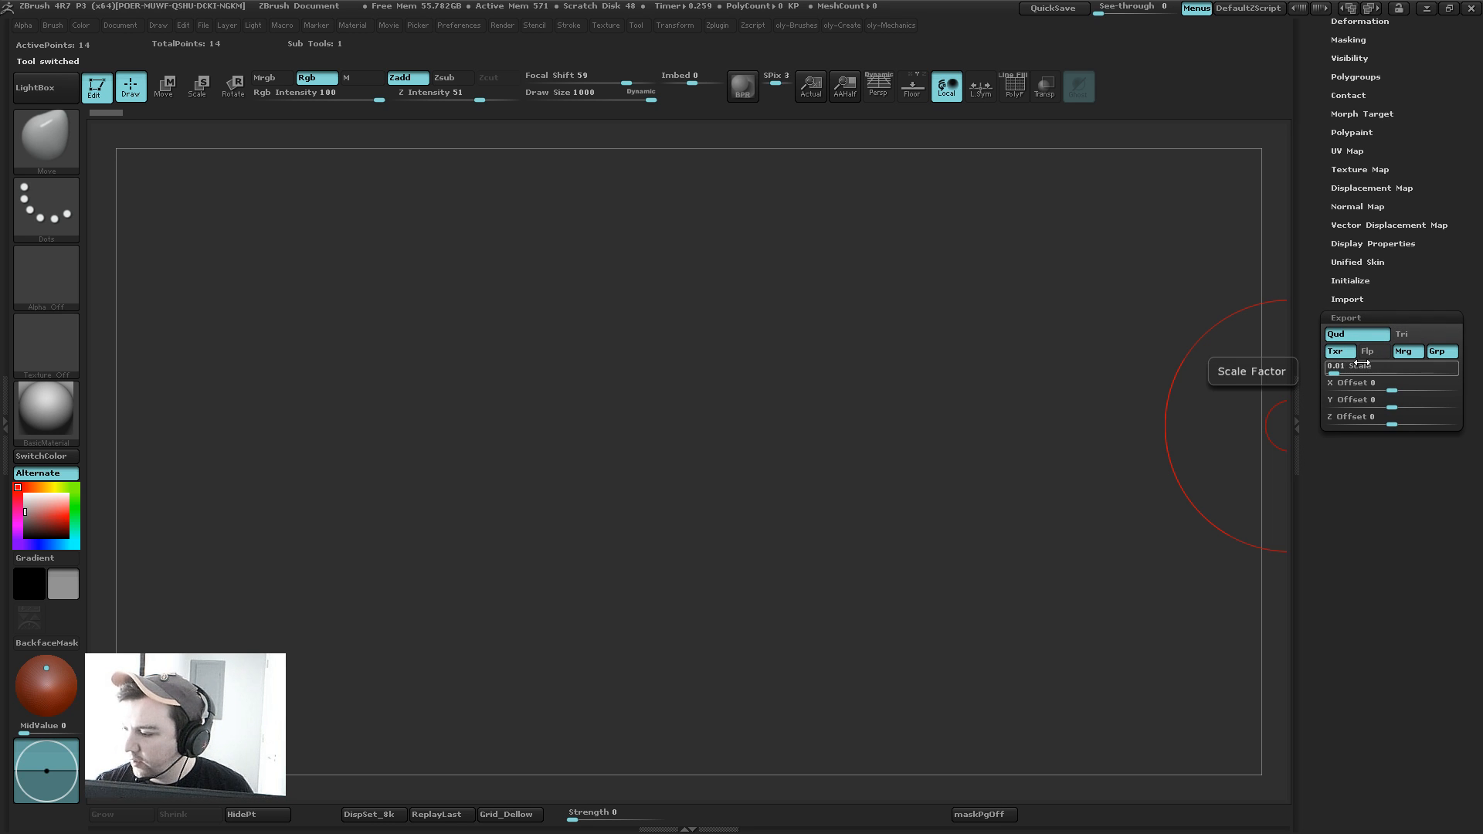
{"action": "type", "text": "."}
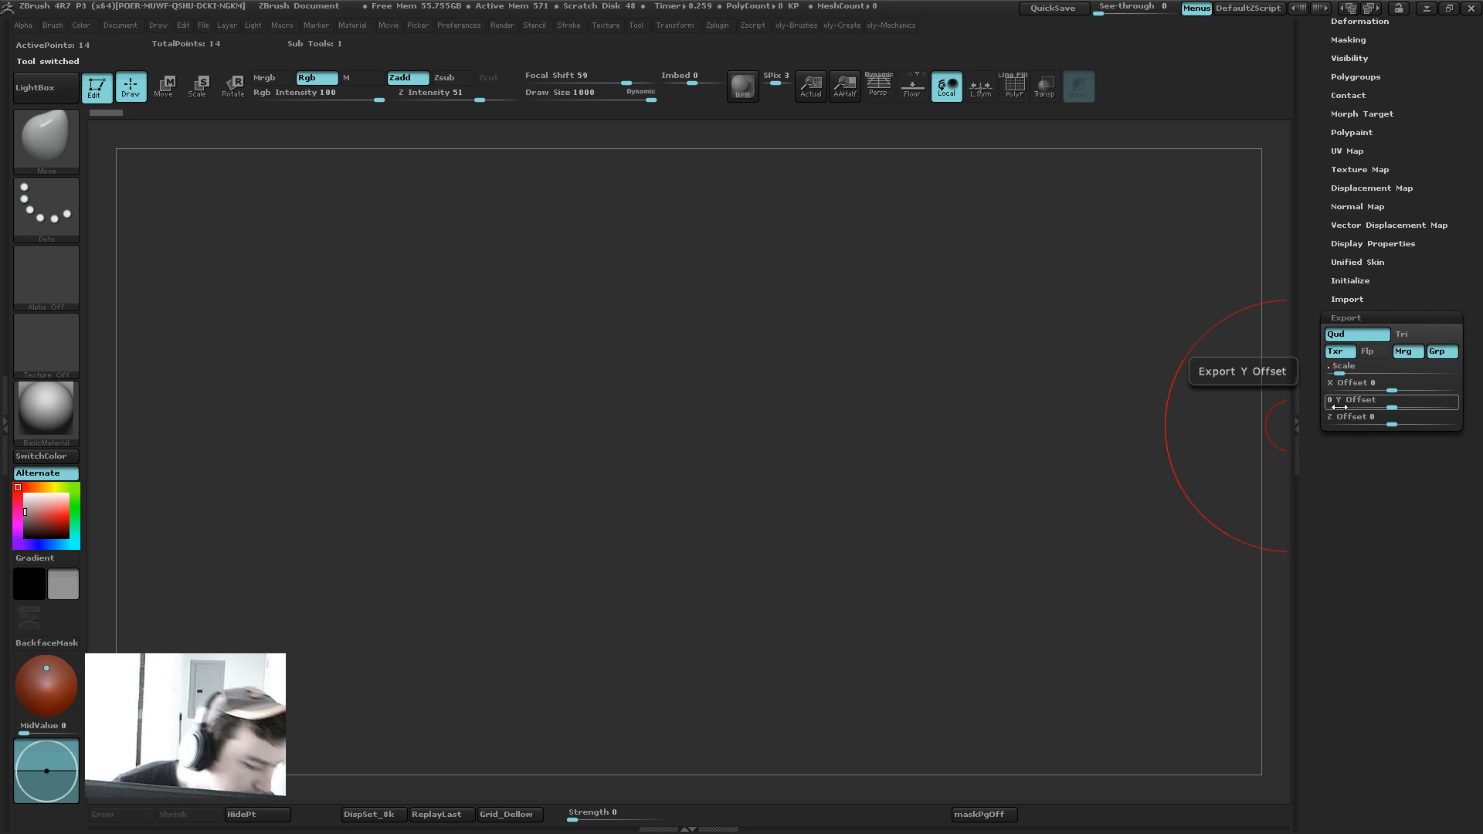
{"action": "type", "text": "05"}
{"action": "key", "text": "Return"}
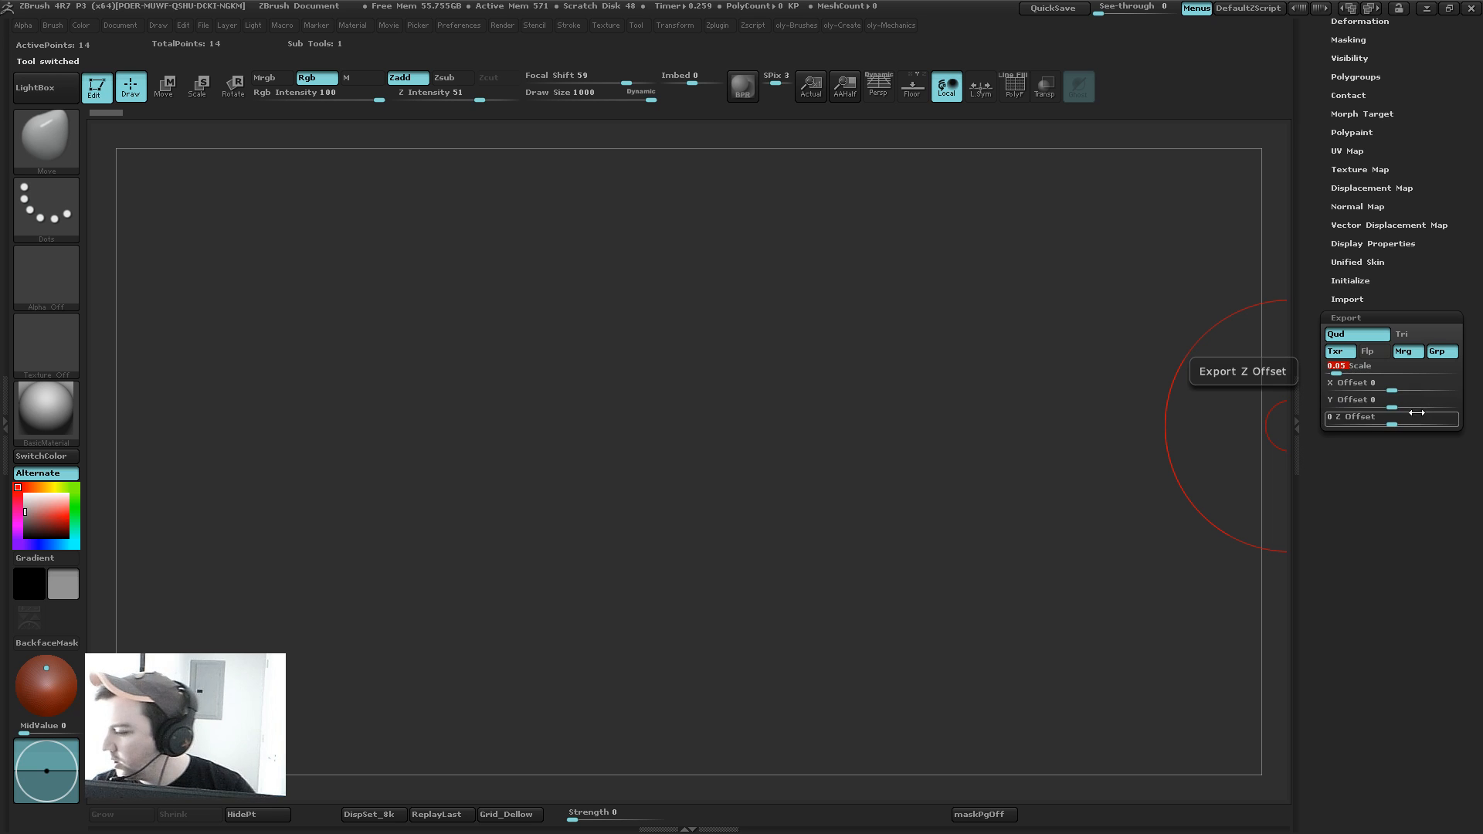
Step: Append the eyes to the star as a subtool, select them and frame them for a brush-size comparison
{"action": "left_click_drag", "start_coordinate": [1318, 107], "coordinate": [1326, 387]}
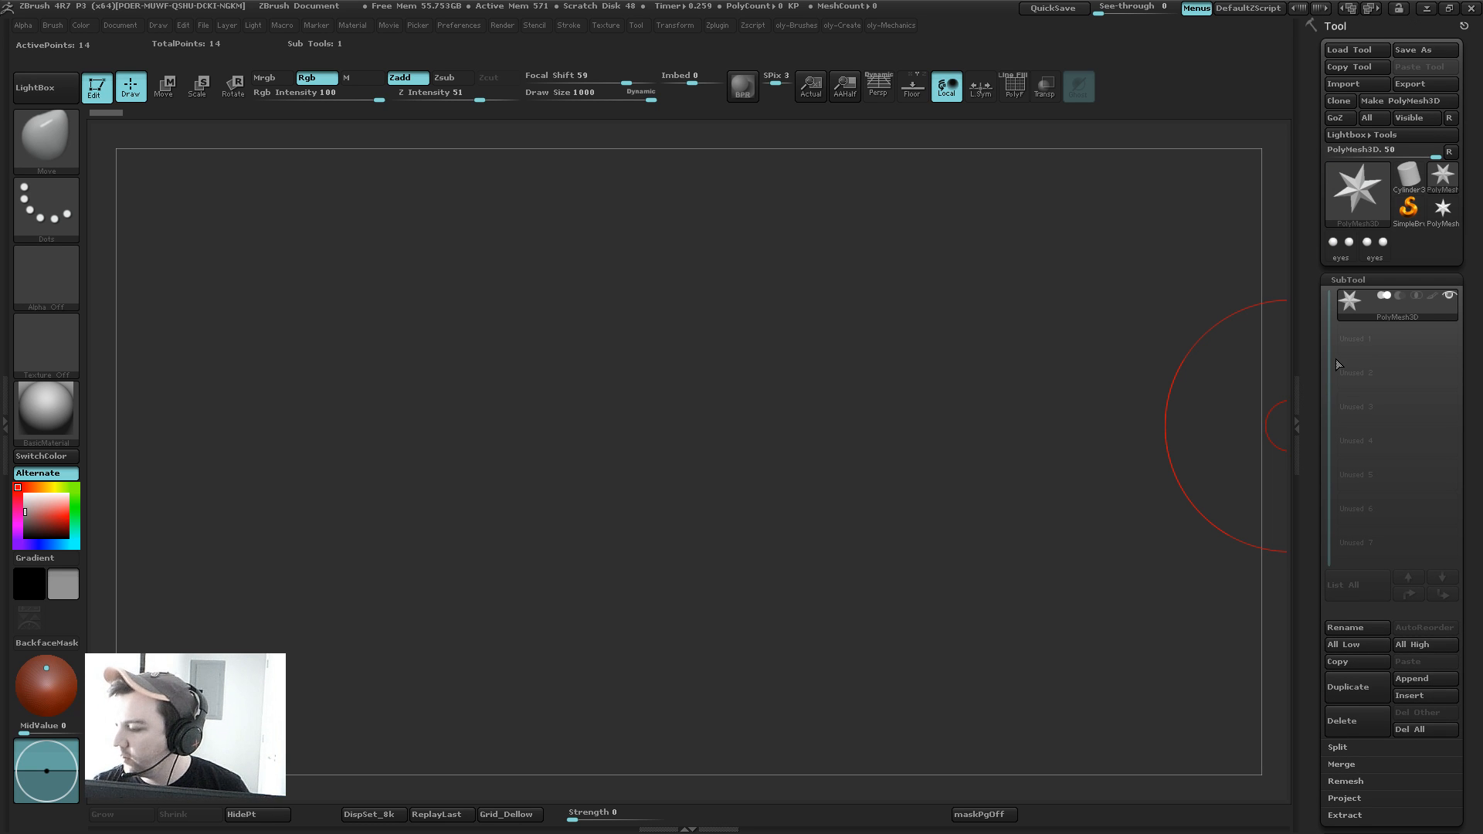
{"action": "left_click", "coordinate": [1425, 680]}
{"action": "left_click", "coordinate": [1075, 506]}
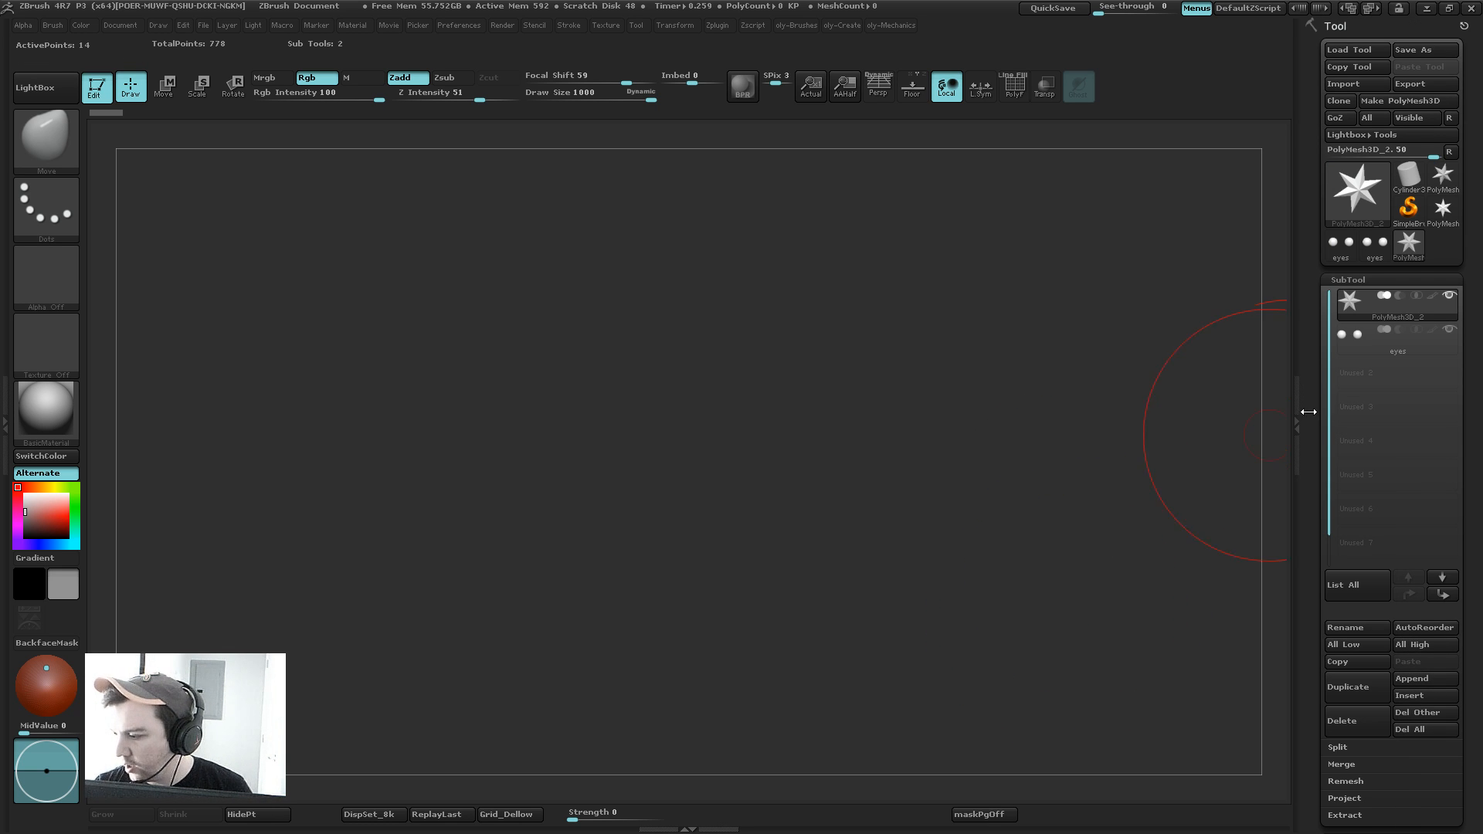
{"action": "left_click", "coordinate": [1396, 340]}
{"action": "key", "text": "f"}
{"action": "key", "text": "f"}
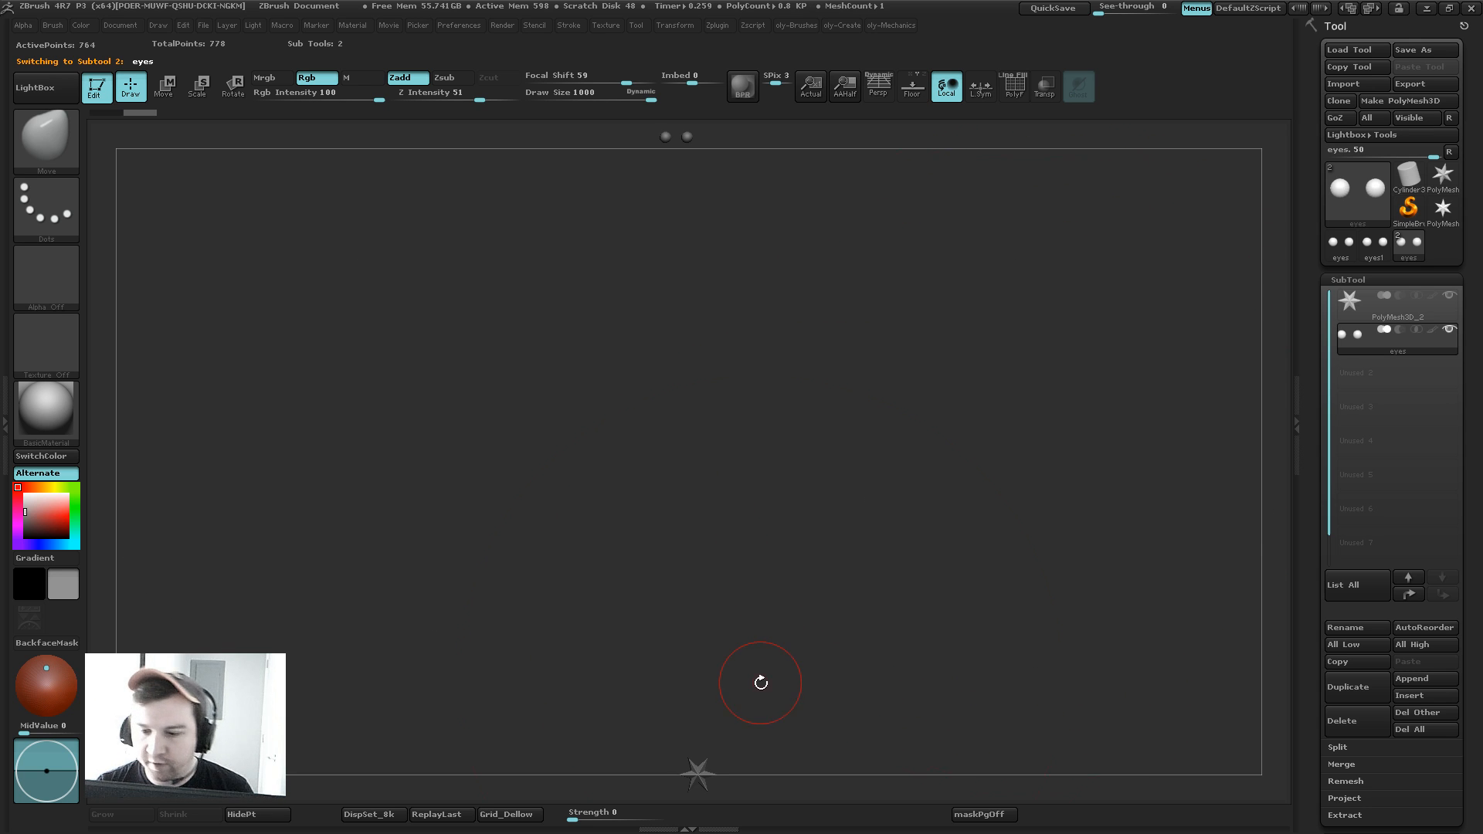
{"action": "key", "text": "f"}
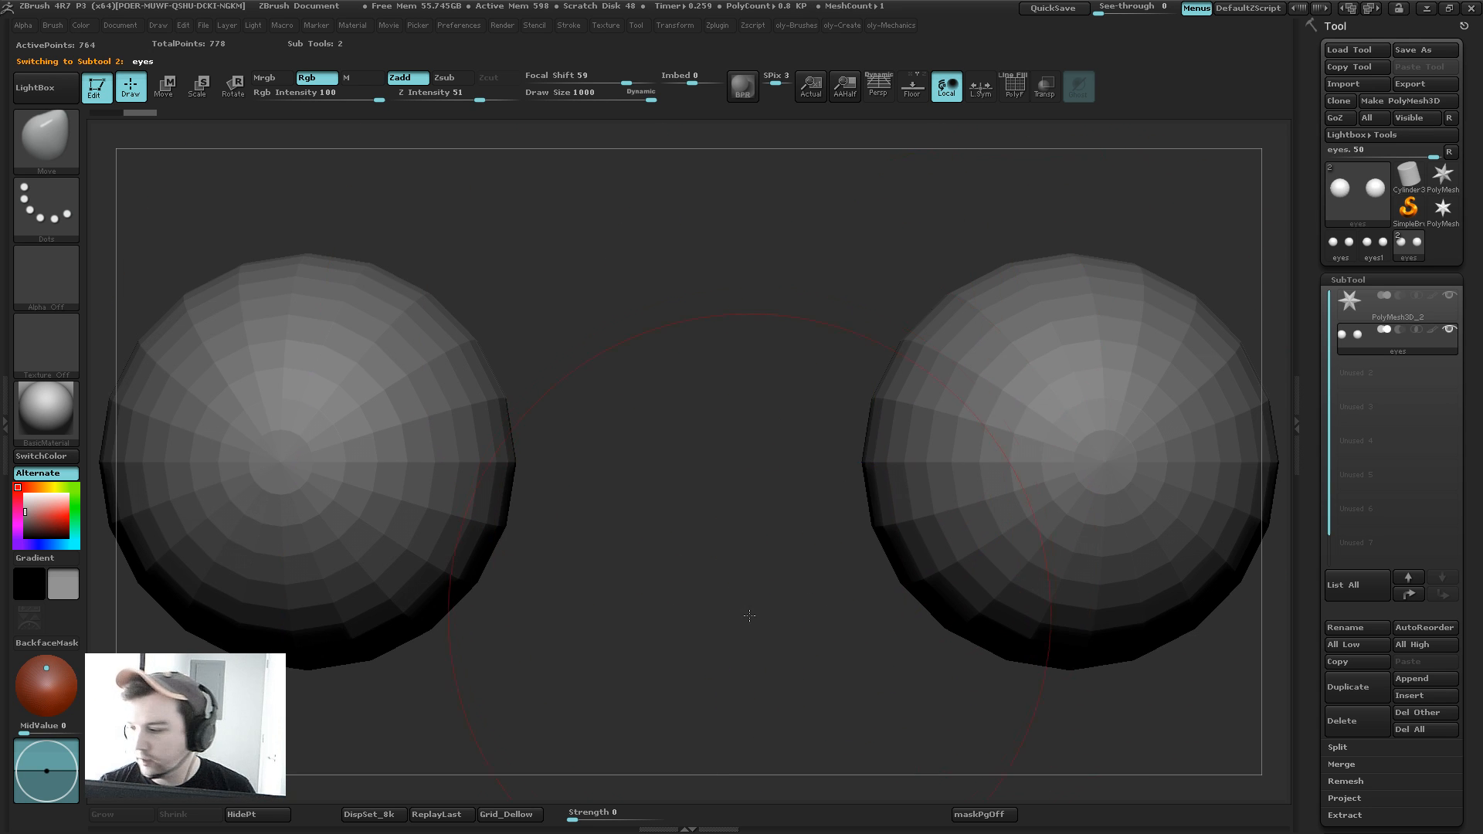
{"action": "left_click_drag", "start_coordinate": [749, 616], "coordinate": [765, 541], "text": "alt"}
Step: Switch to a fresh PolyMesh3D star and set its export scale to 1
{"action": "left_click", "coordinate": [1442, 211]}
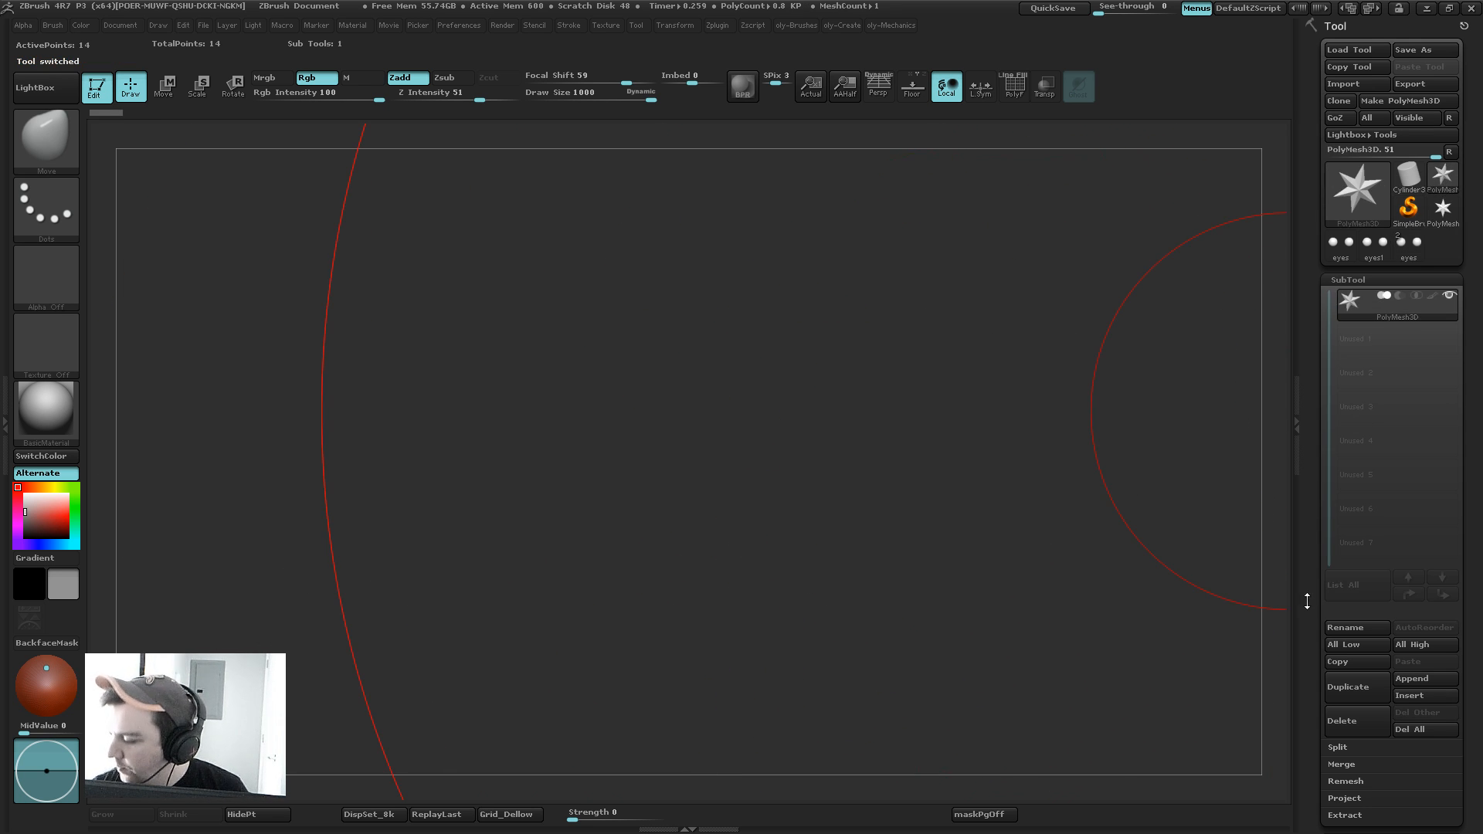
{"action": "left_click_drag", "start_coordinate": [1307, 601], "coordinate": [1312, 320]}
{"action": "left_click", "coordinate": [1346, 435]}
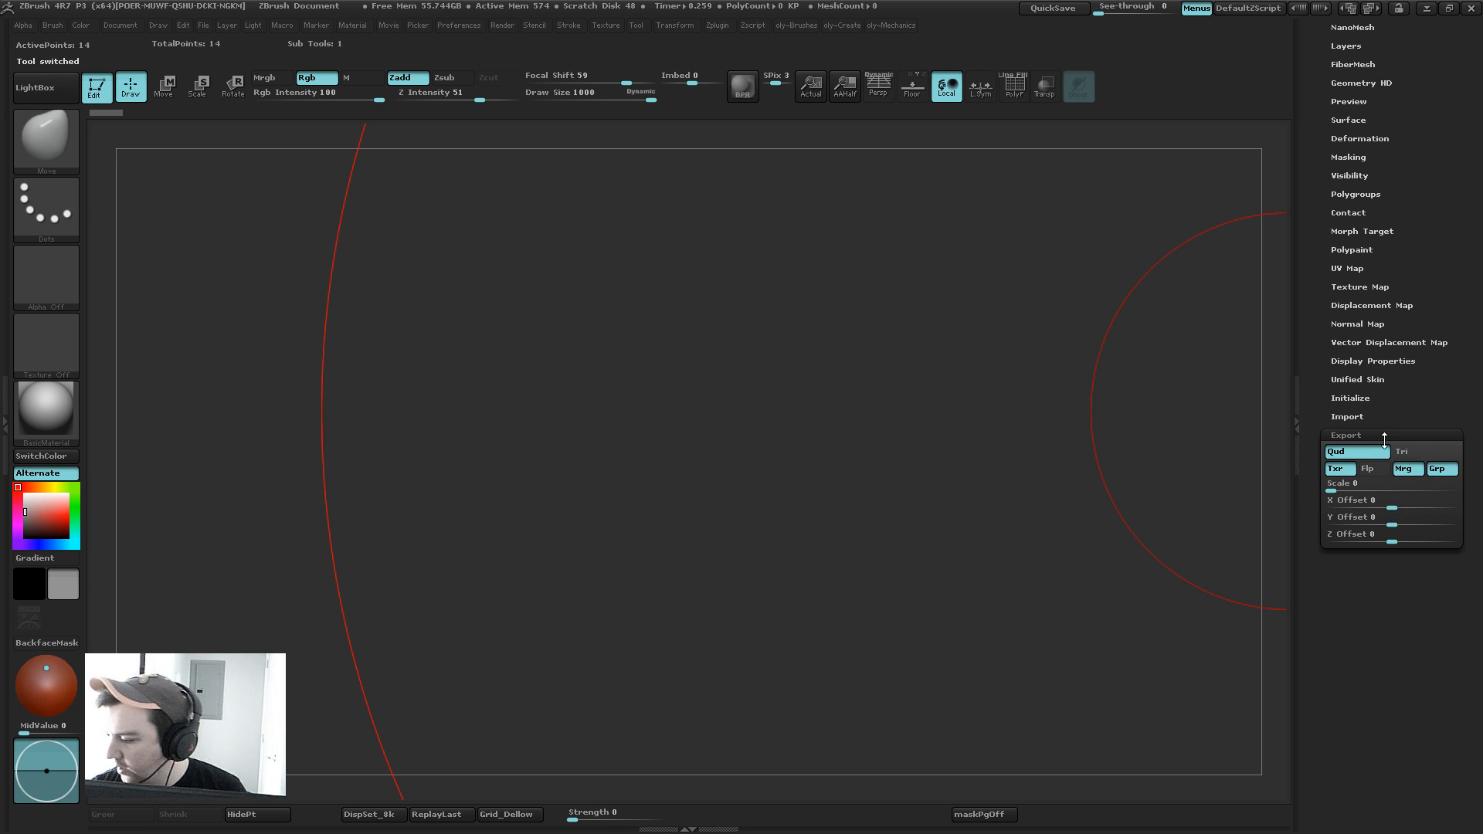
{"action": "left_click", "coordinate": [1367, 485]}
{"action": "type", "text": "1"}
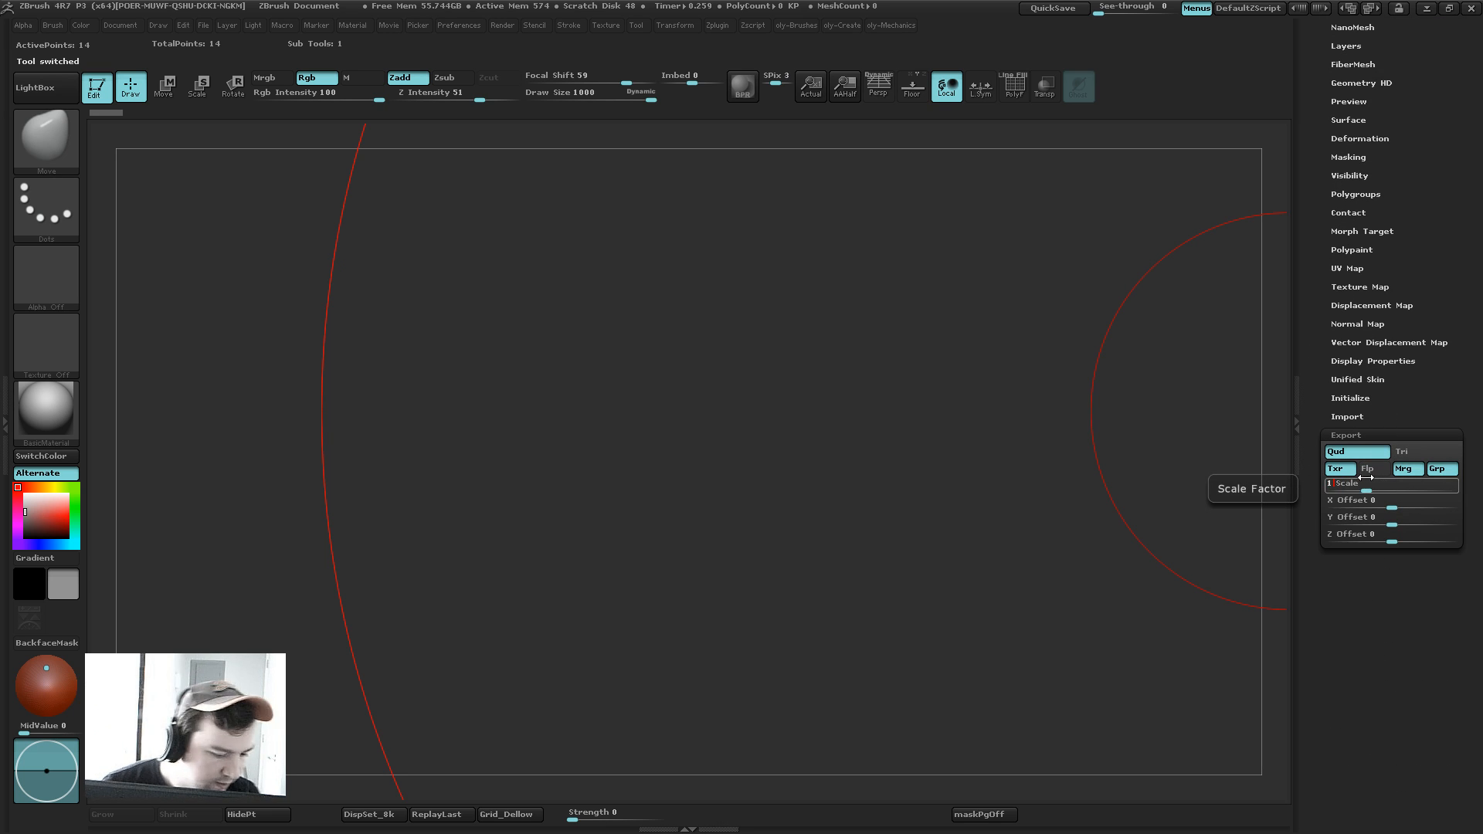
Step: Append the eyes to the star with export scale 1 and make them the active subtool
{"action": "left_click_drag", "start_coordinate": [1312, 235], "coordinate": [1320, 462]}
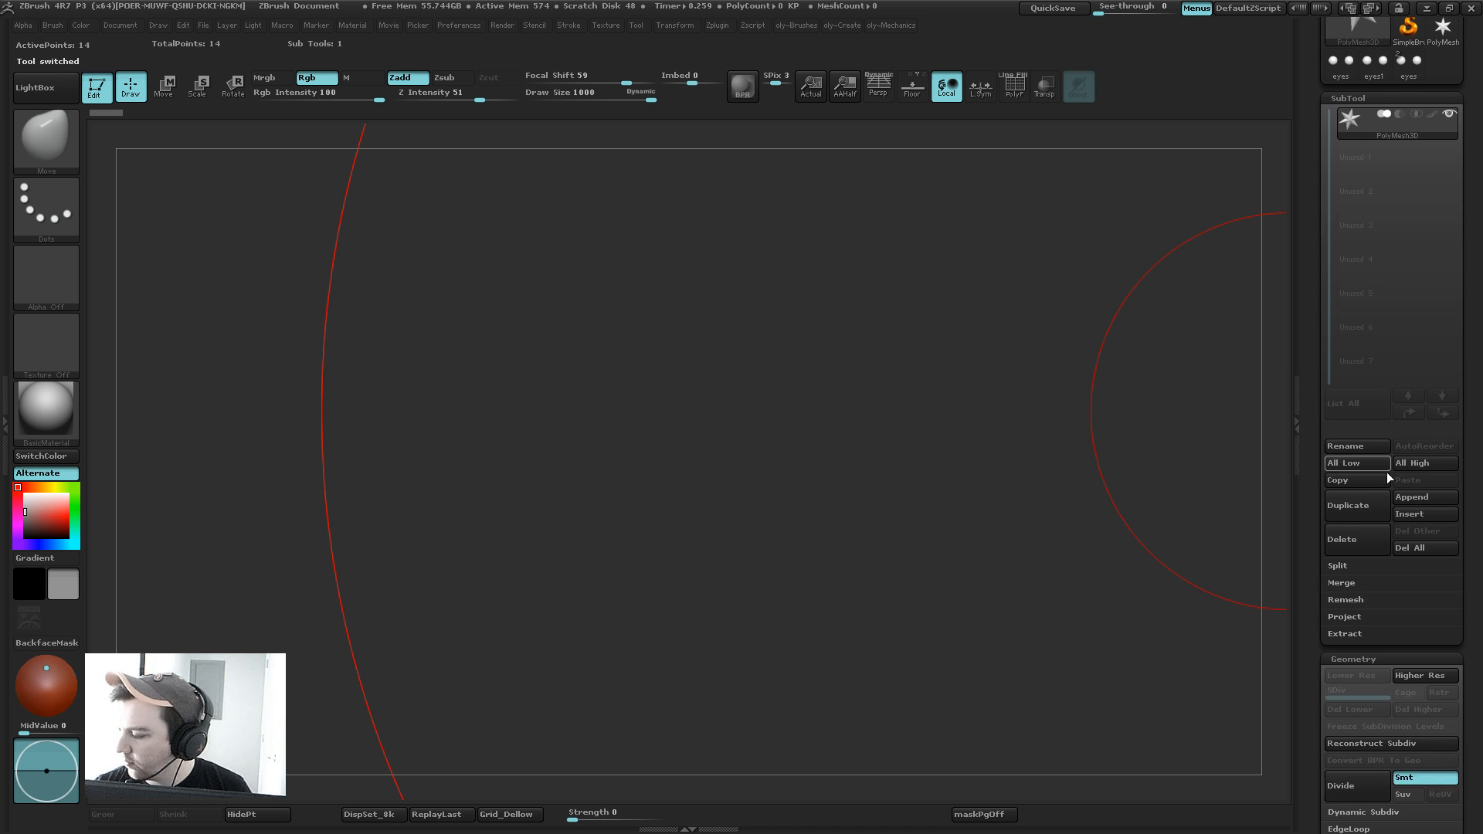
{"action": "left_click", "coordinate": [1416, 508]}
{"action": "left_click", "coordinate": [1139, 500]}
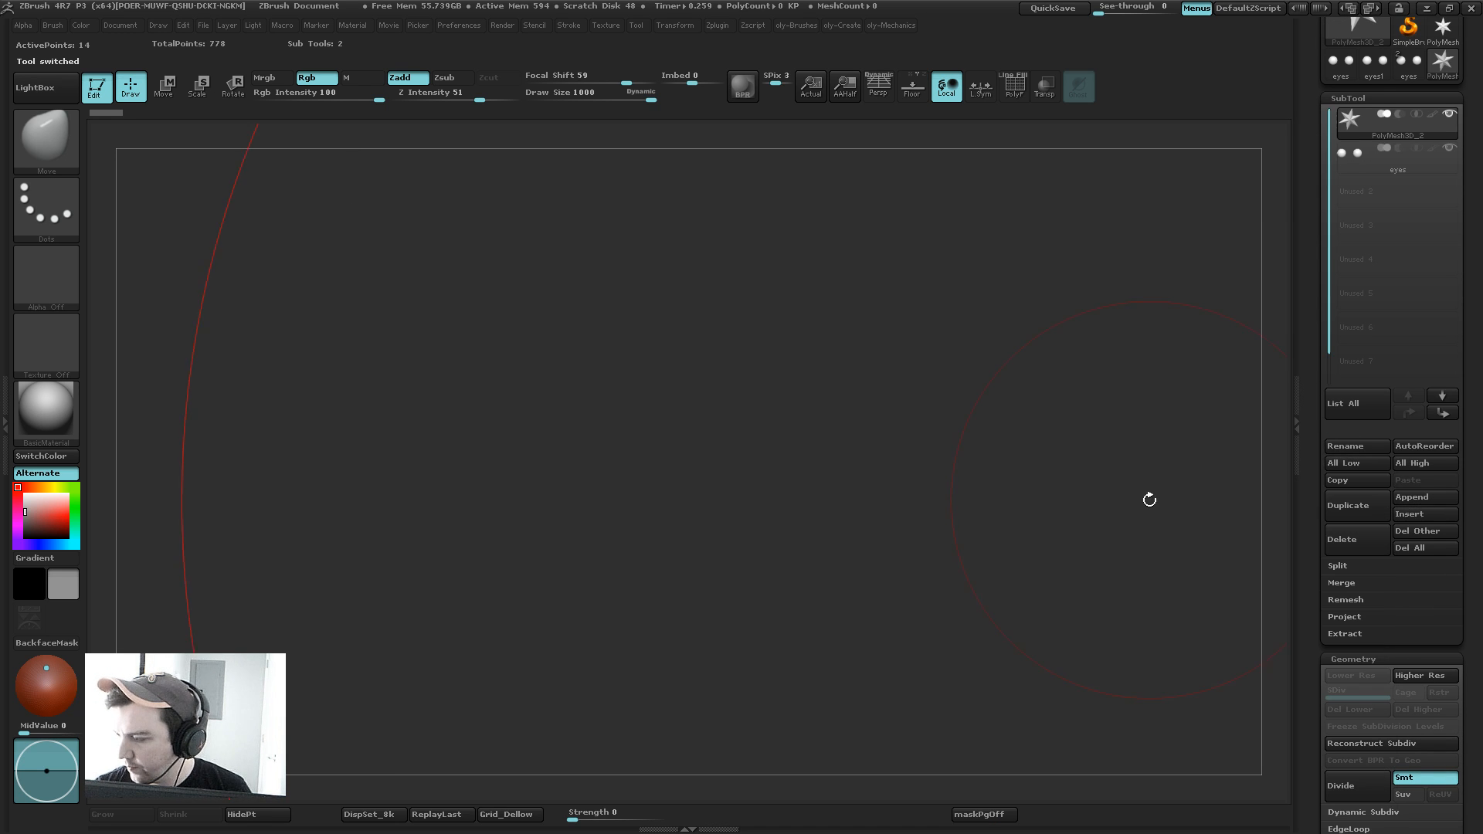
{"action": "left_click", "coordinate": [1354, 165]}
Step: Make the star the active subtool and set the draw size to 752 to compare the brush against it
{"action": "key", "text": "s"}
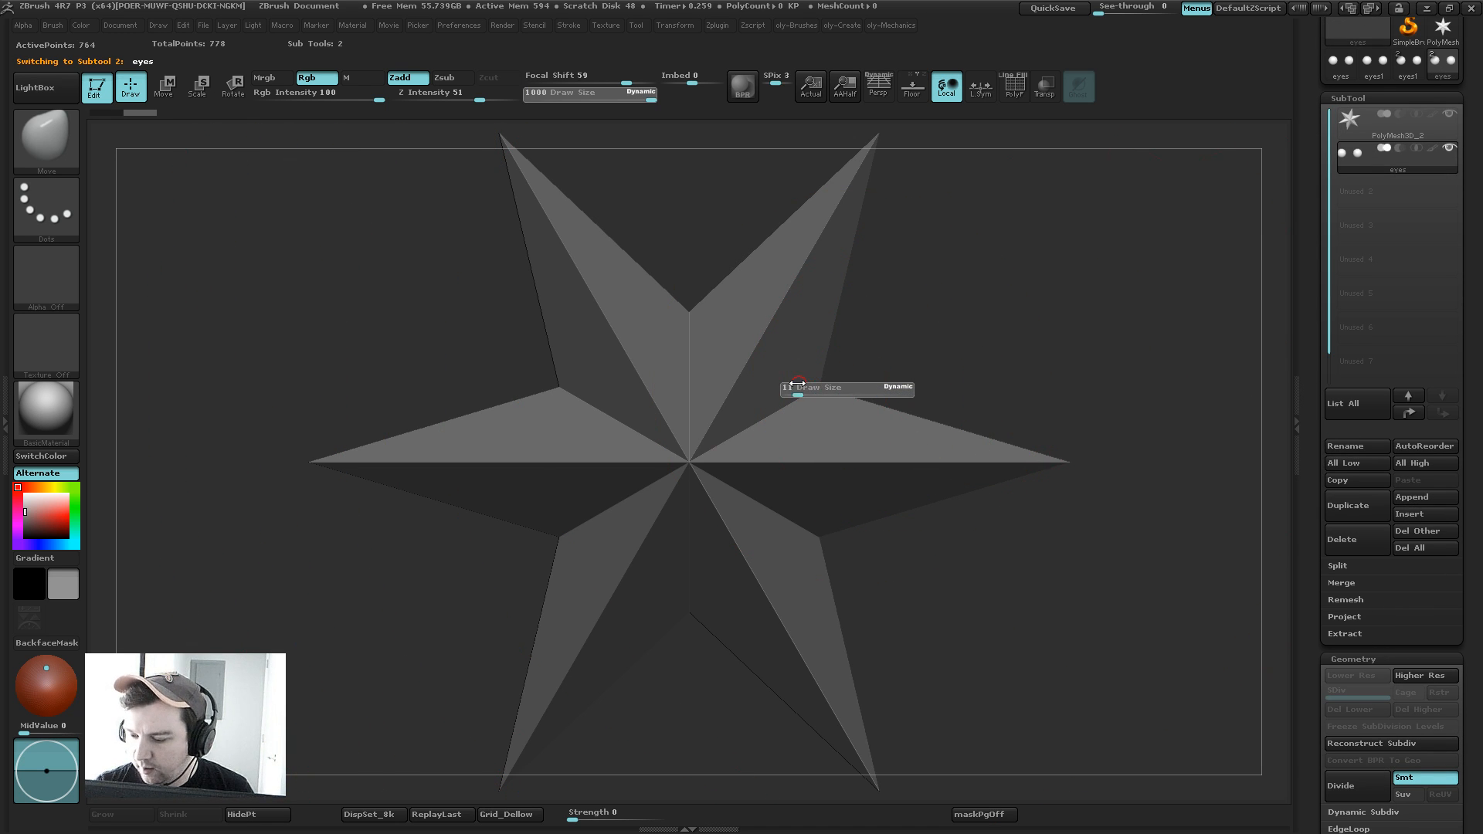
{"action": "left_click_drag", "start_coordinate": [858, 381], "coordinate": [965, 381]}
{"action": "right_click_drag", "start_coordinate": [976, 380], "coordinate": [903, 374], "text": "ctrl"}
{"action": "left_click", "coordinate": [903, 456], "text": "alt"}
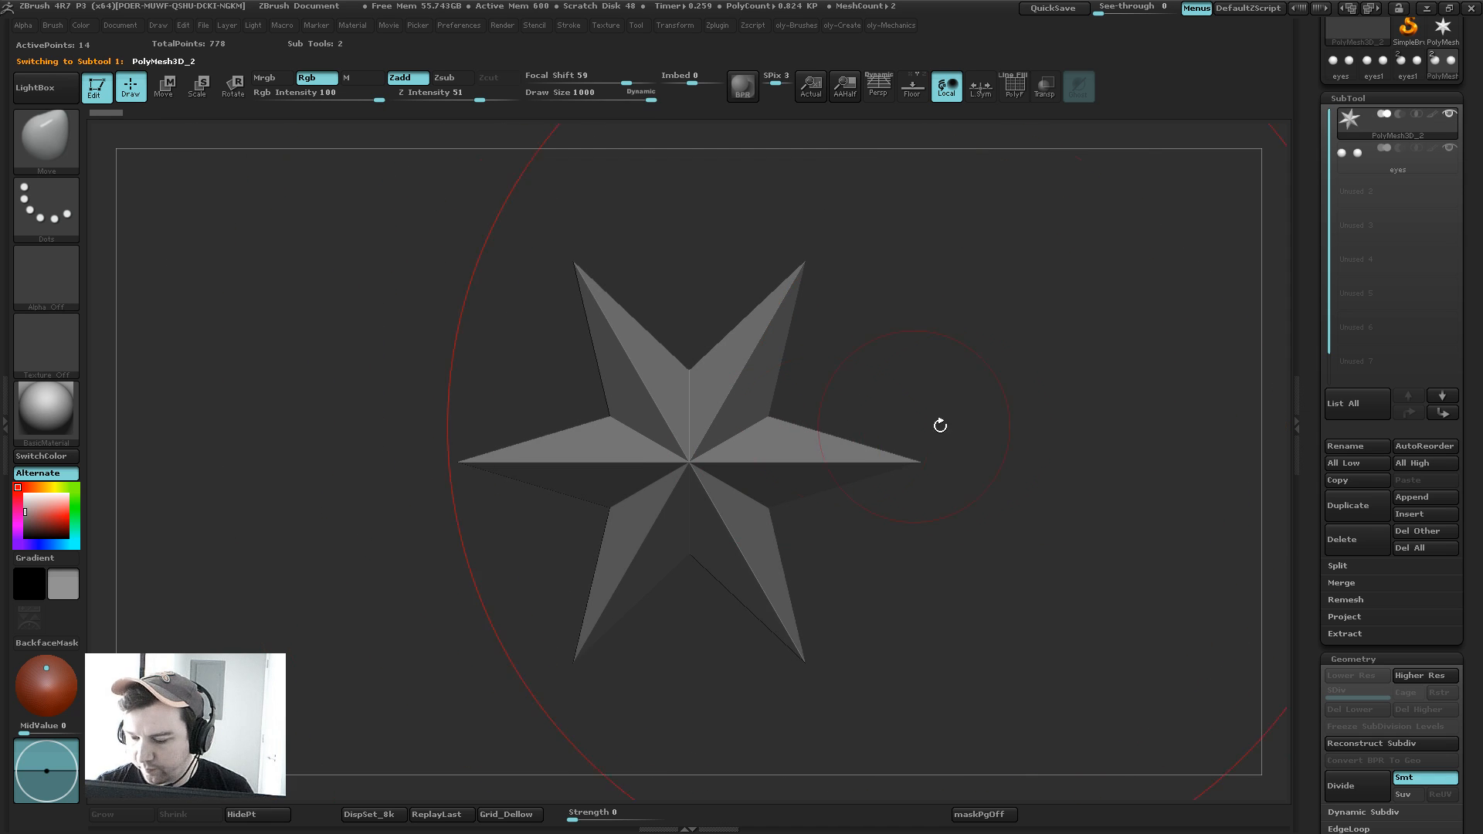
{"action": "right_click_drag", "start_coordinate": [940, 424], "coordinate": [977, 398], "text": "ctrl"}
{"action": "key", "text": "s"}
{"action": "left_click", "coordinate": [966, 396]}
Step: Select the eyes subtool, frame it and reduce the draw size to 1 to compare the brush against the eyes
{"action": "left_click", "coordinate": [1359, 160]}
{"action": "key", "text": "f"}
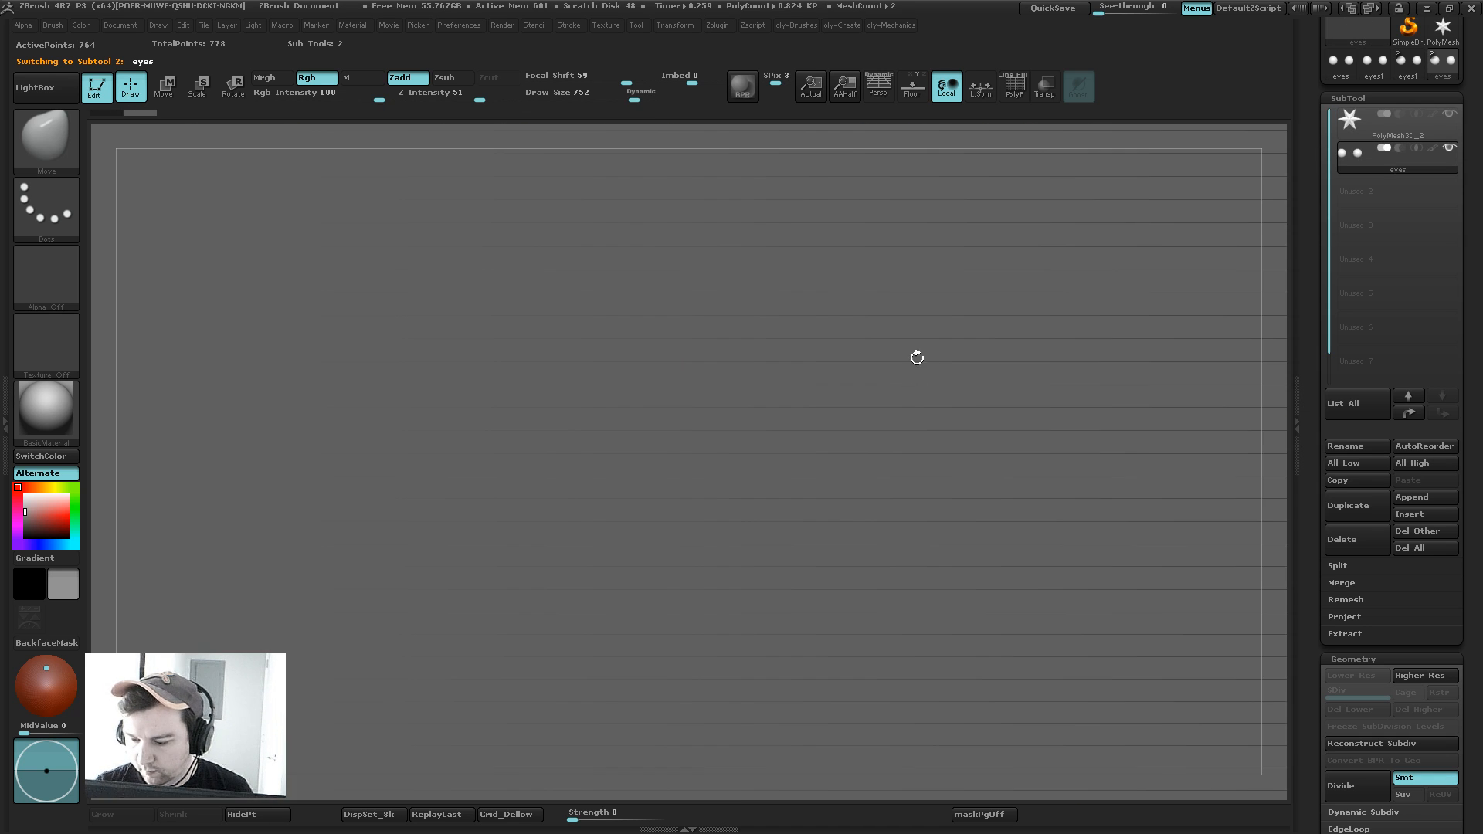
{"action": "key", "text": "f"}
{"action": "key", "text": "f"}
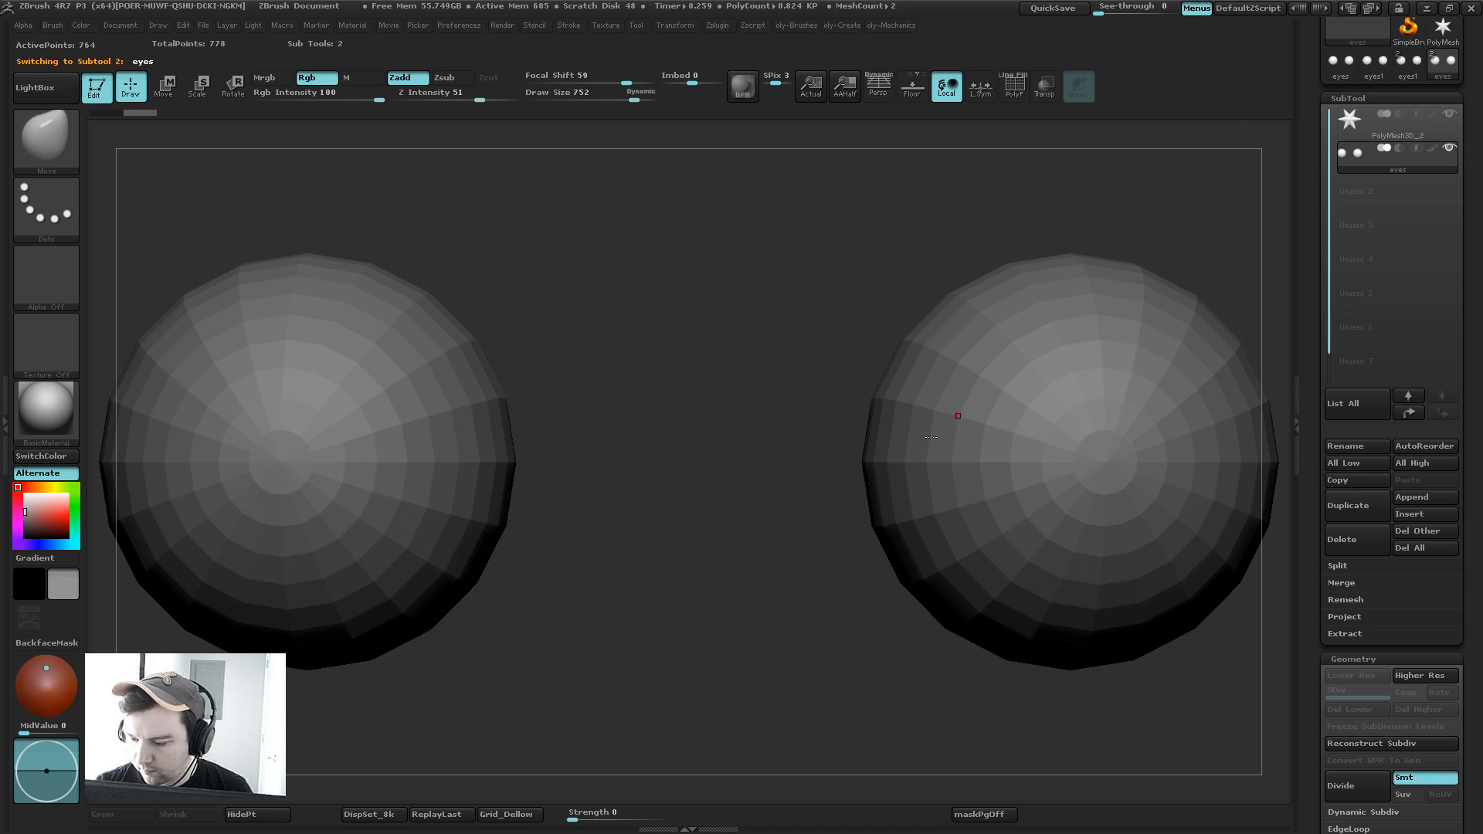
{"action": "key", "text": "s"}
{"action": "left_click_drag", "start_coordinate": [885, 457], "coordinate": [938, 459]}
{"action": "mouse_move", "coordinate": [837, 454]}
{"action": "left_mouse_down"}
{"action": "mouse_move", "coordinate": [774, 454]}
{"action": "mouse_move", "coordinate": [844, 457]}
{"action": "mouse_move", "coordinate": [766, 464]}
{"action": "mouse_move", "coordinate": [684, 510]}
{"action": "mouse_move", "coordinate": [749, 490]}
{"action": "left_mouse_up"}
Step: Try DynaMeshing the eyes with the resolution raised to 4096, and undo the remesh
{"action": "left_click_drag", "start_coordinate": [1312, 631], "coordinate": [1313, 229]}
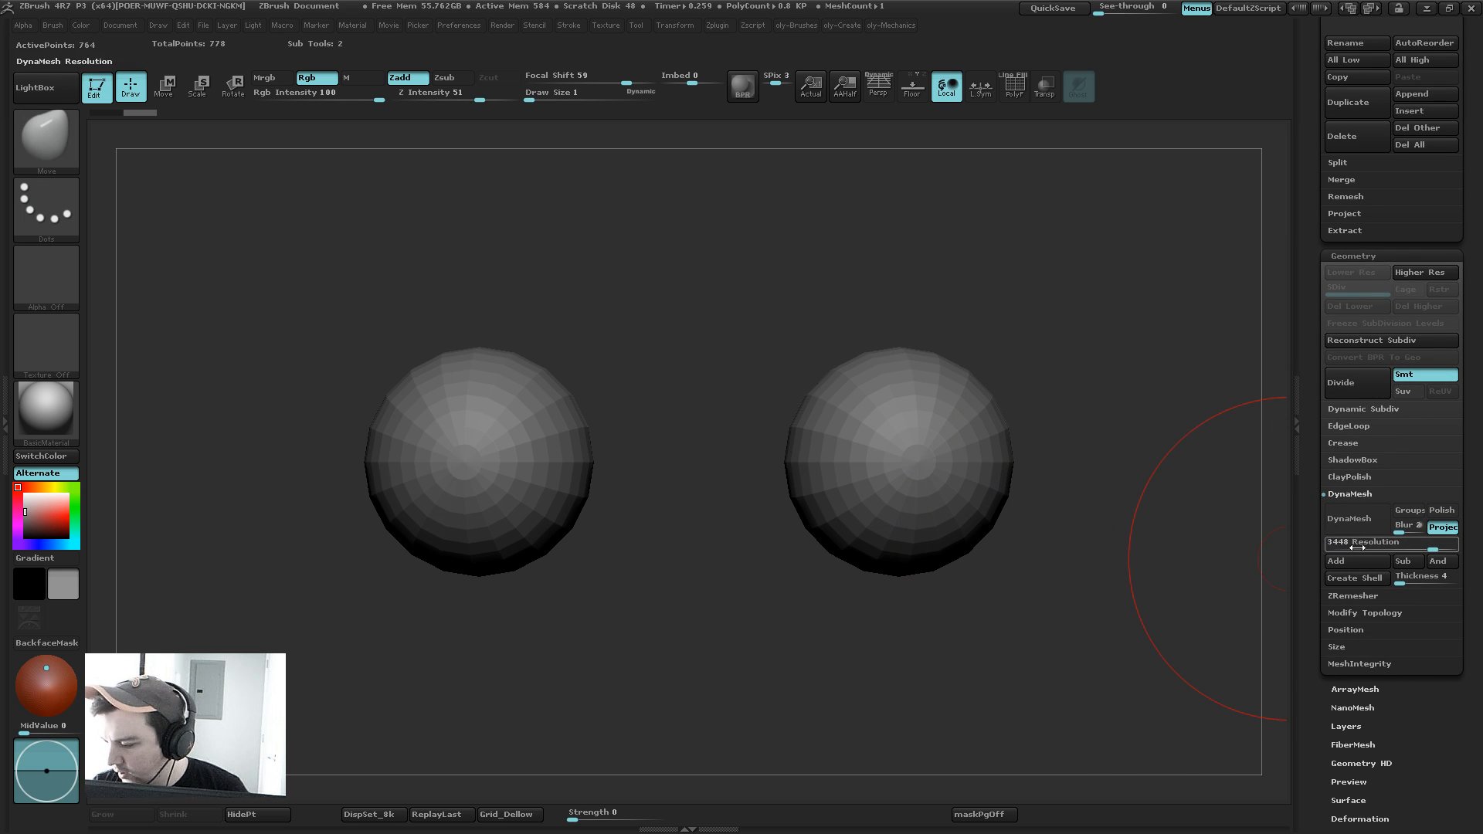
{"action": "left_click", "coordinate": [1356, 519]}
{"action": "left_click_drag", "start_coordinate": [1438, 547], "coordinate": [1463, 548]}
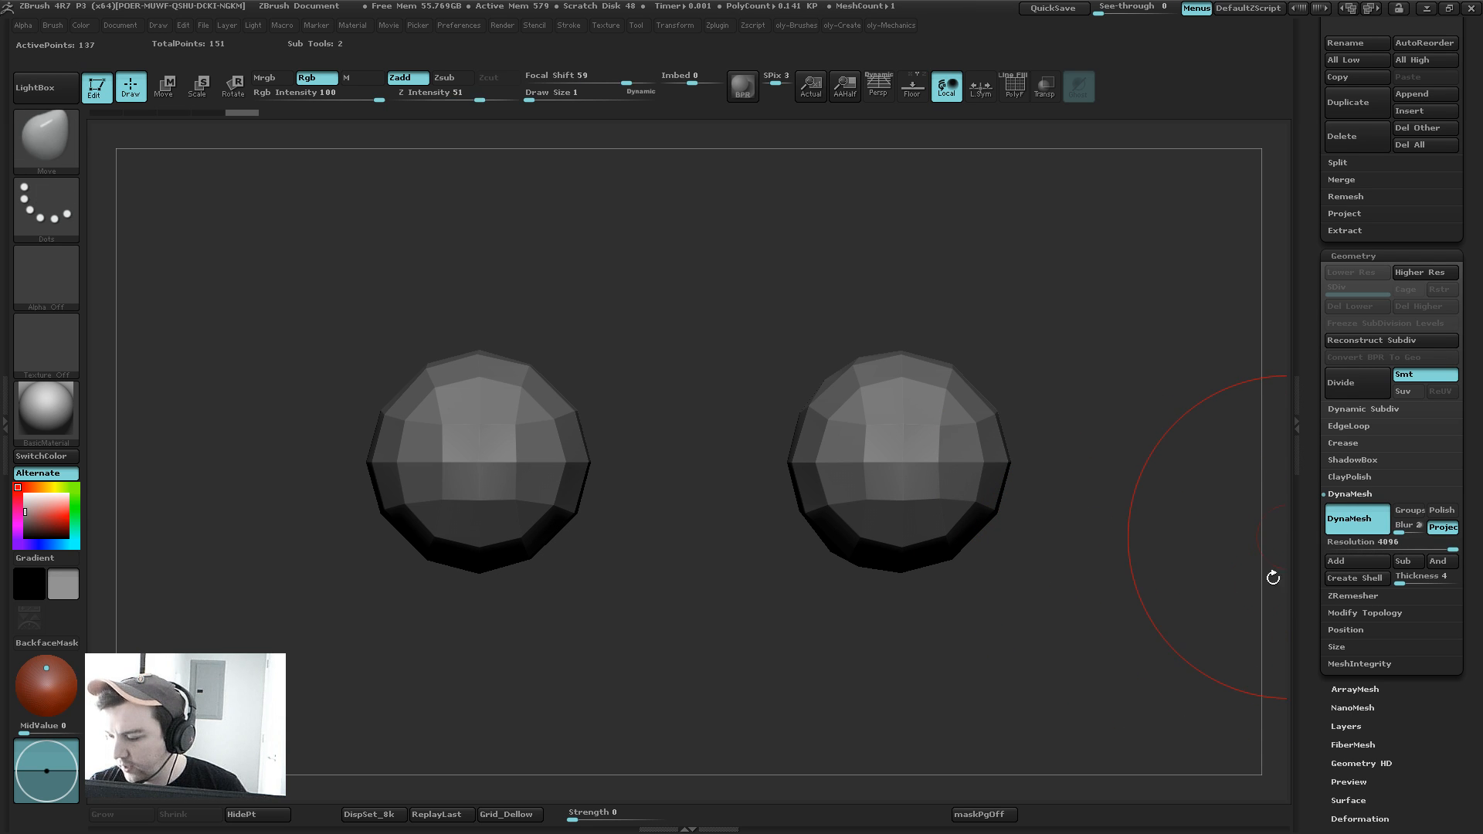
{"action": "key", "text": "ctrl+z"}
Step: Switch back to the PolyMesh3D star and review its export scale
{"action": "left_click_drag", "start_coordinate": [1315, 451], "coordinate": [1303, 615]}
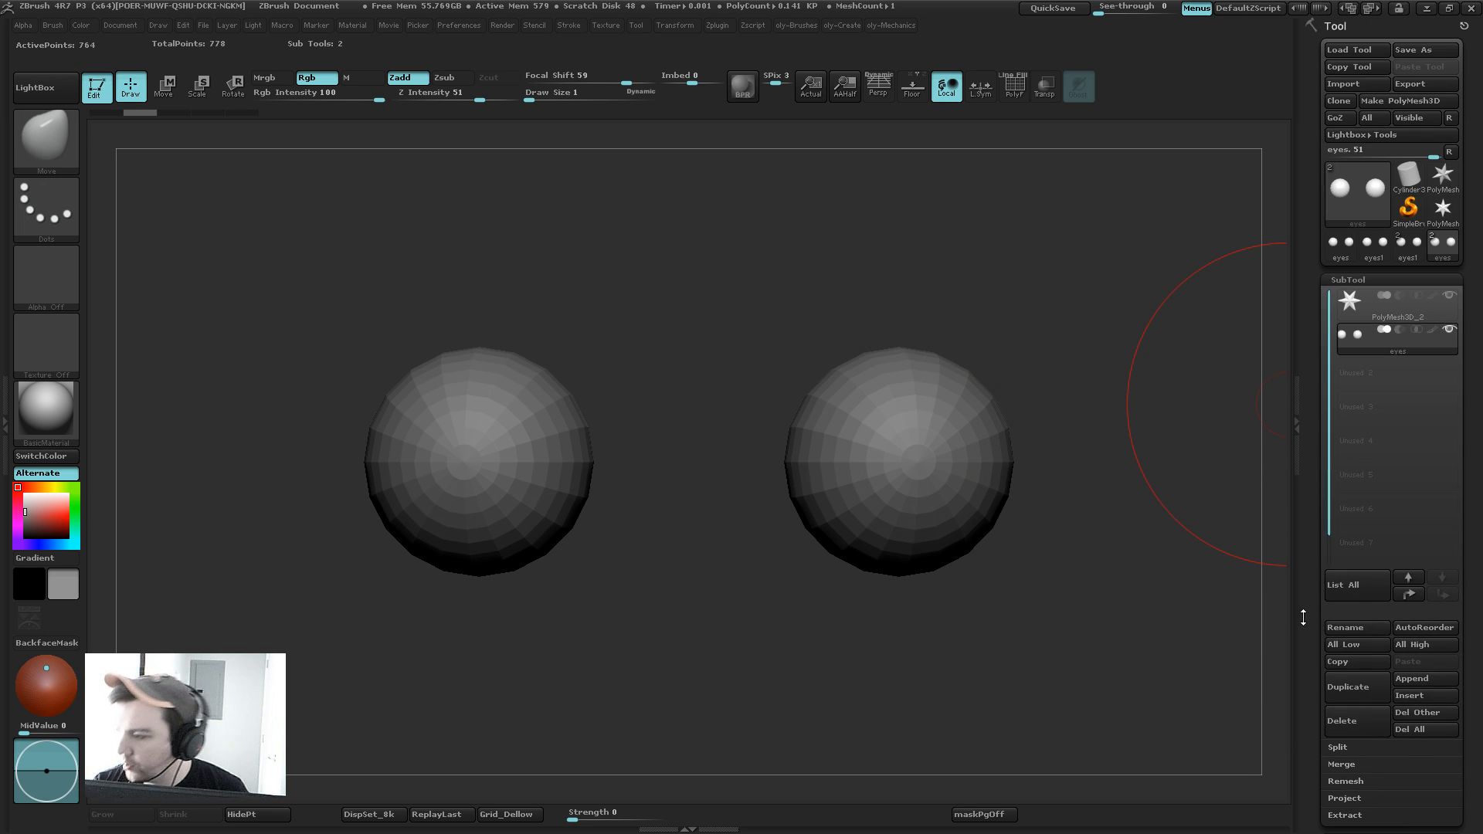
{"action": "left_click", "coordinate": [1443, 208]}
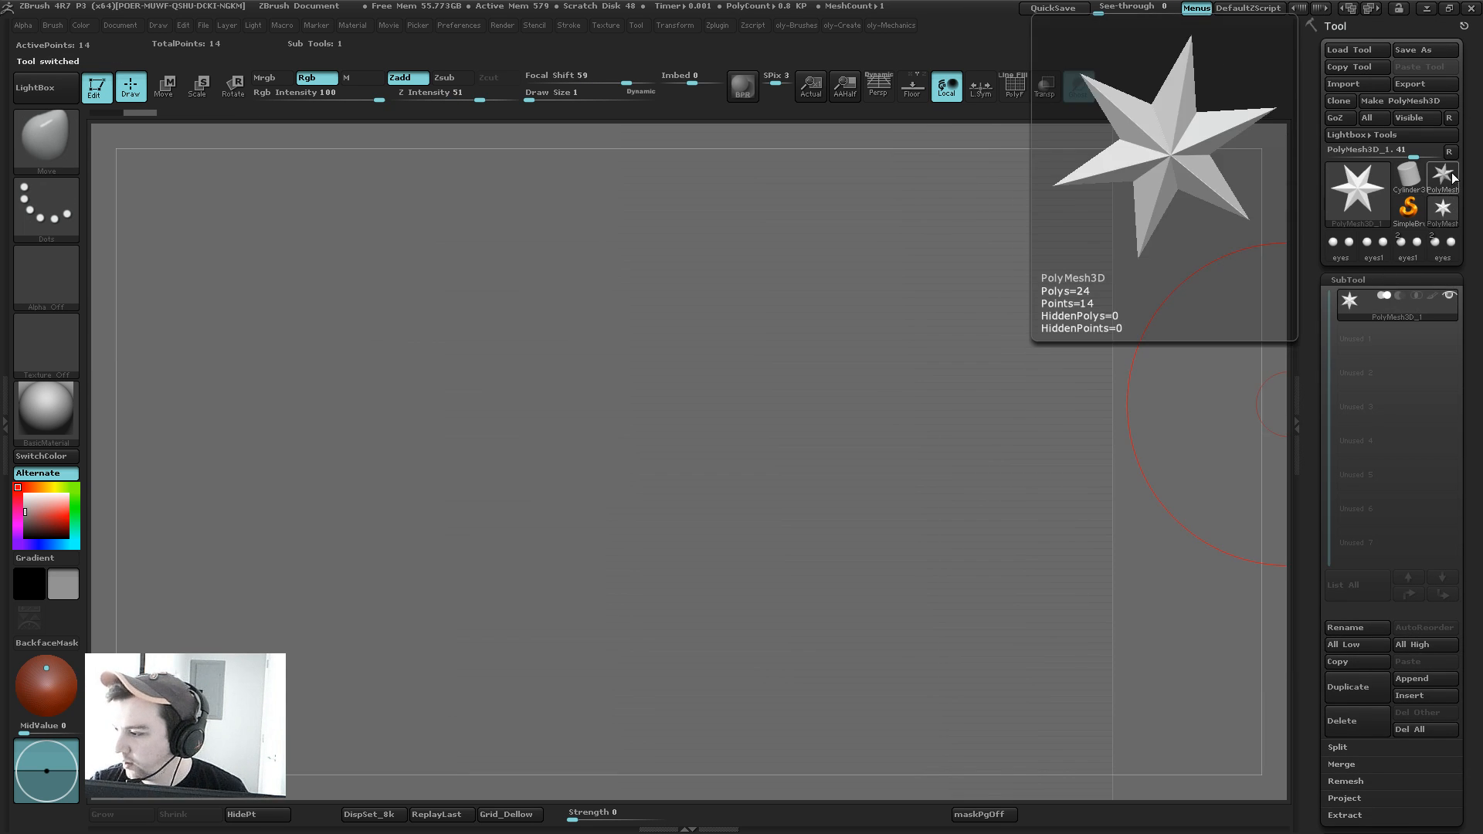
{"action": "left_click_drag", "start_coordinate": [1356, 334], "coordinate": [1349, 288]}
{"action": "left_click", "coordinate": [1346, 437]}
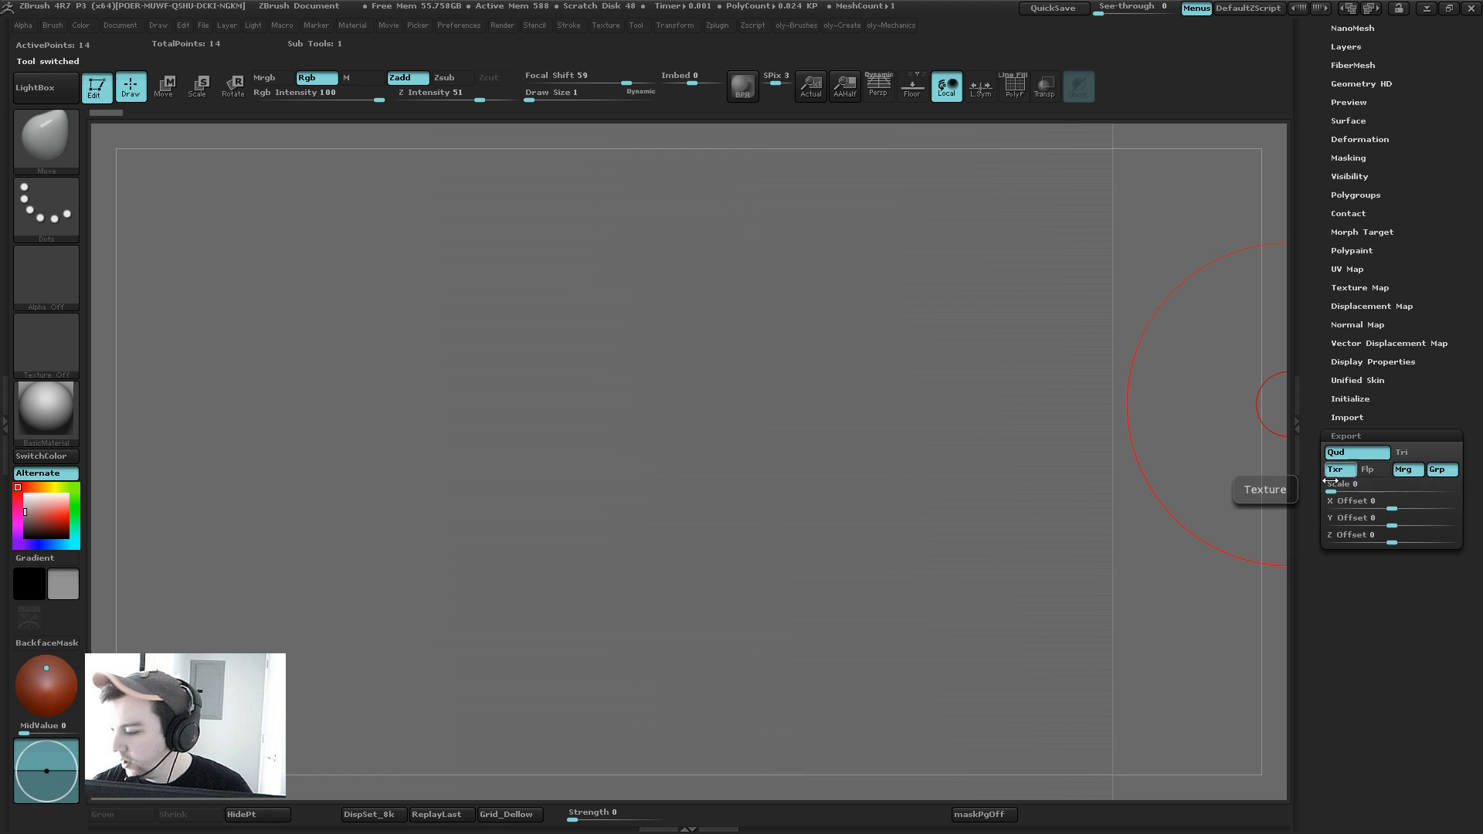
{"action": "left_click_drag", "start_coordinate": [1319, 407], "coordinate": [1327, 518]}
Step: Frame the star, set the draw size to 160 and check the star's export and DynaMesh settings
{"action": "key", "text": "f"}
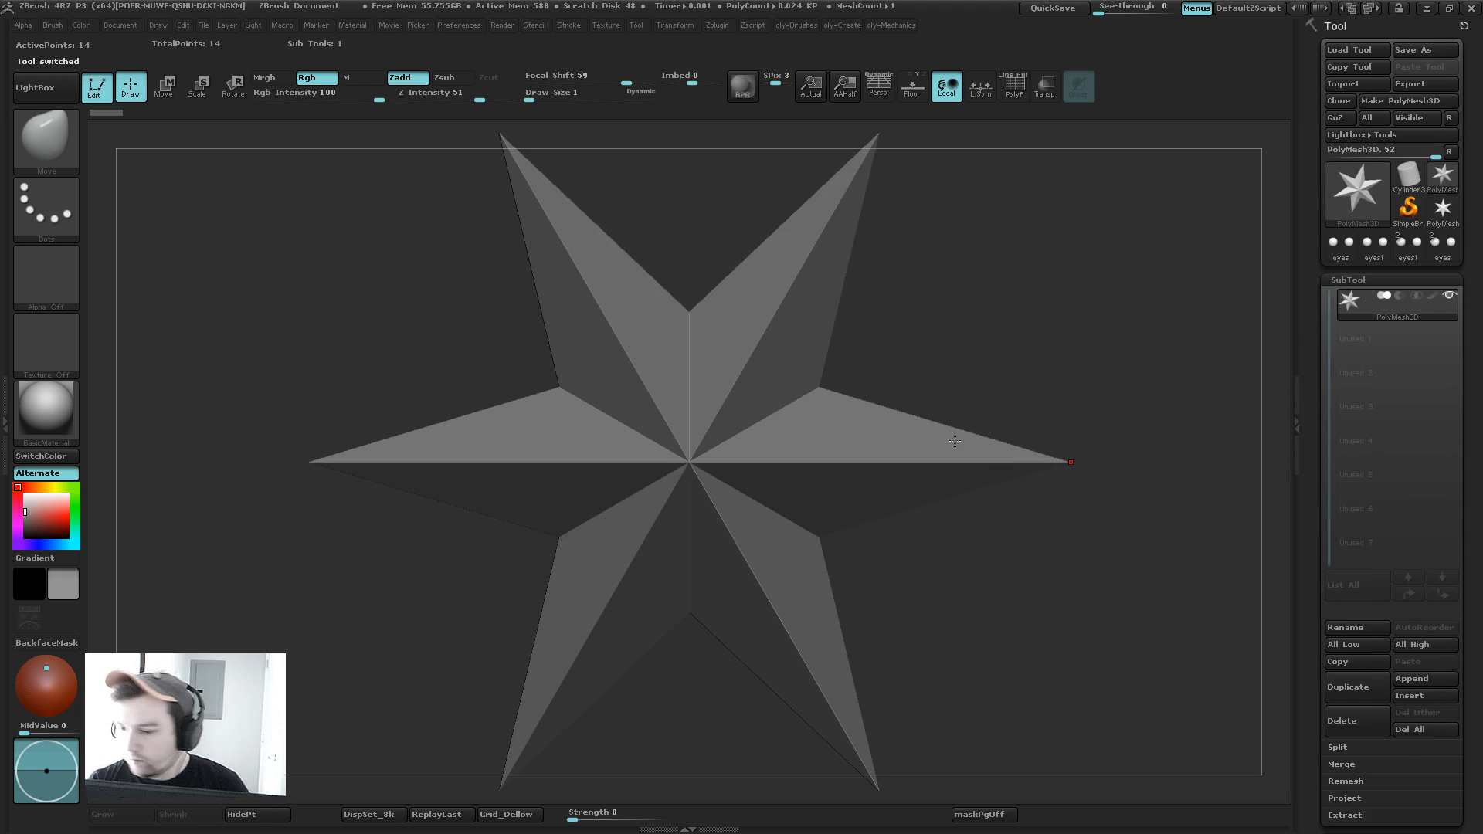
{"action": "left_click_drag", "start_coordinate": [992, 549], "coordinate": [973, 508], "text": "alt"}
{"action": "key", "text": "s"}
{"action": "left_click_drag", "start_coordinate": [970, 517], "coordinate": [1017, 517]}
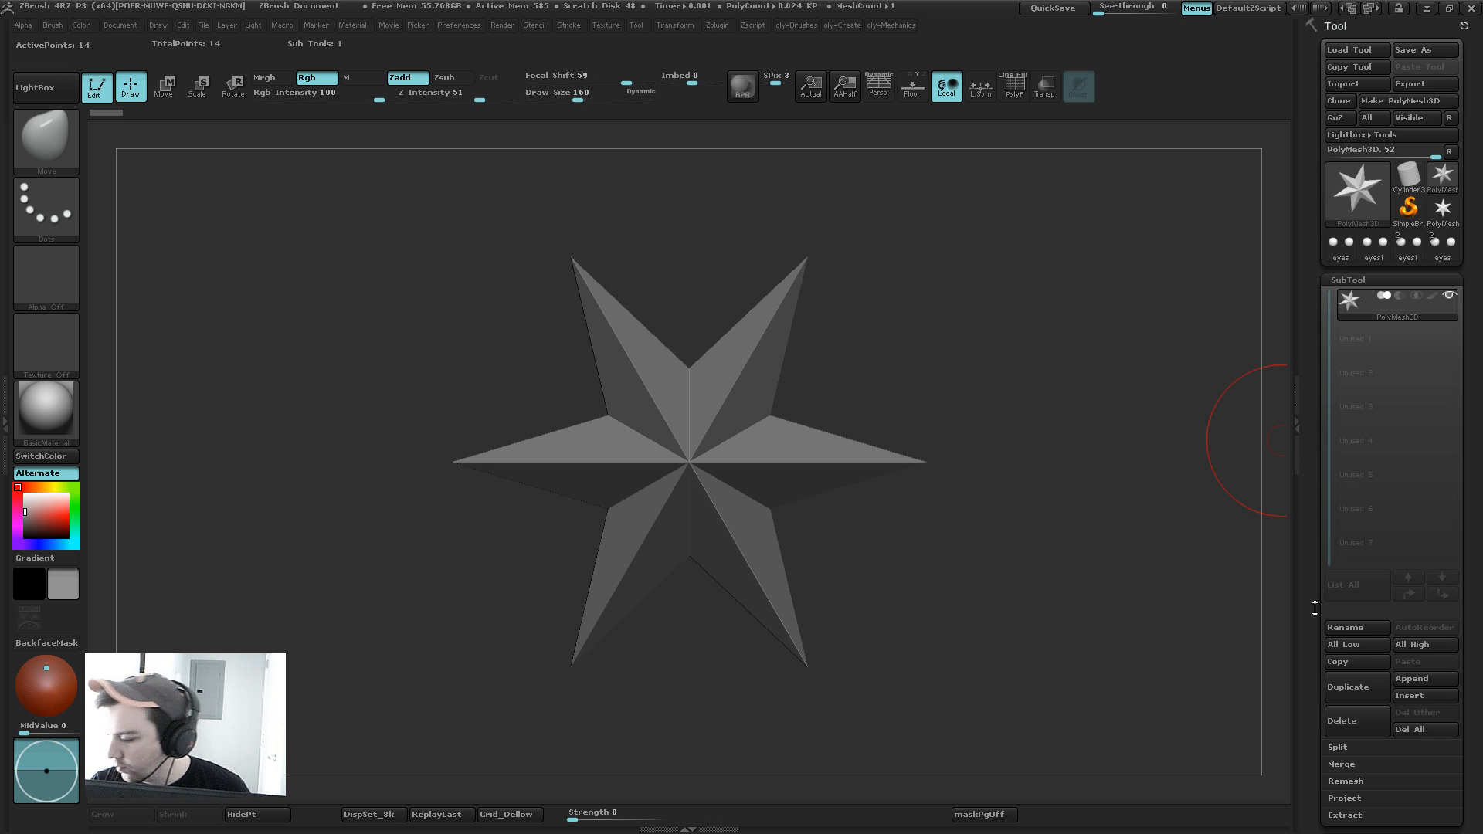
{"action": "left_click_drag", "start_coordinate": [1314, 607], "coordinate": [1329, 366]}
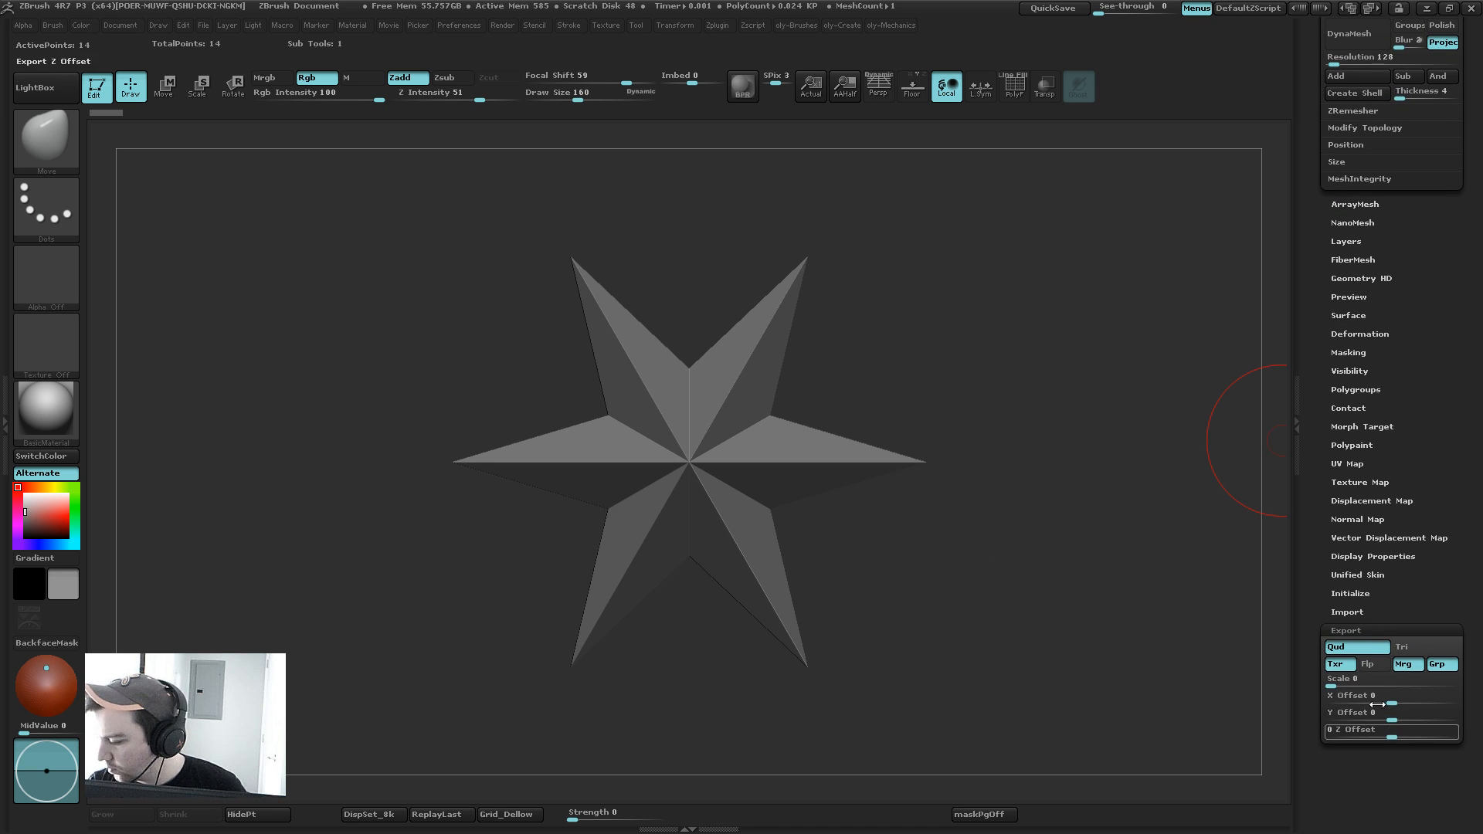
{"action": "left_click_drag", "start_coordinate": [1319, 533], "coordinate": [1329, 714]}
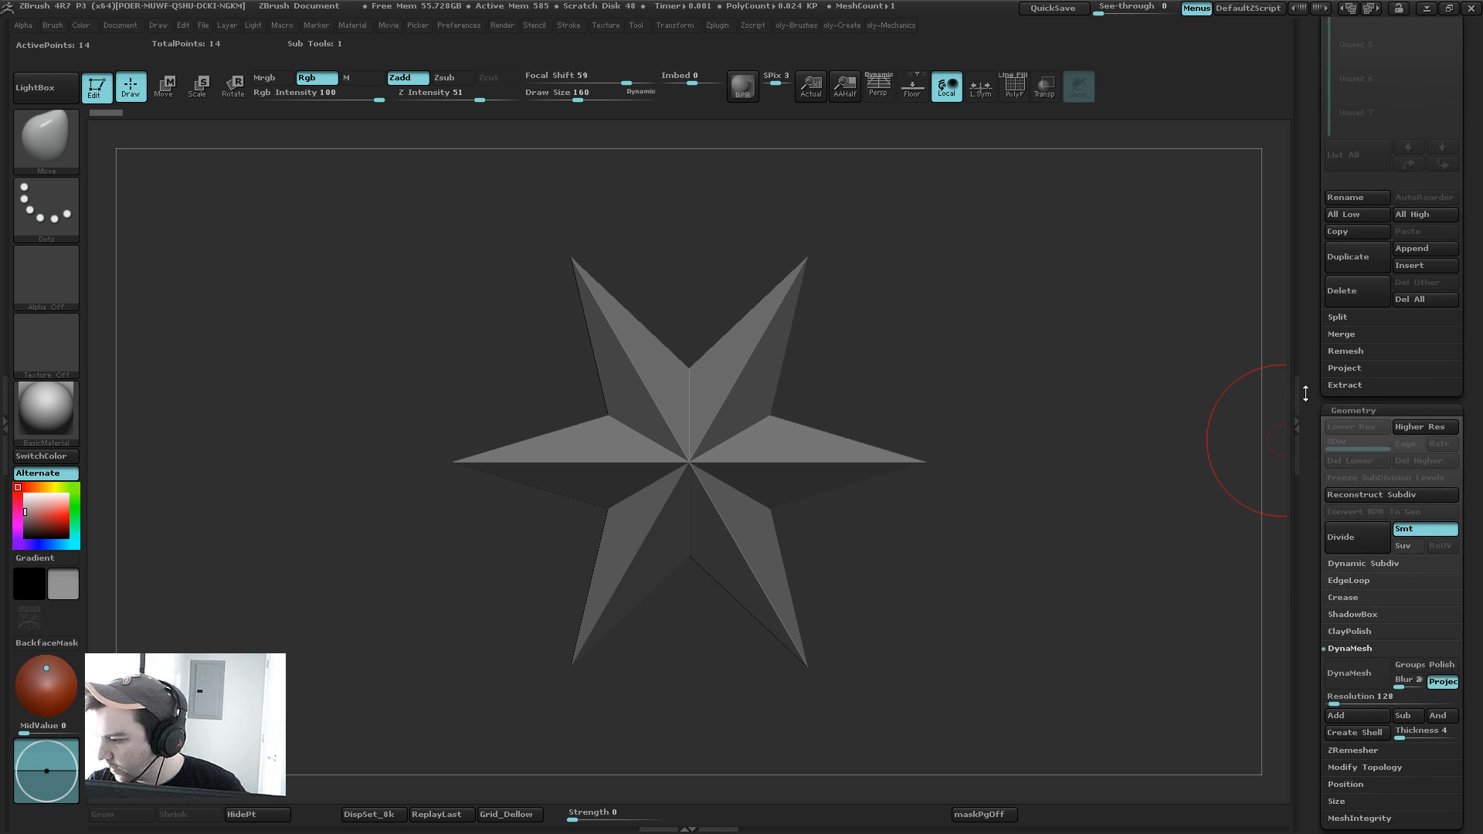
Step: Load the QS_15.ZPR project from the quick saves
{"action": "left_click_drag", "start_coordinate": [1305, 393], "coordinate": [1302, 562]}
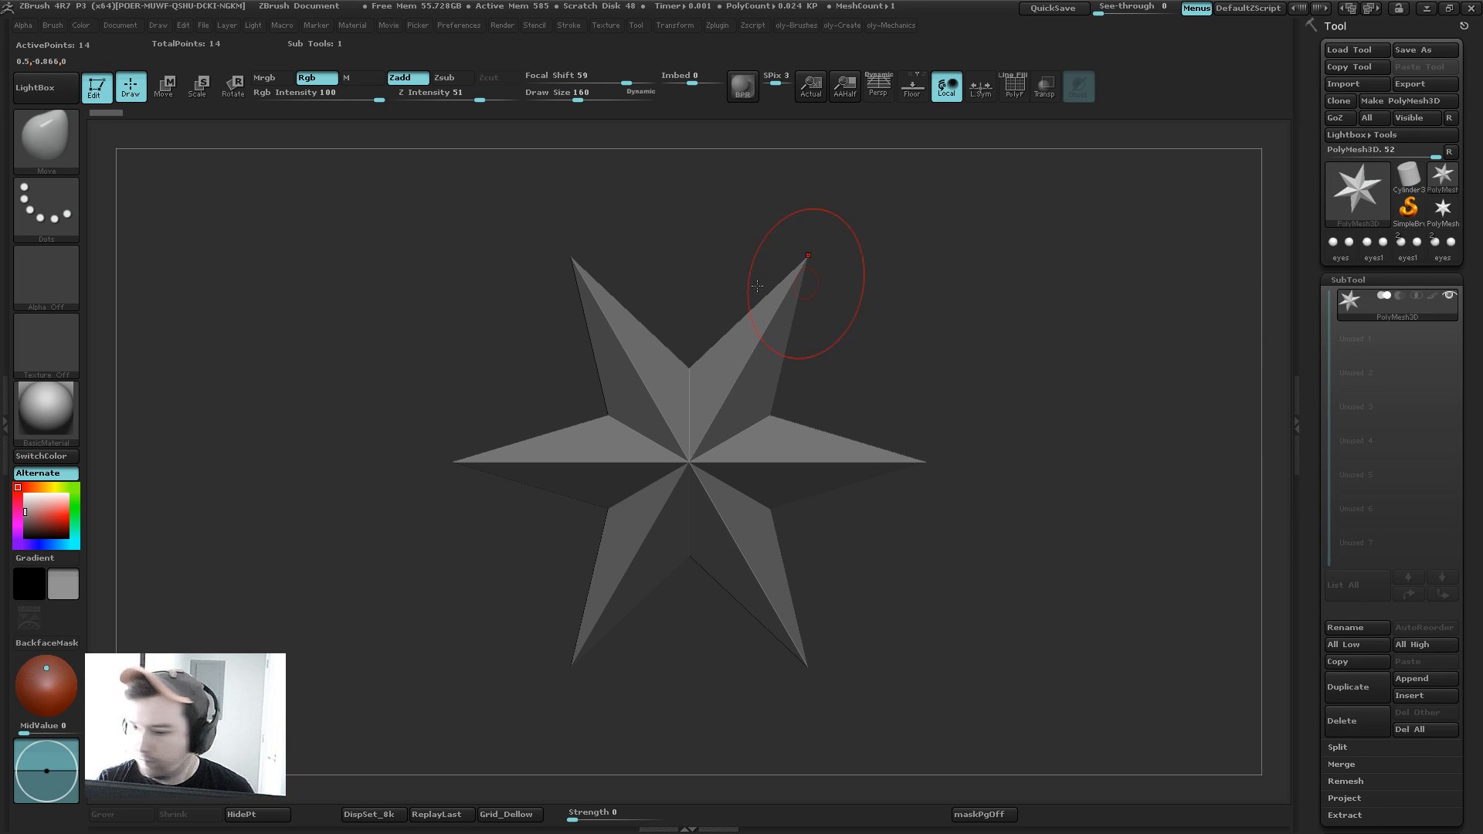
{"action": "left_click", "coordinate": [48, 88]}
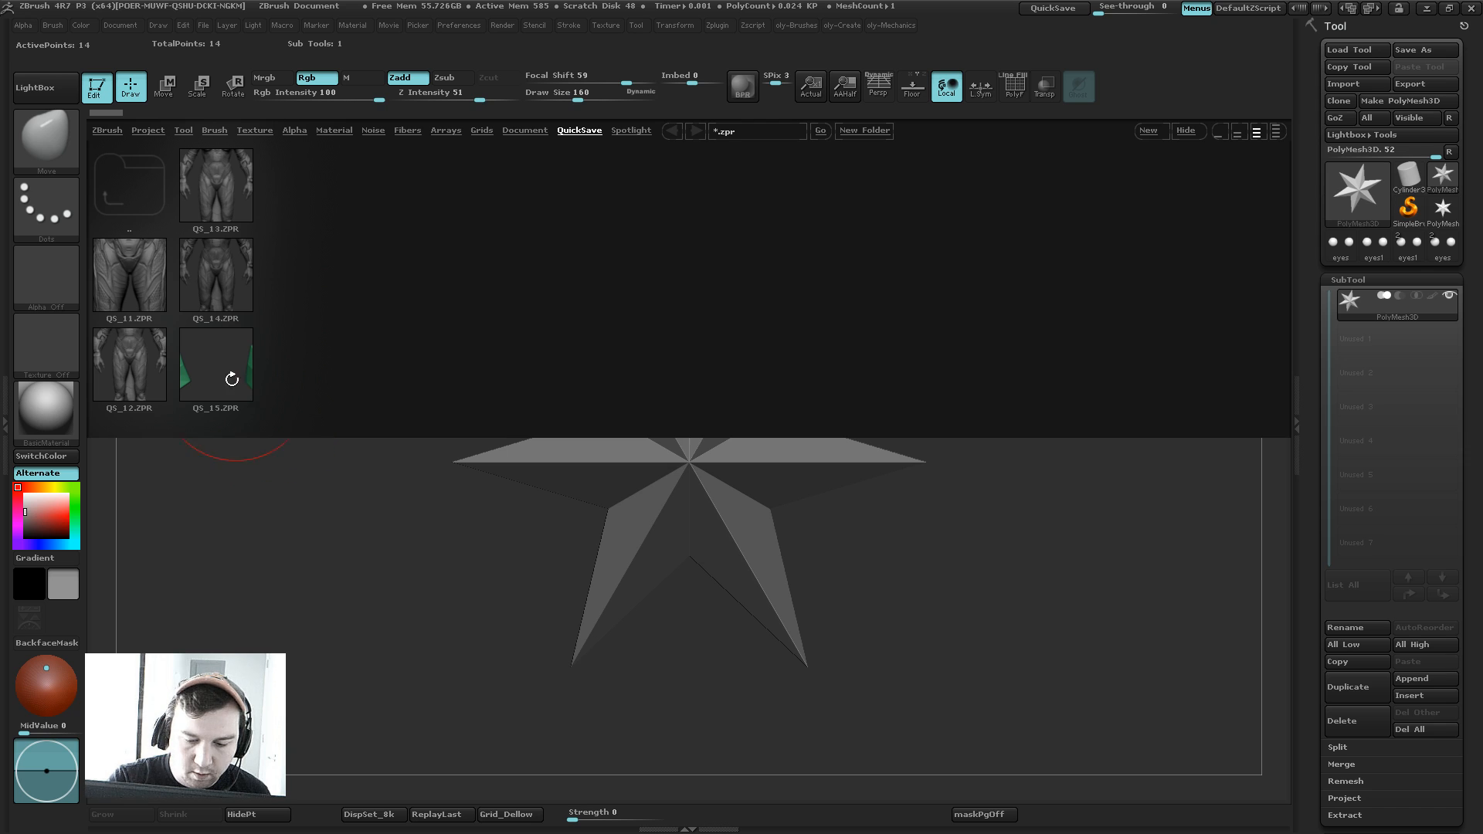
{"action": "double_click", "coordinate": [232, 379]}
{"action": "left_click", "coordinate": [782, 464]}
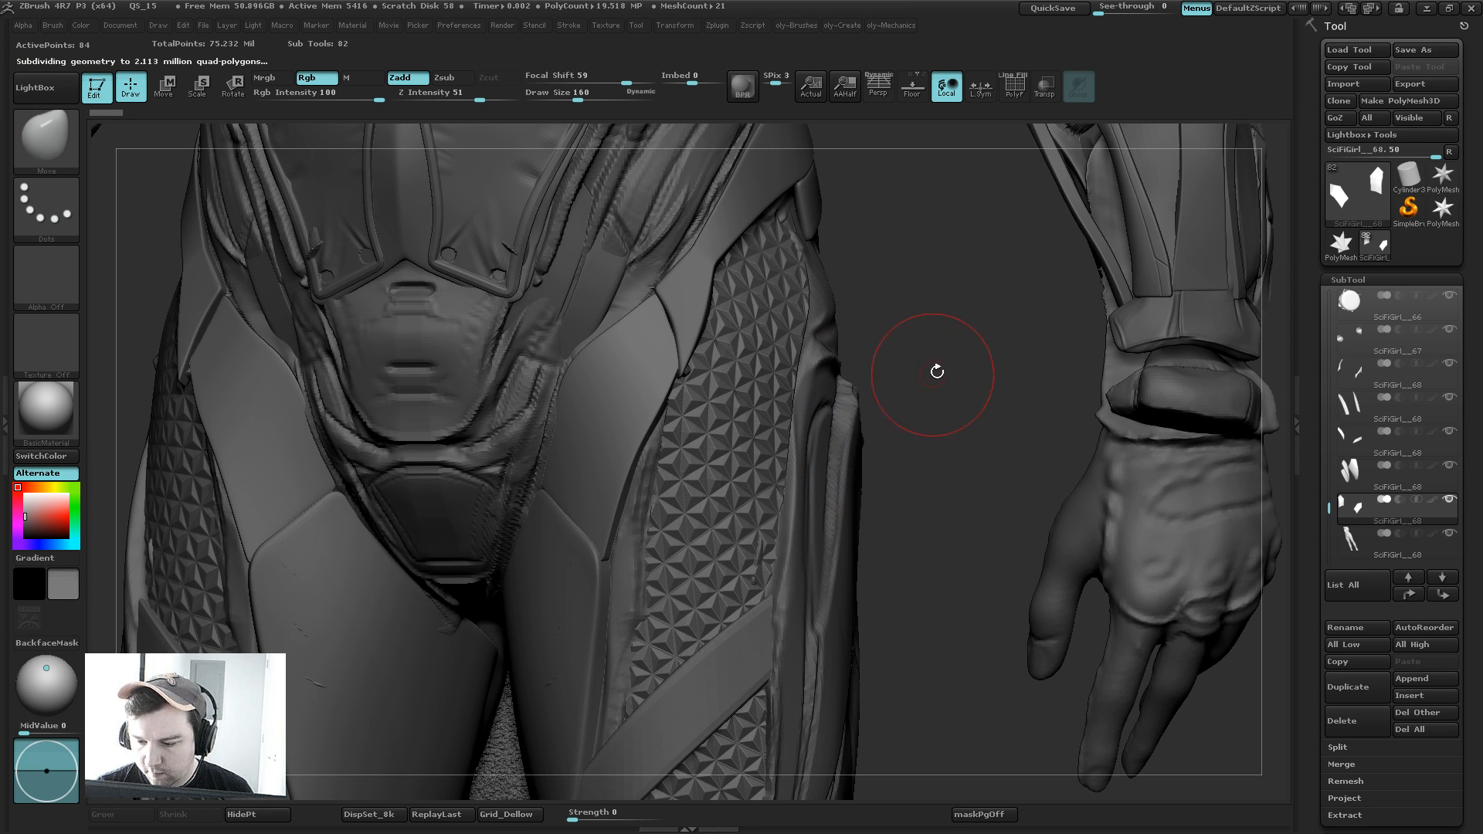
Step: Frame the full character, raise the draw size to 521 and bring the hips and thighs into close view
{"action": "key", "text": "b"}
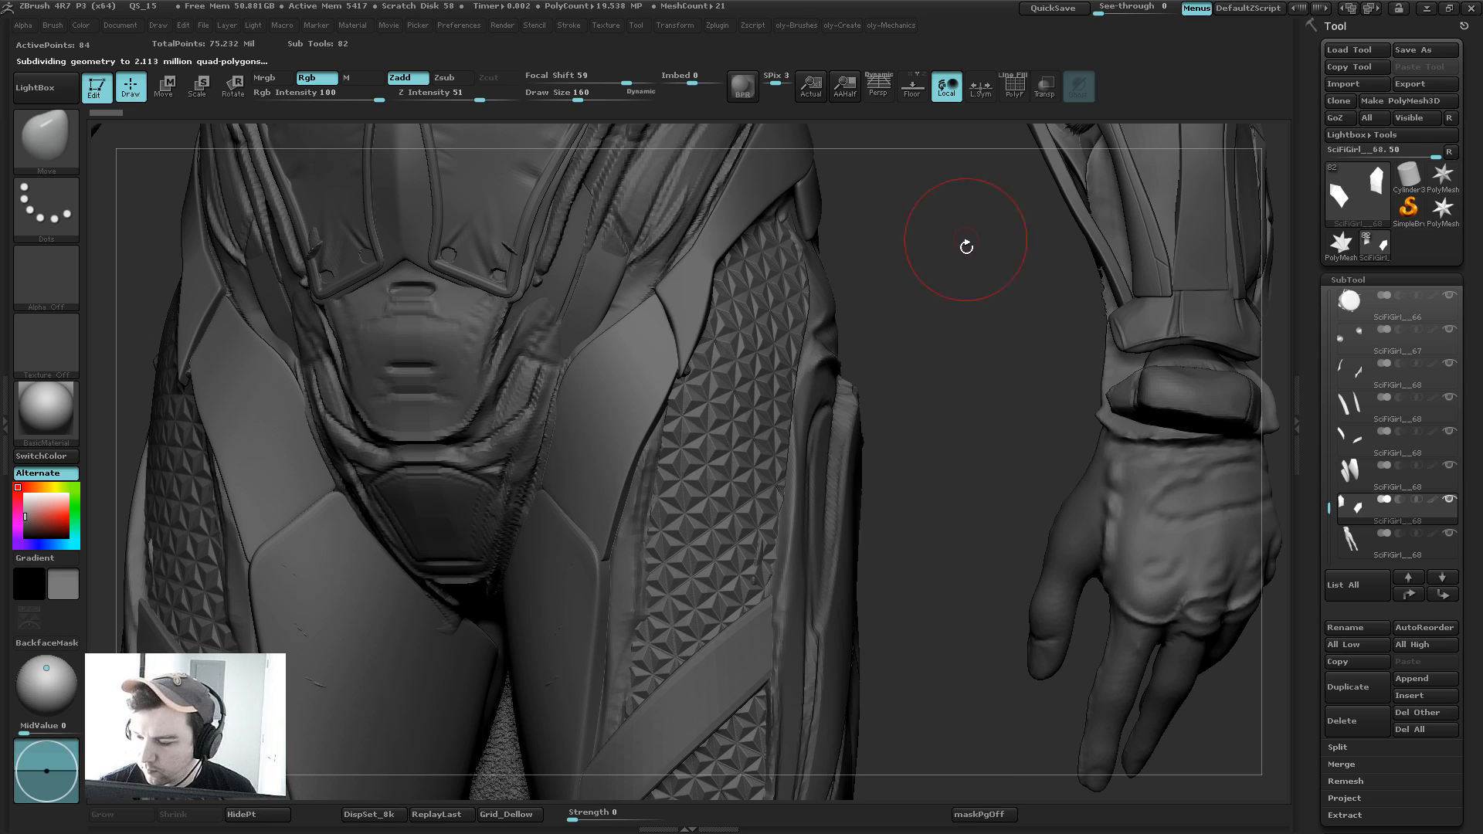
{"action": "key", "text": "f"}
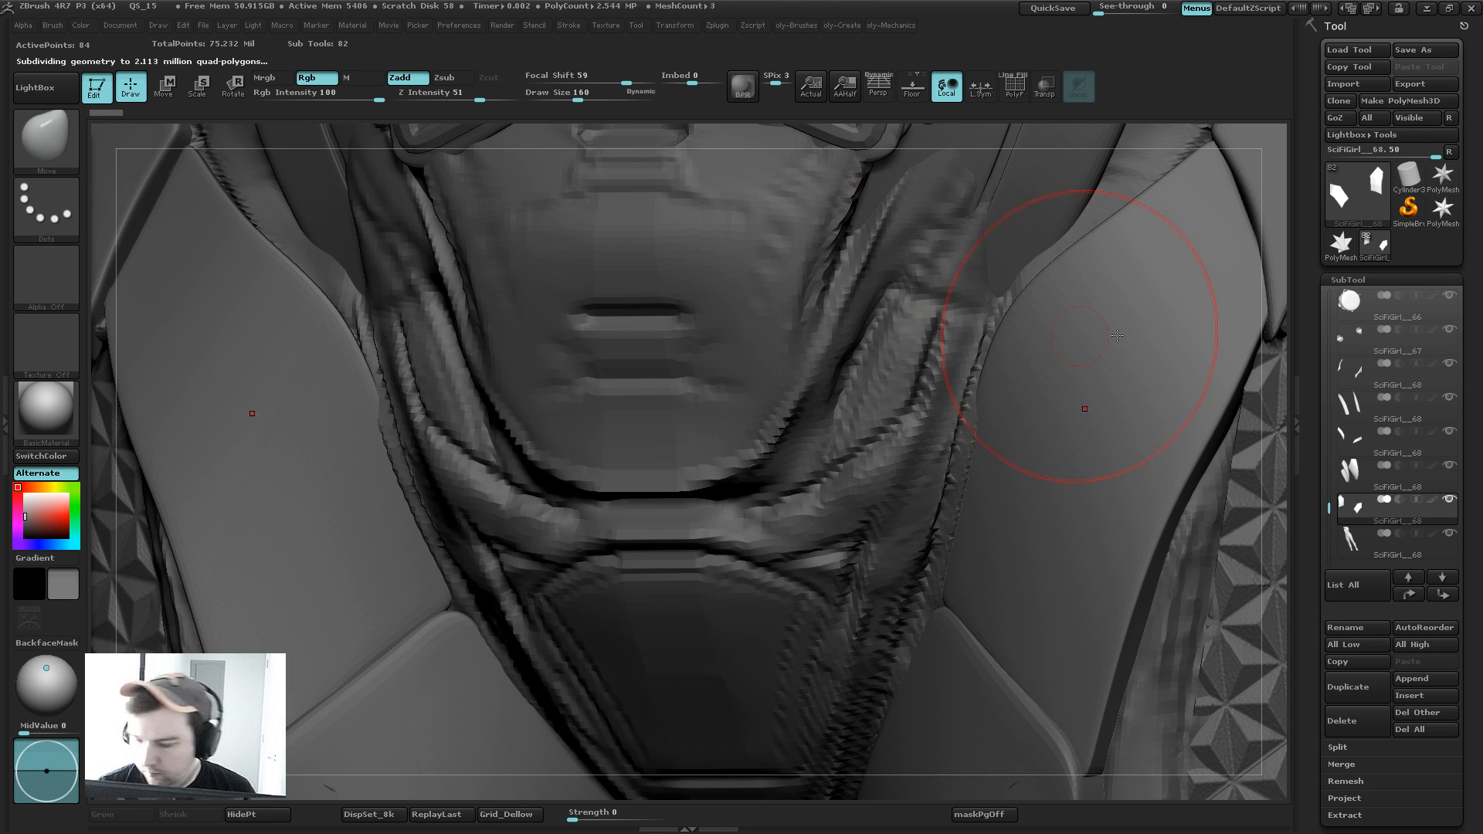
{"action": "key", "text": "f"}
{"action": "mouse_move", "coordinate": [911, 374]}
{"action": "left_mouse_down"}
{"action": "mouse_move", "coordinate": [905, 415]}
{"action": "mouse_move", "coordinate": [940, 420]}
{"action": "mouse_move", "coordinate": [929, 428]}
{"action": "left_mouse_up"}
{"action": "key", "text": "s"}
{"action": "key", "text": "s"}
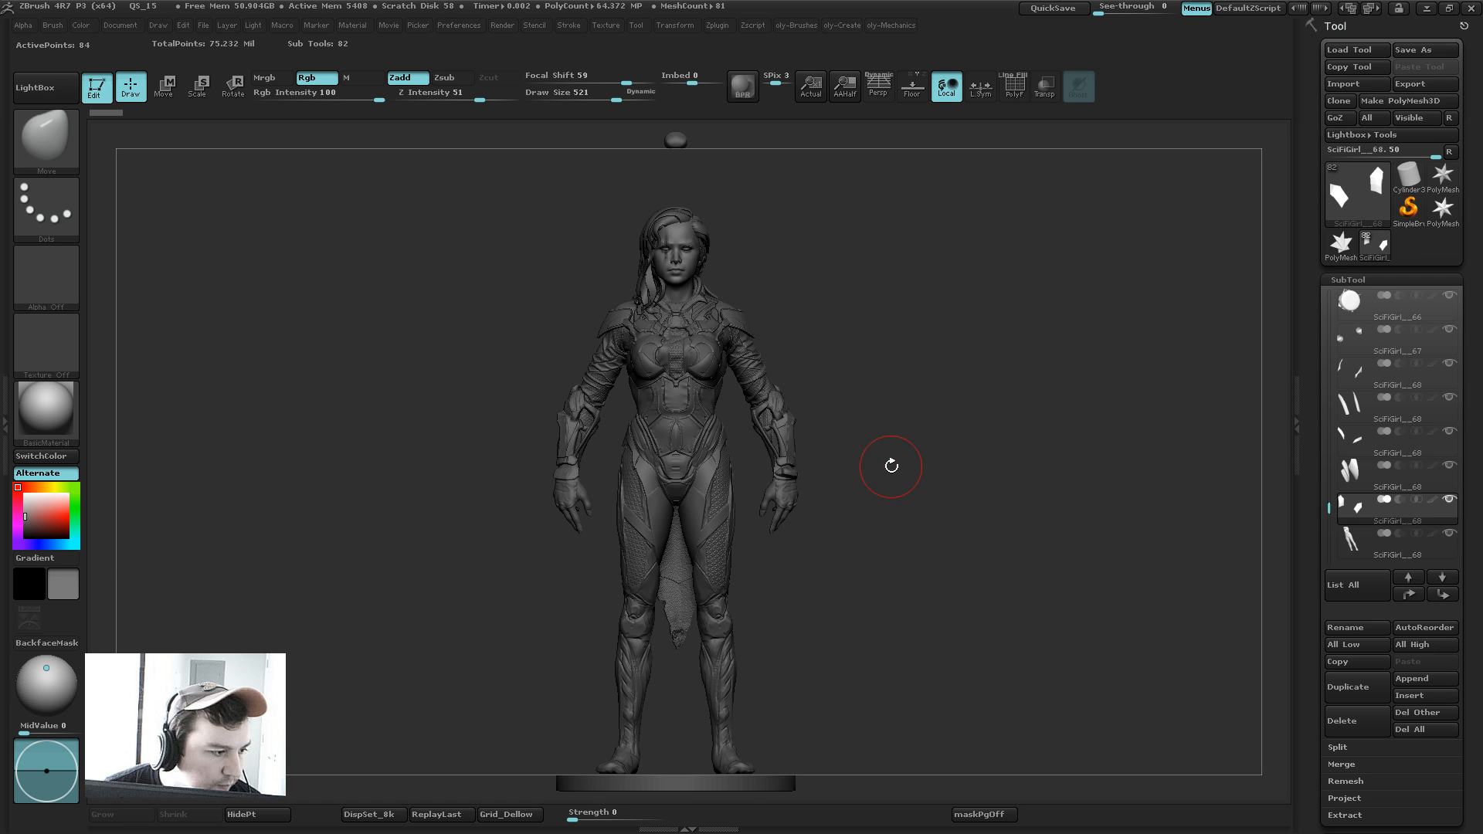
{"action": "left_click_drag", "start_coordinate": [895, 344], "coordinate": [1027, 424], "text": "alt"}
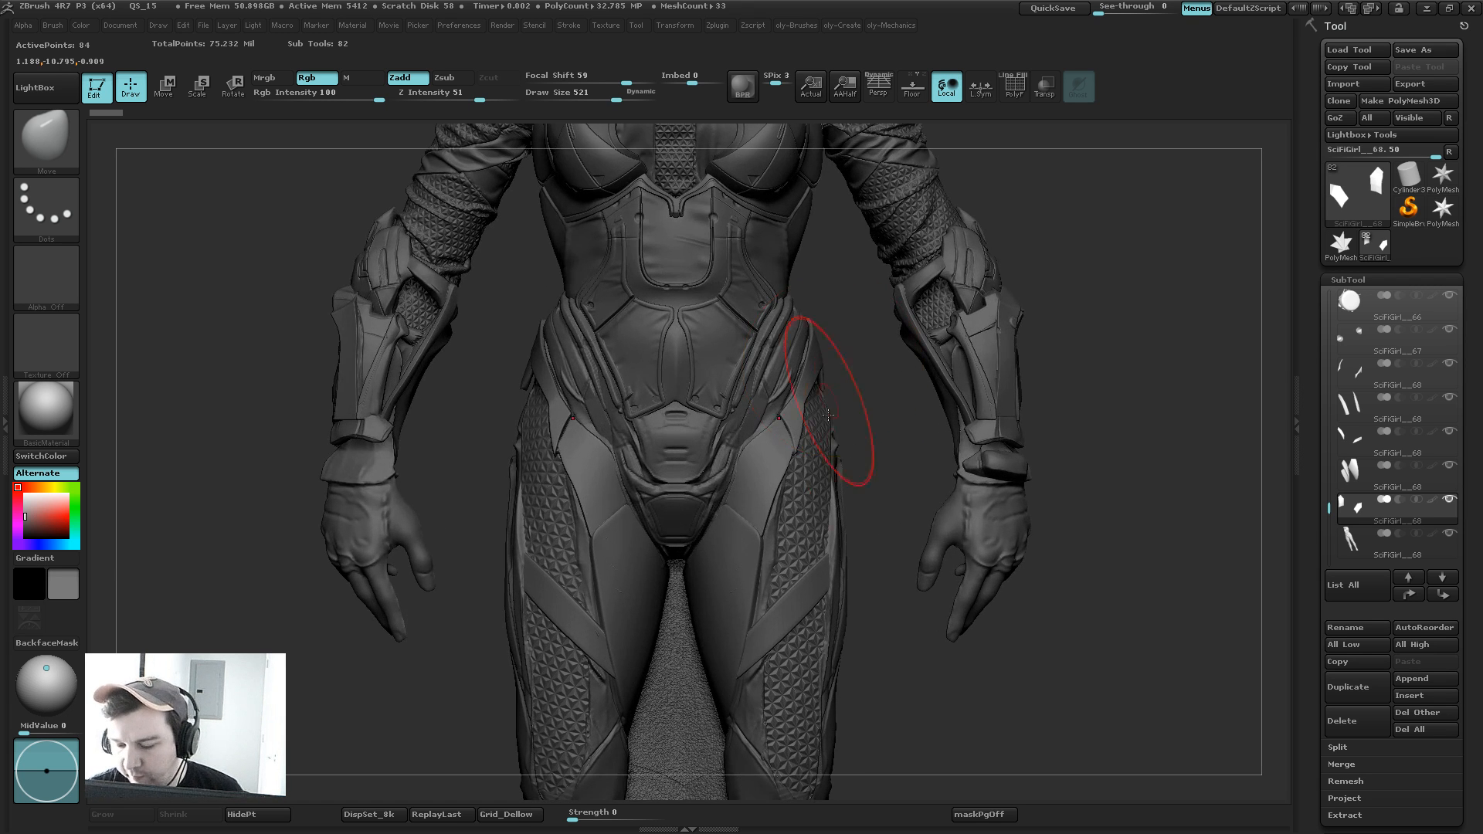
Step: Select the upper-thigh armour plates, reduce the draw size to 401 and nudge them with the Move brush
{"action": "key", "text": "1"}
{"action": "mouse_move", "coordinate": [747, 538]}
{"action": "left_mouse_down"}
{"action": "mouse_move", "coordinate": [699, 568]}
{"action": "mouse_move", "coordinate": [732, 549]}
{"action": "left_mouse_up"}
{"action": "left_click", "coordinate": [732, 549], "text": "alt"}
{"action": "left_click", "coordinate": [753, 480], "text": "alt"}
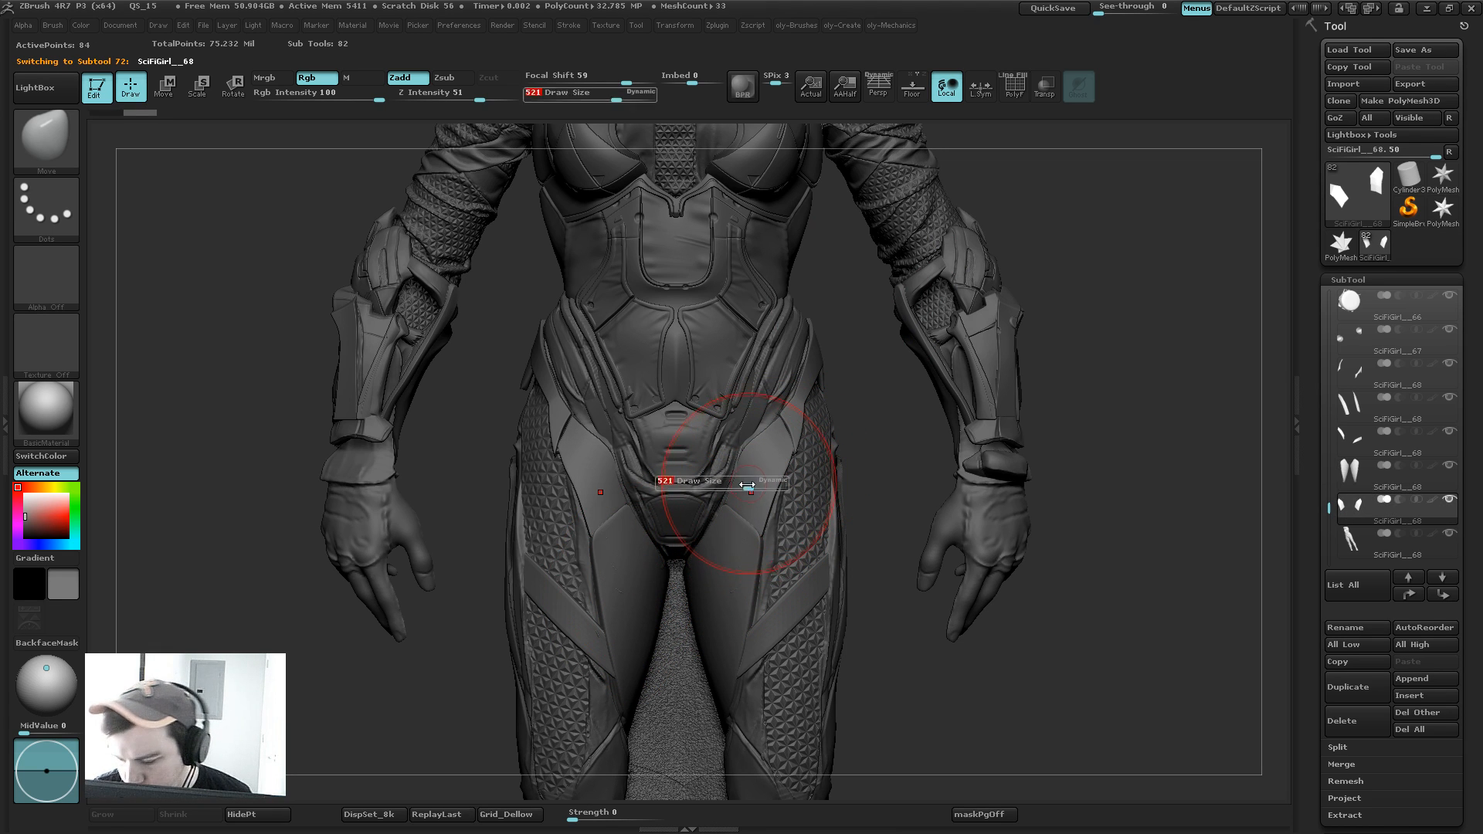
{"action": "key", "text": "s"}
{"action": "left_click_drag", "start_coordinate": [742, 463], "coordinate": [729, 467]}
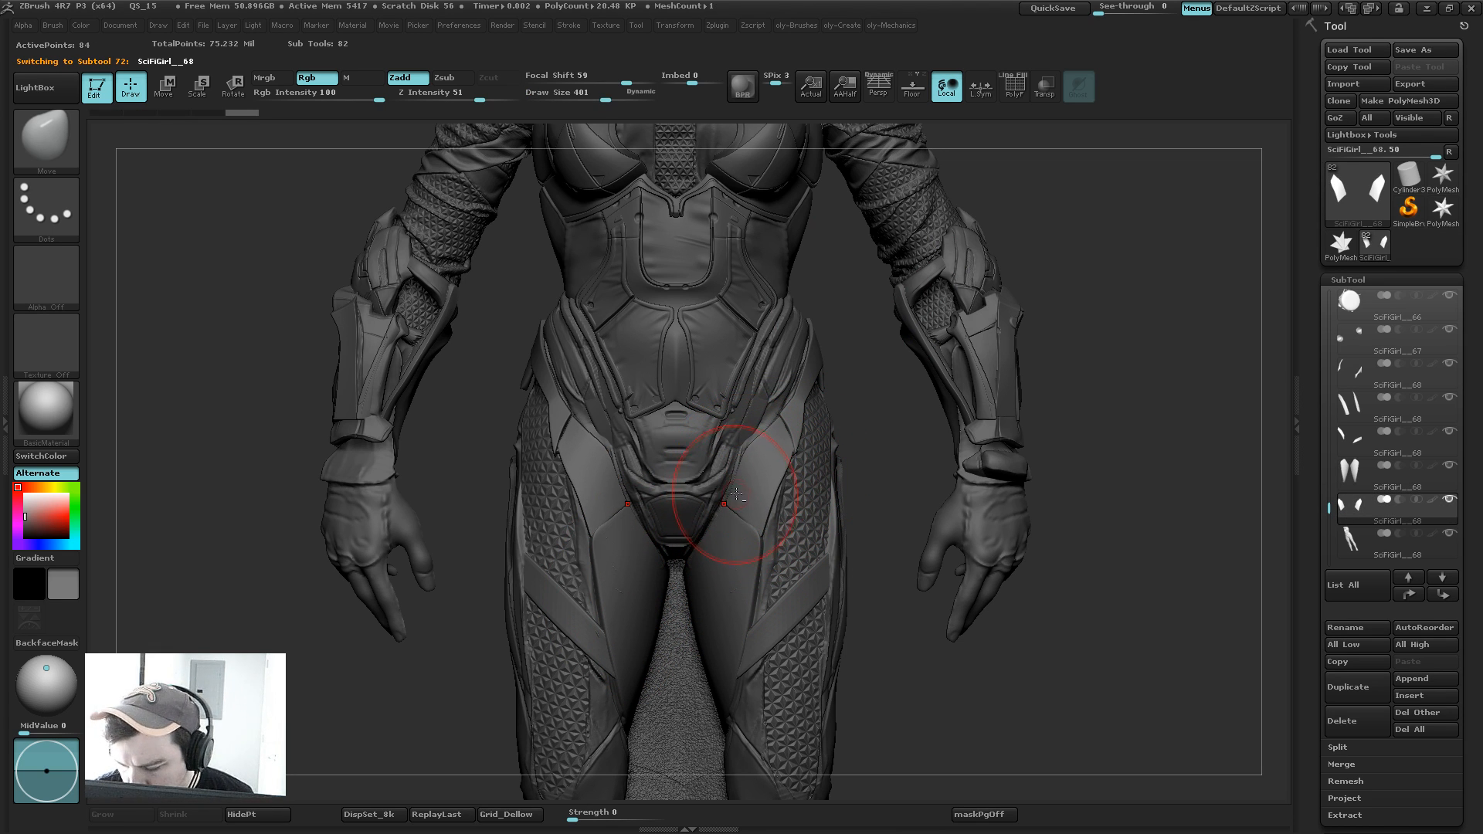
{"action": "left_click", "coordinate": [730, 525], "text": "alt"}
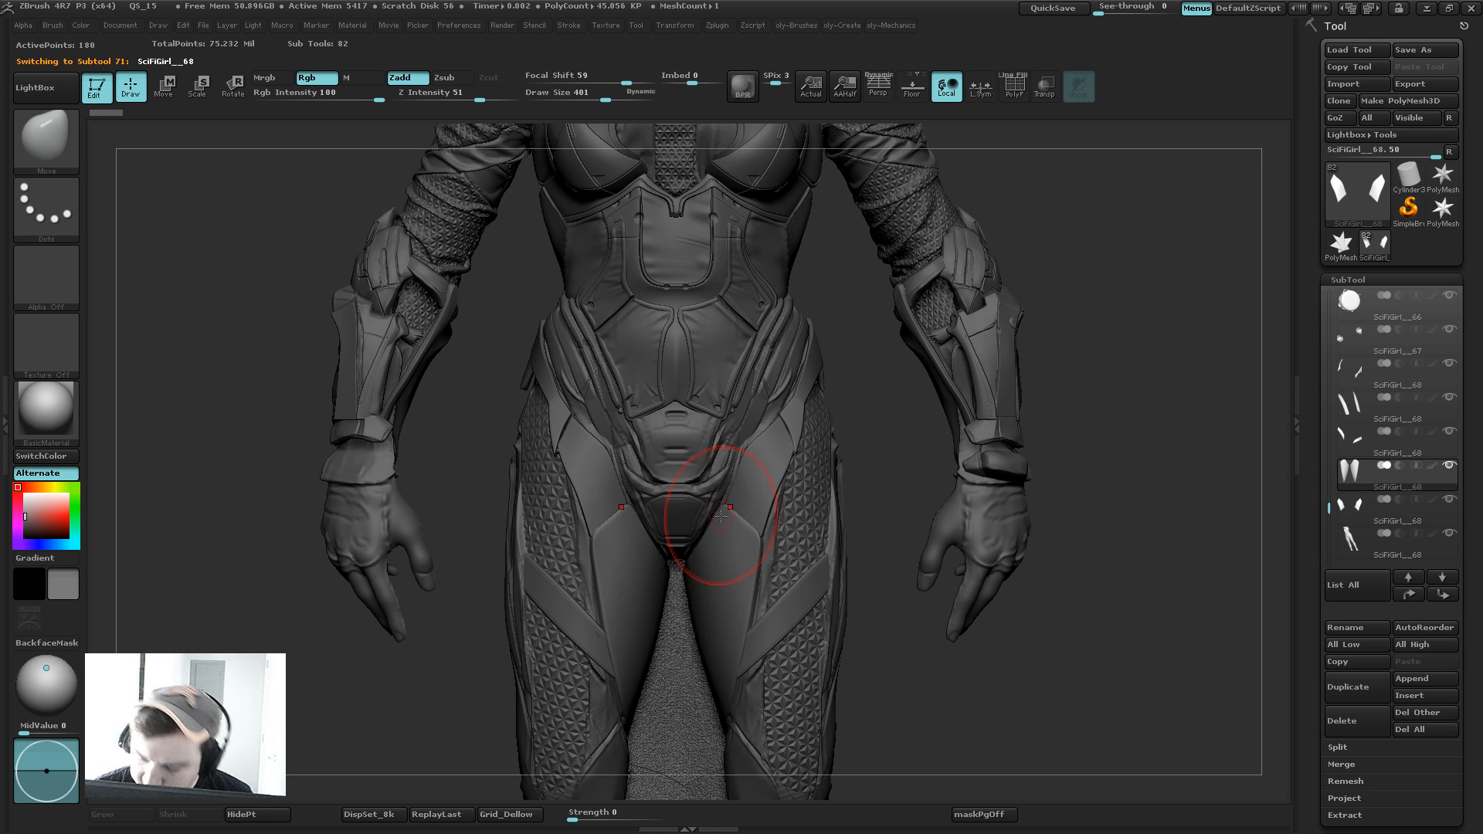
{"action": "left_click", "coordinate": [786, 433], "text": "alt"}
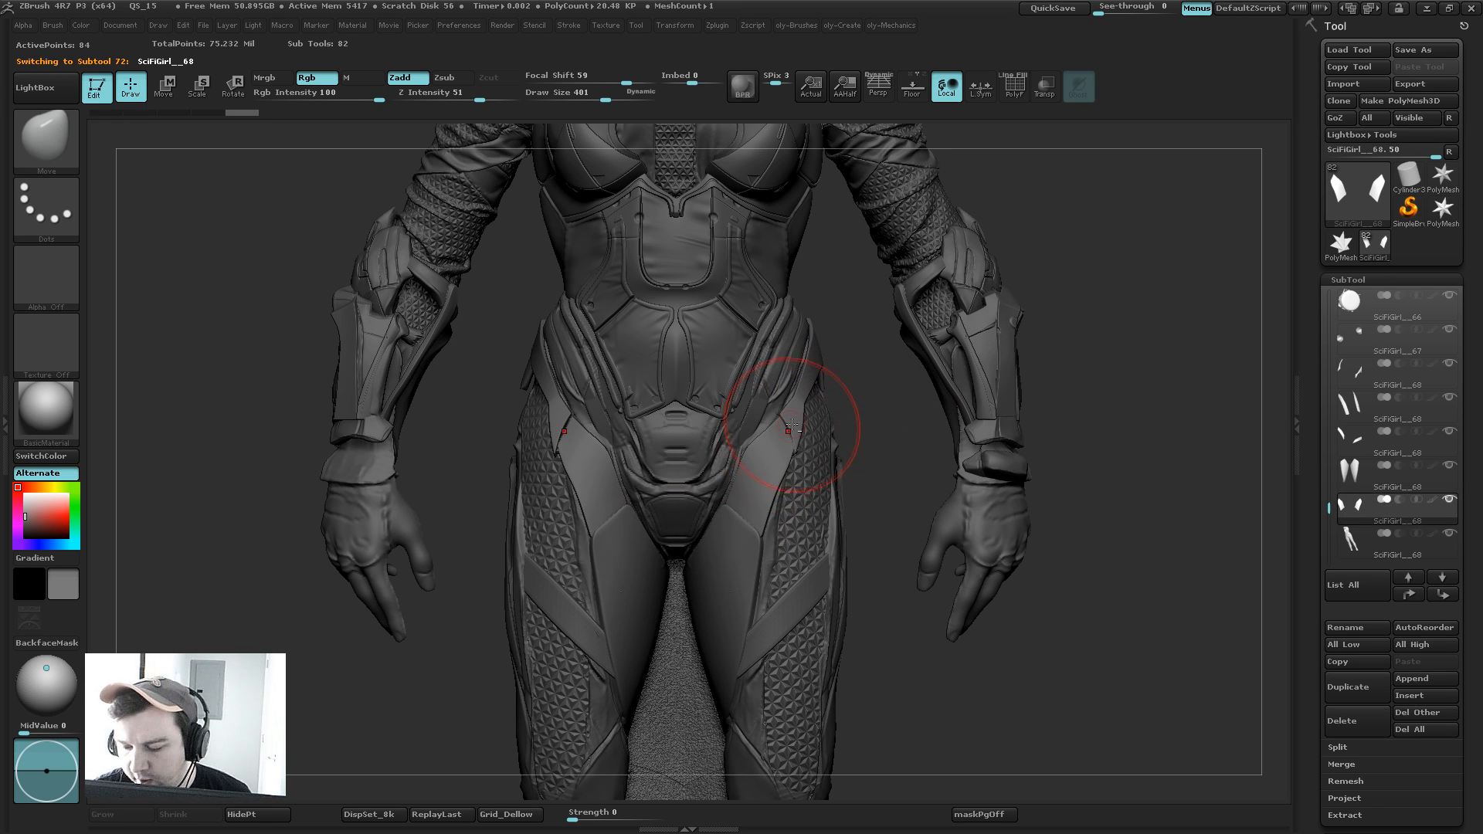
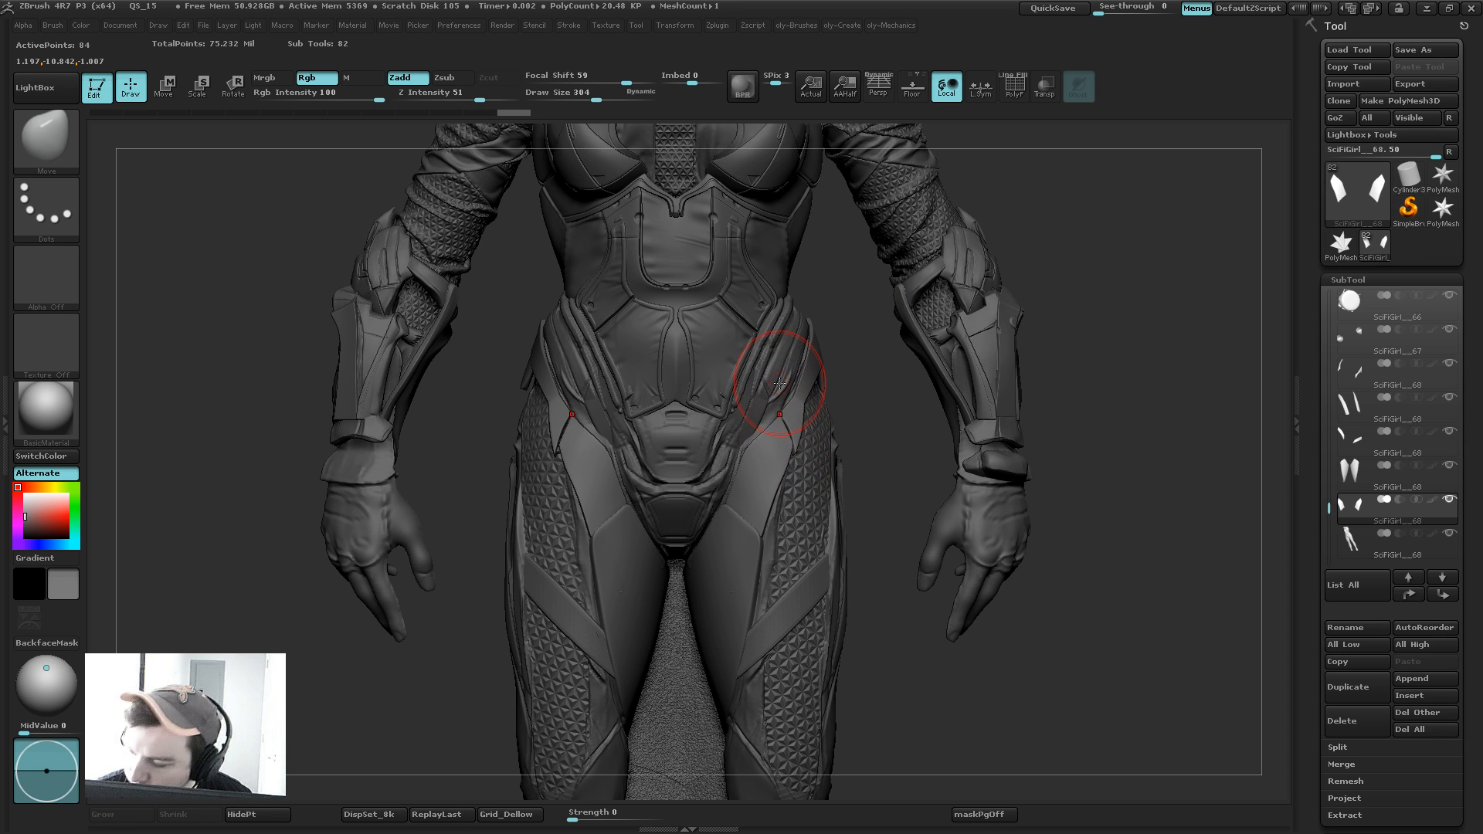
Step: Reshape the upper-thigh armour plates with the Move brush, varying the draw size between 370 and 304
{"action": "left_click_drag", "start_coordinate": [859, 399], "coordinate": [795, 437]}
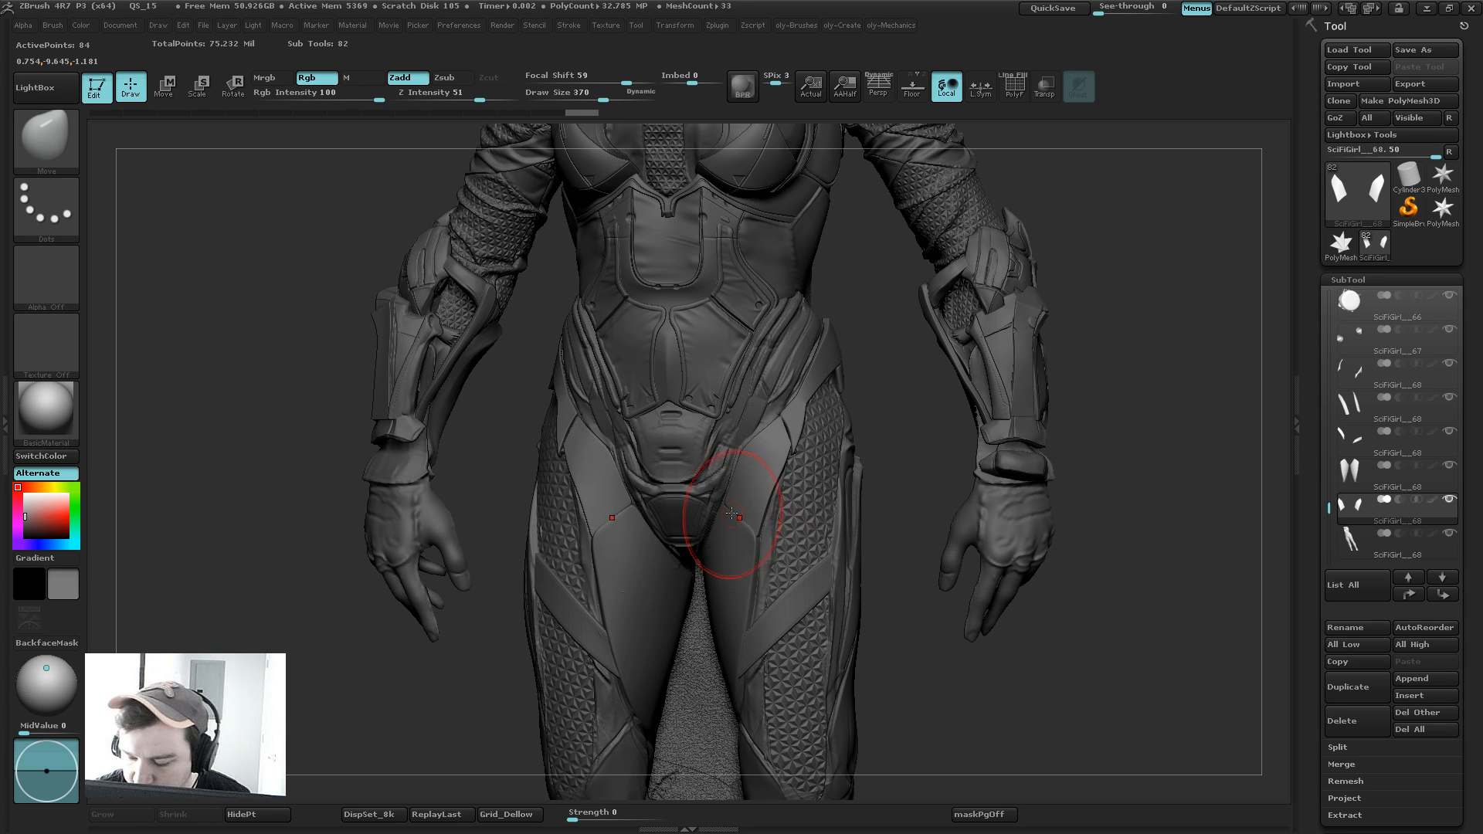
{"action": "mouse_move", "coordinate": [866, 390]}
{"action": "left_mouse_down"}
{"action": "mouse_move", "coordinate": [943, 380]}
{"action": "mouse_move", "coordinate": [772, 422]}
{"action": "mouse_move", "coordinate": [756, 407]}
{"action": "left_mouse_up"}
{"action": "left_click_drag", "start_coordinate": [486, 602], "coordinate": [764, 432]}
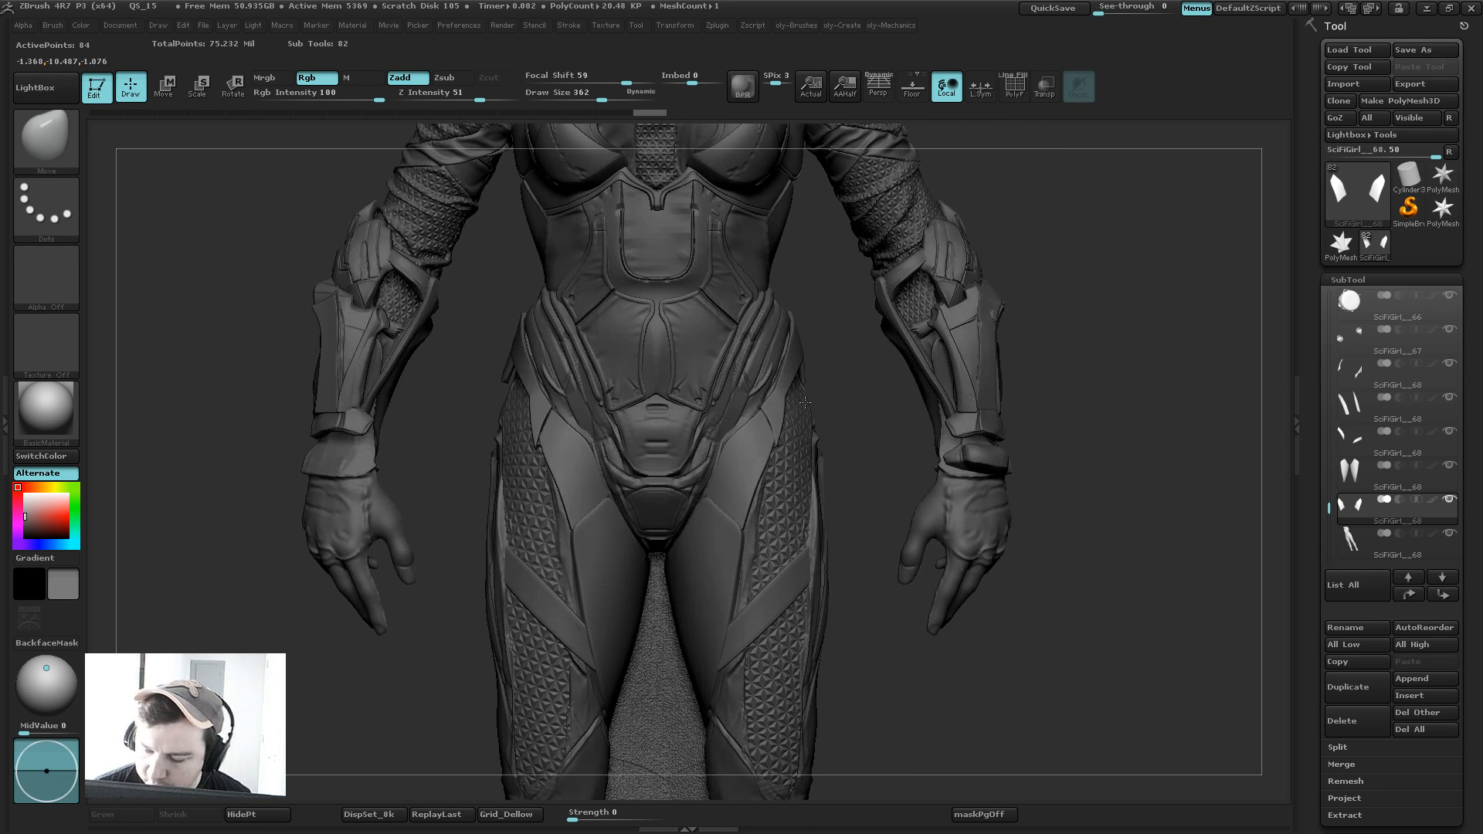
{"action": "left_click", "coordinate": [762, 407]}
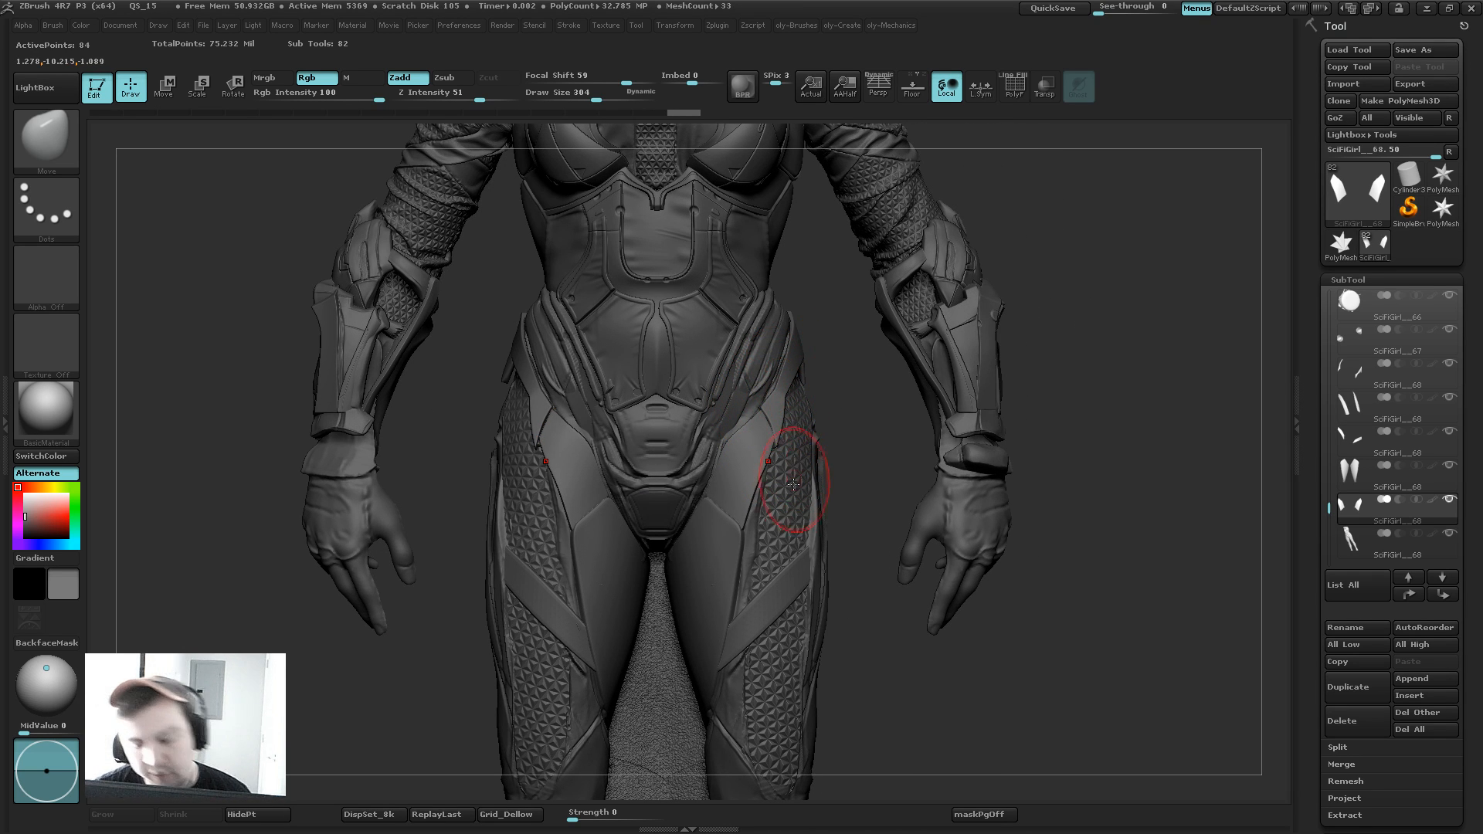
Step: Refine the upper-thigh plates with the Move brush from front and three-quarter views, ending at draw size 297
{"action": "left_click_drag", "start_coordinate": [834, 338], "coordinate": [866, 256], "text": "alt"}
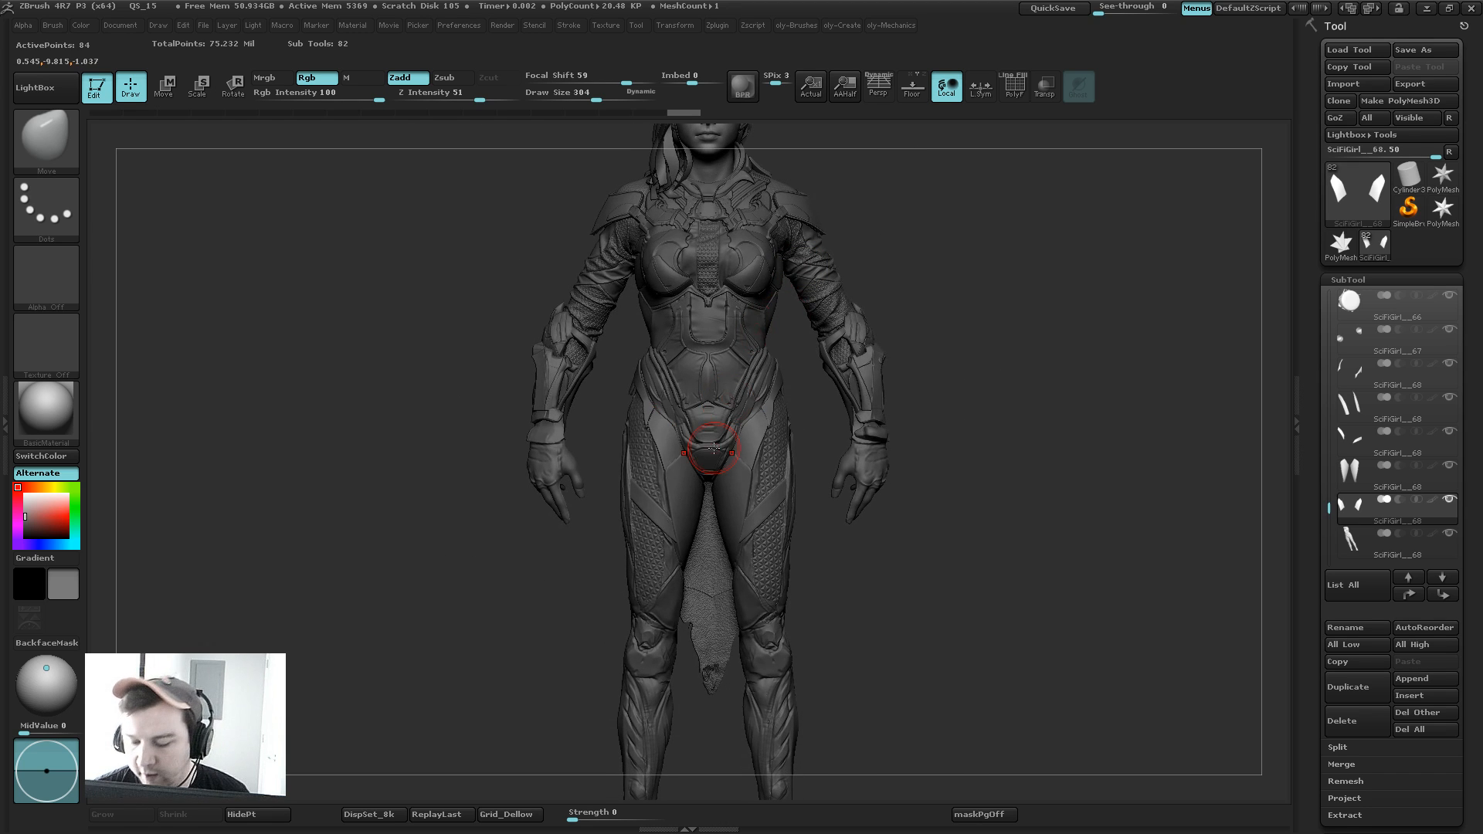
{"action": "key", "text": "s"}
{"action": "mouse_move", "coordinate": [989, 359]}
{"action": "left_mouse_down"}
{"action": "mouse_move", "coordinate": [991, 404]}
{"action": "mouse_move", "coordinate": [871, 394]}
{"action": "left_mouse_up"}
{"action": "key", "text": "s"}
{"action": "mouse_move", "coordinate": [737, 442]}
{"action": "left_mouse_down"}
{"action": "mouse_move", "coordinate": [729, 482]}
{"action": "mouse_move", "coordinate": [785, 418]}
{"action": "mouse_move", "coordinate": [774, 411]}
{"action": "mouse_move", "coordinate": [753, 447]}
{"action": "left_mouse_up"}
{"action": "left_click_drag", "start_coordinate": [851, 381], "coordinate": [726, 393]}
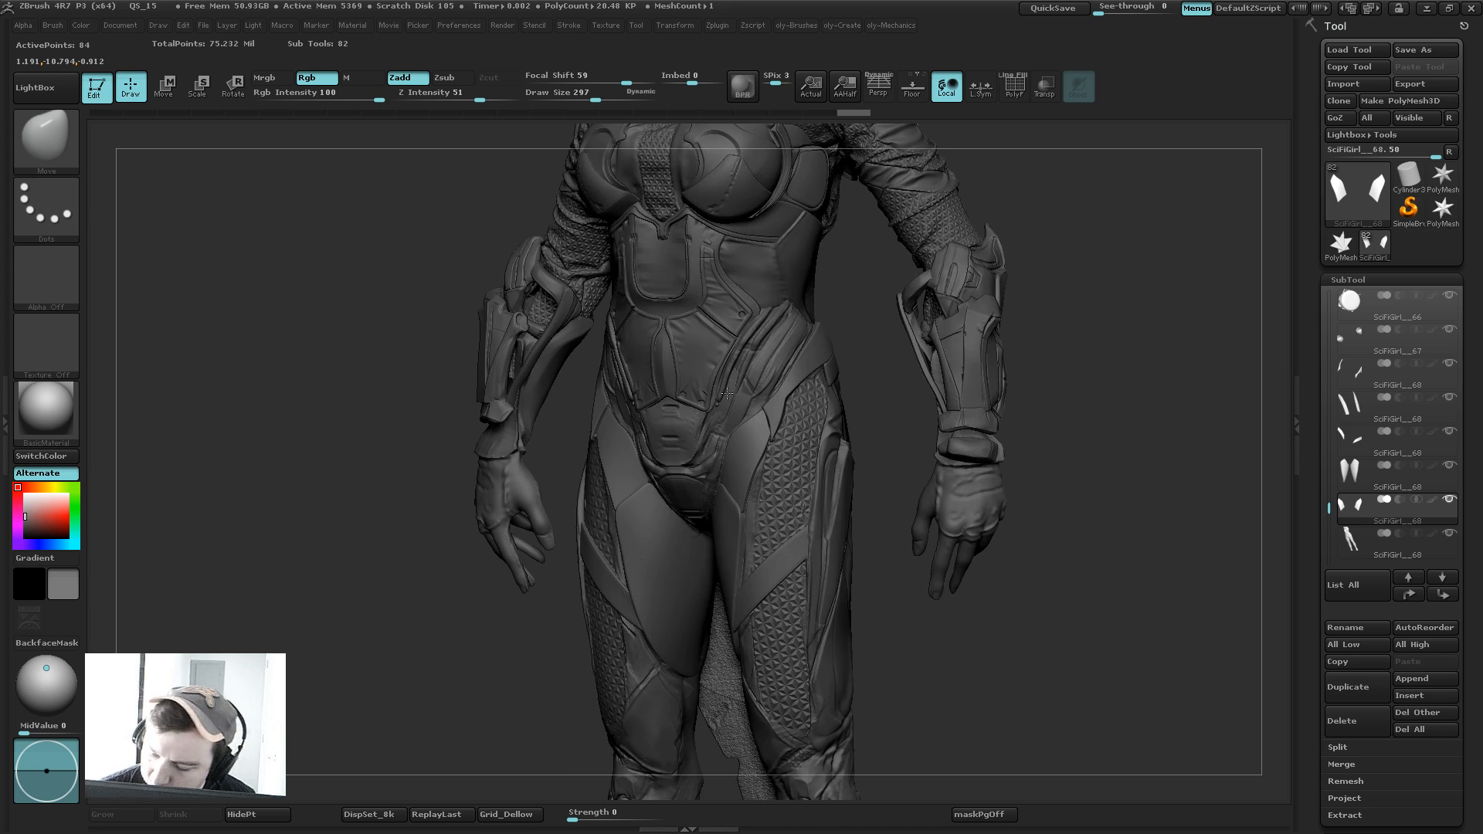
Step: Adjust the plates' inner edges beside the crotch with the Move brush, stepping the draw size down from 385 to 297
{"action": "mouse_move", "coordinate": [546, 646]}
{"action": "left_mouse_down", "text": "alt"}
{"action": "mouse_move", "coordinate": [331, 586]}
{"action": "mouse_move", "coordinate": [338, 623]}
{"action": "mouse_move", "coordinate": [379, 624]}
{"action": "left_mouse_up", "text": "alt"}
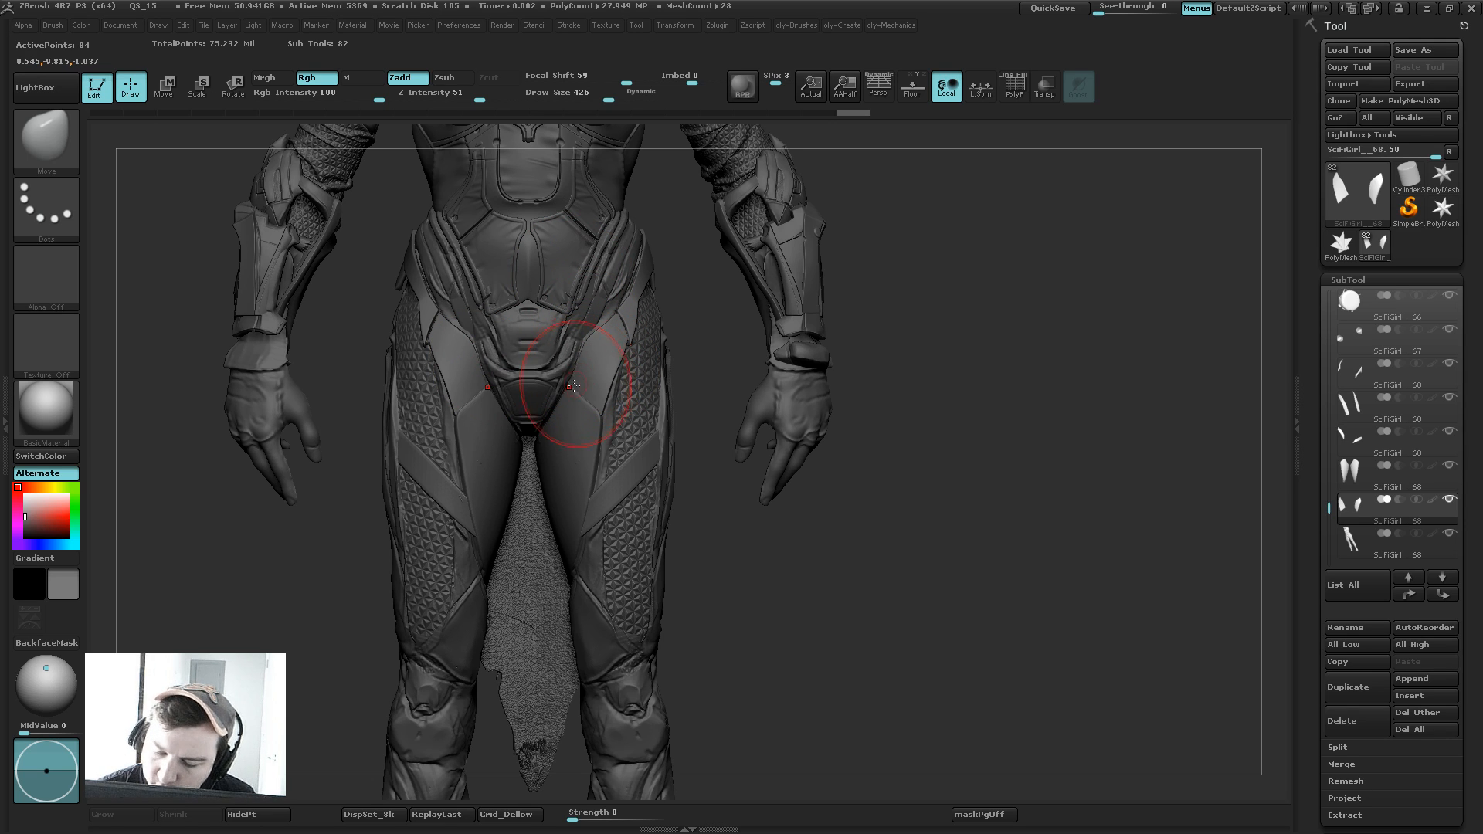
{"action": "key", "text": "["}
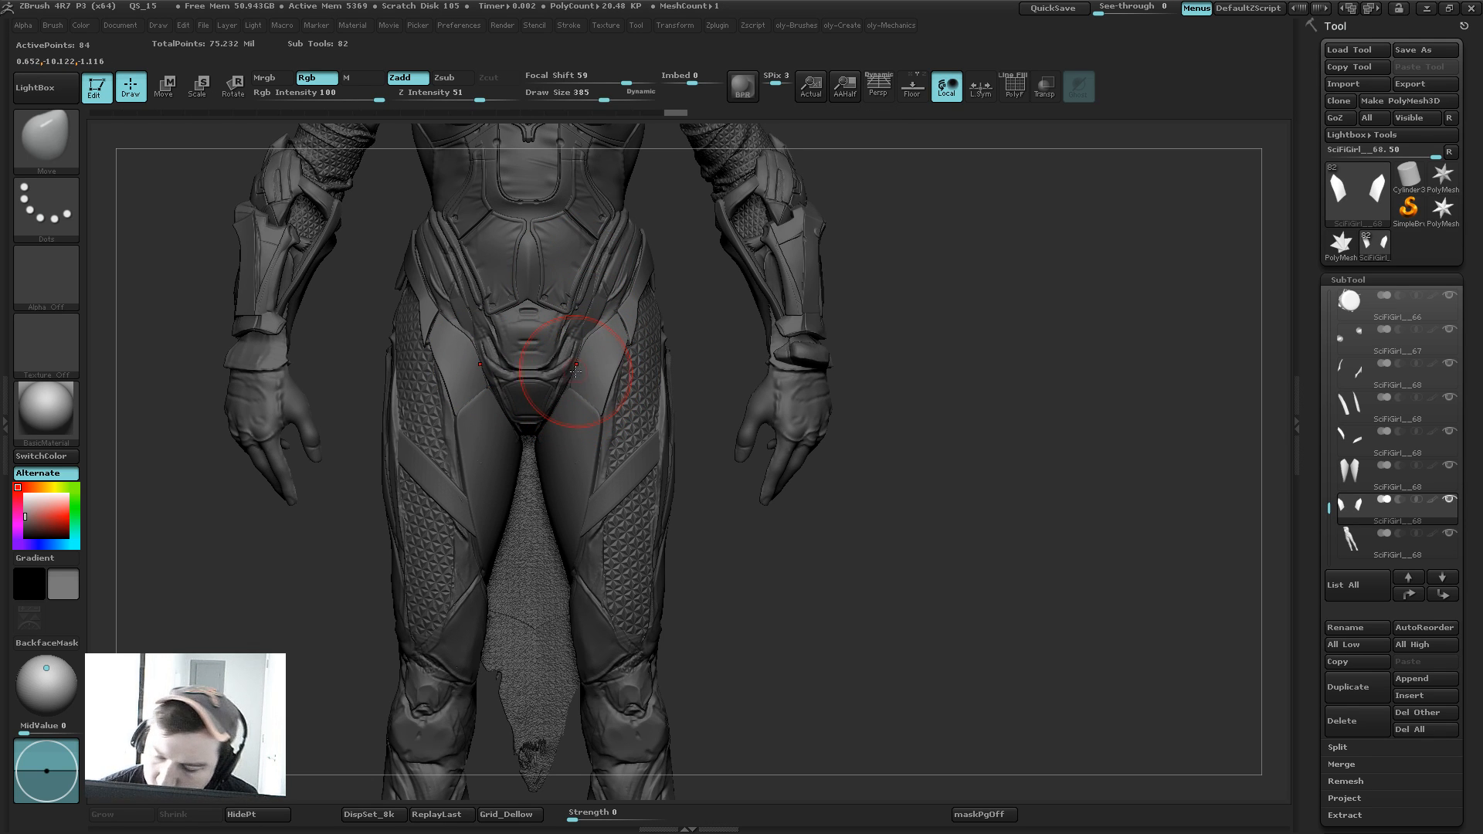
{"action": "key", "text": "["}
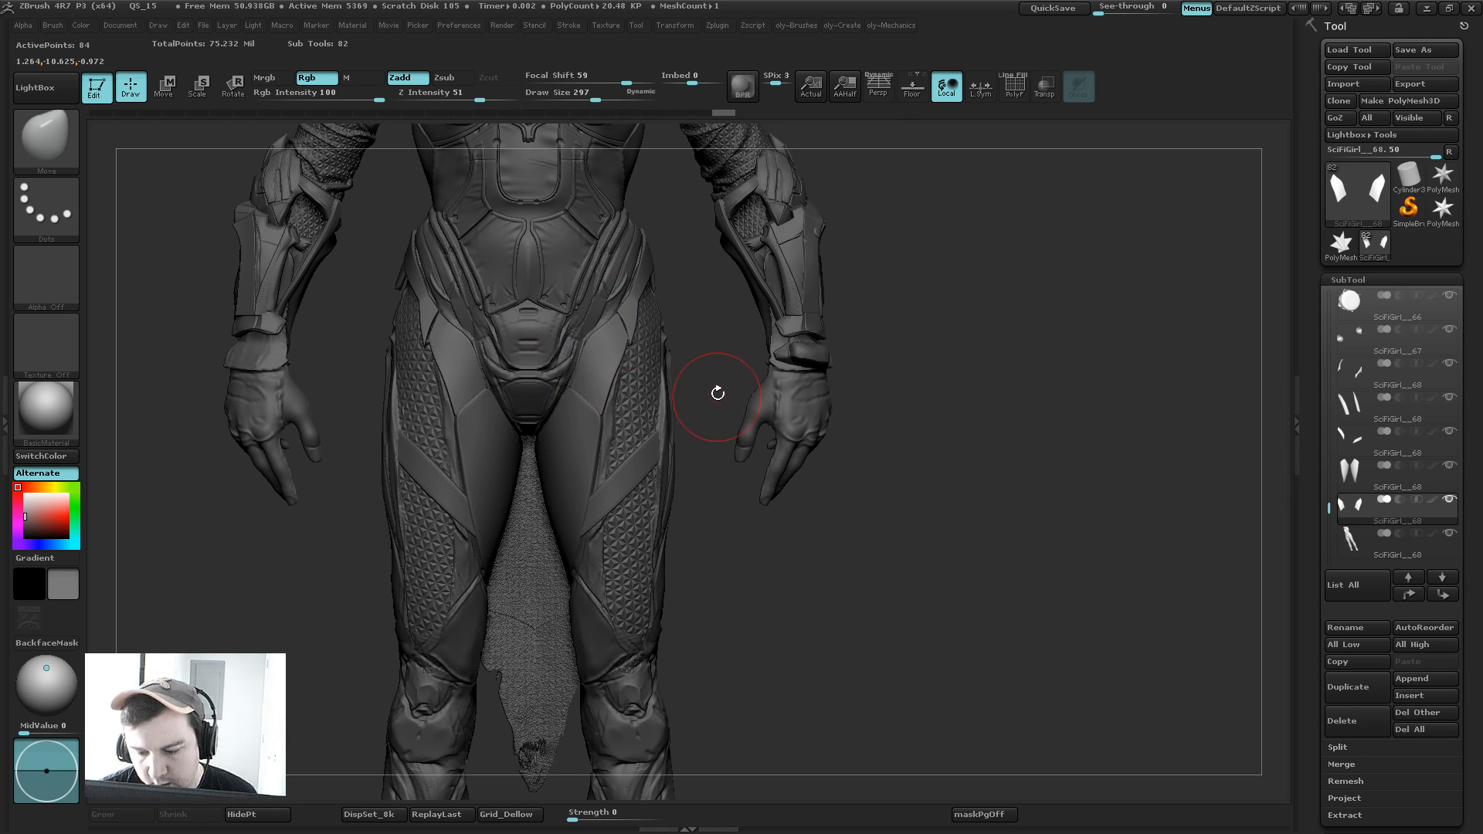
{"action": "left_click_drag", "start_coordinate": [718, 393], "coordinate": [628, 325]}
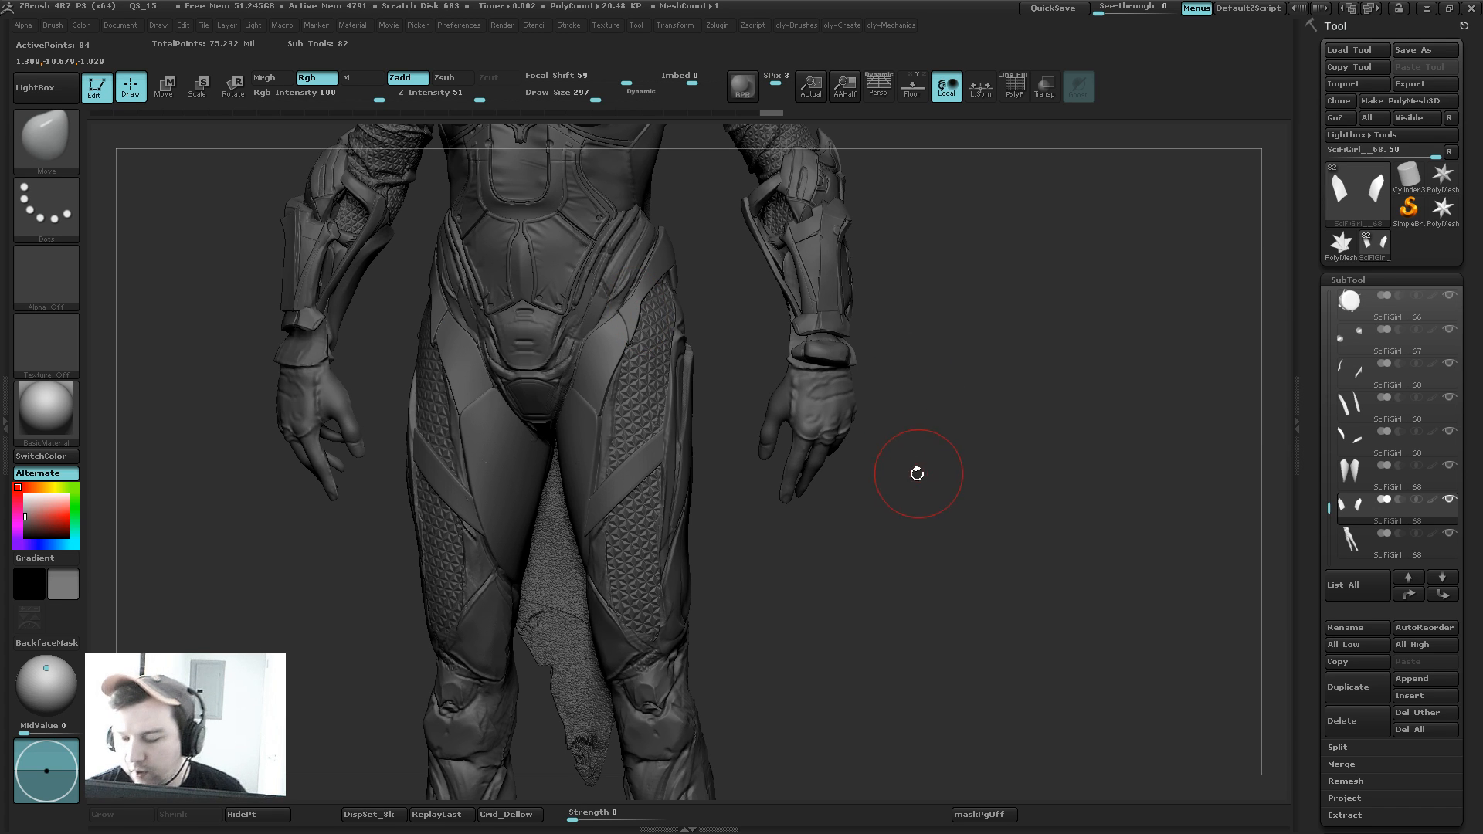
Step: Select the legs-and-torso body subtool, isolate it and view it straight from the front
{"action": "left_click", "coordinate": [679, 581], "text": "alt"}
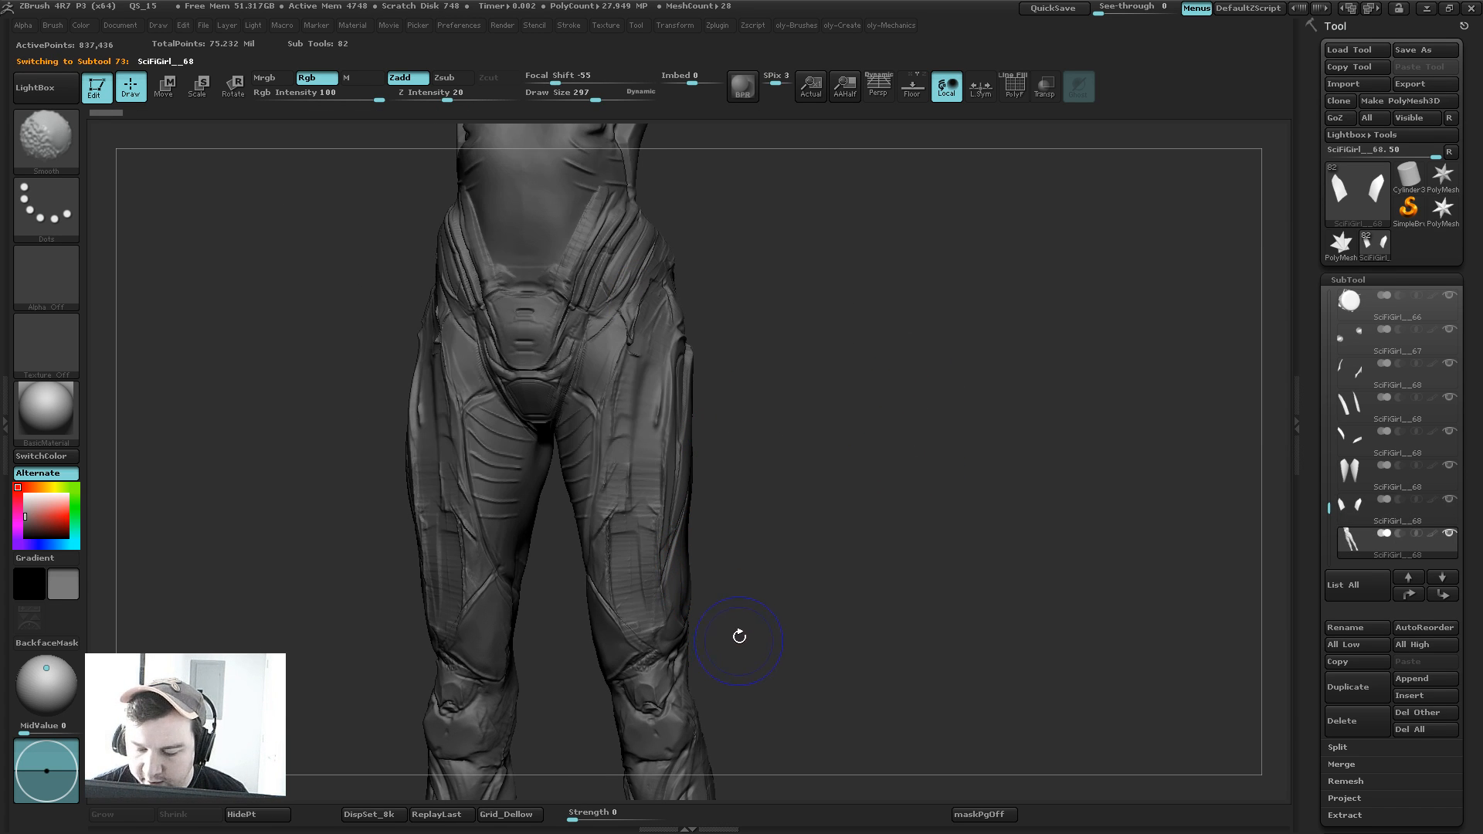
{"action": "left_click_drag", "start_coordinate": [758, 569], "coordinate": [665, 496], "text": "alt"}
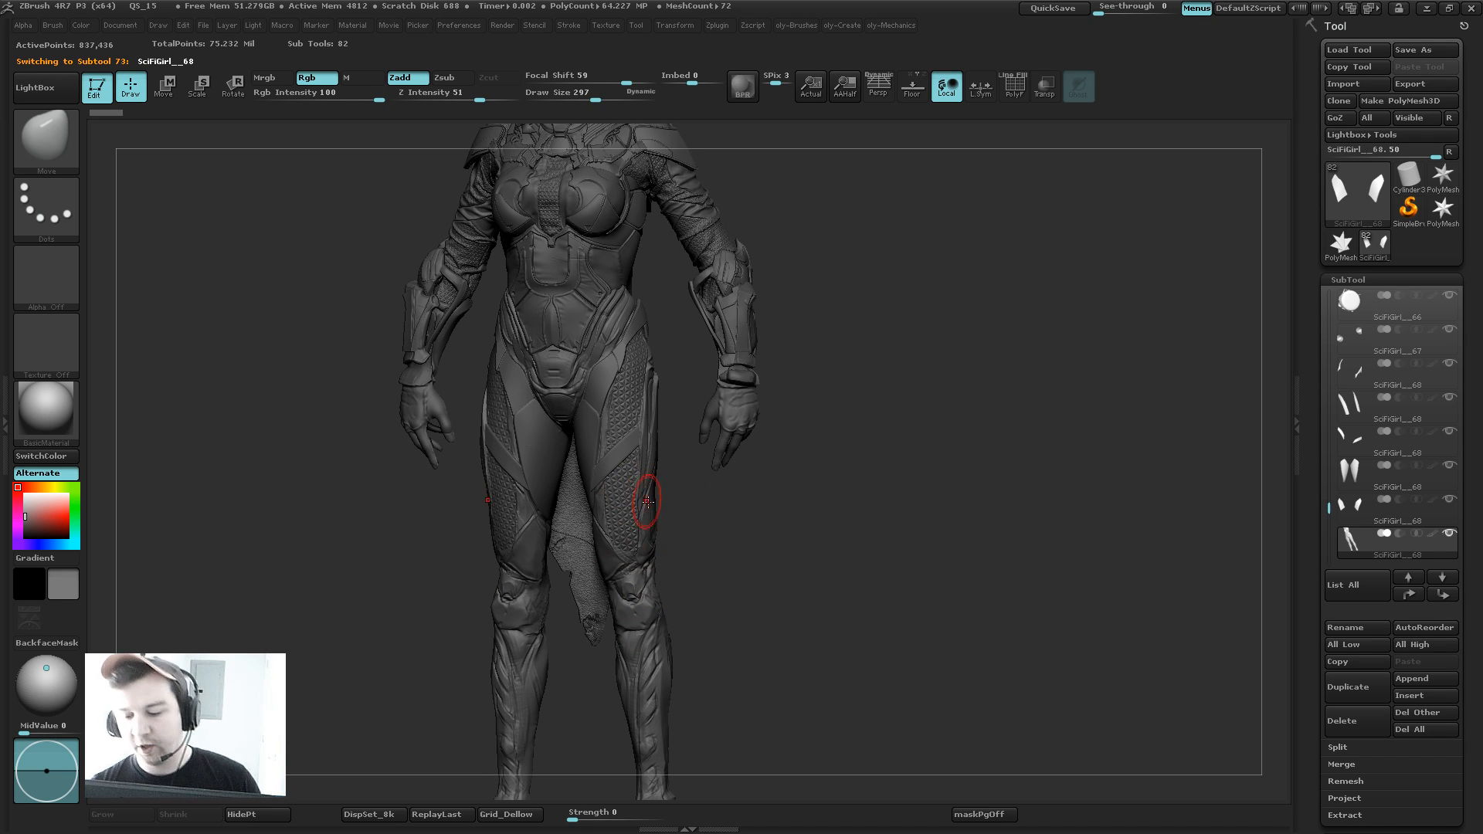
{"action": "key", "text": "shift+s"}
{"action": "left_click_drag", "start_coordinate": [778, 308], "coordinate": [746, 421], "text": "shift"}
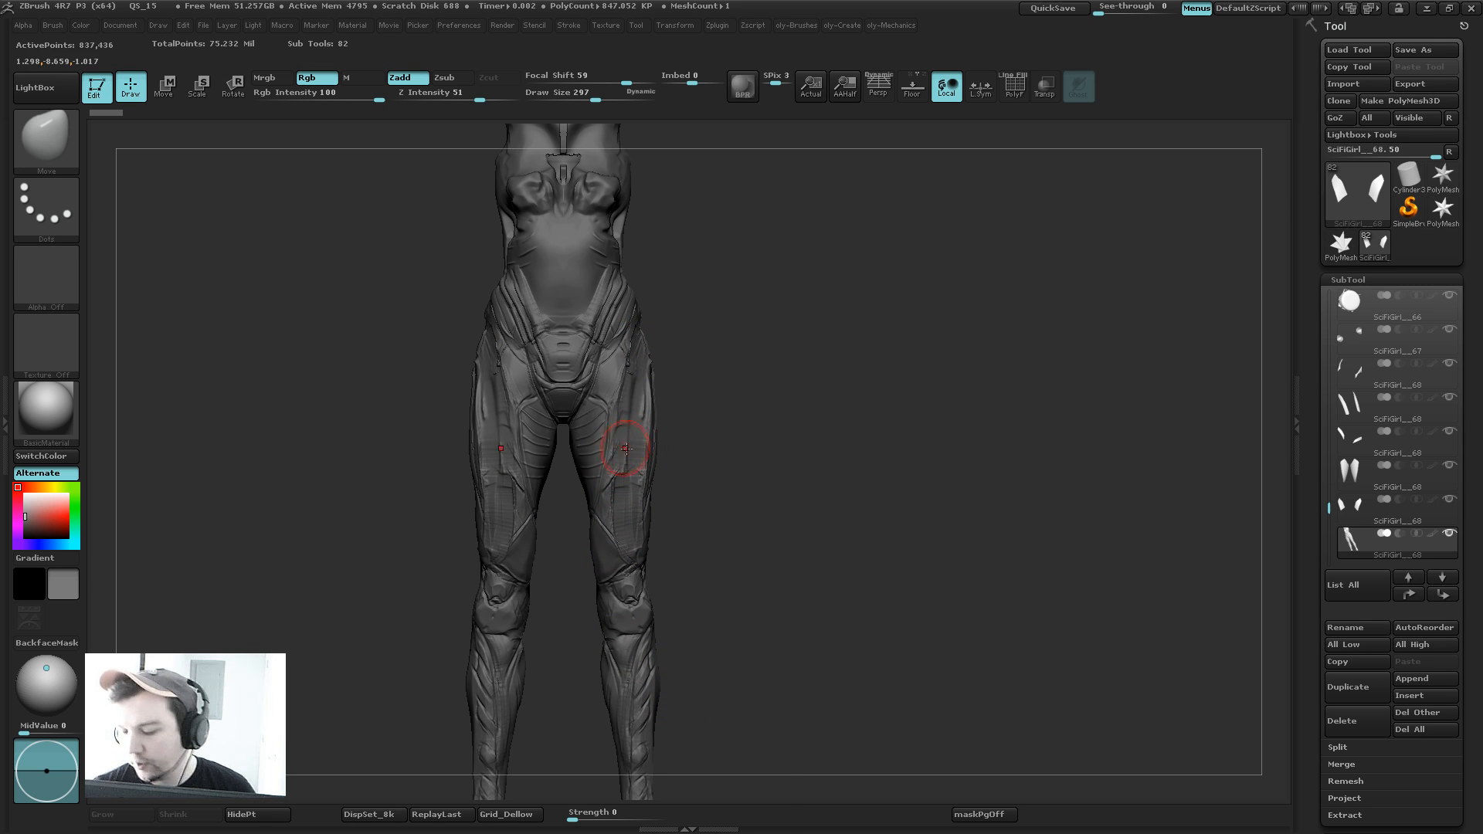
Step: Flatten the body's outer thighs with TrimDynamic at draw size 494 and switch to the Move brush
{"action": "key", "text": "b"}
{"action": "left_click", "coordinate": [637, 641]}
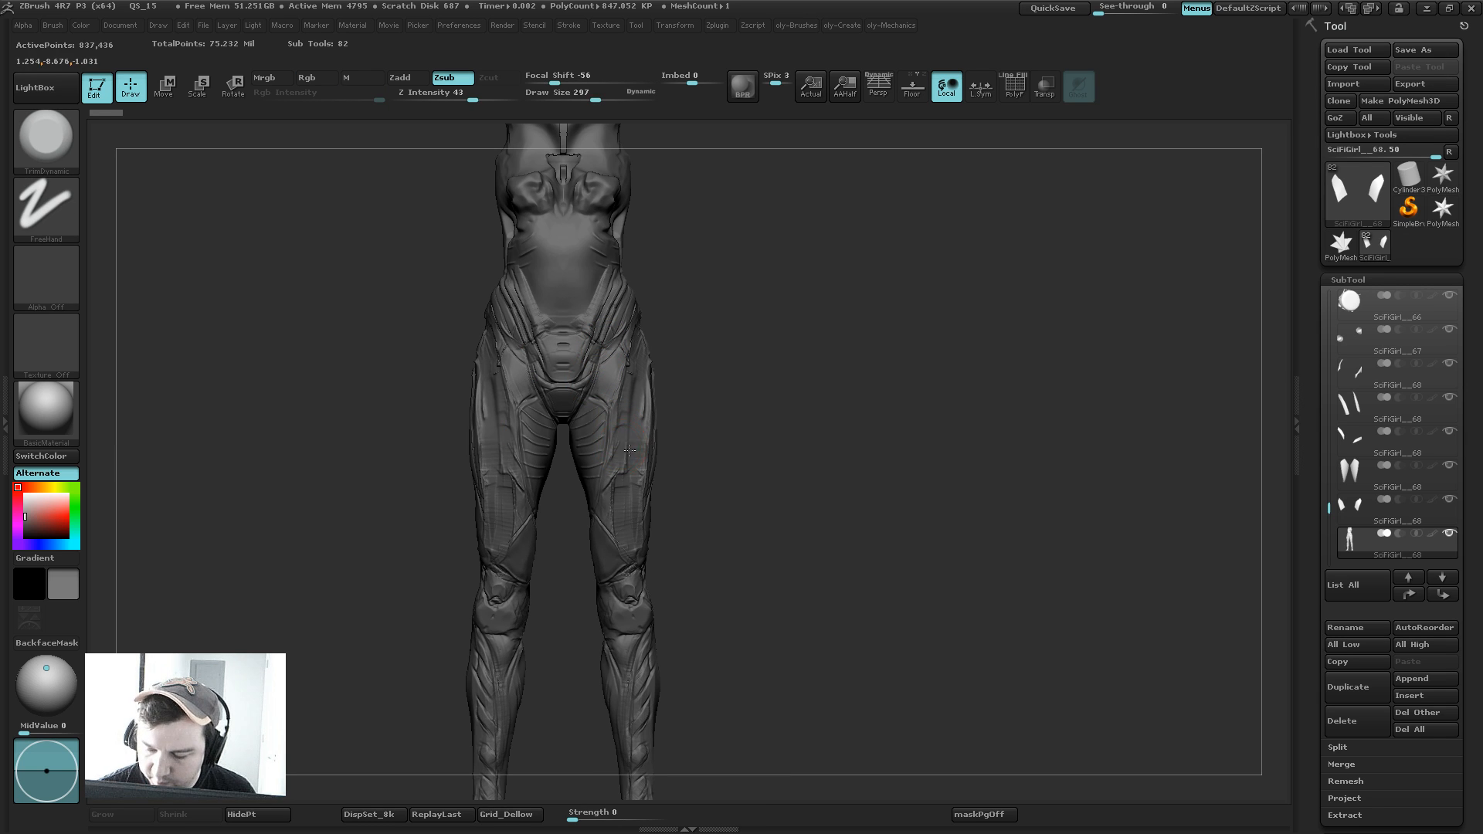
{"action": "key", "text": "s"}
{"action": "mouse_move", "coordinate": [633, 446]}
{"action": "left_mouse_down"}
{"action": "mouse_move", "coordinate": [642, 491]}
{"action": "mouse_move", "coordinate": [645, 421]}
{"action": "left_mouse_up"}
{"action": "key", "text": "b"}
{"action": "key", "text": "m"}
{"action": "key", "text": "v"}
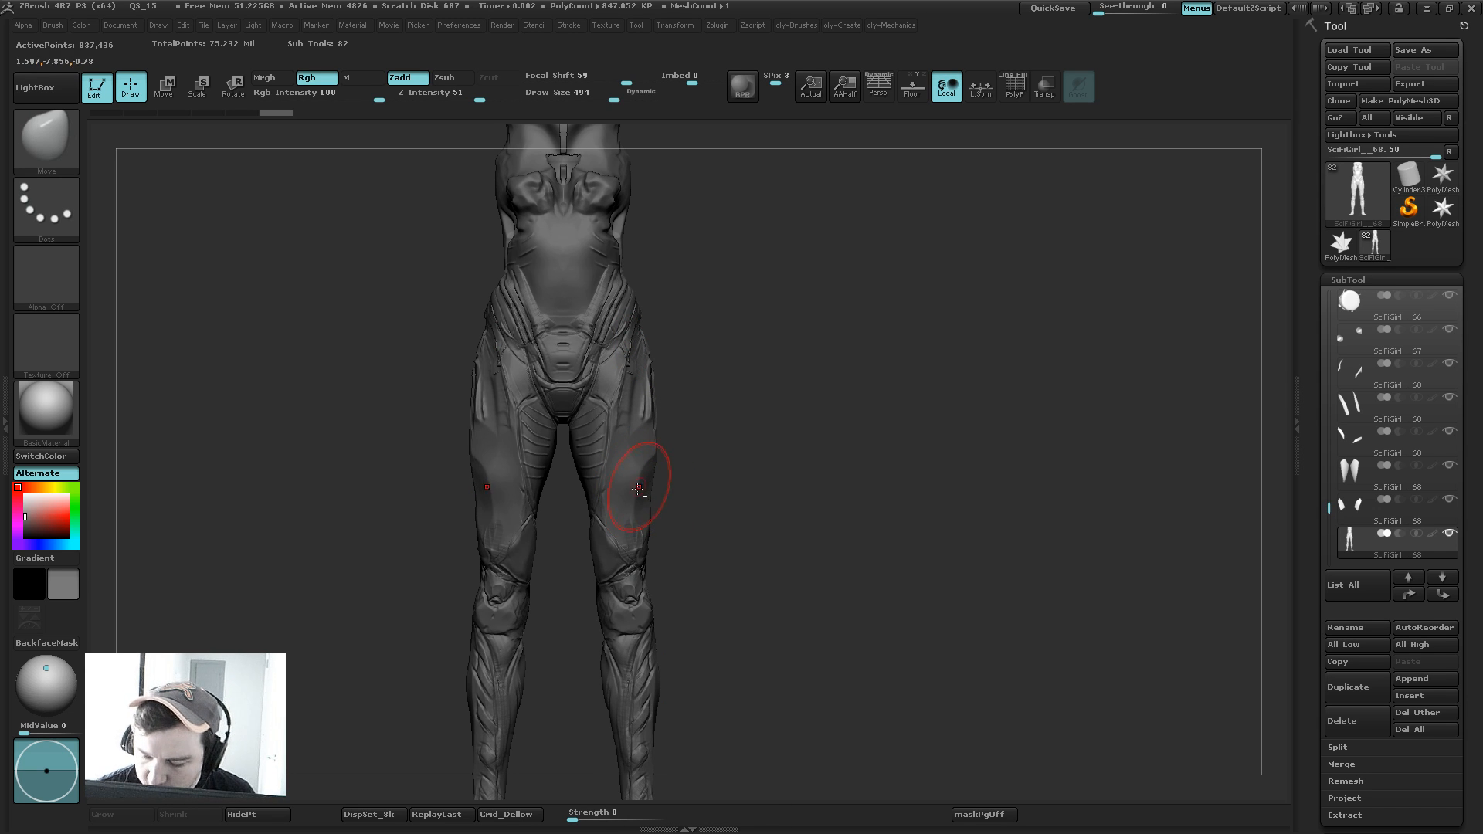
Step: Try adding a cube on each outer thigh with the InsertCube brush, and undo the insertion
{"action": "key", "text": "b"}
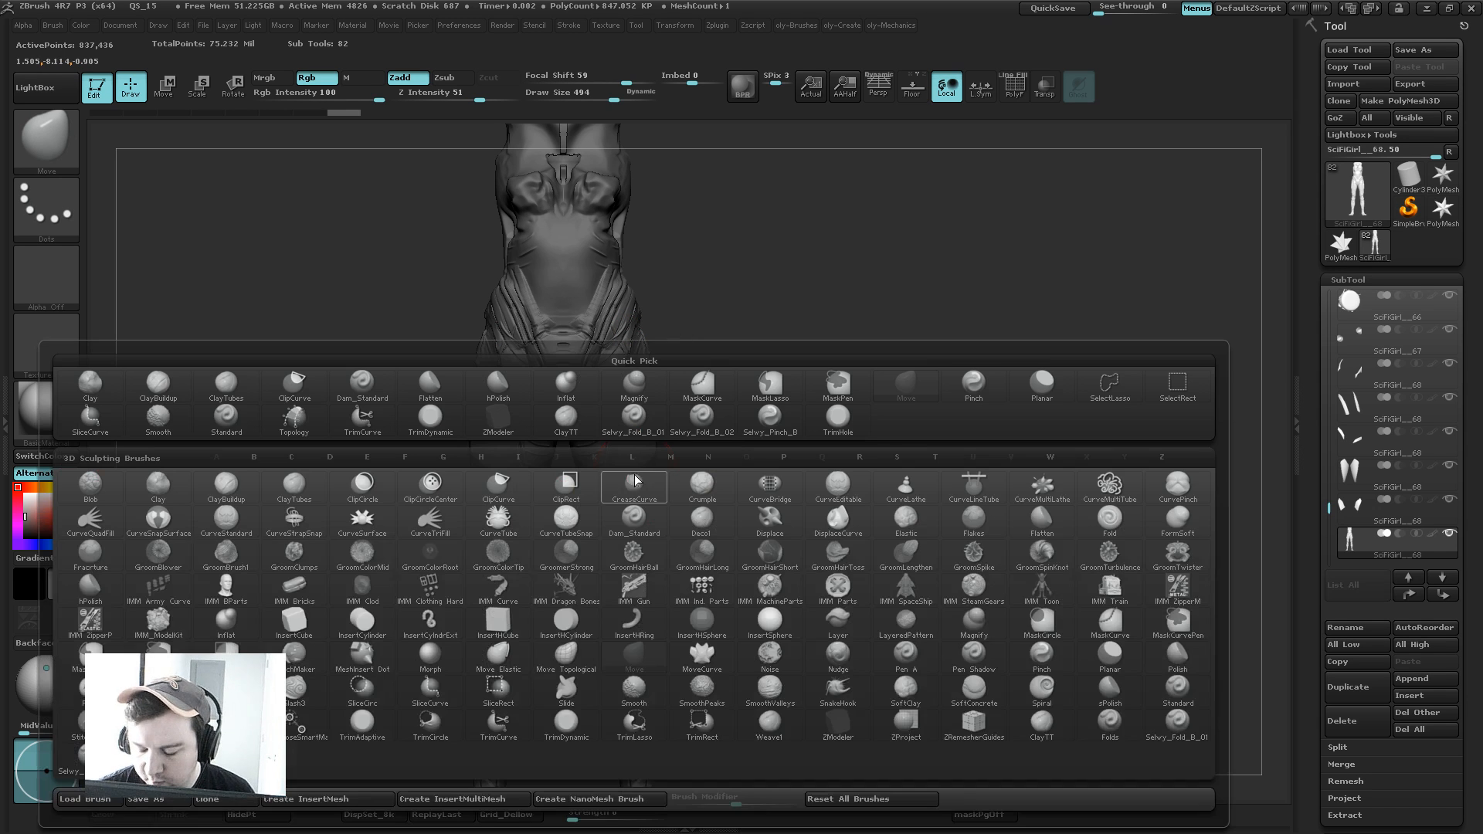
{"action": "left_click", "coordinate": [508, 633]}
{"action": "left_click_drag", "start_coordinate": [645, 477], "coordinate": [678, 482]}
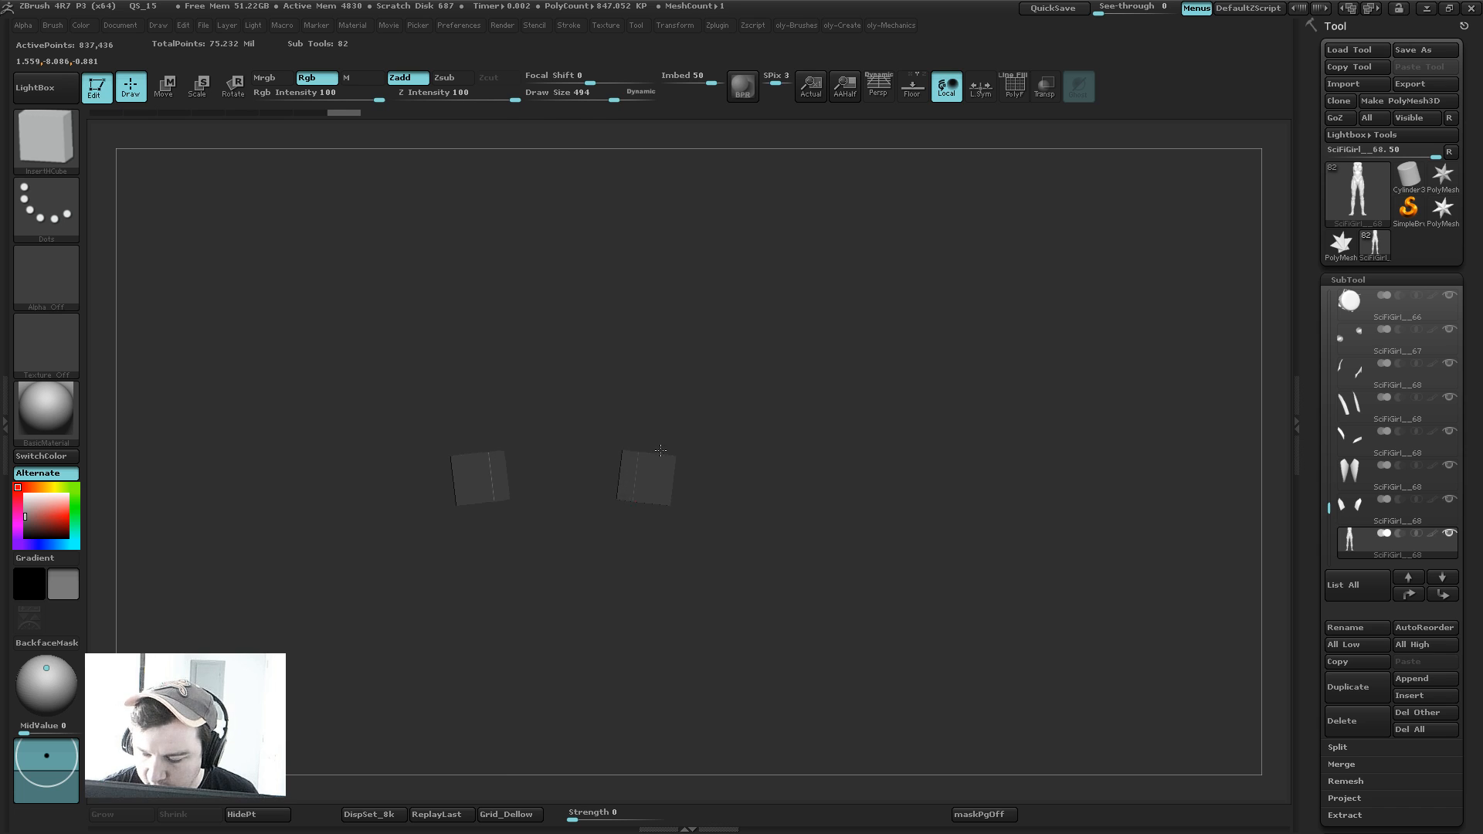
{"action": "key", "text": "space"}
{"action": "left_click", "coordinate": [761, 450]}
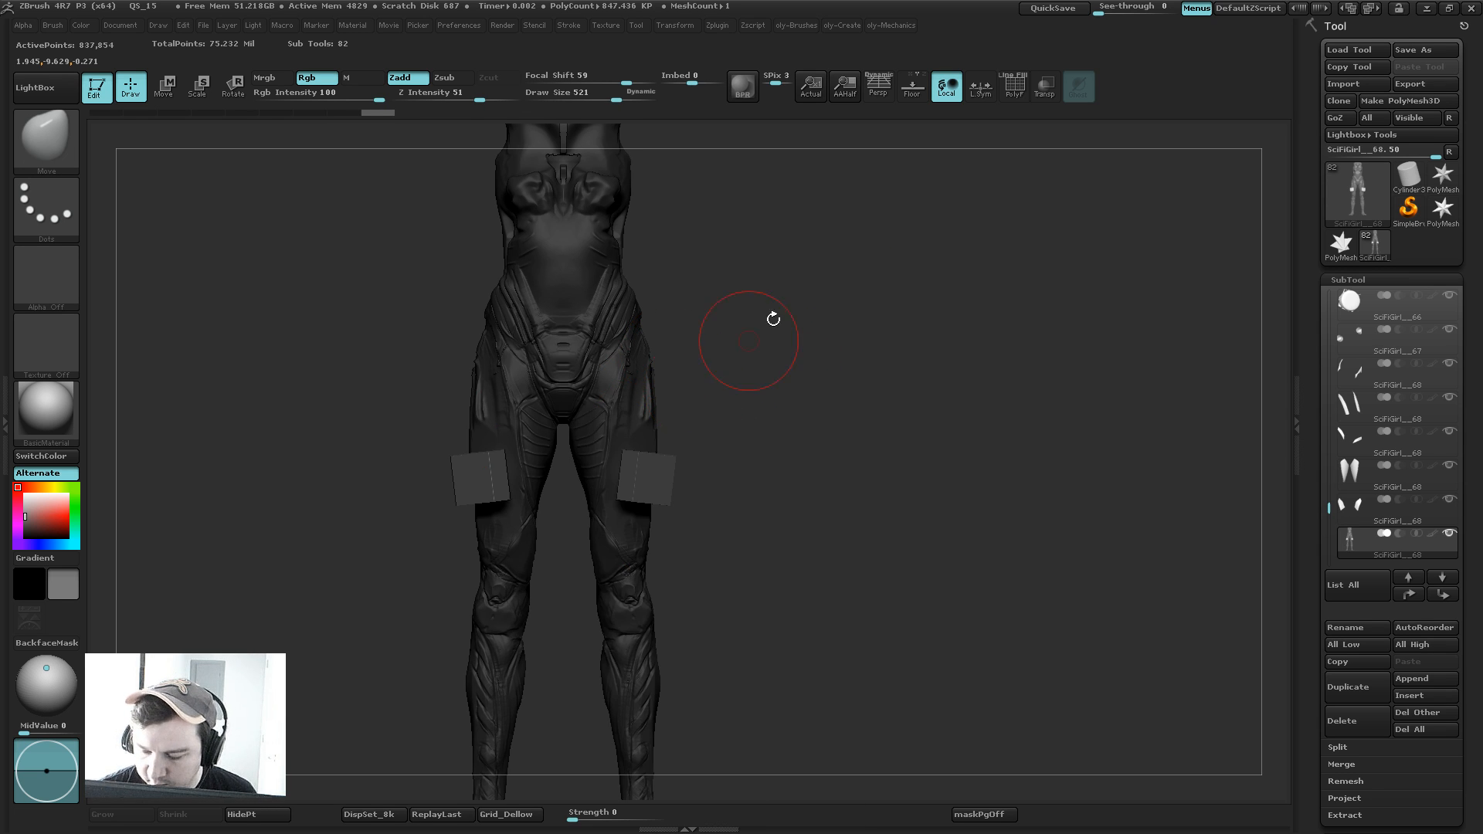
{"action": "key", "text": "ctrl+z"}
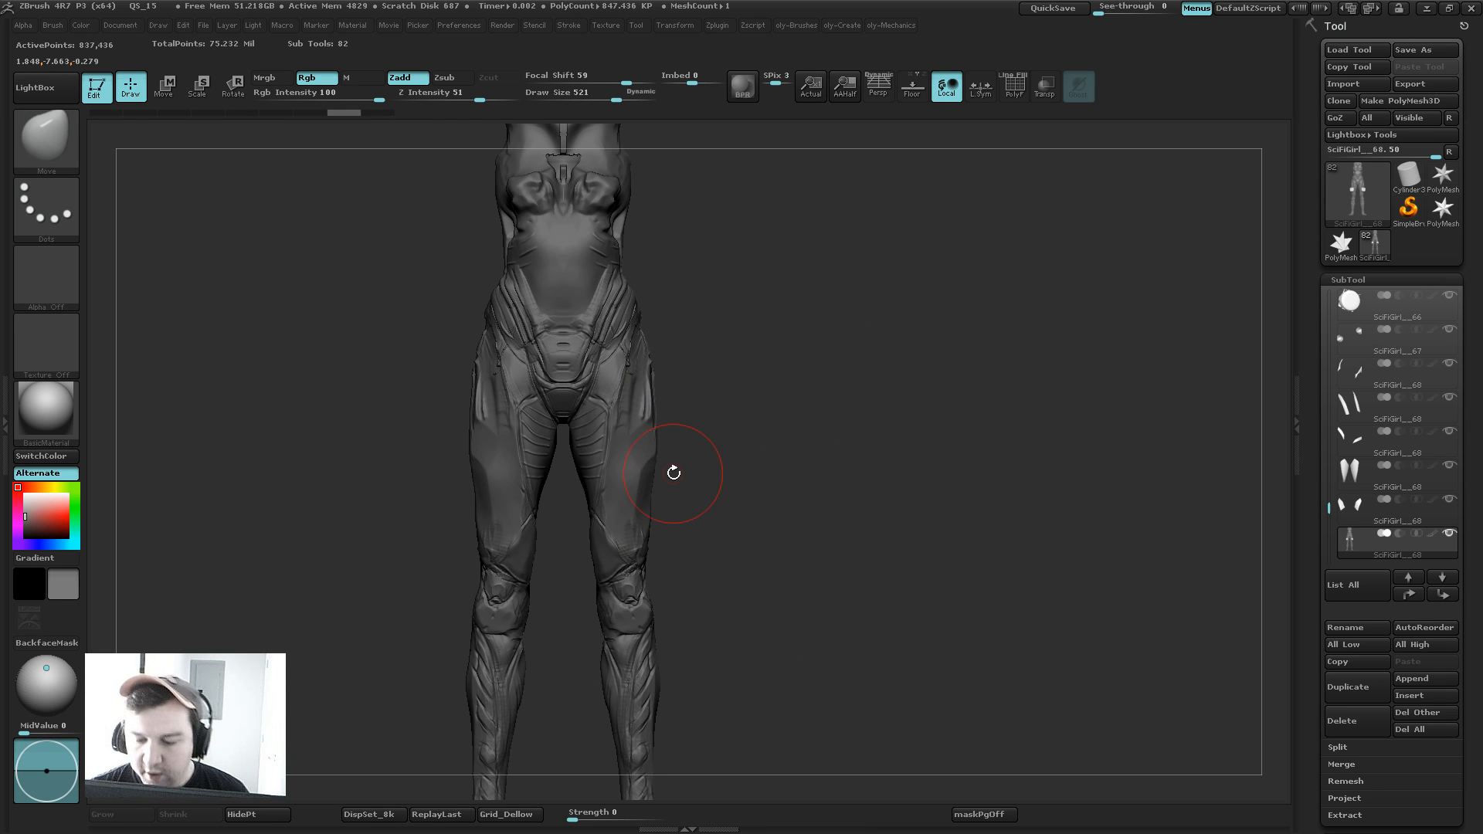
Step: Flatten the outer thighs further with TrimDynamic, show all subtools again and return to the Move brush
{"action": "key", "text": "space"}
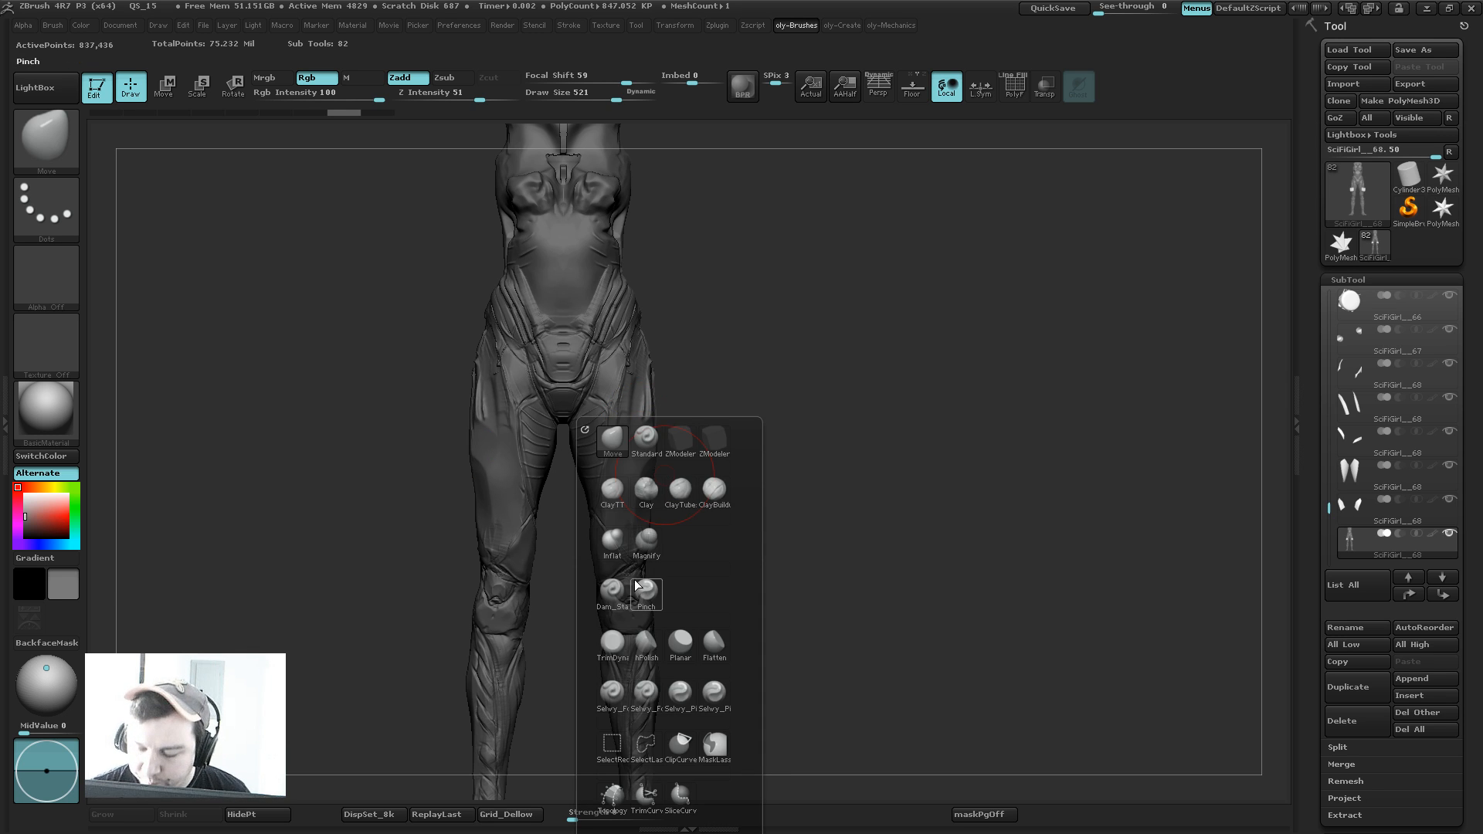
{"action": "left_click", "coordinate": [619, 637]}
{"action": "mouse_move", "coordinate": [637, 488]}
{"action": "left_mouse_down"}
{"action": "mouse_move", "coordinate": [633, 453]}
{"action": "mouse_move", "coordinate": [644, 512]}
{"action": "left_mouse_up"}
{"action": "key", "text": "shift+s"}
{"action": "key", "text": "space"}
{"action": "left_click", "coordinate": [700, 440]}
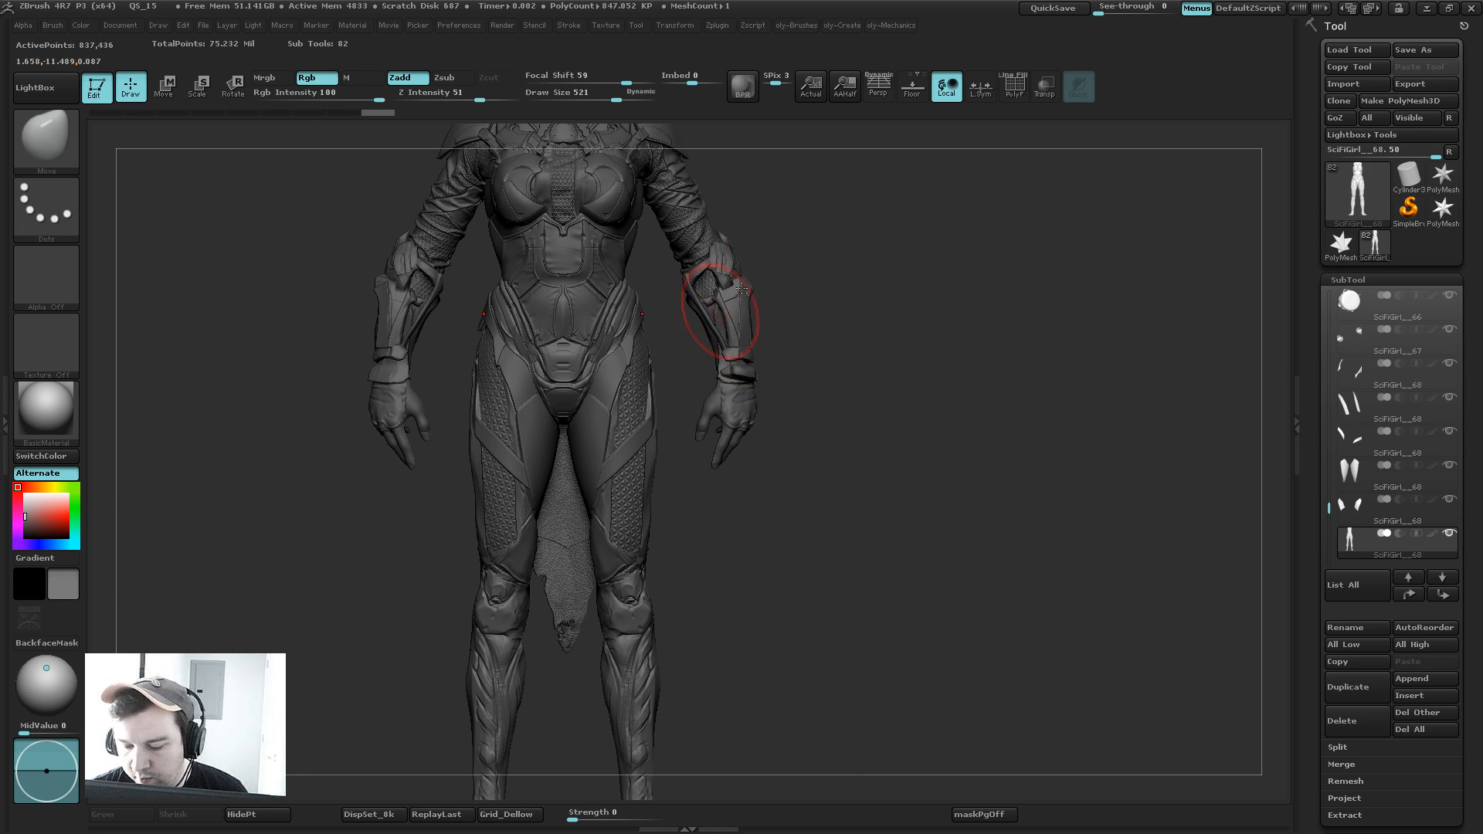
Step: Select the long thigh panels subtool and reshape its lower inner edge with the Move brush at draw size 512
{"action": "key", "text": "ctrl"}
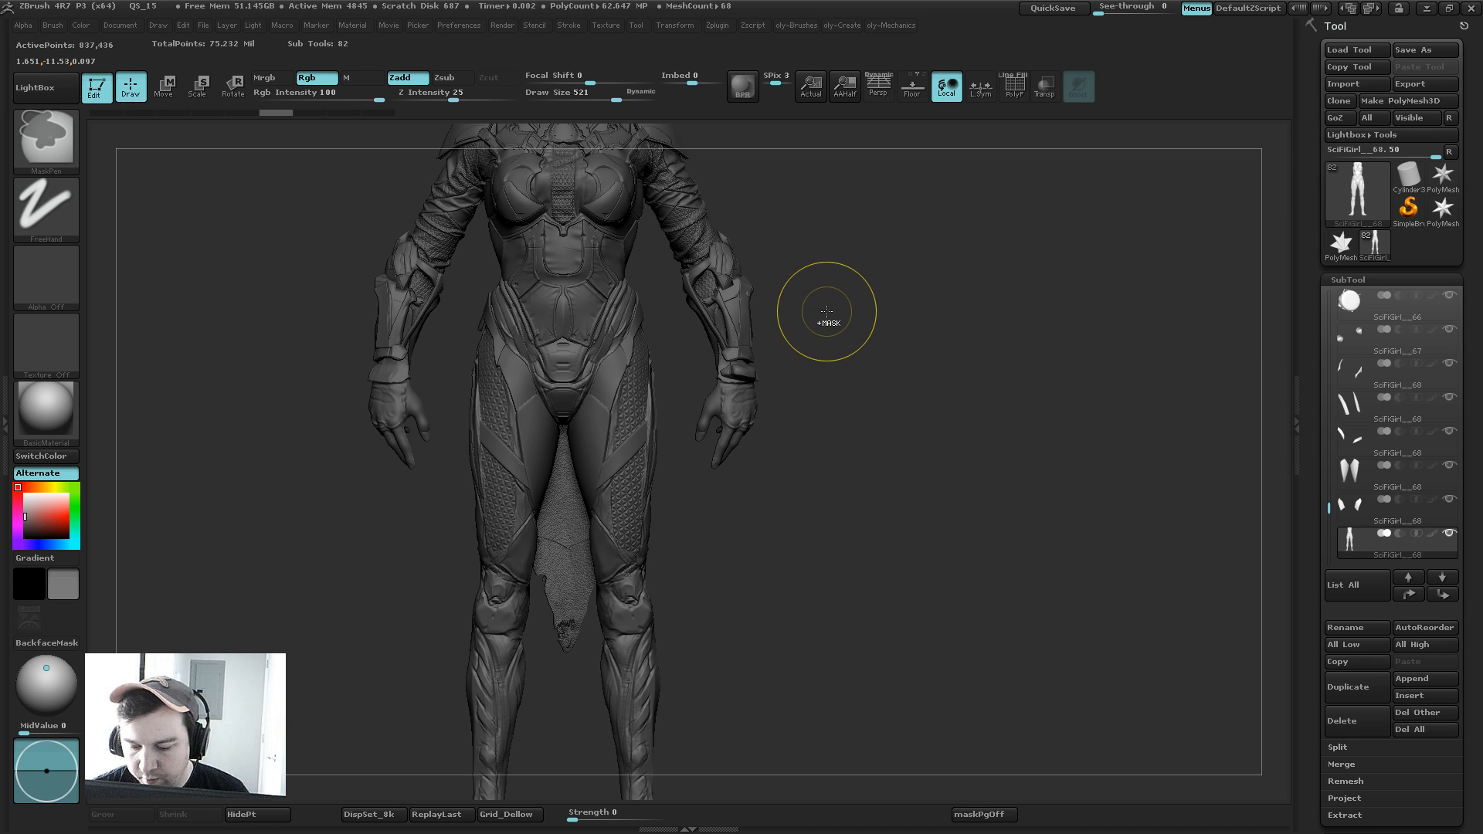
{"action": "left_click", "coordinate": [633, 521], "text": "alt"}
{"action": "key", "text": "b"}
{"action": "left_click", "coordinate": [580, 443]}
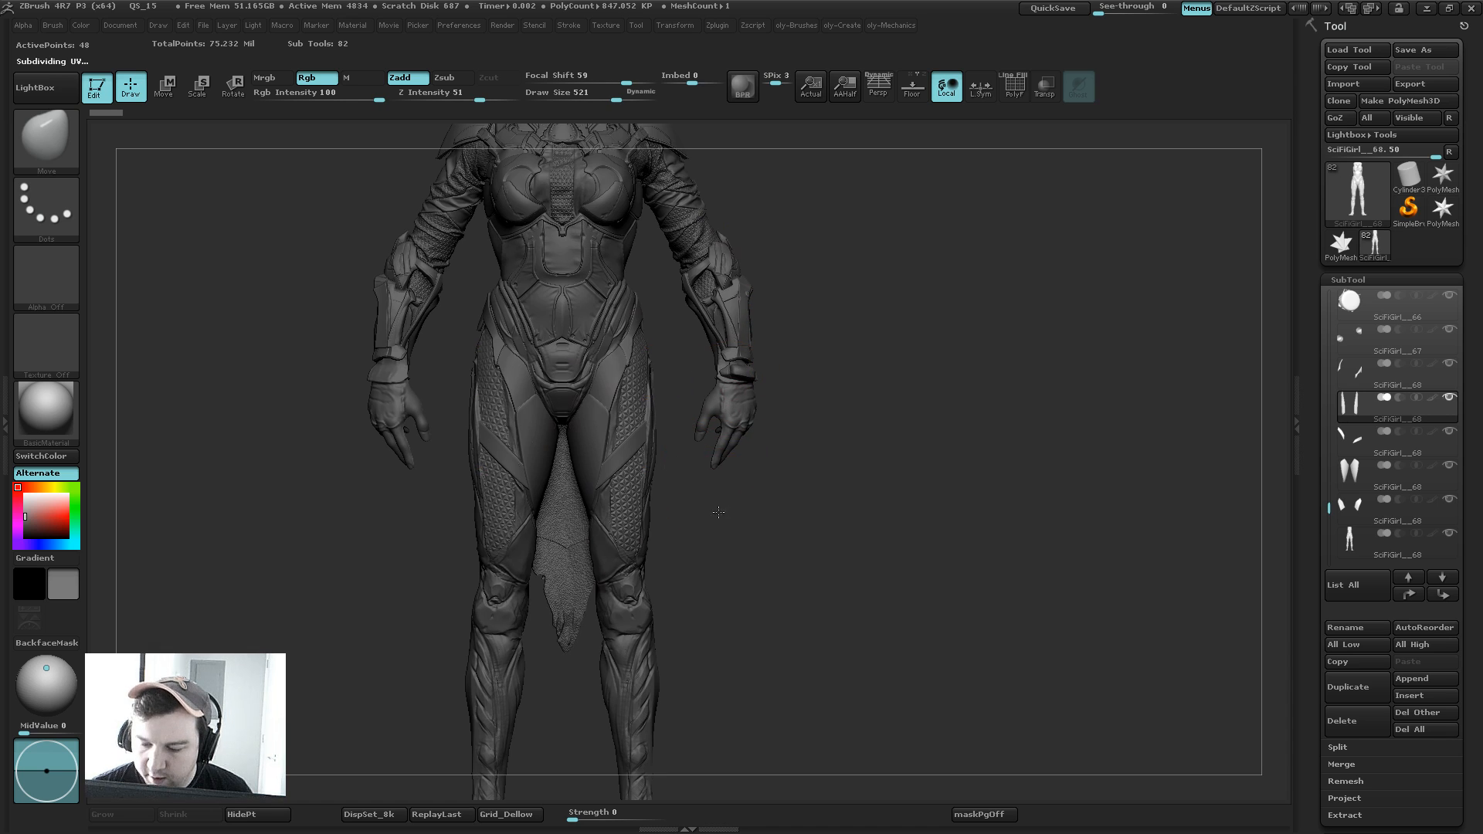
{"action": "left_click_drag", "start_coordinate": [723, 515], "coordinate": [737, 557], "text": "alt"}
{"action": "left_click_drag", "start_coordinate": [620, 525], "coordinate": [610, 530]}
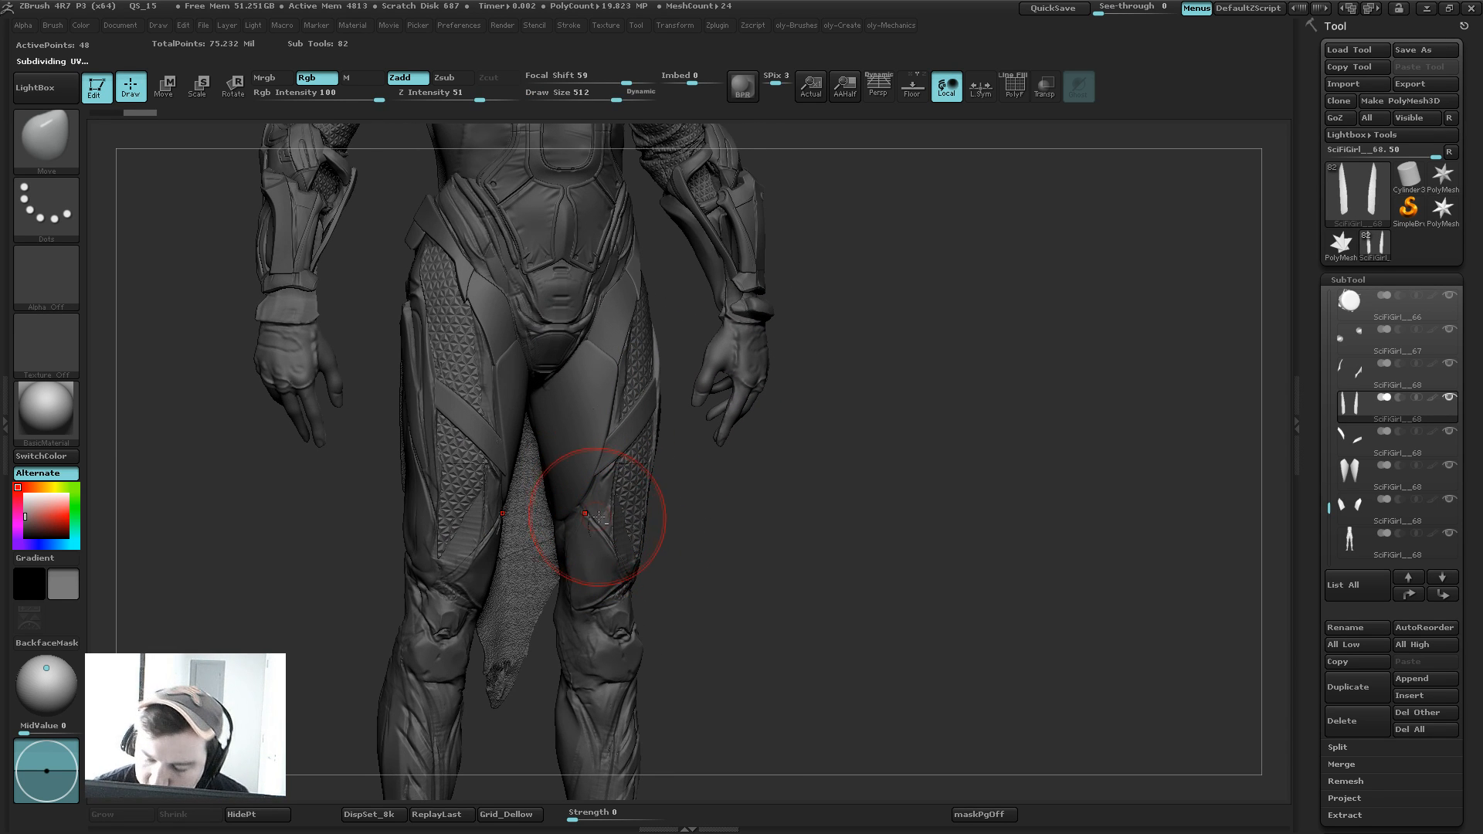
Step: Enlarge the Move brush to draw size 597 and reshape the inner edges of the long thigh panels
{"action": "key", "text": "s"}
{"action": "left_click_drag", "start_coordinate": [616, 522], "coordinate": [593, 510]}
{"action": "key", "text": "s"}
{"action": "mouse_move", "coordinate": [626, 441]}
{"action": "left_mouse_down"}
{"action": "mouse_move", "coordinate": [612, 424]}
{"action": "mouse_move", "coordinate": [627, 375]}
{"action": "left_mouse_up"}
{"action": "mouse_move", "coordinate": [695, 465]}
{"action": "left_mouse_down"}
{"action": "mouse_move", "coordinate": [629, 324]}
{"action": "mouse_move", "coordinate": [618, 340]}
{"action": "mouse_move", "coordinate": [637, 333]}
{"action": "left_mouse_up"}
{"action": "key", "text": "s"}
{"action": "left_click_drag", "start_coordinate": [629, 403], "coordinate": [622, 400]}
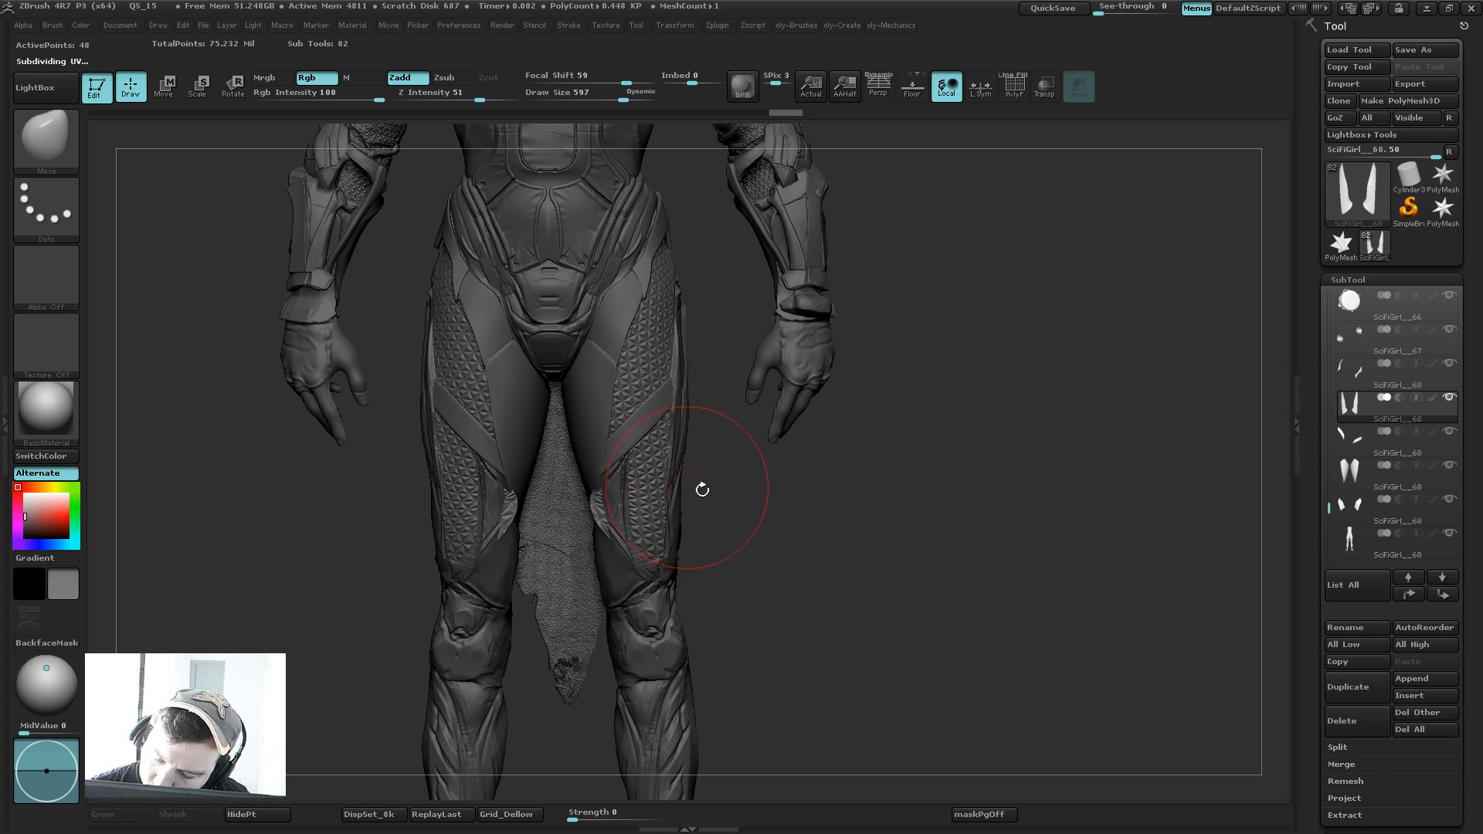
Step: Nudge the thigh panels' inner corners above the knees against the body with smaller Move brush strokes
{"action": "left_click_drag", "start_coordinate": [725, 486], "coordinate": [791, 488]}
{"action": "mouse_move", "coordinate": [603, 494]}
{"action": "left_mouse_down"}
{"action": "mouse_move", "coordinate": [619, 502]}
{"action": "mouse_move", "coordinate": [592, 464]}
{"action": "mouse_move", "coordinate": [581, 500]}
{"action": "mouse_move", "coordinate": [610, 493]}
{"action": "mouse_move", "coordinate": [621, 468]}
{"action": "mouse_move", "coordinate": [595, 489]}
{"action": "left_mouse_up"}
{"action": "key", "text": "s"}
{"action": "key", "text": "s"}
{"action": "left_click_drag", "start_coordinate": [594, 487], "coordinate": [599, 493]}
{"action": "left_click_drag", "start_coordinate": [938, 390], "coordinate": [900, 390]}
{"action": "left_click_drag", "start_coordinate": [602, 535], "coordinate": [609, 530]}
Step: Refine the thigh panels' lower inner contour with the Move brush at draw size 417
{"action": "left_click_drag", "start_coordinate": [710, 528], "coordinate": [757, 533]}
{"action": "mouse_move", "coordinate": [600, 498]}
{"action": "left_mouse_down"}
{"action": "mouse_move", "coordinate": [585, 509]}
{"action": "mouse_move", "coordinate": [619, 513]}
{"action": "mouse_move", "coordinate": [626, 553]}
{"action": "left_mouse_up"}
{"action": "key", "text": "s"}
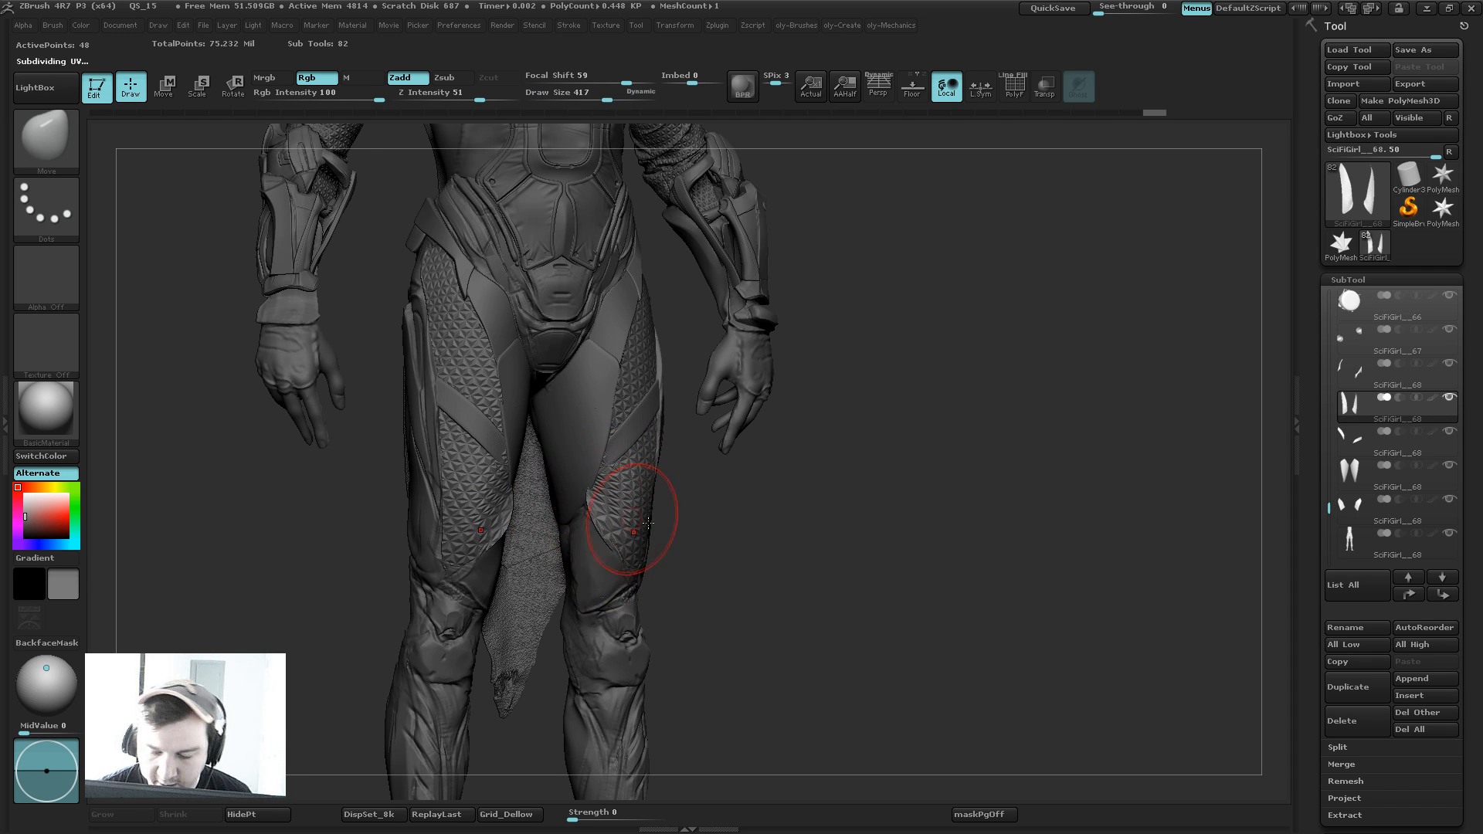
{"action": "left_click_drag", "start_coordinate": [711, 526], "coordinate": [681, 526], "text": "shift"}
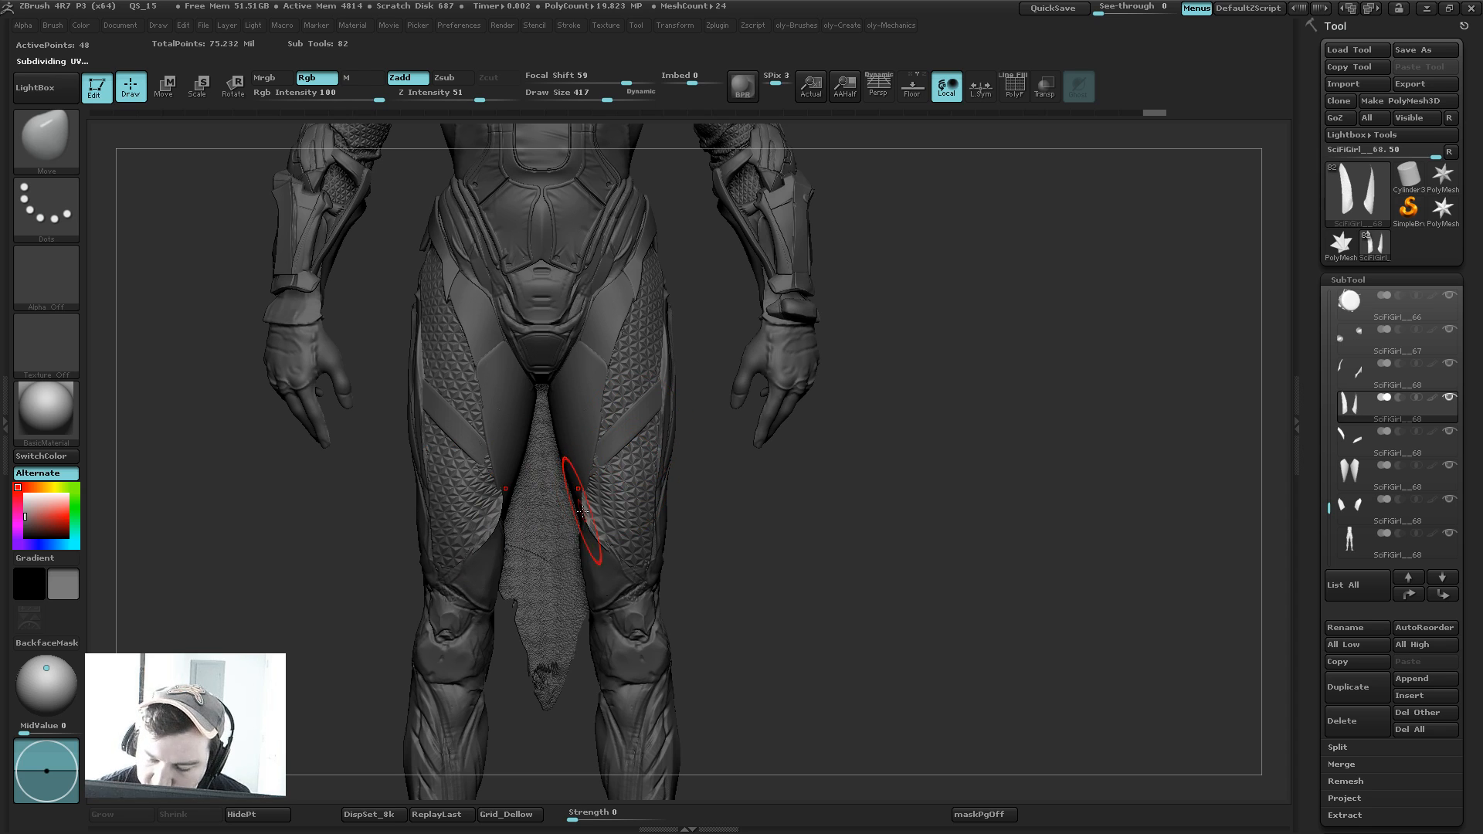
{"action": "left_click_drag", "start_coordinate": [581, 510], "coordinate": [596, 491]}
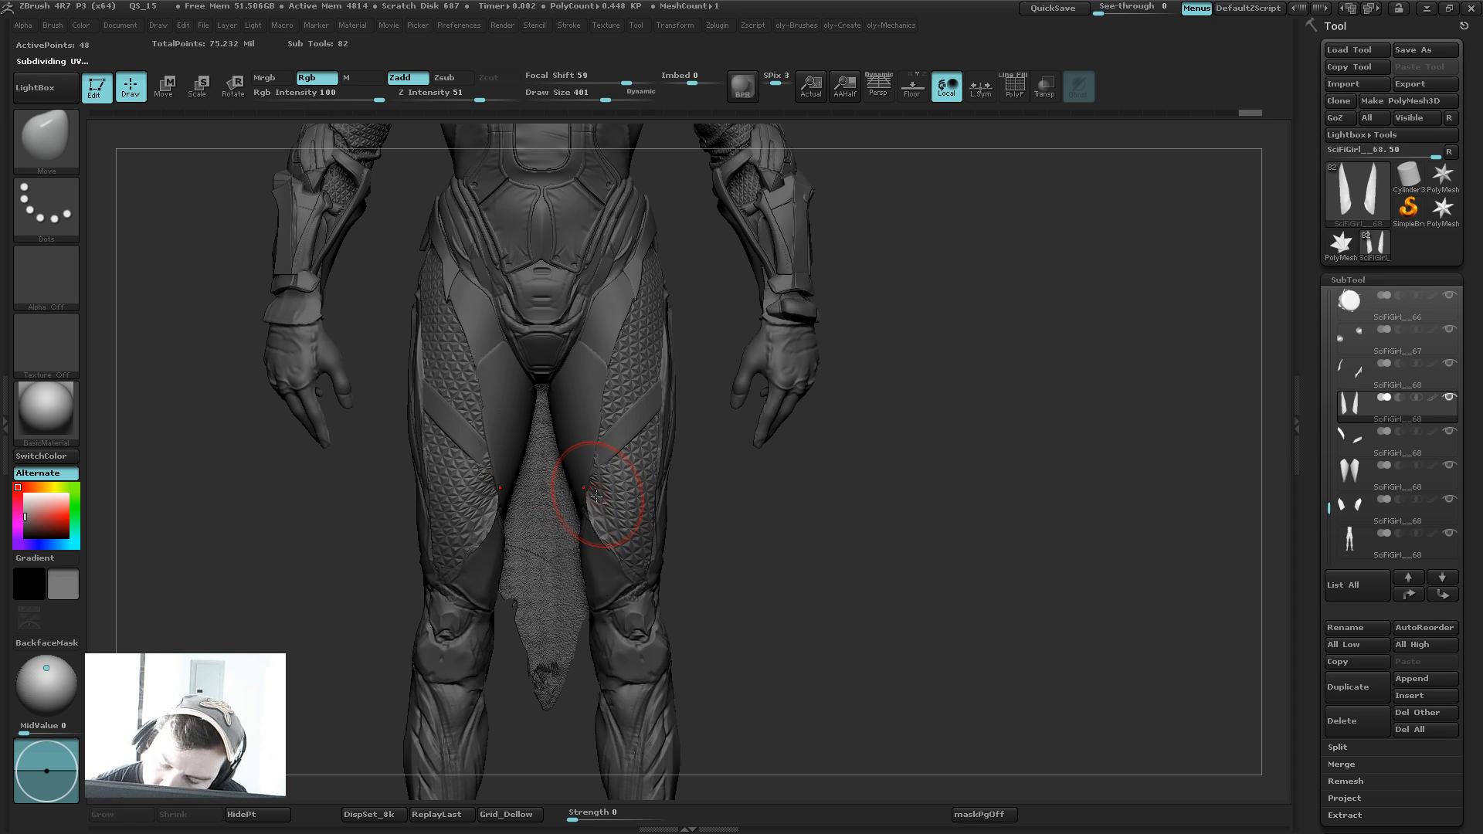
Step: Select the body subtool, isolate it to push the knees inward at draw size 401, then show everything and reselect the thigh panels
{"action": "left_click_drag", "start_coordinate": [849, 390], "coordinate": [888, 305], "text": "alt"}
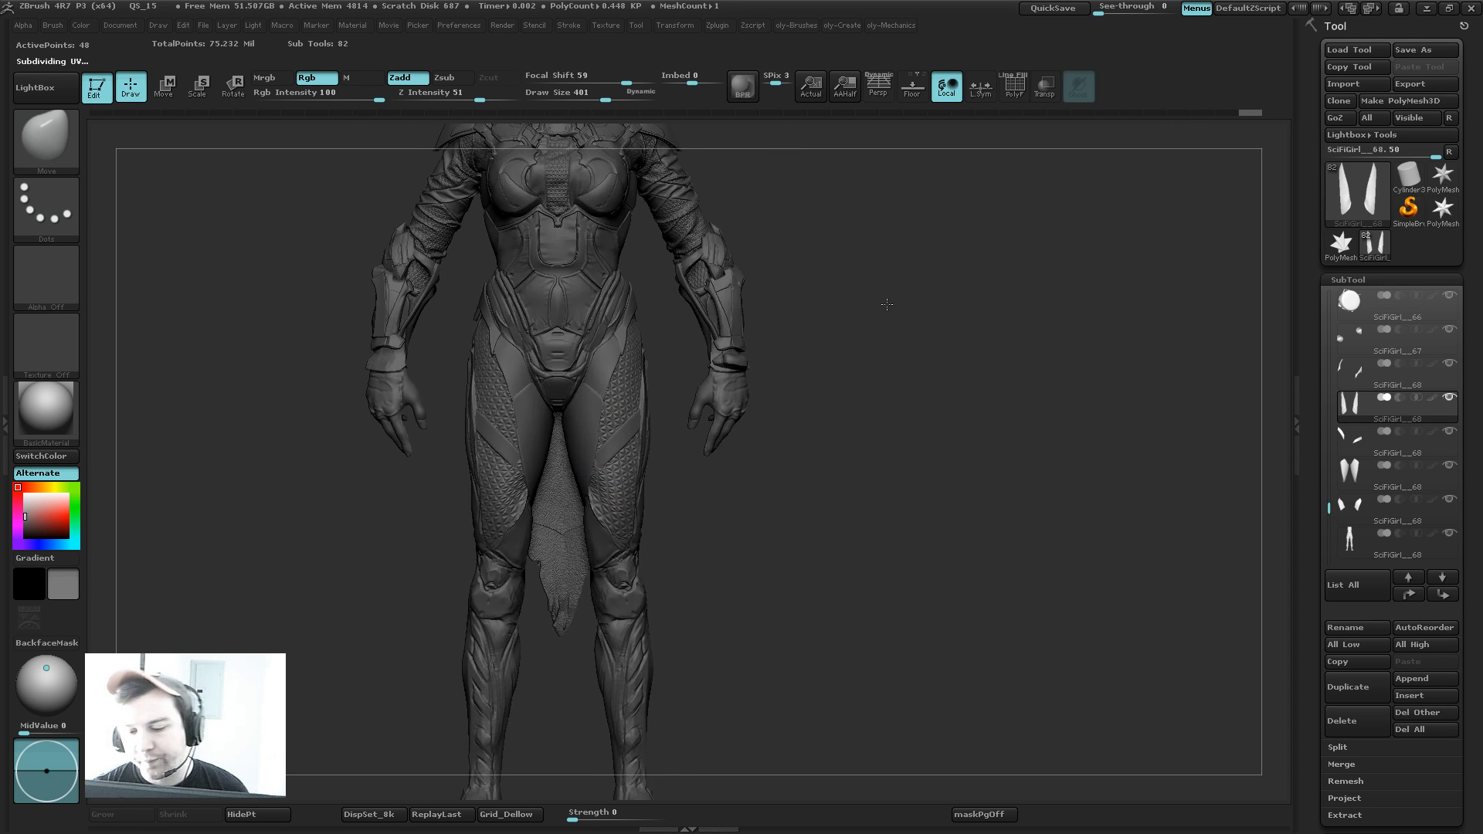
{"action": "left_click_drag", "start_coordinate": [852, 522], "coordinate": [726, 523], "text": "alt"}
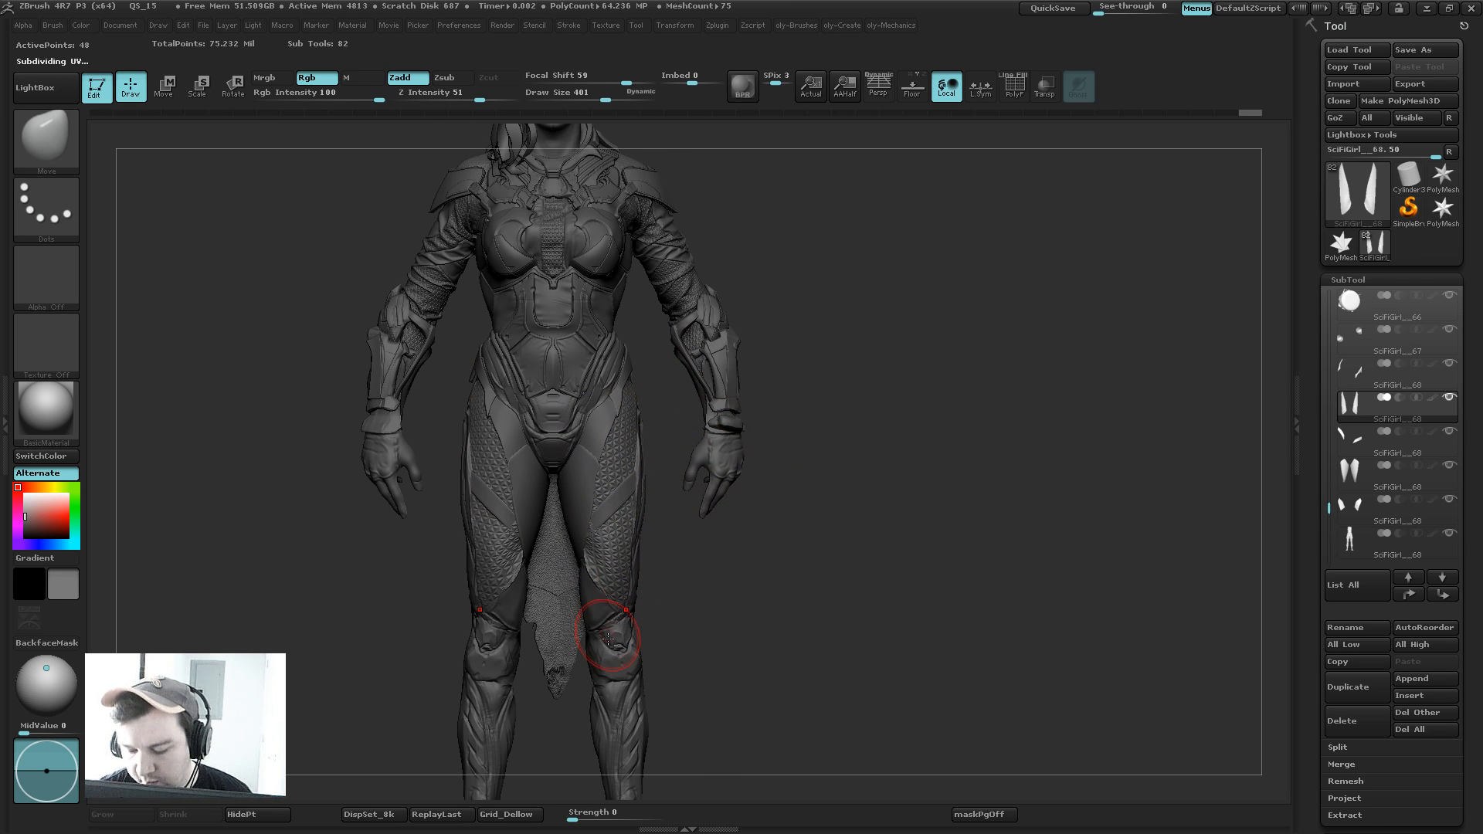
{"action": "left_click", "coordinate": [640, 698], "text": "alt"}
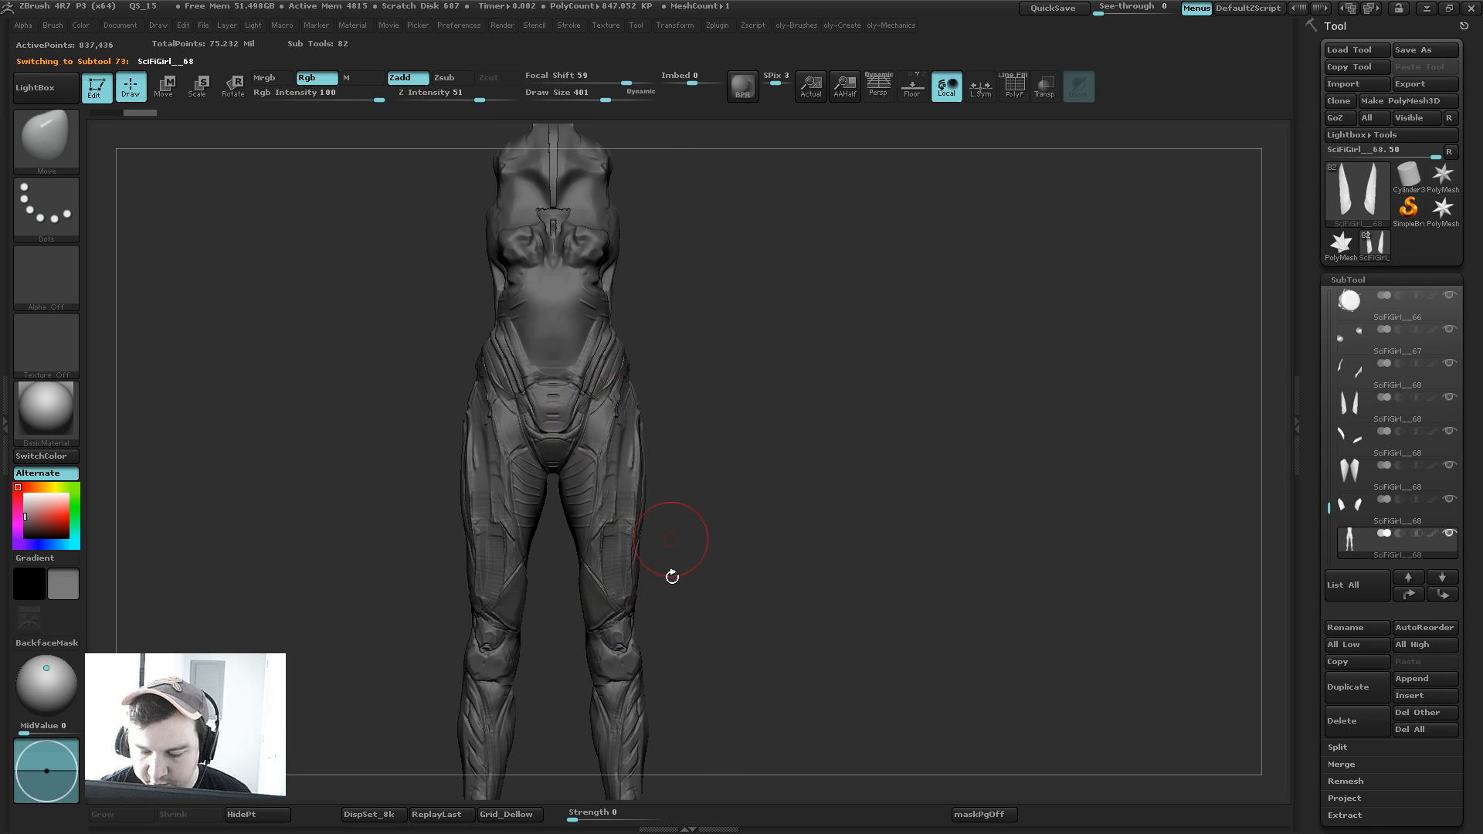
{"action": "key", "text": "shift+s"}
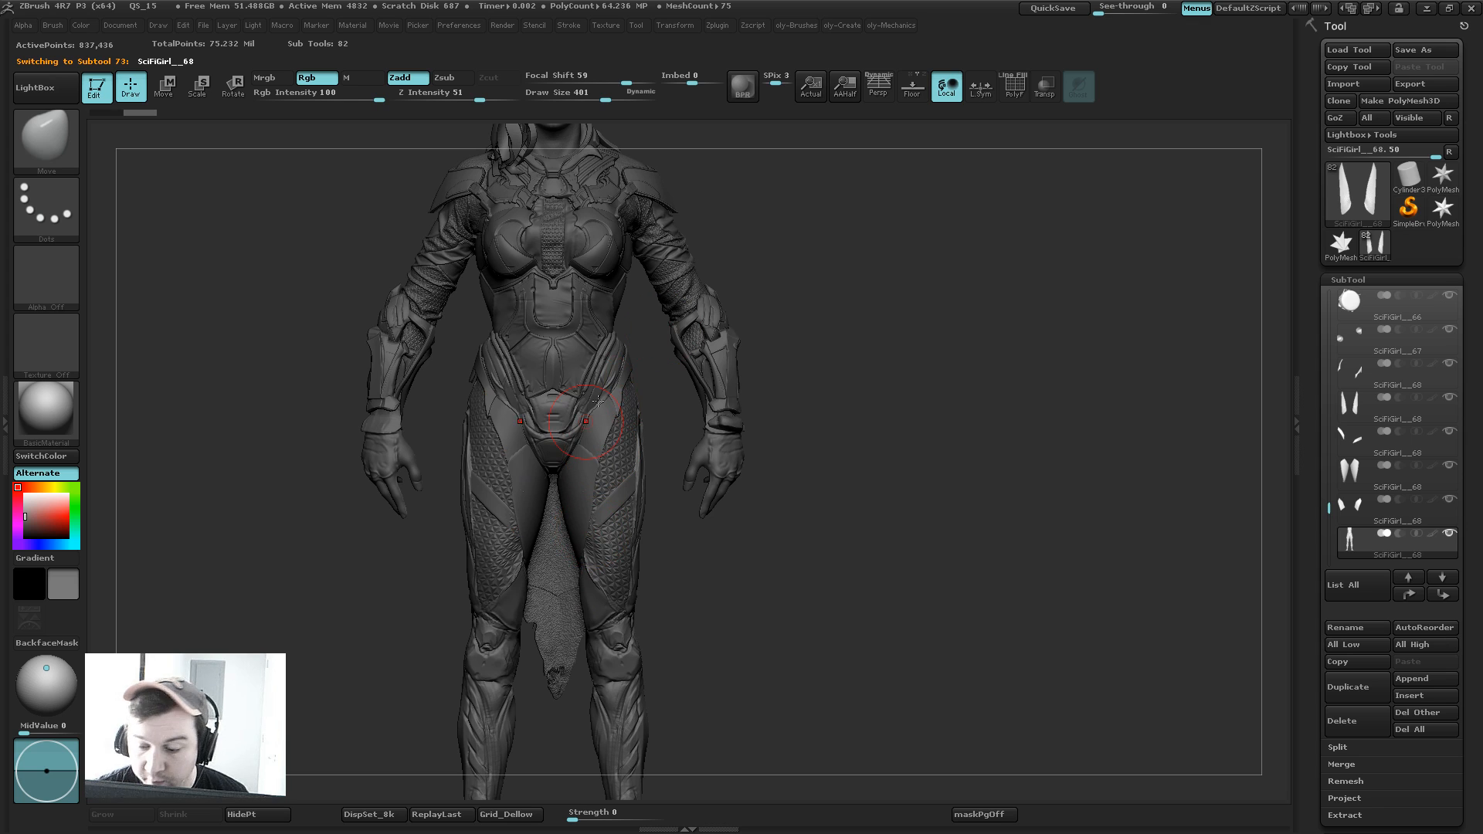
{"action": "left_click_drag", "start_coordinate": [832, 379], "coordinate": [753, 369]}
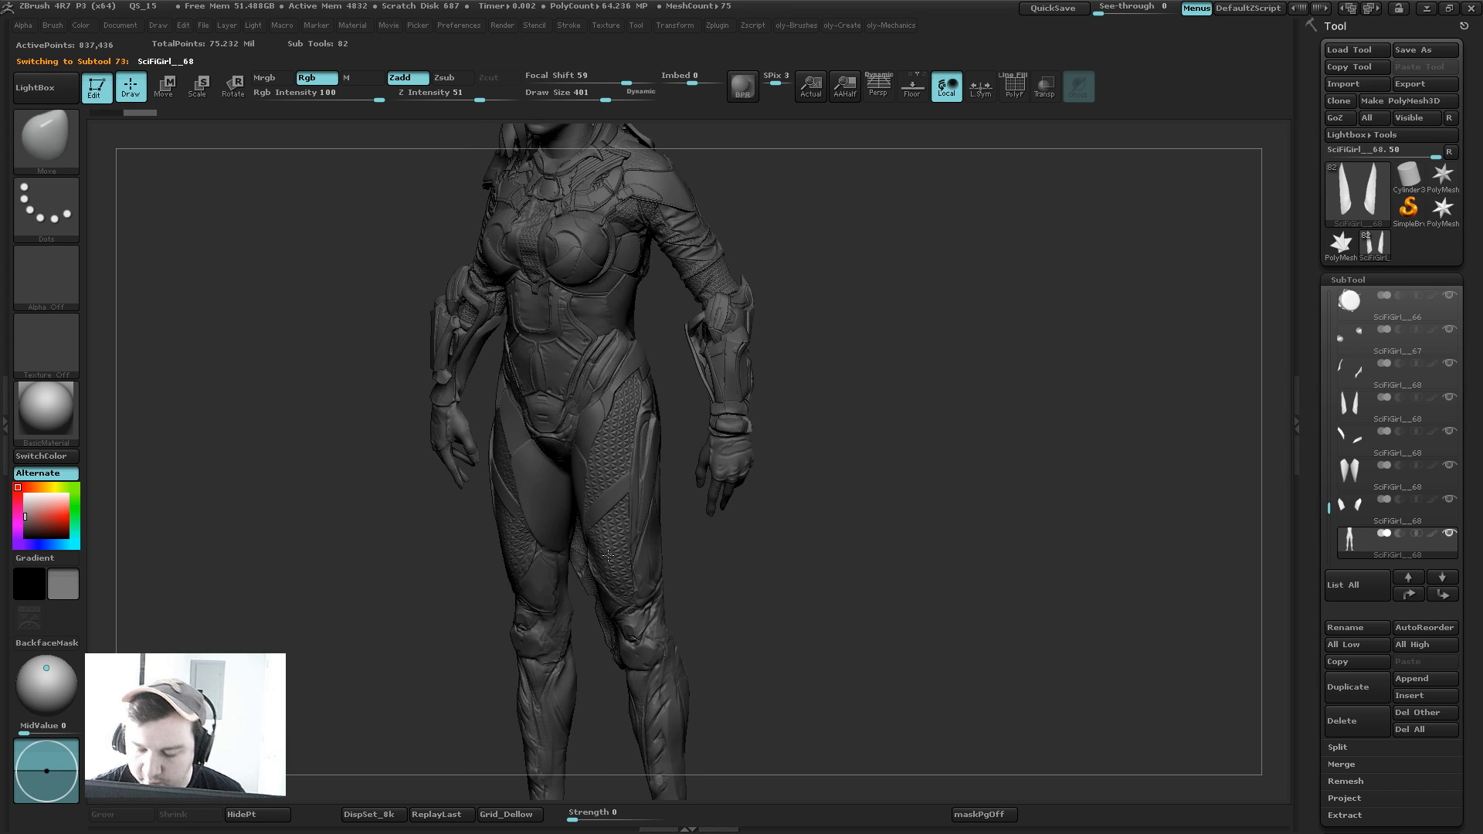
{"action": "key", "text": "shift+s"}
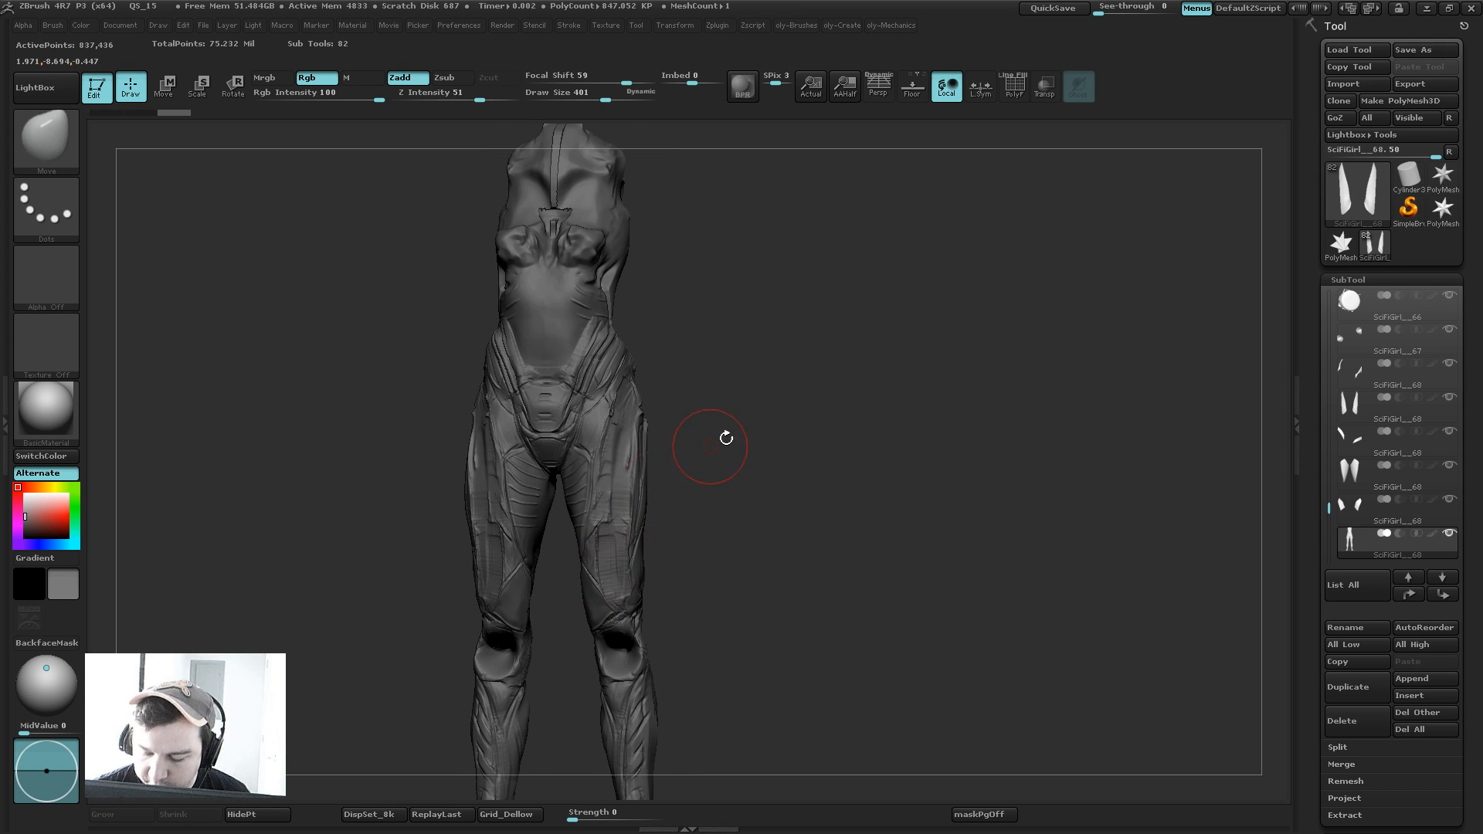
{"action": "key", "text": "shift+s"}
{"action": "left_click", "coordinate": [616, 544], "text": "alt"}
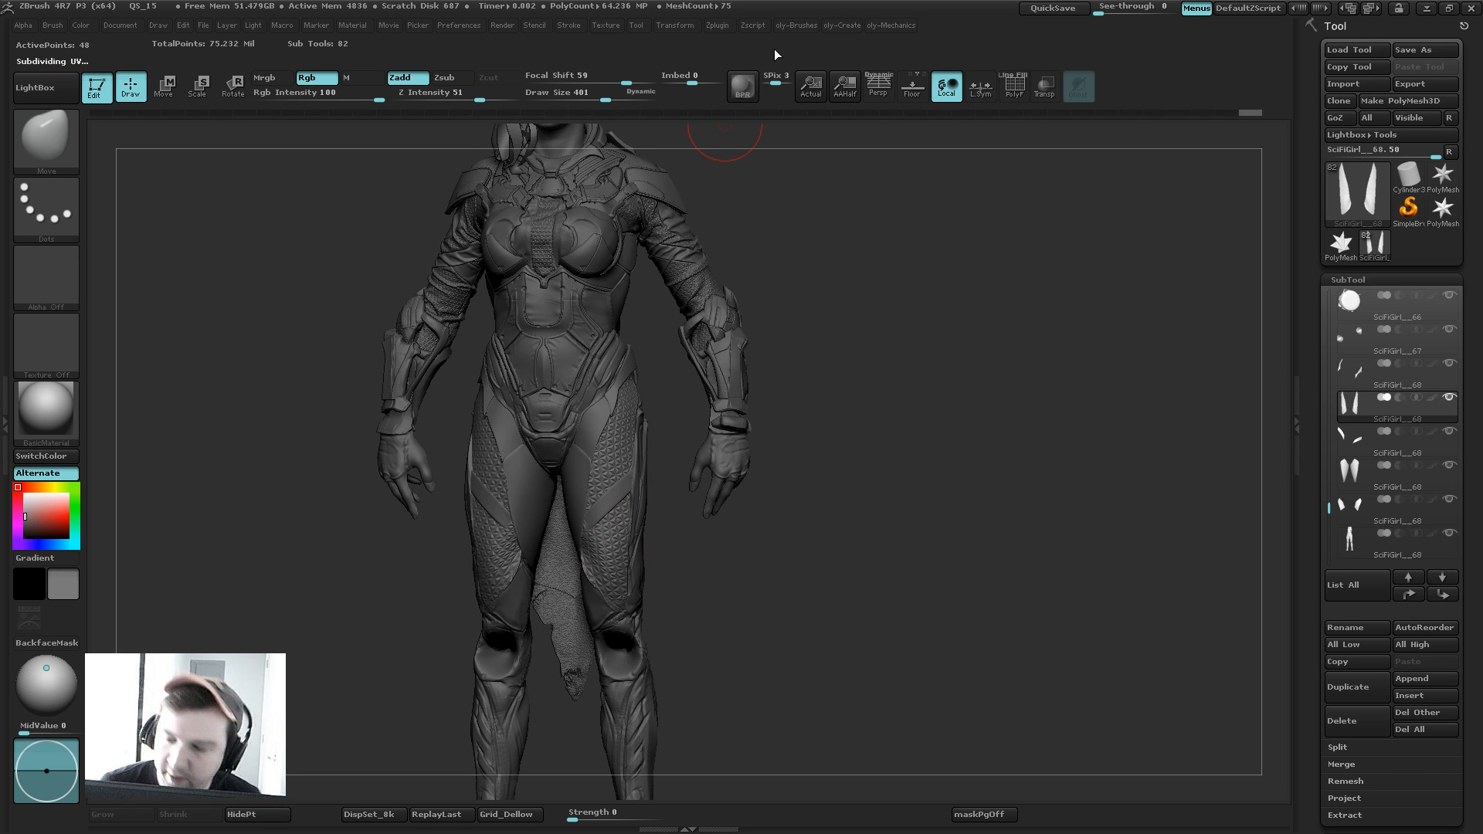
Step: Unwrap the thigh panels' UVs with UV Master
{"action": "left_click", "coordinate": [706, 24]}
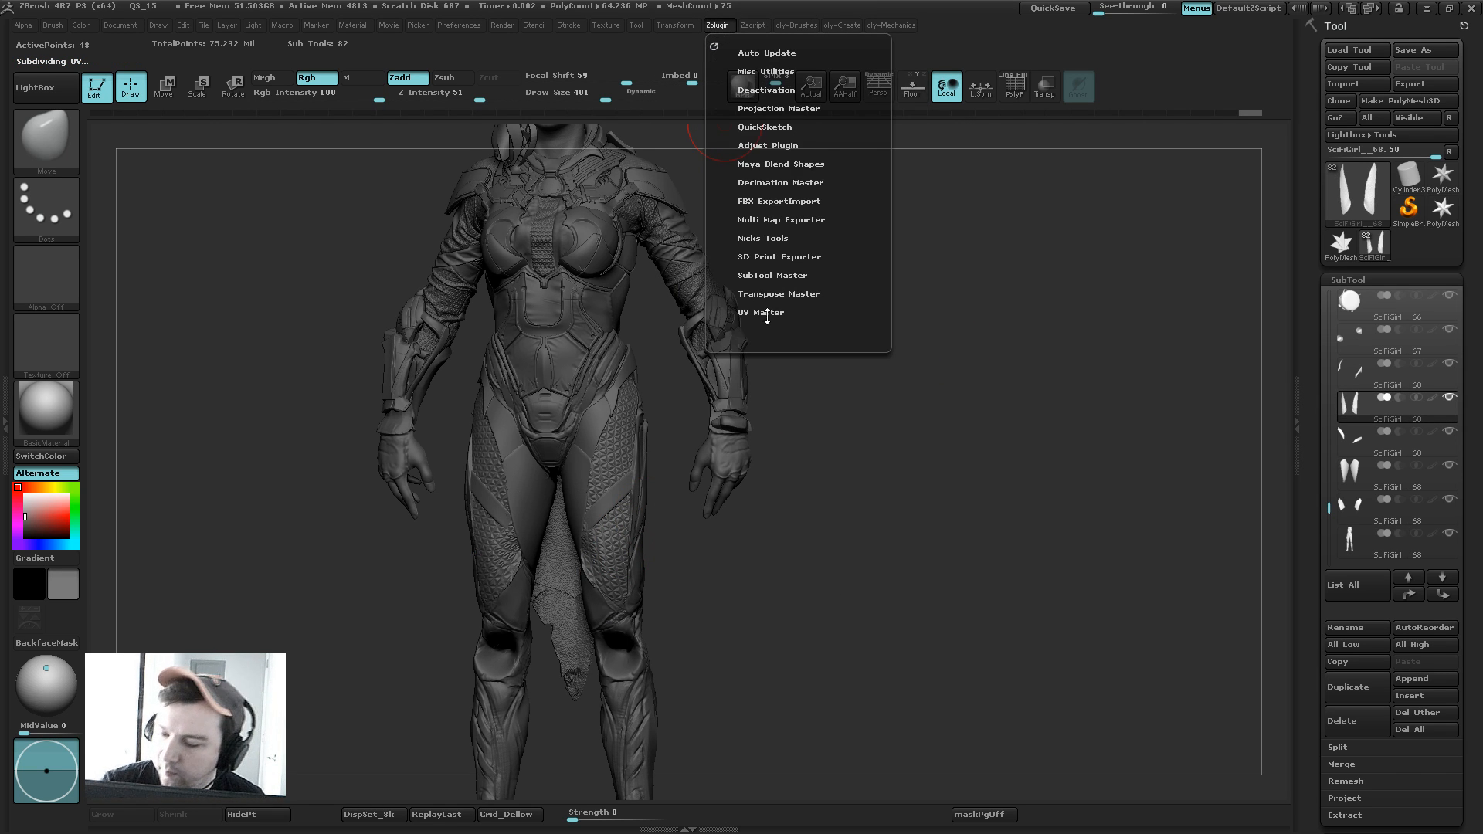
{"action": "left_click", "coordinate": [765, 313]}
{"action": "left_click", "coordinate": [726, 25]}
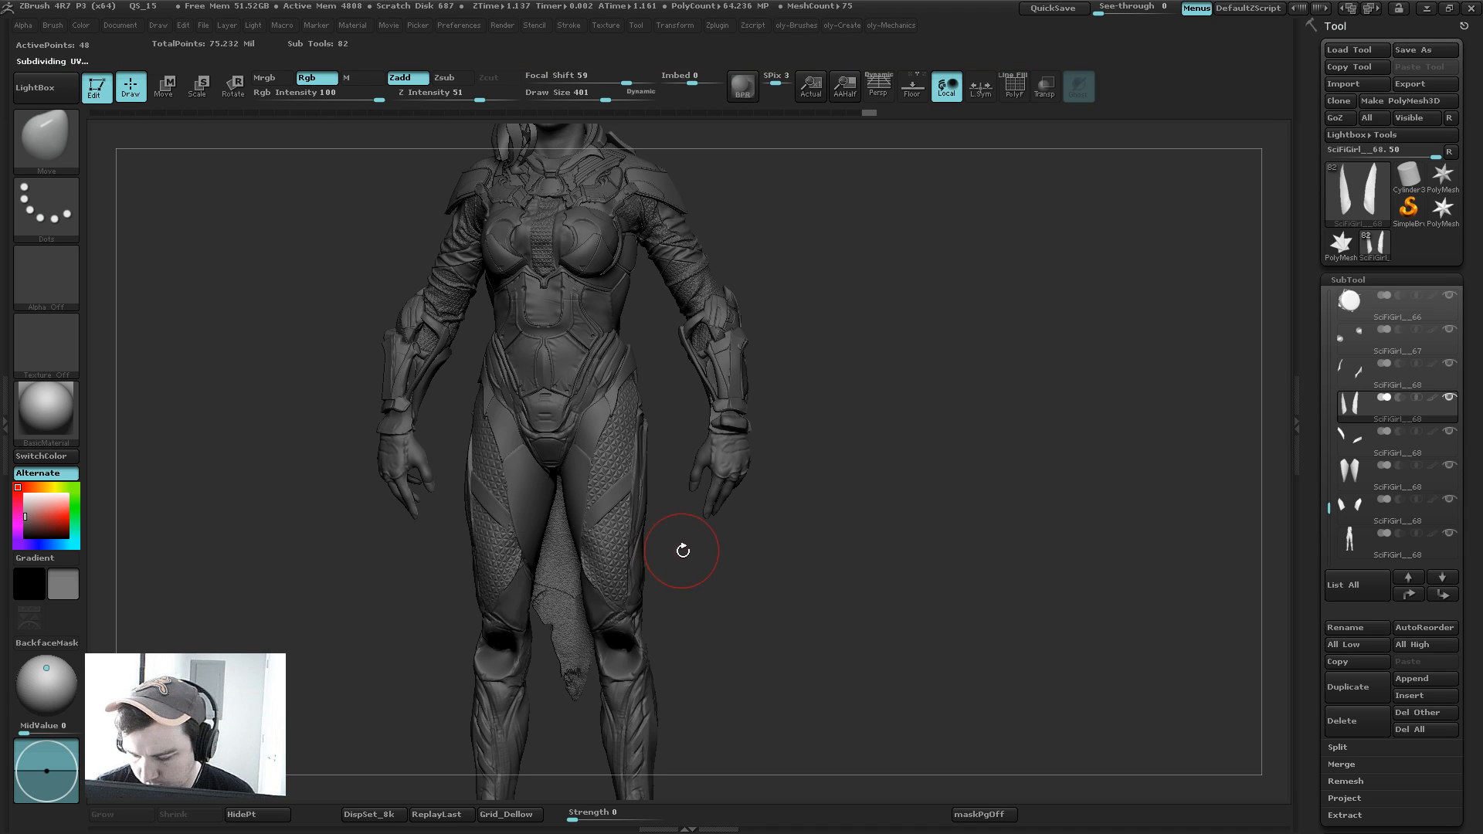
Step: Isolate the thigh panels with their polyframe shown and move the lower vertices at draw sizes 186 and 214
{"action": "key", "text": "shift+f"}
{"action": "mouse_move", "coordinate": [687, 543]}
{"action": "left_mouse_down"}
{"action": "mouse_move", "coordinate": [673, 493]}
{"action": "mouse_move", "coordinate": [599, 583]}
{"action": "mouse_move", "coordinate": [702, 473]}
{"action": "mouse_move", "coordinate": [718, 504]}
{"action": "mouse_move", "coordinate": [705, 532]}
{"action": "left_mouse_up"}
{"action": "key", "text": "s"}
{"action": "mouse_move", "coordinate": [588, 541]}
{"action": "left_mouse_down"}
{"action": "mouse_move", "coordinate": [572, 545]}
{"action": "mouse_move", "coordinate": [629, 572]}
{"action": "mouse_move", "coordinate": [602, 563]}
{"action": "left_mouse_up"}
{"action": "key", "text": "s"}
{"action": "key", "text": "s"}
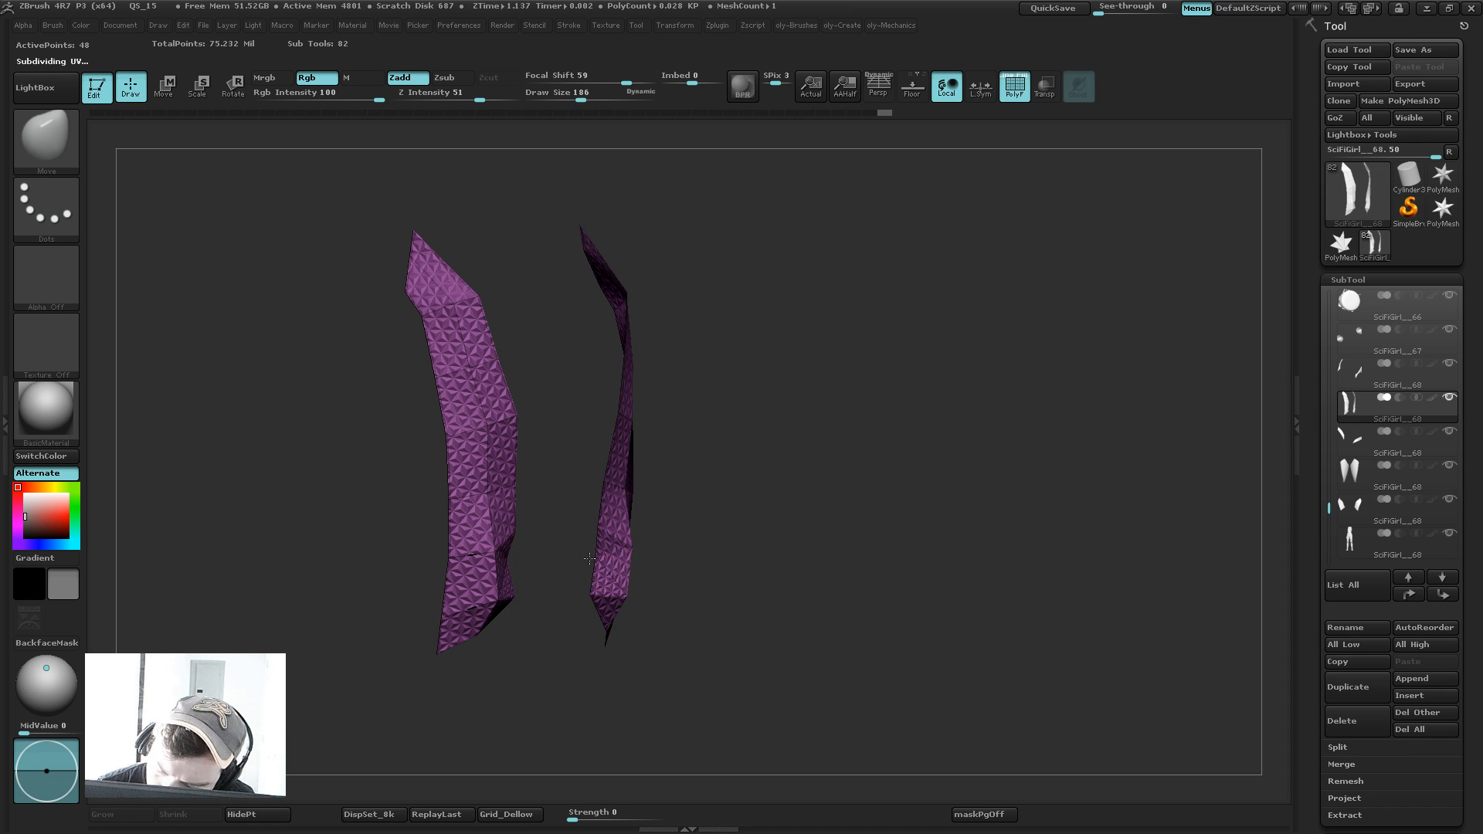
{"action": "mouse_move", "coordinate": [686, 531]}
{"action": "left_mouse_down"}
{"action": "mouse_move", "coordinate": [595, 559]}
{"action": "mouse_move", "coordinate": [641, 594]}
{"action": "left_mouse_up"}
{"action": "key", "text": "s"}
{"action": "key", "text": "s"}
{"action": "left_click_drag", "start_coordinate": [623, 594], "coordinate": [612, 598]}
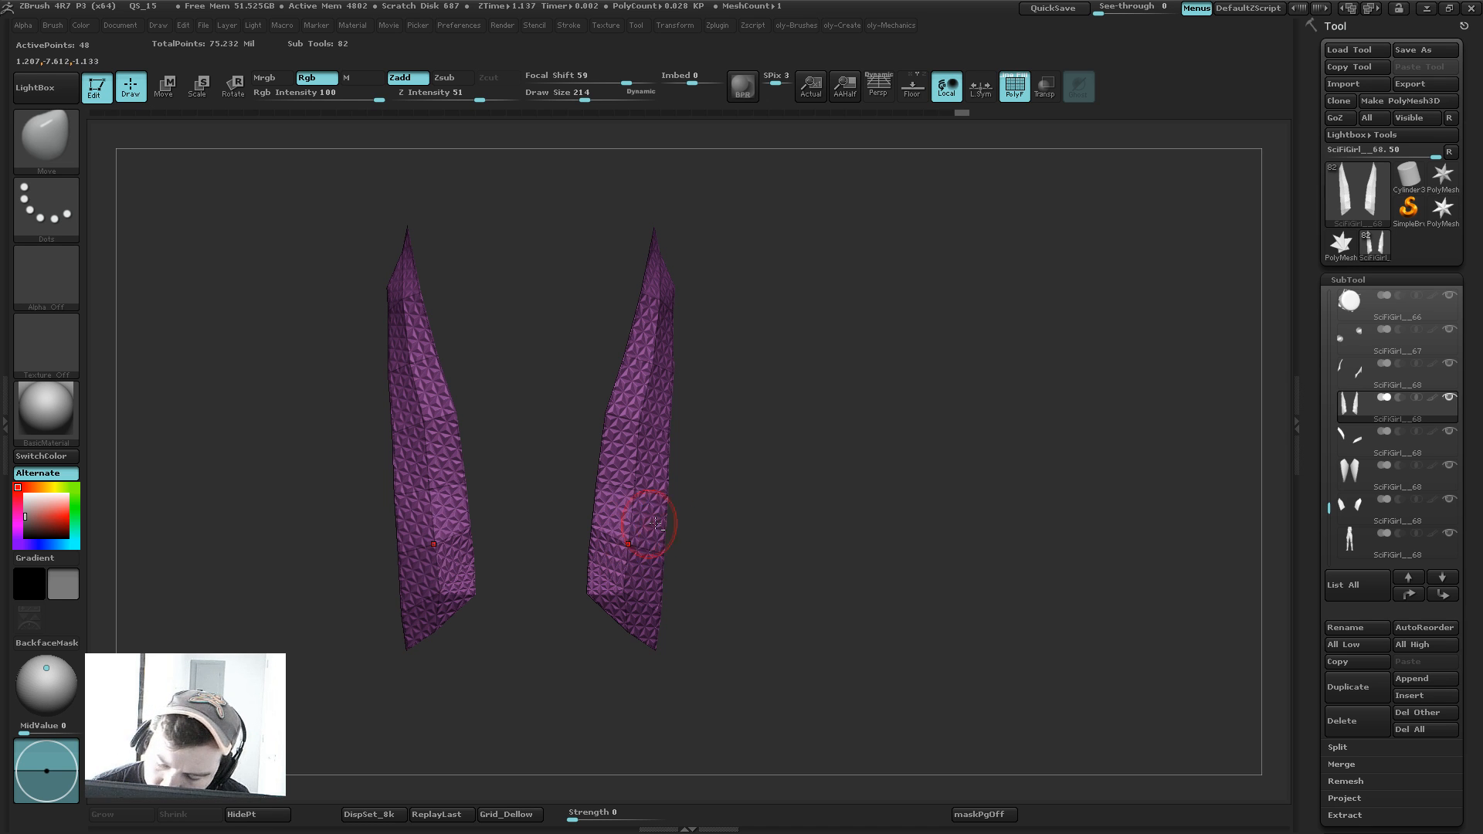
Step: Even out the edge loops along the isolated thigh panels with the Move brush at draw sizes 181, 192 and 175
{"action": "left_click_drag", "start_coordinate": [730, 508], "coordinate": [649, 503]}
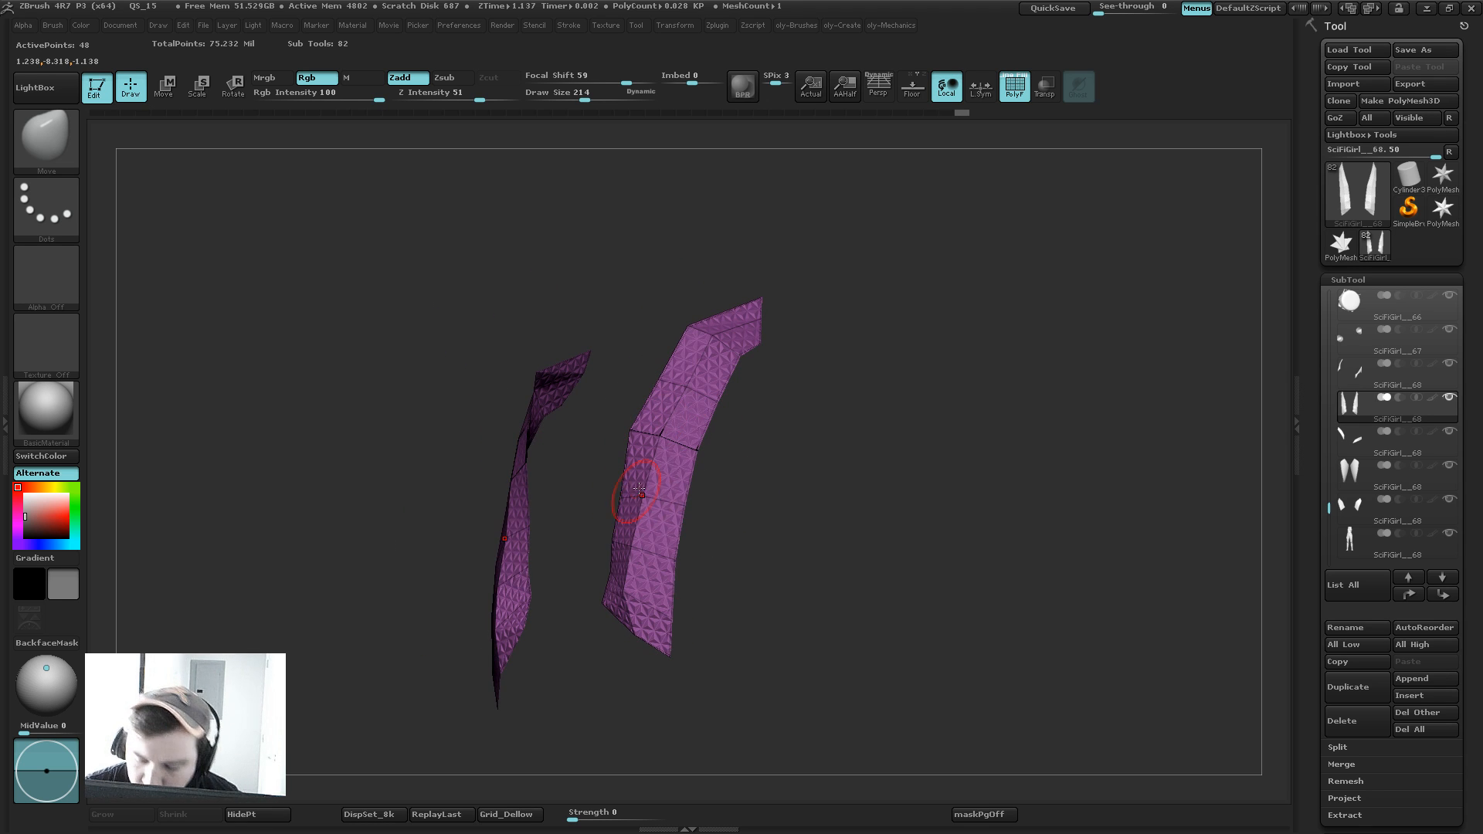
{"action": "key", "text": "["}
{"action": "left_click_drag", "start_coordinate": [679, 398], "coordinate": [644, 439]}
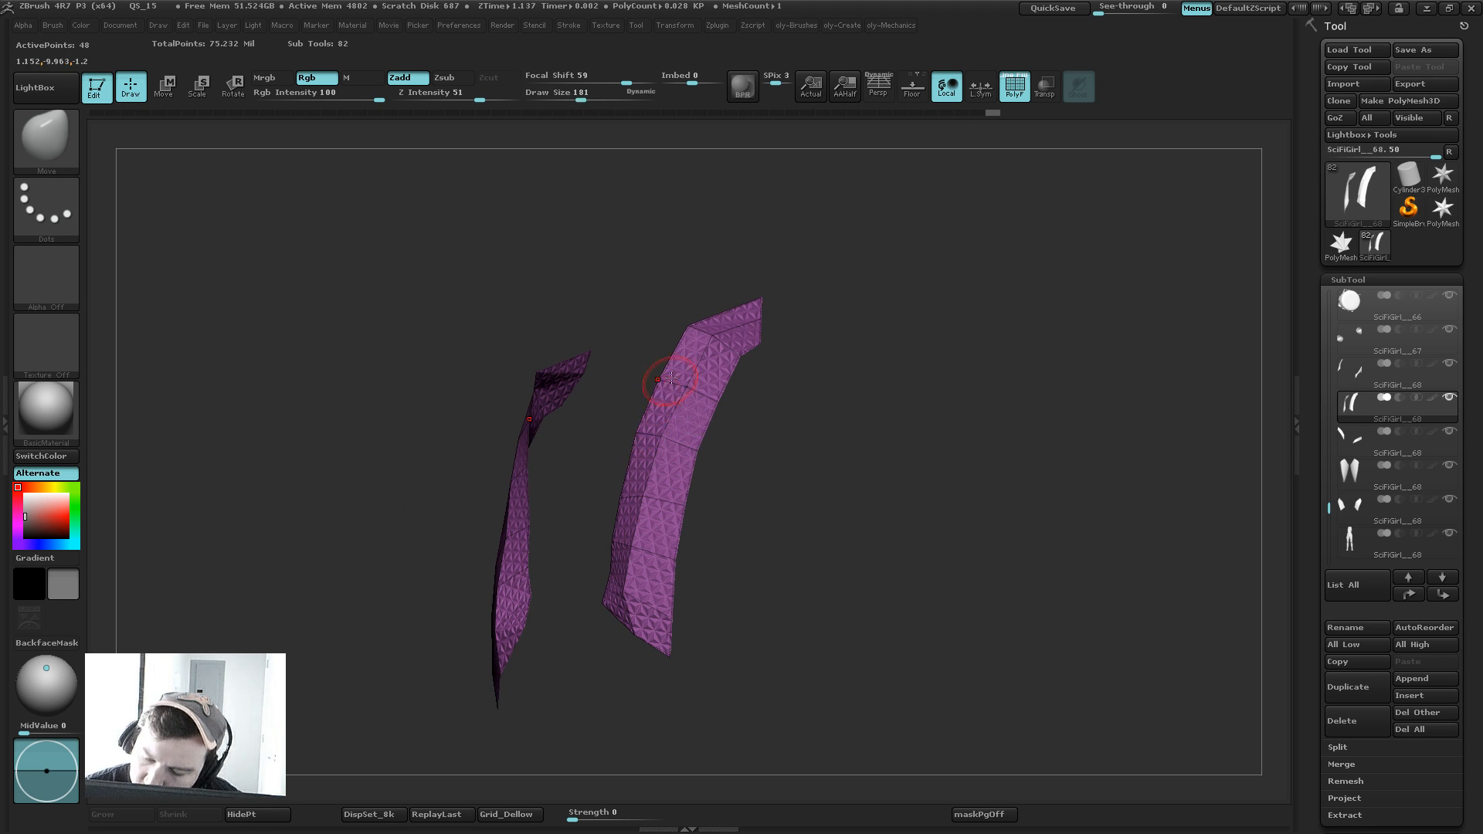
{"action": "left_click_drag", "start_coordinate": [800, 327], "coordinate": [773, 352]}
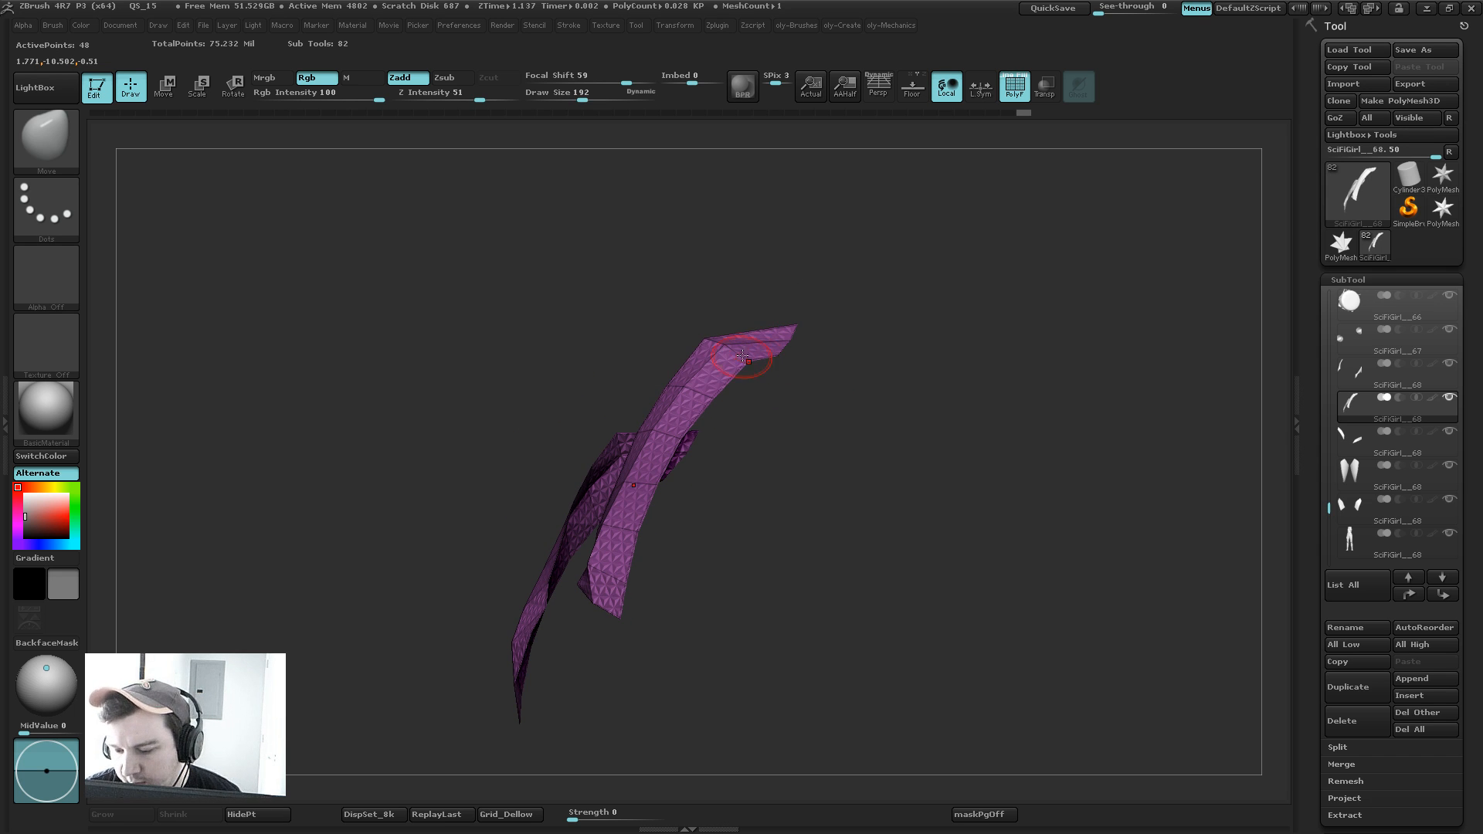
{"action": "left_click_drag", "start_coordinate": [690, 520], "coordinate": [765, 519]}
{"action": "left_click_drag", "start_coordinate": [722, 600], "coordinate": [728, 596]}
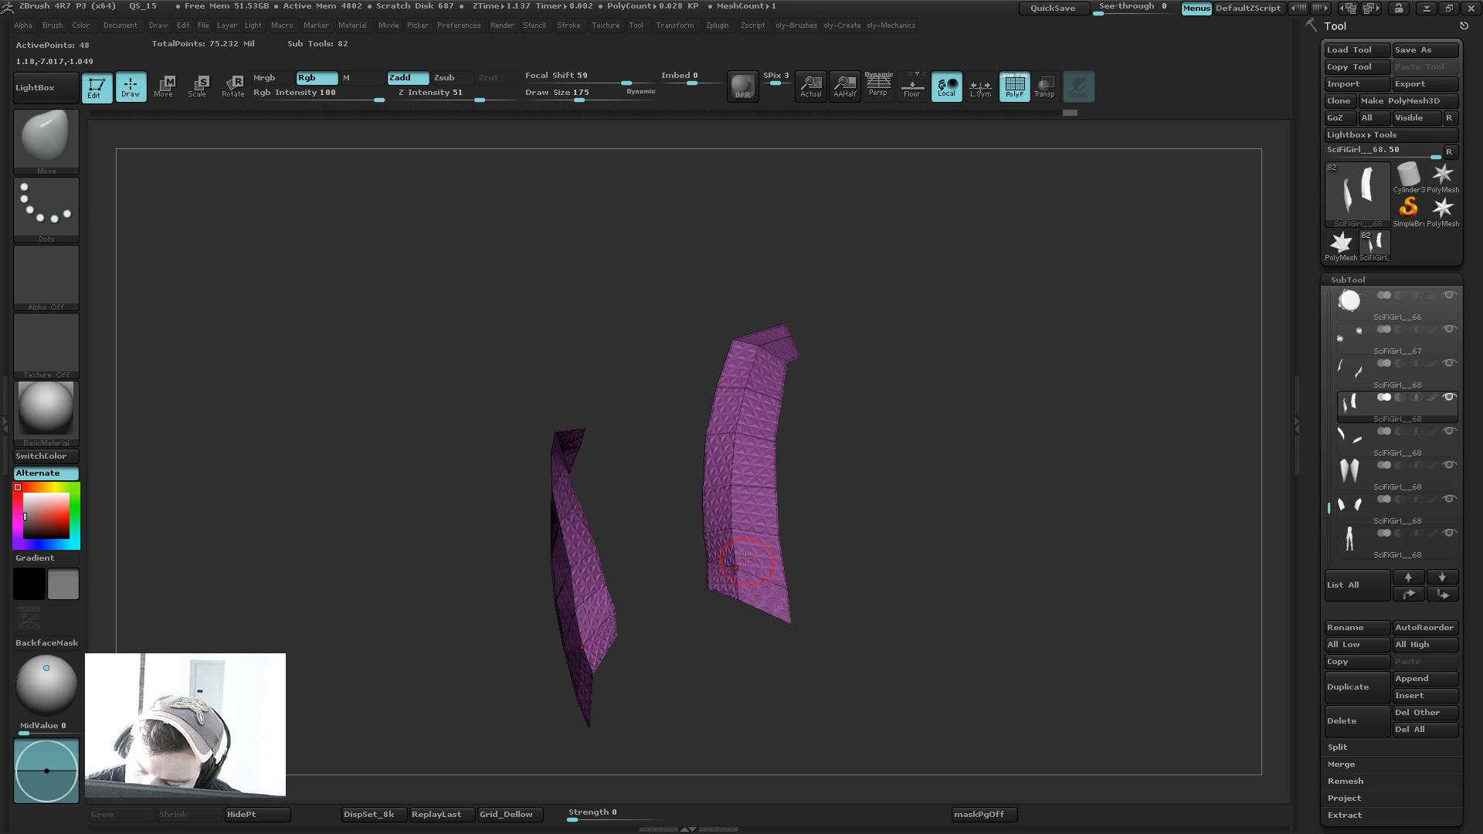
Step: Show all subtools again and soften the thigh panels' lower corners at draw size 393
{"action": "left_click_drag", "start_coordinate": [859, 428], "coordinate": [864, 490]}
{"action": "key", "text": "shift+alt+s"}
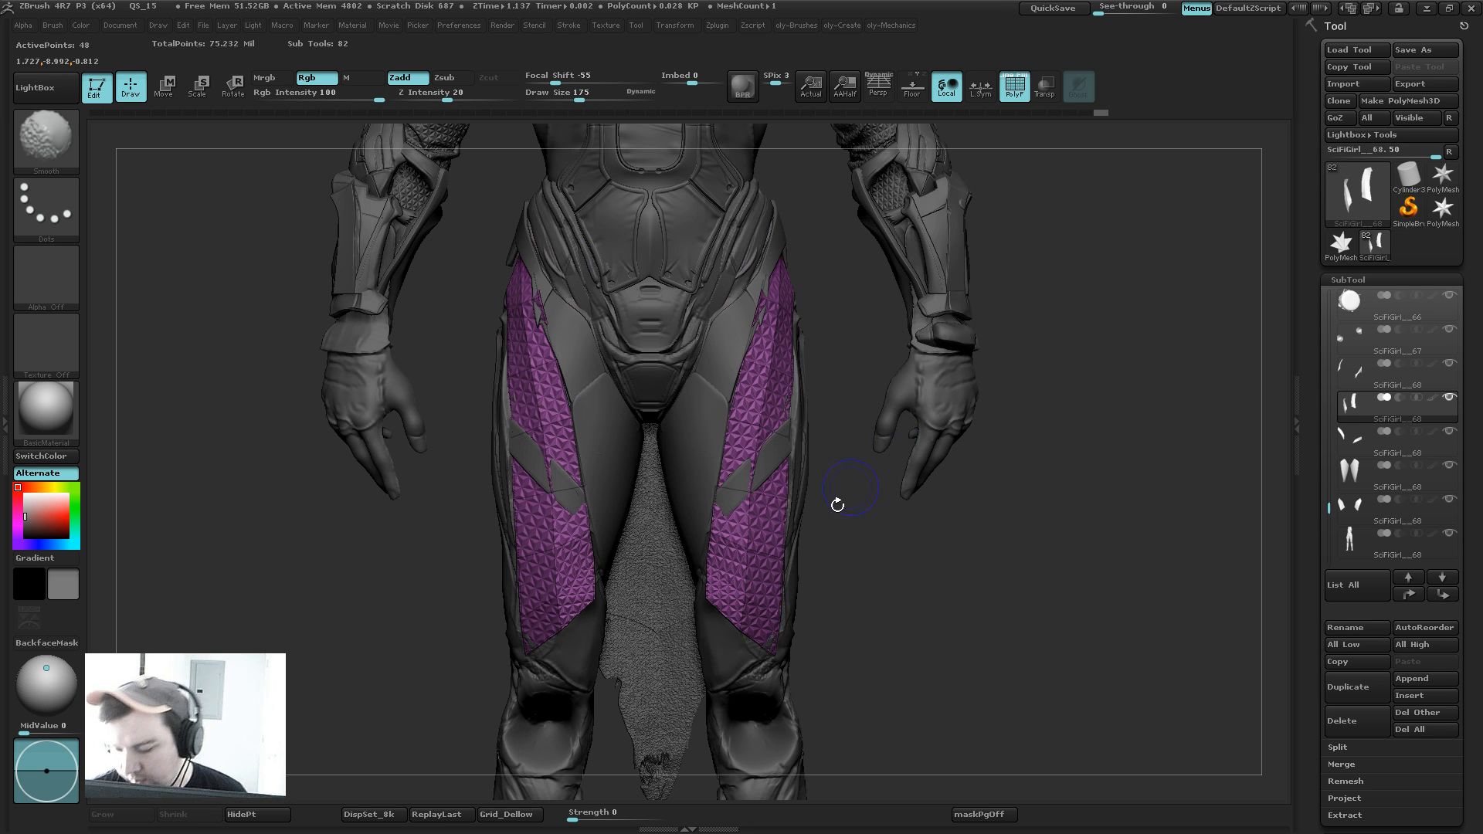
{"action": "mouse_move", "coordinate": [716, 596]}
{"action": "left_mouse_down"}
{"action": "mouse_move", "coordinate": [683, 601]}
{"action": "mouse_move", "coordinate": [706, 597]}
{"action": "mouse_move", "coordinate": [745, 630]}
{"action": "left_mouse_up"}
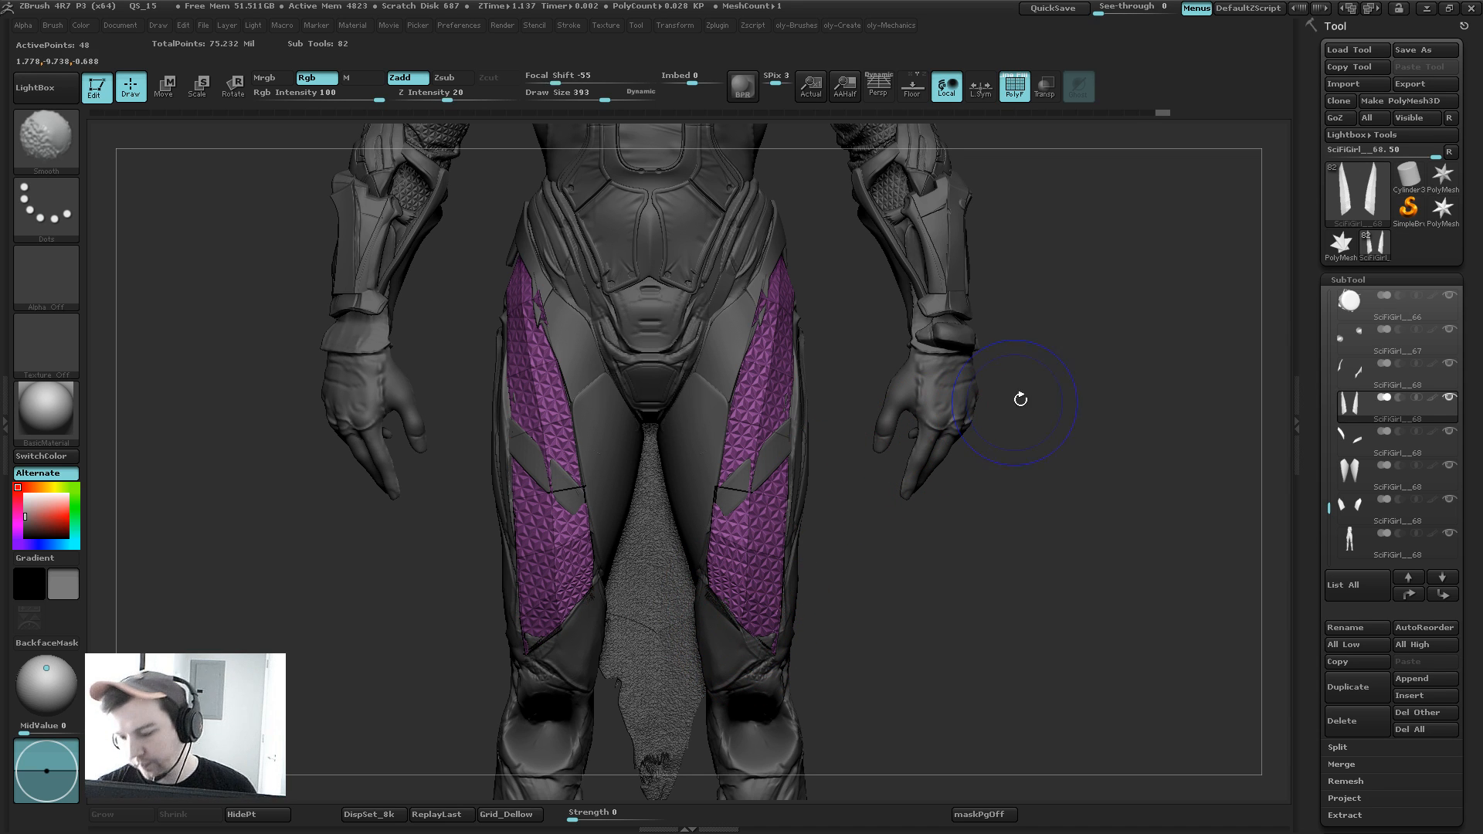
Step: Hide the polyframe and unwrap the thigh panels again with UV Master
{"action": "key", "text": "shift+f"}
{"action": "left_click", "coordinate": [719, 26]}
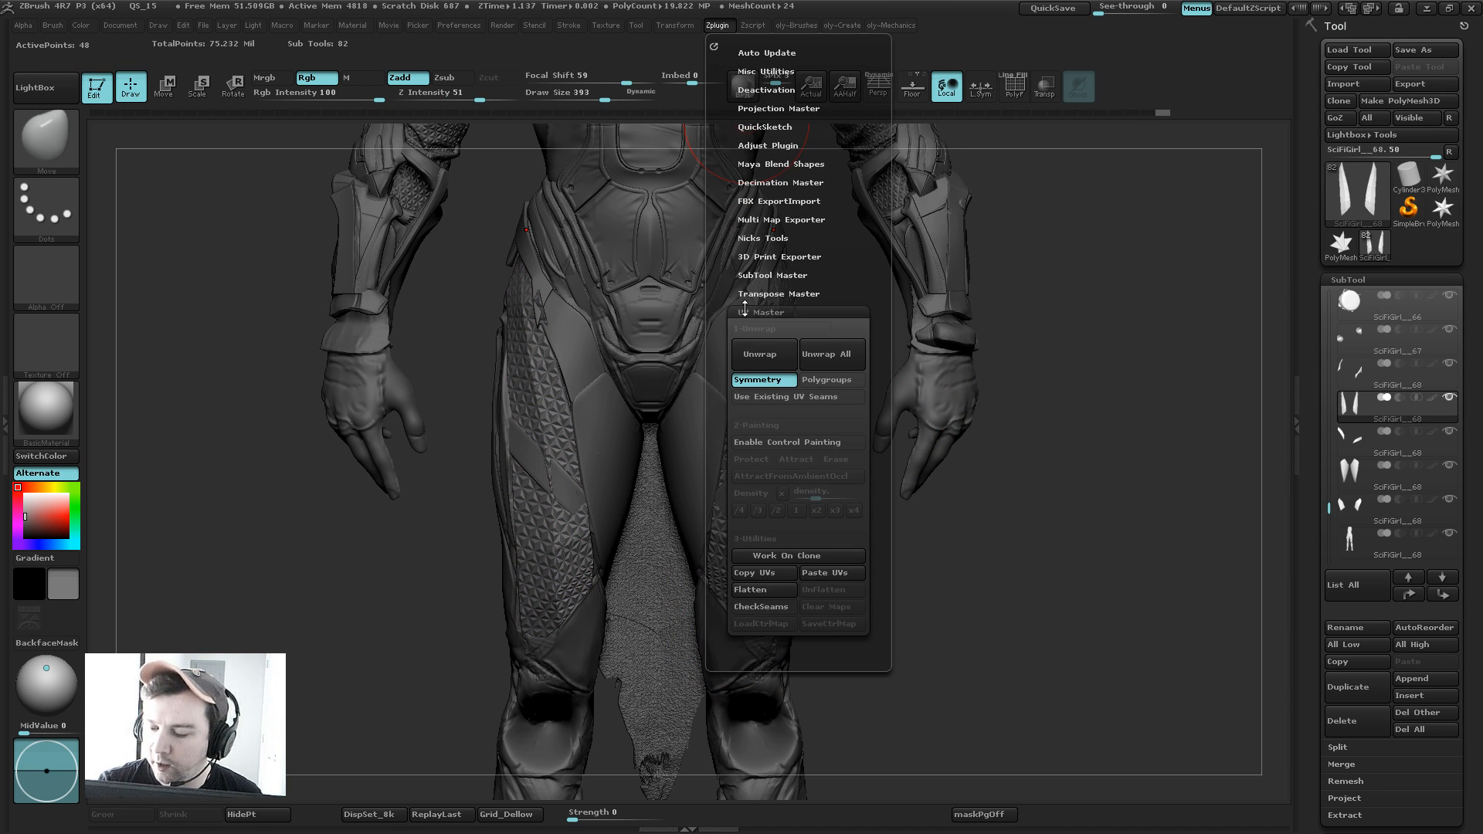
{"action": "left_click", "coordinate": [760, 354]}
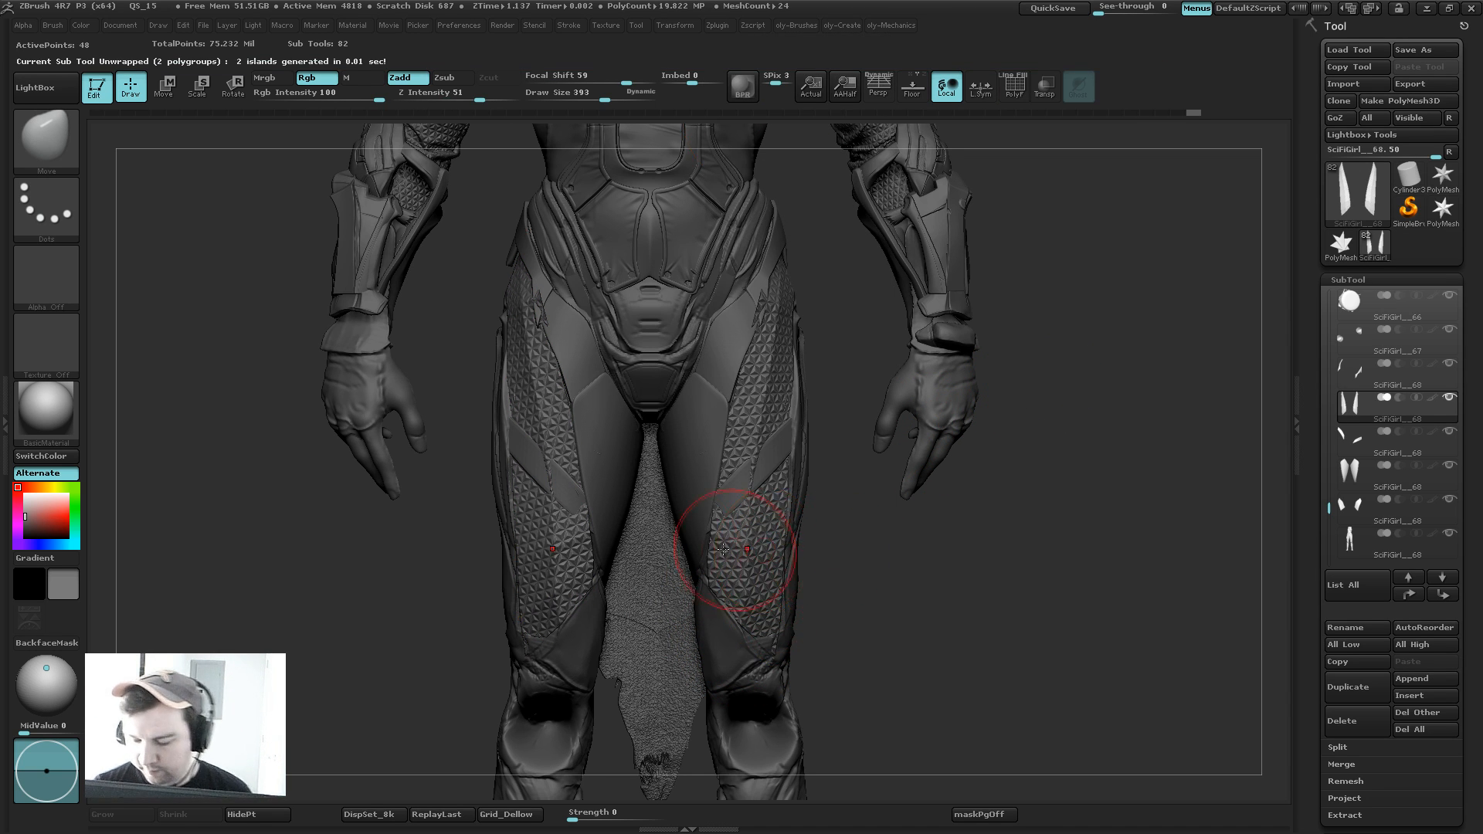
Step: Pull the thigh panels' inner edges into a cleaner contour with the Move brush at draw sizes 577 and 459
{"action": "key", "text": "bracketright"}
{"action": "key", "text": "bracketright"}
{"action": "left_click_drag", "start_coordinate": [837, 572], "coordinate": [828, 579]}
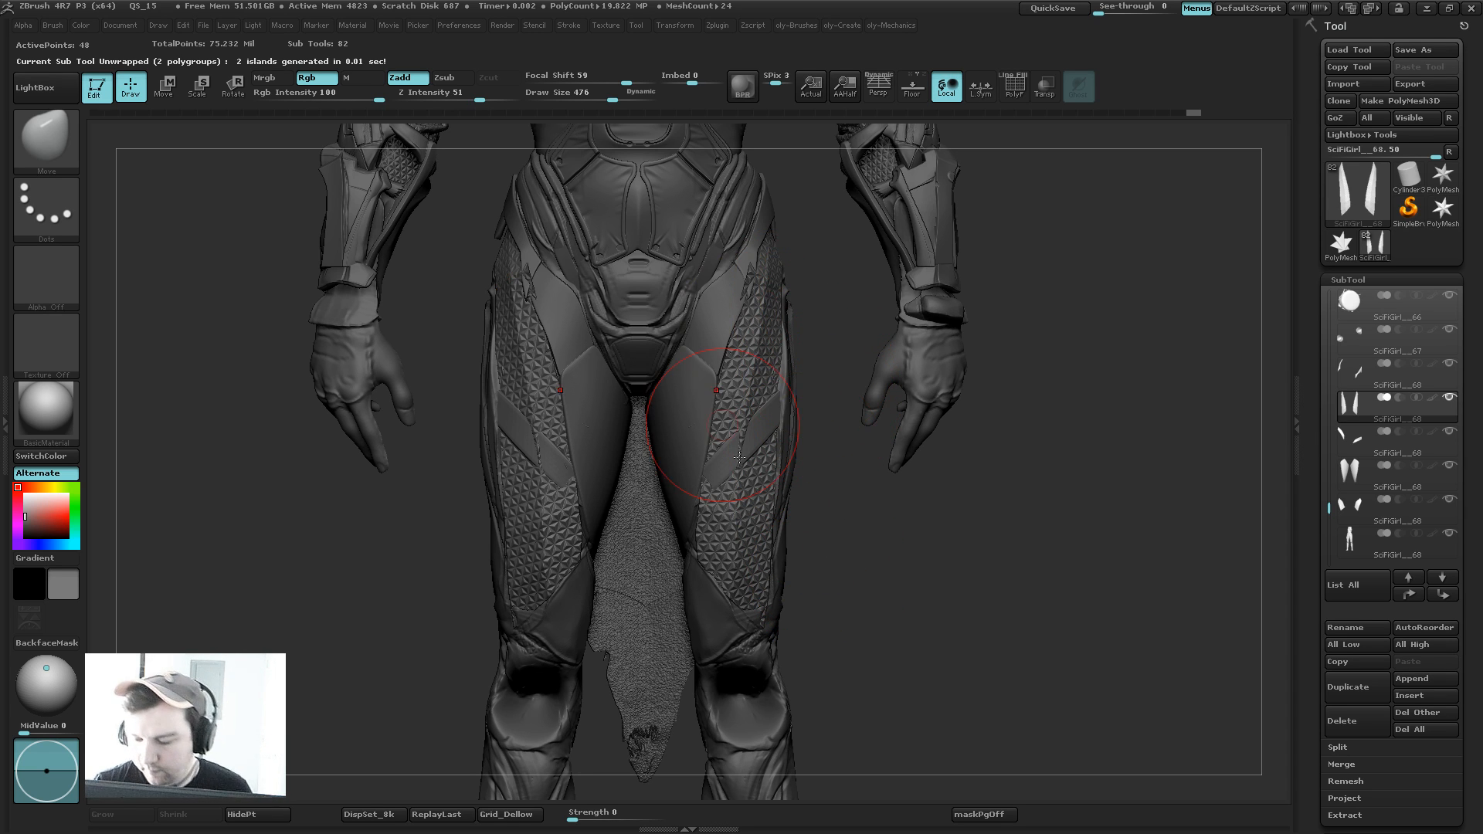
{"action": "key", "text": "bracketright"}
{"action": "key", "text": "bracketright"}
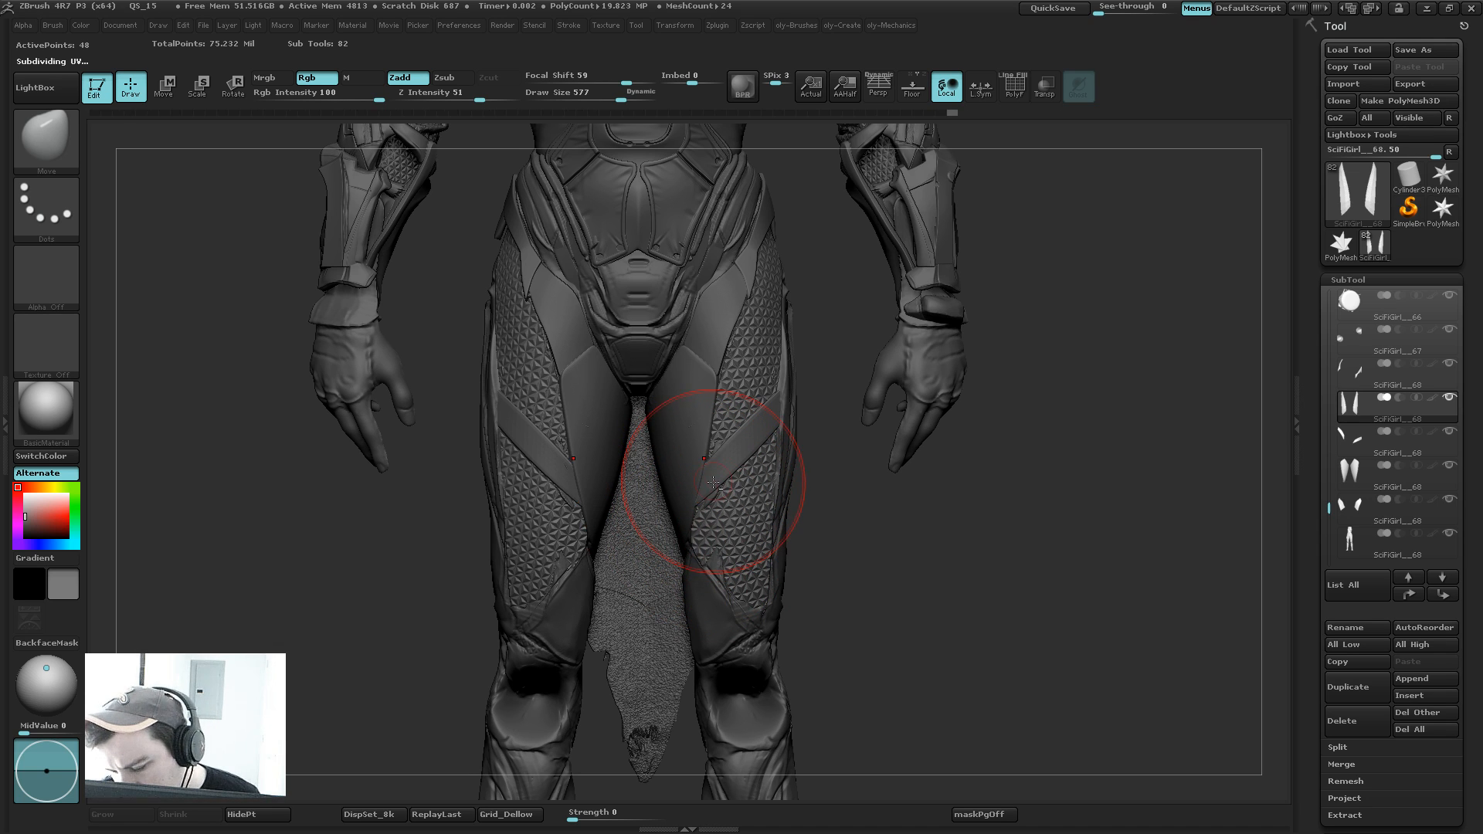
{"action": "key", "text": "bracketleft"}
{"action": "key", "text": "bracketleft"}
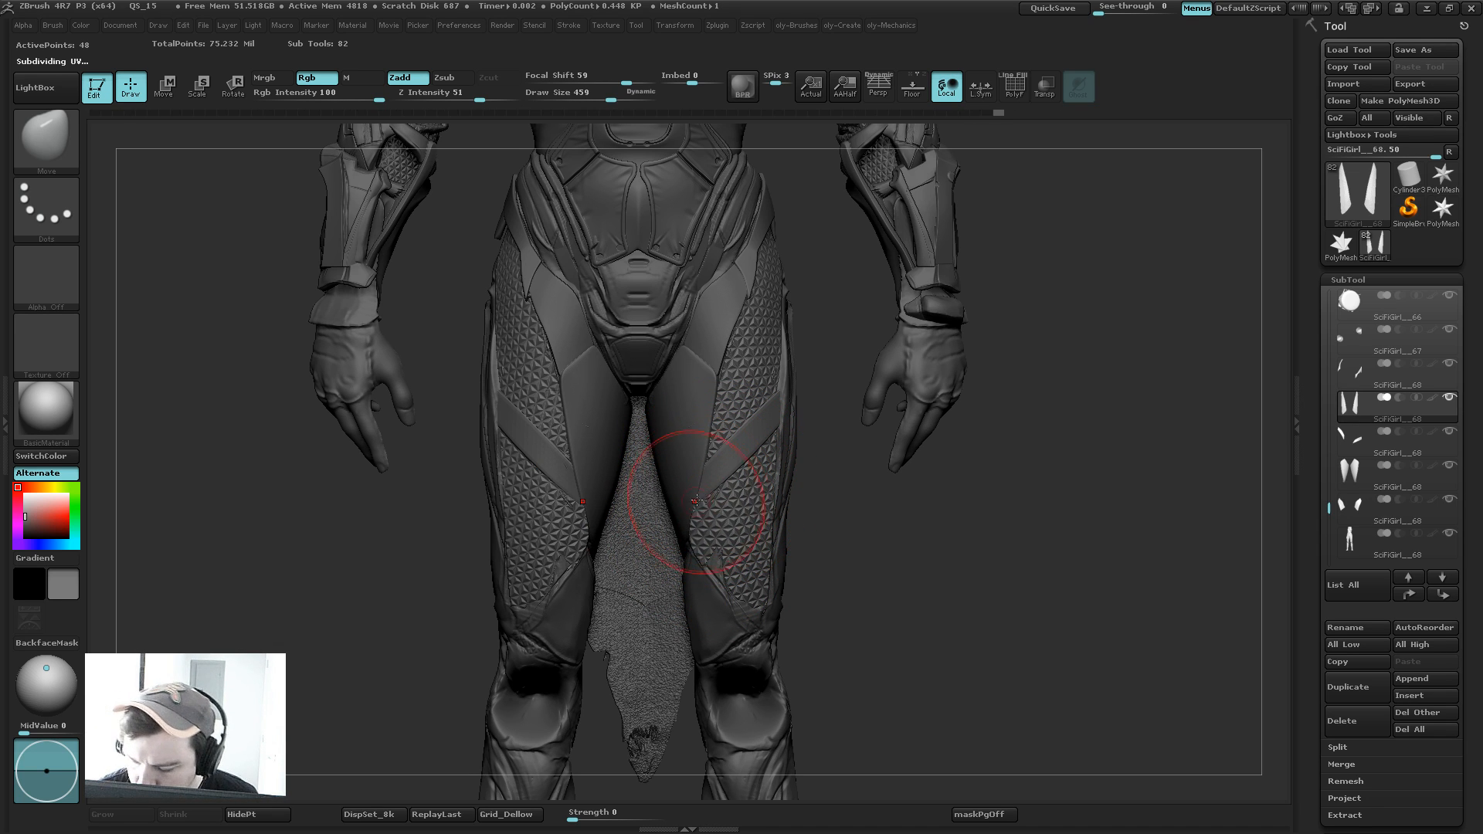
{"action": "mouse_move", "coordinate": [703, 494]}
{"action": "left_mouse_down"}
{"action": "mouse_move", "coordinate": [684, 544]}
{"action": "mouse_move", "coordinate": [724, 546]}
{"action": "left_mouse_up"}
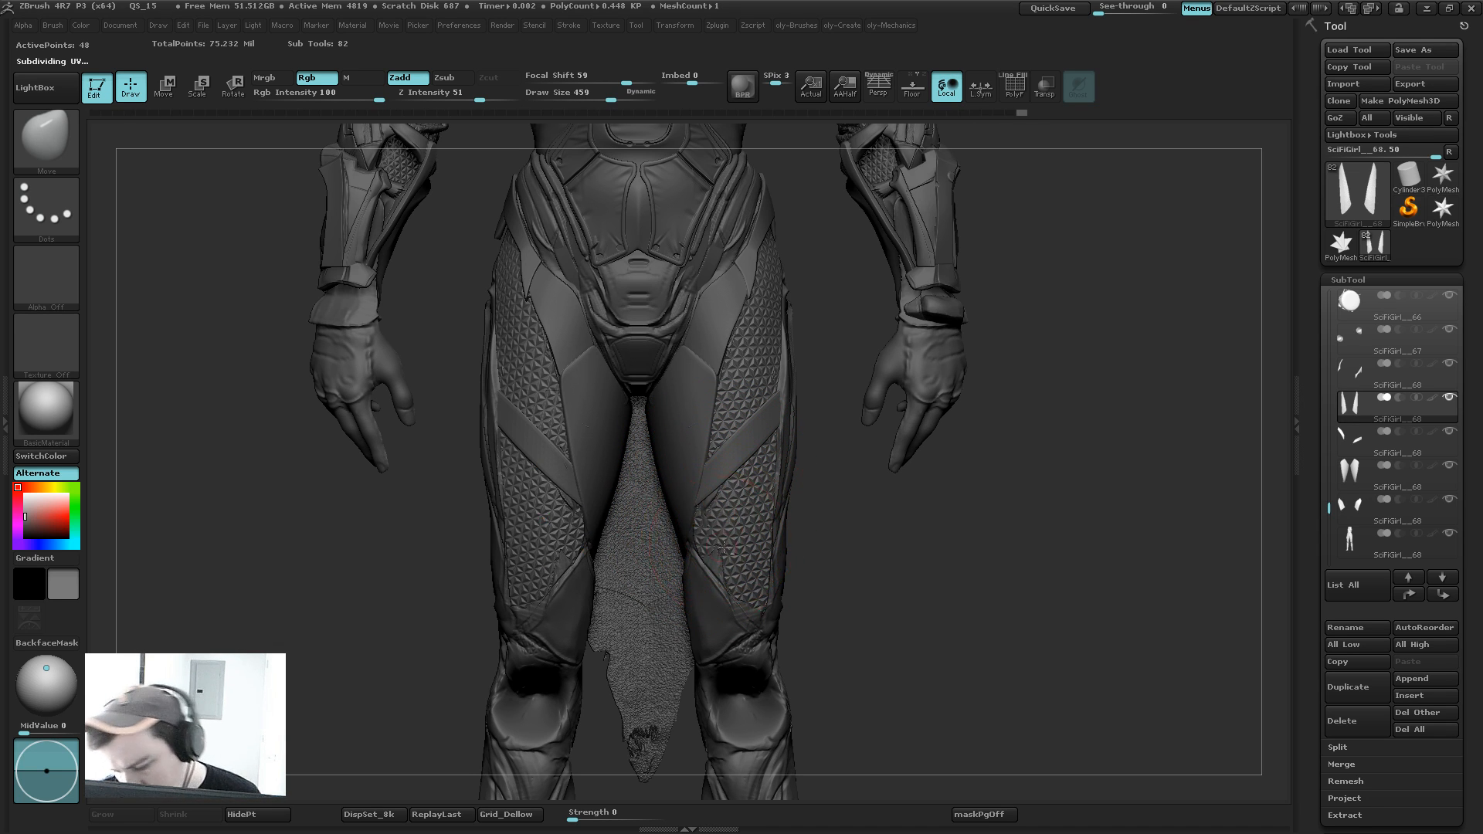
Step: Adjust the upper ends of the thigh panels at the hips with the Move brush at draw size 494
{"action": "left_click_drag", "start_coordinate": [857, 566], "coordinate": [949, 285], "text": "alt"}
{"action": "left_click_drag", "start_coordinate": [939, 221], "coordinate": [753, 397], "text": "alt"}
{"action": "left_click", "coordinate": [753, 397], "text": "alt"}
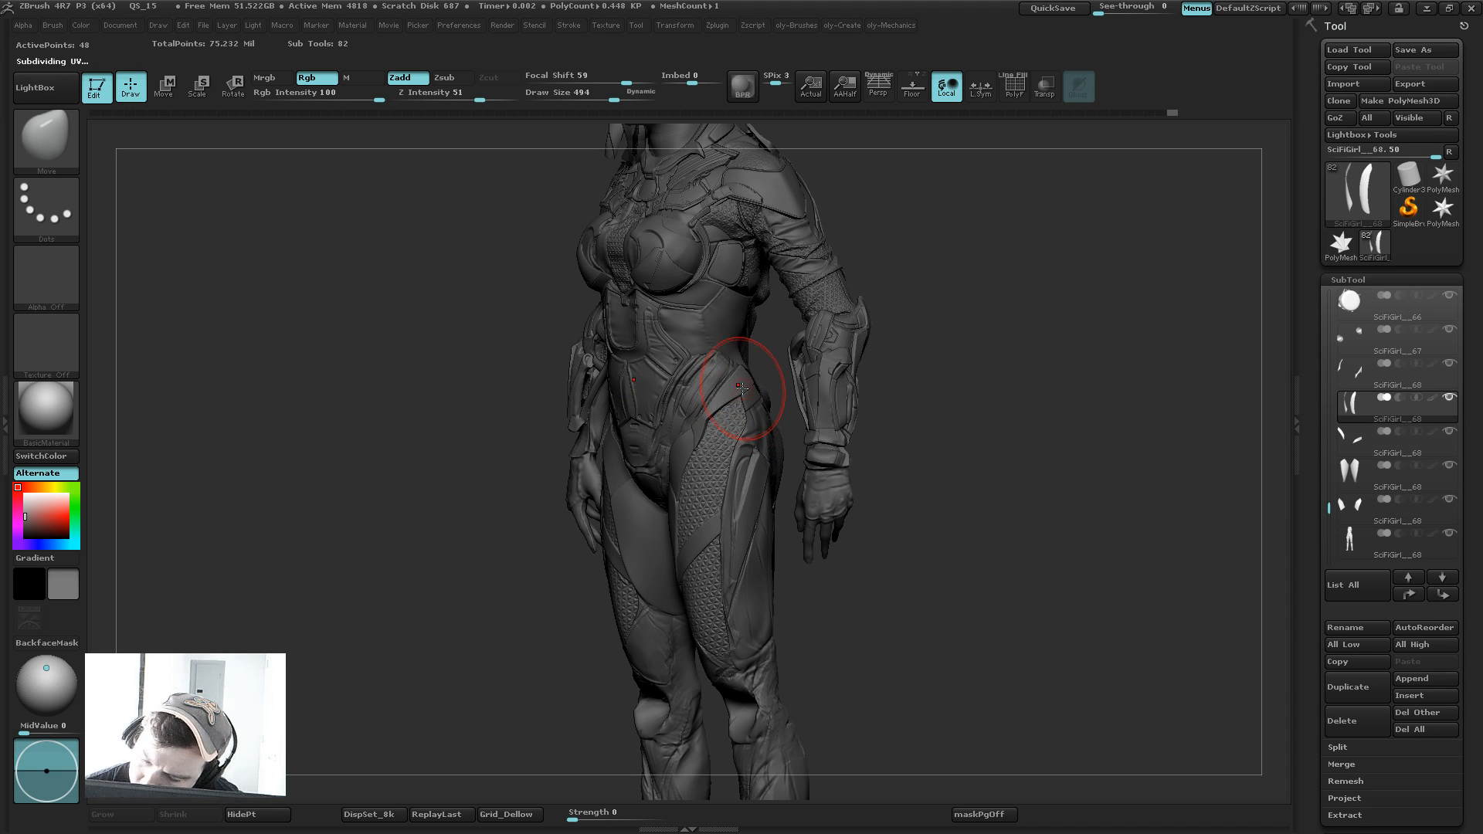
{"action": "left_click_drag", "start_coordinate": [965, 314], "coordinate": [979, 255]}
Step: Reduce the draw size to 297, move the thigh panels' lower inner edges and show their polyframe
{"action": "key", "text": "s"}
{"action": "left_click_drag", "start_coordinate": [712, 474], "coordinate": [702, 474]}
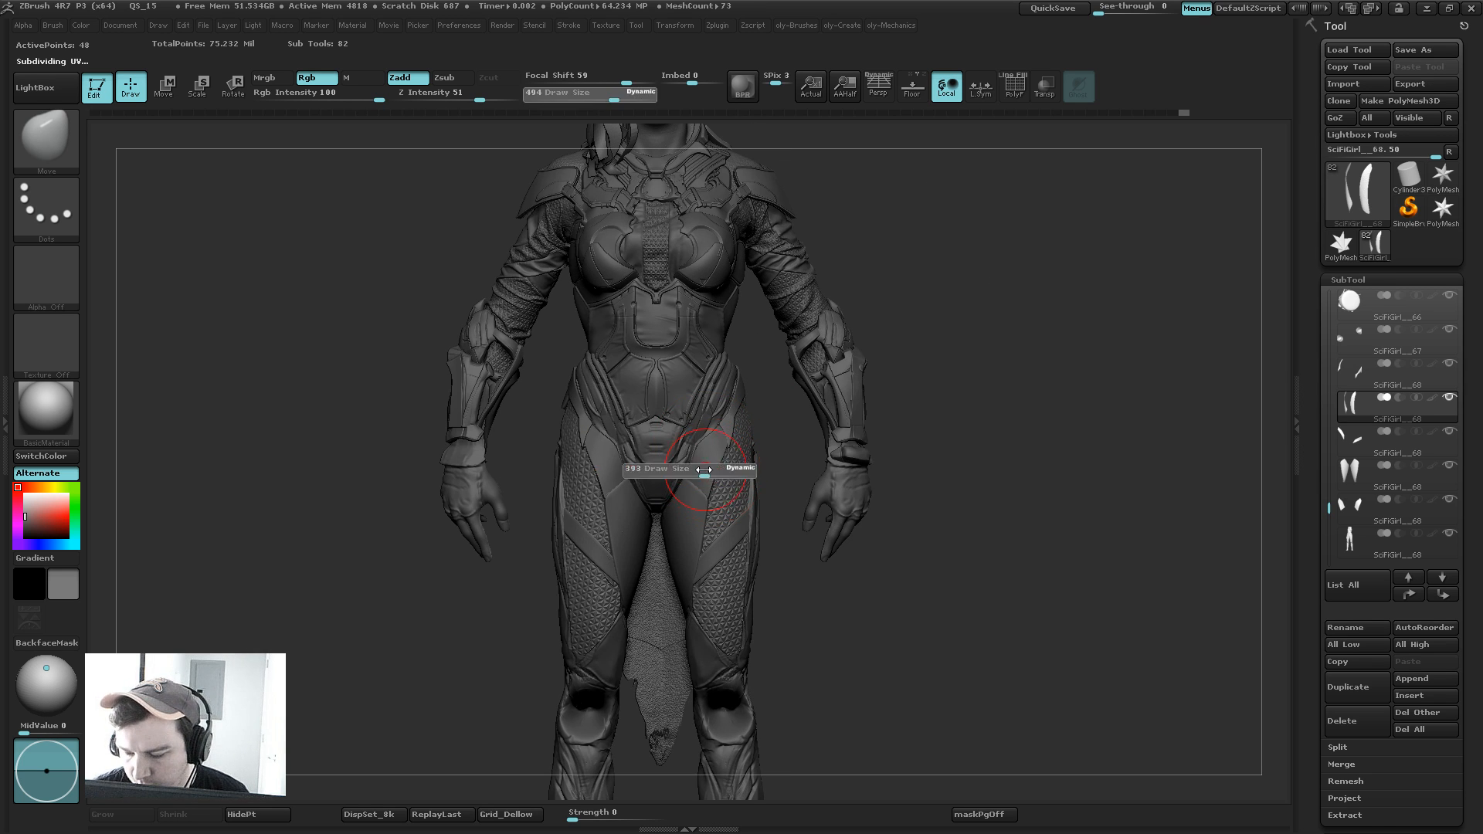
{"action": "left_click_drag", "start_coordinate": [766, 577], "coordinate": [663, 654], "text": "alt"}
{"action": "mouse_move", "coordinate": [772, 656]}
{"action": "left_mouse_down"}
{"action": "mouse_move", "coordinate": [629, 645]}
{"action": "mouse_move", "coordinate": [653, 644]}
{"action": "left_mouse_up"}
{"action": "key", "text": "shift"}
{"action": "key", "text": "shift+f"}
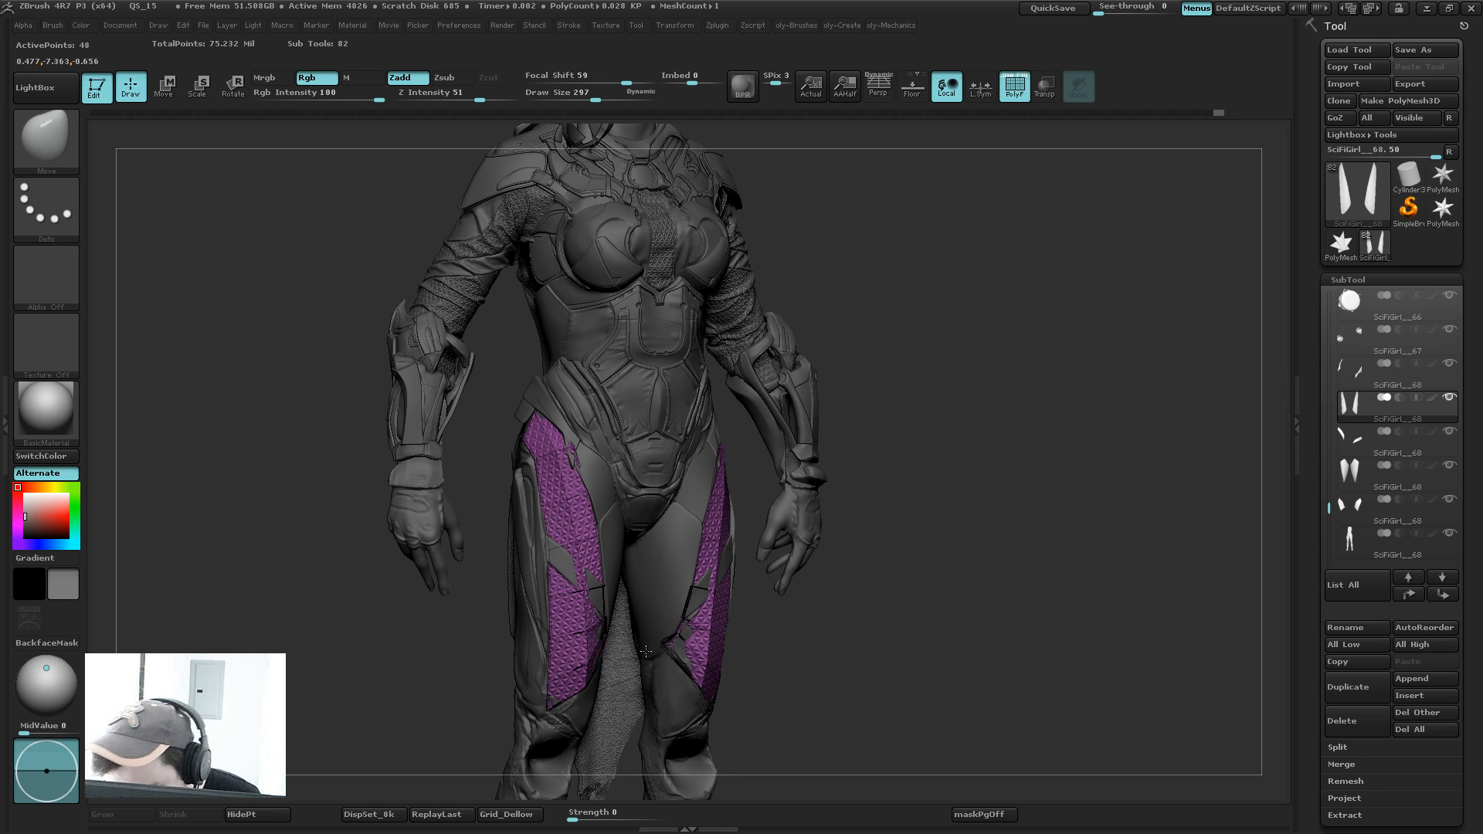
Step: Turn on dynamic subdivision, refine the thigh panels' lower inner corners at draw size 442 and hide the polyframe
{"action": "key", "text": "d"}
{"action": "key", "text": "]"}
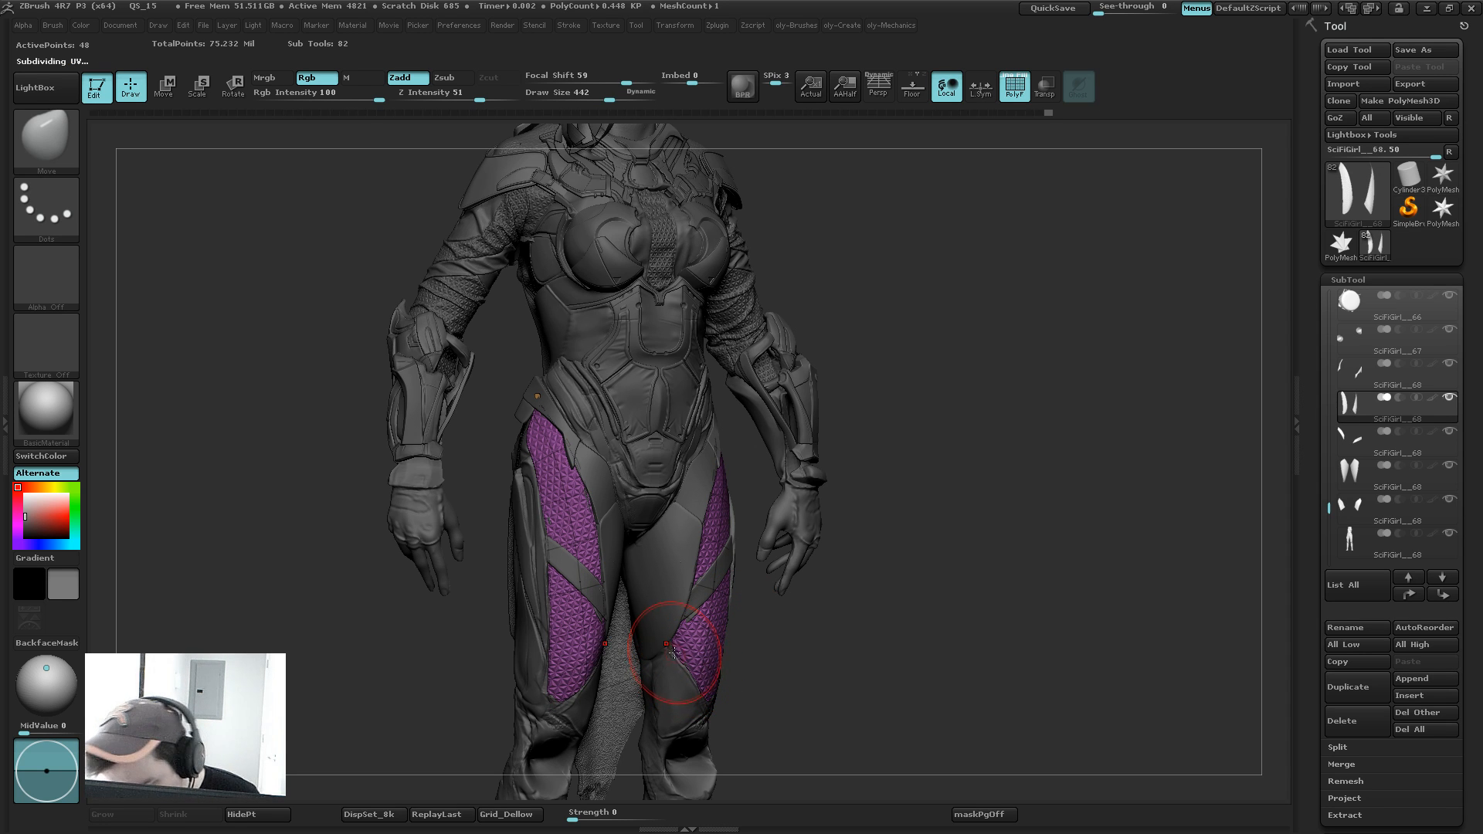
{"action": "left_click_drag", "start_coordinate": [686, 652], "coordinate": [685, 654]}
{"action": "key", "text": "s"}
{"action": "left_click_drag", "start_coordinate": [685, 653], "coordinate": [681, 653]}
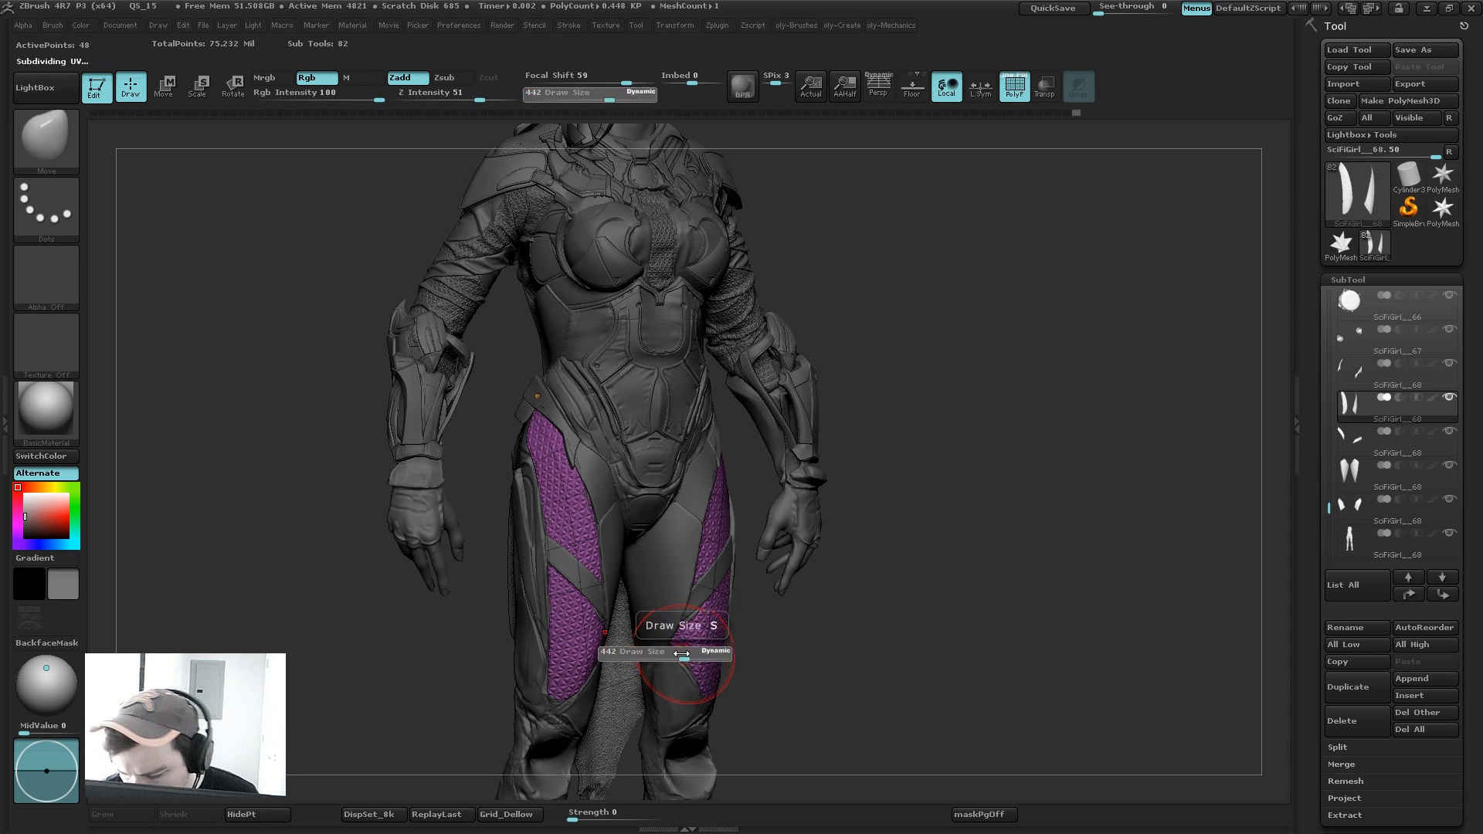
{"action": "mouse_move", "coordinate": [1002, 463]}
{"action": "left_mouse_down", "text": "shift"}
{"action": "mouse_move", "coordinate": [990, 441]}
{"action": "mouse_move", "coordinate": [1015, 431]}
{"action": "mouse_move", "coordinate": [997, 440]}
{"action": "mouse_move", "coordinate": [1005, 394]}
{"action": "left_mouse_up", "text": "shift"}
{"action": "key", "text": "shift+f"}
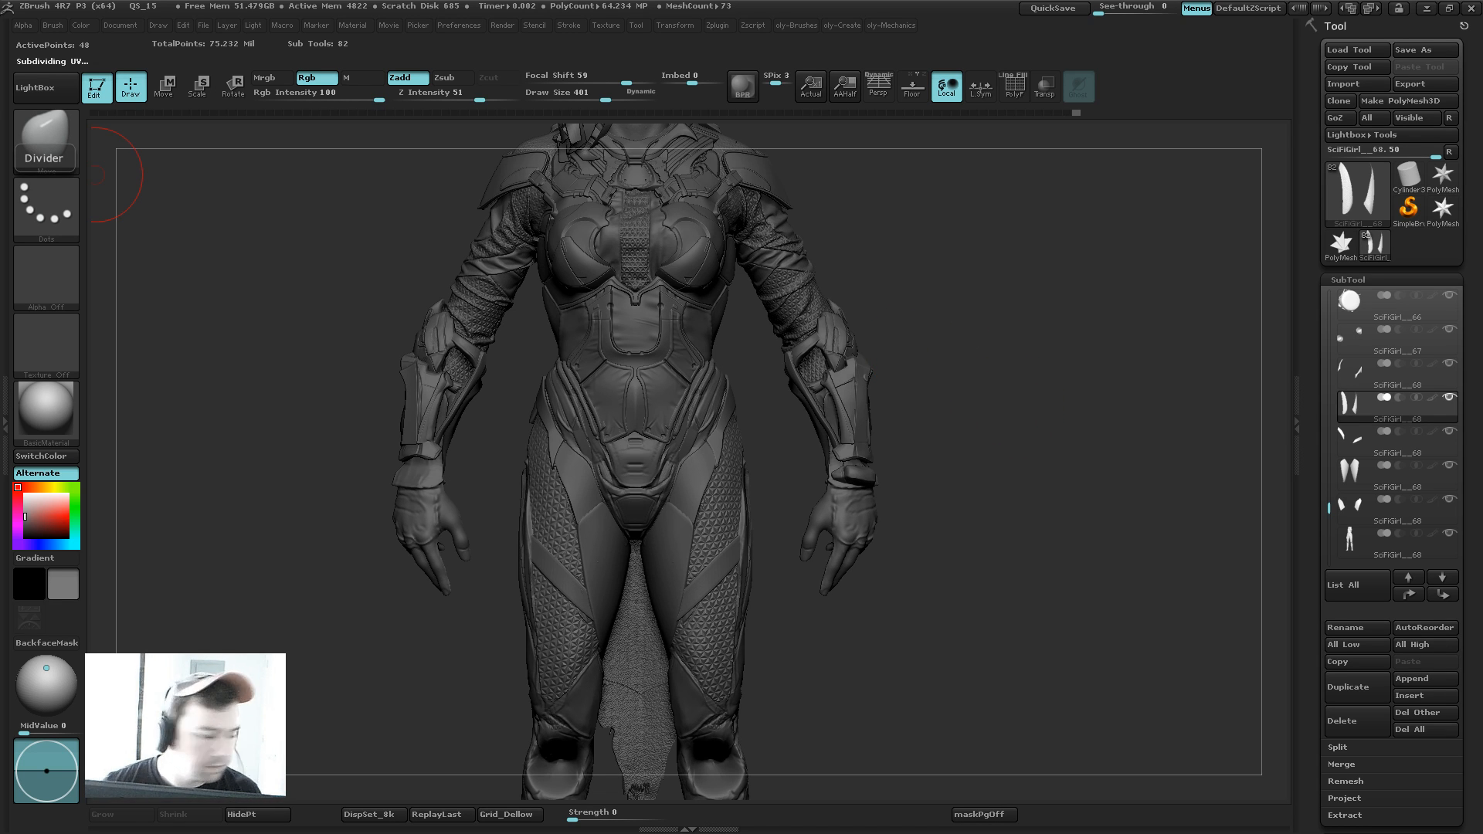
Step: Draw a hip panel patch on the base body with the Topology brush at draw size 113 and extend its lower tip
{"action": "left_click_drag", "start_coordinate": [882, 275], "coordinate": [712, 394]}
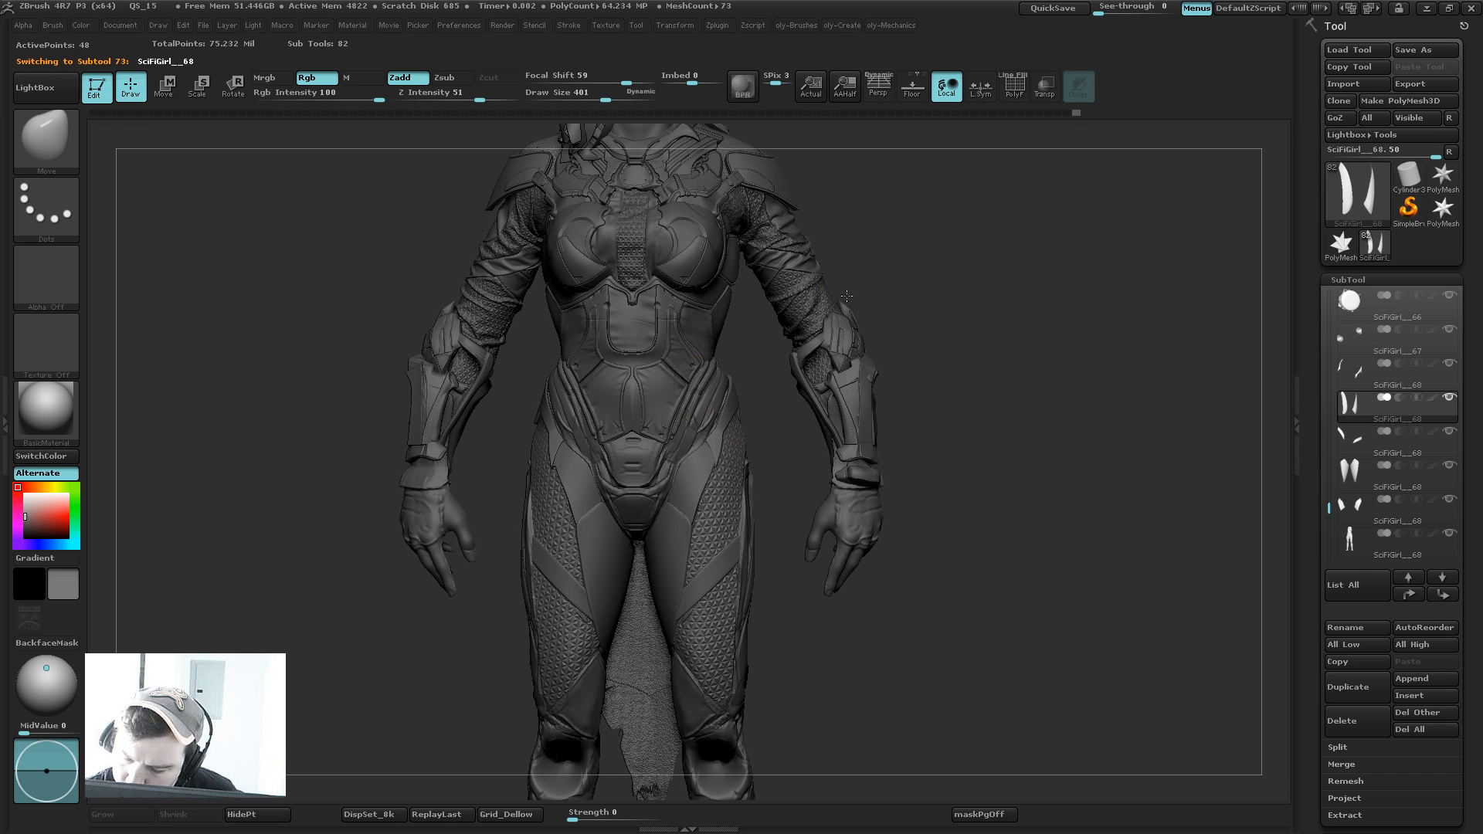
{"action": "left_click_drag", "start_coordinate": [847, 295], "coordinate": [896, 364]}
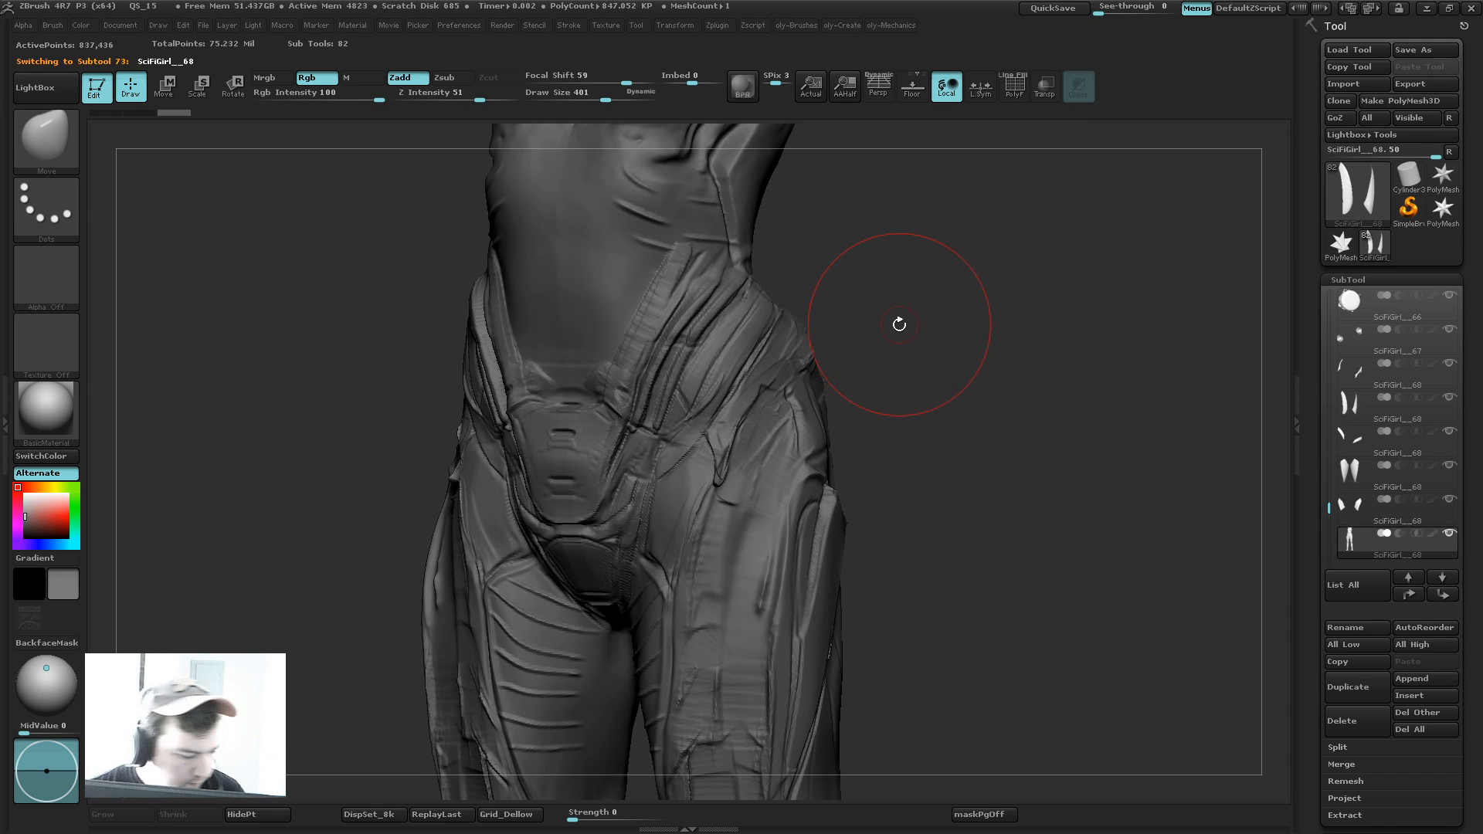
{"action": "key", "text": "b"}
{"action": "key", "text": "t"}
{"action": "key", "text": "o"}
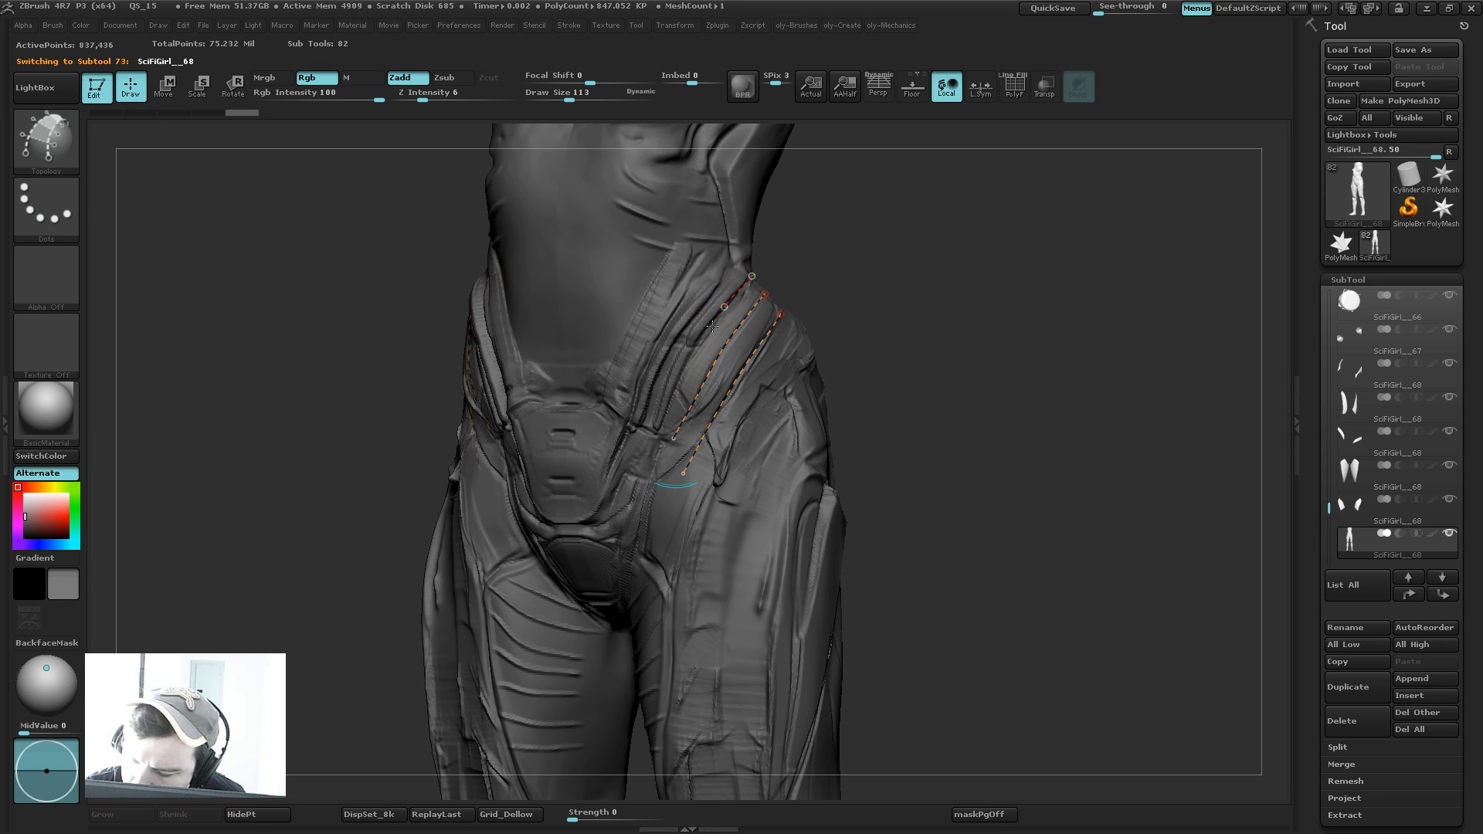
{"action": "mouse_move", "coordinate": [674, 332]}
{"action": "left_mouse_down"}
{"action": "mouse_move", "coordinate": [698, 397]}
{"action": "mouse_move", "coordinate": [741, 324]}
{"action": "mouse_move", "coordinate": [815, 386]}
{"action": "left_mouse_up"}
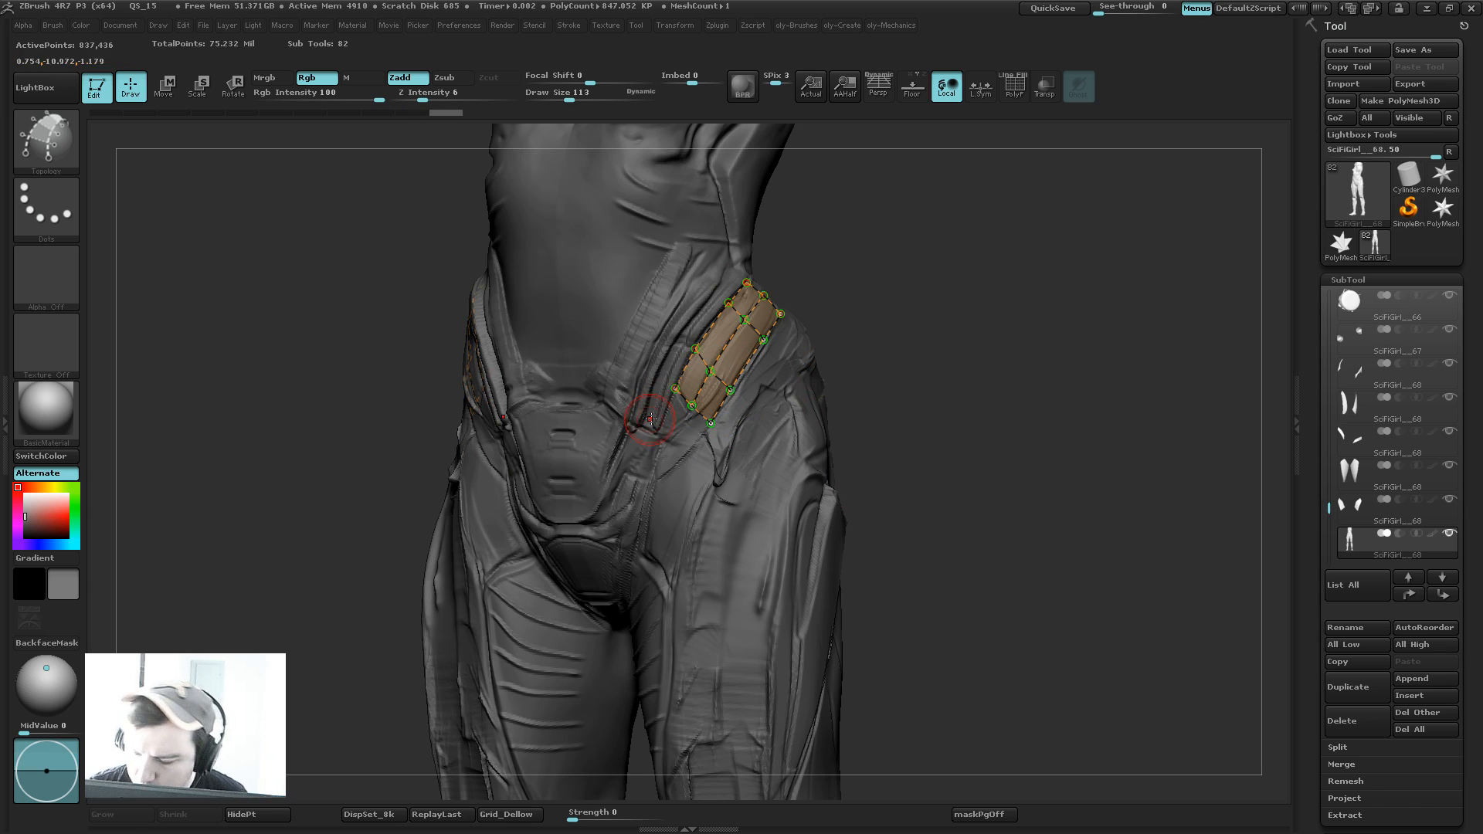
{"action": "left_click_drag", "start_coordinate": [676, 390], "coordinate": [630, 481]}
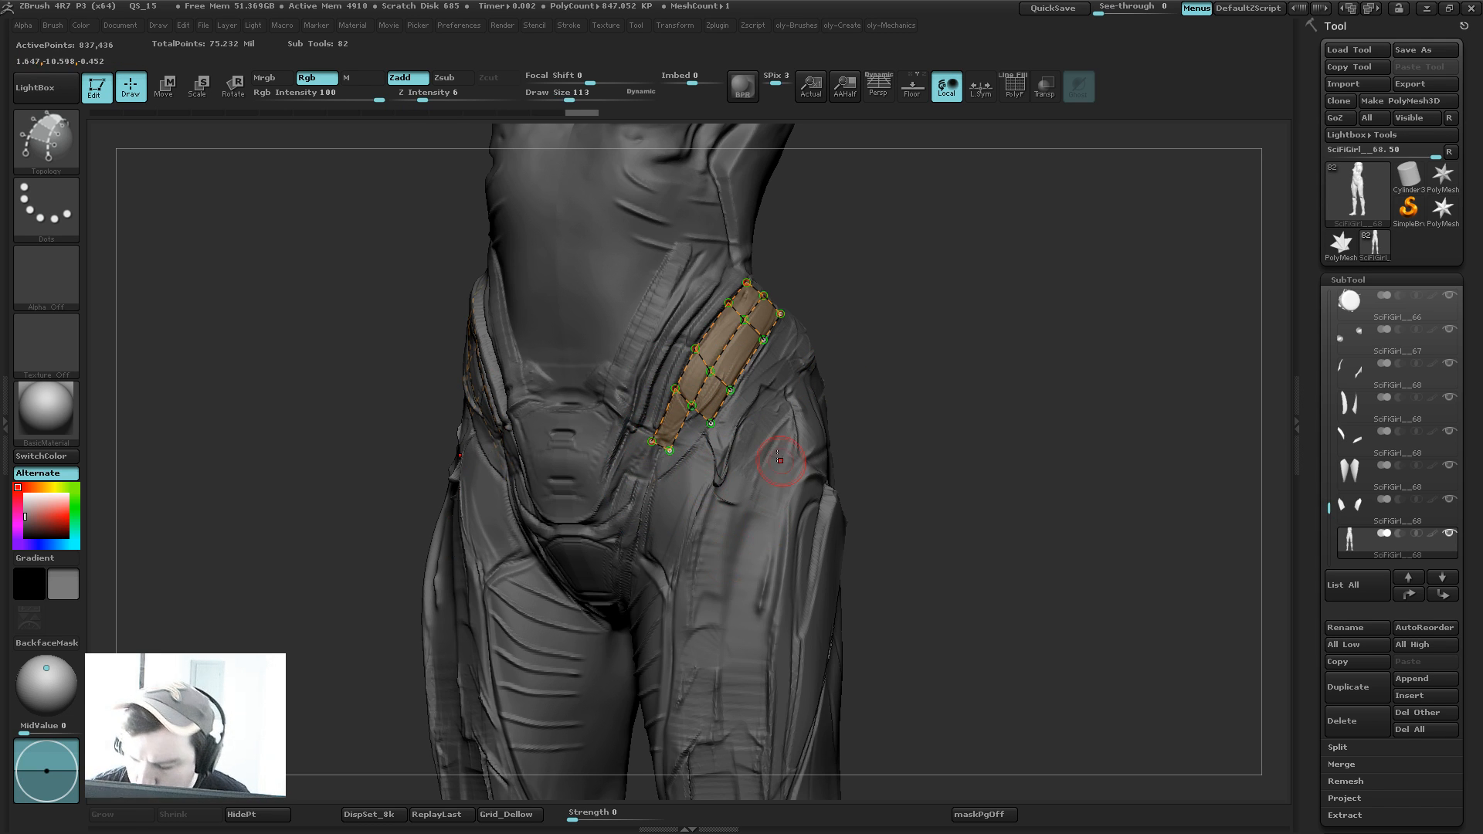
Step: Isolate the new hip panel geometry and split it from the body into its own subtool
{"action": "key", "text": "ctrl+shift"}
{"action": "left_click", "coordinate": [774, 461], "text": "ctrl+shift"}
{"action": "left_click", "coordinate": [842, 25]}
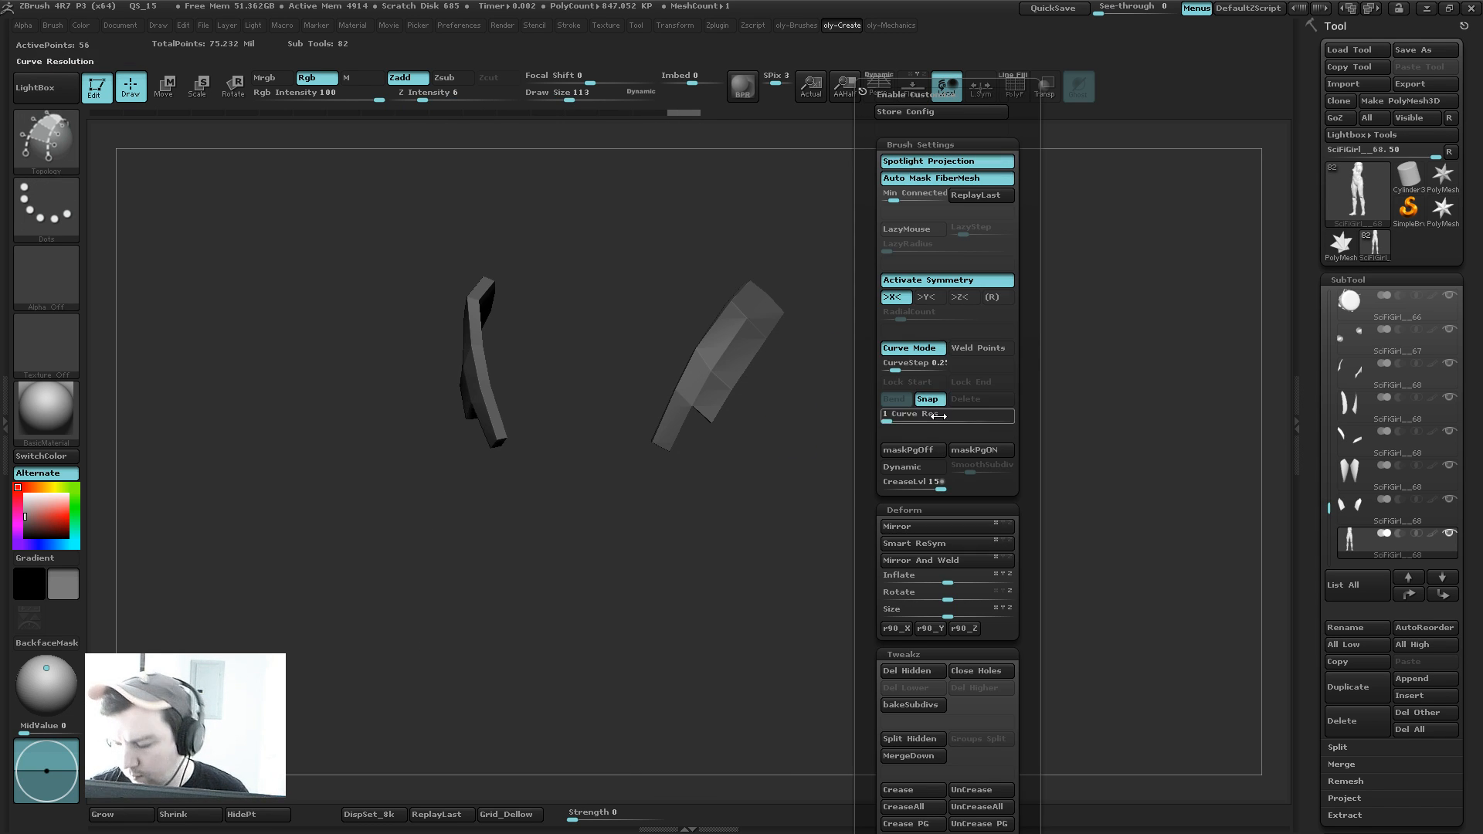
{"action": "left_click", "coordinate": [927, 740]}
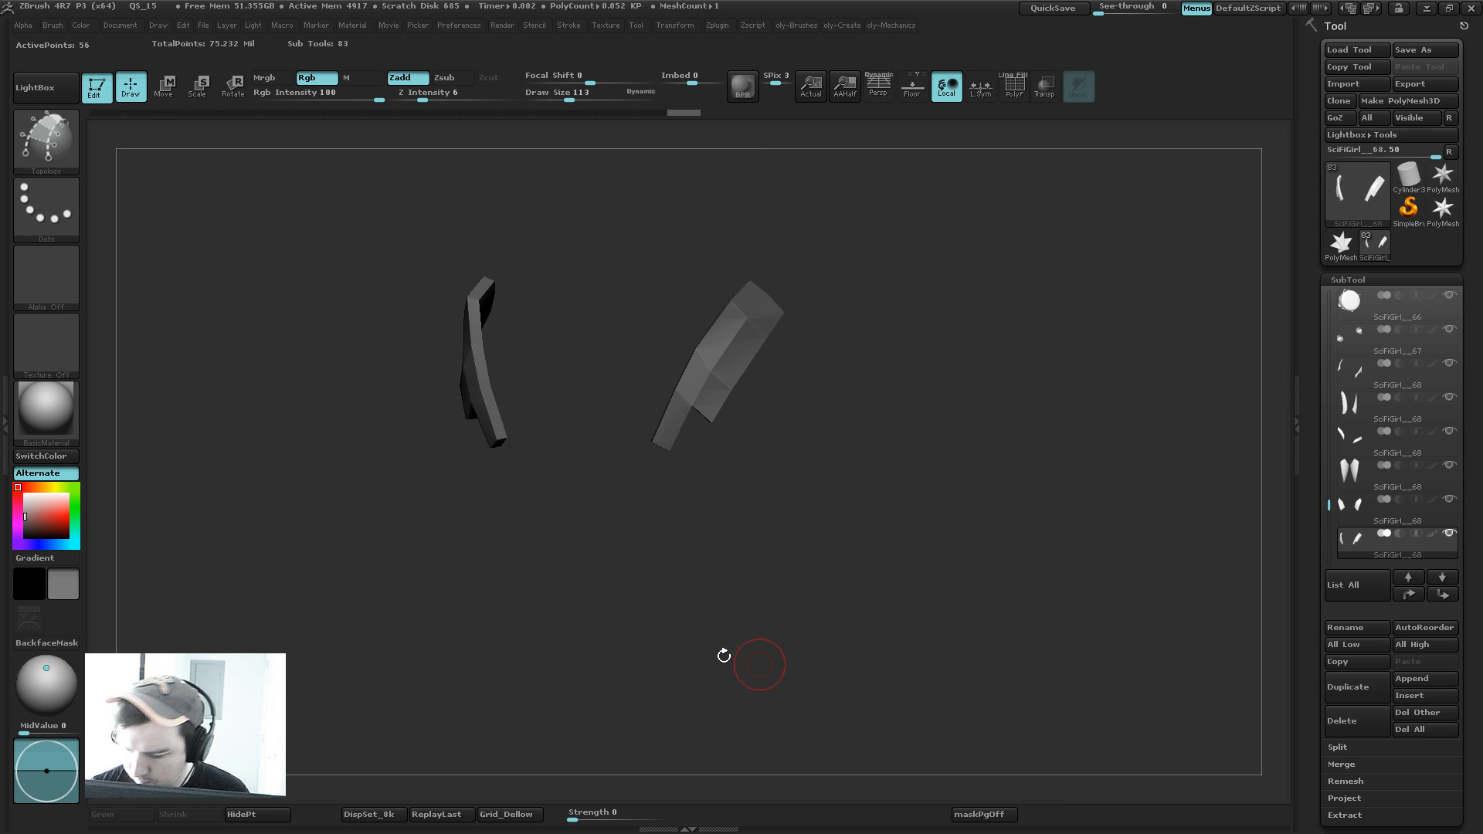
{"action": "left_click", "coordinate": [861, 332], "text": "ctrl+shift"}
Step: Preview the new hip panels with dynamic subdivision, isolate them and show their unsmoothed polyframe
{"action": "key", "text": "1"}
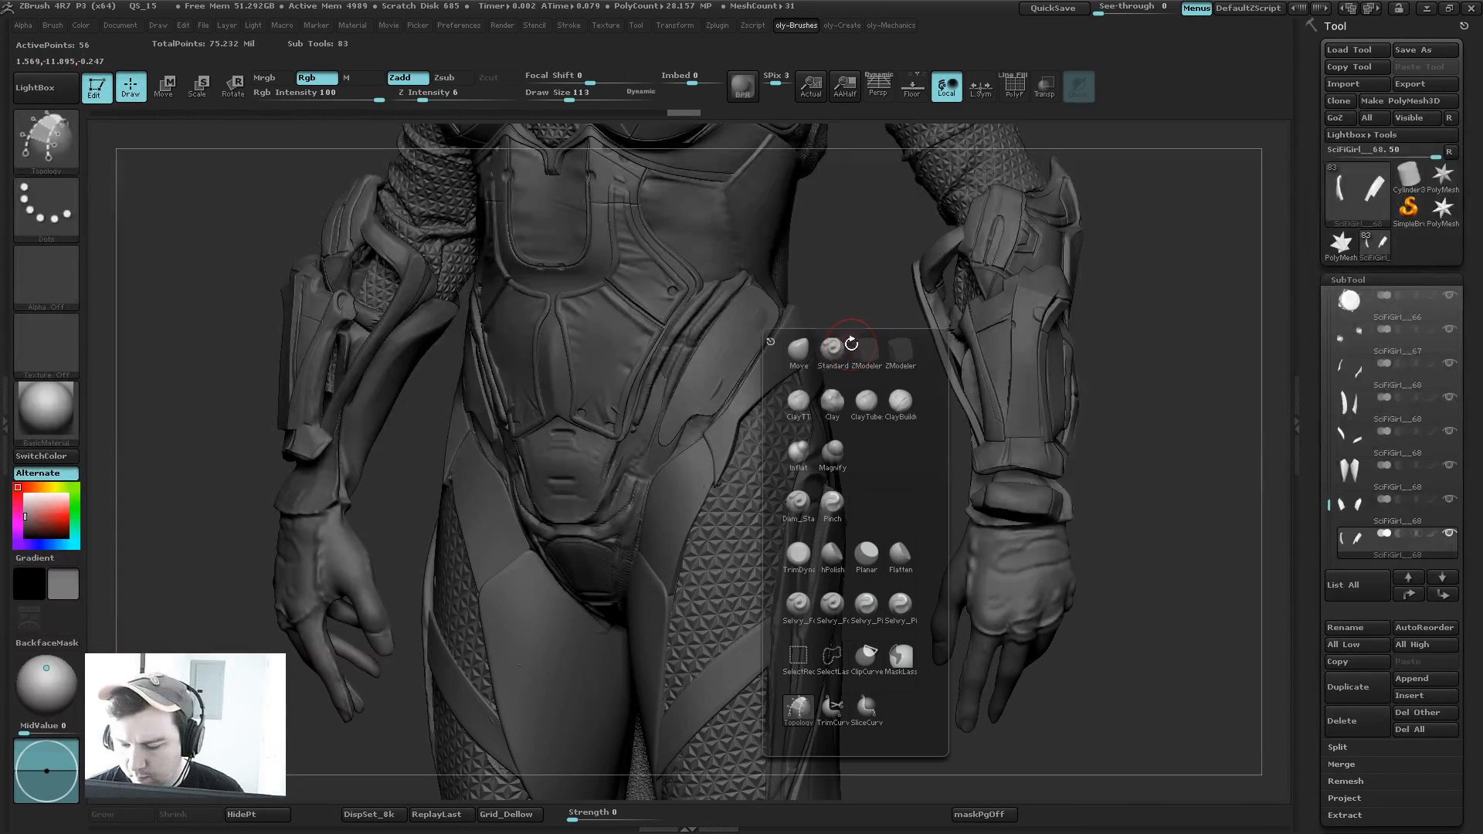
{"action": "left_click", "coordinate": [803, 355]}
{"action": "key", "text": "2"}
{"action": "key", "text": "alt+s"}
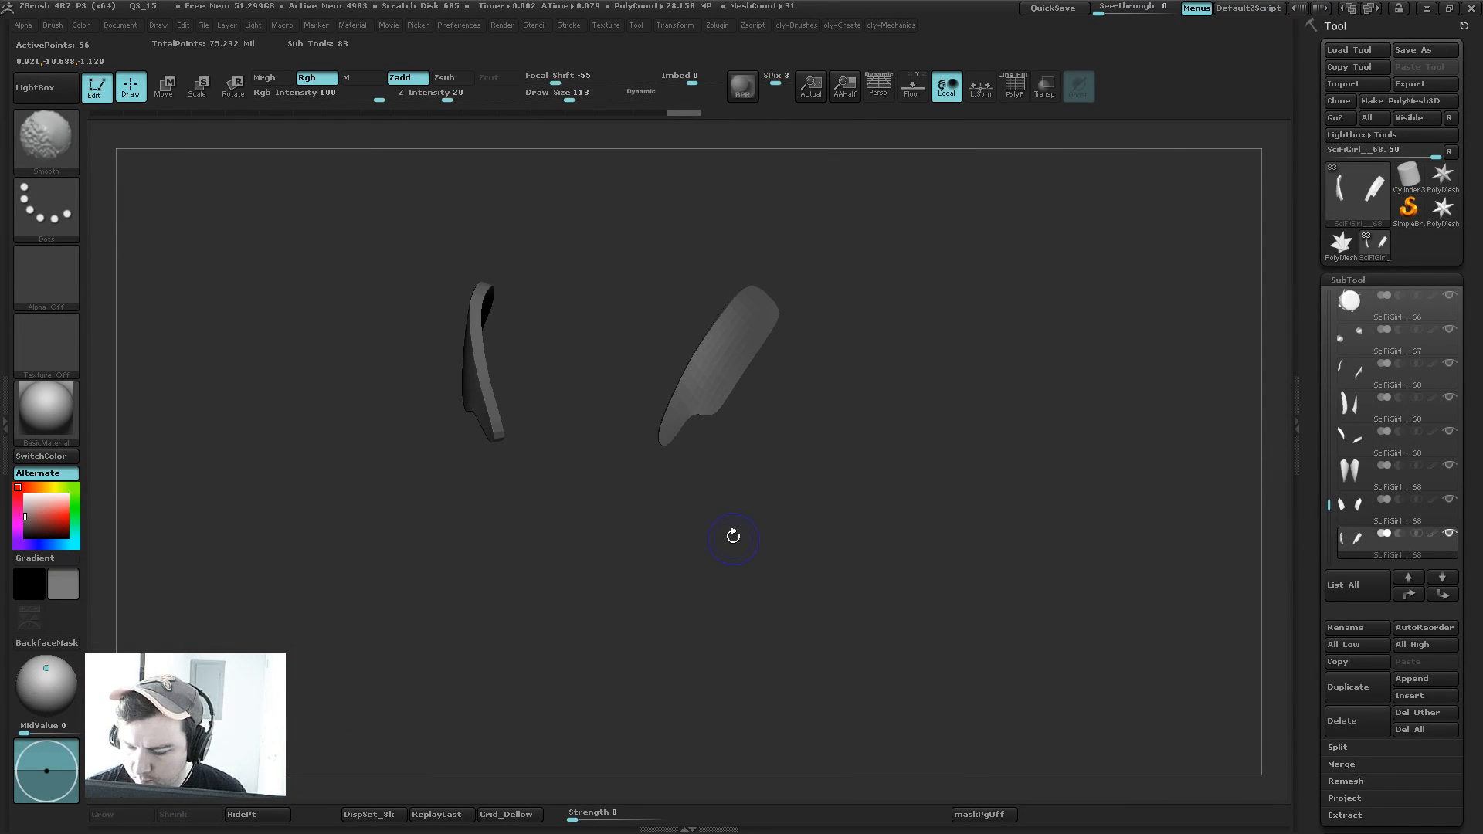
{"action": "key", "text": "shift+d"}
{"action": "key", "text": "shift+f"}
{"action": "mouse_move", "coordinate": [712, 553]}
{"action": "left_mouse_down"}
{"action": "mouse_move", "coordinate": [791, 549]}
{"action": "mouse_move", "coordinate": [779, 440]}
{"action": "left_mouse_up"}
Step: Set the ZModeler polygon action to Crease and crease the end polygon at the hip panels' narrow lower tip
{"action": "key", "text": "1"}
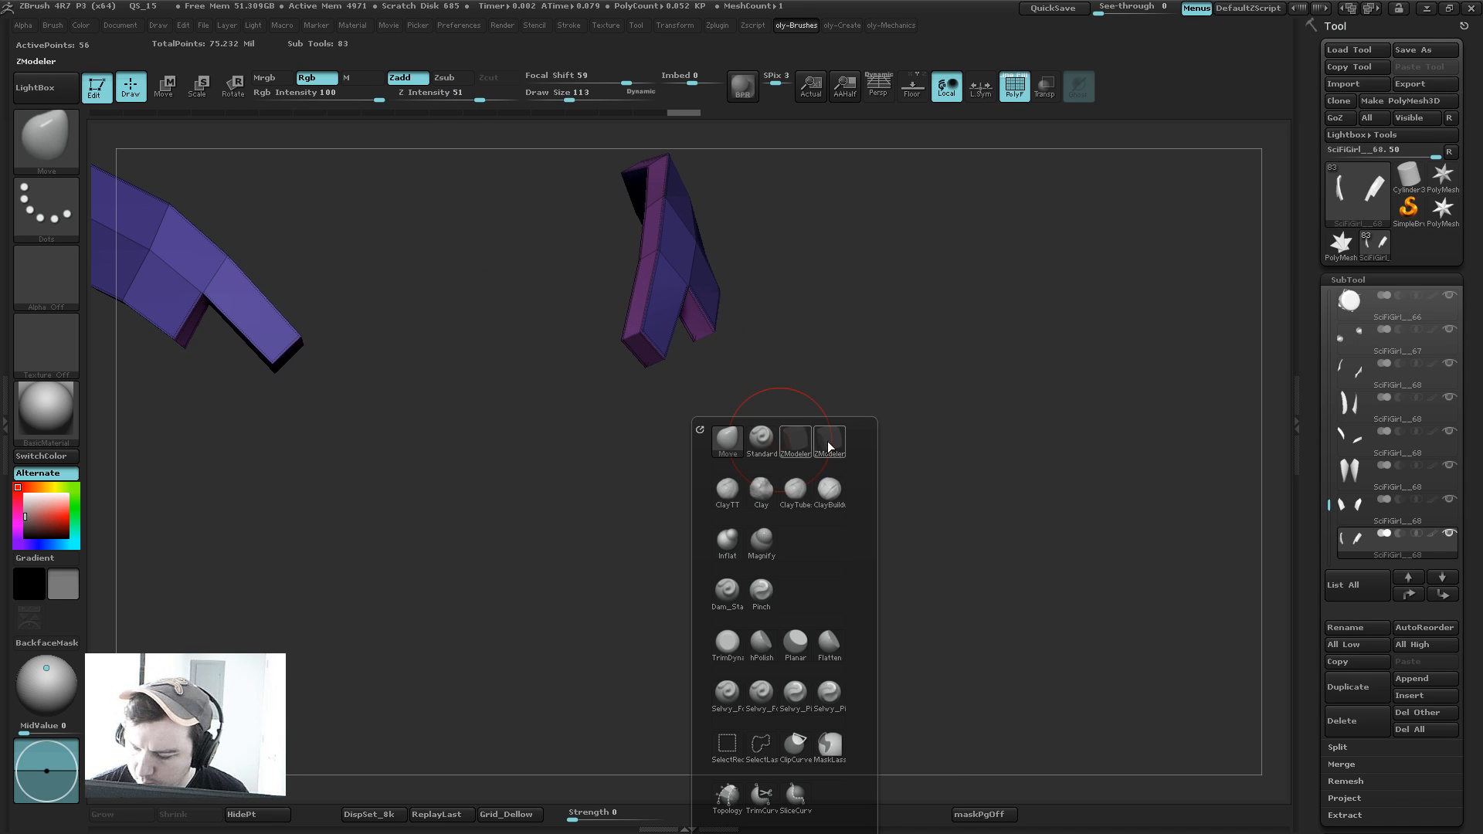
{"action": "left_click", "coordinate": [827, 442]}
{"action": "key", "text": "space"}
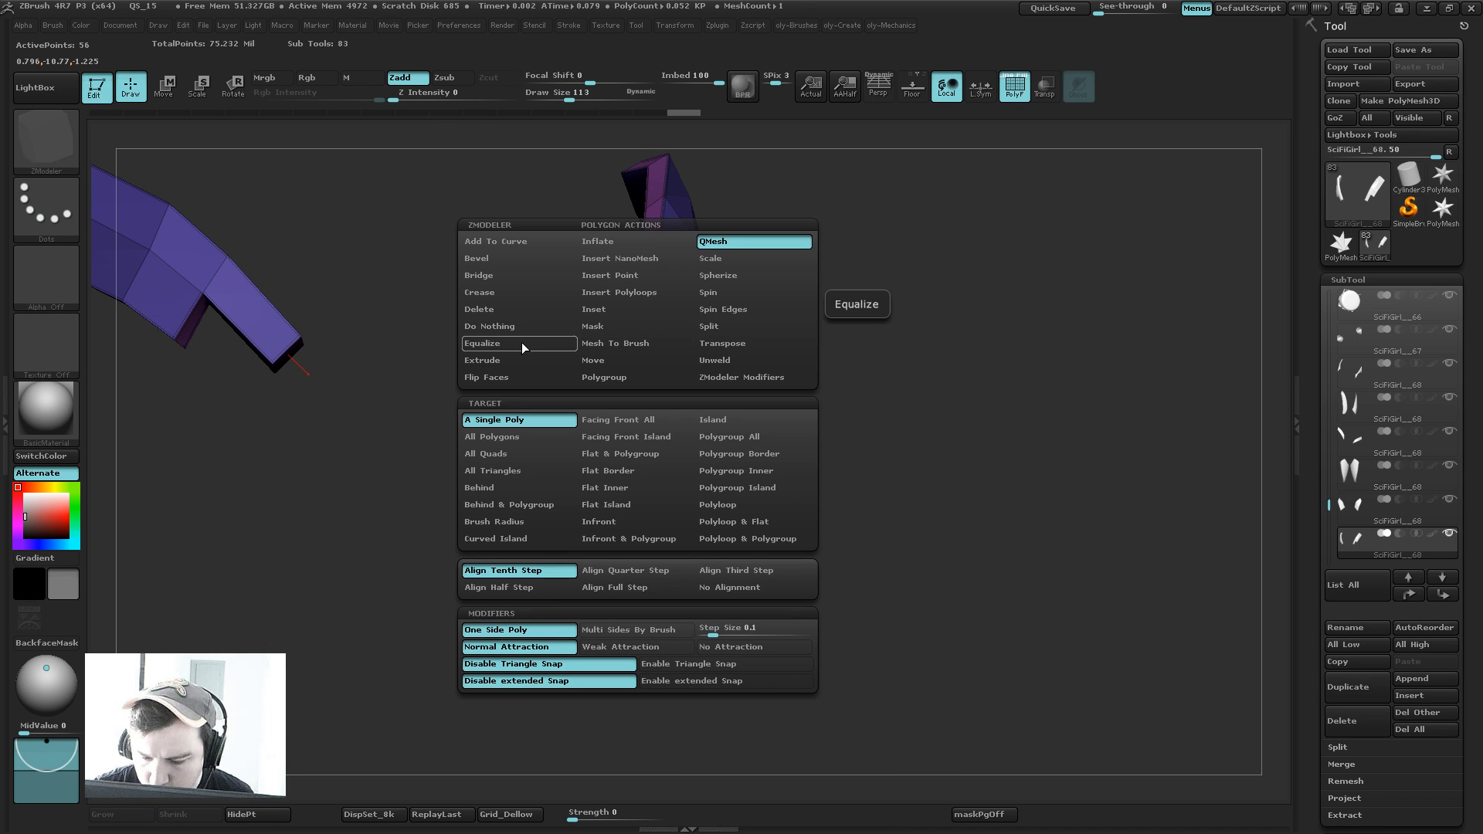
{"action": "left_click", "coordinate": [508, 293]}
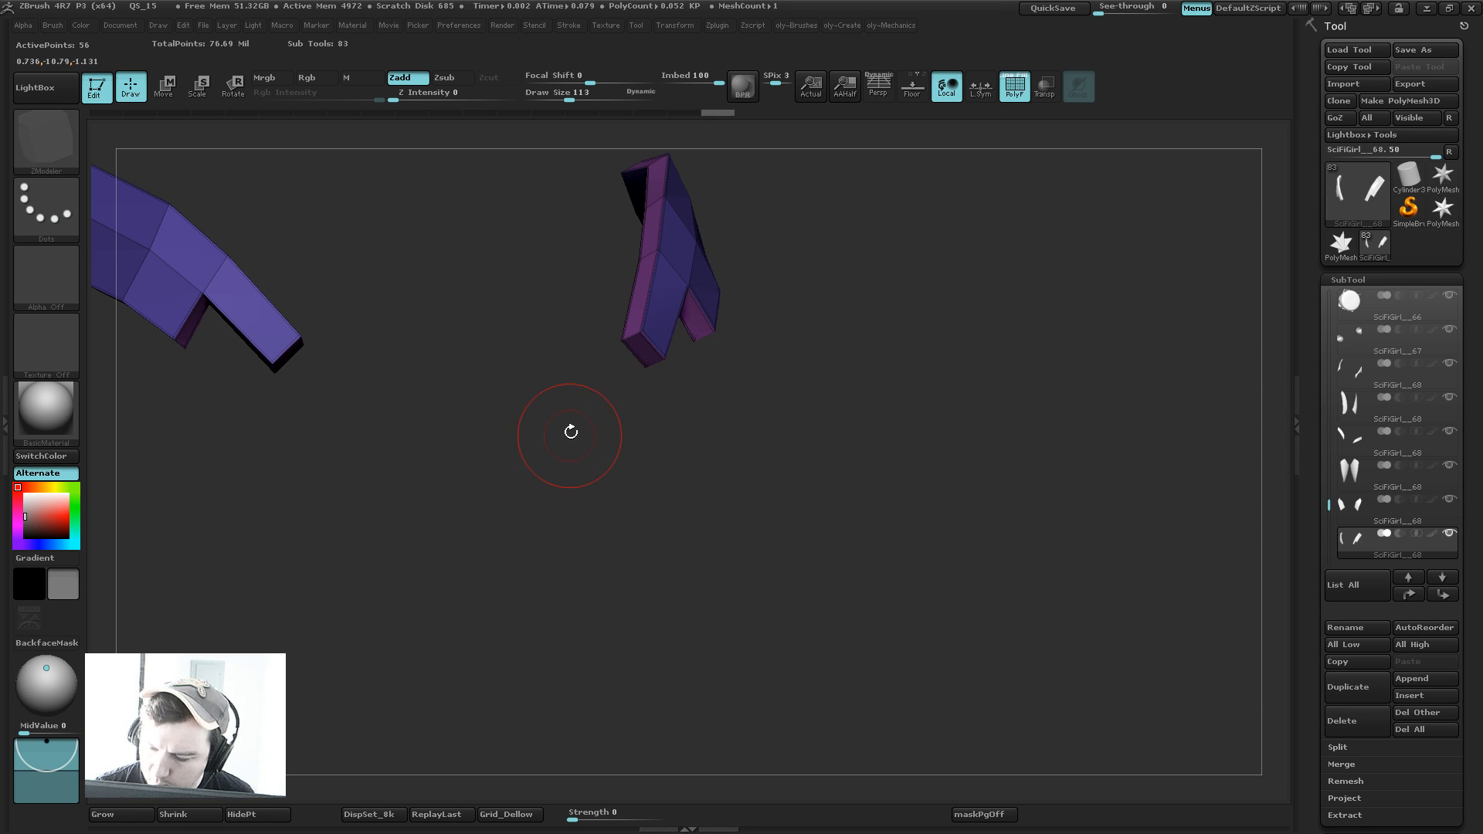
{"action": "left_click_drag", "start_coordinate": [573, 430], "coordinate": [668, 417]}
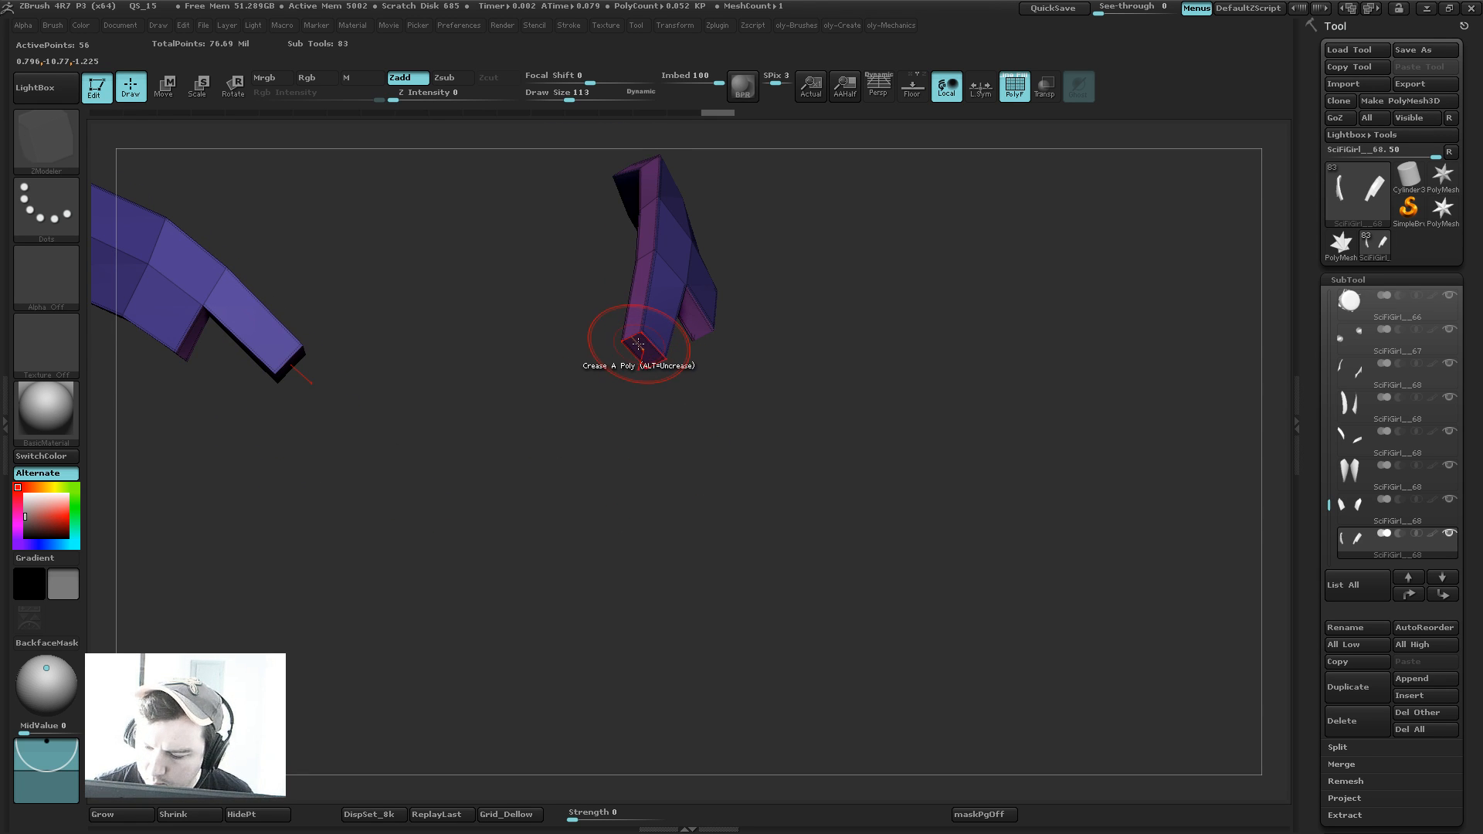
{"action": "key", "text": "space"}
{"action": "left_click", "coordinate": [655, 672]}
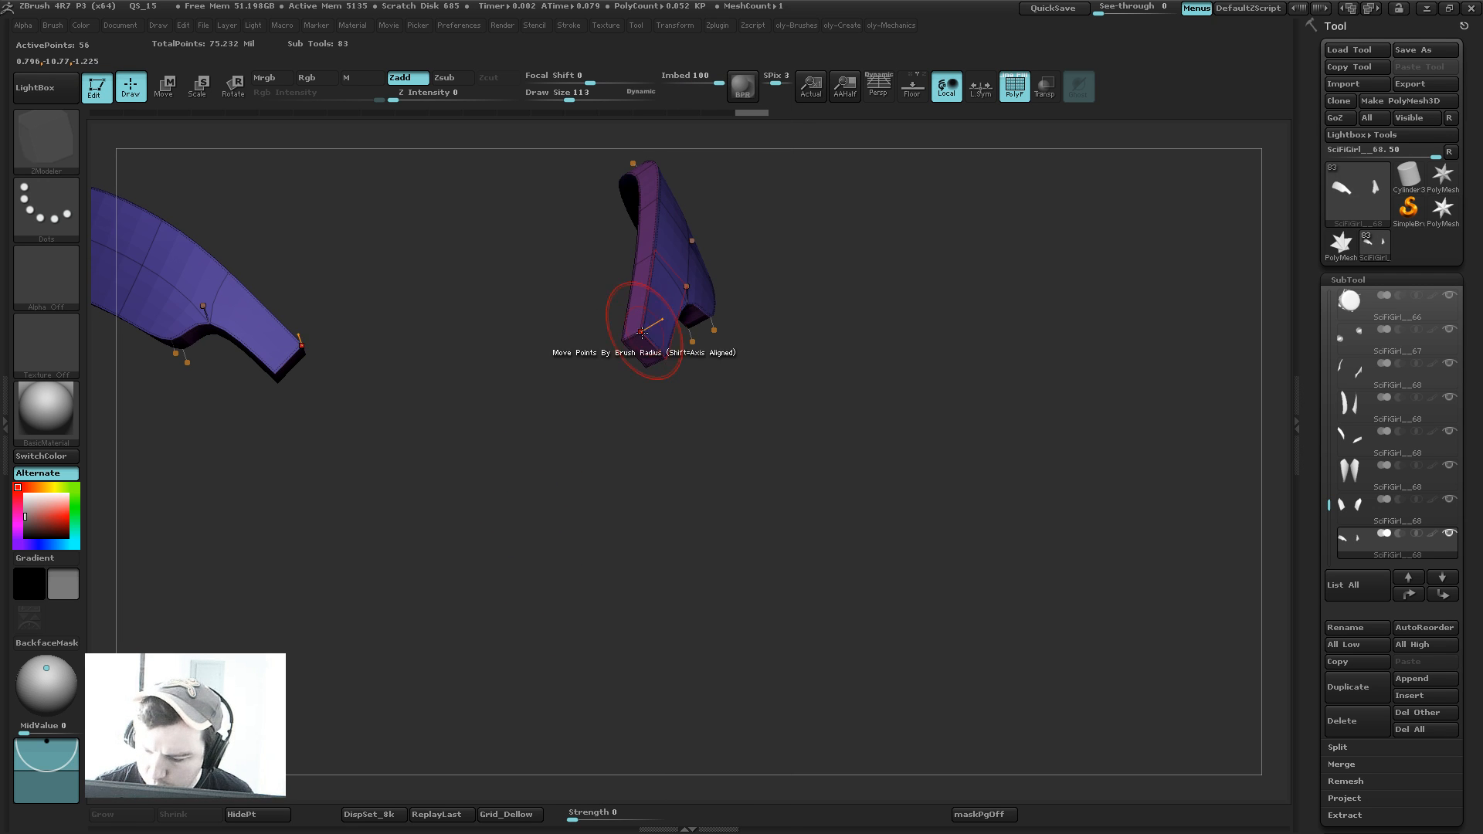
Step: Set the ZModeler edge action to Crease and crease the wide upper end of the hip panels
{"action": "left_click_drag", "start_coordinate": [618, 430], "coordinate": [708, 334]}
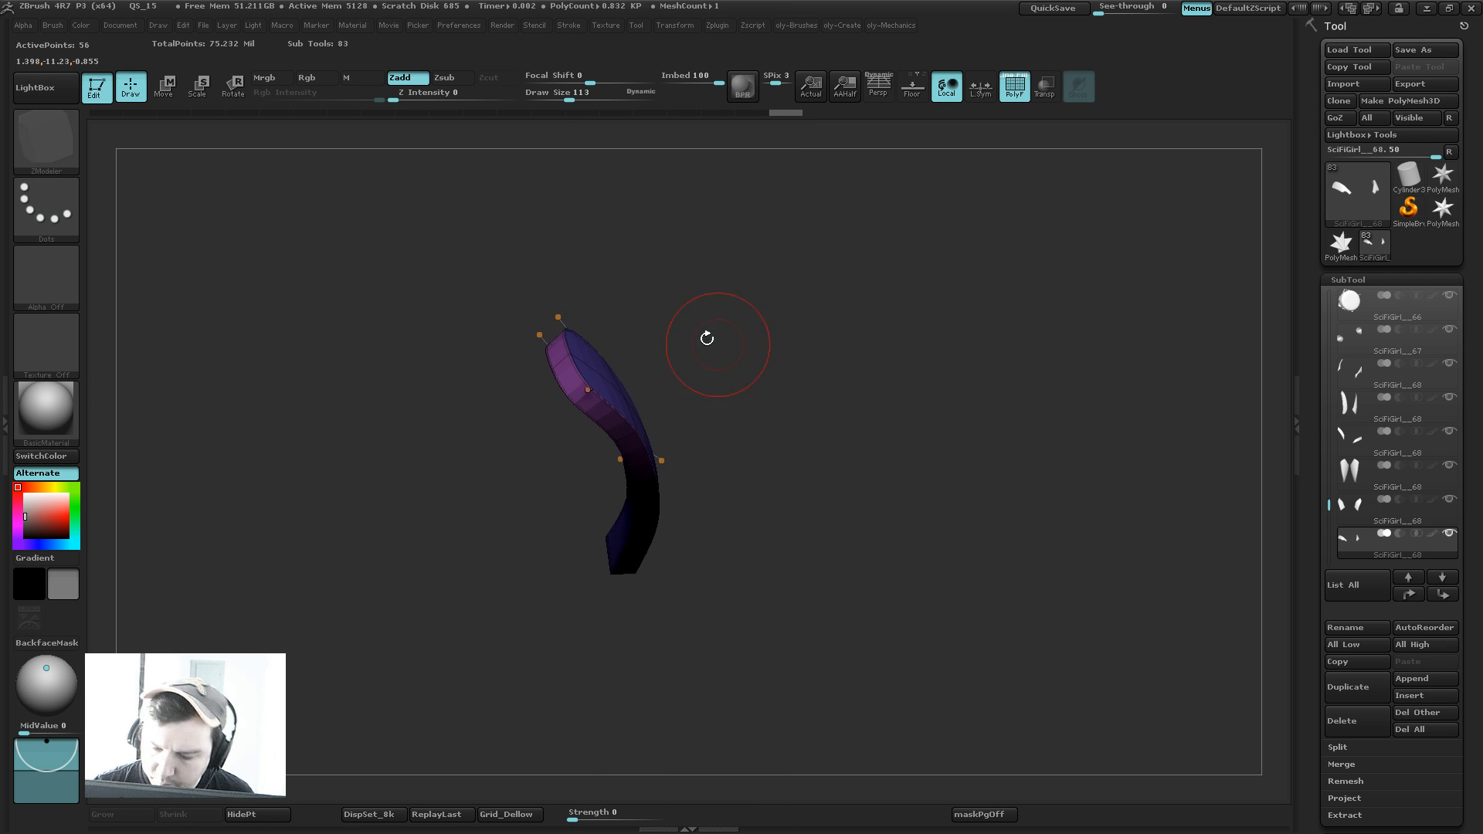
{"action": "left_click_drag", "start_coordinate": [566, 378], "coordinate": [556, 340], "text": "alt"}
{"action": "key", "text": "ctrl+w"}
{"action": "mouse_move", "coordinate": [679, 304]}
{"action": "left_mouse_down"}
{"action": "mouse_move", "coordinate": [711, 327]}
{"action": "mouse_move", "coordinate": [695, 371]}
{"action": "left_mouse_up"}
{"action": "key", "text": "space"}
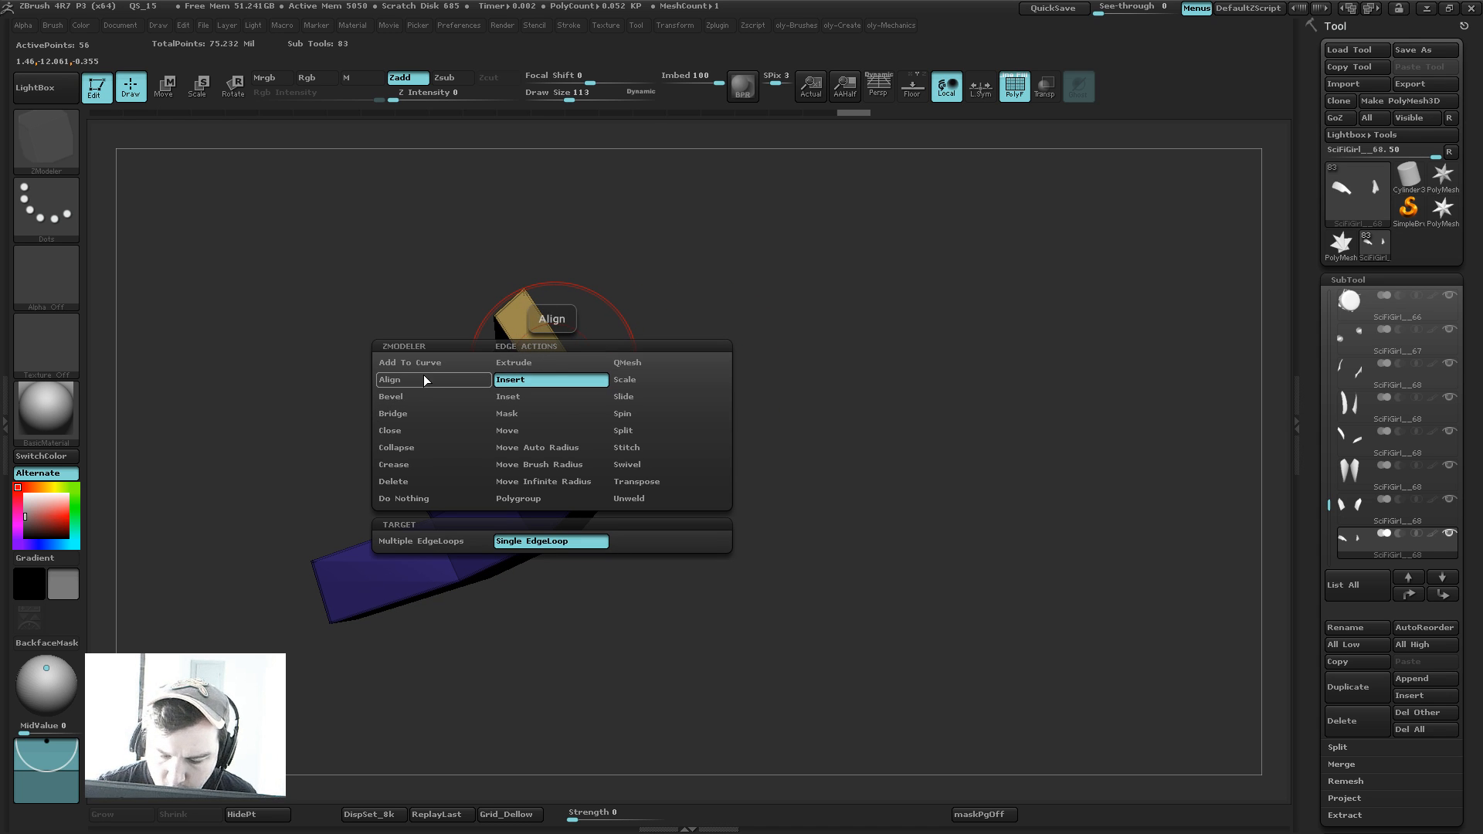
{"action": "left_click", "coordinate": [427, 465]}
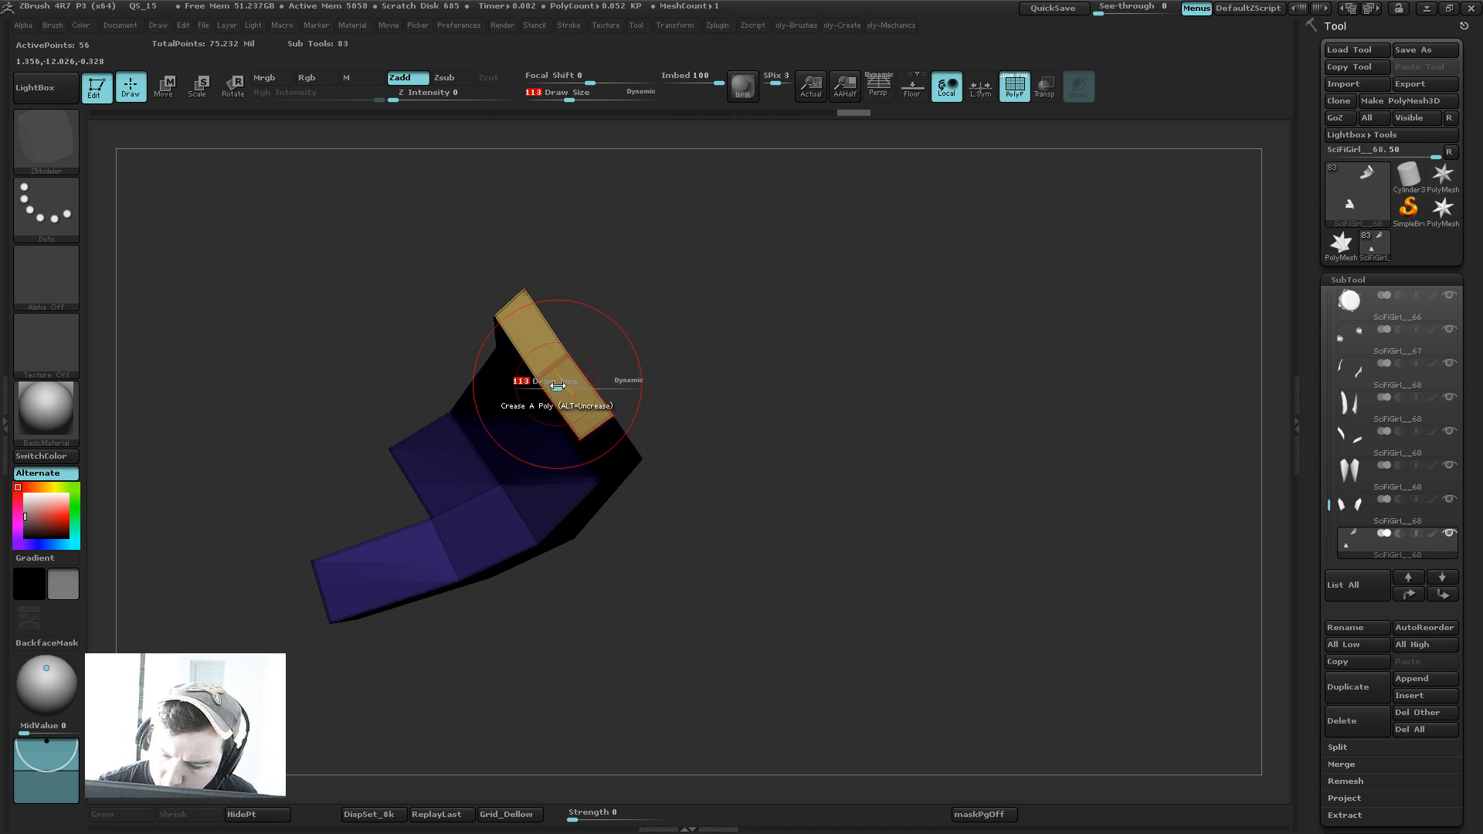
{"action": "left_click", "coordinate": [553, 370]}
Step: Hide the polyframe, turn on dynamic subdivision with crease level 2 and bring back the full character
{"action": "left_click_drag", "start_coordinate": [671, 344], "coordinate": [709, 457]}
{"action": "key", "text": "d"}
{"action": "key", "text": "shift+f"}
{"action": "key", "text": "shift+d"}
{"action": "key", "text": "2"}
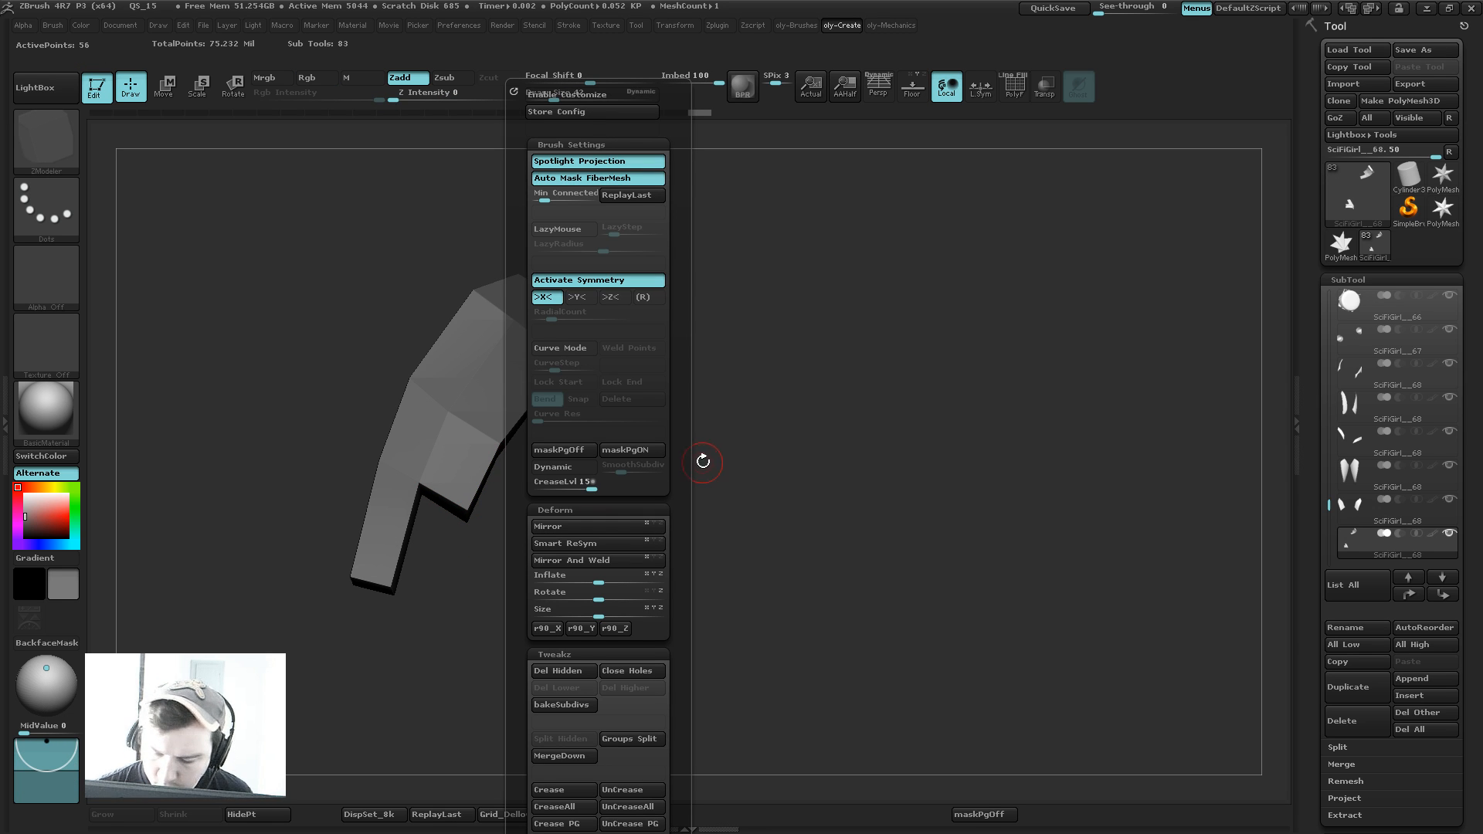
{"action": "left_click", "coordinate": [552, 467]}
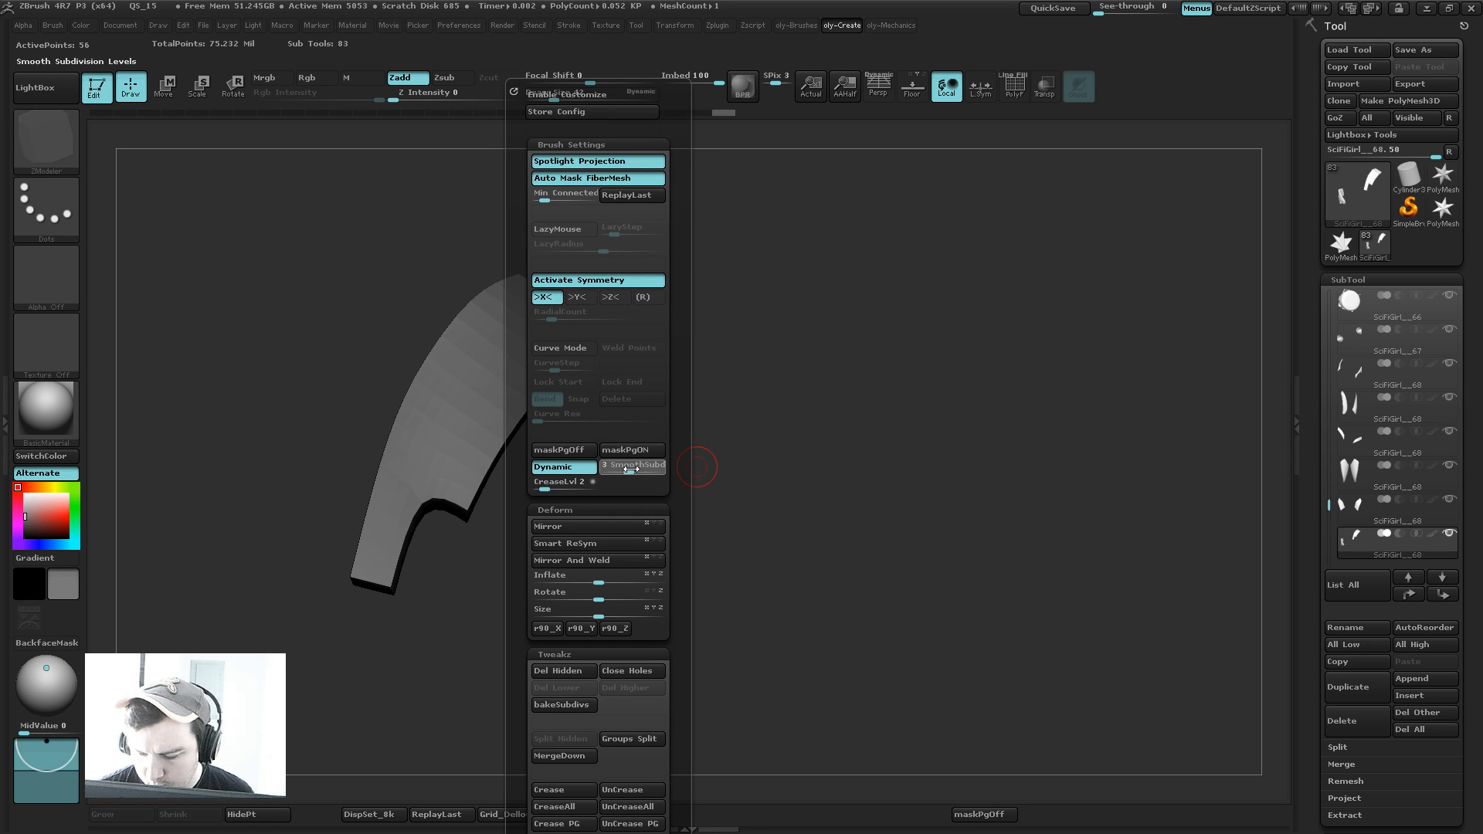
{"action": "left_click_drag", "start_coordinate": [492, 611], "coordinate": [532, 599], "text": "shift"}
{"action": "key", "text": "alt+s"}
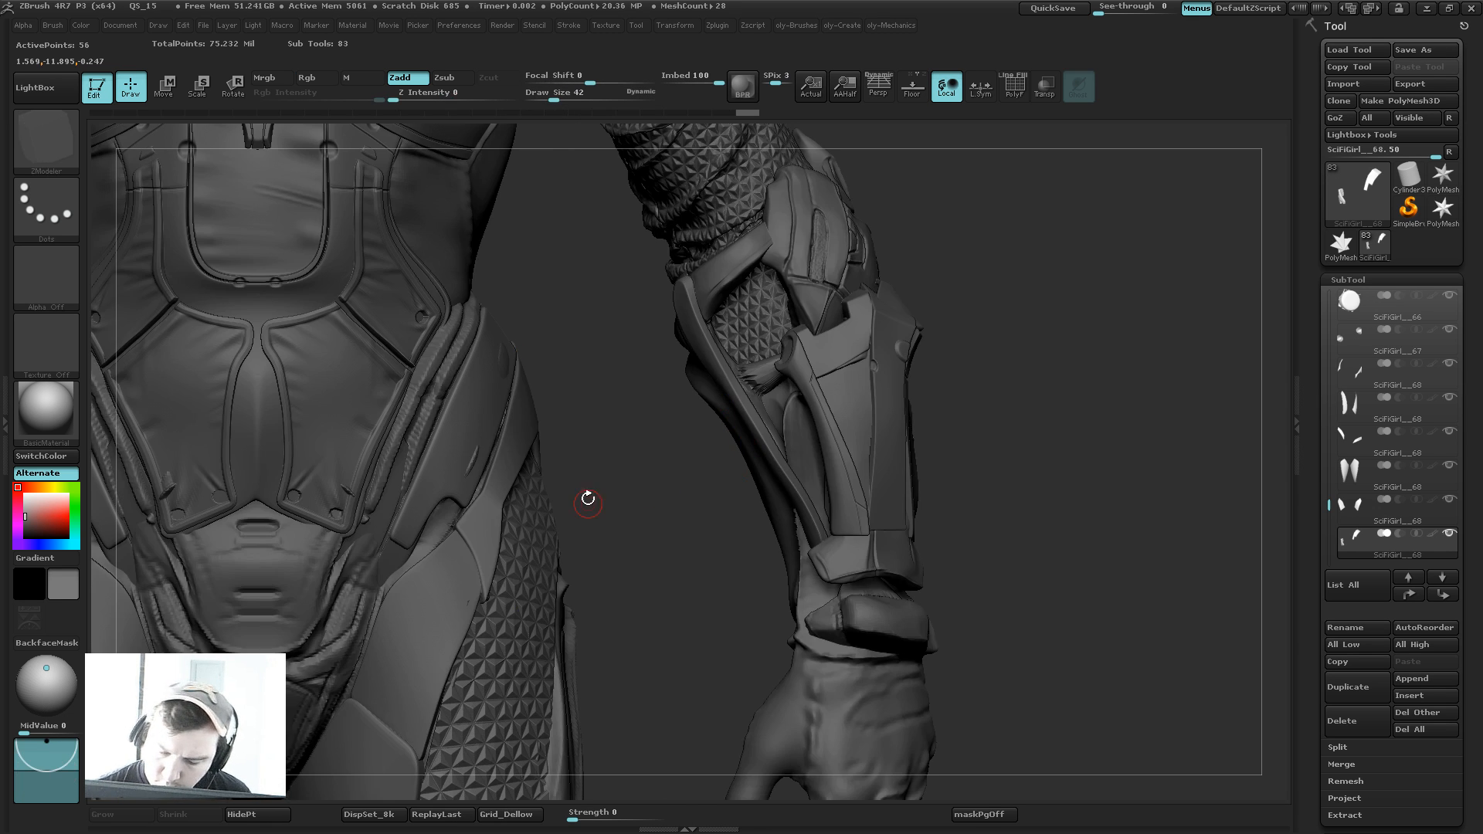
Step: Examine the isolated hip panel's edge flow in polyframe with dynamic subdivision on and off
{"action": "key", "text": "1"}
{"action": "key", "text": "alt+s"}
{"action": "key", "text": "shift+f"}
{"action": "mouse_move", "coordinate": [645, 369]}
{"action": "left_mouse_down"}
{"action": "mouse_move", "coordinate": [616, 359]}
{"action": "mouse_move", "coordinate": [719, 436]}
{"action": "mouse_move", "coordinate": [648, 490]}
{"action": "left_mouse_up"}
{"action": "key", "text": "d"}
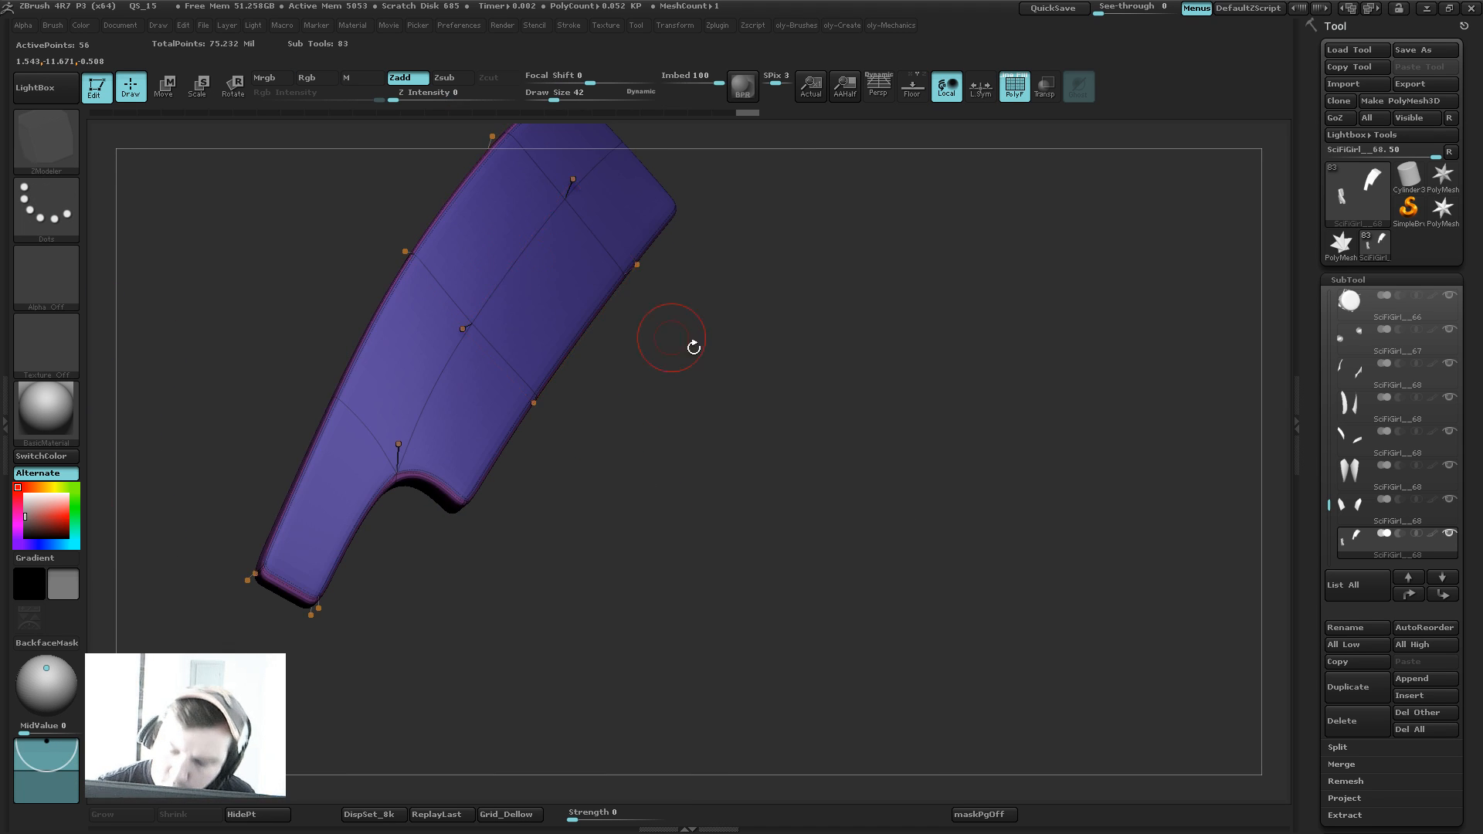
{"action": "key", "text": "shift+d"}
{"action": "left_click_drag", "start_coordinate": [671, 338], "coordinate": [668, 451]}
{"action": "key", "text": "shift+f"}
{"action": "key", "text": "shift+f"}
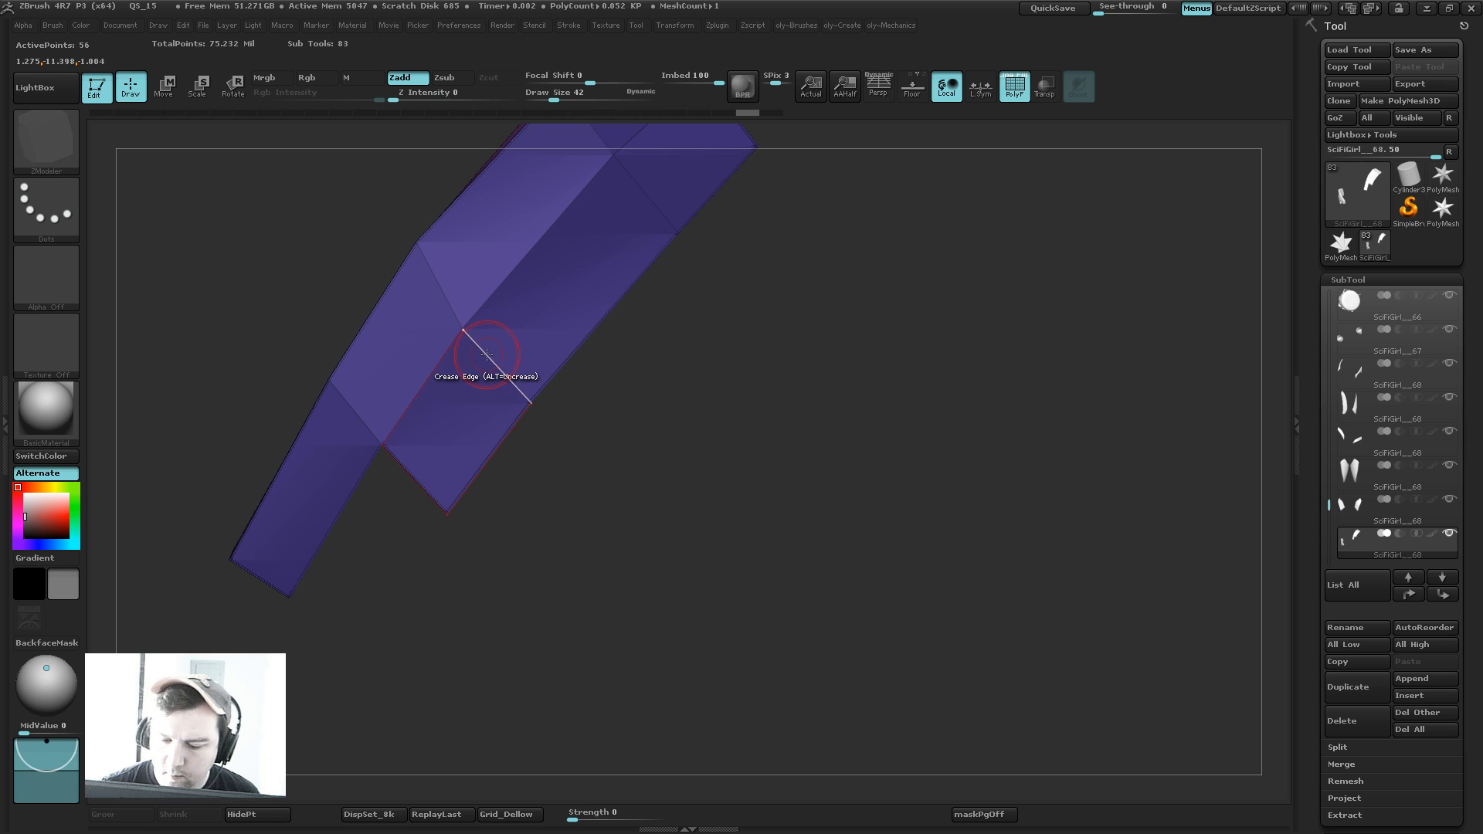
Step: Replace the hip panel's middle cross loop using ZModeler Insert and reposition it with Move Infinite Radius on the complete edge loop
{"action": "key", "text": "space"}
{"action": "left_click", "coordinate": [332, 476]}
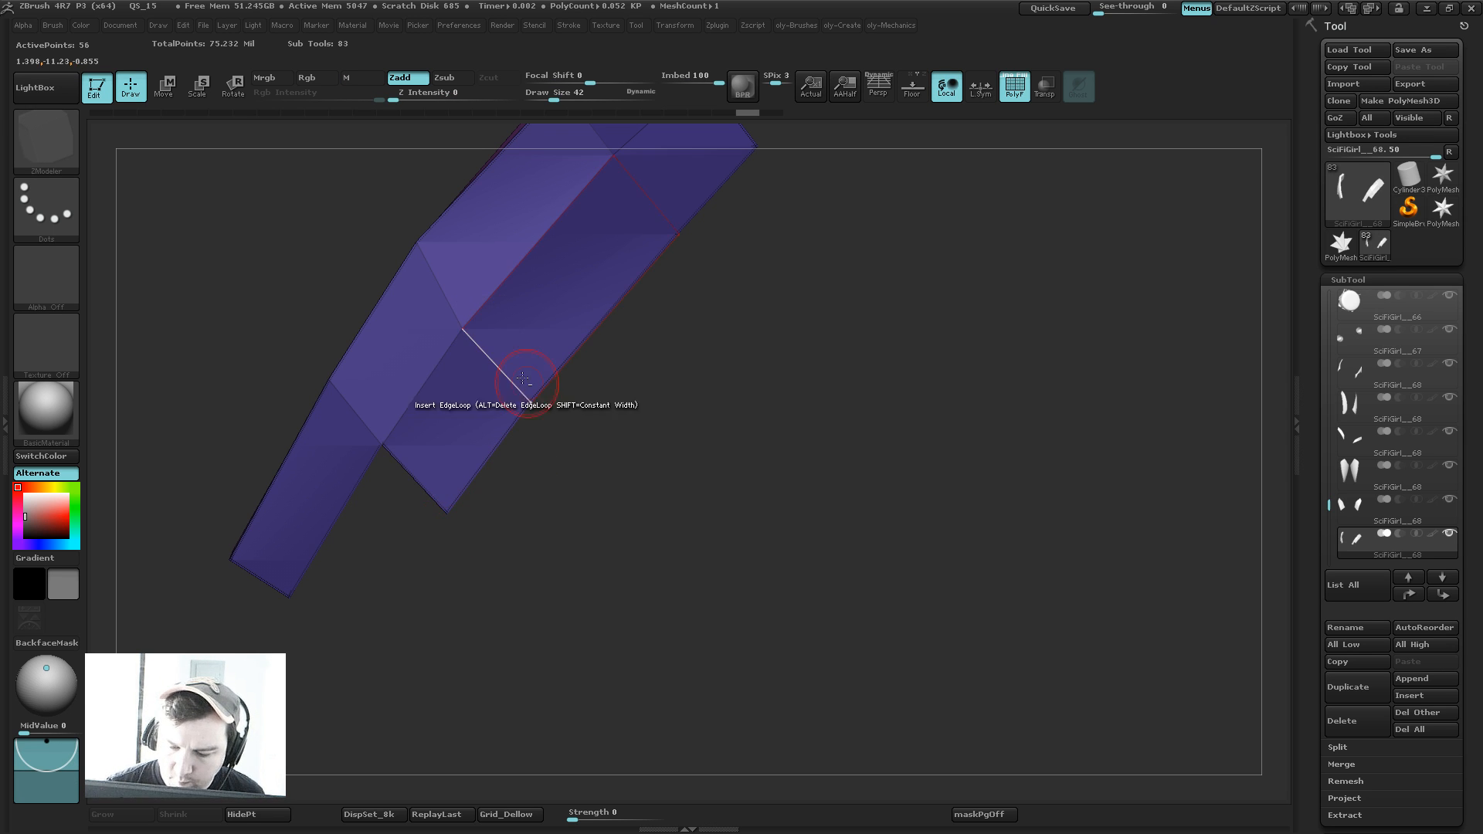
{"action": "left_click", "coordinate": [464, 340]}
{"action": "key", "text": "space"}
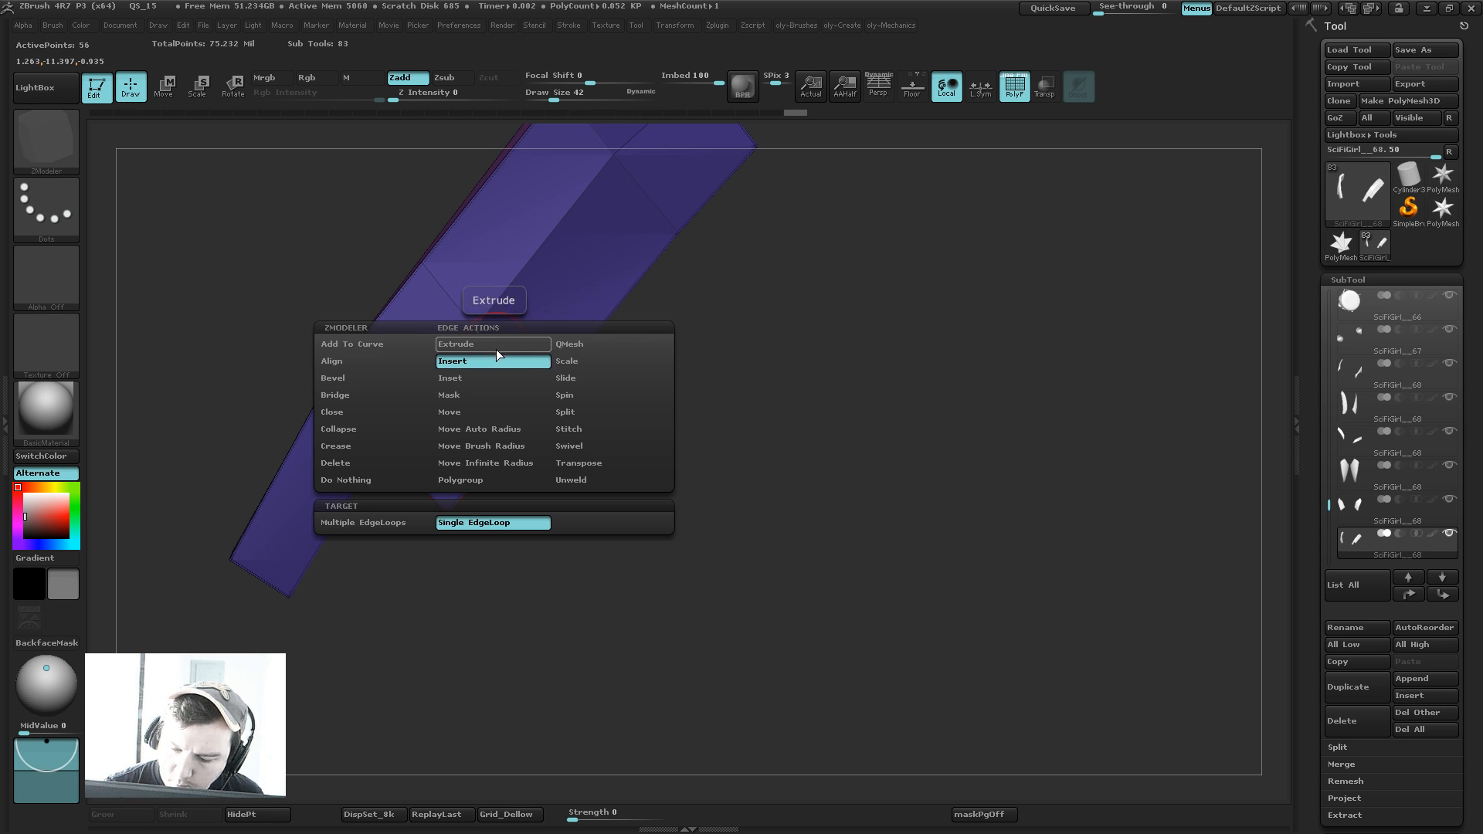
{"action": "left_click", "coordinate": [512, 464]}
{"action": "left_click_drag", "start_coordinate": [508, 368], "coordinate": [504, 358]}
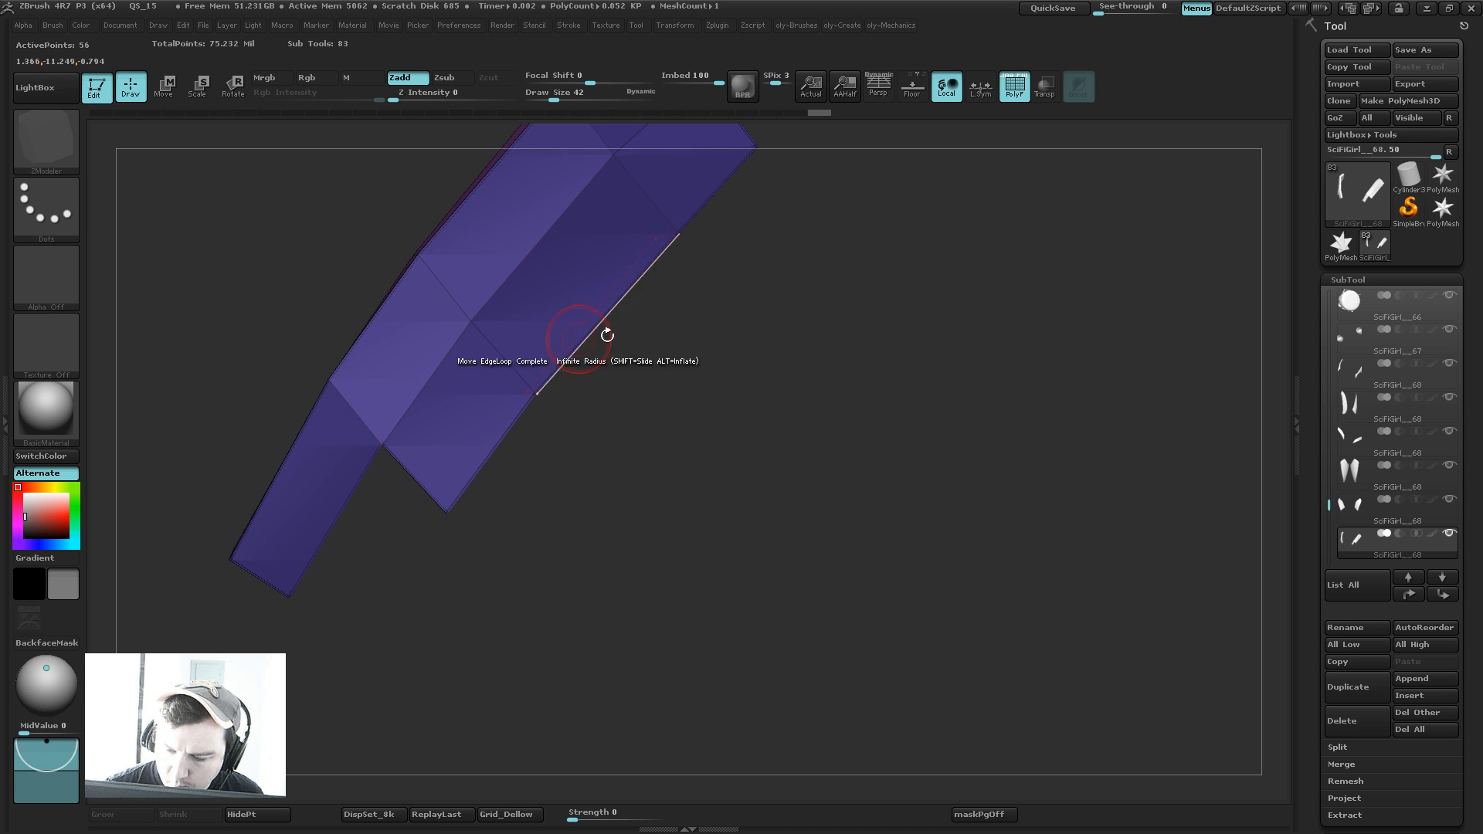
{"action": "left_click_drag", "start_coordinate": [645, 328], "coordinate": [586, 421], "text": "alt"}
{"action": "left_click_drag", "start_coordinate": [583, 285], "coordinate": [573, 293]}
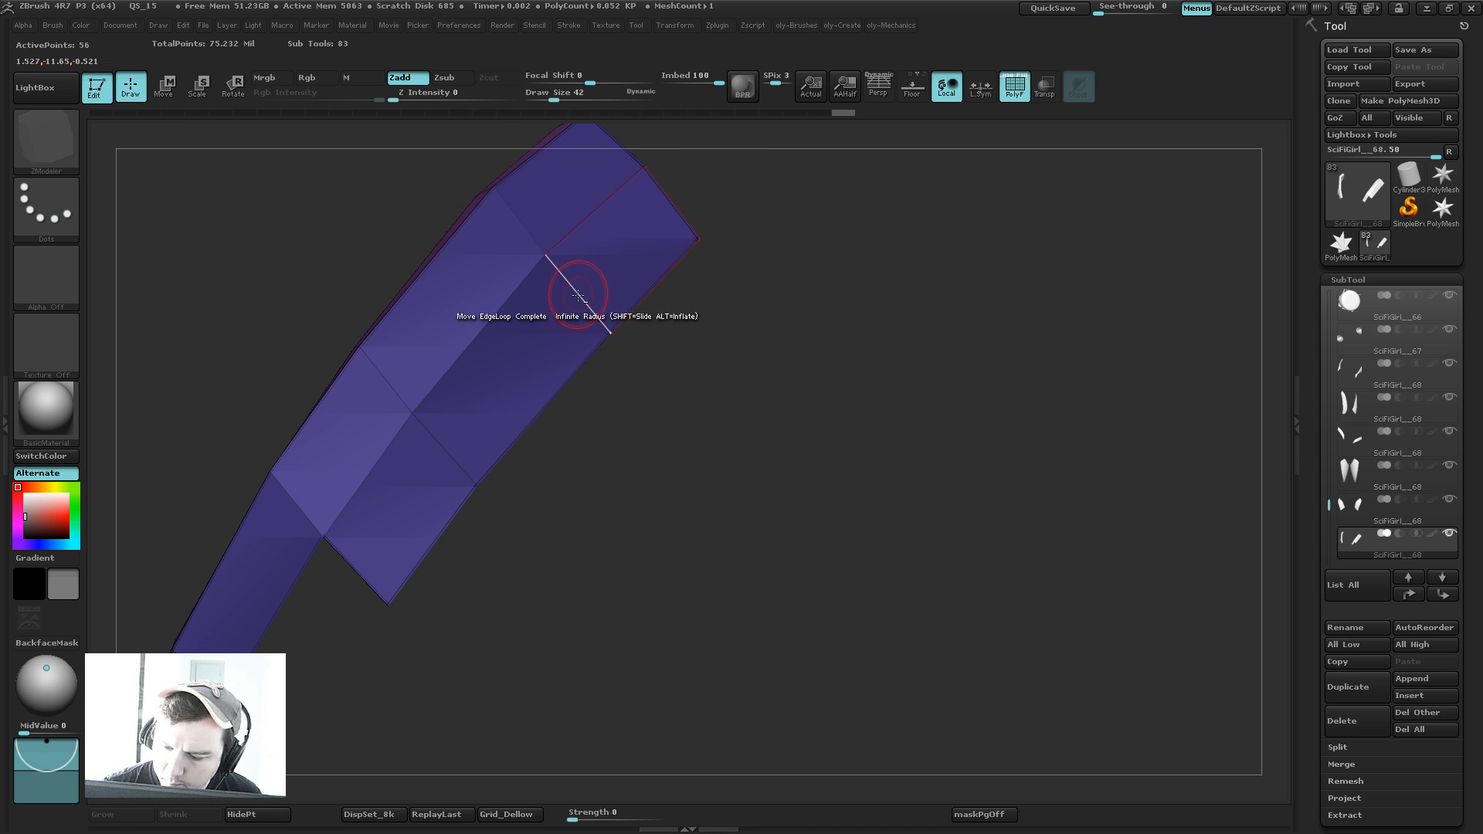
Step: Delete the hip panel's upper cross loop and insert a more evenly placed one with ZModeler
{"action": "key", "text": "space"}
{"action": "left_click", "coordinate": [569, 312]}
{"action": "left_click", "coordinate": [576, 289]}
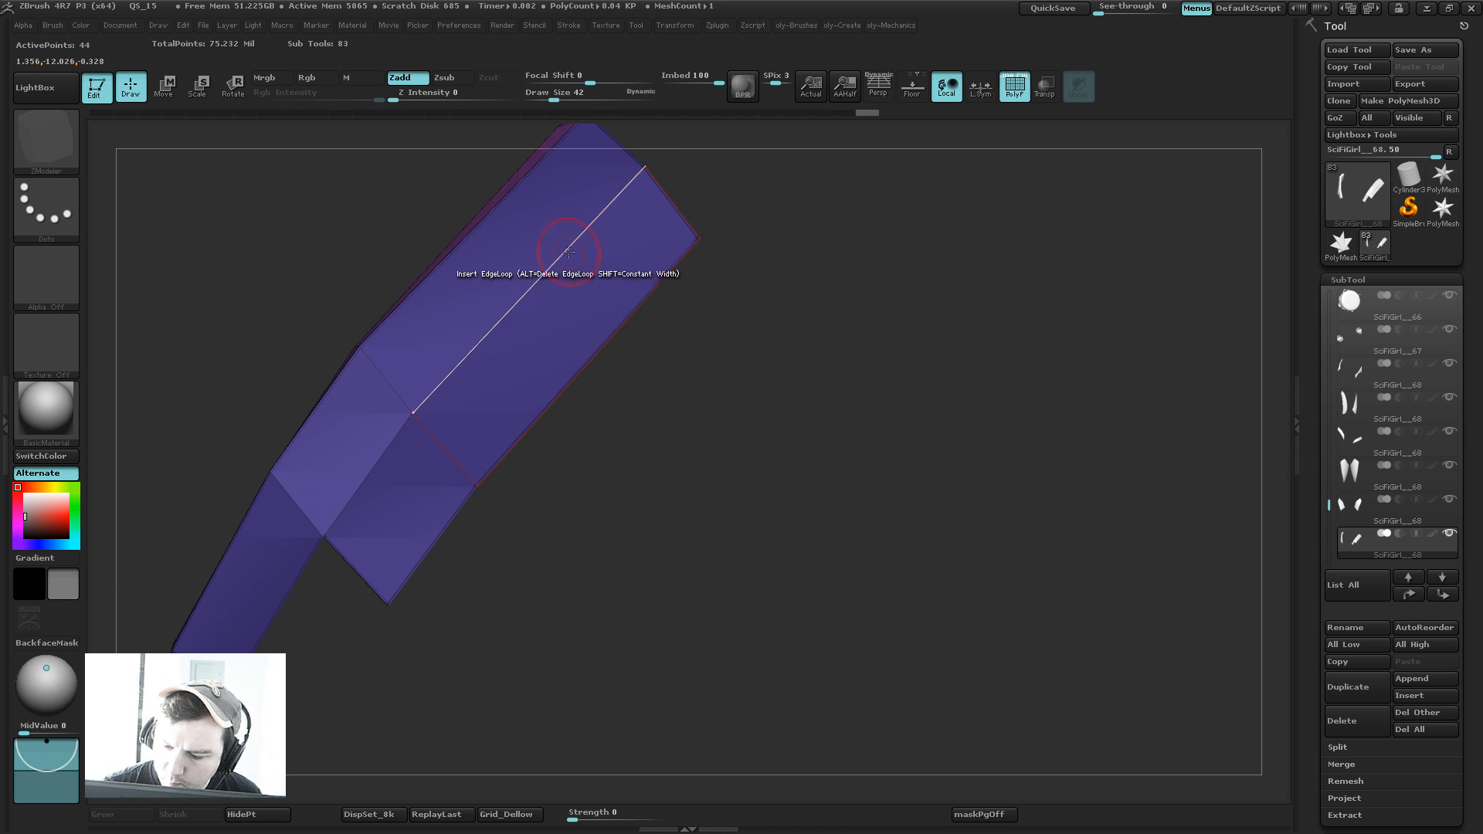
{"action": "key", "text": "space"}
{"action": "left_click", "coordinate": [569, 394]}
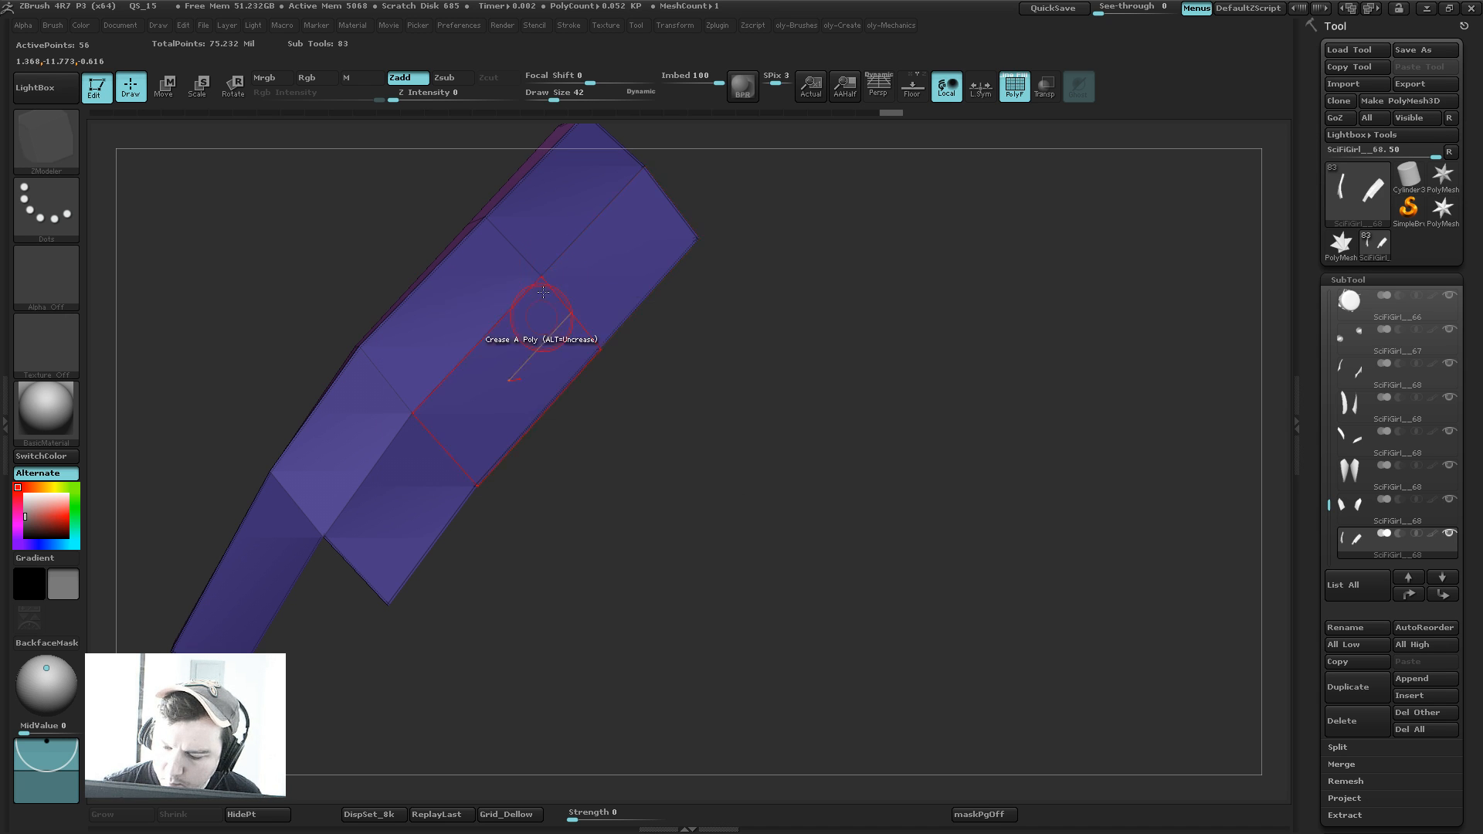
{"action": "left_click_drag", "start_coordinate": [565, 308], "coordinate": [558, 300]}
Step: Adjust the hip panel's upper cross loop with Move Infinite Radius, undoing one move, to refine the panel's curvature
{"action": "mouse_move", "coordinate": [653, 425]}
{"action": "left_mouse_down"}
{"action": "mouse_move", "coordinate": [659, 414]}
{"action": "mouse_move", "coordinate": [638, 422]}
{"action": "left_mouse_up"}
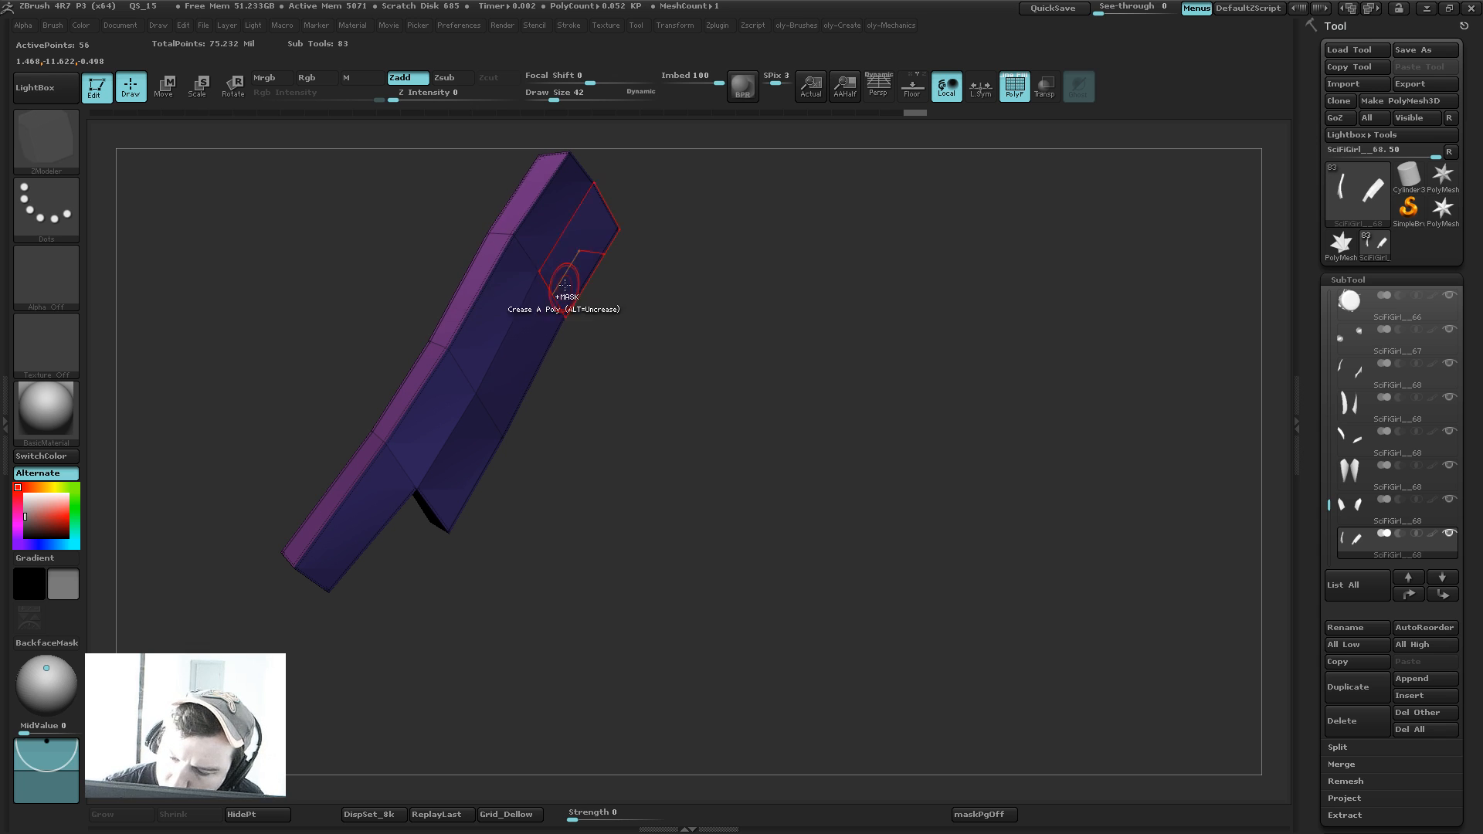
{"action": "left_click_drag", "start_coordinate": [605, 312], "coordinate": [660, 325]}
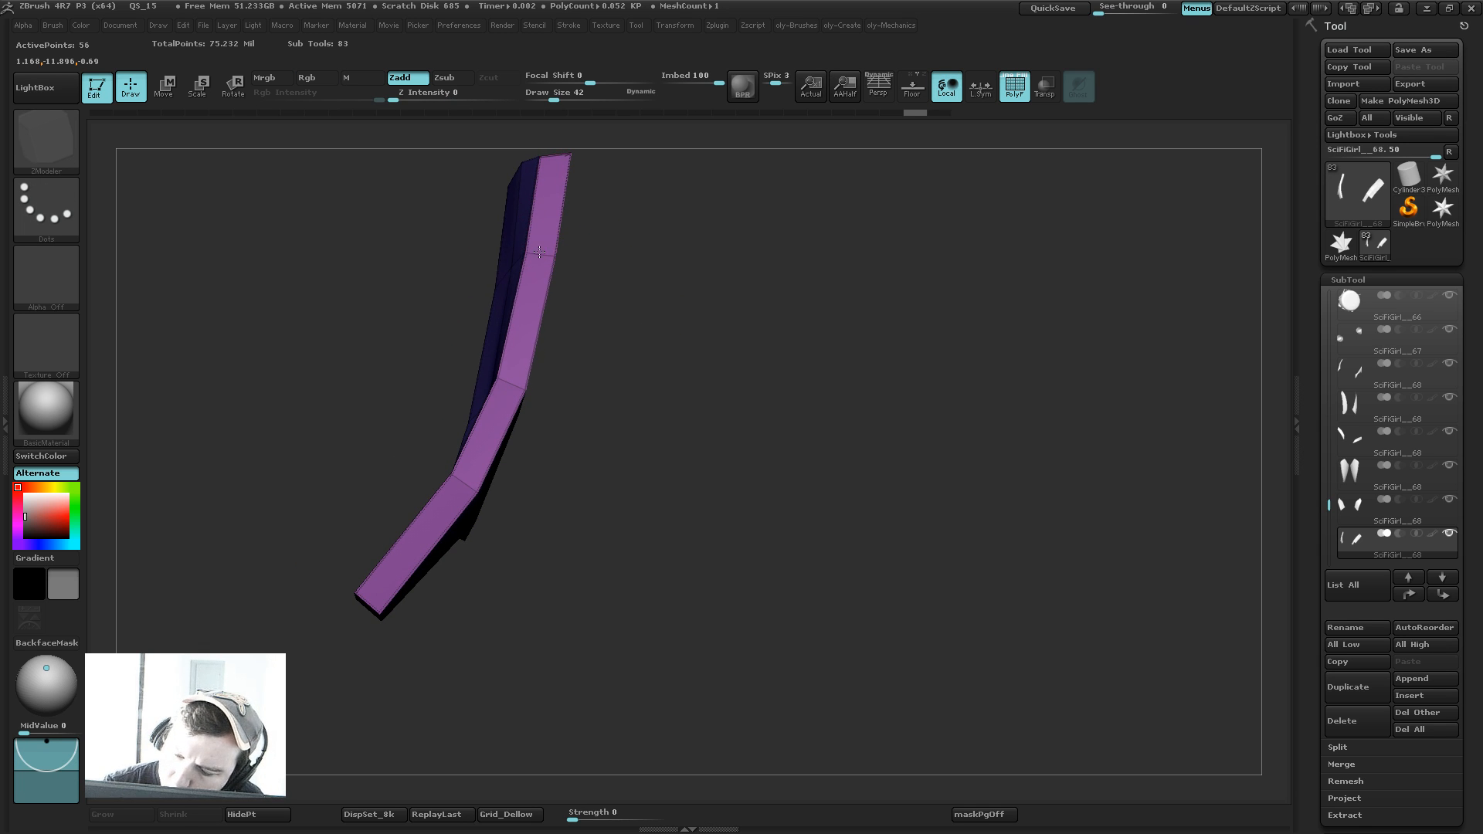
{"action": "left_click_drag", "start_coordinate": [558, 378], "coordinate": [755, 355]}
{"action": "key", "text": "space"}
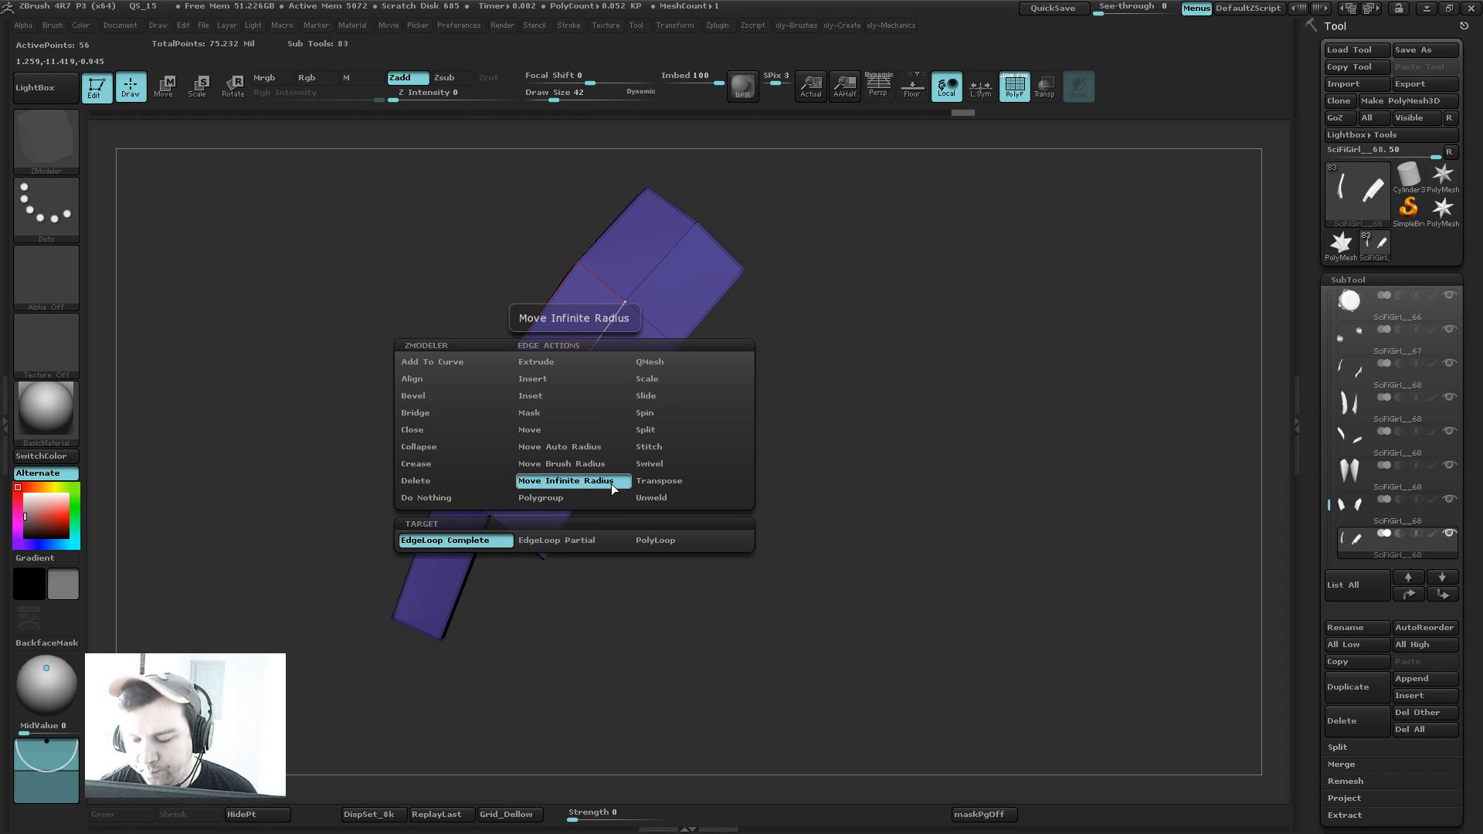
{"action": "left_click_drag", "start_coordinate": [757, 304], "coordinate": [711, 309]}
{"action": "left_click_drag", "start_coordinate": [627, 285], "coordinate": [770, 364]}
{"action": "key", "text": "ctrl+z"}
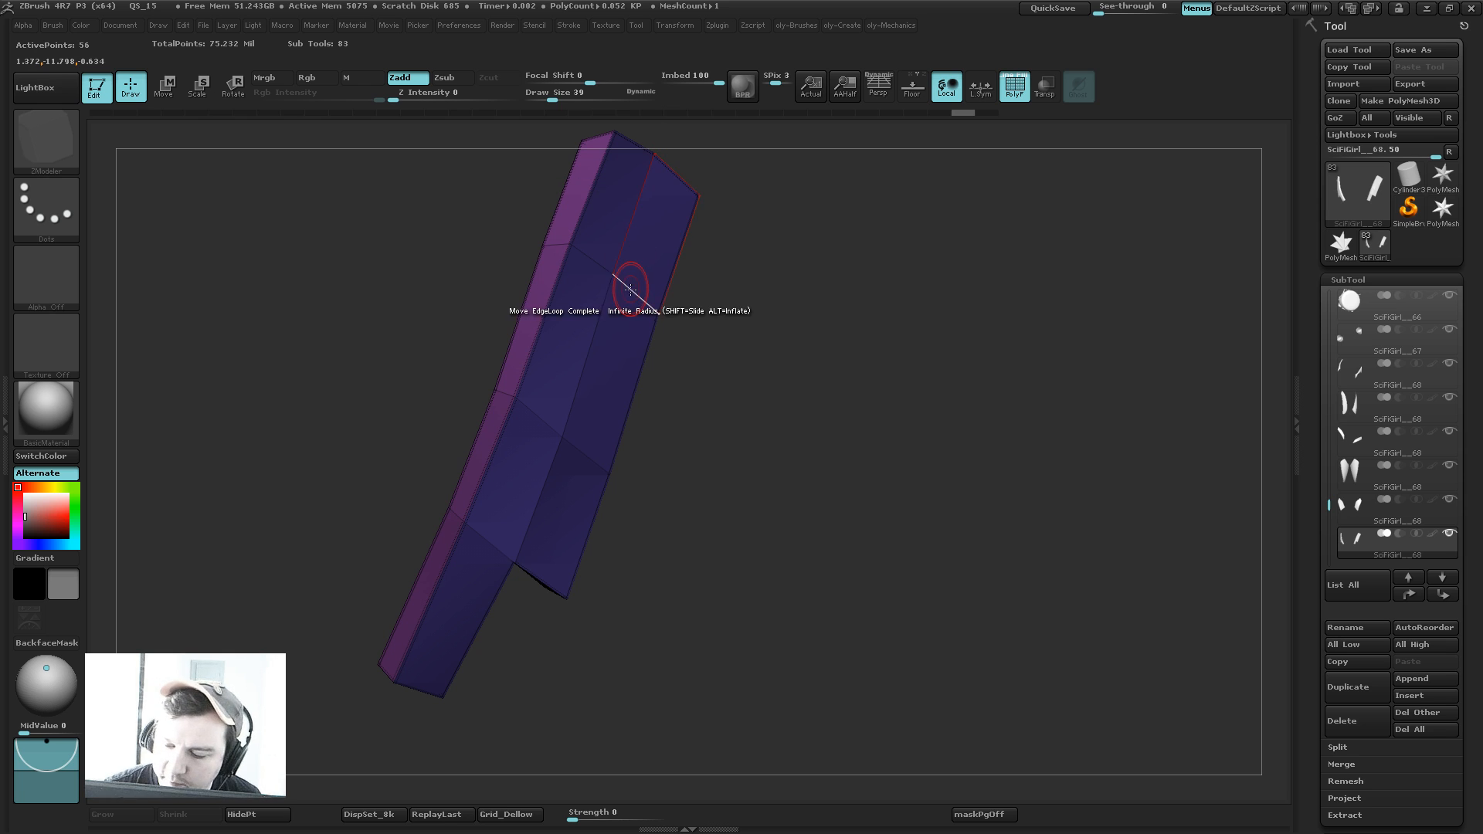
{"action": "mouse_move", "coordinate": [630, 287]}
{"action": "left_mouse_down"}
{"action": "mouse_move", "coordinate": [587, 254]}
{"action": "mouse_move", "coordinate": [608, 310]}
{"action": "mouse_move", "coordinate": [741, 276]}
{"action": "mouse_move", "coordinate": [635, 294]}
{"action": "left_mouse_up"}
{"action": "mouse_move", "coordinate": [740, 291]}
{"action": "left_mouse_down"}
{"action": "mouse_move", "coordinate": [785, 334]}
{"action": "mouse_move", "coordinate": [754, 387]}
{"action": "mouse_move", "coordinate": [734, 371]}
{"action": "left_mouse_up"}
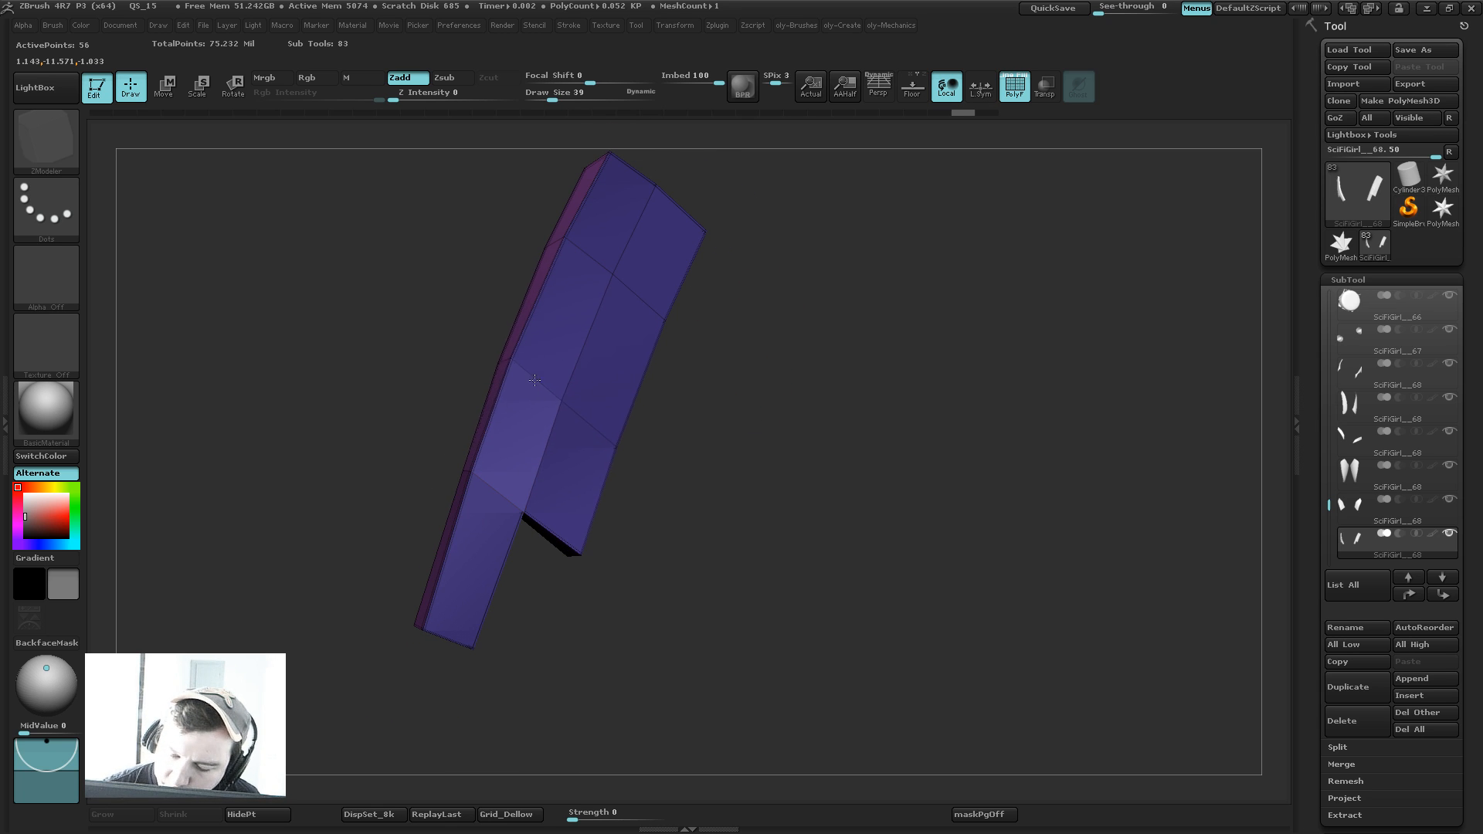
Step: Insert a lengthwise edge loop along the hip panel and raise it into a ridge with ZModeler Move Infinite Radius
{"action": "key", "text": "space"}
{"action": "left_click", "coordinate": [535, 378]}
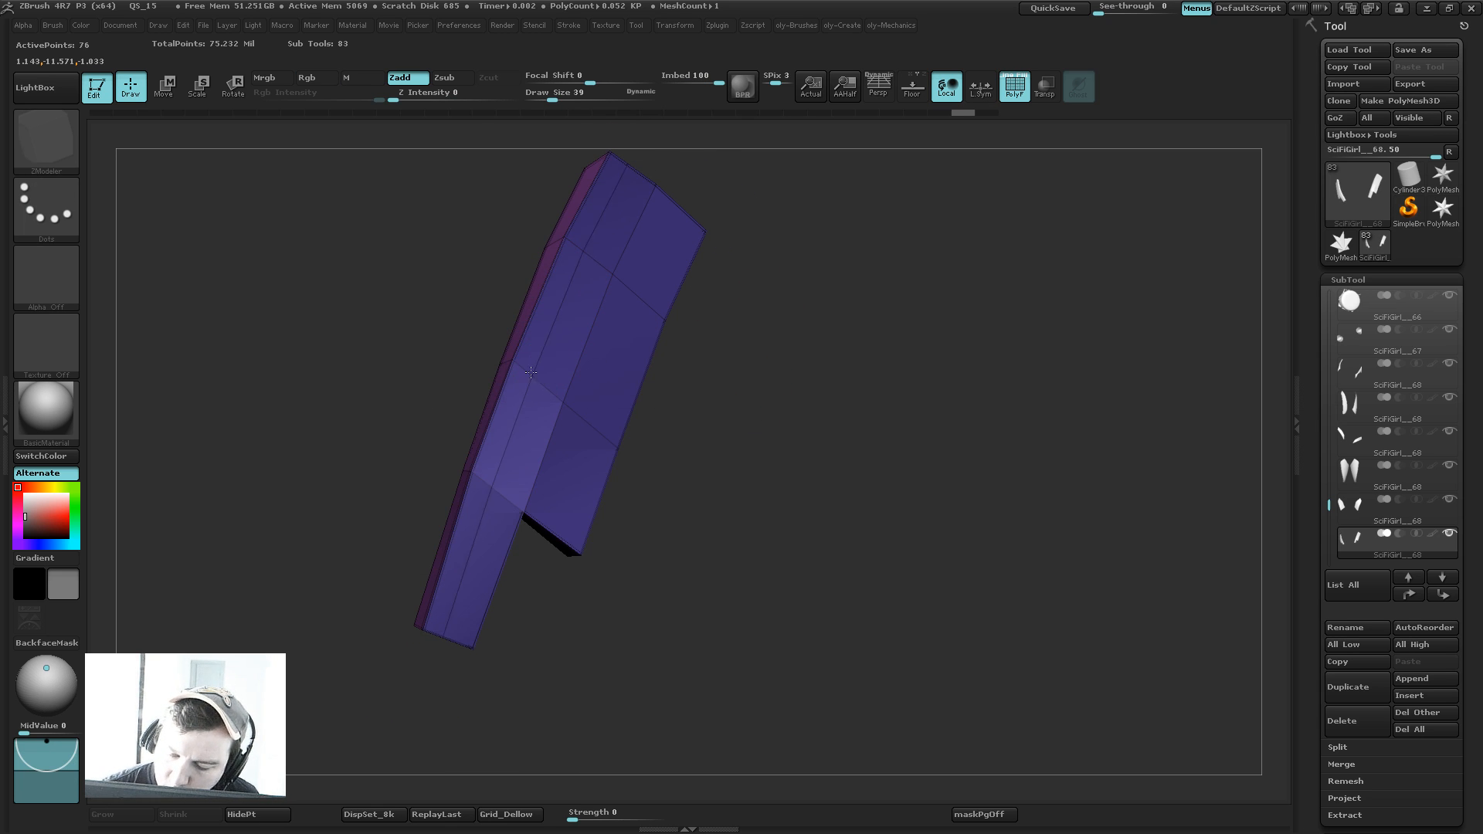
{"action": "key", "text": "space"}
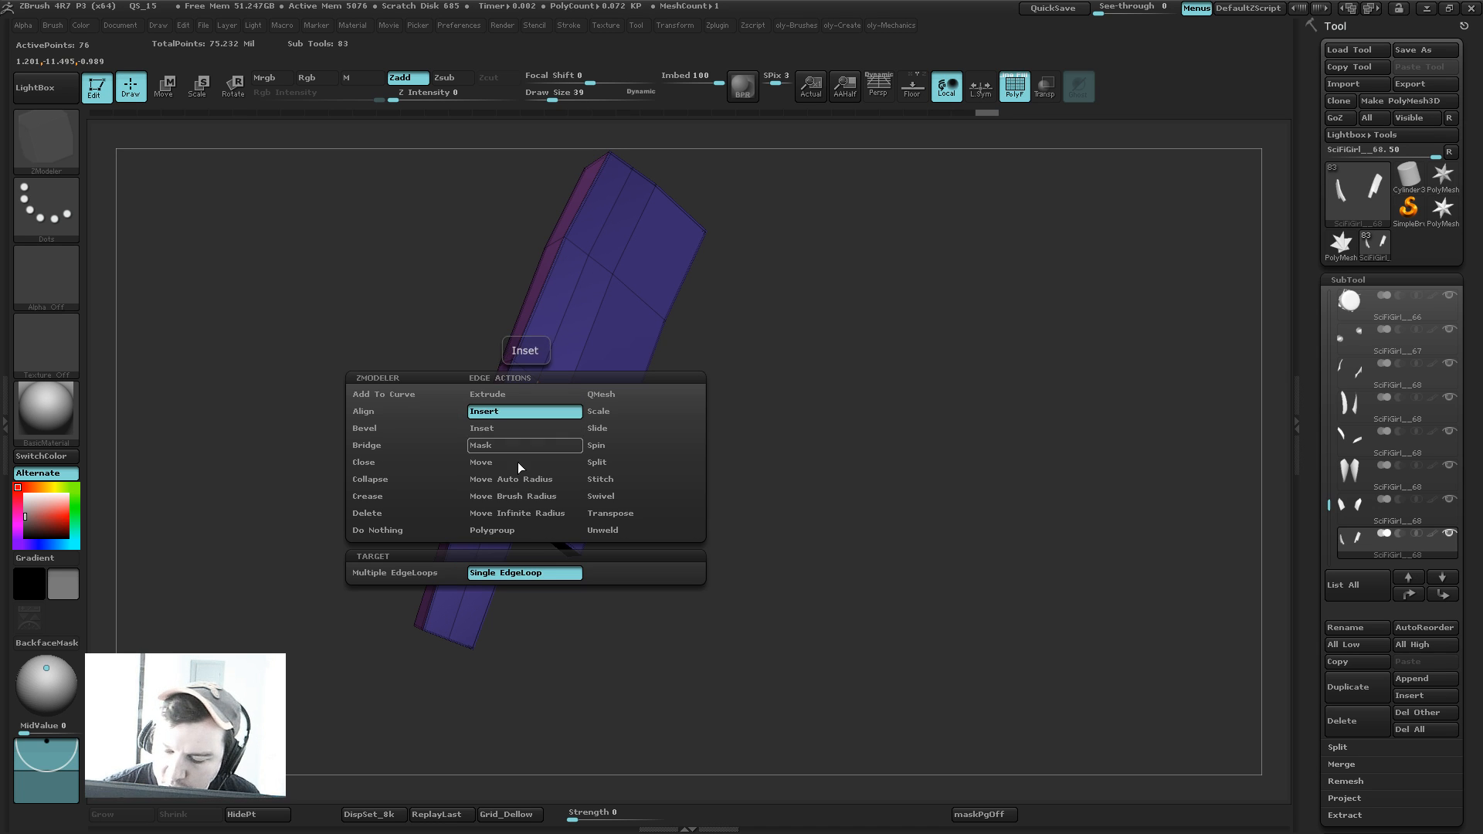
{"action": "left_click", "coordinate": [522, 517]}
{"action": "left_click", "coordinate": [525, 405]}
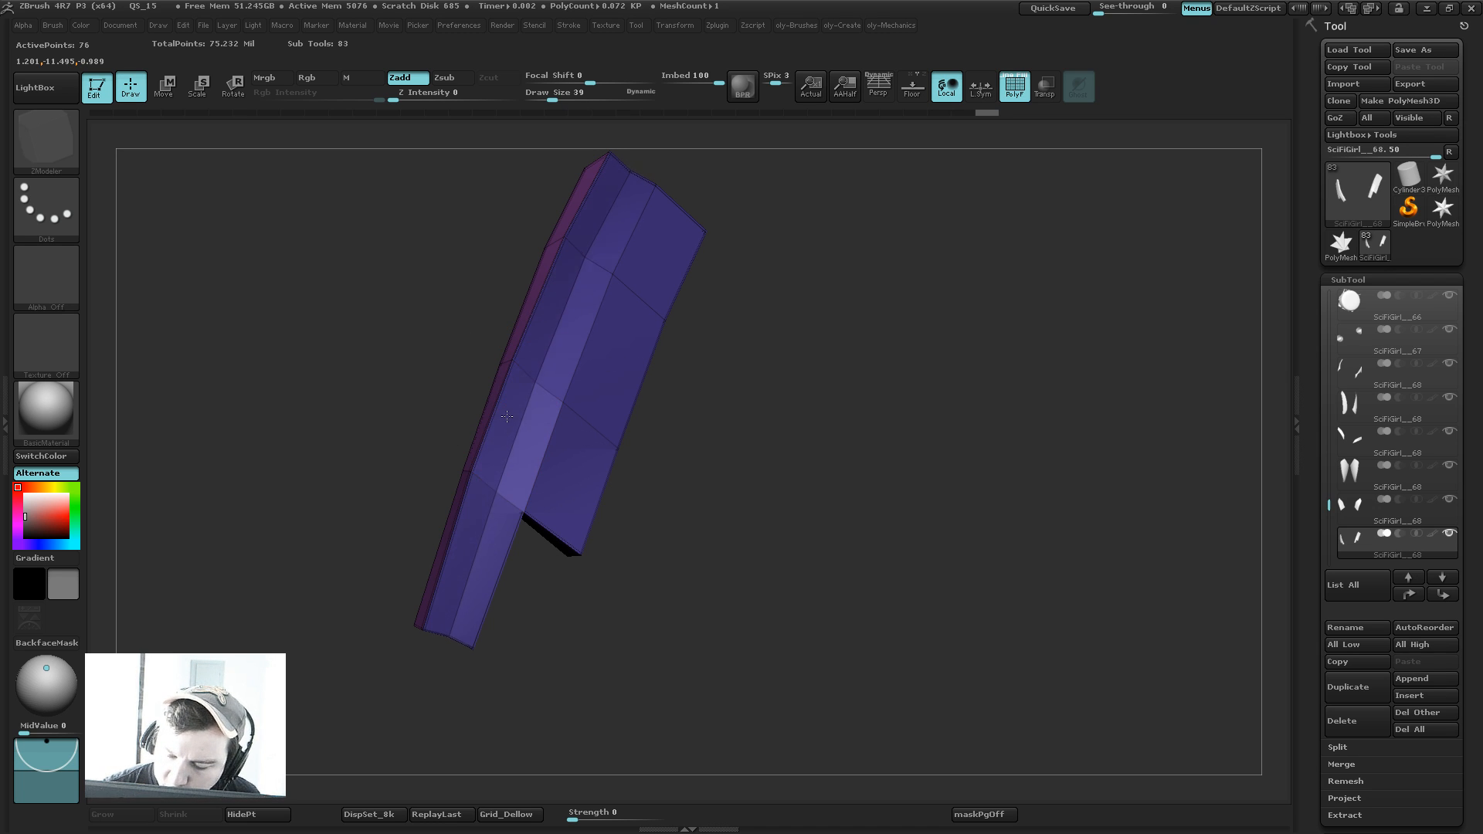
Step: Examine the ridged hip panel's smoothed shape with dynamic subdivision on and polyframe off
{"action": "key", "text": "d"}
{"action": "key", "text": "shift+f"}
{"action": "left_click_drag", "start_coordinate": [775, 367], "coordinate": [699, 274]}
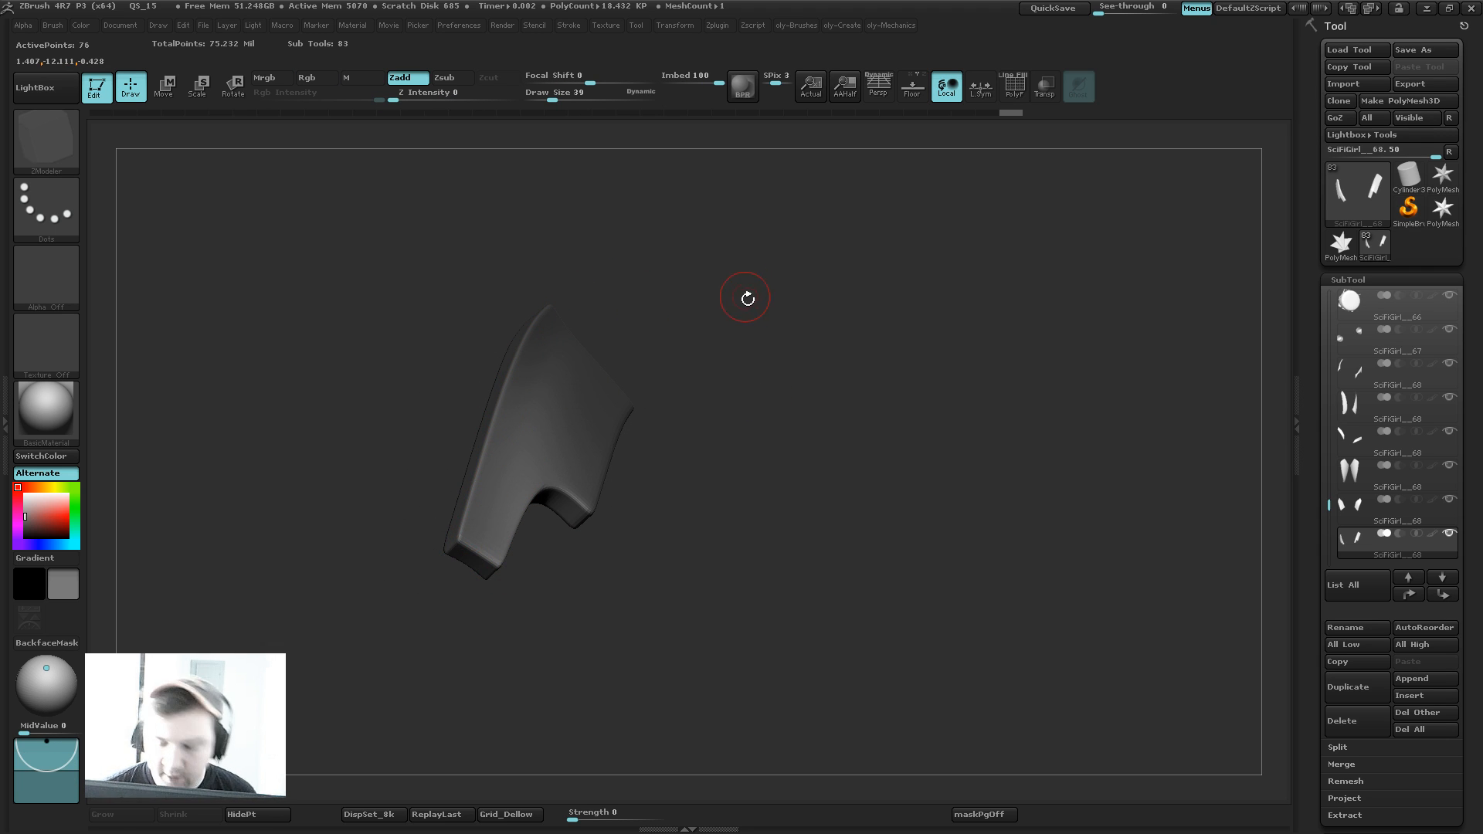
{"action": "left_click_drag", "start_coordinate": [745, 299], "coordinate": [758, 380]}
{"action": "key", "text": "shift+f"}
{"action": "key", "text": "shift+d"}
{"action": "key", "text": "shift+f"}
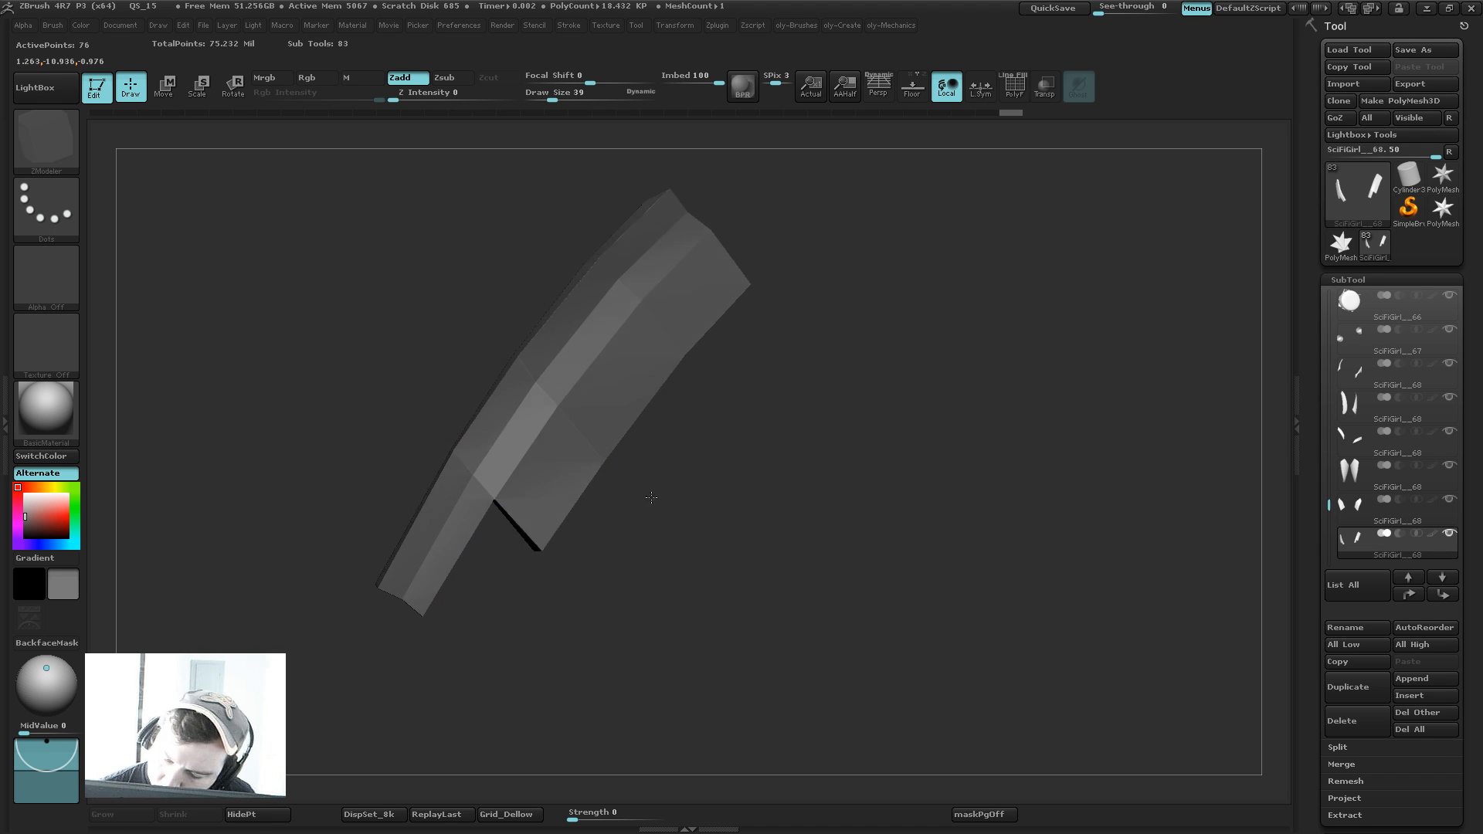
Step: Try to cut a groove beside the hip panel's ridge by inserting an edge loop and extruding the polyloop inward
{"action": "left_click_drag", "start_coordinate": [650, 494], "coordinate": [595, 355]}
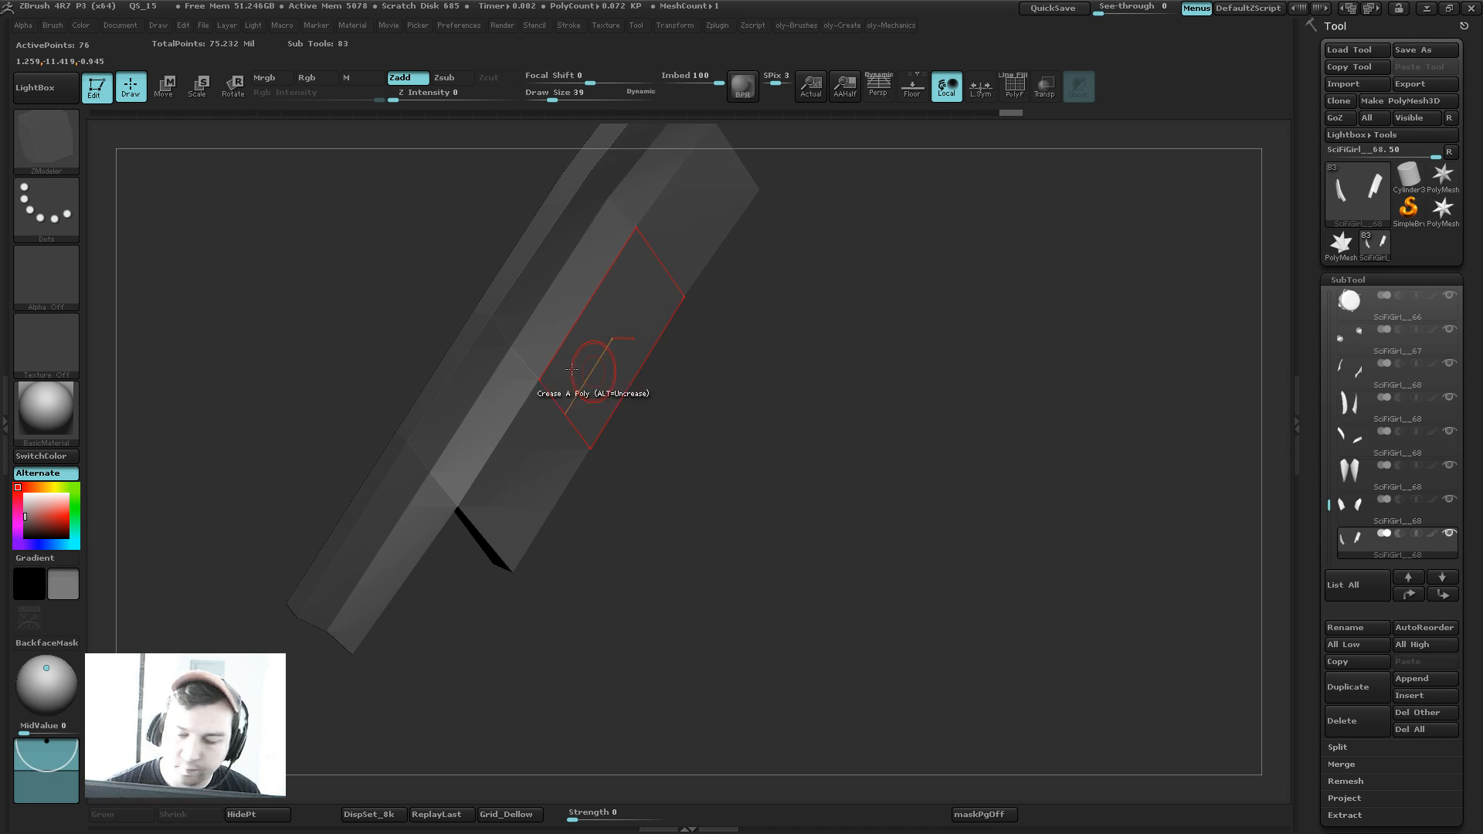
{"action": "key", "text": "space"}
{"action": "left_click", "coordinate": [545, 410]}
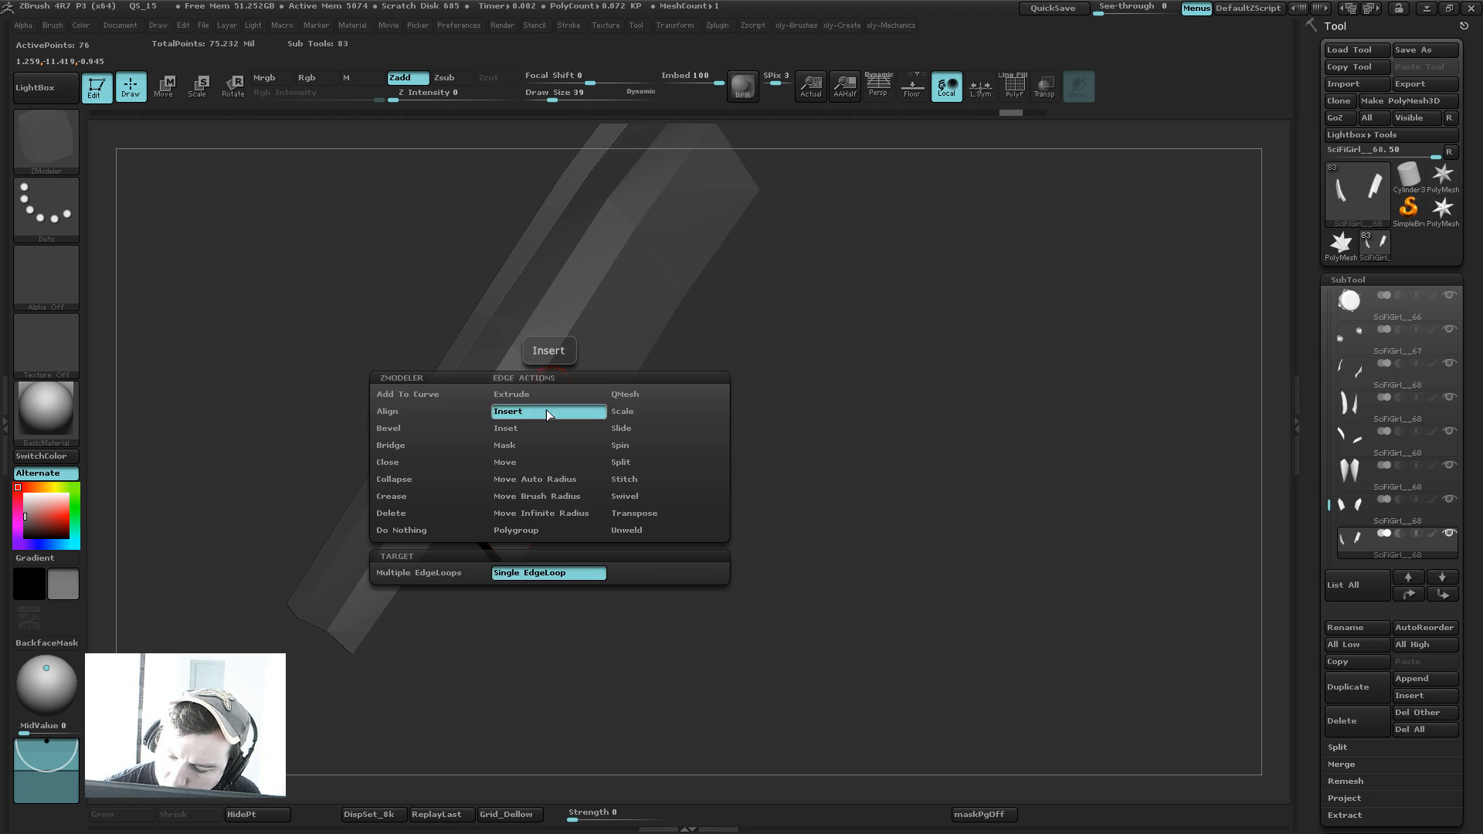
{"action": "left_click", "coordinate": [546, 388]}
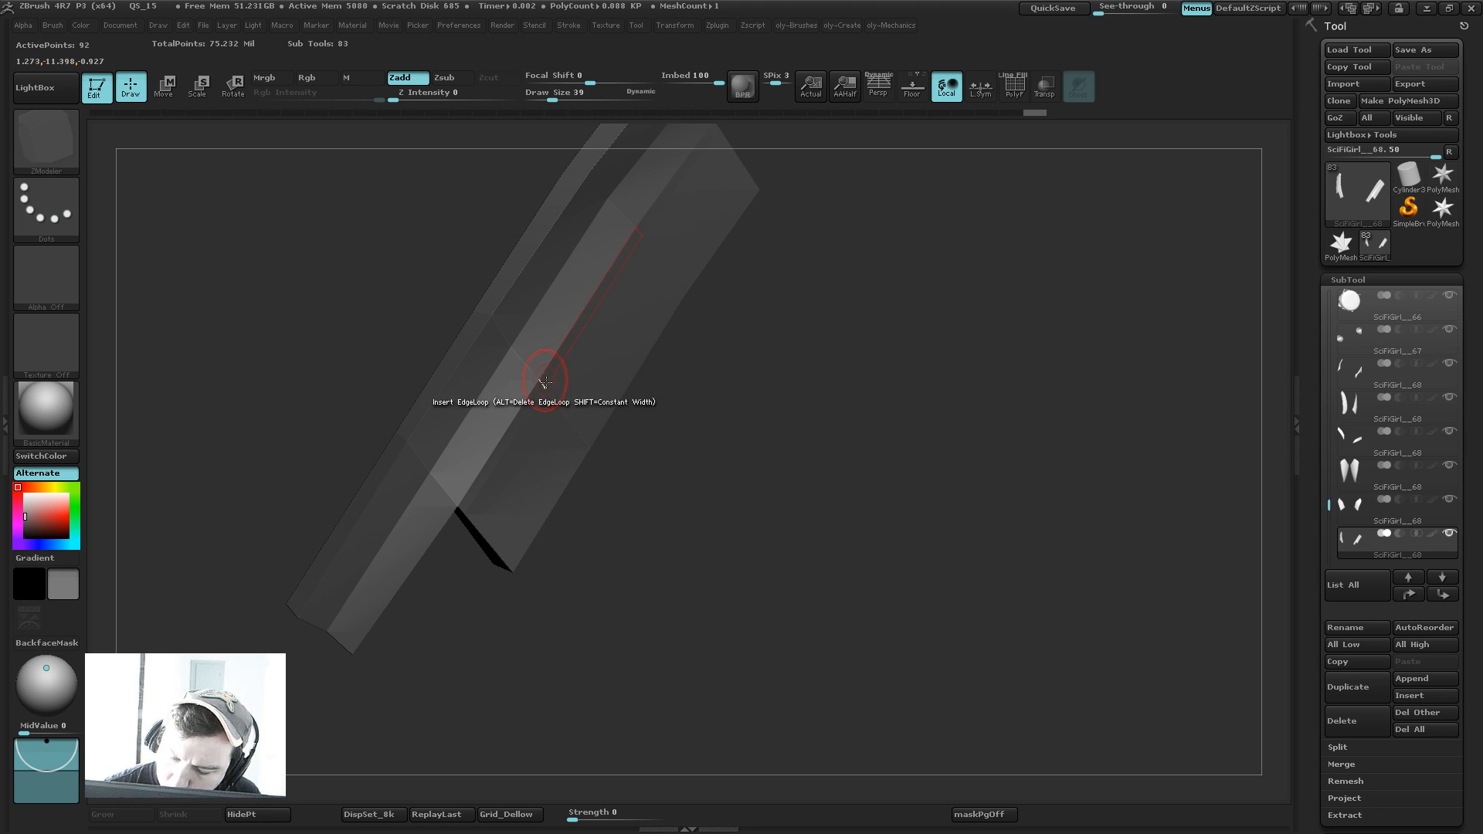
{"action": "left_click_drag", "start_coordinate": [695, 395], "coordinate": [606, 288]}
{"action": "key", "text": "shift+f"}
{"action": "key", "text": "space"}
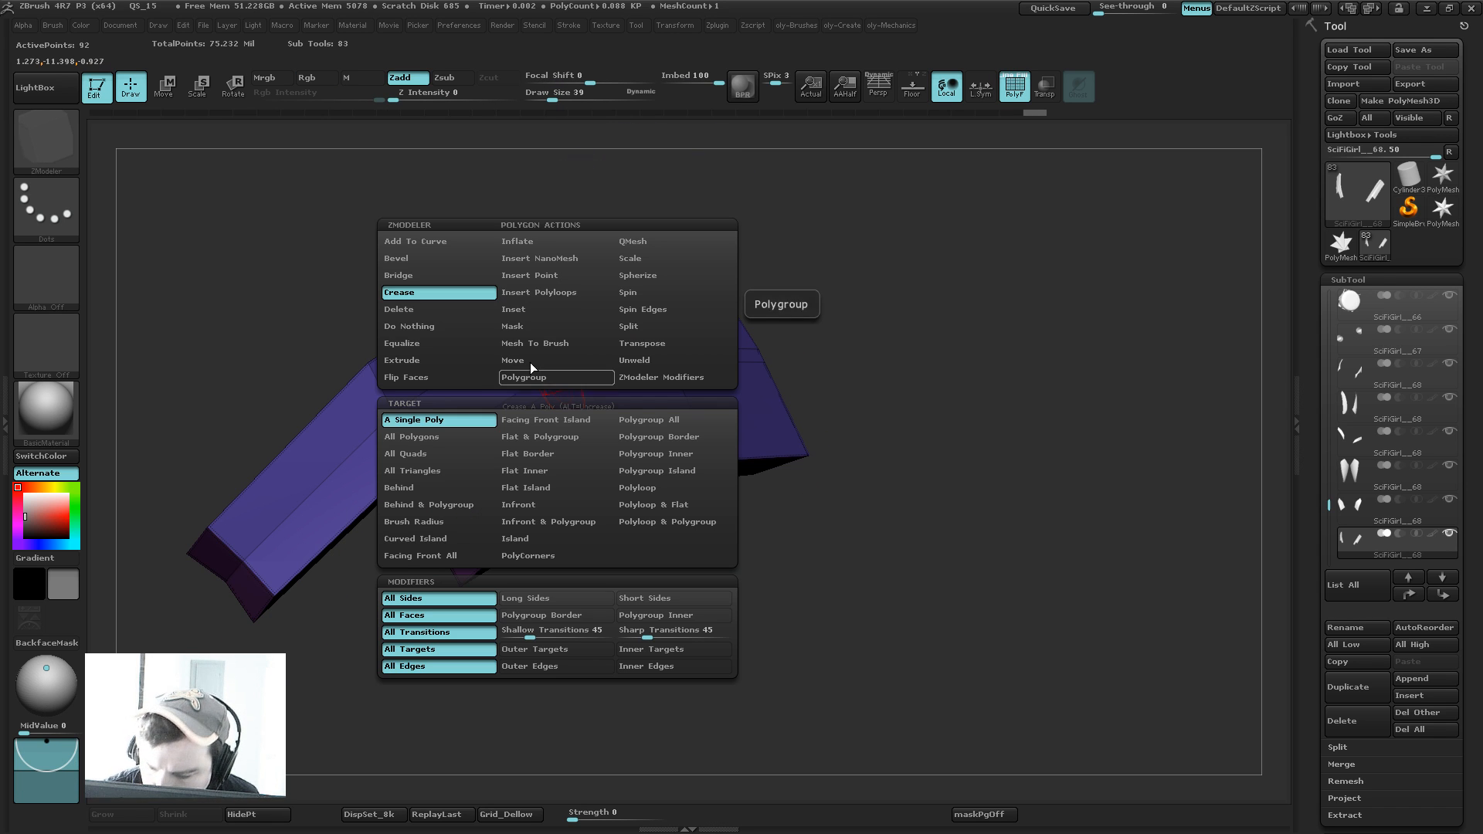
{"action": "left_click", "coordinate": [449, 363]}
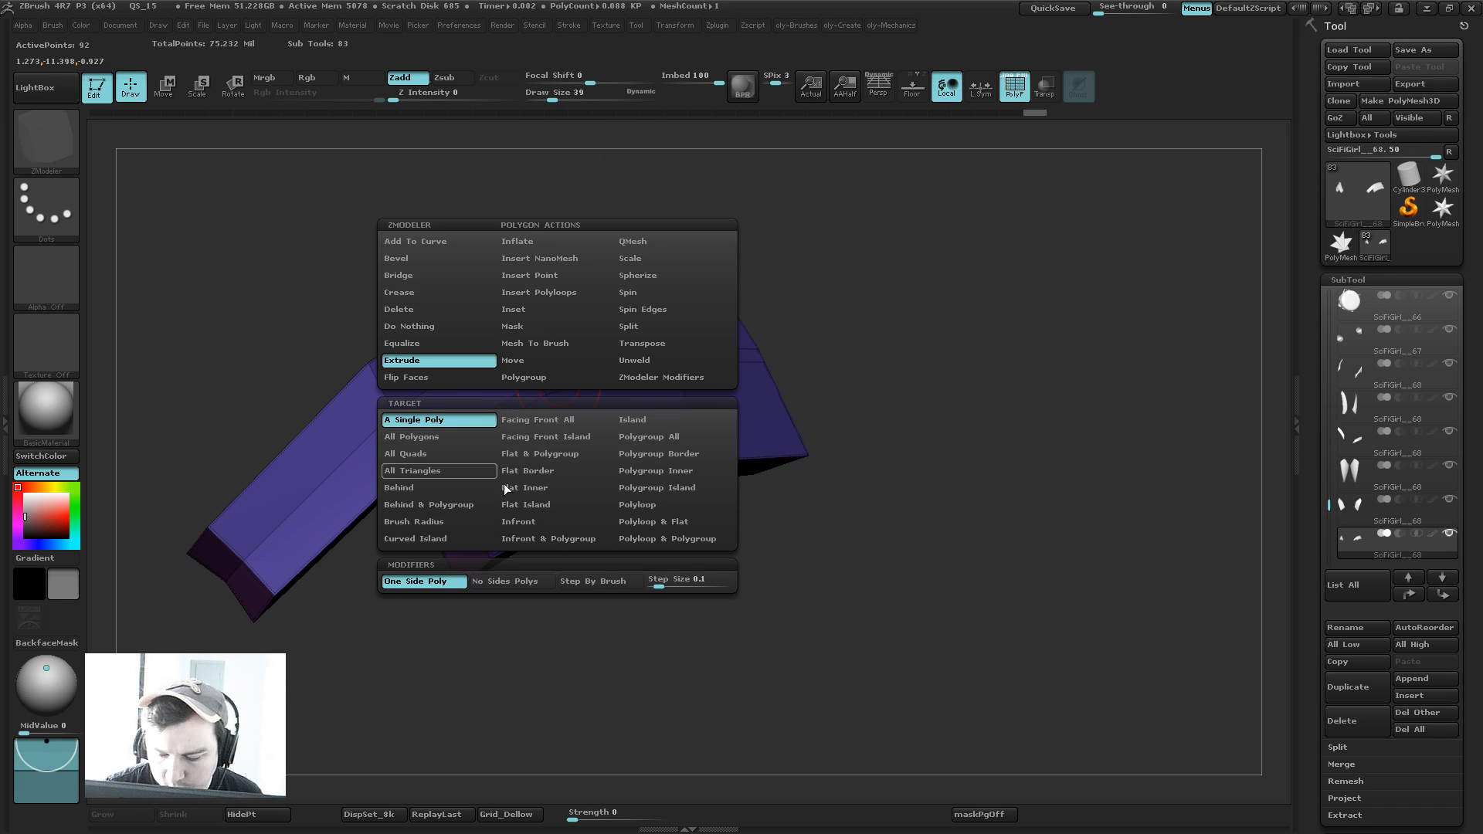
{"action": "left_click", "coordinate": [672, 501]}
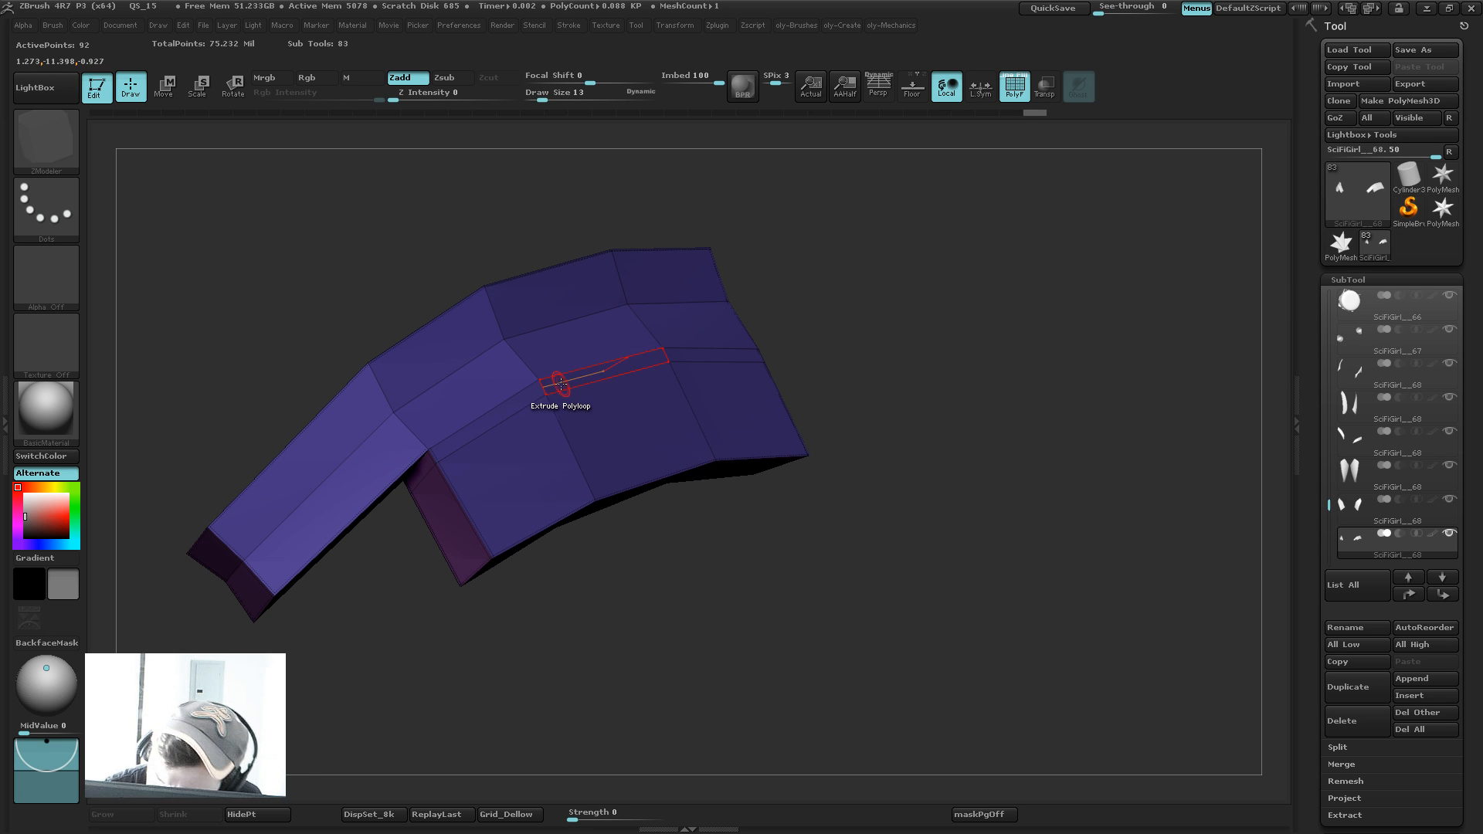
{"action": "left_click_drag", "start_coordinate": [561, 383], "coordinate": [557, 389]}
{"action": "key", "text": "d"}
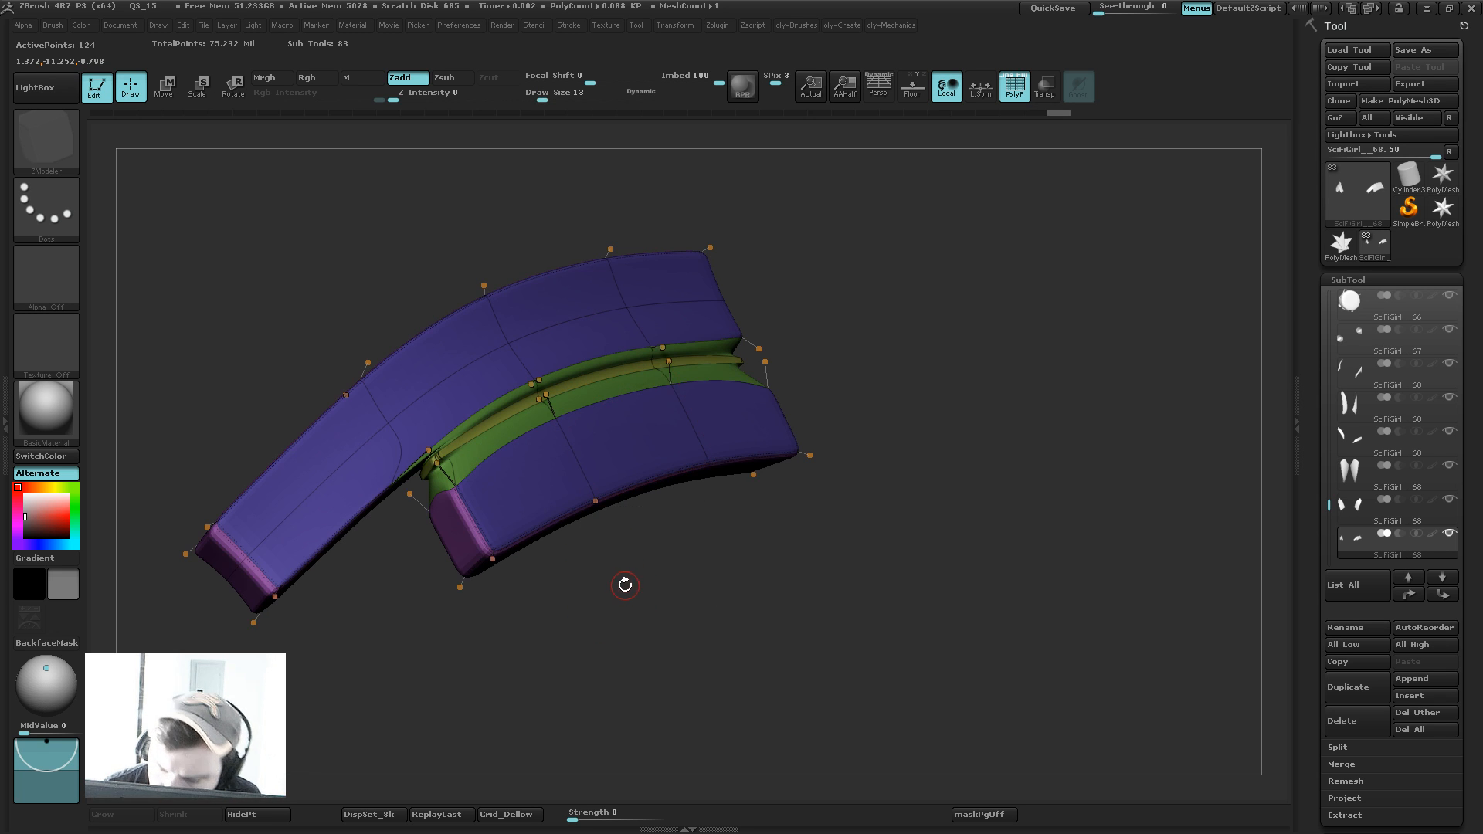
Step: Apply Crease PG to the grooved hip panel and check the groove with dynamic subdivision and polyframe toggled
{"action": "left_click_drag", "start_coordinate": [624, 584], "coordinate": [635, 587]}
{"action": "key", "text": "2"}
{"action": "left_click_drag", "start_coordinate": [573, 782], "coordinate": [569, 577]}
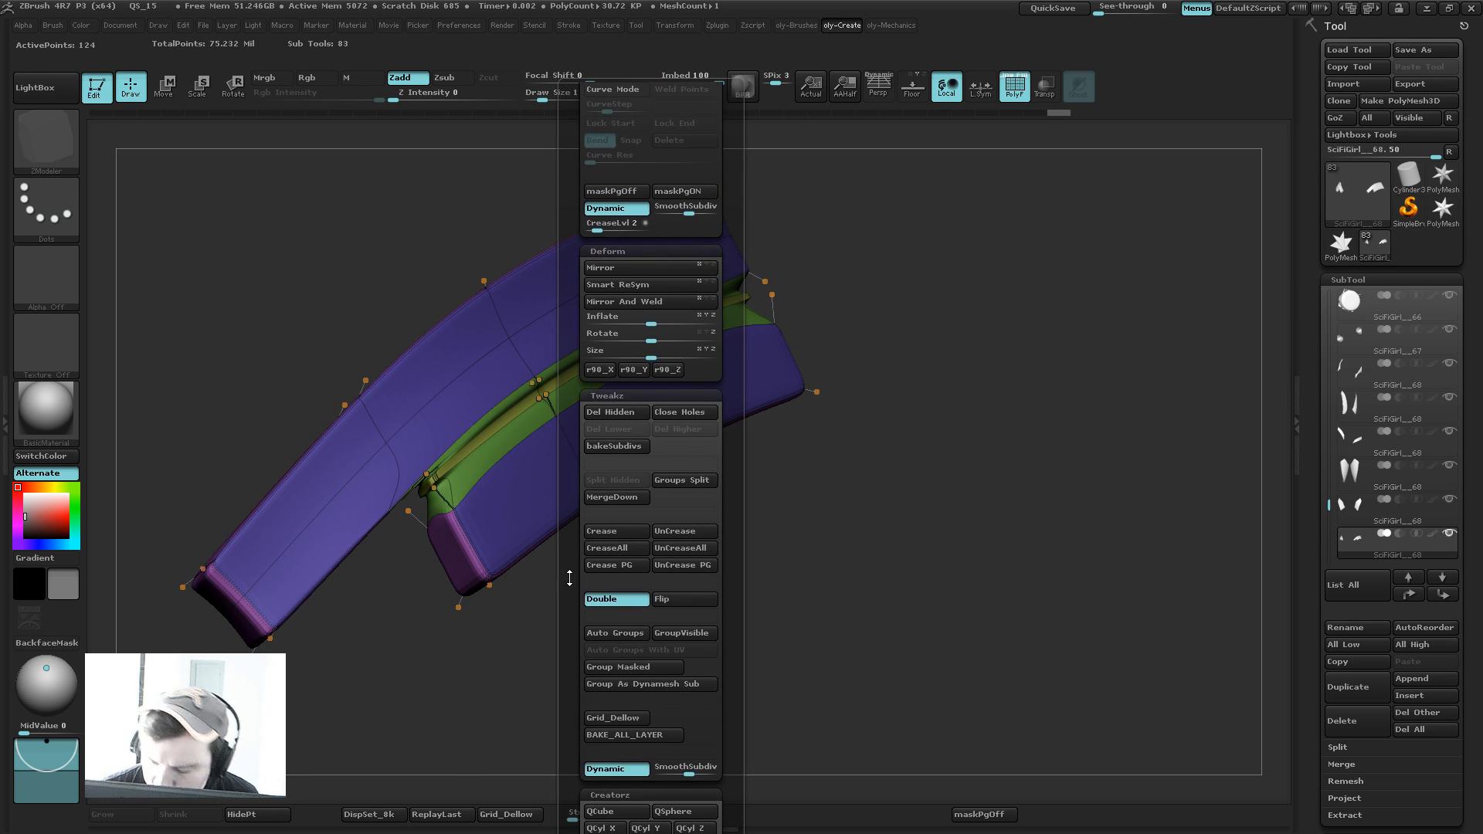
{"action": "left_click", "coordinate": [626, 570]}
{"action": "mouse_move", "coordinate": [511, 670]}
{"action": "left_mouse_down"}
{"action": "mouse_move", "coordinate": [490, 688]}
{"action": "mouse_move", "coordinate": [563, 619]}
{"action": "mouse_move", "coordinate": [578, 637]}
{"action": "left_mouse_up"}
{"action": "key", "text": "shift+f"}
{"action": "key", "text": "shift+d"}
{"action": "key", "text": "shift+f"}
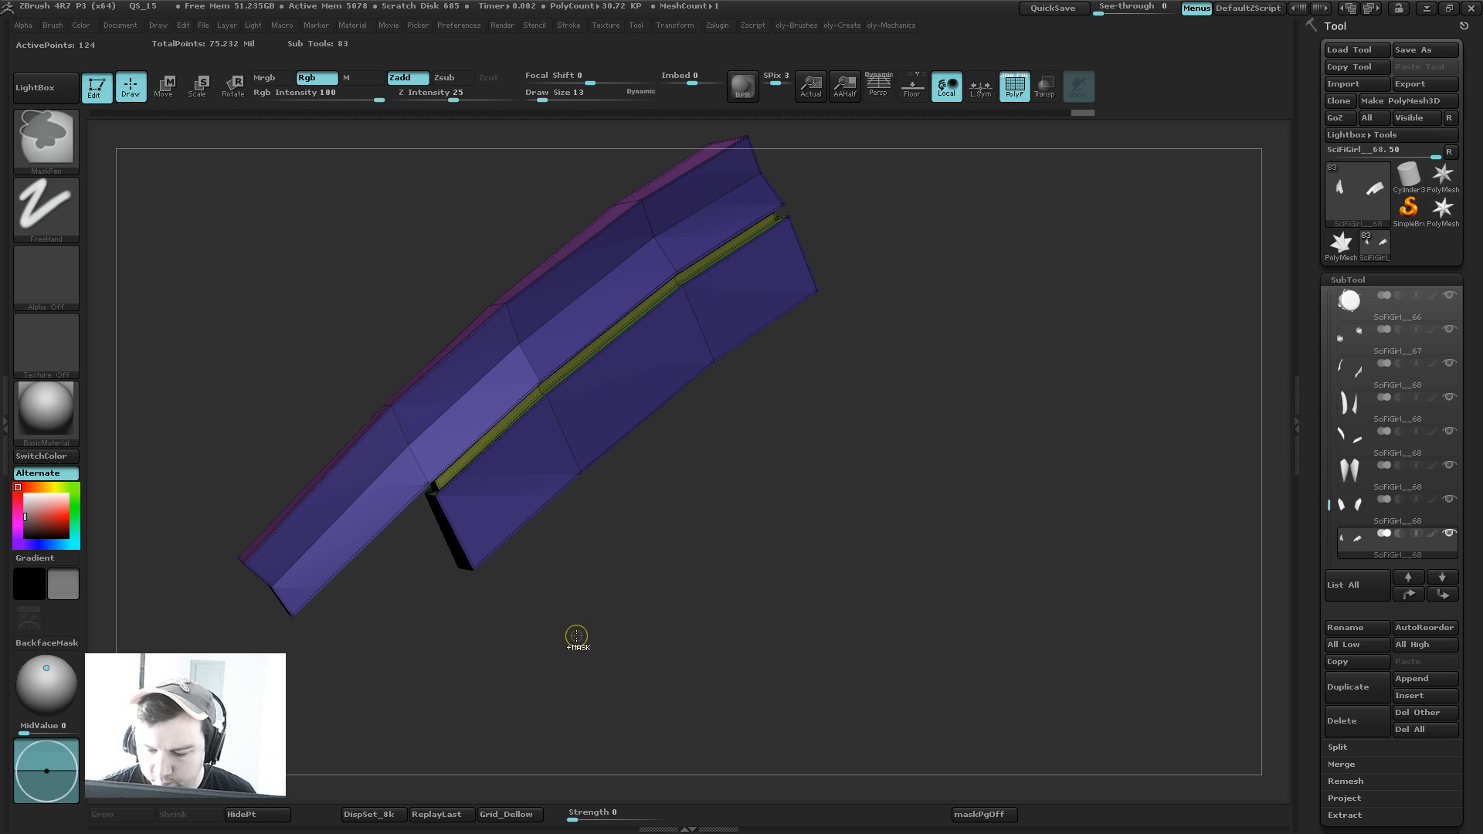
Step: Undo the hip panel's groove extrusion and the edge loop inserted beside the ridge
{"action": "key", "text": "ctrl+z"}
{"action": "key", "text": "ctrl+z"}
{"action": "left_click_drag", "start_coordinate": [695, 497], "coordinate": [692, 540], "text": "alt"}
{"action": "key", "text": "ctrl+z"}
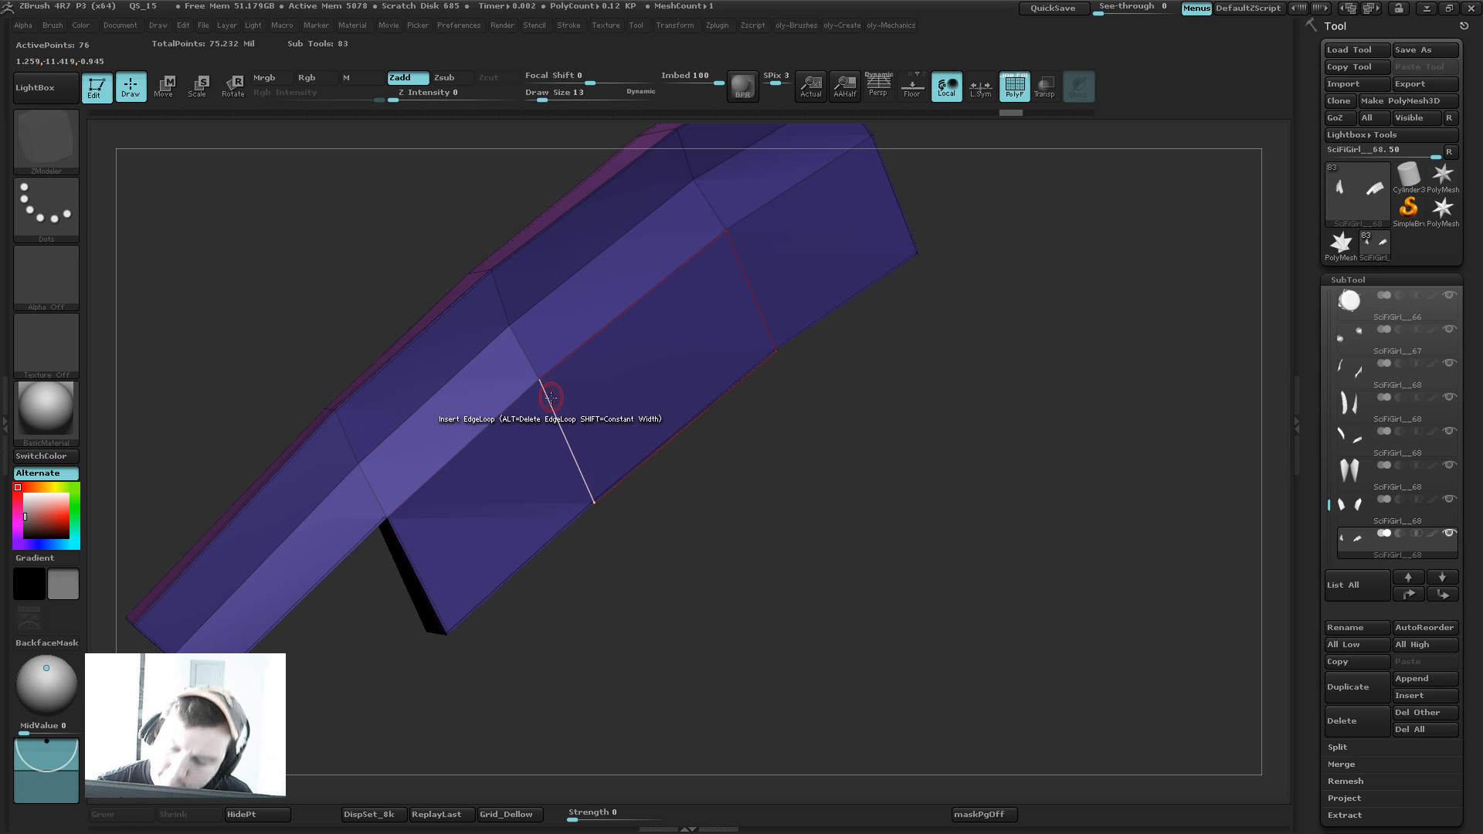
Step: Cut a narrower groove beside the ridge with Insert and Extrude Polyloop, and crease the hip panel by polygroup
{"action": "left_click", "coordinate": [543, 380]}
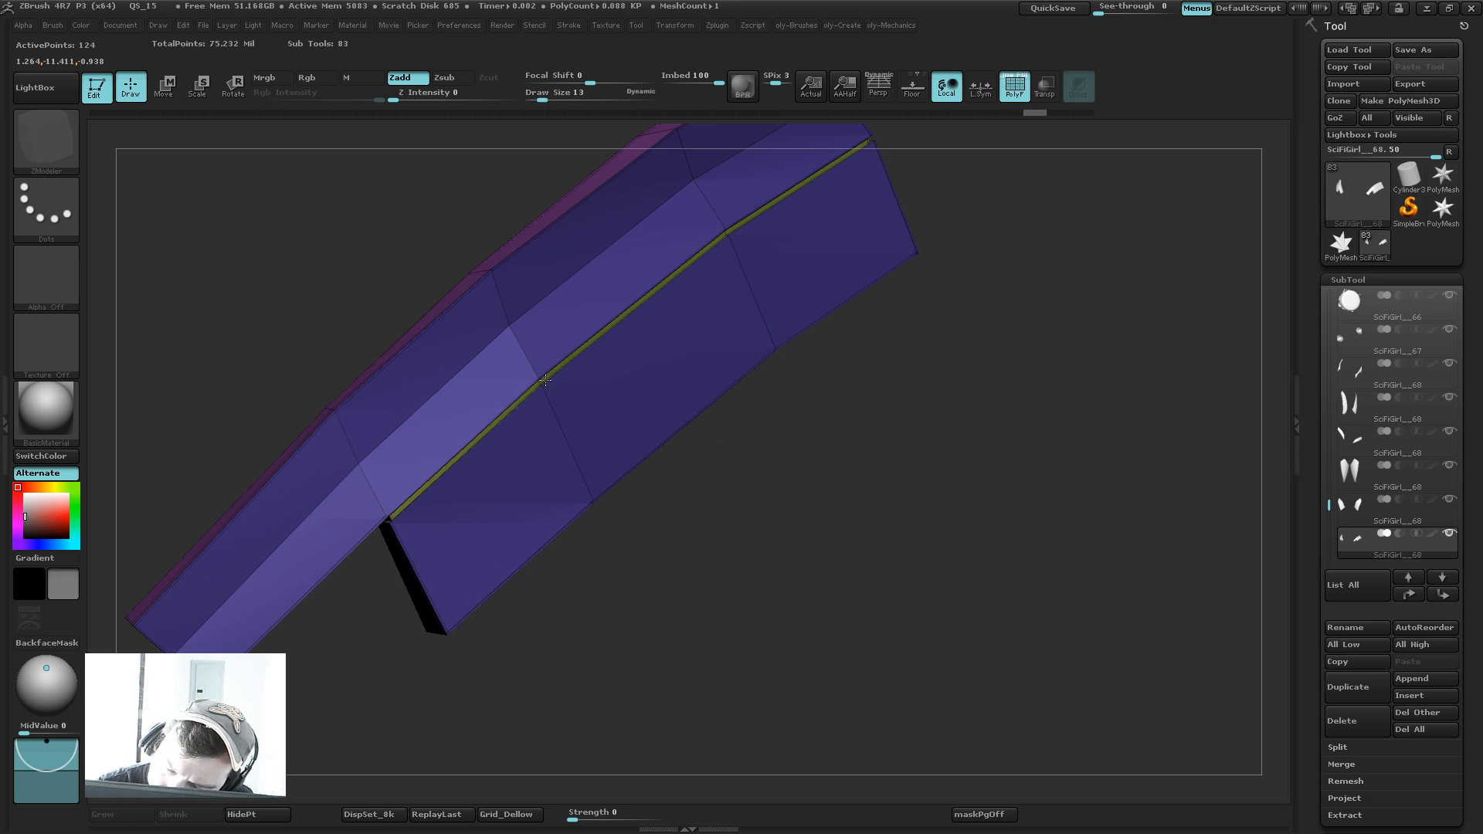
{"action": "key", "text": "2"}
{"action": "left_click_drag", "start_coordinate": [489, 656], "coordinate": [513, 573]}
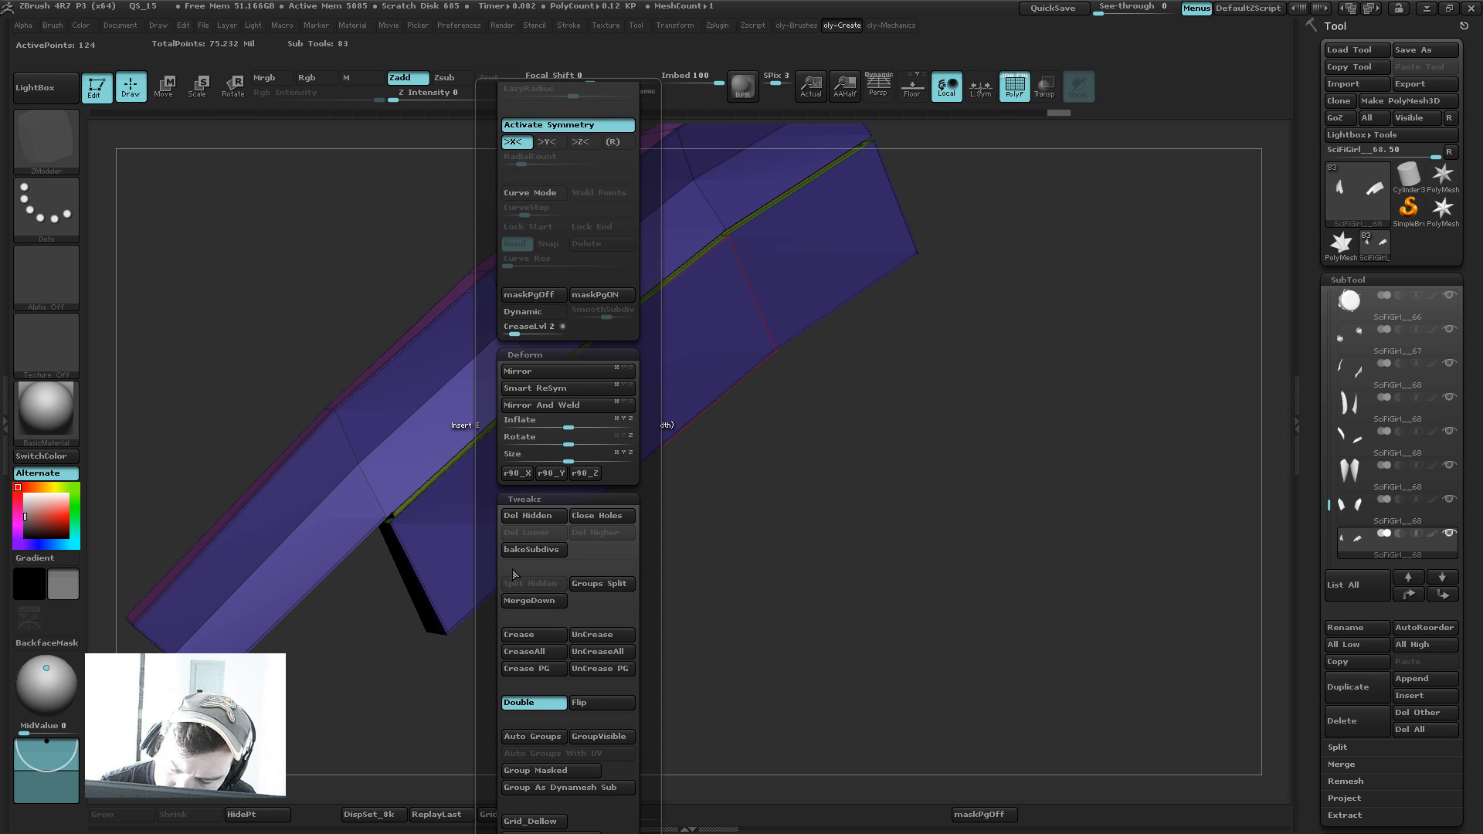
{"action": "left_click", "coordinate": [516, 658]}
Step: Examine the grooved hip panel on the full character with dynamic subdivision and polyframe toggled
{"action": "key", "text": "d"}
{"action": "left_click_drag", "start_coordinate": [734, 494], "coordinate": [768, 458], "text": "alt"}
{"action": "key", "text": "shift+f"}
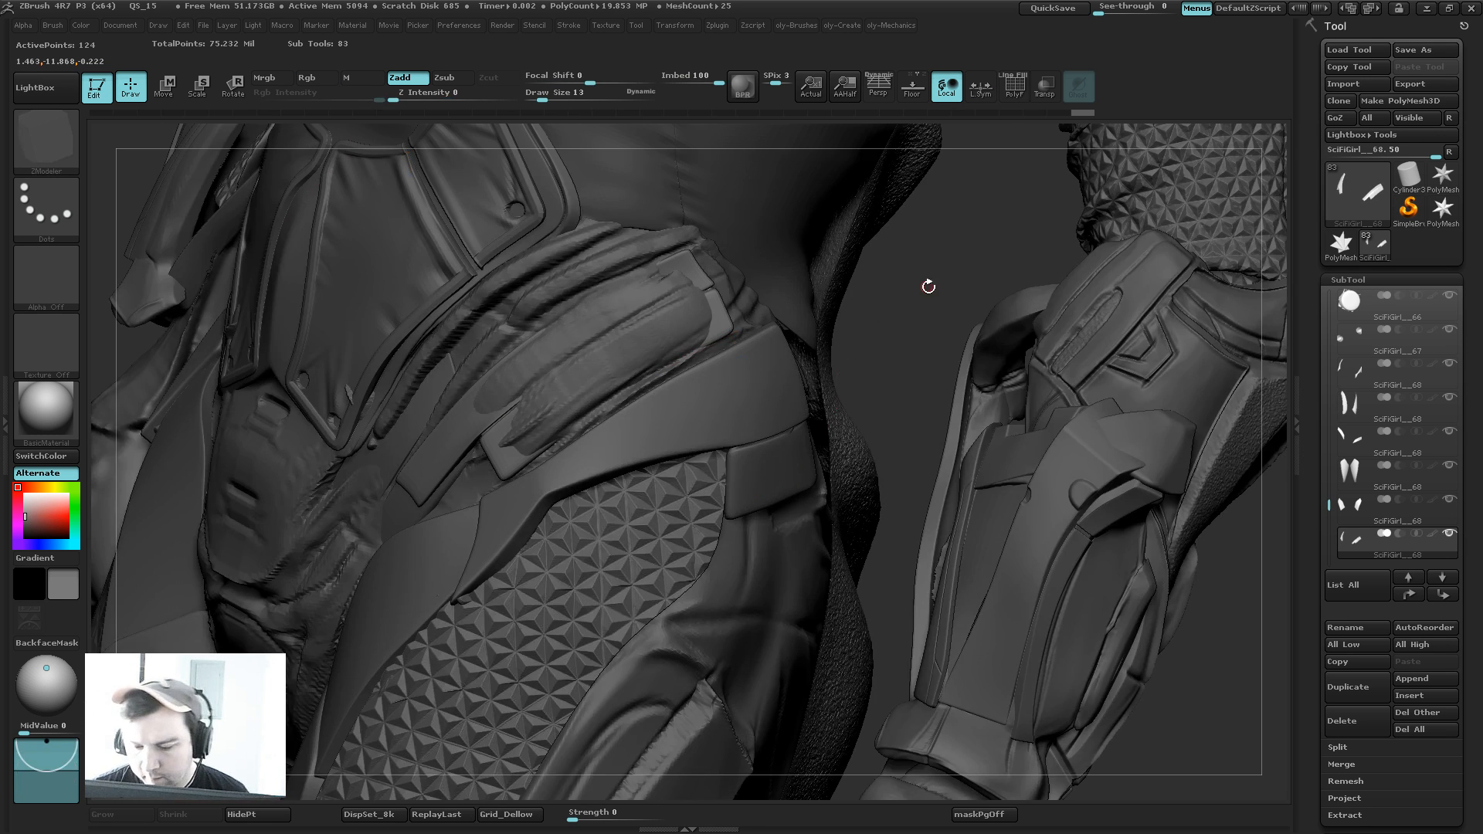
{"action": "mouse_move", "coordinate": [795, 455]}
{"action": "left_mouse_down"}
{"action": "mouse_move", "coordinate": [927, 286]}
{"action": "mouse_move", "coordinate": [889, 315]}
{"action": "left_mouse_up"}
{"action": "key", "text": "shift+d"}
{"action": "key", "text": "shift+f"}
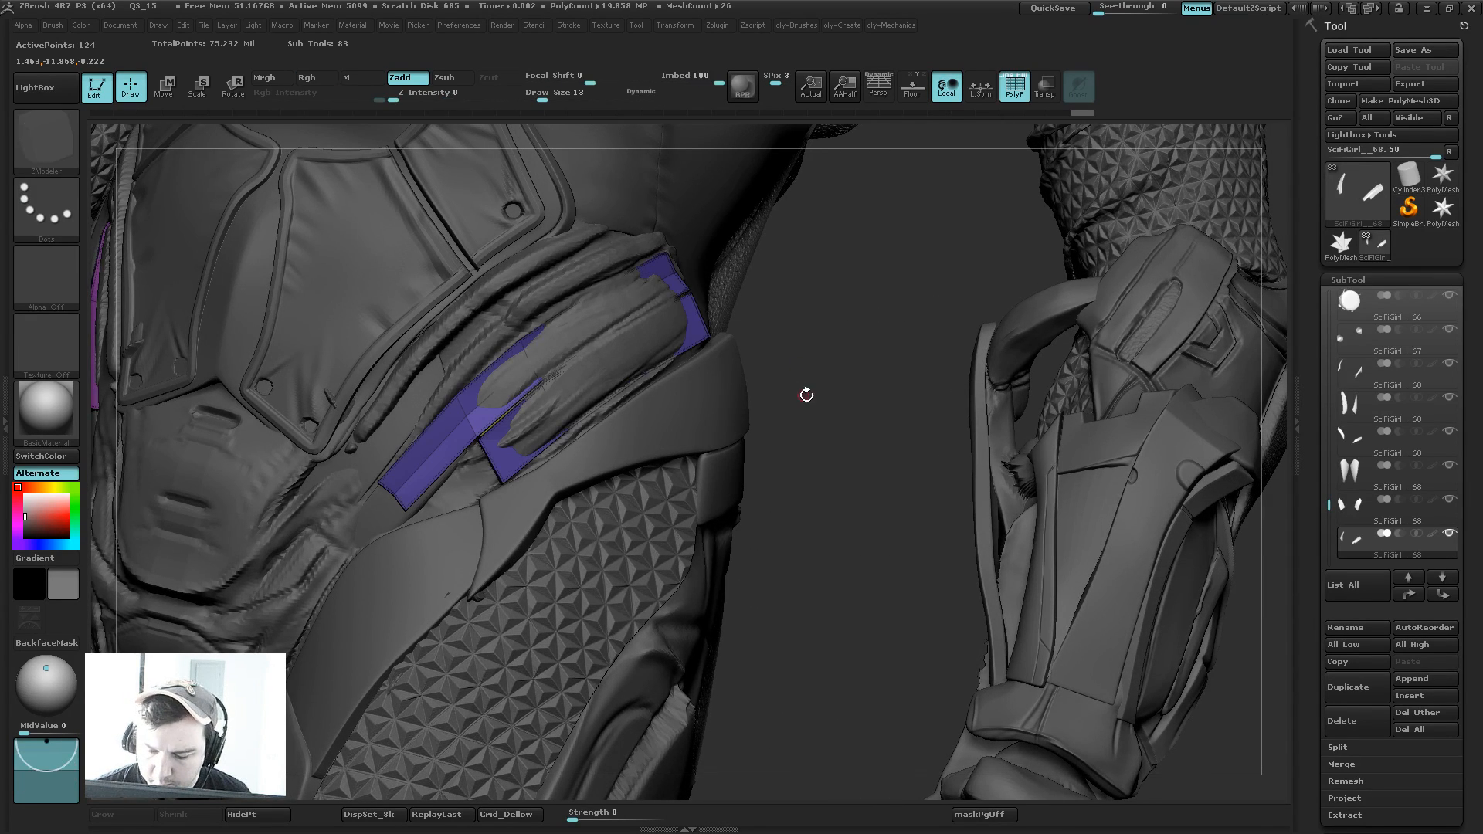
{"action": "left_click_drag", "start_coordinate": [804, 394], "coordinate": [713, 407], "text": "alt"}
{"action": "key", "text": "shift+f"}
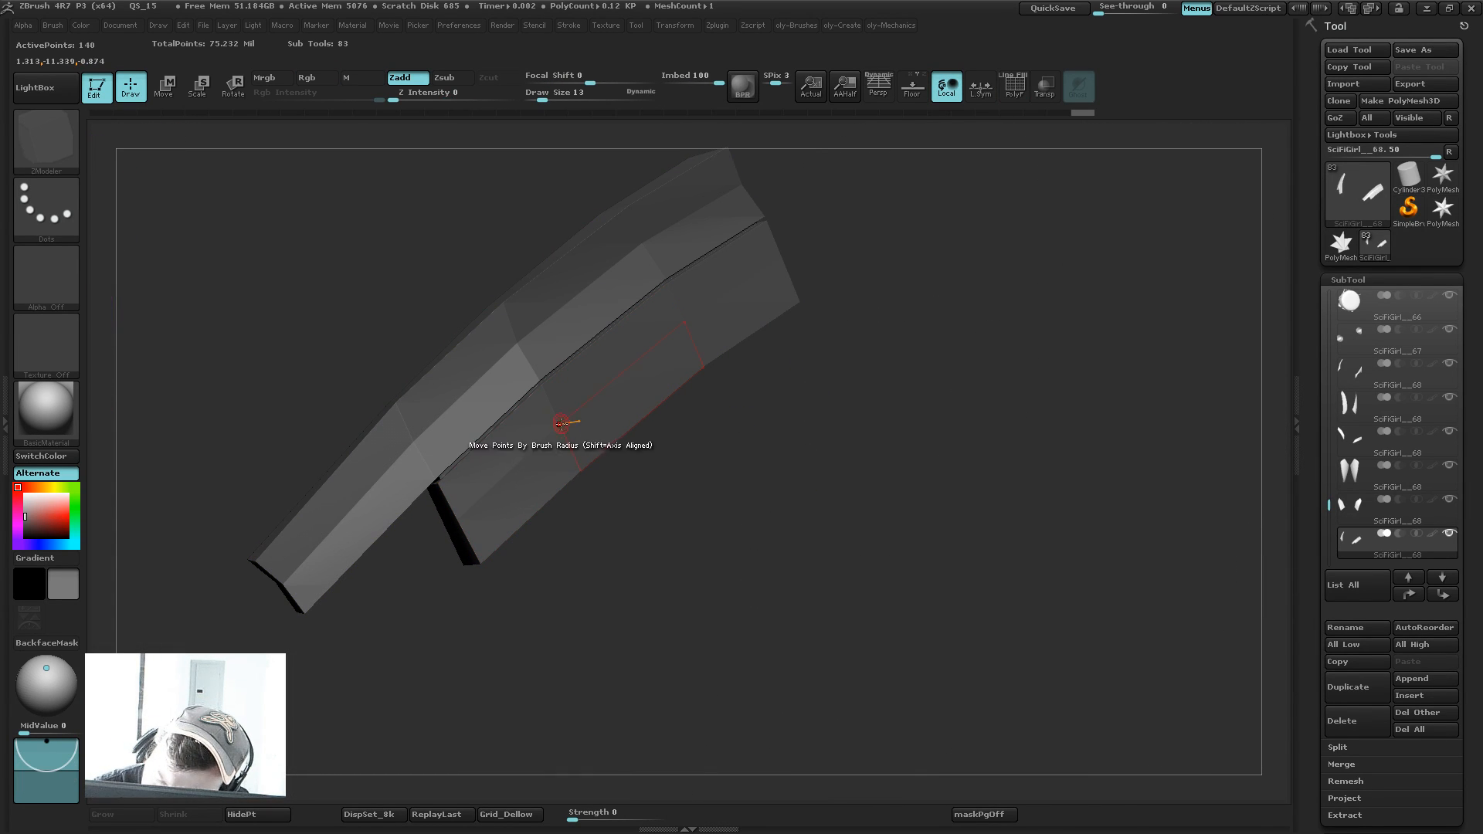
Step: Extrude a second polyloop groove along the hip panel's lower section and crease the panel by polygroup
{"action": "key", "text": "shift+f"}
{"action": "left_click_drag", "start_coordinate": [570, 426], "coordinate": [572, 446]}
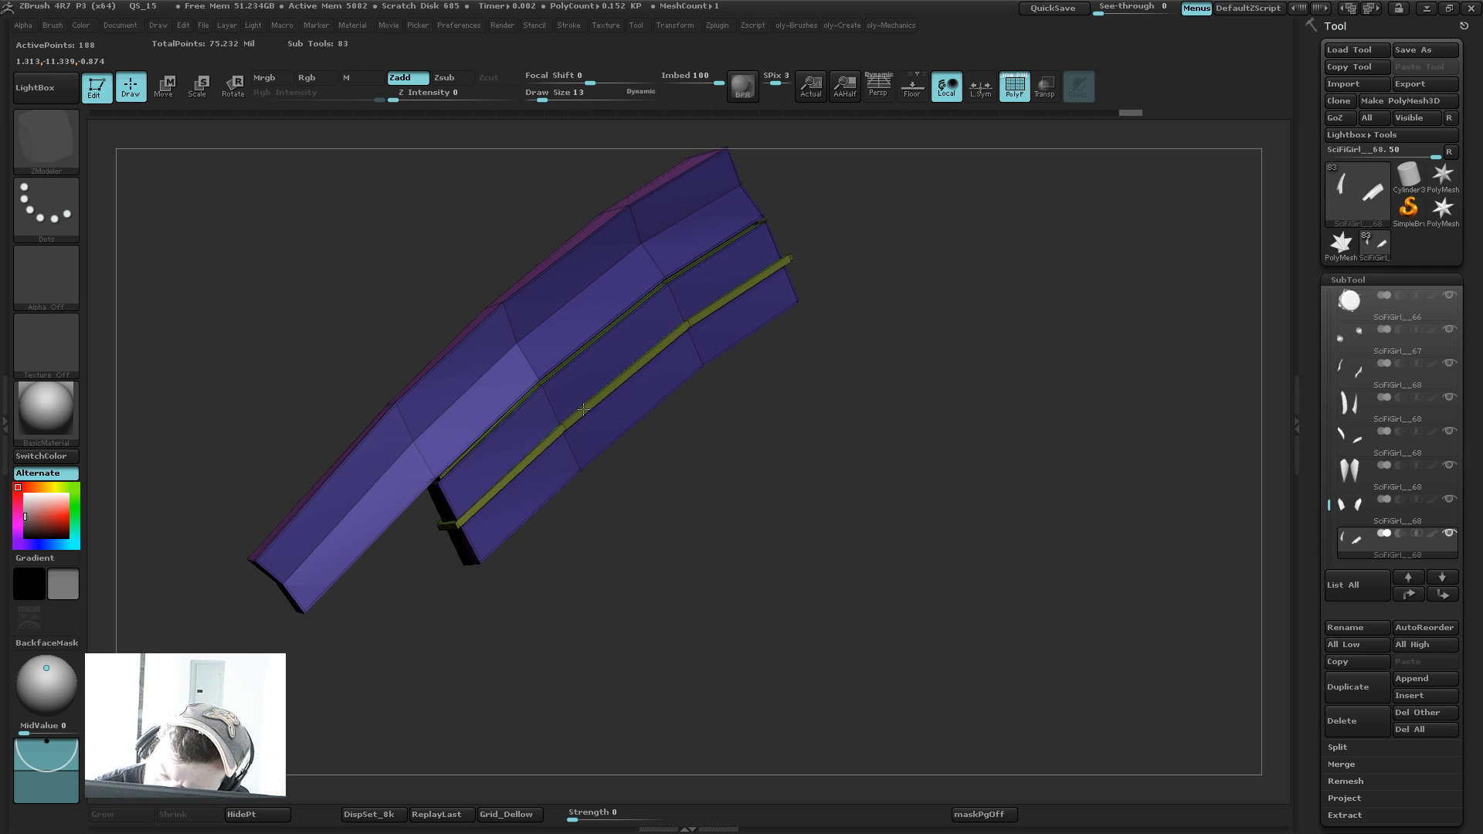
{"action": "key", "text": "2"}
{"action": "left_click_drag", "start_coordinate": [592, 738], "coordinate": [591, 563]}
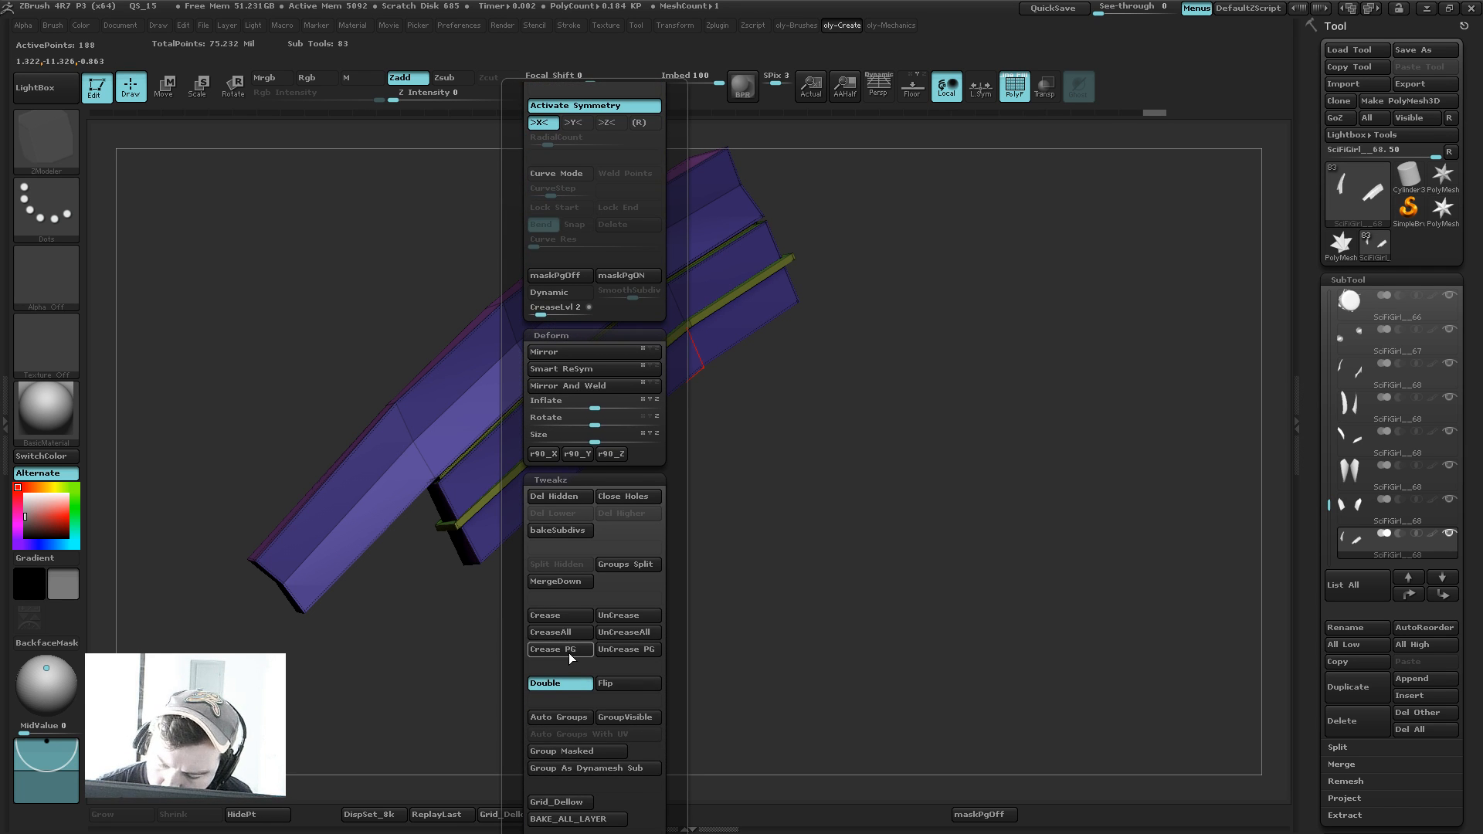
{"action": "left_click", "coordinate": [572, 657]}
{"action": "key", "text": "shift+f"}
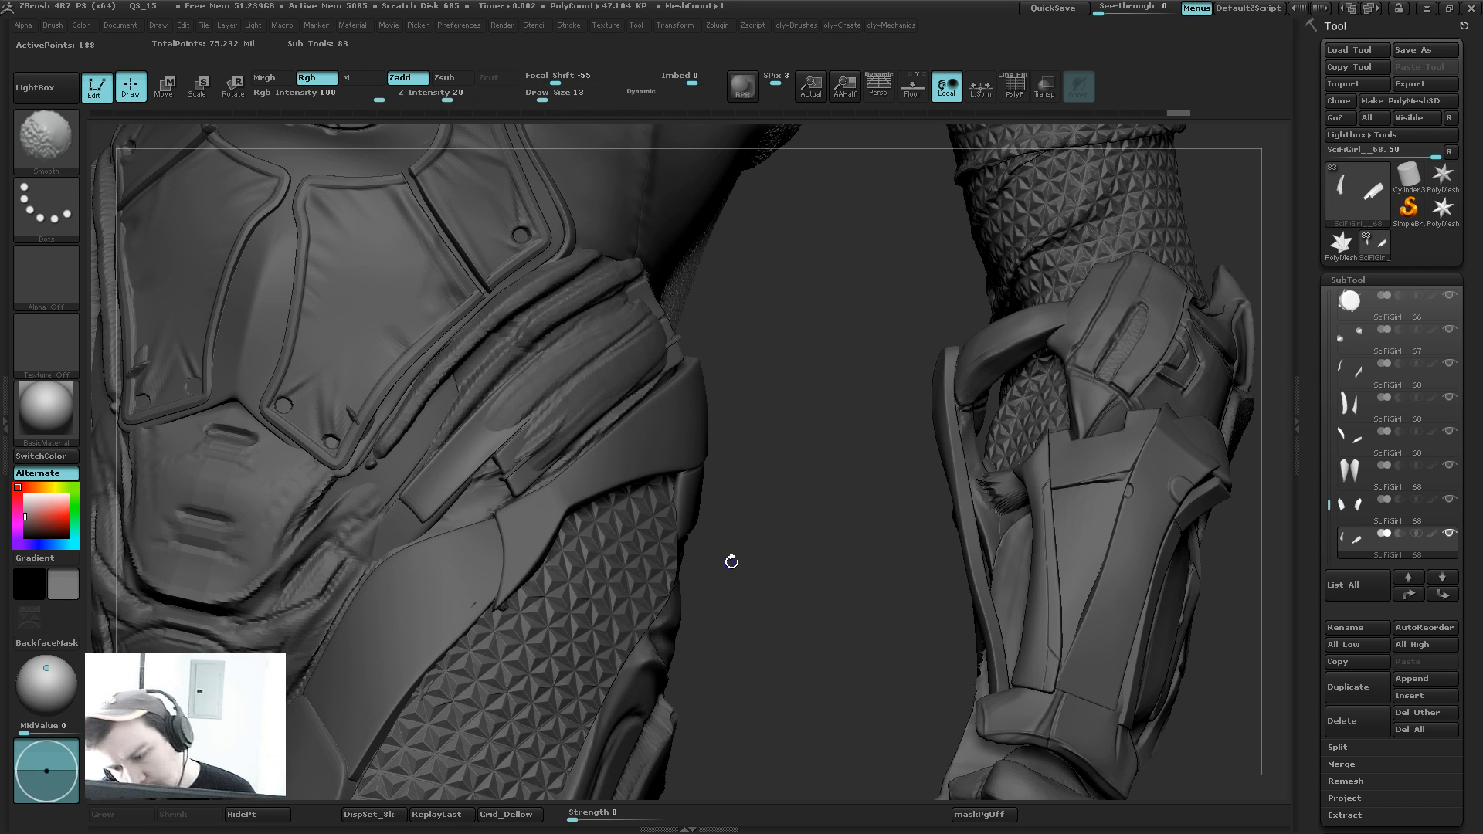
Step: Carve the body surface down around the hip panel with ClayTubes at draw size 122 so it sits beneath the panel
{"action": "key", "text": "b"}
{"action": "key", "text": "c"}
{"action": "key", "text": "t"}
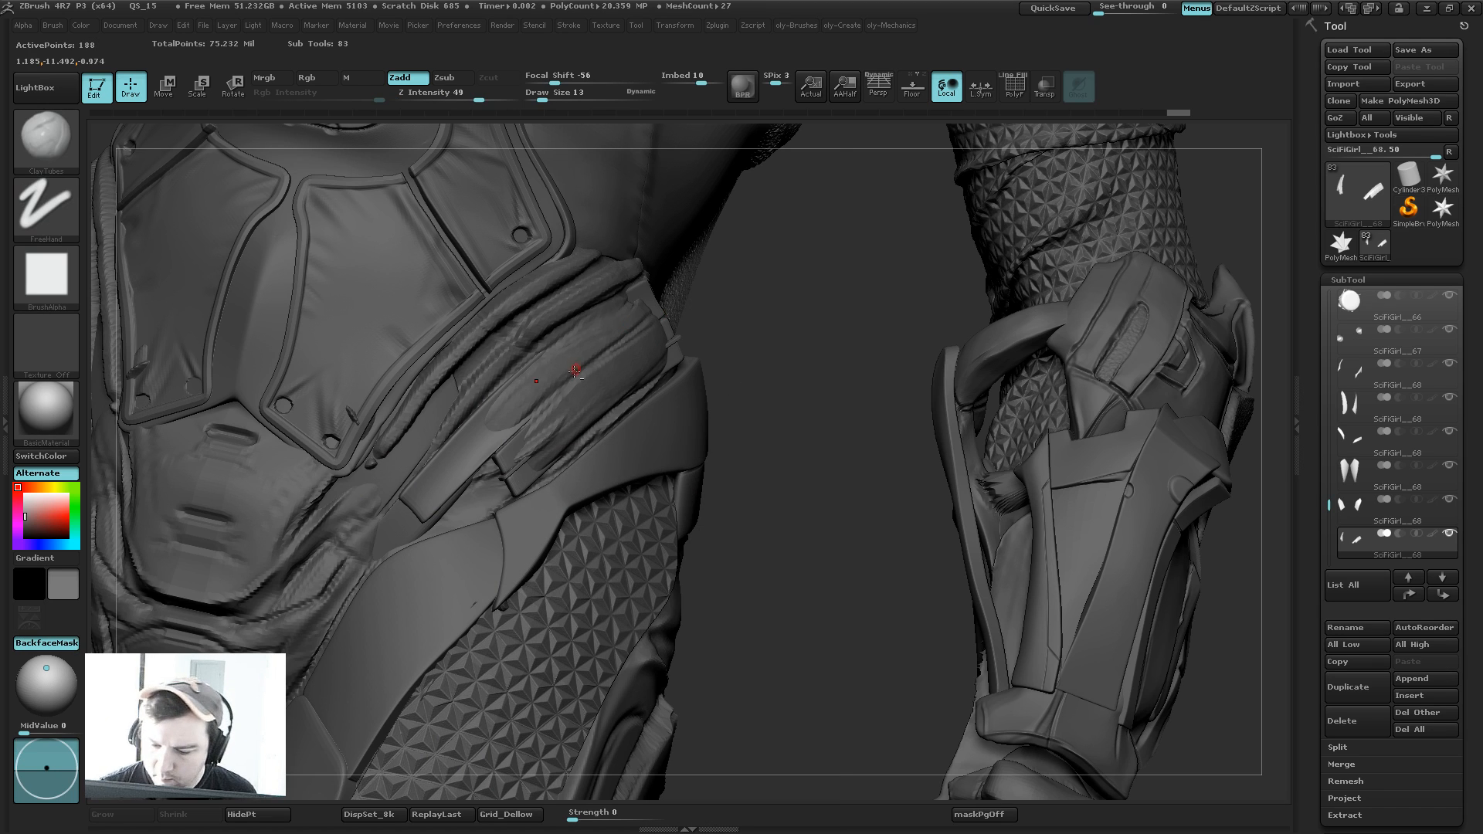
{"action": "key", "text": "s"}
{"action": "left_click", "coordinate": [619, 411]}
{"action": "left_click_drag", "start_coordinate": [781, 337], "coordinate": [795, 359], "text": "ctrl"}
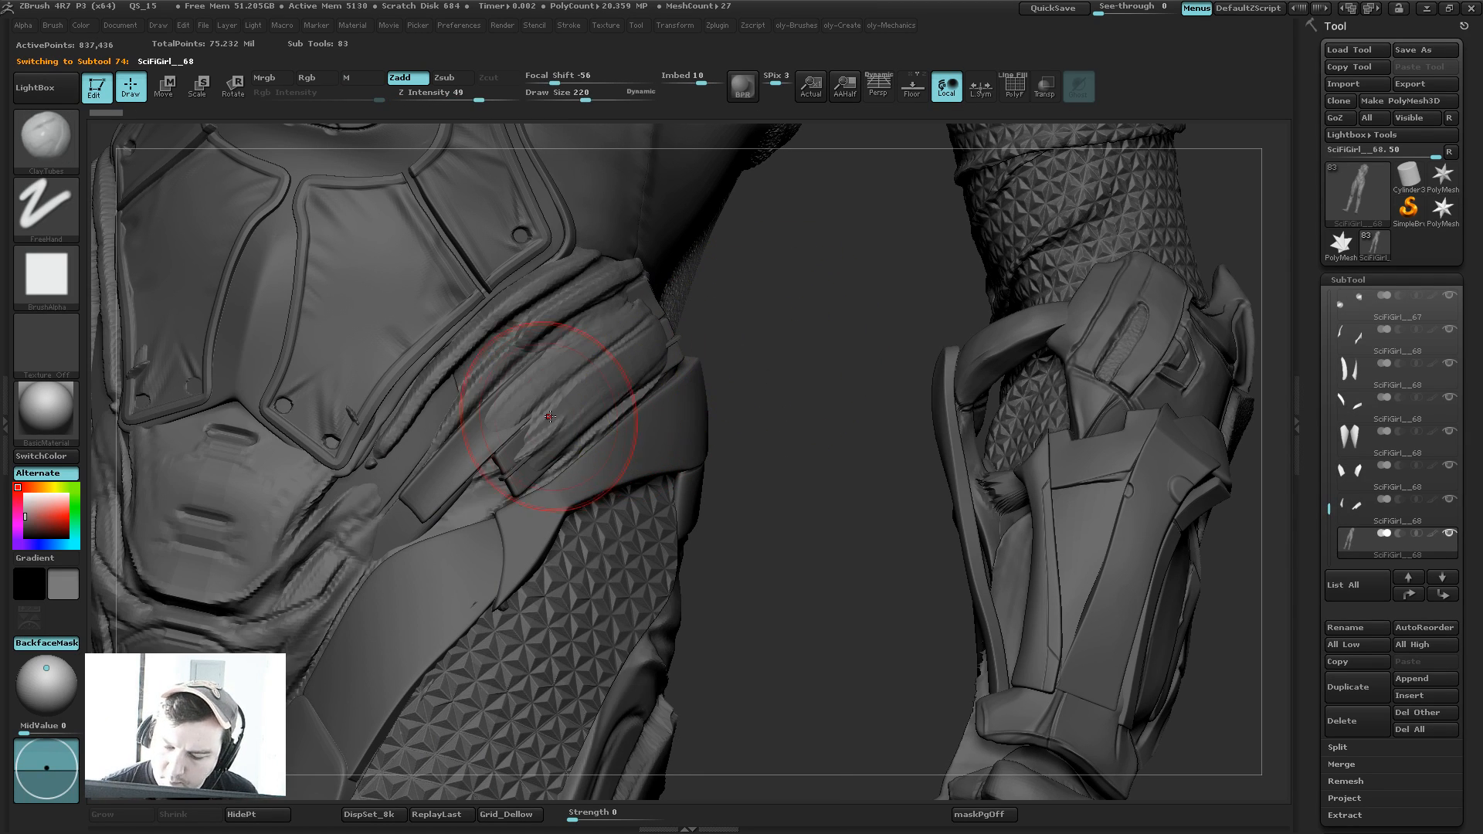
{"action": "key", "text": "s"}
{"action": "left_click", "coordinate": [548, 429]}
{"action": "left_click_drag", "start_coordinate": [539, 450], "coordinate": [659, 339], "text": "alt"}
{"action": "left_click_drag", "start_coordinate": [564, 425], "coordinate": [540, 465], "text": "alt"}
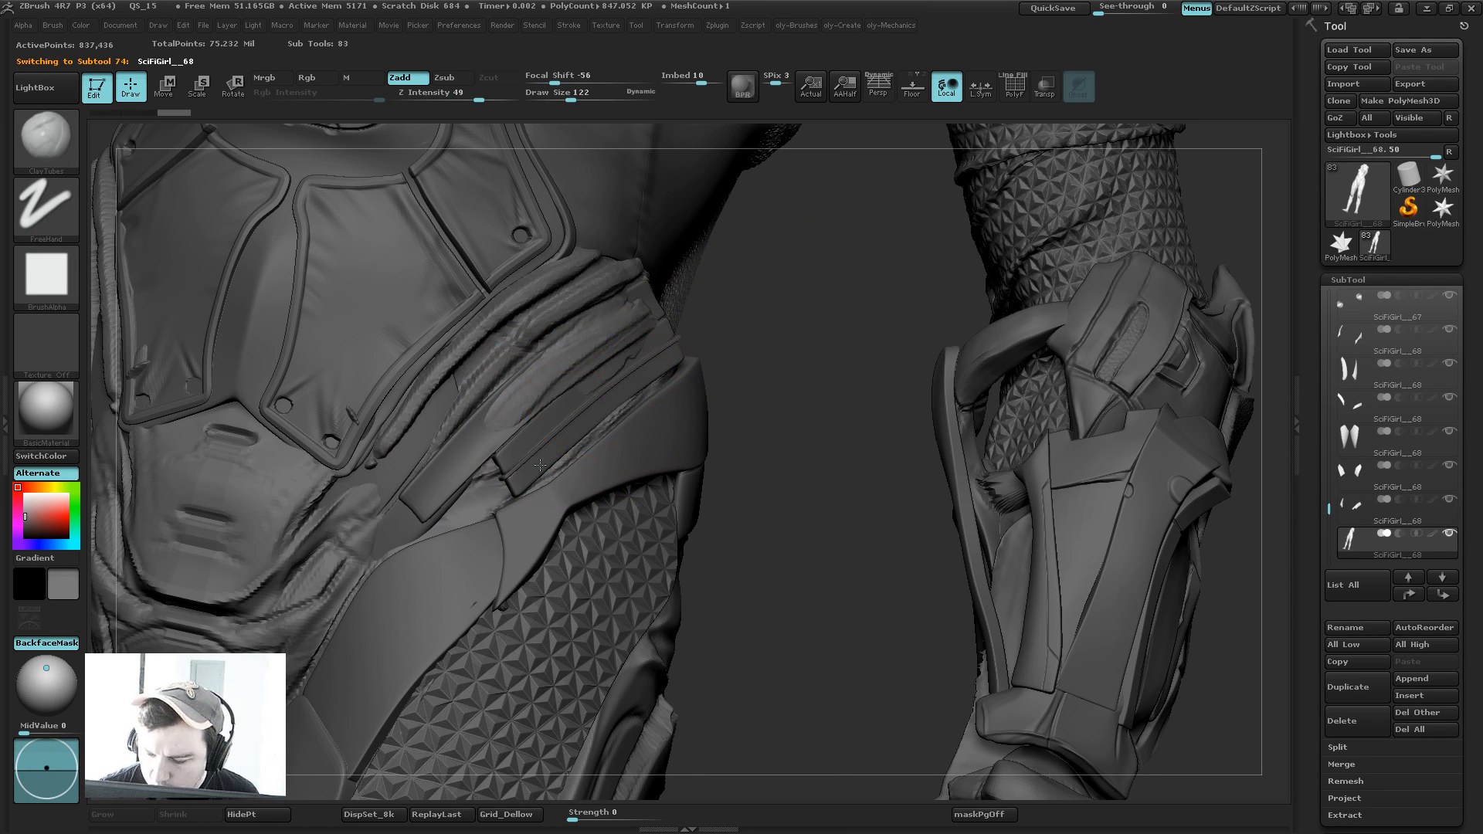
{"action": "left_click_drag", "start_coordinate": [512, 404], "coordinate": [644, 301], "text": "alt"}
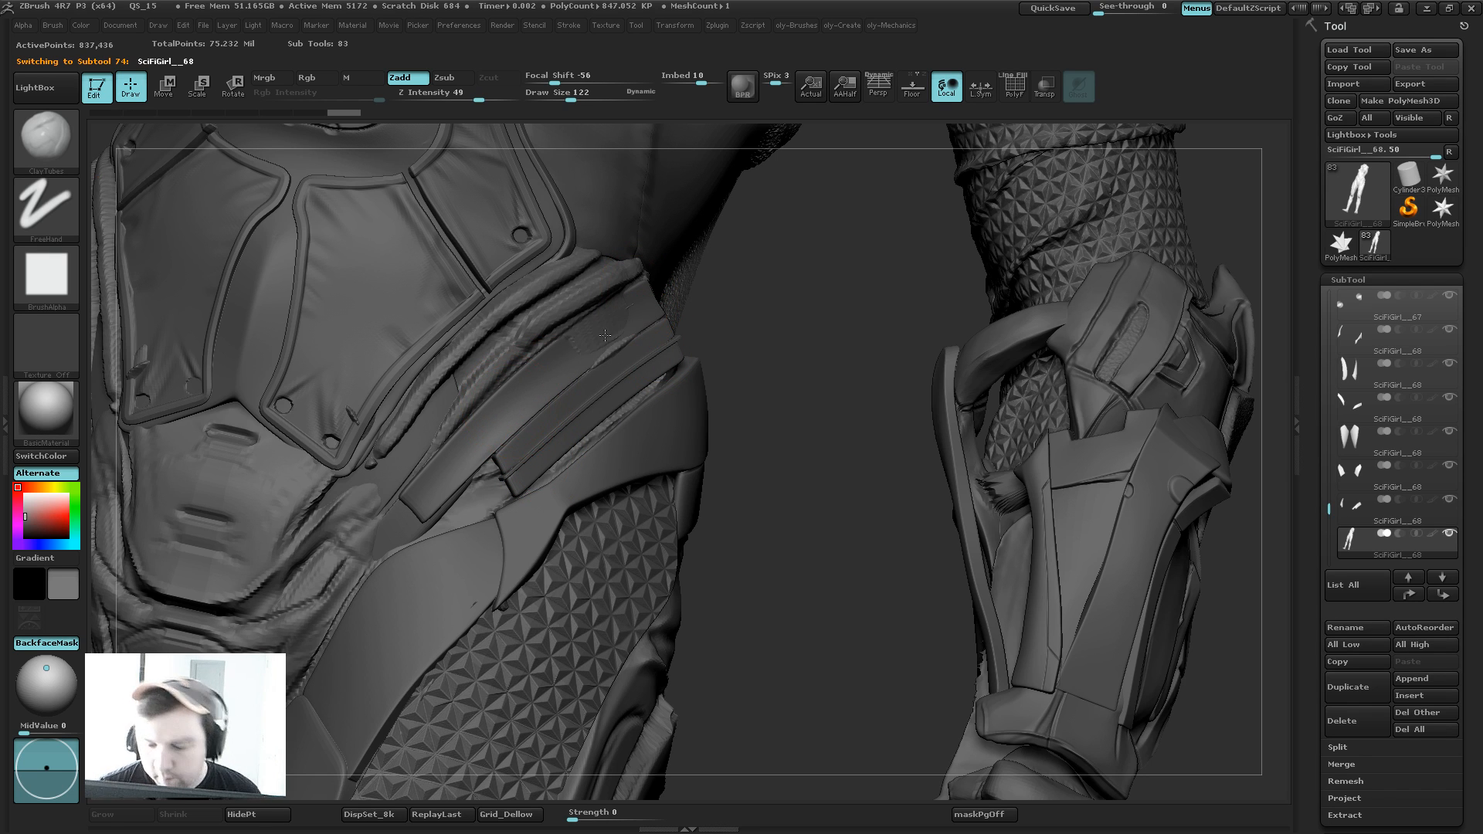
Step: Select the hip panel subtool and reshape its outer area with the Move brush at draw size 521
{"action": "left_click_drag", "start_coordinate": [772, 309], "coordinate": [726, 209], "text": "alt"}
{"action": "left_click_drag", "start_coordinate": [705, 378], "coordinate": [717, 385], "text": "shift"}
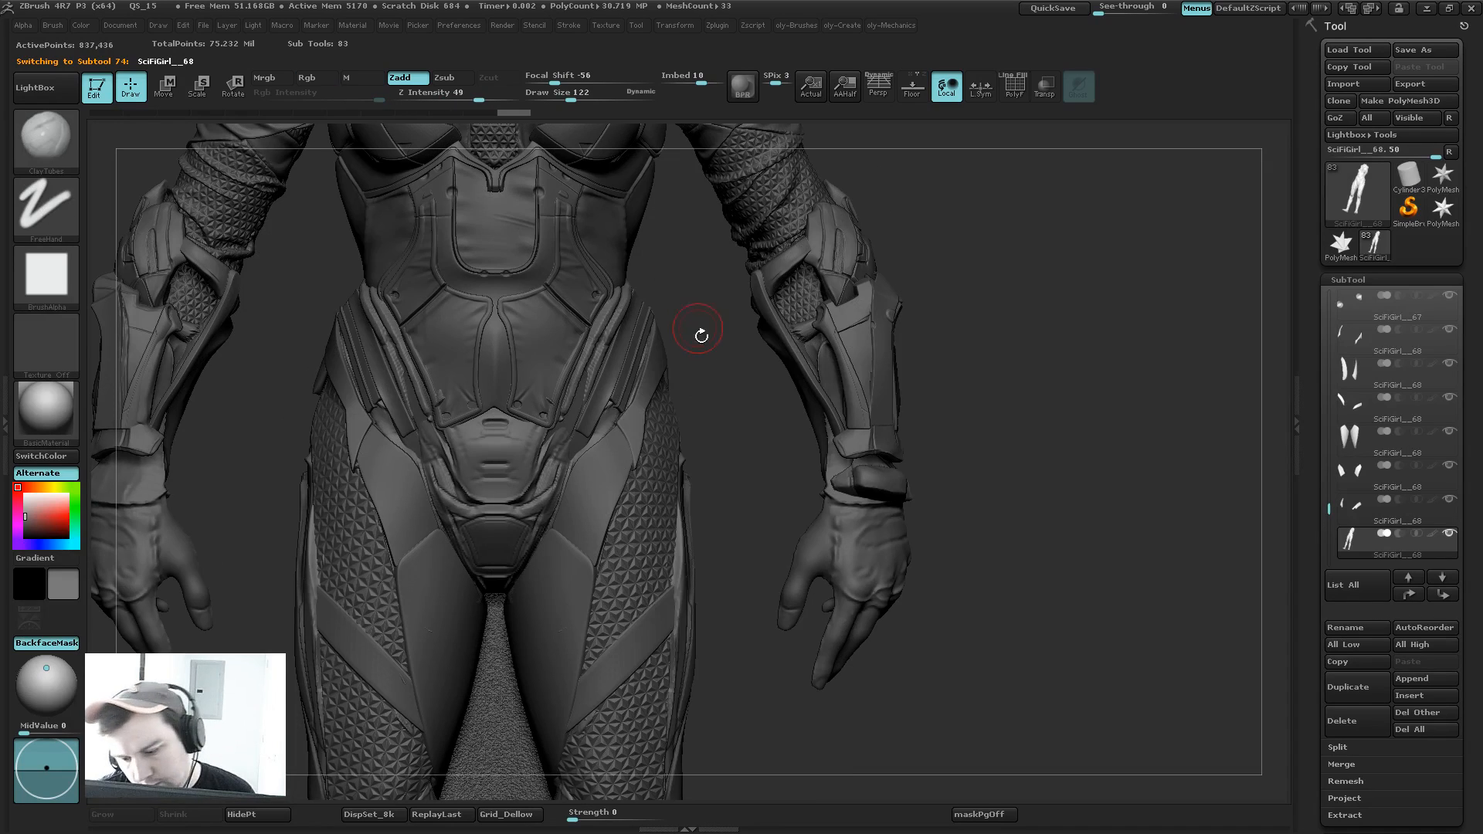
{"action": "key", "text": "b"}
{"action": "key", "text": "m"}
{"action": "key", "text": "v"}
{"action": "key", "text": "bracketright"}
{"action": "key", "text": "bracketright"}
{"action": "key", "text": "bracketright"}
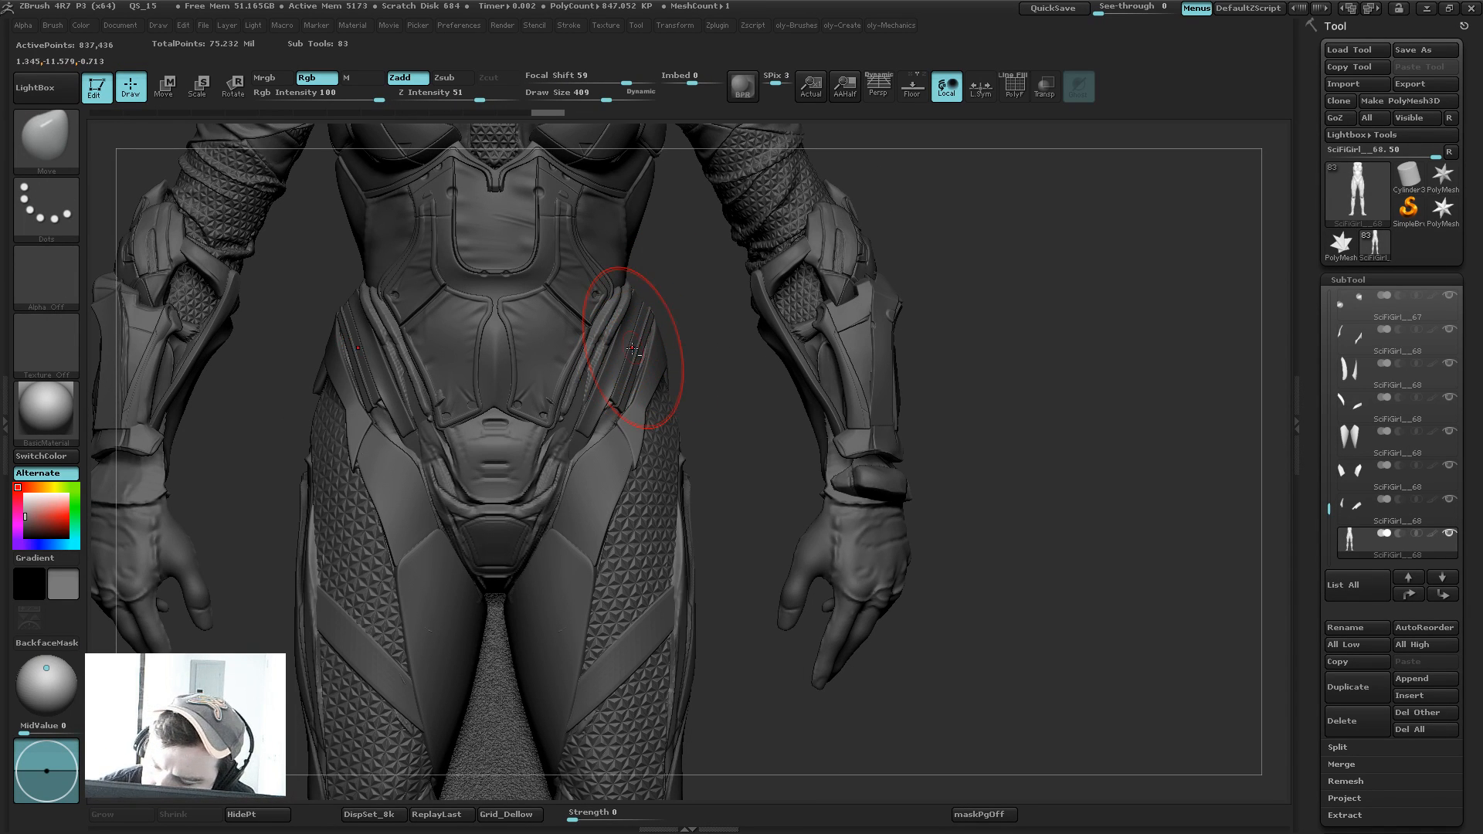
{"action": "left_click", "coordinate": [630, 347], "text": "alt"}
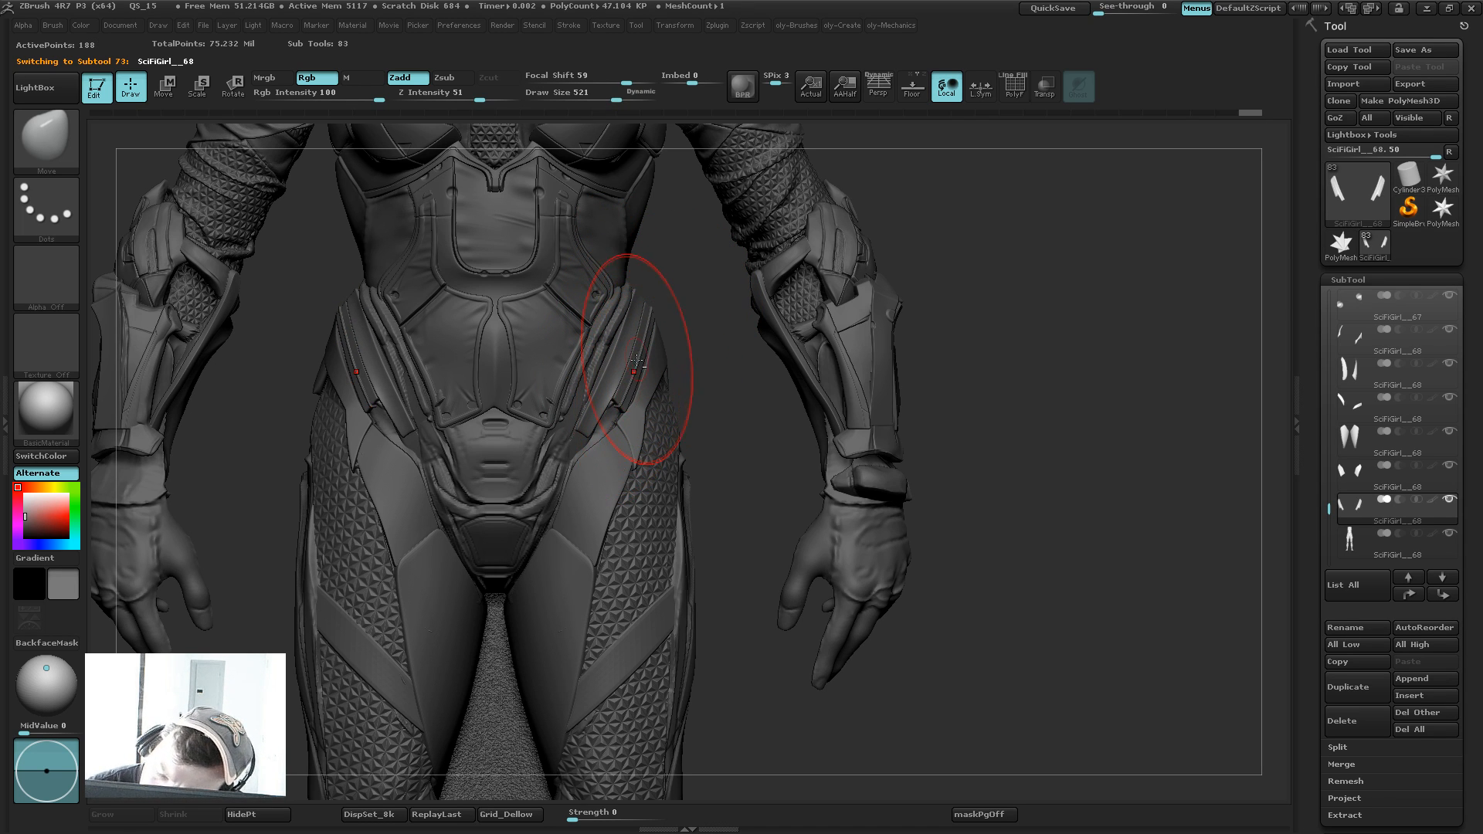
{"action": "mouse_move", "coordinate": [655, 369]}
{"action": "left_mouse_down"}
{"action": "mouse_move", "coordinate": [626, 362]}
{"action": "mouse_move", "coordinate": [705, 317]}
{"action": "mouse_move", "coordinate": [672, 335]}
{"action": "mouse_move", "coordinate": [666, 311]}
{"action": "mouse_move", "coordinate": [655, 320]}
{"action": "left_mouse_up"}
{"action": "key", "text": "s"}
{"action": "key", "text": "s"}
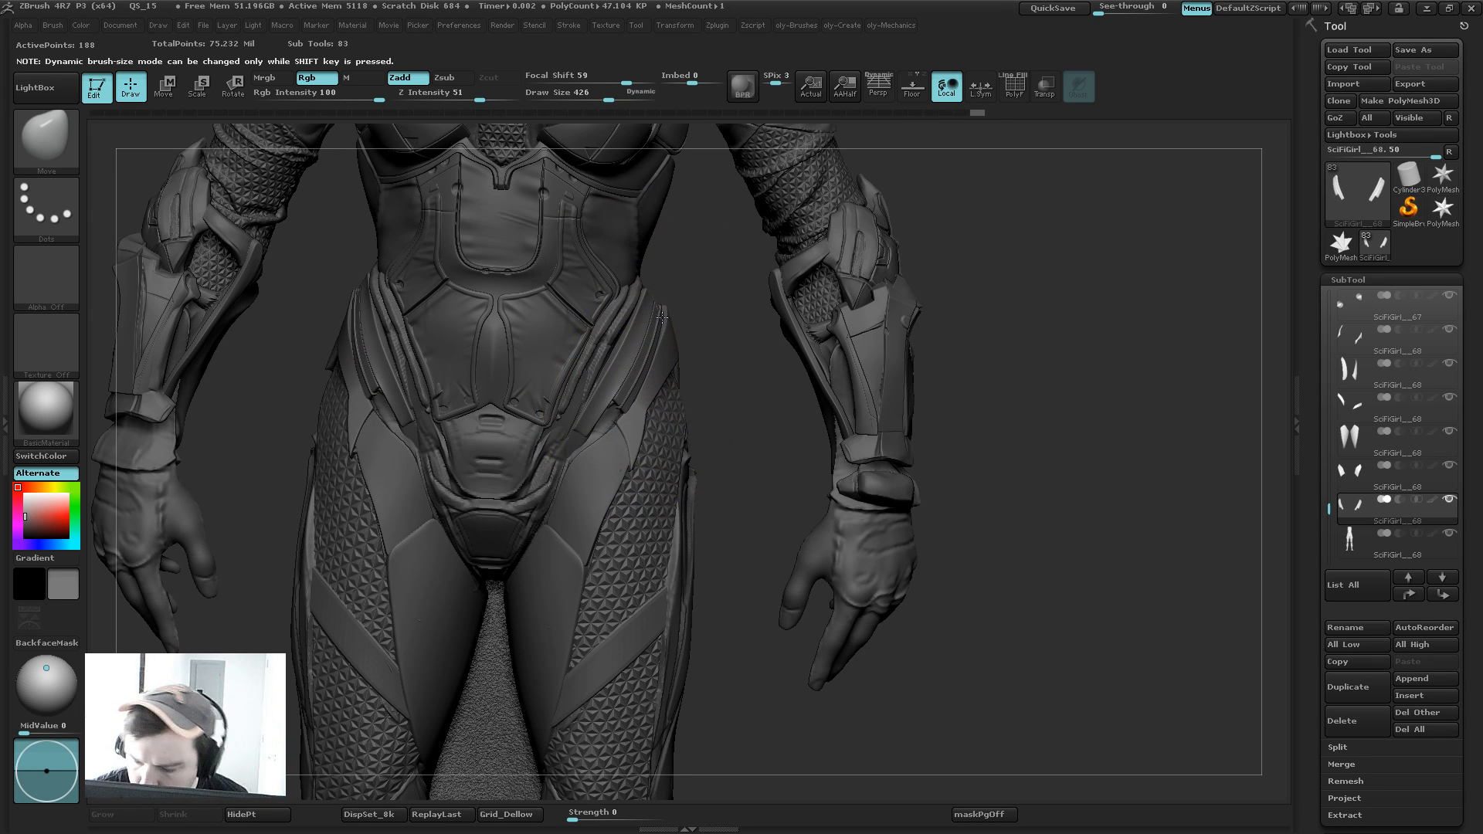
Step: Refine the hip panel's upper outer corner with the Move brush, reducing the draw size to 298
{"action": "key", "text": "s"}
{"action": "left_click_drag", "start_coordinate": [661, 320], "coordinate": [671, 320]}
{"action": "key", "text": "s"}
{"action": "left_click", "coordinate": [560, 442]}
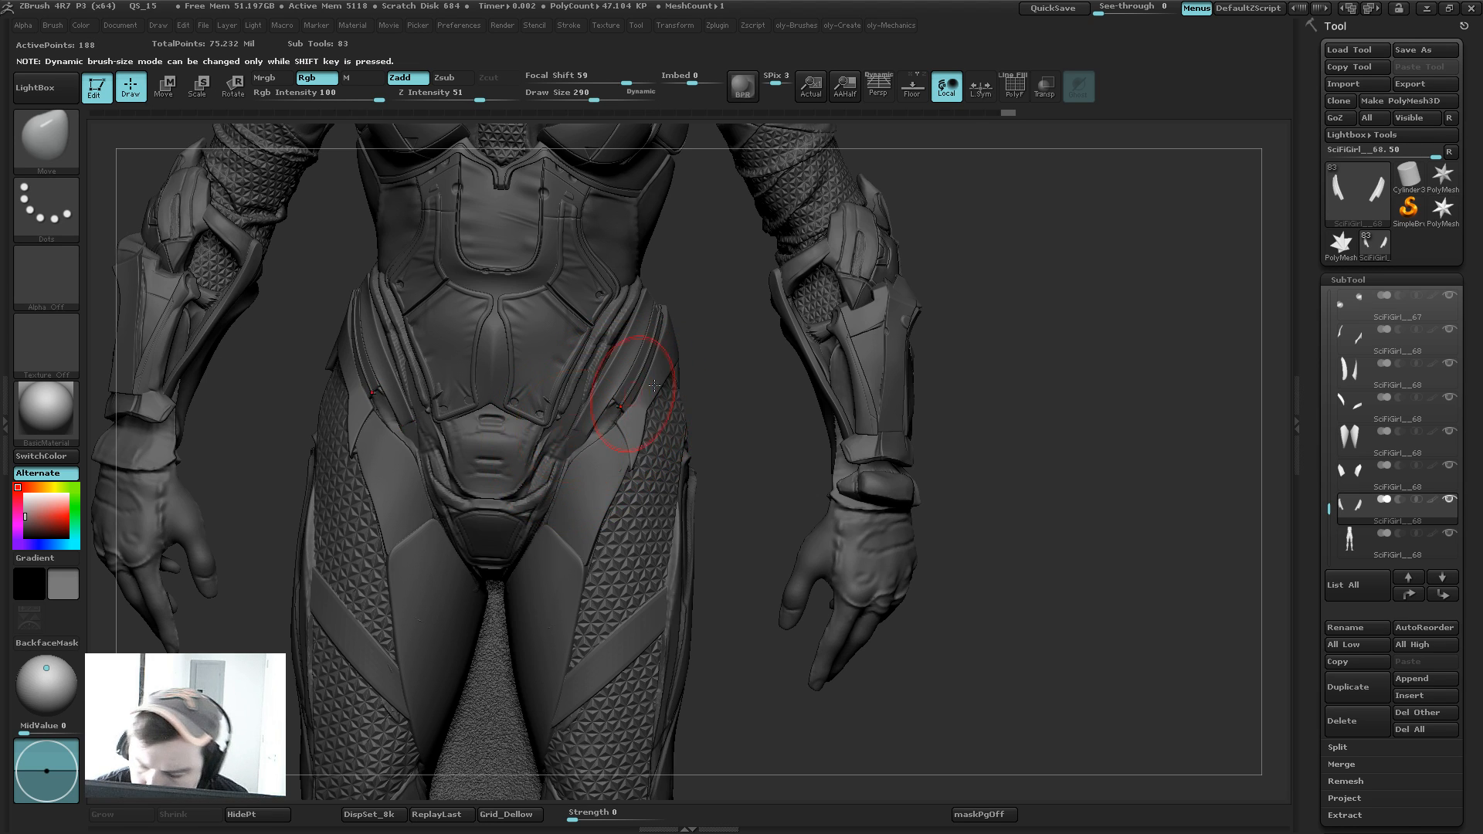
{"action": "key", "text": "alt+s"}
Step: Check the hip panels in polyframe from an angled view and adjust their fit with the Move brush at draw size 468
{"action": "left_click_drag", "start_coordinate": [721, 375], "coordinate": [692, 349]}
{"action": "key", "text": "shift+f"}
{"action": "key", "text": "s"}
{"action": "mouse_move", "coordinate": [591, 444]}
{"action": "left_mouse_down"}
{"action": "mouse_move", "coordinate": [575, 444]}
{"action": "mouse_move", "coordinate": [593, 426]}
{"action": "mouse_move", "coordinate": [576, 436]}
{"action": "left_mouse_up"}
{"action": "key", "text": "shift"}
{"action": "key", "text": "s"}
{"action": "left_click", "coordinate": [576, 441]}
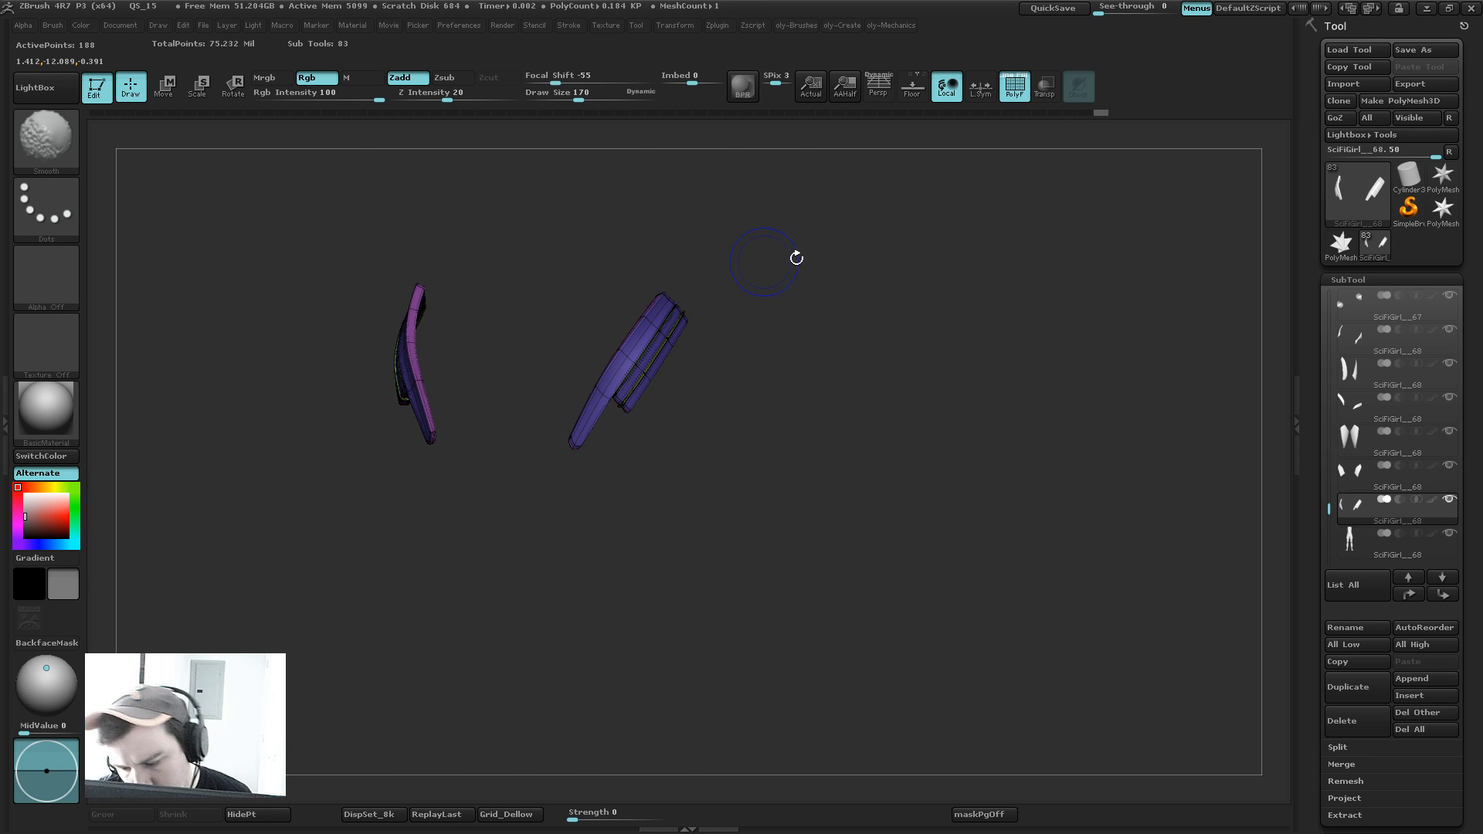
{"action": "key", "text": "shift+f"}
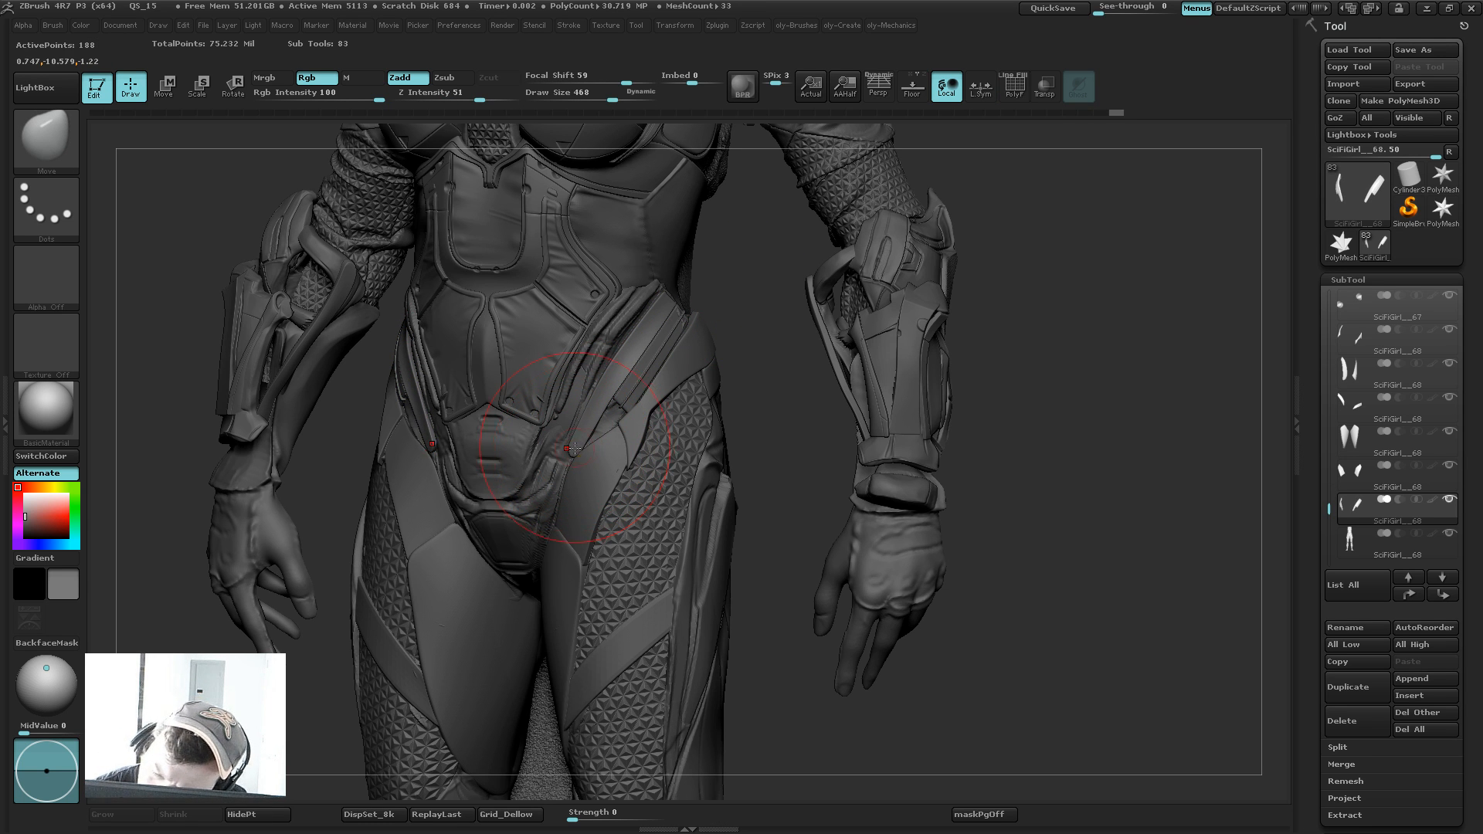
{"action": "left_click_drag", "start_coordinate": [620, 404], "coordinate": [621, 403]}
Step: Turn off dynamic subdivision on the hip panel and divide its mesh by one subdivision level
{"action": "key", "text": "shift+d"}
{"action": "key", "text": "ctrl+d"}
{"action": "key", "text": "2"}
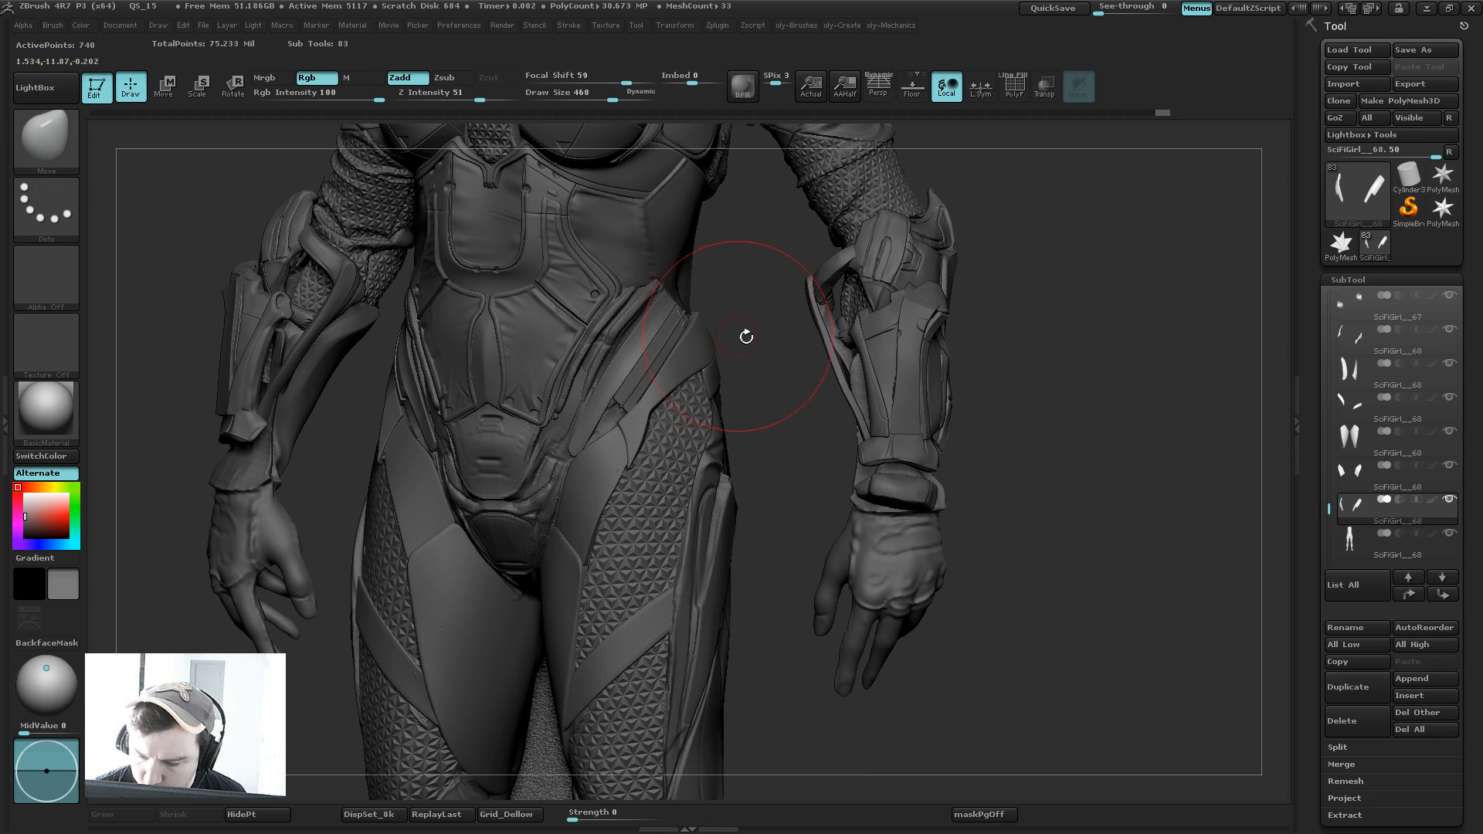
Step: Adjust the hip panel's fit against the waist with the Move brush, reducing the draw size from 485 through 325 to 232
{"action": "mouse_move", "coordinate": [746, 337]}
{"action": "left_mouse_down"}
{"action": "mouse_move", "coordinate": [569, 452]}
{"action": "mouse_move", "coordinate": [590, 426]}
{"action": "mouse_move", "coordinate": [584, 437]}
{"action": "left_mouse_up"}
{"action": "key", "text": "bracketleft"}
{"action": "key", "text": "s"}
{"action": "key", "text": "s"}
{"action": "mouse_move", "coordinate": [584, 437]}
{"action": "left_mouse_down"}
{"action": "mouse_move", "coordinate": [595, 434]}
{"action": "mouse_move", "coordinate": [579, 441]}
{"action": "left_mouse_up"}
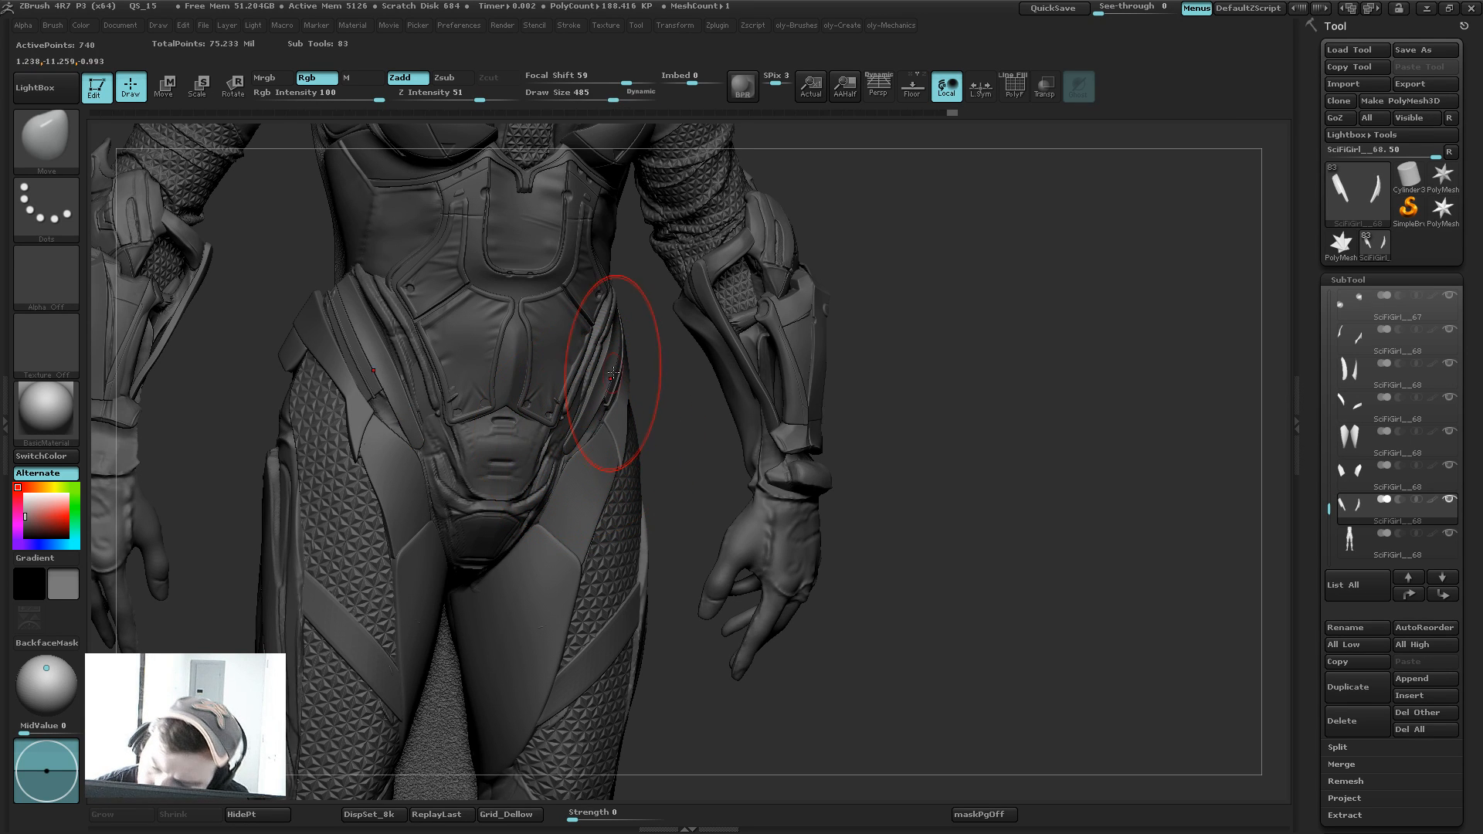
{"action": "key", "text": "shift+s"}
{"action": "left_click_drag", "start_coordinate": [651, 307], "coordinate": [661, 323]}
{"action": "left_click_drag", "start_coordinate": [654, 270], "coordinate": [658, 293]}
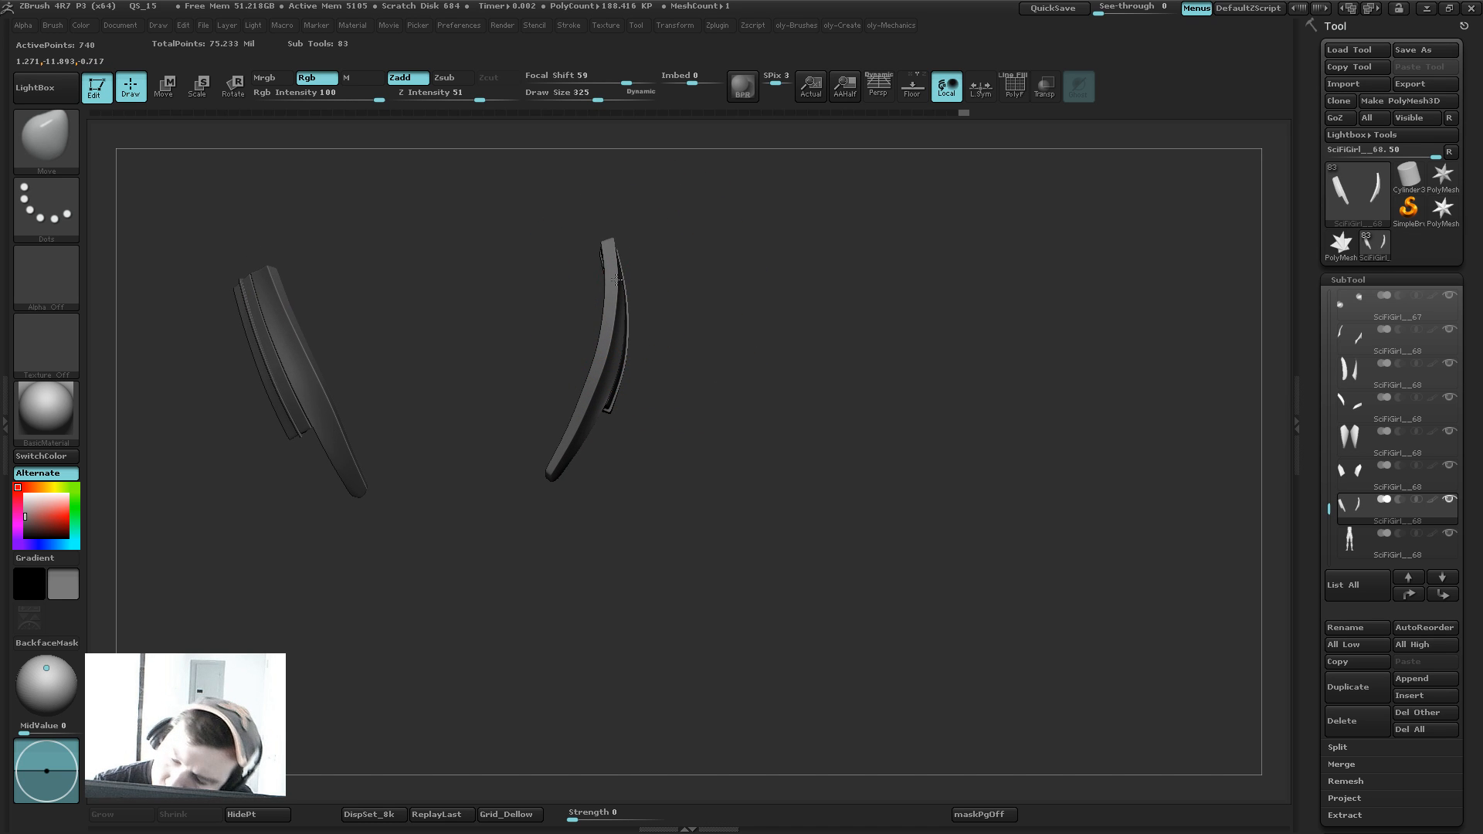
{"action": "key", "text": "s"}
{"action": "left_click_drag", "start_coordinate": [582, 393], "coordinate": [601, 352]}
{"action": "key", "text": "s"}
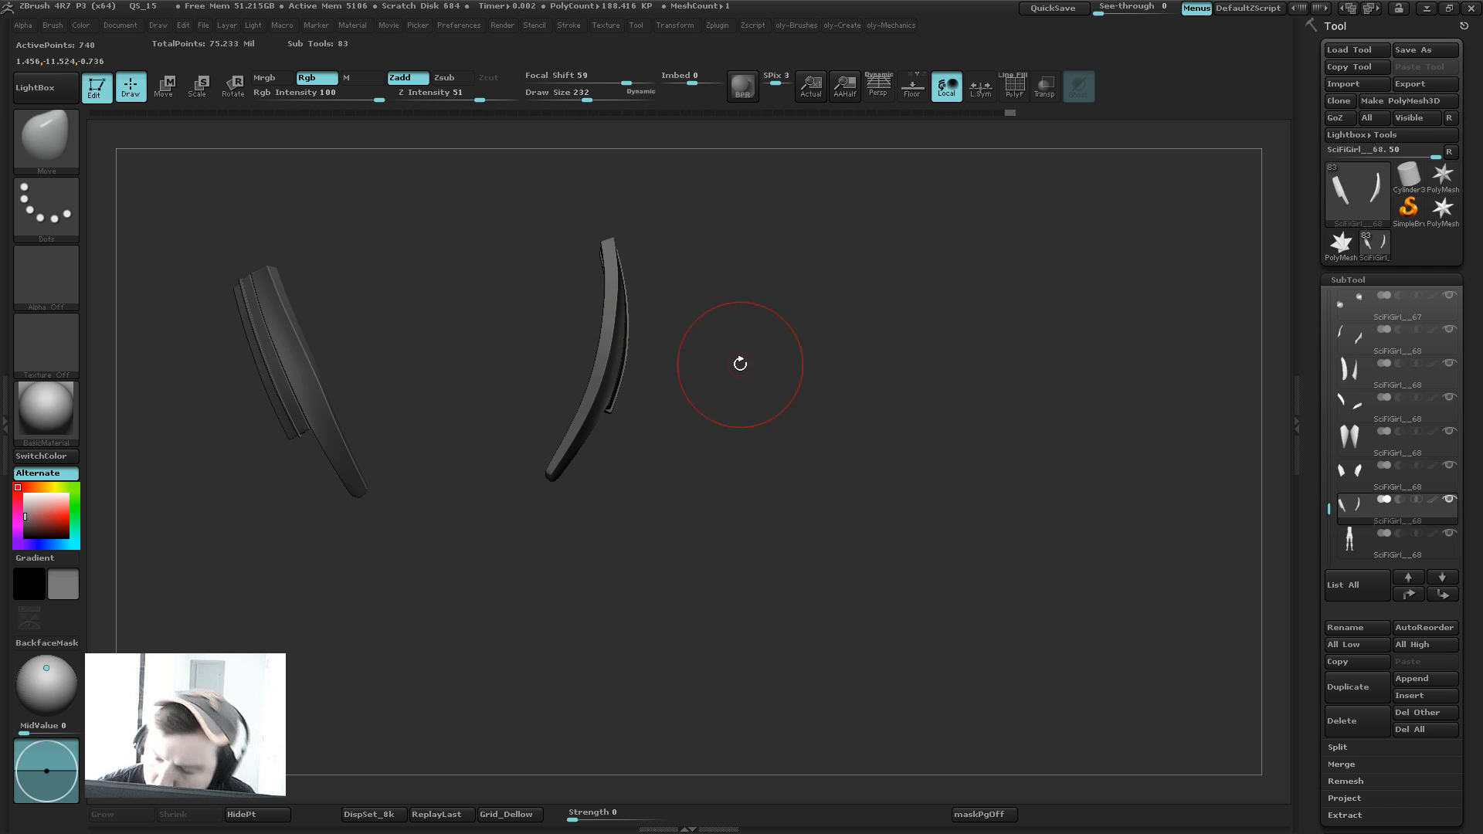
Step: Refine the hip panels' lower and outer areas from the front with the Move brush at draw sizes 355, 468 and 409
{"action": "left_click_drag", "start_coordinate": [740, 364], "coordinate": [755, 308], "text": "shift"}
{"action": "key", "text": "shift+s"}
{"action": "key", "text": "s"}
{"action": "left_click_drag", "start_coordinate": [642, 389], "coordinate": [657, 389]}
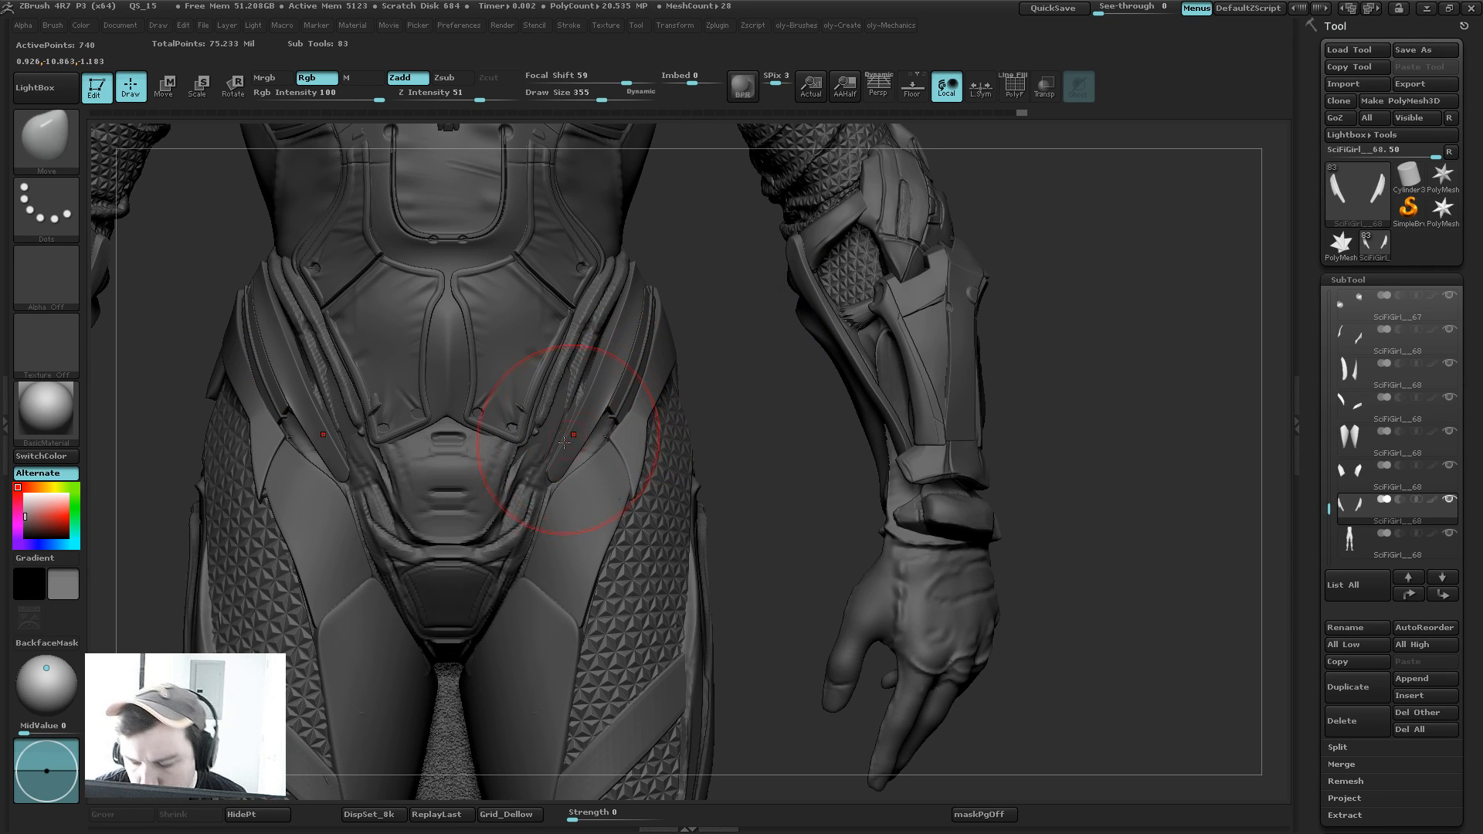
{"action": "key", "text": "s"}
{"action": "left_click_drag", "start_coordinate": [564, 445], "coordinate": [566, 457]}
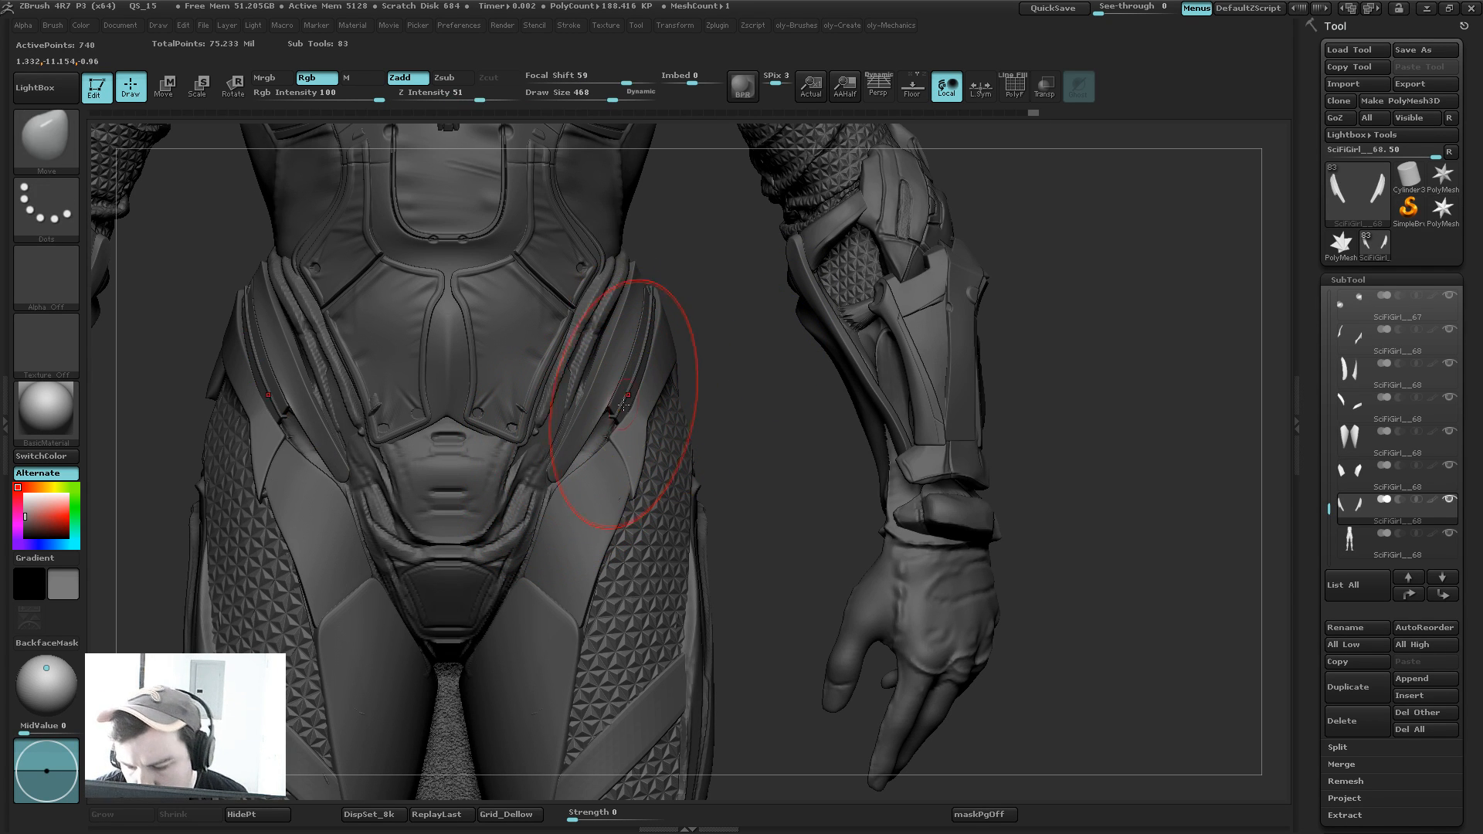
{"action": "key", "text": "s"}
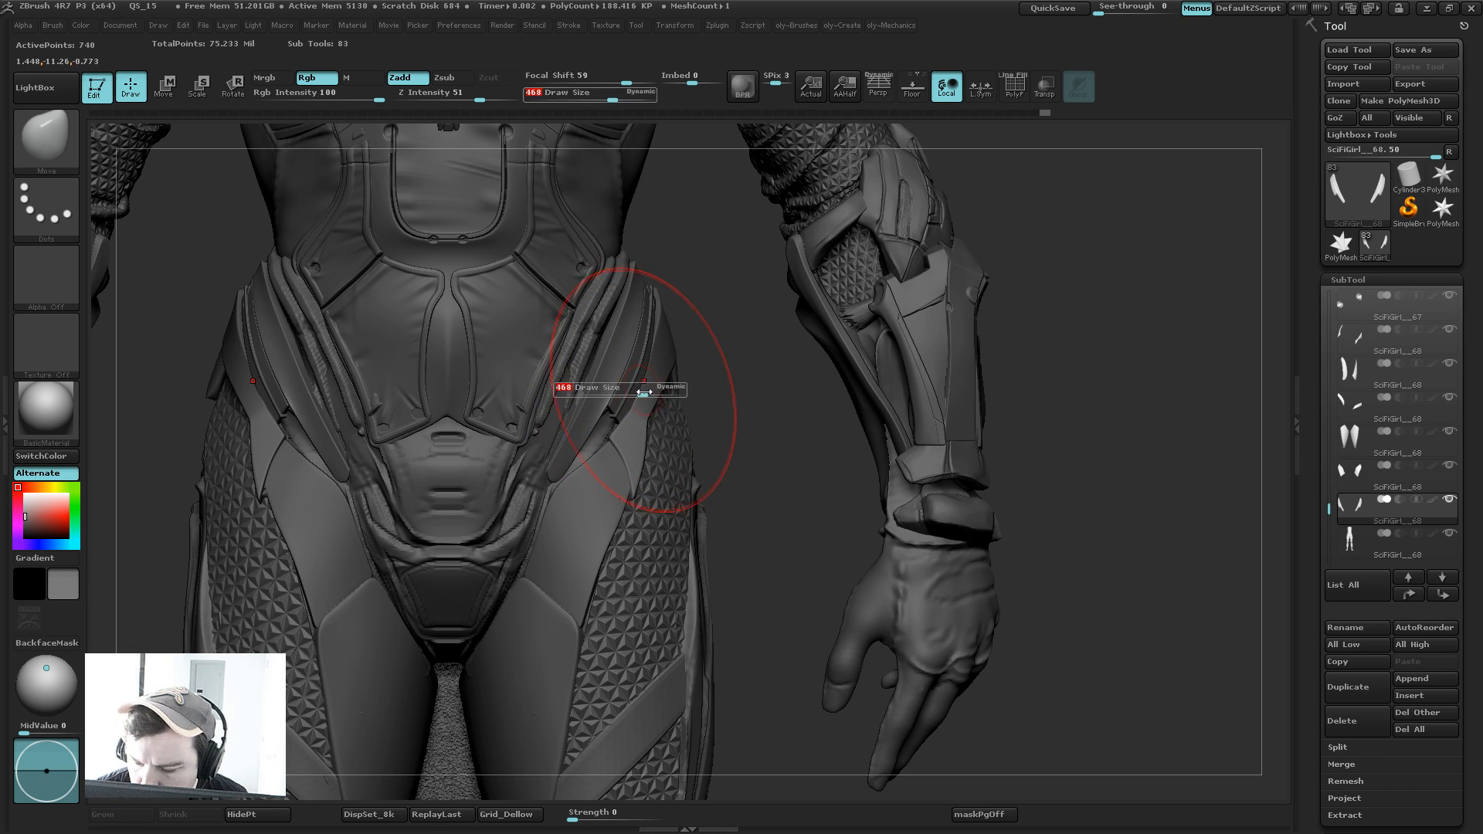
{"action": "left_click", "coordinate": [638, 387]}
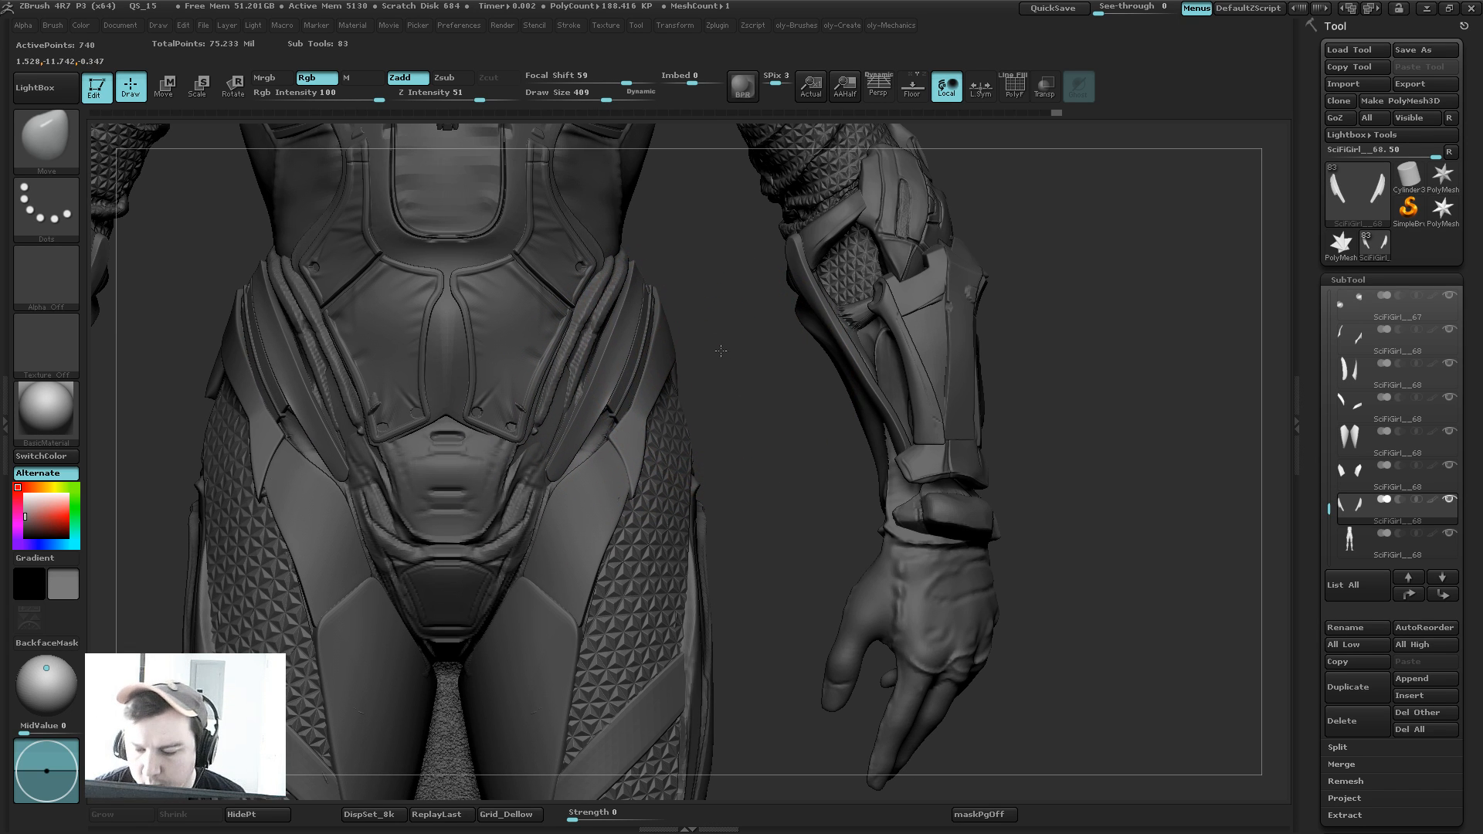
{"action": "key", "text": "f"}
{"action": "left_click_drag", "start_coordinate": [941, 265], "coordinate": [673, 305]}
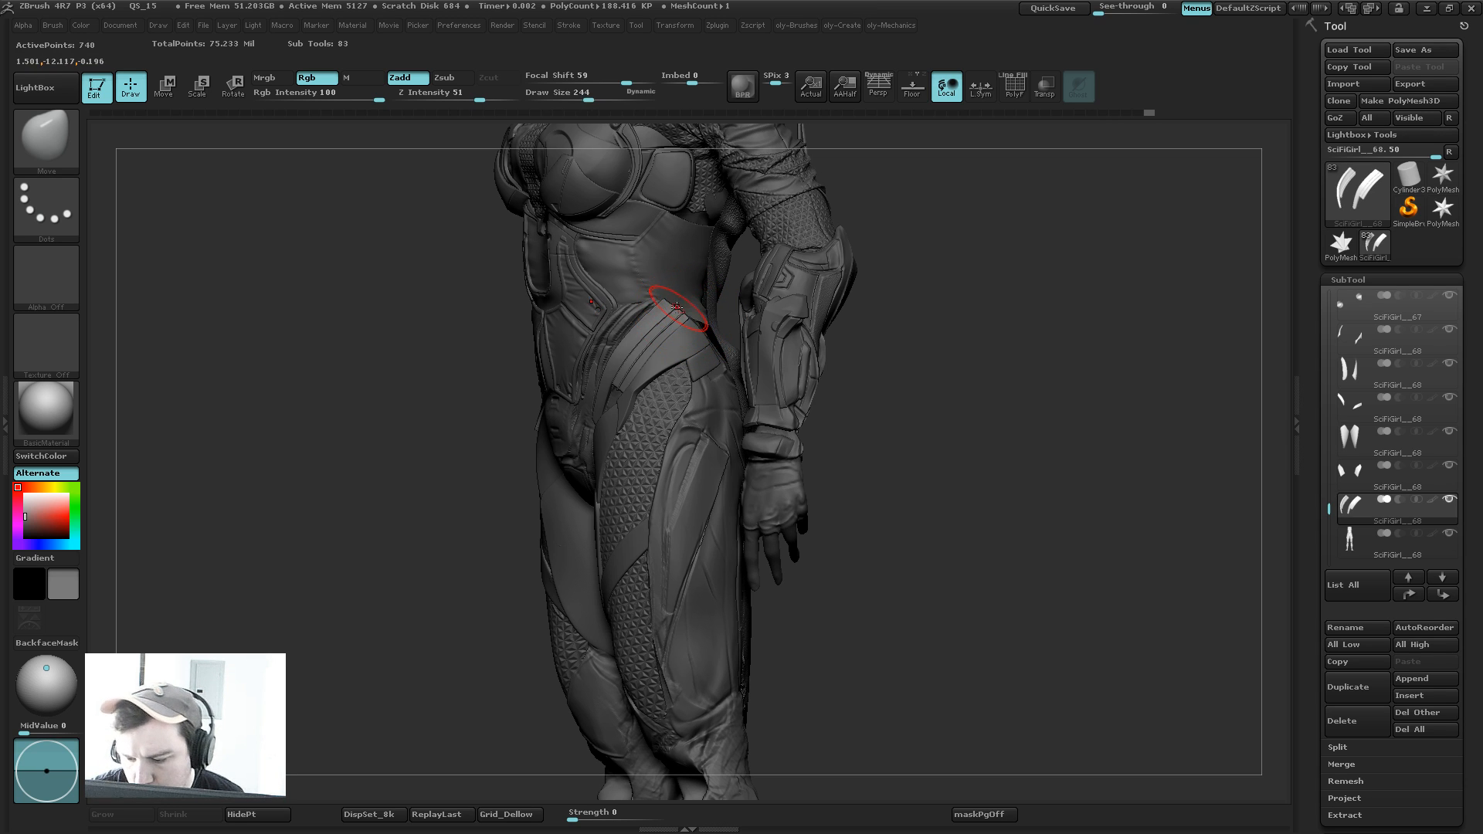
Step: Check the hip panel's topology in polyframe and turn its dynamic subdivision back on
{"action": "key", "text": "shift+s"}
{"action": "mouse_move", "coordinate": [711, 239]}
{"action": "left_mouse_down"}
{"action": "mouse_move", "coordinate": [725, 255]}
{"action": "mouse_move", "coordinate": [708, 243]}
{"action": "mouse_move", "coordinate": [637, 268]}
{"action": "left_mouse_up"}
{"action": "key", "text": "shift+f"}
{"action": "key", "text": "s"}
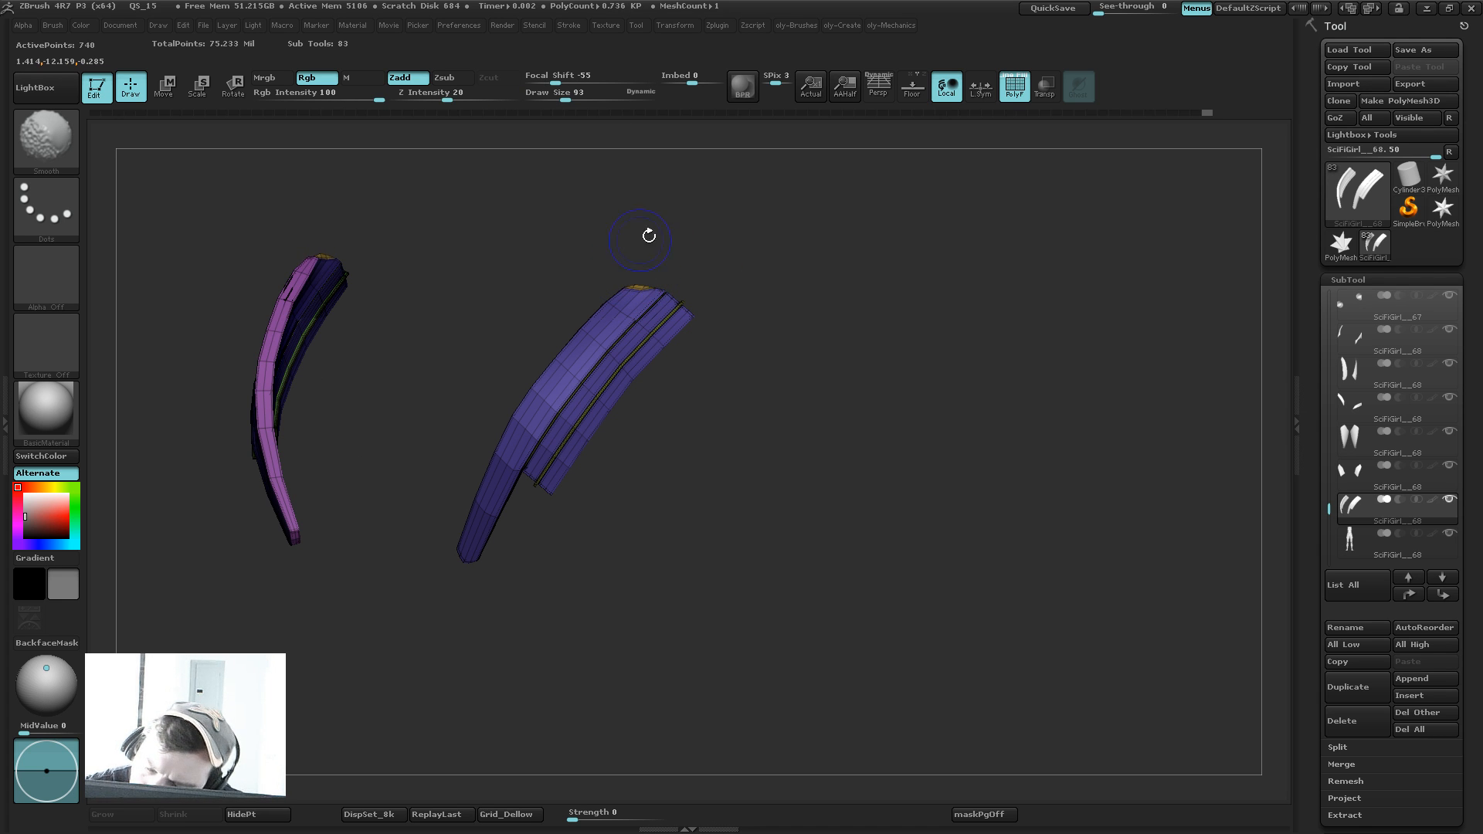
{"action": "key", "text": "d"}
{"action": "key", "text": "shift+f"}
{"action": "mouse_move", "coordinate": [774, 274]}
{"action": "left_mouse_down", "text": "alt"}
{"action": "mouse_move", "coordinate": [717, 232]}
{"action": "mouse_move", "coordinate": [758, 239]}
{"action": "mouse_move", "coordinate": [758, 251]}
{"action": "mouse_move", "coordinate": [715, 257]}
{"action": "mouse_move", "coordinate": [732, 272]}
{"action": "left_mouse_up", "text": "alt"}
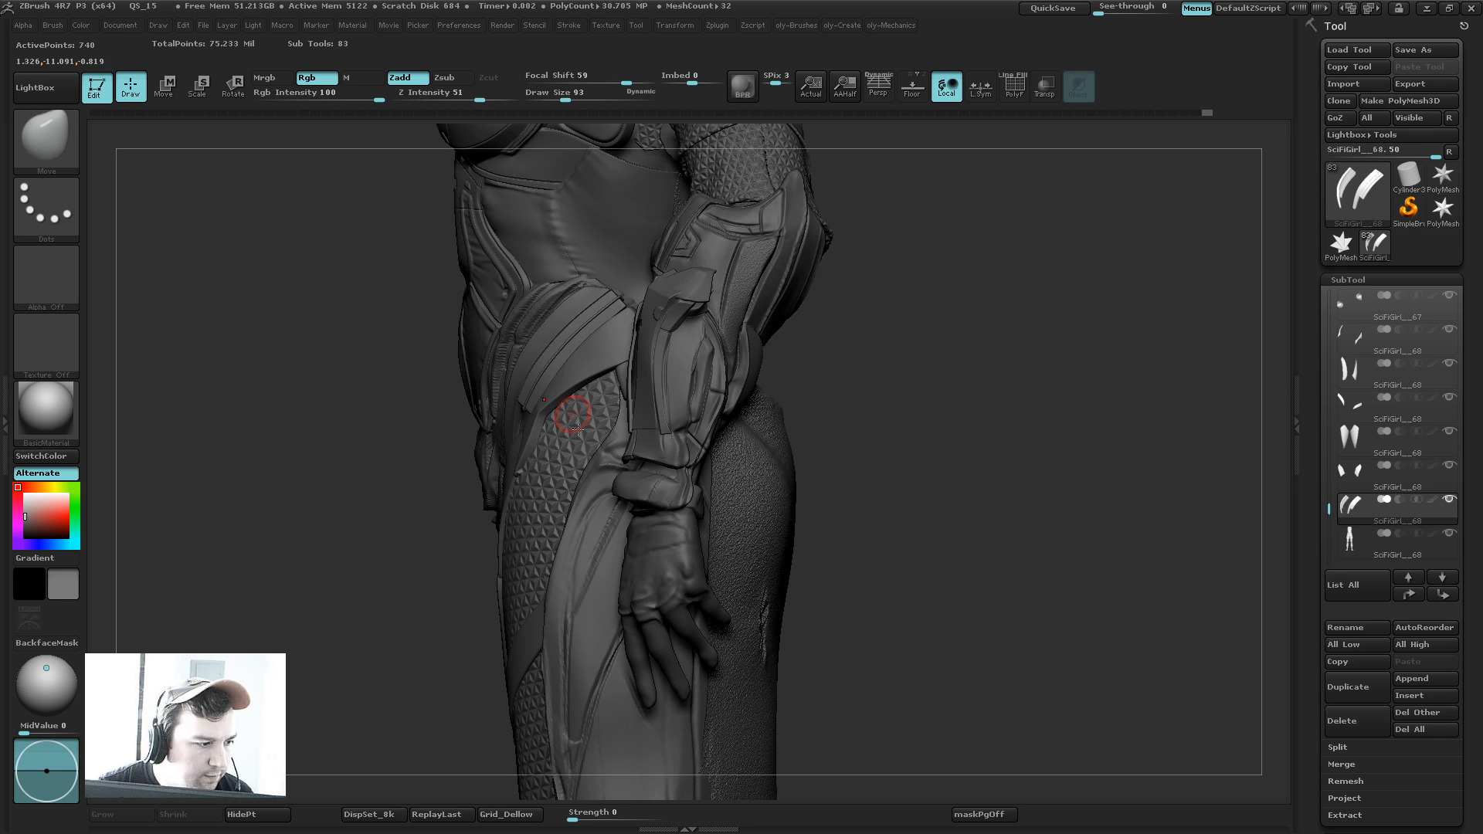
Step: Adjust the hip panels from the side at draw size 170 and at their lower ends at 347 with the Move brush
{"action": "key", "text": "s"}
{"action": "left_click_drag", "start_coordinate": [689, 356], "coordinate": [701, 357]}
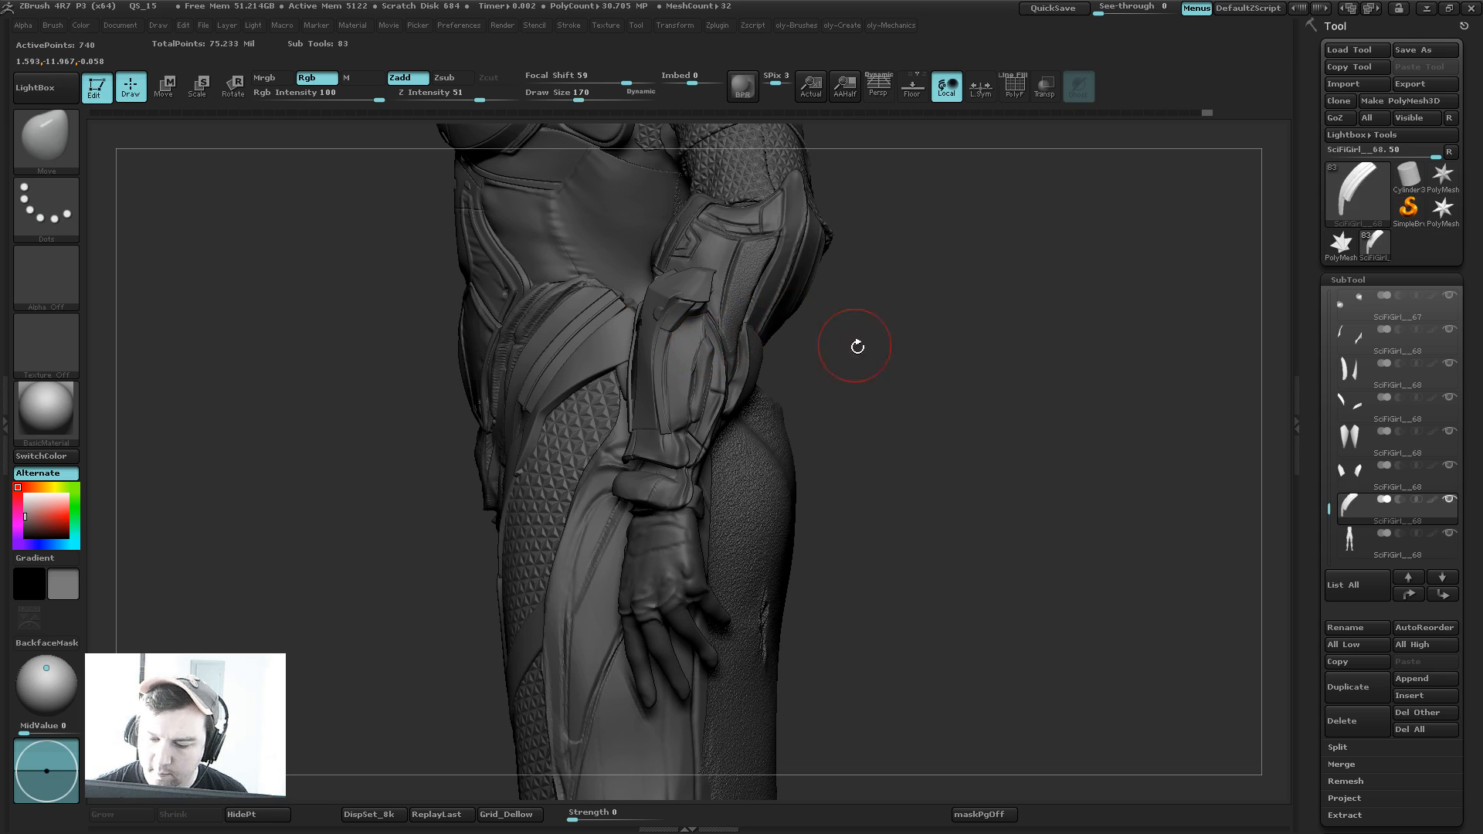
{"action": "mouse_move", "coordinate": [856, 345]}
{"action": "left_mouse_down"}
{"action": "mouse_move", "coordinate": [894, 351]}
{"action": "mouse_move", "coordinate": [874, 350]}
{"action": "left_mouse_up"}
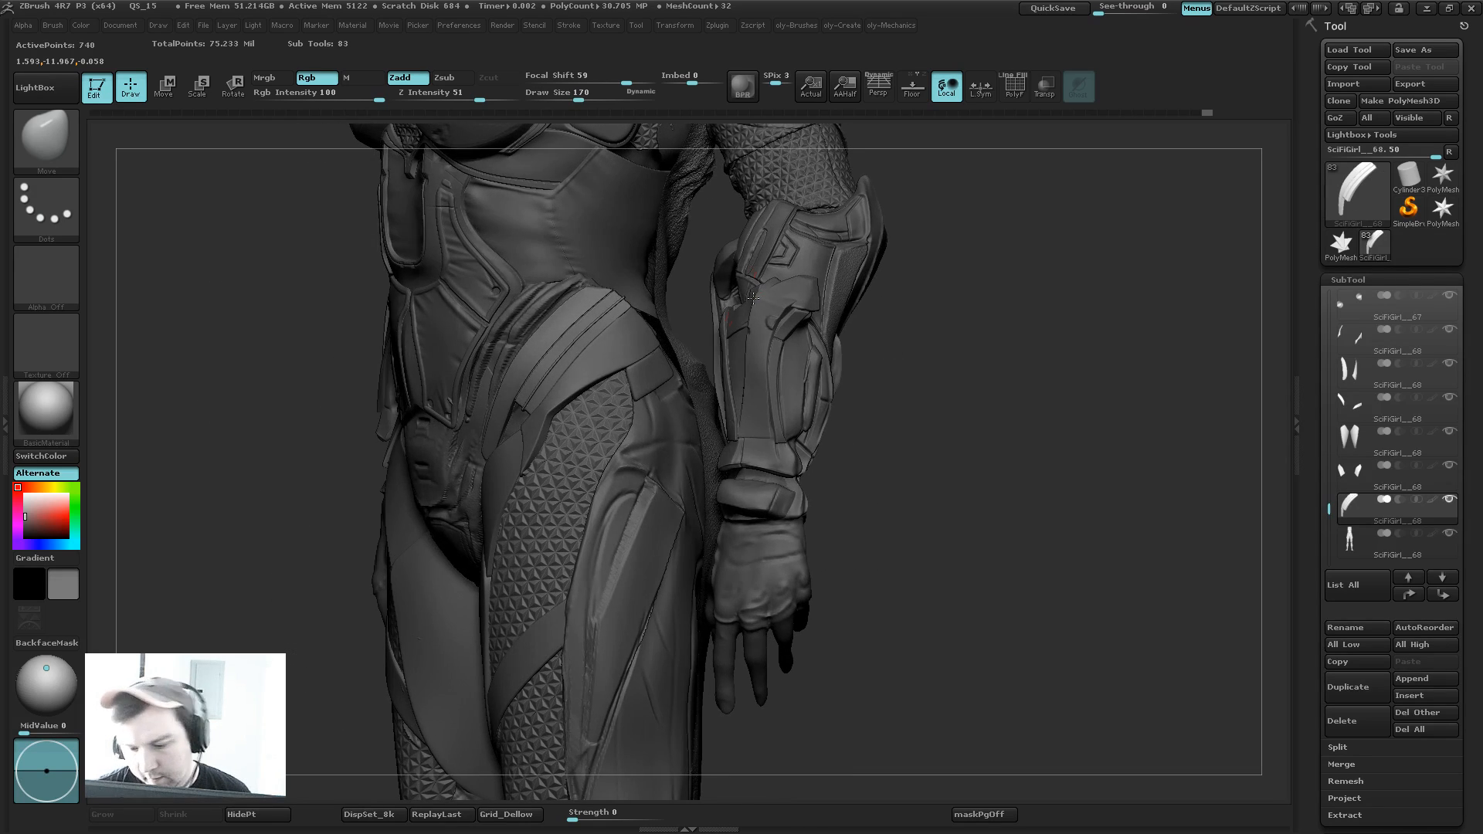
{"action": "left_click_drag", "start_coordinate": [701, 321], "coordinate": [760, 311]}
{"action": "left_click_drag", "start_coordinate": [642, 340], "coordinate": [655, 341], "text": "shift"}
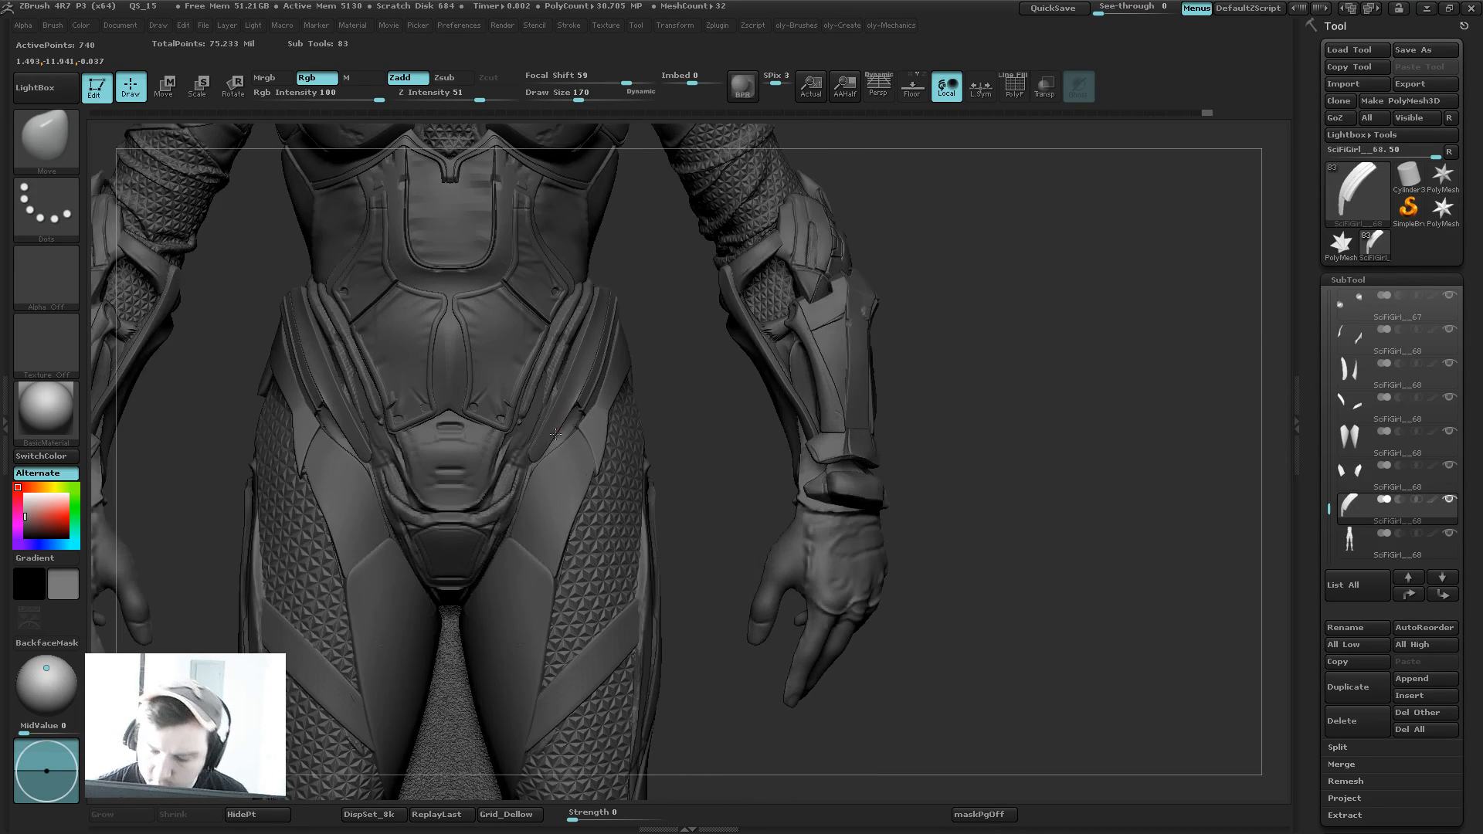
{"action": "key", "text": "s"}
{"action": "mouse_move", "coordinate": [550, 448]}
{"action": "left_mouse_down"}
{"action": "mouse_move", "coordinate": [567, 448]}
{"action": "mouse_move", "coordinate": [549, 457]}
{"action": "left_mouse_up"}
{"action": "key", "text": "s"}
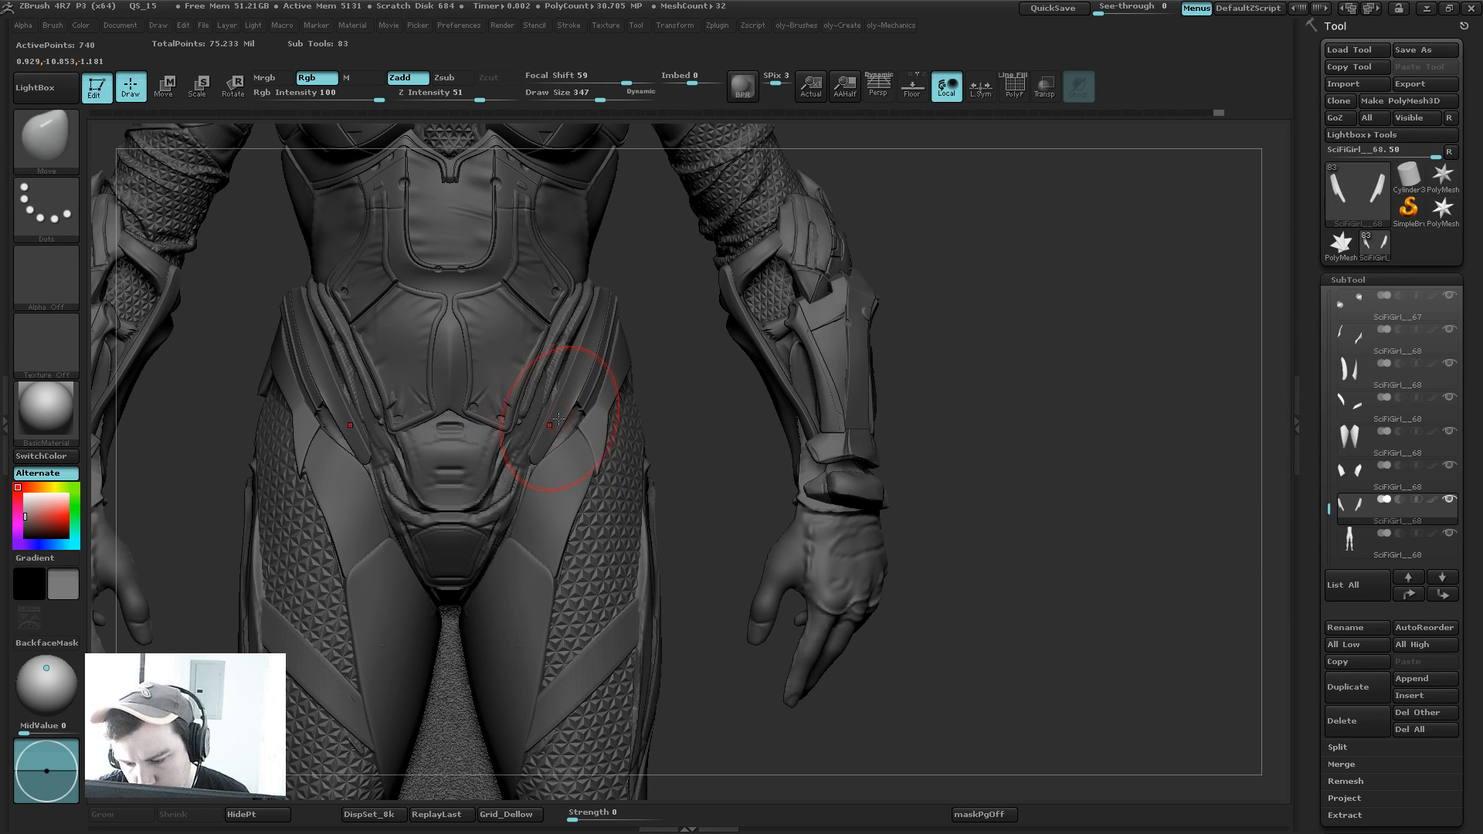
Step: Show the hip panel's lower strip ends in polyframe and activate the ZModeler brush with draw size 26
{"action": "left_click_drag", "start_coordinate": [675, 384], "coordinate": [673, 309], "text": "alt"}
{"action": "left_click_drag", "start_coordinate": [815, 297], "coordinate": [735, 302]}
{"action": "mouse_move", "coordinate": [664, 374]}
{"action": "left_mouse_down", "text": "shift"}
{"action": "mouse_move", "coordinate": [647, 354]}
{"action": "mouse_move", "coordinate": [708, 430]}
{"action": "mouse_move", "coordinate": [718, 502]}
{"action": "left_mouse_up", "text": "shift"}
{"action": "key", "text": "shift+f"}
{"action": "key", "text": "s"}
{"action": "mouse_move", "coordinate": [817, 255]}
{"action": "left_mouse_down", "text": "alt"}
{"action": "mouse_move", "coordinate": [678, 421]}
{"action": "mouse_move", "coordinate": [598, 420]}
{"action": "left_mouse_up", "text": "alt"}
{"action": "left_click_drag", "start_coordinate": [666, 440], "coordinate": [684, 544], "text": "alt"}
{"action": "left_click_drag", "start_coordinate": [808, 373], "coordinate": [703, 525], "text": "alt"}
{"action": "key", "text": "s"}
{"action": "left_click_drag", "start_coordinate": [682, 427], "coordinate": [658, 428]}
{"action": "left_click_drag", "start_coordinate": [756, 413], "coordinate": [684, 434]}
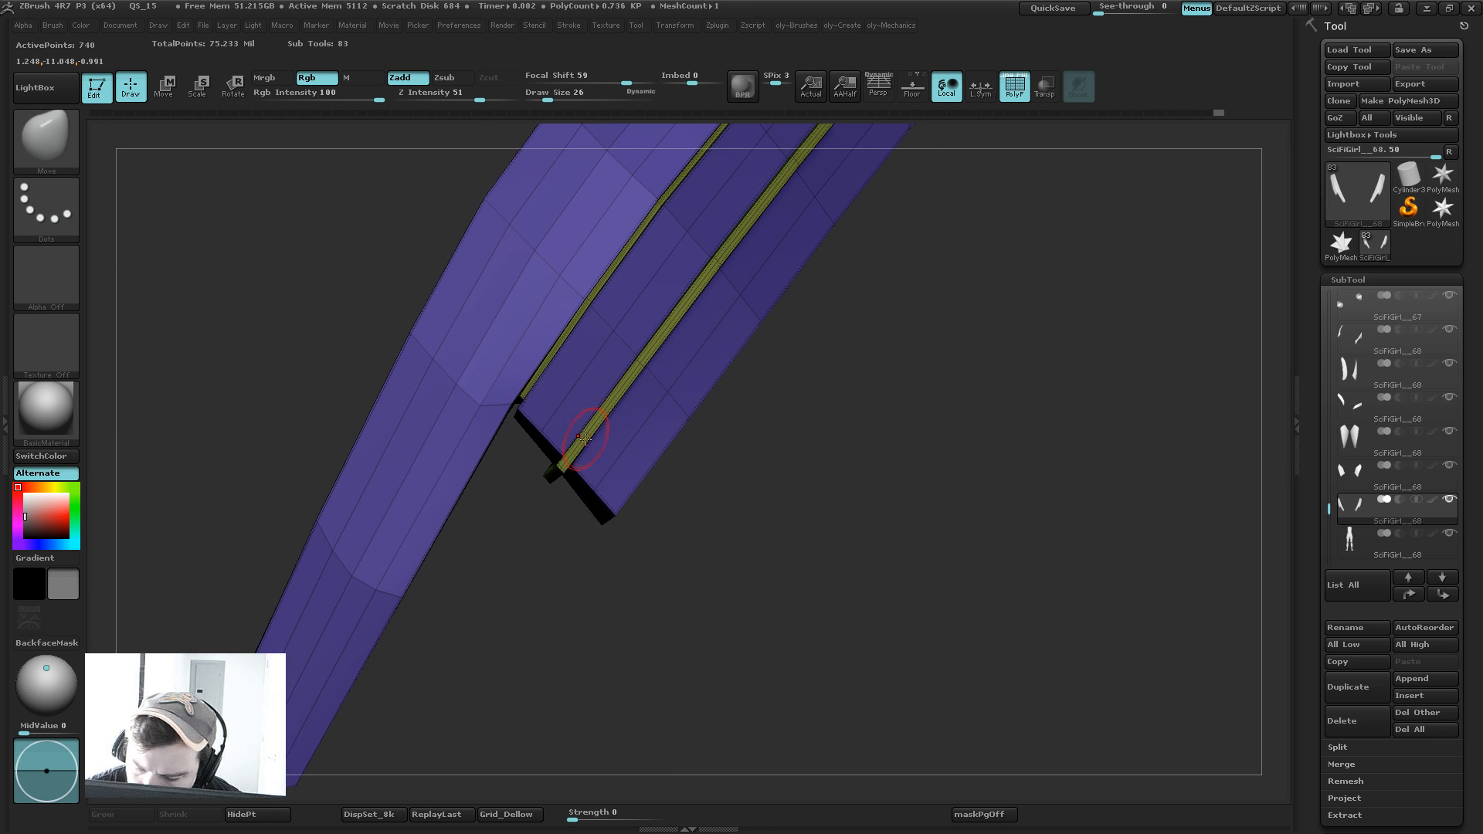
{"action": "key", "text": "b"}
{"action": "left_click", "coordinate": [614, 437]}
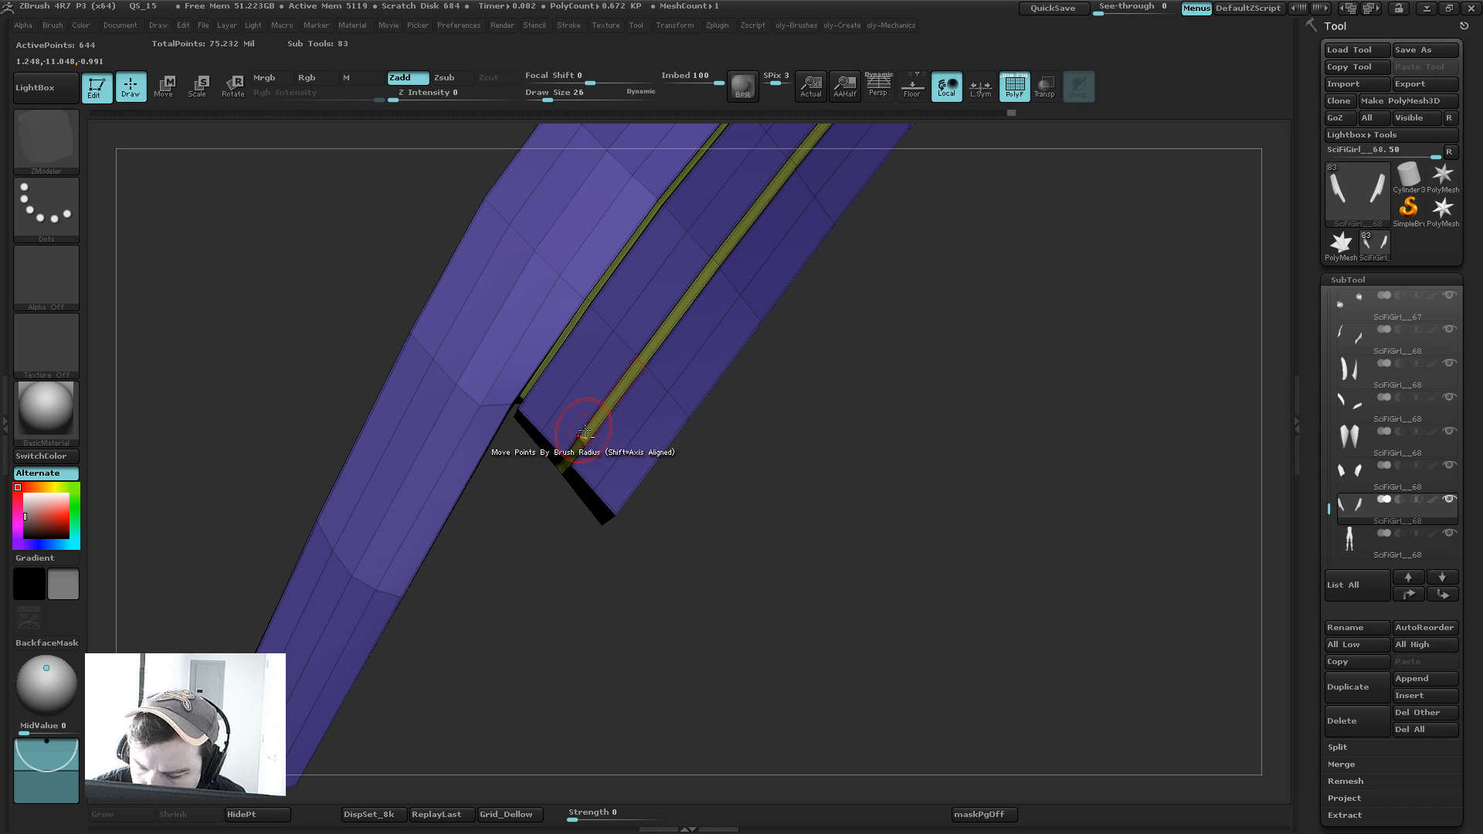
Step: Delete the edge loops forming the outer strip's groove with ZModeler at draw size 9, and turn on dynamic subdivision
{"action": "left_click", "coordinate": [596, 431]}
{"action": "key", "text": "ctrl+z"}
{"action": "mouse_move", "coordinate": [572, 546]}
{"action": "left_mouse_down"}
{"action": "mouse_move", "coordinate": [583, 473]}
{"action": "mouse_move", "coordinate": [674, 387]}
{"action": "mouse_move", "coordinate": [695, 309]}
{"action": "left_mouse_up"}
{"action": "left_click", "coordinate": [579, 454]}
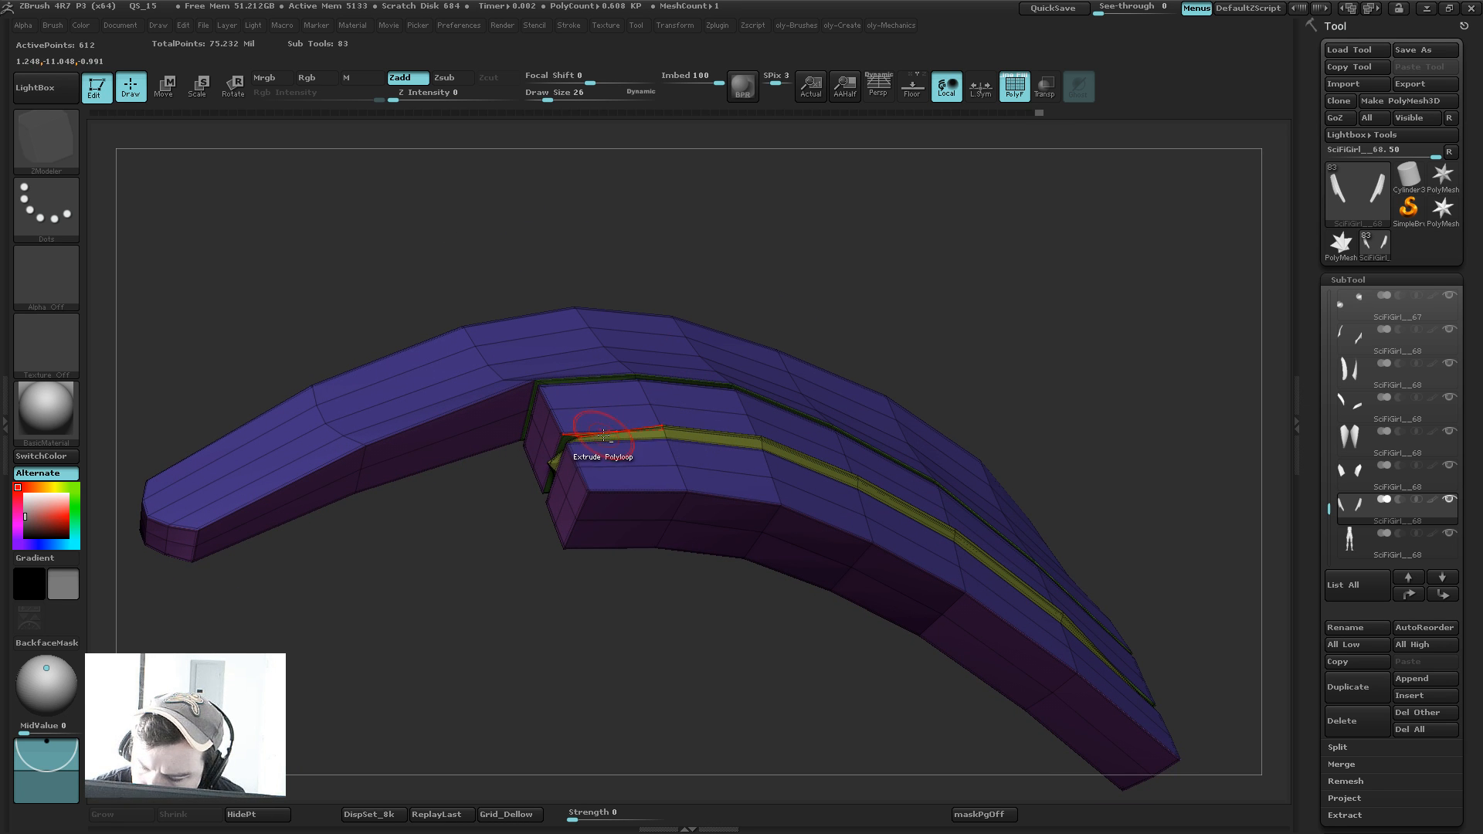
{"action": "left_click_drag", "start_coordinate": [500, 540], "coordinate": [533, 541], "text": "alt"}
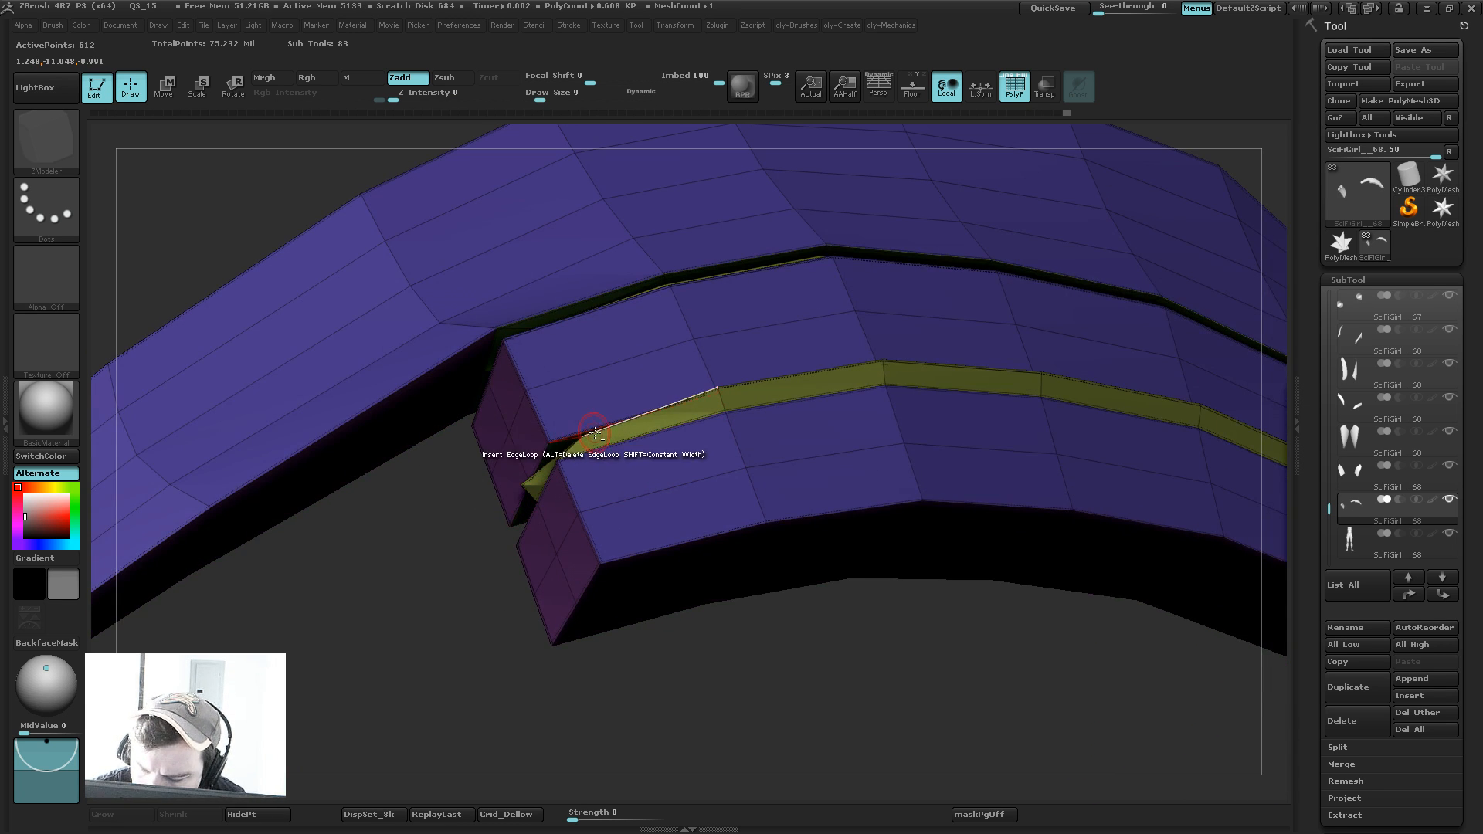
{"action": "left_click", "coordinate": [596, 435], "text": "alt"}
{"action": "left_click", "coordinate": [597, 430], "text": "alt"}
{"action": "left_click_drag", "start_coordinate": [468, 606], "coordinate": [745, 510]}
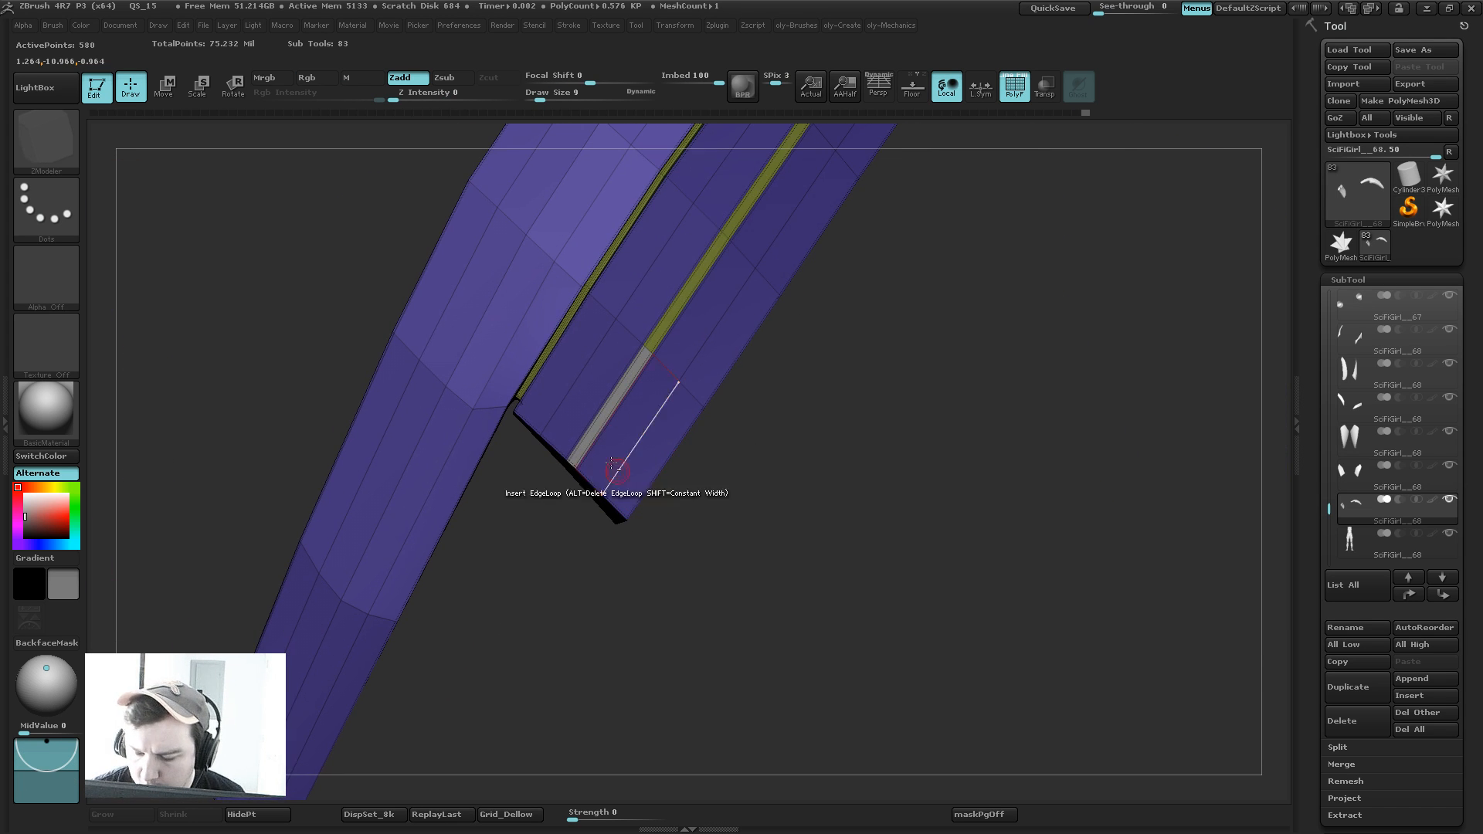
{"action": "left_click", "coordinate": [593, 425], "text": "alt"}
{"action": "left_click_drag", "start_coordinate": [570, 621], "coordinate": [774, 414], "text": "alt"}
{"action": "key", "text": "d"}
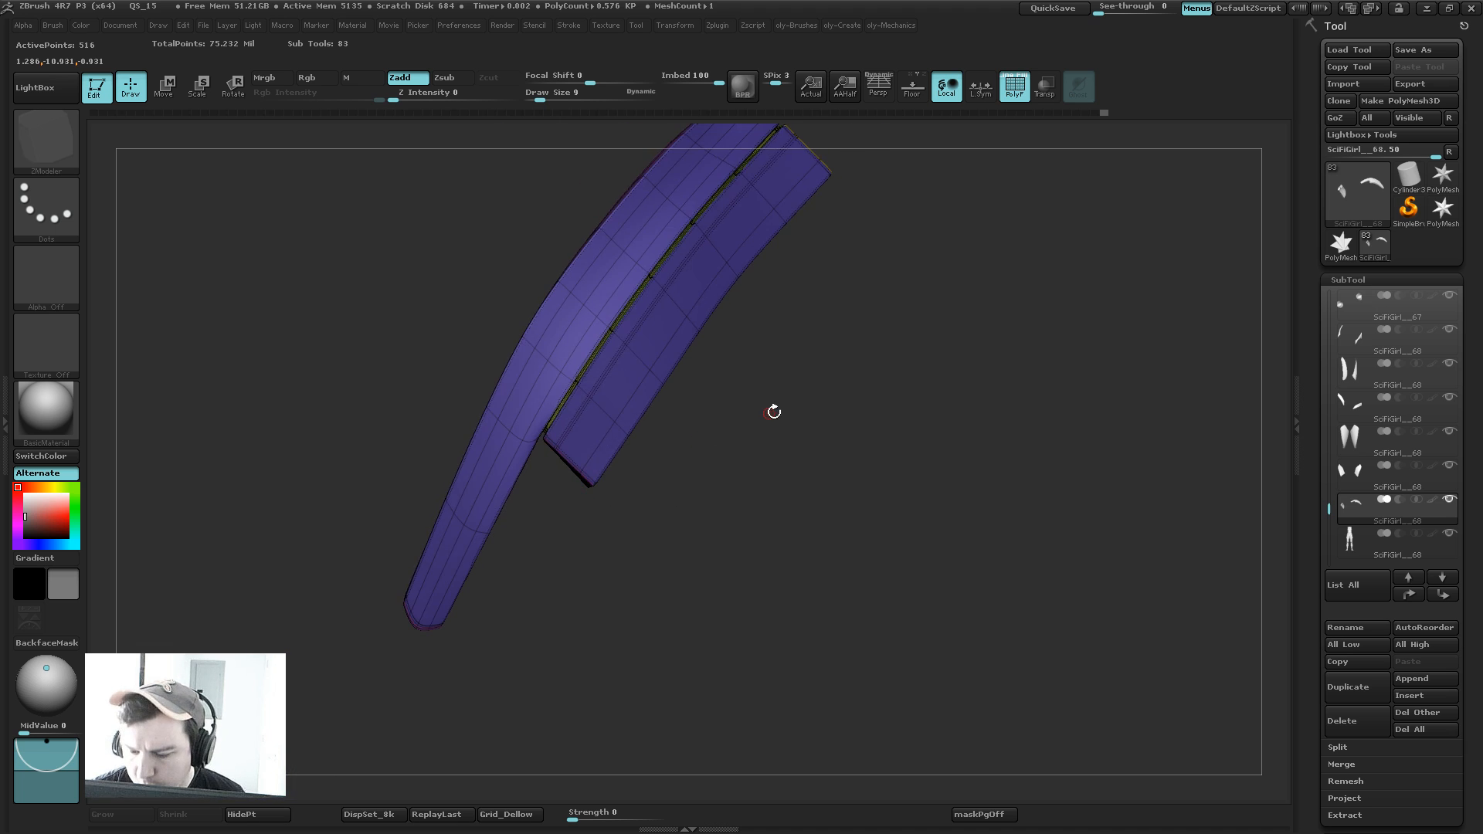
Step: Hide the polyframe, switch to the Move brush and check the simplified hip panel on the body at draw size 434
{"action": "key", "text": "shift+f"}
{"action": "left_click_drag", "start_coordinate": [781, 474], "coordinate": [764, 433], "text": "alt"}
{"action": "key", "text": "ctrl+1"}
{"action": "key", "text": "b"}
{"action": "key", "text": "m"}
{"action": "key", "text": "v"}
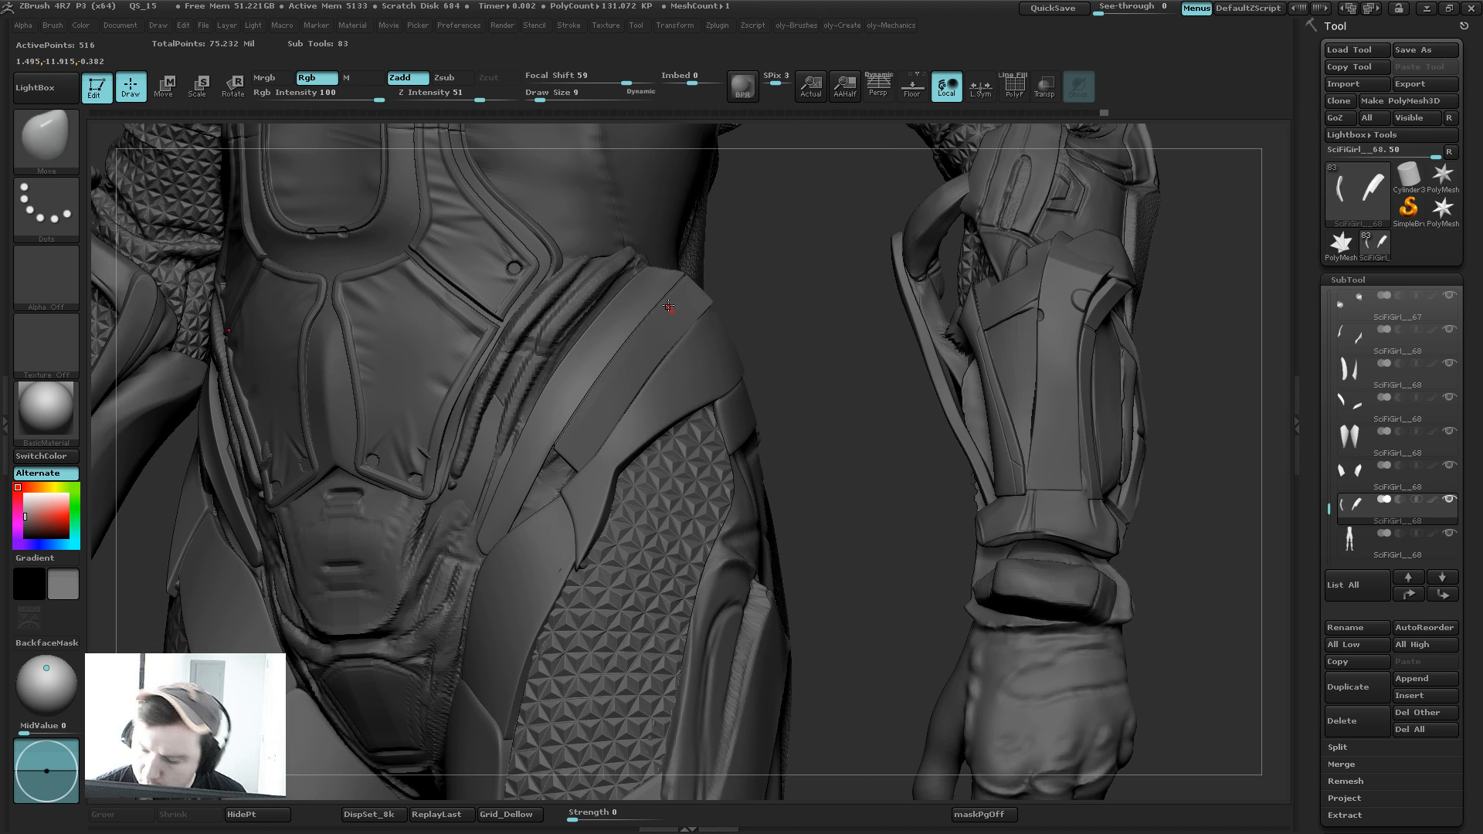
{"action": "left_click_drag", "start_coordinate": [834, 249], "coordinate": [695, 269]}
{"action": "left_click_drag", "start_coordinate": [884, 281], "coordinate": [773, 319]}
Step: Try to reposition the isolated hip panel along a Transpose line
{"action": "key", "text": "w"}
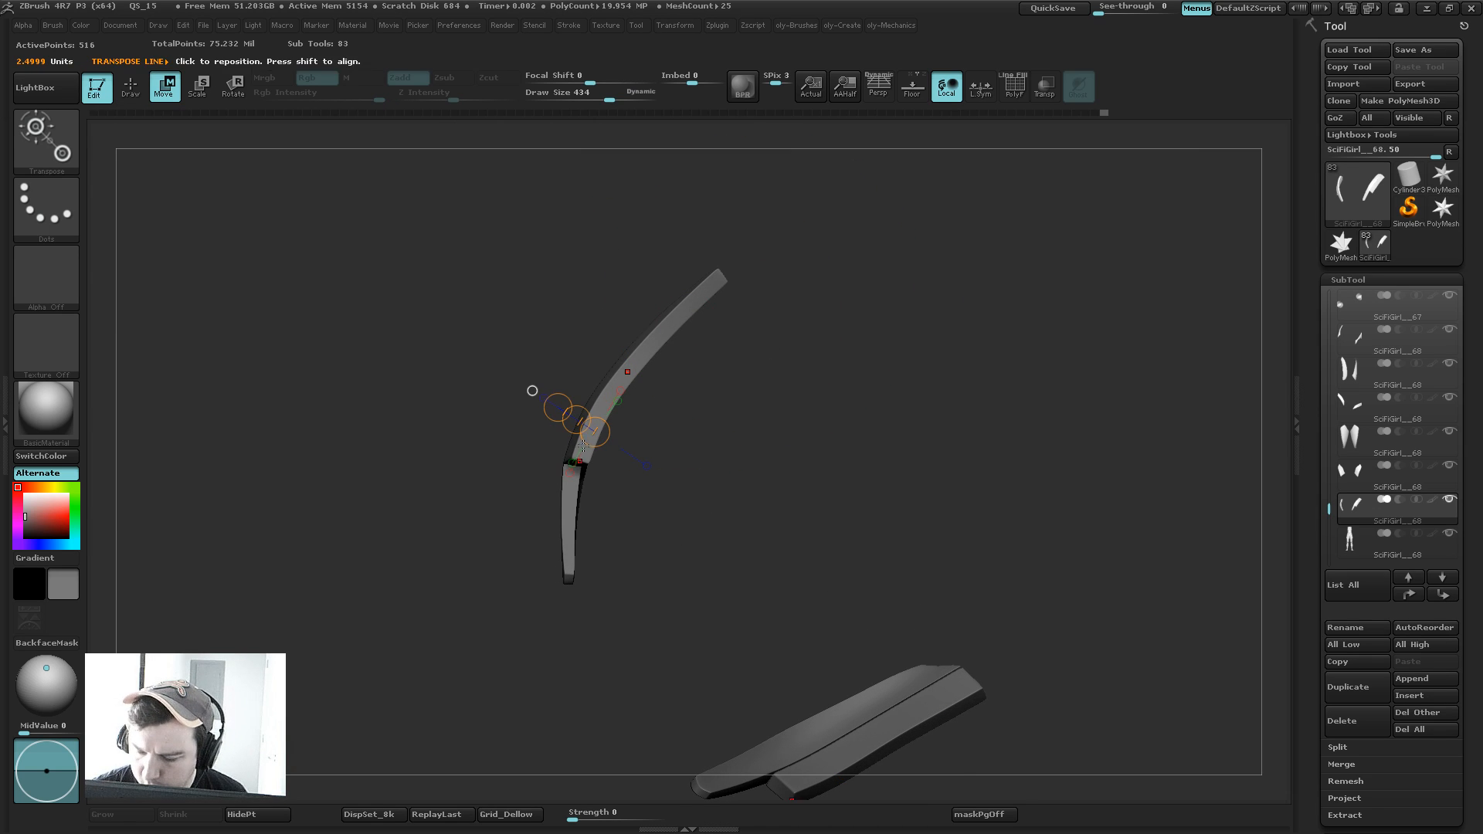
{"action": "mouse_move", "coordinate": [579, 456]}
{"action": "left_mouse_down"}
{"action": "mouse_move", "coordinate": [643, 337]}
{"action": "mouse_move", "coordinate": [768, 242]}
{"action": "left_mouse_up"}
{"action": "mouse_move", "coordinate": [692, 329]}
{"action": "left_mouse_down"}
{"action": "mouse_move", "coordinate": [635, 463]}
{"action": "mouse_move", "coordinate": [683, 373]}
{"action": "mouse_move", "coordinate": [672, 379]}
{"action": "left_mouse_up"}
{"action": "left_click_drag", "start_coordinate": [757, 286], "coordinate": [706, 341]}
{"action": "key", "text": "shift+d"}
{"action": "key", "text": "ctrl+z"}
{"action": "key", "text": "ctrl+z"}
{"action": "key", "text": "r"}
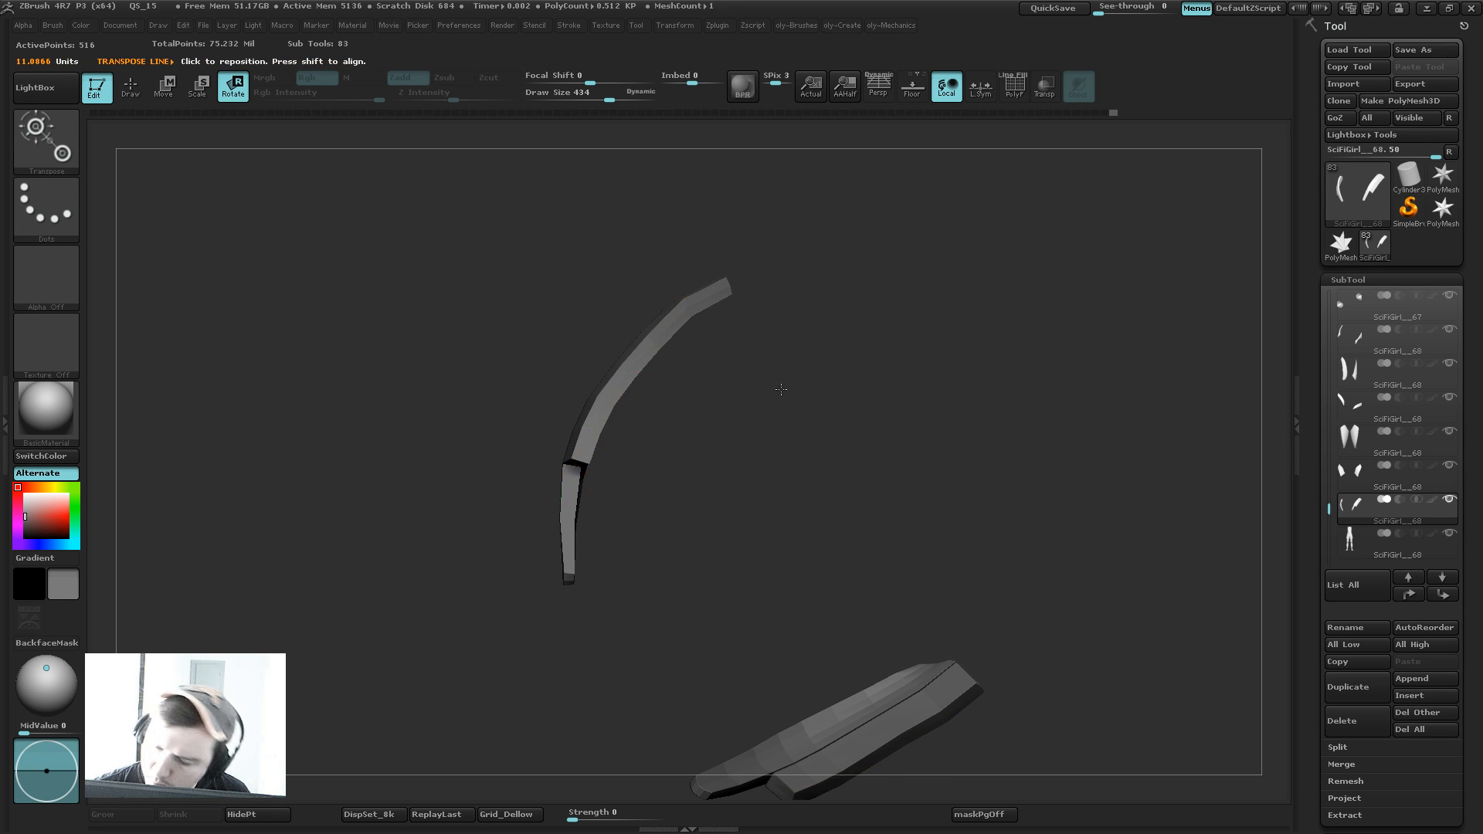
{"action": "key", "text": "f"}
{"action": "key", "text": "shift+f"}
{"action": "key", "text": "q"}
Step: Bring back the full character and adjust the middle of the hip panels with the Move brush at draw size 332
{"action": "mouse_move", "coordinate": [856, 290]}
{"action": "left_mouse_down"}
{"action": "mouse_move", "coordinate": [913, 331]}
{"action": "mouse_move", "coordinate": [904, 350]}
{"action": "mouse_move", "coordinate": [808, 350]}
{"action": "mouse_move", "coordinate": [814, 335]}
{"action": "mouse_move", "coordinate": [821, 356]}
{"action": "left_mouse_up"}
{"action": "key", "text": "shift+f"}
{"action": "key", "text": "s"}
{"action": "left_click", "coordinate": [842, 317]}
{"action": "left_click", "coordinate": [800, 369], "text": "ctrl+shift"}
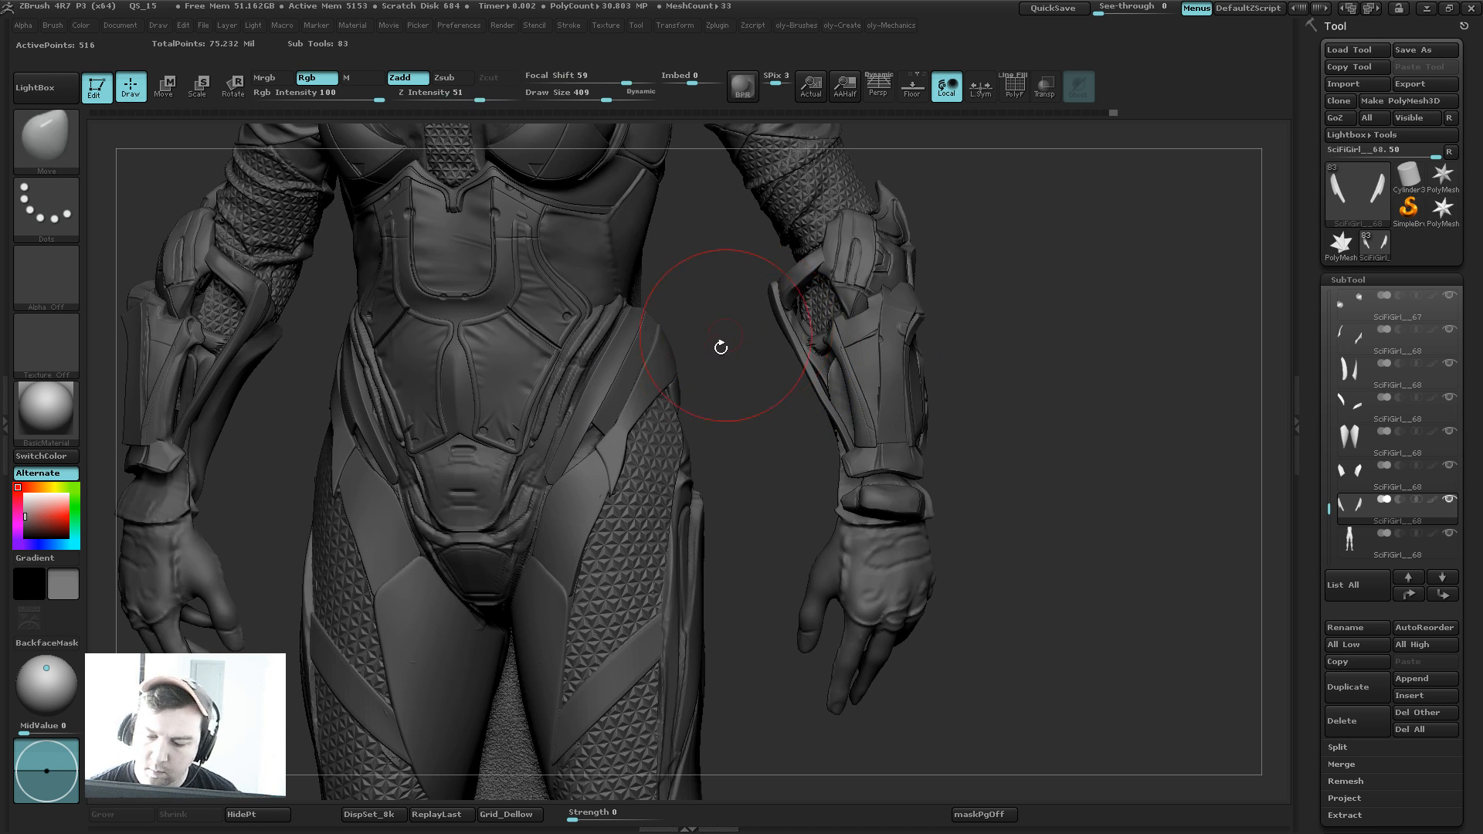
{"action": "key", "text": "m"}
{"action": "key", "text": "s"}
{"action": "left_click", "coordinate": [608, 395]}
{"action": "key", "text": "s"}
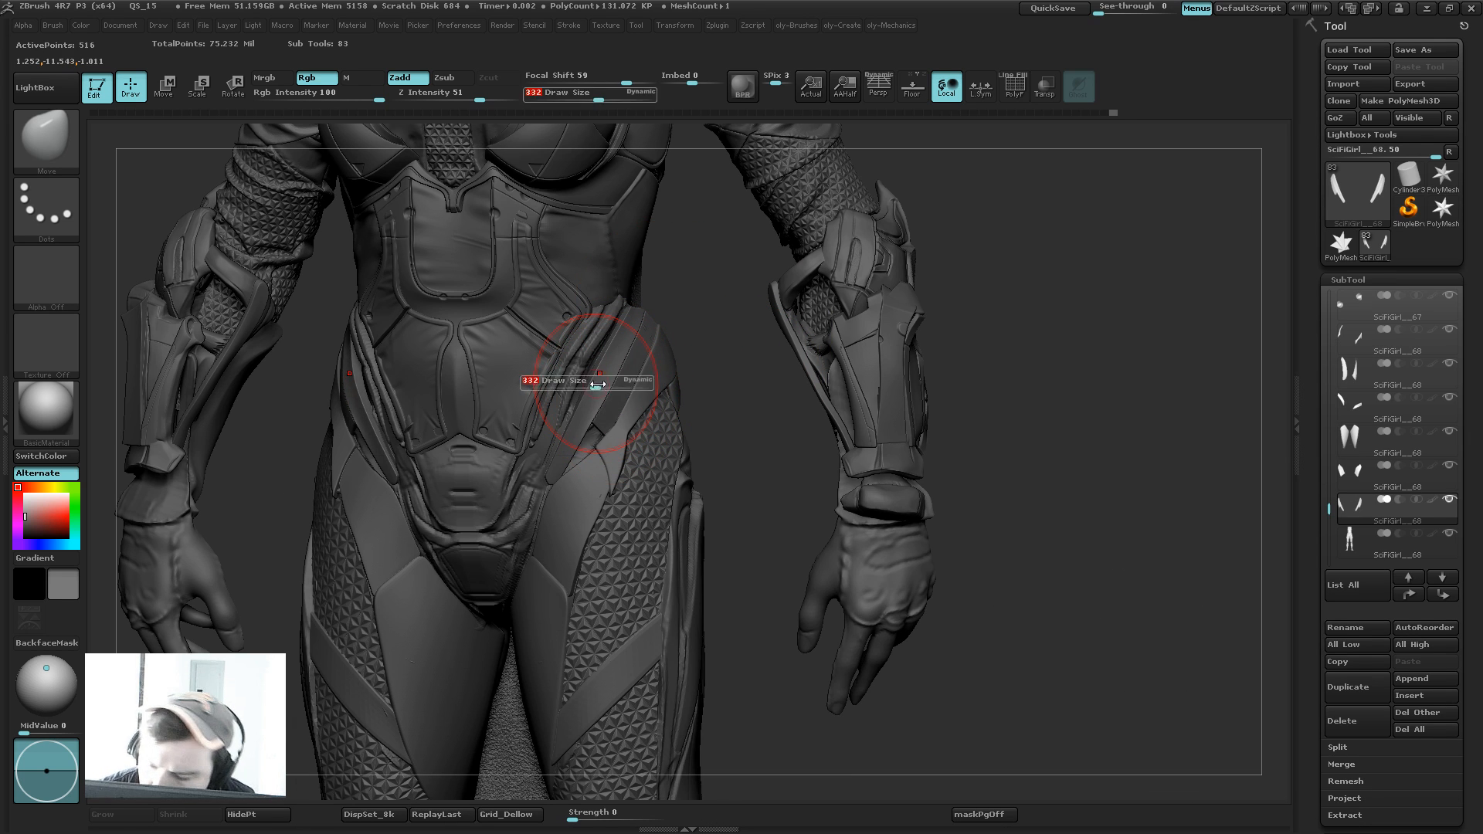
{"action": "left_click_drag", "start_coordinate": [600, 383], "coordinate": [592, 389]}
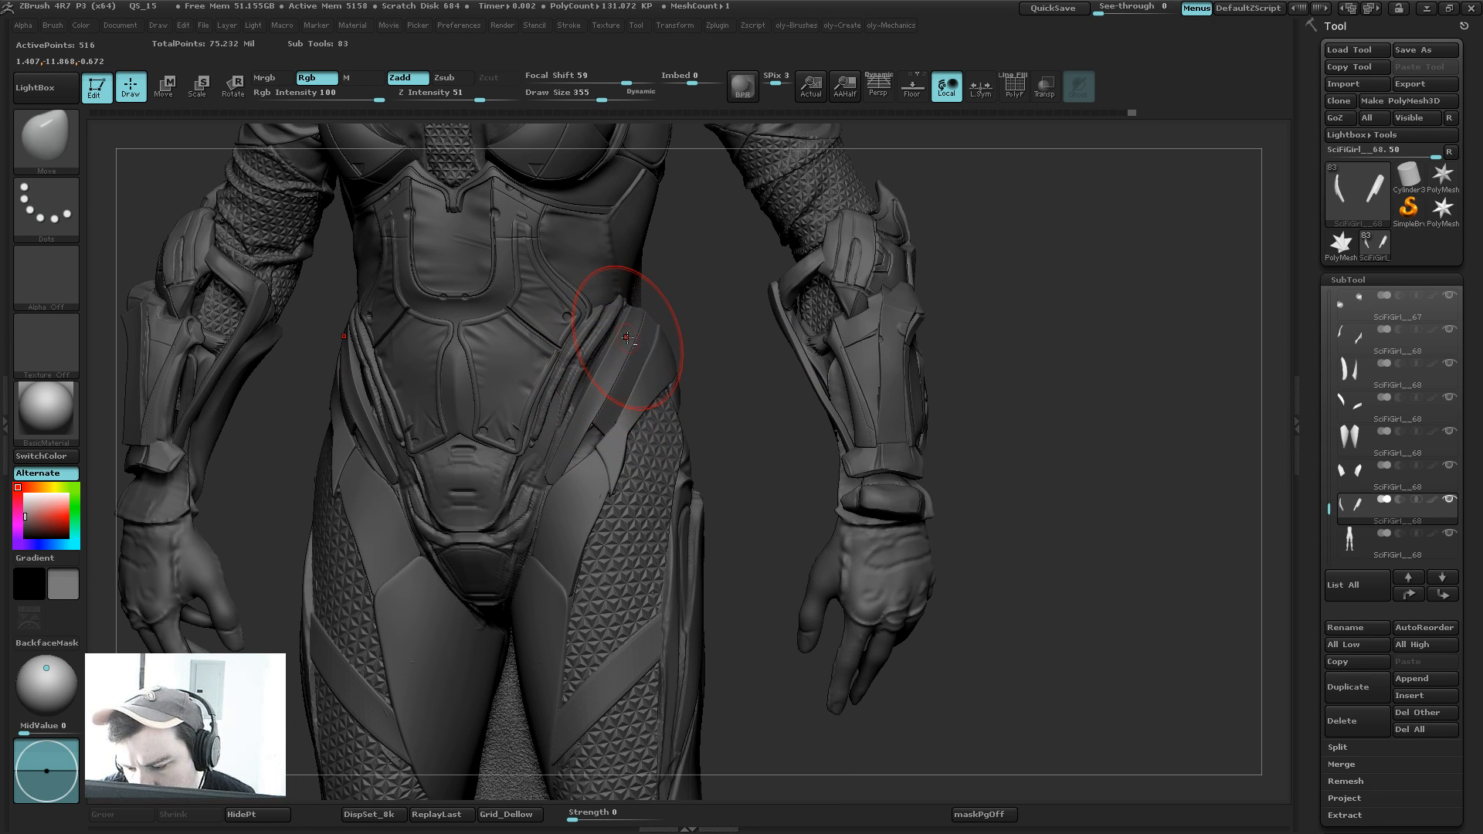
Step: Refine the hip panels' upper outer corners and lower edges with the Move brush at draw sizes 355 and 409
{"action": "left_click_drag", "start_coordinate": [626, 337], "coordinate": [633, 334]}
{"action": "key", "text": "s"}
{"action": "left_click_drag", "start_coordinate": [635, 334], "coordinate": [657, 317]}
{"action": "key", "text": "s"}
{"action": "left_click_drag", "start_coordinate": [620, 423], "coordinate": [608, 423]}
{"action": "key", "text": "f"}
{"action": "left_click_drag", "start_coordinate": [688, 239], "coordinate": [833, 288]}
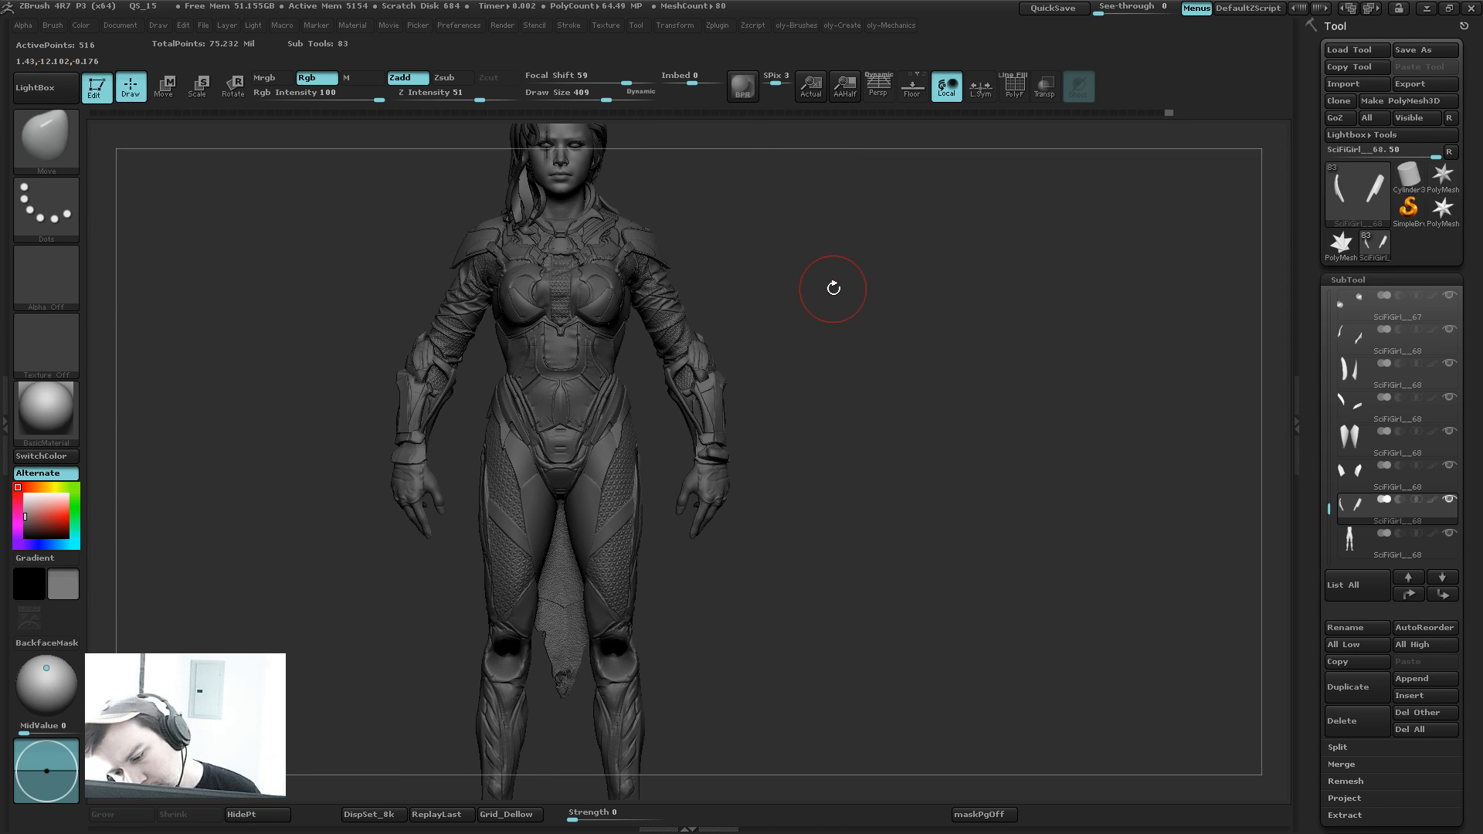
Step: Apply Mirror And Weld to the hip panels and adjust their fit with the Move brush at draw sizes 340 and 355
{"action": "key", "text": "space"}
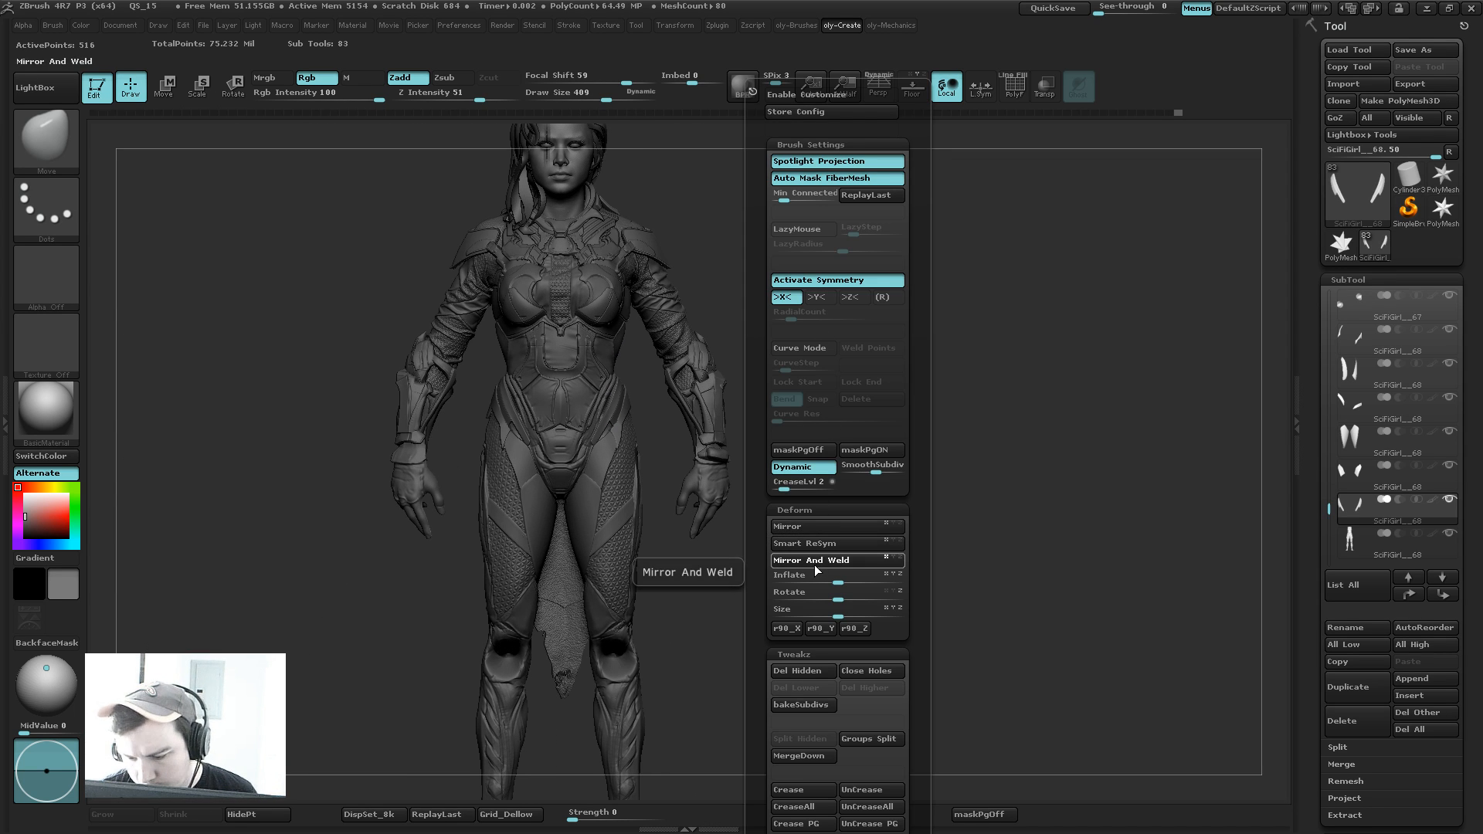
{"action": "left_click", "coordinate": [815, 565]}
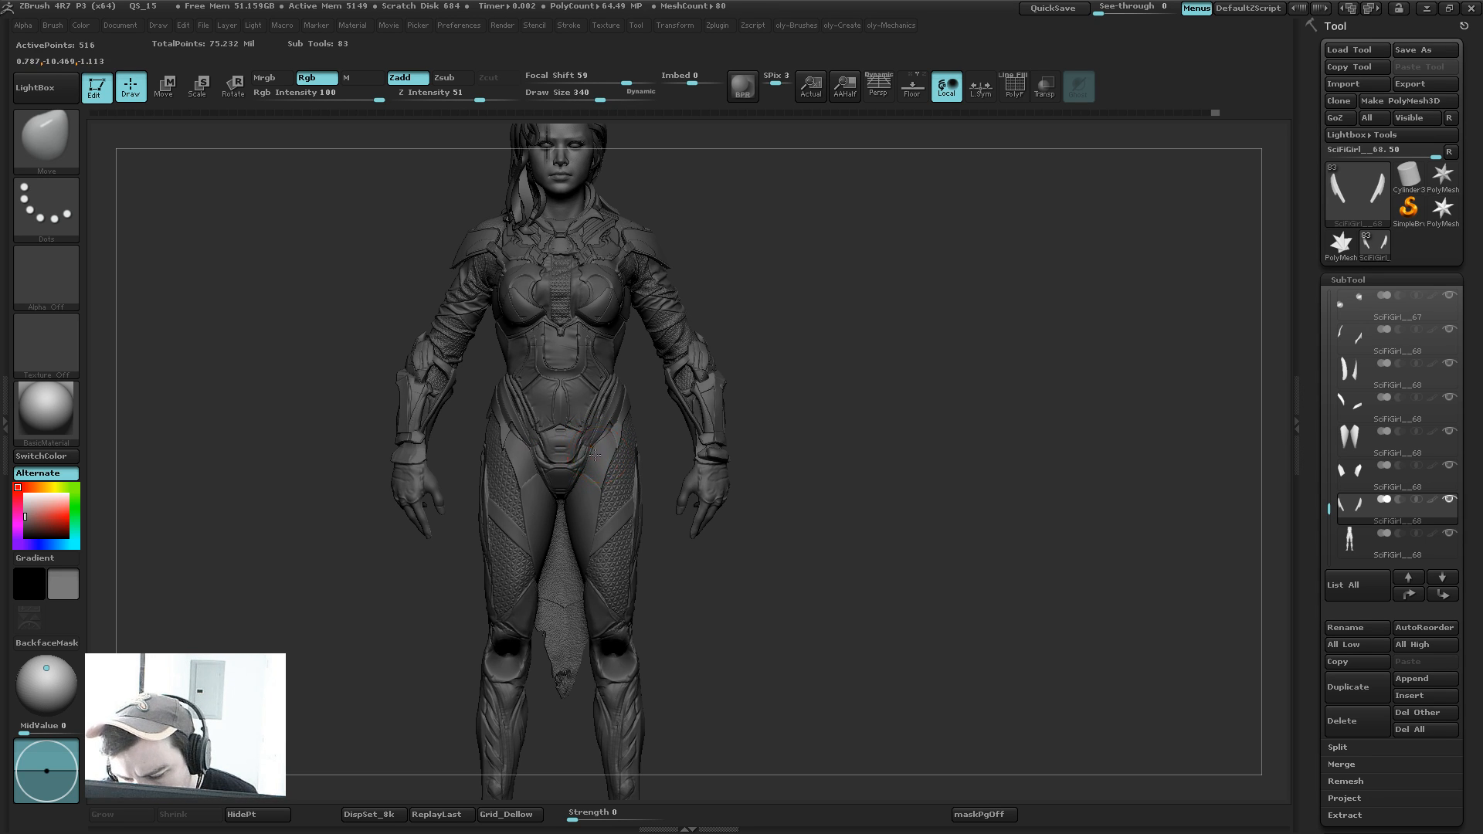
{"action": "key", "text": "s"}
{"action": "left_click_drag", "start_coordinate": [595, 454], "coordinate": [595, 457]}
{"action": "key", "text": "s"}
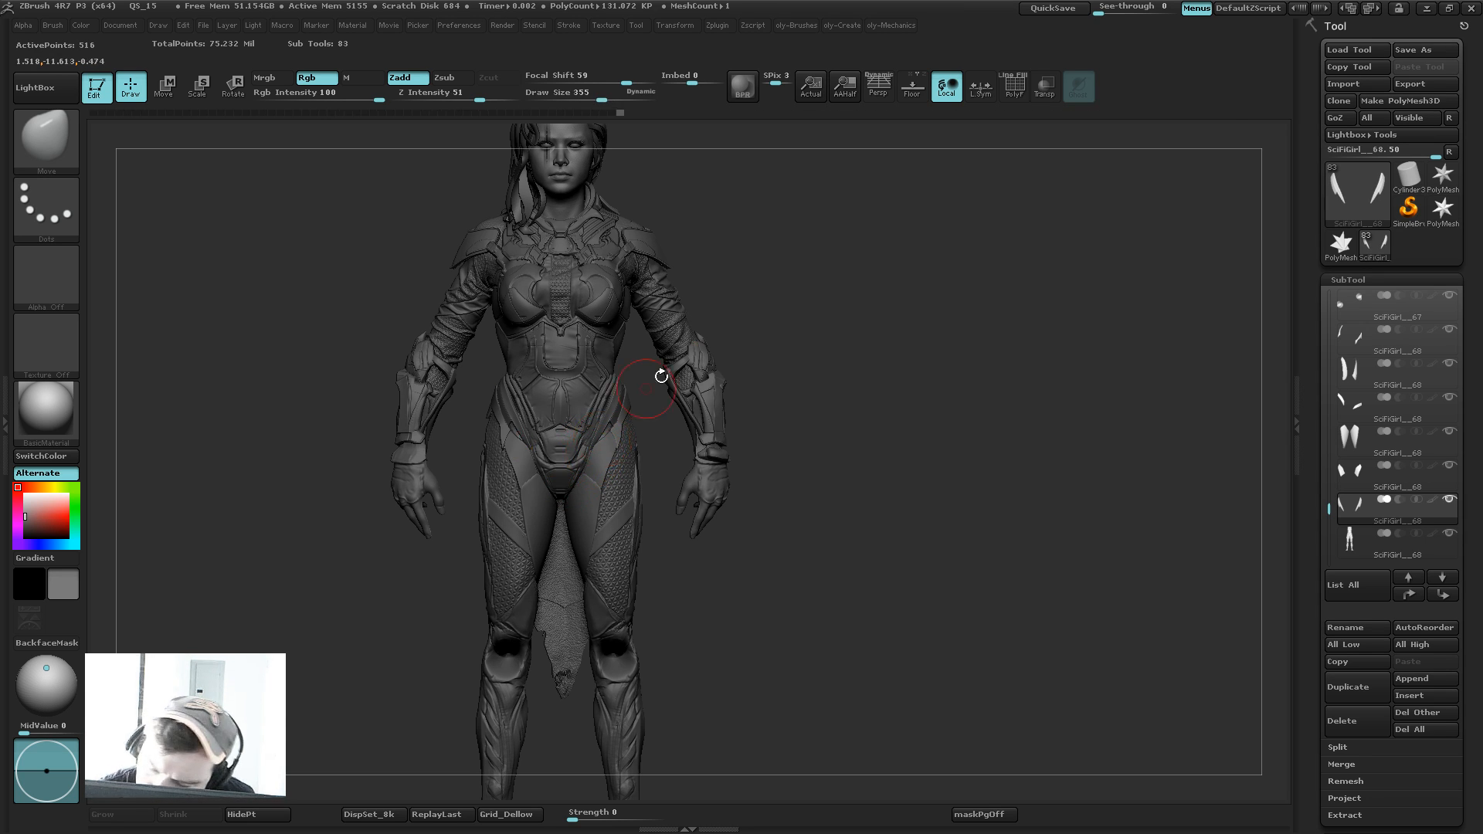
{"action": "left_click_drag", "start_coordinate": [860, 312], "coordinate": [691, 328]}
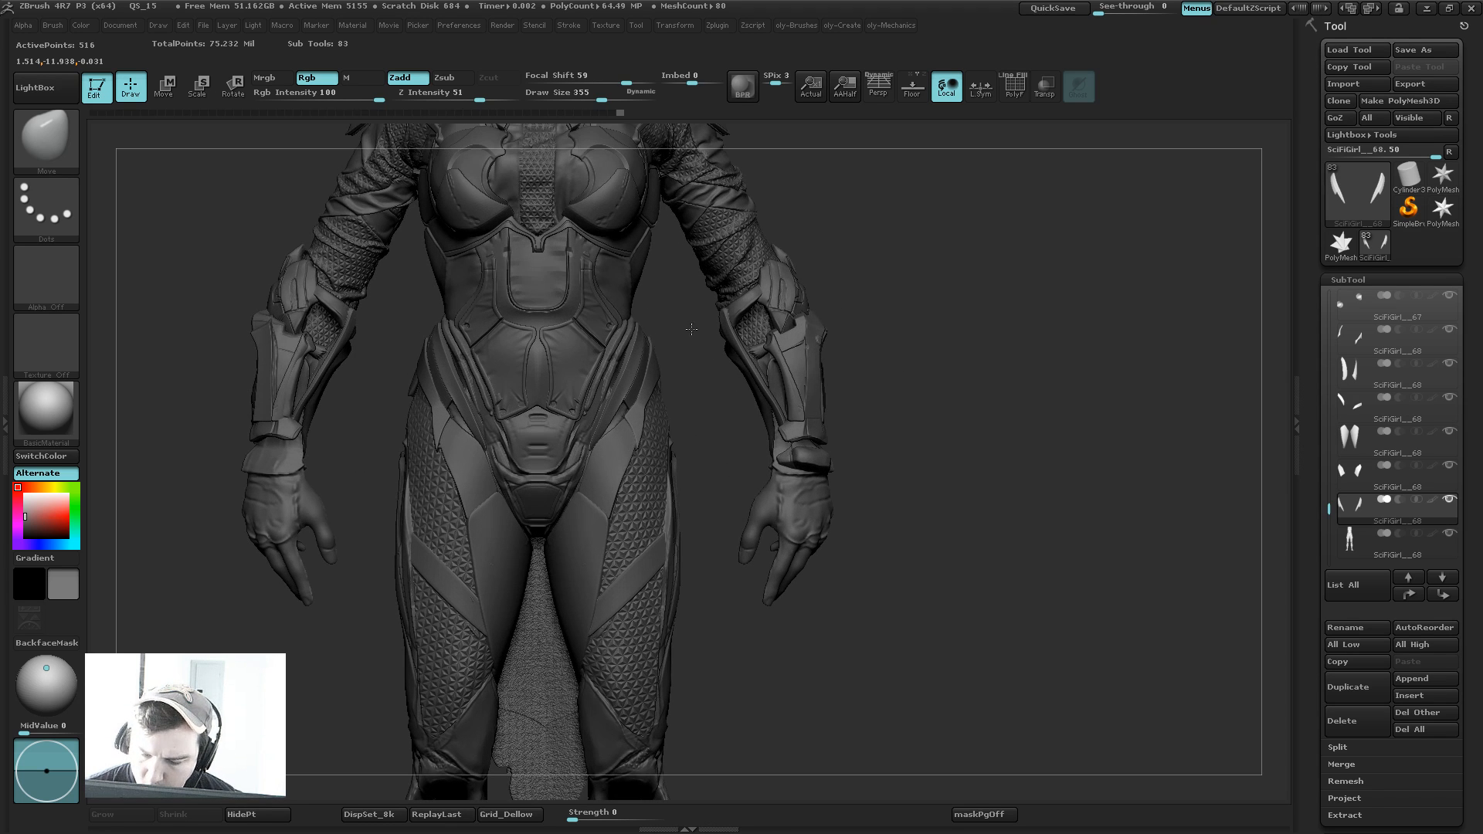
Step: Adjust the upper thigh panel with the Move brush at draw size 370, then the adjoining inner thigh panel at 347
{"action": "left_click", "coordinate": [584, 484], "text": "alt"}
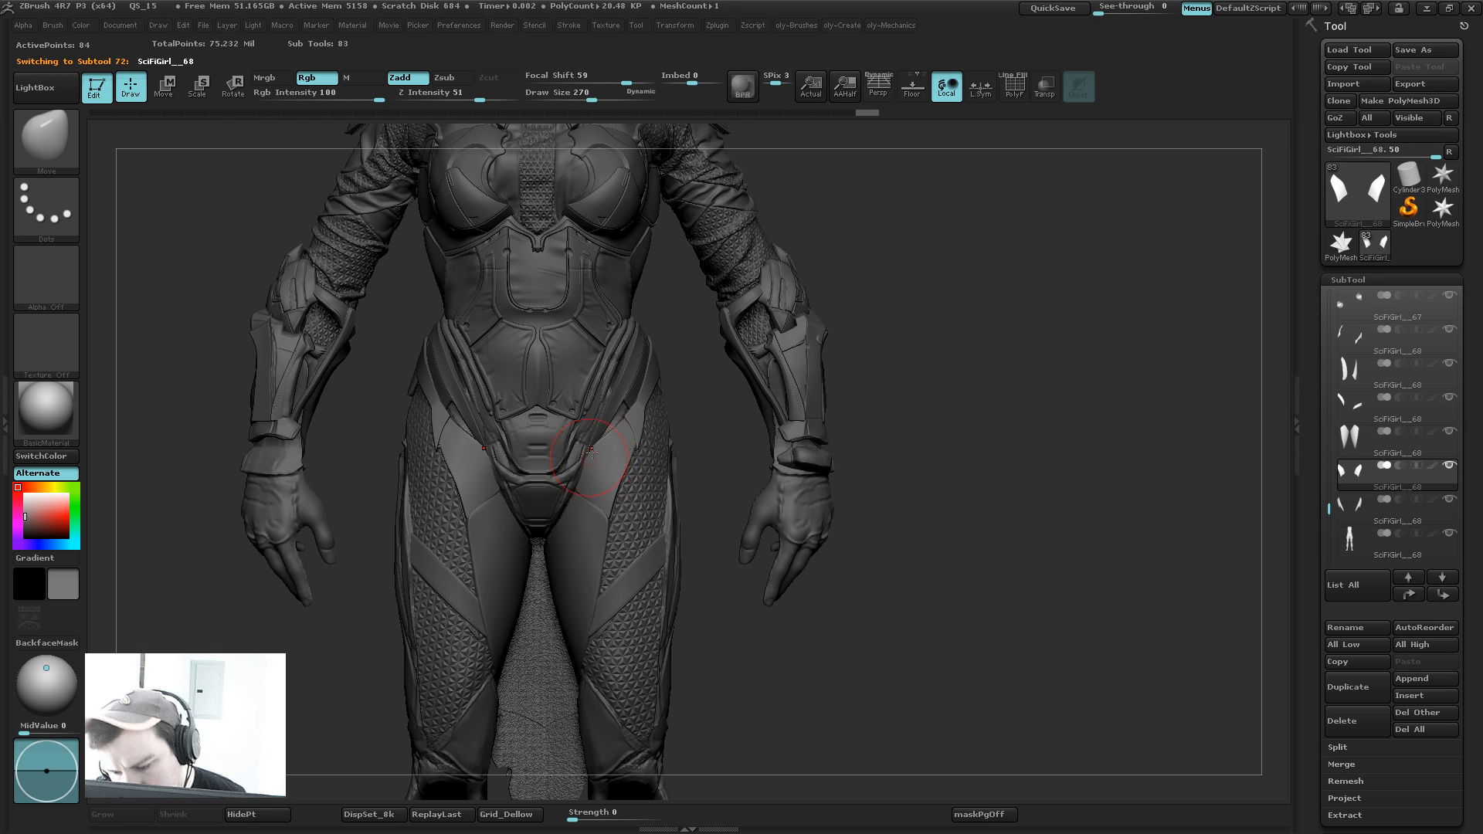
{"action": "key", "text": "bracketright"}
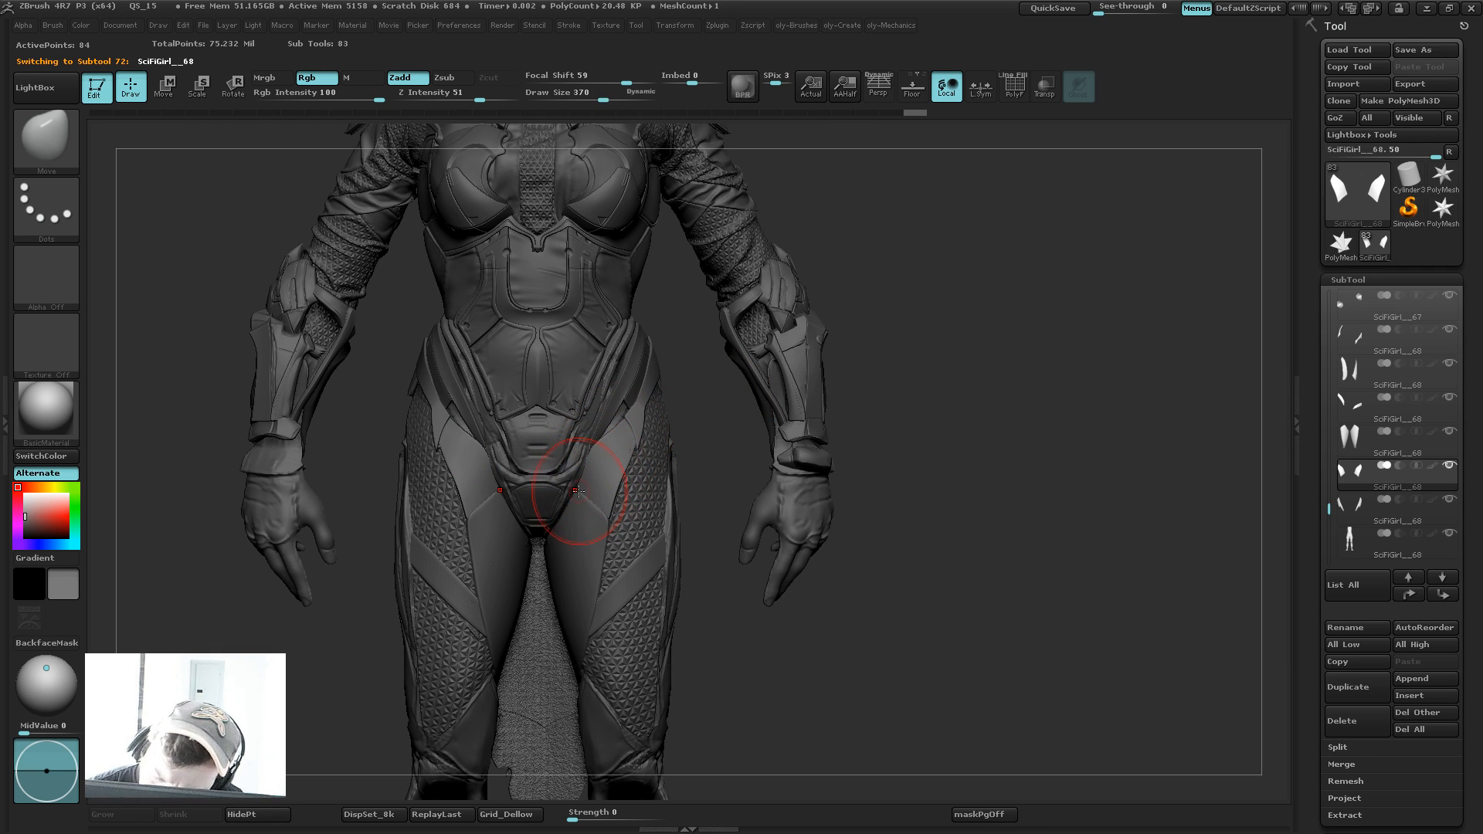
{"action": "left_click", "coordinate": [574, 501], "text": "alt"}
{"action": "key", "text": "s"}
{"action": "left_click_drag", "start_coordinate": [576, 502], "coordinate": [572, 503]}
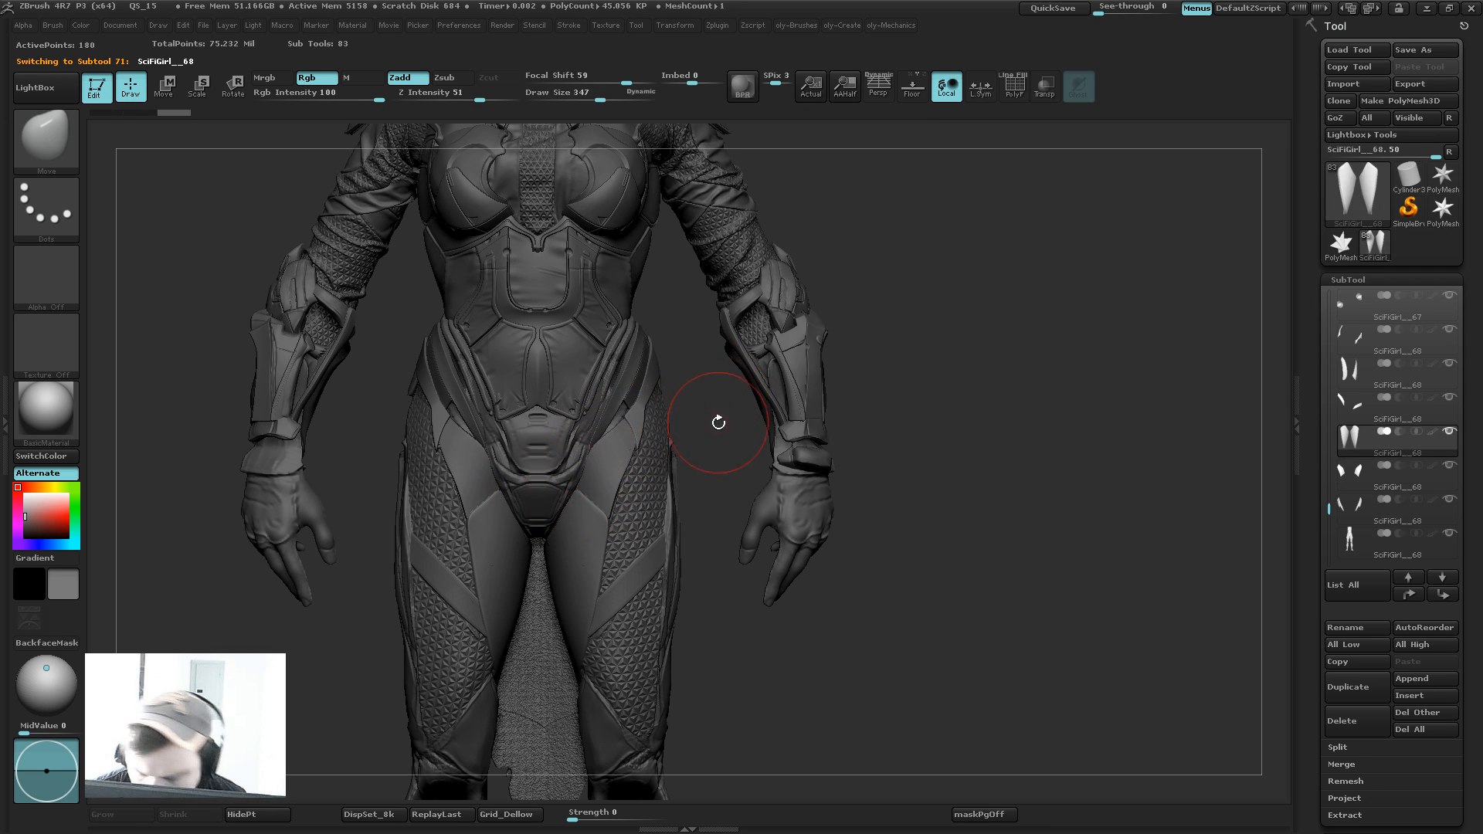
Step: Show the inner thigh panels in polyframe and hide everything except the piece on one leg
{"action": "left_click_drag", "start_coordinate": [723, 415], "coordinate": [687, 364], "text": "shift"}
{"action": "key", "text": "shift+f"}
{"action": "left_click_drag", "start_coordinate": [786, 369], "coordinate": [530, 775], "text": "ctrl+shift"}
{"action": "left_click_drag", "start_coordinate": [891, 317], "coordinate": [517, 759], "text": "ctrl+shift"}
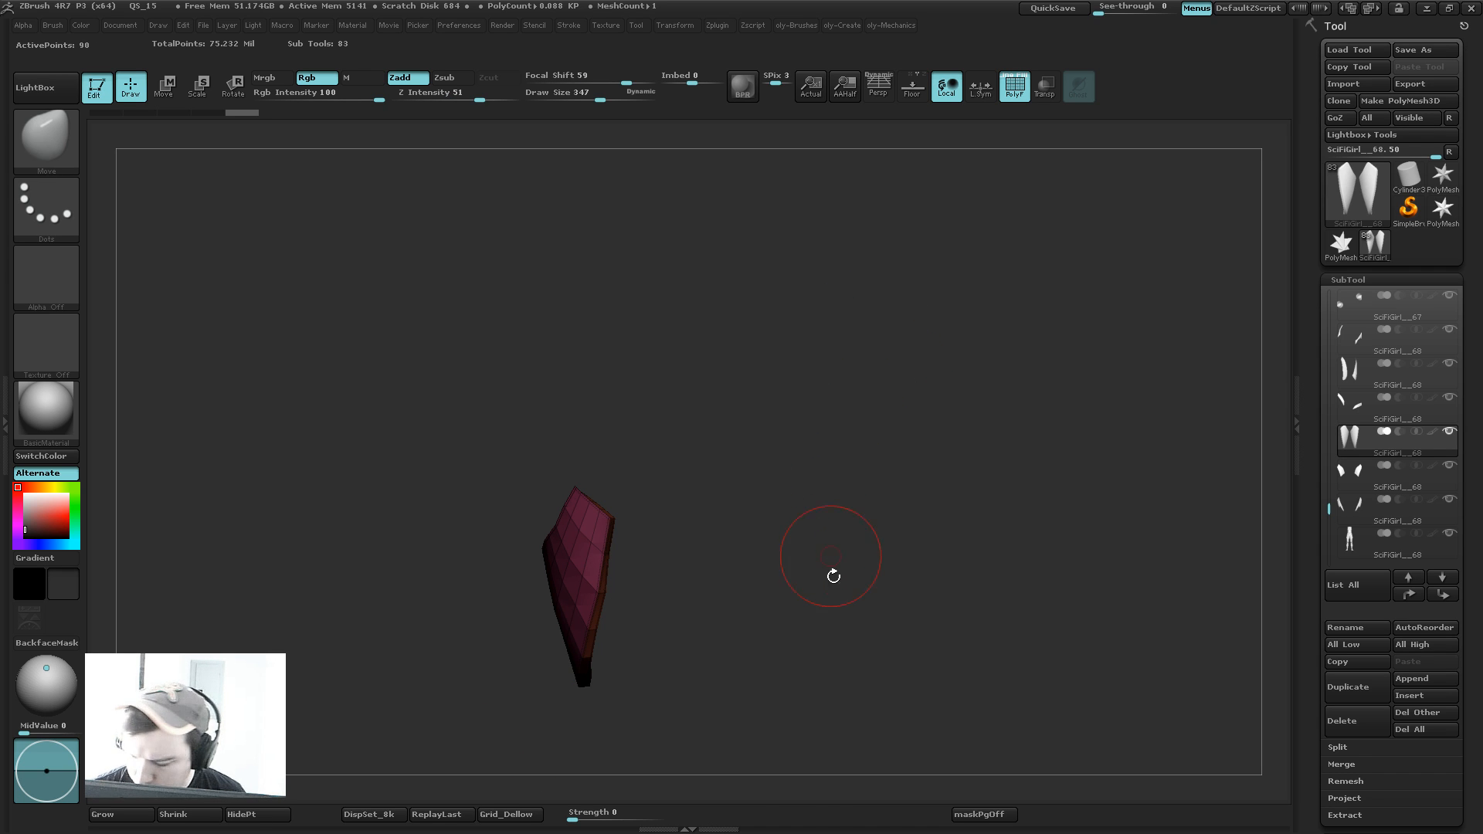
Step: Delete the hidden half of the inner thigh panels and test a subdivision on the remaining piece, undoing the subdivision
{"action": "key", "text": "2"}
{"action": "left_click", "coordinate": [817, 673]}
{"action": "key", "text": "ctrl+d"}
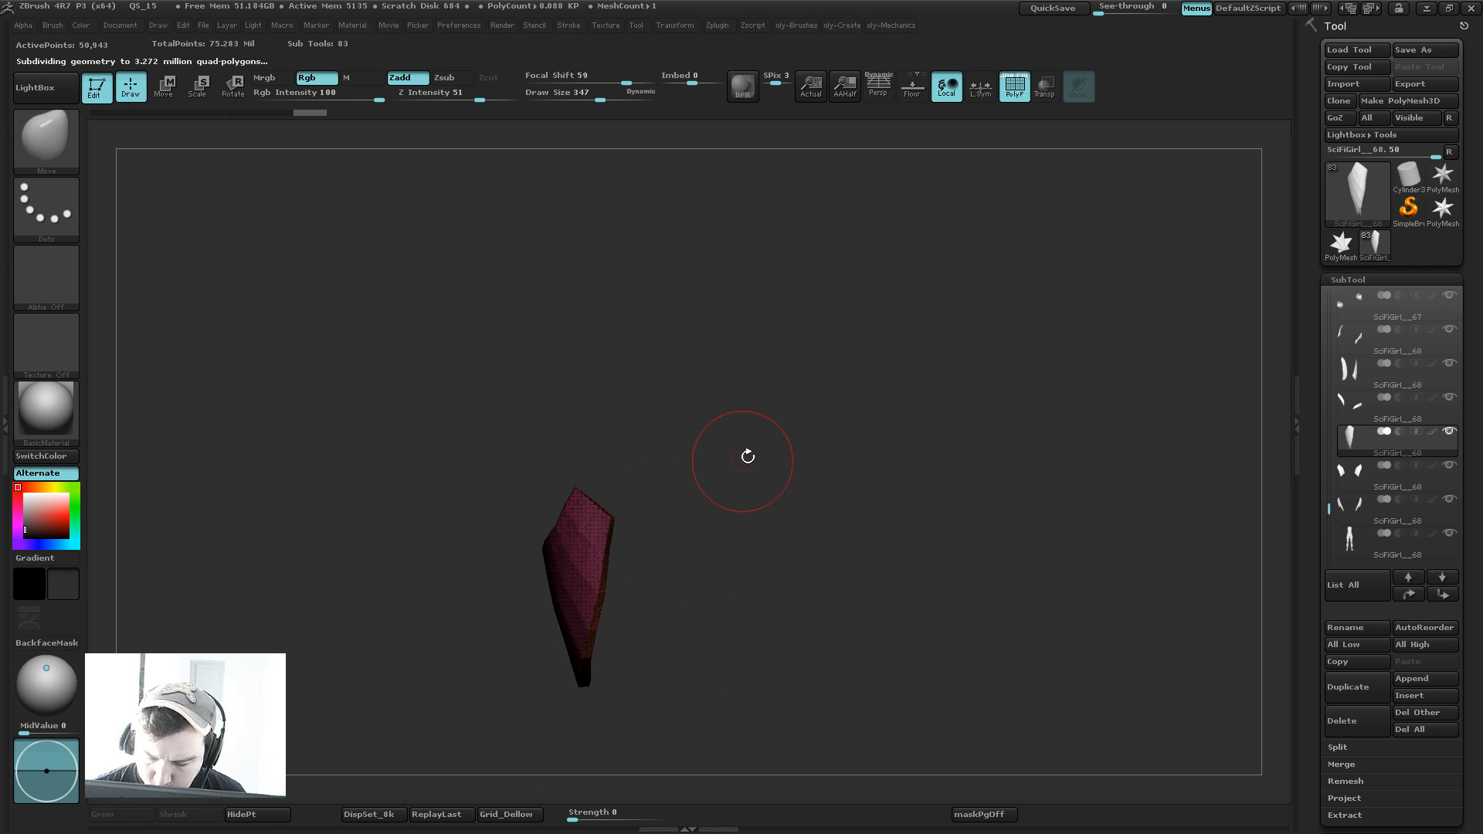
{"action": "key", "text": "ctrl+z"}
{"action": "left_click_drag", "start_coordinate": [769, 417], "coordinate": [805, 434]}
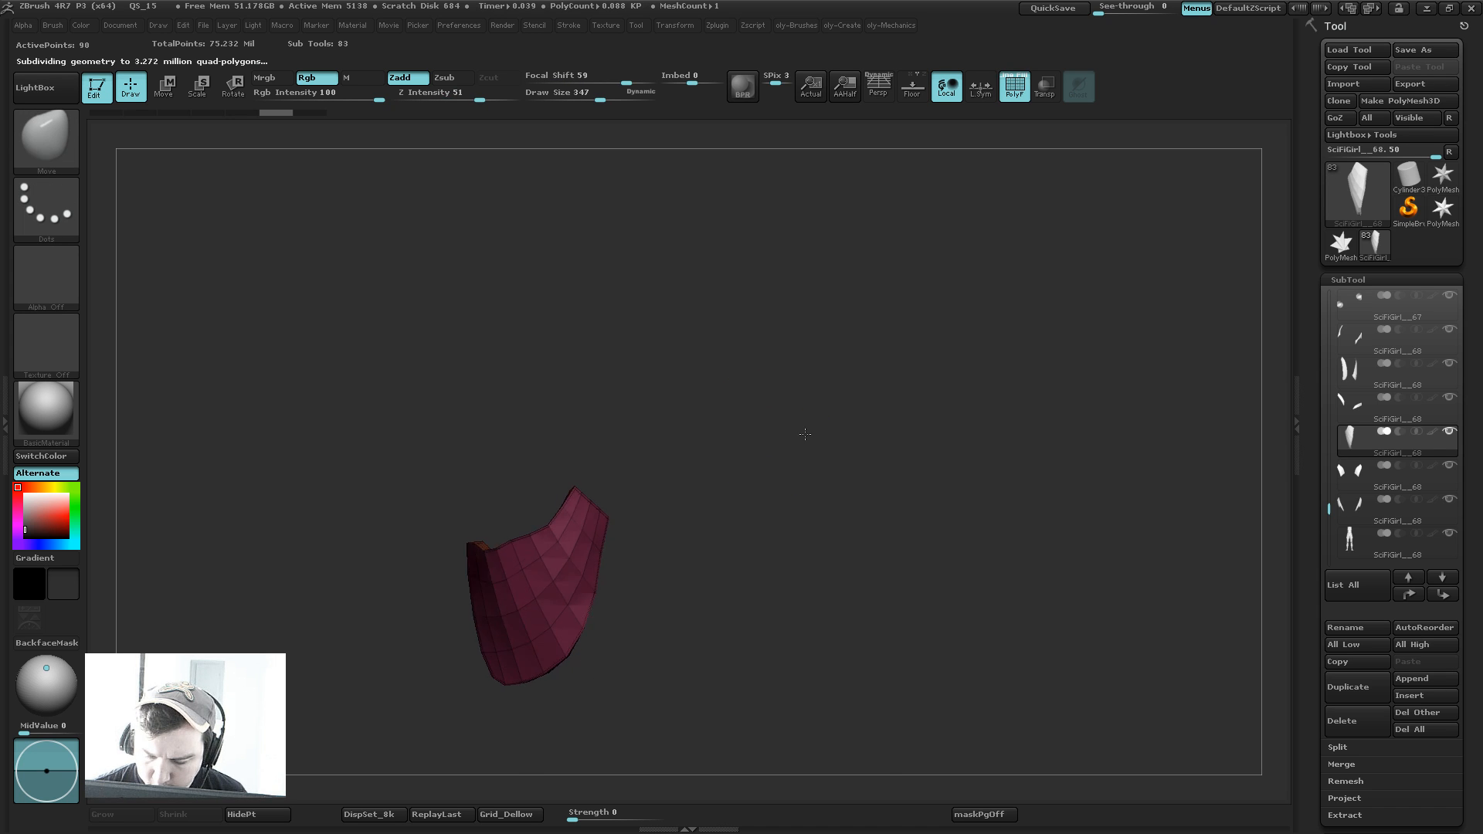
Step: Delete surplus lengthwise edge loops from the inner thigh panel with the ZModeler brush
{"action": "key", "text": "b"}
{"action": "key", "text": "z"}
{"action": "key", "text": "m"}
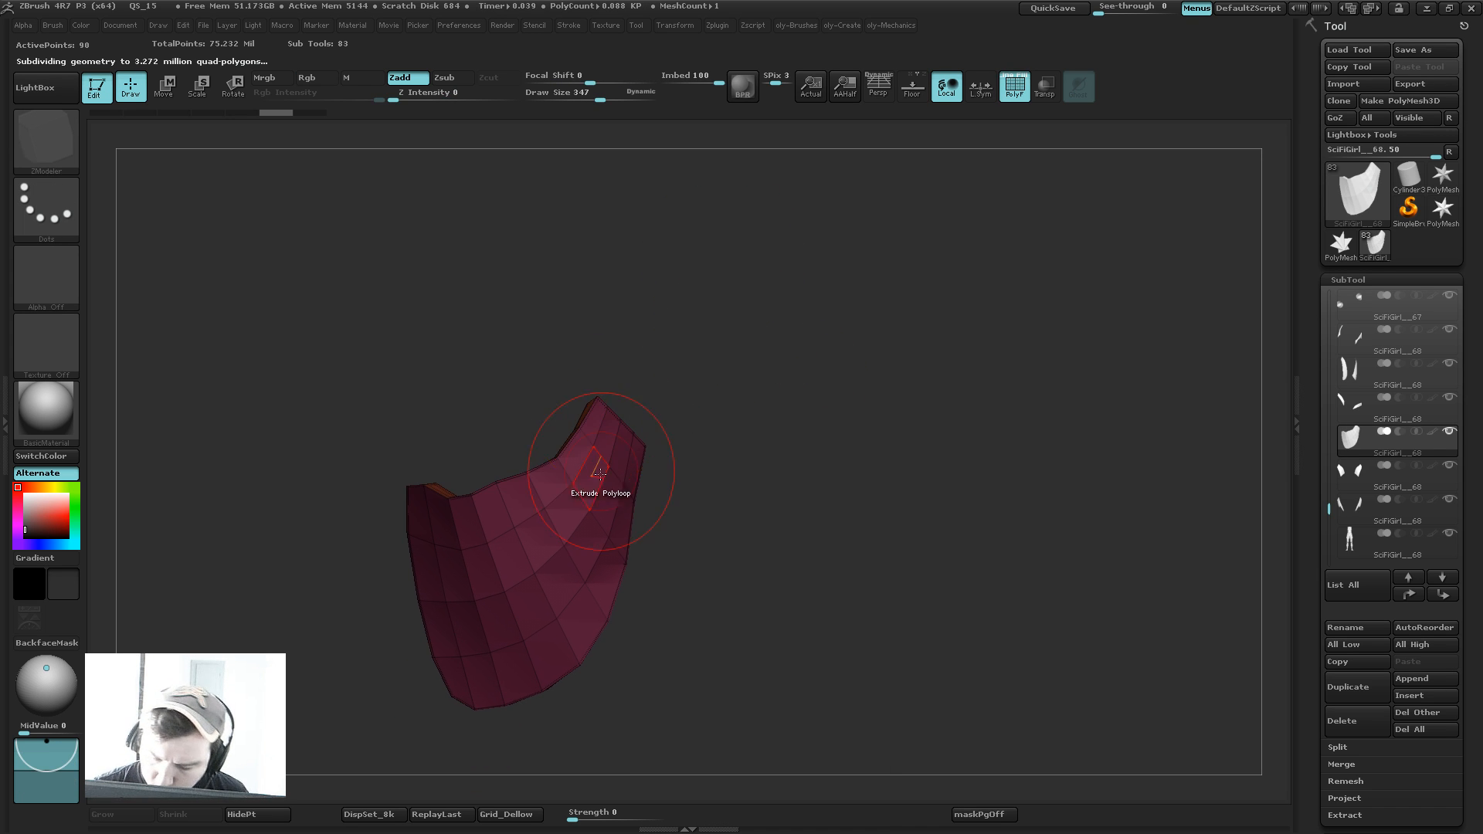
{"action": "left_click", "coordinate": [565, 470], "text": "alt"}
{"action": "left_click", "coordinate": [510, 506], "text": "alt"}
{"action": "left_click_drag", "start_coordinate": [491, 416], "coordinate": [528, 421]}
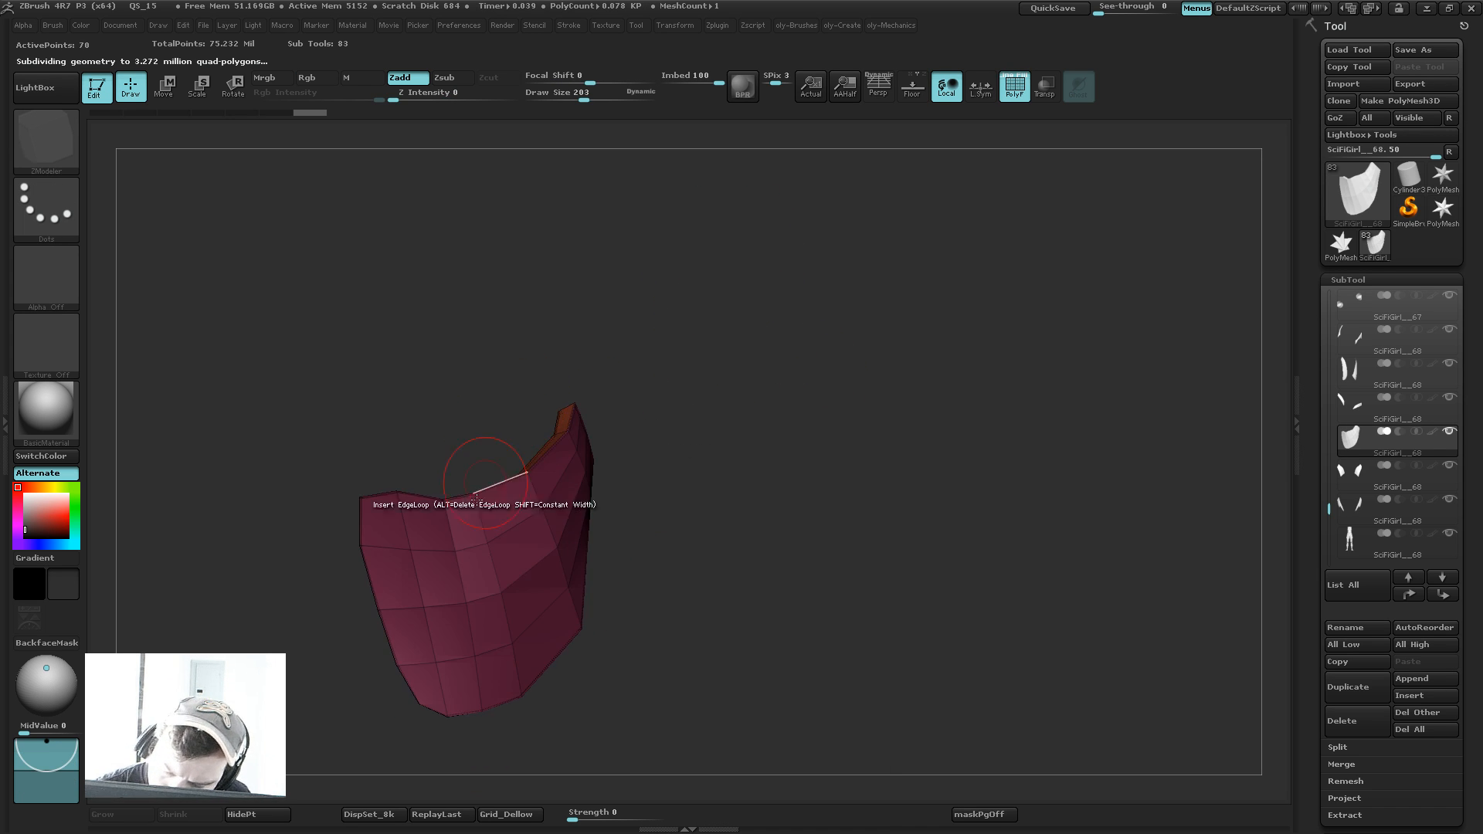
{"action": "left_click", "coordinate": [452, 515], "text": "alt"}
Step: Subdivide the simplified thigh panel to check its shape and undo the subdivision
{"action": "key", "text": "d"}
{"action": "left_click_drag", "start_coordinate": [740, 375], "coordinate": [756, 423]}
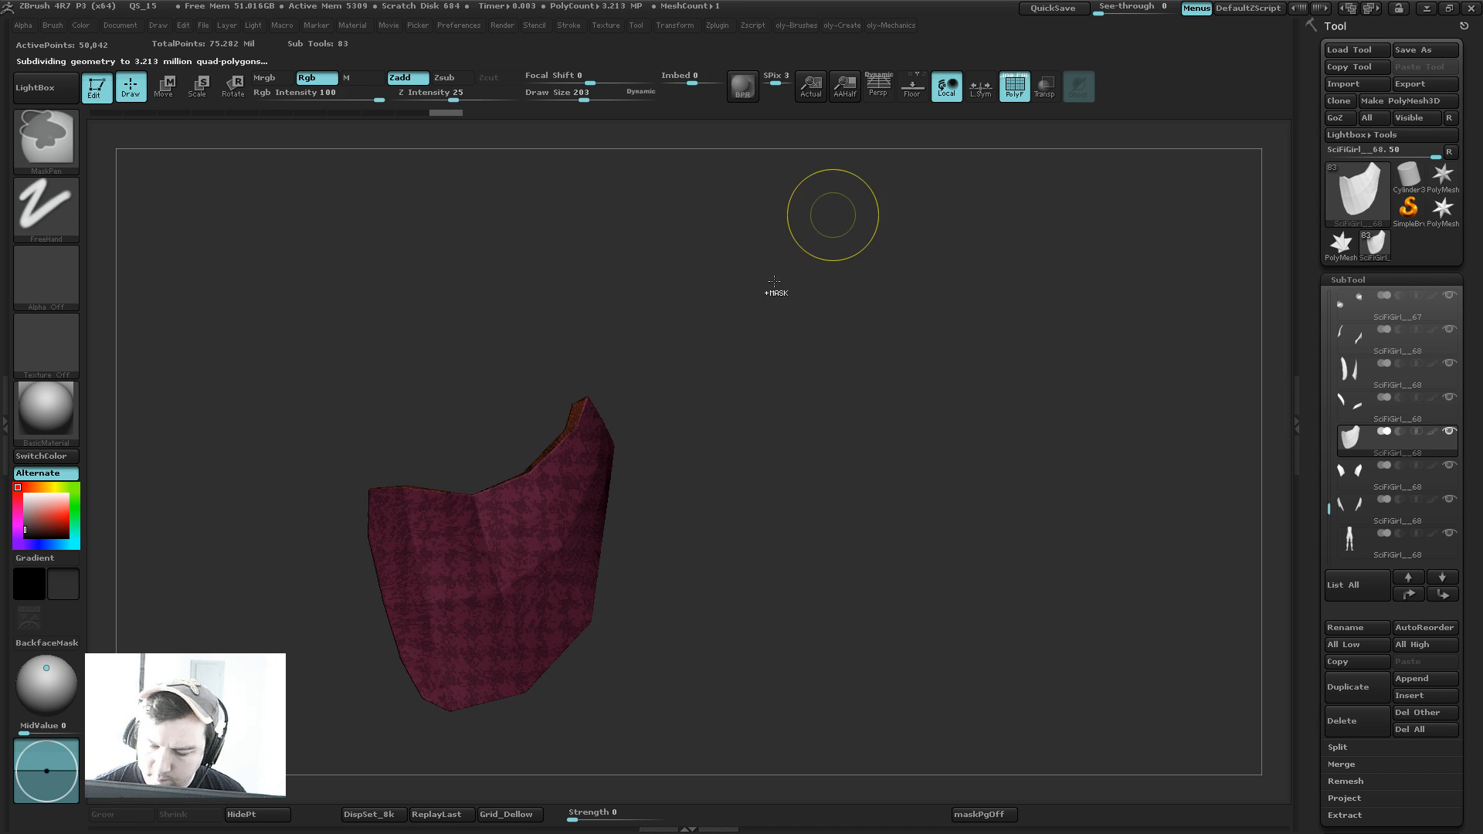
{"action": "key", "text": "ctrl+z"}
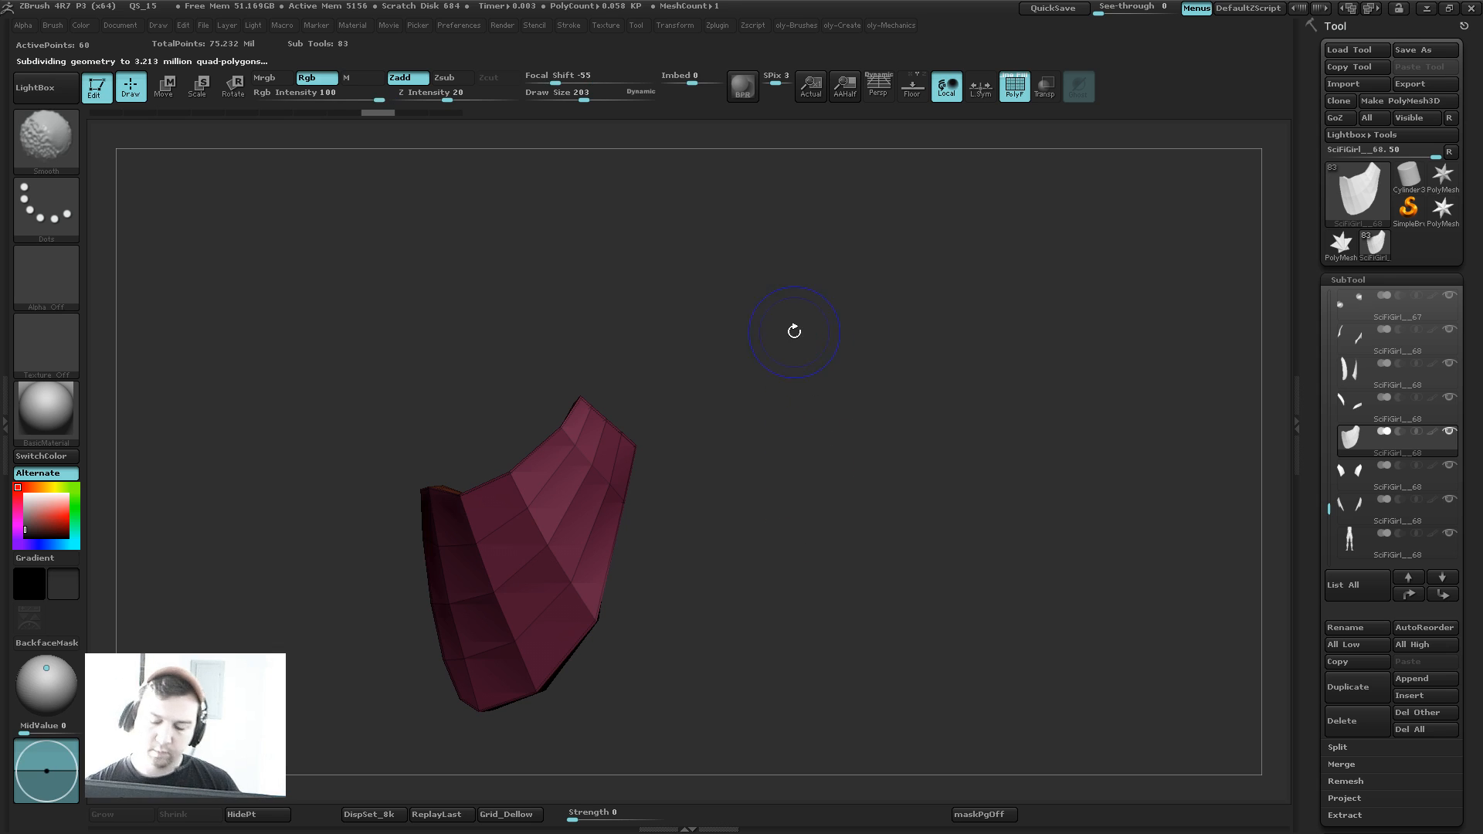
Step: Lighten the active colour so the thigh panel displays brighter
{"action": "key", "text": "shift+f"}
{"action": "key", "text": "shift+f"}
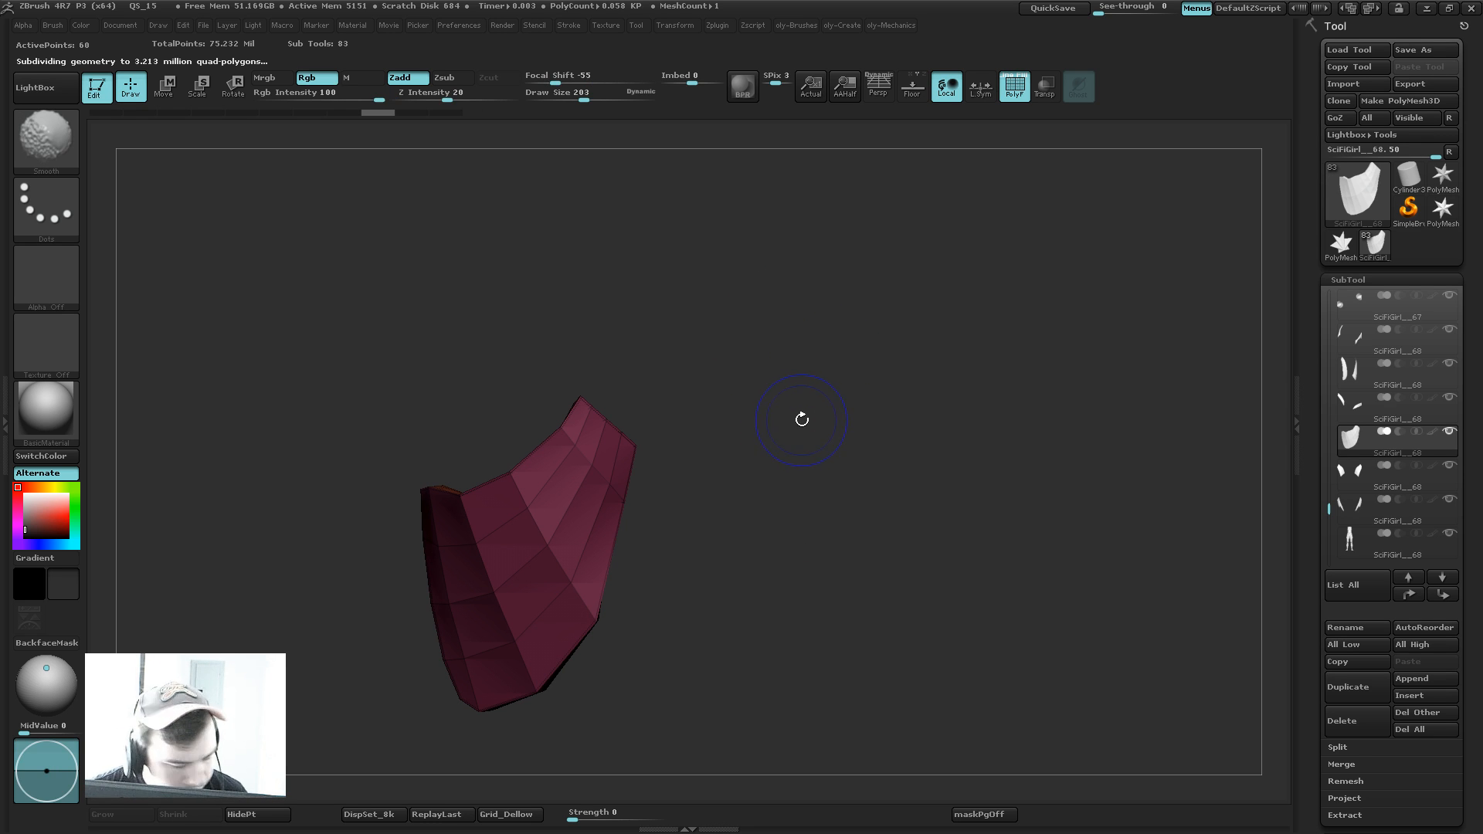
{"action": "left_click_drag", "start_coordinate": [32, 509], "coordinate": [22, 514]}
Step: Insert extra lengthwise edge loops near the thigh panel's outer side with ZModeler at draw size 50 and preview the smoothed form
{"action": "mouse_move", "coordinate": [756, 358]}
{"action": "left_mouse_down", "text": "alt"}
{"action": "mouse_move", "coordinate": [780, 392]}
{"action": "mouse_move", "coordinate": [760, 392]}
{"action": "mouse_move", "coordinate": [795, 360]}
{"action": "mouse_move", "coordinate": [776, 362]}
{"action": "mouse_move", "coordinate": [773, 388]}
{"action": "left_mouse_up", "text": "alt"}
{"action": "key", "text": "s"}
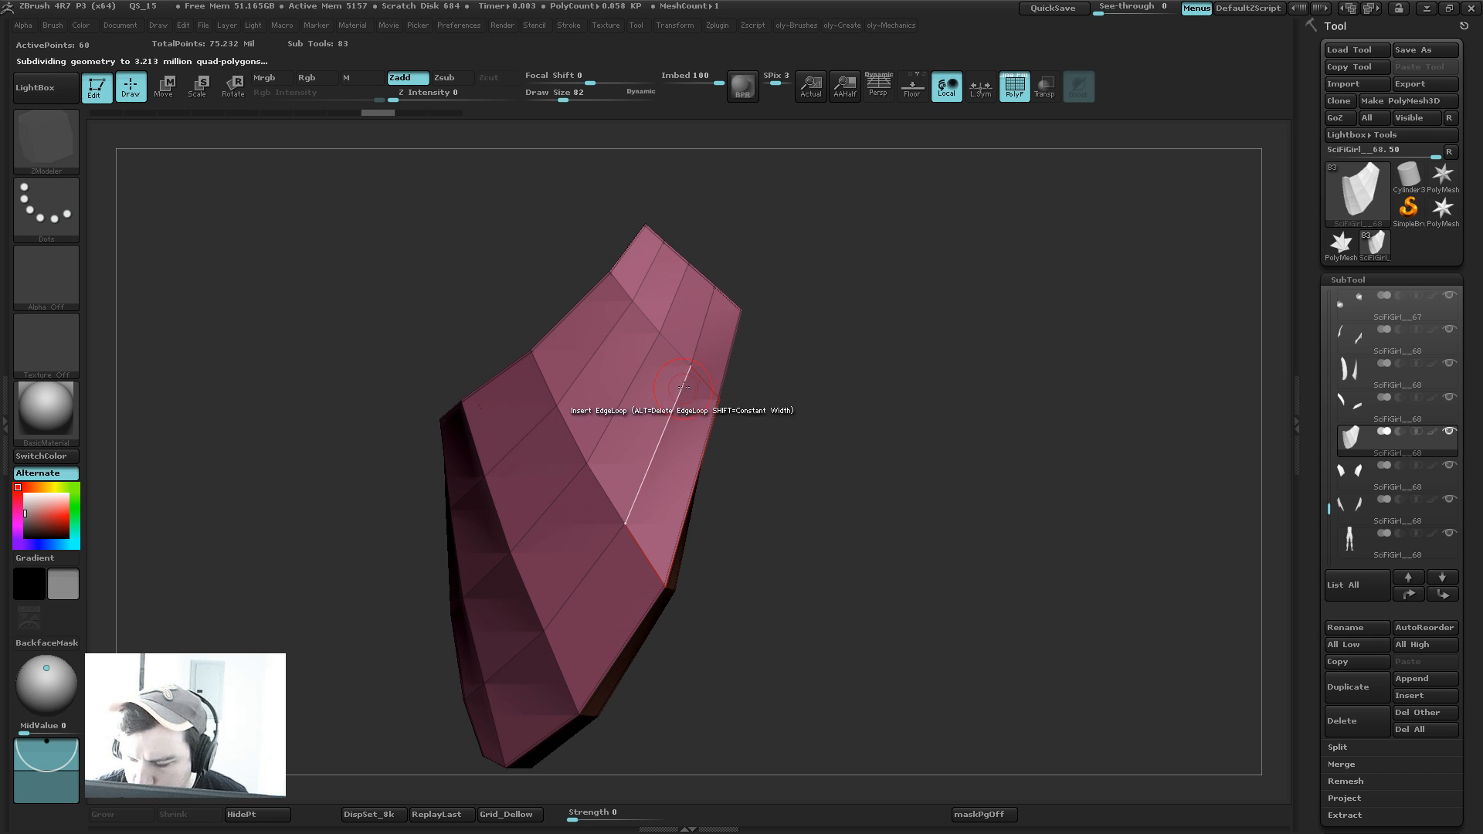
{"action": "left_click", "coordinate": [698, 377]}
{"action": "left_click", "coordinate": [669, 343]}
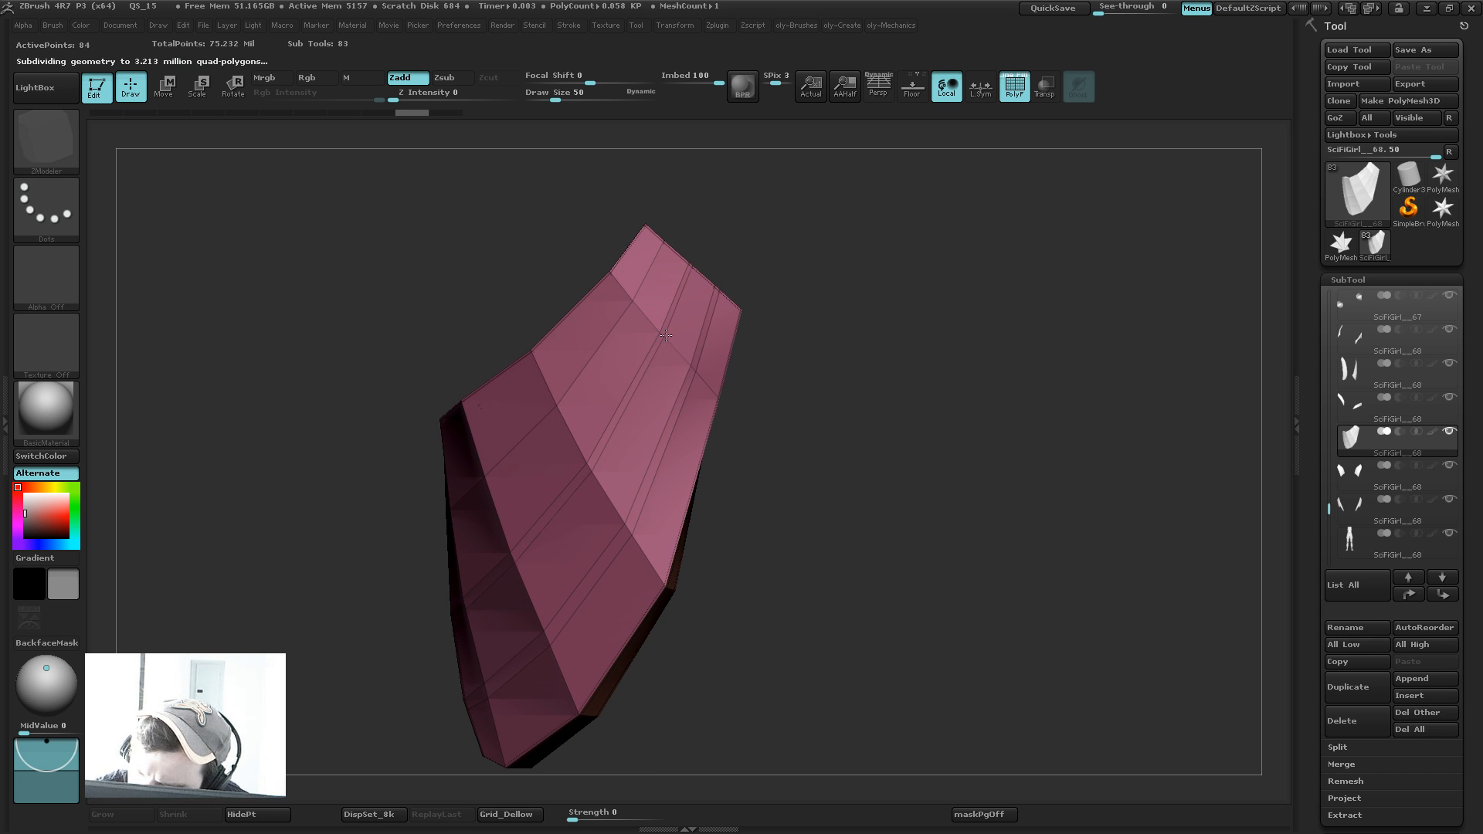
{"action": "left_click", "coordinate": [644, 299]}
{"action": "key", "text": "d"}
{"action": "left_click_drag", "start_coordinate": [812, 349], "coordinate": [815, 322], "text": "alt"}
{"action": "key", "text": "shift+f"}
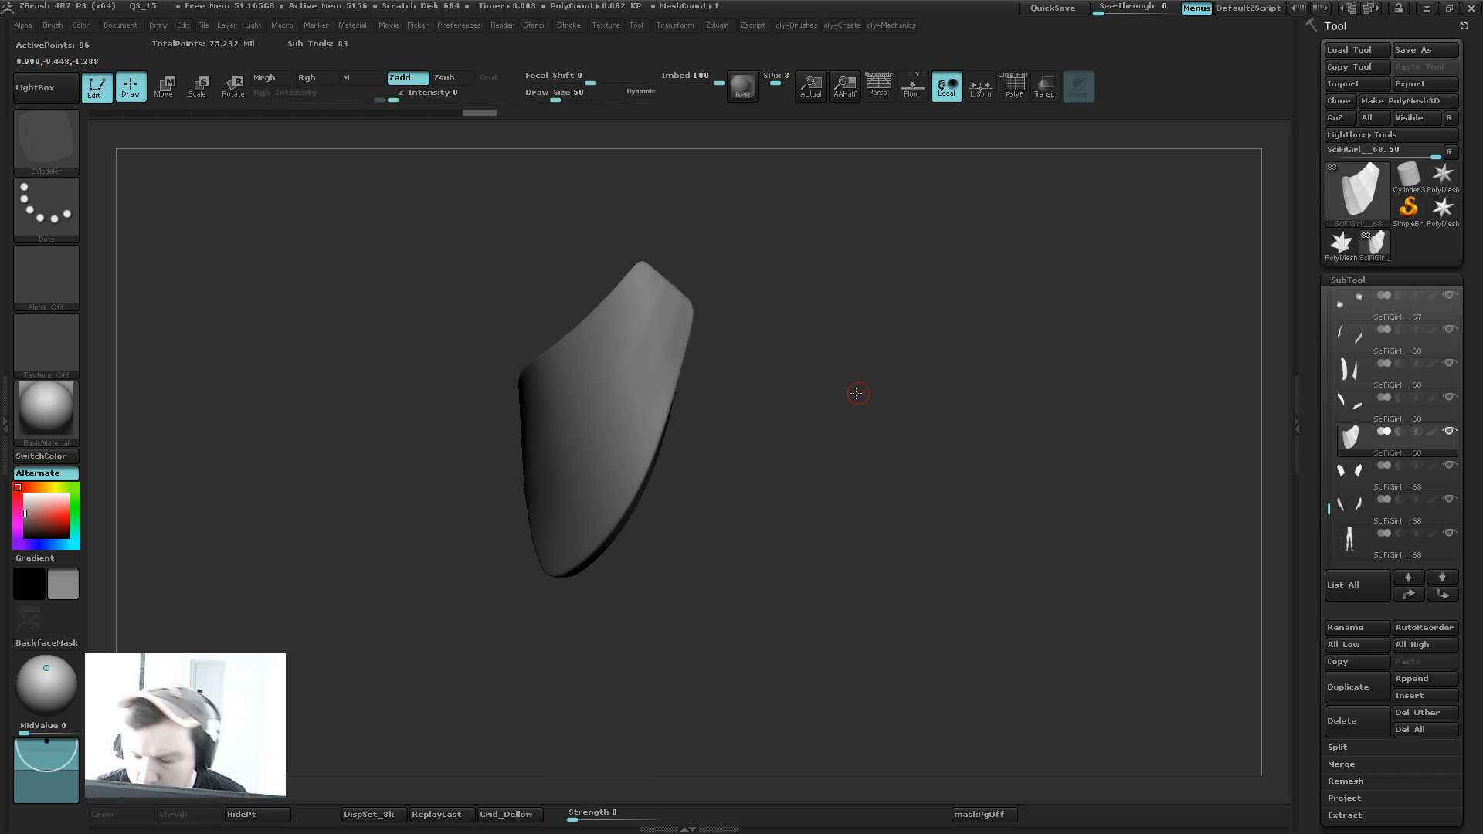
{"action": "left_click_drag", "start_coordinate": [854, 395], "coordinate": [863, 424], "text": "shift"}
Step: Undo the inserted edge loops to return to the simplified thigh panel
{"action": "key", "text": "shift+s"}
{"action": "key", "text": "shift+s"}
{"action": "key", "text": "ctrl+z"}
{"action": "key", "text": "ctrl+z"}
{"action": "key", "text": "ctrl+z"}
{"action": "key", "text": "ctrl+shift+z"}
{"action": "key", "text": "ctrl+shift+z"}
{"action": "key", "text": "ctrl+shift+z"}
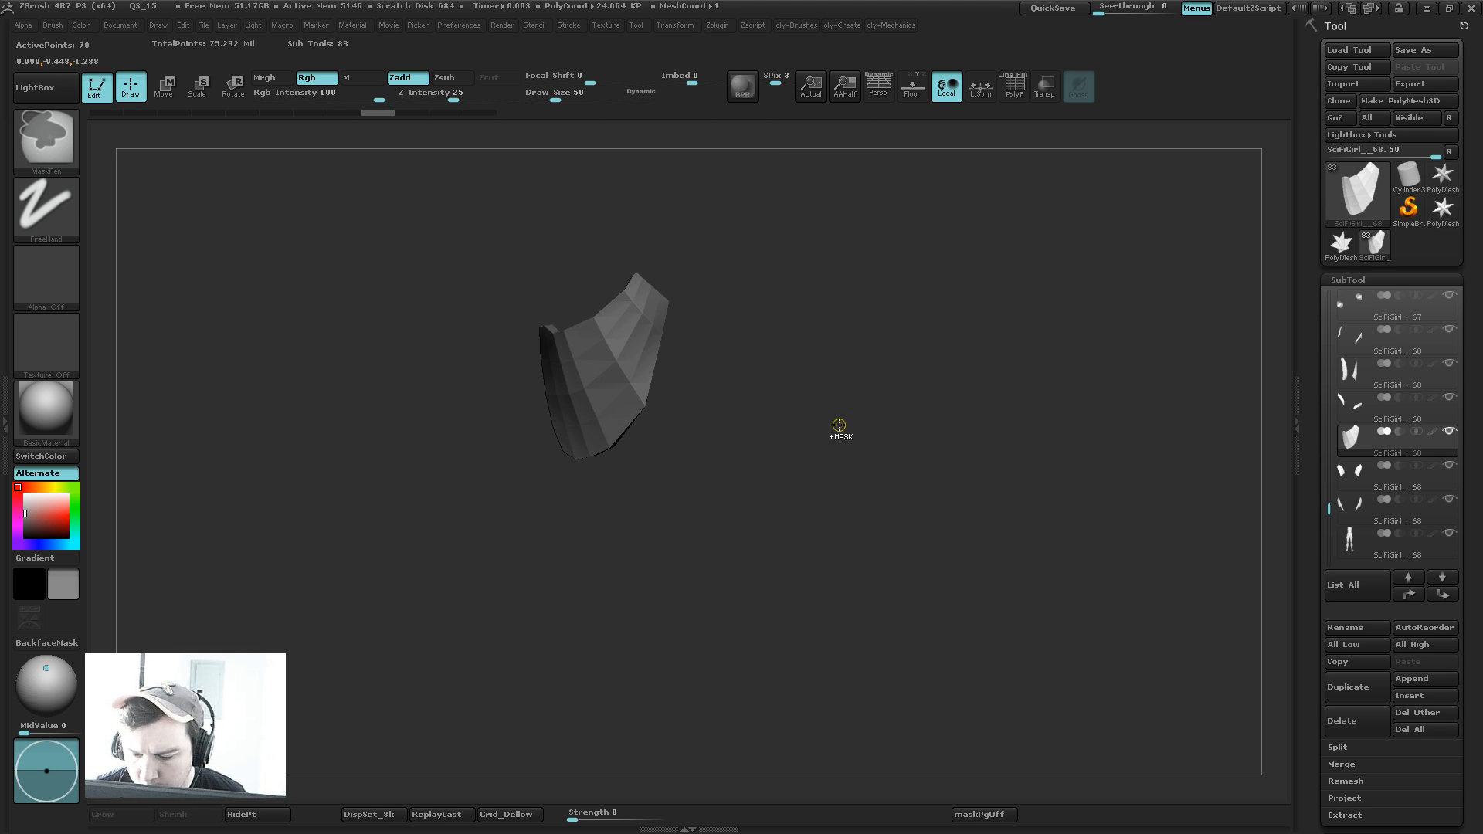
{"action": "key", "text": "ctrl+shift+z"}
{"action": "key", "text": "ctrl+shift+z"}
{"action": "key", "text": "ctrl+shift+z"}
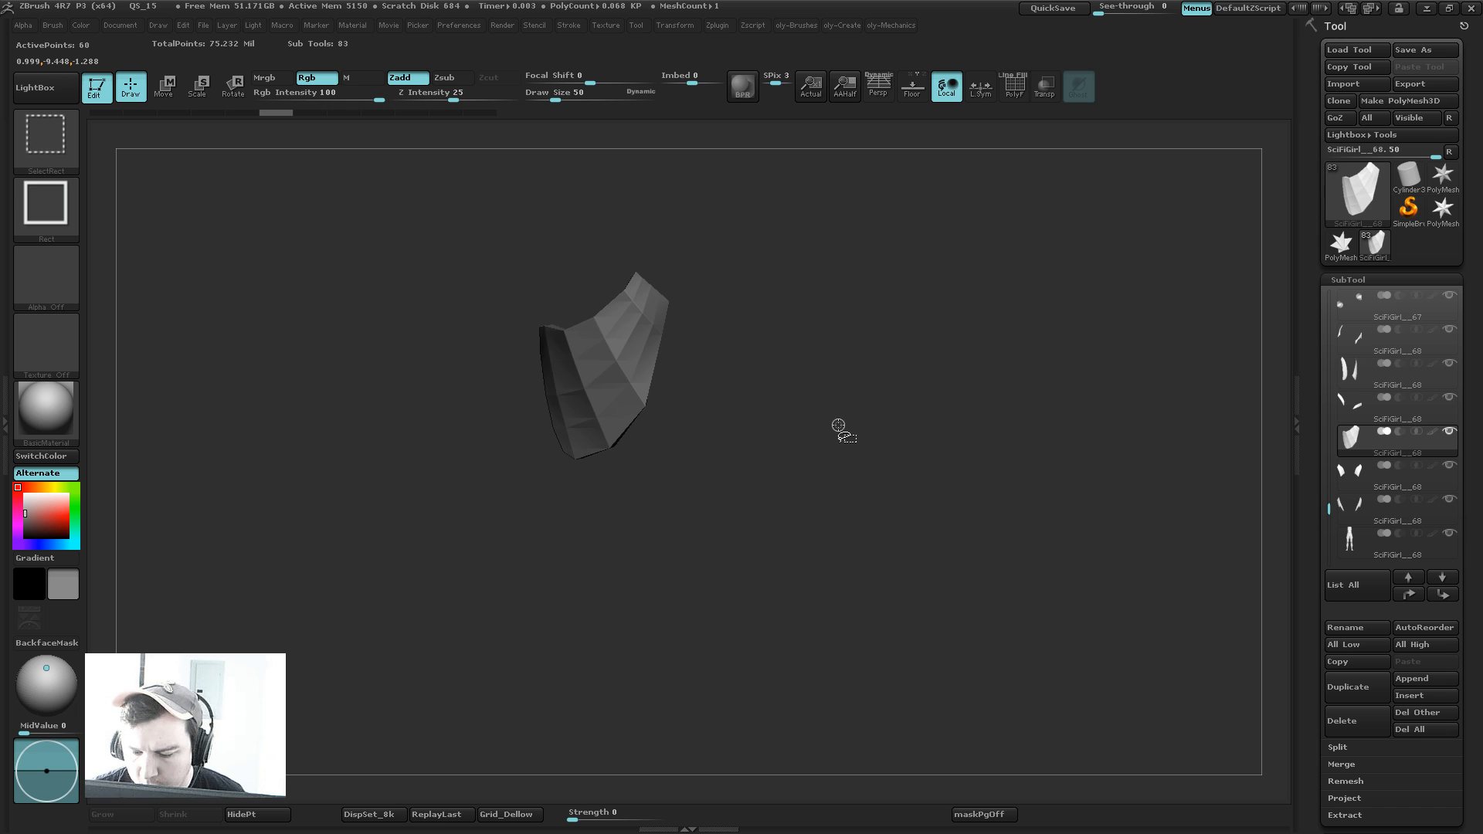
Step: Subdivide the simplified thigh panel repeatedly up to about 3.8 million polygons
{"action": "key", "text": "ctrl+shift+z"}
{"action": "key", "text": "ctrl+shift+z"}
{"action": "key", "text": "ctrl+shift+z"}
{"action": "key", "text": "ctrl+shift+z"}
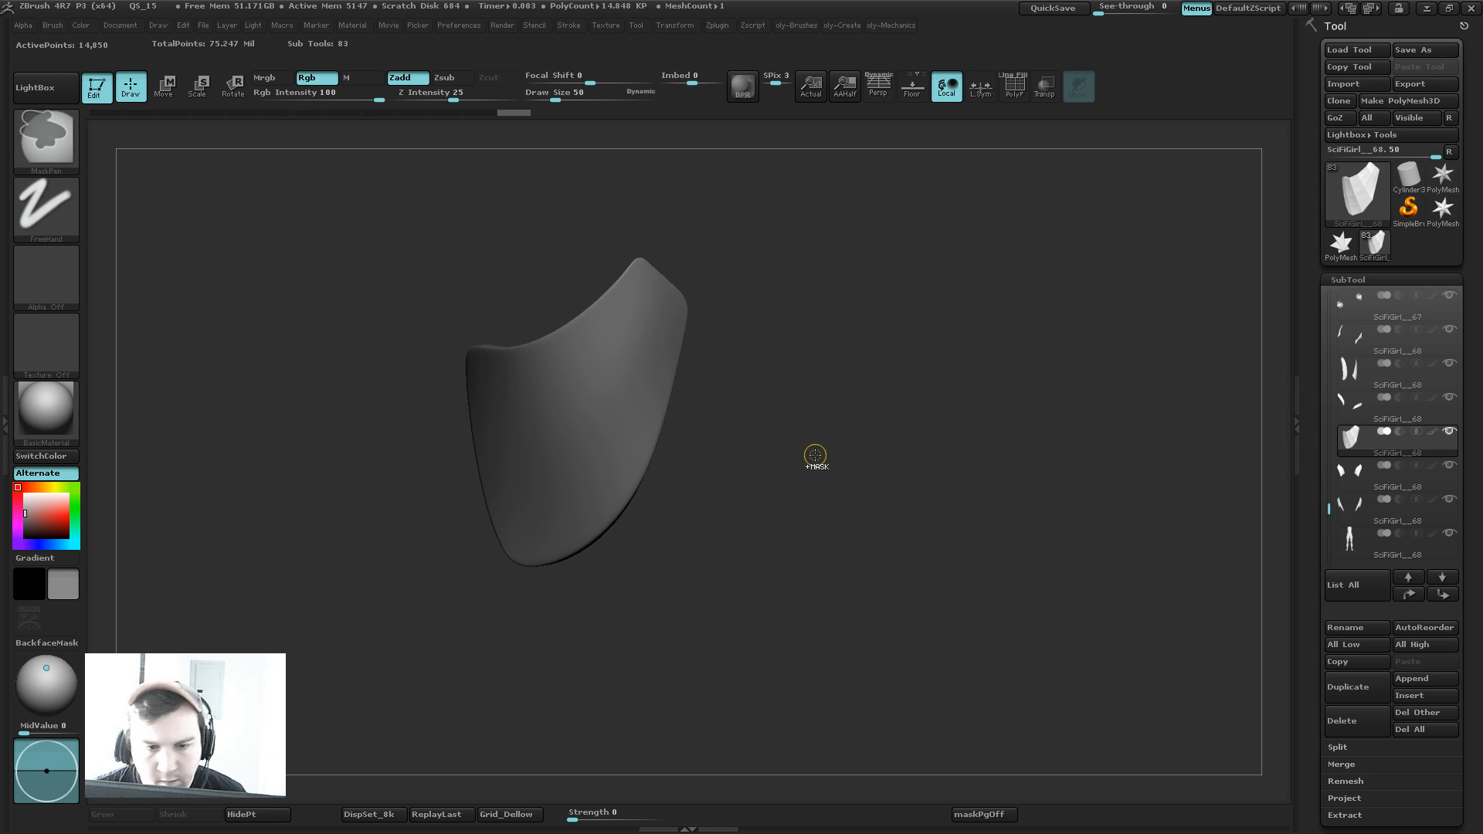
{"action": "key", "text": "ctrl+shift+z"}
{"action": "key", "text": "ctrl+shift+z"}
{"action": "key", "text": "ctrl+shift+z"}
{"action": "key", "text": "ctrl+shift+z"}
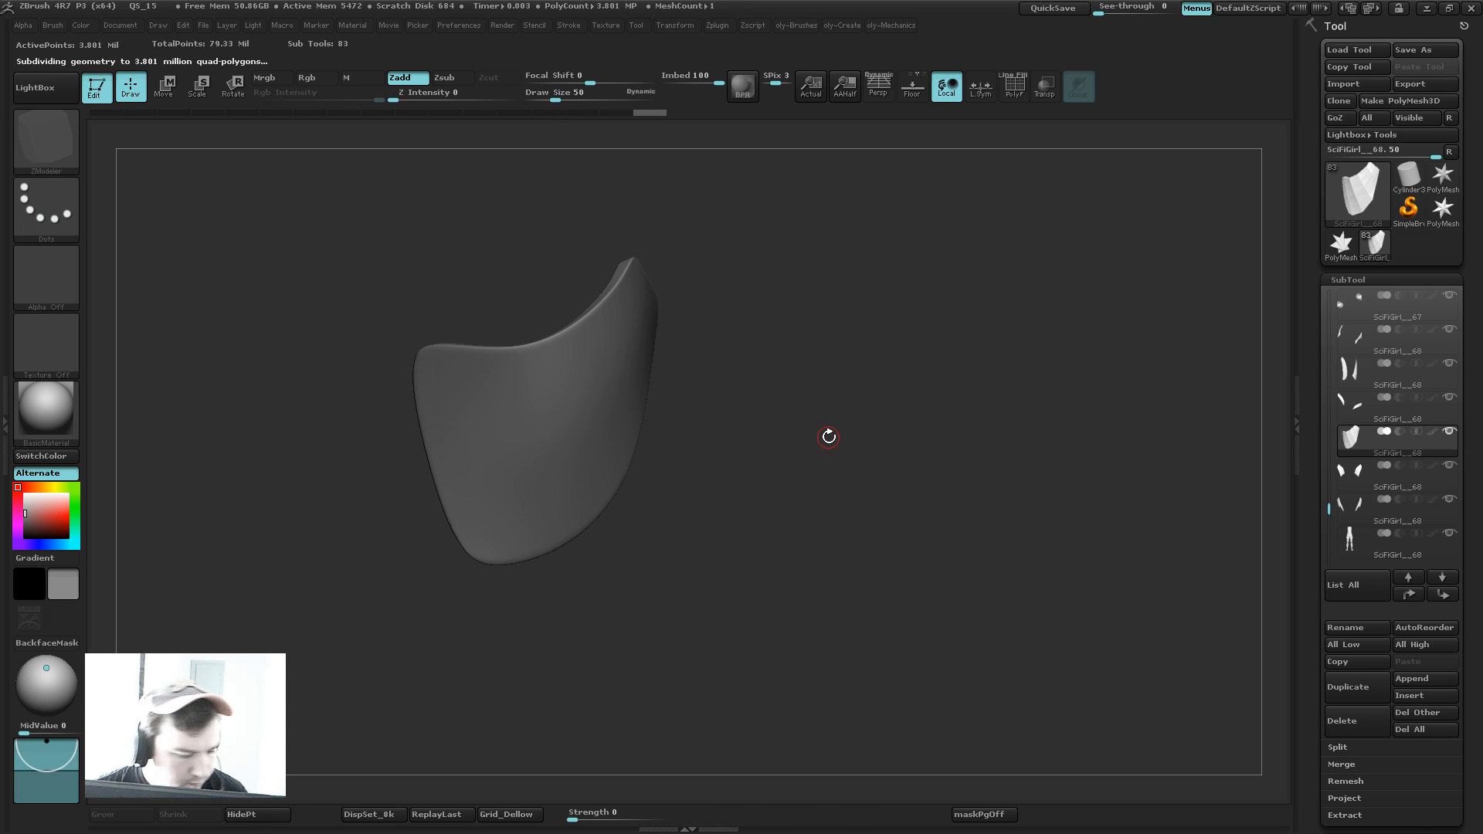
Step: Load the Orb_Cracks brush preset for cutting grooves into the thigh panel
{"action": "key", "text": "b"}
{"action": "key", "text": "bracketright"}
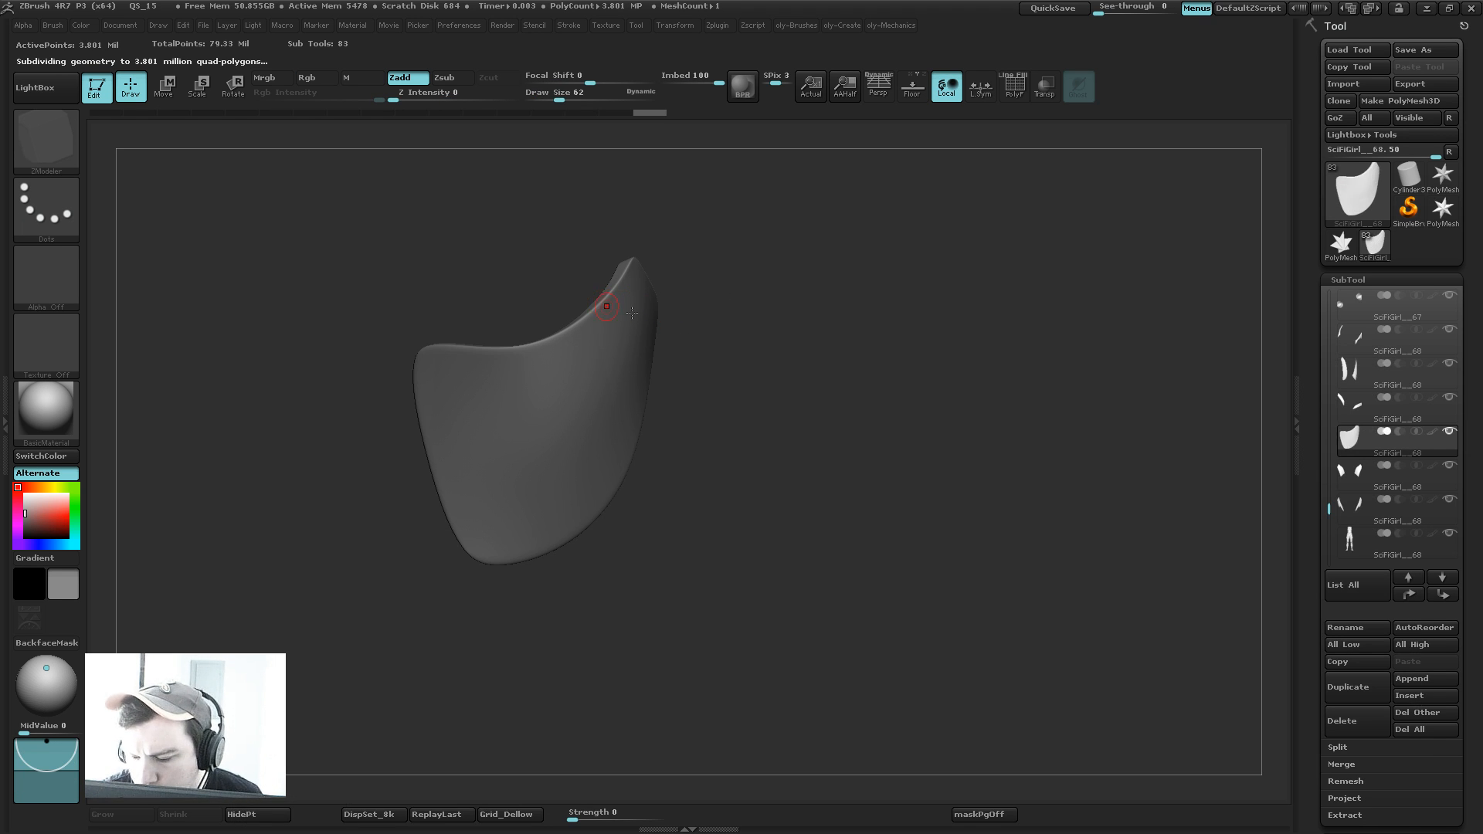
{"action": "key", "text": "b"}
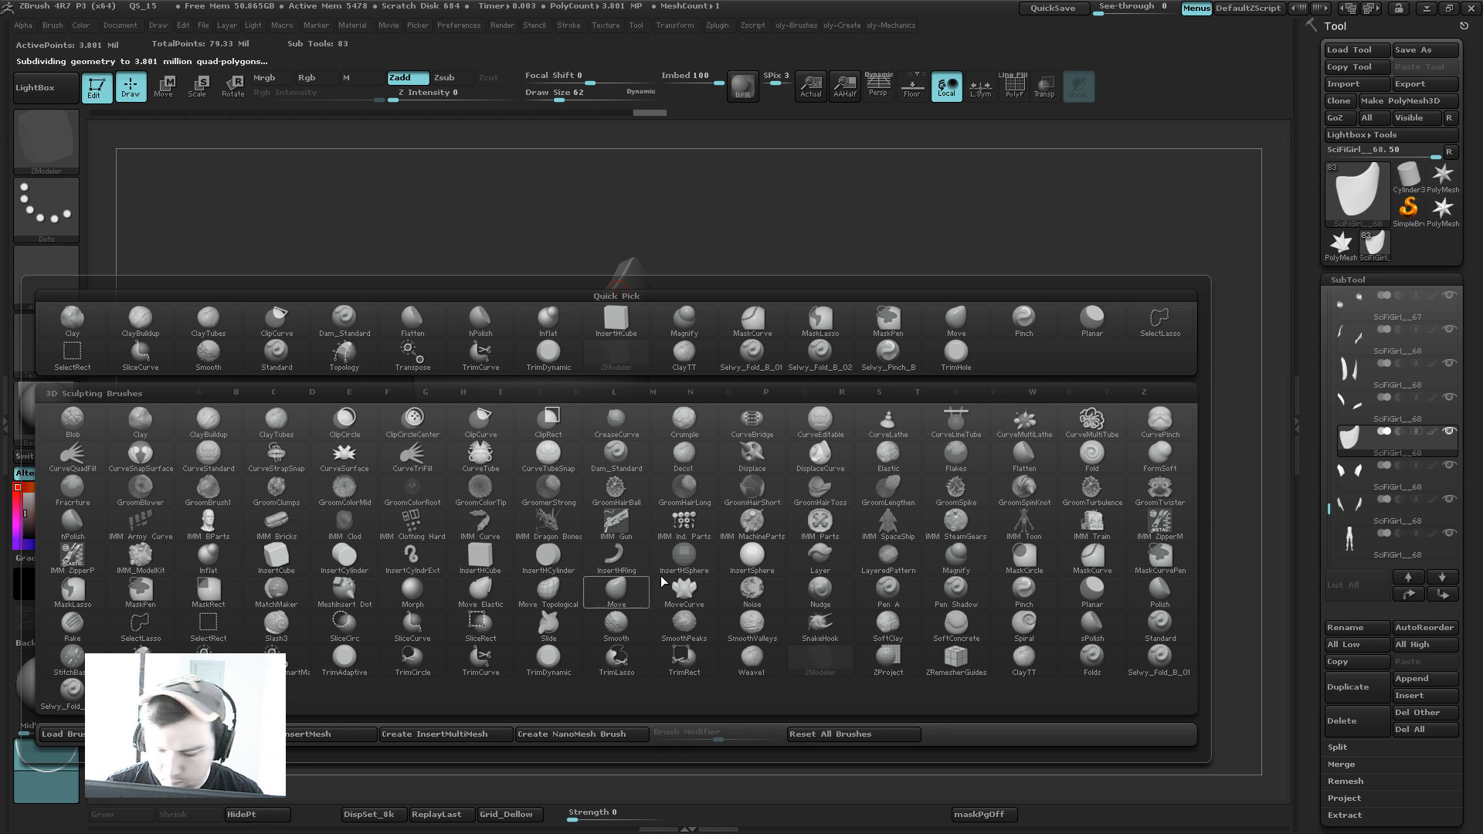
{"action": "left_click", "coordinate": [907, 672]}
{"action": "left_click", "coordinate": [60, 145]}
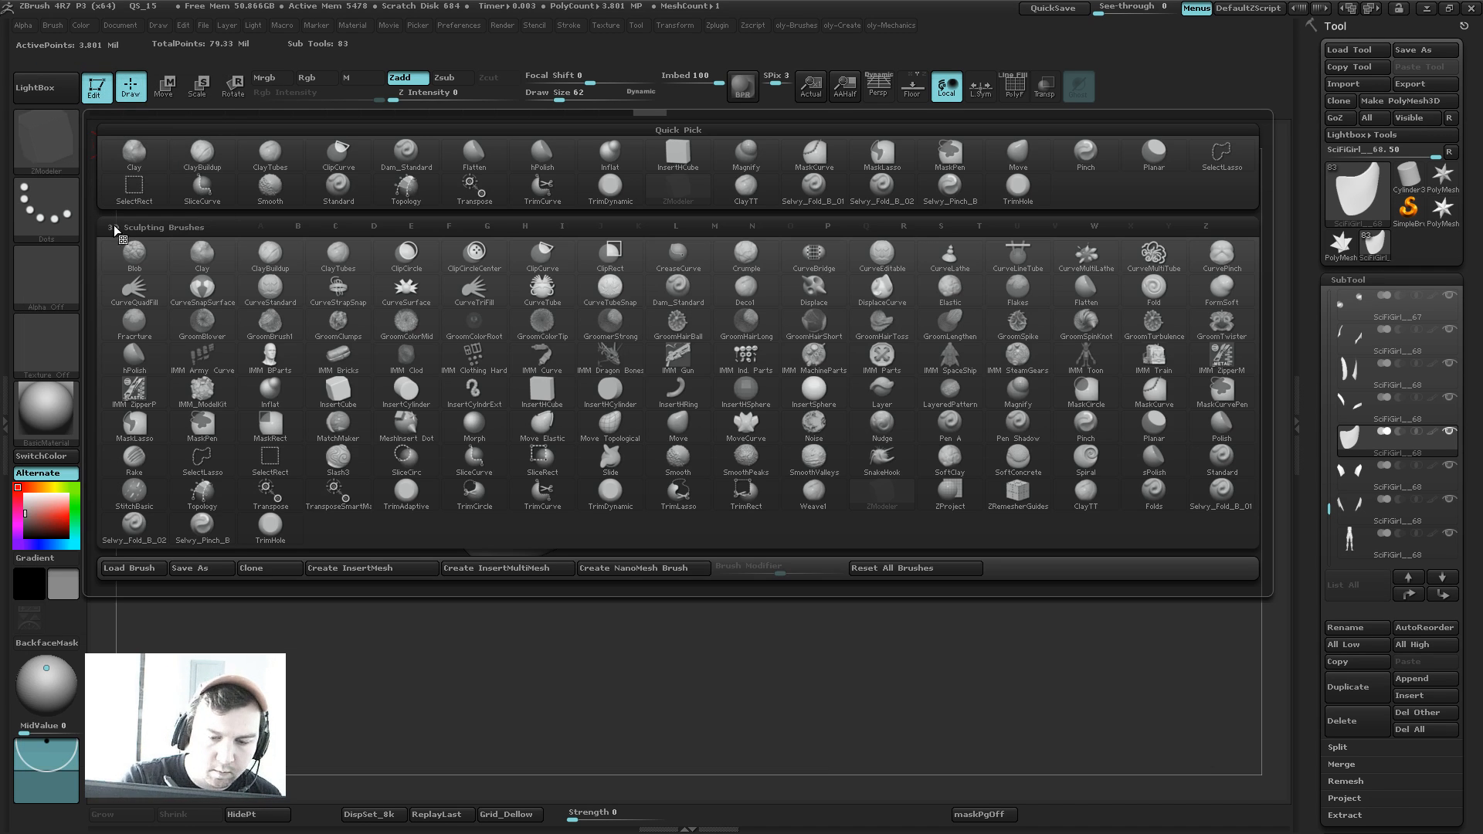
{"action": "left_click", "coordinate": [130, 568]}
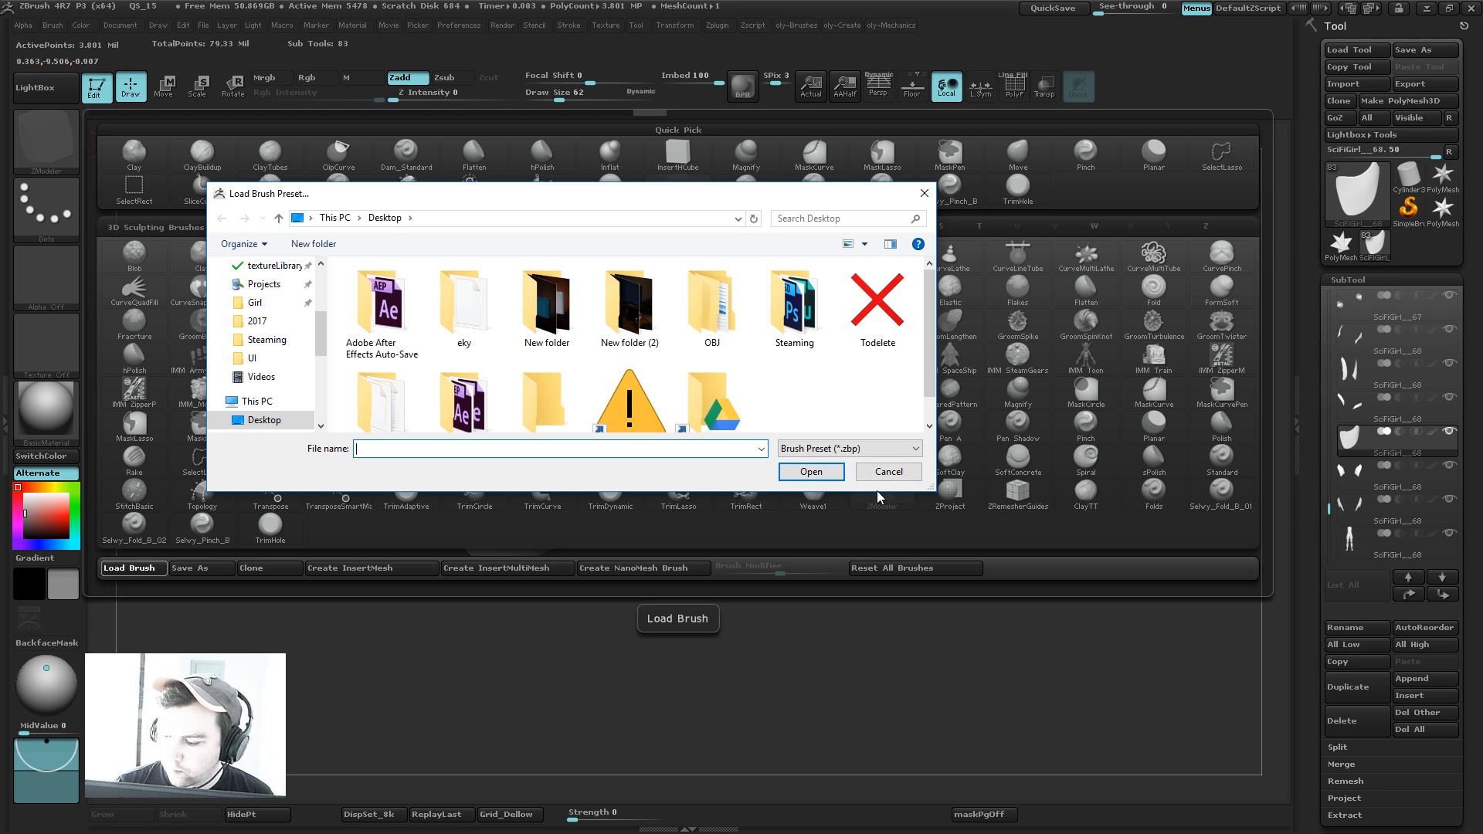
{"action": "left_click_drag", "start_coordinate": [929, 371], "coordinate": [929, 392]}
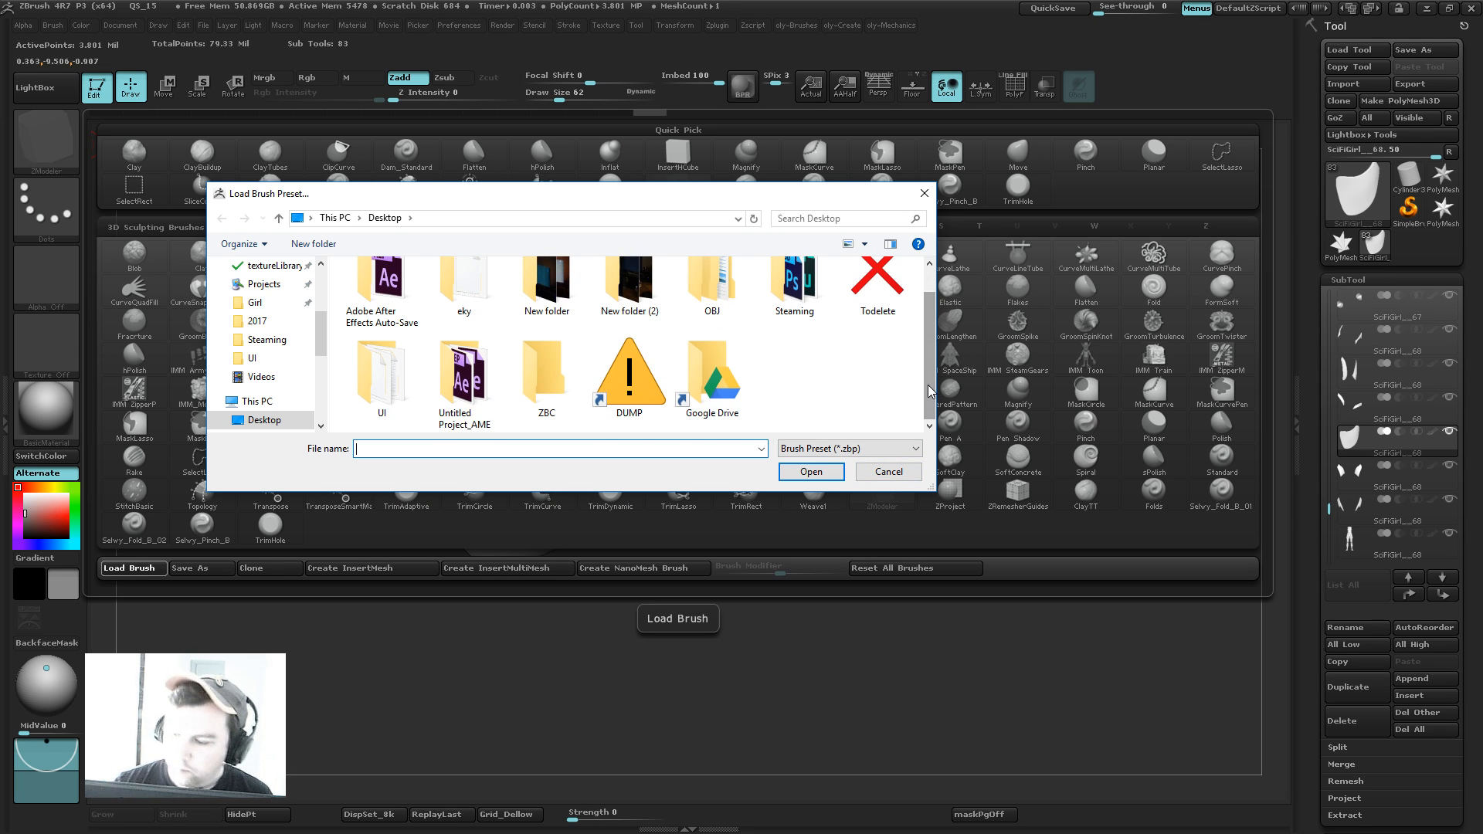
{"action": "left_click_drag", "start_coordinate": [479, 195], "coordinate": [49, 199]}
{"action": "key", "text": "Escape"}
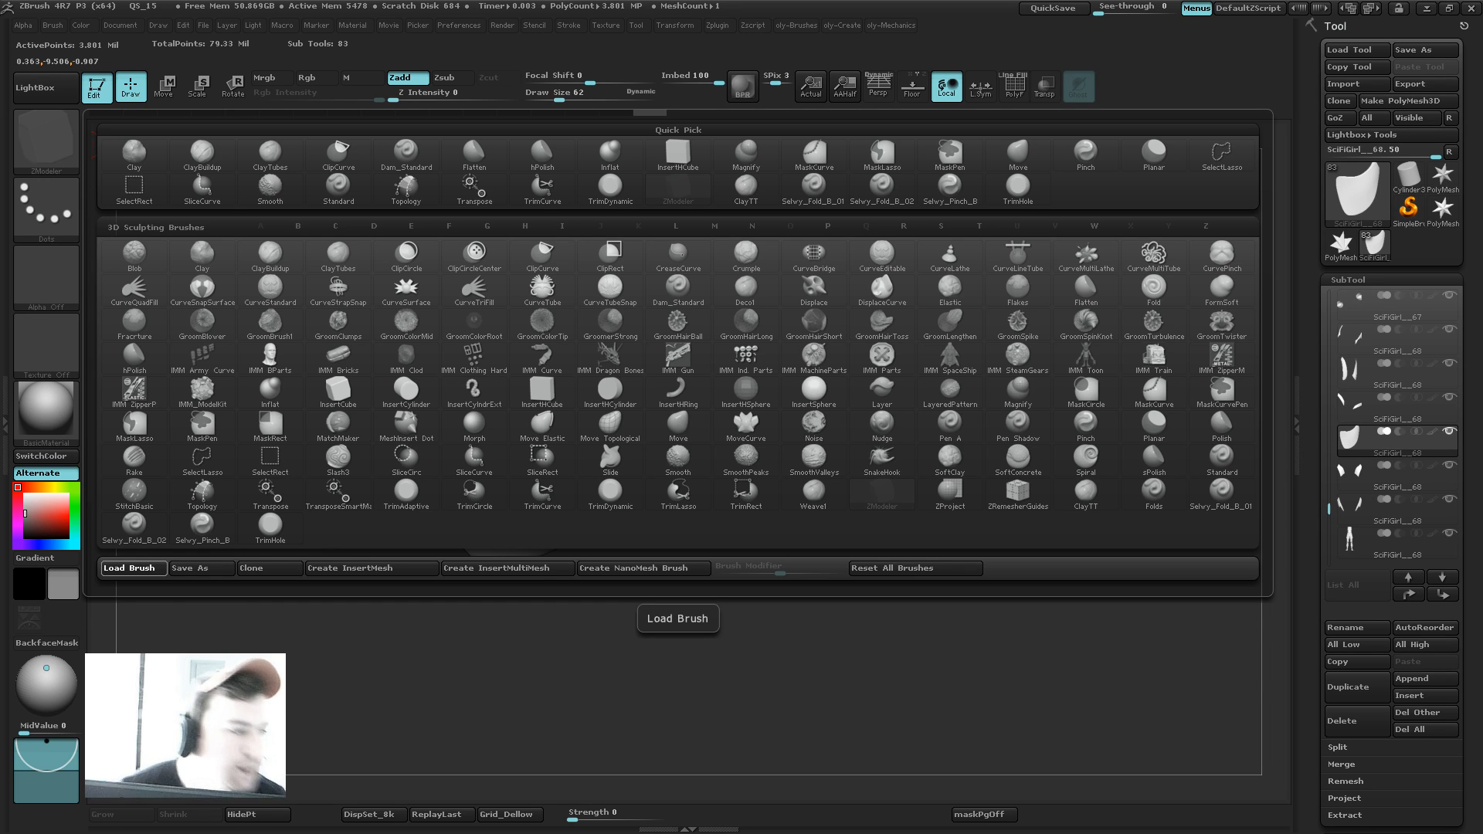
{"action": "double_click", "coordinate": [617, 293]}
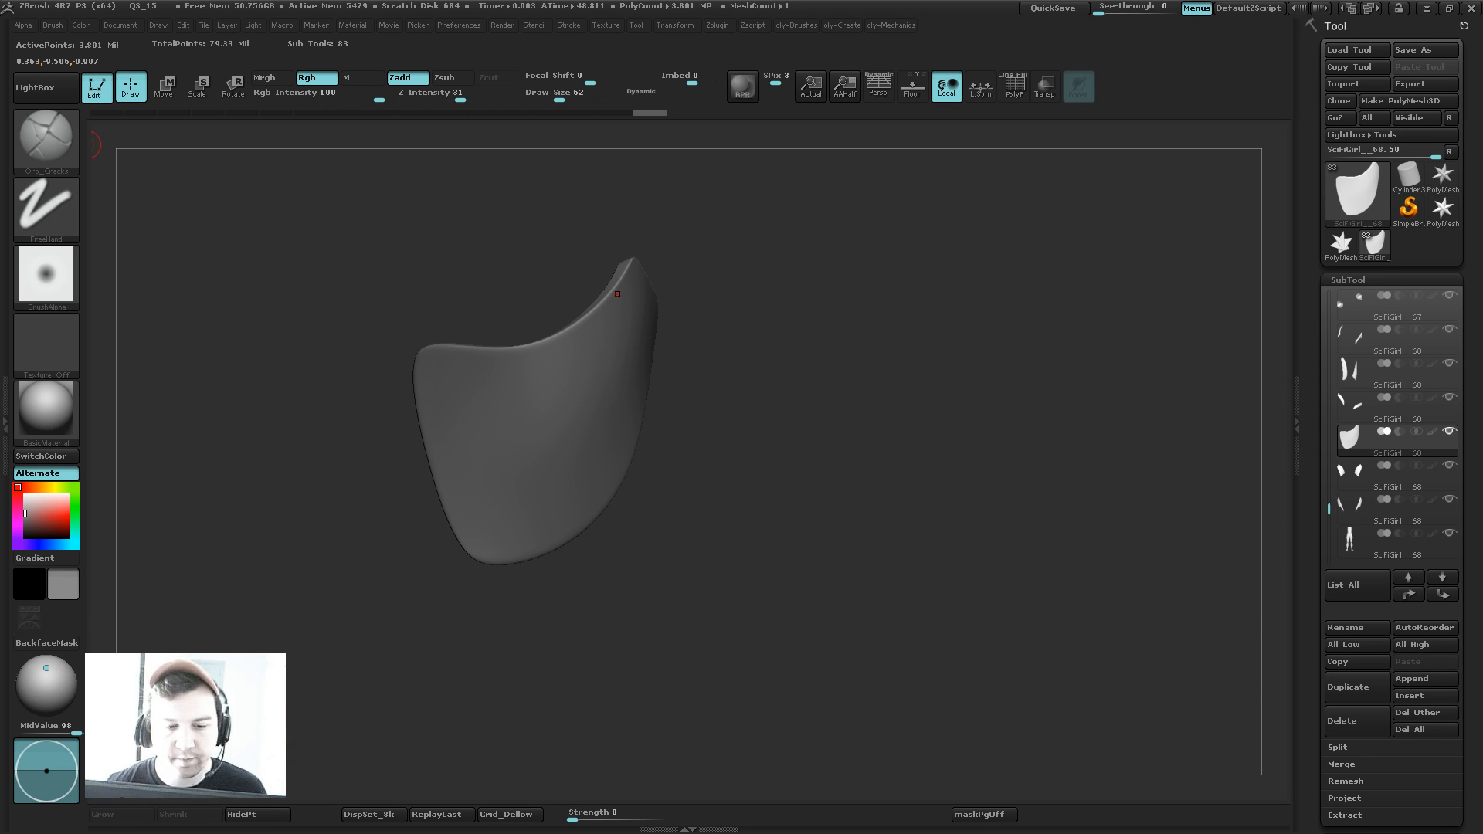
Step: Undo a test groove made at draw size 45 and carve three straight horizontal grooves across the panel's narrow upper end at 35
{"action": "mouse_move", "coordinate": [840, 354]}
{"action": "left_mouse_down", "text": "shift"}
{"action": "mouse_move", "coordinate": [680, 309]}
{"action": "mouse_move", "coordinate": [858, 315]}
{"action": "left_mouse_up", "text": "shift"}
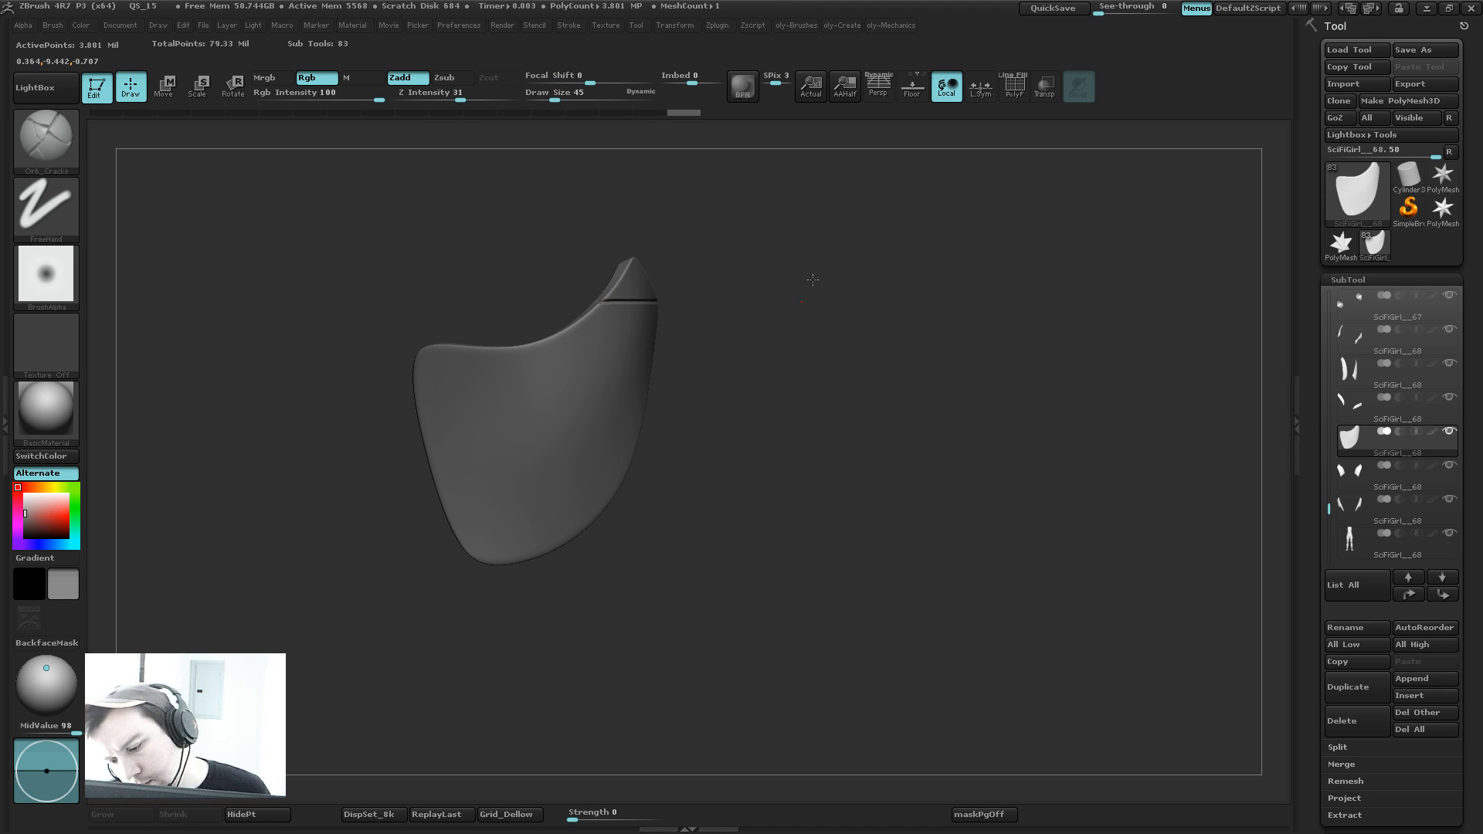
{"action": "key", "text": "ctrl+z"}
{"action": "key", "text": "s"}
{"action": "left_click", "coordinate": [639, 285]}
{"action": "left_click_drag", "start_coordinate": [591, 293], "coordinate": [617, 292]}
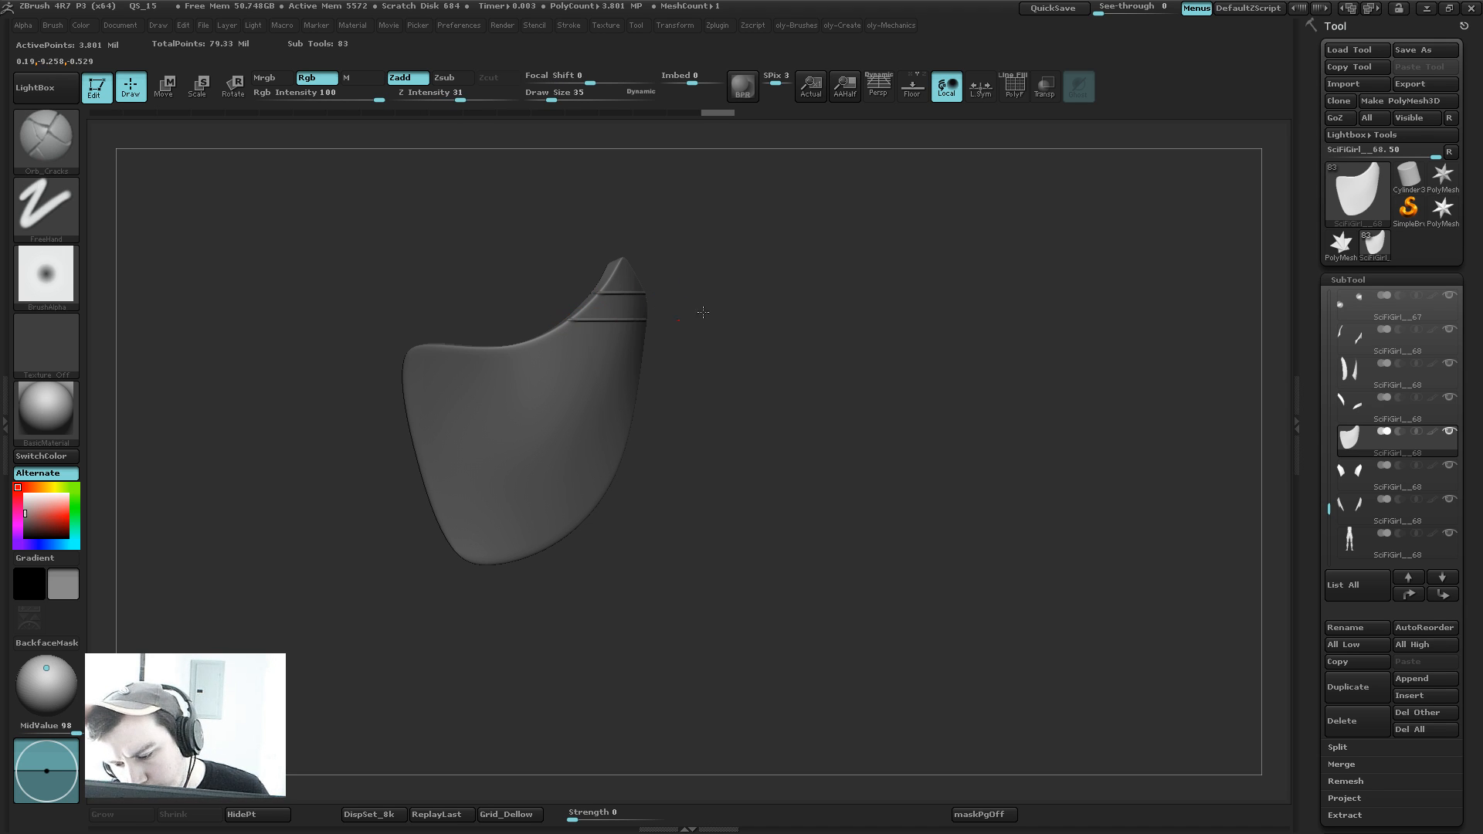
{"action": "left_click_drag", "start_coordinate": [725, 314], "coordinate": [756, 247]}
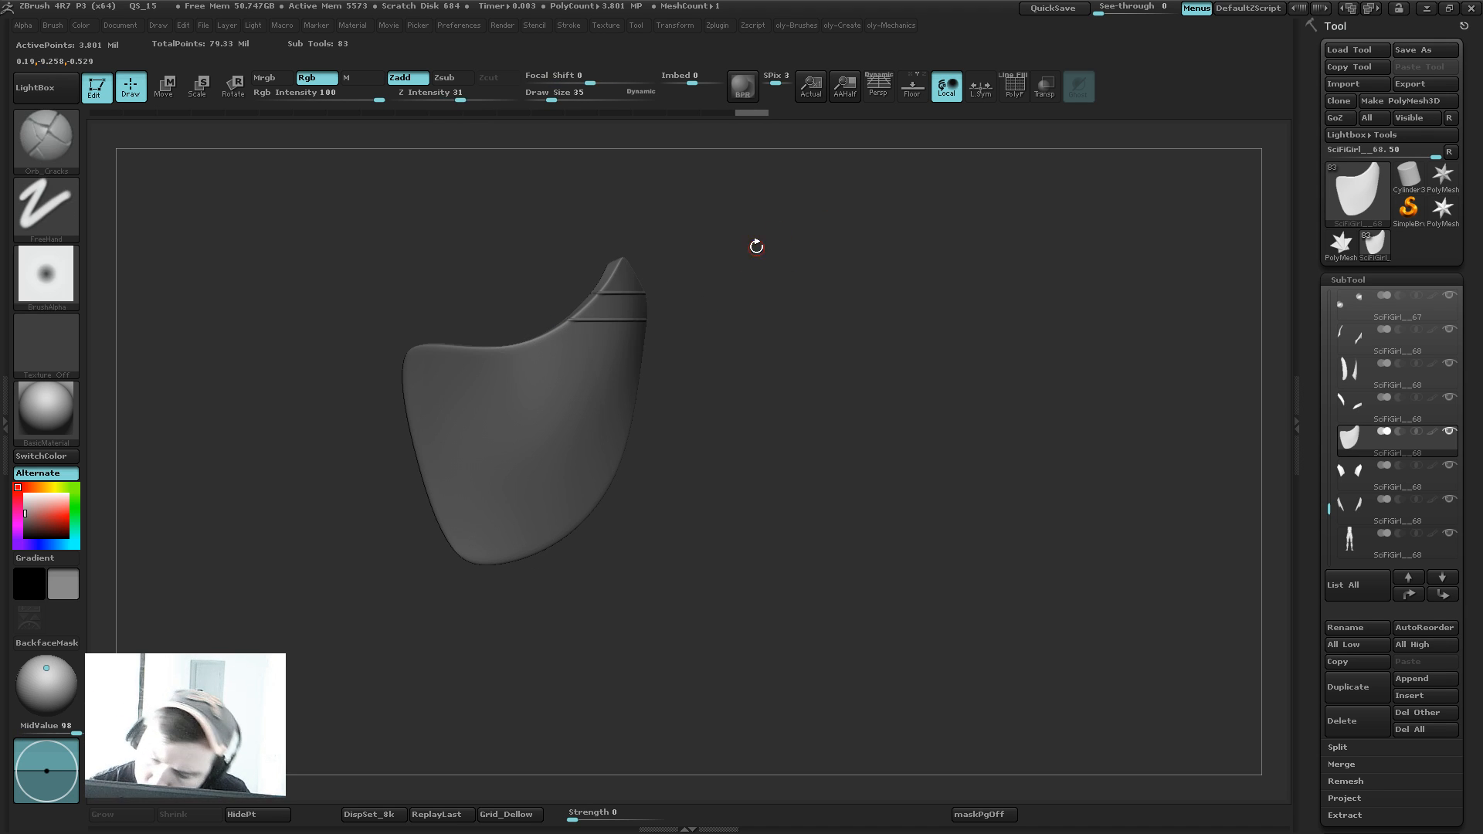
{"action": "left_click_drag", "start_coordinate": [622, 364], "coordinate": [681, 363], "text": "shift"}
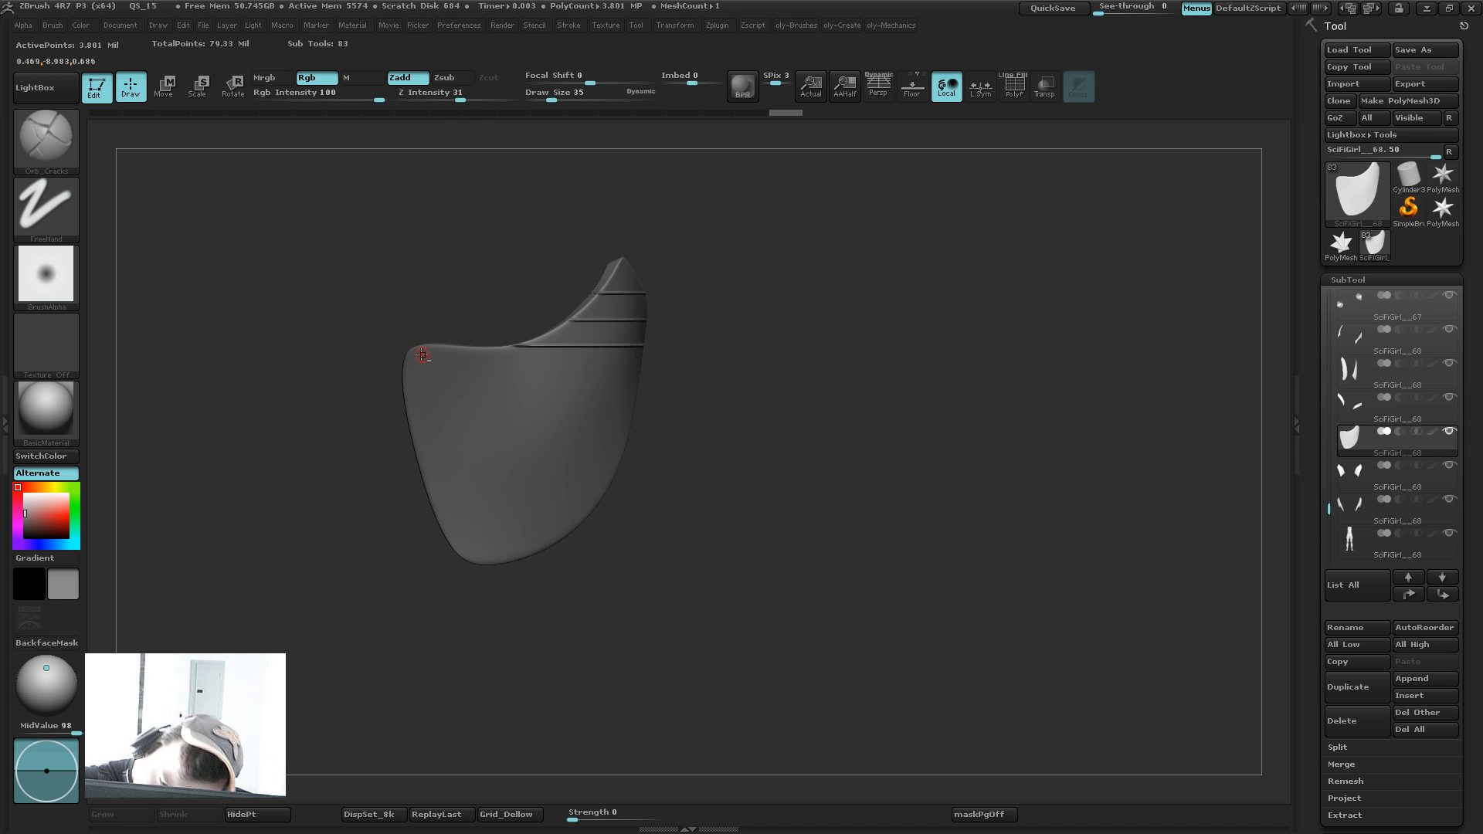
Step: Carve five more evenly spaced horizontal grooves across the thigh panel's wide body at draw size 35
{"action": "left_click_drag", "start_coordinate": [392, 359], "coordinate": [659, 410], "text": "alt"}
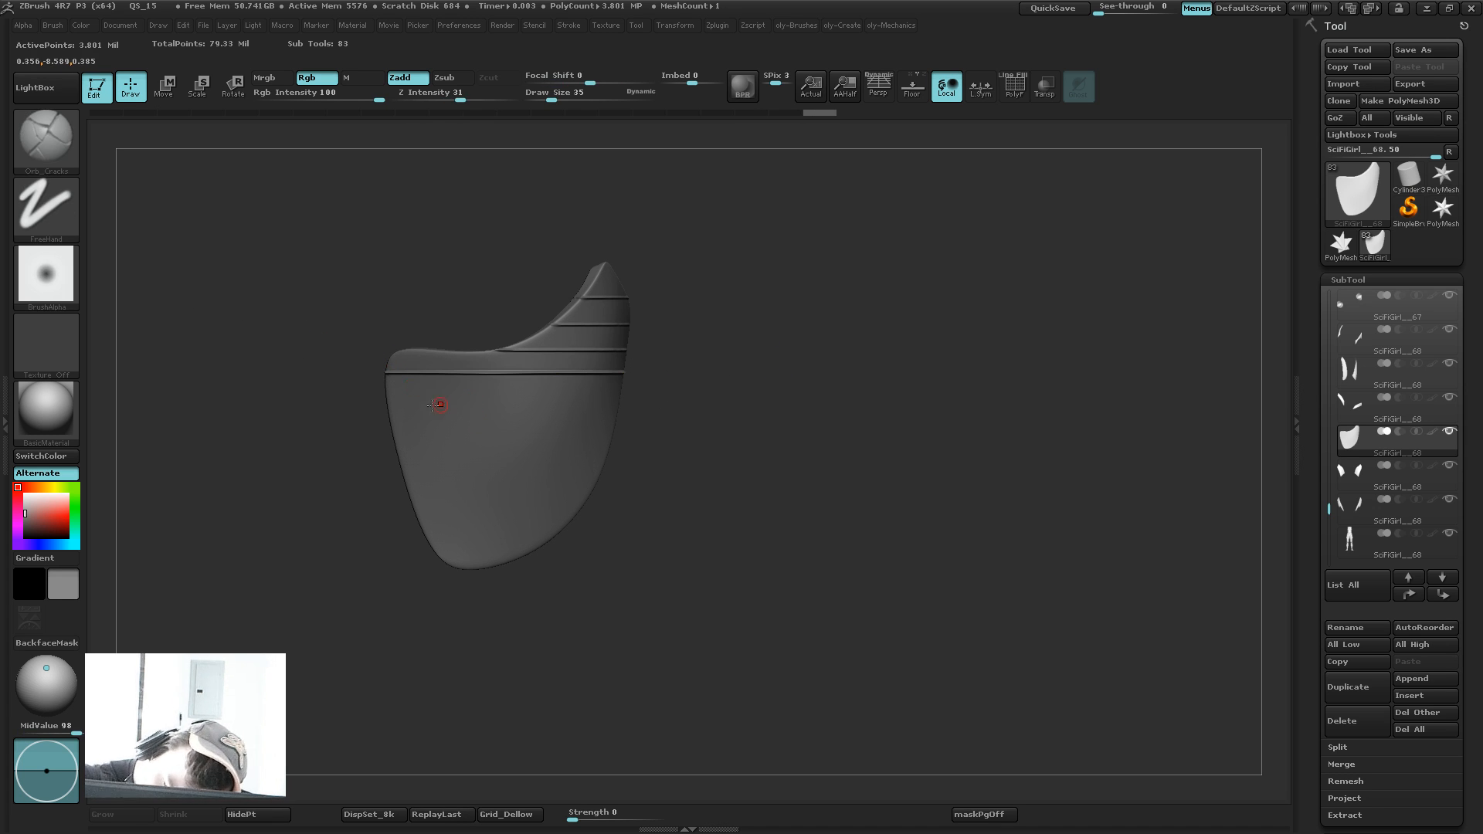
{"action": "left_click_drag", "start_coordinate": [386, 402], "coordinate": [678, 424], "text": "shift"}
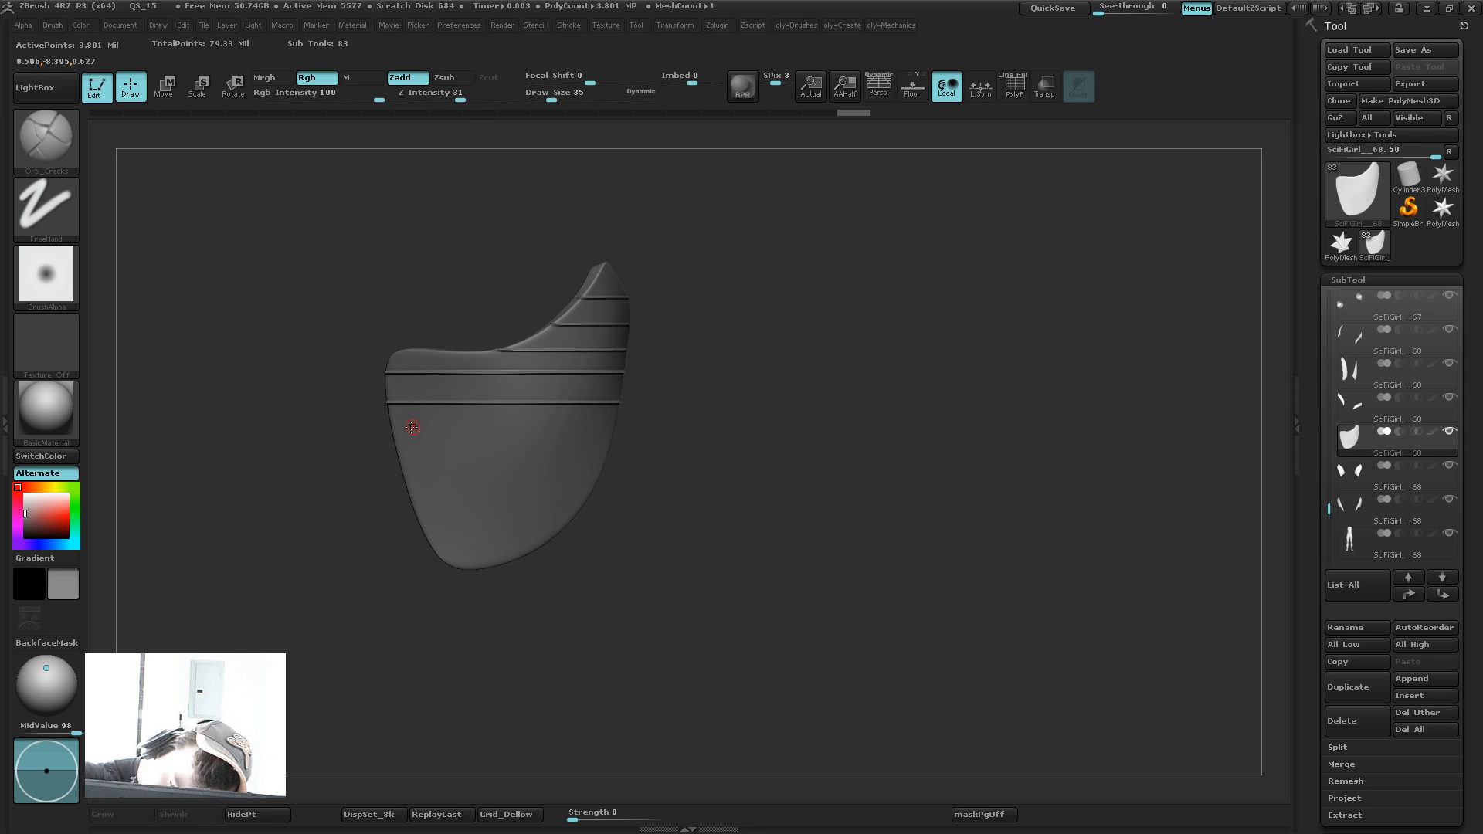
{"action": "left_click_drag", "start_coordinate": [397, 433], "coordinate": [687, 454], "text": "shift"}
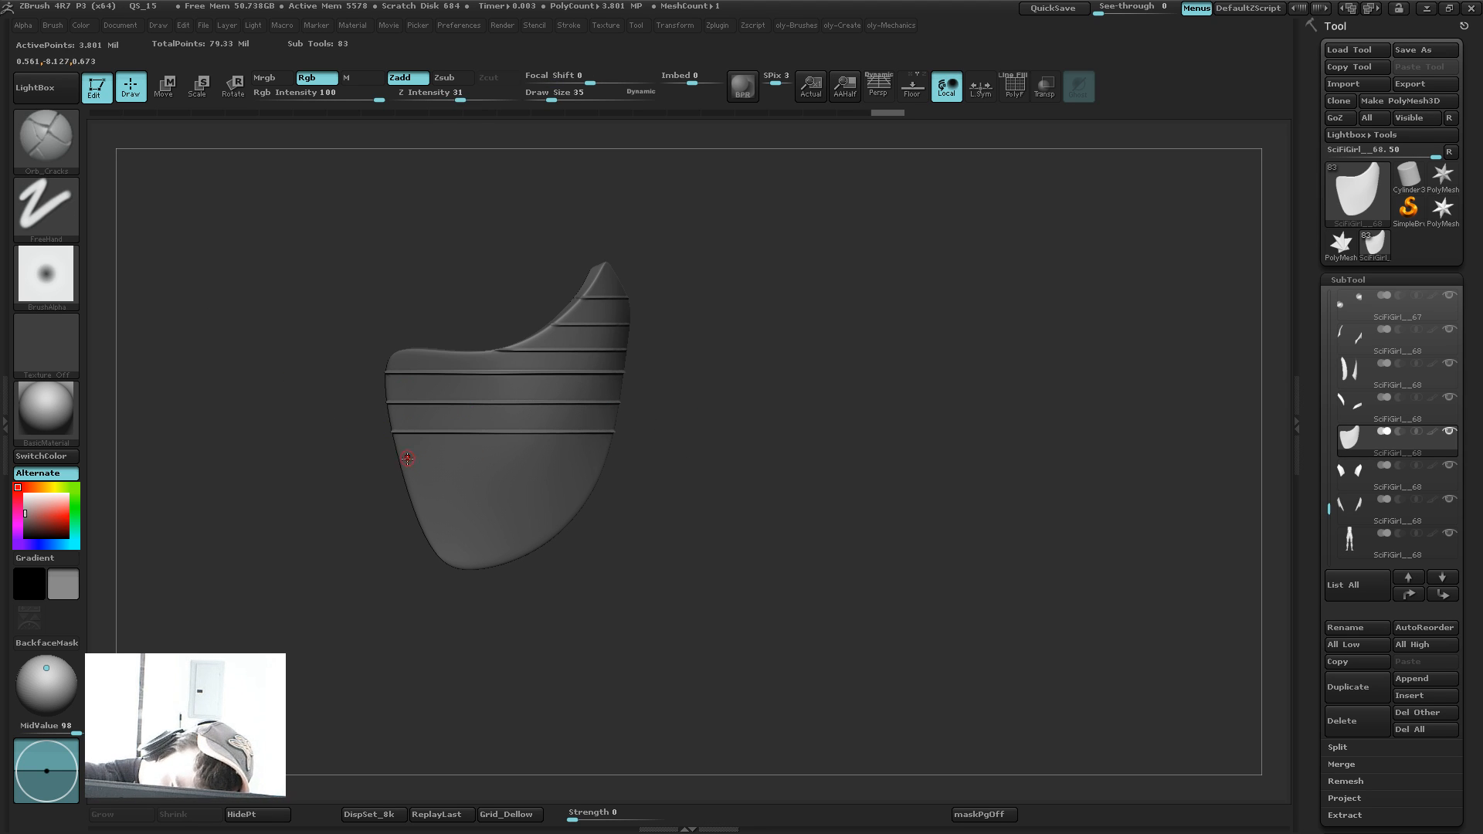
{"action": "left_click_drag", "start_coordinate": [417, 462], "coordinate": [618, 472], "text": "shift"}
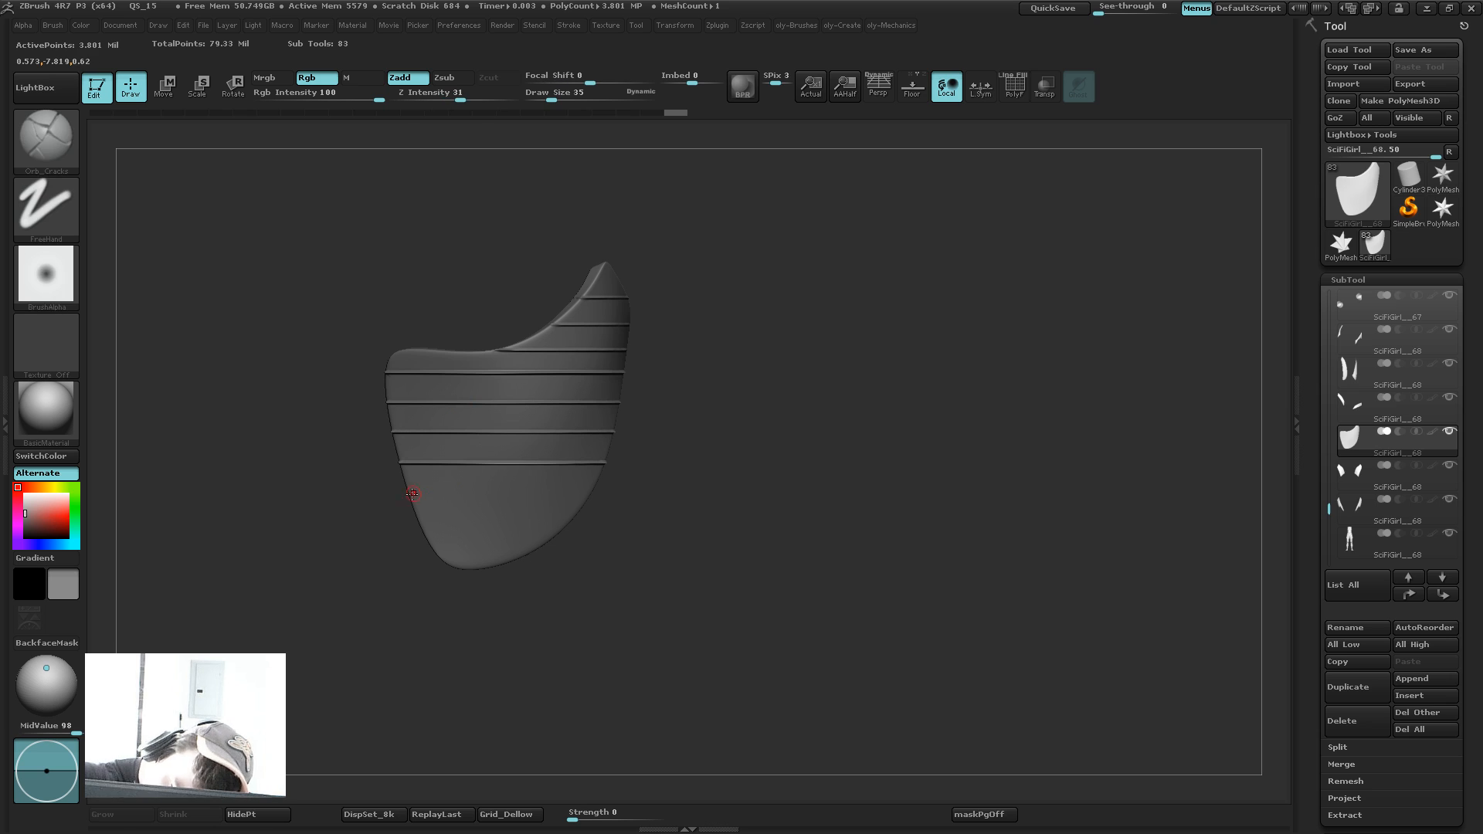
{"action": "left_click_drag", "start_coordinate": [464, 490], "coordinate": [610, 492], "text": "shift"}
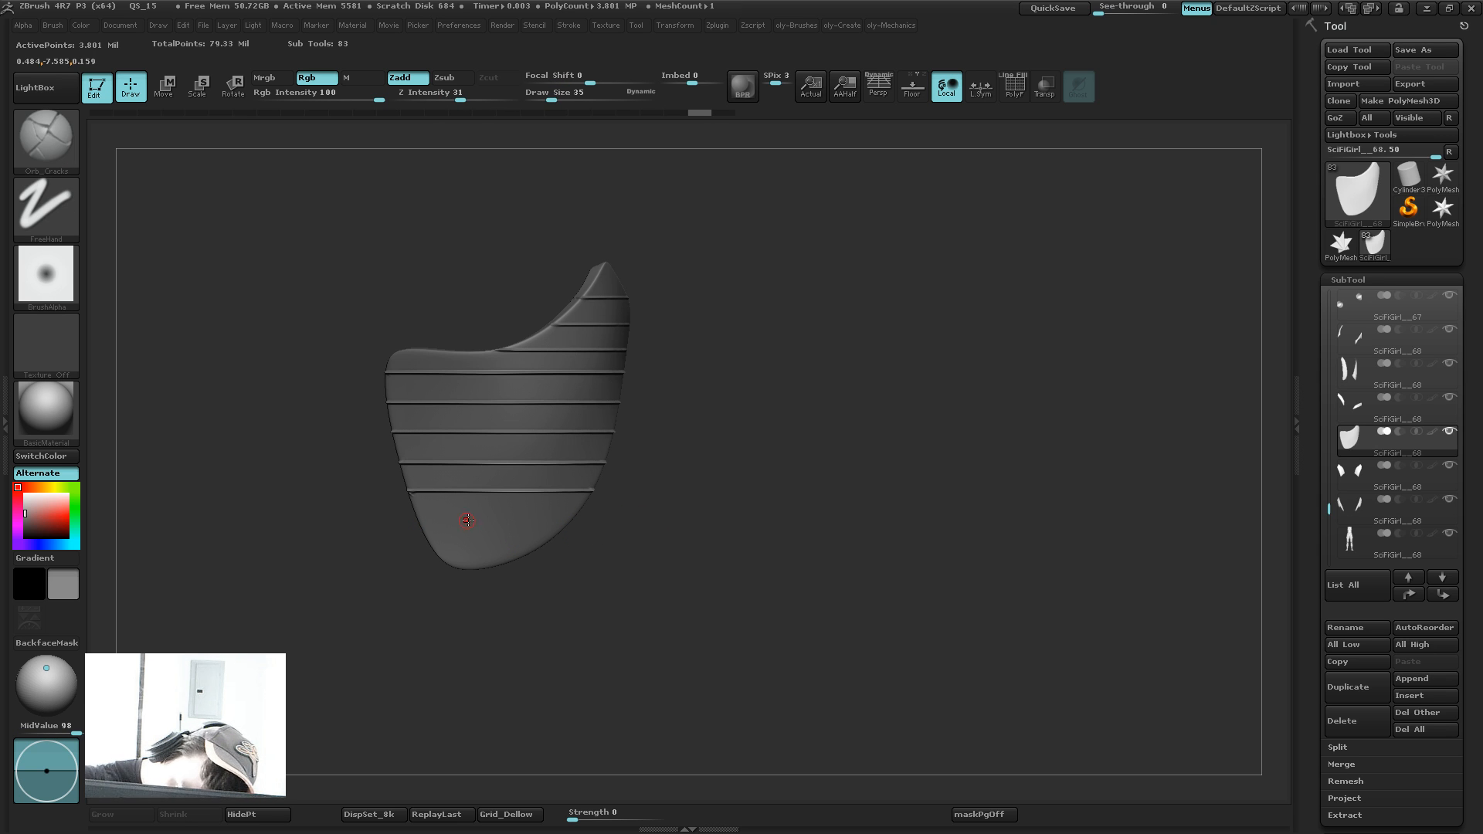
Step: Leave the isolated view of the striped thigh panel and show the whole armoured figure from the front
{"action": "left_click_drag", "start_coordinate": [496, 519], "coordinate": [291, 503], "text": "shift"}
{"action": "left_click_drag", "start_coordinate": [455, 547], "coordinate": [564, 548]}
{"action": "left_click_drag", "start_coordinate": [704, 573], "coordinate": [711, 530], "text": "alt"}
{"action": "key", "text": "shift+s"}
{"action": "left_click_drag", "start_coordinate": [808, 449], "coordinate": [896, 263]}
Step: Switch to the Move brush and set its draw size to 170
{"action": "key", "text": "b"}
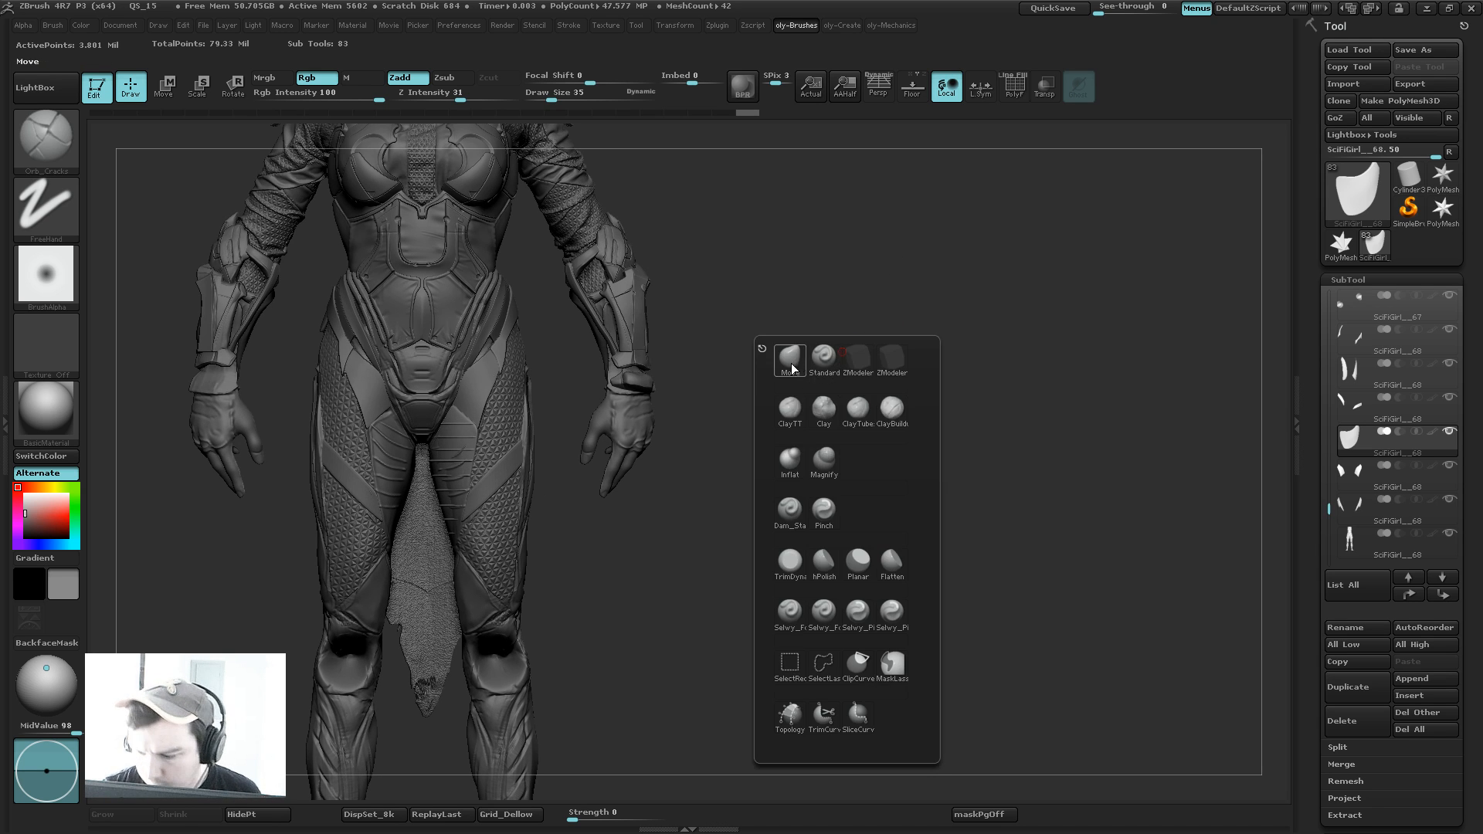
{"action": "key", "text": "m"}
{"action": "key", "text": "v"}
{"action": "key", "text": "s"}
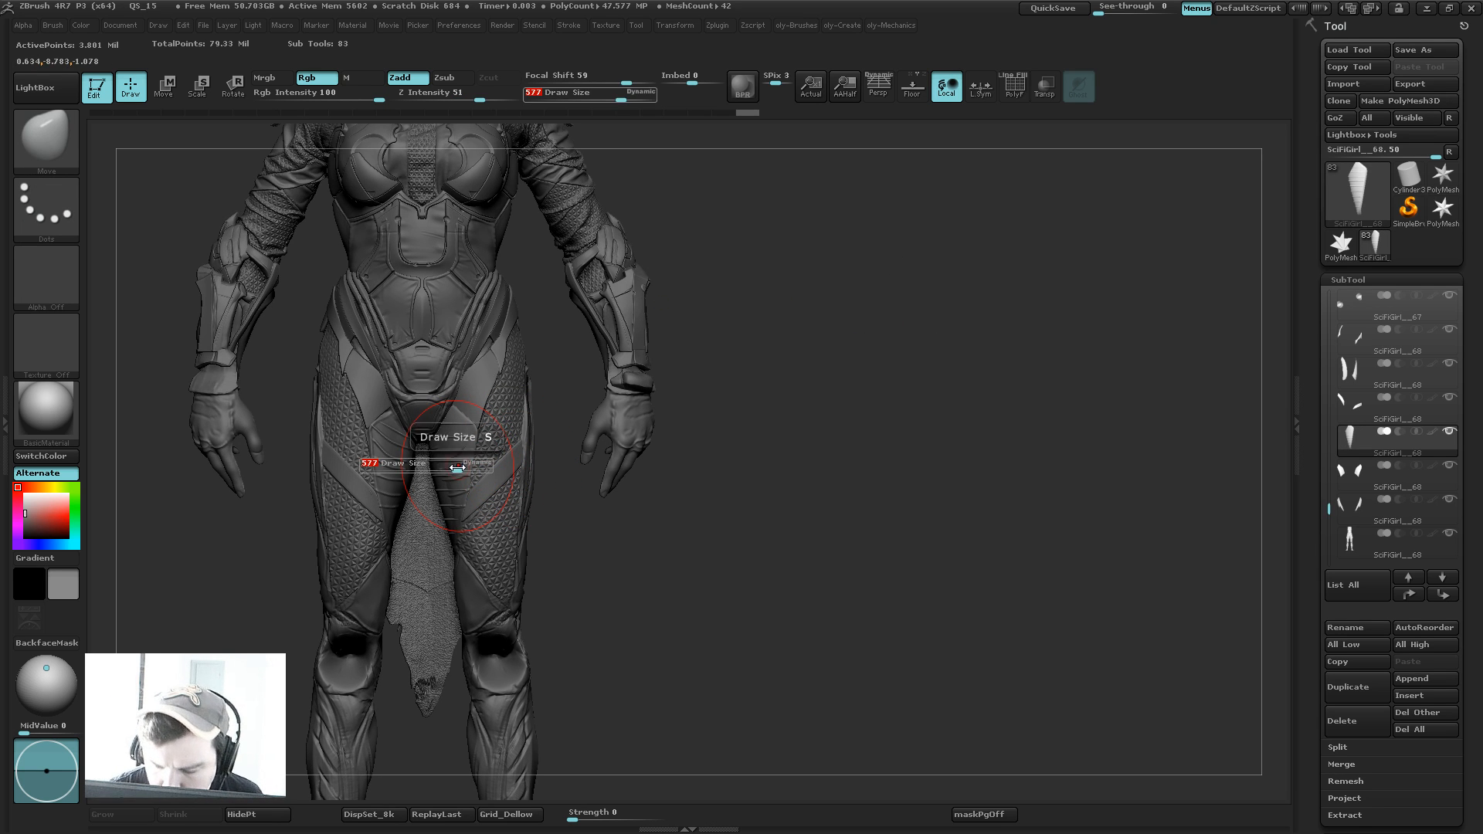
{"action": "left_click", "coordinate": [641, 92]}
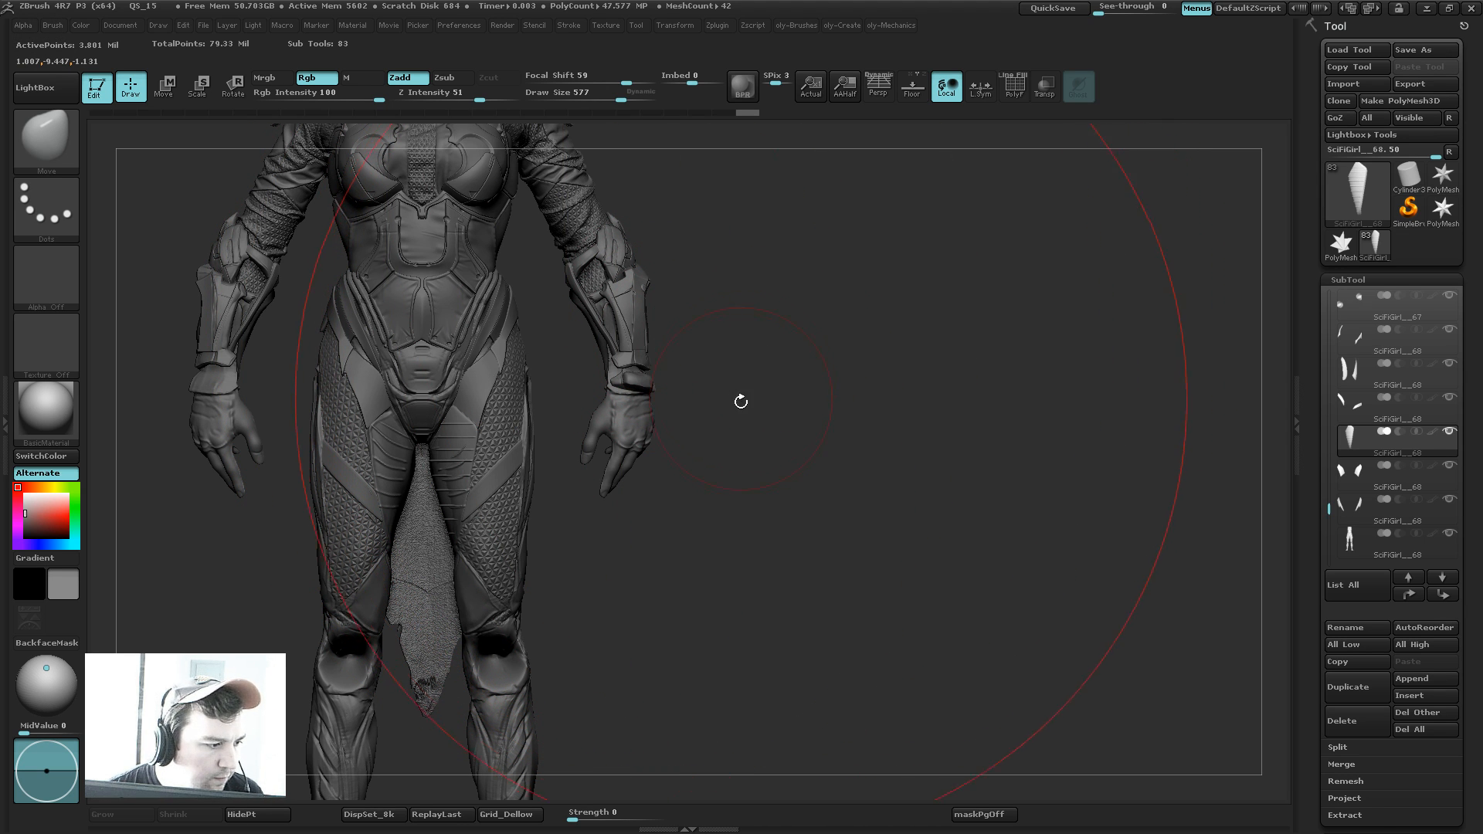
{"action": "key", "text": "s"}
{"action": "left_click_drag", "start_coordinate": [545, 465], "coordinate": [492, 464]}
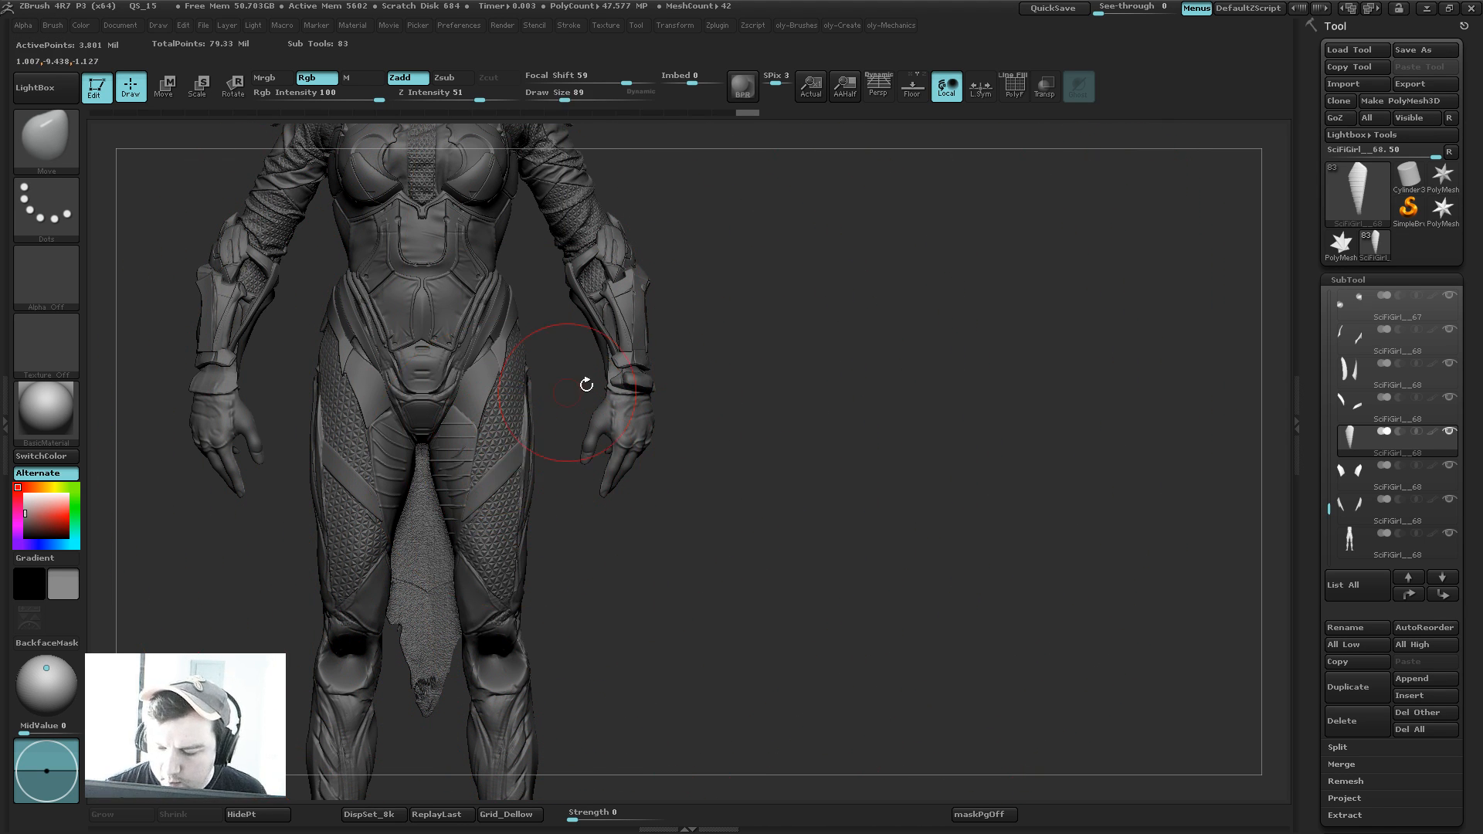
{"action": "left_click_drag", "start_coordinate": [850, 387], "coordinate": [882, 418], "text": "alt"}
{"action": "left_click_drag", "start_coordinate": [793, 298], "coordinate": [788, 494], "text": "alt"}
{"action": "key", "text": "bracketright"}
{"action": "key", "text": "bracketright"}
{"action": "key", "text": "bracketright"}
{"action": "key", "text": "bracketright"}
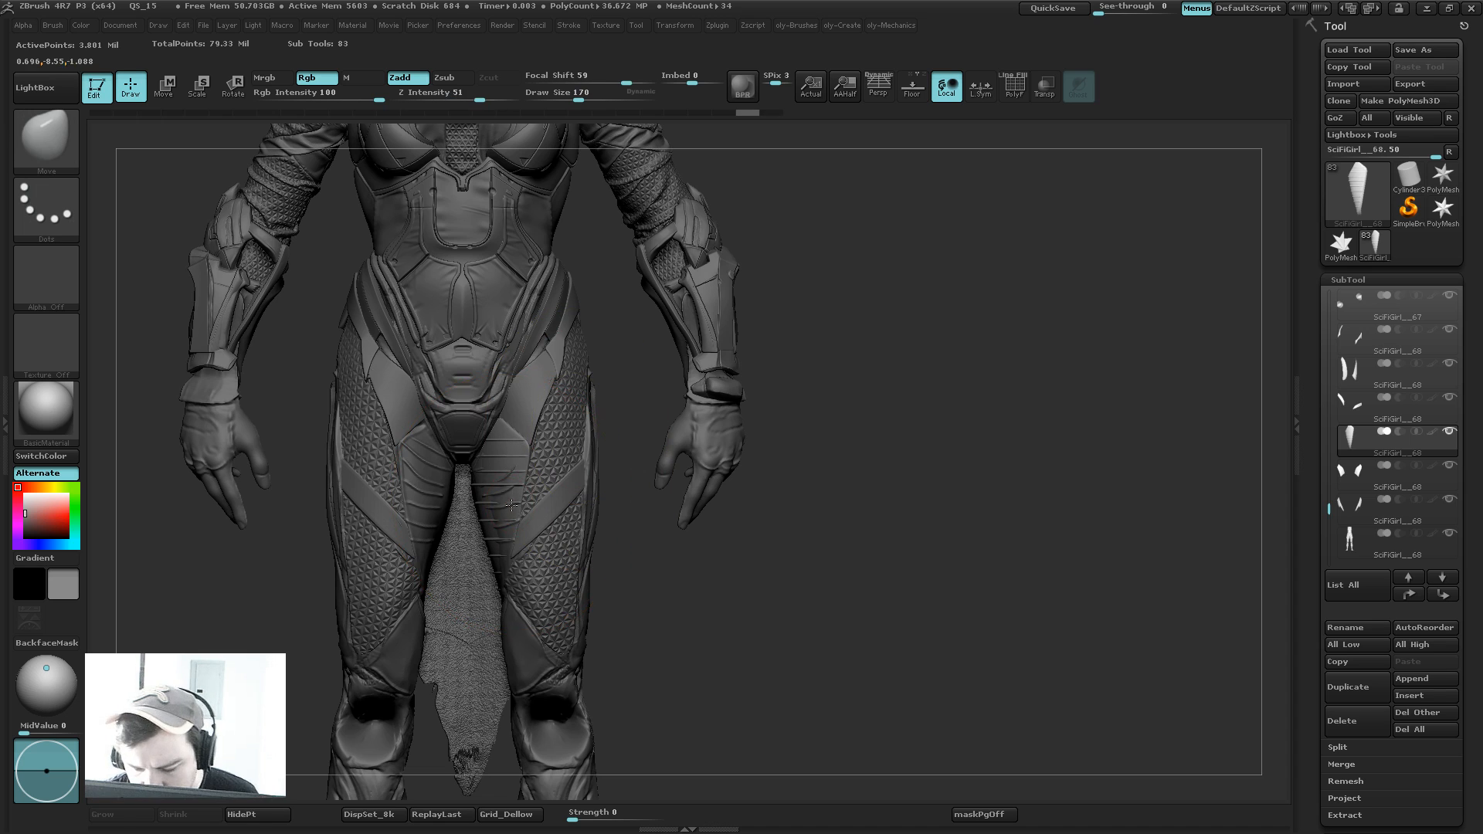
Step: Isolate the body subtool and rework its inner thigh surface with the ClayTT brush, then show all the armour again
{"action": "left_click", "coordinate": [511, 505], "text": "alt"}
{"action": "key", "text": "shift+s"}
{"action": "left_click_drag", "start_coordinate": [621, 450], "coordinate": [679, 413]}
{"action": "key", "text": "b"}
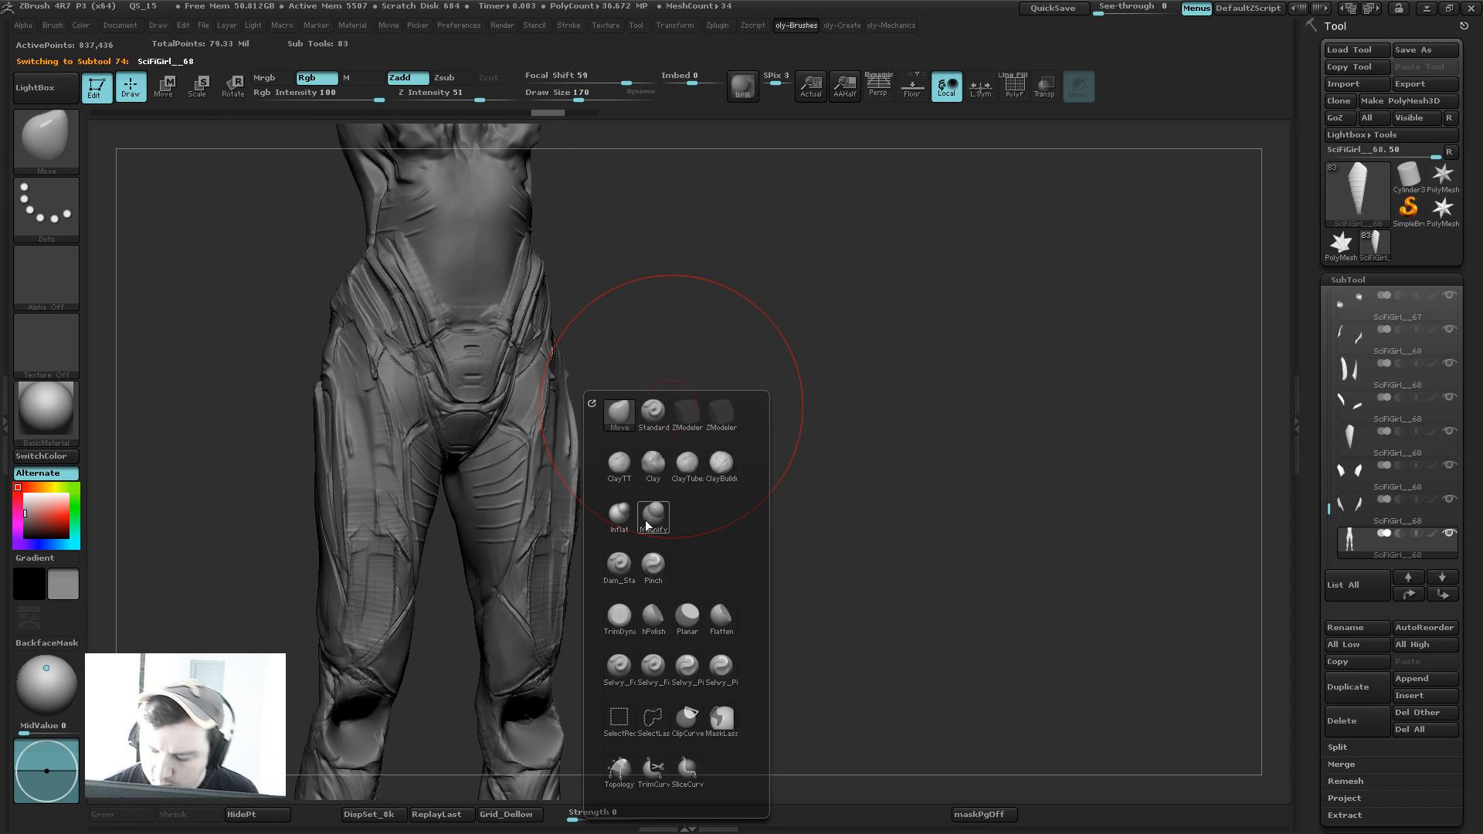
{"action": "left_click", "coordinate": [632, 470]}
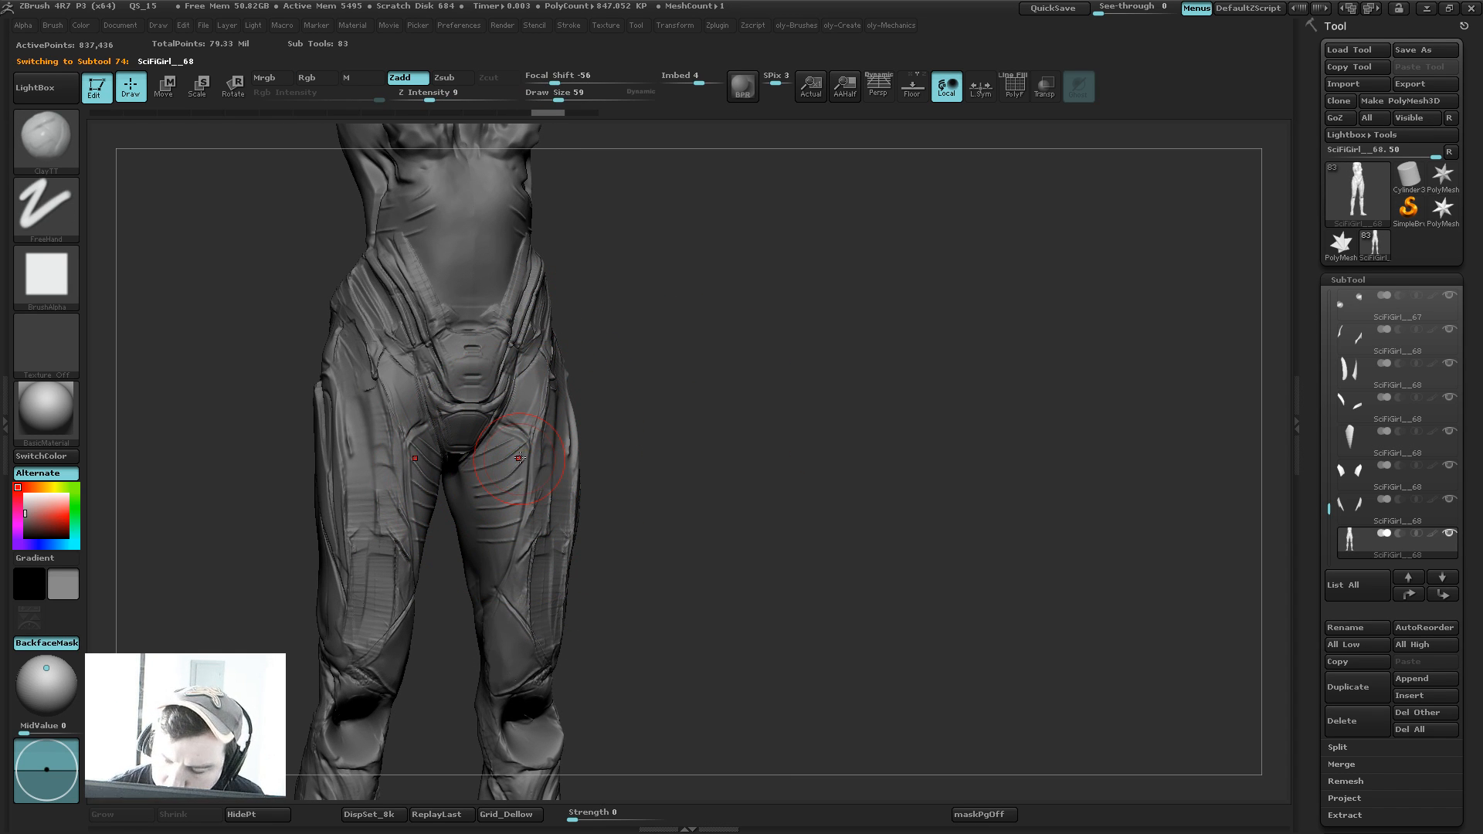
{"action": "mouse_move", "coordinate": [519, 459]}
{"action": "left_mouse_down"}
{"action": "mouse_move", "coordinate": [502, 506]}
{"action": "mouse_move", "coordinate": [484, 496]}
{"action": "mouse_move", "coordinate": [521, 525]}
{"action": "mouse_move", "coordinate": [494, 471]}
{"action": "mouse_move", "coordinate": [506, 494]}
{"action": "left_mouse_up"}
{"action": "key", "text": "b"}
{"action": "left_click", "coordinate": [593, 491]}
{"action": "left_click", "coordinate": [444, 93]}
{"action": "key", "text": "shift"}
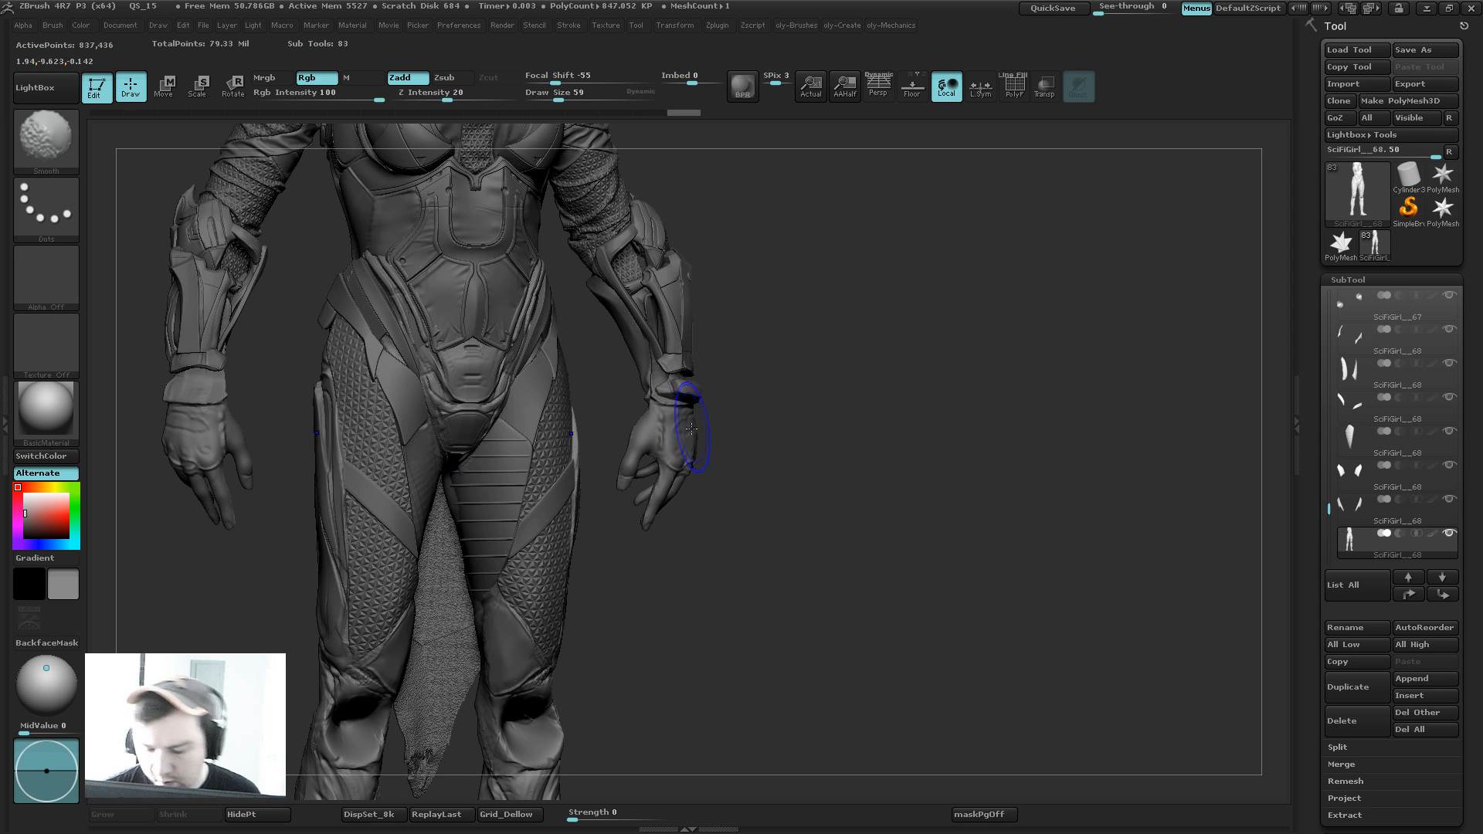
{"action": "left_click_drag", "start_coordinate": [689, 559], "coordinate": [673, 550]}
Step: Adjust the body's inner thigh with the Move brush at draw size 122
{"action": "key", "text": "b"}
{"action": "left_click", "coordinate": [619, 441]}
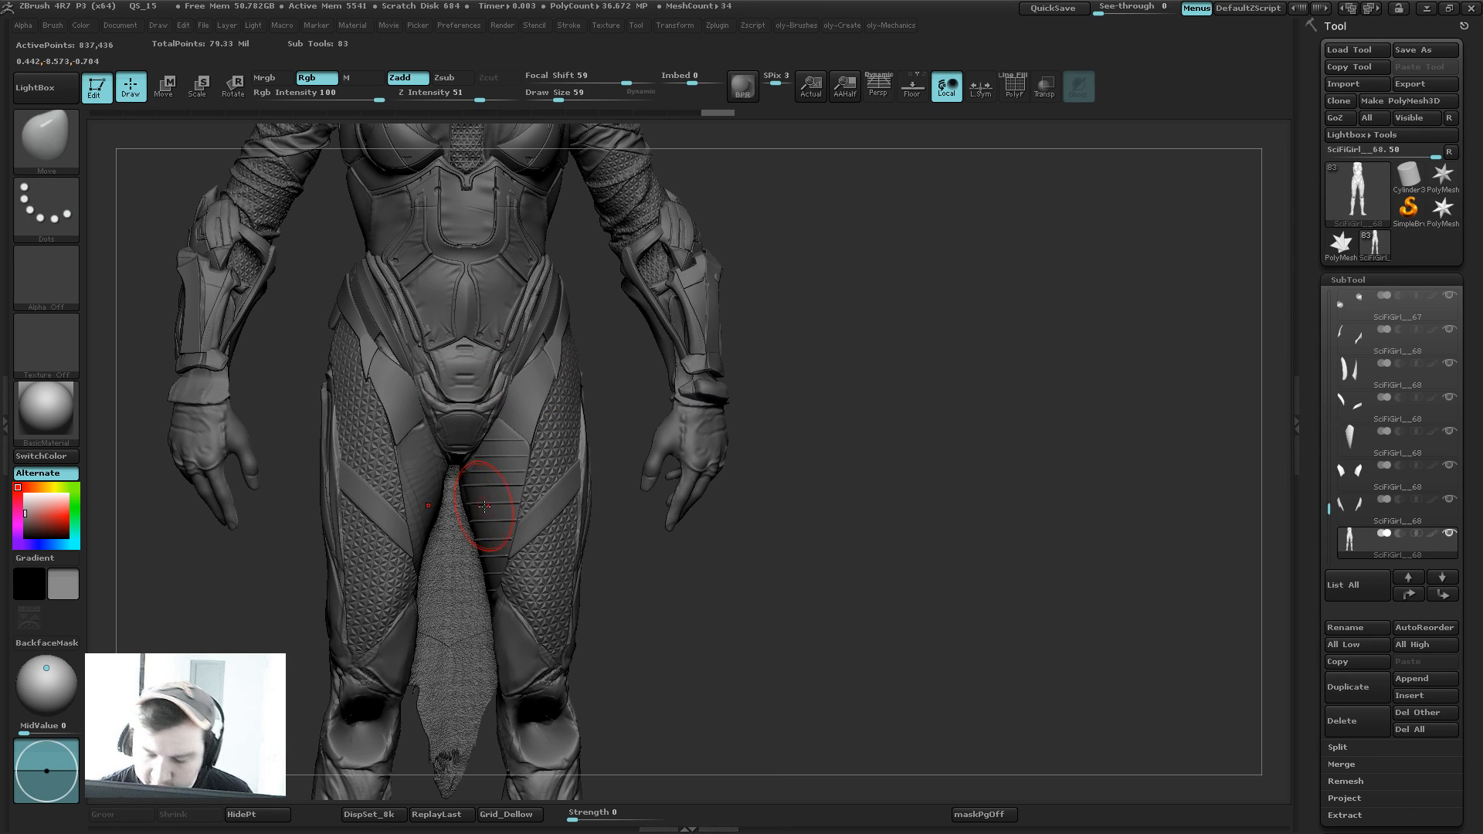
{"action": "key", "text": "s"}
{"action": "left_click", "coordinate": [489, 509]}
{"action": "left_click_drag", "start_coordinate": [471, 489], "coordinate": [469, 484]}
Step: Select the ribbed inner-thigh panel and nudge its outer edge with the Move brush at draw size 186
{"action": "left_click", "coordinate": [468, 484], "text": "alt"}
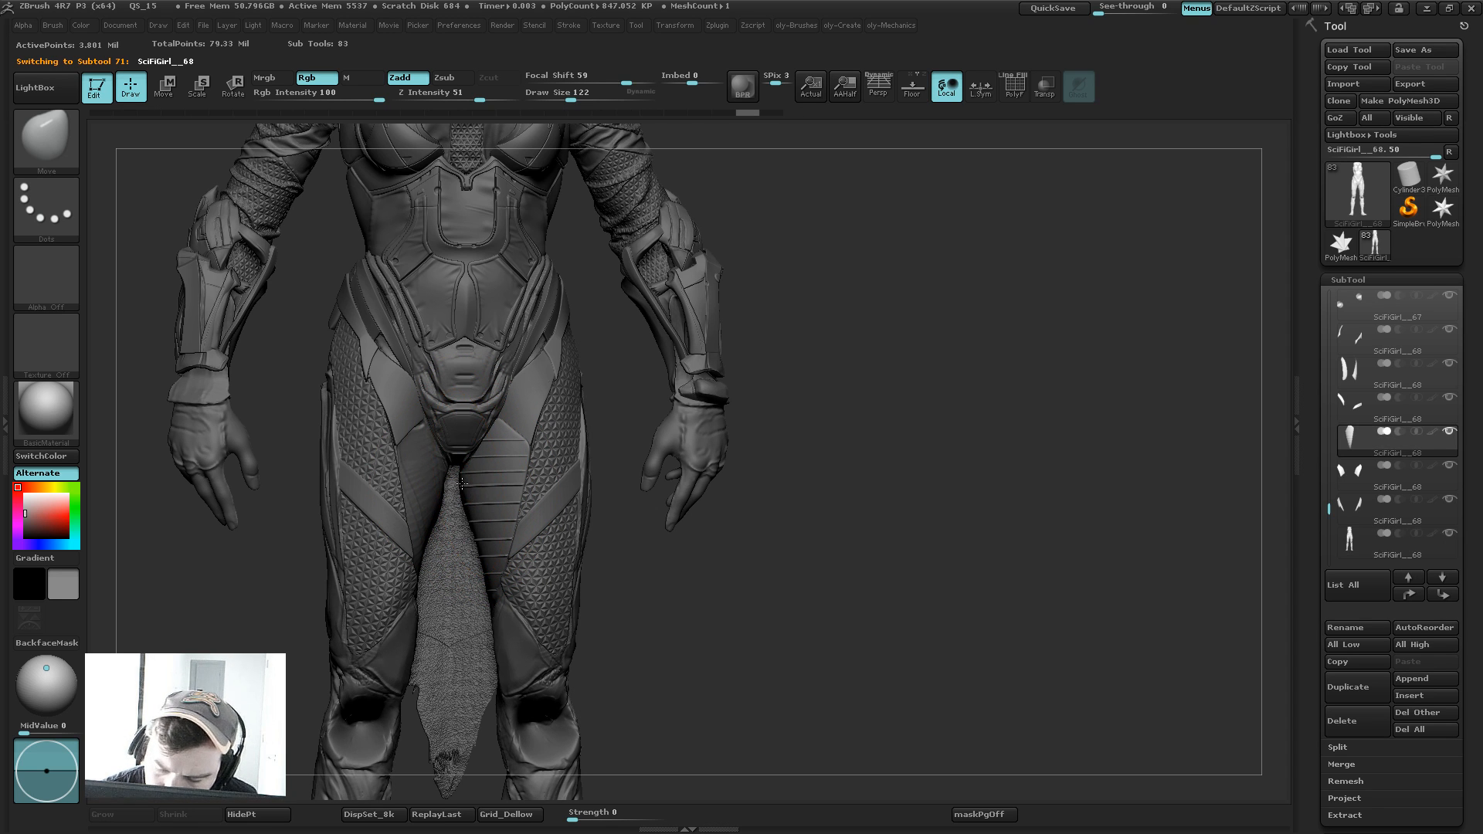
{"action": "left_click_drag", "start_coordinate": [748, 378], "coordinate": [762, 361], "text": "shift"}
{"action": "key", "text": "s"}
{"action": "left_click", "coordinate": [519, 514]}
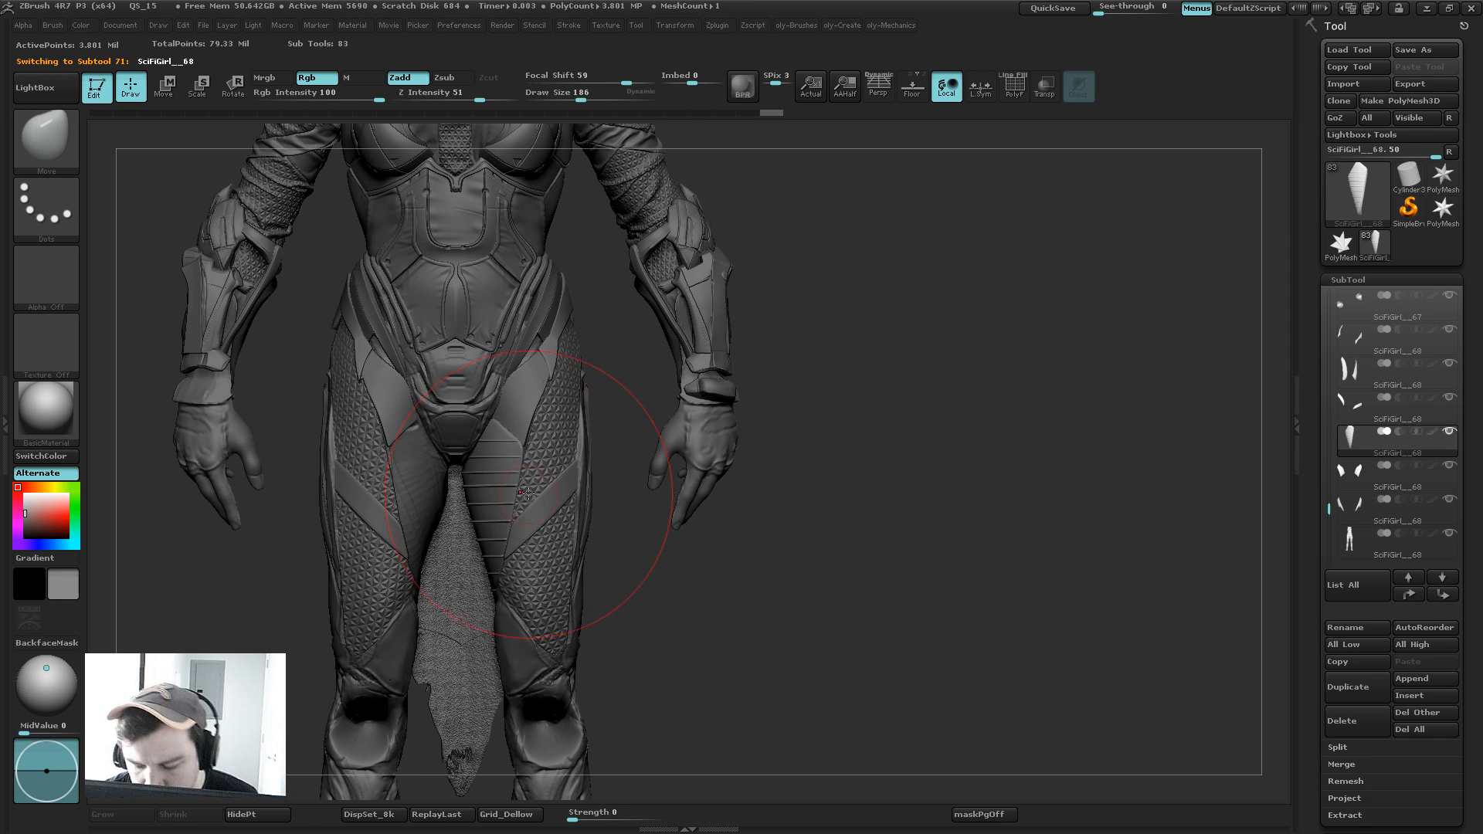
{"action": "left_click_drag", "start_coordinate": [527, 494], "coordinate": [523, 495]}
{"action": "key", "text": "bracketleft"}
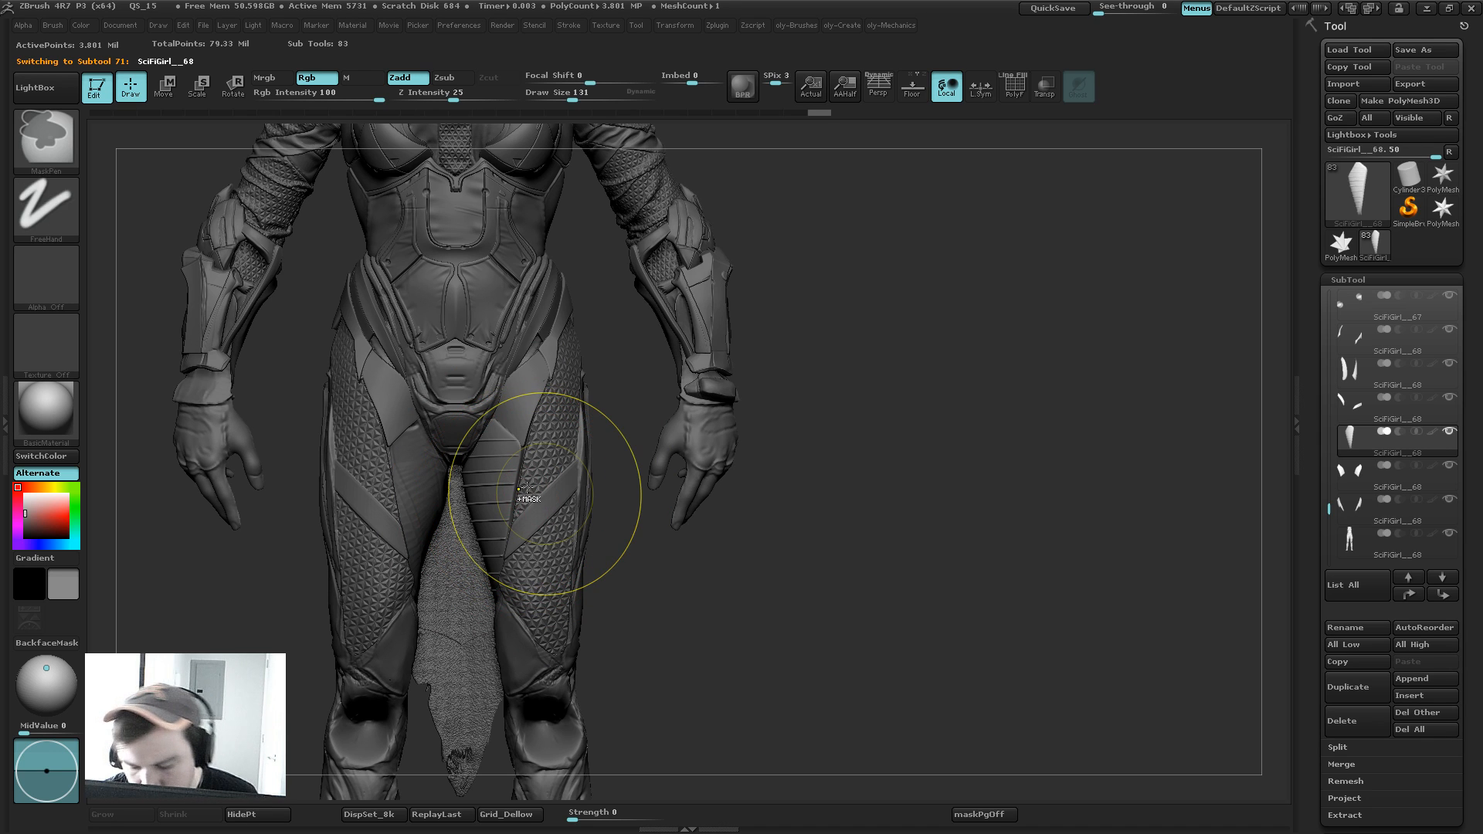
Step: Undo the last stroke and reshape the ribbed panel's upper and outer edges with the Move brush at draw size 105
{"action": "key", "text": "ctrl+z"}
{"action": "key", "text": "bracketright"}
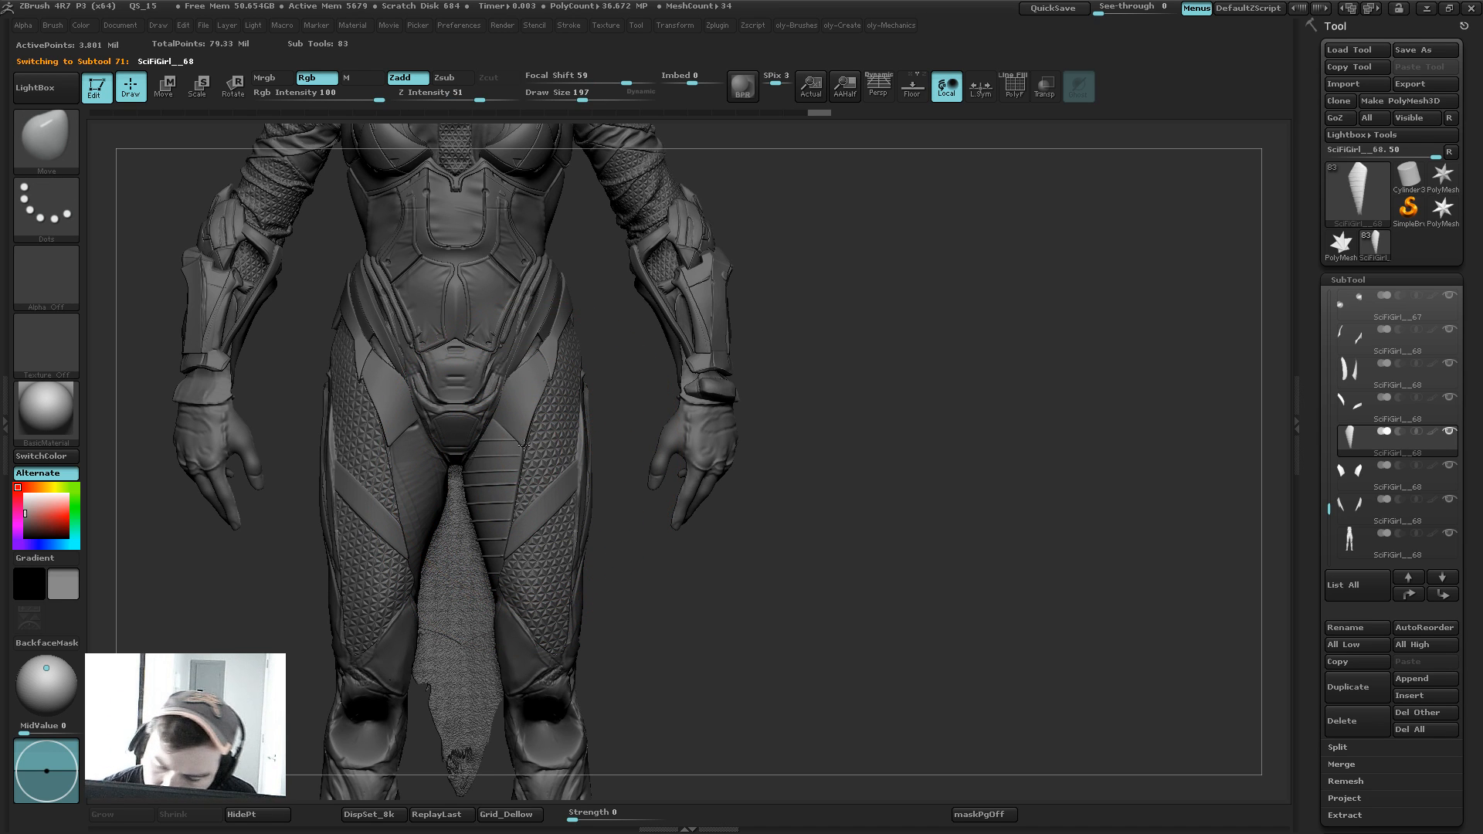
{"action": "key", "text": "bracketleft"}
{"action": "left_click_drag", "start_coordinate": [524, 446], "coordinate": [477, 456]}
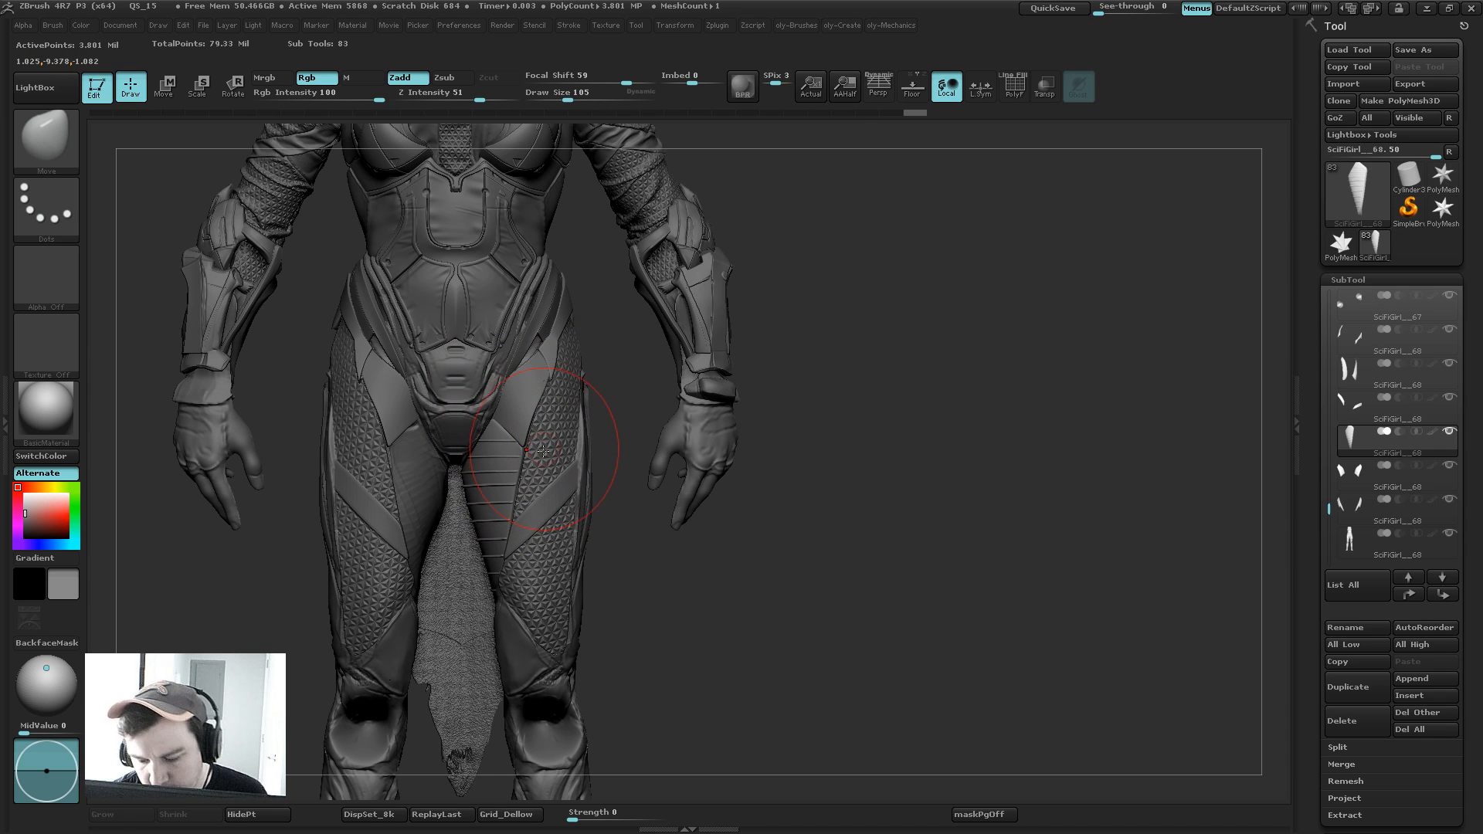
{"action": "left_click_drag", "start_coordinate": [530, 491], "coordinate": [531, 485]}
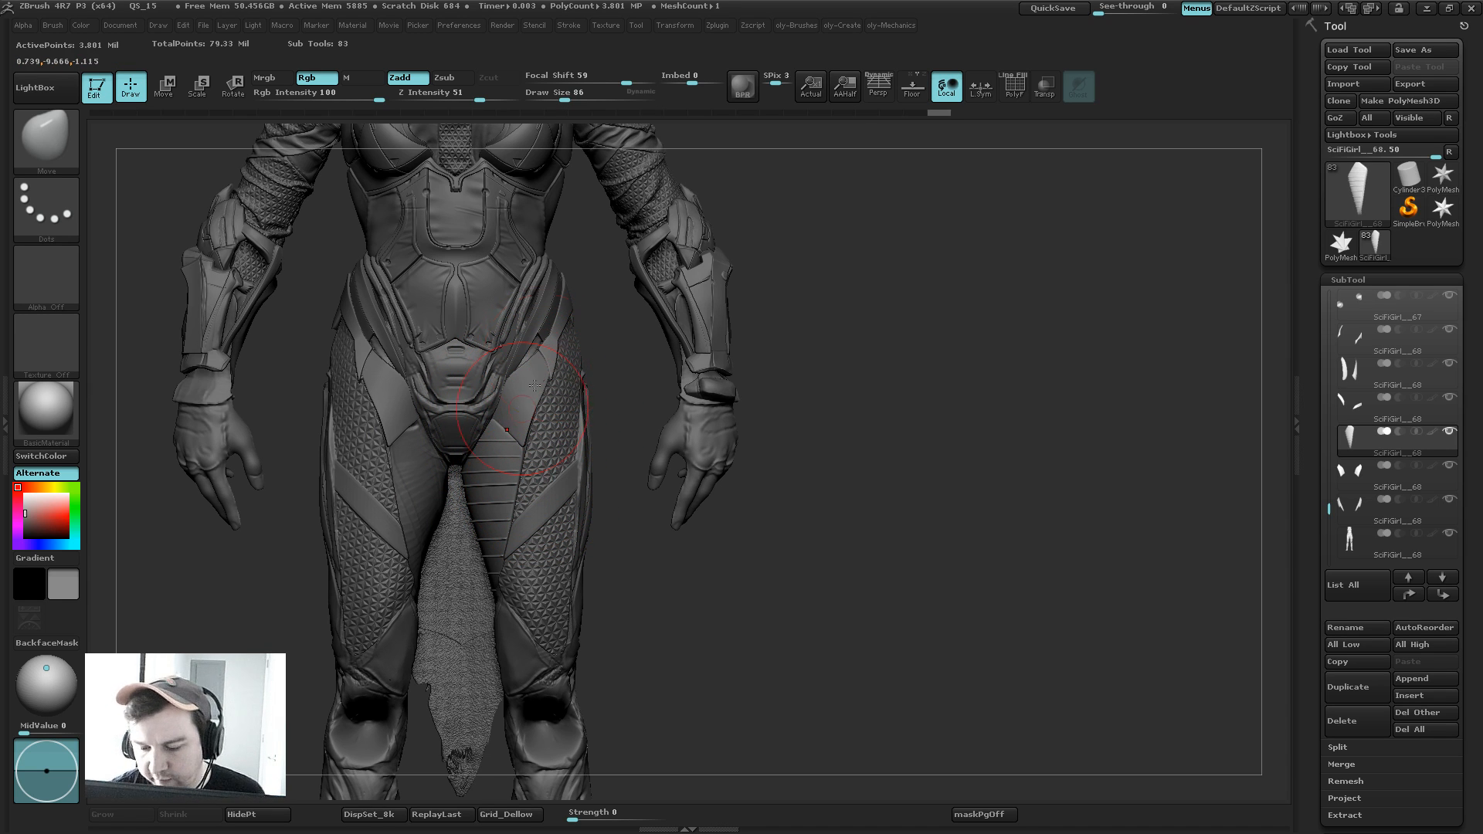
Step: Select the smooth upper-thigh plates and fit their lower edge to the ribbed panel using the Move brush at draw size 72
{"action": "left_click", "coordinate": [524, 426], "text": "alt"}
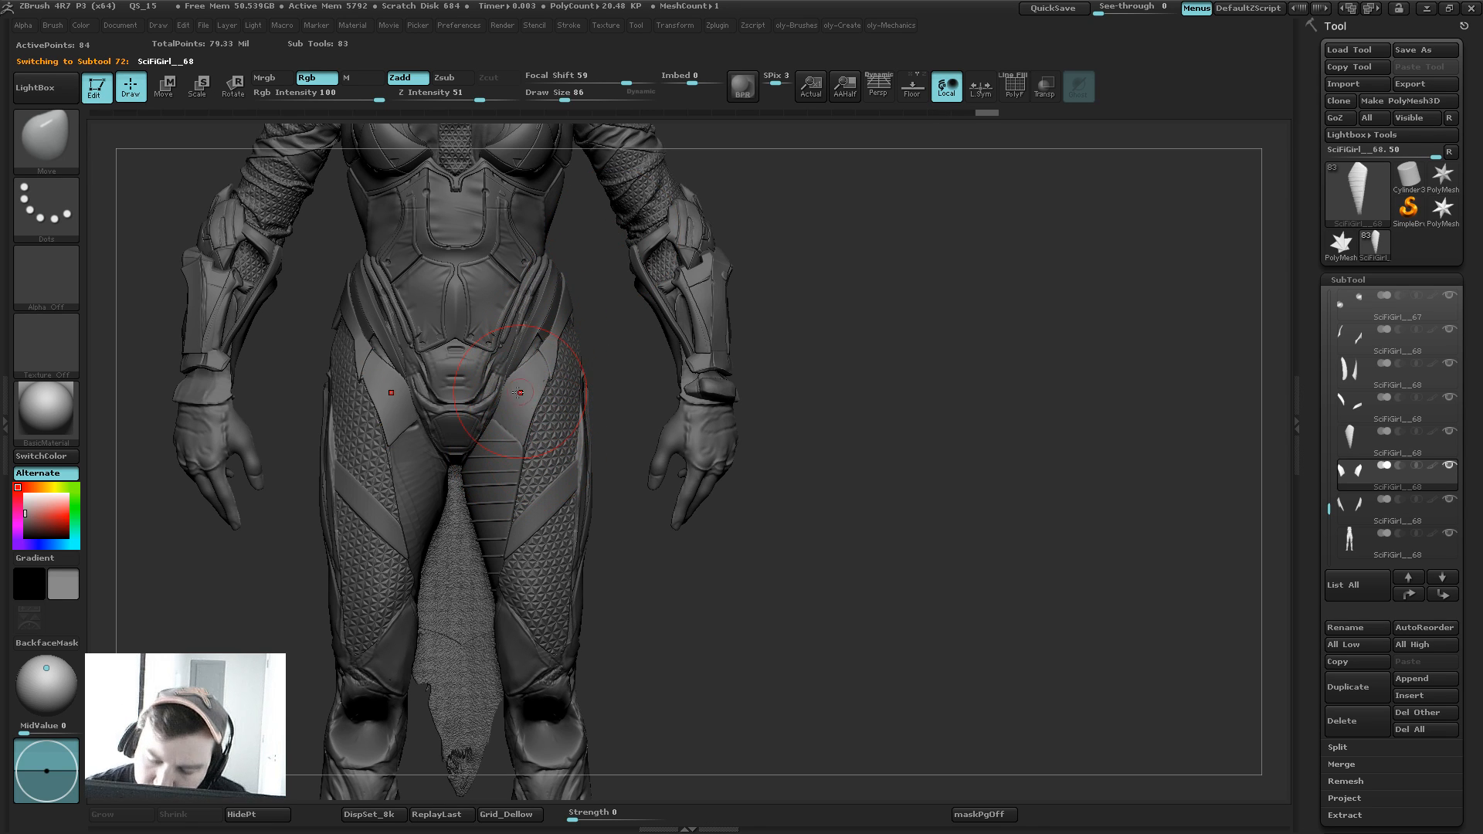
{"action": "key", "text": "s"}
{"action": "left_click_drag", "start_coordinate": [525, 405], "coordinate": [506, 410]}
{"action": "key", "text": "s"}
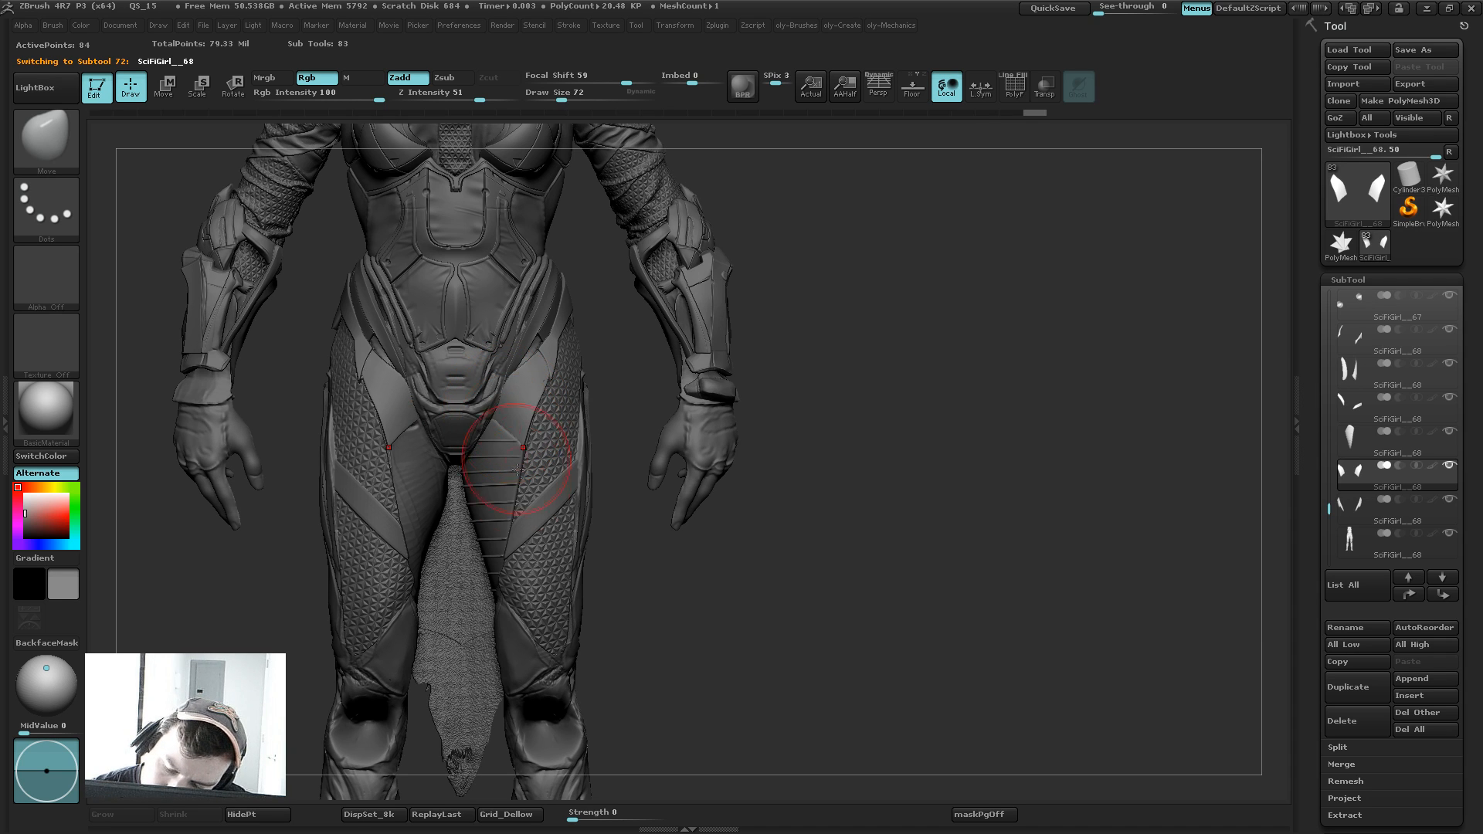
Step: Reselect the ribbed panel, drop it one subdivision level, and move its inner edge with the Move brush
{"action": "left_click", "coordinate": [509, 474], "text": "alt"}
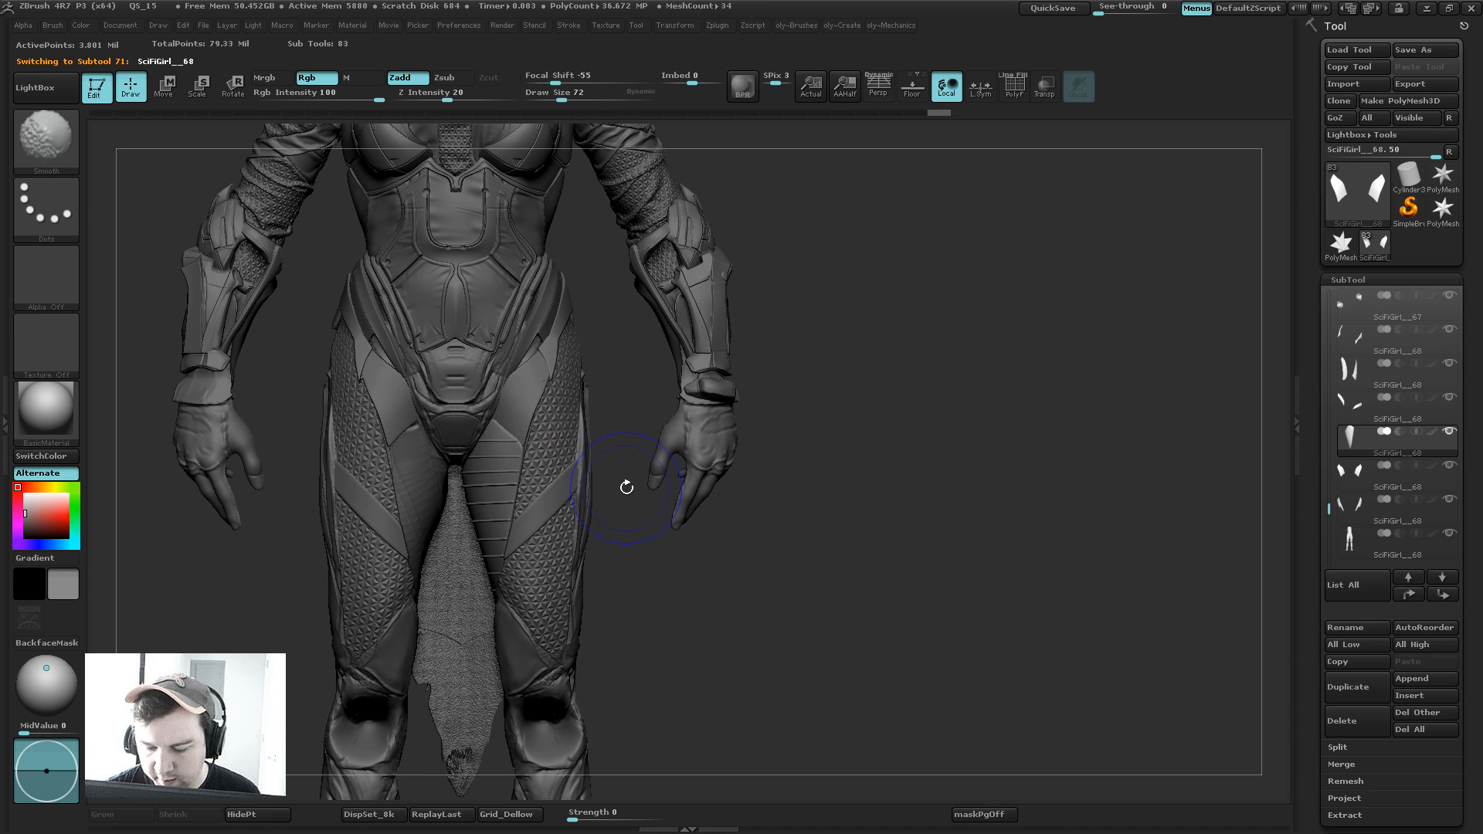
{"action": "key", "text": "shift+d"}
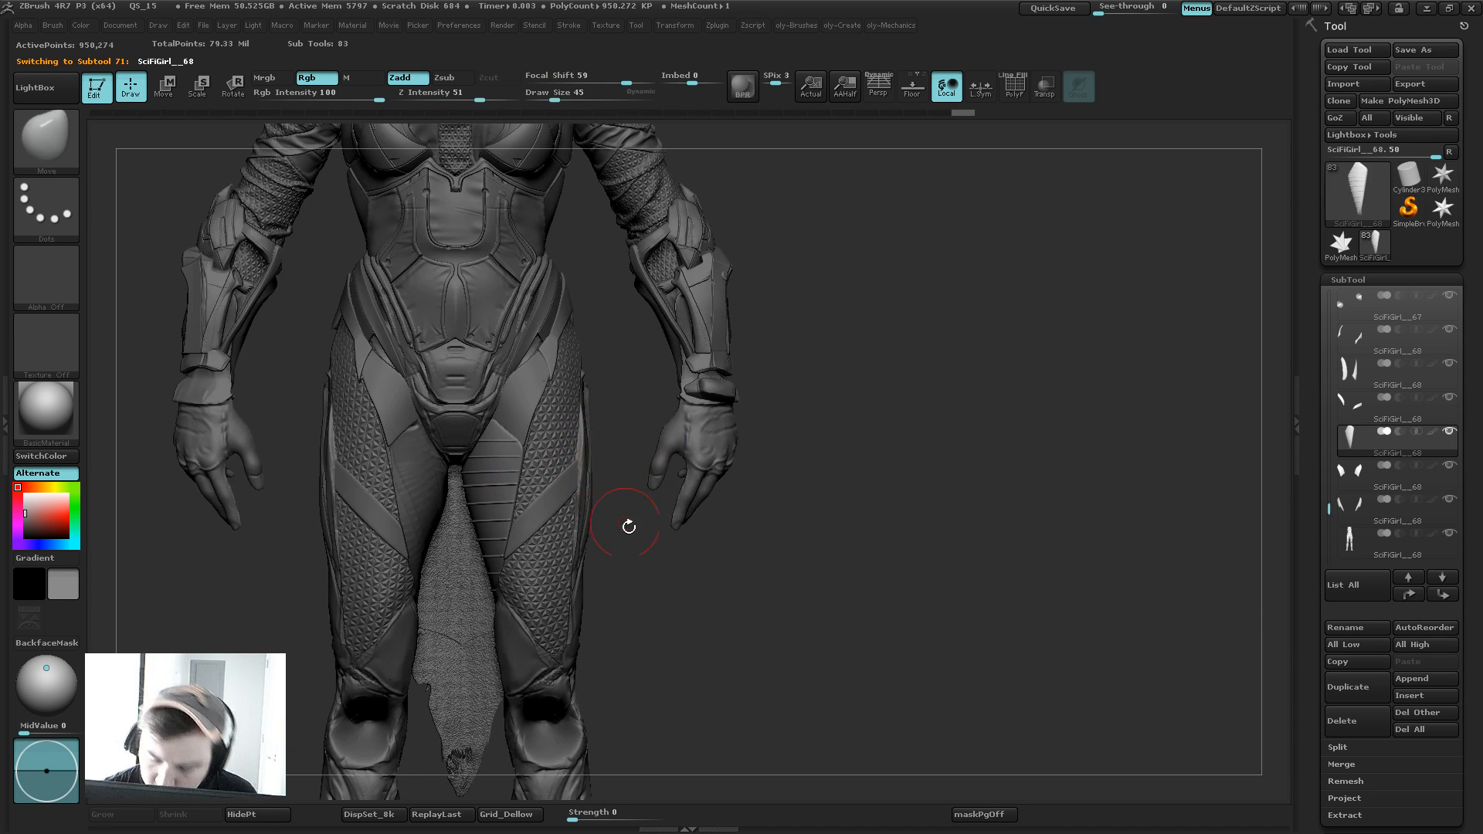
{"action": "mouse_move", "coordinate": [626, 523]}
{"action": "left_mouse_down"}
{"action": "mouse_move", "coordinate": [656, 514]}
{"action": "mouse_move", "coordinate": [646, 520]}
{"action": "left_mouse_up"}
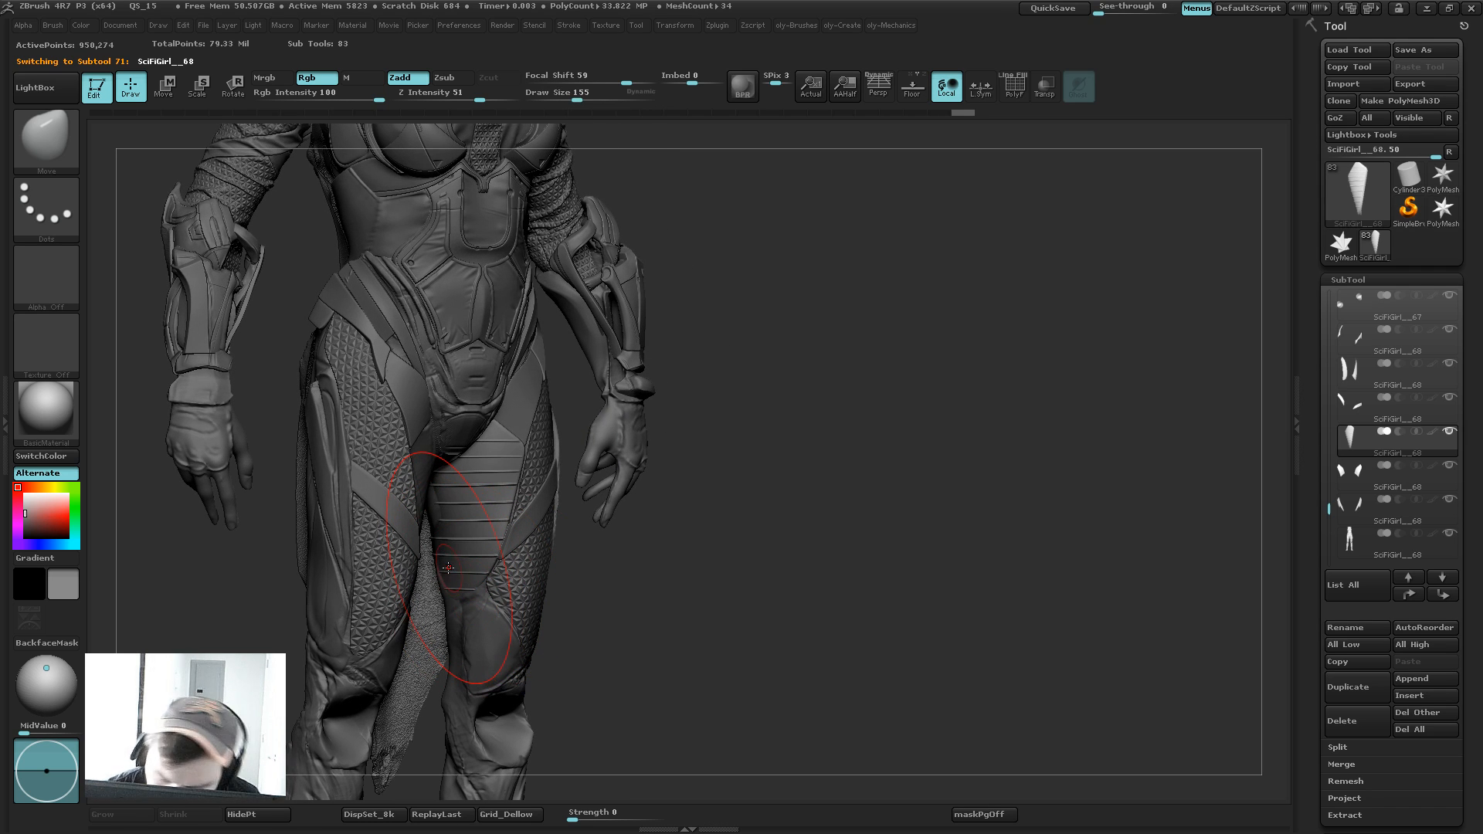
{"action": "left_click_drag", "start_coordinate": [448, 518], "coordinate": [437, 512]}
{"action": "key", "text": "s"}
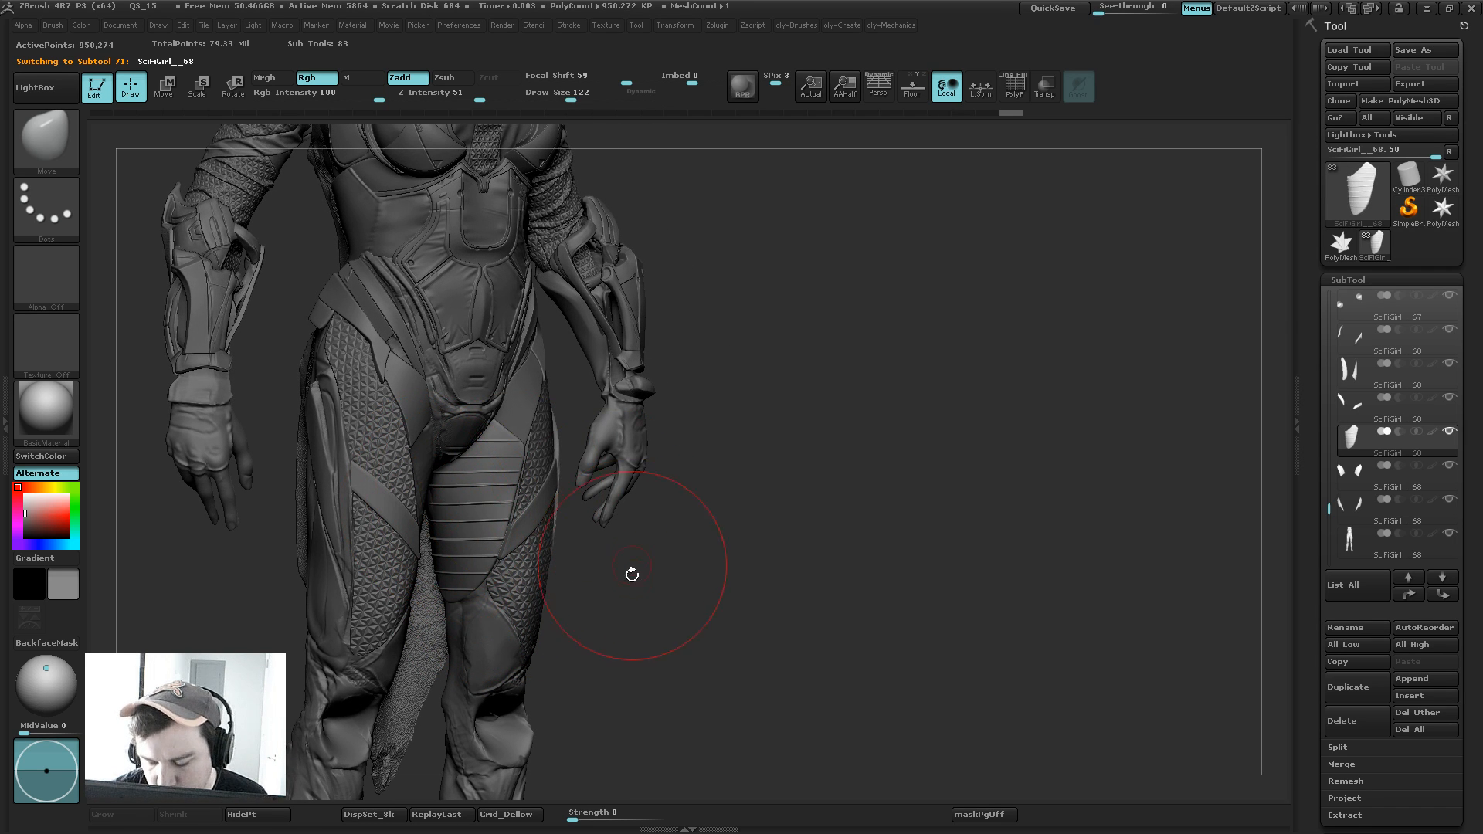
Step: Fit the ribbed panel's outer and lower edges to the neighbouring thigh armour with the Move brush at draw size 105
{"action": "mouse_move", "coordinate": [631, 569]}
{"action": "left_mouse_down"}
{"action": "mouse_move", "coordinate": [605, 561]}
{"action": "mouse_move", "coordinate": [623, 561]}
{"action": "left_mouse_up"}
{"action": "key", "text": "s"}
{"action": "left_click_drag", "start_coordinate": [527, 488], "coordinate": [523, 489]}
{"action": "key", "text": "s"}
{"action": "left_click_drag", "start_coordinate": [505, 550], "coordinate": [511, 553]}
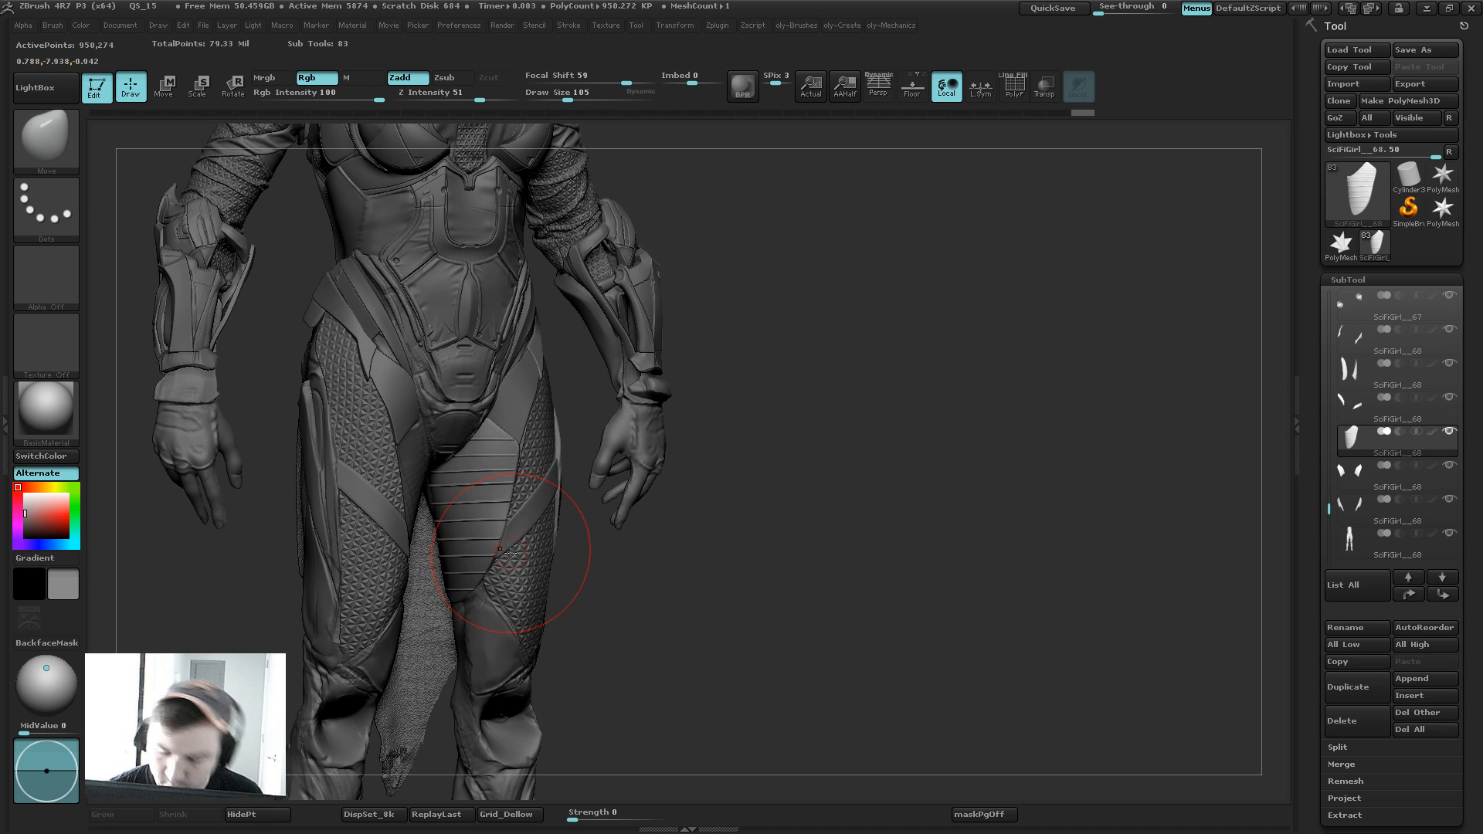
Step: Reshape the ribbed panel's lower outer edge from the front view with the Move brush
{"action": "mouse_move", "coordinate": [897, 418]}
{"action": "left_mouse_down"}
{"action": "mouse_move", "coordinate": [868, 415]}
{"action": "mouse_move", "coordinate": [857, 301]}
{"action": "left_mouse_up"}
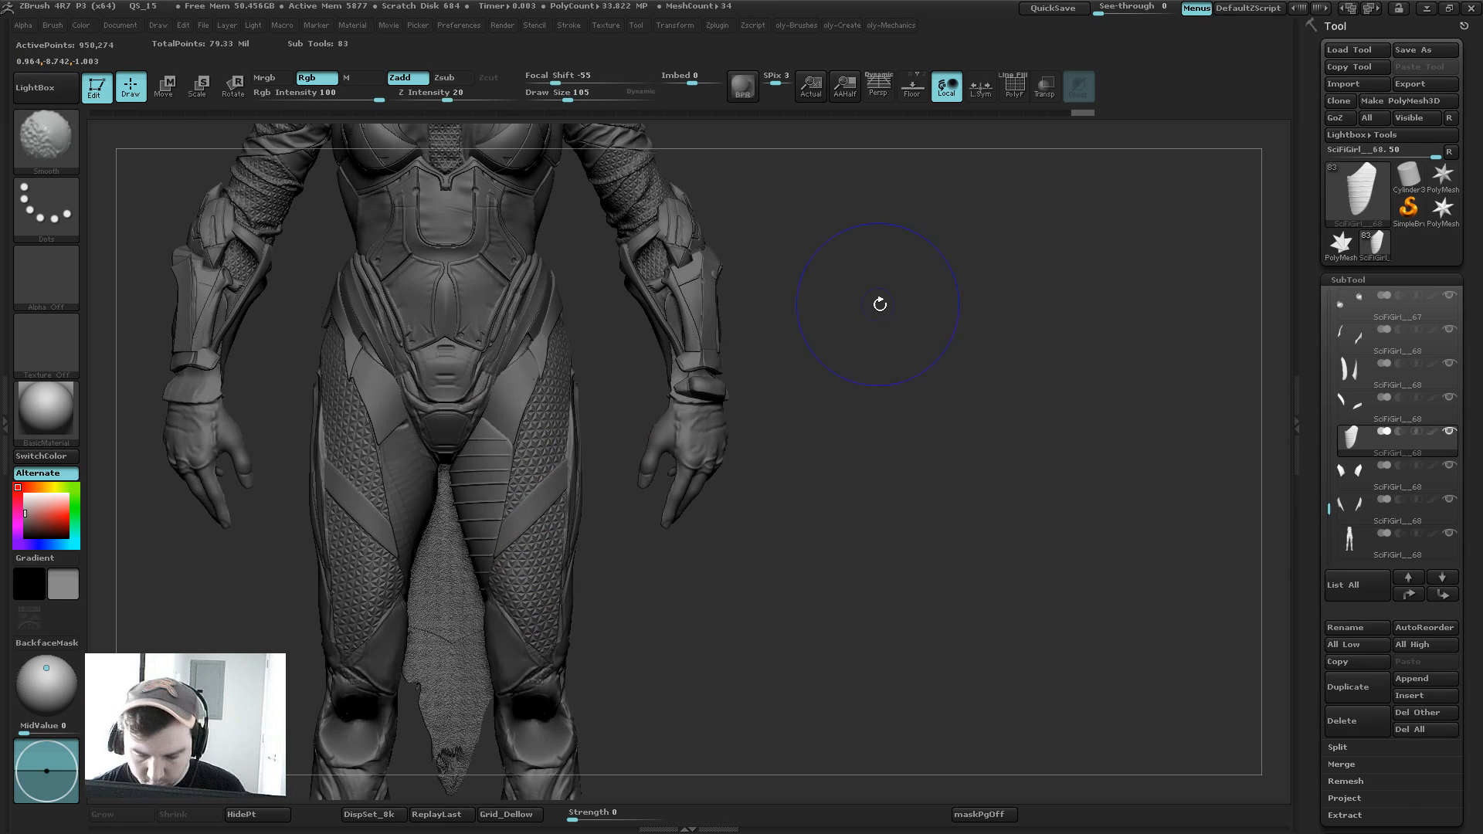
{"action": "key", "text": "shift+s"}
{"action": "mouse_move", "coordinate": [524, 502]}
{"action": "left_mouse_down"}
{"action": "mouse_move", "coordinate": [516, 455]}
{"action": "mouse_move", "coordinate": [498, 581]}
{"action": "left_mouse_up"}
{"action": "key", "text": "["}
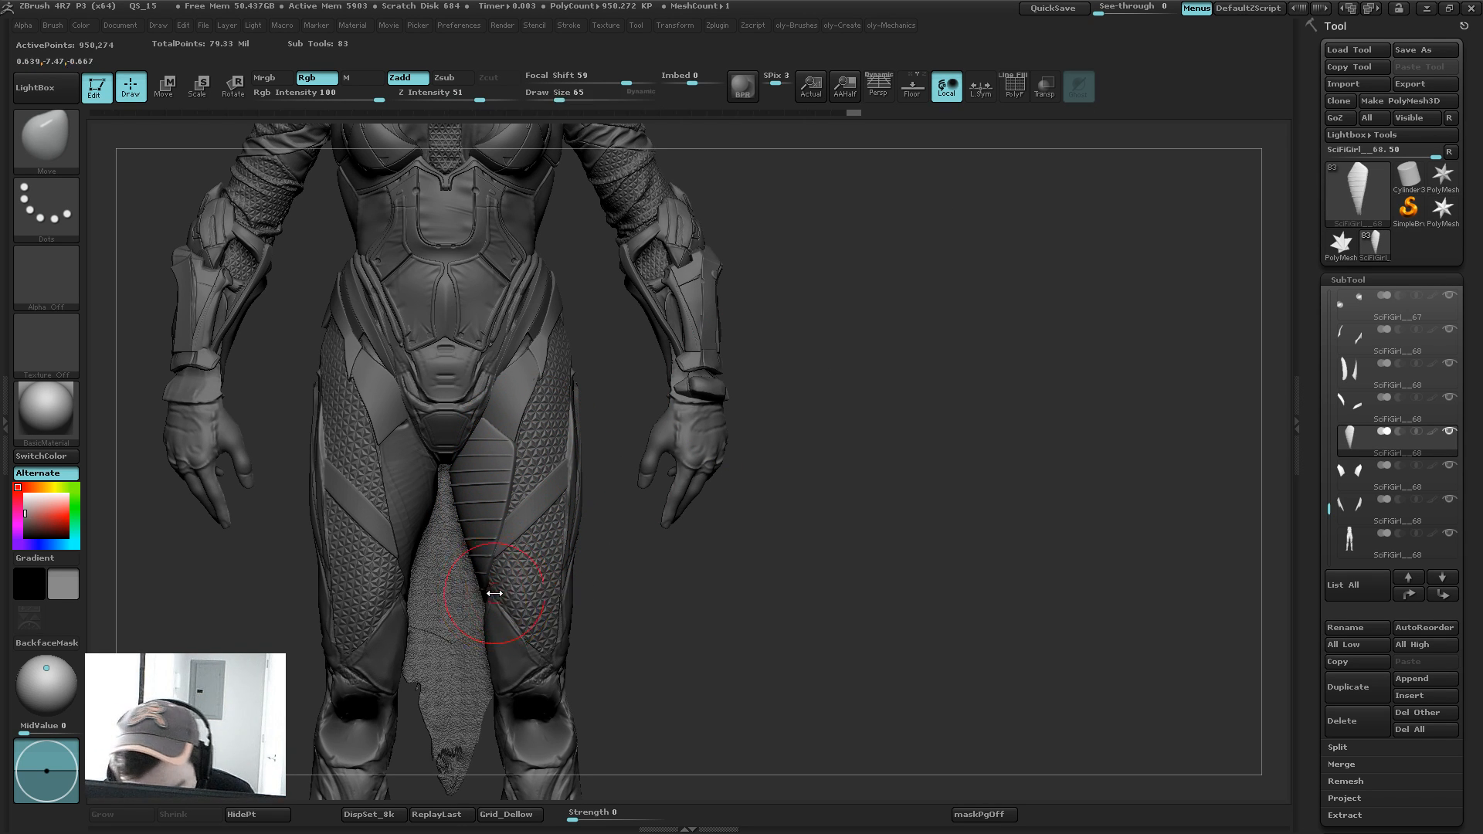
Step: Refine the ribbed panel's upper outer edge from a three-quarter view with a smaller Move brush
{"action": "left_click_drag", "start_coordinate": [611, 356], "coordinate": [668, 379]}
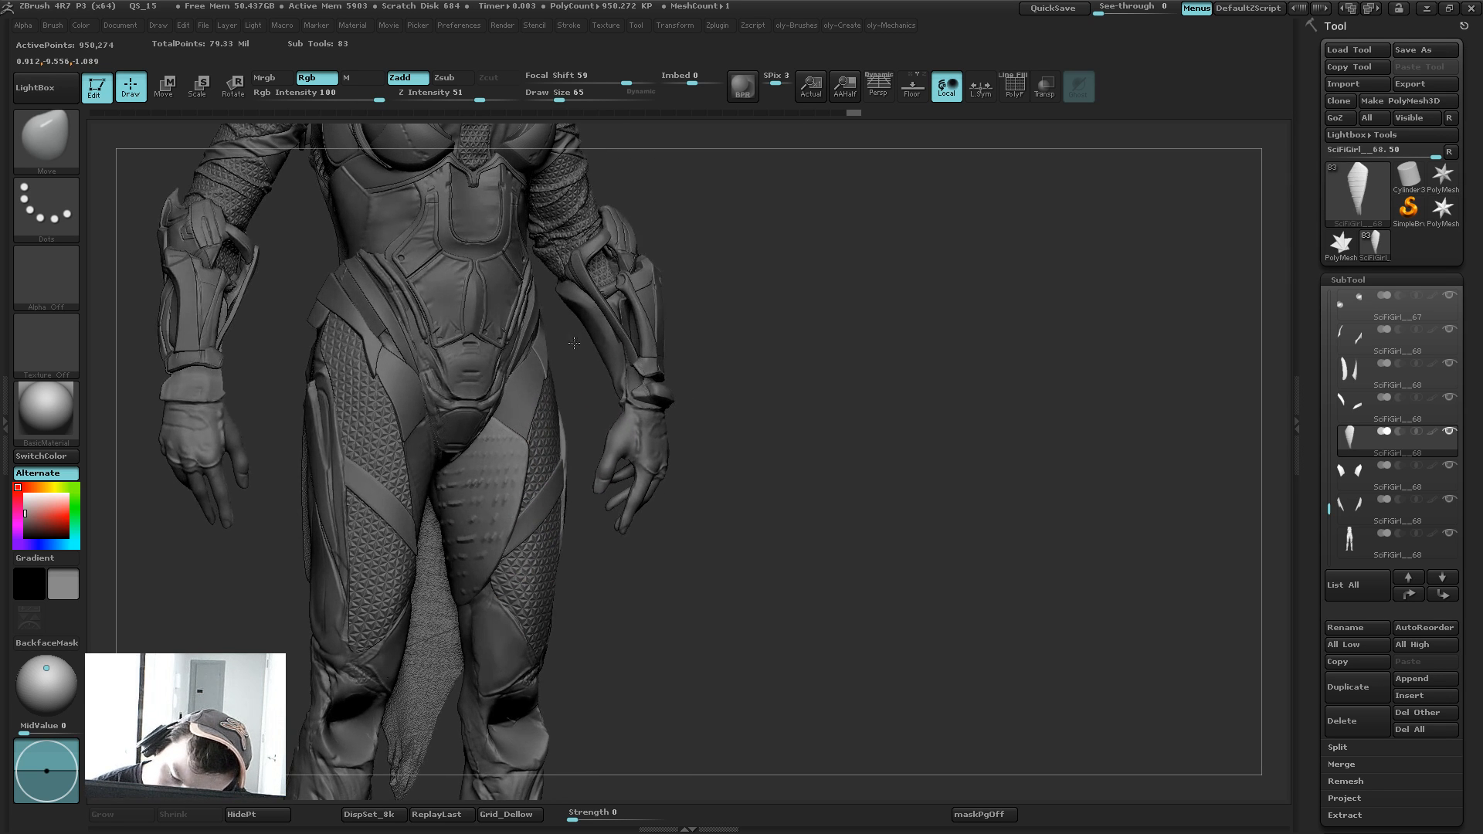
{"action": "key", "text": "["}
{"action": "key", "text": "["}
{"action": "mouse_move", "coordinate": [775, 297]}
{"action": "left_mouse_down", "text": "alt"}
{"action": "mouse_move", "coordinate": [756, 269]}
{"action": "mouse_move", "coordinate": [780, 321]}
{"action": "mouse_move", "coordinate": [721, 336]}
{"action": "mouse_move", "coordinate": [742, 315]}
{"action": "left_mouse_up", "text": "alt"}
{"action": "key", "text": "s"}
{"action": "mouse_move", "coordinate": [707, 366]}
{"action": "left_mouse_down"}
{"action": "mouse_move", "coordinate": [679, 332]}
{"action": "mouse_move", "coordinate": [665, 386]}
{"action": "left_mouse_up"}
{"action": "key", "text": "s"}
{"action": "left_click_drag", "start_coordinate": [505, 506], "coordinate": [493, 507]}
Step: Isolate the ribbed panel with its polygroups displayed and show only the rim polygroup
{"action": "key", "text": "alt+s"}
{"action": "key", "text": "shift+f"}
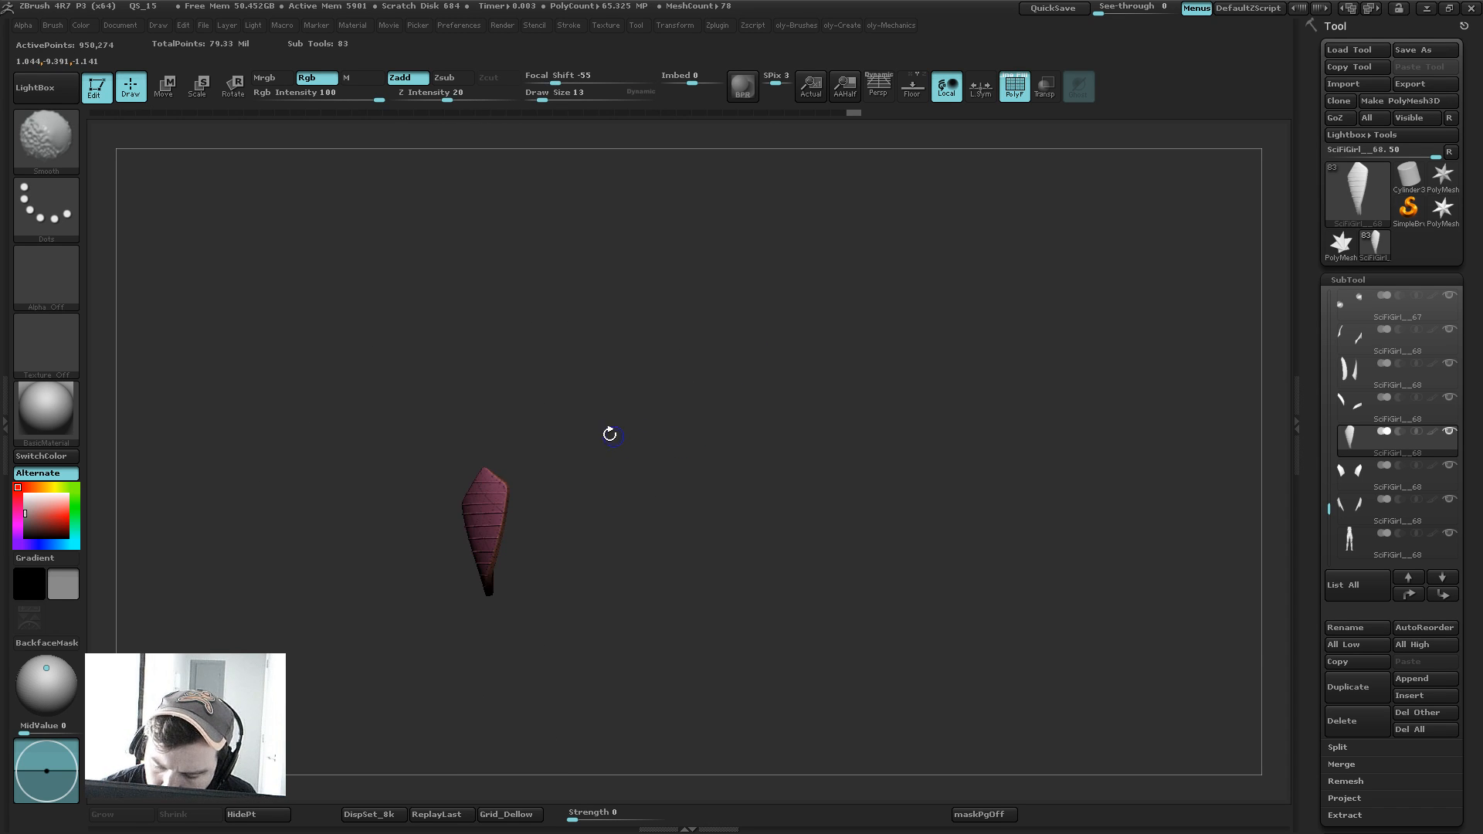
{"action": "left_click_drag", "start_coordinate": [610, 434], "coordinate": [635, 516]}
{"action": "mouse_move", "coordinate": [634, 515]}
{"action": "left_mouse_down"}
{"action": "mouse_move", "coordinate": [617, 522]}
{"action": "mouse_move", "coordinate": [610, 471]}
{"action": "left_mouse_up"}
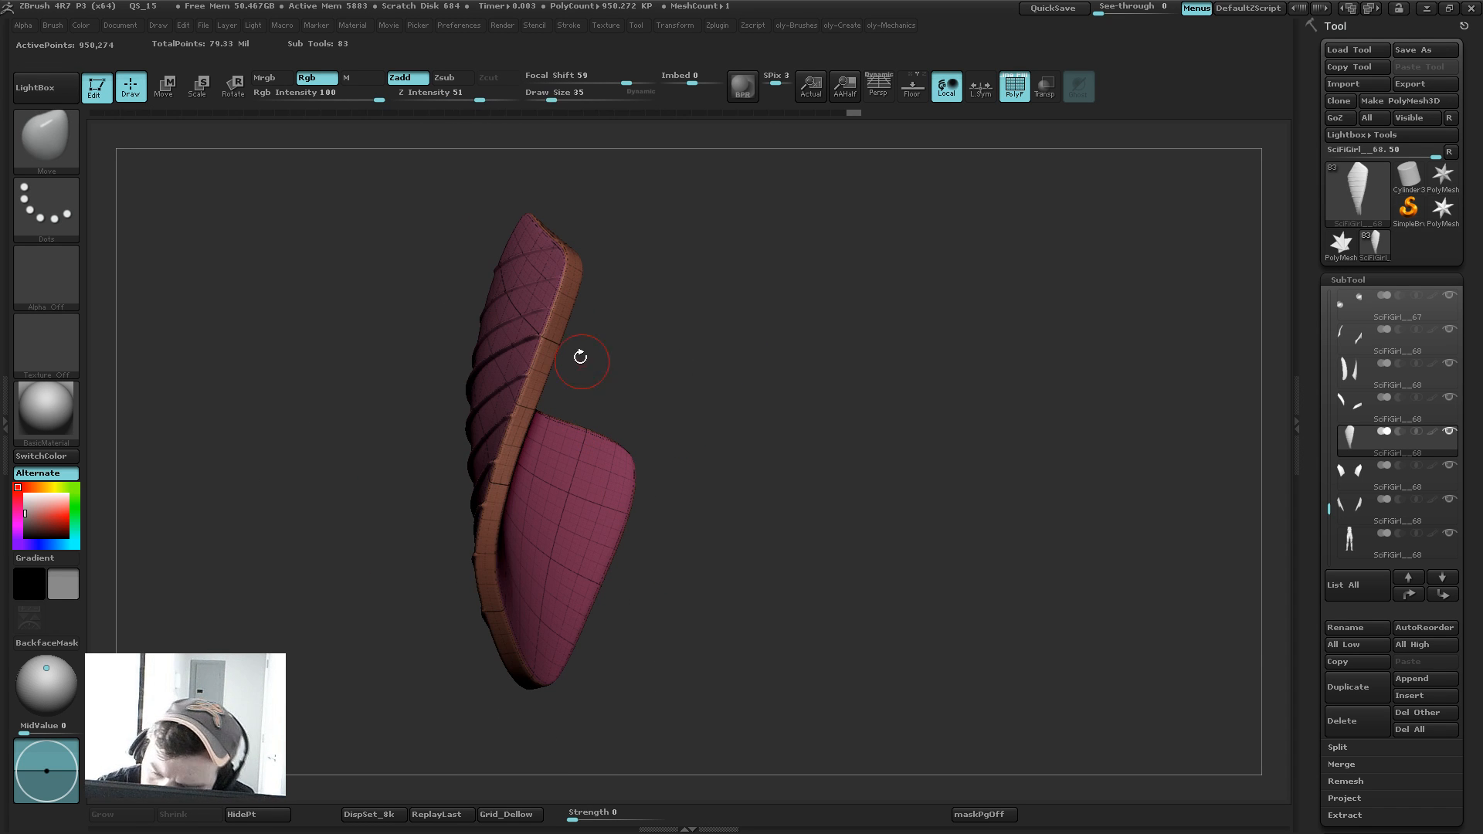
{"action": "key", "text": "ctrl+shift"}
{"action": "left_click", "coordinate": [553, 342], "text": "ctrl+shift"}
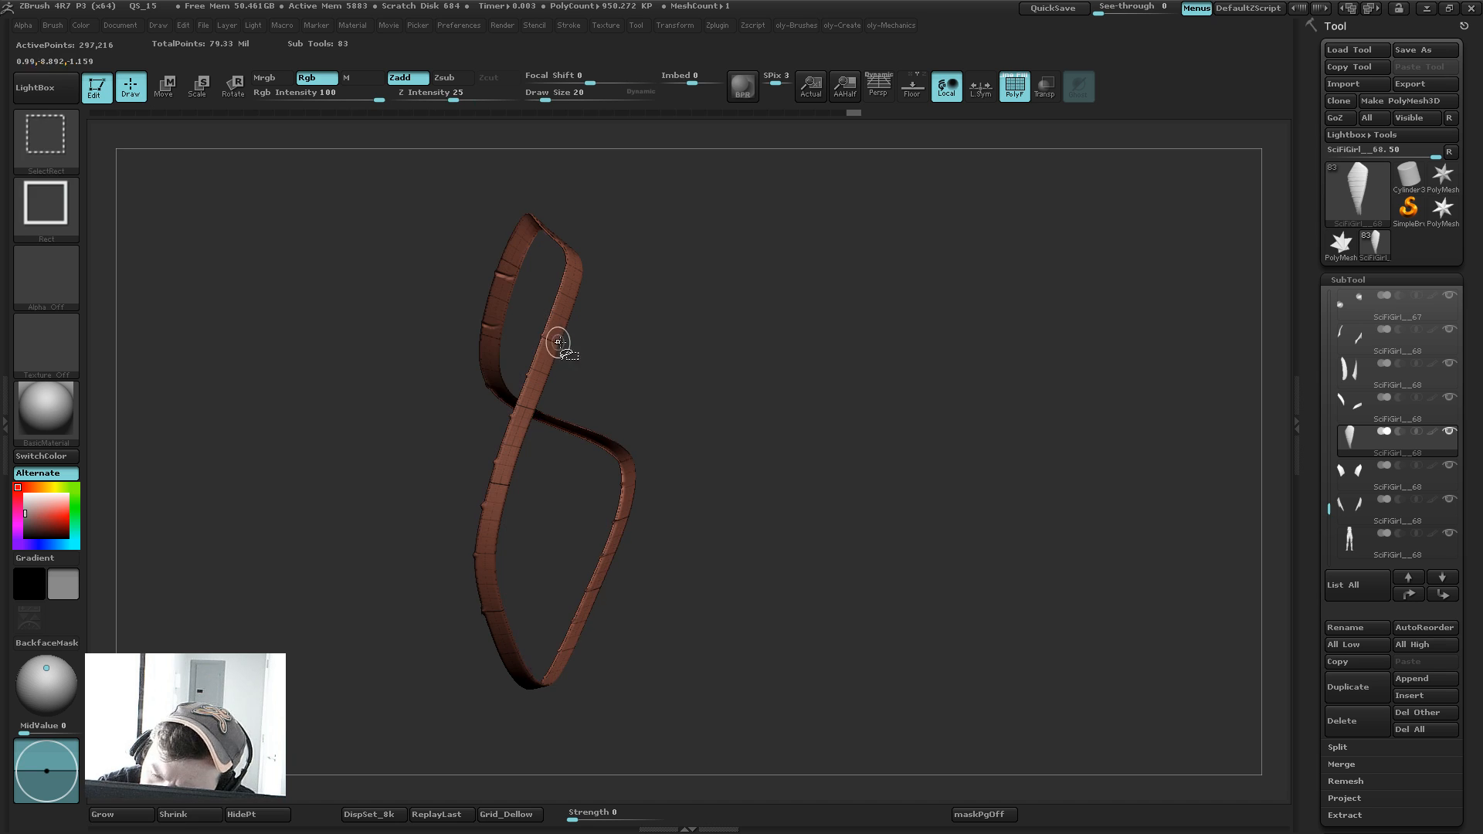
Step: Mask the whole ribbed panel except its rim and adjust the softness of the mask edge
{"action": "left_click", "coordinate": [678, 324], "text": "ctrl+shift"}
{"action": "left_click", "coordinate": [676, 321], "text": "ctrl"}
{"action": "left_click_drag", "start_coordinate": [676, 322], "coordinate": [639, 315]}
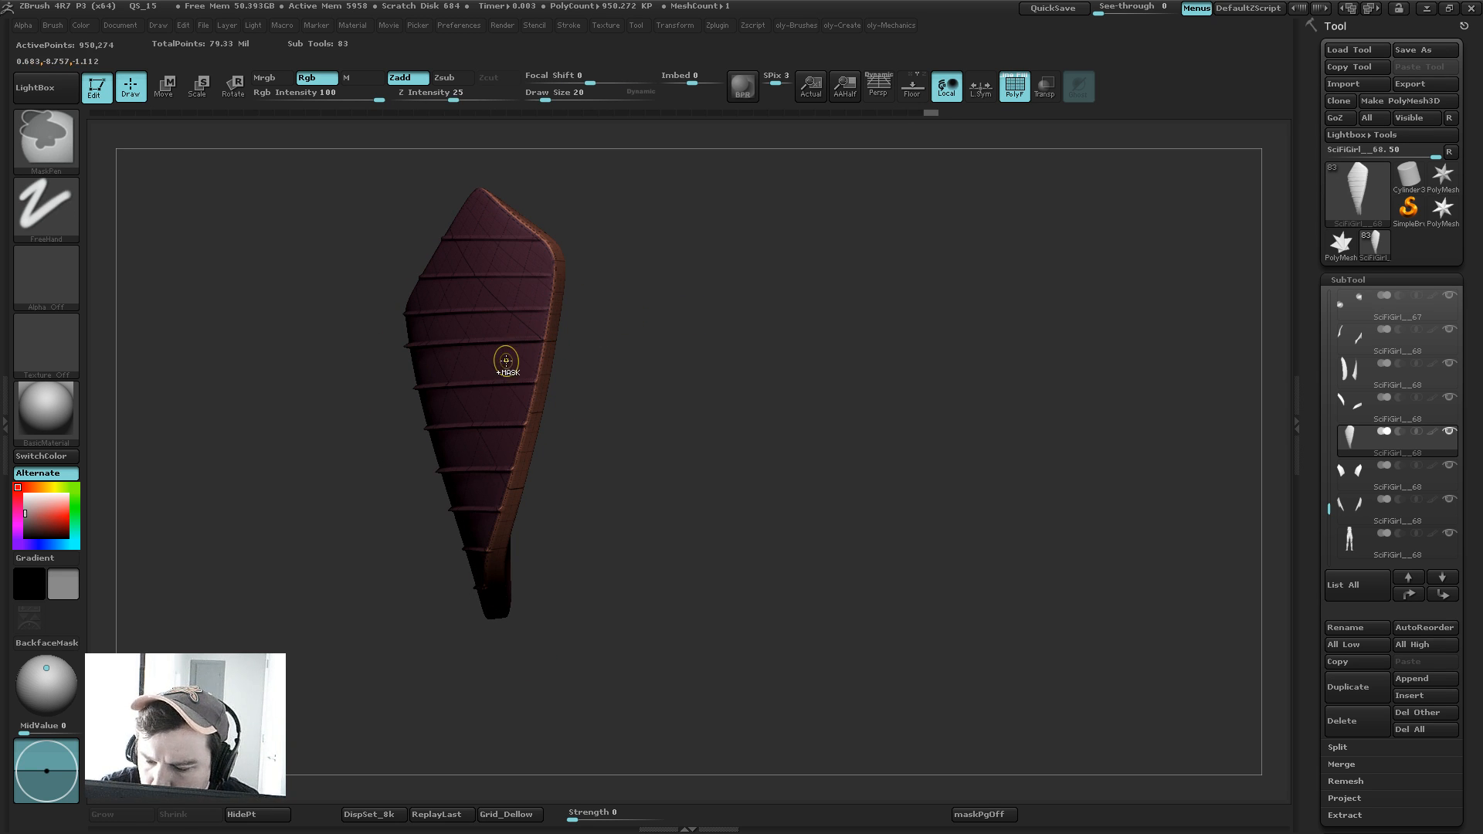
{"action": "left_click", "coordinate": [506, 363], "text": "ctrl"}
{"action": "left_click", "coordinate": [505, 366], "text": "ctrl+alt"}
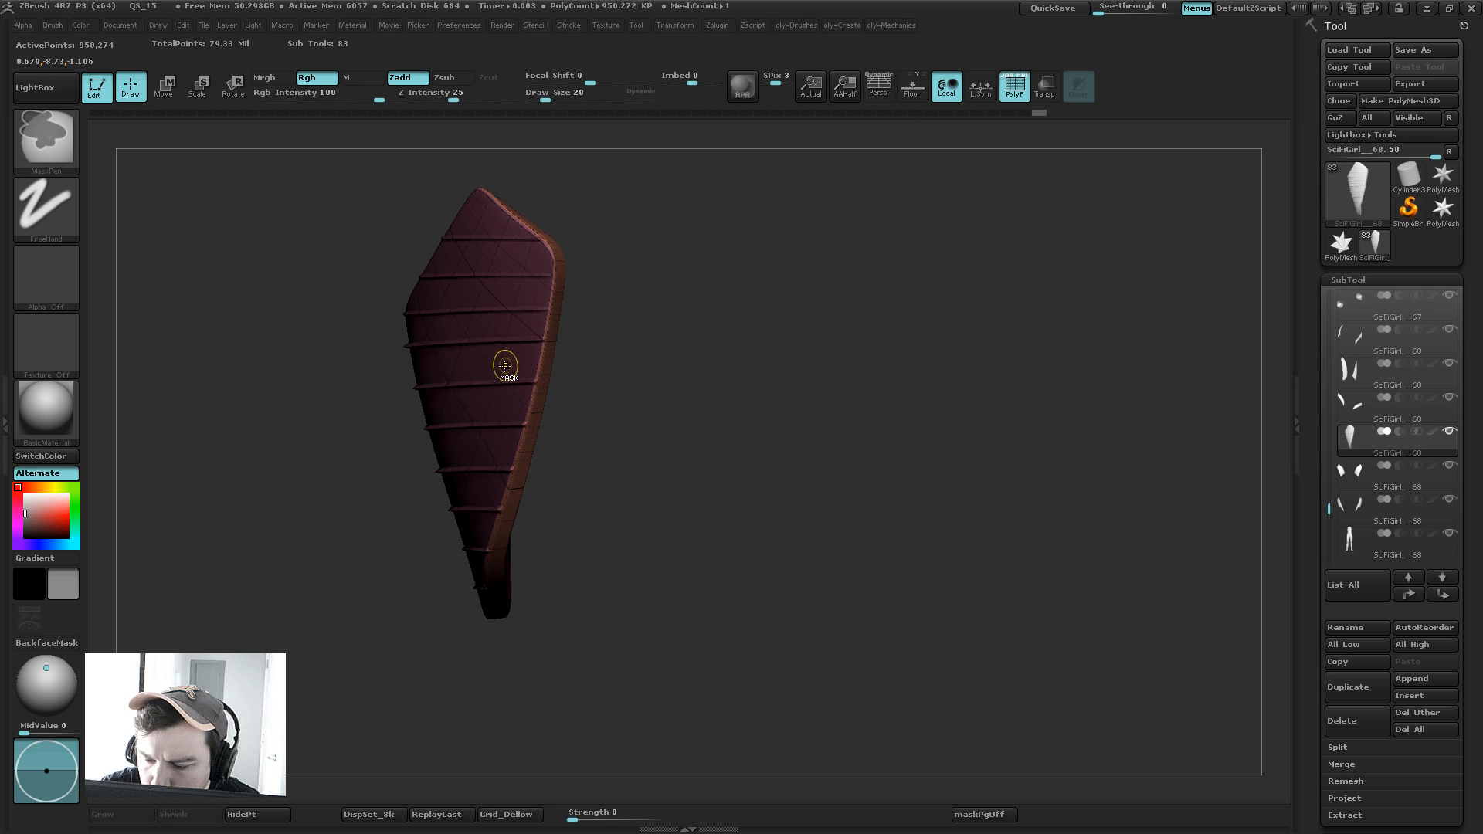
{"action": "left_click", "coordinate": [505, 367], "text": "ctrl+alt"}
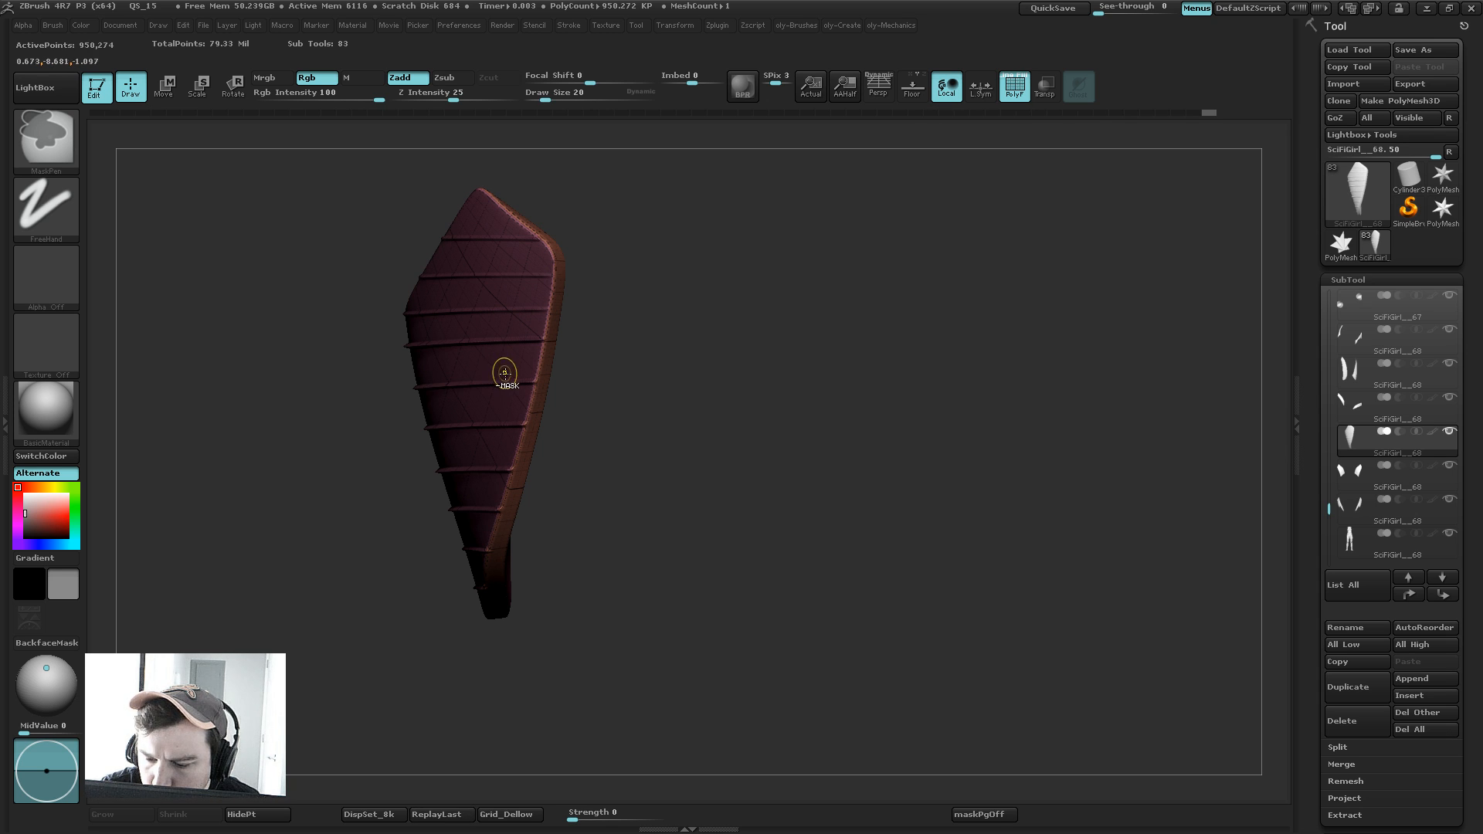
Step: Hide the polygroup display and shift the panel's unmasked rim with the Transpose Move tool
{"action": "key", "text": "shift+f"}
{"action": "mouse_move", "coordinate": [656, 334]}
{"action": "left_mouse_down", "text": "shift"}
{"action": "mouse_move", "coordinate": [640, 312]}
{"action": "mouse_move", "coordinate": [672, 317]}
{"action": "left_mouse_up", "text": "shift"}
{"action": "key", "text": "w"}
{"action": "left_click_drag", "start_coordinate": [550, 366], "coordinate": [665, 379]}
{"action": "key", "text": "q"}
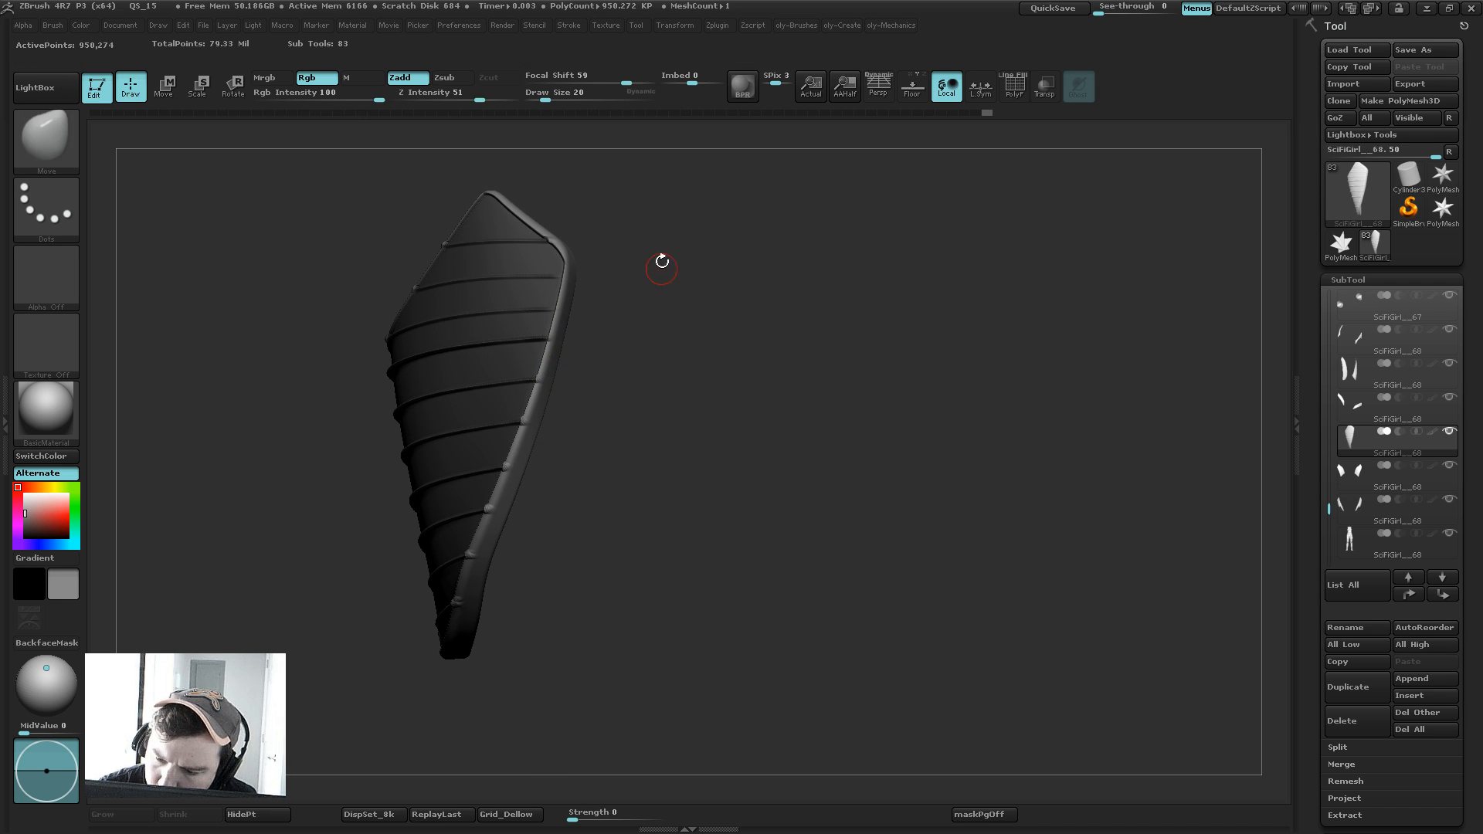
Step: Nudge the ribbed panel's outer edge and upper outer corner with the Move brush against the neighbouring thigh plates
{"action": "left_click_drag", "start_coordinate": [662, 262], "coordinate": [676, 308]}
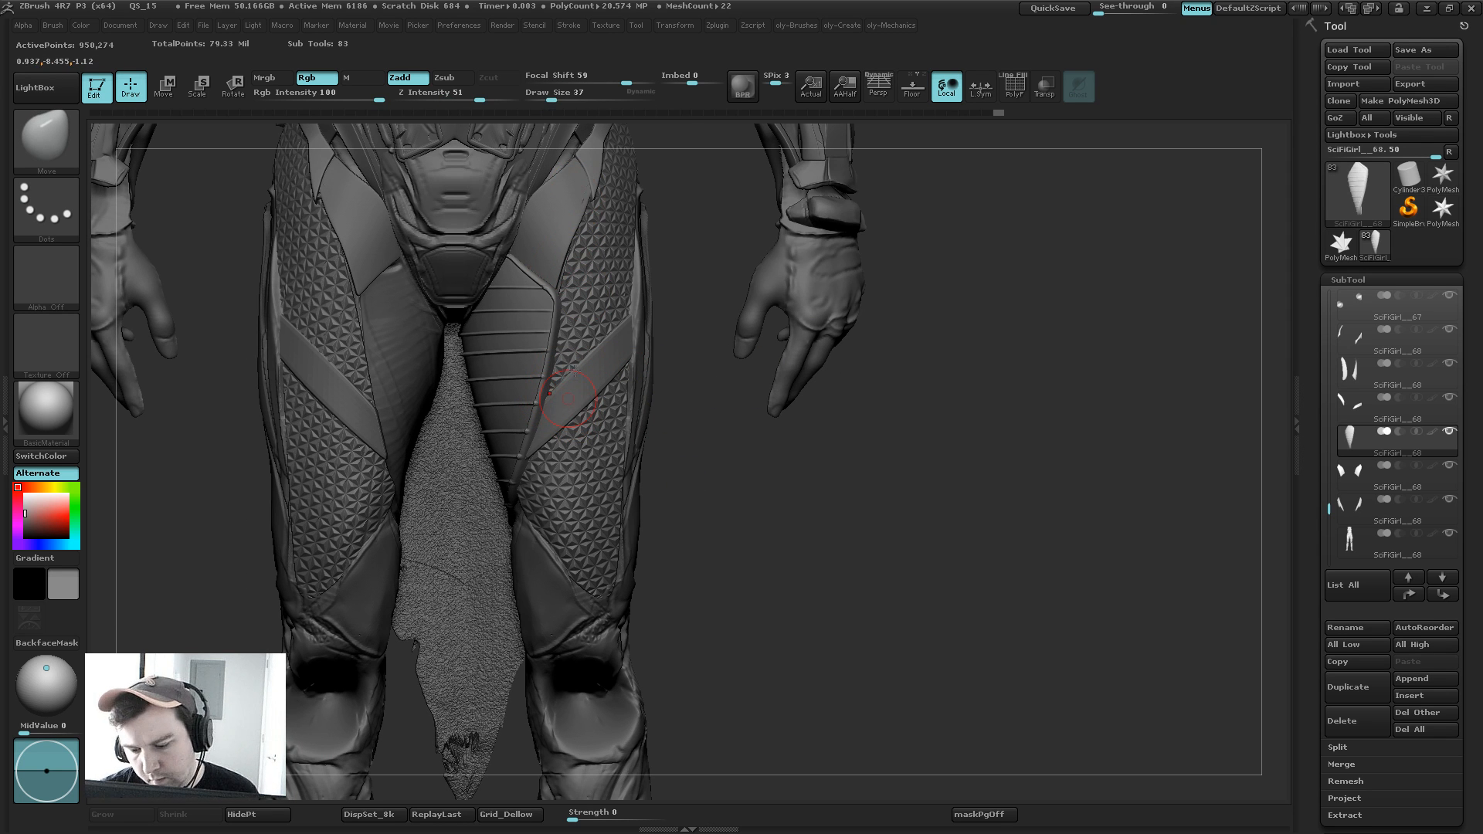
{"action": "left_click_drag", "start_coordinate": [630, 346], "coordinate": [637, 349], "text": "shift"}
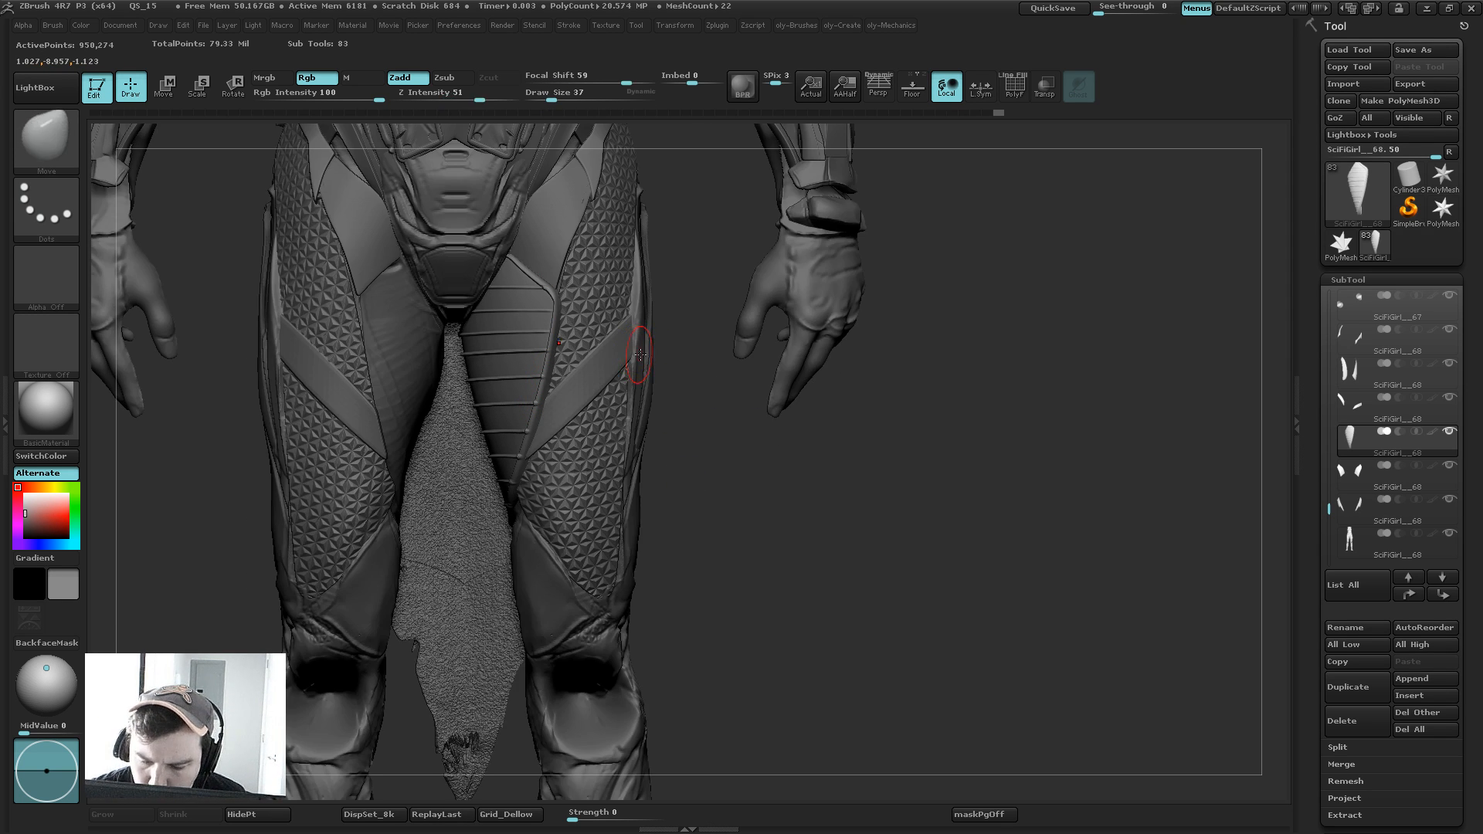
{"action": "key", "text": "b"}
{"action": "left_click", "coordinate": [656, 298]}
{"action": "left_click", "coordinate": [632, 308]}
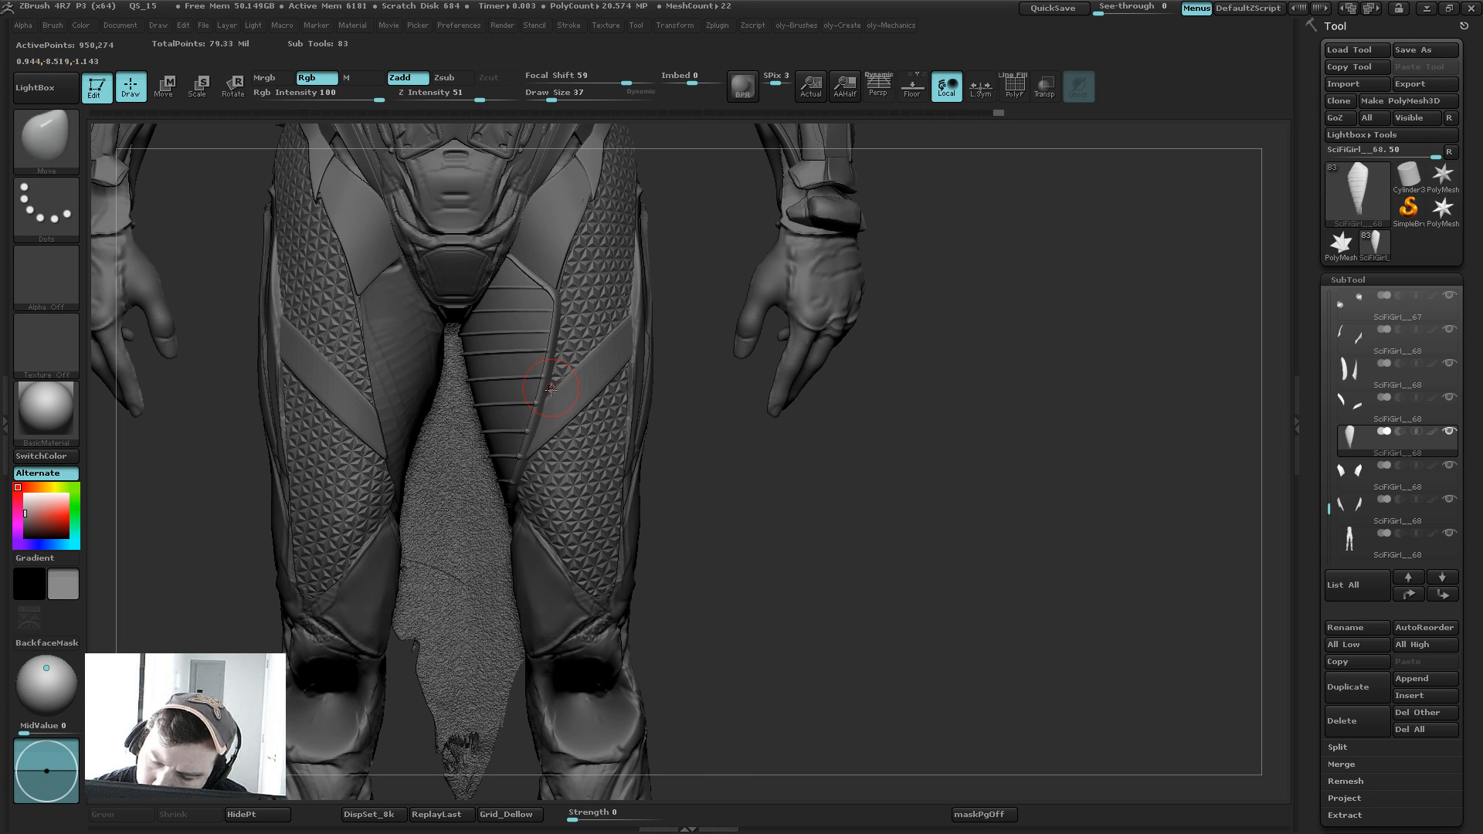
{"action": "left_click_drag", "start_coordinate": [561, 399], "coordinate": [546, 427]}
{"action": "mouse_move", "coordinate": [568, 377]}
{"action": "left_mouse_down"}
{"action": "mouse_move", "coordinate": [553, 376]}
{"action": "mouse_move", "coordinate": [578, 347]}
{"action": "left_mouse_up"}
{"action": "key", "text": "s"}
{"action": "key", "text": "s"}
{"action": "left_click_drag", "start_coordinate": [557, 261], "coordinate": [547, 259]}
Step: Reshape the lower half of the ribbed panel along the inner thigh with a much larger Move brush
{"action": "left_click_drag", "start_coordinate": [699, 281], "coordinate": [701, 401], "text": "shift"}
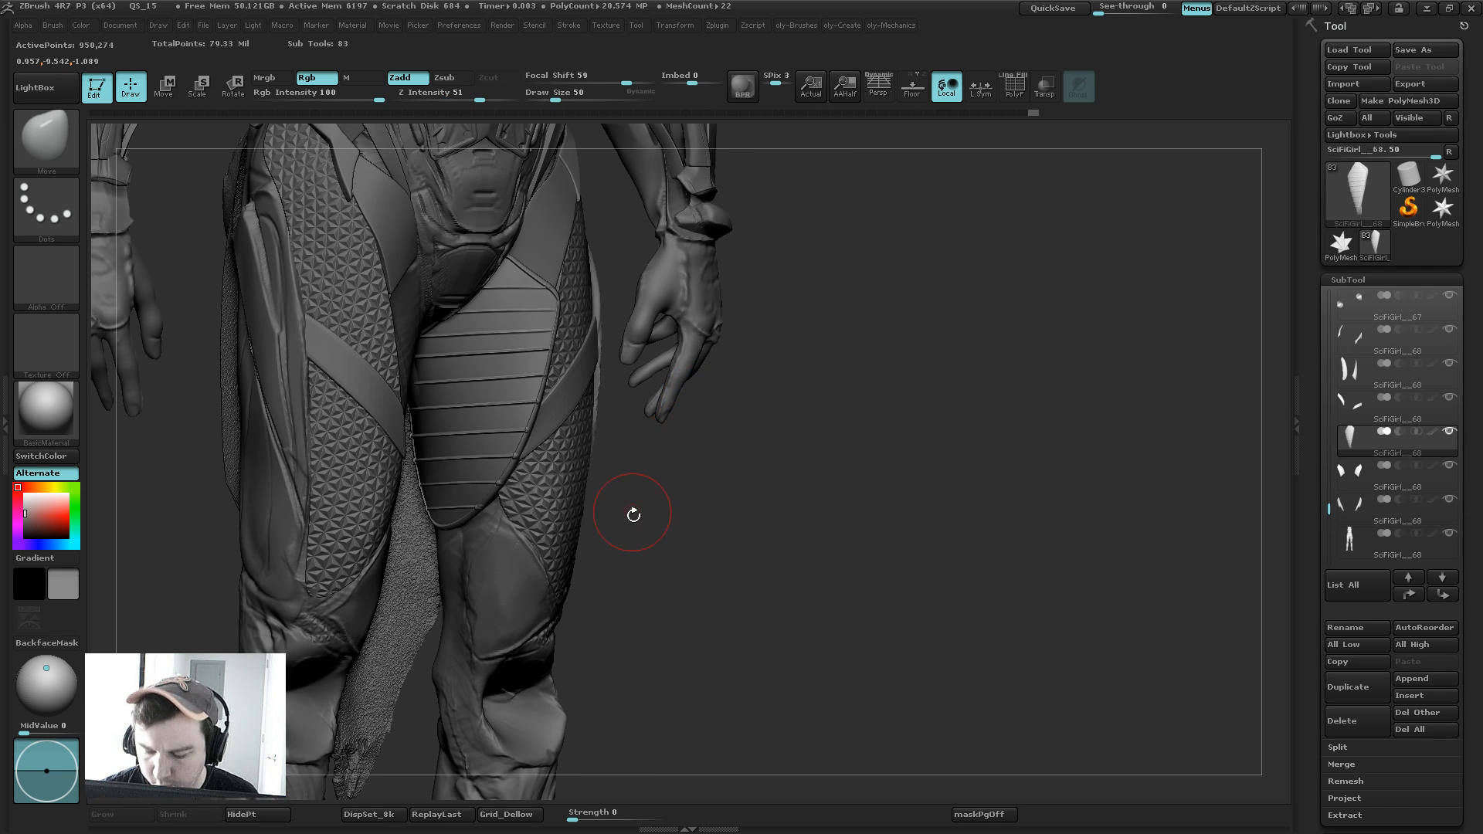
{"action": "left_click_drag", "start_coordinate": [635, 499], "coordinate": [519, 488]}
{"action": "key", "text": "s"}
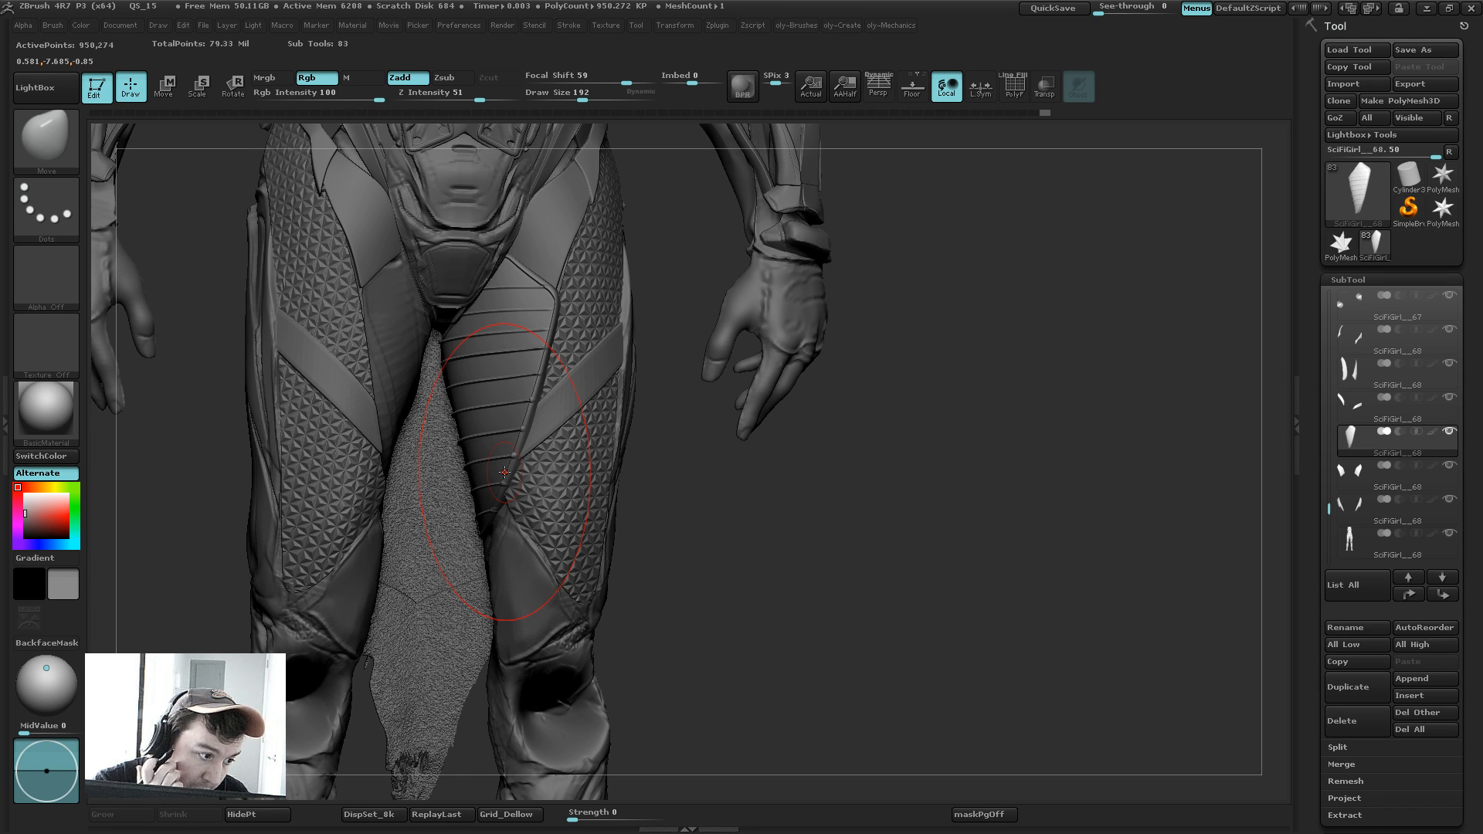
{"action": "mouse_move", "coordinate": [679, 494]}
{"action": "left_mouse_down", "text": "shift"}
{"action": "mouse_move", "coordinate": [725, 515]}
{"action": "mouse_move", "coordinate": [746, 342]}
{"action": "mouse_move", "coordinate": [754, 404]}
{"action": "left_mouse_up", "text": "shift"}
{"action": "key", "text": "s"}
{"action": "key", "text": "s"}
{"action": "mouse_move", "coordinate": [499, 443]}
{"action": "left_mouse_down"}
{"action": "mouse_move", "coordinate": [516, 442]}
{"action": "mouse_move", "coordinate": [494, 453]}
{"action": "left_mouse_up"}
{"action": "key", "text": "s"}
{"action": "left_click_drag", "start_coordinate": [517, 444], "coordinate": [530, 440]}
{"action": "key", "text": "shift+s"}
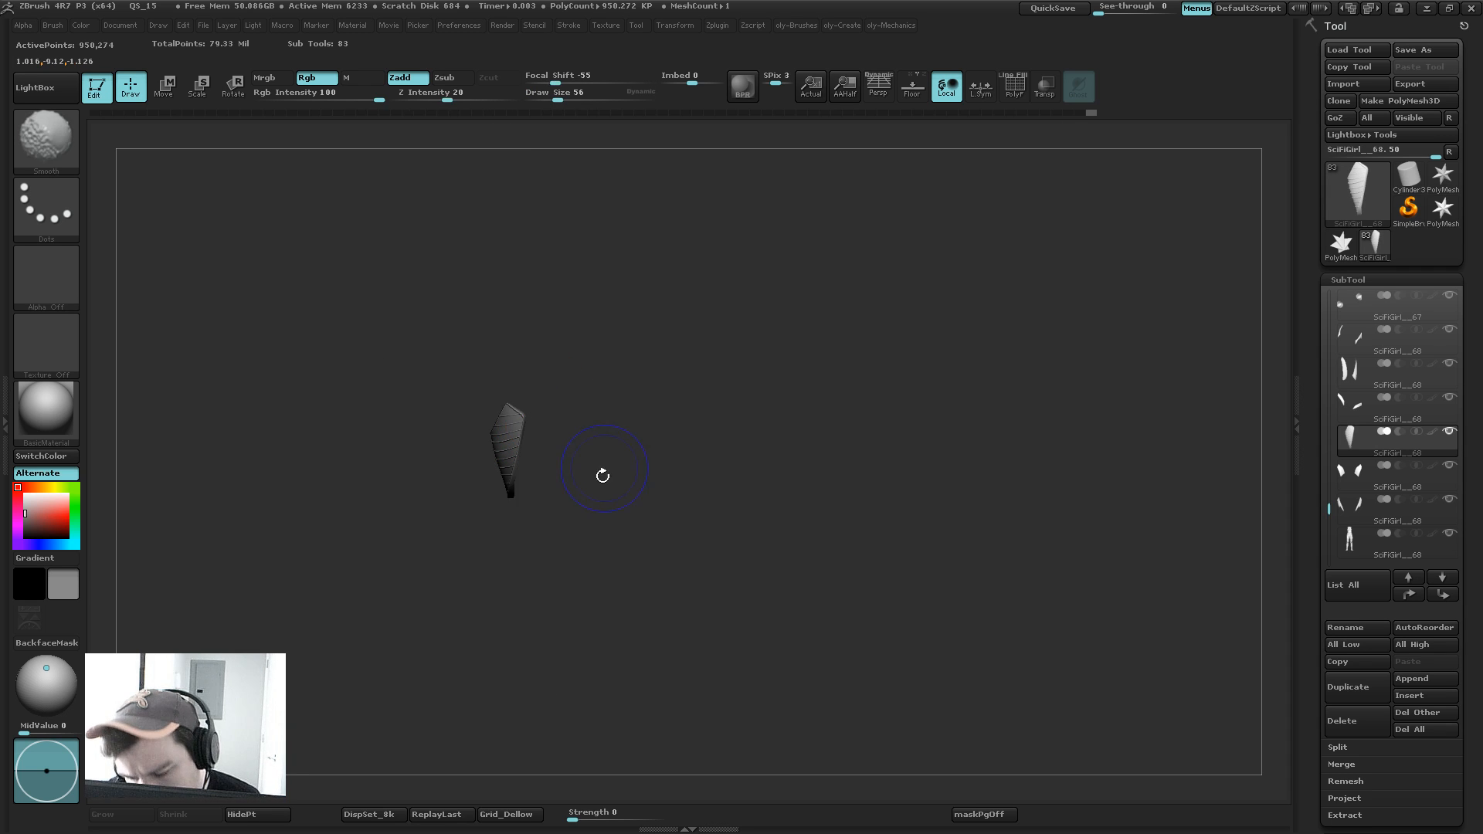
Step: Adjust the middle of the ribbed panel from turned views with a medium Move brush
{"action": "mouse_move", "coordinate": [603, 473]}
{"action": "left_mouse_down"}
{"action": "mouse_move", "coordinate": [741, 494]}
{"action": "mouse_move", "coordinate": [563, 447]}
{"action": "left_mouse_up"}
{"action": "key", "text": "s"}
{"action": "left_click_drag", "start_coordinate": [520, 461], "coordinate": [526, 471]}
{"action": "left_click_drag", "start_coordinate": [588, 468], "coordinate": [559, 464]}
{"action": "key", "text": "s"}
{"action": "left_click_drag", "start_coordinate": [536, 460], "coordinate": [543, 460]}
{"action": "key", "text": "shift+s"}
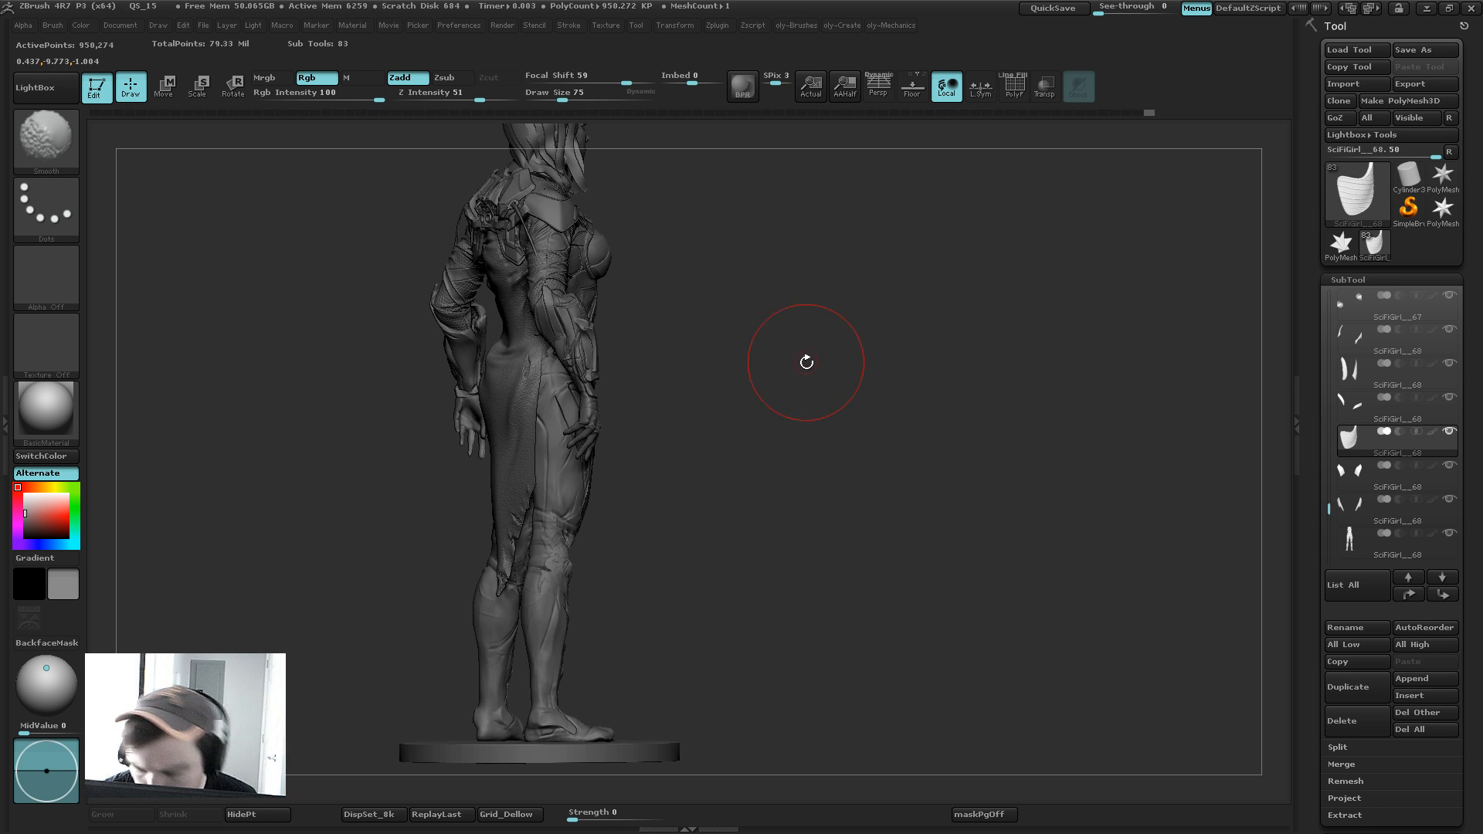
Step: Shift the ribbed panel's inner portion below the crotch plate from the front, using Move brush draw sizes 72 and 140
{"action": "left_click_drag", "start_coordinate": [813, 381], "coordinate": [725, 229]}
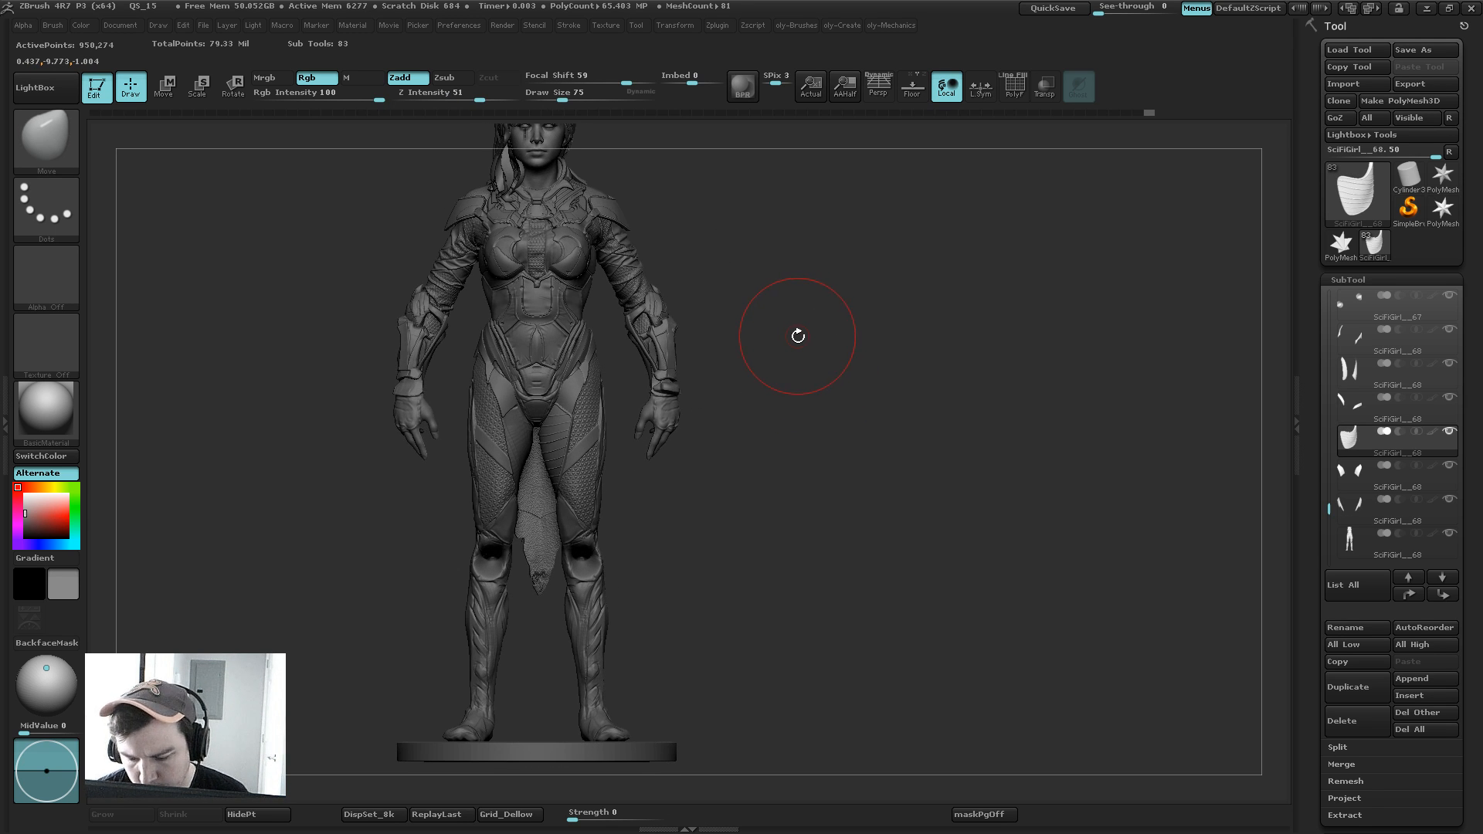
{"action": "left_click_drag", "start_coordinate": [799, 337], "coordinate": [780, 433], "text": "alt"}
{"action": "key", "text": "s"}
{"action": "key", "text": "s"}
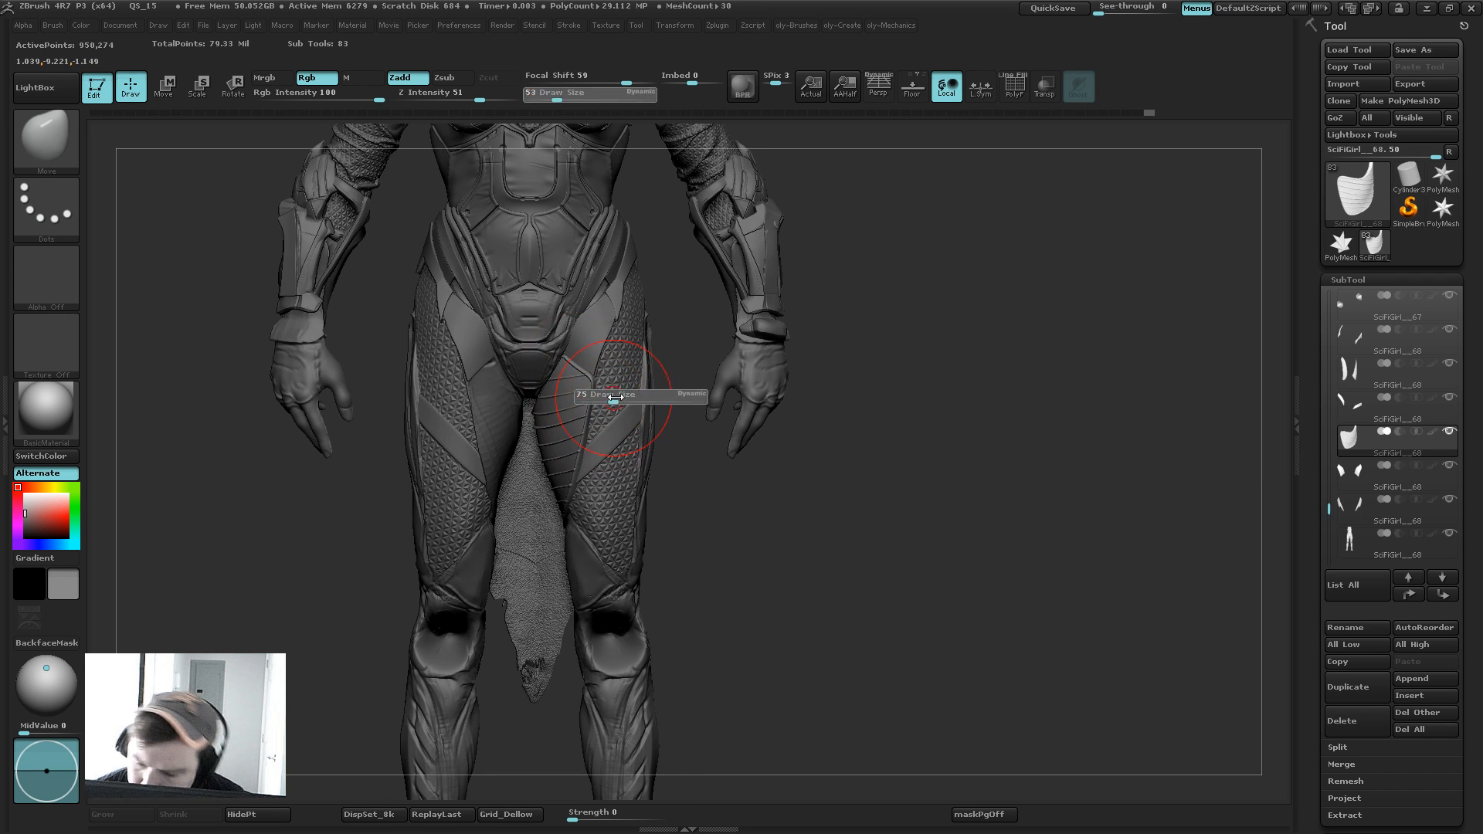
{"action": "left_click_drag", "start_coordinate": [612, 398], "coordinate": [637, 369]}
{"action": "key", "text": "s"}
{"action": "mouse_move", "coordinate": [709, 481]}
{"action": "left_mouse_down"}
{"action": "mouse_move", "coordinate": [689, 480]}
{"action": "mouse_move", "coordinate": [680, 454]}
{"action": "left_mouse_up"}
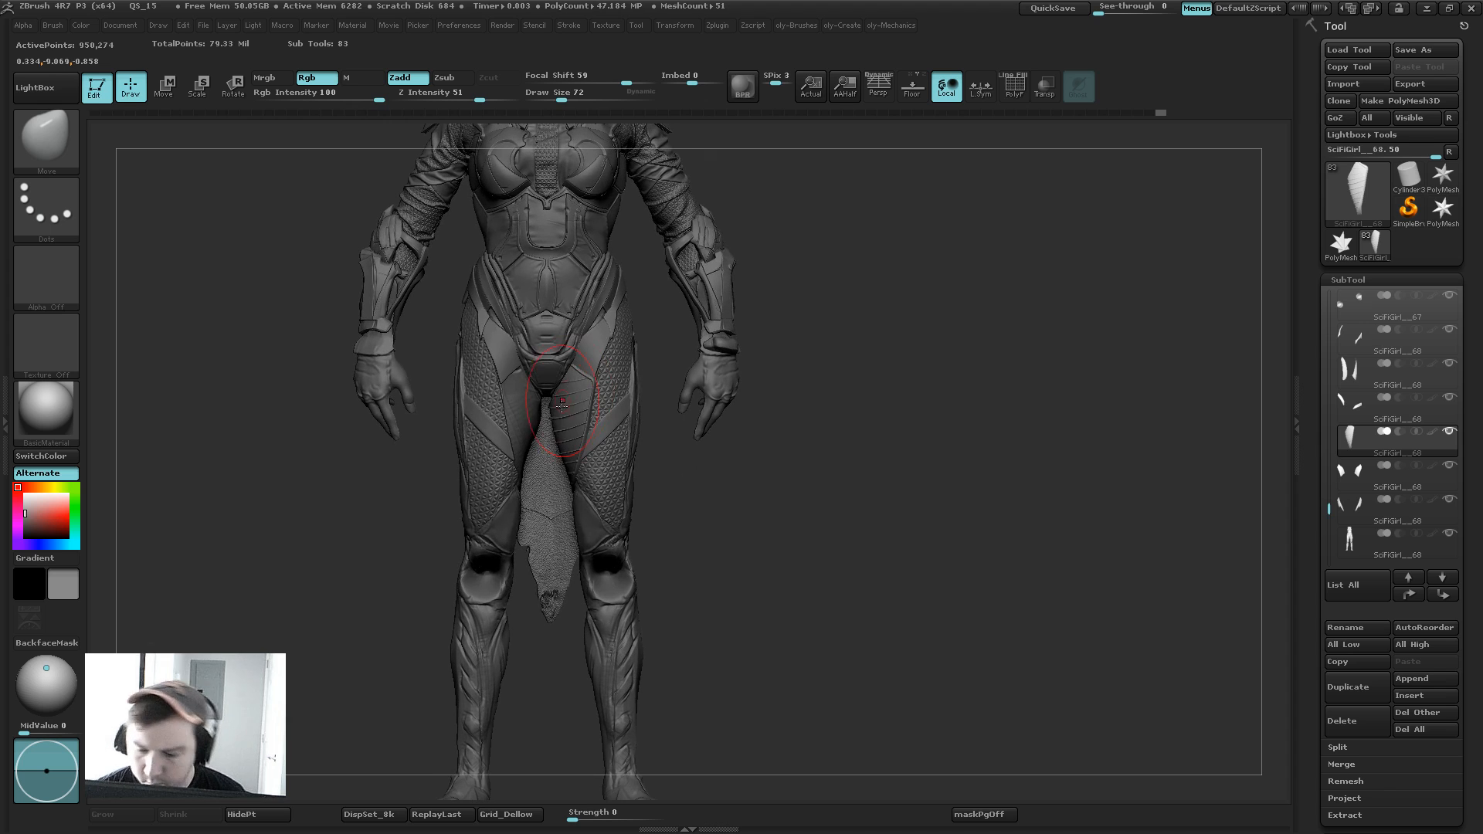
{"action": "left_click_drag", "start_coordinate": [559, 429], "coordinate": [564, 423]}
{"action": "key", "text": "s"}
{"action": "left_click_drag", "start_coordinate": [559, 419], "coordinate": [550, 414]}
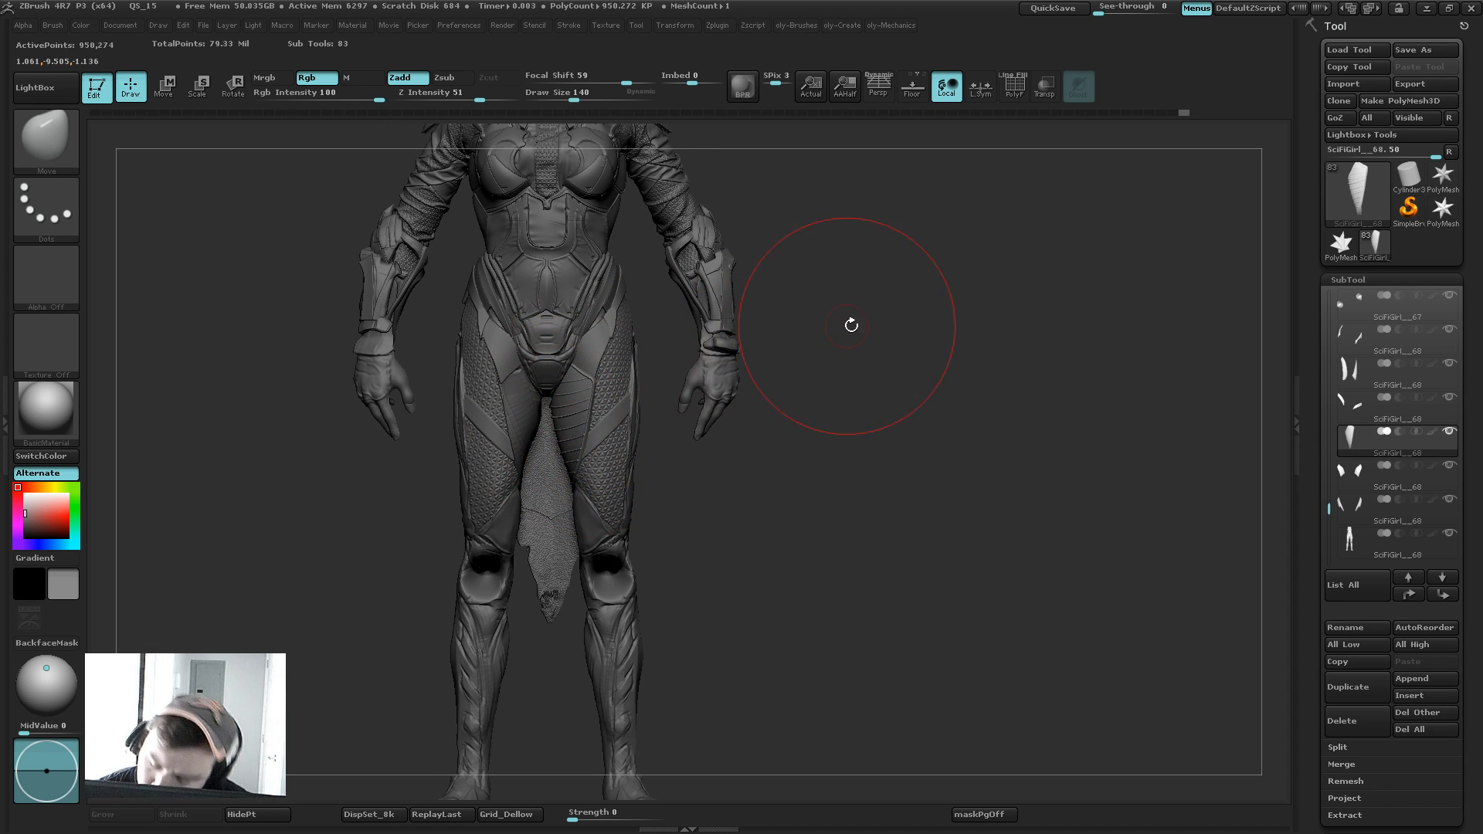
Step: Fine-tune the ribbed panel's outer edge beside the diagonal thigh strap with the Move brush
{"action": "left_click_drag", "start_coordinate": [851, 325], "coordinate": [759, 244], "text": "alt"}
{"action": "key", "text": "s"}
{"action": "mouse_move", "coordinate": [748, 366]}
{"action": "left_mouse_down"}
{"action": "mouse_move", "coordinate": [716, 388]}
{"action": "mouse_move", "coordinate": [751, 580]}
{"action": "left_mouse_up"}
{"action": "key", "text": "s"}
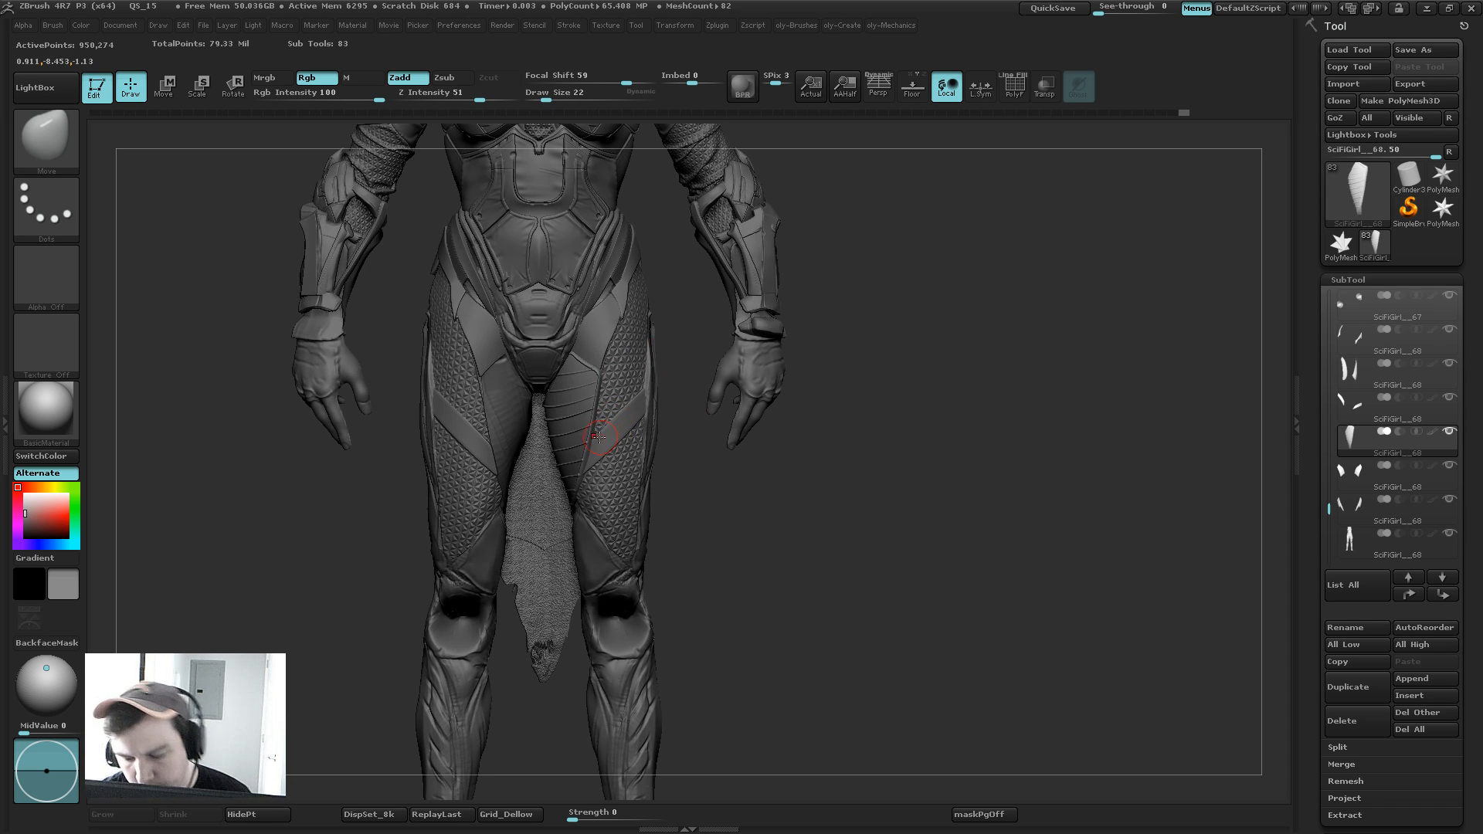
{"action": "key", "text": "s"}
{"action": "left_click_drag", "start_coordinate": [600, 436], "coordinate": [624, 382]}
{"action": "key", "text": "s"}
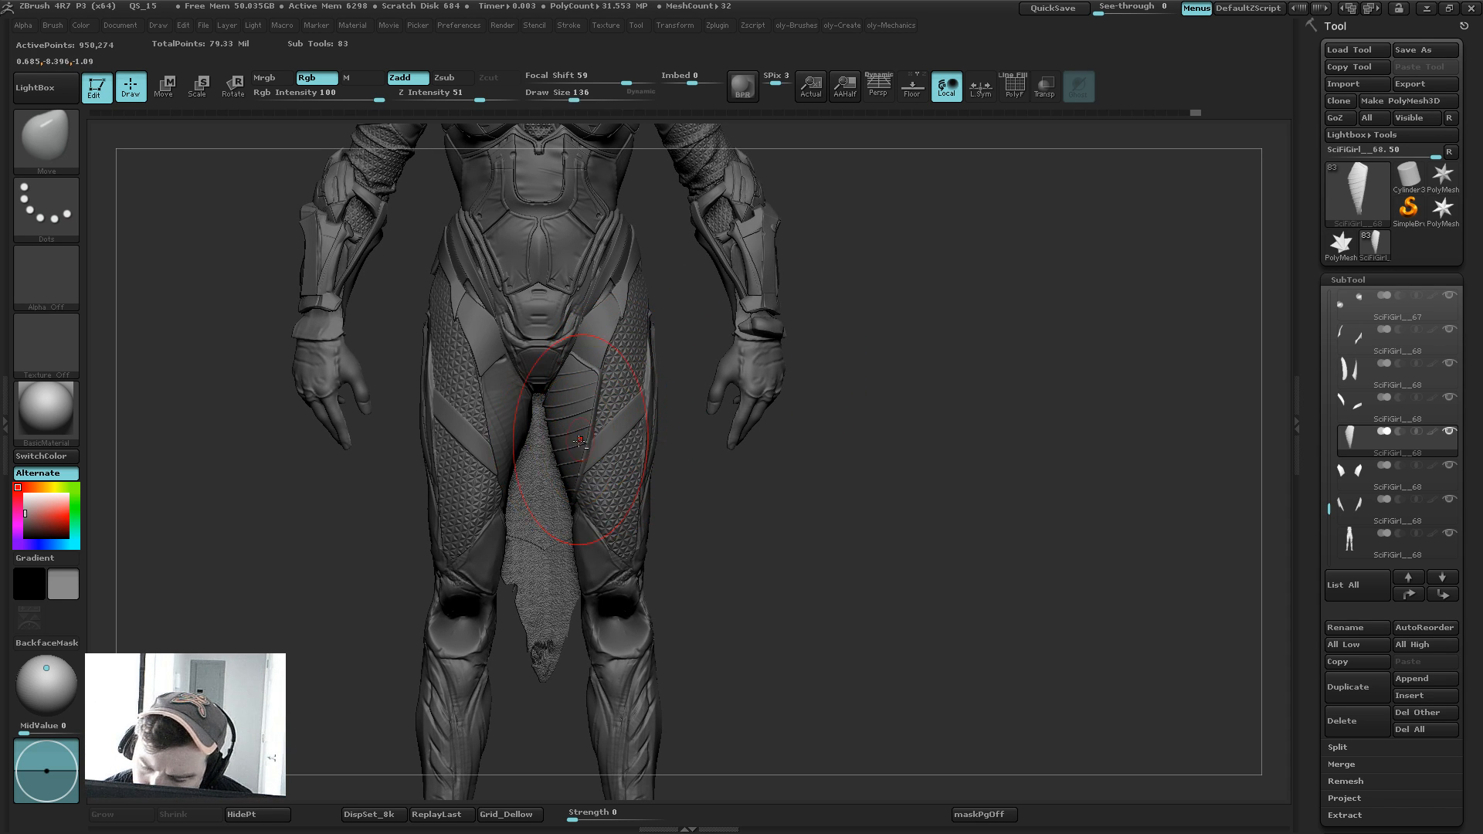
Step: Nudge the ribbed panel's outer side at a lower subdivision level with polygroups displayed, and return it to the highest level
{"action": "key", "text": "shift+d"}
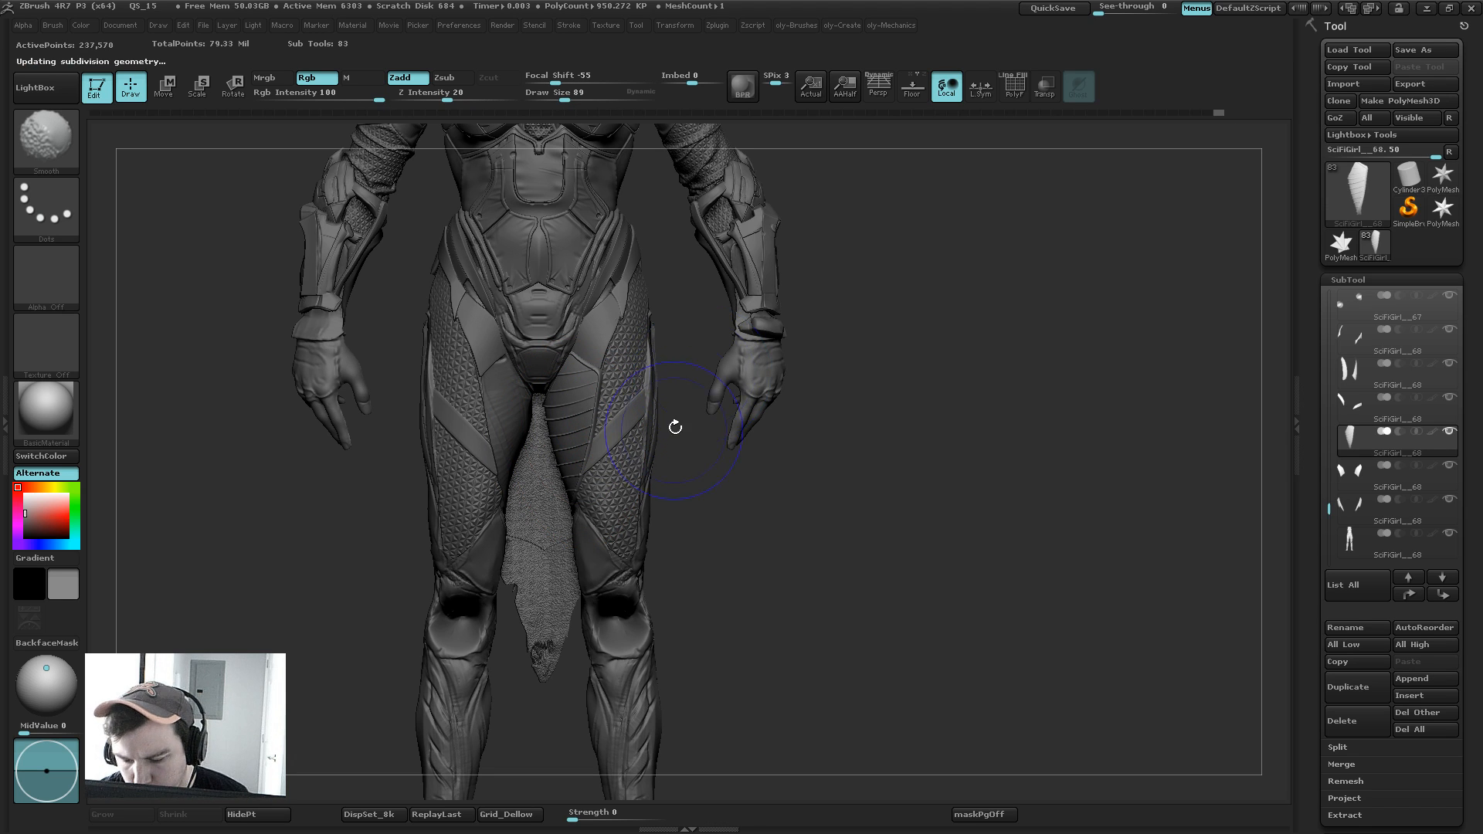
{"action": "key", "text": "shift+f"}
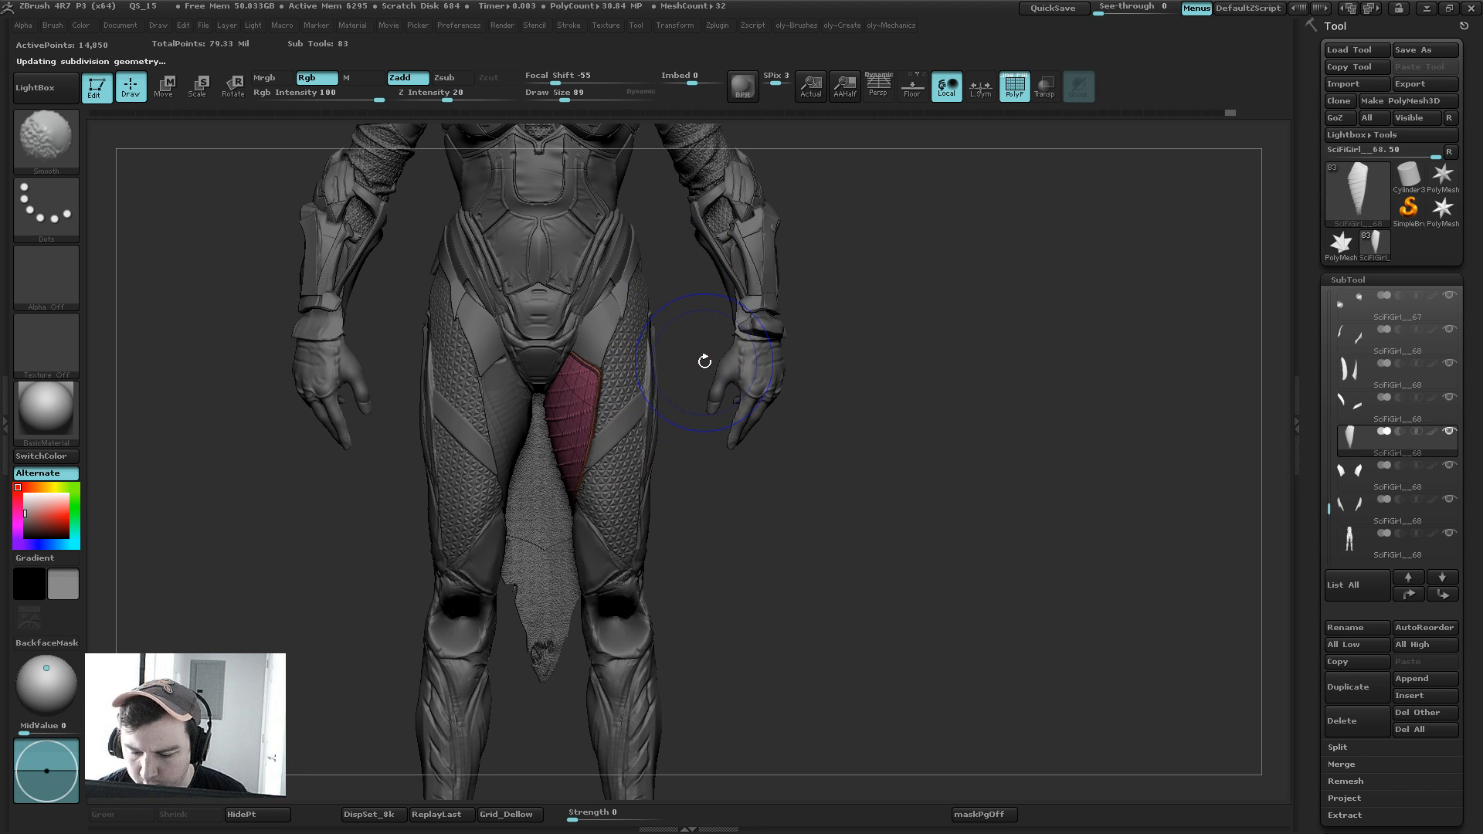
{"action": "key", "text": "shift+d"}
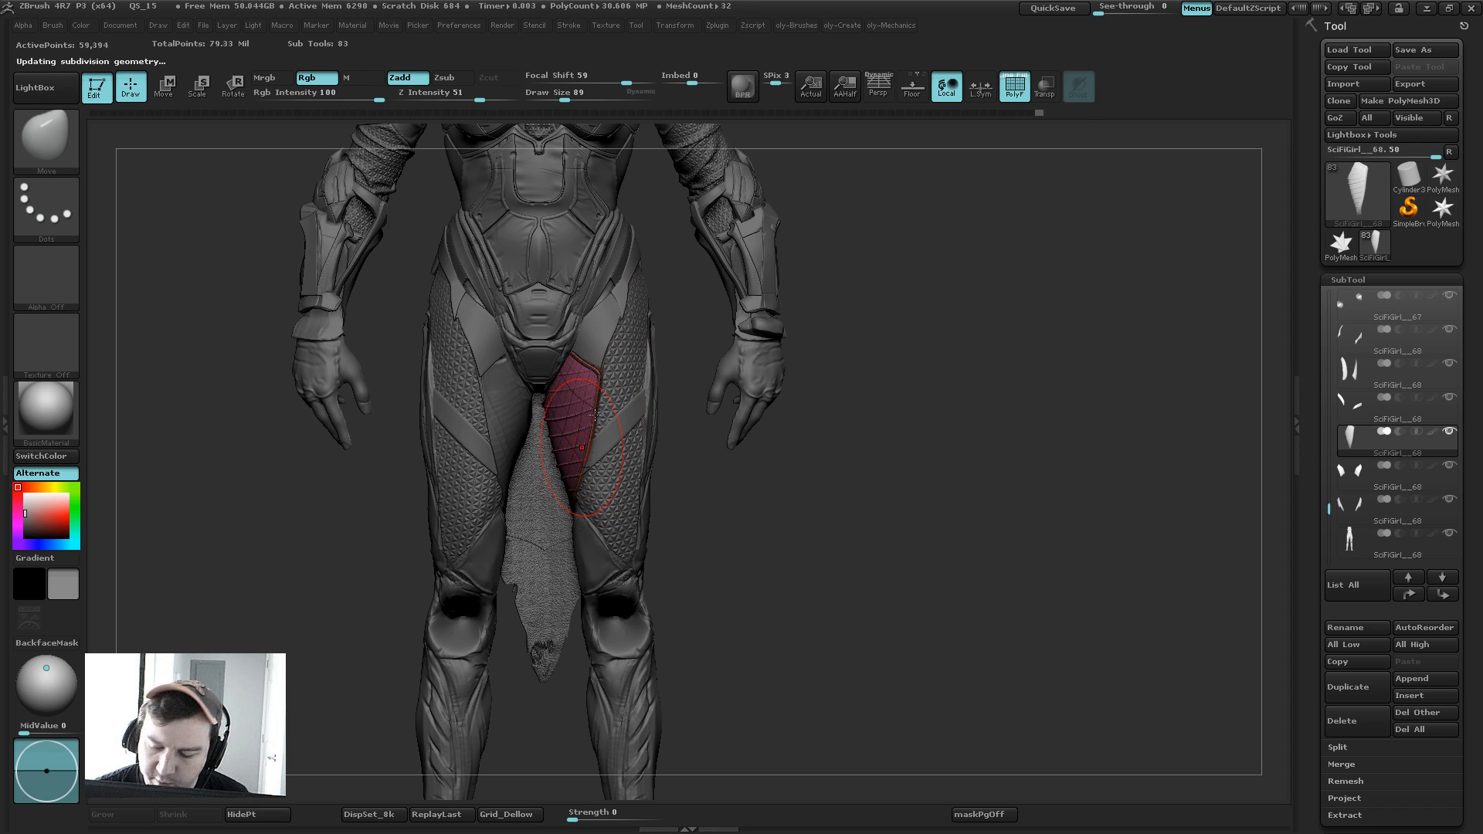
{"action": "key", "text": "d"}
{"action": "left_click_drag", "start_coordinate": [594, 415], "coordinate": [583, 425]}
{"action": "key", "text": "shift+d"}
{"action": "key", "text": "shift+d"}
{"action": "key", "text": "shift+d"}
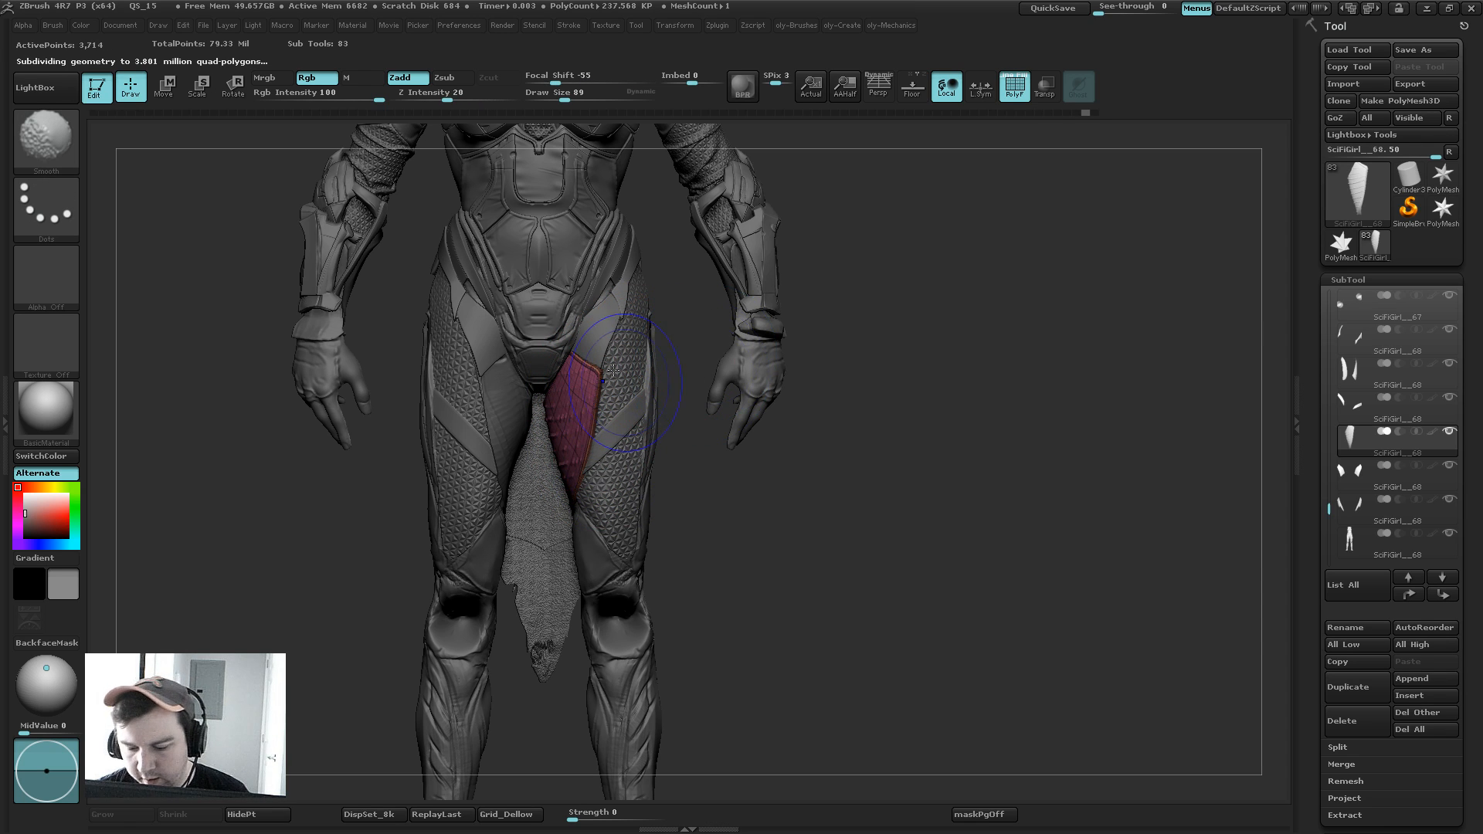
{"action": "key", "text": "d"}
{"action": "key", "text": "d"}
{"action": "key", "text": "d"}
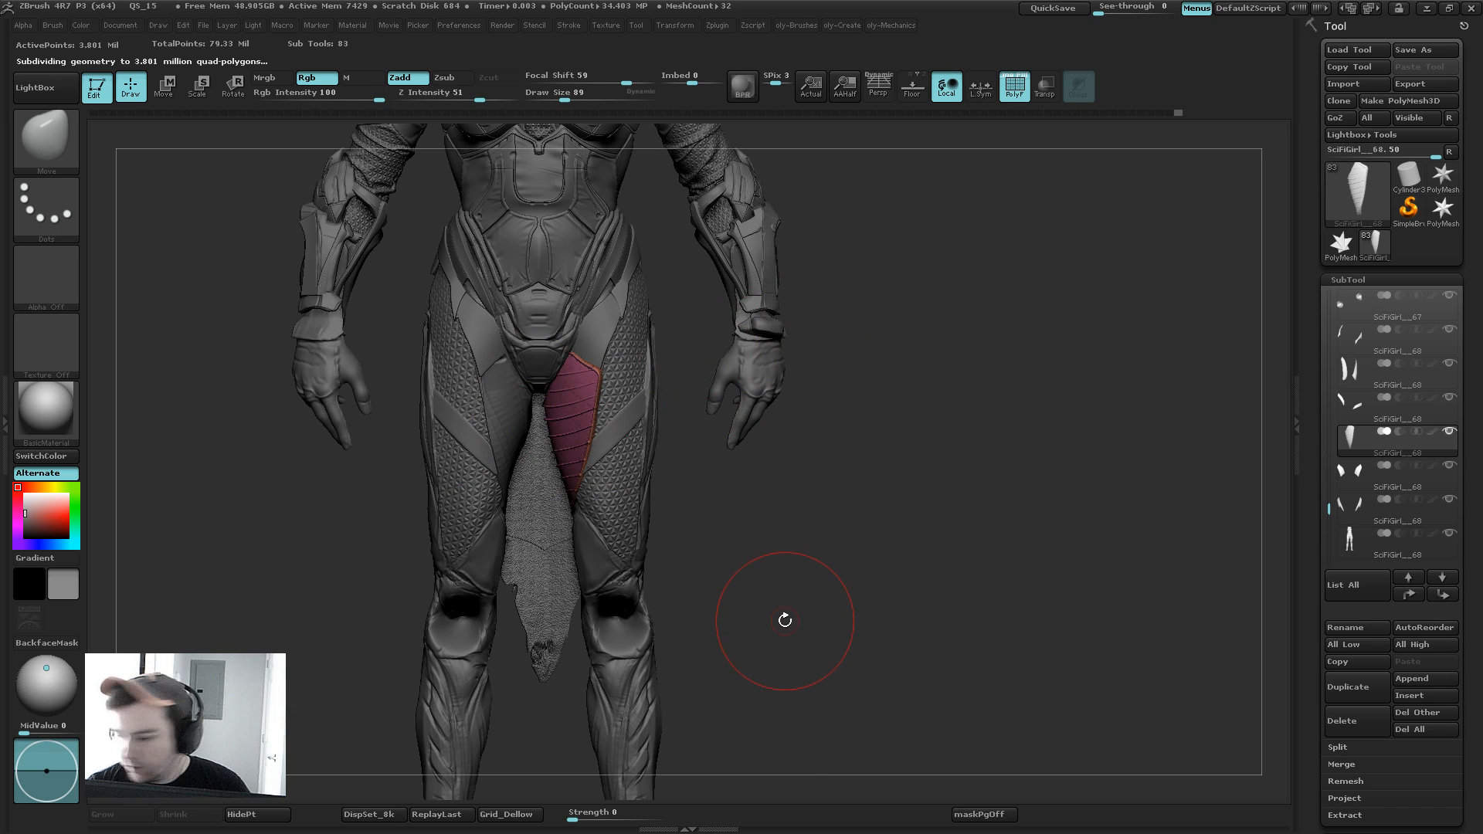
Step: Duplicate the ribbed panel subtool and delete the lower subdivision levels on the selected copy
{"action": "key", "text": "ctrl+shift+d"}
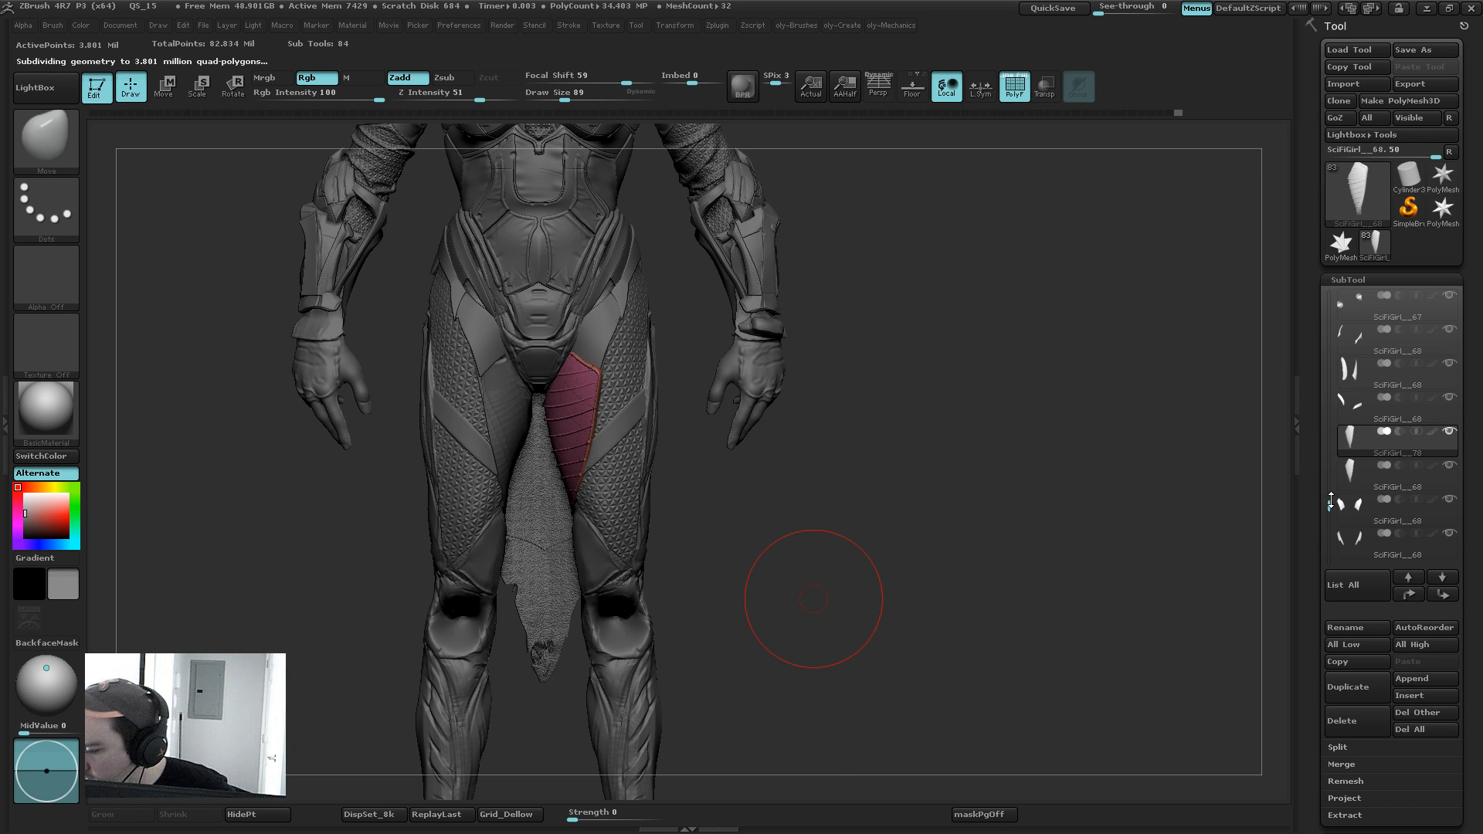
{"action": "left_click", "coordinate": [1344, 477]}
{"action": "left_click", "coordinate": [1350, 446]}
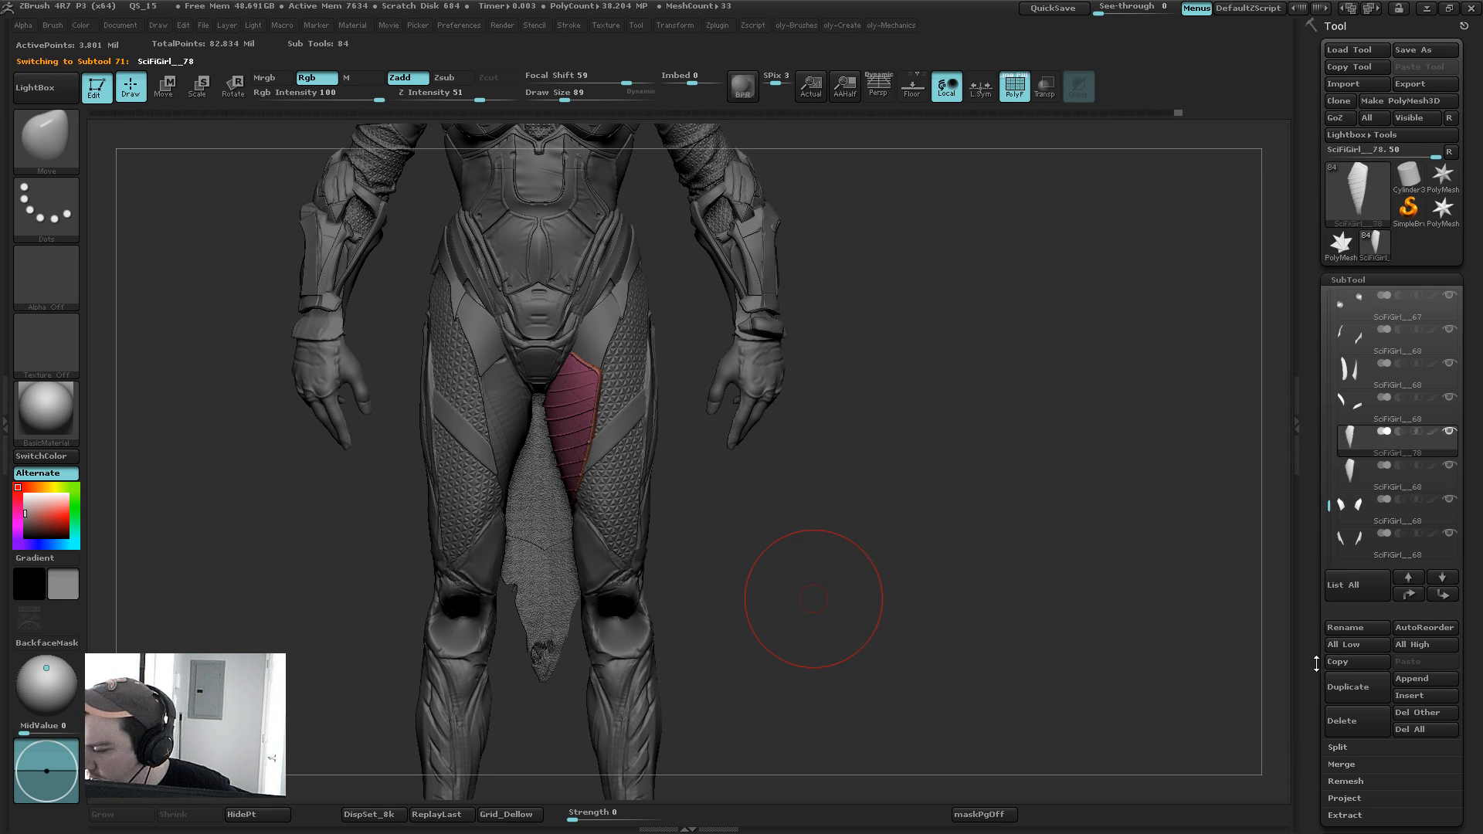
{"action": "left_click_drag", "start_coordinate": [1309, 714], "coordinate": [1322, 541]}
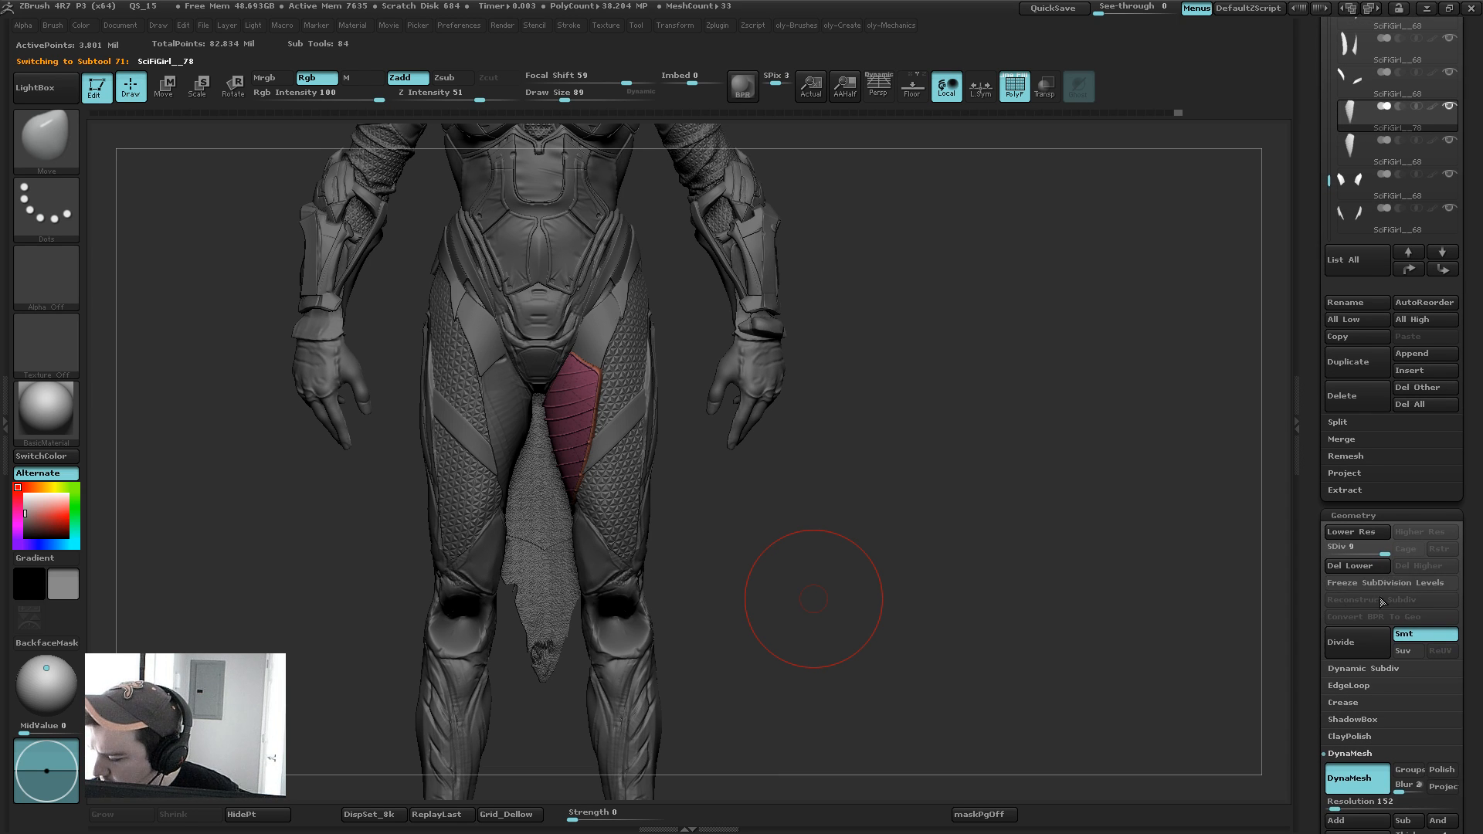
{"action": "left_click", "coordinate": [1376, 566]}
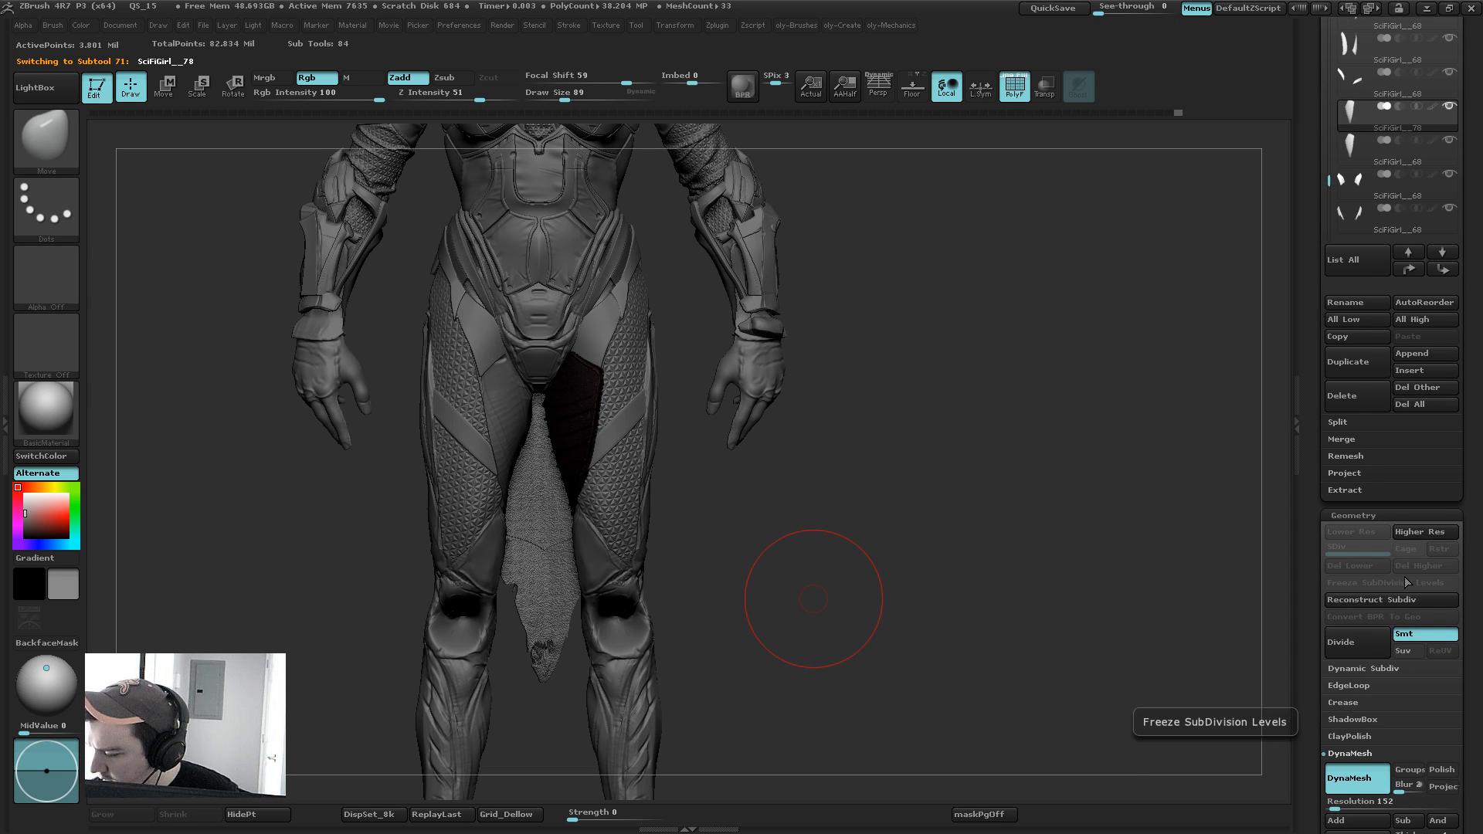
Step: Mirror the copied panel to the opposite thigh and apply Mirror And Weld to get one on each leg
{"action": "key", "text": "2"}
{"action": "left_click", "coordinate": [833, 526]}
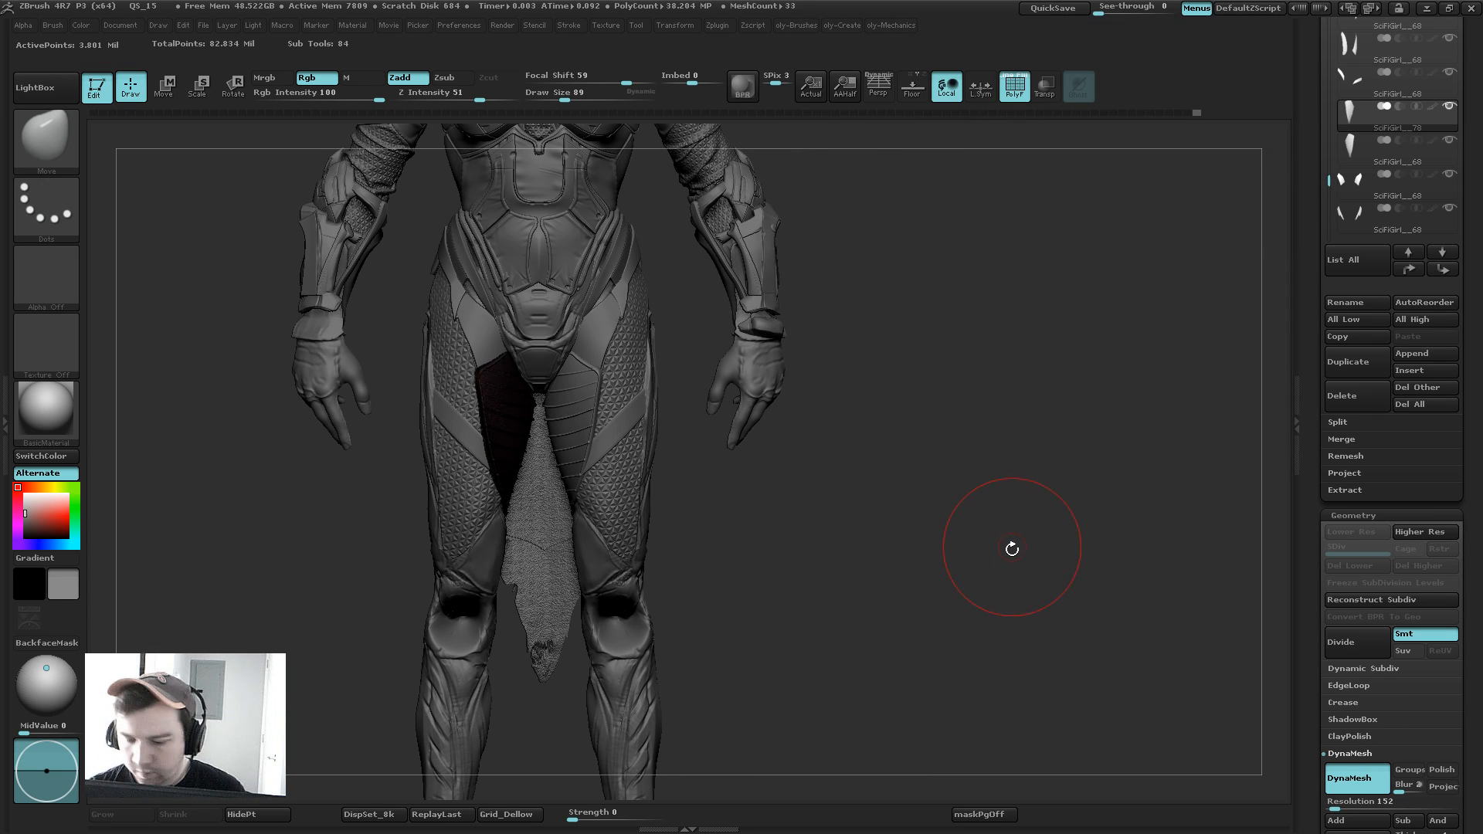
{"action": "key", "text": "2"}
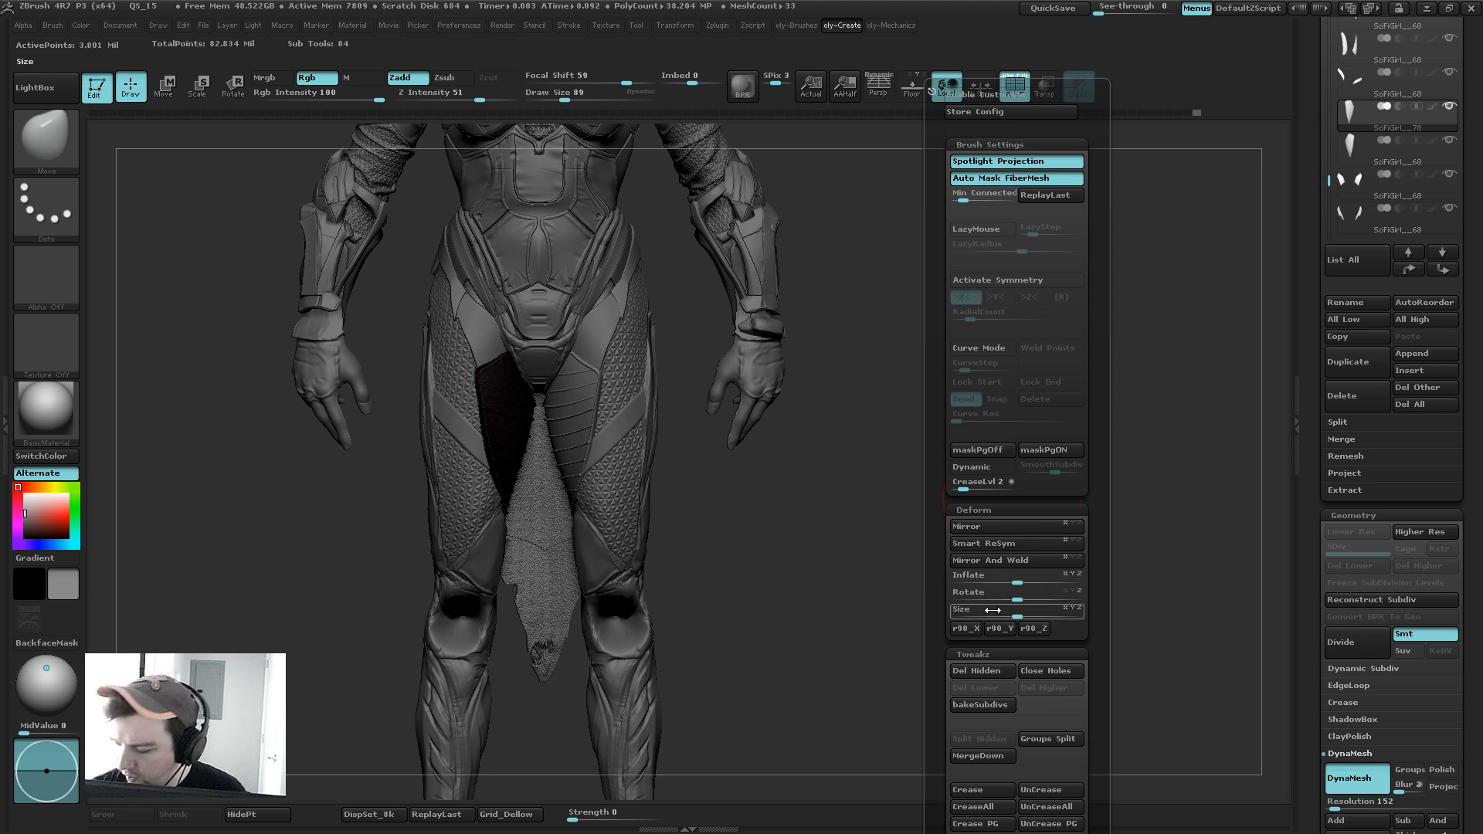
{"action": "left_click", "coordinate": [985, 559]}
{"action": "left_click_drag", "start_coordinate": [862, 494], "coordinate": [863, 494], "text": "shift"}
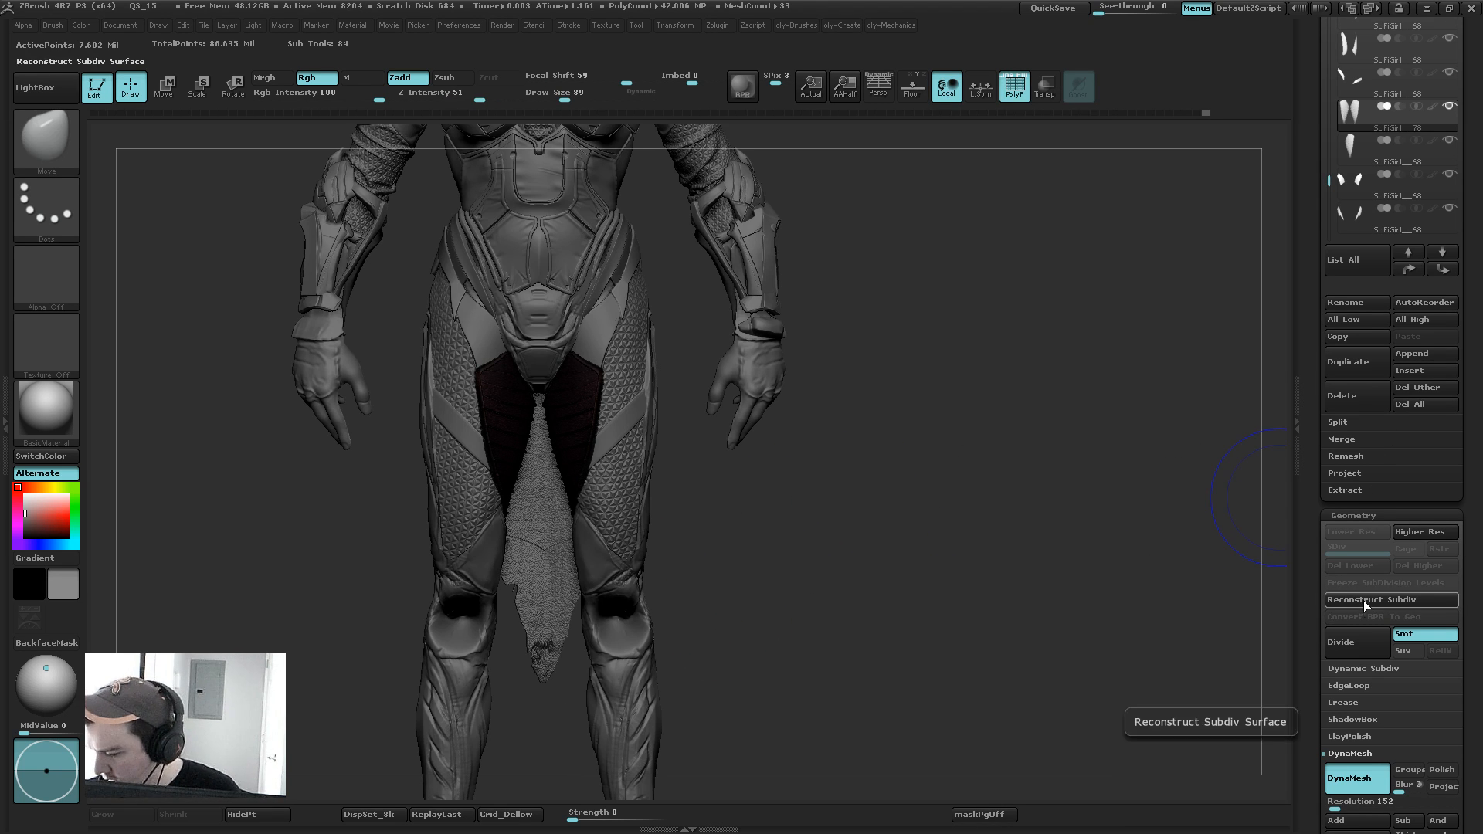
Step: Reconstruct the lower subdivision levels of the mirrored panel pair repeatedly, down to a coarse base mesh
{"action": "left_click", "coordinate": [1353, 600]}
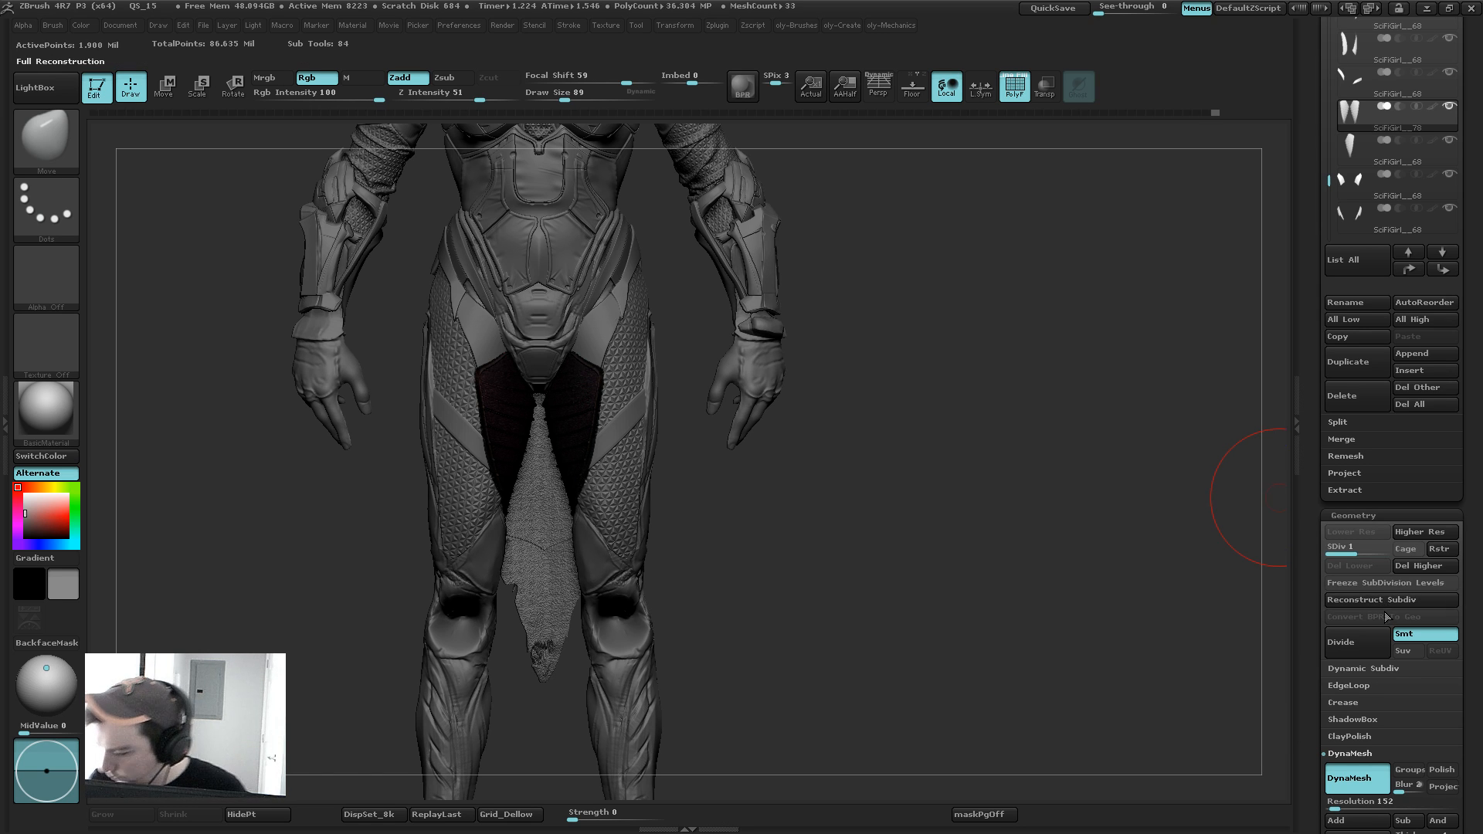
{"action": "left_click", "coordinate": [1394, 601]}
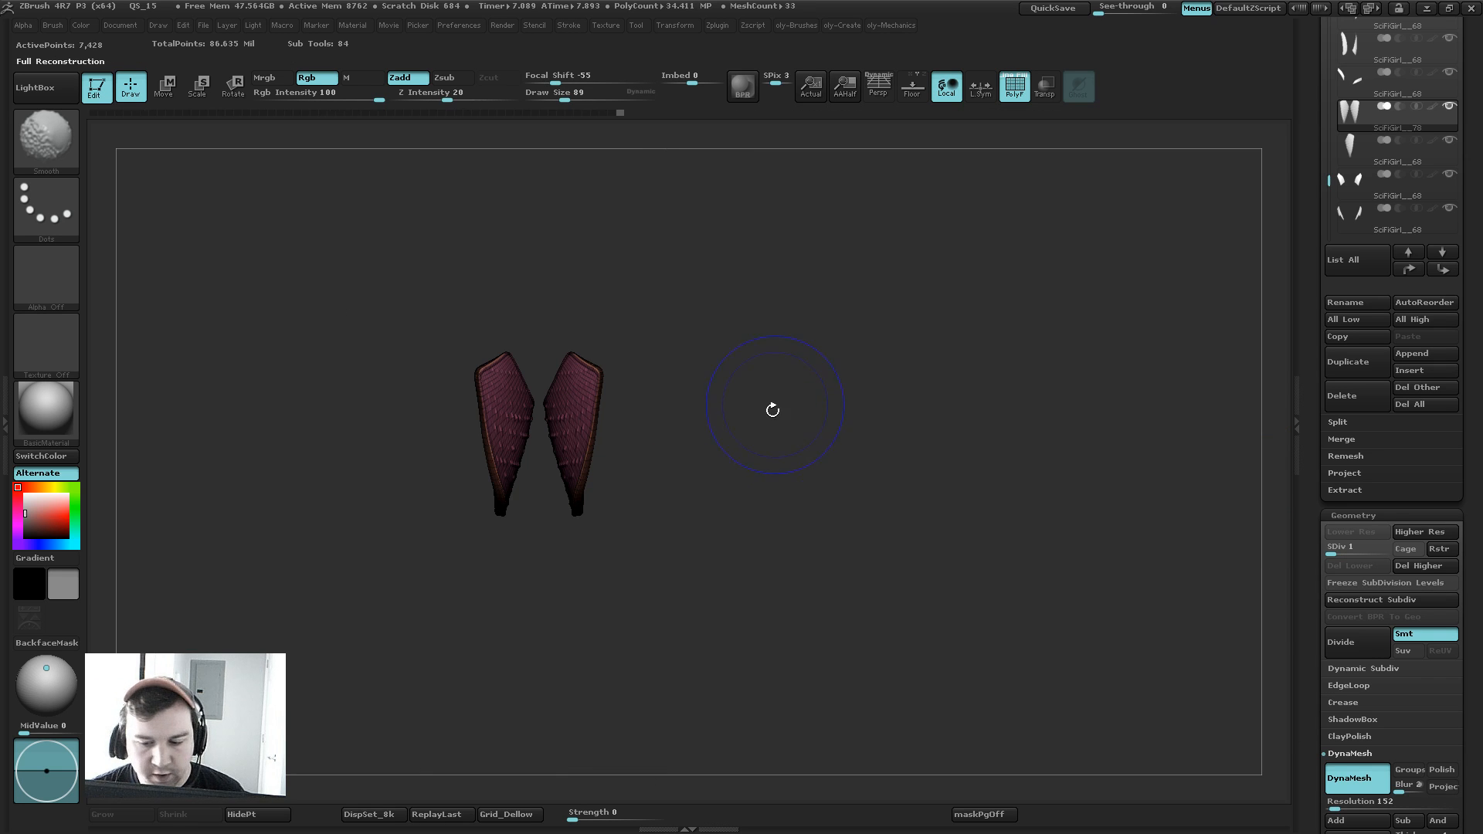
{"action": "left_click", "coordinate": [1370, 600]}
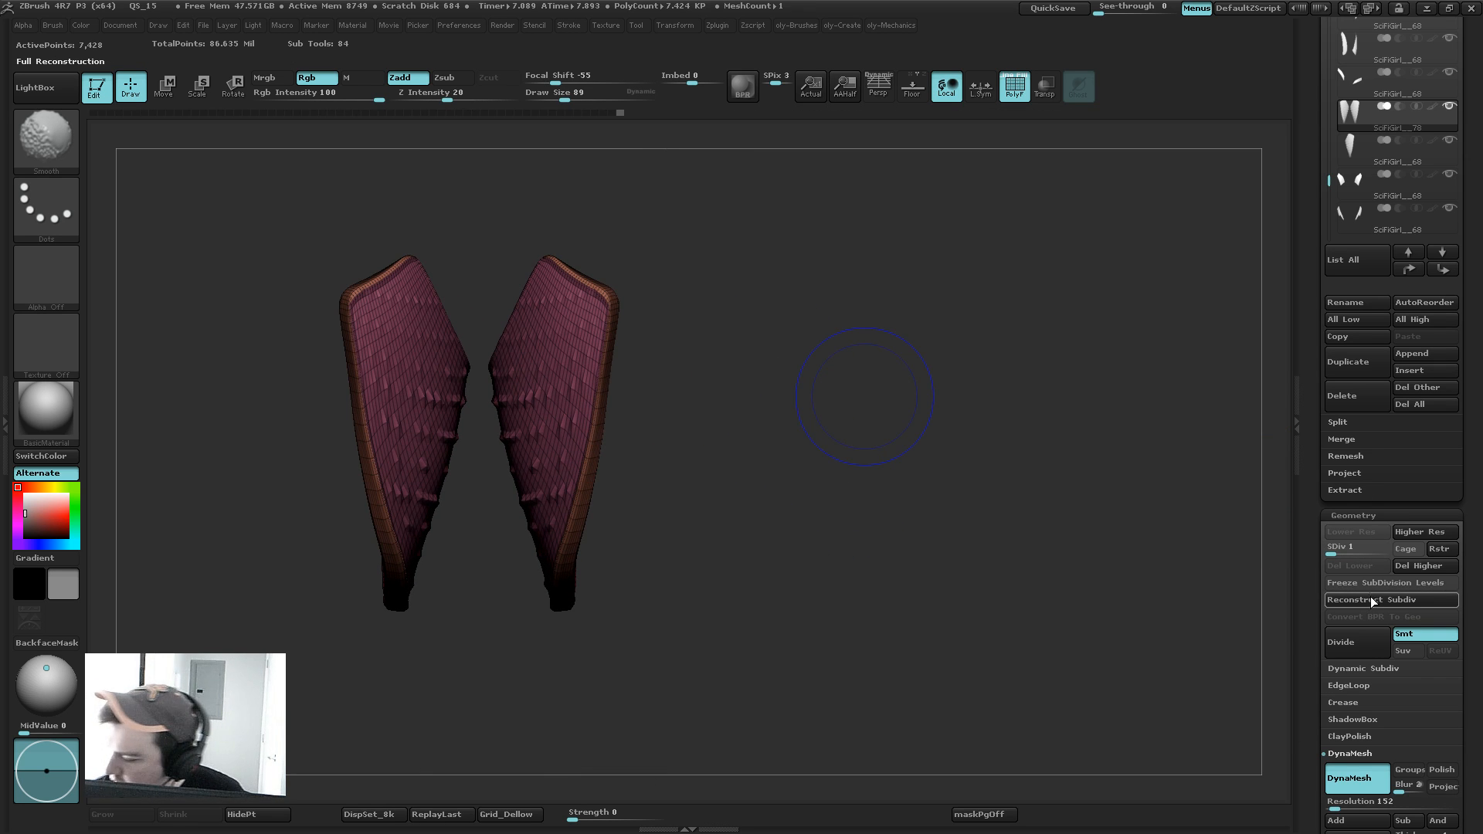
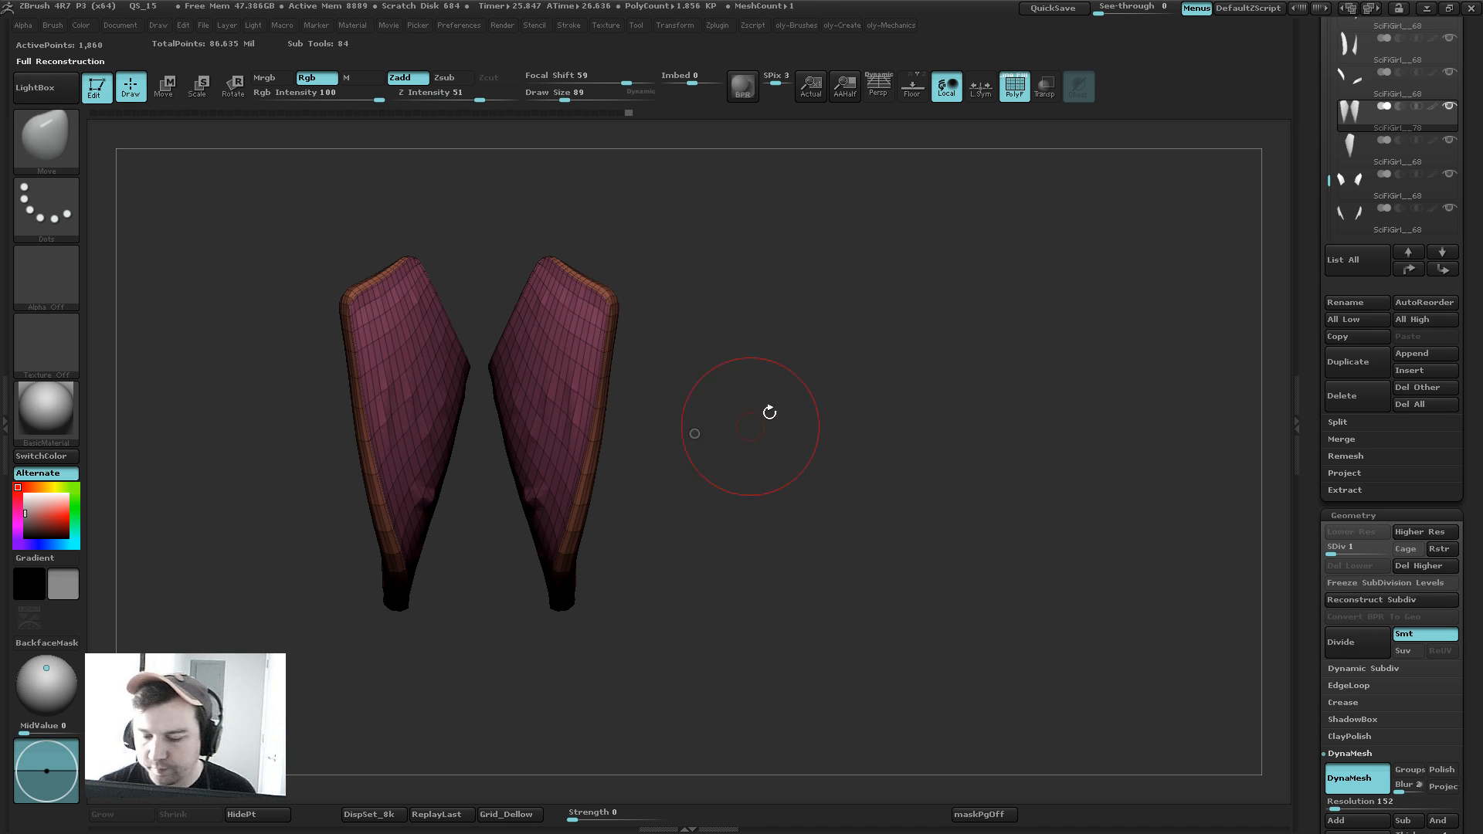
Step: Raise the panel pair to subdivision level 7, hide the polygroup display and check the fit against the whole body
{"action": "key", "text": "d"}
{"action": "key", "text": "d"}
{"action": "key", "text": "d"}
{"action": "key", "text": "d"}
{"action": "key", "text": "d"}
{"action": "key", "text": "d"}
{"action": "key", "text": "shift+f"}
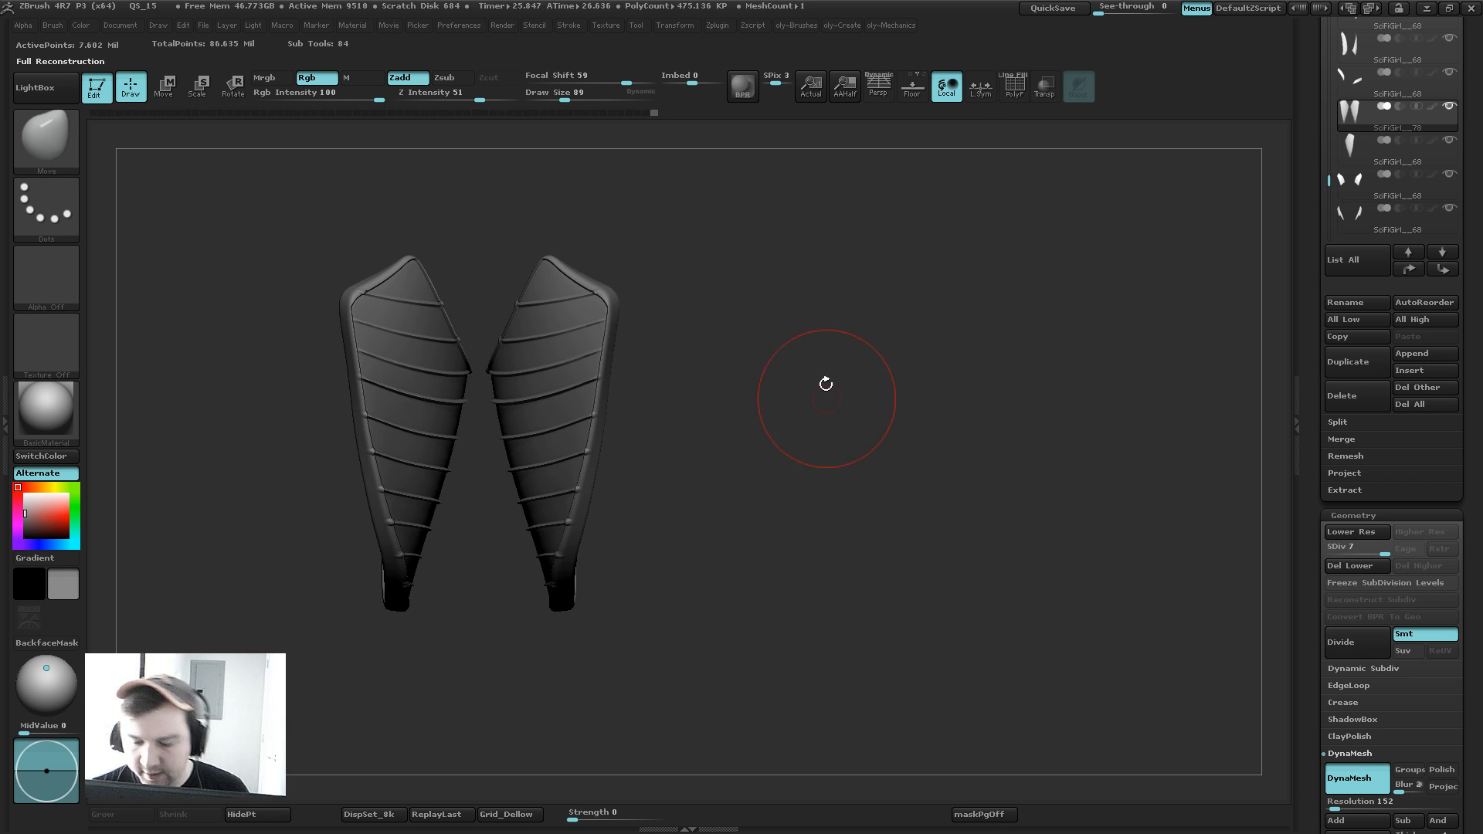
{"action": "left_click_drag", "start_coordinate": [859, 454], "coordinate": [840, 377], "text": "alt"}
{"action": "key", "text": "alt+s"}
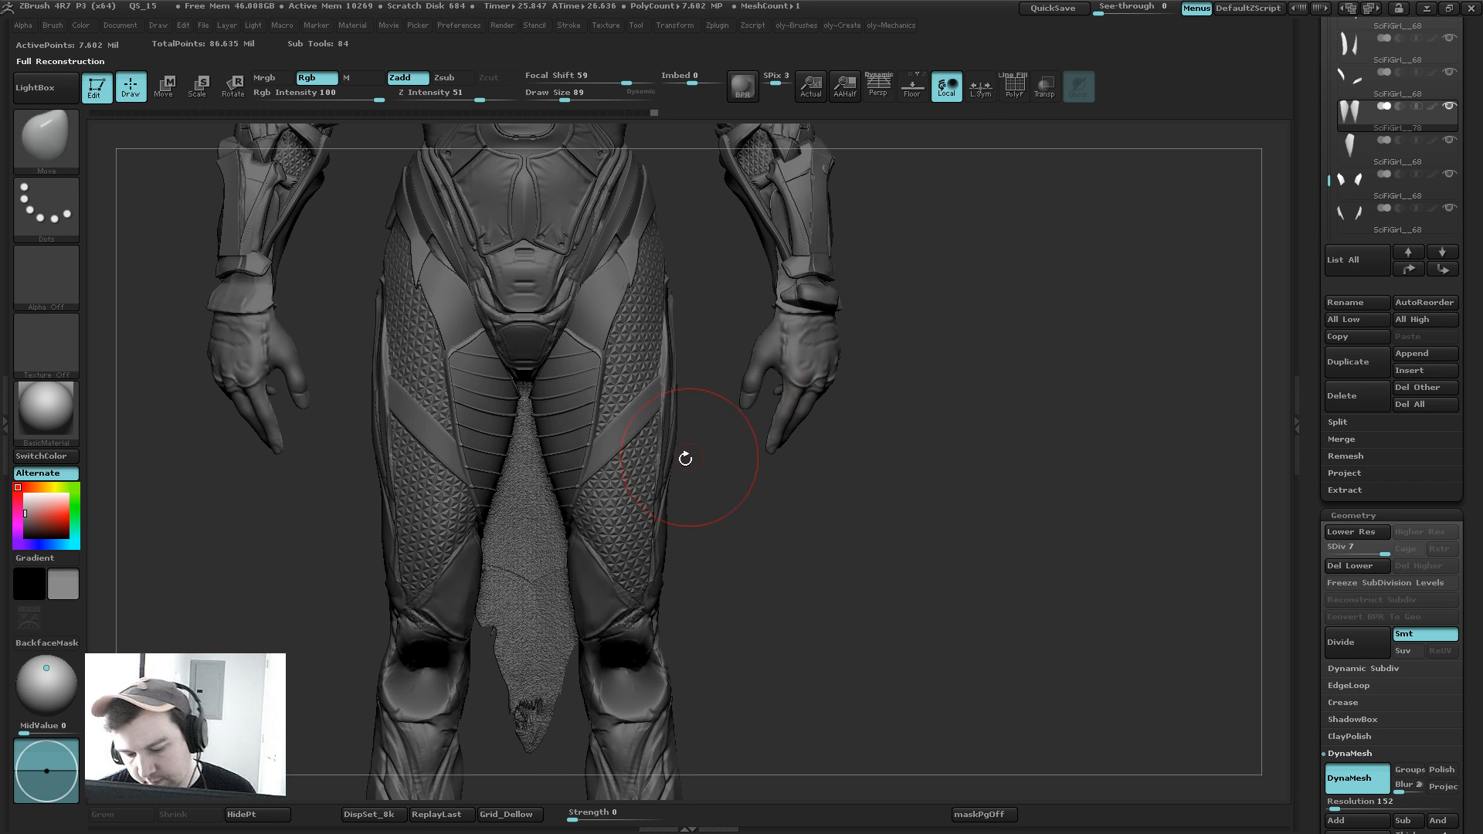
{"action": "key", "text": "alt+s"}
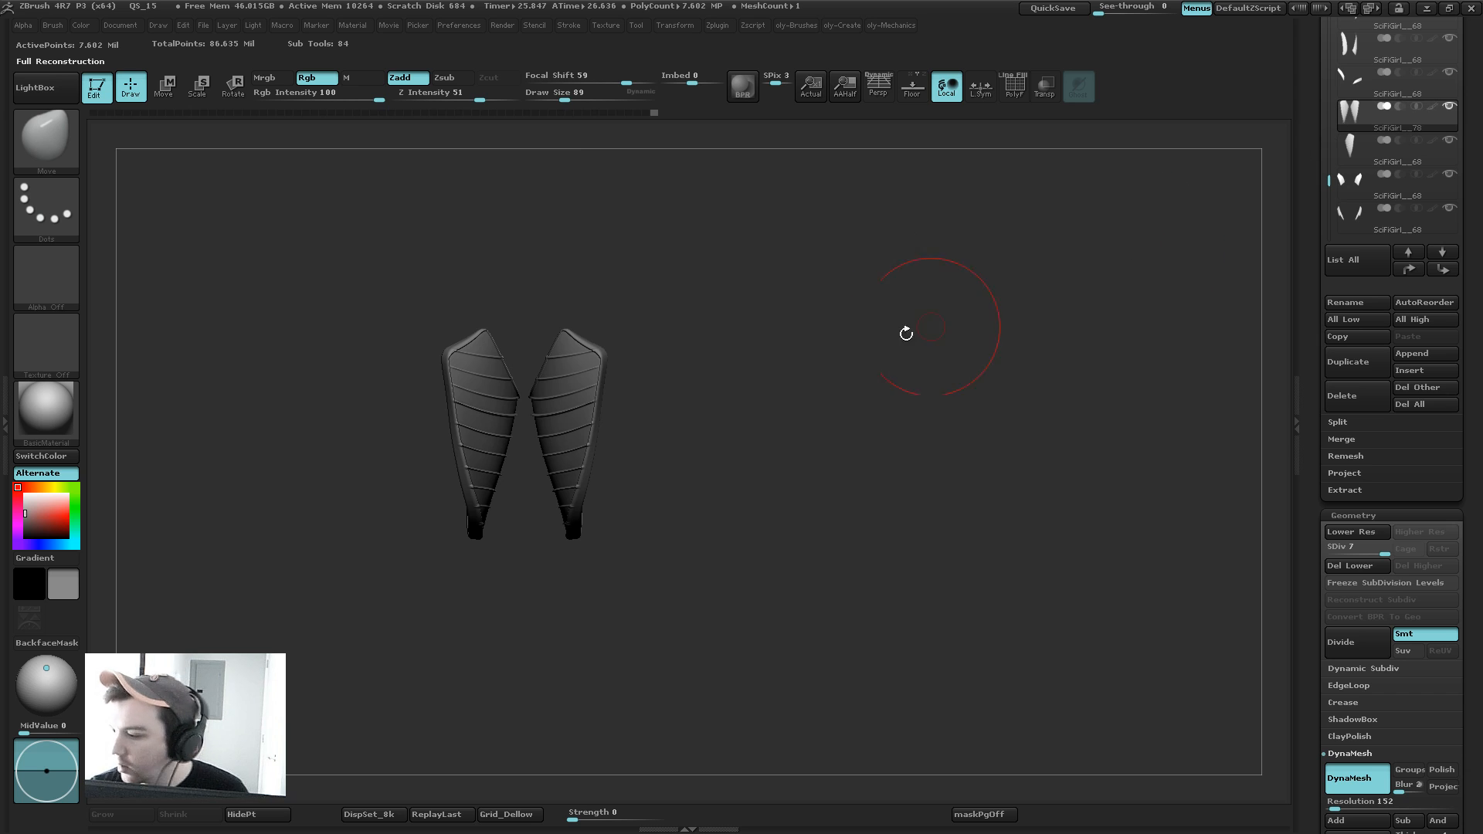
Step: Display the isolated panel pair's polygroups and lower it to subdivision level 1 to inspect the base mesh
{"action": "mouse_move", "coordinate": [906, 332]}
{"action": "left_mouse_down"}
{"action": "mouse_move", "coordinate": [803, 413]}
{"action": "mouse_move", "coordinate": [834, 415]}
{"action": "left_mouse_up"}
{"action": "key", "text": "shift+f"}
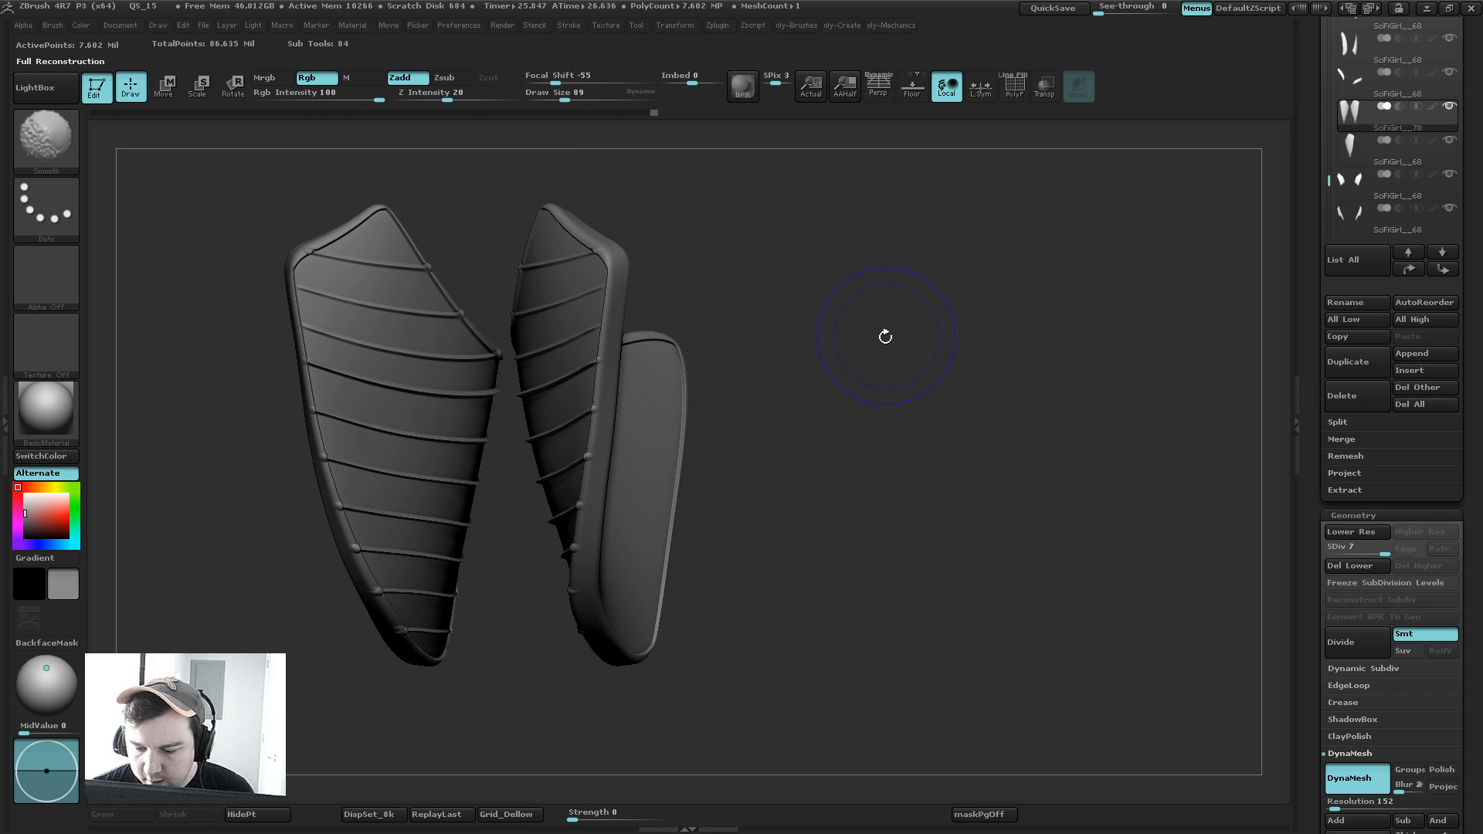
{"action": "key", "text": "shift+d"}
{"action": "key", "text": "shift+d"}
{"action": "key", "text": "shift+d"}
{"action": "key", "text": "shift+d"}
{"action": "key", "text": "shift+d"}
{"action": "key", "text": "shift+d"}
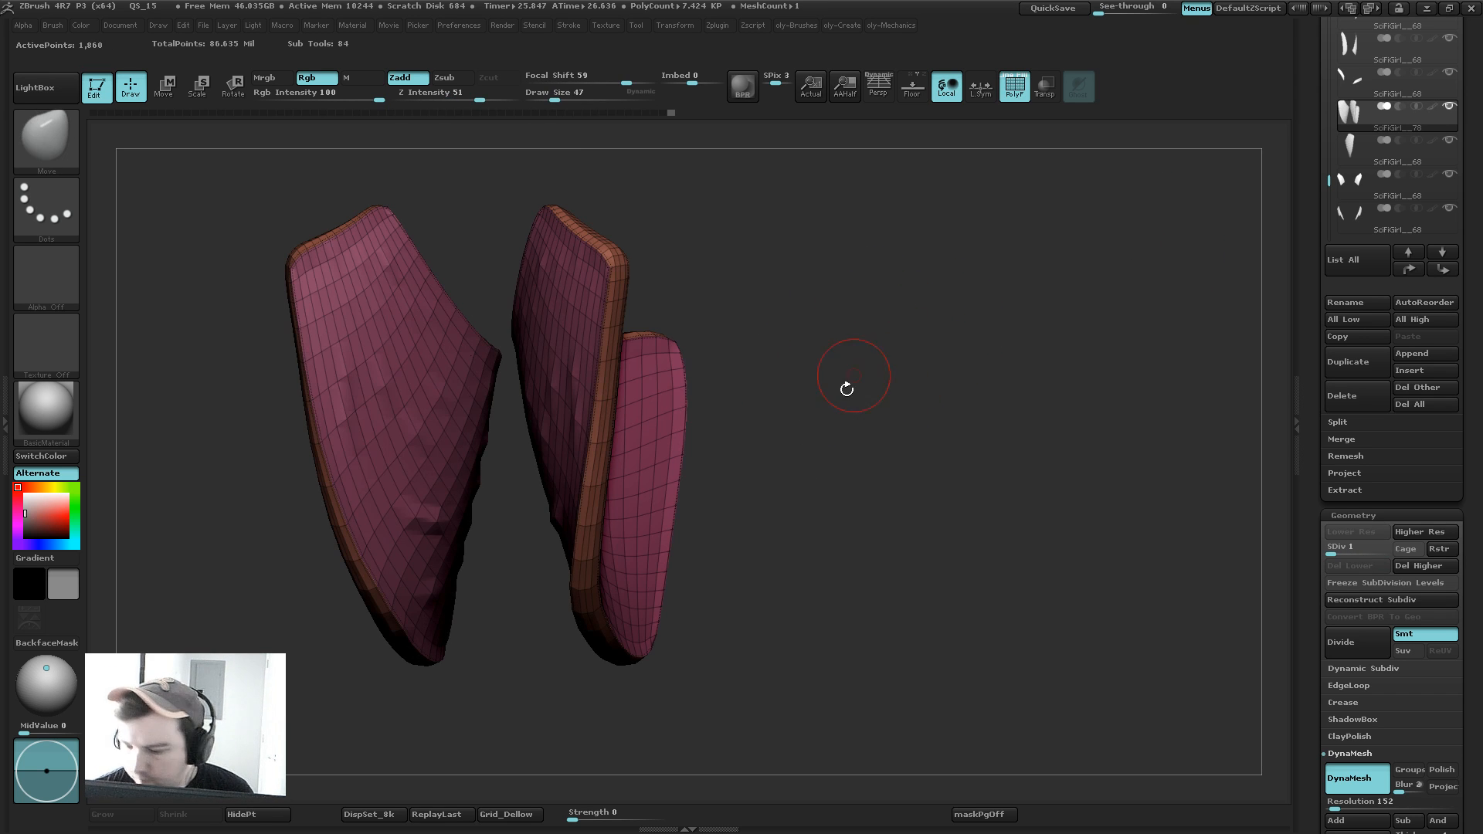
{"action": "left_click_drag", "start_coordinate": [897, 395], "coordinate": [908, 413]}
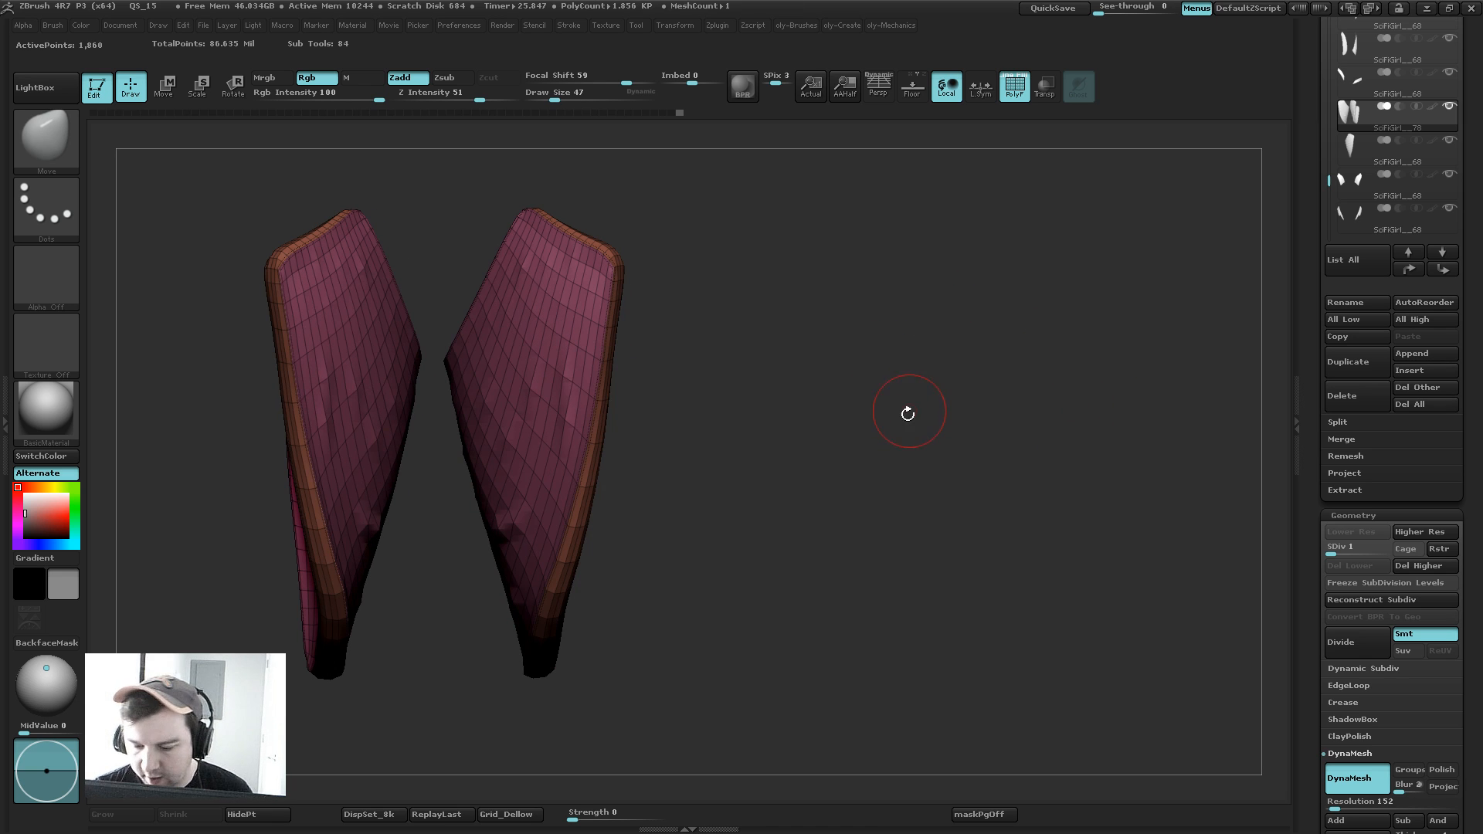
Step: Run bakeSubdivs on the isolated panel pair and check the new copy without subdivision levels
{"action": "key", "text": "2"}
{"action": "left_click_drag", "start_coordinate": [834, 575], "coordinate": [834, 318]}
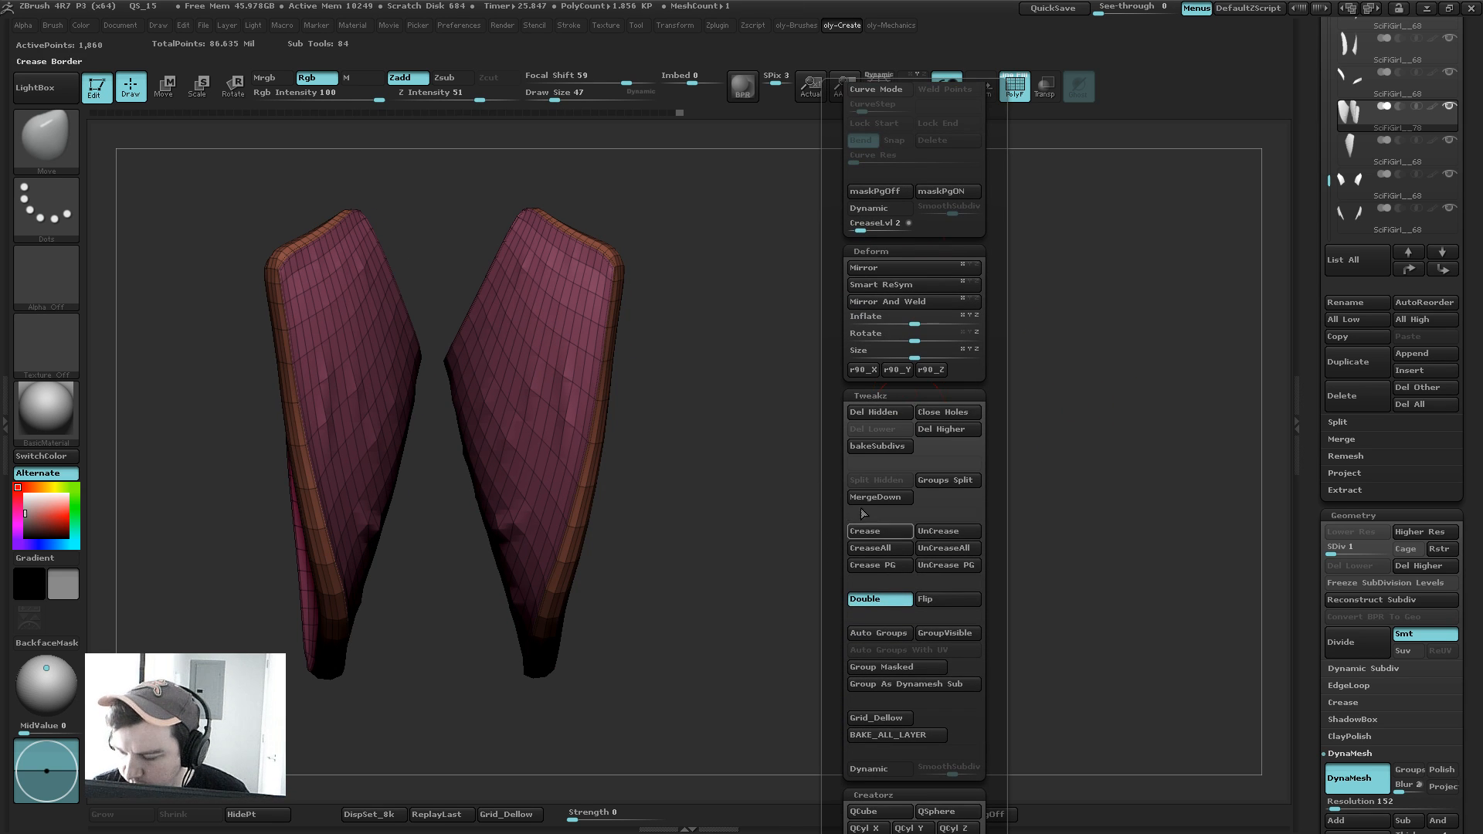
{"action": "left_click", "coordinate": [878, 446]}
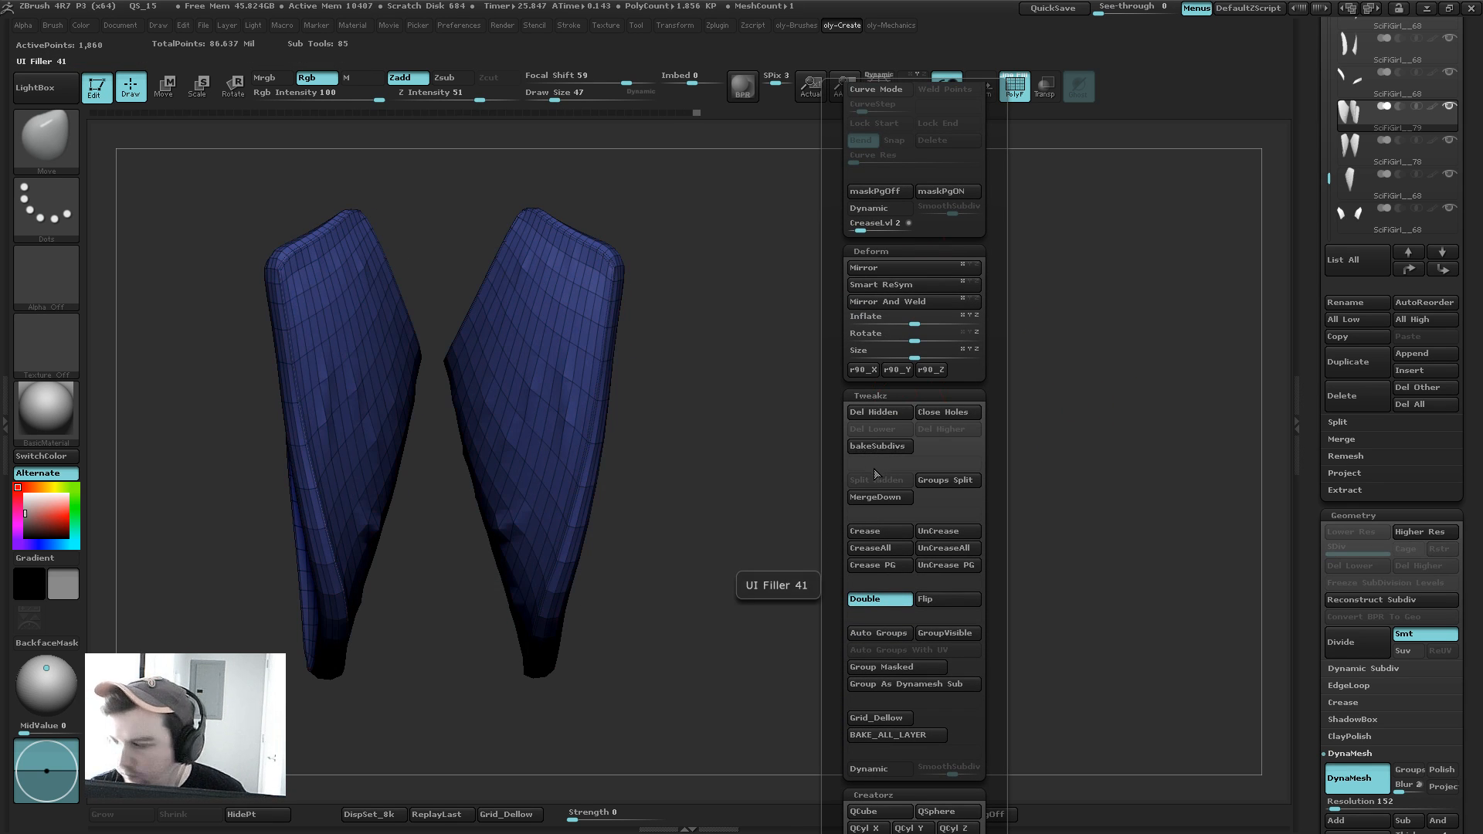
{"action": "left_click", "coordinate": [1344, 143]}
{"action": "left_click_drag", "start_coordinate": [993, 251], "coordinate": [901, 396]}
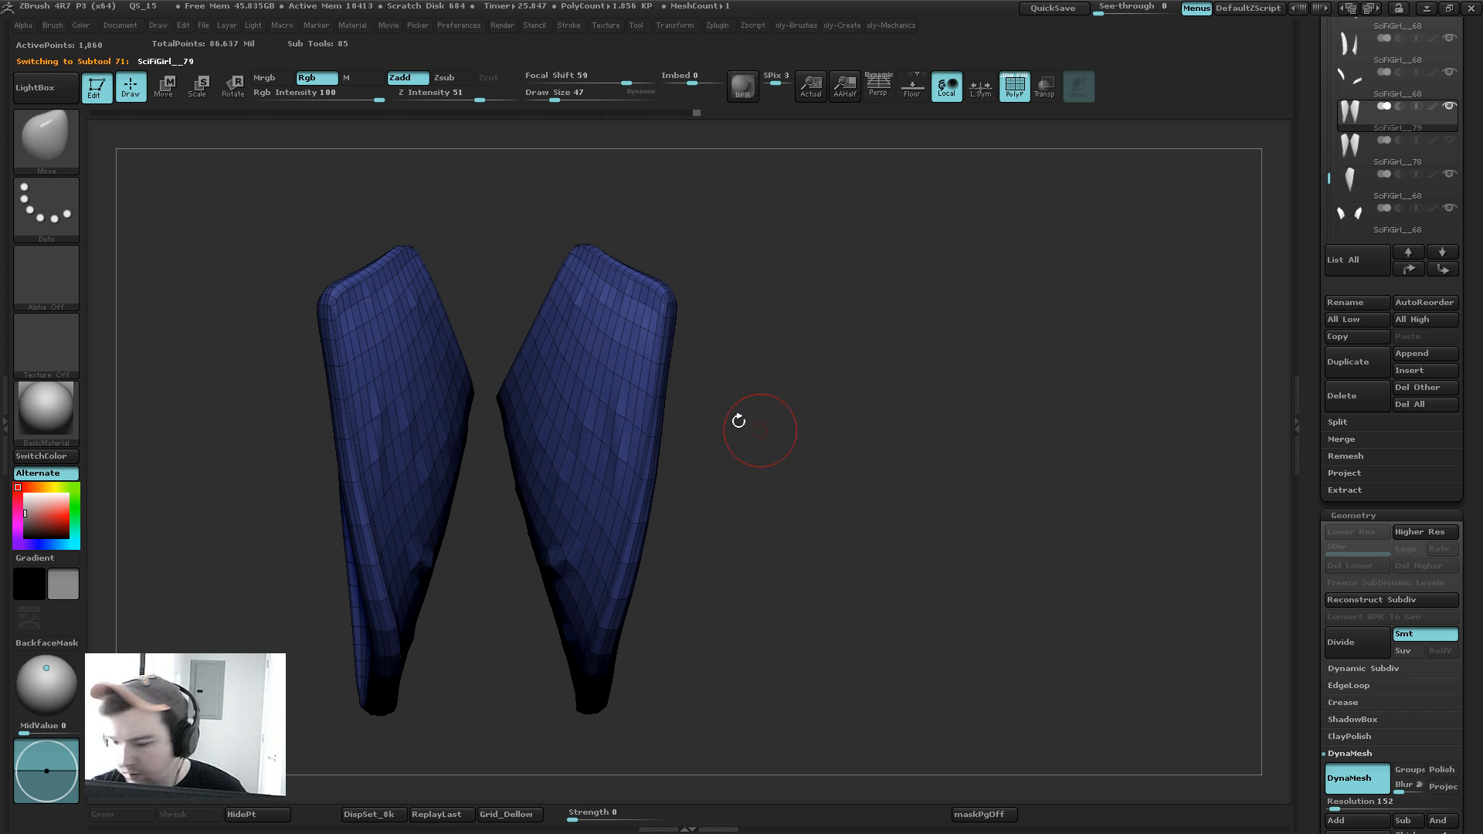
{"action": "key", "text": "shift+f"}
{"action": "key", "text": "shift+f"}
{"action": "left_click_drag", "start_coordinate": [723, 329], "coordinate": [919, 287]}
Step: Remove all creases from the baked copy of the panel pair with UnCreaseAll
{"action": "key", "text": "2"}
{"action": "left_click_drag", "start_coordinate": [840, 496], "coordinate": [843, 267]}
{"action": "key", "text": "2"}
{"action": "left_click_drag", "start_coordinate": [852, 496], "coordinate": [853, 417]}
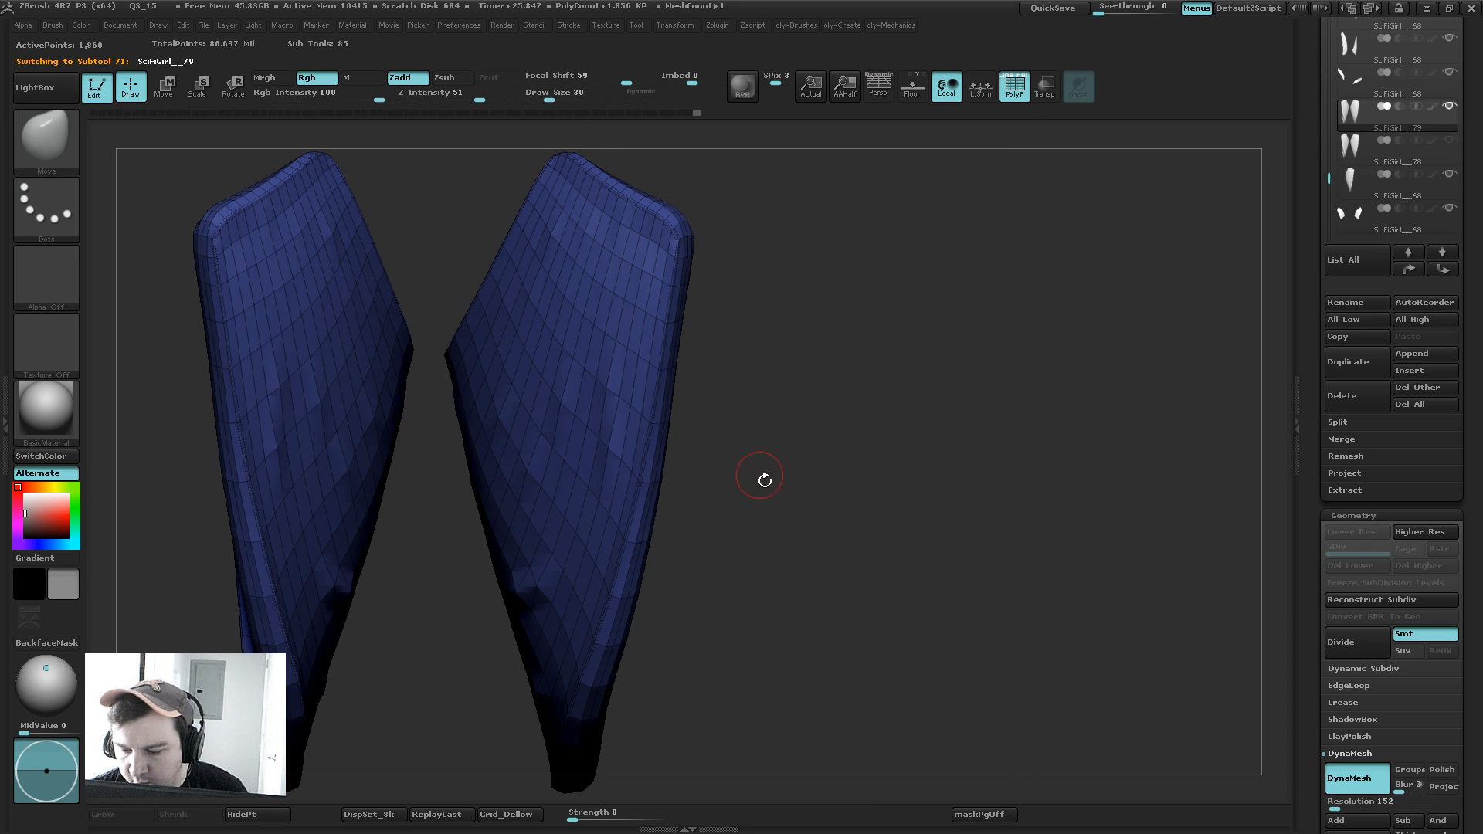
{"action": "left_click_drag", "start_coordinate": [764, 479], "coordinate": [699, 352]}
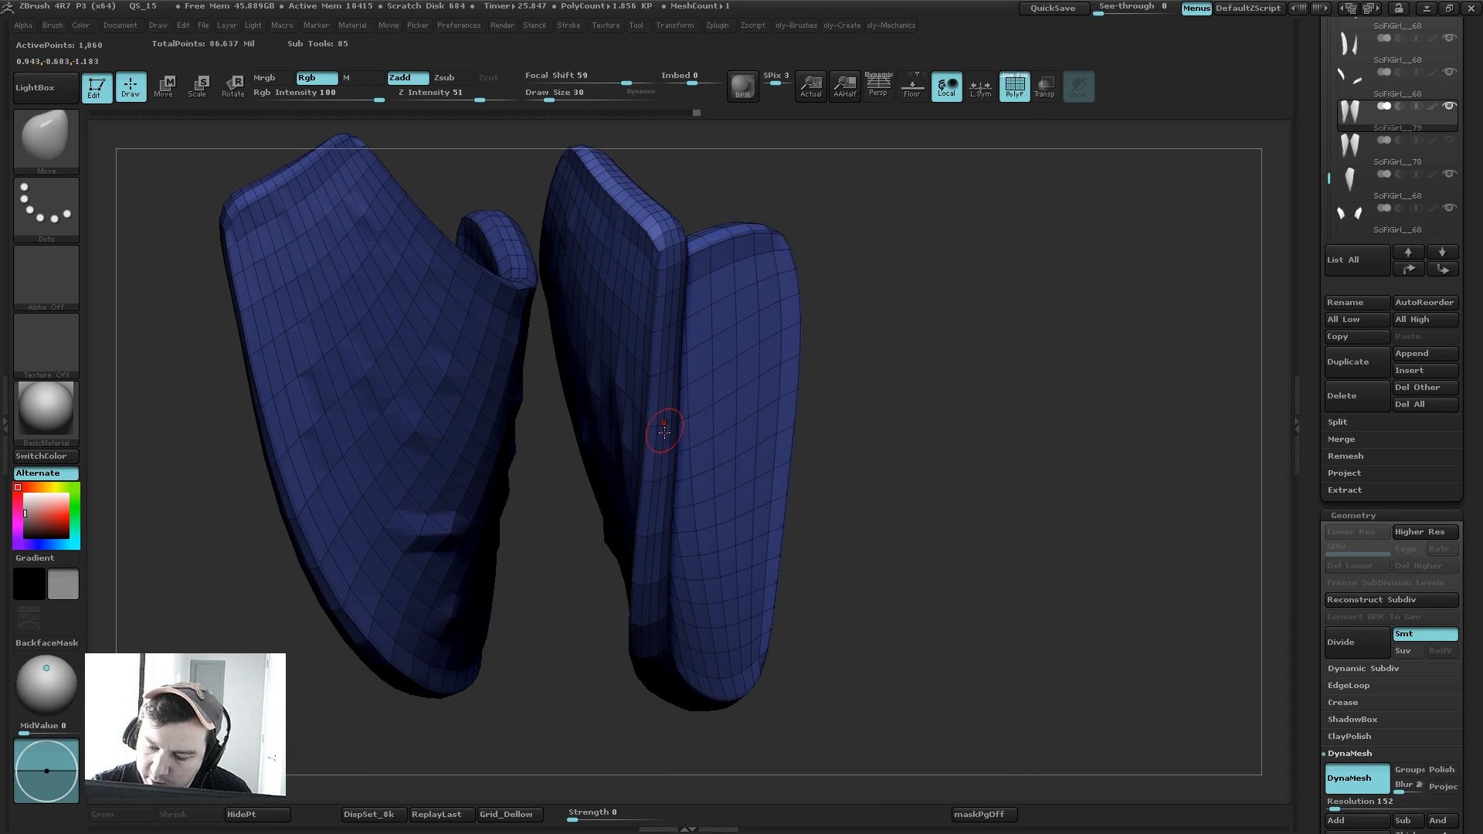
{"action": "left_click_drag", "start_coordinate": [890, 275], "coordinate": [956, 341]}
{"action": "key", "text": "2"}
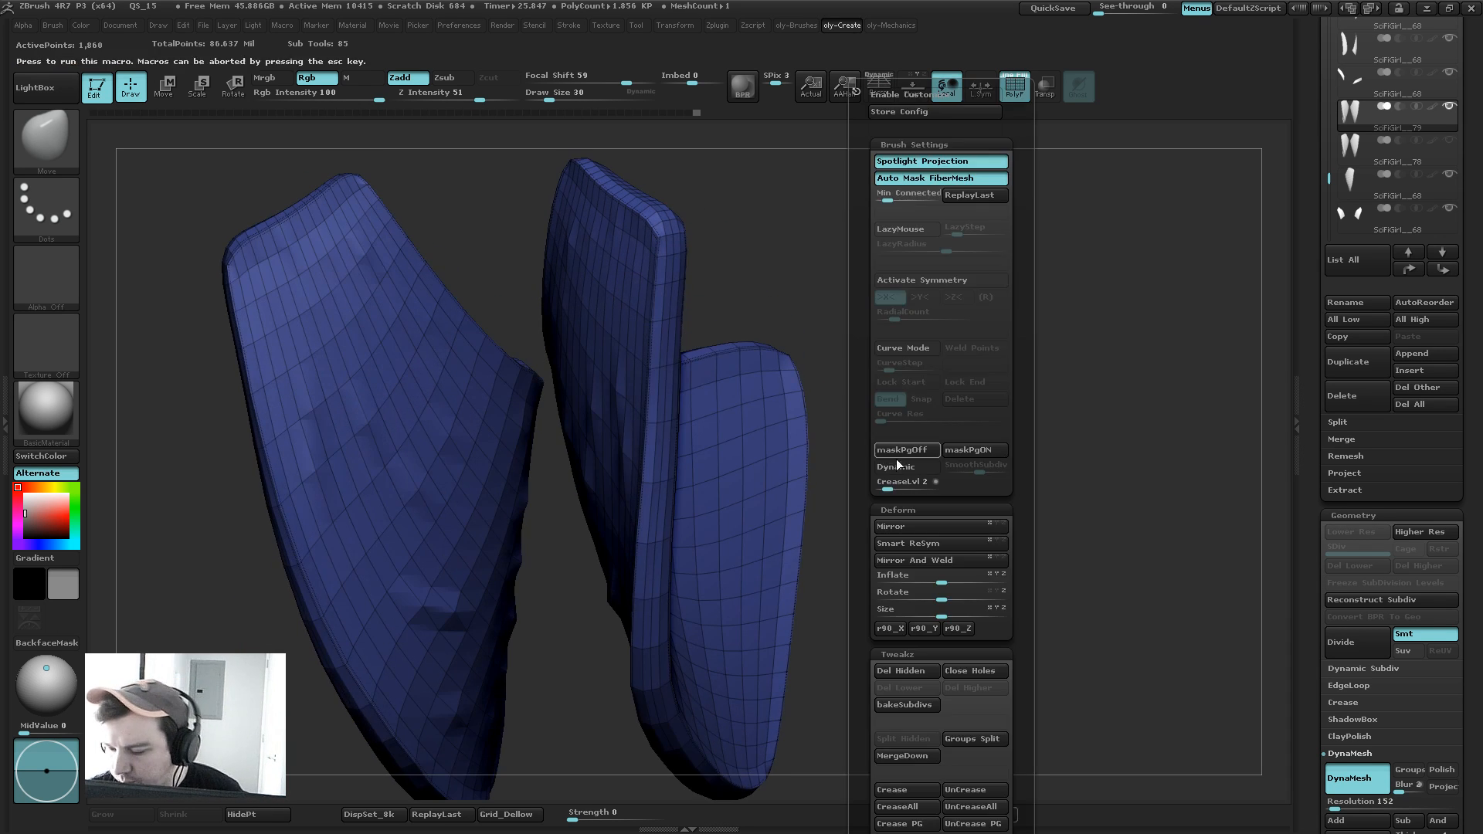
{"action": "left_click_drag", "start_coordinate": [895, 459], "coordinate": [1031, 302]}
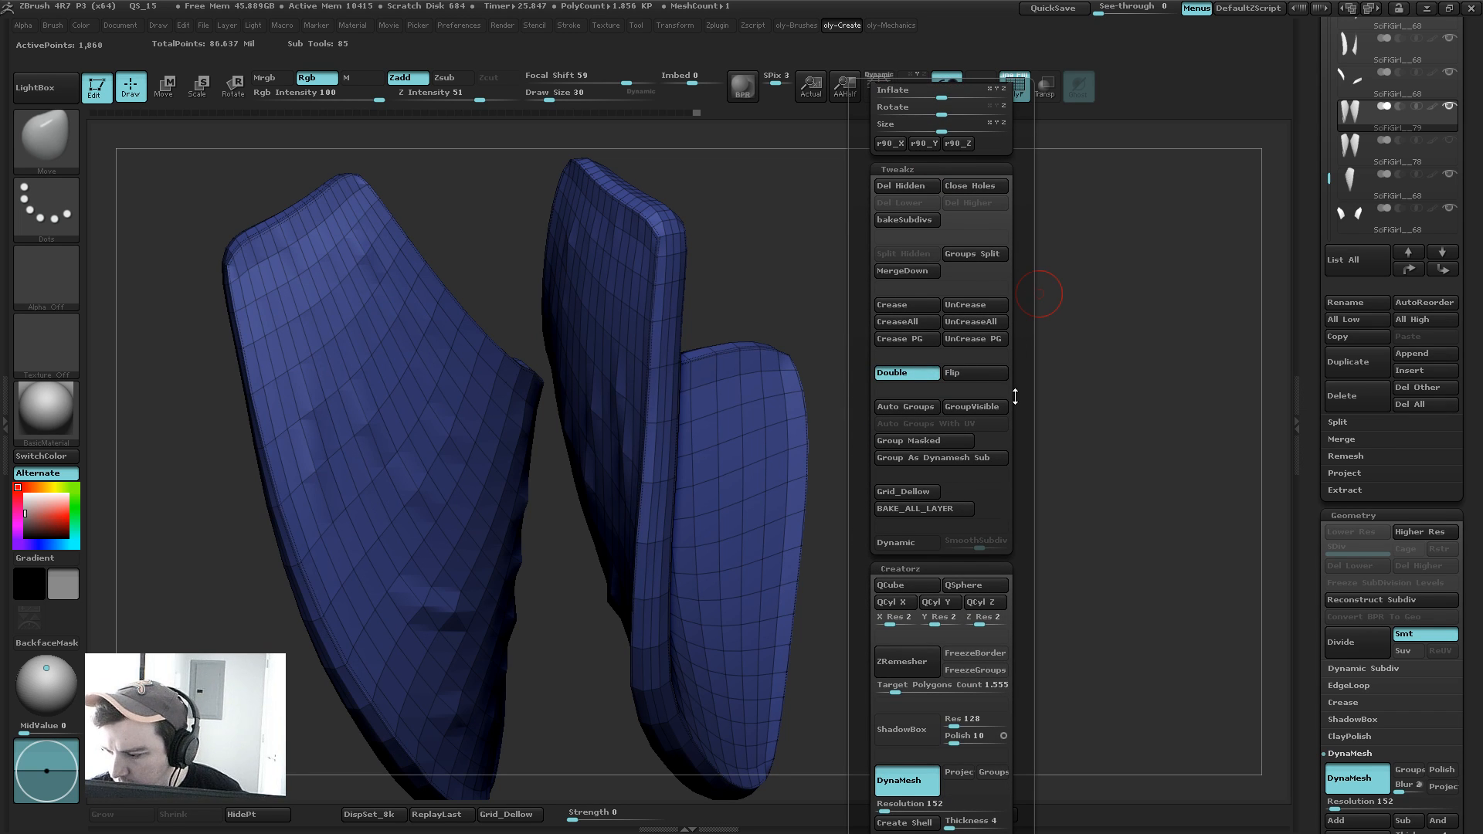
{"action": "left_click", "coordinate": [971, 323]}
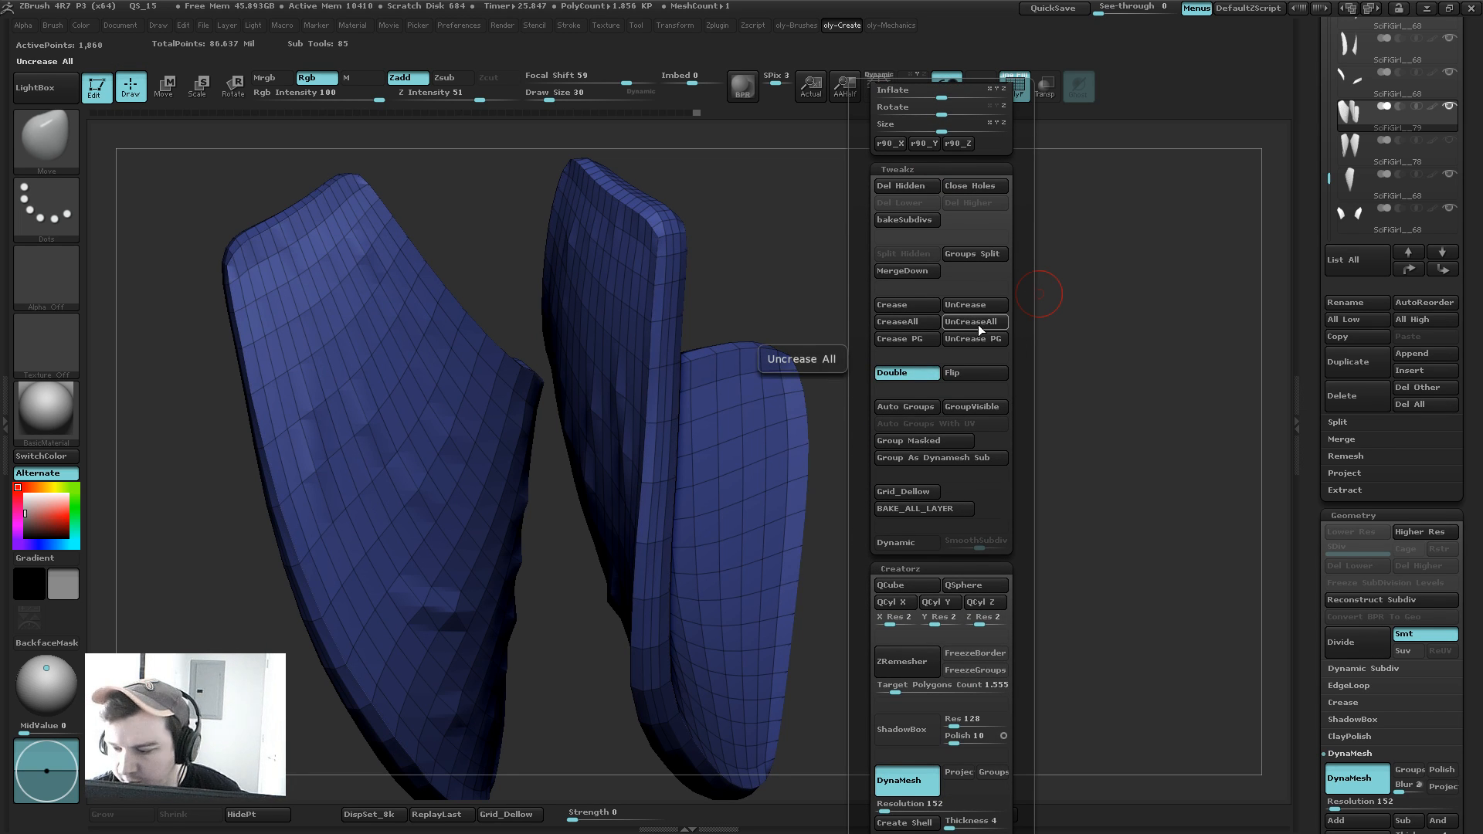
Step: Crease an edge loop along the rim of the thigh panel with ZModeler's Crease edge action and inspect both panels
{"action": "key", "text": "b"}
{"action": "key", "text": "z"}
{"action": "key", "text": "m"}
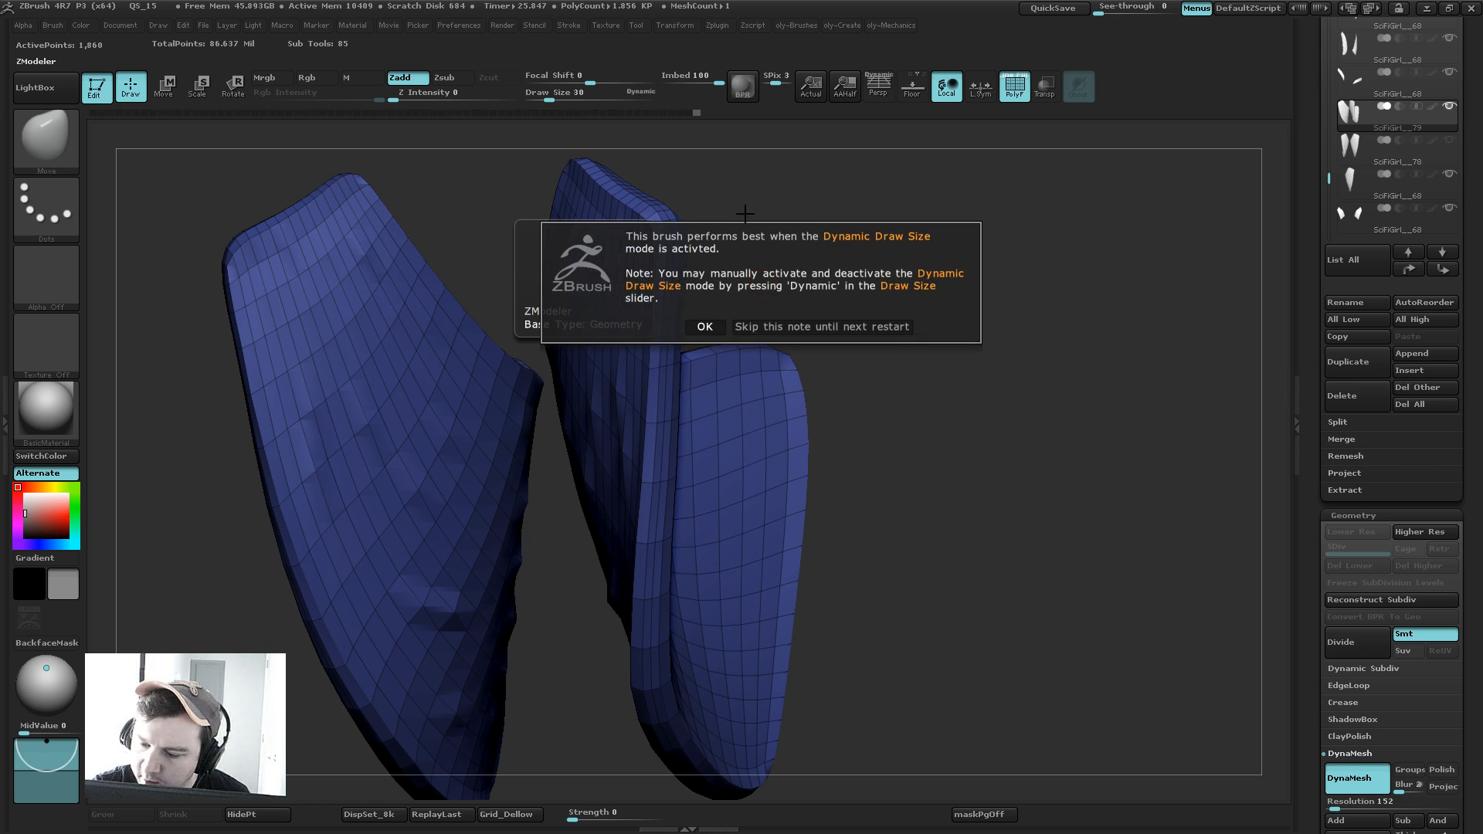
{"action": "left_click_drag", "start_coordinate": [733, 242], "coordinate": [771, 554], "text": "alt"}
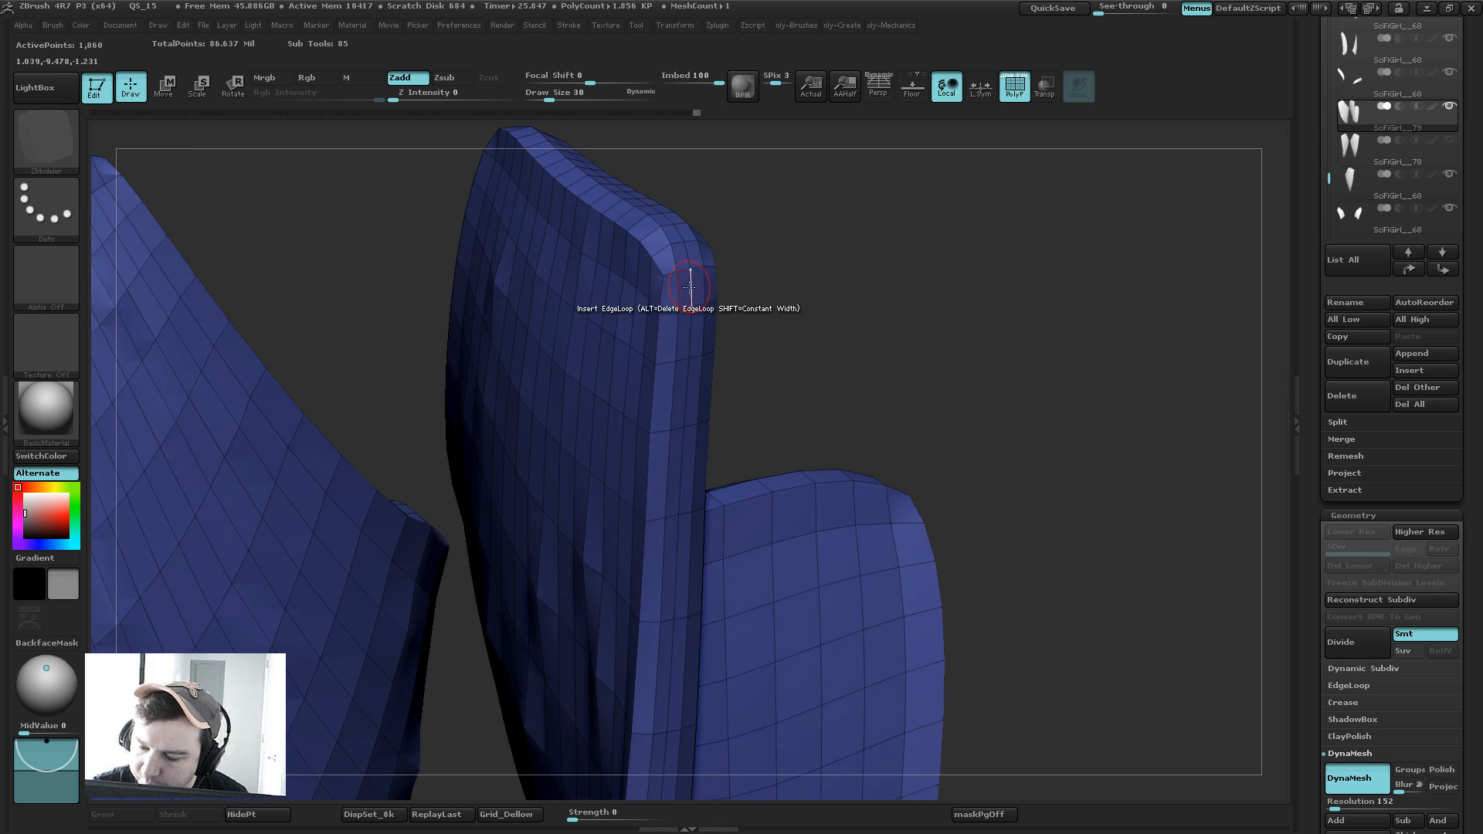
{"action": "key", "text": "space"}
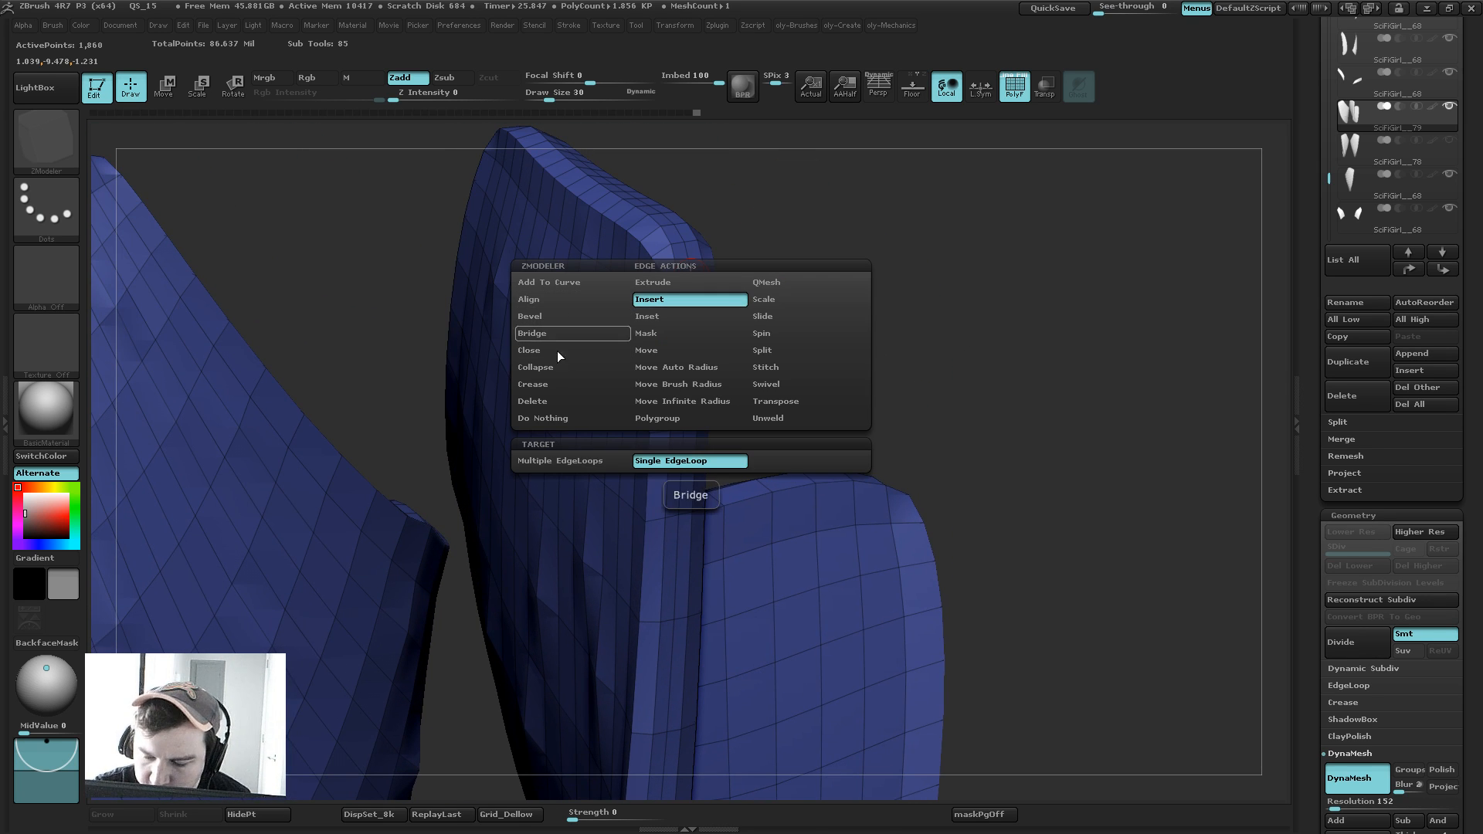
{"action": "left_click", "coordinate": [570, 384]}
{"action": "left_click", "coordinate": [588, 478]}
{"action": "left_click", "coordinate": [695, 249]}
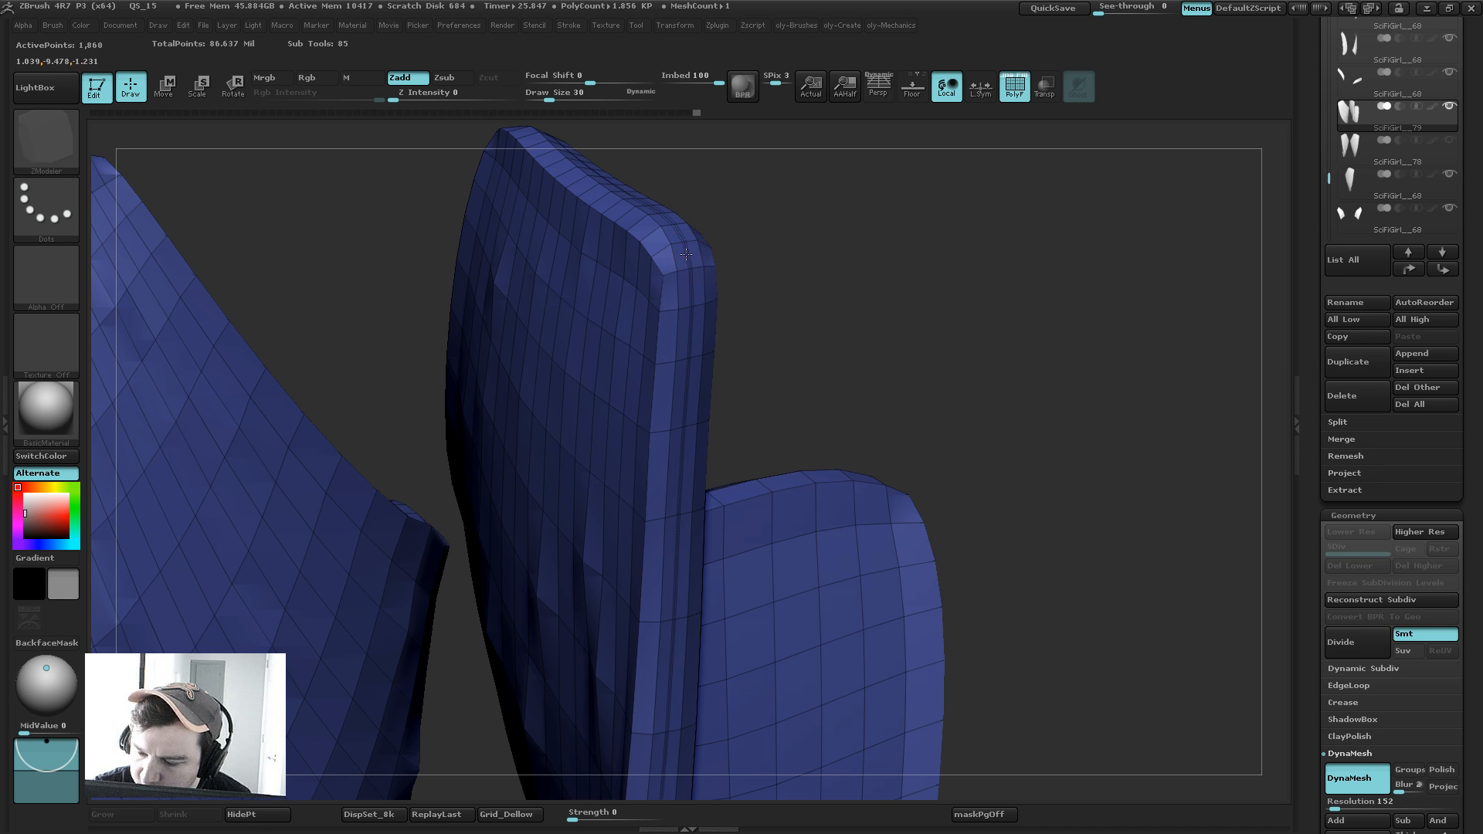
{"action": "left_click_drag", "start_coordinate": [876, 295], "coordinate": [821, 321], "text": "alt"}
{"action": "left_click_drag", "start_coordinate": [919, 332], "coordinate": [824, 327]}
{"action": "left_click_drag", "start_coordinate": [1022, 262], "coordinate": [965, 363]}
{"action": "left_click_drag", "start_coordinate": [441, 610], "coordinate": [402, 494], "text": "shift"}
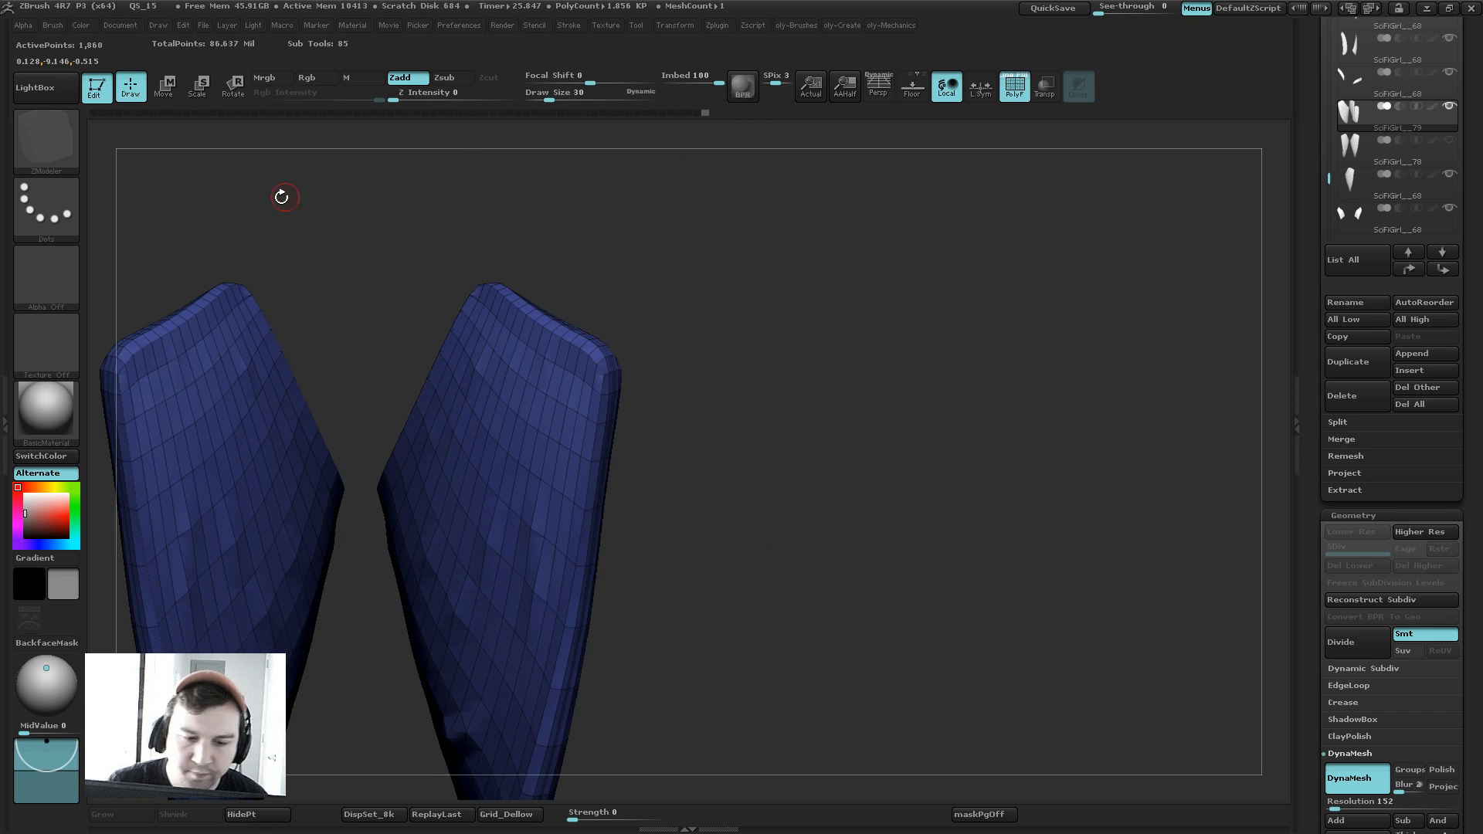
{"action": "left_click_drag", "start_coordinate": [281, 196], "coordinate": [339, 193], "text": "alt"}
Step: Try to load a curve brush from the Tools_Curves folder of the LightBox brush library
{"action": "left_click", "coordinate": [46, 87]}
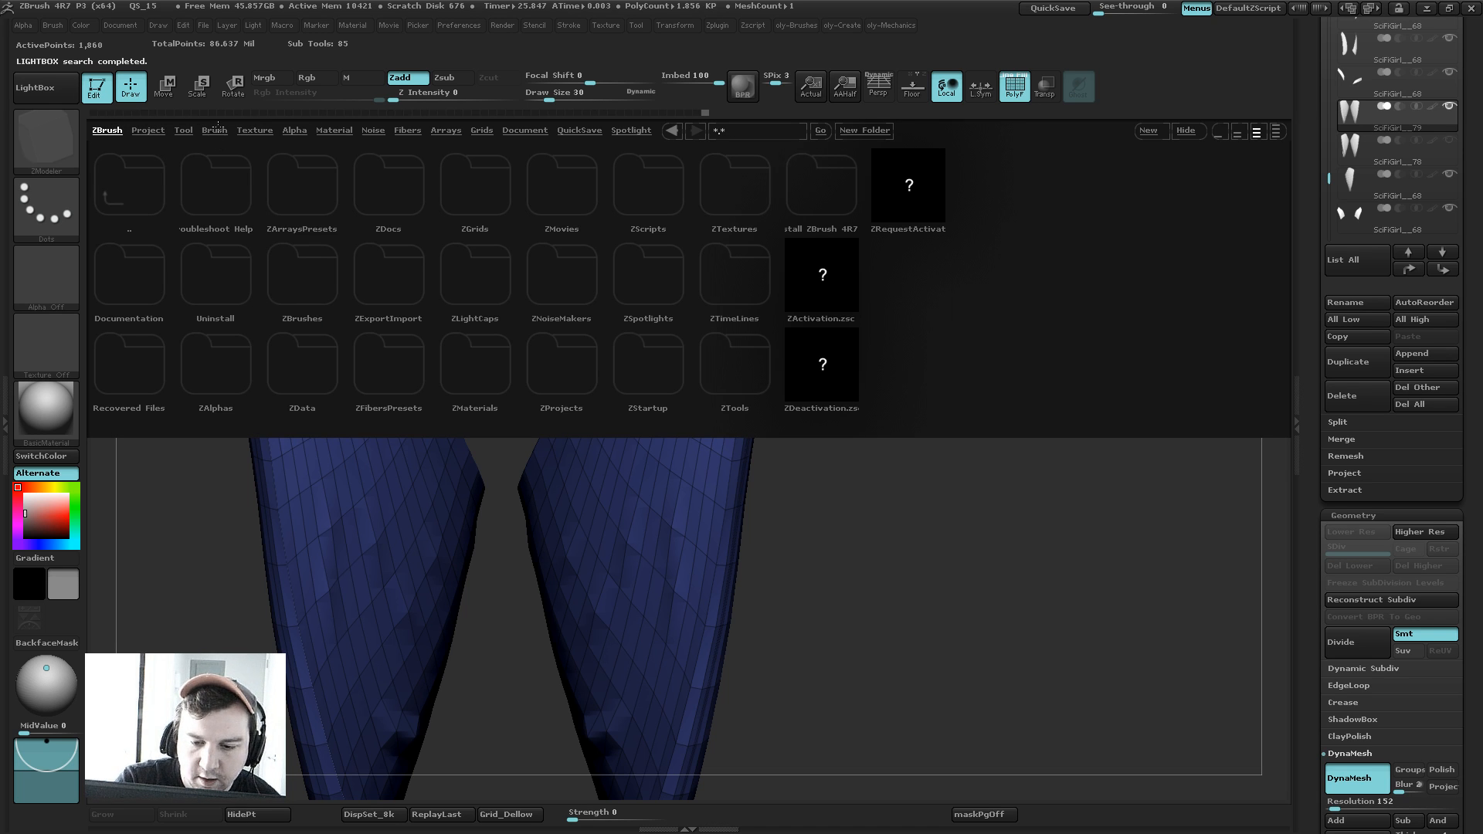
{"action": "left_click", "coordinate": [215, 130]}
{"action": "left_click", "coordinate": [137, 298]}
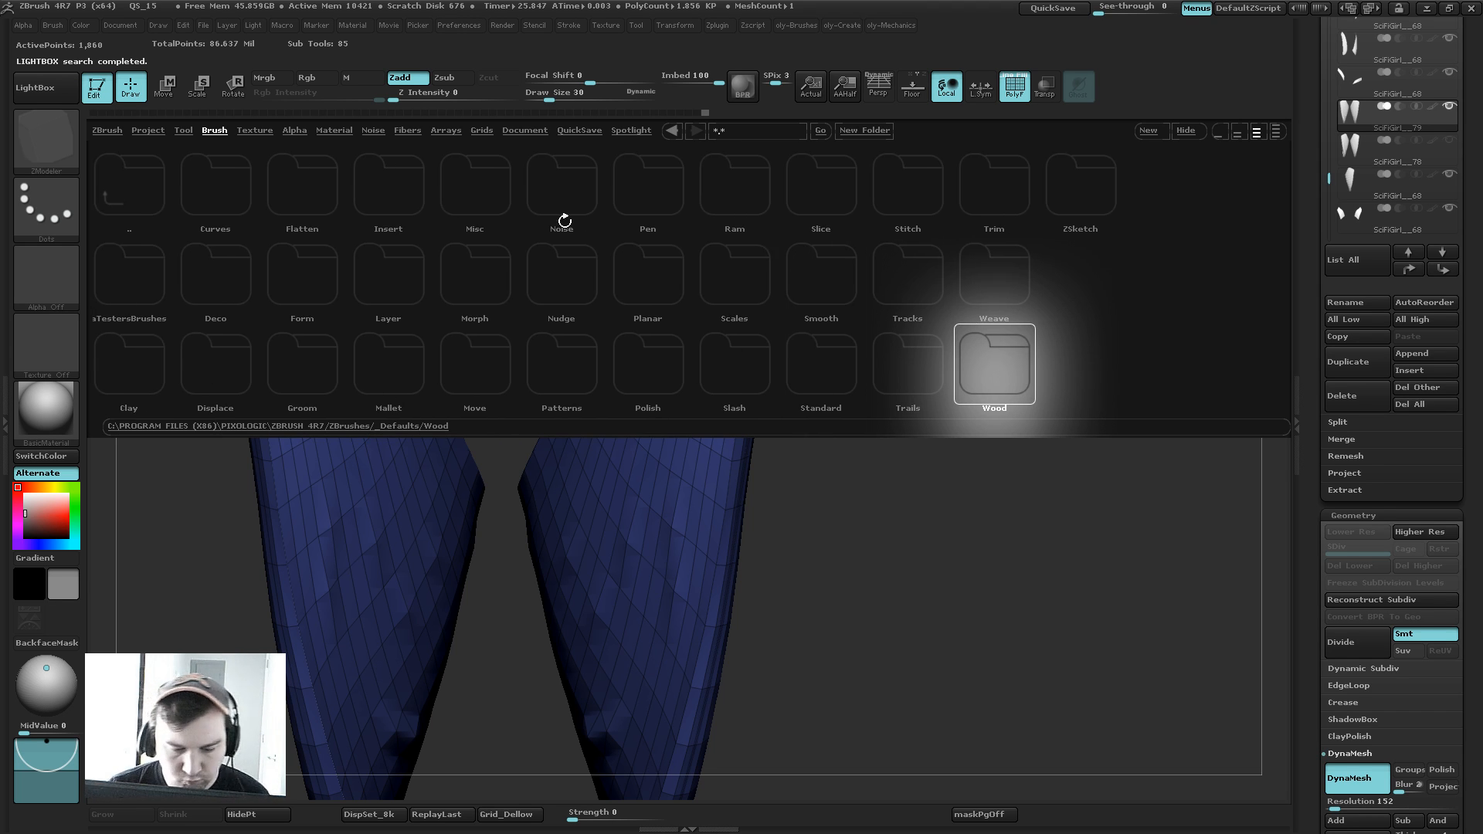
{"action": "left_click", "coordinate": [214, 129]}
{"action": "left_click", "coordinate": [138, 352]}
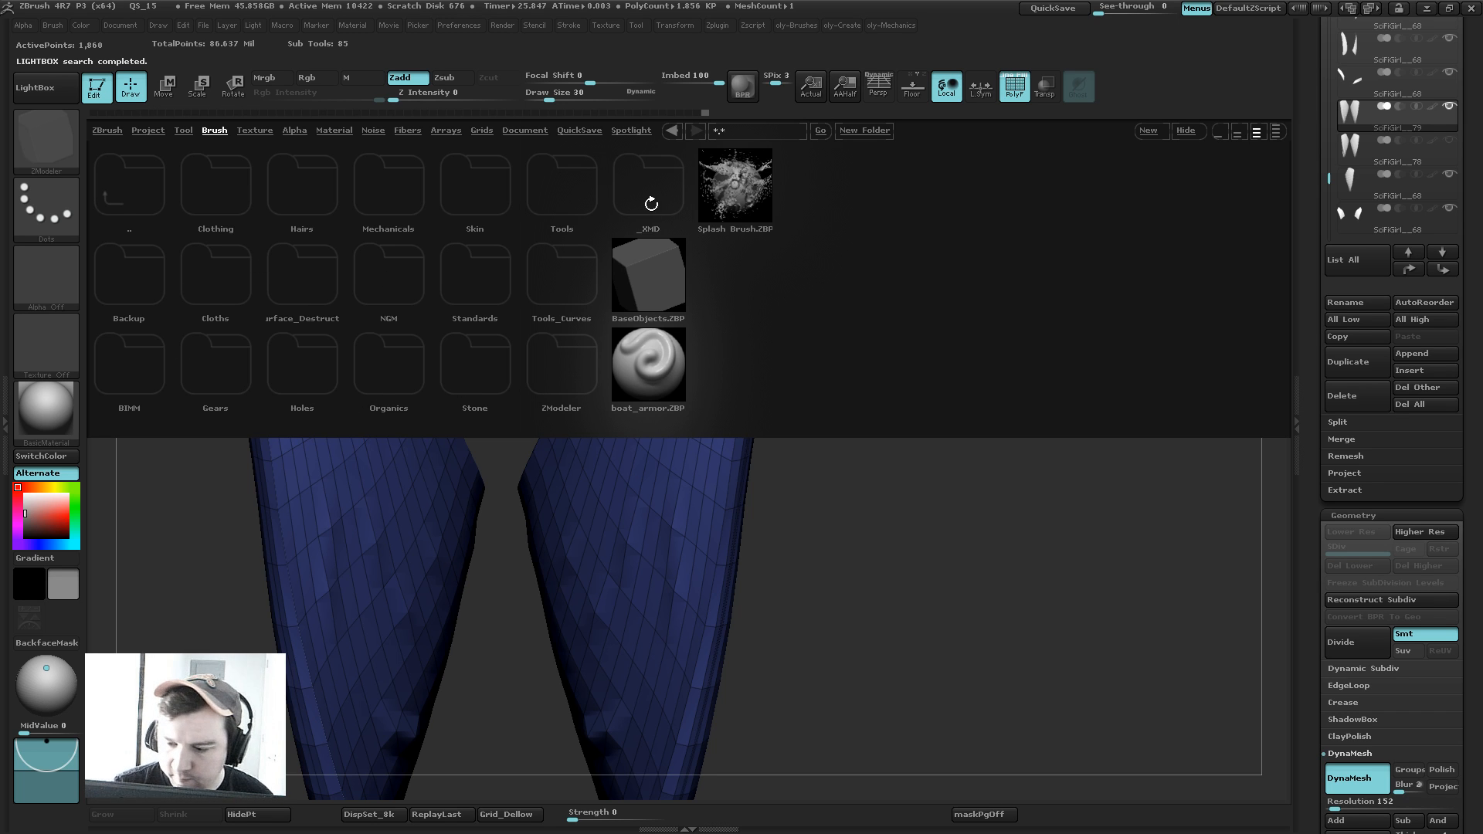
{"action": "left_click", "coordinate": [562, 272]}
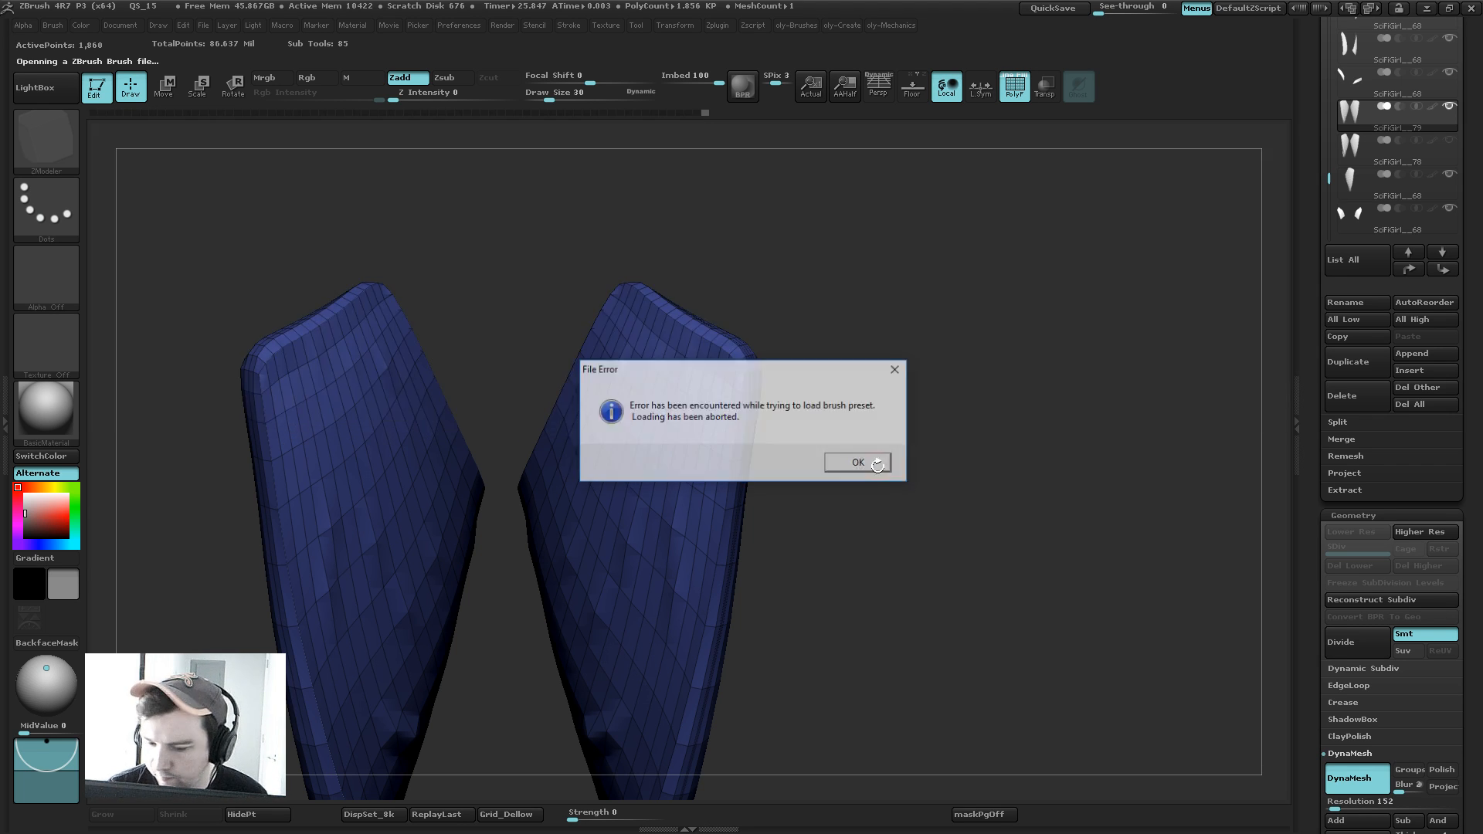
{"action": "left_click", "coordinate": [863, 466]}
{"action": "left_click", "coordinate": [71, 101]}
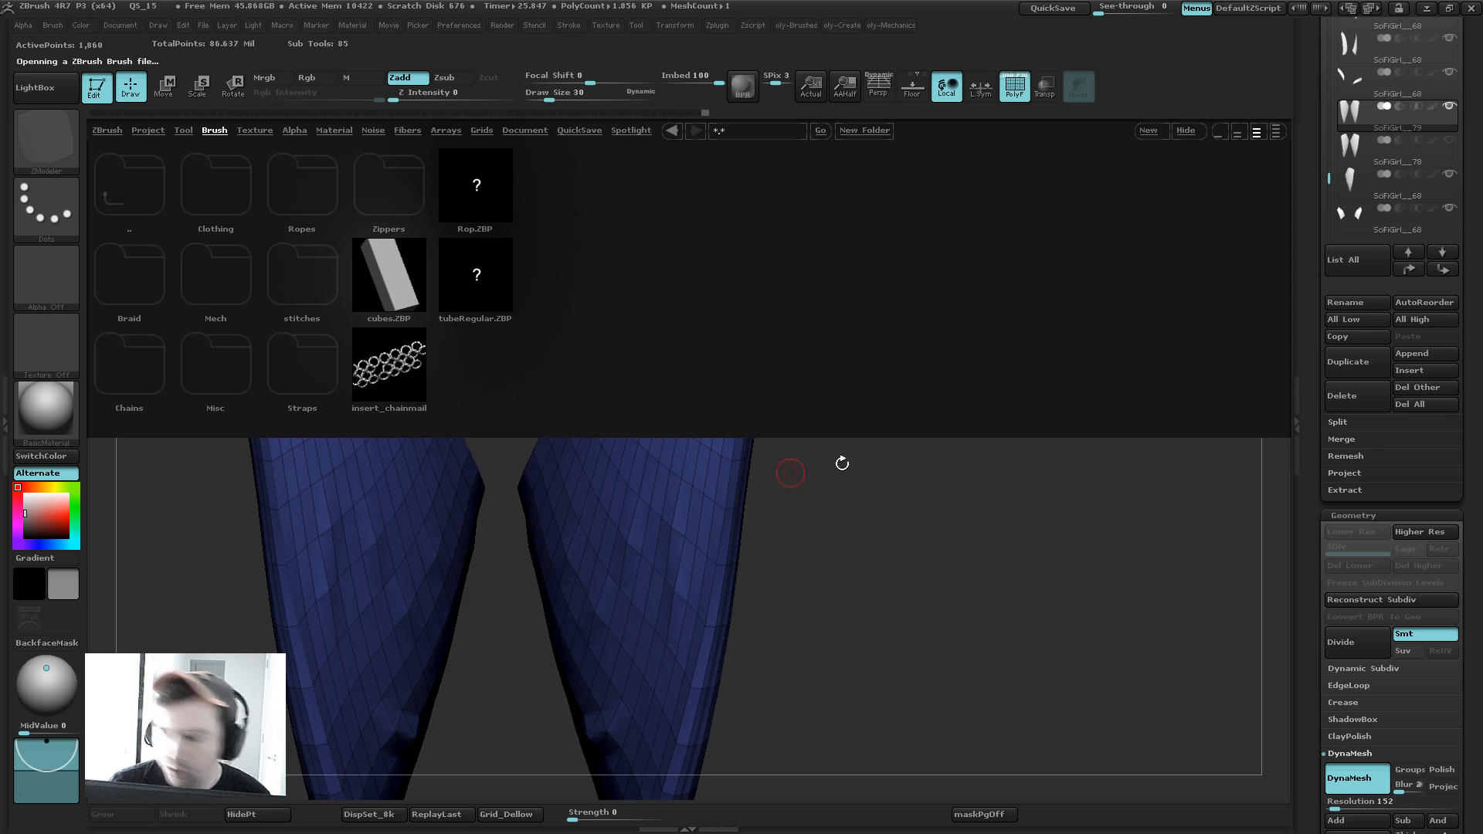
{"action": "left_click", "coordinate": [68, 96]}
Step: Make a PolyMesh3D from the Cylinder3D tool and replace its mesh with an upright low-poly QCyl cylinder at resolution 2
{"action": "left_click_drag", "start_coordinate": [1317, 133], "coordinate": [1330, 286]}
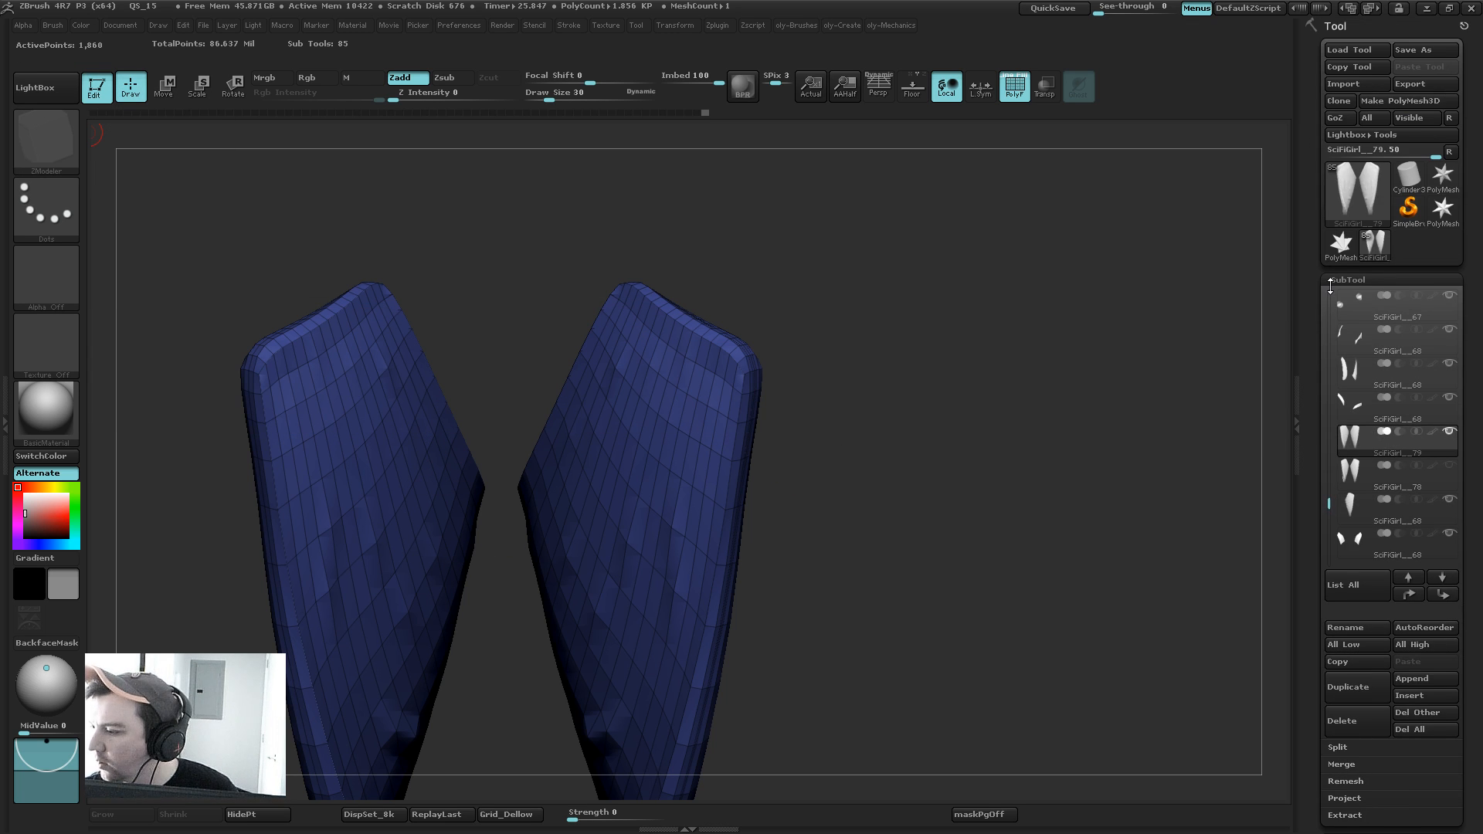
{"action": "left_click", "coordinate": [1408, 176]}
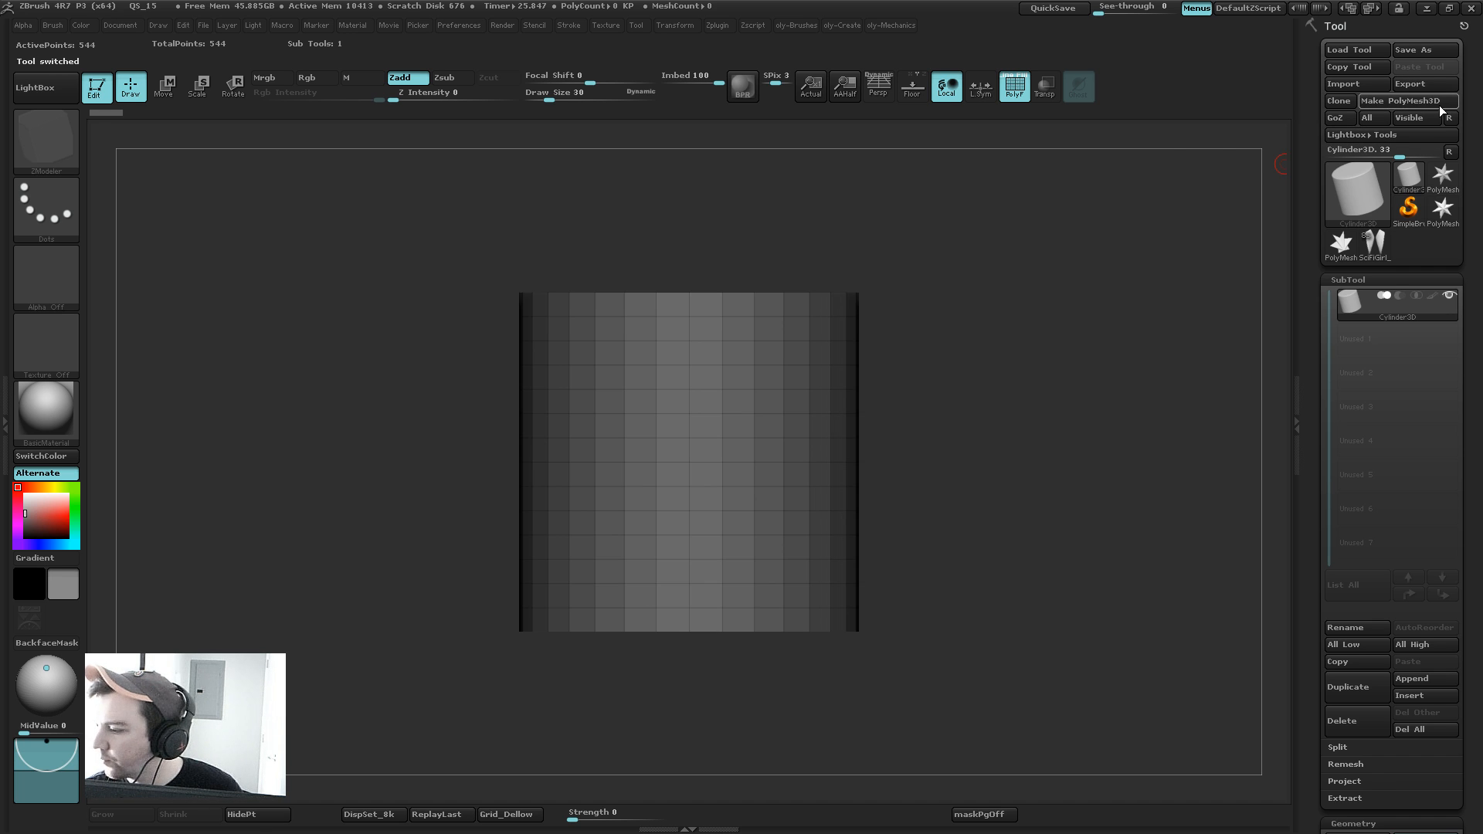
{"action": "left_click", "coordinate": [1439, 103]}
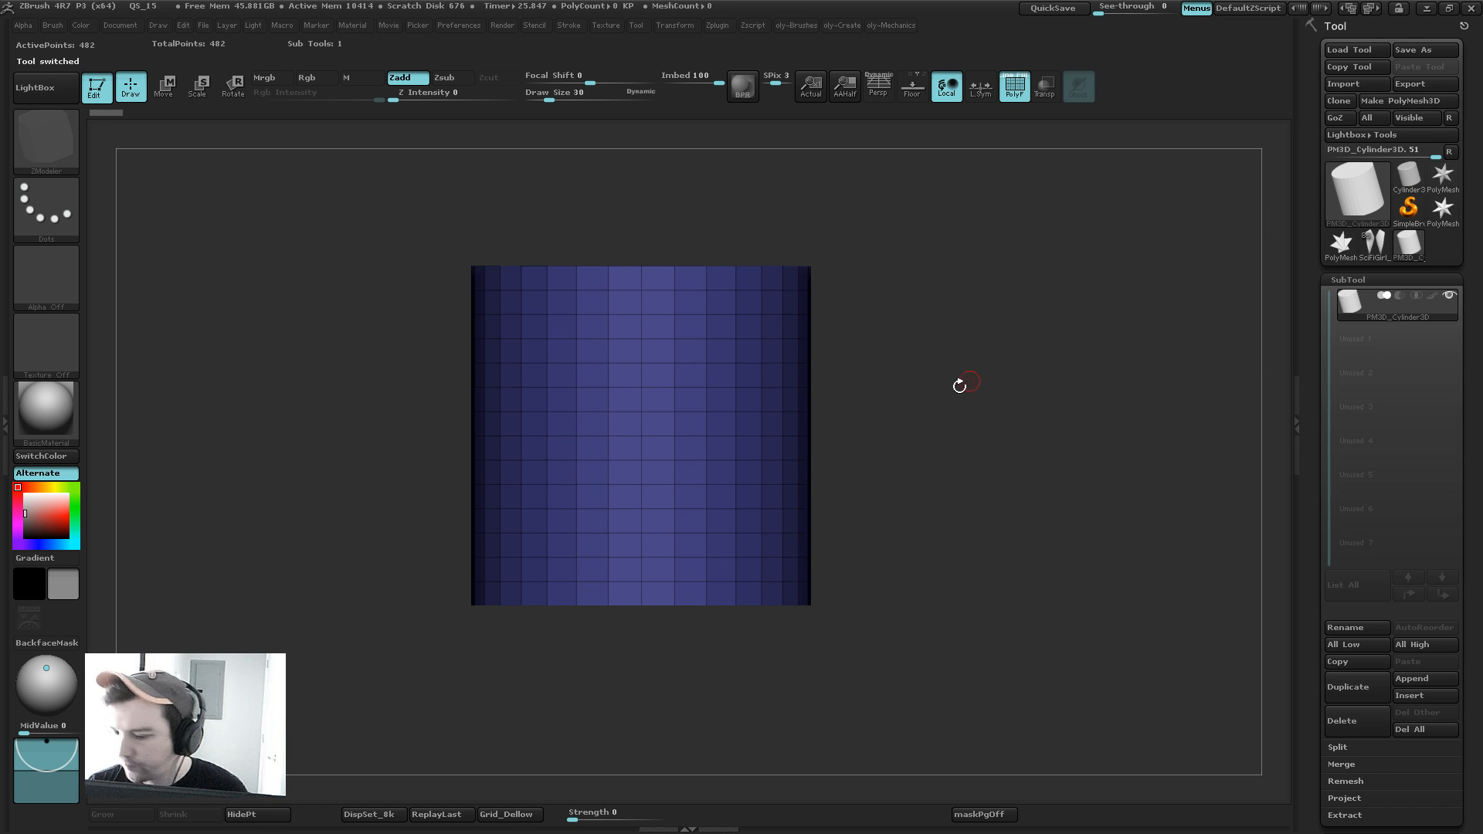
{"action": "key", "text": "2"}
{"action": "left_click_drag", "start_coordinate": [884, 577], "coordinate": [892, 332]}
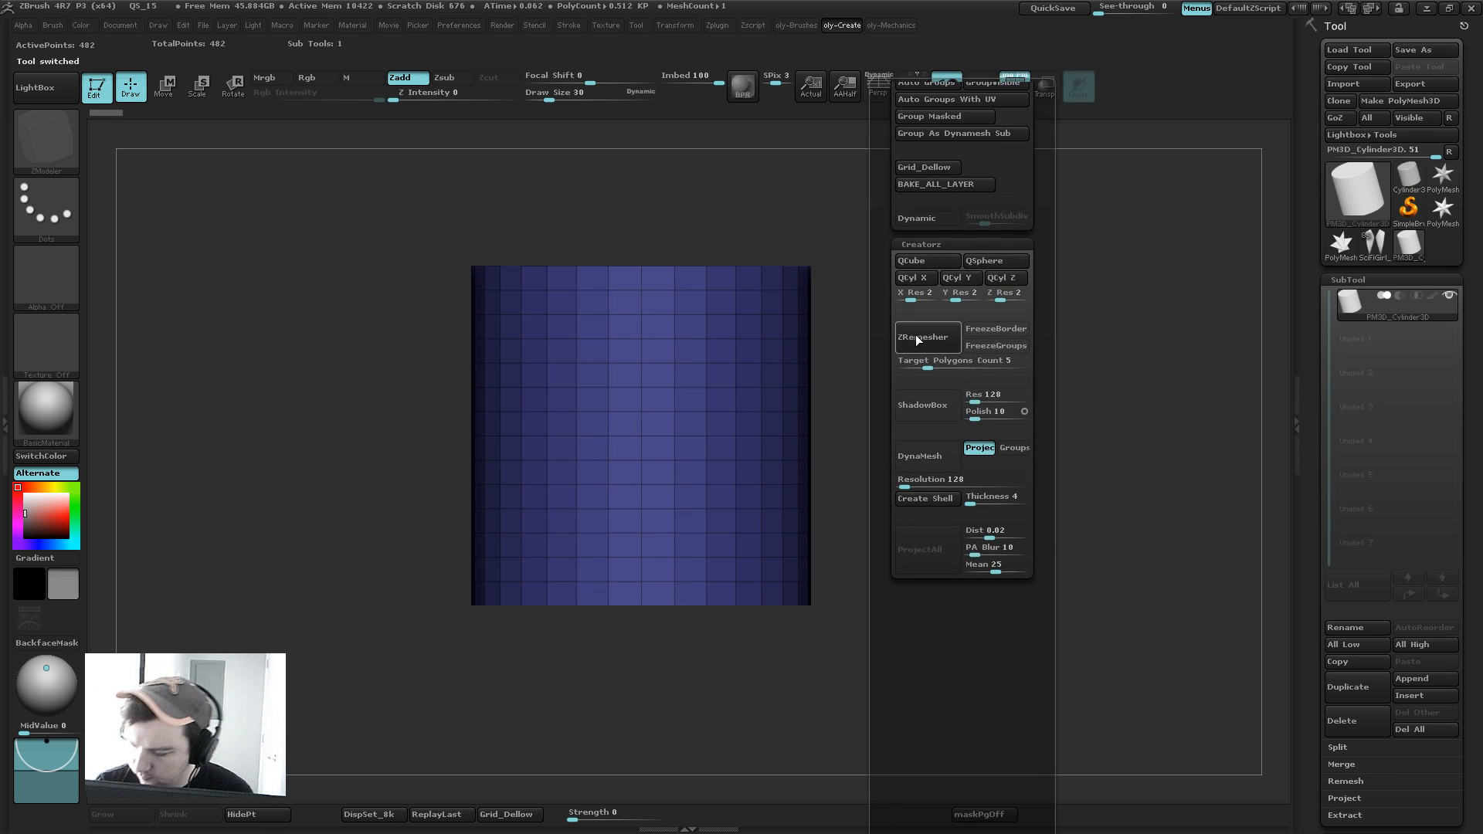
{"action": "left_click", "coordinate": [928, 219]}
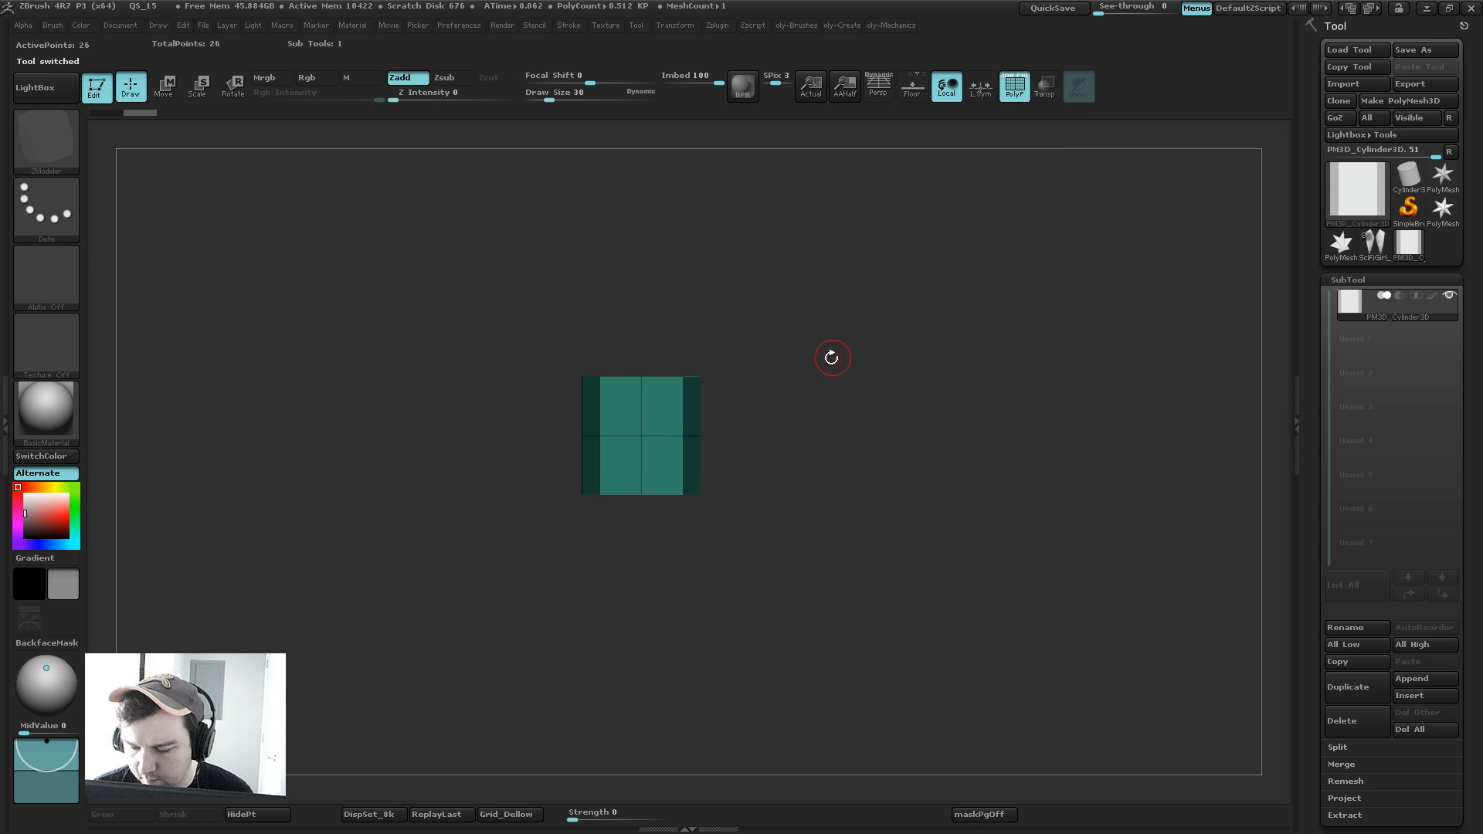
Step: Isolate the low-poly cylinder's side wall and delete the hidden end caps to leave an open tube
{"action": "left_click_drag", "start_coordinate": [831, 357], "coordinate": [834, 415]}
{"action": "left_click", "coordinate": [632, 432], "text": "ctrl+shift"}
{"action": "key", "text": "2"}
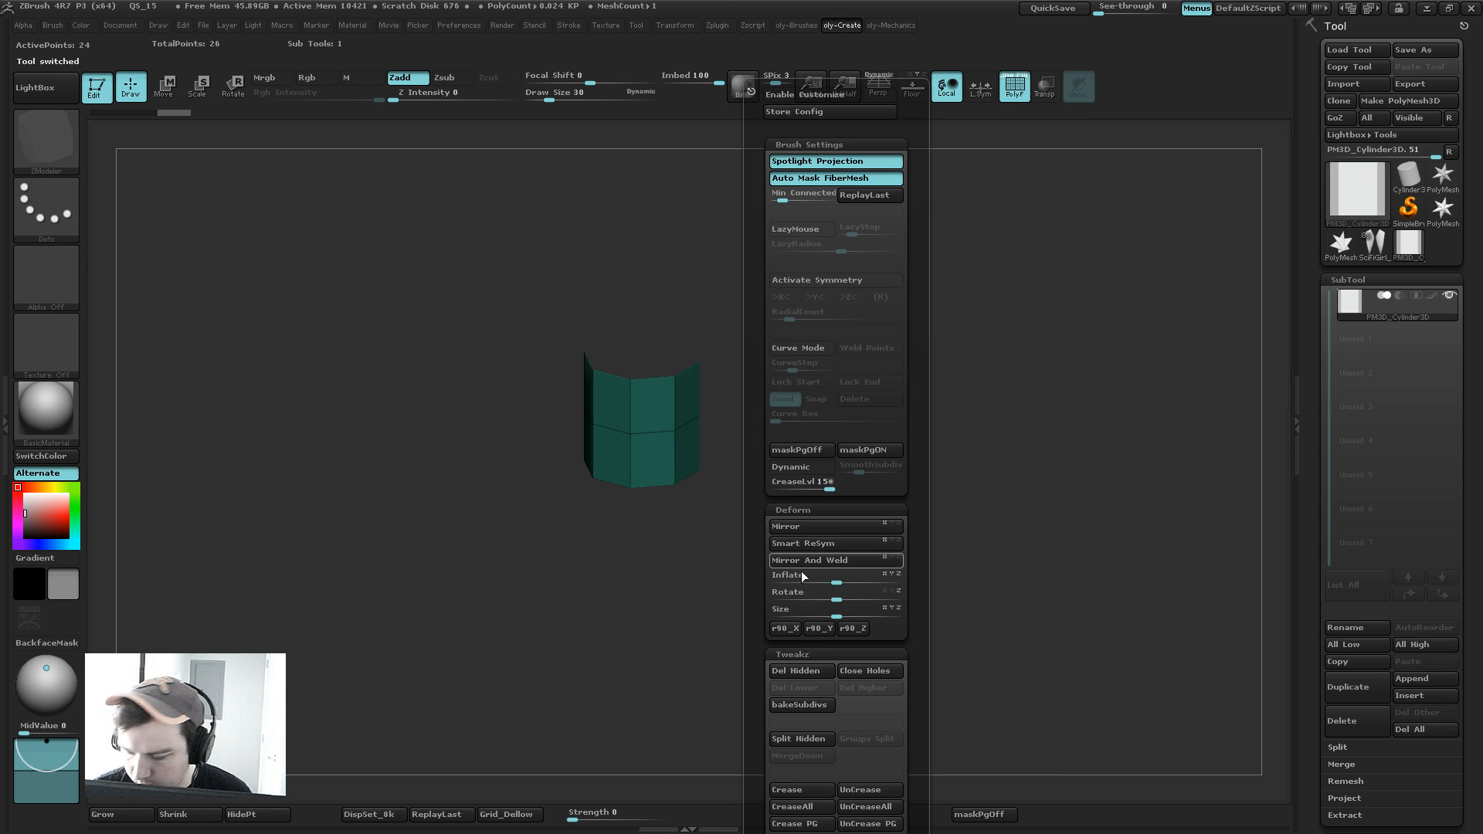
{"action": "left_click", "coordinate": [803, 670]}
{"action": "left_click_drag", "start_coordinate": [784, 513], "coordinate": [889, 394]}
{"action": "key", "text": "shift+f"}
{"action": "key", "text": "shift+f"}
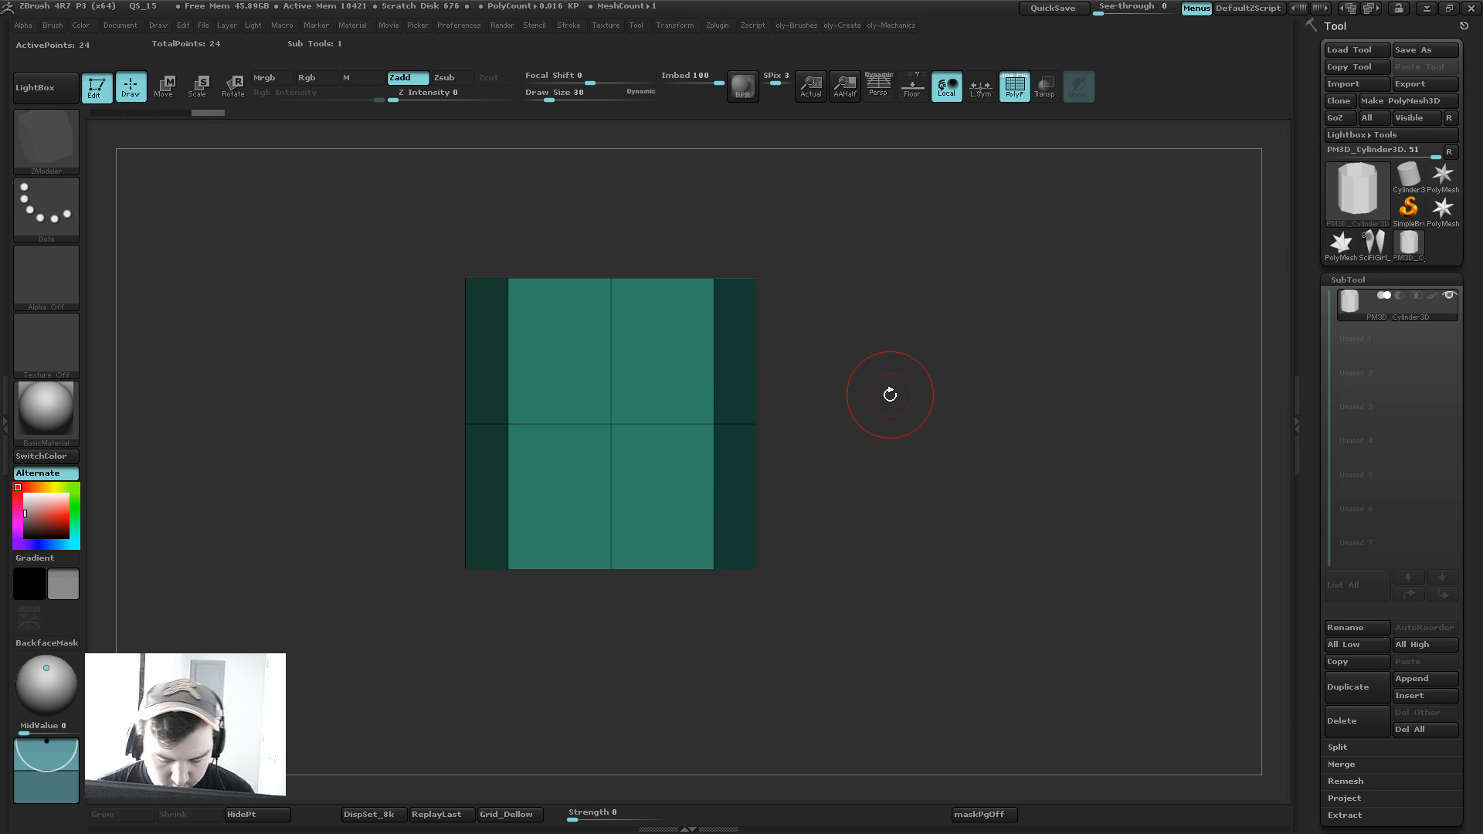
Step: Create a new InsertMesh brush from the open tube instead of appending it to the current brush
{"action": "key", "text": "b"}
{"action": "left_click", "coordinate": [578, 799]}
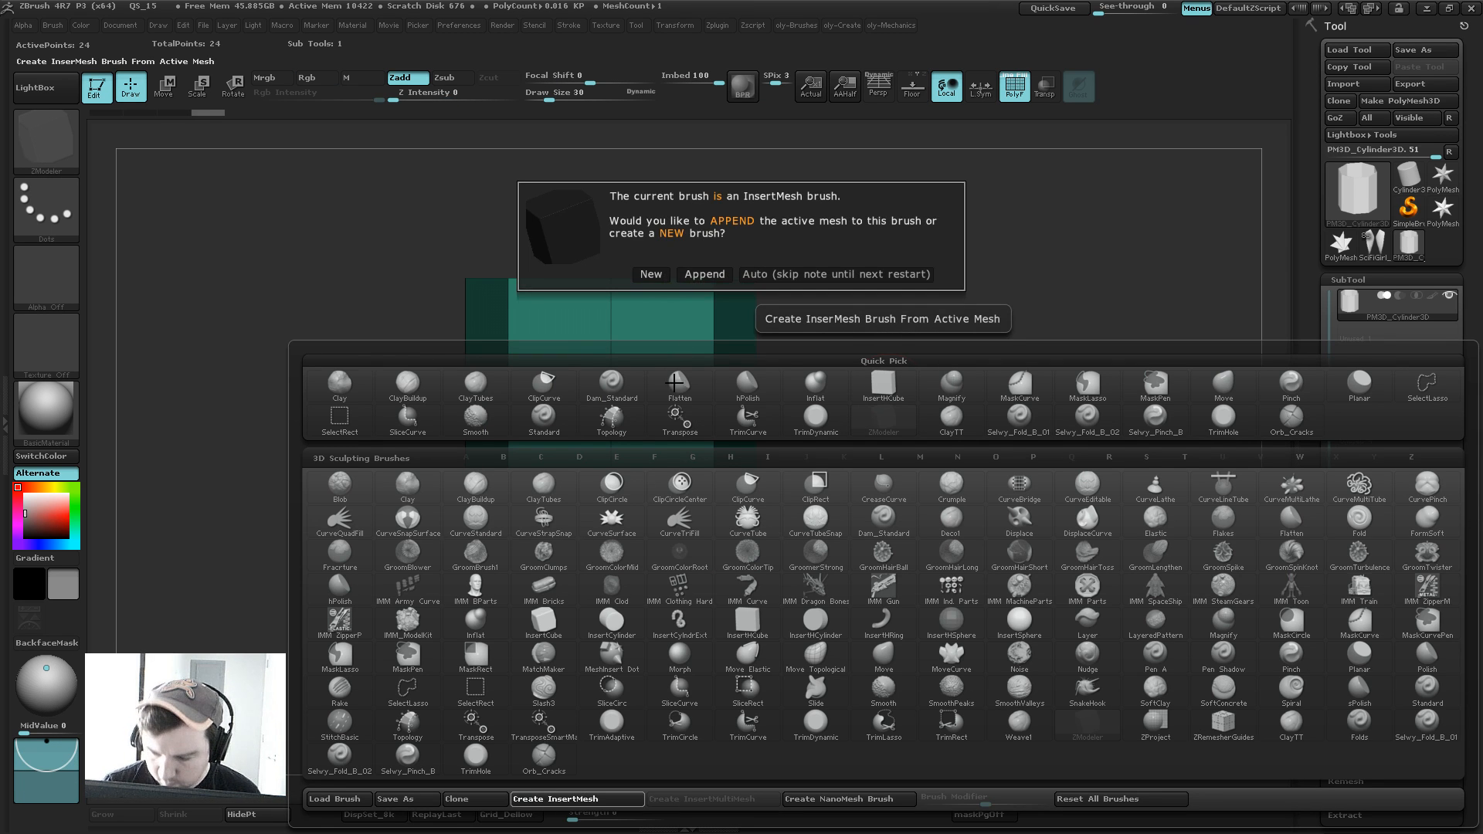
{"action": "left_click", "coordinate": [656, 271]}
{"action": "left_click_drag", "start_coordinate": [692, 332], "coordinate": [662, 436]}
{"action": "key", "text": "ctrl+z"}
Step: Turn on Curve Mode and Weld Points for the tube brush and adjust its Curve Res
{"action": "key", "text": "space"}
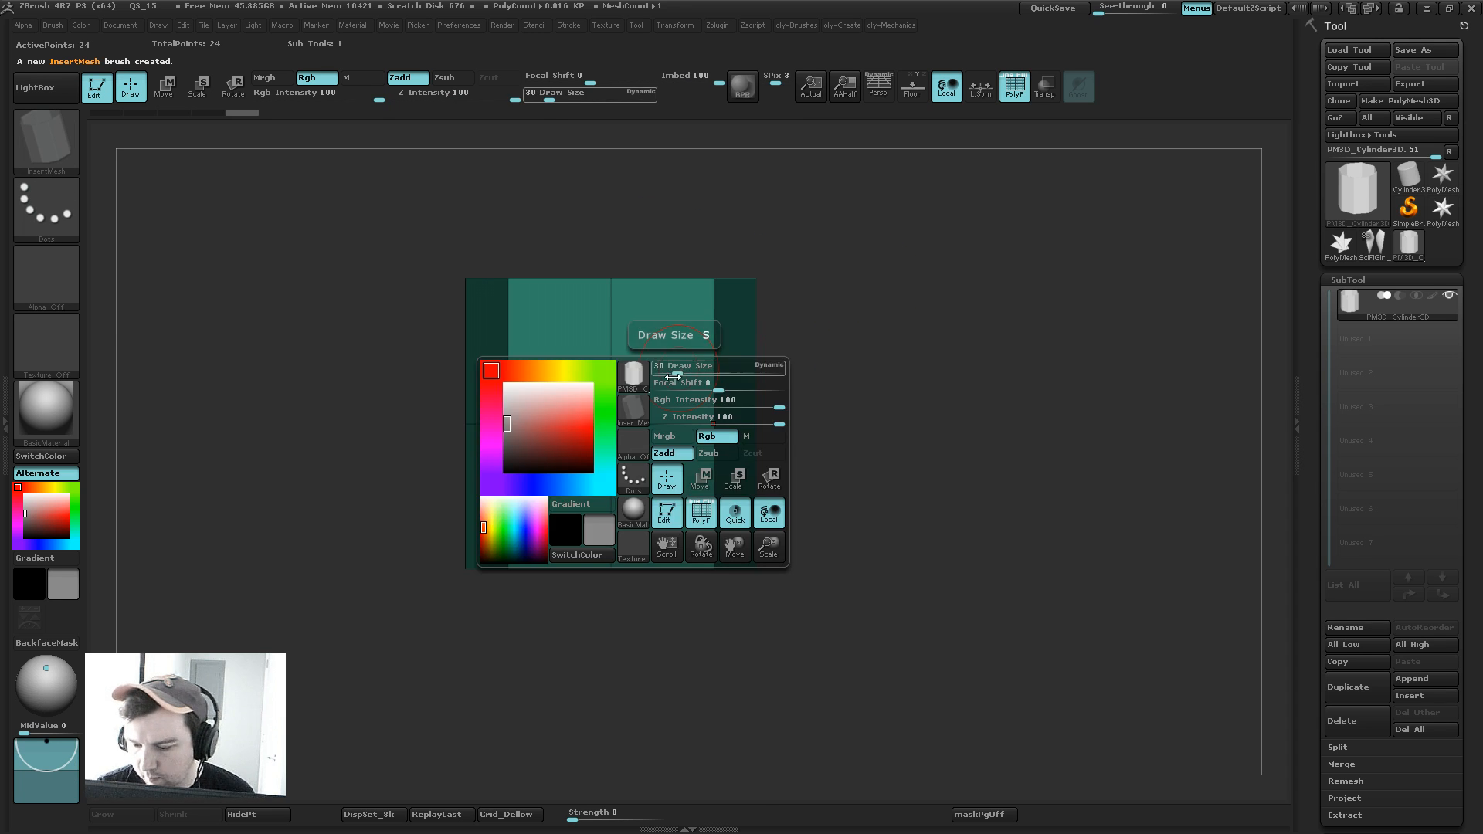
{"action": "key", "text": "2"}
{"action": "left_click", "coordinate": [686, 350]}
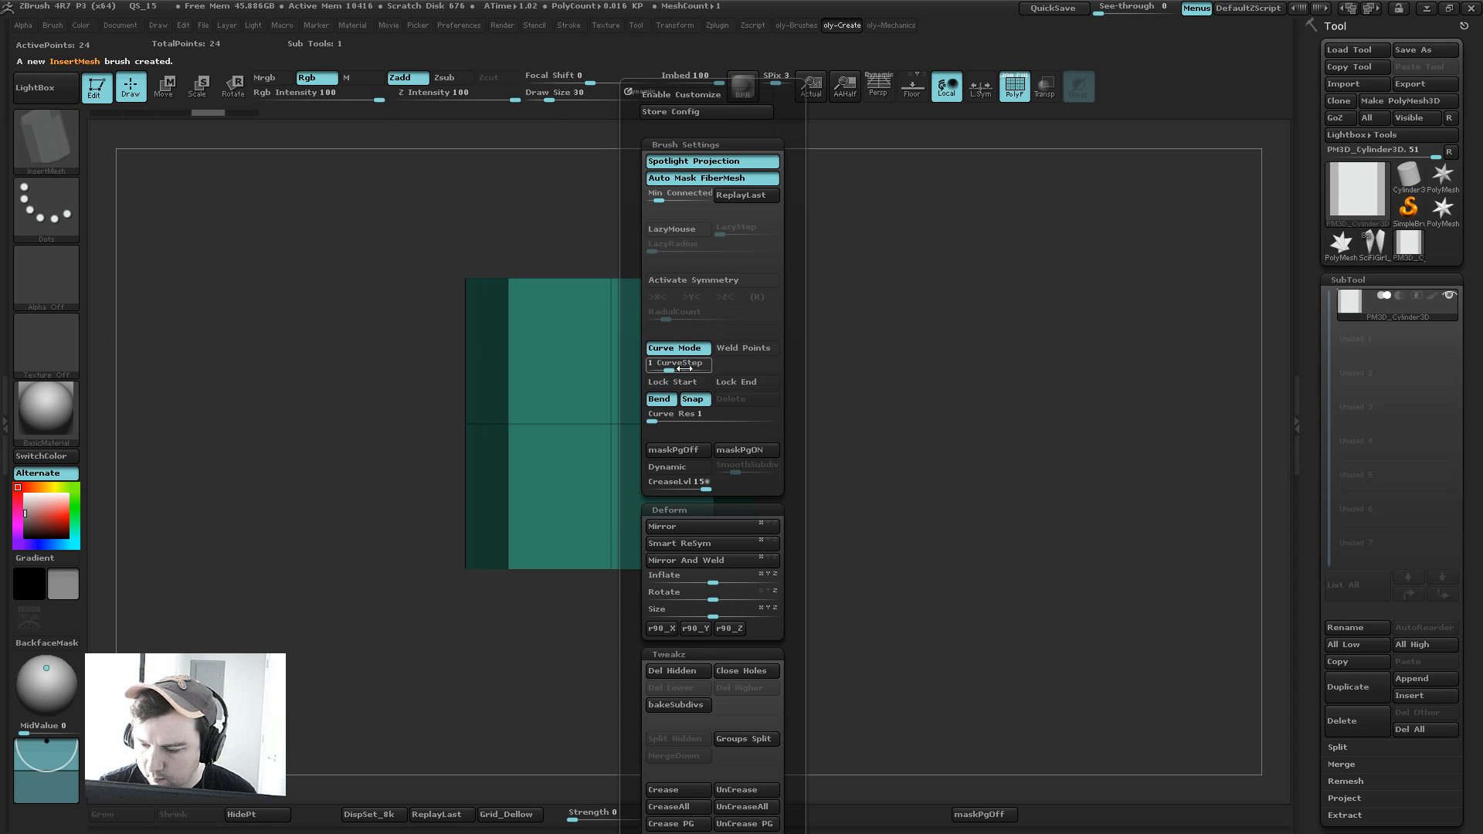
{"action": "left_click", "coordinate": [745, 349]}
{"action": "left_click_drag", "start_coordinate": [652, 420], "coordinate": [661, 417]}
Step: Draw winding test curves across and beside the cylinder with the tube brush to check the continuous tubing
{"action": "mouse_move", "coordinate": [530, 489]}
{"action": "left_mouse_down"}
{"action": "mouse_move", "coordinate": [811, 447]}
{"action": "mouse_move", "coordinate": [1072, 261]}
{"action": "left_mouse_up"}
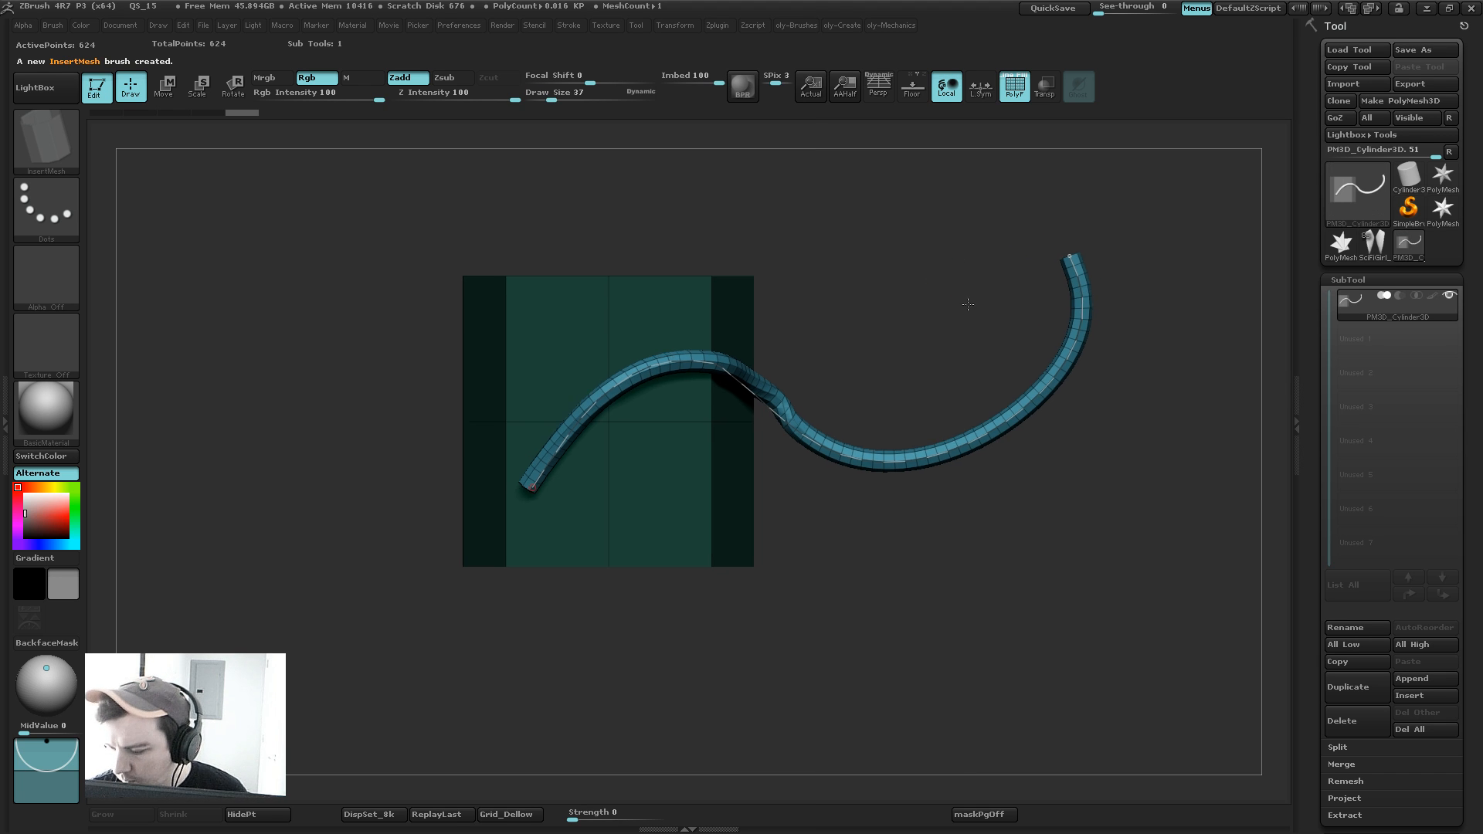
{"action": "left_click_drag", "start_coordinate": [927, 265], "coordinate": [734, 469]}
{"action": "left_click_drag", "start_coordinate": [734, 469], "coordinate": [712, 470], "text": "alt"}
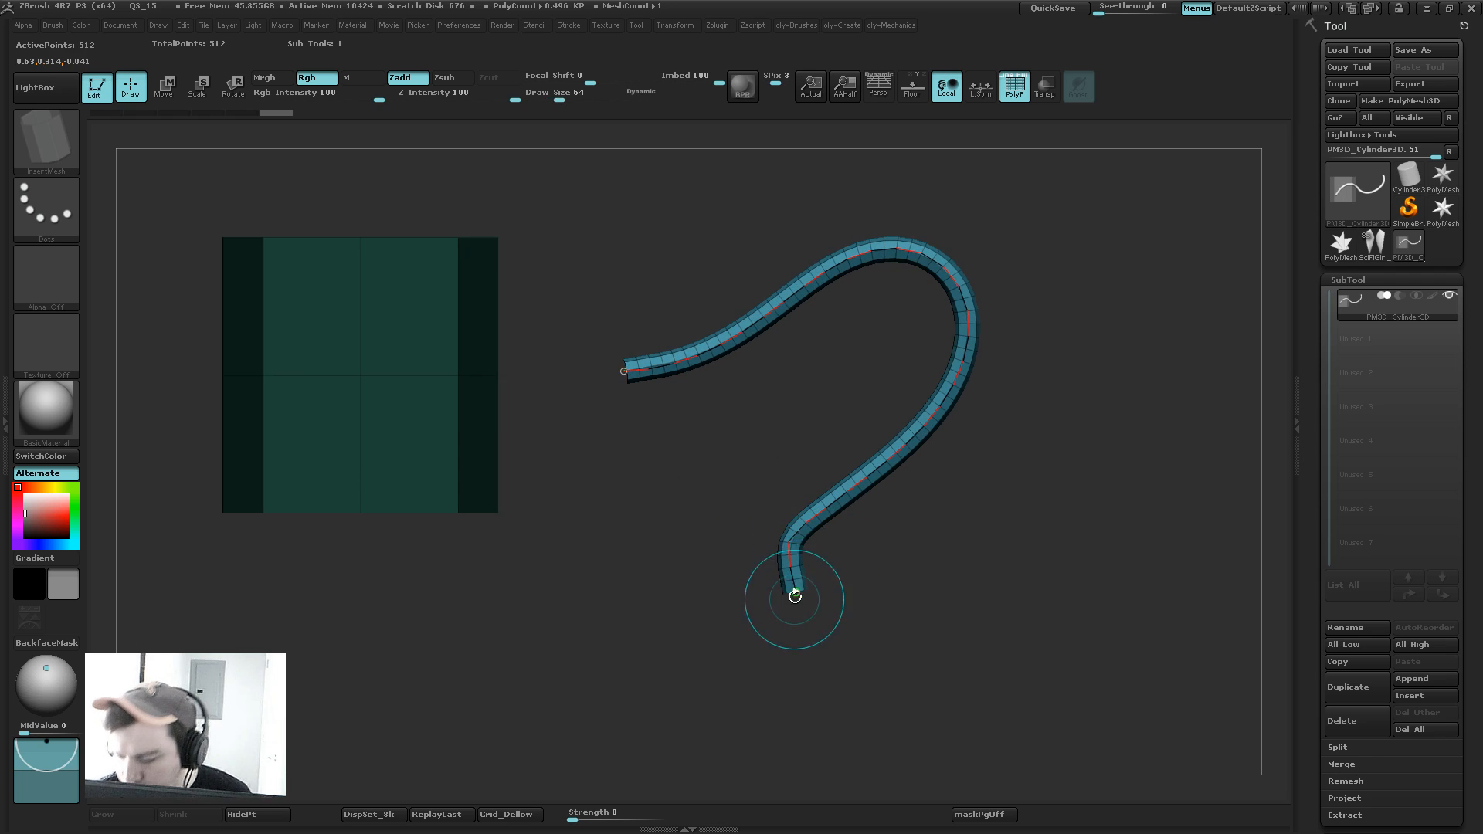
{"action": "left_click_drag", "start_coordinate": [795, 596], "coordinate": [1059, 414]}
Step: Switch back to the SciFiGirl tool and bring the isolated panel pair into view with its polygroups displayed
{"action": "left_click", "coordinate": [1378, 252]}
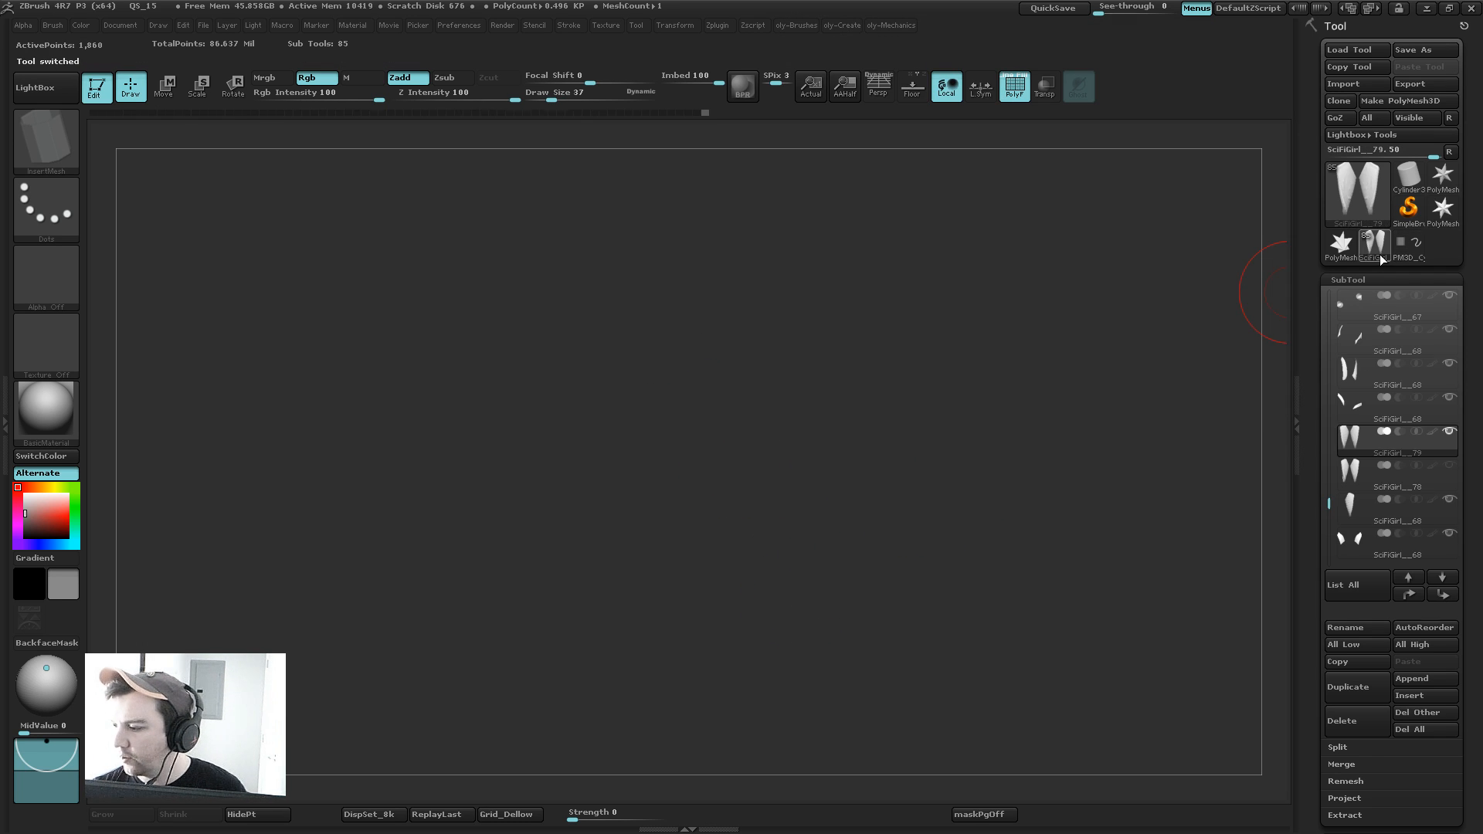
{"action": "key", "text": "shift+f"}
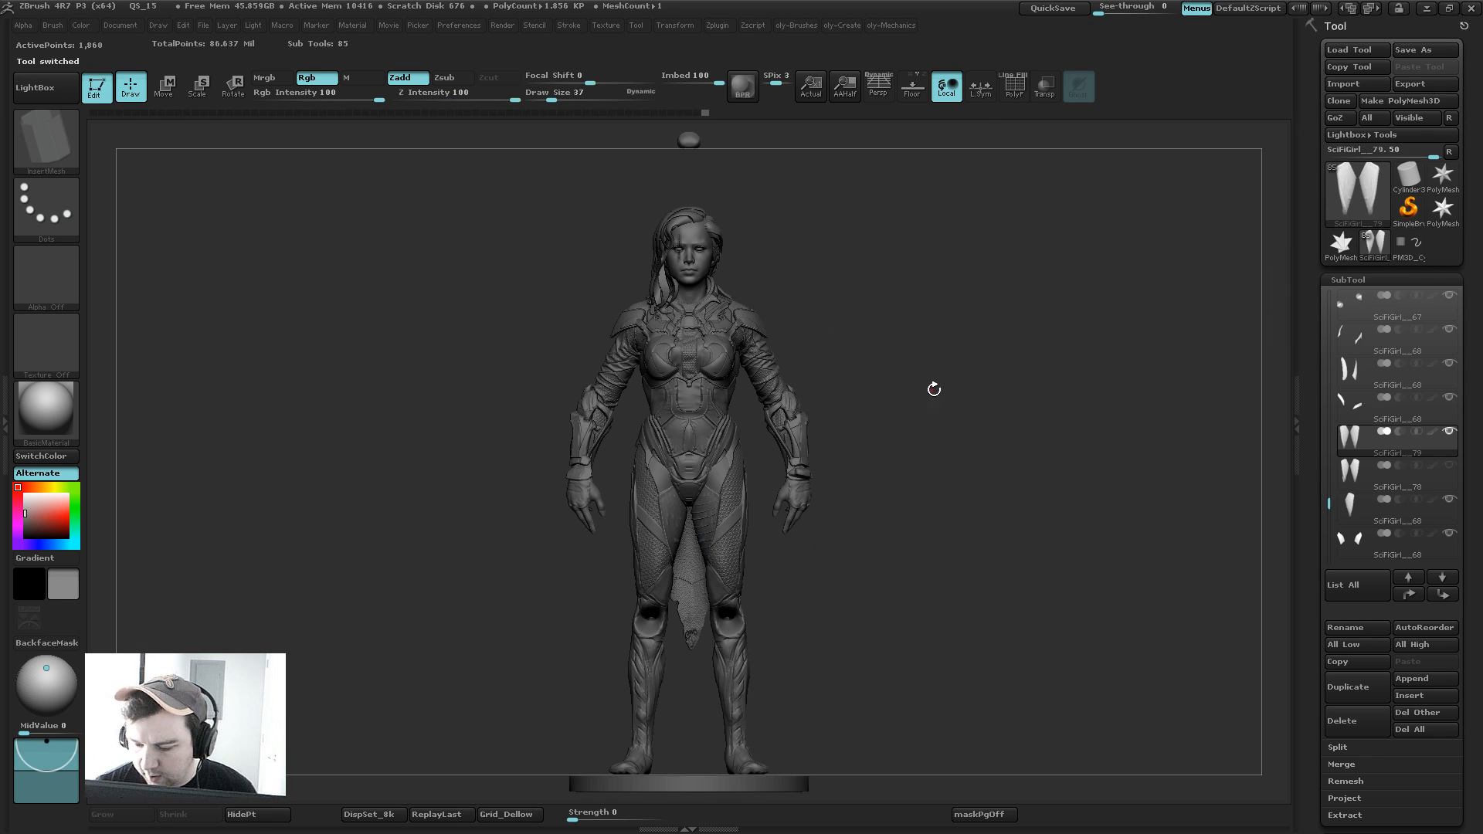
{"action": "key", "text": "shift+f"}
{"action": "mouse_move", "coordinate": [926, 395]}
{"action": "left_mouse_down"}
{"action": "mouse_move", "coordinate": [893, 391]}
{"action": "mouse_move", "coordinate": [988, 466]}
{"action": "mouse_move", "coordinate": [916, 245]}
{"action": "left_mouse_up"}
{"action": "key", "text": "shift+s"}
{"action": "key", "text": "shift+s"}
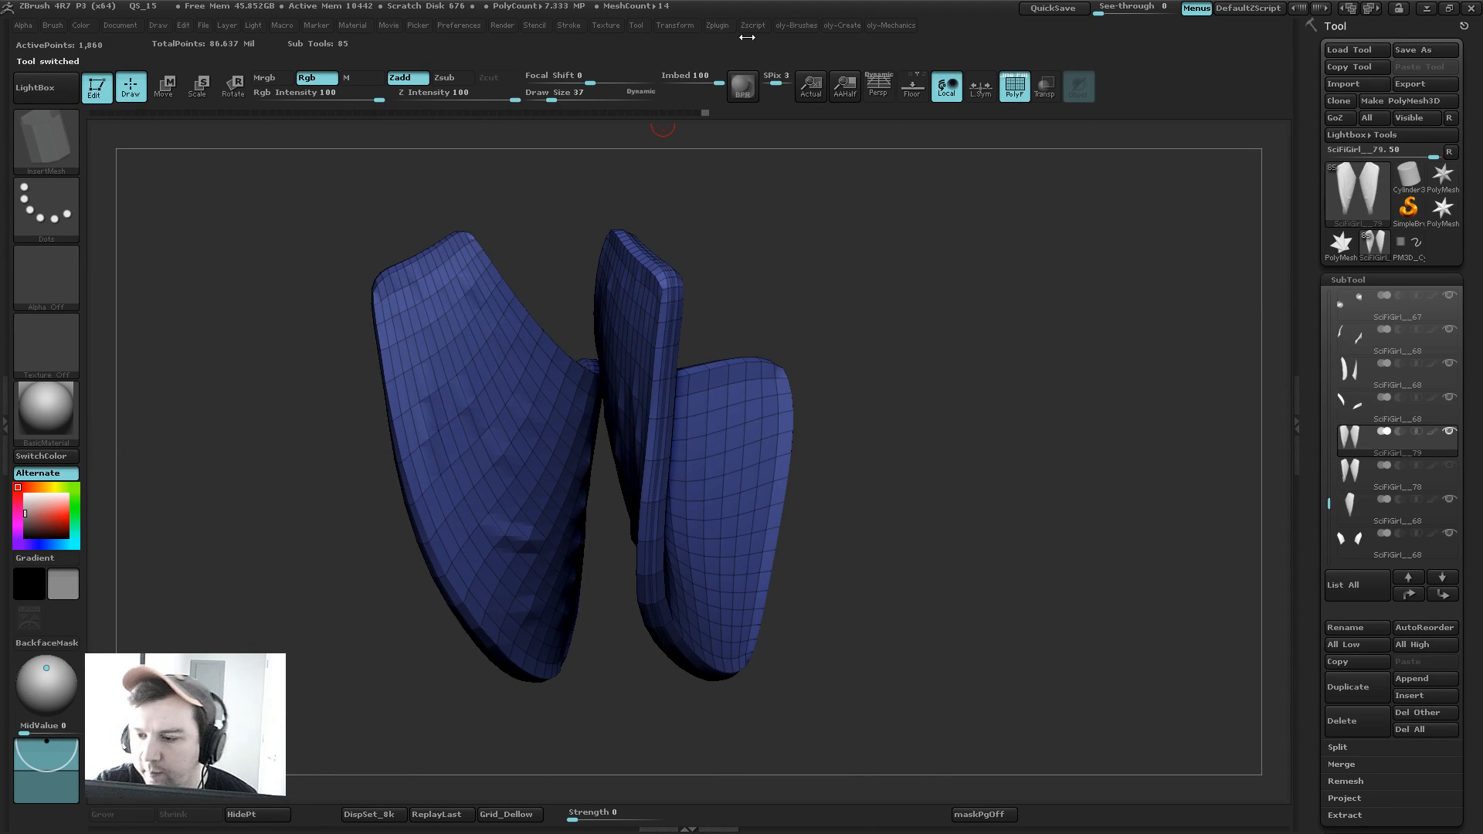
Step: Set Frame Mesh to use only creased edges, with Border and Polygroups off, and frame the thigh panels' rims with curves
{"action": "left_click", "coordinate": [569, 25]}
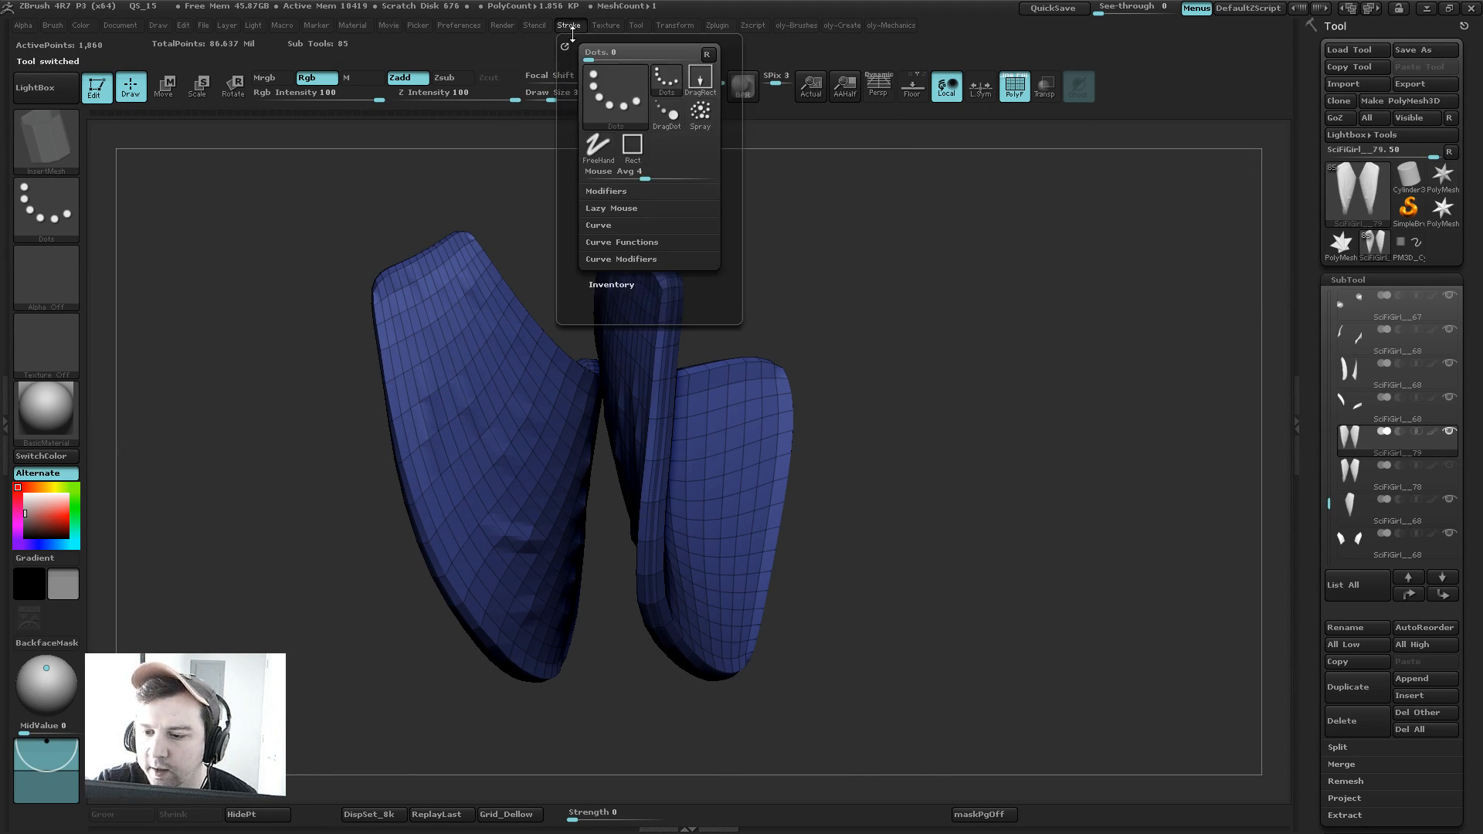
{"action": "left_click", "coordinate": [630, 242]}
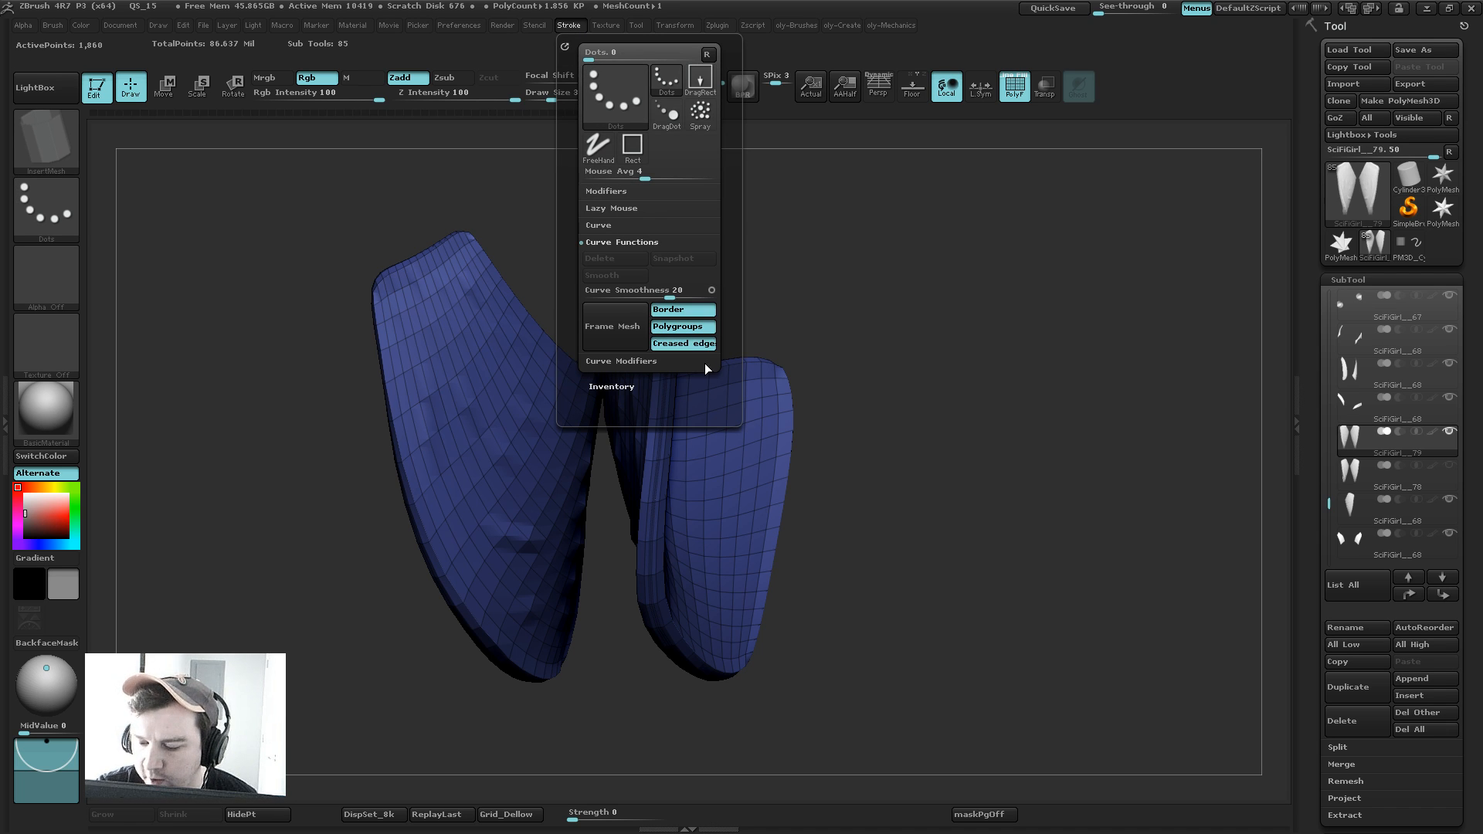
{"action": "left_click", "coordinate": [698, 328]}
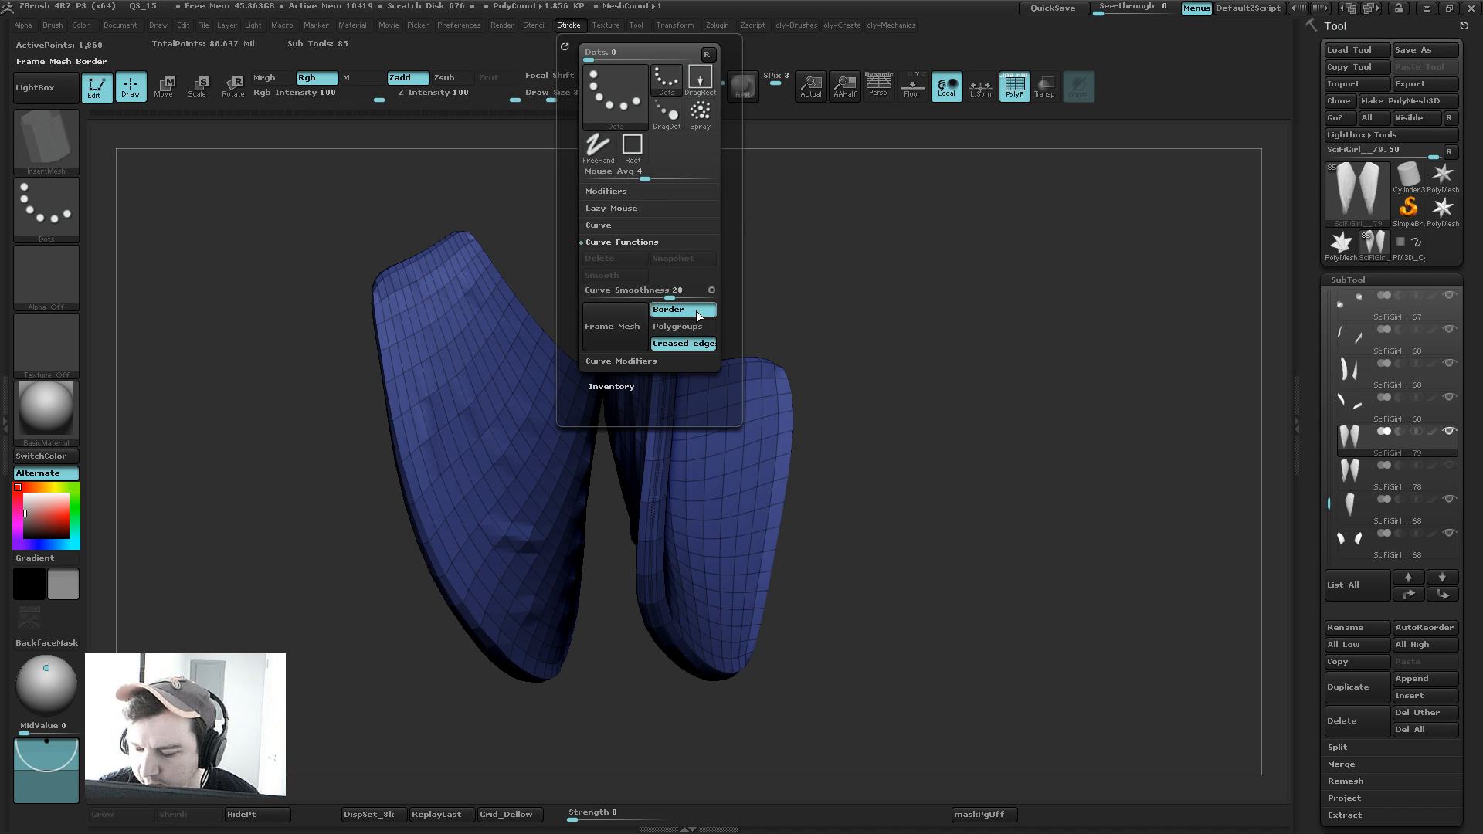
{"action": "left_click", "coordinate": [694, 311]}
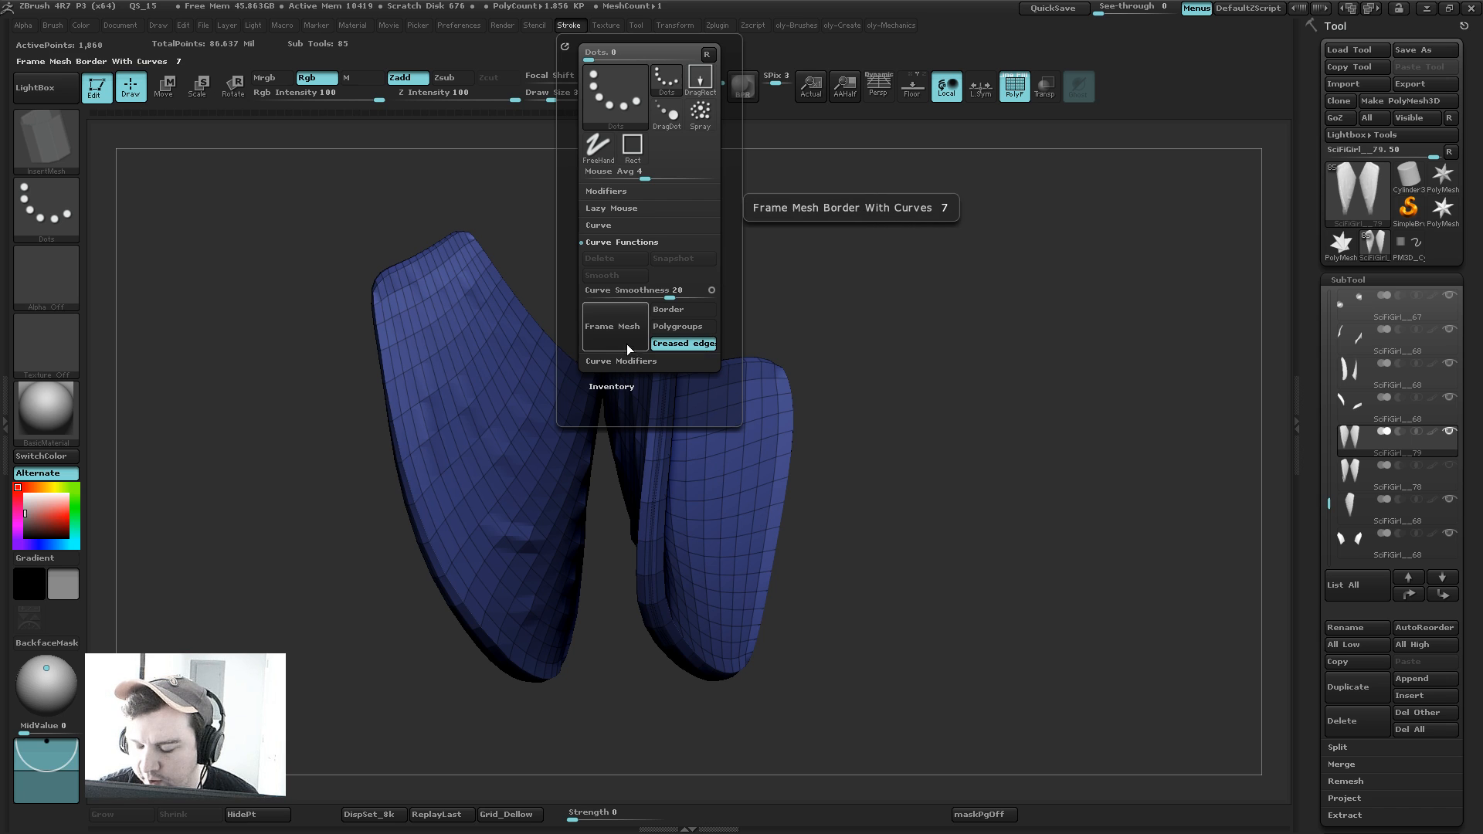
{"action": "left_click", "coordinate": [627, 342]}
Step: Apply the tube brush to the framed curve so the tubing runs around one thigh panel's rim
{"action": "left_click_drag", "start_coordinate": [891, 318], "coordinate": [674, 236]}
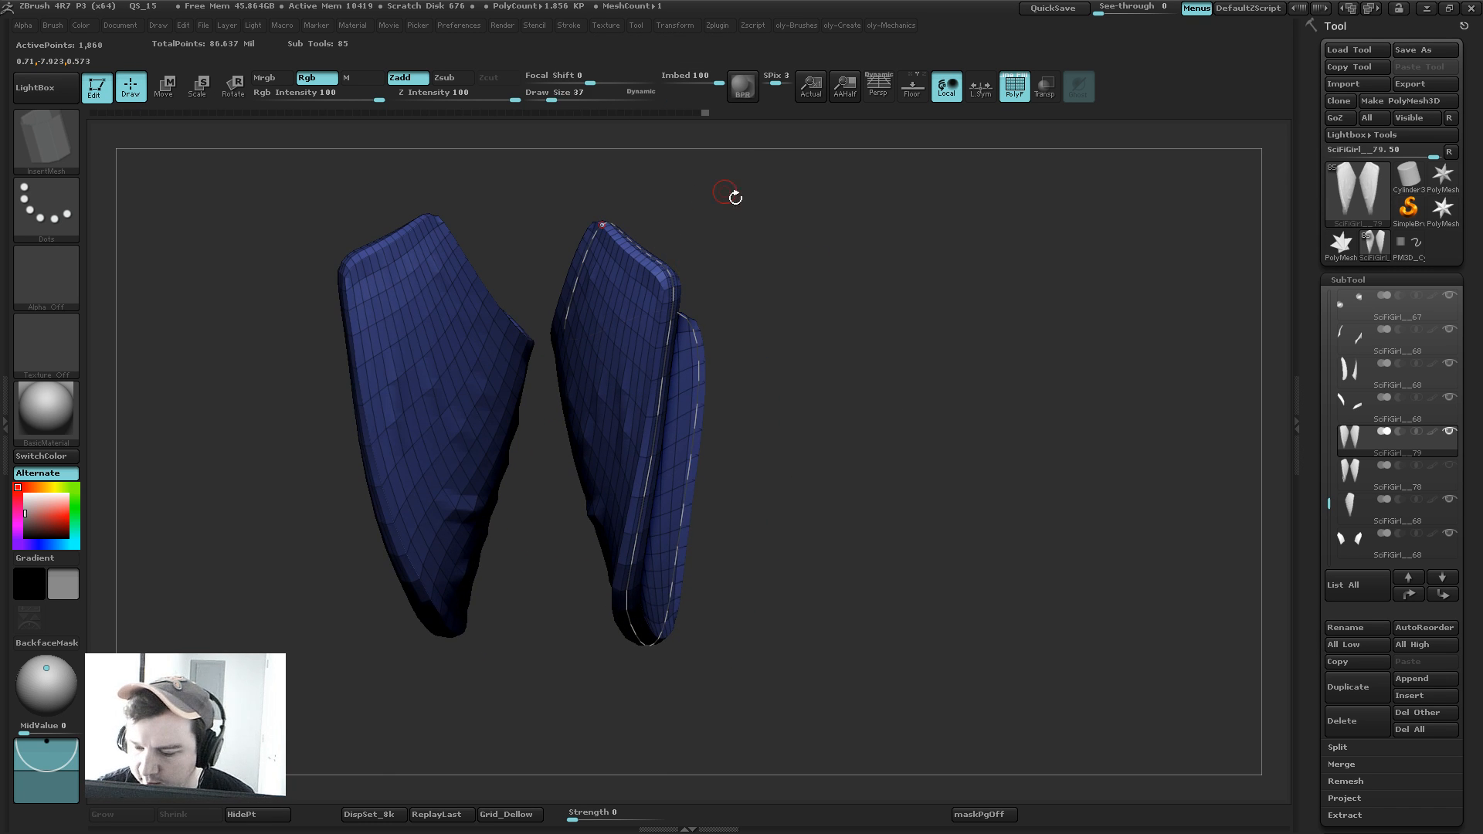
{"action": "left_click_drag", "start_coordinate": [735, 198], "coordinate": [672, 236], "text": "alt"}
{"action": "left_click", "coordinate": [662, 255]}
{"action": "mouse_move", "coordinate": [871, 284]}
{"action": "left_mouse_down", "text": "alt"}
{"action": "mouse_move", "coordinate": [867, 321]}
{"action": "mouse_move", "coordinate": [857, 286]}
{"action": "mouse_move", "coordinate": [841, 304]}
{"action": "mouse_move", "coordinate": [888, 338]}
{"action": "left_mouse_up", "text": "alt"}
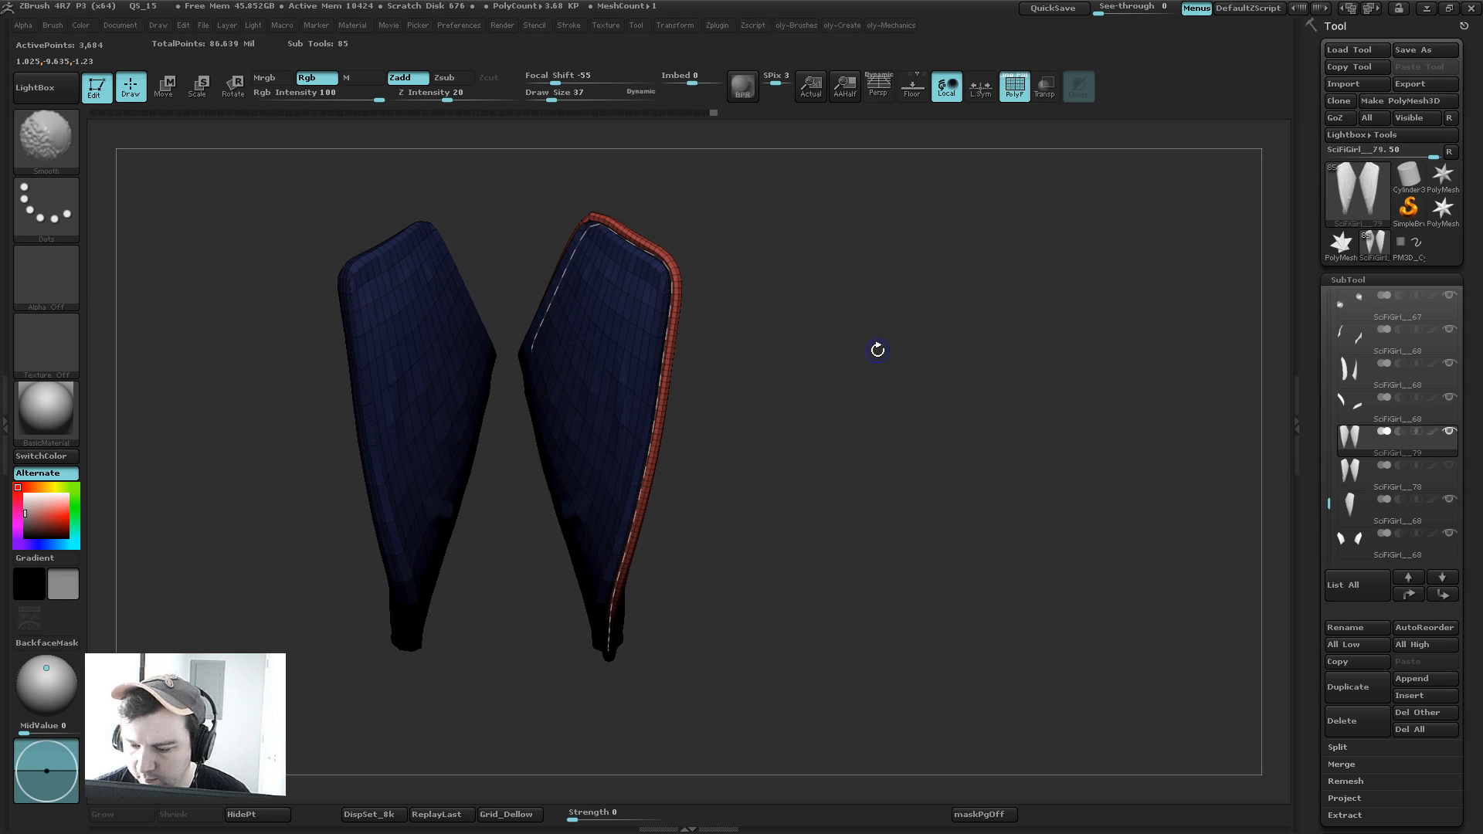
Step: Isolate the new tube's polygroup, delete the hidden panel geometry and bring the rest of the character back into view
{"action": "left_click", "coordinate": [665, 343], "text": "ctrl+shift"}
{"action": "key", "text": "2"}
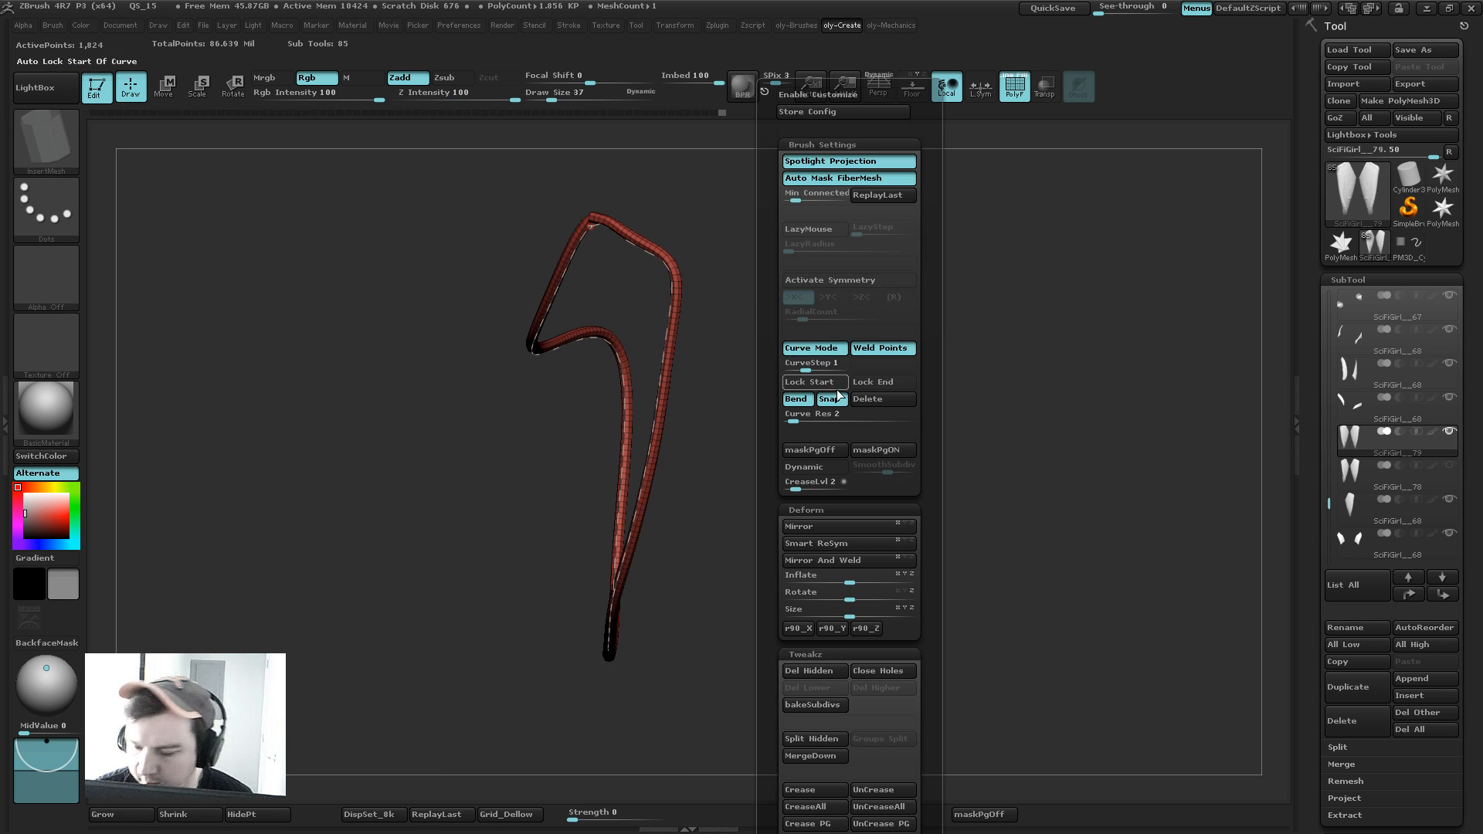
{"action": "left_click", "coordinate": [811, 671]}
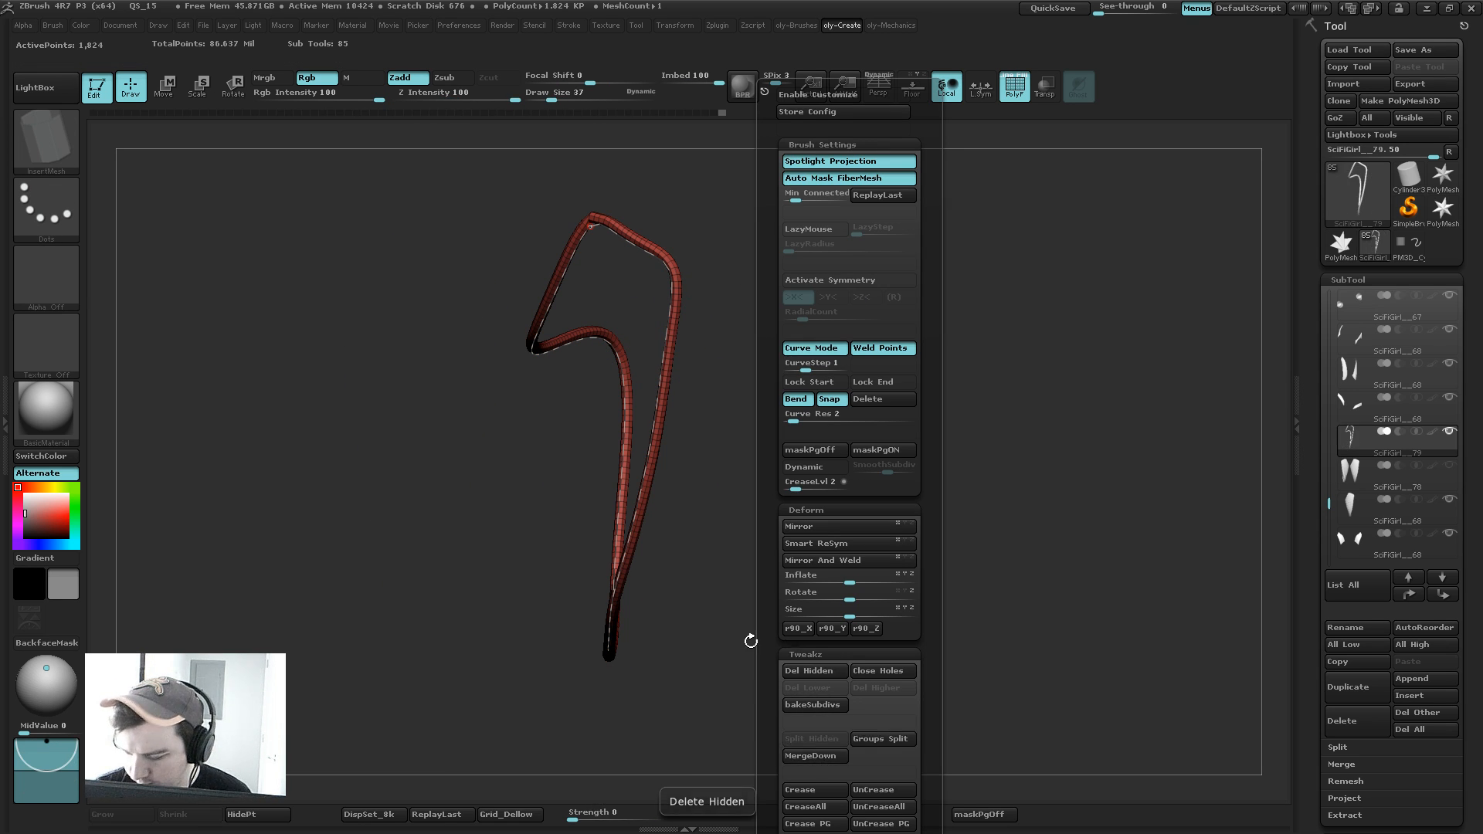
{"action": "left_click", "coordinate": [827, 314], "text": "ctrl+shift"}
Step: Nudge the tube's upper outer corner out of the suit surface using the Move brush at a draw size of about 122
{"action": "key", "text": "b"}
{"action": "key", "text": "m"}
{"action": "key", "text": "v"}
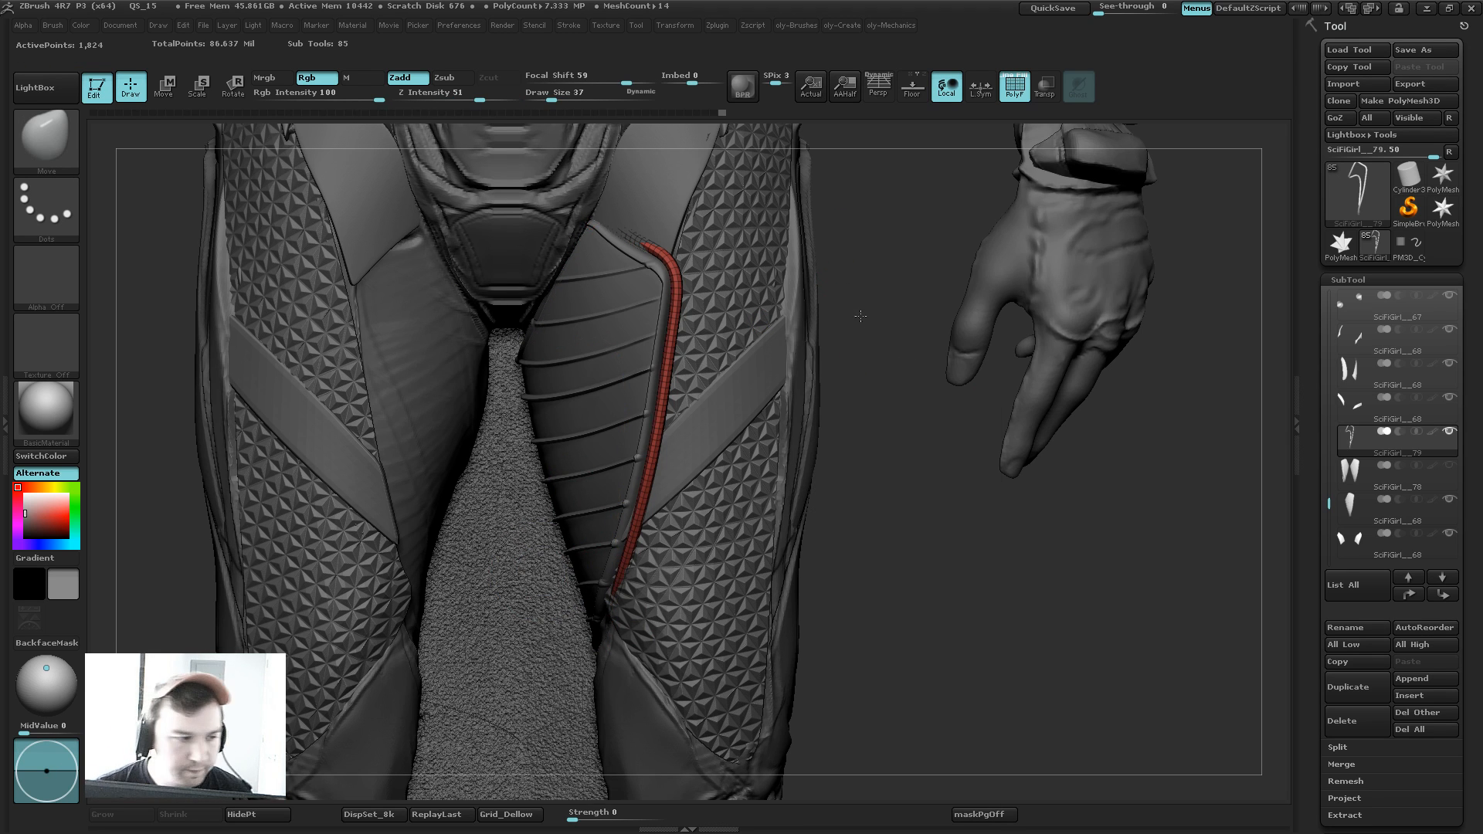
{"action": "mouse_move", "coordinate": [860, 316]}
{"action": "left_mouse_down", "text": "alt"}
{"action": "mouse_move", "coordinate": [691, 336]}
{"action": "mouse_move", "coordinate": [672, 308]}
{"action": "left_mouse_up", "text": "alt"}
{"action": "key", "text": "s"}
{"action": "left_click_drag", "start_coordinate": [627, 253], "coordinate": [636, 252]}
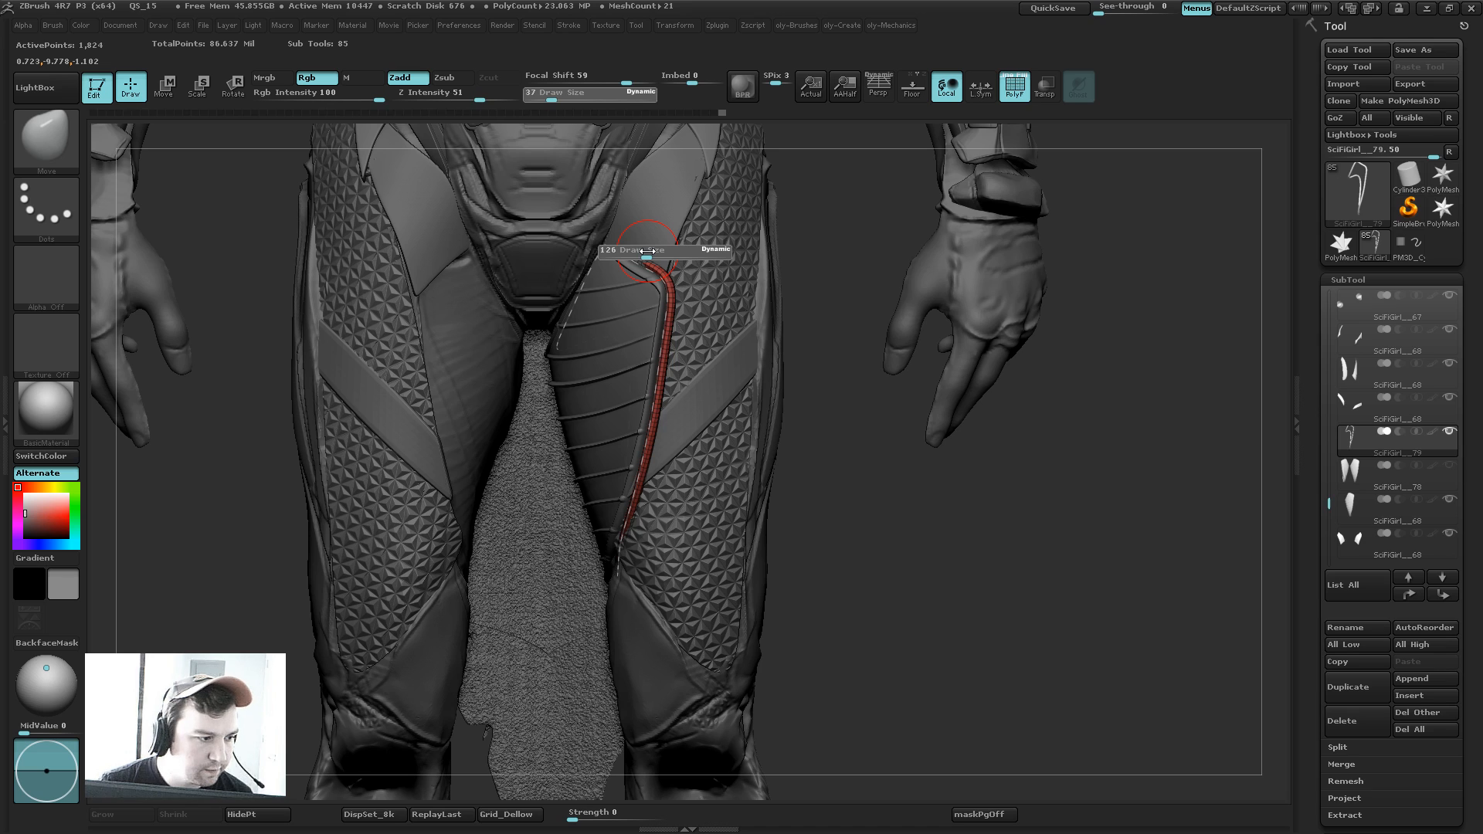
{"action": "left_click_drag", "start_coordinate": [646, 253], "coordinate": [648, 252]}
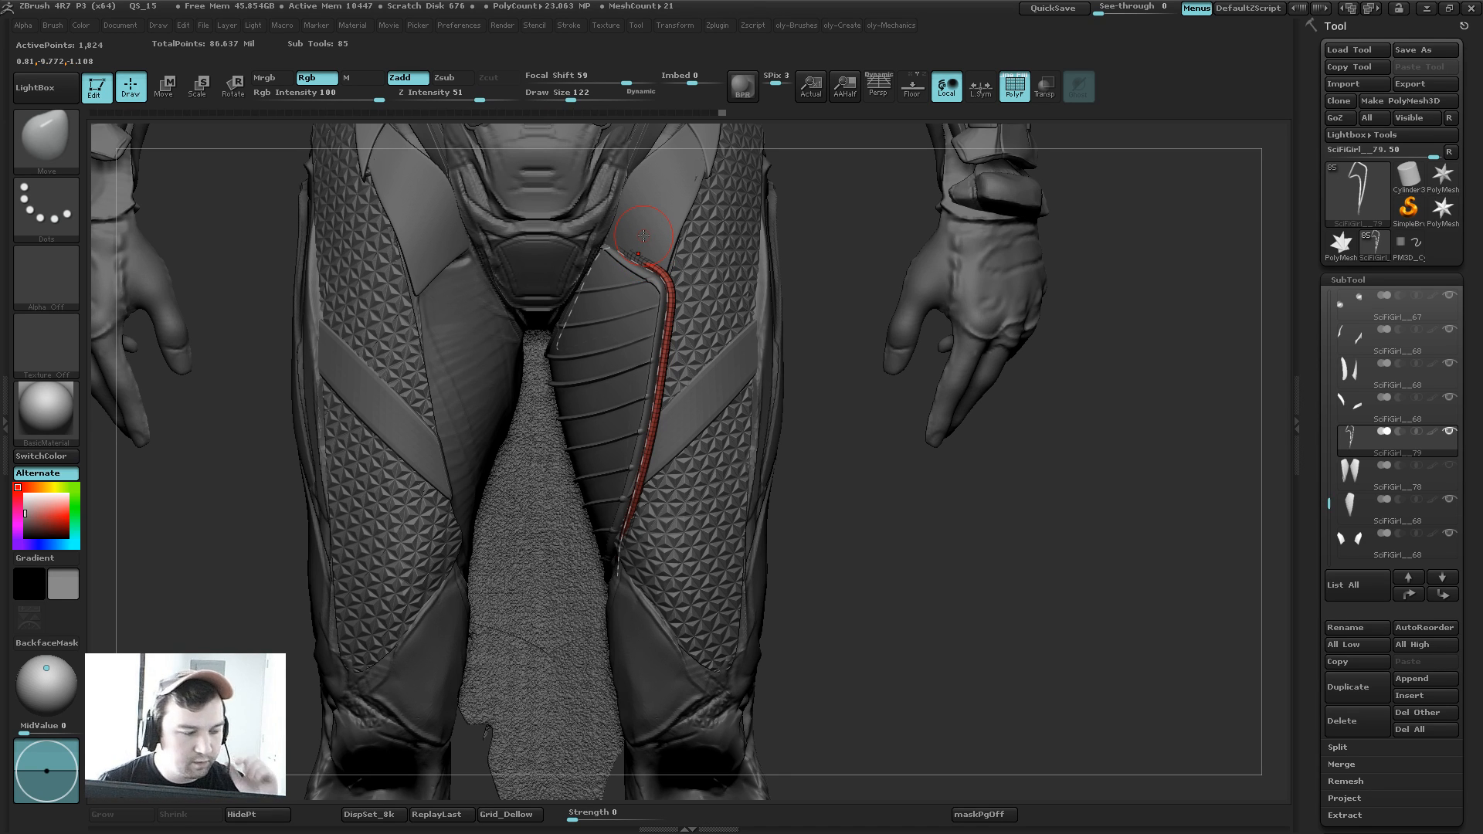
{"action": "key", "text": "1"}
{"action": "key", "text": "2"}
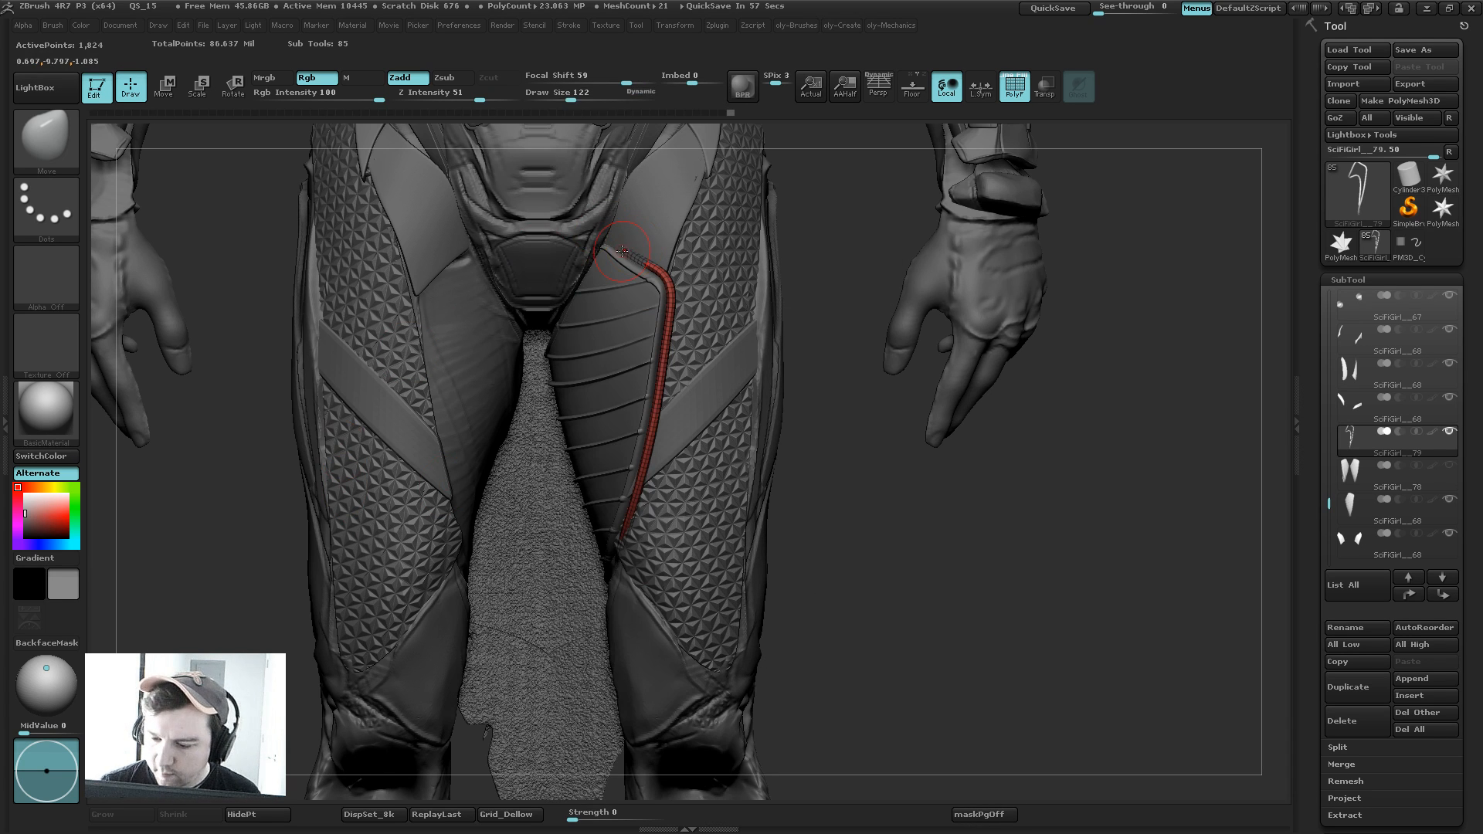
Step: Pull the tube's top edge clear of the suit up to the crotch plate with the Move brush enlarged to about 451–521
{"action": "key", "text": "s"}
{"action": "left_click", "coordinate": [621, 250]}
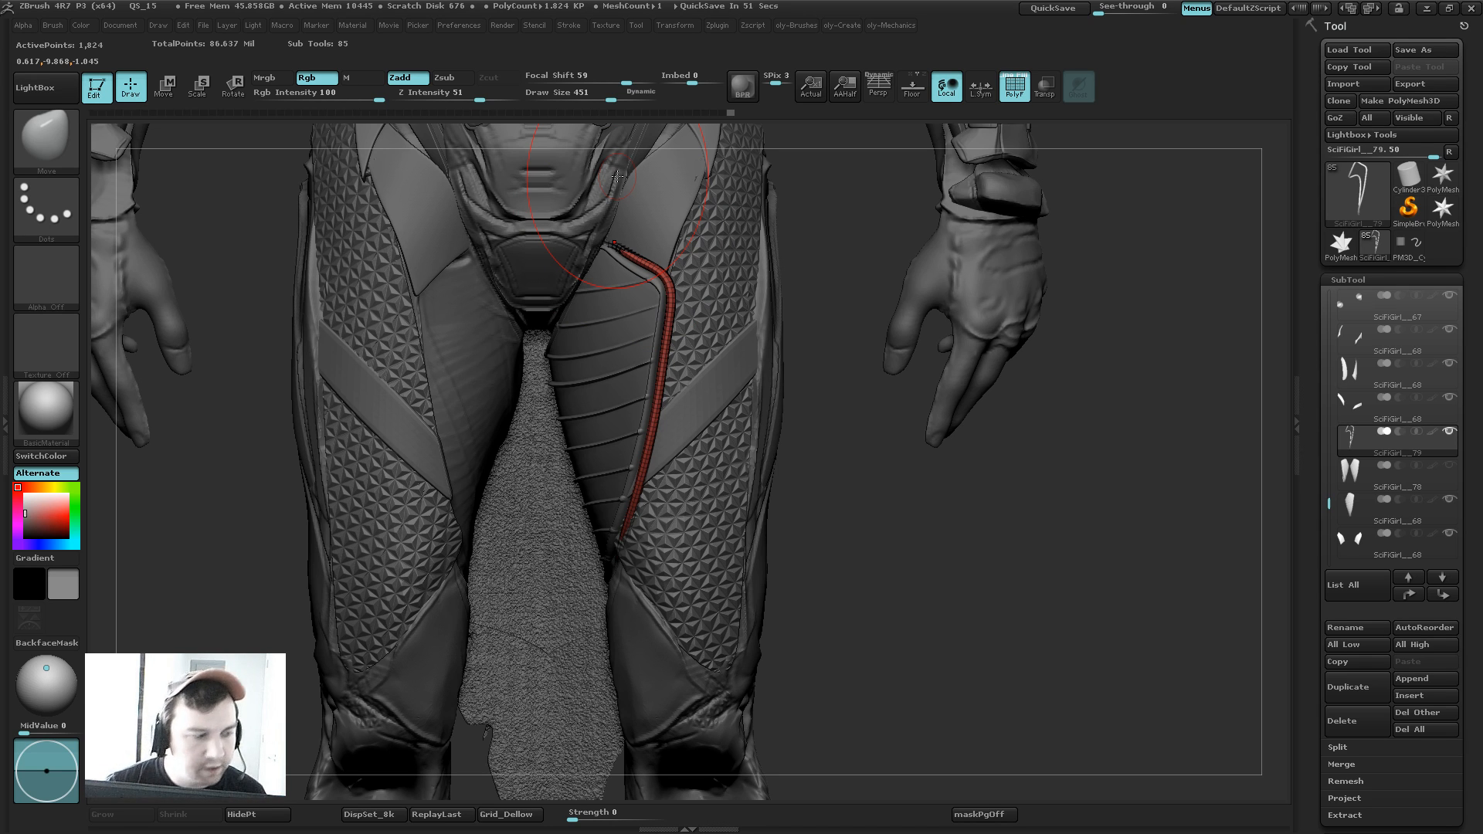
{"action": "key", "text": "s"}
{"action": "left_click_drag", "start_coordinate": [618, 236], "coordinate": [623, 236]}
{"action": "left_click_drag", "start_coordinate": [621, 243], "coordinate": [616, 234]}
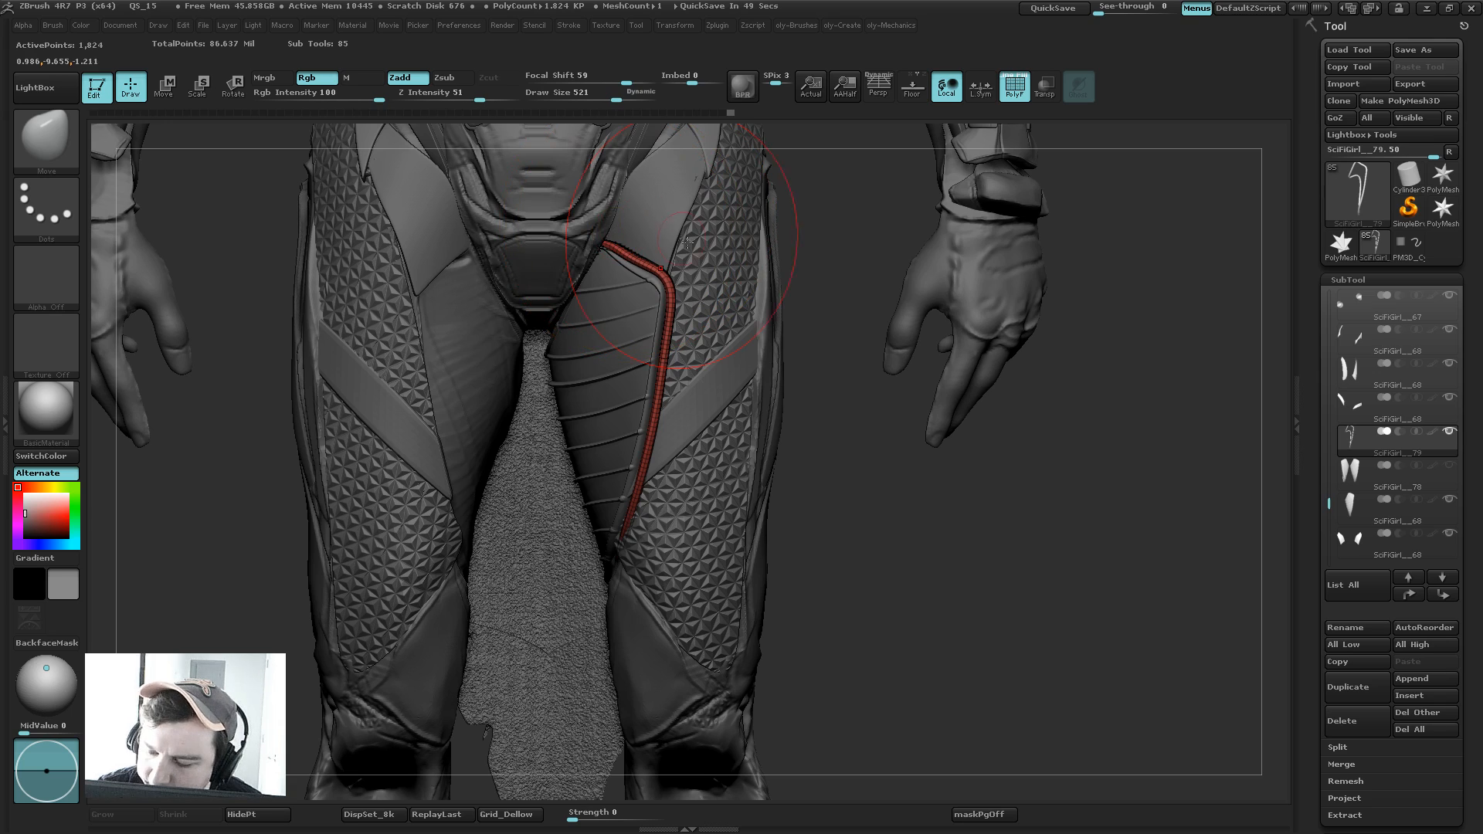
Step: Pull the tube's lower end out around the panel's bottom edge with the Move brush at a draw size of 752
{"action": "left_click", "coordinate": [798, 533], "text": "shift"}
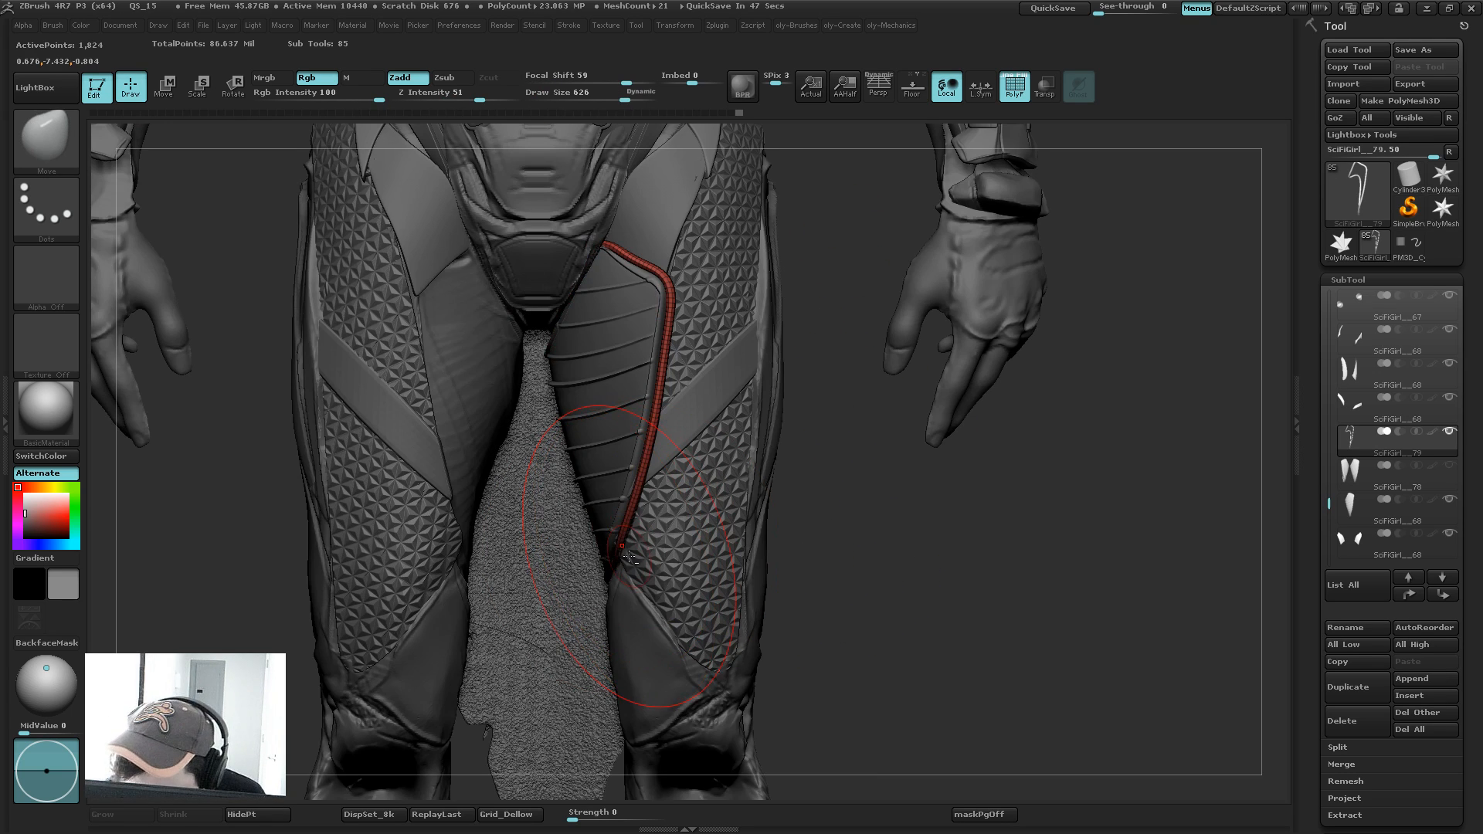
{"action": "left_click_drag", "start_coordinate": [811, 562], "coordinate": [958, 563]}
{"action": "key", "text": "]"}
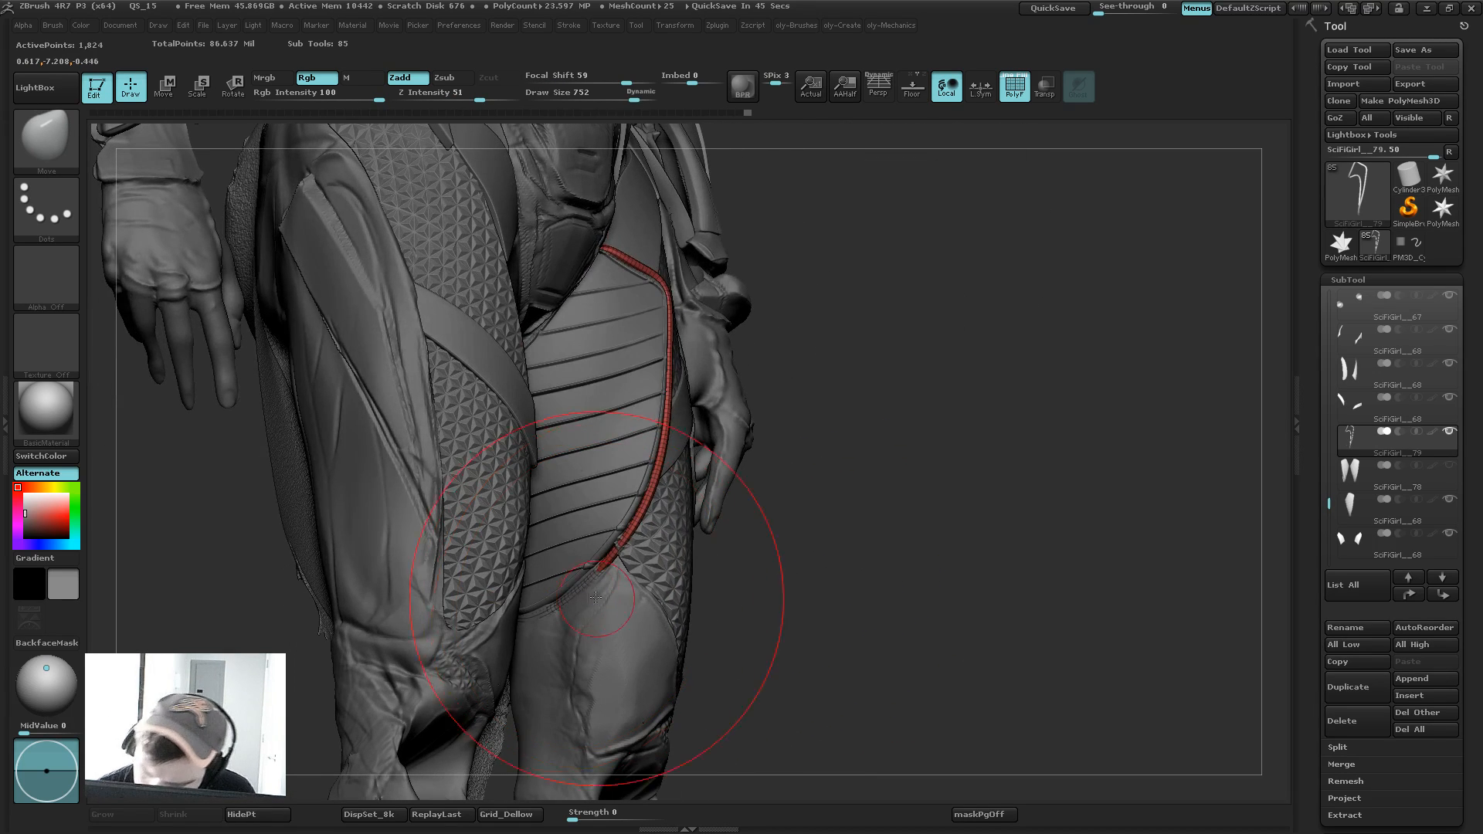
{"action": "left_click_drag", "start_coordinate": [570, 600], "coordinate": [570, 611], "text": "alt"}
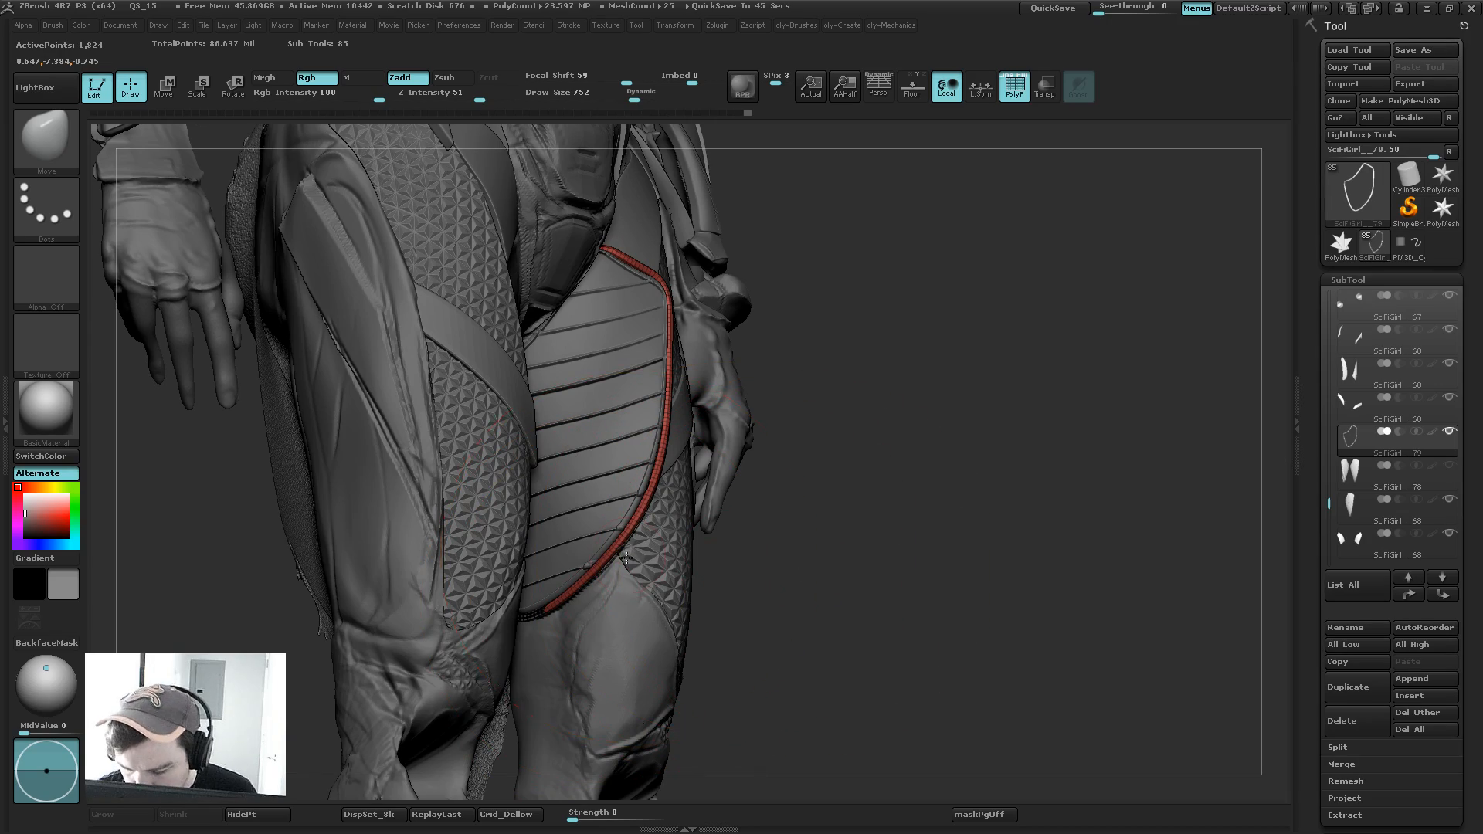
Step: Select the body suit subtool and carve down the surface covering the back of the ribbed thigh panel with the ClayBuildup brush
{"action": "left_click_drag", "start_coordinate": [880, 516], "coordinate": [940, 479]}
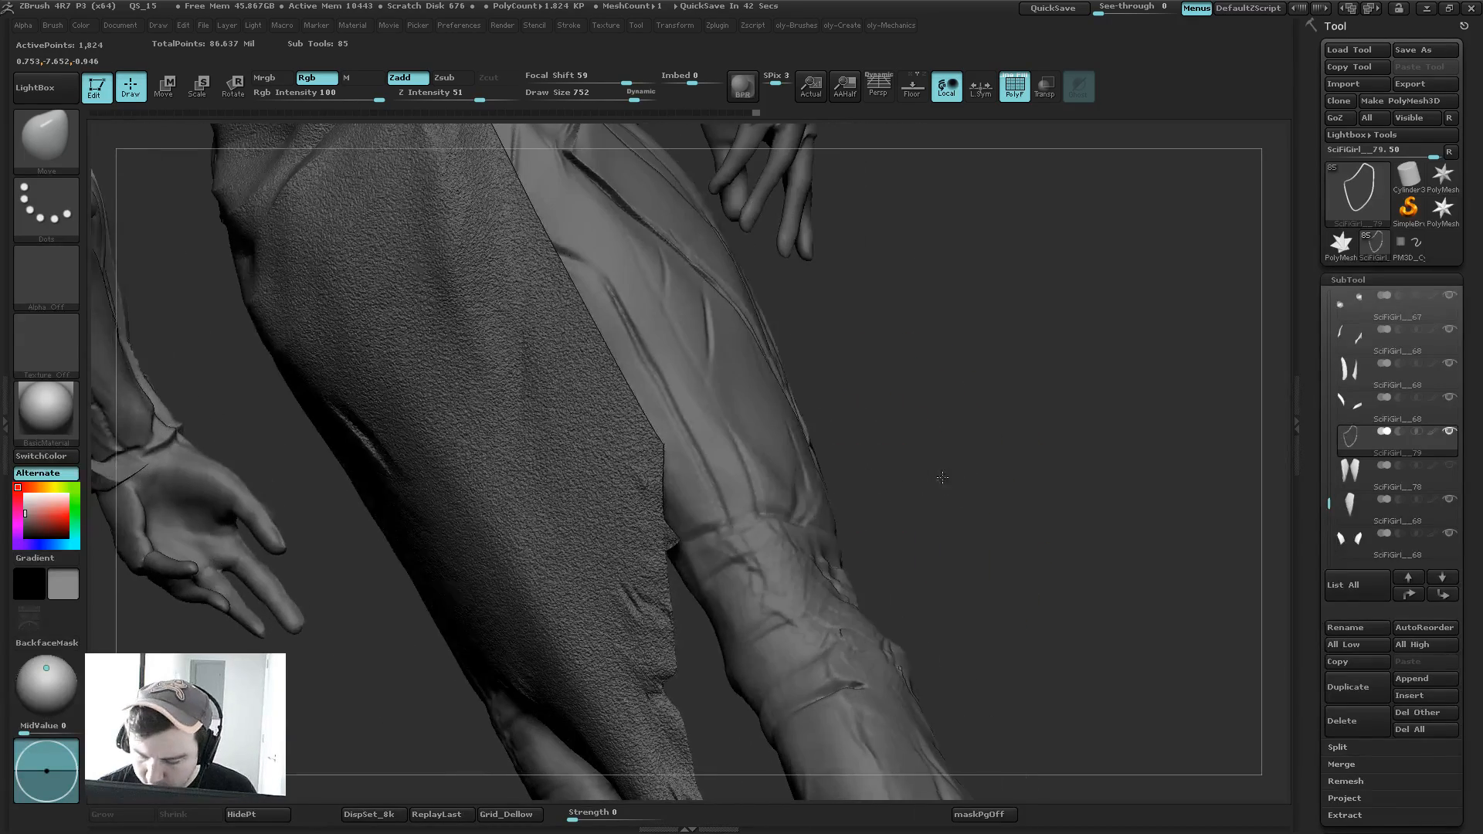
{"action": "left_click", "coordinate": [594, 513], "text": "alt"}
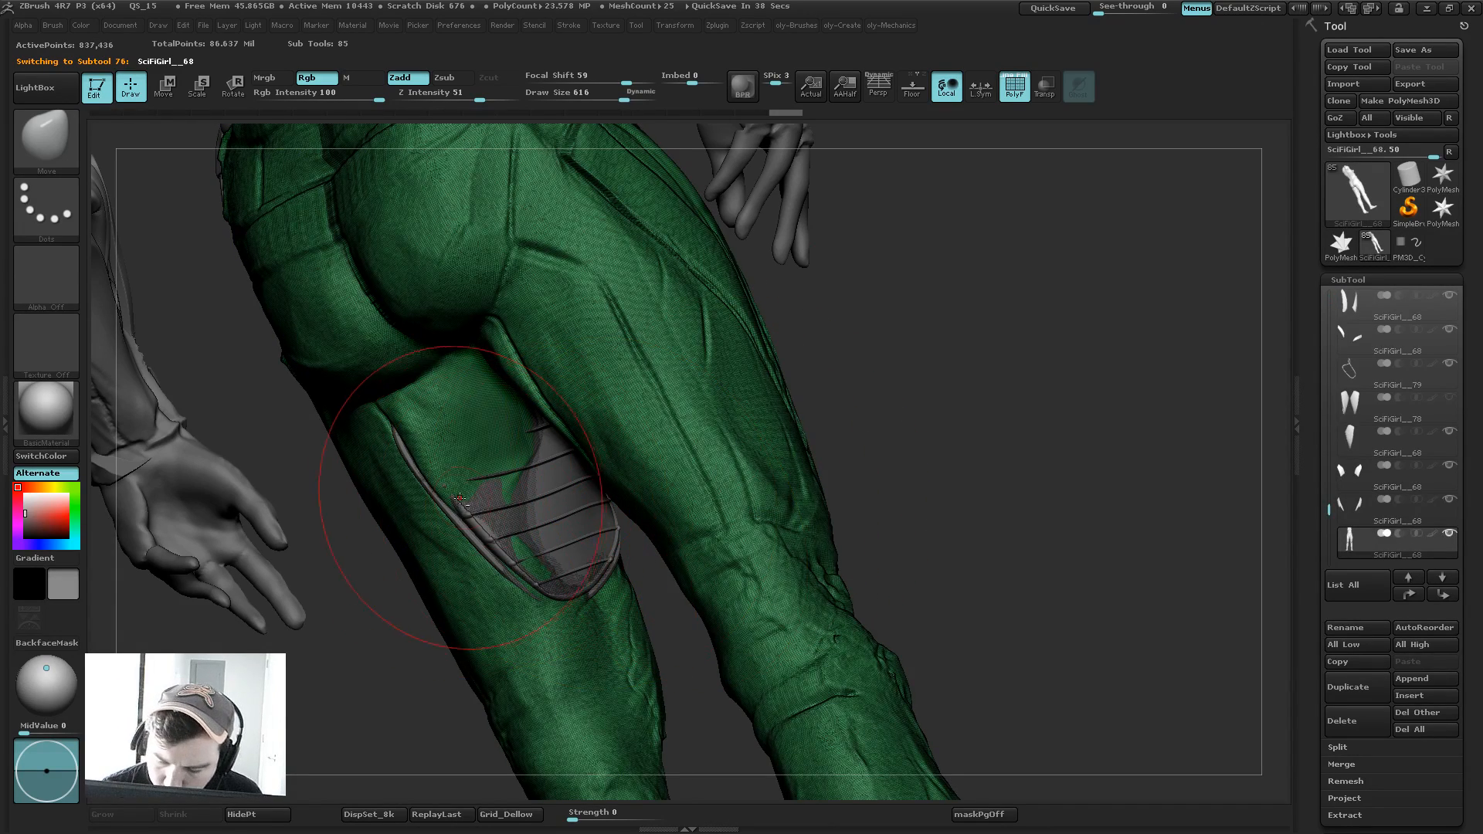
{"action": "key", "text": "b"}
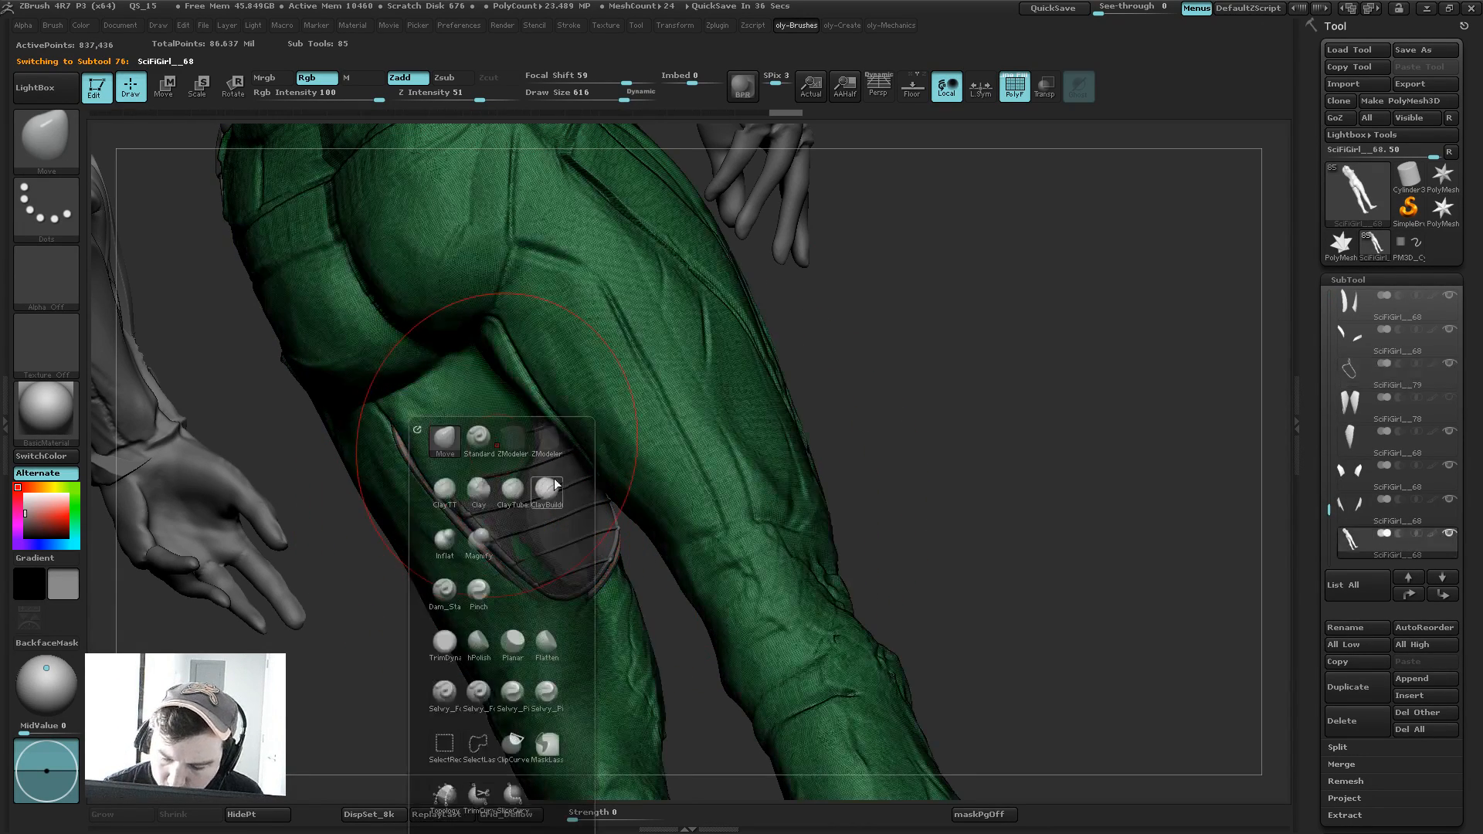
{"action": "key", "text": "c"}
{"action": "key", "text": "b"}
{"action": "mouse_move", "coordinate": [447, 406]}
{"action": "left_mouse_down", "text": "alt"}
{"action": "mouse_move", "coordinate": [492, 402]}
{"action": "mouse_move", "coordinate": [443, 404]}
{"action": "mouse_move", "coordinate": [479, 392]}
{"action": "left_mouse_up", "text": "alt"}
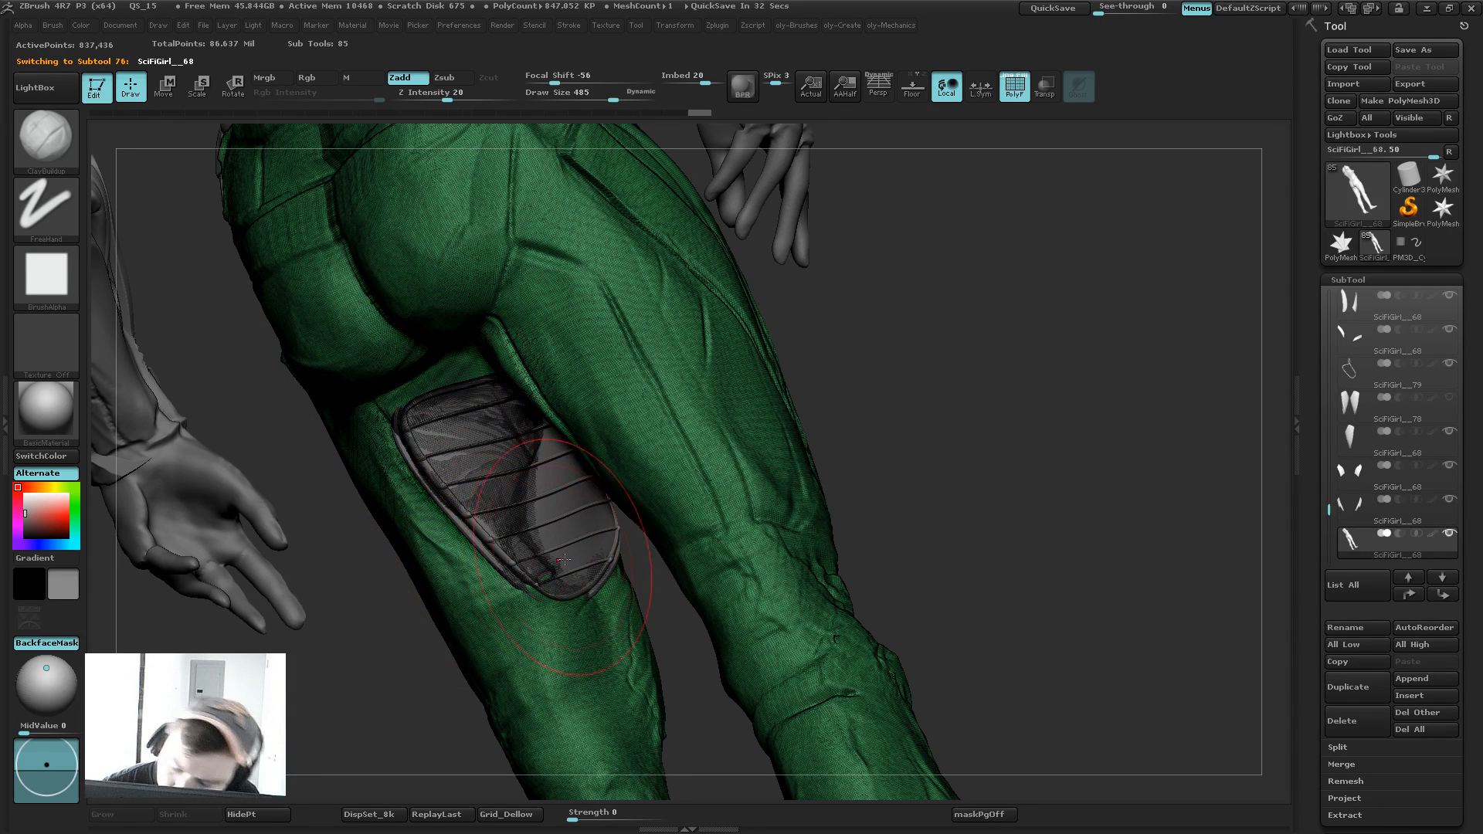
{"action": "left_click_drag", "start_coordinate": [554, 582], "coordinate": [581, 572], "text": "alt"}
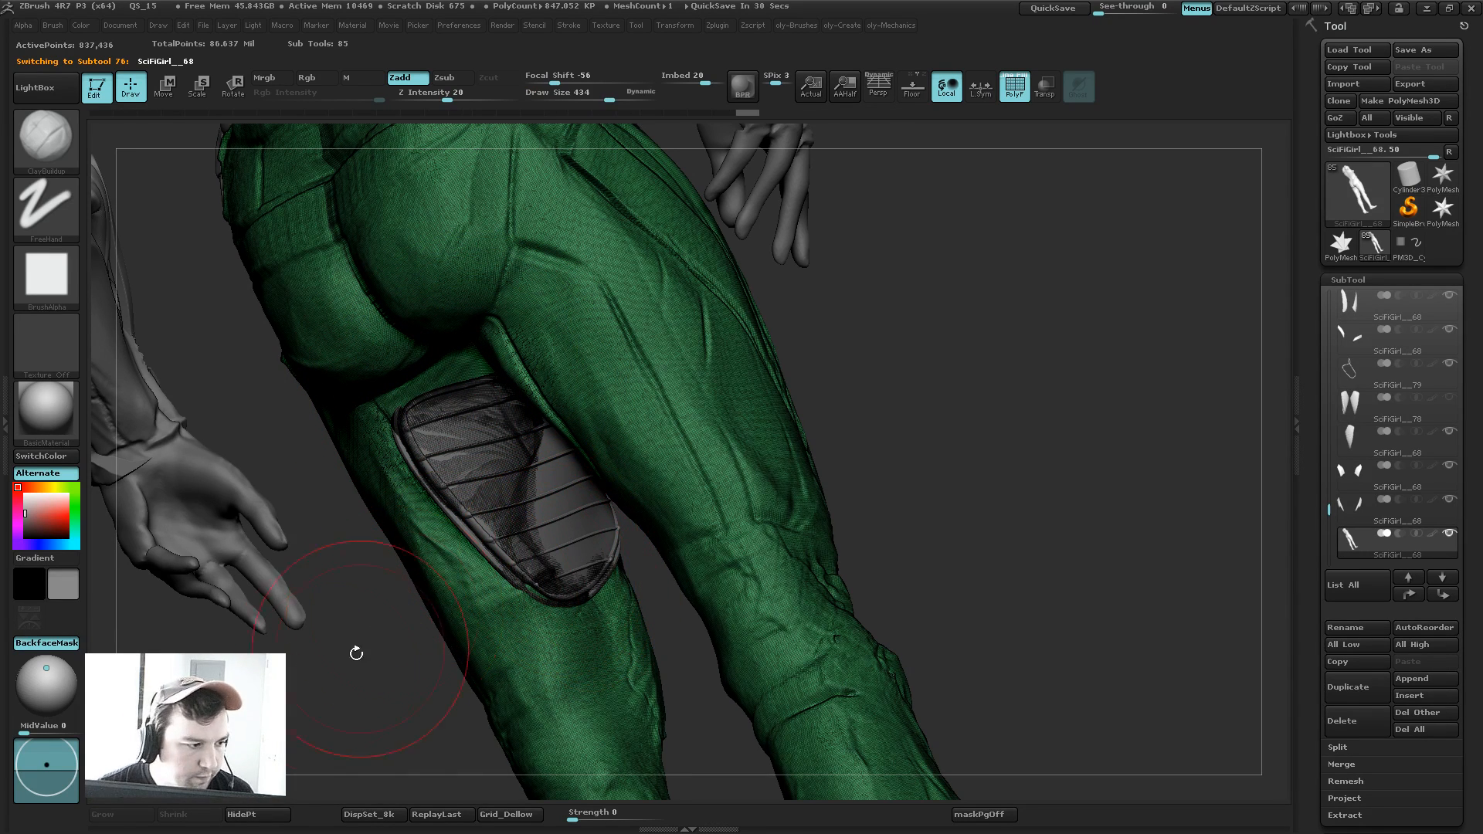
Step: Reselect the tube subtool and fit it around the panel's rear rim with the Move brush at a draw size of about 512–538
{"action": "key", "text": "b"}
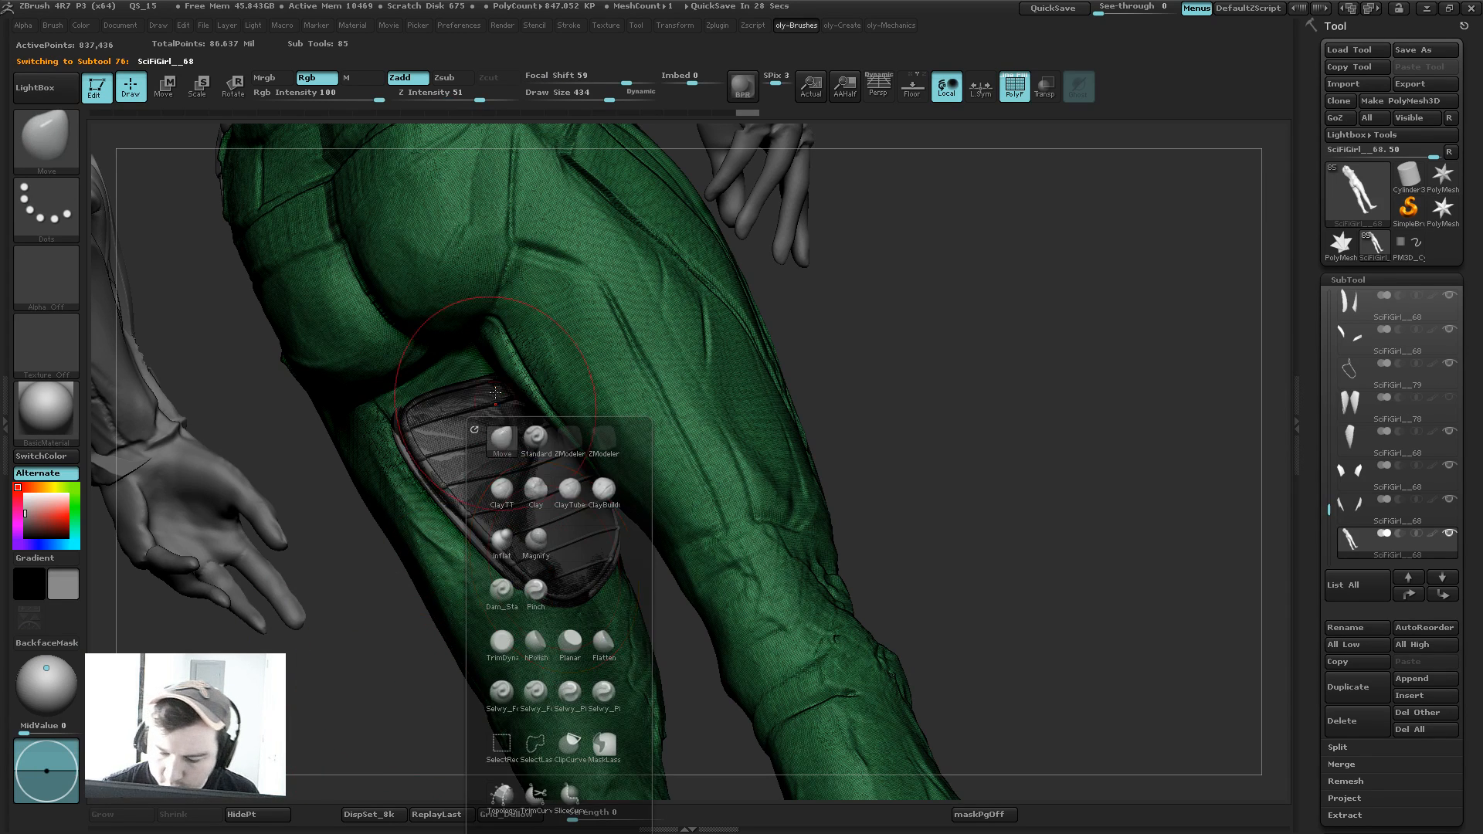
{"action": "key", "text": "m"}
{"action": "key", "text": "v"}
{"action": "left_click", "coordinate": [491, 548], "text": "alt"}
{"action": "key", "text": "s"}
{"action": "left_click_drag", "start_coordinate": [546, 606], "coordinate": [555, 607]}
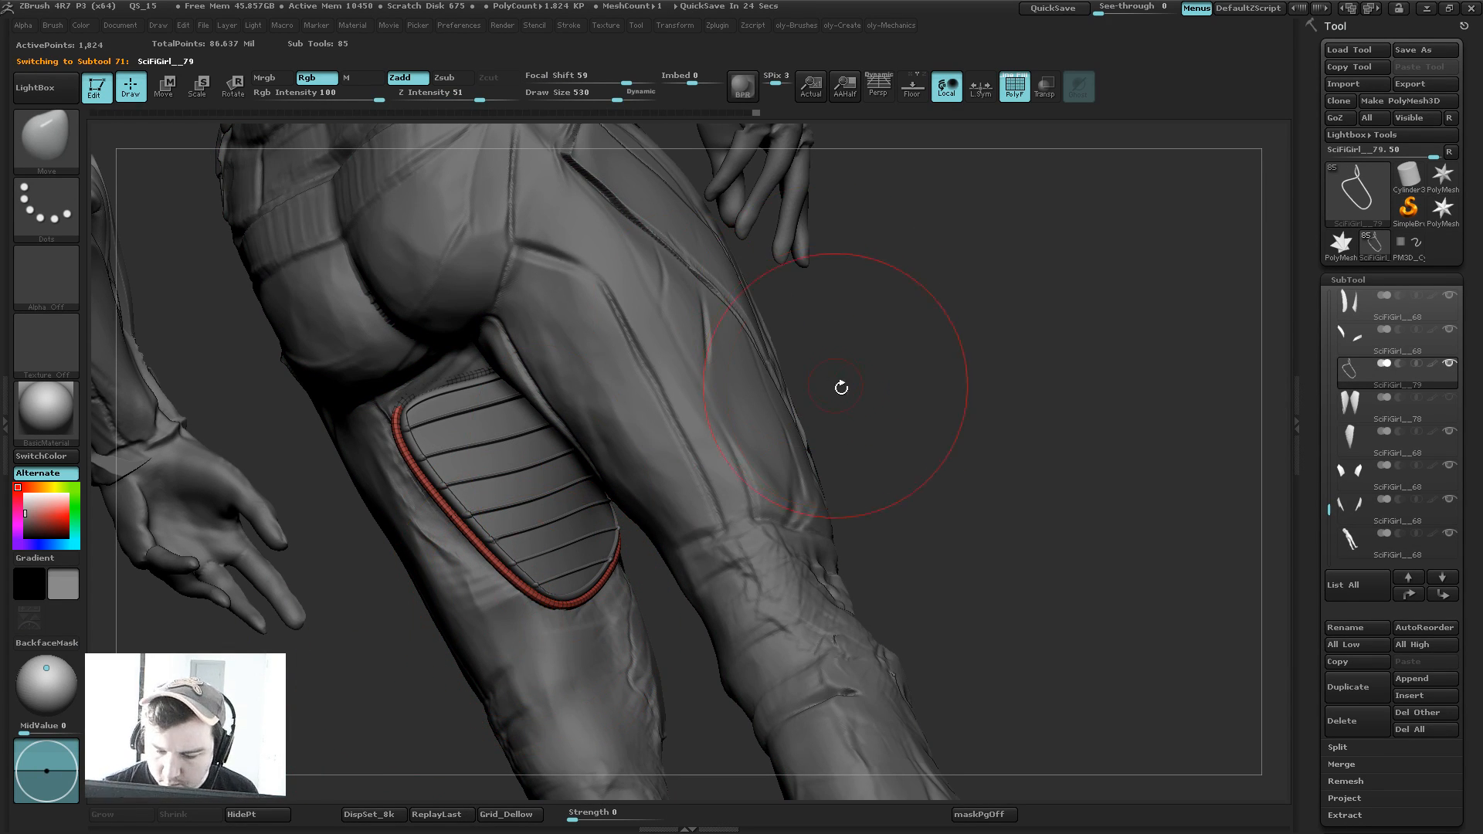
{"action": "mouse_move", "coordinate": [841, 387]}
{"action": "left_mouse_down"}
{"action": "mouse_move", "coordinate": [494, 394]}
{"action": "mouse_move", "coordinate": [489, 376]}
{"action": "mouse_move", "coordinate": [439, 398]}
{"action": "left_mouse_up"}
{"action": "key", "text": "s"}
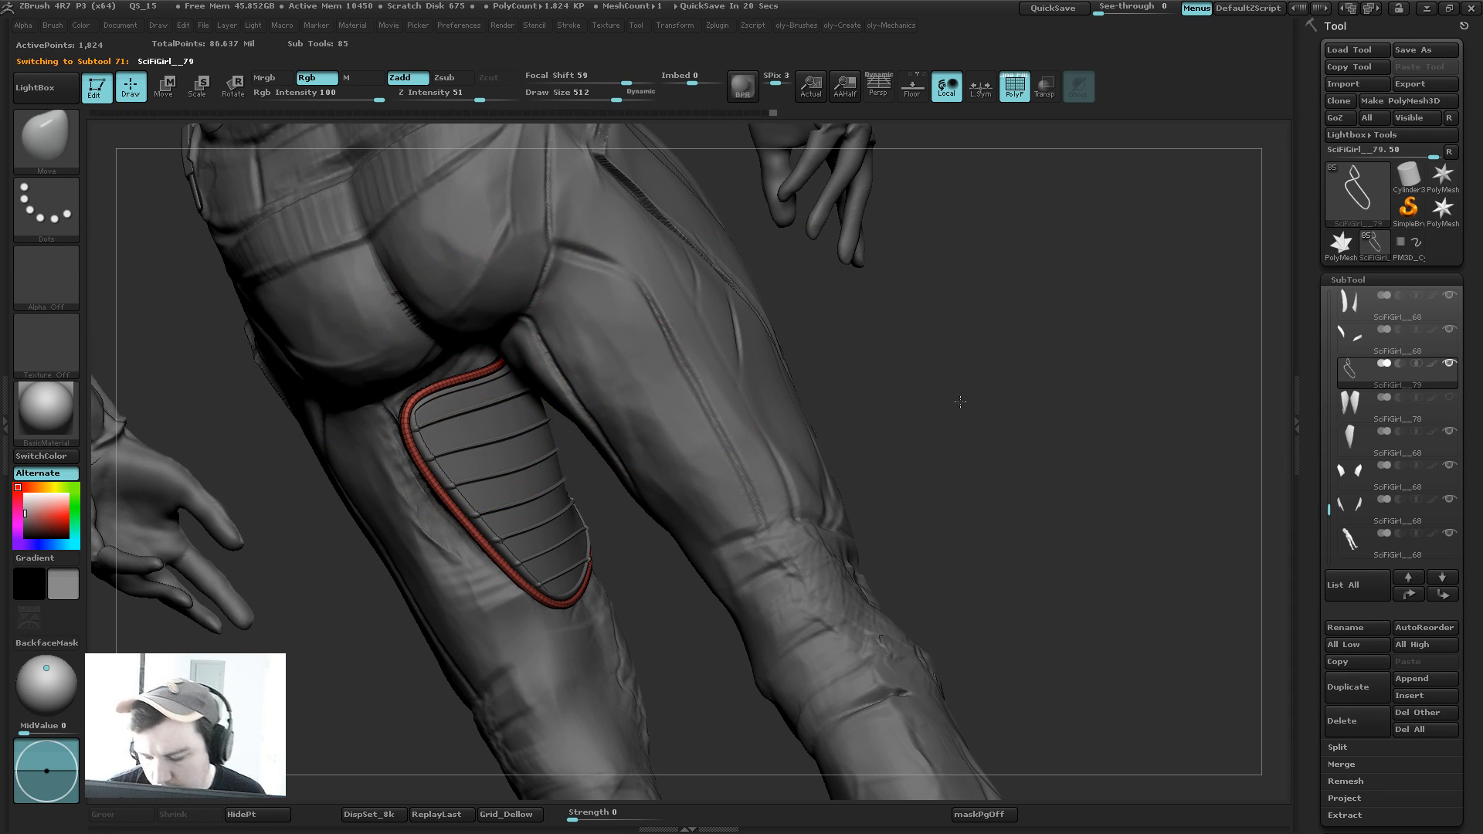
Step: Hide the polyframe and place a transpose line about 13.6 units long from the tube's outer edge across the front of the thigh
{"action": "left_click_drag", "start_coordinate": [959, 401], "coordinate": [692, 384]}
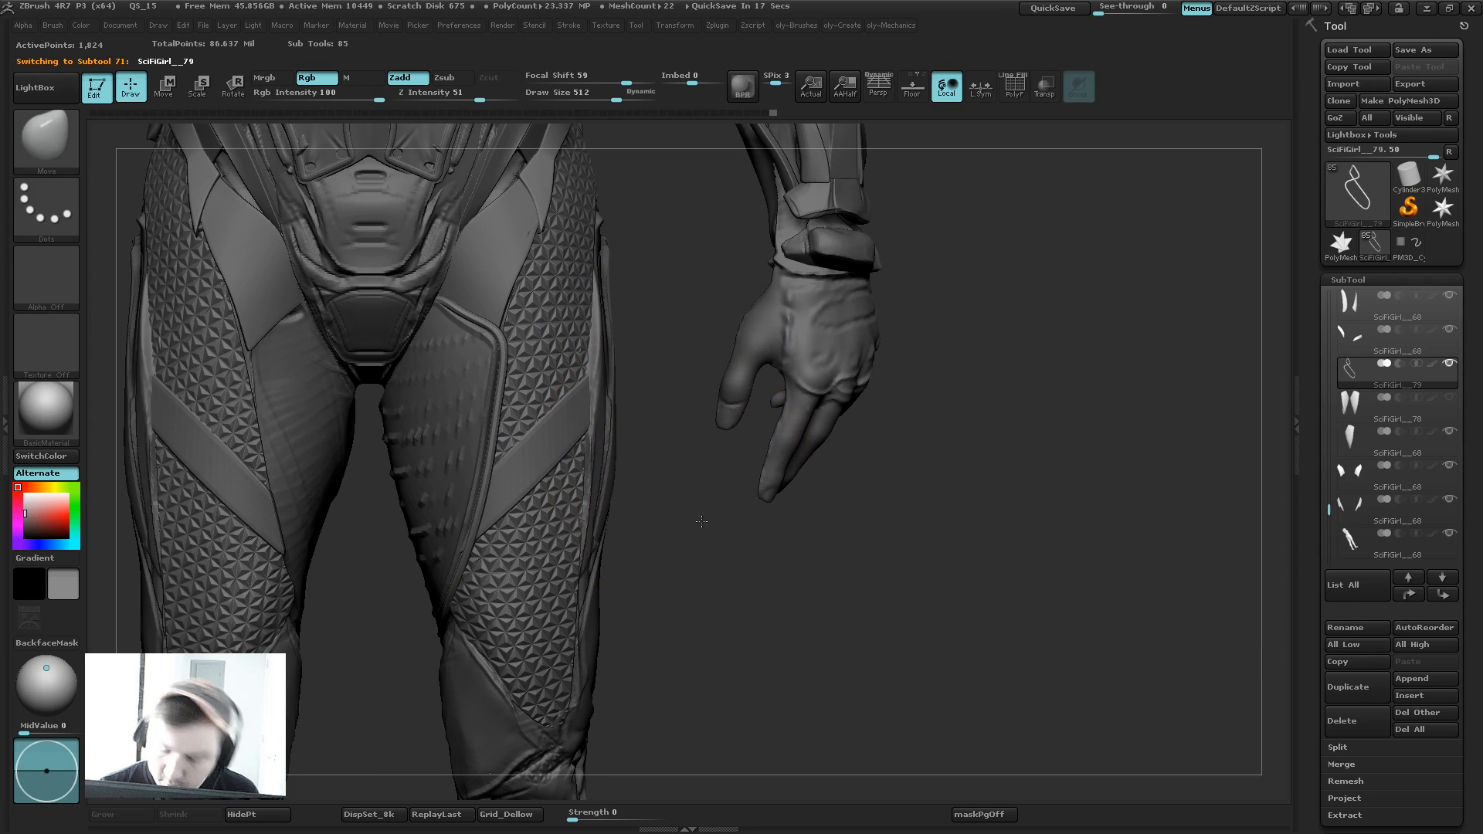
{"action": "left_click_drag", "start_coordinate": [701, 521], "coordinate": [918, 460]}
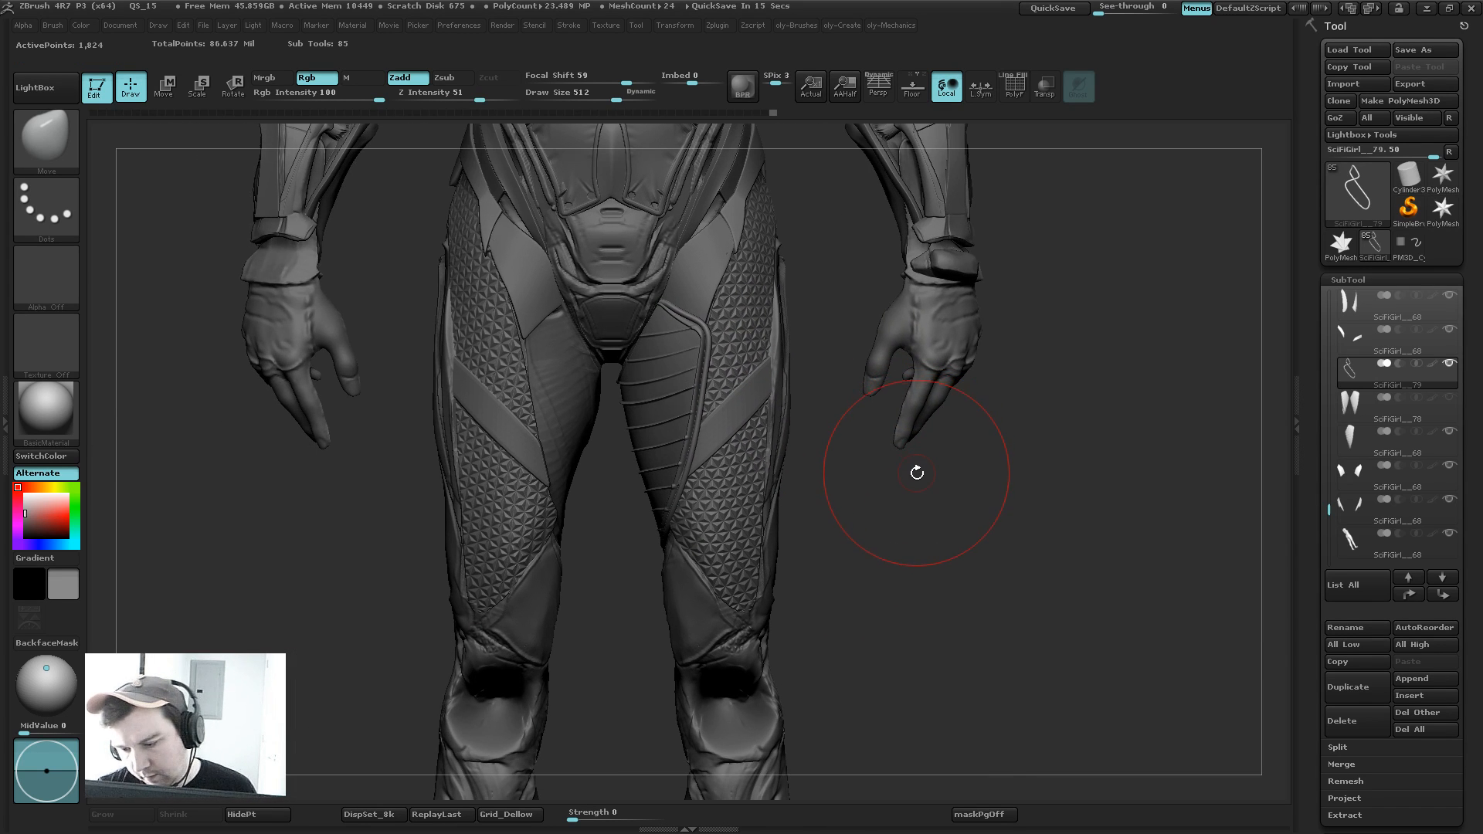
{"action": "key", "text": "2"}
{"action": "key", "text": "w"}
{"action": "left_click_drag", "start_coordinate": [709, 359], "coordinate": [773, 371]}
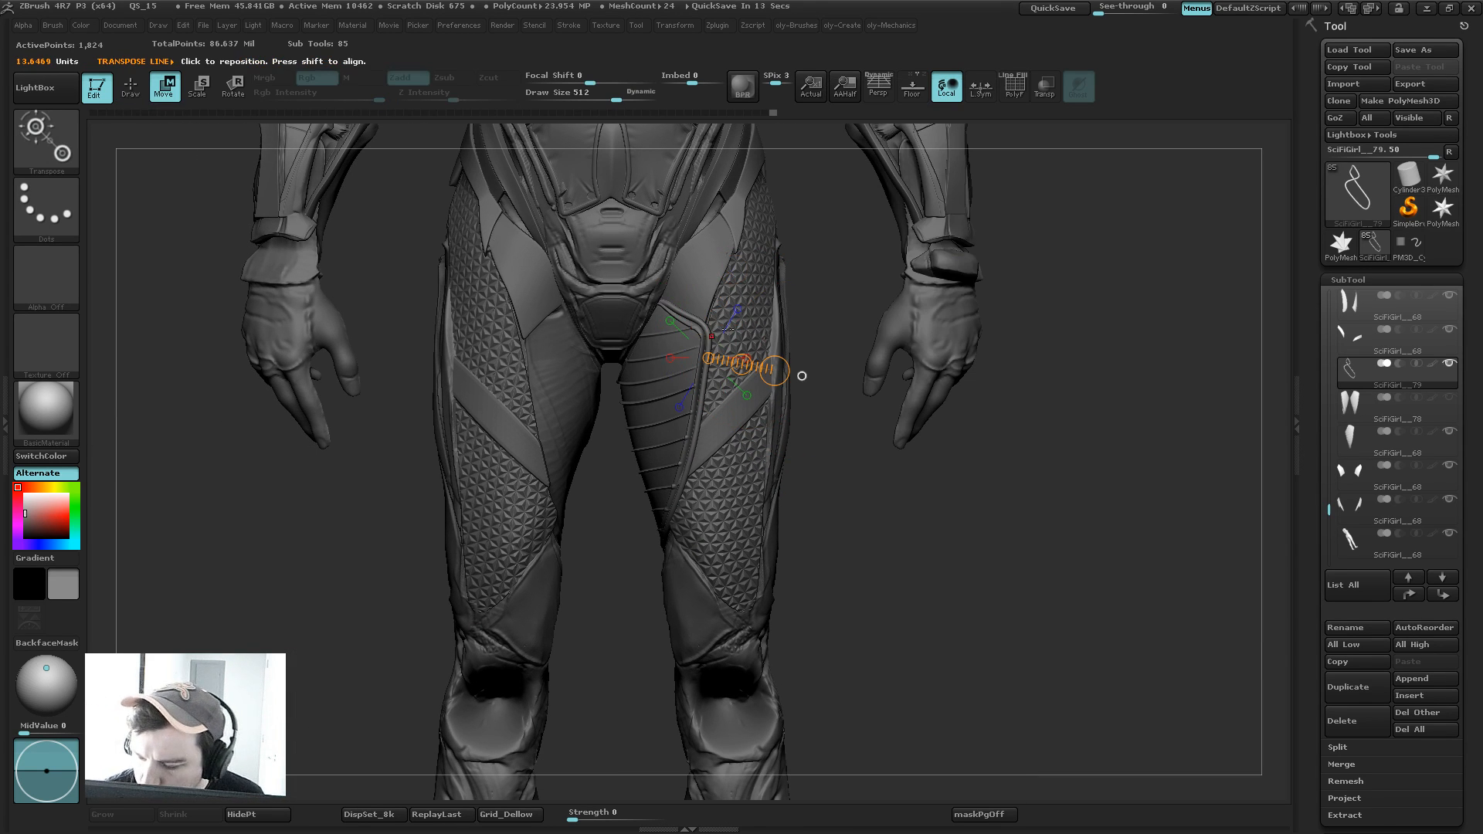
{"action": "left_click_drag", "start_coordinate": [853, 468], "coordinate": [867, 532]}
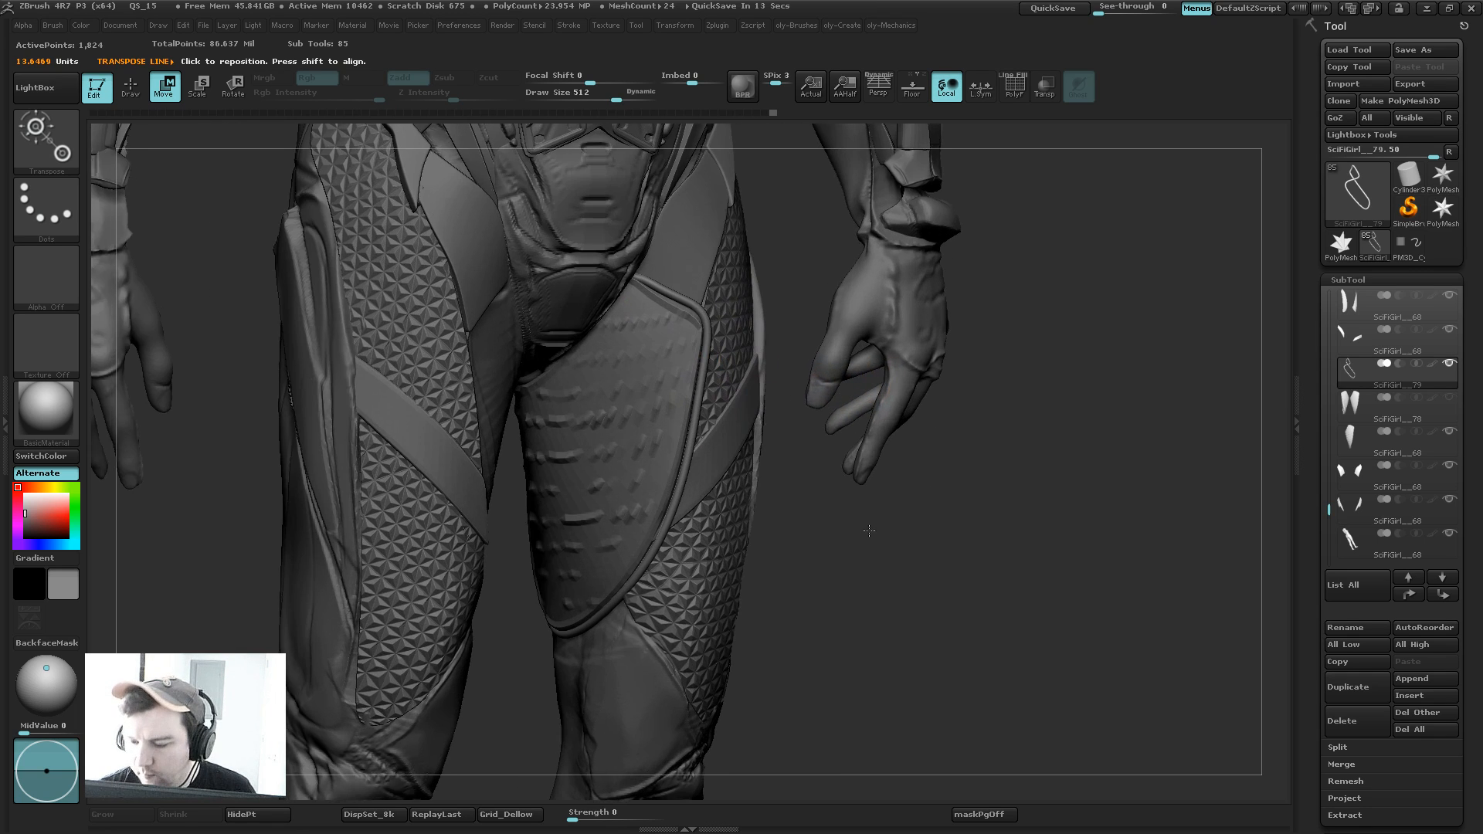
Step: Isolate the tube, inflate it thicker with the transpose line, and show it on the full character with its polyframe
{"action": "key", "text": "alt+s"}
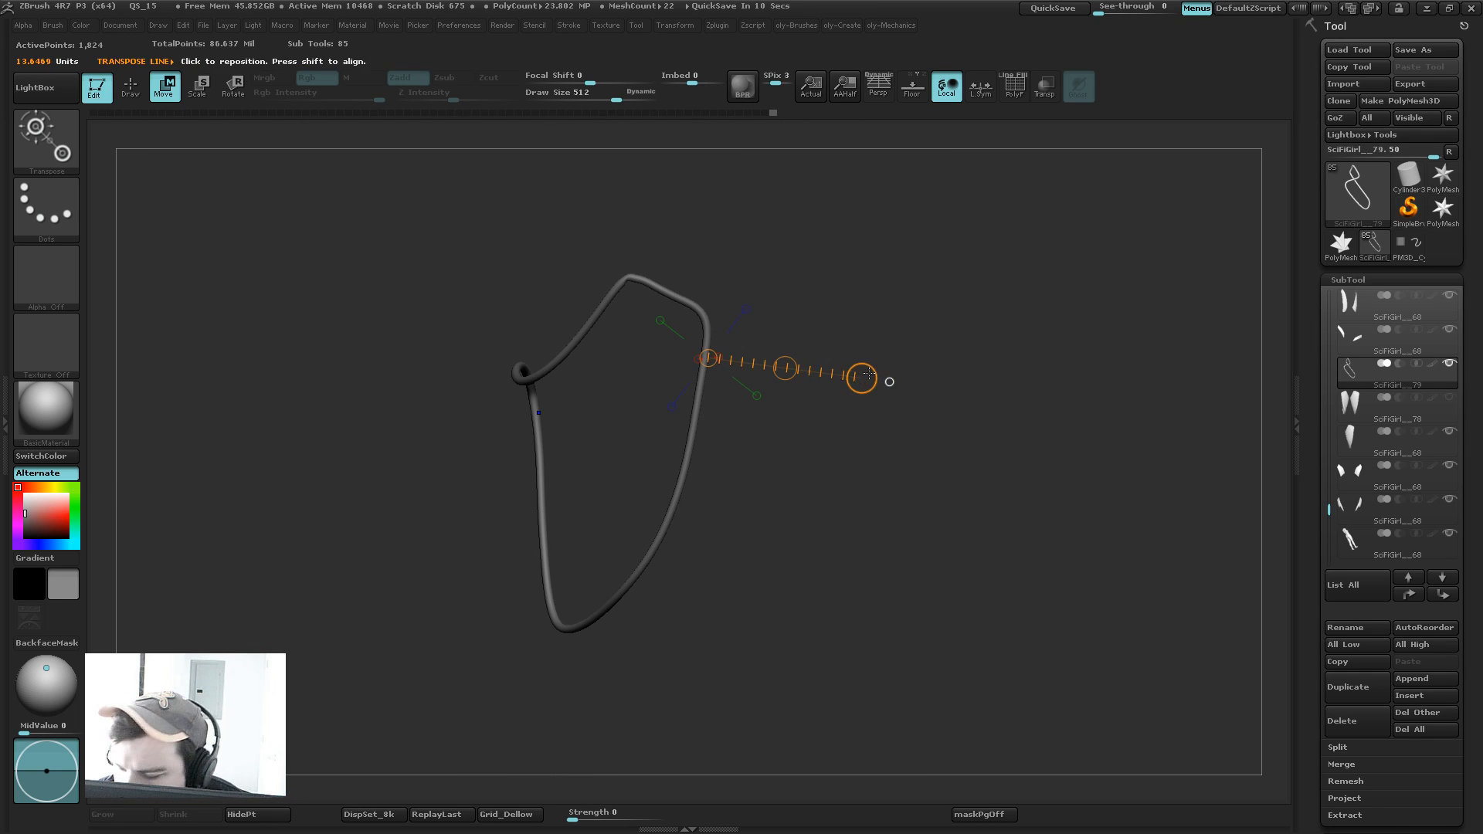
{"action": "key", "text": "alt+s"}
{"action": "key", "text": "alt+s"}
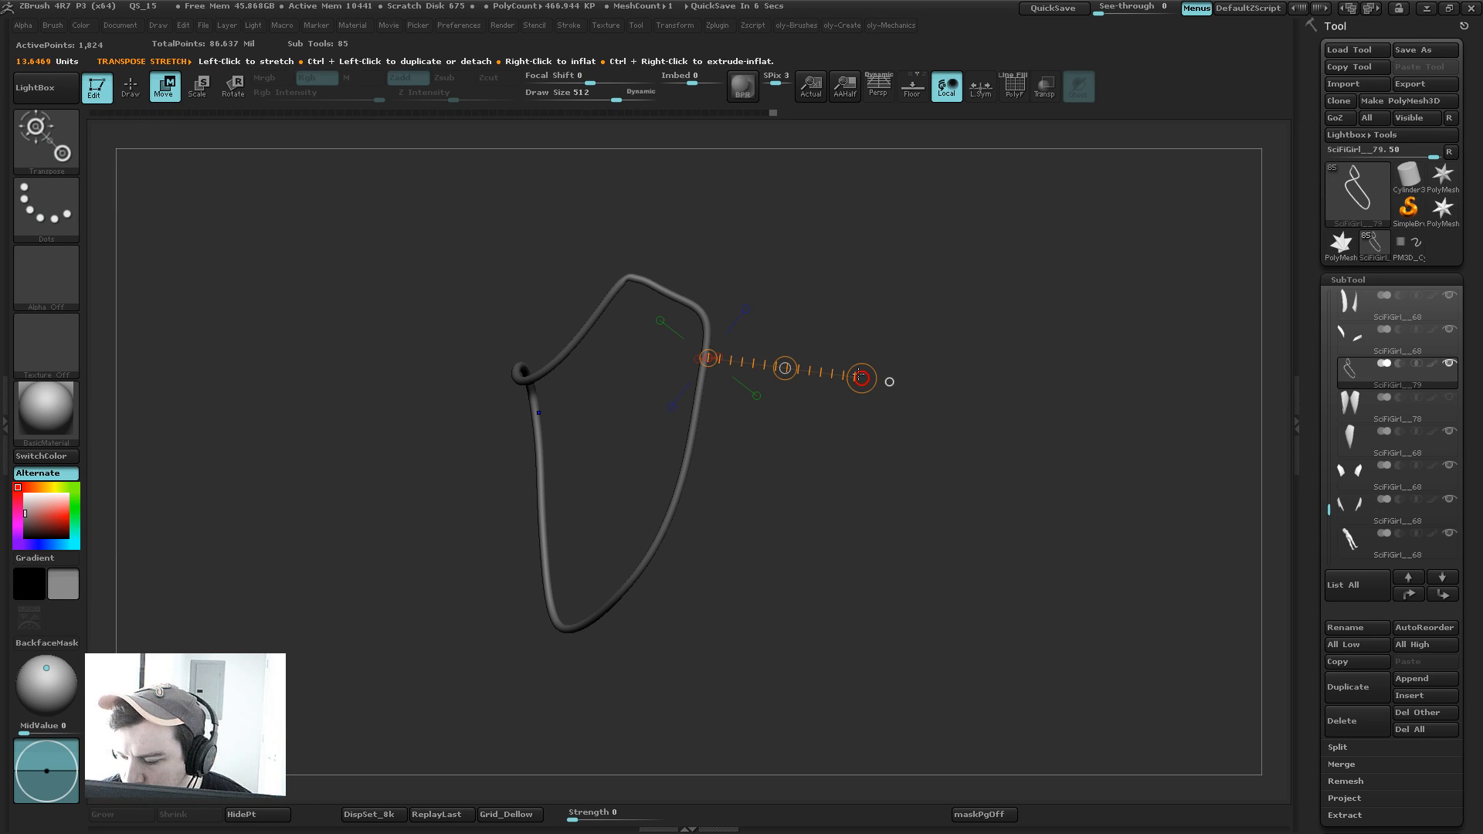
{"action": "right_click_drag", "start_coordinate": [840, 423], "coordinate": [829, 491], "text": "ctrl"}
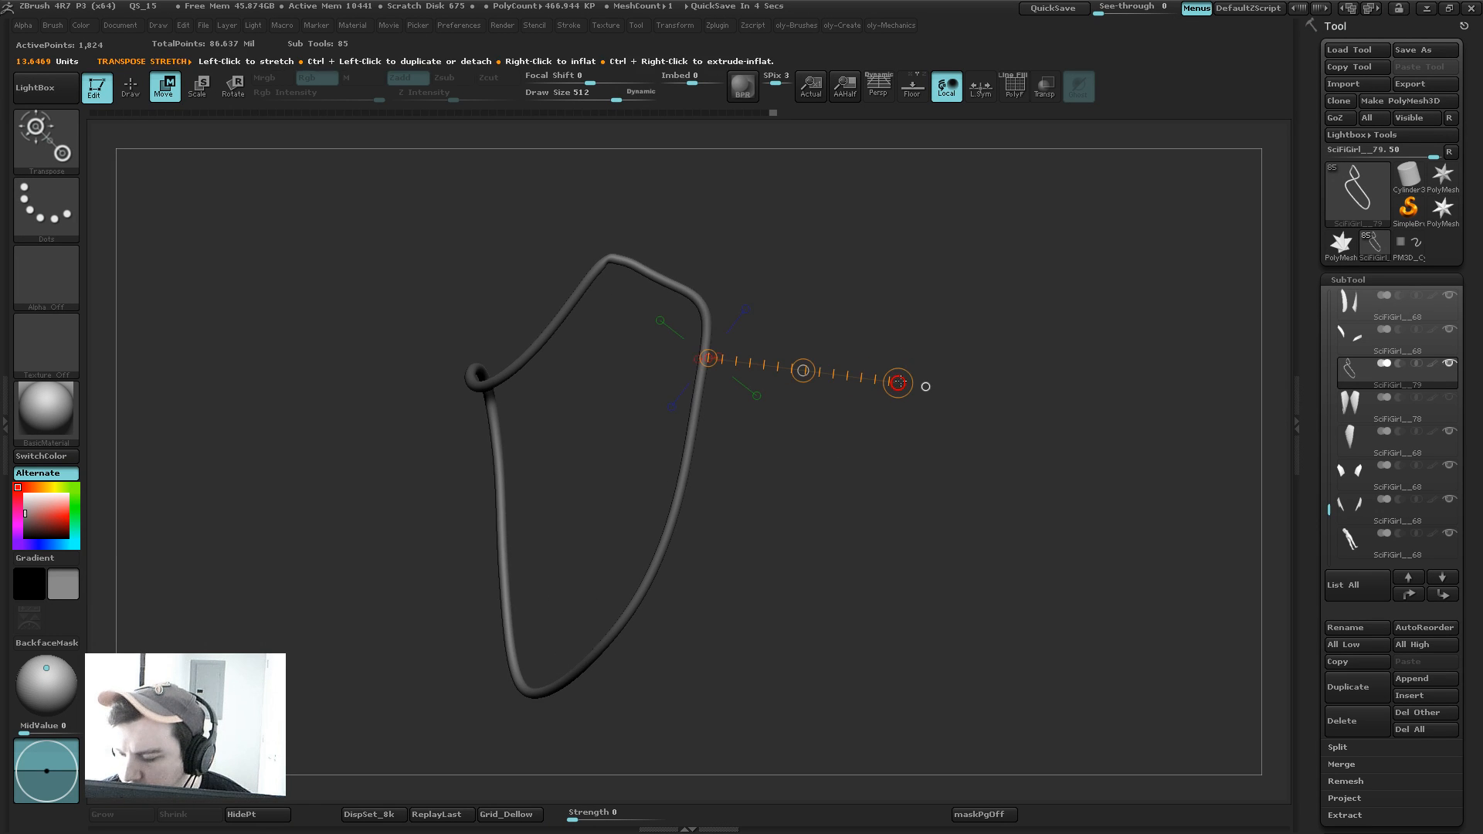
{"action": "right_click_drag", "start_coordinate": [896, 381], "coordinate": [911, 380]}
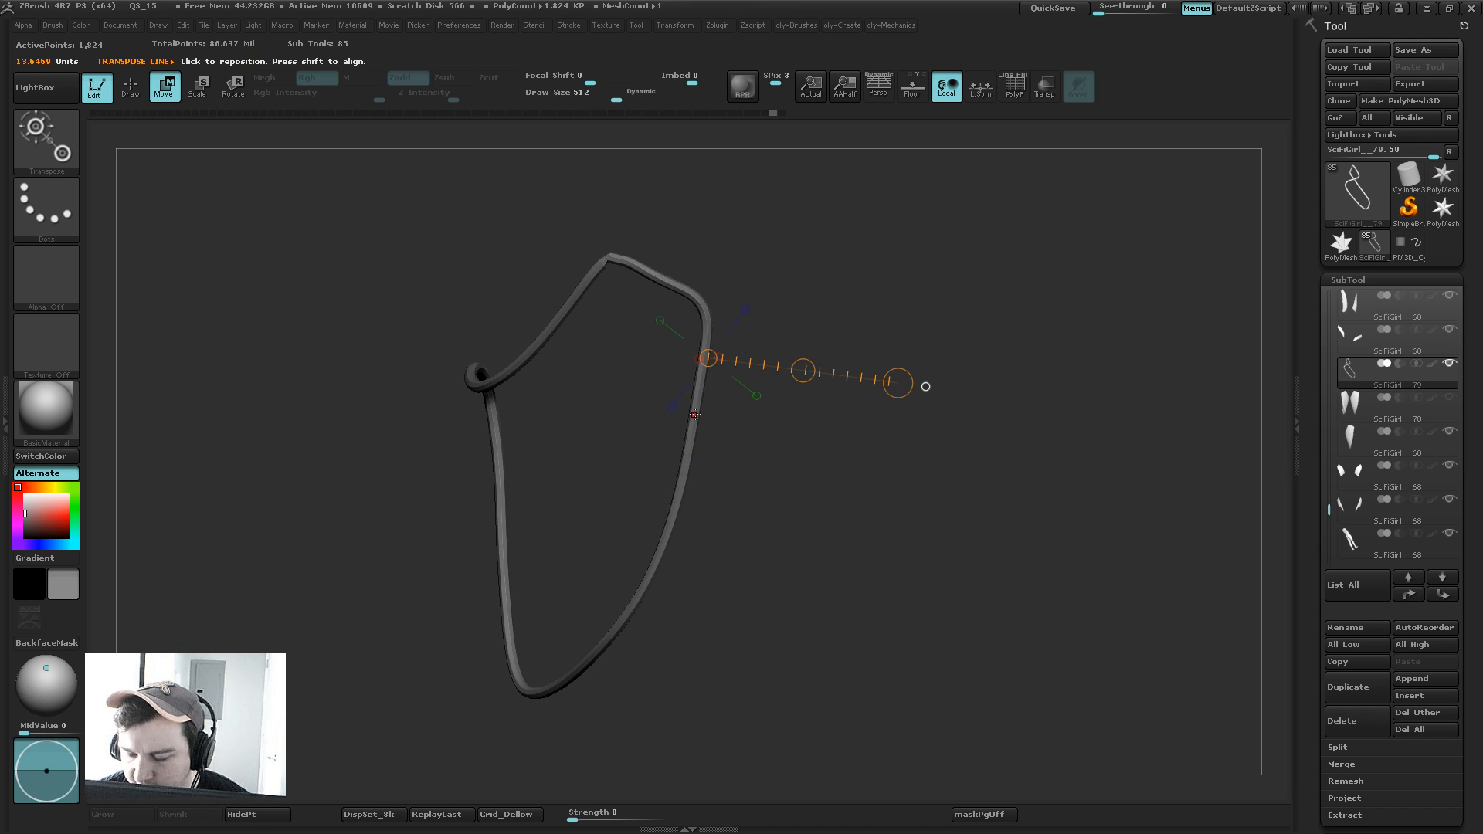
{"action": "right_click", "coordinate": [899, 381]}
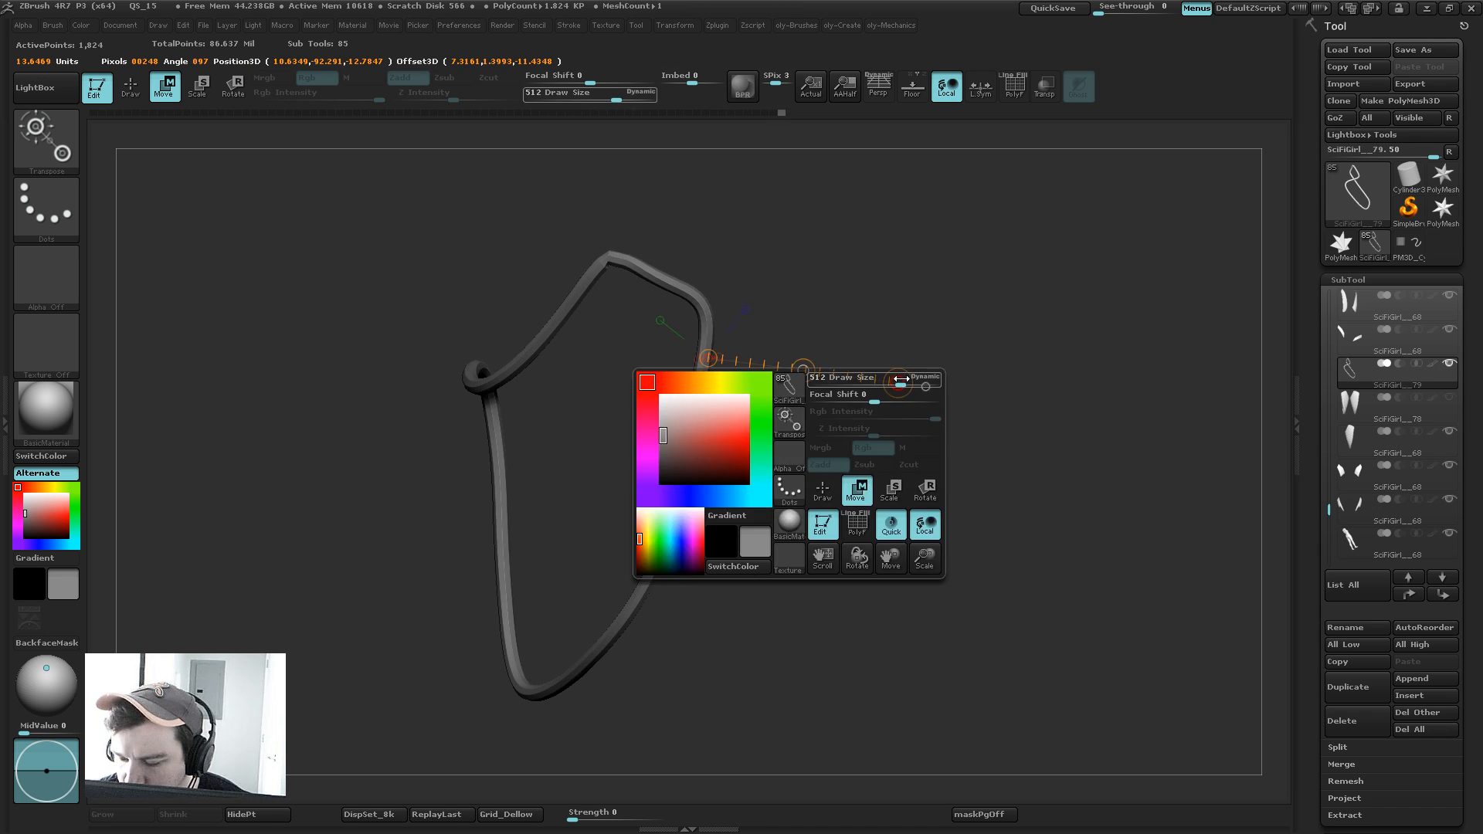
{"action": "key", "text": "shift+f"}
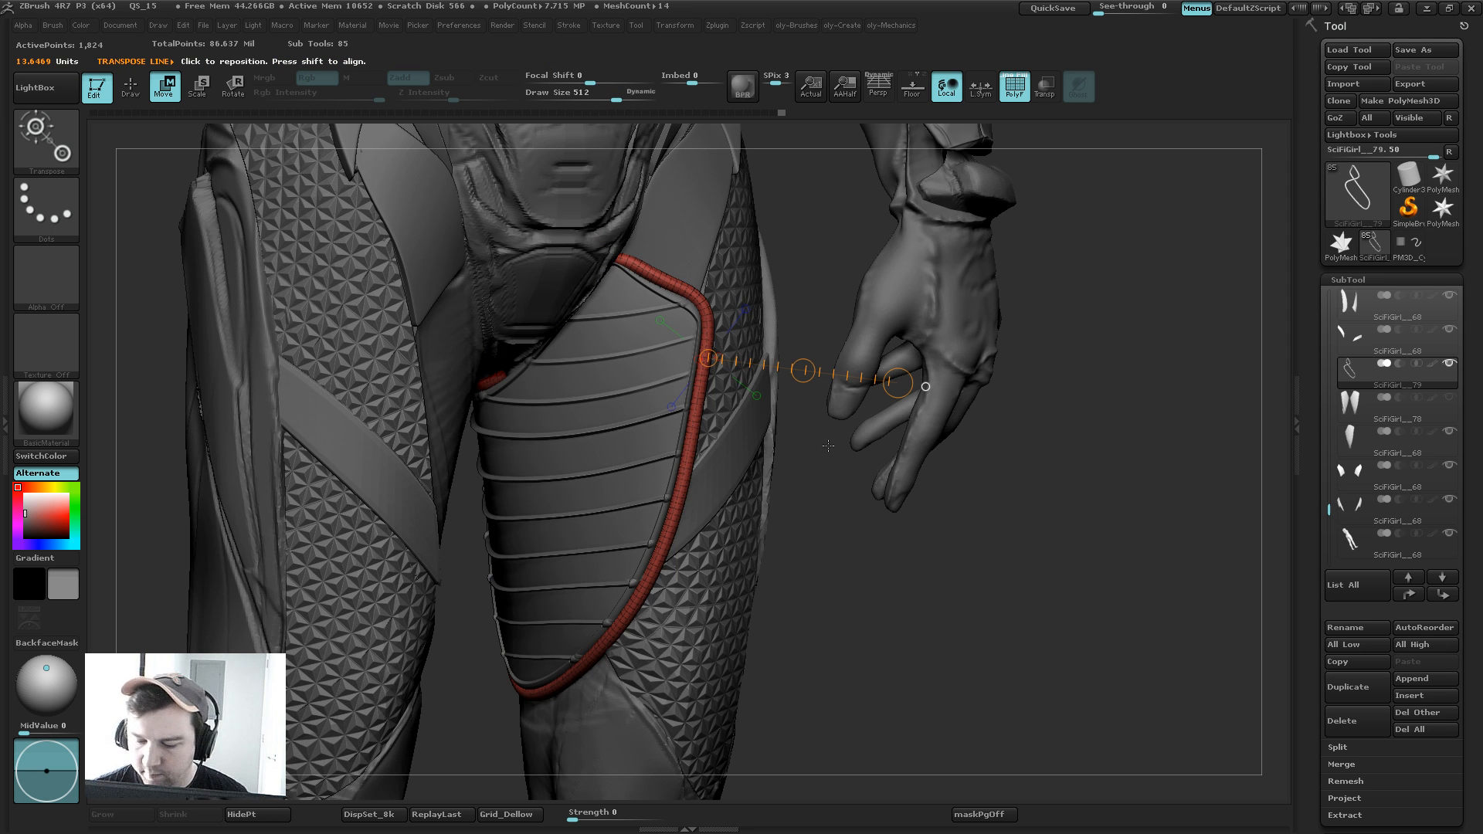
Step: Nudge the tube's upper edge at the front of the thigh with the Move brush at a draw size of 378
{"action": "key", "text": "b"}
{"action": "left_click", "coordinate": [797, 446]}
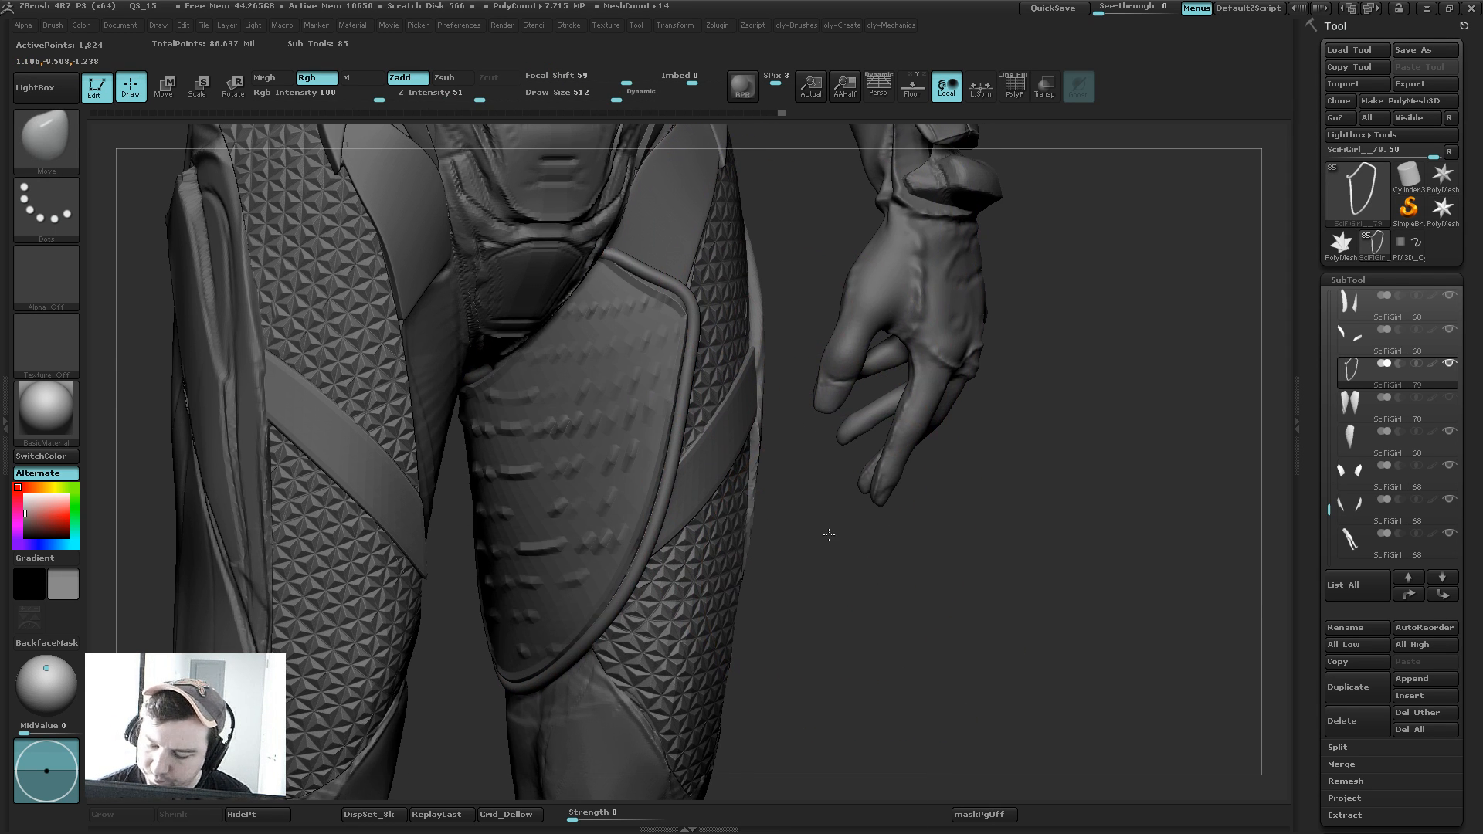
{"action": "right_click_drag", "start_coordinate": [828, 533], "coordinate": [797, 306], "text": "ctrl"}
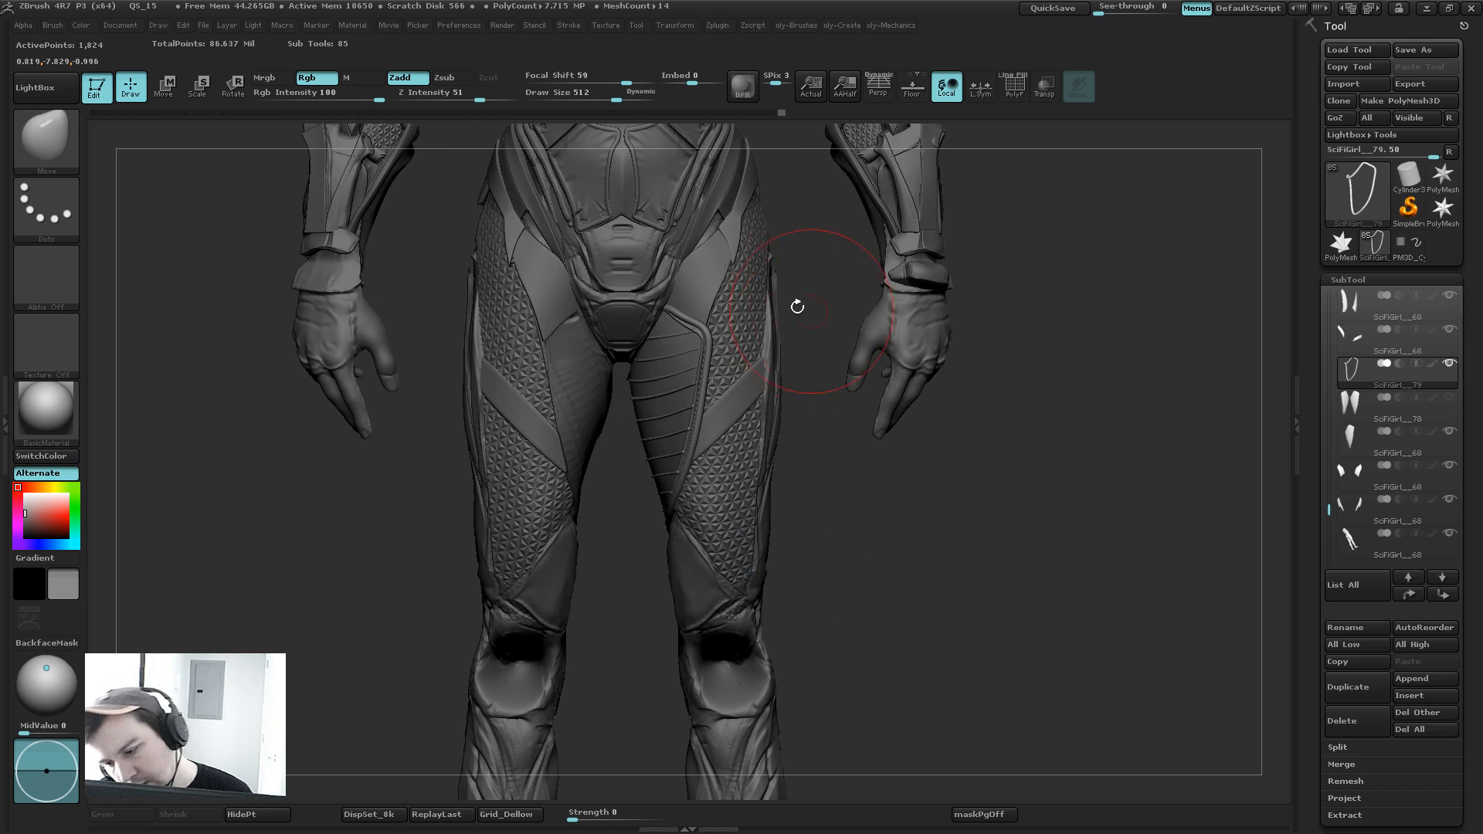
{"action": "left_click_drag", "start_coordinate": [690, 327], "coordinate": [683, 330]}
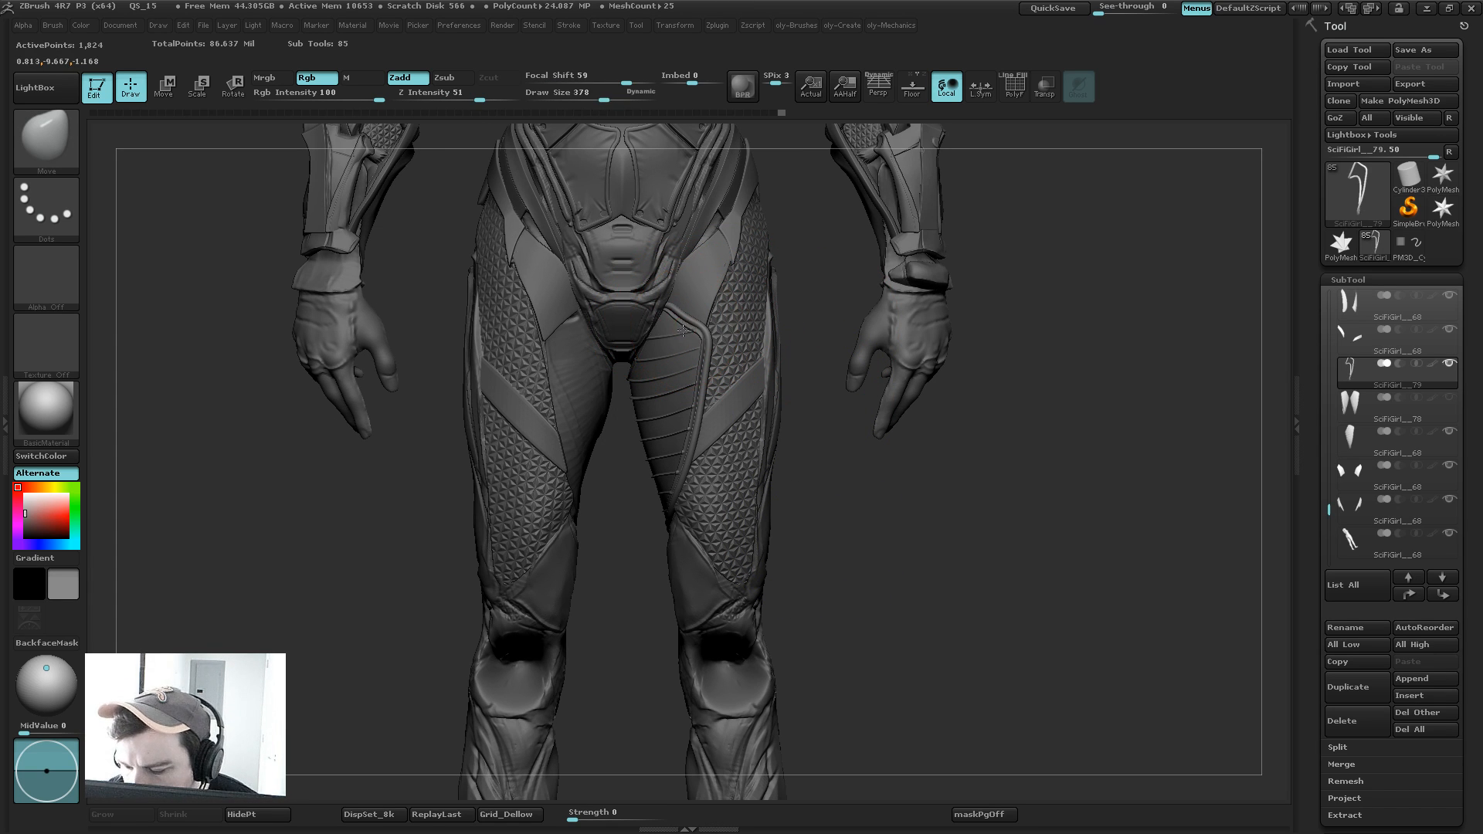
Step: Isolate the tube and set up the ZModeler brush on it at a draw size of 30
{"action": "key", "text": "shift+s"}
{"action": "key", "text": "shift+f"}
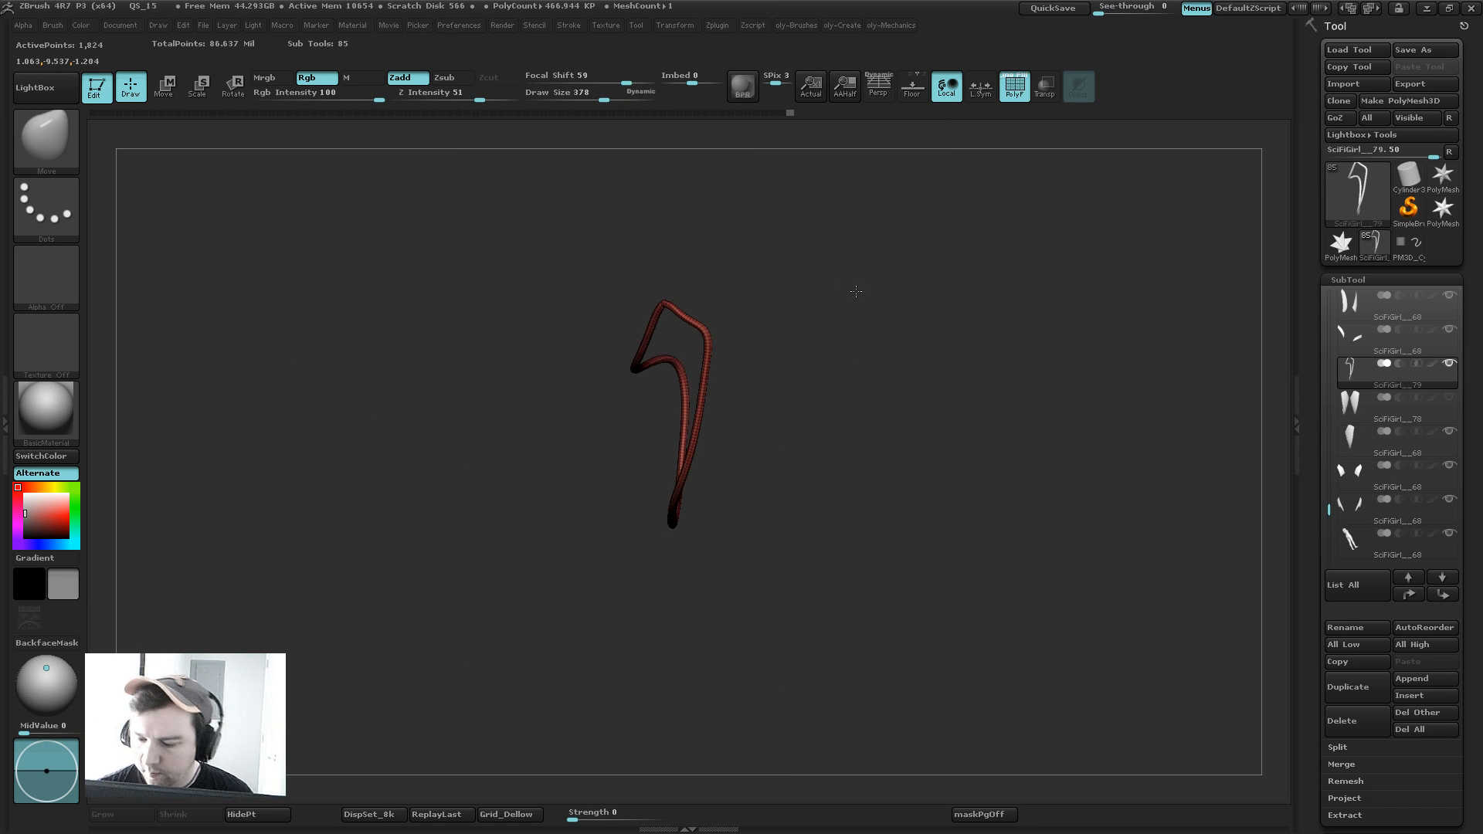
{"action": "right_click_drag", "start_coordinate": [852, 290], "coordinate": [844, 275]}
{"action": "right_click_drag", "start_coordinate": [844, 275], "coordinate": [883, 314], "text": "ctrl"}
{"action": "key", "text": "b"}
{"action": "left_click", "coordinate": [910, 333]}
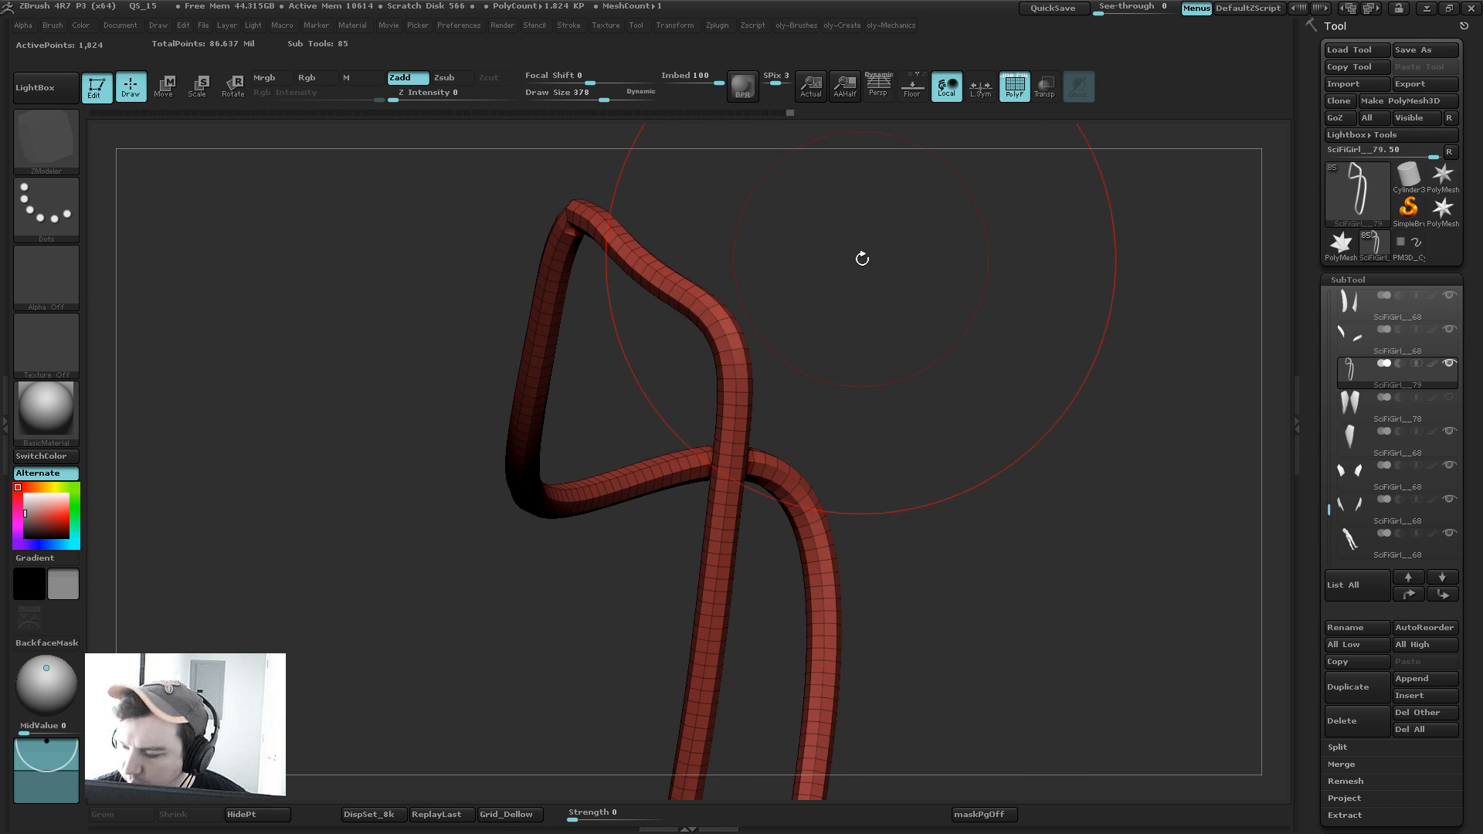
{"action": "key", "text": "shift+f"}
{"action": "mouse_move", "coordinate": [860, 258]}
{"action": "right_mouse_down", "text": "ctrl"}
{"action": "mouse_move", "coordinate": [873, 280]}
{"action": "mouse_move", "coordinate": [864, 323]}
{"action": "right_mouse_up", "text": "ctrl"}
{"action": "key", "text": "s"}
{"action": "left_click_drag", "start_coordinate": [863, 323], "coordinate": [839, 326]}
{"action": "mouse_move", "coordinate": [838, 328]}
{"action": "right_mouse_down", "text": "ctrl"}
{"action": "mouse_move", "coordinate": [863, 358]}
{"action": "mouse_move", "coordinate": [848, 349]}
{"action": "right_mouse_up", "text": "ctrl"}
Step: Delete two lengthwise edge loops from the tube using ZModeler's Insert Single EdgeLoop edge action
{"action": "key", "text": "space"}
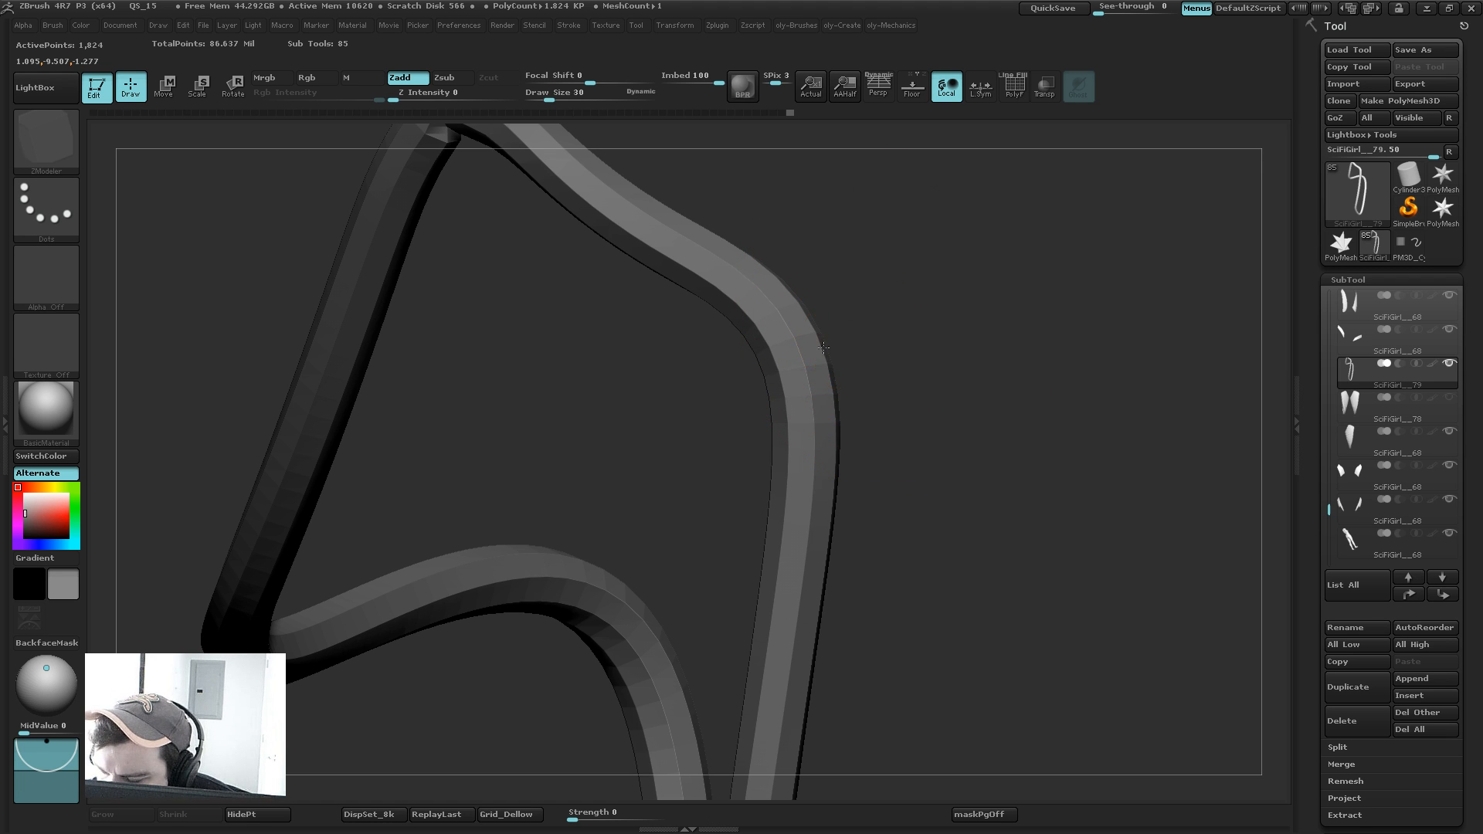
{"action": "key", "text": "d"}
{"action": "right_click_drag", "start_coordinate": [997, 303], "coordinate": [801, 356]}
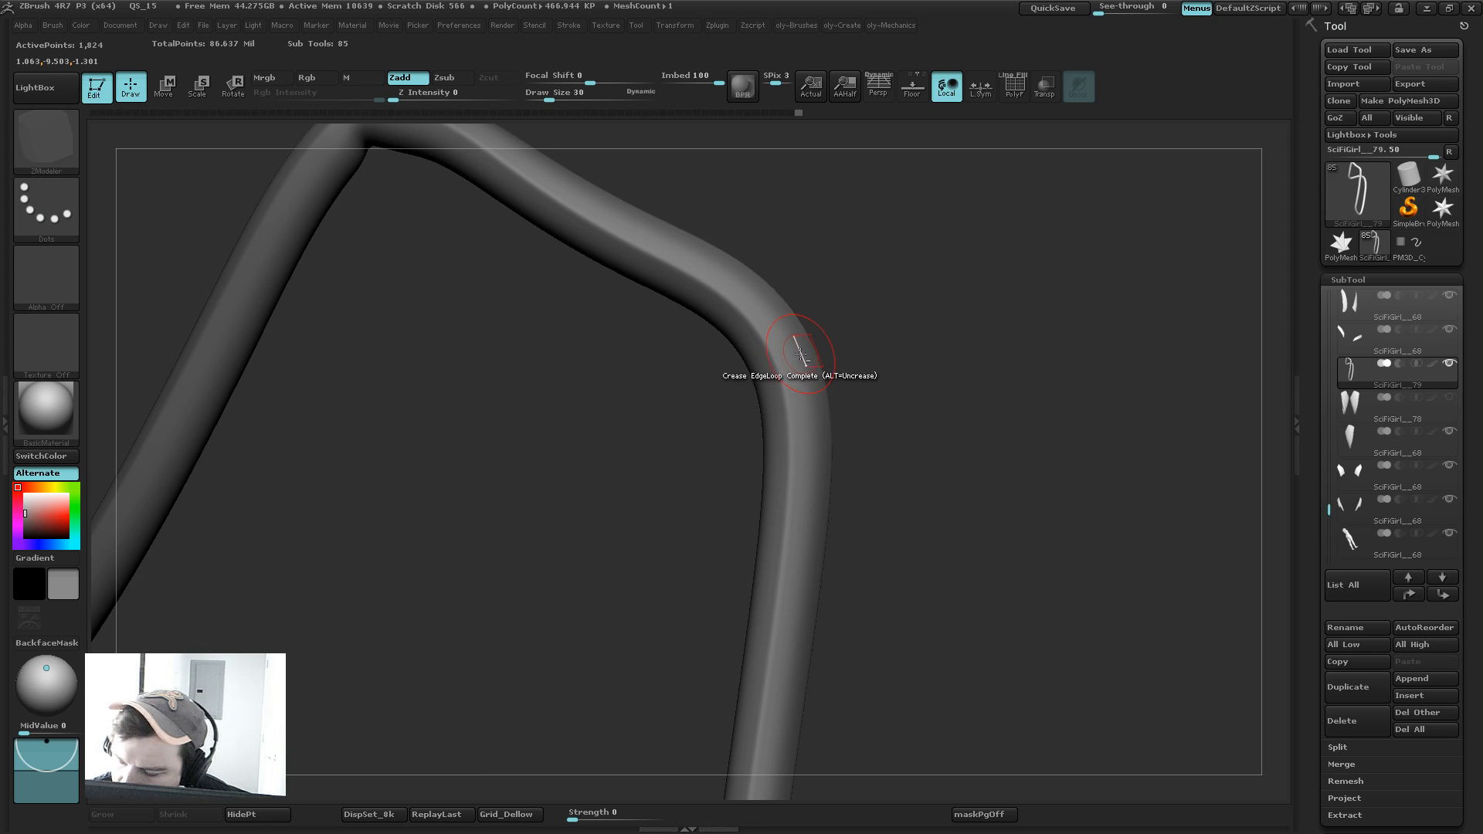
{"action": "key", "text": "space"}
{"action": "left_click", "coordinate": [768, 370]}
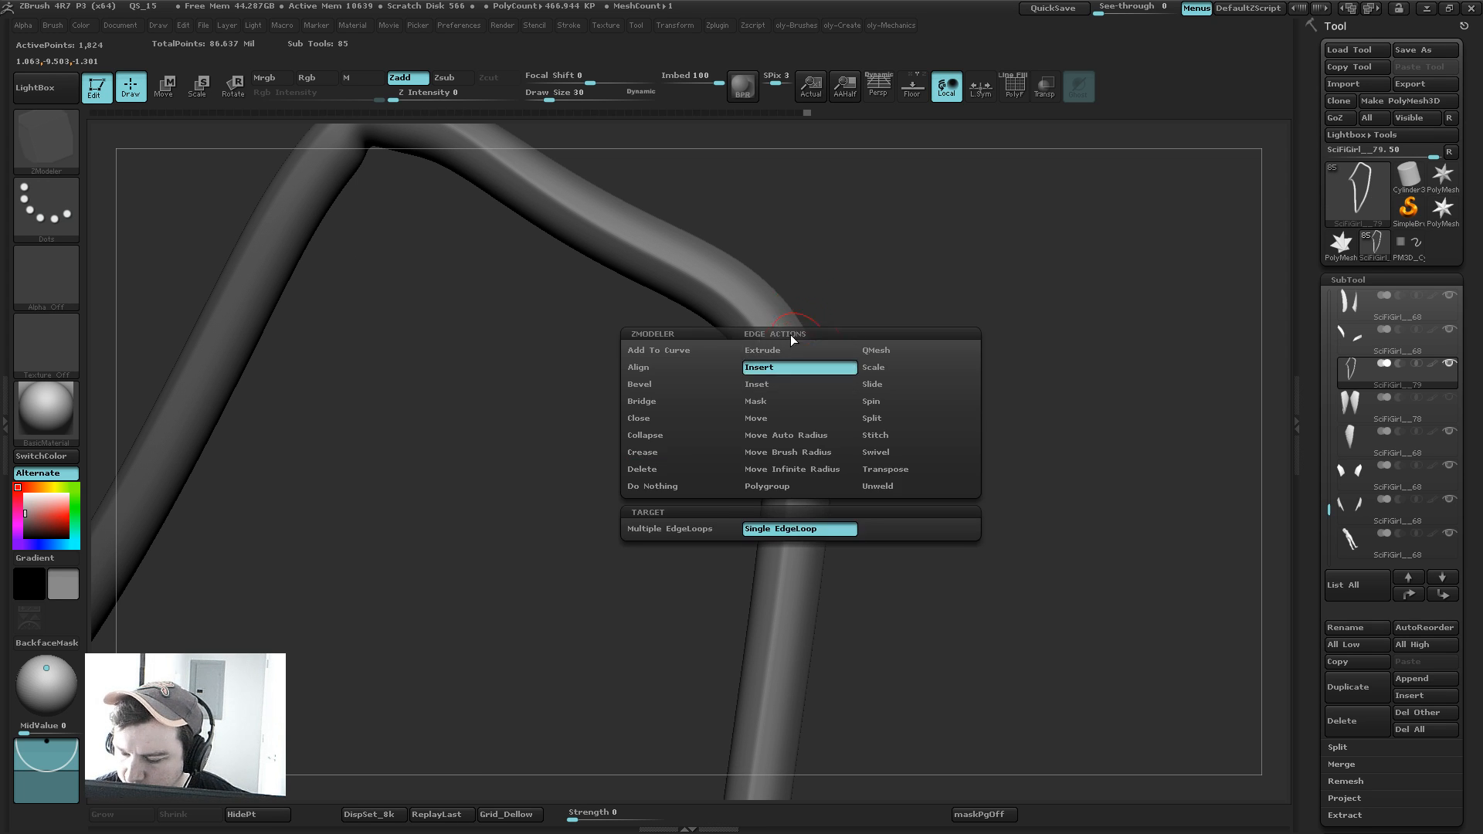
{"action": "right_click_drag", "start_coordinate": [800, 353], "coordinate": [811, 383]}
{"action": "key", "text": "shift+f"}
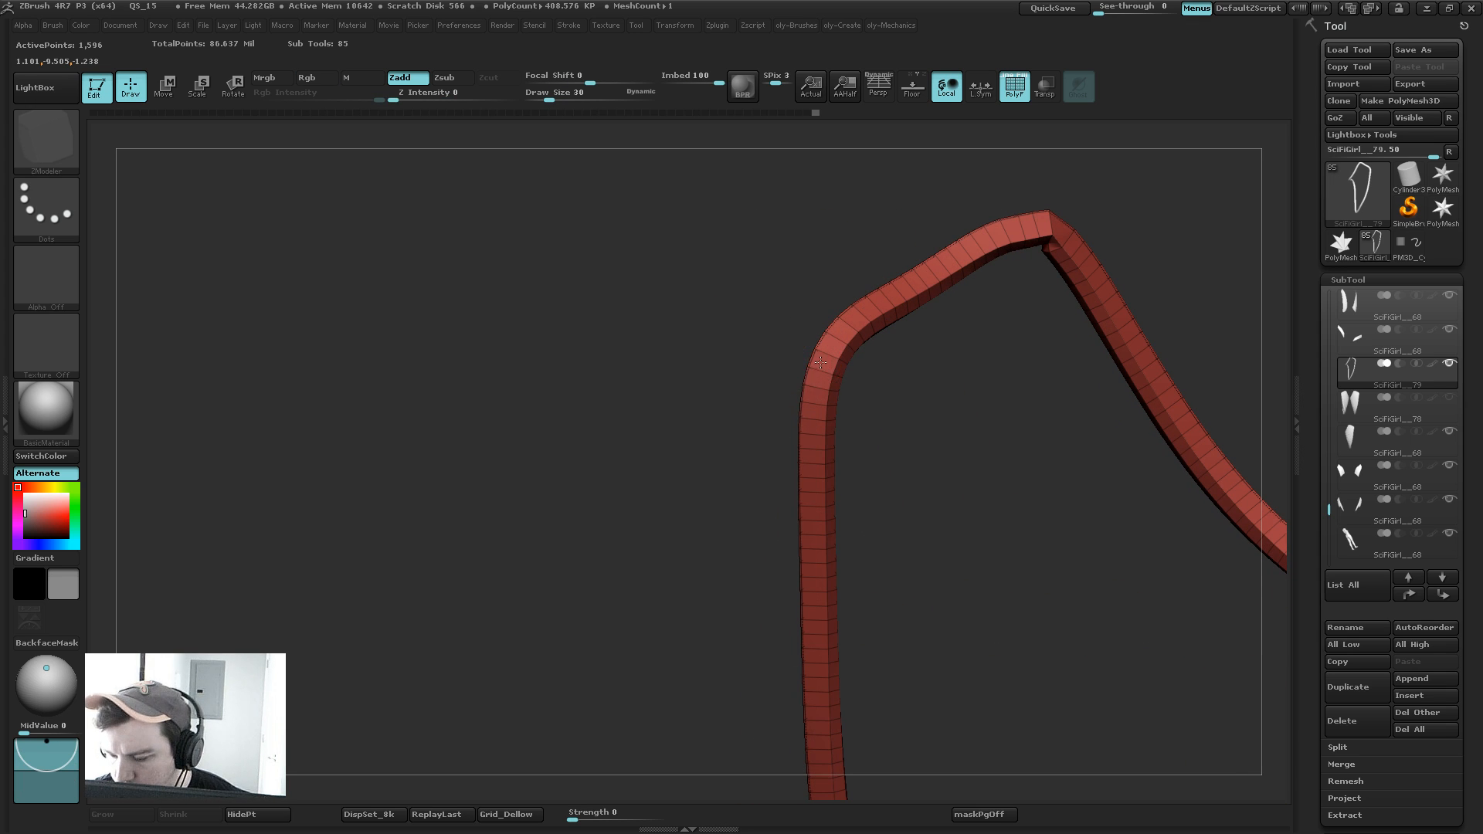
Step: Crease a complete edge loop along the tube with ZModeler and preview it with dynamic subdivision
{"action": "key", "text": "space"}
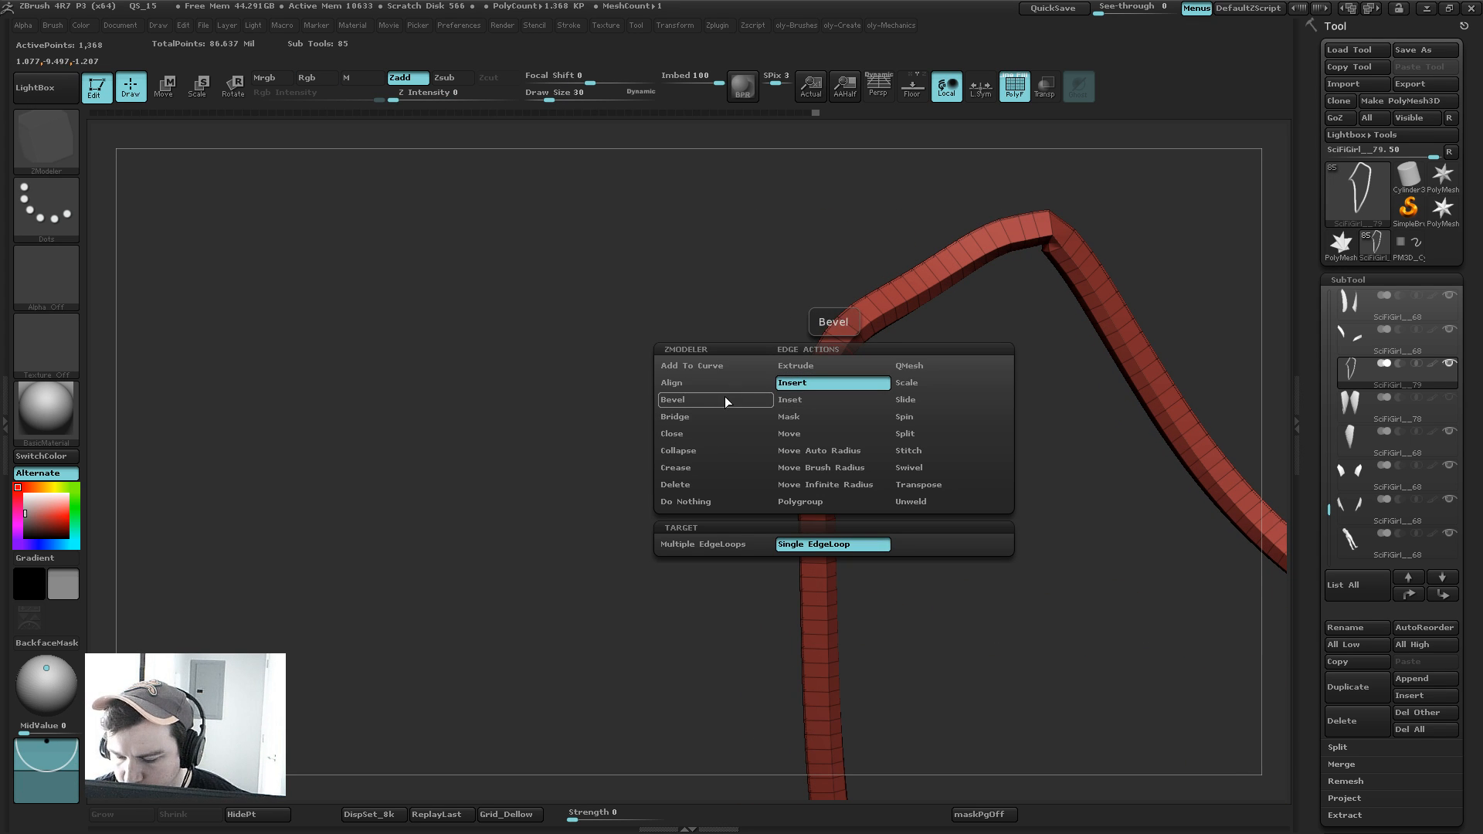
{"action": "left_click", "coordinate": [732, 466]}
{"action": "left_click", "coordinate": [837, 357]}
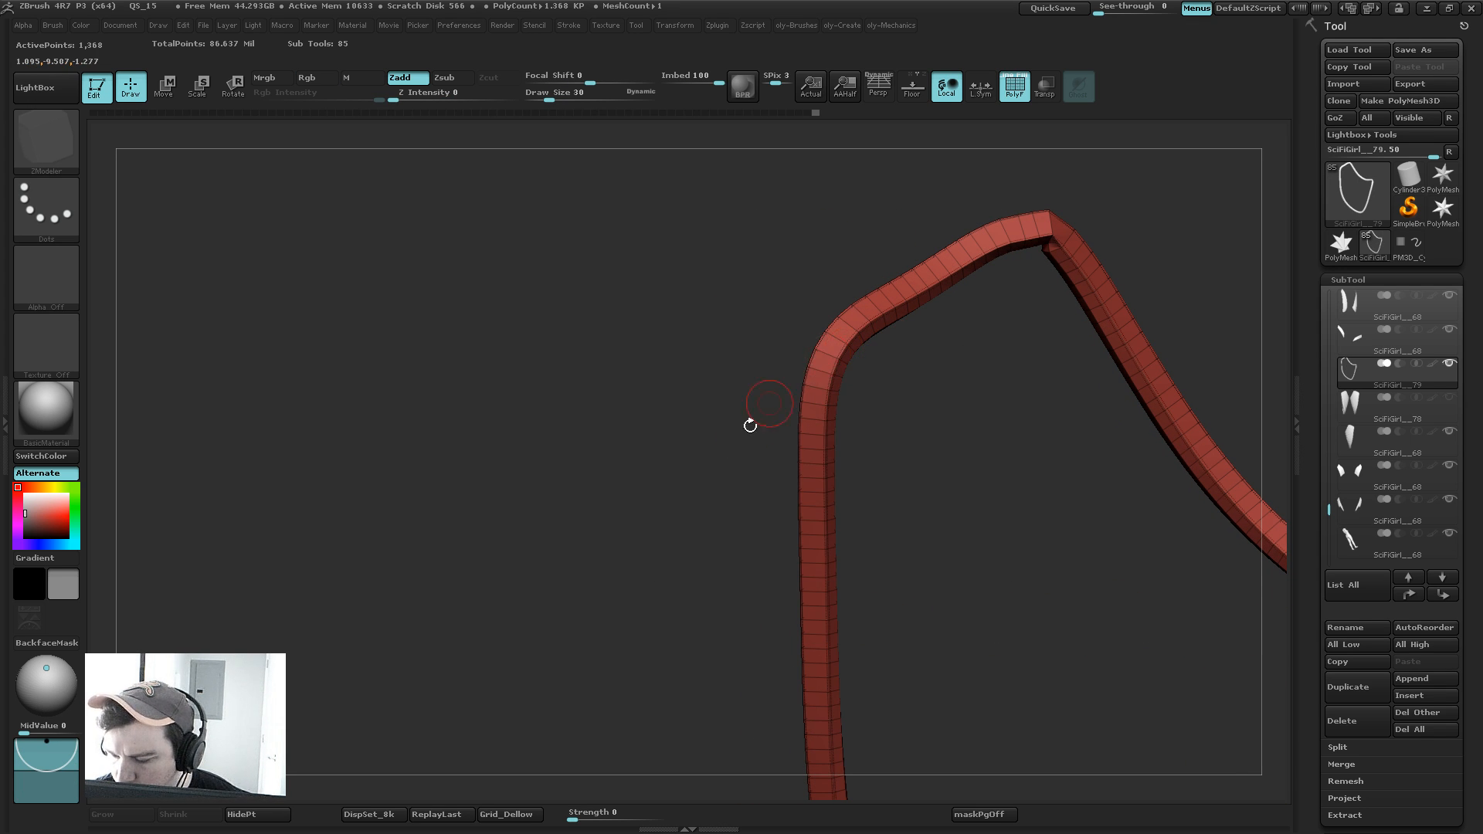
{"action": "key", "text": "d"}
Step: Show the full character and refit the tube around the ribbed panel with the Move brush at a draw size of about 283–355
{"action": "right_click_drag", "start_coordinate": [748, 424], "coordinate": [870, 350], "text": "ctrl"}
{"action": "key", "text": "shift+f"}
{"action": "mouse_move", "coordinate": [1008, 336]}
{"action": "right_mouse_down", "text": "ctrl"}
{"action": "mouse_move", "coordinate": [949, 296]}
{"action": "mouse_move", "coordinate": [997, 299]}
{"action": "mouse_move", "coordinate": [888, 386]}
{"action": "mouse_move", "coordinate": [818, 541]}
{"action": "right_mouse_up", "text": "ctrl"}
{"action": "key", "text": "shift+s"}
{"action": "key", "text": "b"}
{"action": "left_click", "coordinate": [943, 308]}
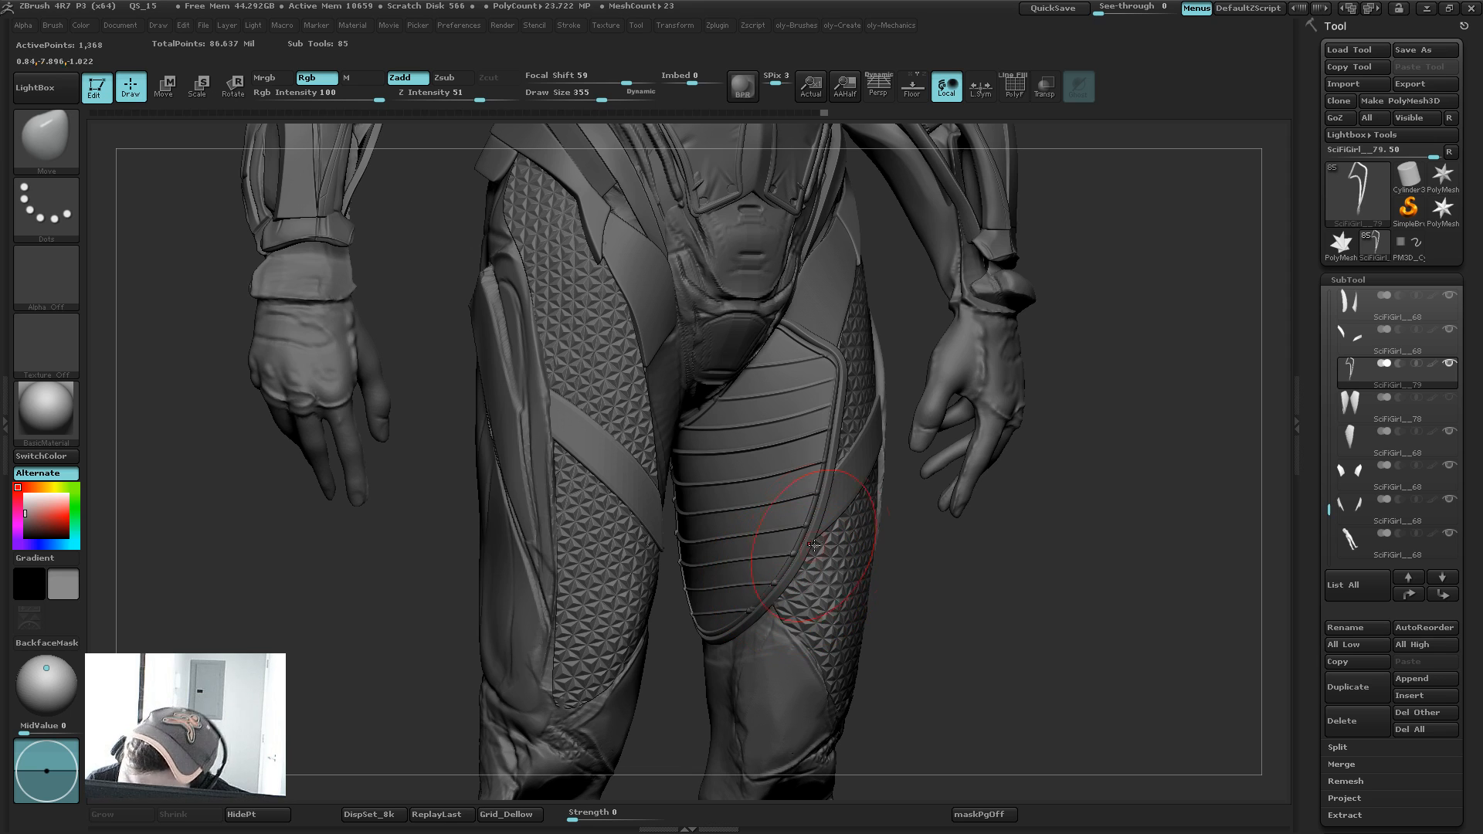
{"action": "mouse_move", "coordinate": [859, 350]}
{"action": "left_mouse_down"}
{"action": "mouse_move", "coordinate": [814, 321]}
{"action": "mouse_move", "coordinate": [804, 349]}
{"action": "mouse_move", "coordinate": [821, 361]}
{"action": "left_mouse_up"}
{"action": "key", "text": "s"}
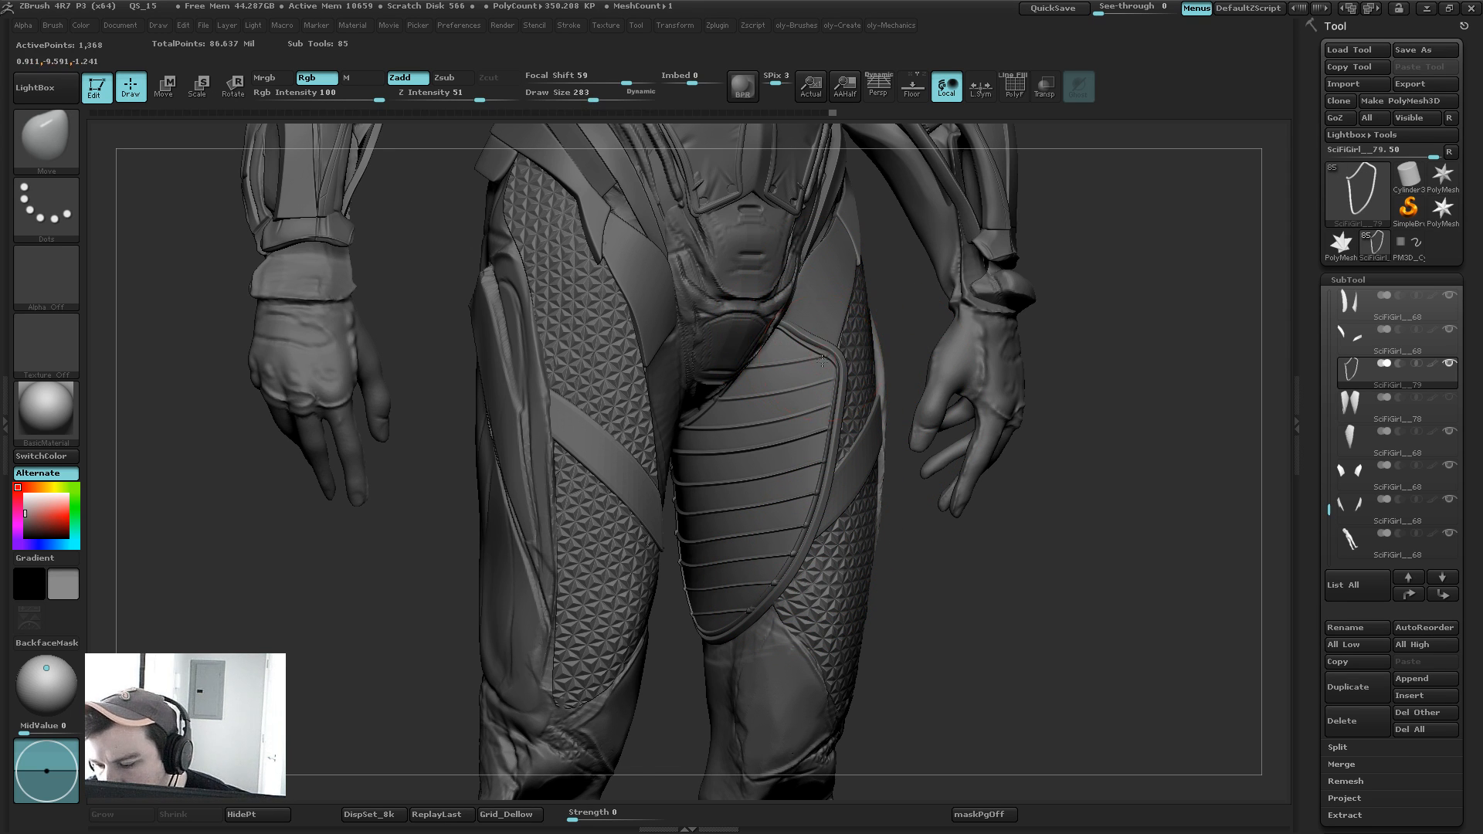
Step: Mirror and weld the tube onto the opposite thigh
{"action": "left_click_drag", "start_coordinate": [897, 309], "coordinate": [997, 464]}
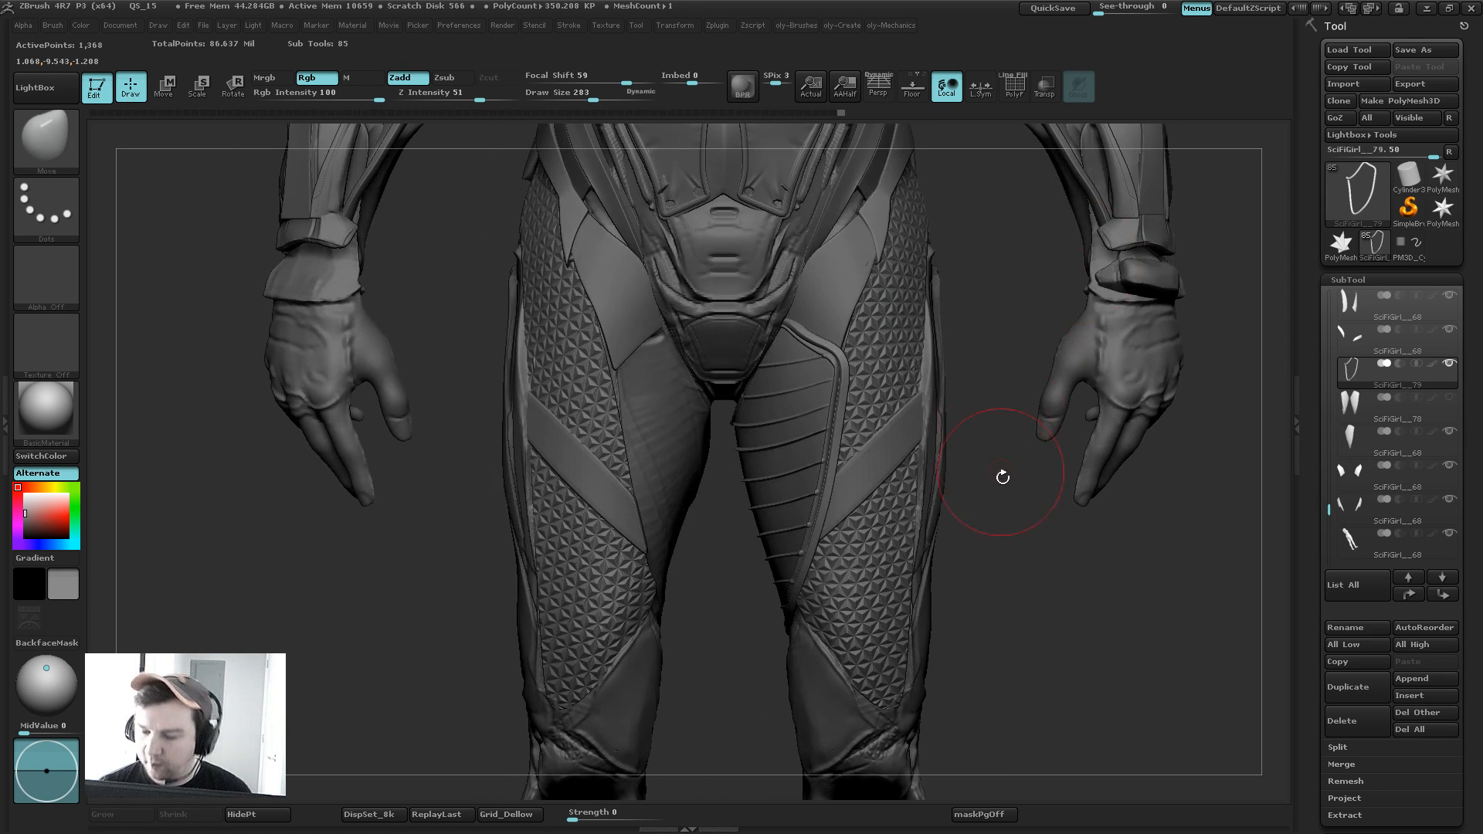
{"action": "left_click_drag", "start_coordinate": [977, 414], "coordinate": [1162, 190], "text": "alt"}
{"action": "mouse_move", "coordinate": [1057, 311]}
{"action": "left_mouse_down", "text": "alt"}
{"action": "mouse_move", "coordinate": [1046, 393]}
{"action": "mouse_move", "coordinate": [1003, 396]}
{"action": "mouse_move", "coordinate": [1011, 422]}
{"action": "left_mouse_up", "text": "alt"}
{"action": "key", "text": "s"}
{"action": "key", "text": "s"}
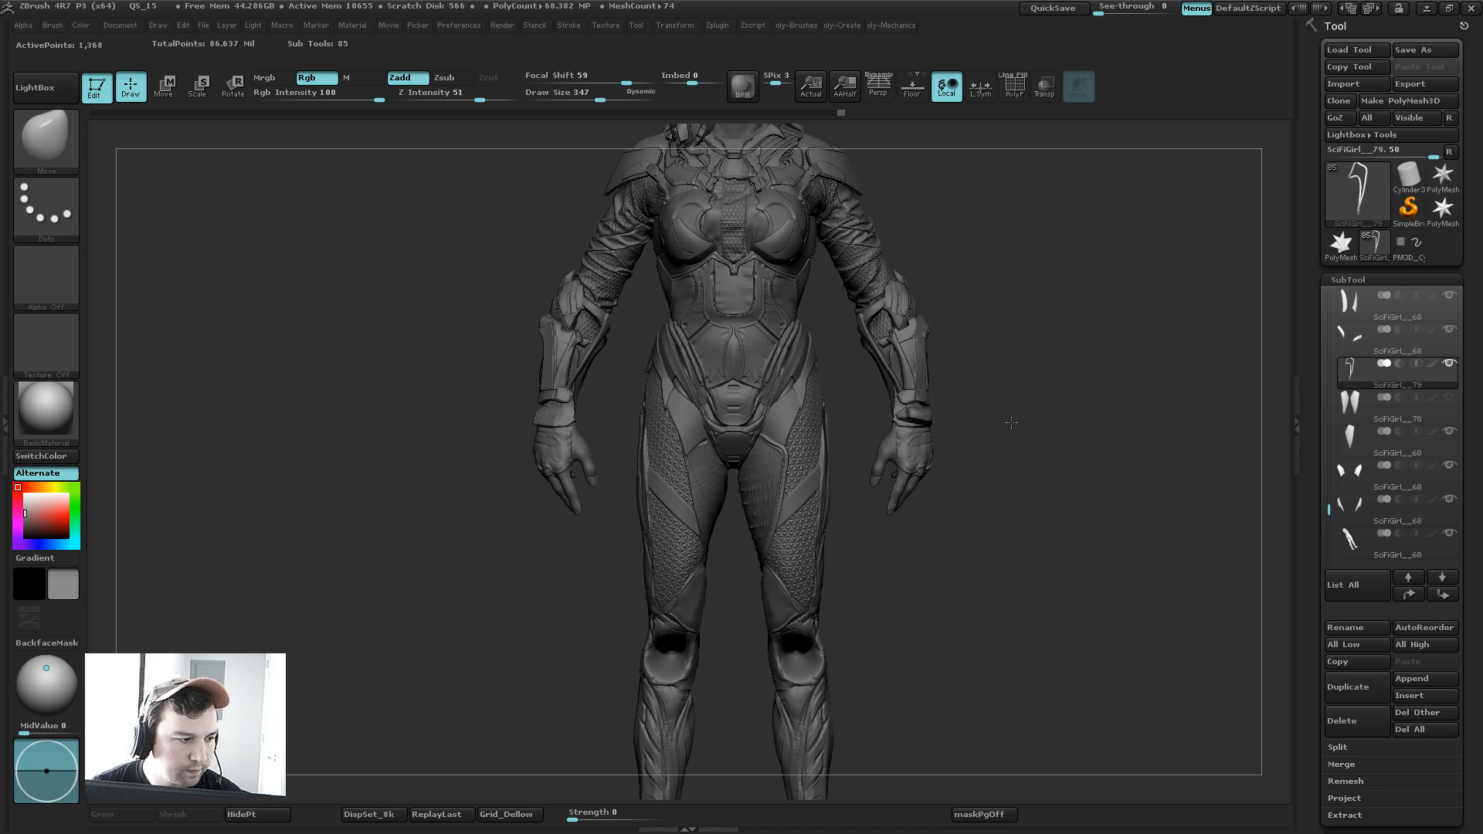
{"action": "key", "text": "space"}
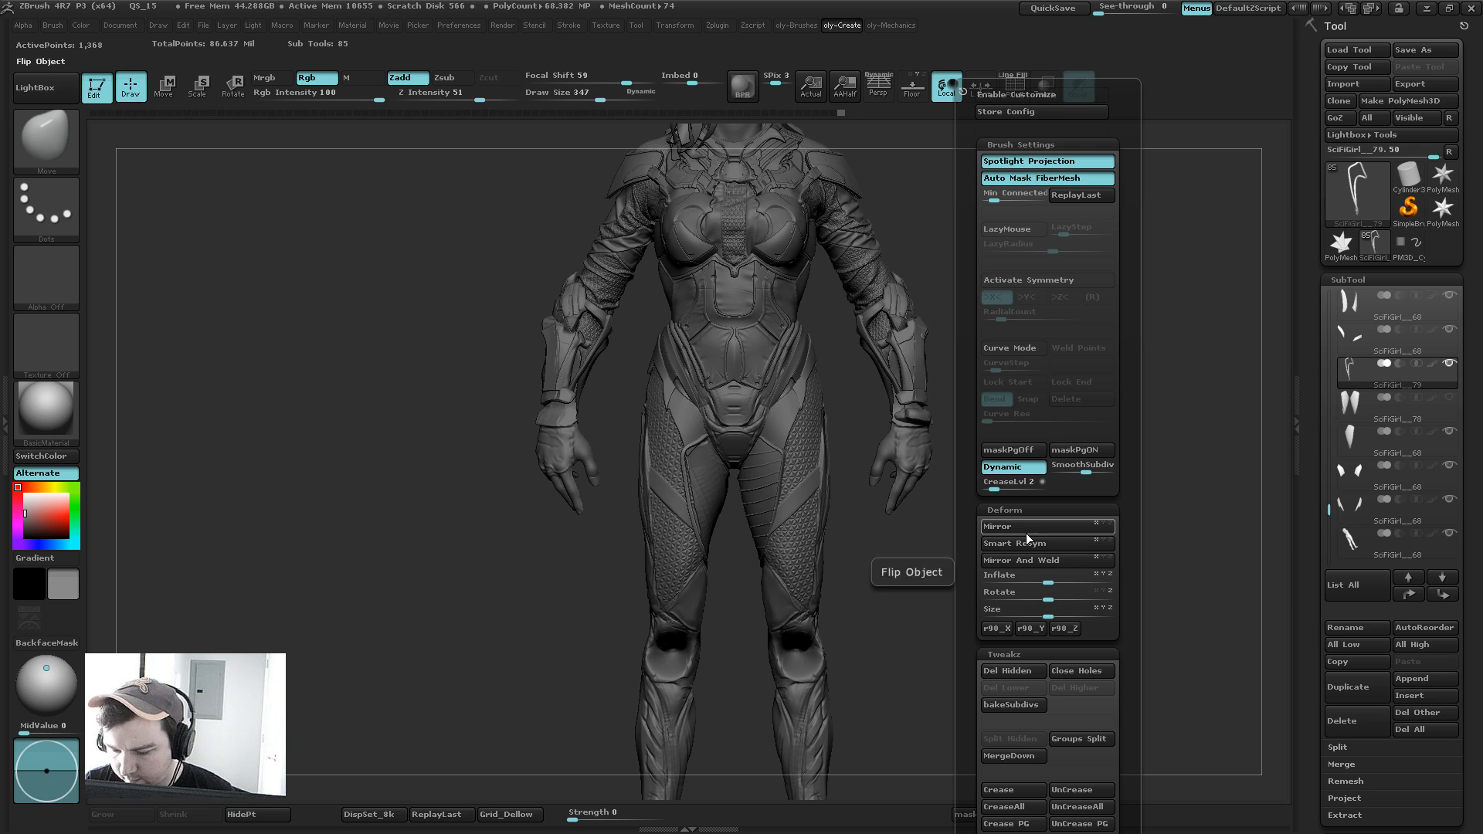
{"action": "left_click", "coordinate": [1026, 560]}
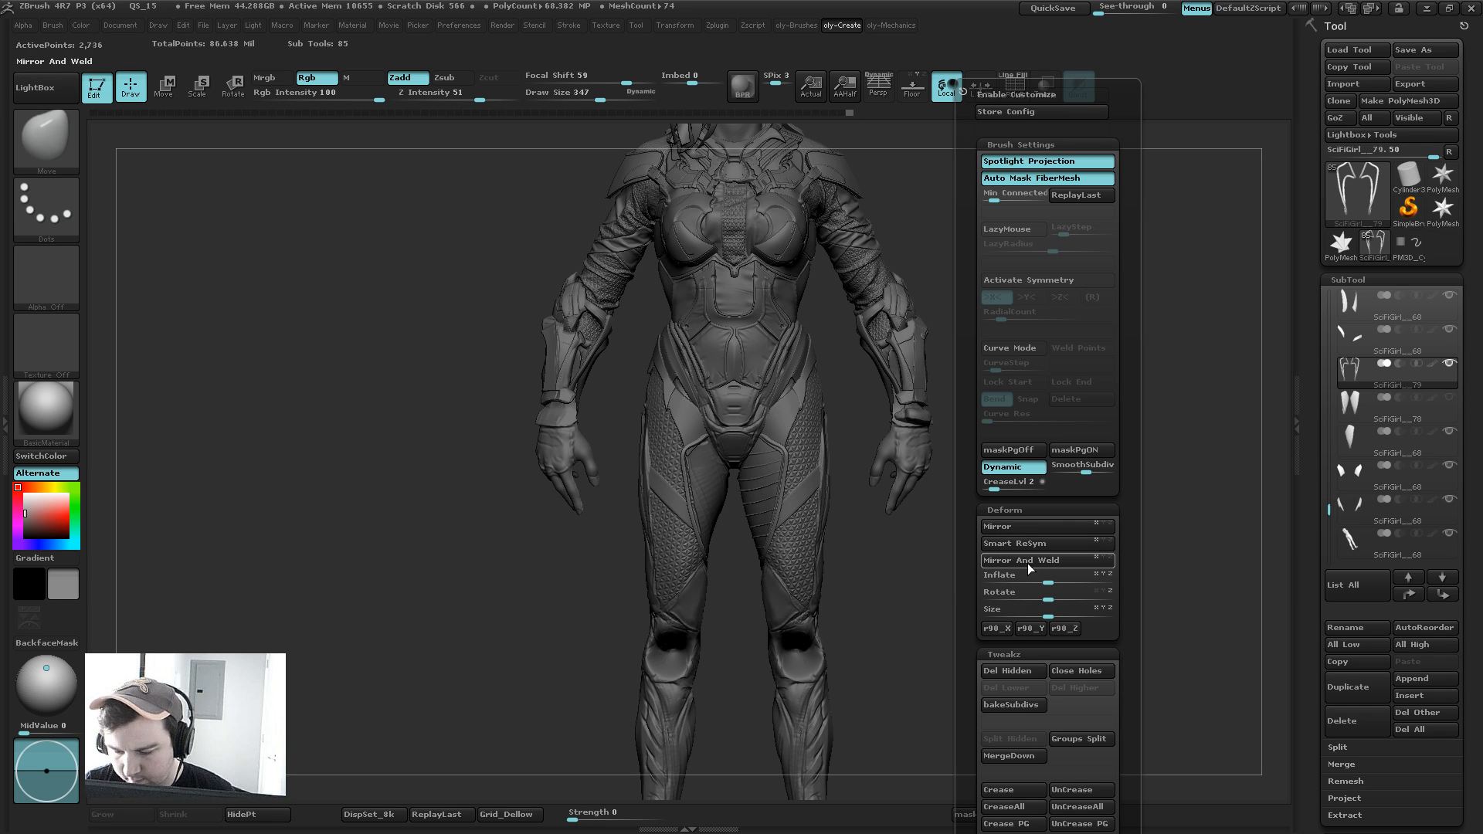
Step: Hide the single ribbed thigh panel and select the subtool with the mirrored pair of ribbed panels
{"action": "left_click", "coordinate": [760, 507], "text": "alt"}
{"action": "key", "text": "shift+s"}
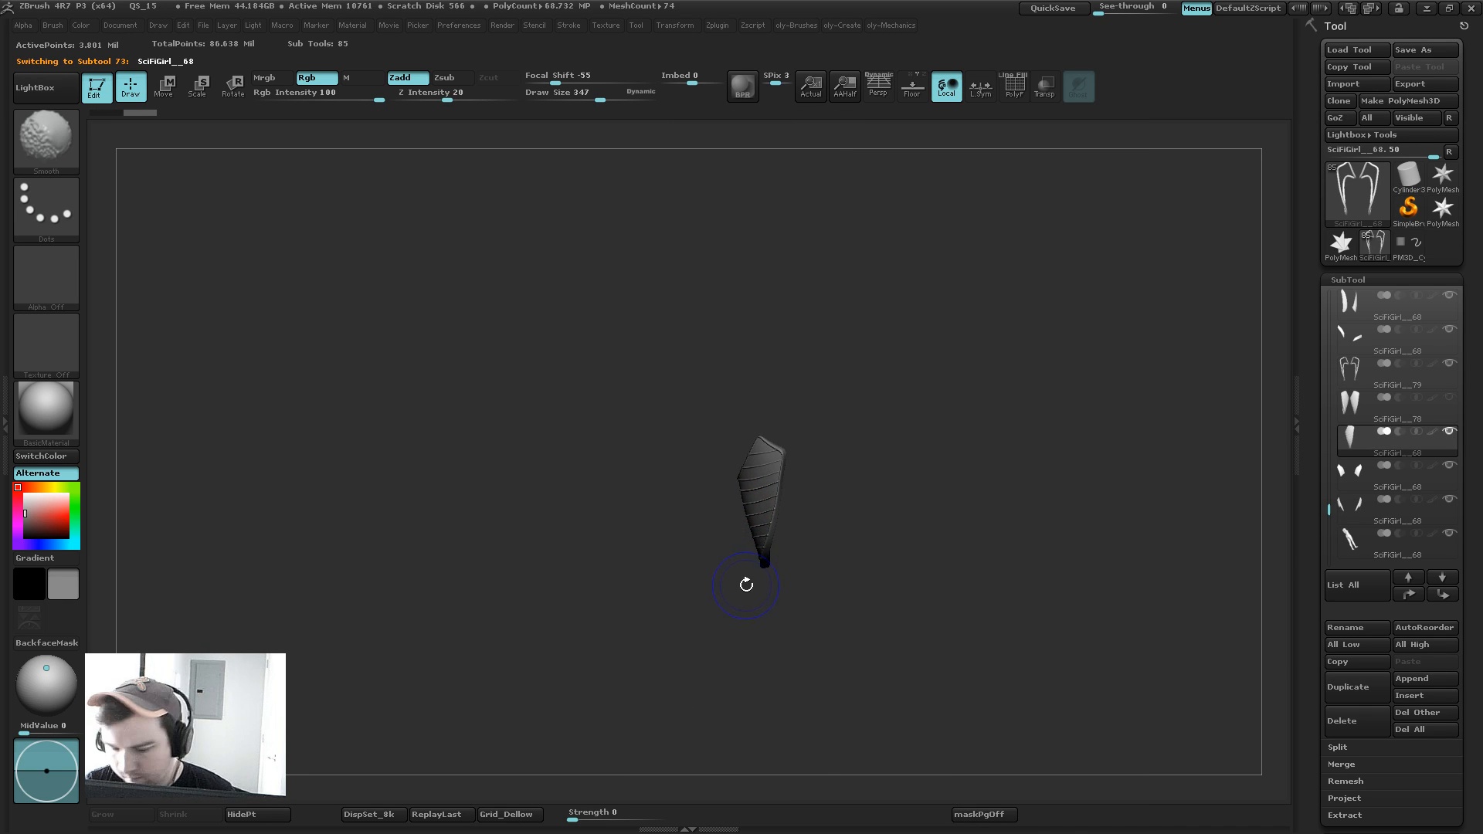
{"action": "left_click_drag", "start_coordinate": [746, 584], "coordinate": [763, 517], "text": "shift"}
{"action": "left_click", "coordinate": [1348, 403]}
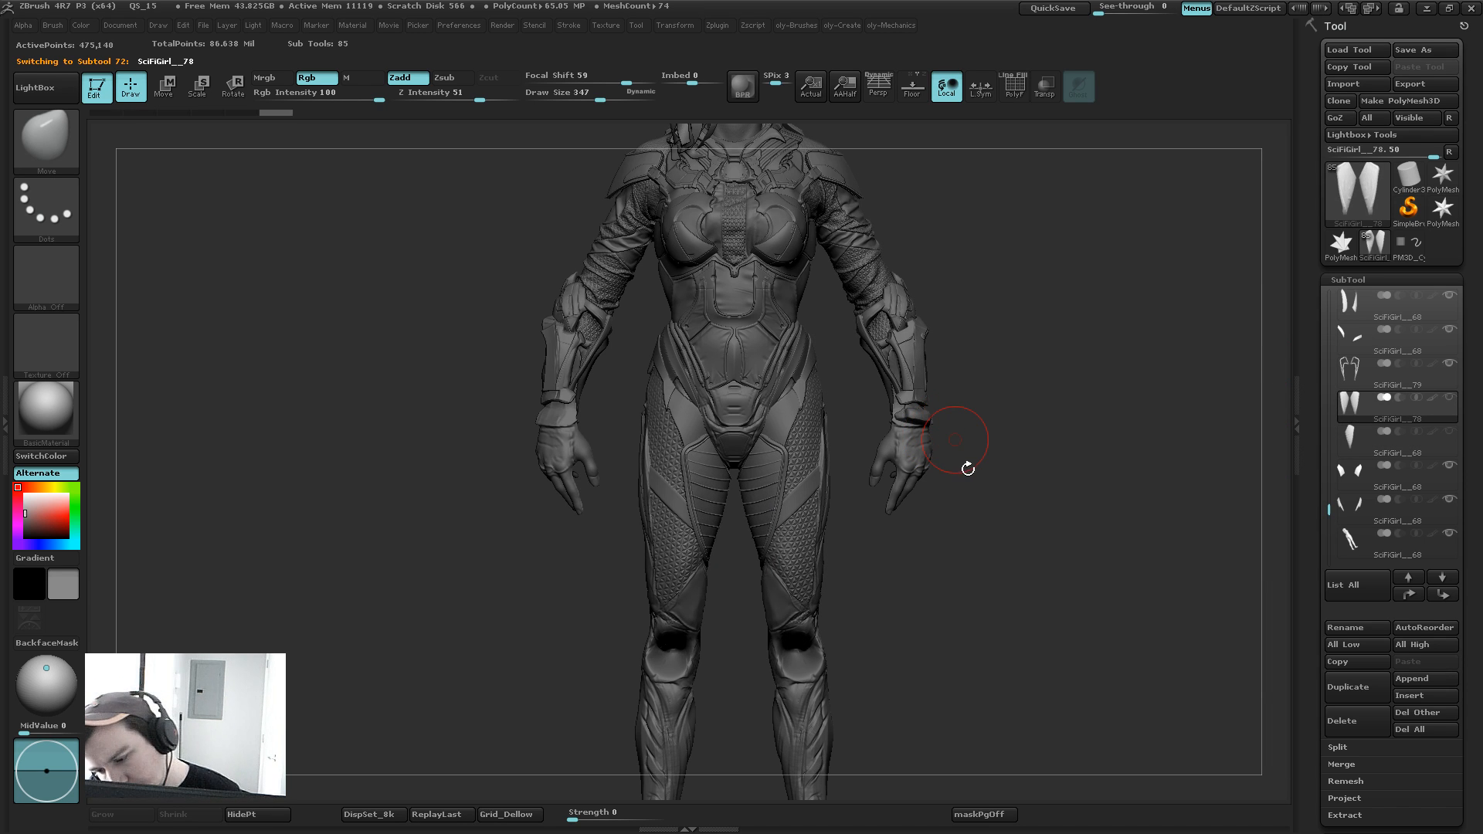
{"action": "mouse_move", "coordinate": [910, 547]}
{"action": "left_mouse_down", "text": "alt"}
{"action": "mouse_move", "coordinate": [887, 553]}
{"action": "mouse_move", "coordinate": [979, 267]}
{"action": "mouse_move", "coordinate": [1060, 302]}
{"action": "mouse_move", "coordinate": [979, 321]}
{"action": "mouse_move", "coordinate": [982, 357]}
{"action": "left_mouse_up", "text": "alt"}
{"action": "key", "text": "s"}
{"action": "left_click", "coordinate": [837, 414]}
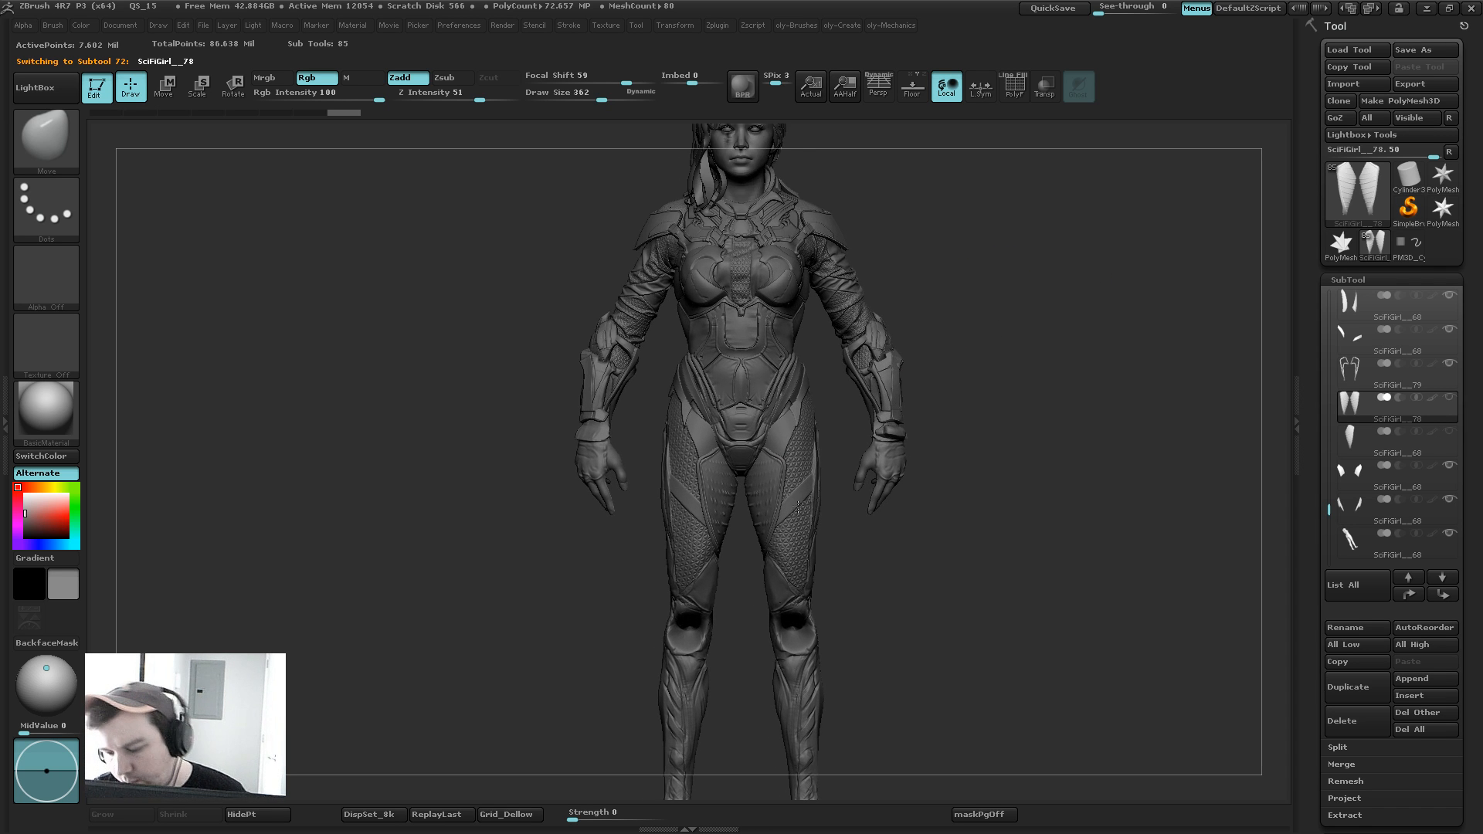
Step: Isolate the pair of diagonal thigh straps with their polyframe shown and switch to the ZModeler brush
{"action": "left_click", "coordinate": [800, 503], "text": "alt"}
{"action": "key", "text": "alt+s"}
{"action": "left_click_drag", "start_coordinate": [865, 471], "coordinate": [1002, 597], "text": "alt"}
{"action": "key", "text": "shift+f"}
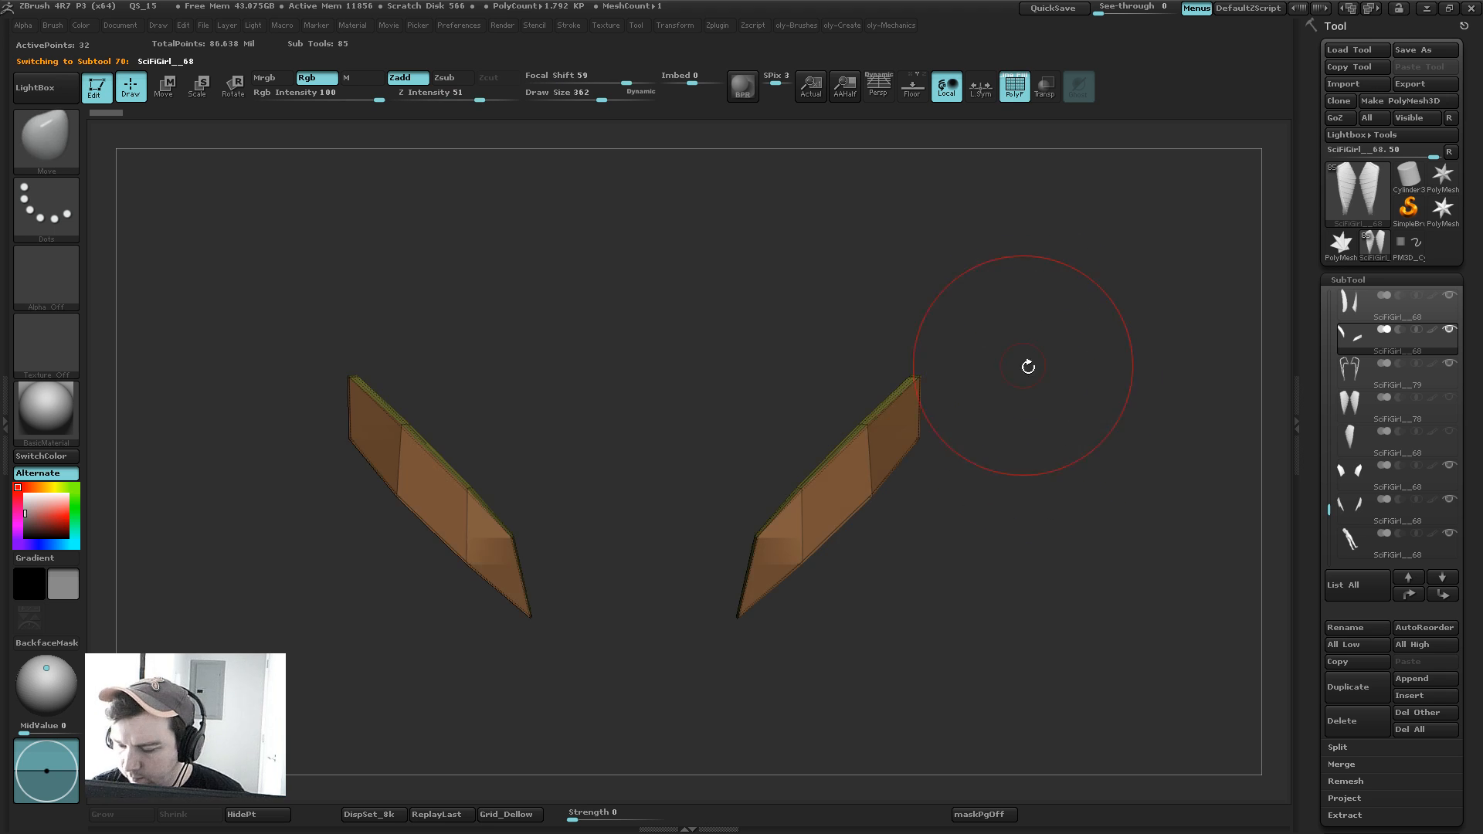
{"action": "left_click_drag", "start_coordinate": [1026, 364], "coordinate": [1012, 381]}
{"action": "key", "text": "b"}
{"action": "left_click", "coordinate": [1033, 376]}
{"action": "key", "text": "f"}
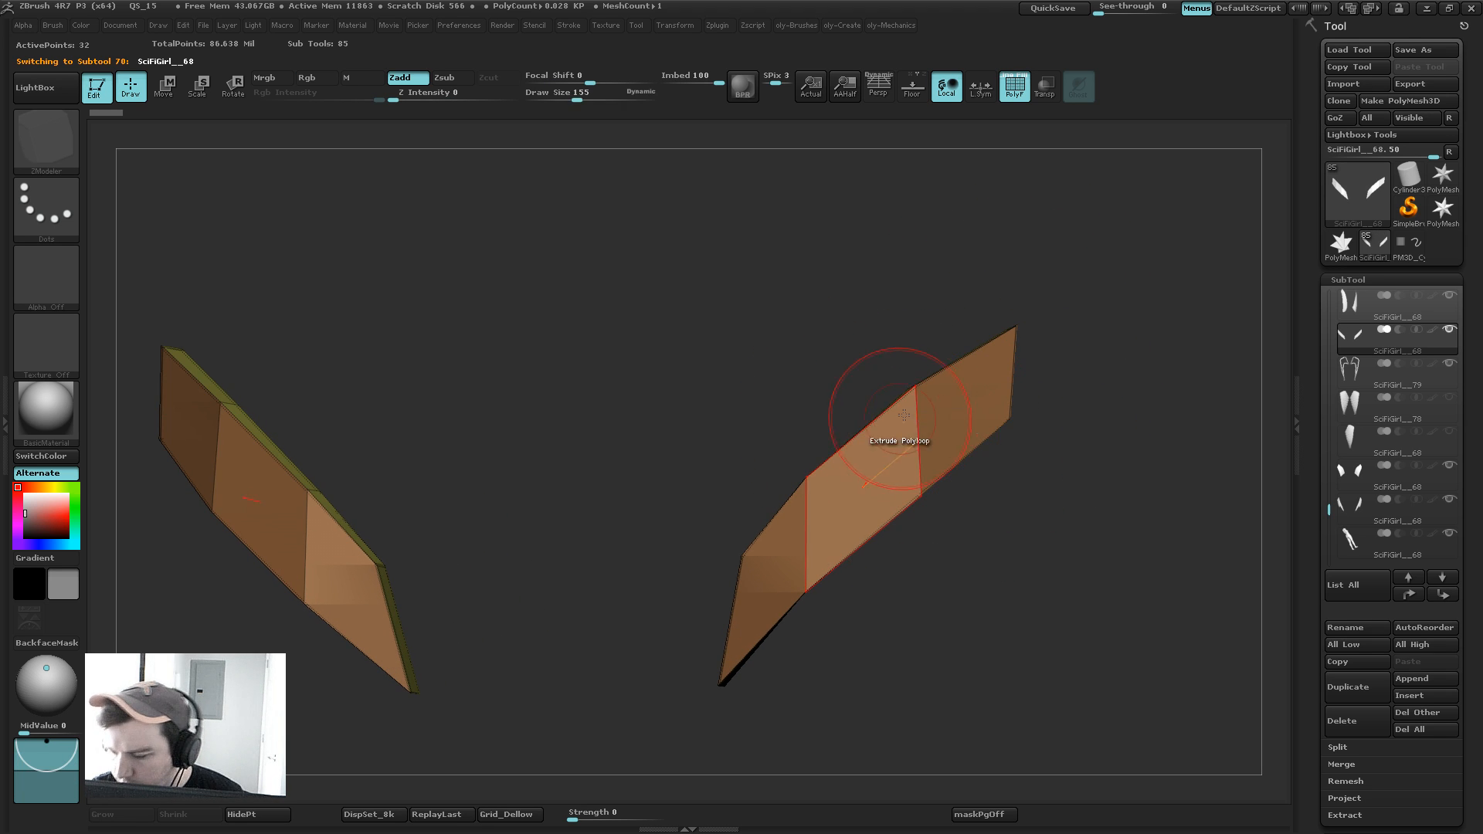
Step: Insert edge loops close to the upper and lower long edges of the diagonal straps
{"action": "key", "text": "space"}
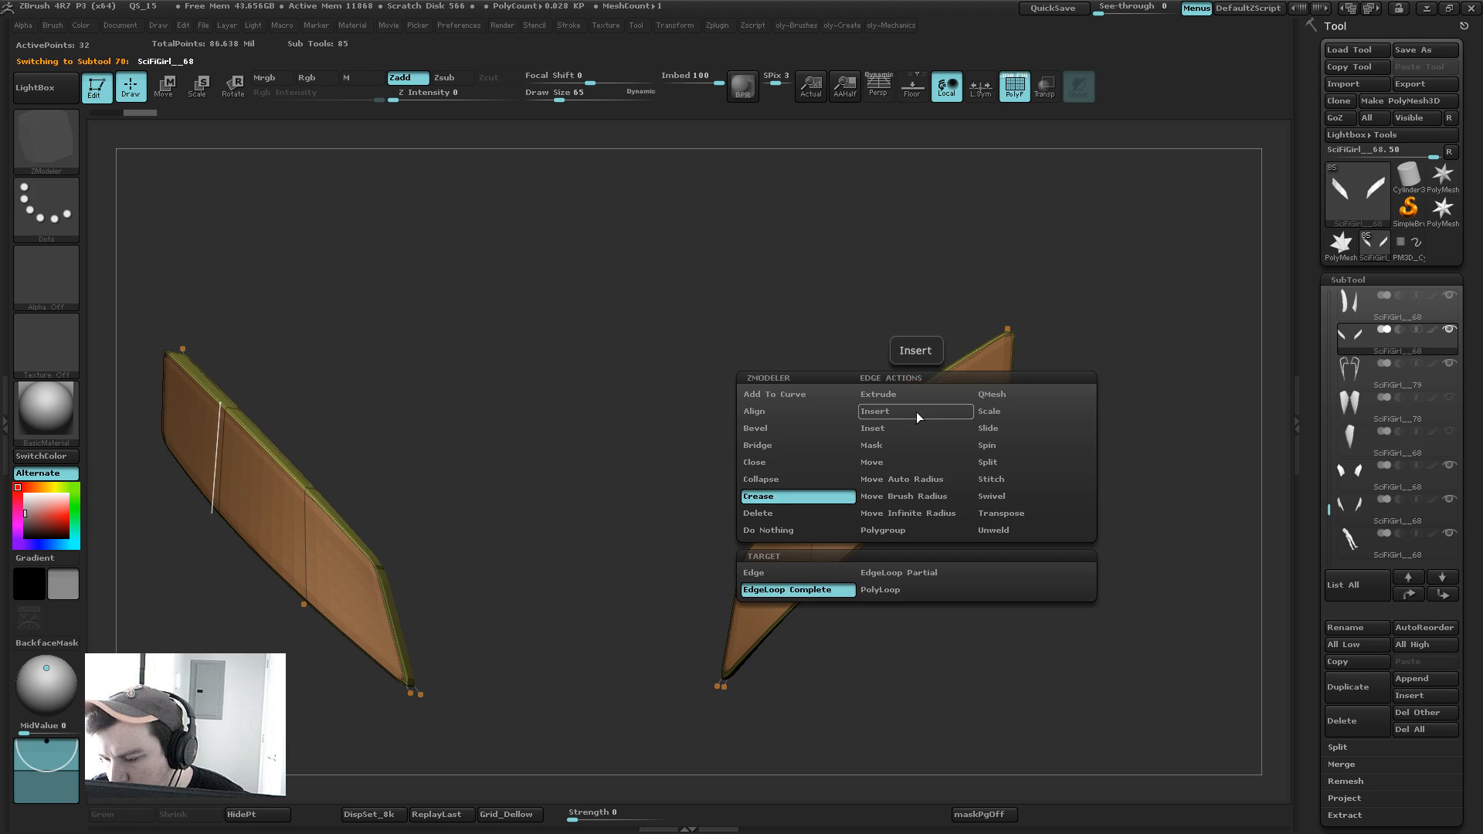
{"action": "left_click", "coordinate": [917, 415]}
{"action": "left_click", "coordinate": [921, 419]}
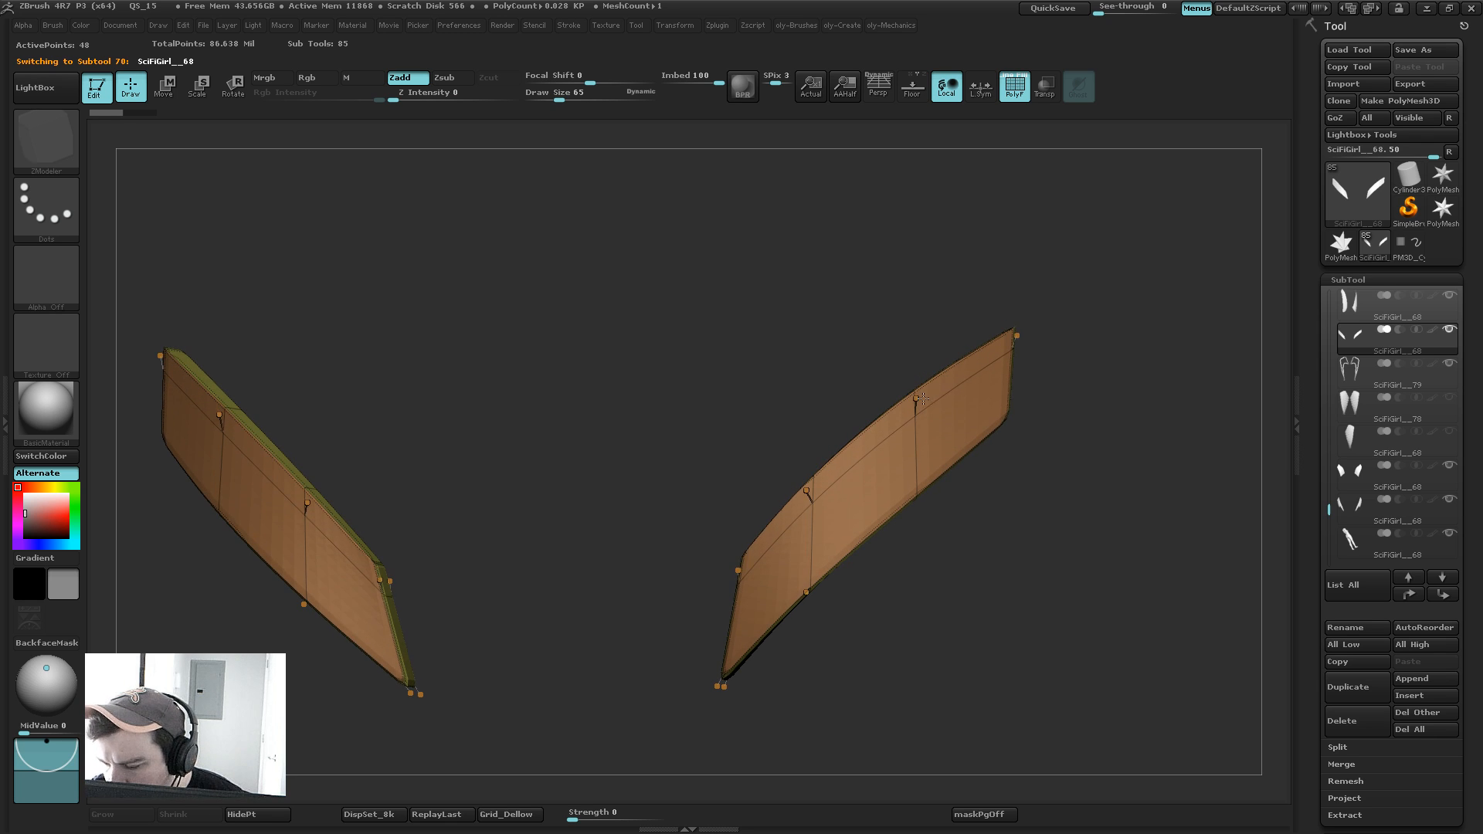
{"action": "key", "text": "d"}
{"action": "left_click_drag", "start_coordinate": [957, 485], "coordinate": [1069, 468]}
Step: Extrude the polyloops along the straps' upper and lower edges into raised rims, using the Polyloop target
{"action": "key", "text": "space"}
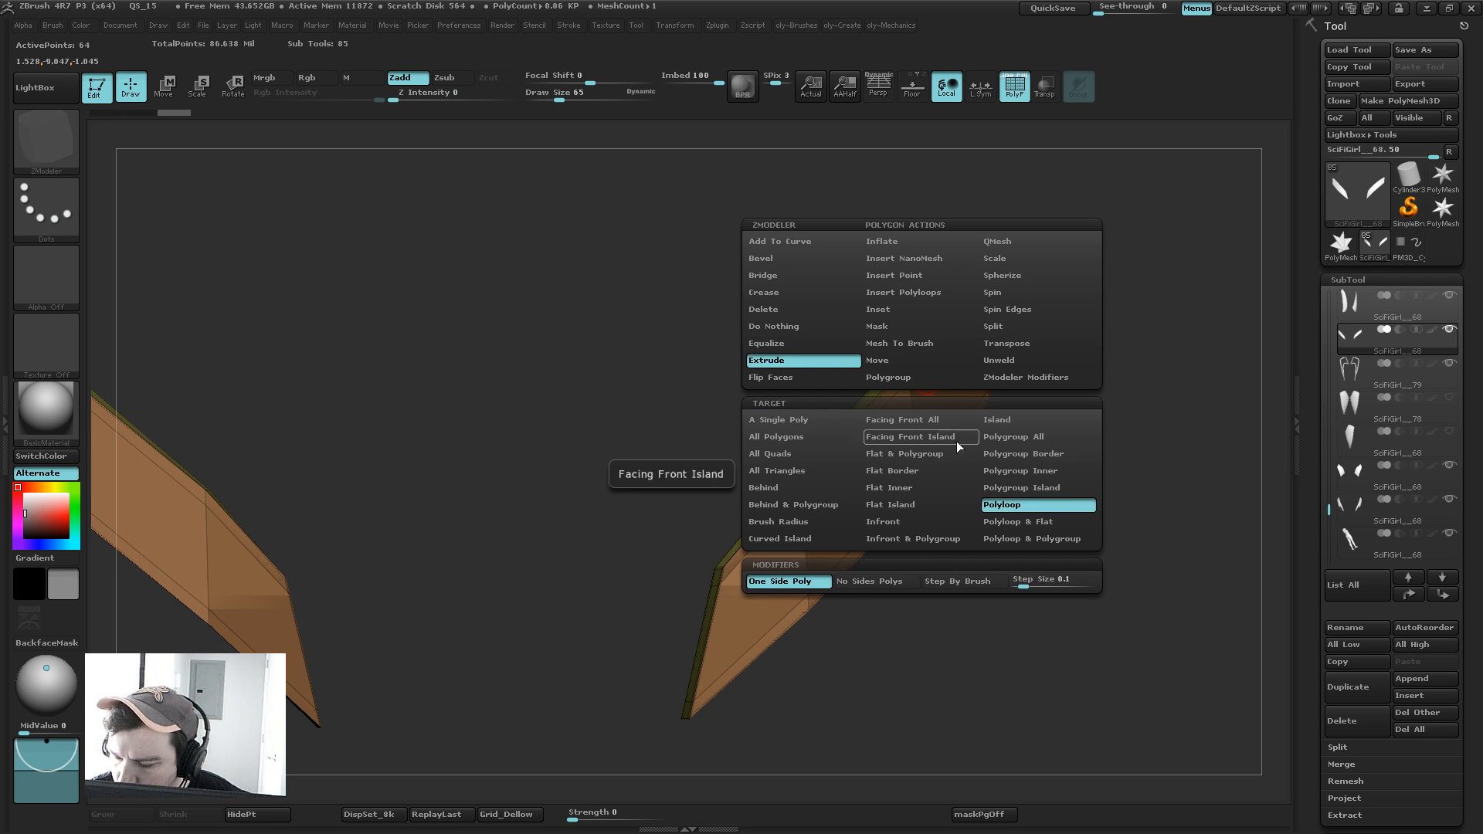
{"action": "left_click", "coordinate": [1015, 506]}
{"action": "left_click_drag", "start_coordinate": [926, 354], "coordinate": [929, 349]}
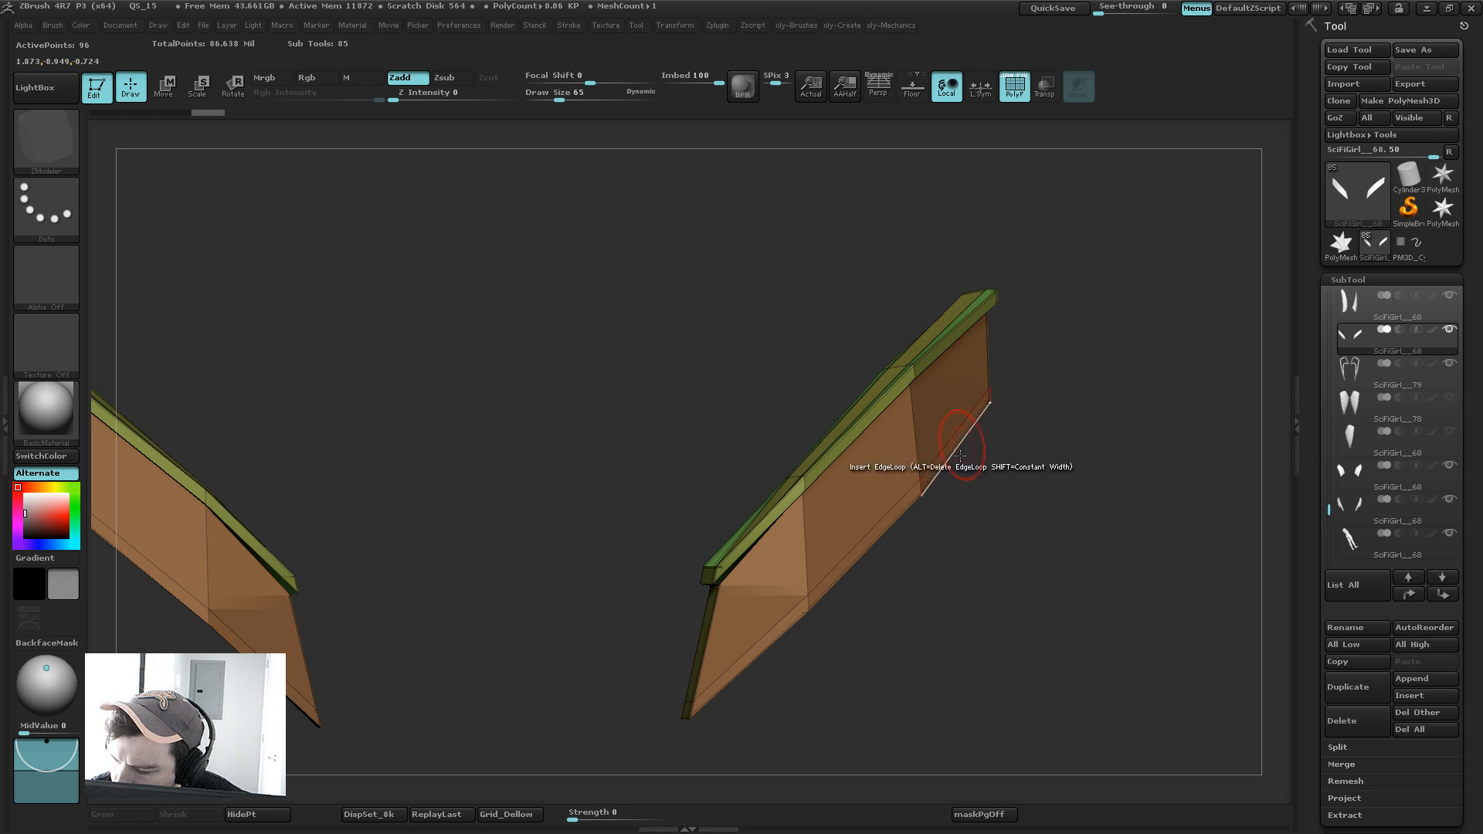
{"action": "left_click_drag", "start_coordinate": [937, 494], "coordinate": [937, 470]}
Step: Show the straps on the full character without polyframe and adjust their inner ends with the Move brush at a draw size of 165
{"action": "key", "text": "2"}
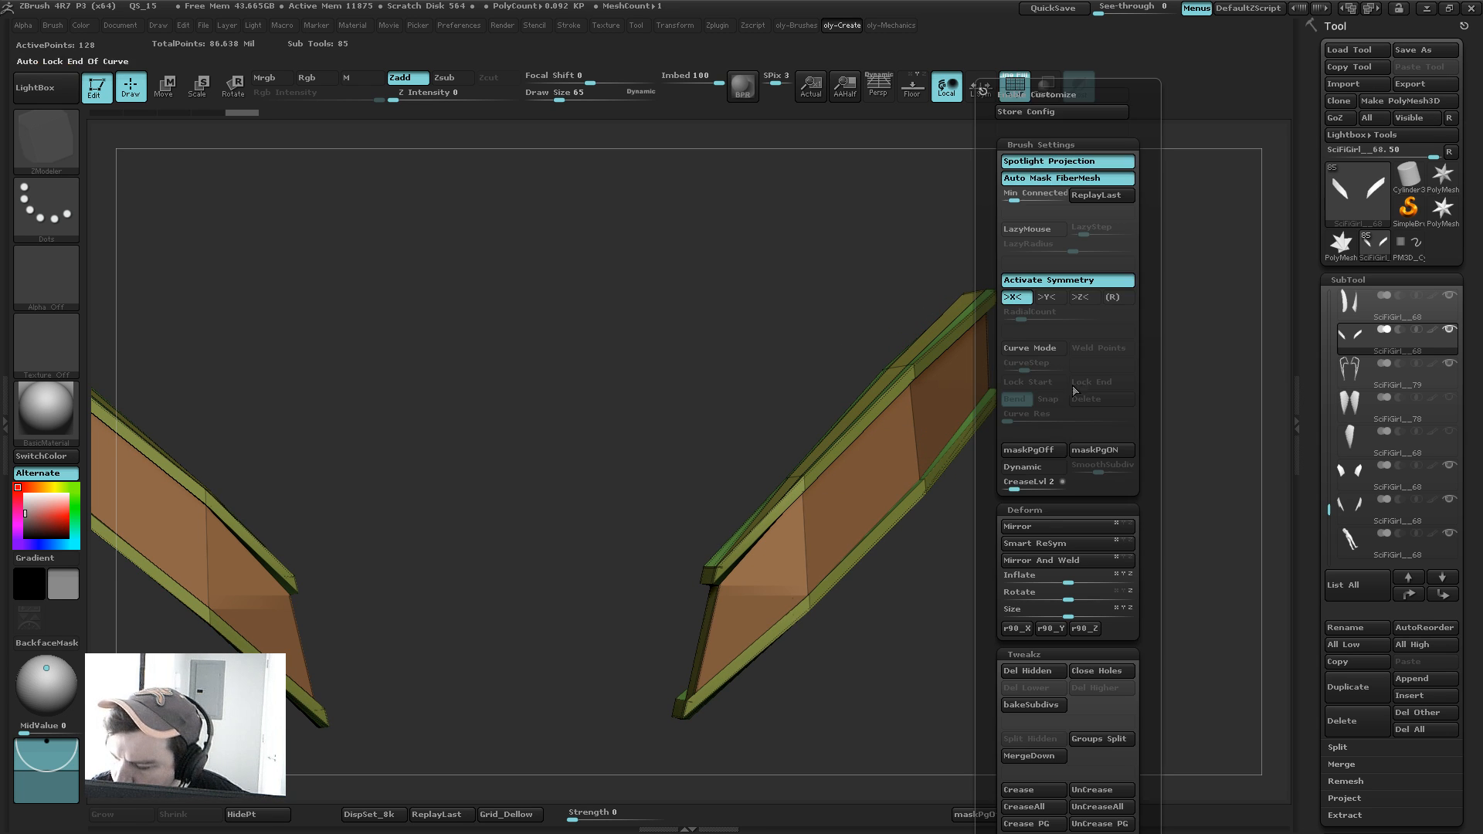
{"action": "left_click_drag", "start_coordinate": [984, 570], "coordinate": [986, 278]}
{"action": "left_click", "coordinate": [1040, 533]}
{"action": "left_click_drag", "start_coordinate": [950, 556], "coordinate": [899, 586], "text": "shift"}
{"action": "key", "text": "shift+f"}
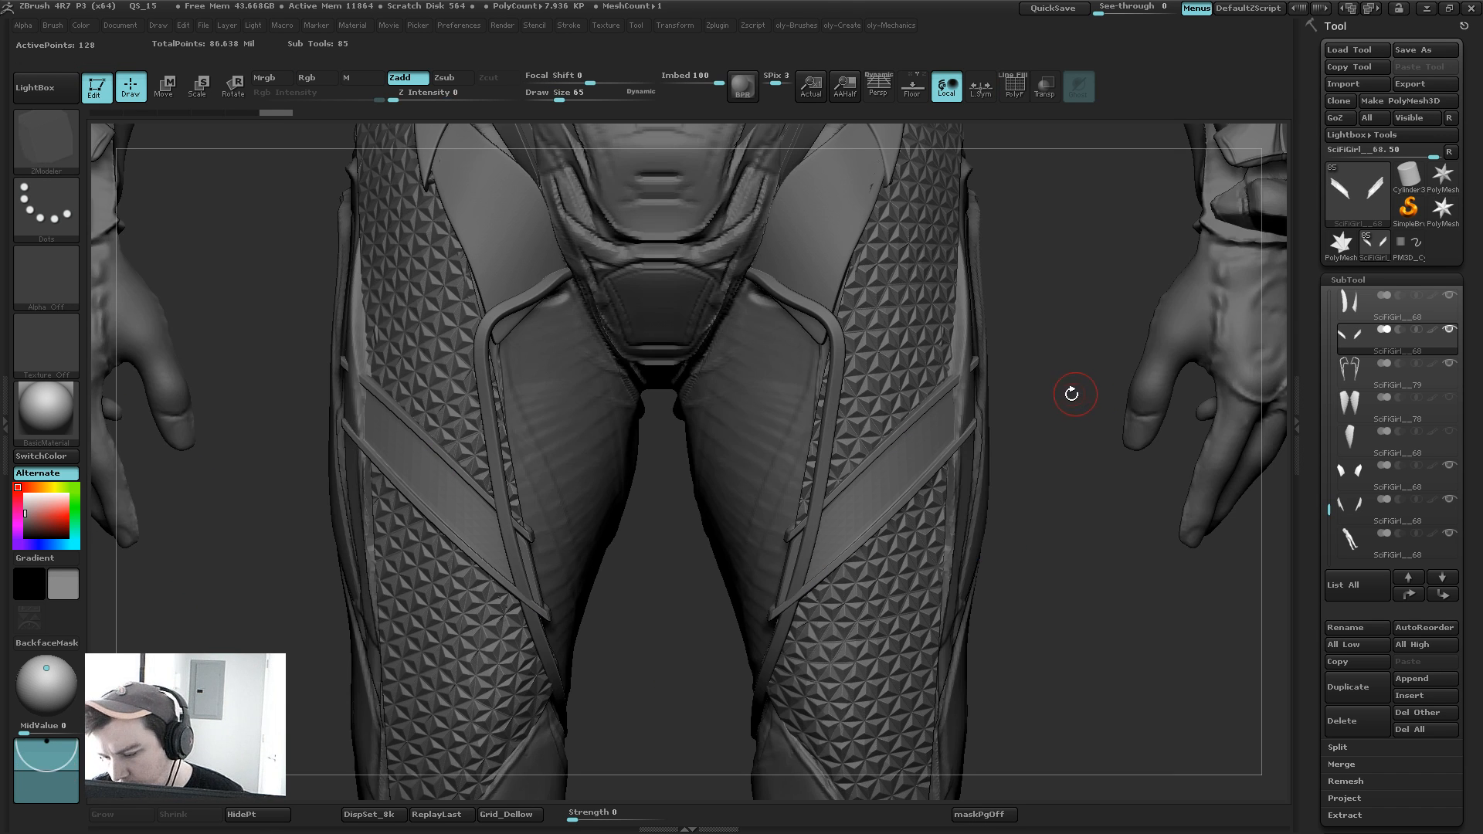
{"action": "key", "text": "b"}
{"action": "key", "text": "m"}
{"action": "key", "text": "v"}
{"action": "key", "text": "s"}
{"action": "left_click_drag", "start_coordinate": [816, 539], "coordinate": [823, 539]}
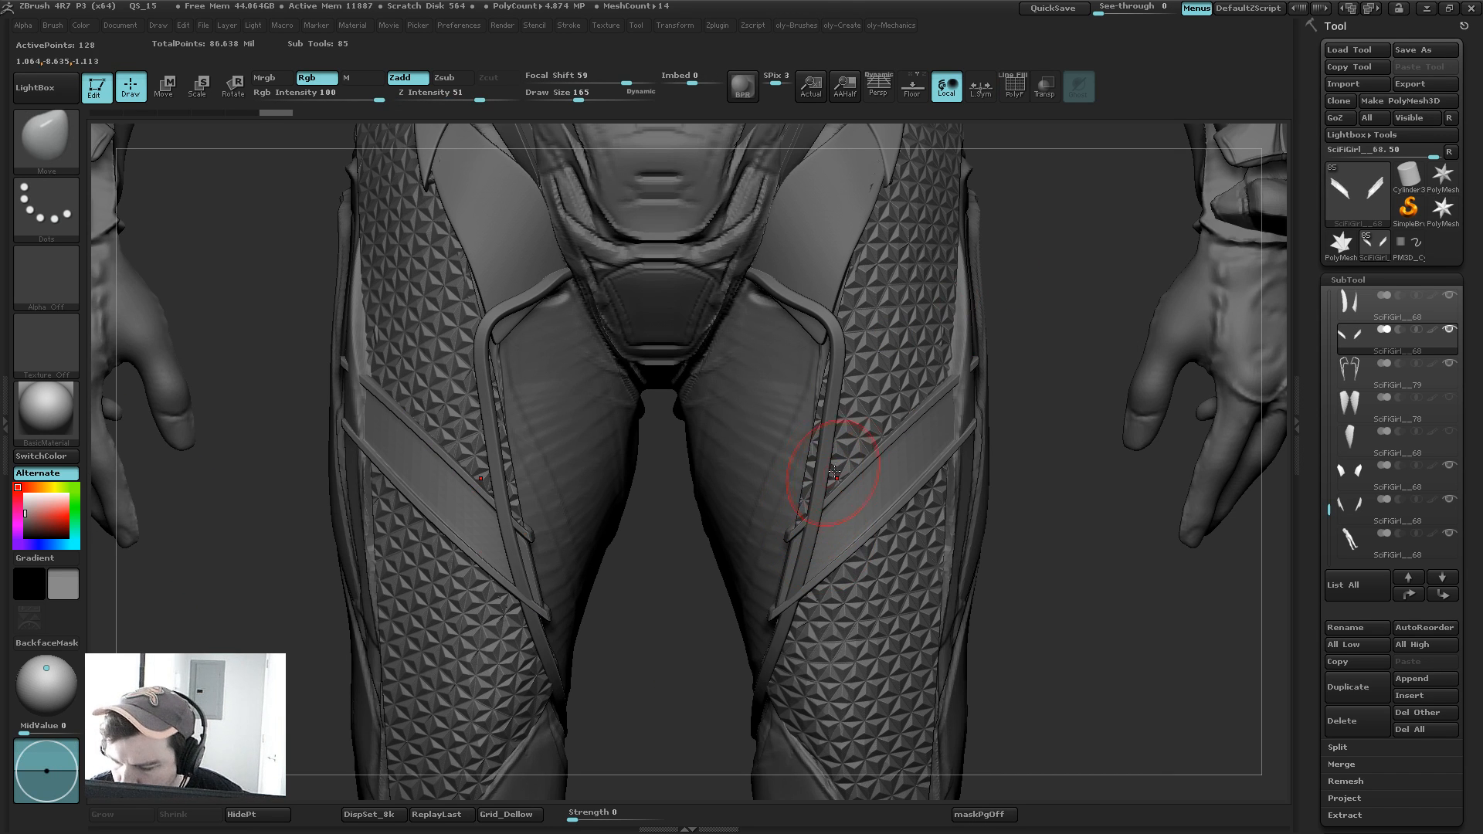
Step: Show the mirrored ribbed panels, reselect the straps and fit their inner ends against the tube with the Move brush at draw size 251
{"action": "left_click", "coordinate": [1359, 404]}
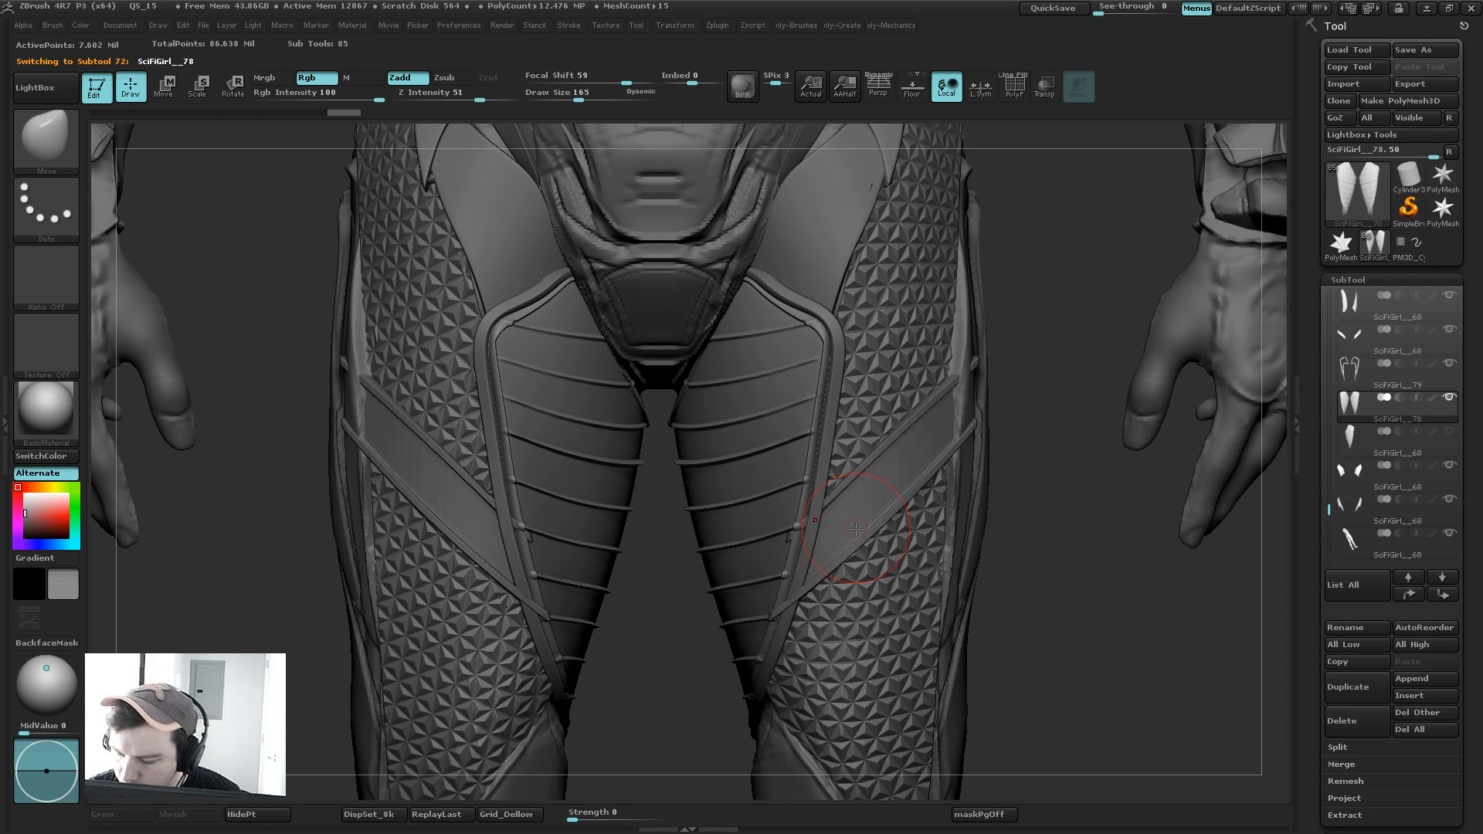
{"action": "left_click", "coordinate": [796, 536], "text": "alt"}
{"action": "left_click_drag", "start_coordinate": [774, 612], "coordinate": [805, 584]}
{"action": "key", "text": "s"}
{"action": "left_click_drag", "start_coordinate": [820, 571], "coordinate": [831, 582]}
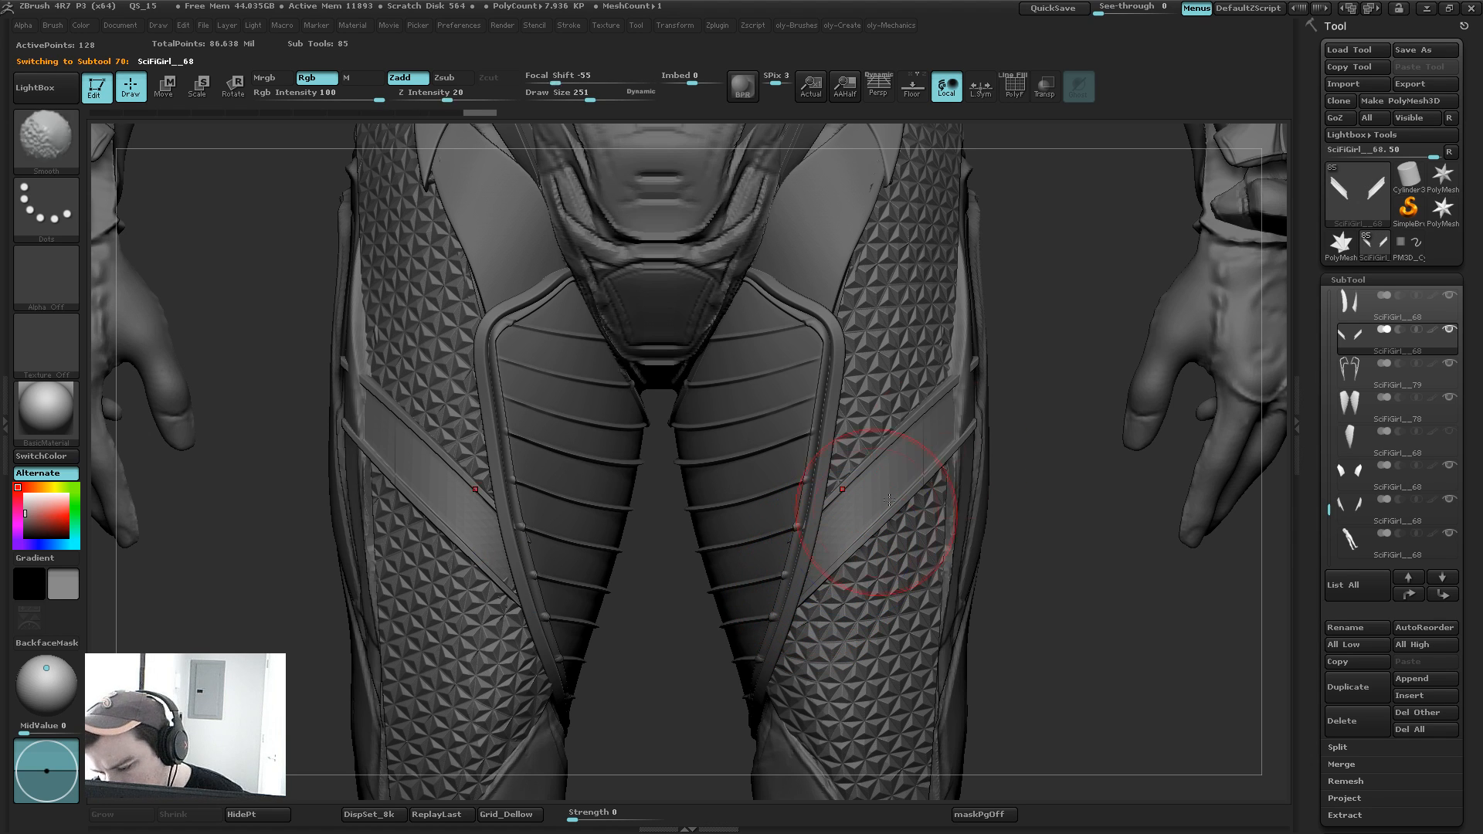
Step: Subdivide the straps' mesh and turn on dynamic subdivision for it
{"action": "key", "text": "ctrl+d"}
{"action": "key", "text": "space"}
{"action": "left_click_drag", "start_coordinate": [1051, 722], "coordinate": [1048, 546]}
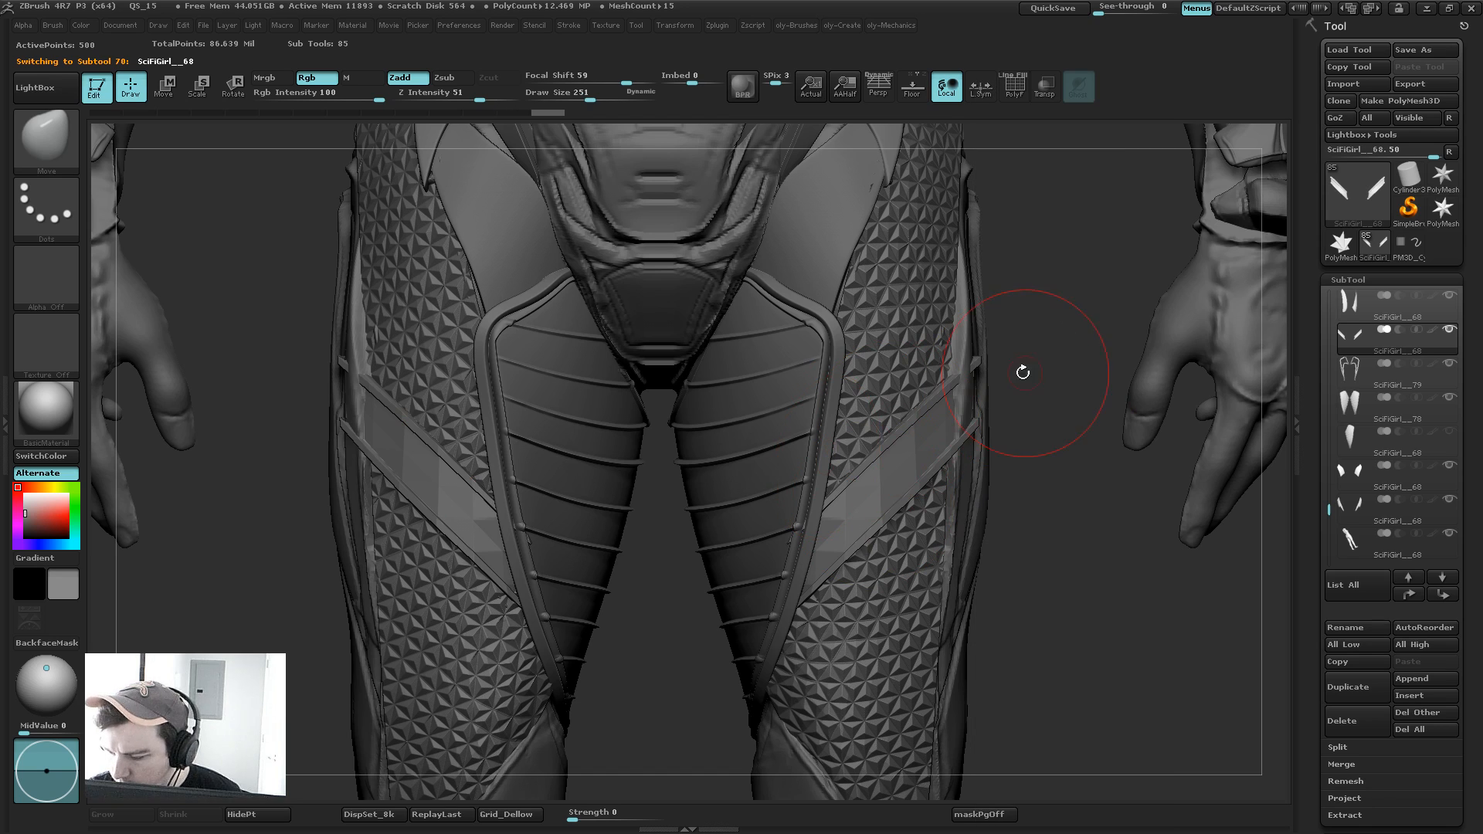
{"action": "key", "text": "d"}
Step: Fit the straps around the thighs with the Move brush at draw size 214–228, and set their crease level to 3 and smooth subdivisions to 5
{"action": "key", "text": "s"}
{"action": "left_click_drag", "start_coordinate": [940, 426], "coordinate": [947, 427]}
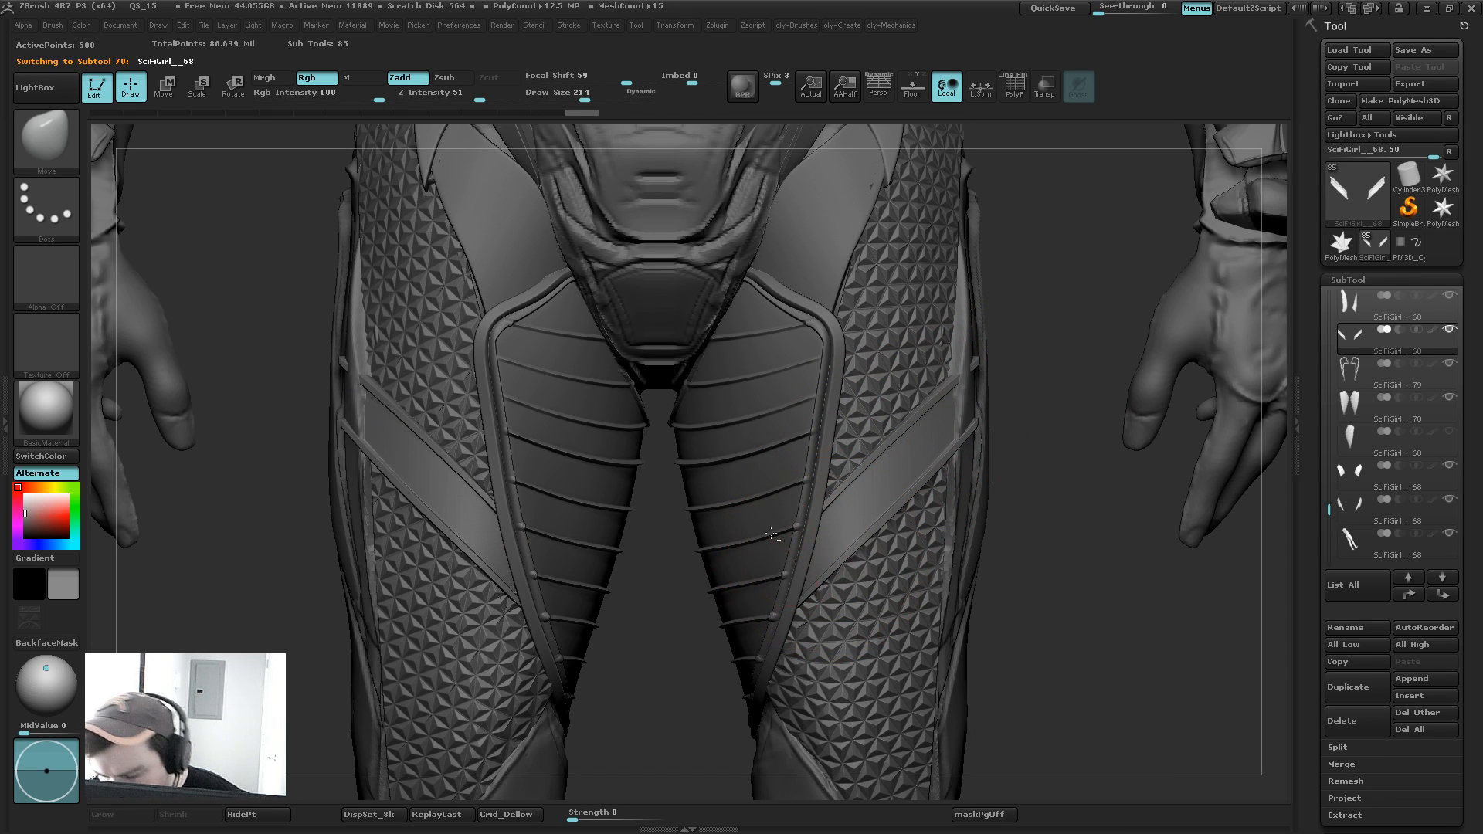
{"action": "mouse_move", "coordinate": [1043, 367]}
{"action": "left_mouse_down"}
{"action": "mouse_move", "coordinate": [980, 403]}
{"action": "mouse_move", "coordinate": [975, 360]}
{"action": "left_mouse_up"}
{"action": "key", "text": "s"}
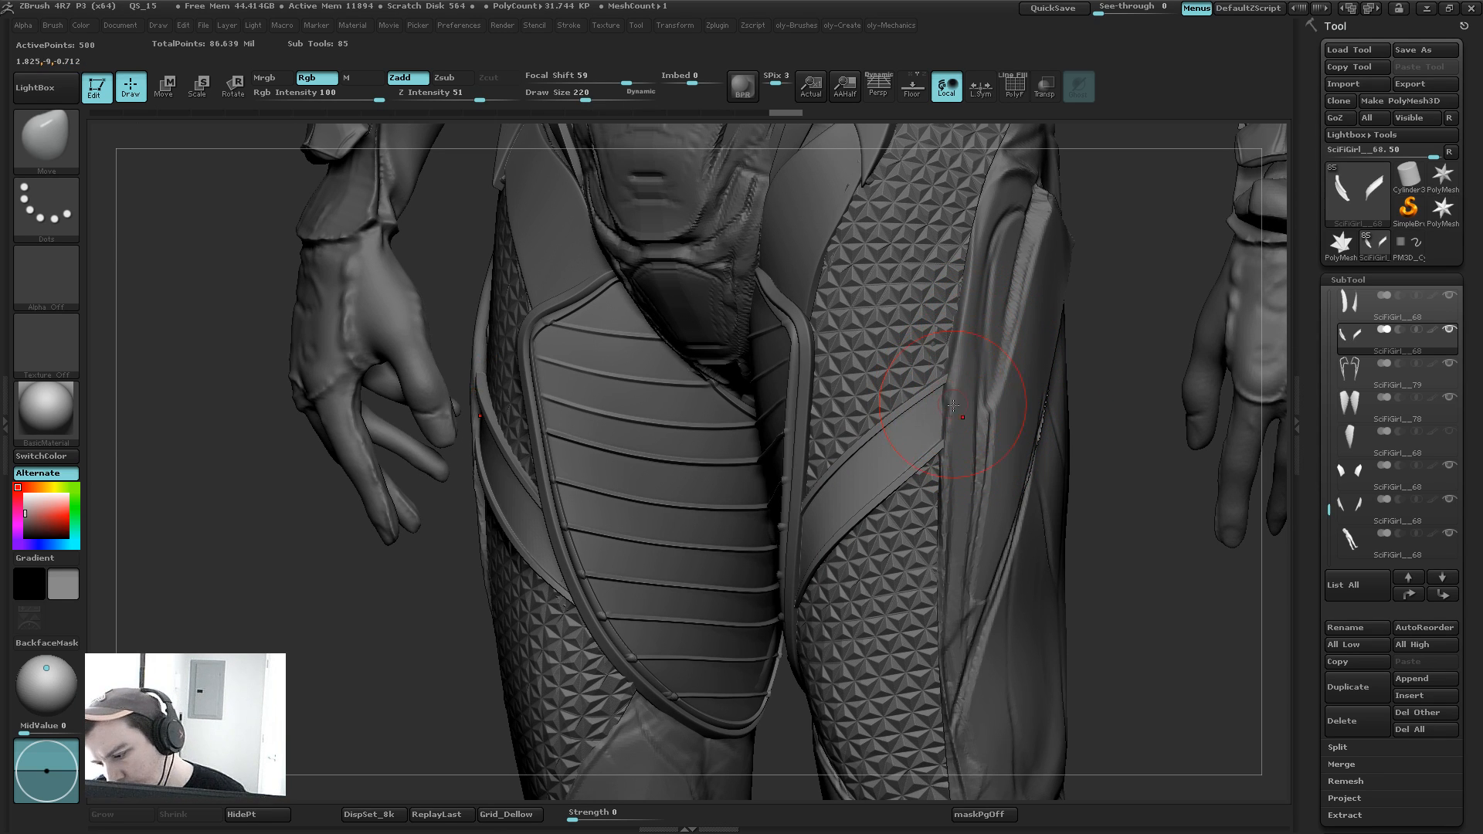
{"action": "key", "text": "2"}
{"action": "left_click", "coordinate": [955, 485]}
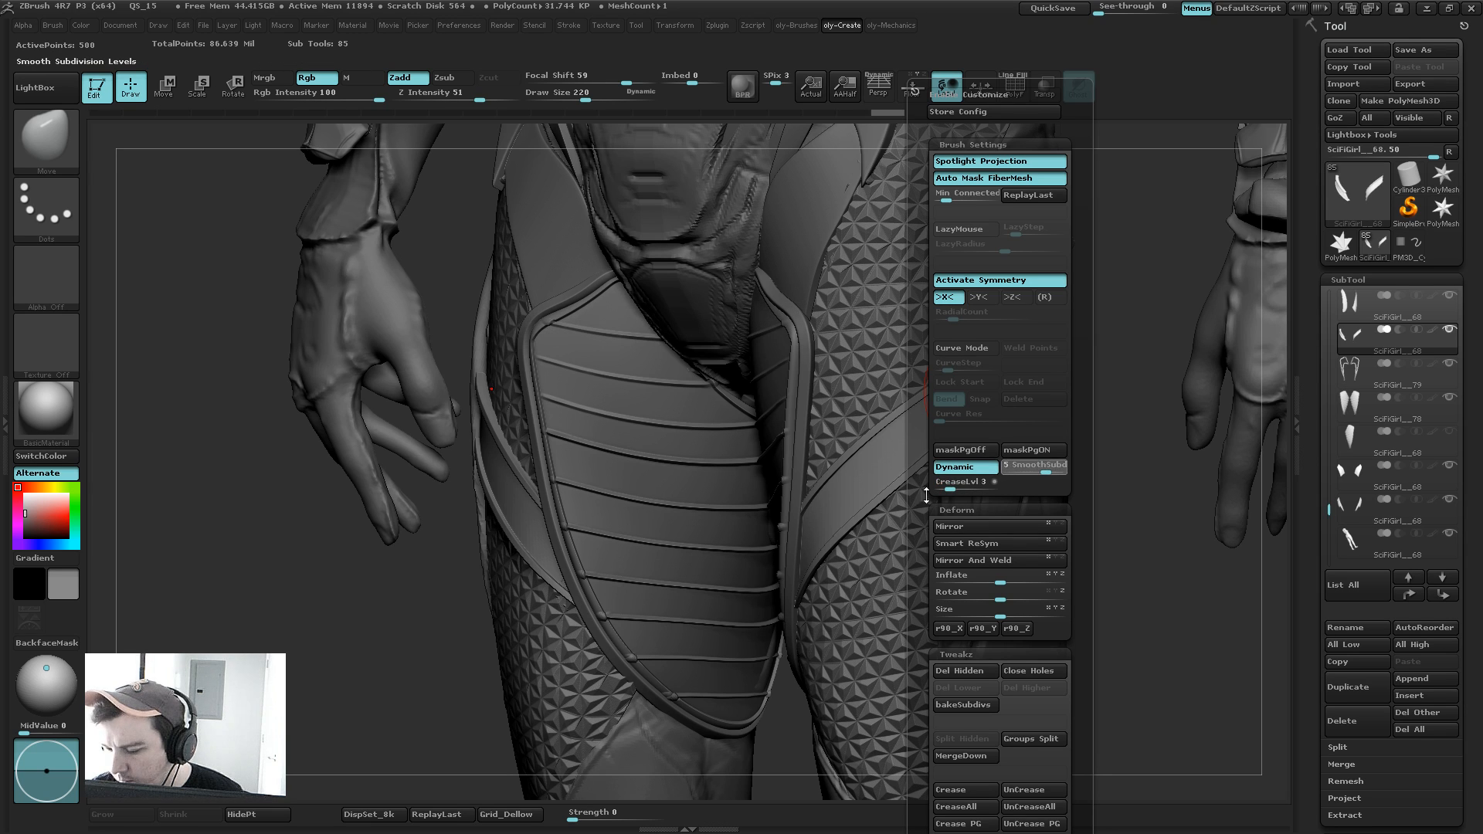
Step: Fit the outer ends of the diagonal straps to the thighs with the Move brush at draw size 277
{"action": "key", "text": "2"}
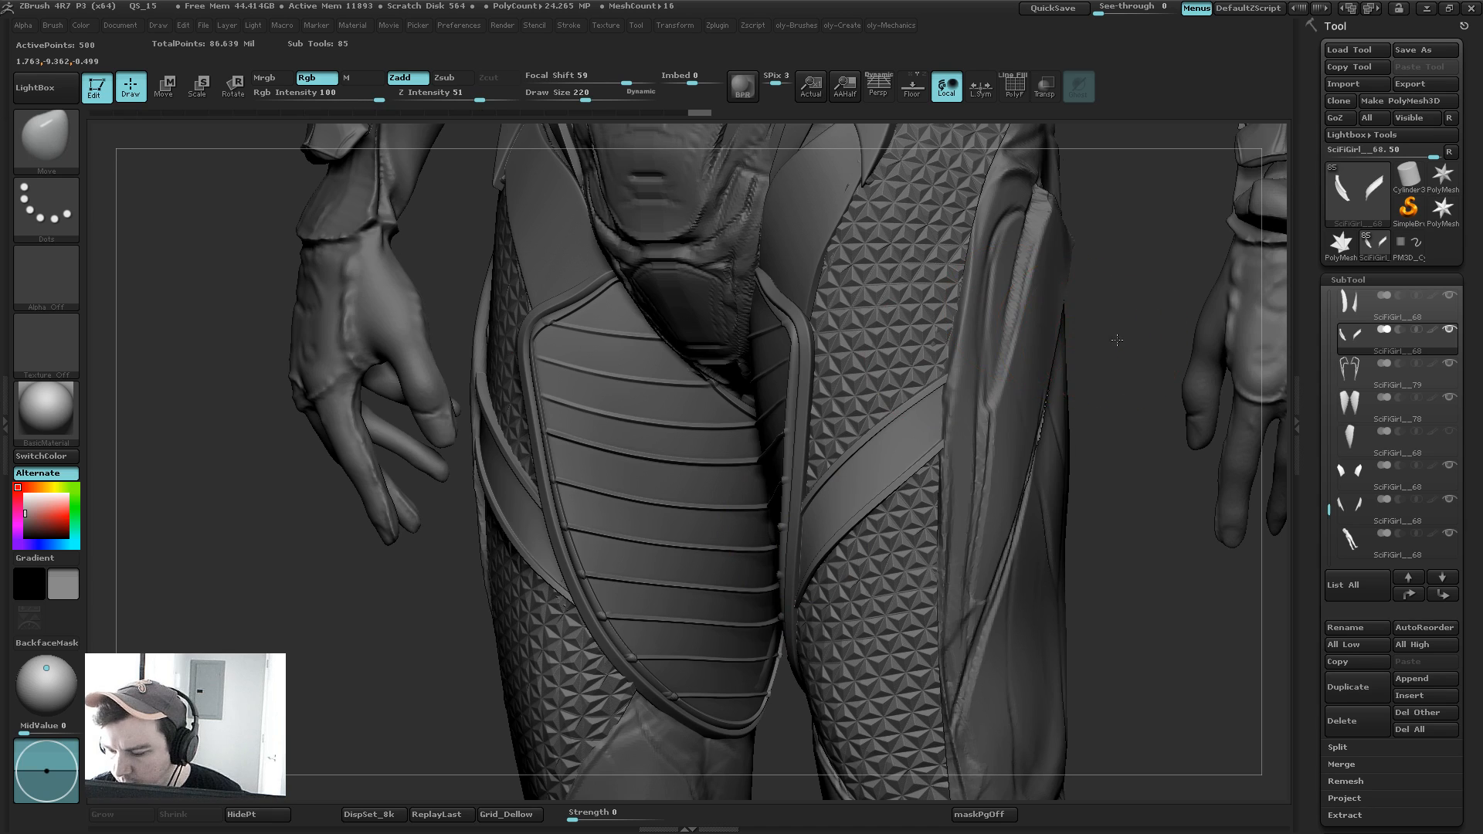
{"action": "left_click_drag", "start_coordinate": [1117, 340], "coordinate": [1094, 346]}
{"action": "key", "text": "2"}
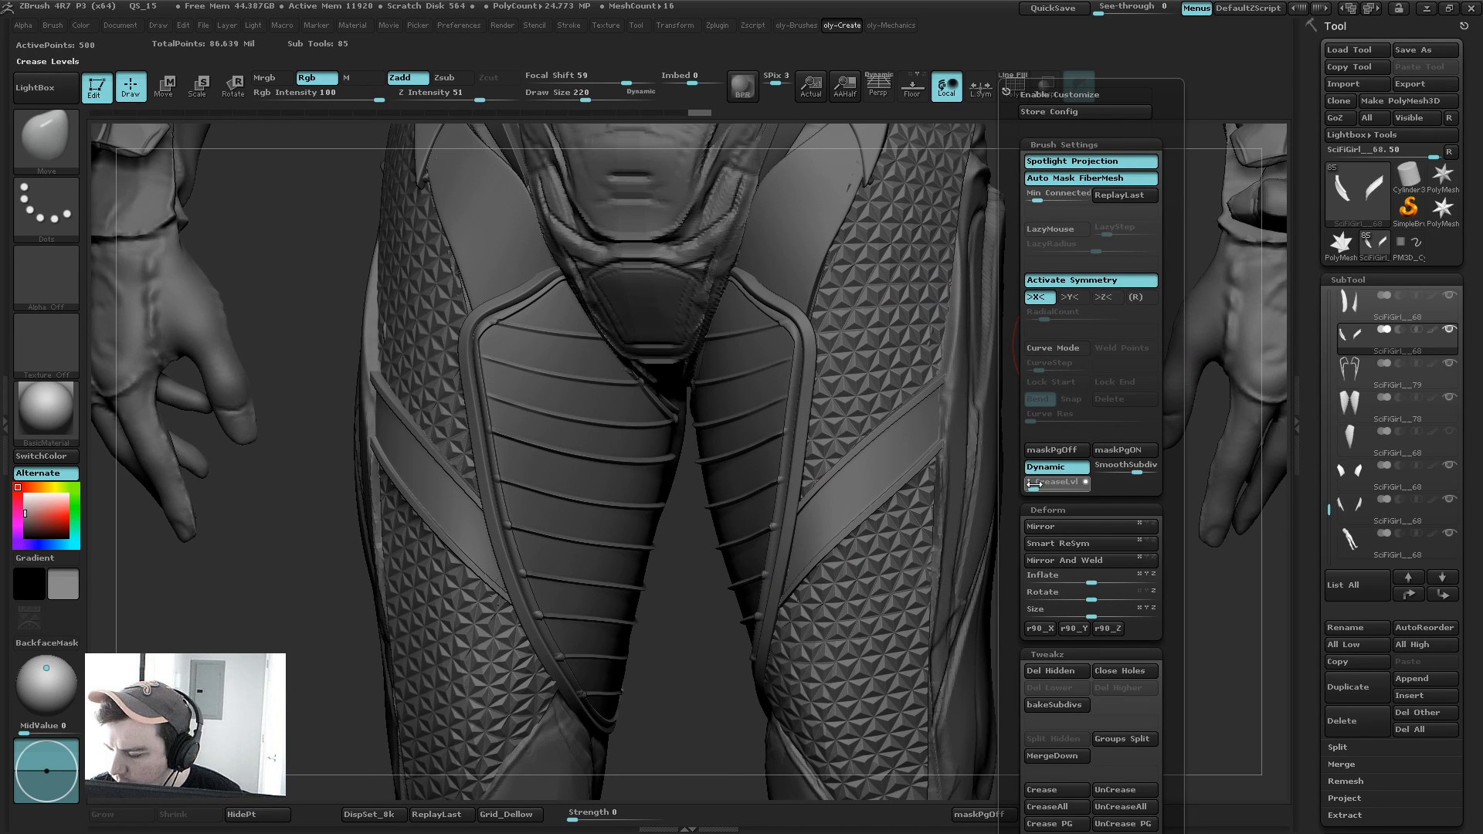
{"action": "key", "text": "s"}
{"action": "left_click", "coordinate": [951, 418]}
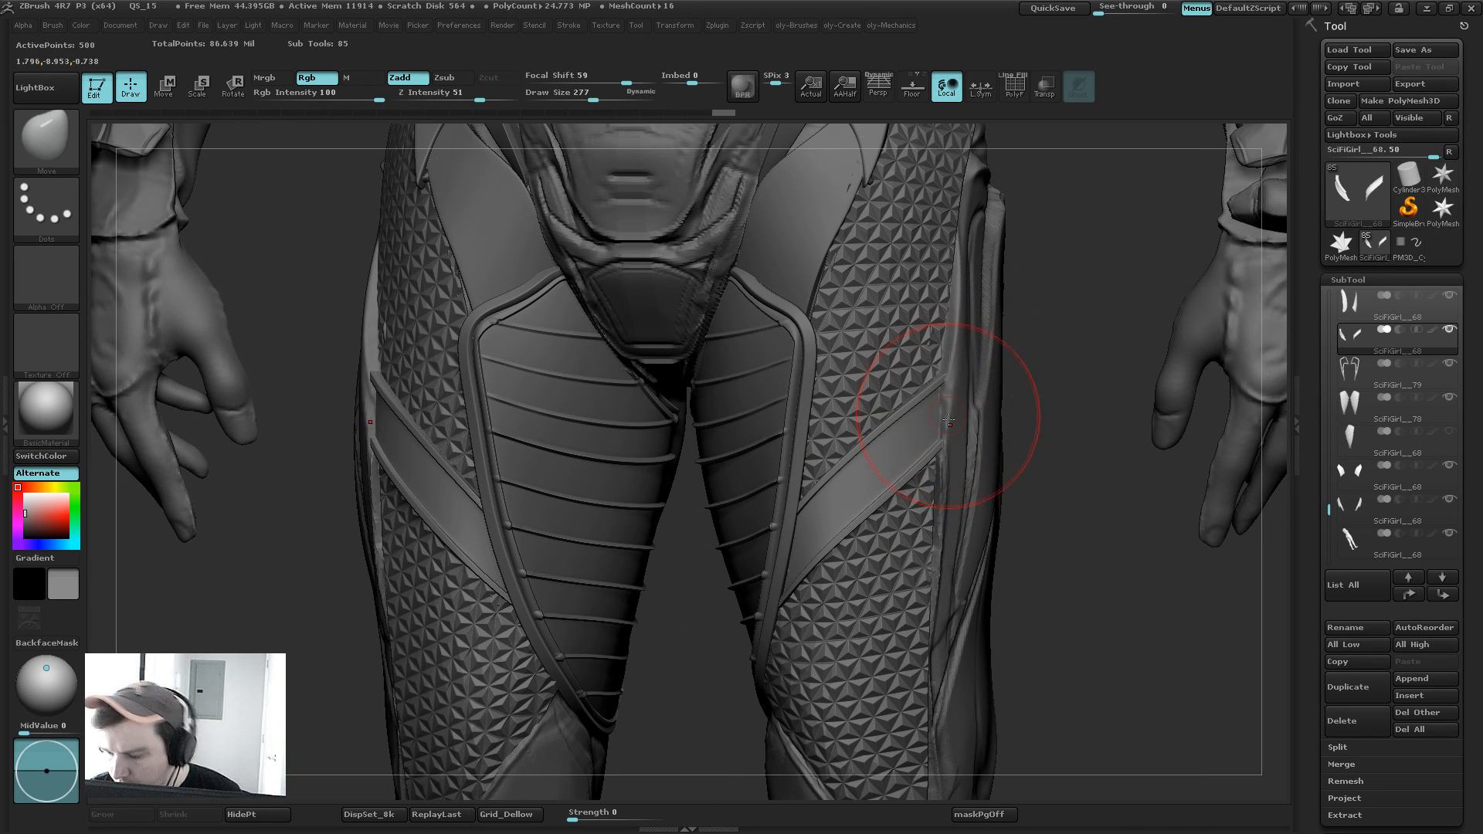
{"action": "left_click_drag", "start_coordinate": [954, 444], "coordinate": [957, 445]}
Step: Duplicate the diagonal straps within their mesh and move the copy up the thighs using the Transpose line
{"action": "mouse_move", "coordinate": [1059, 423]}
{"action": "left_mouse_down", "text": "alt"}
{"action": "mouse_move", "coordinate": [999, 361]}
{"action": "mouse_move", "coordinate": [1022, 313]}
{"action": "mouse_move", "coordinate": [964, 298]}
{"action": "left_mouse_up", "text": "alt"}
{"action": "key", "text": "s"}
{"action": "left_click", "coordinate": [908, 455]}
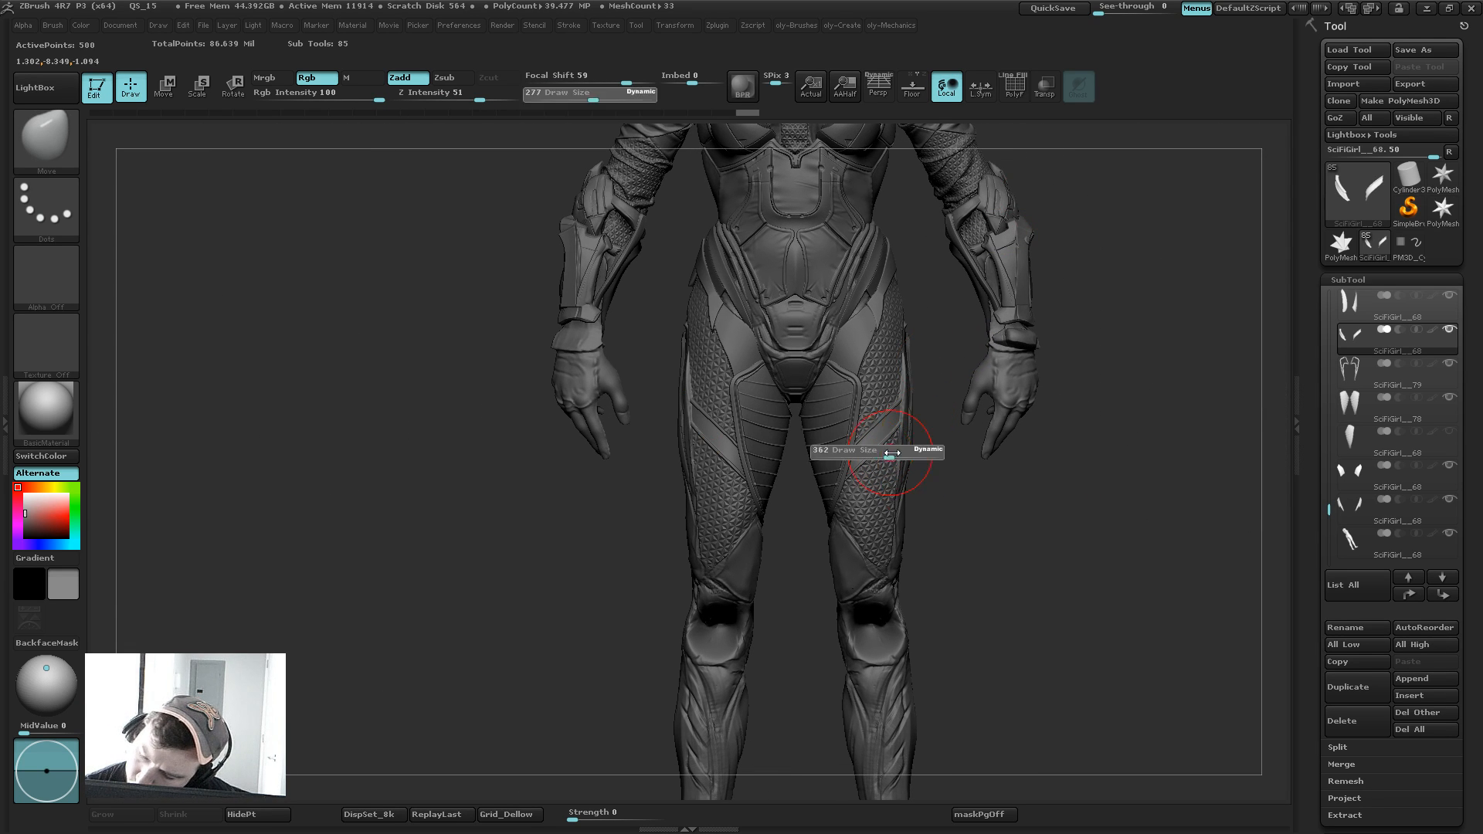
{"action": "key", "text": "w"}
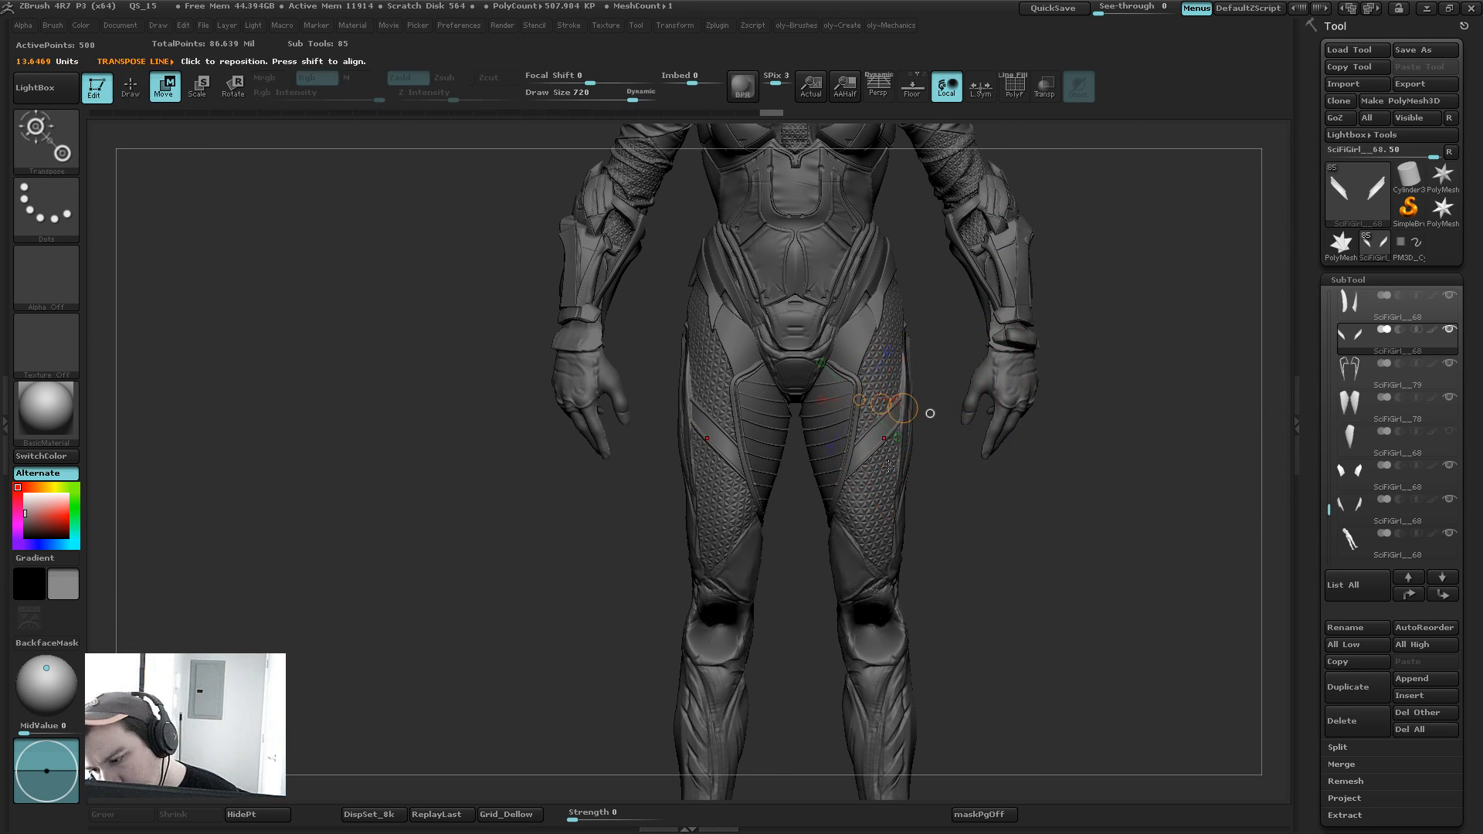
{"action": "mouse_move", "coordinate": [875, 447]}
{"action": "left_mouse_down", "text": "shift"}
{"action": "mouse_move", "coordinate": [871, 541]}
{"action": "mouse_move", "coordinate": [873, 454]}
{"action": "left_mouse_up", "text": "shift"}
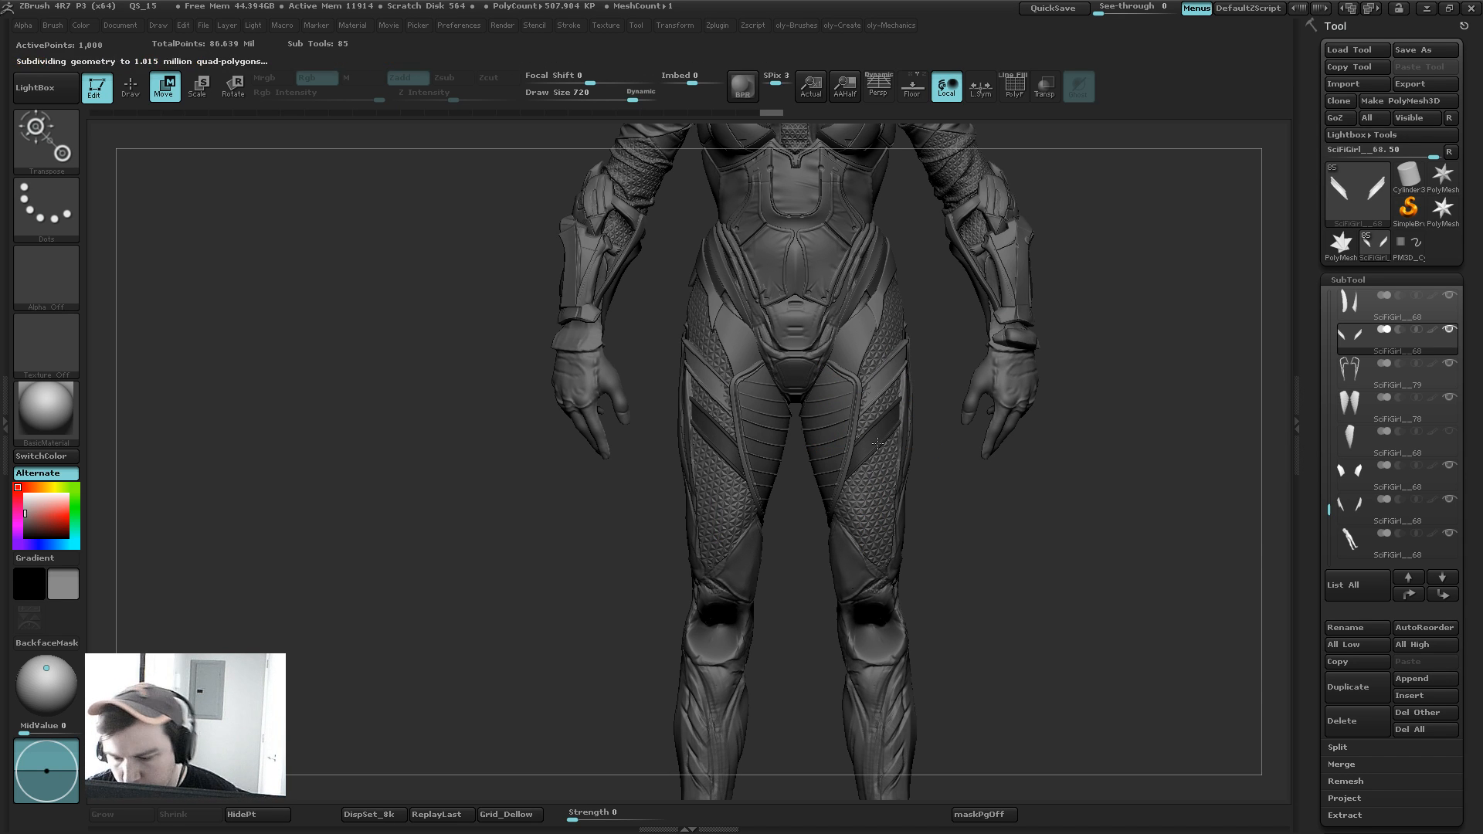
Step: Fit the duplicated upper straps to the thighs with the Move brush at draw size 774, and reduce the draw size to 577
{"action": "key", "text": "1"}
{"action": "left_click", "coordinate": [911, 402]}
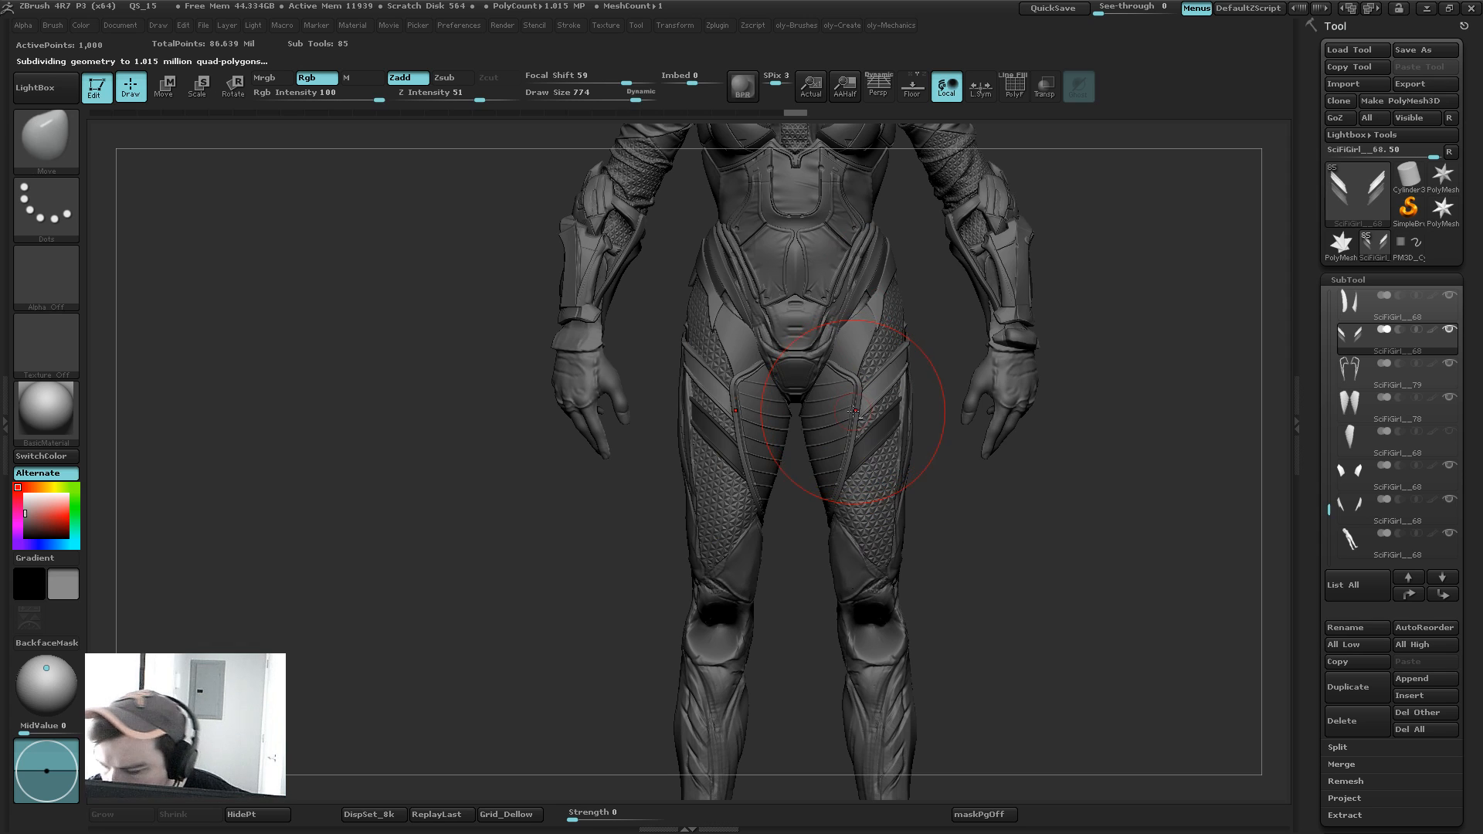
{"action": "mouse_move", "coordinate": [938, 352]}
{"action": "left_mouse_down"}
{"action": "mouse_move", "coordinate": [901, 355]}
{"action": "mouse_move", "coordinate": [929, 335]}
{"action": "left_mouse_up"}
{"action": "key", "text": "["}
{"action": "key", "text": "["}
{"action": "key", "text": "["}
Step: Examine the doubled thigh straps on the full character from the front and from a slight angle
{"action": "left_click_drag", "start_coordinate": [1111, 255], "coordinate": [1167, 224]}
{"action": "mouse_move", "coordinate": [1171, 311]}
{"action": "left_mouse_down", "text": "alt"}
{"action": "mouse_move", "coordinate": [1137, 269]}
{"action": "mouse_move", "coordinate": [1098, 302]}
{"action": "left_mouse_up", "text": "alt"}
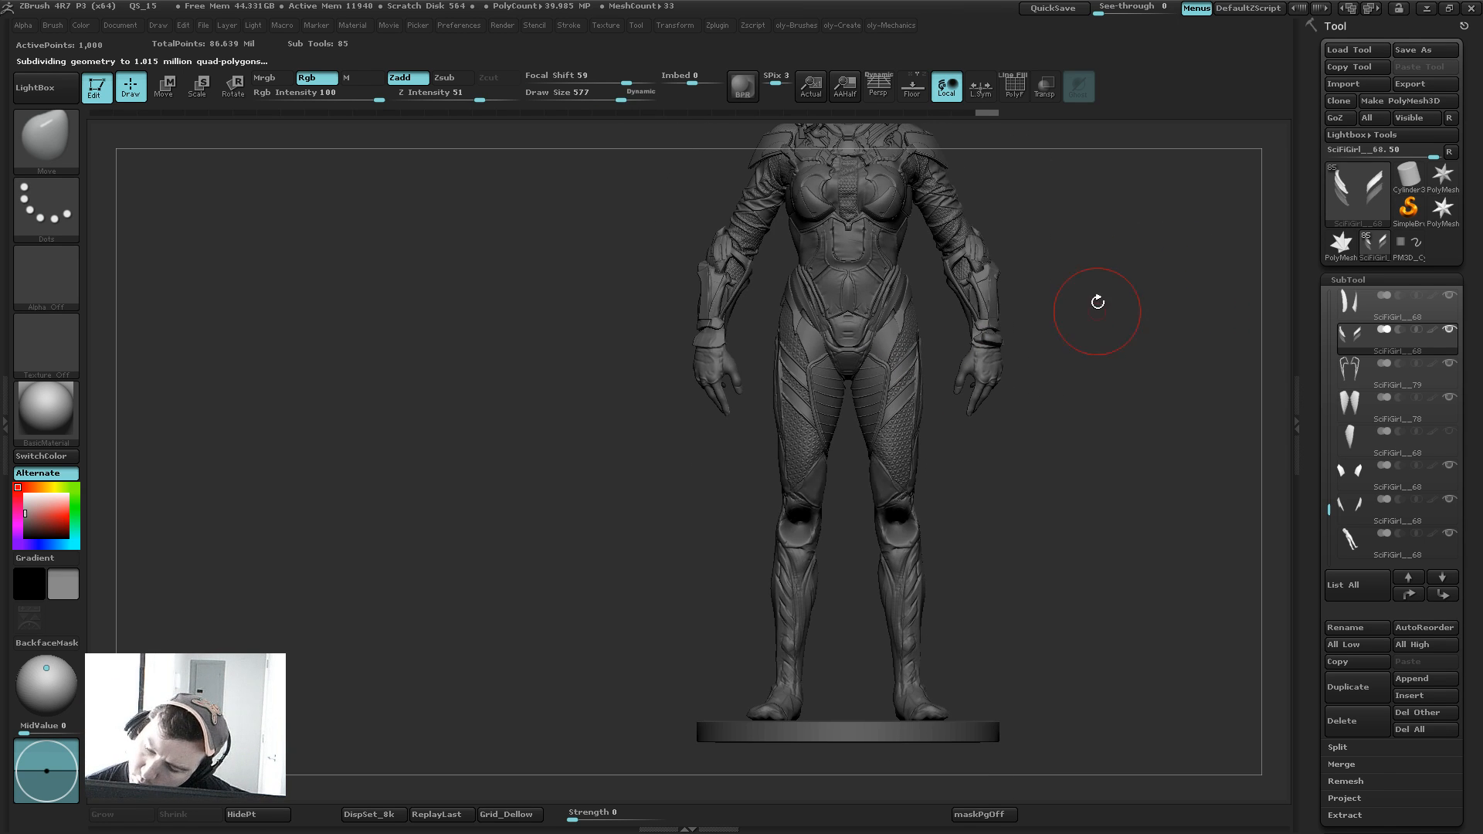
{"action": "left_click_drag", "start_coordinate": [1063, 220], "coordinate": [997, 289], "text": "alt"}
{"action": "left_click", "coordinate": [925, 427], "text": "alt"}
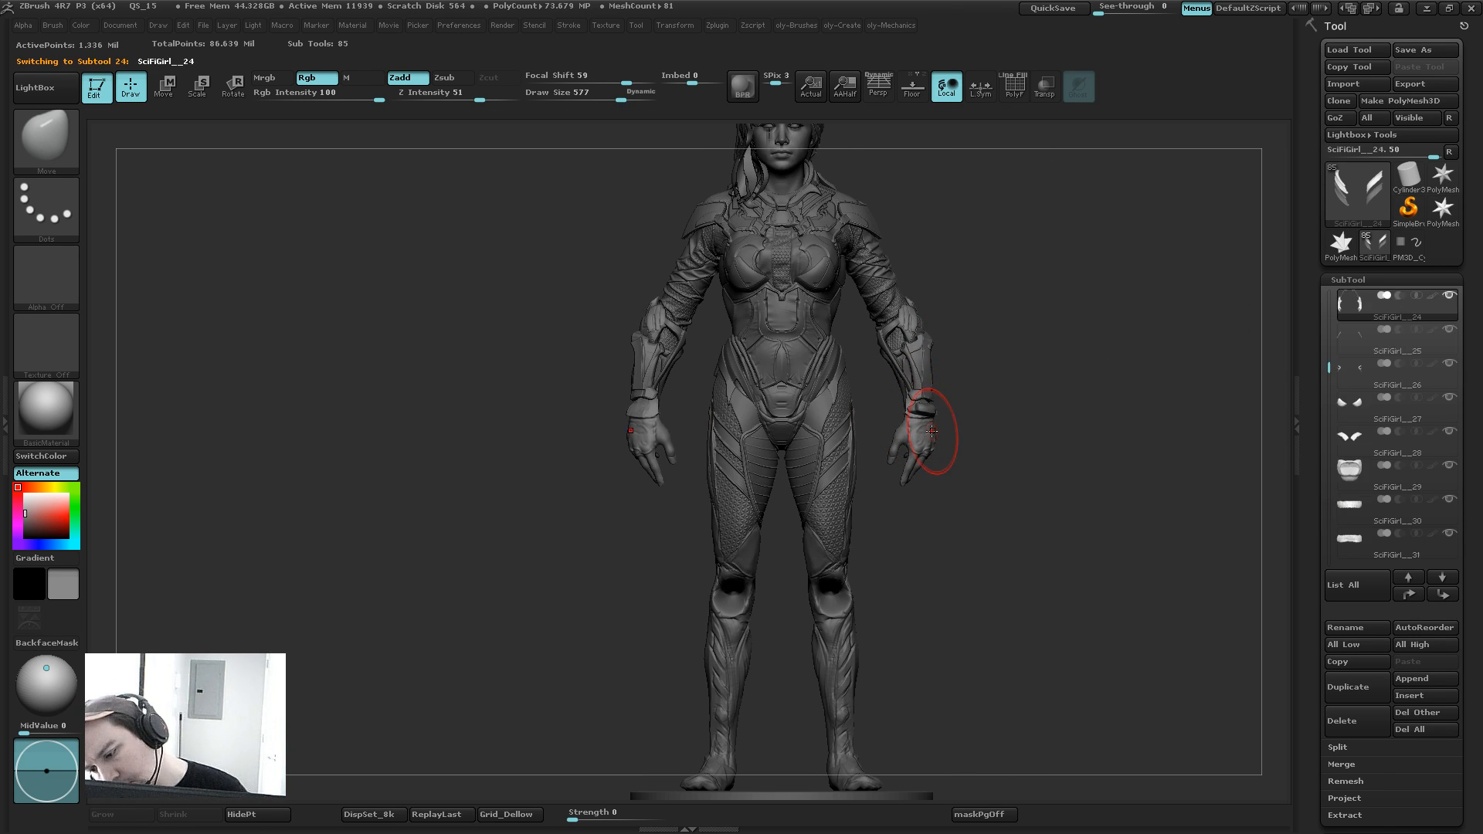
{"action": "key", "text": "["}
{"action": "left_click_drag", "start_coordinate": [931, 559], "coordinate": [932, 543], "text": "alt"}
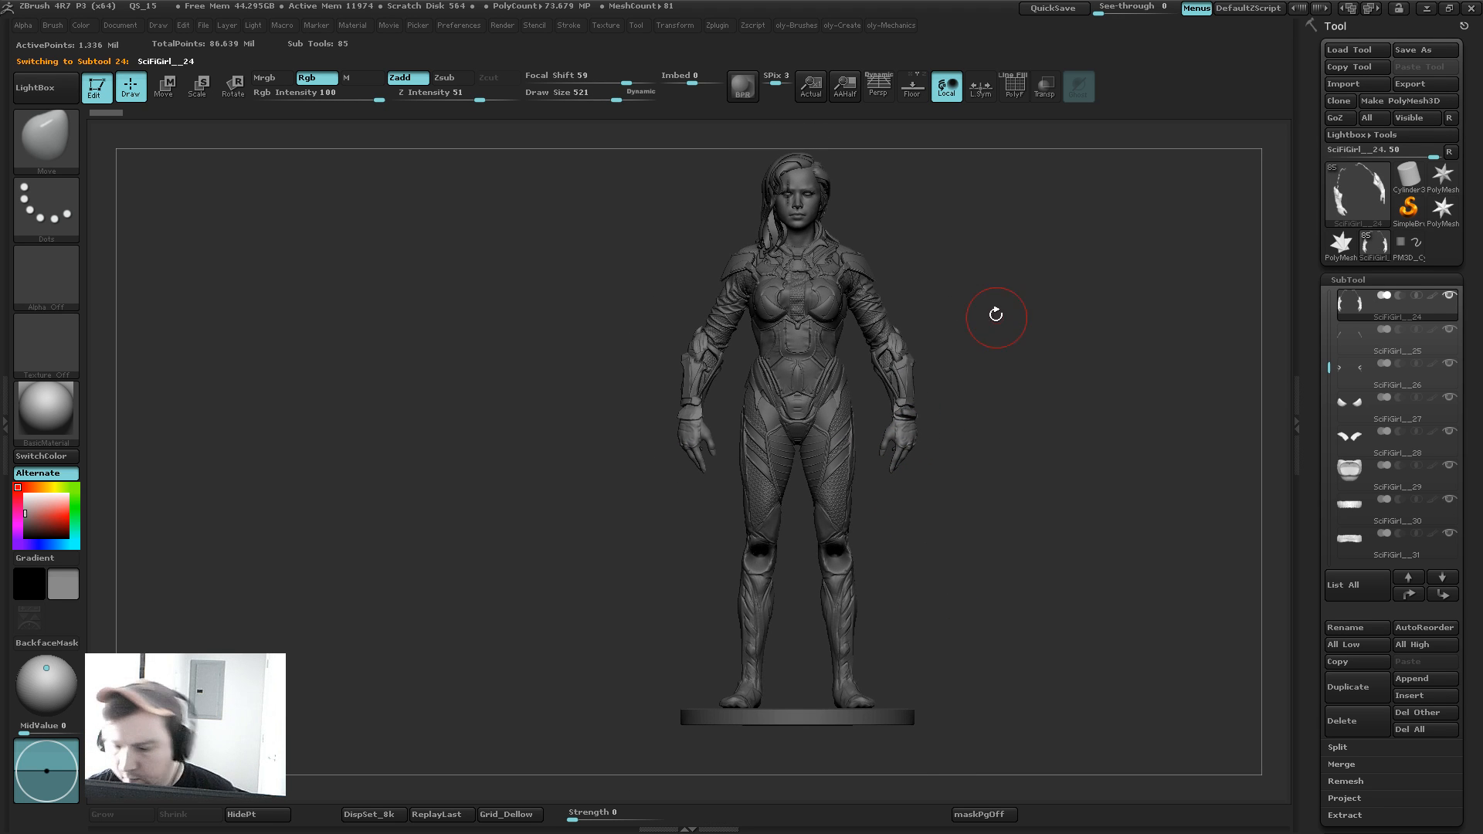
{"action": "mouse_move", "coordinate": [985, 342]}
{"action": "left_mouse_down"}
{"action": "mouse_move", "coordinate": [1013, 304]}
{"action": "mouse_move", "coordinate": [996, 251]}
{"action": "left_mouse_up"}
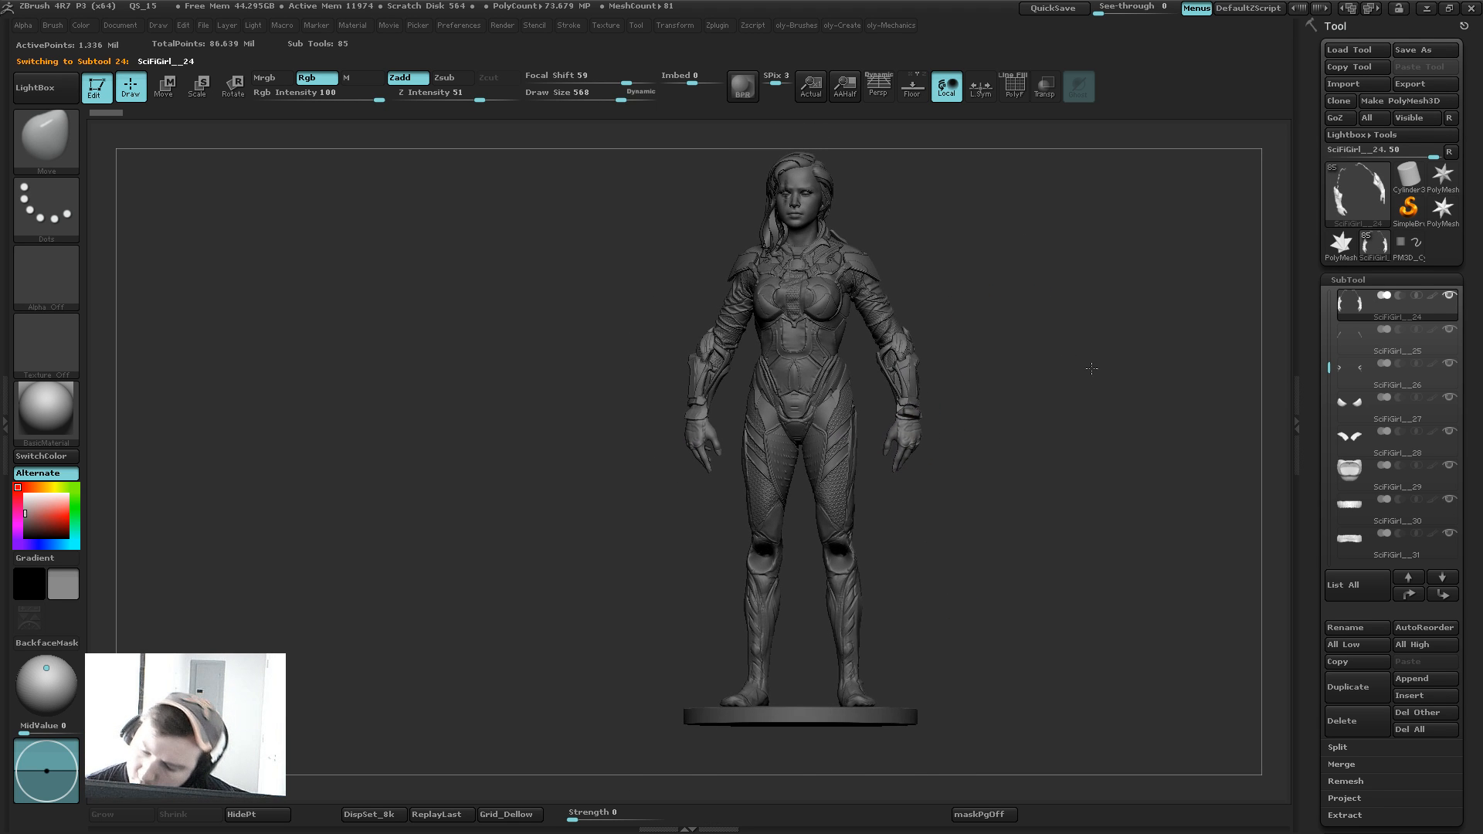
{"action": "left_click_drag", "start_coordinate": [1092, 368], "coordinate": [1133, 345], "text": "alt"}
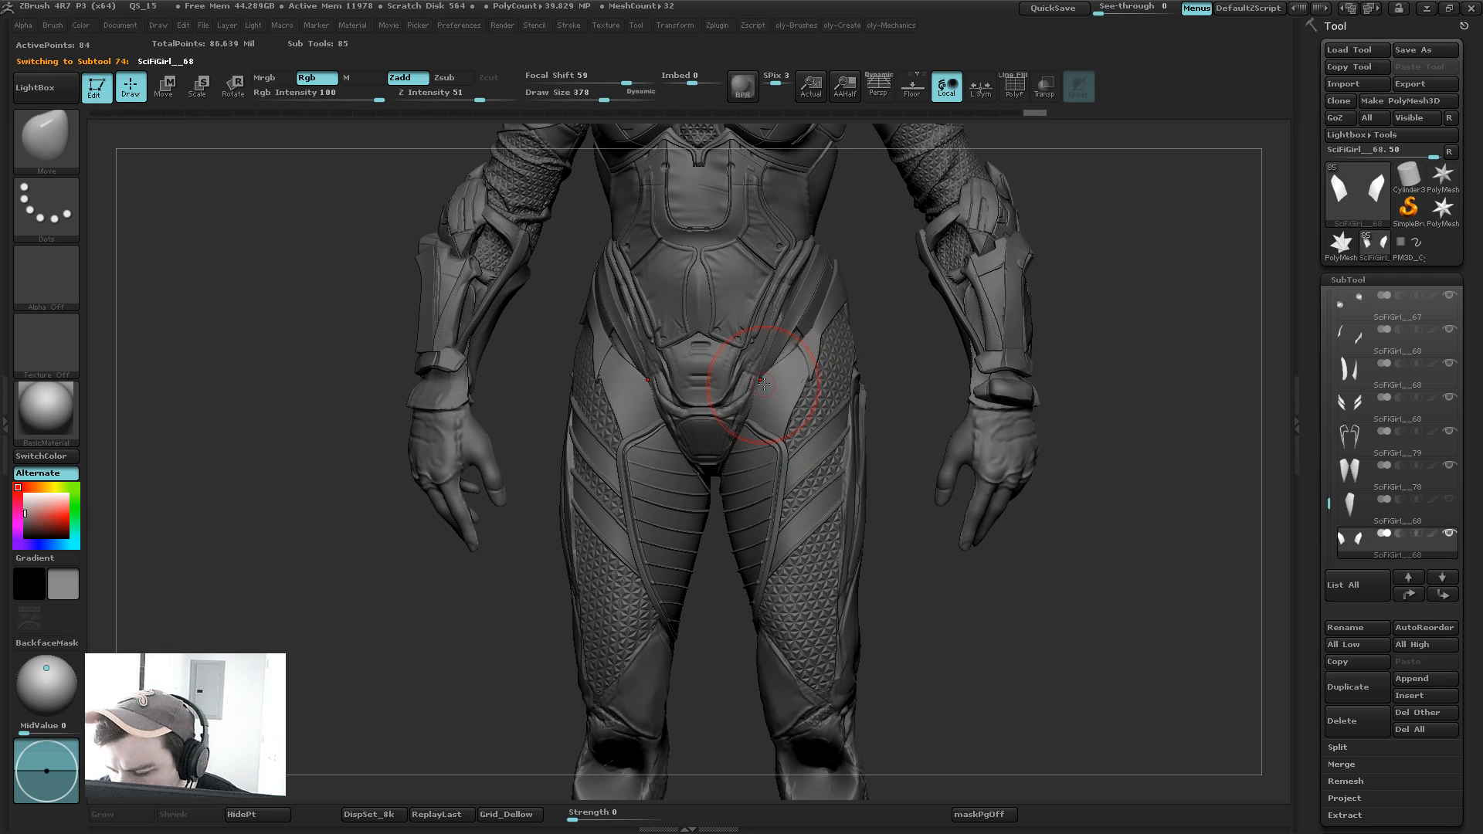
Step: Adjust the smooth upper-thigh panels with the Move brush at draw size 340, and select the ribbed inner-thigh panels with the draw size at 270
{"action": "key", "text": "bracketleft"}
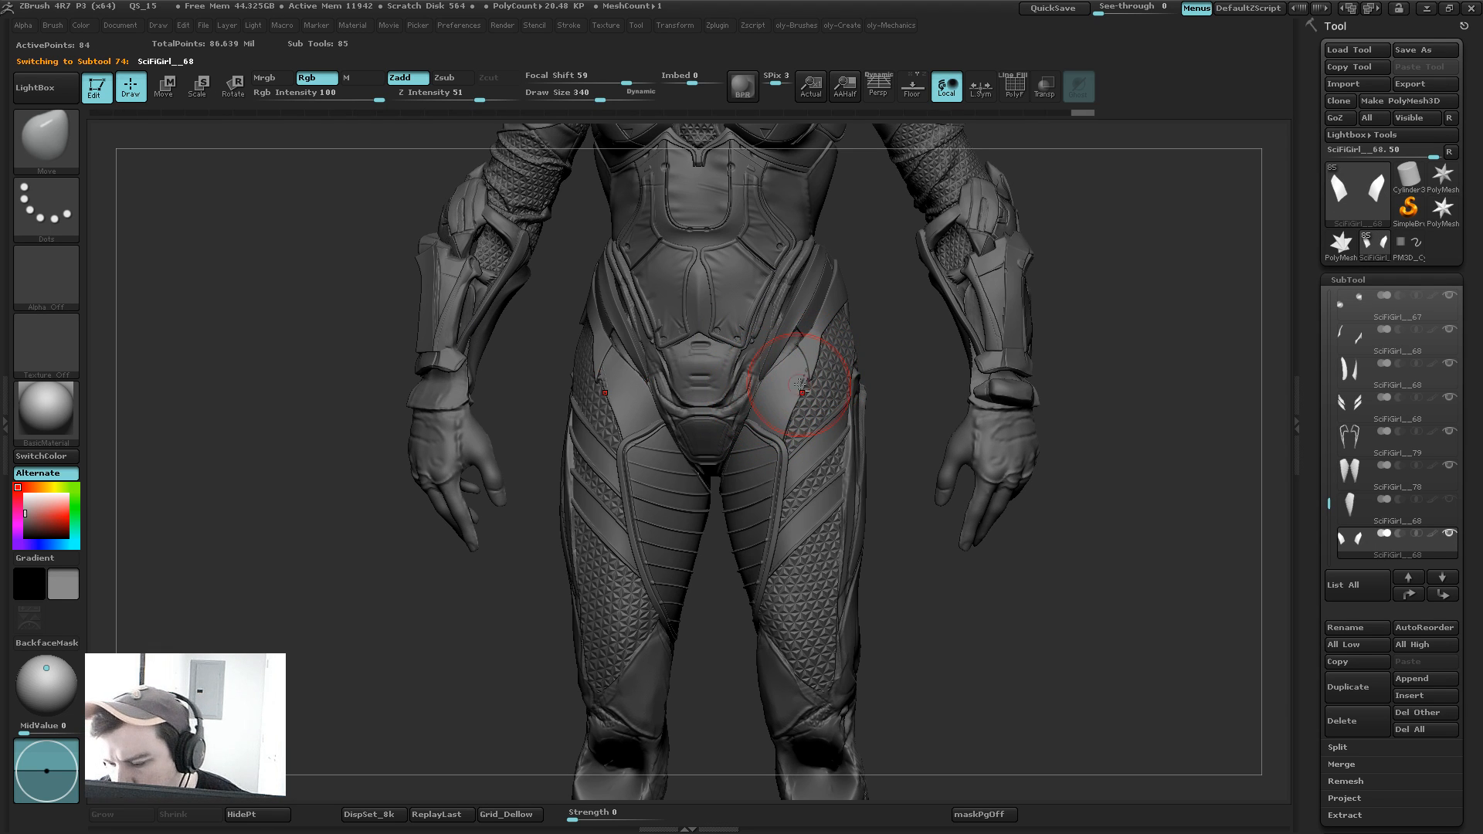
{"action": "left_click_drag", "start_coordinate": [875, 320], "coordinate": [905, 328], "text": "shift"}
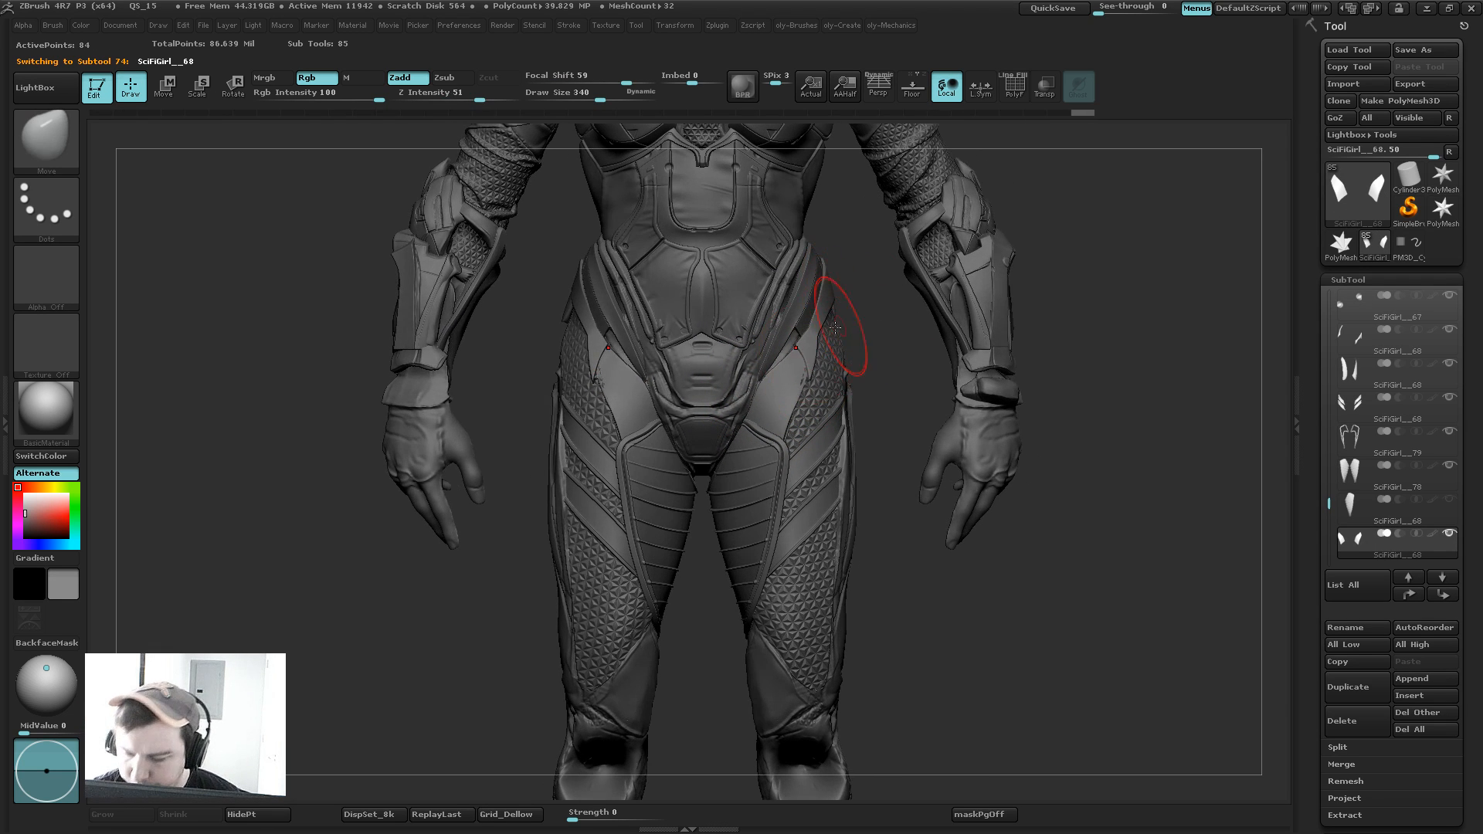
{"action": "key", "text": "bracketleft"}
{"action": "key", "text": "bracketleft"}
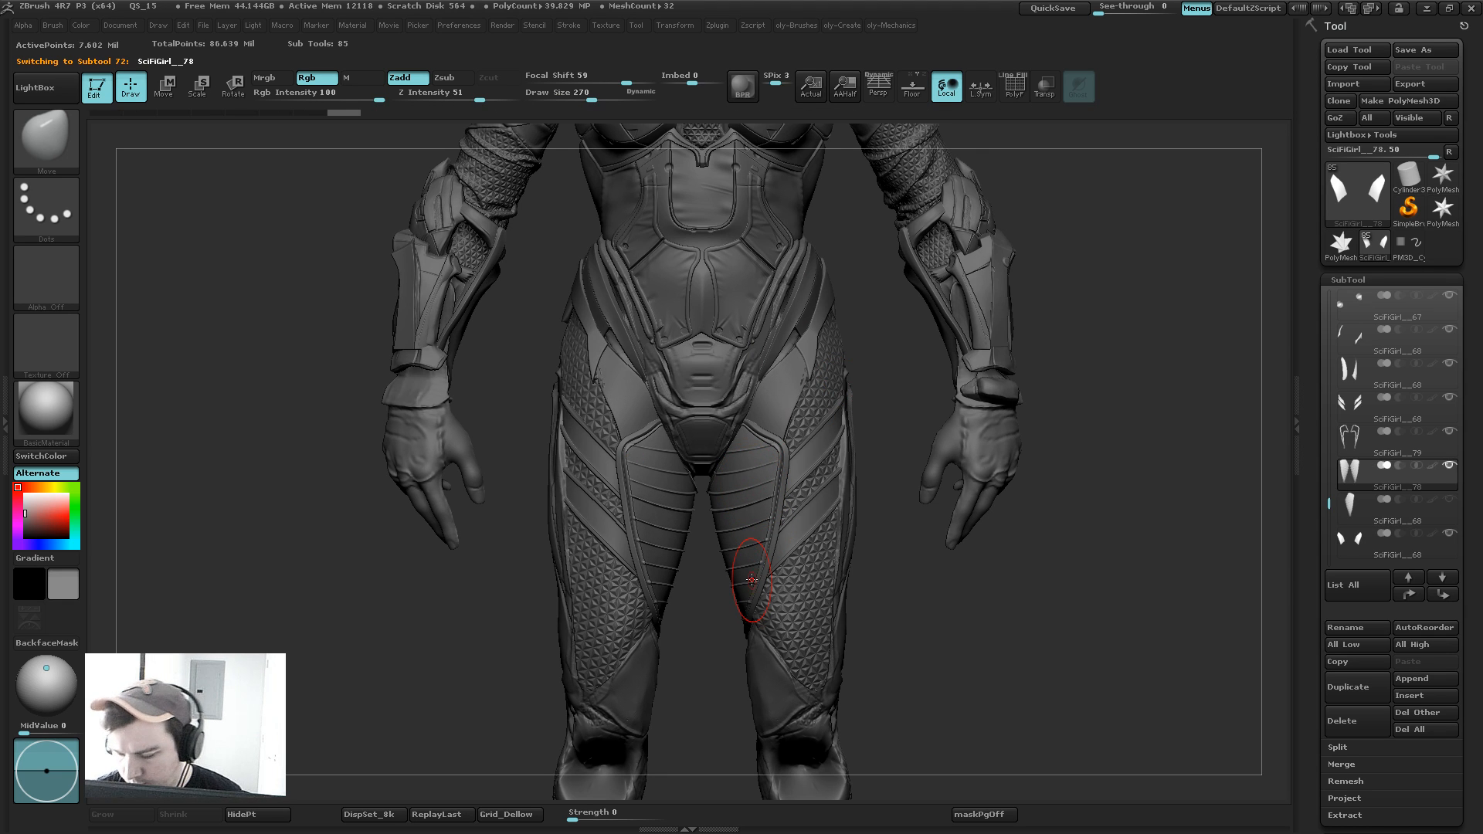
Step: Switch to the Standard brush for the ribbed panels and clone it
{"action": "key", "text": "b"}
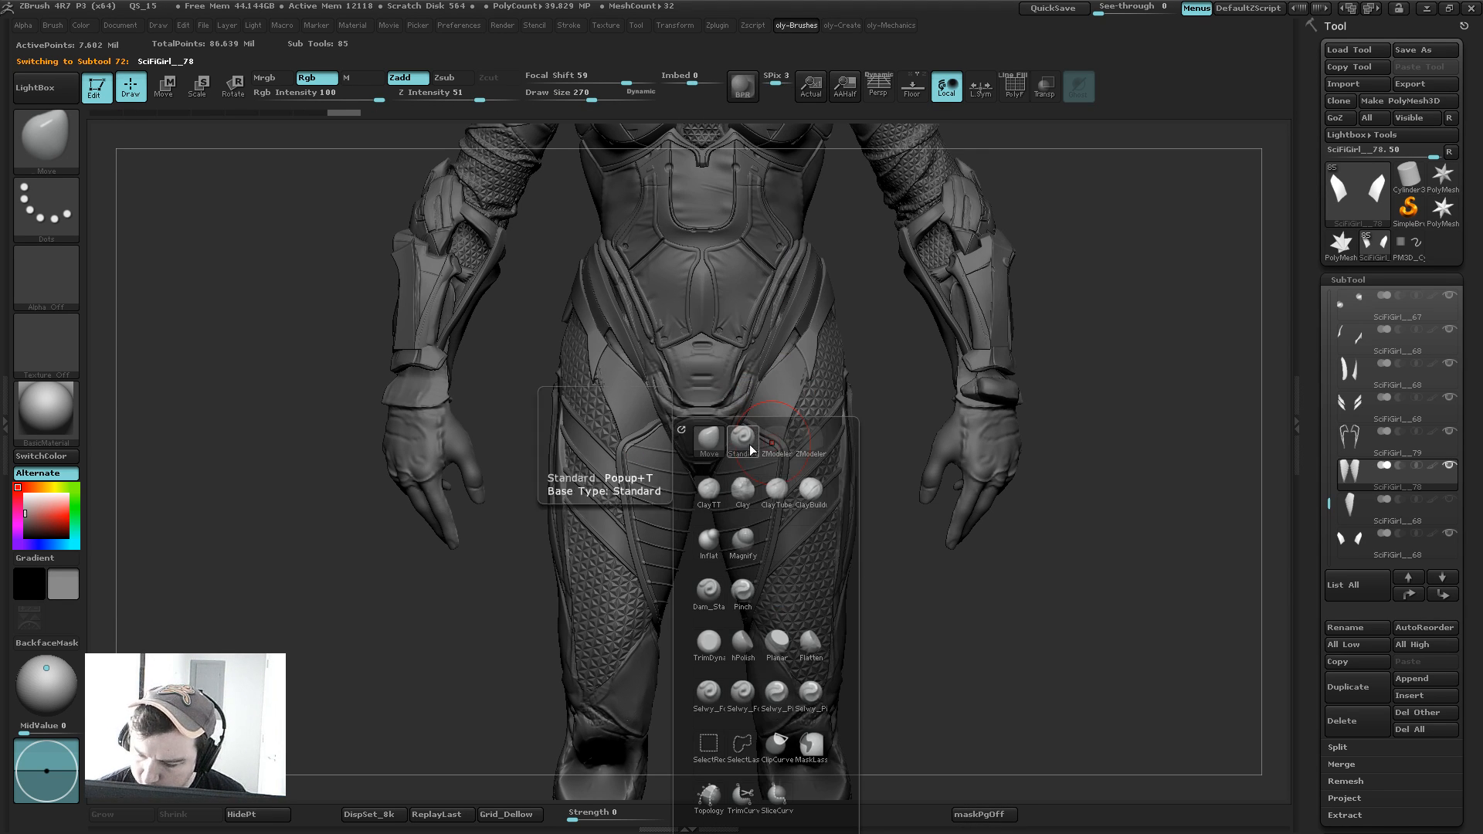
{"action": "key", "text": "s"}
{"action": "key", "text": "t"}
{"action": "left_click", "coordinate": [62, 143]}
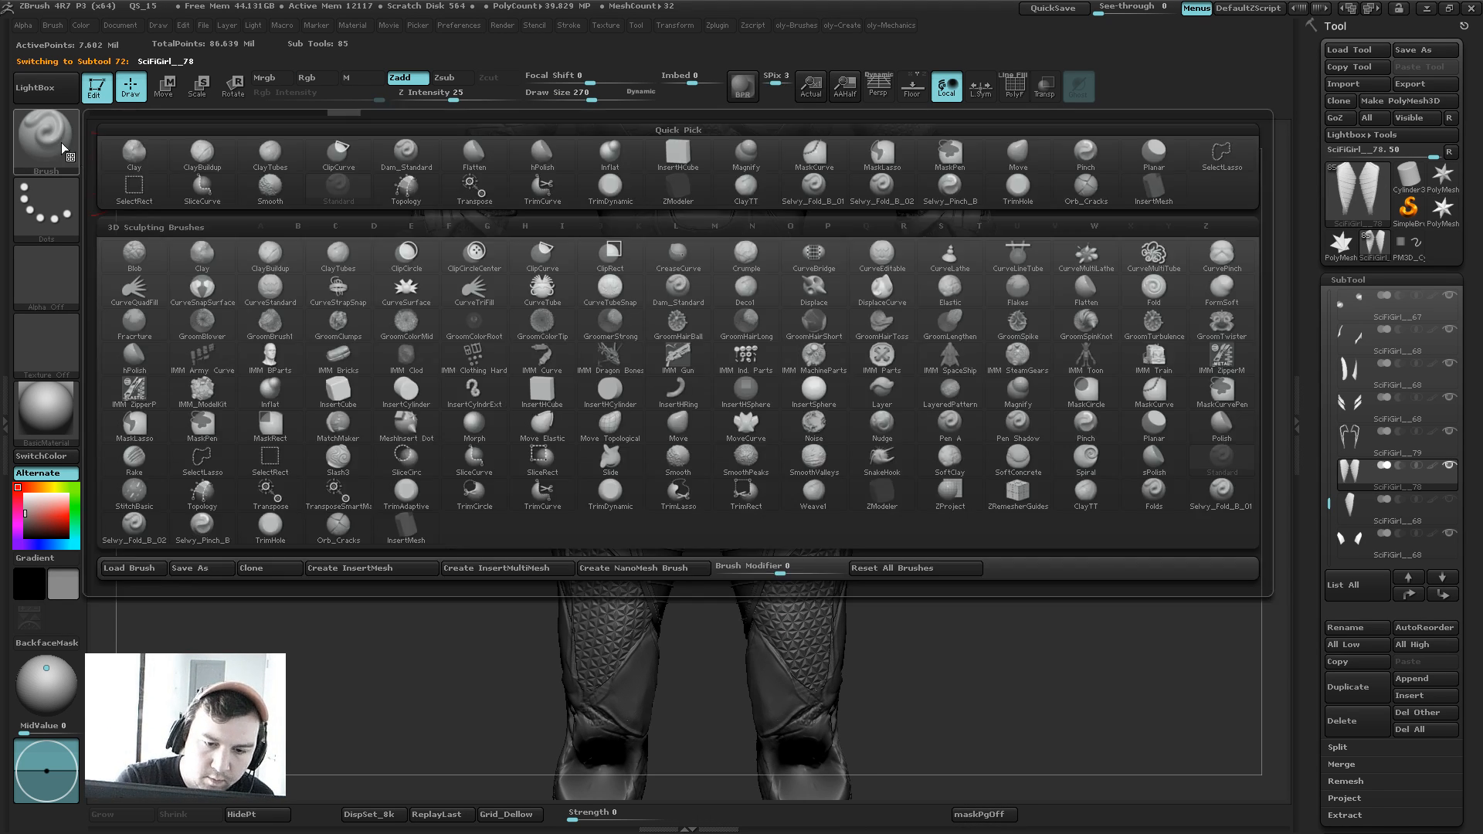
{"action": "left_click", "coordinate": [72, 142]}
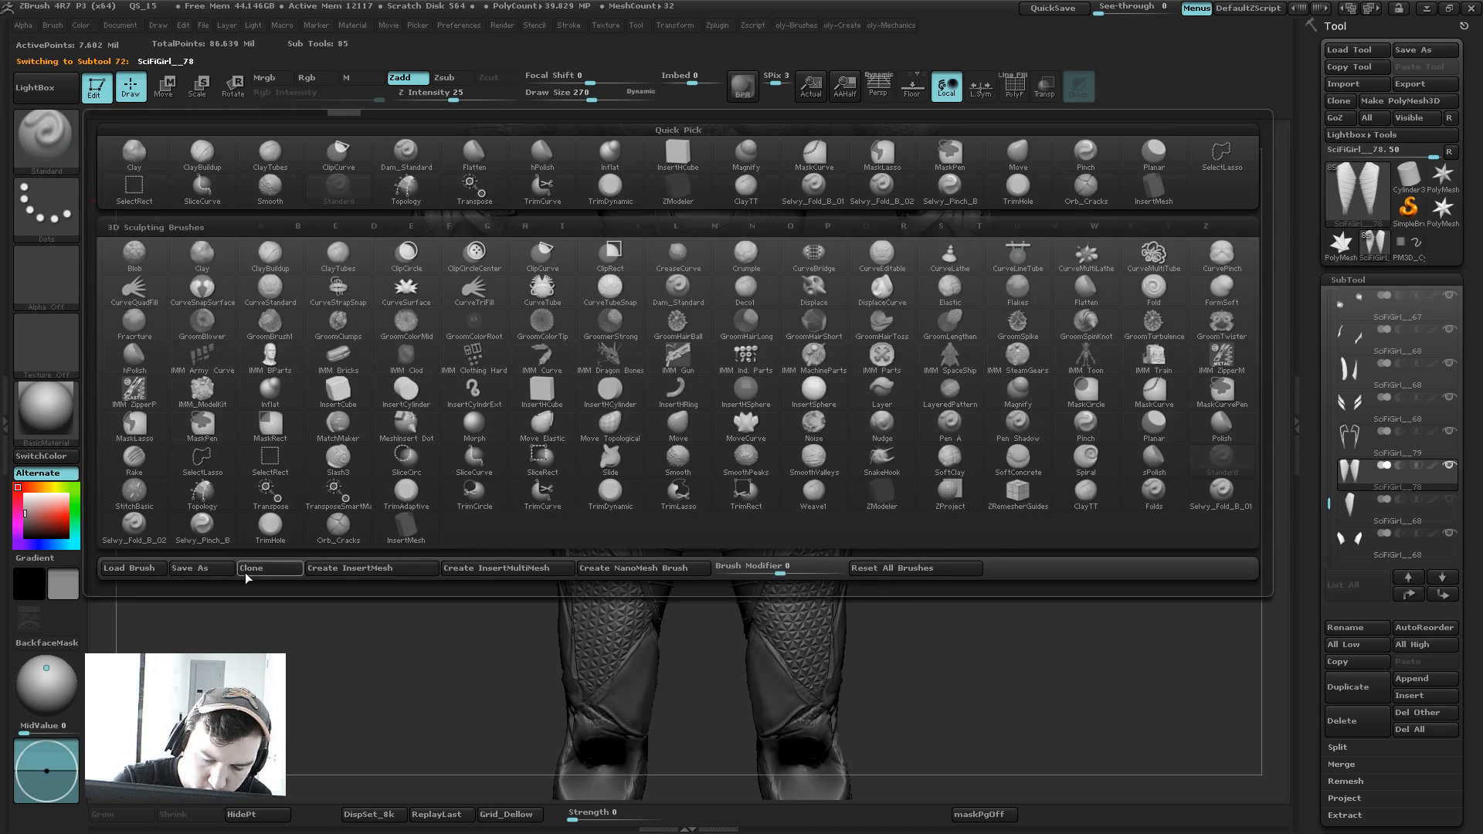
{"action": "left_click", "coordinate": [283, 571]}
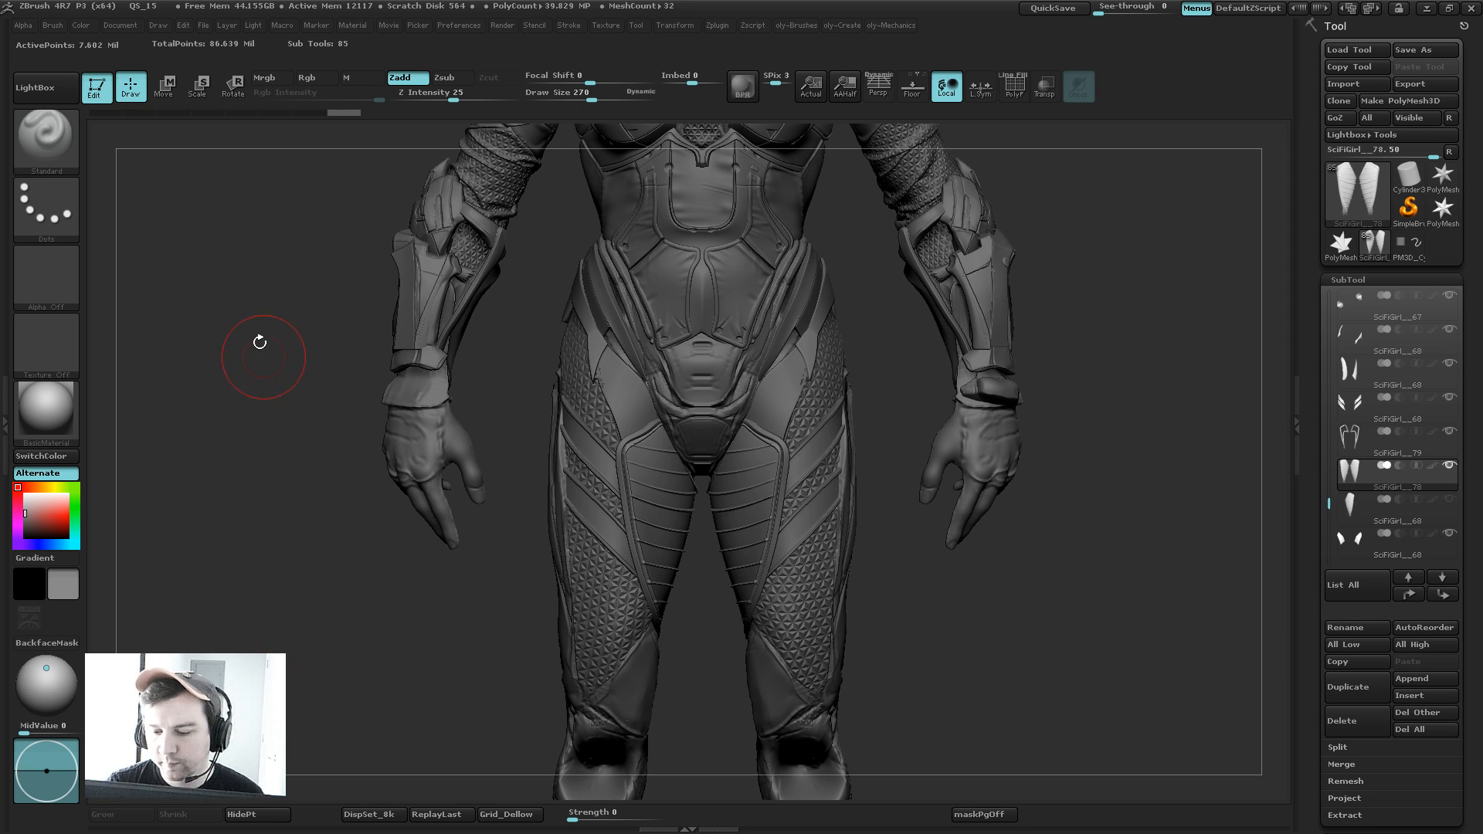
Step: Set the cloned Standard brush's stroke to DragRect
{"action": "left_click_drag", "start_coordinate": [260, 294], "coordinate": [263, 348], "text": "alt"}
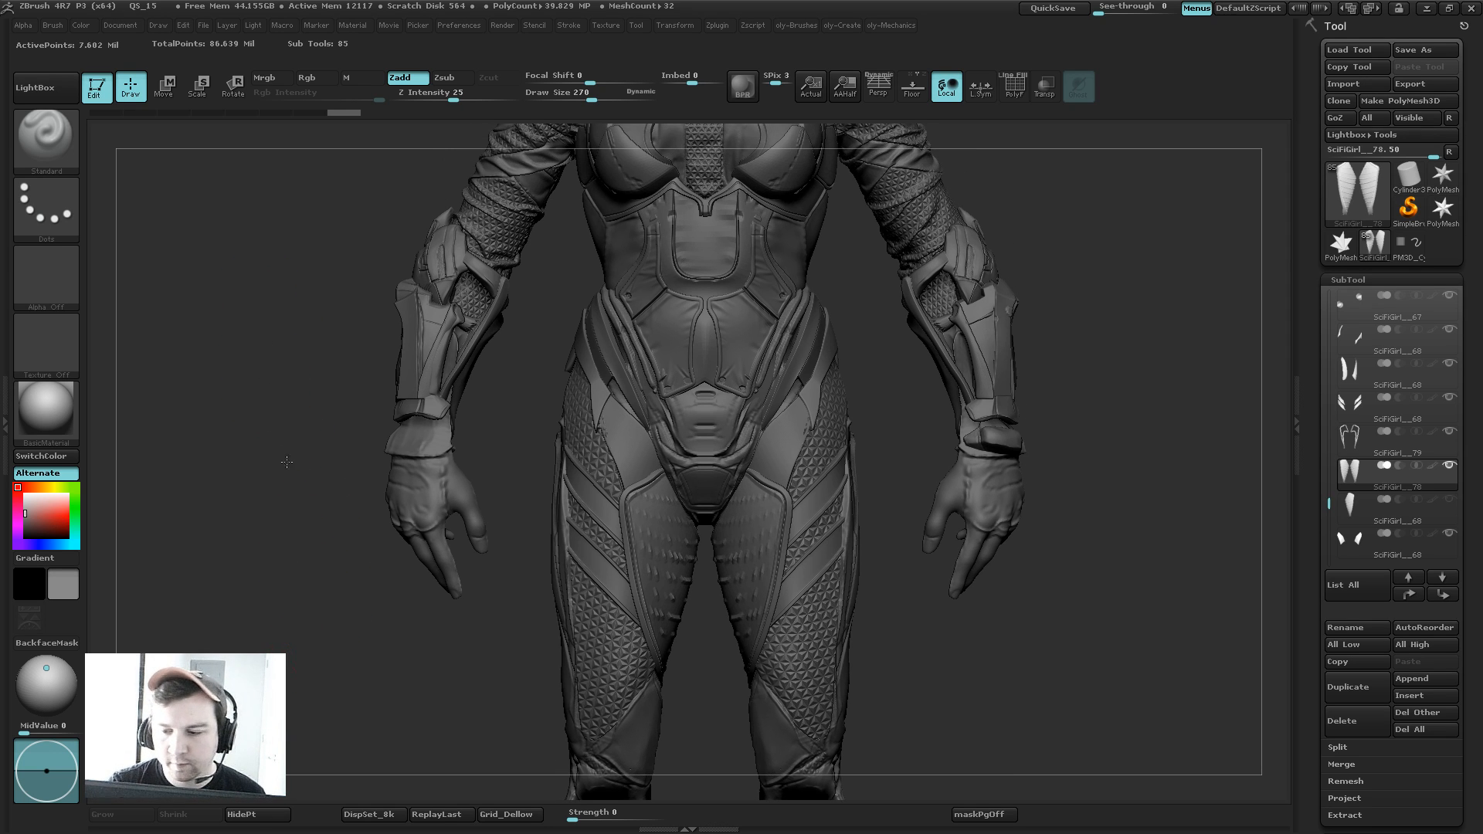
{"action": "left_click", "coordinate": [118, 27]}
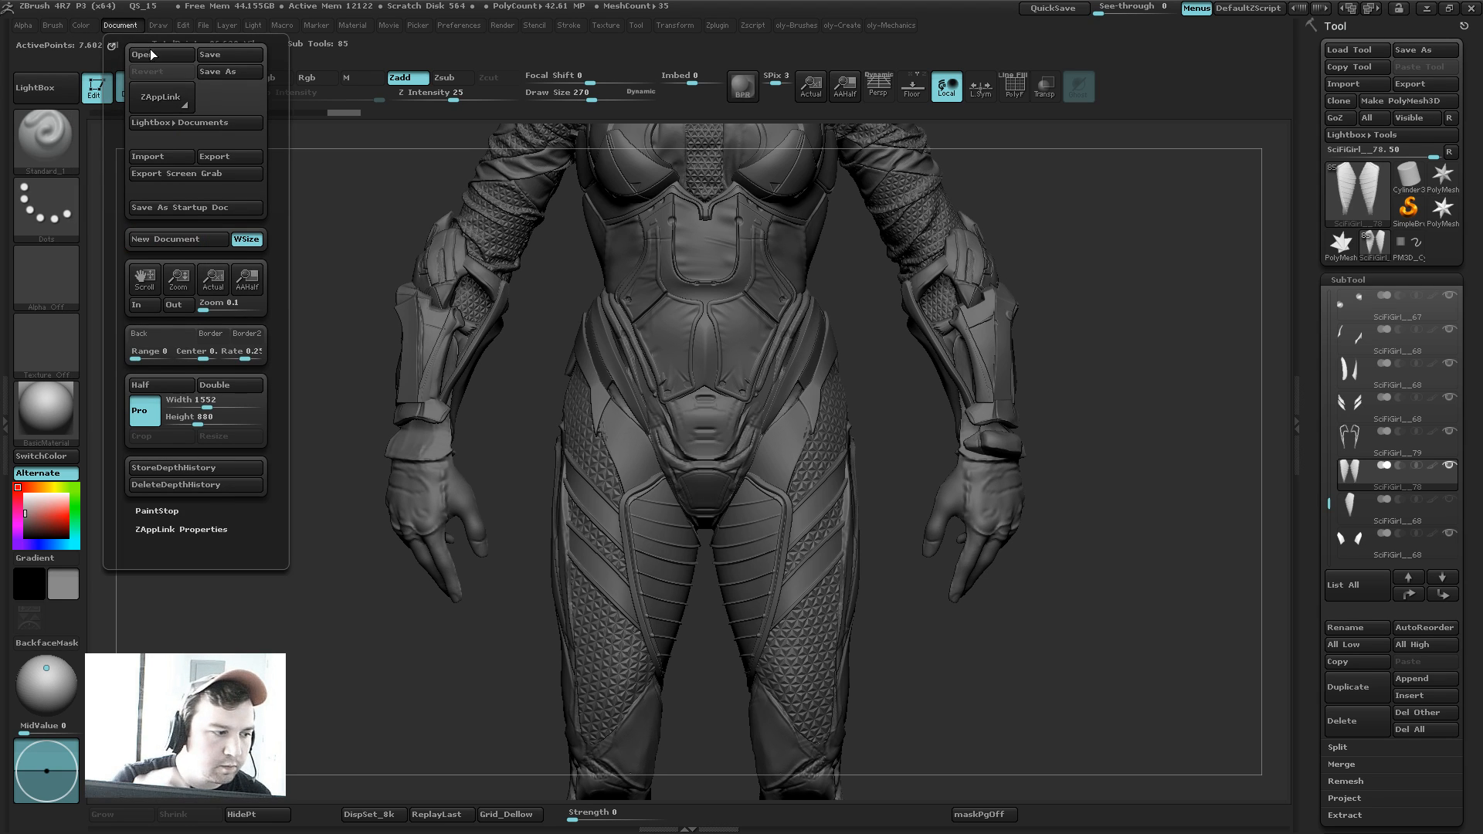
{"action": "left_click", "coordinate": [84, 25]}
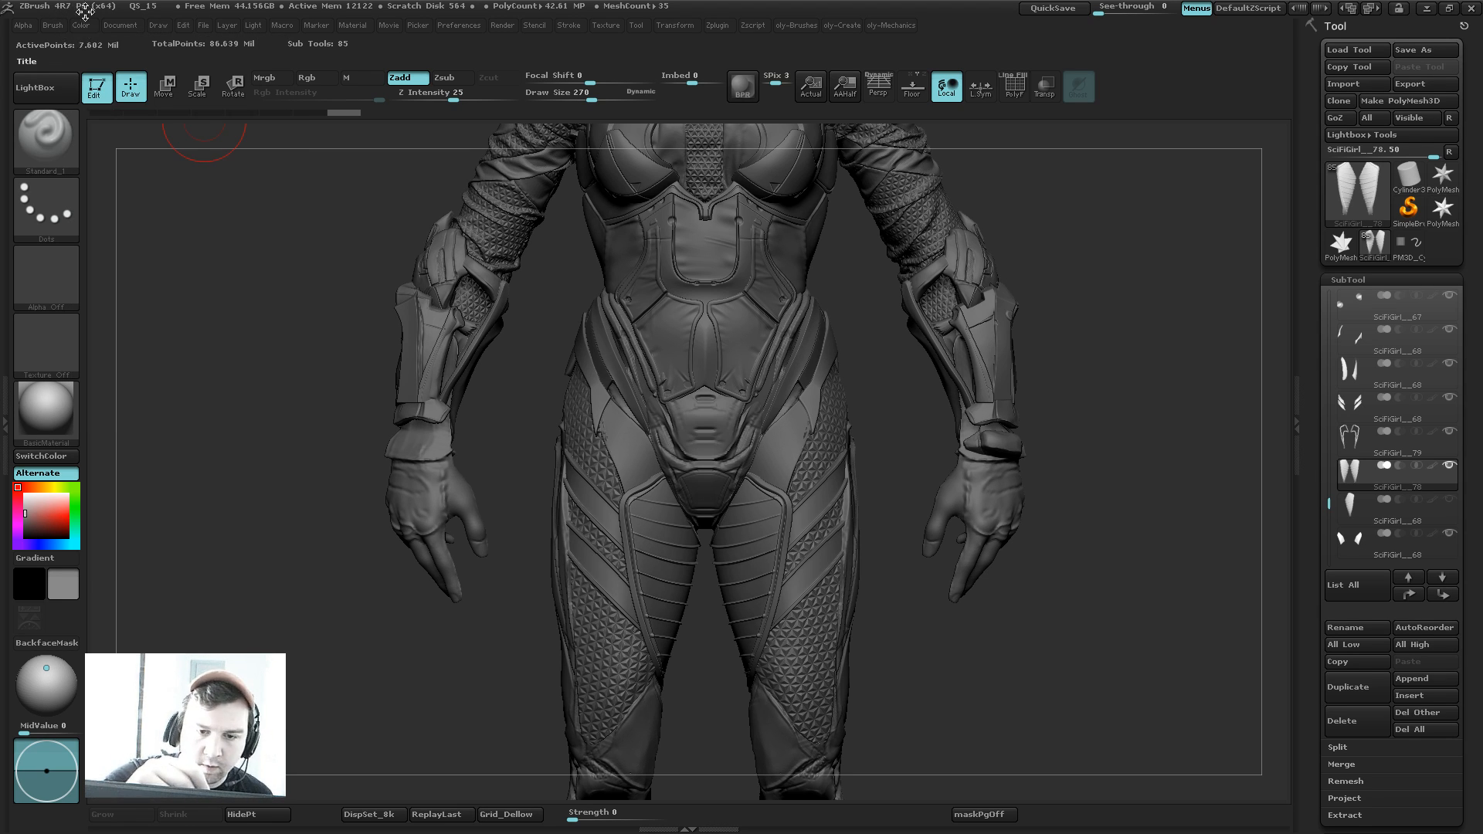
{"action": "left_click", "coordinate": [53, 221]}
{"action": "left_click", "coordinate": [199, 222]}
Step: Open LightBox, switch to the web browser and view the 325 Hardsurface Height/Alpha maps product on the 3D Art Resources Gumroad page
{"action": "left_click", "coordinate": [68, 89]}
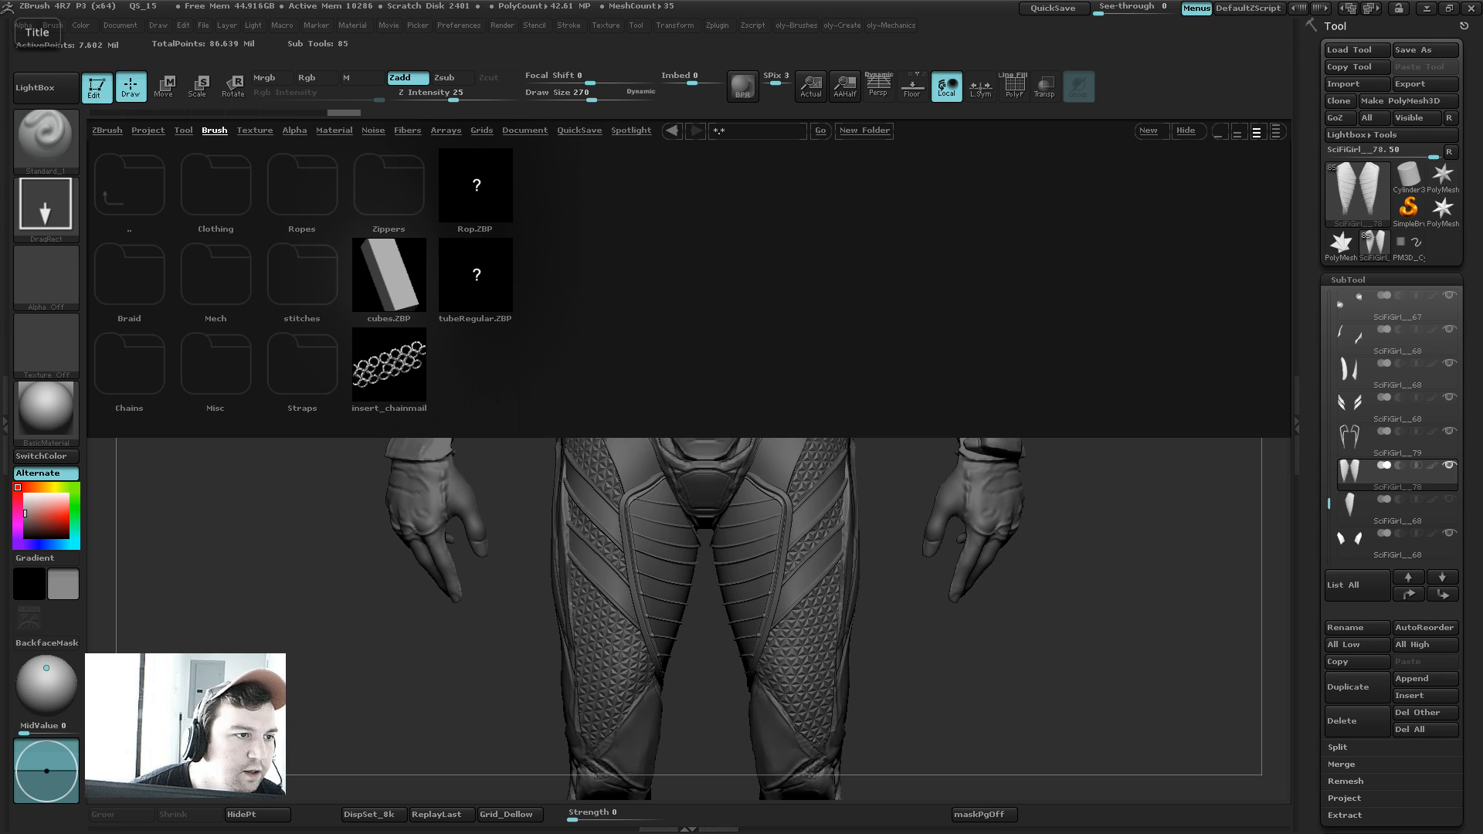
{"action": "left_click_drag", "start_coordinate": [0, 524], "coordinate": [106, 136]}
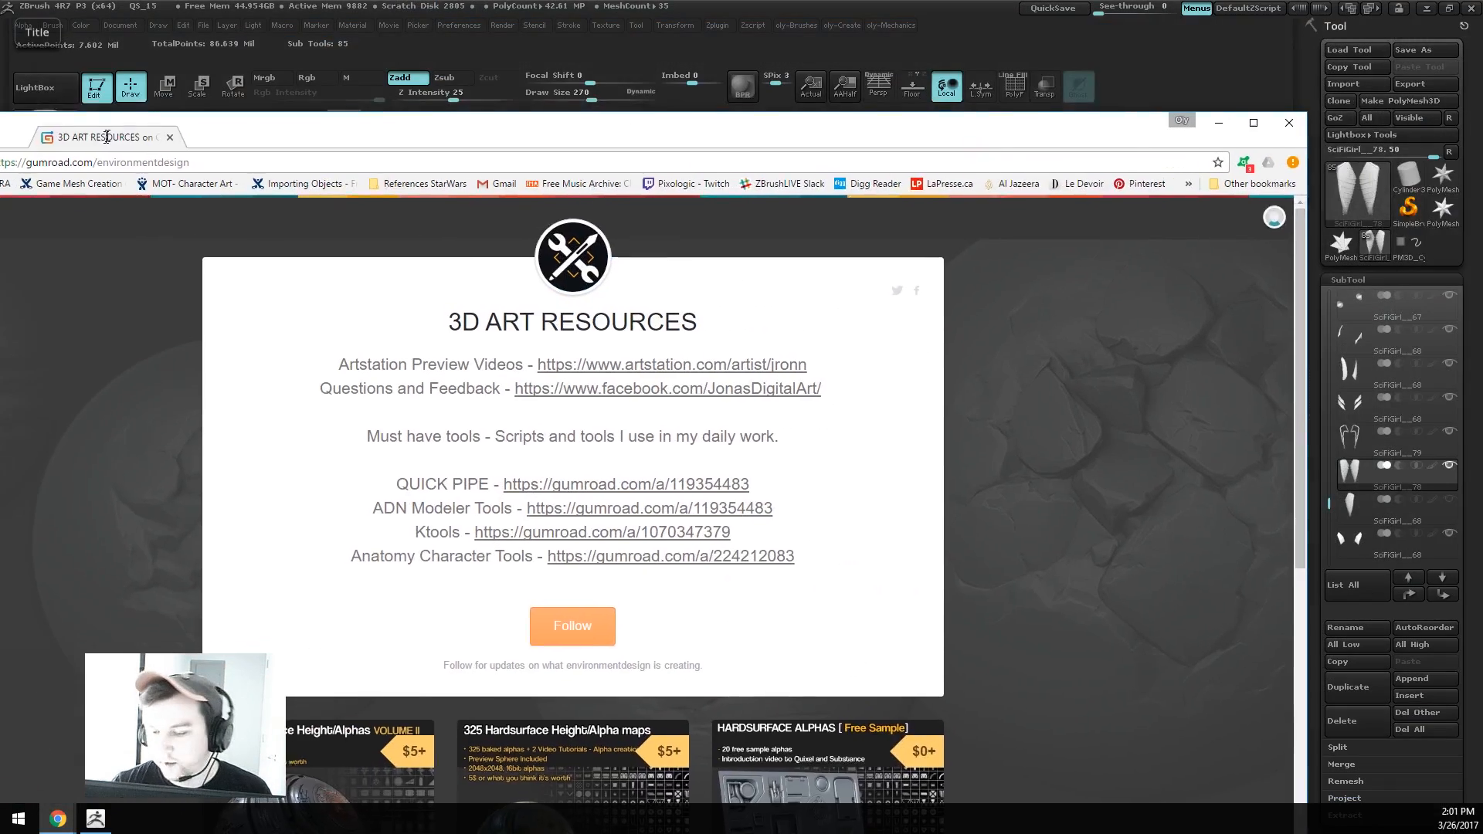
{"action": "scroll", "coordinate": [63, 567], "scroll_direction": "down", "scroll_amount": 5}
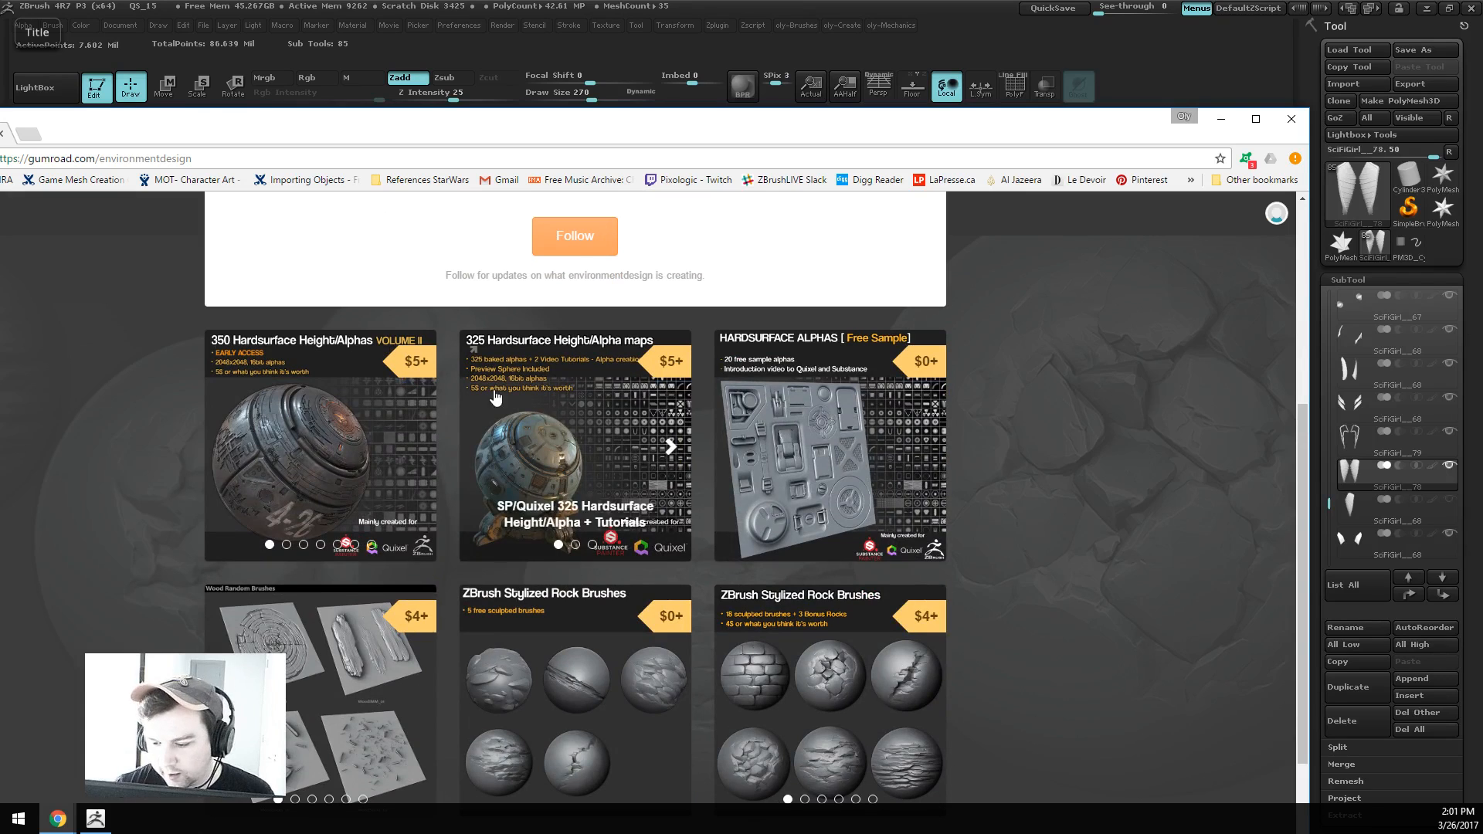
{"action": "left_click", "coordinate": [587, 400]}
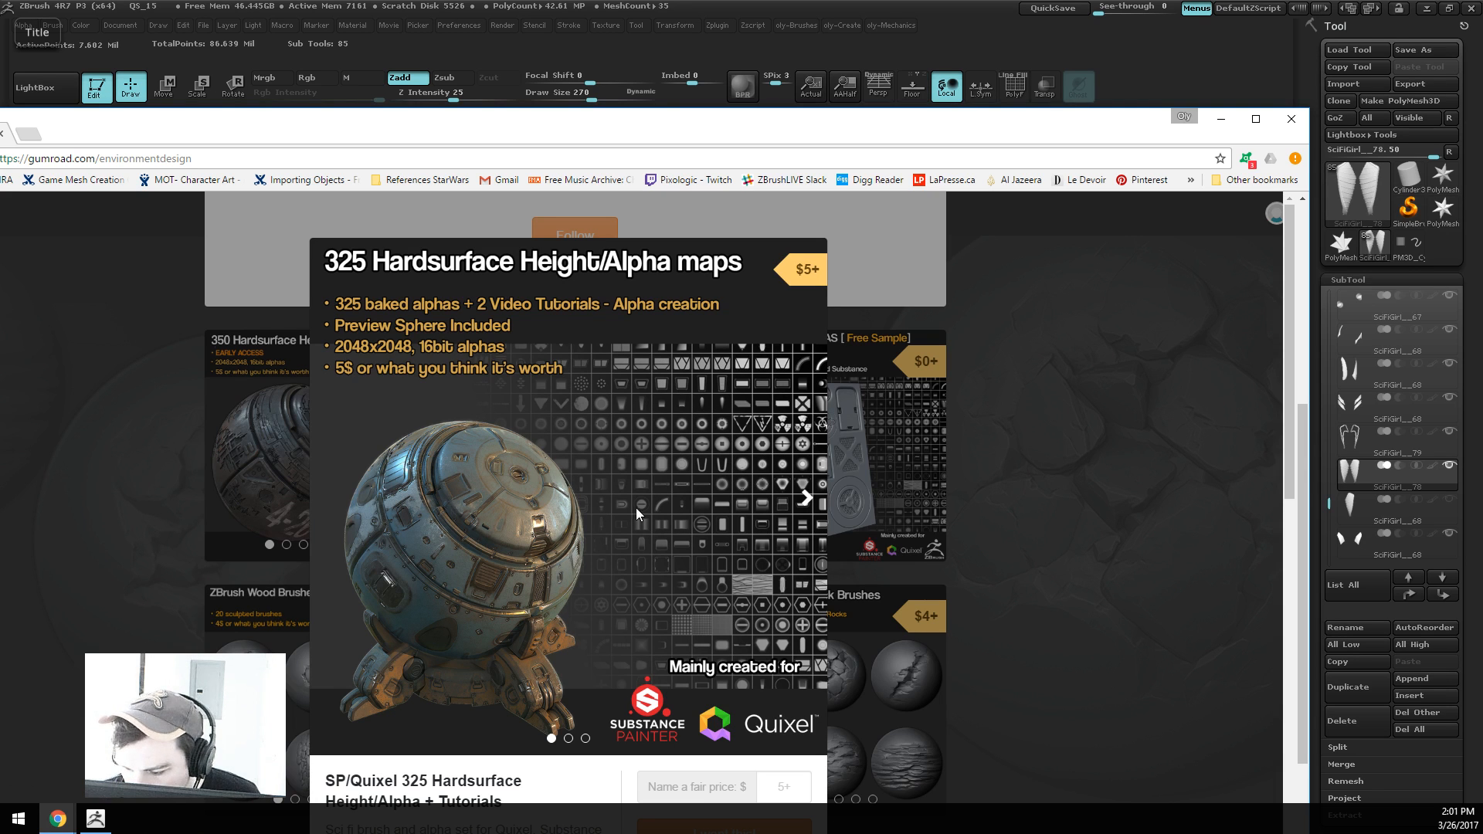
{"action": "left_click", "coordinate": [136, 396]}
{"action": "left_click", "coordinate": [151, 100]}
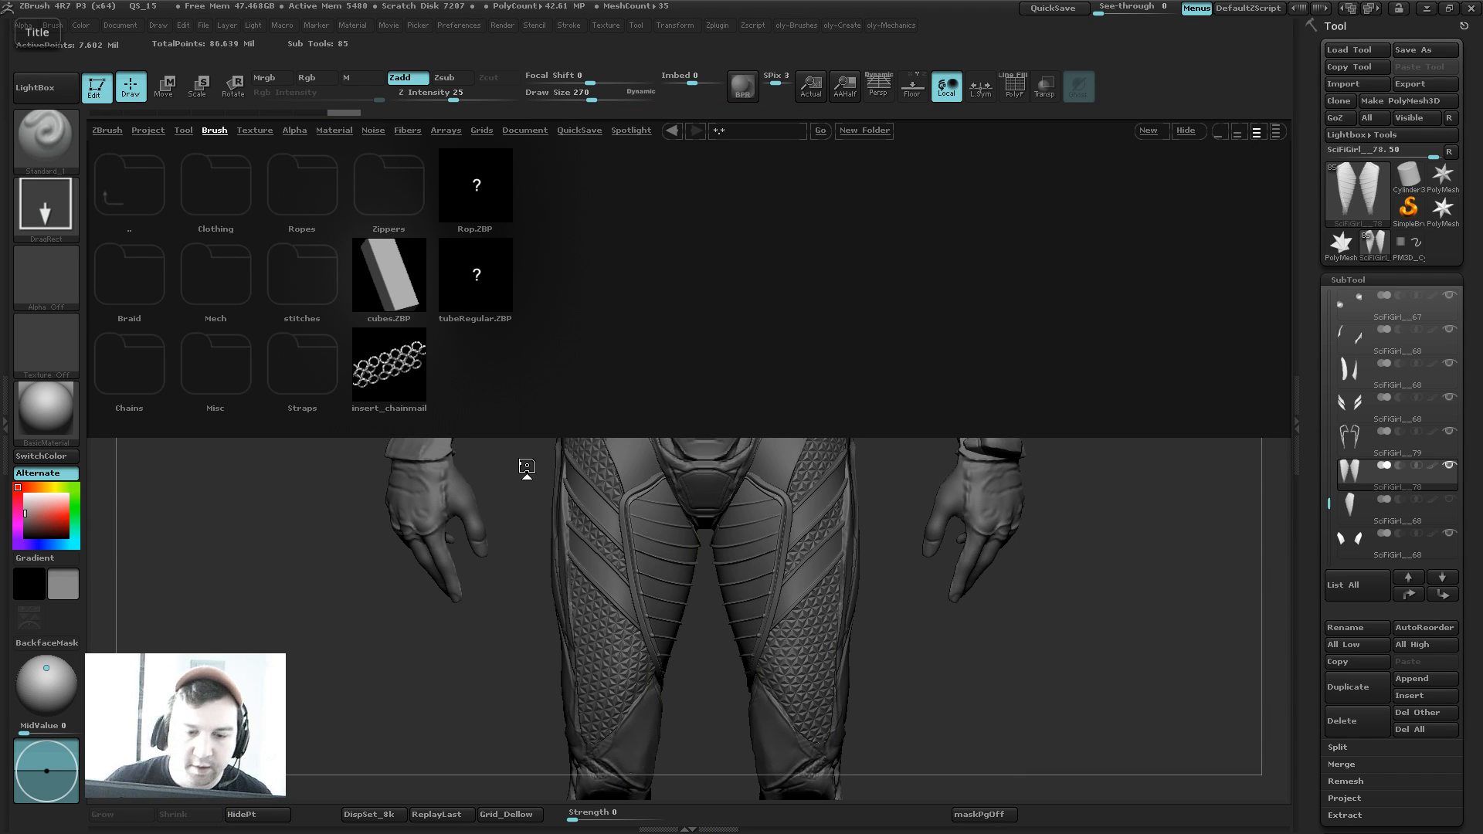
Step: Return to the sculpt and show the Alpha library in LightBox
{"action": "left_click", "coordinate": [46, 88]}
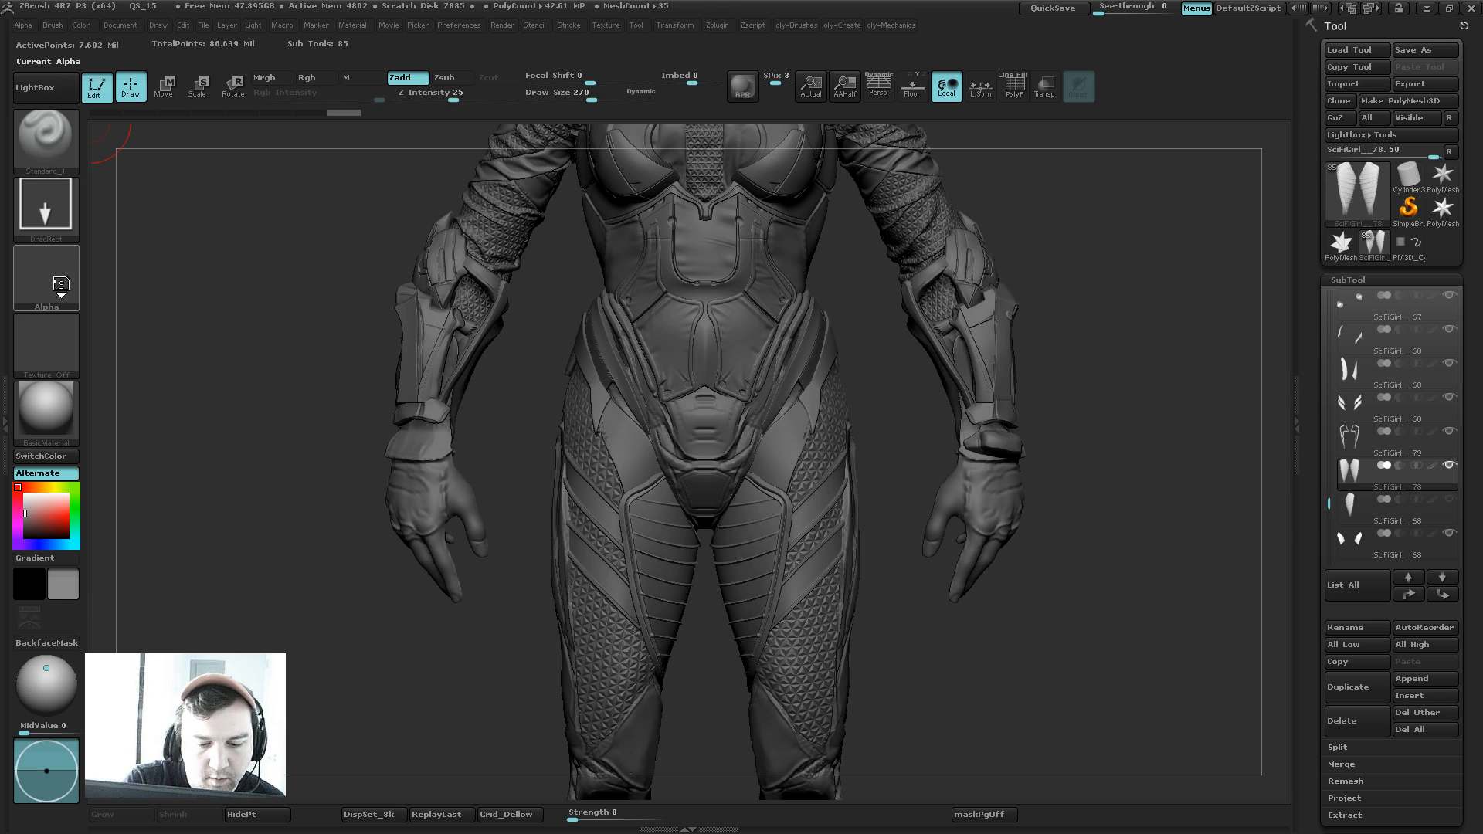
{"action": "left_click", "coordinate": [53, 89]}
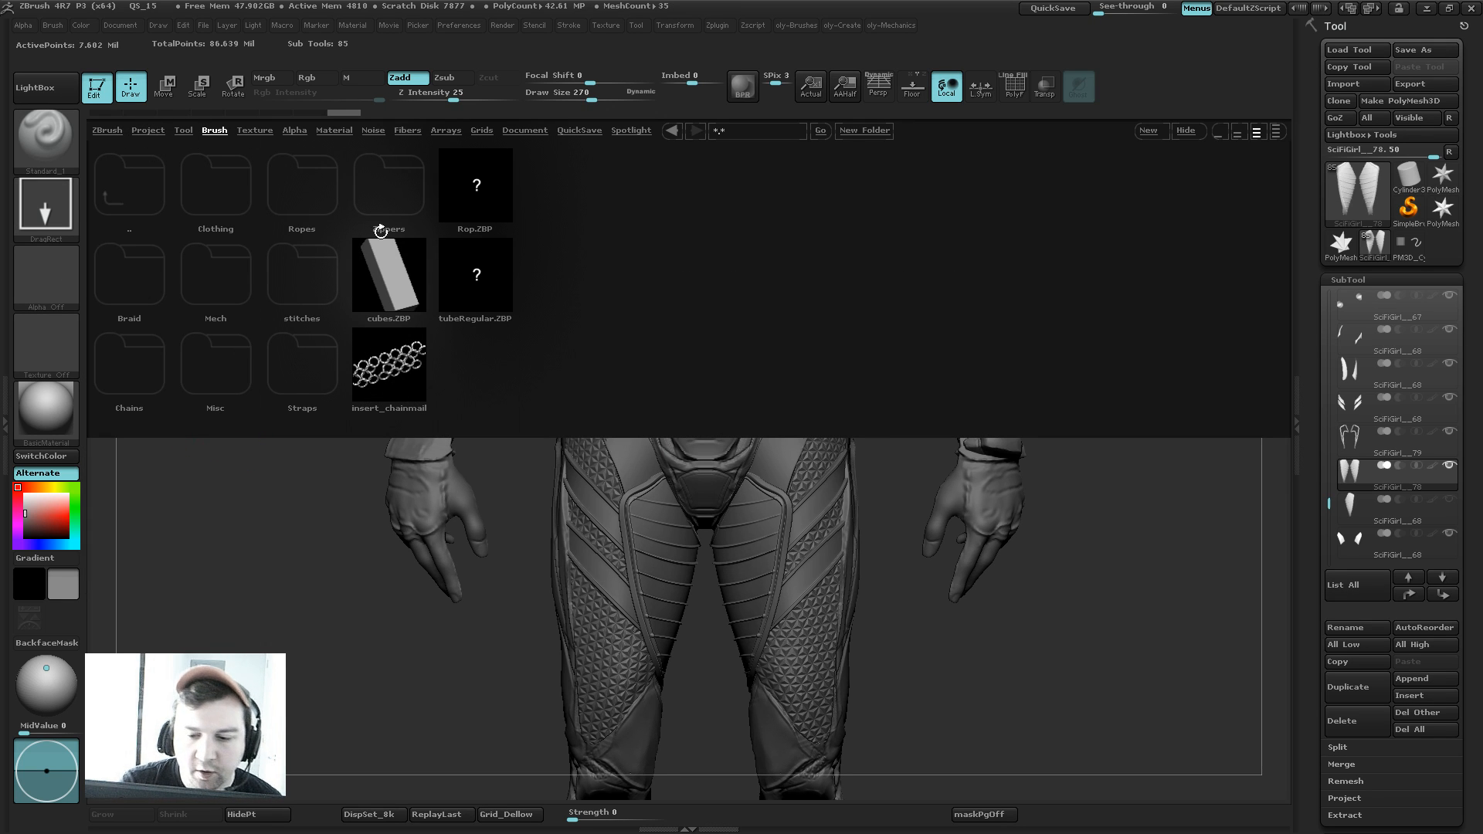
{"action": "left_click", "coordinate": [295, 130]}
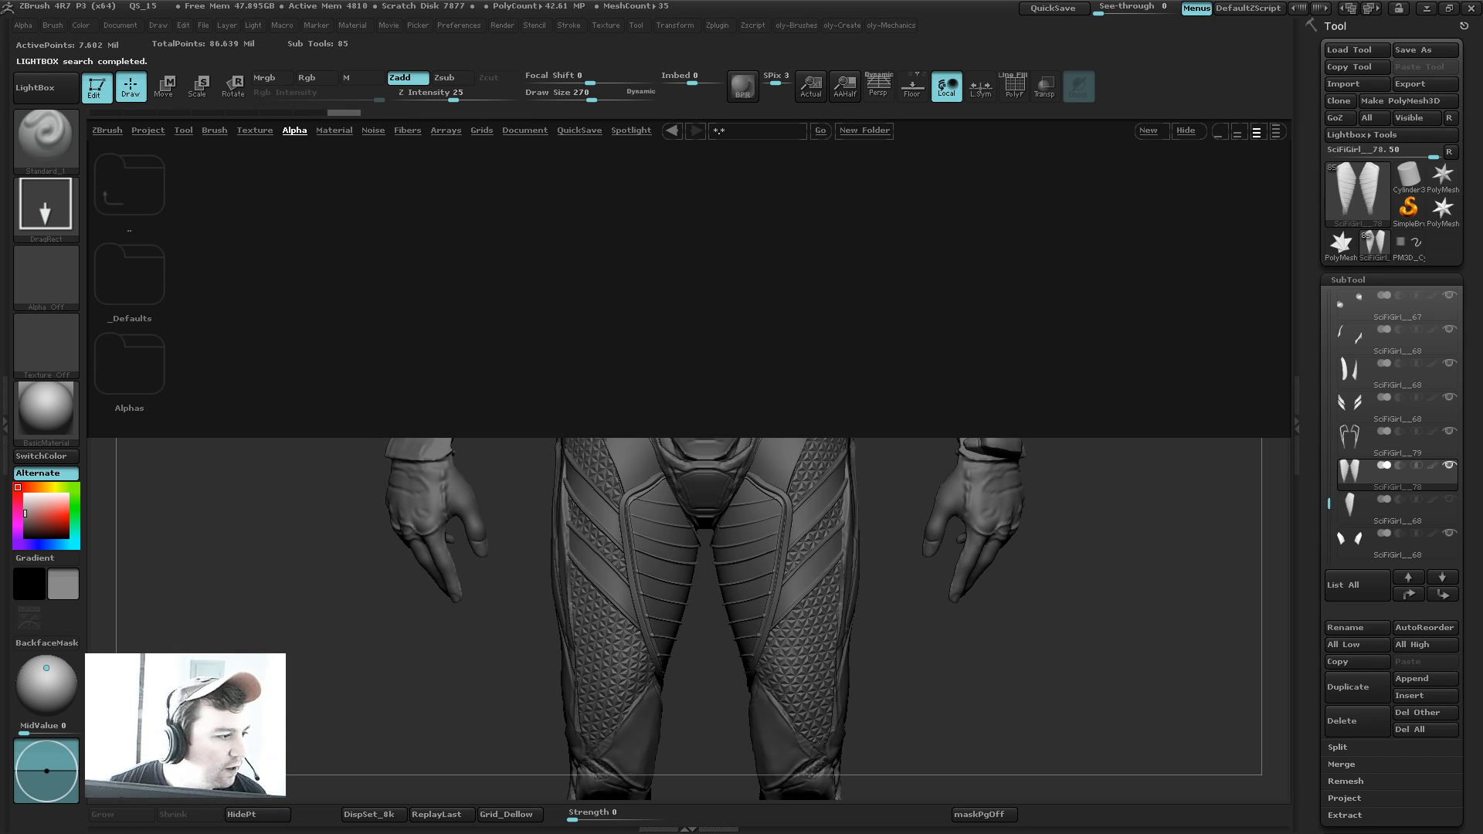
Step: Switch to File Explorer and browse to the ZAlphas folder inside the ZBrush 4R7 program folder
{"action": "left_click_drag", "start_coordinate": [0, 651], "coordinate": [524, 380]}
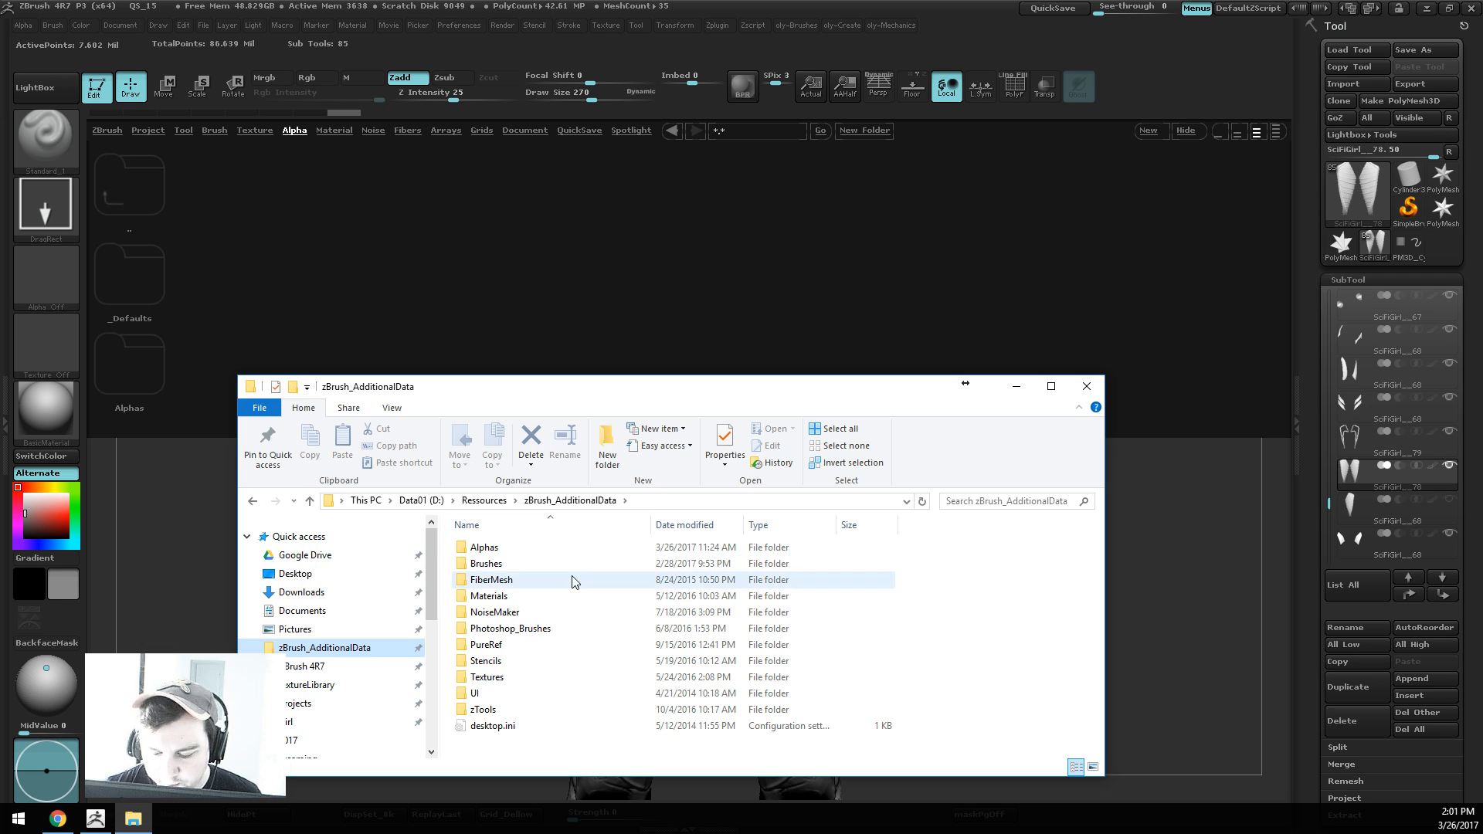
{"action": "scroll", "coordinate": [434, 564], "scroll_direction": "down", "scroll_amount": 3}
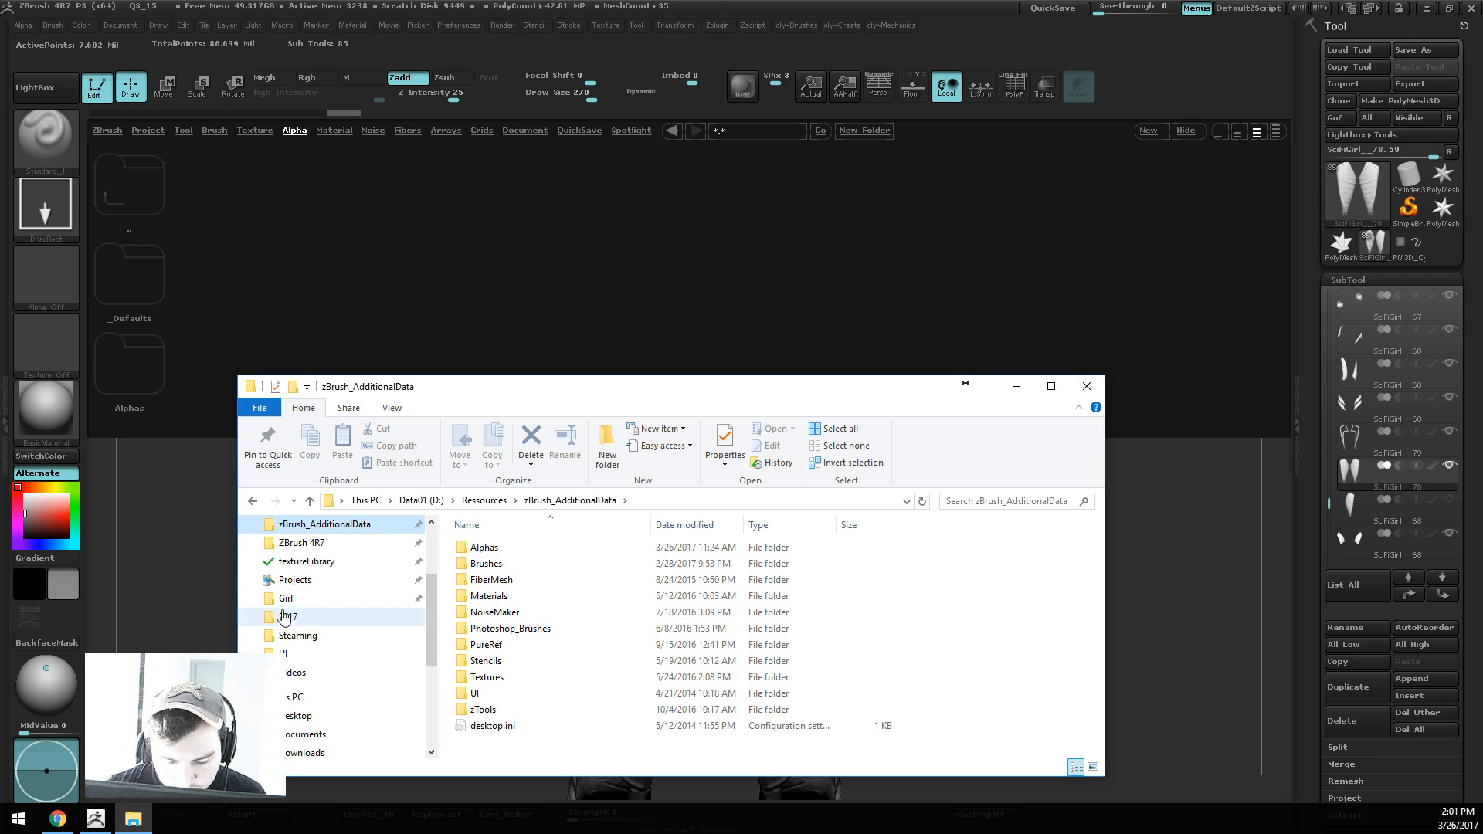
{"action": "left_click", "coordinate": [307, 545]}
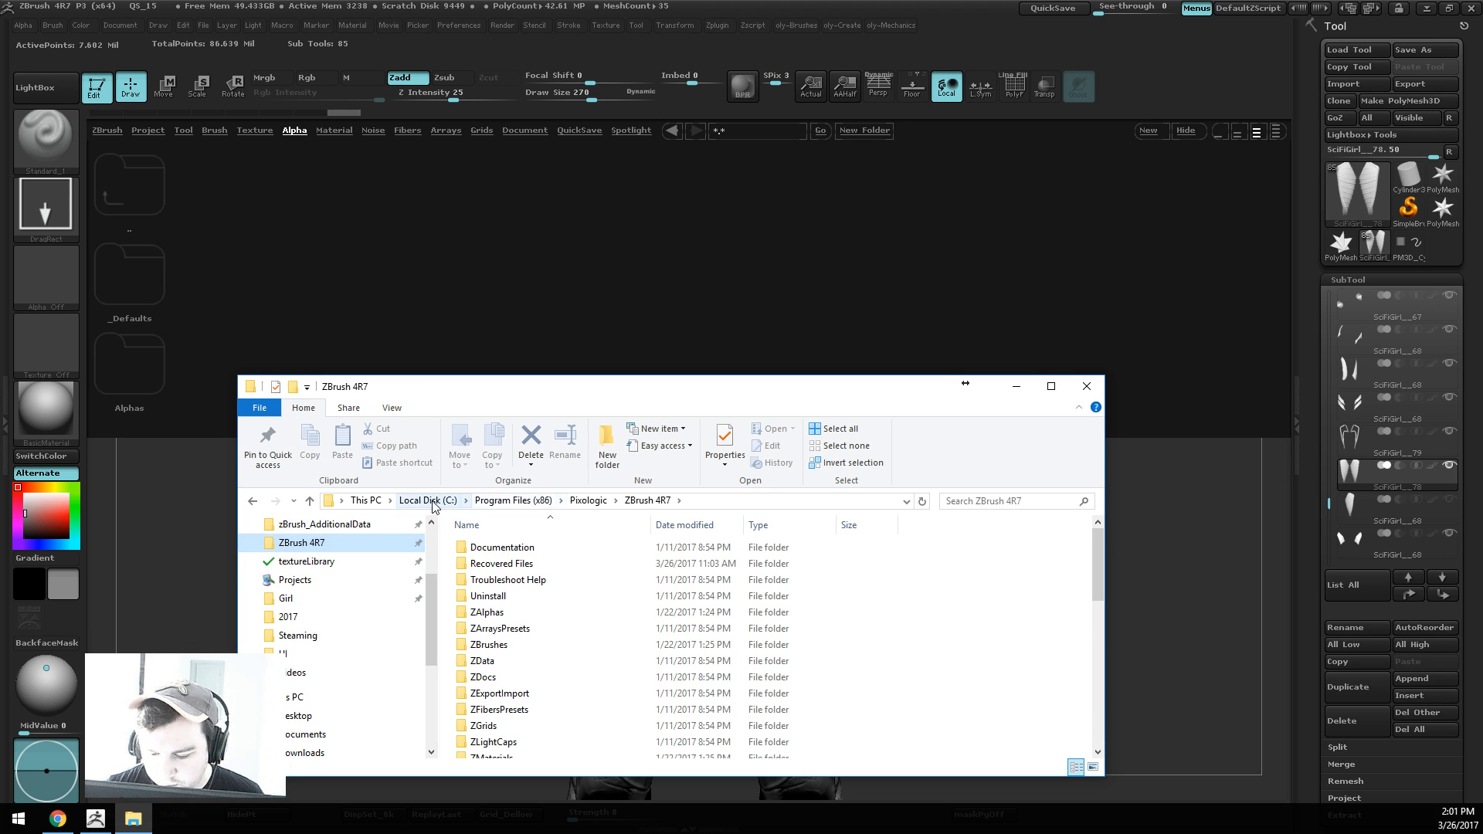
{"action": "scroll", "coordinate": [900, 622], "scroll_direction": "down", "scroll_amount": 3}
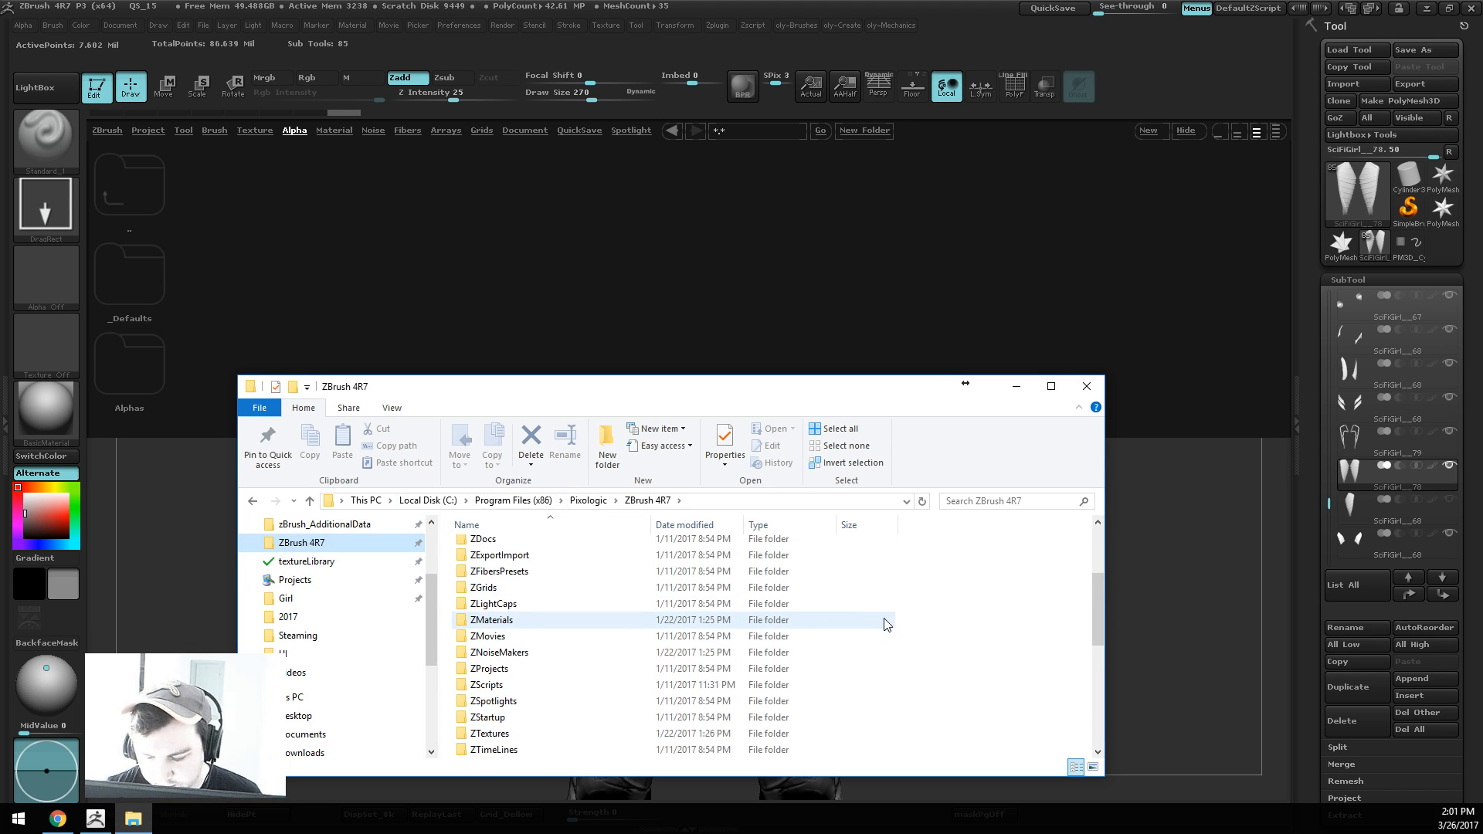
{"action": "scroll", "coordinate": [850, 619], "scroll_direction": "up", "scroll_amount": 3}
{"action": "double_click", "coordinate": [627, 613]}
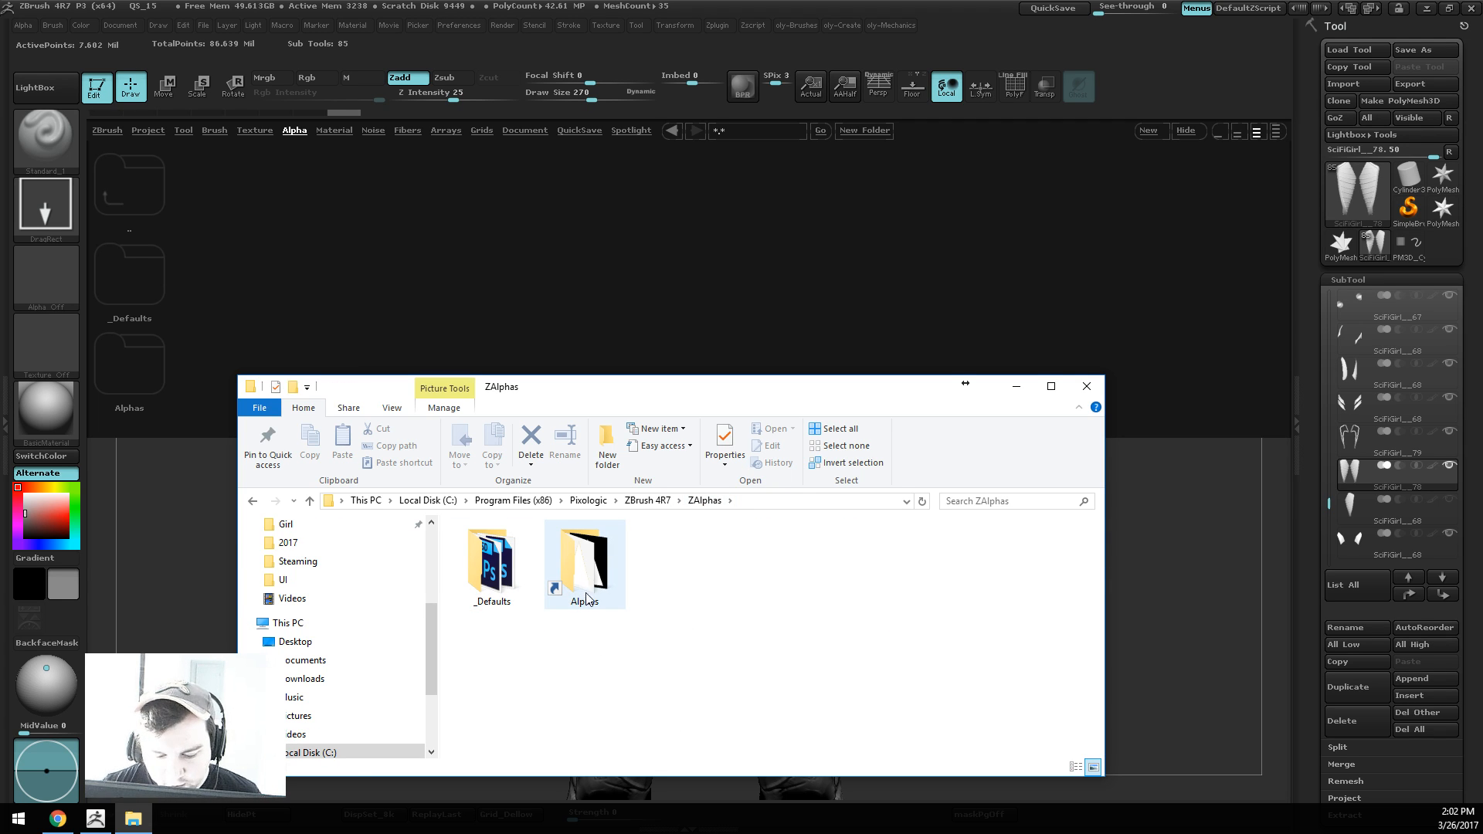
Step: Check the zBrush_AdditionalData folder and the Alphas shortcut inside ZAlphas, and close File Explorer
{"action": "left_click_drag", "start_coordinate": [434, 614], "coordinate": [431, 563]}
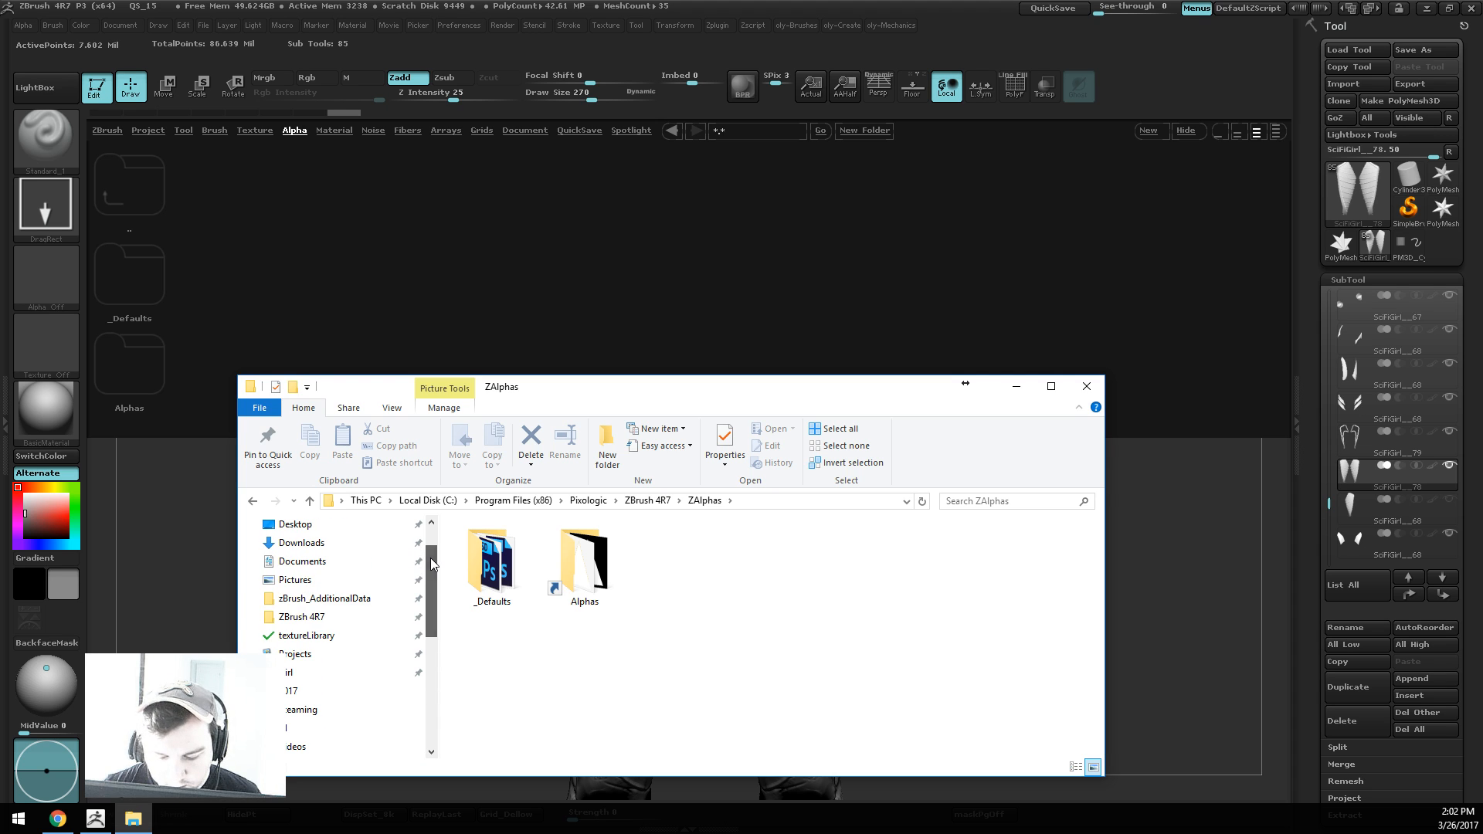
{"action": "left_click", "coordinate": [327, 599]}
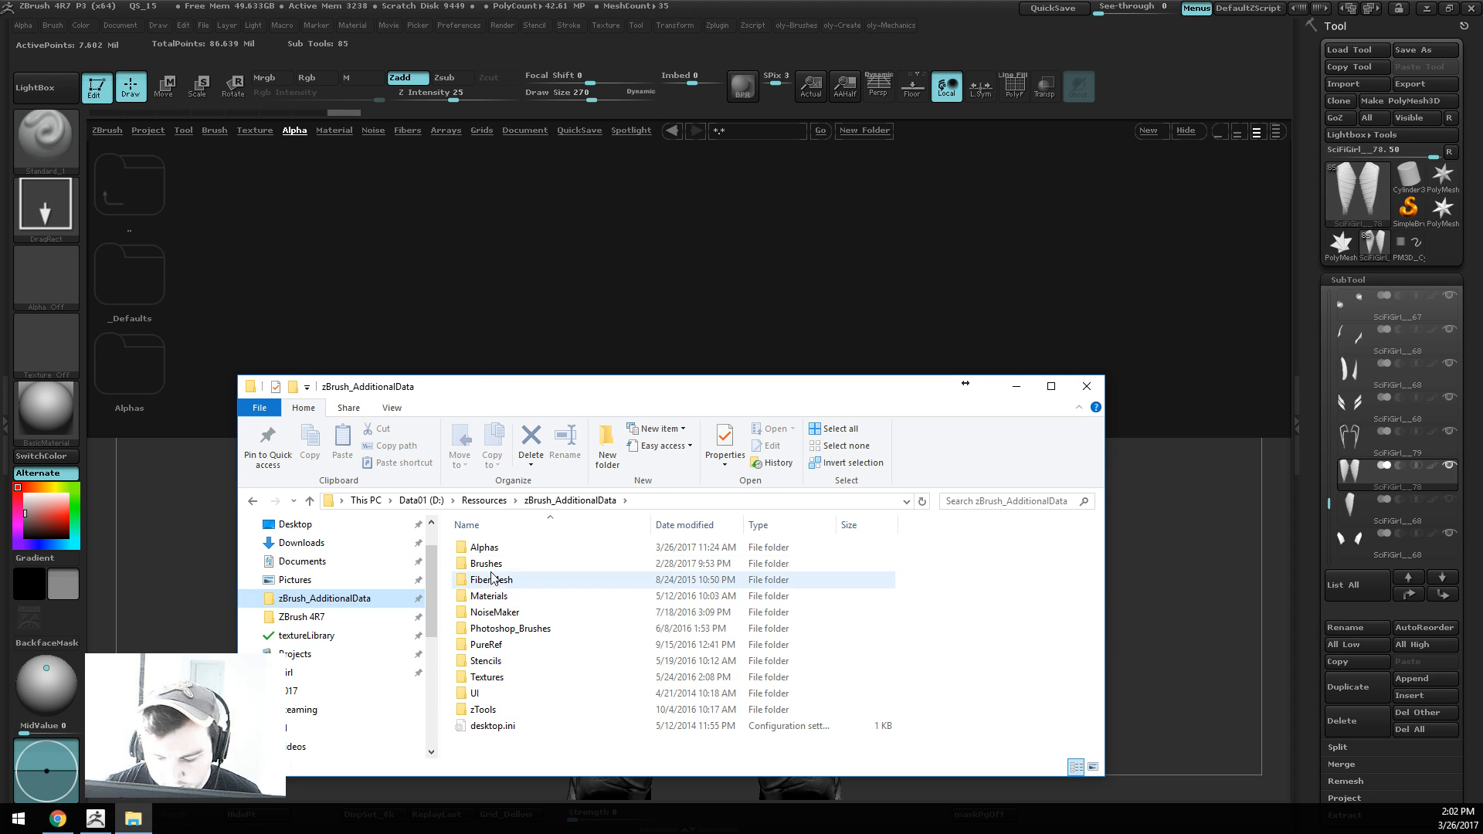
{"action": "left_click", "coordinate": [301, 617]}
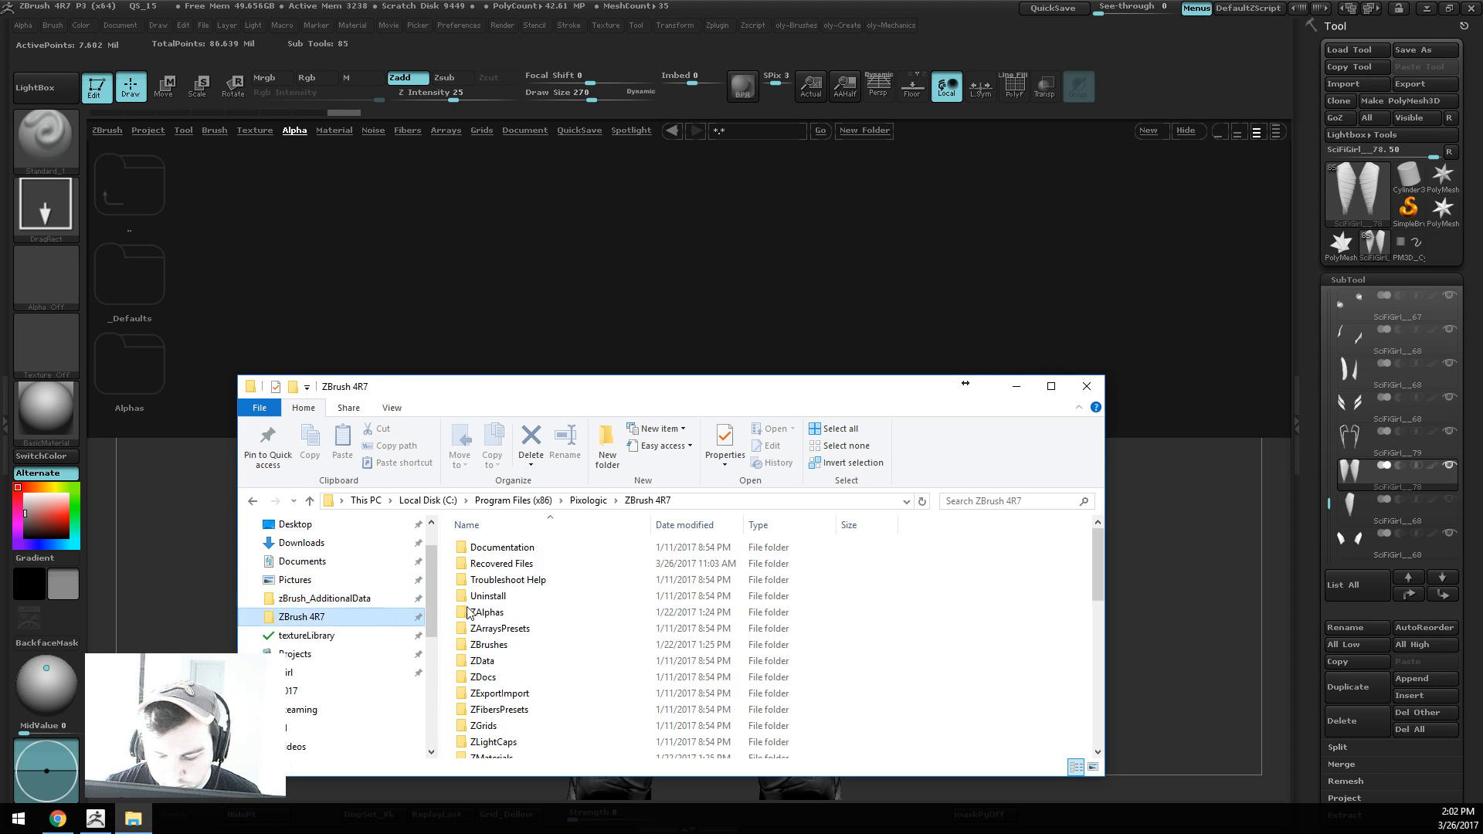
{"action": "double_click", "coordinate": [563, 616]}
{"action": "left_click", "coordinate": [605, 566]}
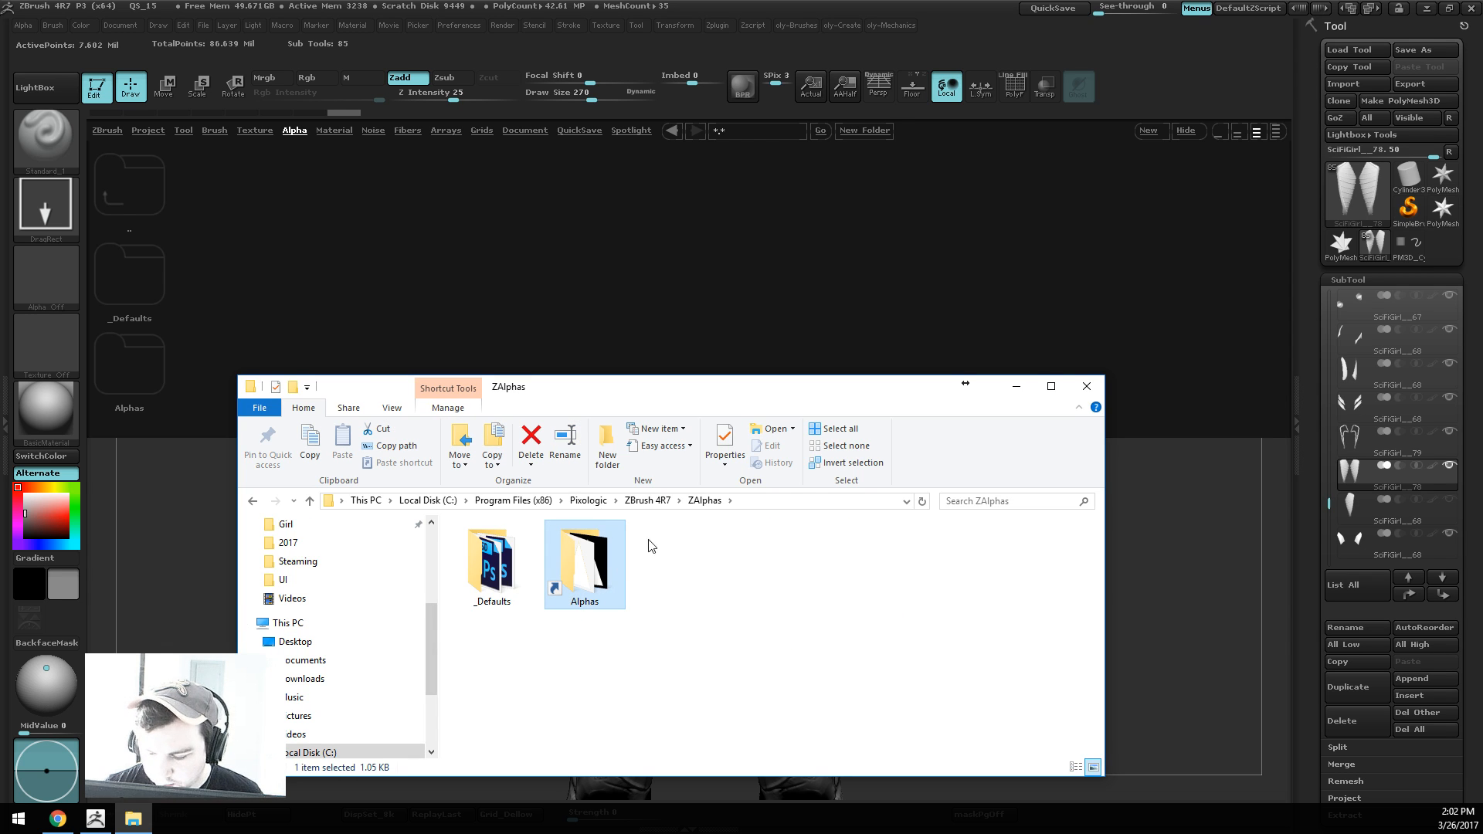
{"action": "scroll", "coordinate": [332, 594], "scroll_direction": "up", "scroll_amount": 3}
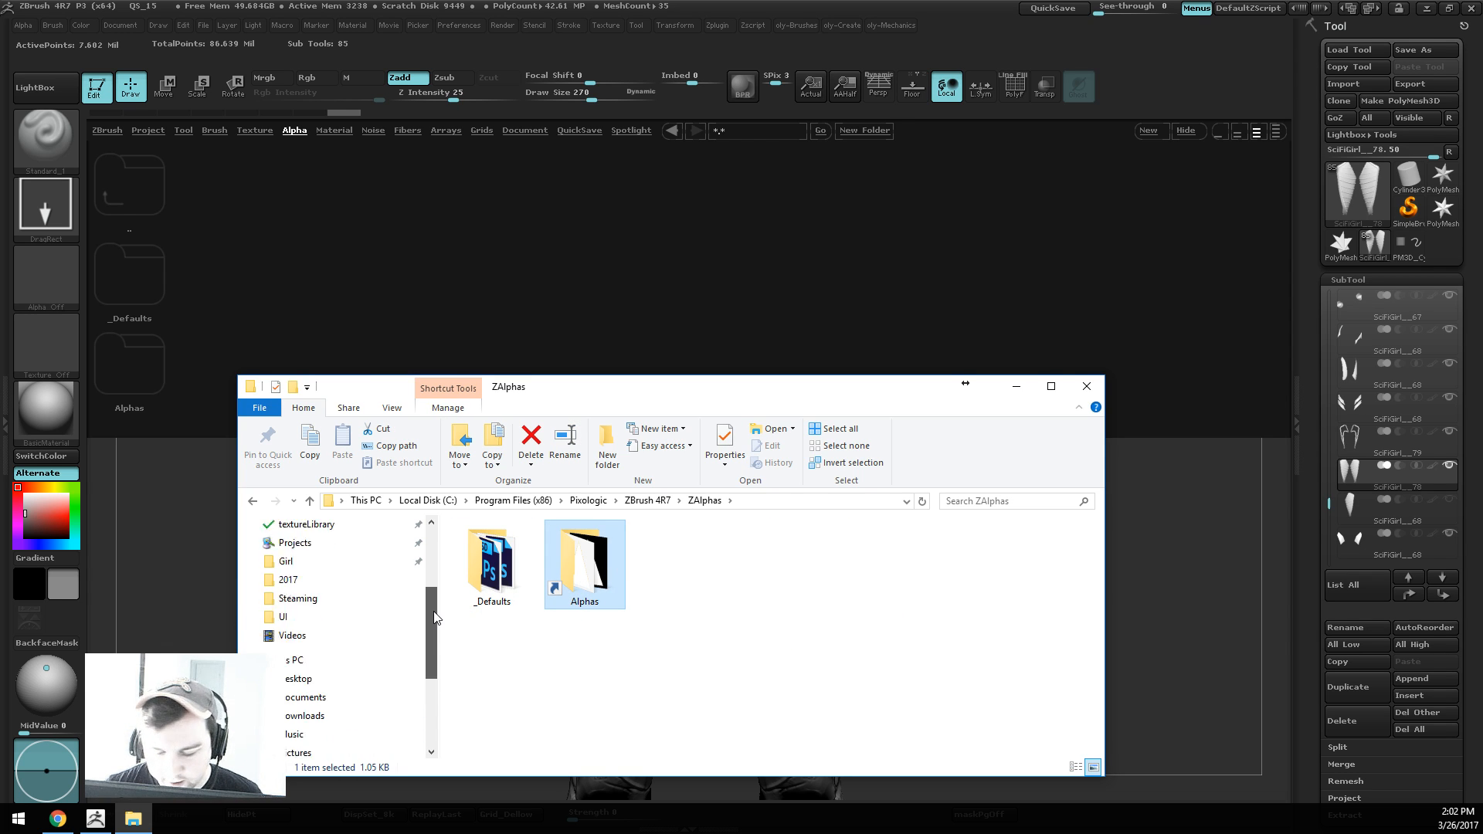
{"action": "left_click", "coordinate": [324, 561]}
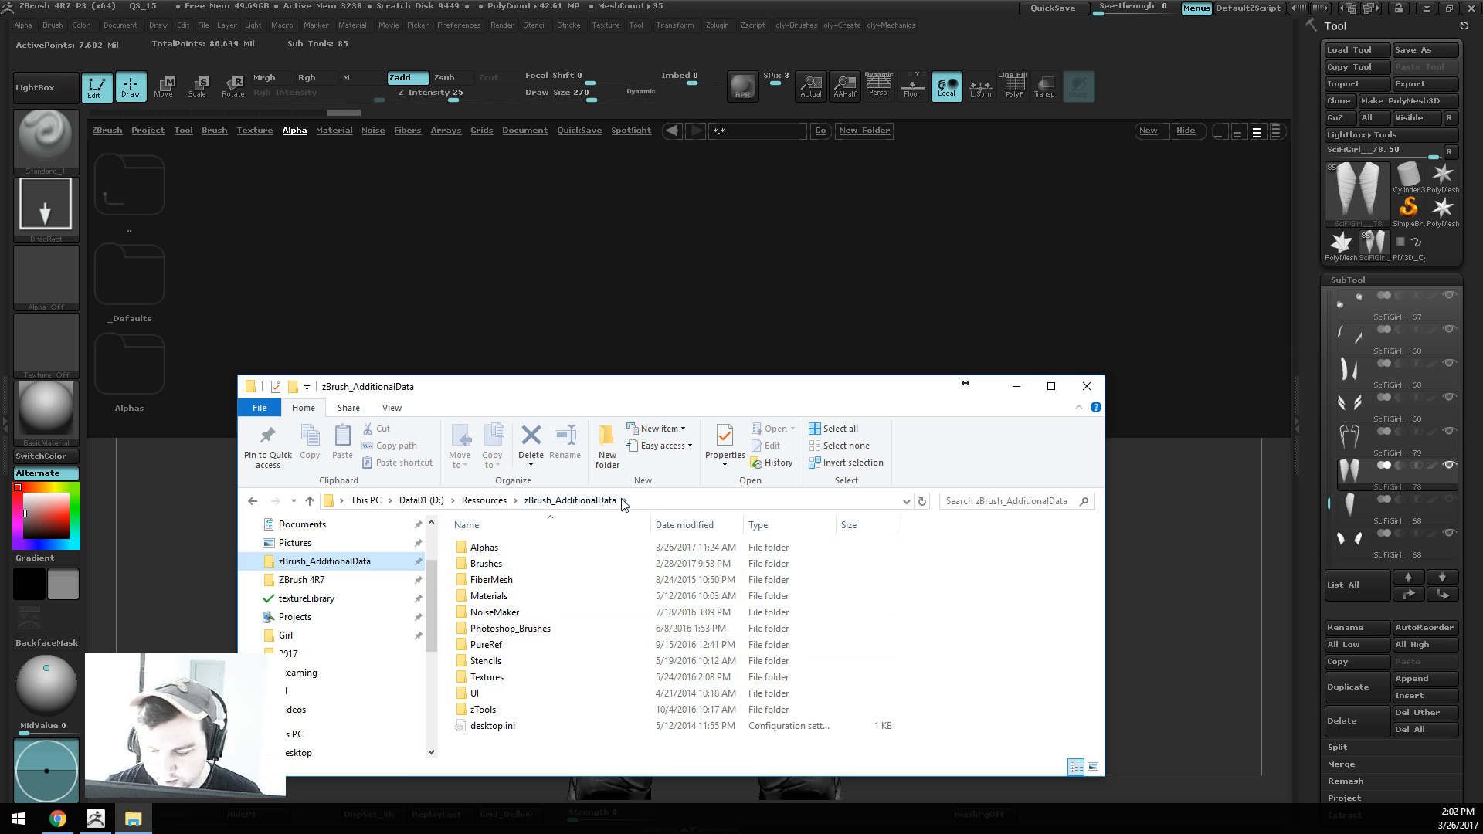
{"action": "left_click", "coordinate": [1087, 386]}
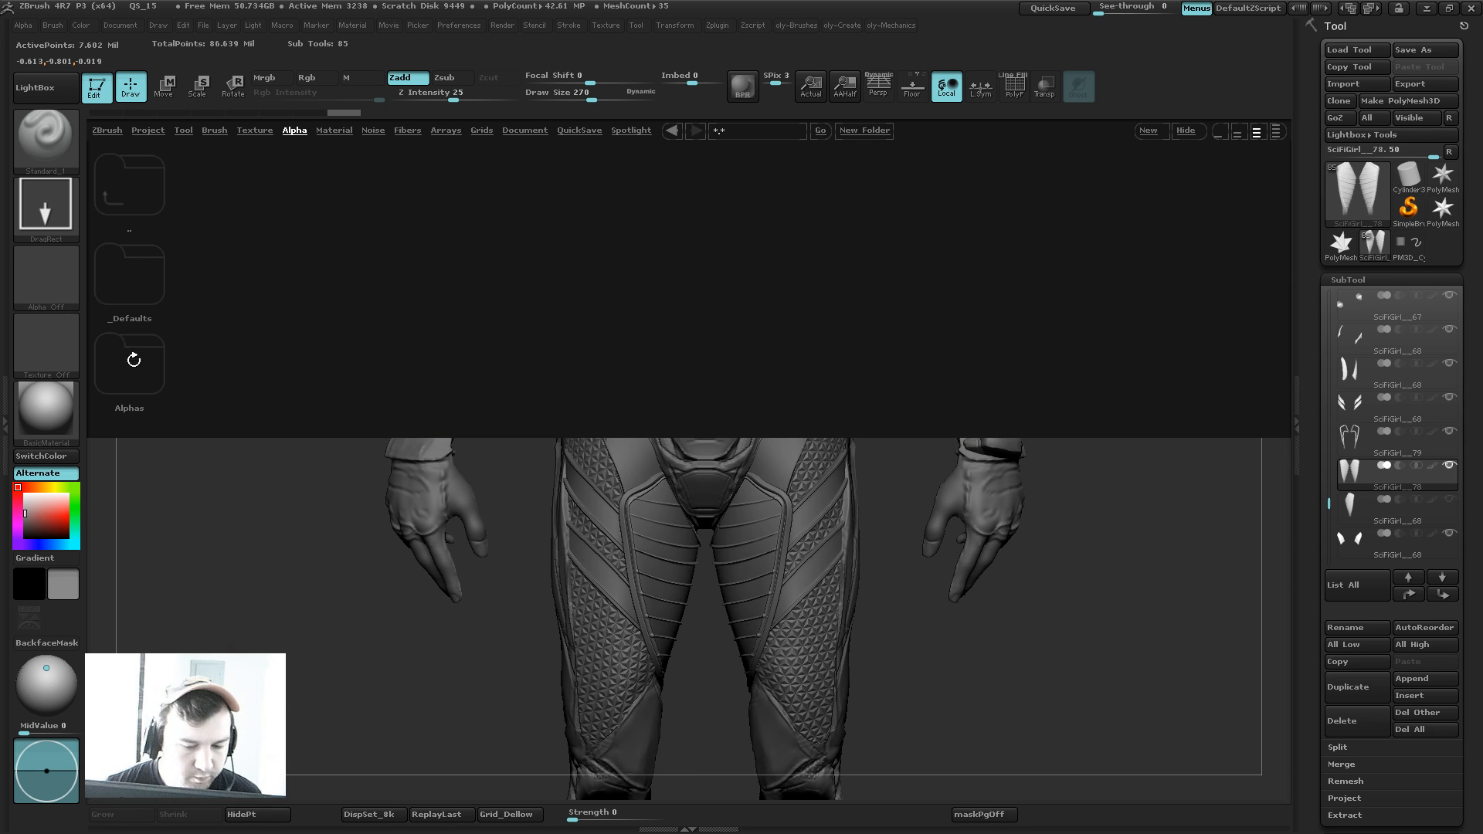
Step: Browse LightBox to the BaseShapes folder under Alphas/JRO and load the rectangular alpha JRO_Base12_in.psd
{"action": "left_click", "coordinate": [133, 360]}
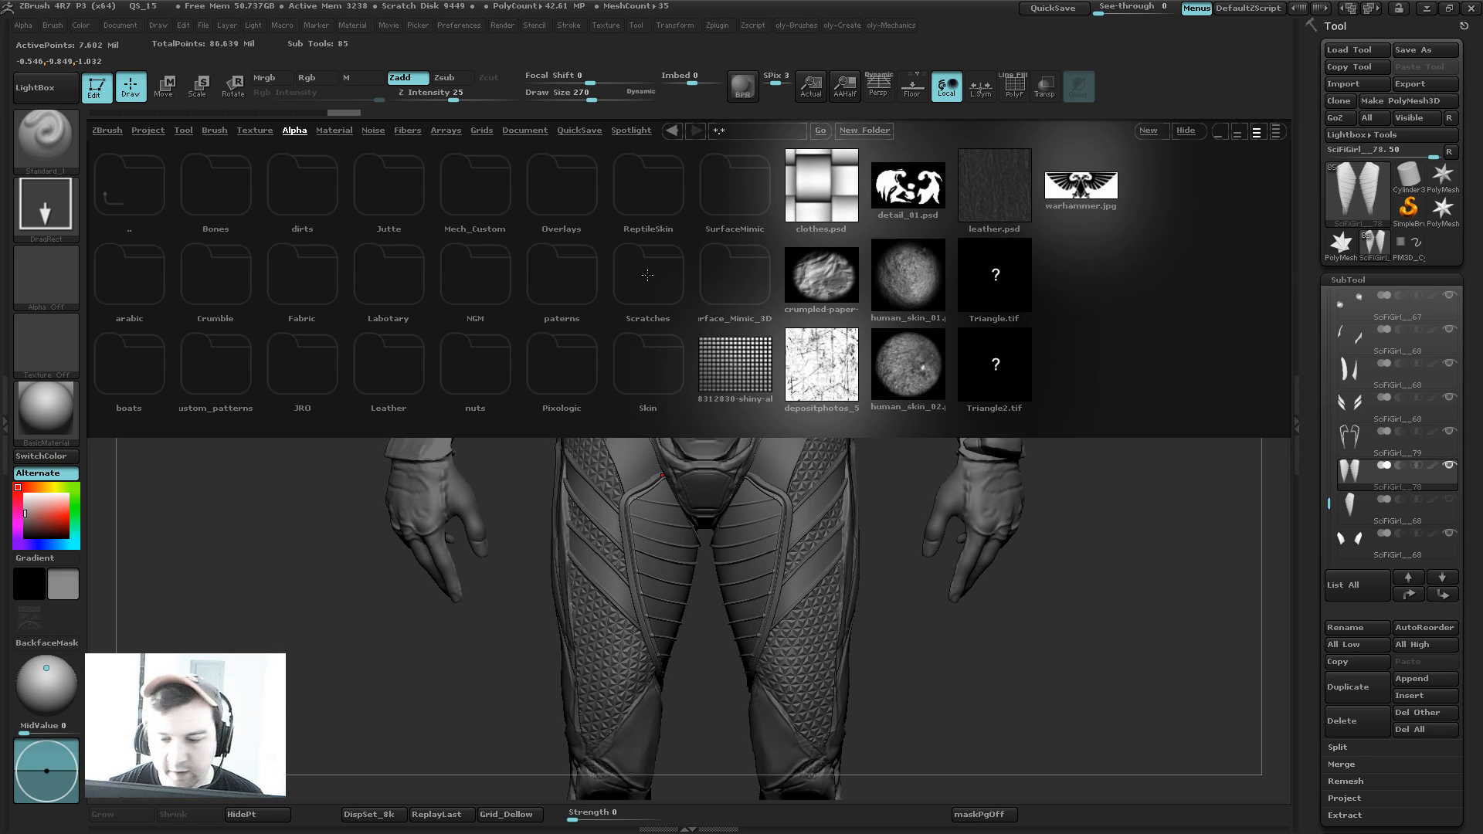
{"action": "left_click", "coordinate": [306, 363]}
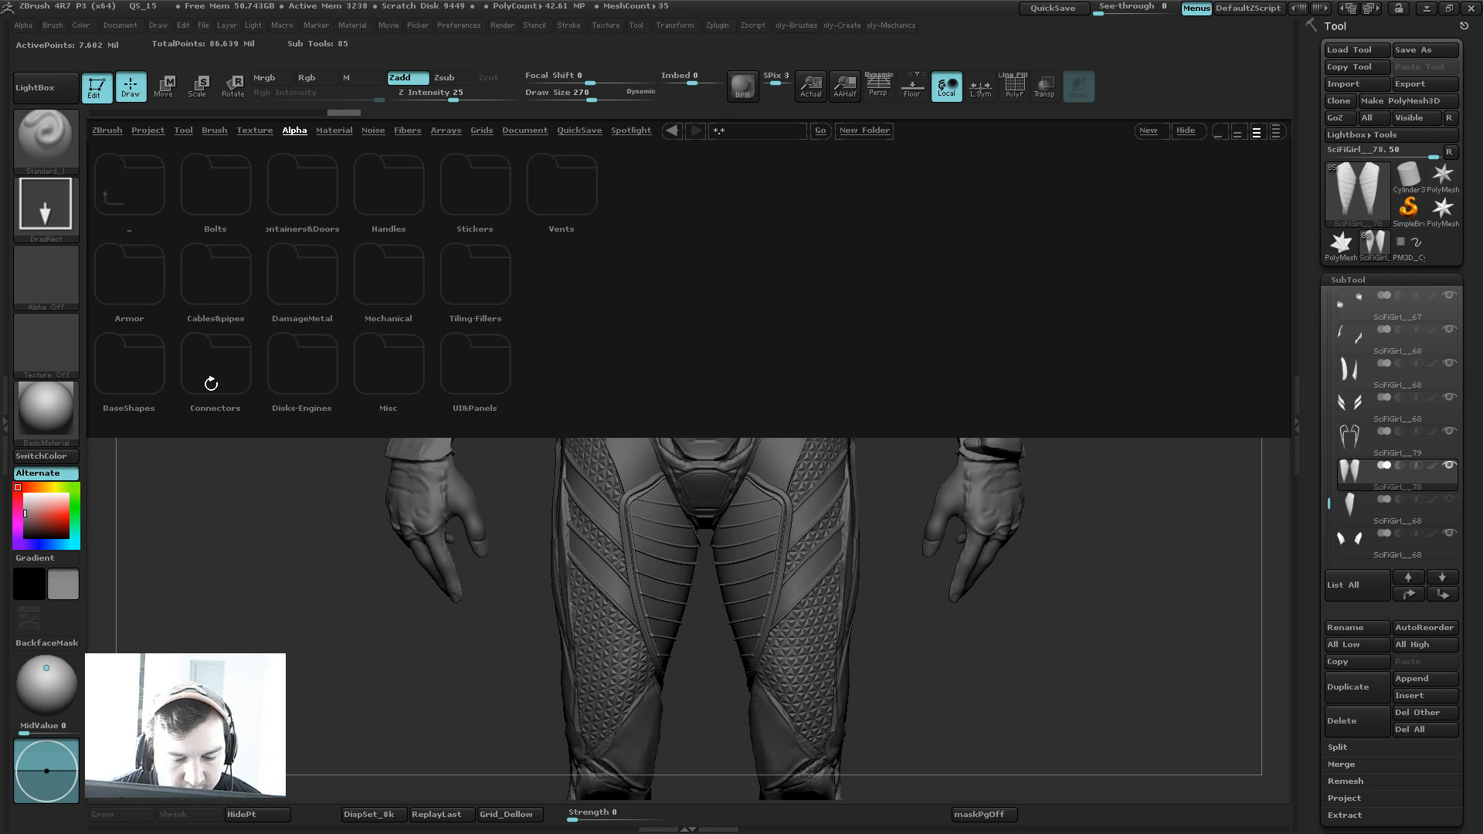
{"action": "left_click", "coordinate": [154, 383]}
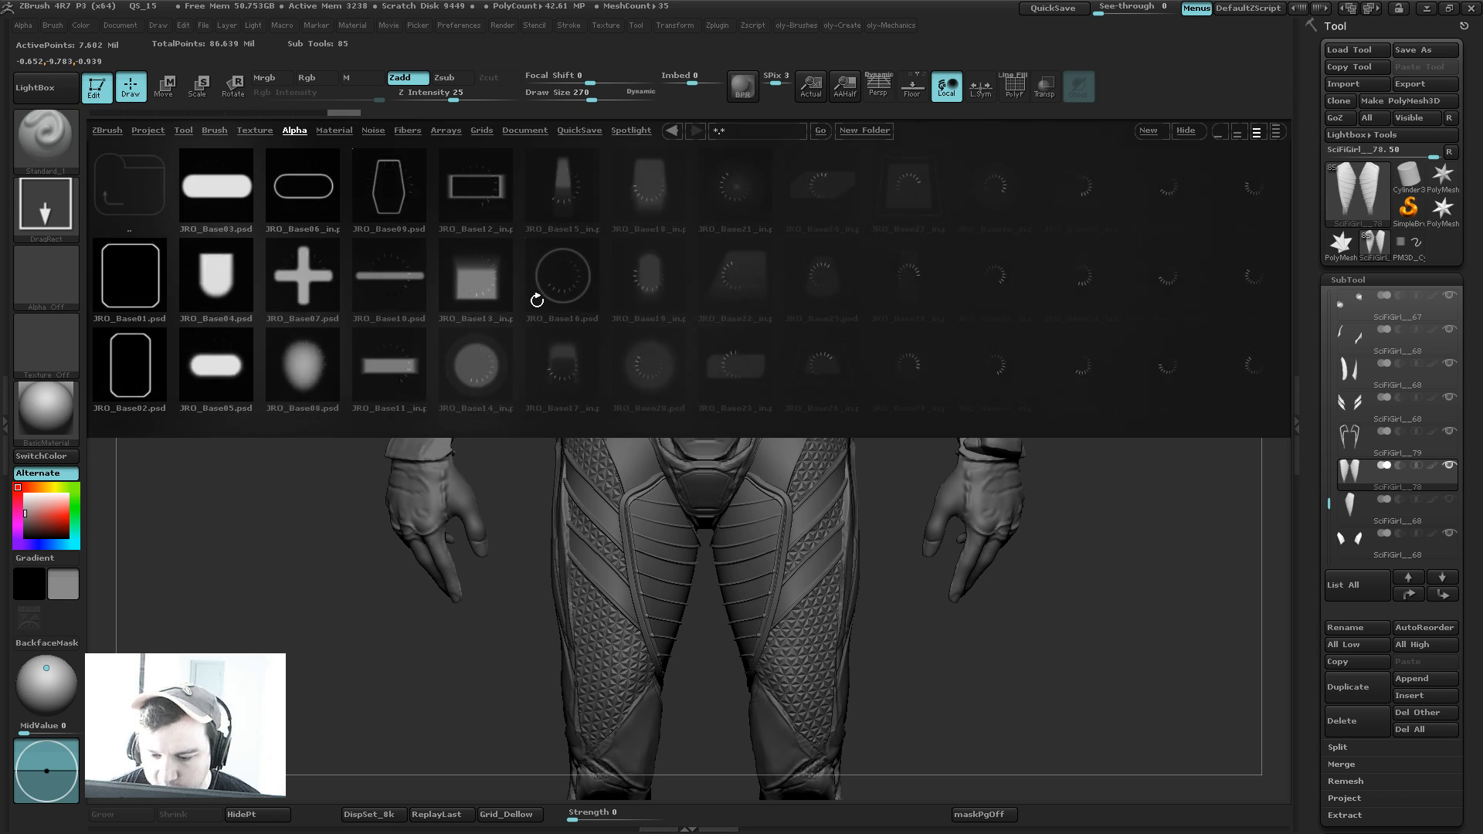
{"action": "scroll", "coordinate": [850, 297], "scroll_direction": "down", "scroll_amount": 5}
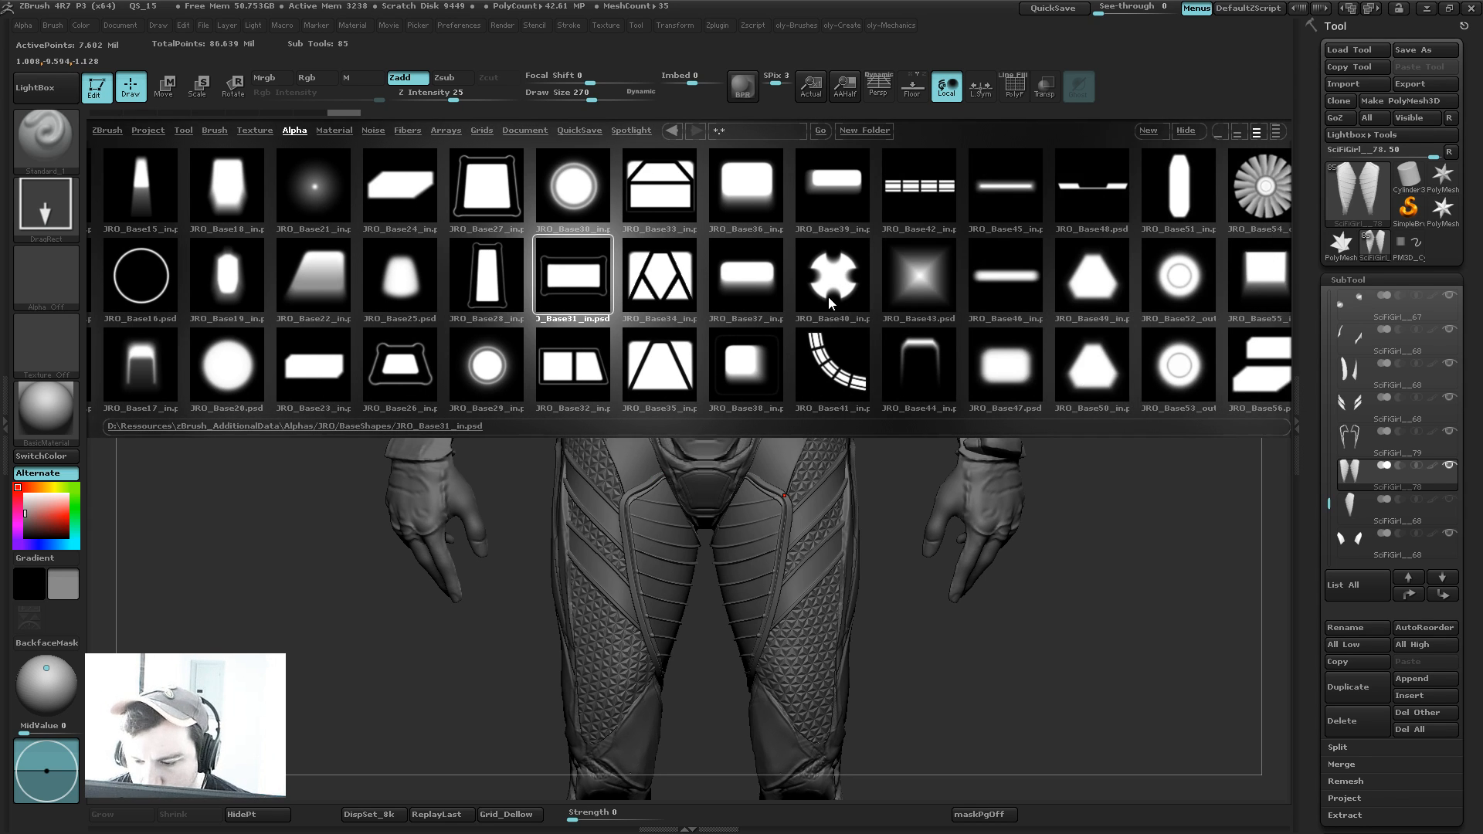
{"action": "scroll", "coordinate": [828, 295], "scroll_direction": "down", "scroll_amount": 10}
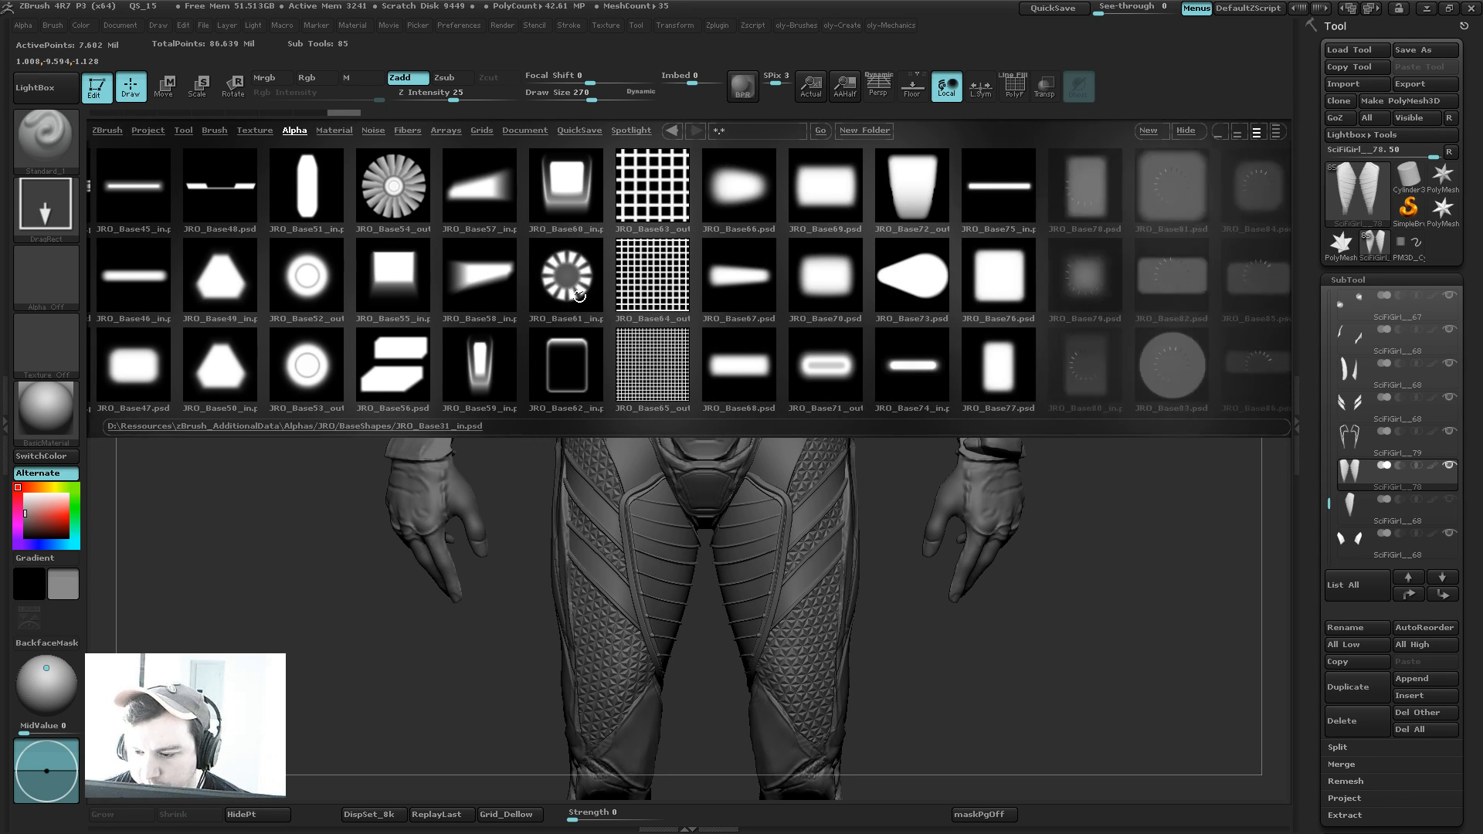
{"action": "scroll", "coordinate": [814, 284], "scroll_direction": "down", "scroll_amount": 12}
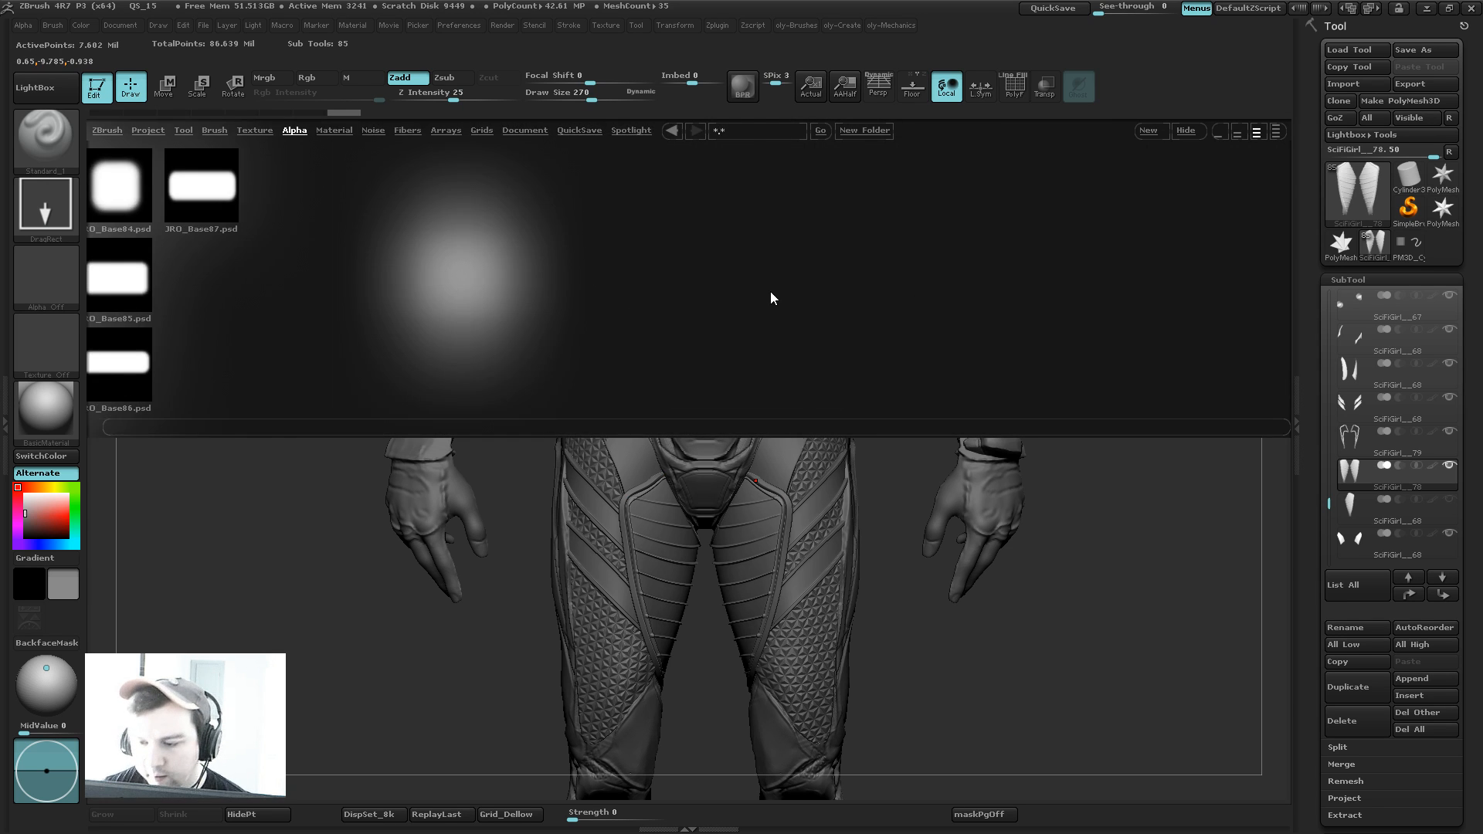
{"action": "scroll", "coordinate": [770, 290], "scroll_direction": "up", "scroll_amount": 15}
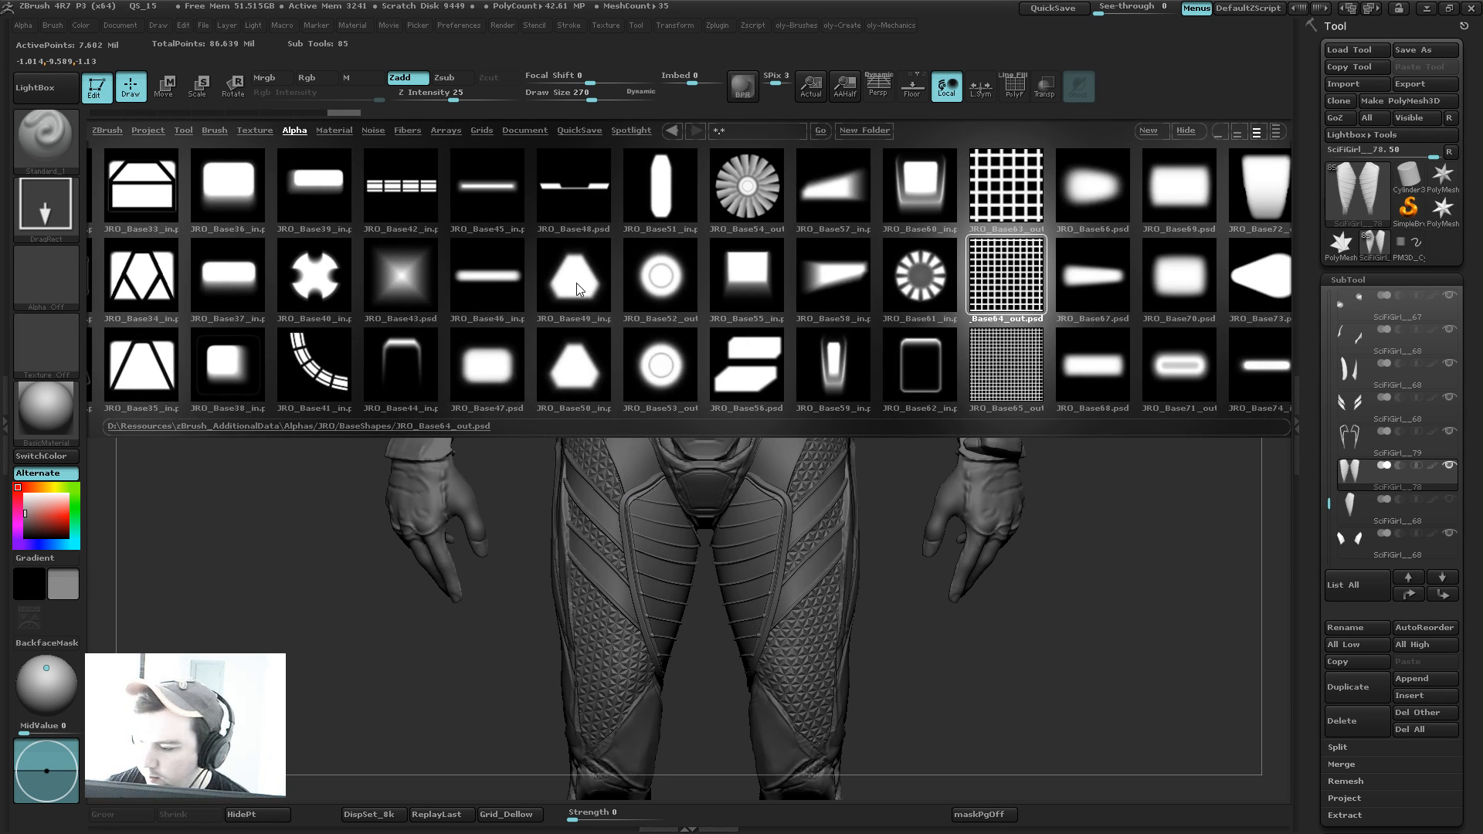
{"action": "scroll", "coordinate": [576, 283], "scroll_direction": "up", "scroll_amount": 11}
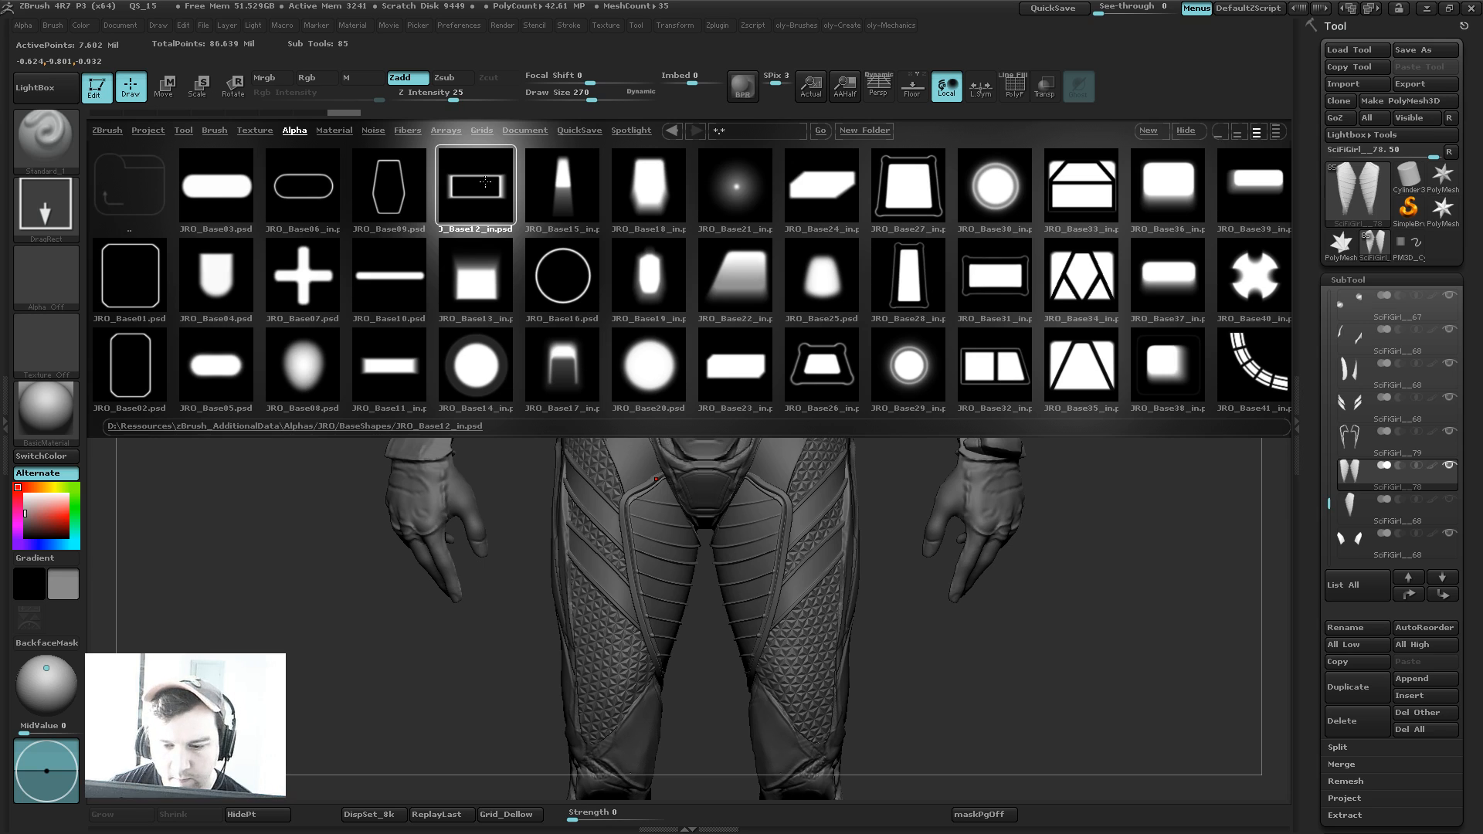
{"action": "left_click", "coordinate": [454, 186]}
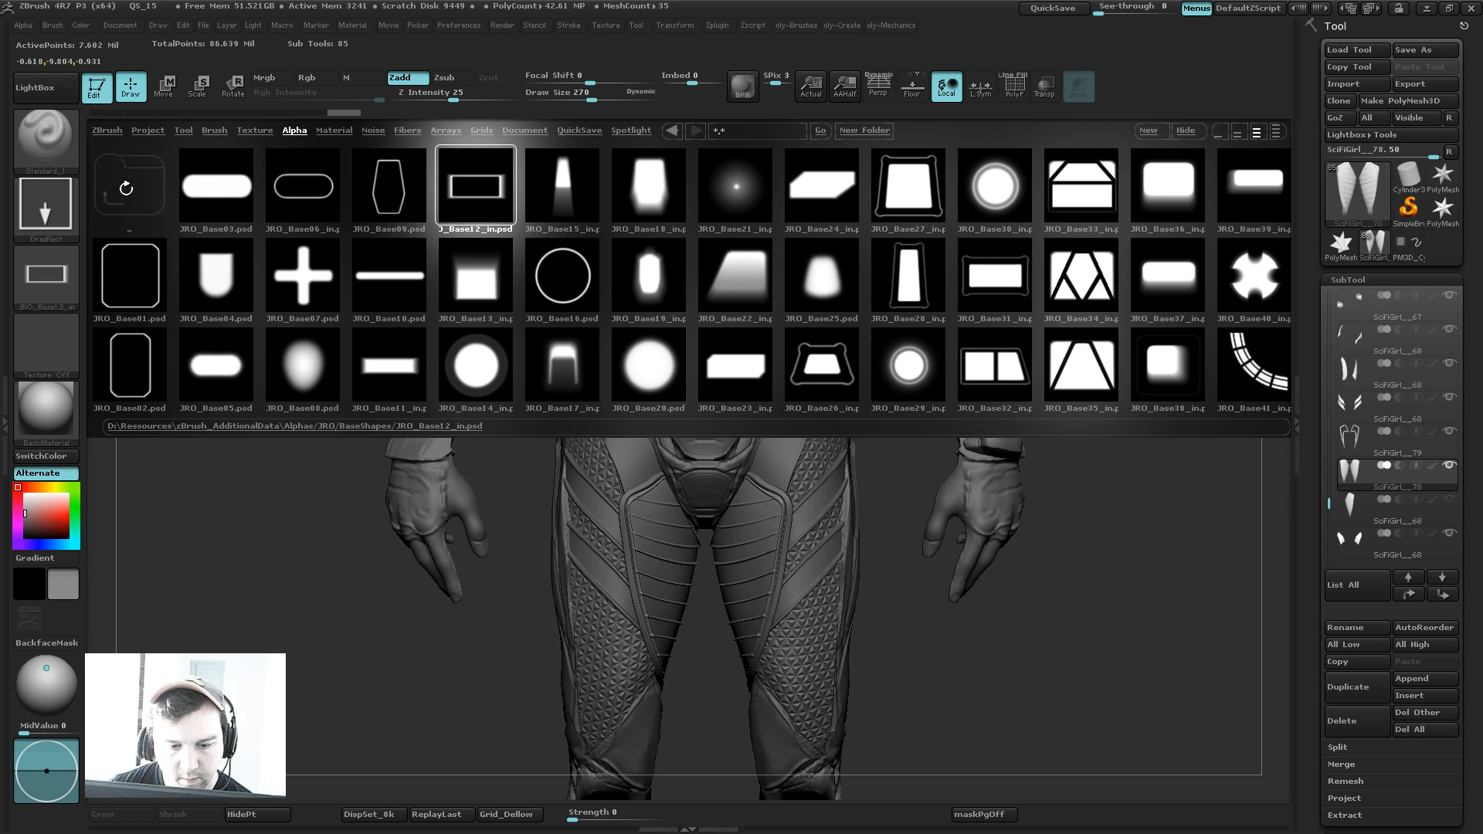
Step: Load the JRO_Bolts27_in.psd alpha from the JRO Bolts folder and hide LightBox
{"action": "left_click", "coordinate": [126, 188]}
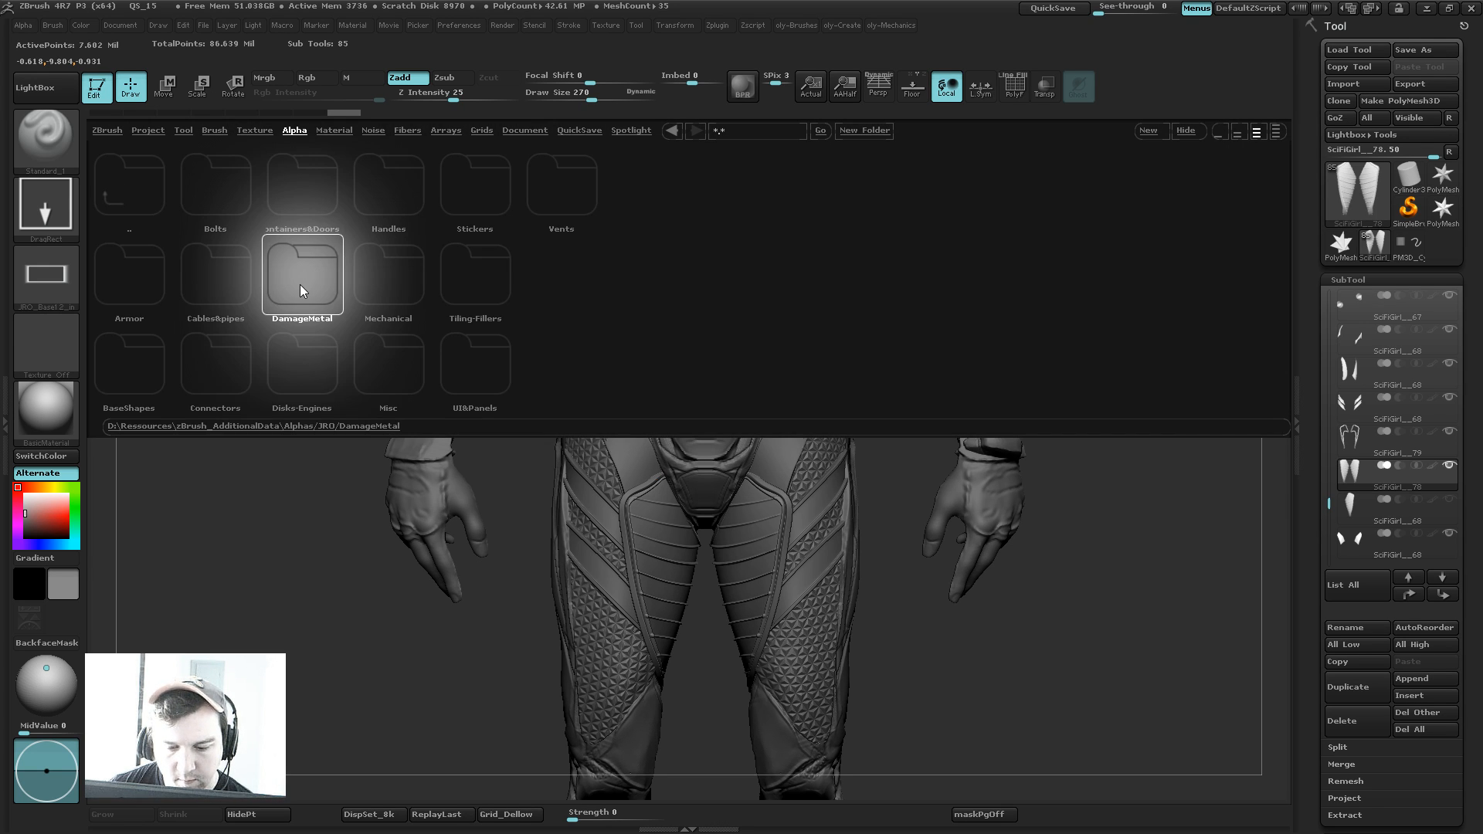
{"action": "left_click", "coordinate": [298, 190]}
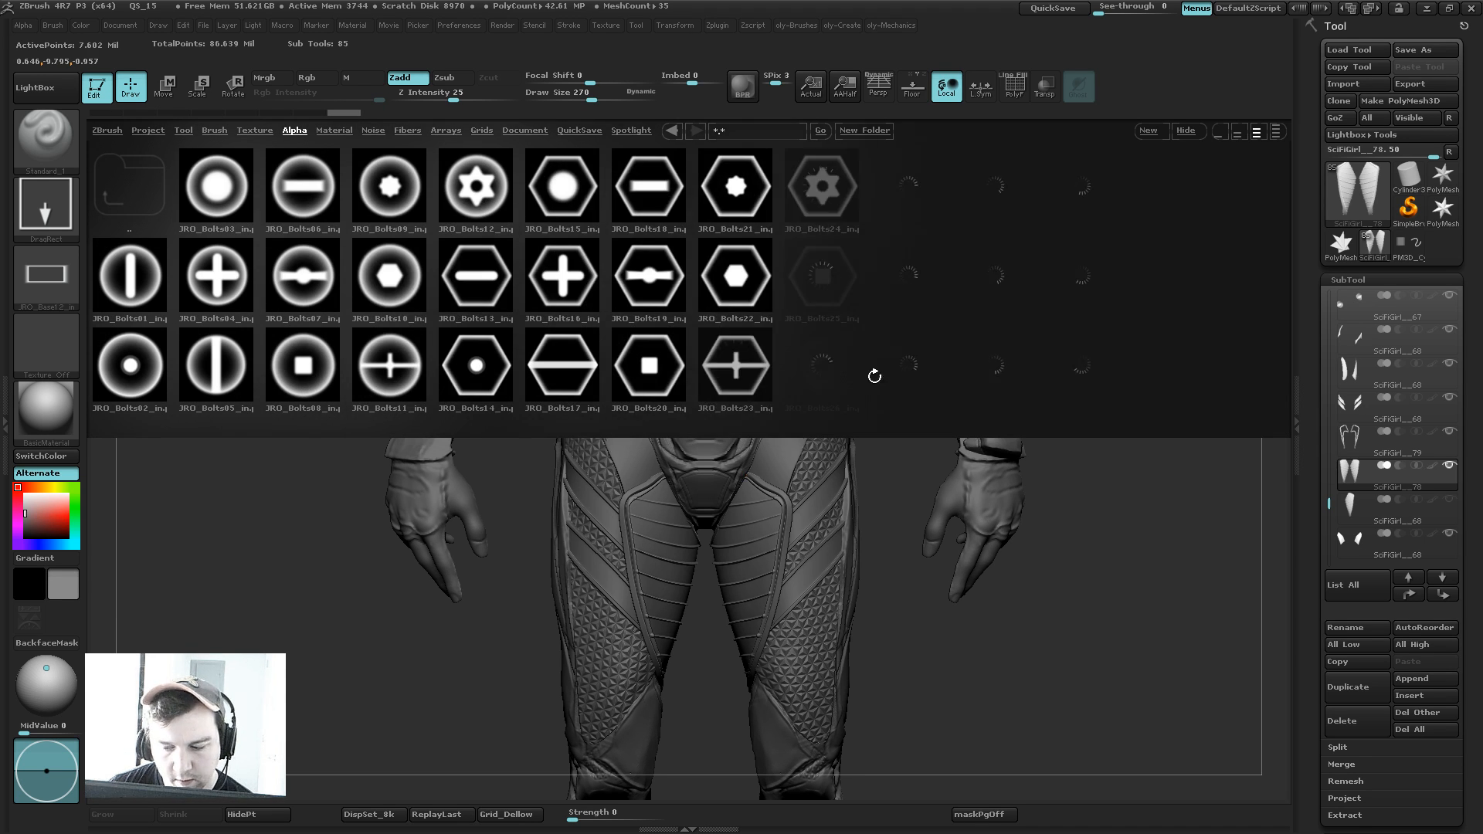
{"action": "left_click_drag", "start_coordinate": [936, 281], "coordinate": [827, 282]}
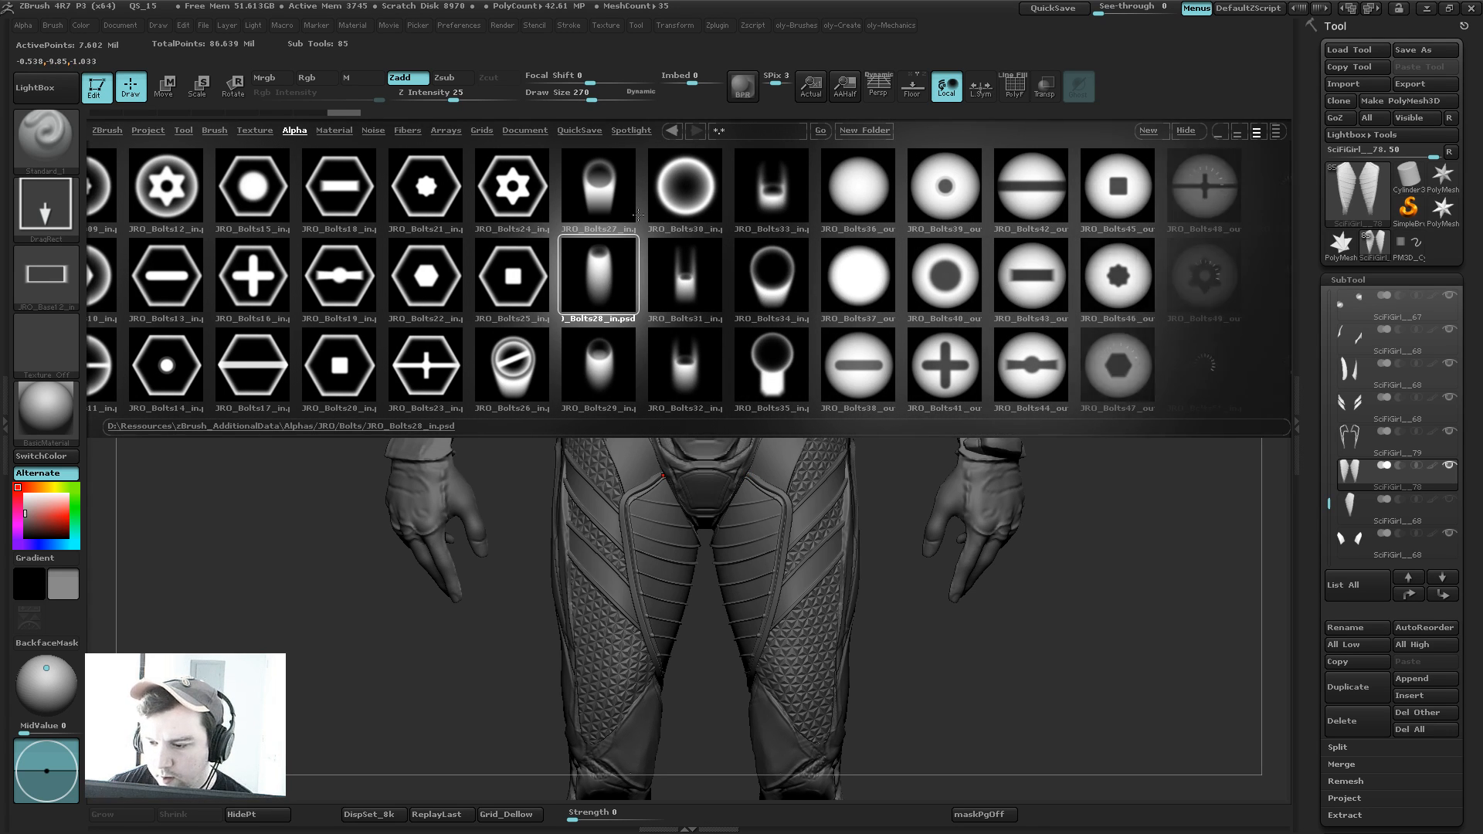
{"action": "left_click", "coordinate": [622, 190]}
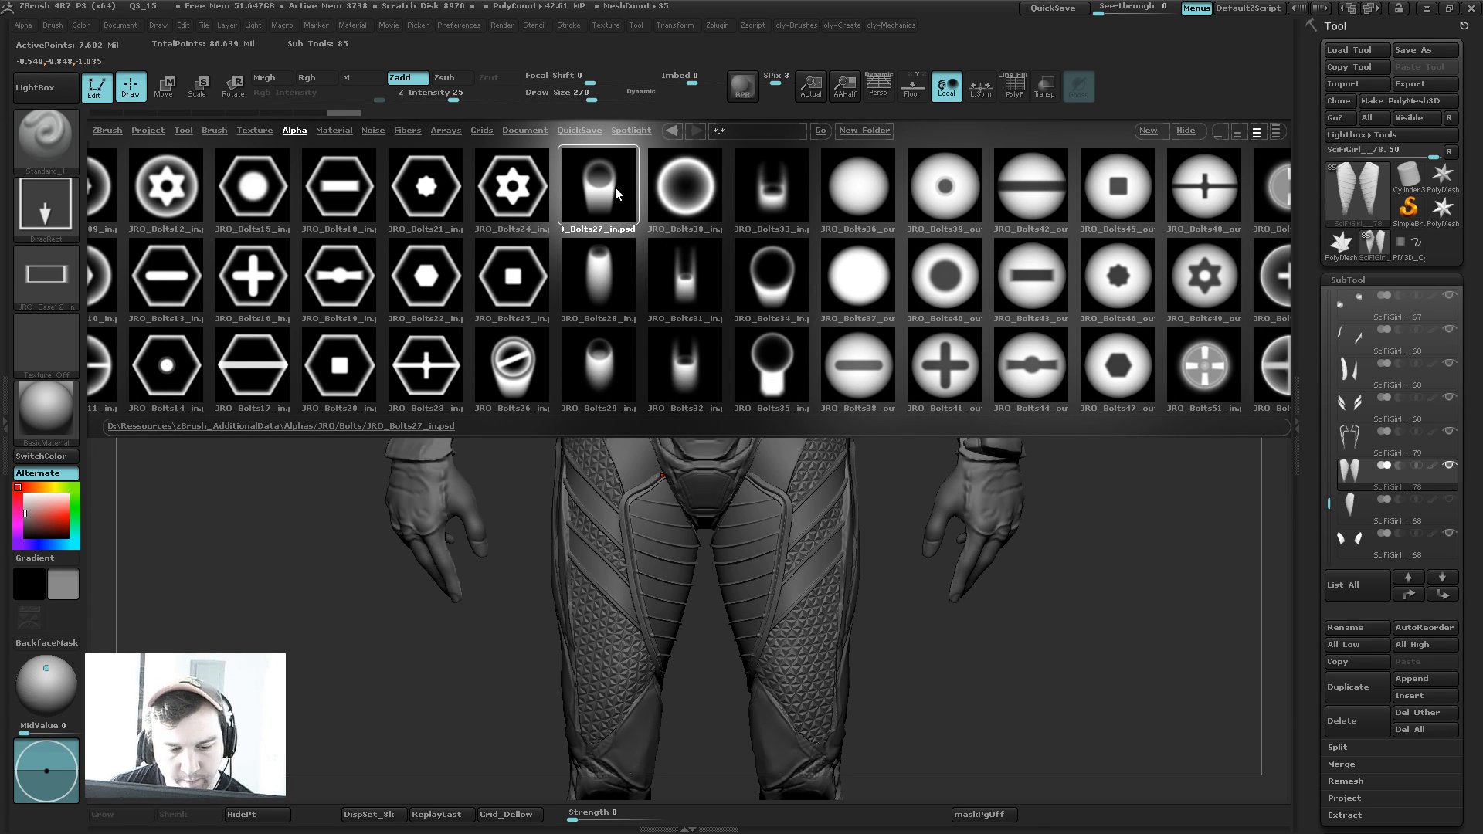
{"action": "double_click", "coordinate": [593, 279]}
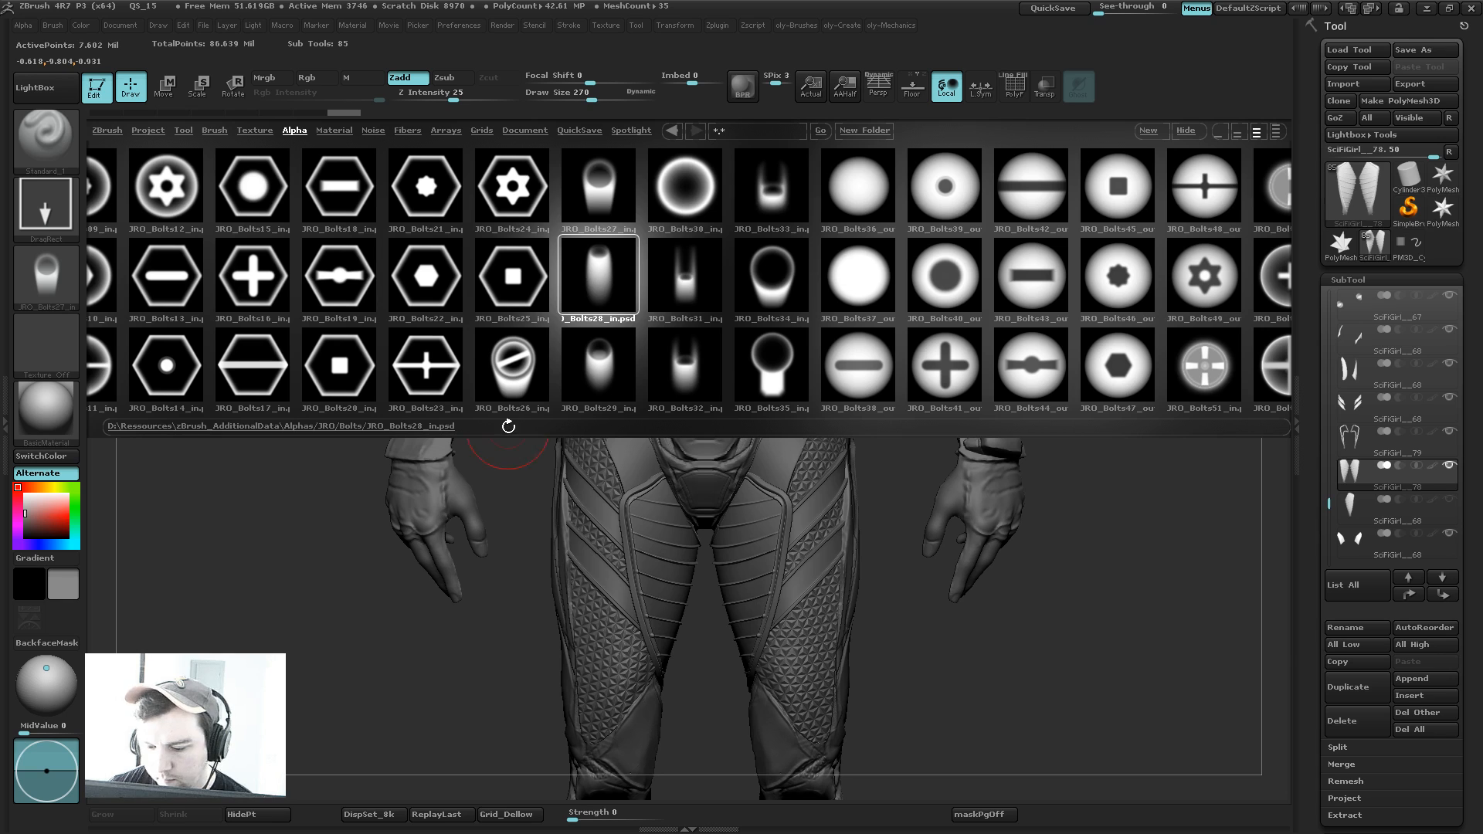
{"action": "left_click", "coordinate": [514, 374]}
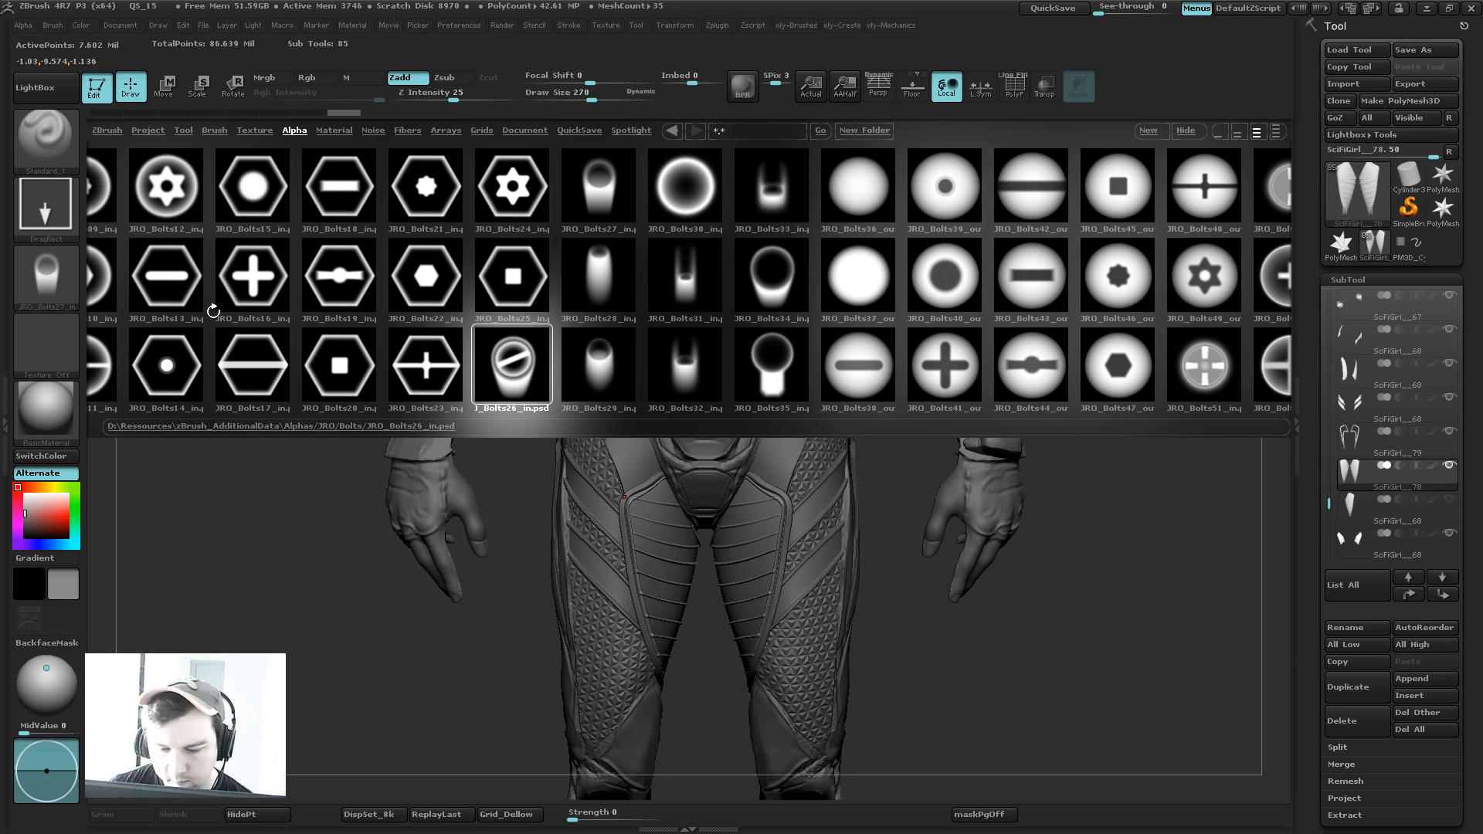
{"action": "left_click", "coordinate": [25, 96]}
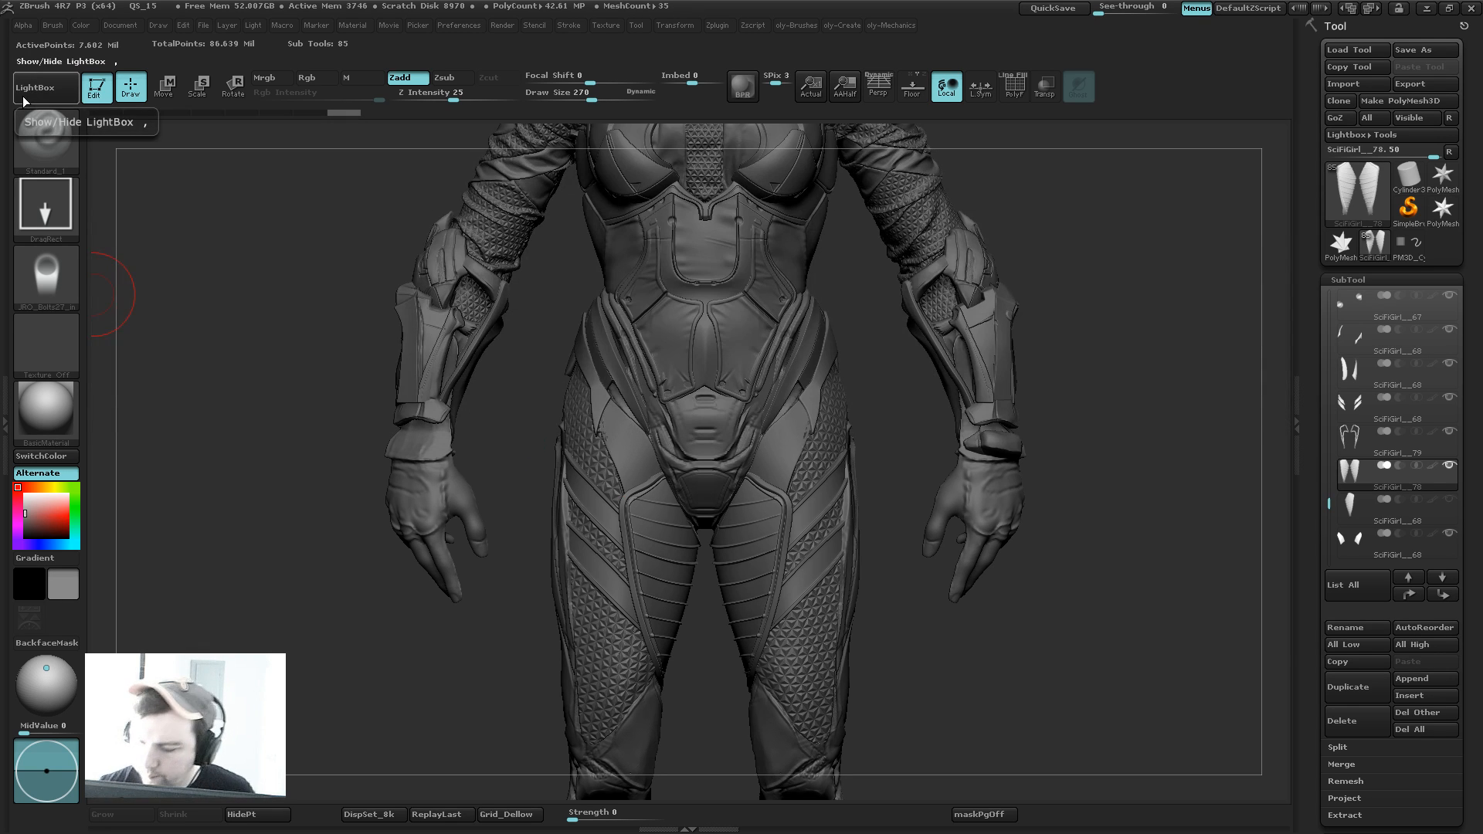
Step: Set the brush to Zsub with a Z Intensity of 50 and reduce the draw size to 150
{"action": "key", "text": "s"}
{"action": "mouse_move", "coordinate": [772, 494]}
{"action": "left_mouse_down"}
{"action": "mouse_move", "coordinate": [757, 494]}
{"action": "mouse_move", "coordinate": [767, 475]}
{"action": "left_mouse_up"}
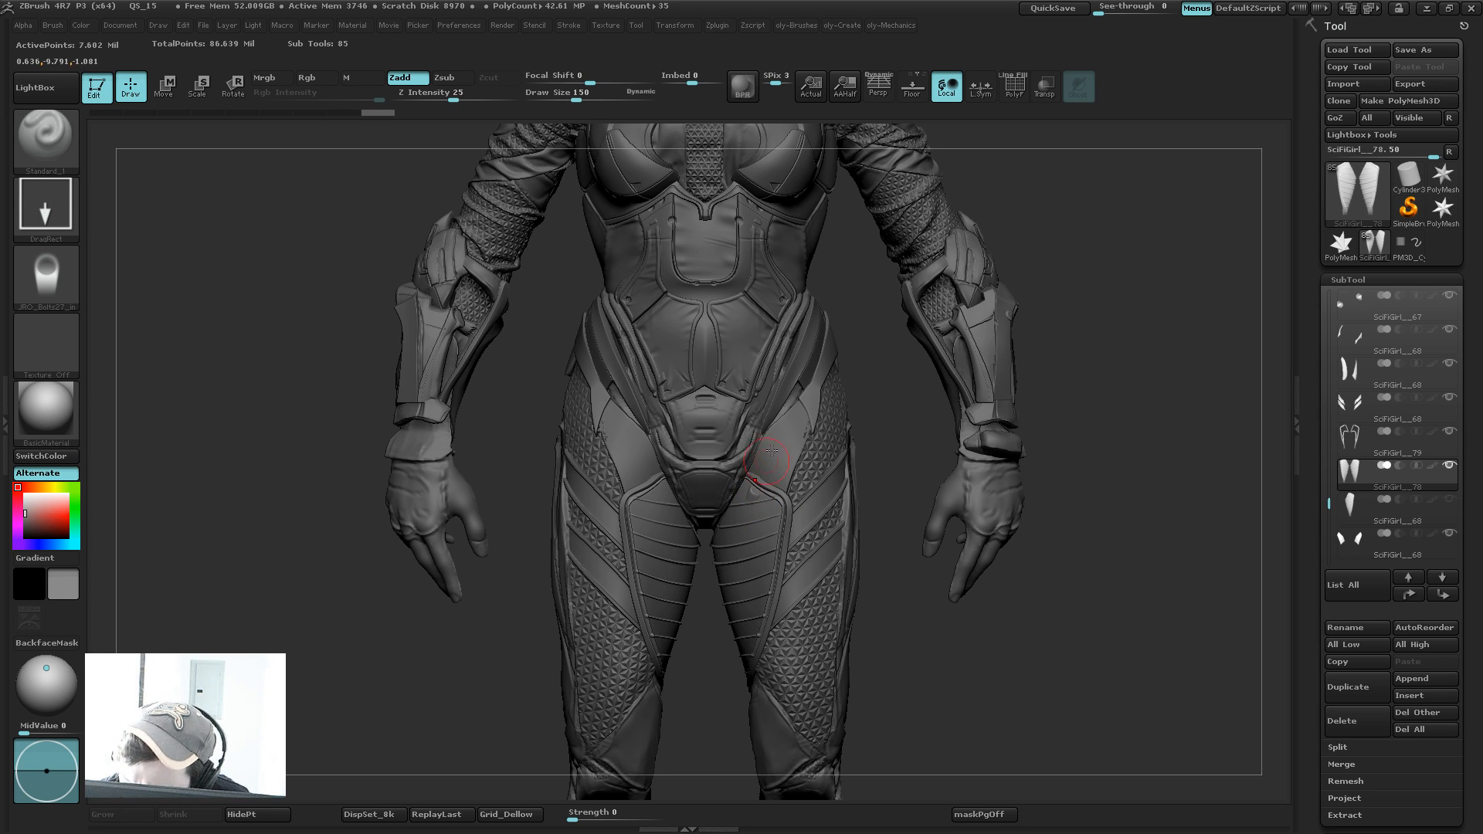
{"action": "key", "text": "ctrl+z"}
{"action": "left_click_drag", "start_coordinate": [459, 93], "coordinate": [488, 93]}
{"action": "left_click", "coordinate": [452, 79]}
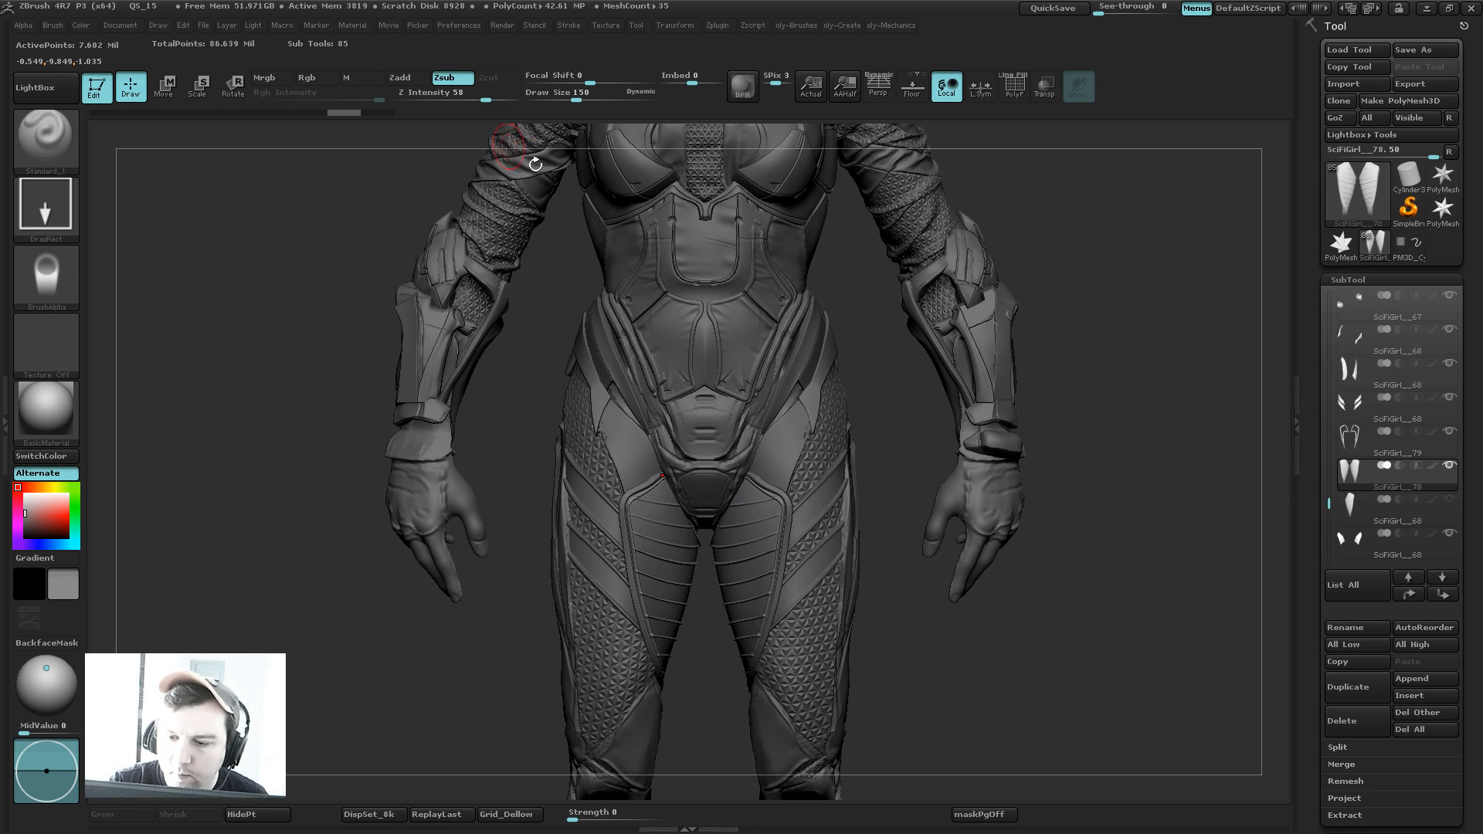
Step: Test-stamp the bolt alpha near the upper tip of the ribbed thigh panels and reduce the draw size to 53
{"action": "right_click_drag", "start_coordinate": [866, 433], "coordinate": [821, 481], "text": "ctrl"}
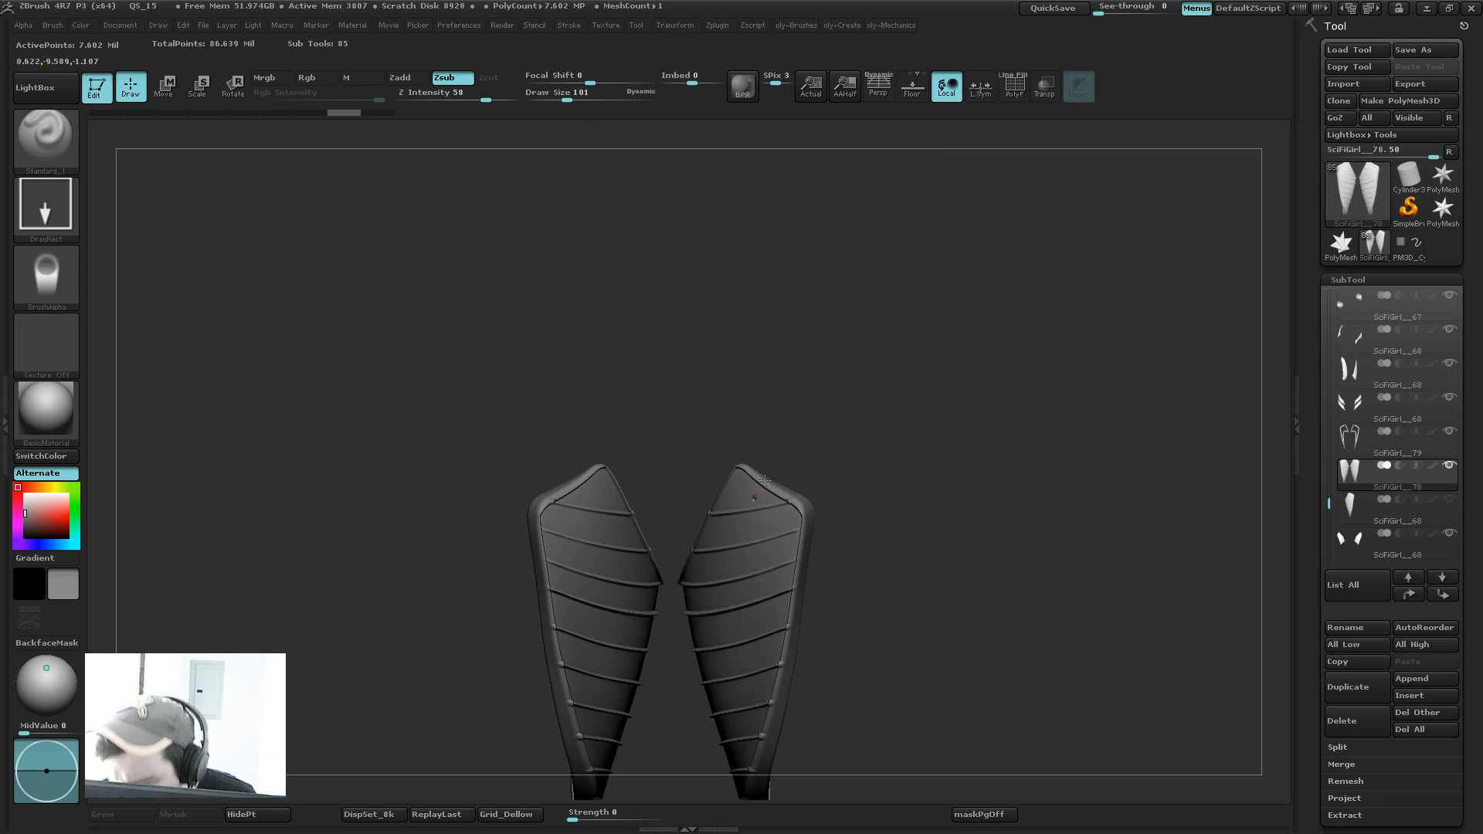
{"action": "mouse_move", "coordinate": [755, 498]}
{"action": "left_mouse_down"}
{"action": "mouse_move", "coordinate": [769, 472]}
{"action": "mouse_move", "coordinate": [843, 434]}
{"action": "mouse_move", "coordinate": [763, 431]}
{"action": "mouse_move", "coordinate": [743, 493]}
{"action": "mouse_move", "coordinate": [750, 463]}
{"action": "left_mouse_up"}
{"action": "key", "text": "ctrl+z"}
{"action": "key", "text": "s"}
{"action": "left_click_drag", "start_coordinate": [805, 532], "coordinate": [831, 524]}
Step: Stamp recessed bolts at the upper tip, the outer corner and down the outer edge of the ribbed thigh panels
{"action": "left_click_drag", "start_coordinate": [881, 488], "coordinate": [880, 367], "text": "alt"}
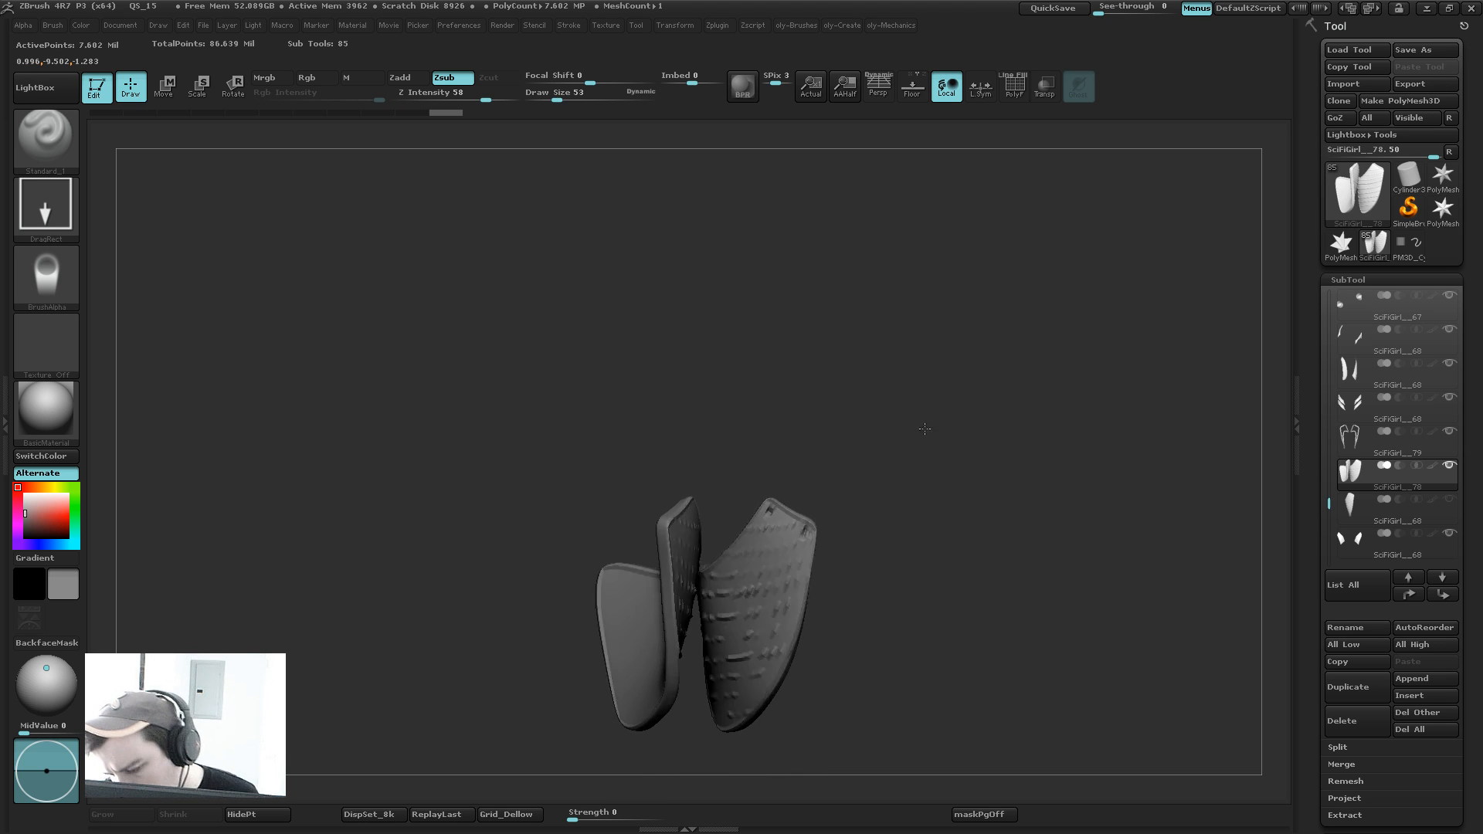
{"action": "mouse_move", "coordinate": [927, 430]}
{"action": "left_mouse_down"}
{"action": "mouse_move", "coordinate": [903, 417]}
{"action": "mouse_move", "coordinate": [927, 470]}
{"action": "mouse_move", "coordinate": [918, 533]}
{"action": "left_mouse_up"}
{"action": "key", "text": "ctrl+z"}
{"action": "key", "text": "ctrl+z"}
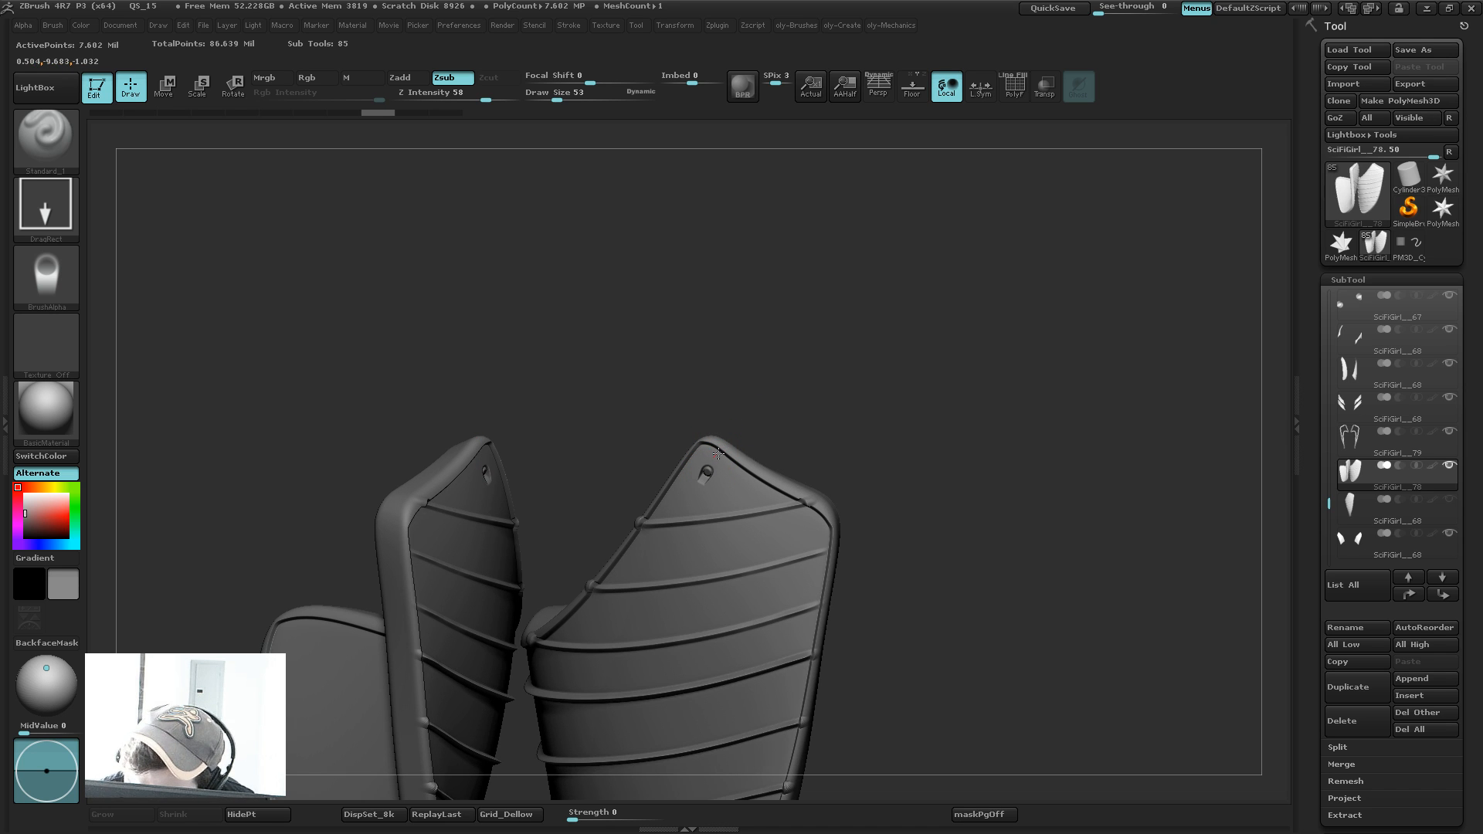
{"action": "left_click_drag", "start_coordinate": [718, 454], "coordinate": [720, 437]}
{"action": "mouse_move", "coordinate": [817, 533]}
{"action": "left_mouse_down"}
{"action": "mouse_move", "coordinate": [883, 437]}
{"action": "mouse_move", "coordinate": [1003, 330]}
{"action": "left_mouse_up"}
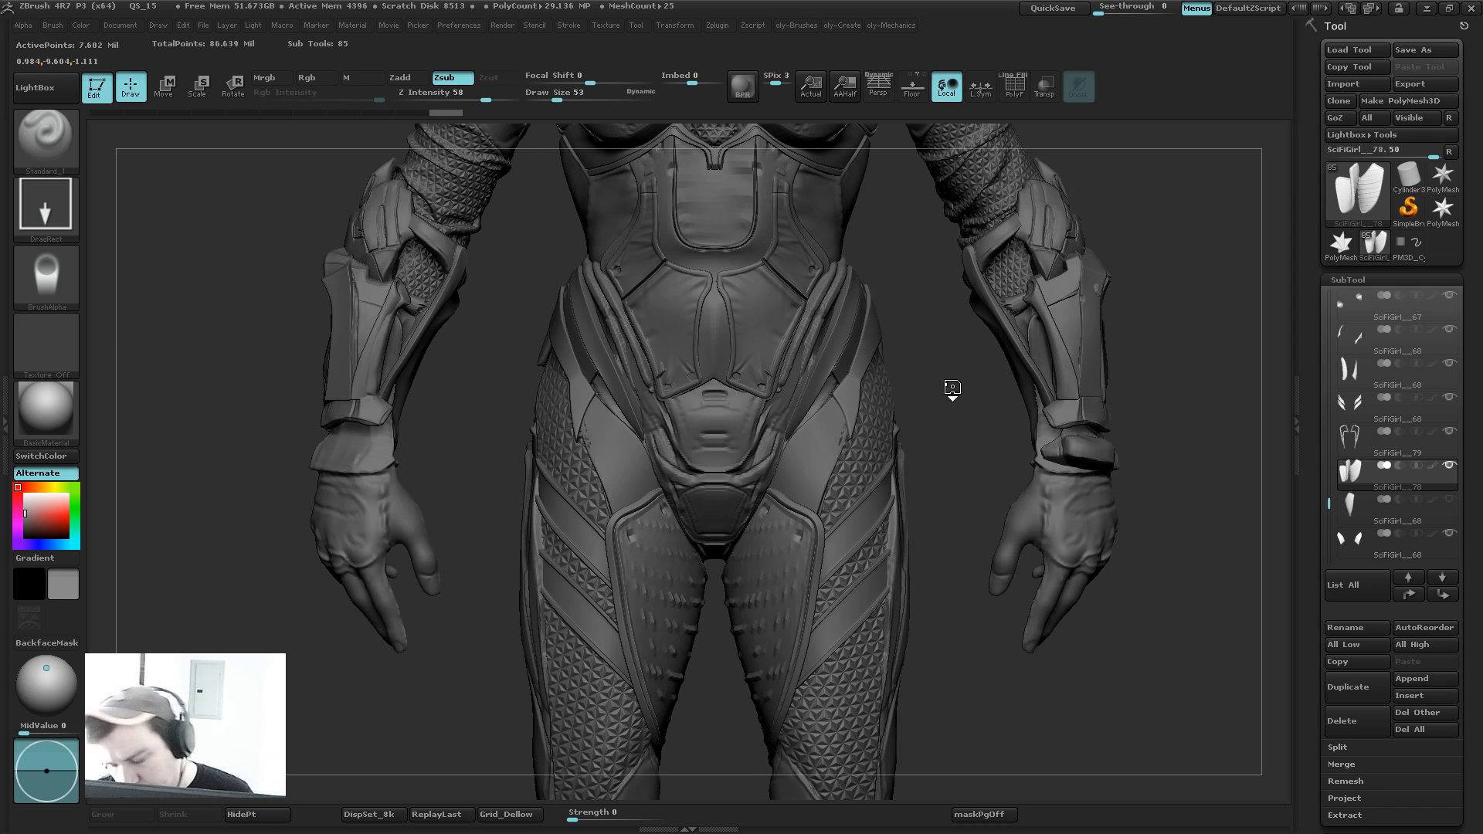
{"action": "left_click_drag", "start_coordinate": [952, 388], "coordinate": [775, 321], "text": "alt"}
{"action": "key", "text": "ctrl+shift+f"}
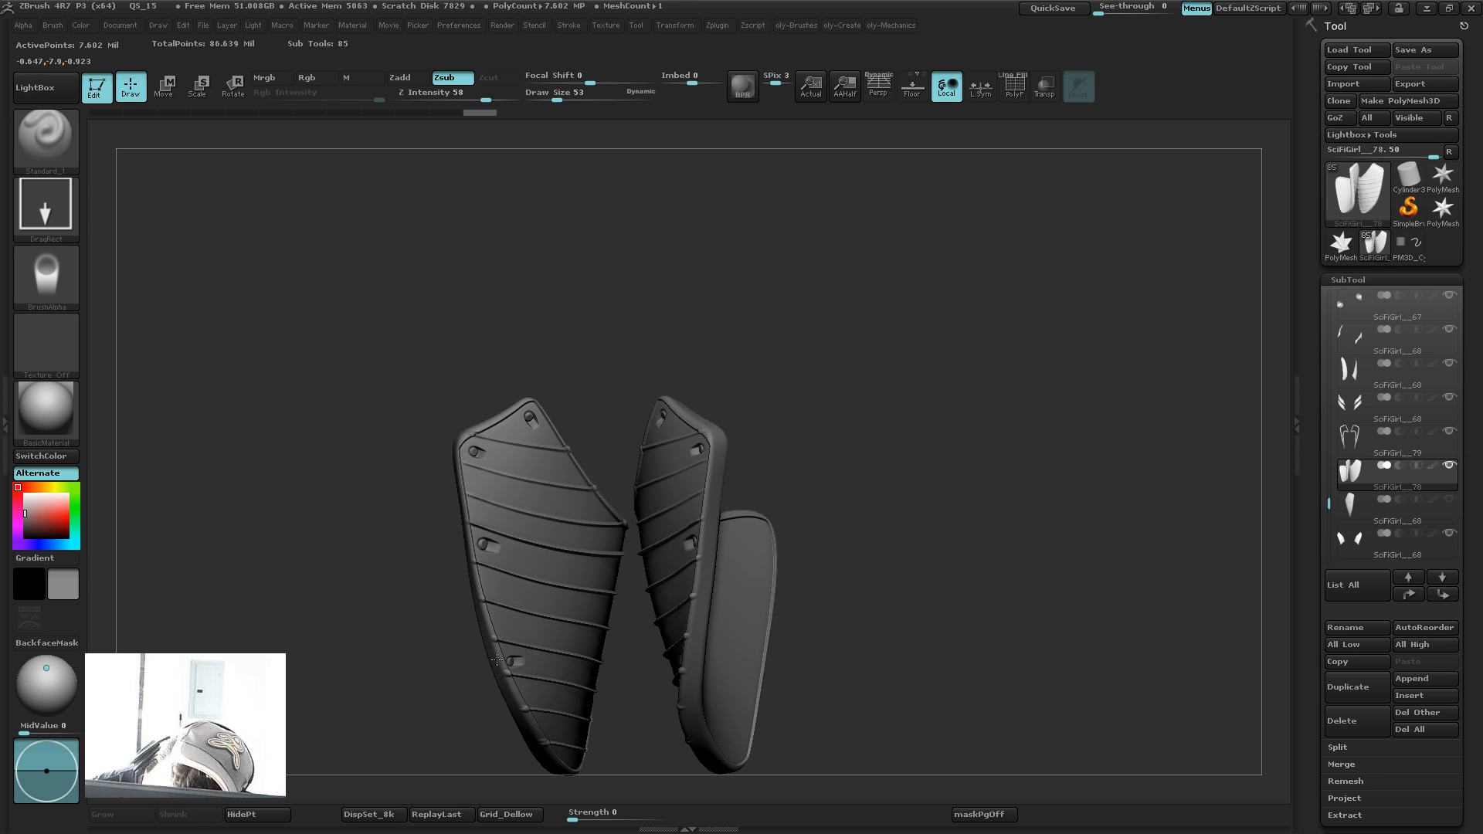
{"action": "mouse_move", "coordinate": [849, 425]}
{"action": "left_mouse_down"}
{"action": "mouse_move", "coordinate": [817, 430]}
{"action": "mouse_move", "coordinate": [837, 430]}
{"action": "left_mouse_up"}
{"action": "key", "text": "ctrl+shift+f"}
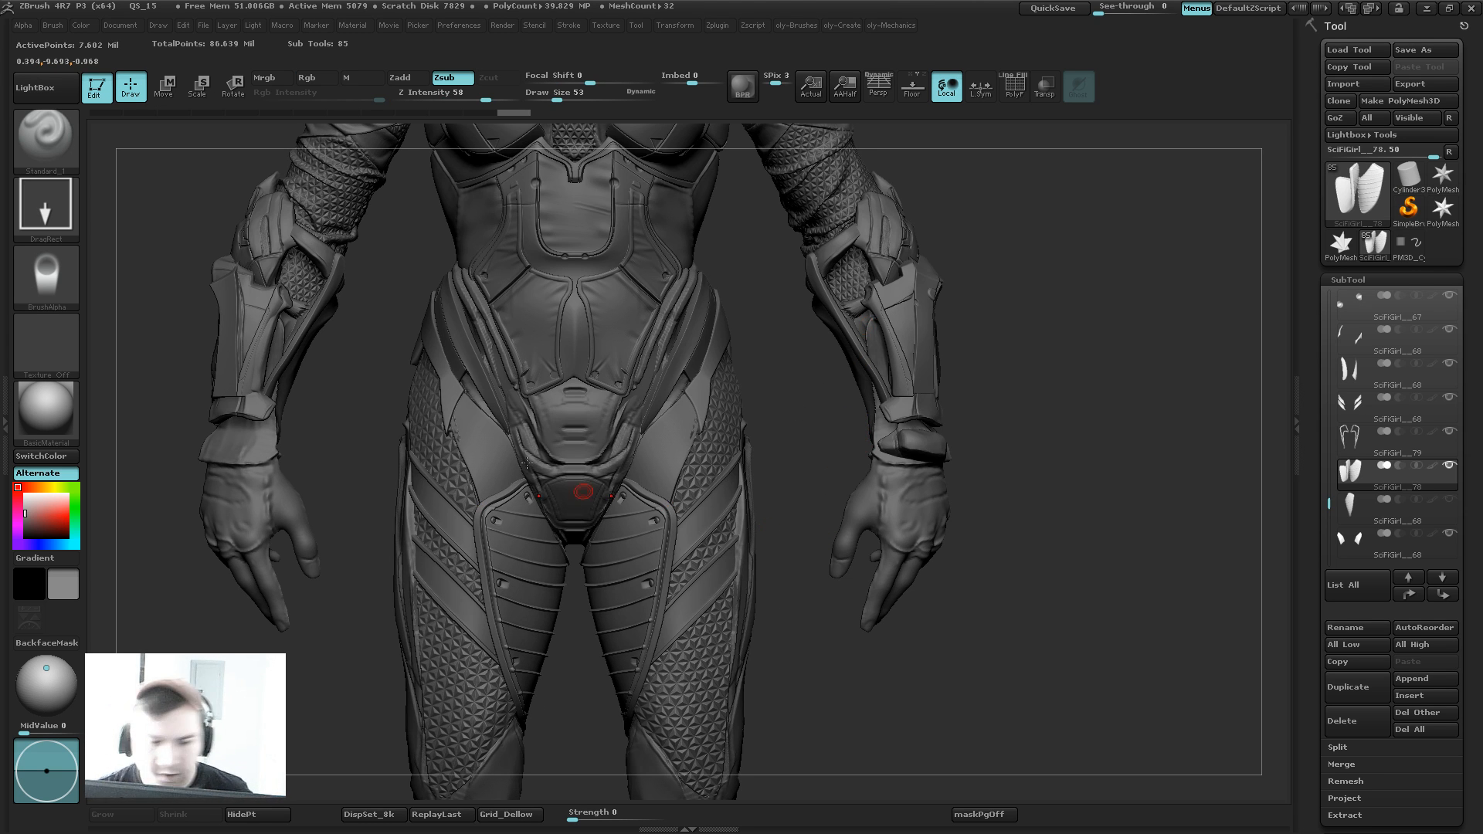
Step: Switch to the rectangular JRO_Base12_in alpha and test-stamp it near the upper corner of the ribbed thigh panels
{"action": "left_click", "coordinate": [46, 274]}
{"action": "left_click", "coordinate": [473, 293]}
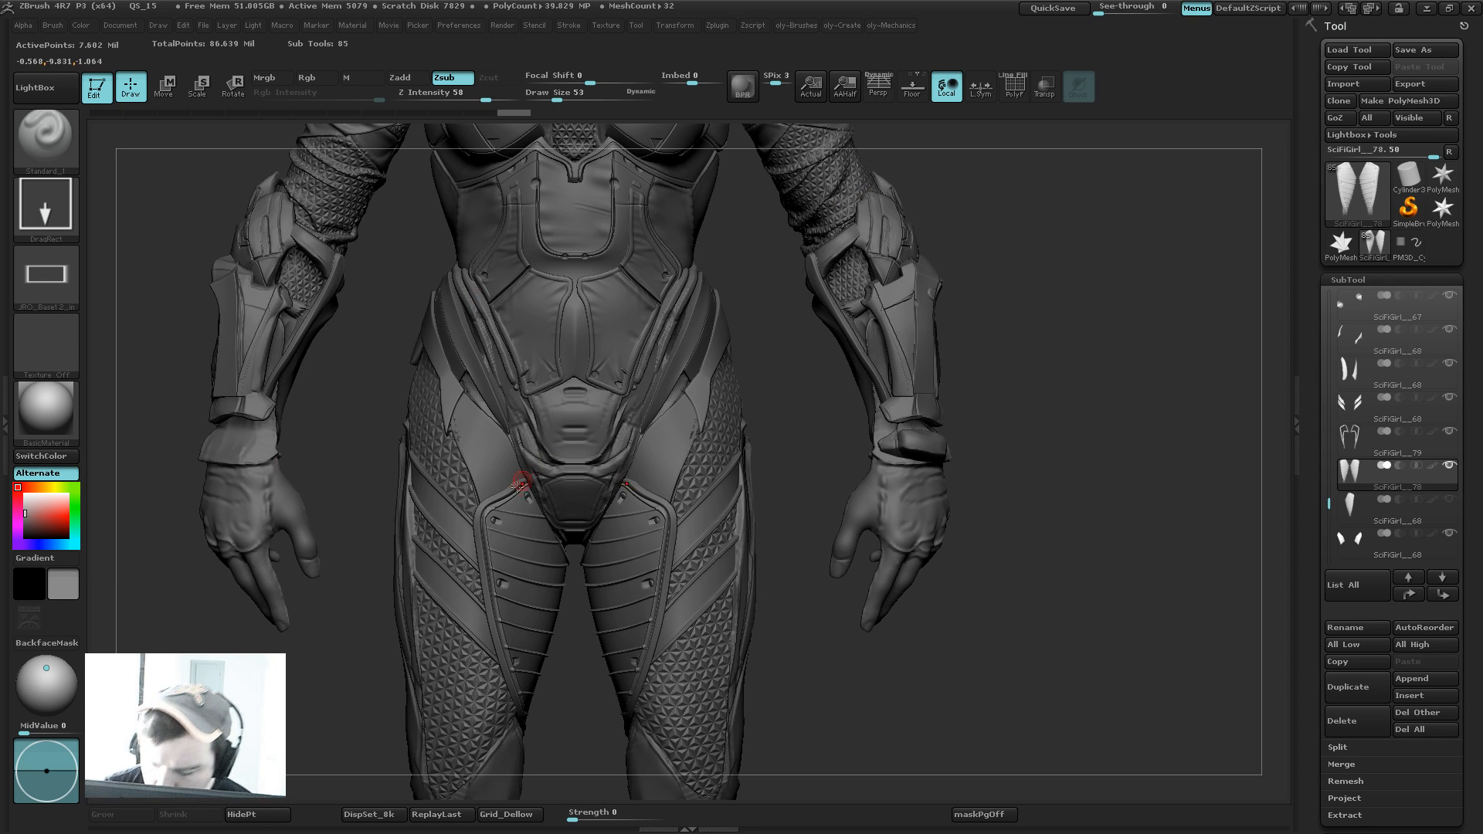
{"action": "left_click_drag", "start_coordinate": [511, 507], "coordinate": [542, 495]}
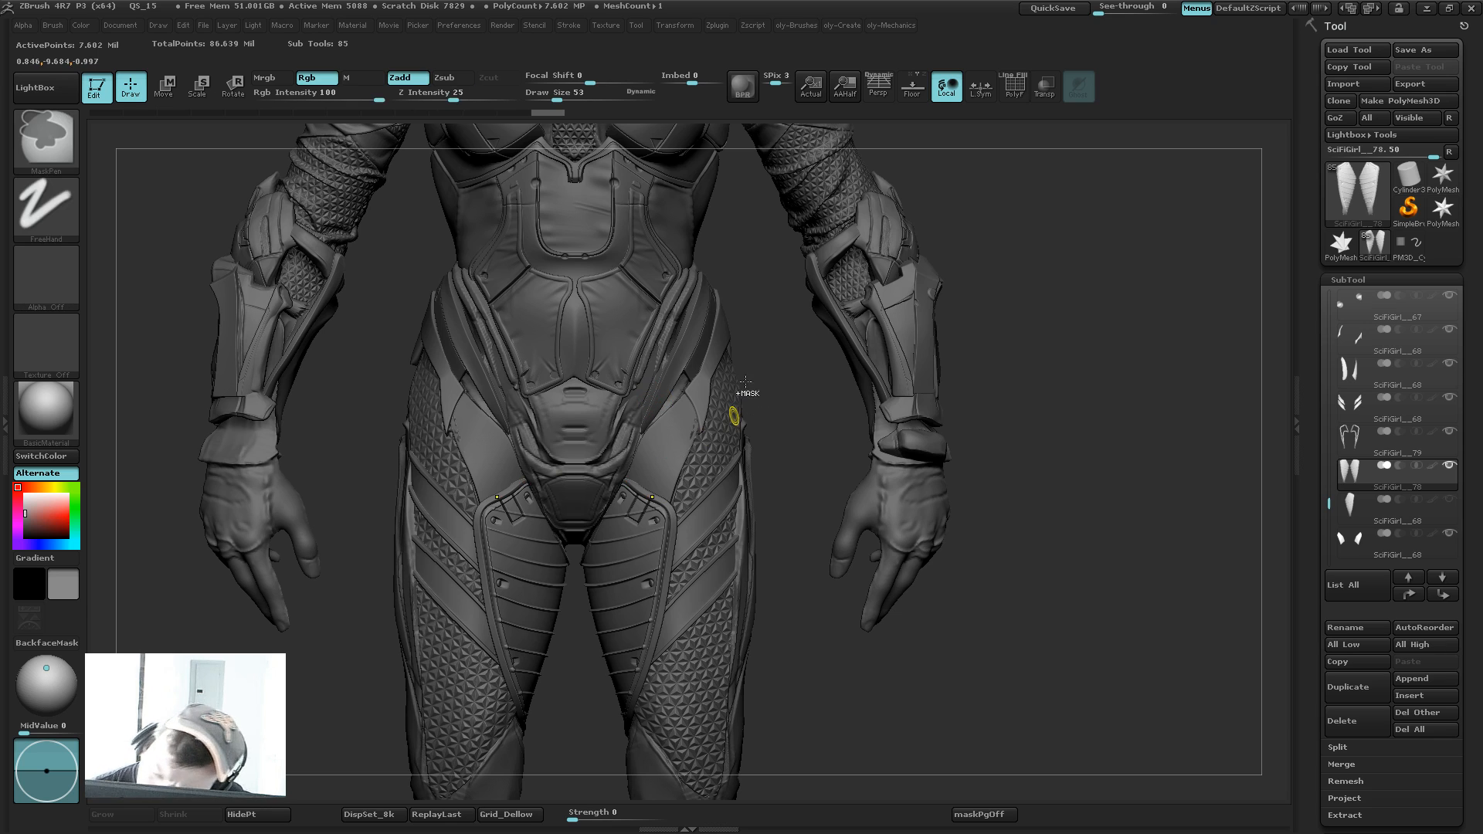
{"action": "key", "text": "ctrl+z"}
Step: Set the Z Intensity to 23 and try stamping the rectangular inset near the upper tip of the thigh panels
{"action": "left_click_drag", "start_coordinate": [486, 97], "coordinate": [451, 98]}
{"action": "key", "text": "alt+s"}
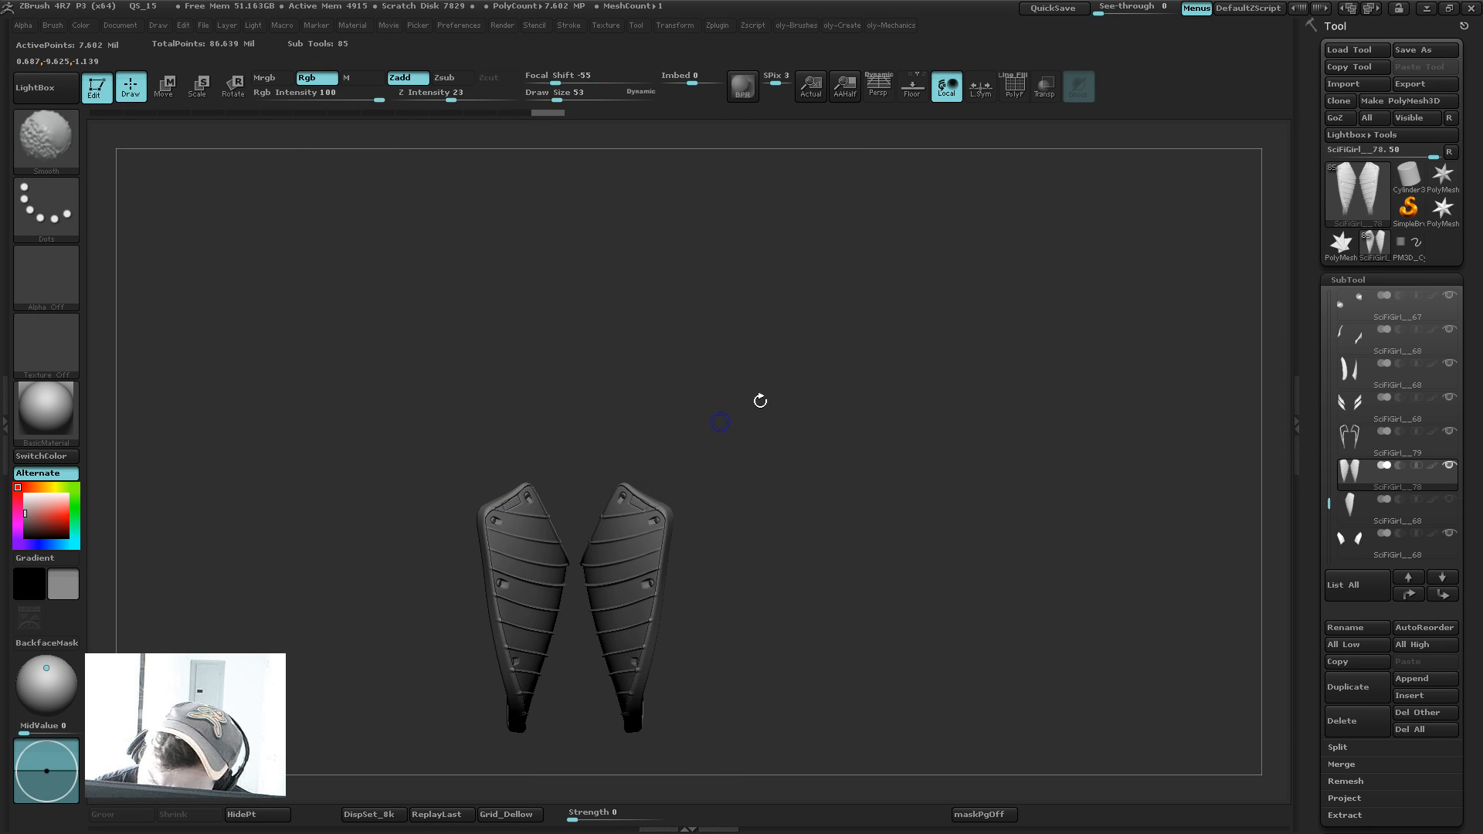
{"action": "key", "text": "alt+s"}
{"action": "key", "text": "ctrl+z"}
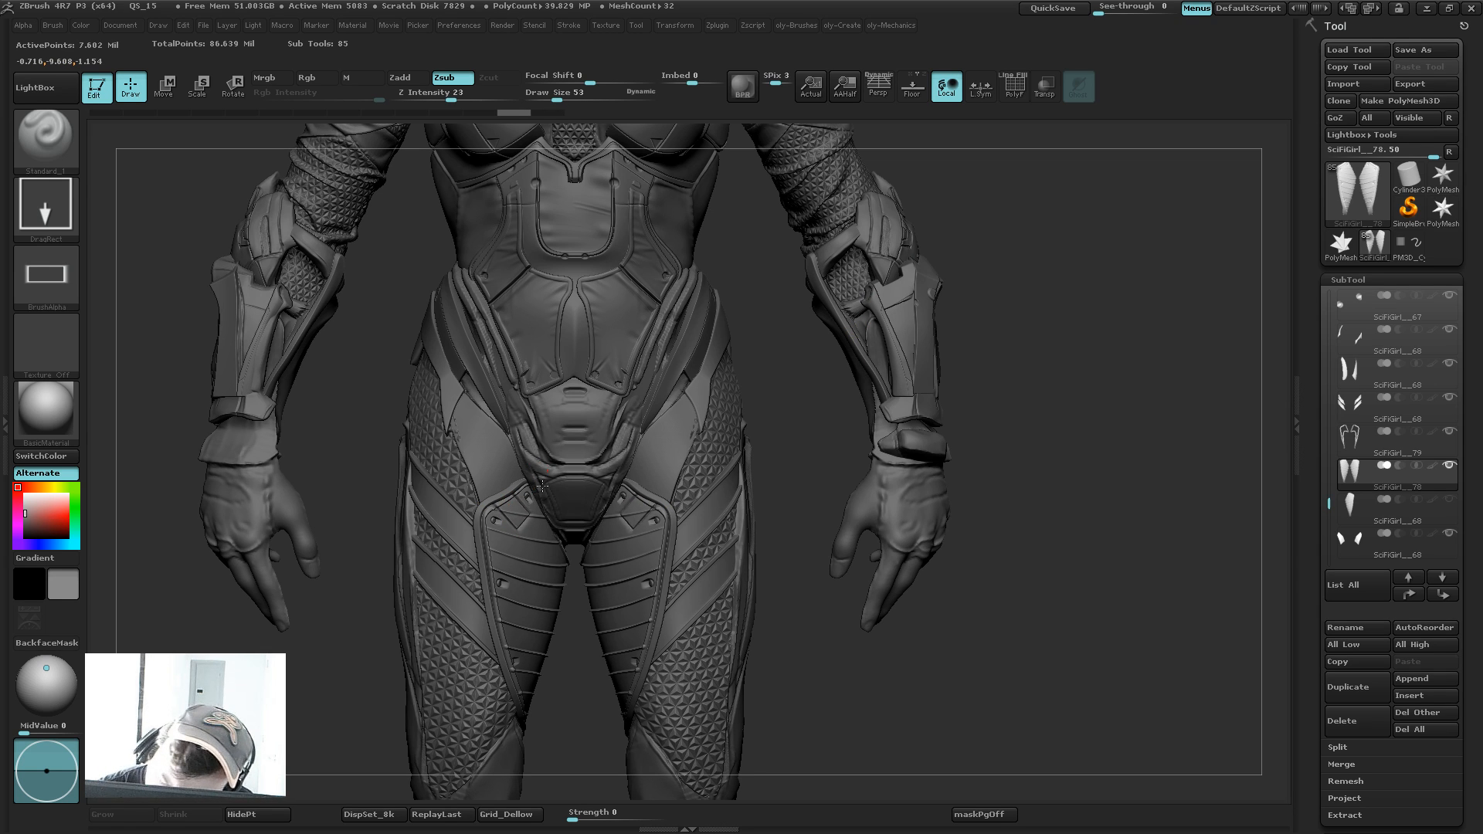
{"action": "left_click_drag", "start_coordinate": [537, 489], "coordinate": [537, 488]}
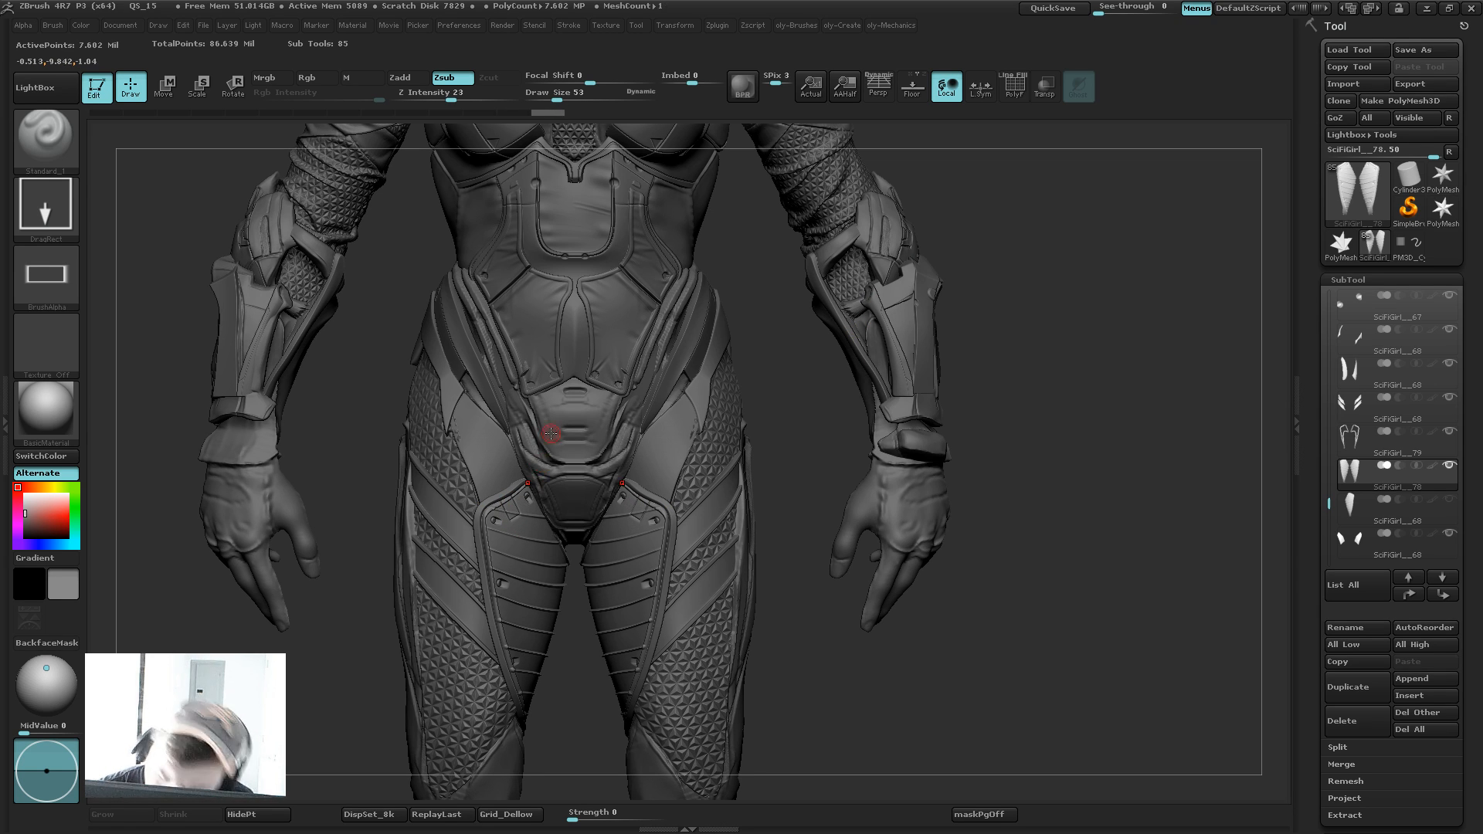
{"action": "key", "text": "ctrl+z"}
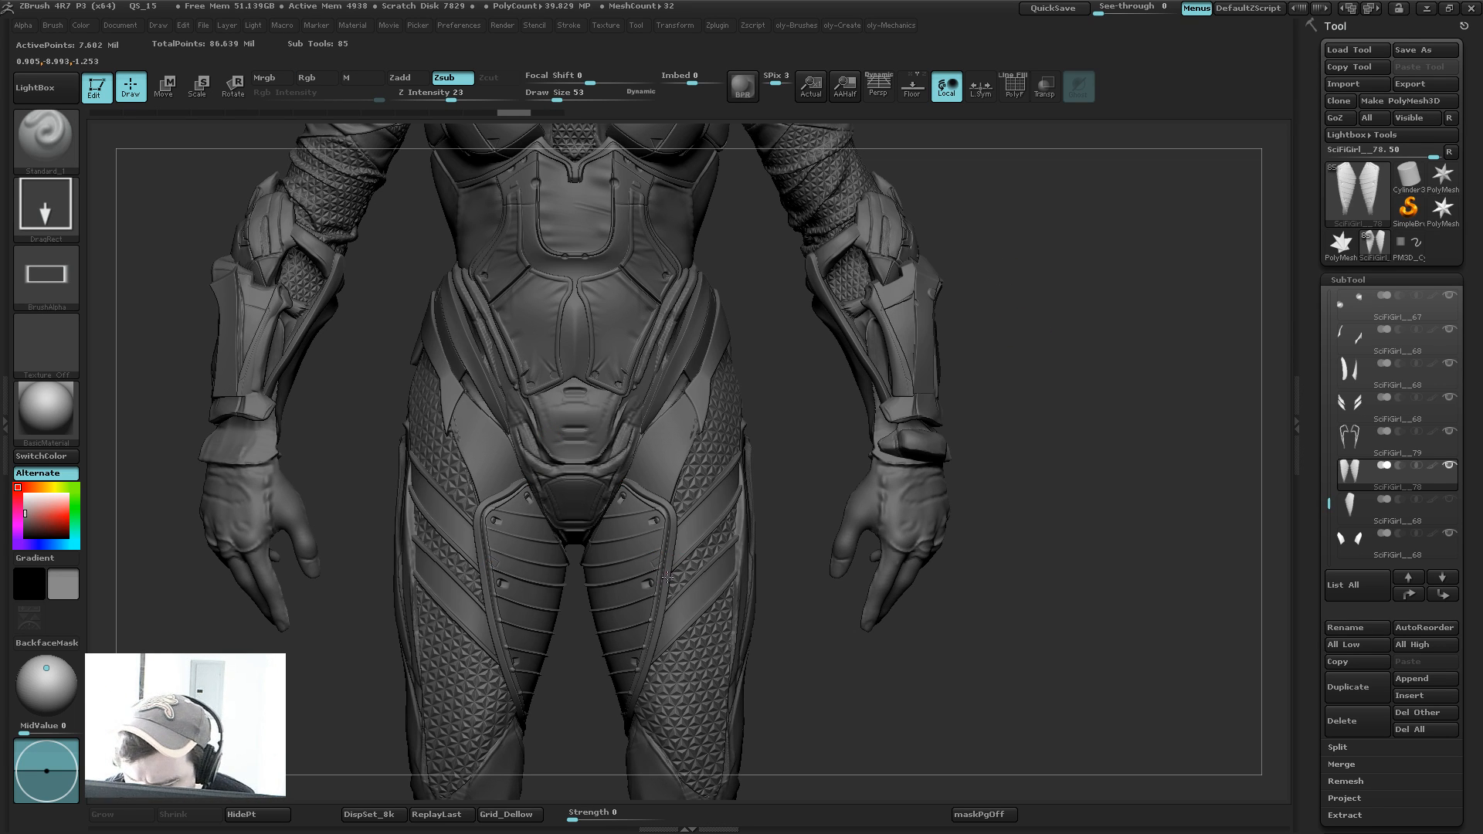
Step: Set the Z Intensity to 35 and stamp rectangular insets between the ribs down the outer edge of the thigh panels
{"action": "left_click_drag", "start_coordinate": [663, 583], "coordinate": [665, 581]}
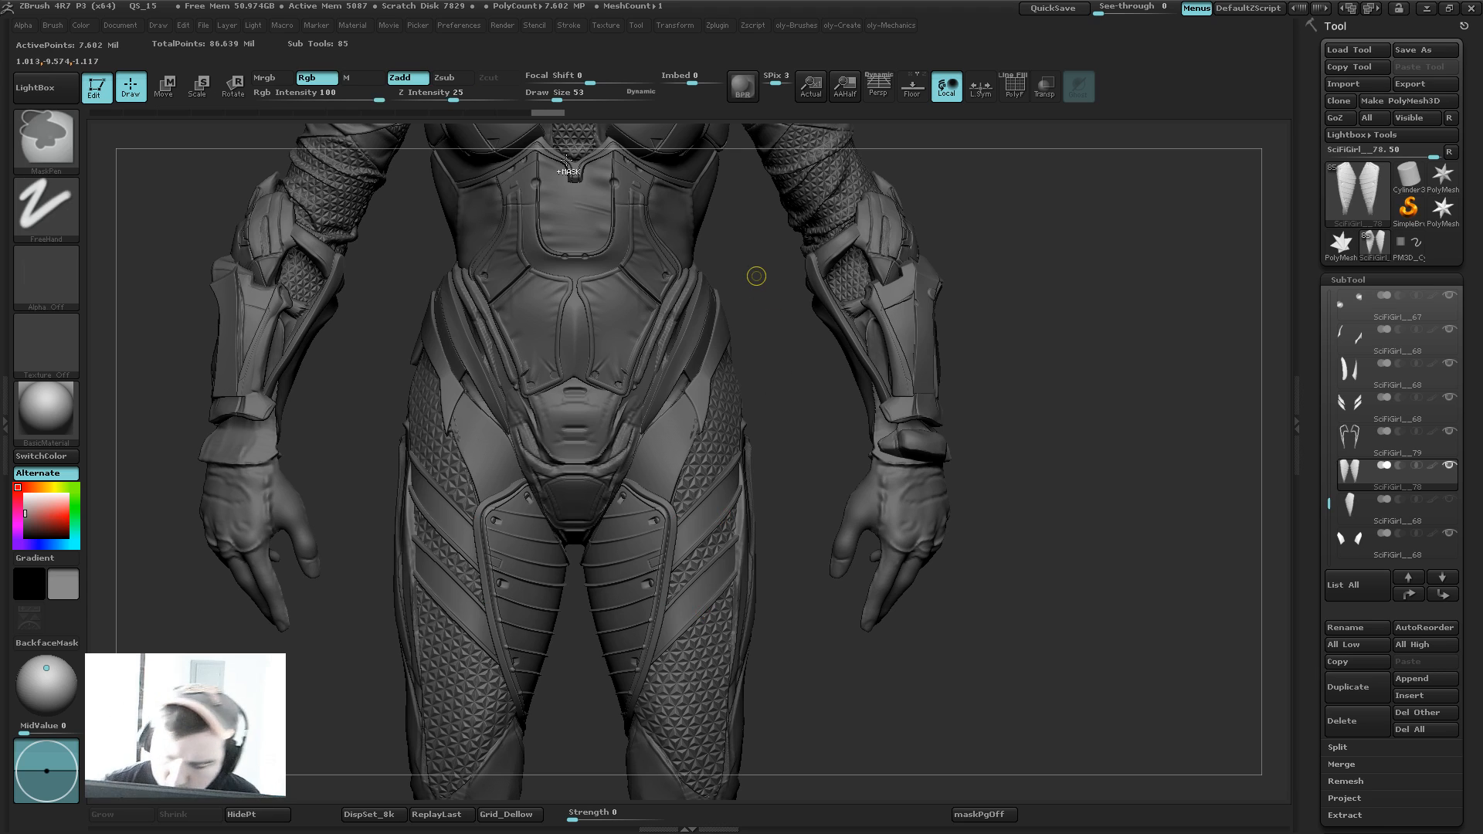
{"action": "key", "text": "ctrl+z"}
{"action": "left_click_drag", "start_coordinate": [453, 92], "coordinate": [466, 91]}
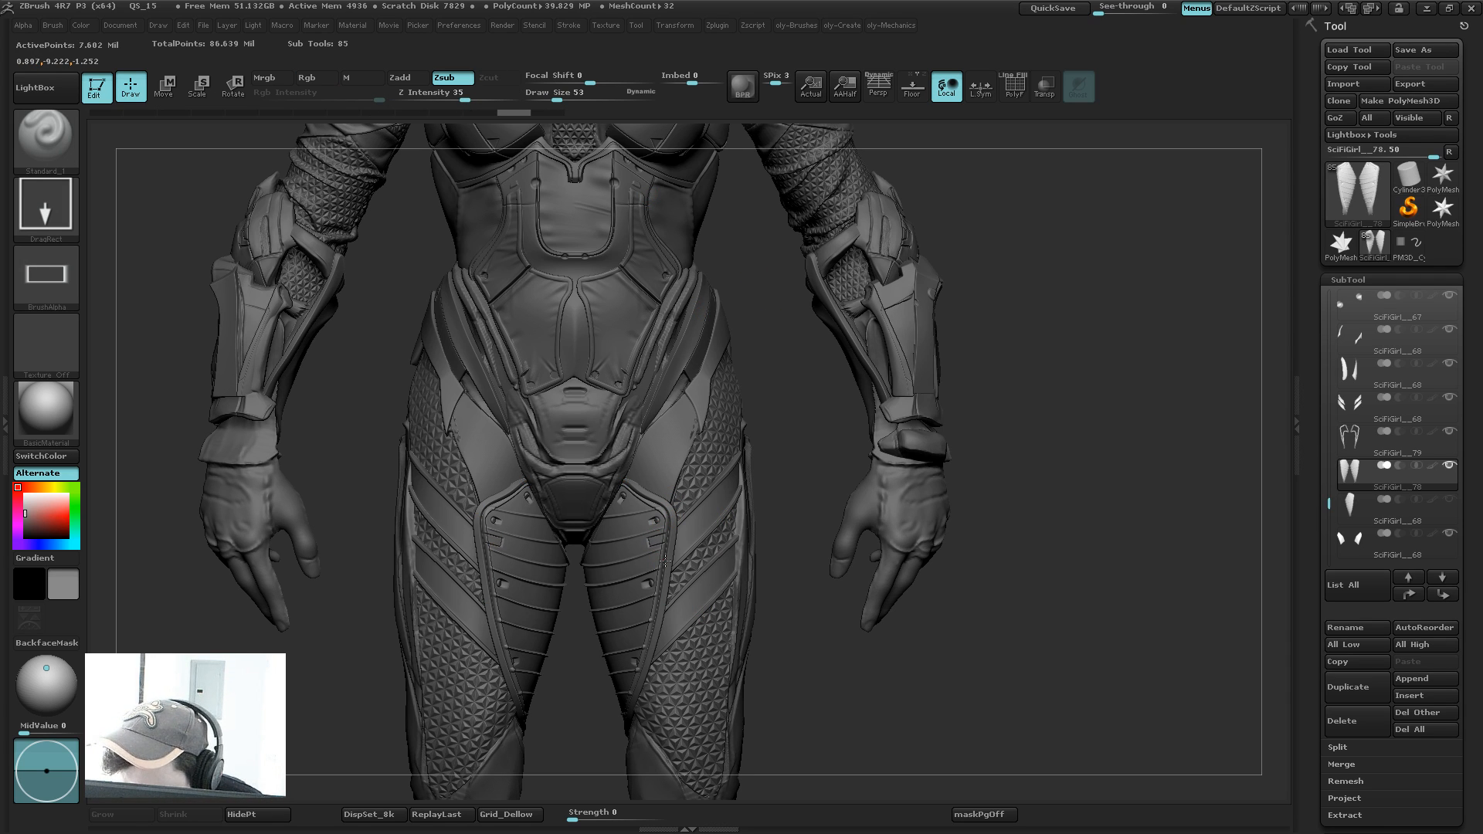
{"action": "left_click_drag", "start_coordinate": [661, 570], "coordinate": [666, 576]}
{"action": "key", "text": "ctrl+z"}
{"action": "mouse_move", "coordinate": [804, 457]}
{"action": "left_mouse_down"}
{"action": "mouse_move", "coordinate": [814, 530]}
{"action": "mouse_move", "coordinate": [878, 418]}
{"action": "left_mouse_up"}
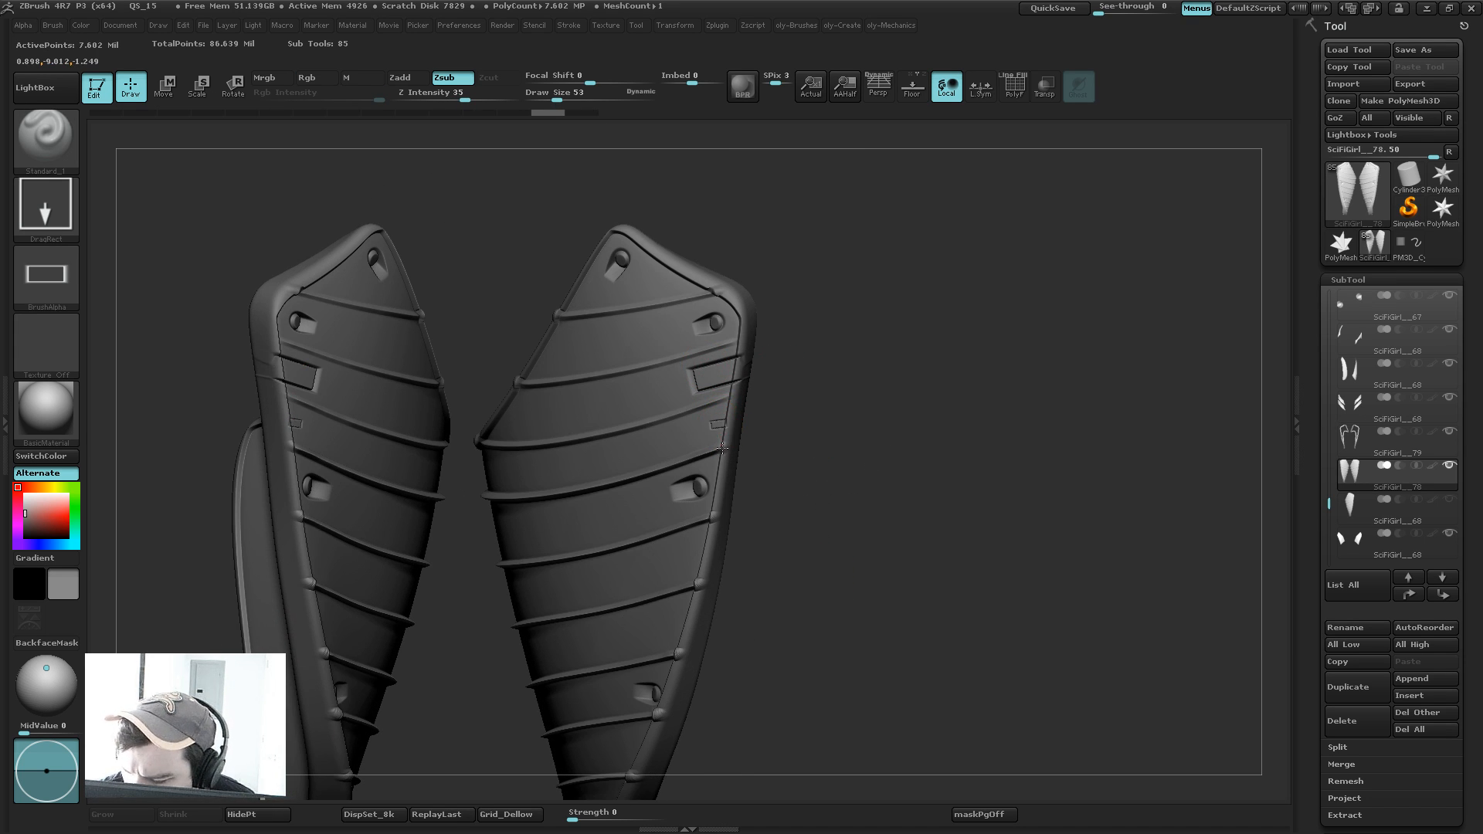
{"action": "mouse_move", "coordinate": [722, 447]}
{"action": "left_mouse_down"}
{"action": "mouse_move", "coordinate": [724, 470]}
{"action": "mouse_move", "coordinate": [737, 465]}
{"action": "left_mouse_up"}
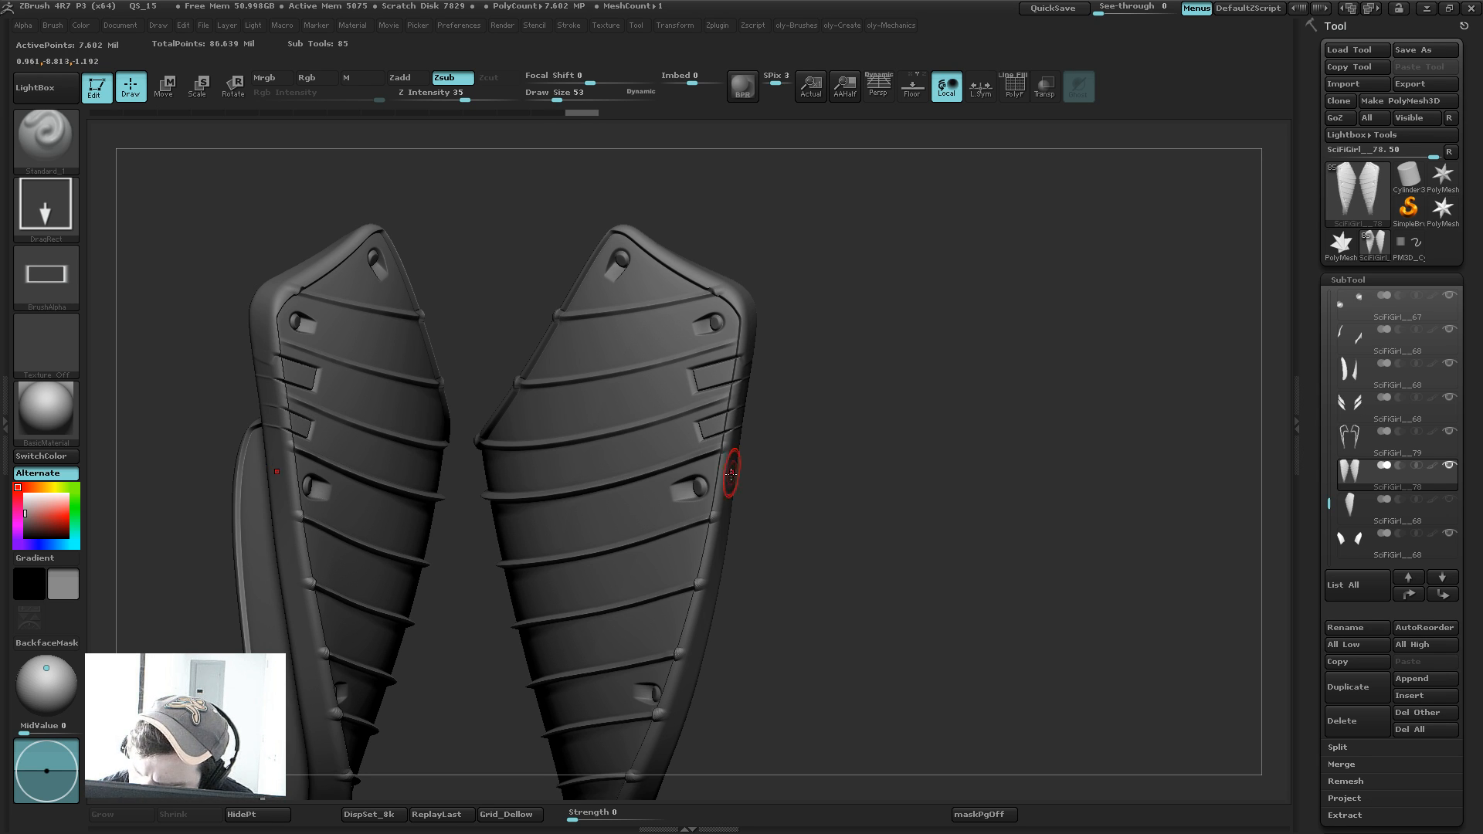
{"action": "mouse_move", "coordinate": [693, 593]}
{"action": "left_mouse_down"}
{"action": "mouse_move", "coordinate": [722, 577]}
{"action": "mouse_move", "coordinate": [770, 387]}
{"action": "left_mouse_up"}
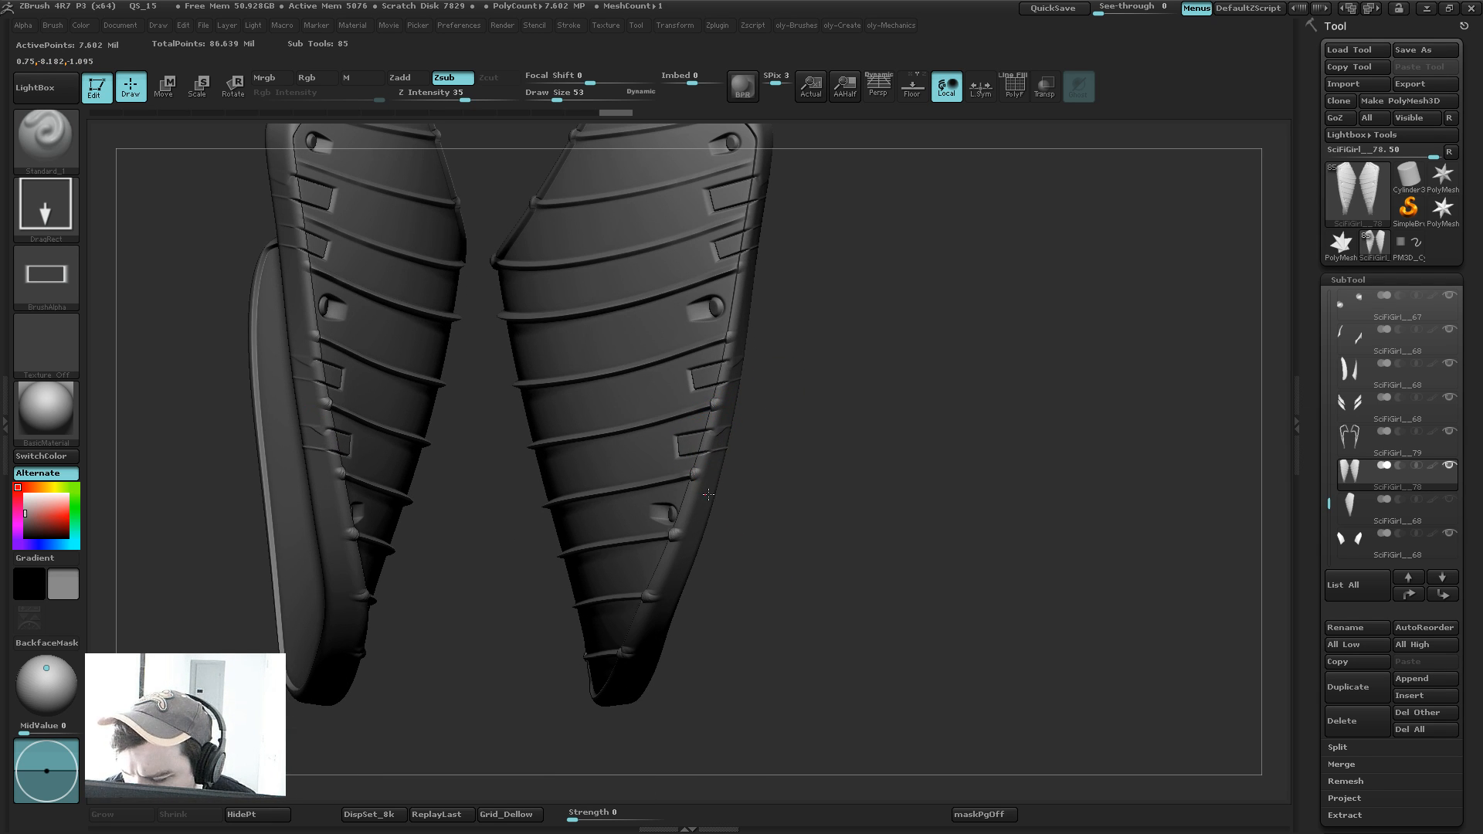
{"action": "mouse_move", "coordinate": [742, 502]}
{"action": "left_mouse_down"}
{"action": "mouse_move", "coordinate": [860, 403]}
{"action": "mouse_move", "coordinate": [844, 293]}
{"action": "left_mouse_up"}
Step: Undo the last rectangular inset stamps on the ribbed thigh panels
{"action": "key", "text": "shift+s"}
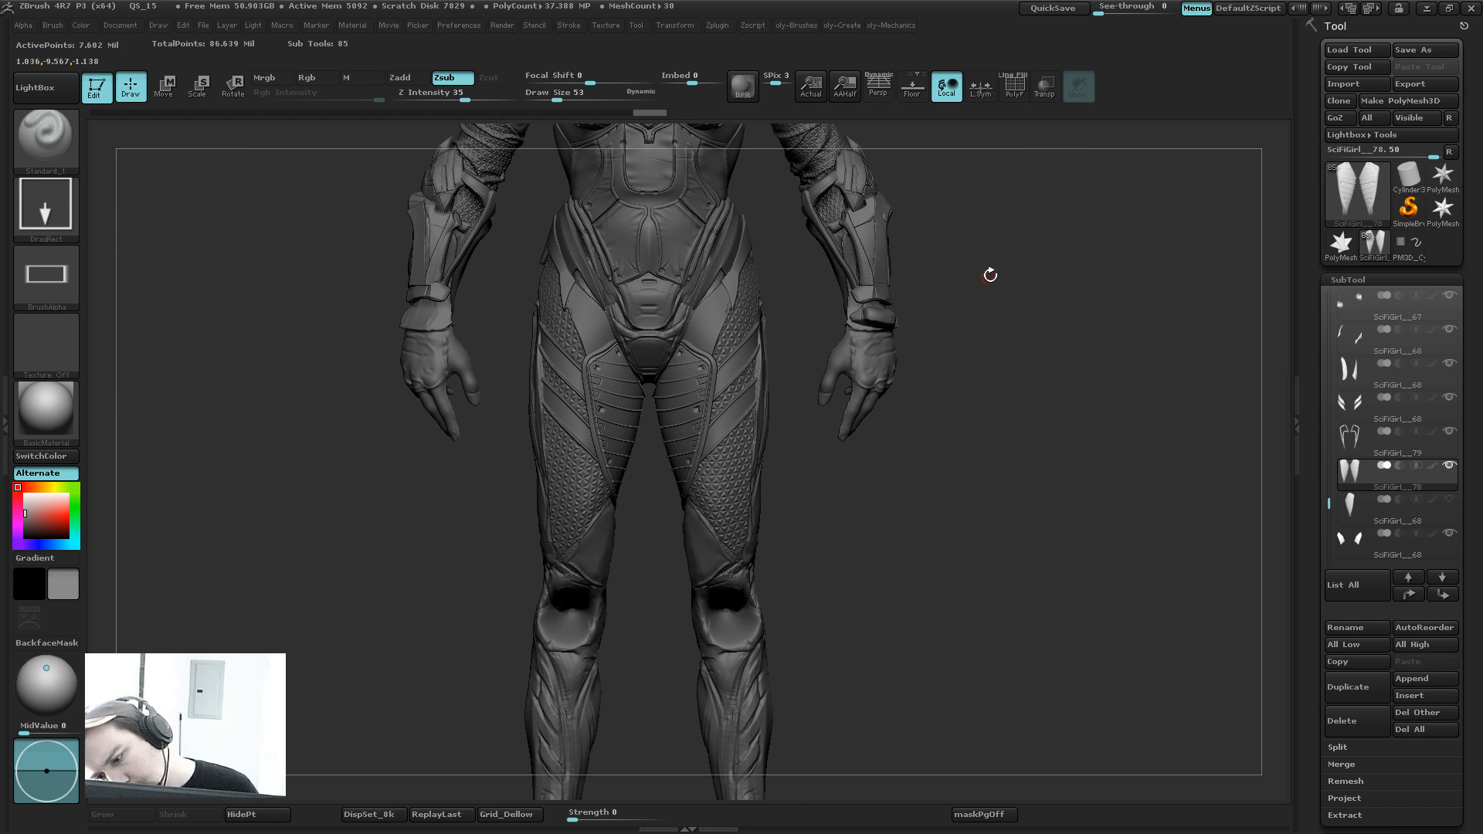
{"action": "left_click_drag", "start_coordinate": [1020, 267], "coordinate": [975, 342], "text": "alt"}
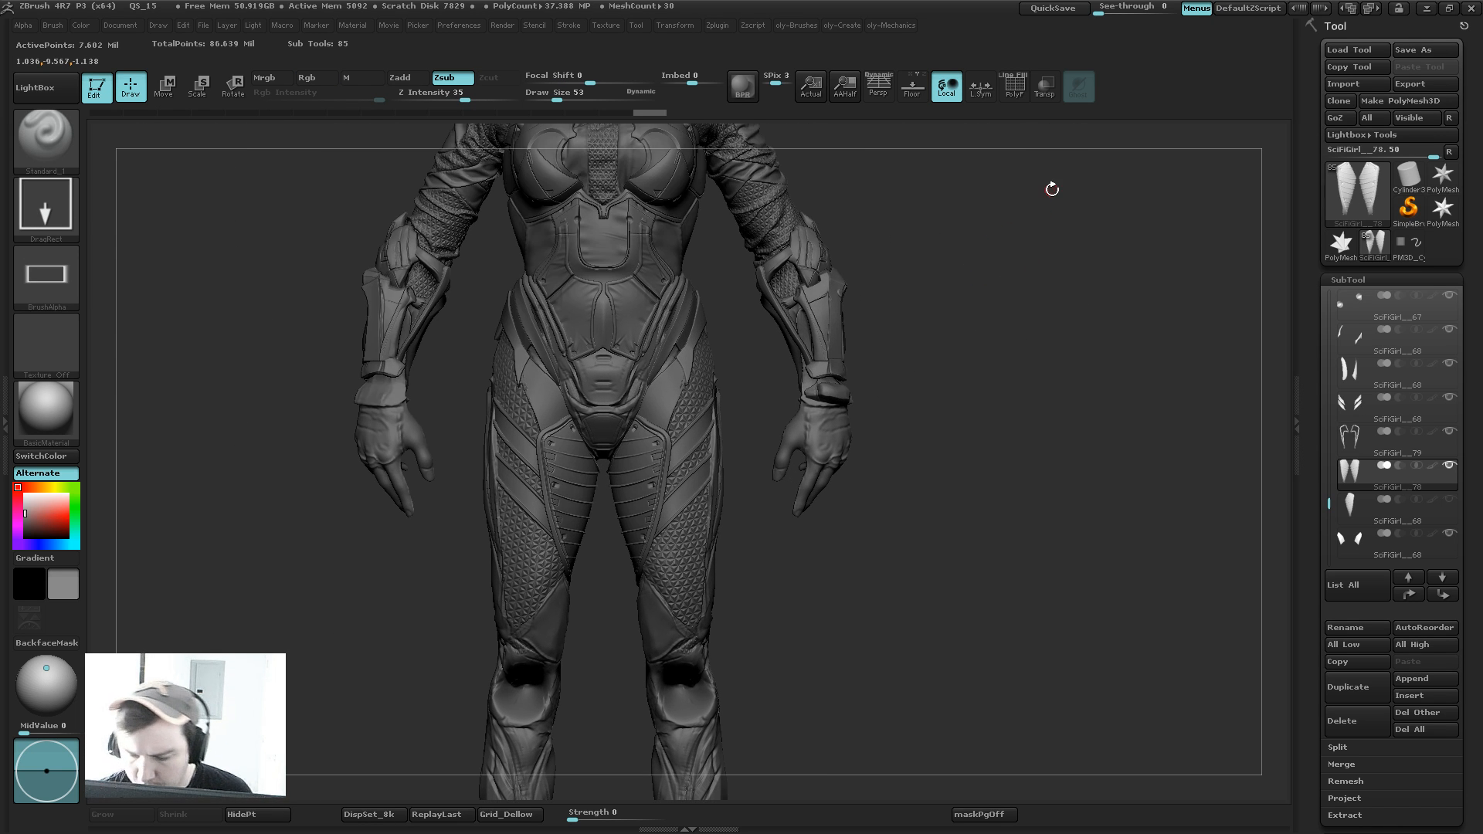
{"action": "key", "text": "ctrl"}
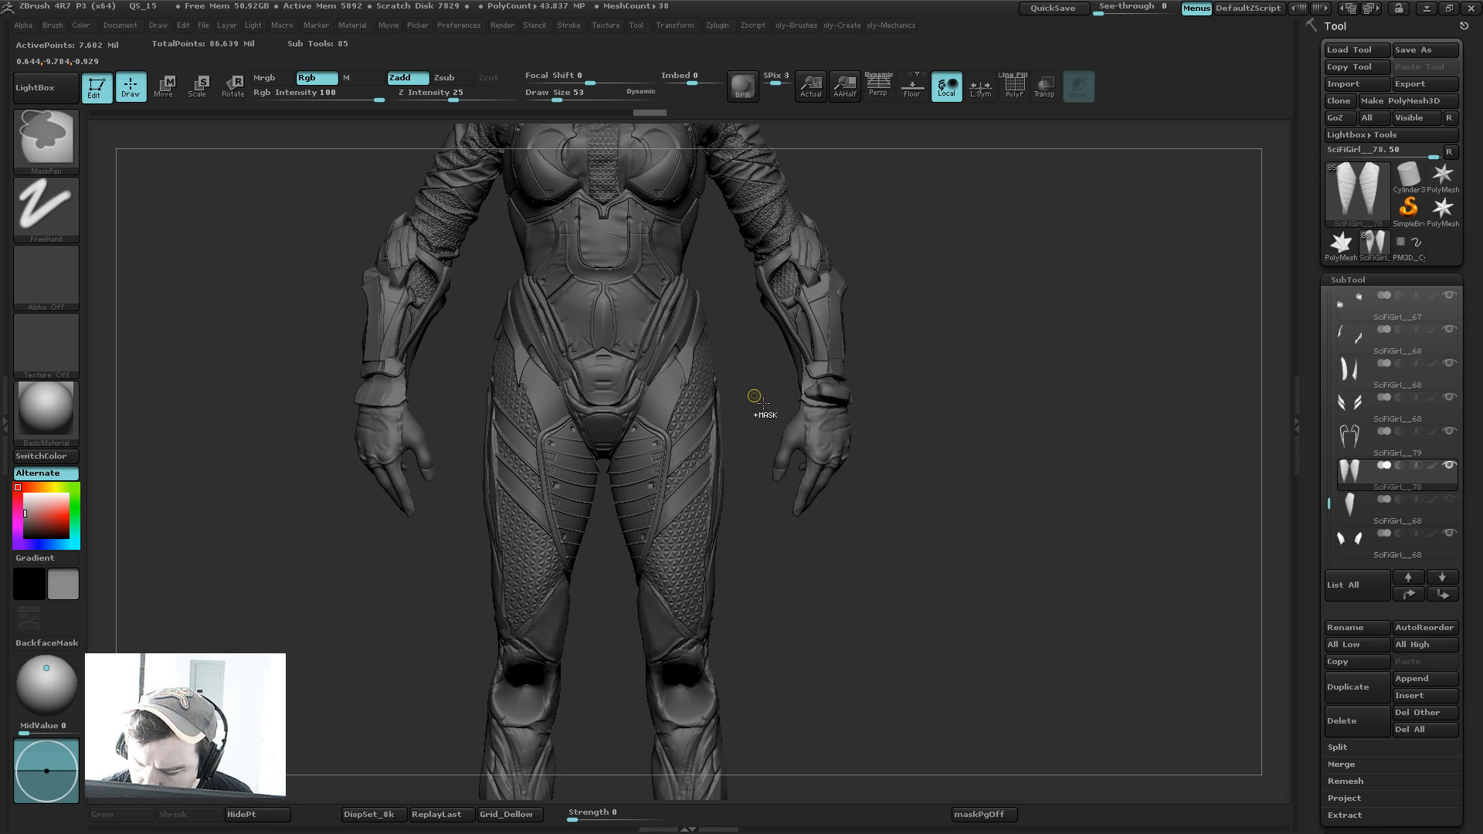
{"action": "key", "text": "ctrl+z"}
{"action": "key", "text": "ctrl+z"}
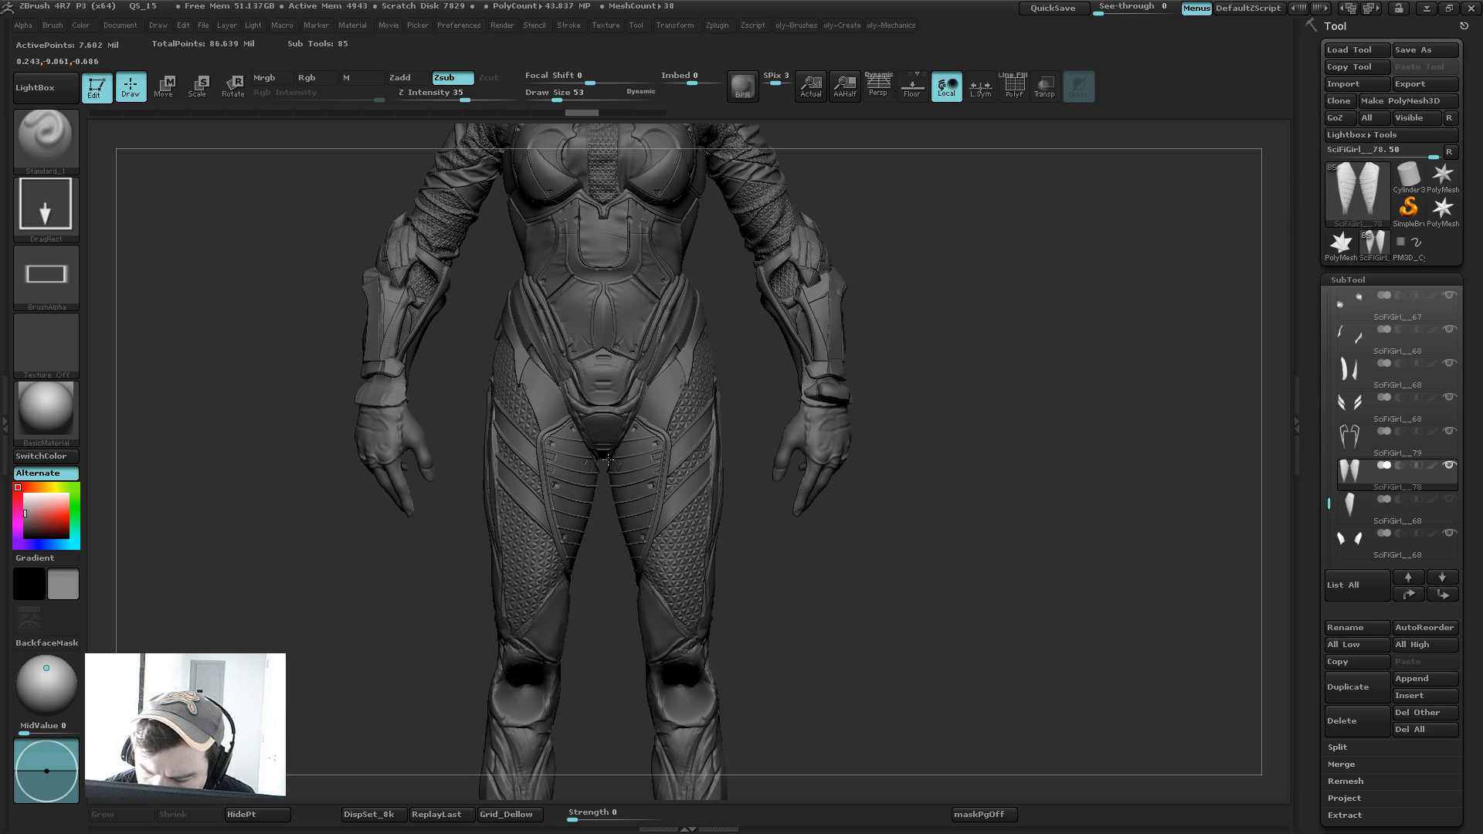
{"action": "key", "text": "ctrl"}
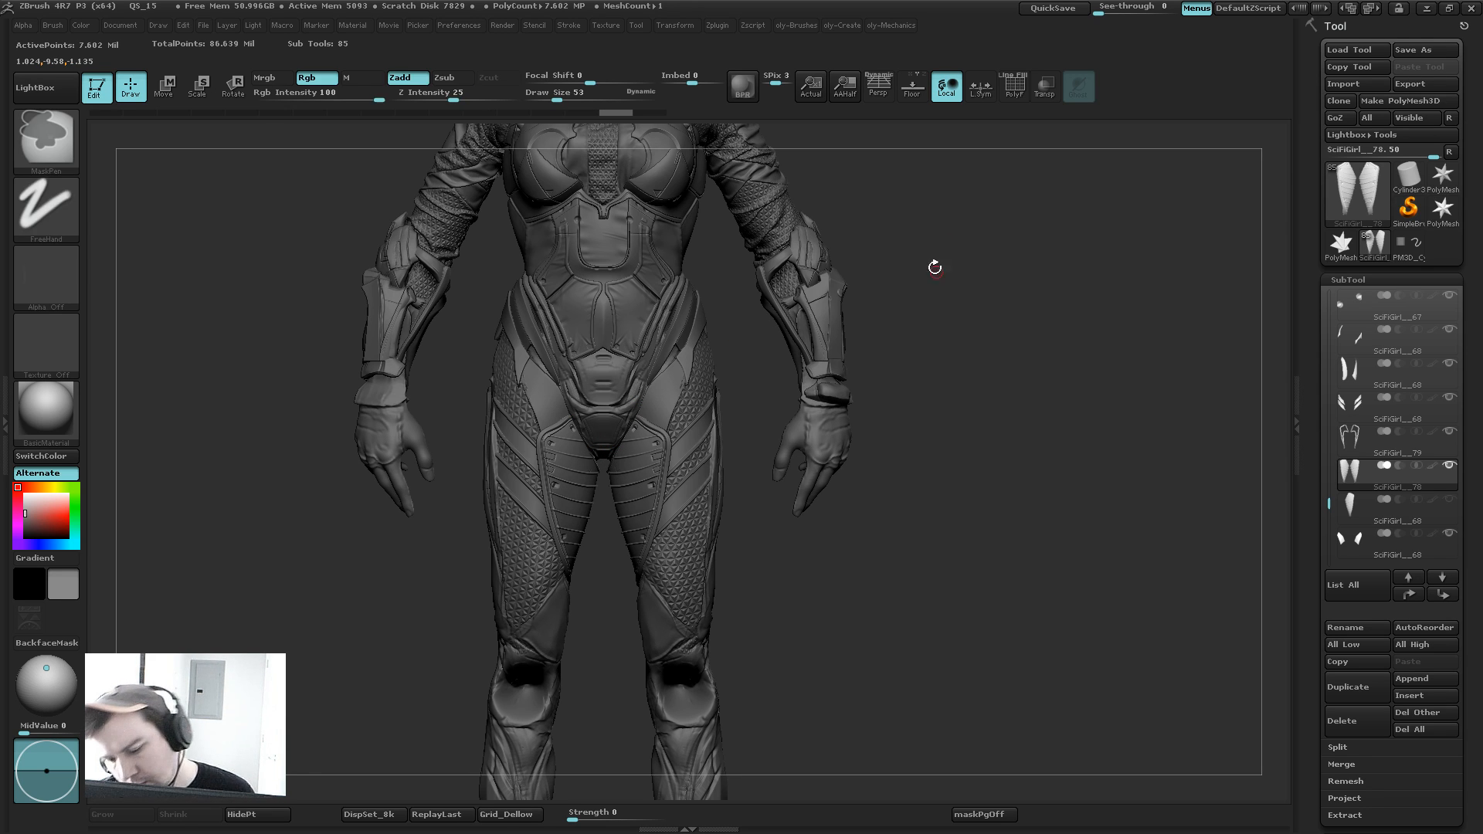
{"action": "key", "text": "ctrl+z"}
Step: Select the diagonal thigh strap subtool, subdivide it to 1.815 million polygons, and check its polyframe
{"action": "left_click_drag", "start_coordinate": [976, 275], "coordinate": [960, 272]}
{"action": "mouse_move", "coordinate": [941, 330]}
{"action": "left_mouse_down", "text": "alt"}
{"action": "mouse_move", "coordinate": [851, 311]}
{"action": "mouse_move", "coordinate": [979, 420]}
{"action": "left_mouse_up", "text": "alt"}
{"action": "left_click", "coordinate": [709, 472], "text": "alt"}
{"action": "key", "text": "shift+s"}
{"action": "key", "text": "shift+d"}
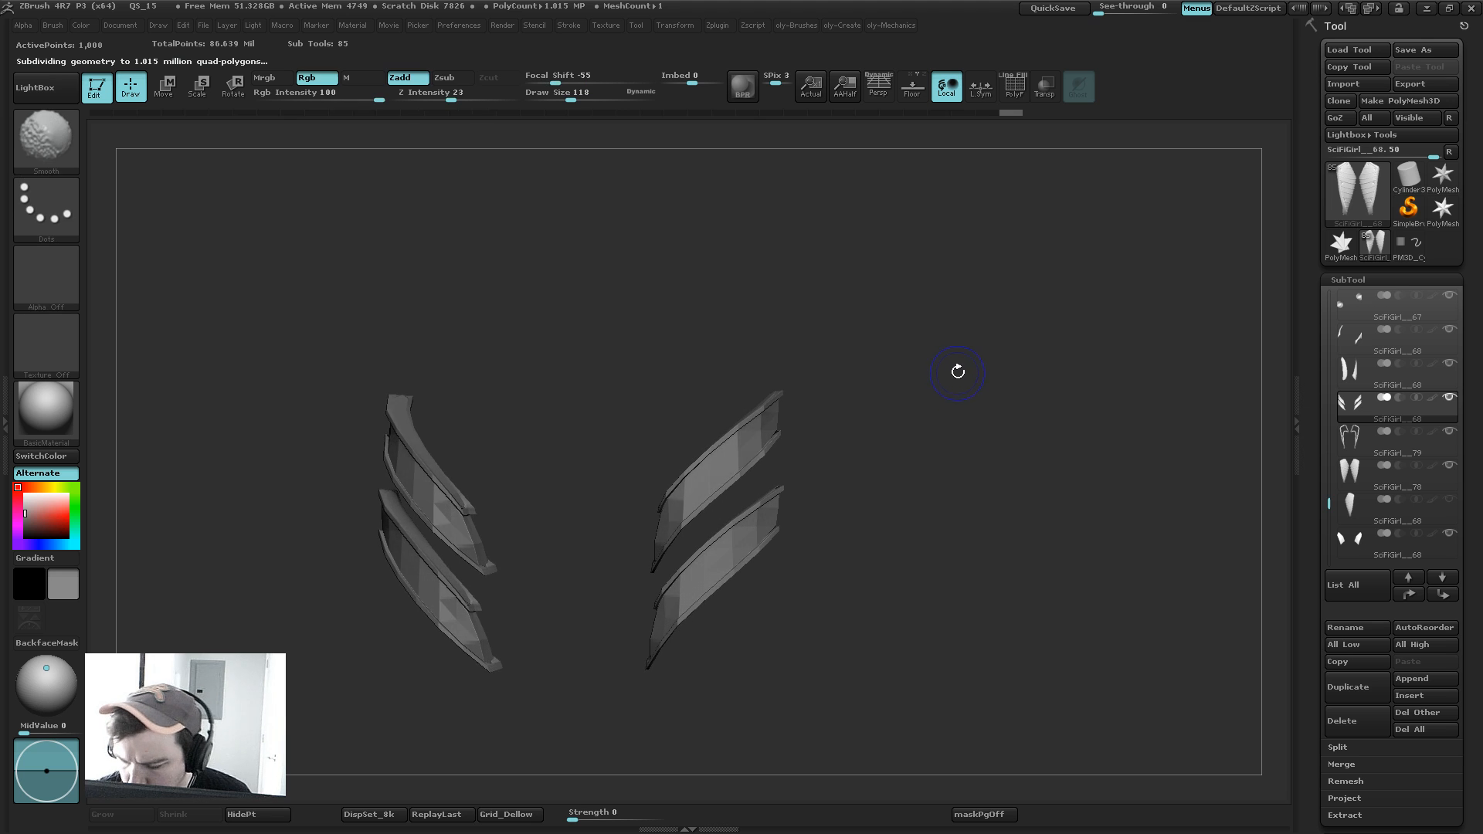
{"action": "key", "text": "shift+f"}
{"action": "key", "text": "ctrl"}
{"action": "key", "text": "shift+f"}
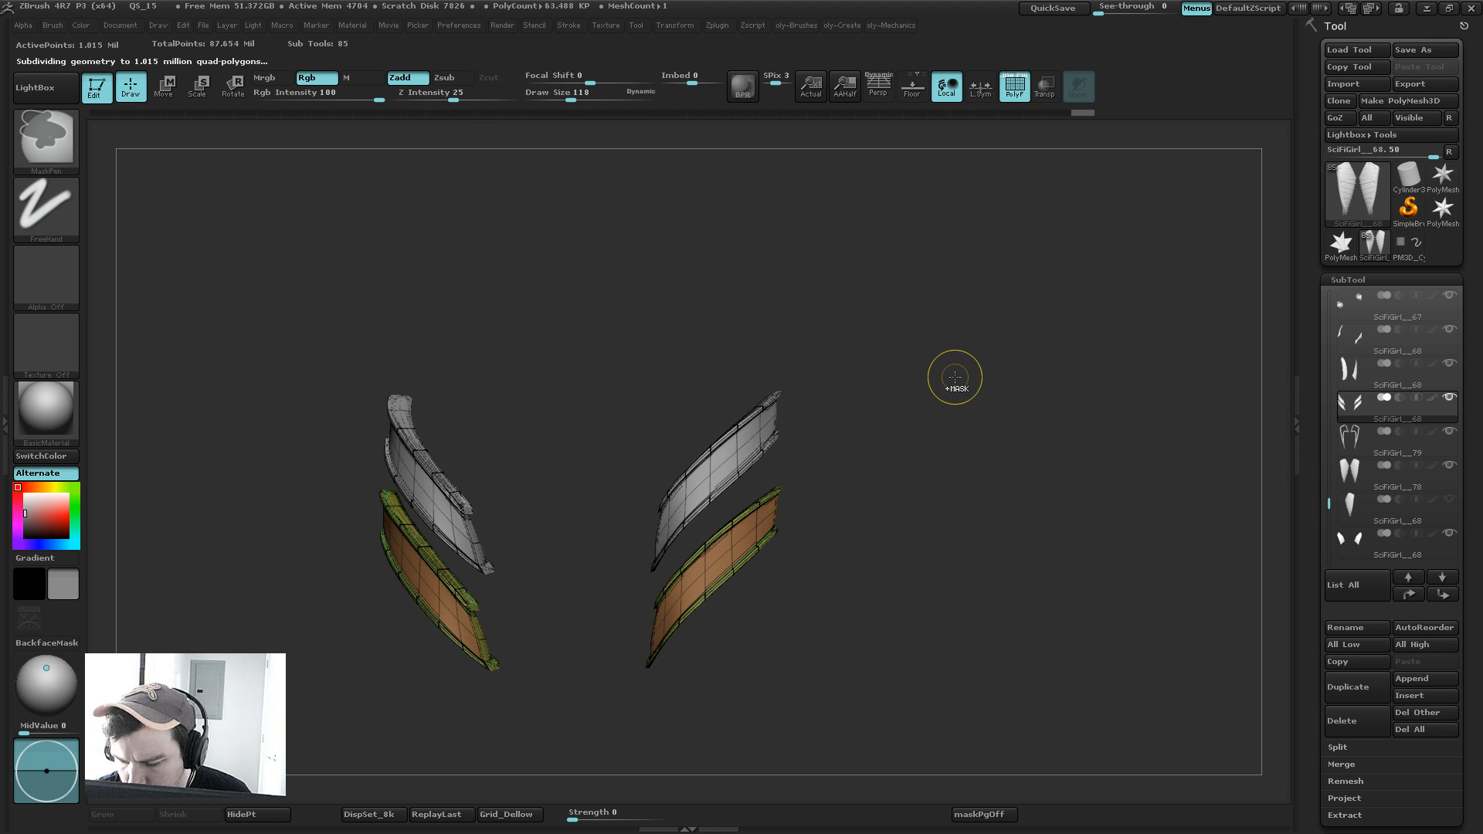
{"action": "key", "text": "d"}
{"action": "key", "text": "d"}
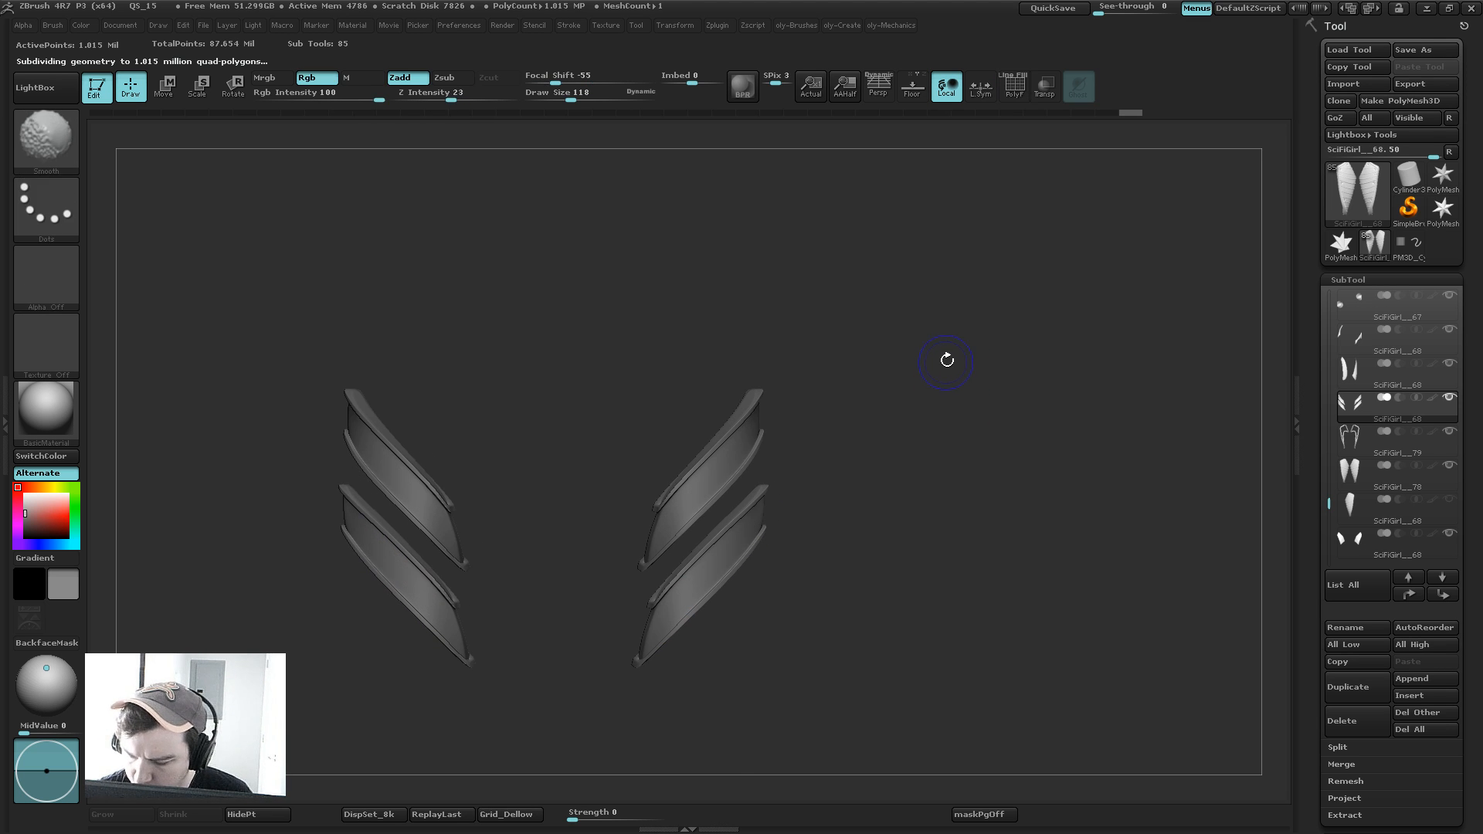
Step: Choose the Folds brush and reduce its draw size to 50
{"action": "key", "text": "b"}
{"action": "left_click", "coordinate": [769, 442]}
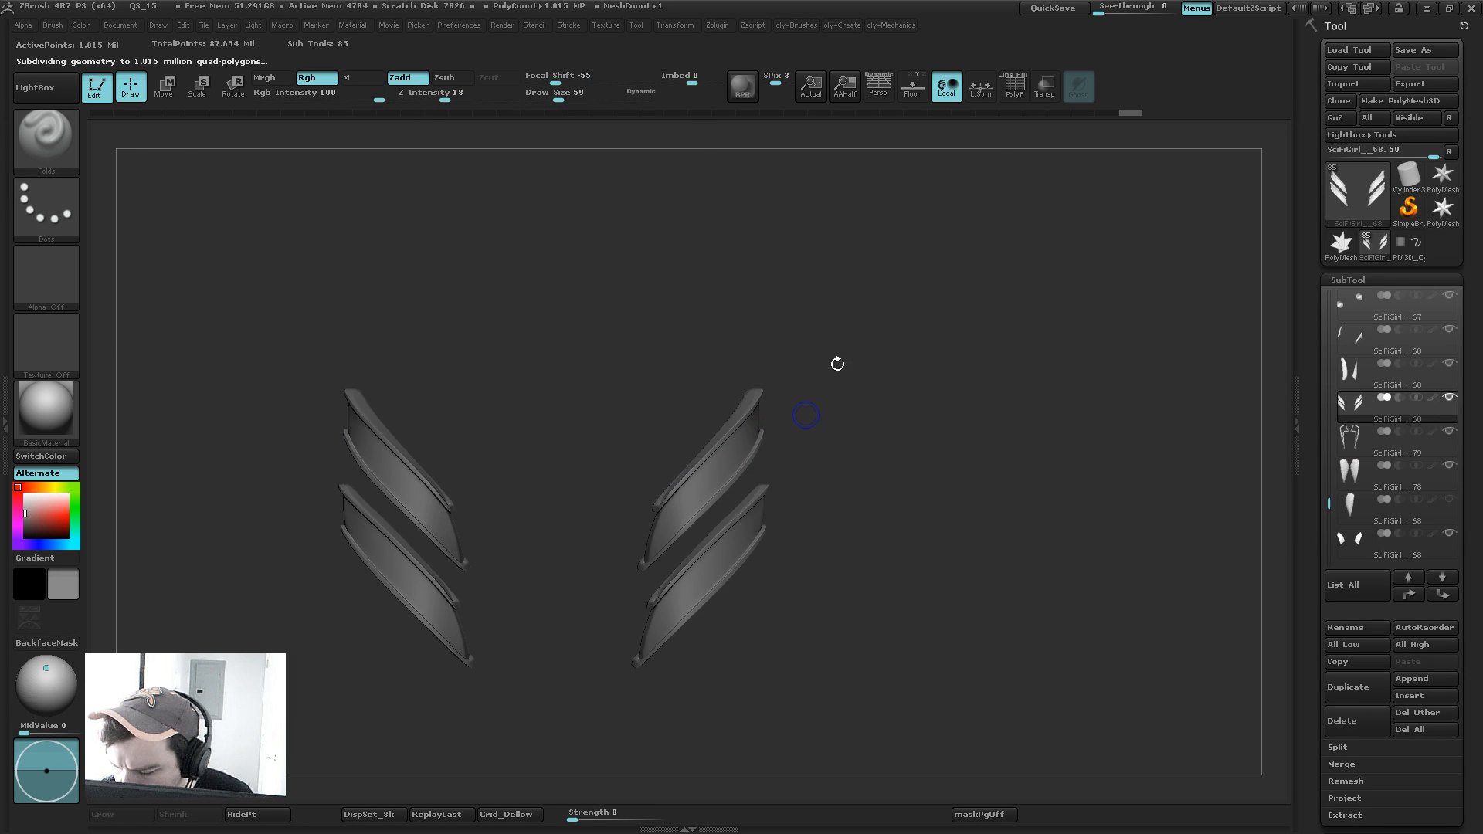
{"action": "key", "text": "shift+s"}
{"action": "key", "text": "s"}
{"action": "left_click", "coordinate": [735, 459]}
{"action": "mouse_move", "coordinate": [825, 415]}
{"action": "left_mouse_down"}
{"action": "mouse_move", "coordinate": [755, 368]}
{"action": "mouse_move", "coordinate": [770, 419]}
{"action": "left_mouse_up"}
Step: Sculpt lengthwise folds along the upper and lower diagonal straps on the outer thighs, undoing the last stroke
{"action": "left_click_drag", "start_coordinate": [677, 504], "coordinate": [751, 402]}
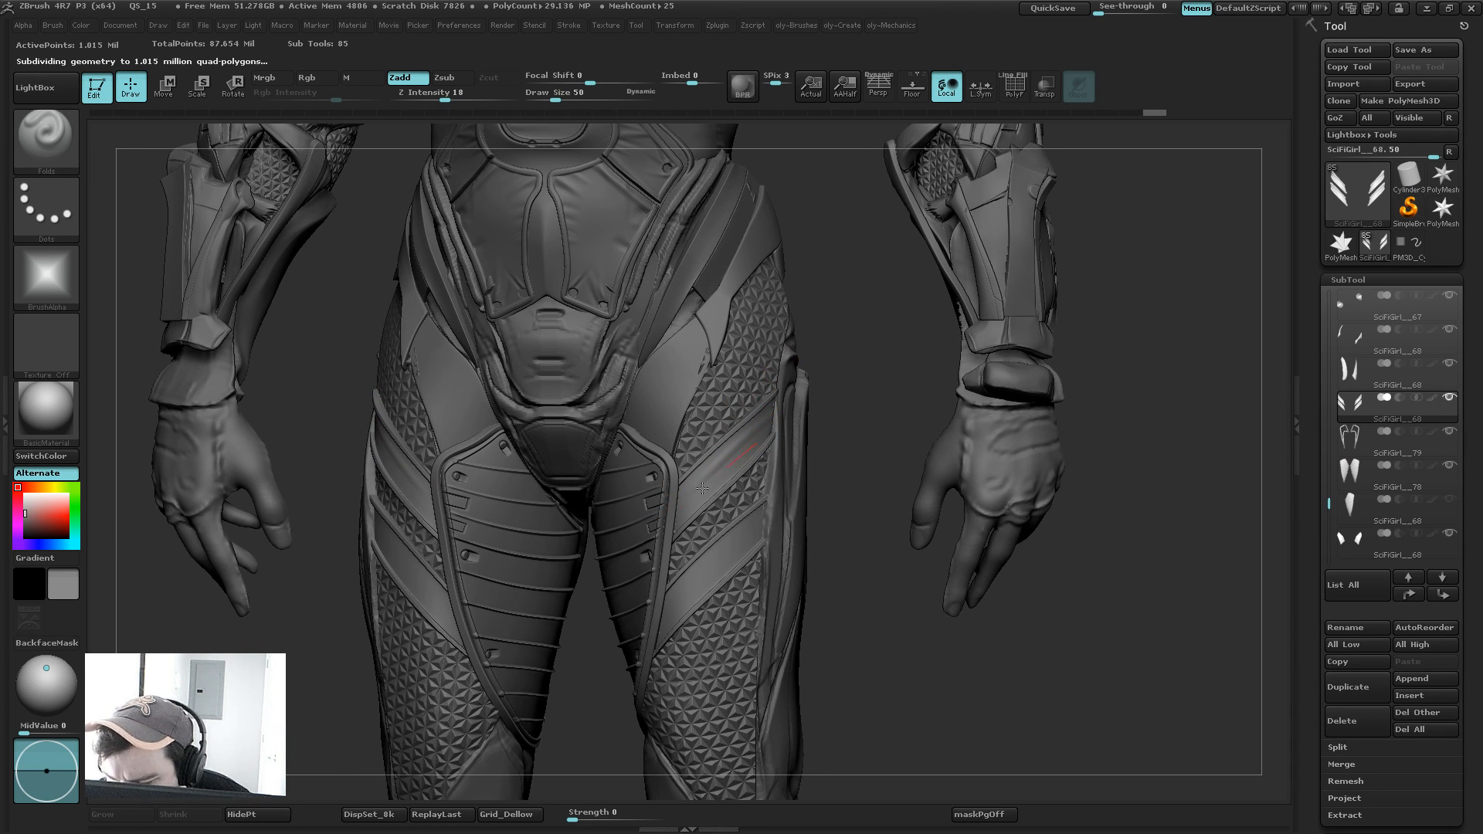
{"action": "mouse_move", "coordinate": [701, 488]}
{"action": "left_mouse_down"}
{"action": "mouse_move", "coordinate": [741, 374]}
{"action": "mouse_move", "coordinate": [765, 427]}
{"action": "left_mouse_up"}
{"action": "mouse_move", "coordinate": [690, 498]}
{"action": "left_mouse_down"}
{"action": "mouse_move", "coordinate": [777, 397]}
{"action": "mouse_move", "coordinate": [684, 595]}
{"action": "left_mouse_up"}
{"action": "mouse_move", "coordinate": [751, 536]}
{"action": "left_mouse_down"}
{"action": "mouse_move", "coordinate": [669, 605]}
{"action": "mouse_move", "coordinate": [760, 525]}
{"action": "left_mouse_up"}
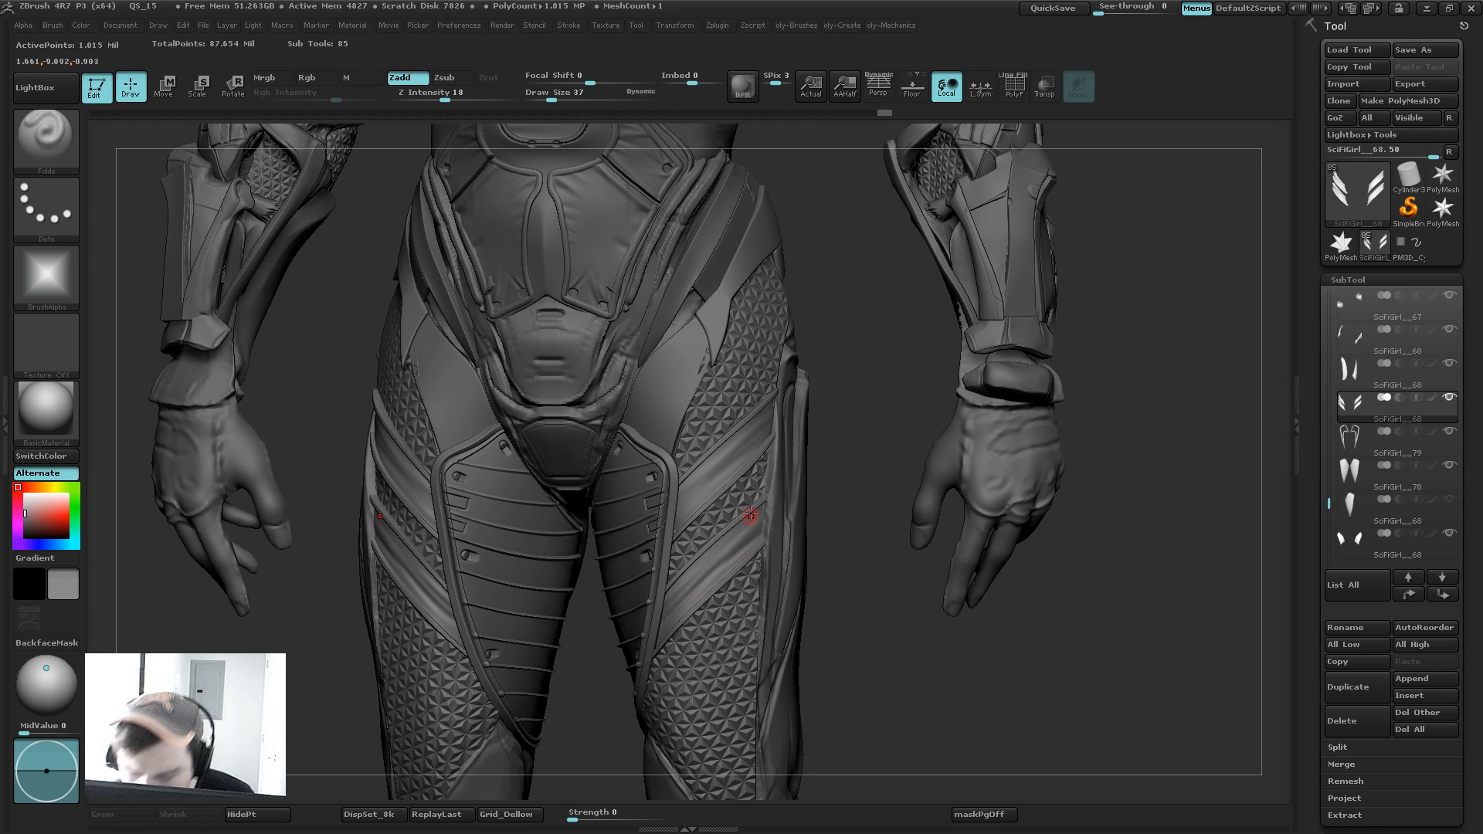
{"action": "key", "text": "ctrl+z"}
Step: Choose the Pen Shadow brush and give it the FreeHand stroke, Alpha 18 and no texture
{"action": "left_click", "coordinate": [39, 148]}
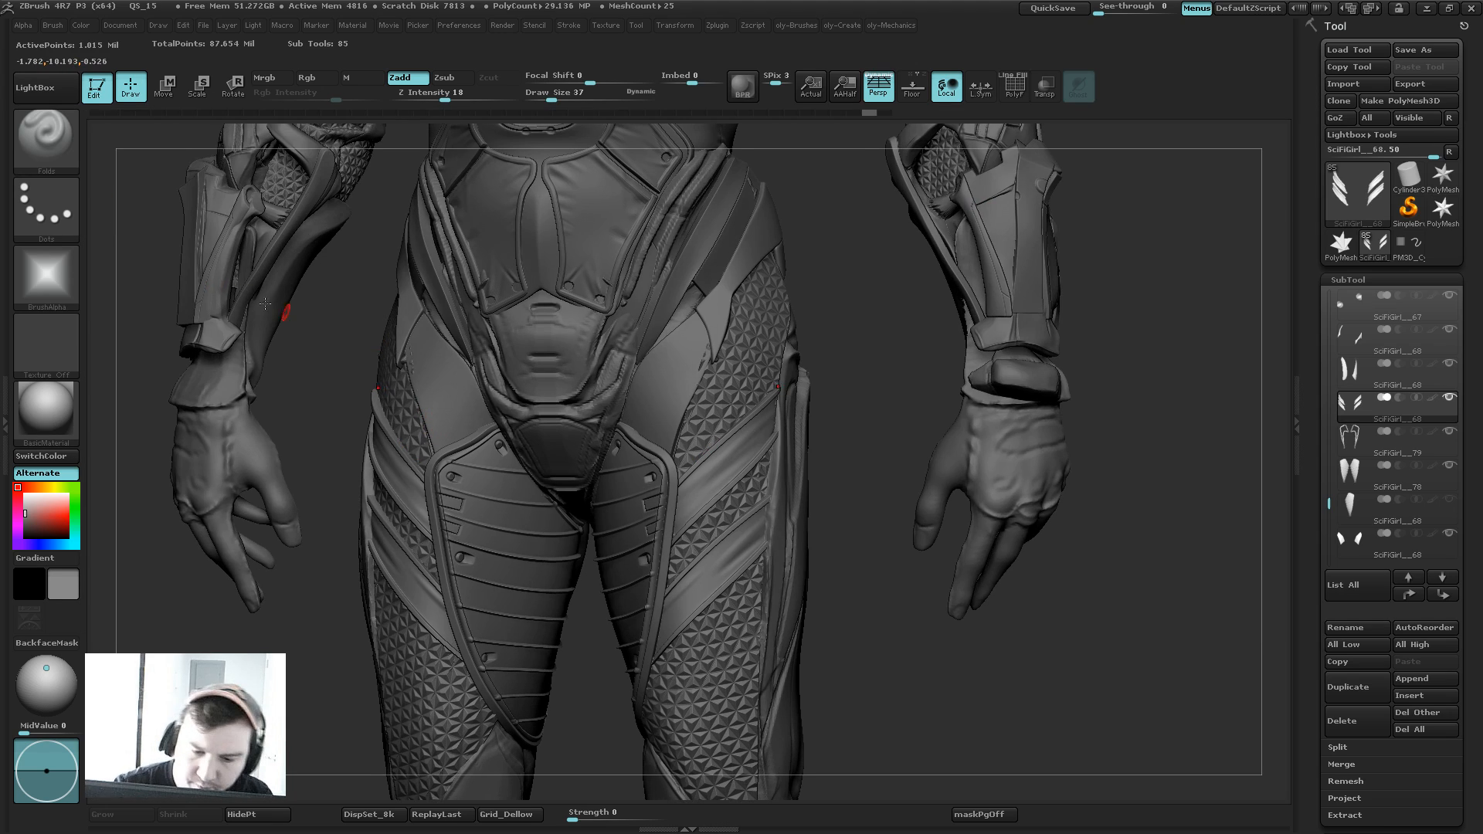
{"action": "left_click", "coordinate": [51, 141]}
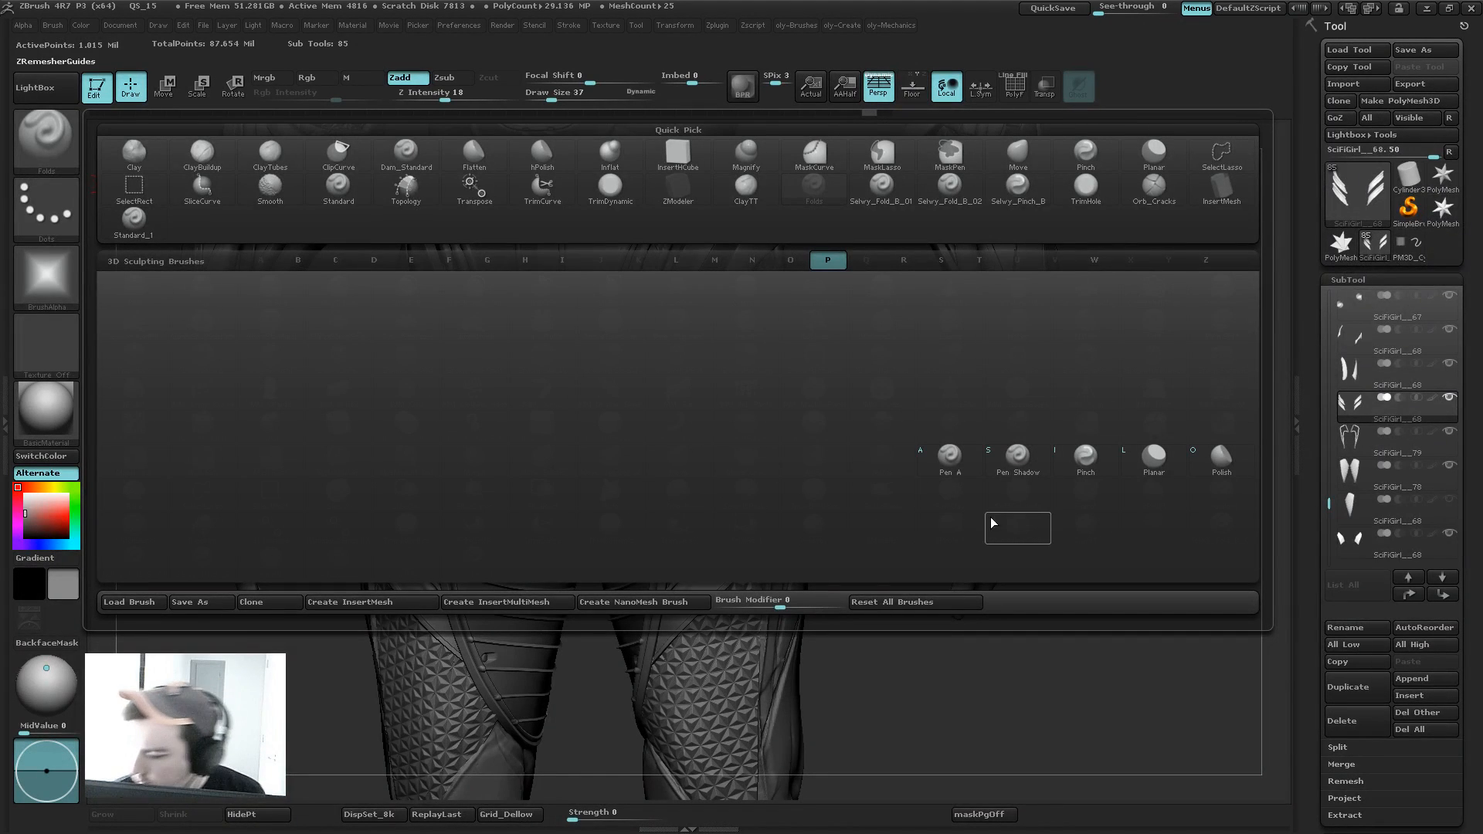
{"action": "left_click", "coordinate": [1017, 457]}
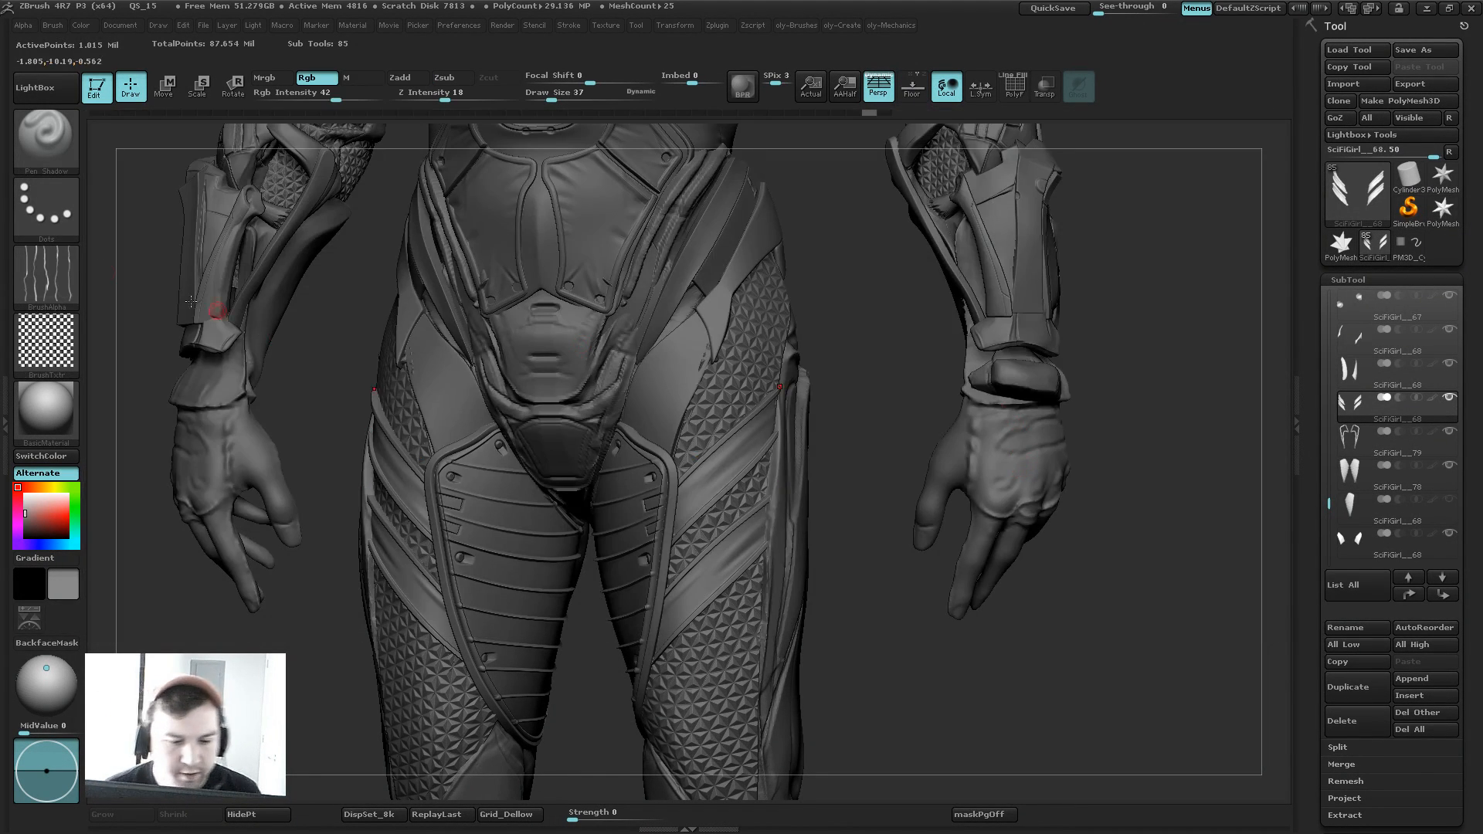
{"action": "left_click", "coordinate": [59, 217]}
{"action": "left_click", "coordinate": [272, 222]}
{"action": "left_click", "coordinate": [68, 282]}
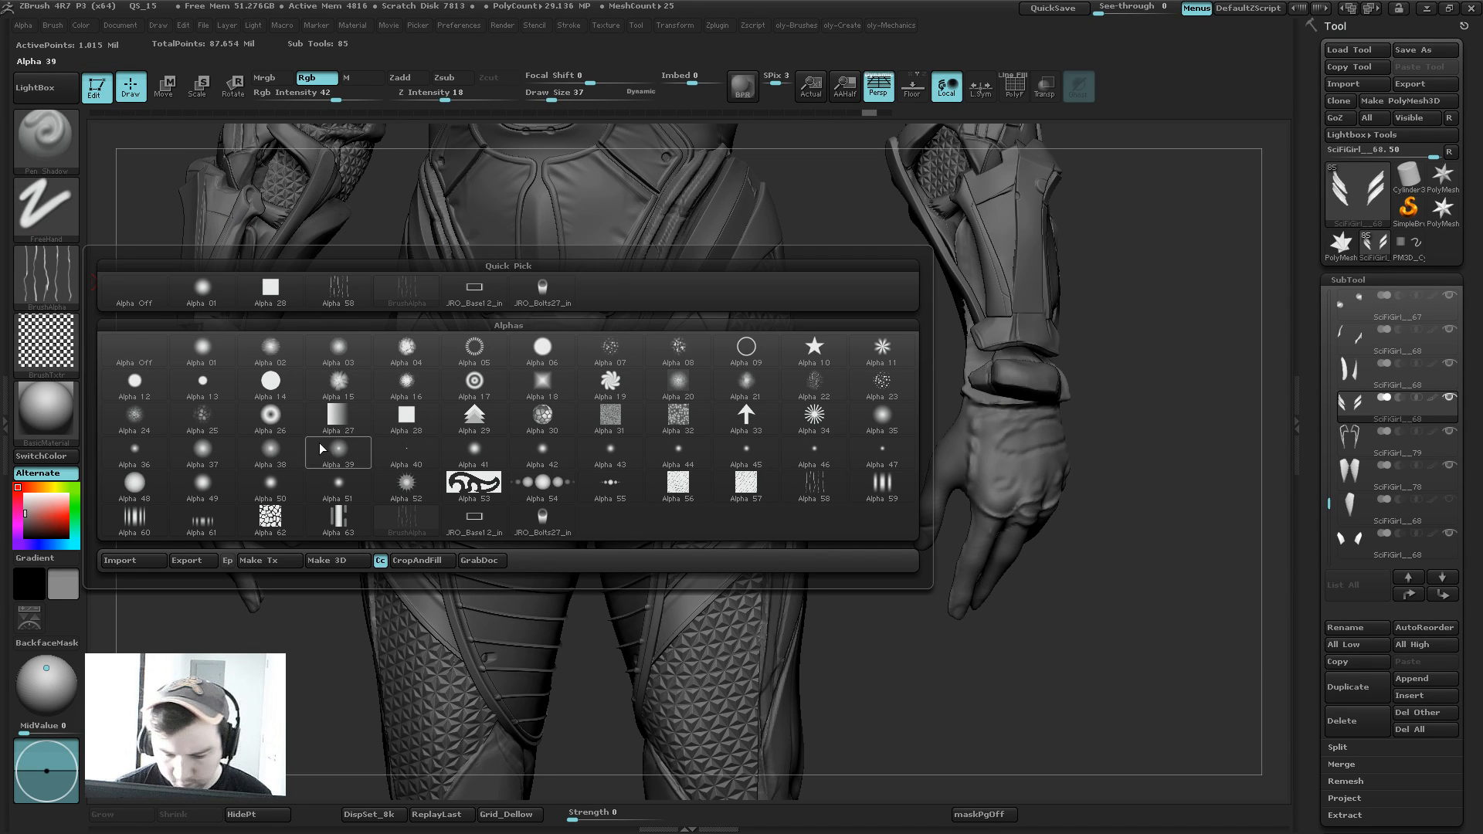
{"action": "left_click", "coordinate": [543, 383]}
{"action": "left_click", "coordinate": [46, 342]}
{"action": "left_click", "coordinate": [127, 352]}
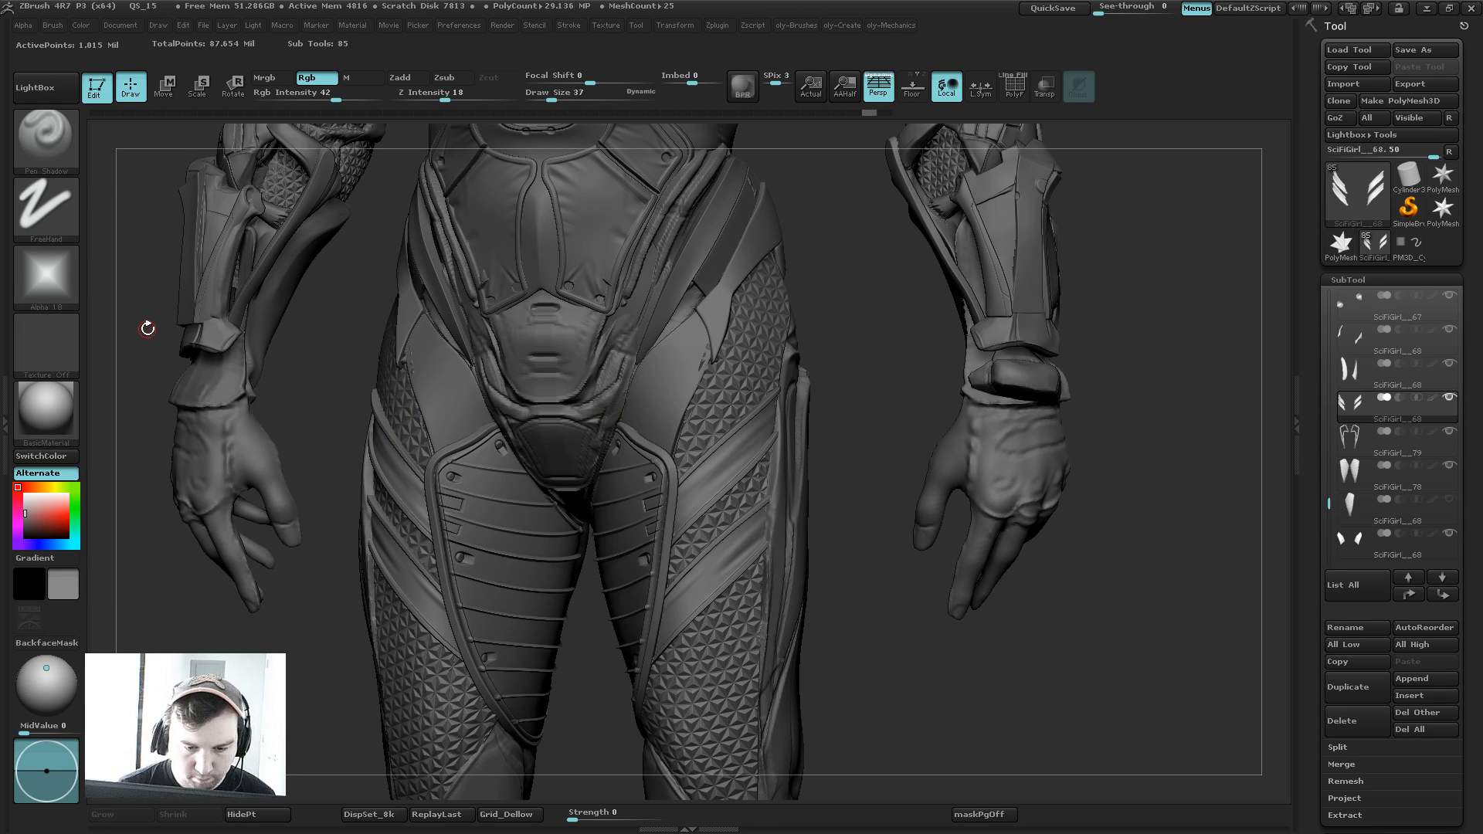
Step: Try the Pen Shadow brush on the diagonal thigh straps, switching it from Rgb to Zadd and toggling LazyMouse
{"action": "left_click_drag", "start_coordinate": [778, 434], "coordinate": [655, 555]}
{"action": "key", "text": "ctrl+z"}
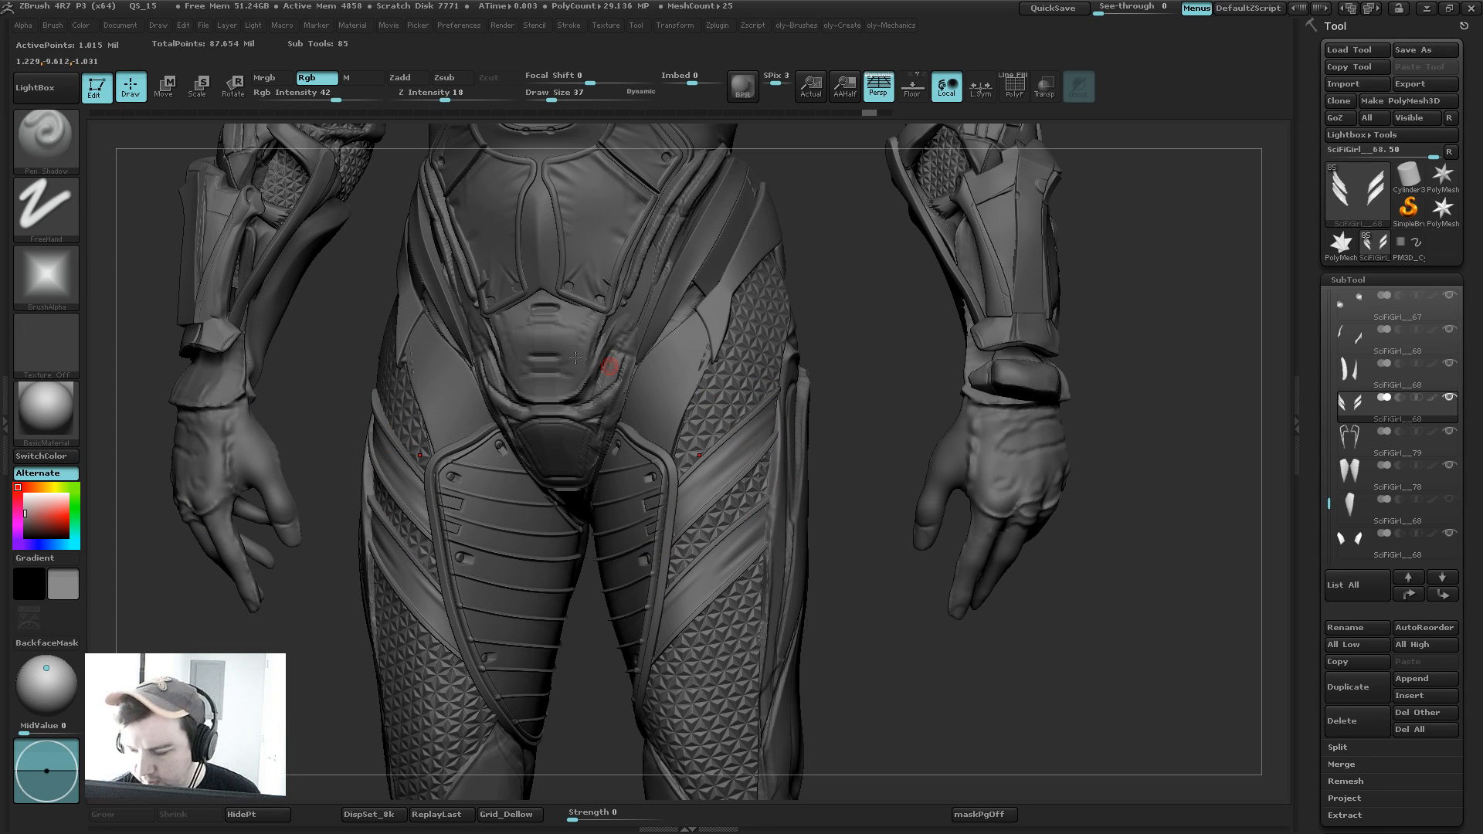
{"action": "left_click", "coordinate": [309, 78]}
{"action": "left_click", "coordinate": [400, 77]}
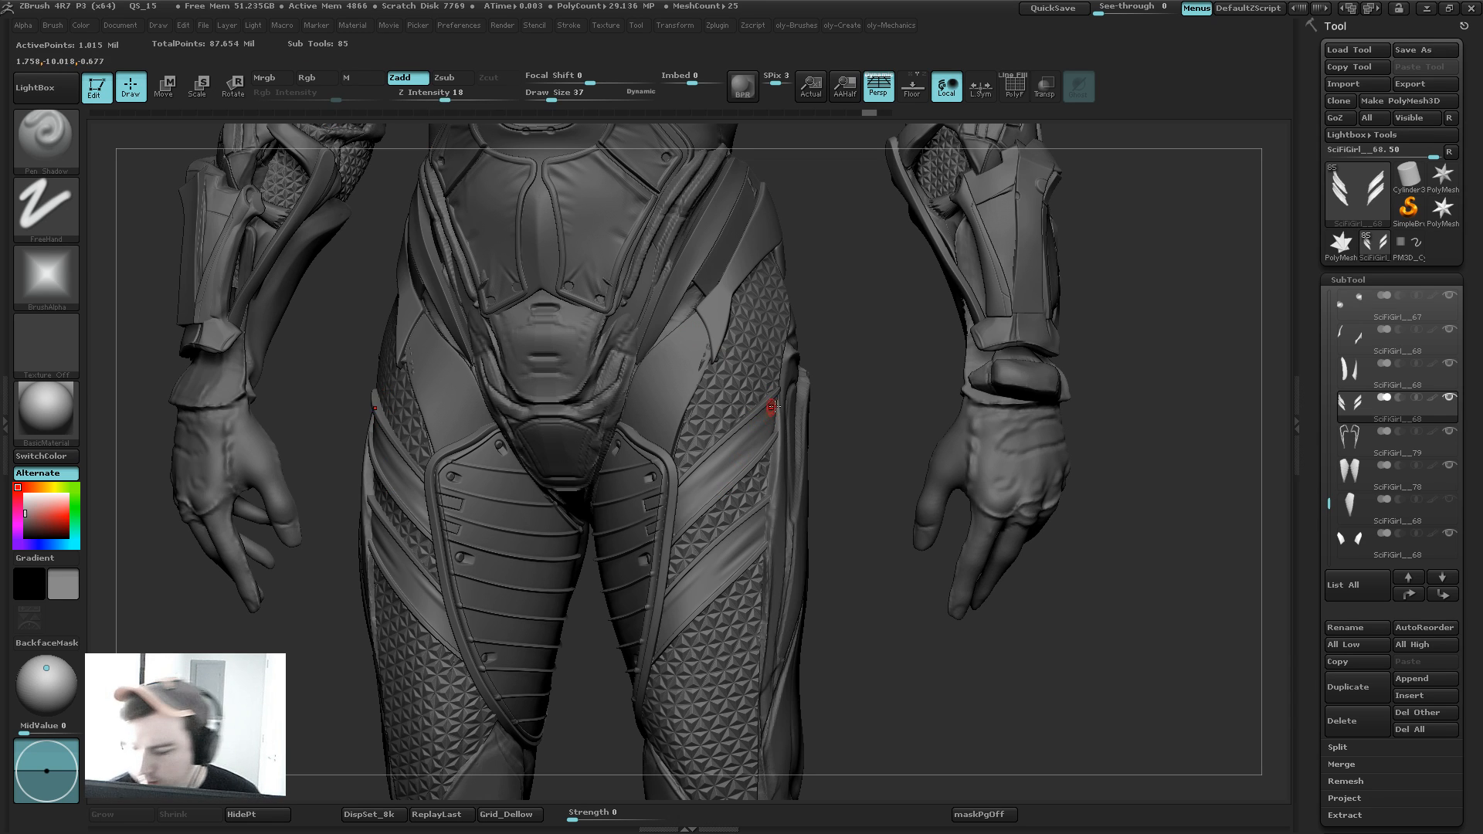
{"action": "key", "text": "2"}
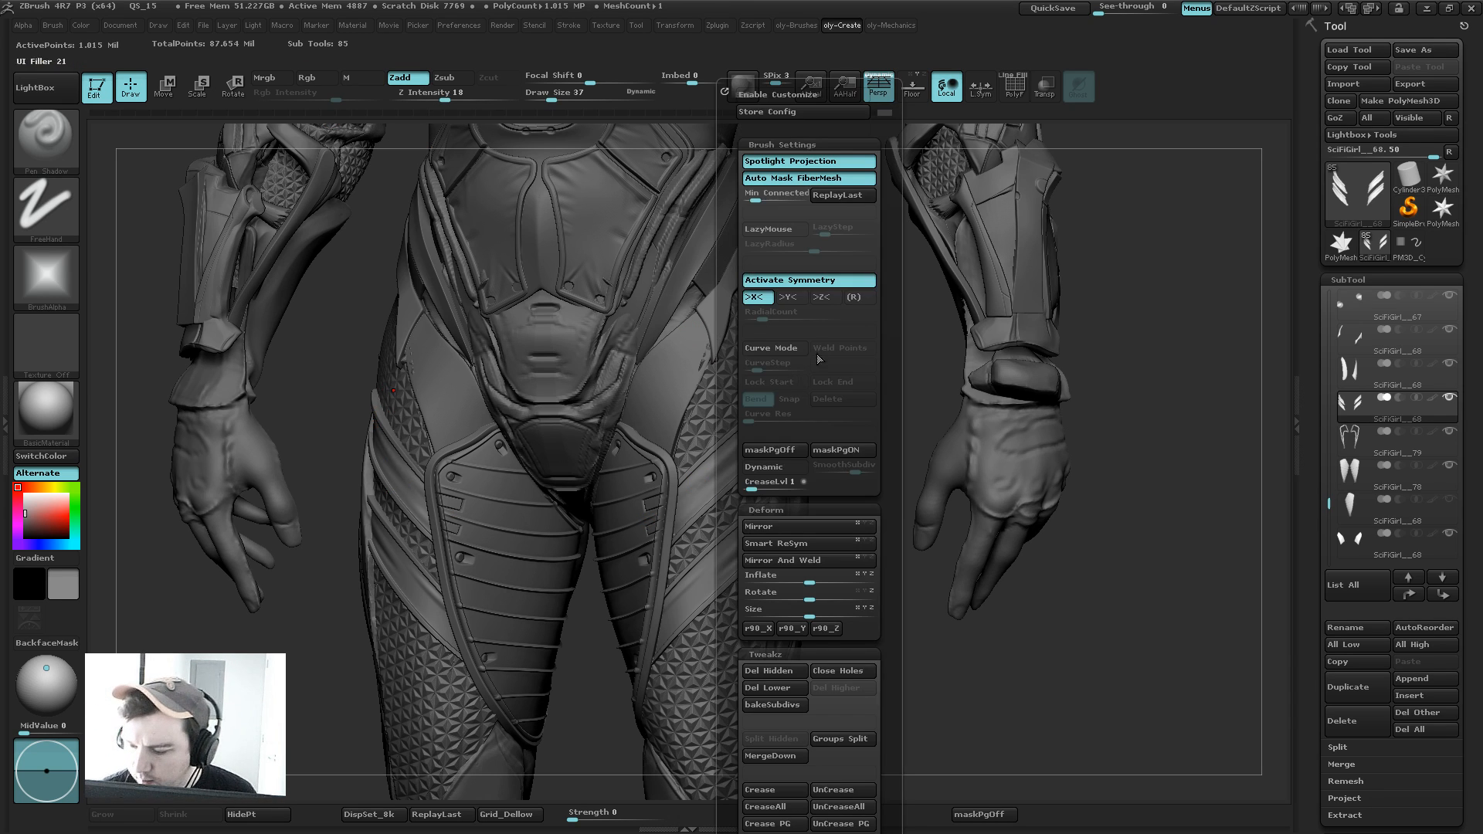
{"action": "left_click", "coordinate": [775, 231]}
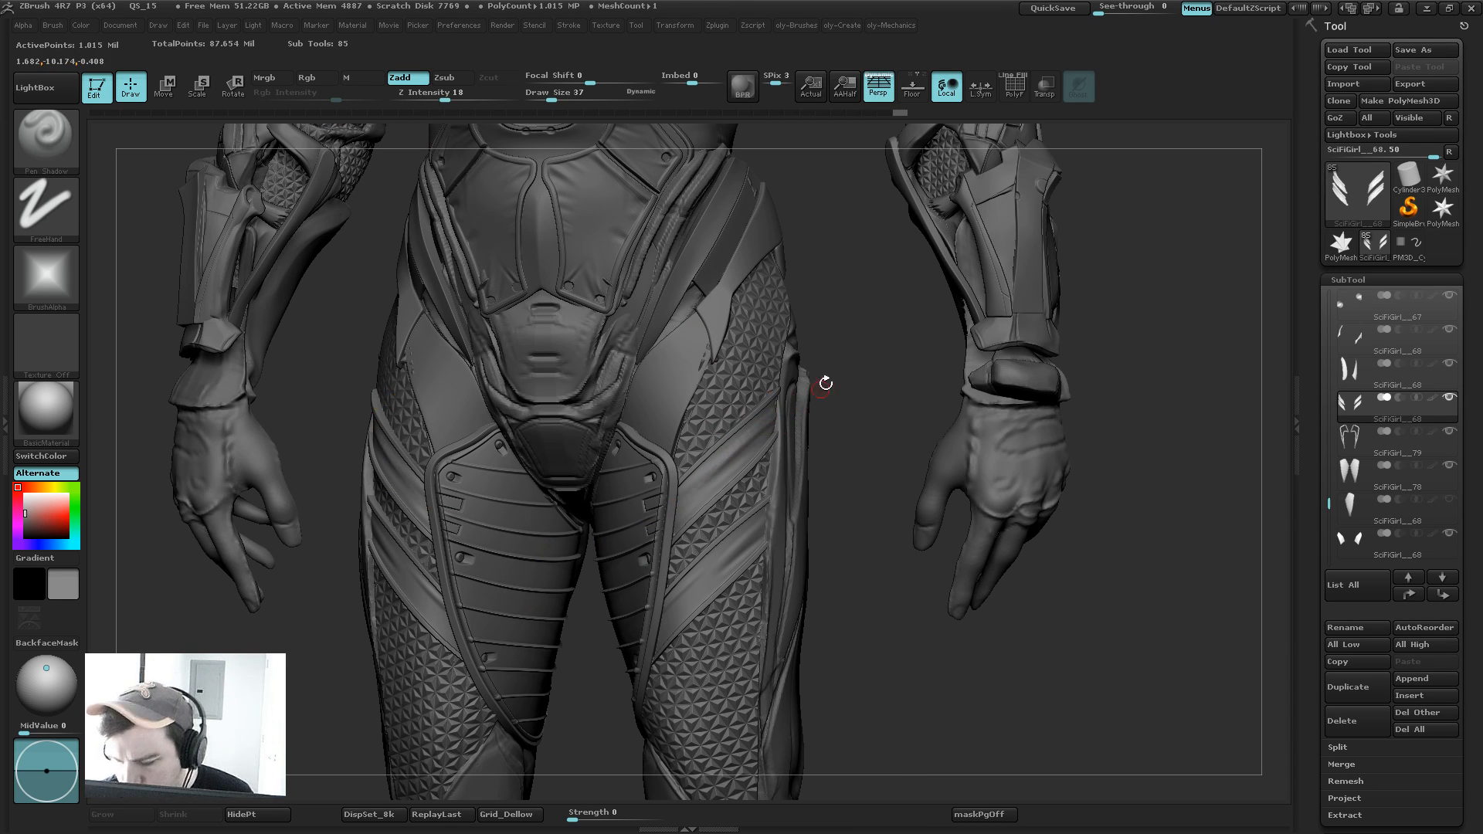
Step: Return to the Folds brush, set the draw size to 30 and sculpt finer folds along the upper diagonal thigh strap
{"action": "key", "text": "b"}
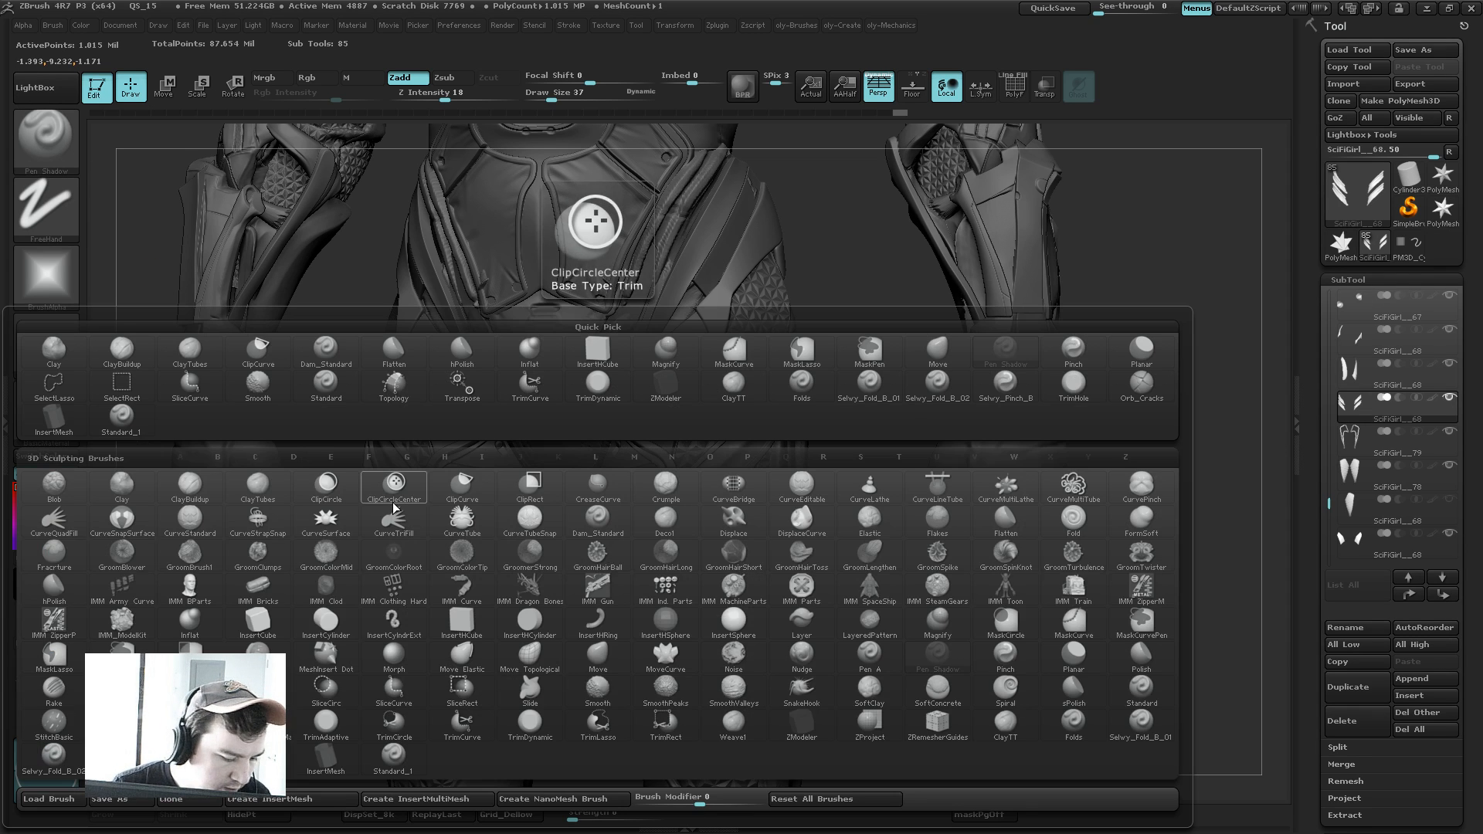
{"action": "key", "text": "f"}
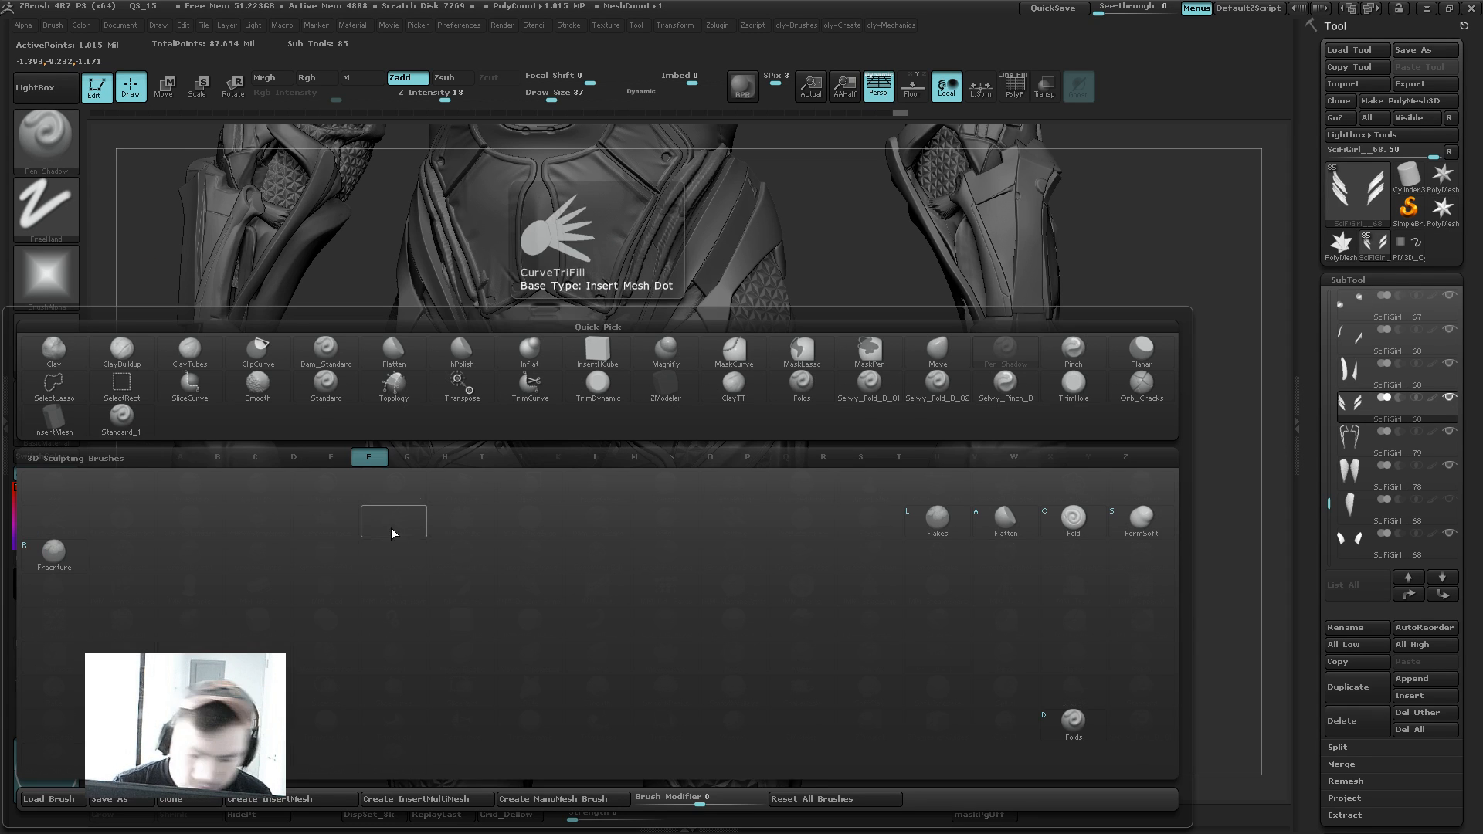
{"action": "left_click", "coordinate": [1073, 720]}
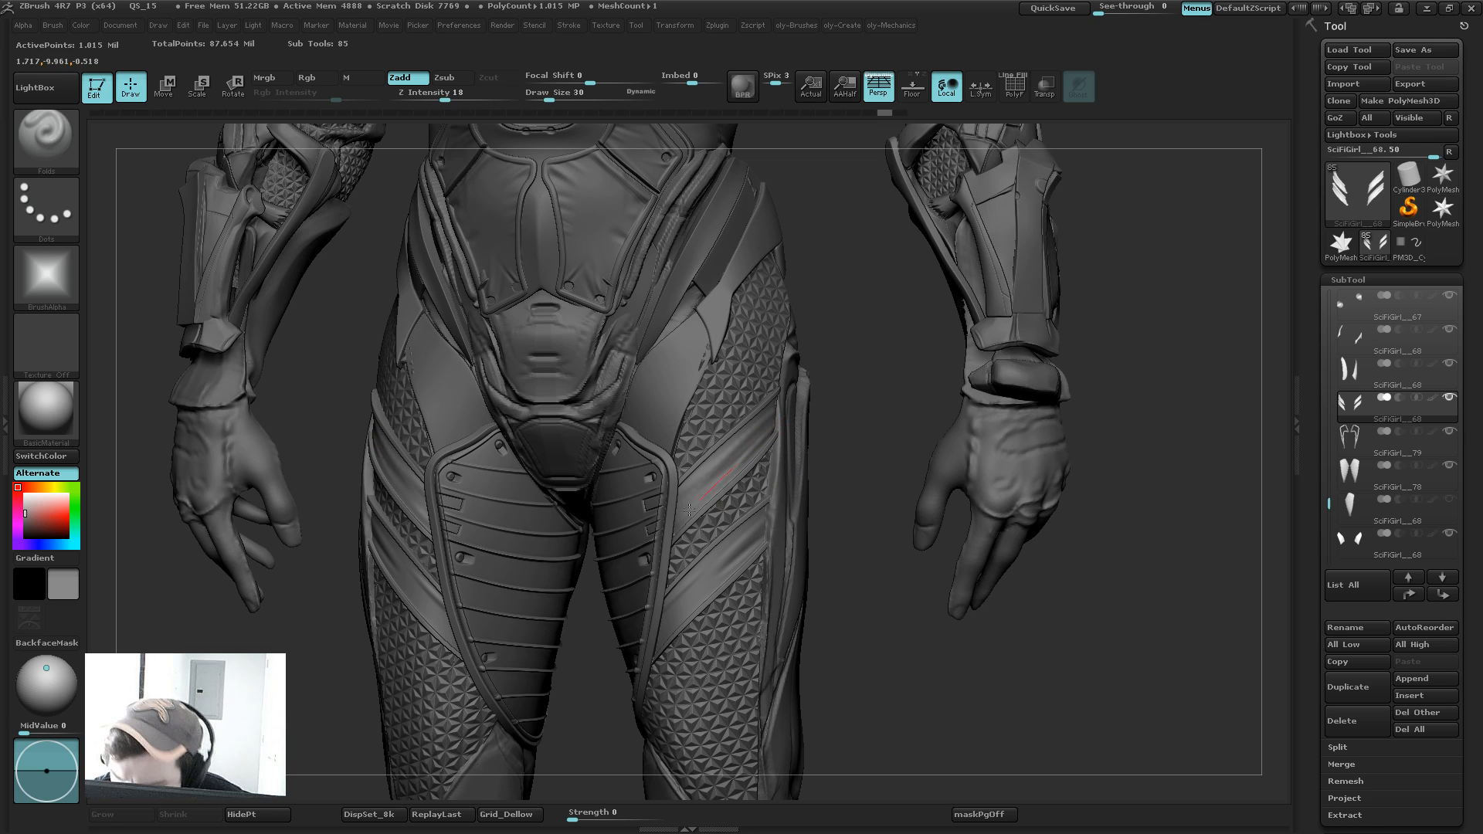
{"action": "left_click_drag", "start_coordinate": [670, 521], "coordinate": [735, 449]}
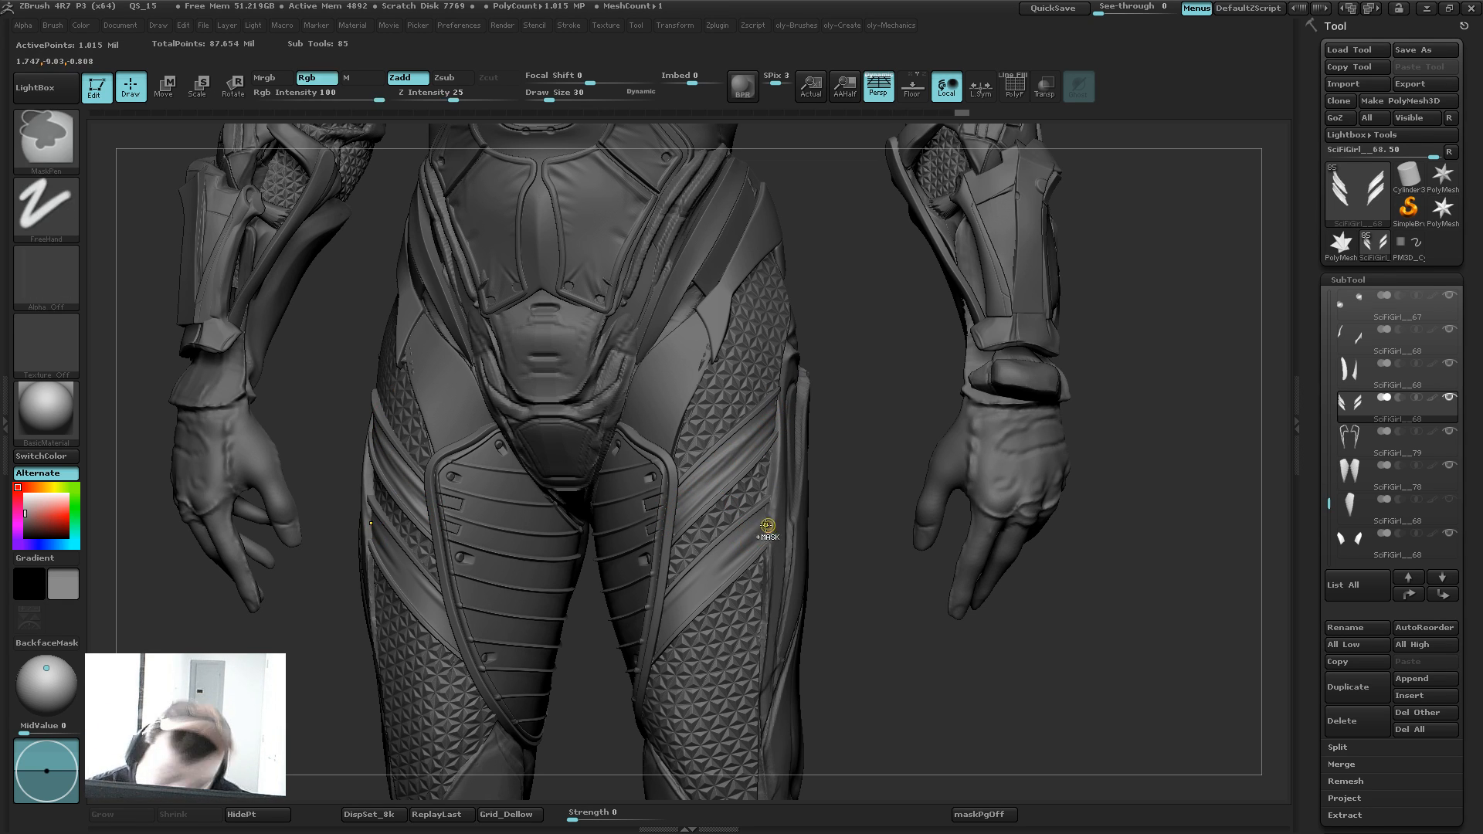
Step: Undo the last stroke and sculpt broader folds along the lower diagonal thigh straps with the Folds brush at draw size 47
{"action": "key", "text": "ctrl+z"}
{"action": "left_click_drag", "start_coordinate": [830, 585], "coordinate": [829, 542], "text": "alt"}
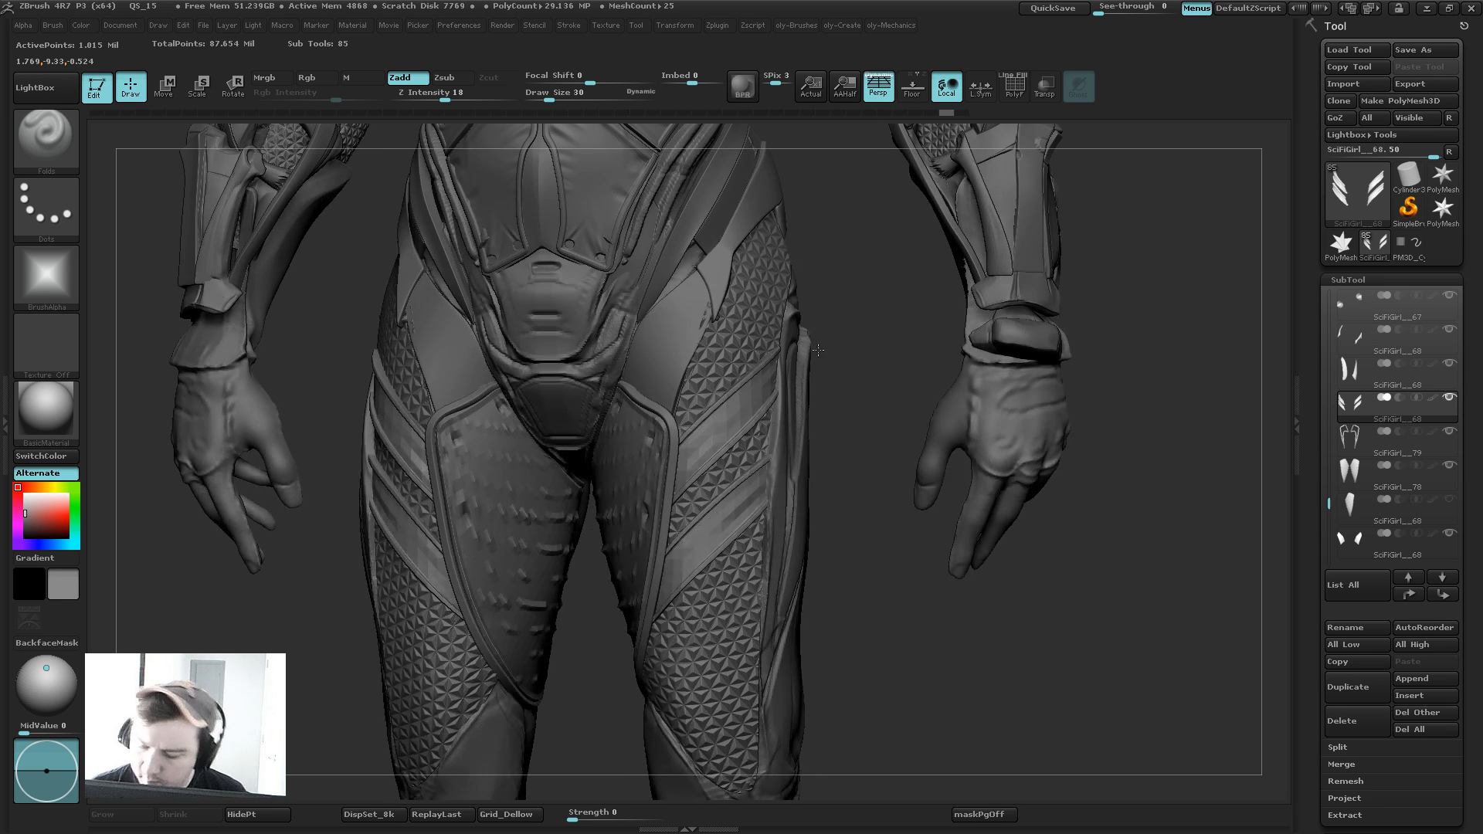
{"action": "left_click", "coordinate": [557, 93]}
{"action": "left_click_drag", "start_coordinate": [753, 479], "coordinate": [781, 461]}
{"action": "key", "text": "bracketleft"}
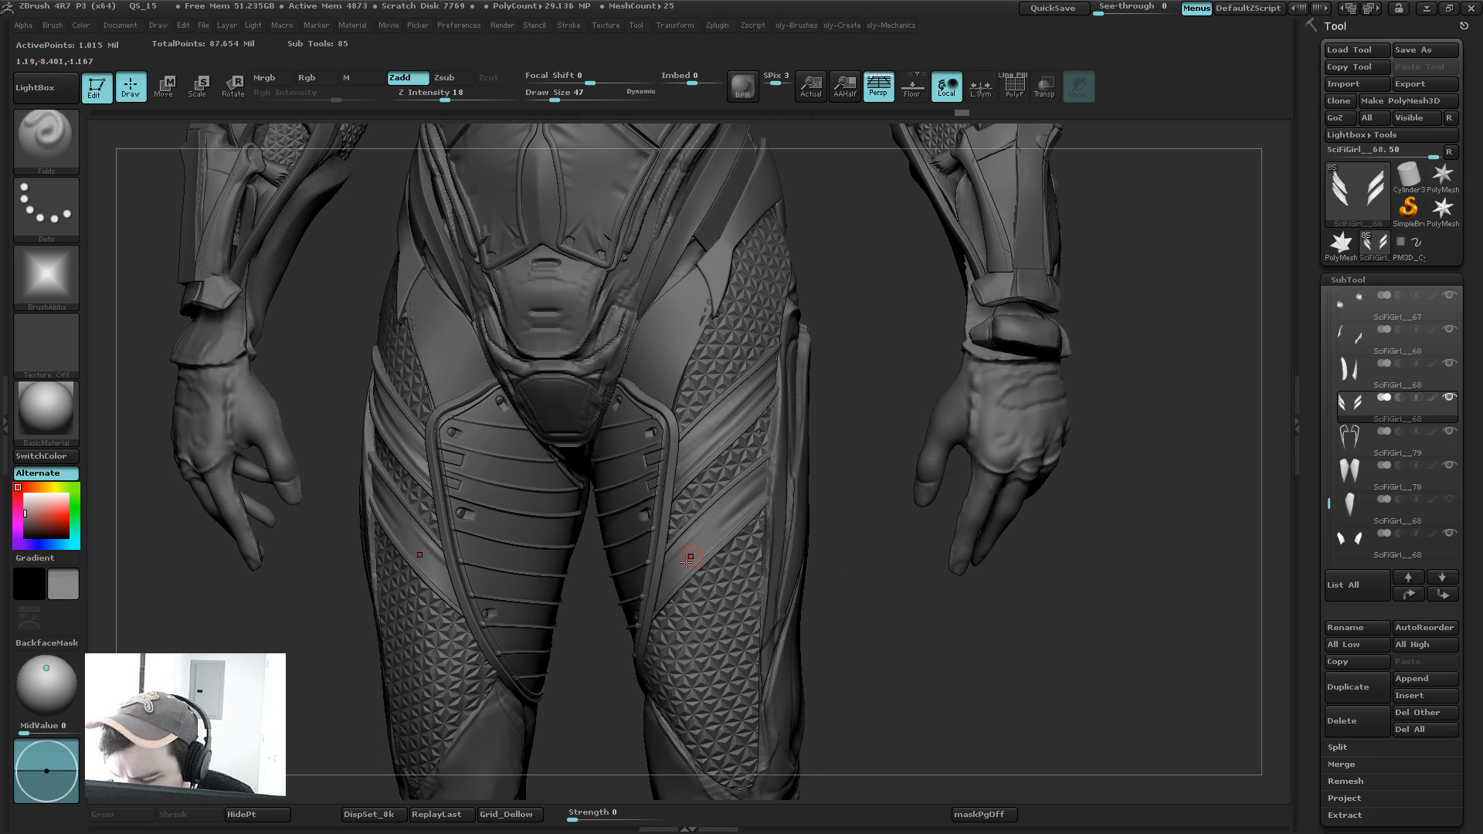
{"action": "left_click_drag", "start_coordinate": [693, 556], "coordinate": [603, 636]}
{"action": "left_click_drag", "start_coordinate": [672, 581], "coordinate": [679, 573]}
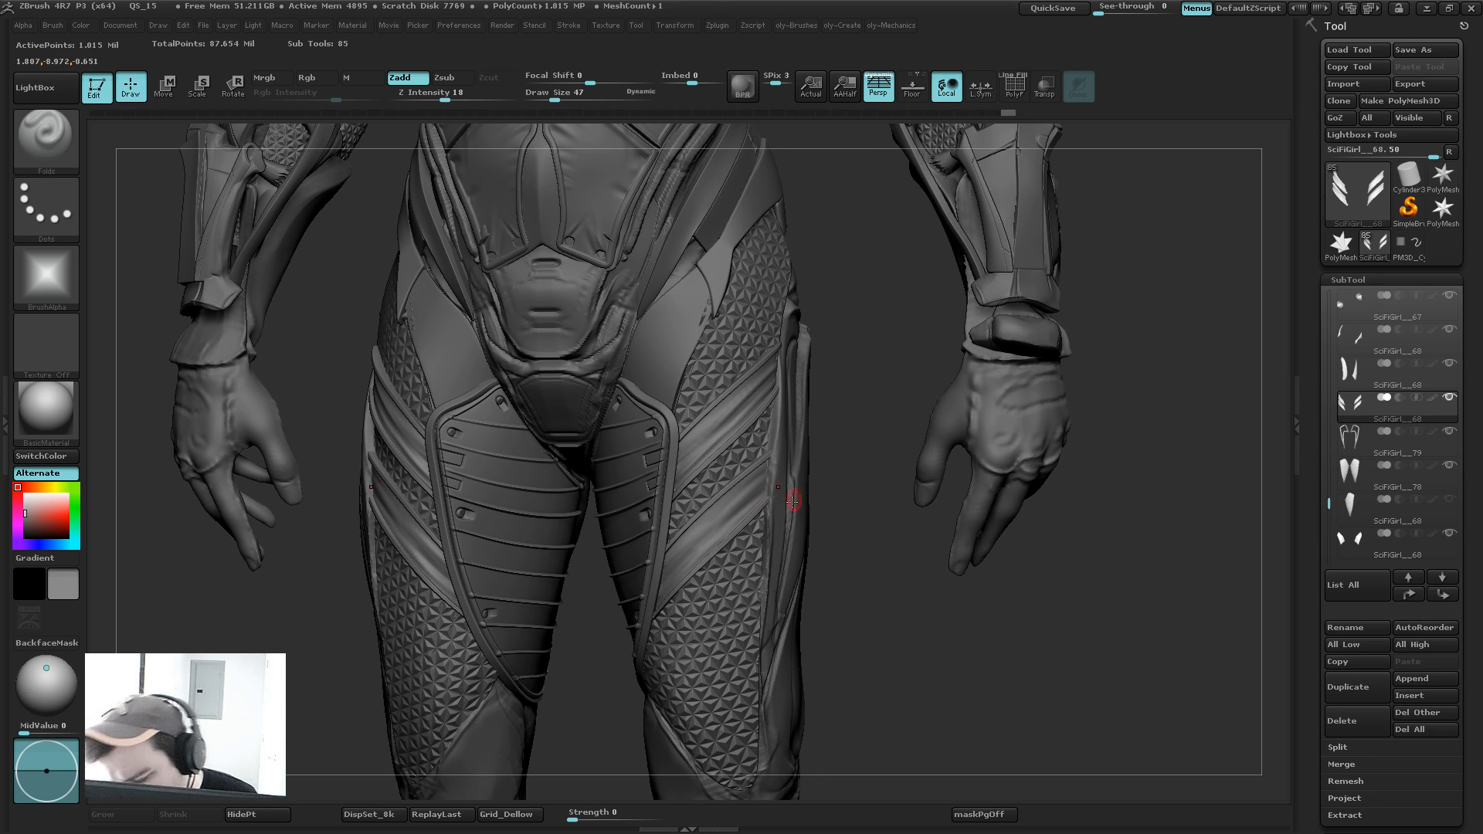
{"action": "left_click_drag", "start_coordinate": [851, 477], "coordinate": [976, 288], "text": "alt"}
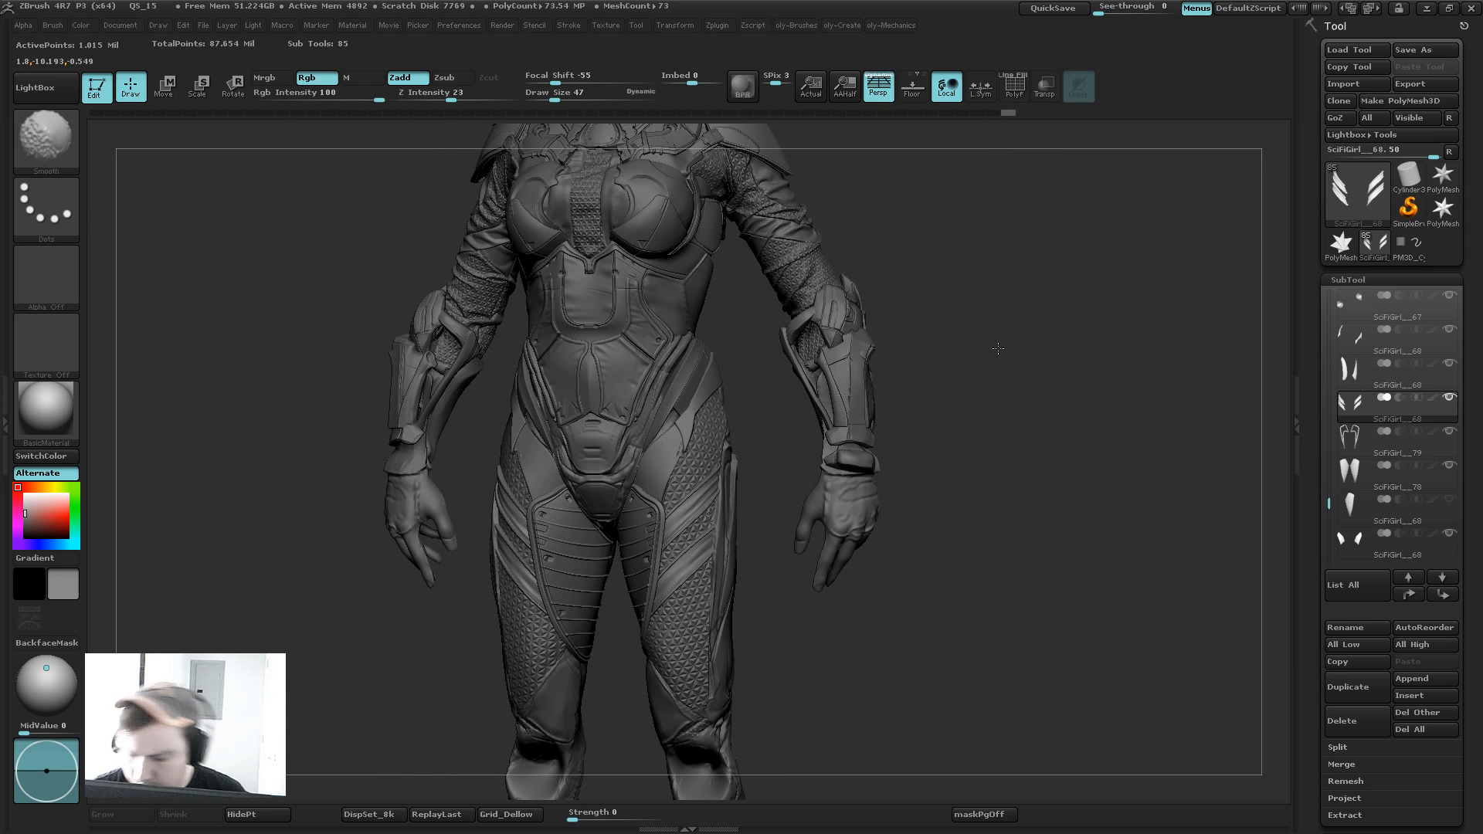
Step: Isolate the strap subtool and sculpt fine folds at draw size 20 near the inner end of the lower straps
{"action": "mouse_move", "coordinate": [998, 348]}
{"action": "left_mouse_down", "text": "shift"}
{"action": "mouse_move", "coordinate": [962, 309]}
{"action": "mouse_move", "coordinate": [1049, 404]}
{"action": "mouse_move", "coordinate": [1074, 479]}
{"action": "left_mouse_up", "text": "shift"}
{"action": "key", "text": "shift+s"}
{"action": "key", "text": "s"}
{"action": "left_click_drag", "start_coordinate": [724, 356], "coordinate": [698, 357]}
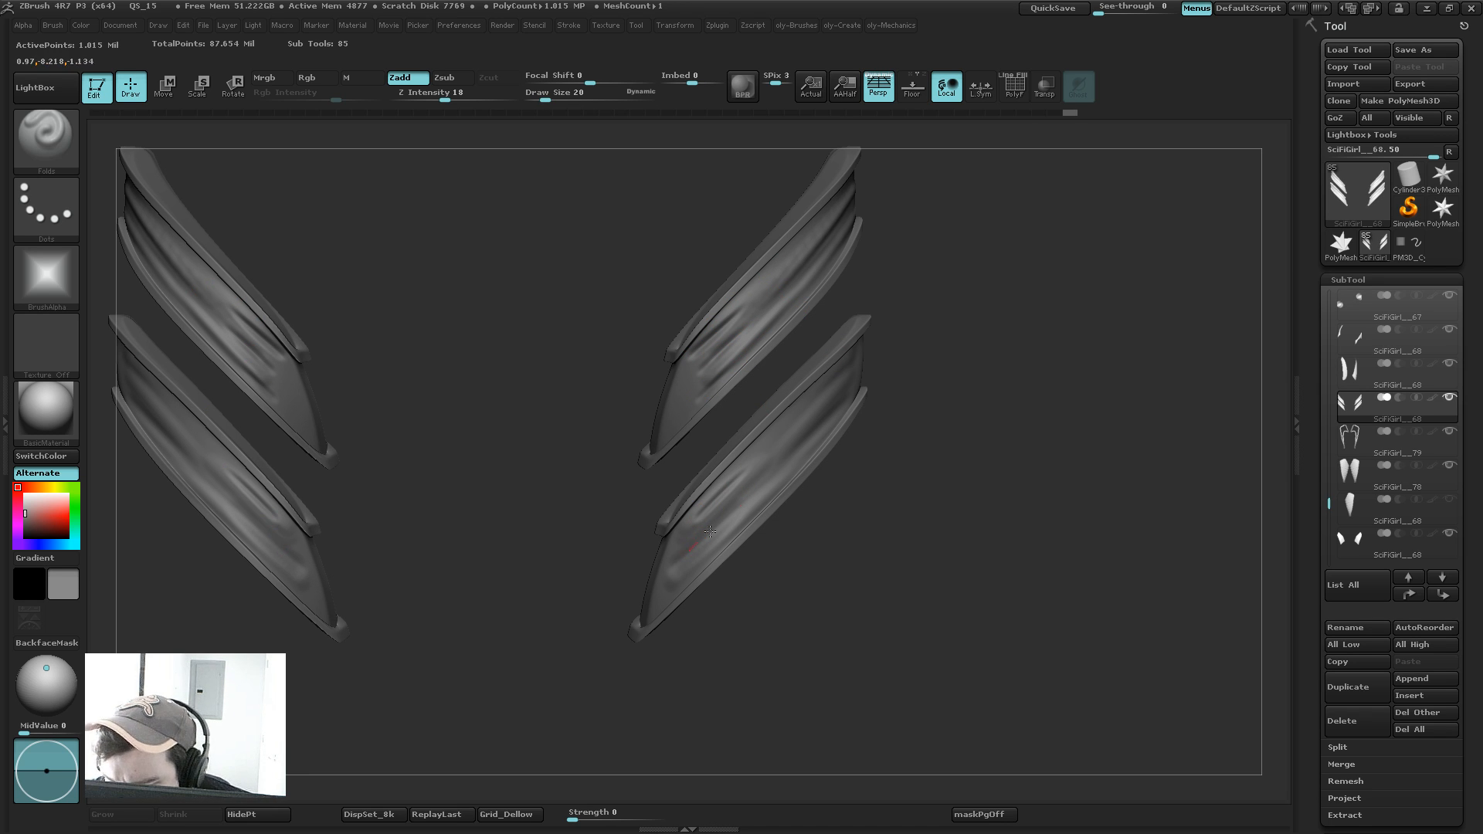
{"action": "left_click_drag", "start_coordinate": [710, 531], "coordinate": [752, 491]}
{"action": "left_click_drag", "start_coordinate": [685, 576], "coordinate": [716, 549]}
{"action": "key", "text": "shift+s"}
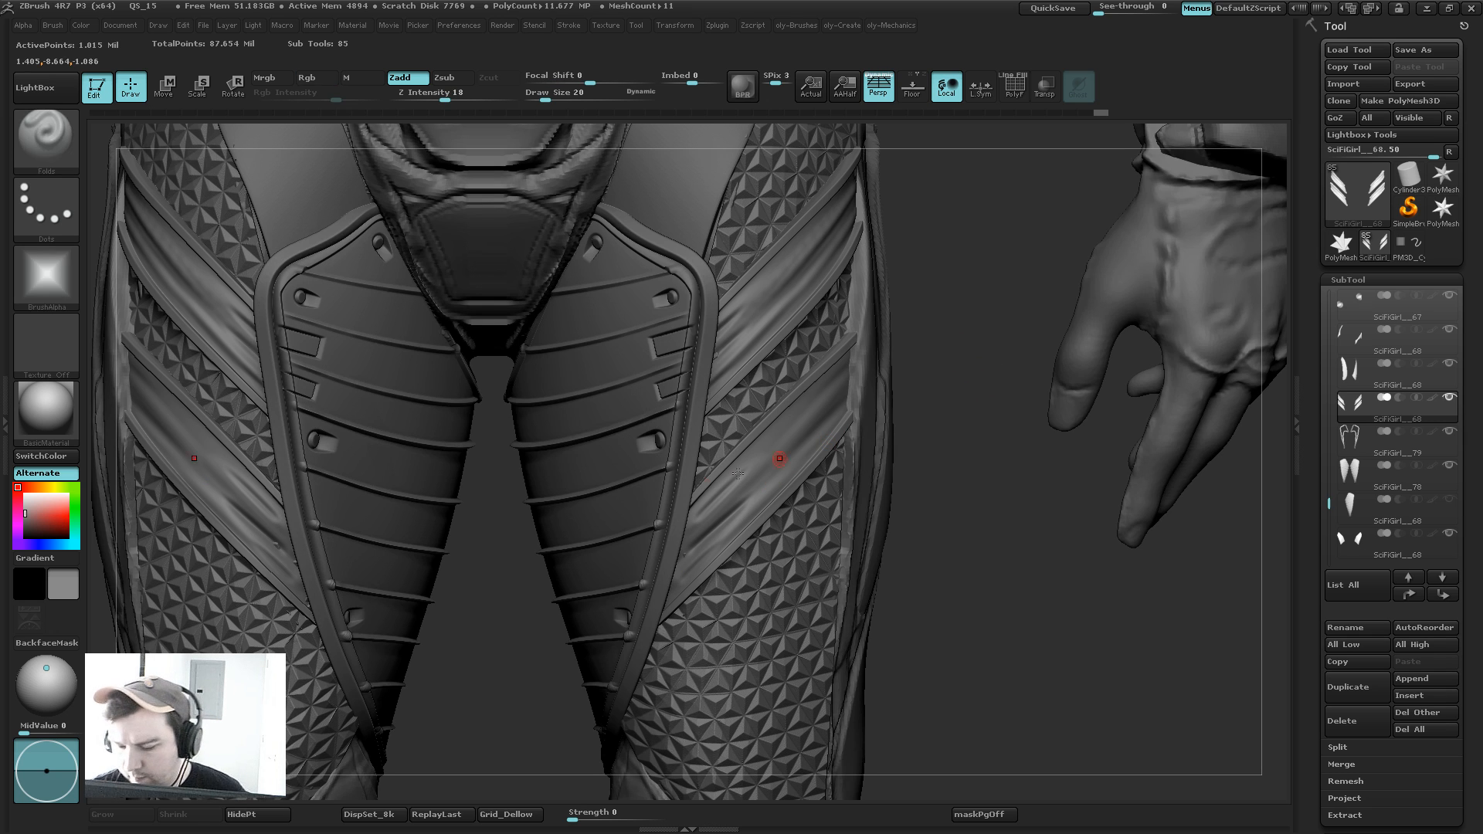
Step: Isolate the straps again, extend the folds to the lower straps' inner edge and show the whole figure
{"action": "key", "text": "shift+s"}
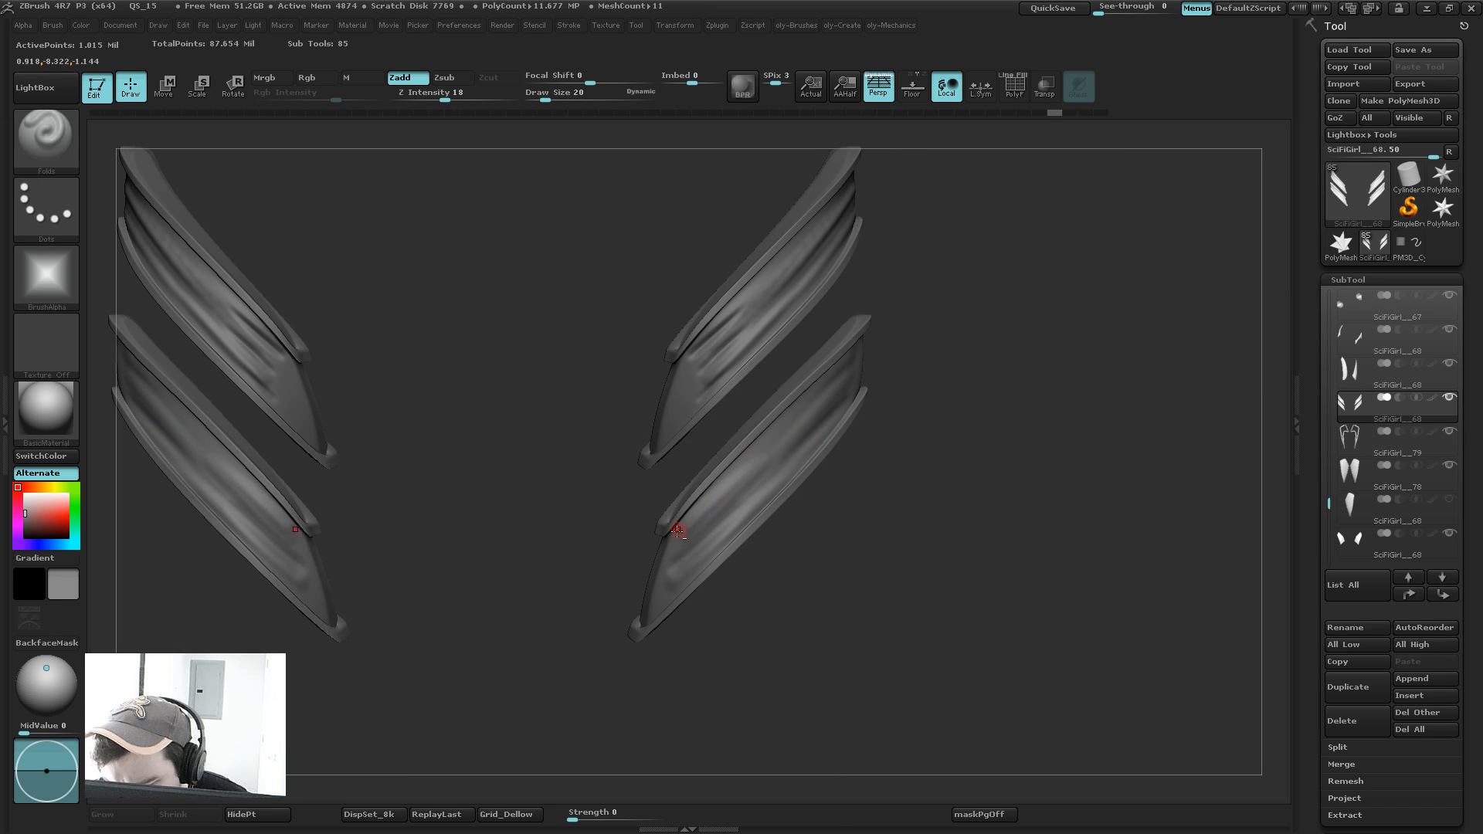
{"action": "left_click_drag", "start_coordinate": [677, 530], "coordinate": [762, 464]}
{"action": "left_click_drag", "start_coordinate": [654, 576], "coordinate": [734, 525]}
{"action": "key", "text": "shift+s"}
Step: Nudge the diagonal straps into place on the thighs with the Move brush, using draw sizes 244 and 192
{"action": "key", "text": "b"}
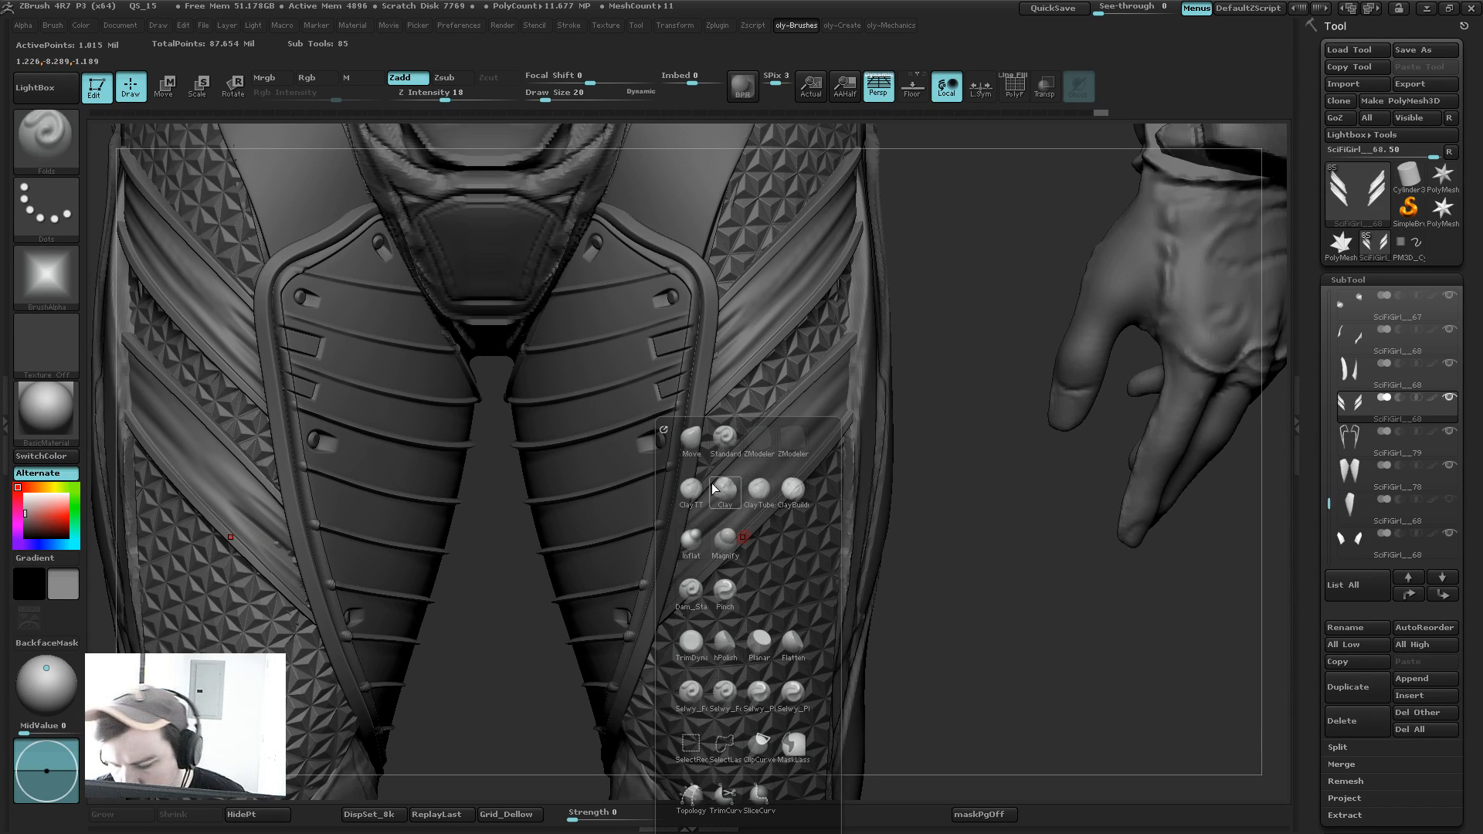
{"action": "key", "text": "m"}
{"action": "key", "text": "v"}
{"action": "key", "text": "s"}
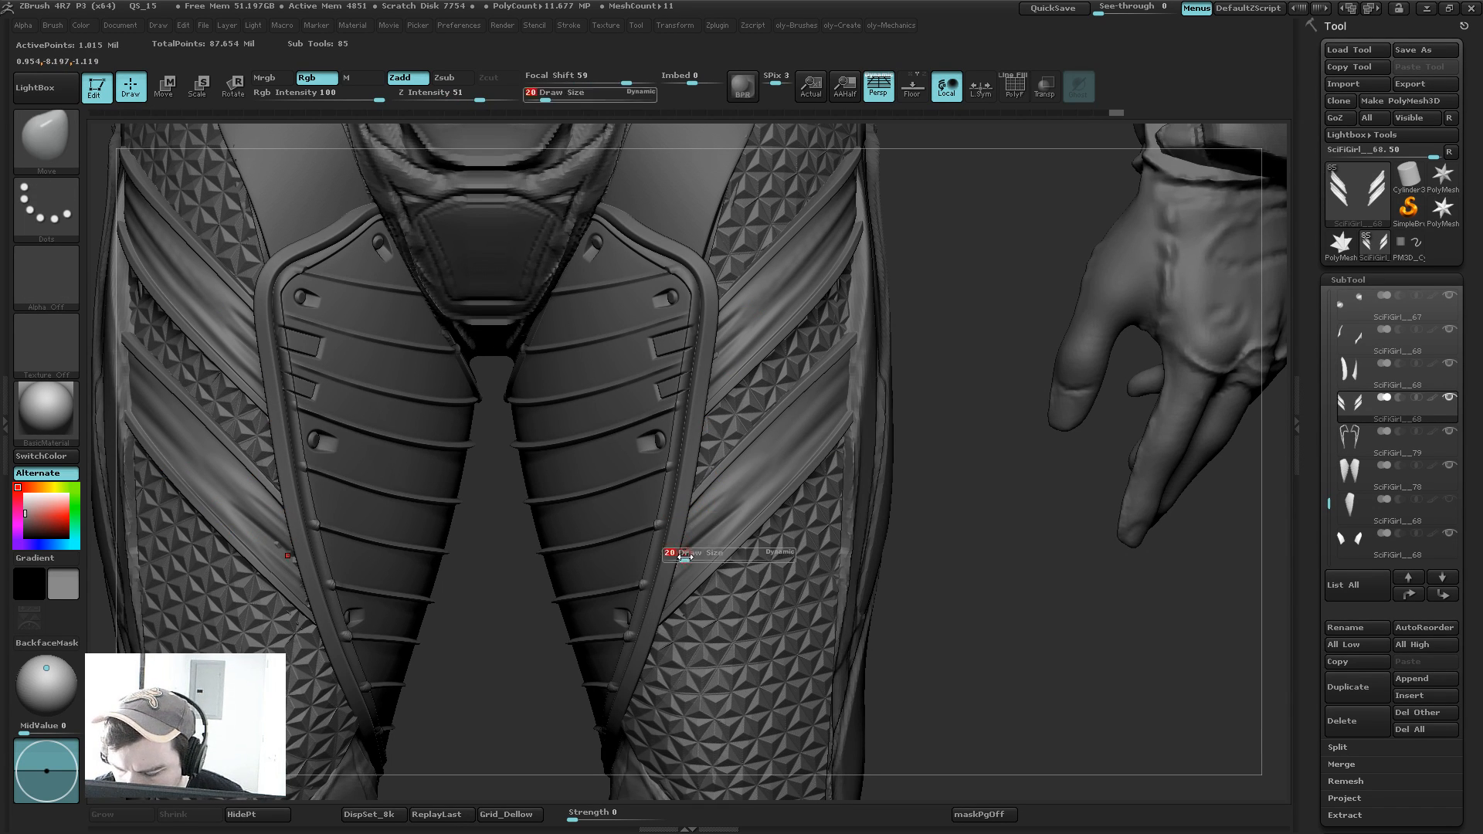
{"action": "left_click_drag", "start_coordinate": [684, 558], "coordinate": [703, 529]}
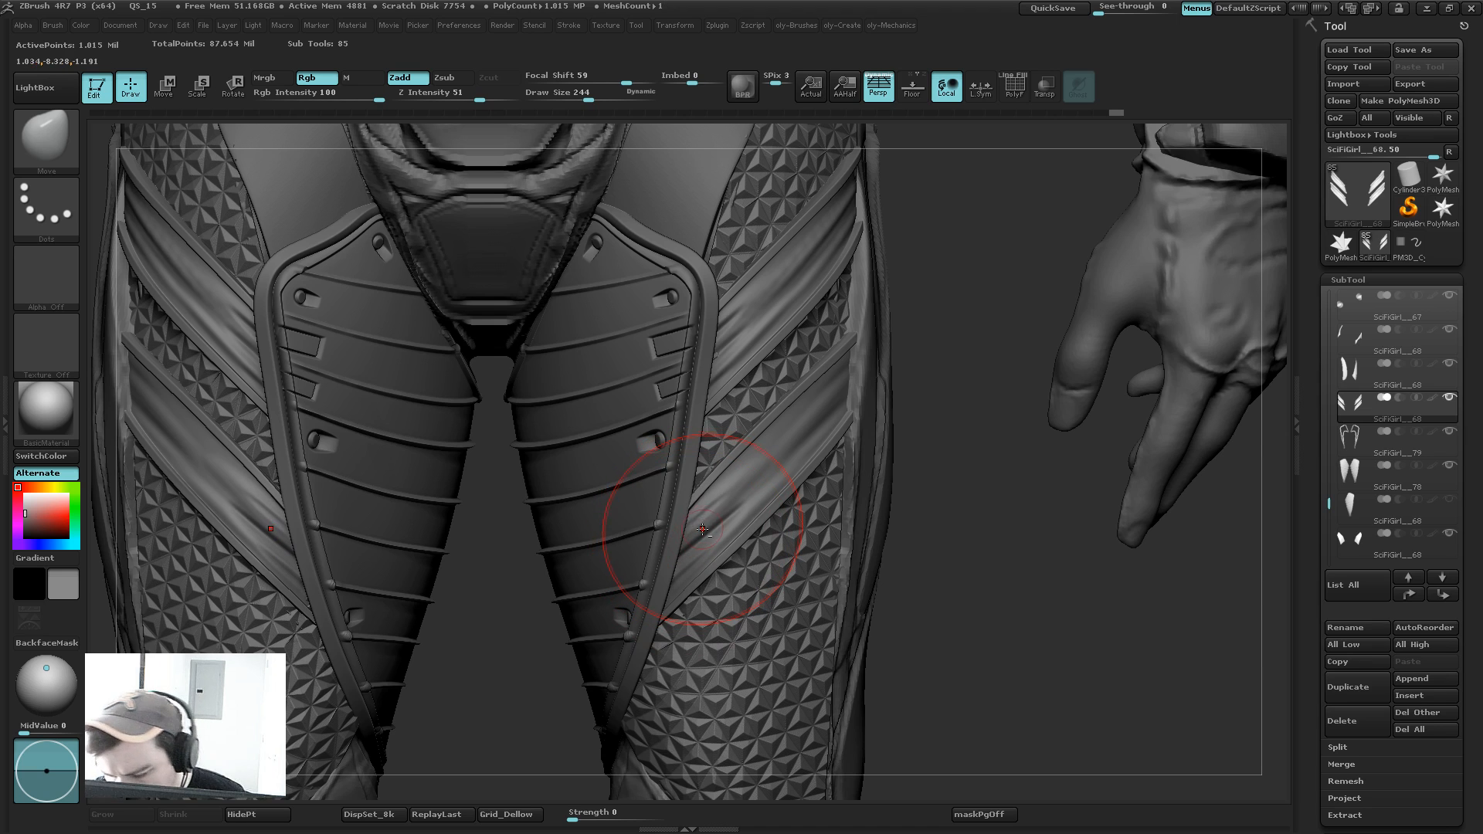
{"action": "key", "text": "s"}
{"action": "key", "text": "s"}
{"action": "left_click_drag", "start_coordinate": [862, 370], "coordinate": [853, 340]}
{"action": "key", "text": "s"}
Step: Return to the Folds brush at draw size 20 and sculpt folds into the inner end of the isolated upper straps
{"action": "key", "text": "b"}
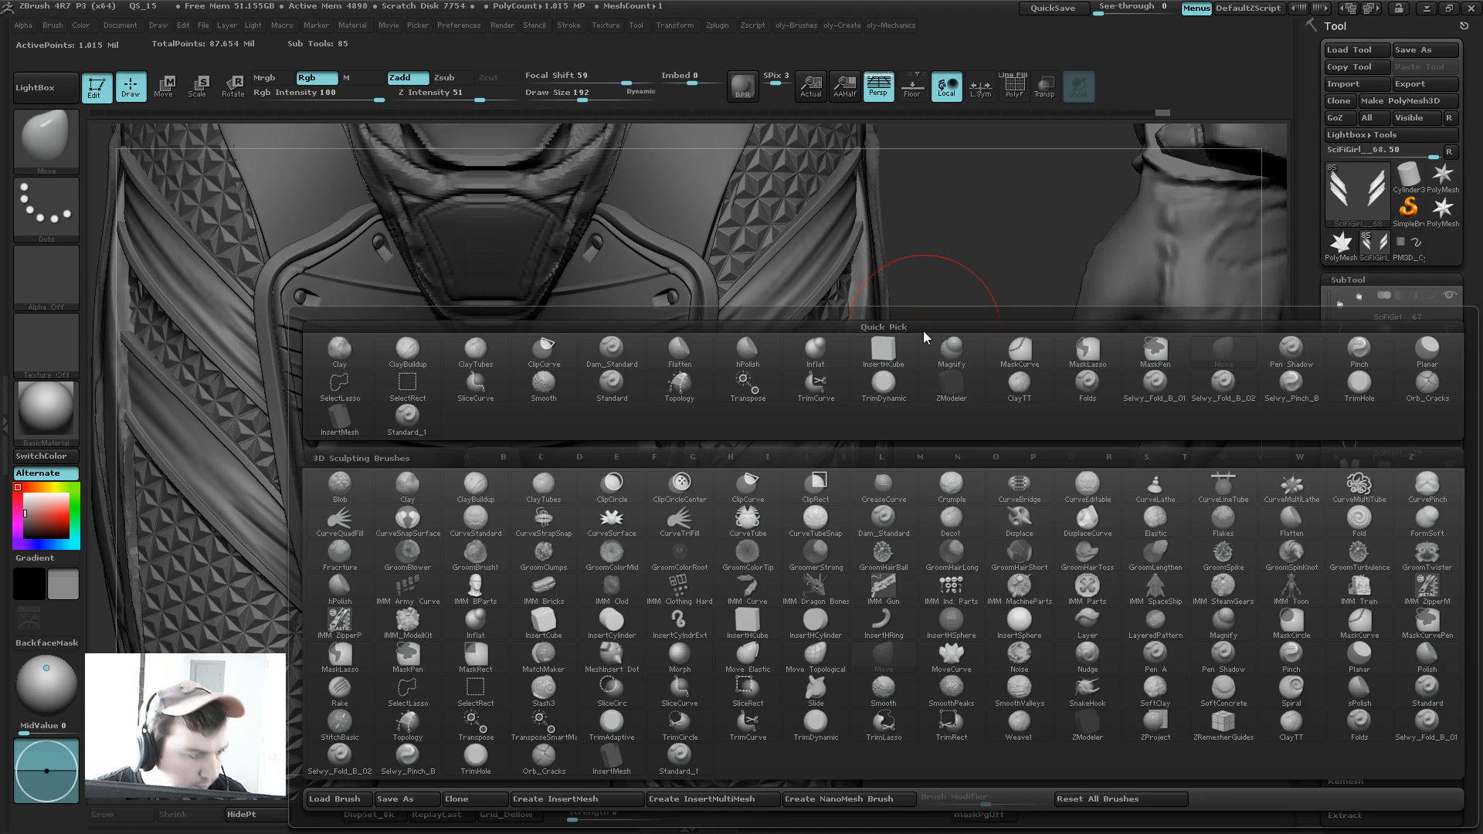
{"action": "key", "text": "c"}
{"action": "key", "text": "b"}
{"action": "key", "text": "2"}
{"action": "key", "text": "alt+s"}
{"action": "key", "text": "s"}
{"action": "left_click_drag", "start_coordinate": [711, 353], "coordinate": [681, 353]}
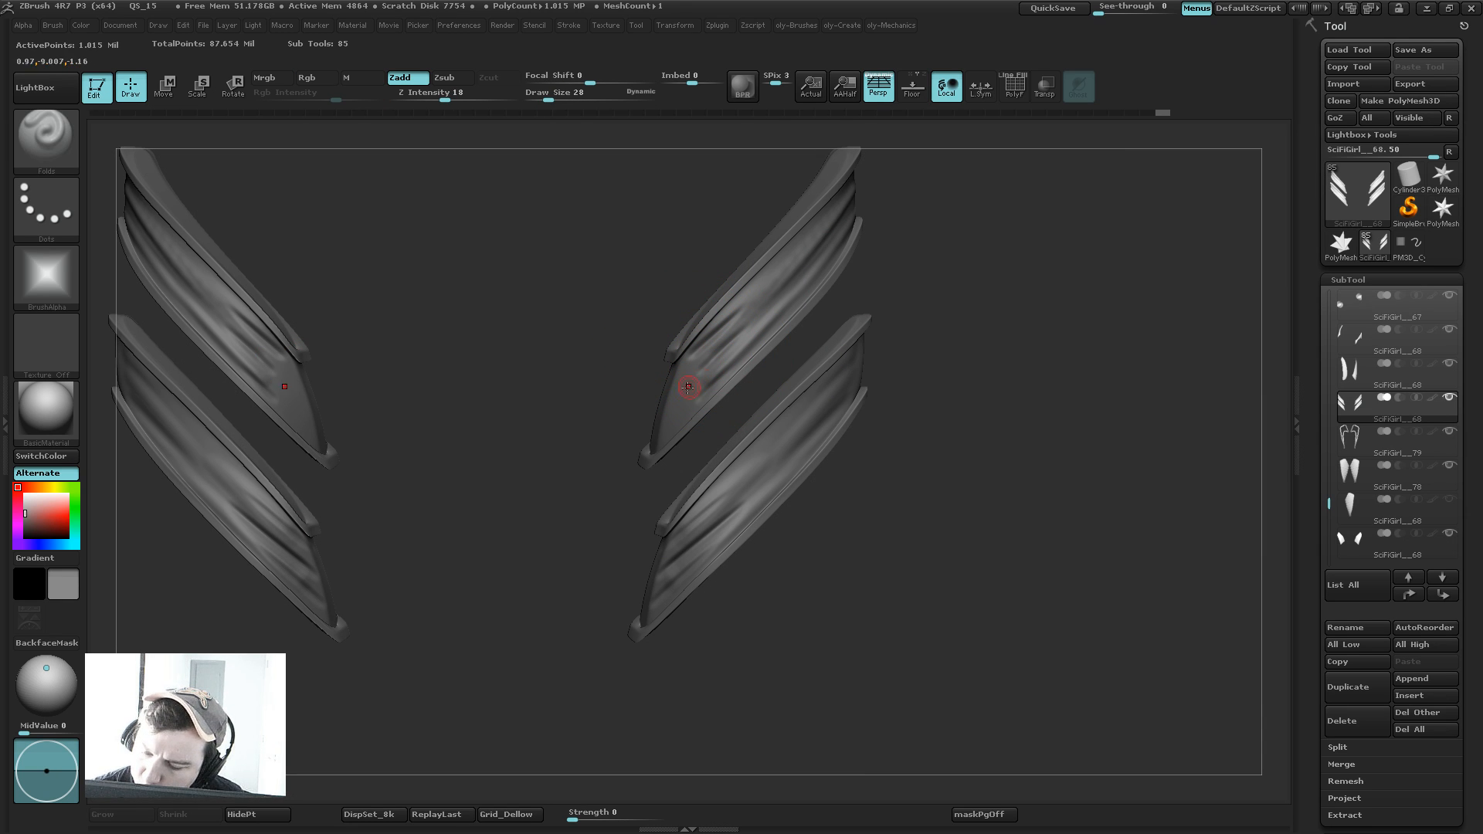
{"action": "left_click_drag", "start_coordinate": [673, 424], "coordinate": [718, 376], "text": "alt"}
{"action": "left_click_drag", "start_coordinate": [919, 308], "coordinate": [910, 239], "text": "alt"}
{"action": "key", "text": "alt+s"}
{"action": "left_click_drag", "start_coordinate": [819, 243], "coordinate": [840, 214], "text": "alt"}
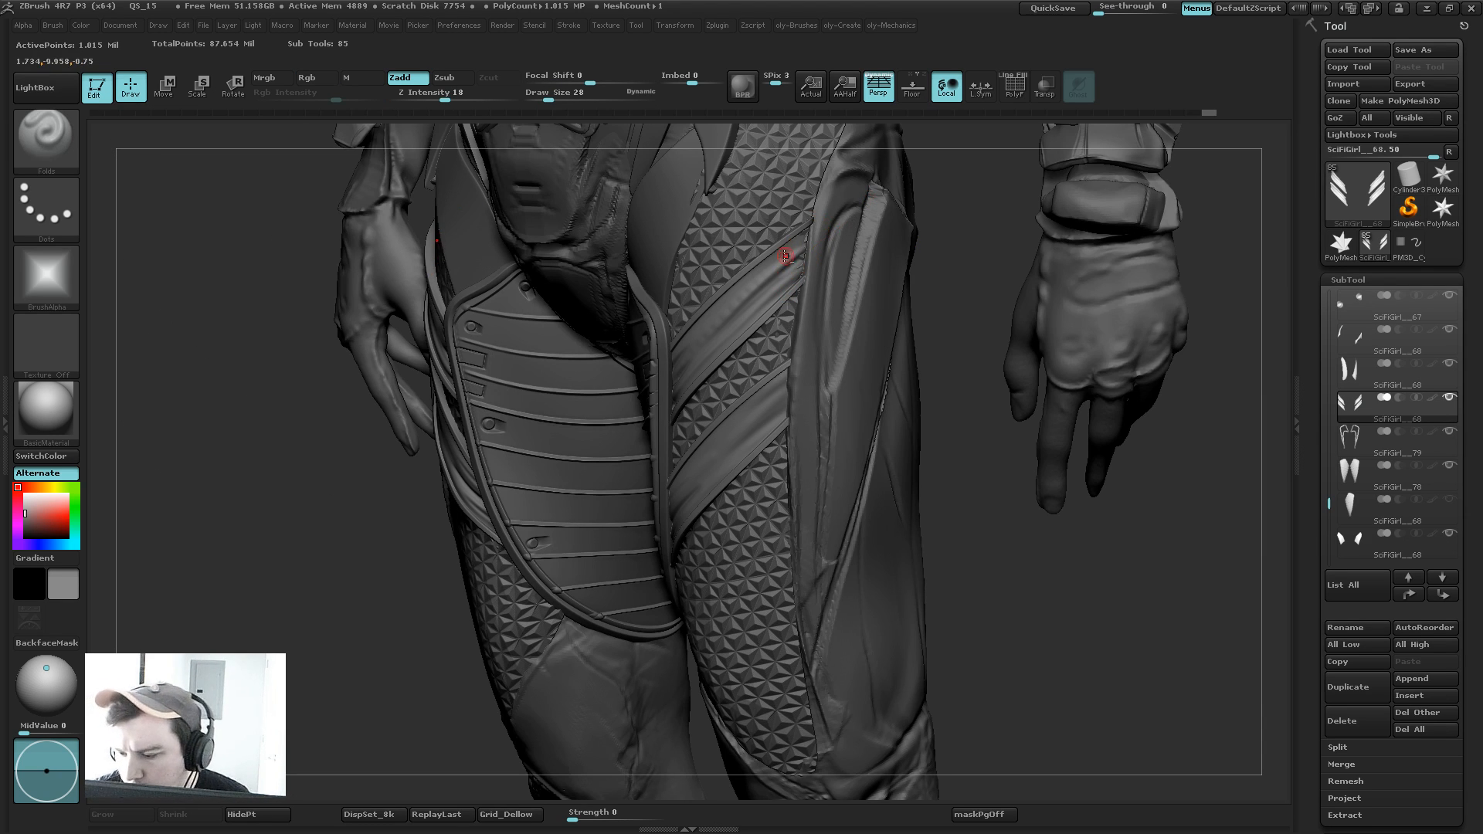
Step: Adjust the upper strap's outer end on the thigh with the Move brush at draw size 244
{"action": "key", "text": "b"}
{"action": "key", "text": "m"}
{"action": "key", "text": "v"}
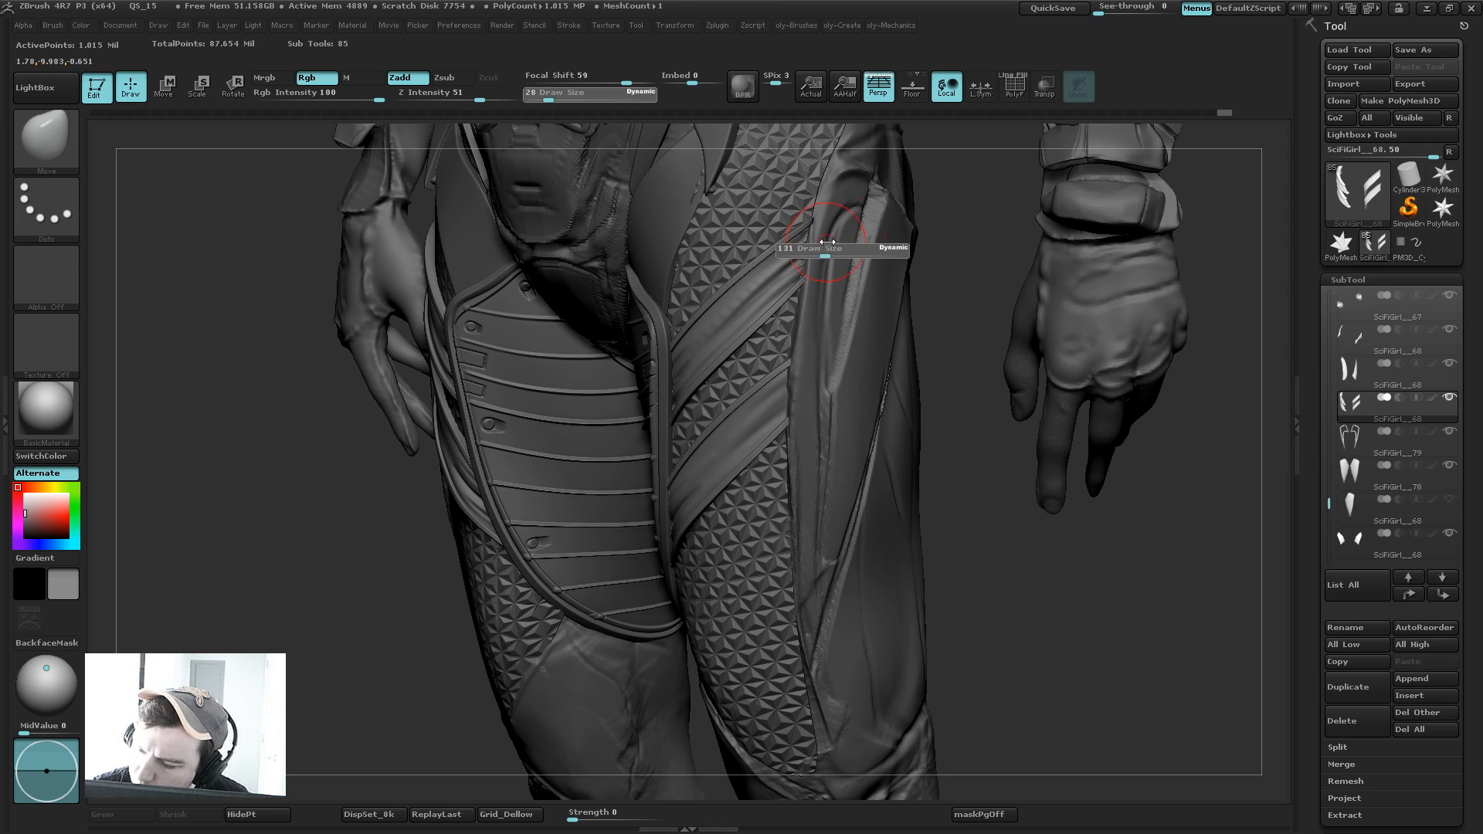
{"action": "mouse_move", "coordinate": [827, 212]}
{"action": "left_mouse_down"}
{"action": "mouse_move", "coordinate": [834, 198]}
{"action": "mouse_move", "coordinate": [788, 236]}
{"action": "left_mouse_up"}
{"action": "key", "text": "bracketleft"}
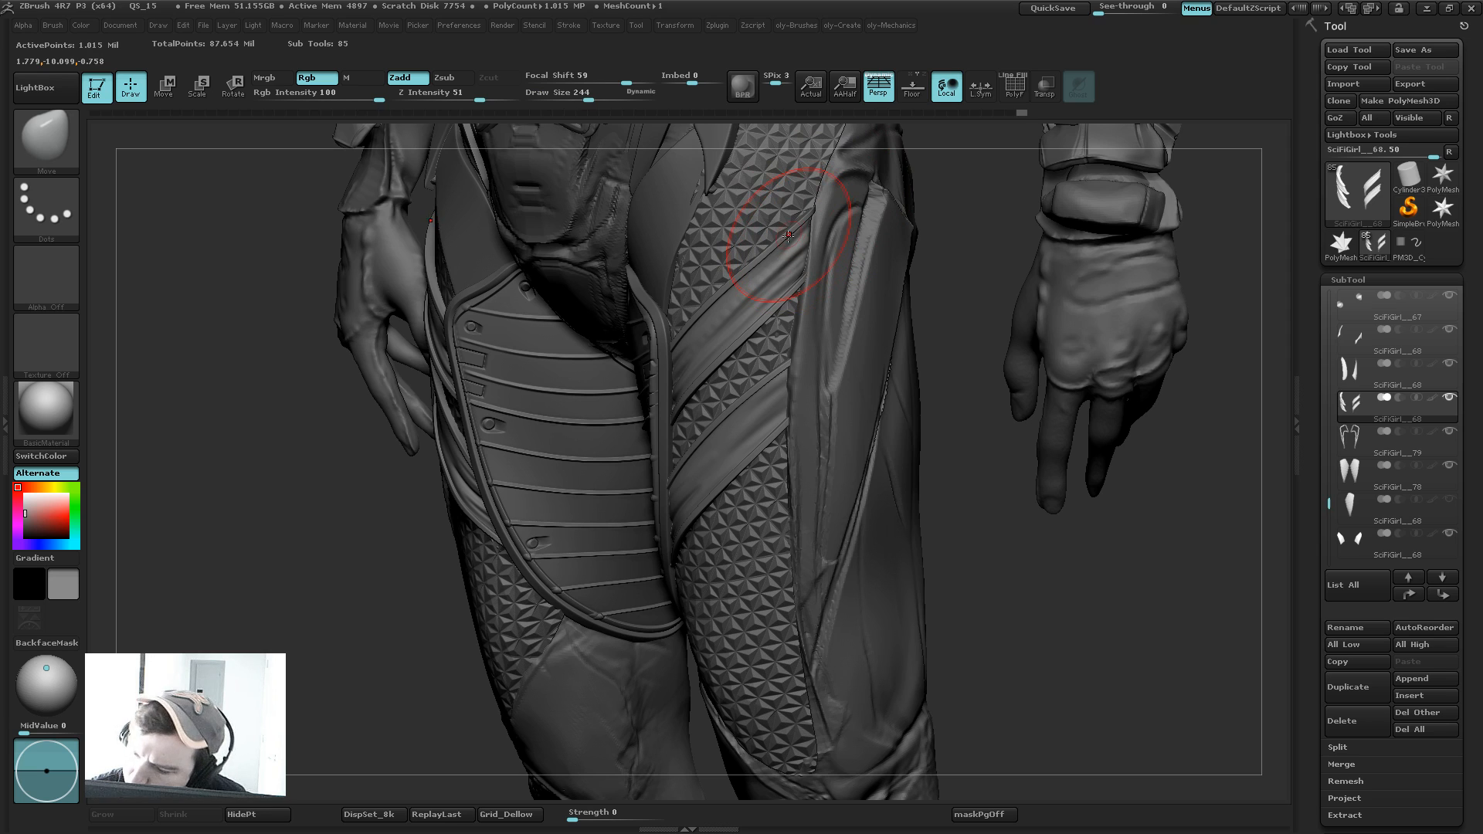
Step: Step down three subdivision levels, adjust the upper strap with a smaller Move brush and restore the highest level
{"action": "key", "text": "shift+d"}
{"action": "key", "text": "shift+d"}
{"action": "key", "text": "shift+d"}
{"action": "key", "text": "s"}
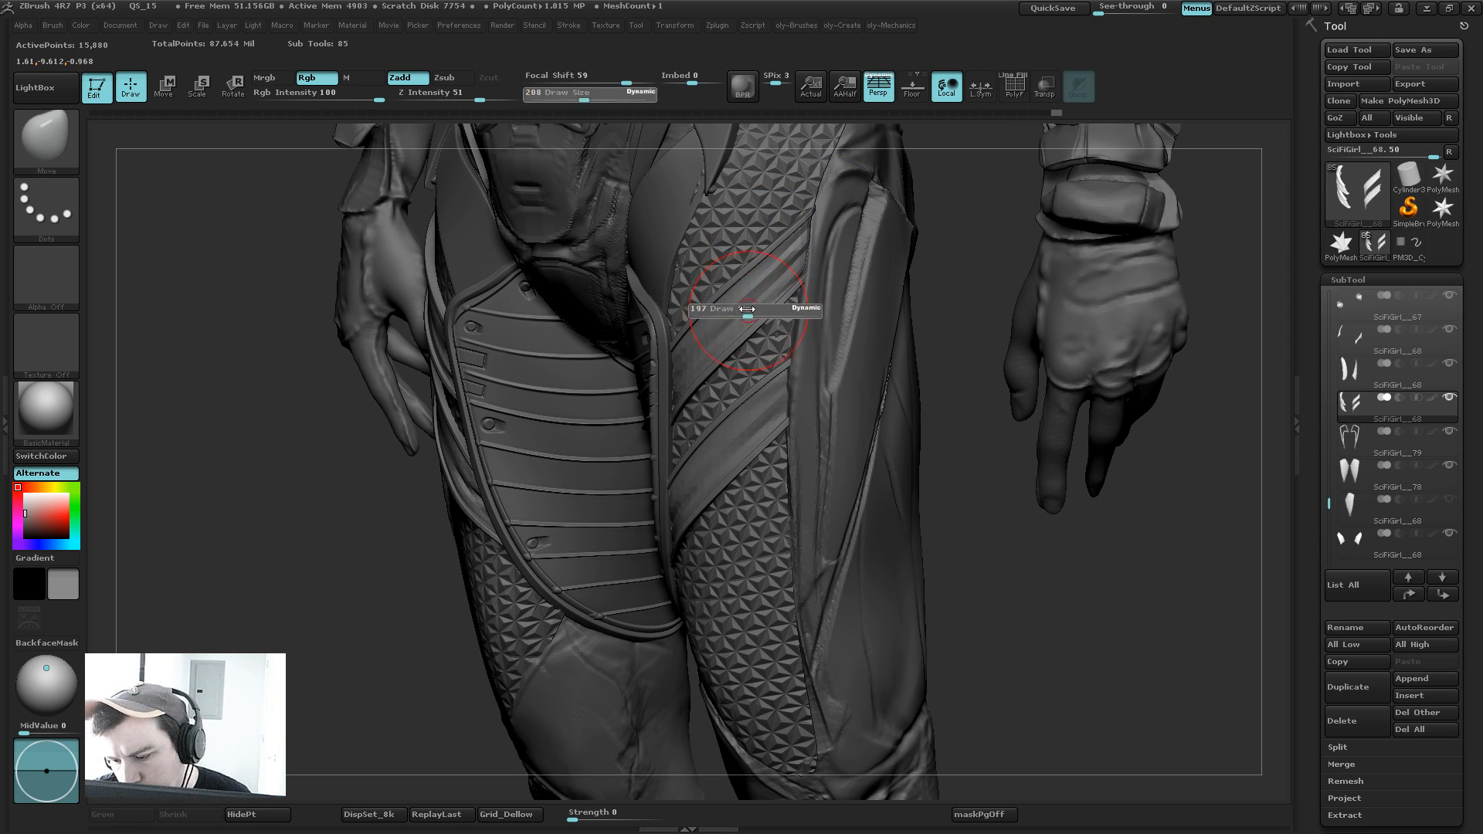
{"action": "left_click_drag", "start_coordinate": [748, 316], "coordinate": [734, 317]}
{"action": "key", "text": "d"}
{"action": "key", "text": "d"}
{"action": "key", "text": "d"}
Step: Isolate the straps at their lowest subdivision level and display their polyframe
{"action": "key", "text": "shift+d"}
{"action": "key", "text": "shift+d"}
{"action": "key", "text": "shift+d"}
{"action": "key", "text": "shift+d"}
{"action": "key", "text": "shift+d"}
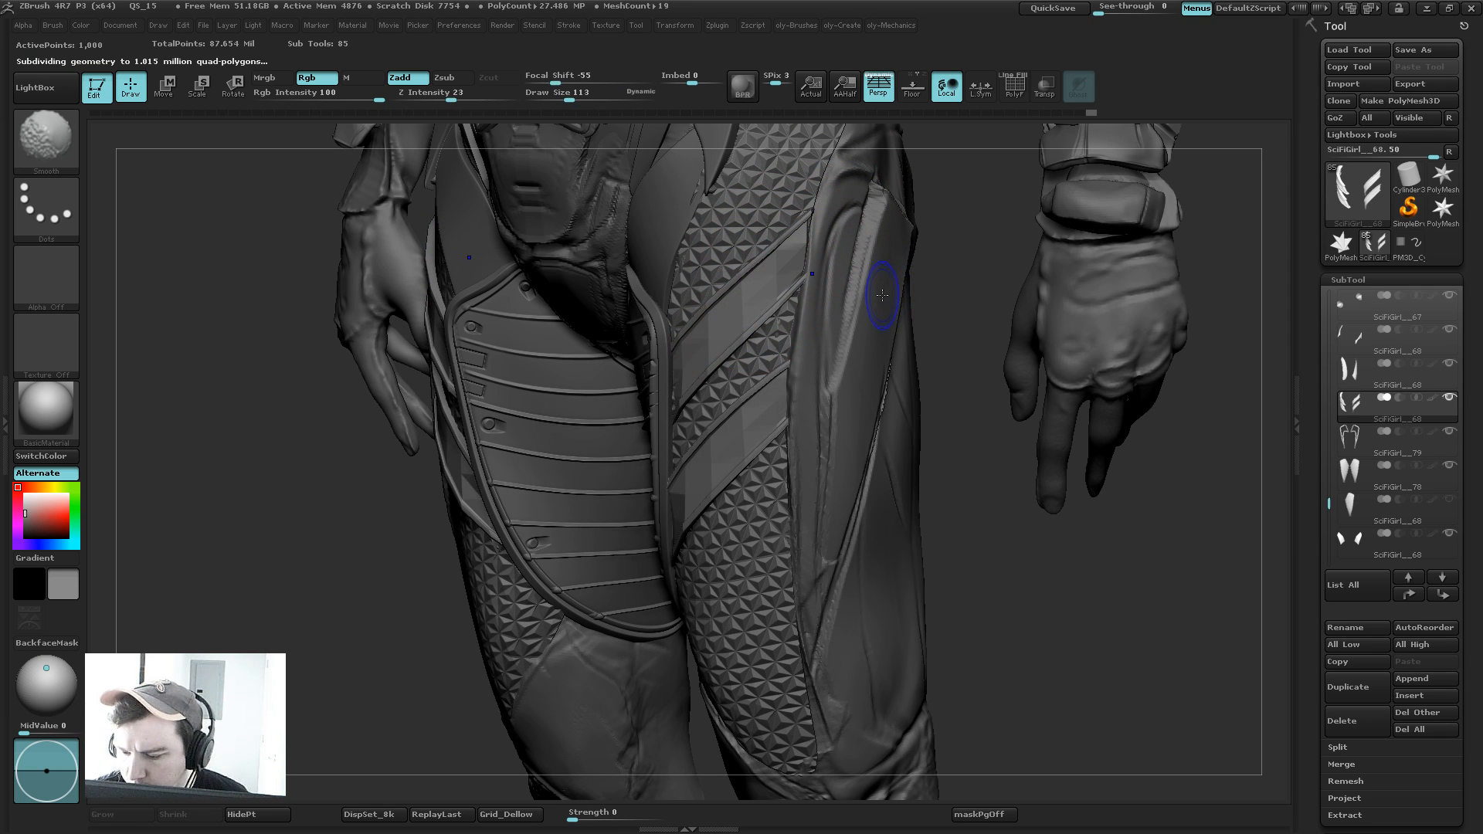
{"action": "key", "text": "d"}
{"action": "key", "text": "d"}
{"action": "key", "text": "shift+s"}
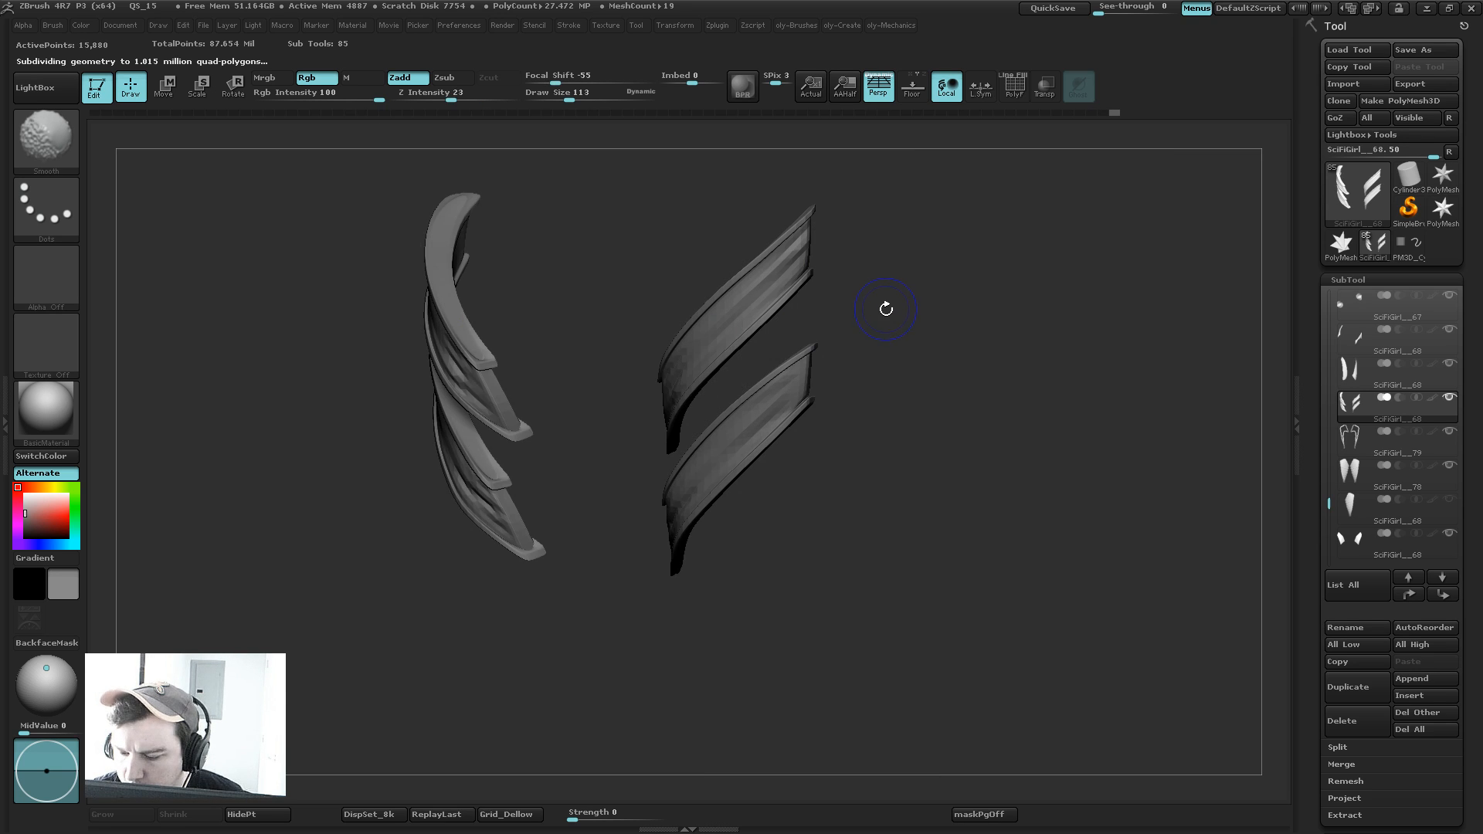
{"action": "key", "text": "shift+d"}
{"action": "key", "text": "shift+f"}
{"action": "left_click_drag", "start_coordinate": [873, 311], "coordinate": [908, 363]}
{"action": "key", "text": "shift+d"}
Step: Try to move an edge of the upper strap with ZModeler's Move Infinite Radius action
{"action": "key", "text": "b"}
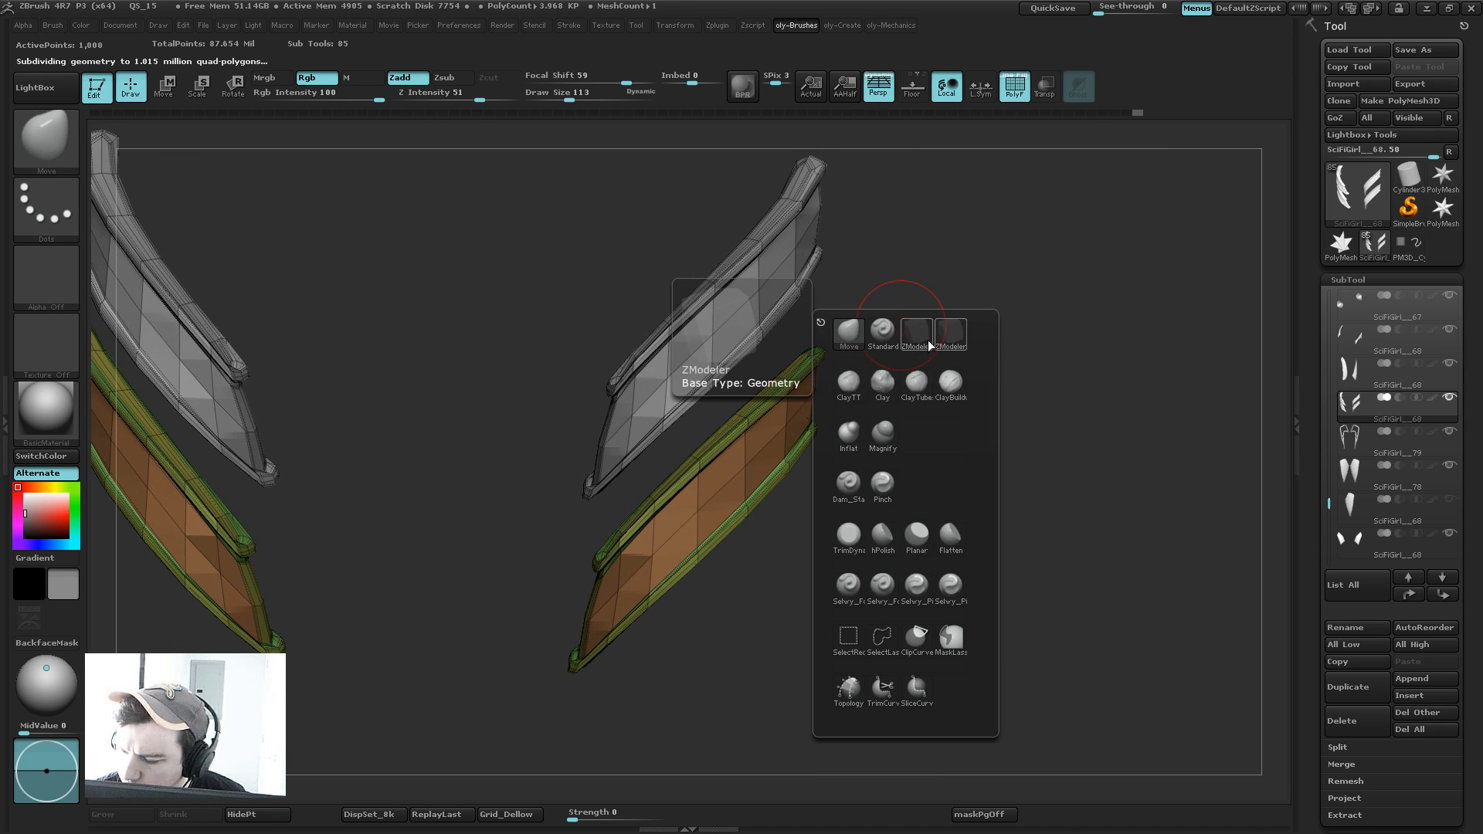
{"action": "mouse_move", "coordinate": [822, 317]}
{"action": "left_mouse_down"}
{"action": "mouse_move", "coordinate": [803, 311]}
{"action": "mouse_move", "coordinate": [819, 329]}
{"action": "mouse_move", "coordinate": [881, 318]}
{"action": "mouse_move", "coordinate": [881, 330]}
{"action": "mouse_move", "coordinate": [737, 319]}
{"action": "left_mouse_up"}
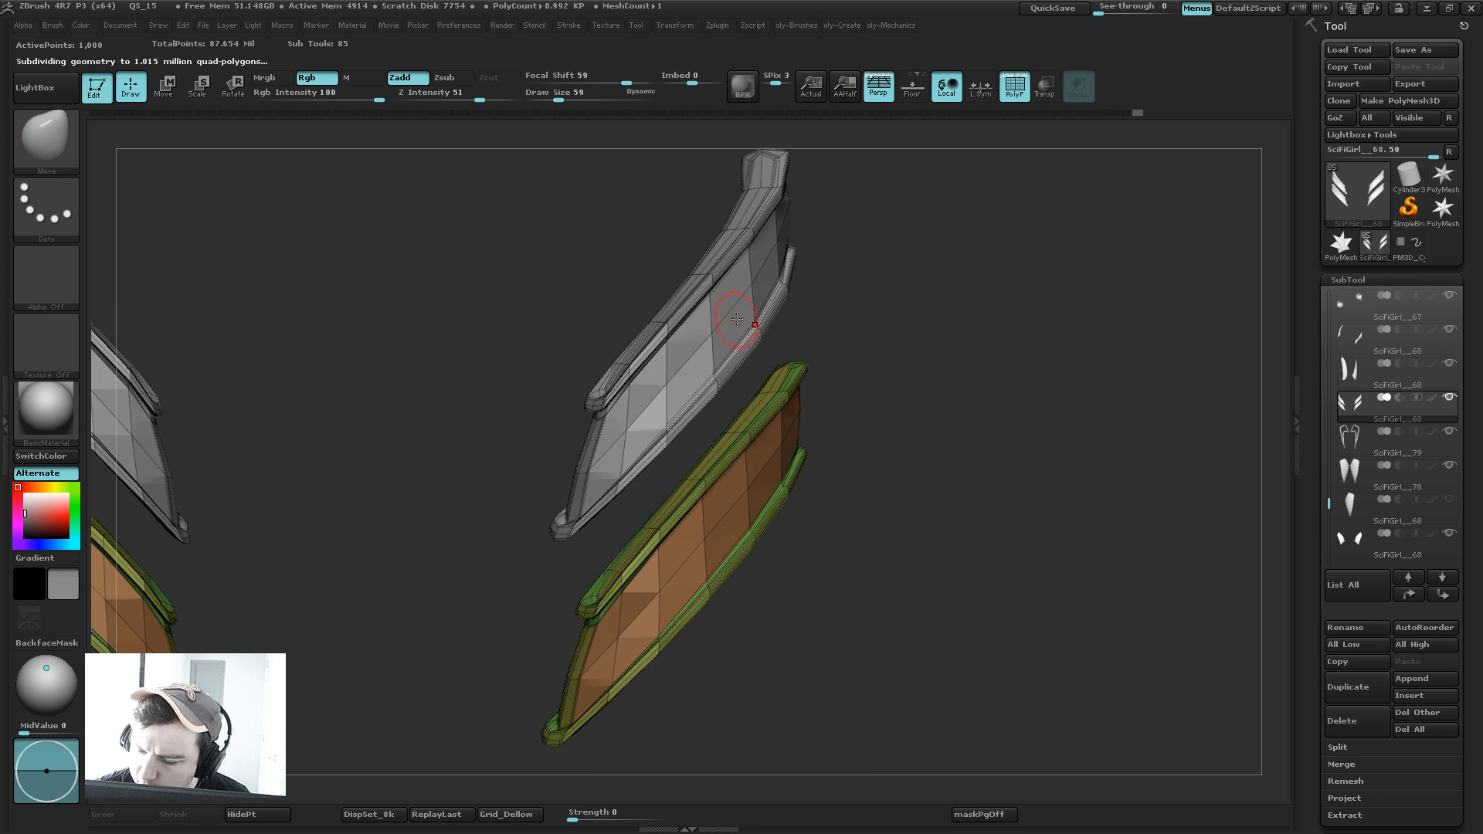
{"action": "key", "text": "b"}
{"action": "key", "text": "z"}
{"action": "key", "text": "m"}
{"action": "key", "text": "space"}
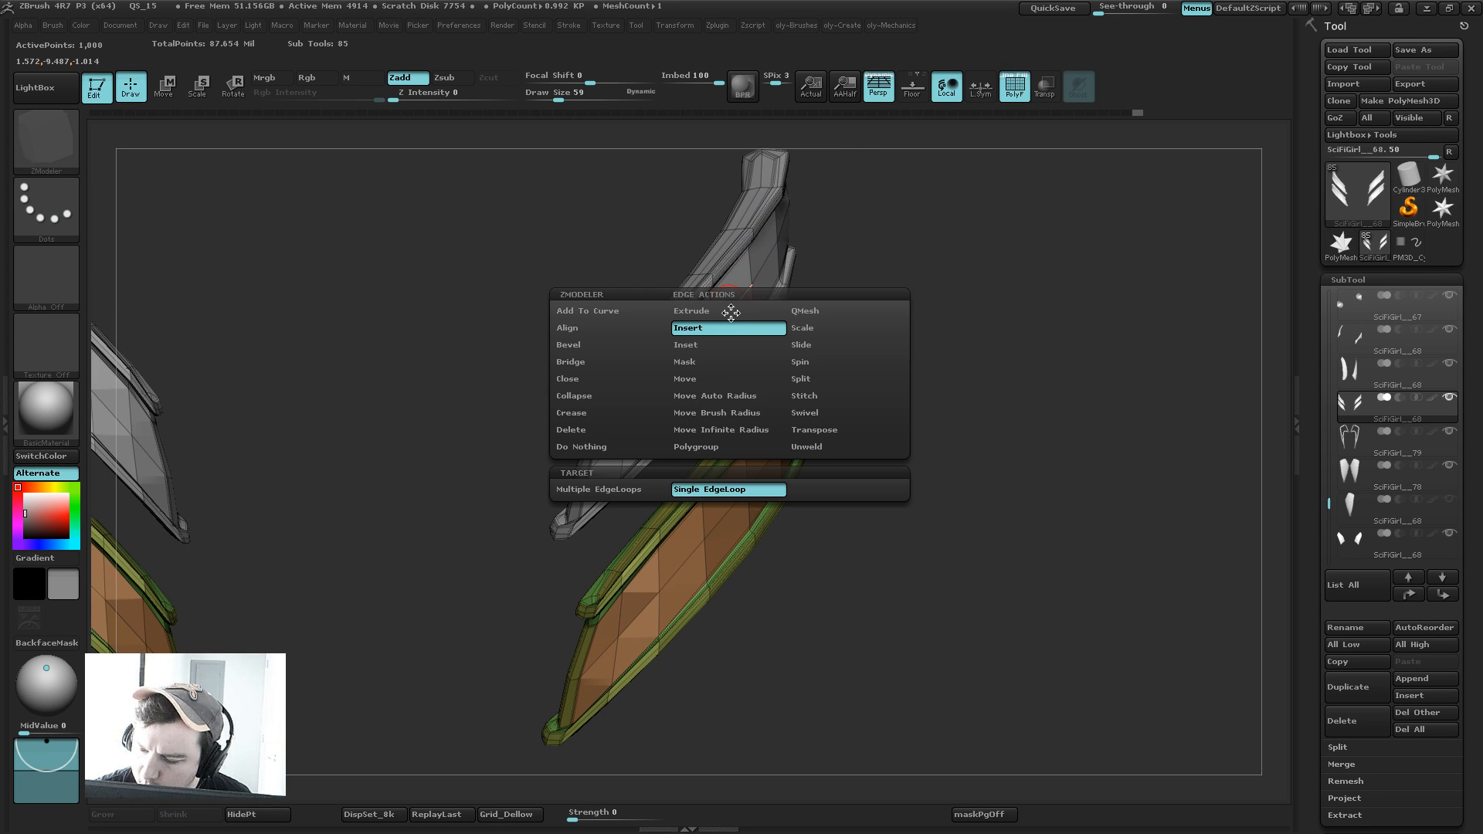
{"action": "left_click", "coordinate": [740, 434]}
{"action": "left_click", "coordinate": [733, 312]}
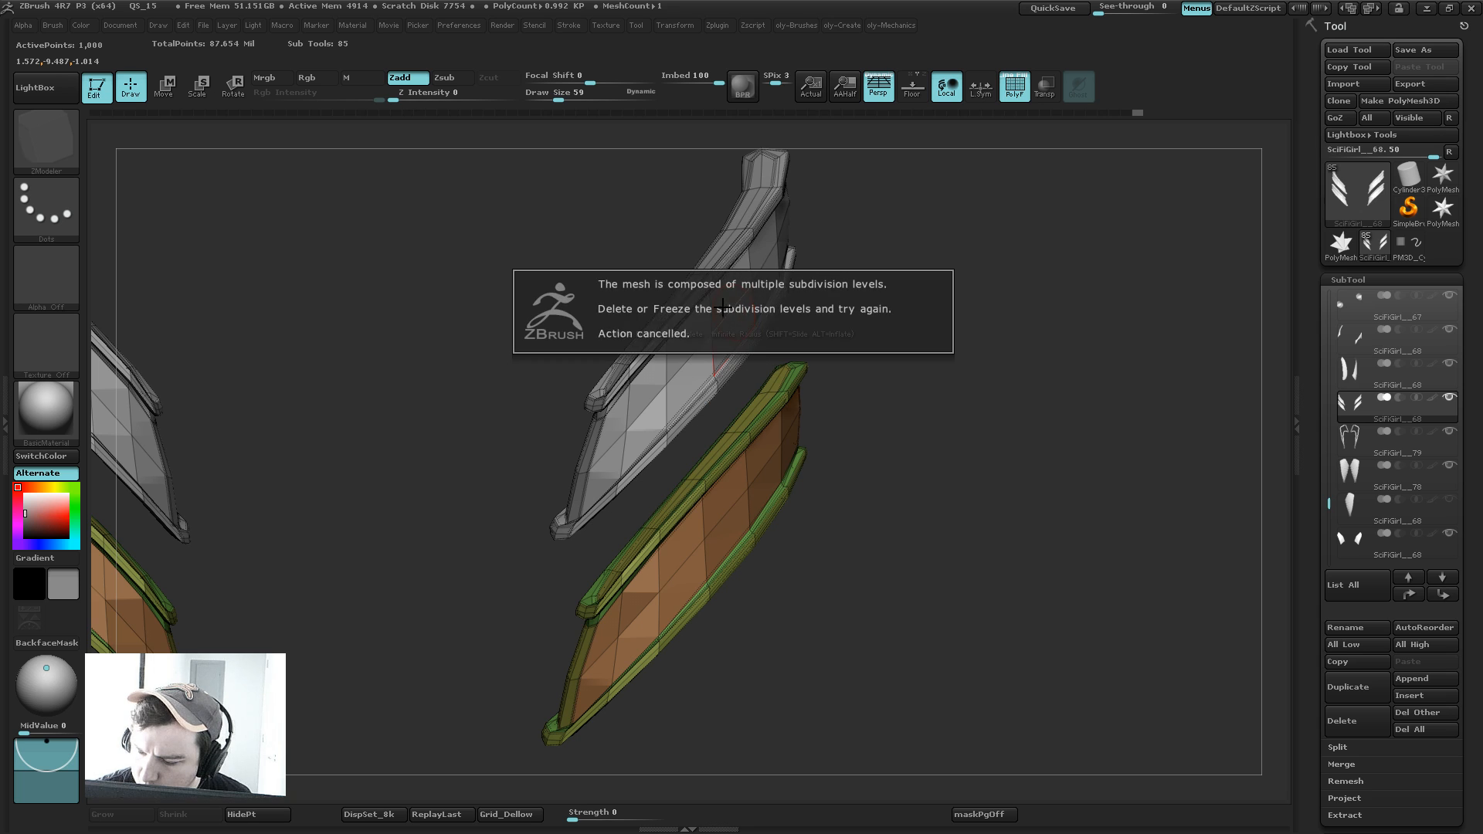
{"action": "left_click_drag", "start_coordinate": [901, 387], "coordinate": [883, 397]}
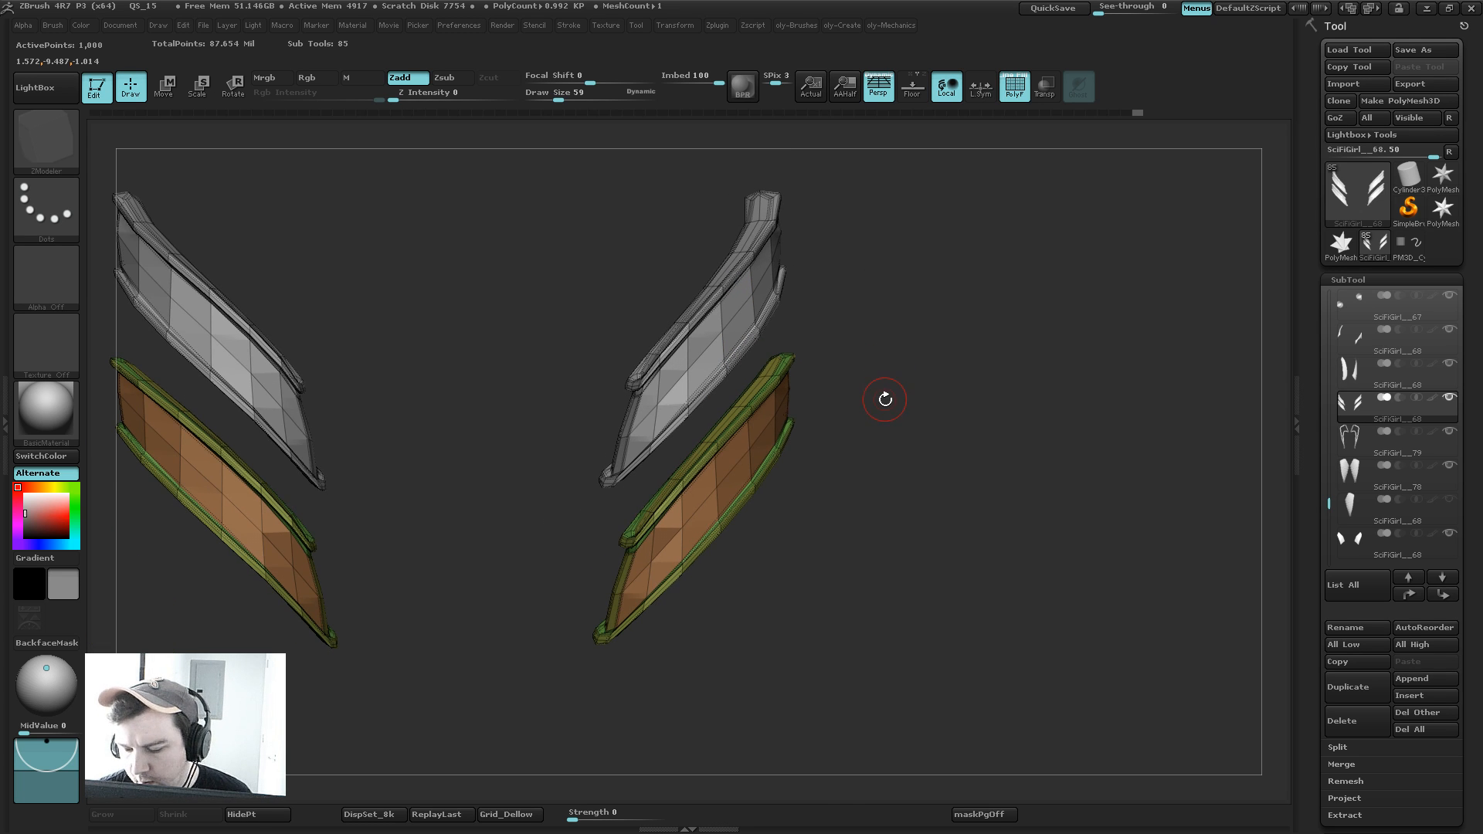
Step: Switch back to the Move brush and set the draw size to 78 for reshaping the low-resolution straps
{"action": "key", "text": "b"}
{"action": "key", "text": "m"}
{"action": "key", "text": "v"}
{"action": "mouse_move", "coordinate": [911, 288]}
{"action": "left_mouse_down"}
{"action": "mouse_move", "coordinate": [879, 289]}
{"action": "mouse_move", "coordinate": [901, 309]}
{"action": "left_mouse_up"}
{"action": "key", "text": "bracketright"}
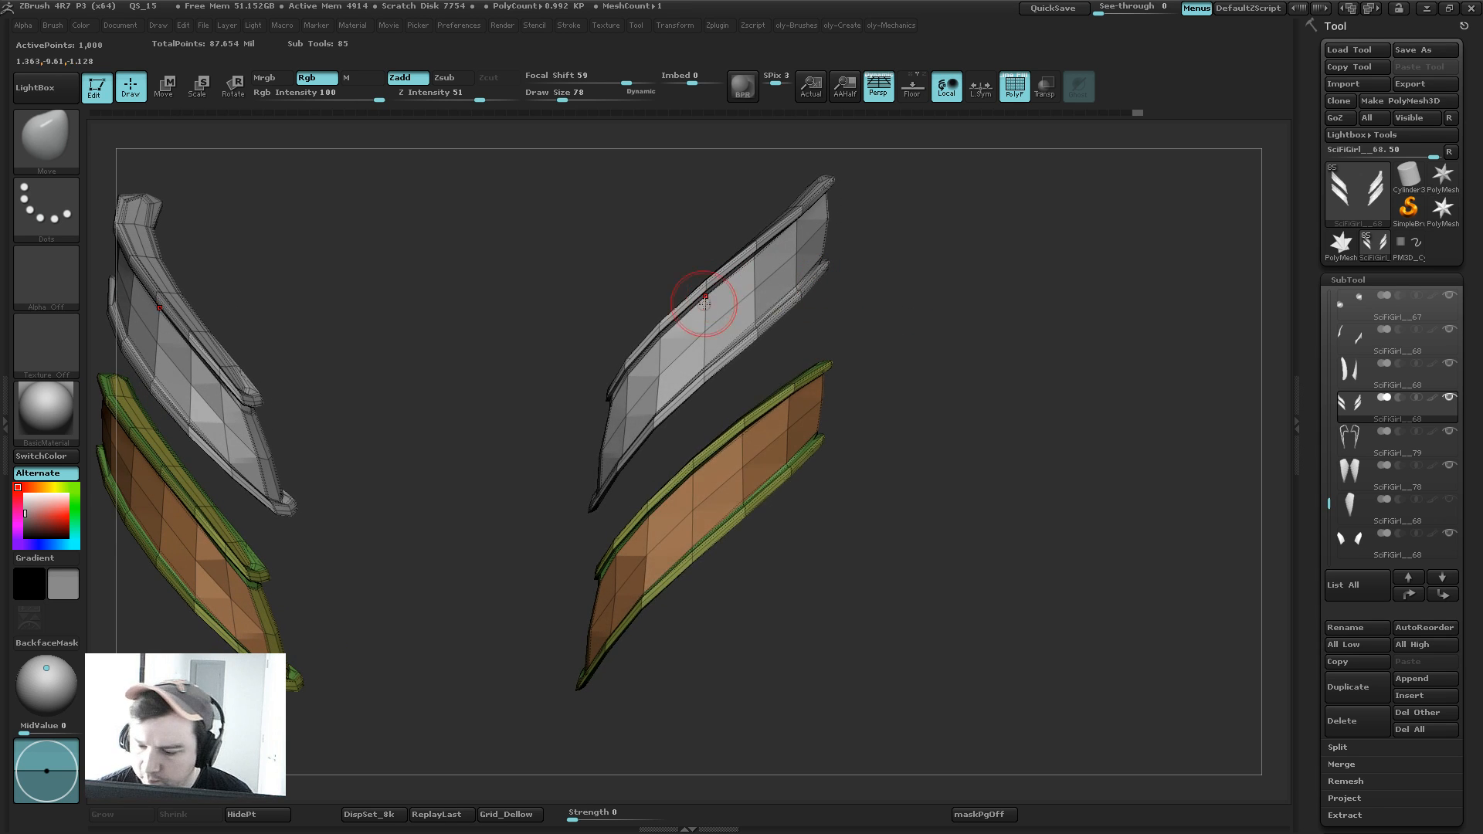
{"action": "key", "text": "b"}
{"action": "left_click", "coordinate": [651, 496]}
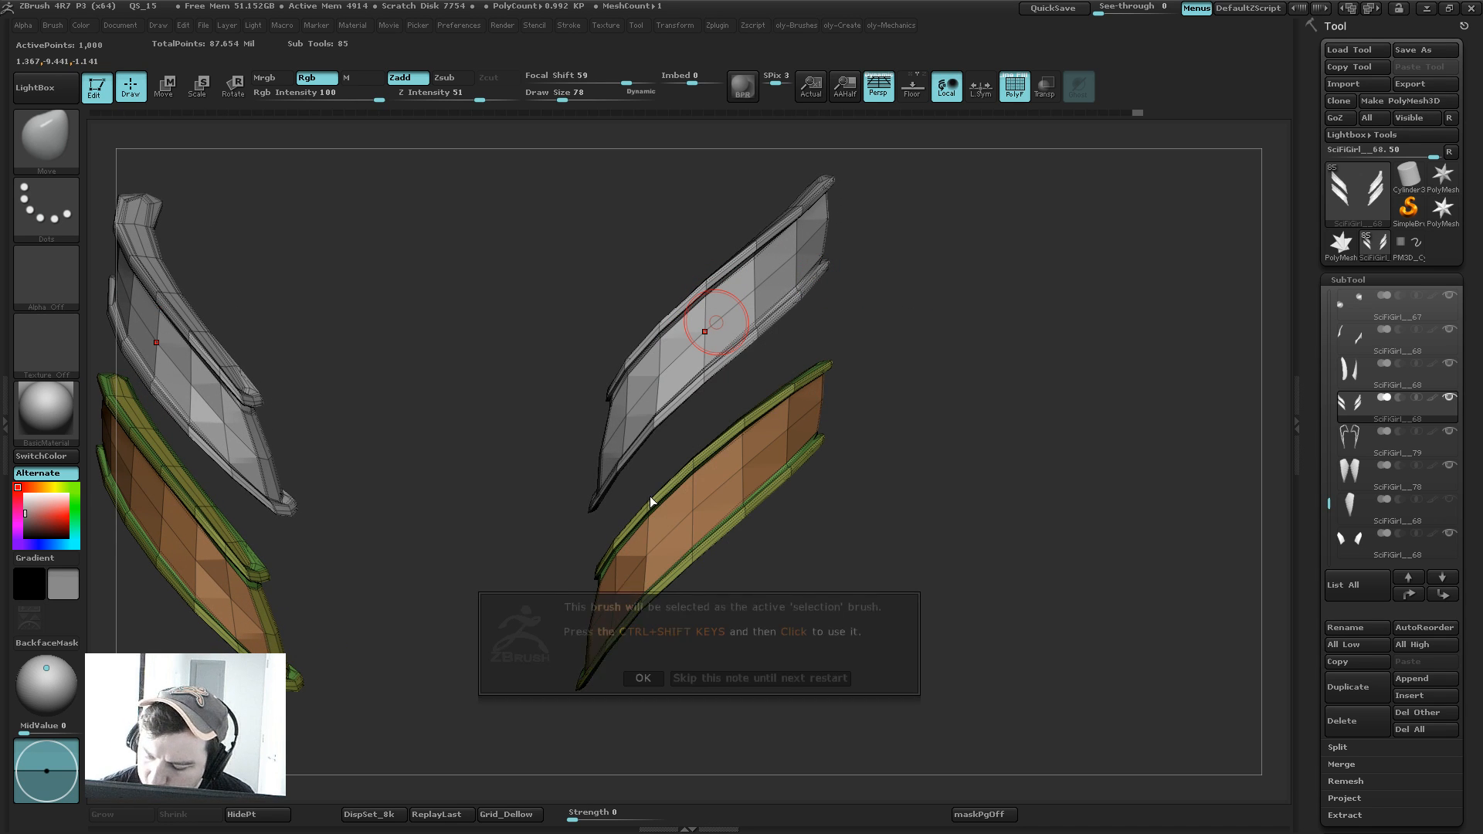
{"action": "left_click", "coordinate": [643, 678]}
Step: Reposition the vertices along the upper strap's low-resolution mesh with the Move brush, reducing the draw size to 50
{"action": "left_click_drag", "start_coordinate": [880, 350], "coordinate": [850, 332]}
{"action": "key", "text": "b"}
{"action": "left_click_drag", "start_coordinate": [880, 228], "coordinate": [785, 264]}
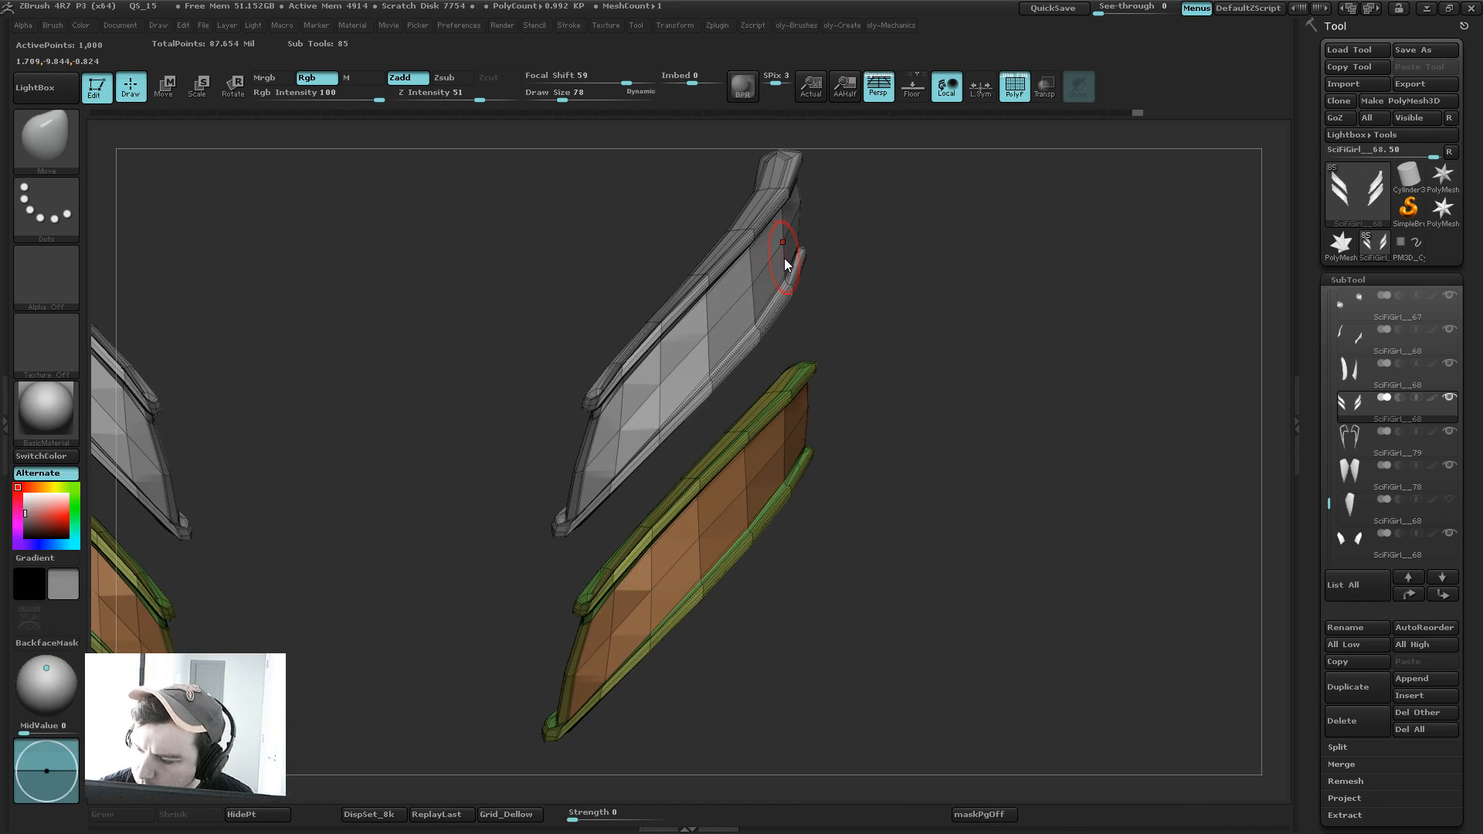
{"action": "key", "text": "bracketleft"}
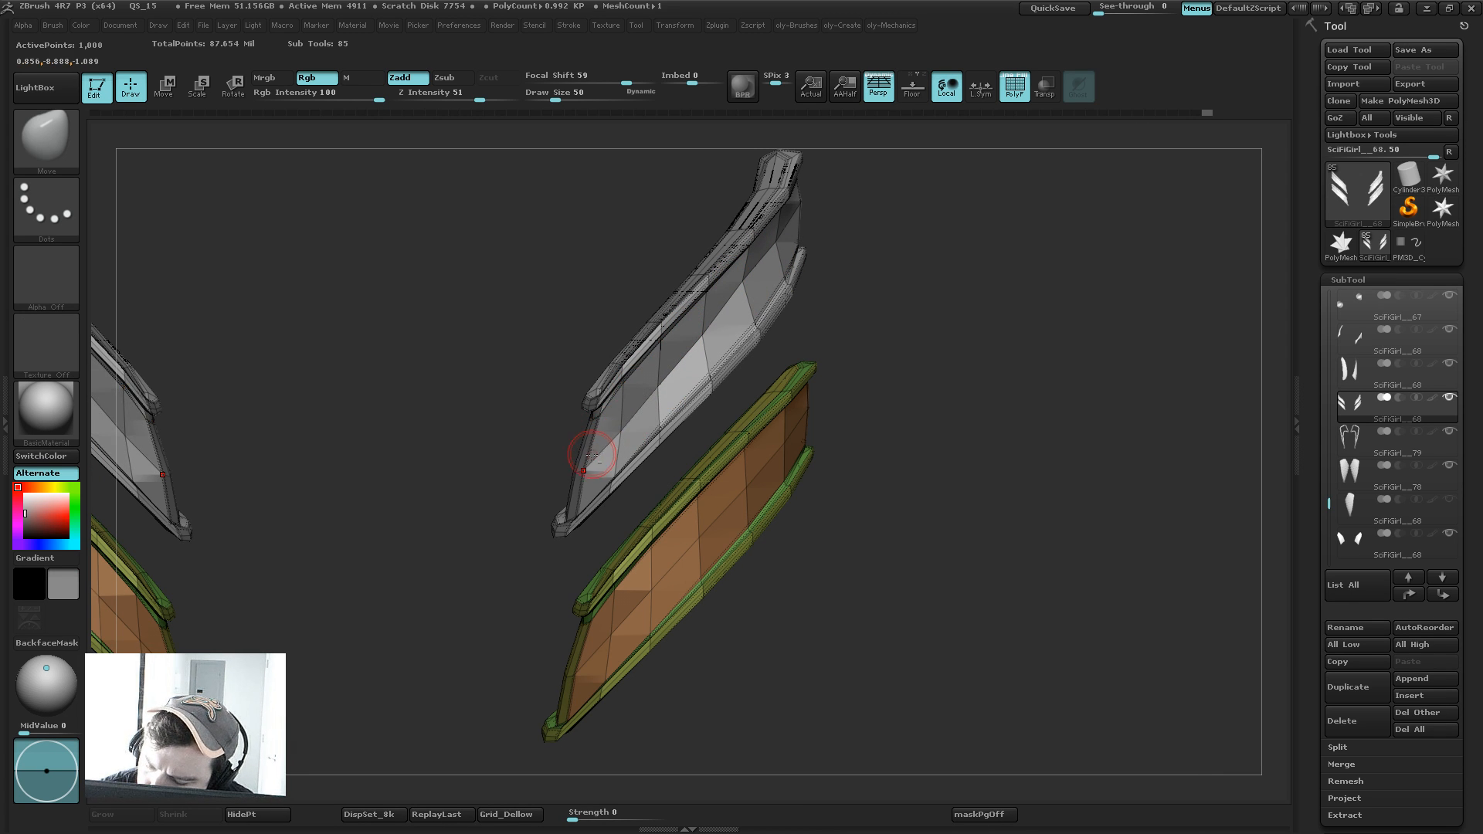
{"action": "left_click_drag", "start_coordinate": [872, 339], "coordinate": [860, 314]}
Step: Go up one subdivision level and reshape the upper strap's outer end with the draw size enlarged to 89
{"action": "key", "text": "ctrl+d"}
{"action": "key", "text": "s"}
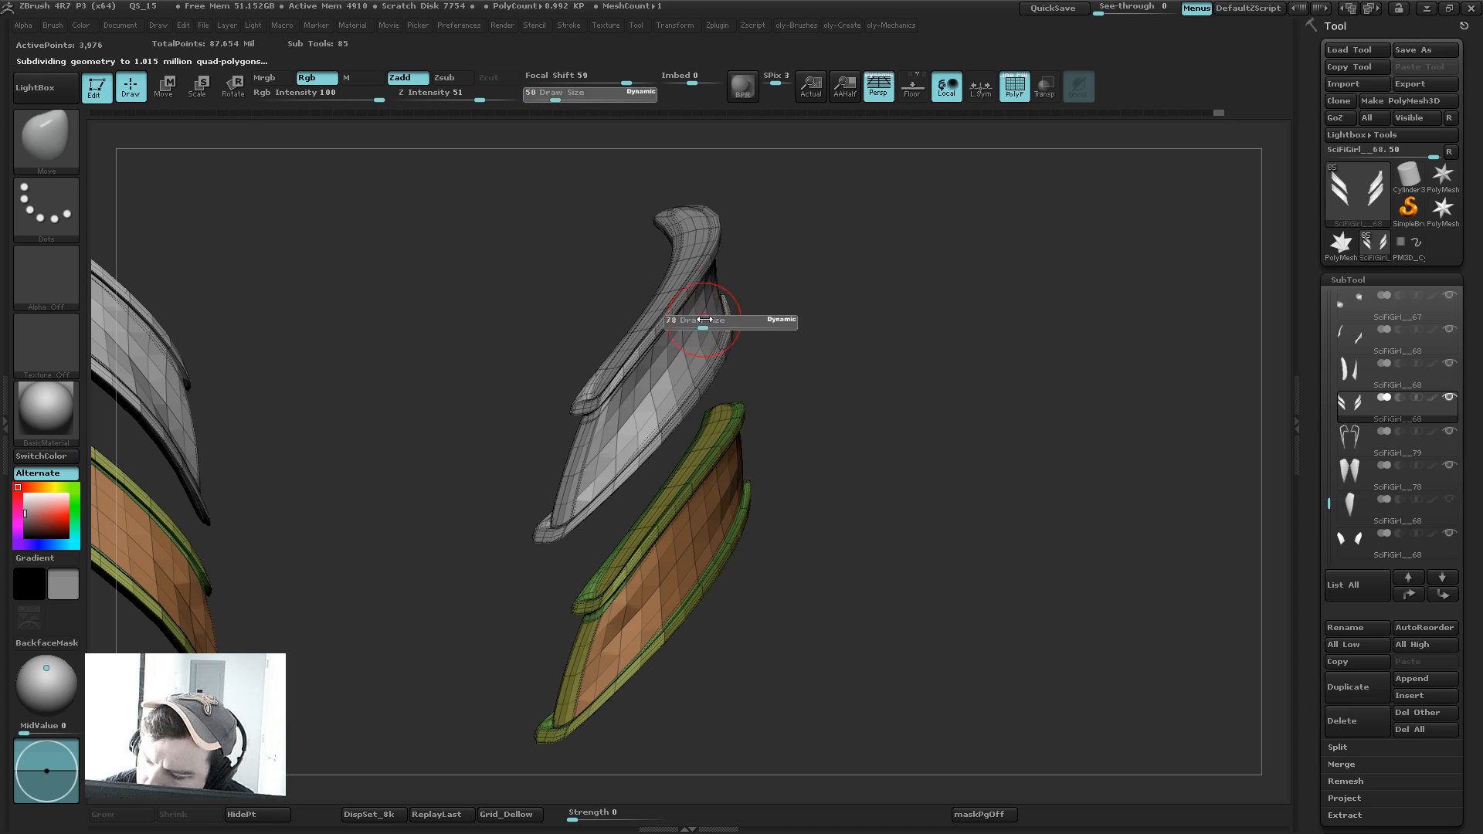
{"action": "left_click_drag", "start_coordinate": [704, 320], "coordinate": [705, 320]}
{"action": "left_click_drag", "start_coordinate": [708, 316], "coordinate": [721, 291]}
{"action": "mouse_move", "coordinate": [746, 267]}
{"action": "left_mouse_down"}
{"action": "mouse_move", "coordinate": [776, 267]}
{"action": "mouse_move", "coordinate": [742, 272]}
{"action": "mouse_move", "coordinate": [824, 298]}
{"action": "mouse_move", "coordinate": [838, 322]}
{"action": "left_mouse_up"}
{"action": "key", "text": "s"}
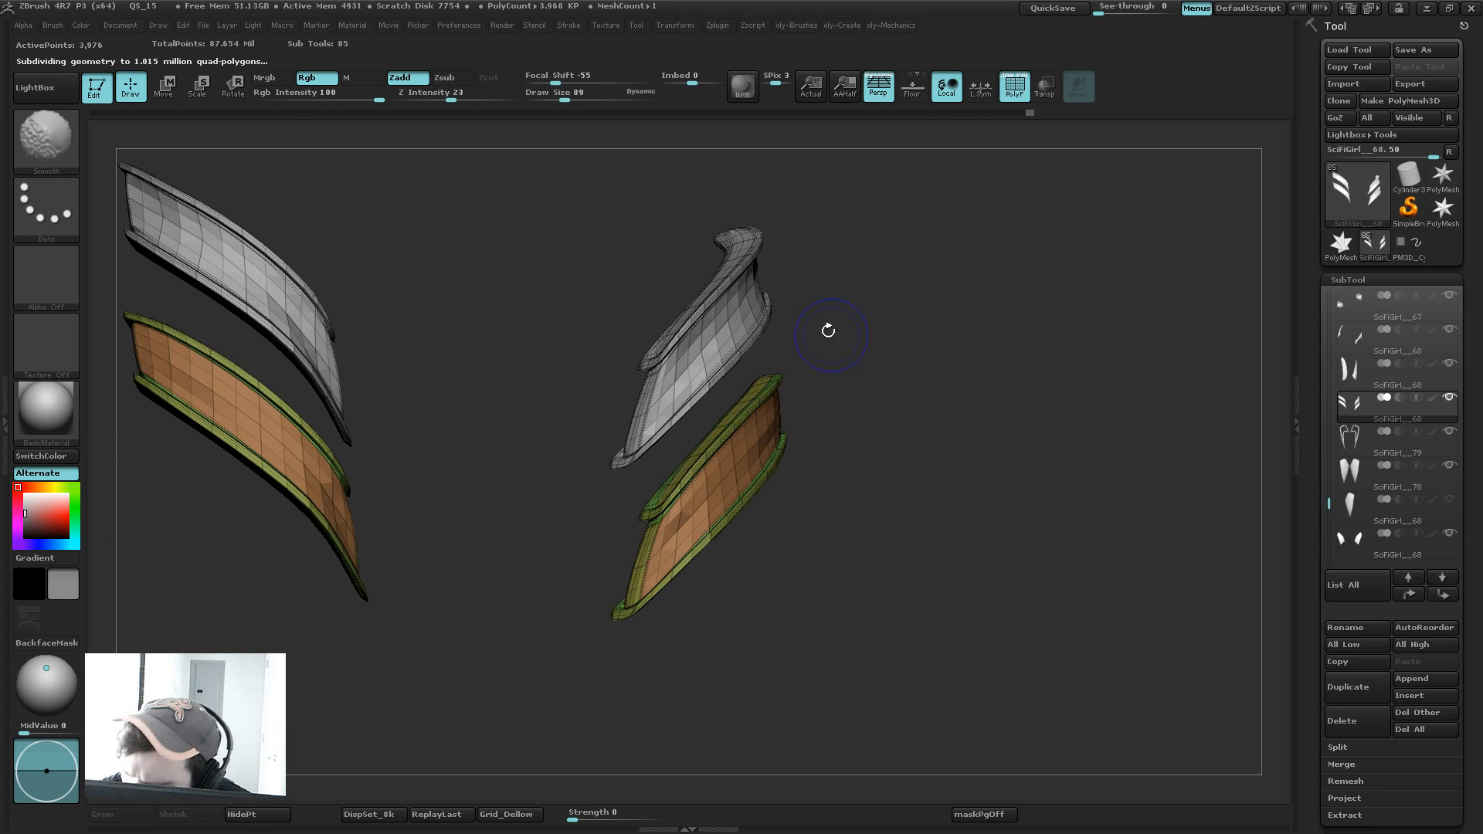
Step: Return to the lowest subdivision level and reshape the lower strap along its length at draw size 86
{"action": "key", "text": "shift+d"}
{"action": "key", "text": "s"}
{"action": "left_click_drag", "start_coordinate": [780, 429], "coordinate": [778, 428]}
{"action": "left_click_drag", "start_coordinate": [778, 414], "coordinate": [648, 564]}
{"action": "key", "text": "["}
Step: Restore the straps' highest subdivision level, hide the polyframe and show the whole figure from the front
{"action": "key", "text": "d"}
{"action": "key", "text": "shift+f"}
{"action": "key", "text": "d"}
{"action": "key", "text": "d"}
{"action": "key", "text": "d"}
{"action": "key", "text": "d"}
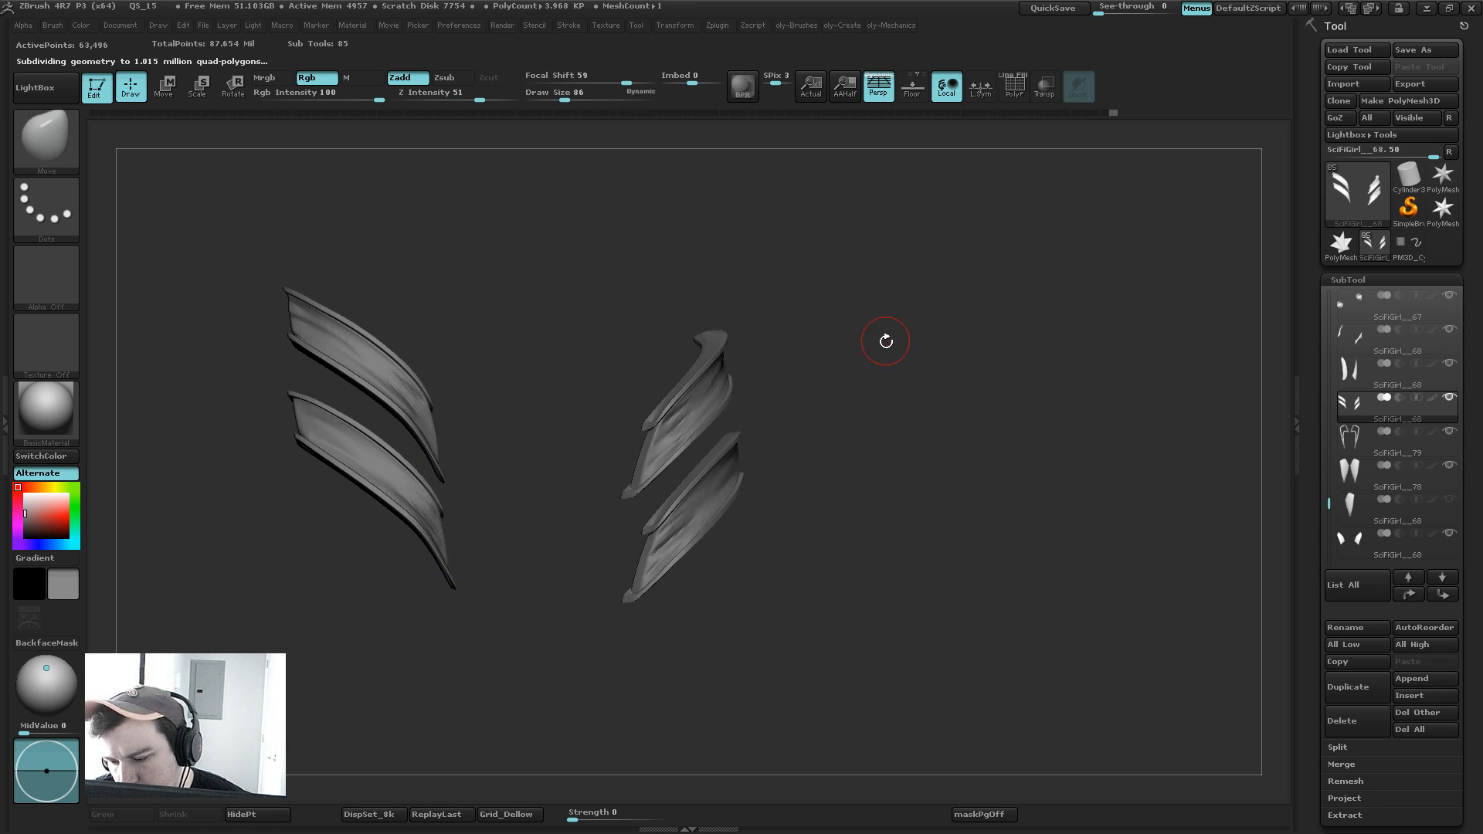
{"action": "left_click_drag", "start_coordinate": [883, 355], "coordinate": [867, 337], "text": "shift"}
{"action": "key", "text": "shift+s"}
Step: Enlarge the Move brush to draw sizes 270 and 325, fit the straps against the thighs and reduce it to 214
{"action": "key", "text": "]"}
{"action": "key", "text": "]"}
{"action": "key", "text": "]"}
{"action": "key", "text": "]"}
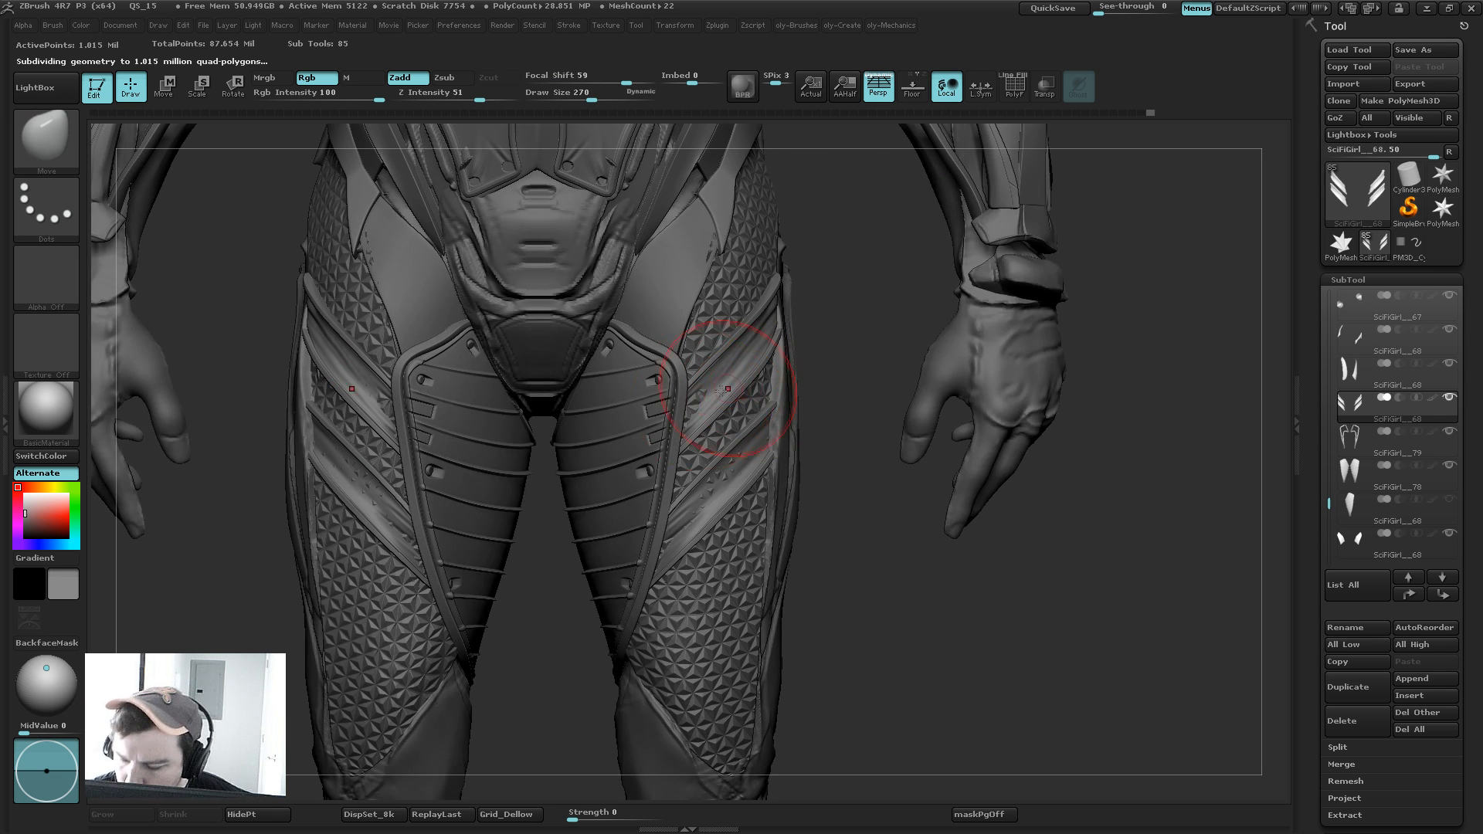
{"action": "mouse_move", "coordinate": [691, 410]}
{"action": "left_mouse_down"}
{"action": "mouse_move", "coordinate": [681, 435]}
{"action": "mouse_move", "coordinate": [698, 429]}
{"action": "left_mouse_up"}
{"action": "key", "text": "s"}
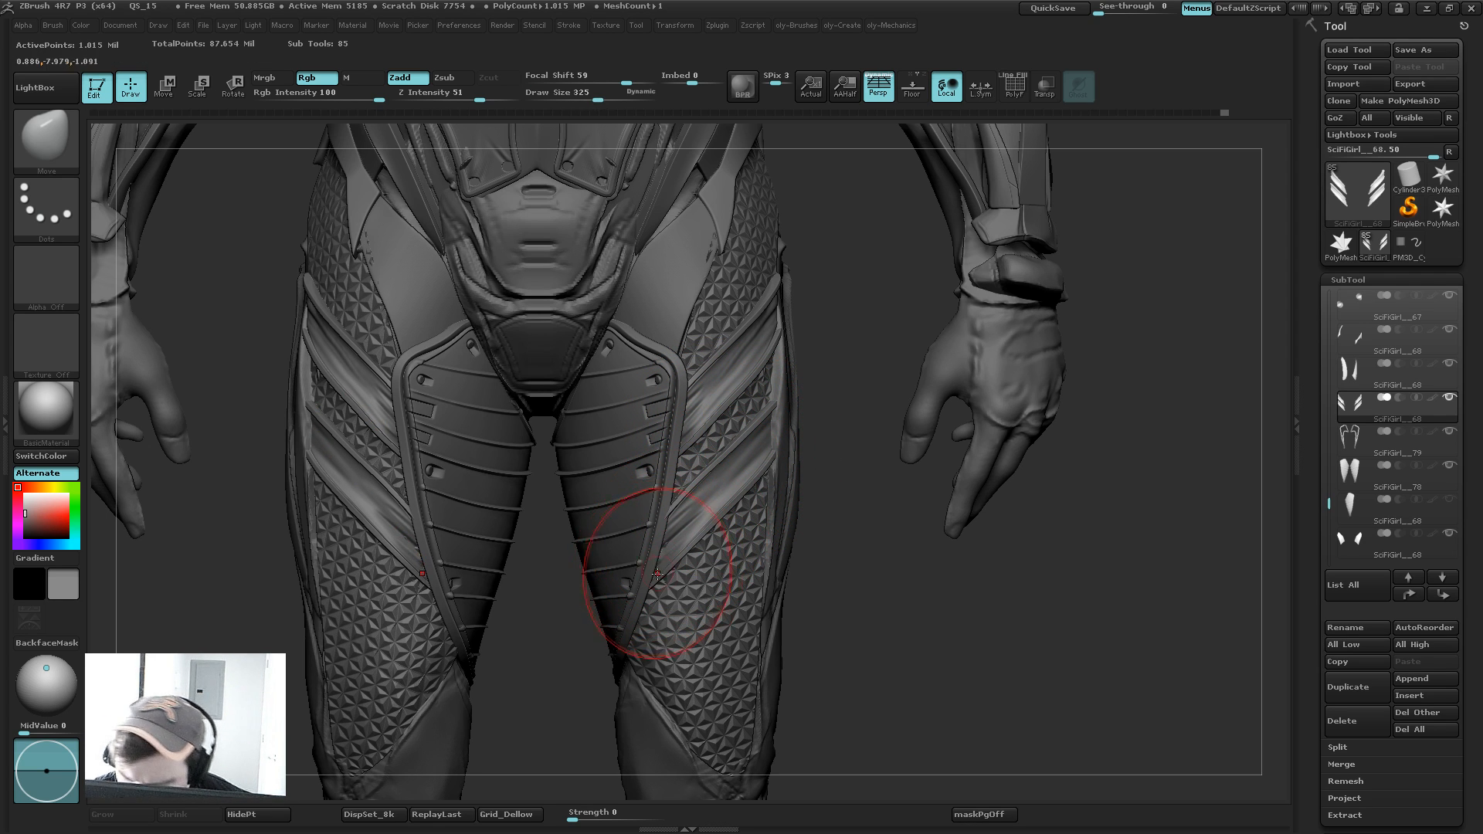
{"action": "key", "text": "s"}
{"action": "left_click_drag", "start_coordinate": [662, 523], "coordinate": [642, 522]}
Step: Drop three subdivision levels, smooth the straps' outer ends and edges, and step back up three levels
{"action": "key", "text": "shift+d"}
{"action": "key", "text": "shift+d"}
{"action": "key", "text": "shift+d"}
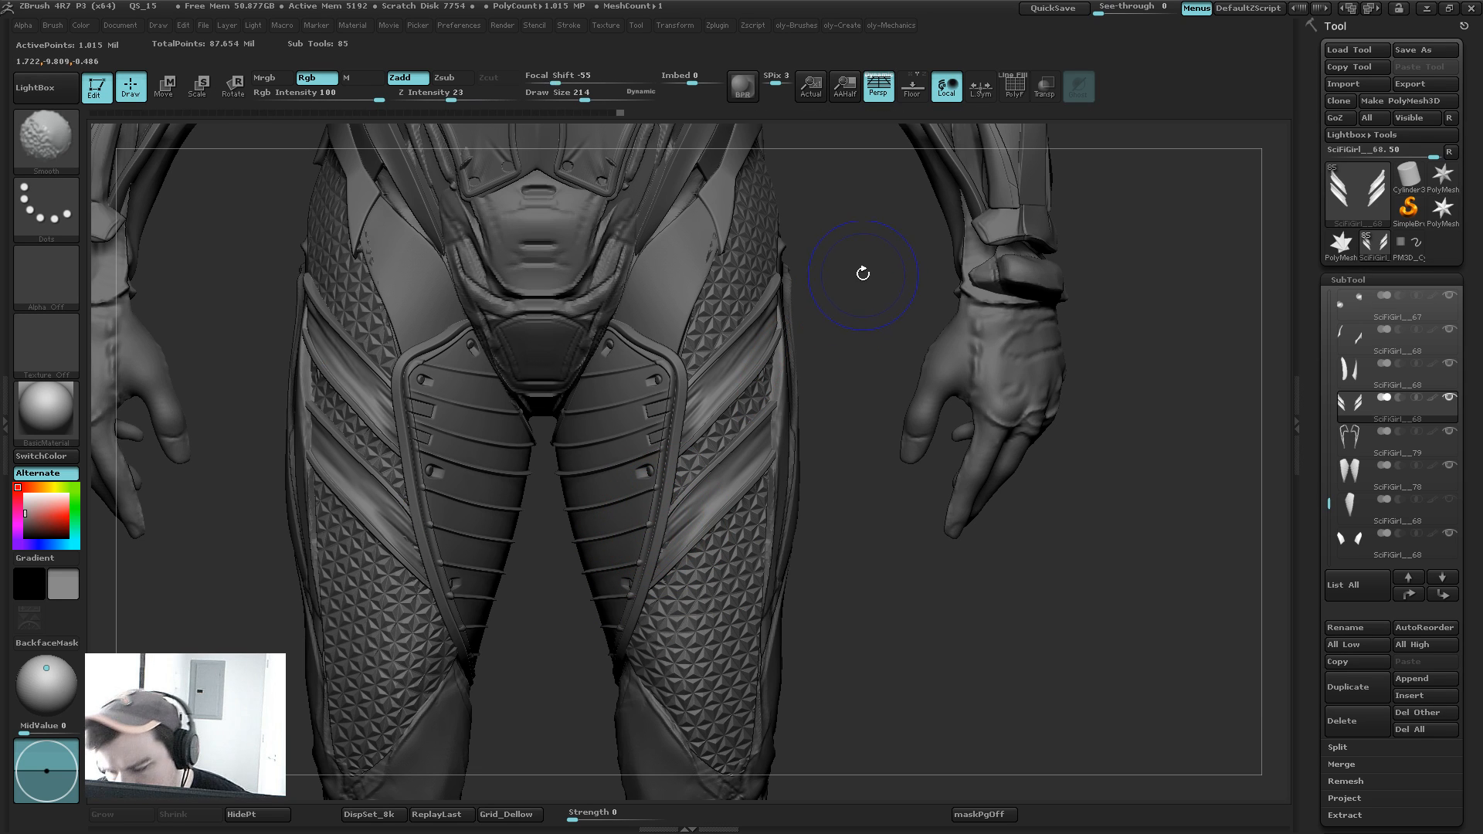
{"action": "left_click_drag", "start_coordinate": [773, 285], "coordinate": [695, 376], "text": "shift"}
{"action": "left_click_drag", "start_coordinate": [780, 328], "coordinate": [725, 410], "text": "shift"}
{"action": "left_click_drag", "start_coordinate": [776, 345], "coordinate": [755, 429], "text": "shift"}
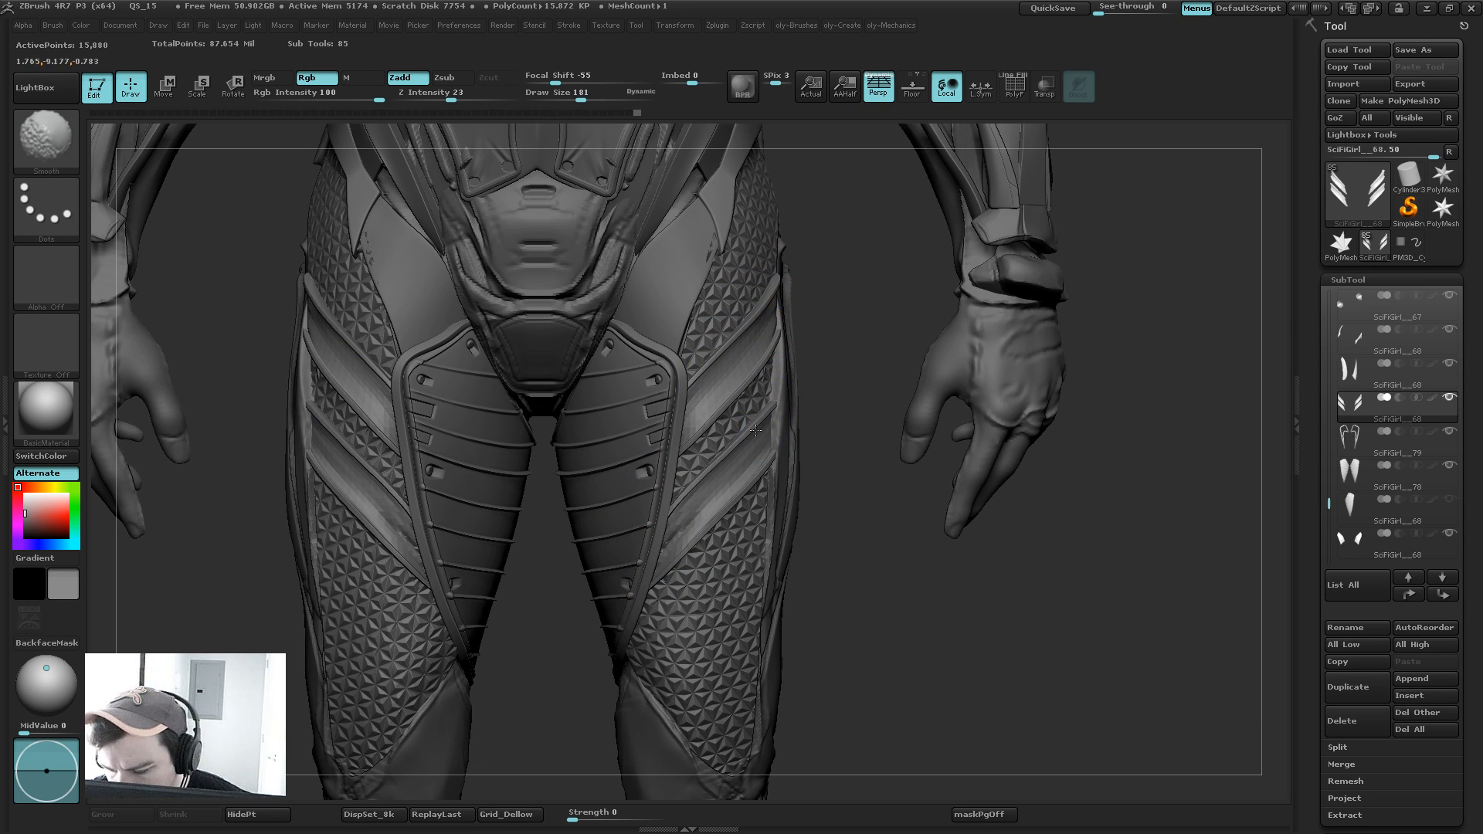
{"action": "key", "text": "d"}
{"action": "key", "text": "d"}
{"action": "key", "text": "d"}
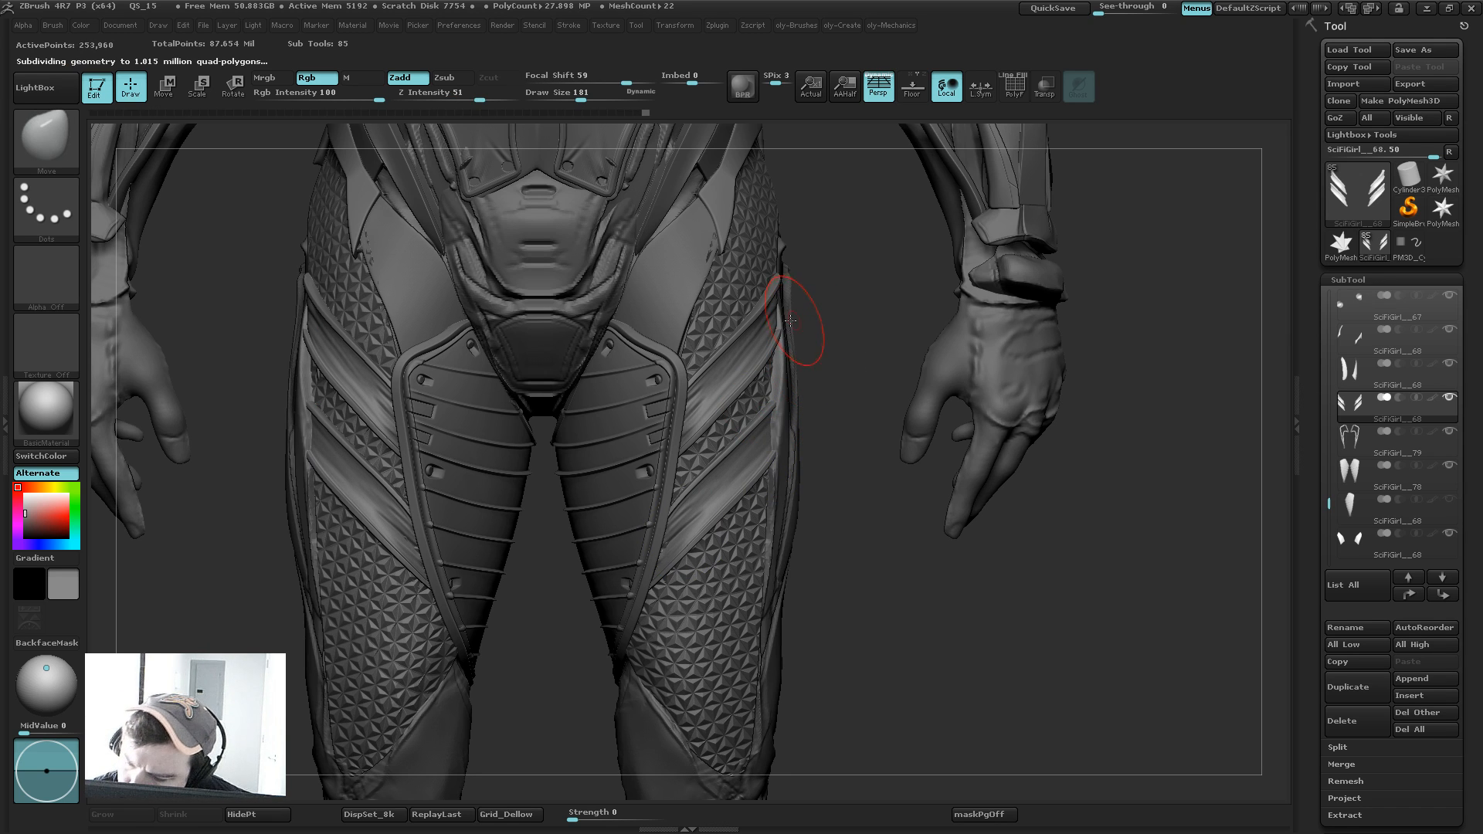
Step: Reselect the diagonal thigh straps and nudge their upper outer ends with the Move brush at draw sizes 340 and 251
{"action": "key", "text": "s"}
{"action": "left_click", "coordinate": [782, 299]}
{"action": "left_click", "coordinate": [777, 285], "text": "alt"}
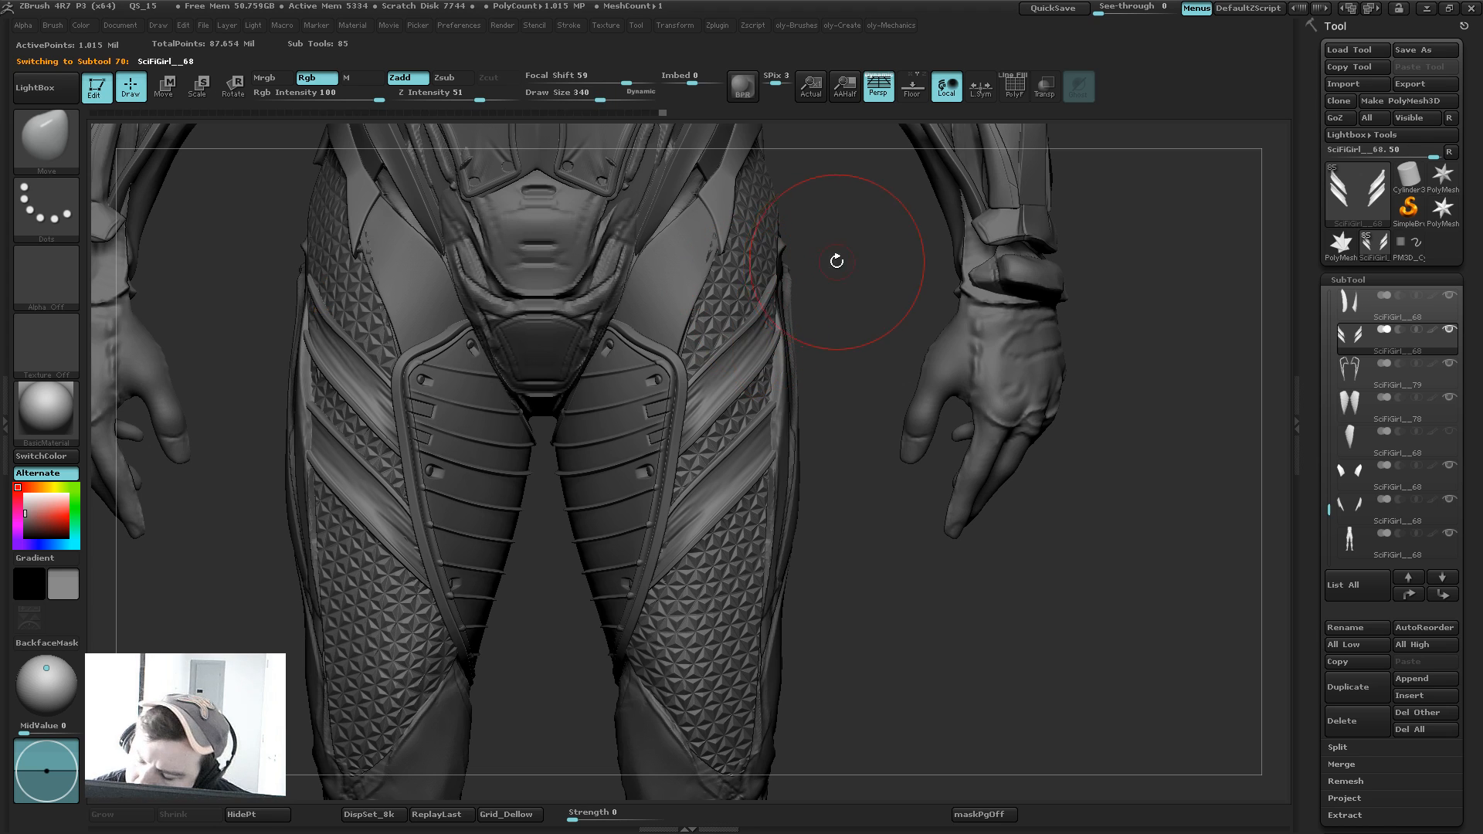
{"action": "mouse_move", "coordinate": [806, 289]}
{"action": "left_mouse_down"}
{"action": "mouse_move", "coordinate": [794, 281]}
{"action": "mouse_move", "coordinate": [758, 320]}
{"action": "mouse_move", "coordinate": [788, 299]}
{"action": "left_mouse_up"}
{"action": "key", "text": "s"}
{"action": "left_click", "coordinate": [756, 321]}
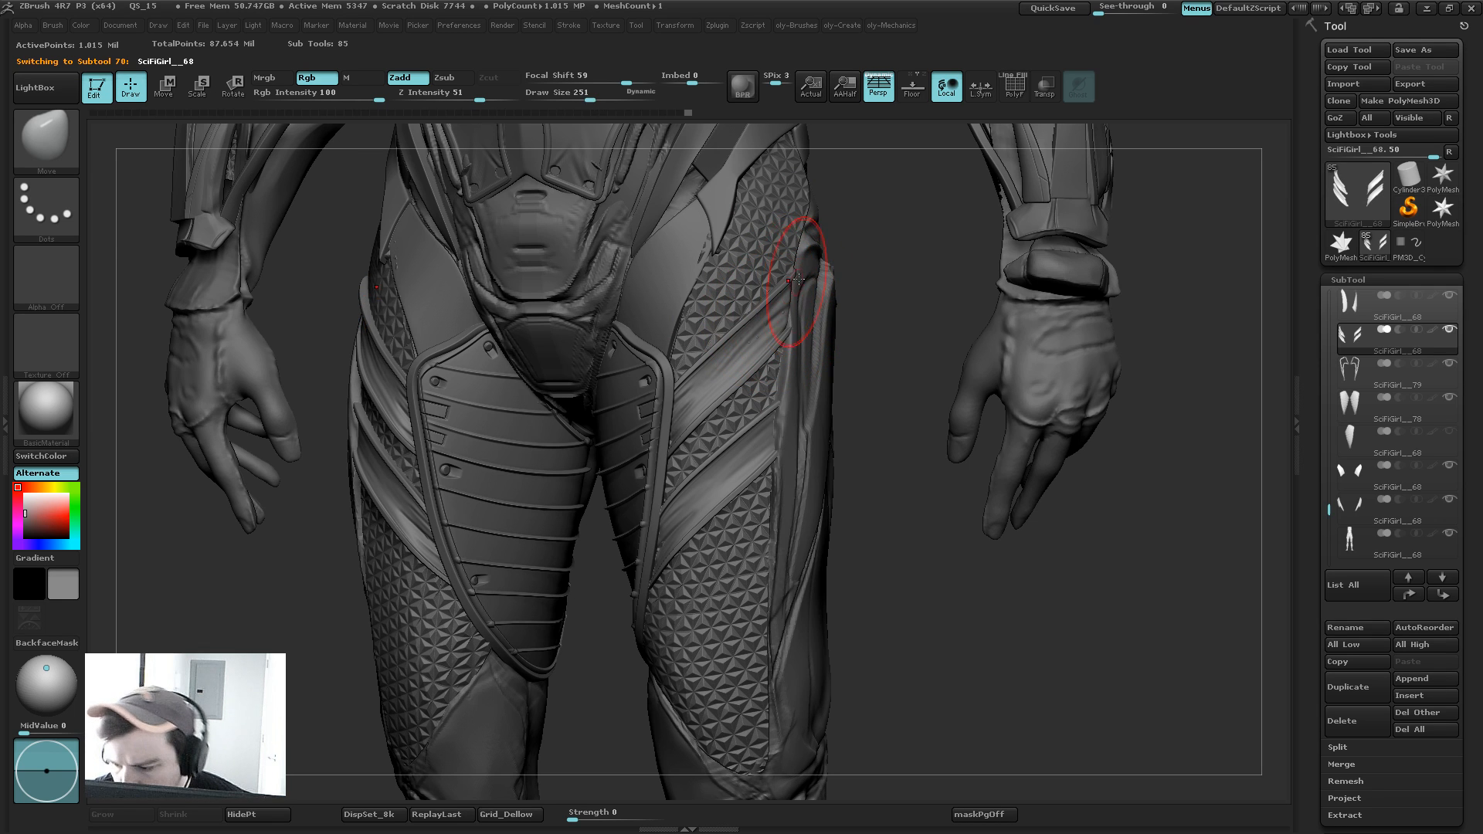
Step: Enlarge the Move brush to draw size 401, refine the straps' silhouette at the outer hips from the front and reduce it to 393
{"action": "left_click_drag", "start_coordinate": [859, 251], "coordinate": [1032, 248]}
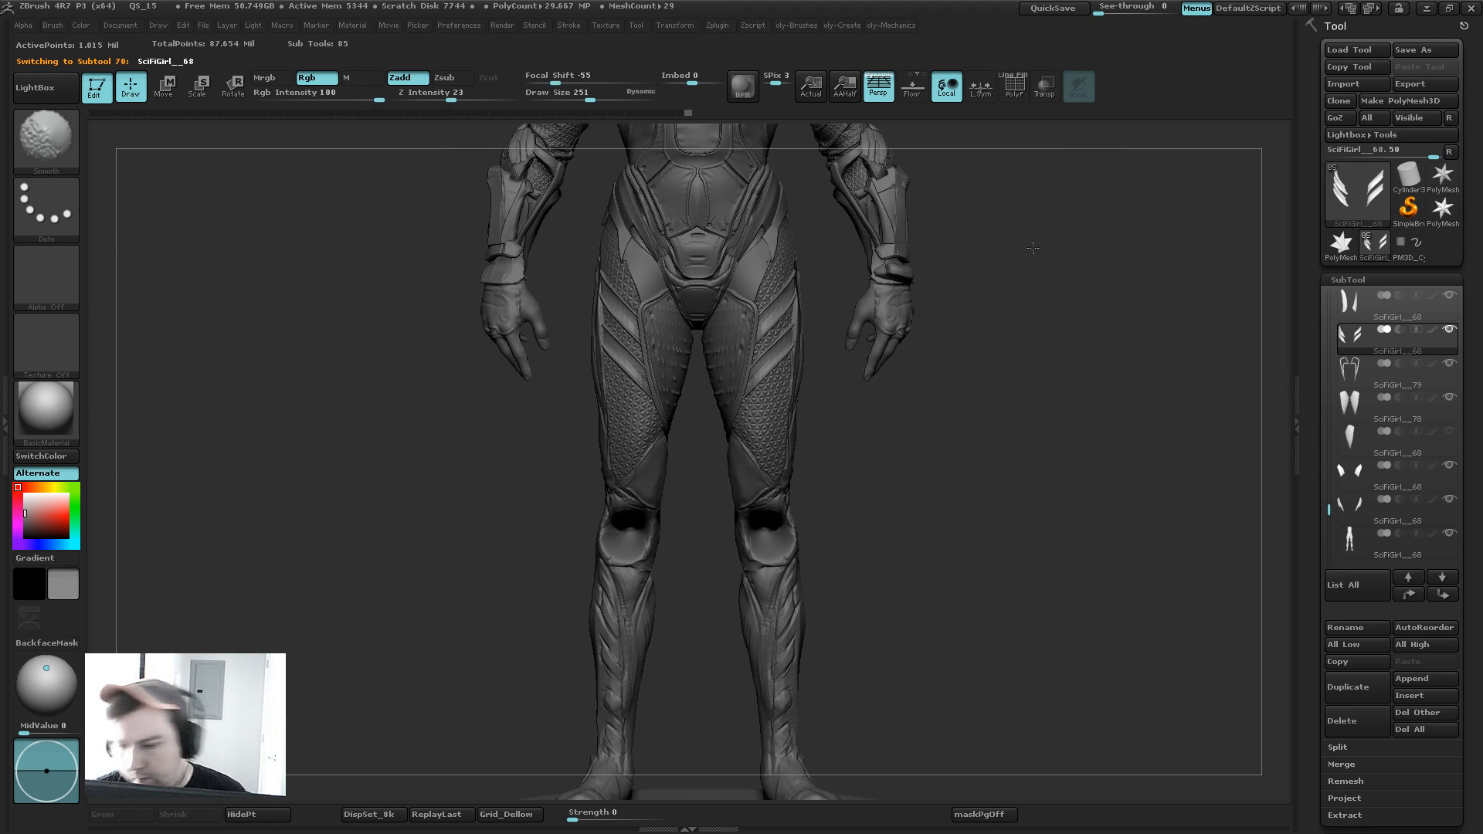
{"action": "left_click_drag", "start_coordinate": [859, 331], "coordinate": [816, 423], "text": "alt"}
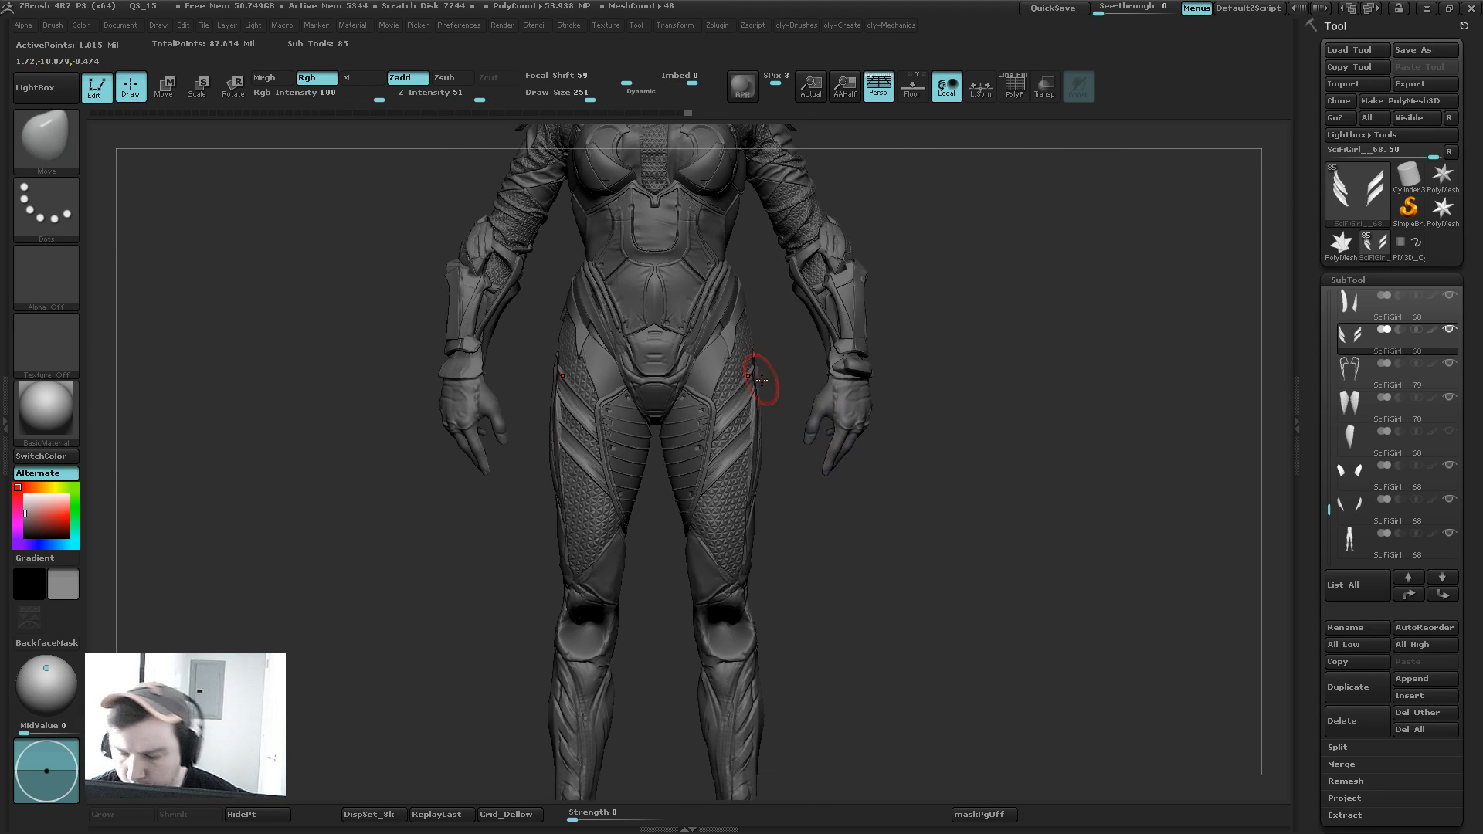
{"action": "key", "text": "s"}
{"action": "mouse_move", "coordinate": [747, 381]}
{"action": "left_mouse_down"}
{"action": "mouse_move", "coordinate": [762, 384]}
{"action": "mouse_move", "coordinate": [754, 368]}
{"action": "left_mouse_up"}
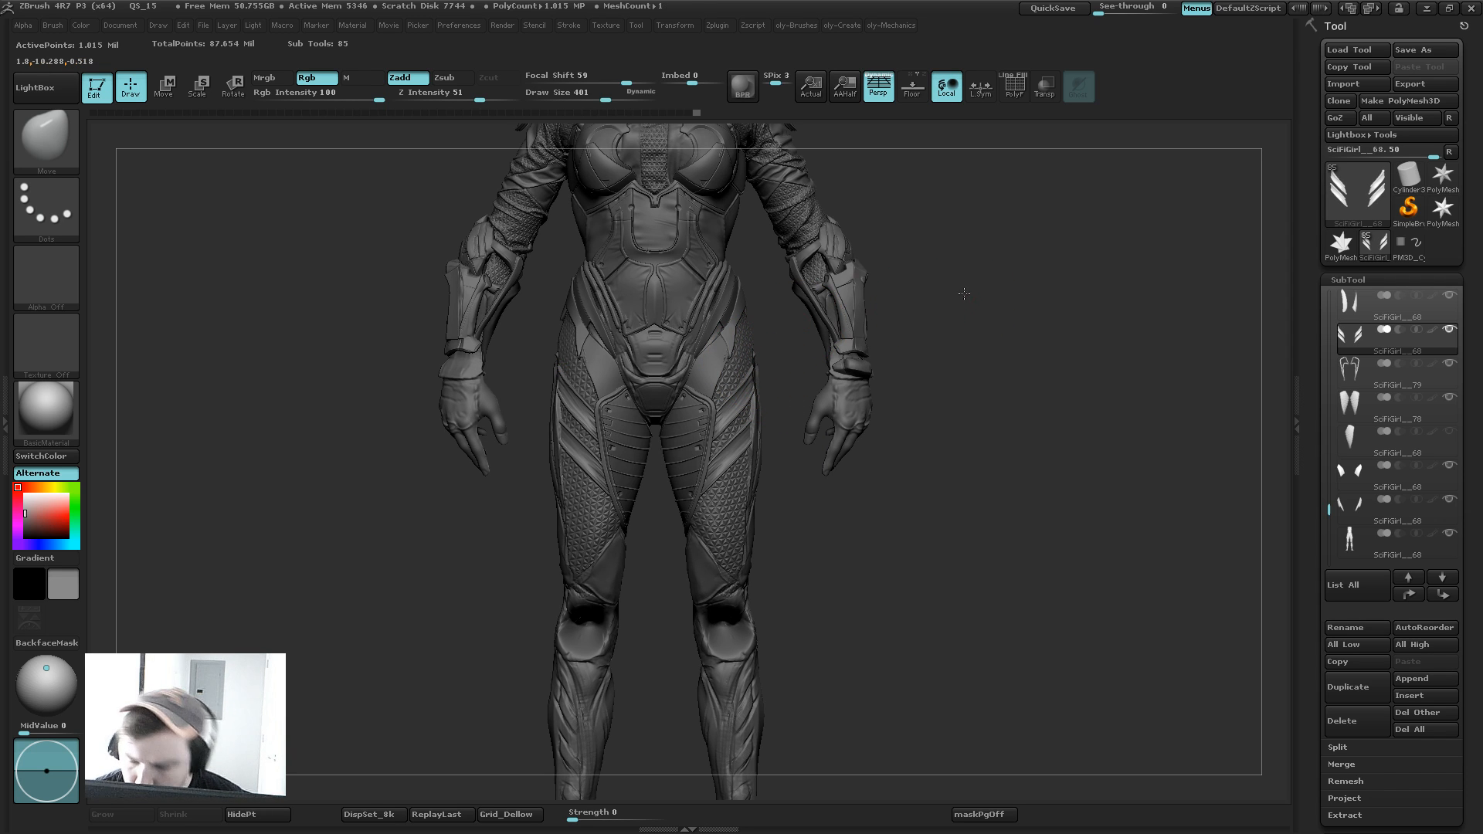
{"action": "mouse_move", "coordinate": [963, 292]}
{"action": "left_mouse_down", "text": "alt"}
{"action": "mouse_move", "coordinate": [936, 261]}
{"action": "mouse_move", "coordinate": [883, 311]}
{"action": "left_mouse_up", "text": "alt"}
{"action": "key", "text": "s"}
{"action": "left_click", "coordinate": [890, 307]}
Step: Select and isolate the body suit, activate the Move brush, and go back through its undo history to a recent state
{"action": "left_click", "coordinate": [736, 610], "text": "alt"}
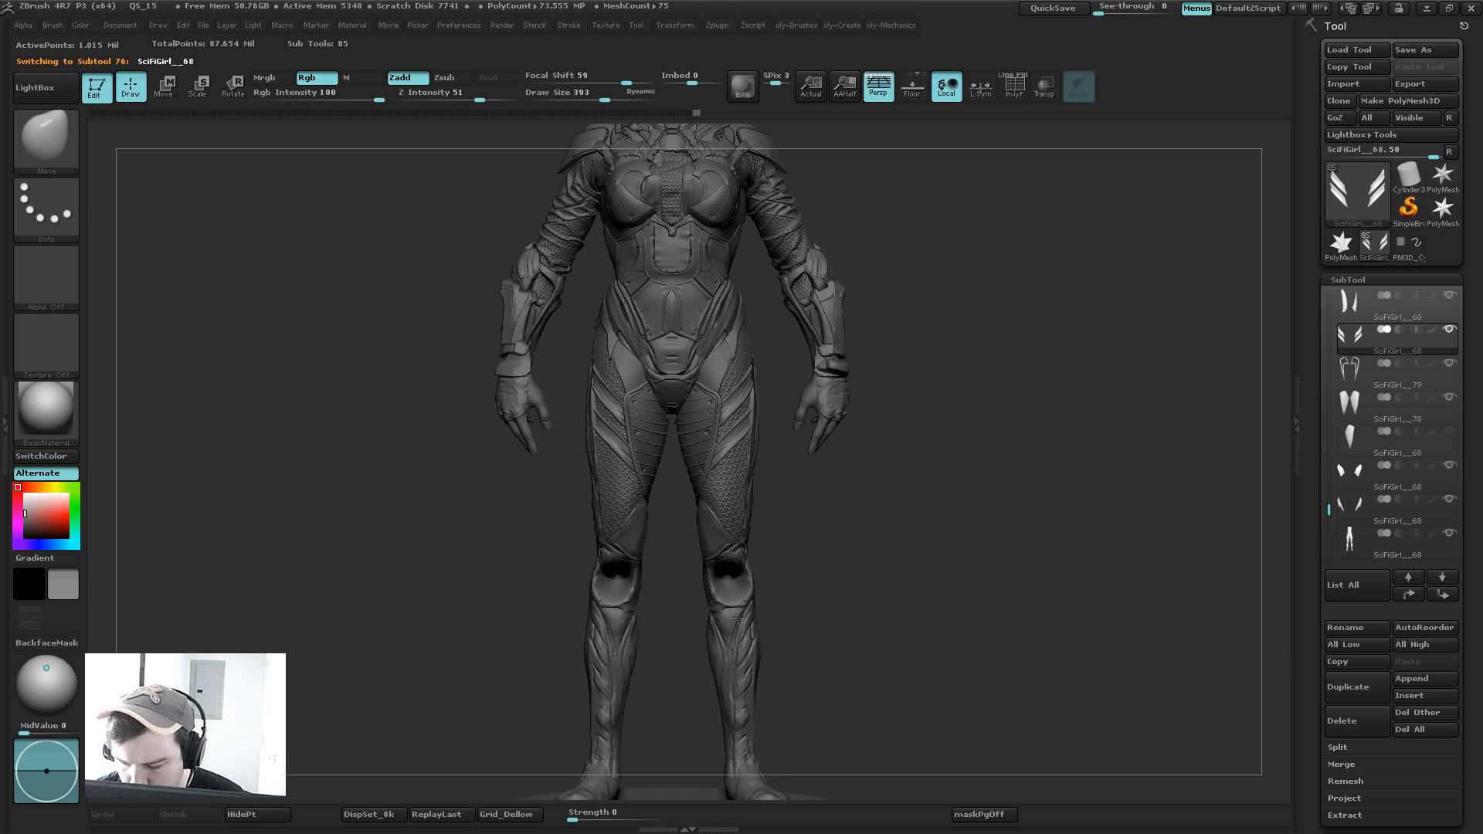
{"action": "key", "text": "shift+s"}
{"action": "mouse_move", "coordinate": [870, 531]}
{"action": "left_mouse_down"}
{"action": "mouse_move", "coordinate": [926, 536]}
{"action": "mouse_move", "coordinate": [912, 536]}
{"action": "left_mouse_up"}
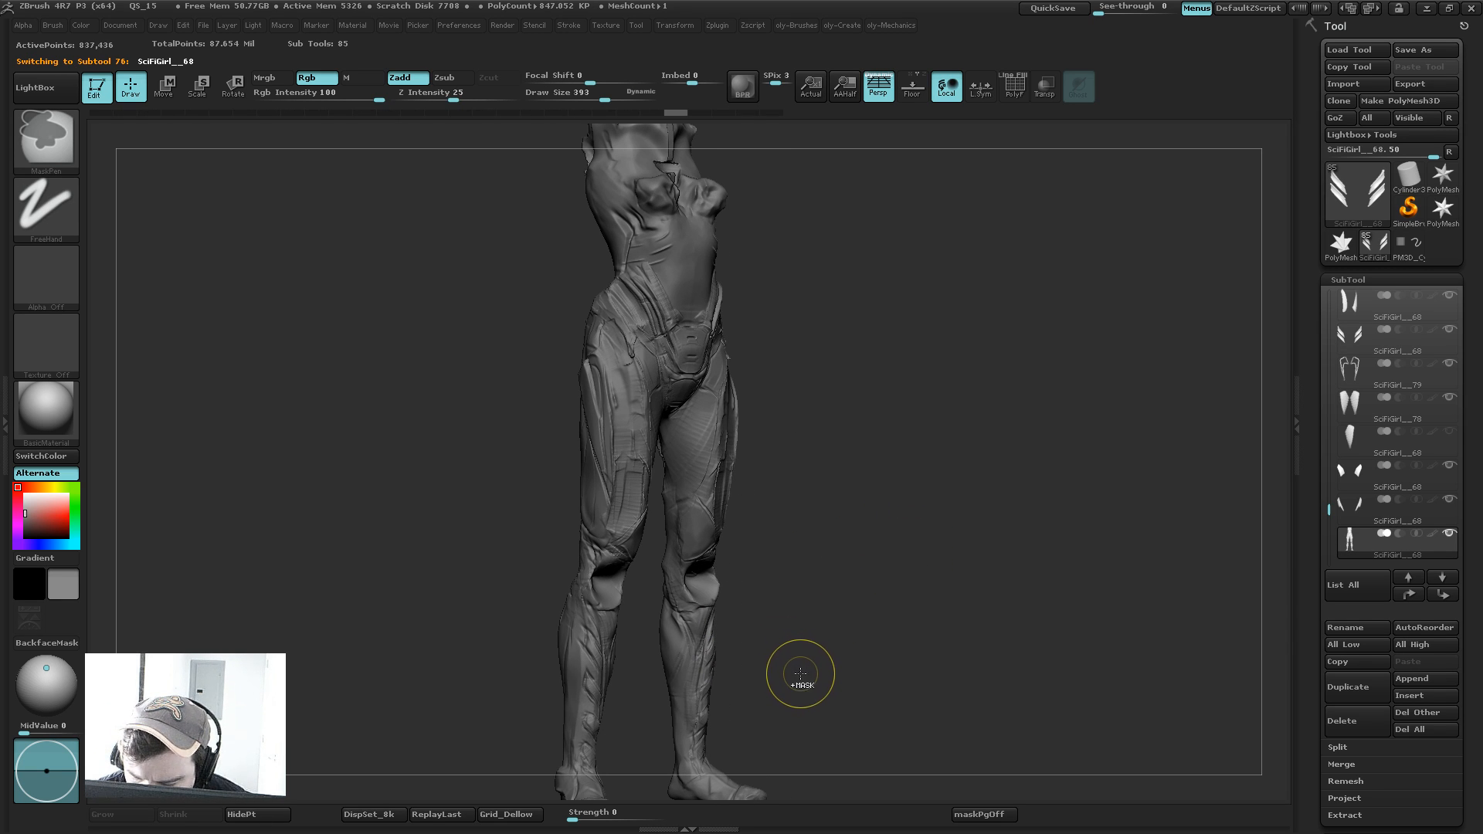
{"action": "key", "text": "b"}
{"action": "key", "text": "m"}
{"action": "key", "text": "v"}
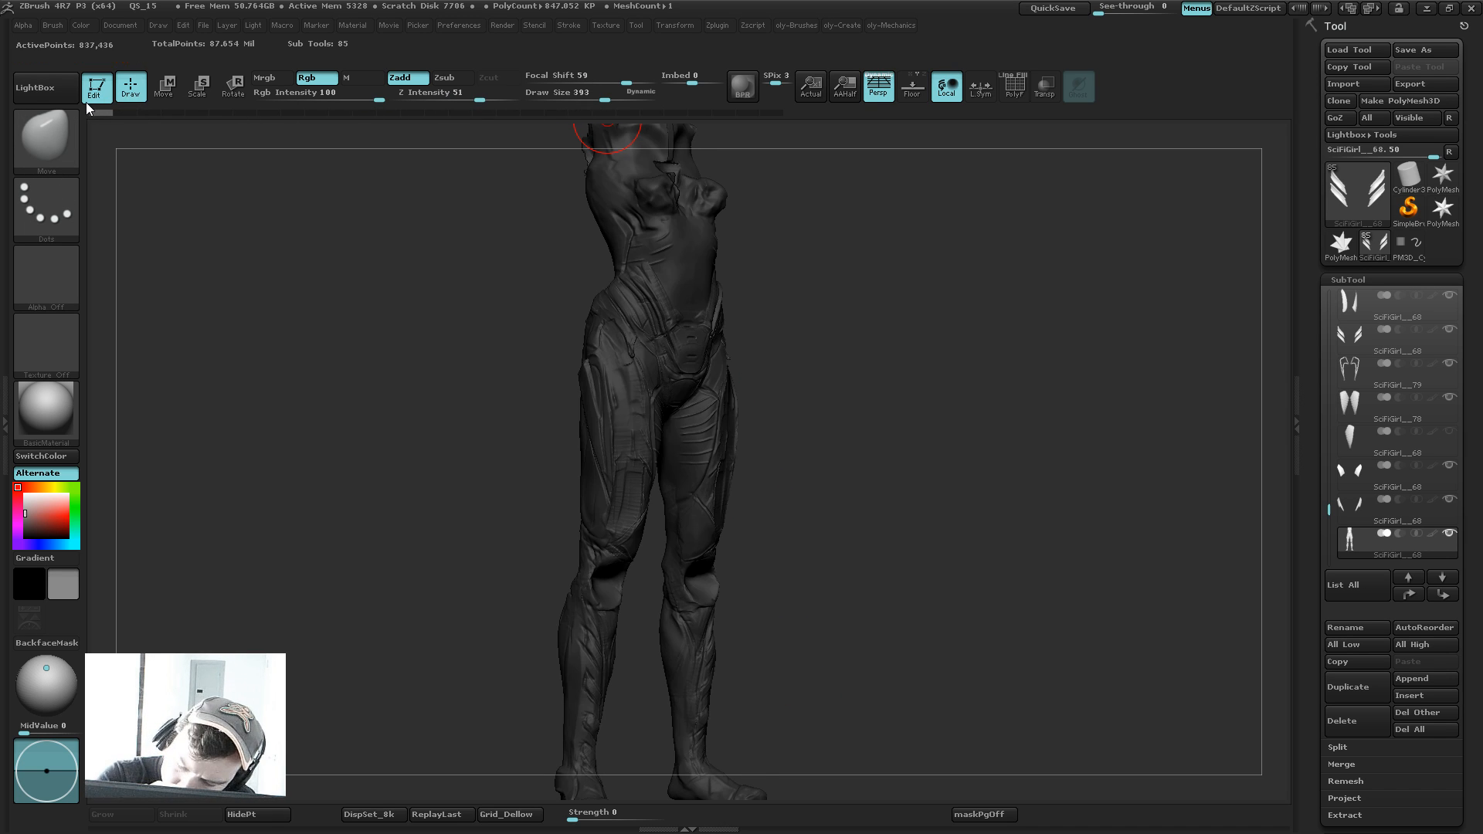
{"action": "left_click", "coordinate": [779, 113]}
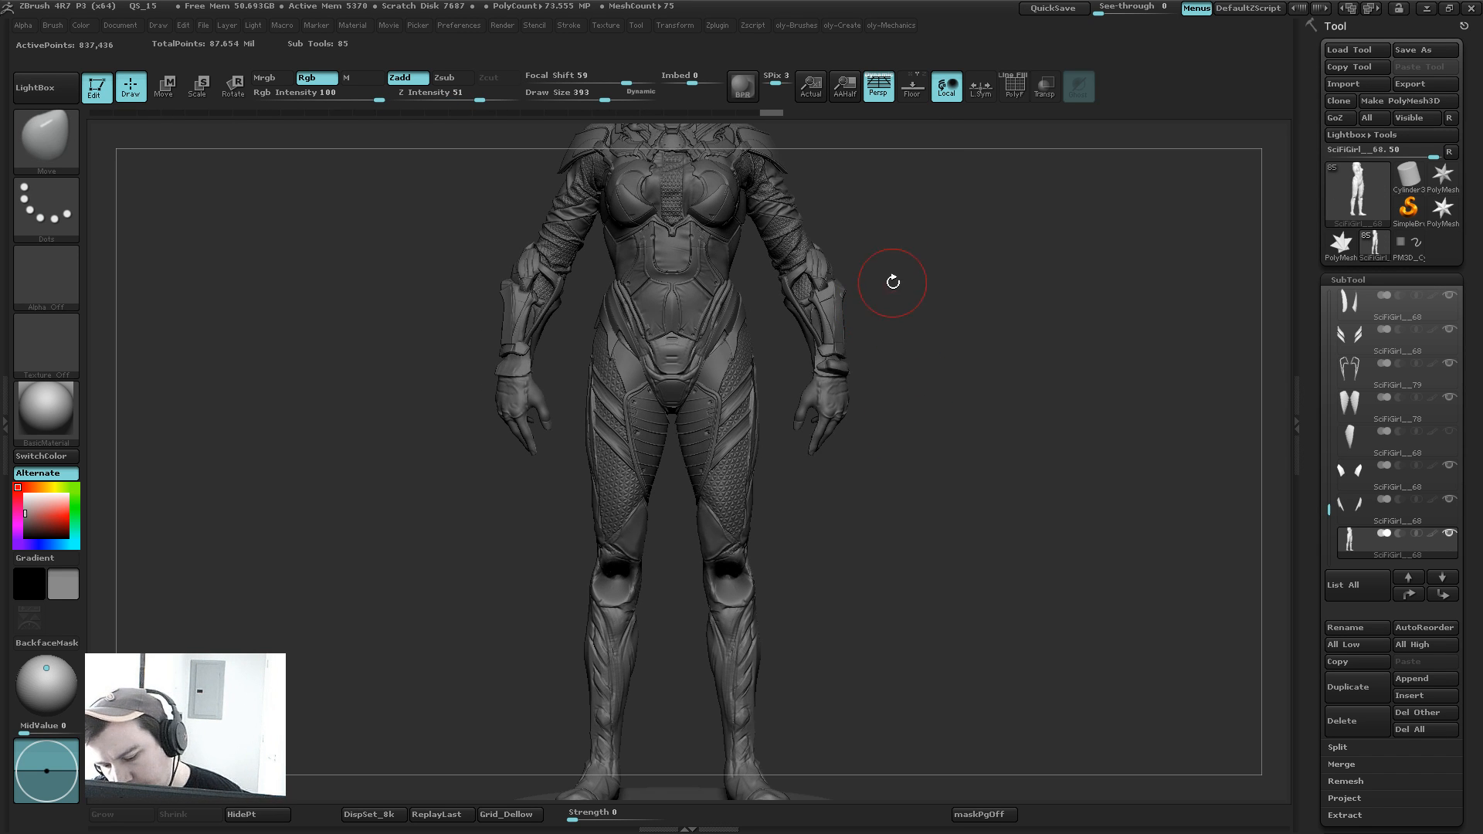
Step: Adjust the body suit's shape around the hips and upper thighs with the Move brush at draw size 393
{"action": "left_click_drag", "start_coordinate": [901, 366], "coordinate": [871, 467], "text": "alt"}
{"action": "left_click_drag", "start_coordinate": [894, 258], "coordinate": [877, 340], "text": "alt"}
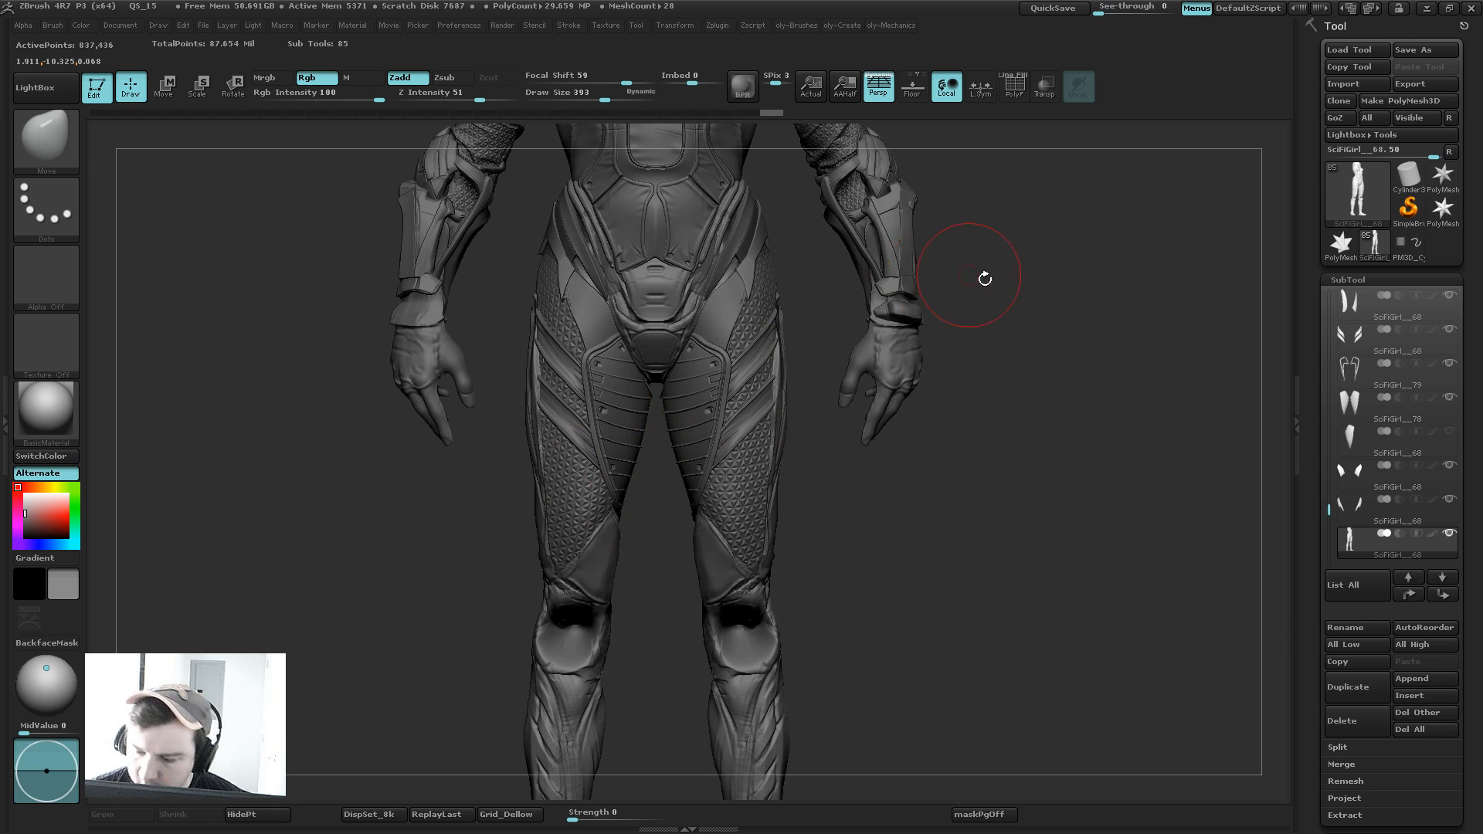
{"action": "left_click_drag", "start_coordinate": [1012, 291], "coordinate": [971, 302]}
{"action": "left_click", "coordinate": [732, 301]}
{"action": "key", "text": "b"}
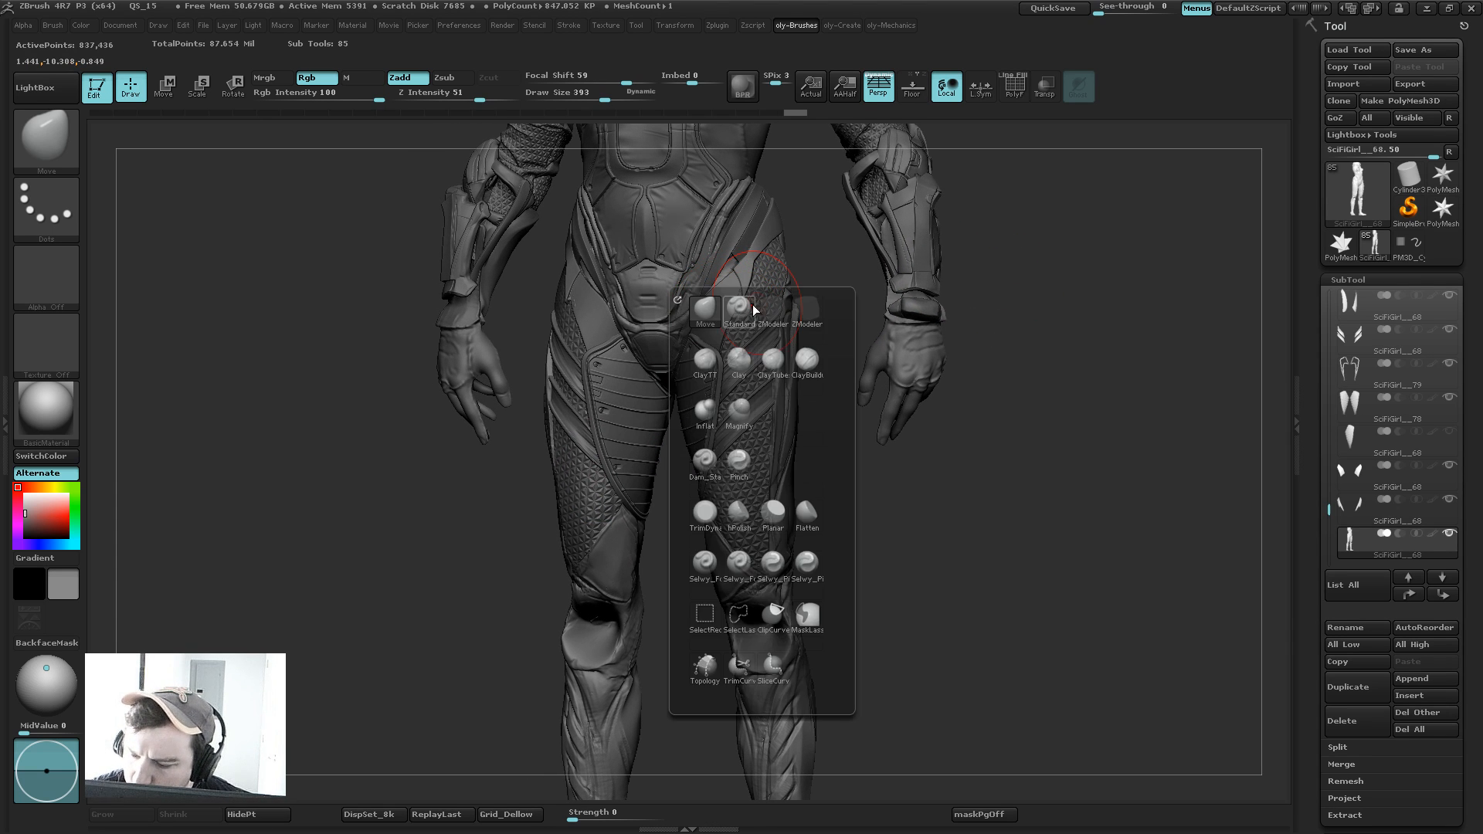
{"action": "left_click", "coordinate": [741, 309]}
{"action": "left_click_drag", "start_coordinate": [755, 305], "coordinate": [756, 308]}
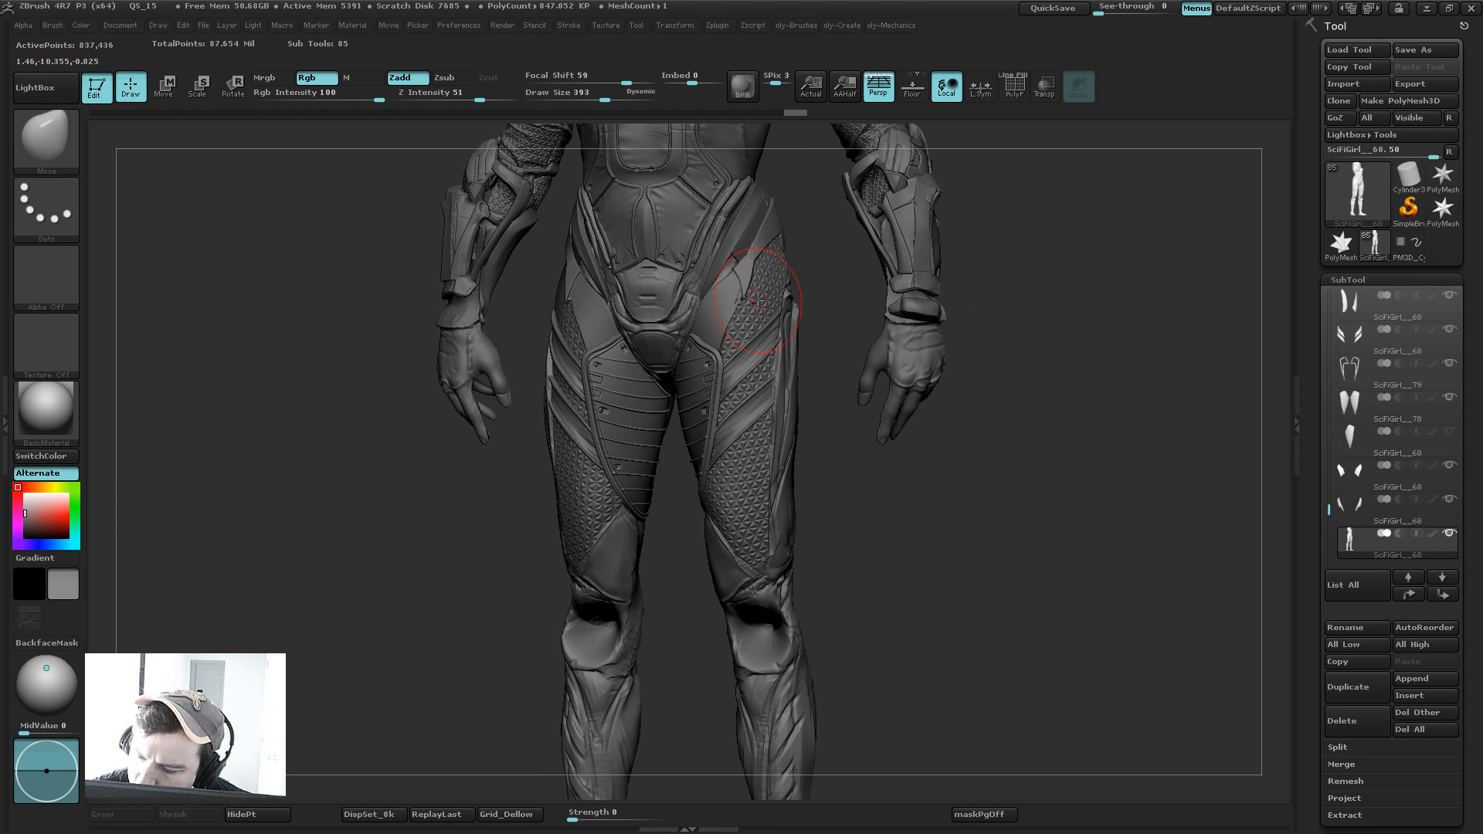
Step: Select the small hip panels above the patterned area, reduce the draw size to 355 and show the whole figure without the interface palettes
{"action": "left_click", "coordinate": [739, 292], "text": "alt"}
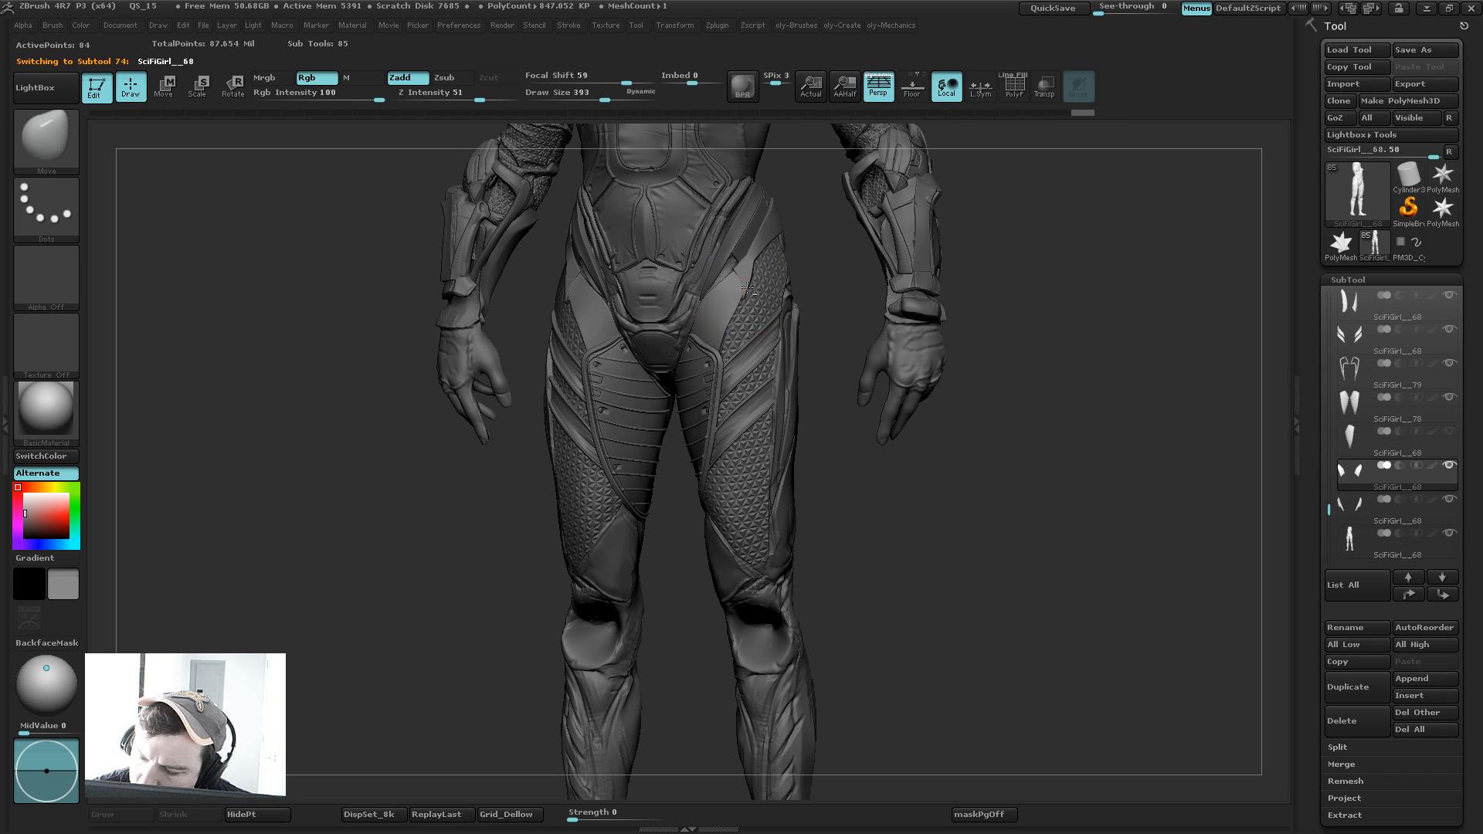
{"action": "left_click", "coordinate": [749, 273], "text": "alt"}
{"action": "key", "text": "s"}
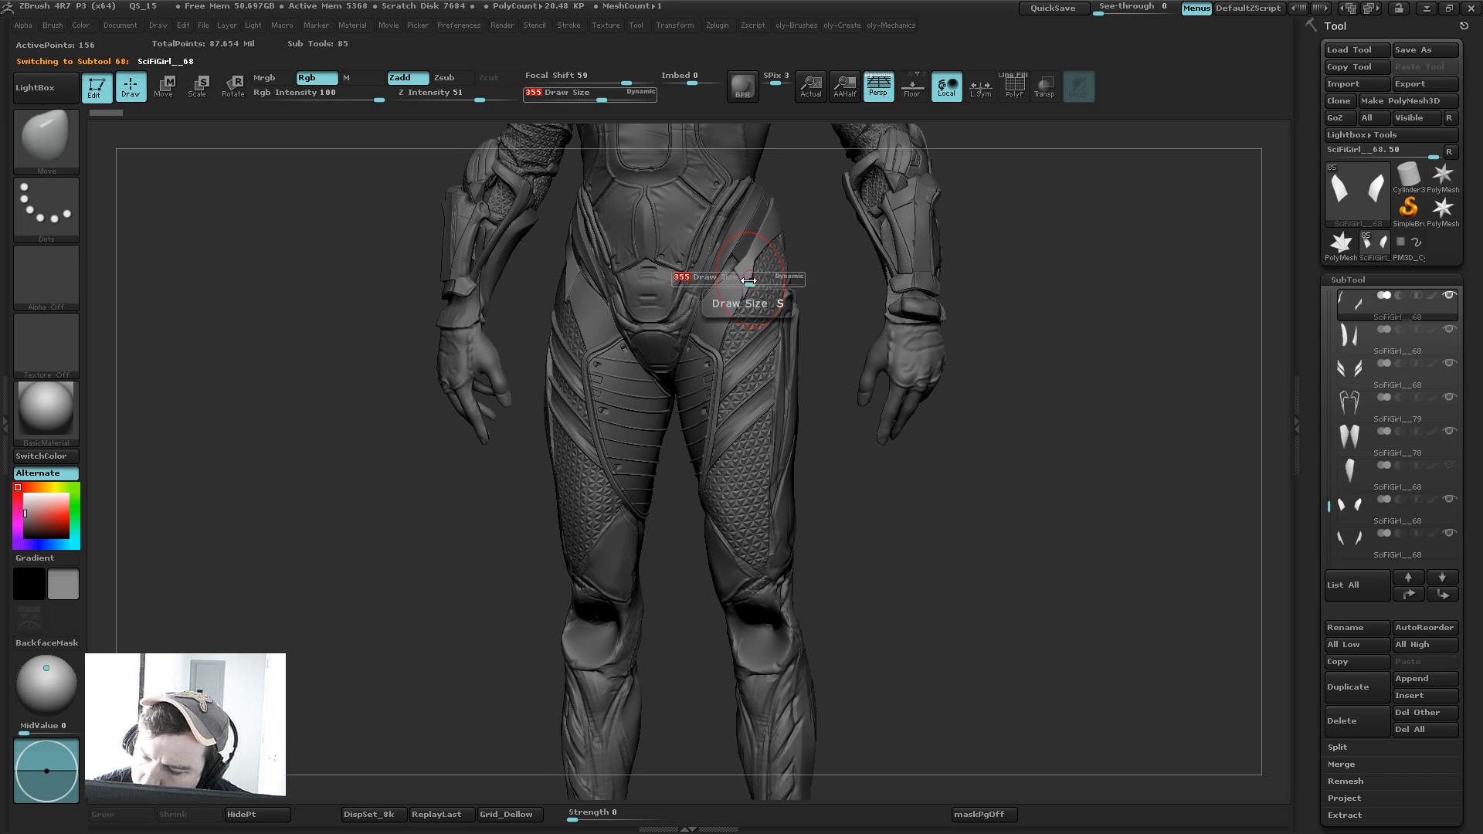
{"action": "left_click_drag", "start_coordinate": [1010, 308], "coordinate": [1040, 257], "text": "shift"}
{"action": "left_click_drag", "start_coordinate": [1040, 322], "coordinate": [1018, 266], "text": "alt"}
{"action": "key", "text": "s"}
{"action": "left_click_drag", "start_coordinate": [944, 336], "coordinate": [852, 290], "text": "alt"}
{"action": "key", "text": "Tab"}
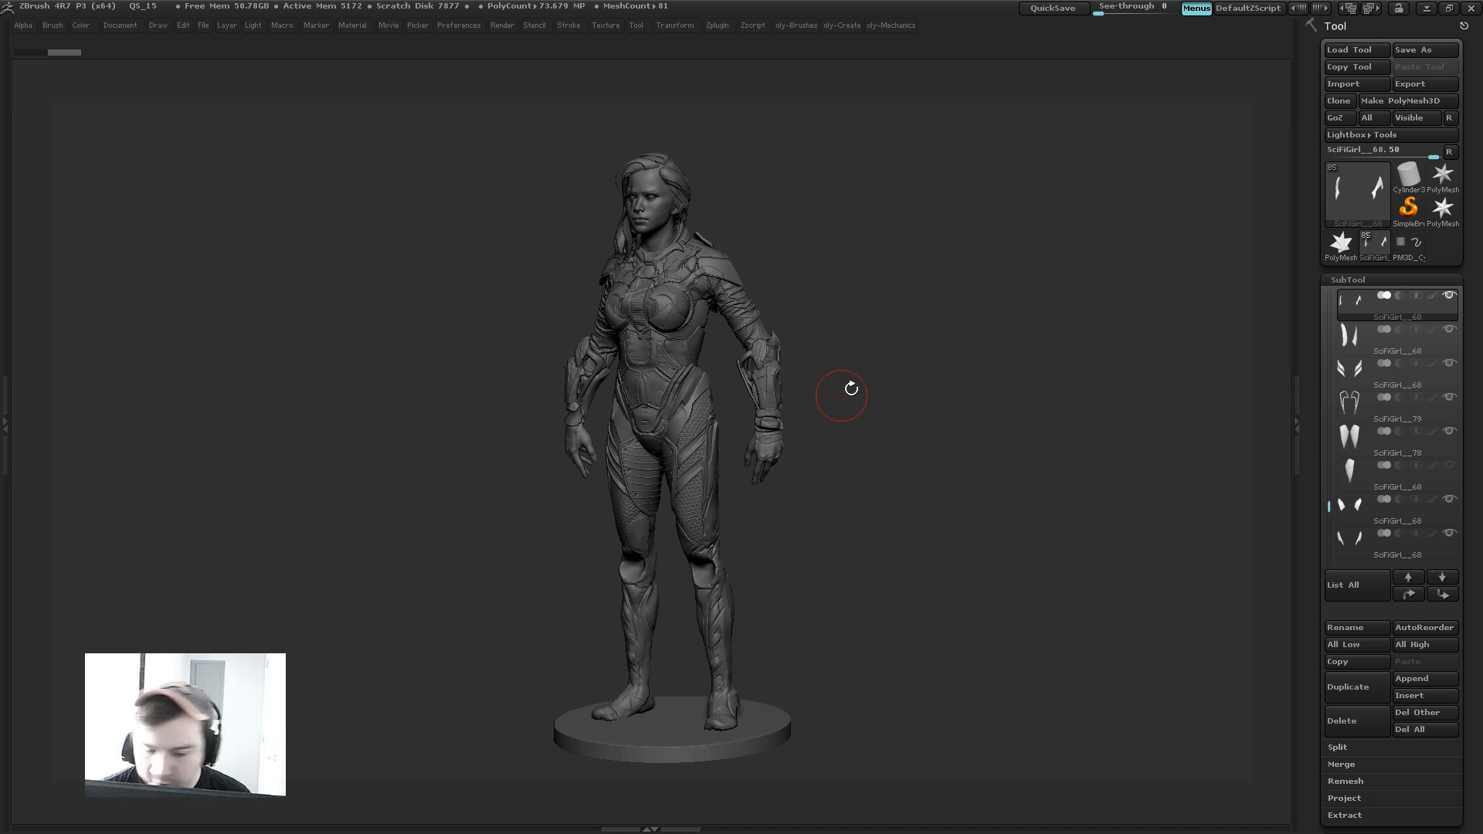
Step: Set the draw size to 434 near the hip, select the narrow outer hip panels and face the figure from the front
{"action": "left_click_drag", "start_coordinate": [847, 386], "coordinate": [771, 382]}
{"action": "left_click", "coordinate": [695, 354], "text": "alt"}
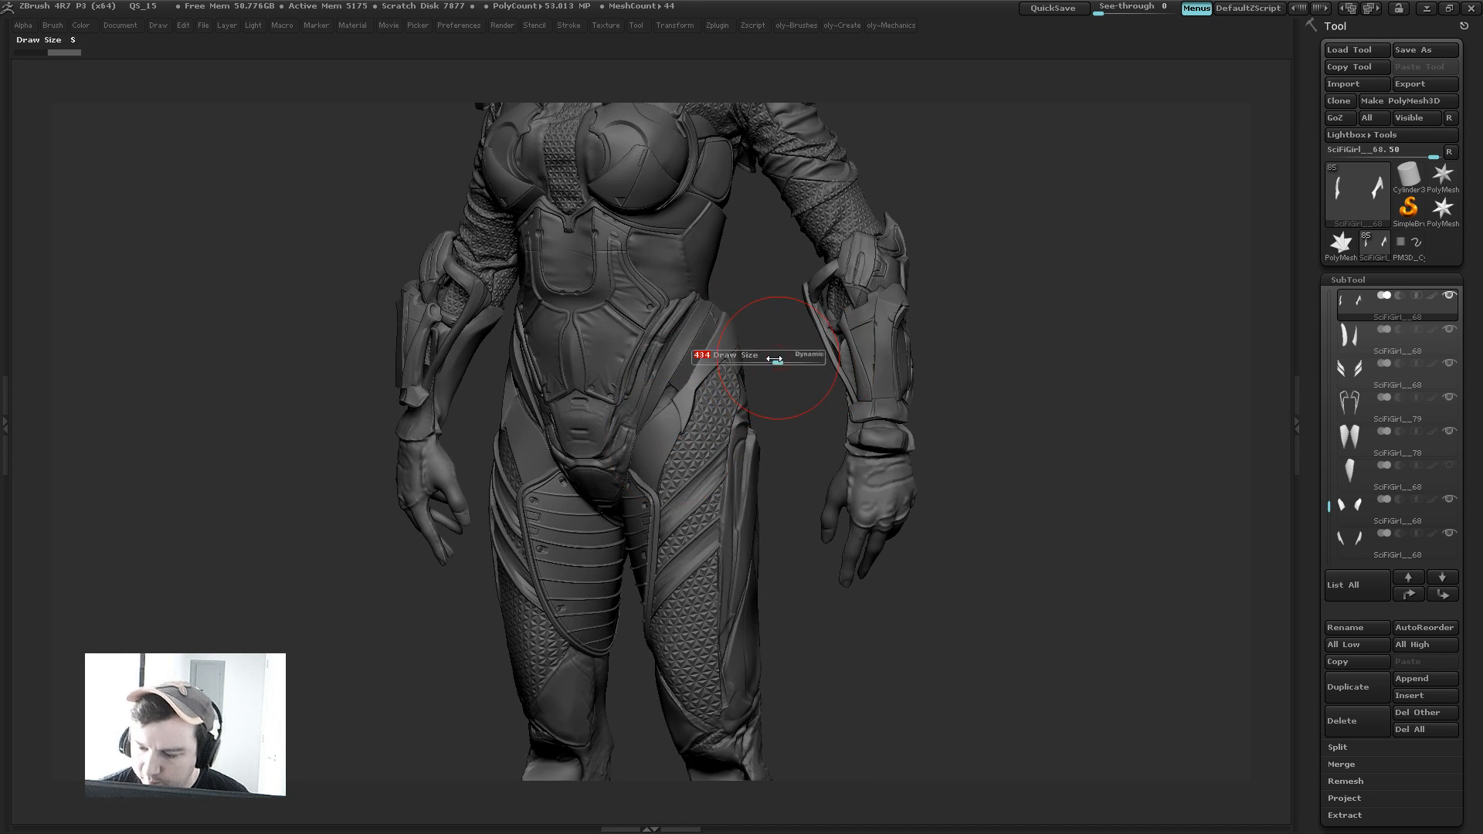
{"action": "left_click", "coordinate": [708, 330], "text": "alt"}
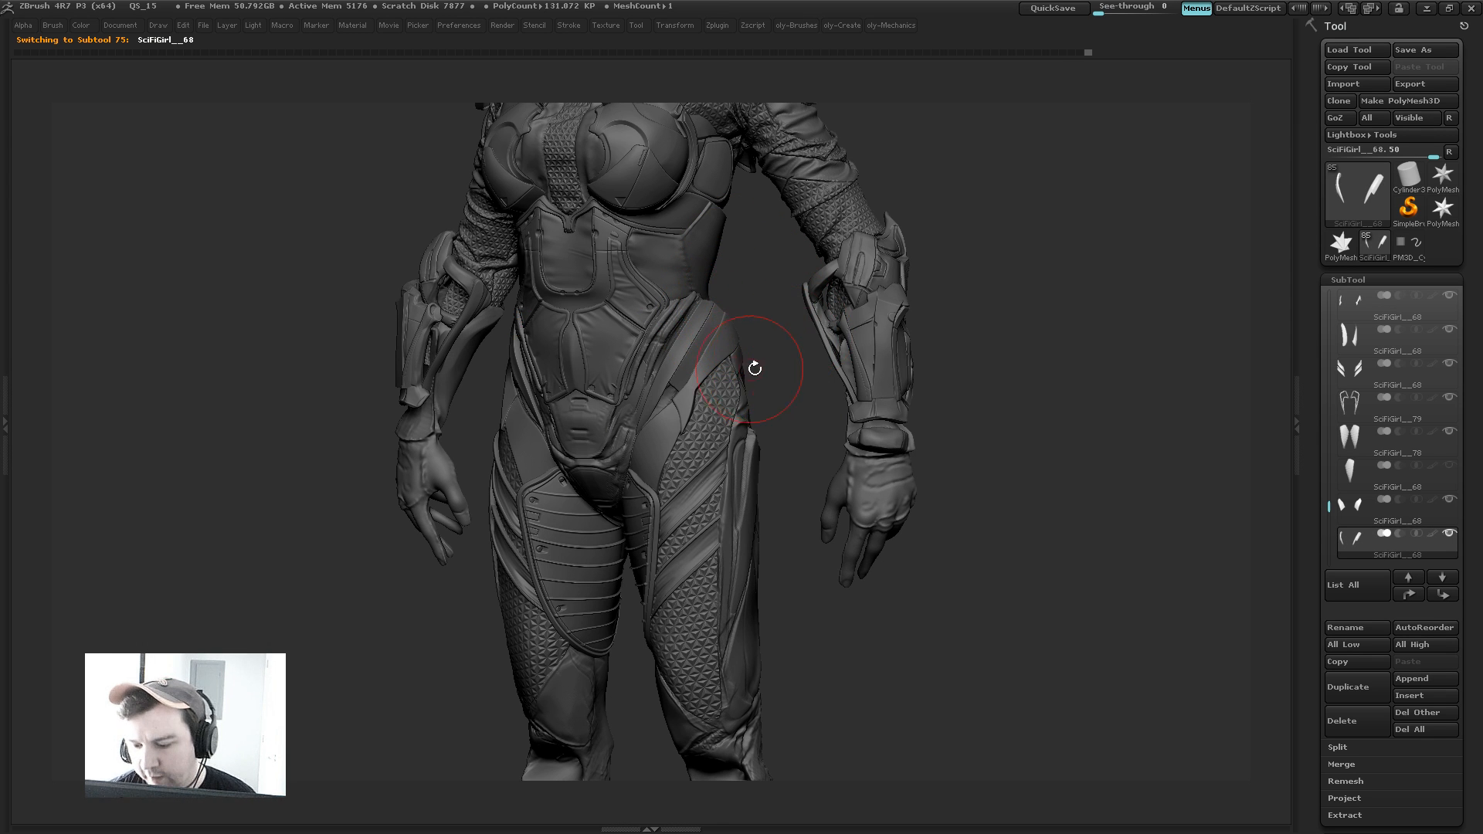
{"action": "left_click_drag", "start_coordinate": [754, 371], "coordinate": [809, 309], "text": "shift"}
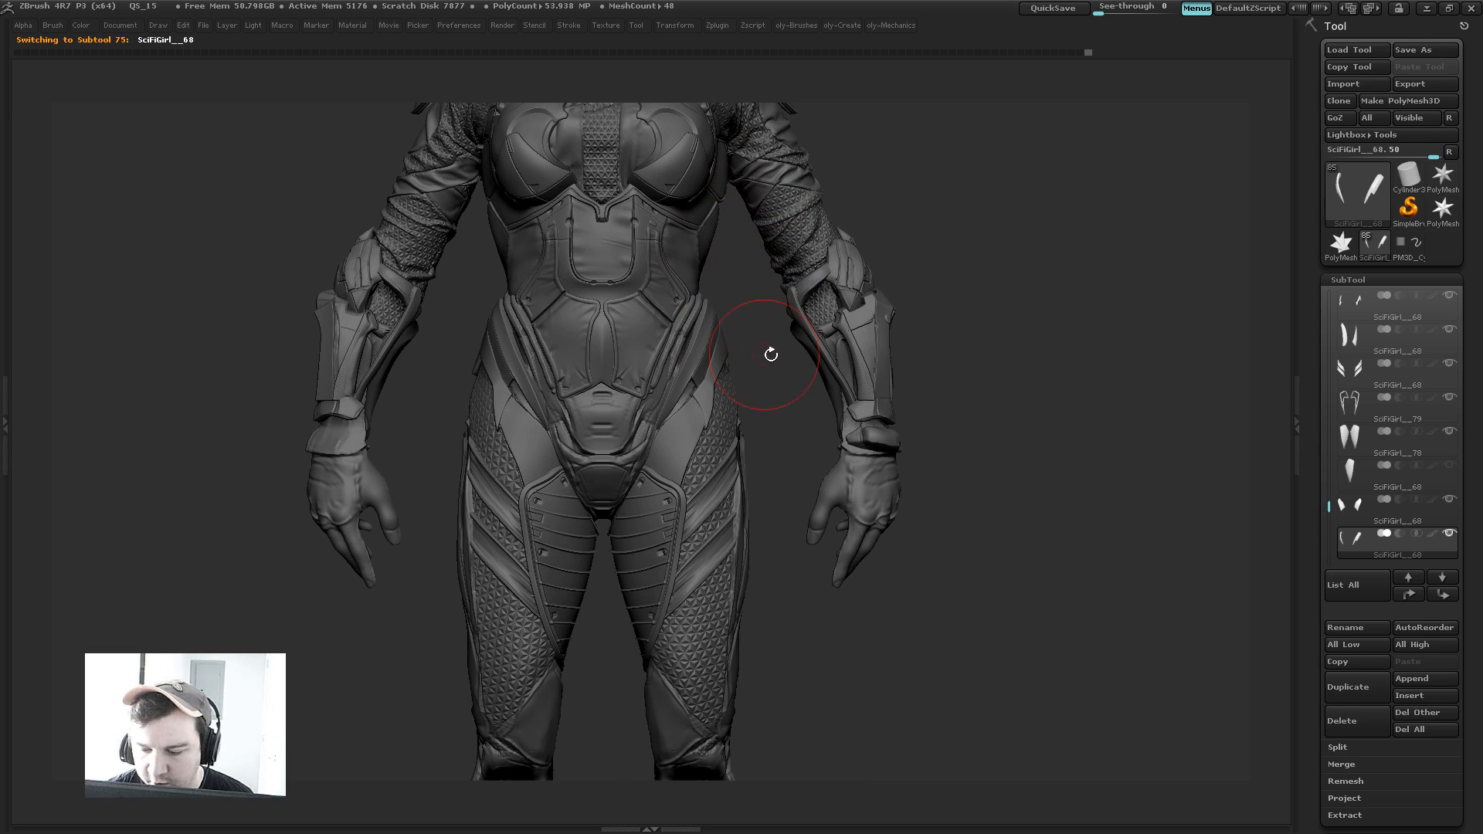
Step: Select the patterned thigh panels and reshape their inner edges next to the smooth hip panels with the Move brush
{"action": "left_click", "coordinate": [675, 444], "text": "alt"}
{"action": "left_click_drag", "start_coordinate": [1000, 334], "coordinate": [911, 352]}
{"action": "left_click", "coordinate": [698, 457], "text": "alt"}
{"action": "left_click_drag", "start_coordinate": [808, 376], "coordinate": [877, 377]}
{"action": "left_click_drag", "start_coordinate": [694, 469], "coordinate": [680, 430]}
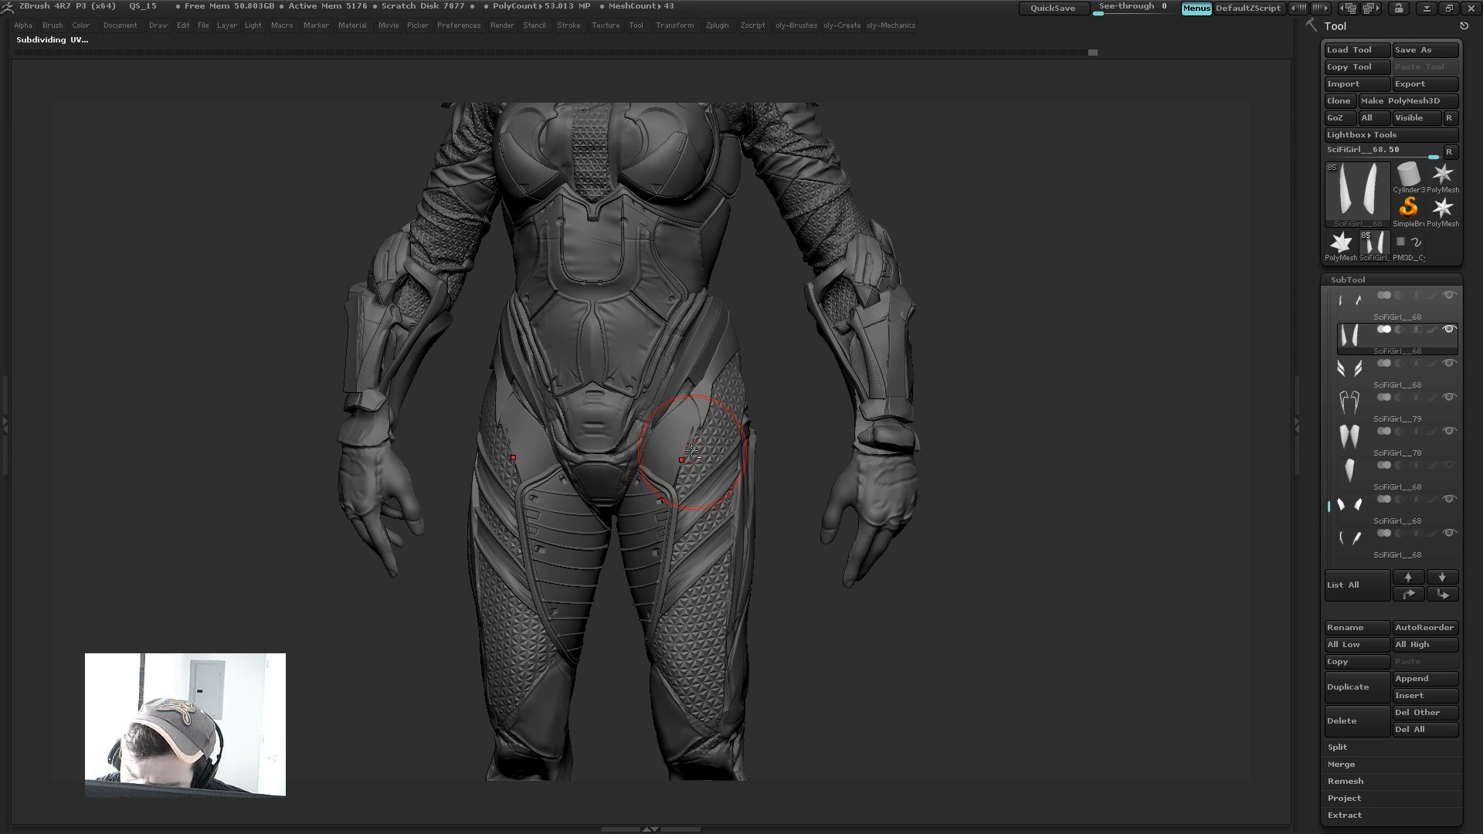
Step: Select the body suit and examine the whole figure's proportions and armour fit from the side and front
{"action": "left_click", "coordinate": [682, 736], "text": "alt"}
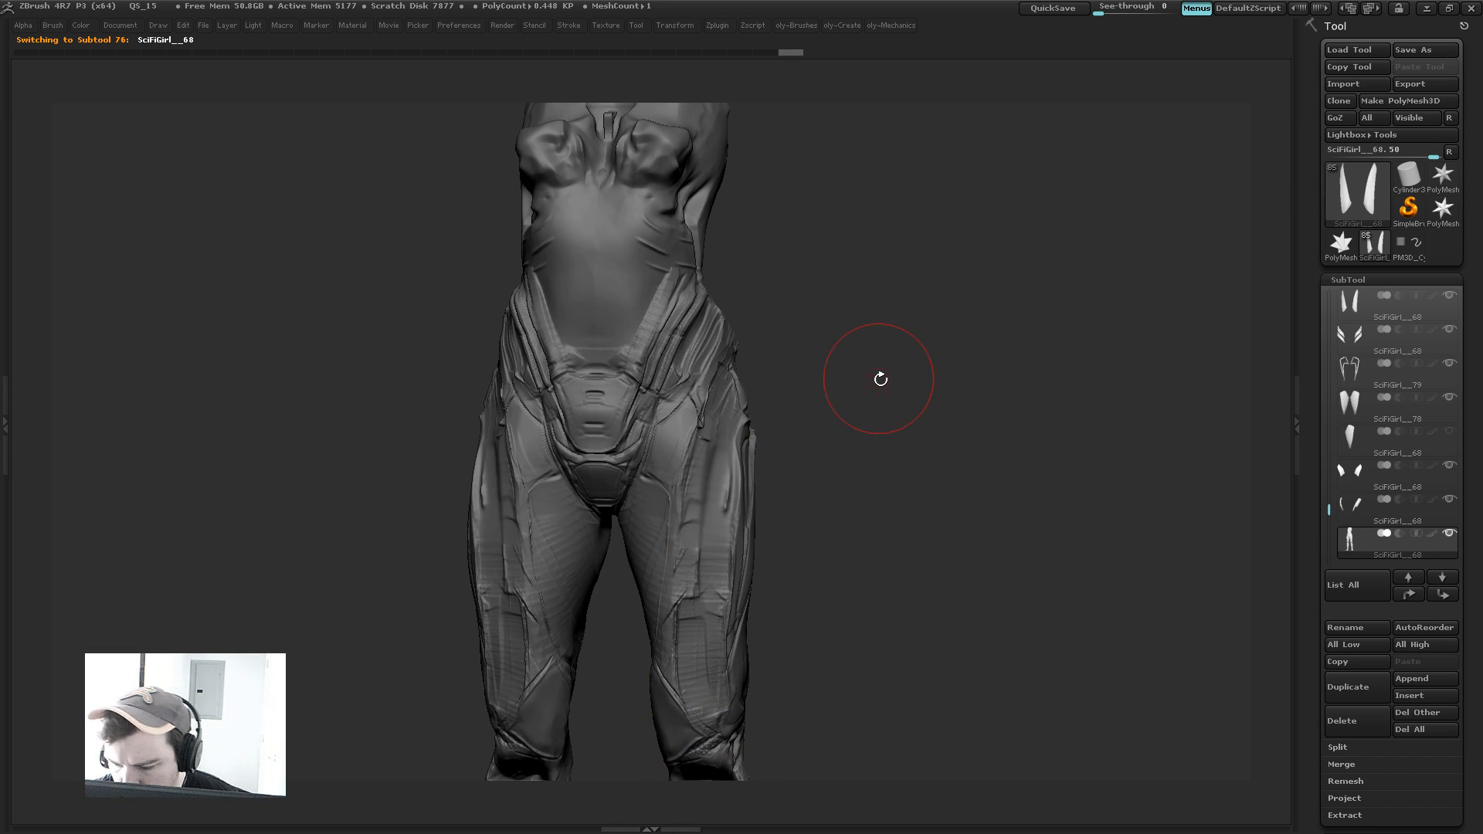
{"action": "left_click_drag", "start_coordinate": [880, 378], "coordinate": [753, 398]}
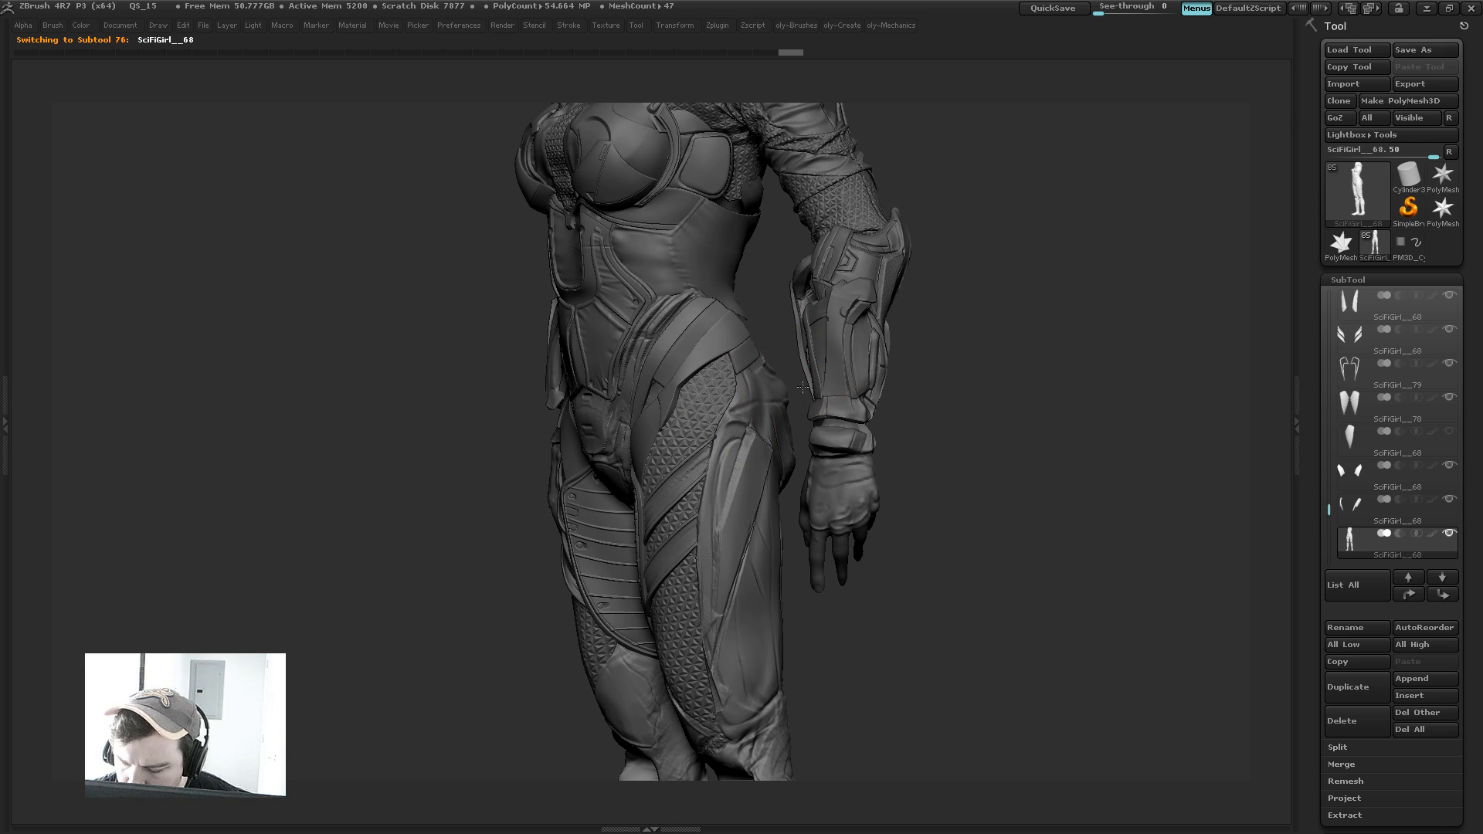
{"action": "left_click_drag", "start_coordinate": [1007, 323], "coordinate": [926, 232], "text": "alt"}
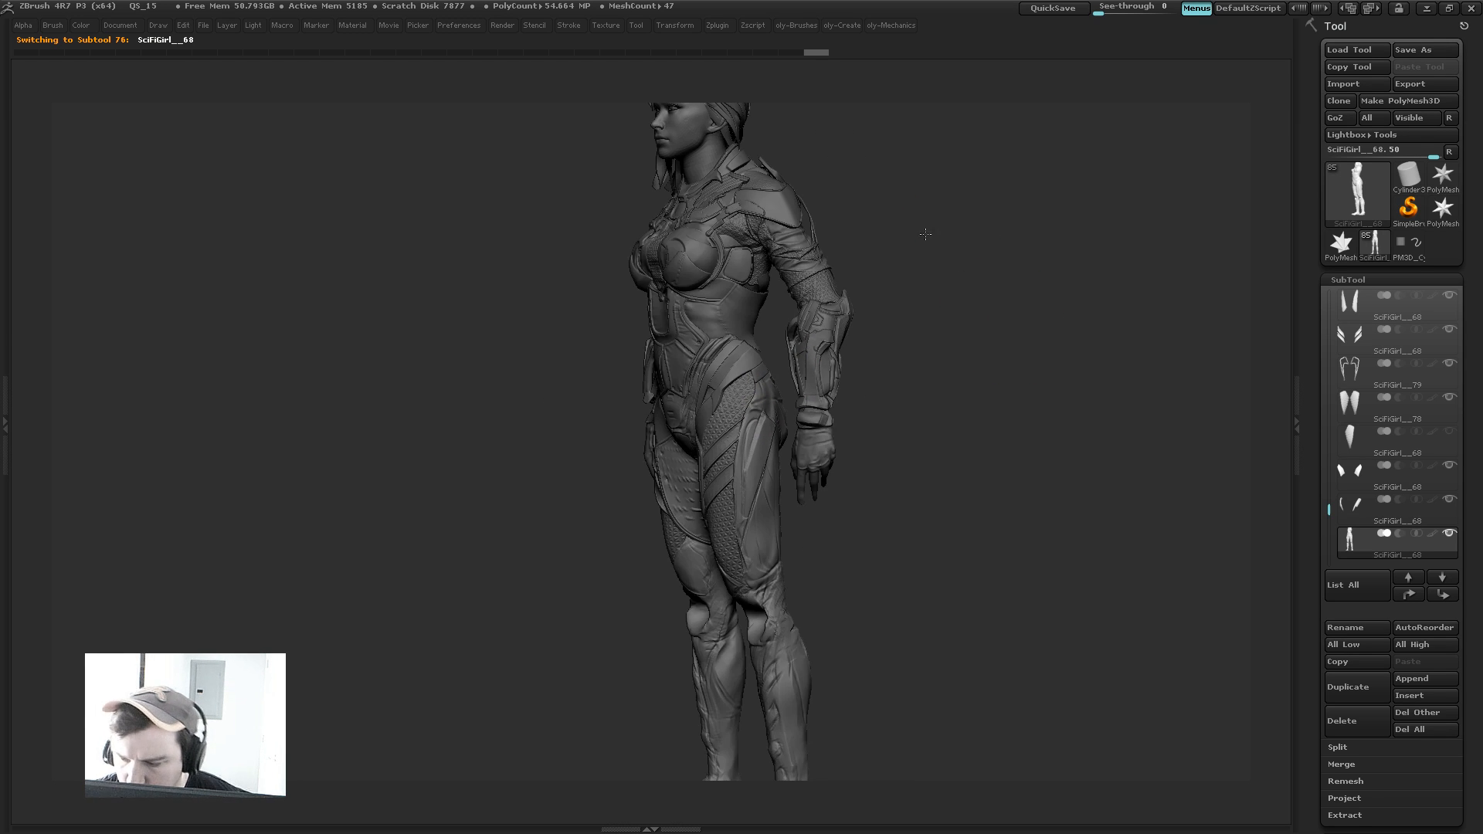
{"action": "left_click_drag", "start_coordinate": [973, 298], "coordinate": [864, 248], "text": "shift"}
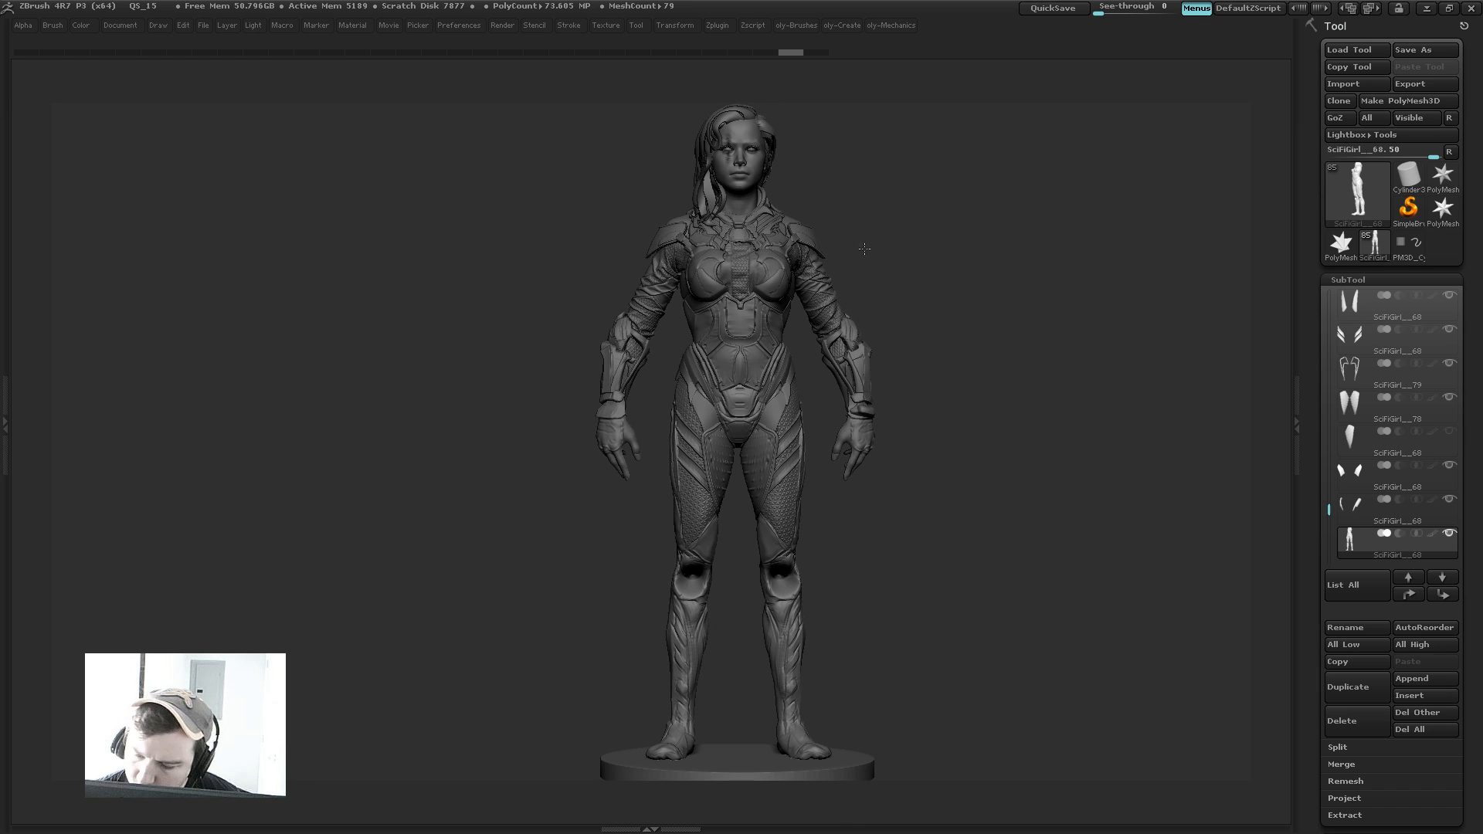
{"action": "key", "text": "s"}
{"action": "mouse_move", "coordinate": [937, 218]}
{"action": "left_mouse_down", "text": "alt"}
{"action": "mouse_move", "coordinate": [910, 253]}
{"action": "mouse_move", "coordinate": [971, 280]}
{"action": "mouse_move", "coordinate": [940, 211]}
{"action": "left_mouse_up", "text": "alt"}
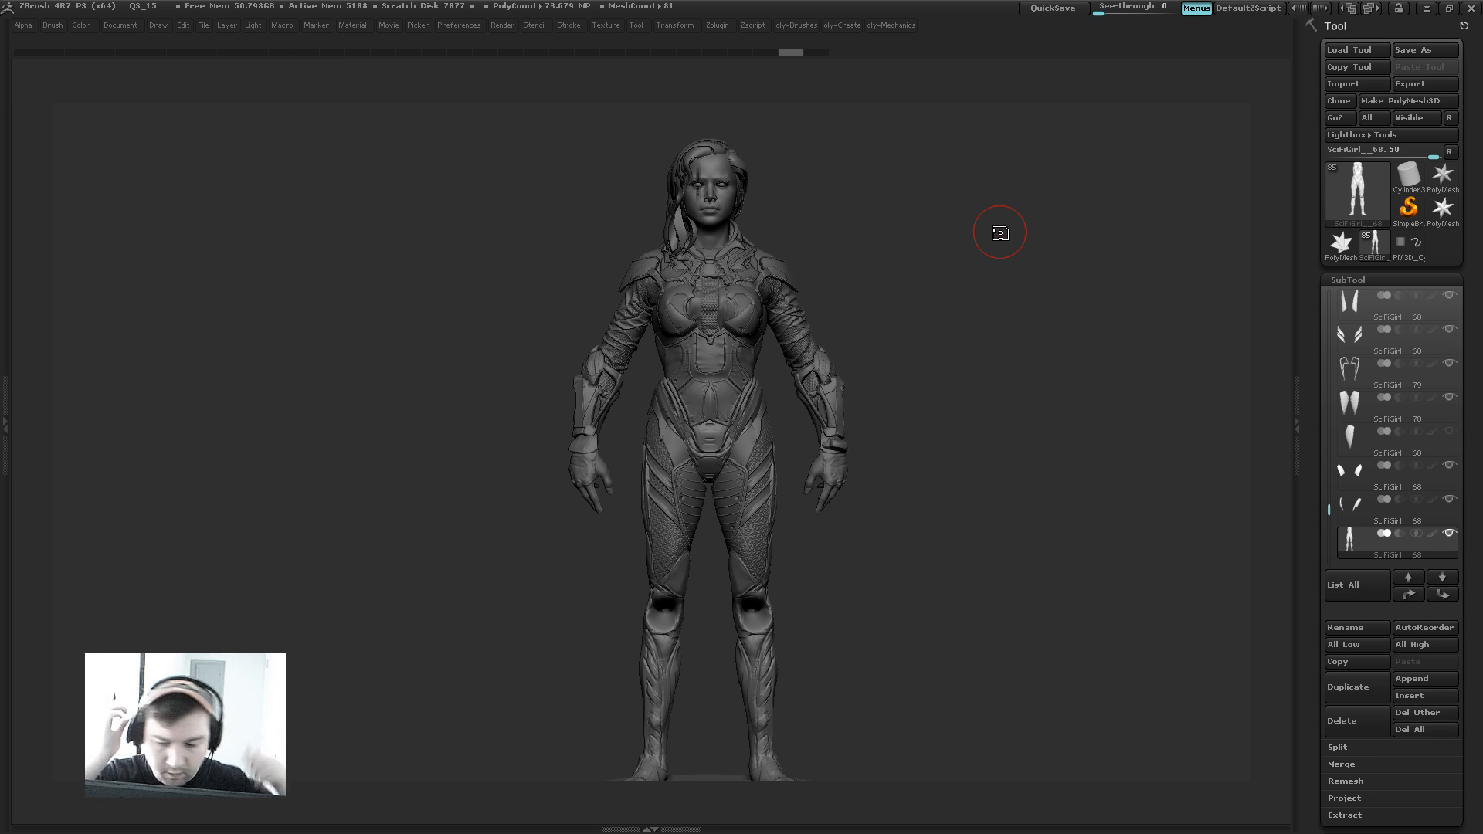
Step: Select the smooth inner hip panels, isolate them with the polyframe on and go to their lowest subdivision level
{"action": "mouse_move", "coordinate": [925, 346]}
{"action": "left_mouse_down", "text": "alt"}
{"action": "mouse_move", "coordinate": [950, 383]}
{"action": "mouse_move", "coordinate": [854, 255]}
{"action": "left_mouse_up", "text": "alt"}
{"action": "left_click", "coordinate": [715, 434], "text": "alt"}
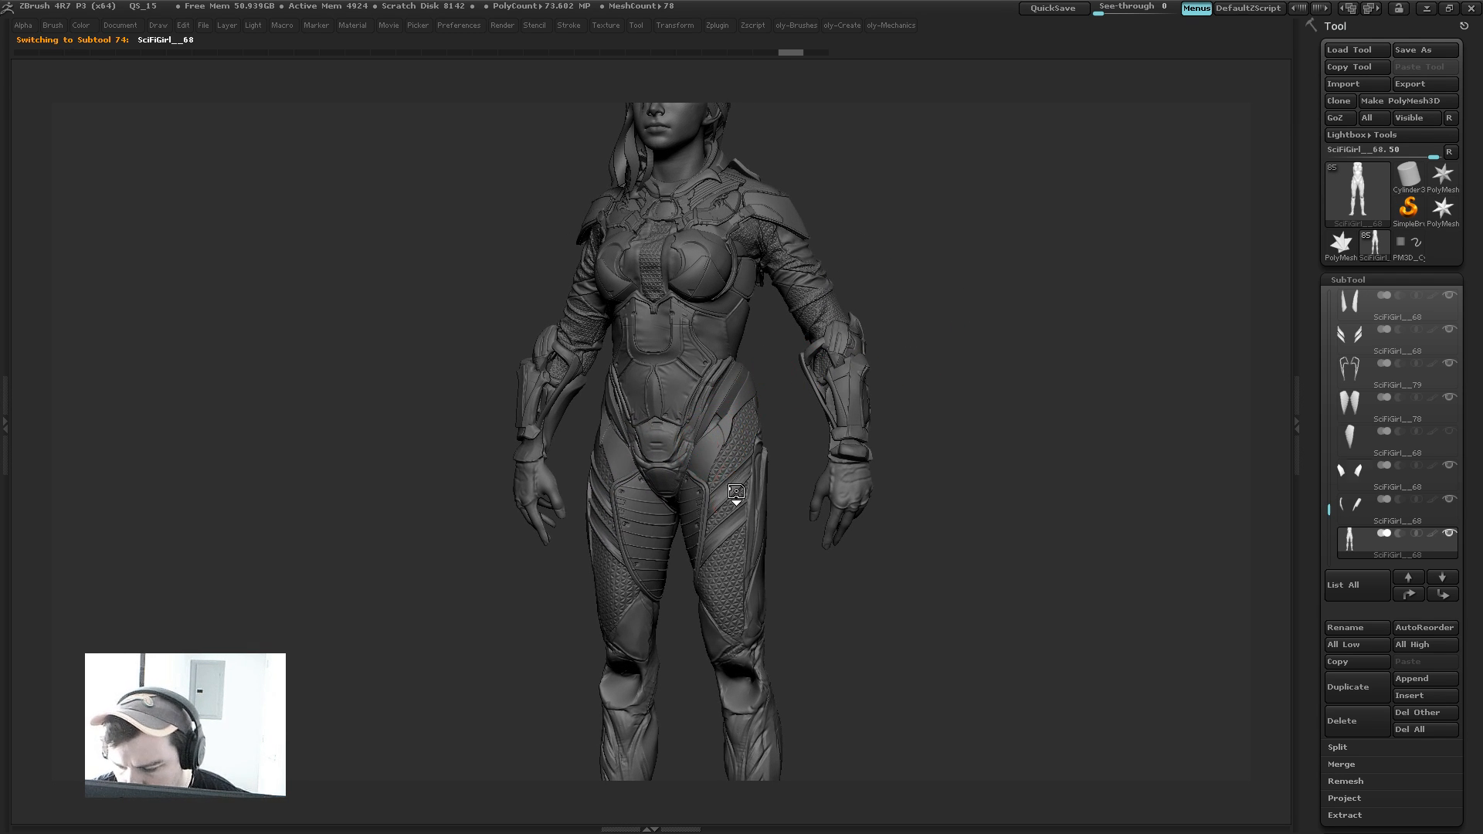
{"action": "key", "text": "shift+s"}
{"action": "key", "text": "shift+f"}
{"action": "key", "text": "shift+d"}
{"action": "key", "text": "shift+d"}
{"action": "key", "text": "shift+d"}
{"action": "left_click_drag", "start_coordinate": [825, 406], "coordinate": [807, 610], "text": "alt"}
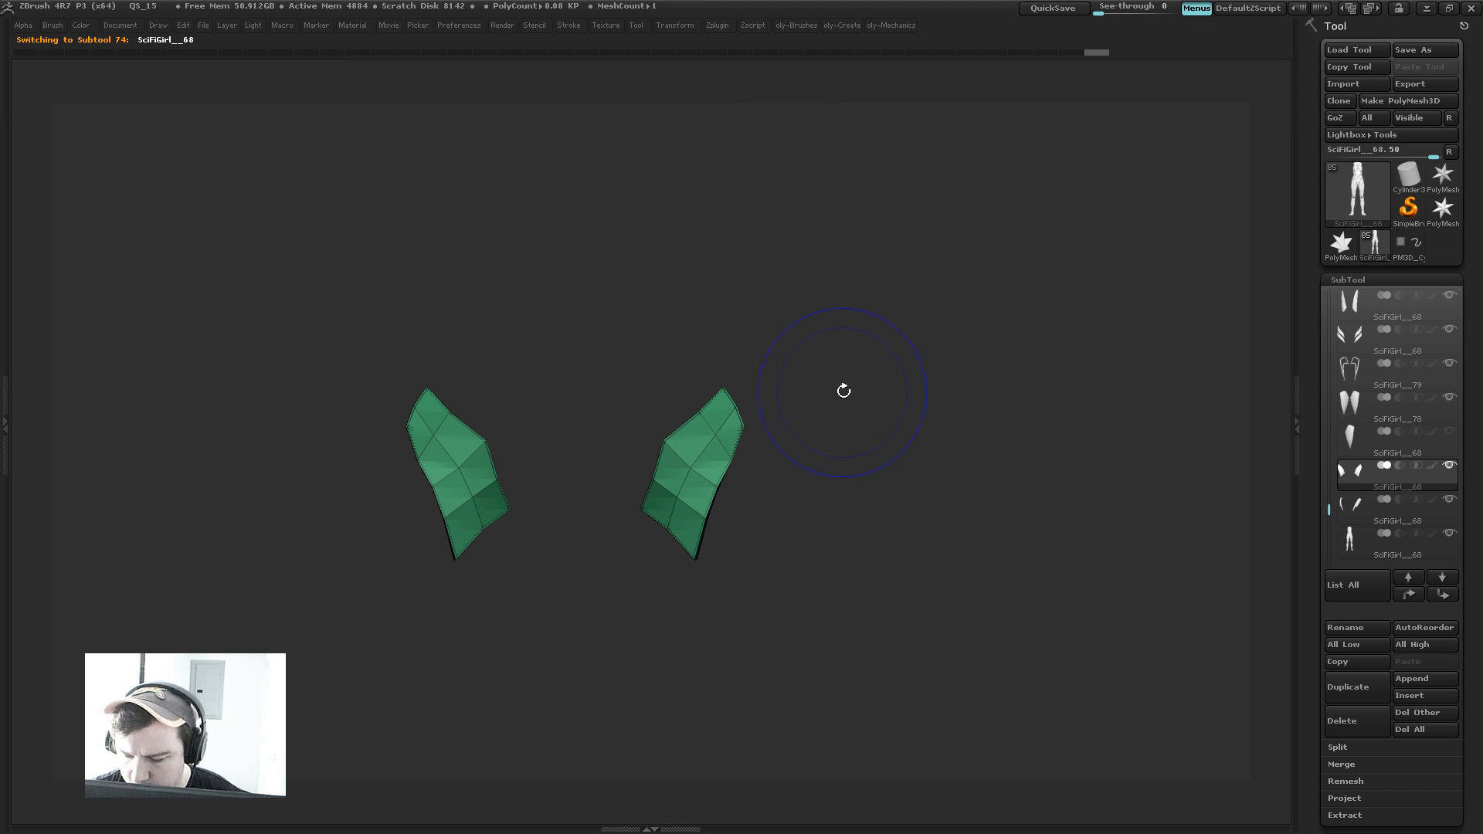
Step: Subdivide the isolated hip panels into a smooth surface, show the full figure again, hide the polyframe and restore the interface palettes
{"action": "key", "text": "d"}
{"action": "key", "text": "d"}
{"action": "key", "text": "d"}
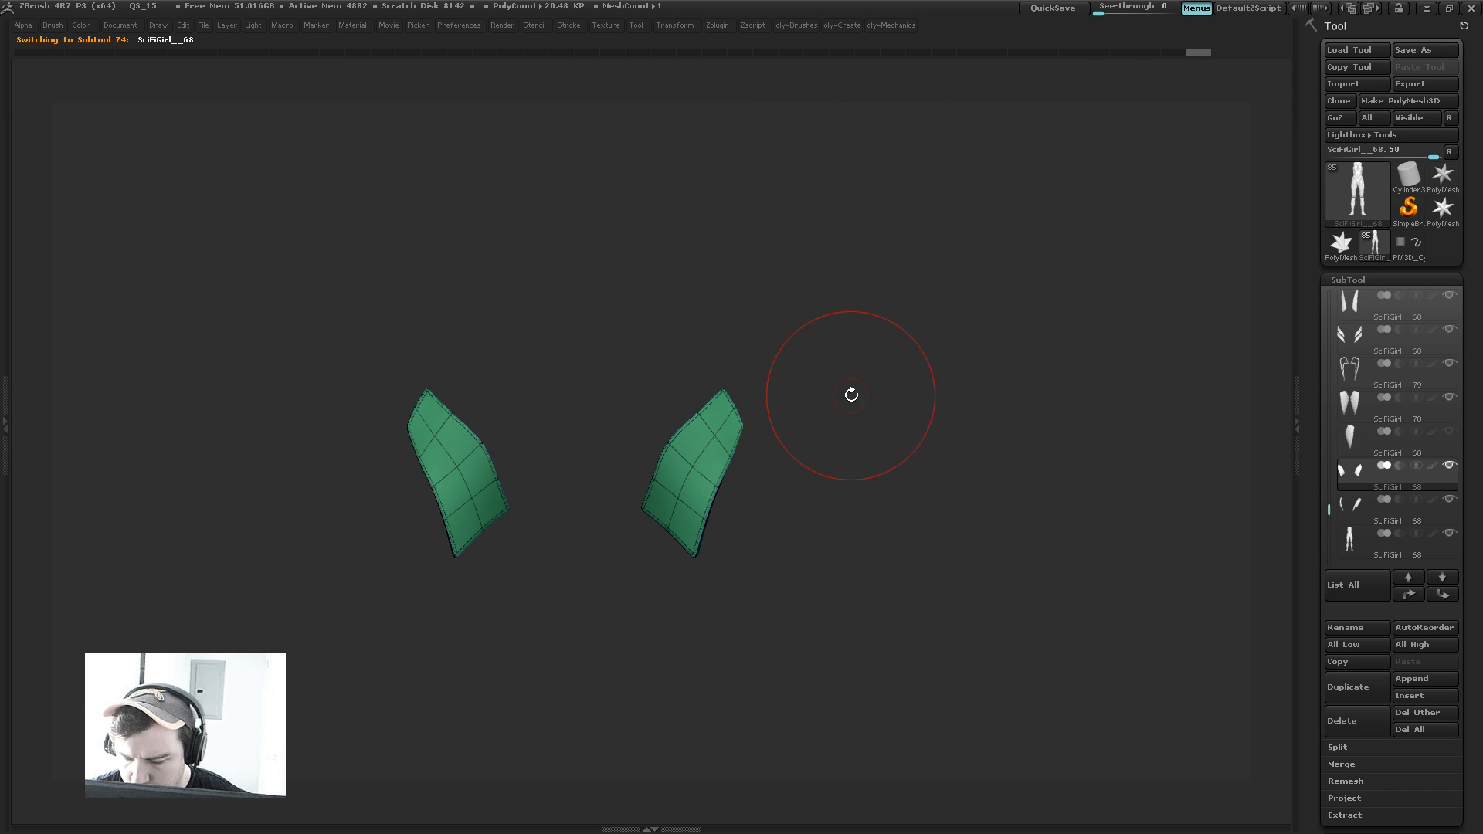
{"action": "key", "text": "shift+s"}
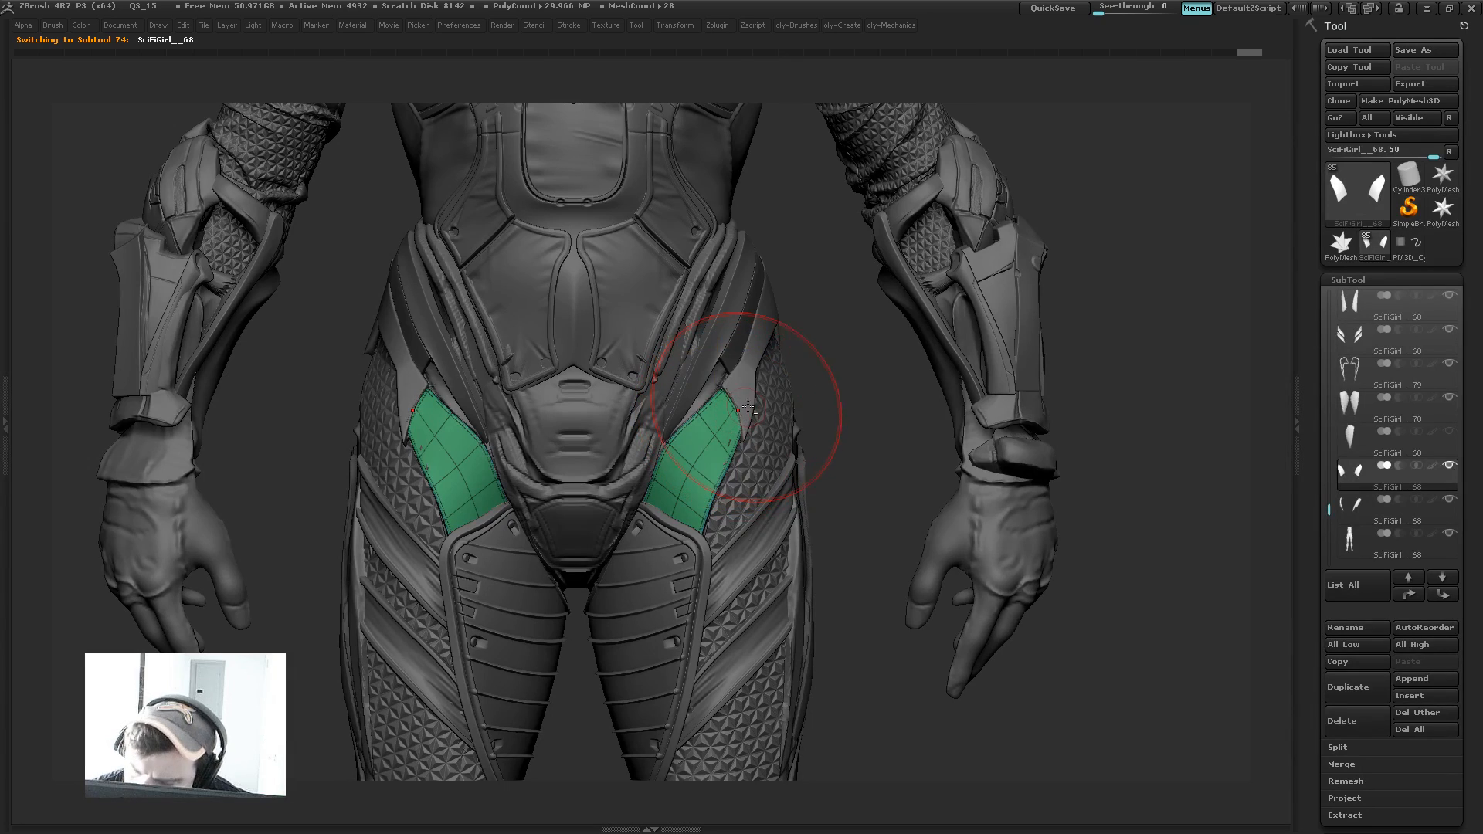
{"action": "key", "text": "shift+f"}
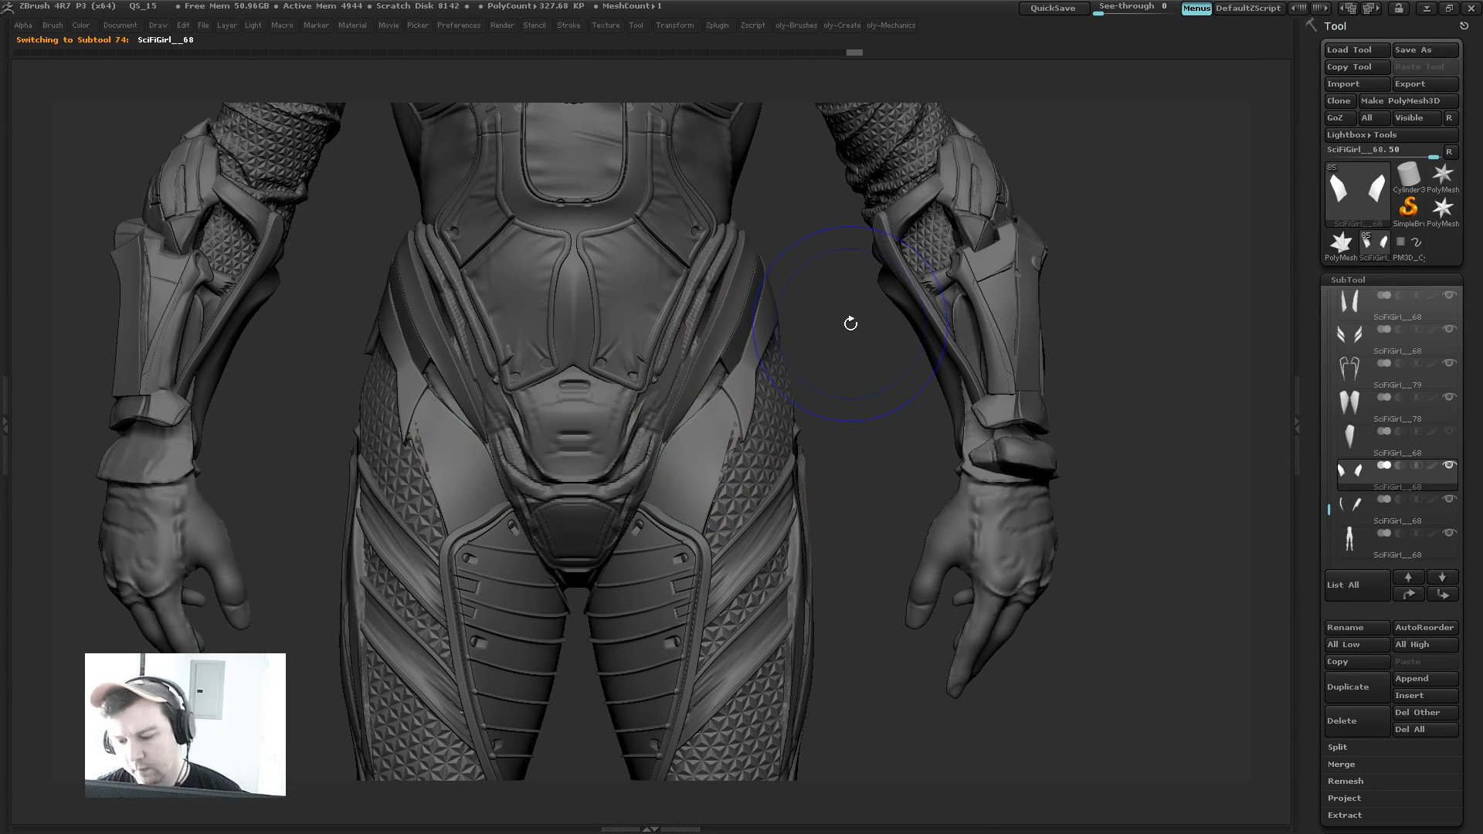
{"action": "key", "text": "Tab"}
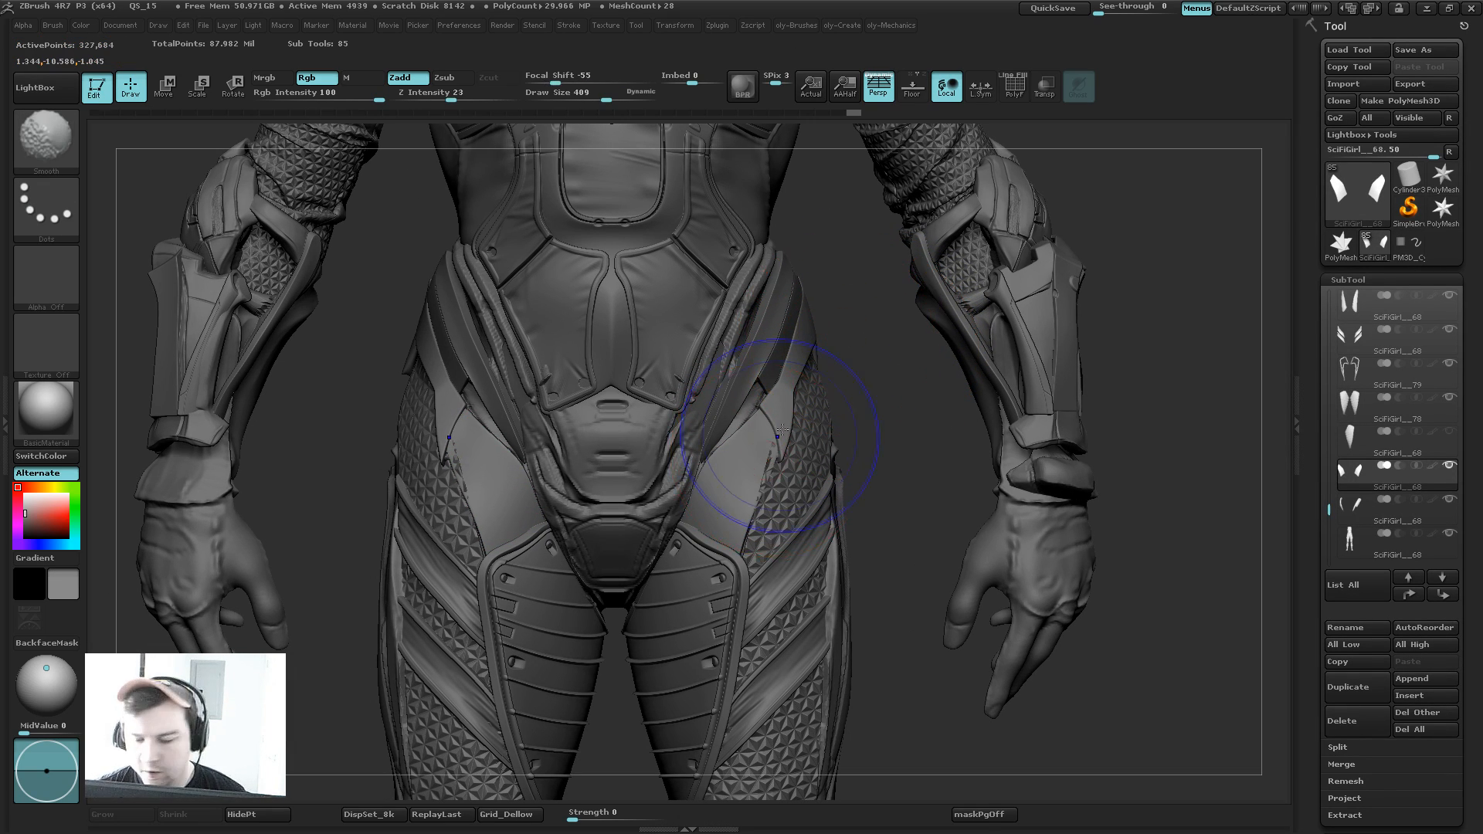
Step: Reshape the smooth hip panels' edges against the patterned panels with the Move brush at draw size 409 and reduce it to 370
{"action": "key", "text": "shift+s"}
{"action": "key", "text": "s"}
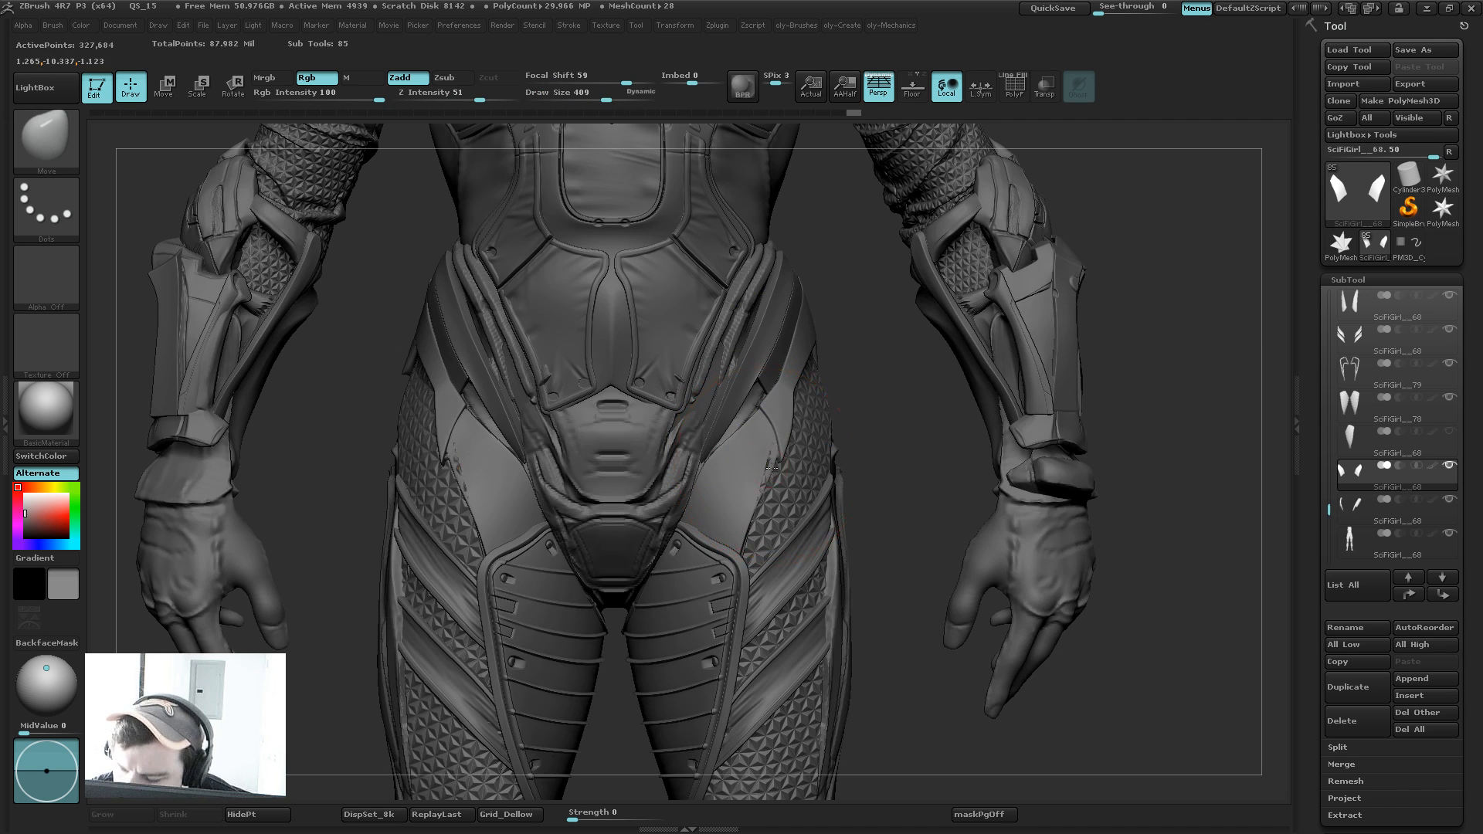
{"action": "left_click_drag", "start_coordinate": [771, 467], "coordinate": [761, 470]}
{"action": "key", "text": "s"}
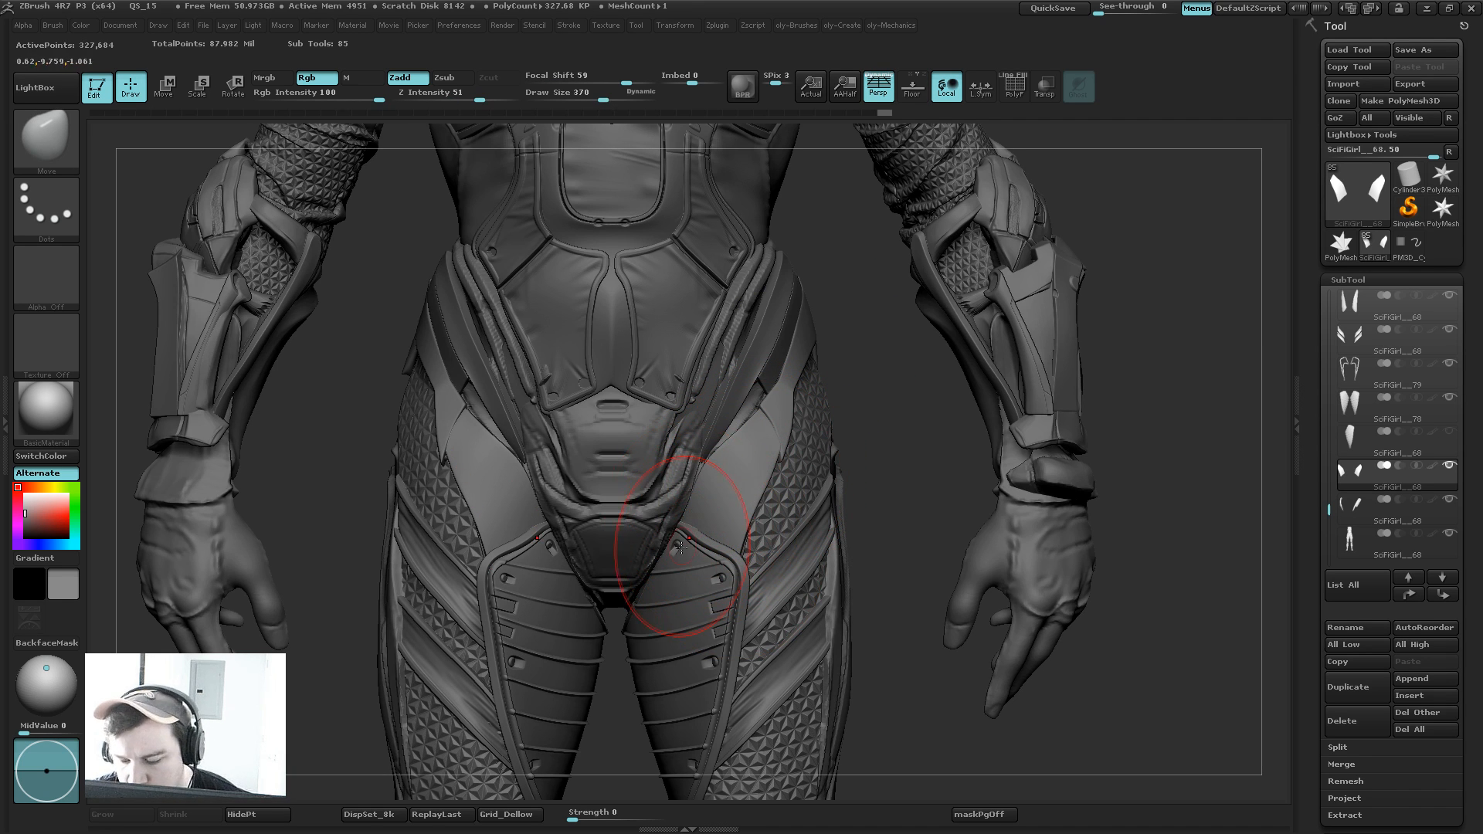
Step: Subdivide the smooth hip panels once more and refine their inner edges with the Move brush at draw size 297
{"action": "key", "text": "ctrl+d"}
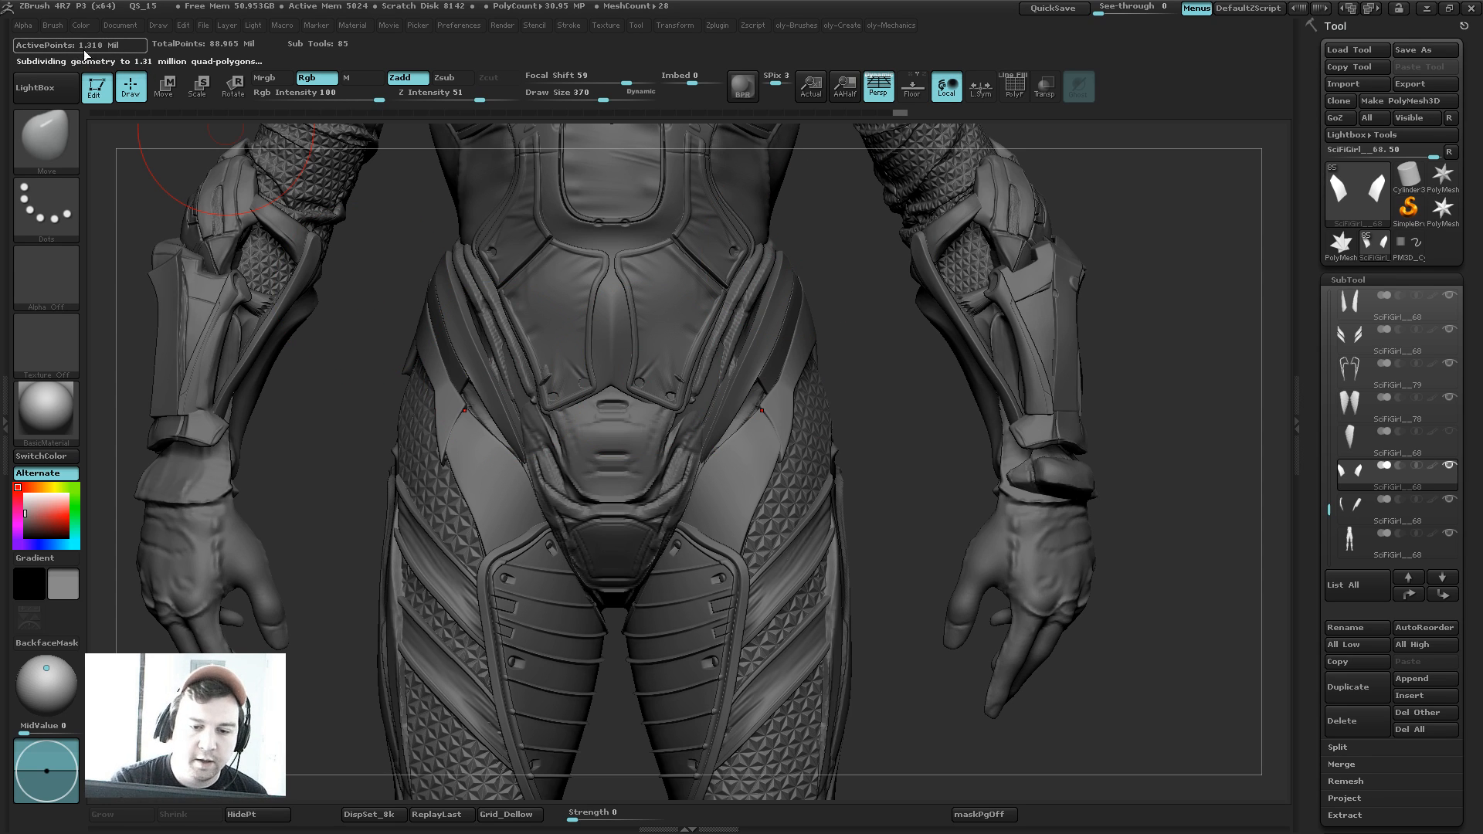
{"action": "left_click_drag", "start_coordinate": [788, 443], "coordinate": [703, 484]}
{"action": "left_click_drag", "start_coordinate": [705, 483], "coordinate": [700, 484]}
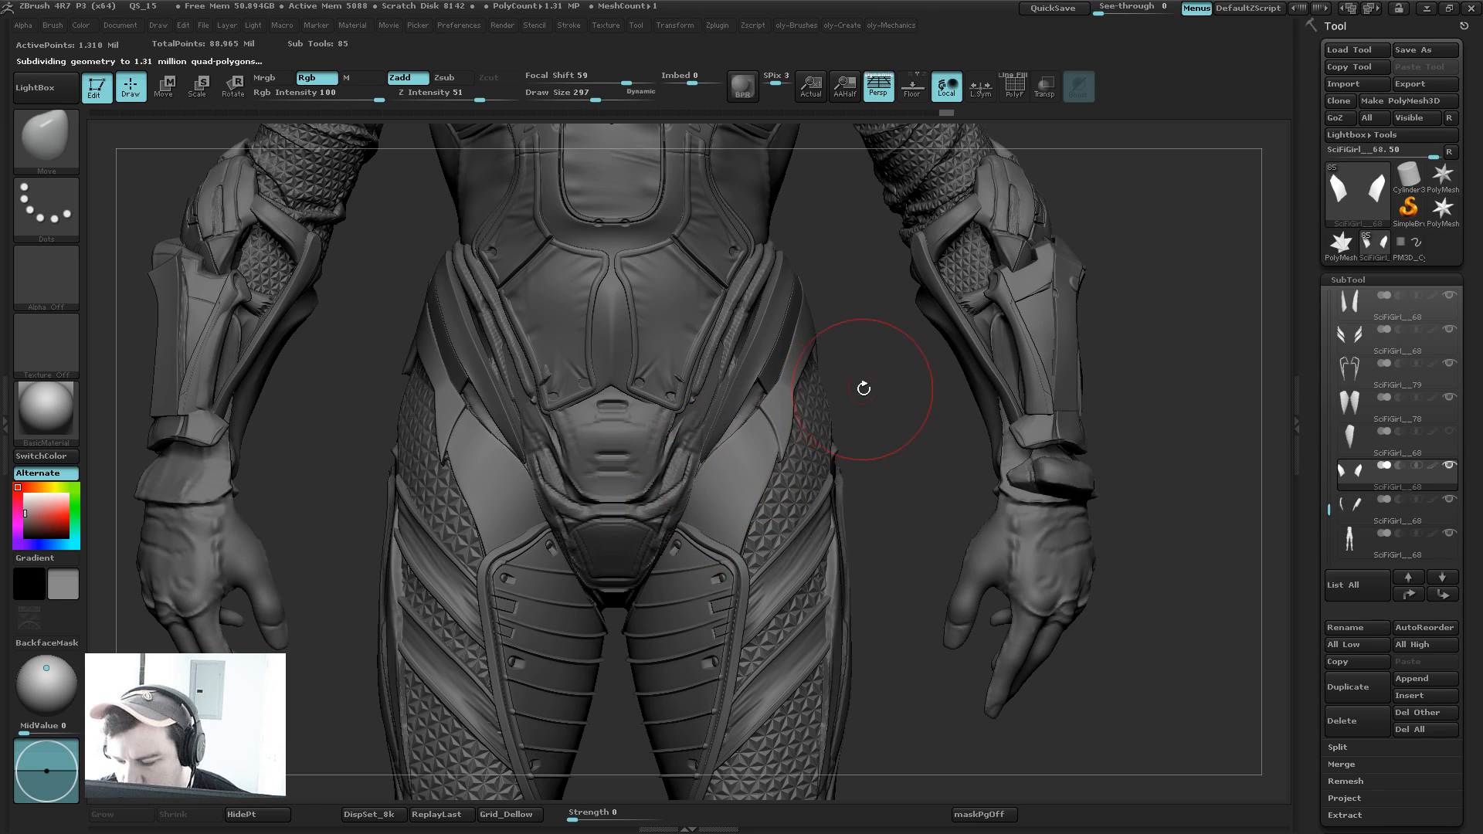
{"action": "left_click_drag", "start_coordinate": [863, 388], "coordinate": [780, 475]}
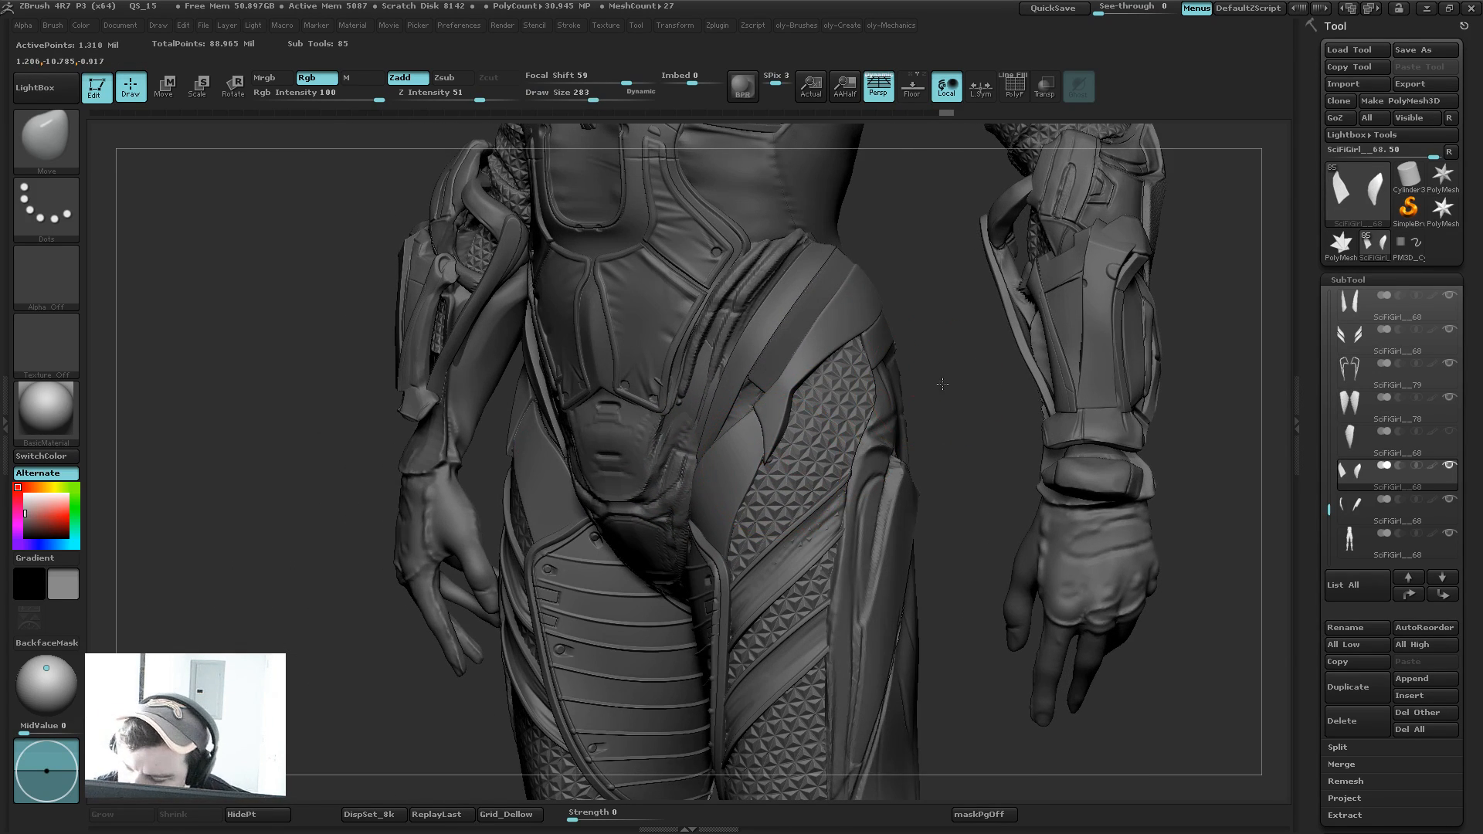
Step: Refine the smooth hip panels' outer edges with the Move brush, checking lower subdivision levels and reducing the draw size to 175
{"action": "mouse_move", "coordinate": [942, 383]}
{"action": "left_mouse_down"}
{"action": "mouse_move", "coordinate": [780, 459]}
{"action": "mouse_move", "coordinate": [755, 523]}
{"action": "left_mouse_up"}
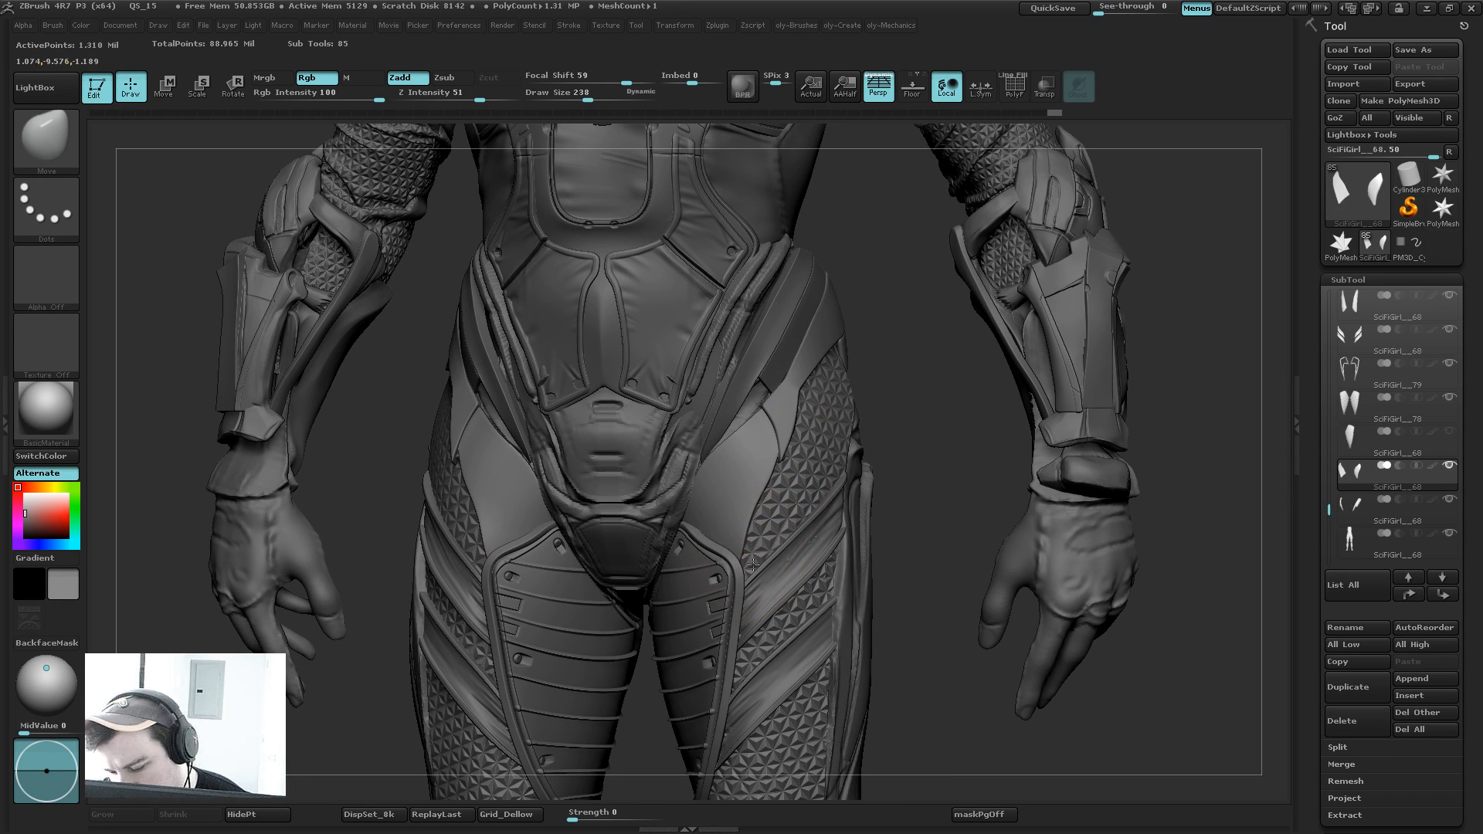
{"action": "left_click_drag", "start_coordinate": [764, 520], "coordinate": [752, 556]}
{"action": "key", "text": "s"}
{"action": "left_click_drag", "start_coordinate": [916, 374], "coordinate": [937, 345], "text": "shift"}
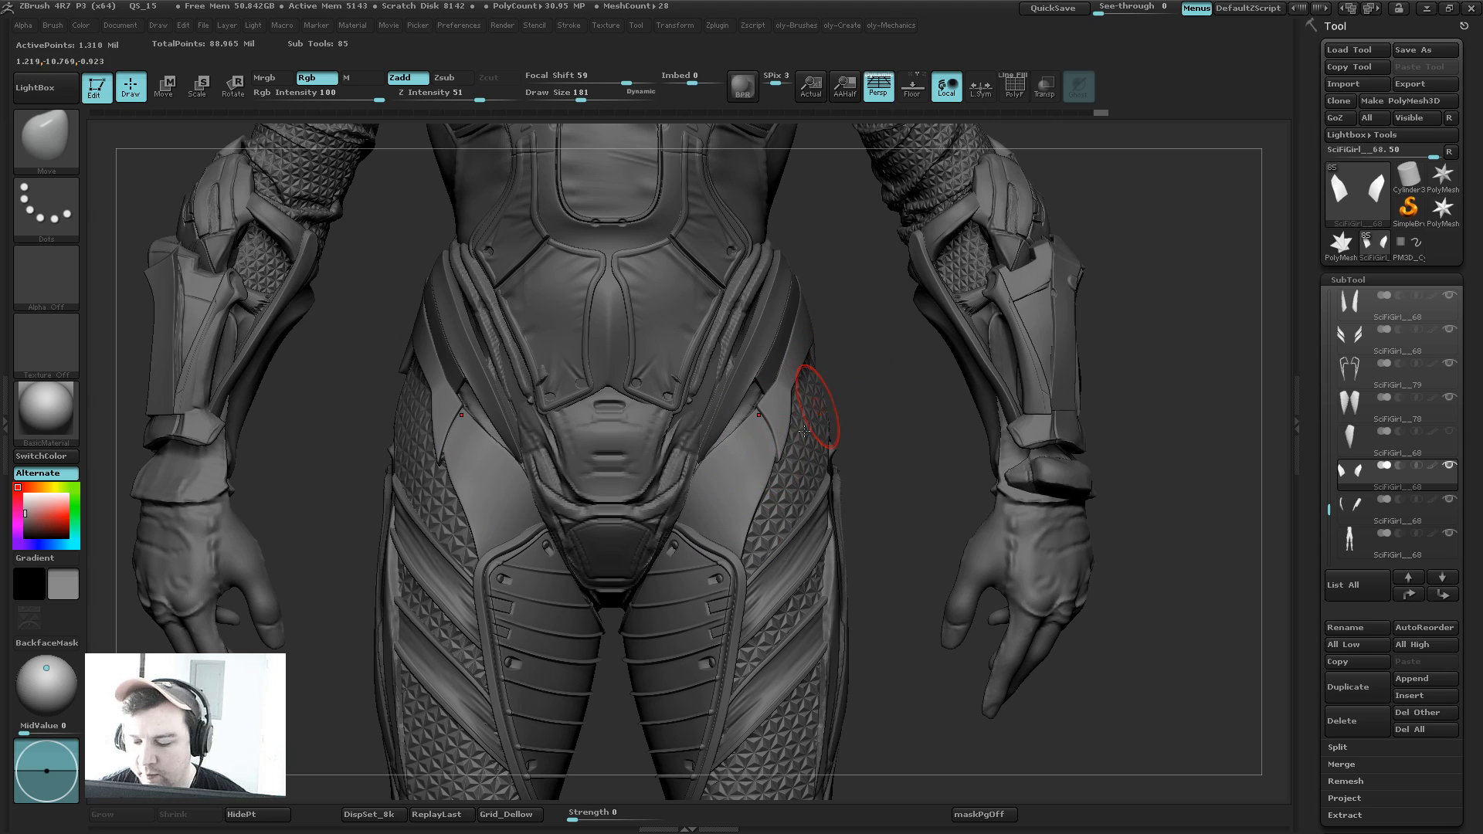
{"action": "key", "text": "shift"}
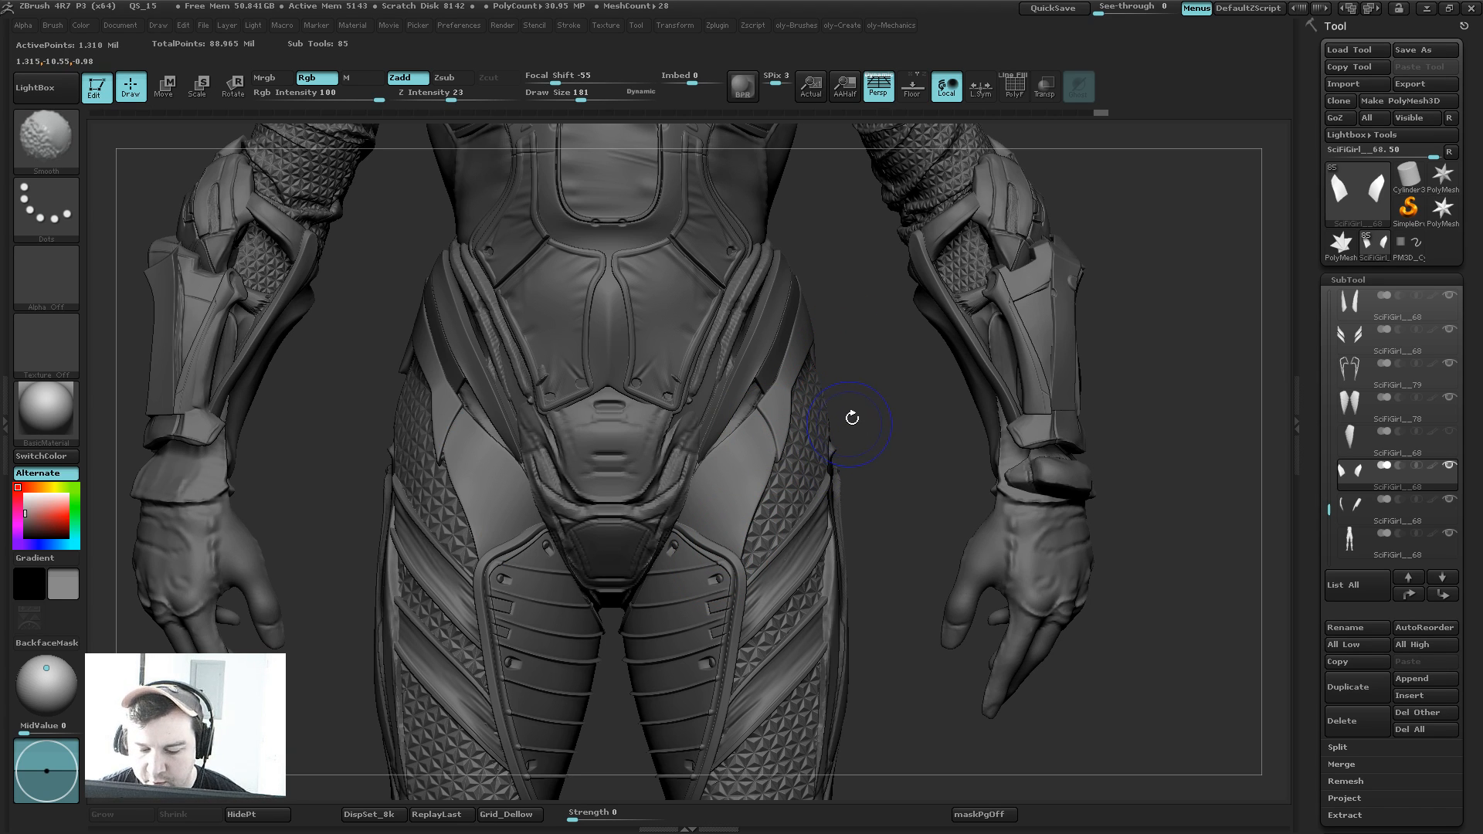
{"action": "key", "text": "shift+d"}
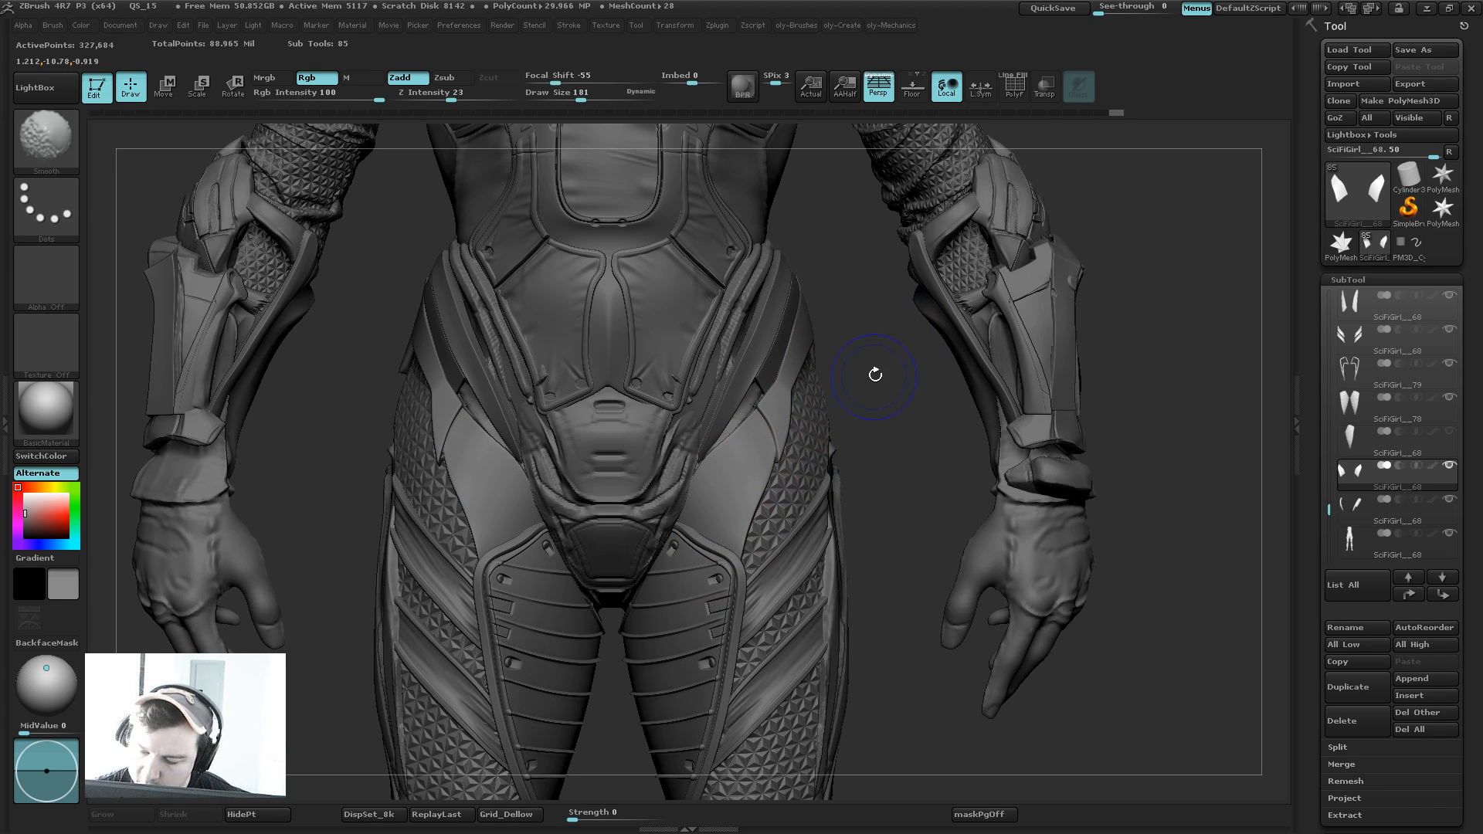
{"action": "key", "text": "shift+d"}
{"action": "key", "text": "["}
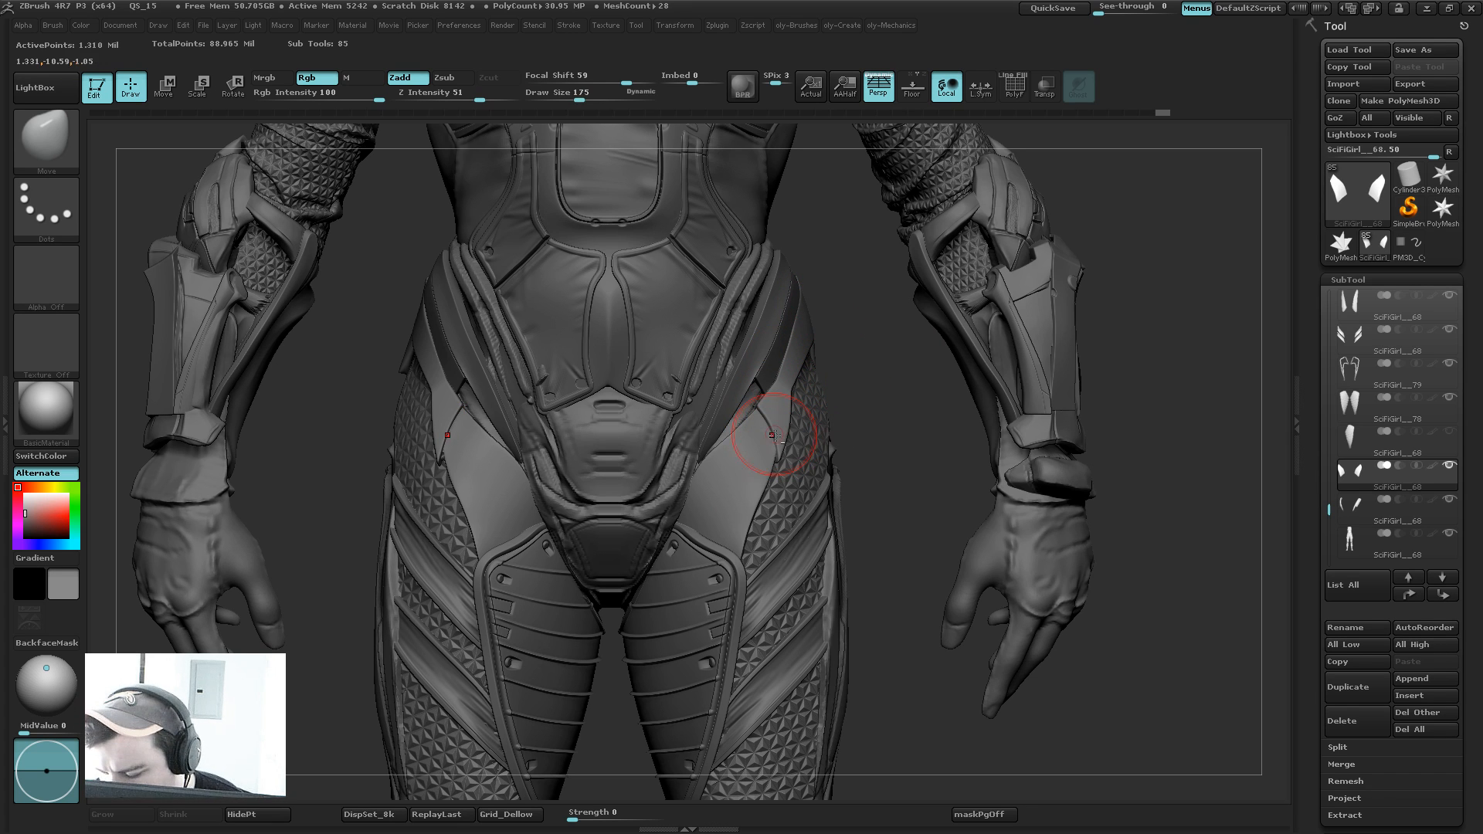
{"action": "left_click_drag", "start_coordinate": [777, 440], "coordinate": [771, 446]}
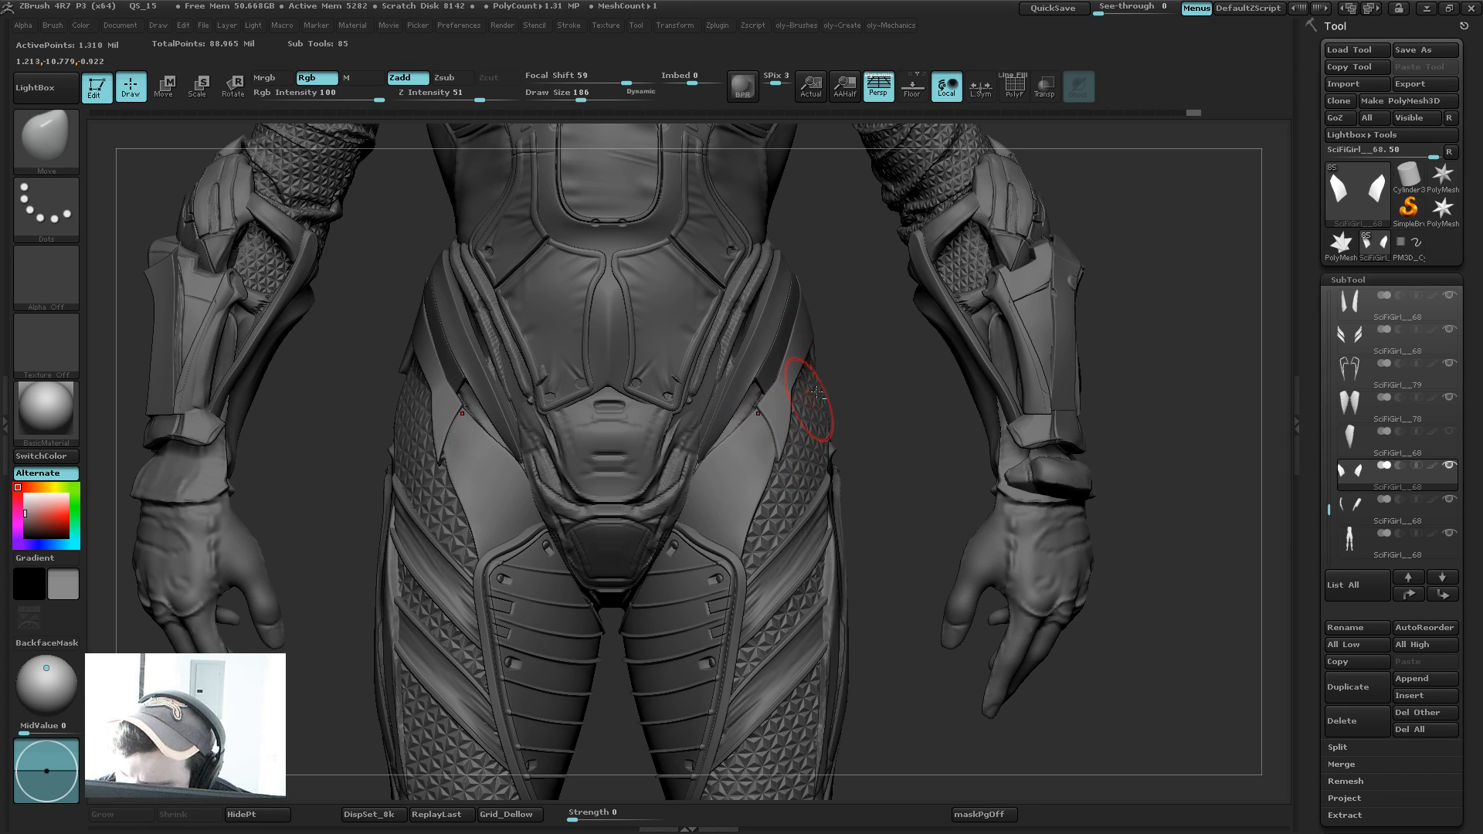
Step: Adjust the hip panels' lower inner areas beside the crotch plate with the Move brush, starting from draw size 270 and raising it to 318
{"action": "mouse_move", "coordinate": [890, 376]}
{"action": "left_mouse_down"}
{"action": "mouse_move", "coordinate": [869, 385]}
{"action": "mouse_move", "coordinate": [859, 344]}
{"action": "mouse_move", "coordinate": [895, 362]}
{"action": "mouse_move", "coordinate": [985, 467]}
{"action": "mouse_move", "coordinate": [956, 391]}
{"action": "mouse_move", "coordinate": [772, 352]}
{"action": "left_mouse_up"}
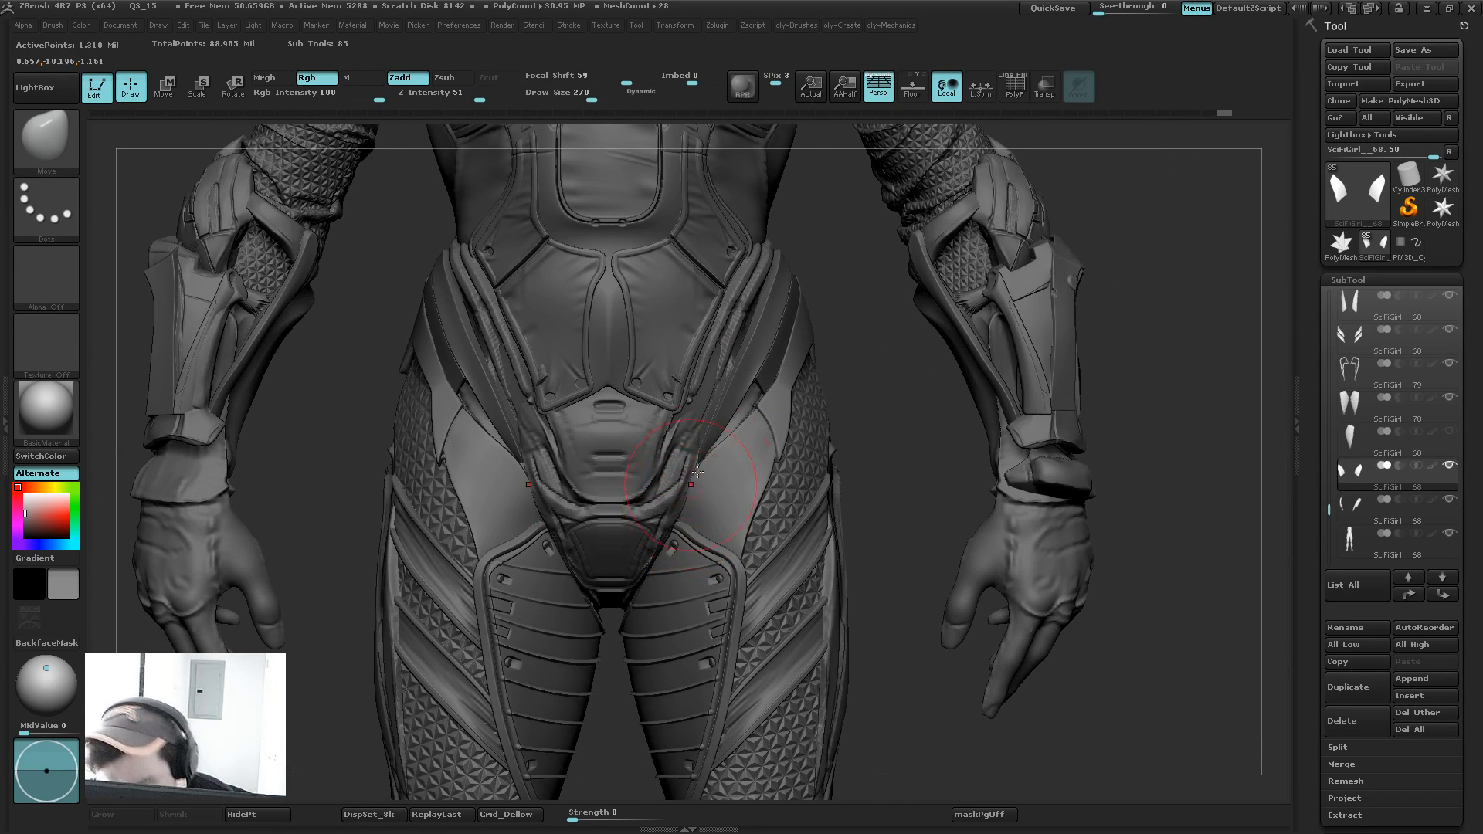
{"action": "left_click_drag", "start_coordinate": [842, 399], "coordinate": [841, 457]}
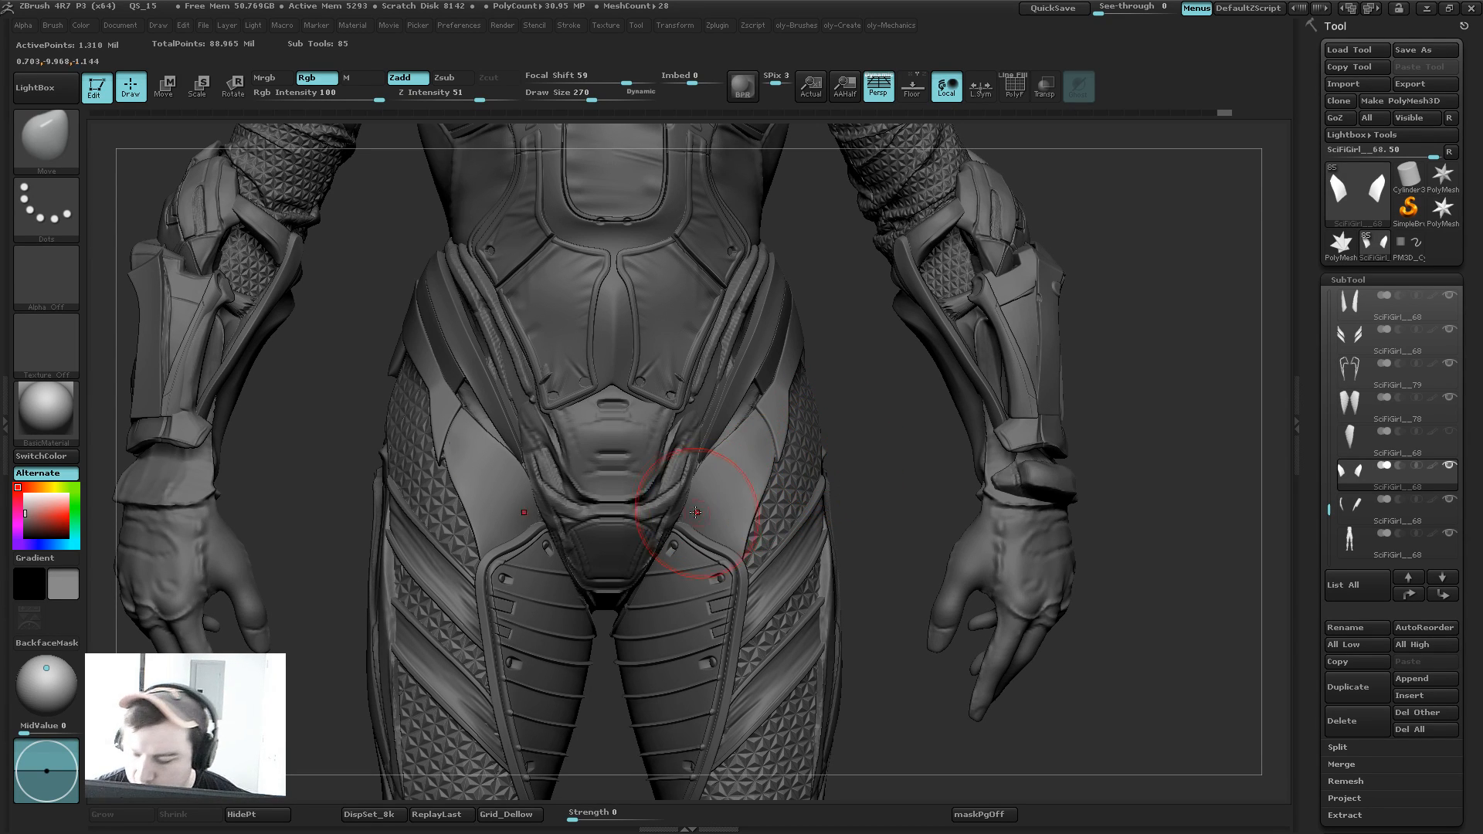
{"action": "key", "text": "bracketright"}
{"action": "key", "text": "bracketright"}
{"action": "key", "text": "bracketright"}
{"action": "key", "text": "bracketright"}
{"action": "left_click_drag", "start_coordinate": [697, 511], "coordinate": [693, 522]}
{"action": "key", "text": "s"}
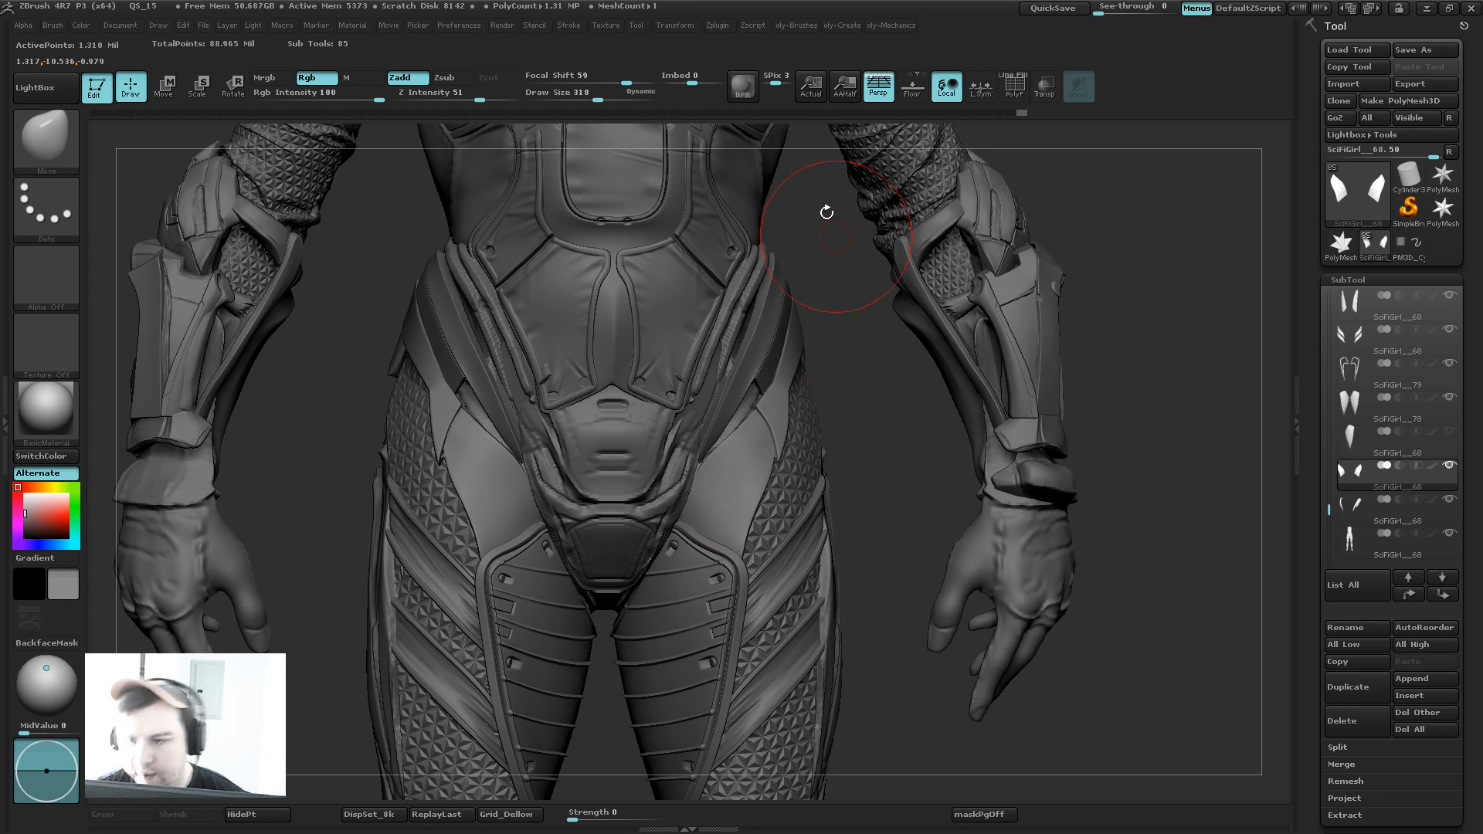
{"action": "left_click", "coordinate": [716, 25]}
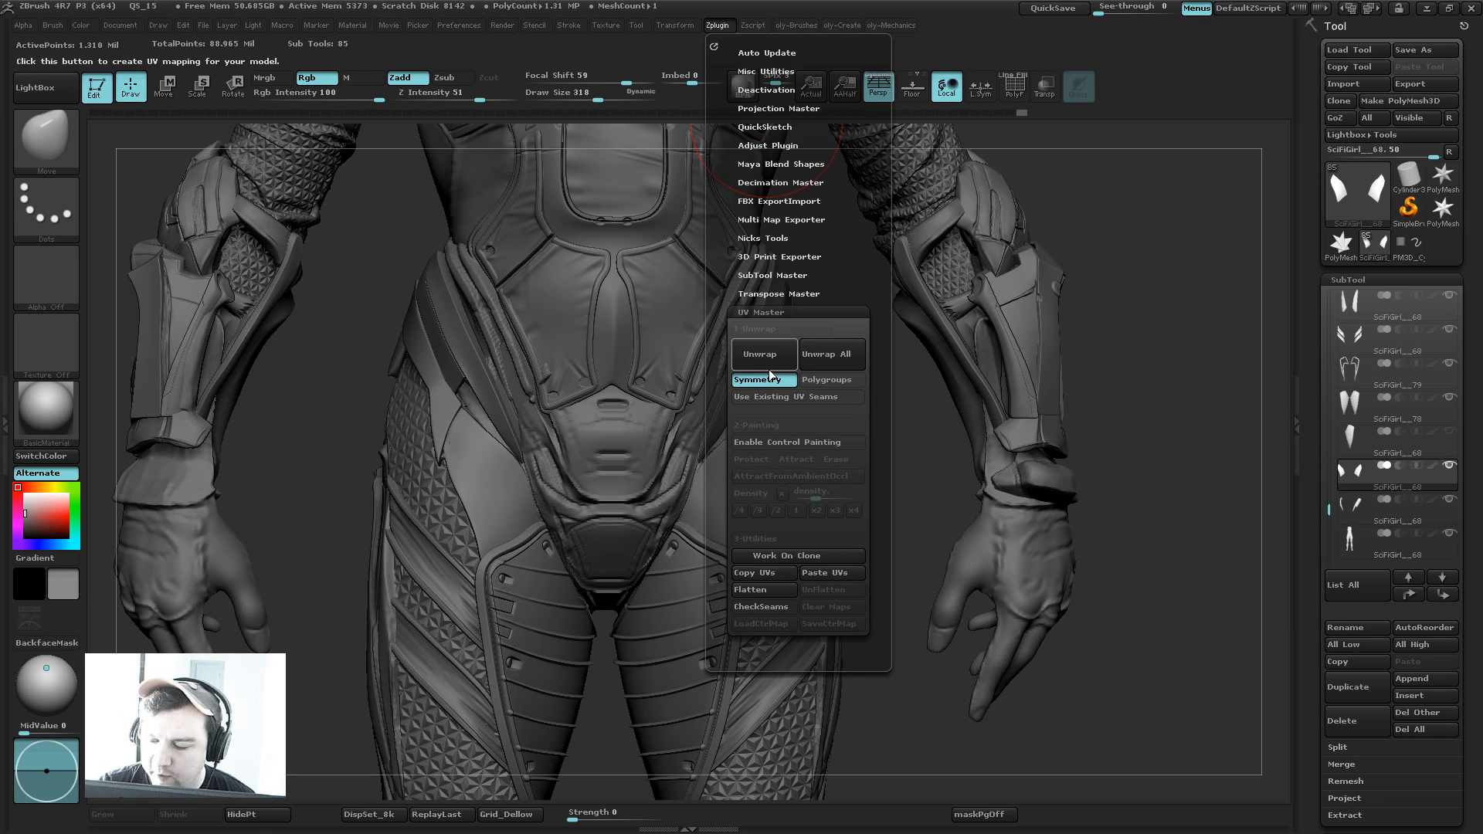
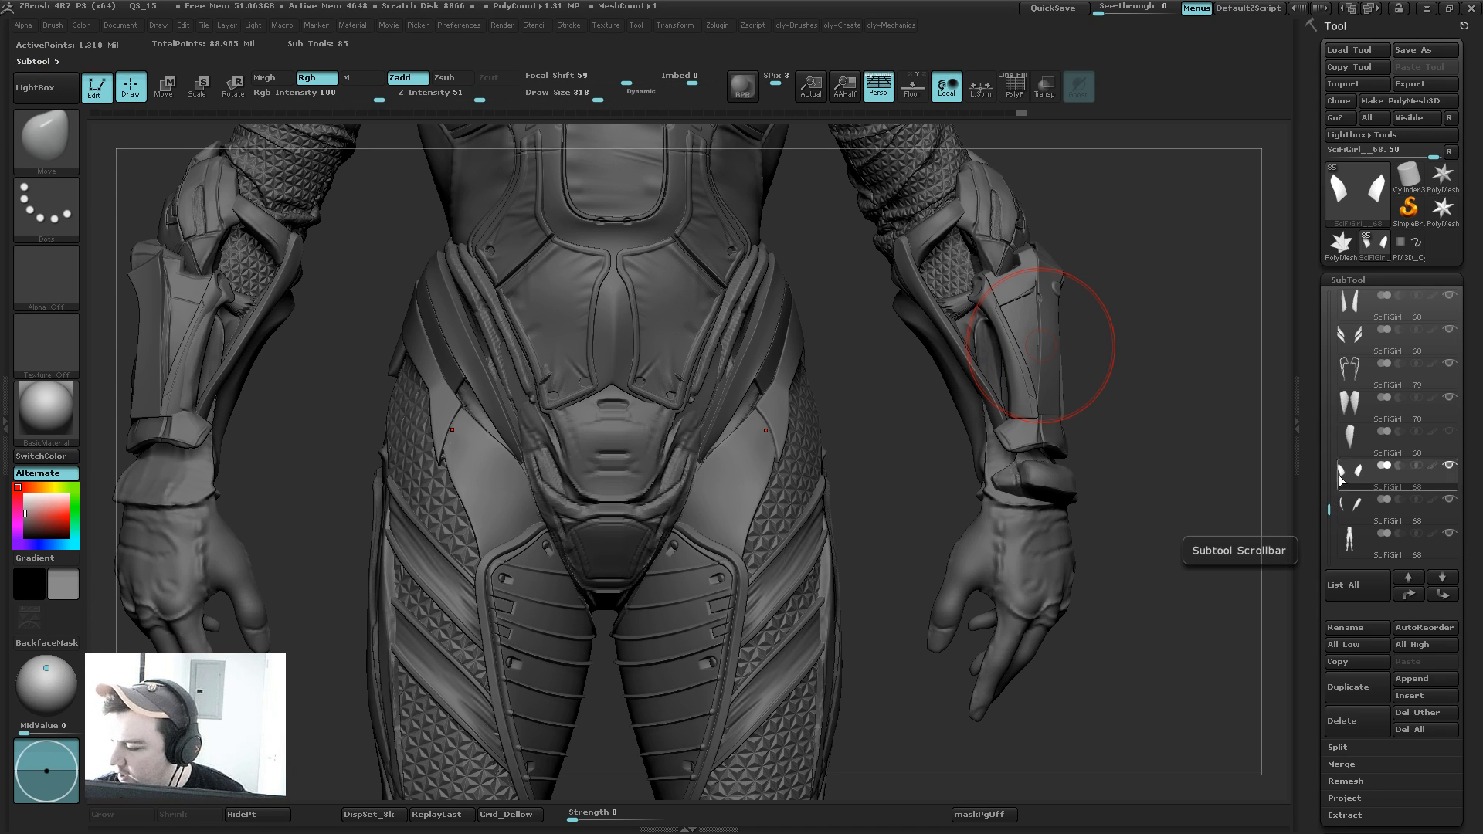
{"action": "mouse_move", "coordinate": [1365, 446]}
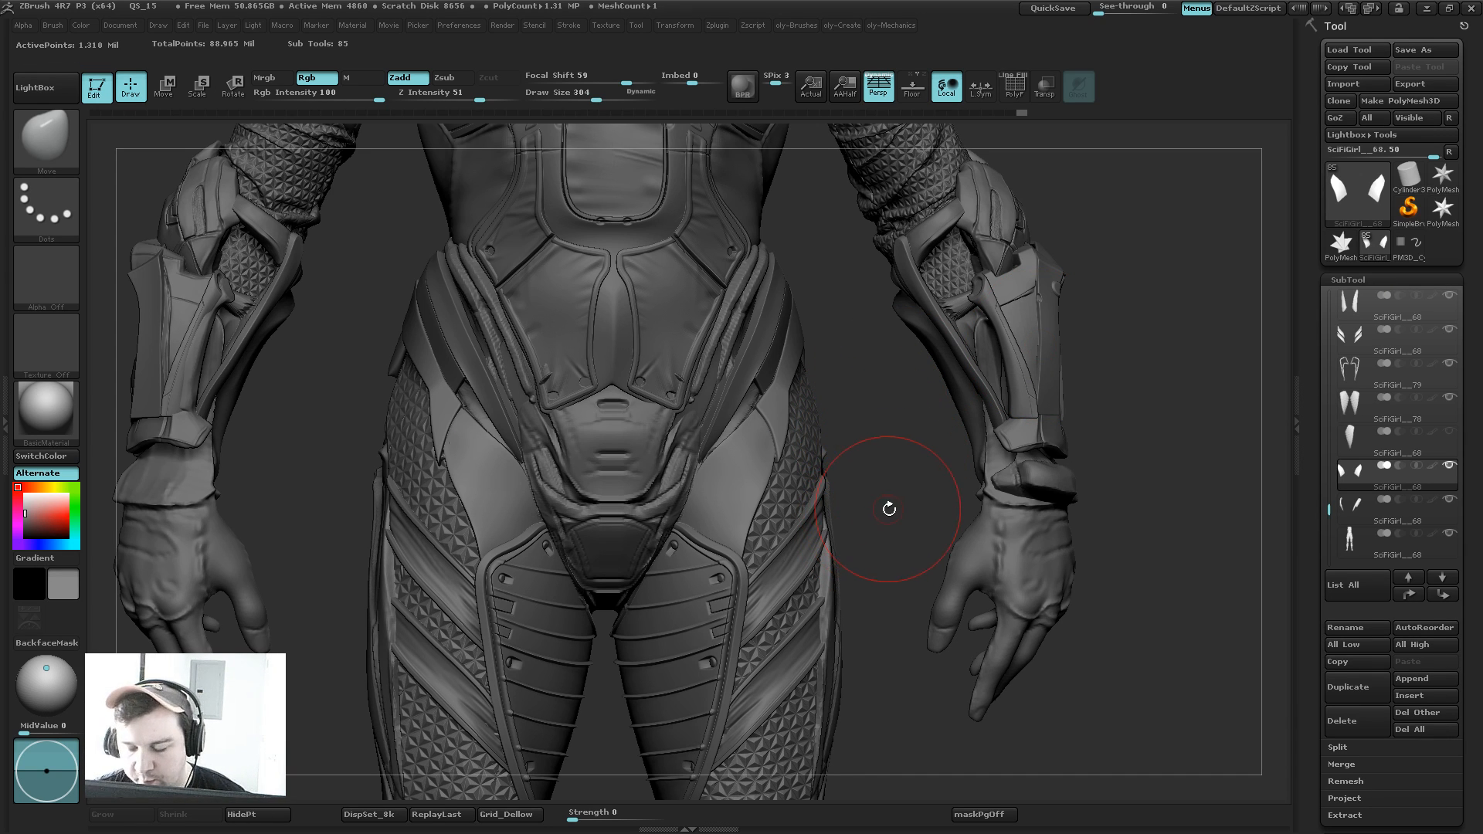
{"action": "mouse_move", "coordinate": [879, 475]}
{"action": "left_mouse_down", "text": "alt"}
{"action": "mouse_move", "coordinate": [876, 396]}
{"action": "mouse_move", "coordinate": [893, 387]}
{"action": "left_mouse_up", "text": "alt"}
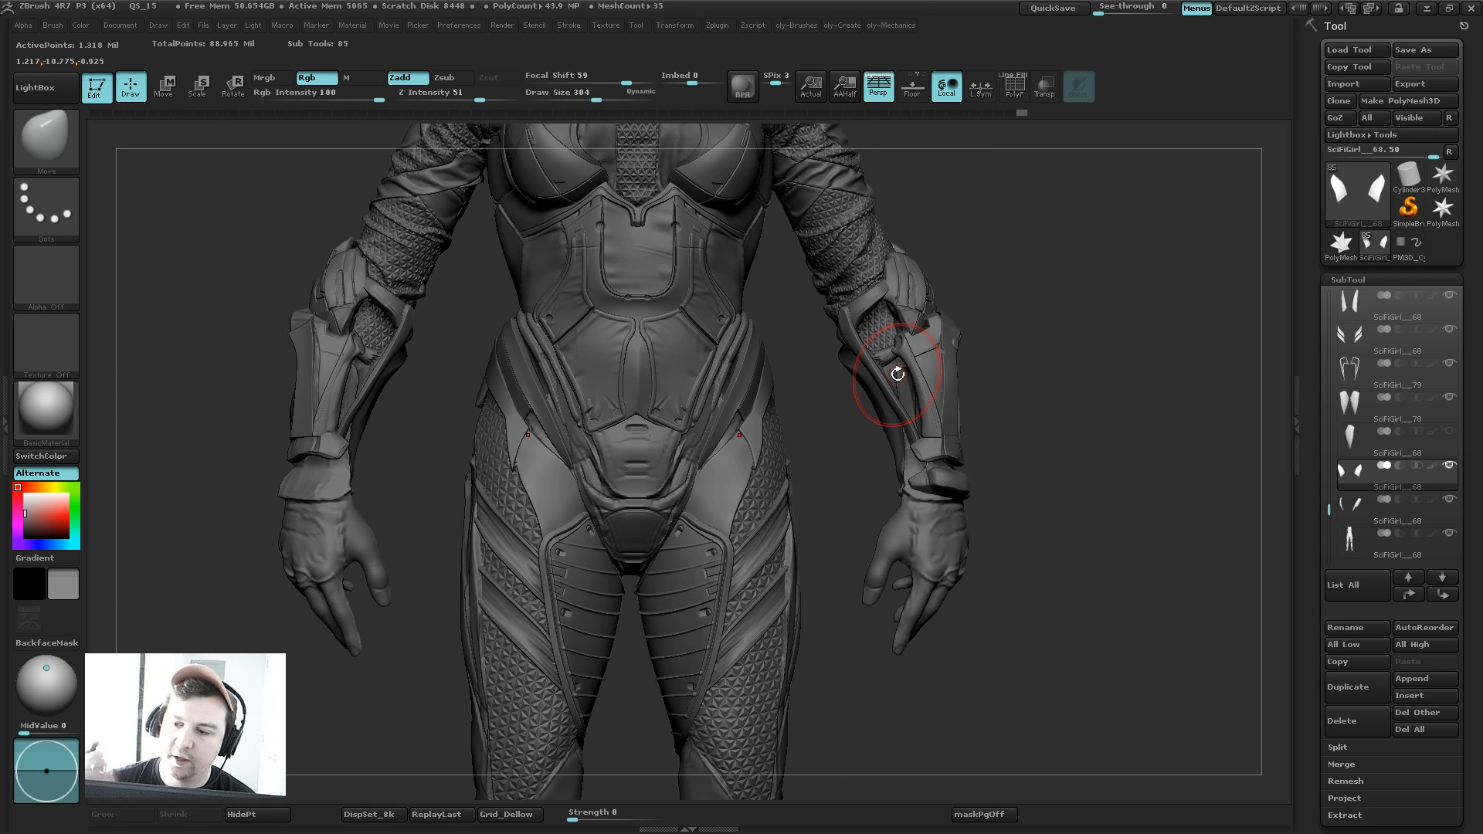
{"action": "left_click", "coordinate": [724, 25]}
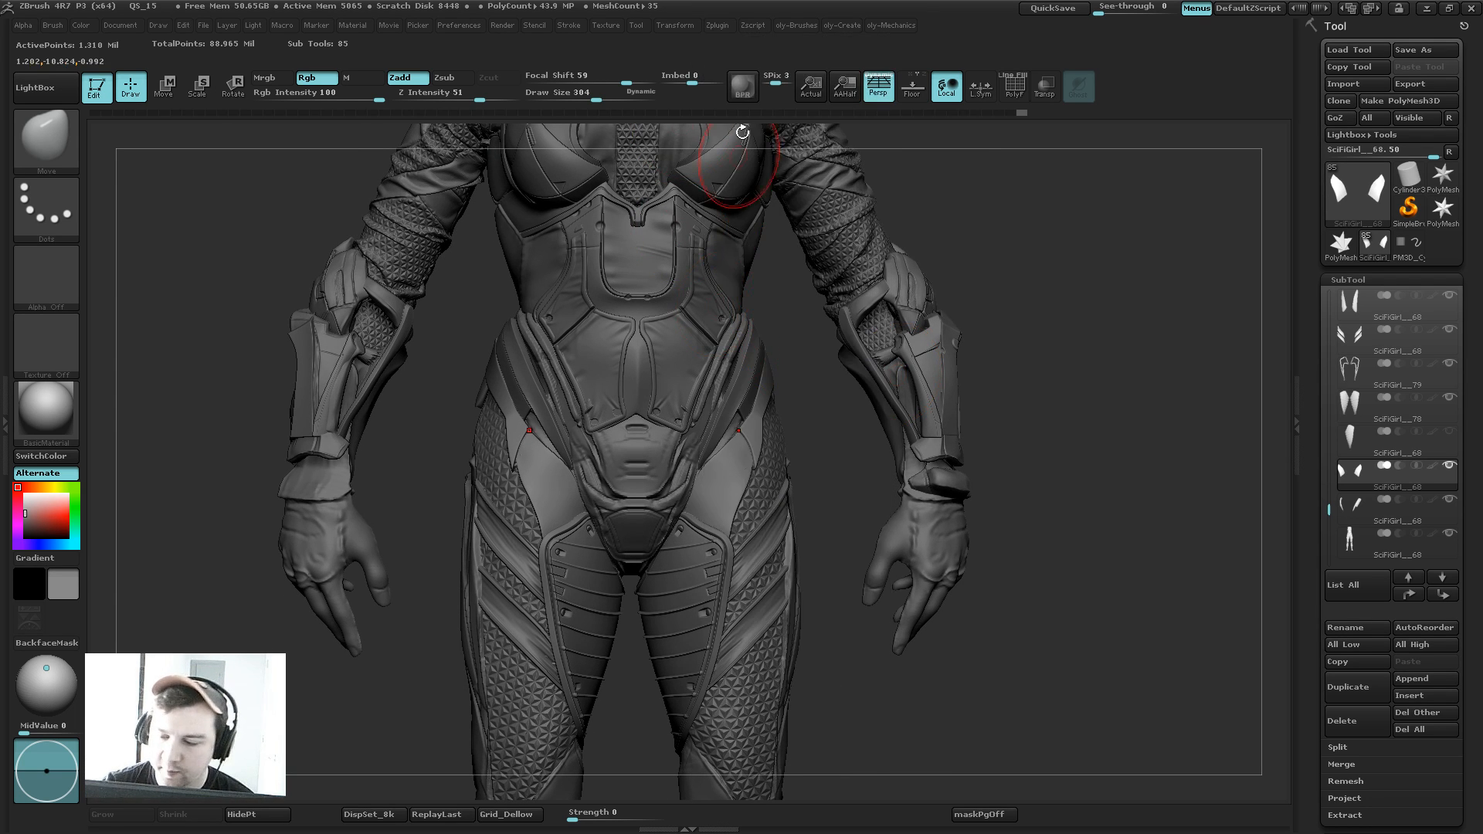
{"action": "left_click", "coordinate": [726, 24]}
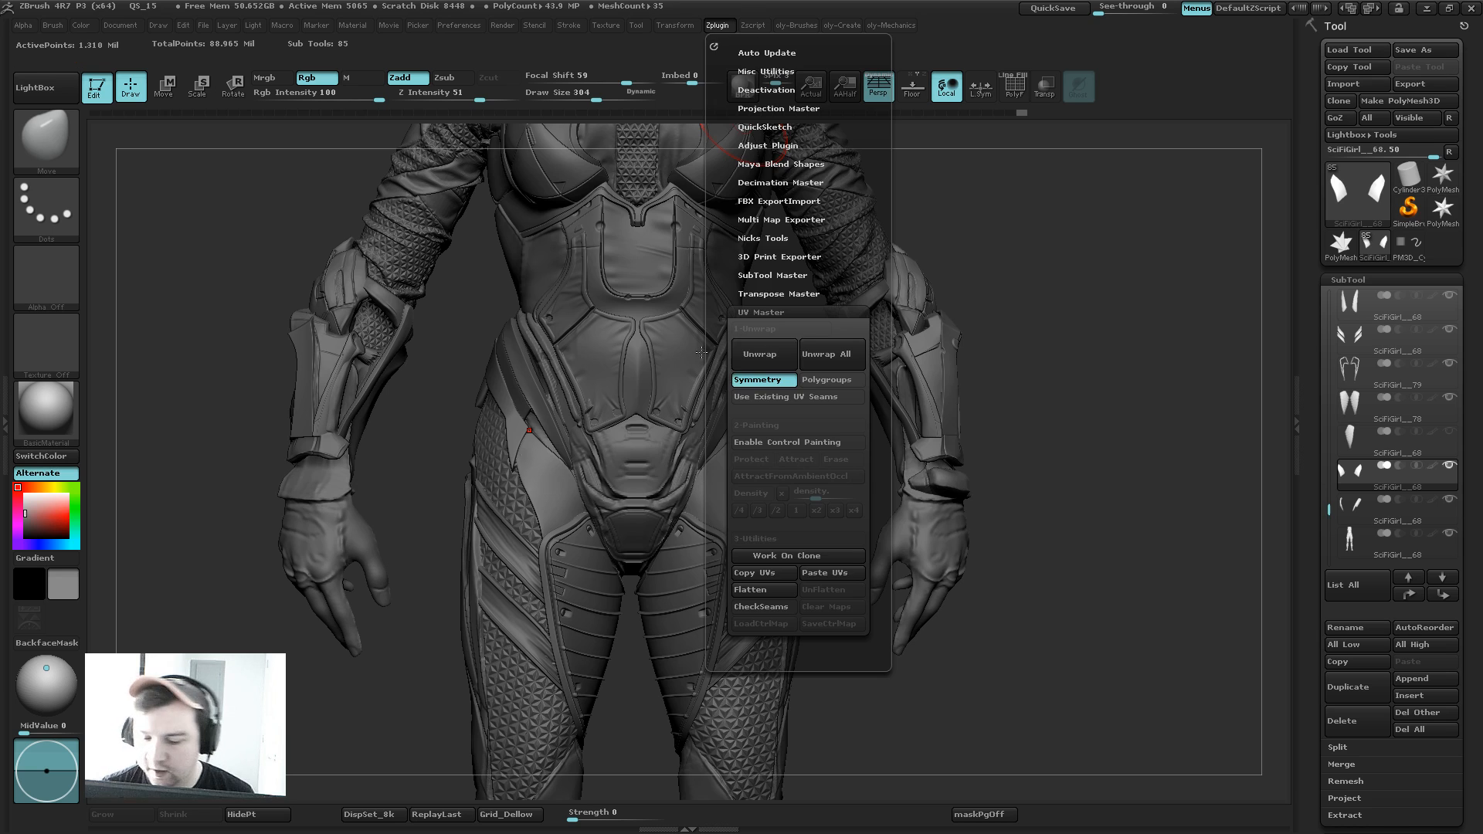
Step: Isolate the smooth hip panels with the polyframe on and go to their lowest subdivision level
{"action": "key", "text": "shift+s"}
{"action": "key", "text": "shift+f"}
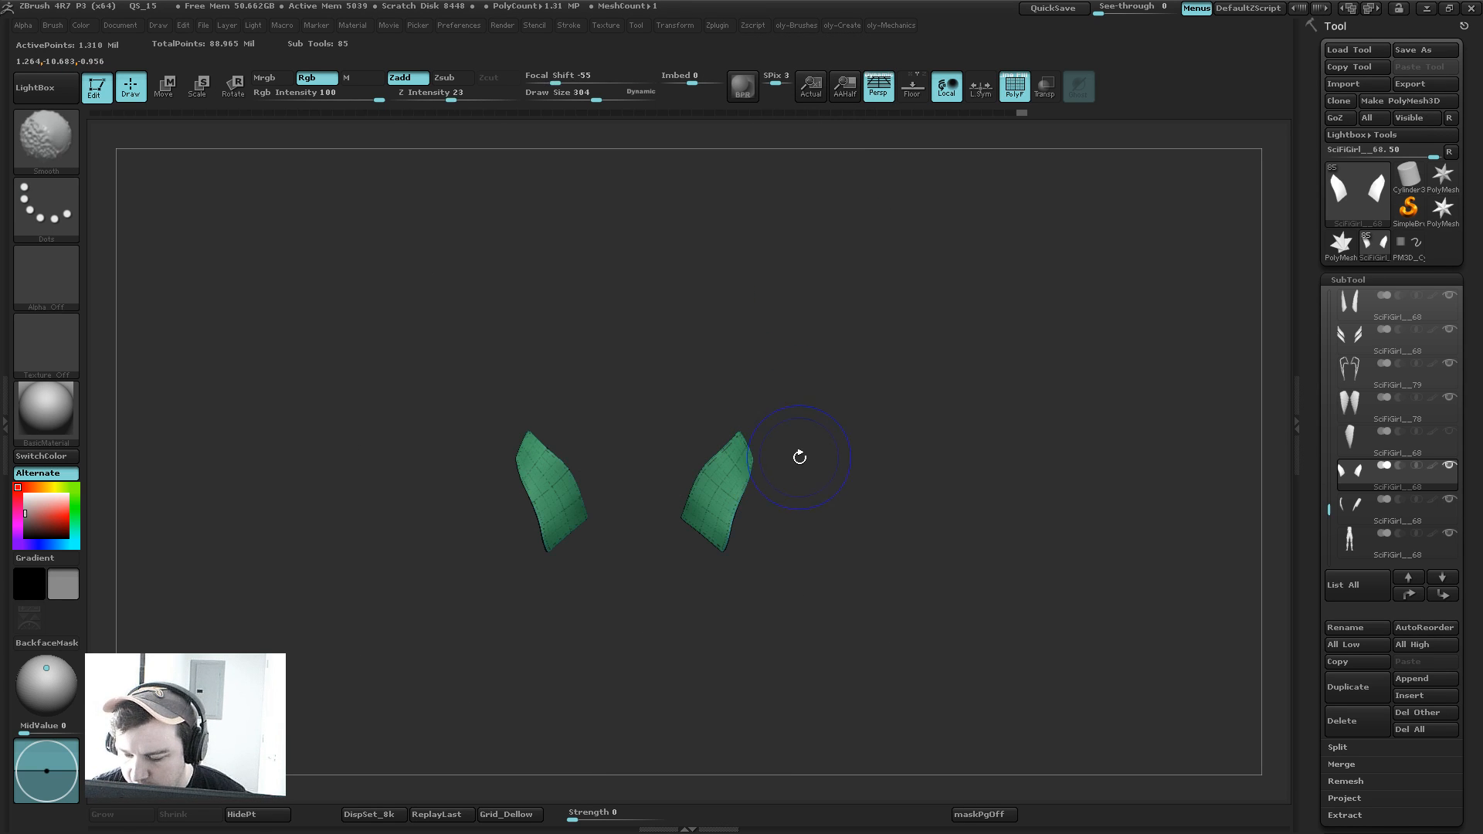
{"action": "mouse_move", "coordinate": [797, 453]}
{"action": "left_mouse_down", "text": "alt"}
{"action": "mouse_move", "coordinate": [831, 533]}
{"action": "mouse_move", "coordinate": [771, 502]}
{"action": "left_mouse_up", "text": "alt"}
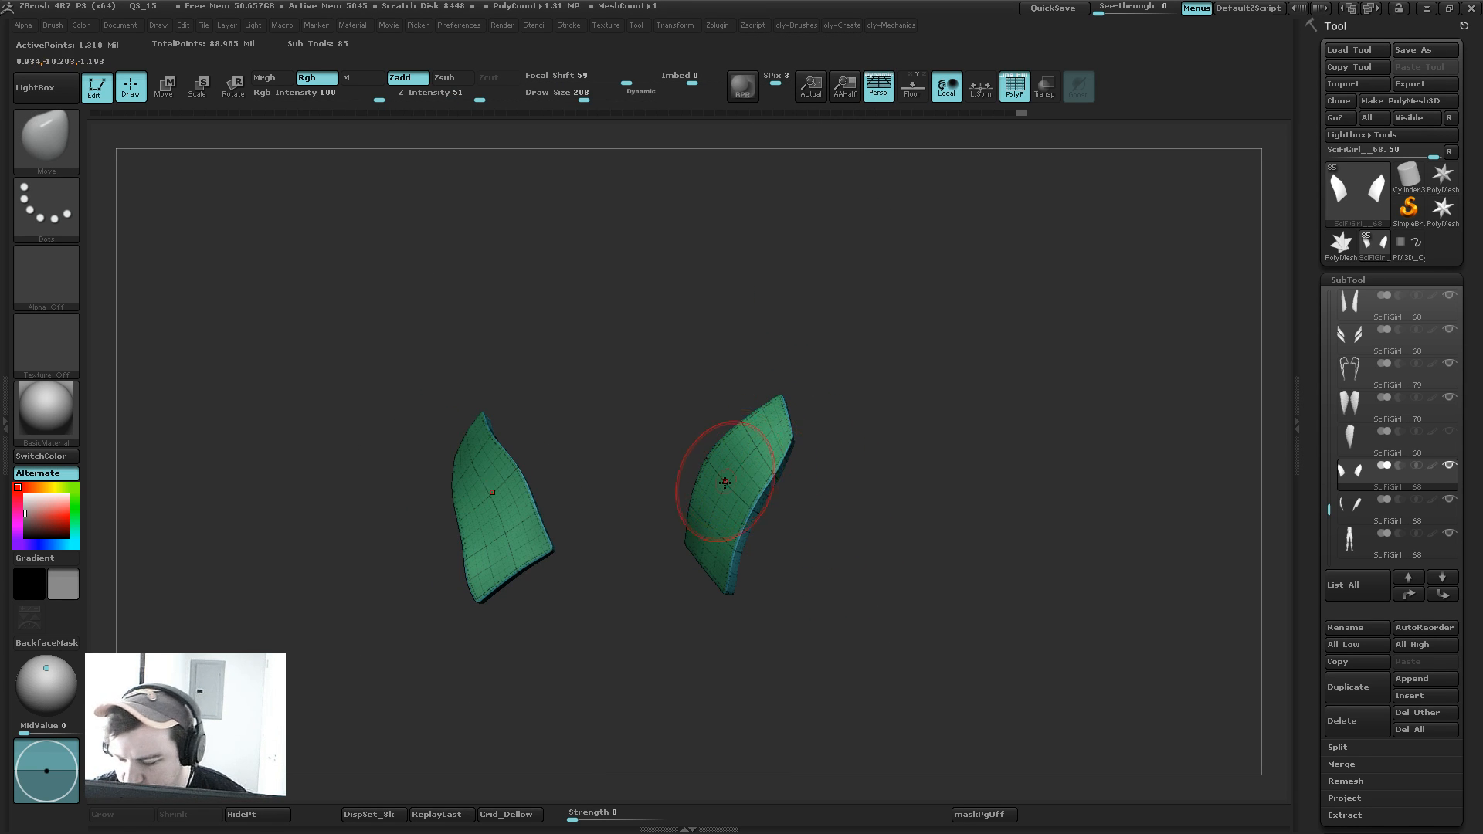
{"action": "key", "text": "shift+d"}
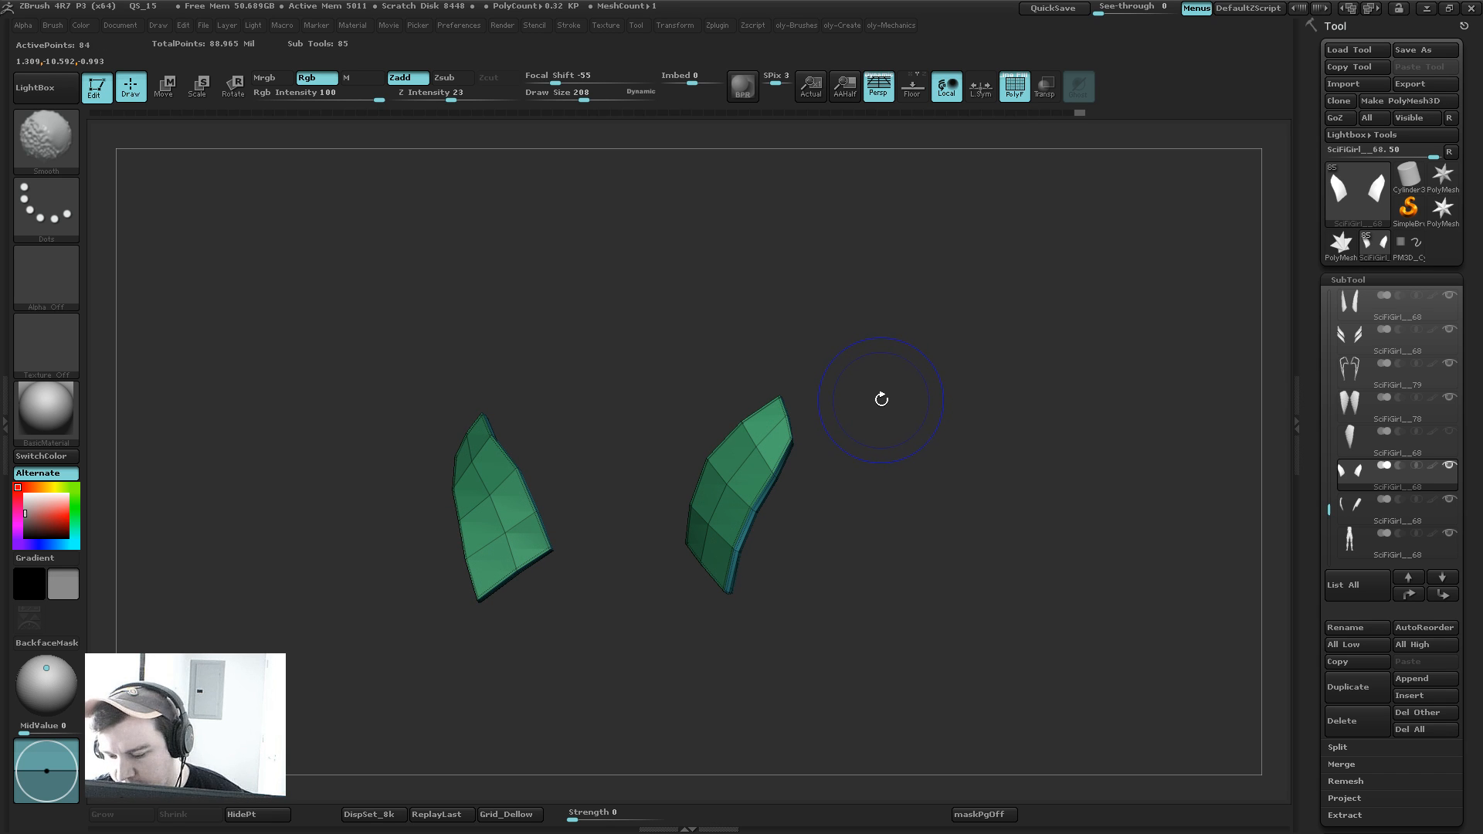
Step: Set UV Master to unwrap by polygroups with symmetry off
{"action": "left_click", "coordinate": [716, 25]}
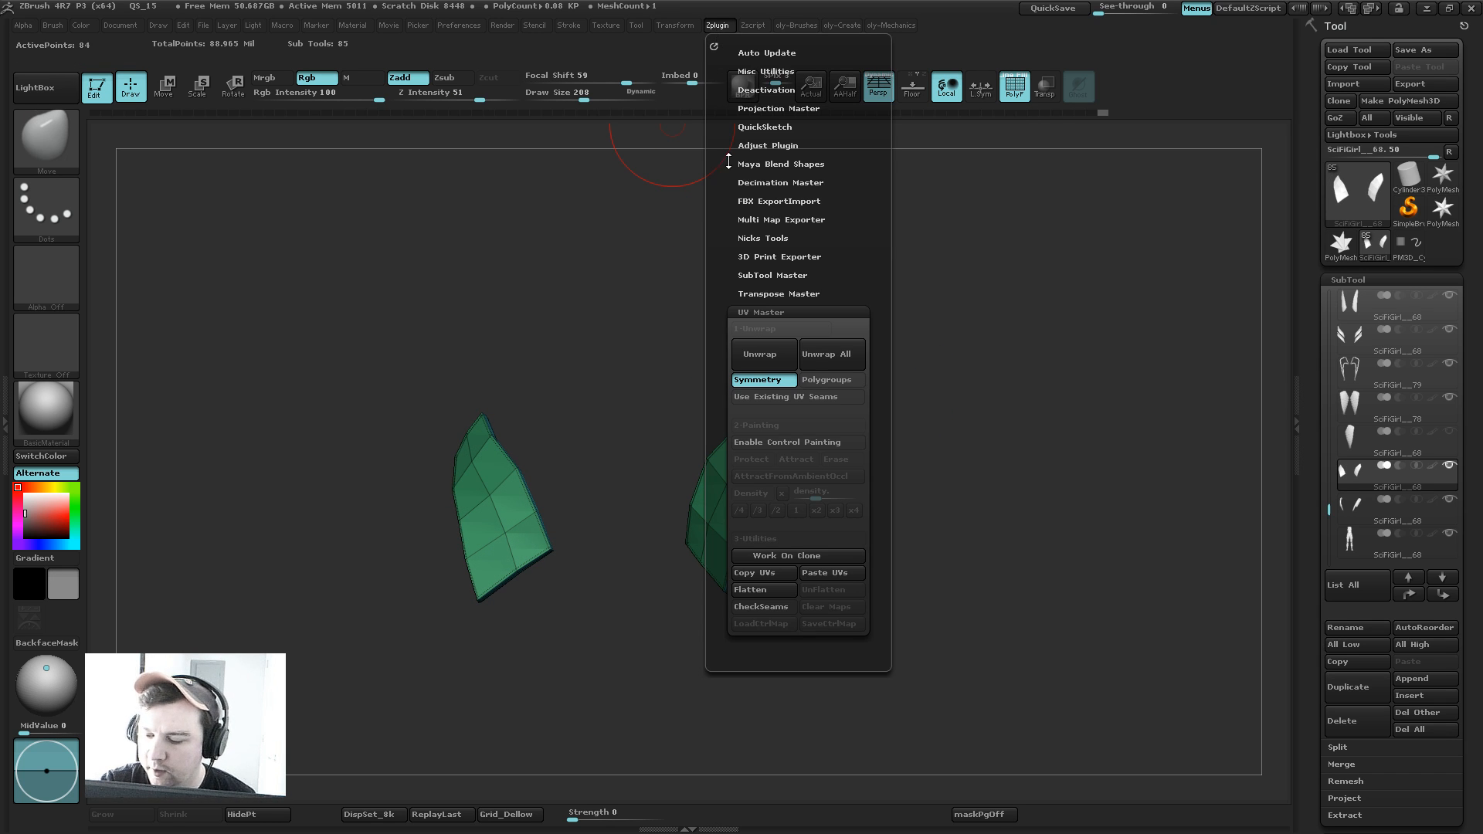
{"action": "left_click", "coordinate": [838, 380]}
{"action": "left_click", "coordinate": [780, 379]}
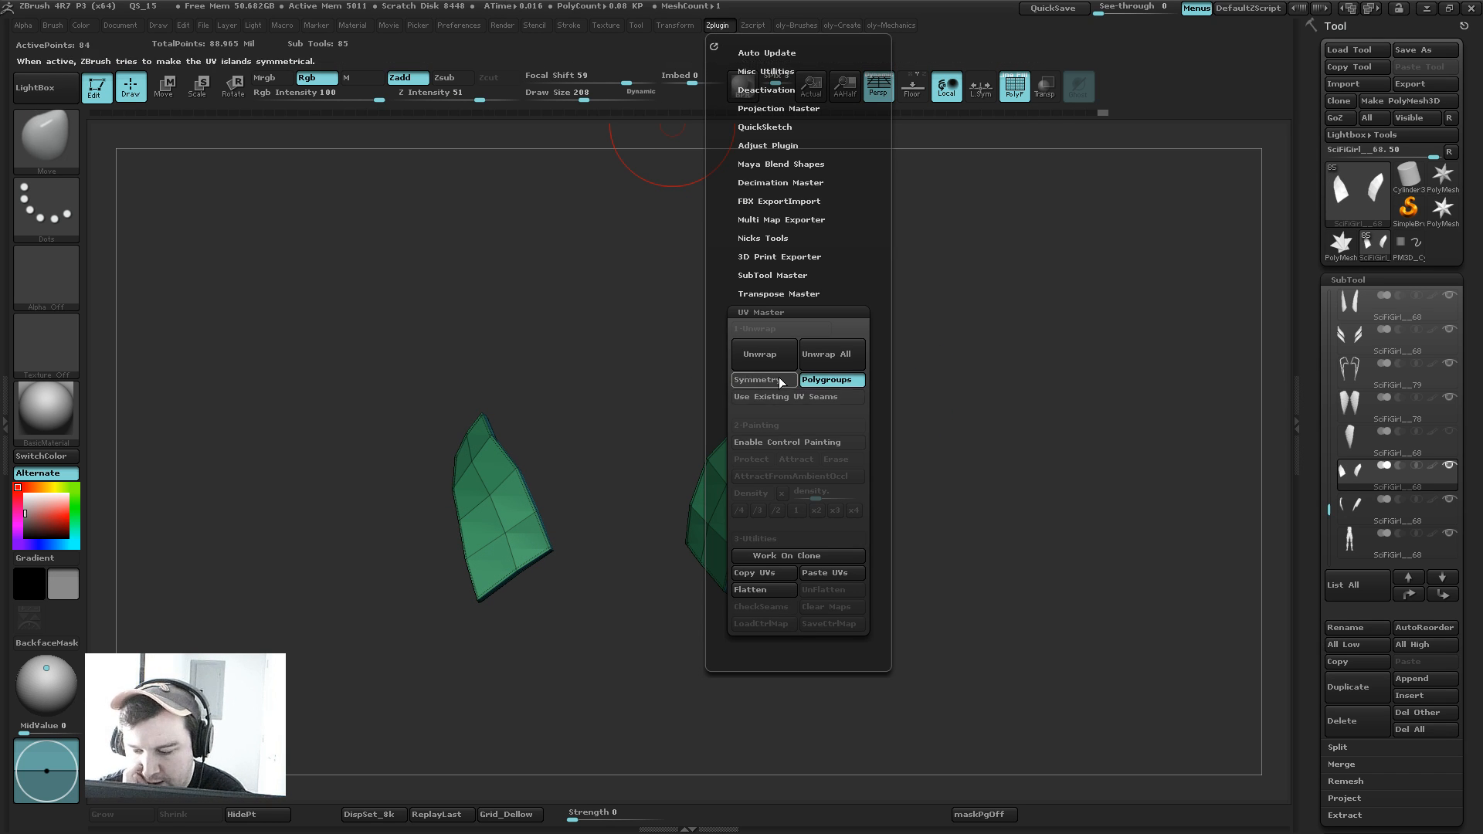
Step: Clone the hip panels as a separate tool and delete the clone's higher subdivision levels
{"action": "left_click", "coordinate": [1346, 100]}
{"action": "left_click", "coordinate": [842, 25]}
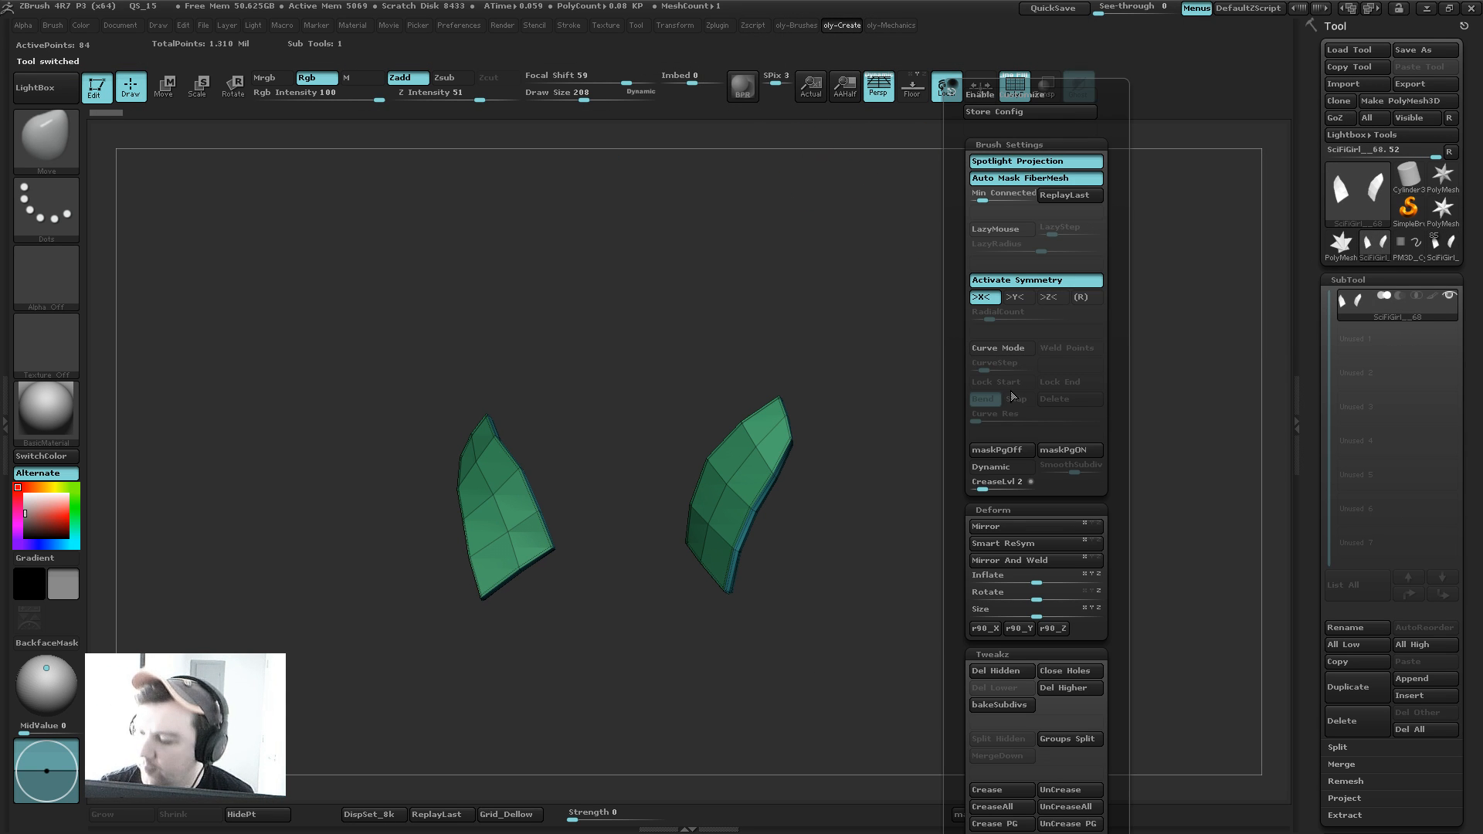
{"action": "left_click", "coordinate": [1065, 689]}
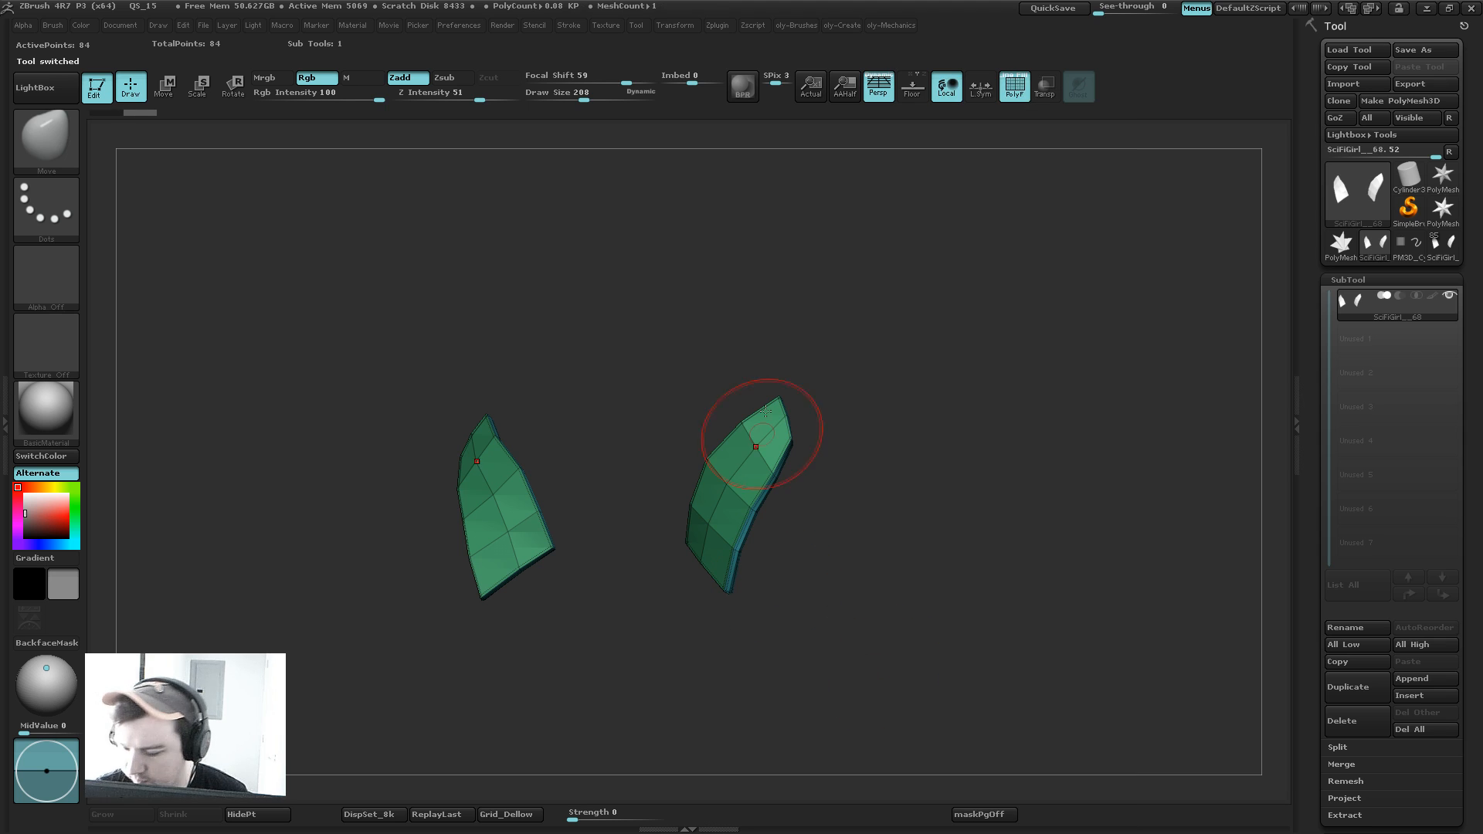
Step: Unwrap the cloned hip panels by polygroups in UV Master and flatten them to view their UV islands
{"action": "left_click", "coordinate": [717, 24]}
{"action": "left_click", "coordinate": [817, 380]}
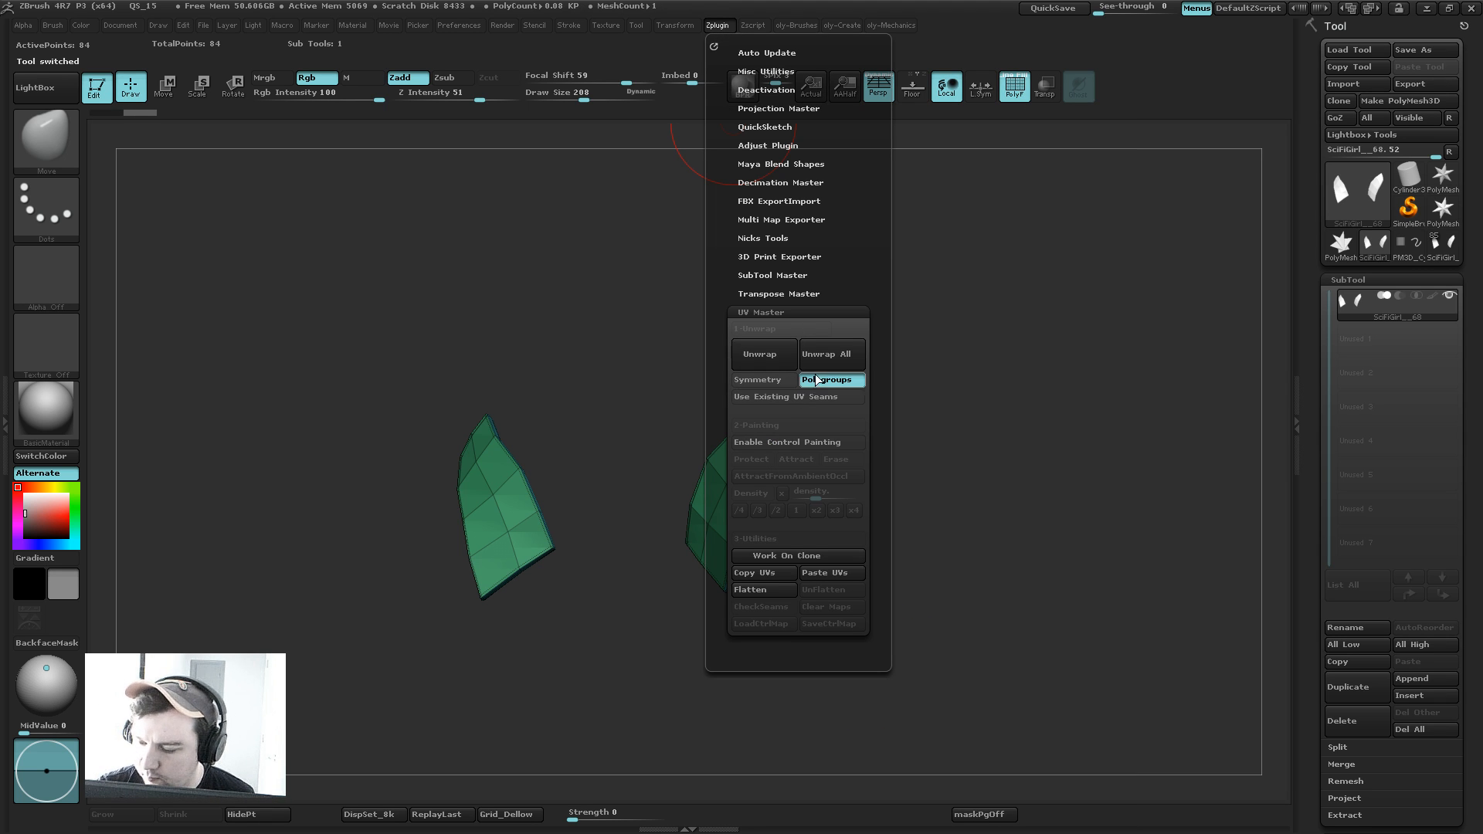
{"action": "left_click", "coordinate": [772, 355]}
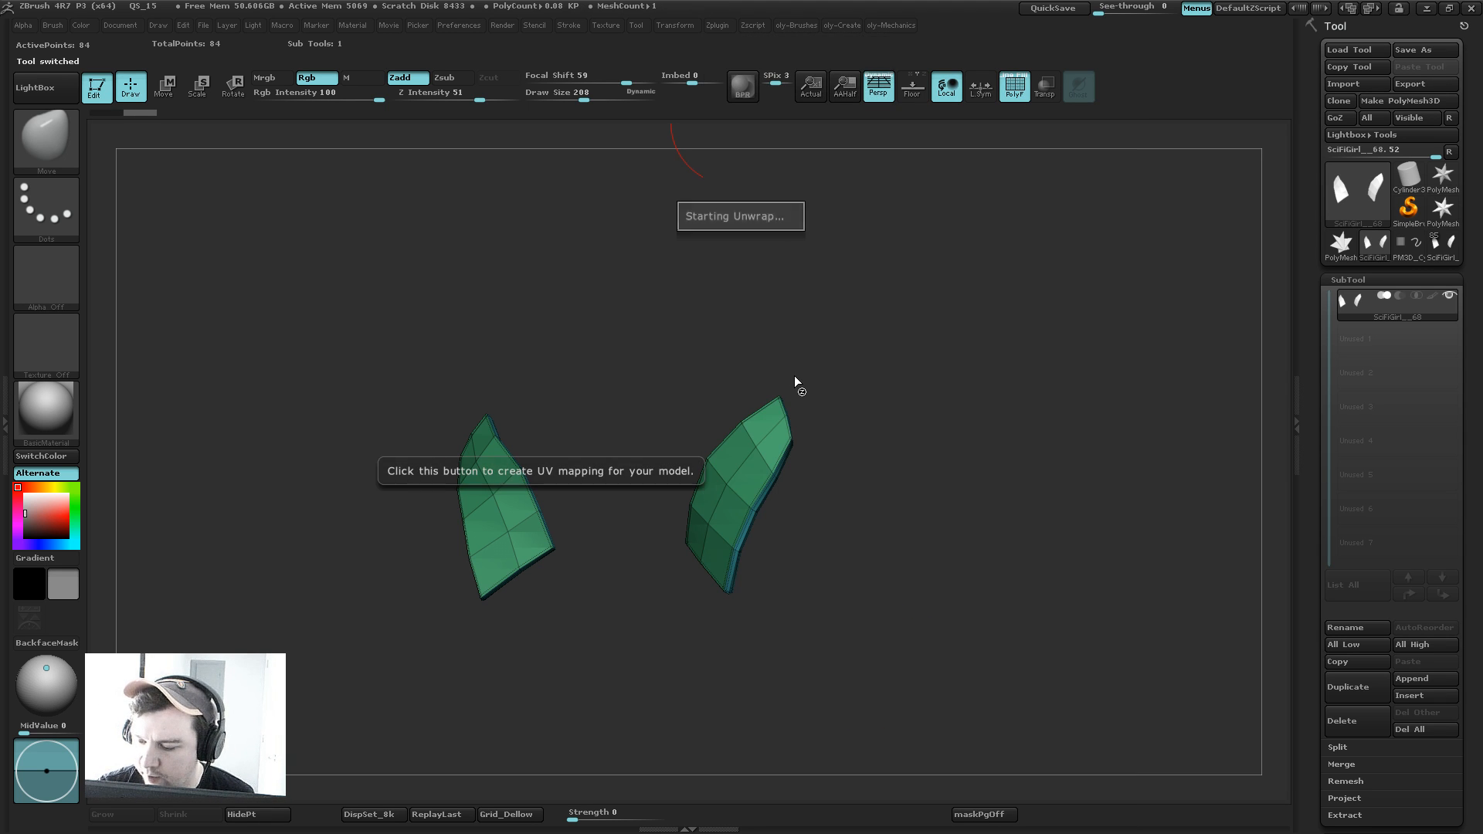
{"action": "left_click", "coordinate": [727, 28]}
{"action": "left_click", "coordinate": [776, 590]}
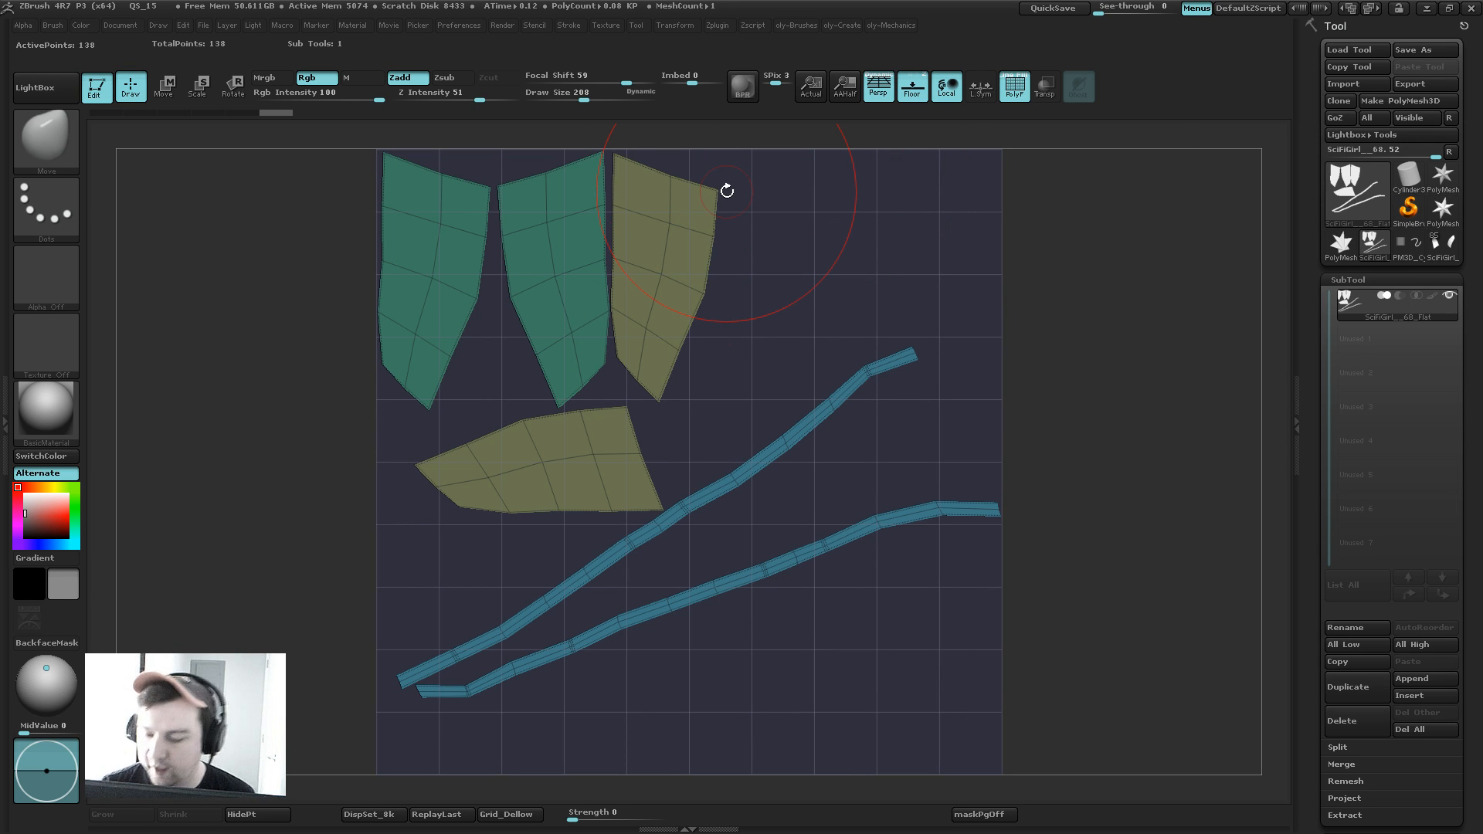
Step: Switch back to the original full-figure tool and bring the hip area into view with all parts shown
{"action": "left_click", "coordinate": [1441, 248]}
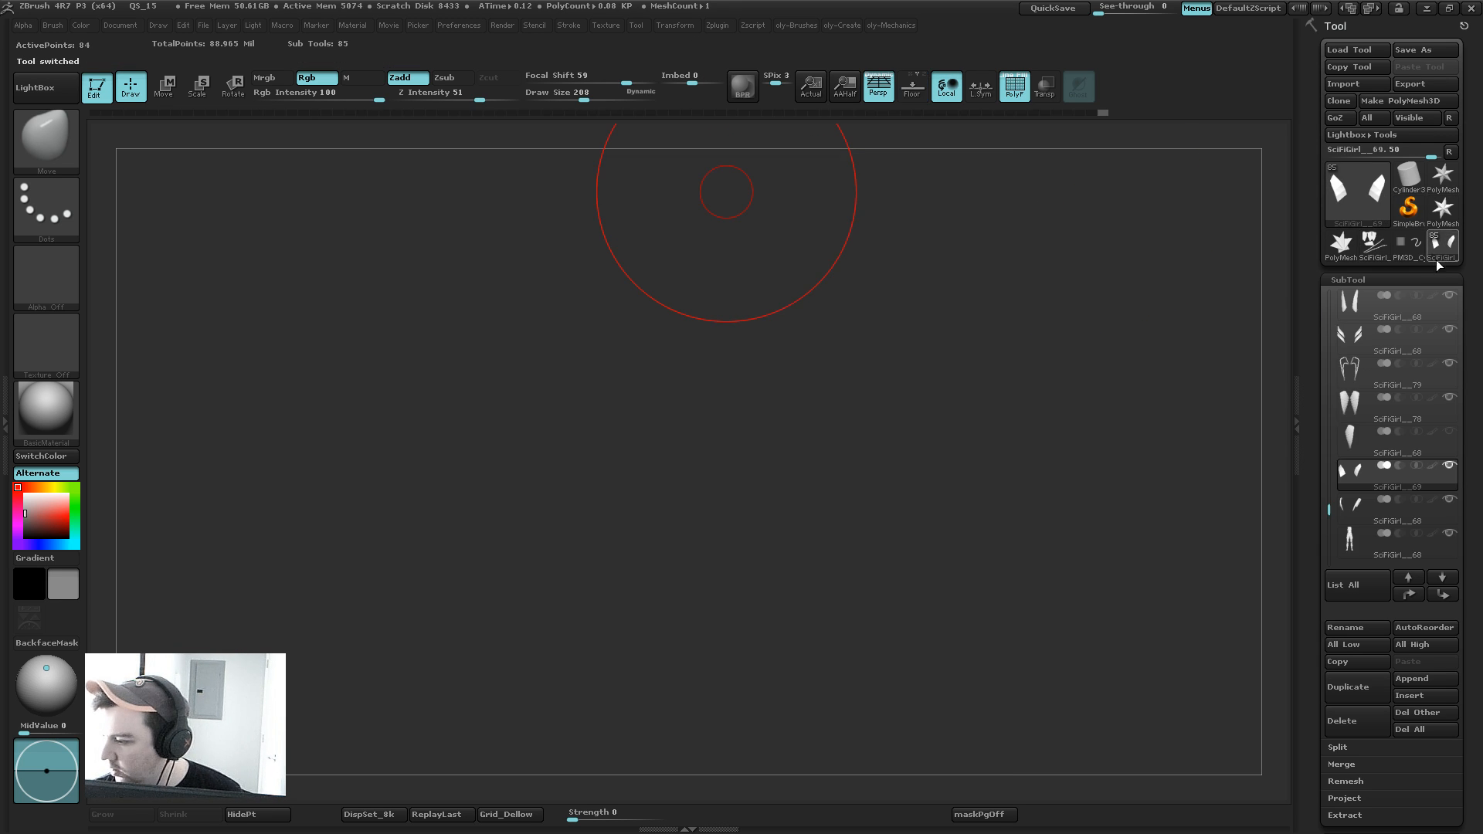
{"action": "key", "text": "f"}
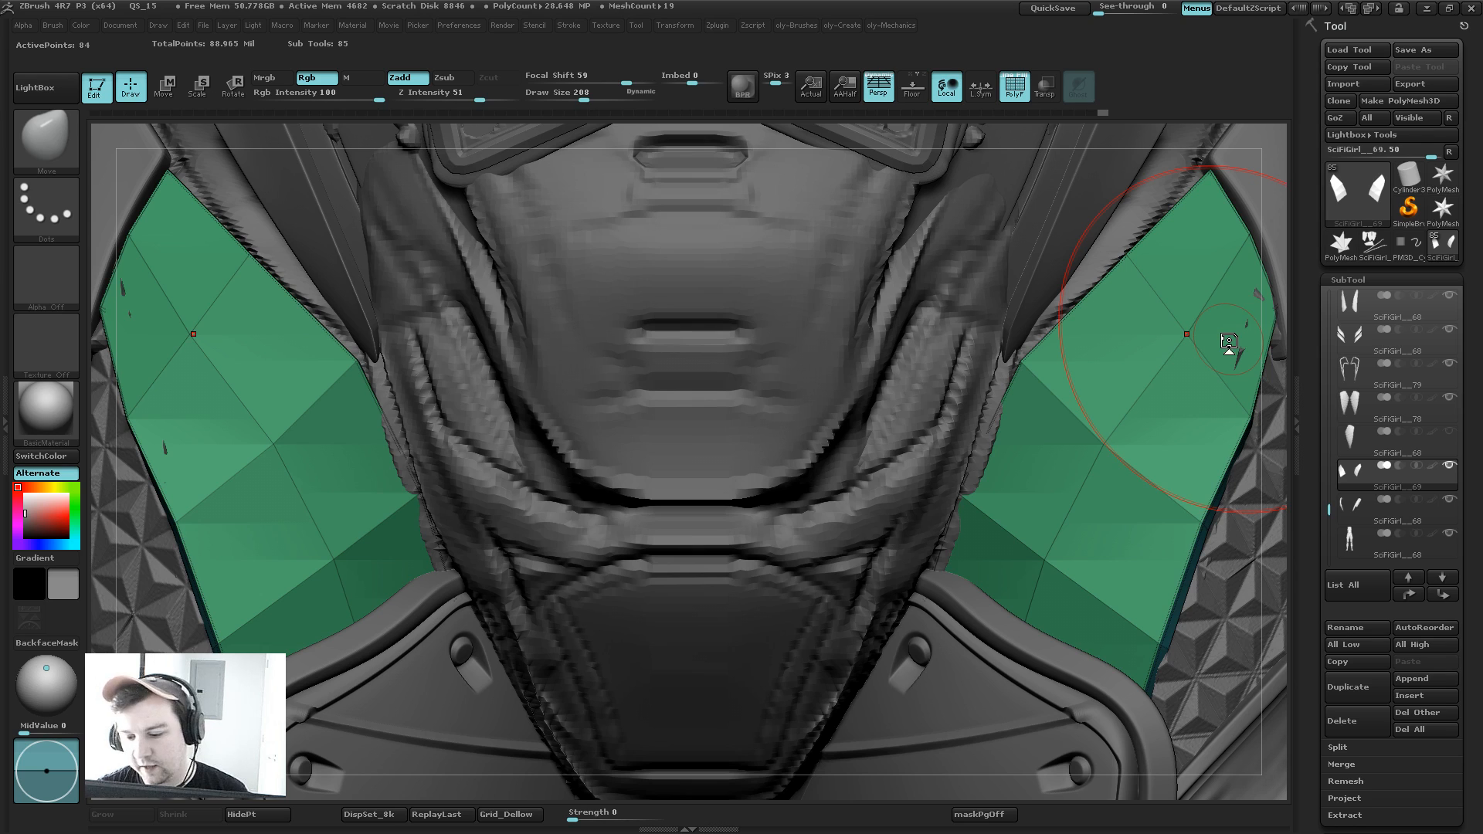
{"action": "left_click_drag", "start_coordinate": [1264, 447], "coordinate": [311, 411], "text": "alt"}
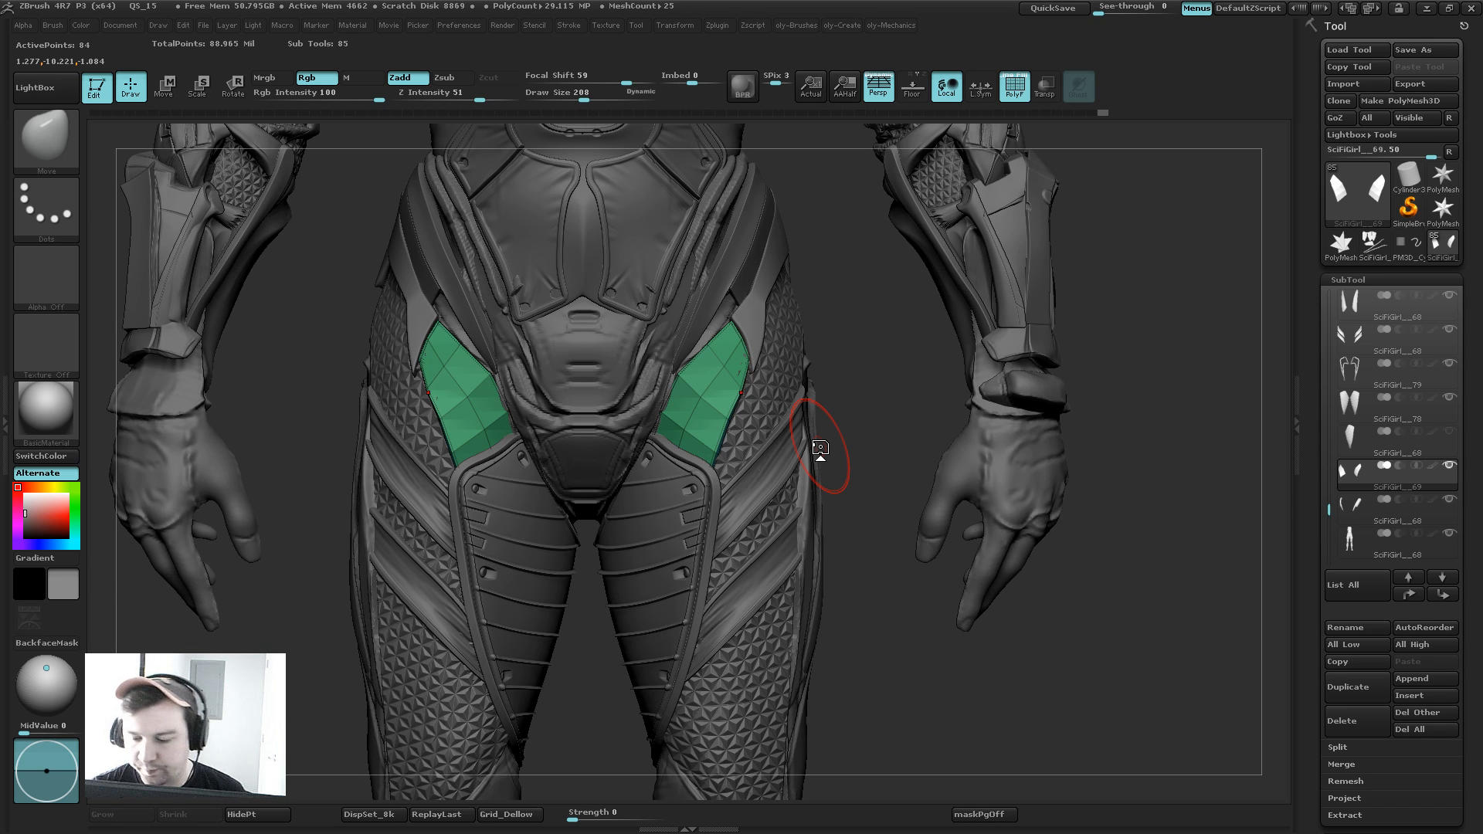
Step: Reshape the low-resolution hip panels' outer edges against the patterned panels with the Move brush at draw size 228
{"action": "key", "text": "]"}
{"action": "left_click_drag", "start_coordinate": [755, 391], "coordinate": [747, 390]}
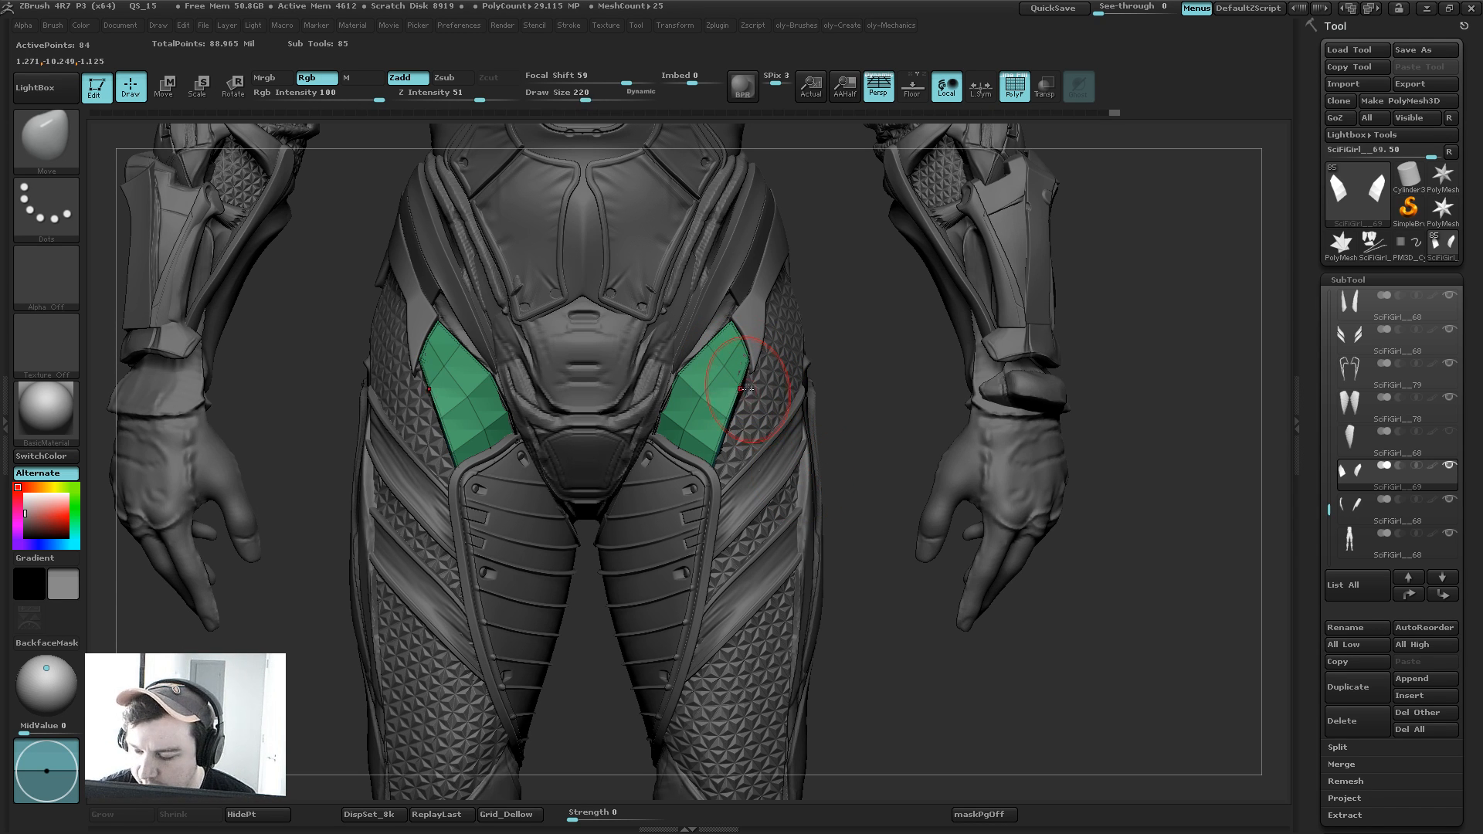
{"action": "left_click_drag", "start_coordinate": [814, 294], "coordinate": [751, 271]}
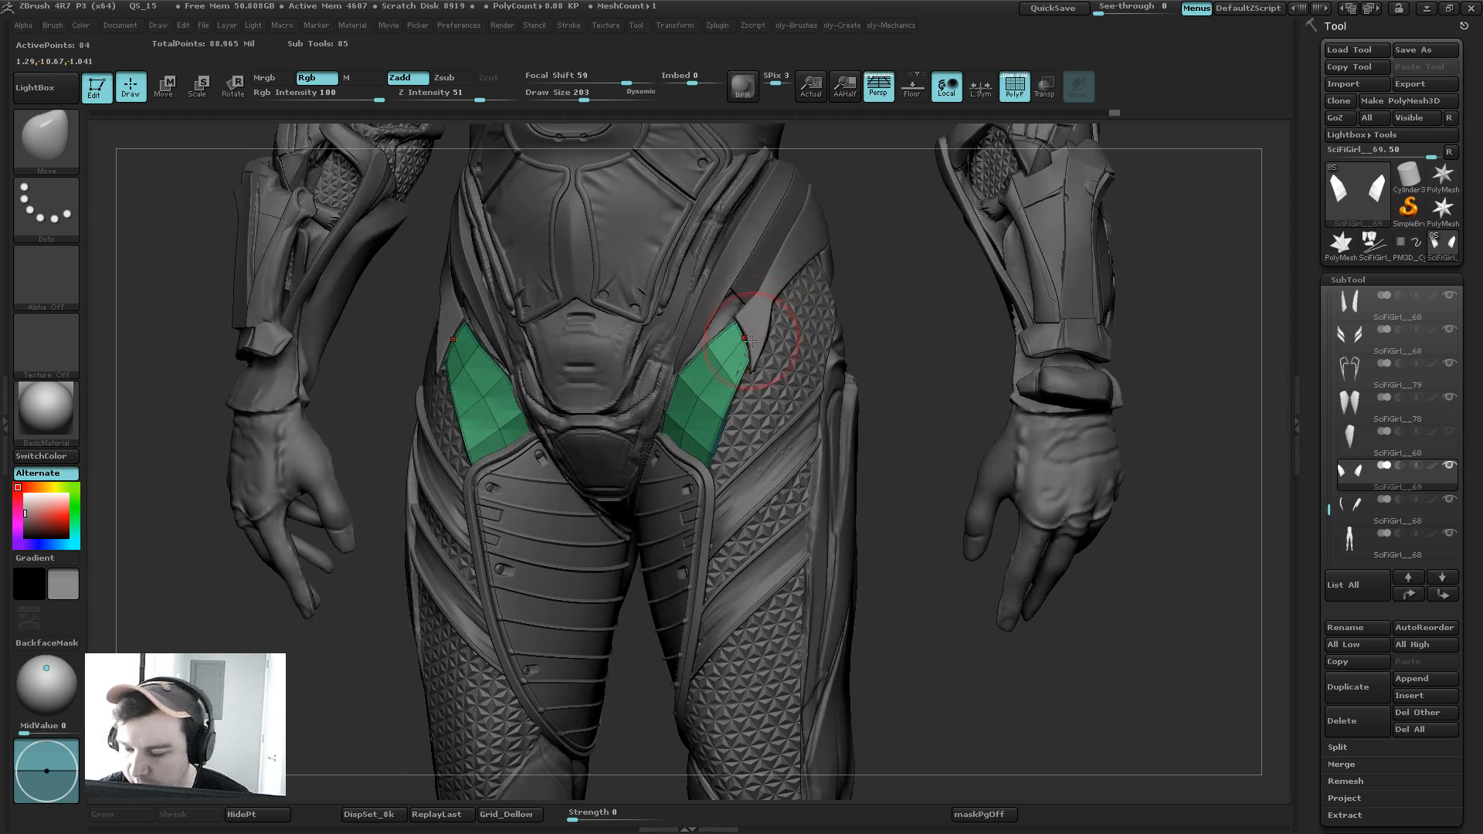
Step: With the polyframe hidden, raise the hip panels to a smooth subdivision level and reshape their lower areas with the Move brush at draw size 378
{"action": "key", "text": "shift+f"}
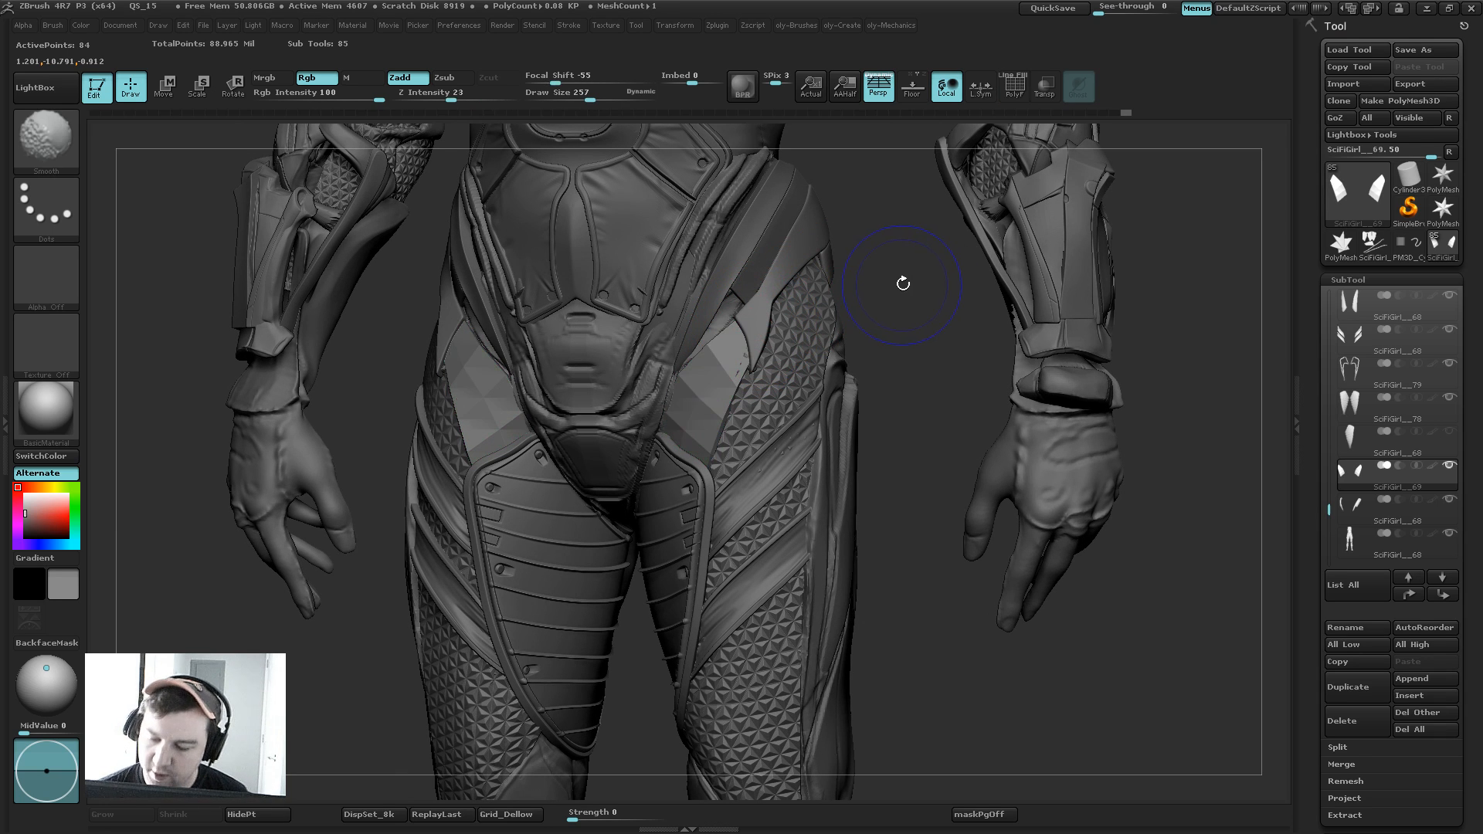
{"action": "key", "text": "d"}
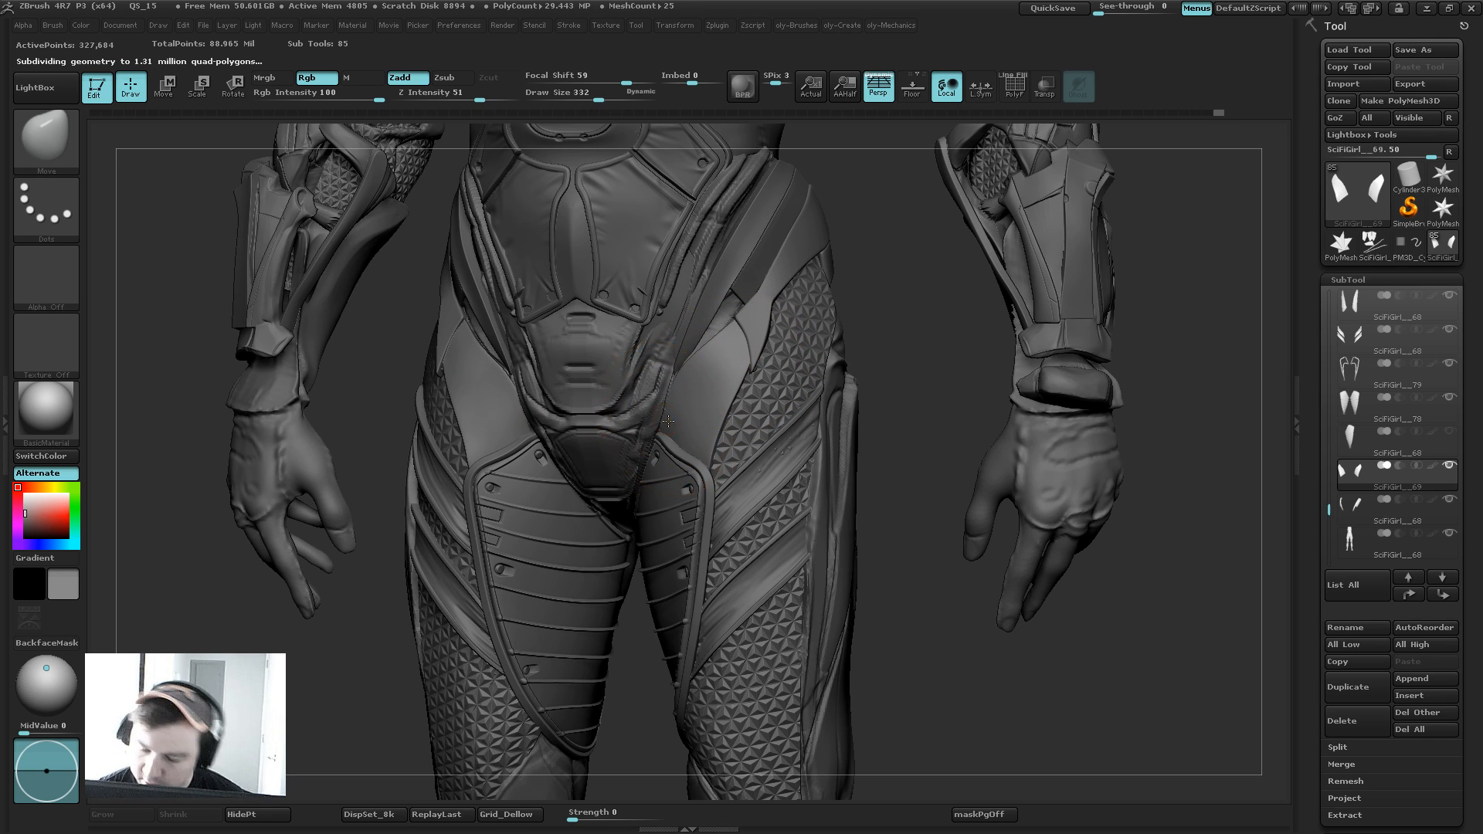
{"action": "left_click_drag", "start_coordinate": [895, 309], "coordinate": [1027, 317]}
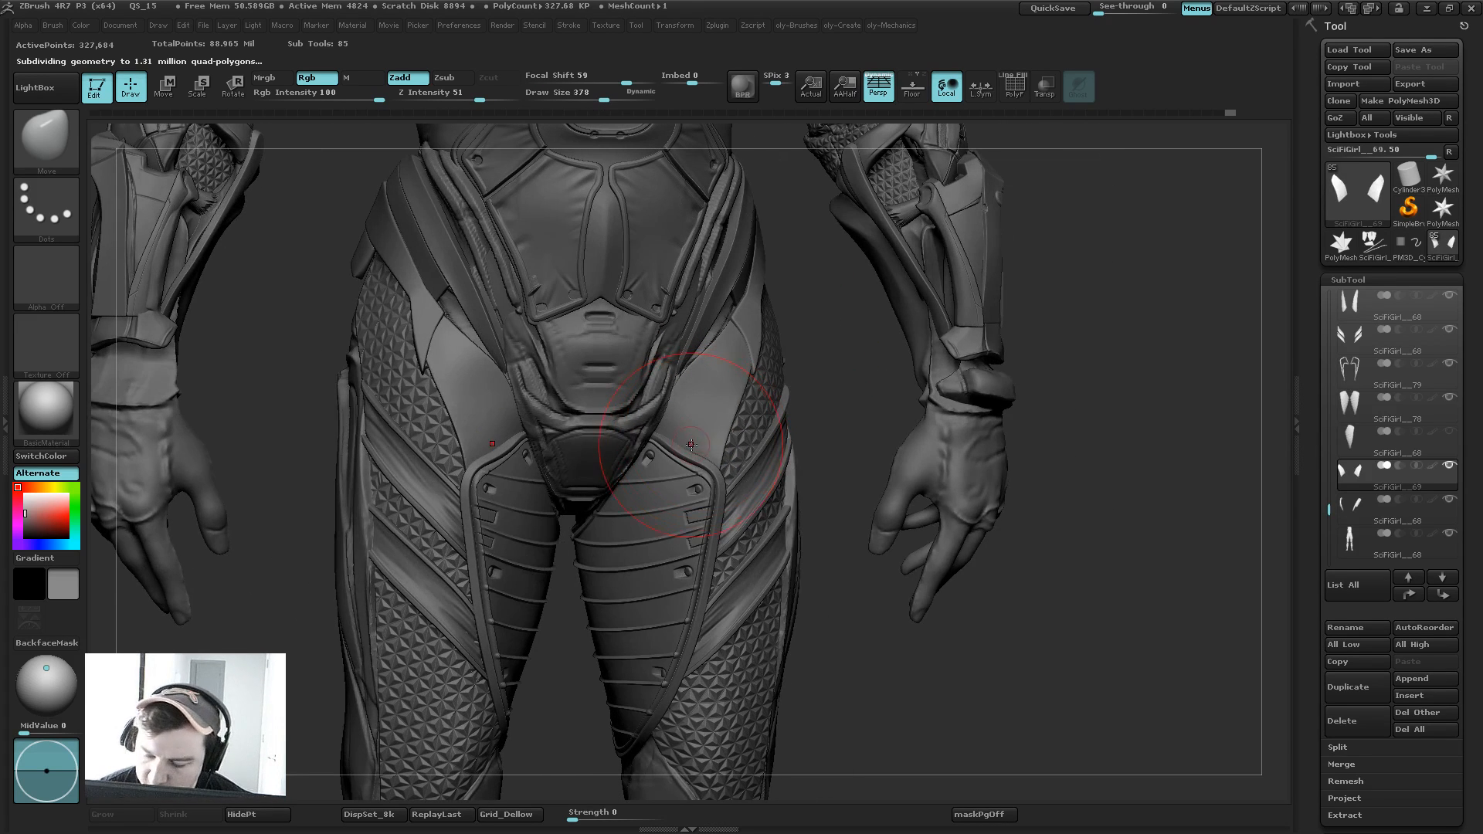
{"action": "left_click_drag", "start_coordinate": [691, 444], "coordinate": [709, 445]}
{"action": "left_click_drag", "start_coordinate": [816, 335], "coordinate": [805, 305]}
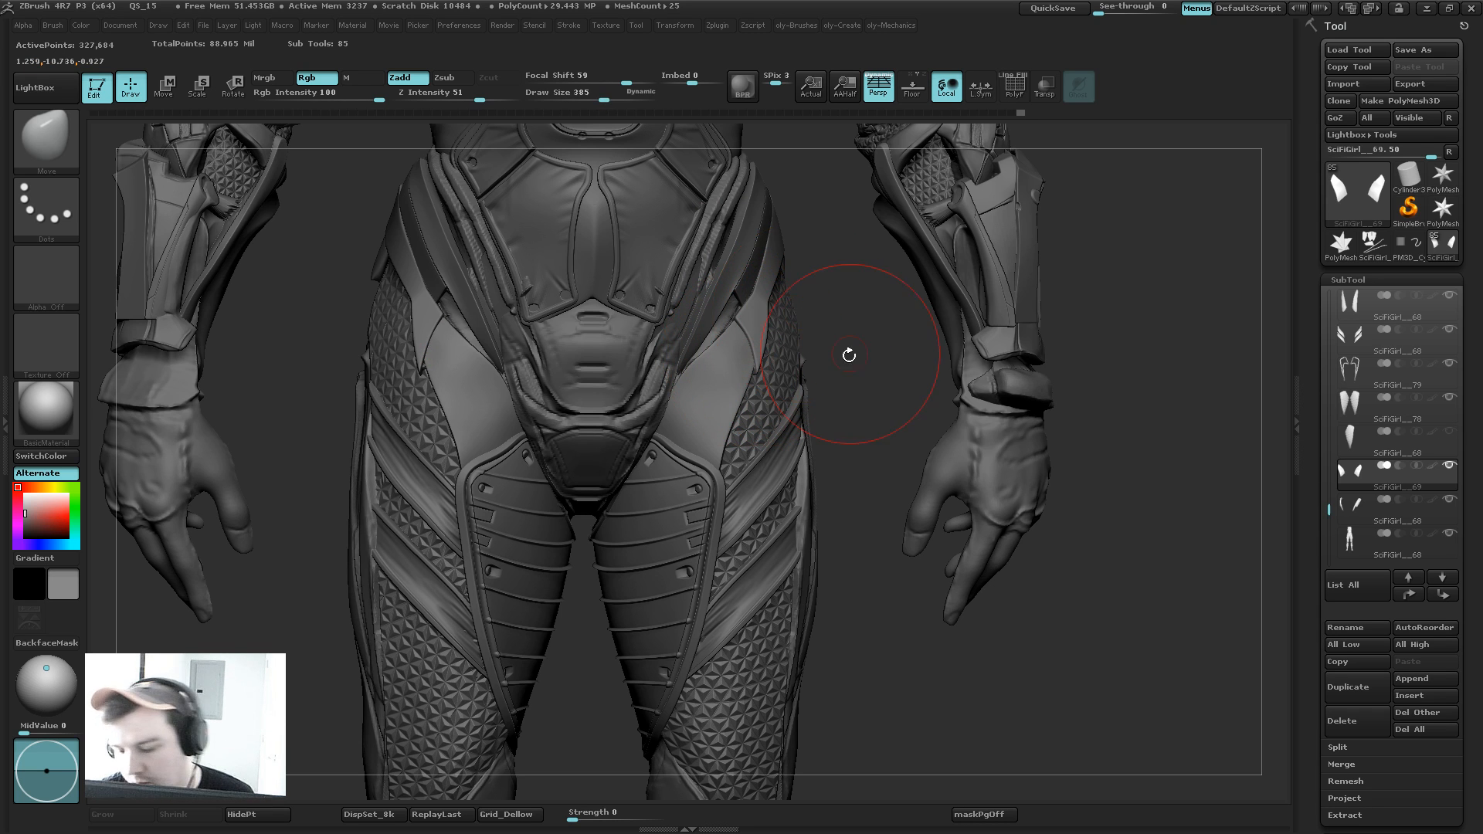
Step: Reshape the smooth upper-thigh panels beside the groin symmetrically with the Move brush, reducing the draw size to 378
{"action": "left_click_drag", "start_coordinate": [849, 355], "coordinate": [840, 340]}
{"action": "left_click_drag", "start_coordinate": [684, 392], "coordinate": [686, 394]}
{"action": "key", "text": "s"}
{"action": "left_click", "coordinate": [684, 393]}
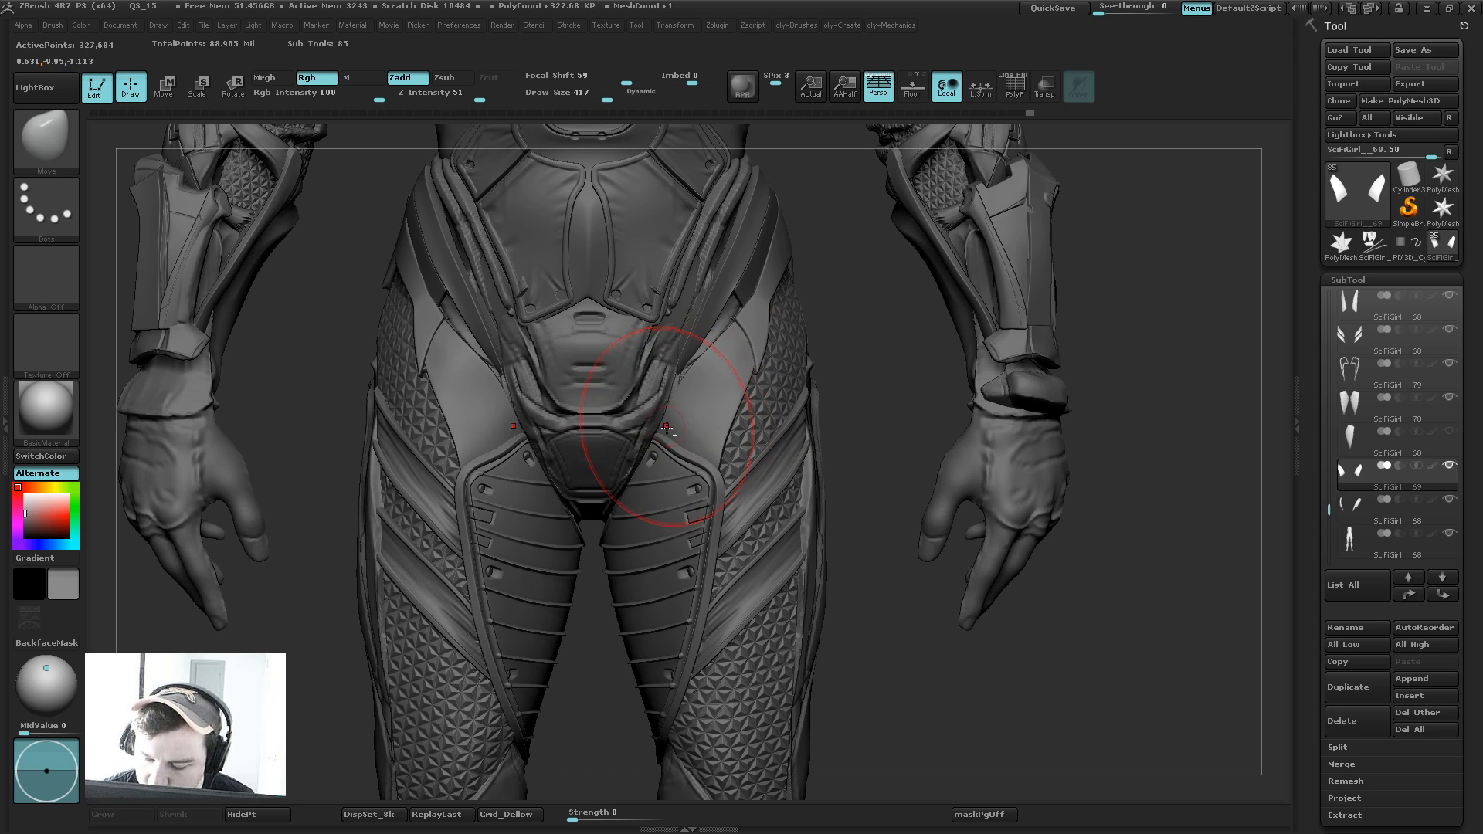
{"action": "key", "text": "s"}
{"action": "left_click", "coordinate": [667, 423]}
Step: Refine the inner and outer contours of the upper-thigh panels with the Move brush, using a draw size of 340
{"action": "left_click_drag", "start_coordinate": [873, 345], "coordinate": [800, 394]}
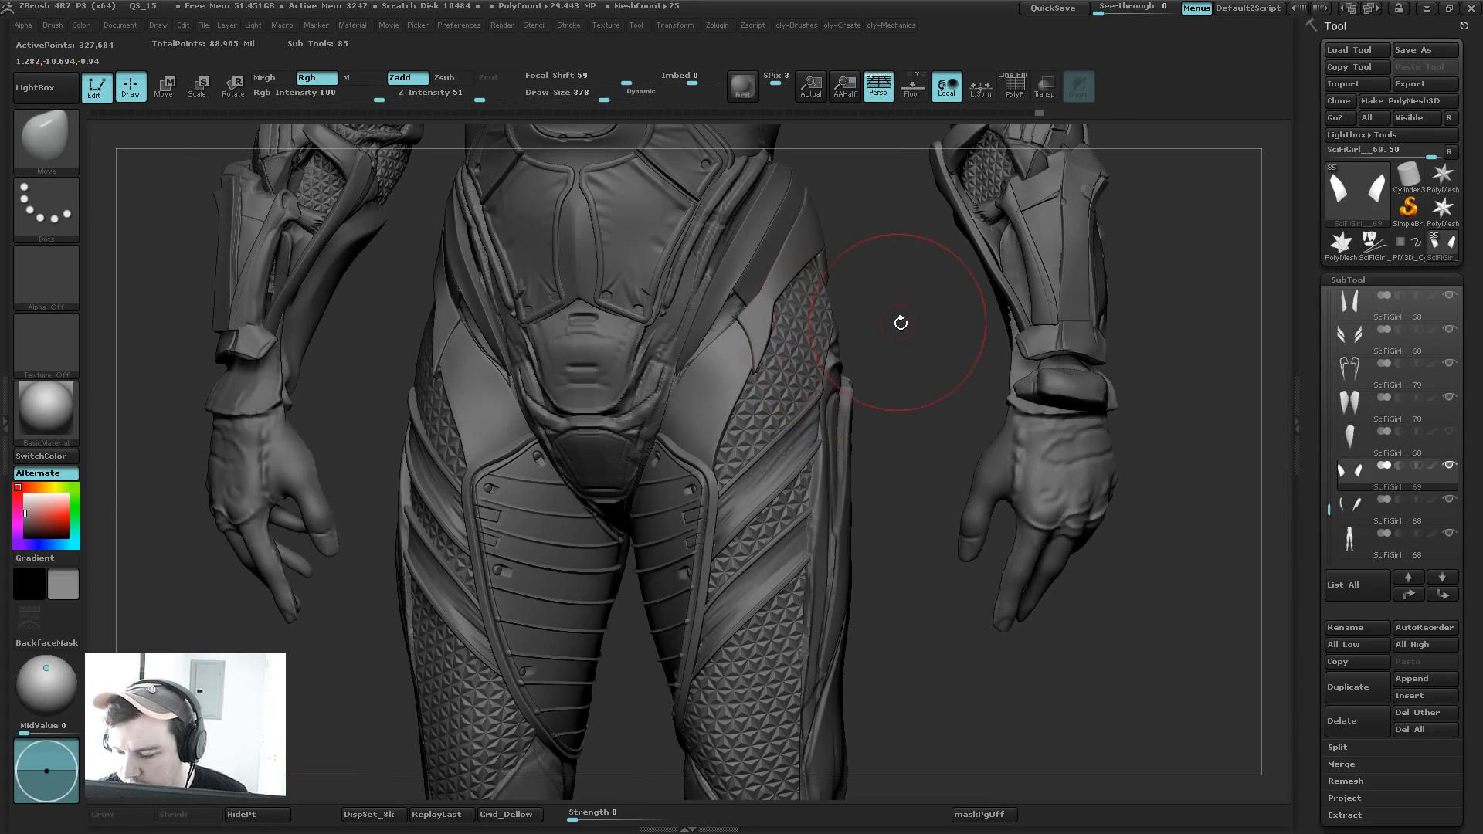
{"action": "left_click_drag", "start_coordinate": [901, 322], "coordinate": [861, 347]}
{"action": "key", "text": "s"}
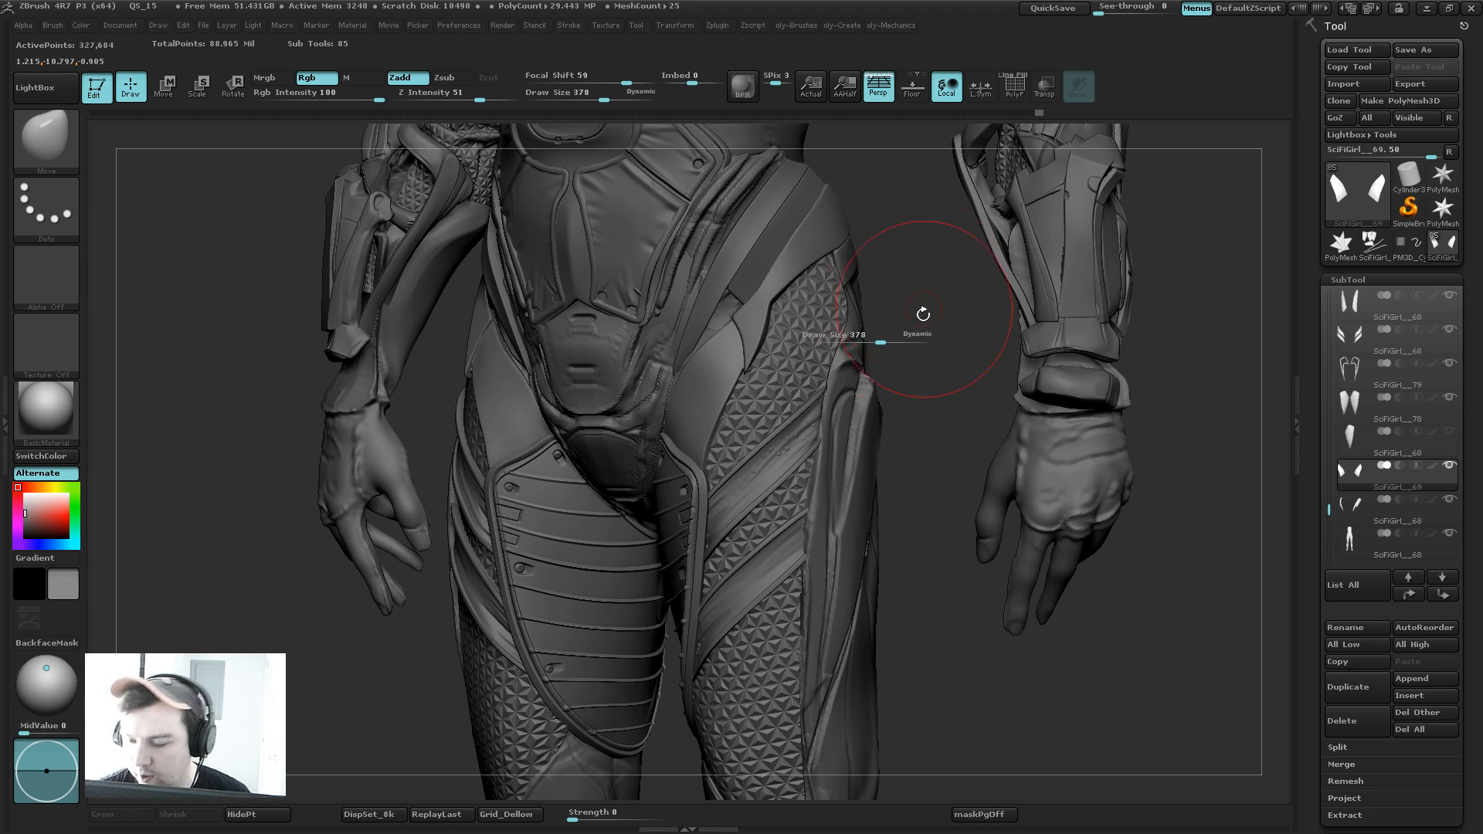
{"action": "left_click_drag", "start_coordinate": [897, 299], "coordinate": [851, 376], "text": "shift"}
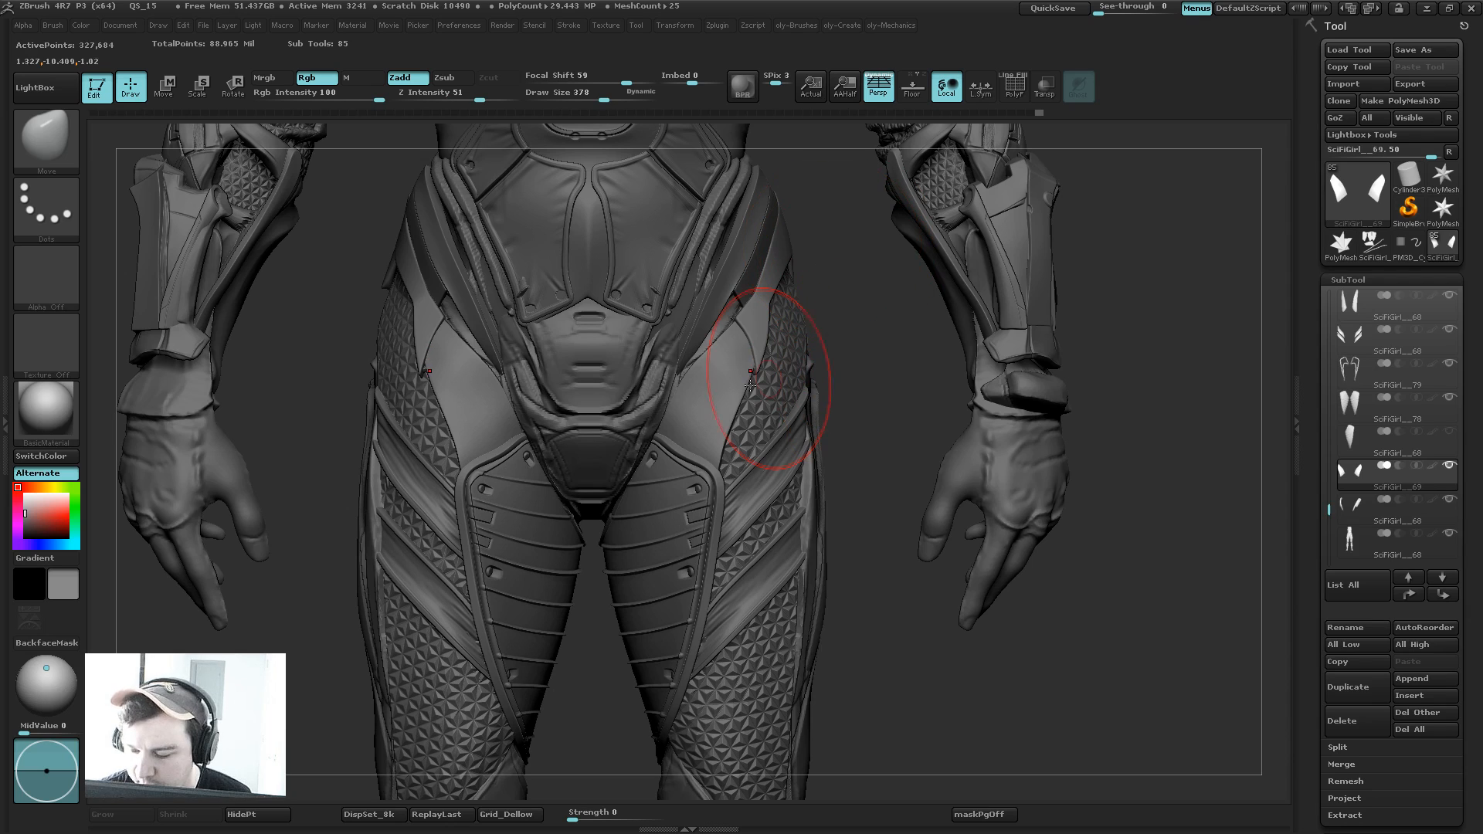
{"action": "left_click_drag", "start_coordinate": [691, 426], "coordinate": [678, 404]}
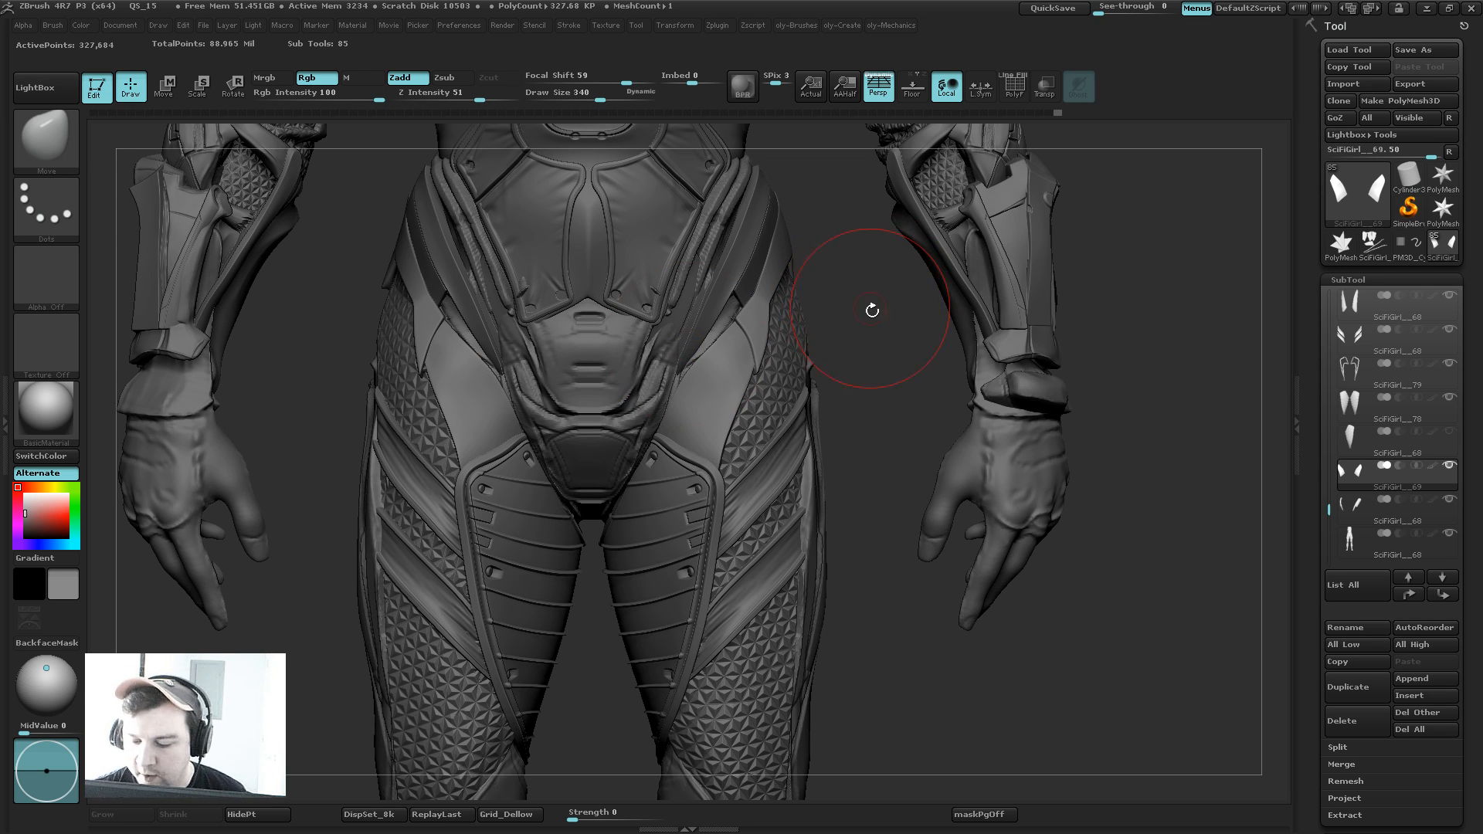
{"action": "left_click_drag", "start_coordinate": [870, 307], "coordinate": [693, 389]}
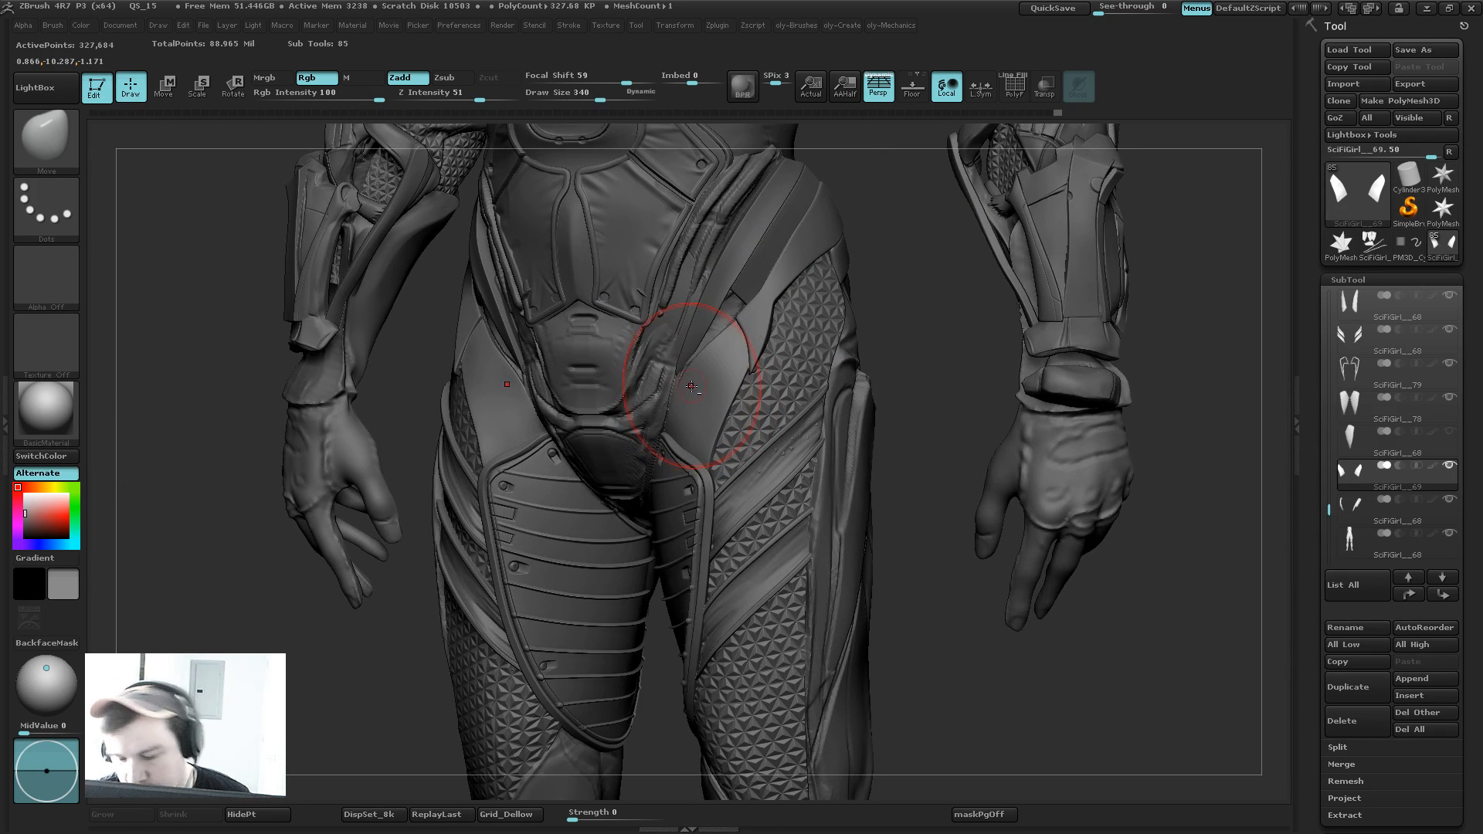
Step: Adjust the upper-thigh panels' overall silhouette with the Move brush at draw sizes between 332 and 393, checking front and three-quarter views
{"action": "left_click_drag", "start_coordinate": [916, 334], "coordinate": [798, 363]}
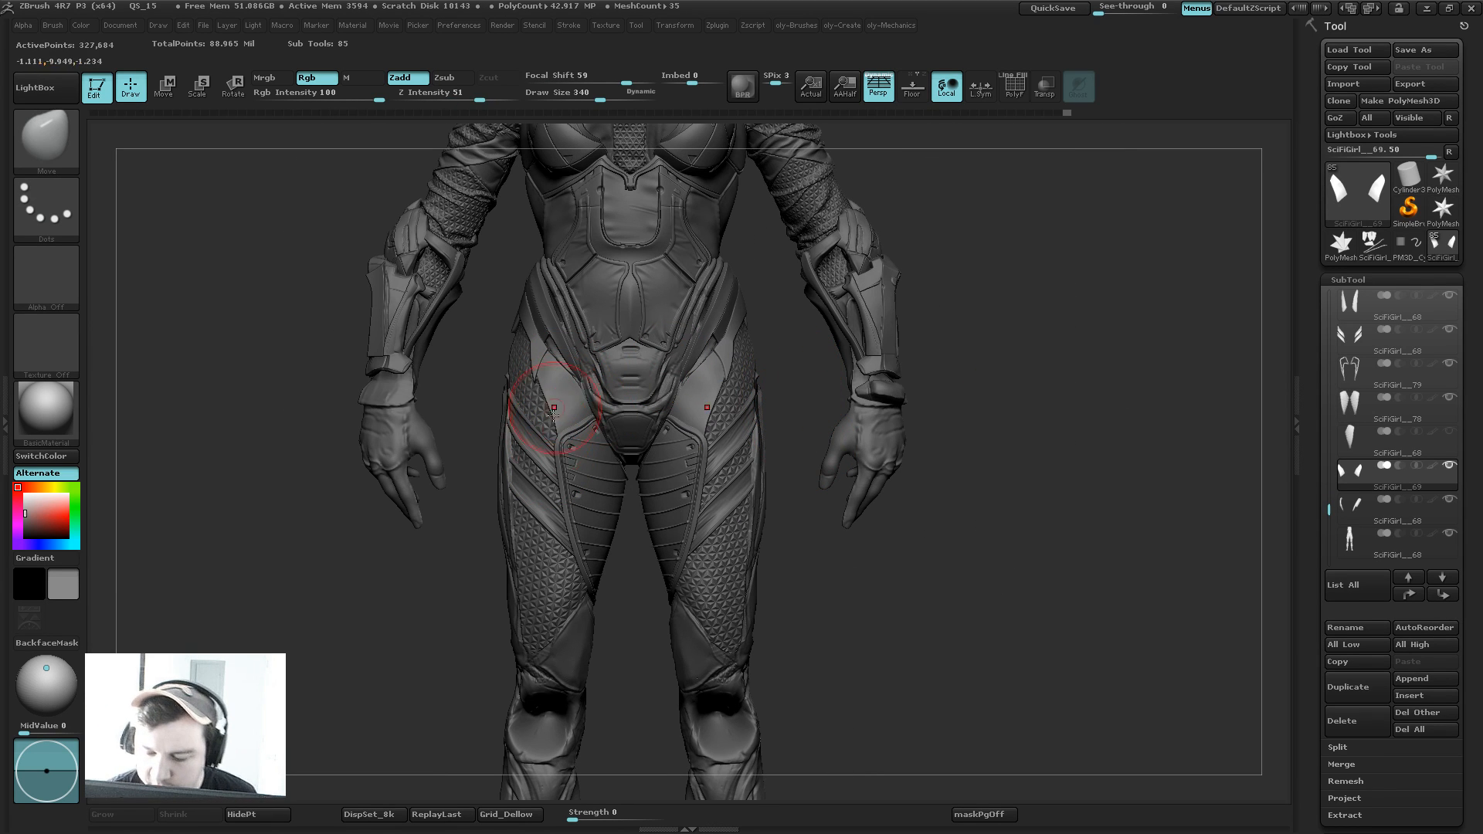
{"action": "left_click_drag", "start_coordinate": [787, 341], "coordinate": [717, 357]}
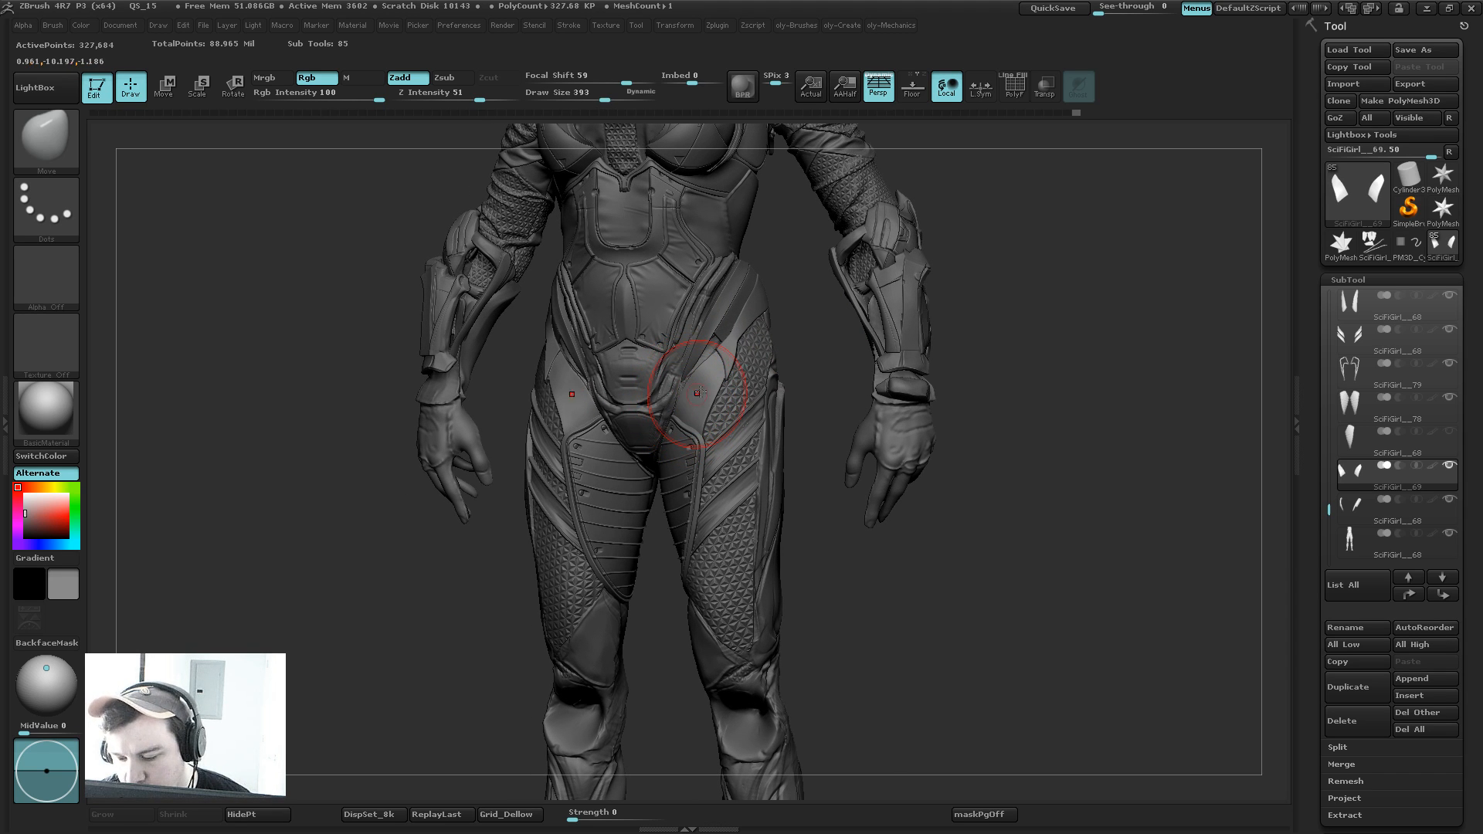
{"action": "left_click_drag", "start_coordinate": [843, 328], "coordinate": [779, 390]}
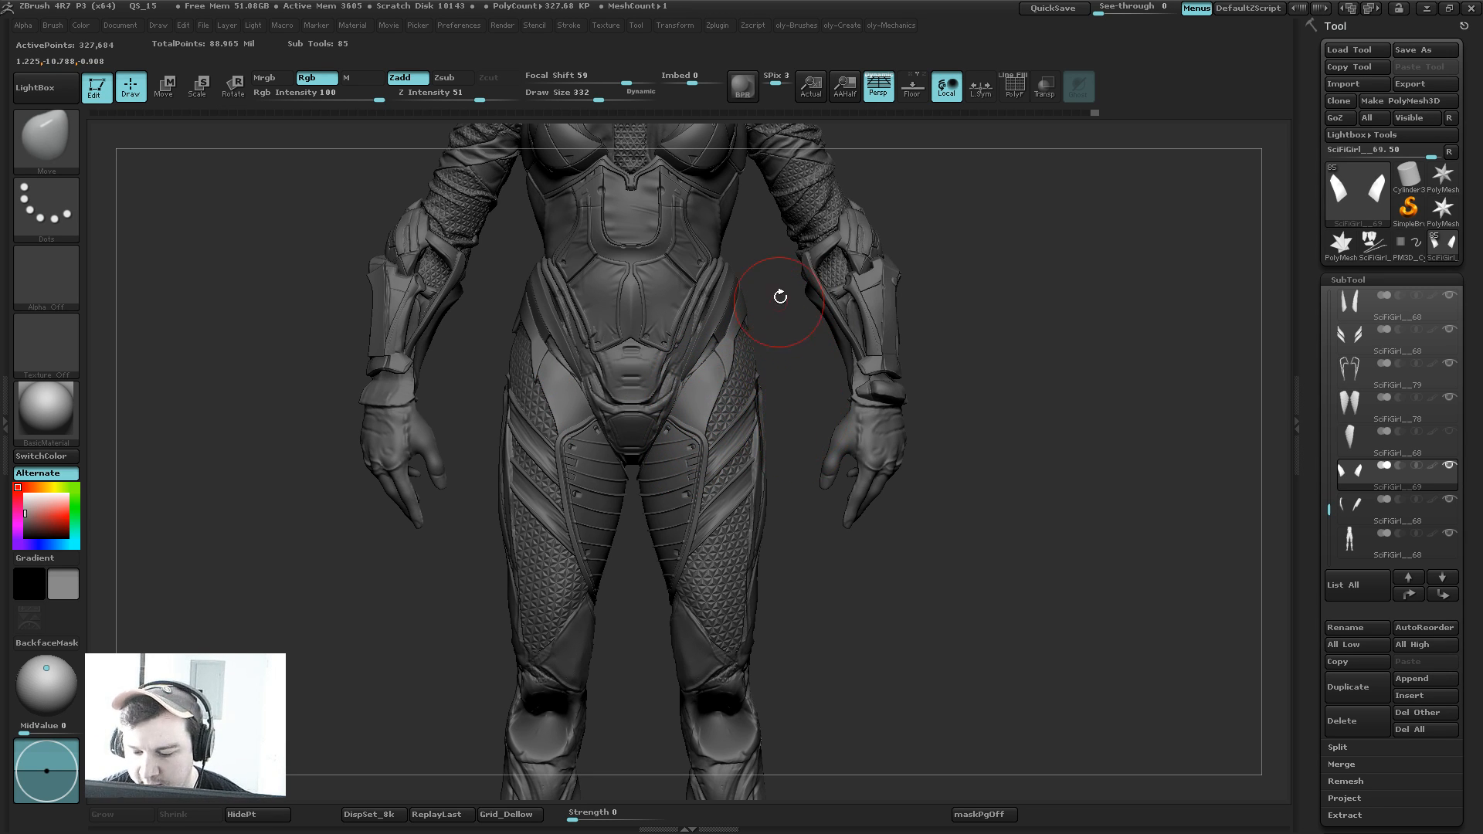
{"action": "left_click_drag", "start_coordinate": [797, 347], "coordinate": [706, 377]}
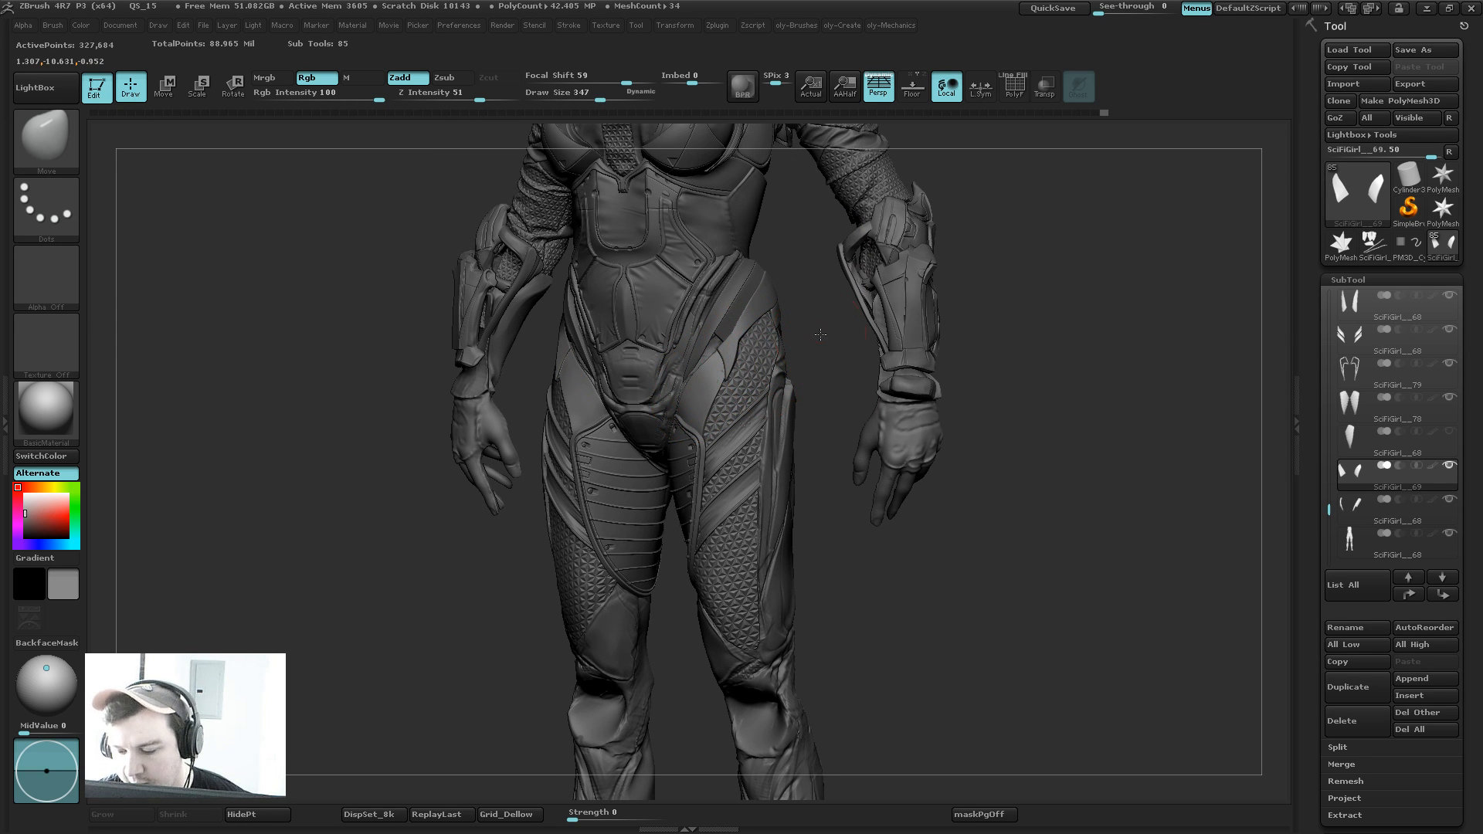
{"action": "mouse_move", "coordinate": [820, 335]}
{"action": "left_mouse_down", "text": "alt"}
{"action": "mouse_move", "coordinate": [844, 363]}
{"action": "mouse_move", "coordinate": [814, 297]}
{"action": "left_mouse_up", "text": "alt"}
Step: Select the curved hip plates on the outer hips and reshape them with the Move brush, reducing the draw size to 251
{"action": "left_click", "coordinate": [839, 351], "text": "alt"}
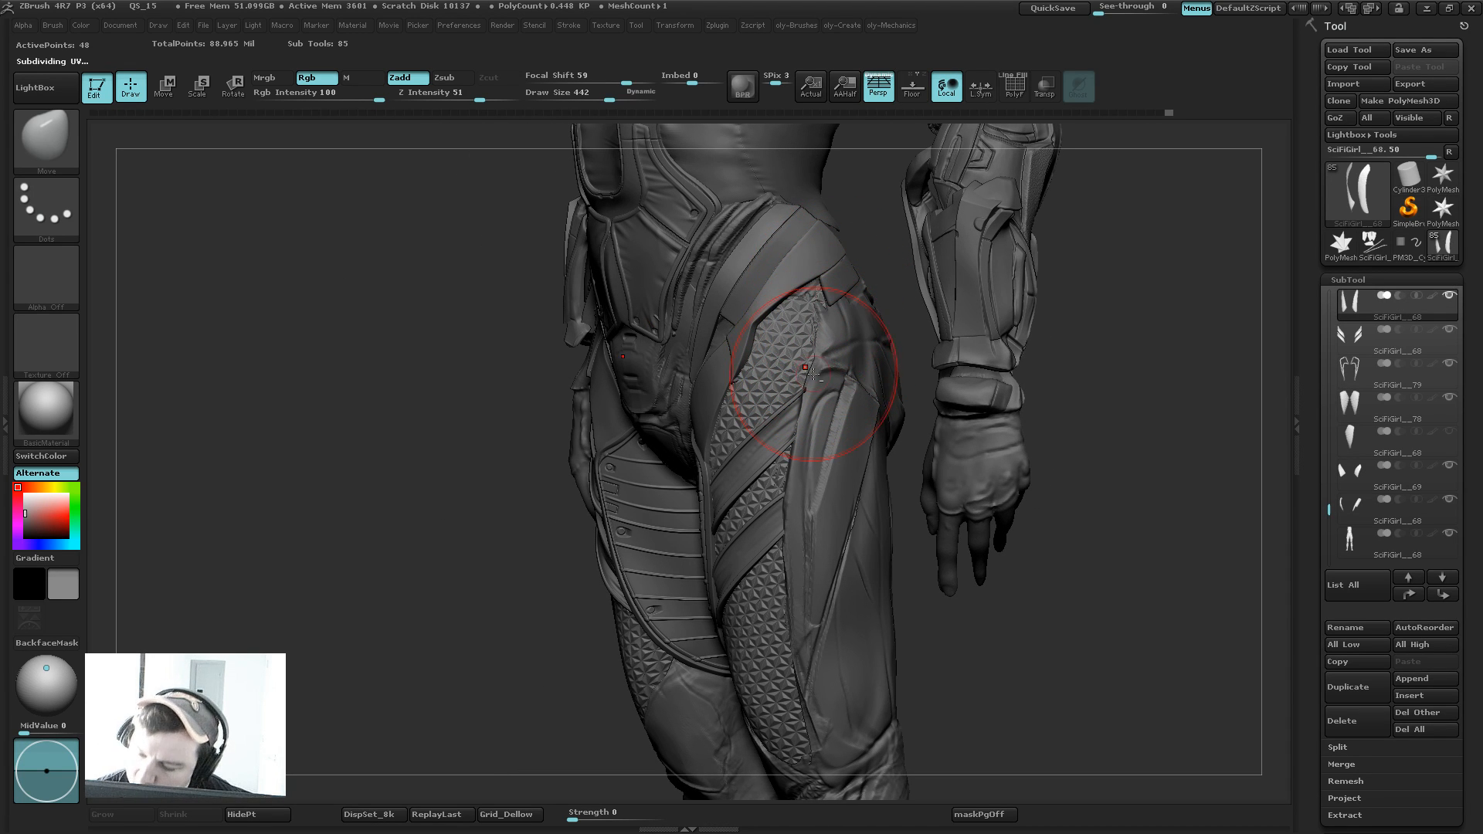
{"action": "left_click_drag", "start_coordinate": [813, 373], "coordinate": [808, 373]}
{"action": "left_click", "coordinate": [828, 336], "text": "alt"}
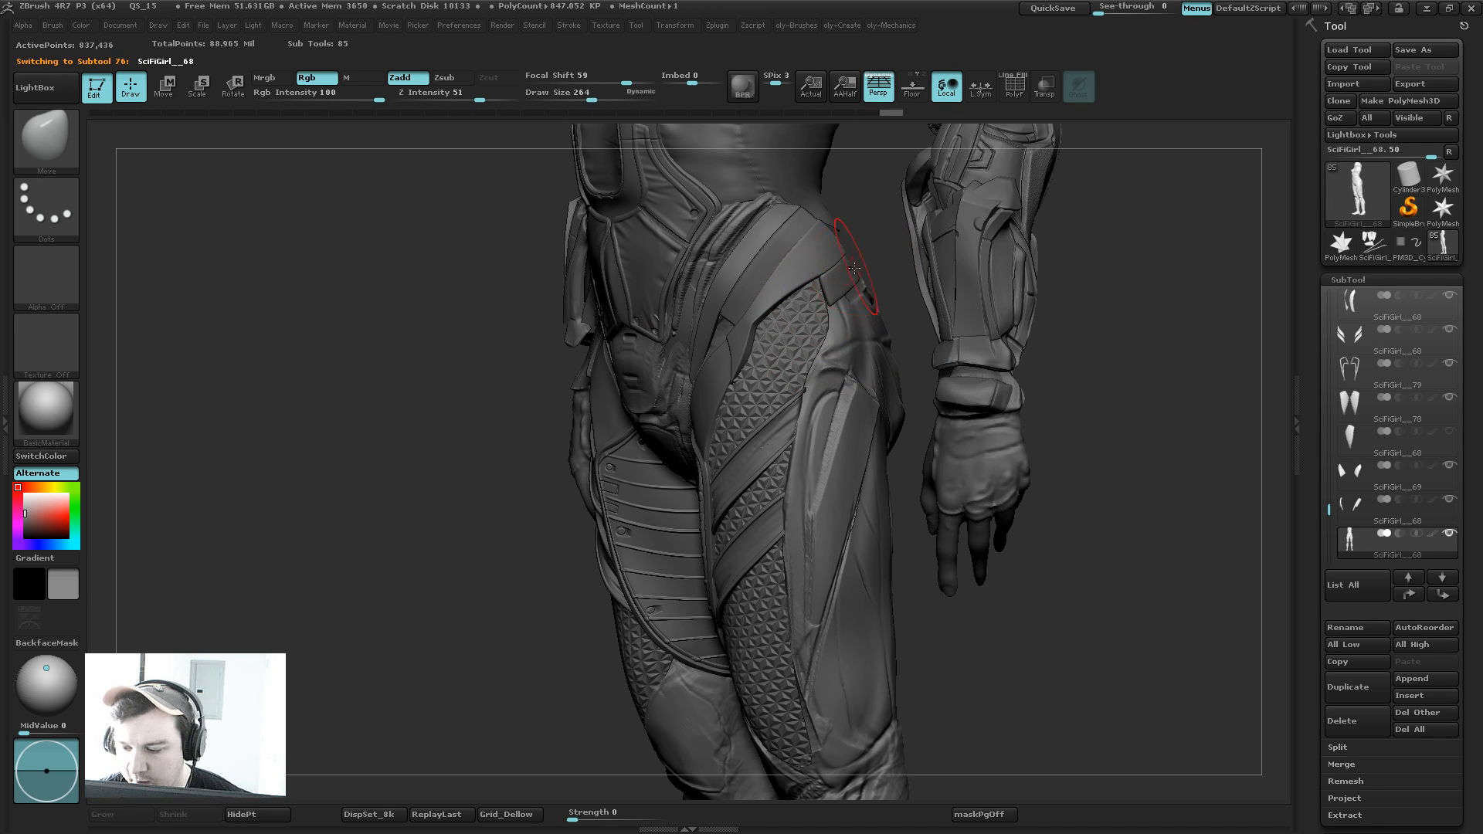
{"action": "left_click", "coordinate": [821, 288], "text": "alt"}
{"action": "key", "text": "s"}
{"action": "left_click_drag", "start_coordinate": [826, 309], "coordinate": [845, 286]}
{"action": "mouse_move", "coordinate": [873, 270]}
{"action": "left_mouse_down"}
{"action": "mouse_move", "coordinate": [896, 259]}
{"action": "mouse_move", "coordinate": [857, 239]}
{"action": "left_mouse_up"}
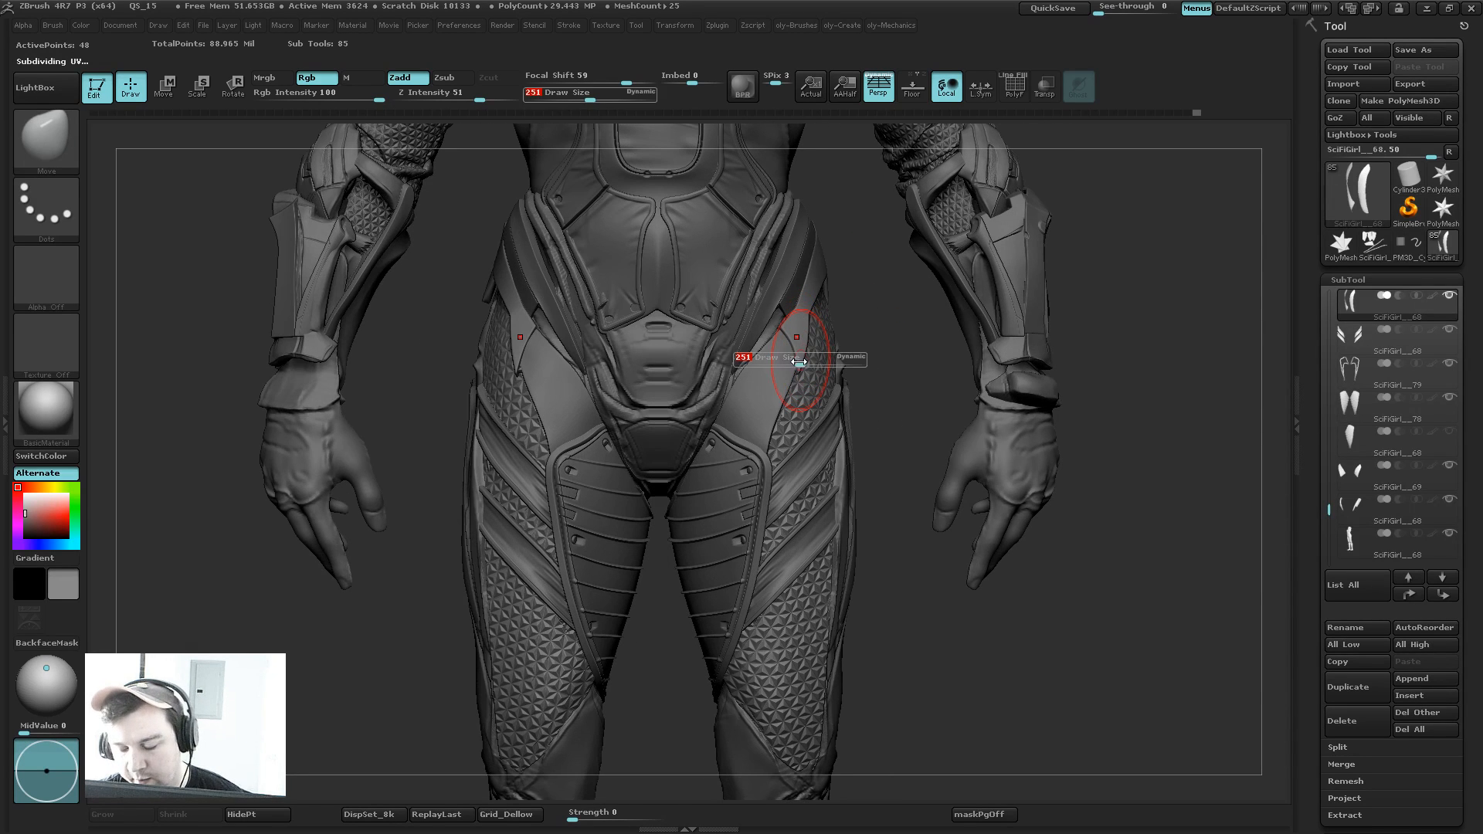
Step: Reselect the smooth upper-thigh panels and push their edges into shape with the Move brush at draw size 378
{"action": "left_click", "coordinate": [742, 417], "text": "alt"}
{"action": "left_click_drag", "start_coordinate": [889, 400], "coordinate": [834, 449], "text": "alt"}
{"action": "key", "text": "s"}
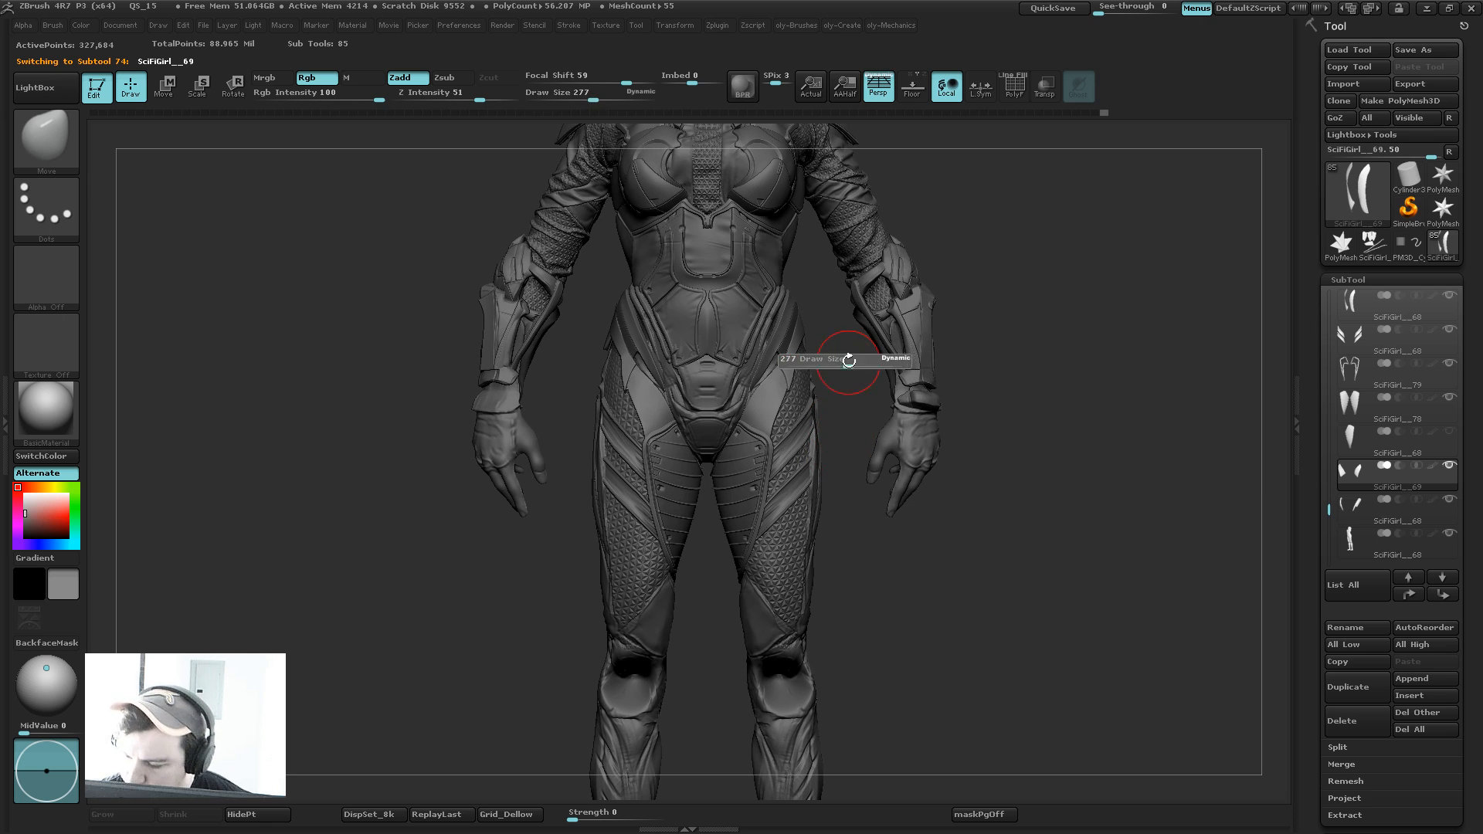
{"action": "mouse_move", "coordinate": [847, 359]}
{"action": "left_mouse_down"}
{"action": "mouse_move", "coordinate": [840, 447]}
{"action": "mouse_move", "coordinate": [844, 423]}
{"action": "mouse_move", "coordinate": [854, 433]}
{"action": "left_mouse_up"}
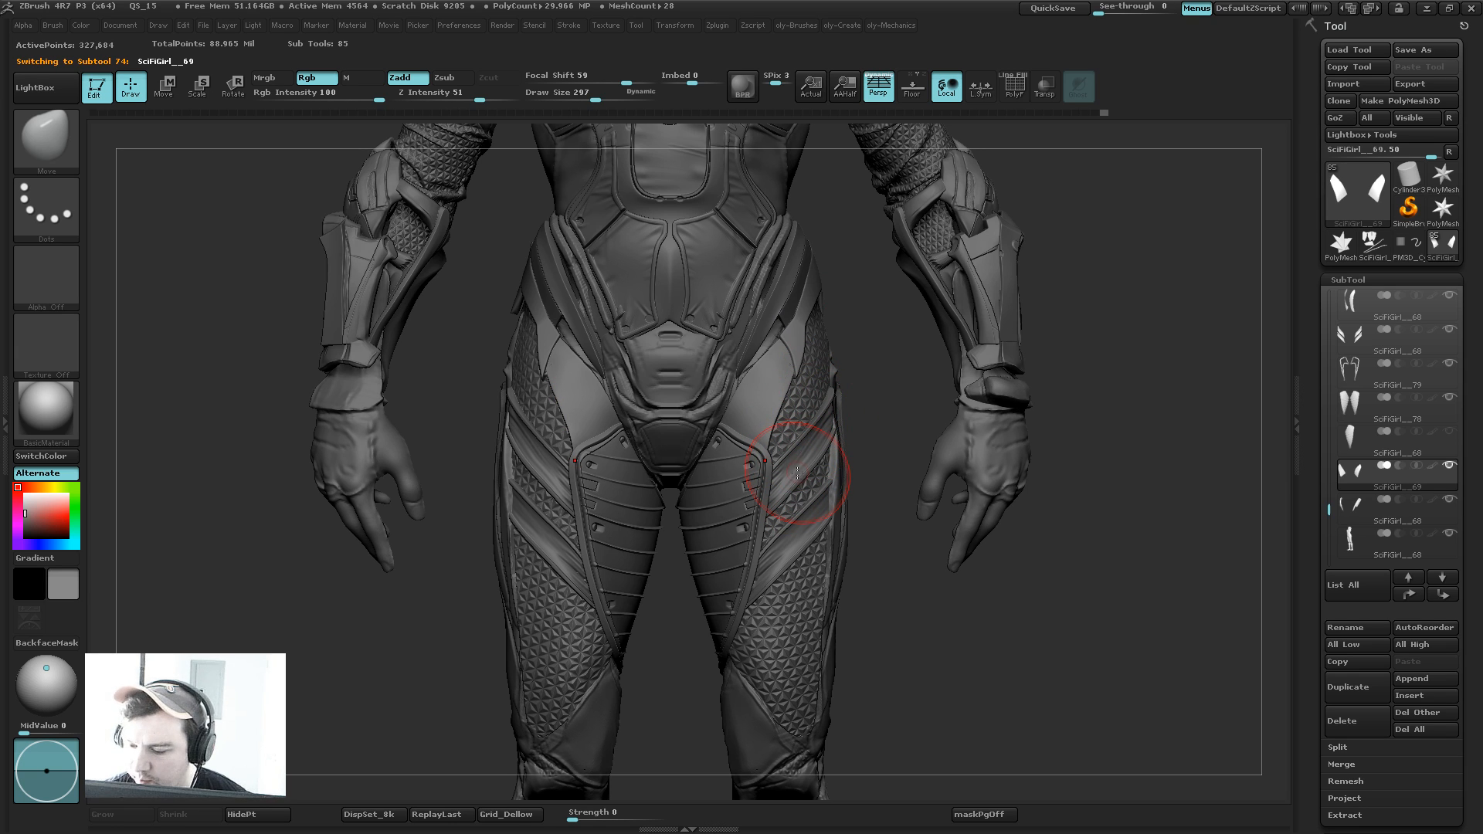
{"action": "key", "text": "]"}
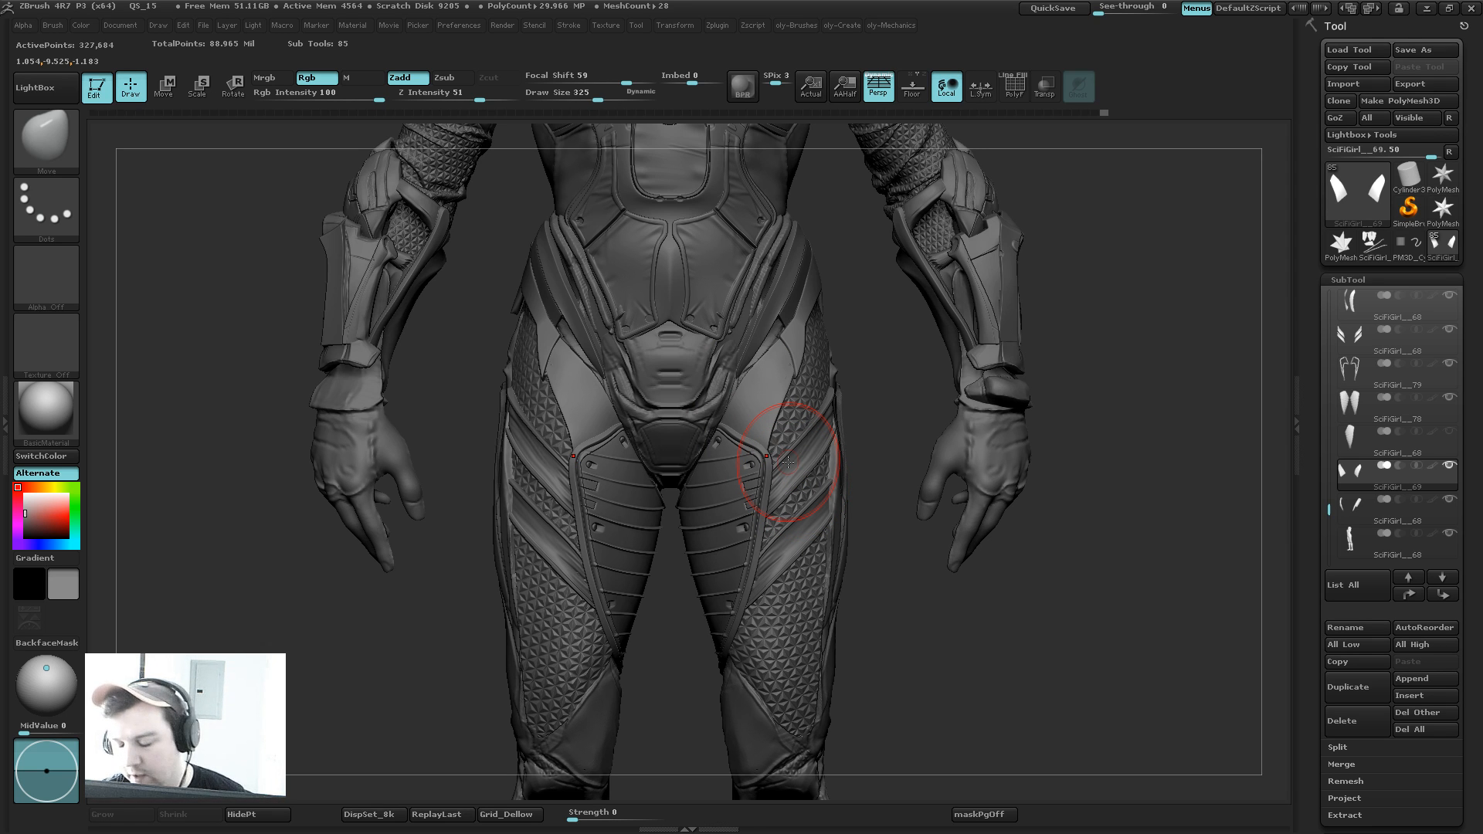
{"action": "left_click_drag", "start_coordinate": [873, 363], "coordinate": [774, 396]}
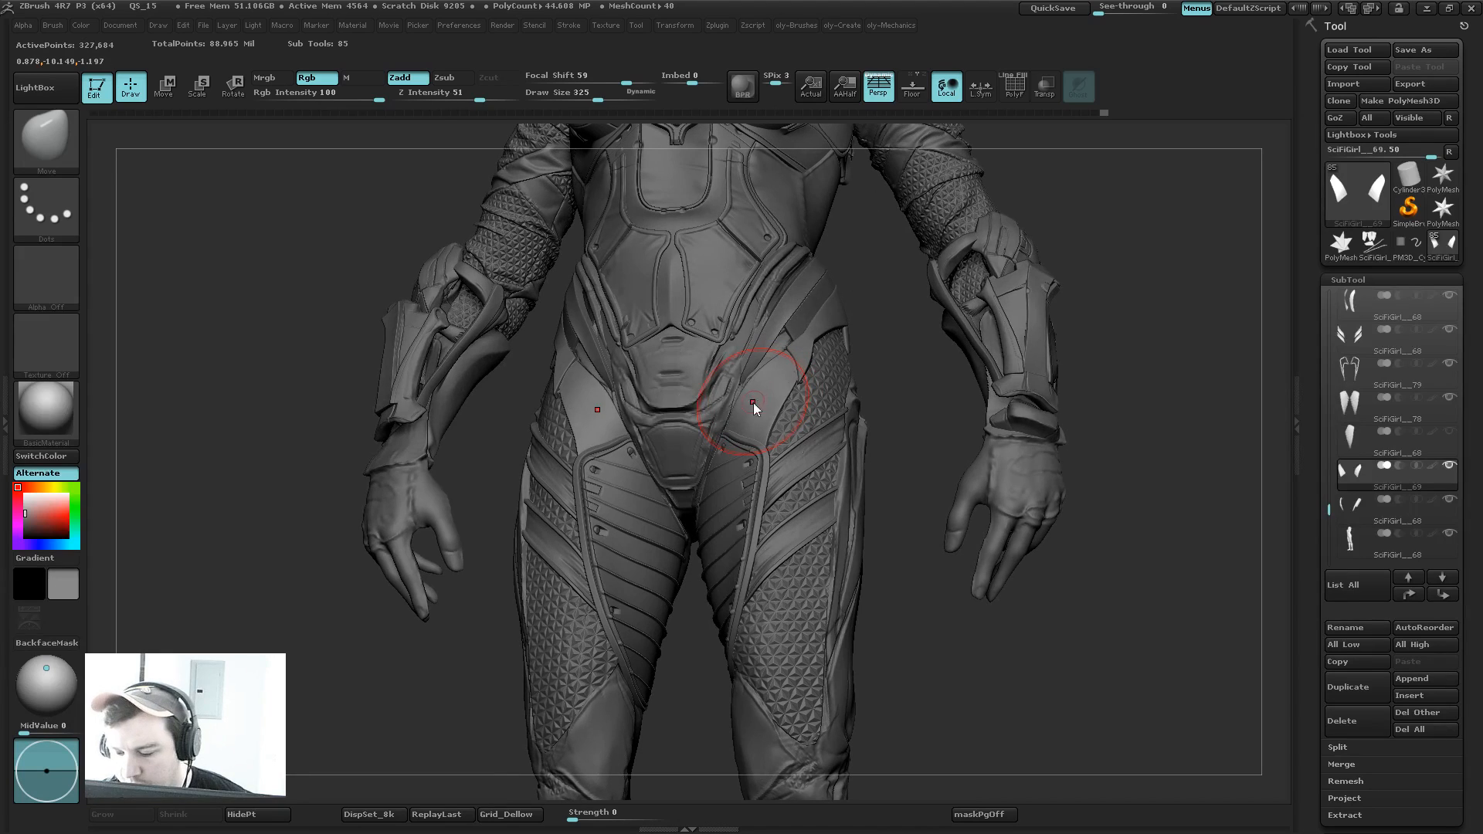
{"action": "key", "text": "]"}
{"action": "key", "text": "]"}
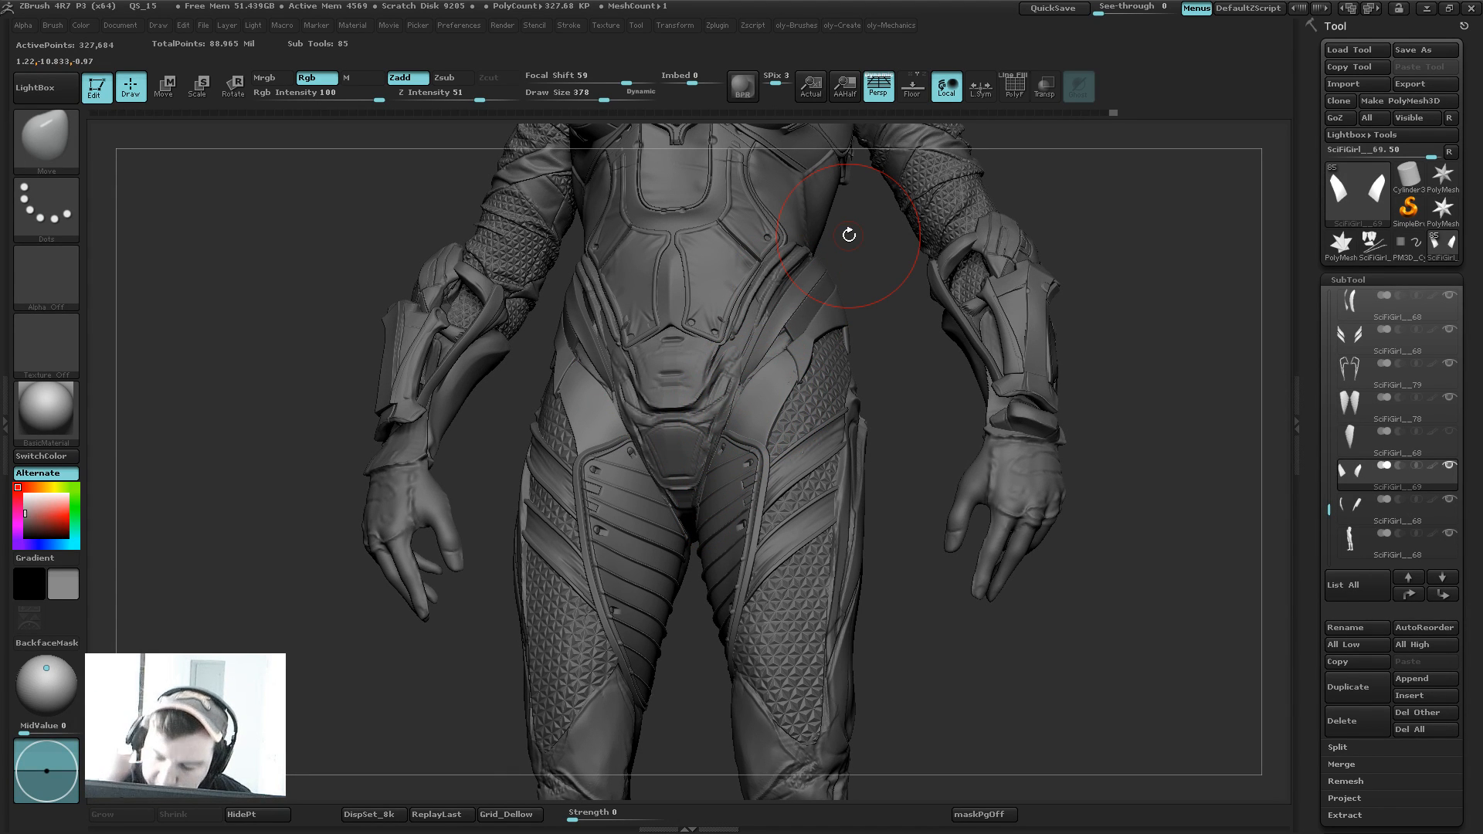
{"action": "left_click_drag", "start_coordinate": [793, 377], "coordinate": [787, 371]}
Step: Fine-tune the upper-thigh panels next to the groin armor with the Move brush at draw size 283
{"action": "left_click_drag", "start_coordinate": [917, 372], "coordinate": [789, 320]}
{"action": "key", "text": "["}
{"action": "key", "text": "["}
{"action": "key", "text": "["}
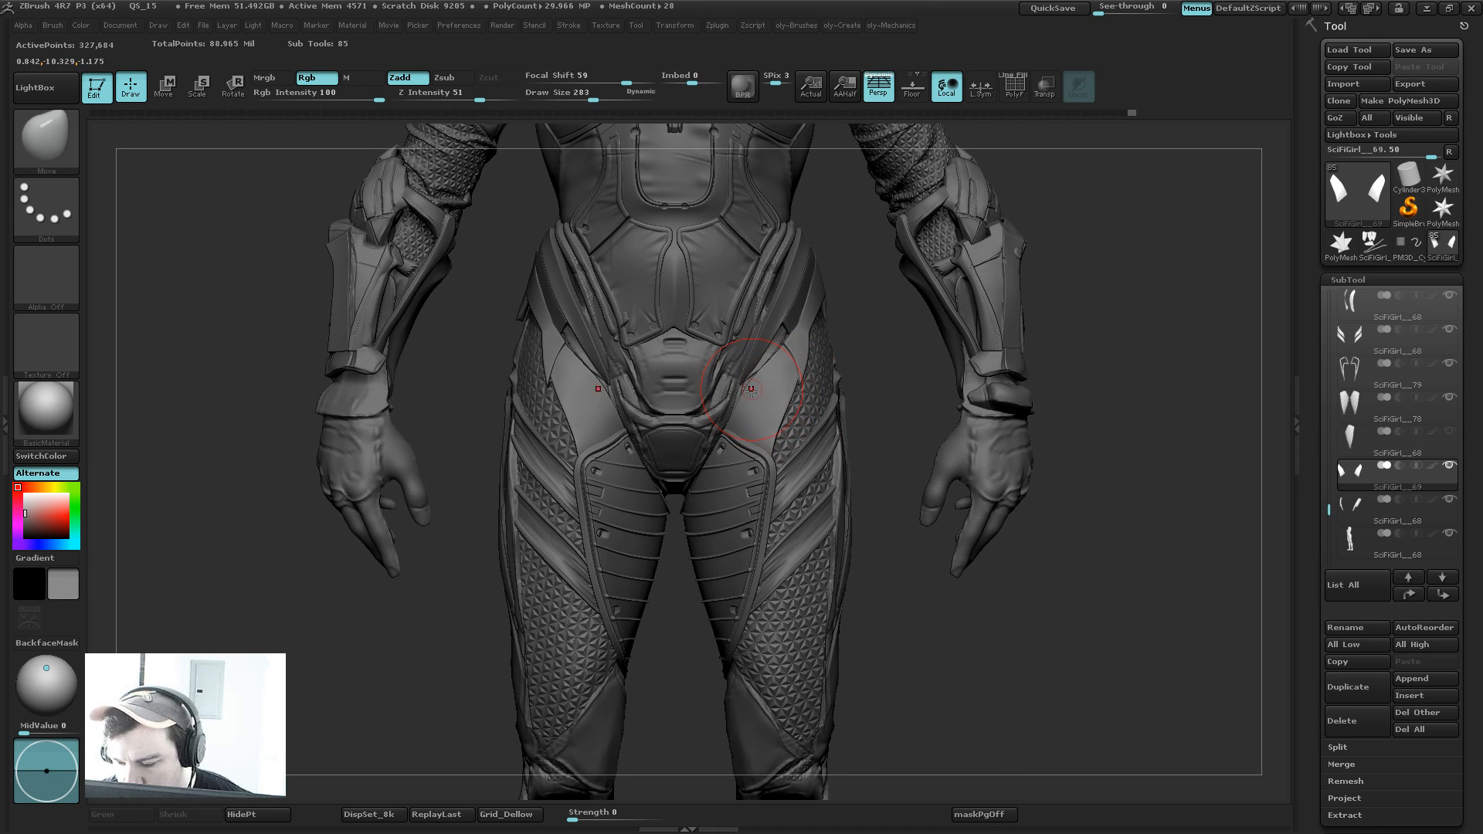
{"action": "left_click_drag", "start_coordinate": [738, 412], "coordinate": [746, 408]}
{"action": "left_click_drag", "start_coordinate": [870, 351], "coordinate": [807, 343]}
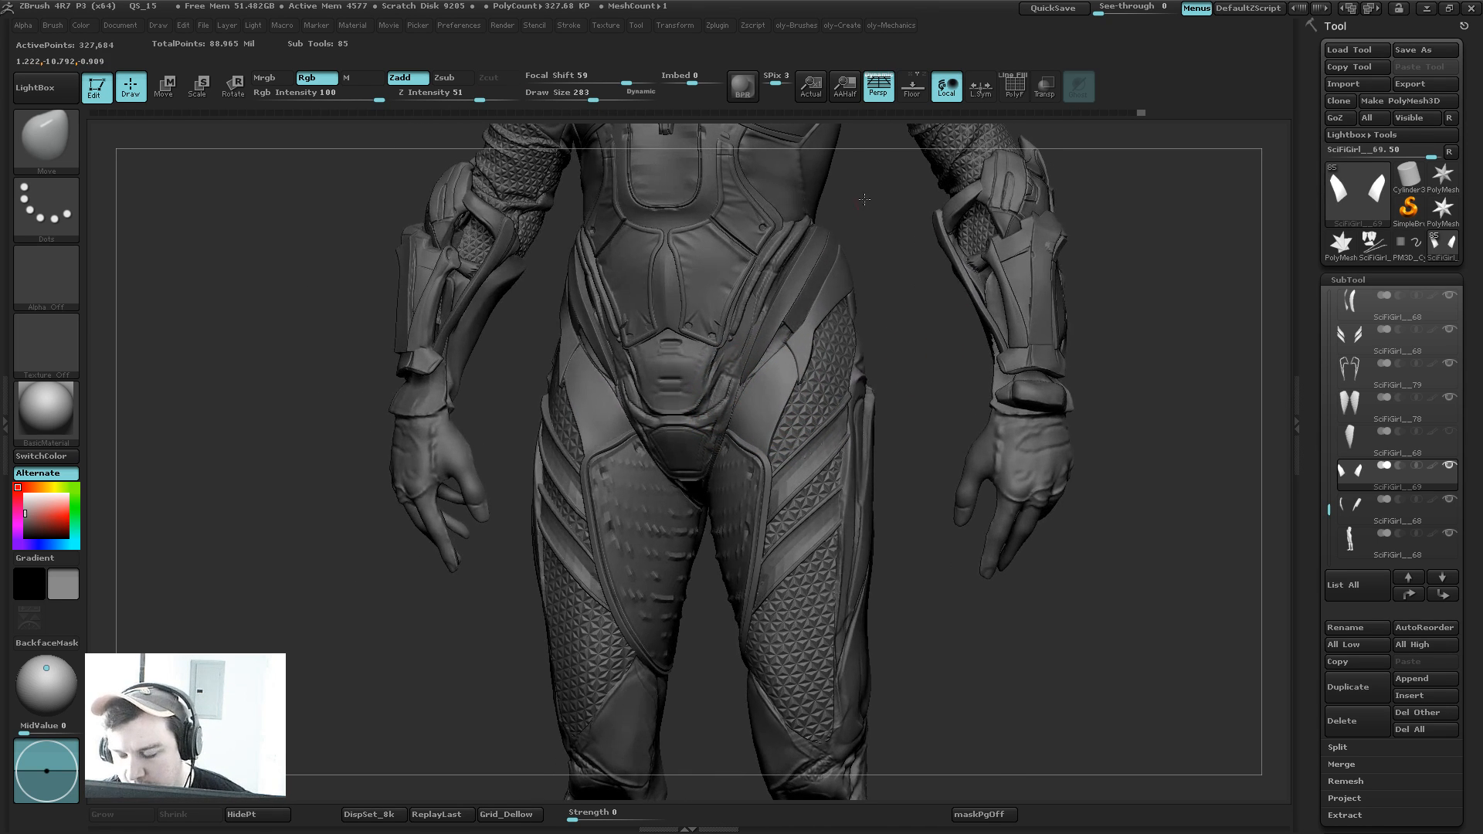
Step: Select the diagonal strips on the thighs and adjust their shape with the Move brush at draw size 340
{"action": "left_click", "coordinate": [832, 443], "text": "alt"}
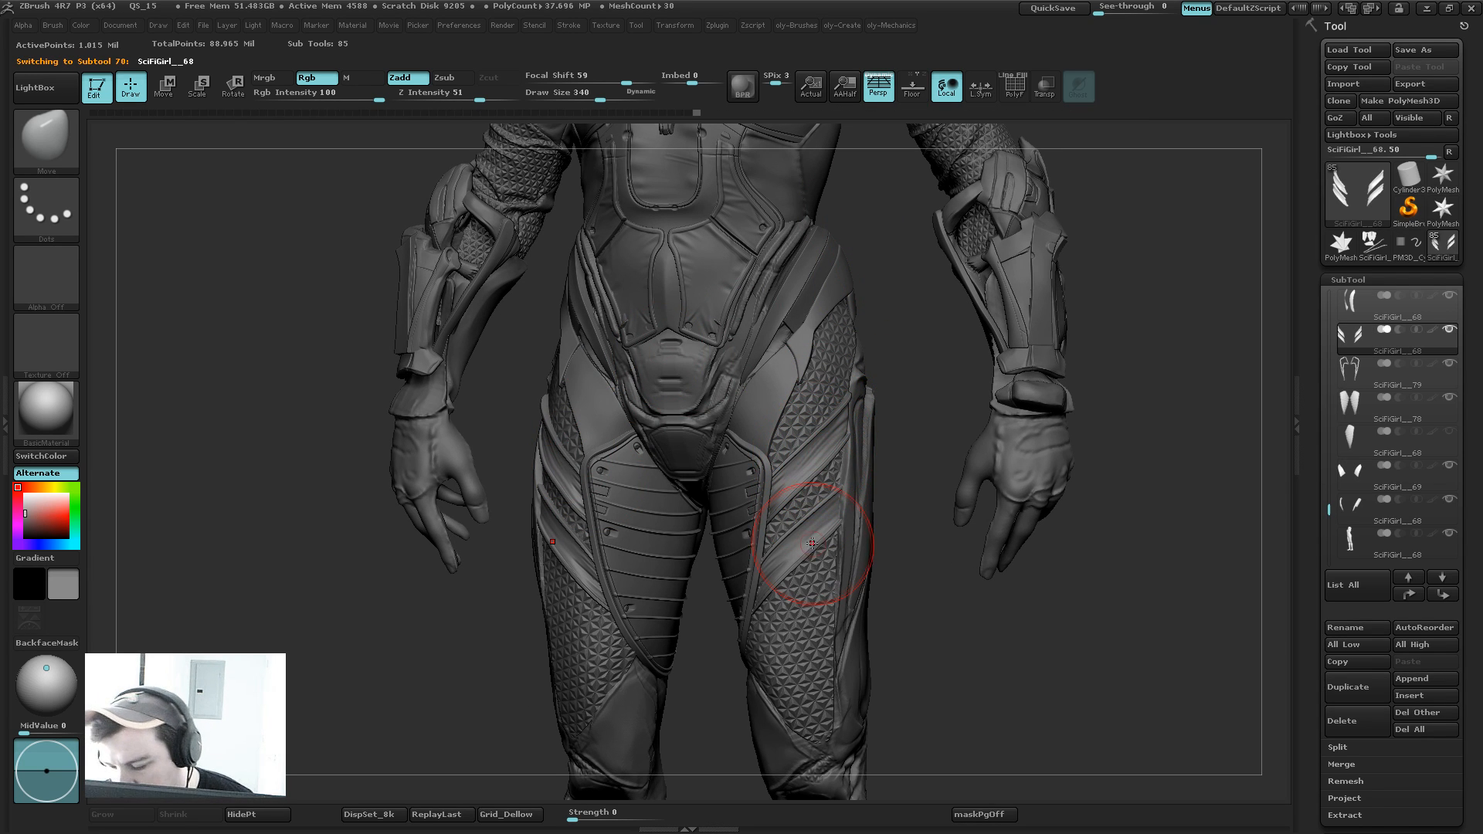
{"action": "left_click_drag", "start_coordinate": [877, 522], "coordinate": [881, 521]}
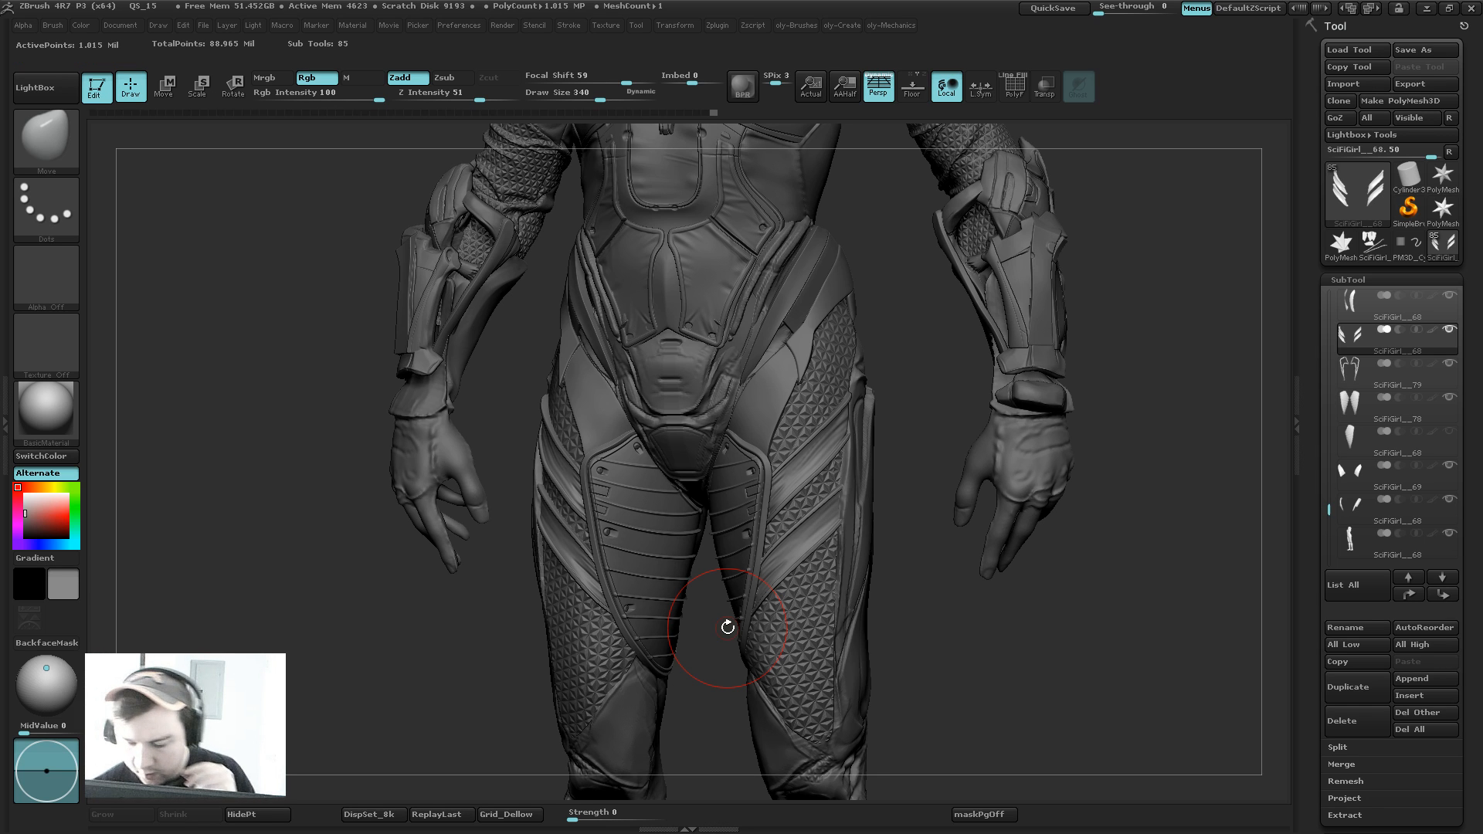
{"action": "key", "text": "["}
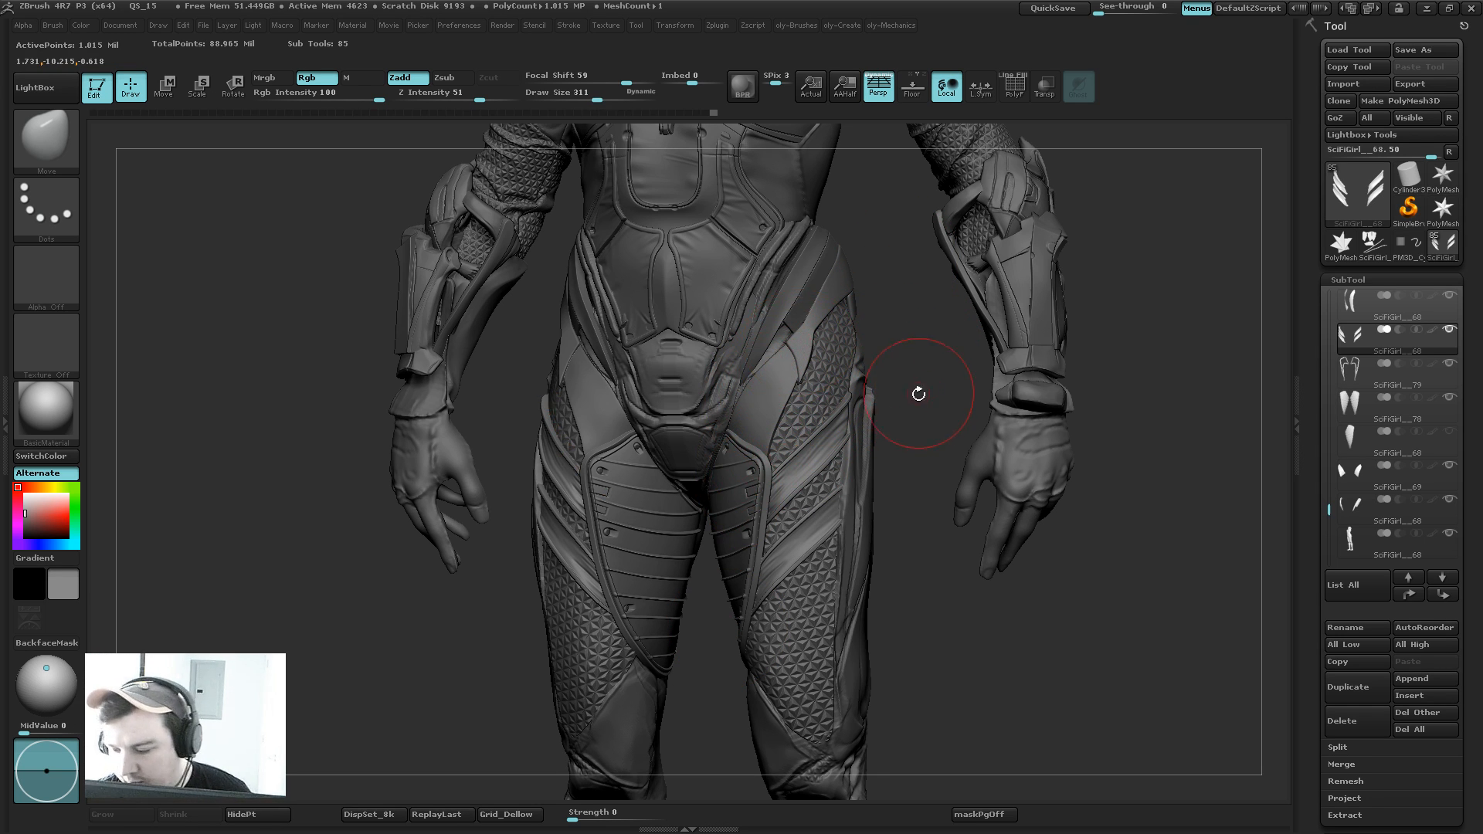
Step: Select the upper-thigh panels again and make broader shape corrections with the Move brush, raising the draw size to 451
{"action": "mouse_move", "coordinate": [919, 394]}
{"action": "left_mouse_down", "text": "alt"}
{"action": "mouse_move", "coordinate": [897, 361]}
{"action": "mouse_move", "coordinate": [885, 386]}
{"action": "left_mouse_up", "text": "alt"}
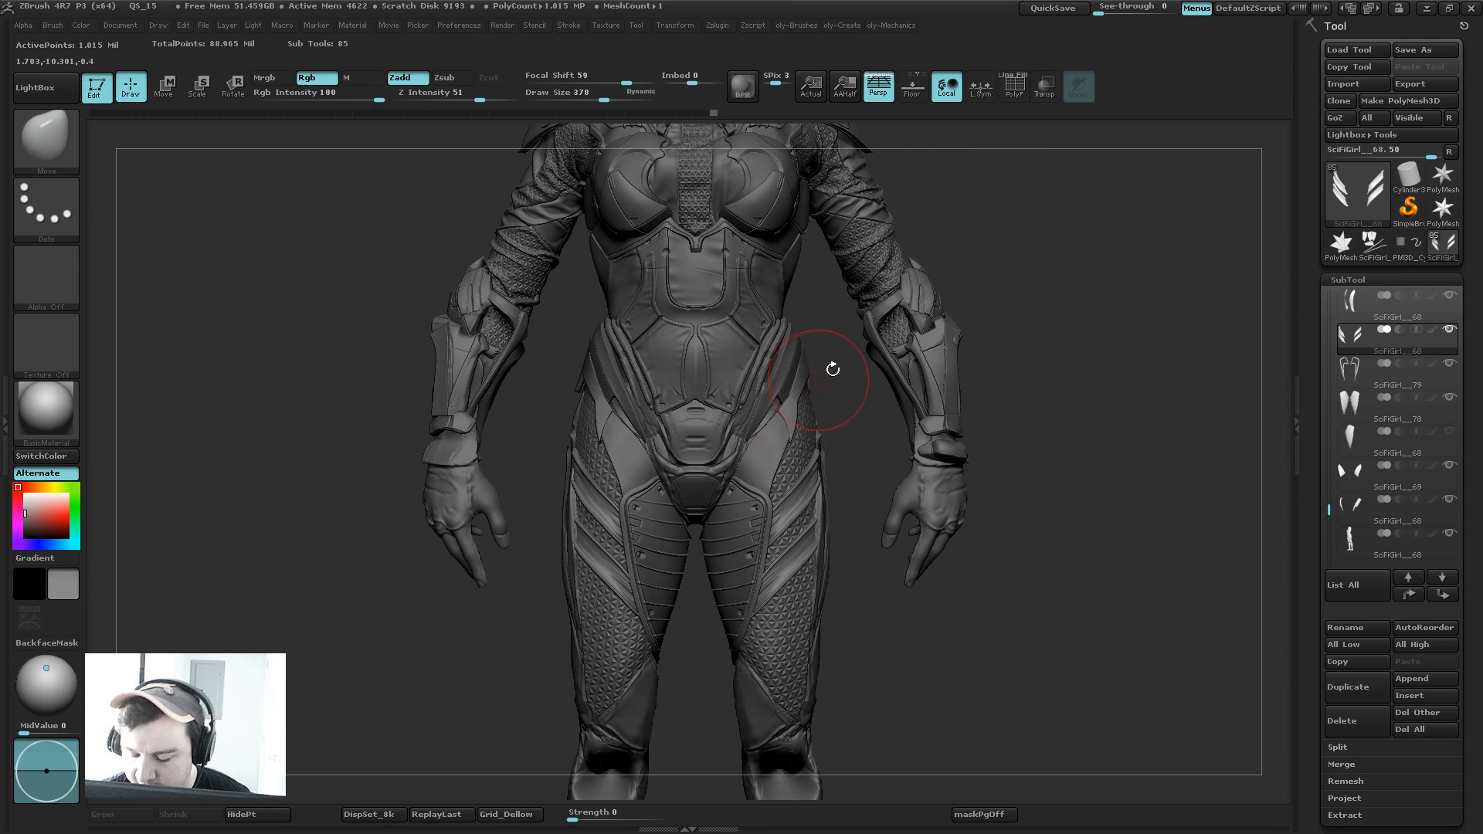
{"action": "left_click_drag", "start_coordinate": [849, 378], "coordinate": [745, 540]}
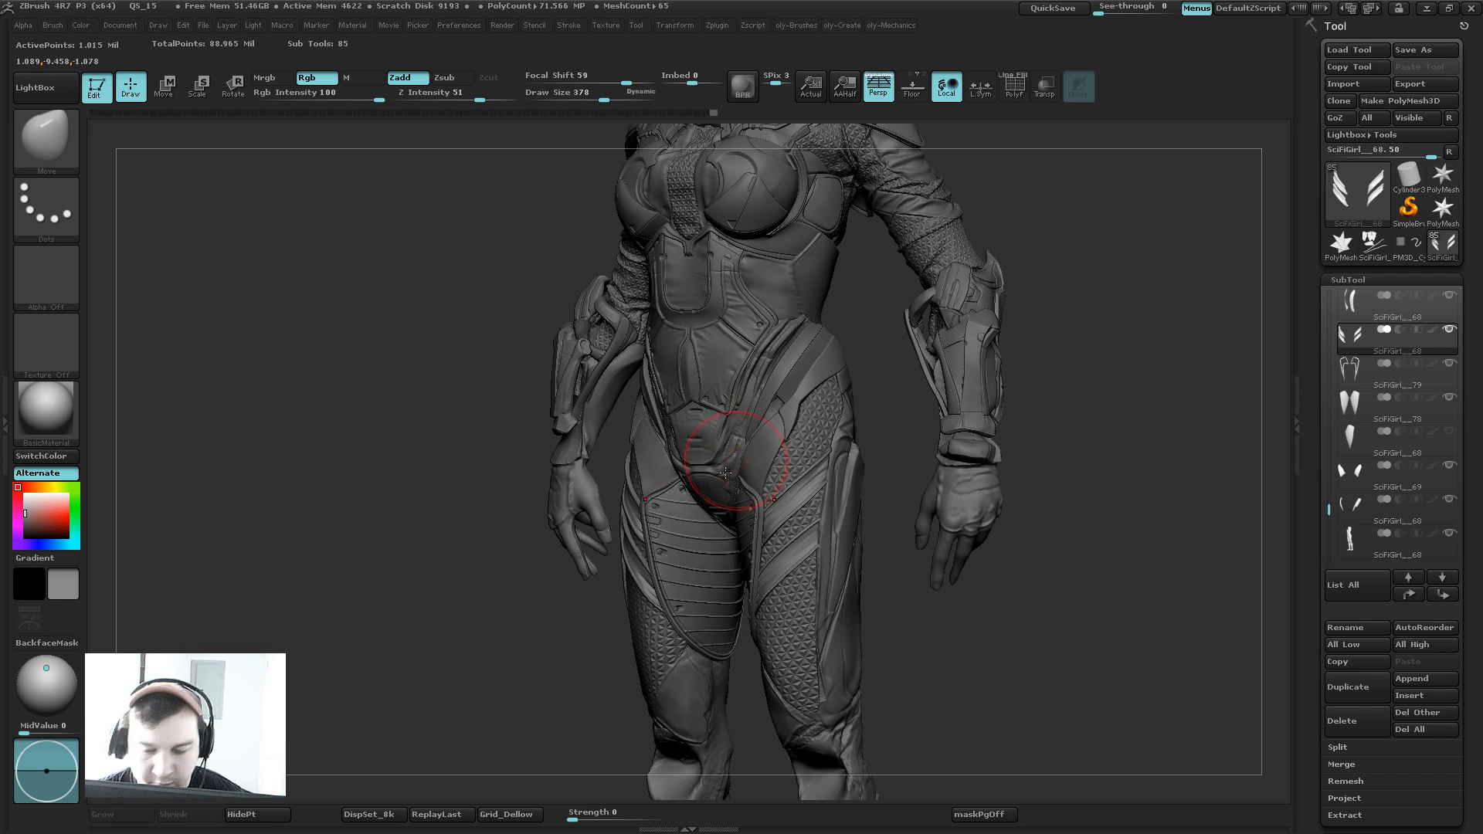
{"action": "left_click_drag", "start_coordinate": [569, 661], "coordinate": [617, 664]}
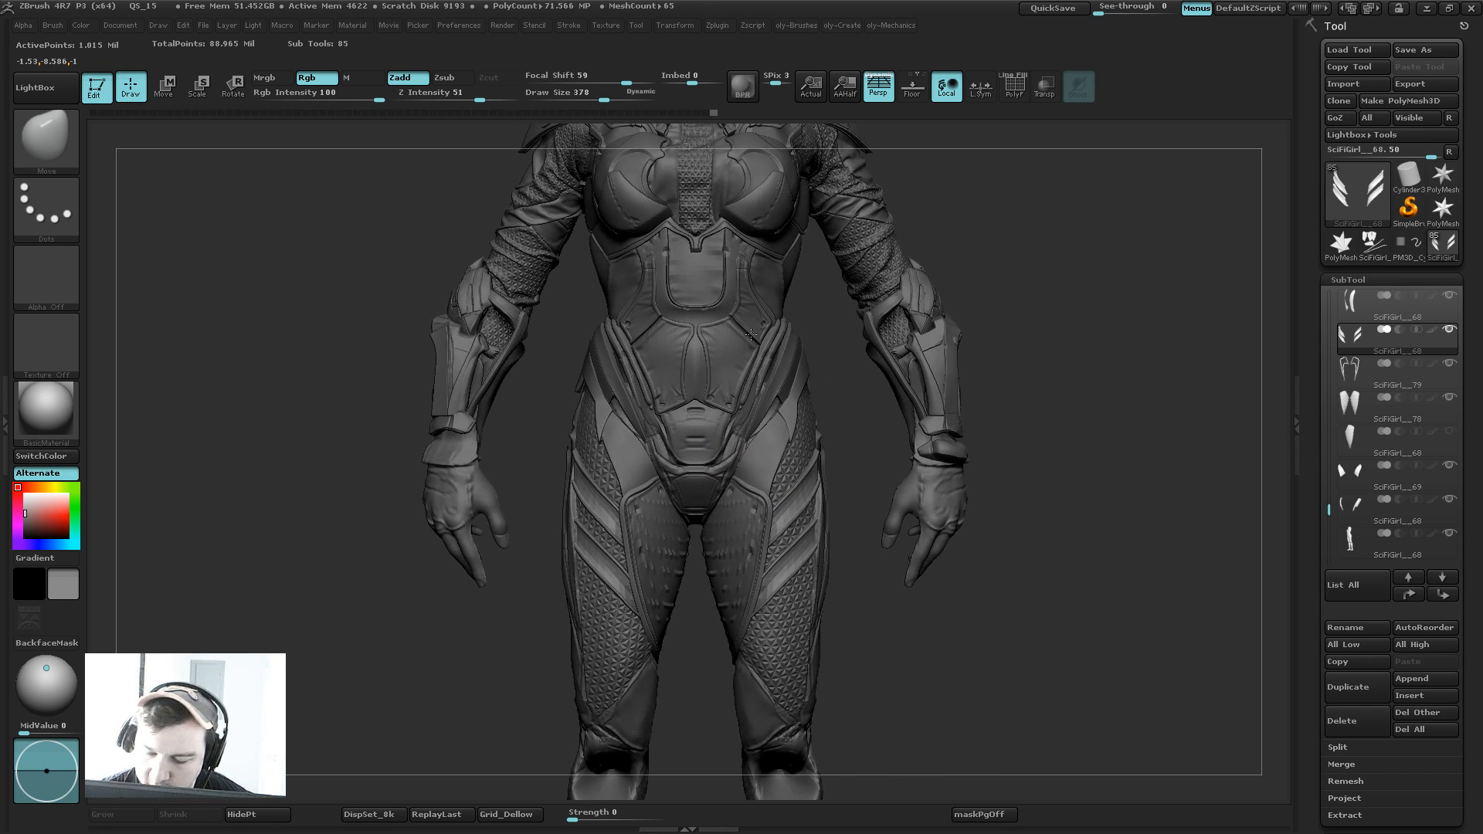
{"action": "left_click", "coordinate": [611, 463], "text": "alt"}
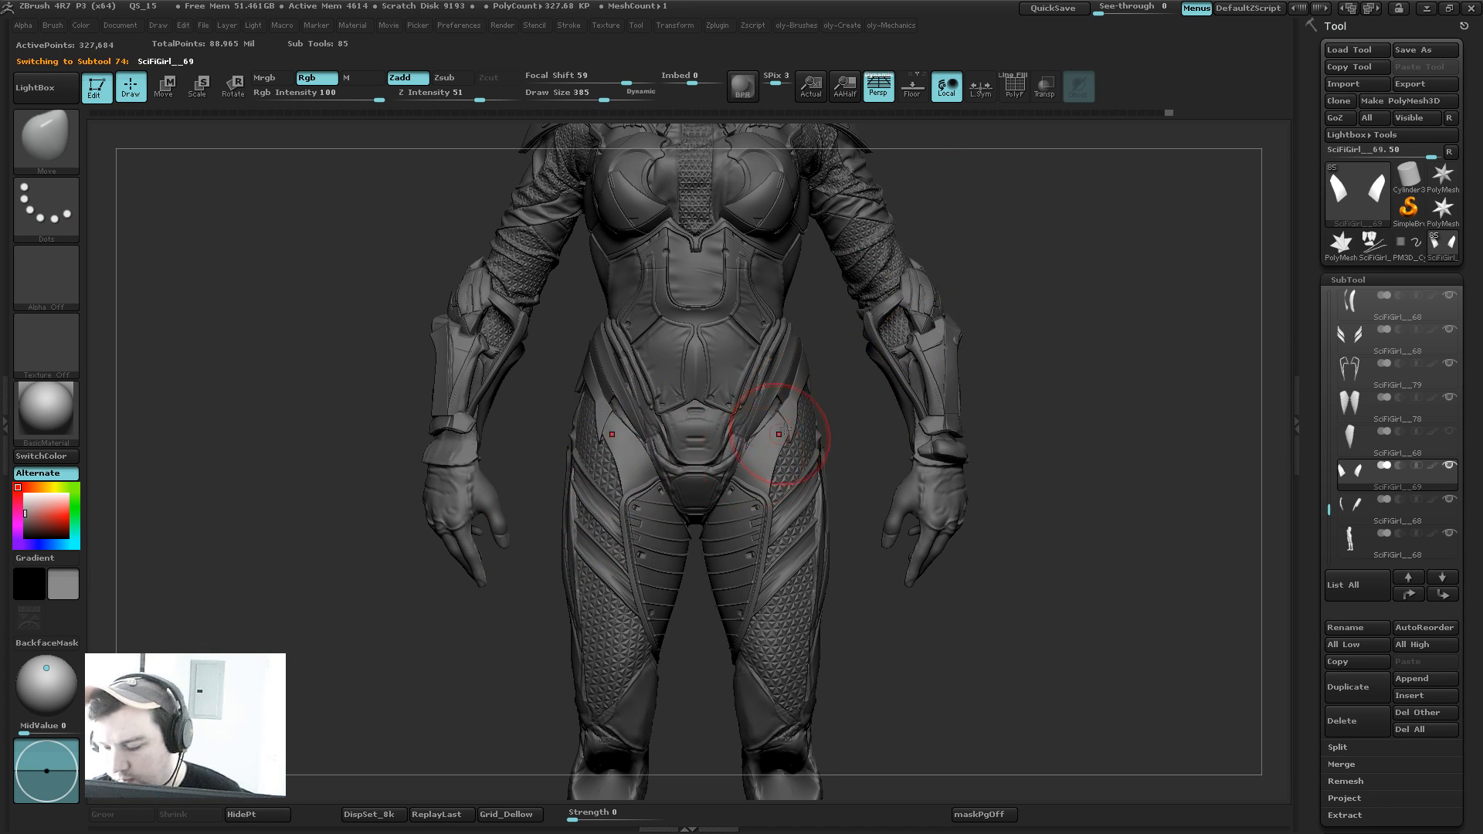
{"action": "key", "text": "s"}
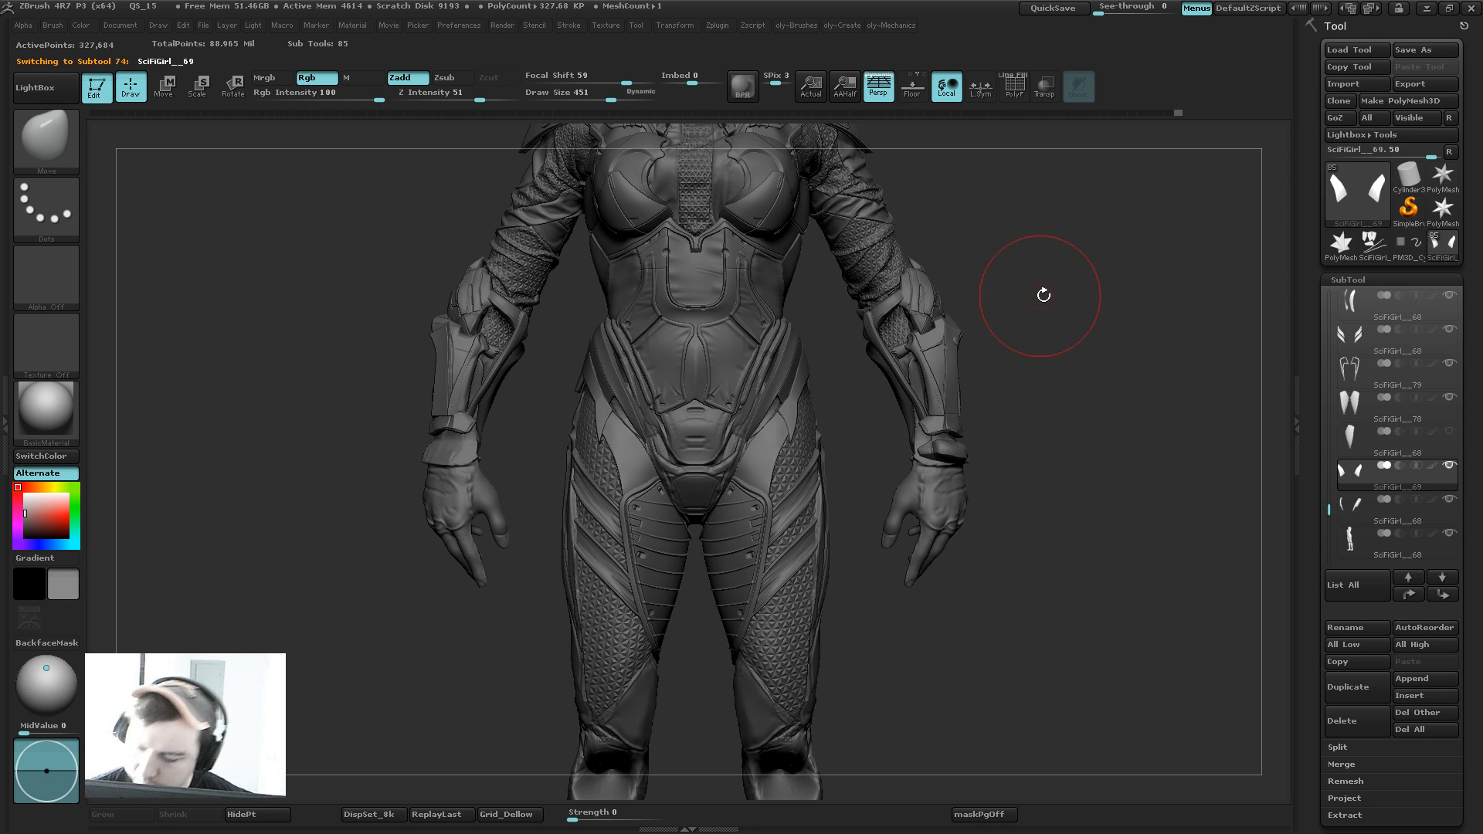
{"action": "left_click_drag", "start_coordinate": [1042, 295], "coordinate": [911, 304]}
Step: Select the curved hip plates and rework their outline with the Move brush at draw size 385, judging the shape against the full figure
{"action": "left_click", "coordinate": [828, 374], "text": "alt"}
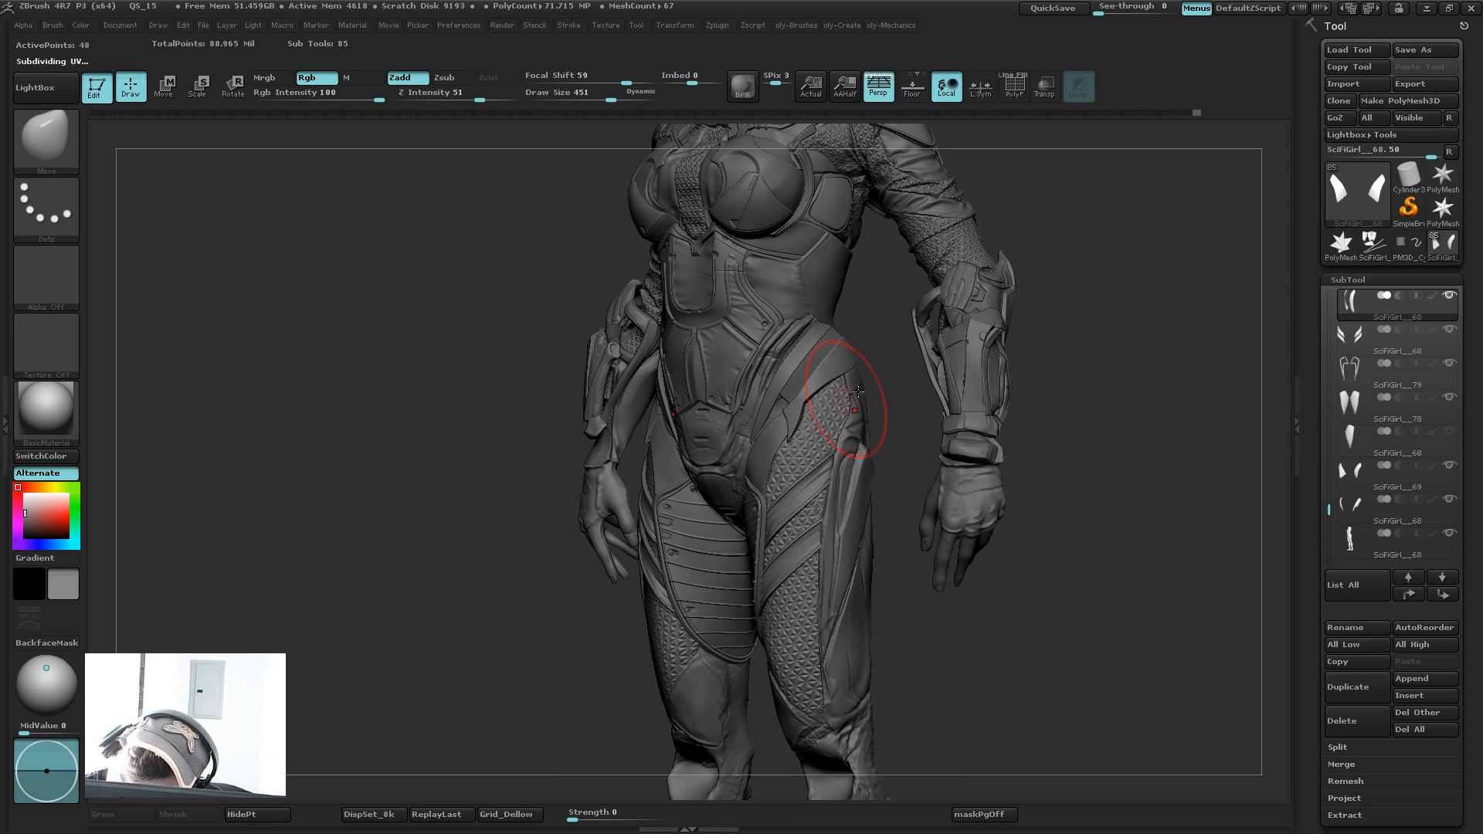
{"action": "left_click_drag", "start_coordinate": [889, 364], "coordinate": [1004, 363]}
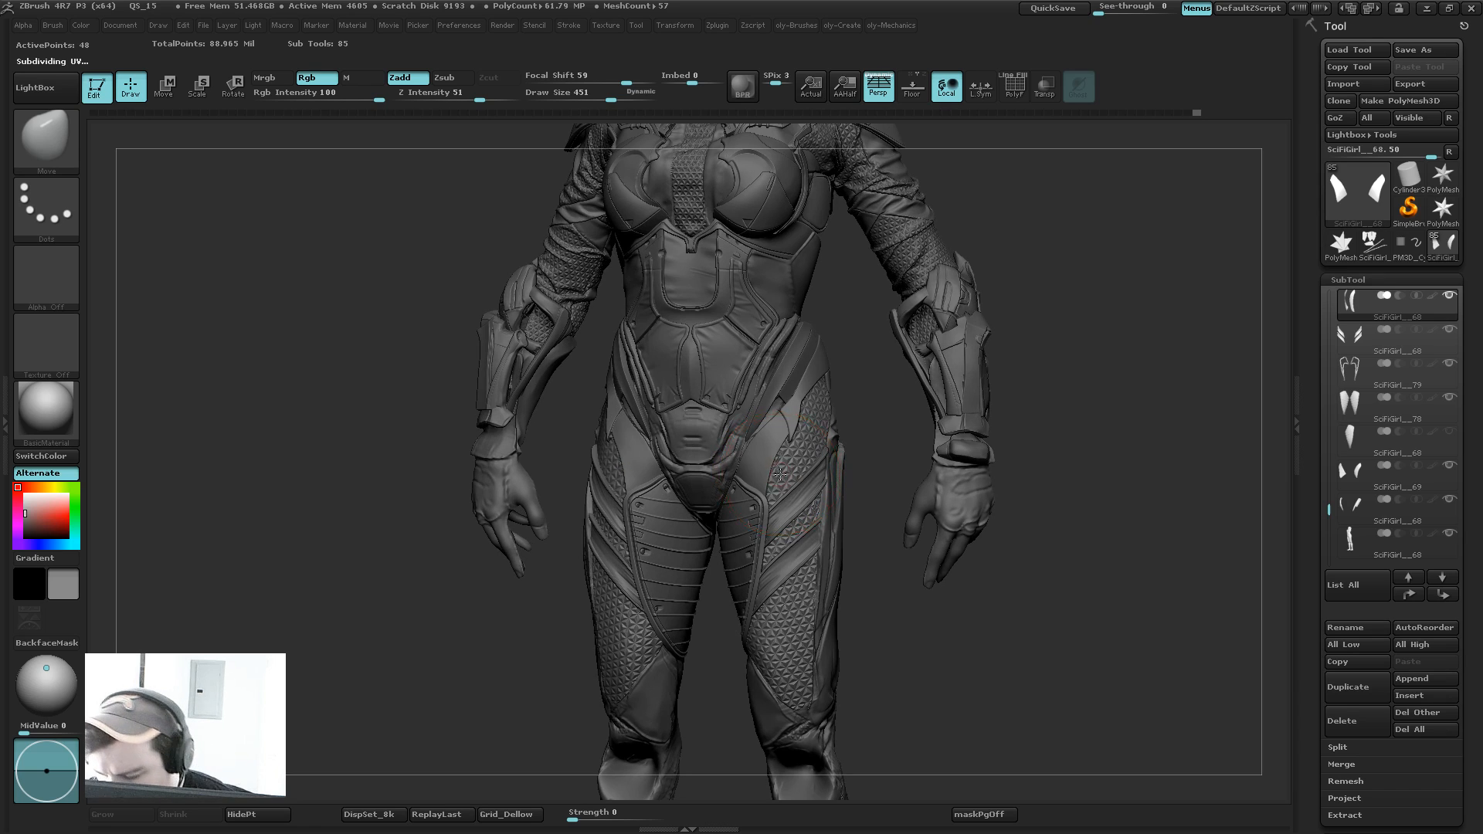
{"action": "key", "text": "s"}
{"action": "left_click_drag", "start_coordinate": [780, 474], "coordinate": [774, 474]}
{"action": "left_click_drag", "start_coordinate": [813, 374], "coordinate": [819, 363]}
{"action": "mouse_move", "coordinate": [864, 414]}
{"action": "left_mouse_down"}
{"action": "mouse_move", "coordinate": [839, 334]}
{"action": "mouse_move", "coordinate": [976, 285]}
{"action": "left_mouse_up"}
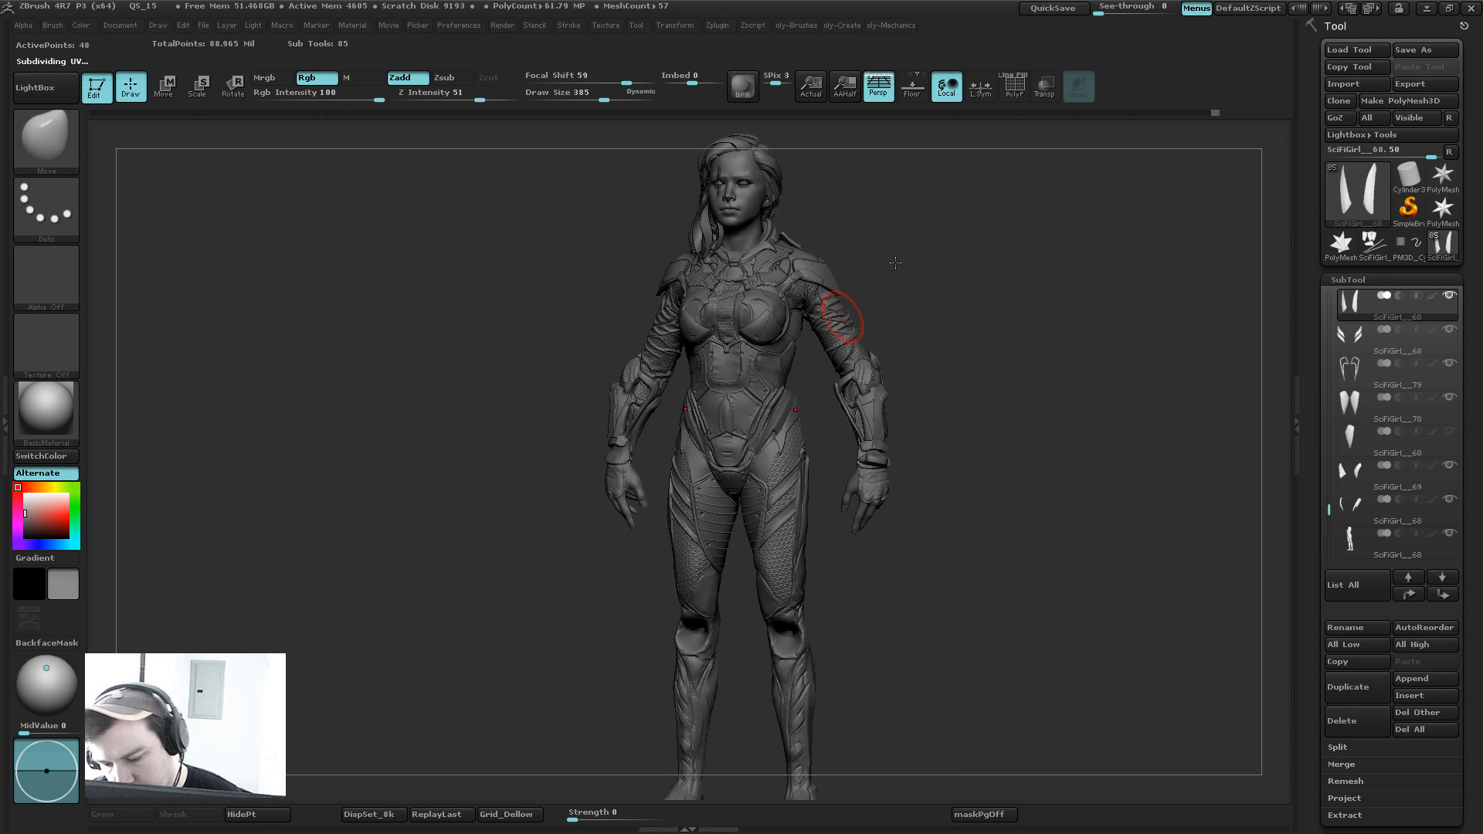
{"action": "left_click_drag", "start_coordinate": [895, 262], "coordinate": [913, 264]}
{"action": "key", "text": "s"}
{"action": "left_click_drag", "start_coordinate": [899, 350], "coordinate": [920, 346]}
{"action": "key", "text": "s"}
{"action": "mouse_move", "coordinate": [910, 352]}
{"action": "left_mouse_down"}
{"action": "mouse_move", "coordinate": [996, 357]}
{"action": "mouse_move", "coordinate": [790, 301]}
{"action": "mouse_move", "coordinate": [733, 376]}
{"action": "left_mouse_up"}
{"action": "key", "text": "s"}
Step: Select the body mesh and flatten its surface around the hip with the TrimDynamic brush at draw size 214, Zsub intensity 43
{"action": "left_click", "coordinate": [800, 247], "text": "alt"}
{"action": "key", "text": "alt+s"}
{"action": "mouse_move", "coordinate": [903, 258]}
{"action": "left_mouse_down"}
{"action": "mouse_move", "coordinate": [760, 255]}
{"action": "mouse_move", "coordinate": [772, 276]}
{"action": "mouse_move", "coordinate": [735, 354]}
{"action": "mouse_move", "coordinate": [807, 218]}
{"action": "mouse_move", "coordinate": [789, 258]}
{"action": "mouse_move", "coordinate": [815, 248]}
{"action": "mouse_move", "coordinate": [807, 297]}
{"action": "mouse_move", "coordinate": [742, 330]}
{"action": "left_mouse_up"}
{"action": "key", "text": "1"}
{"action": "left_click", "coordinate": [805, 500]}
{"action": "left_click", "coordinate": [802, 447]}
{"action": "key", "text": "s"}
{"action": "key", "text": "alt+shift+s"}
{"action": "key", "text": "s"}
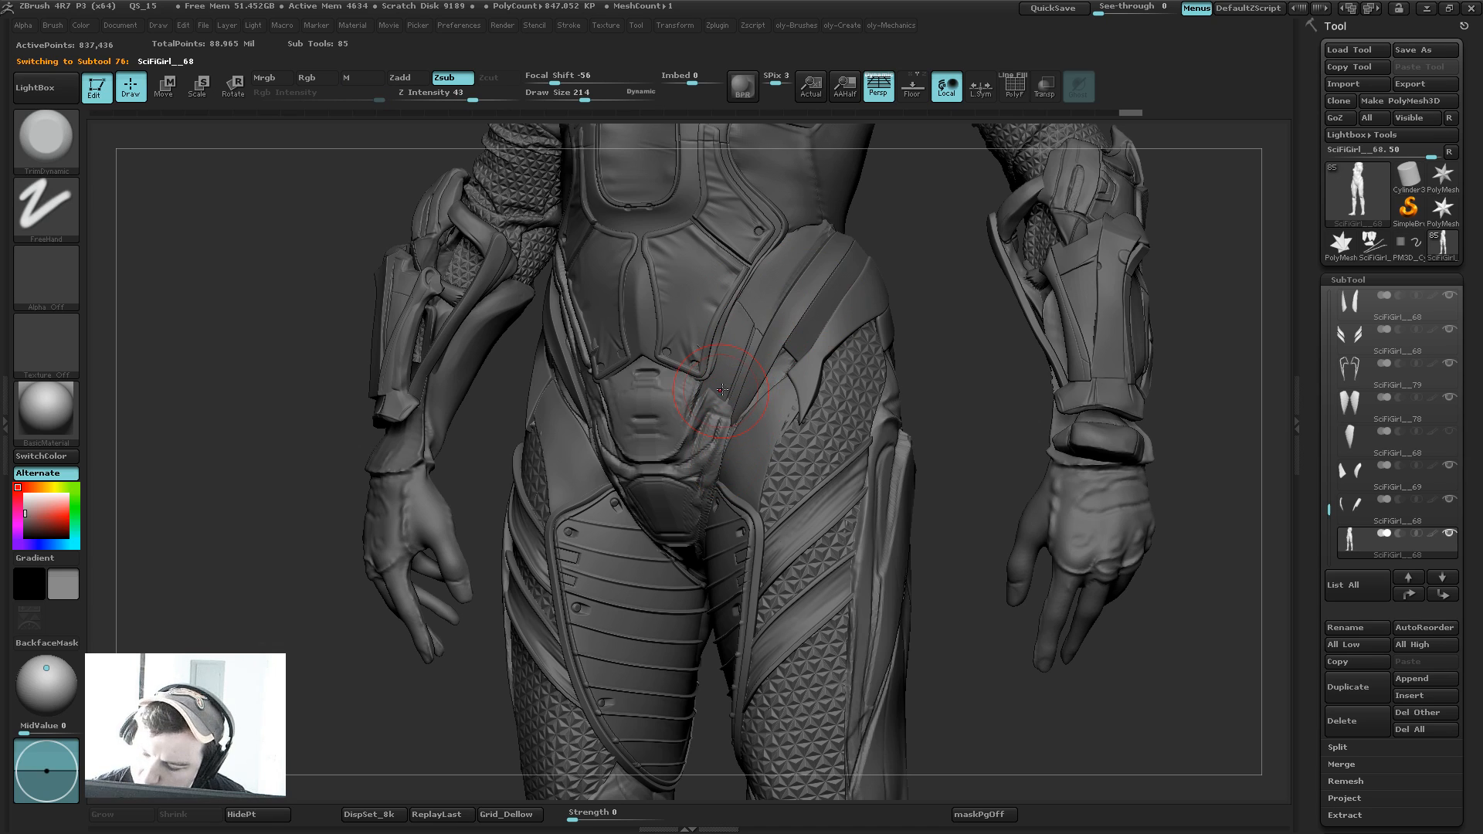
{"action": "left_click_drag", "start_coordinate": [928, 276], "coordinate": [811, 240]}
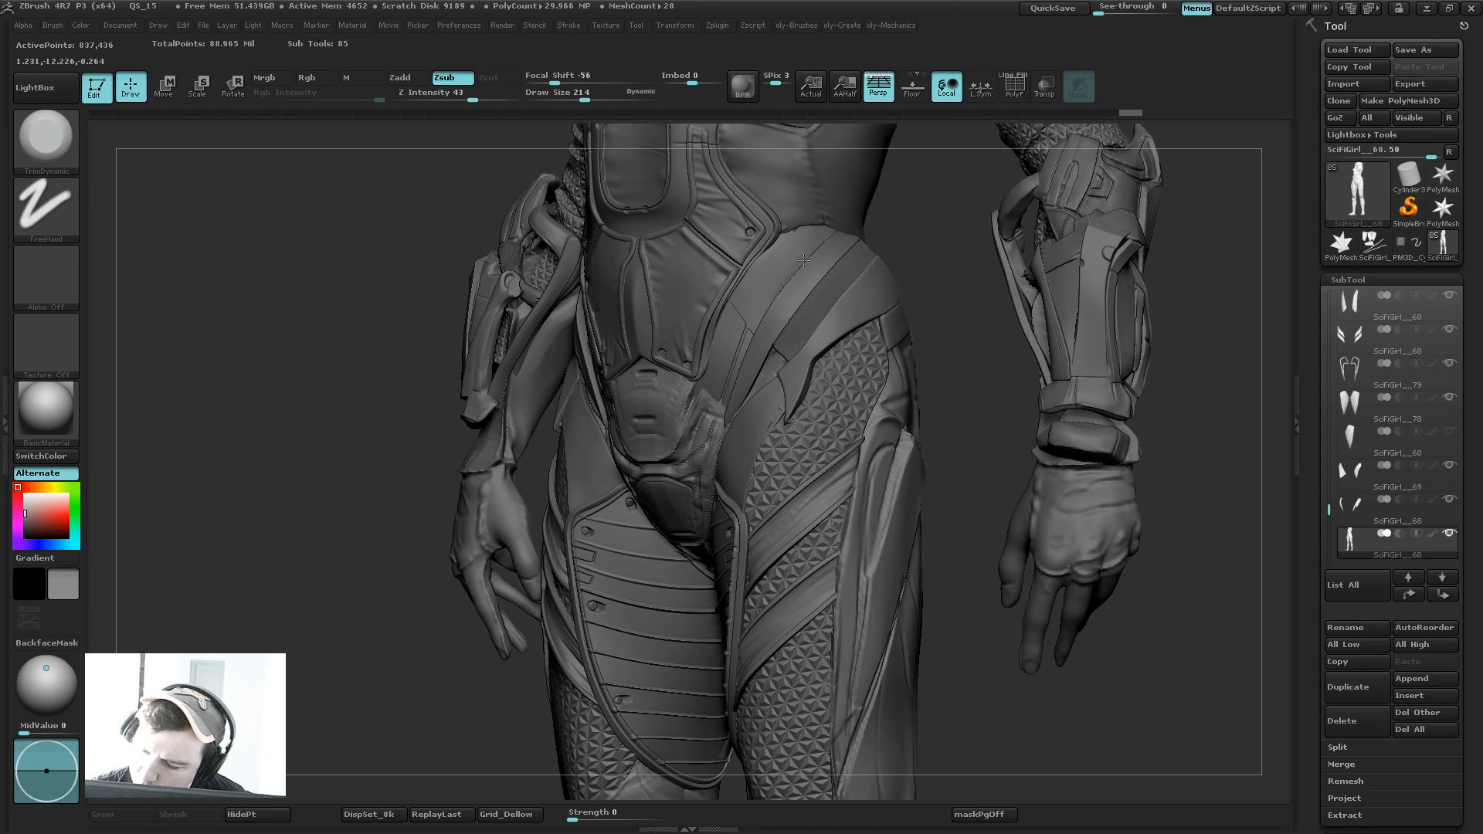
{"action": "mouse_move", "coordinate": [953, 225]}
{"action": "left_mouse_down"}
{"action": "mouse_move", "coordinate": [1039, 232]}
{"action": "mouse_move", "coordinate": [820, 211]}
{"action": "left_mouse_up"}
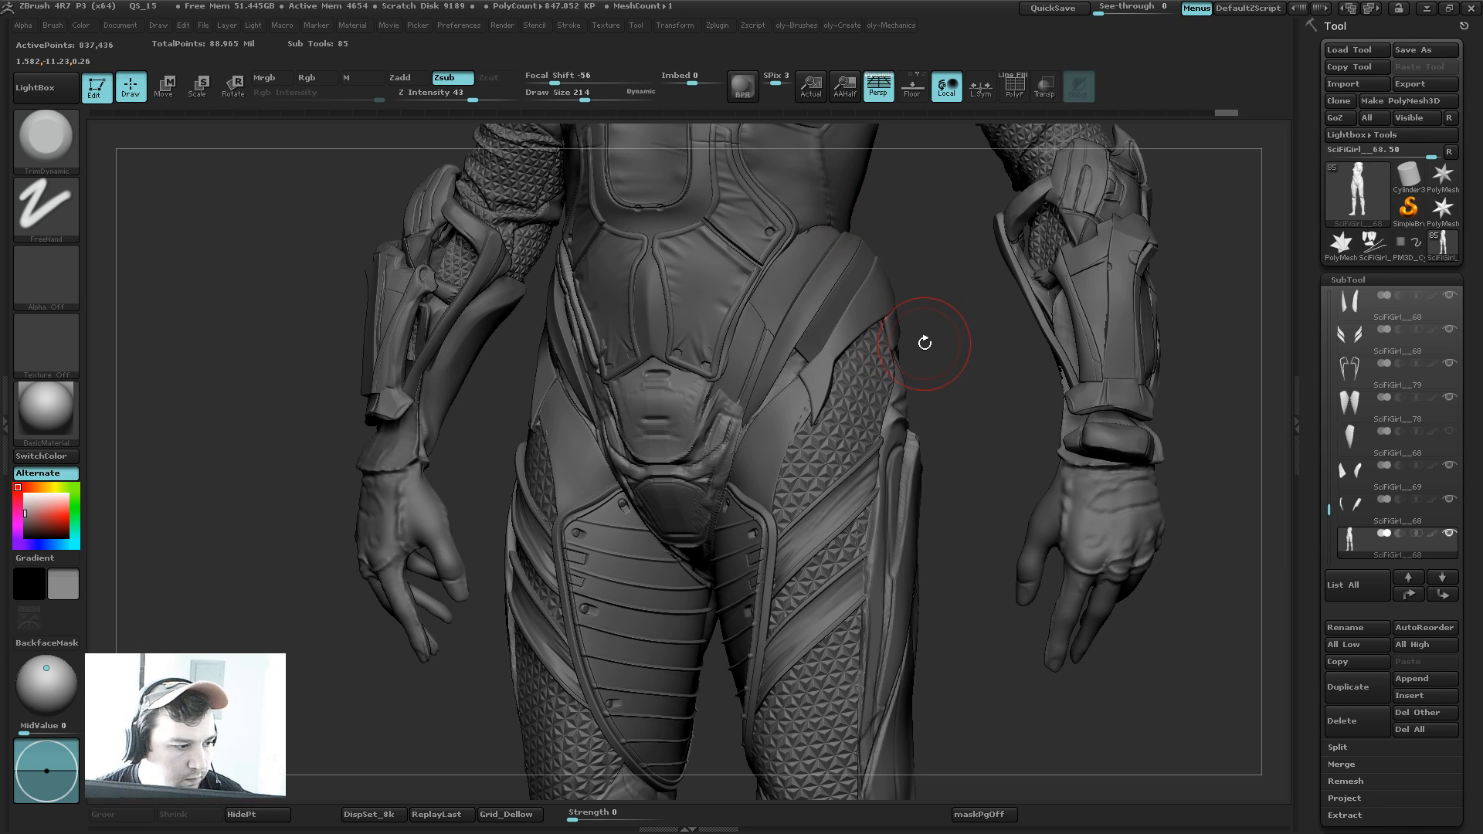
Step: Isolate the body mesh from the other armor pieces and choose the Topology brush
{"action": "key", "text": "shift+s"}
{"action": "left_click_drag", "start_coordinate": [959, 321], "coordinate": [916, 390], "text": "alt"}
{"action": "key", "text": "b"}
{"action": "left_click", "coordinate": [804, 336]}
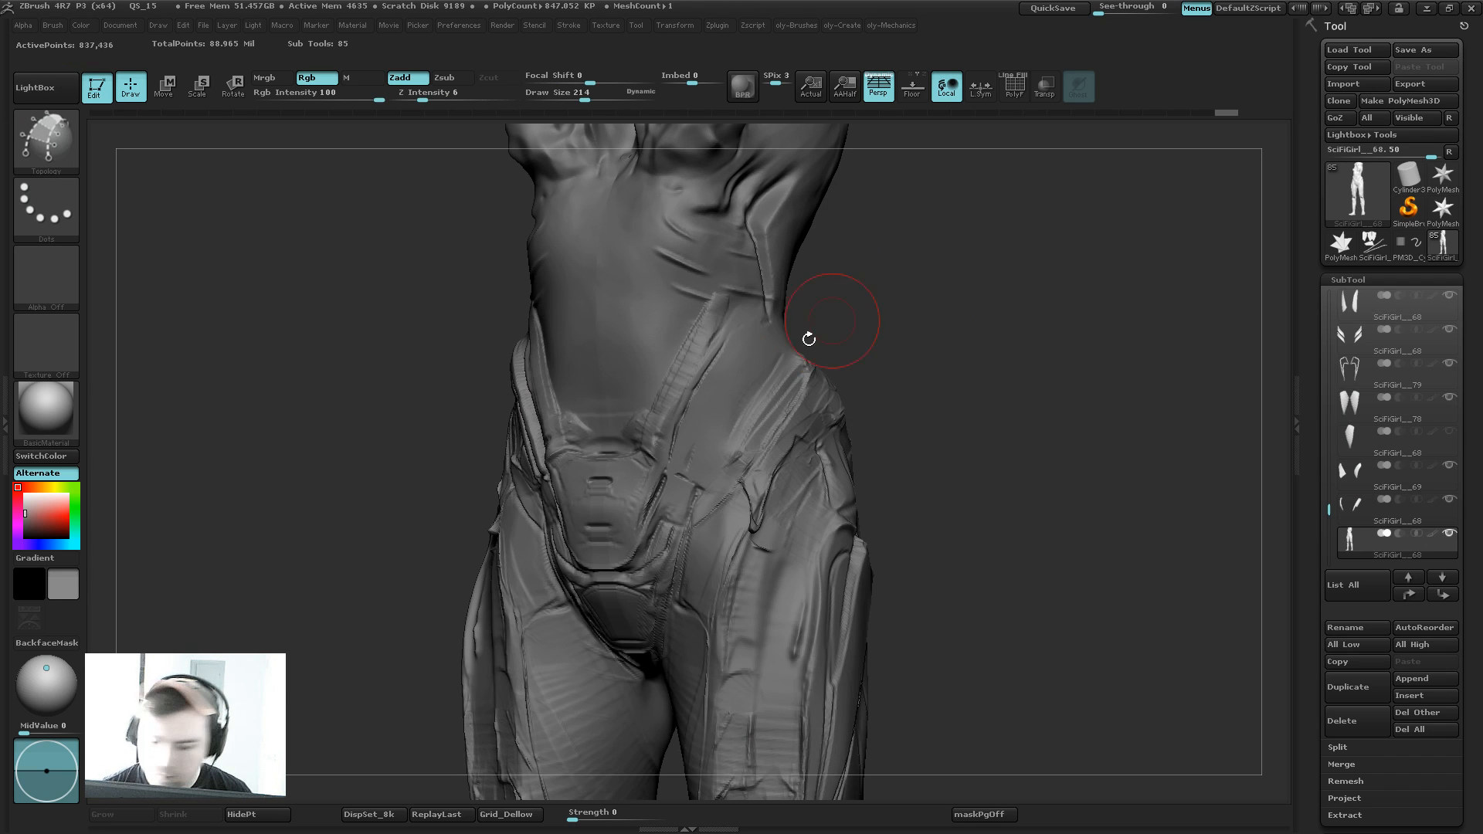
Step: Draw crossing topology curves over the hip of the body mesh with the Topology brush and generate a strip-shaped panel from them
{"action": "left_click_drag", "start_coordinate": [699, 498], "coordinate": [698, 503]}
{"action": "left_click_drag", "start_coordinate": [775, 324], "coordinate": [674, 513]}
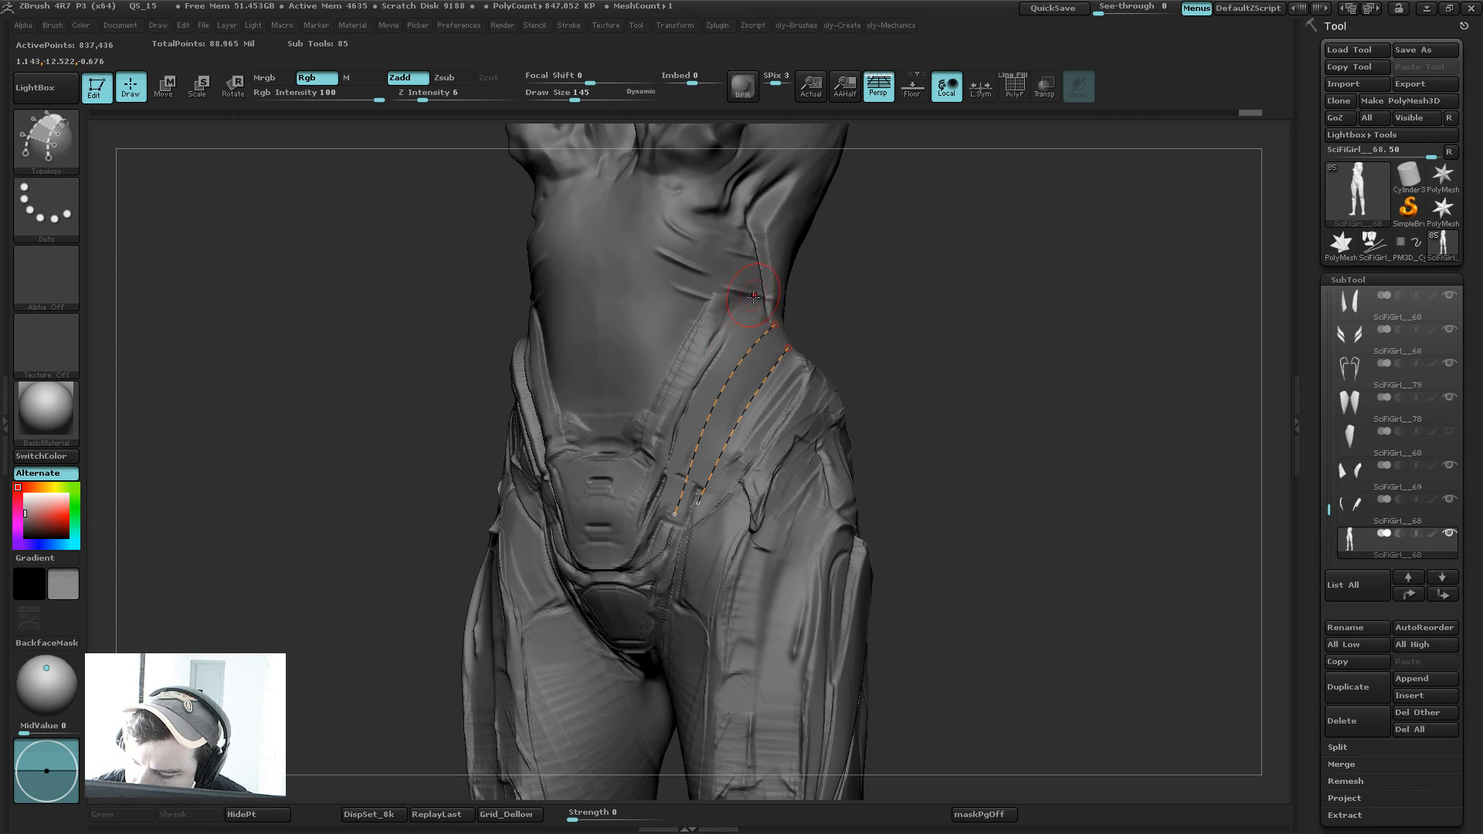
{"action": "left_click_drag", "start_coordinate": [750, 302], "coordinate": [642, 489]}
{"action": "left_click_drag", "start_coordinate": [713, 288], "coordinate": [792, 385]}
{"action": "left_click_drag", "start_coordinate": [690, 323], "coordinate": [772, 419]}
{"action": "left_click_drag", "start_coordinate": [676, 363], "coordinate": [763, 453]}
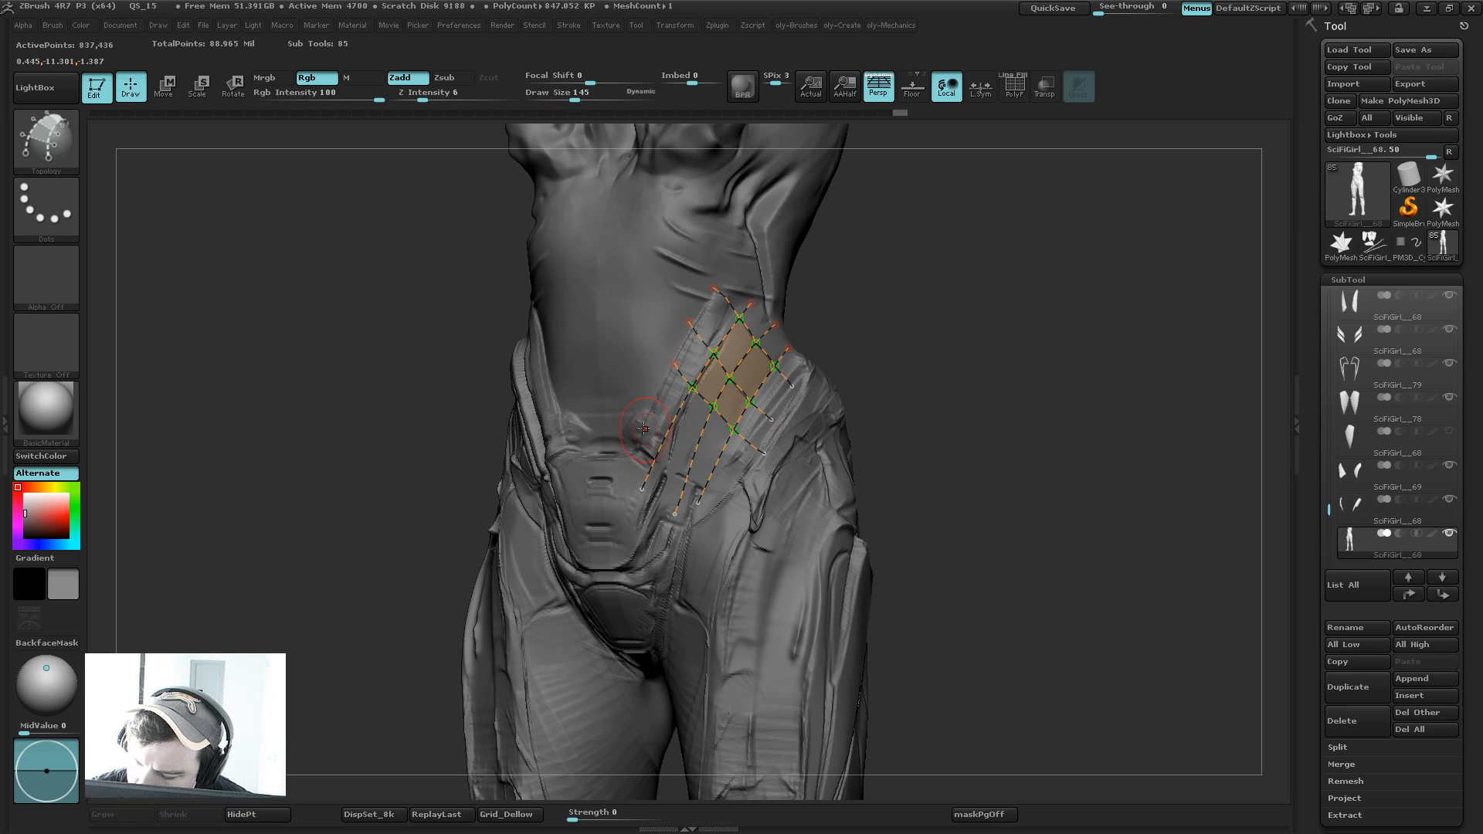
{"action": "left_click_drag", "start_coordinate": [650, 423], "coordinate": [735, 508]}
{"action": "left_click_drag", "start_coordinate": [627, 455], "coordinate": [732, 481]}
{"action": "left_click", "coordinate": [758, 612], "text": "alt"}
{"action": "left_click", "coordinate": [805, 442]}
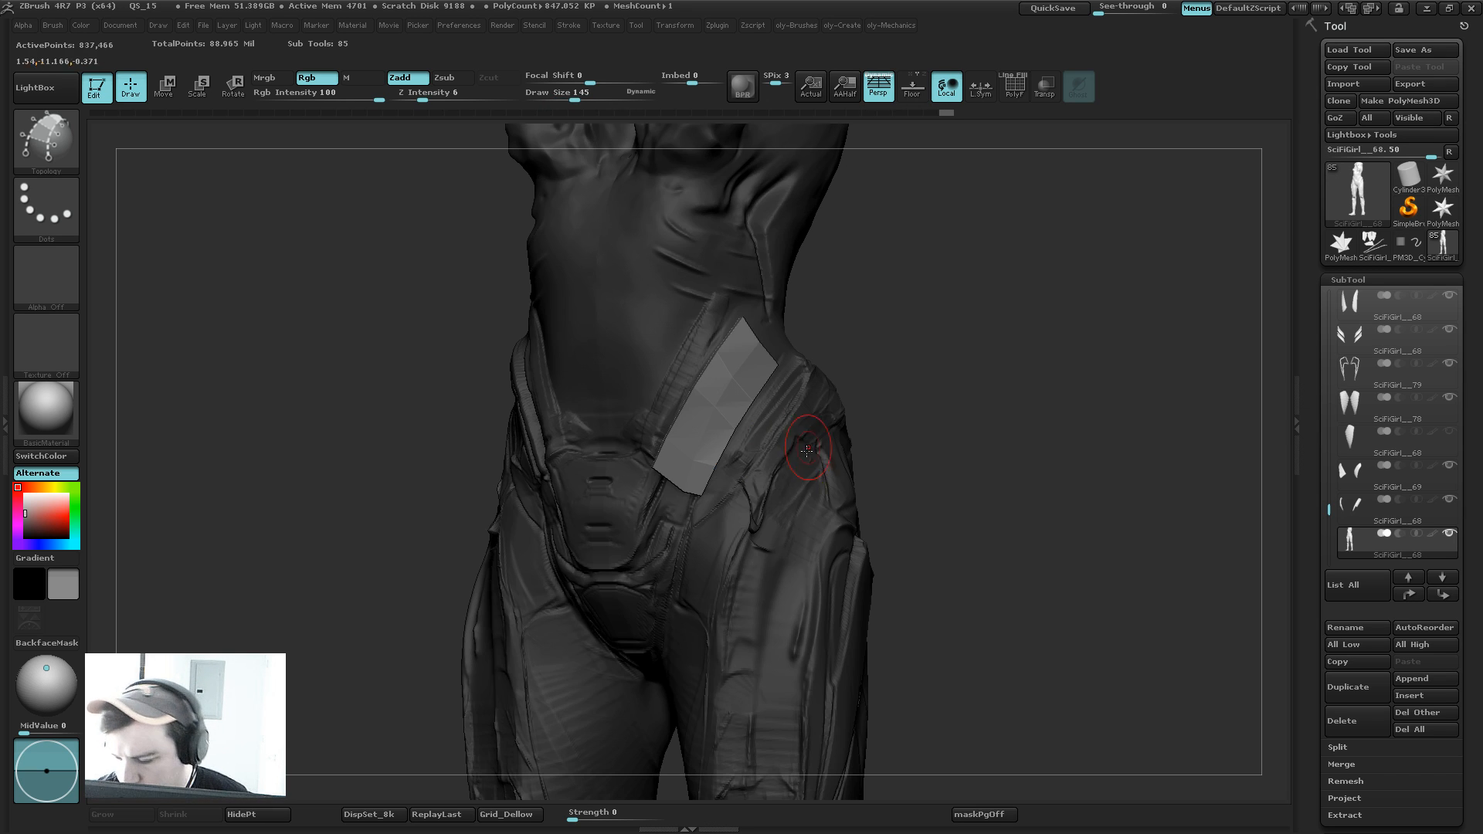
Step: Isolate the new hip strip, delete the body mesh and the strip's extra side, and show the other armor pieces again
{"action": "left_click", "coordinate": [801, 467], "text": "ctrl+shift"}
{"action": "left_click", "coordinate": [811, 448], "text": "ctrl+shift"}
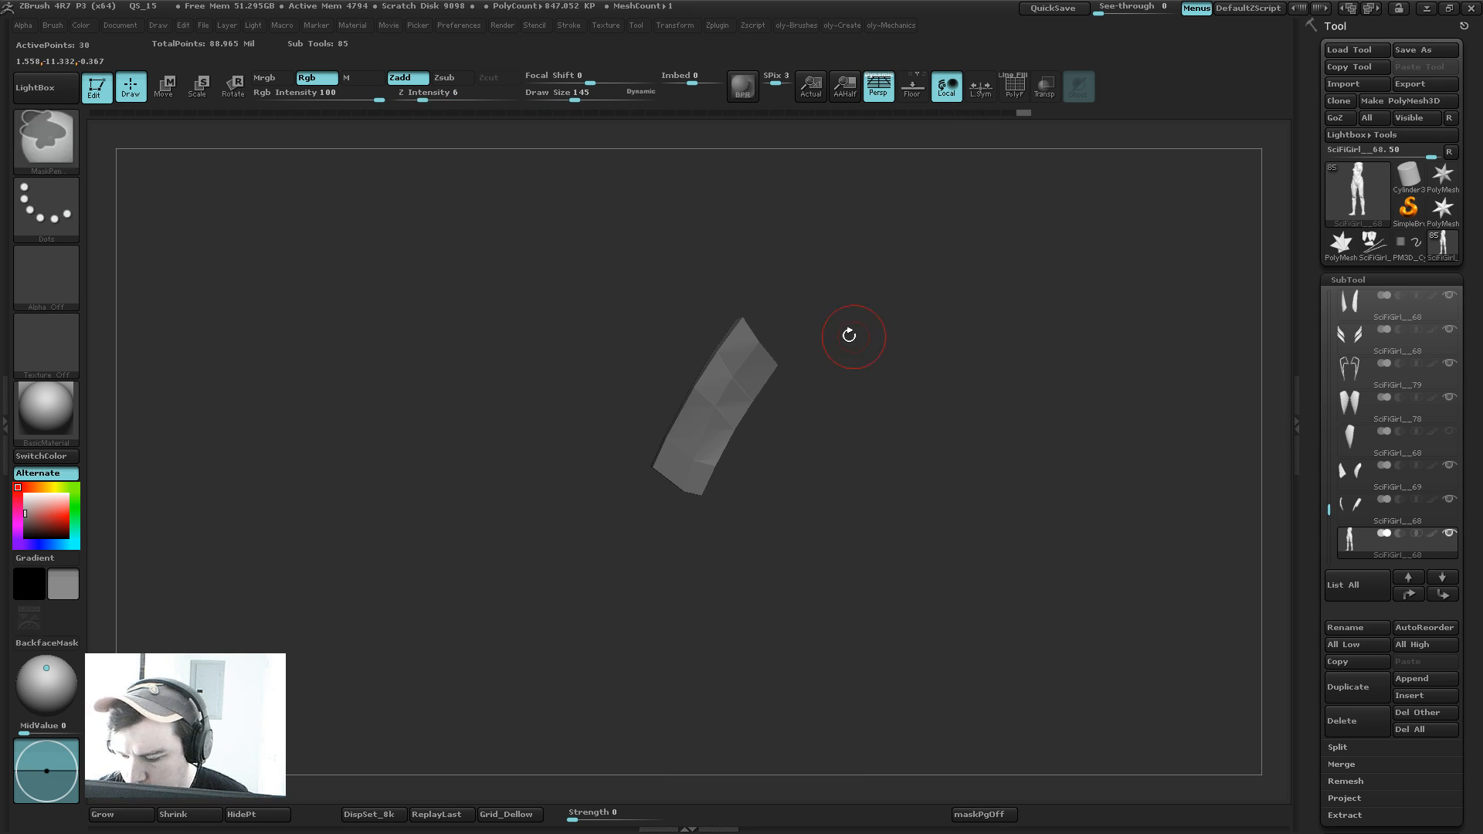
{"action": "left_click", "coordinate": [733, 378], "text": "ctrl+shift"}
{"action": "key", "text": "ctrl+z"}
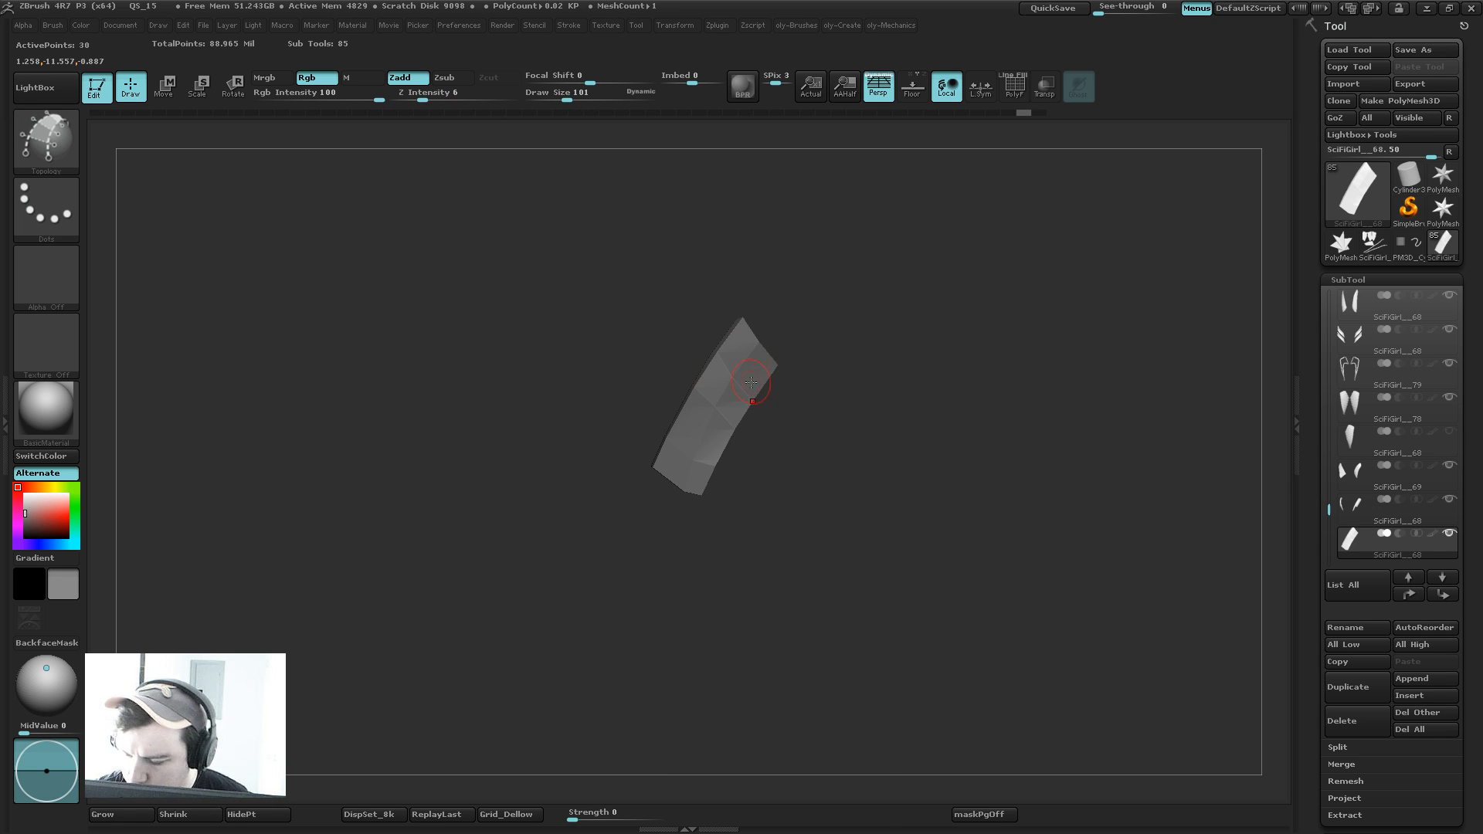
{"action": "key", "text": "2"}
{"action": "left_click", "coordinate": [758, 671]}
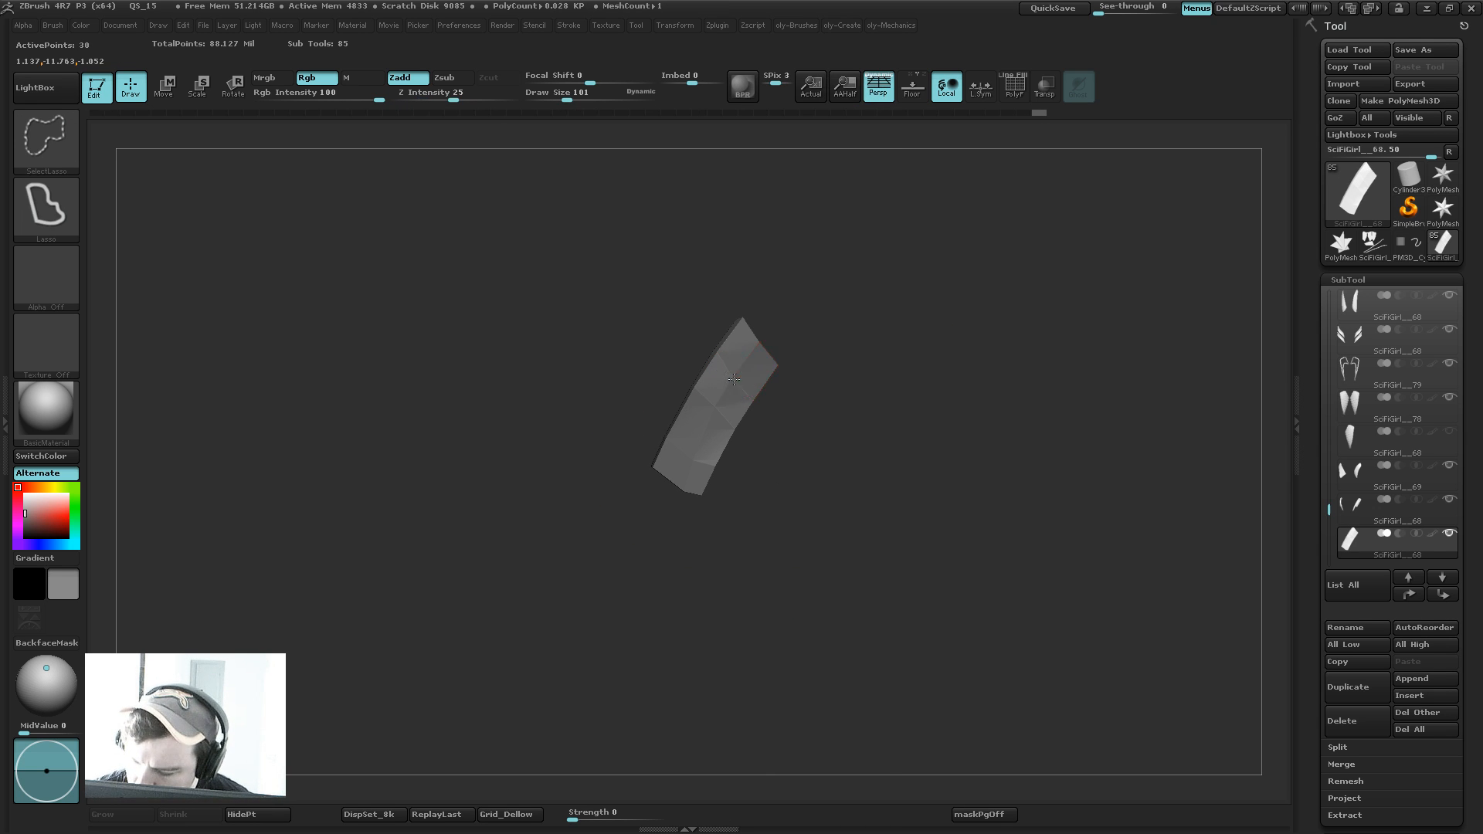
{"action": "key", "text": "2"}
{"action": "key", "text": "alt+s"}
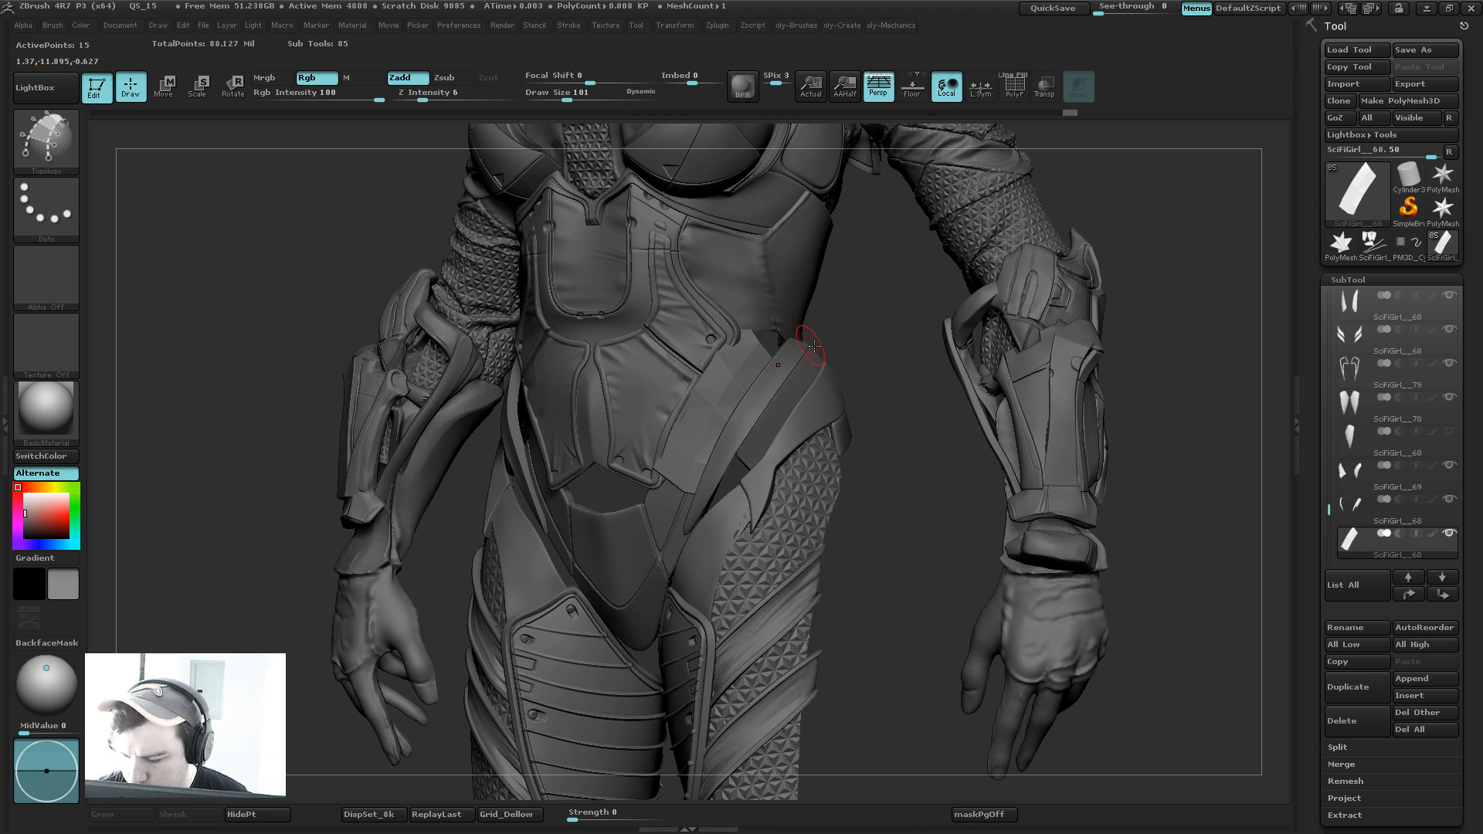
Step: Reshape the hip strip against the surrounding armor with the Move brush at draw size 378
{"action": "key", "text": "1"}
{"action": "left_click", "coordinate": [762, 367]}
{"action": "key", "text": "s"}
{"action": "mouse_move", "coordinate": [735, 353]}
{"action": "left_mouse_down"}
{"action": "mouse_move", "coordinate": [746, 361]}
{"action": "mouse_move", "coordinate": [758, 304]}
{"action": "mouse_move", "coordinate": [792, 312]}
{"action": "left_mouse_up"}
{"action": "left_click_drag", "start_coordinate": [896, 290], "coordinate": [846, 270]}
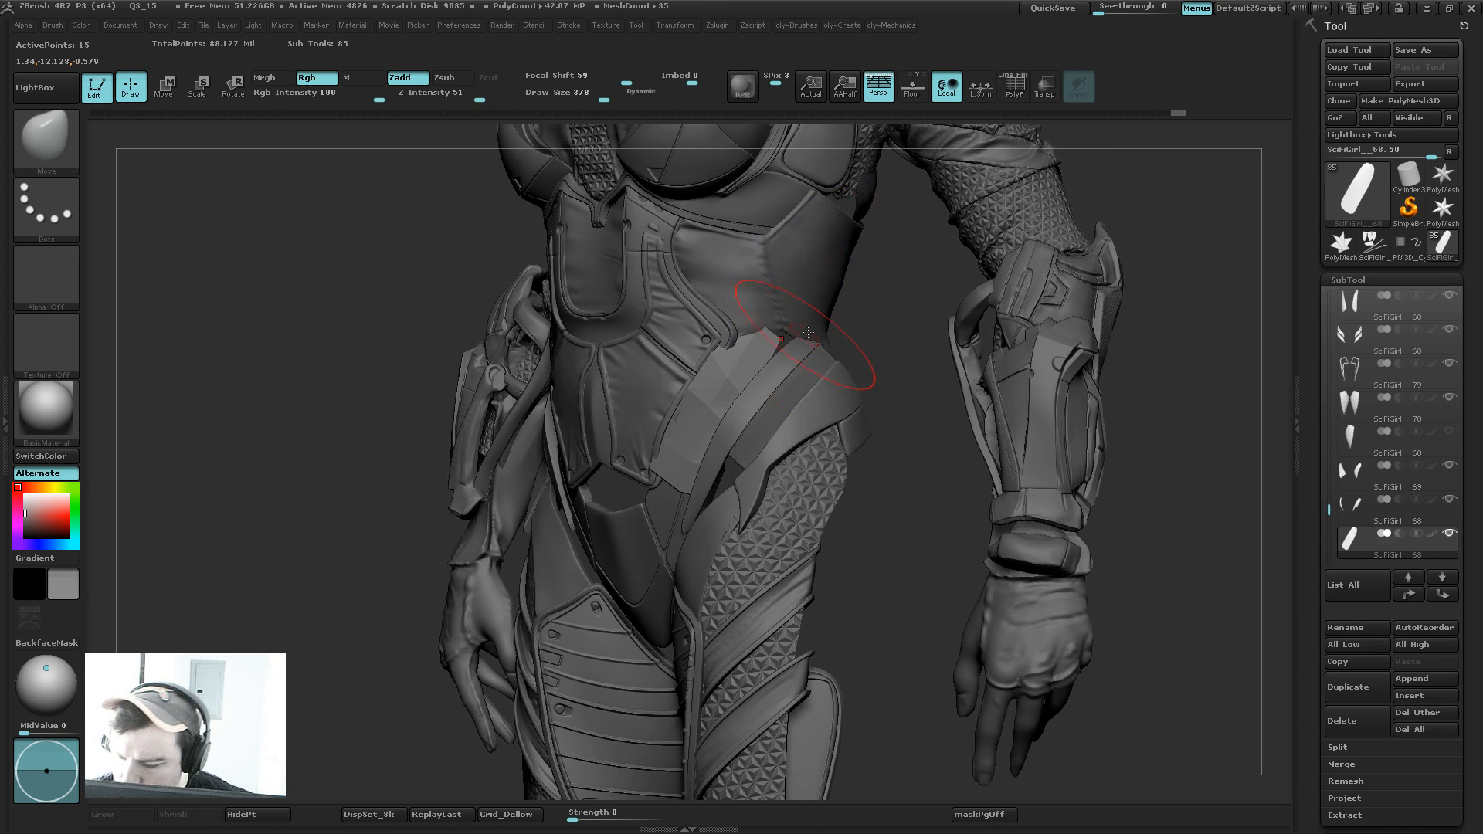
Step: Isolate the hip strip, preview it with dynamic subdivision and display its polyframe
{"action": "key", "text": "alt+s"}
{"action": "key", "text": "s"}
{"action": "left_click_drag", "start_coordinate": [867, 319], "coordinate": [786, 336]}
{"action": "key", "text": "2"}
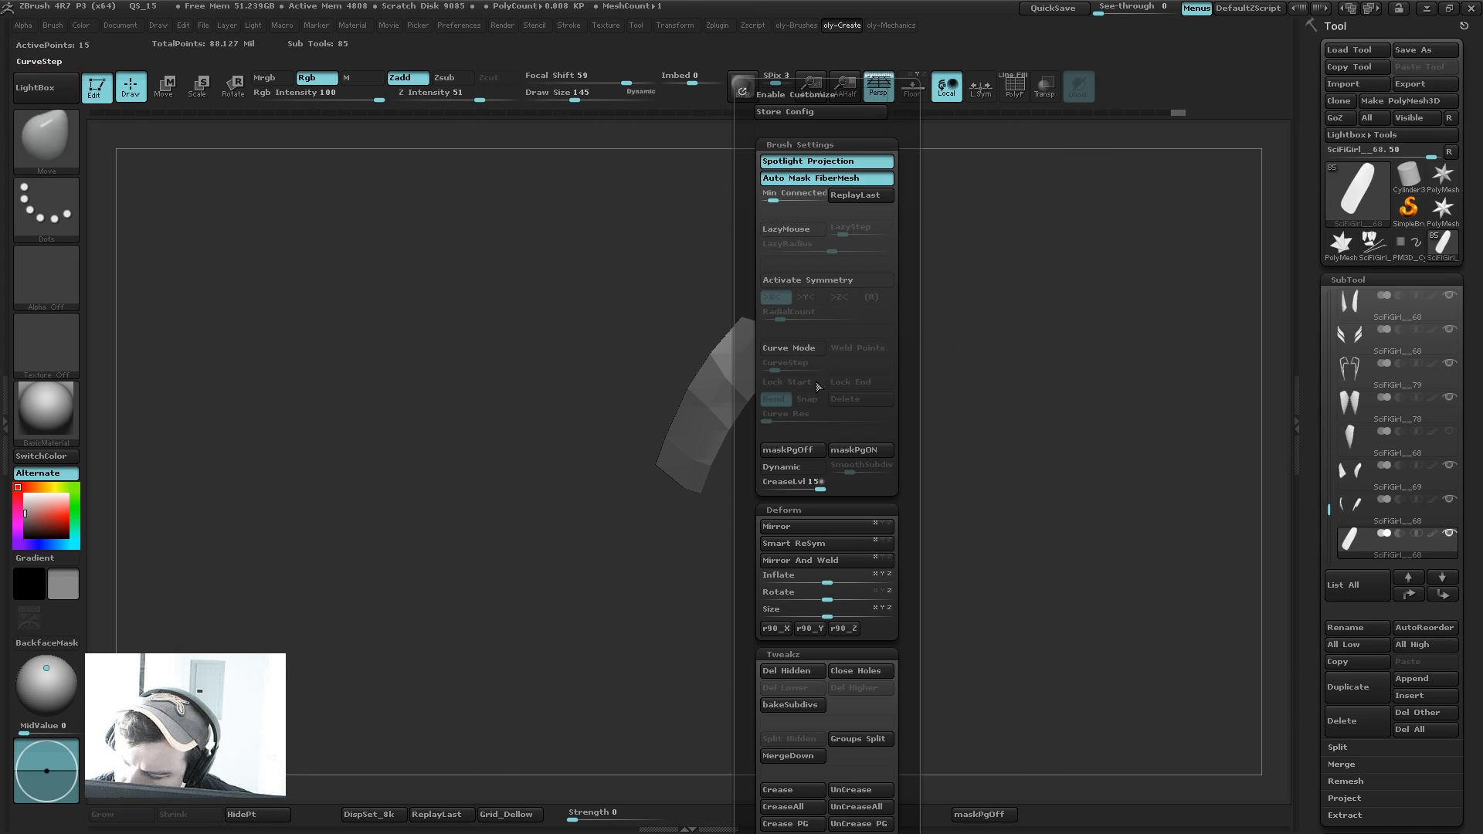
{"action": "scroll", "coordinate": [783, 509], "scroll_direction": "down", "scroll_amount": 4}
{"action": "left_click", "coordinate": [799, 512]}
{"action": "key", "text": "d"}
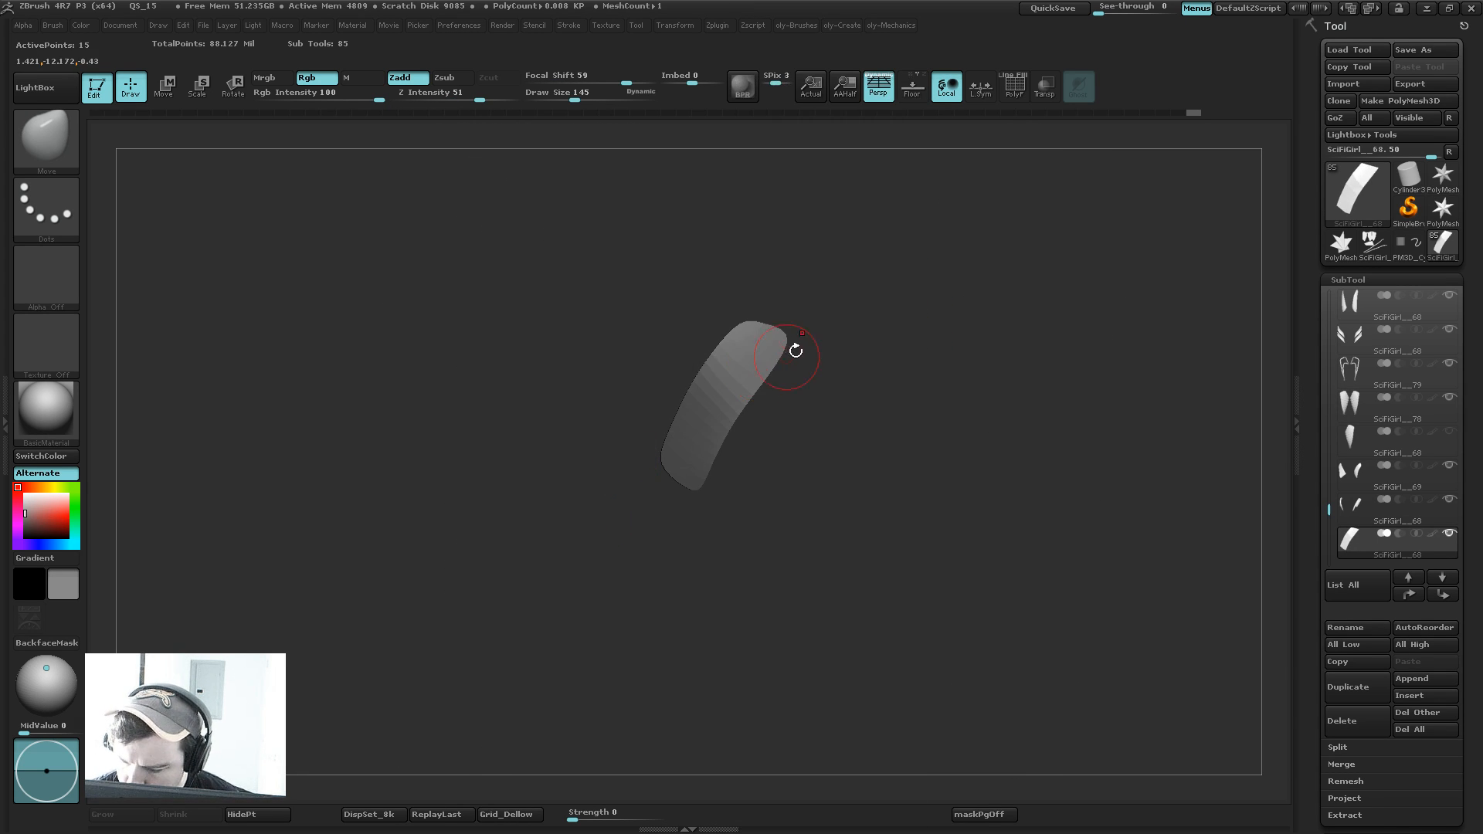
{"action": "key", "text": "shift+d"}
{"action": "key", "text": "shift+f"}
{"action": "key", "text": "d"}
Step: Show the full figure again and fit the hip strip beside the abdominal armor using the Move brush at draw sizes 220 and 426
{"action": "key", "text": "s"}
{"action": "left_click_drag", "start_coordinate": [783, 341], "coordinate": [807, 340]}
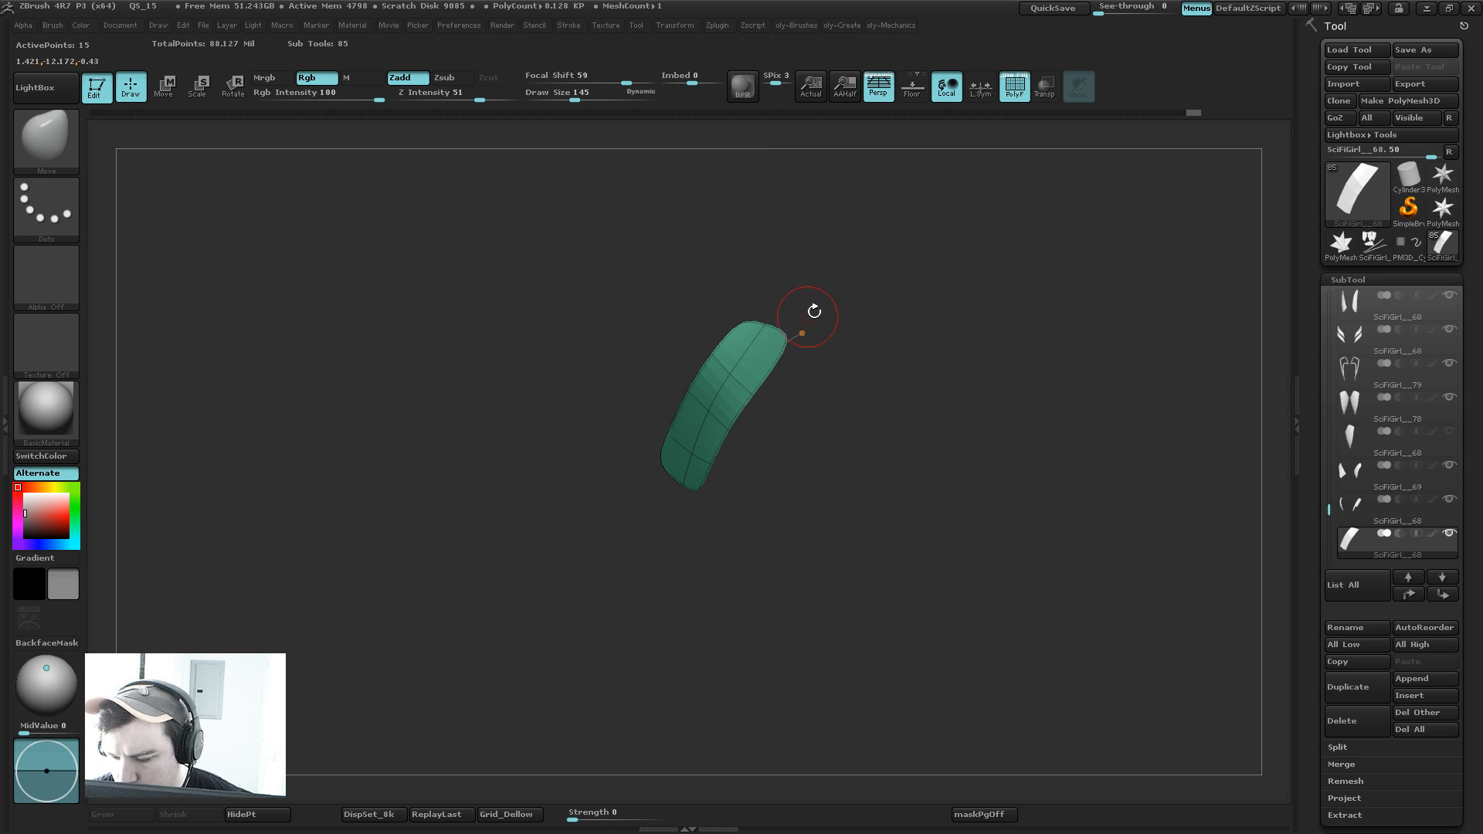
{"action": "key", "text": "alt+s"}
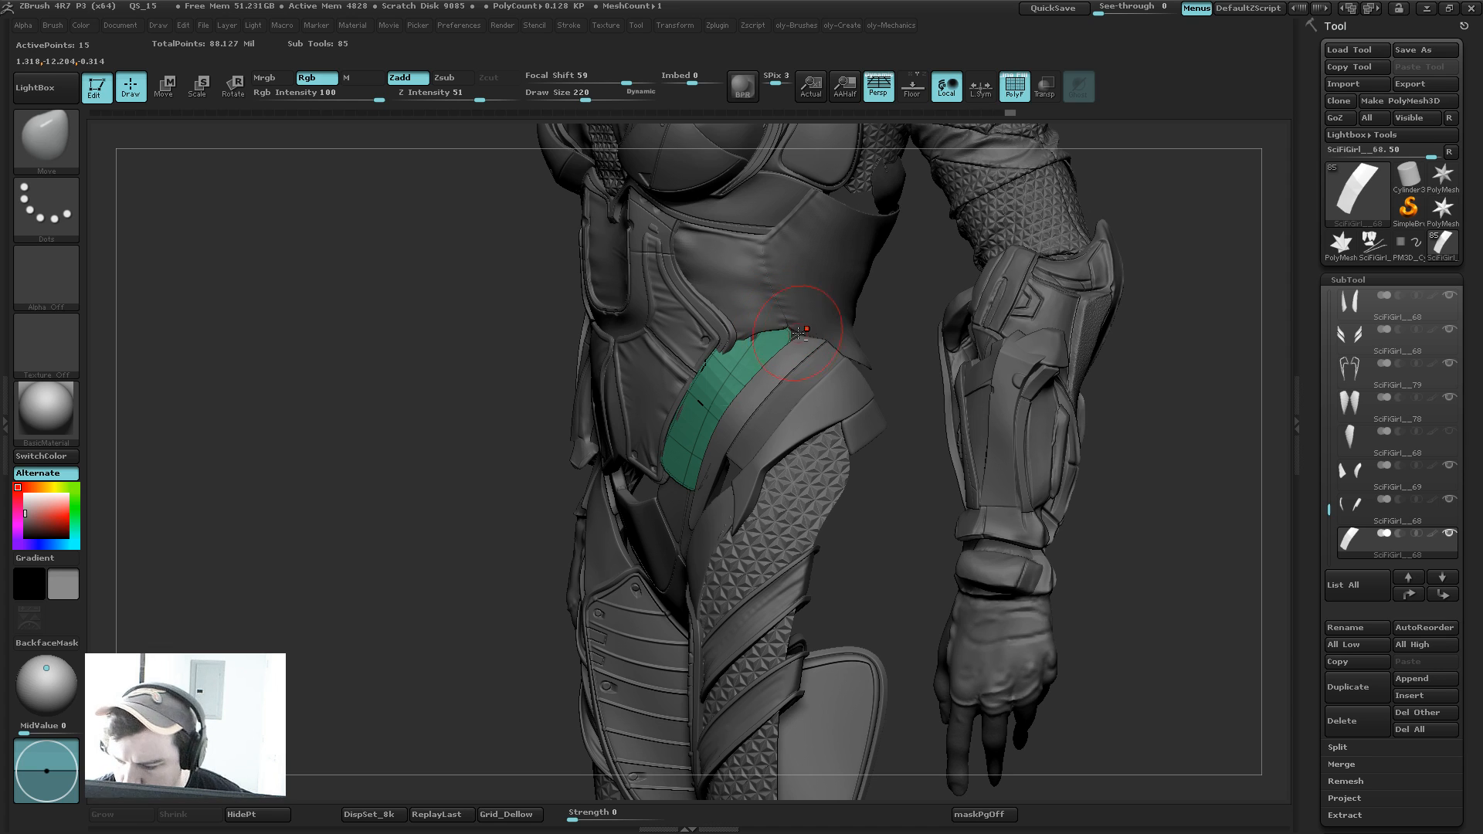
{"action": "mouse_move", "coordinate": [506, 539]}
{"action": "left_mouse_down"}
{"action": "mouse_move", "coordinate": [600, 468]}
{"action": "mouse_move", "coordinate": [632, 530]}
{"action": "left_mouse_up"}
{"action": "key", "text": "s"}
{"action": "left_click_drag", "start_coordinate": [756, 447], "coordinate": [776, 446]}
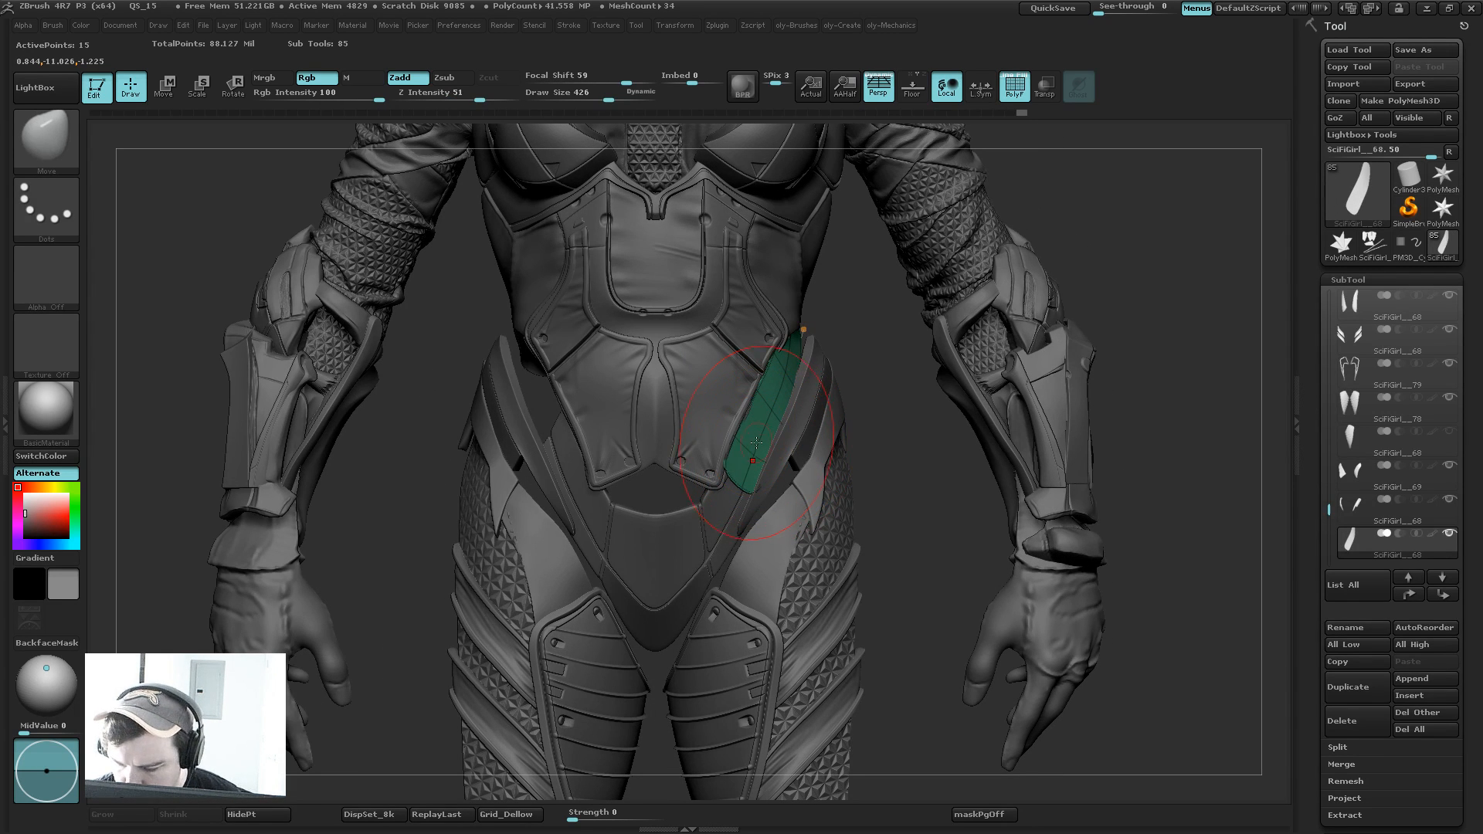
Step: Duplicate the hip strip subtool and step the copy back through its undo history to the full body mesh
{"action": "left_click_drag", "start_coordinate": [906, 507], "coordinate": [881, 468], "text": "alt"}
{"action": "left_click_drag", "start_coordinate": [1329, 510], "coordinate": [1328, 519]}
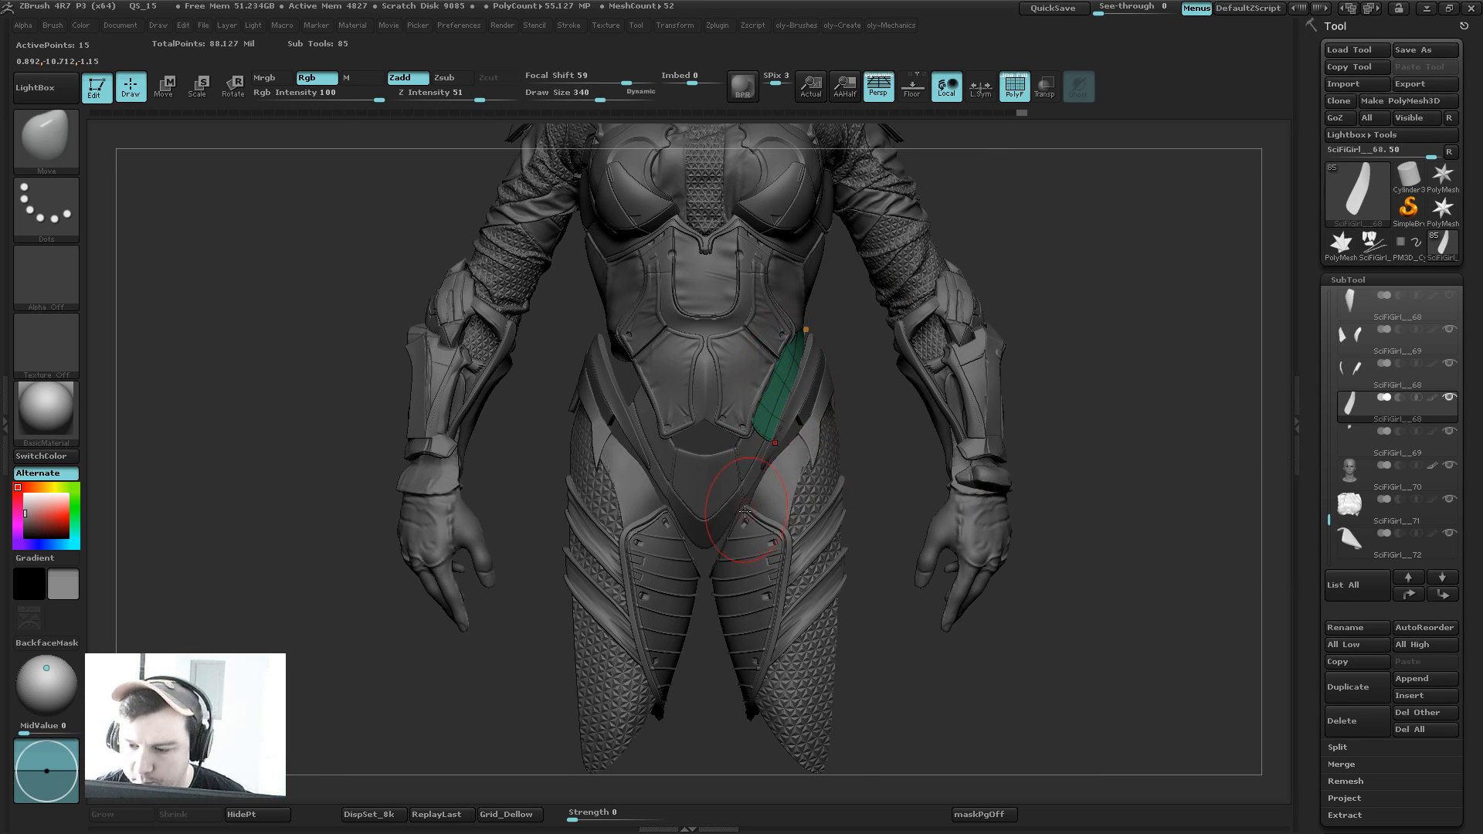
{"action": "key", "text": "2"}
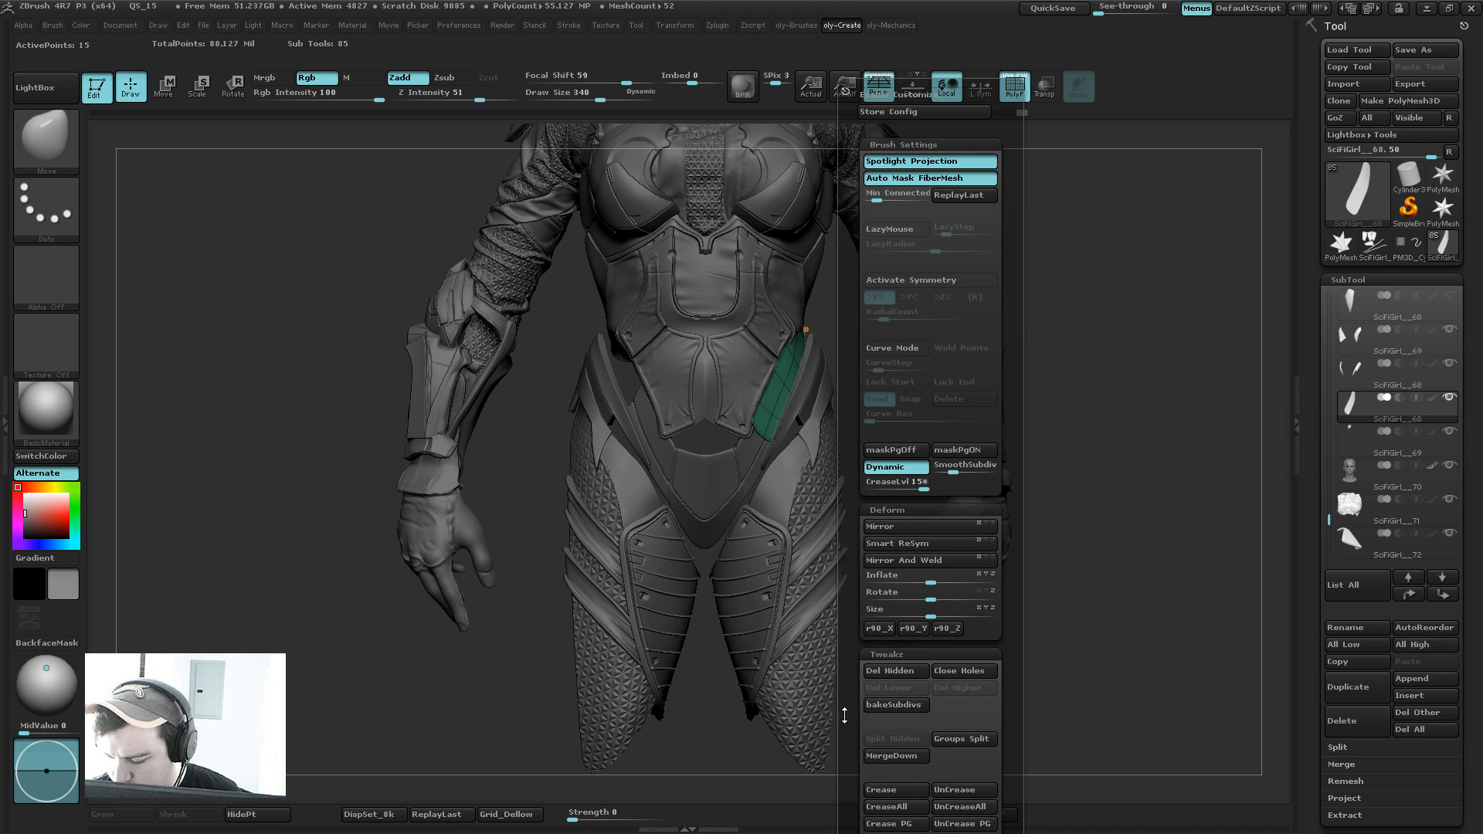
{"action": "key", "text": "ctrl+shift+d"}
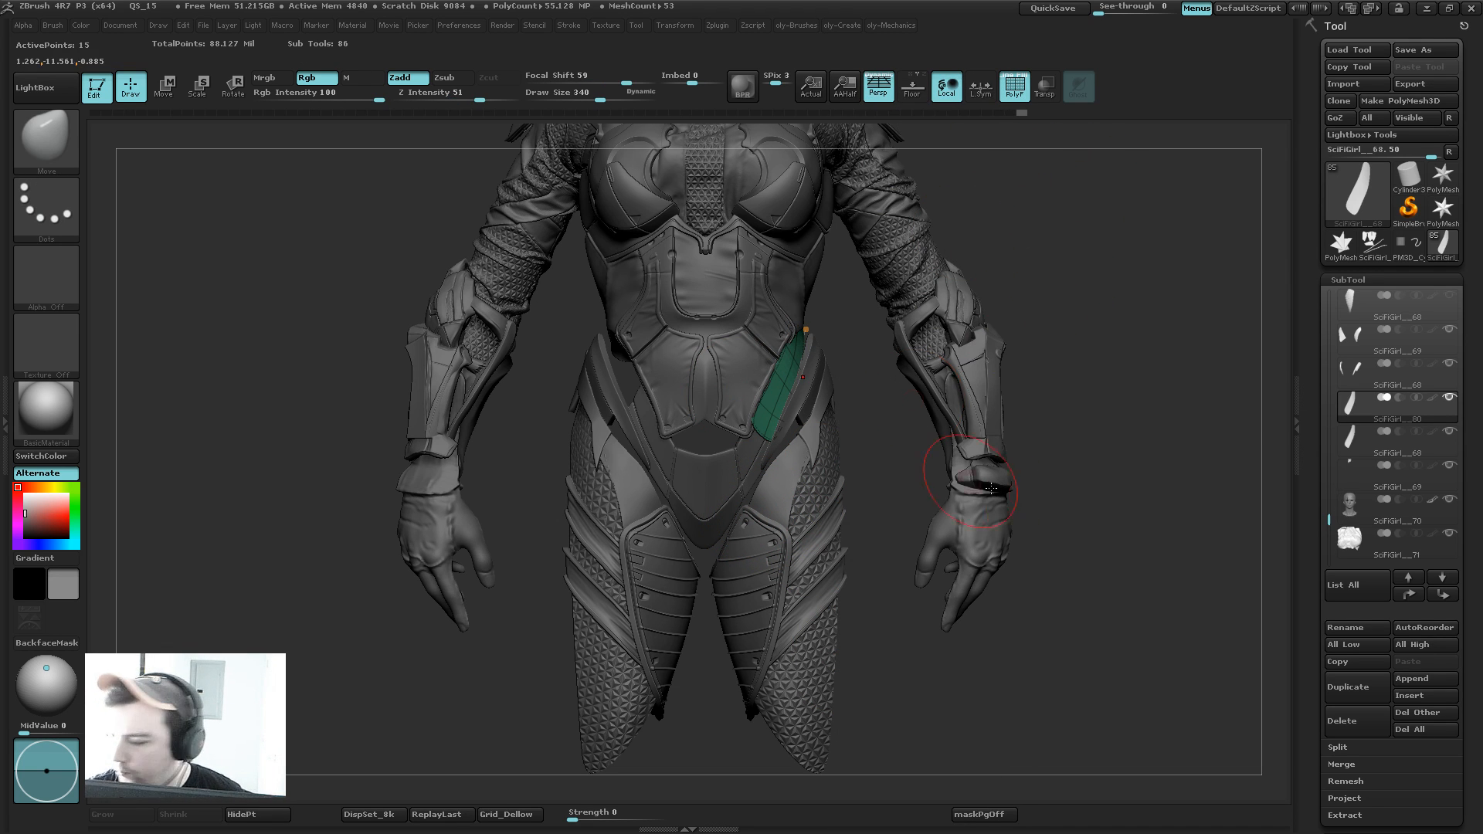
{"action": "left_click", "coordinate": [1347, 436]}
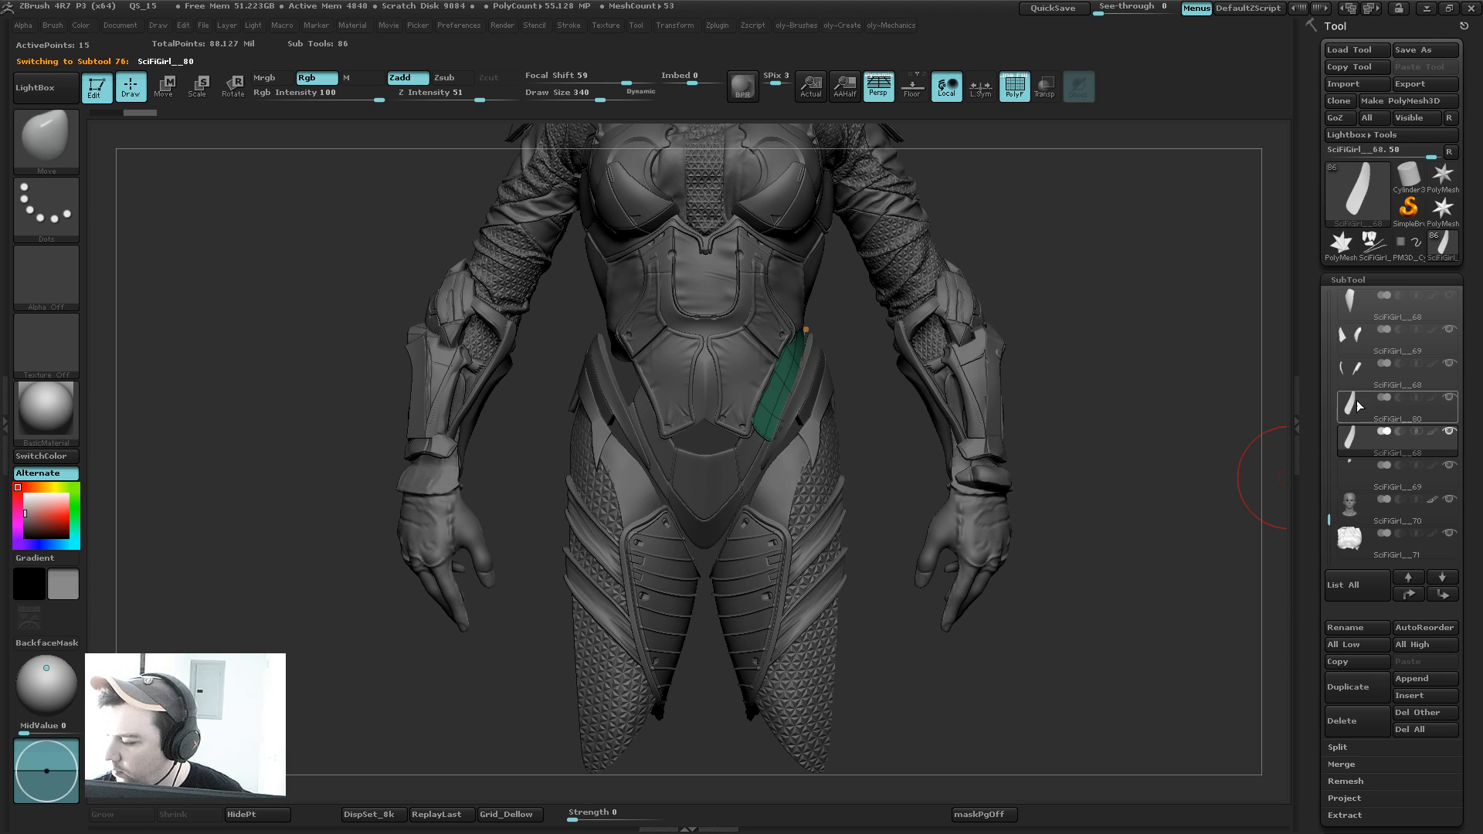
{"action": "left_click", "coordinate": [1357, 405]}
{"action": "mouse_move", "coordinate": [897, 118]}
{"action": "left_mouse_down"}
{"action": "mouse_move", "coordinate": [670, 146]}
{"action": "mouse_move", "coordinate": [731, 137]}
{"action": "left_mouse_up"}
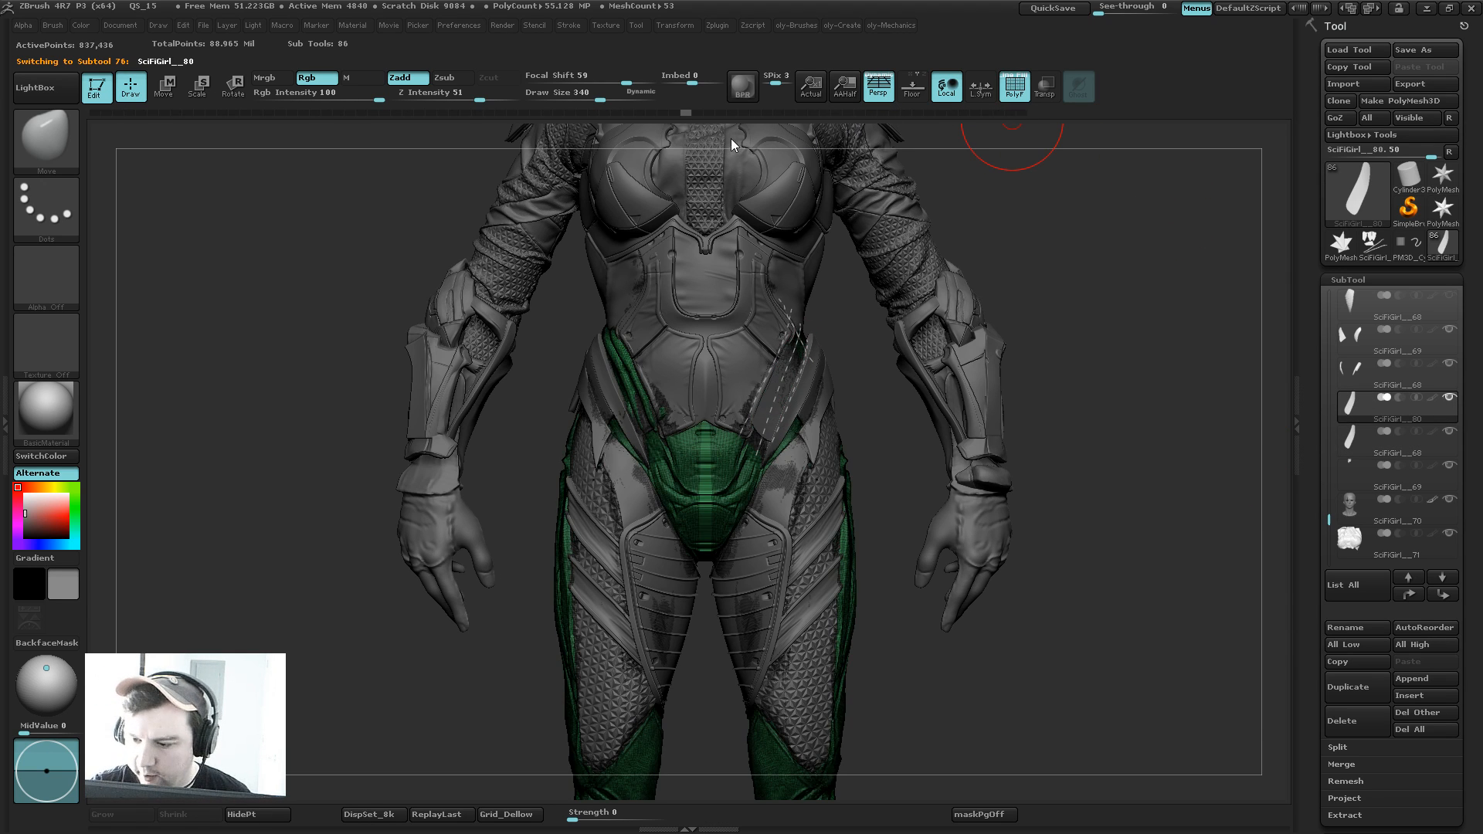
Step: Delete the leftover topology curves from the restored body mesh and turn off the polyframe display
{"action": "key", "text": "alt+s"}
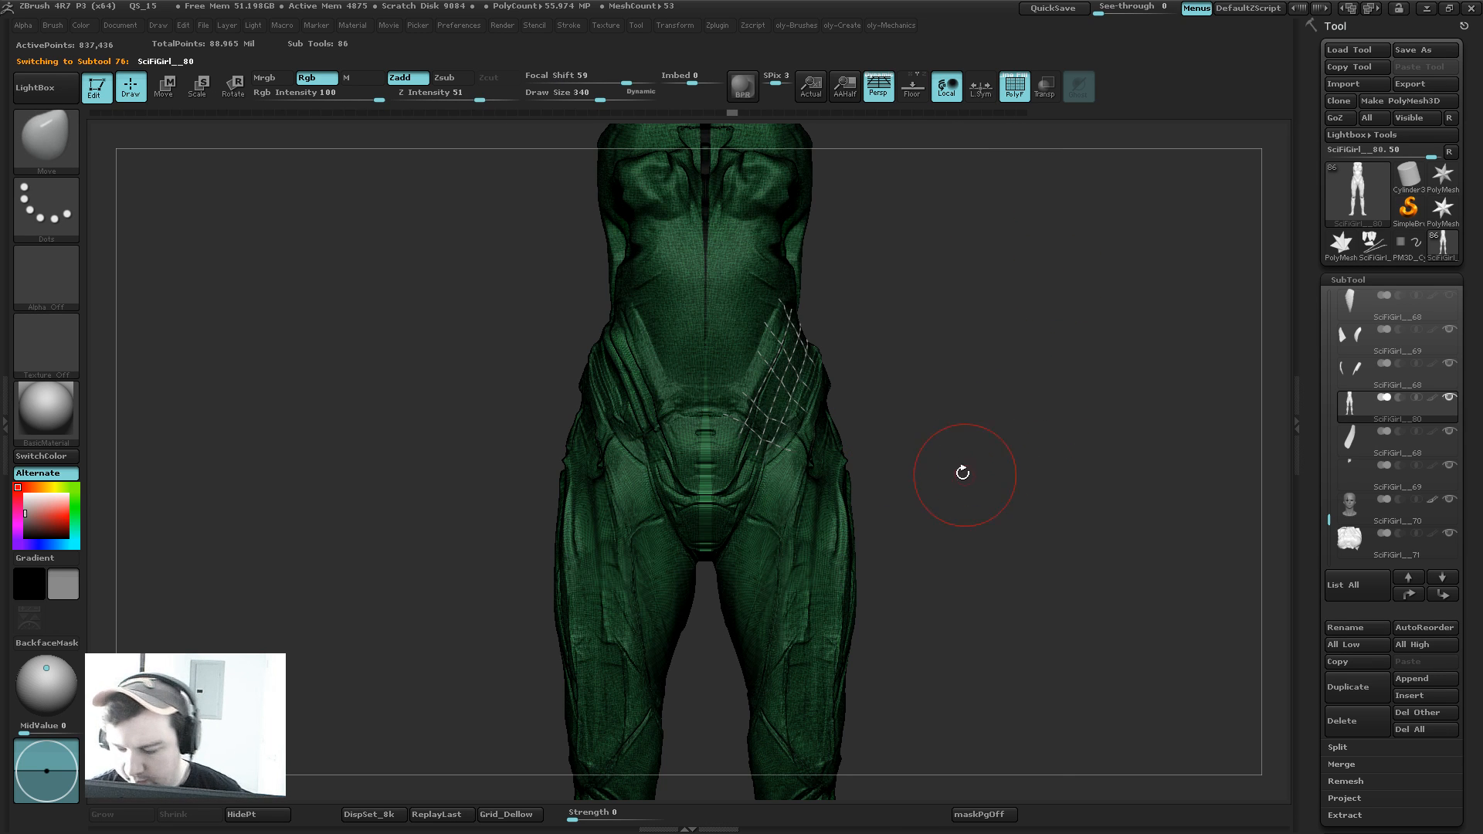
{"action": "key", "text": "2"}
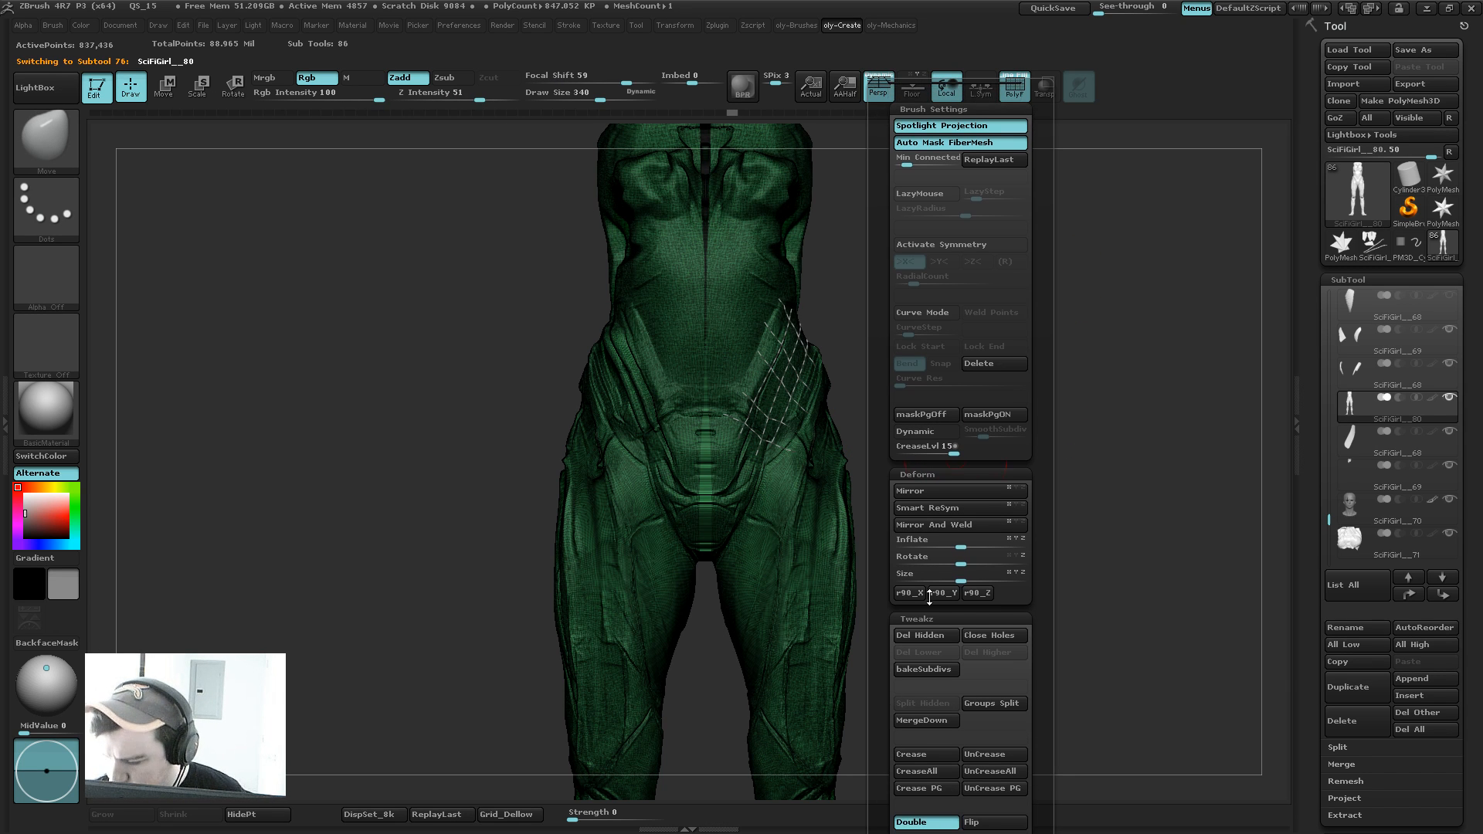
{"action": "left_click", "coordinate": [993, 367]}
{"action": "key", "text": "shift+f"}
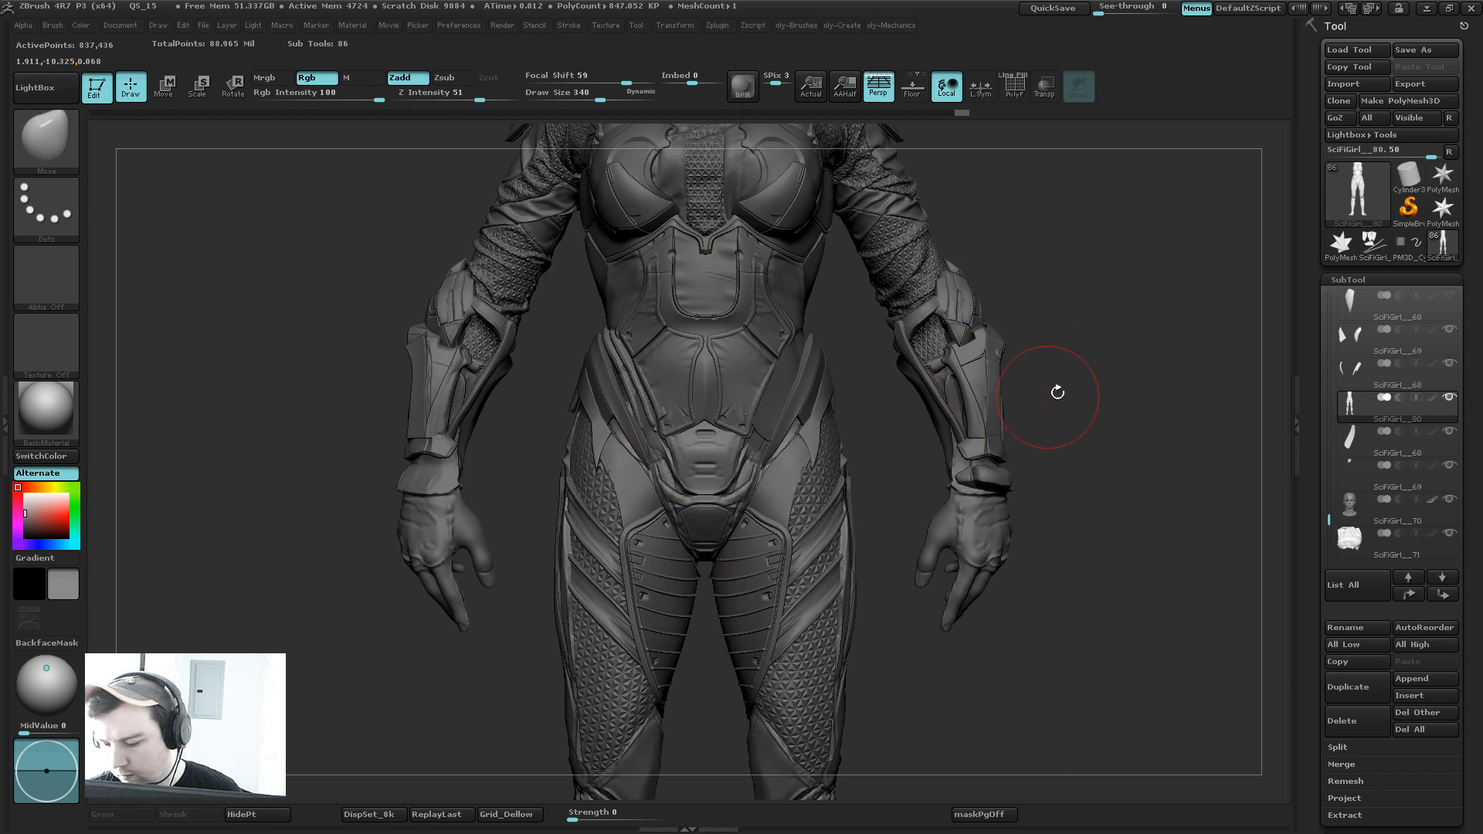
Step: Select the hip strip and adjust its upper and lower ends with the Move brush, raising the draw size from 409 to 451
{"action": "left_click_drag", "start_coordinate": [856, 302], "coordinate": [879, 387]}
{"action": "key", "text": "1"}
{"action": "left_click", "coordinate": [829, 400]}
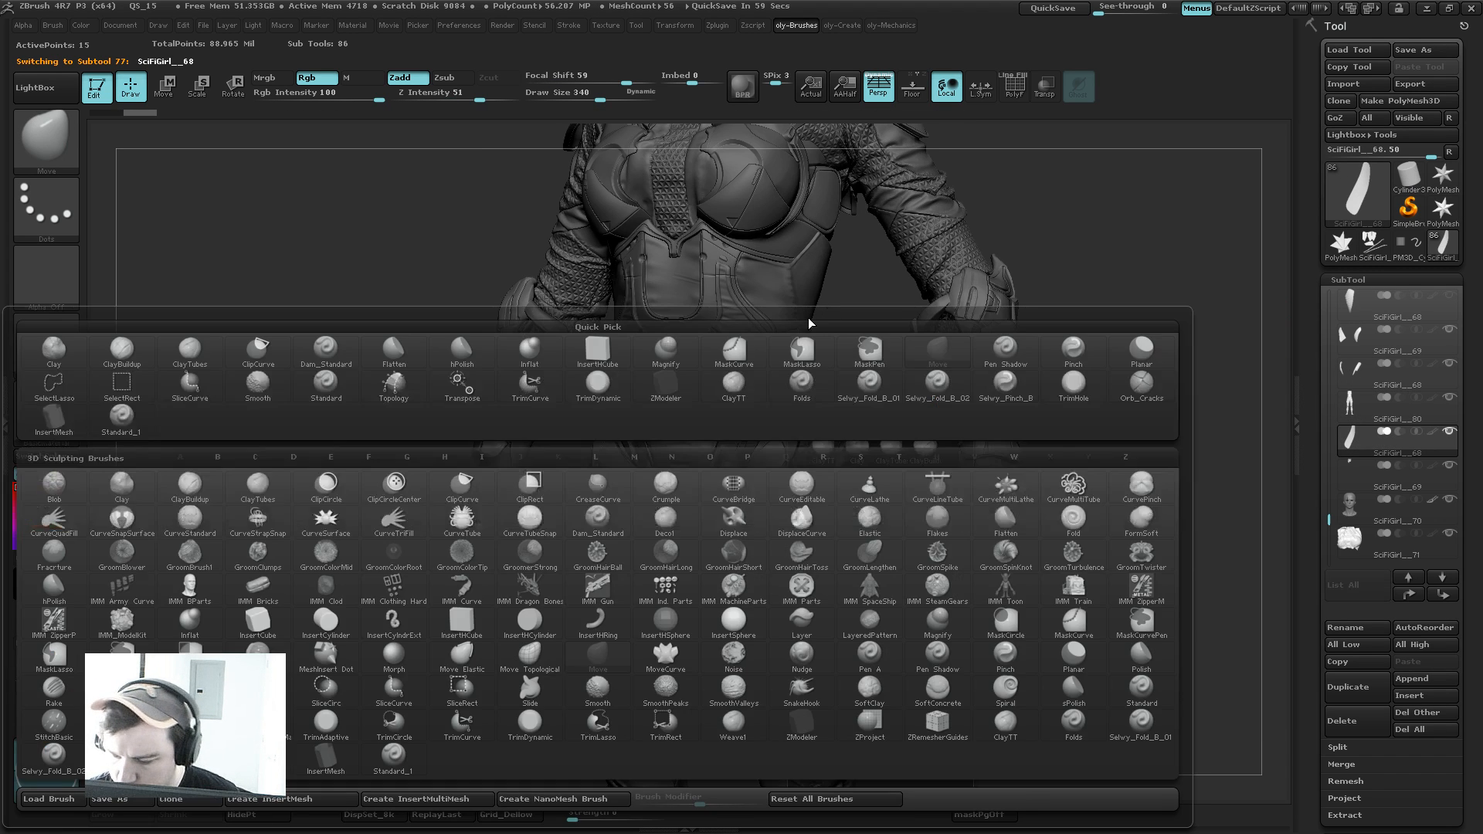
{"action": "key", "text": "s"}
{"action": "left_click", "coordinate": [792, 339]}
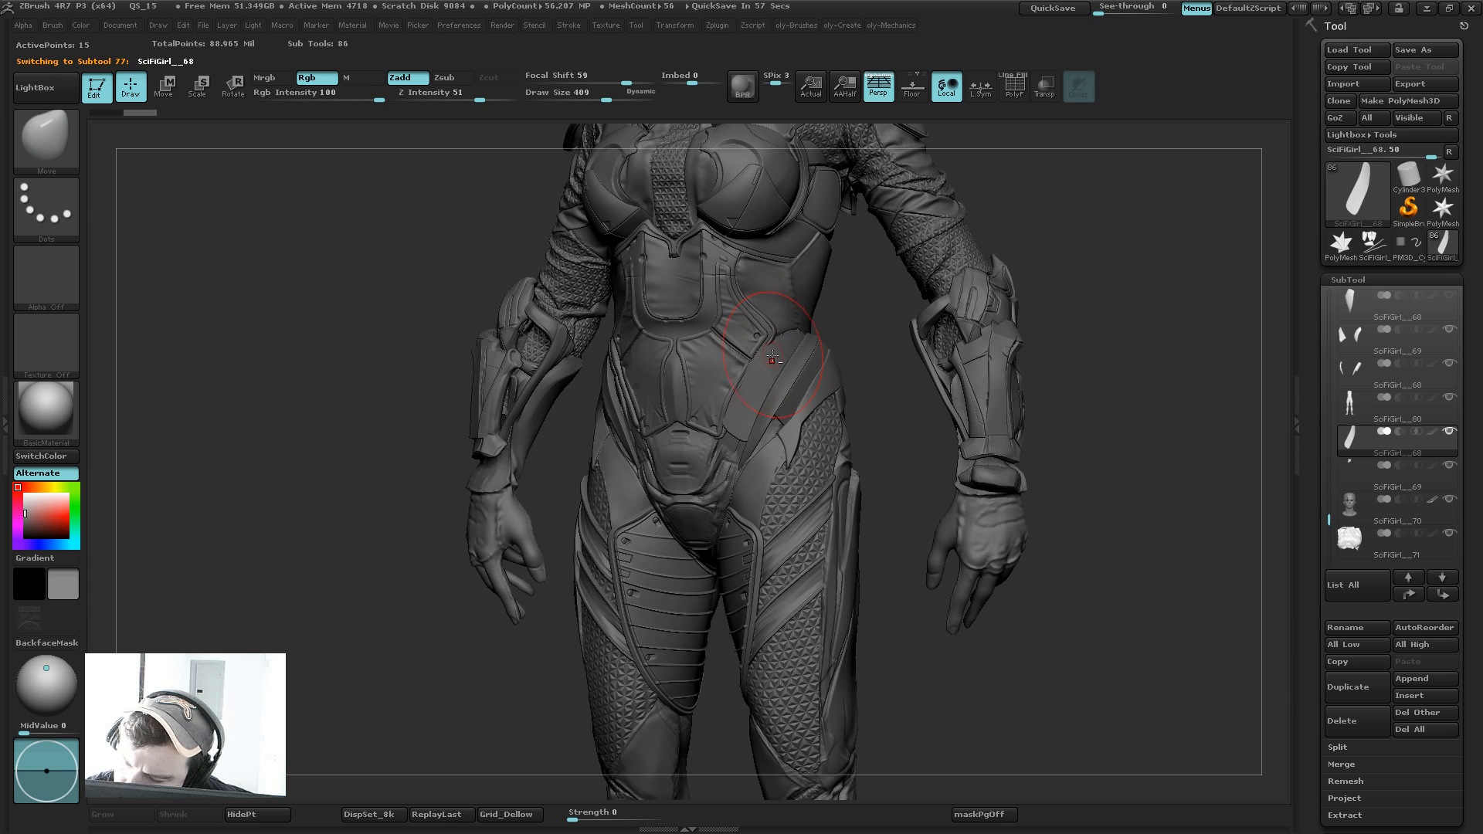
{"action": "left_click_drag", "start_coordinate": [799, 334], "coordinate": [763, 360]}
{"action": "key", "text": "s"}
{"action": "left_click", "coordinate": [805, 329]}
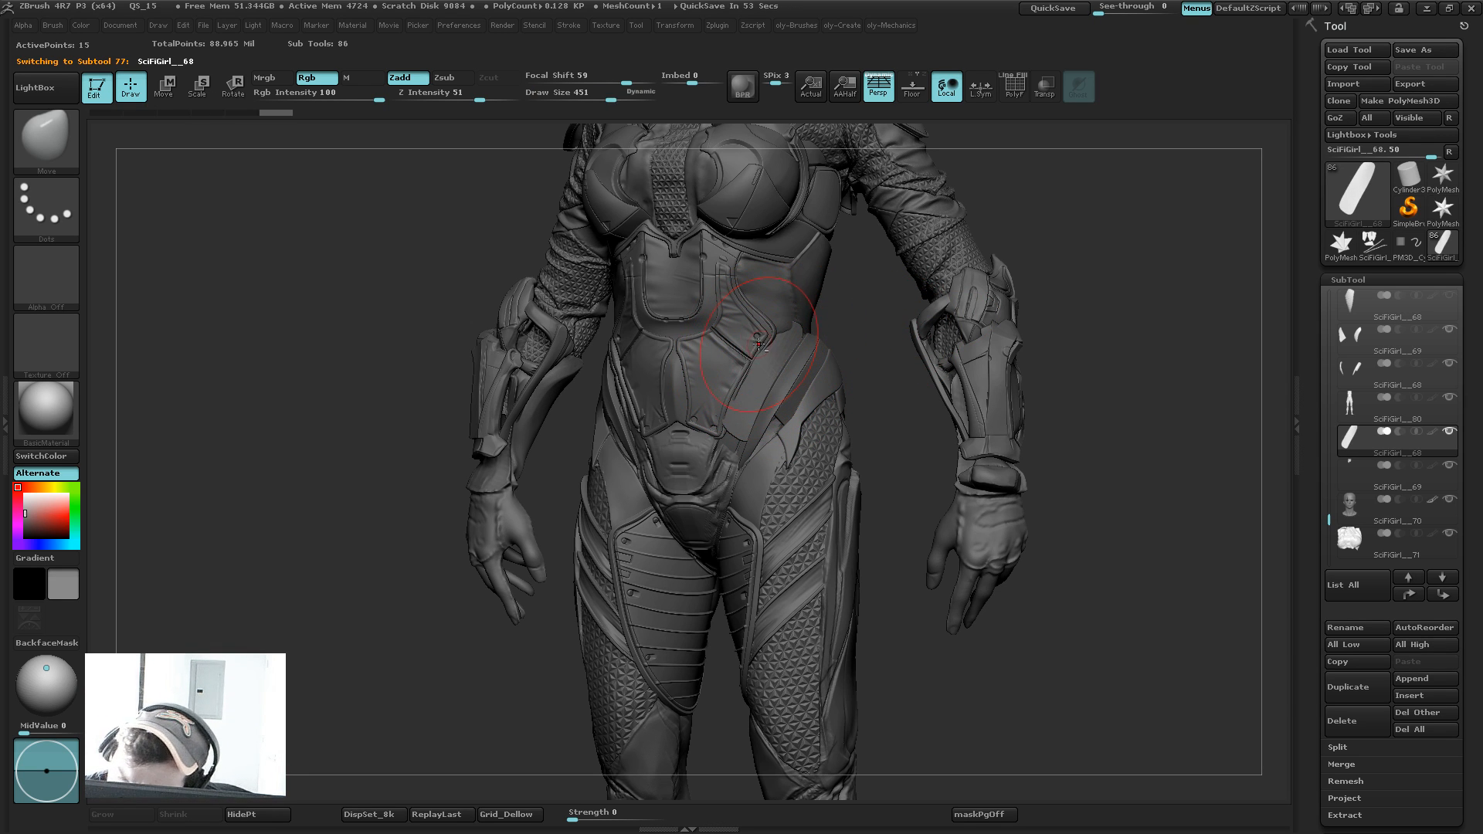
{"action": "key", "text": "s"}
{"action": "left_click", "coordinate": [734, 417]}
{"action": "left_click_drag", "start_coordinate": [729, 434], "coordinate": [746, 425]}
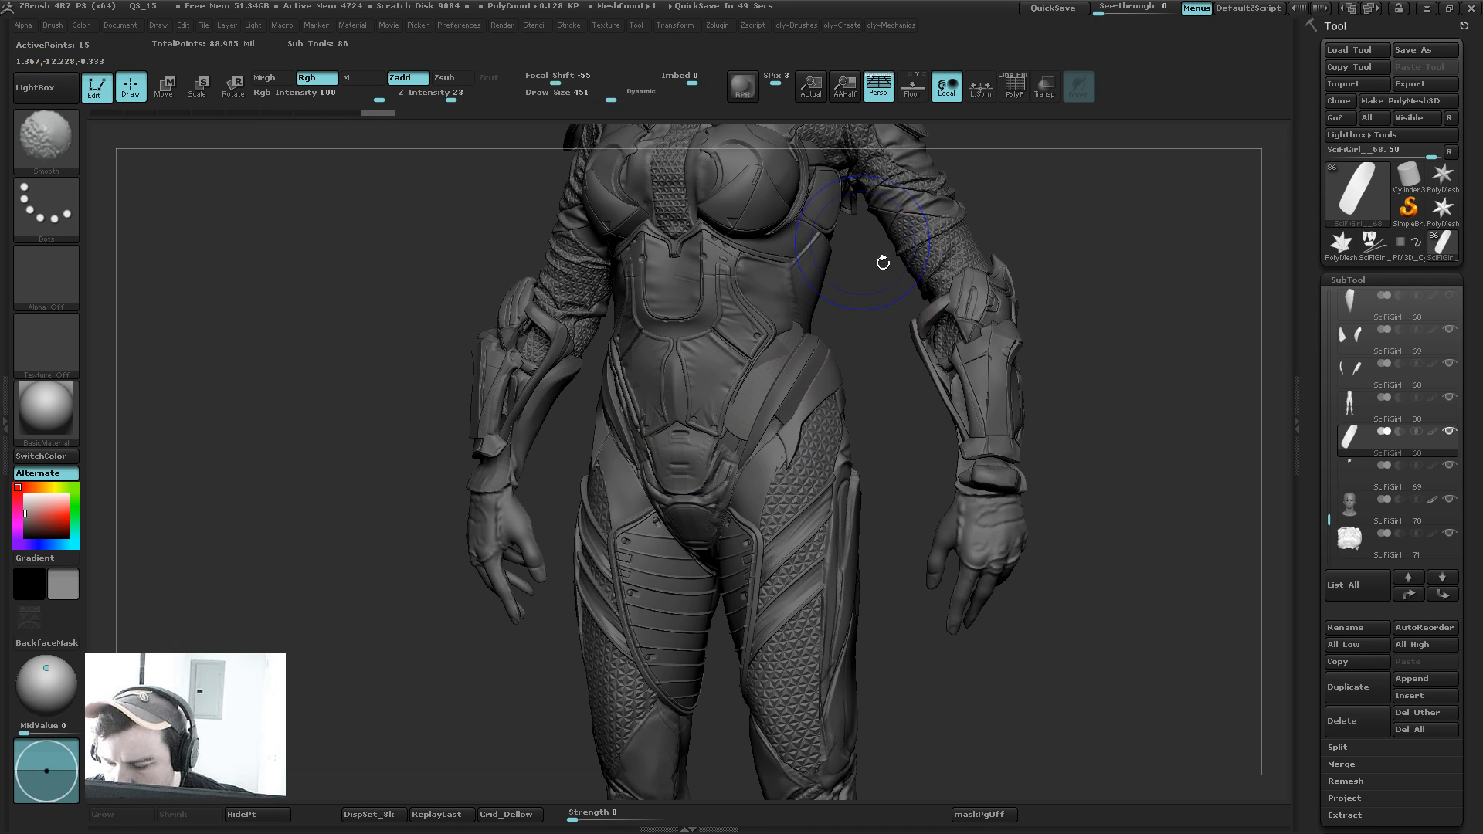
Step: Subdivide the hip strip once and set the Move brush to draw size 494 to adjust its lower end
{"action": "key", "text": "shift+d"}
{"action": "key", "text": "ctrl+d"}
{"action": "key", "text": "s"}
{"action": "left_click", "coordinate": [735, 428]}
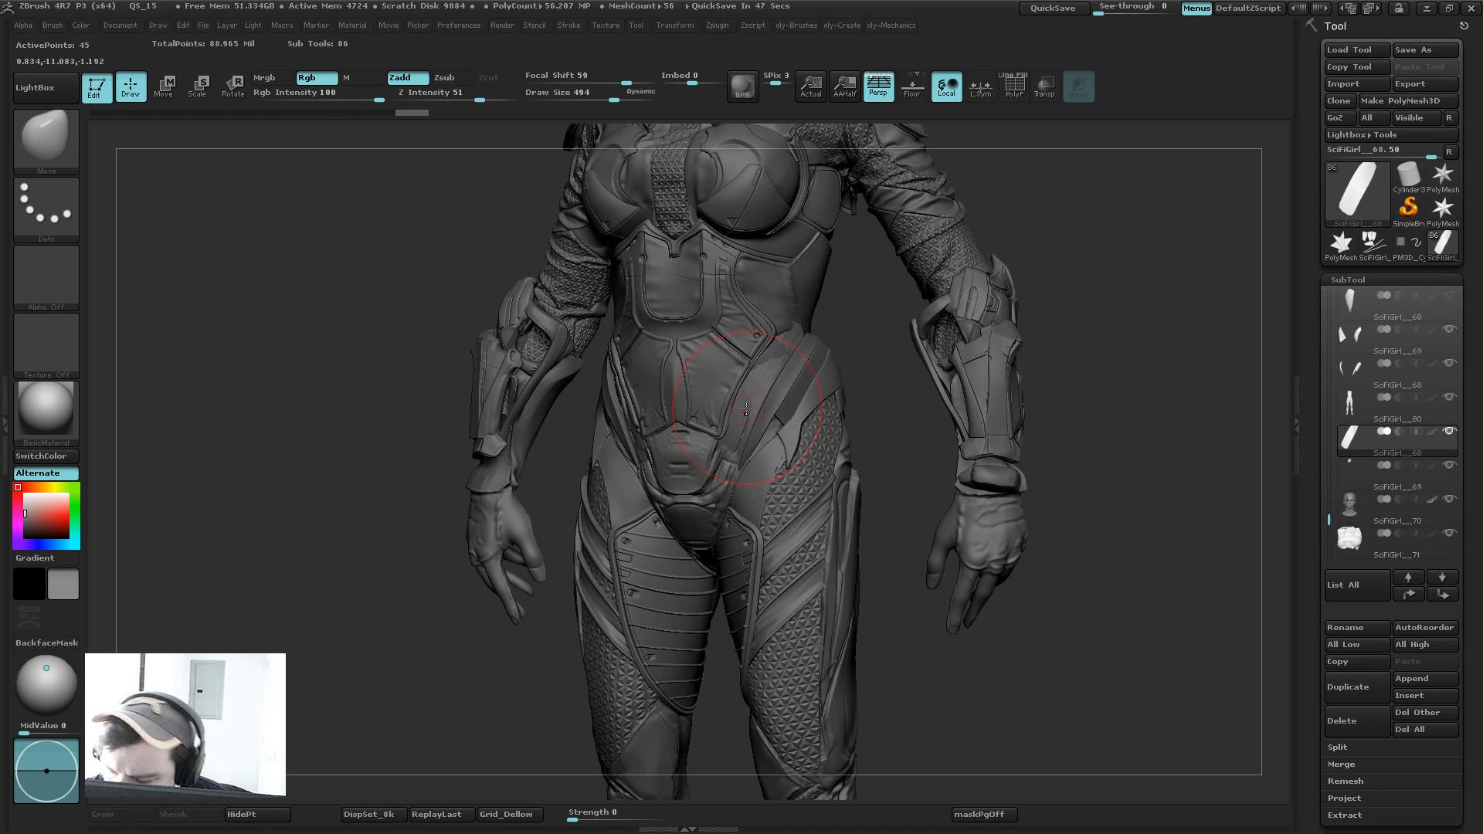
Step: Select the V-shaped pelvis panel and adjust its edge next to the hip strip with the Move brush at draw sizes 616 and 503
{"action": "left_click", "coordinate": [741, 417], "text": "alt"}
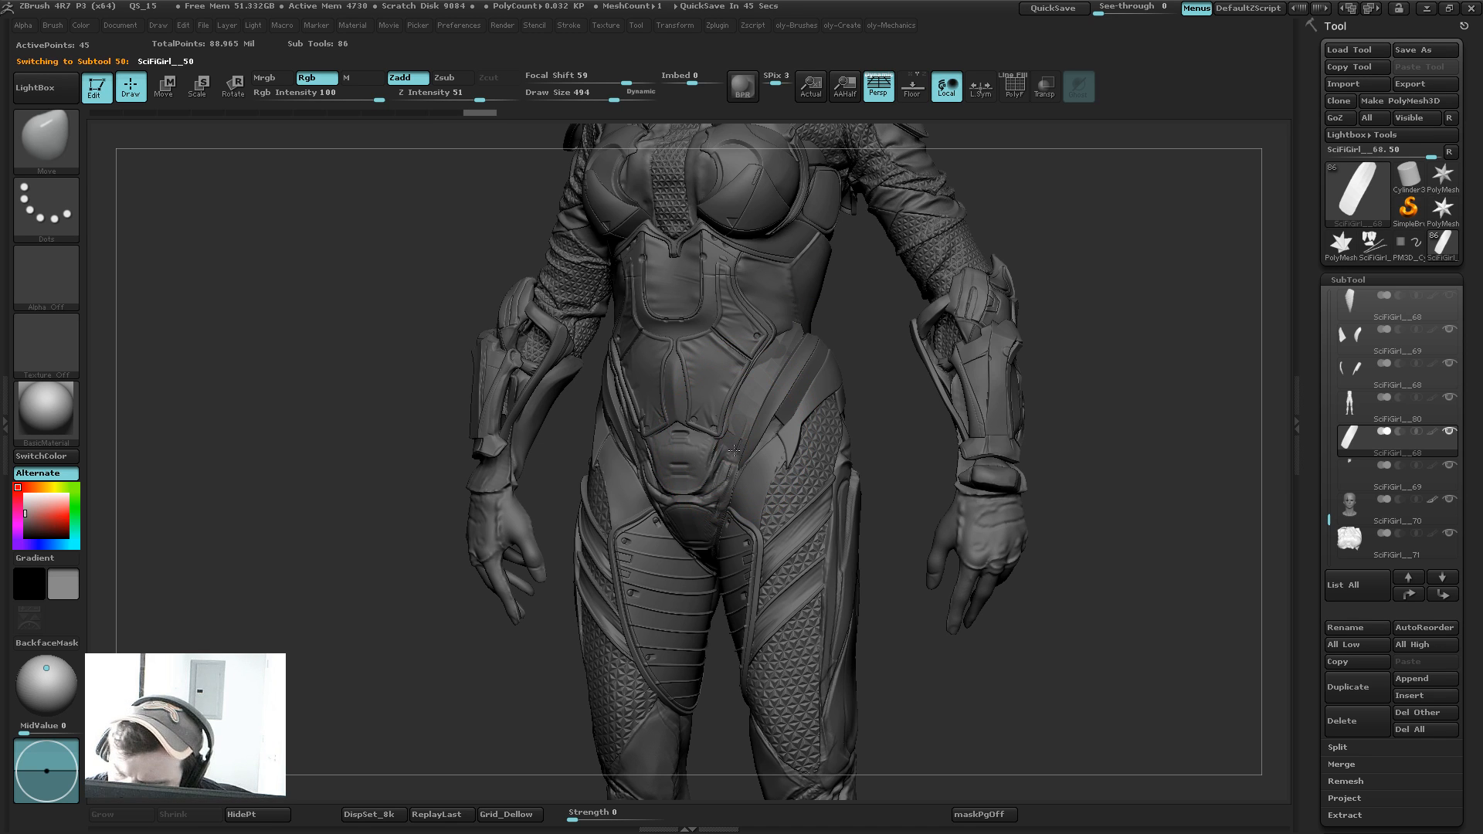
{"action": "key", "text": "shift+d"}
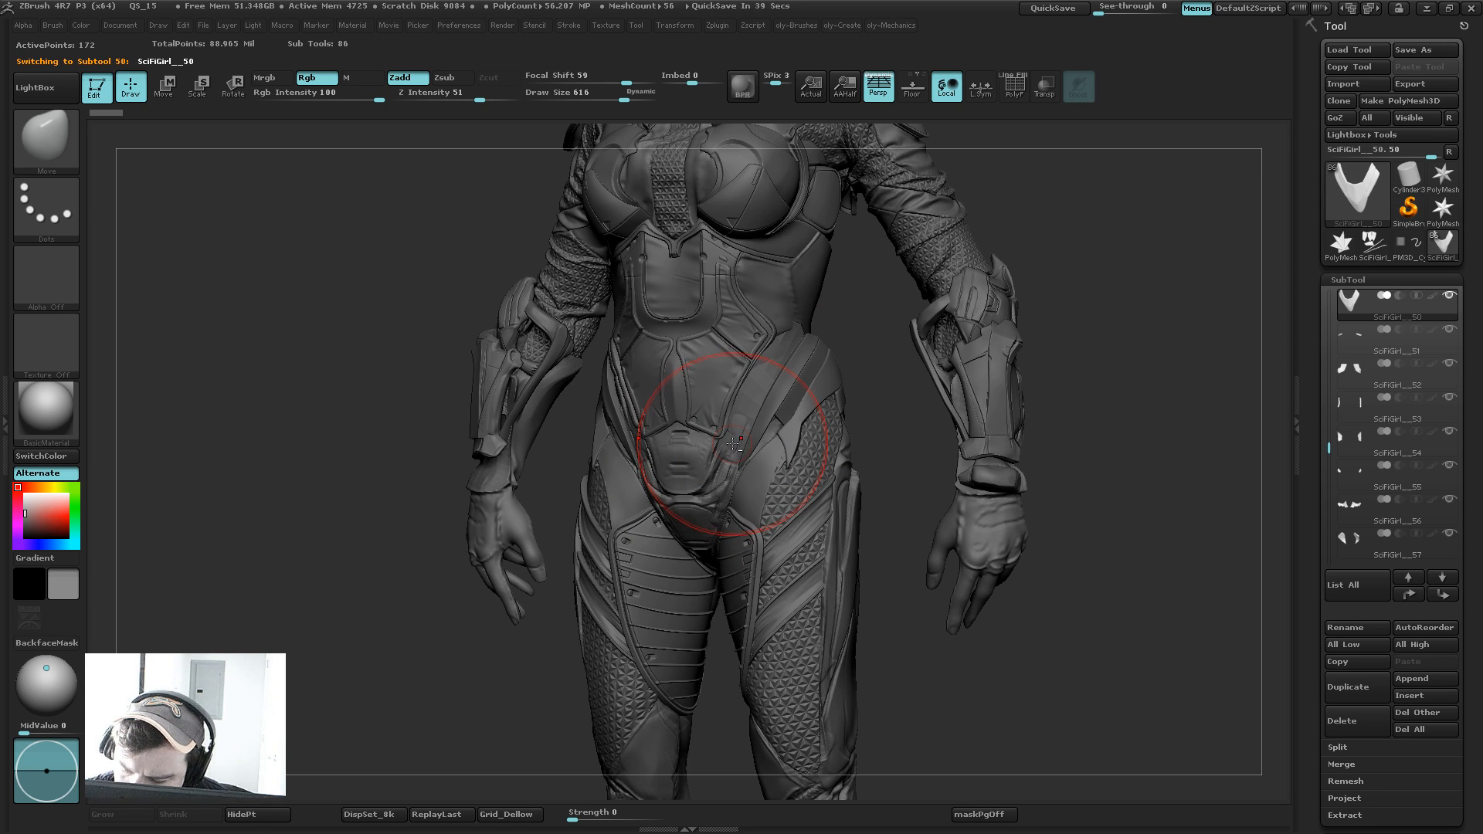
{"action": "key", "text": "s"}
{"action": "left_click_drag", "start_coordinate": [730, 441], "coordinate": [724, 440]}
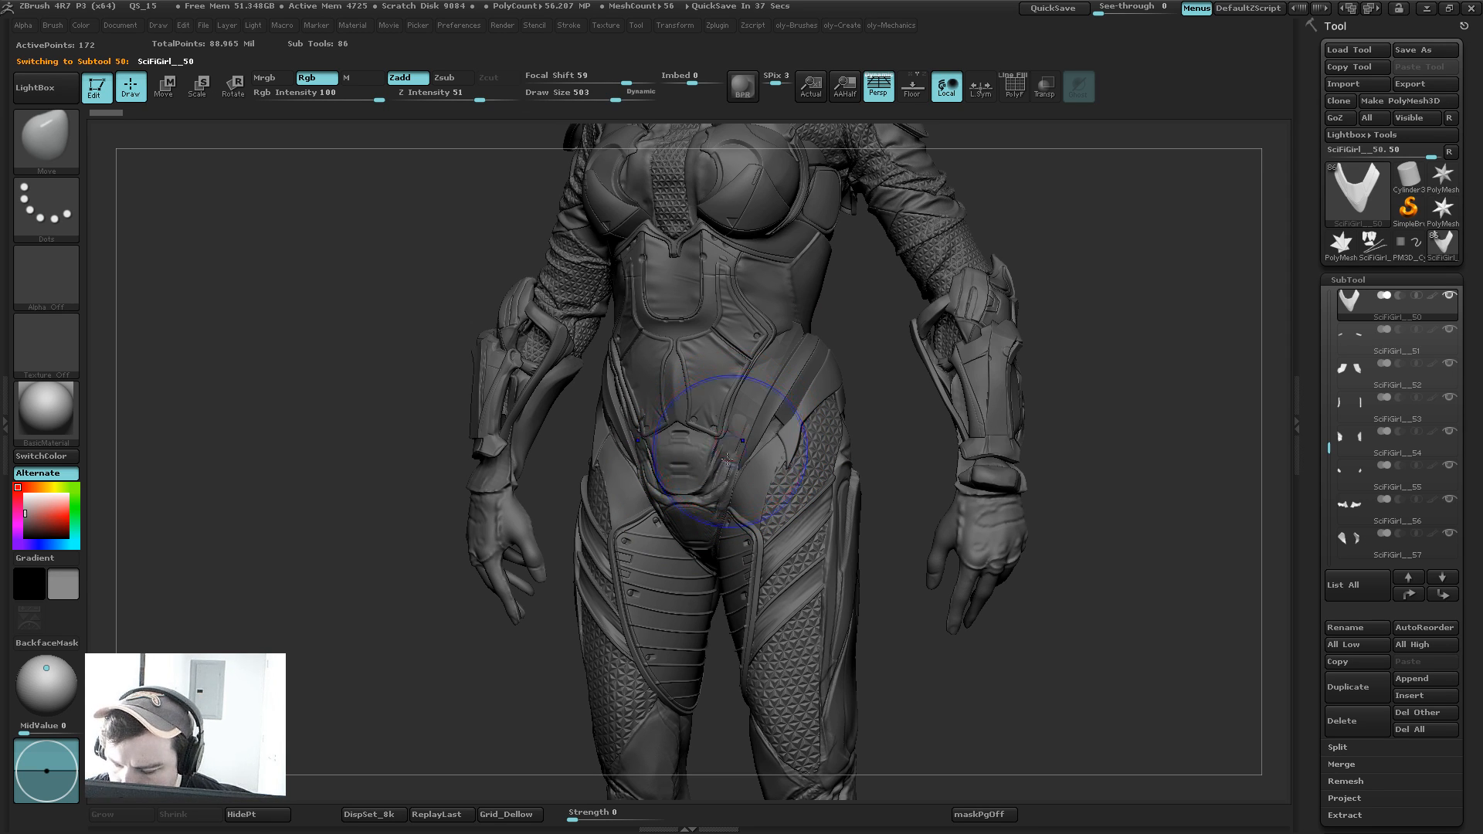
{"action": "key", "text": "shift+d"}
{"action": "key", "text": "shift+d"}
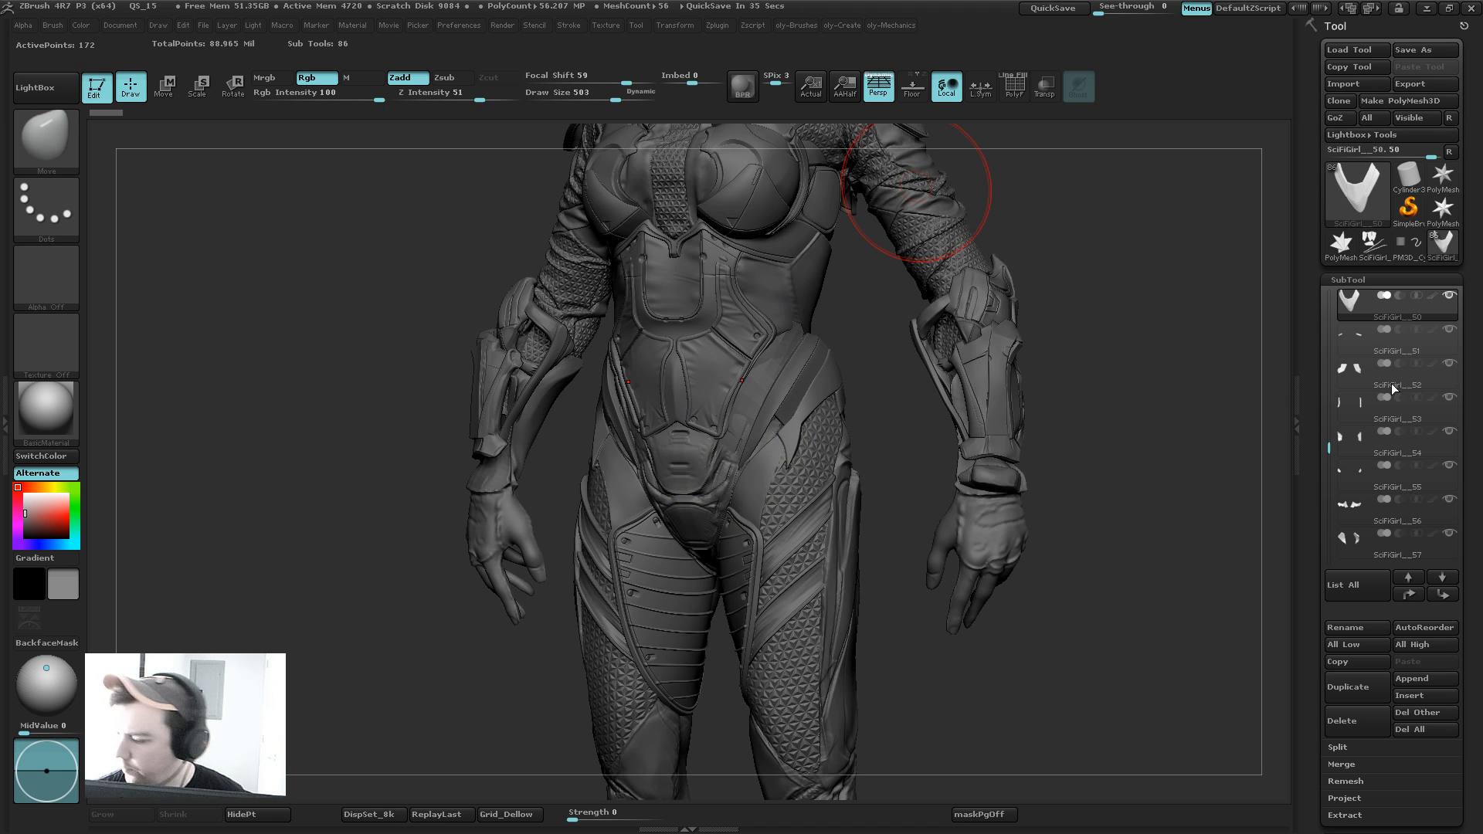
{"action": "left_click", "coordinate": [1450, 295]}
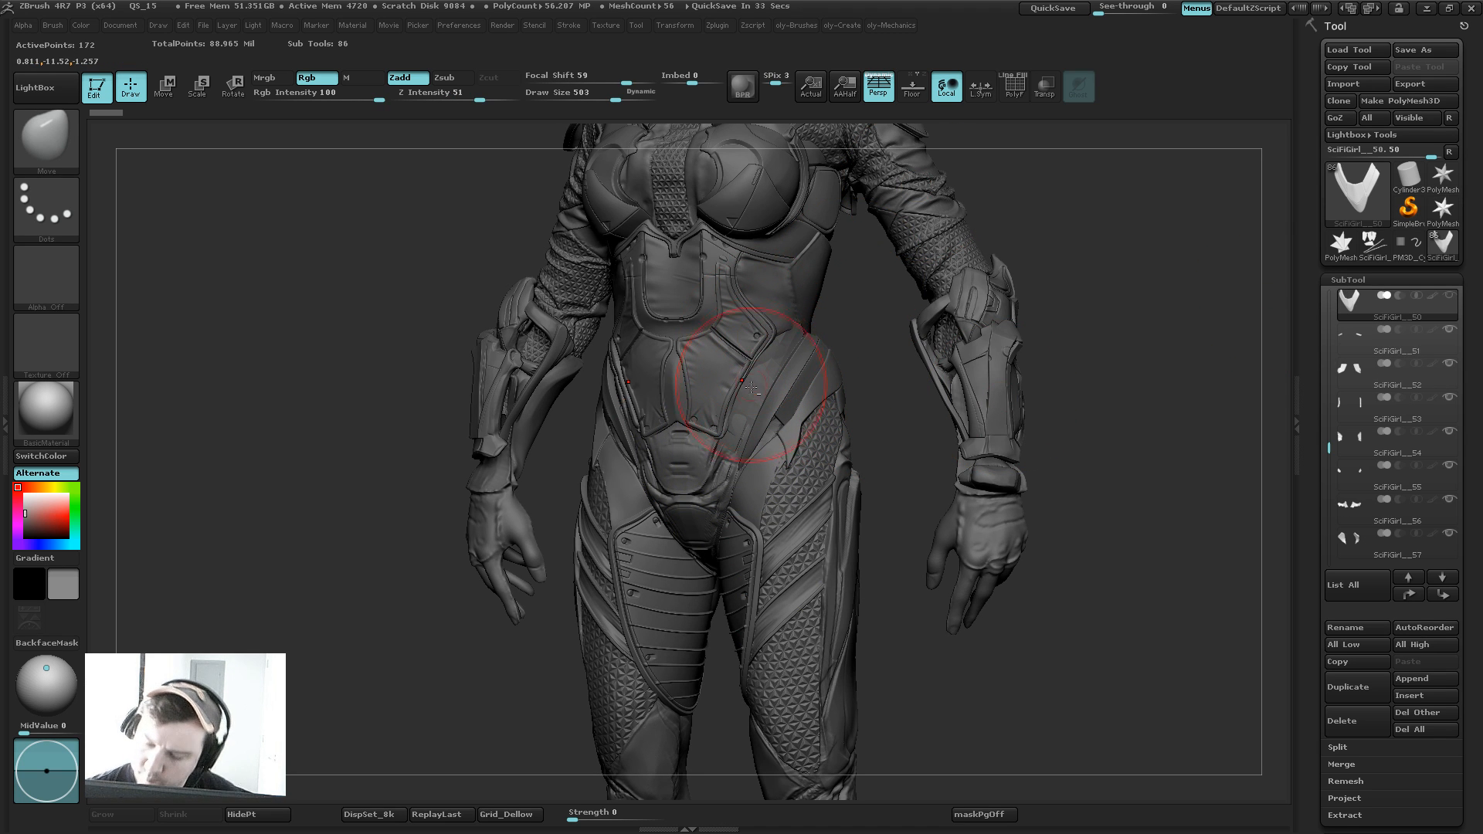
Step: Select the hip strip again and refine its shape with the Move brush at draw sizes 485 and 244, with the polyframe displayed
{"action": "left_click", "coordinate": [793, 327], "text": "alt"}
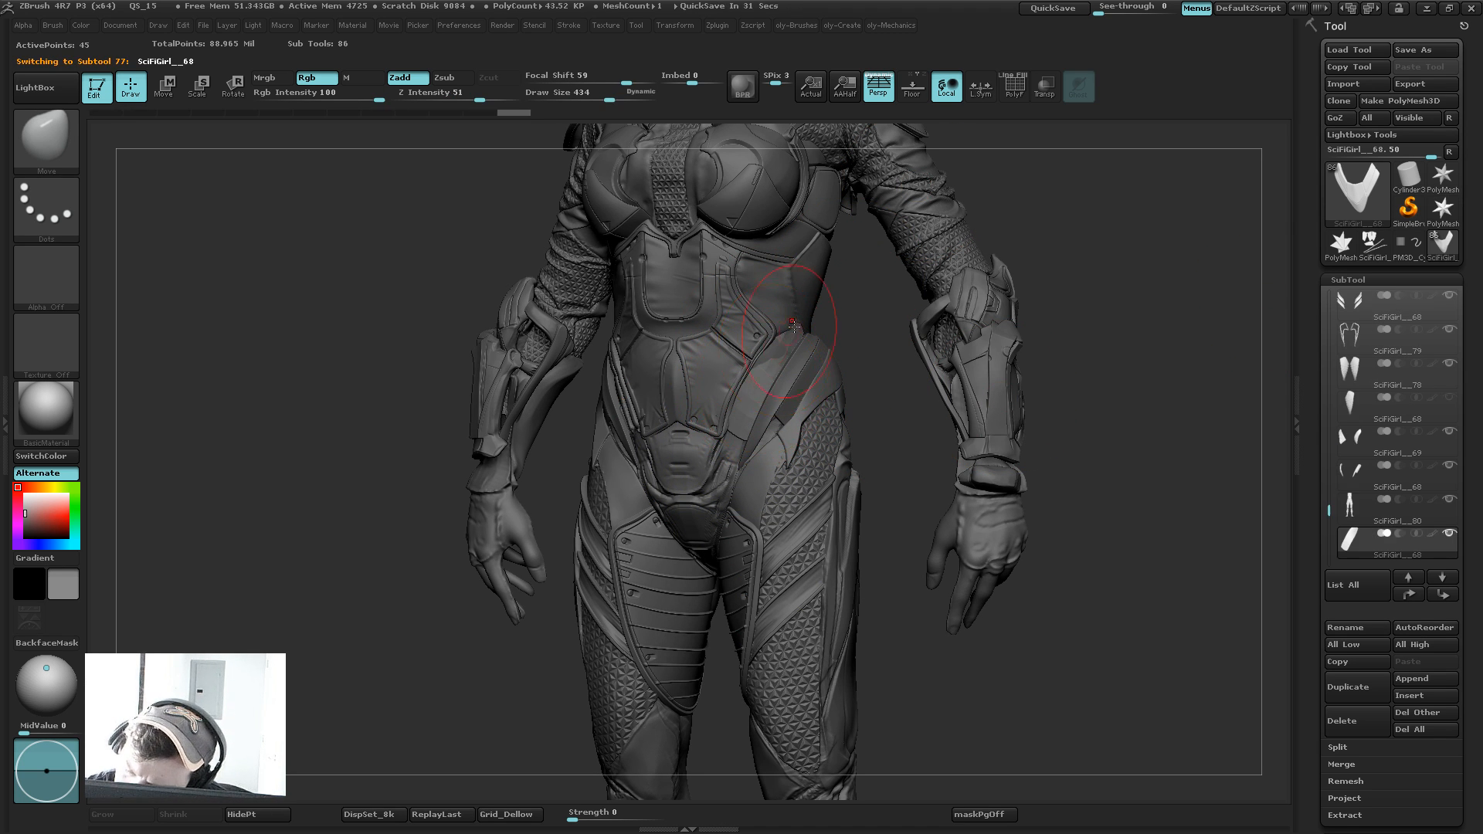
{"action": "key", "text": "2"}
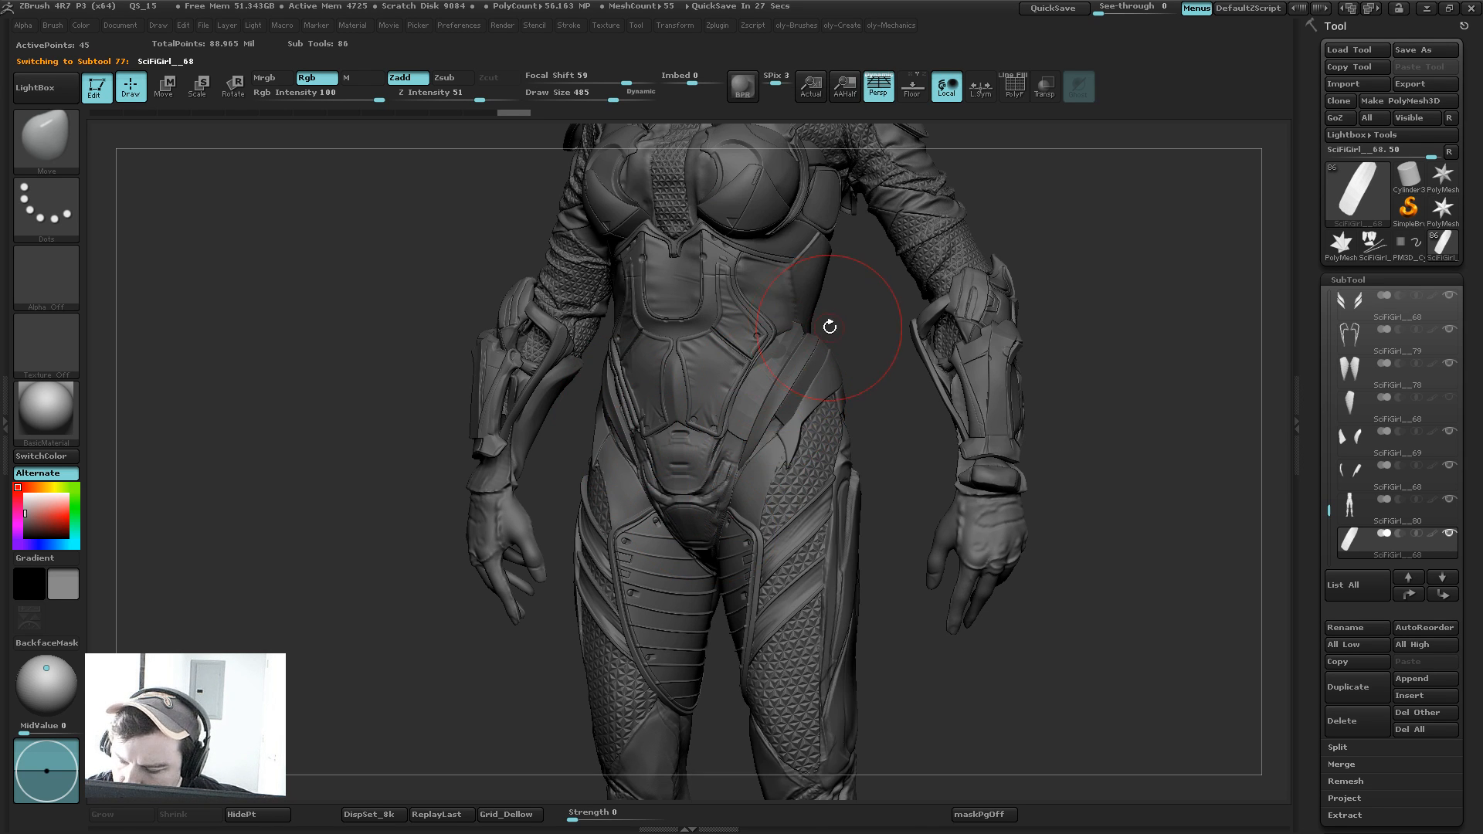
{"action": "key", "text": "2"}
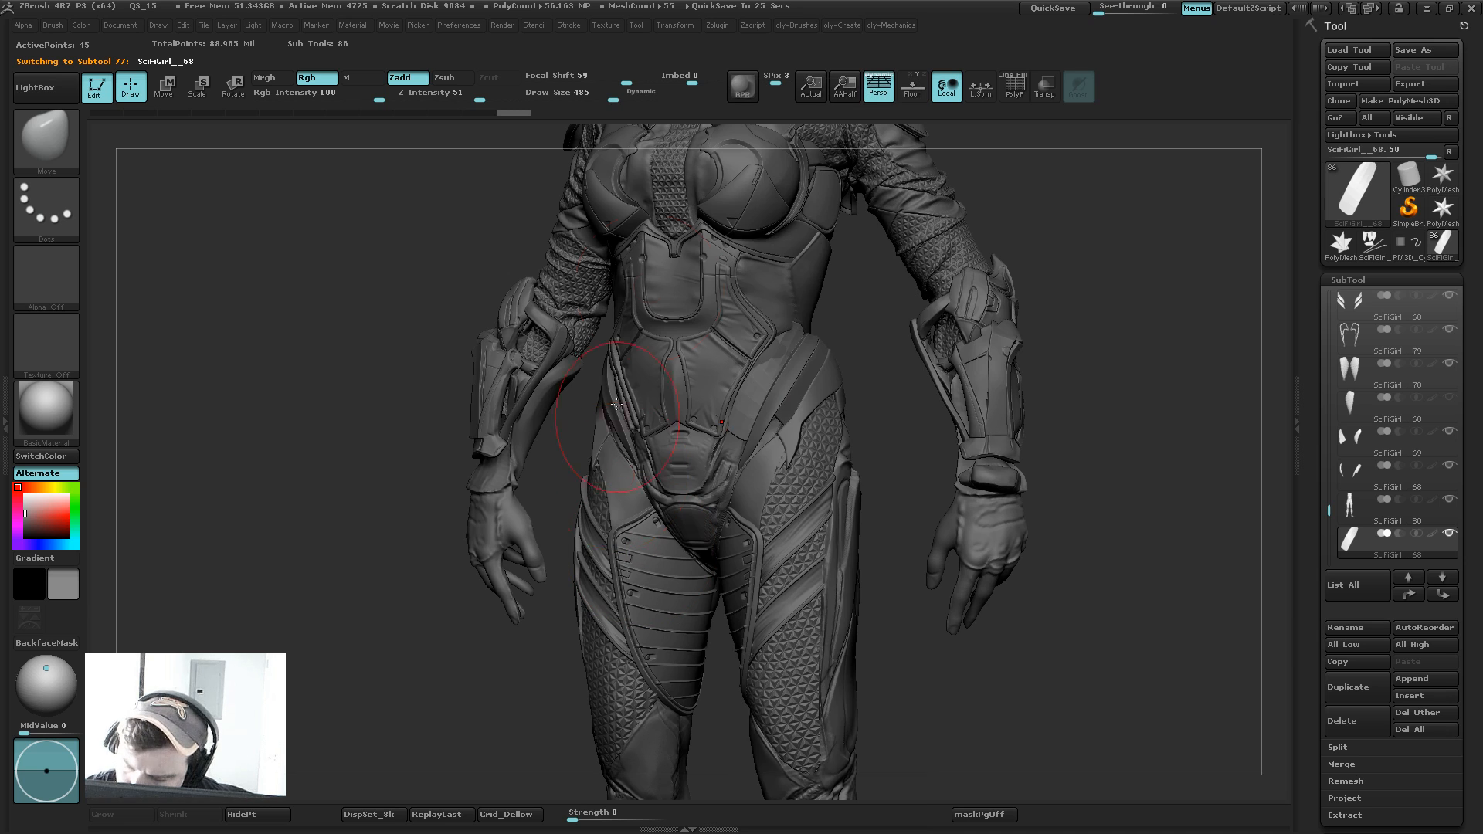
{"action": "mouse_move", "coordinate": [773, 357]}
{"action": "left_mouse_down"}
{"action": "mouse_move", "coordinate": [793, 305]}
{"action": "mouse_move", "coordinate": [808, 324]}
{"action": "mouse_move", "coordinate": [853, 292]}
{"action": "left_mouse_up"}
{"action": "key", "text": "["}
{"action": "key", "text": "shift+f"}
{"action": "key", "text": "["}
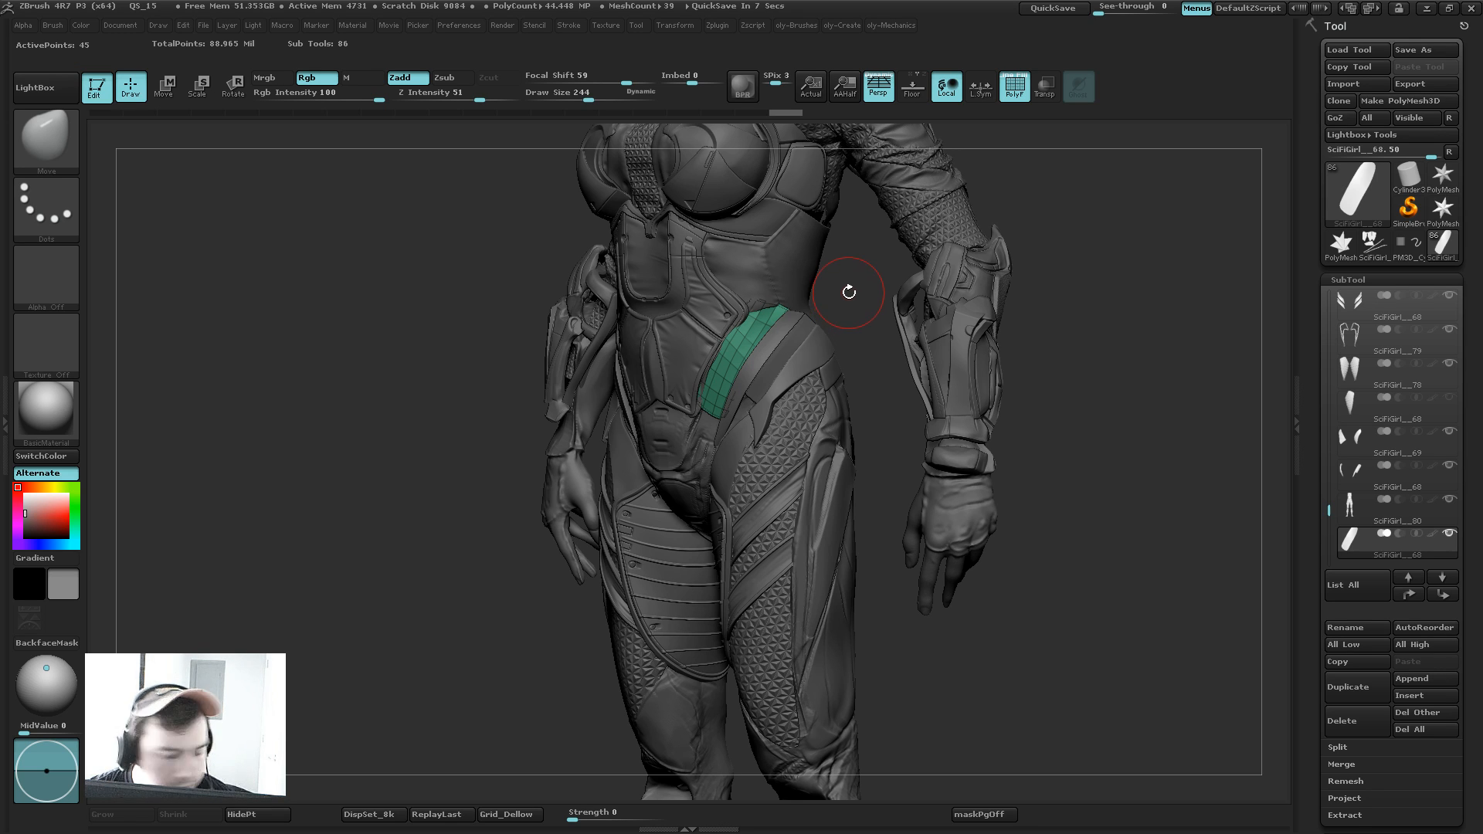
Step: Hide the polyframe and refine the hip strip's upper end with the Move brush at draw sizes 417 and 257
{"action": "key", "text": "shift+f"}
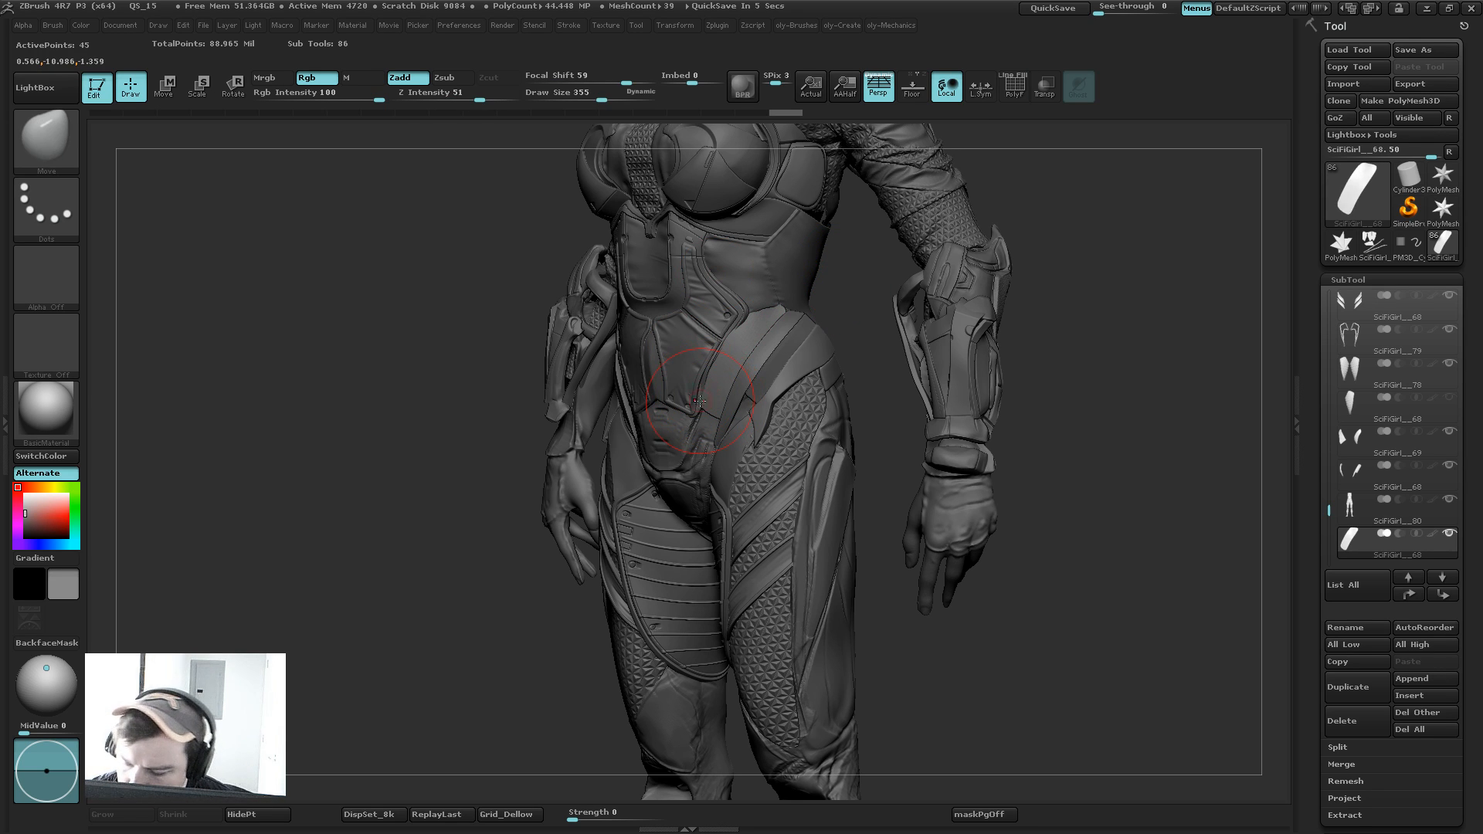
{"action": "key", "text": "ctrl+z"}
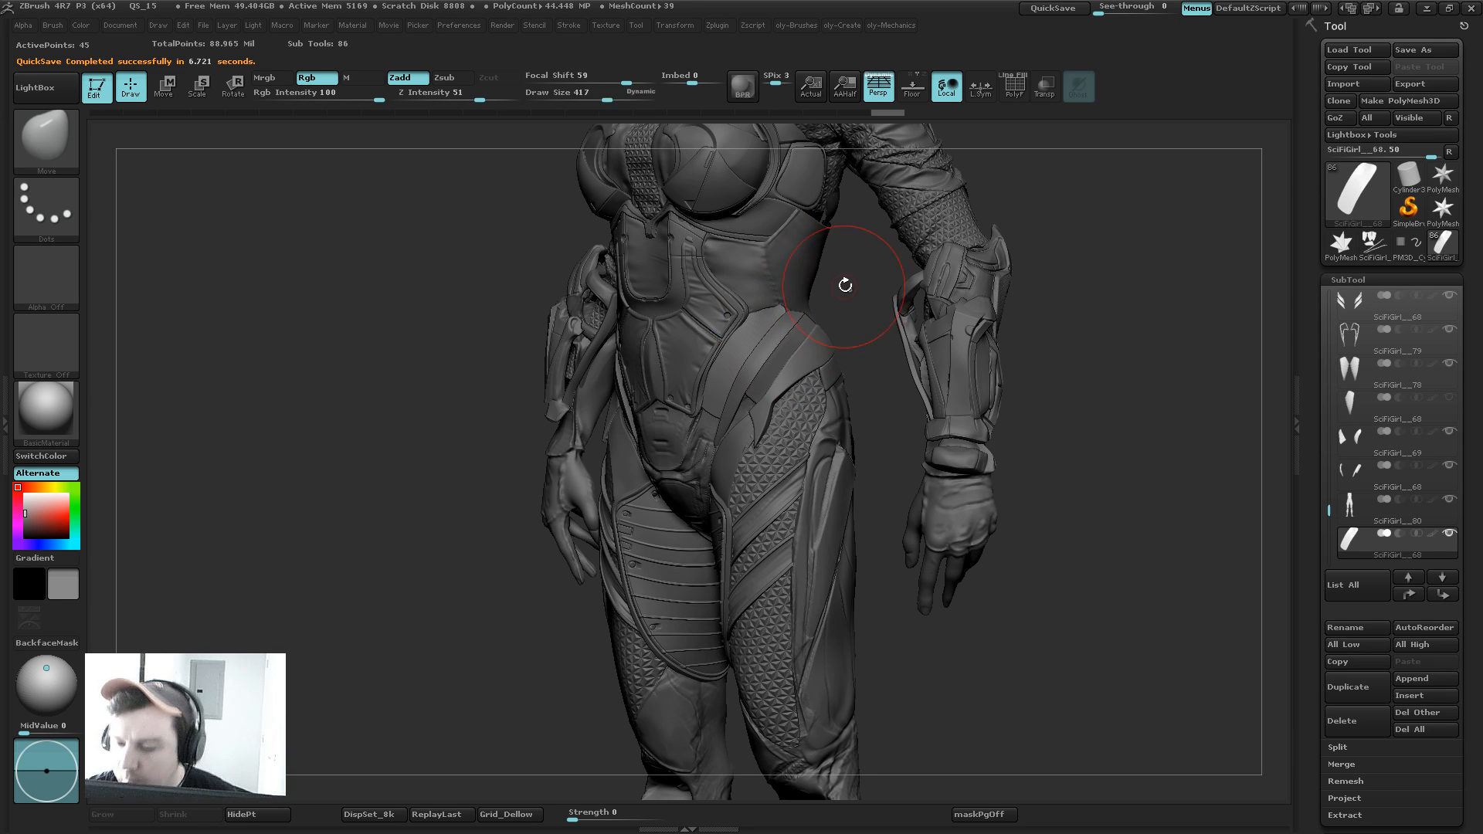
{"action": "key", "text": "bracketleft"}
{"action": "left_click_drag", "start_coordinate": [843, 293], "coordinate": [789, 300]}
{"action": "key", "text": "bracketleft"}
{"action": "key", "text": "bracketleft"}
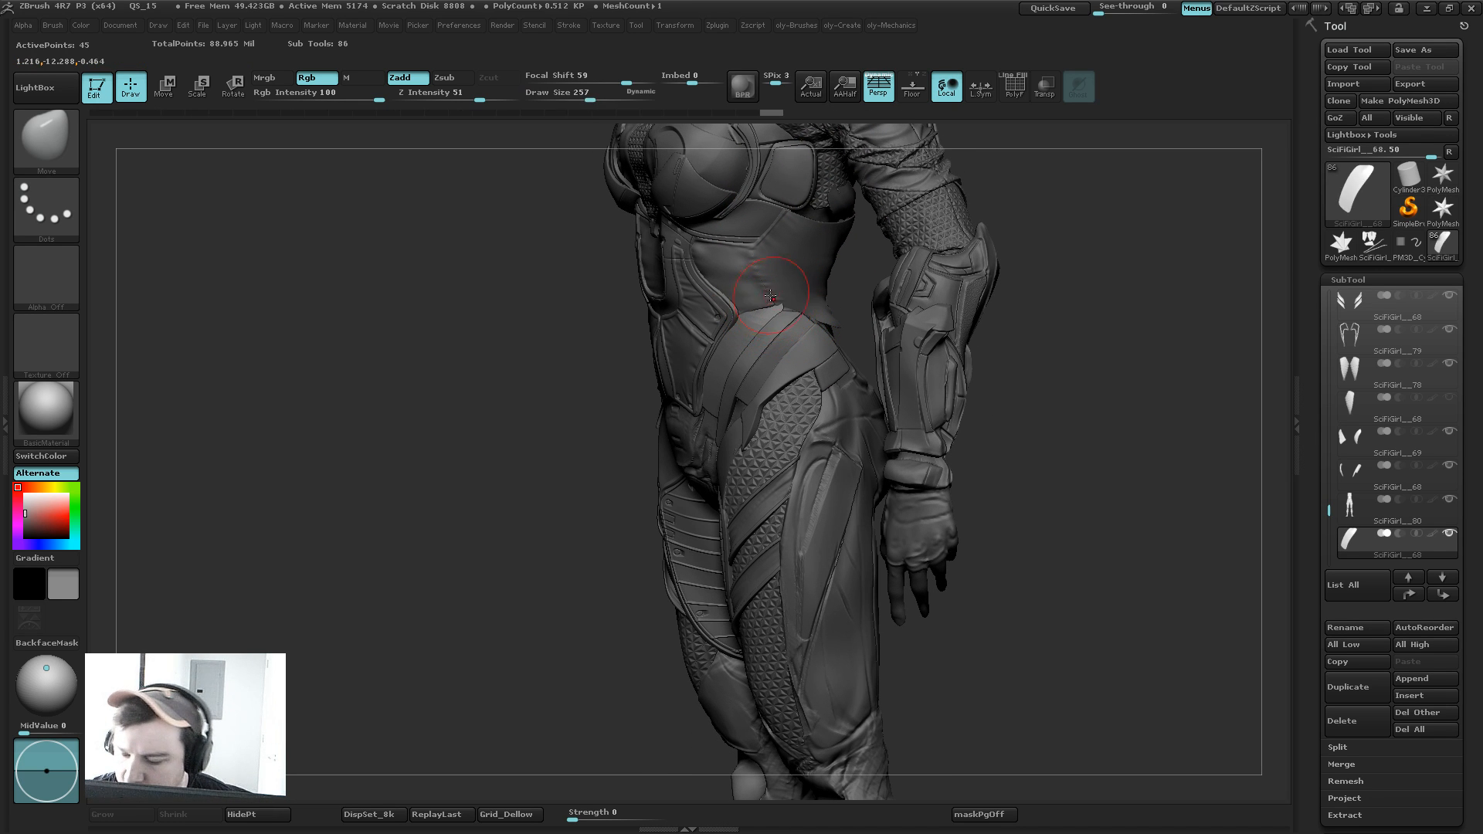
Step: Select the pair of narrow strips beside the hip strip and inspect their topology with the polyframe displayed
{"action": "left_click", "coordinate": [763, 388], "text": "alt"}
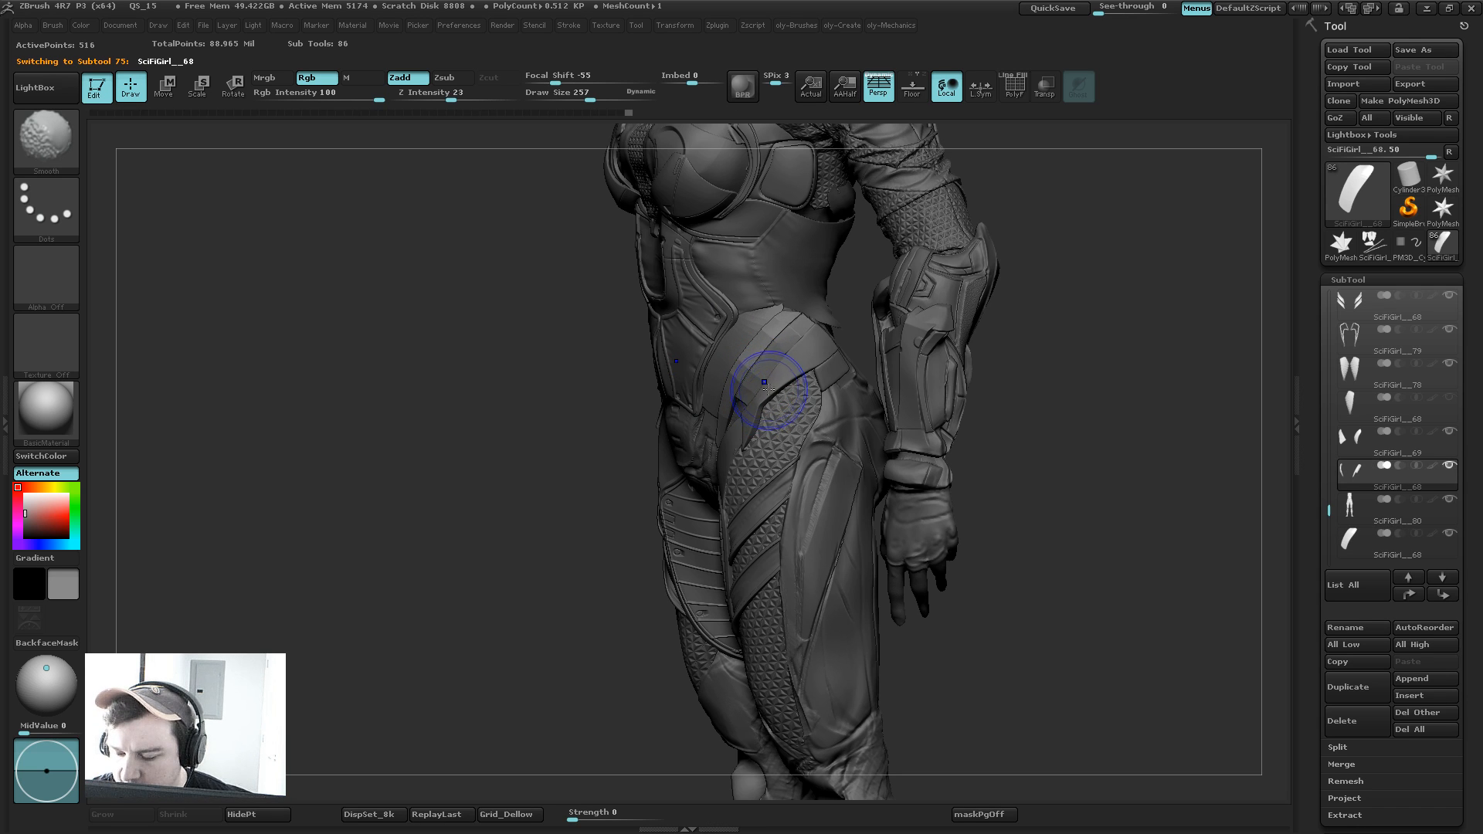
{"action": "key", "text": "shift+f"}
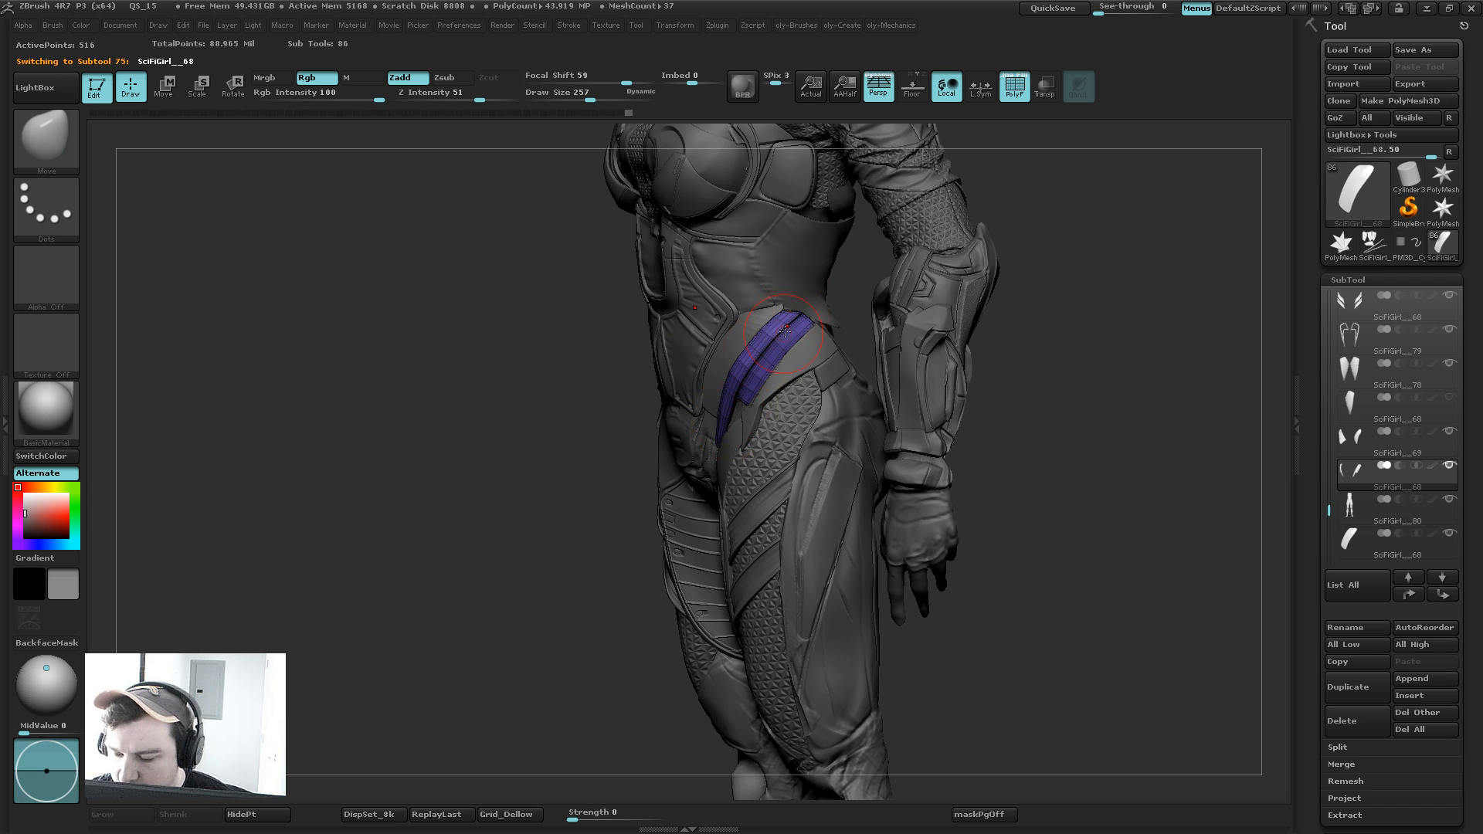
{"action": "key", "text": "shift+f"}
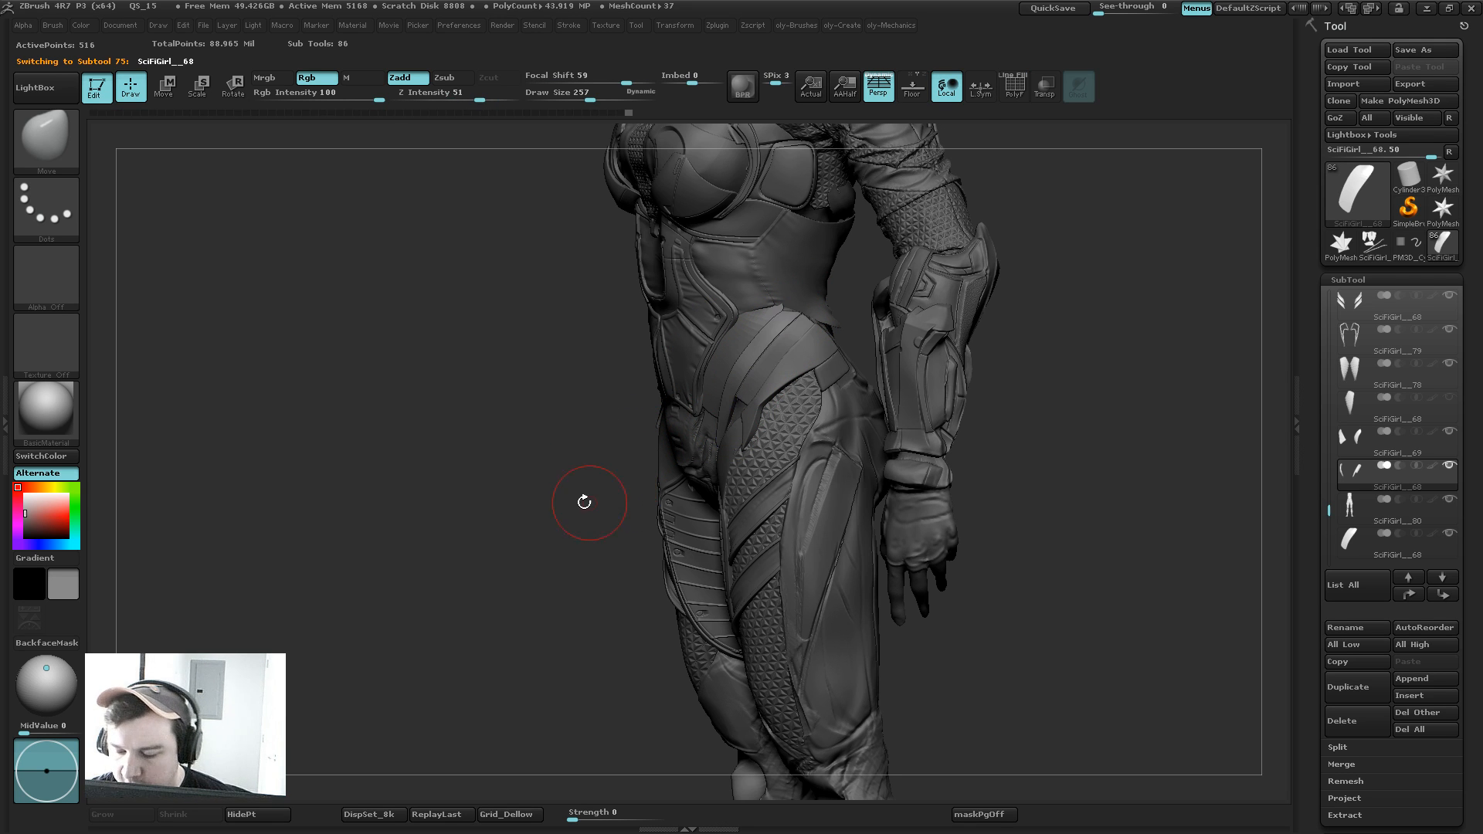
{"action": "left_click_drag", "start_coordinate": [583, 519], "coordinate": [722, 359]}
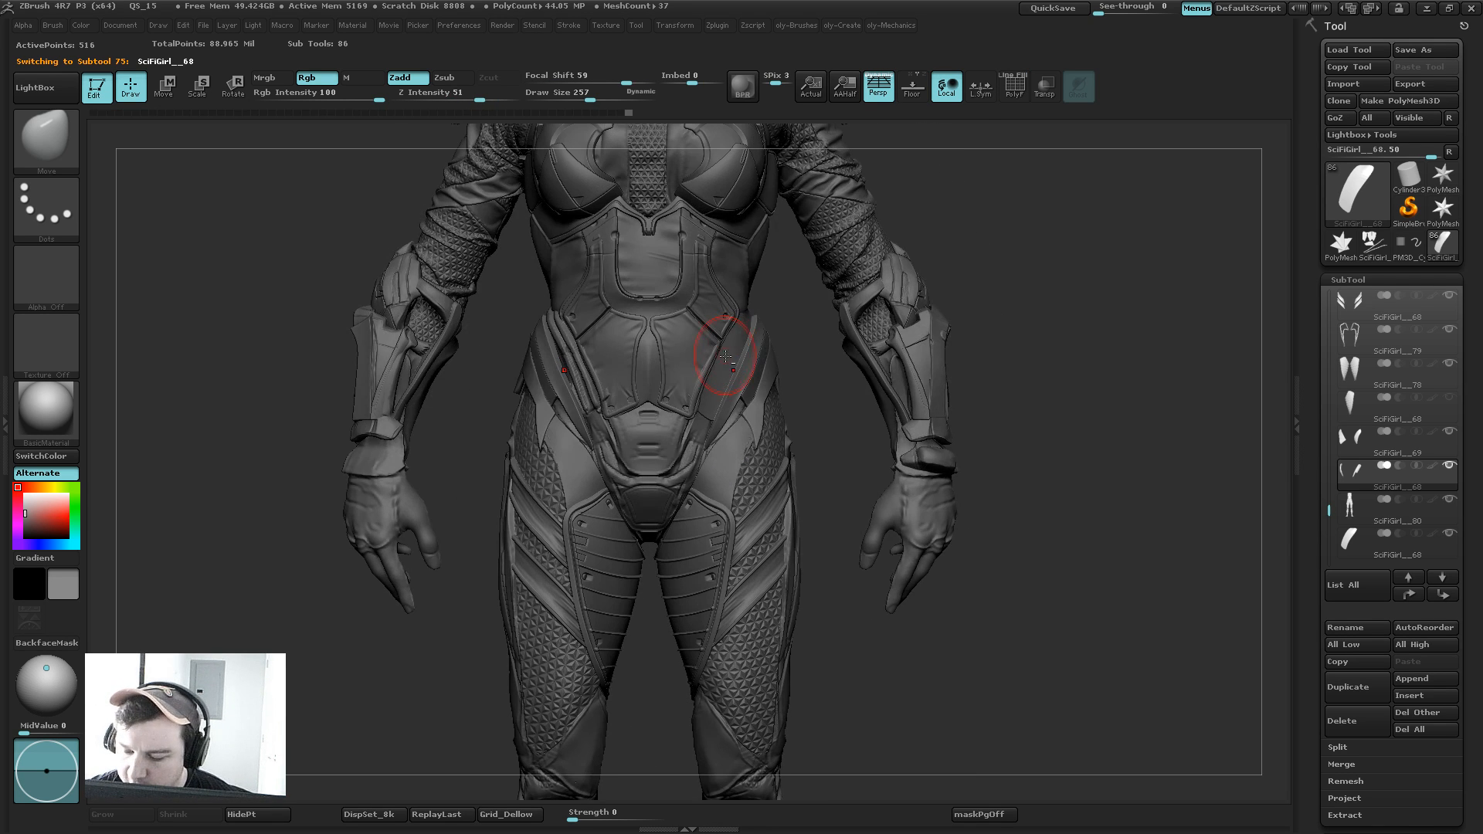
Step: Select the body mesh and inspect its topology in isolation with the polyframe displayed, restoring the full armor view
{"action": "left_click", "coordinate": [714, 397], "text": "alt"}
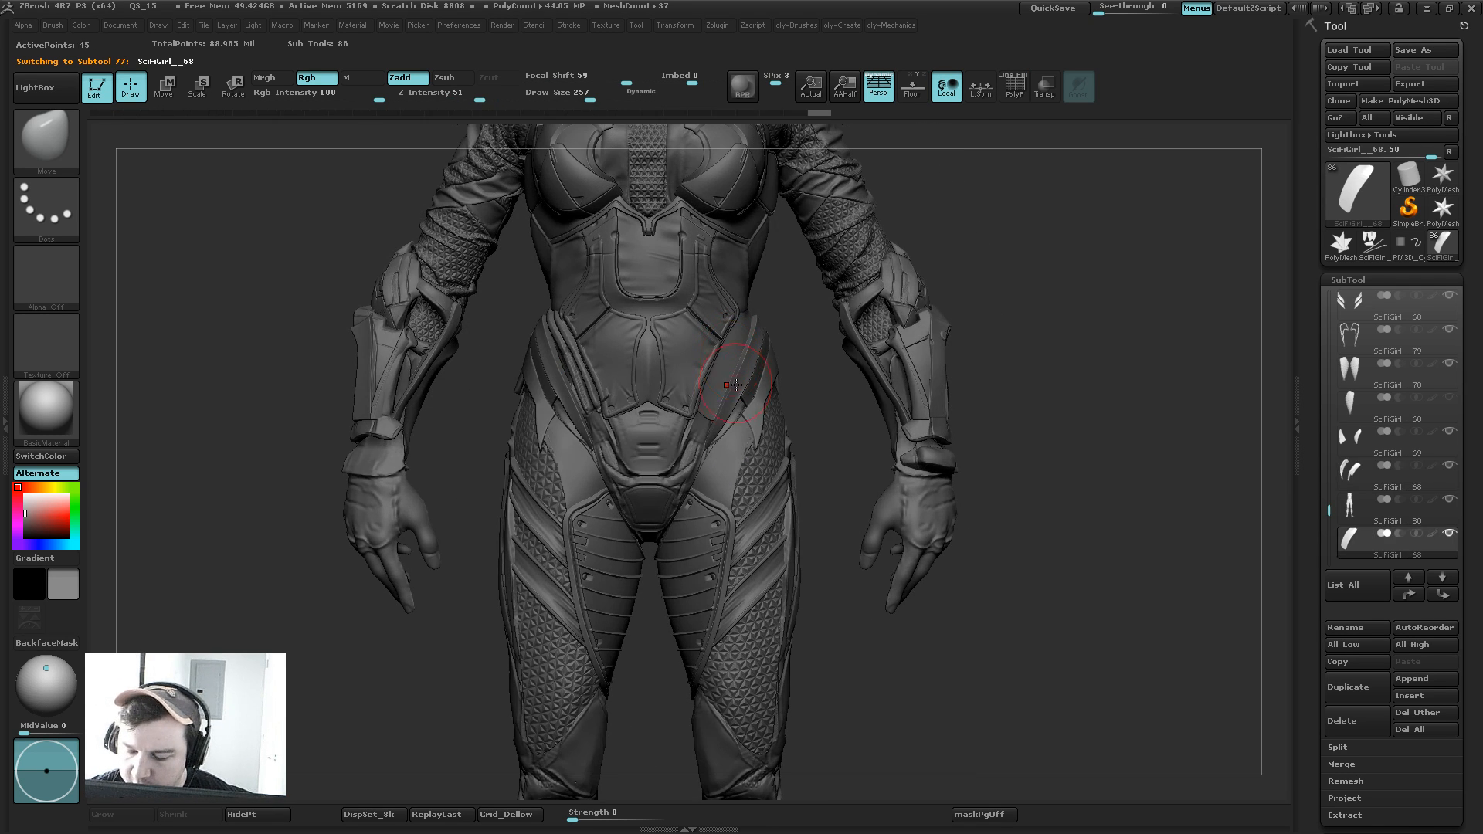
{"action": "left_click", "coordinate": [679, 462], "text": "alt"}
{"action": "key", "text": "alt+s"}
{"action": "key", "text": "shift+f"}
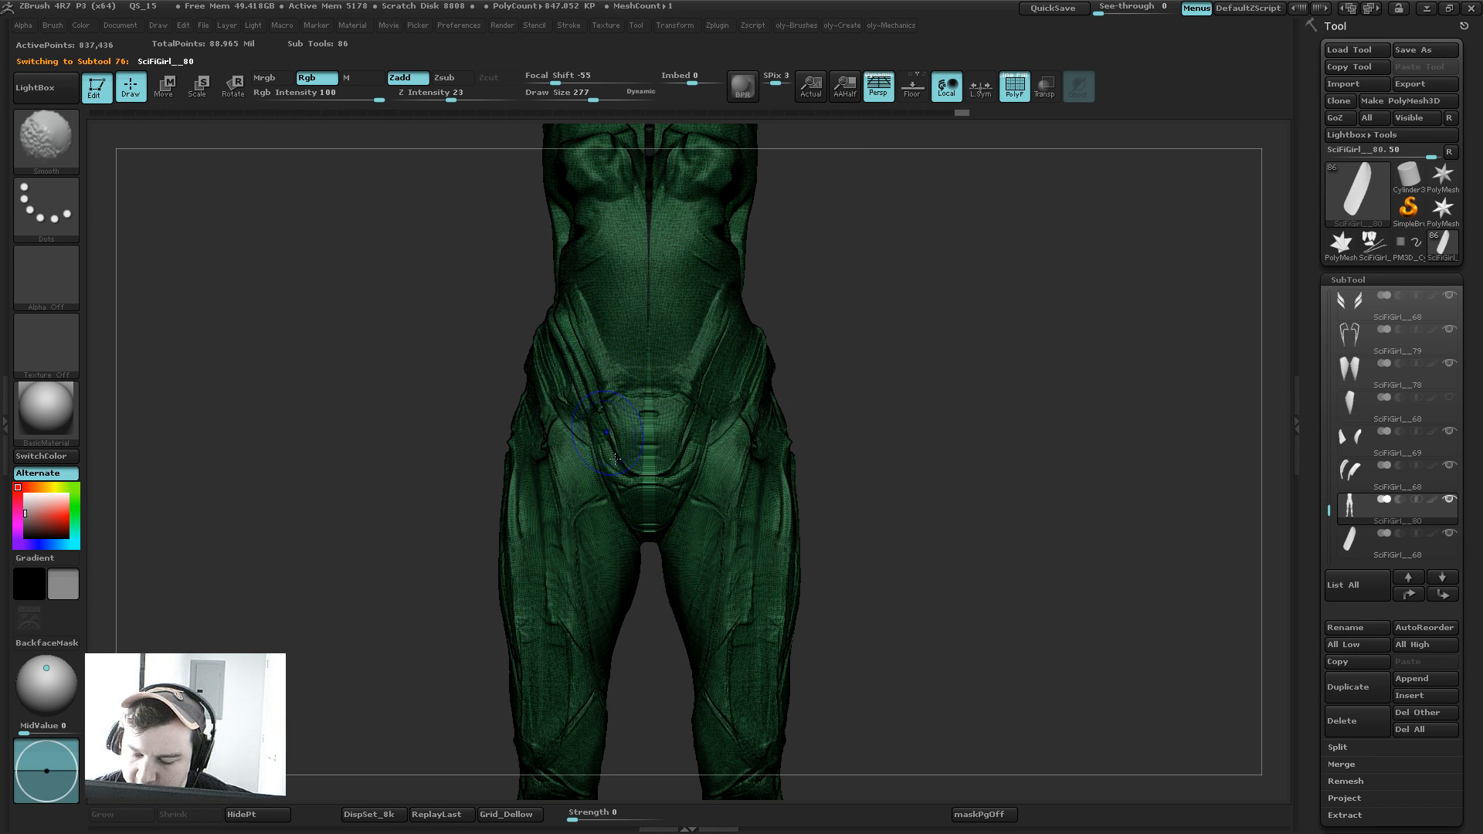
{"action": "key", "text": "shift+f"}
{"action": "key", "text": "alt+s"}
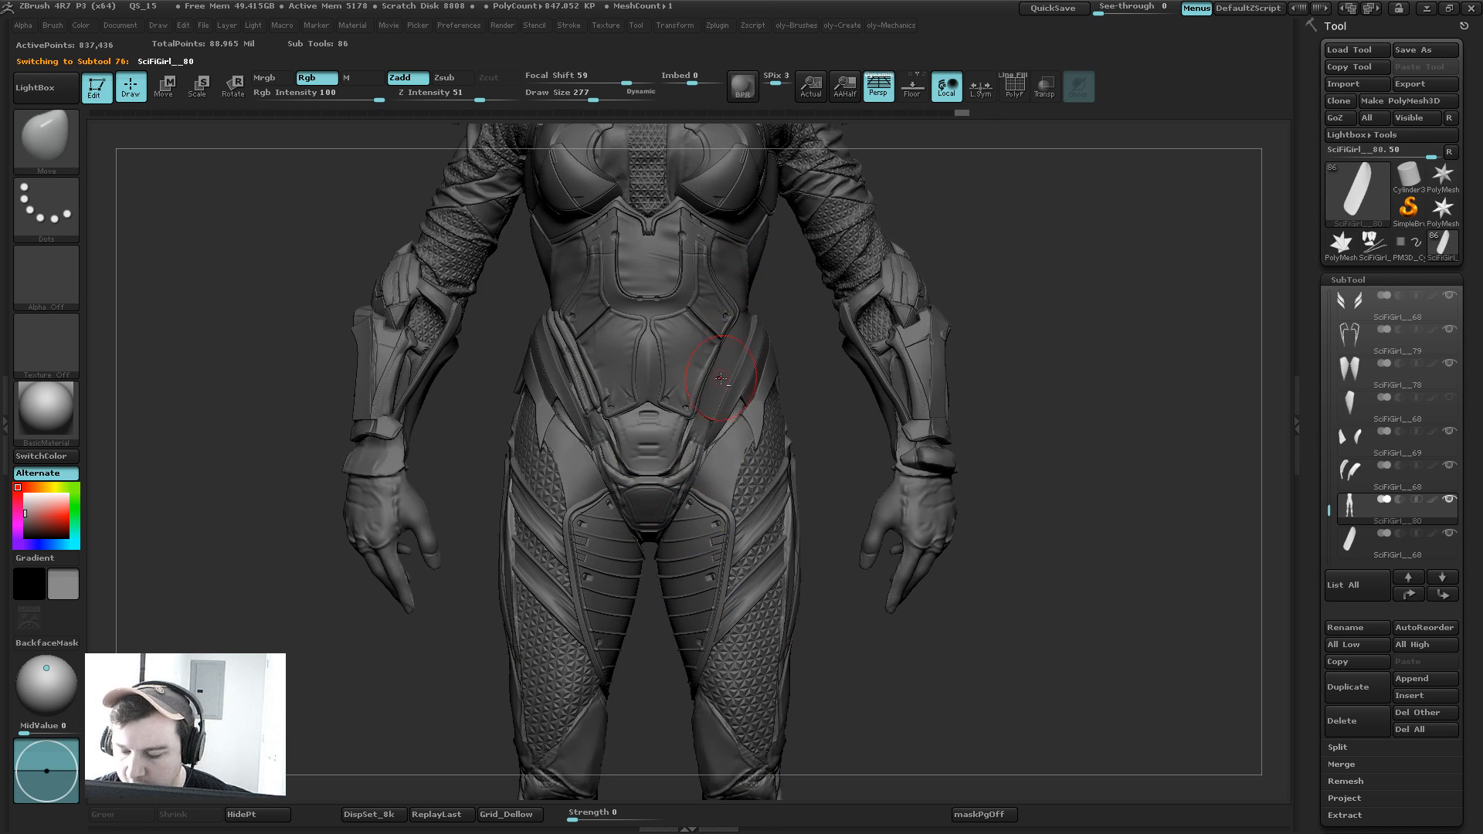
Step: Refine the hip strip's fit against the body mesh with the Move brush at draw sizes 283, 325 and 270
{"action": "left_click", "coordinate": [727, 423], "text": "alt"}
{"action": "left_click_drag", "start_coordinate": [808, 375], "coordinate": [722, 410]}
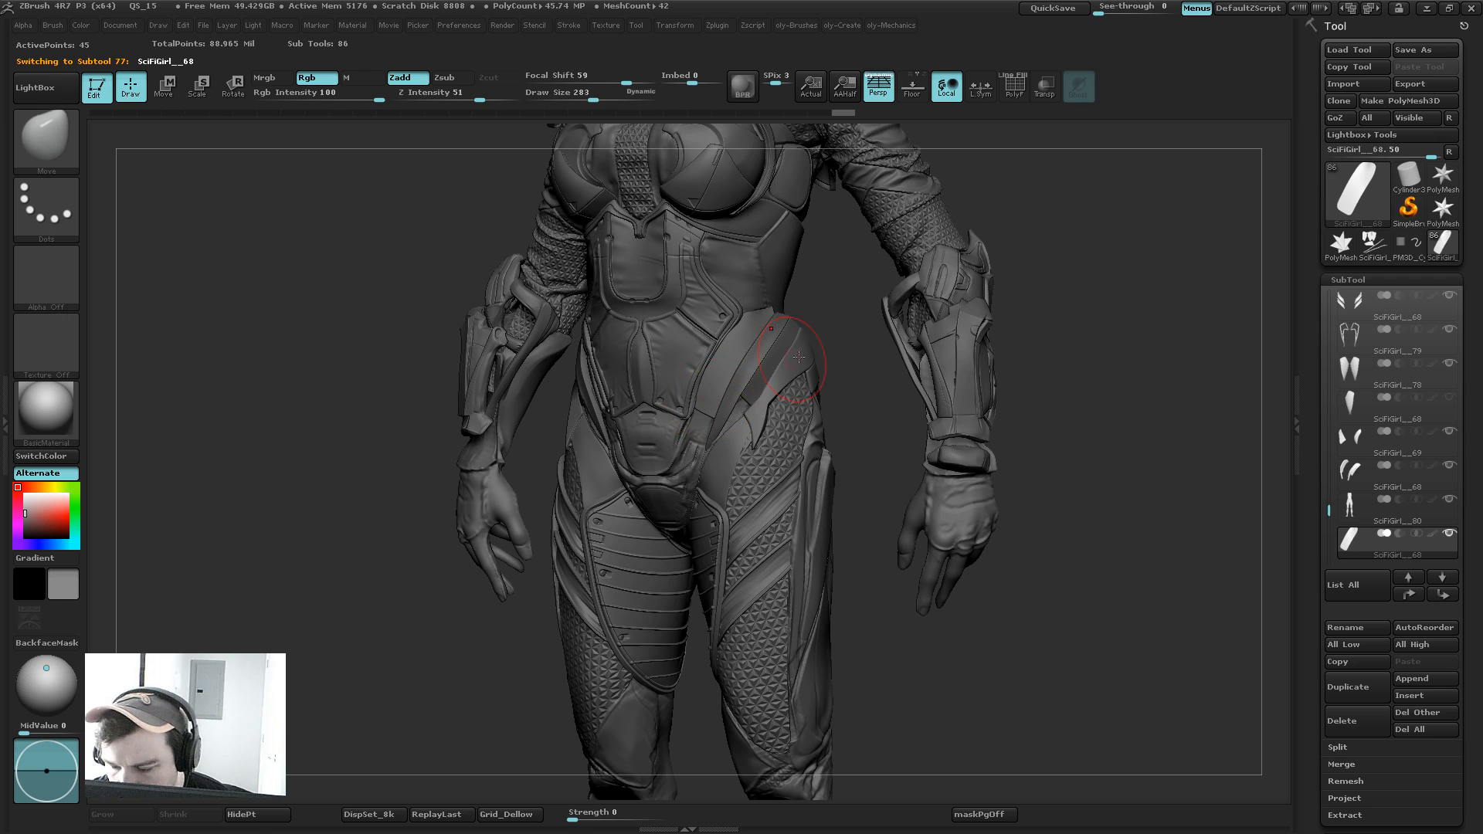
{"action": "right_click_drag", "start_coordinate": [799, 356], "coordinate": [703, 375]}
{"action": "key", "text": "s"}
{"action": "left_click_drag", "start_coordinate": [703, 374], "coordinate": [713, 374]}
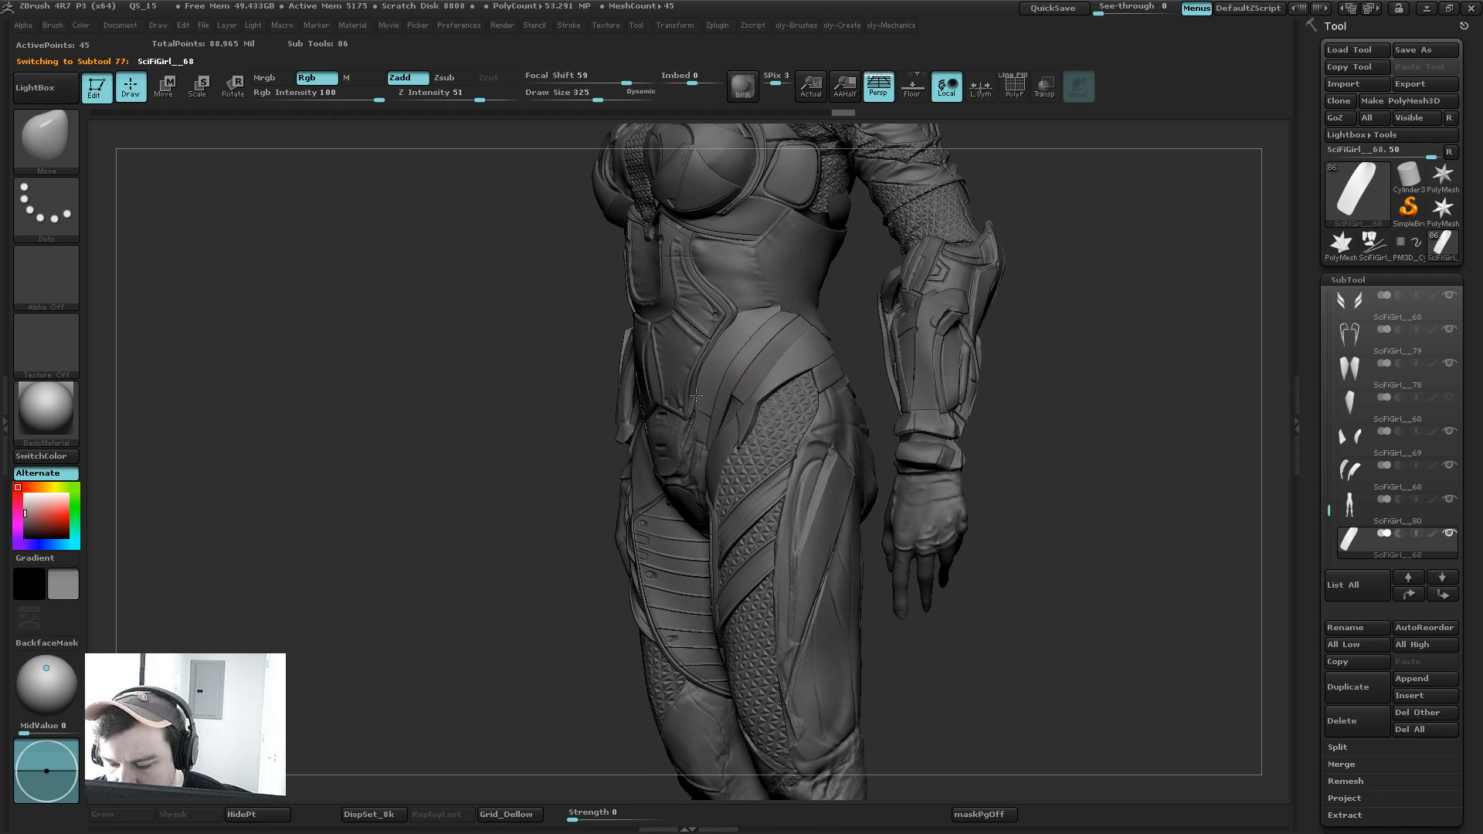
{"action": "left_click", "coordinate": [702, 365], "text": "alt"}
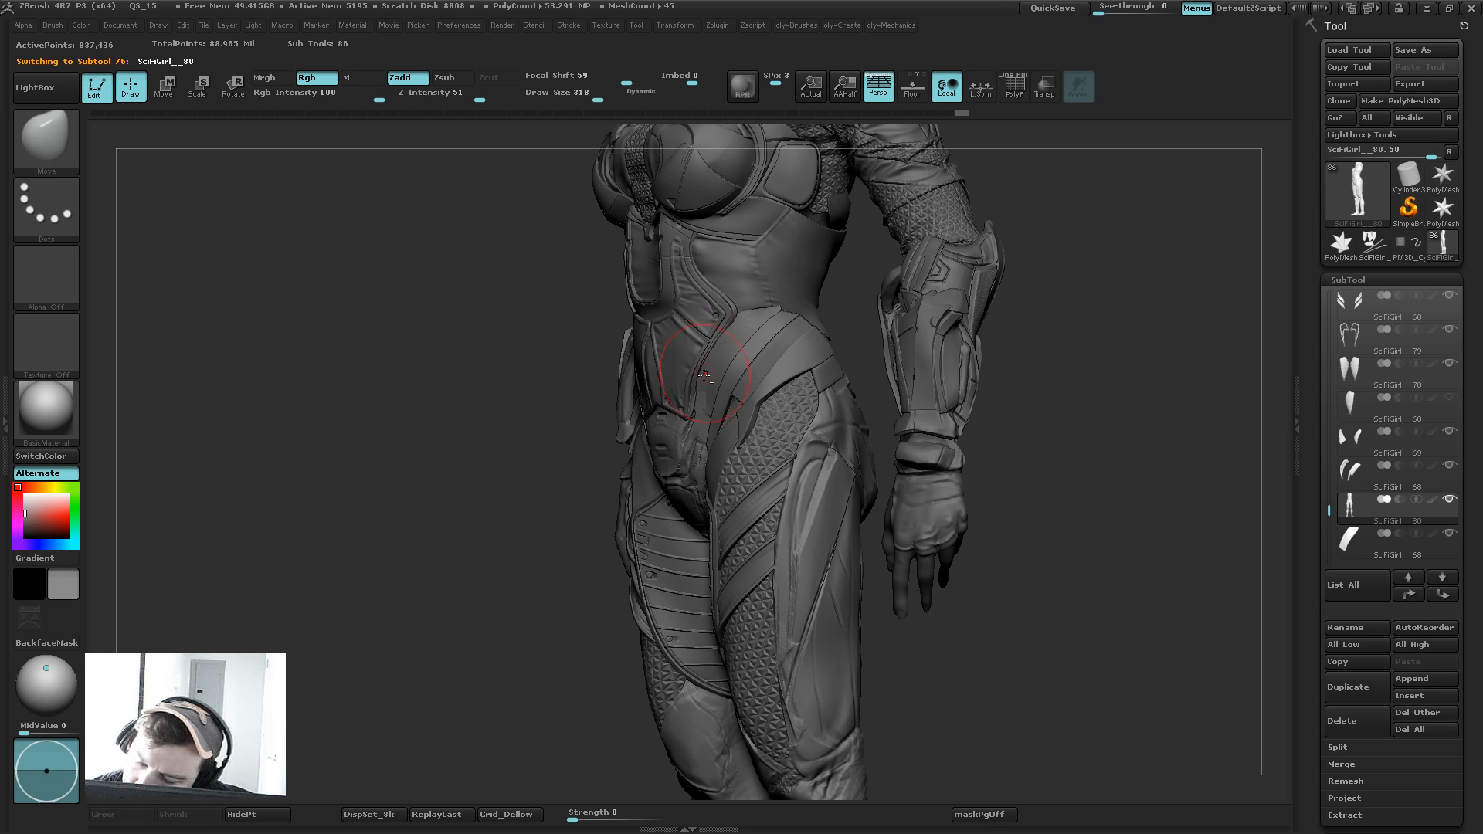
{"action": "left_click", "coordinate": [743, 340], "text": "alt"}
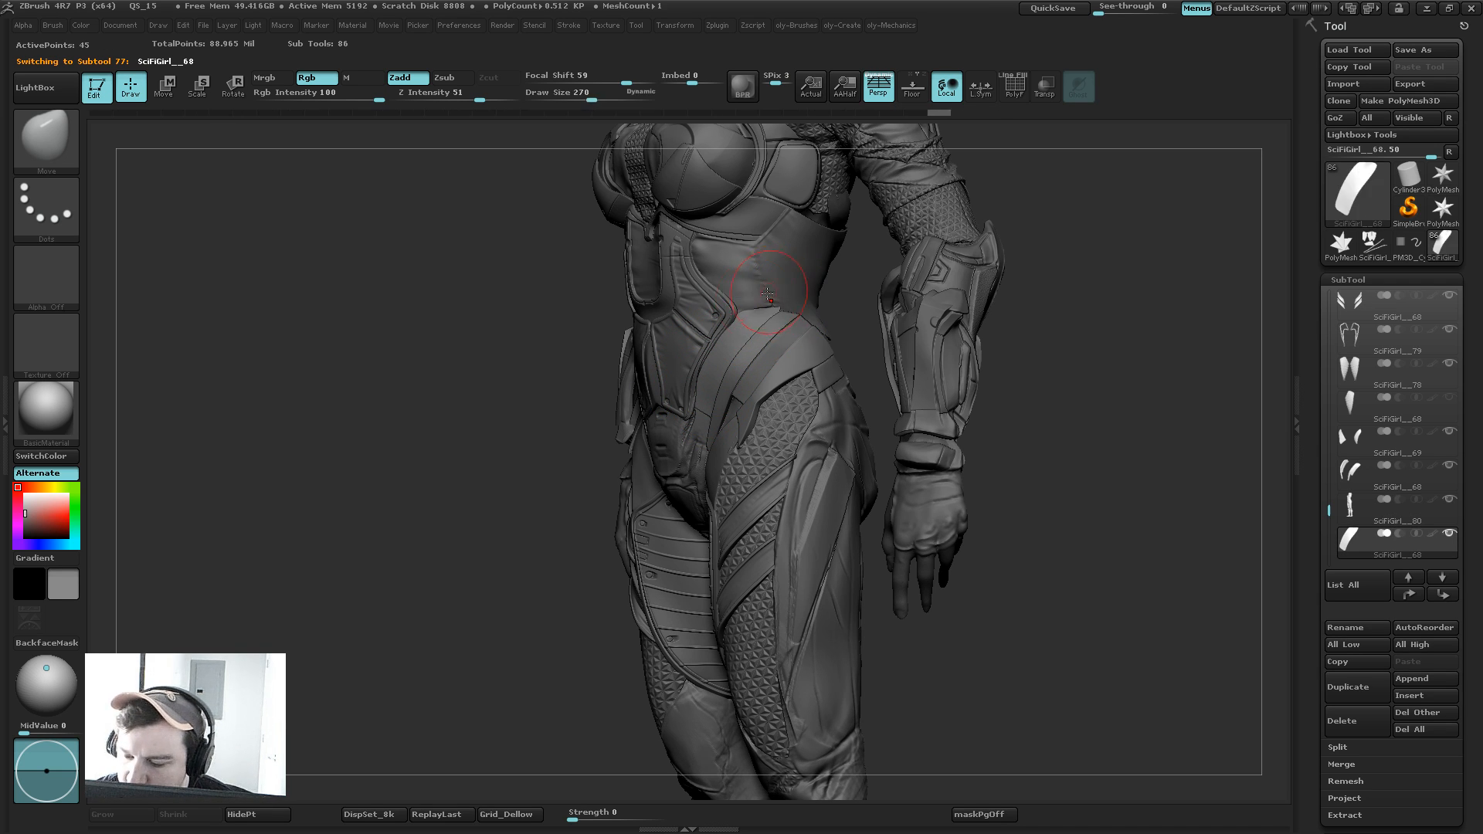
Step: Apply Mirror And Weld to the hip strip to create its counterpart on the opposite hip
{"action": "left_click_drag", "start_coordinate": [846, 295], "coordinate": [856, 178]}
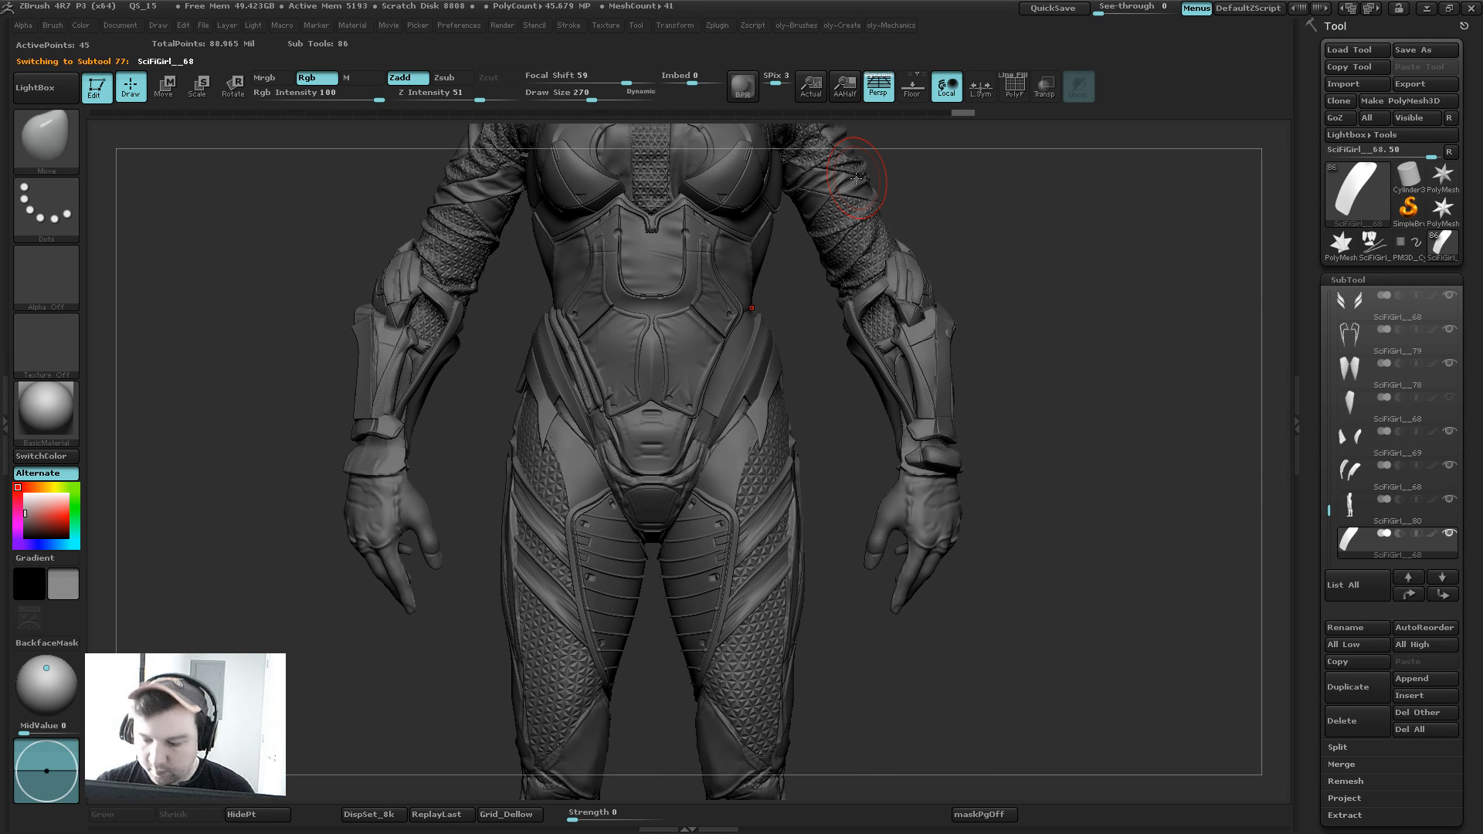
{"action": "key", "text": "2"}
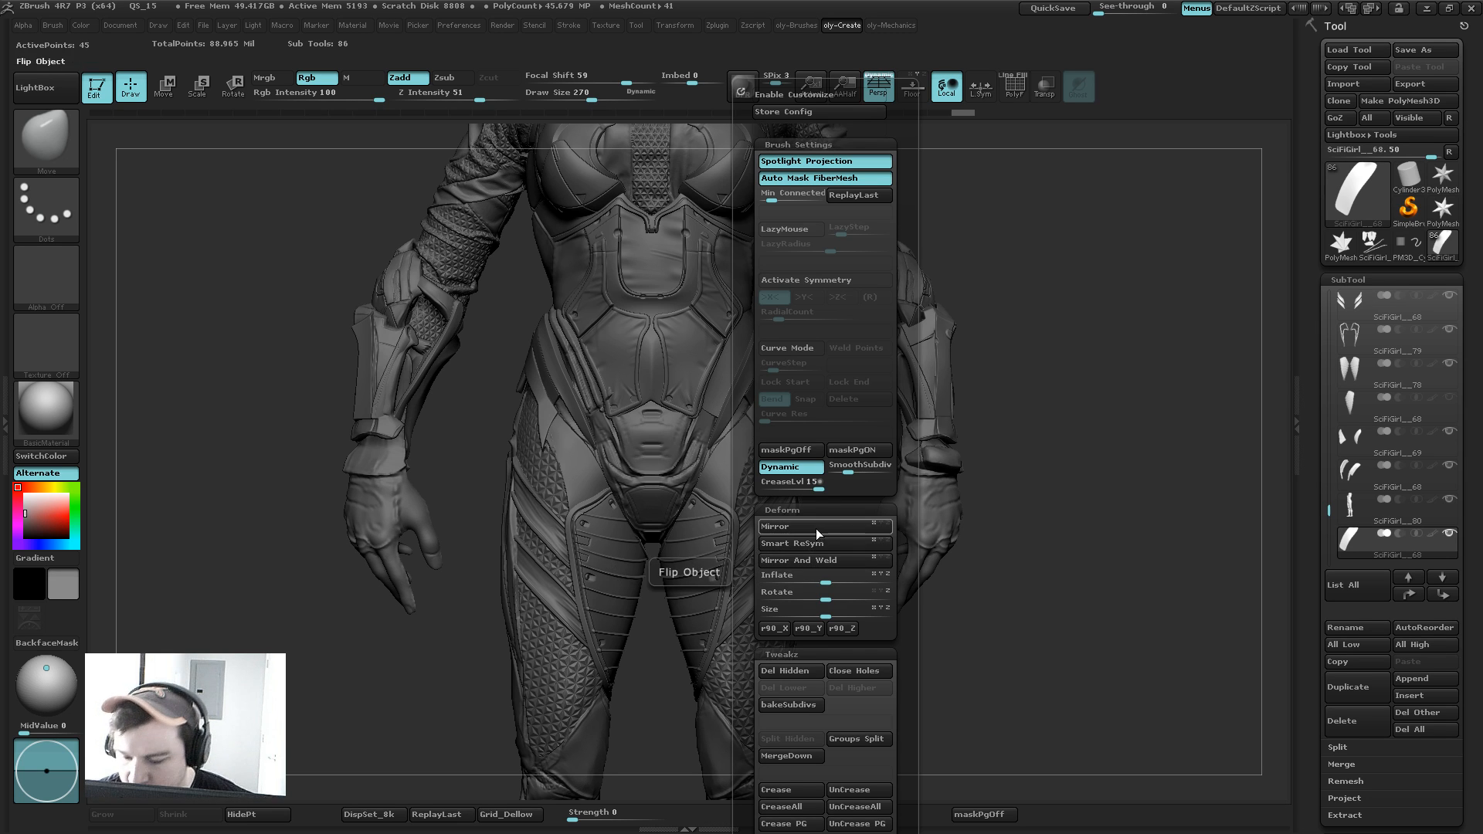
{"action": "left_click", "coordinate": [805, 561]}
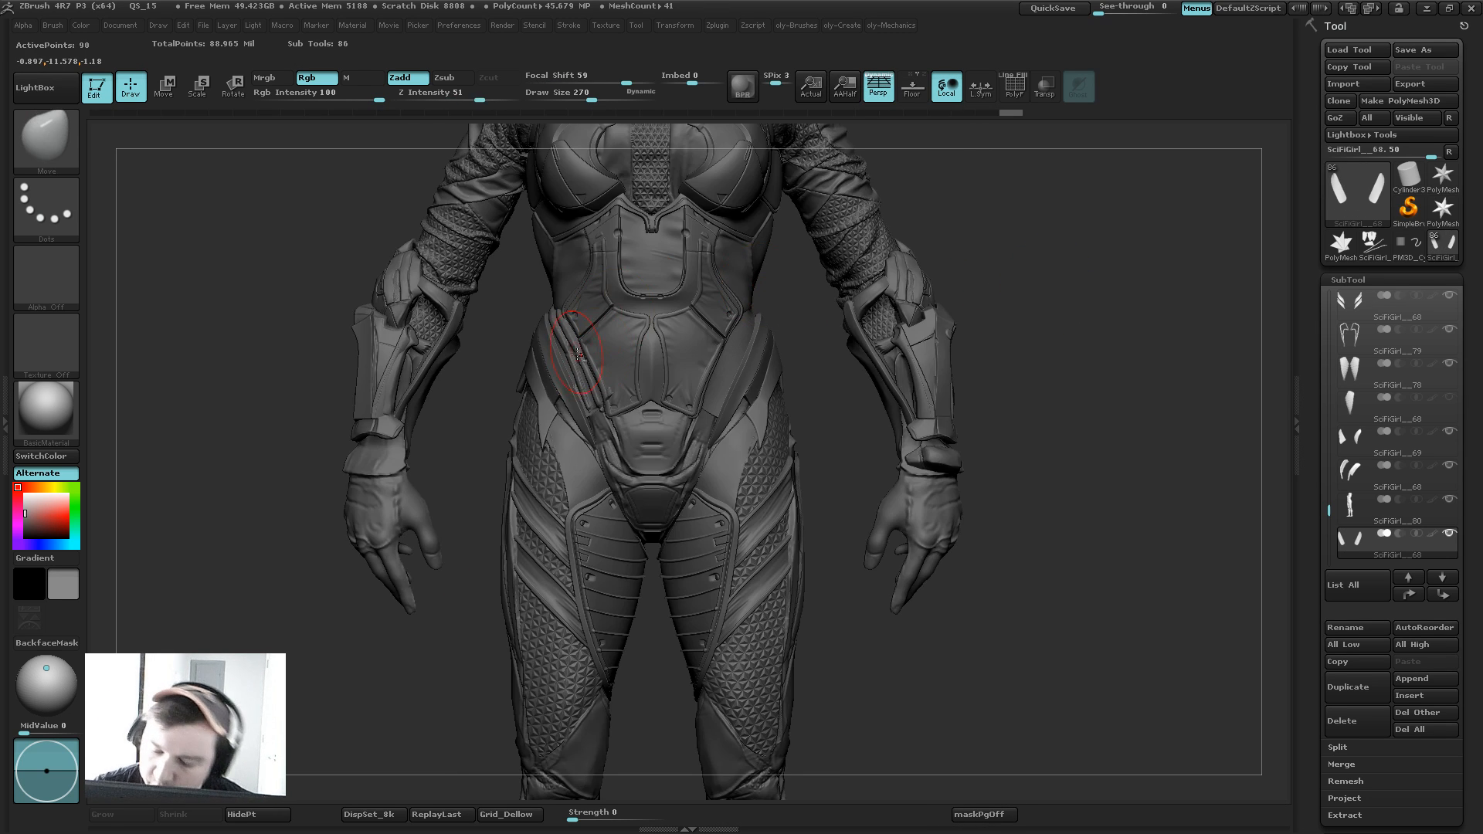
Step: Isolate the body mesh and flatten the hip surface beneath the mirrored strip with the TrimDynamic brush at draw size 277
{"action": "left_click_drag", "start_coordinate": [593, 370], "coordinate": [600, 380]}
{"action": "key", "text": "b"}
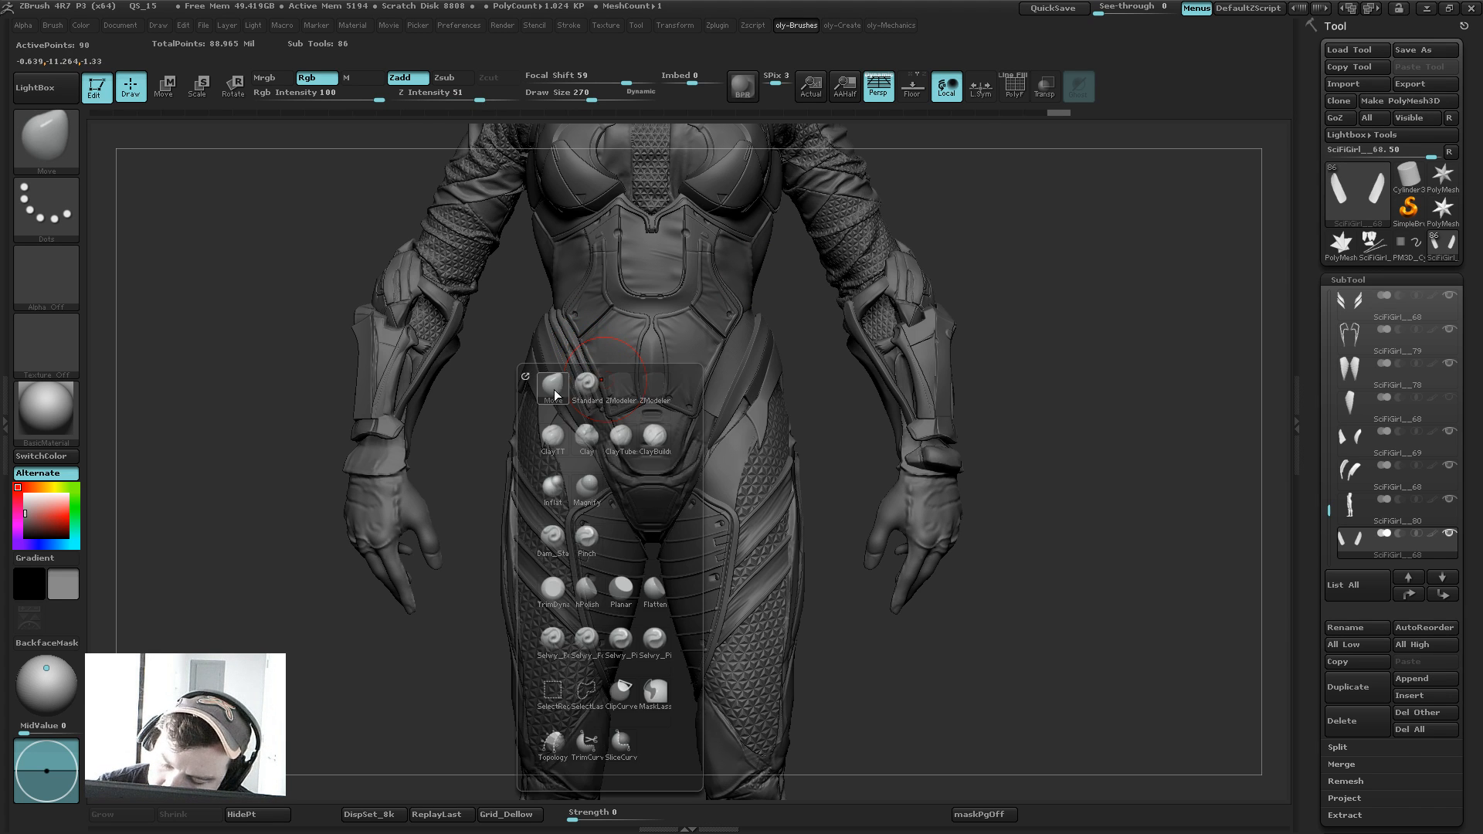
{"action": "left_click", "coordinate": [554, 389]}
{"action": "left_click", "coordinate": [562, 431], "text": "alt"}
{"action": "key", "text": "alt+s"}
{"action": "left_click_drag", "start_coordinate": [491, 454], "coordinate": [545, 394]}
{"action": "key", "text": "b"}
{"action": "left_click", "coordinate": [493, 602]}
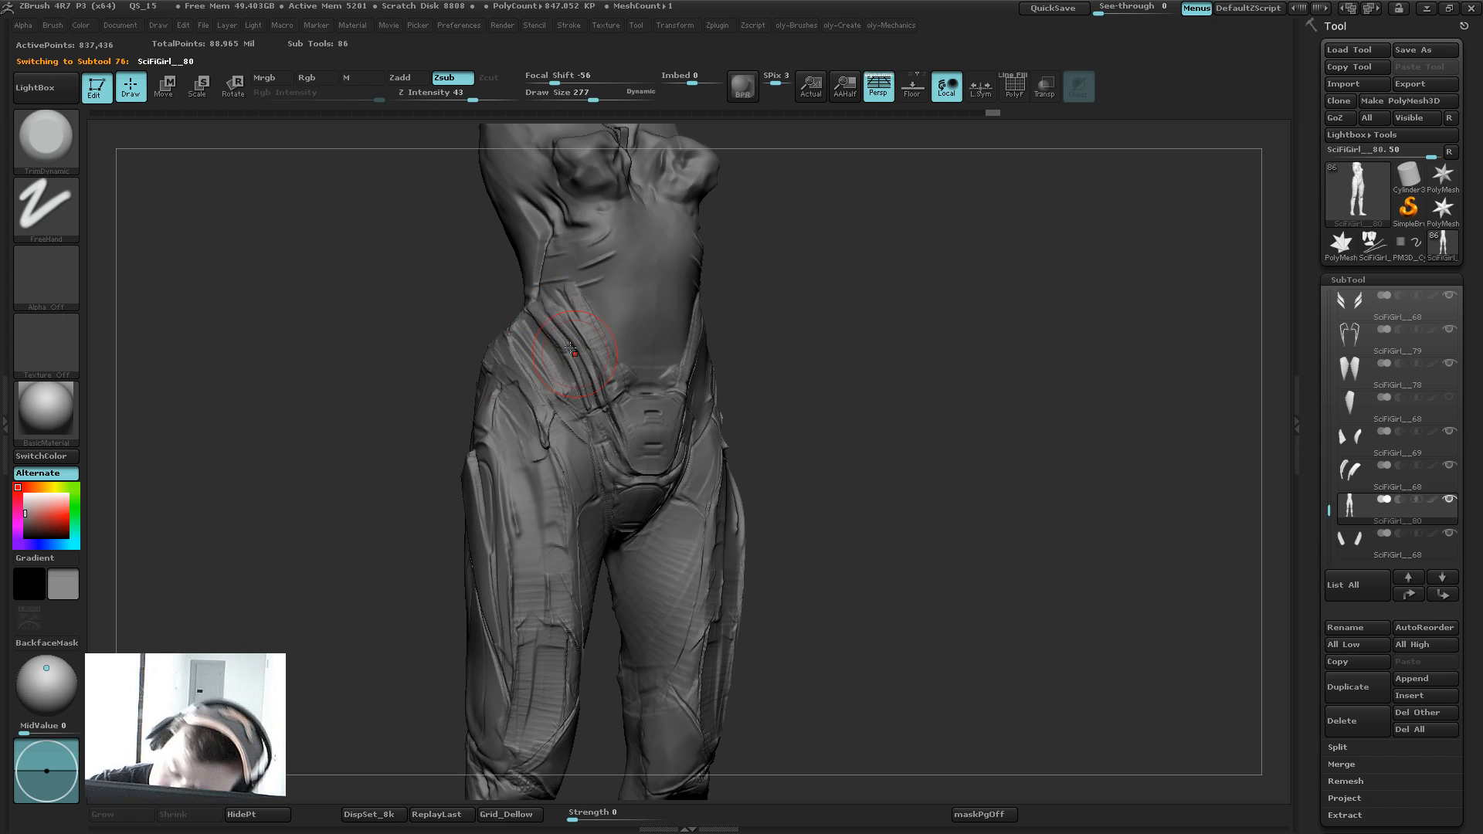
{"action": "left_click_drag", "start_coordinate": [554, 332], "coordinate": [590, 390]}
{"action": "mouse_move", "coordinate": [562, 308]}
{"action": "left_mouse_down"}
{"action": "mouse_move", "coordinate": [609, 386]}
{"action": "mouse_move", "coordinate": [545, 332]}
{"action": "mouse_move", "coordinate": [557, 398]}
{"action": "left_mouse_up"}
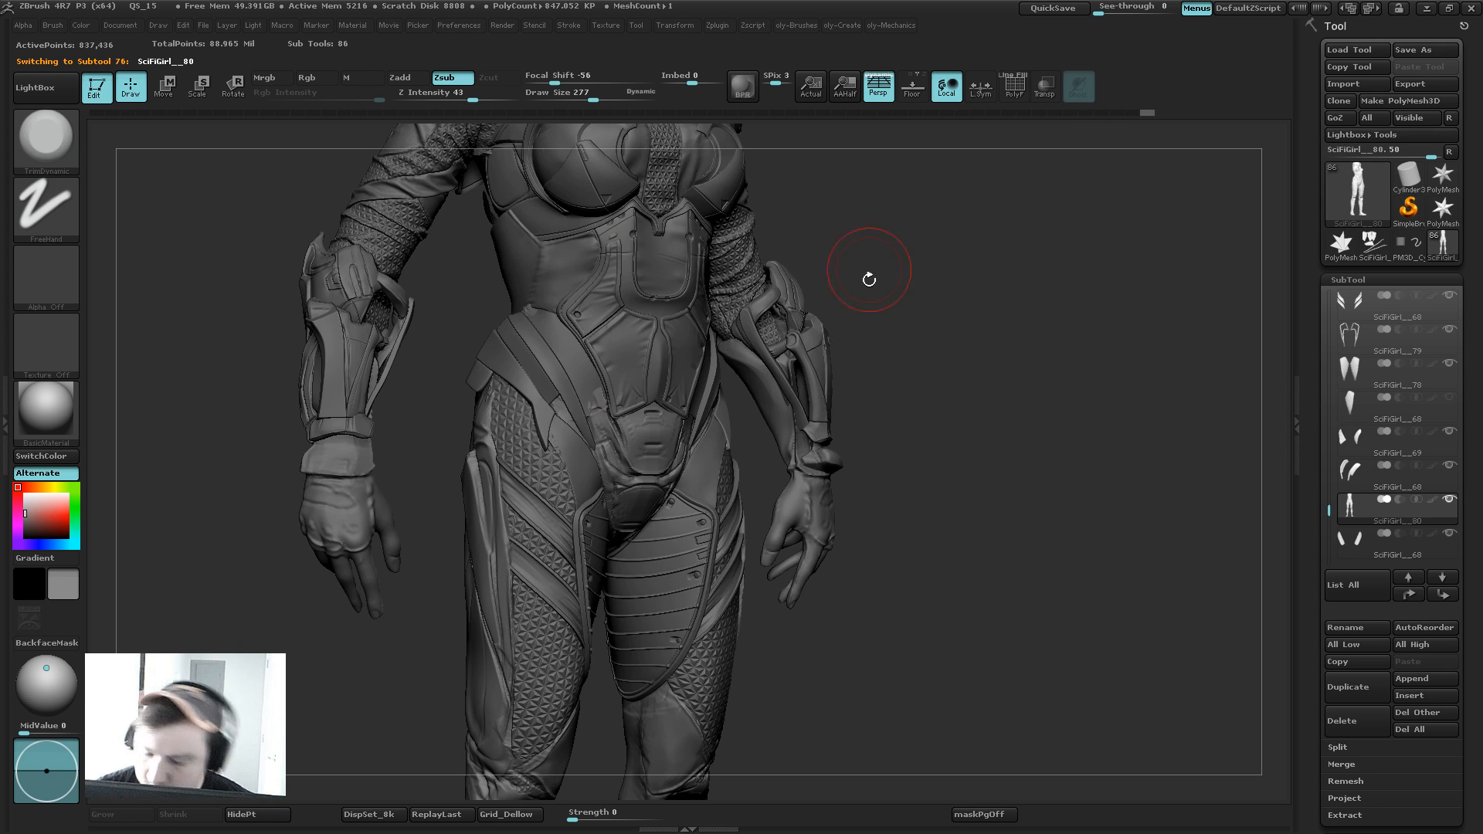
Step: Select the mirrored hip strips and adjust their shape with the Move brush at draw sizes 347 and 409
{"action": "left_click_drag", "start_coordinate": [972, 322], "coordinate": [924, 306]}
{"action": "key", "text": "b"}
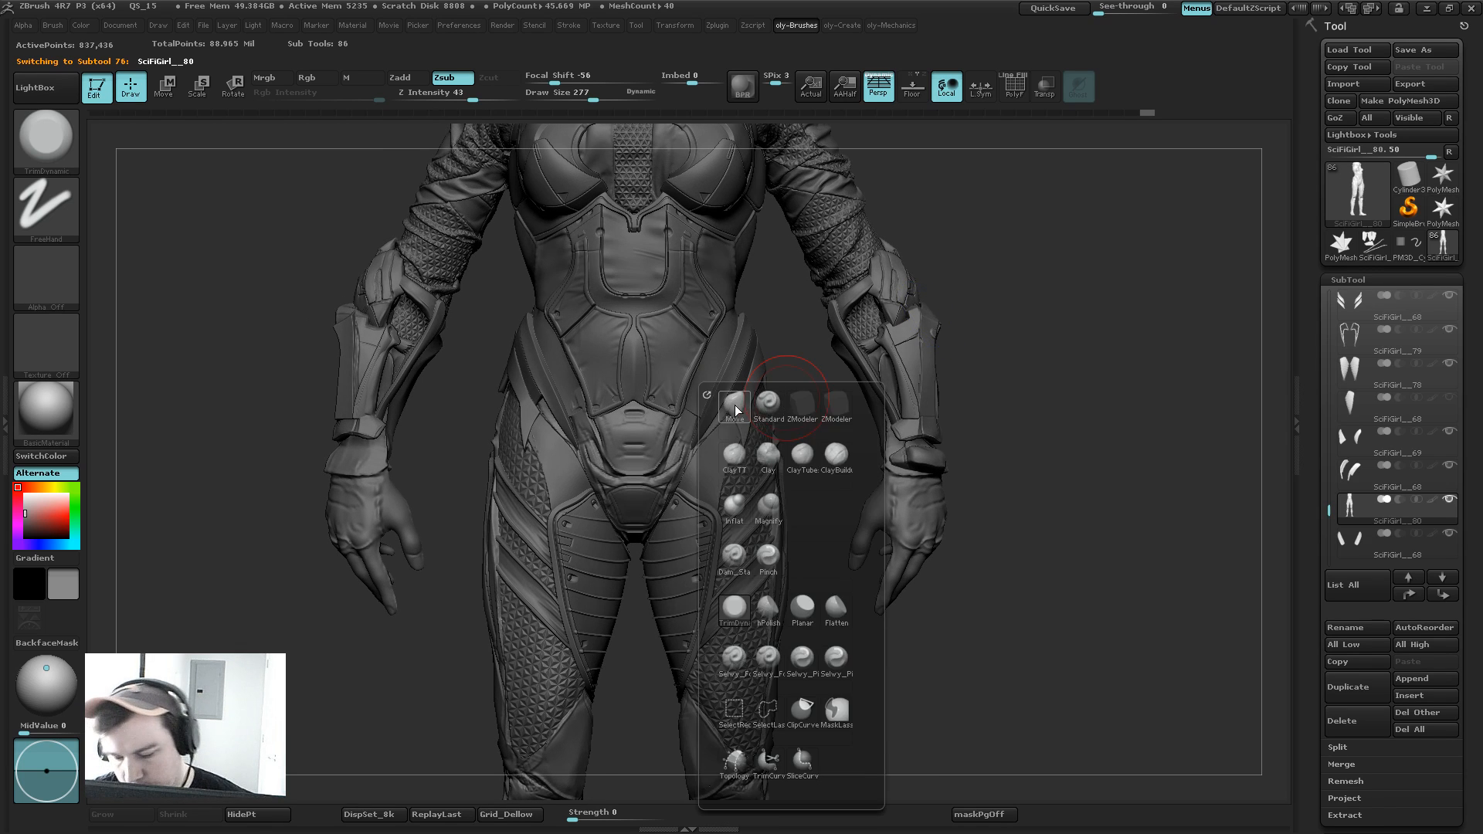
{"action": "key", "text": "m"}
{"action": "key", "text": "v"}
{"action": "left_click", "coordinate": [577, 398], "text": "alt"}
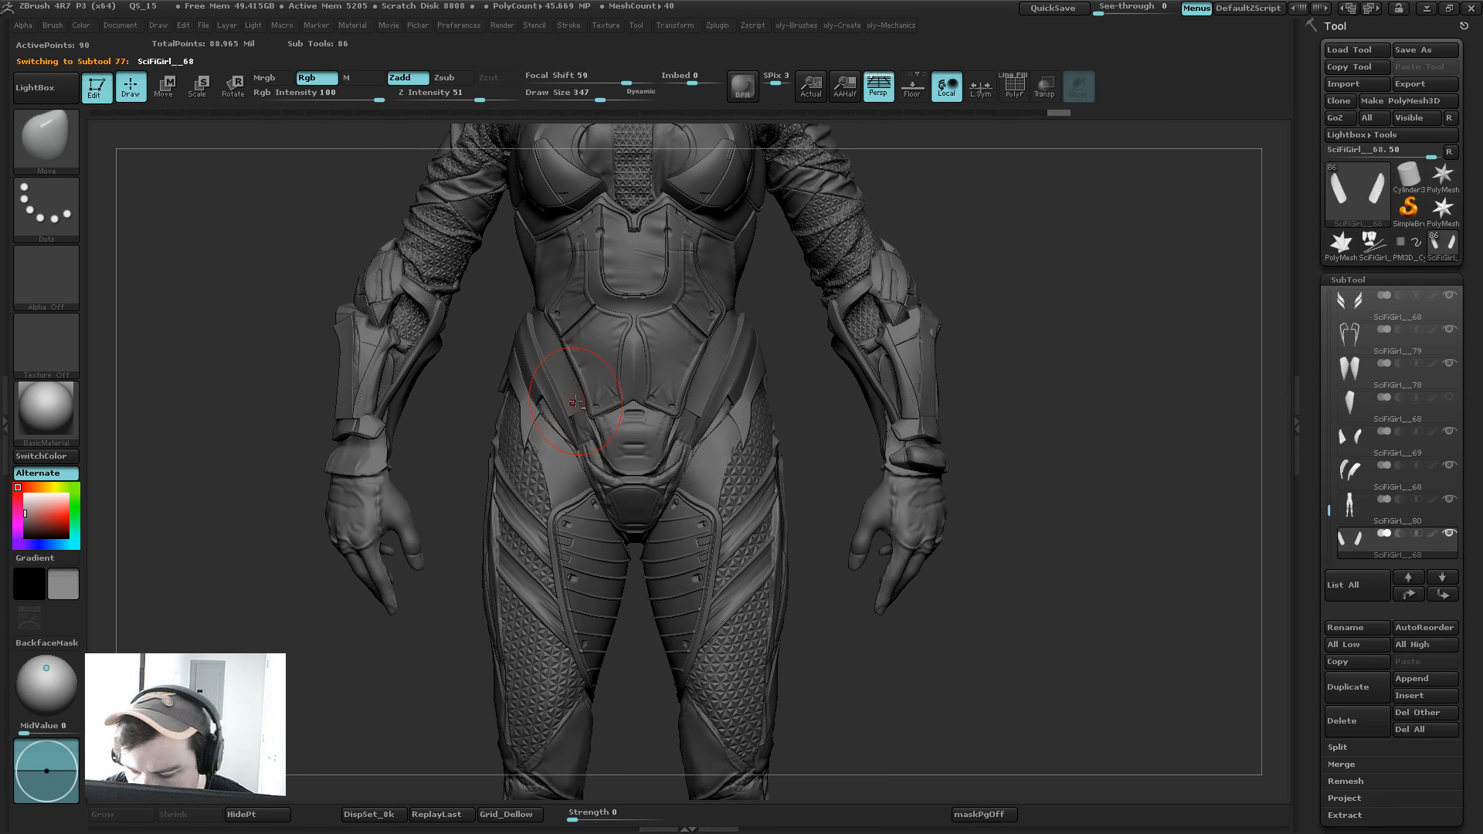
{"action": "mouse_move", "coordinate": [1033, 248]}
{"action": "left_mouse_down"}
{"action": "mouse_move", "coordinate": [750, 294]}
{"action": "mouse_move", "coordinate": [756, 279]}
{"action": "mouse_move", "coordinate": [808, 376]}
{"action": "mouse_move", "coordinate": [705, 372]}
{"action": "mouse_move", "coordinate": [685, 400]}
{"action": "left_mouse_up"}
{"action": "key", "text": "bracketleft"}
{"action": "left_click_drag", "start_coordinate": [808, 345], "coordinate": [807, 354], "text": "shift"}
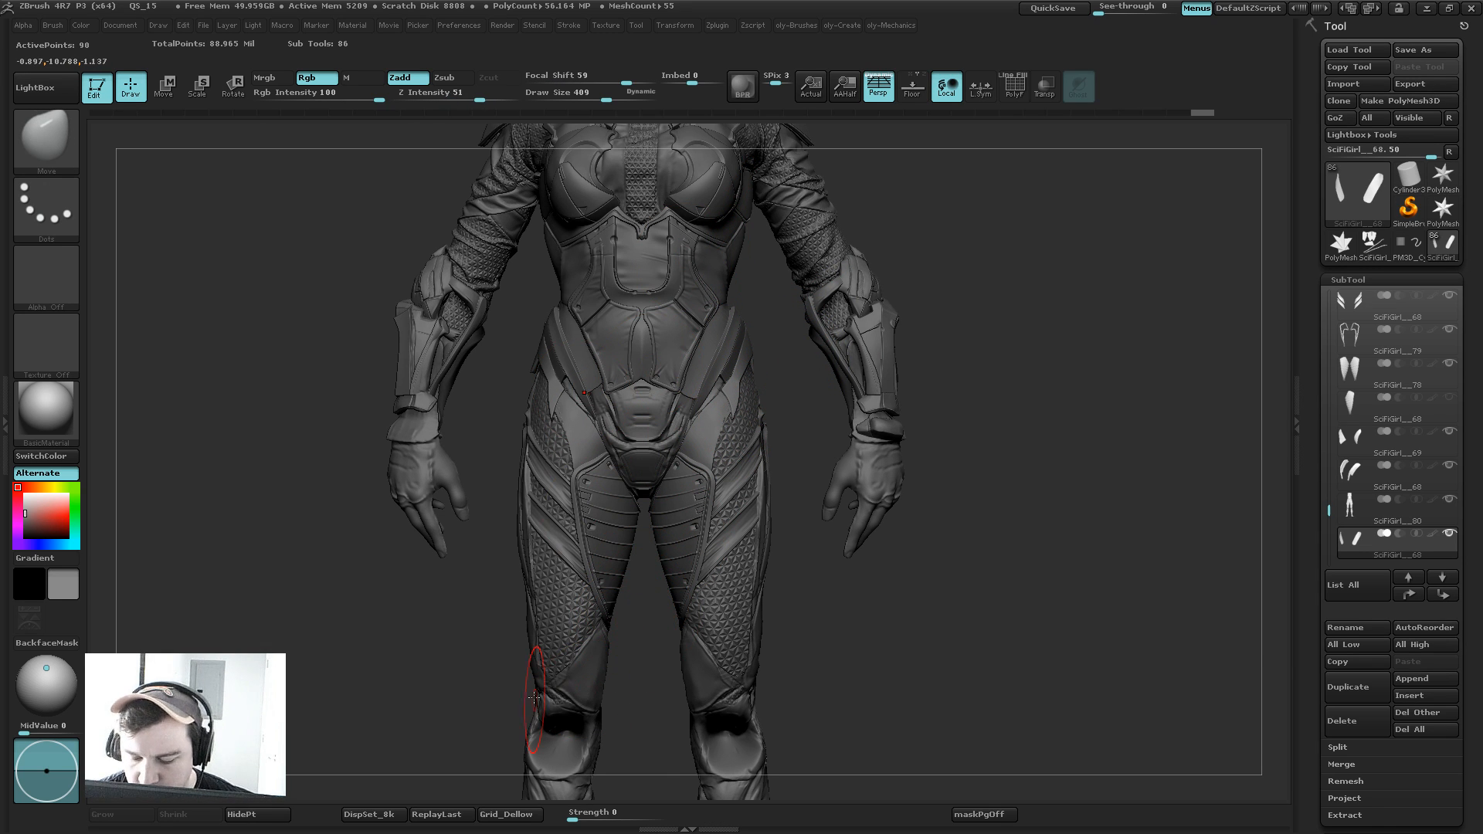
Step: Adjust the hip strips against the full figure's silhouette with the Move brush at draw size 512
{"action": "key", "text": "f"}
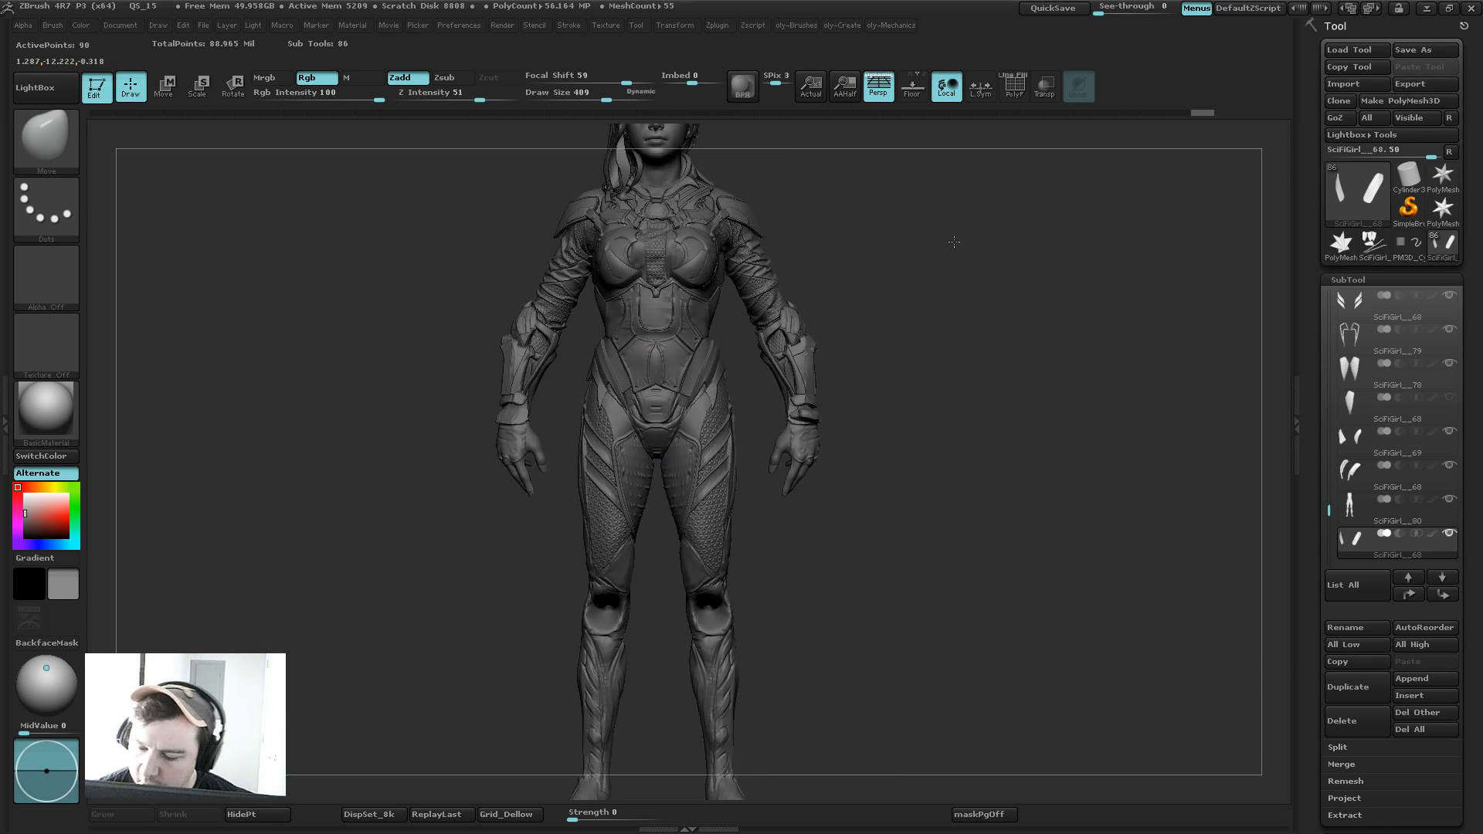
{"action": "mouse_move", "coordinate": [870, 292]}
{"action": "left_mouse_down"}
{"action": "mouse_move", "coordinate": [826, 305]}
{"action": "mouse_move", "coordinate": [980, 260]}
{"action": "left_mouse_up"}
{"action": "key", "text": "s"}
{"action": "left_click_drag", "start_coordinate": [668, 351], "coordinate": [678, 351]}
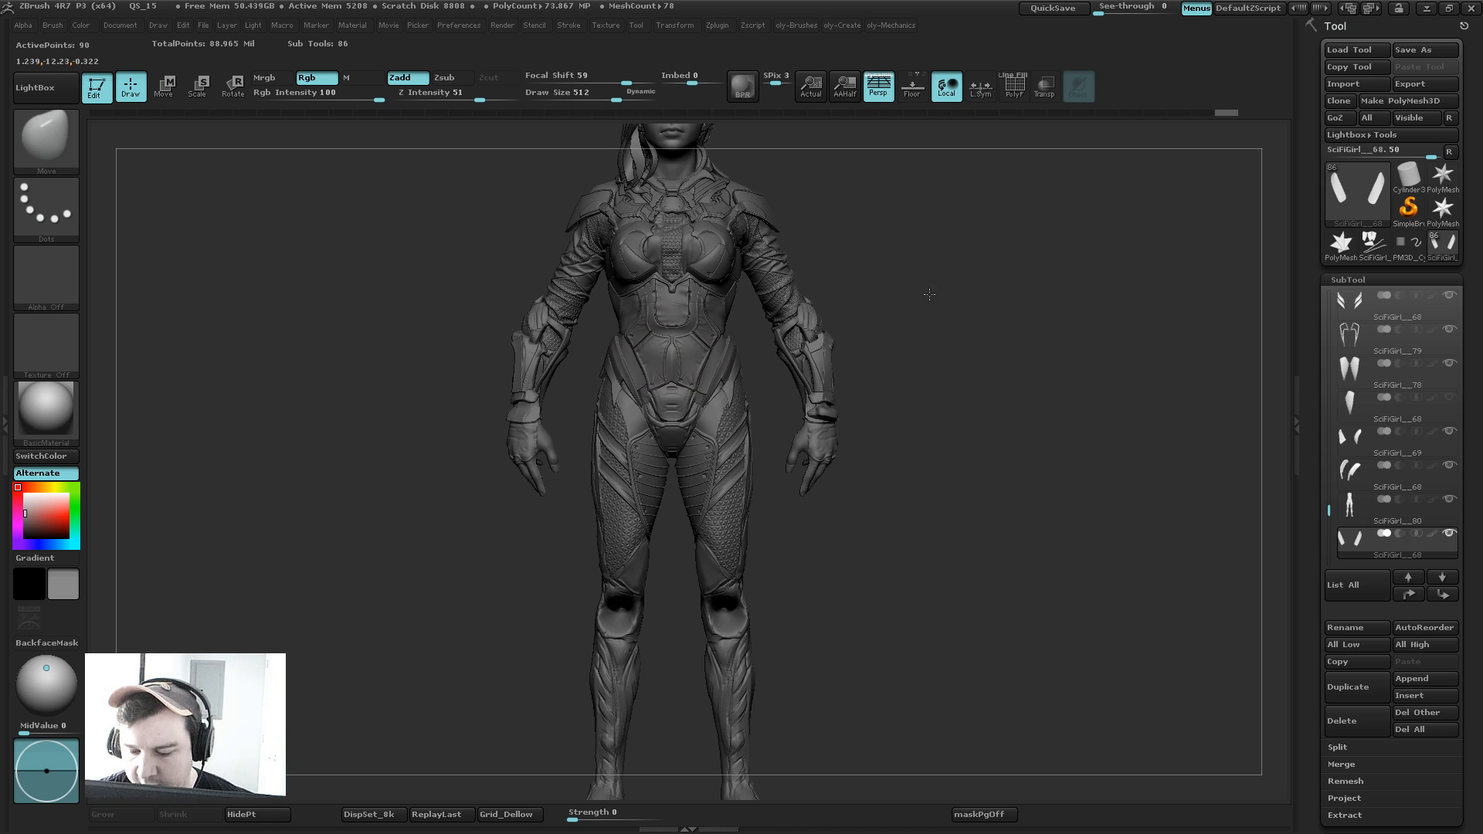
Step: Reshape the hip strips' lower and upper ends with the Move brush at draw sizes 340, 332 and 270
{"action": "mouse_move", "coordinate": [929, 294]}
{"action": "left_mouse_down", "text": "alt"}
{"action": "mouse_move", "coordinate": [905, 334]}
{"action": "mouse_move", "coordinate": [801, 340]}
{"action": "mouse_move", "coordinate": [663, 438]}
{"action": "mouse_move", "coordinate": [660, 393]}
{"action": "left_mouse_up", "text": "alt"}
{"action": "mouse_move", "coordinate": [841, 299]}
{"action": "left_mouse_down"}
{"action": "mouse_move", "coordinate": [950, 283]}
{"action": "mouse_move", "coordinate": [741, 371]}
{"action": "mouse_move", "coordinate": [645, 494]}
{"action": "left_mouse_up"}
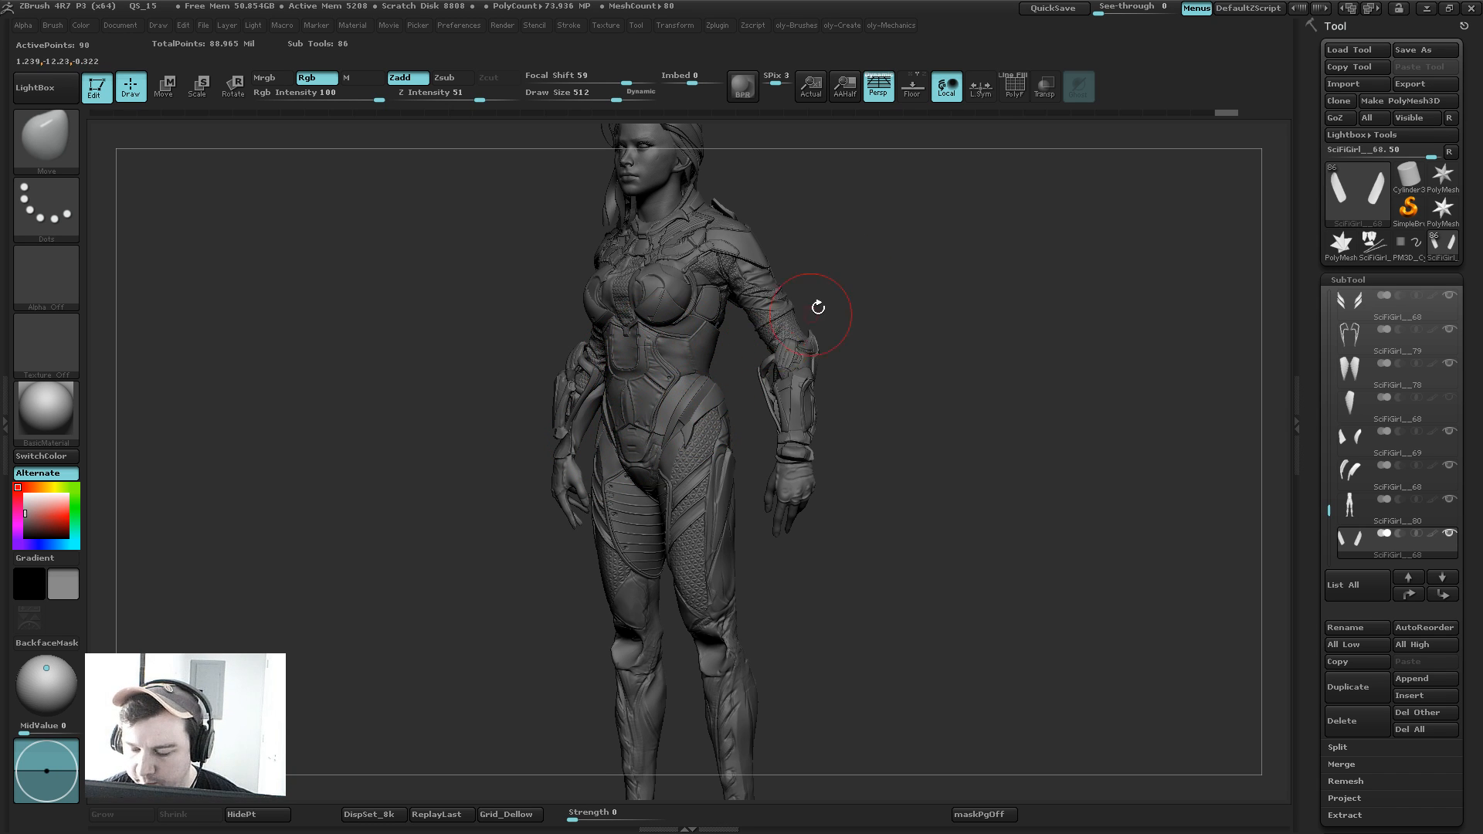
{"action": "mouse_move", "coordinate": [873, 272]}
{"action": "left_mouse_down"}
{"action": "mouse_move", "coordinate": [893, 265]}
{"action": "mouse_move", "coordinate": [888, 278]}
{"action": "left_mouse_up"}
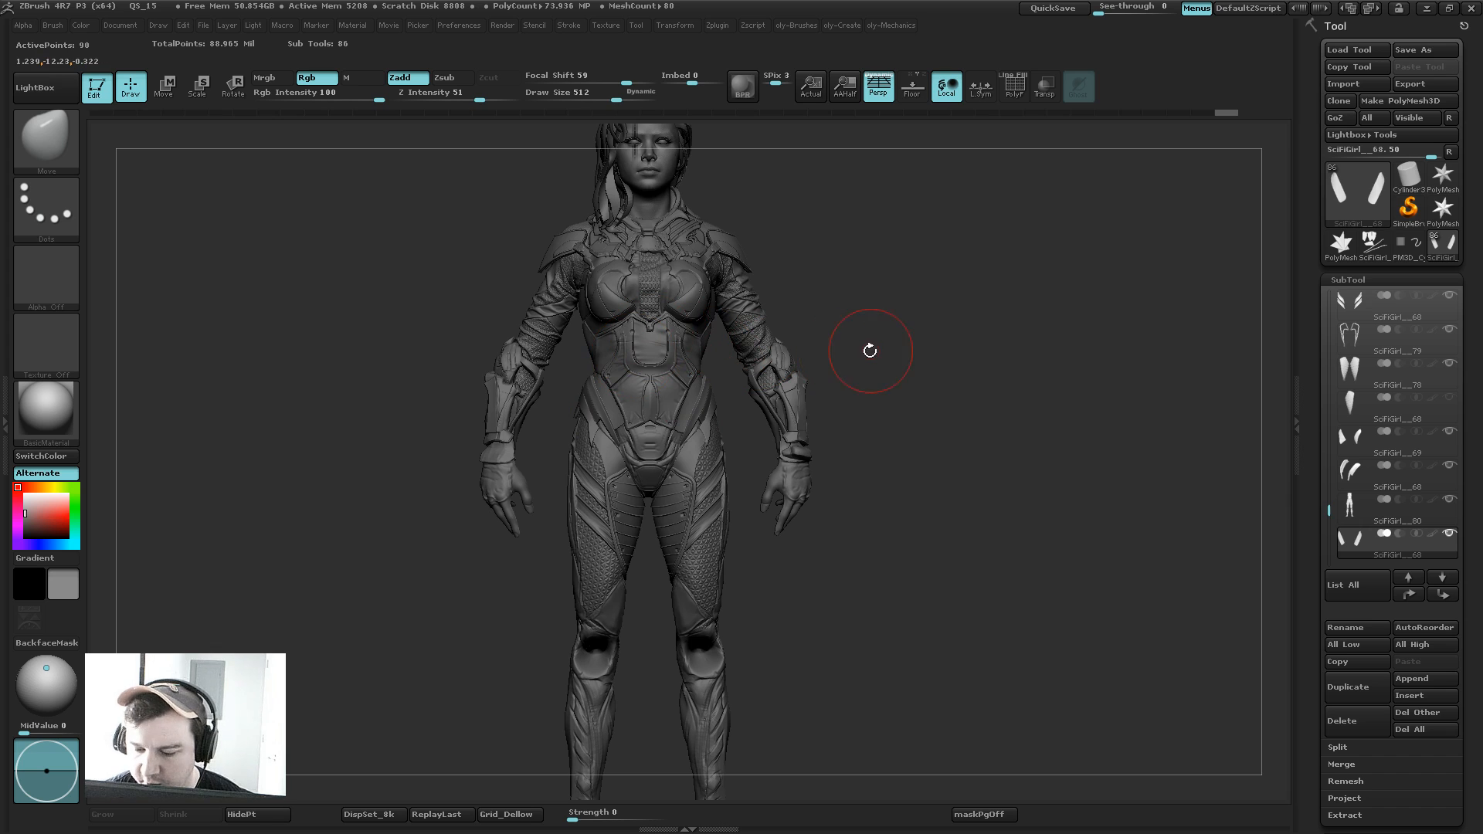
{"action": "mouse_move", "coordinate": [891, 331]}
{"action": "left_mouse_down"}
{"action": "mouse_move", "coordinate": [830, 332]}
{"action": "mouse_move", "coordinate": [887, 341]}
{"action": "mouse_move", "coordinate": [874, 332]}
{"action": "left_mouse_up"}
{"action": "key", "text": "bracketleft"}
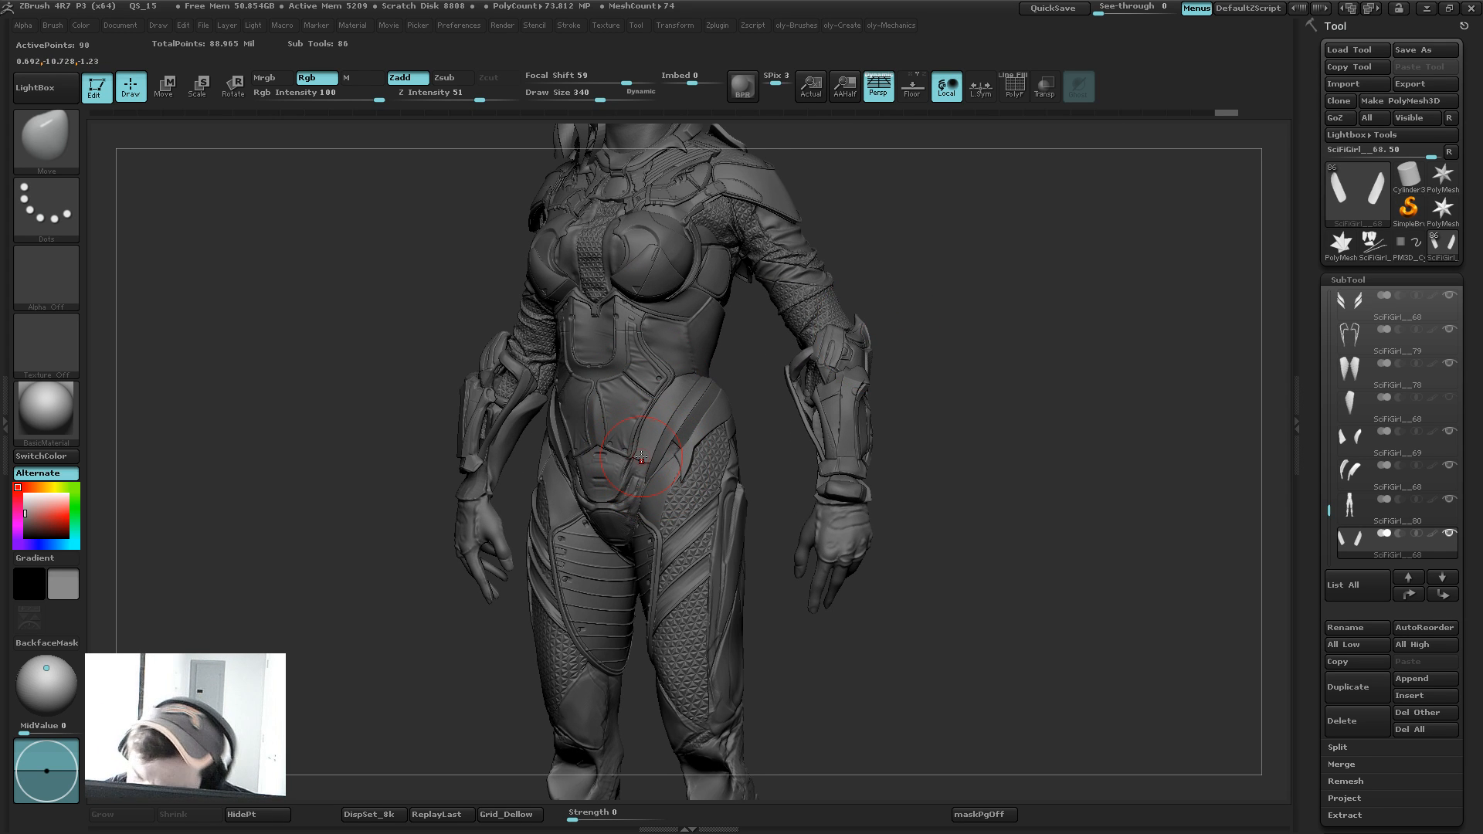
{"action": "key", "text": "bracketleft"}
{"action": "key", "text": "bracketright"}
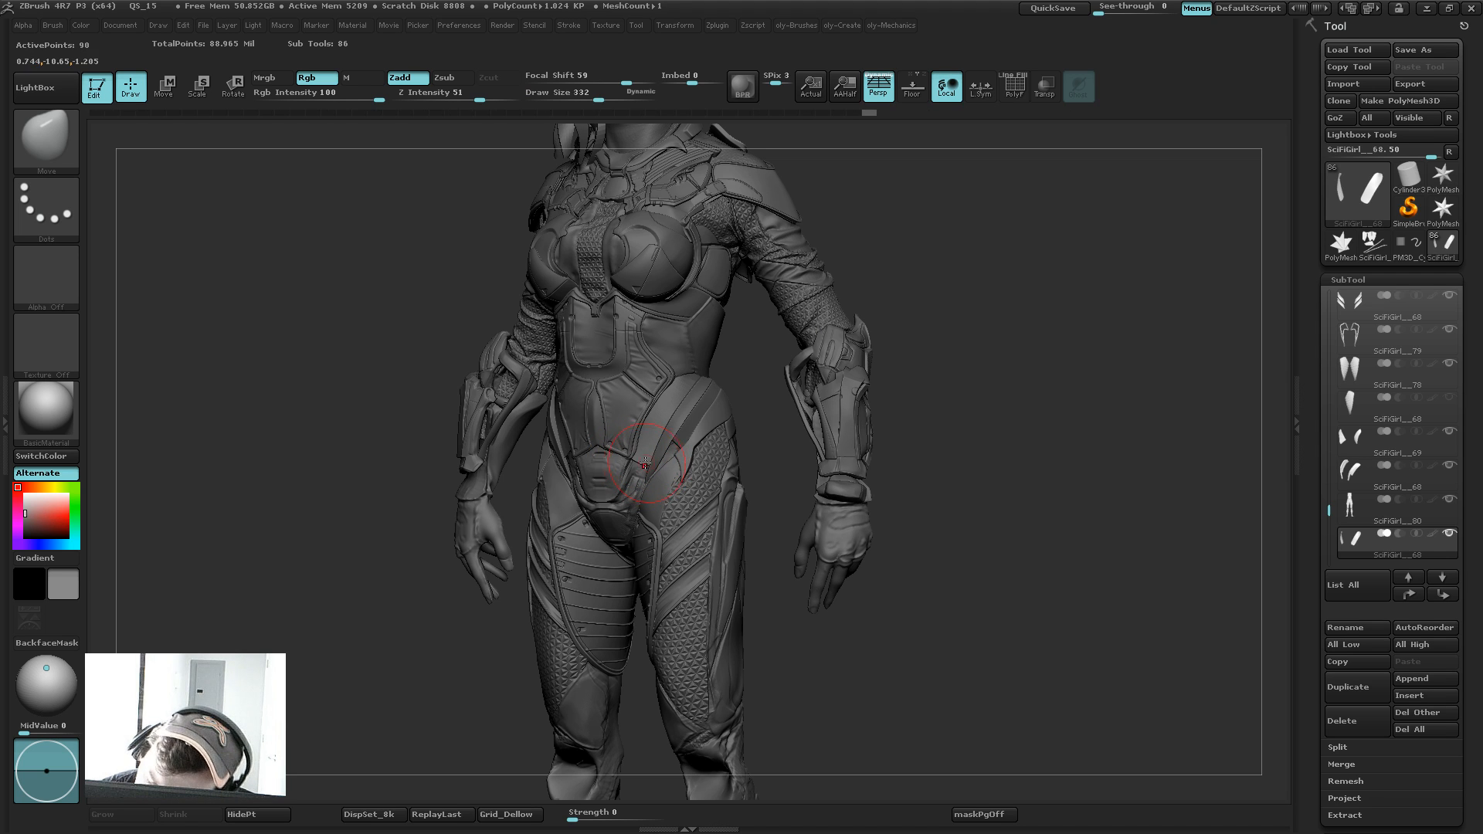
{"action": "key", "text": "bracketleft"}
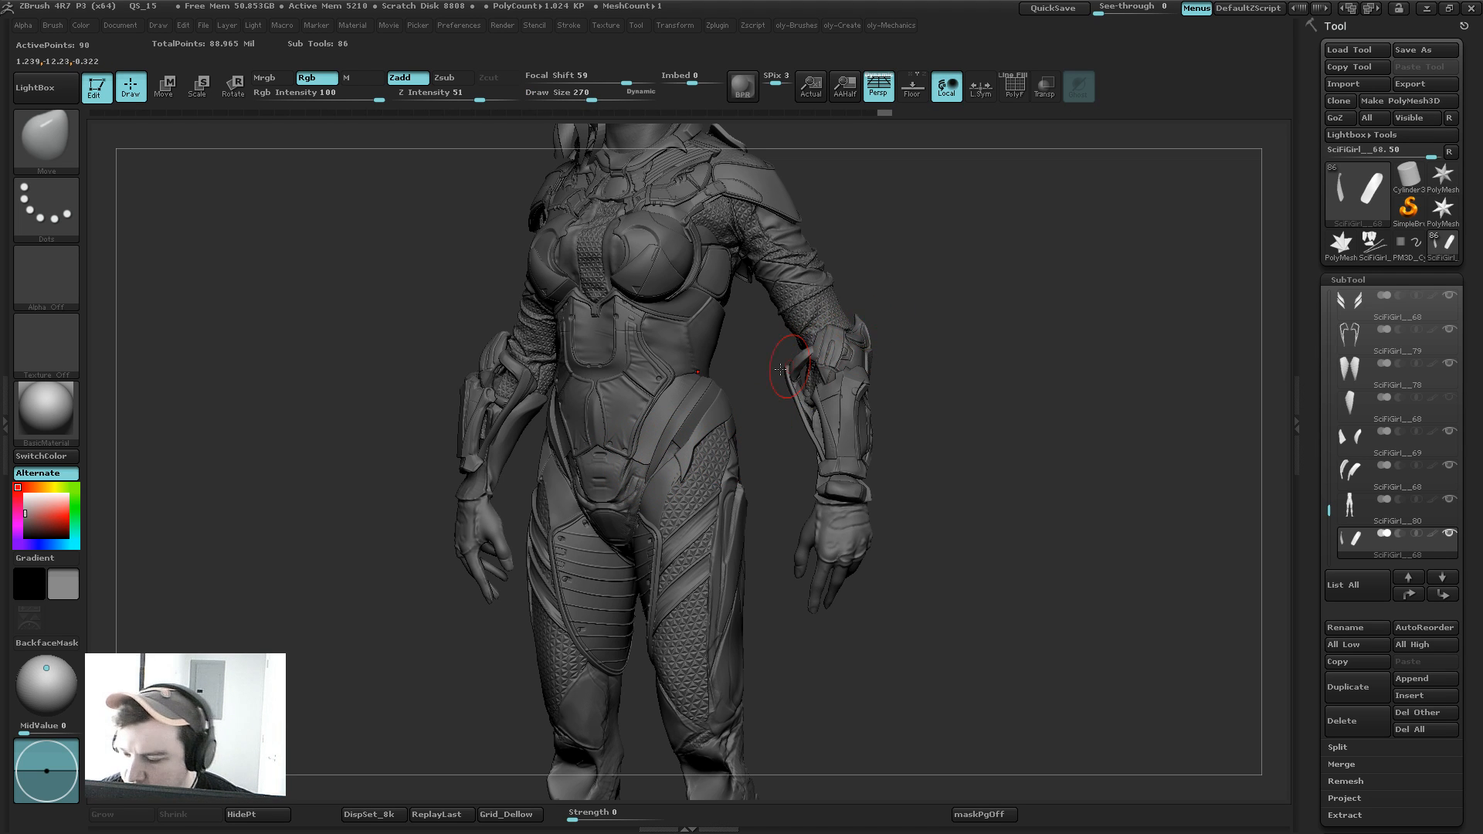
Step: Refine the lower ends of both hip strips beside the pelvis panel with the Move brush at draw sizes 283 and 257
{"action": "left_click_drag", "start_coordinate": [933, 307], "coordinate": [836, 294]}
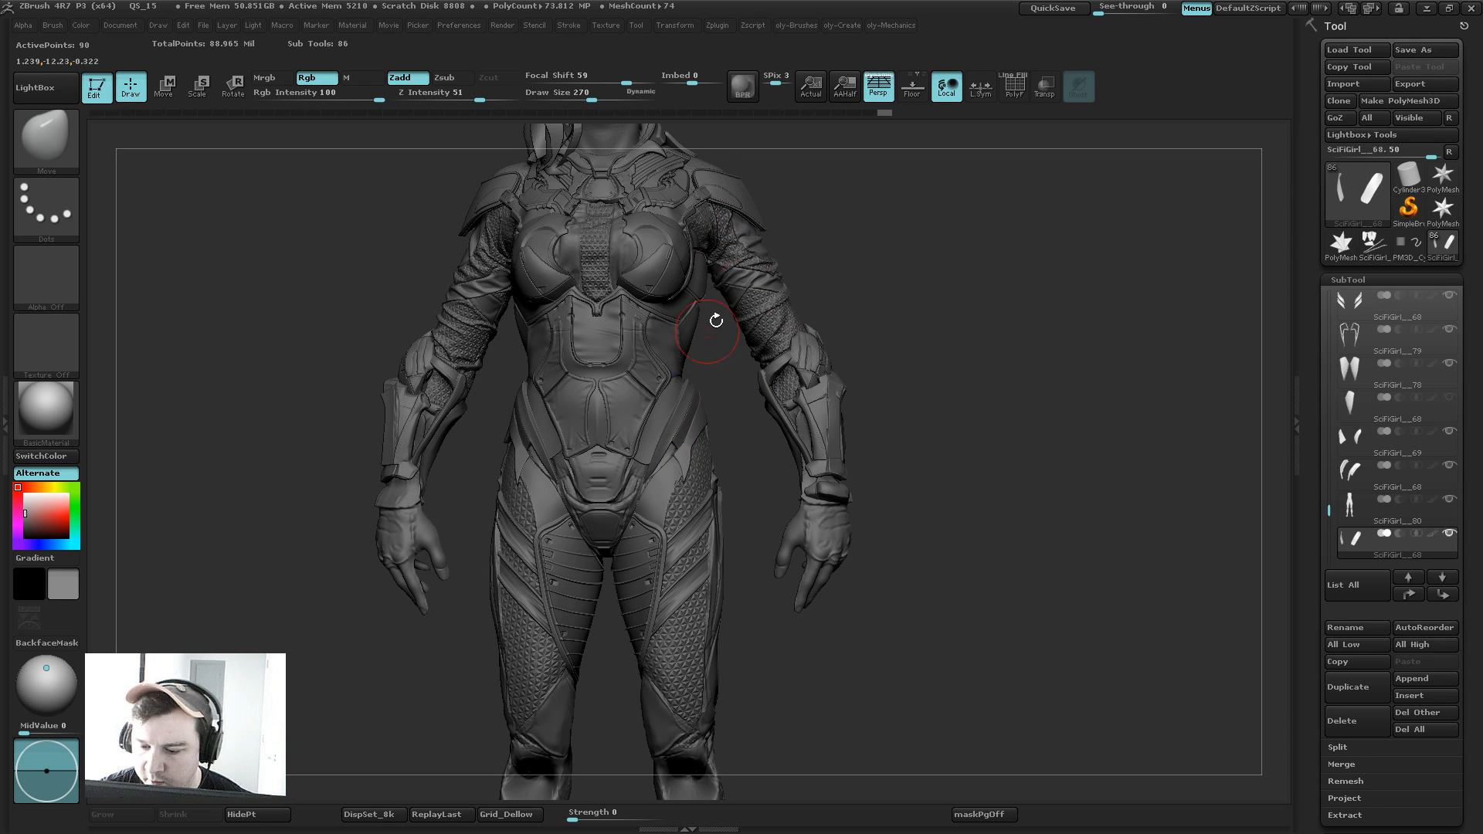
{"action": "left_click_drag", "start_coordinate": [887, 321], "coordinate": [828, 320], "text": "shift"}
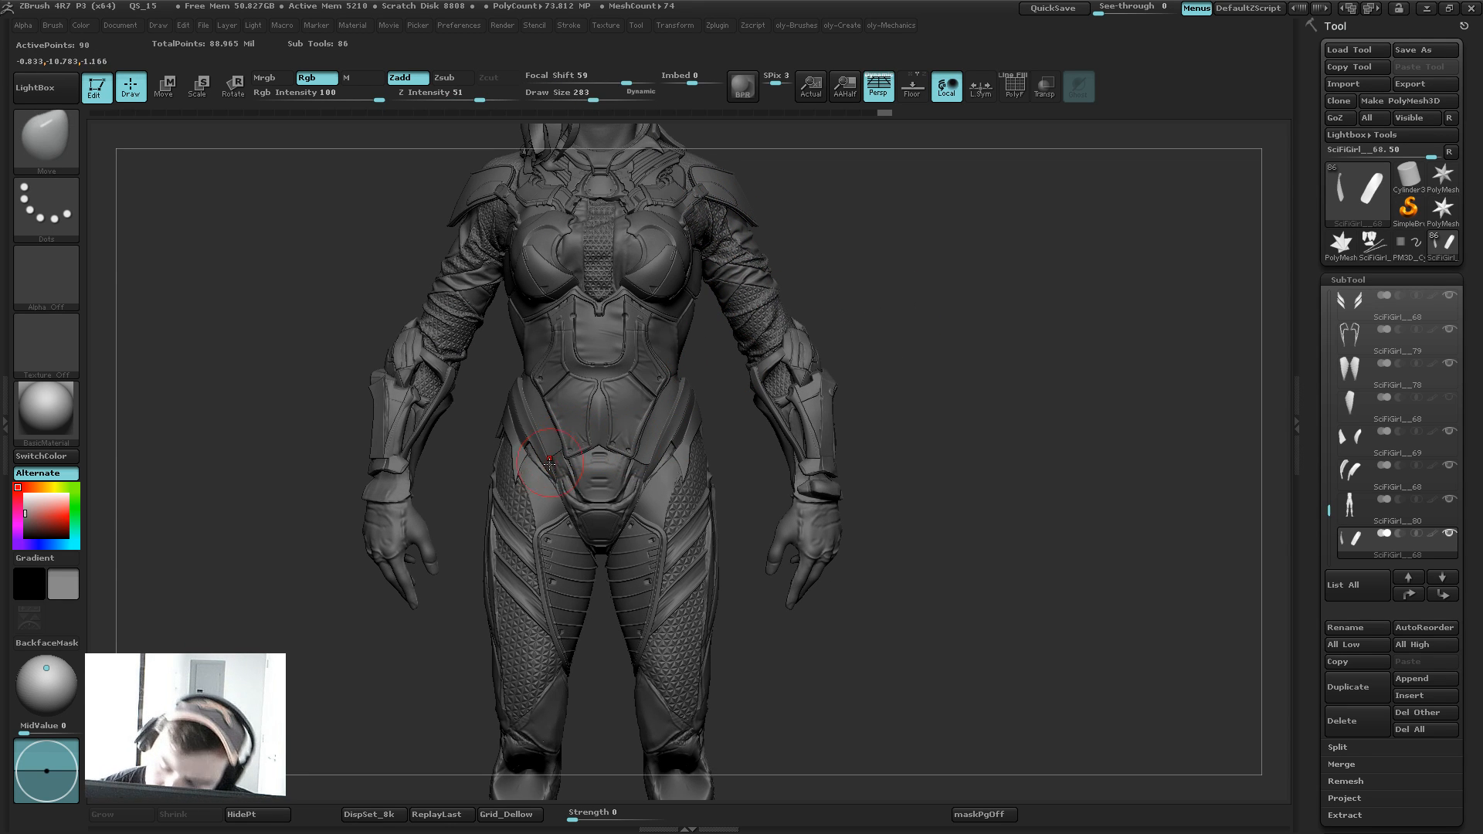
{"action": "left_click_drag", "start_coordinate": [737, 452], "coordinate": [629, 465]}
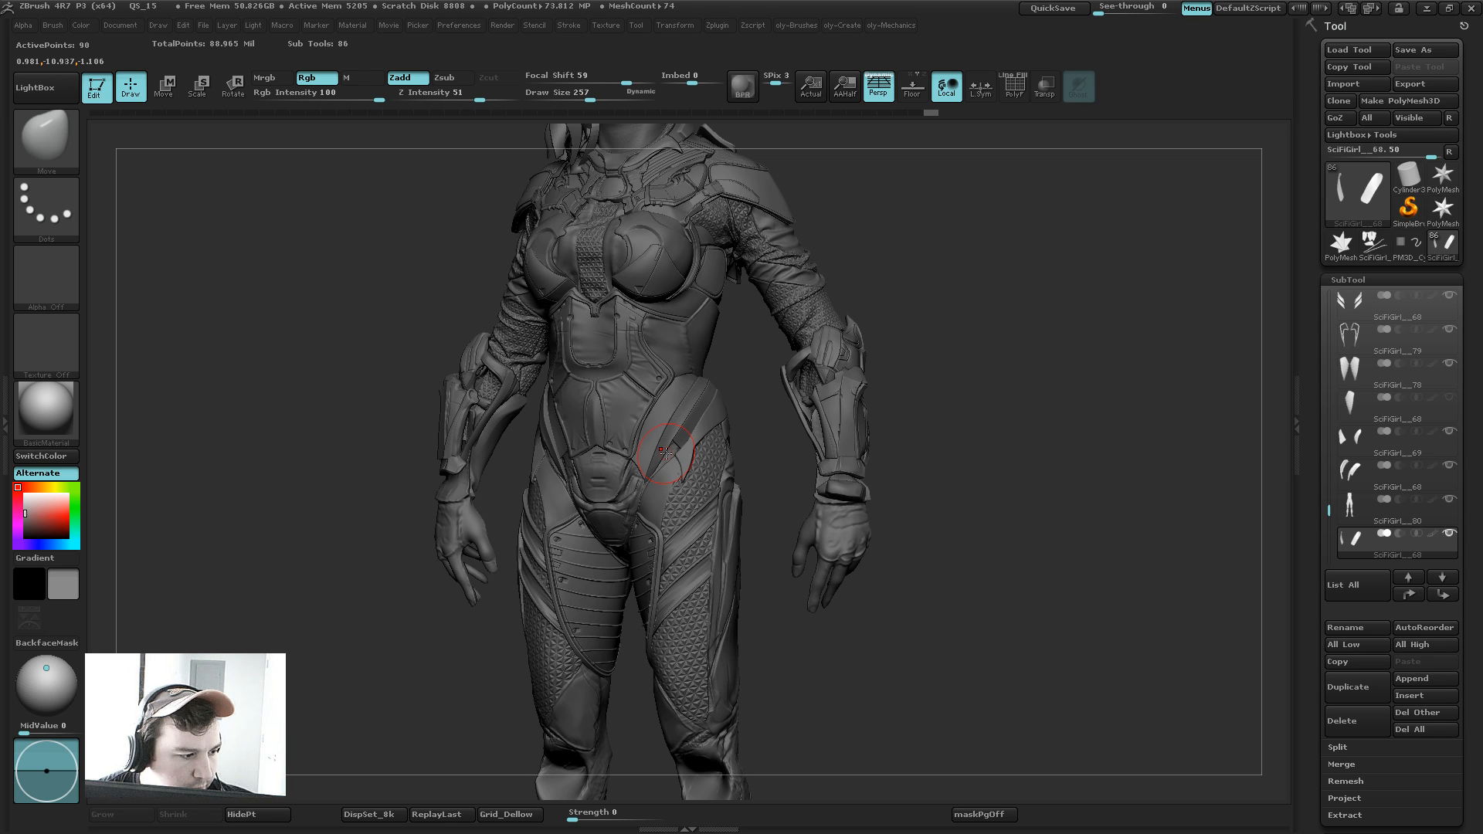
{"action": "left_click_drag", "start_coordinate": [763, 389], "coordinate": [764, 375], "text": "shift"}
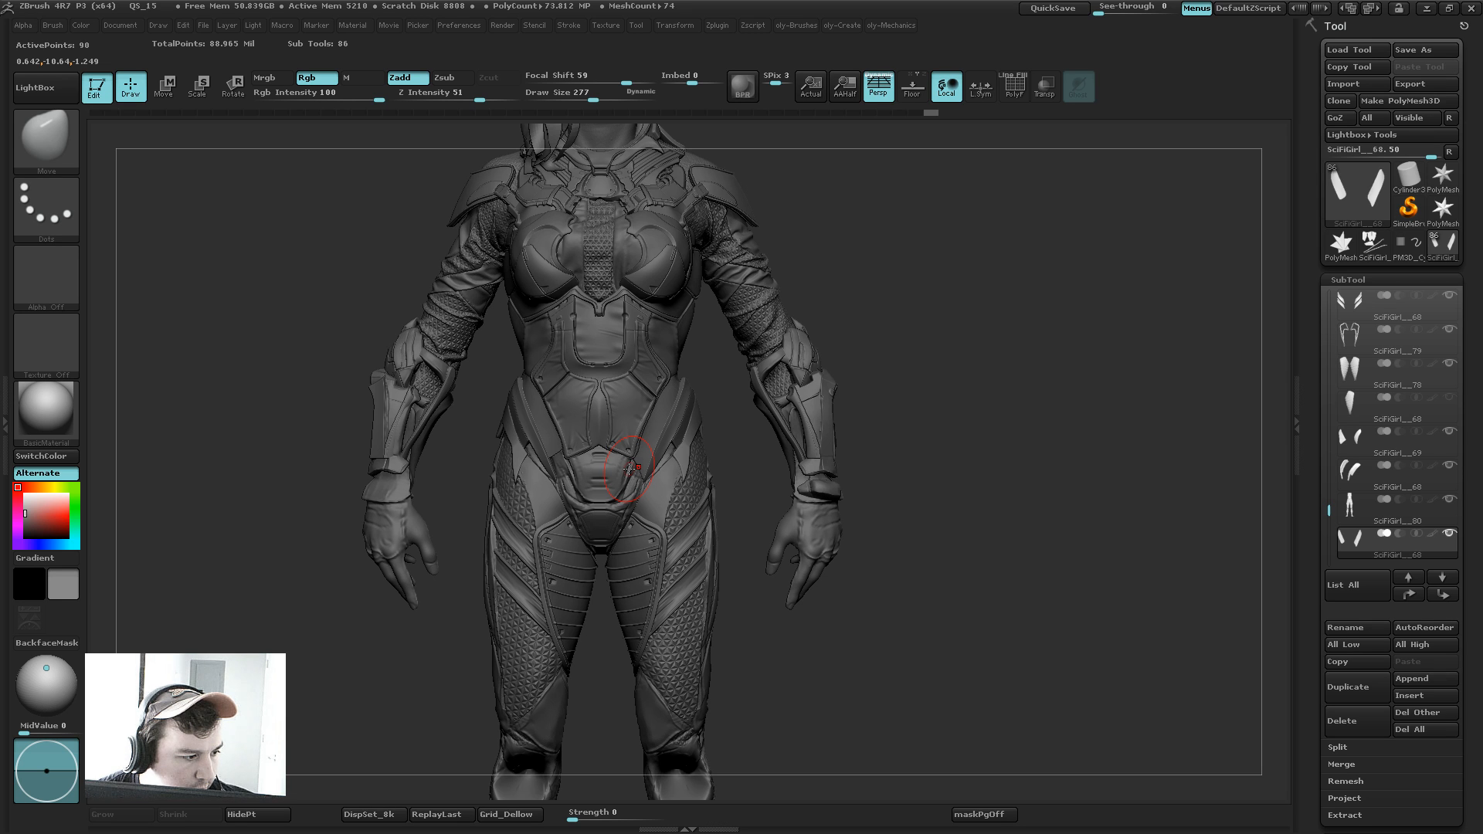
Step: Adjust the hip strips against the body from the side and front with the Move brush at draw size 378
{"action": "left_click_drag", "start_coordinate": [727, 404], "coordinate": [655, 405]}
{"action": "key", "text": "bracketright"}
{"action": "key", "text": "bracketright"}
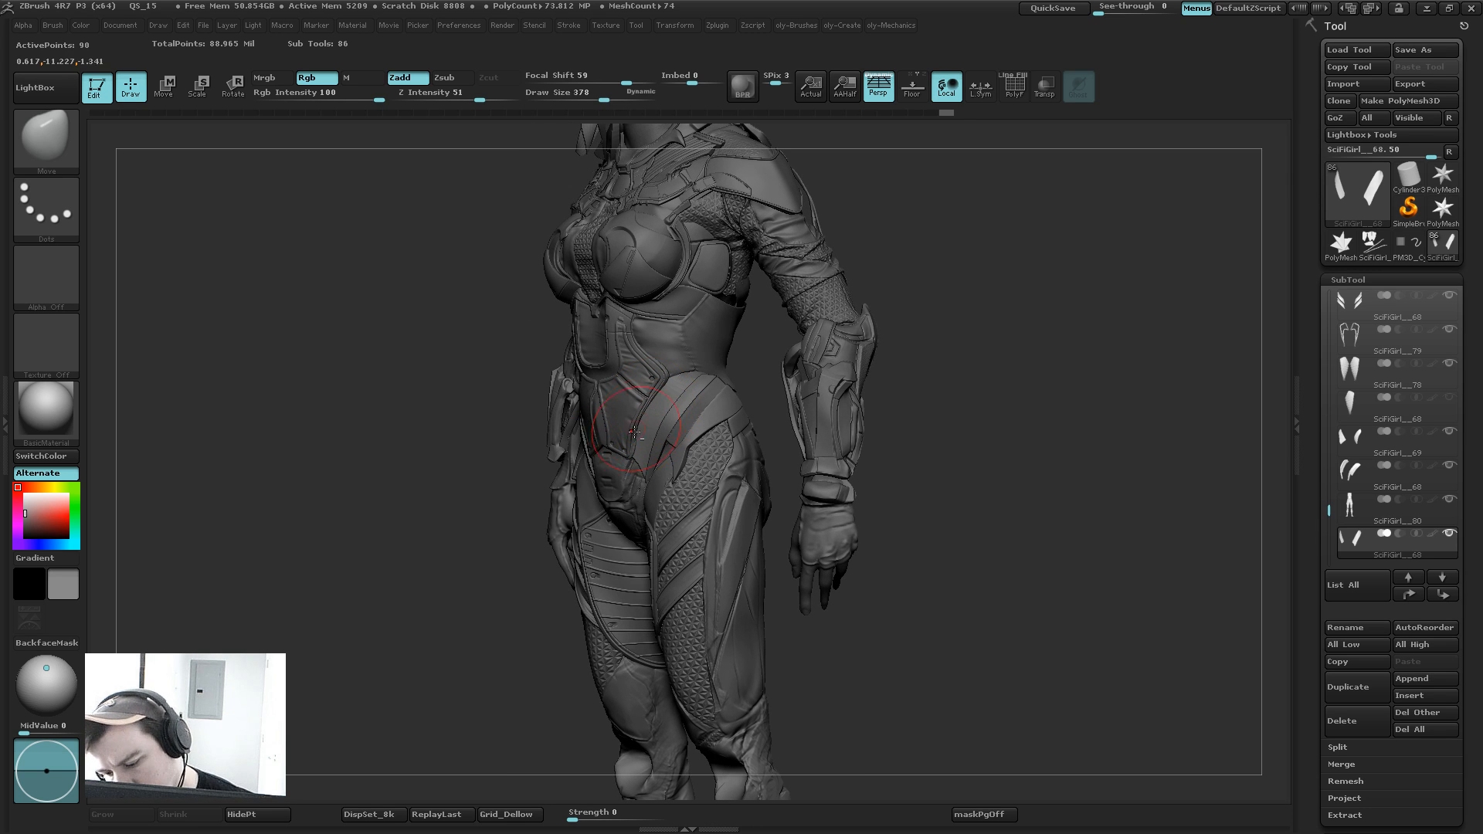
{"action": "left_click_drag", "start_coordinate": [471, 591], "coordinate": [764, 564], "text": "shift"}
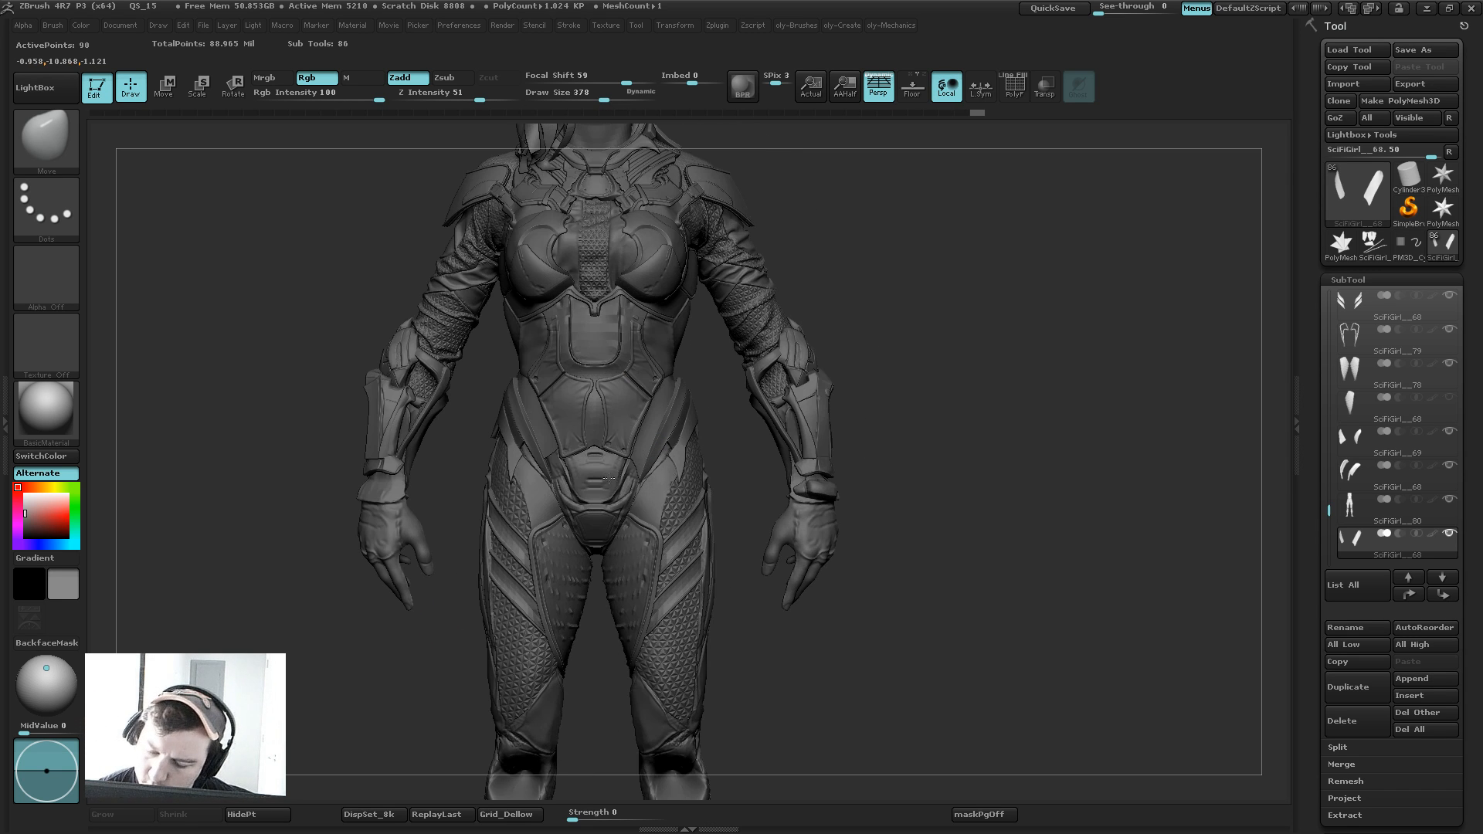
Step: Select the body mesh, isolate it, and build up and smooth its waist sides near the hip strips with ClayTubes at draw size 340
{"action": "left_click", "coordinate": [606, 483], "text": "alt"}
{"action": "key", "text": "b"}
{"action": "key", "text": "c"}
{"action": "key", "text": "t"}
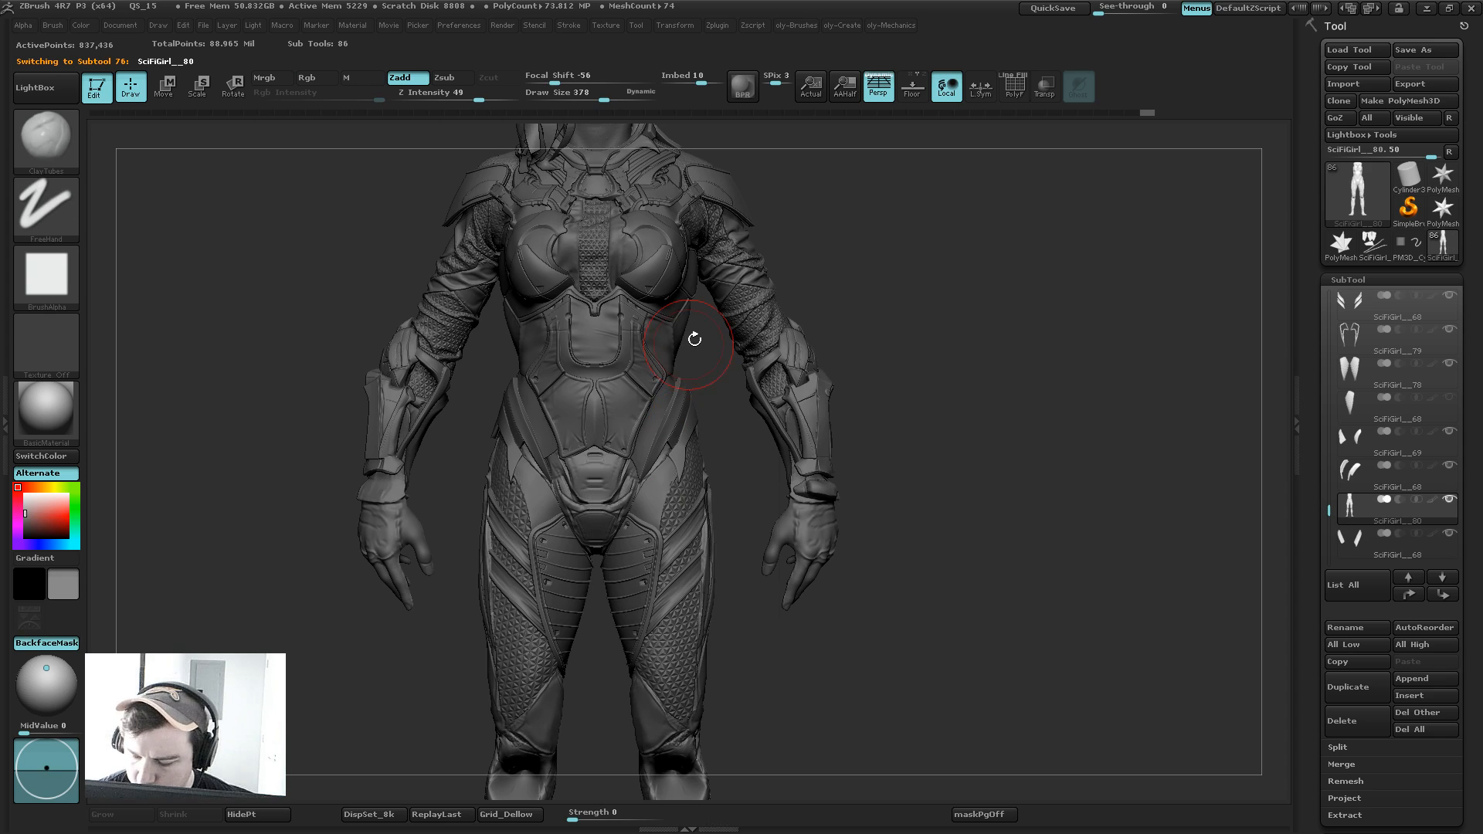
{"action": "key", "text": "shift+s"}
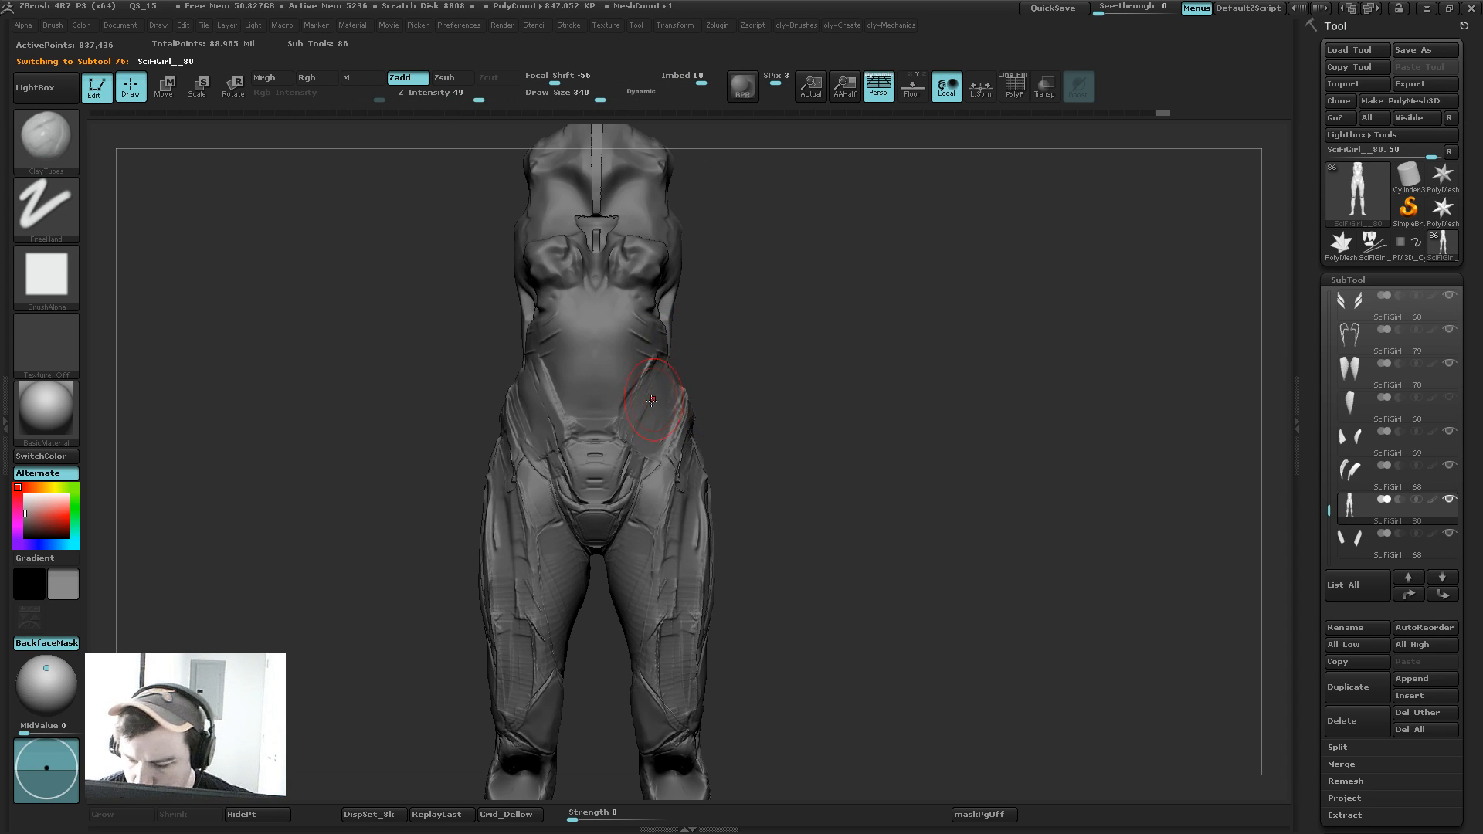
{"action": "mouse_move", "coordinate": [653, 401]}
{"action": "left_mouse_down"}
{"action": "mouse_move", "coordinate": [629, 414]}
{"action": "mouse_move", "coordinate": [649, 374]}
{"action": "left_mouse_up"}
{"action": "left_click", "coordinate": [783, 335], "text": "shift"}
{"action": "left_click", "coordinate": [757, 330], "text": "shift"}
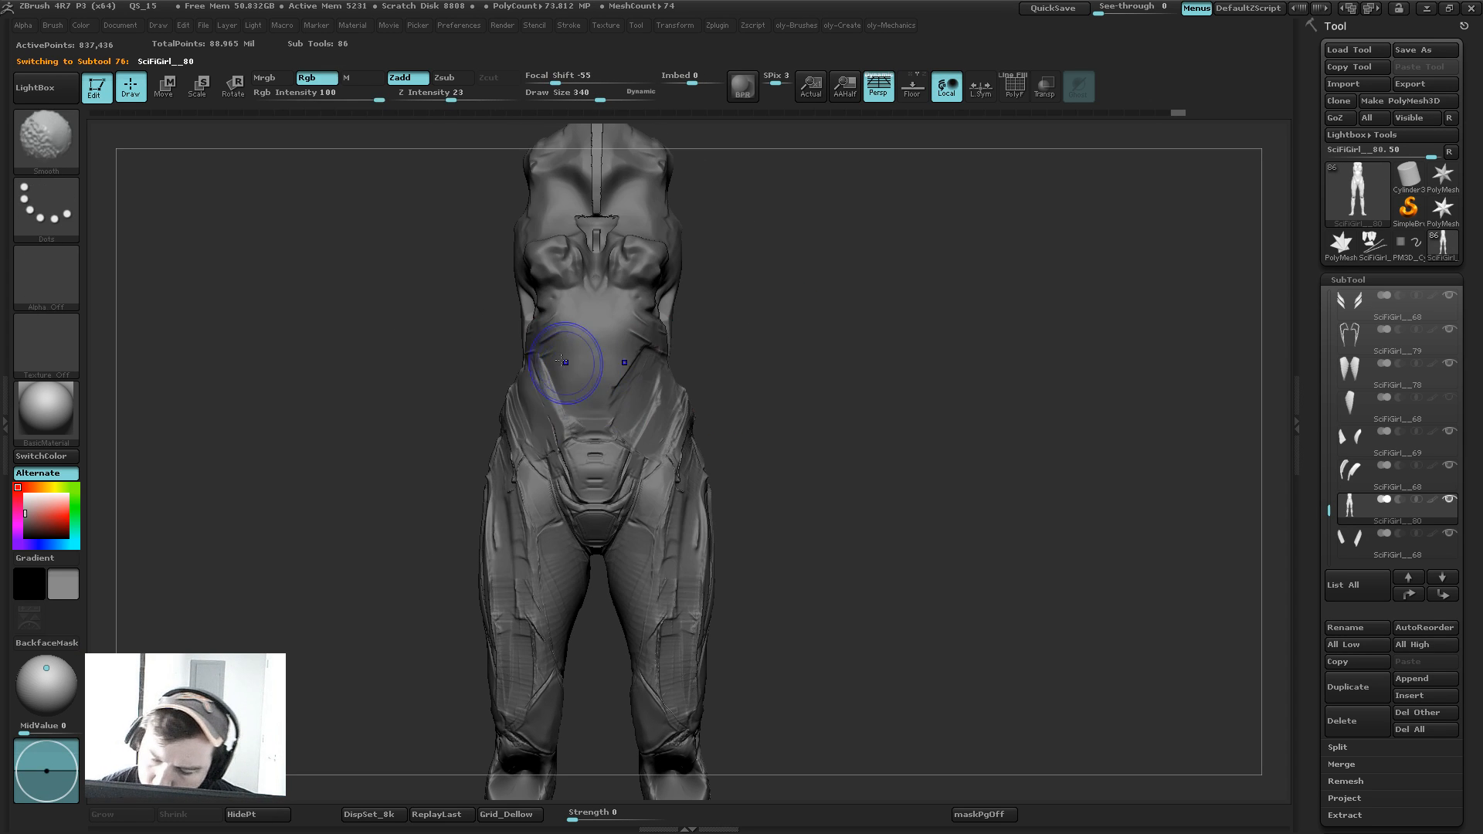
{"action": "left_click_drag", "start_coordinate": [528, 346], "coordinate": [550, 395]}
{"action": "left_click", "coordinate": [754, 281], "text": "shift"}
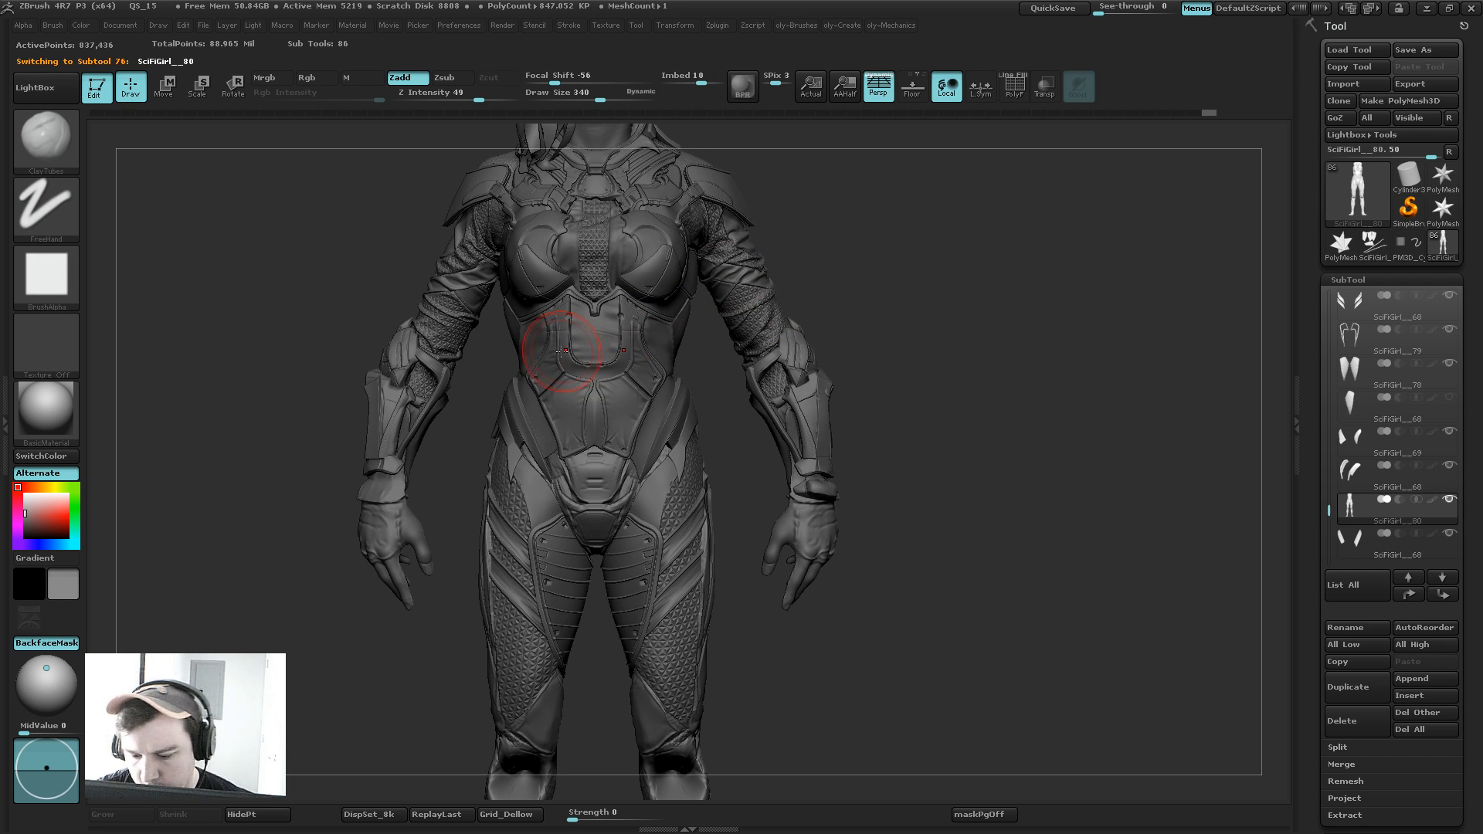
Step: Select the curved outer hip straps and adjust their upper ends with the Move brush at draw size 459
{"action": "key", "text": "f"}
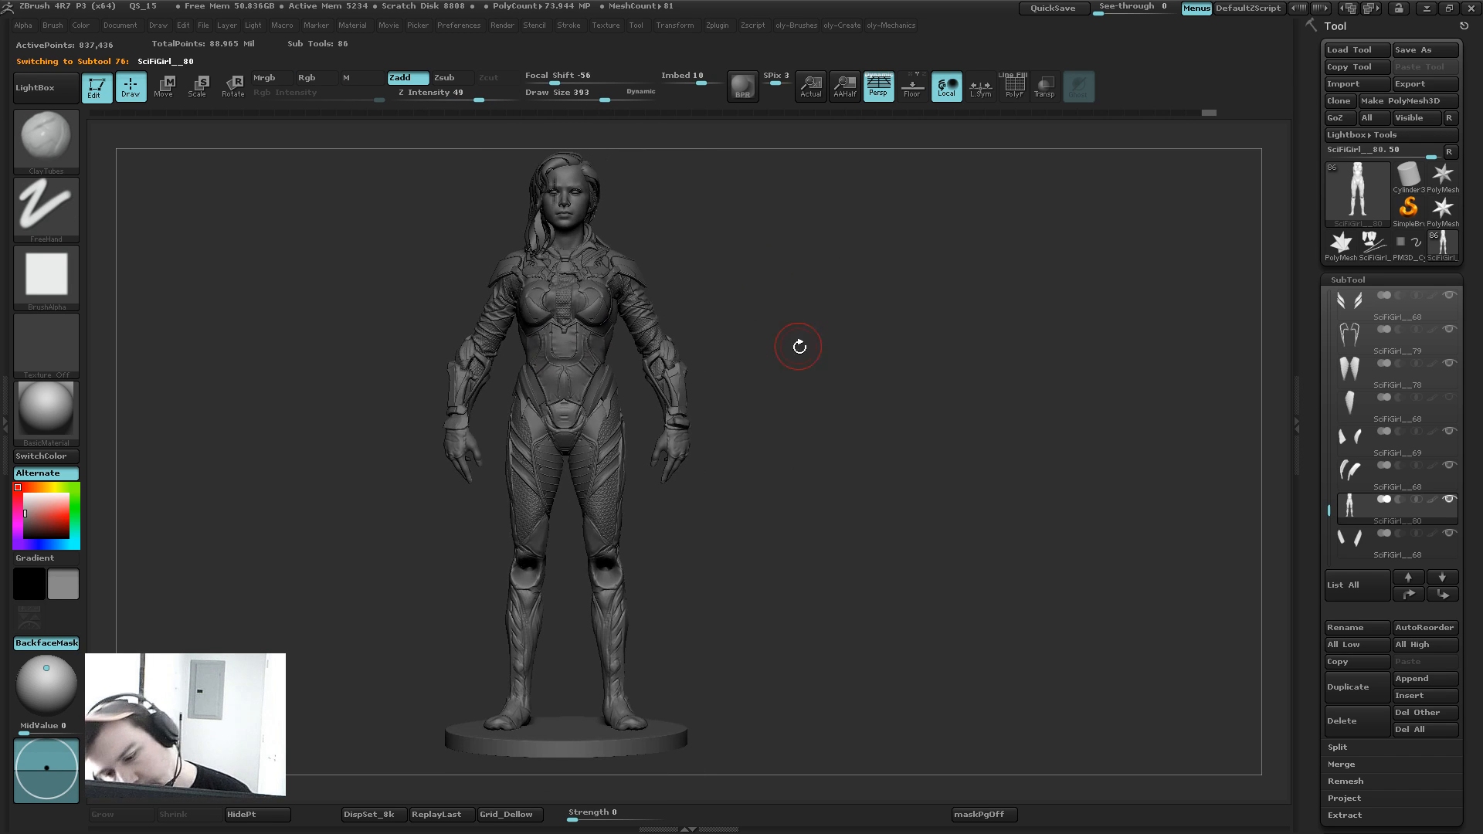
{"action": "left_click_drag", "start_coordinate": [841, 353], "coordinate": [821, 345]}
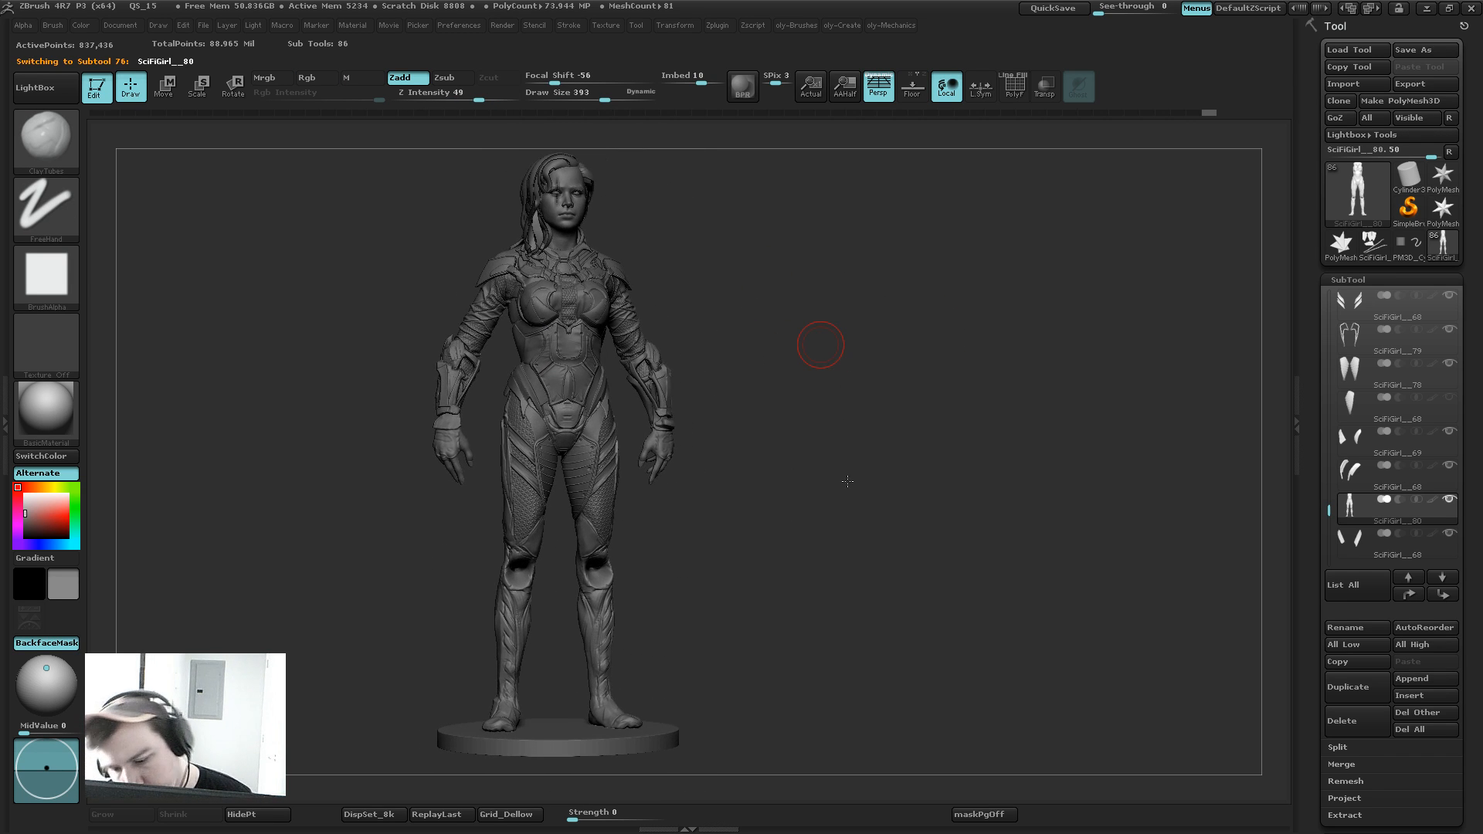
{"action": "left_click_drag", "start_coordinate": [848, 483], "coordinate": [805, 350], "text": "alt"}
{"action": "key", "text": "b"}
{"action": "key", "text": "m"}
{"action": "key", "text": "v"}
{"action": "left_click", "coordinate": [699, 444], "text": "alt"}
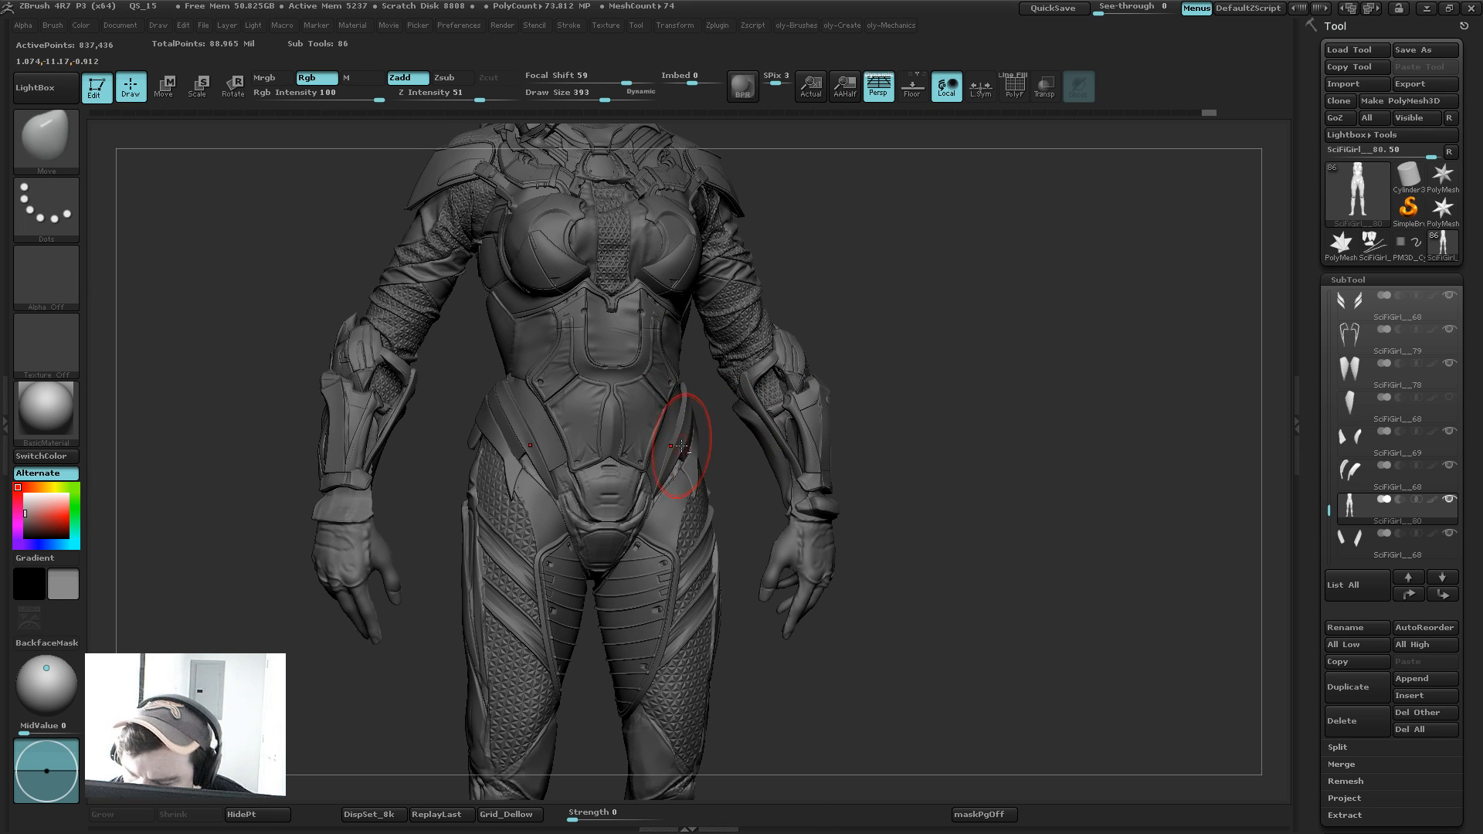
{"action": "key", "text": "s"}
{"action": "left_click_drag", "start_coordinate": [680, 444], "coordinate": [686, 436]}
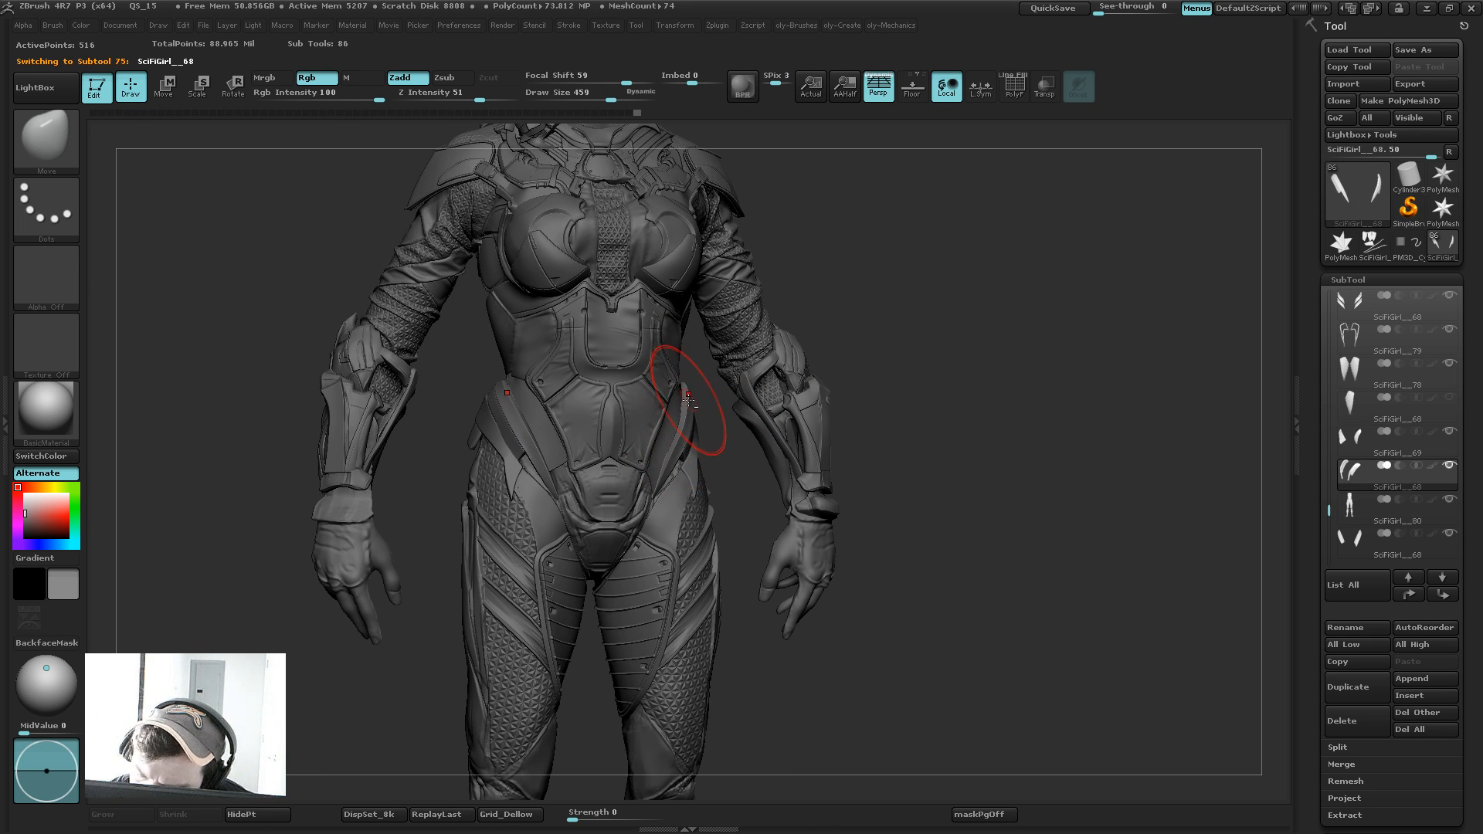
Step: Refine the curved outer hip straps from several angles with the Move brush at draw sizes 426 and 442
{"action": "left_click_drag", "start_coordinate": [831, 328], "coordinate": [713, 393]}
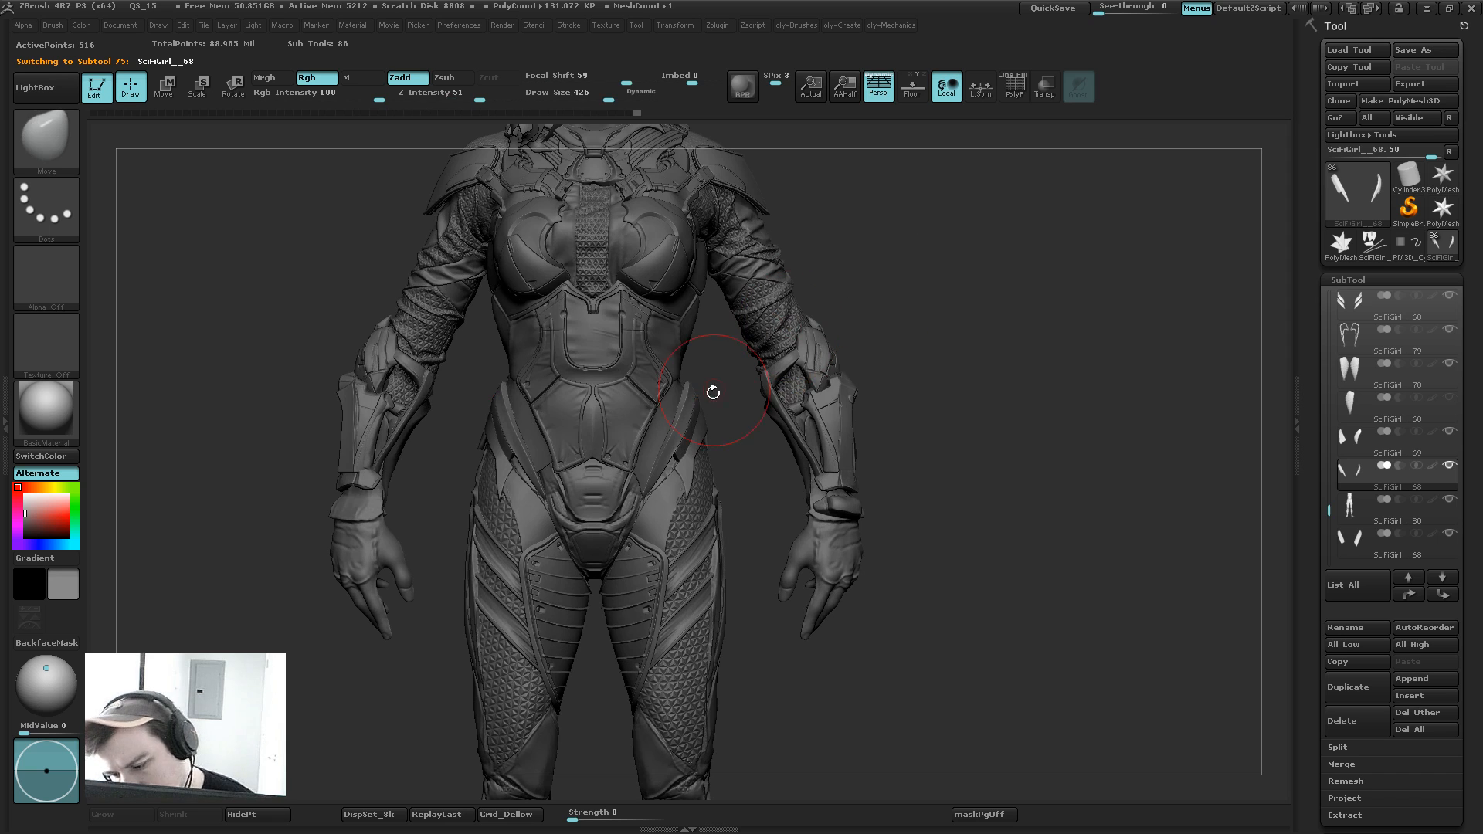
{"action": "left_click_drag", "start_coordinate": [919, 351], "coordinate": [712, 379]}
{"action": "mouse_move", "coordinate": [456, 572]}
{"action": "left_mouse_down"}
{"action": "mouse_move", "coordinate": [793, 437]}
{"action": "mouse_move", "coordinate": [719, 461]}
{"action": "left_mouse_up"}
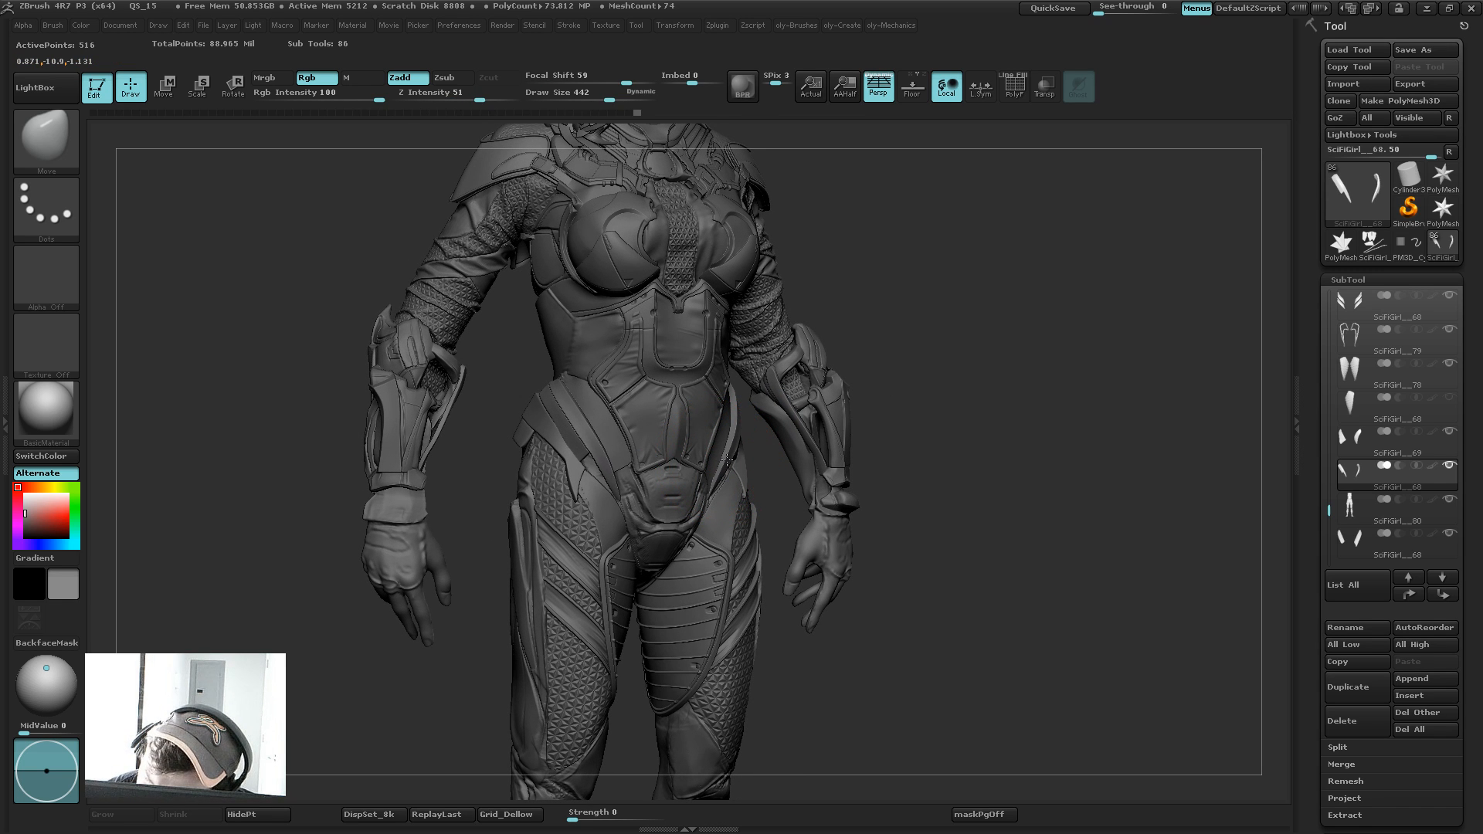
{"action": "mouse_move", "coordinate": [868, 329]}
{"action": "left_mouse_down"}
{"action": "mouse_move", "coordinate": [919, 329]}
{"action": "mouse_move", "coordinate": [823, 331]}
{"action": "mouse_move", "coordinate": [642, 379]}
{"action": "left_mouse_up"}
Step: Isolate the curved hip straps in wireframe and widen the middle of their inner side faces with the Move brush at draw size 32
{"action": "key", "text": "shift+f"}
{"action": "key", "text": "shift+f"}
{"action": "key", "text": "f"}
{"action": "key", "text": "shift+f"}
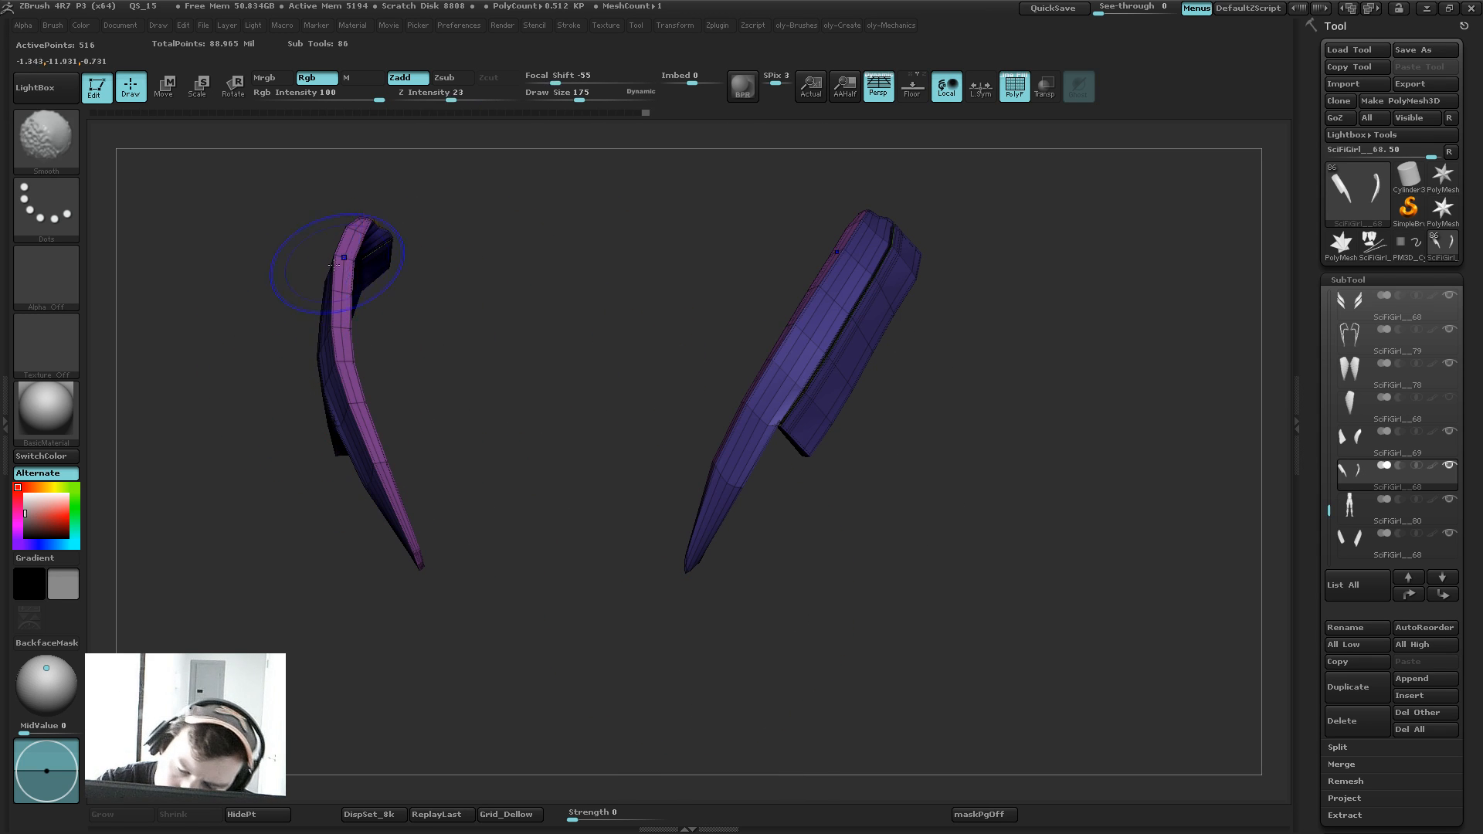
{"action": "key", "text": "s"}
{"action": "left_click_drag", "start_coordinate": [345, 371], "coordinate": [374, 361]}
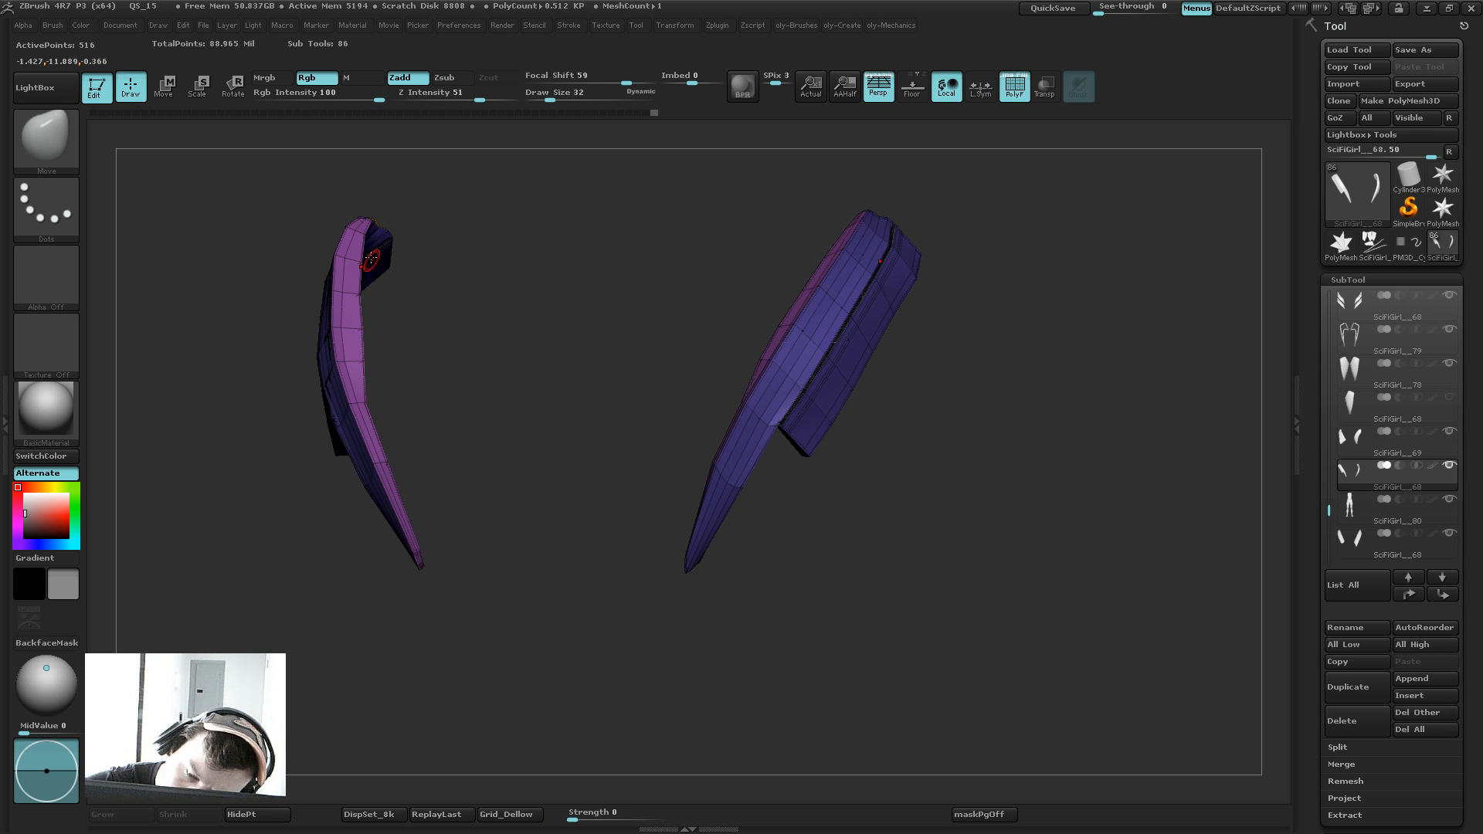
Step: Widen the lower inner faces and refine the tips of the straps at draw sizes 19 and 13, then display them smoothed without wireframe
{"action": "key", "text": "s"}
{"action": "left_click", "coordinate": [356, 386]}
{"action": "left_click_drag", "start_coordinate": [363, 404], "coordinate": [404, 402]}
{"action": "left_click_drag", "start_coordinate": [389, 465], "coordinate": [427, 458]}
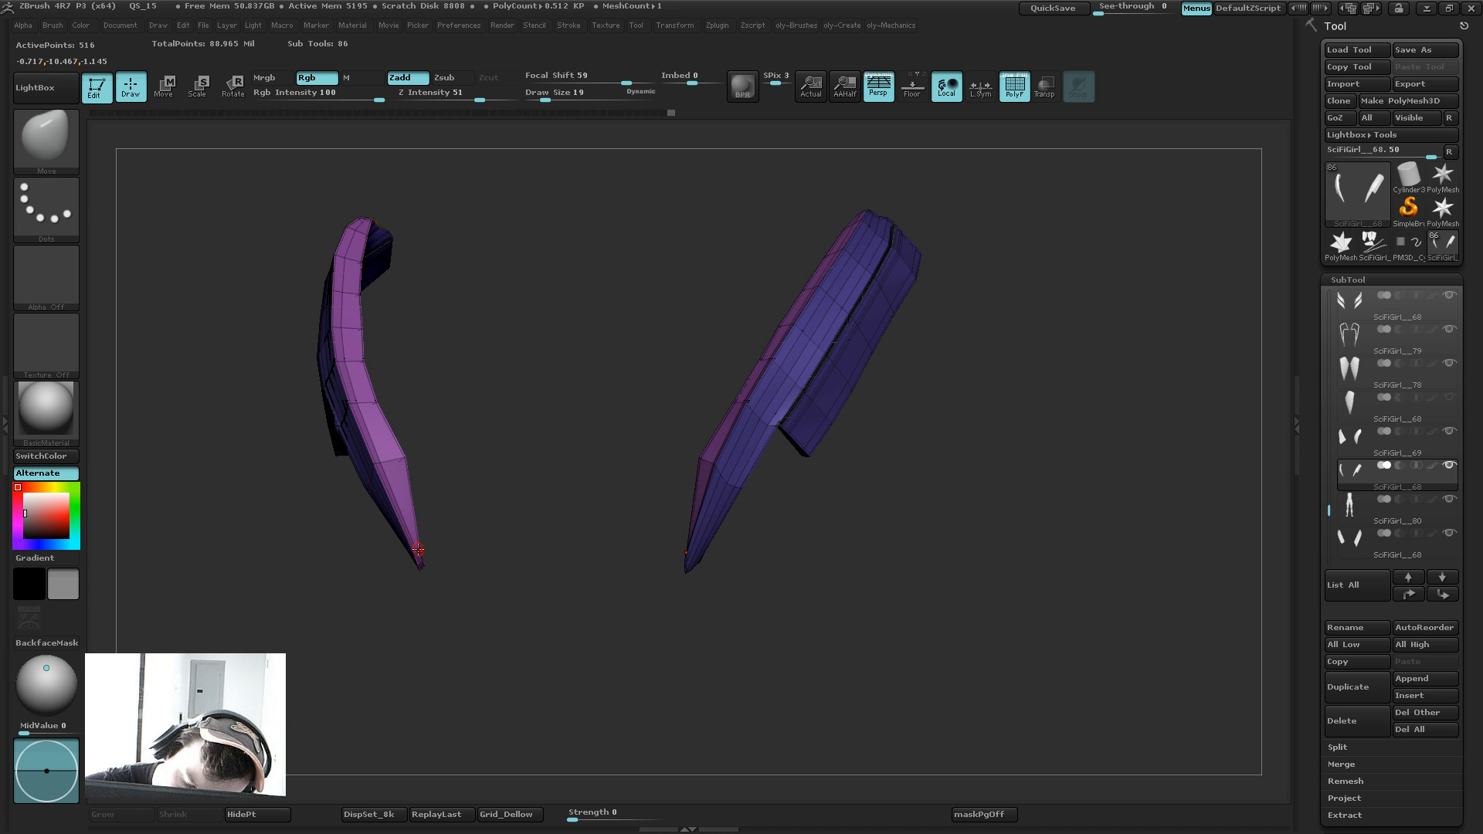
{"action": "left_click_drag", "start_coordinate": [418, 549], "coordinate": [416, 546]}
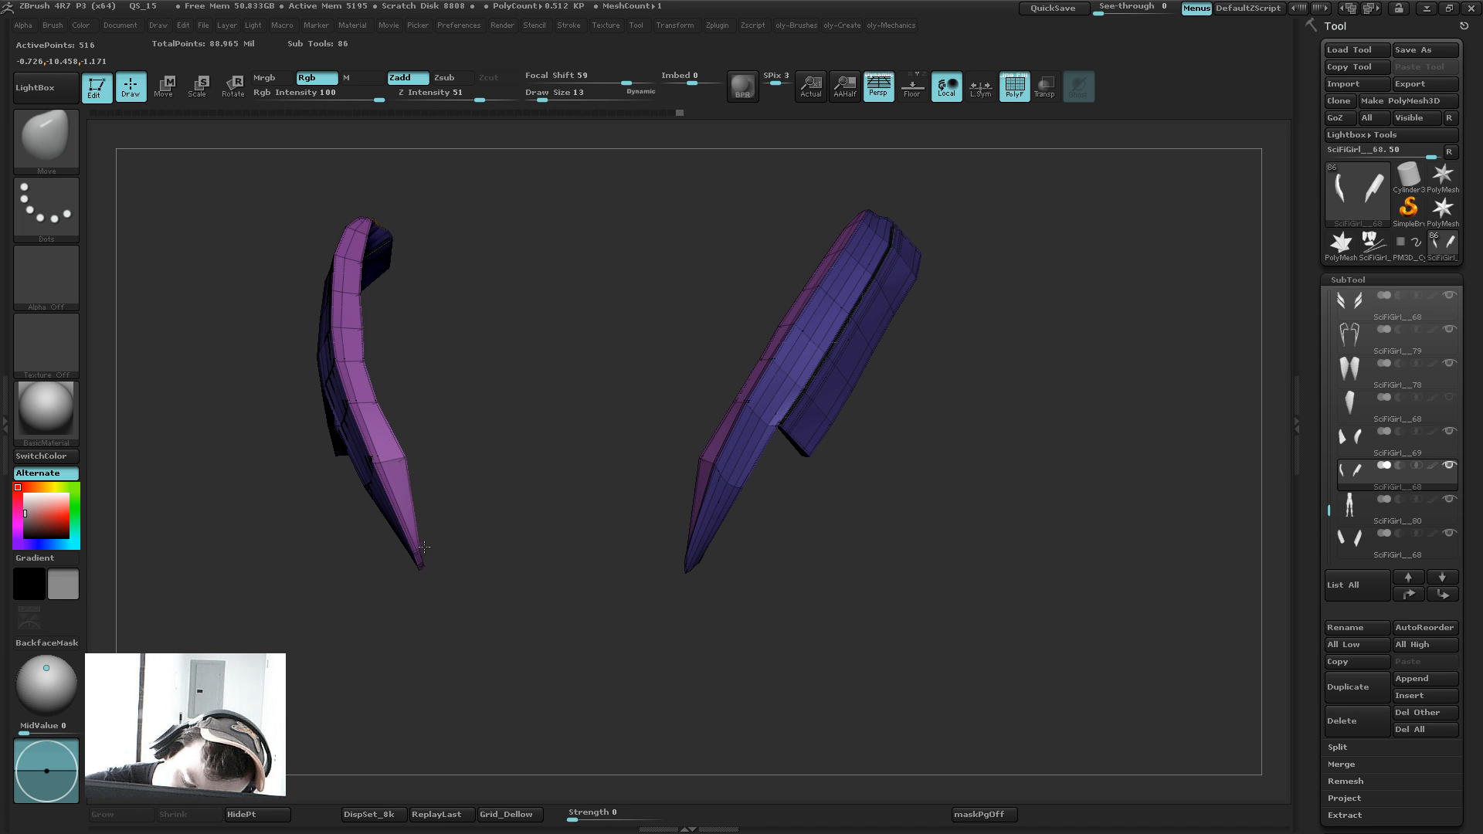
{"action": "key", "text": "d"}
{"action": "key", "text": "shift+f"}
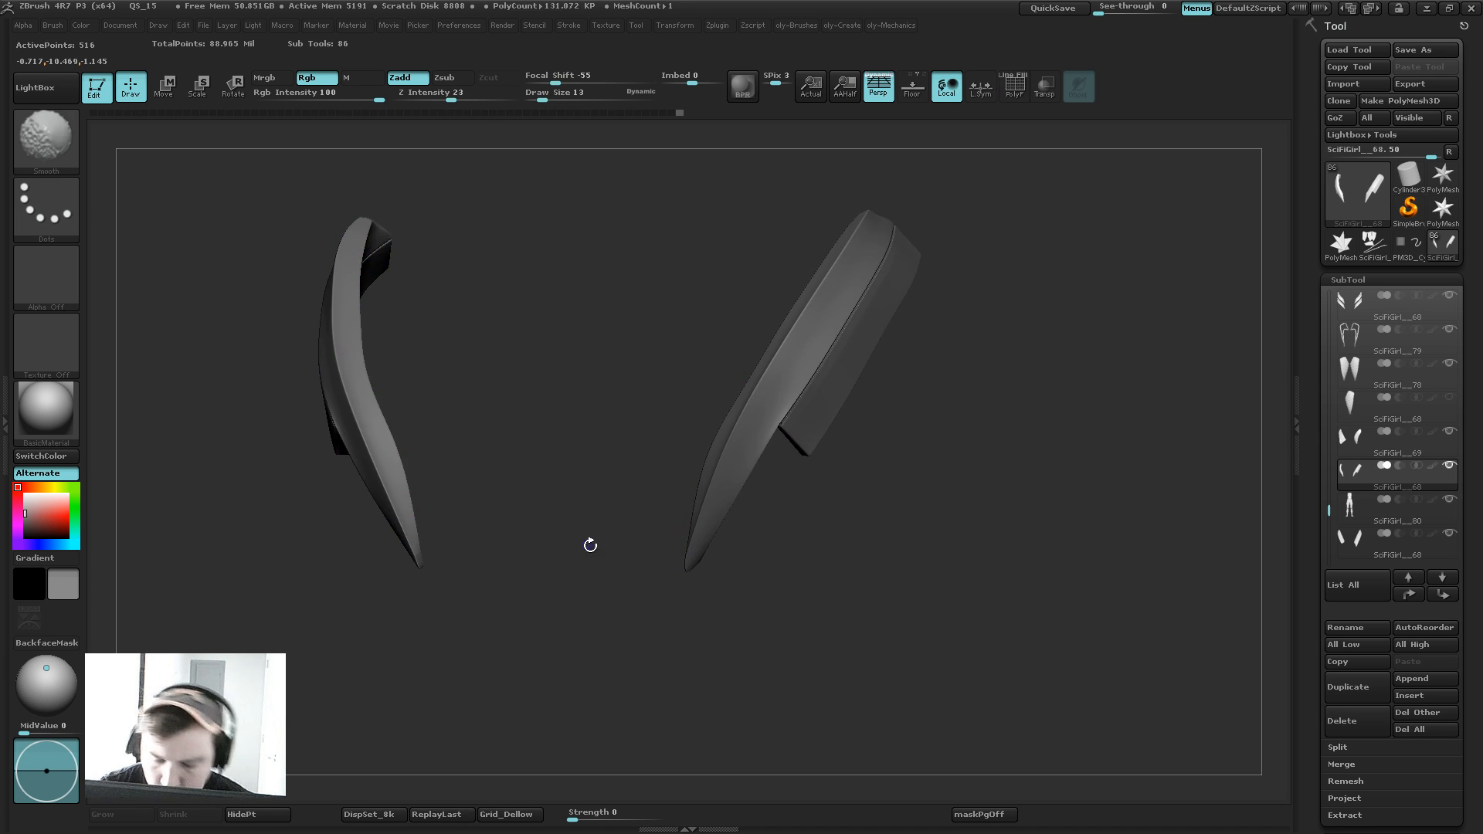
Step: Show the full figure again and reshape the curved hip straps beside the abdomen panels with the Move brush at draw sizes 170 and 311
{"action": "key", "text": "shift+s"}
{"action": "left_click_drag", "start_coordinate": [1073, 343], "coordinate": [893, 340]}
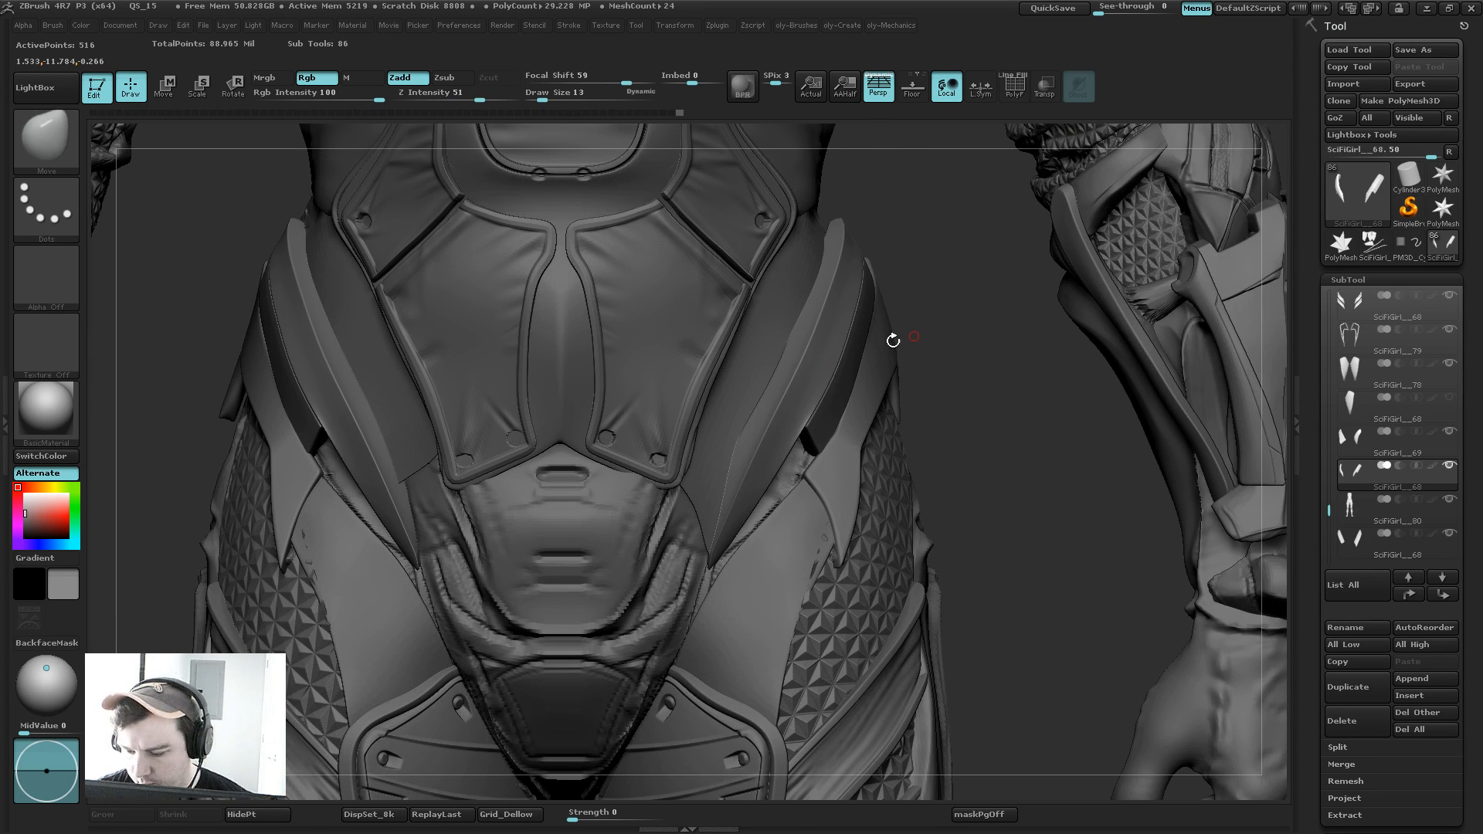
{"action": "key", "text": "s"}
{"action": "left_click_drag", "start_coordinate": [768, 434], "coordinate": [807, 435]}
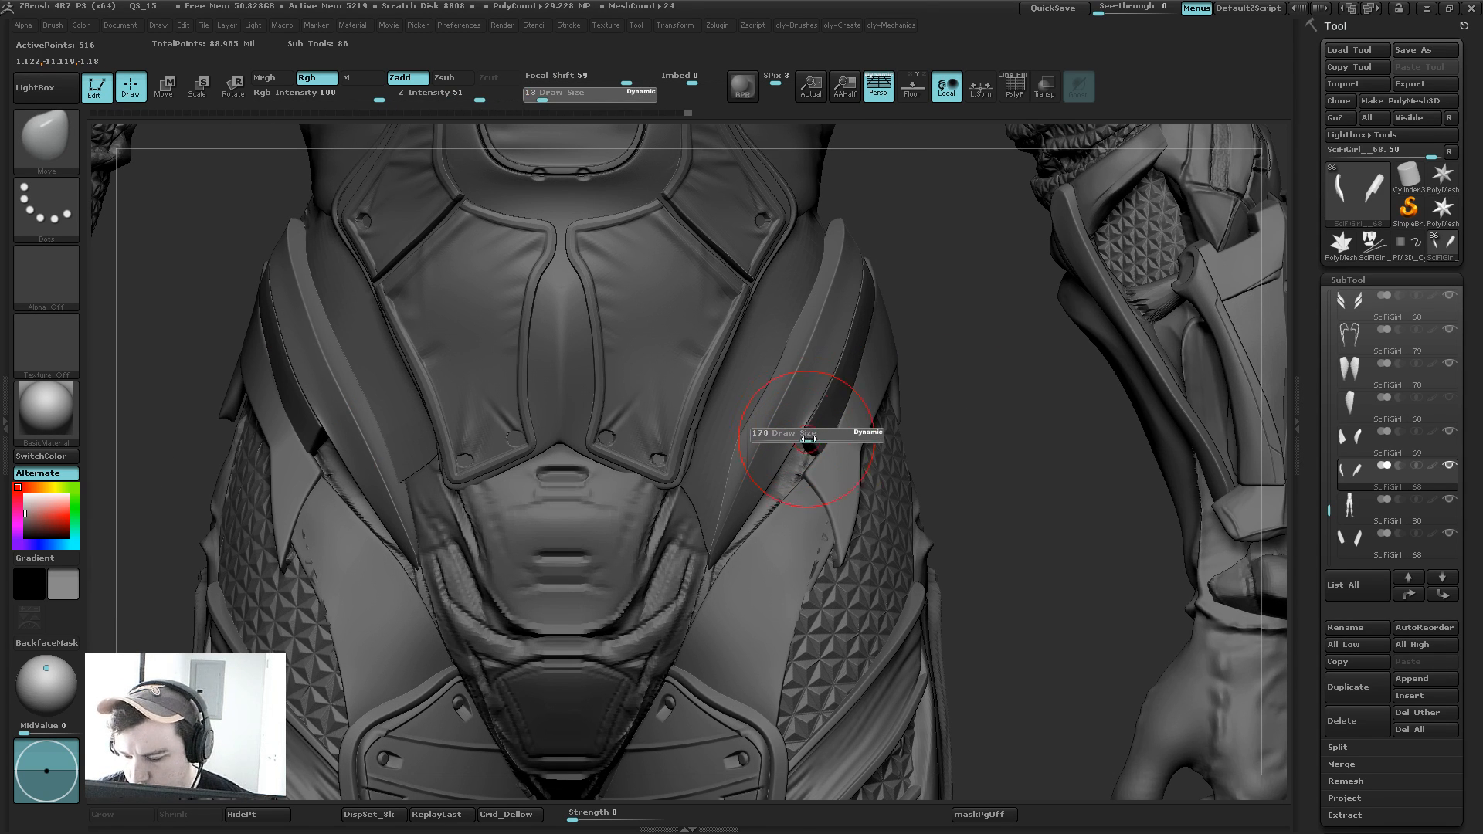
{"action": "key", "text": "s"}
{"action": "left_click_drag", "start_coordinate": [721, 496], "coordinate": [747, 497]}
{"action": "mouse_move", "coordinate": [740, 507]}
{"action": "left_mouse_down"}
{"action": "mouse_move", "coordinate": [826, 309]}
{"action": "mouse_move", "coordinate": [850, 194]}
{"action": "mouse_move", "coordinate": [813, 179]}
{"action": "left_mouse_up"}
{"action": "key", "text": "s"}
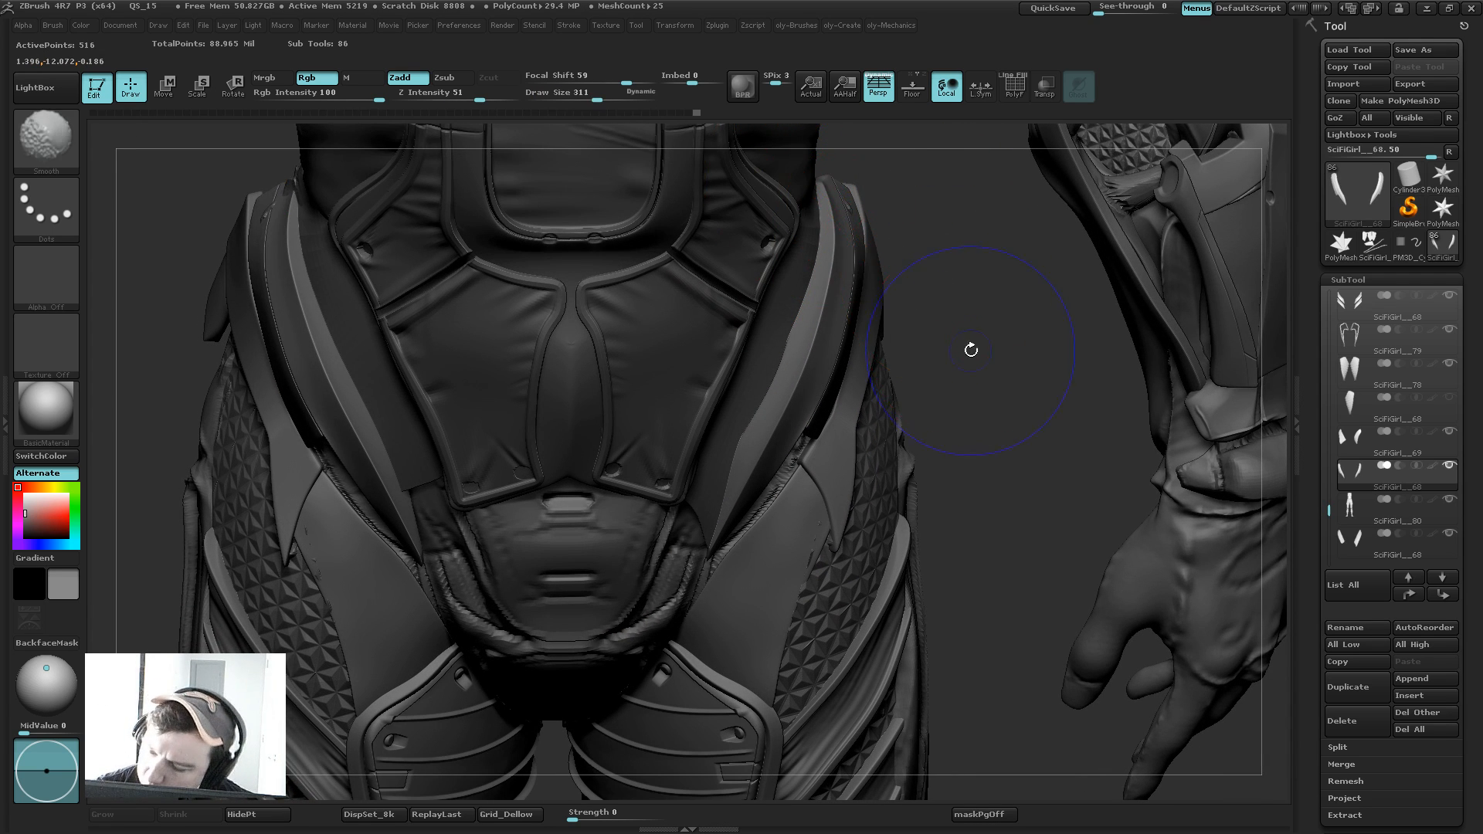
Step: Adjust the upper sections of the curved hip straps with the Move brush at draw size 340
{"action": "mouse_move", "coordinate": [970, 348]}
{"action": "left_mouse_down"}
{"action": "mouse_move", "coordinate": [918, 329]}
{"action": "mouse_move", "coordinate": [852, 235]}
{"action": "left_mouse_up"}
{"action": "key", "text": "s"}
{"action": "mouse_move", "coordinate": [810, 307]}
{"action": "left_mouse_down"}
{"action": "mouse_move", "coordinate": [804, 261]}
{"action": "mouse_move", "coordinate": [792, 270]}
{"action": "left_mouse_up"}
{"action": "key", "text": "s"}
{"action": "key", "text": "s"}
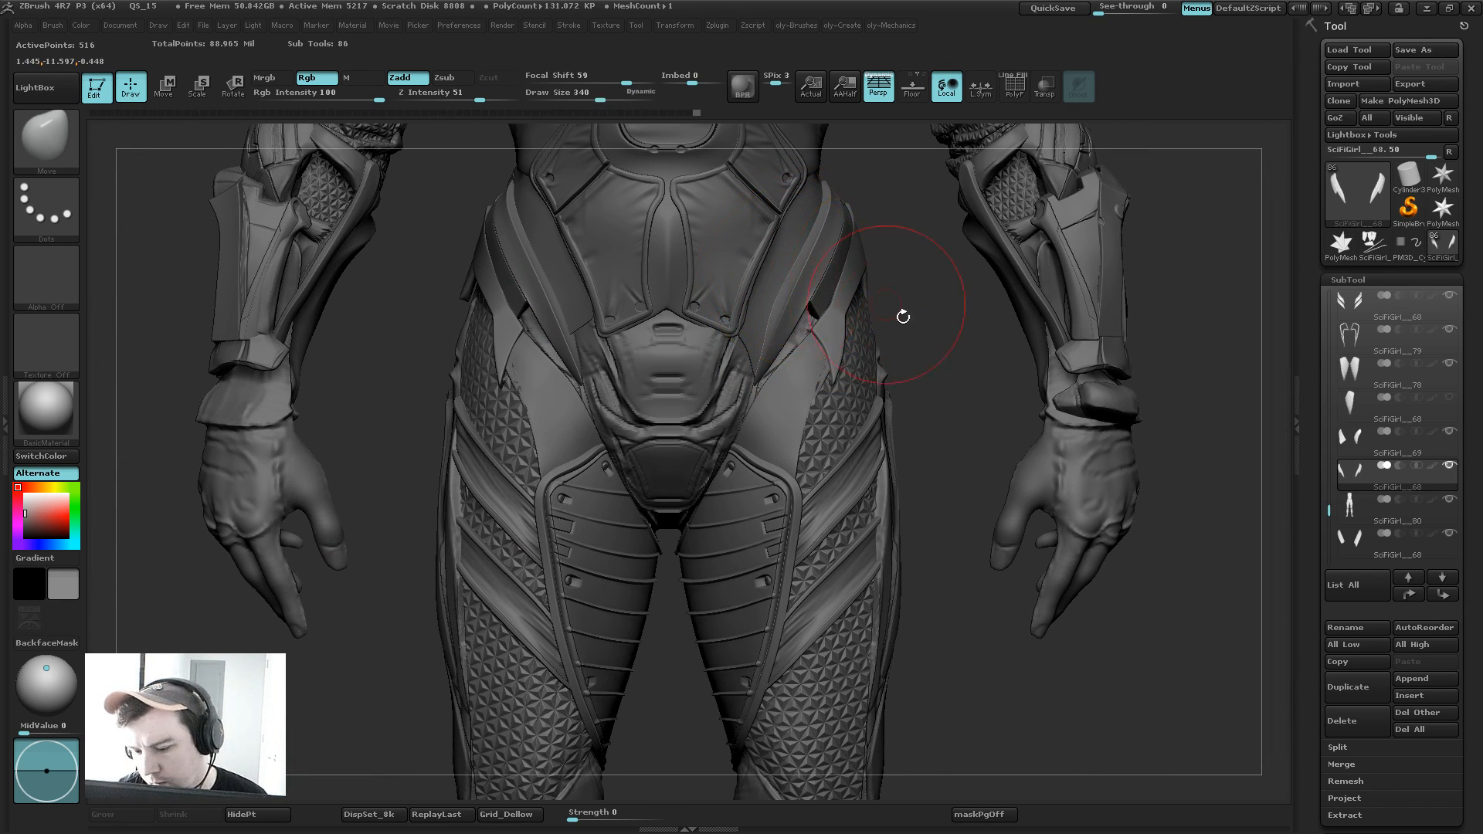
Step: Refine the curved hip straps against the figure's overall silhouette with the Move brush at draw size 442
{"action": "mouse_move", "coordinate": [902, 316]}
{"action": "left_mouse_down", "text": "alt"}
{"action": "mouse_move", "coordinate": [895, 259]}
{"action": "mouse_move", "coordinate": [1071, 291]}
{"action": "left_mouse_up", "text": "alt"}
{"action": "mouse_move", "coordinate": [1062, 216]}
{"action": "left_mouse_down", "text": "alt"}
{"action": "mouse_move", "coordinate": [970, 334]}
{"action": "mouse_move", "coordinate": [909, 371]}
{"action": "mouse_move", "coordinate": [886, 354]}
{"action": "mouse_move", "coordinate": [887, 374]}
{"action": "mouse_move", "coordinate": [905, 375]}
{"action": "mouse_move", "coordinate": [871, 384]}
{"action": "left_mouse_up", "text": "alt"}
{"action": "key", "text": "s"}
{"action": "key", "text": "f"}
{"action": "key", "text": "s"}
{"action": "mouse_move", "coordinate": [946, 308]}
{"action": "left_mouse_down"}
{"action": "mouse_move", "coordinate": [857, 360]}
{"action": "mouse_move", "coordinate": [902, 331]}
{"action": "mouse_move", "coordinate": [908, 300]}
{"action": "mouse_move", "coordinate": [920, 334]}
{"action": "mouse_move", "coordinate": [1012, 389]}
{"action": "left_mouse_up"}
{"action": "key", "text": "shift+s"}
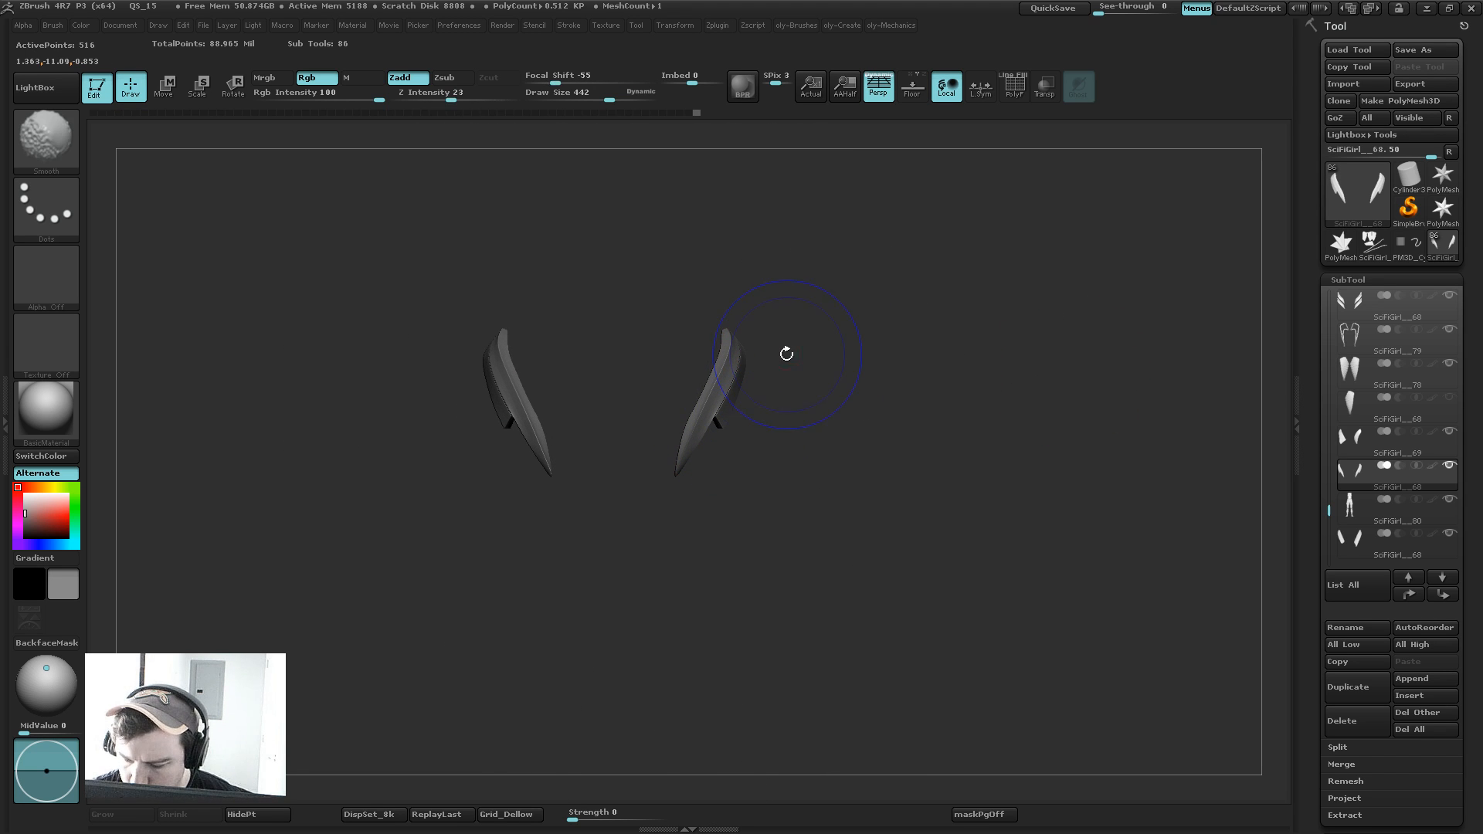
{"action": "key", "text": "shift+s"}
Step: Select and isolate the flat inner hip strips, show their wireframe, and pull the lower outer corner with the Move brush
{"action": "left_click", "coordinate": [687, 402], "text": "alt"}
{"action": "key", "text": "shift+s"}
{"action": "left_click_drag", "start_coordinate": [794, 406], "coordinate": [762, 387]}
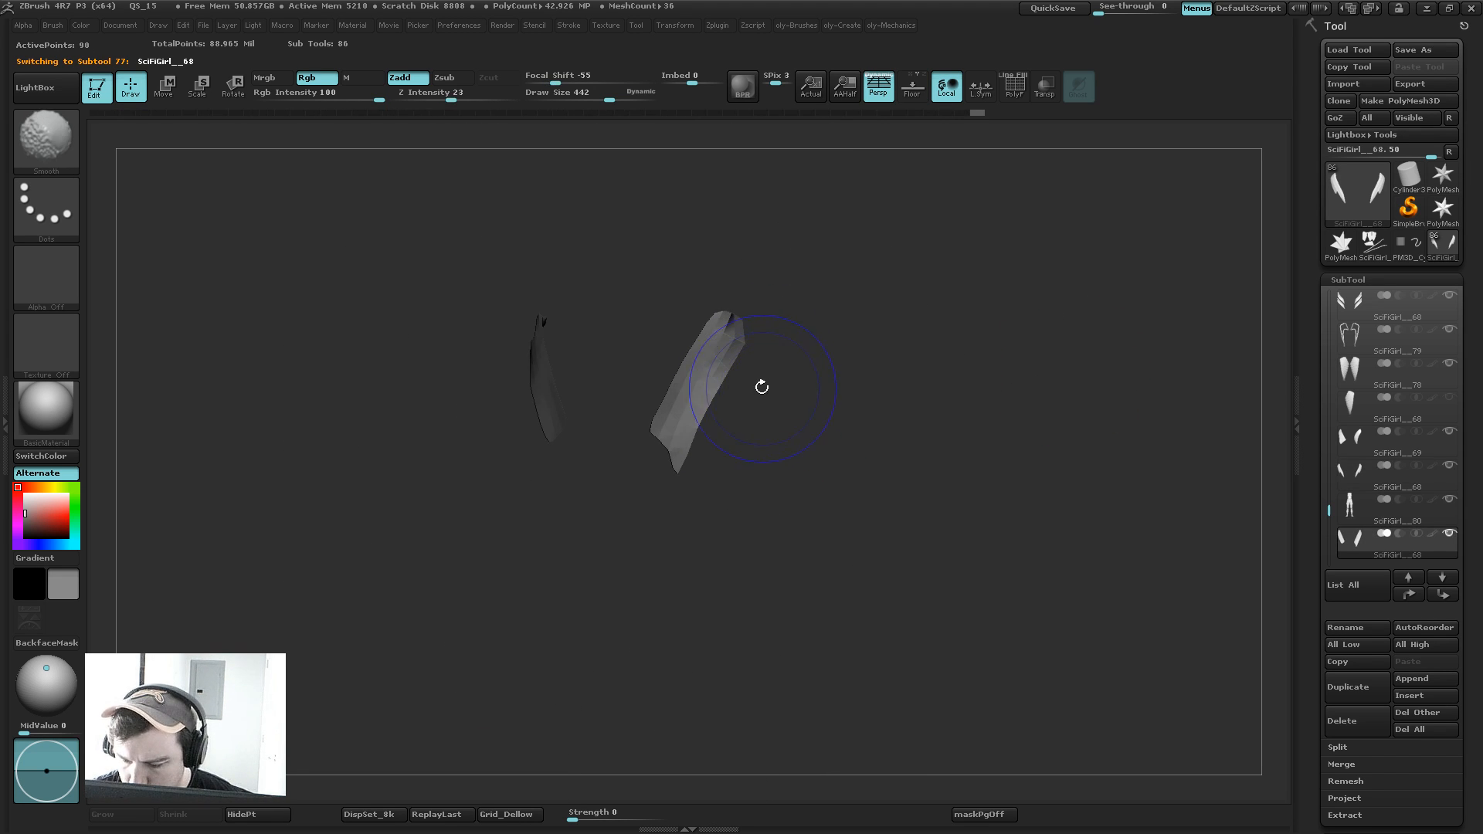
{"action": "key", "text": "shift+f"}
{"action": "key", "text": "s"}
{"action": "left_click", "coordinate": [702, 425]}
{"action": "left_click_drag", "start_coordinate": [704, 427], "coordinate": [715, 467]}
{"action": "key", "text": "s"}
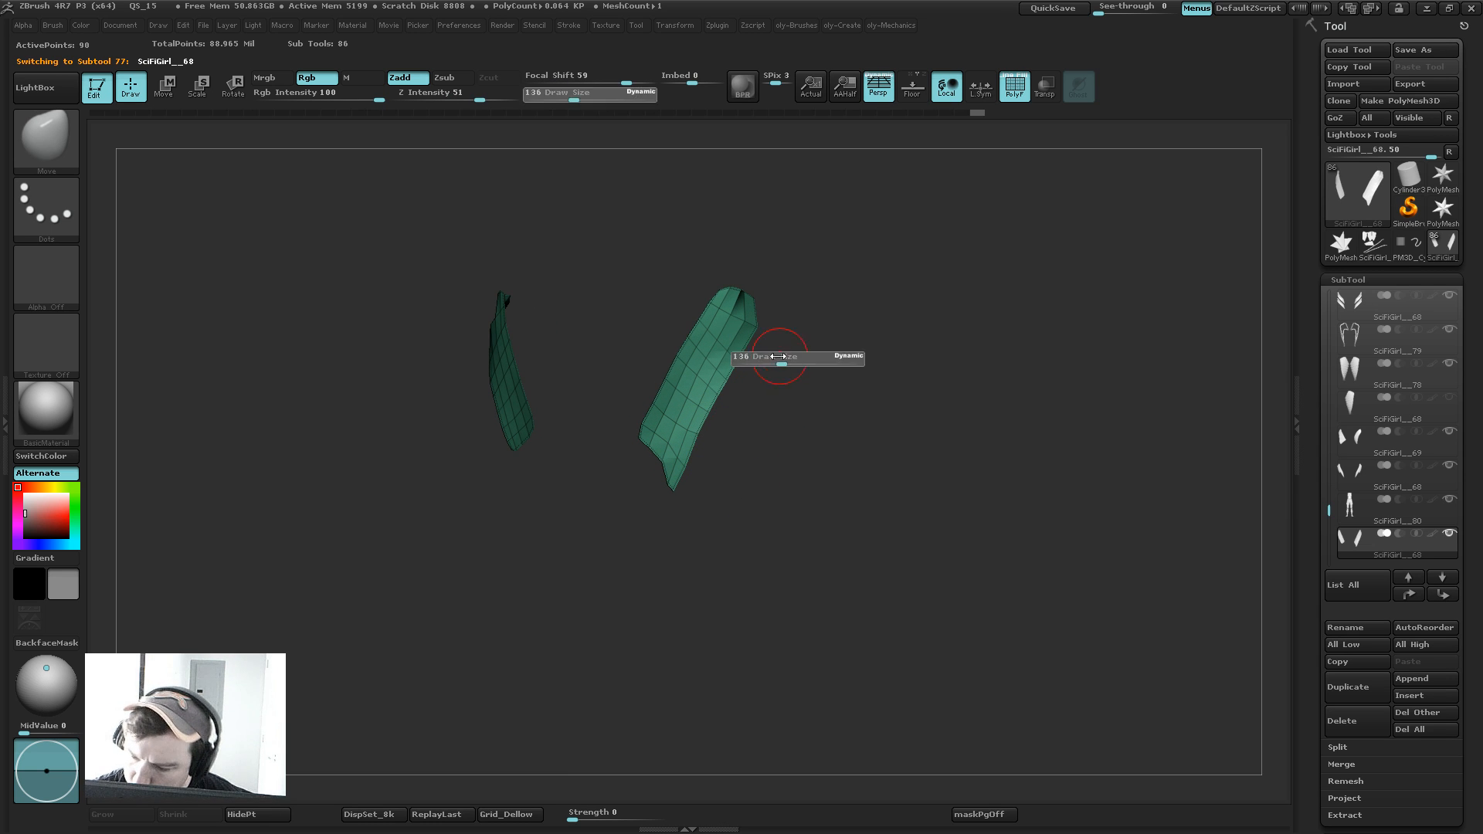
Step: Mask the hip strips except the outer edge of the character's left one, and move that edge outward with the Move transpose tool
{"action": "left_click", "coordinate": [39, 144], "text": "ctrl"}
{"action": "left_click", "coordinate": [204, 158], "text": "ctrl"}
{"action": "mouse_move", "coordinate": [780, 361]}
{"action": "left_mouse_down", "text": "ctrl"}
{"action": "mouse_move", "coordinate": [768, 270]}
{"action": "mouse_move", "coordinate": [761, 340]}
{"action": "mouse_move", "coordinate": [711, 390]}
{"action": "mouse_move", "coordinate": [684, 454]}
{"action": "mouse_move", "coordinate": [689, 551]}
{"action": "mouse_move", "coordinate": [737, 541]}
{"action": "left_mouse_up", "text": "ctrl"}
{"action": "left_click", "coordinate": [774, 509], "text": "ctrl"}
{"action": "key", "text": "shift+s"}
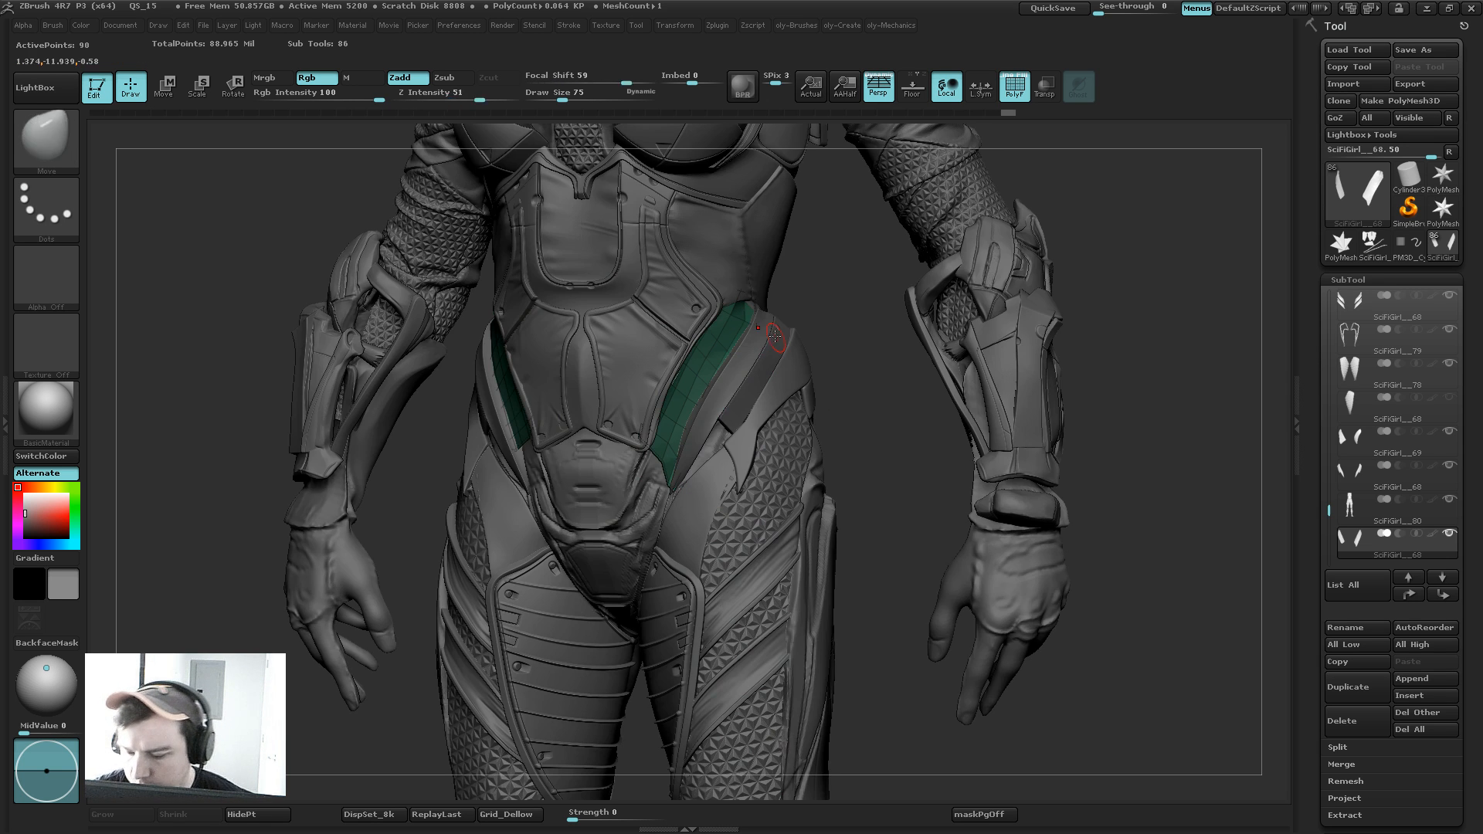
{"action": "key", "text": "w"}
{"action": "mouse_move", "coordinate": [708, 414]}
{"action": "left_mouse_down"}
{"action": "mouse_move", "coordinate": [787, 488]}
{"action": "mouse_move", "coordinate": [769, 472]}
{"action": "left_mouse_up"}
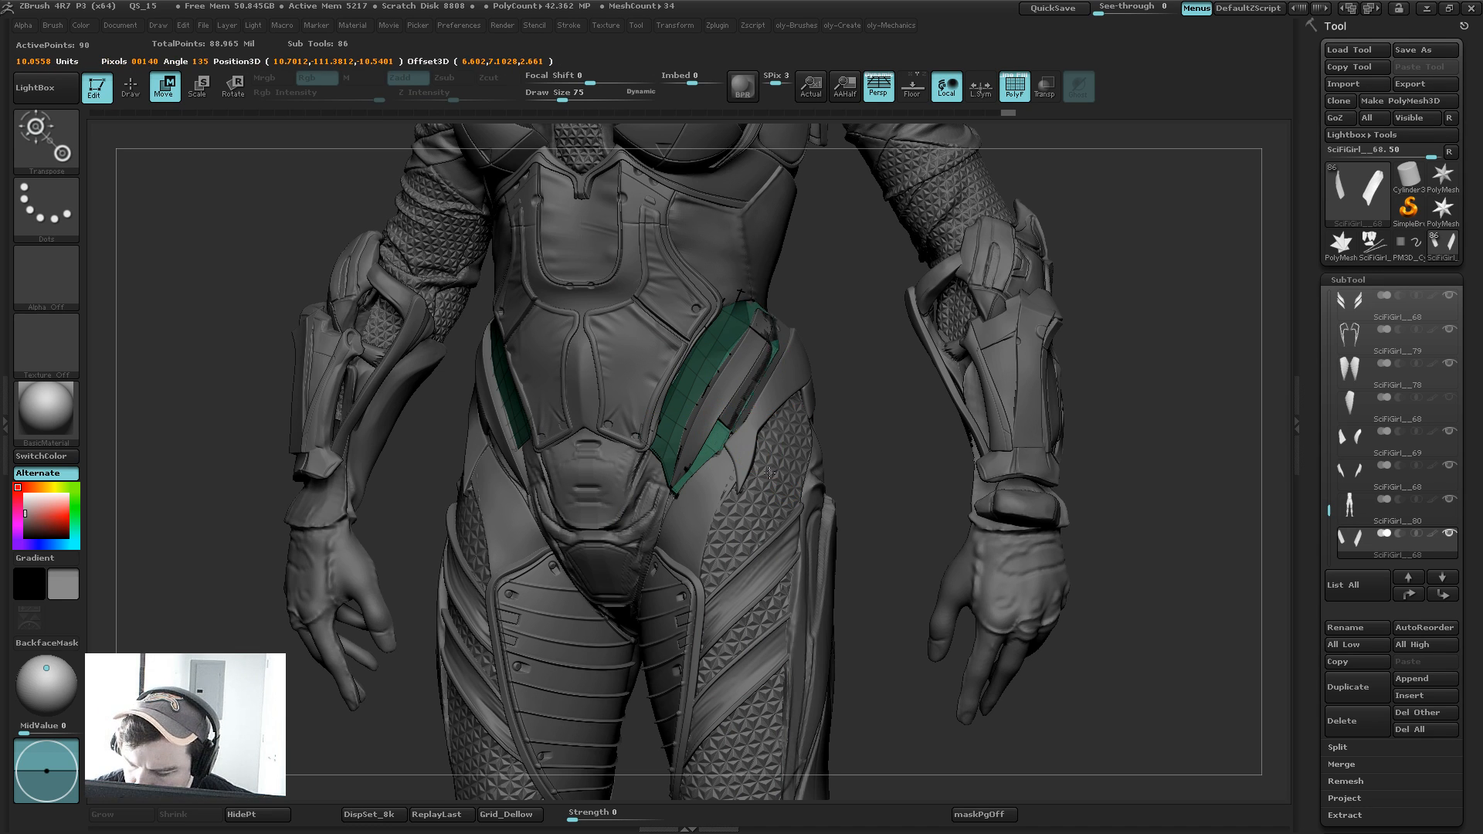
{"action": "mouse_move", "coordinate": [792, 386]}
{"action": "left_mouse_down"}
{"action": "mouse_move", "coordinate": [888, 357]}
{"action": "mouse_move", "coordinate": [828, 378]}
{"action": "left_mouse_up"}
{"action": "key", "text": "shift+f"}
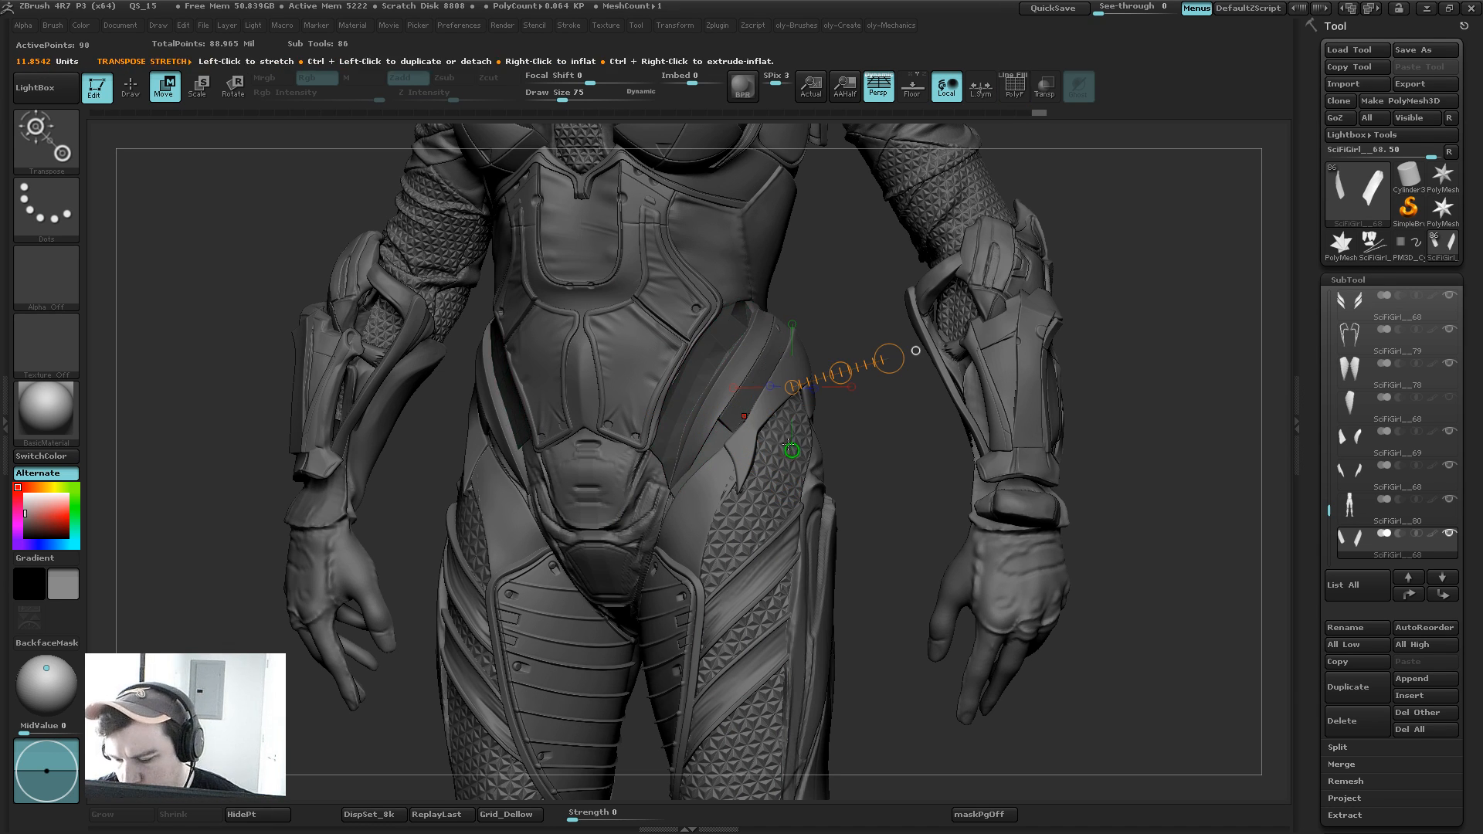
Step: Reshape the widened hip strip's lower end beside the pelvis panel with the Move brush at draw sizes 340 and 283
{"action": "key", "text": "b"}
{"action": "key", "text": "m"}
{"action": "key", "text": "v"}
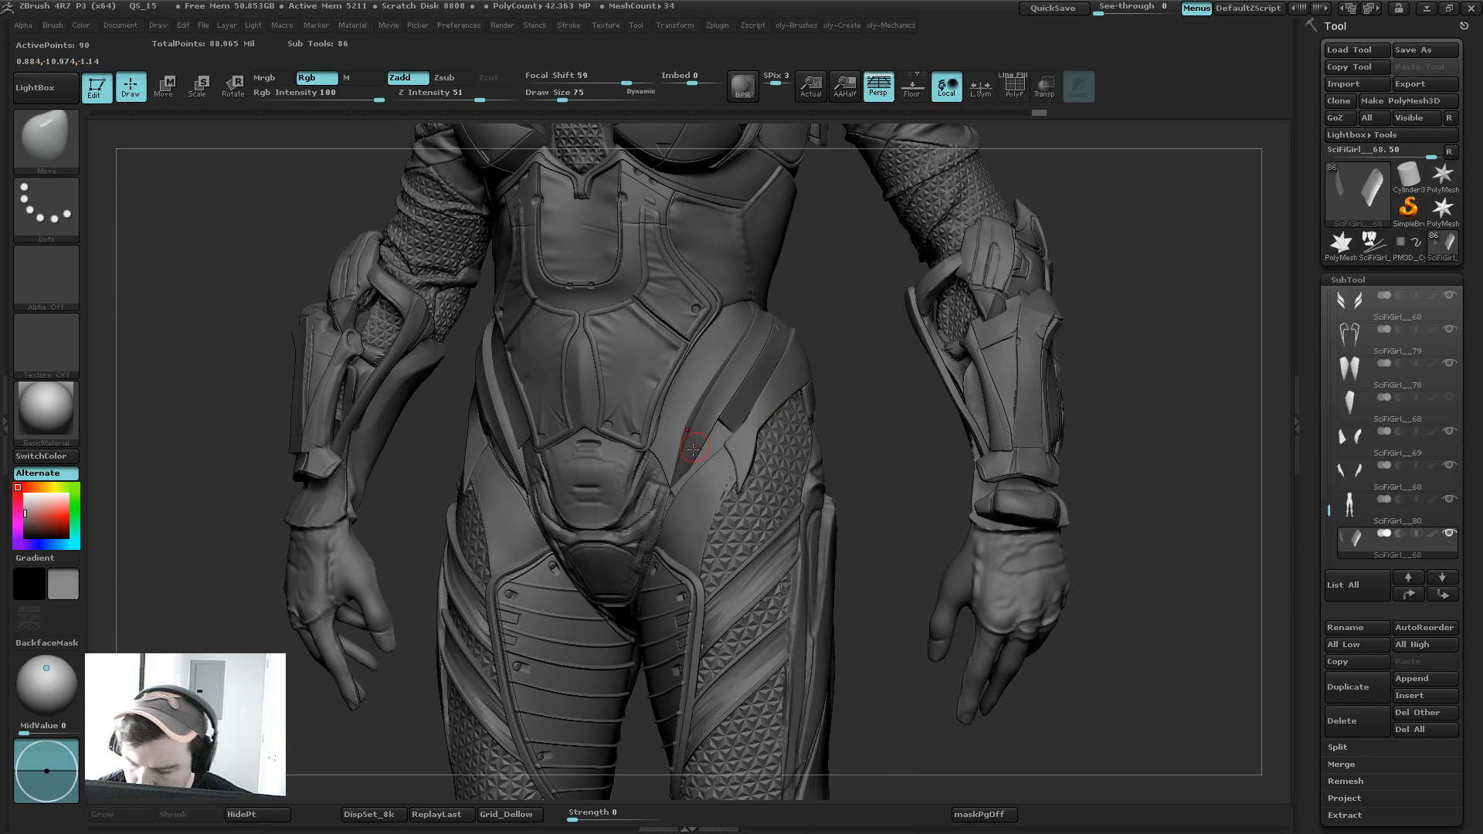
{"action": "key", "text": "s"}
{"action": "left_click", "coordinate": [702, 488]}
{"action": "left_click_drag", "start_coordinate": [690, 490], "coordinate": [680, 496]}
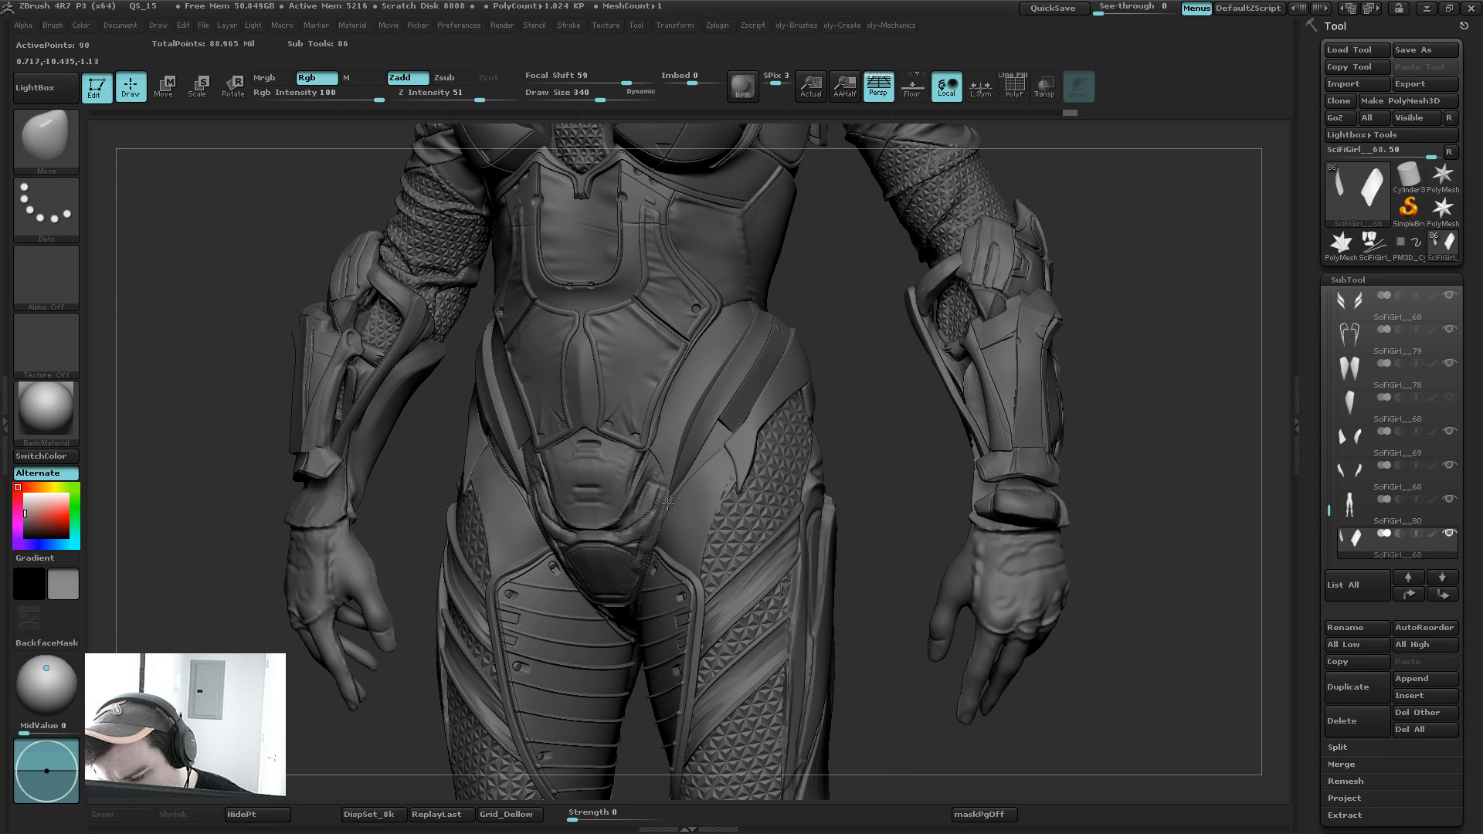
{"action": "key", "text": "s"}
{"action": "left_click", "coordinate": [670, 496]}
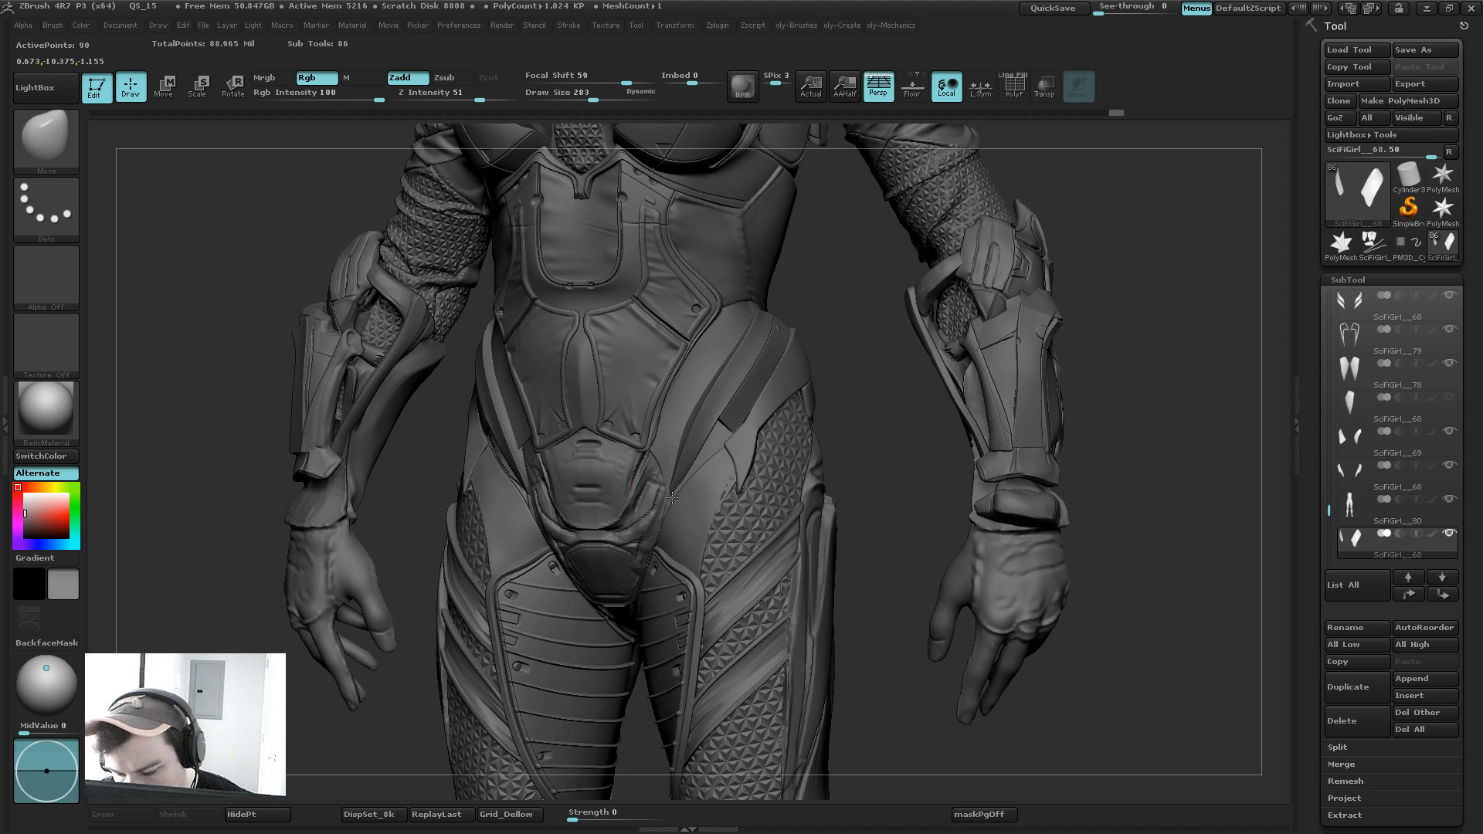
Step: Fine-tune the lower tip of the widened hip strip with the Move brush at draw sizes 226 and 181
{"action": "key", "text": "s"}
{"action": "left_click_drag", "start_coordinate": [664, 479], "coordinate": [680, 477]}
{"action": "left_click", "coordinate": [672, 487]}
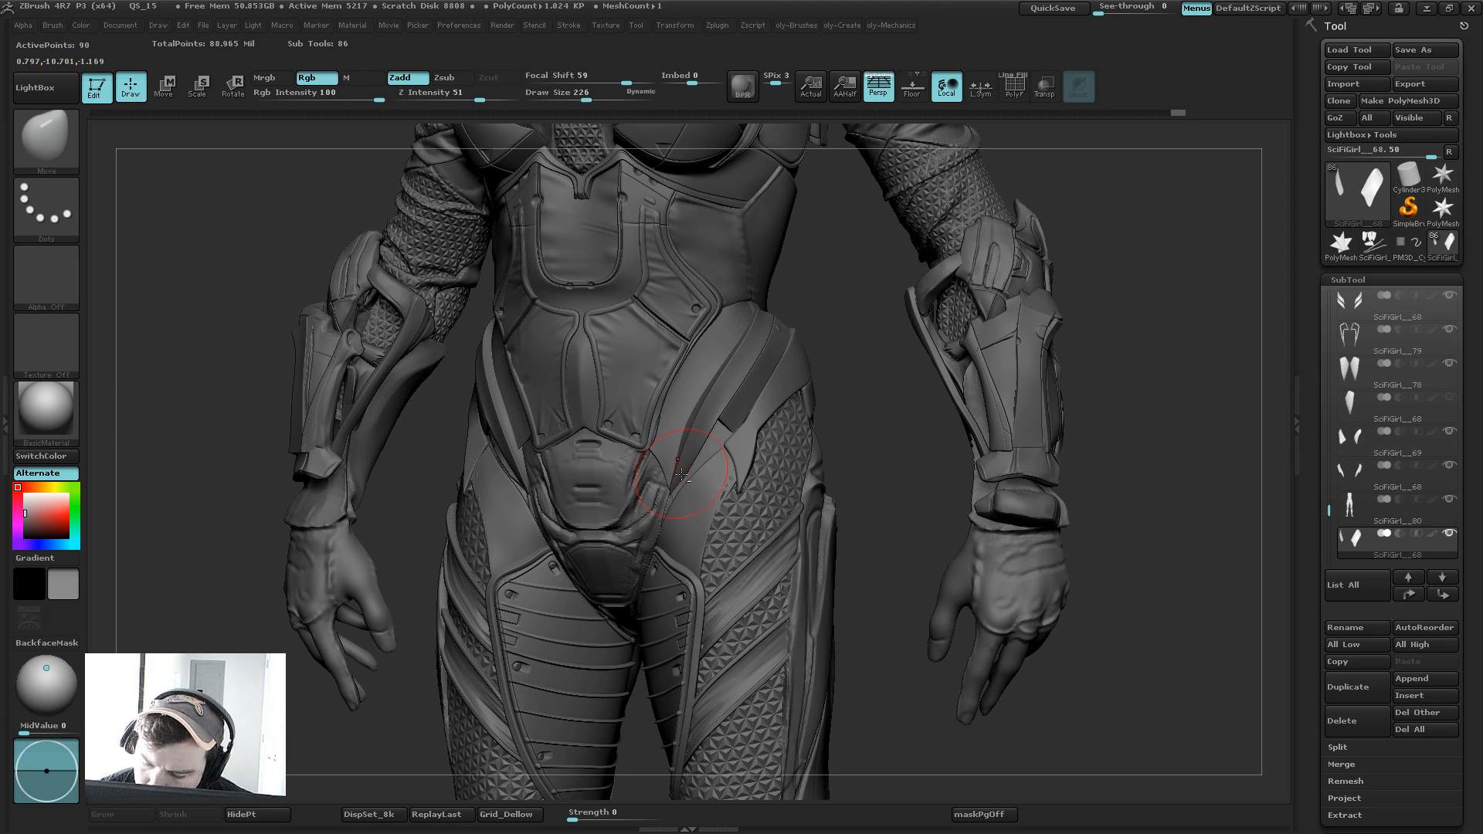
{"action": "key", "text": "s"}
{"action": "left_click", "coordinate": [676, 485]}
{"action": "key", "text": "s"}
{"action": "left_click", "coordinate": [669, 484]}
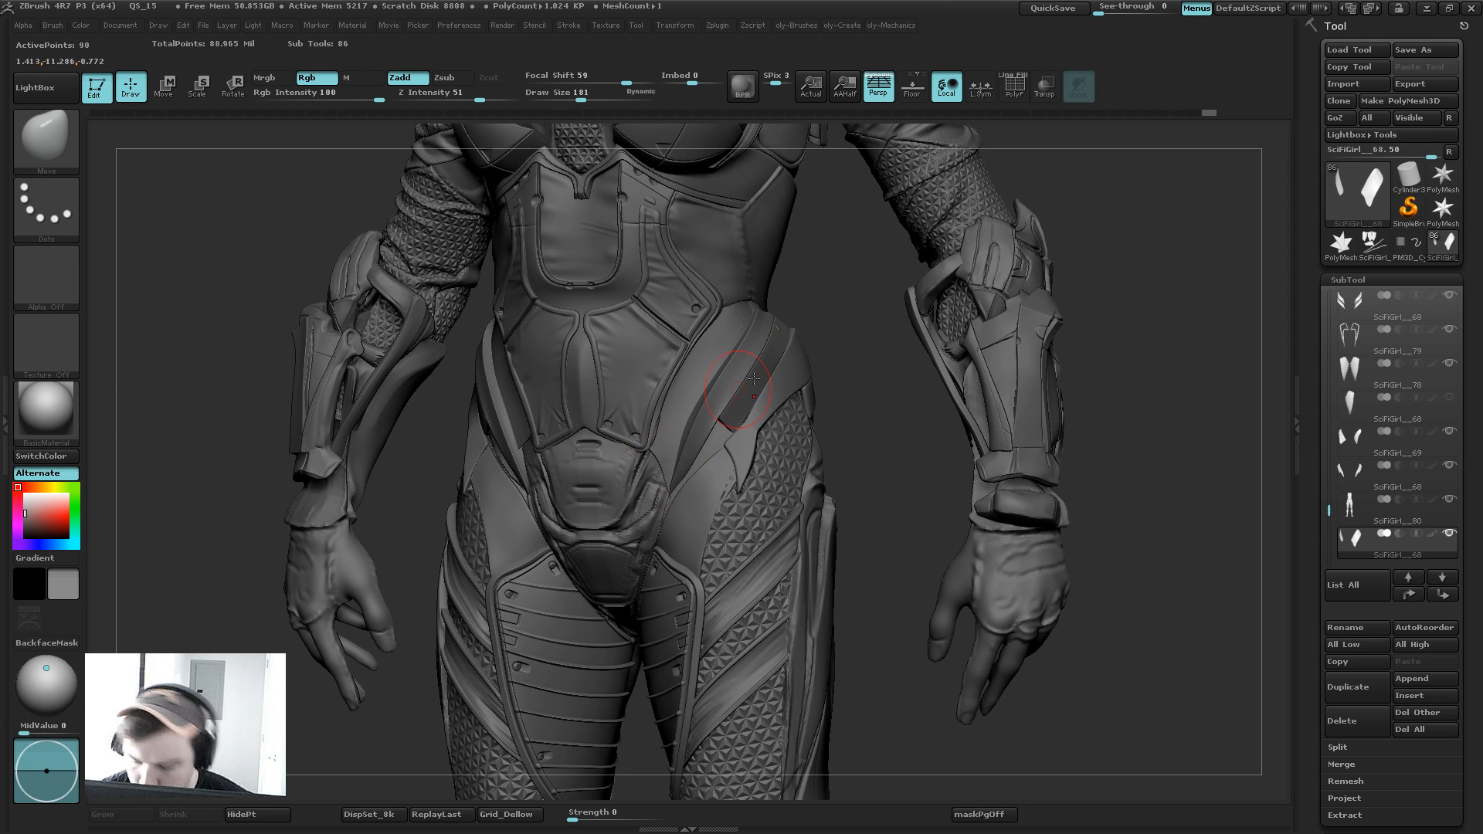
Step: Adjust the outer side and upper end of the widened hip strip with the Move brush
{"action": "mouse_move", "coordinate": [845, 356]}
{"action": "left_mouse_down", "text": "alt"}
{"action": "mouse_move", "coordinate": [821, 323]}
{"action": "mouse_move", "coordinate": [737, 400]}
{"action": "left_mouse_up", "text": "alt"}
{"action": "left_click", "coordinate": [749, 400]}
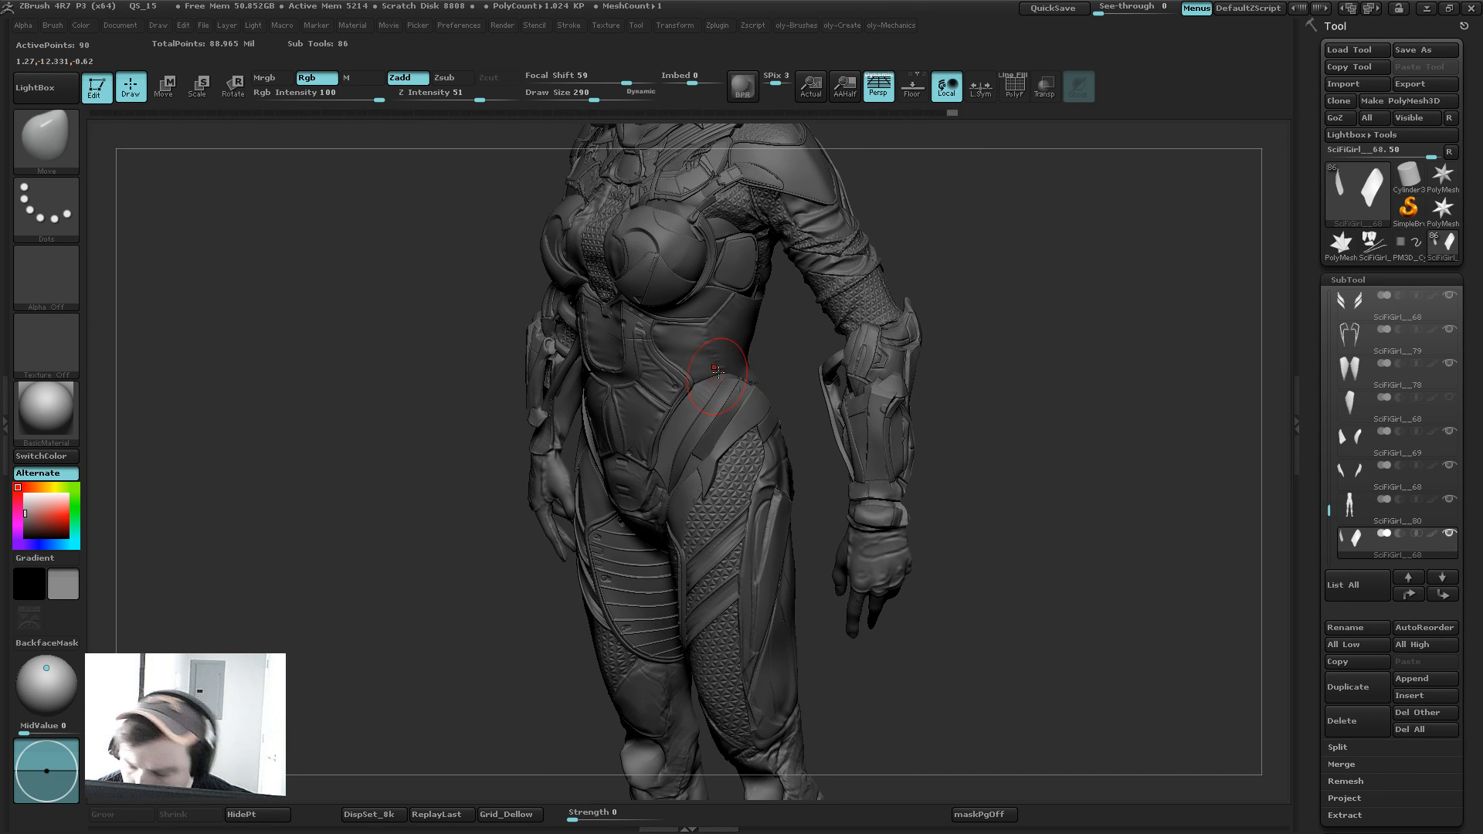
{"action": "left_click_drag", "start_coordinate": [808, 339], "coordinate": [557, 605]}
Step: Isolate the hip strips with their wireframe shown and delete a surplus edge loop from the widened strip using ZModeler's Insert EdgeLoop action
{"action": "key", "text": "shift+f"}
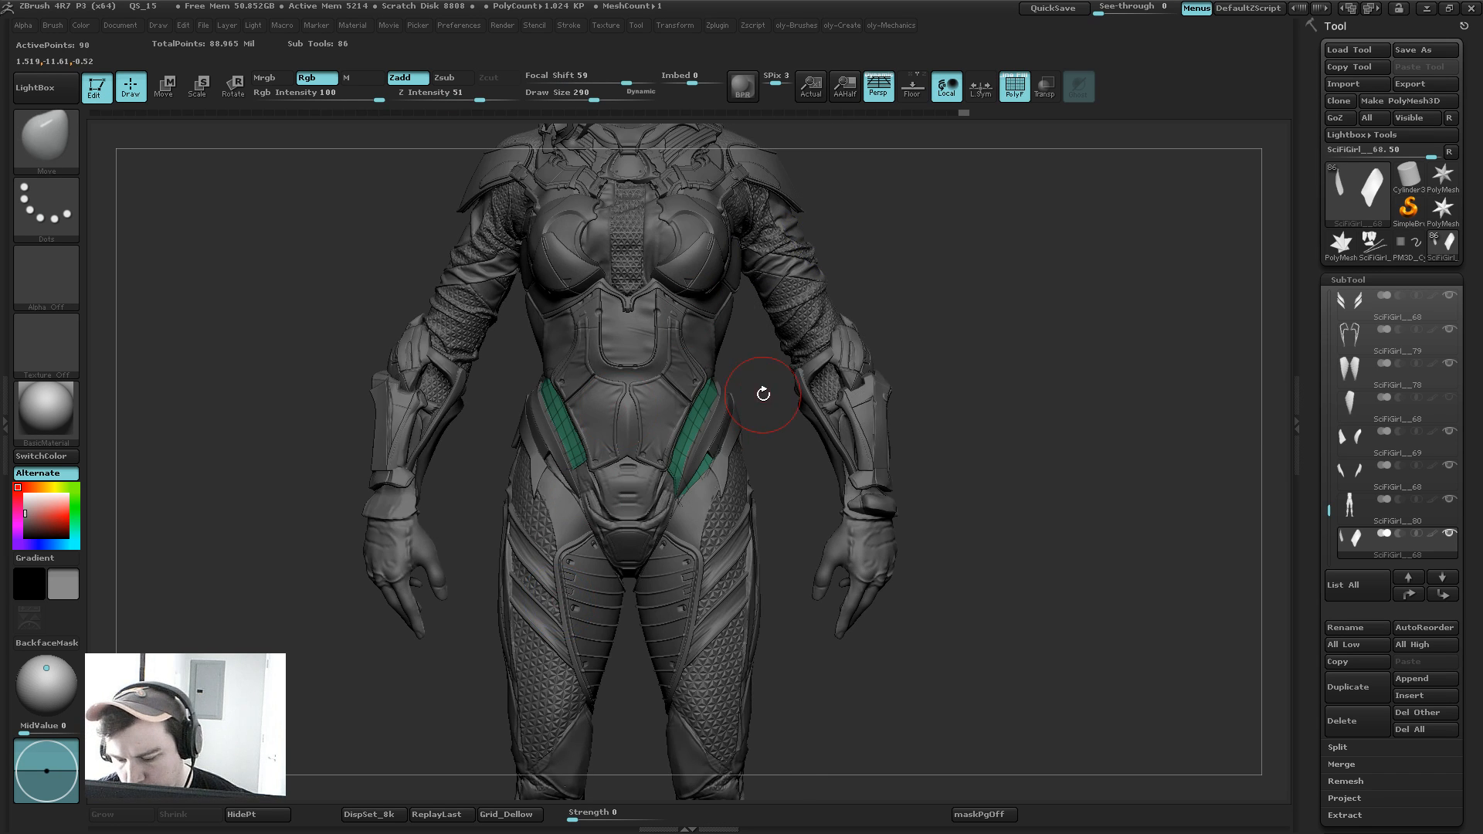
{"action": "key", "text": "shift+s"}
{"action": "key", "text": "d"}
{"action": "left_click_drag", "start_coordinate": [798, 371], "coordinate": [821, 443], "text": "alt"}
{"action": "key", "text": "b"}
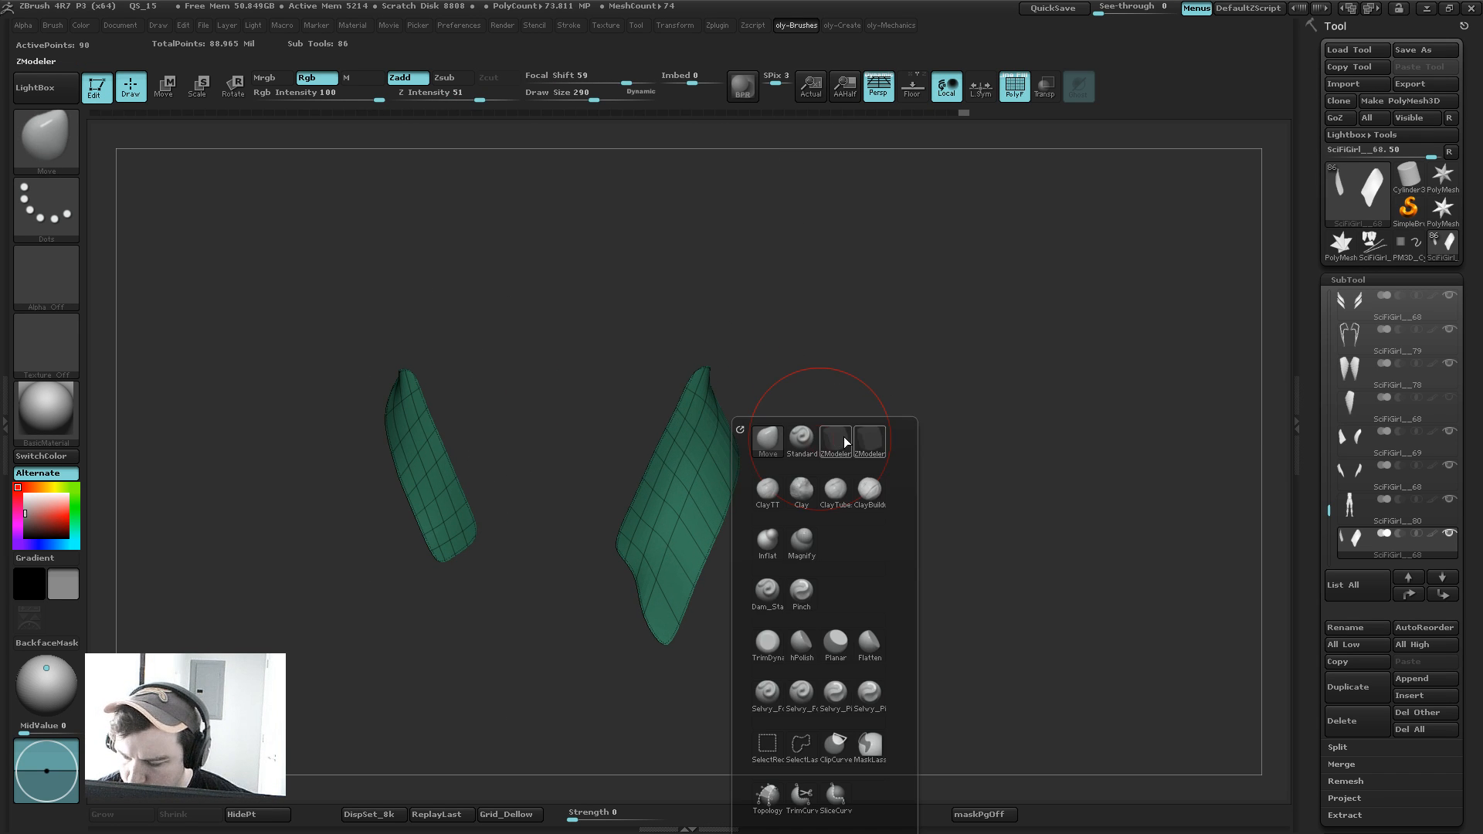
{"action": "left_click", "coordinate": [843, 439]}
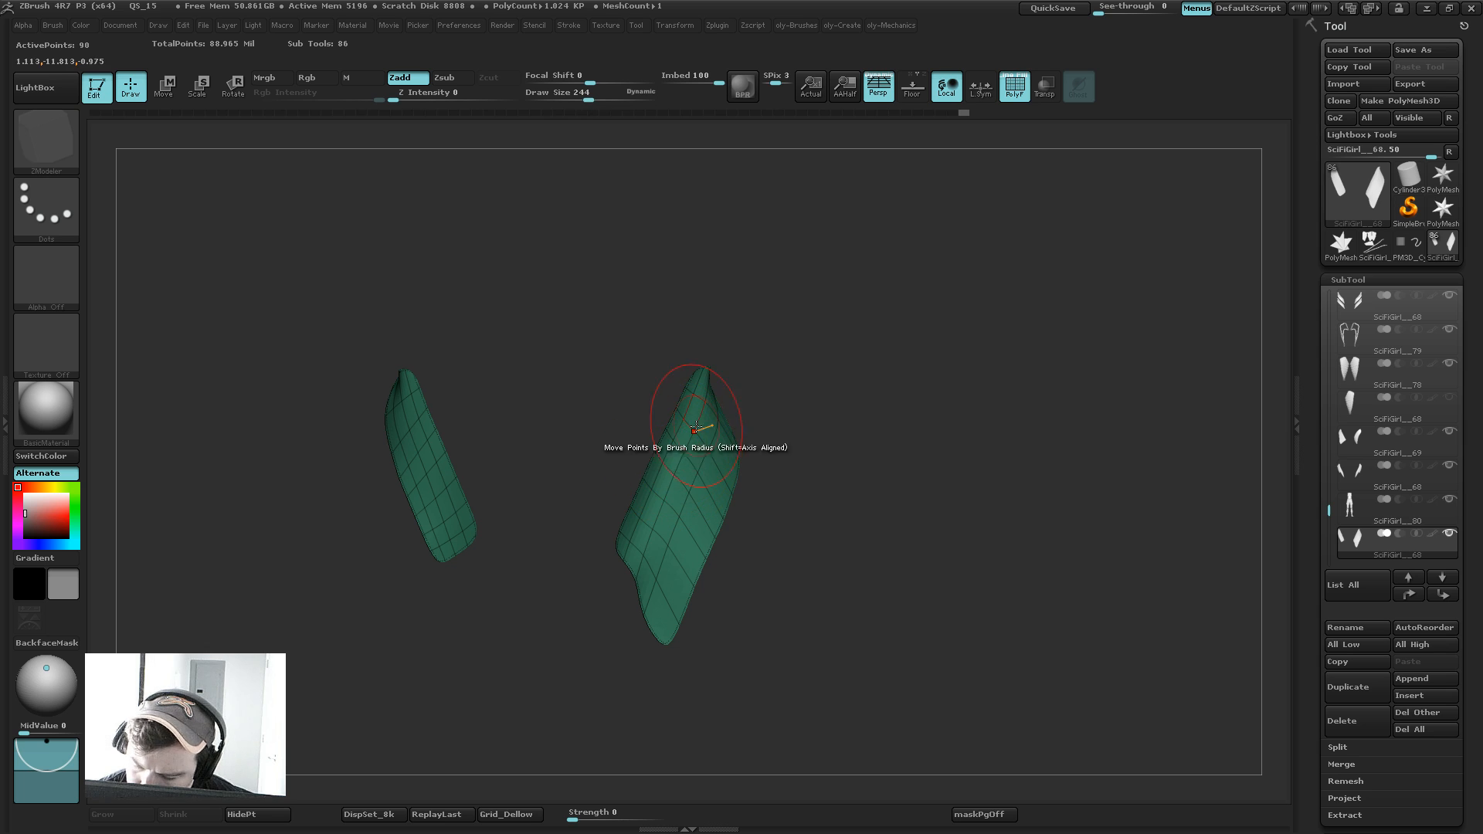
{"action": "key", "text": "space"}
{"action": "left_click", "coordinate": [649, 413]}
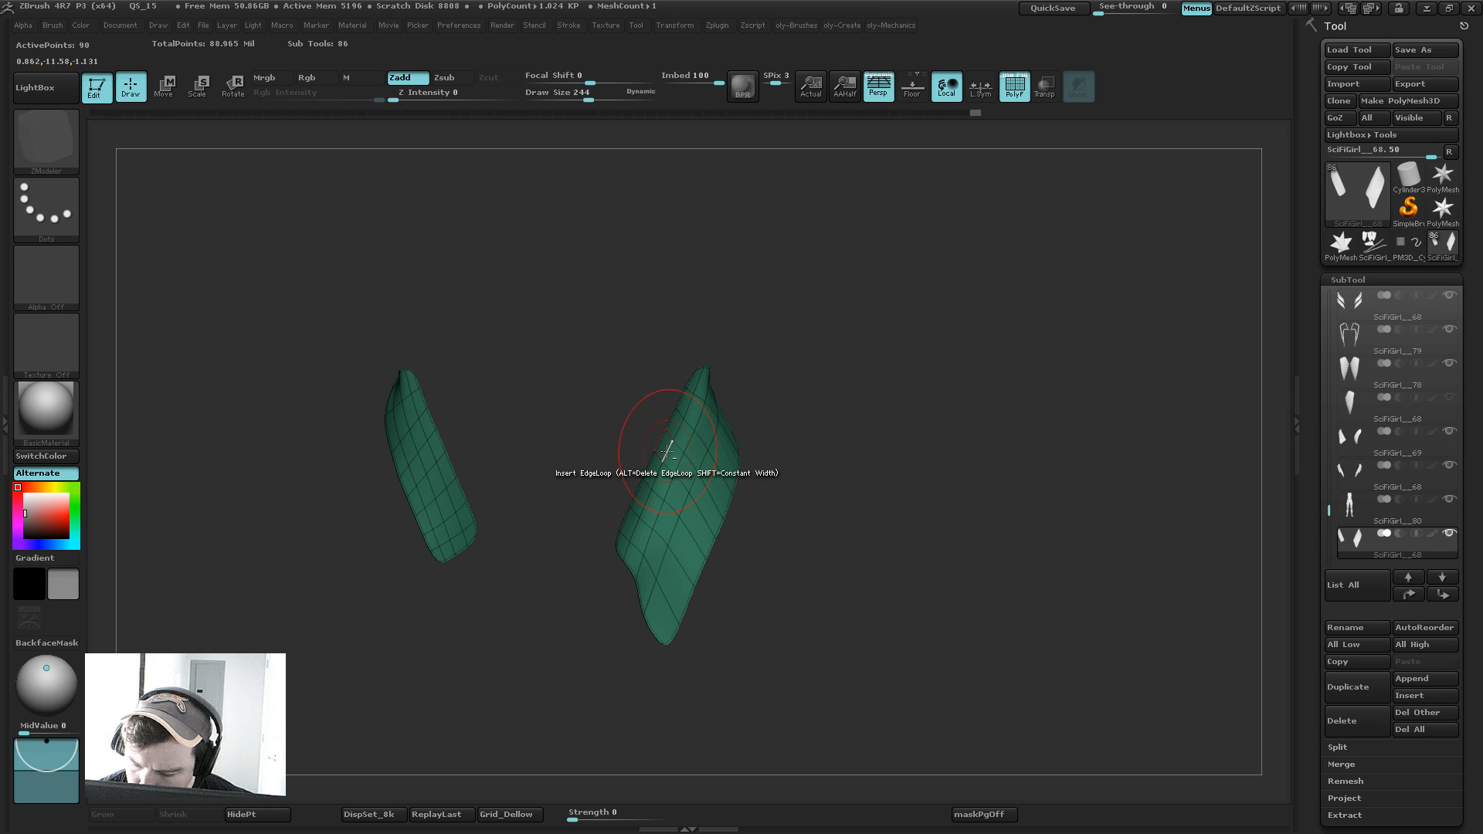
{"action": "key", "text": "shift+d"}
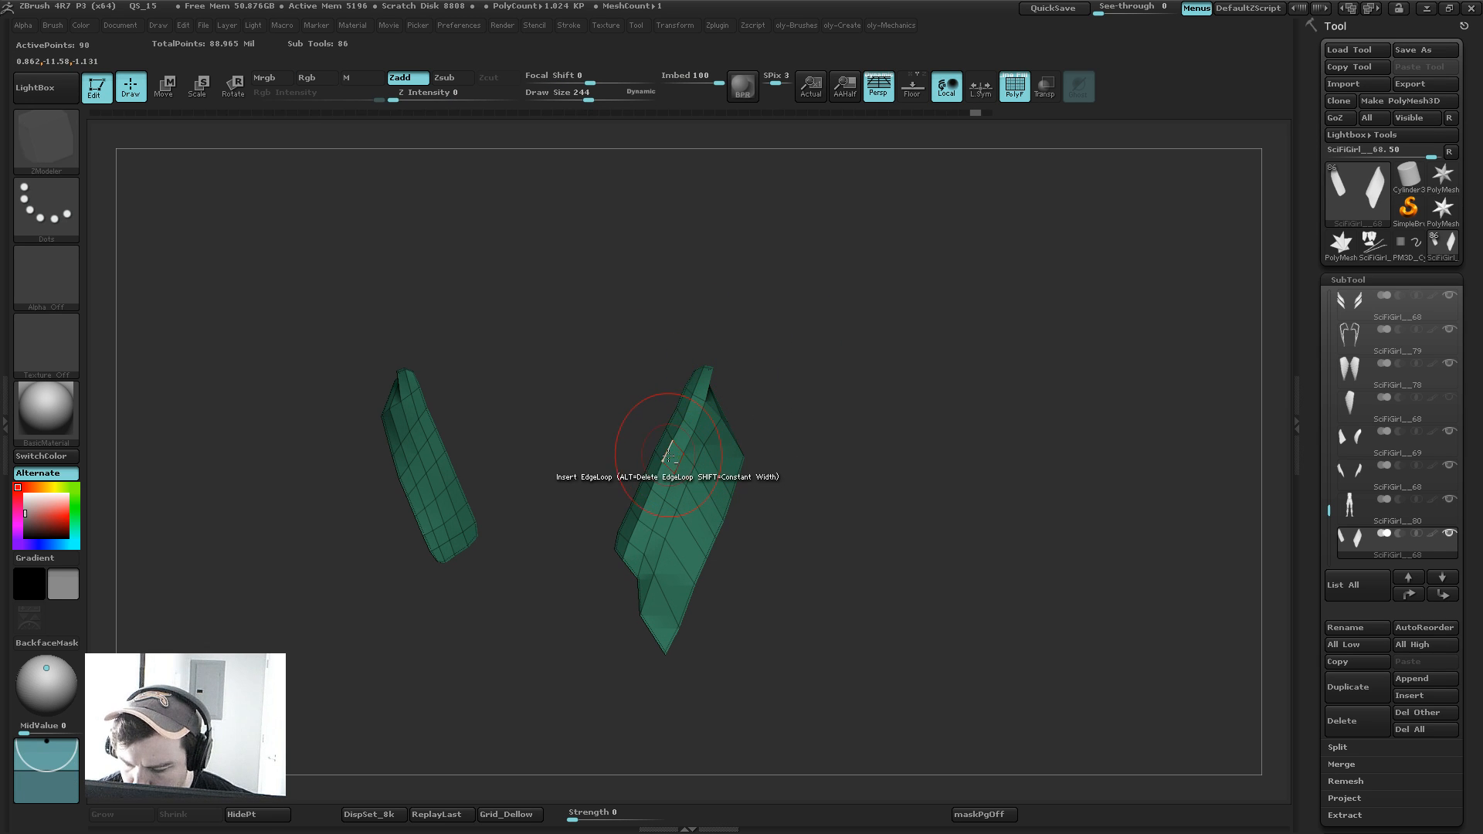
{"action": "left_click", "coordinate": [687, 474], "text": "alt"}
{"action": "key", "text": "d"}
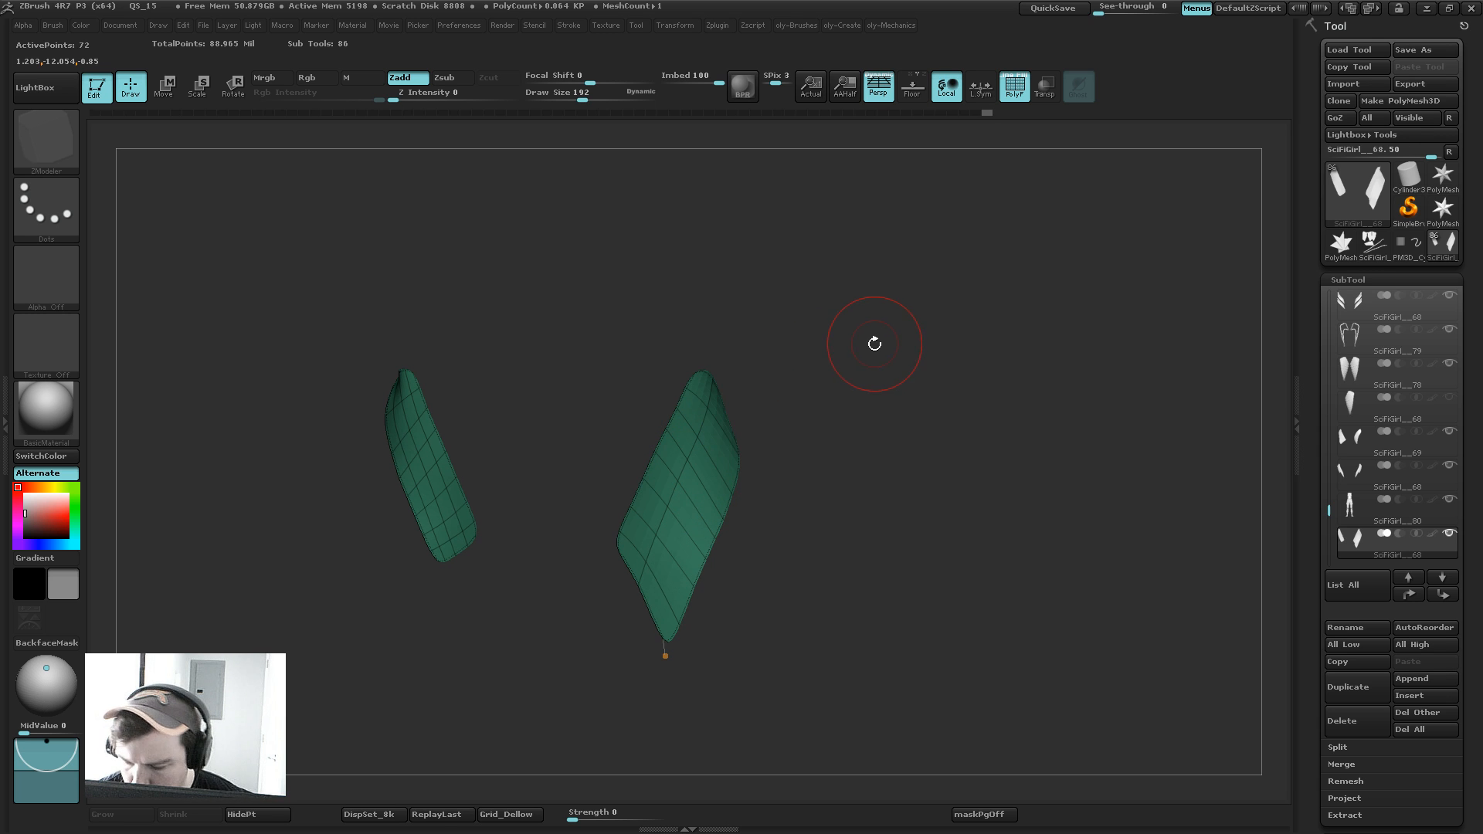
{"action": "left_click", "coordinate": [715, 471]}
{"action": "key", "text": "shift+d"}
{"action": "key", "text": "shift+f"}
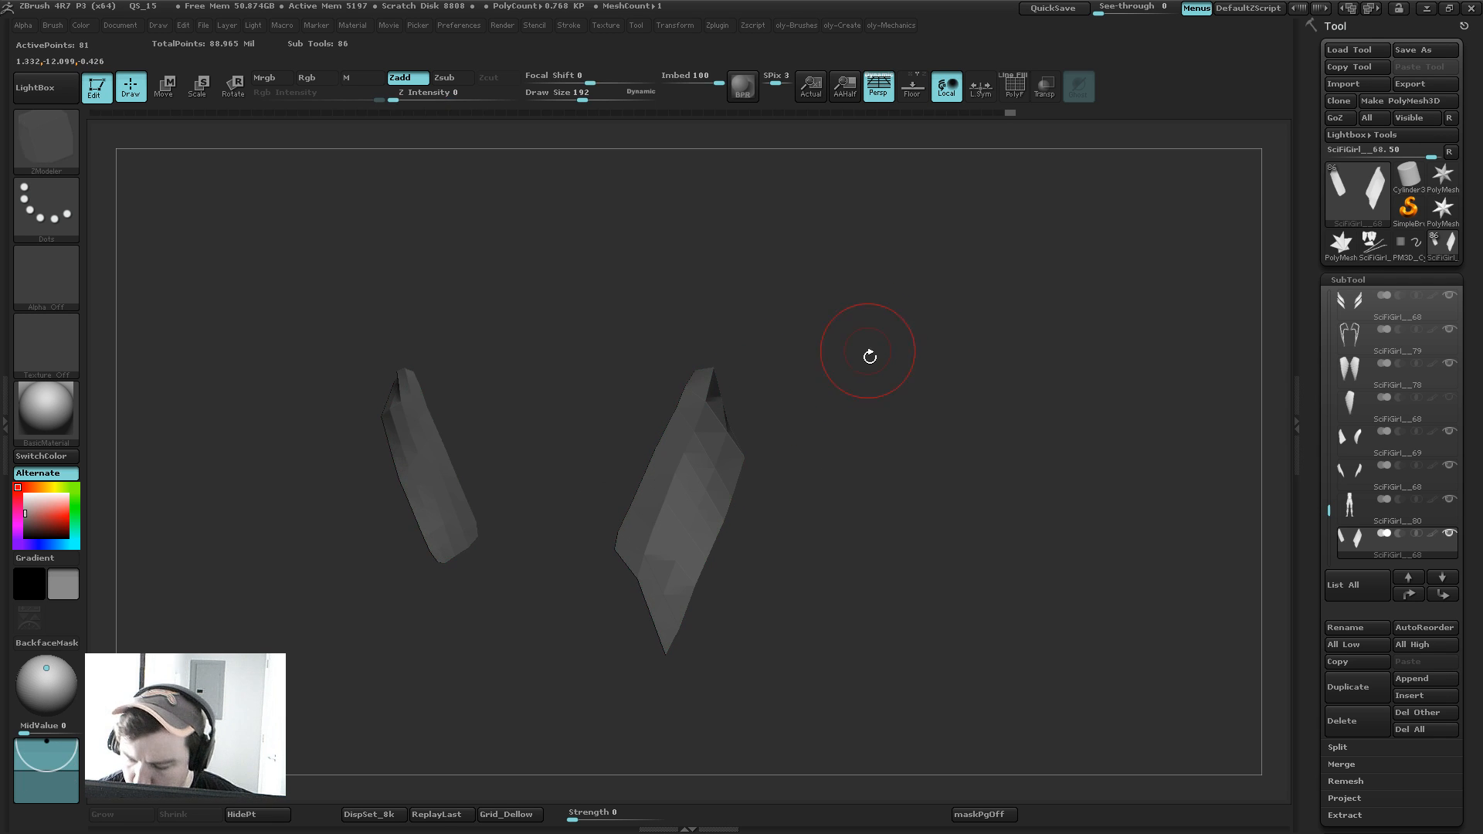
Step: Bring back the full figure with the Move brush active, and Mirror And Weld the hip strips so both sides match
{"action": "left_click_drag", "start_coordinate": [867, 355], "coordinate": [861, 341], "text": "alt"}
{"action": "key", "text": "shift+s"}
{"action": "key", "text": "1"}
{"action": "left_click", "coordinate": [818, 345]}
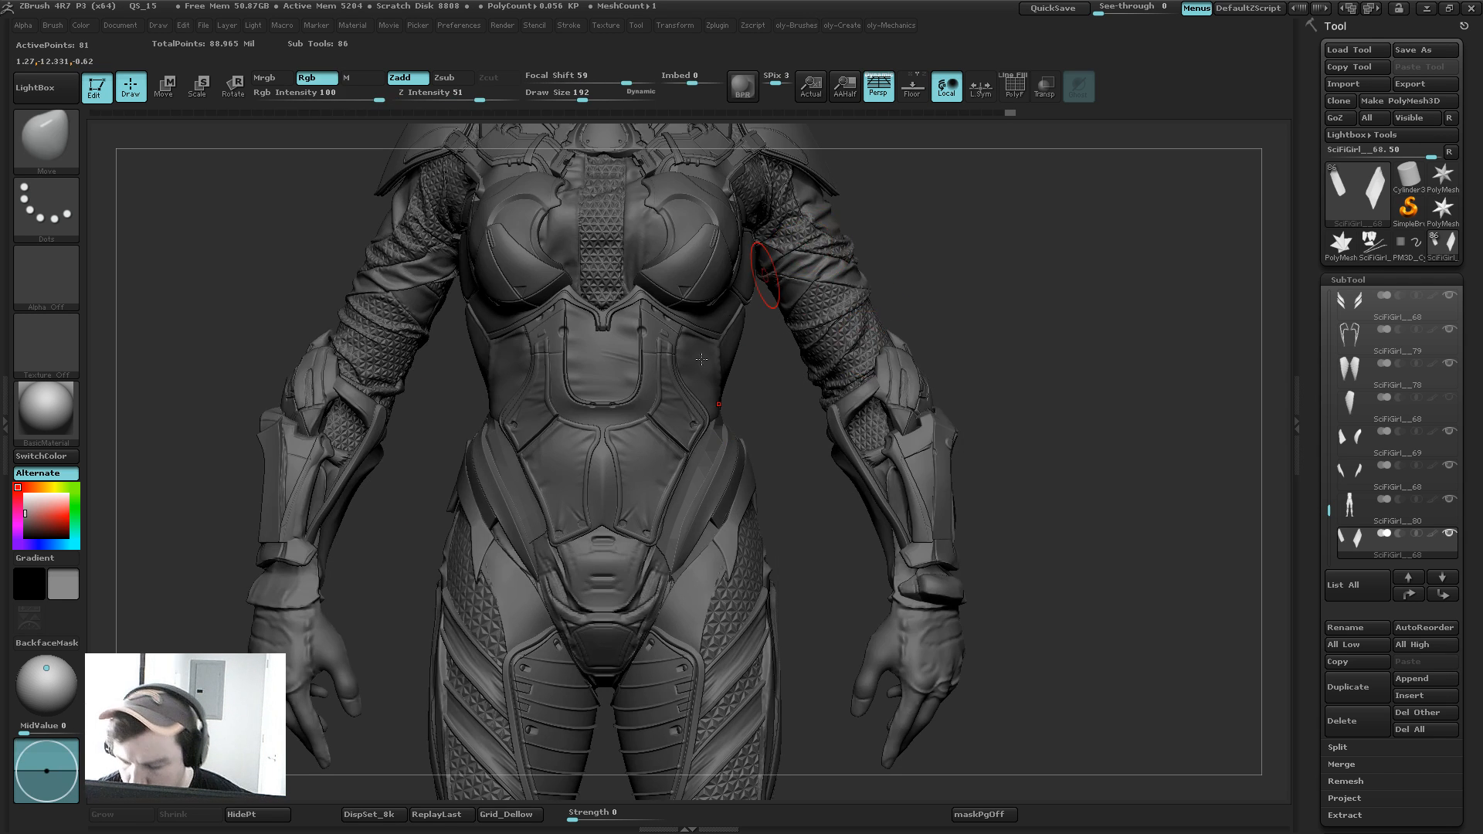
{"action": "key", "text": "s"}
{"action": "mouse_move", "coordinate": [704, 522]}
{"action": "left_mouse_down"}
{"action": "mouse_move", "coordinate": [724, 527]}
{"action": "mouse_move", "coordinate": [687, 506]}
{"action": "mouse_move", "coordinate": [754, 429]}
{"action": "mouse_move", "coordinate": [740, 436]}
{"action": "left_mouse_up"}
{"action": "key", "text": "s"}
{"action": "left_click_drag", "start_coordinate": [778, 378], "coordinate": [780, 357], "text": "alt"}
{"action": "left_click_drag", "start_coordinate": [781, 414], "coordinate": [788, 480]}
{"action": "key", "text": "2"}
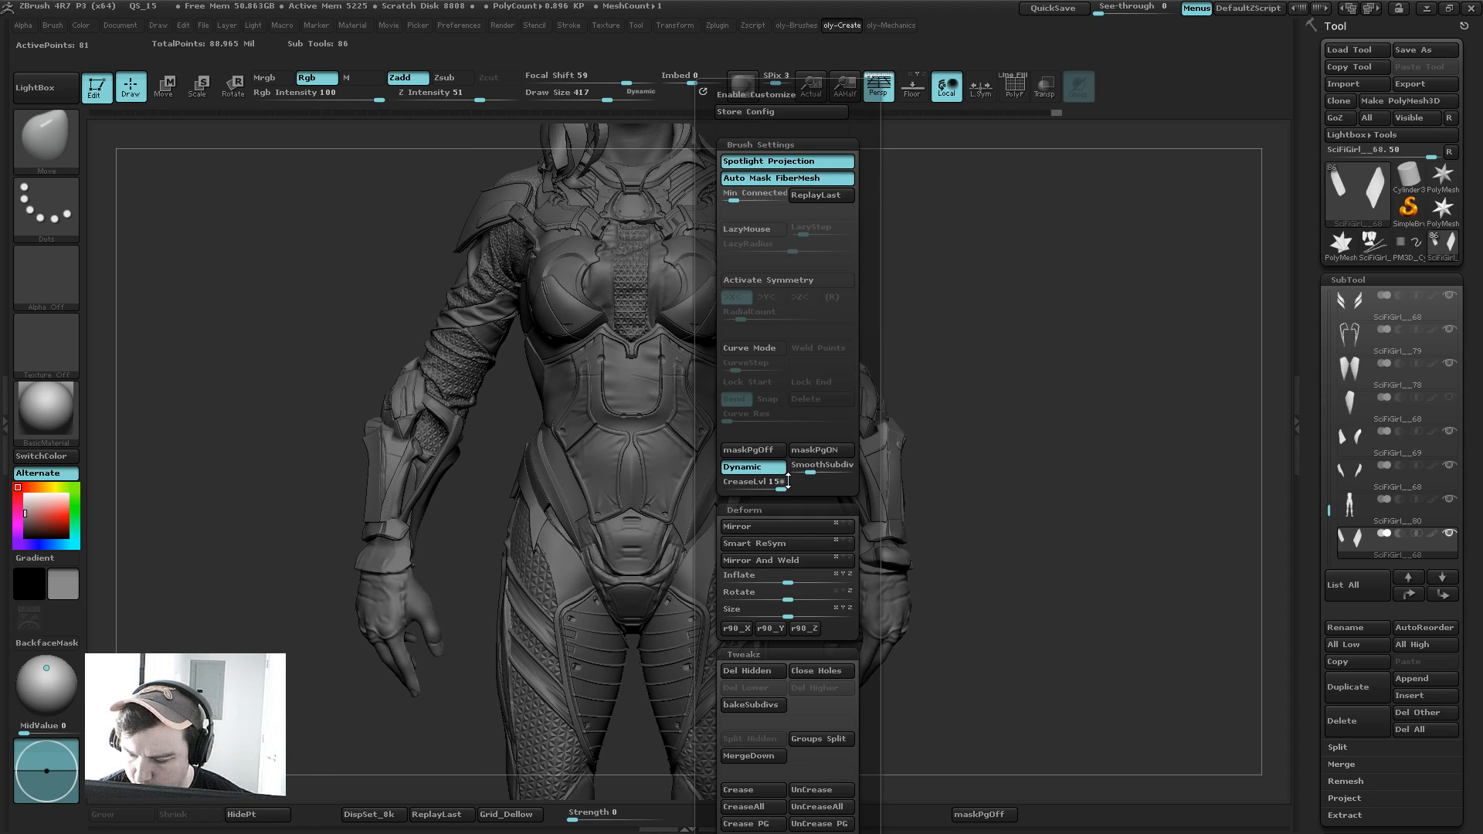
{"action": "left_click", "coordinate": [768, 561]}
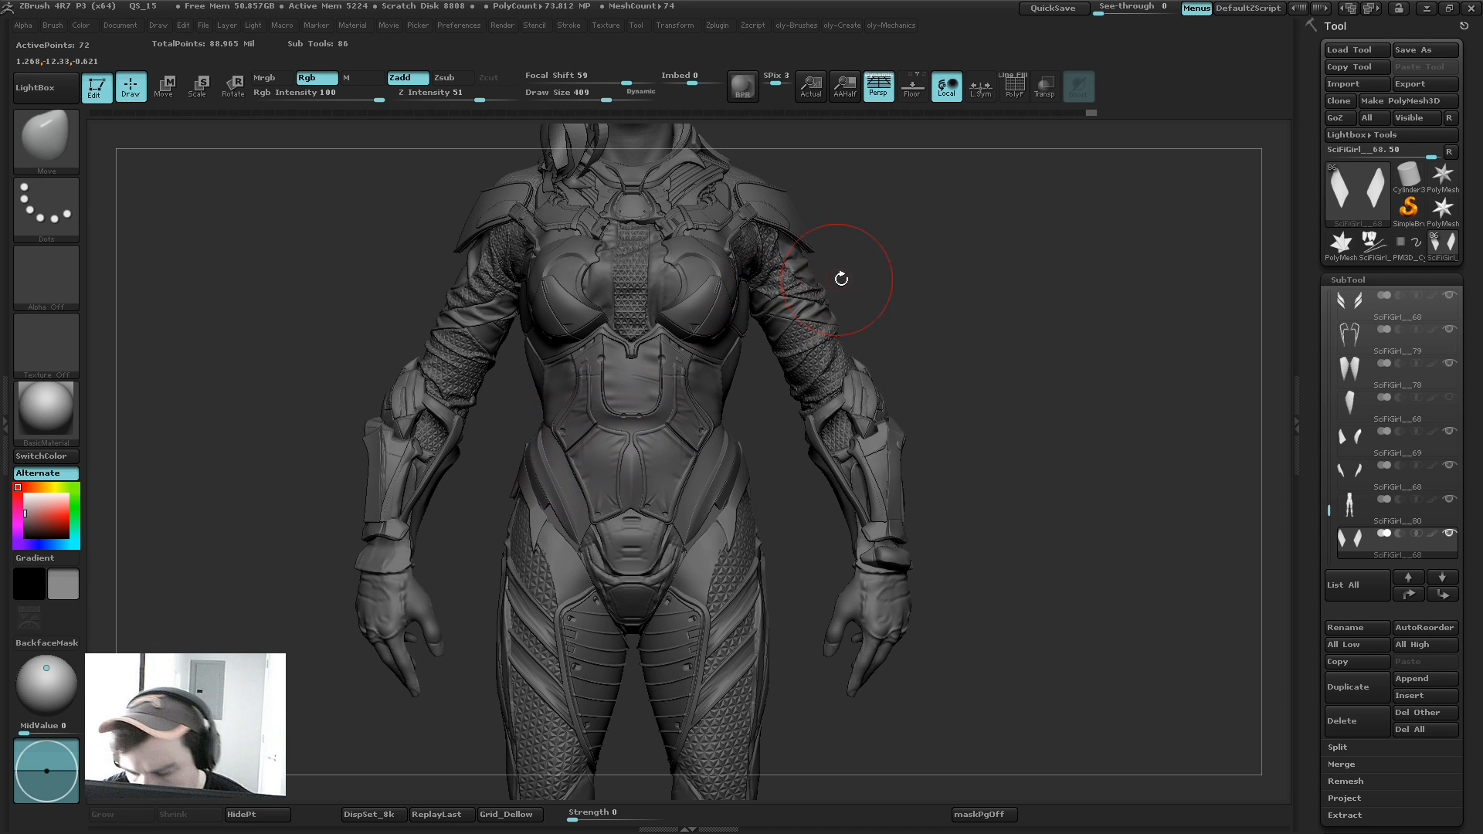
Step: Select the thin curved hip straps and nudge their upper outer ends with the Move brush at draw size 232
{"action": "left_click_drag", "start_coordinate": [898, 262], "coordinate": [880, 248]}
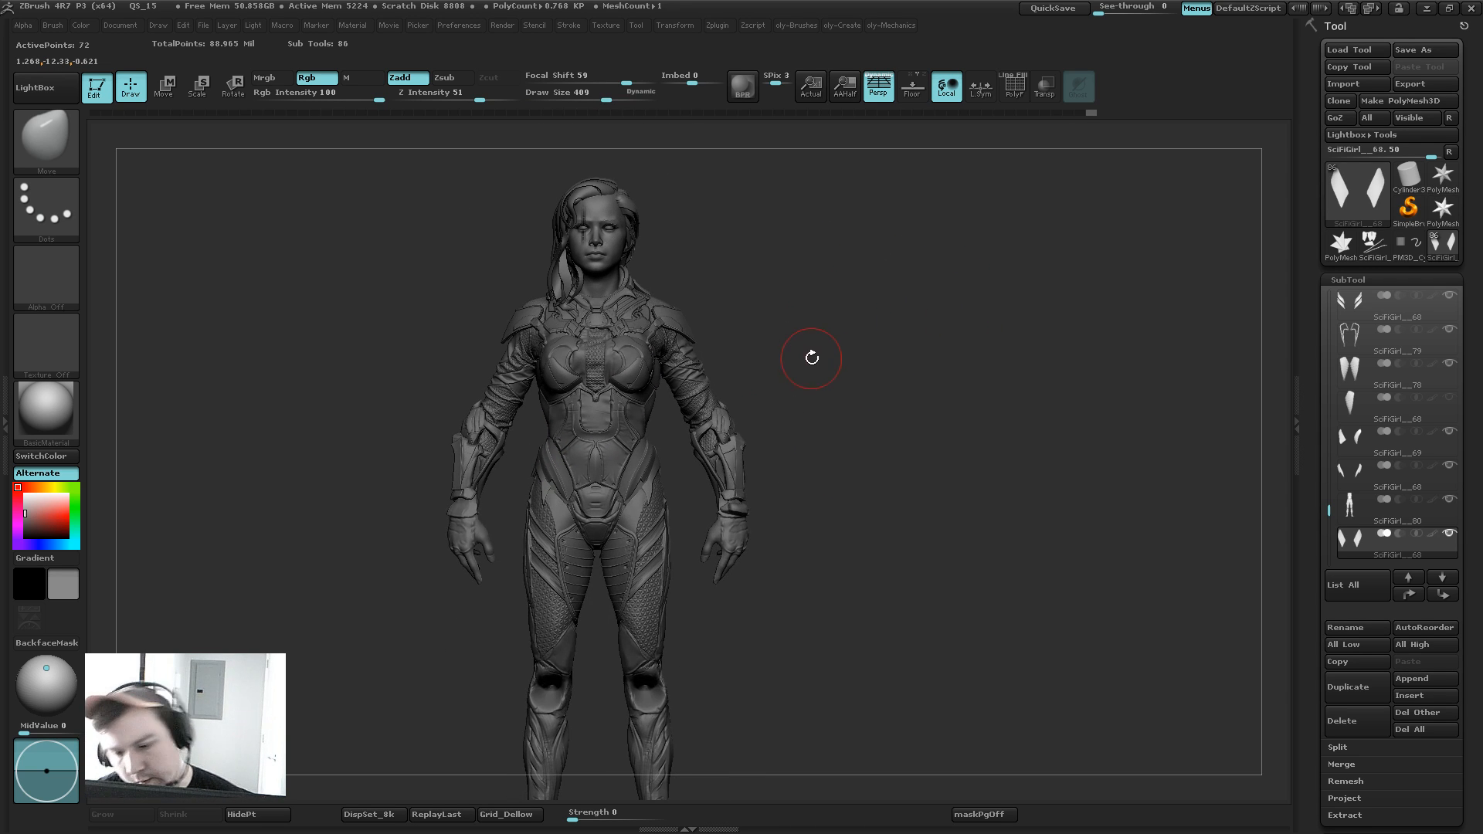
{"action": "left_click_drag", "start_coordinate": [809, 356], "coordinate": [865, 294], "text": "alt"}
{"action": "left_click_drag", "start_coordinate": [896, 239], "coordinate": [917, 271], "text": "alt"}
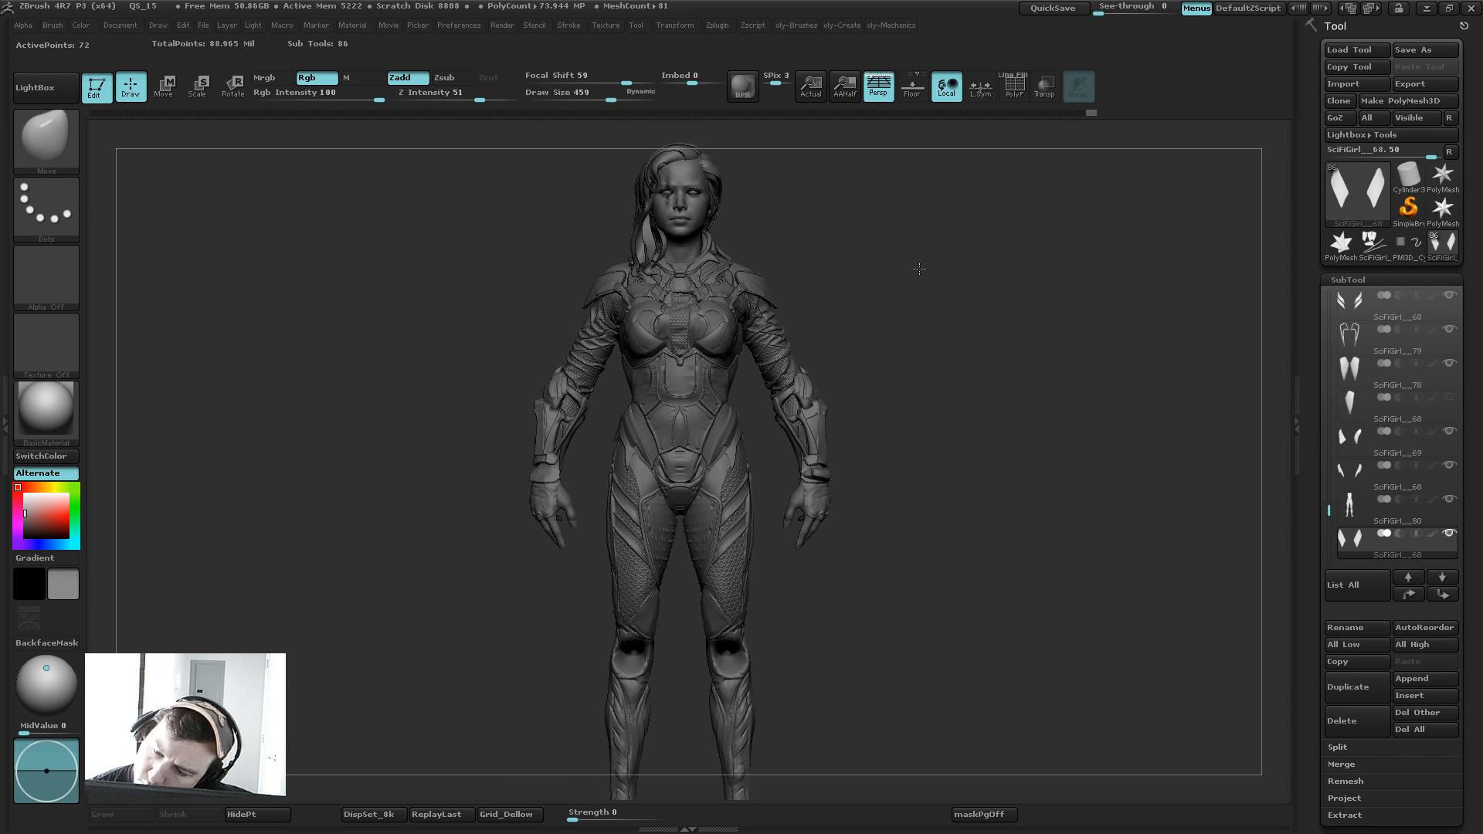
{"action": "key", "text": "s"}
{"action": "mouse_move", "coordinate": [906, 329]}
{"action": "left_mouse_down"}
{"action": "mouse_move", "coordinate": [829, 366]}
{"action": "mouse_move", "coordinate": [931, 321]}
{"action": "left_mouse_up"}
{"action": "mouse_move", "coordinate": [1039, 396]}
{"action": "left_mouse_down", "text": "alt"}
{"action": "mouse_move", "coordinate": [958, 462]}
{"action": "mouse_move", "coordinate": [917, 470]}
{"action": "mouse_move", "coordinate": [919, 499]}
{"action": "mouse_move", "coordinate": [876, 496]}
{"action": "left_mouse_up", "text": "alt"}
{"action": "key", "text": "s"}
{"action": "left_click", "coordinate": [881, 499], "text": "alt"}
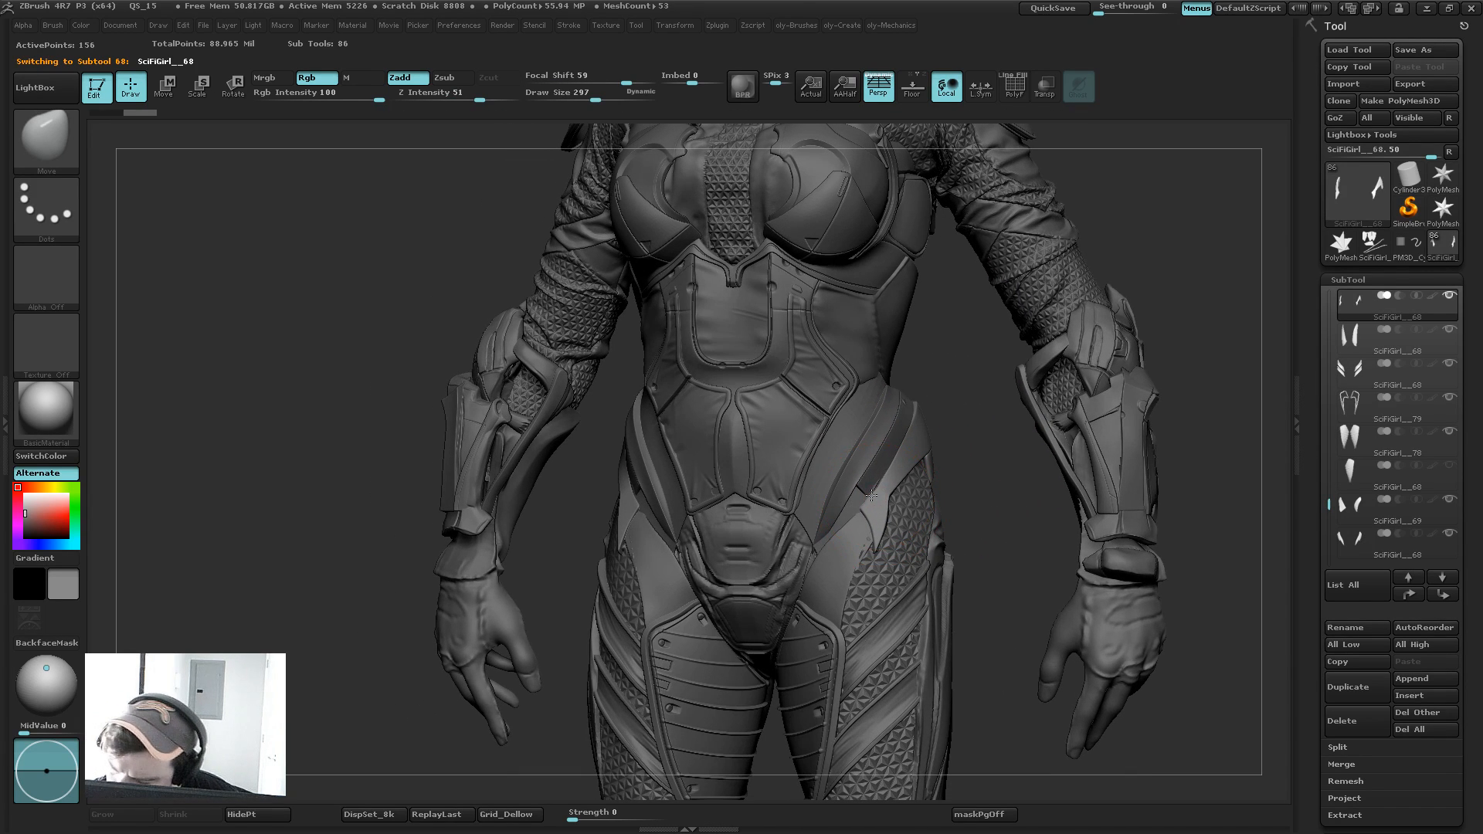
{"action": "left_click", "coordinate": [873, 497], "text": "alt"}
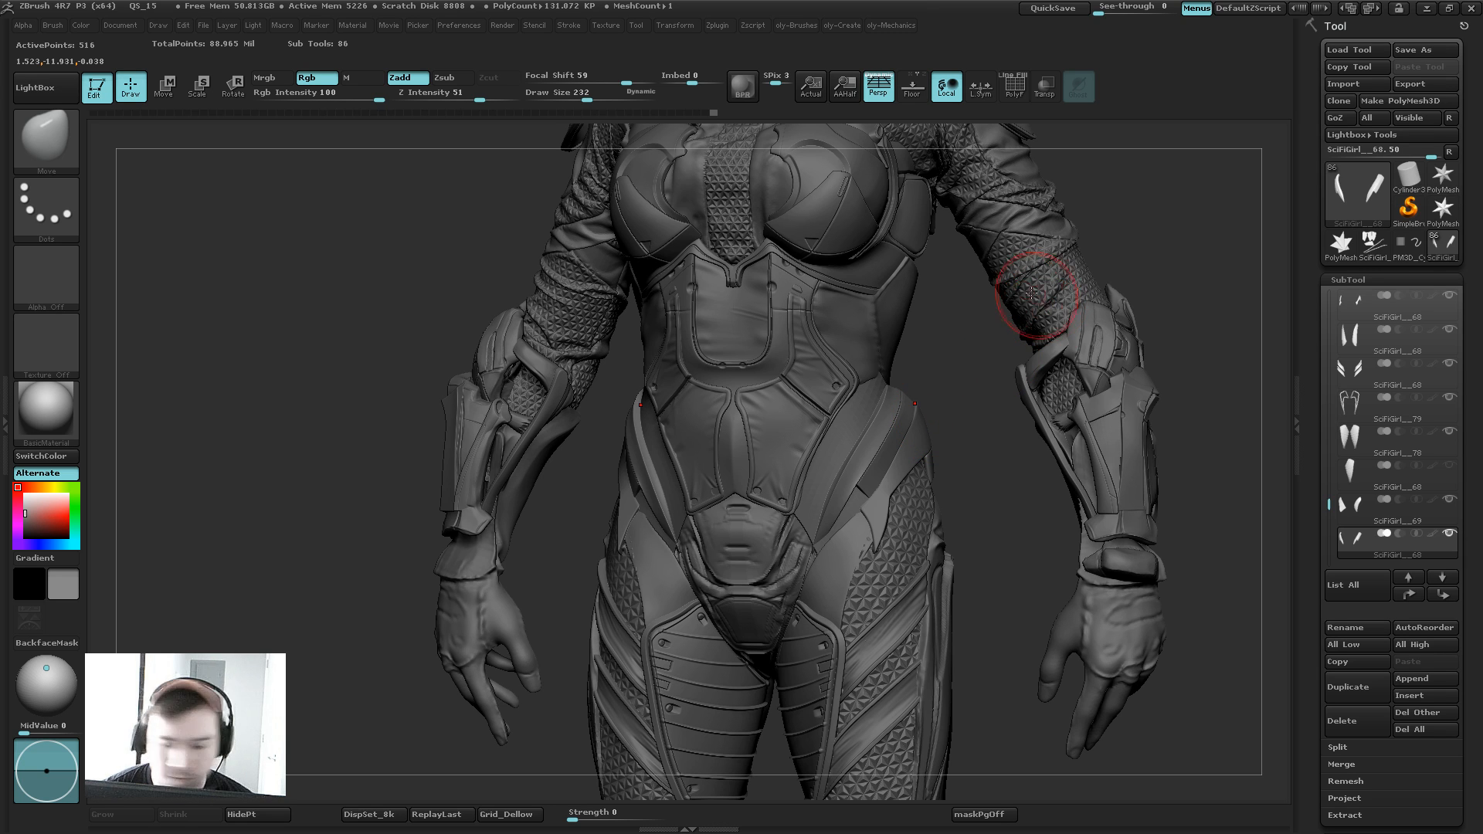
{"action": "left_click", "coordinate": [901, 392]}
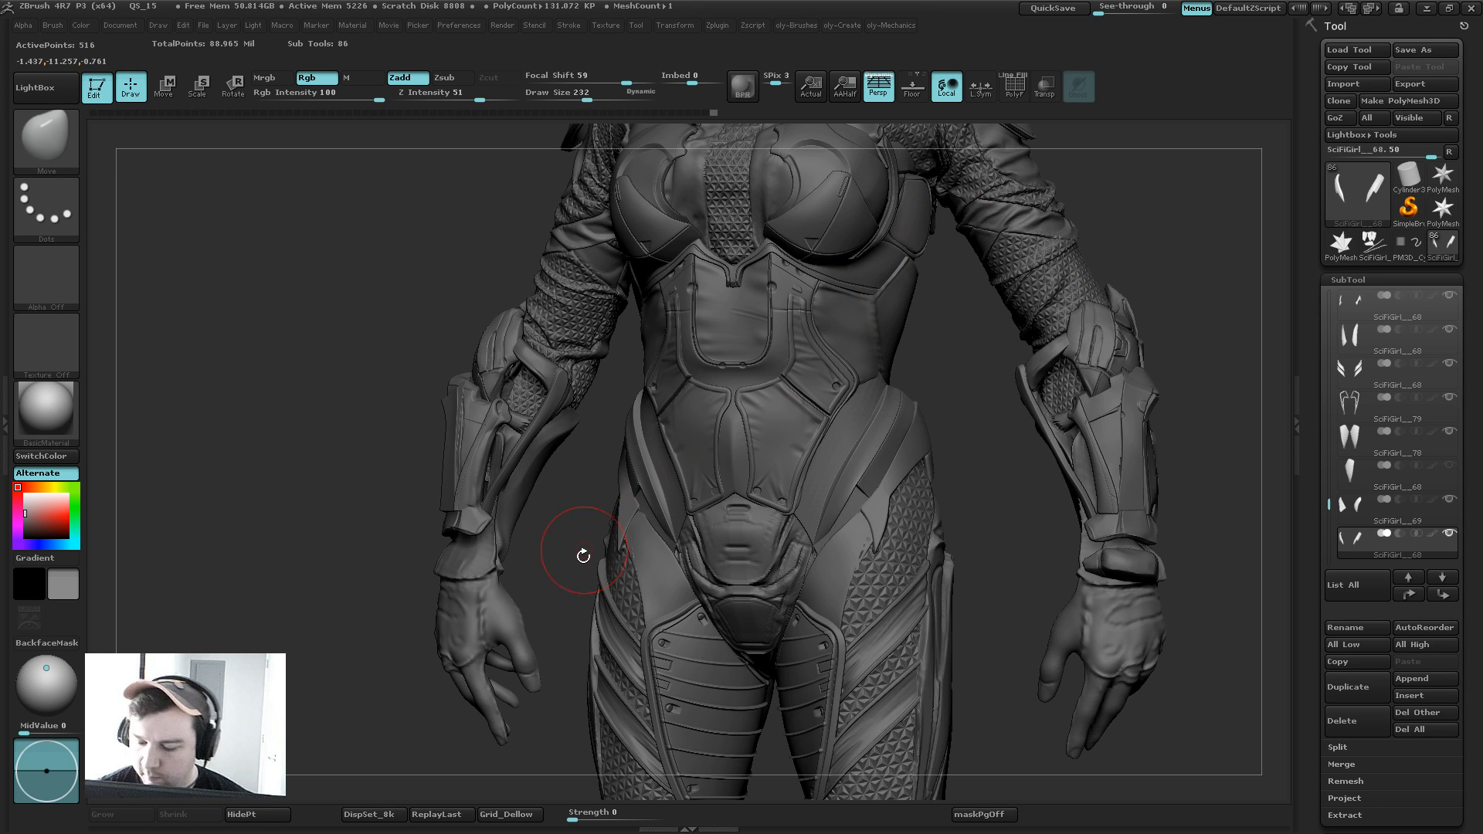
Step: Select the curved upper-thigh panels beside the pelvis, drop them to a lower subdivision level in isolation, and show the full figure again
{"action": "mouse_move", "coordinate": [580, 550]}
{"action": "left_mouse_down", "text": "alt"}
{"action": "mouse_move", "coordinate": [970, 227]}
{"action": "mouse_move", "coordinate": [1062, 298]}
{"action": "mouse_move", "coordinate": [1039, 362]}
{"action": "left_mouse_up", "text": "alt"}
{"action": "key", "text": "s"}
{"action": "left_click_drag", "start_coordinate": [1062, 305], "coordinate": [1081, 236]}
{"action": "left_click_drag", "start_coordinate": [1061, 316], "coordinate": [927, 402], "text": "alt"}
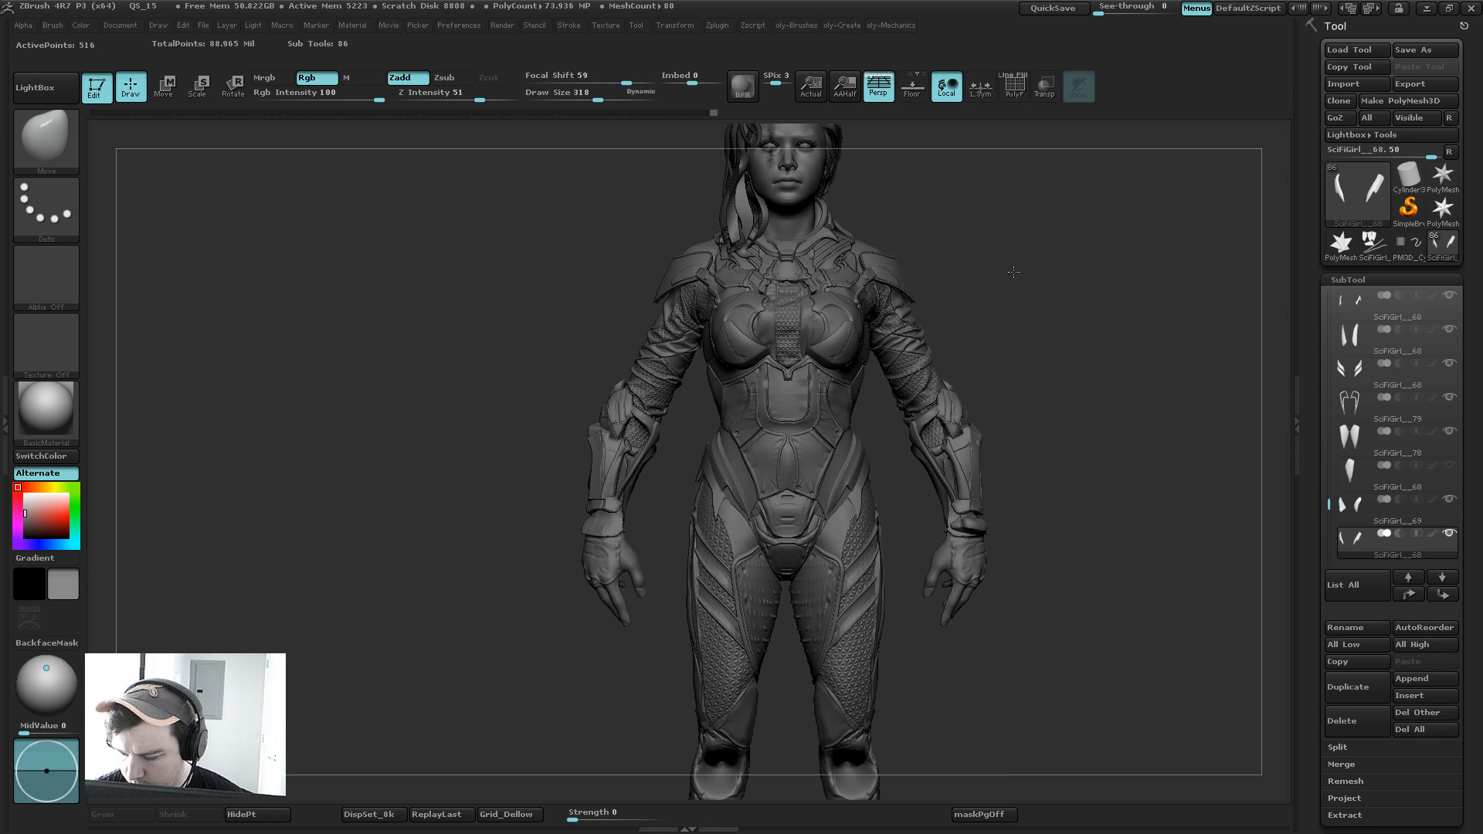
{"action": "left_click", "coordinate": [842, 487], "text": "alt"}
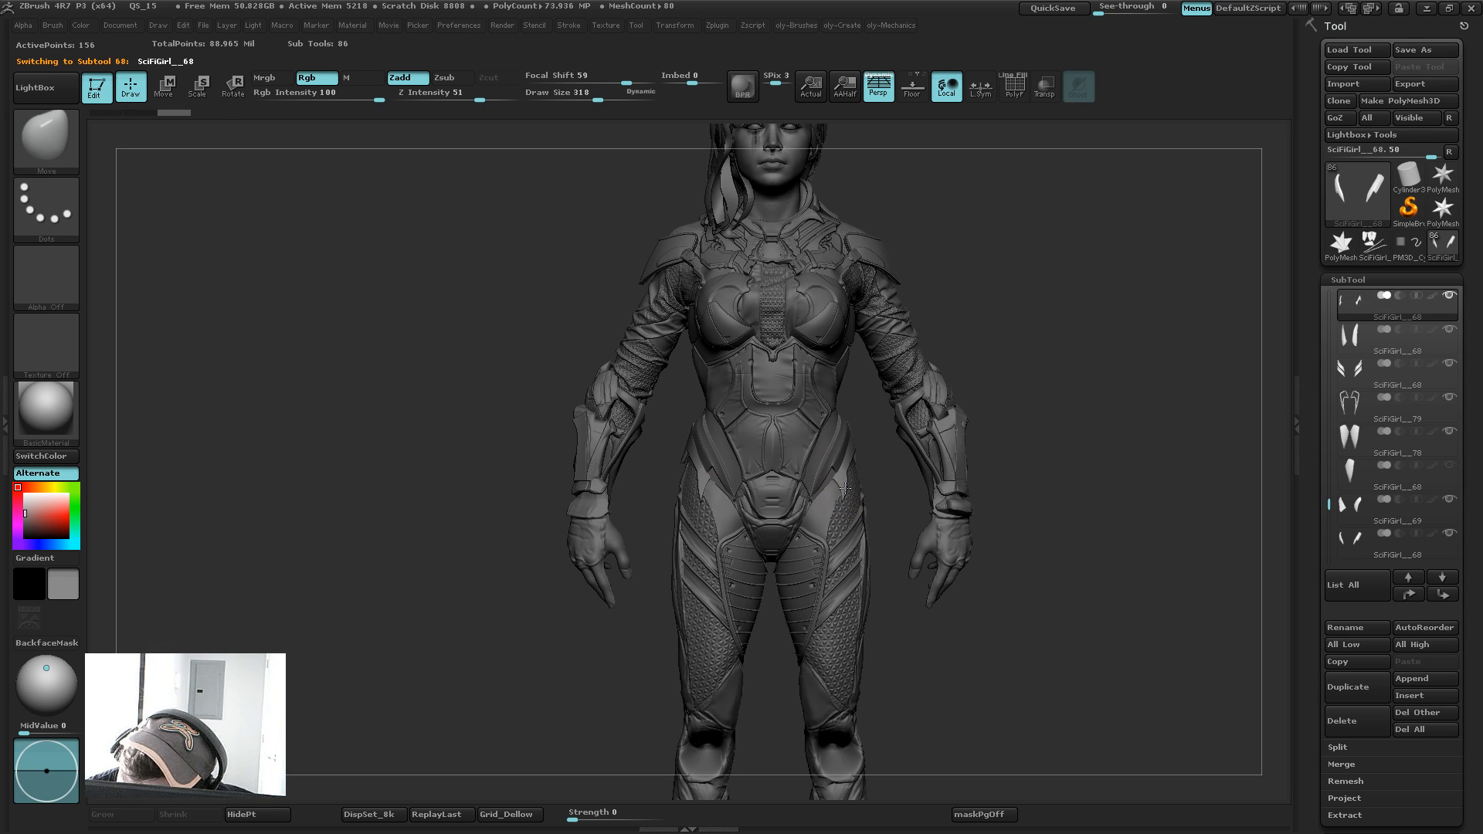
{"action": "key", "text": "["}
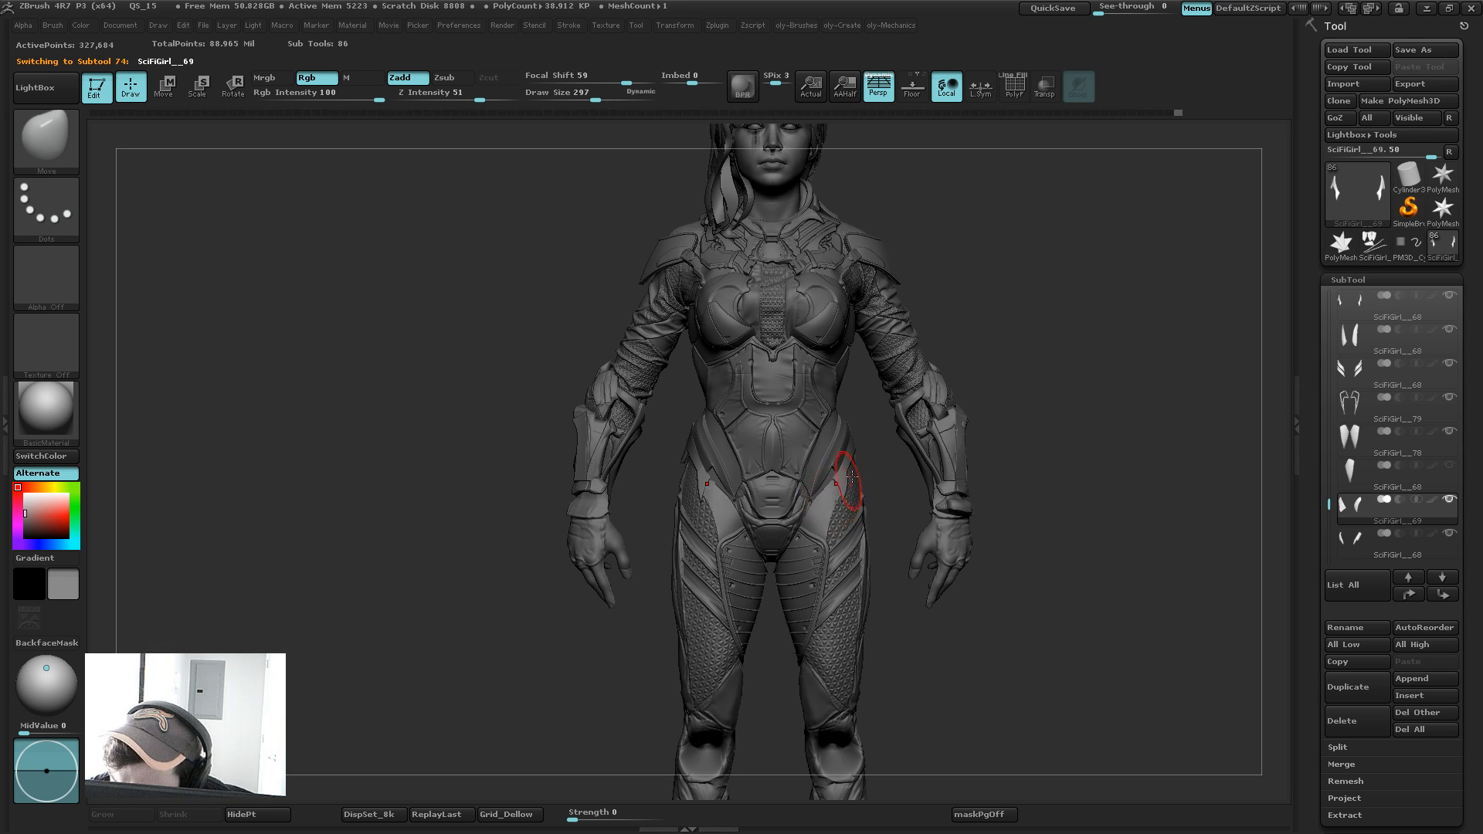
{"action": "key", "text": "shift+s"}
{"action": "left_click_drag", "start_coordinate": [901, 450], "coordinate": [883, 377]}
{"action": "key", "text": "shift+f"}
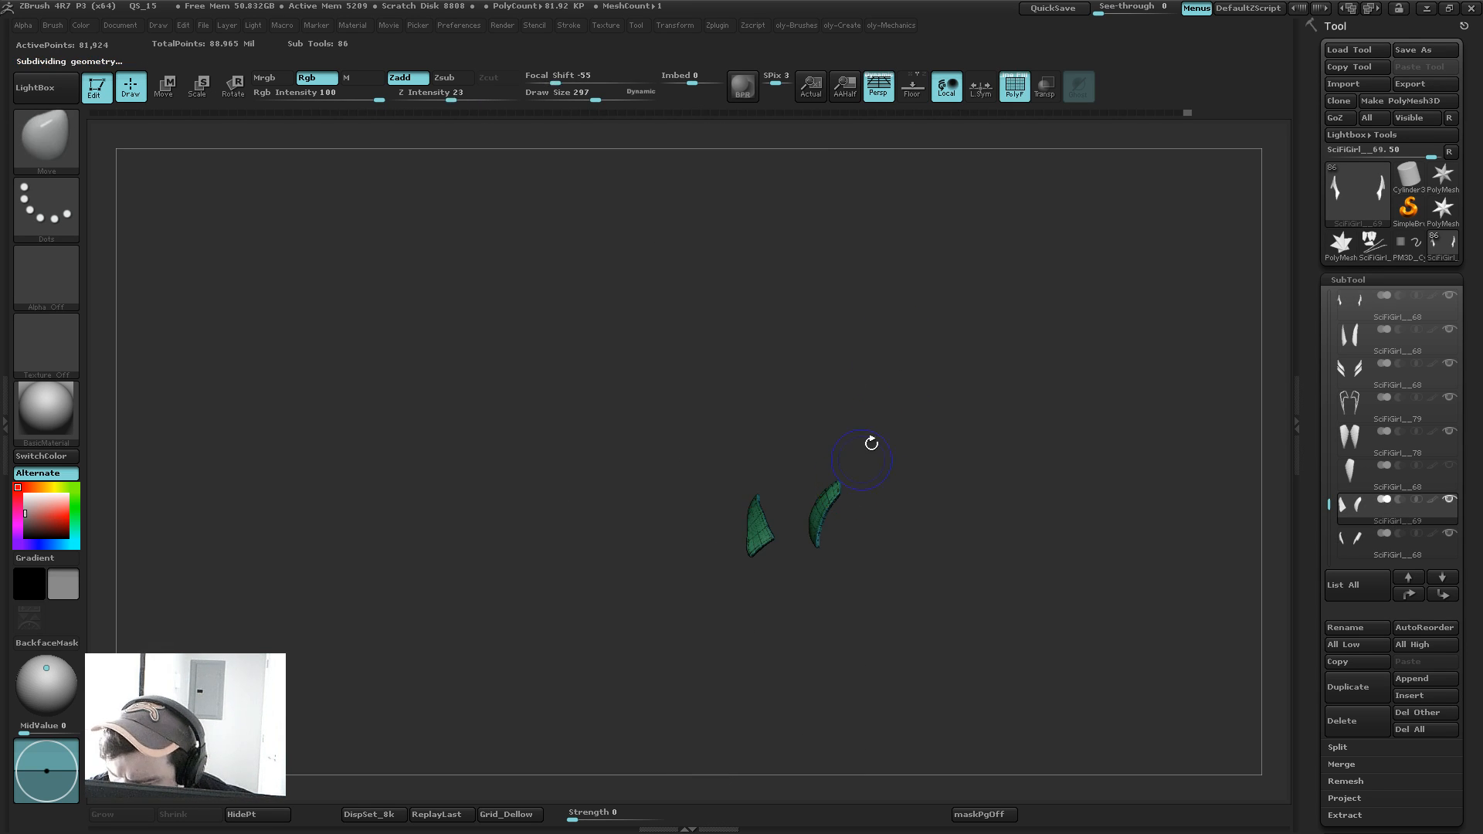
{"action": "key", "text": "shift+s"}
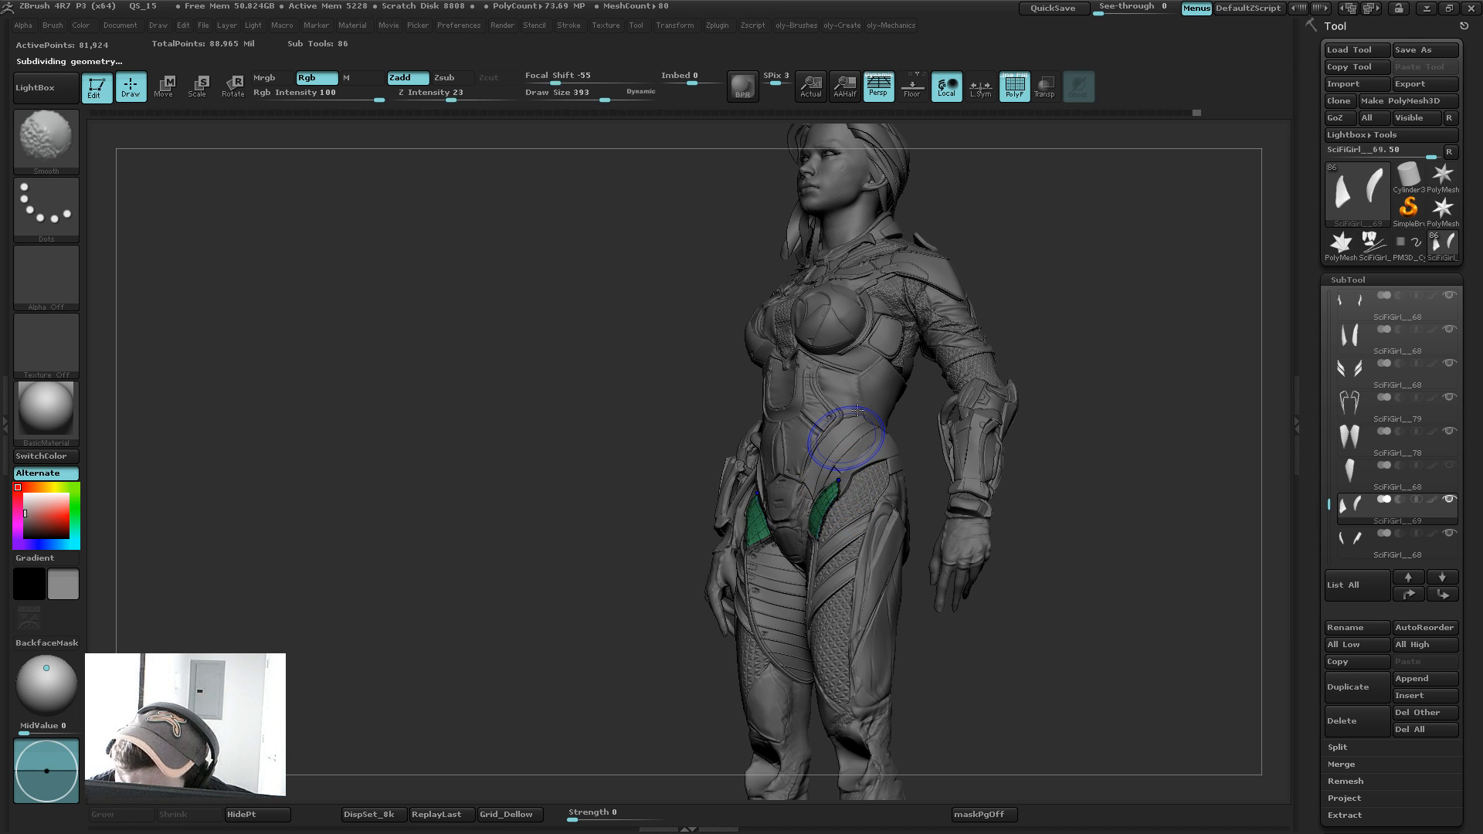
{"action": "key", "text": "shift+f"}
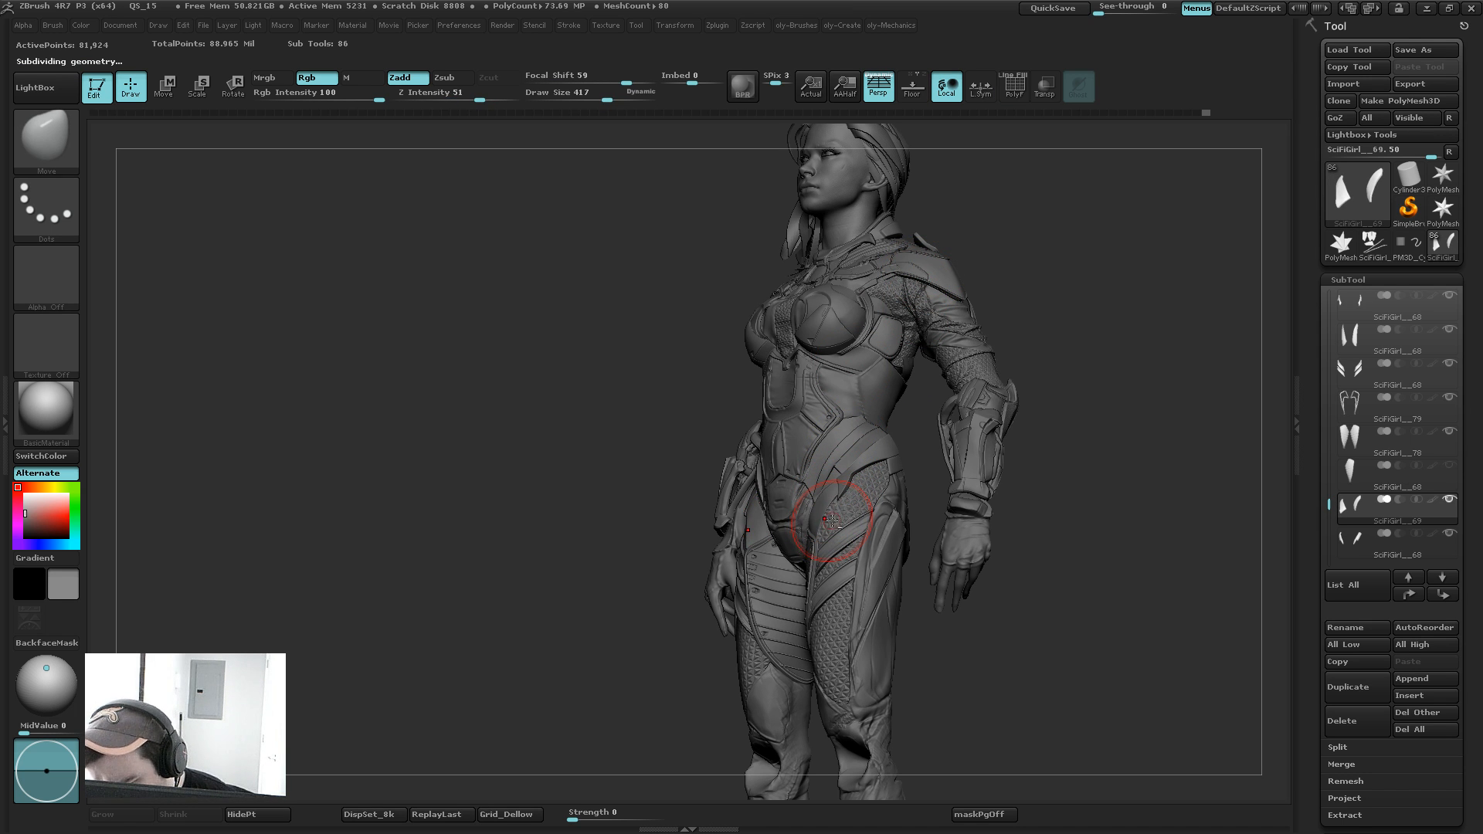
Step: Isolate the long thigh panels, examine their wireframe with dynamic subdivision toggled, and return to the full figure
{"action": "mouse_move", "coordinate": [658, 629]}
{"action": "left_mouse_down"}
{"action": "mouse_move", "coordinate": [679, 690]}
{"action": "mouse_move", "coordinate": [695, 687]}
{"action": "left_mouse_up"}
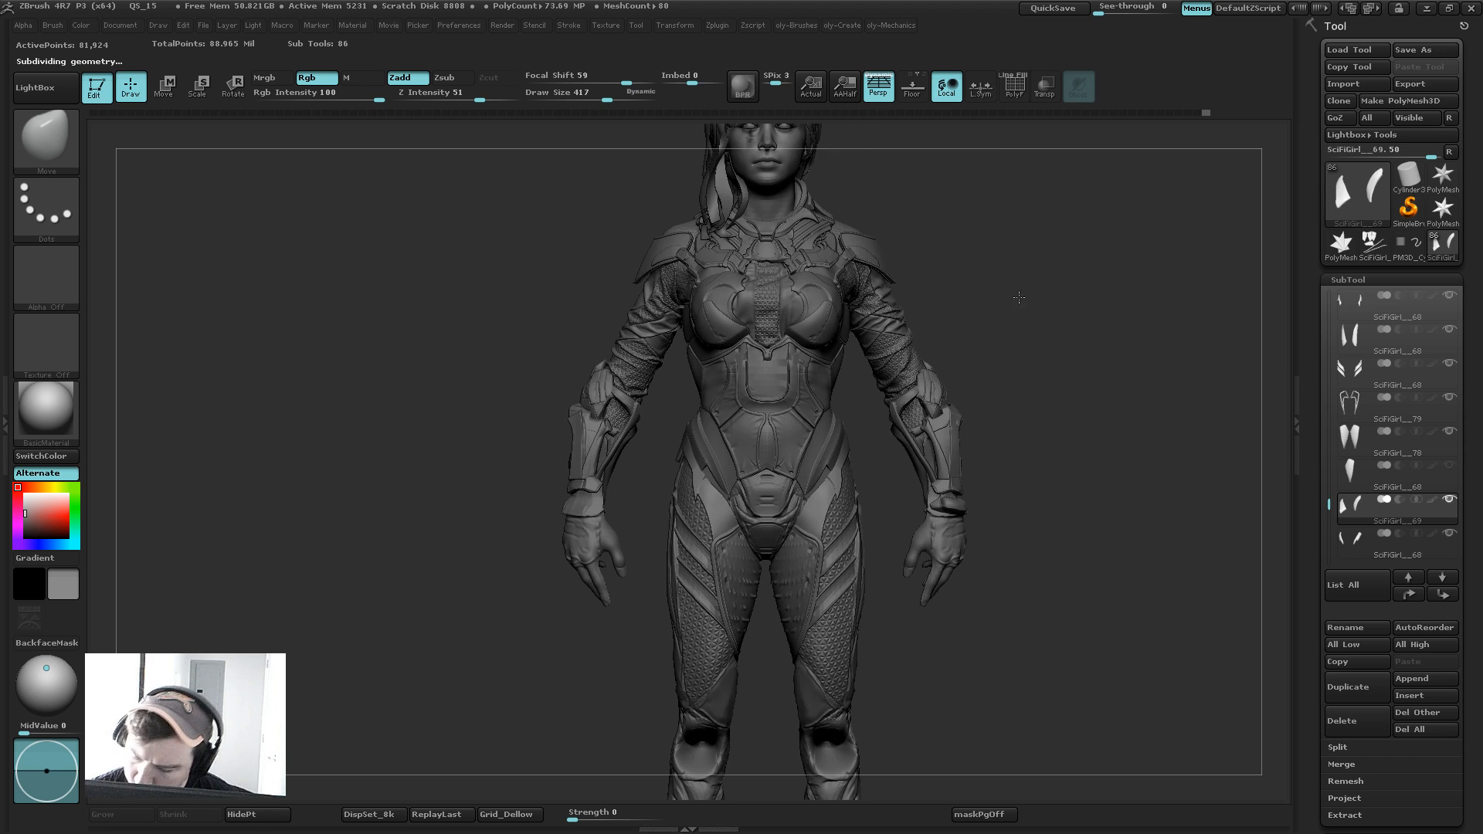
{"action": "mouse_move", "coordinate": [1040, 322]}
{"action": "left_mouse_down", "text": "alt"}
{"action": "mouse_move", "coordinate": [1014, 252]}
{"action": "mouse_move", "coordinate": [978, 311]}
{"action": "mouse_move", "coordinate": [1029, 306]}
{"action": "left_mouse_up", "text": "alt"}
{"action": "left_click", "coordinate": [825, 629], "text": "alt"}
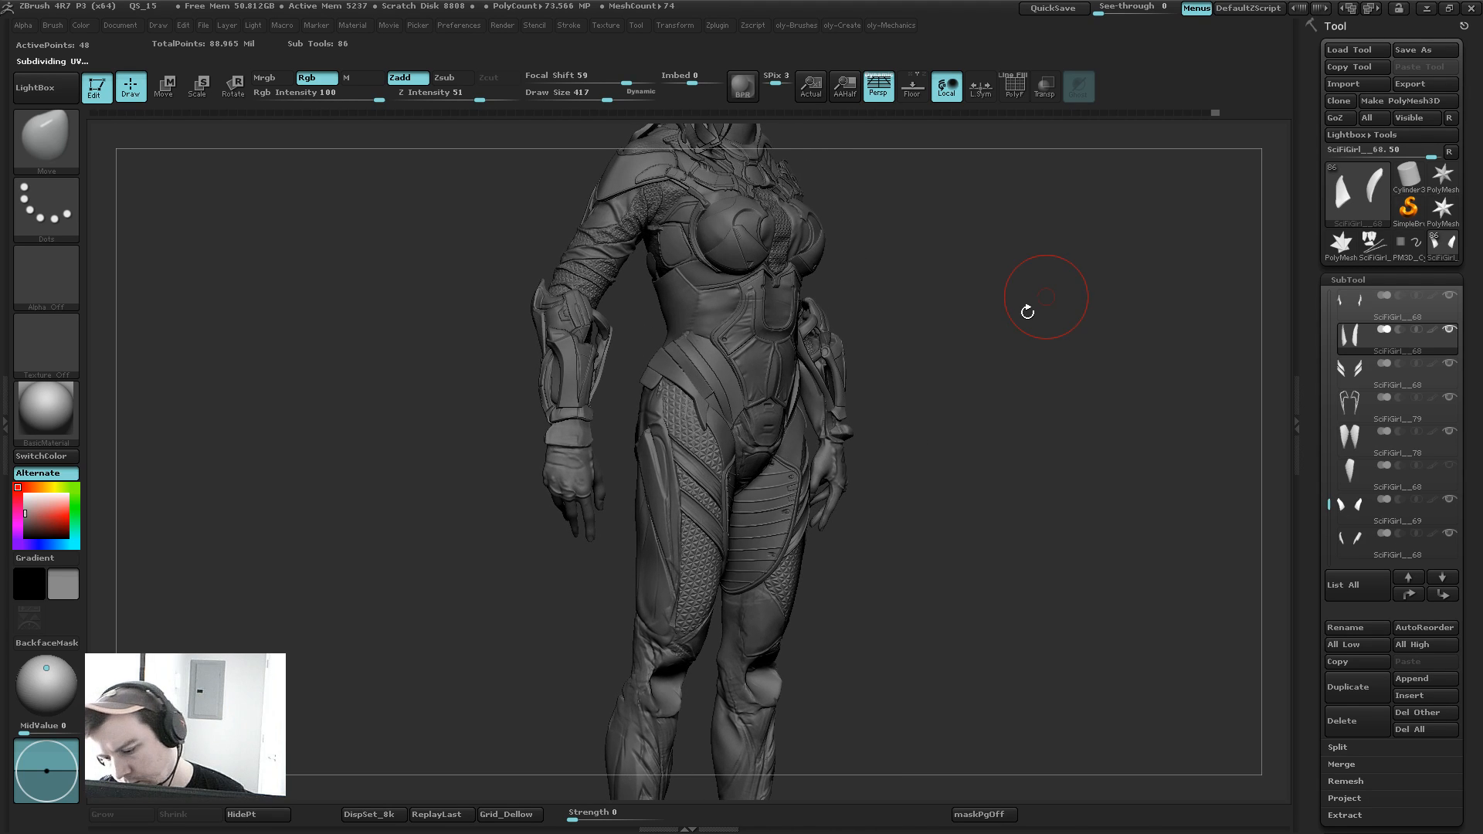
{"action": "key", "text": "shift+f"}
{"action": "key", "text": "shift+s"}
{"action": "key", "text": "shift+d"}
{"action": "key", "text": "d"}
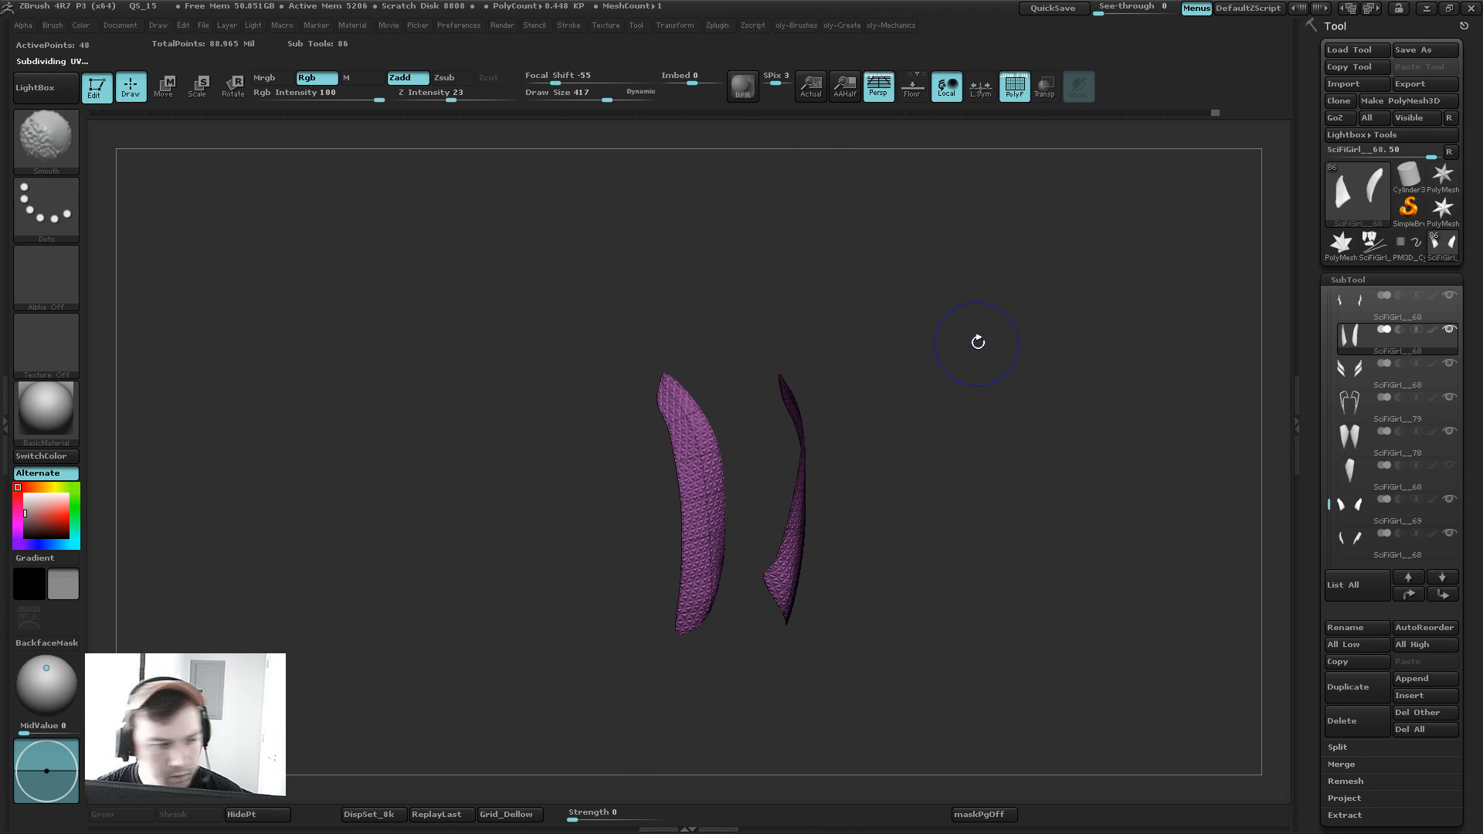
{"action": "key", "text": "shift+f"}
{"action": "left_click_drag", "start_coordinate": [983, 338], "coordinate": [950, 357]}
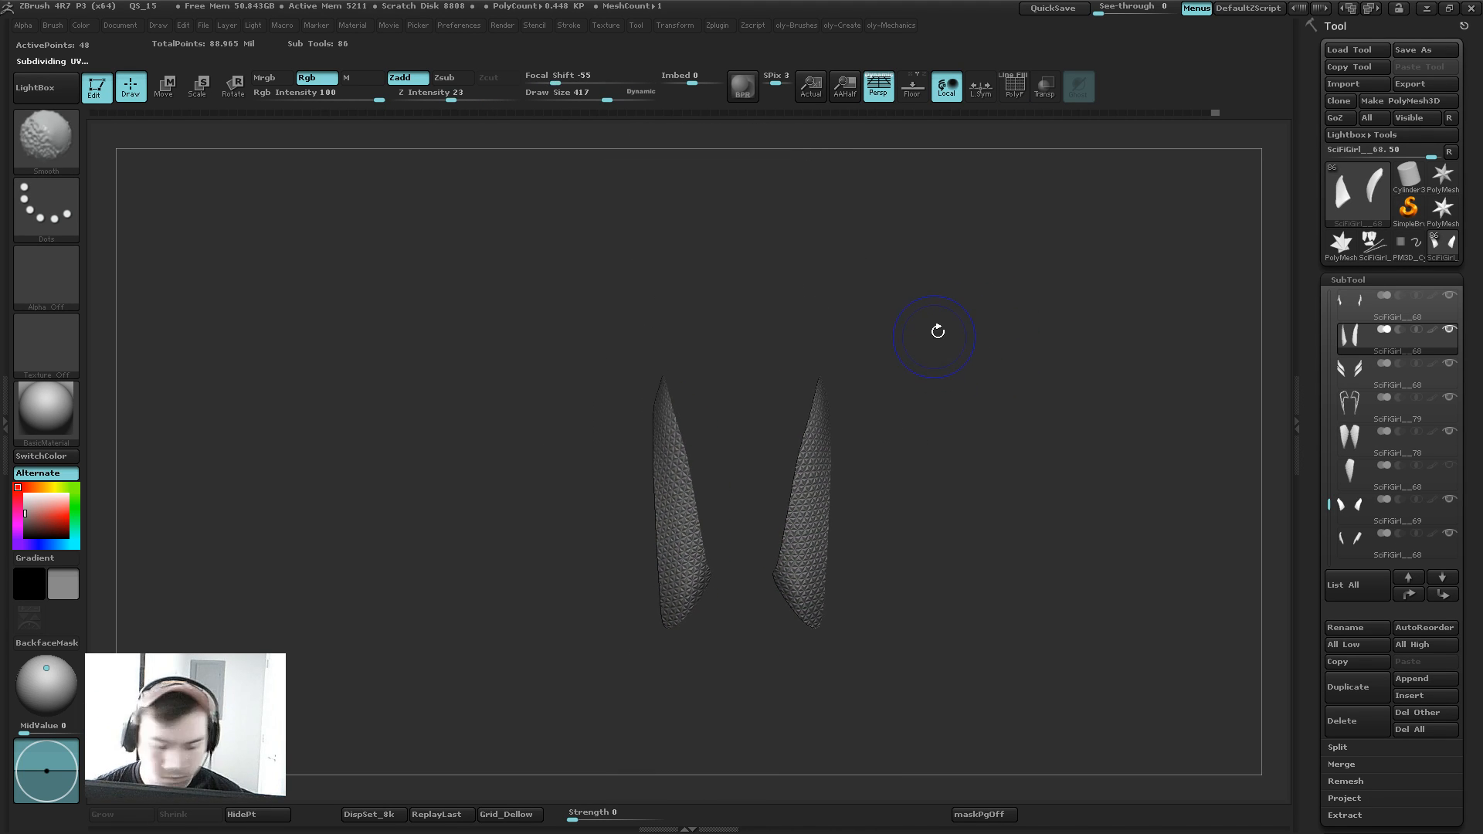
{"action": "key", "text": "shift+s"}
Step: Hide the surrounding interface and isolate the hair with its polygroup wireframe shown to examine the strands from several angles
{"action": "left_click", "coordinate": [794, 434], "text": "alt"}
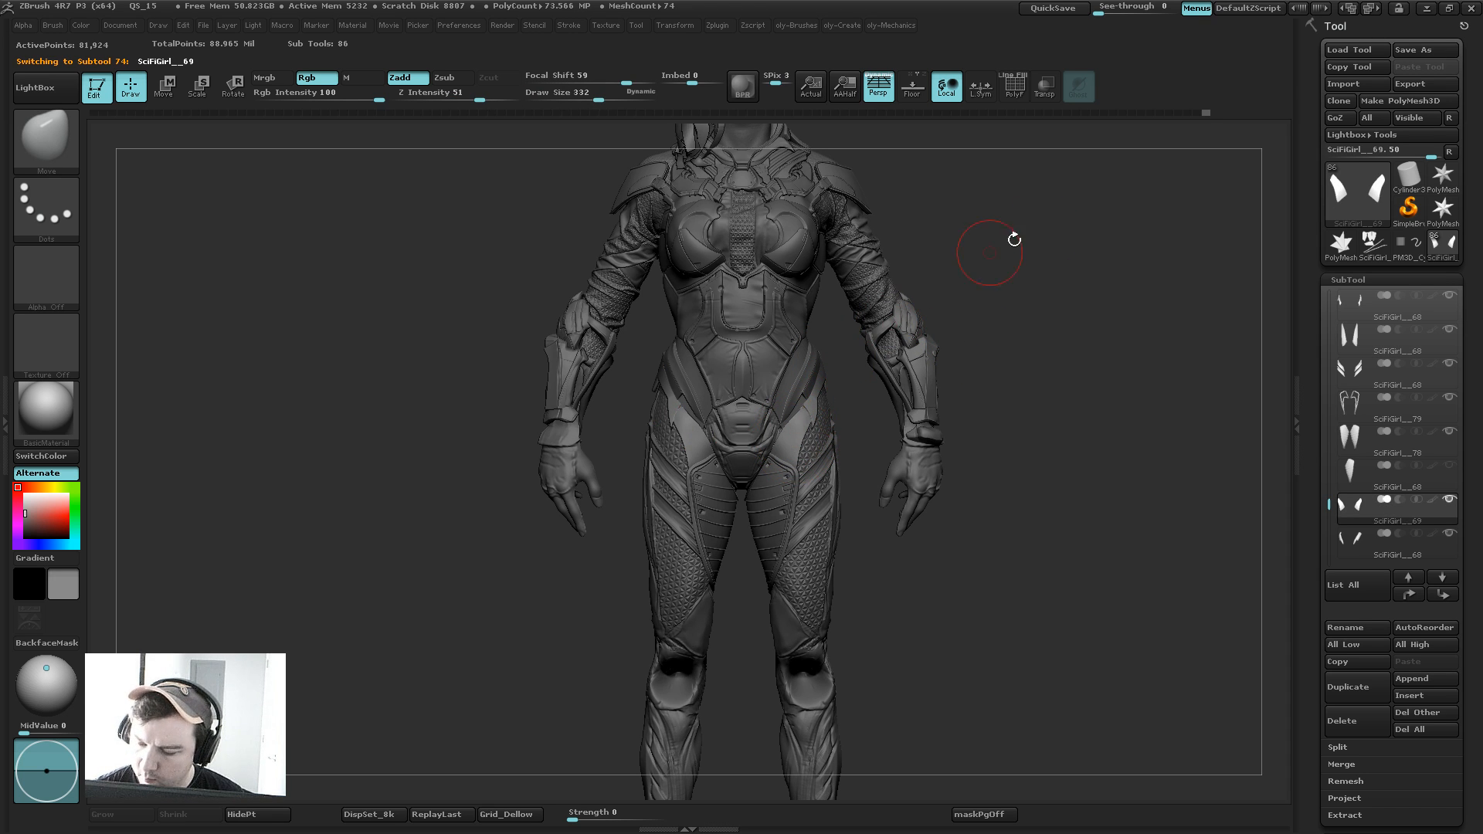
{"action": "left_click_drag", "start_coordinate": [1012, 239], "coordinate": [939, 173]}
{"action": "key", "text": "s"}
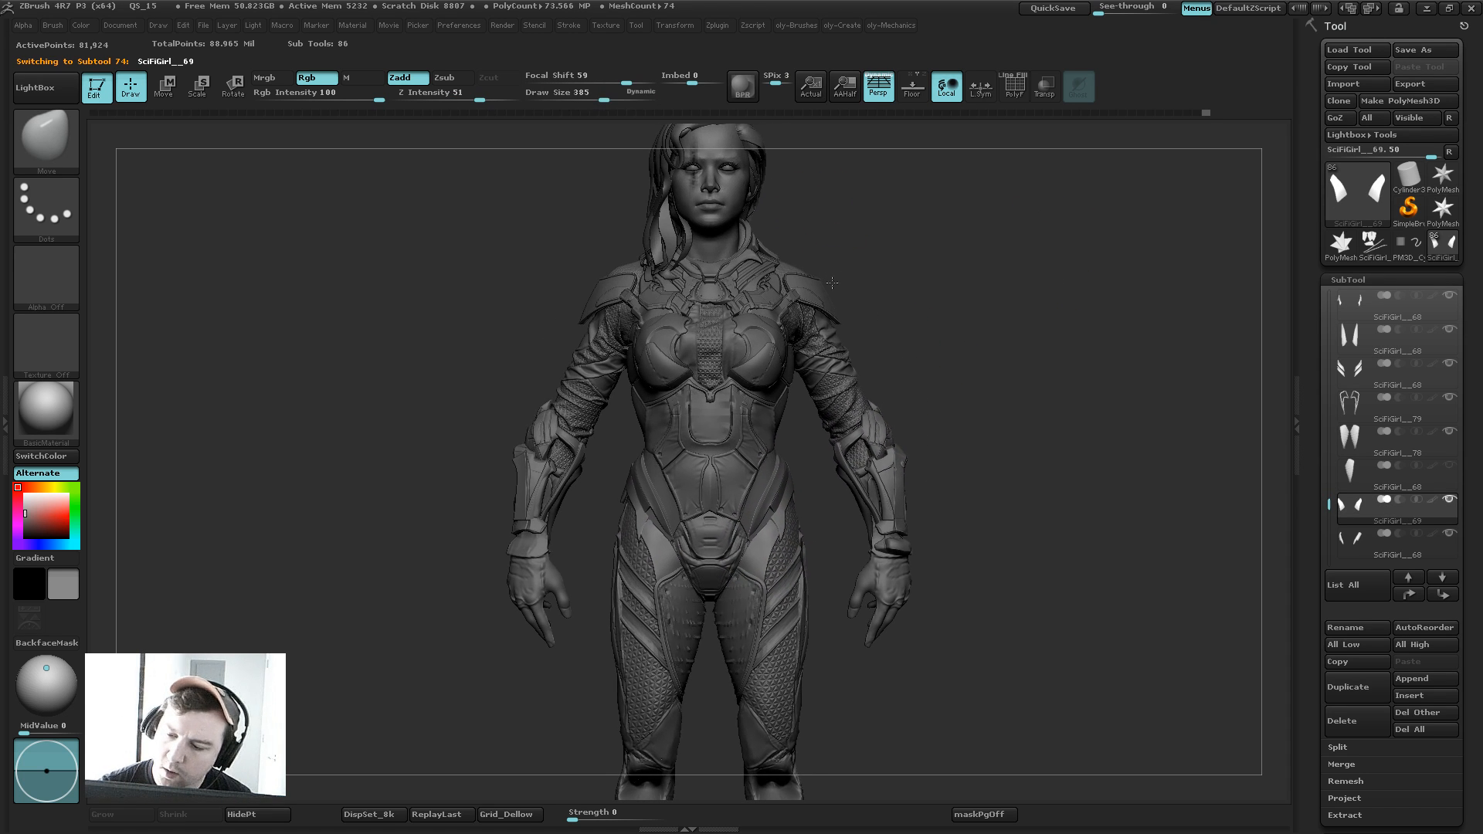
{"action": "key", "text": "Tab"}
{"action": "mouse_move", "coordinate": [843, 126]}
{"action": "left_mouse_down", "text": "alt"}
{"action": "mouse_move", "coordinate": [840, 192]}
{"action": "mouse_move", "coordinate": [809, 199]}
{"action": "left_mouse_up", "text": "alt"}
{"action": "left_click", "coordinate": [784, 192], "text": "alt"}
{"action": "key", "text": "alt+s"}
{"action": "key", "text": "shift+f"}
{"action": "left_click_drag", "start_coordinate": [917, 228], "coordinate": [1017, 310]}
{"action": "left_click_drag", "start_coordinate": [1016, 224], "coordinate": [808, 404]}
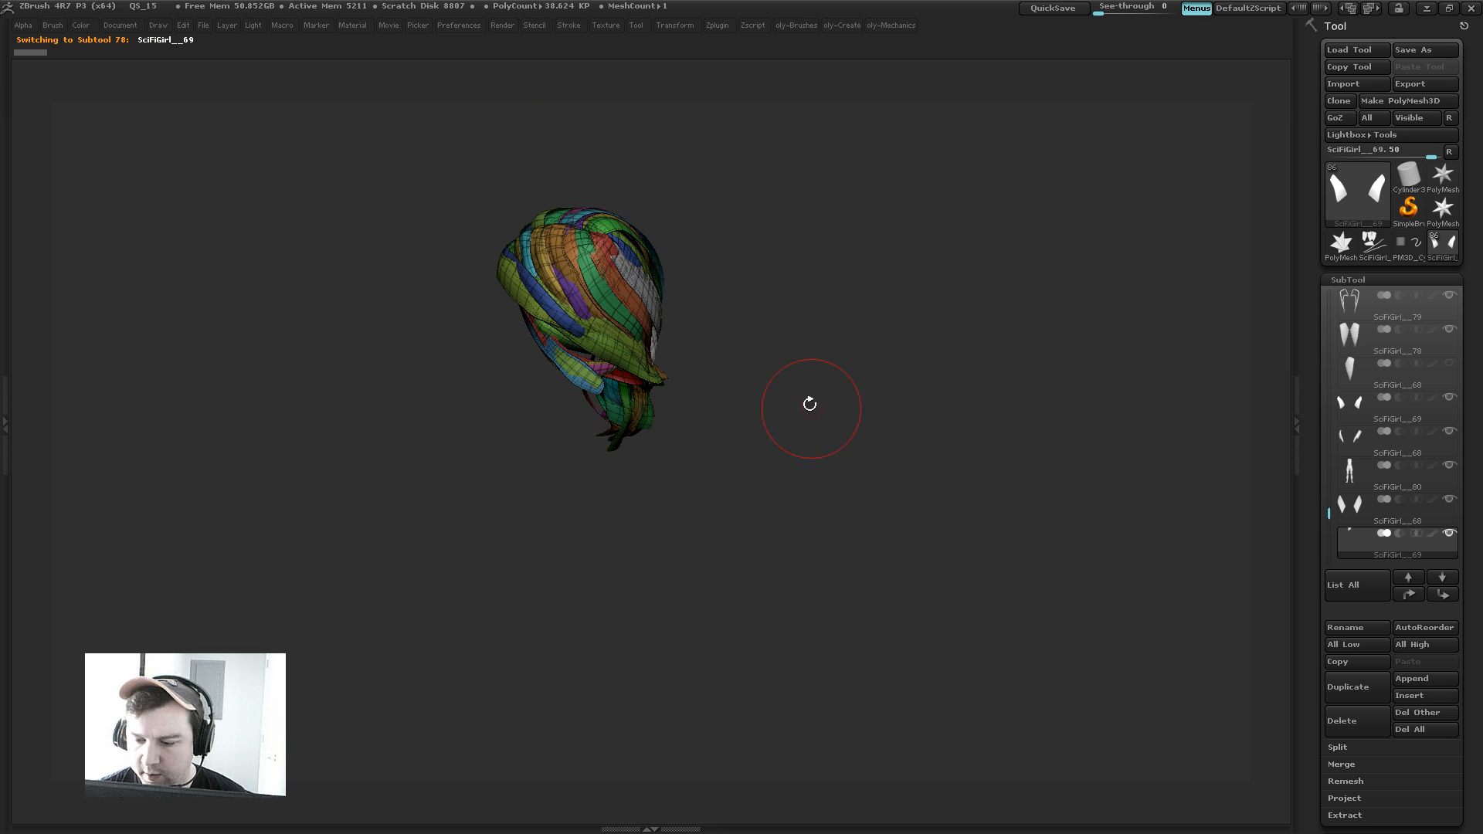
{"action": "left_click_drag", "start_coordinate": [832, 348], "coordinate": [917, 435]}
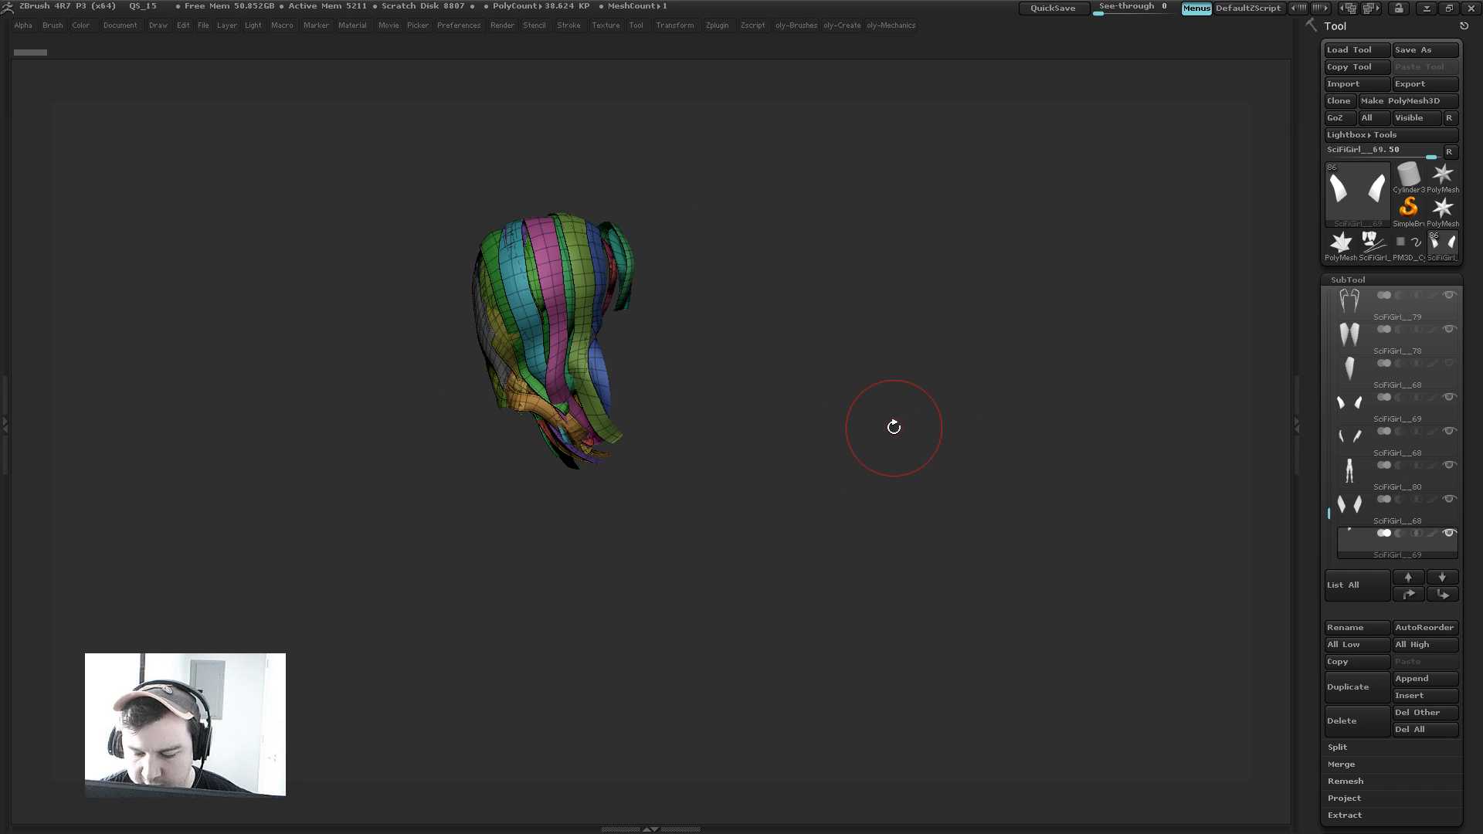
Step: Show the full figure again and nudge the lower hair tips on the character's right shoulder with the Move brush
{"action": "key", "text": "shift+s"}
{"action": "left_click_drag", "start_coordinate": [924, 364], "coordinate": [849, 352]}
{"action": "mouse_move", "coordinate": [852, 236]}
{"action": "left_mouse_down", "text": "shift"}
{"action": "mouse_move", "coordinate": [831, 407]}
{"action": "mouse_move", "coordinate": [863, 295]}
{"action": "left_mouse_up", "text": "shift"}
{"action": "key", "text": "s"}
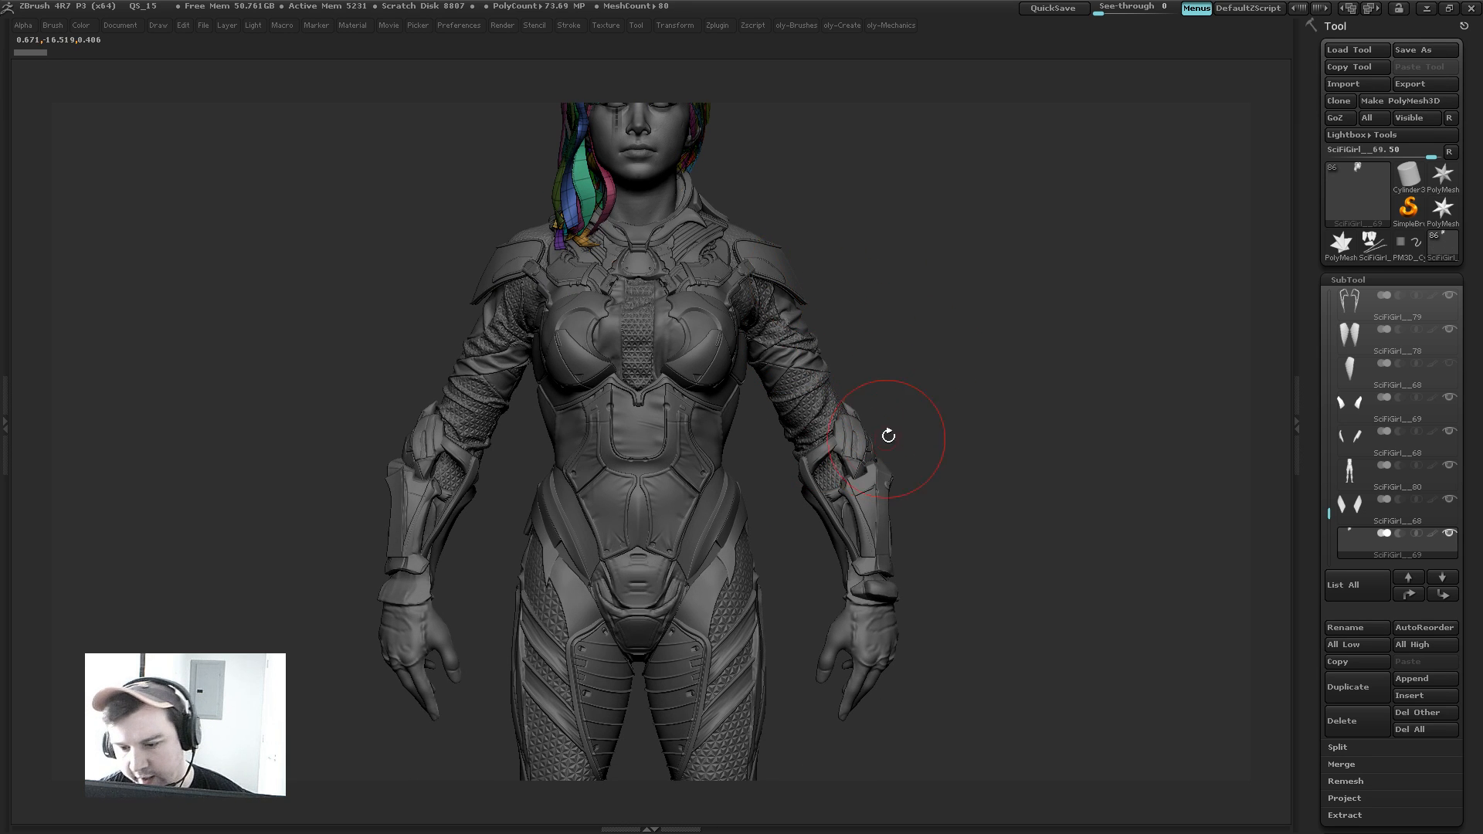
{"action": "left_click_drag", "start_coordinate": [928, 409], "coordinate": [896, 354], "text": "alt"}
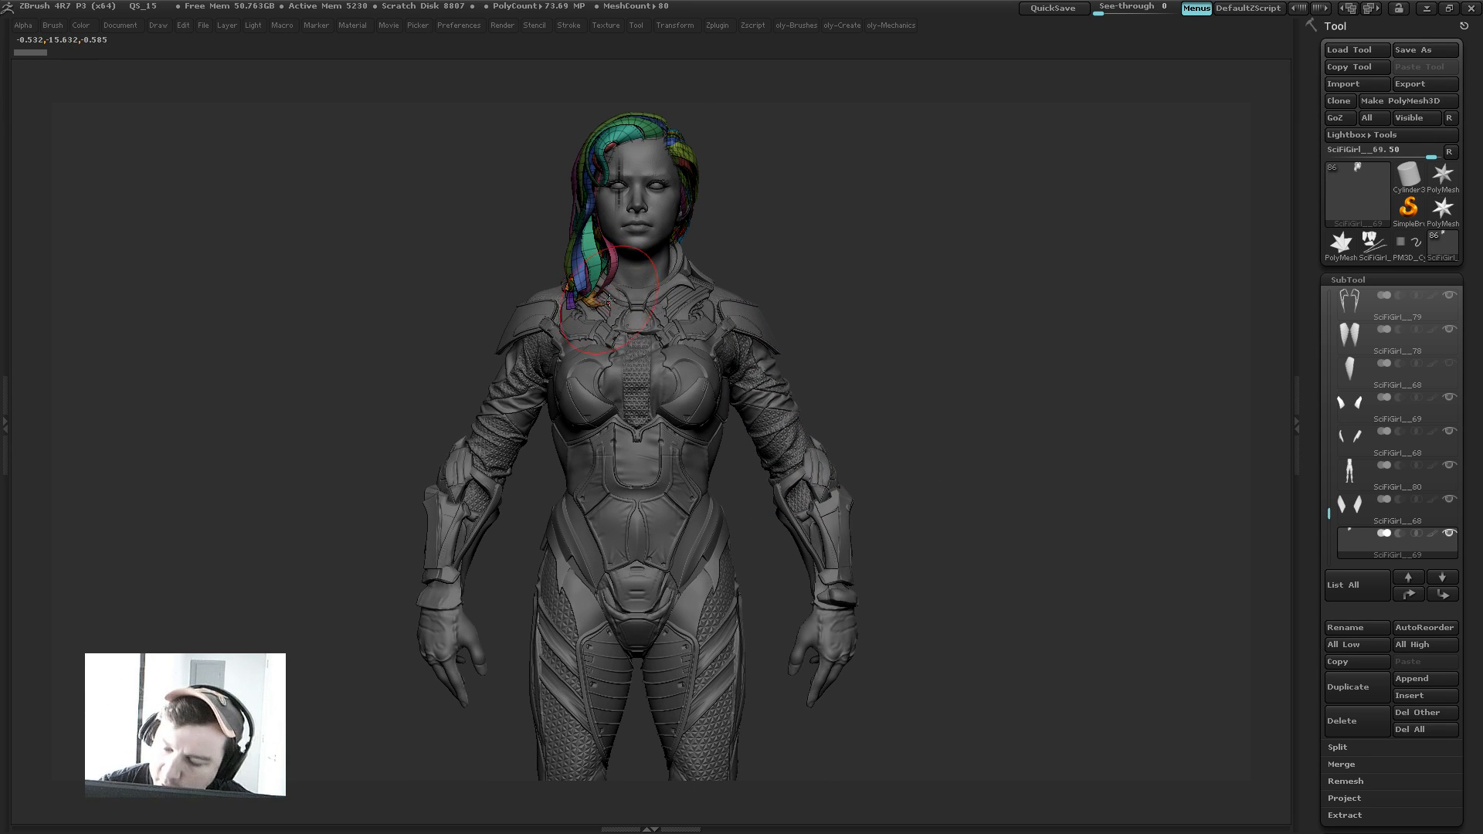
{"action": "left_click_drag", "start_coordinate": [610, 300], "coordinate": [596, 295]}
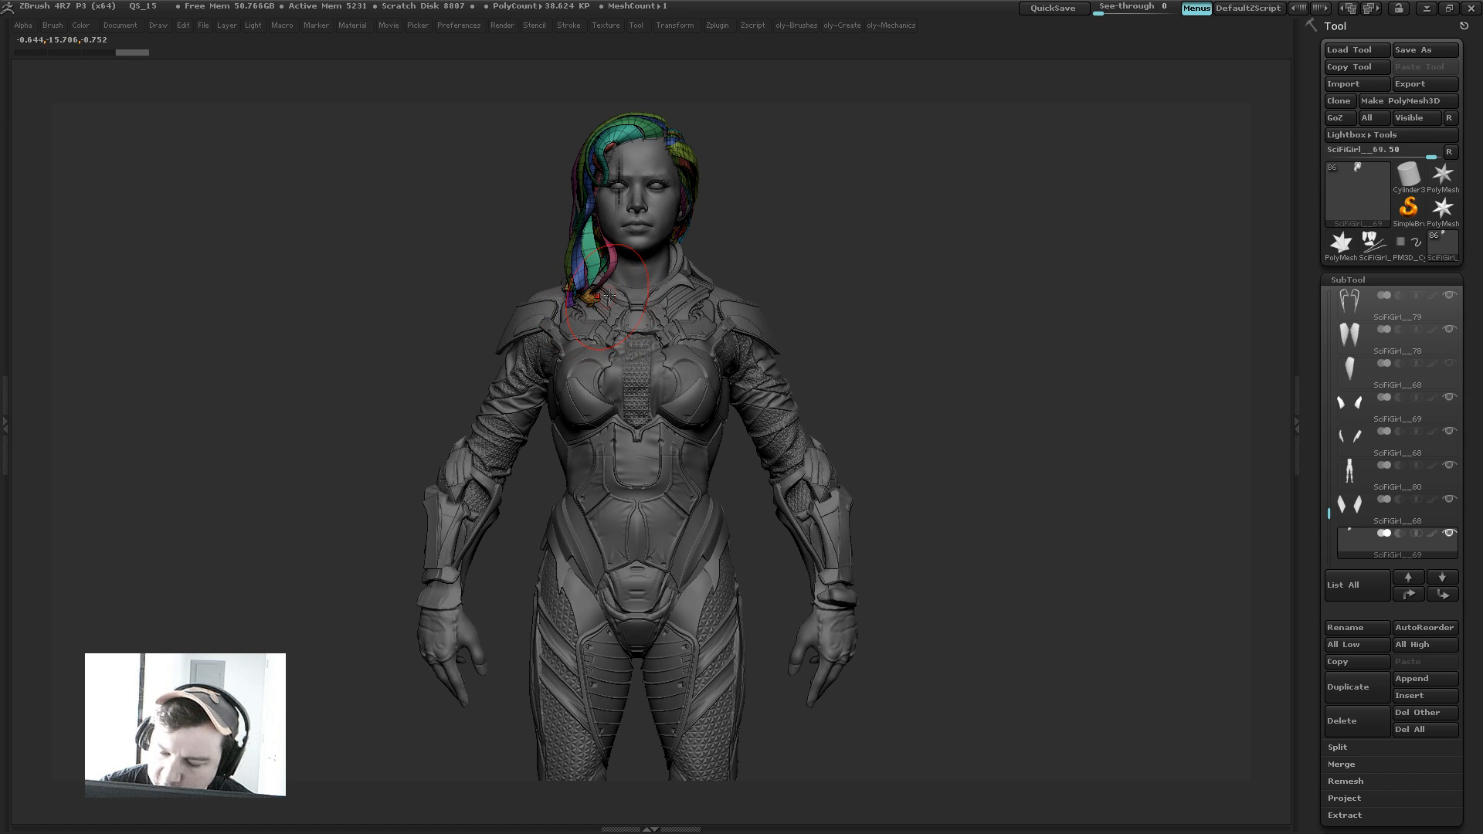
{"action": "key", "text": "shift+f"}
Step: Hide the hair and select the mirrored hip strips
{"action": "left_click_drag", "start_coordinate": [908, 367], "coordinate": [630, 220]}
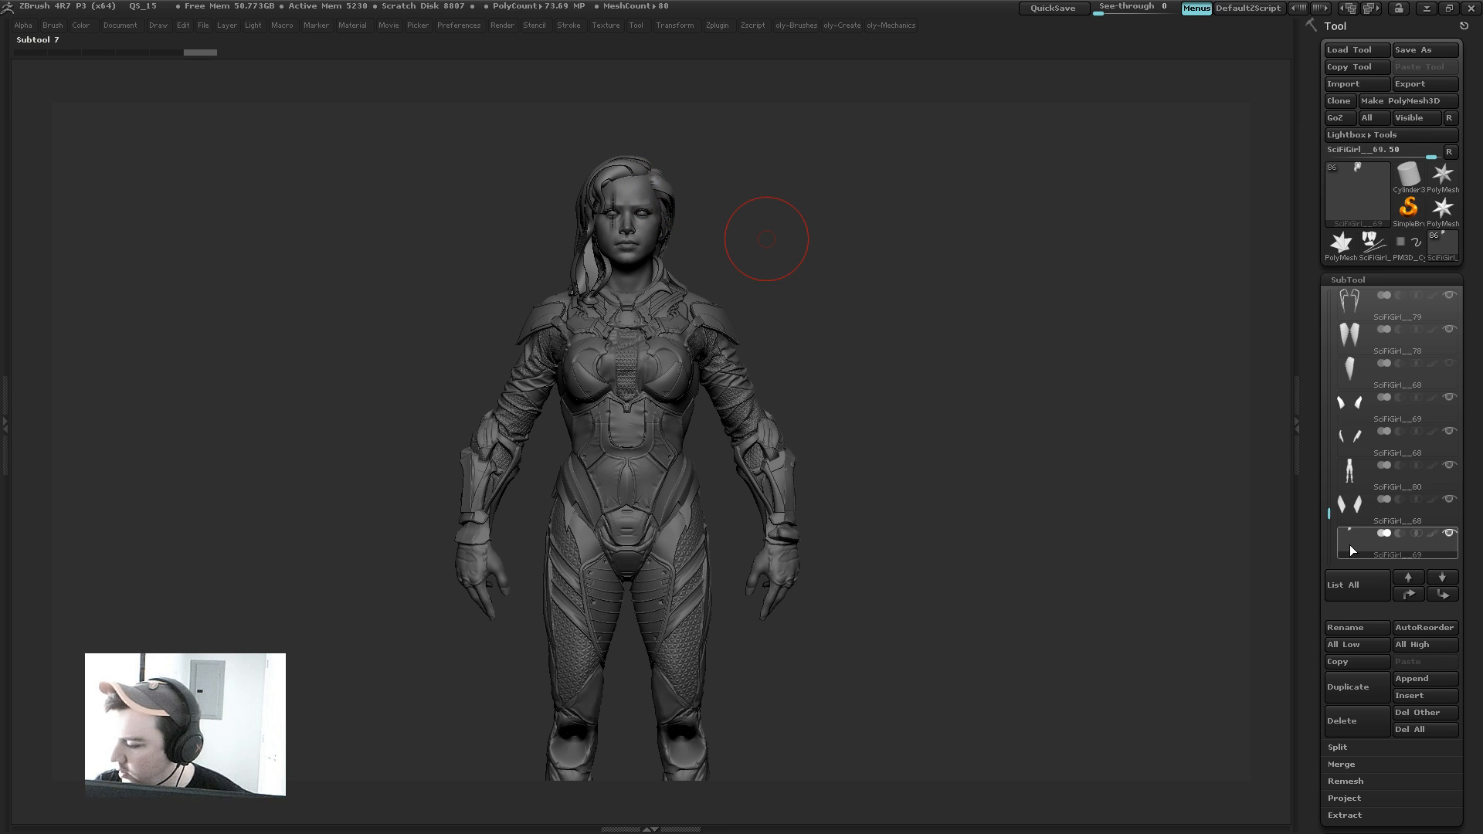
{"action": "mouse_move", "coordinate": [1346, 520]}
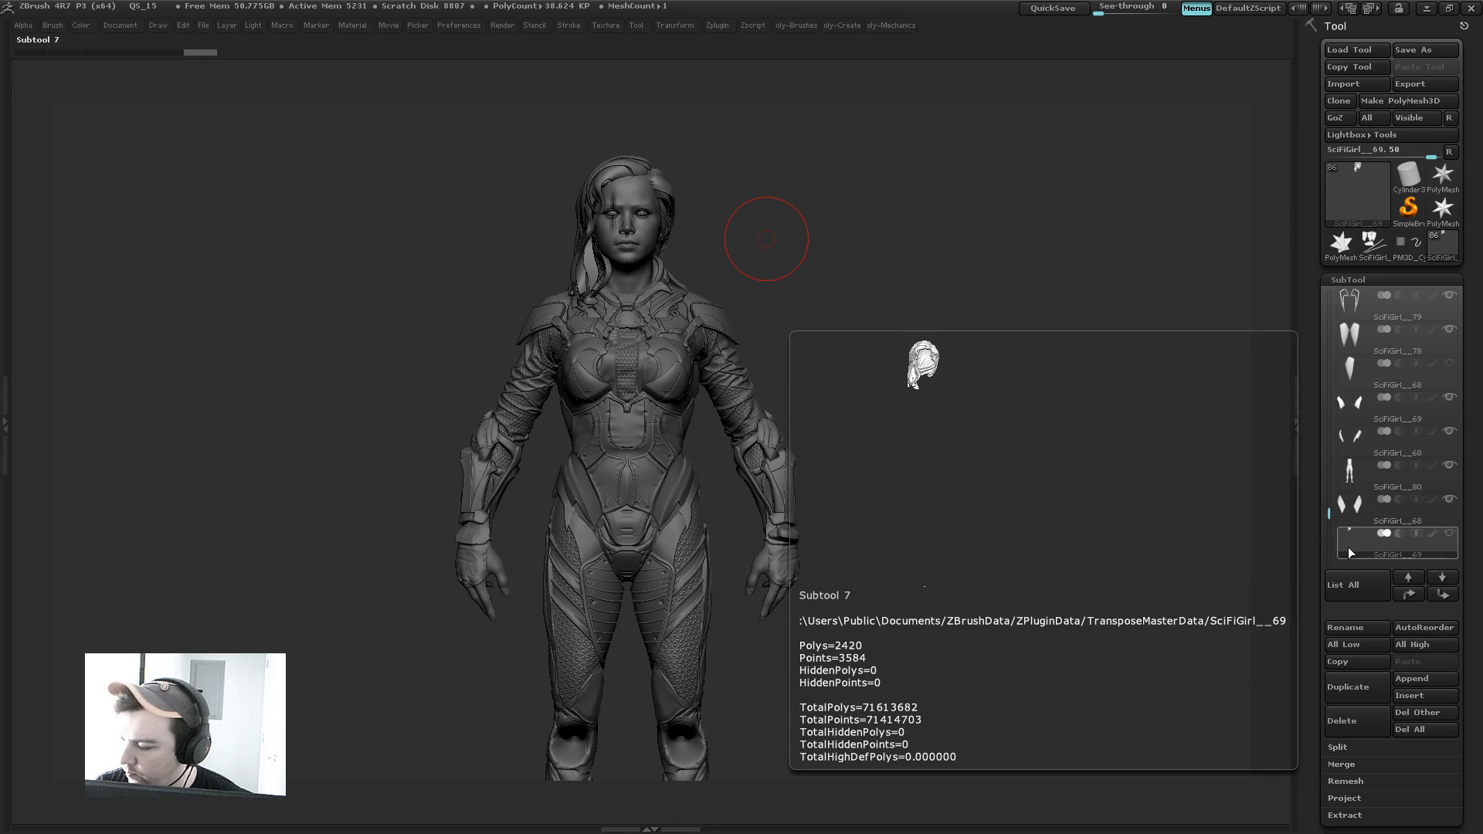
{"action": "left_click", "coordinate": [1355, 518]}
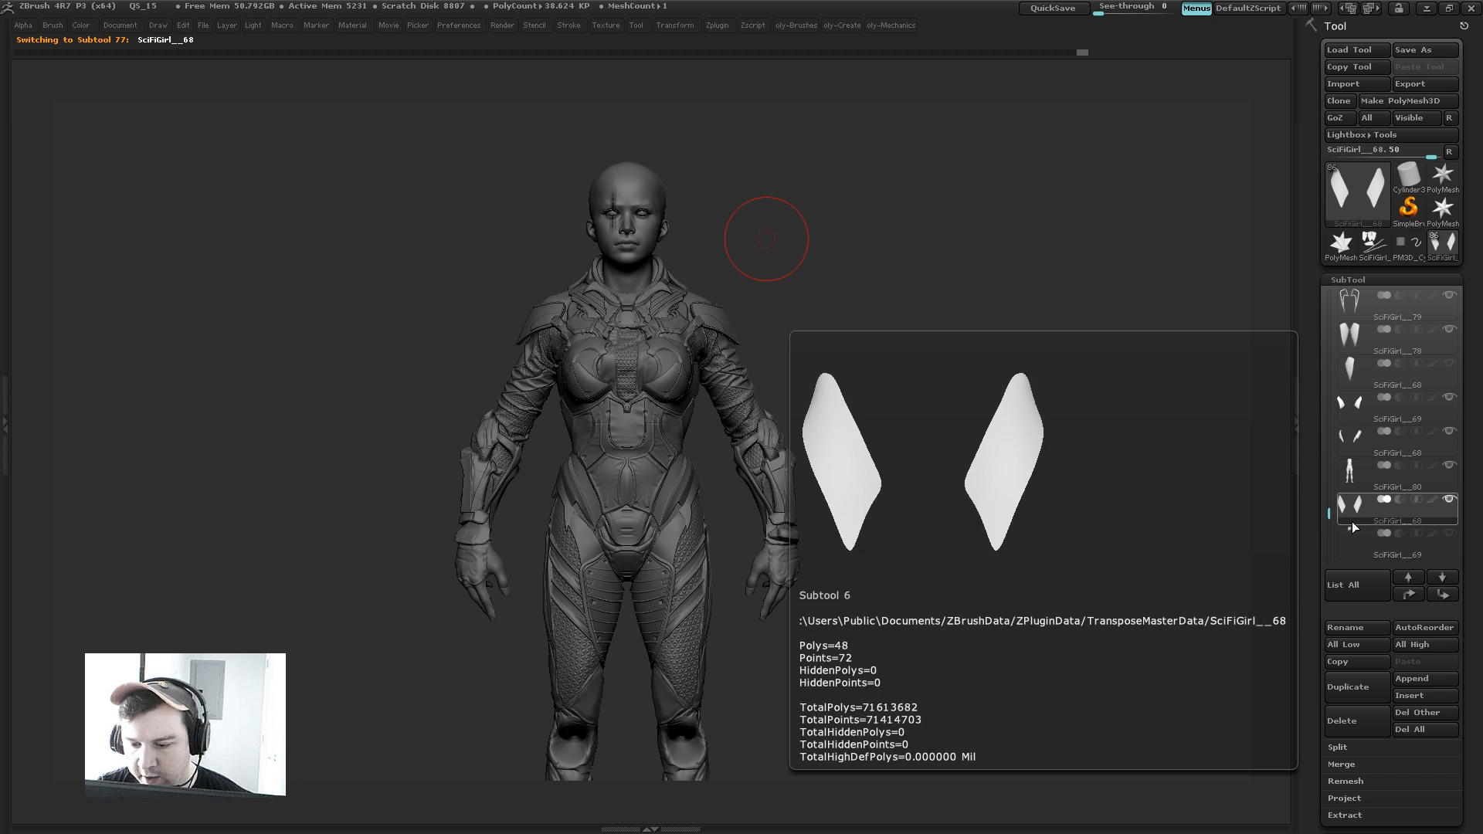
Step: Select the head, find the hidden hair subtool among the subtools, and make the hair visible again
{"action": "left_click_drag", "start_coordinate": [943, 513], "coordinate": [949, 393]}
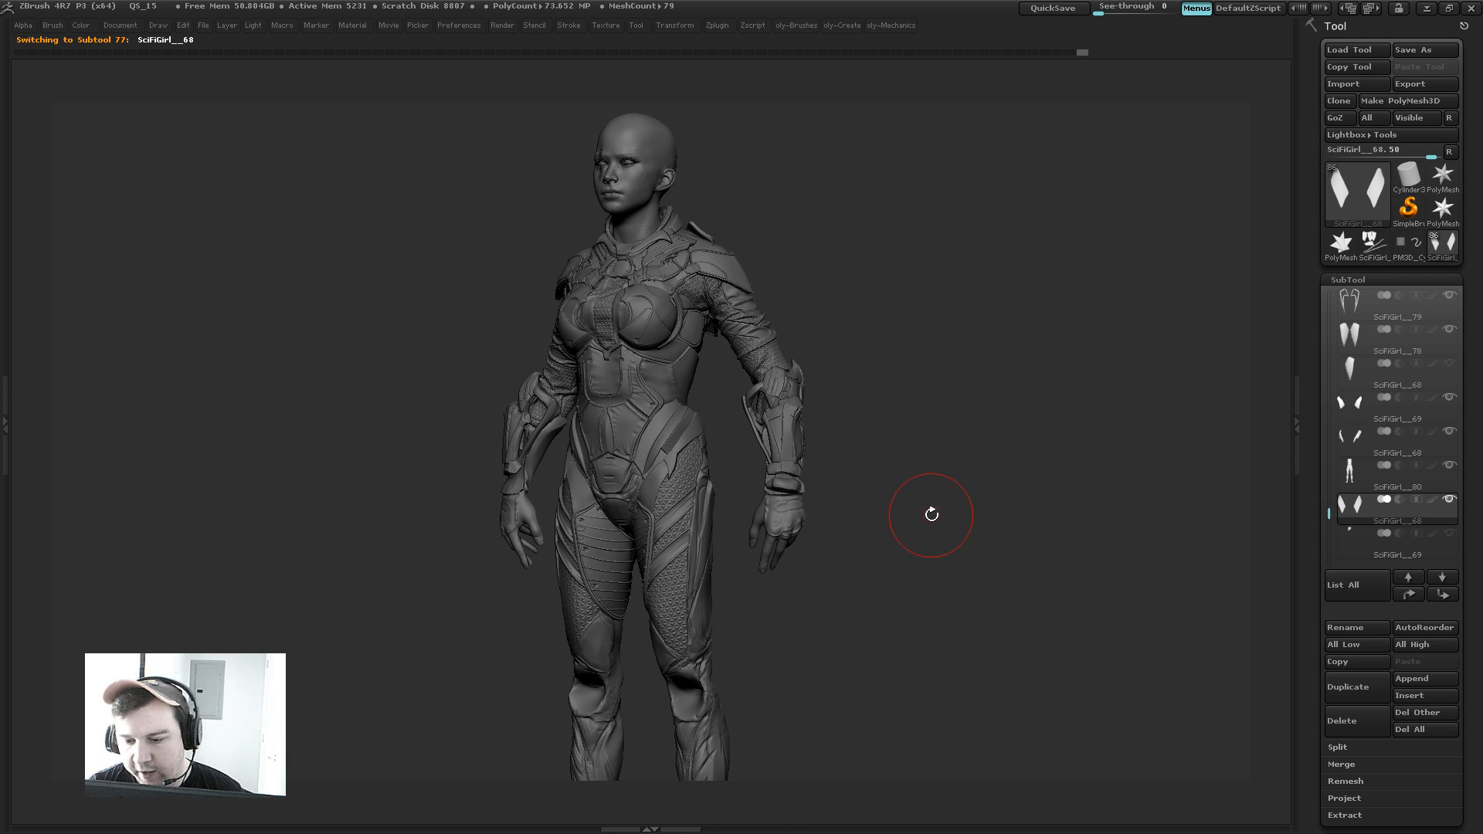
{"action": "key", "text": "1"}
{"action": "left_click", "coordinate": [633, 151]}
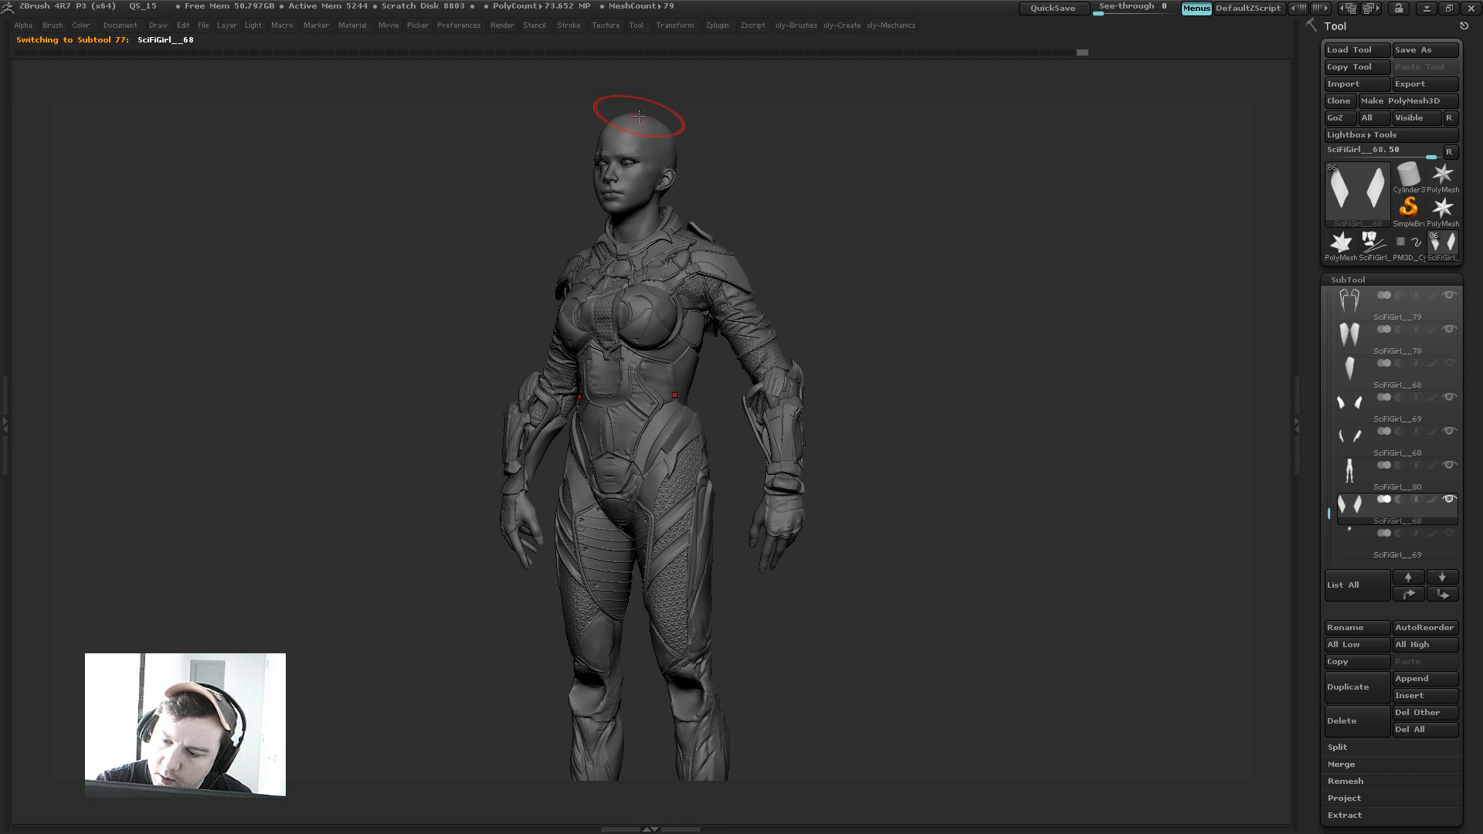
{"action": "left_click", "coordinate": [640, 114], "text": "alt"}
{"action": "left_click_drag", "start_coordinate": [701, 131], "coordinate": [803, 117]}
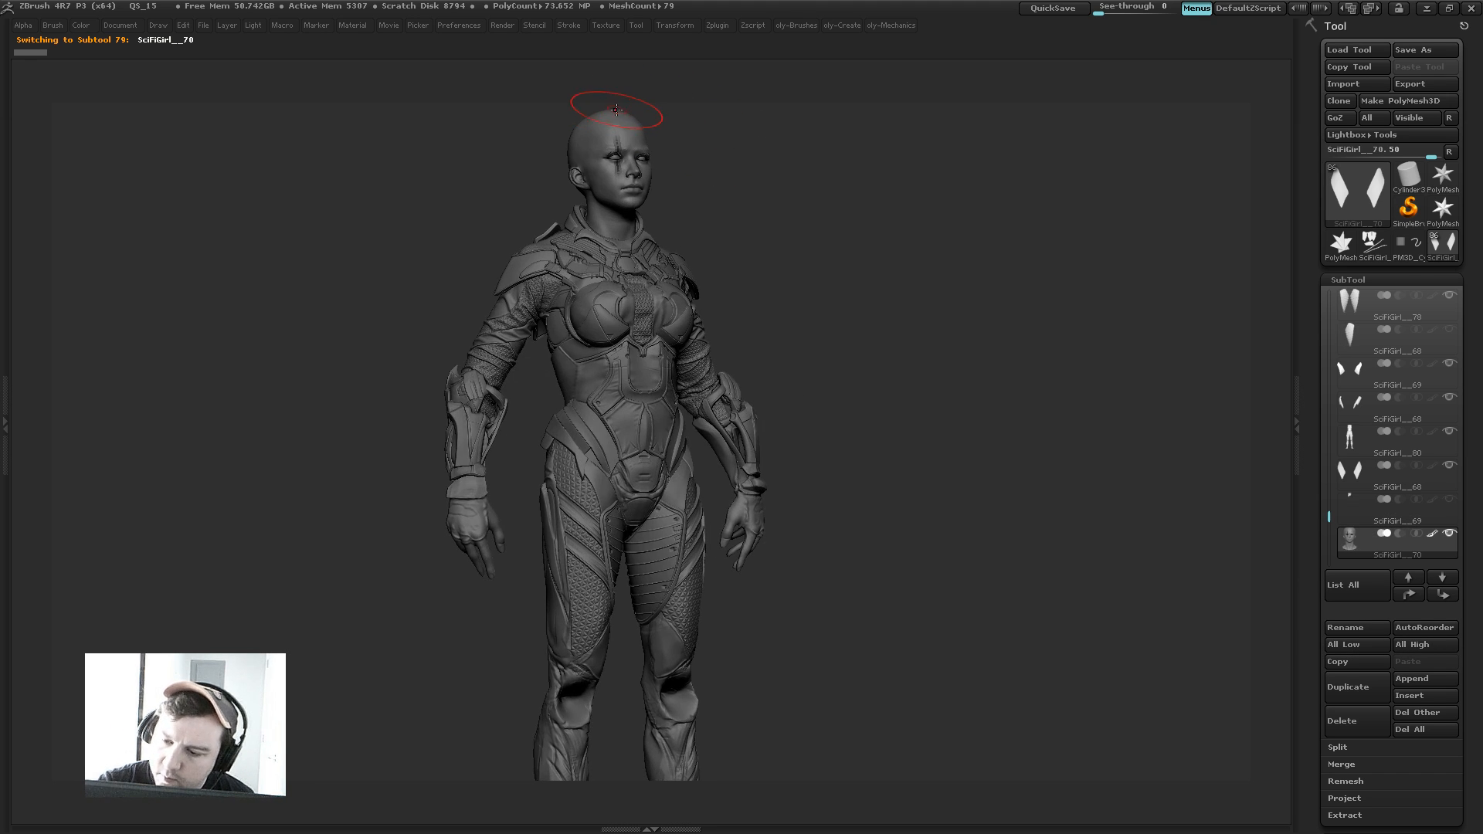
{"action": "left_click_drag", "start_coordinate": [975, 273], "coordinate": [1224, 337]}
{"action": "key", "text": "b"}
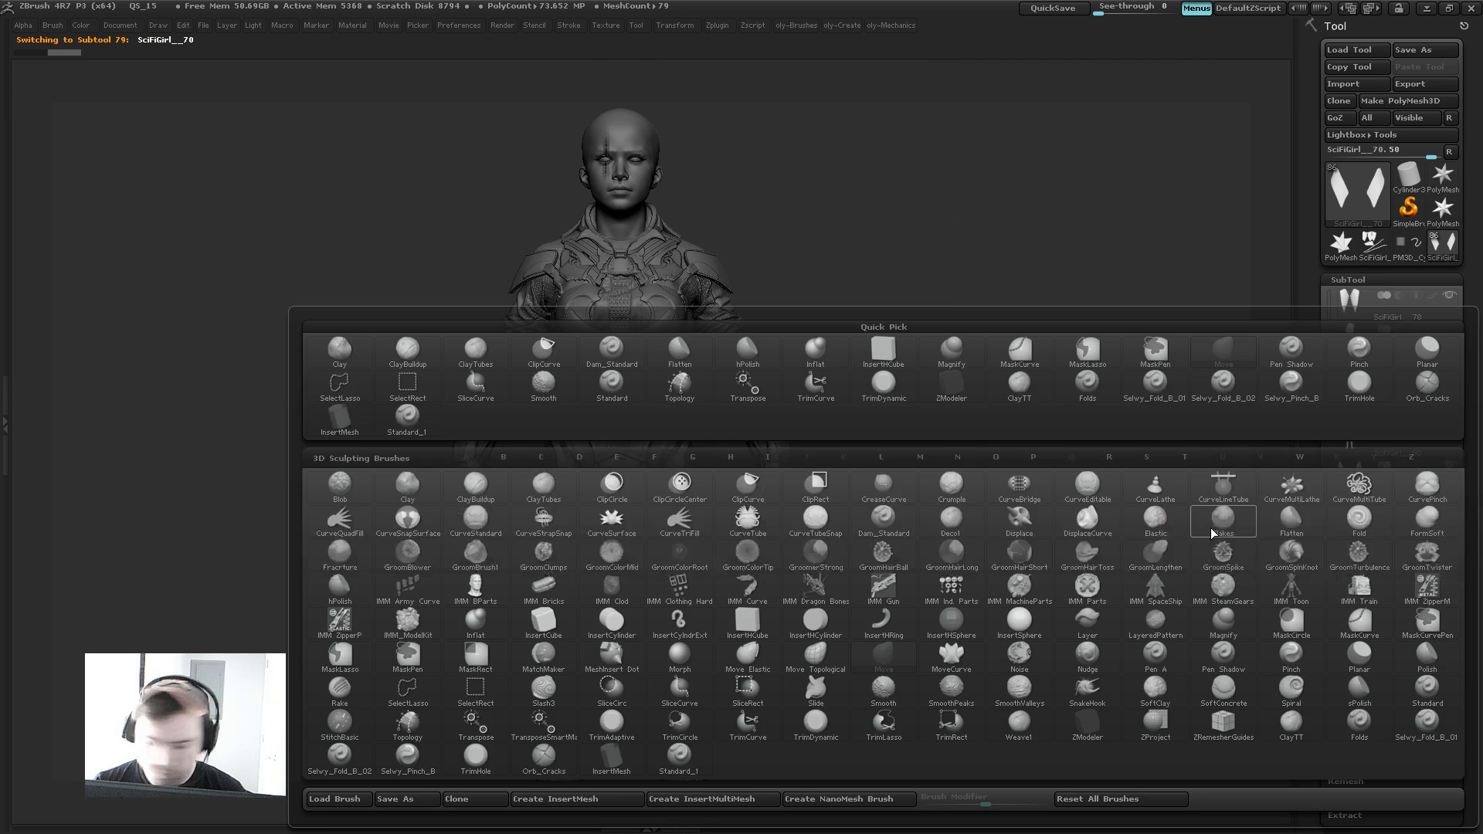
{"action": "key", "text": "n"}
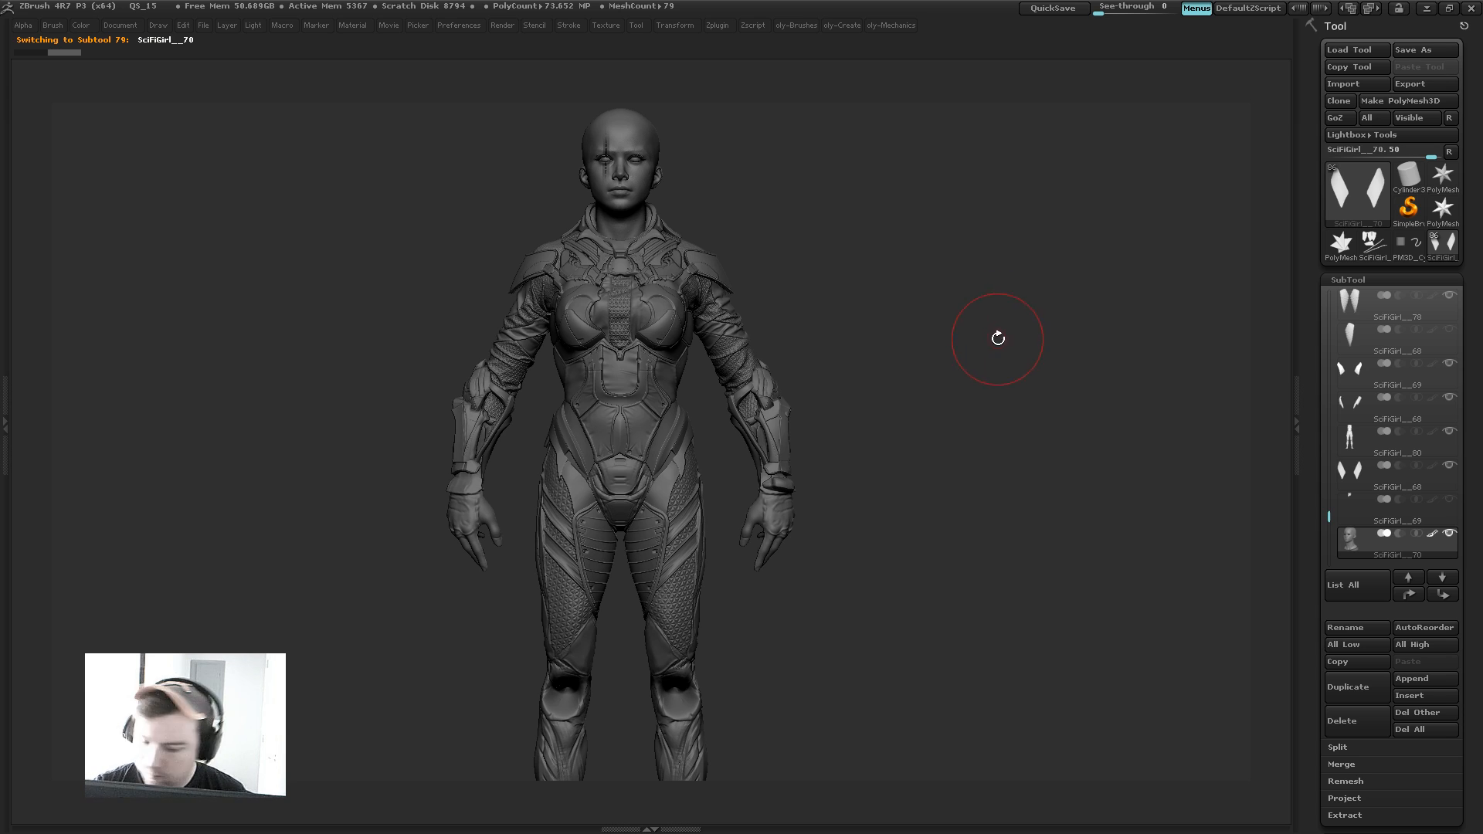
{"action": "key", "text": "n"}
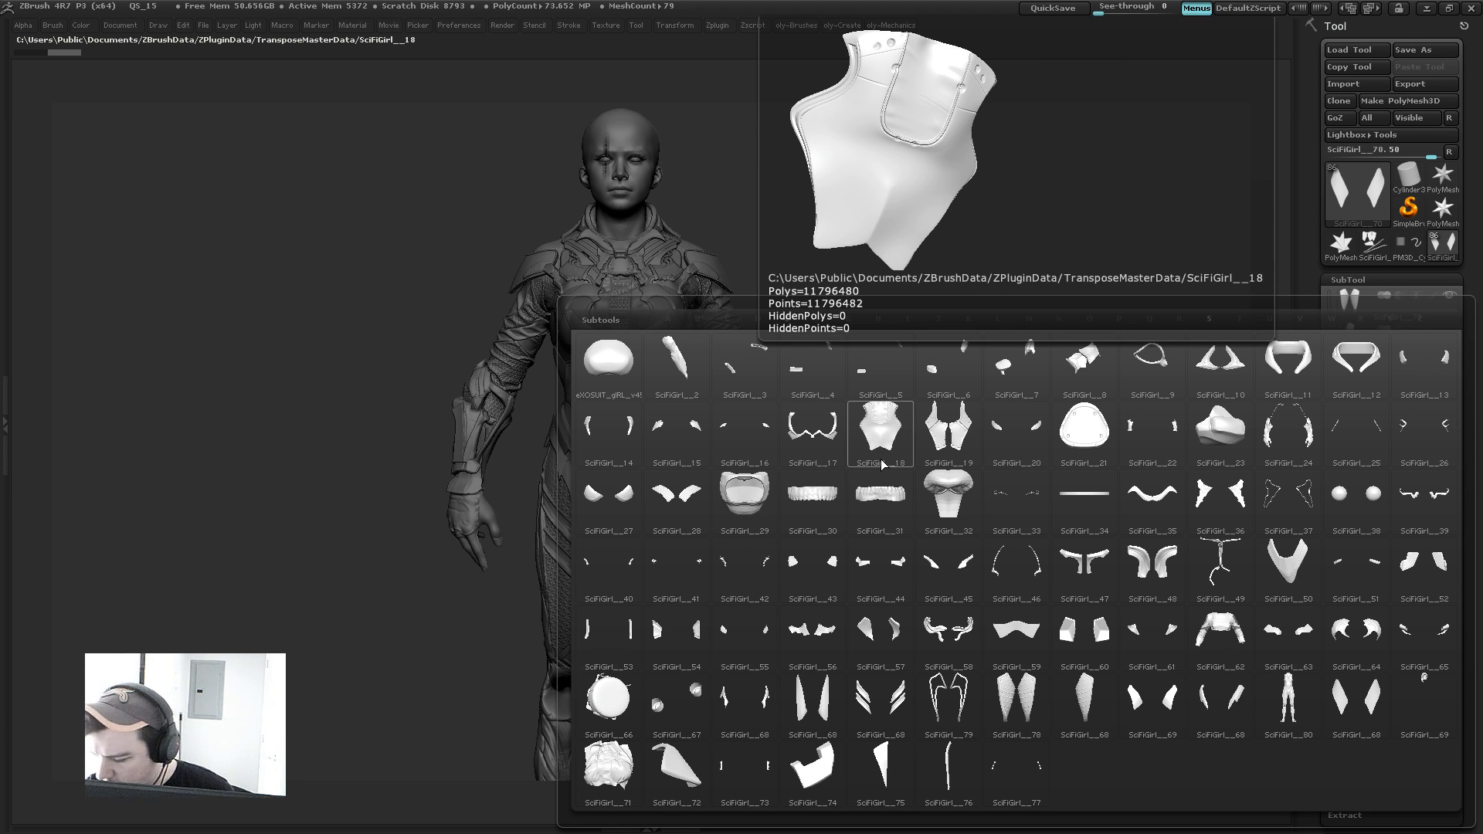
{"action": "left_click", "coordinate": [1425, 692]}
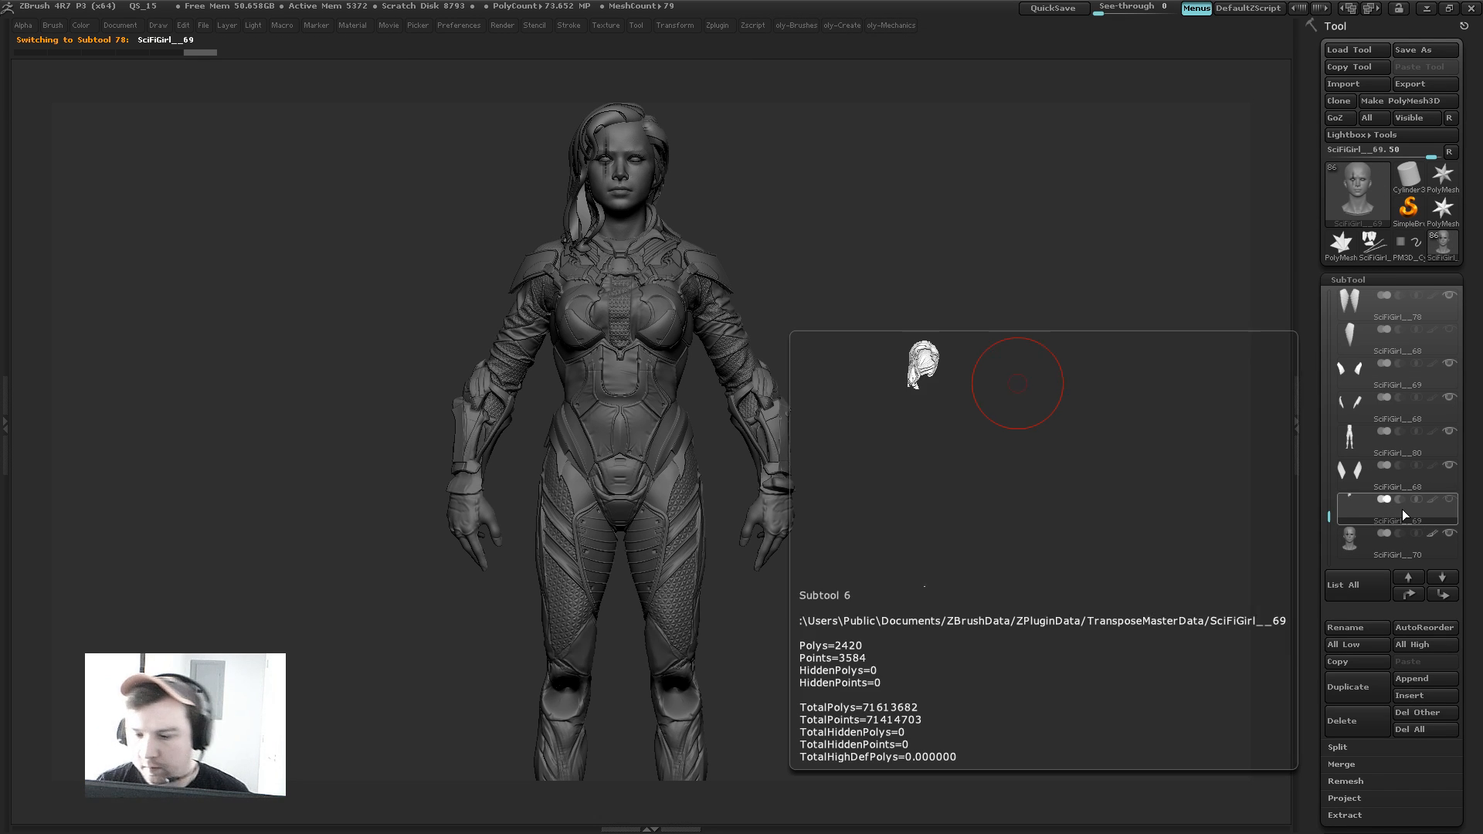
{"action": "left_click", "coordinate": [1358, 504]}
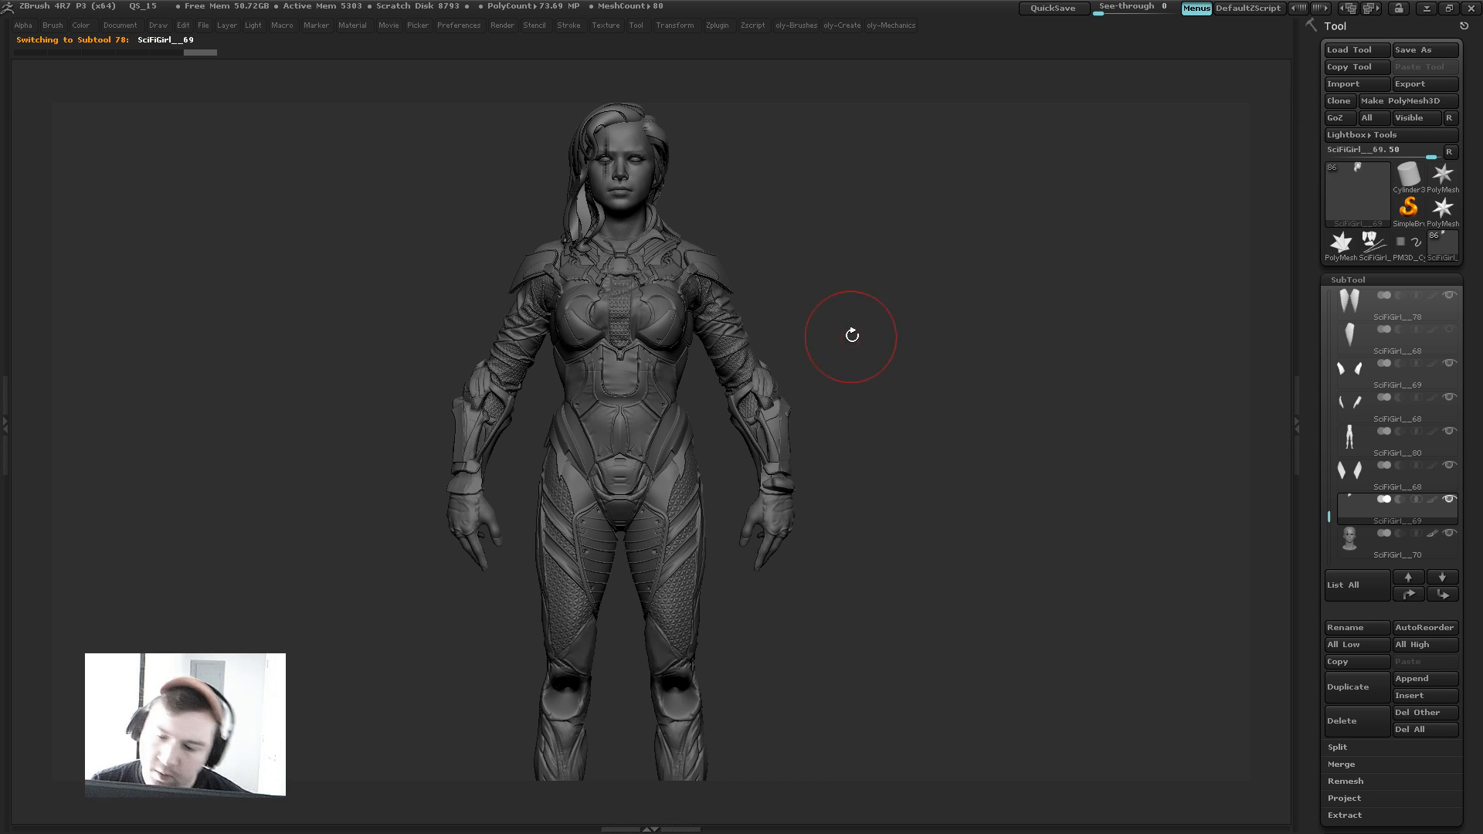
Step: Select the pair of small hip panels, isolate and frame them to inspect their shape, and return to the full figure
{"action": "left_click_drag", "start_coordinate": [852, 335], "coordinate": [820, 264], "text": "alt"}
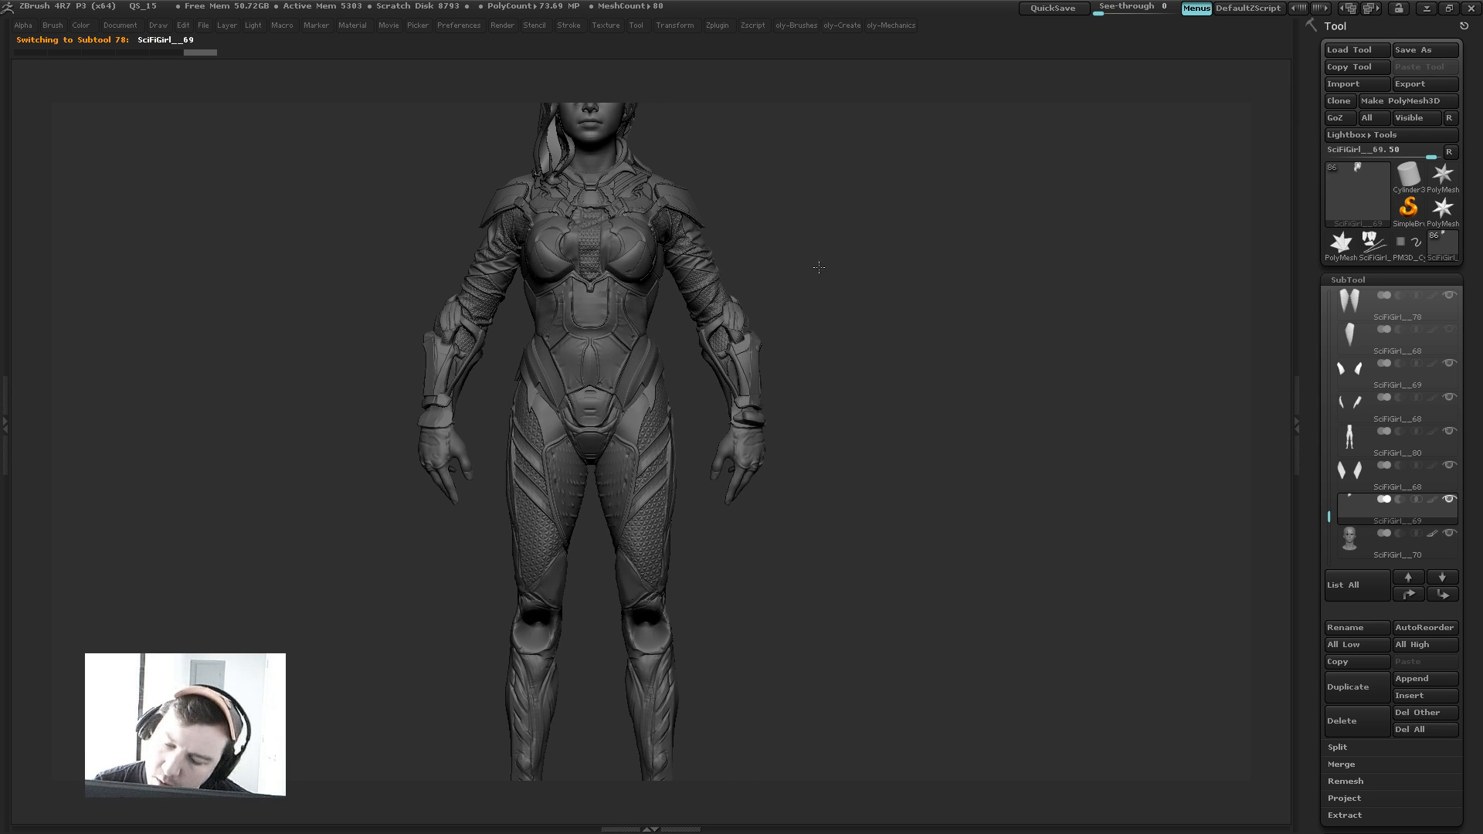
{"action": "key", "text": "b"}
{"action": "left_click", "coordinate": [616, 429]}
{"action": "left_click", "coordinate": [633, 424], "text": "alt"}
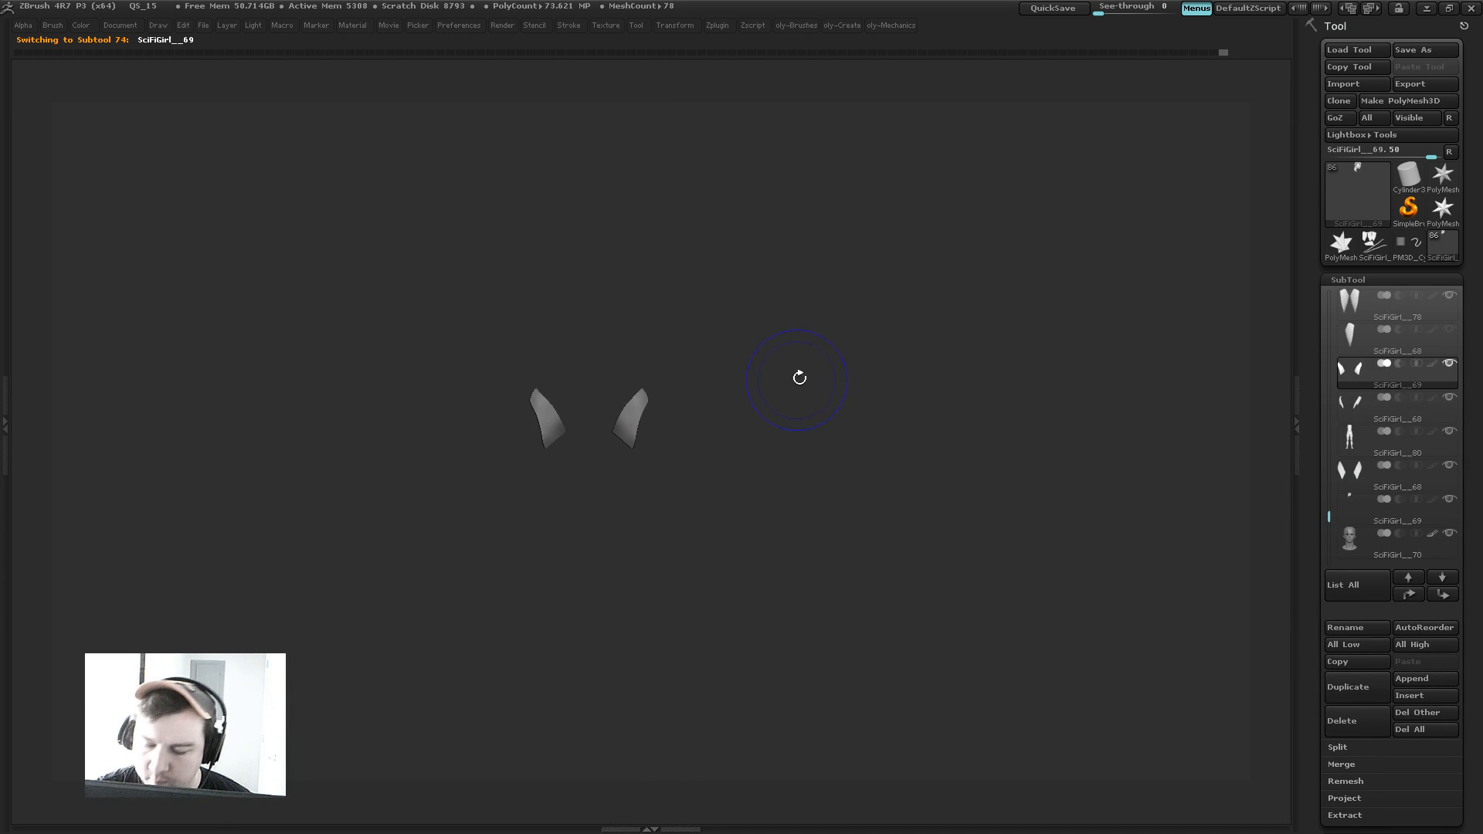
{"action": "key", "text": "f"}
{"action": "left_click_drag", "start_coordinate": [798, 357], "coordinate": [718, 369], "text": "alt"}
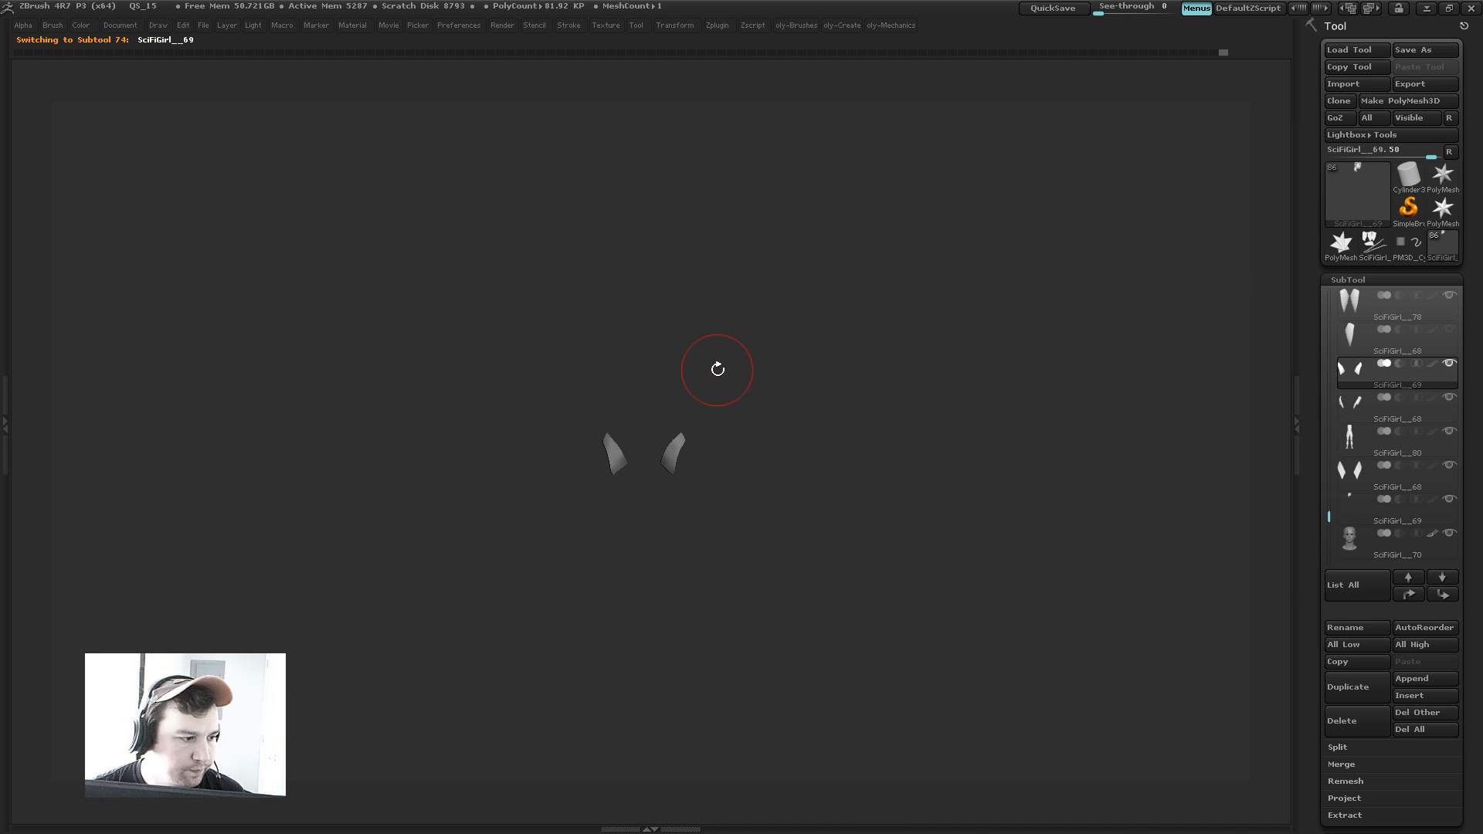
{"action": "key", "text": "f"}
{"action": "mouse_move", "coordinate": [811, 433]}
{"action": "left_mouse_down", "text": "alt"}
{"action": "mouse_move", "coordinate": [679, 390]}
{"action": "mouse_move", "coordinate": [705, 410]}
{"action": "mouse_move", "coordinate": [586, 463]}
{"action": "mouse_move", "coordinate": [533, 467]}
{"action": "left_mouse_up", "text": "alt"}
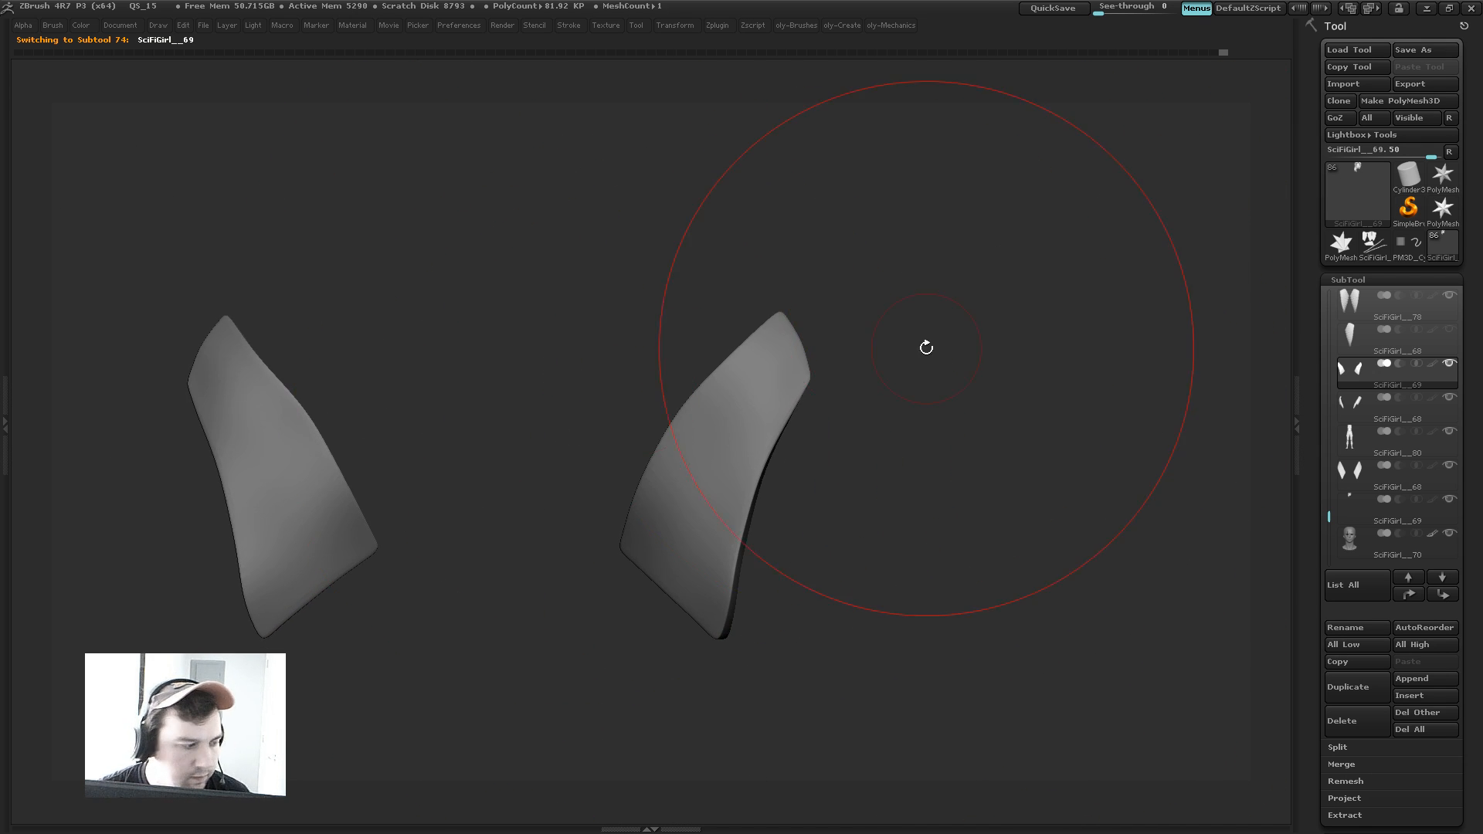
{"action": "key", "text": "s"}
{"action": "left_click_drag", "start_coordinate": [913, 356], "coordinate": [871, 354]}
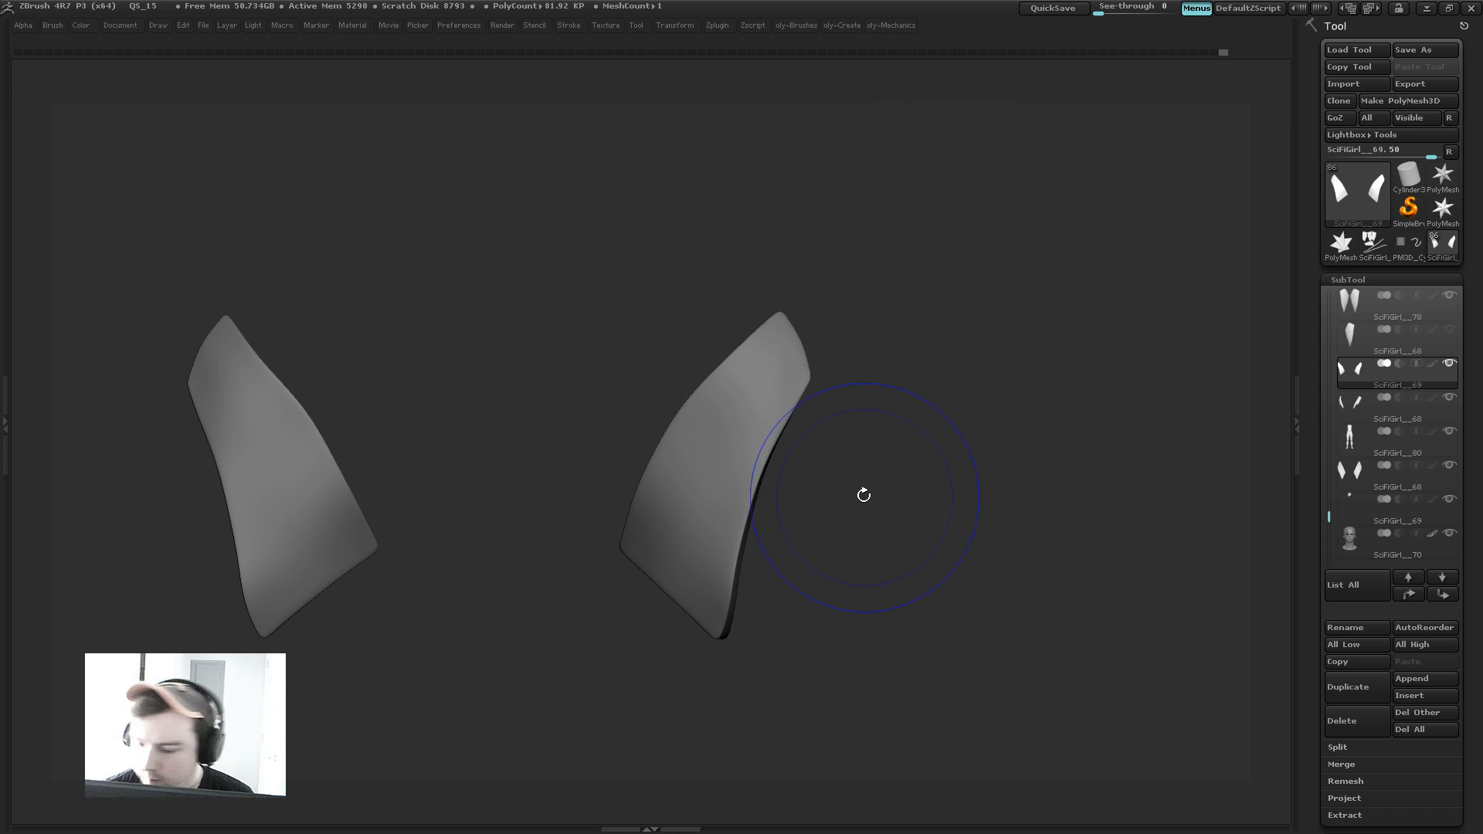
{"action": "key", "text": "shift+s"}
{"action": "key", "text": "f"}
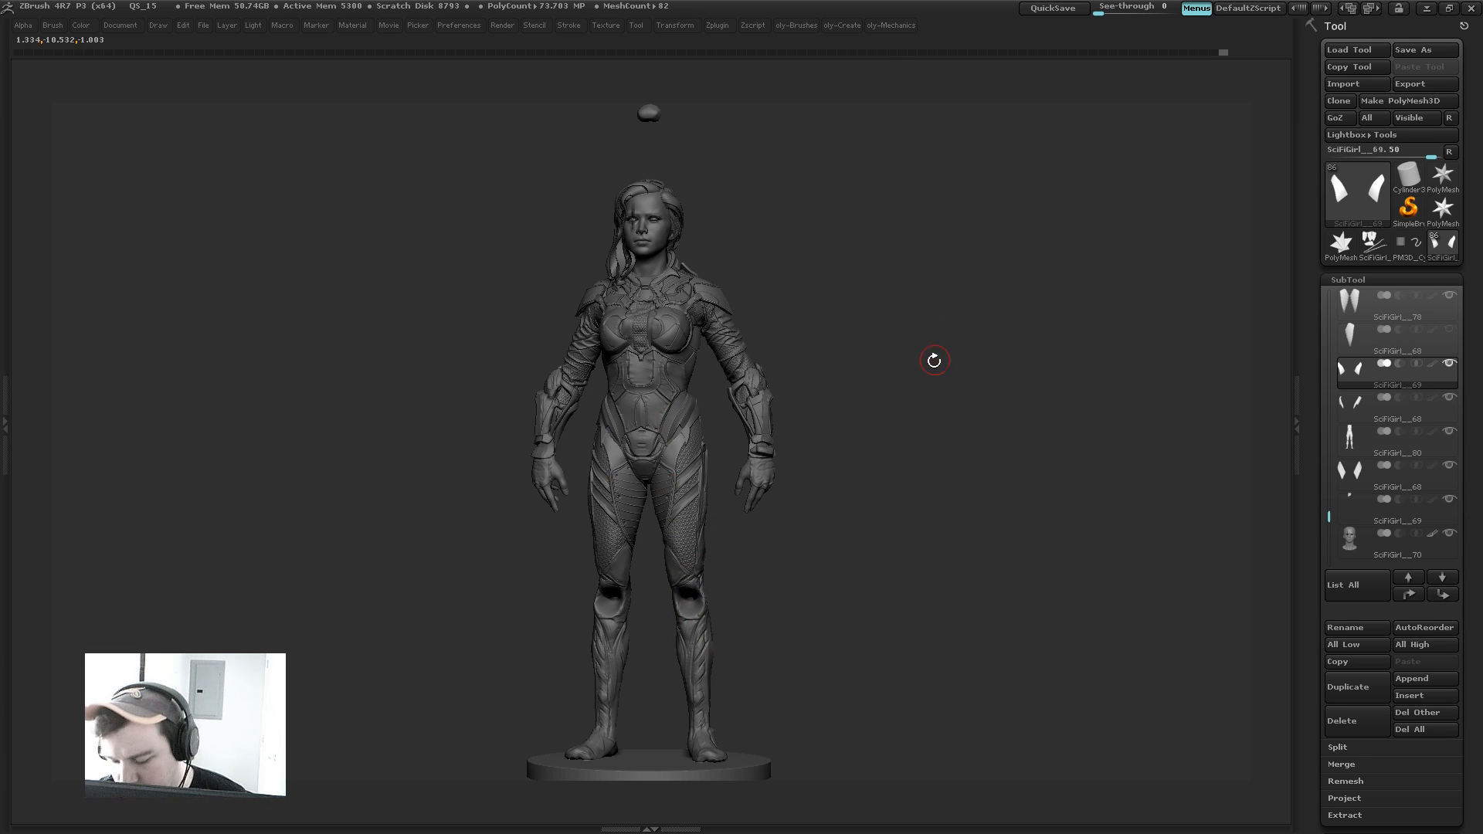
Step: Isolate the hip panels, subdivide them to 1.31 million polygons, and compare their subdivision levels with the wireframe shown
{"action": "left_click_drag", "start_coordinate": [934, 360], "coordinate": [954, 369]}
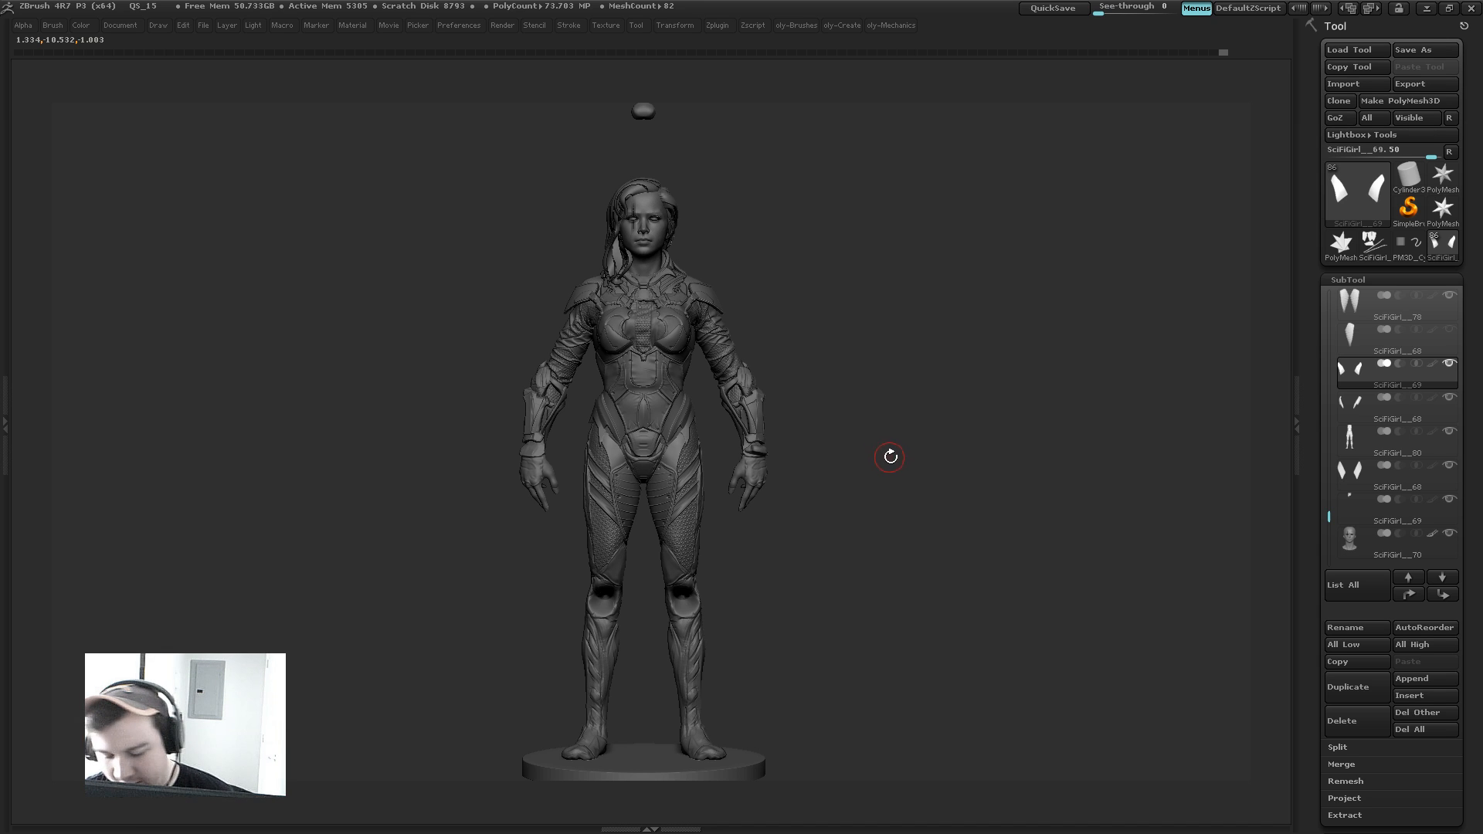
{"action": "left_click_drag", "start_coordinate": [829, 346], "coordinate": [1018, 427]}
{"action": "left_click_drag", "start_coordinate": [793, 389], "coordinate": [896, 492], "text": "alt"}
{"action": "key", "text": "shift+f"}
{"action": "left_click_drag", "start_coordinate": [938, 311], "coordinate": [1007, 359], "text": "alt"}
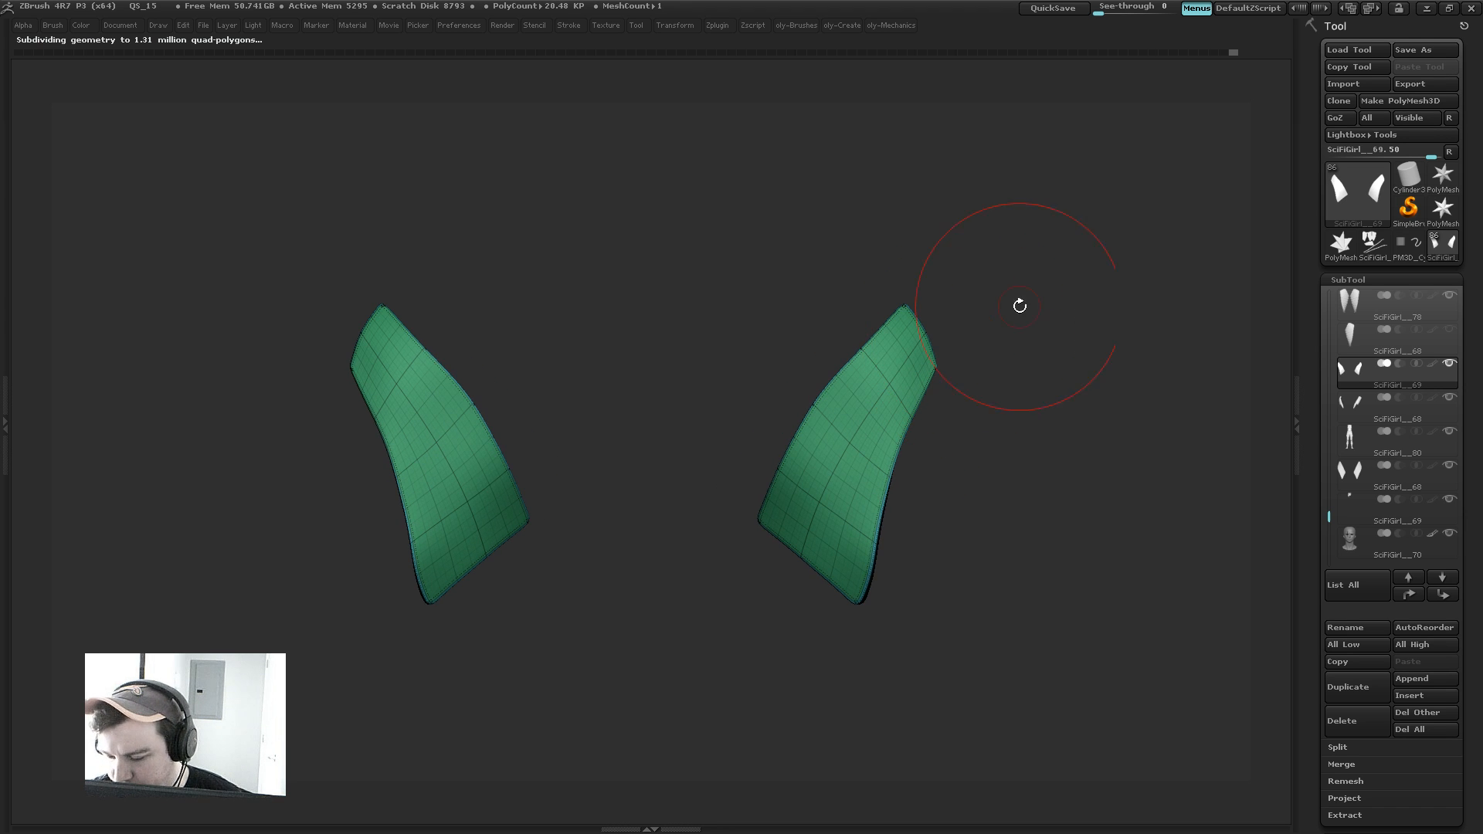
{"action": "key", "text": "shift+d"}
{"action": "key", "text": "shift+d"}
{"action": "key", "text": "d"}
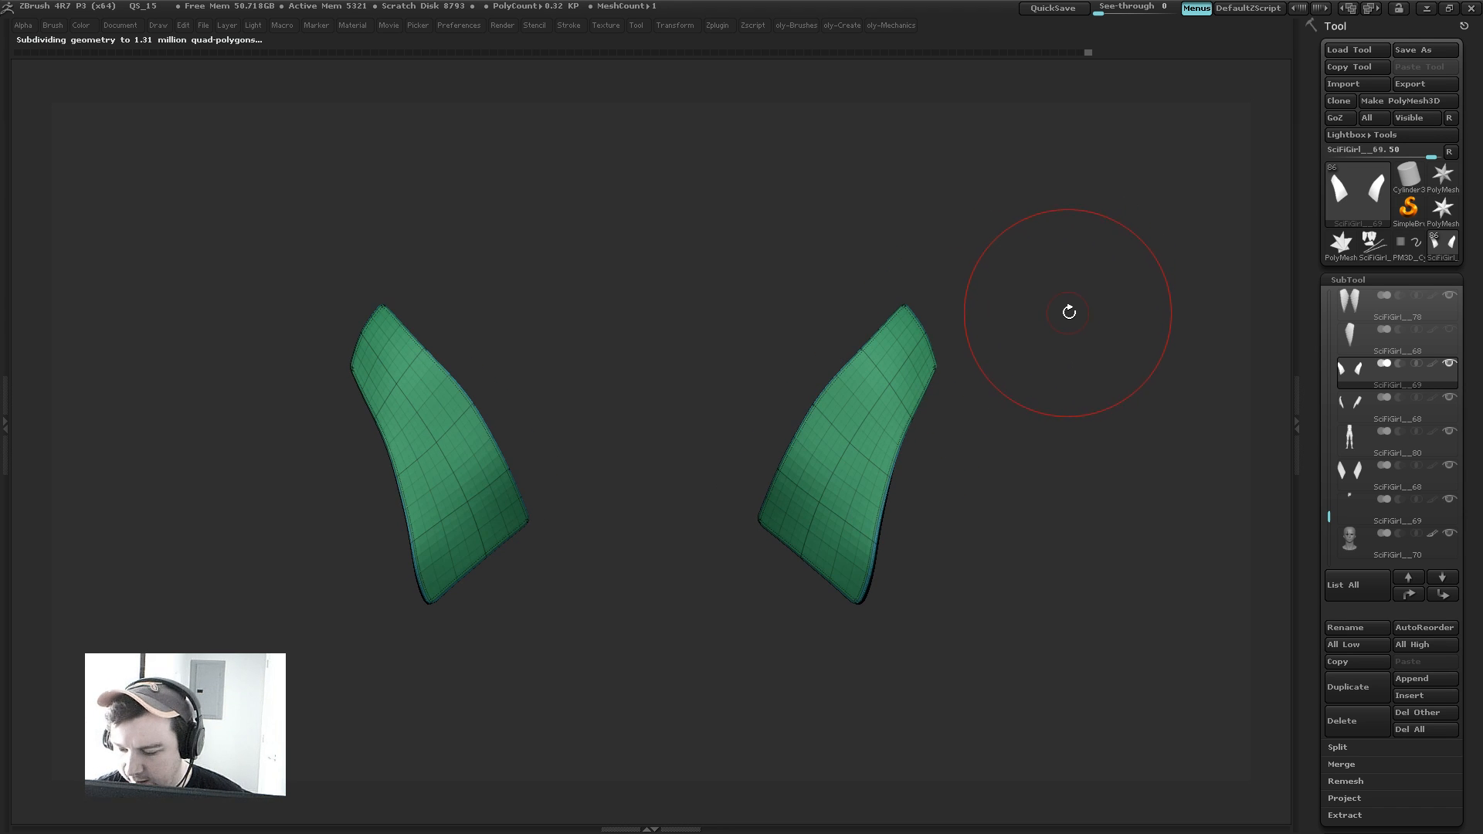
{"action": "key", "text": "shift+f"}
Step: Carve a thin symmetrical groove along the inner edge of both hip panels with the Orb_Cracks brush
{"action": "key", "text": "b"}
{"action": "left_click", "coordinate": [919, 330]}
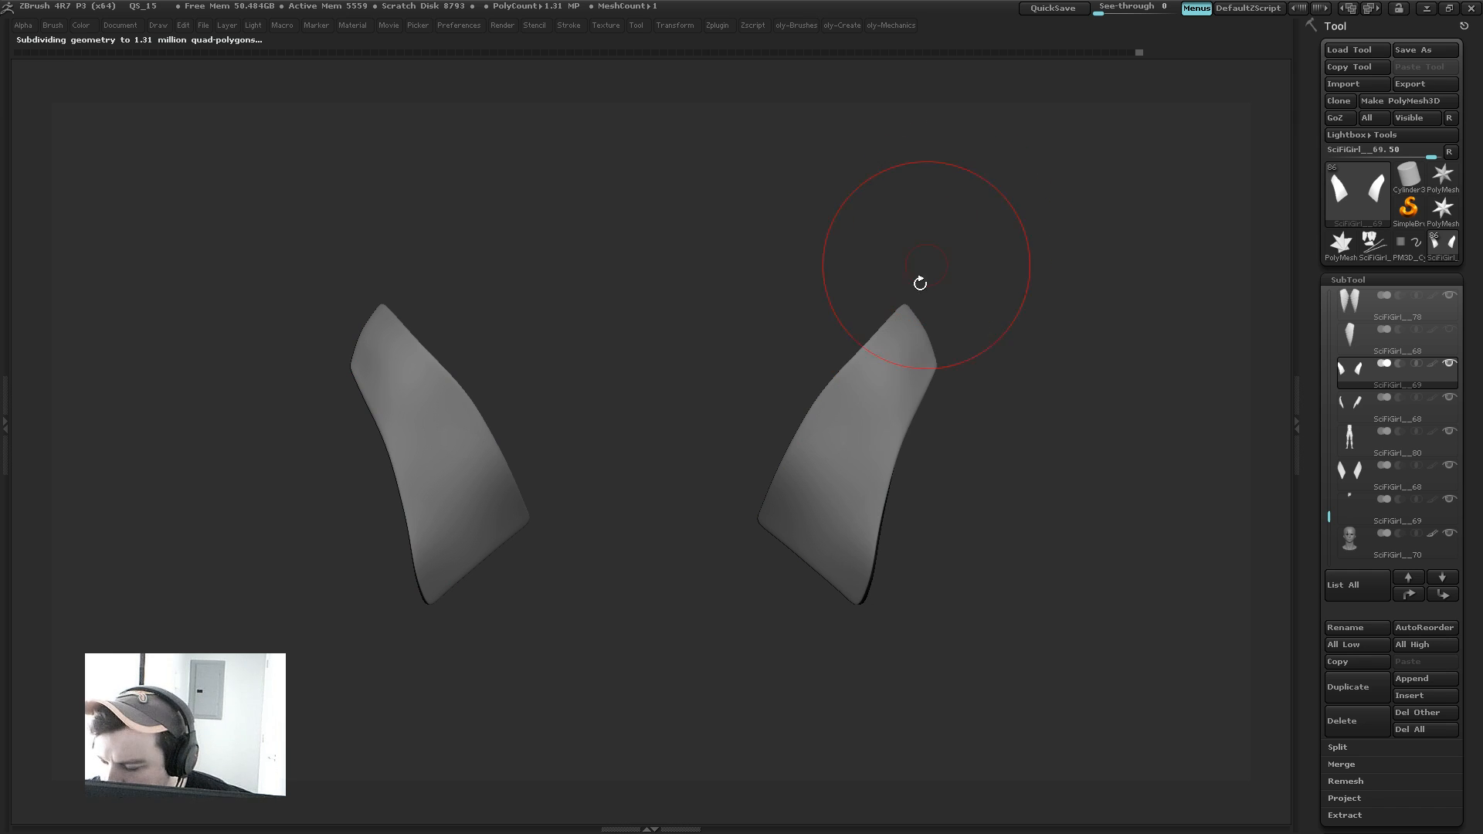
{"action": "mouse_move", "coordinate": [883, 359]}
{"action": "left_mouse_down"}
{"action": "mouse_move", "coordinate": [879, 331]}
{"action": "mouse_move", "coordinate": [854, 356]}
{"action": "left_mouse_up"}
{"action": "key", "text": "["}
{"action": "key", "text": "b"}
{"action": "key", "text": "s"}
{"action": "left_click_drag", "start_coordinate": [912, 313], "coordinate": [839, 402]}
{"action": "key", "text": "ctrl+z"}
{"action": "key", "text": "2"}
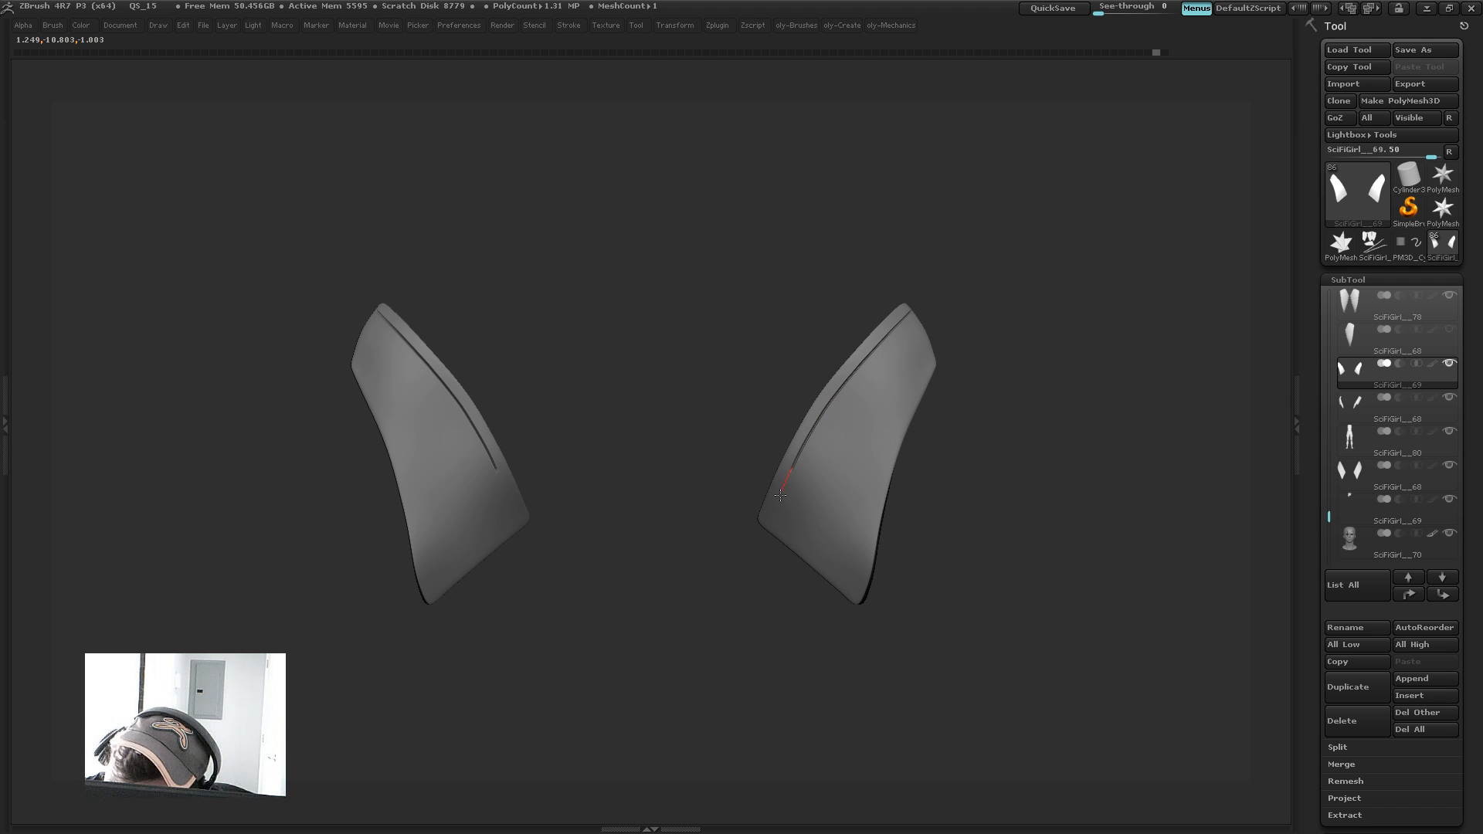
Step: Stamp a rectangular recess with bolt details into the lower ends of both hip panels using the Standard_1 brush and a bolt alpha
{"action": "left_click_drag", "start_coordinate": [755, 630], "coordinate": [722, 526], "text": "alt"}
{"action": "key", "text": "alt+s"}
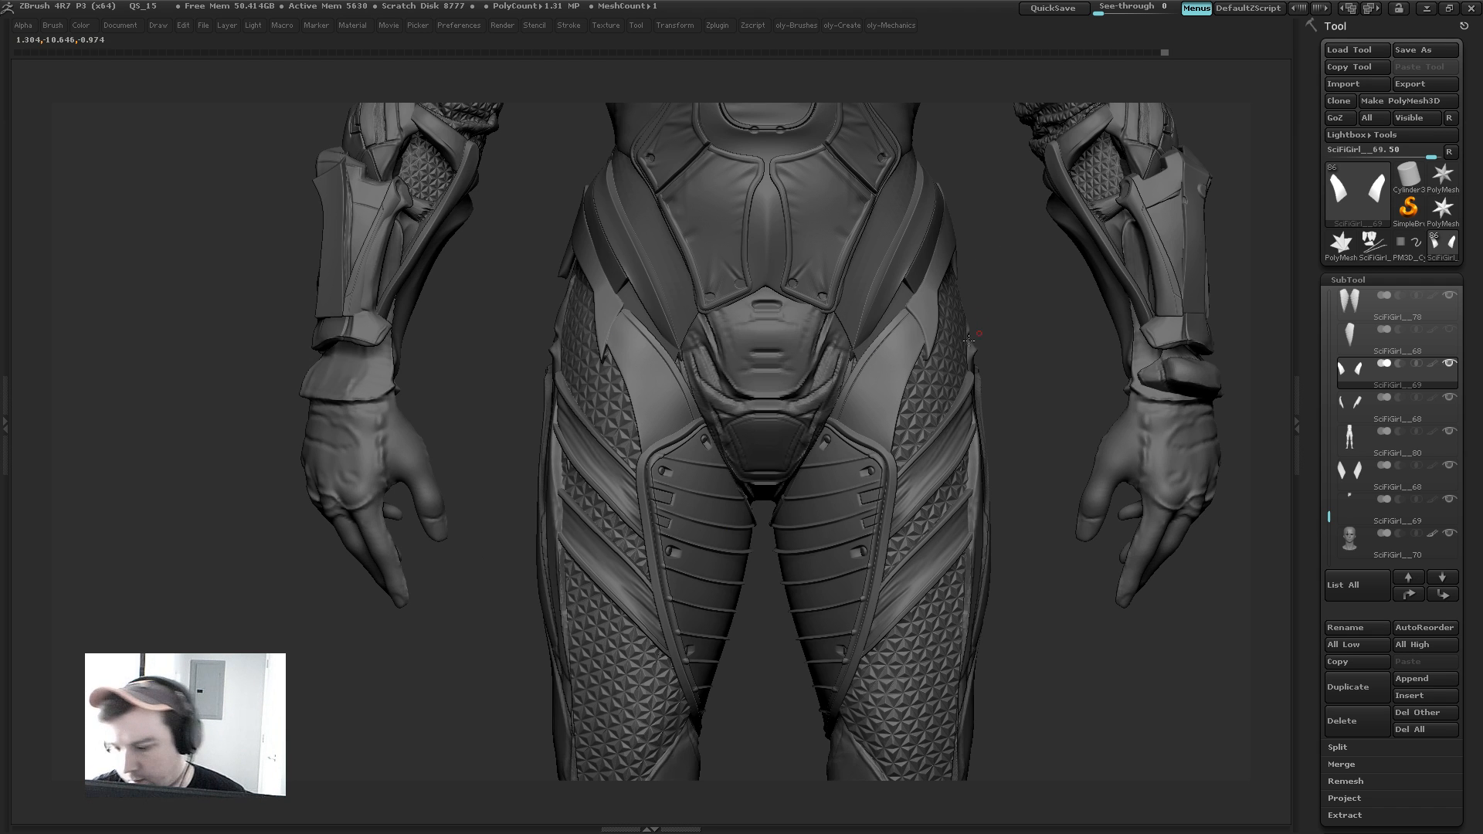
{"action": "key", "text": "b"}
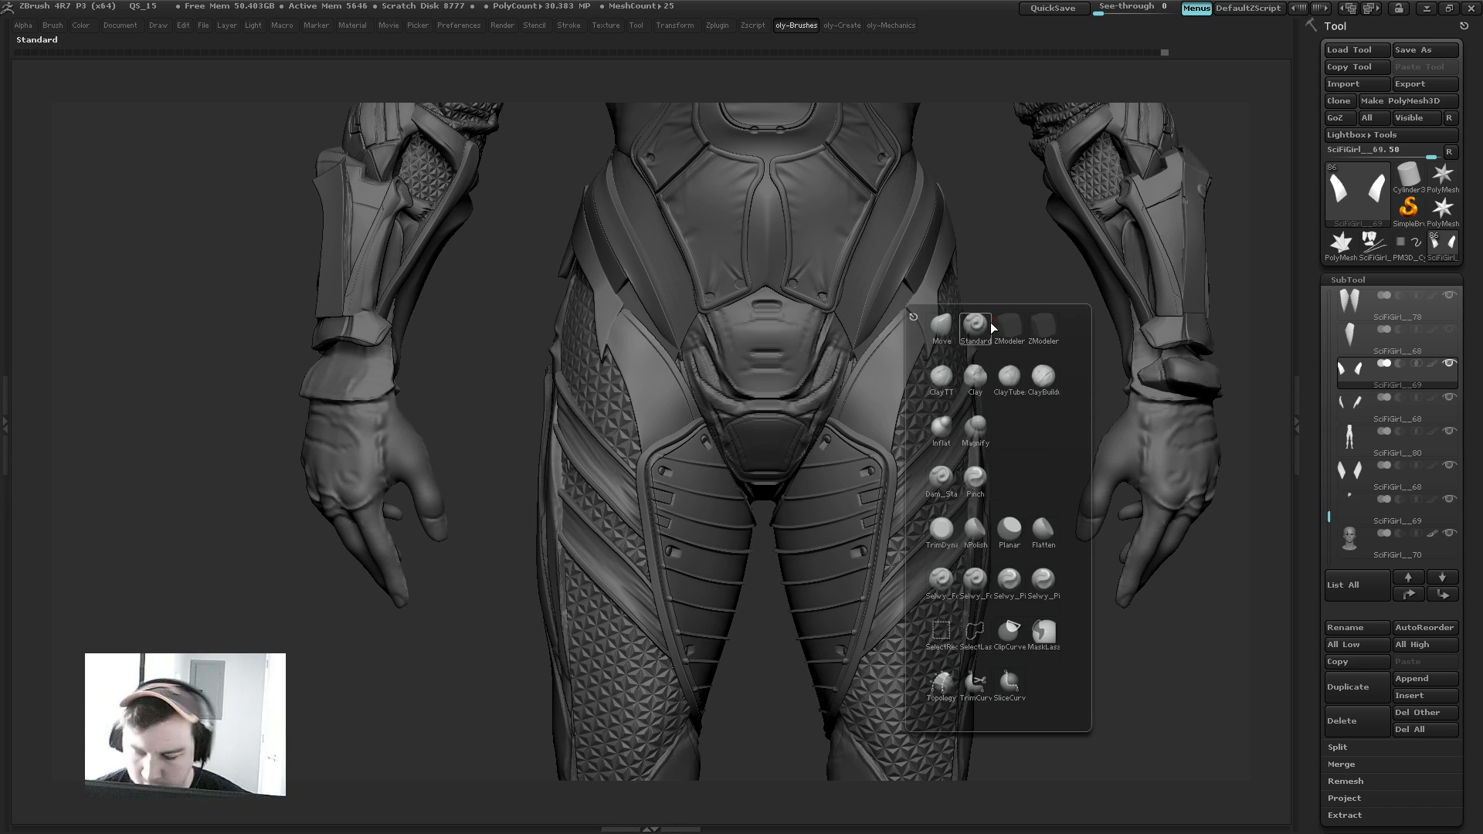
{"action": "key", "text": "Tab"}
{"action": "left_click", "coordinate": [73, 170]}
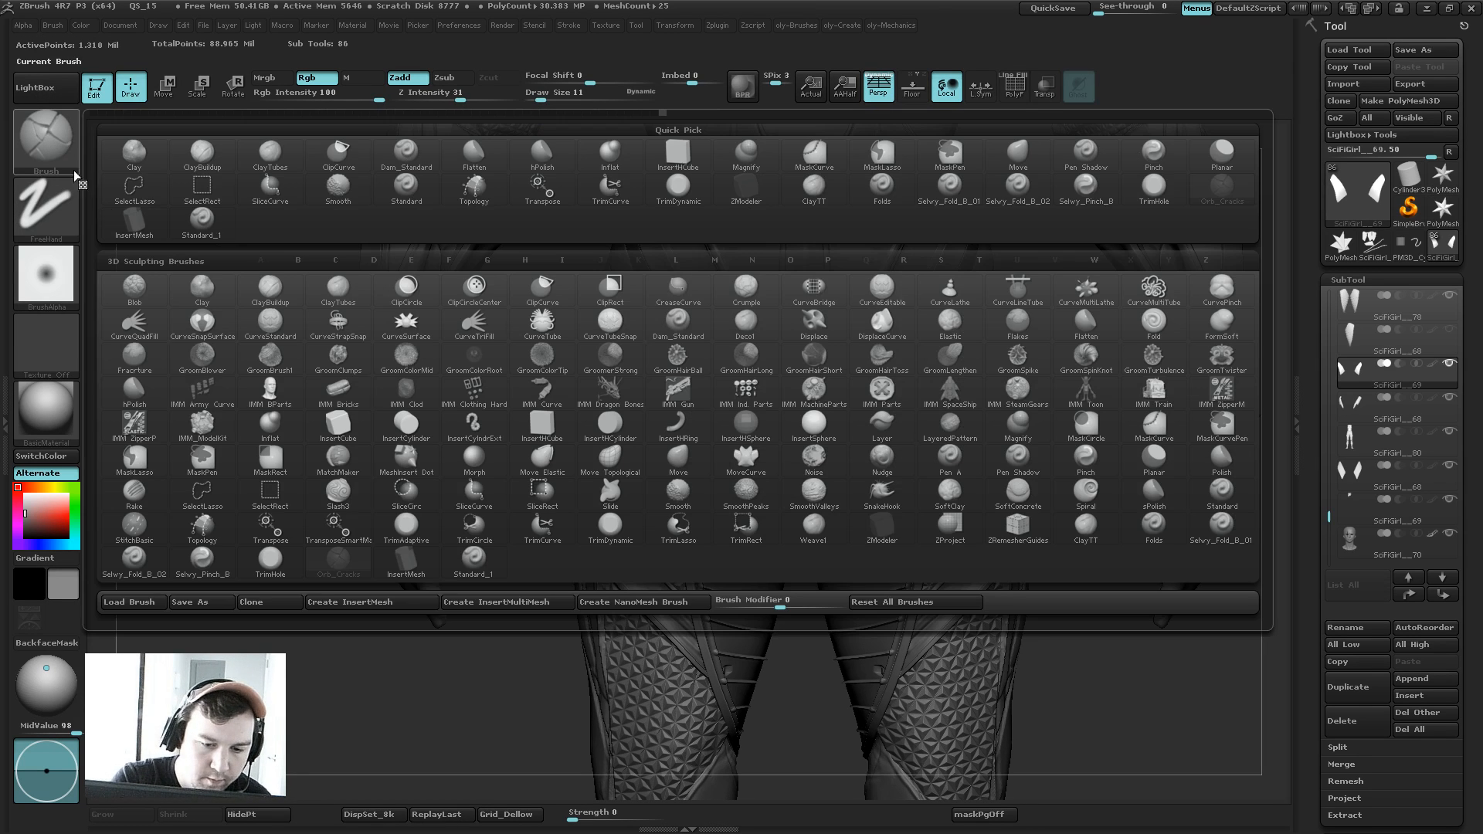
{"action": "left_click", "coordinate": [474, 557]}
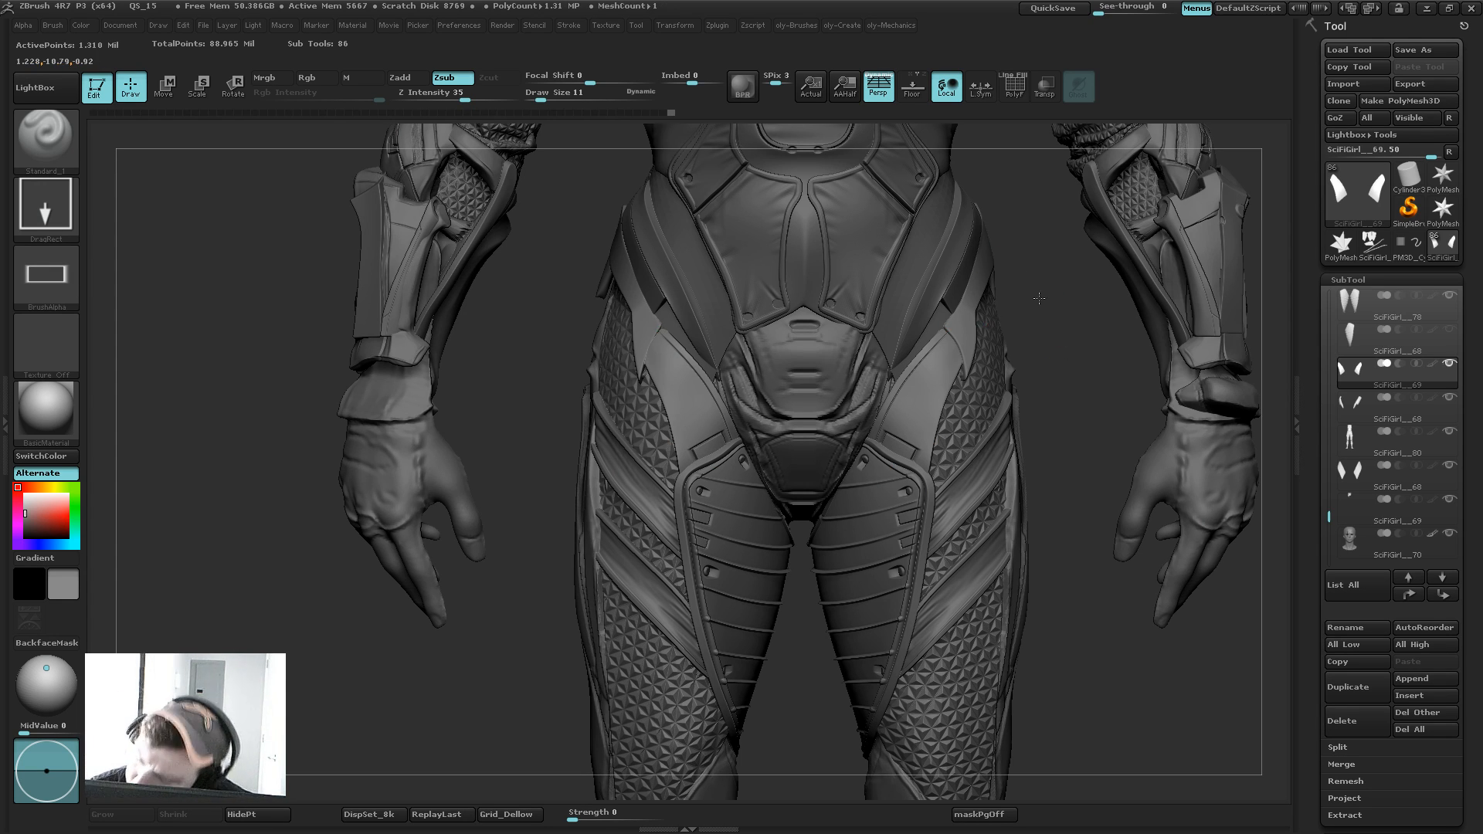
{"action": "key", "text": "f"}
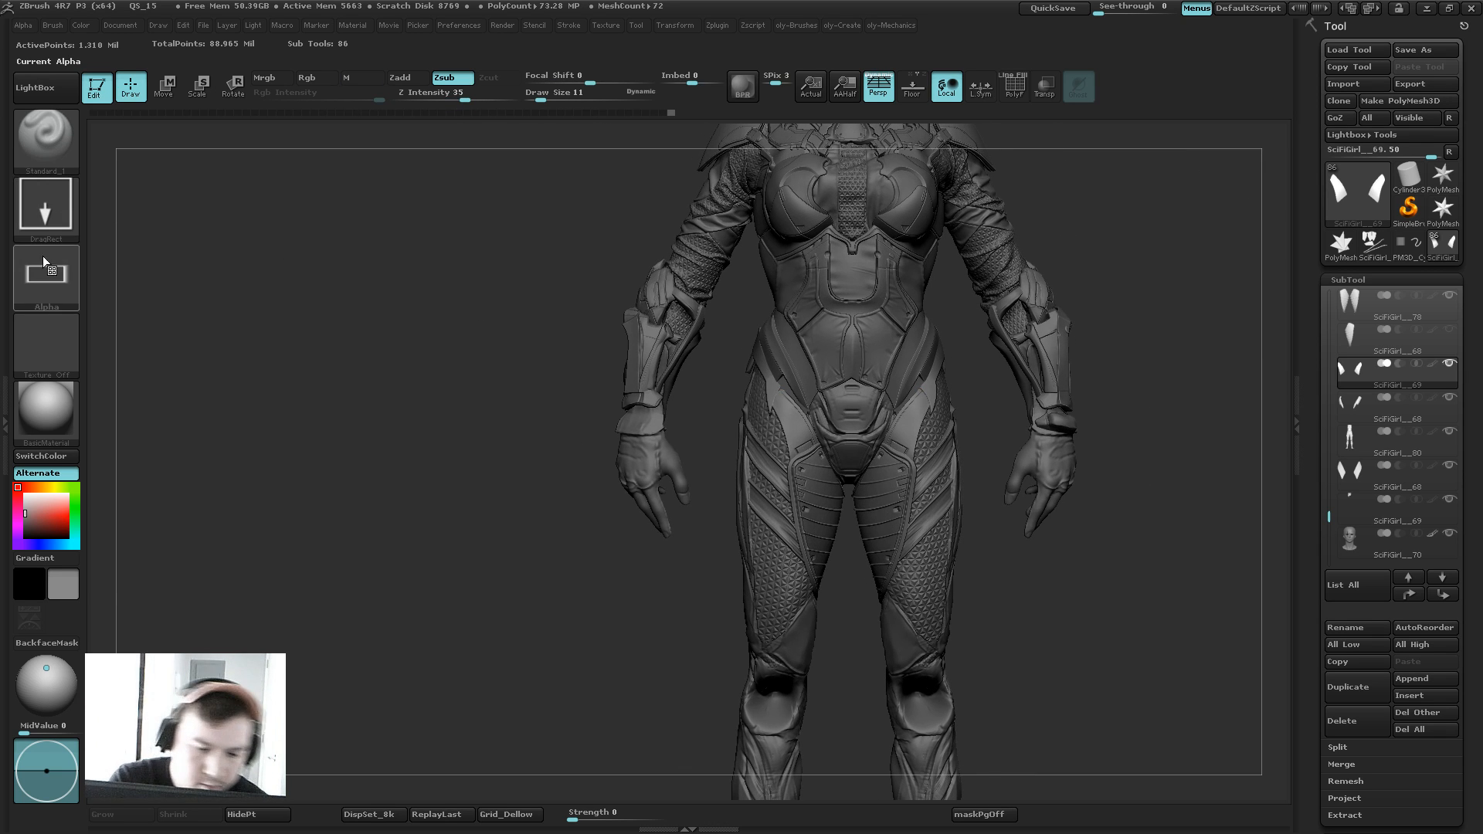
{"action": "left_click", "coordinate": [44, 263]}
{"action": "left_click", "coordinate": [474, 351]}
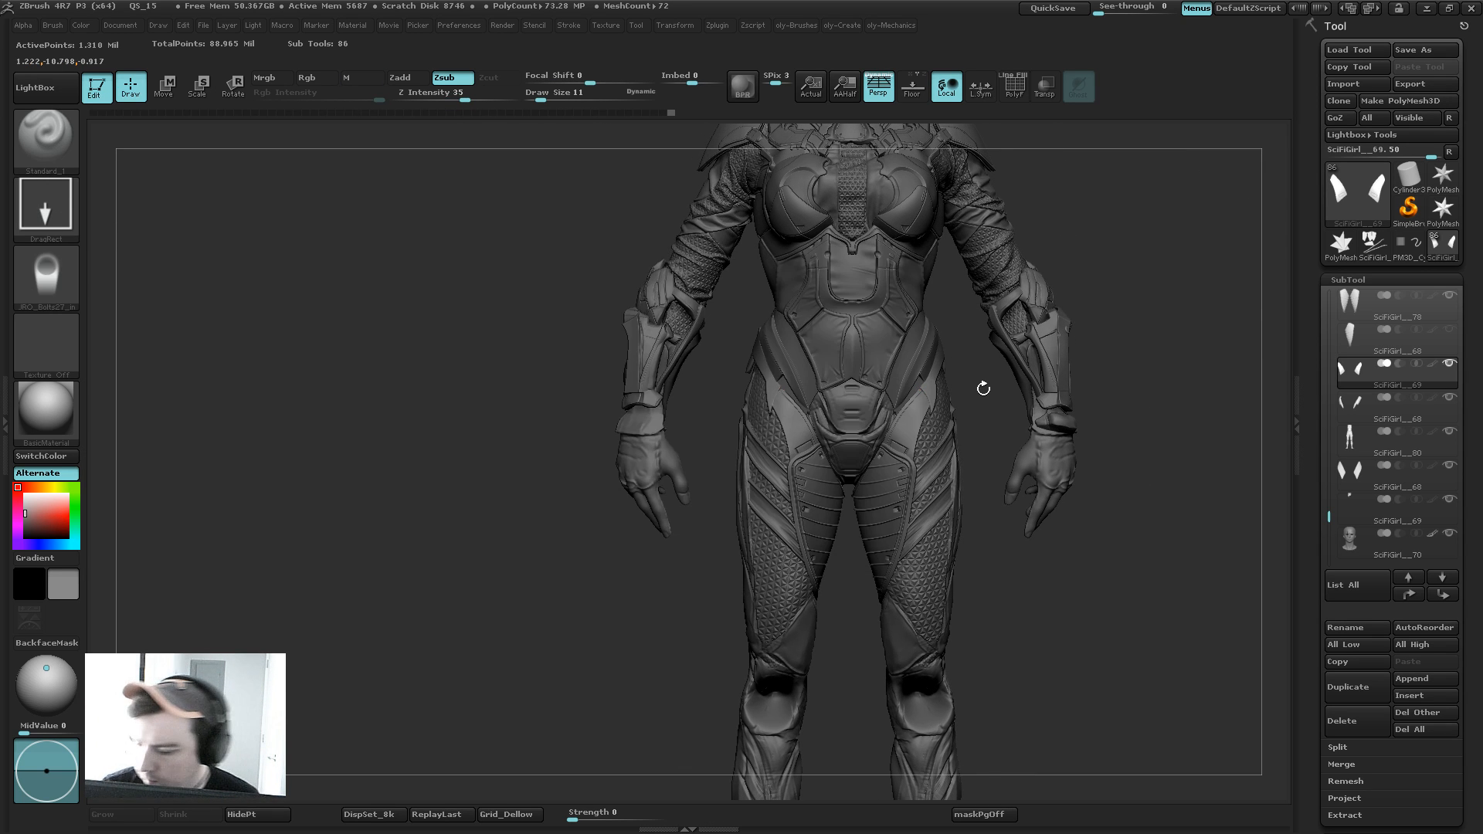
{"action": "key", "text": "alt+s"}
{"action": "left_click_drag", "start_coordinate": [983, 388], "coordinate": [1000, 515], "text": "alt"}
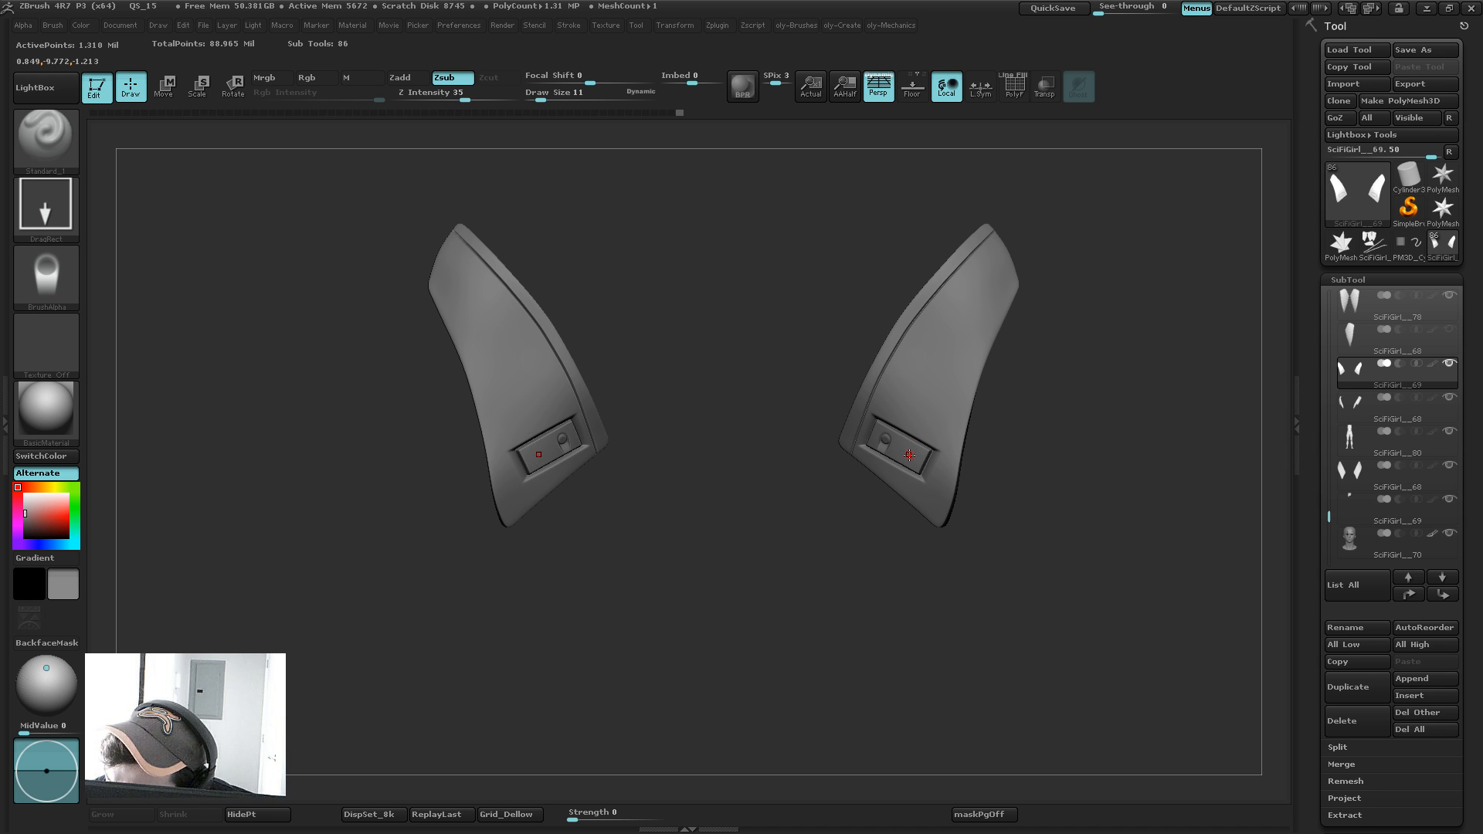
Step: Check the detailed hip panels on the full figure, isolate and frame them again, and switch to the Move brush
{"action": "mouse_move", "coordinate": [1066, 383]}
{"action": "left_mouse_down", "text": "alt"}
{"action": "mouse_move", "coordinate": [1060, 344]}
{"action": "mouse_move", "coordinate": [1100, 328]}
{"action": "mouse_move", "coordinate": [1114, 255]}
{"action": "mouse_move", "coordinate": [1099, 298]}
{"action": "mouse_move", "coordinate": [1060, 309]}
{"action": "left_mouse_up", "text": "alt"}
{"action": "key", "text": "shift+s"}
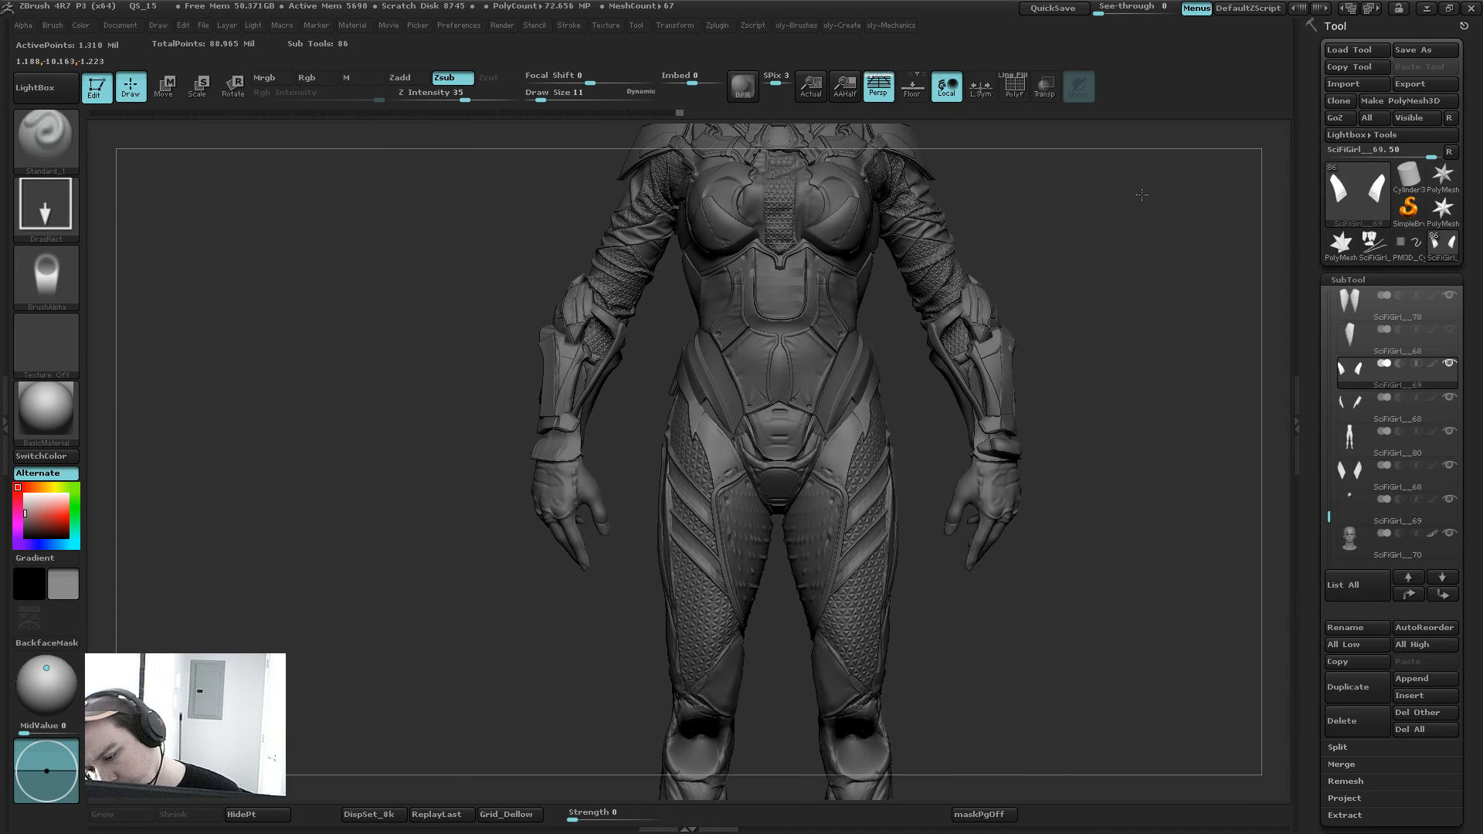
{"action": "left_click_drag", "start_coordinate": [1142, 194], "coordinate": [1102, 239]}
{"action": "mouse_move", "coordinate": [1103, 322]}
{"action": "left_mouse_down"}
{"action": "mouse_move", "coordinate": [1087, 311]}
{"action": "mouse_move", "coordinate": [1147, 345]}
{"action": "mouse_move", "coordinate": [1108, 397]}
{"action": "left_mouse_up"}
{"action": "key", "text": "shift+s"}
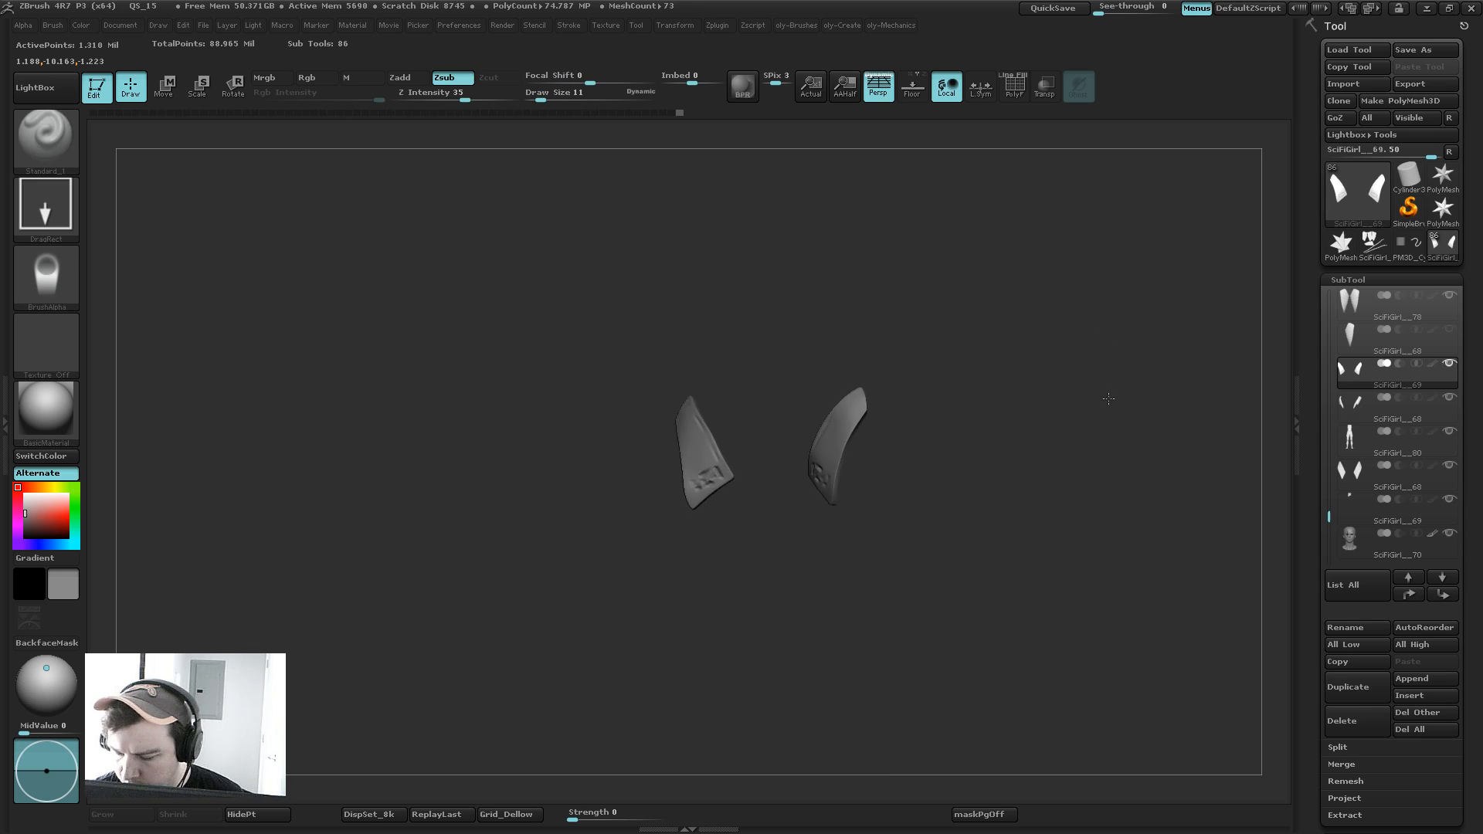
{"action": "key", "text": "f"}
{"action": "key", "text": "b"}
{"action": "key", "text": "m"}
{"action": "key", "text": "v"}
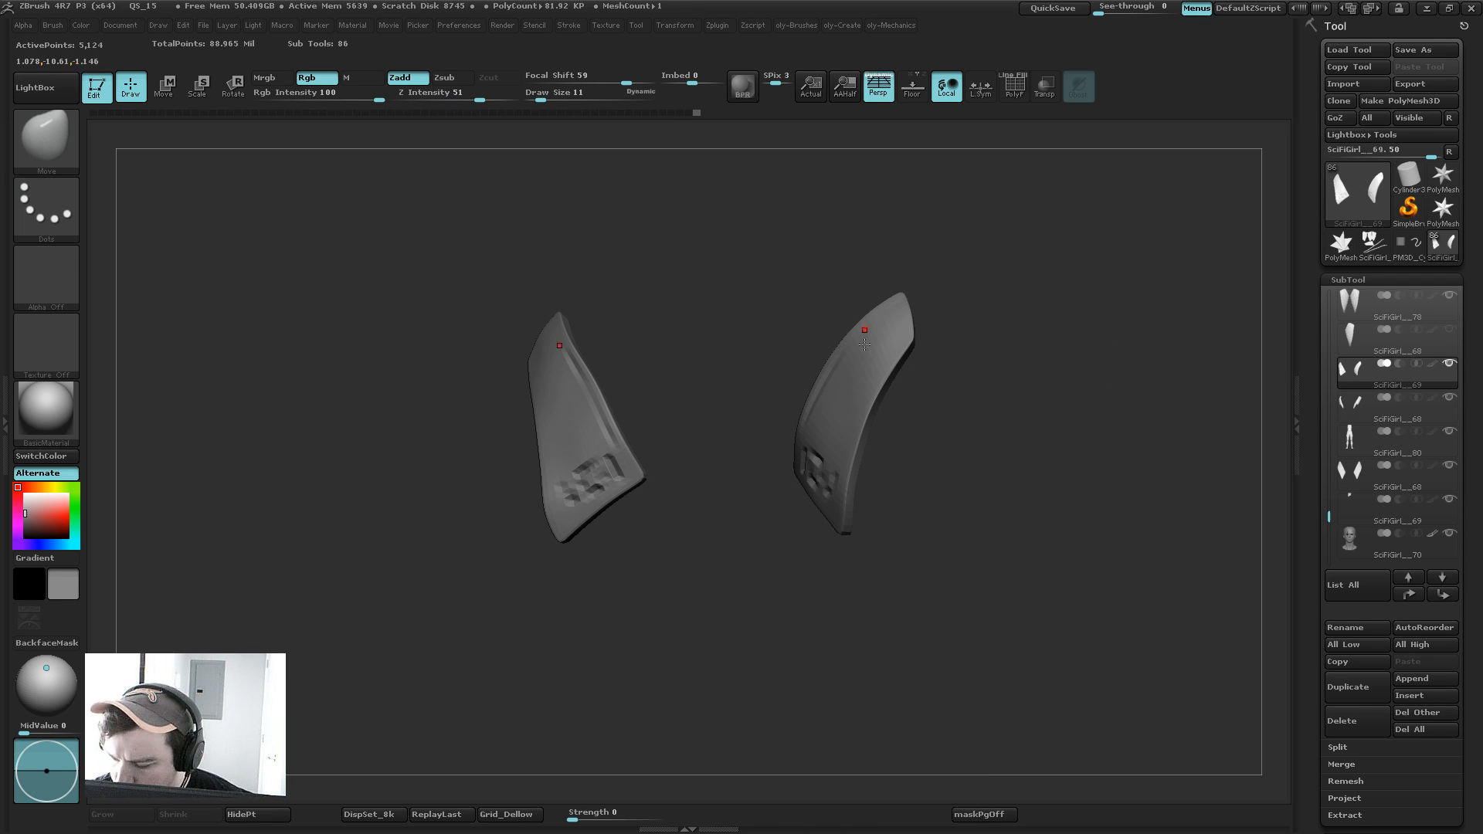
Step: Step the hip panels through their lower subdivision levels and enlarge the Move brush to draw size 136
{"action": "key", "text": "d"}
{"action": "key", "text": "shift"}
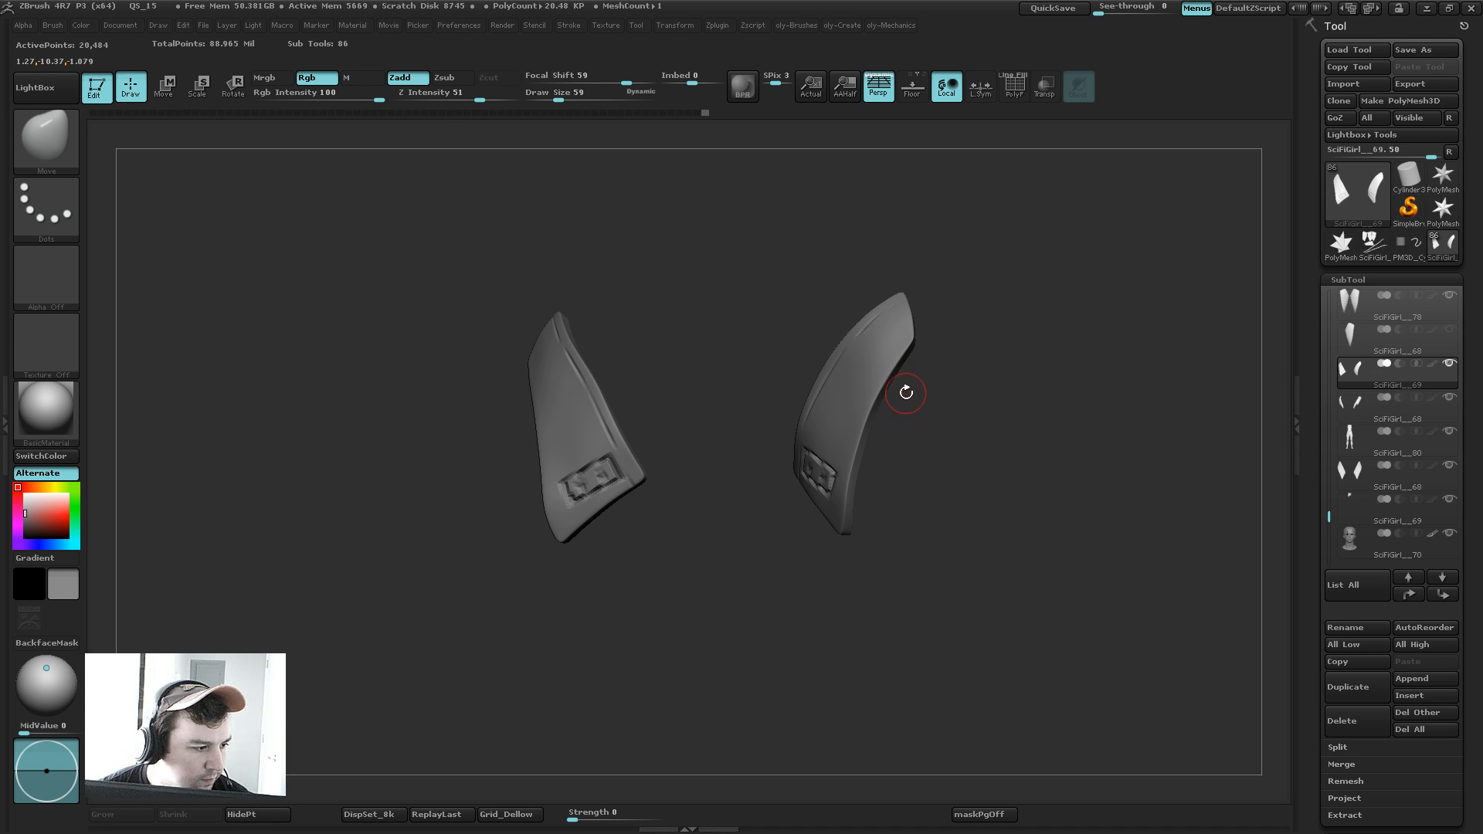
{"action": "key", "text": "shift+d"}
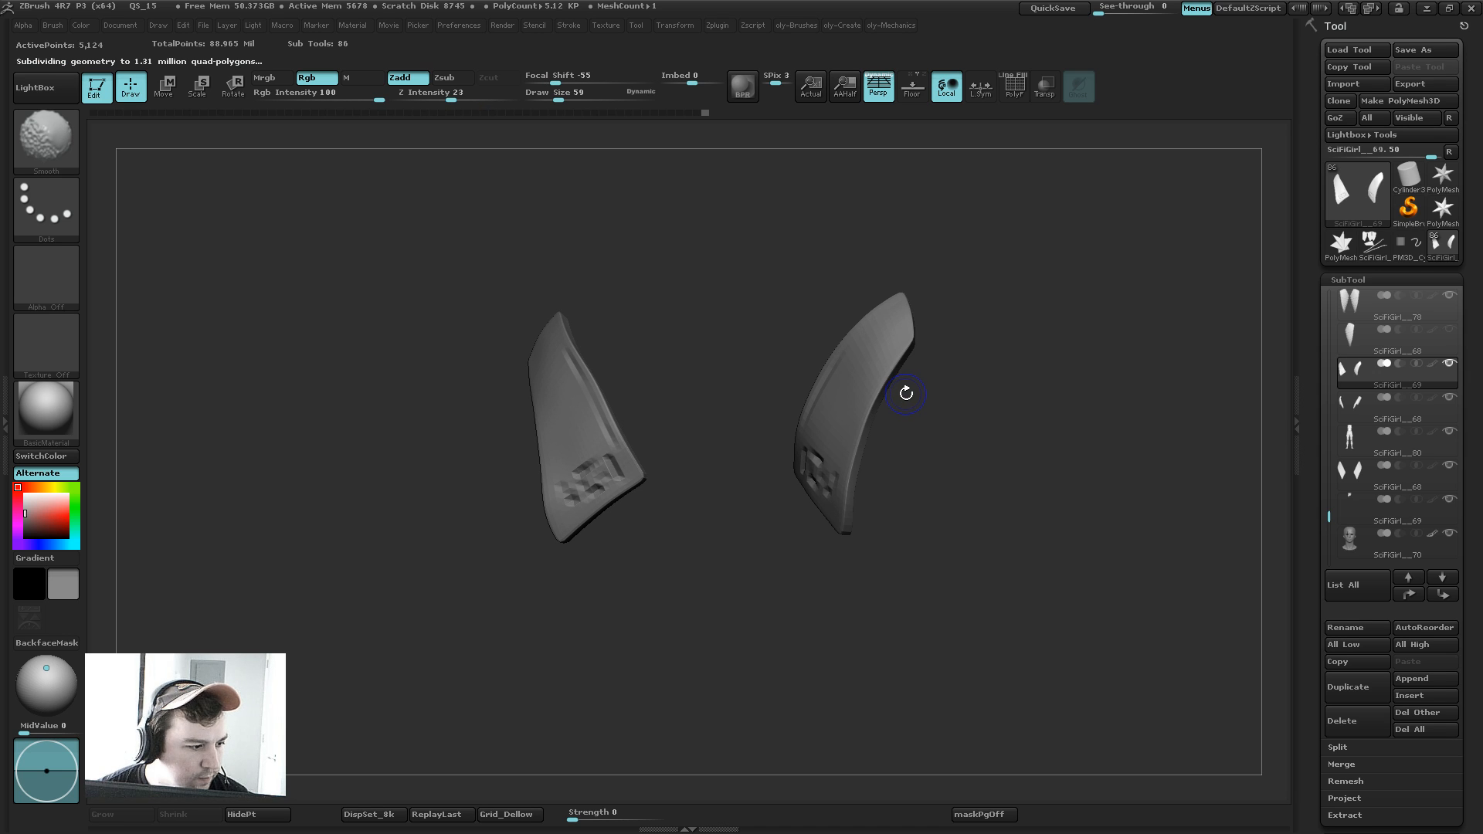
{"action": "key", "text": "shift+d"}
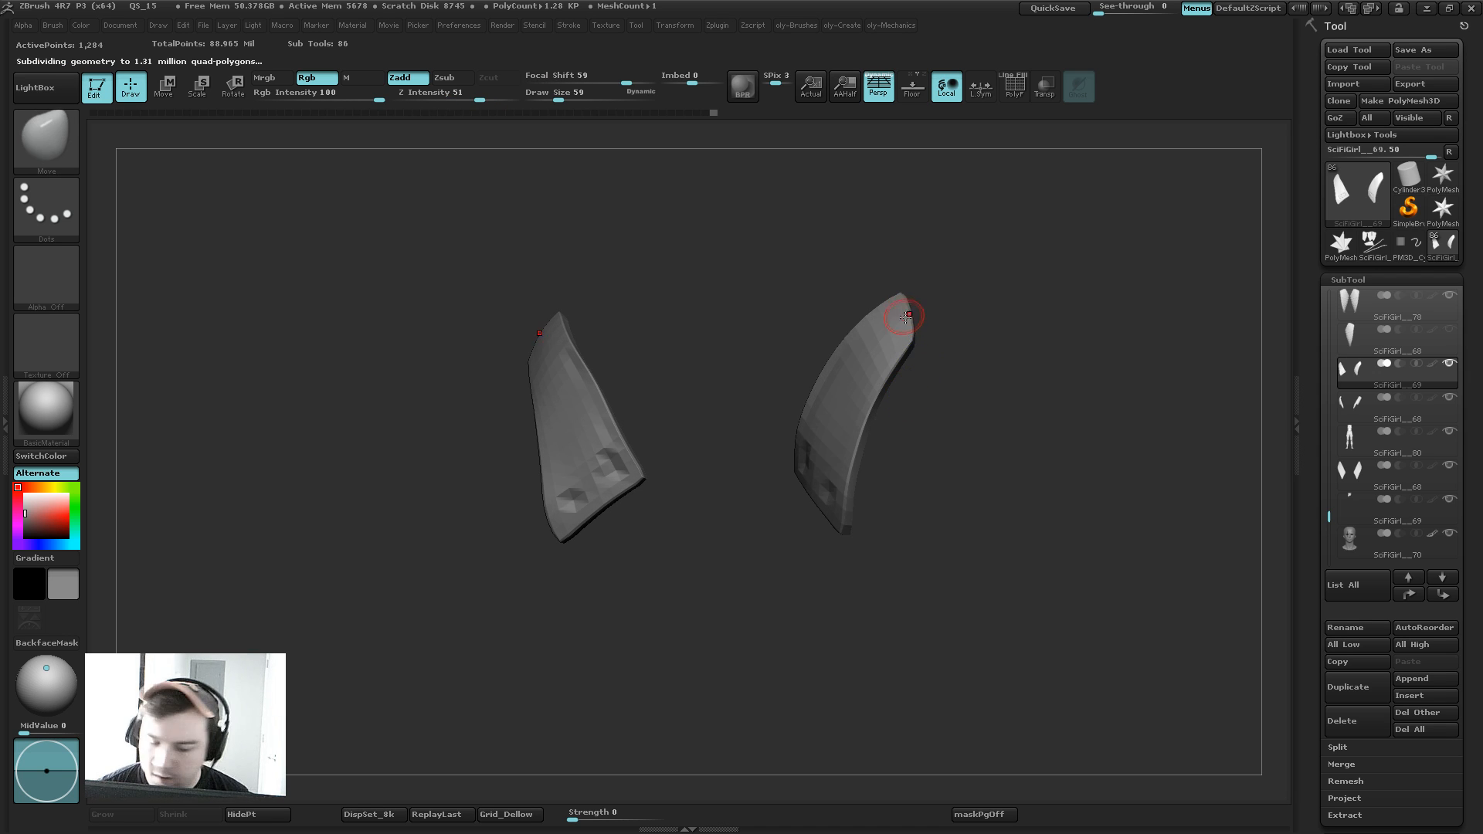
{"action": "key", "text": "d"}
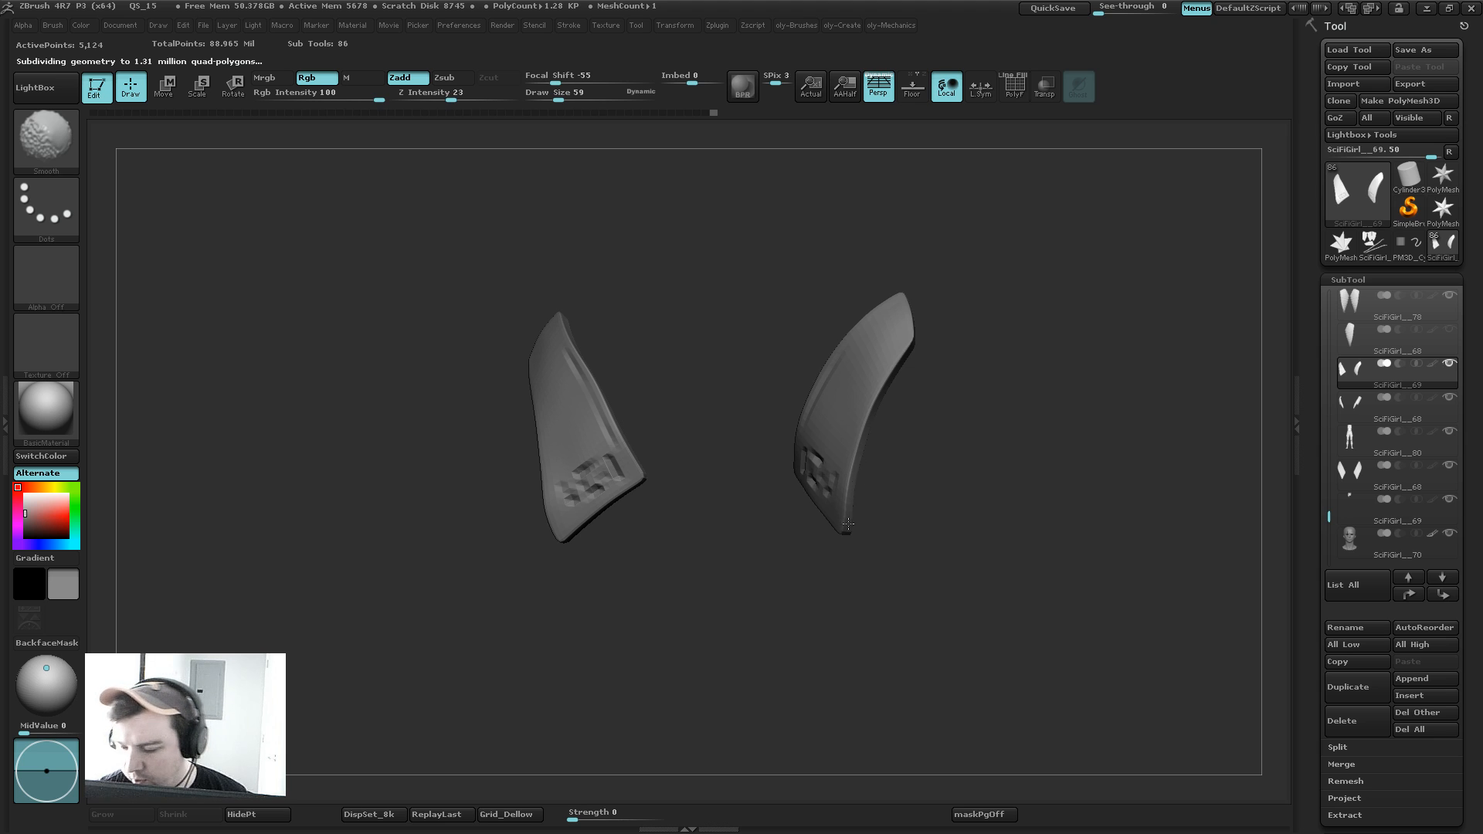
{"action": "key", "text": "b"}
{"action": "key", "text": "m"}
{"action": "key", "text": "v"}
{"action": "key", "text": "bracketright"}
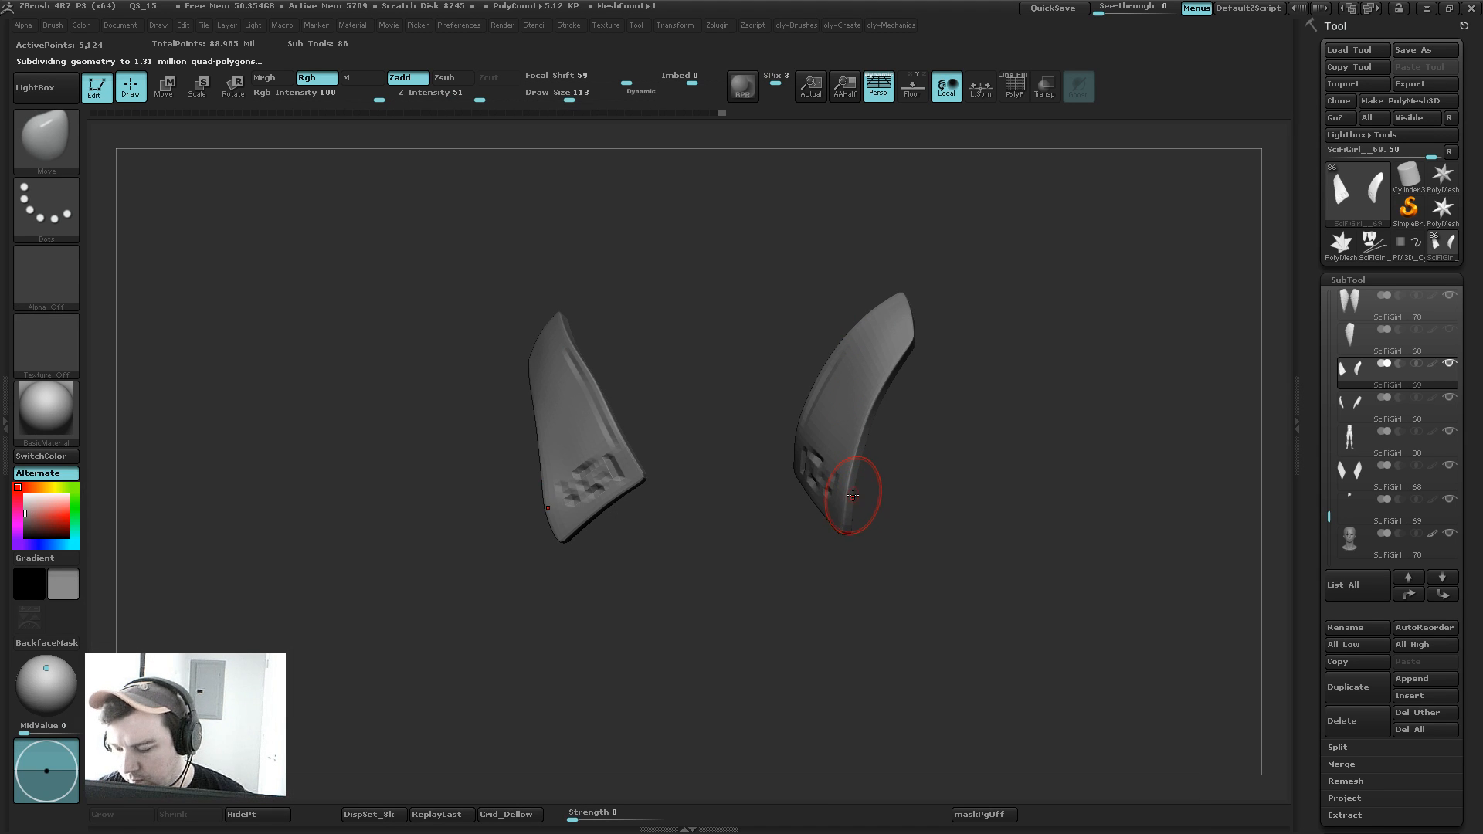
{"action": "key", "text": "bracketright"}
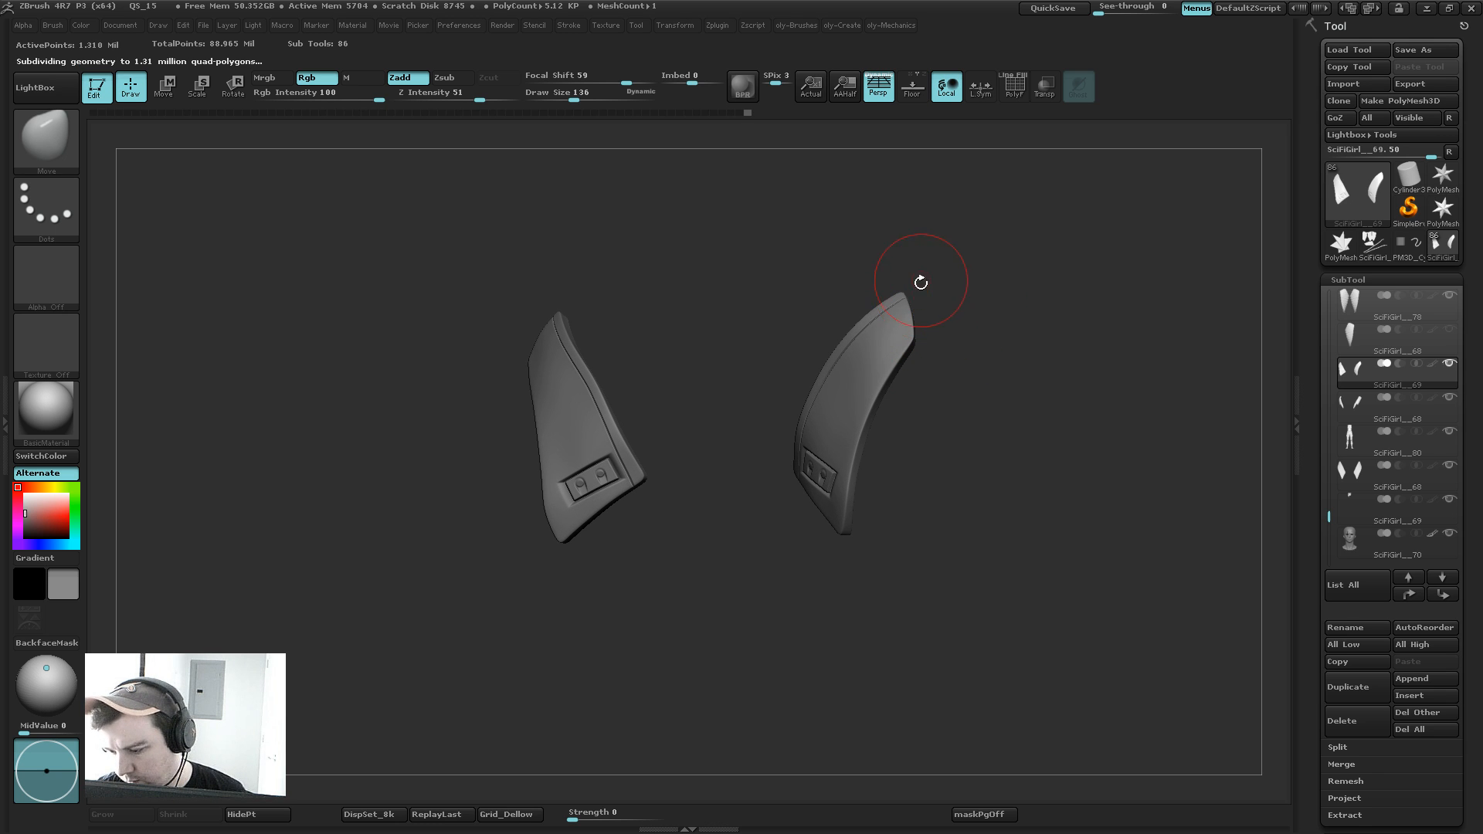
Step: Show the full figure around the hip panels again and adjust the panels' fit with the Move brush enlarged to draw size 175
{"action": "mouse_move", "coordinate": [997, 280]}
{"action": "left_mouse_down"}
{"action": "mouse_move", "coordinate": [1009, 314]}
{"action": "mouse_move", "coordinate": [1015, 300]}
{"action": "left_mouse_up"}
{"action": "key", "text": "shift+s"}
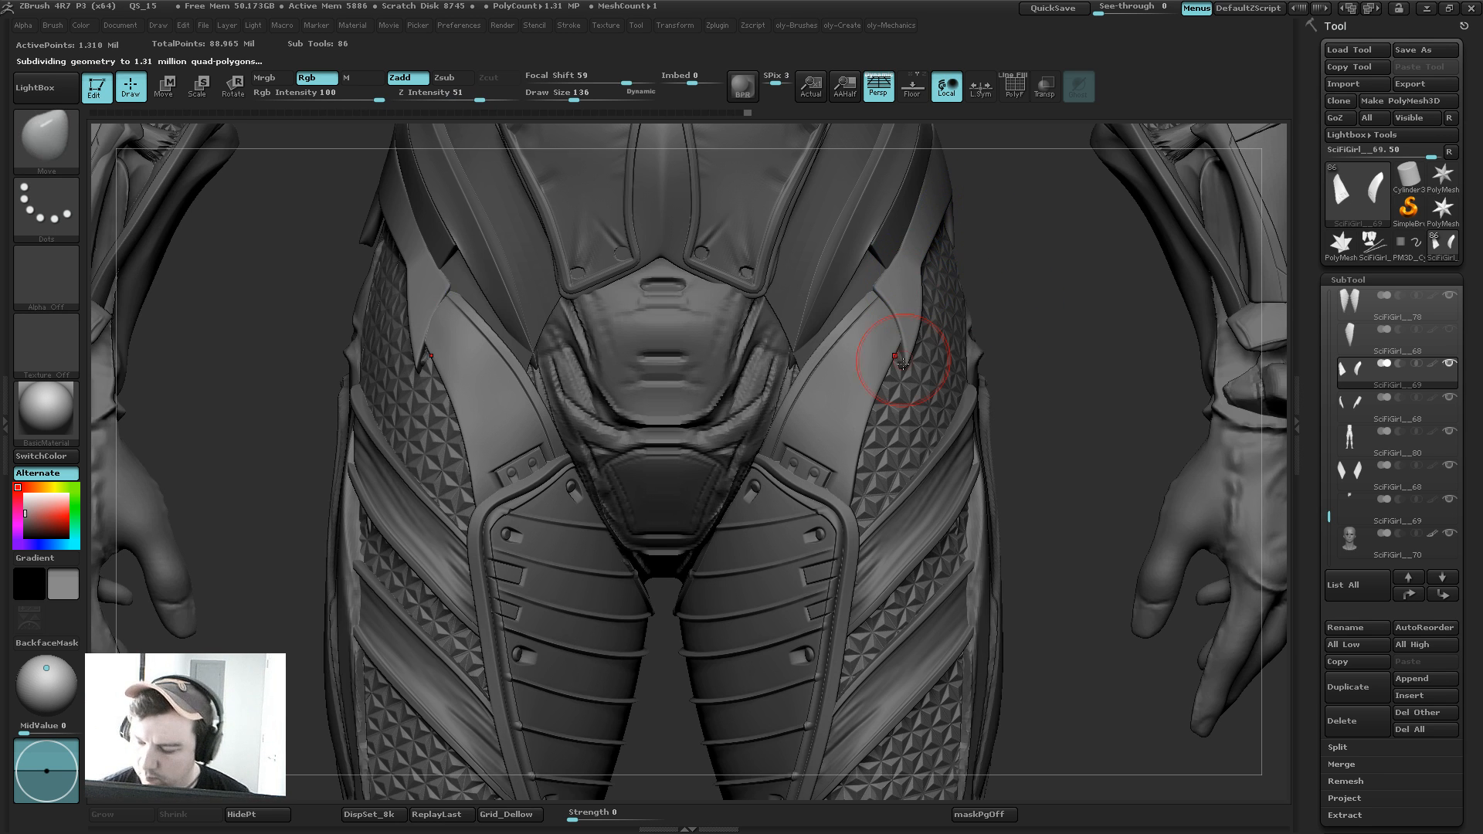
{"action": "key", "text": "s"}
{"action": "mouse_move", "coordinate": [803, 476]}
{"action": "left_mouse_down"}
{"action": "mouse_move", "coordinate": [822, 476]}
{"action": "mouse_move", "coordinate": [775, 494]}
{"action": "left_mouse_up"}
{"action": "key", "text": "s"}
{"action": "key", "text": "s"}
{"action": "key", "text": "s"}
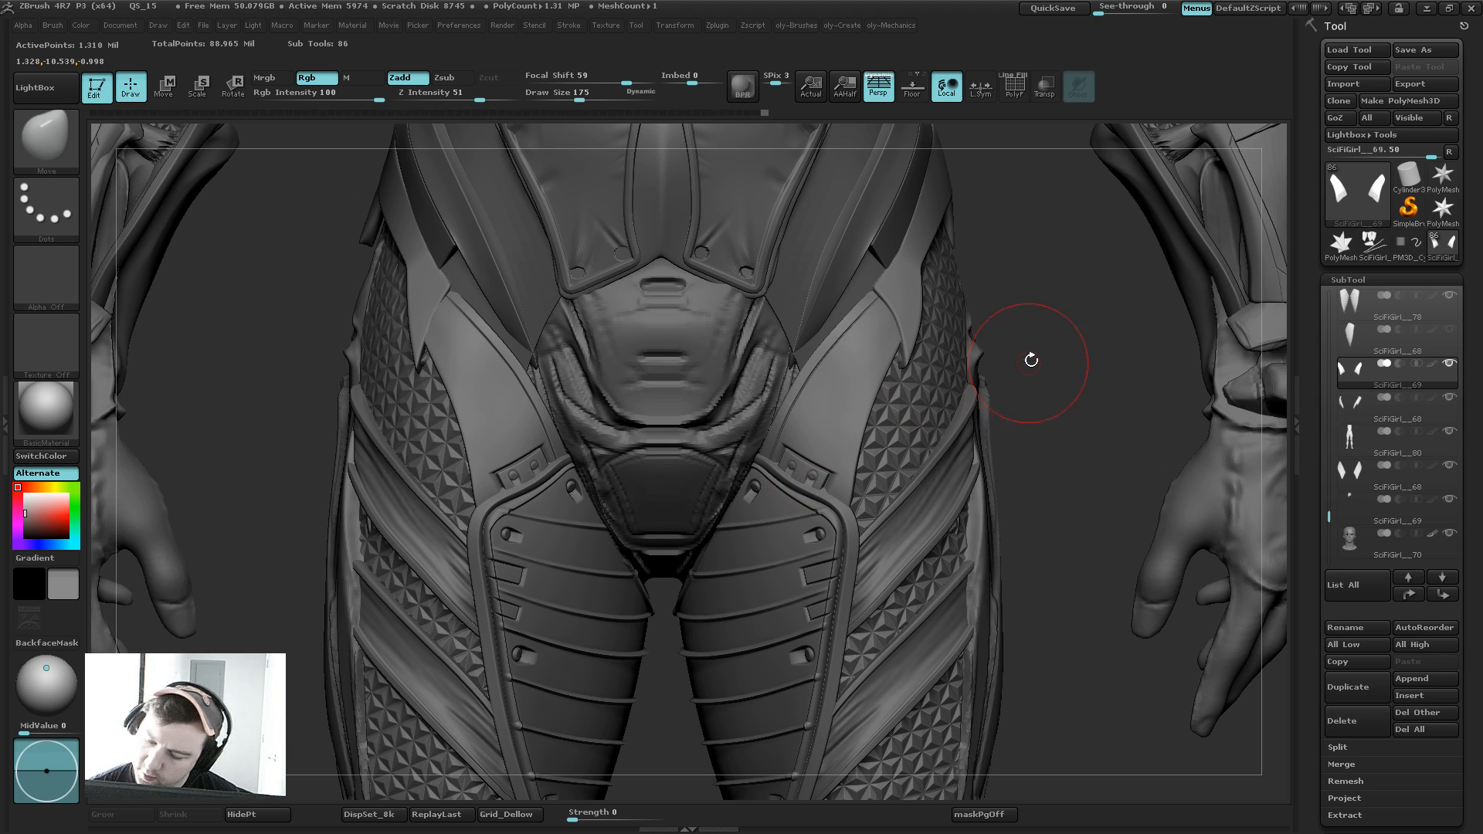
Step: Polish the upper surface of both hip panels with the hPolish brush at draw size 175
{"action": "key", "text": "b"}
{"action": "left_click", "coordinate": [940, 600]}
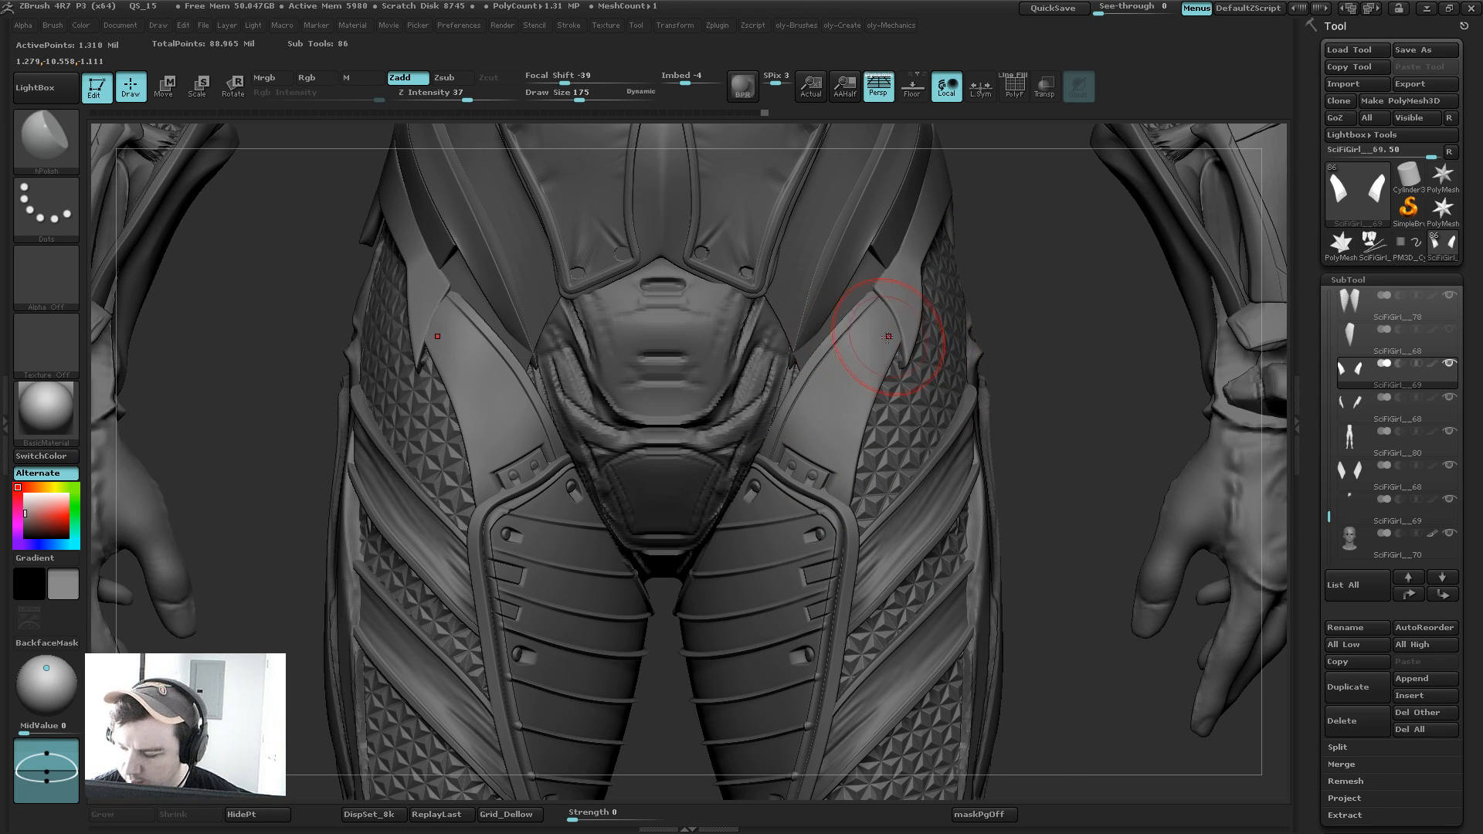
{"action": "left_click_drag", "start_coordinate": [887, 338], "coordinate": [883, 380]}
{"action": "mouse_move", "coordinate": [1025, 332]}
{"action": "left_mouse_down", "text": "shift"}
{"action": "mouse_move", "coordinate": [1035, 351]}
{"action": "mouse_move", "coordinate": [1017, 322]}
{"action": "mouse_move", "coordinate": [923, 355]}
{"action": "left_mouse_up", "text": "shift"}
Step: Flatten the outer edge of the isolated hip panels down to their lower ends with the TrimDynamic brush at draw size 47
{"action": "key", "text": "b"}
{"action": "key", "text": "t"}
{"action": "key", "text": "d"}
{"action": "key", "text": "s"}
{"action": "mouse_move", "coordinate": [931, 284]}
{"action": "left_mouse_down"}
{"action": "mouse_move", "coordinate": [933, 319]}
{"action": "mouse_move", "coordinate": [928, 279]}
{"action": "left_mouse_up"}
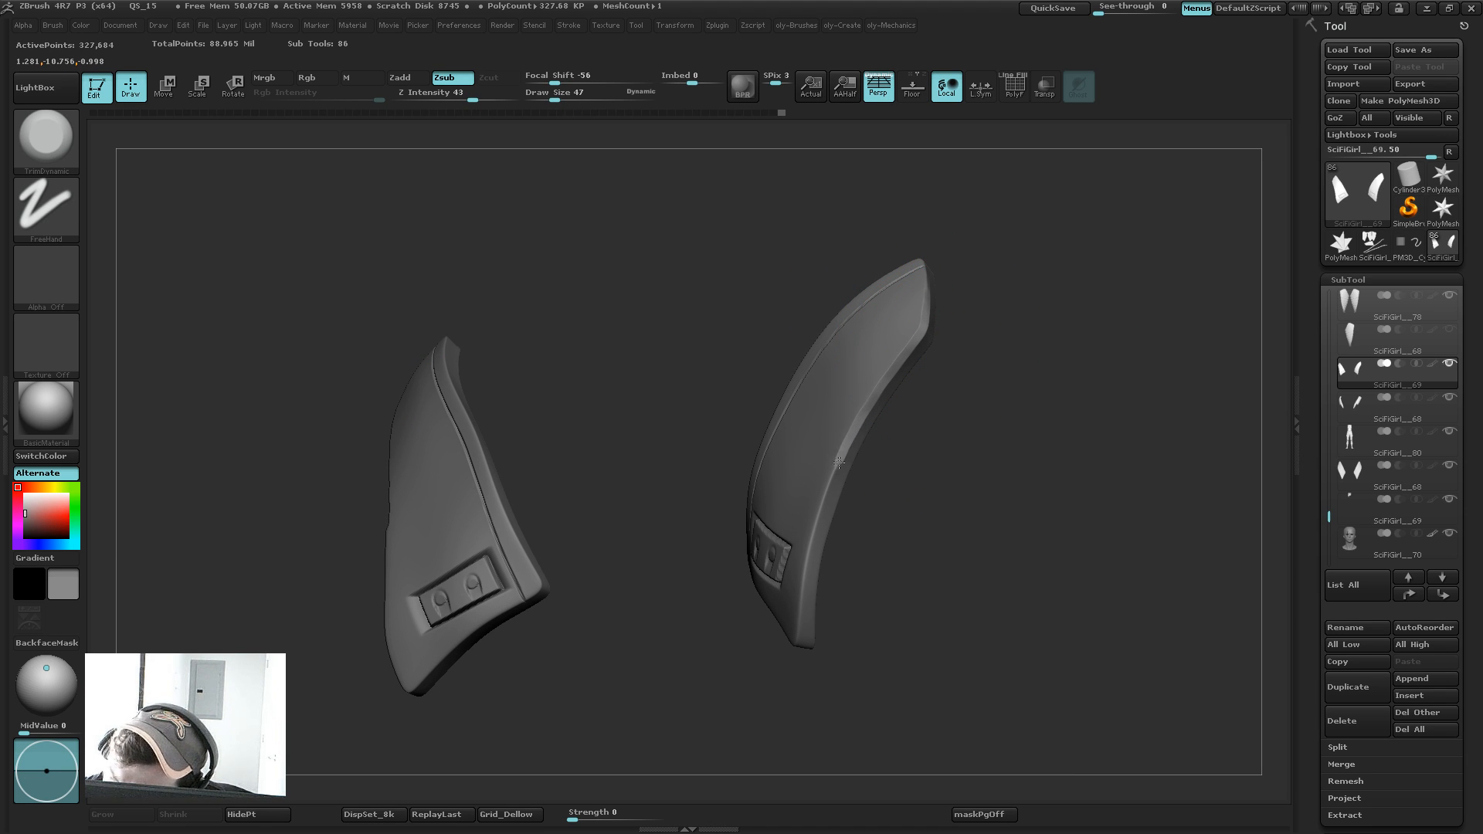
{"action": "left_click_drag", "start_coordinate": [839, 462], "coordinate": [792, 652]}
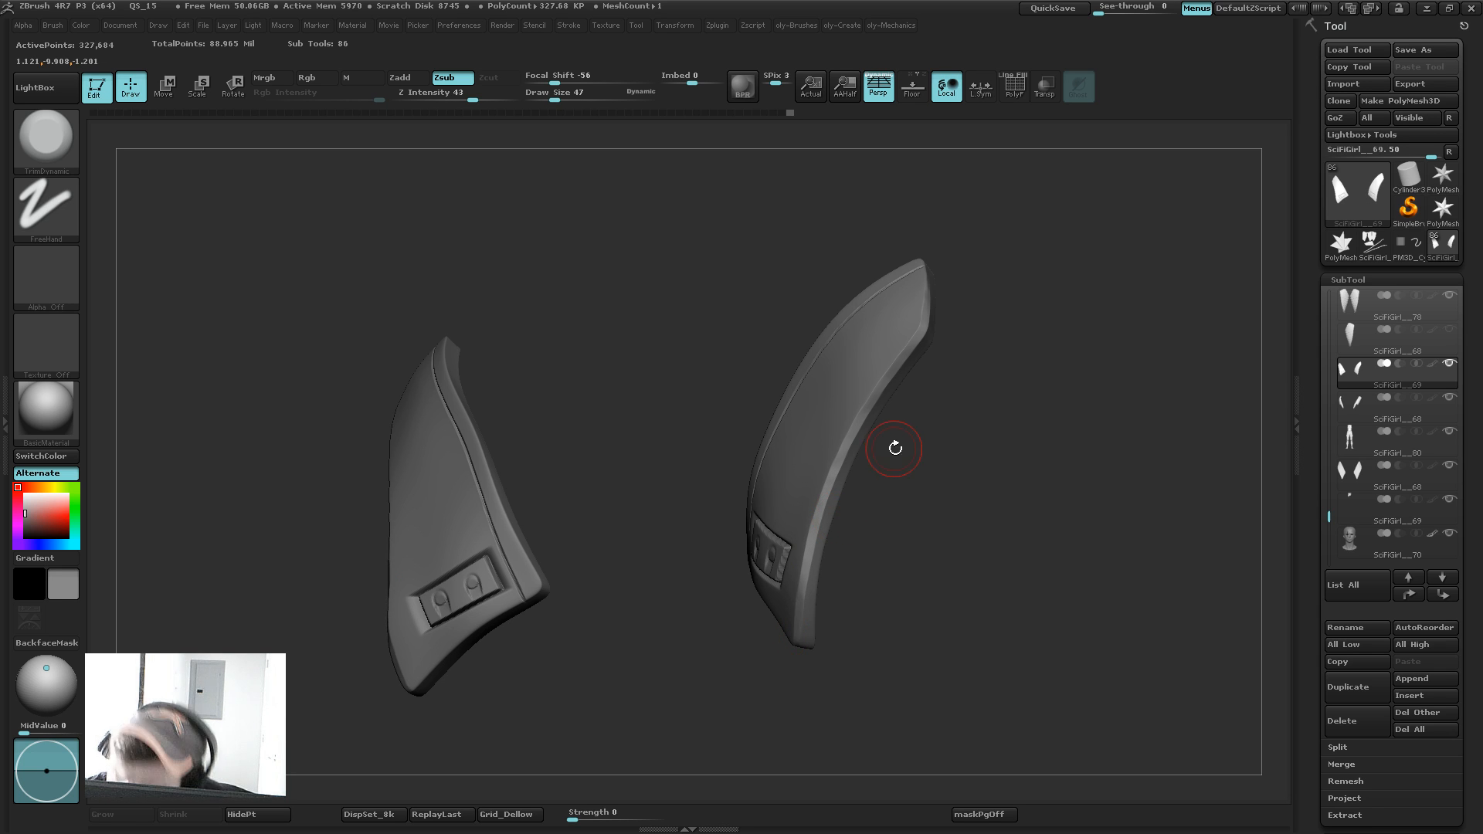
{"action": "left_click_drag", "start_coordinate": [895, 447], "coordinate": [947, 437]}
Step: Sharpen the upper tips of the hip panels using the hPolish and TrimDynamic brushes, with the draw size reduced to 35
{"action": "key", "text": "b"}
{"action": "left_click", "coordinate": [910, 659]}
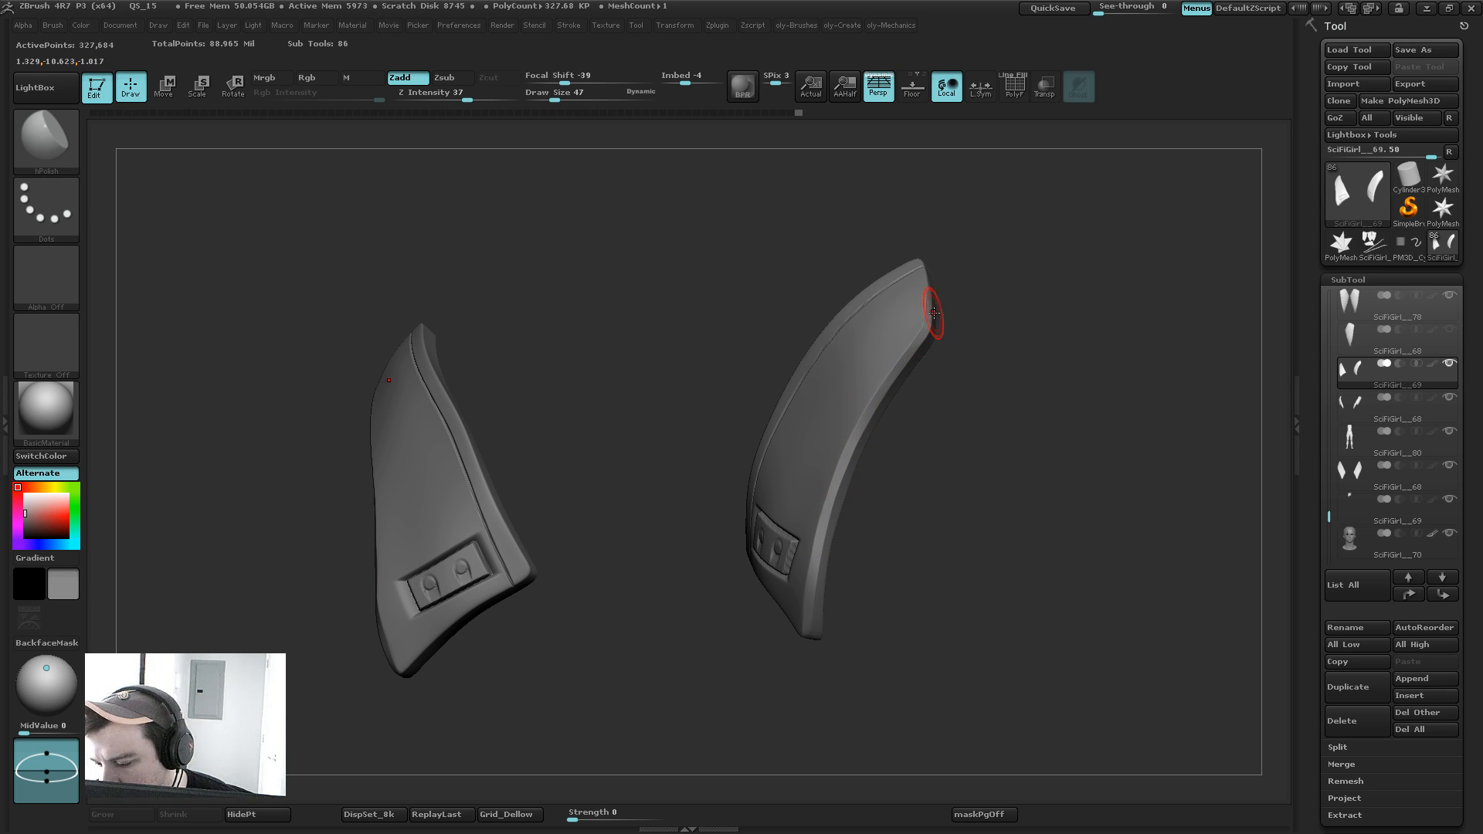
{"action": "left_click_drag", "start_coordinate": [963, 290], "coordinate": [939, 298]}
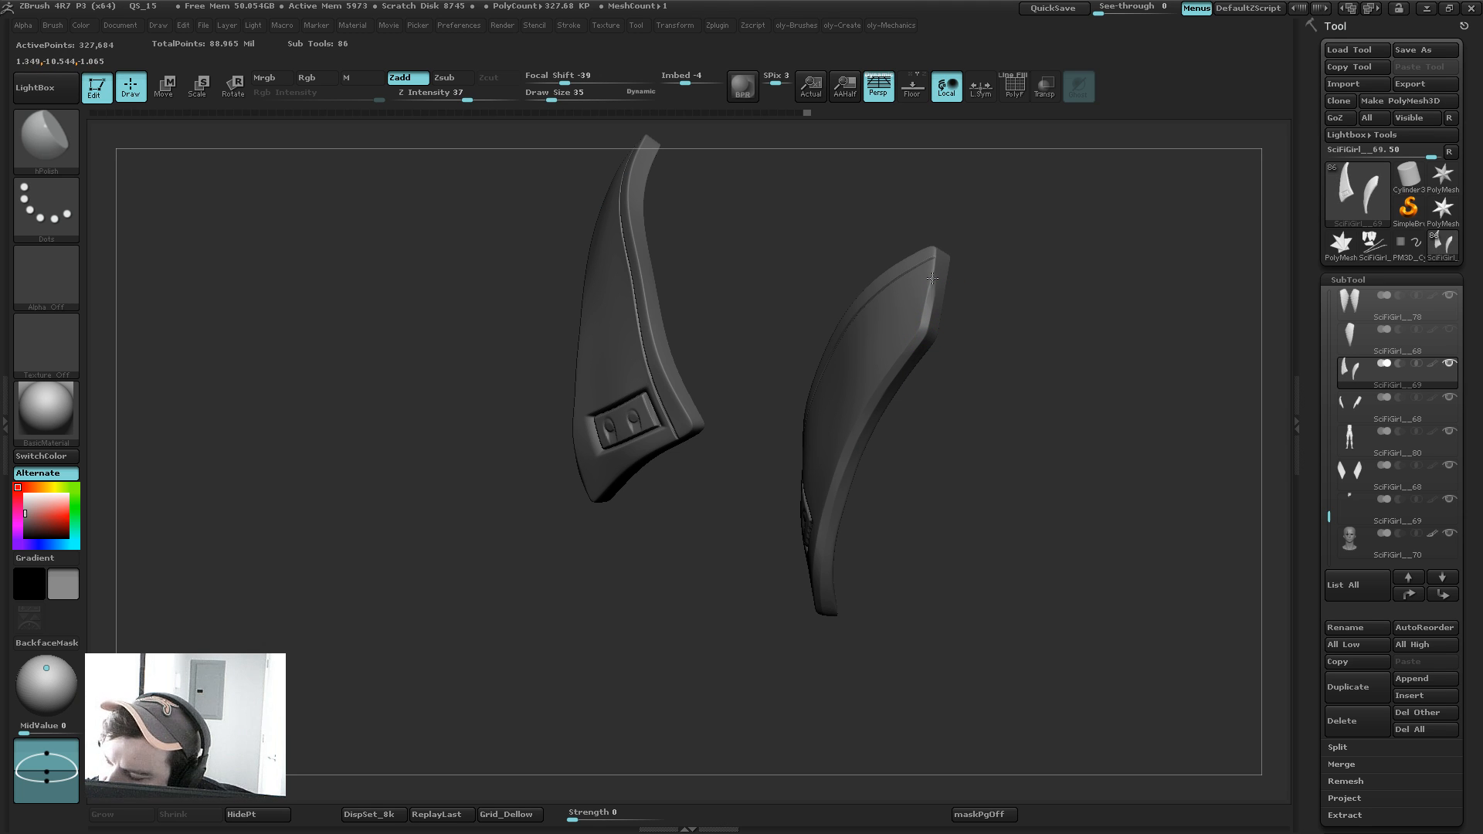
{"action": "key", "text": "b"}
{"action": "key", "text": "t"}
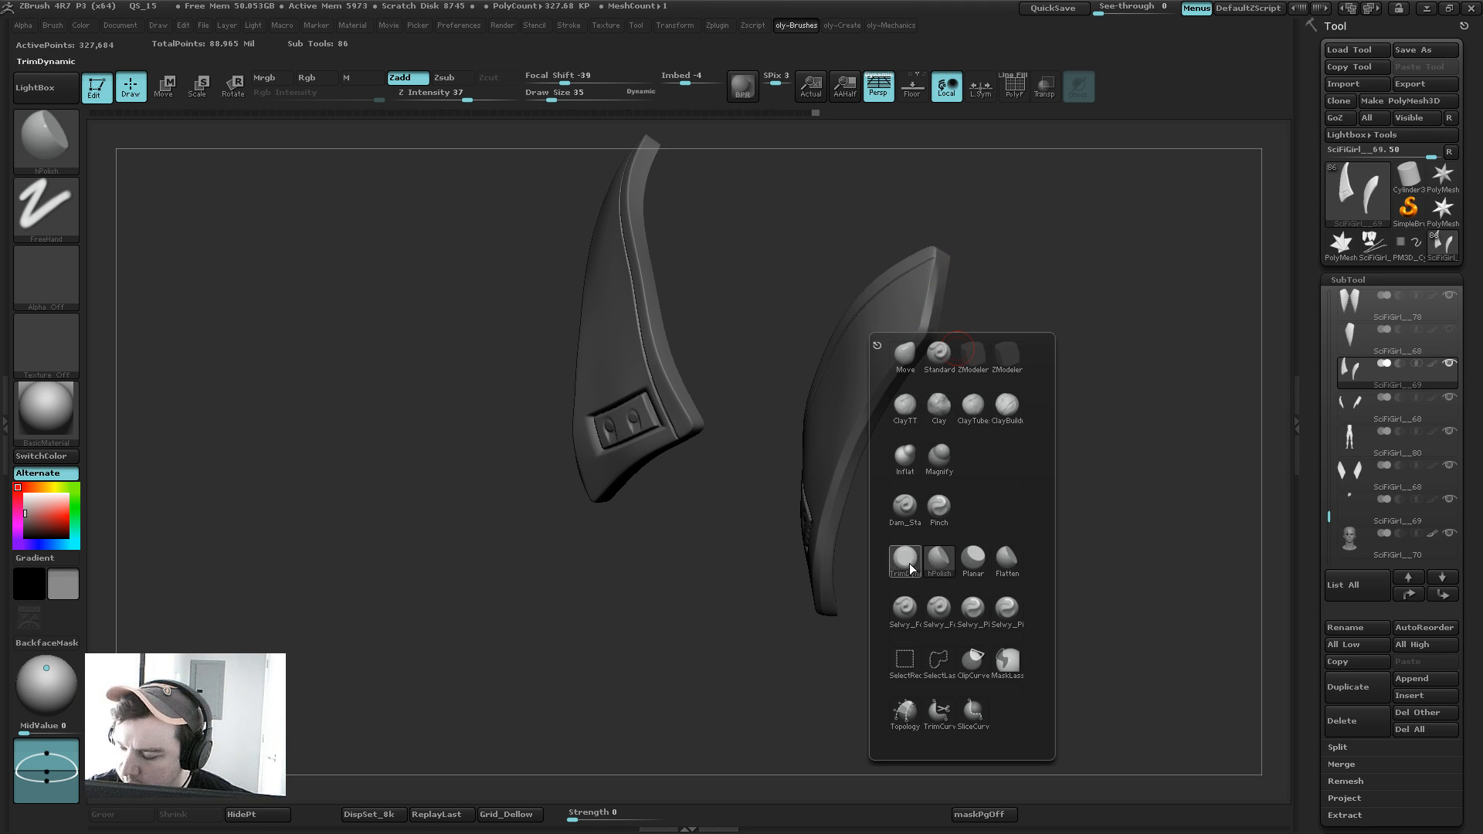
{"action": "key", "text": "d"}
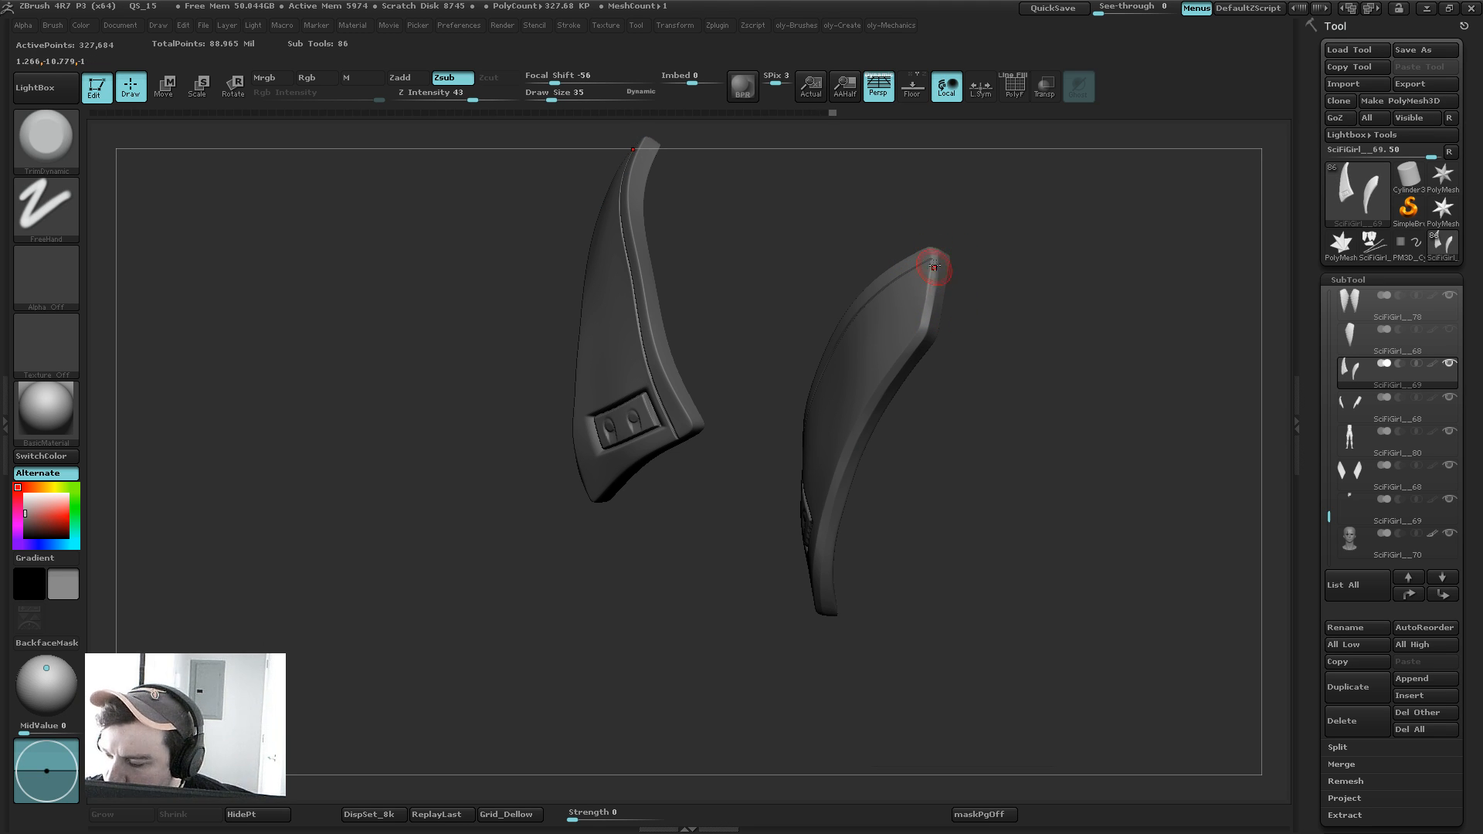
{"action": "left_click_drag", "start_coordinate": [929, 306], "coordinate": [929, 332]}
{"action": "left_click_drag", "start_coordinate": [1023, 430], "coordinate": [1024, 497], "text": "alt"}
{"action": "key", "text": "shift+s"}
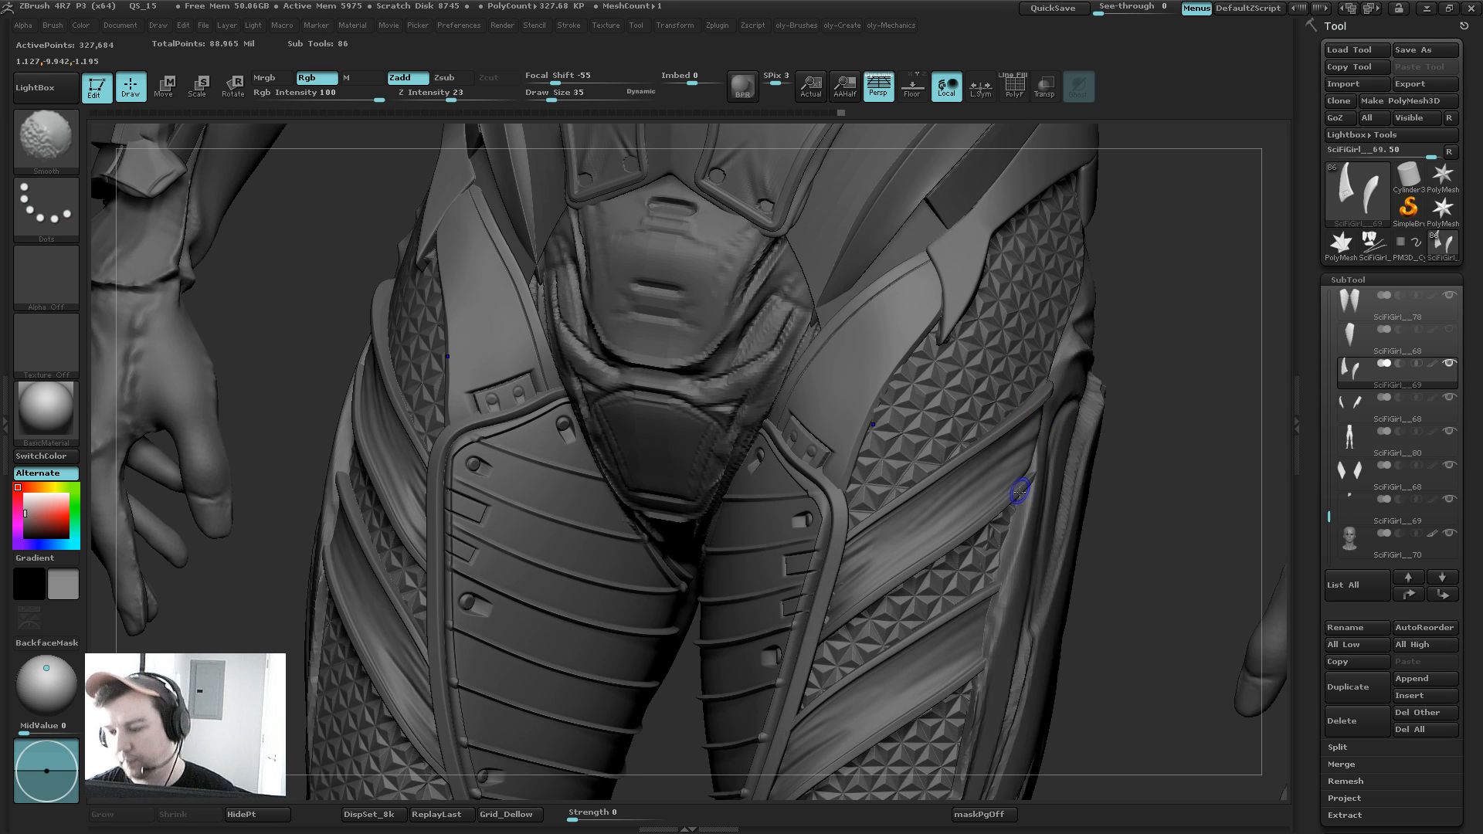
Step: Reshape the outer edges of both hip panels against the figure with the Move brush at draw sizes 311 and 251
{"action": "left_click_drag", "start_coordinate": [1137, 379], "coordinate": [1171, 308], "text": "shift"}
{"action": "key", "text": "b"}
{"action": "left_click", "coordinate": [1039, 345]}
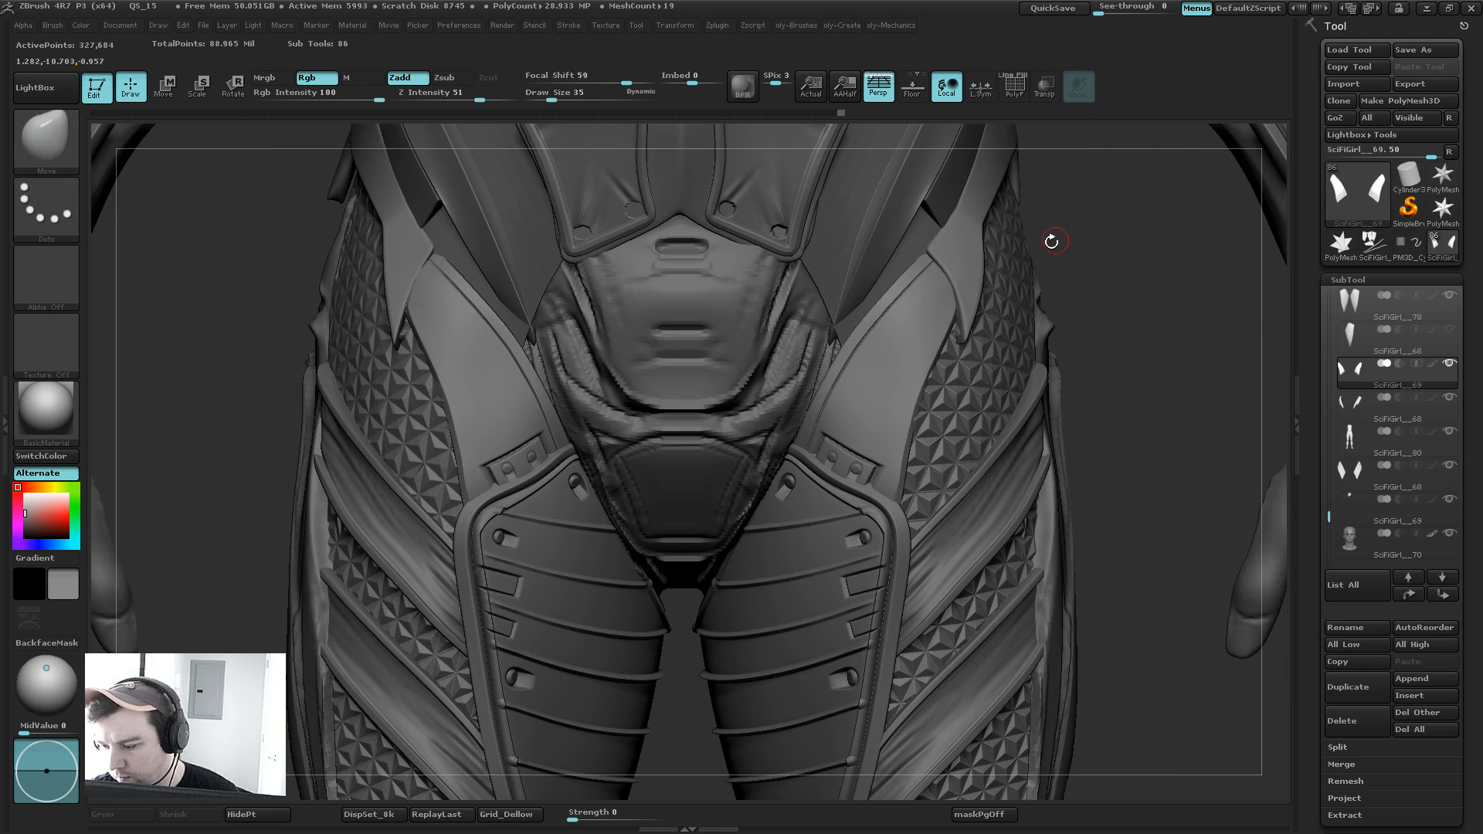
{"action": "key", "text": "s"}
{"action": "left_click_drag", "start_coordinate": [915, 393], "coordinate": [949, 386]}
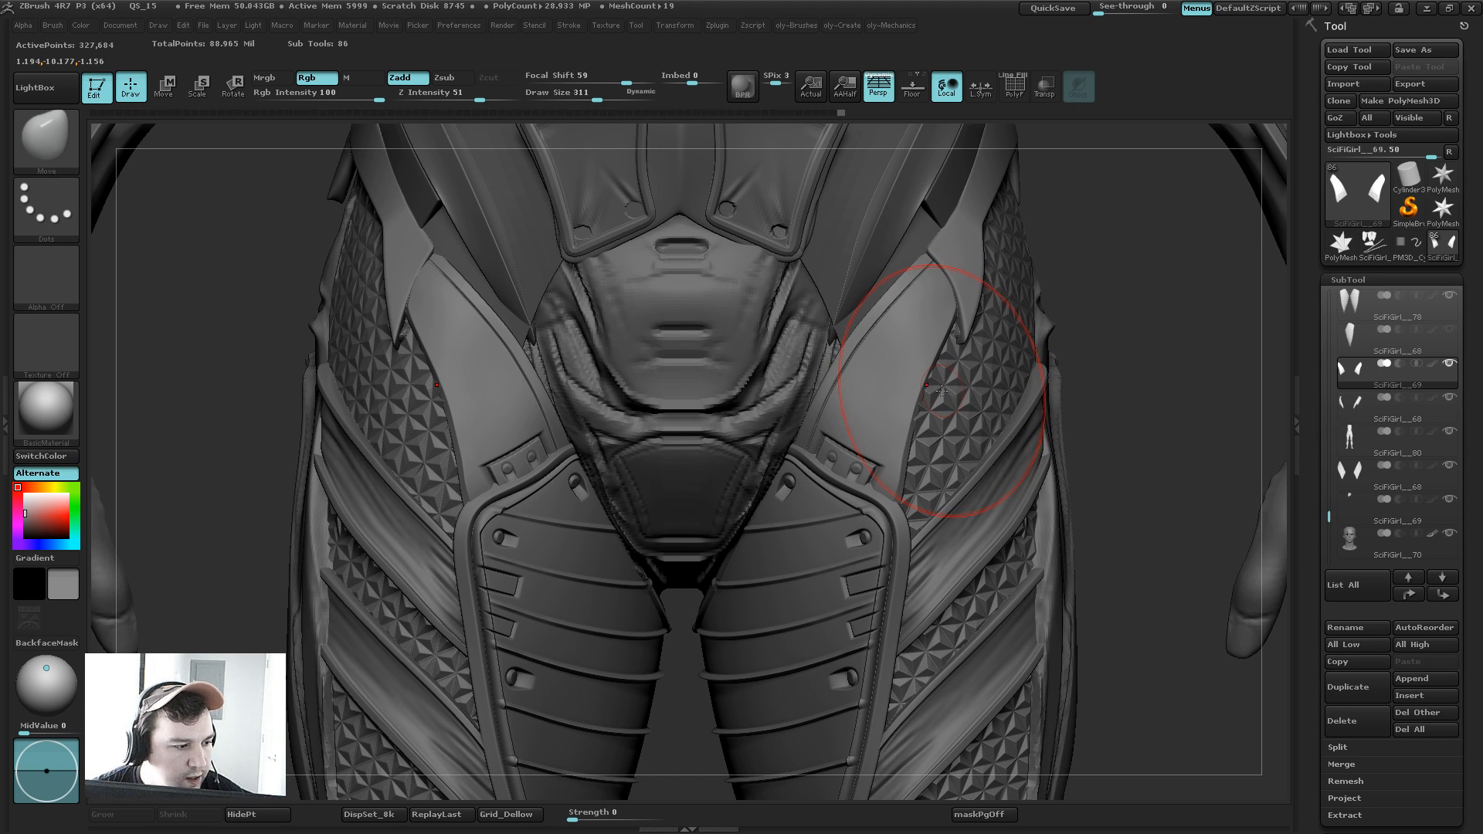
{"action": "mouse_move", "coordinate": [958, 368]}
{"action": "left_mouse_down"}
{"action": "mouse_move", "coordinate": [900, 314]}
{"action": "mouse_move", "coordinate": [936, 348]}
{"action": "mouse_move", "coordinate": [900, 414]}
{"action": "mouse_move", "coordinate": [944, 430]}
{"action": "left_mouse_up"}
{"action": "left_click_drag", "start_coordinate": [1086, 353], "coordinate": [927, 328]}
{"action": "left_click_drag", "start_coordinate": [936, 404], "coordinate": [943, 363]}
{"action": "key", "text": "["}
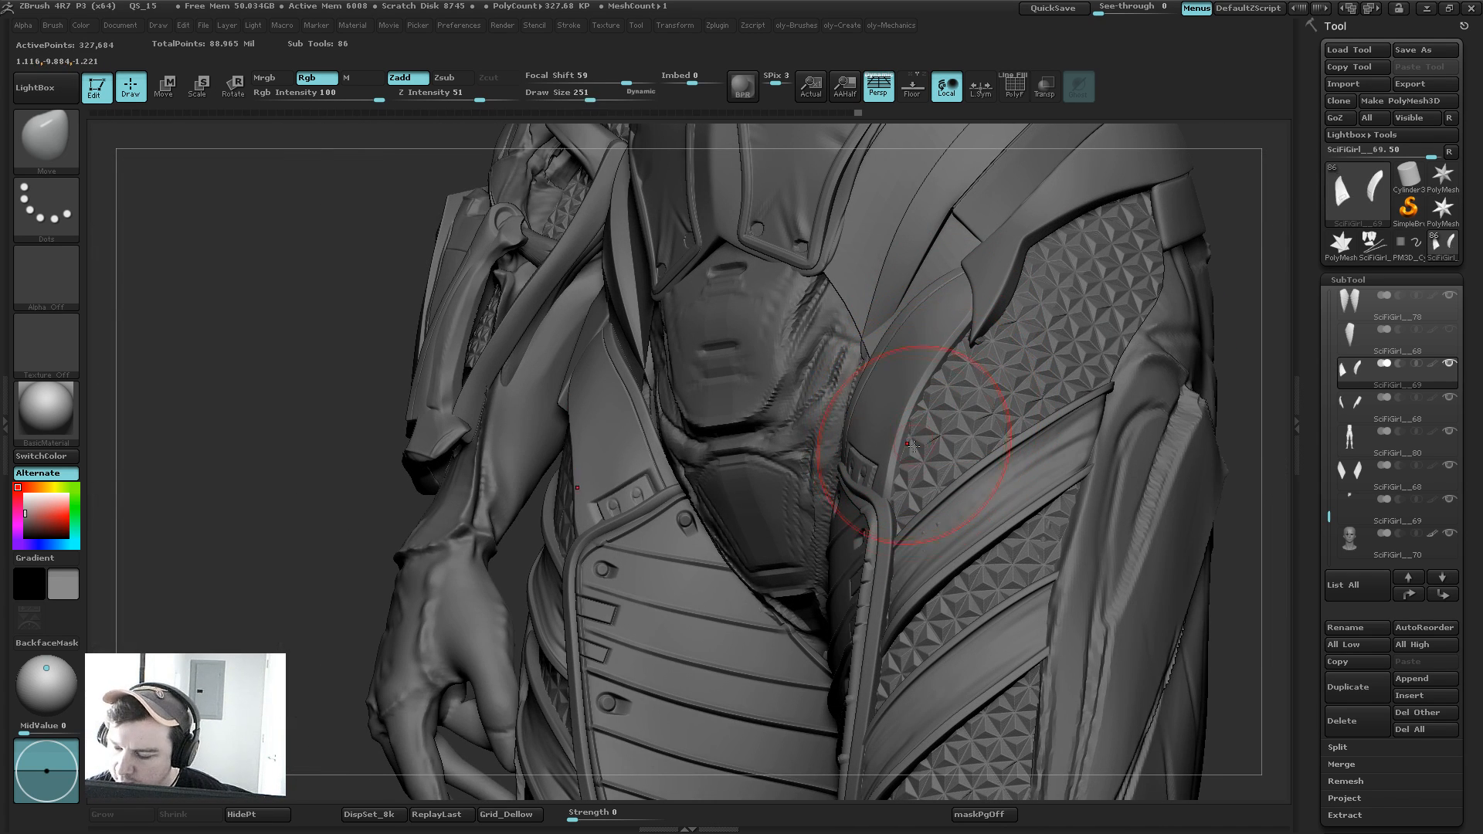
Step: Adjust the upper ends of the hip panels on the figure with the Move brush at draw size 214
{"action": "left_click_drag", "start_coordinate": [387, 546], "coordinate": [387, 566], "text": "shift"}
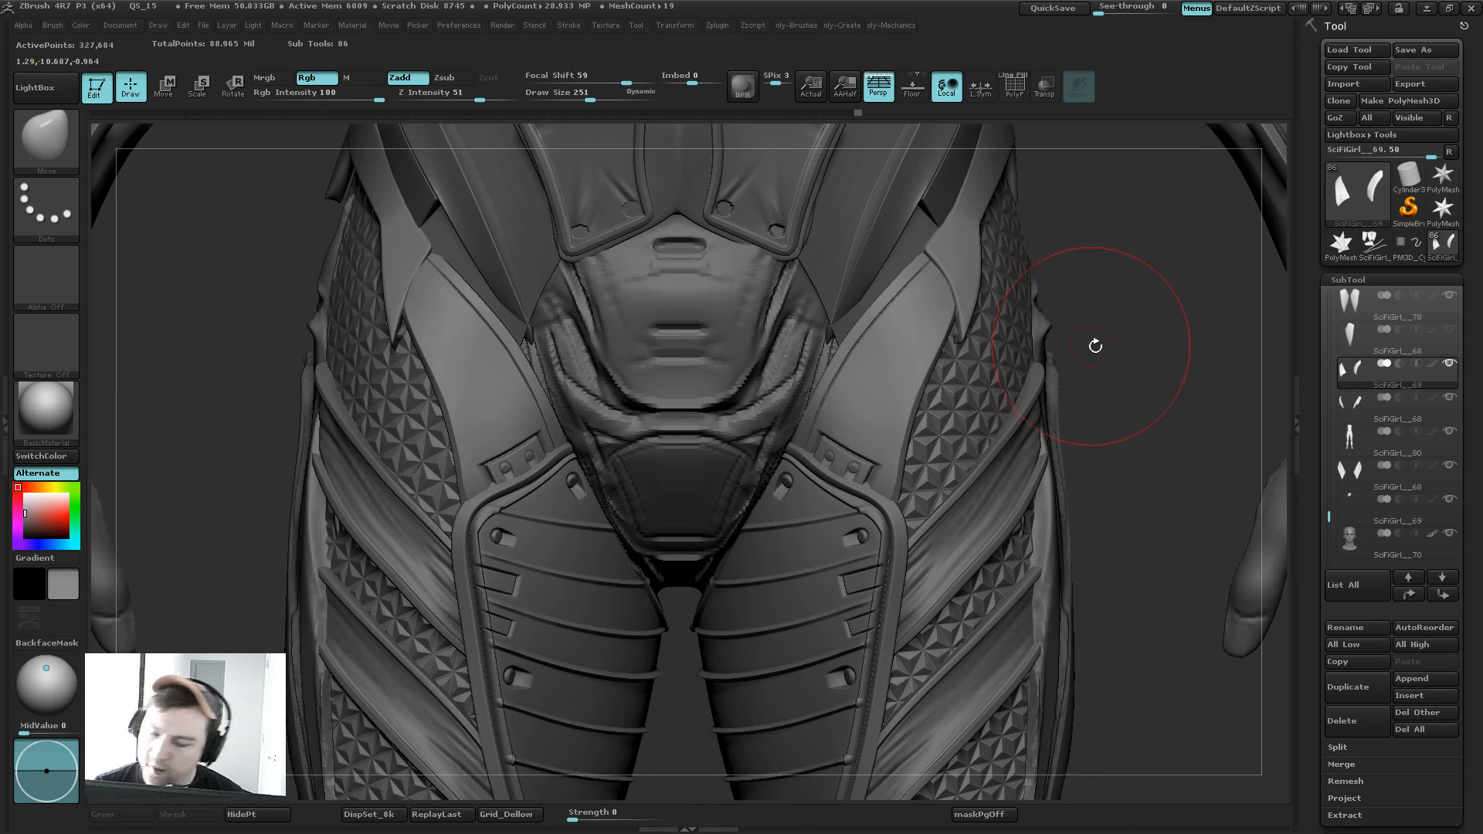
{"action": "left_click_drag", "start_coordinate": [1095, 345], "coordinate": [898, 340], "text": "alt"}
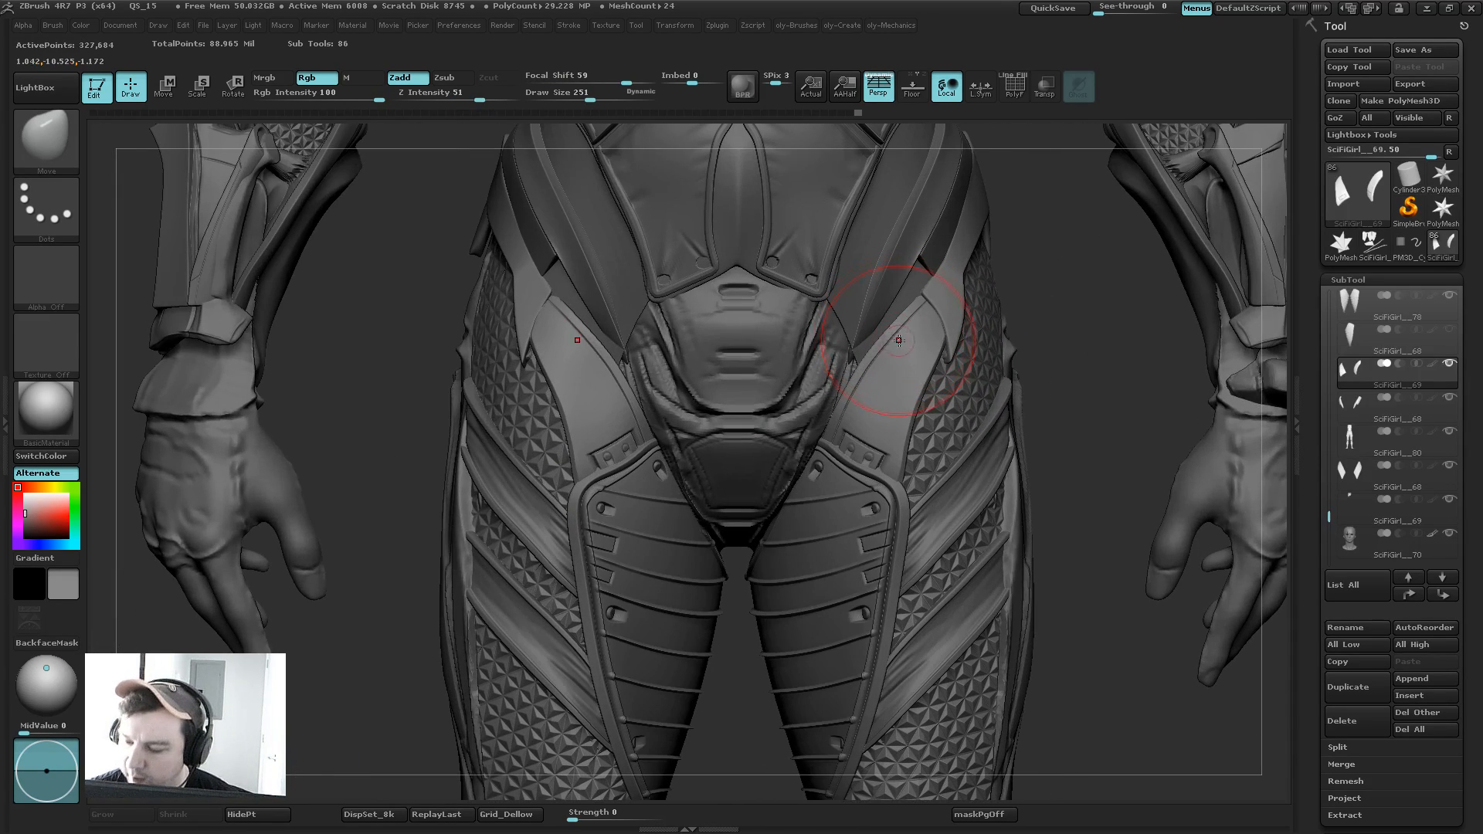
{"action": "key", "text": "s"}
{"action": "left_click", "coordinate": [915, 324]}
{"action": "left_click_drag", "start_coordinate": [934, 291], "coordinate": [958, 316]}
{"action": "left_click_drag", "start_coordinate": [1071, 320], "coordinate": [578, 679]}
{"action": "left_click_drag", "start_coordinate": [482, 669], "coordinate": [502, 618]}
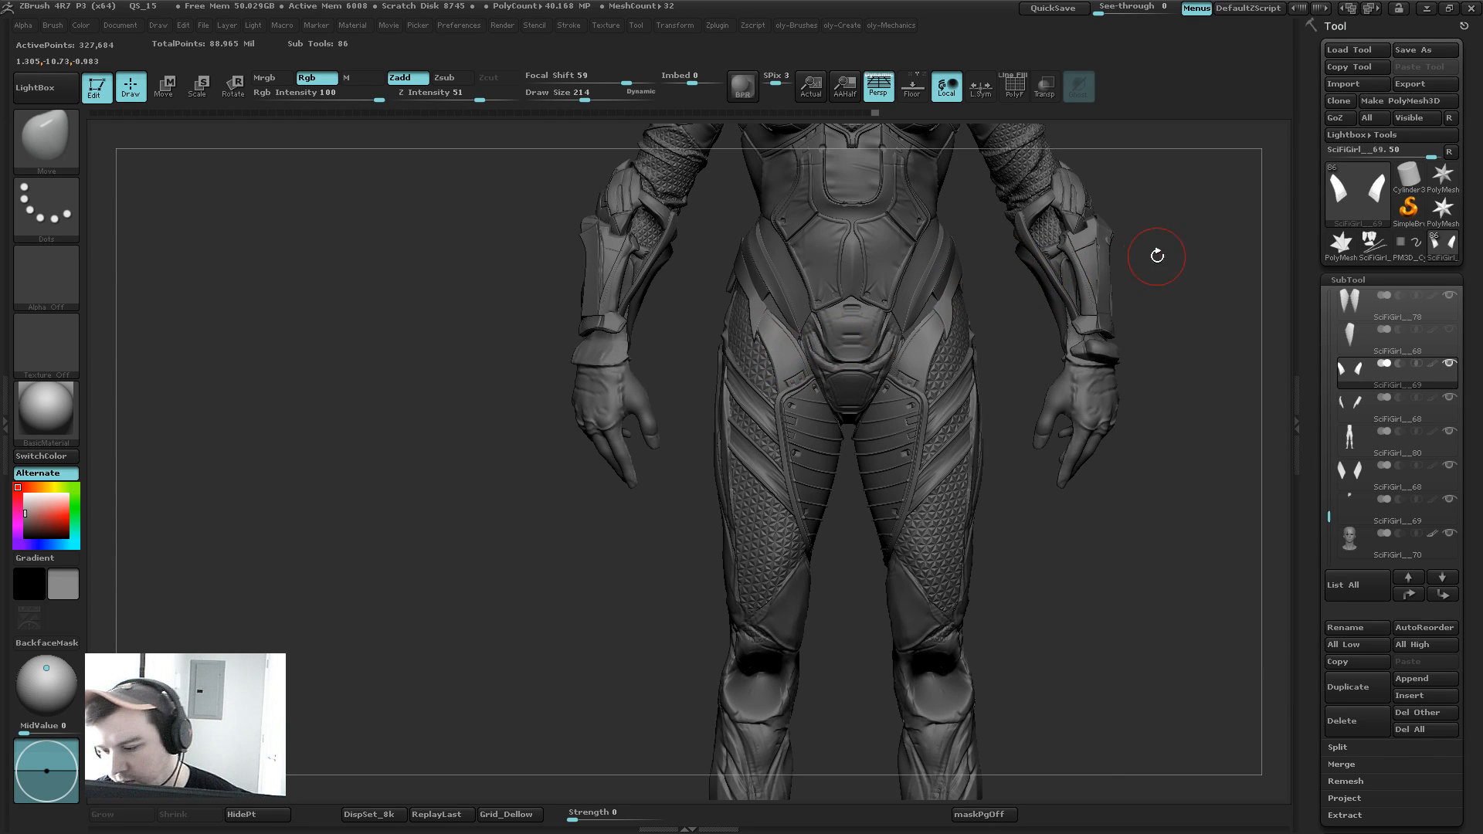
Step: Check the hip panels on the figure from several angles and enlarge the Move brush to draw size 325
{"action": "left_click_drag", "start_coordinate": [1155, 255], "coordinate": [1085, 313], "text": "alt"}
{"action": "mouse_move", "coordinate": [944, 349]}
{"action": "left_mouse_down"}
{"action": "mouse_move", "coordinate": [963, 384]}
{"action": "mouse_move", "coordinate": [1039, 390]}
{"action": "left_mouse_up"}
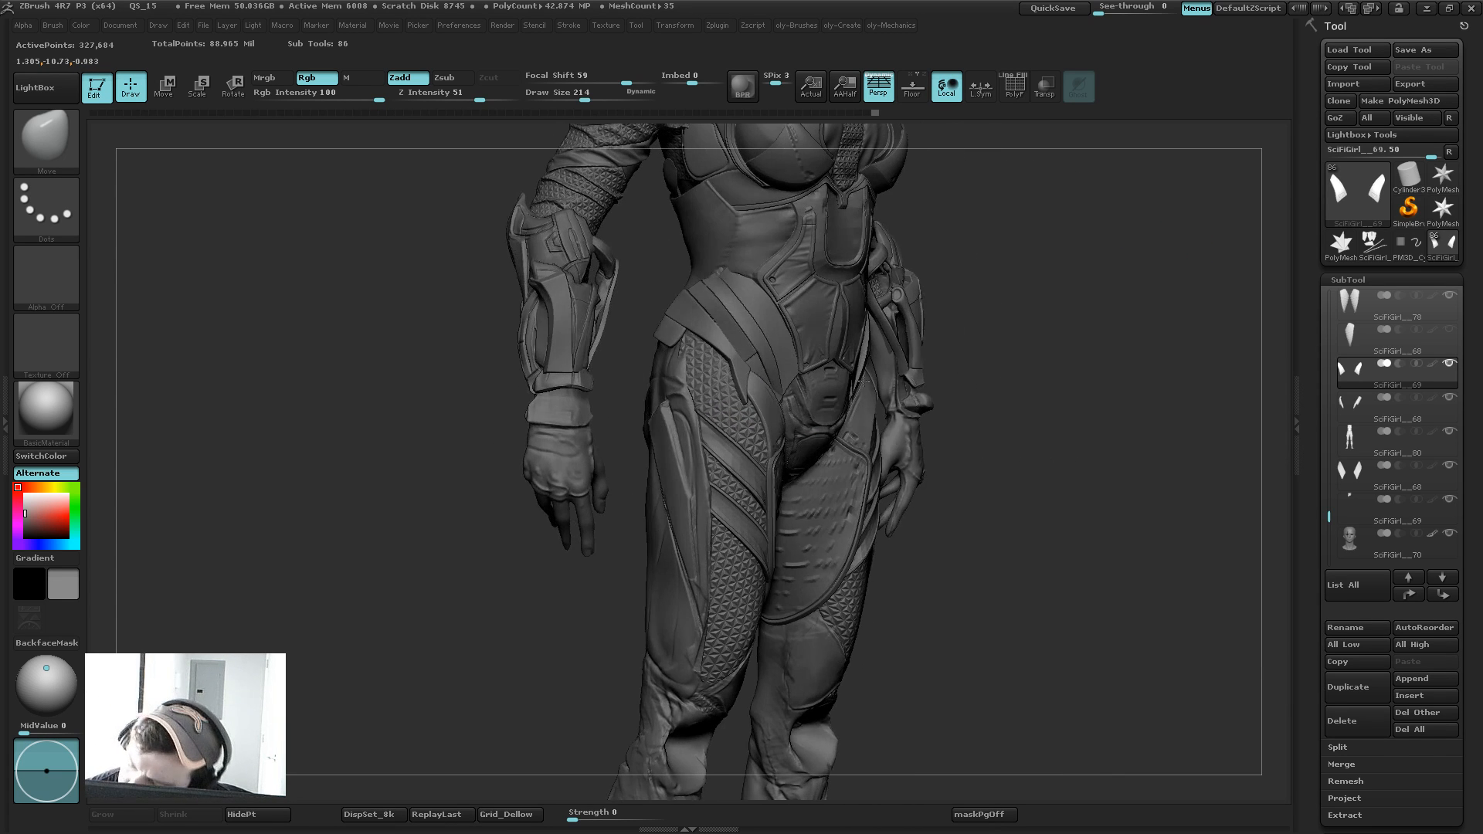
{"action": "key", "text": "bracketright"}
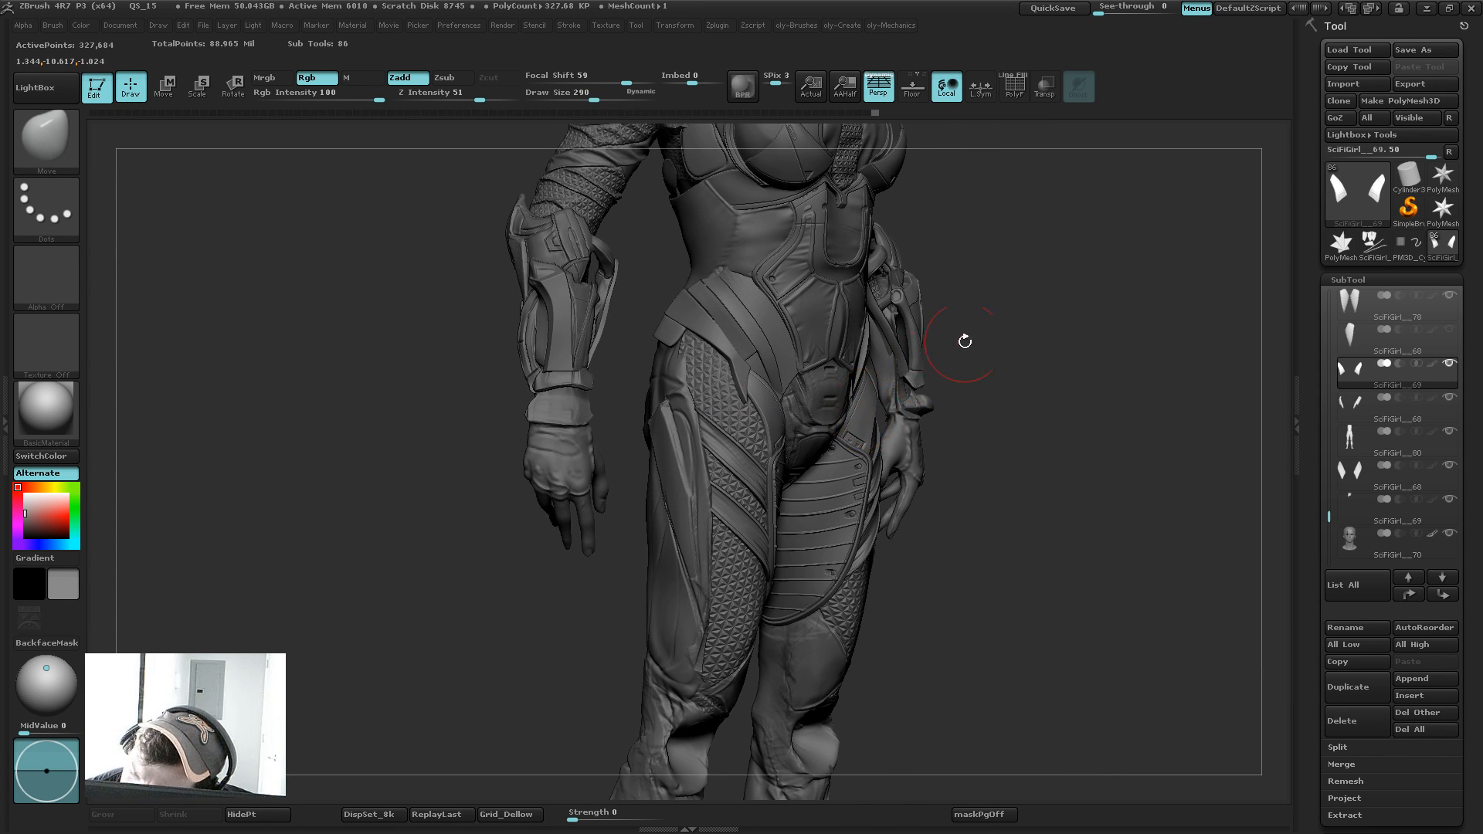
{"action": "mouse_move", "coordinate": [964, 341]}
{"action": "left_mouse_down"}
{"action": "mouse_move", "coordinate": [869, 400]}
{"action": "mouse_move", "coordinate": [893, 365]}
{"action": "left_mouse_up"}
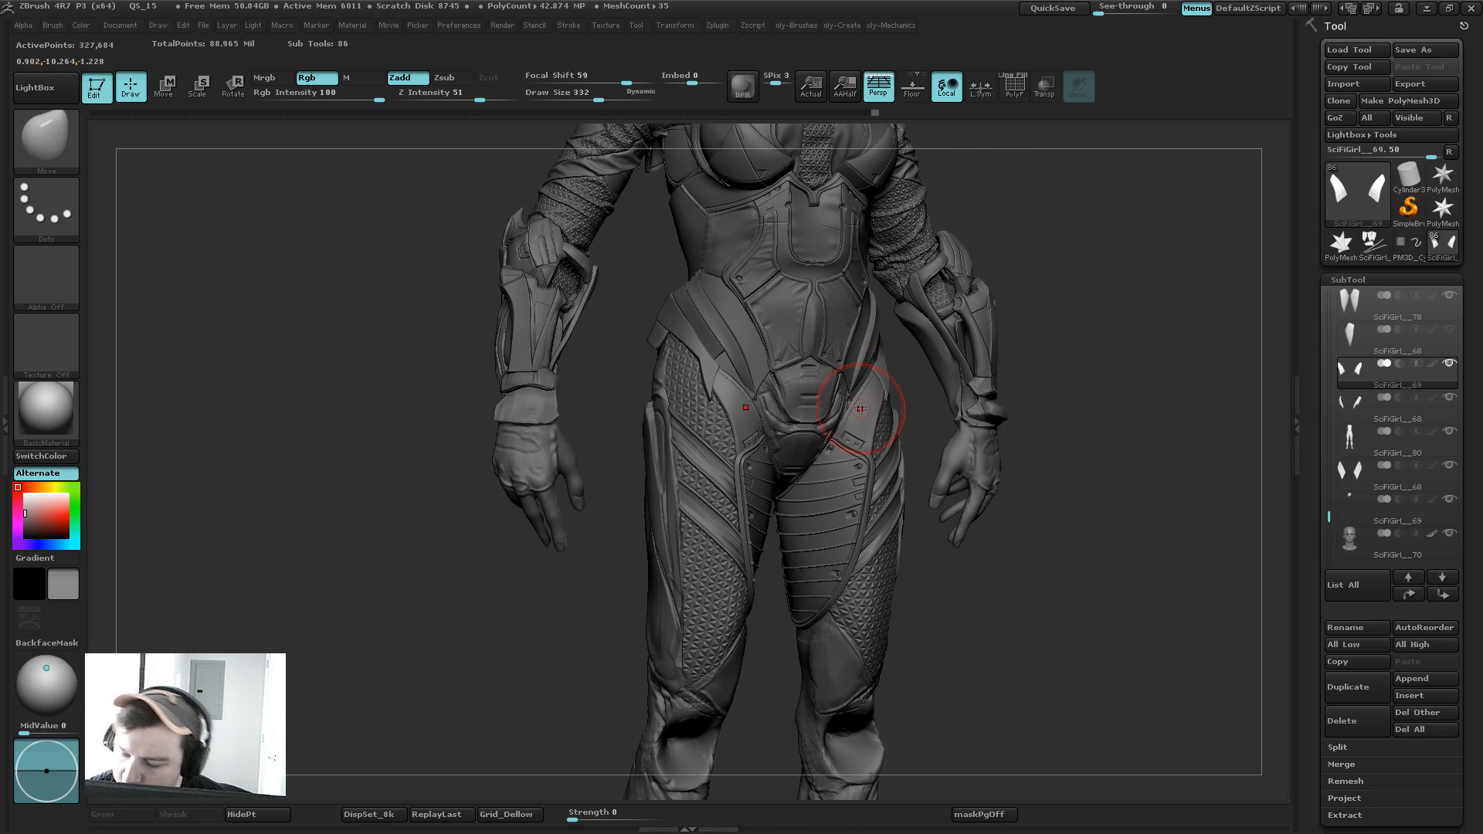
{"action": "key", "text": "bracketright"}
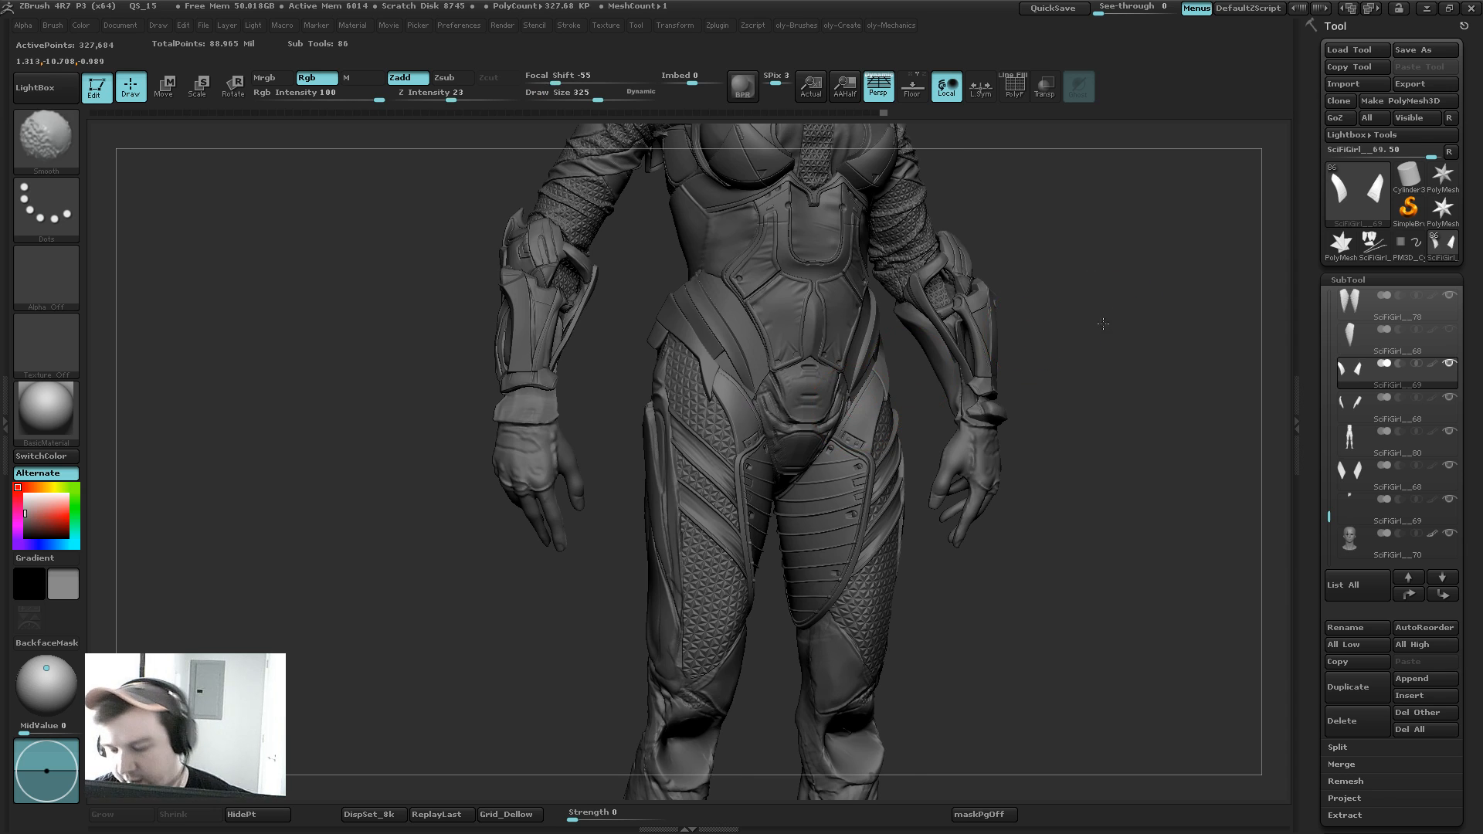
{"action": "left_click_drag", "start_coordinate": [1102, 321], "coordinate": [906, 298], "text": "shift"}
Step: Select and isolate the pointed hip straps at their higher subdivision level, and set up the Orb_Cracks brush at draw size 17
{"action": "left_click", "coordinate": [907, 297], "text": "alt"}
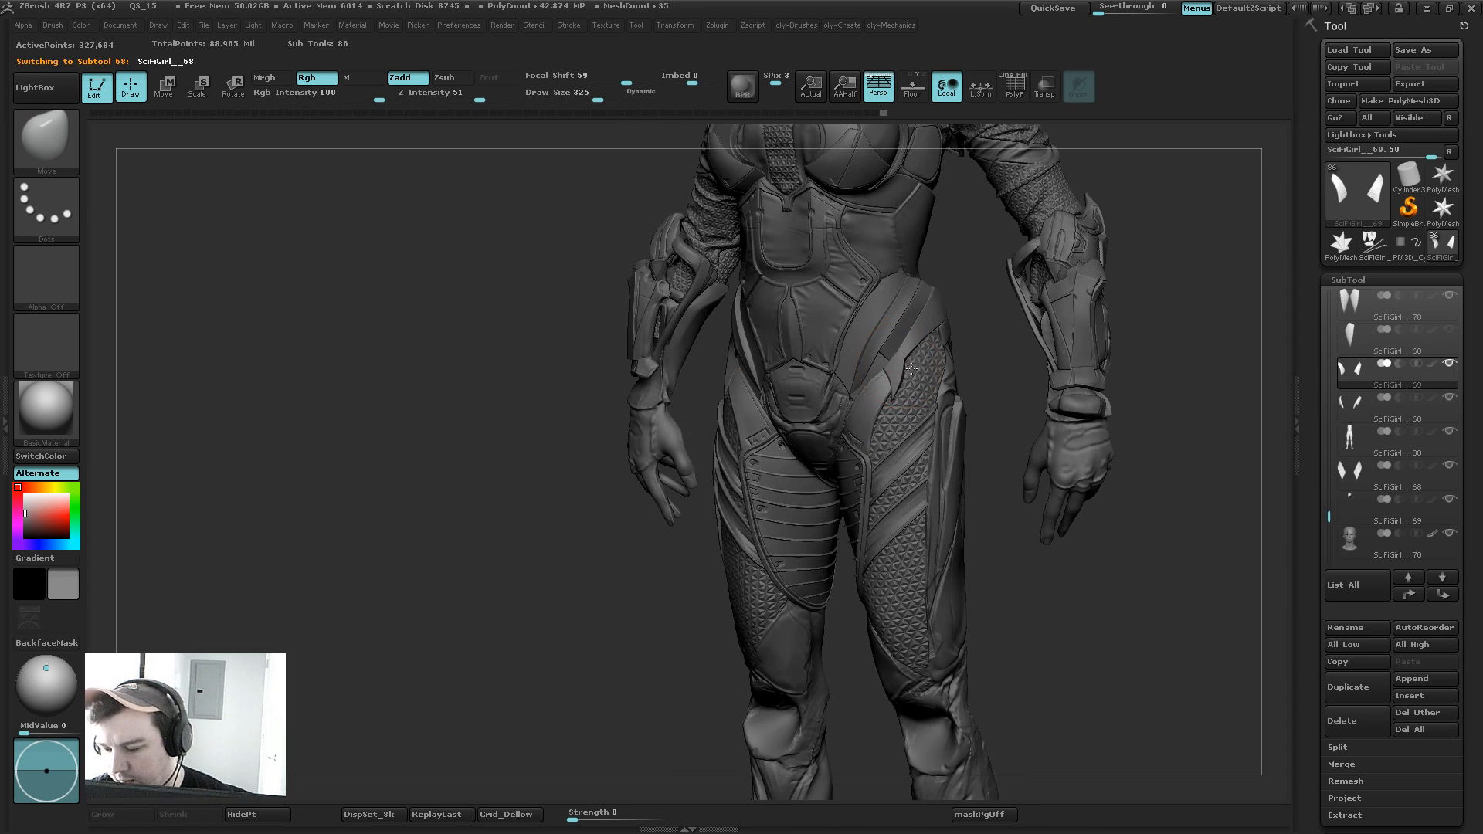
{"action": "left_click_drag", "start_coordinate": [1000, 328], "coordinate": [1058, 366], "text": "shift"}
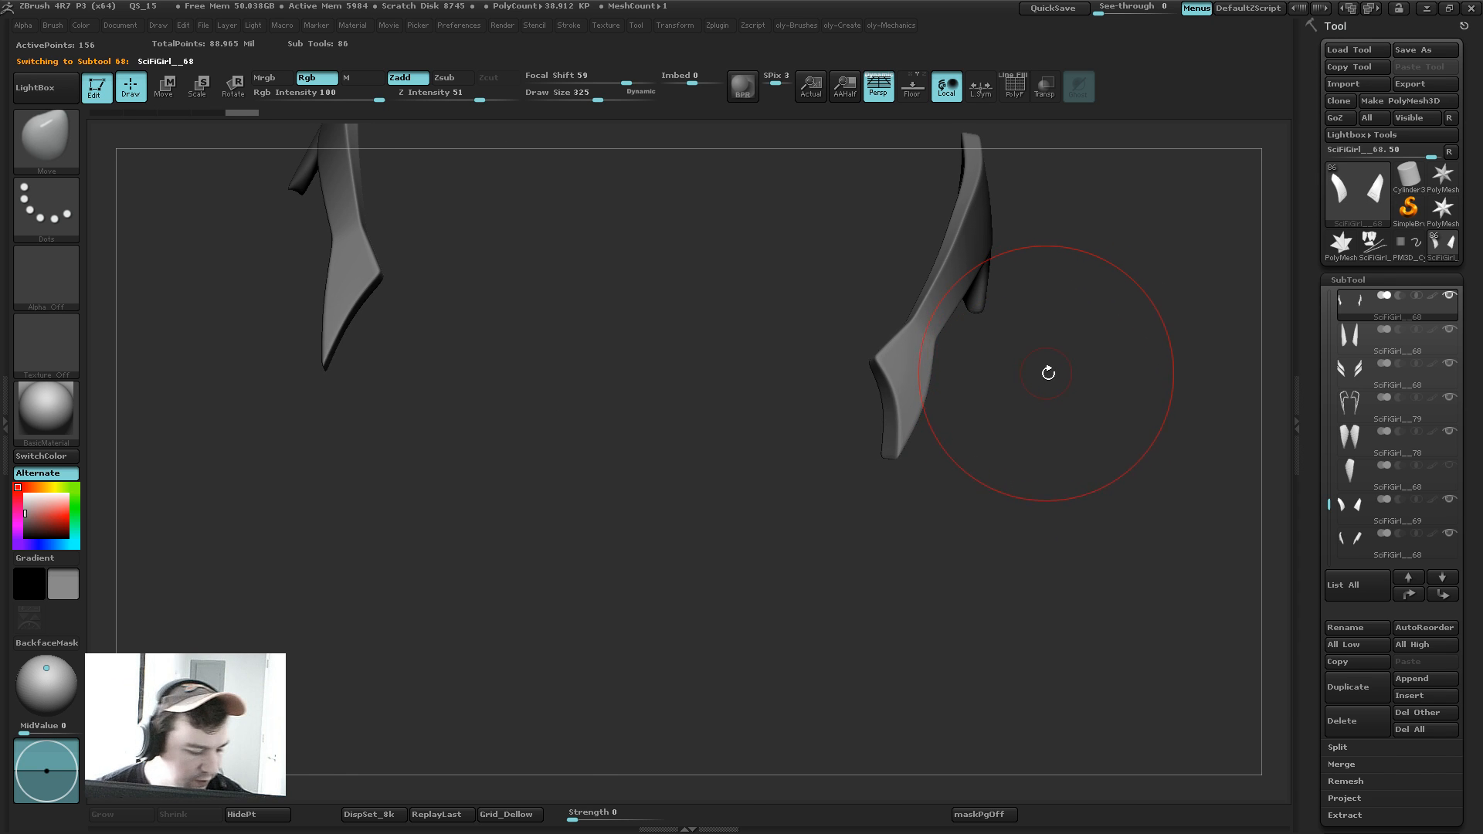
{"action": "key", "text": "b"}
{"action": "key", "text": "o"}
{"action": "key", "text": "c"}
{"action": "key", "text": "shift+d"}
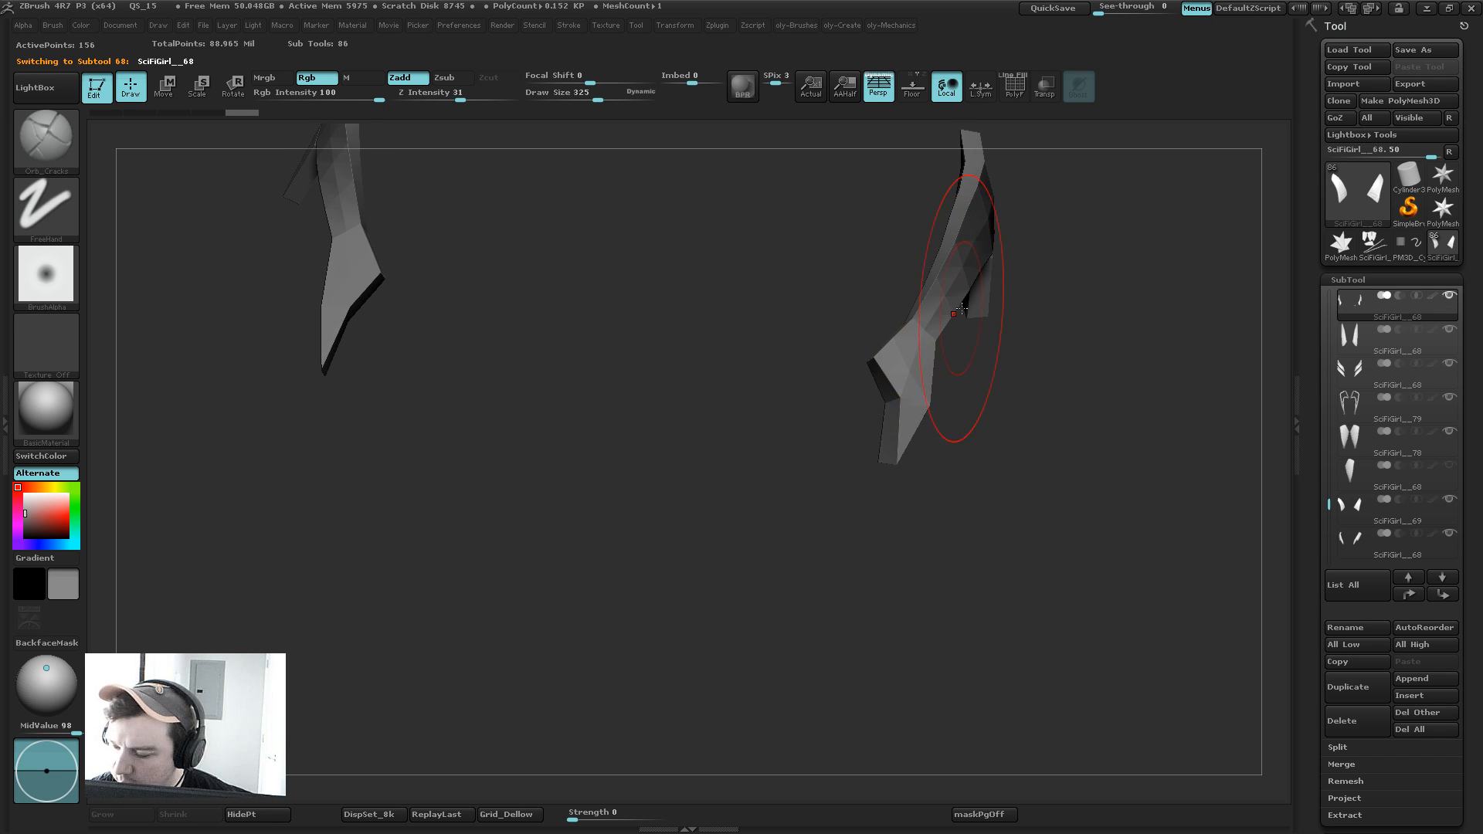
{"action": "key", "text": "d"}
{"action": "key", "text": "s"}
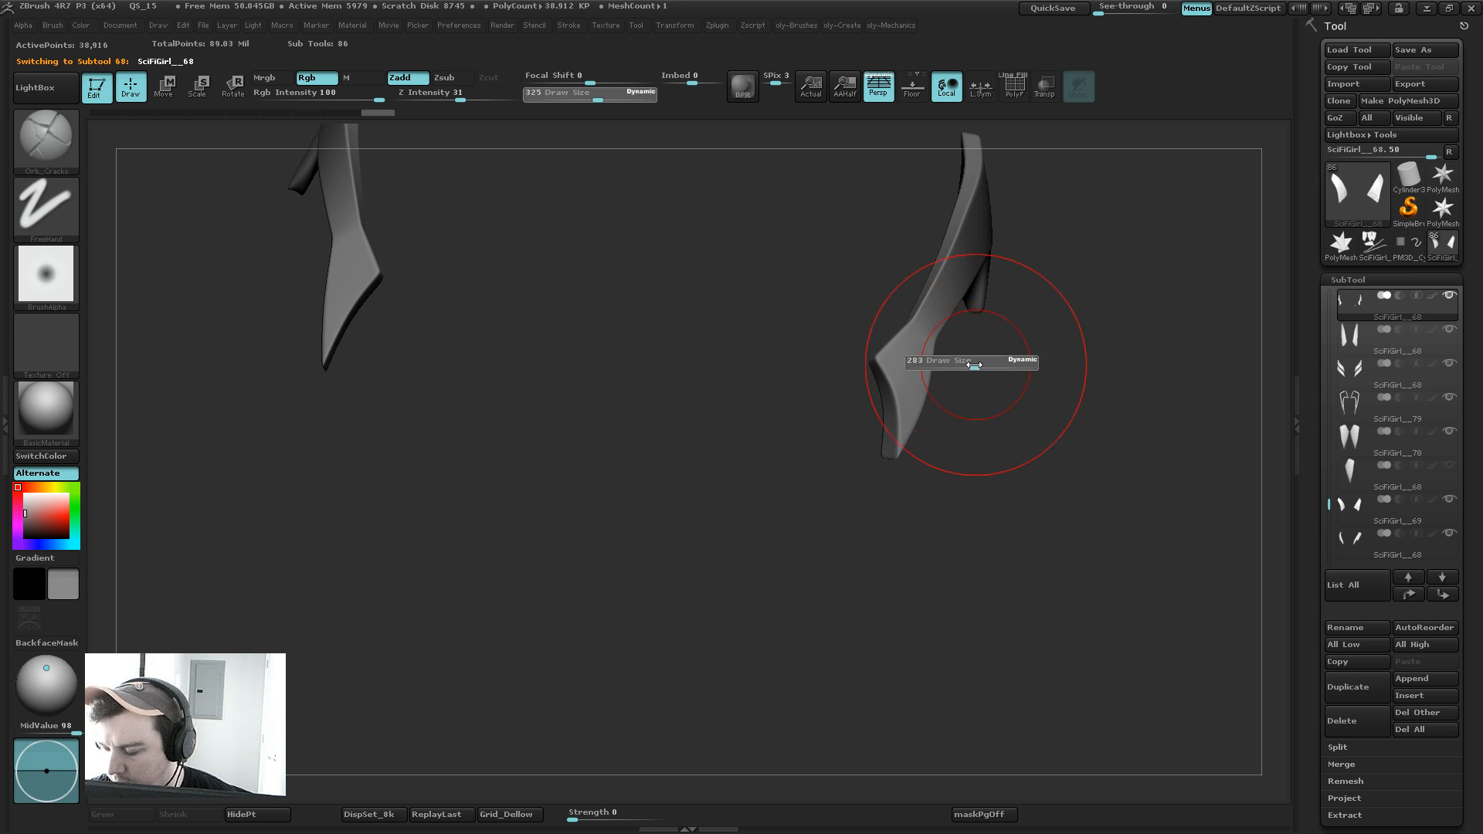
{"action": "mouse_move", "coordinate": [974, 365]}
{"action": "left_mouse_down"}
{"action": "mouse_move", "coordinate": [927, 364]}
{"action": "mouse_move", "coordinate": [978, 366]}
{"action": "mouse_move", "coordinate": [904, 272]}
{"action": "left_mouse_up"}
{"action": "key", "text": "s"}
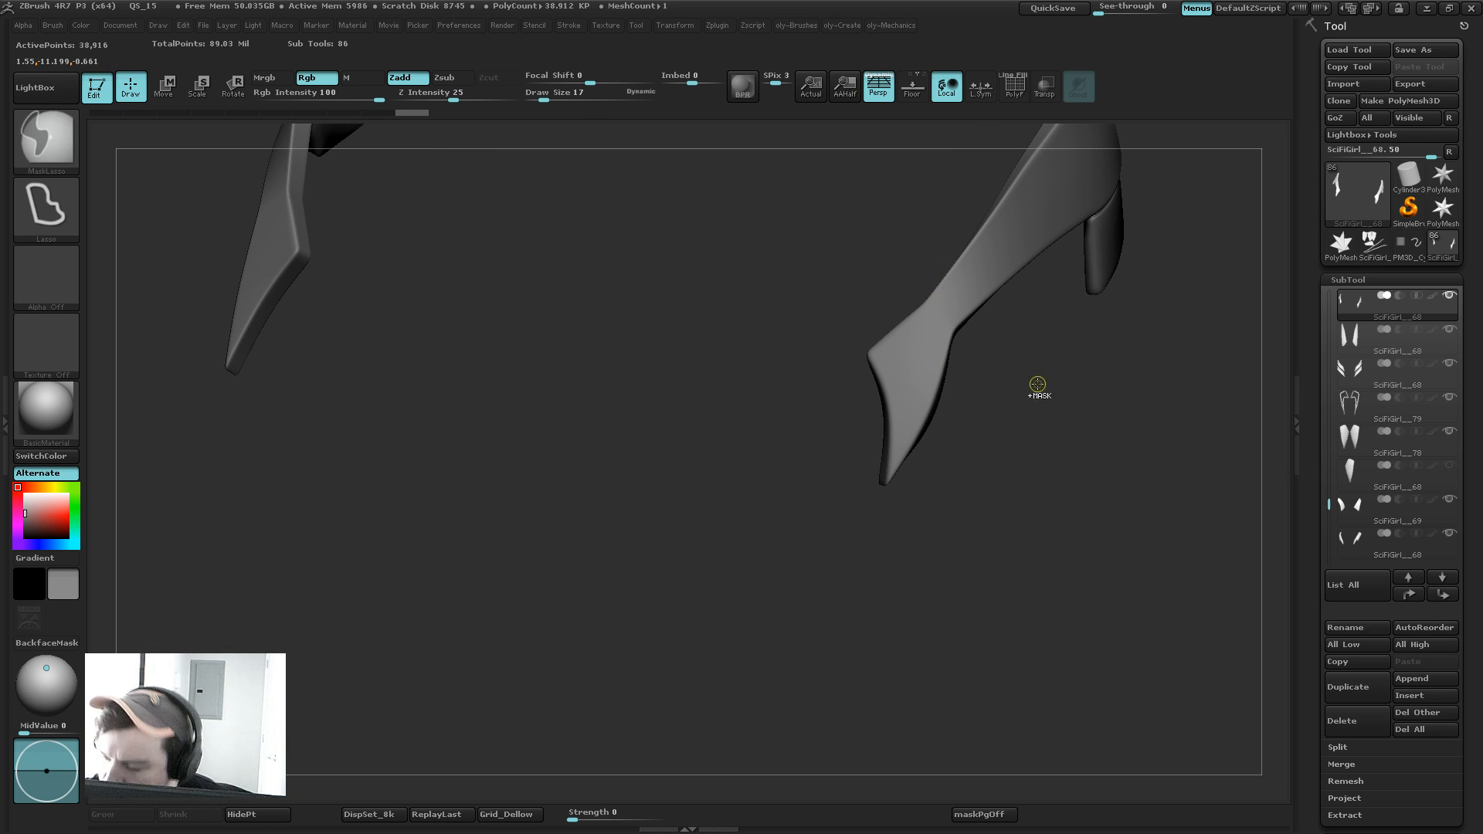
Step: Subdivide the hip straps twice and carve a thin groove across their narrow neck, reducing the Orb_Cracks draw size to 14
{"action": "key", "text": "ctrl+d"}
{"action": "key", "text": "ctrl+d"}
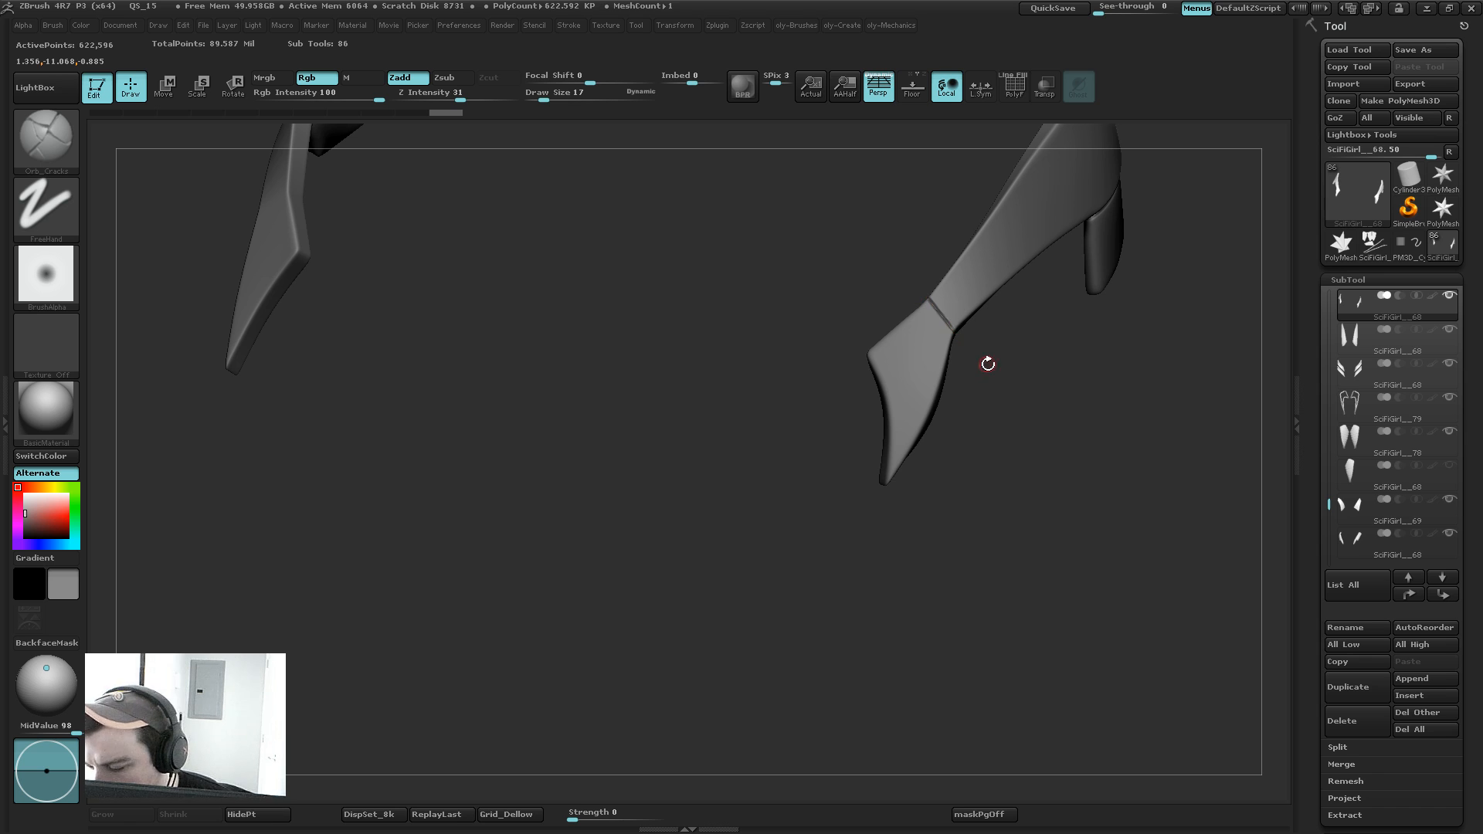
{"action": "left_click_drag", "start_coordinate": [986, 397], "coordinate": [982, 397]}
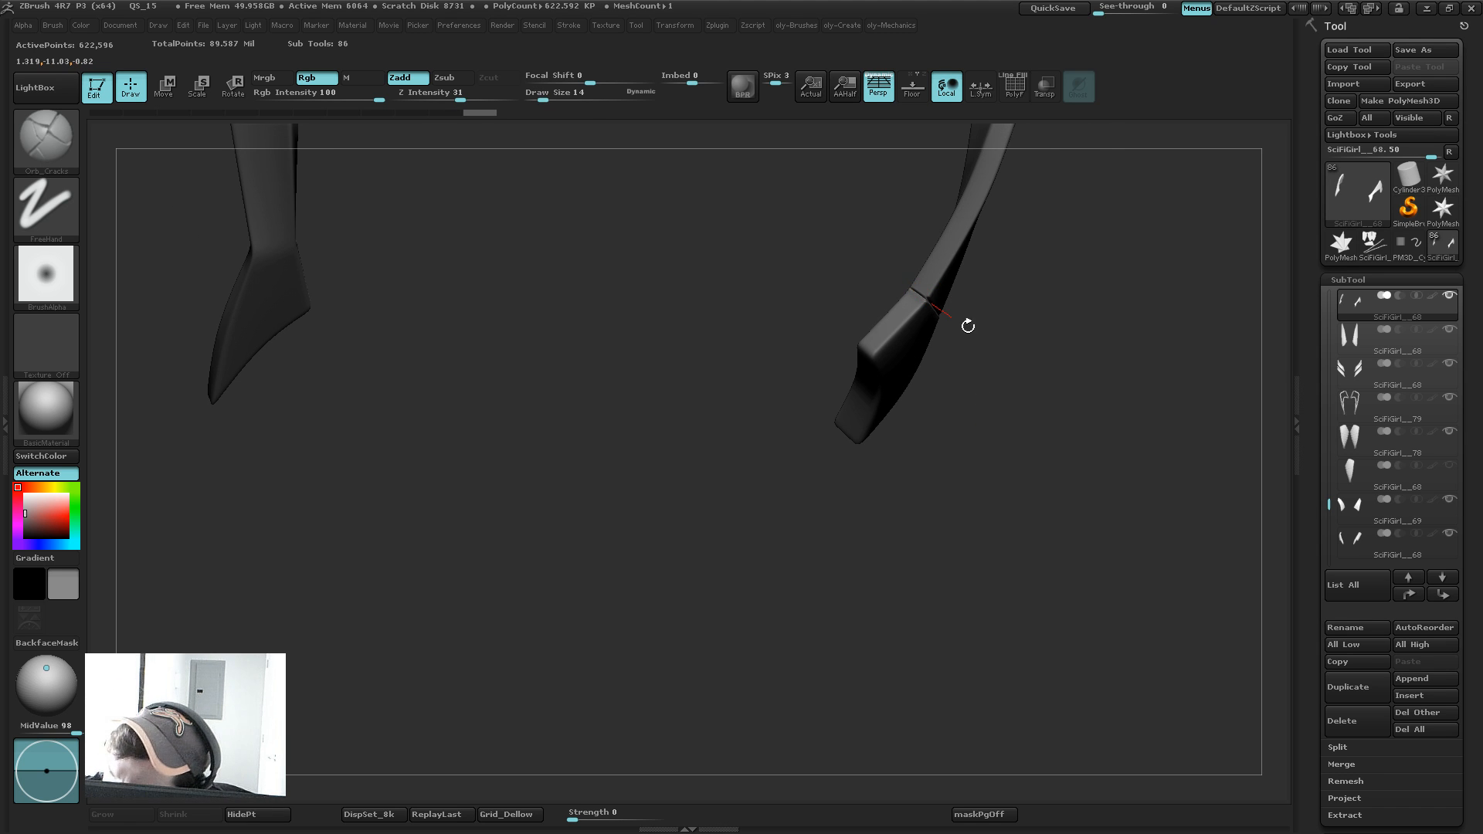
{"action": "left_click_drag", "start_coordinate": [969, 345], "coordinate": [932, 298]}
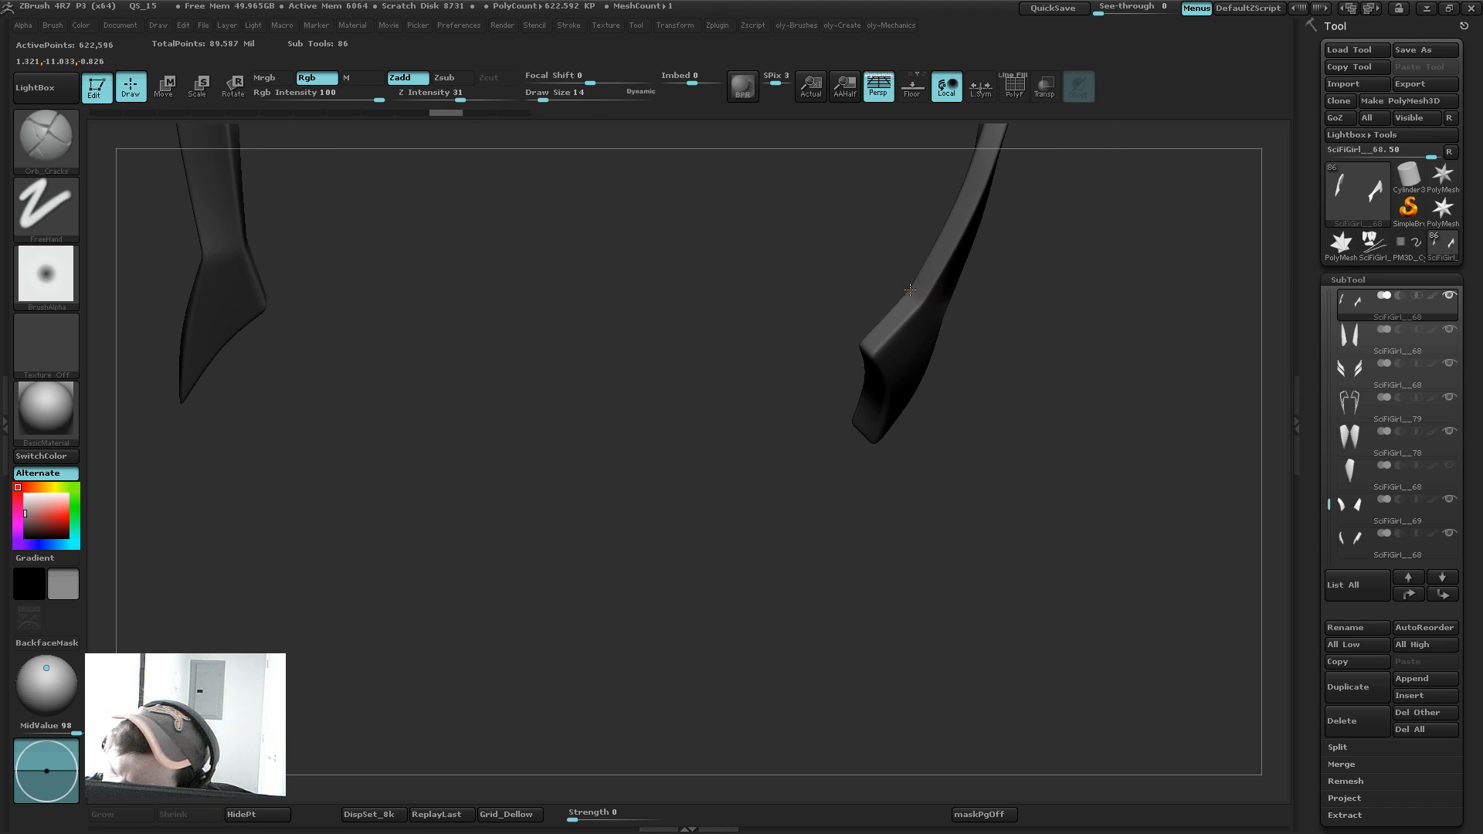
{"action": "left_click_drag", "start_coordinate": [1010, 367], "coordinate": [957, 228]}
{"action": "mouse_move", "coordinate": [1019, 310]}
{"action": "left_mouse_down"}
{"action": "mouse_move", "coordinate": [943, 299]}
{"action": "mouse_move", "coordinate": [992, 302]}
{"action": "left_mouse_up"}
{"action": "mouse_move", "coordinate": [1001, 300]}
{"action": "left_mouse_down"}
{"action": "mouse_move", "coordinate": [996, 281]}
{"action": "mouse_move", "coordinate": [1019, 387]}
{"action": "mouse_move", "coordinate": [993, 420]}
{"action": "left_mouse_up"}
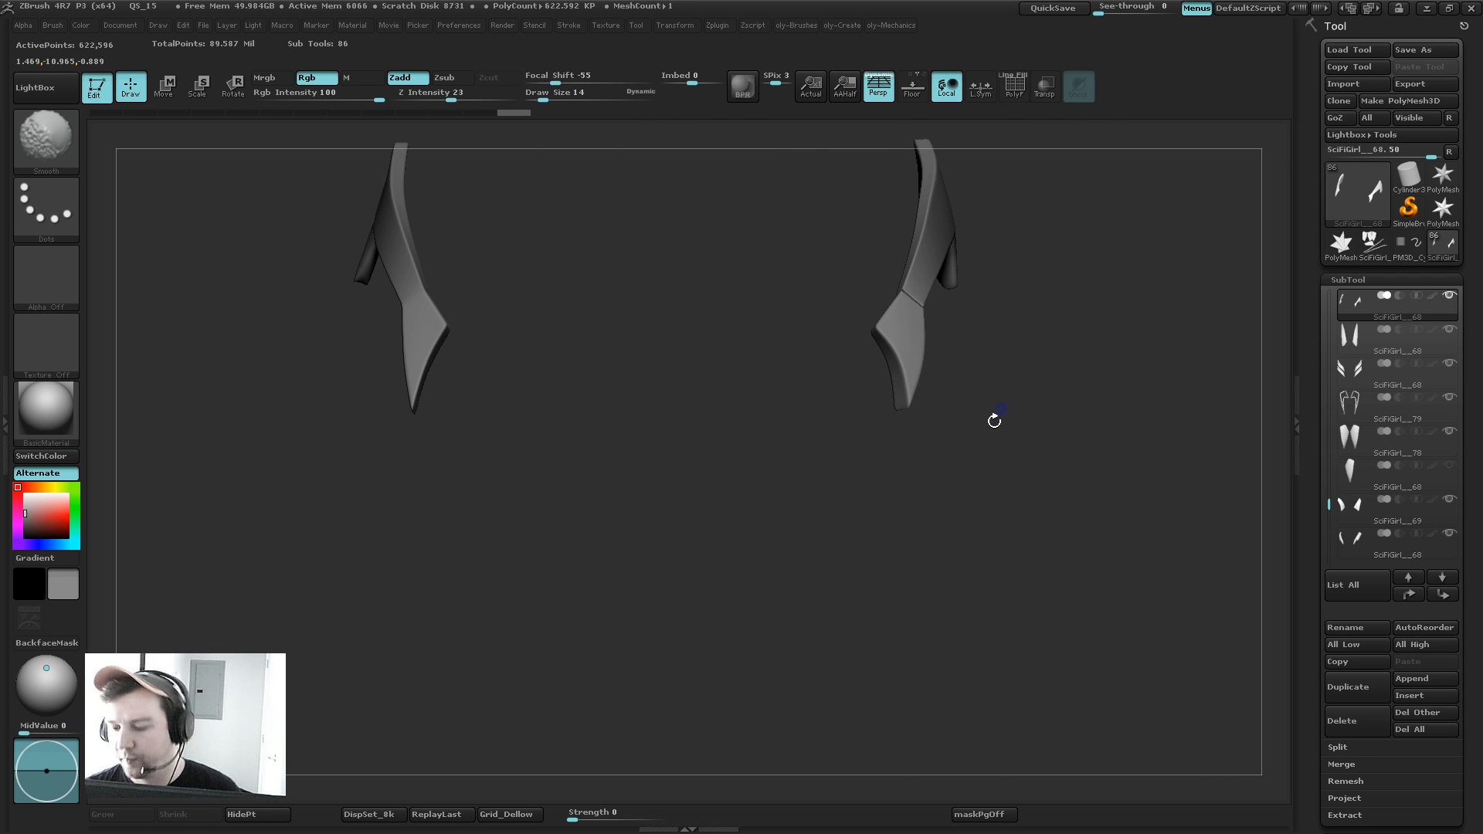
Step: Show the full figure and carve a long groove along the length of the hip straps with the Orb_Cracks brush
{"action": "key", "text": "alt+s"}
{"action": "left_click_drag", "start_coordinate": [1056, 321], "coordinate": [818, 461]}
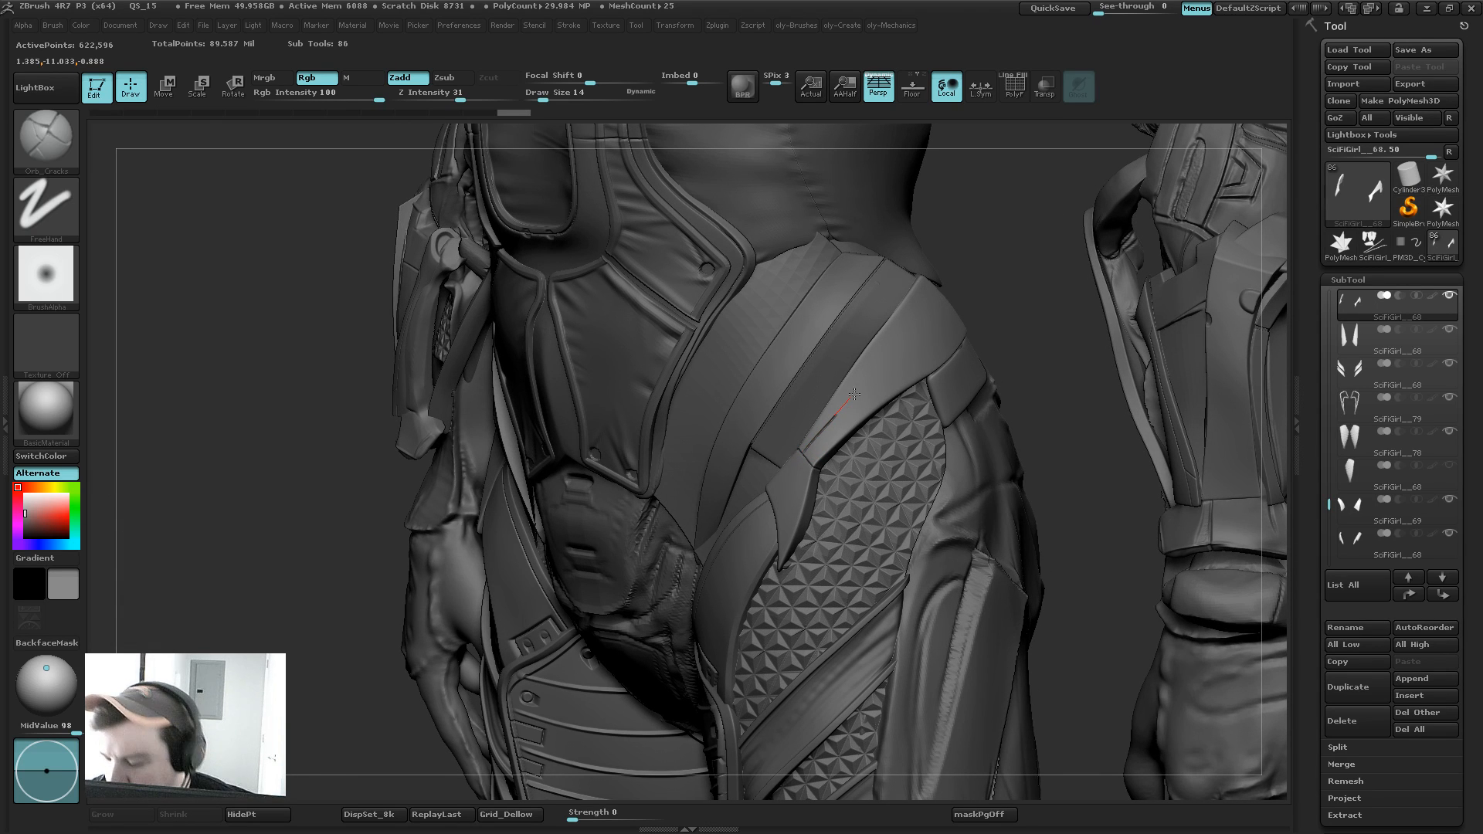
{"action": "mouse_move", "coordinate": [961, 253]}
{"action": "left_mouse_down", "text": "alt"}
{"action": "mouse_move", "coordinate": [924, 169]}
{"action": "mouse_move", "coordinate": [919, 354]}
{"action": "left_mouse_up", "text": "alt"}
{"action": "key", "text": "shift"}
{"action": "left_click_drag", "start_coordinate": [920, 412], "coordinate": [899, 501], "text": "shift"}
Step: Make ClipCurve the active selection brush, then isolate and frame the grooved hip straps
{"action": "key", "text": "b"}
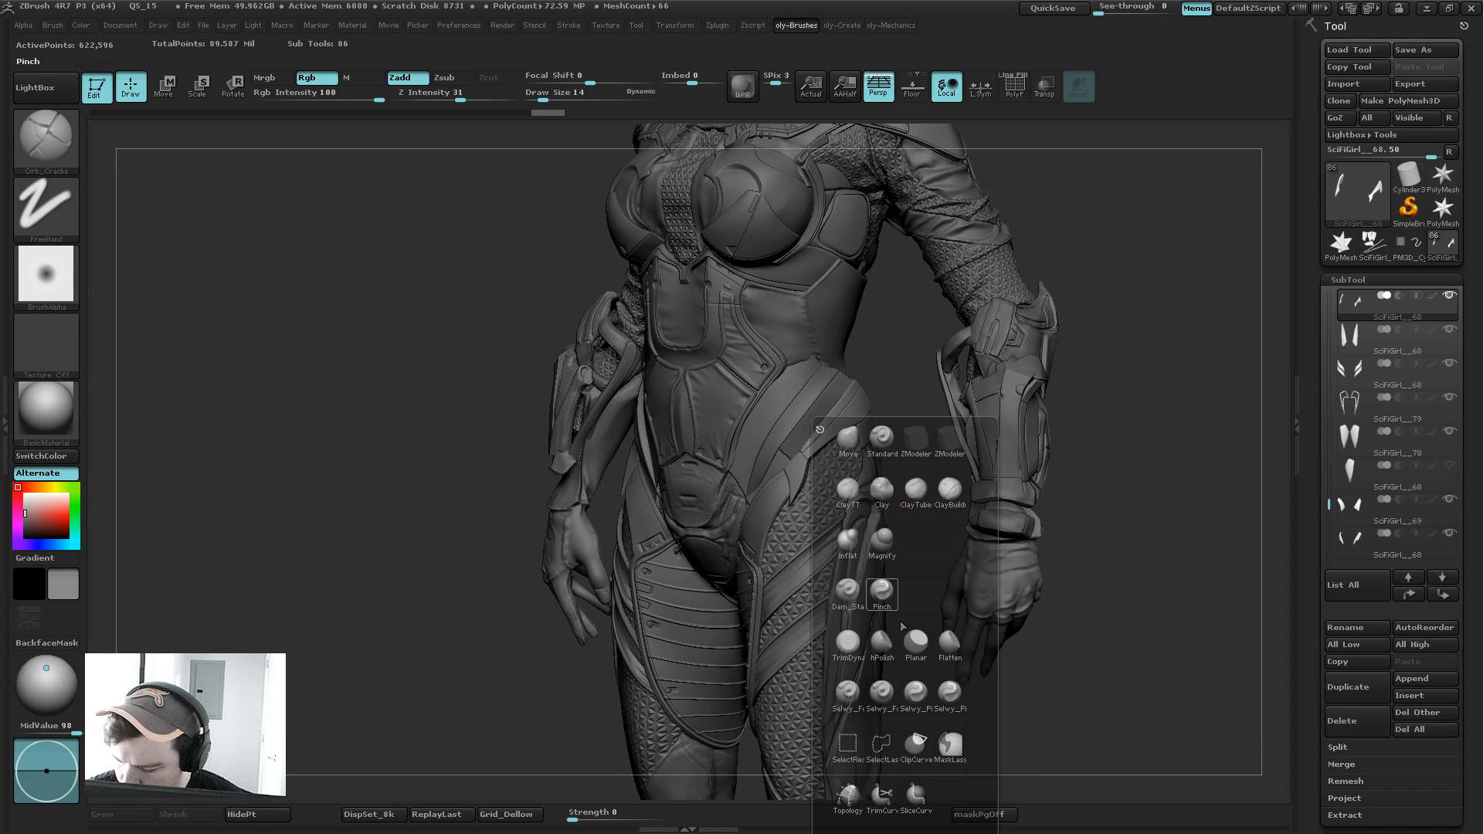
{"action": "left_click", "coordinate": [903, 761]}
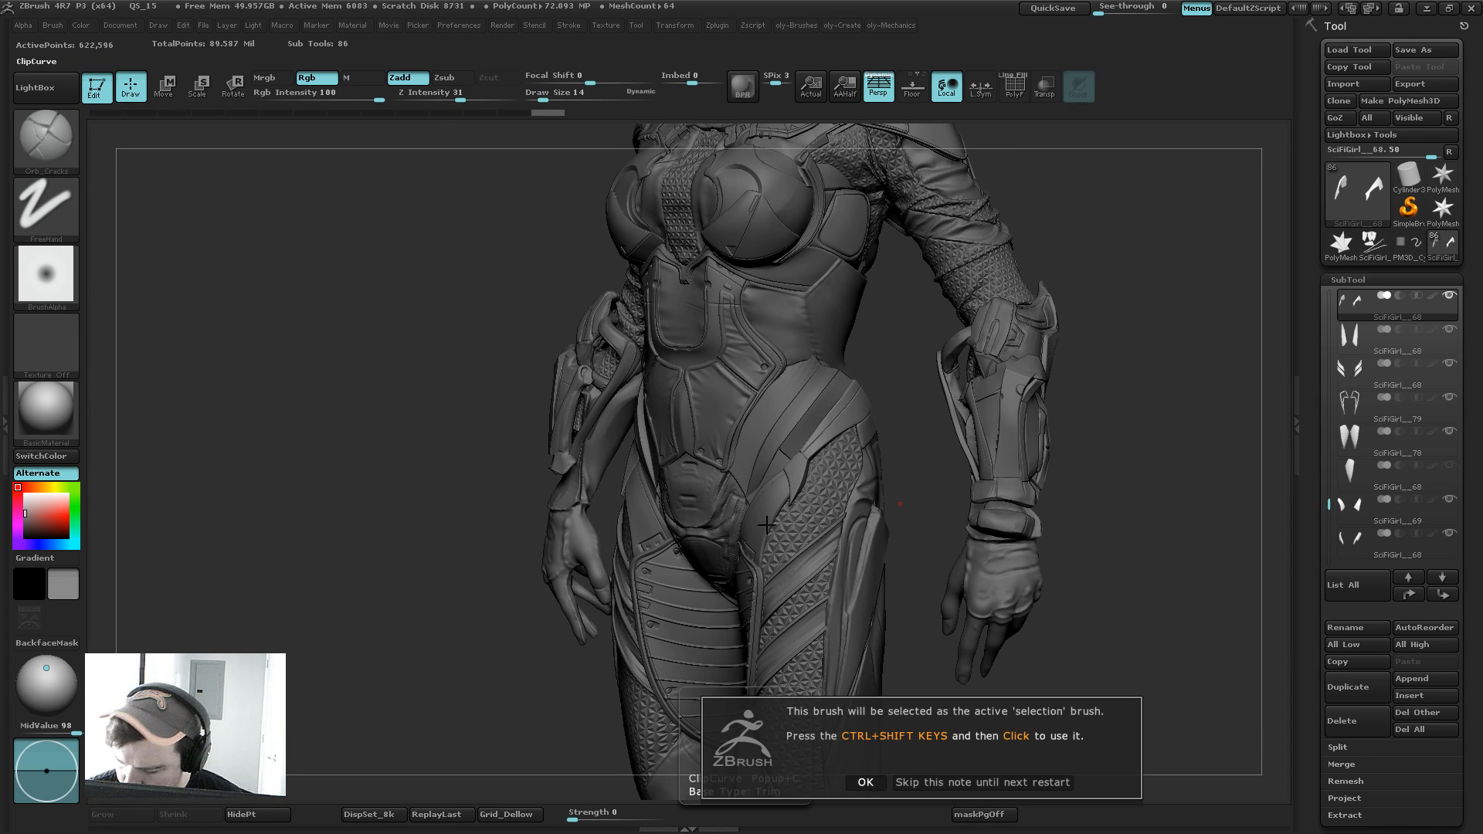
{"action": "left_click", "coordinate": [951, 778]}
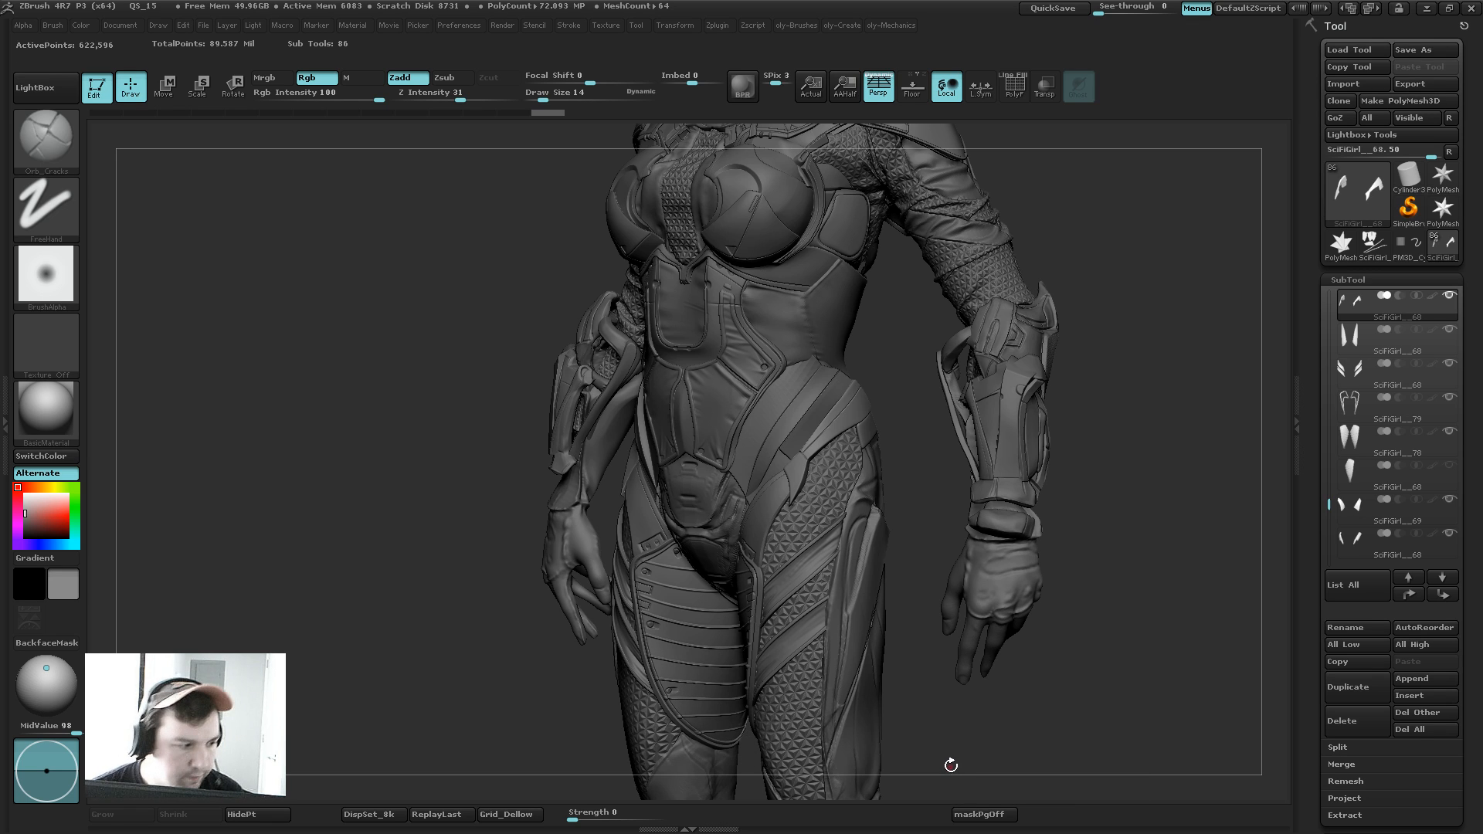
{"action": "left_click", "coordinate": [920, 433], "text": "ctrl+shift"}
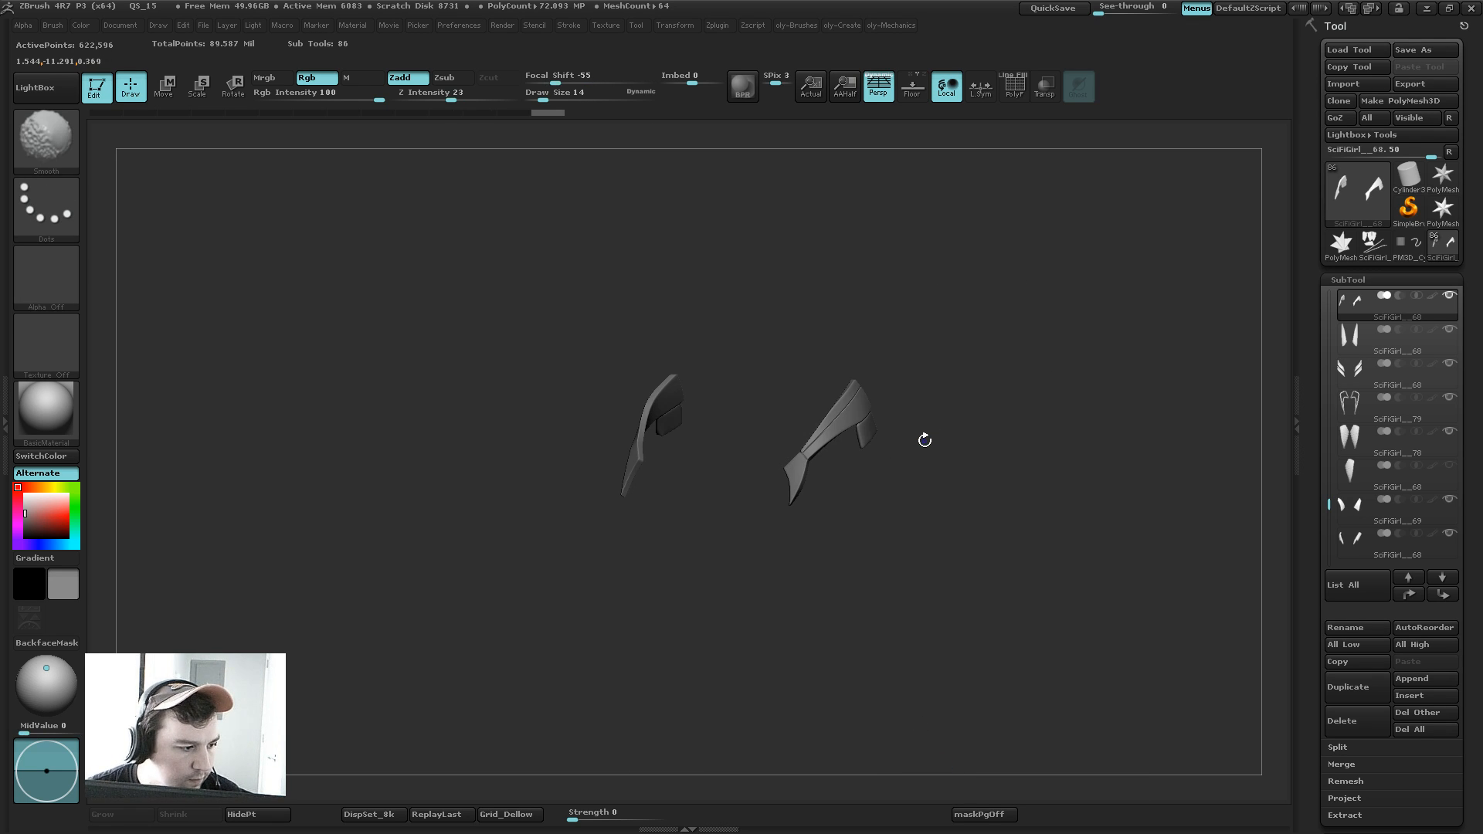
{"action": "left_click_drag", "start_coordinate": [1039, 392], "coordinate": [989, 464], "text": "alt"}
{"action": "mouse_move", "coordinate": [982, 396]}
{"action": "left_mouse_down", "text": "alt"}
{"action": "mouse_move", "coordinate": [930, 451]}
{"action": "mouse_move", "coordinate": [950, 505]}
{"action": "left_mouse_up", "text": "alt"}
Step: Clip an angular notch into the lower edge of the hip strap with the ClipCurve brush
{"action": "mouse_move", "coordinate": [855, 451]}
{"action": "left_mouse_down", "text": "ctrl+shift"}
{"action": "mouse_move", "coordinate": [786, 420]}
{"action": "mouse_move", "coordinate": [712, 476]}
{"action": "left_mouse_up", "text": "ctrl+shift"}
{"action": "key", "text": "alt"}
{"action": "key", "text": "alt"}
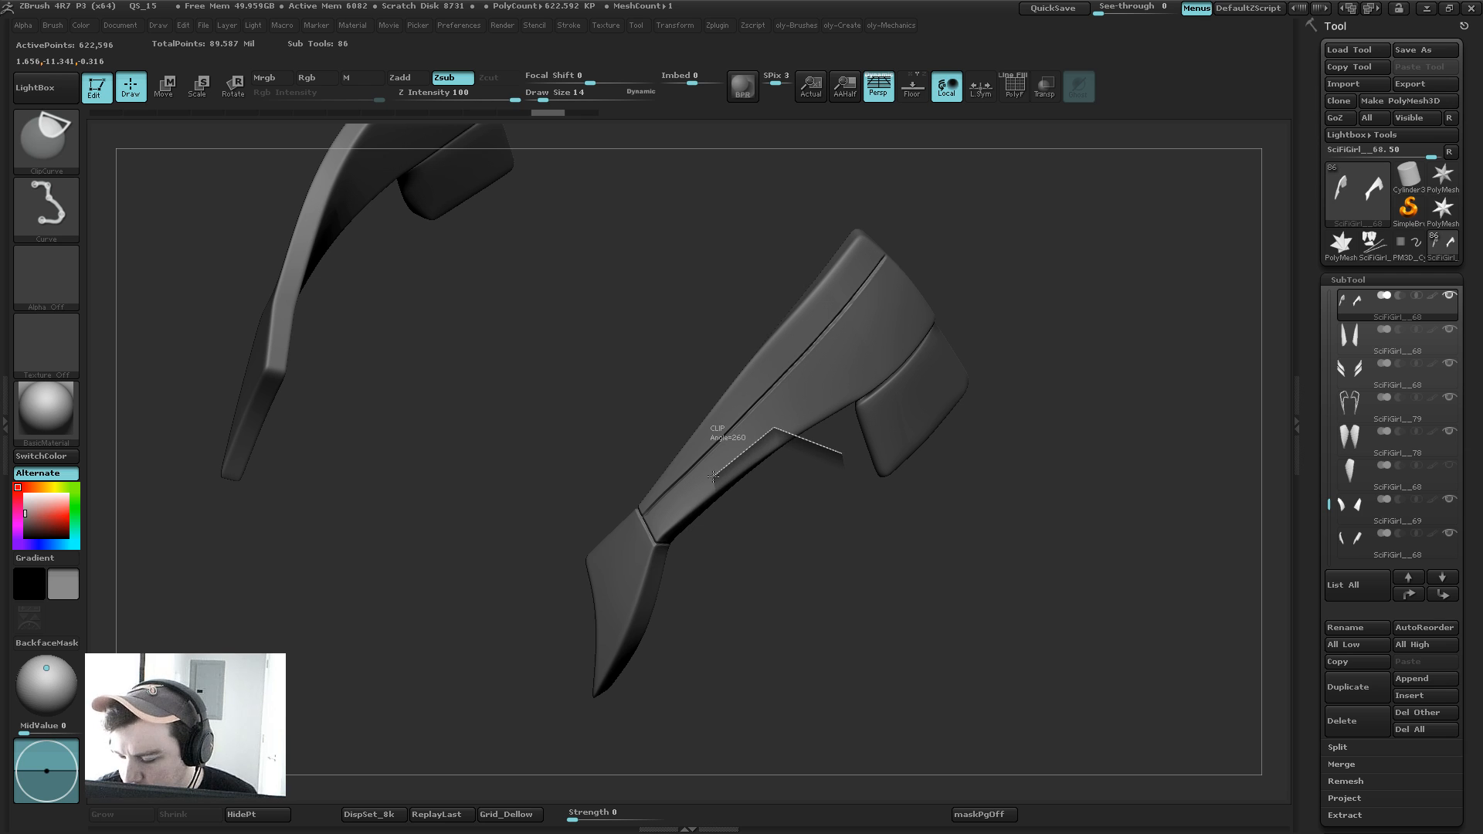
{"action": "left_click_drag", "start_coordinate": [716, 534], "coordinate": [716, 536], "text": "ctrl+shift"}
Step: Smooth the notch's inner corner at draw size 65 and step the hip straps down to lower subdivision levels
{"action": "left_click_drag", "start_coordinate": [1020, 343], "coordinate": [1034, 387]}
{"action": "key", "text": "shift"}
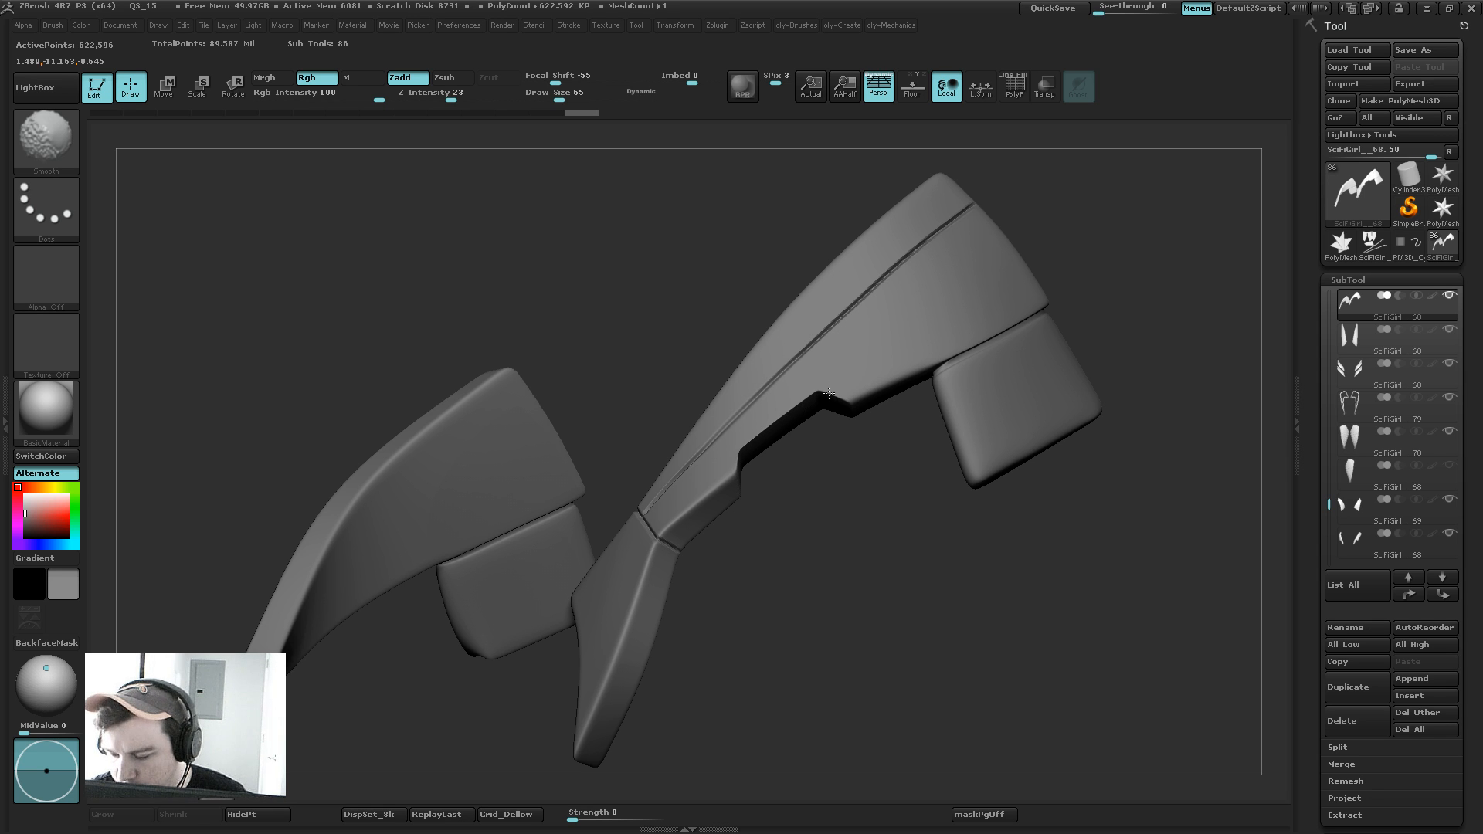
{"action": "left_click_drag", "start_coordinate": [836, 397], "coordinate": [860, 429], "text": "shift"}
{"action": "mouse_move", "coordinate": [859, 437]}
{"action": "left_mouse_down"}
{"action": "mouse_move", "coordinate": [831, 461]}
{"action": "mouse_move", "coordinate": [843, 486]}
{"action": "left_mouse_up"}
{"action": "key", "text": "shift+d"}
{"action": "key", "text": "shift+d"}
{"action": "key", "text": "shift+d"}
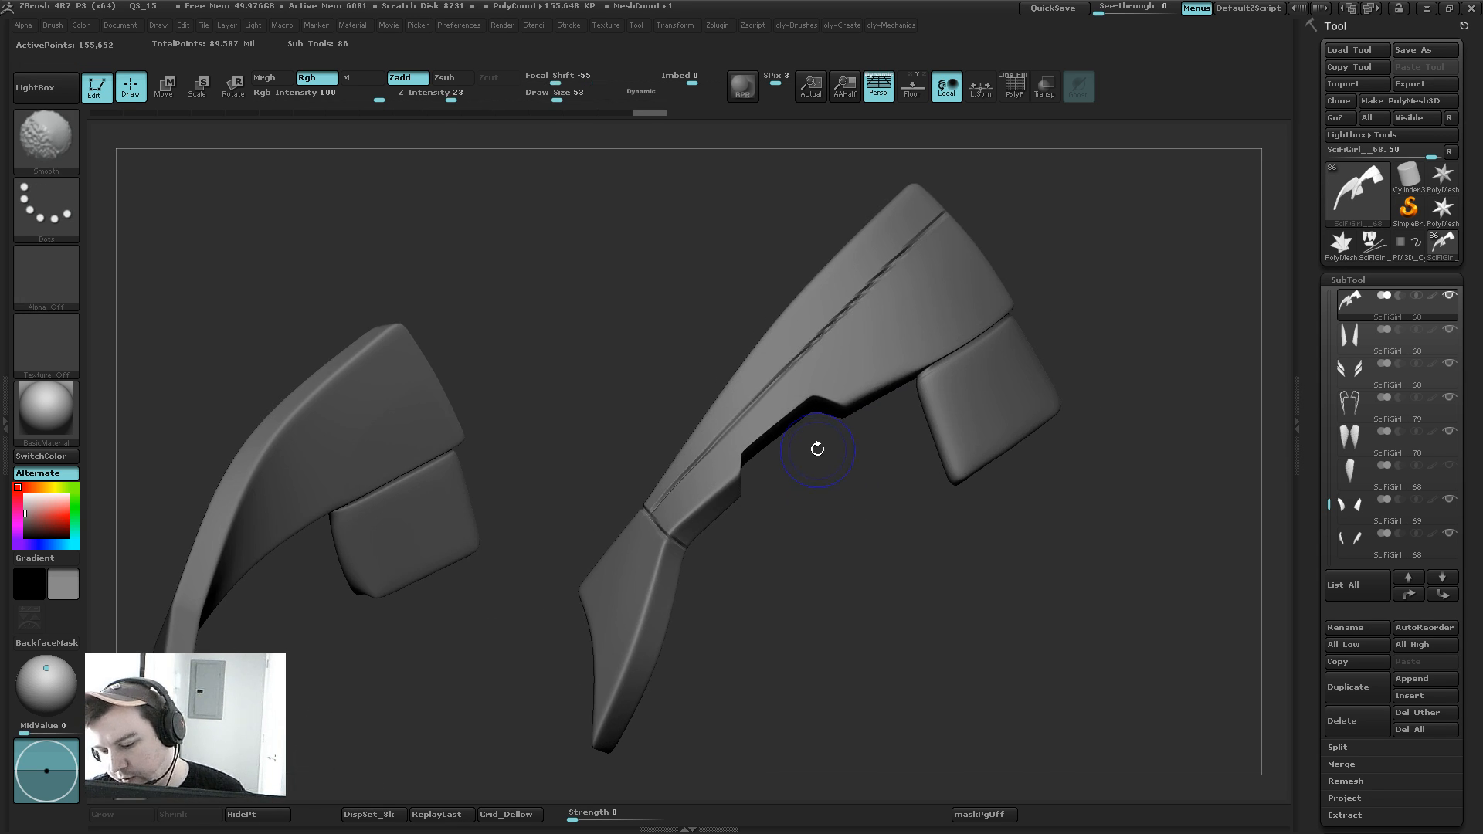
Step: Smooth the notch's clipped edge at a low subdivision level, reducing the Smooth brush's draw size to 26
{"action": "key", "text": "d"}
{"action": "key", "text": "d"}
{"action": "key", "text": "shift"}
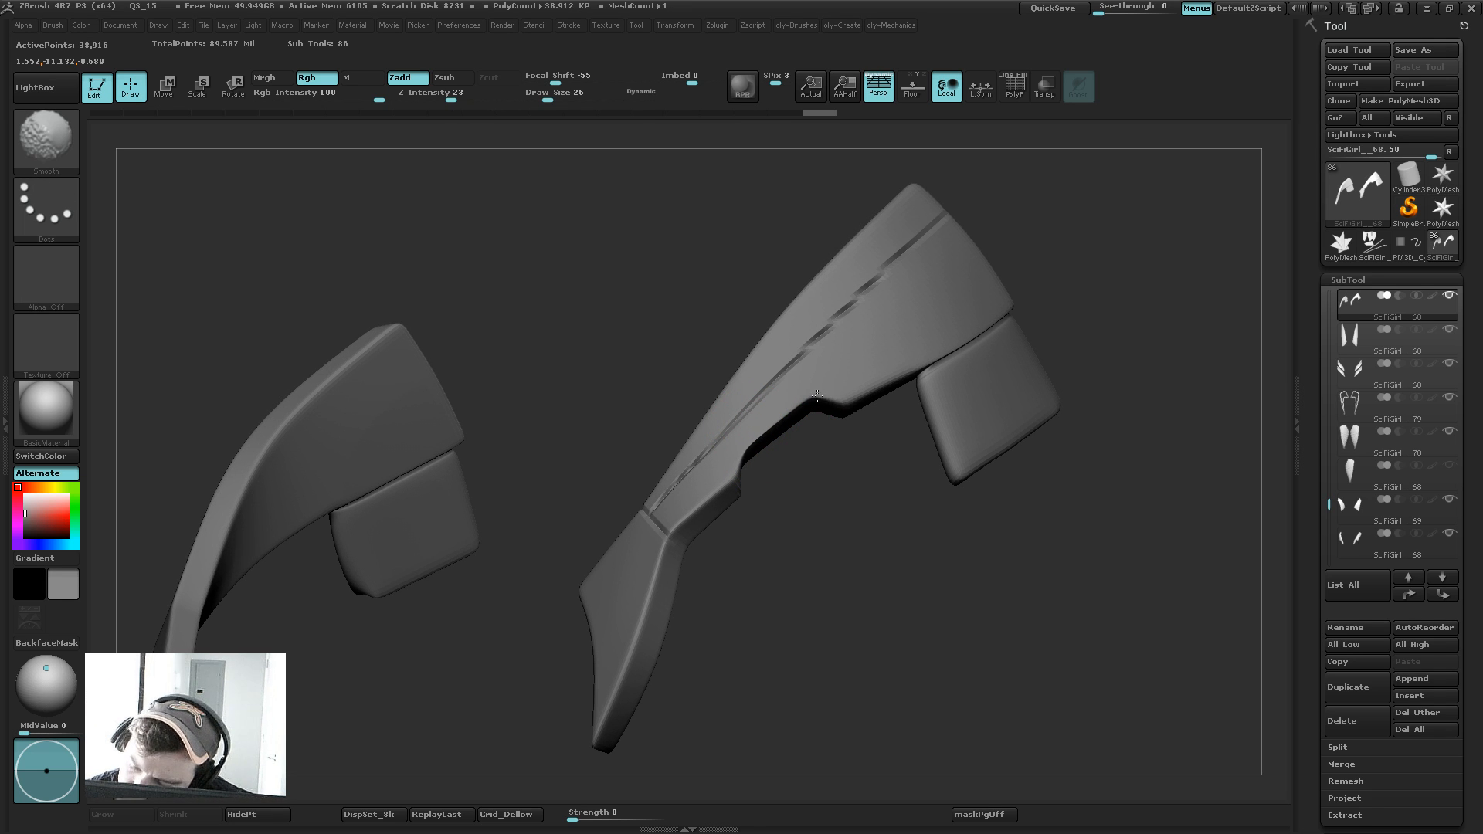
{"action": "left_click_drag", "start_coordinate": [806, 427], "coordinate": [788, 457]}
{"action": "key", "text": "s"}
{"action": "left_click_drag", "start_coordinate": [789, 459], "coordinate": [876, 547]}
{"action": "key", "text": "shift"}
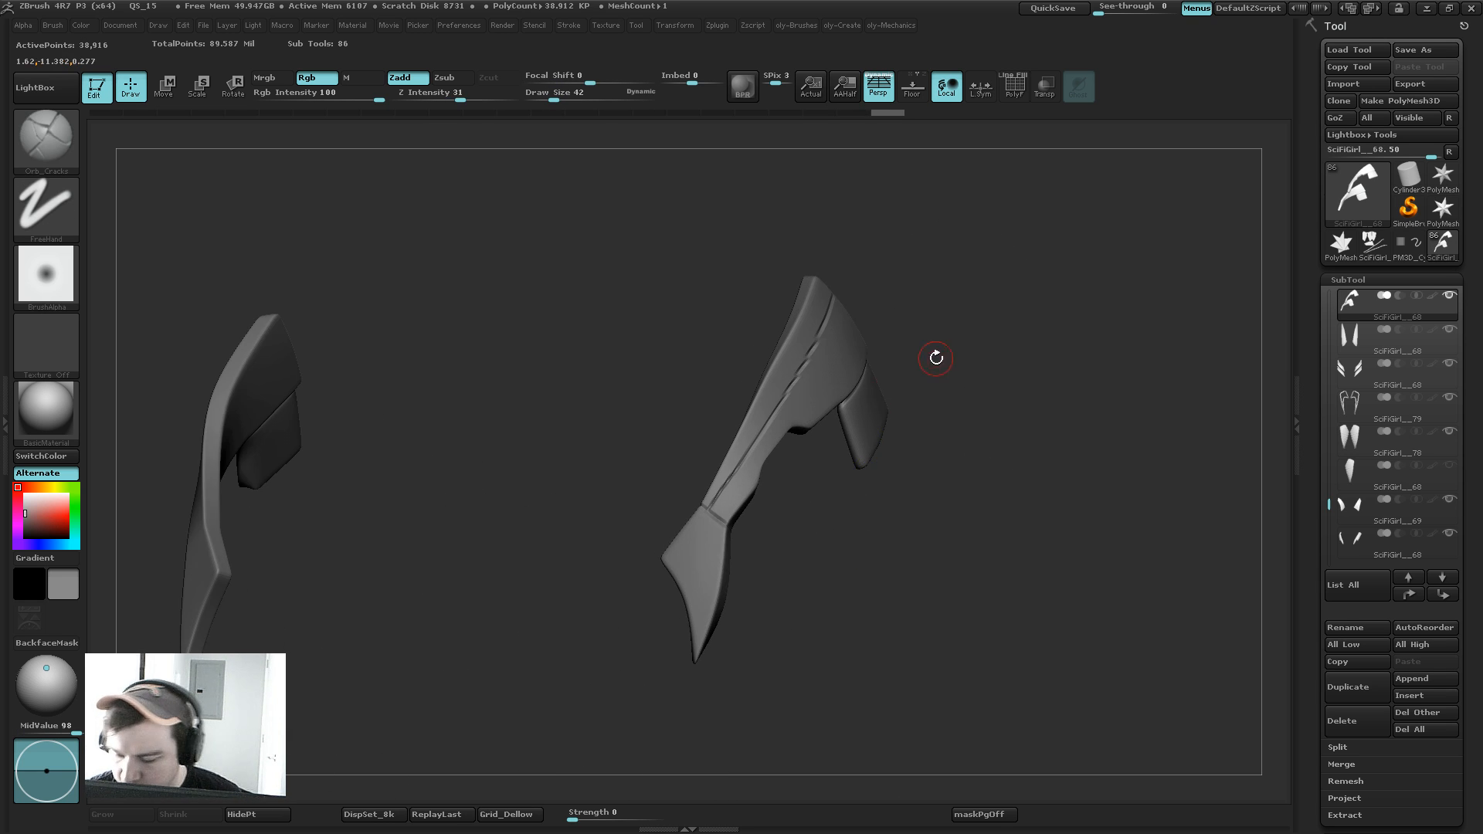
Step: Switch to the TrimDynamic brush and flatten the edge of the hip strap's notch at draw size 47
{"action": "mouse_move", "coordinate": [937, 357]}
{"action": "left_mouse_down"}
{"action": "mouse_move", "coordinate": [806, 523]}
{"action": "mouse_move", "coordinate": [814, 626]}
{"action": "left_mouse_up"}
{"action": "key", "text": "space"}
{"action": "left_click", "coordinate": [762, 645]}
{"action": "mouse_move", "coordinate": [745, 498]}
{"action": "left_mouse_down"}
{"action": "mouse_move", "coordinate": [775, 472]}
{"action": "mouse_move", "coordinate": [783, 425]}
{"action": "mouse_move", "coordinate": [816, 401]}
{"action": "mouse_move", "coordinate": [854, 402]}
{"action": "left_mouse_up"}
{"action": "left_click_drag", "start_coordinate": [874, 465], "coordinate": [854, 450], "text": "alt"}
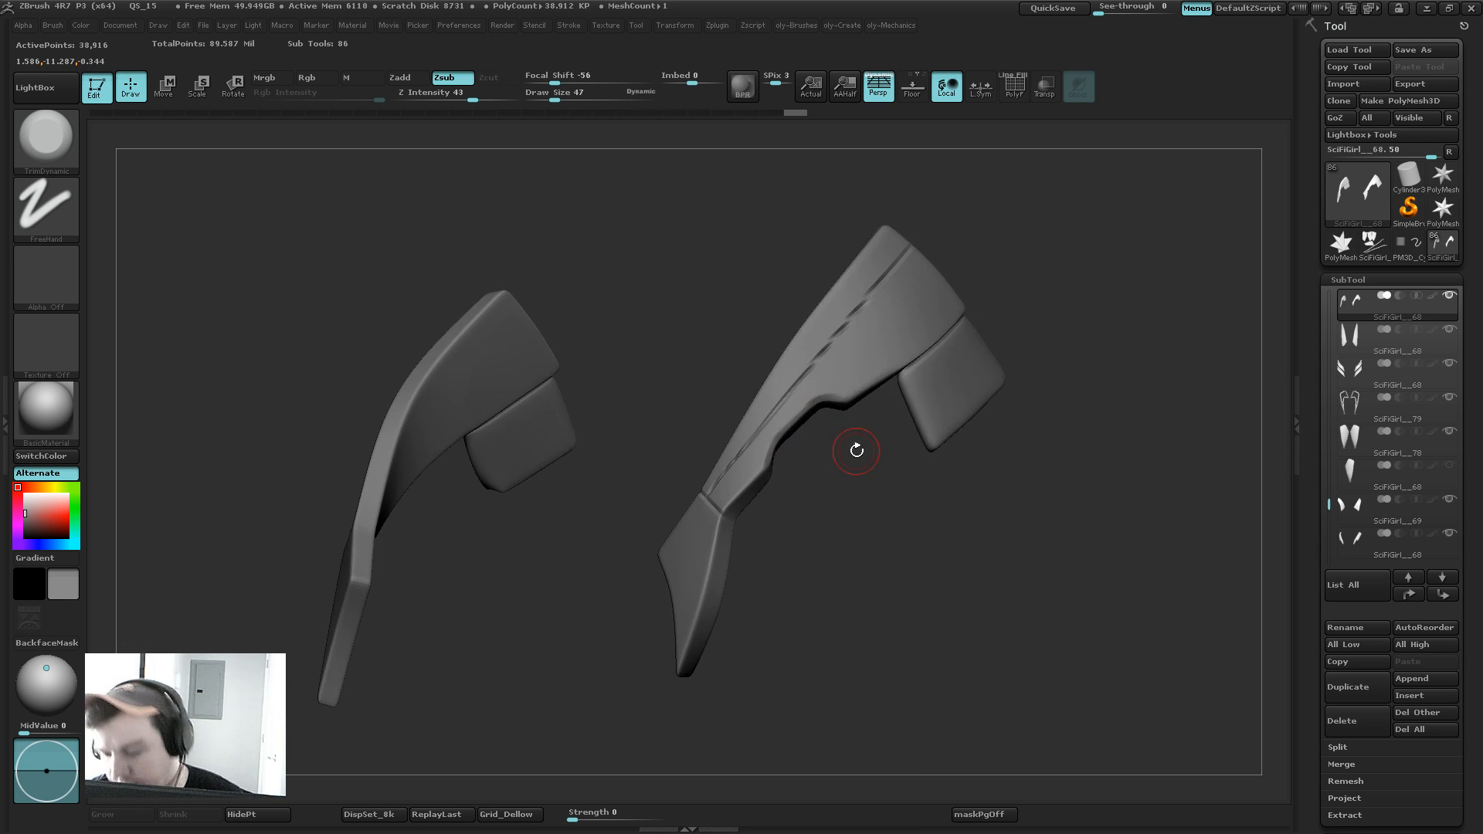
Step: Undo the last trimming changes on the hip strap's notch
{"action": "key", "text": "d"}
{"action": "key", "text": "d"}
{"action": "key", "text": "ctrl+z"}
{"action": "key", "text": "ctrl+z"}
{"action": "key", "text": "ctrl+z"}
{"action": "key", "text": "ctrl+z"}
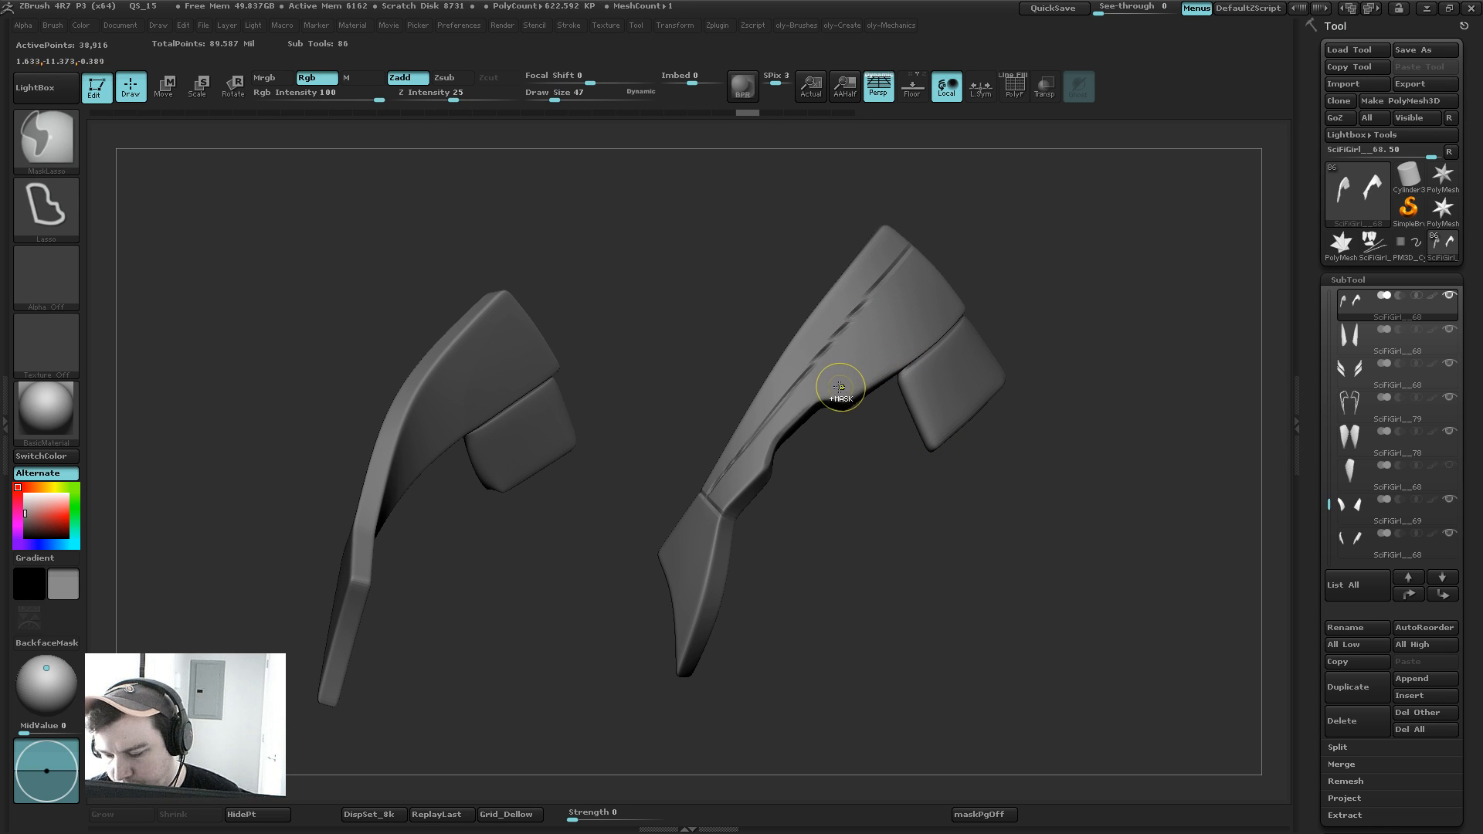
{"action": "key", "text": "ctrl+z"}
{"action": "key", "text": "ctrl+z"}
Step: Rework the notch's edge and corners with the TrimDynamic brush, reducing the draw size from 35 to 30
{"action": "mouse_move", "coordinate": [829, 451]}
{"action": "left_mouse_down", "text": "alt"}
{"action": "mouse_move", "coordinate": [824, 438]}
{"action": "mouse_move", "coordinate": [745, 485]}
{"action": "left_mouse_up", "text": "alt"}
{"action": "key", "text": "s"}
{"action": "key", "text": "ctrl+z"}
{"action": "key", "text": "ctrl+z"}
{"action": "key", "text": "ctrl+shift+z"}
{"action": "key", "text": "s"}
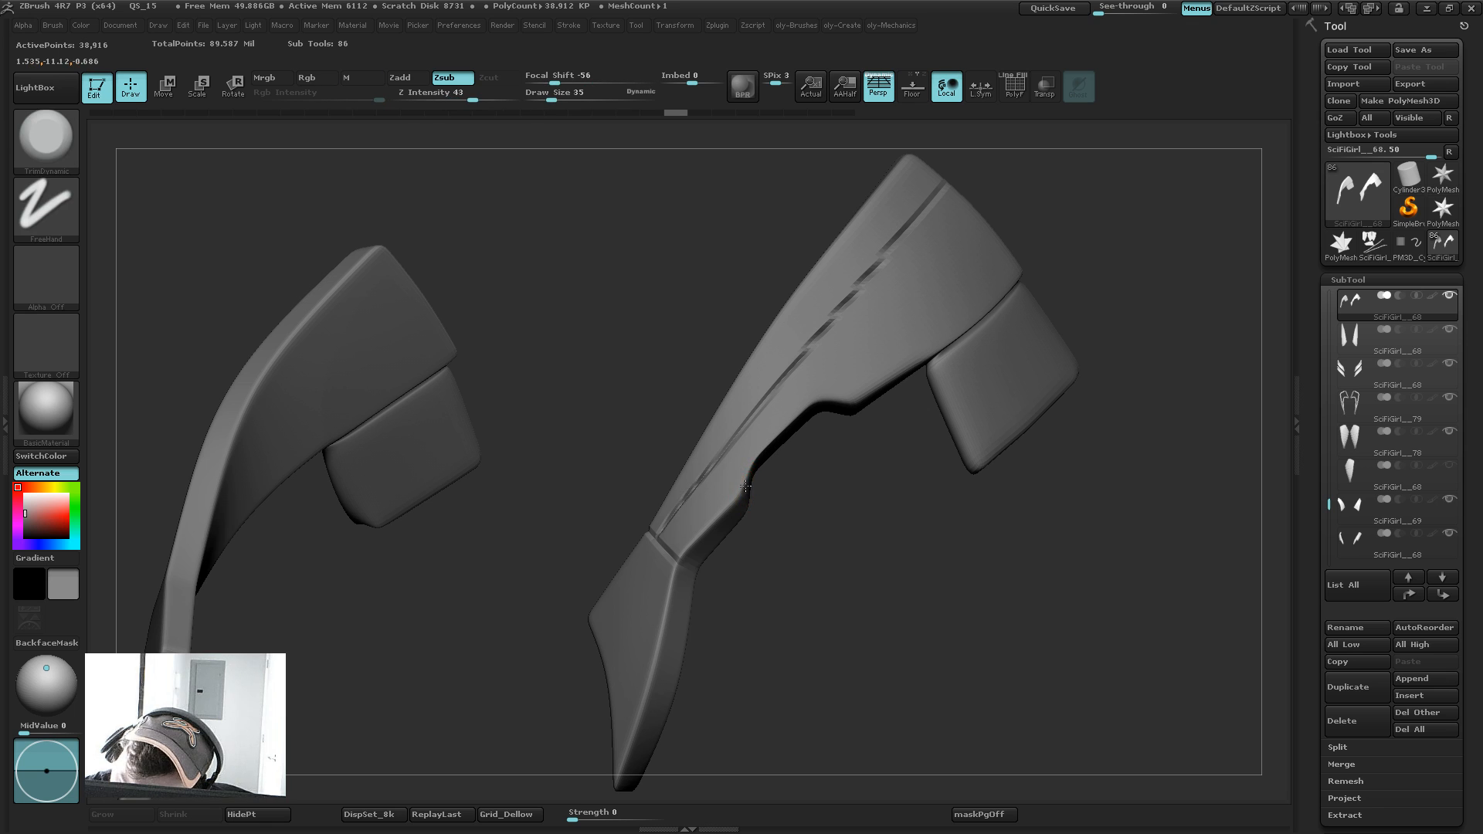
{"action": "key", "text": "ctrl+shift+z"}
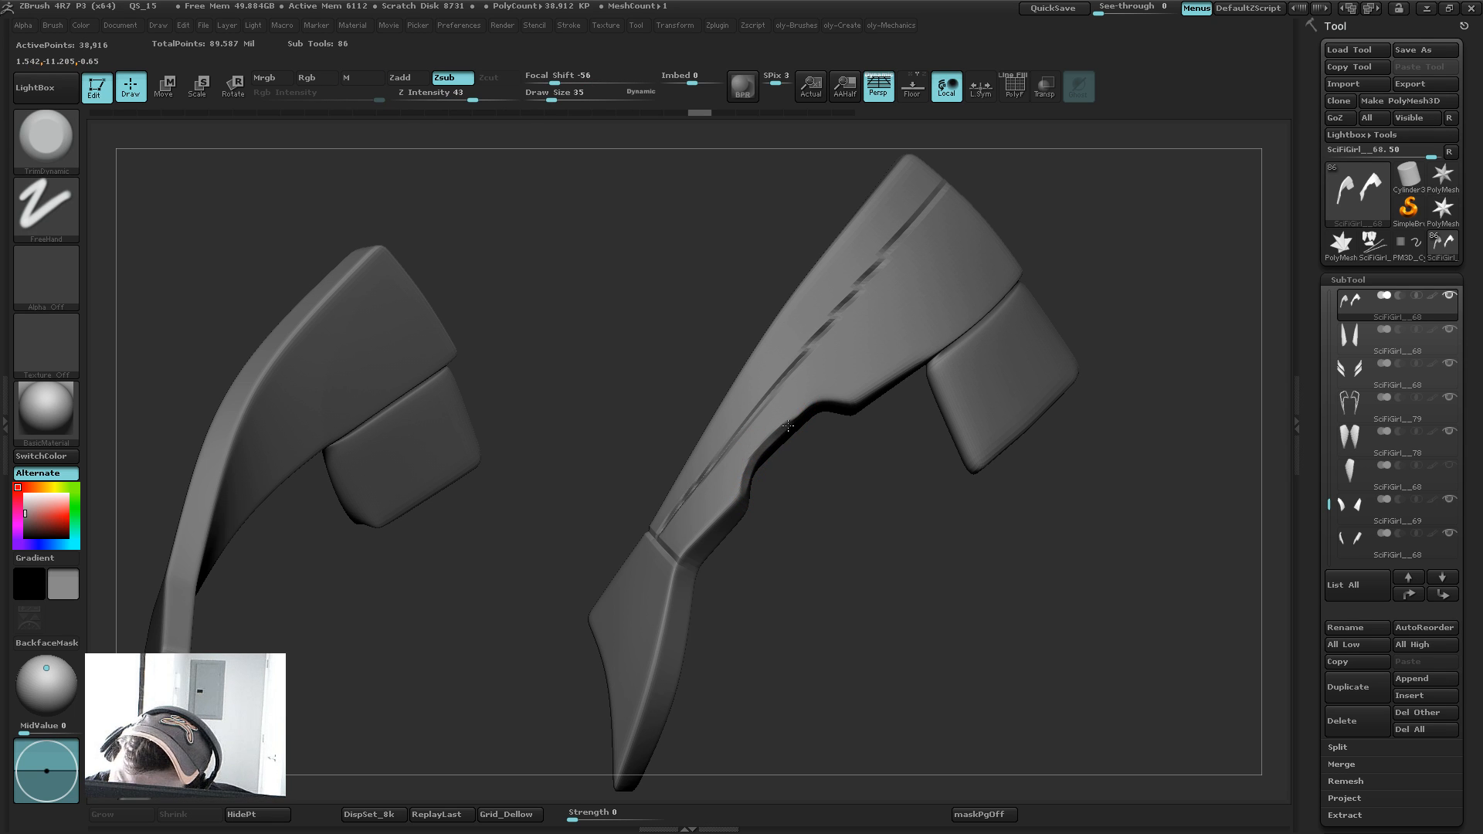
{"action": "mouse_move", "coordinate": [815, 399]}
{"action": "left_mouse_down"}
{"action": "mouse_move", "coordinate": [861, 400]}
{"action": "mouse_move", "coordinate": [807, 413]}
{"action": "mouse_move", "coordinate": [753, 457]}
{"action": "left_mouse_up"}
{"action": "key", "text": "s"}
{"action": "key", "text": "ctrl+z"}
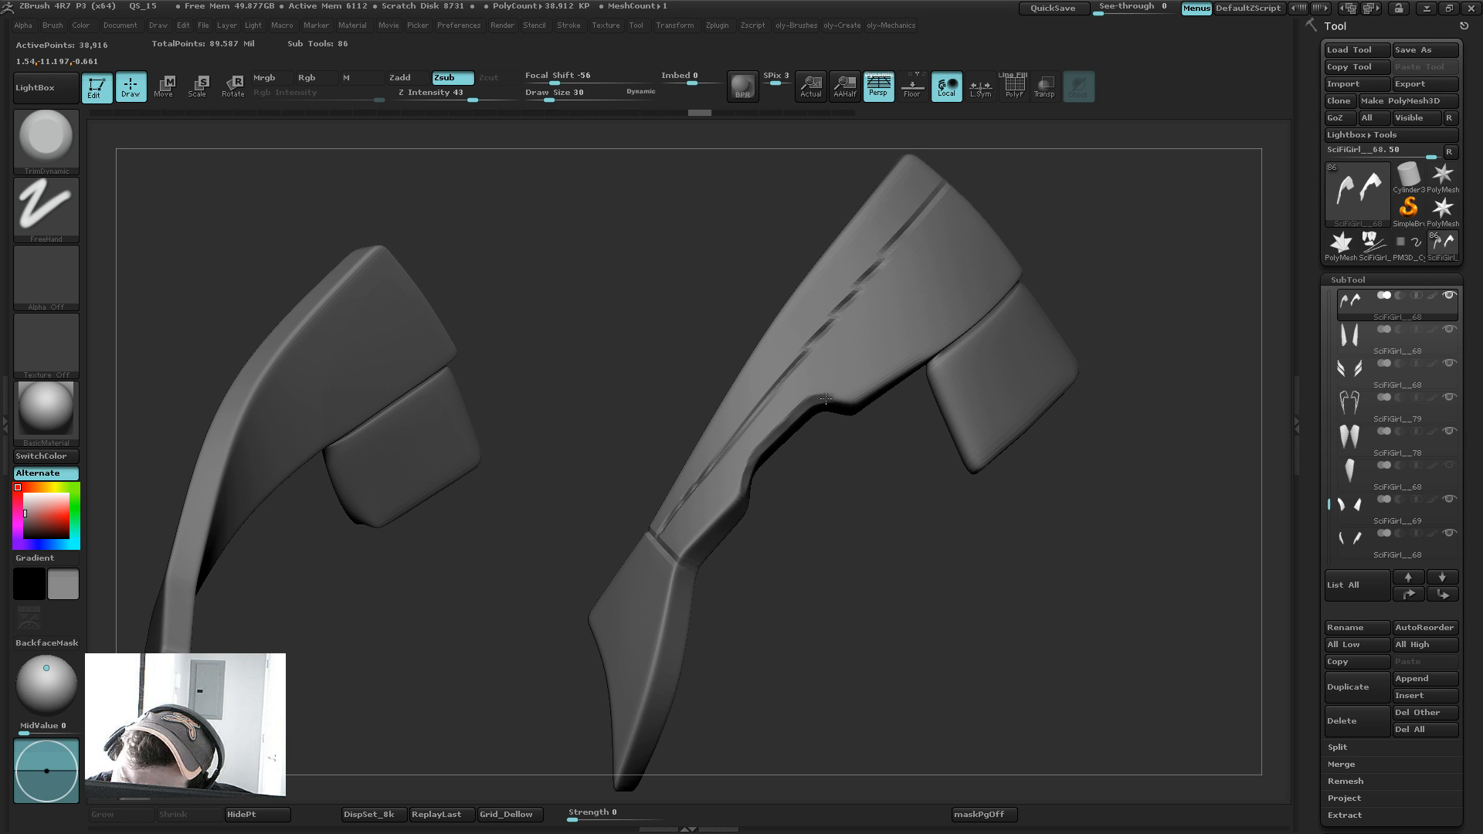
{"action": "left_click_drag", "start_coordinate": [826, 399], "coordinate": [866, 406]}
Step: Return the hip straps to their highest subdivision level and polish the notch edge with the hPolish brush at draw size 30
{"action": "mouse_move", "coordinate": [861, 479]}
{"action": "left_mouse_down", "text": "alt"}
{"action": "mouse_move", "coordinate": [844, 441]}
{"action": "mouse_move", "coordinate": [817, 516]}
{"action": "left_mouse_up", "text": "alt"}
{"action": "key", "text": "d"}
{"action": "key", "text": "d"}
{"action": "key", "text": "b"}
{"action": "left_click", "coordinate": [798, 651]}
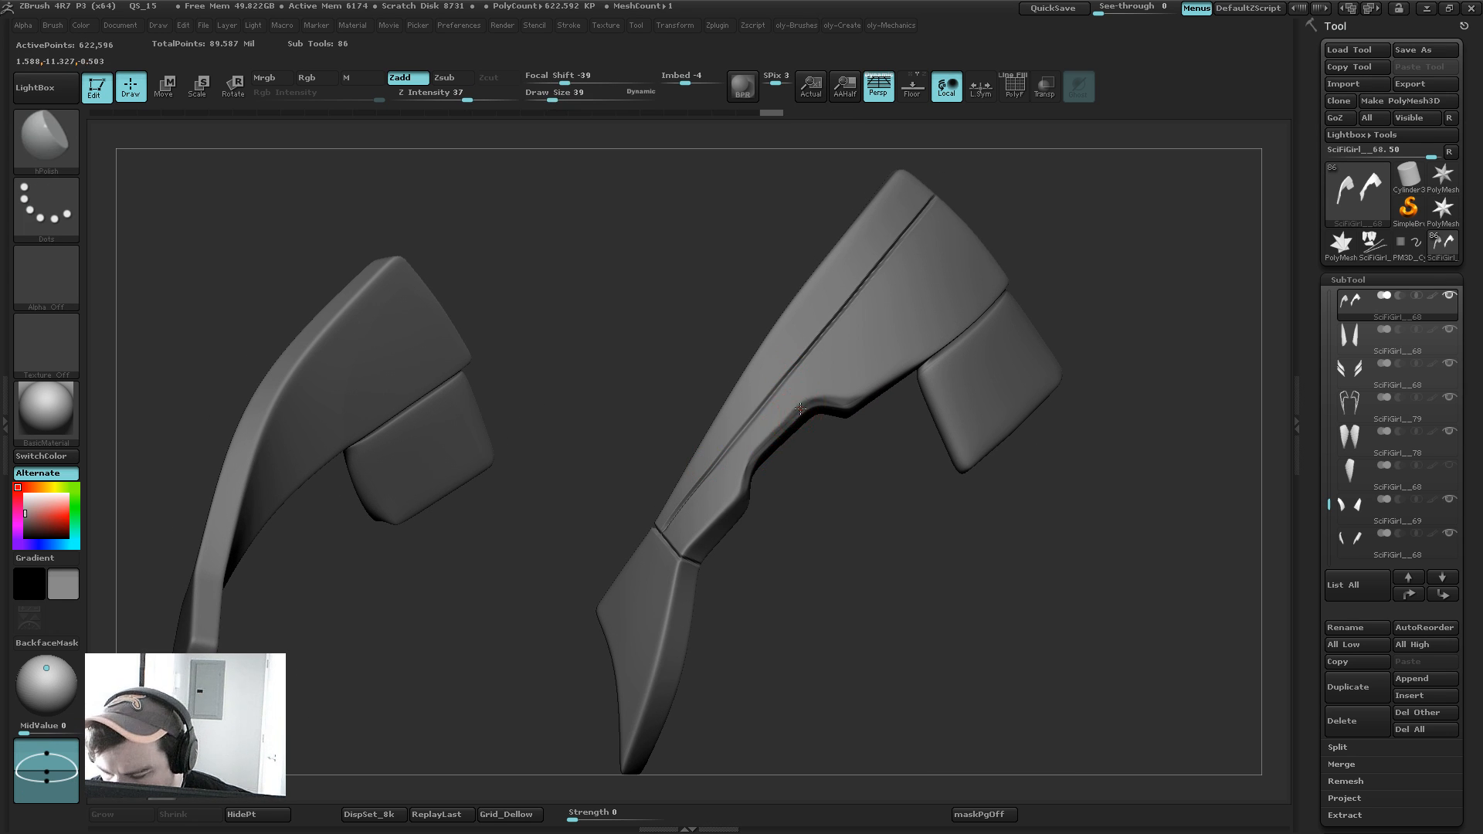
{"action": "left_click_drag", "start_coordinate": [754, 455], "coordinate": [743, 481]}
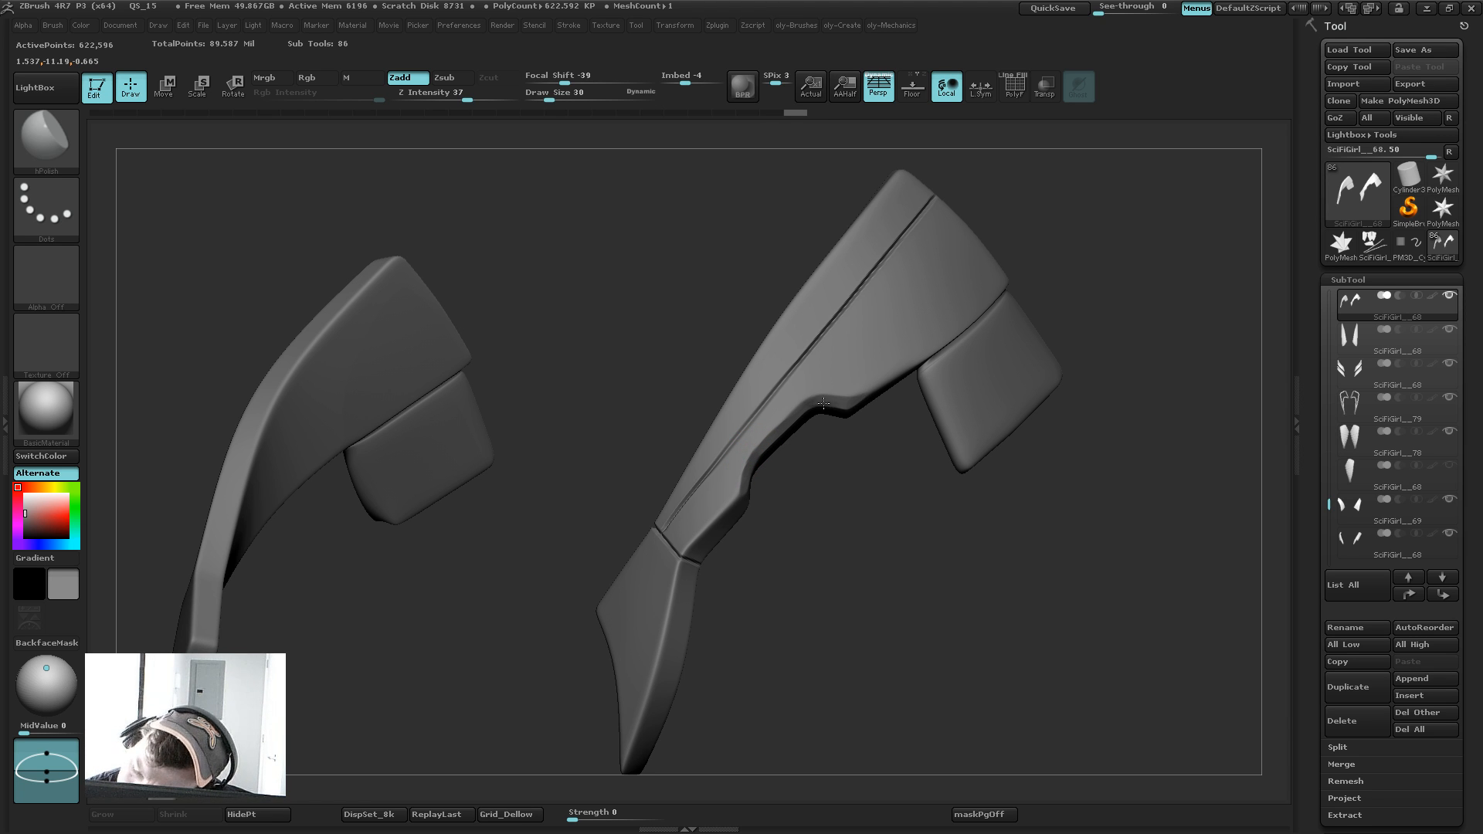
{"action": "left_click_drag", "start_coordinate": [825, 457], "coordinate": [816, 476]}
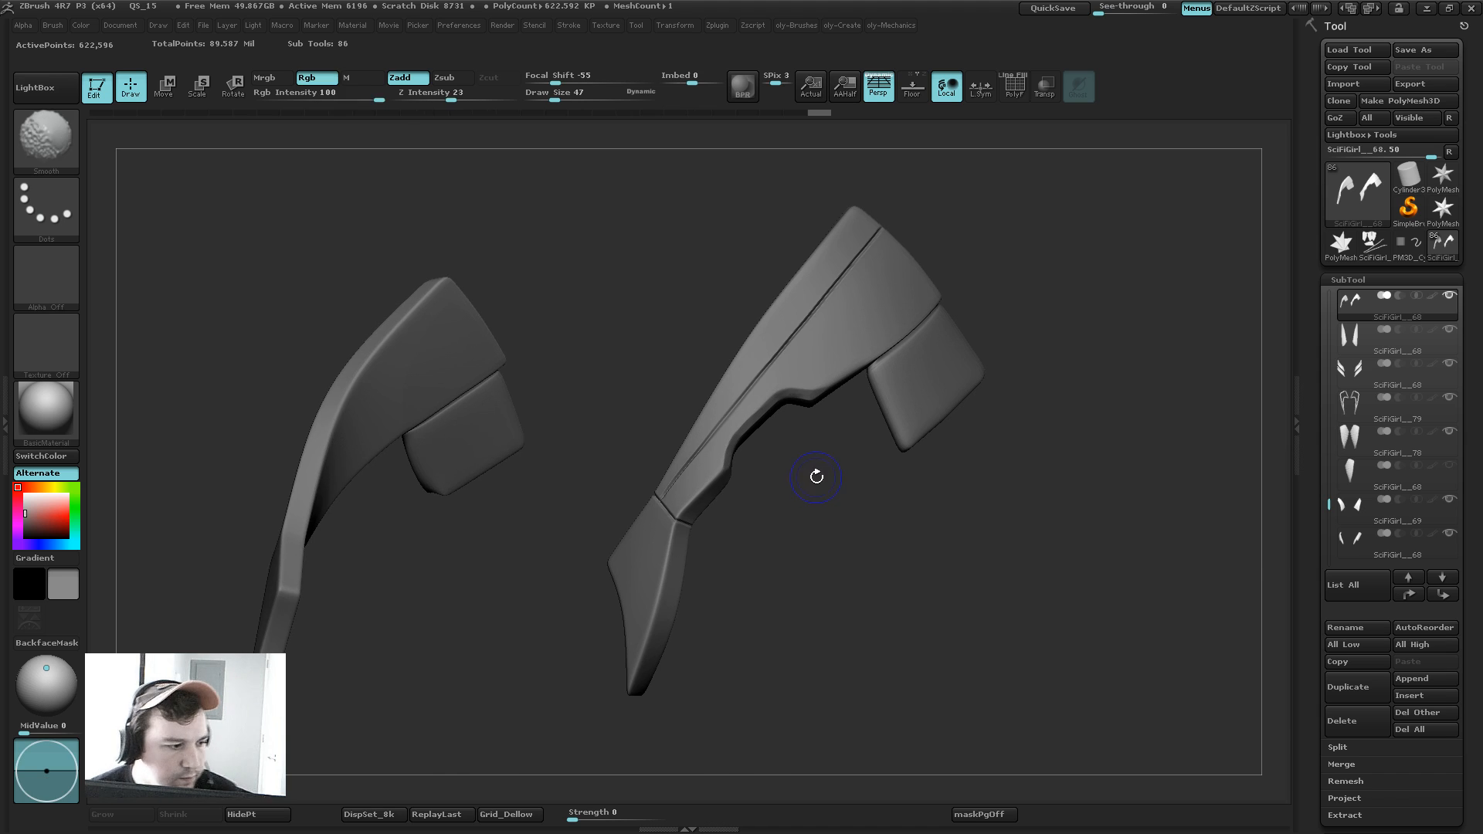
Step: Show the full figure and polish the hip strap around its notch with the hPolish brush at draw size 32
{"action": "left_click", "coordinate": [816, 476], "text": "ctrl+shift"}
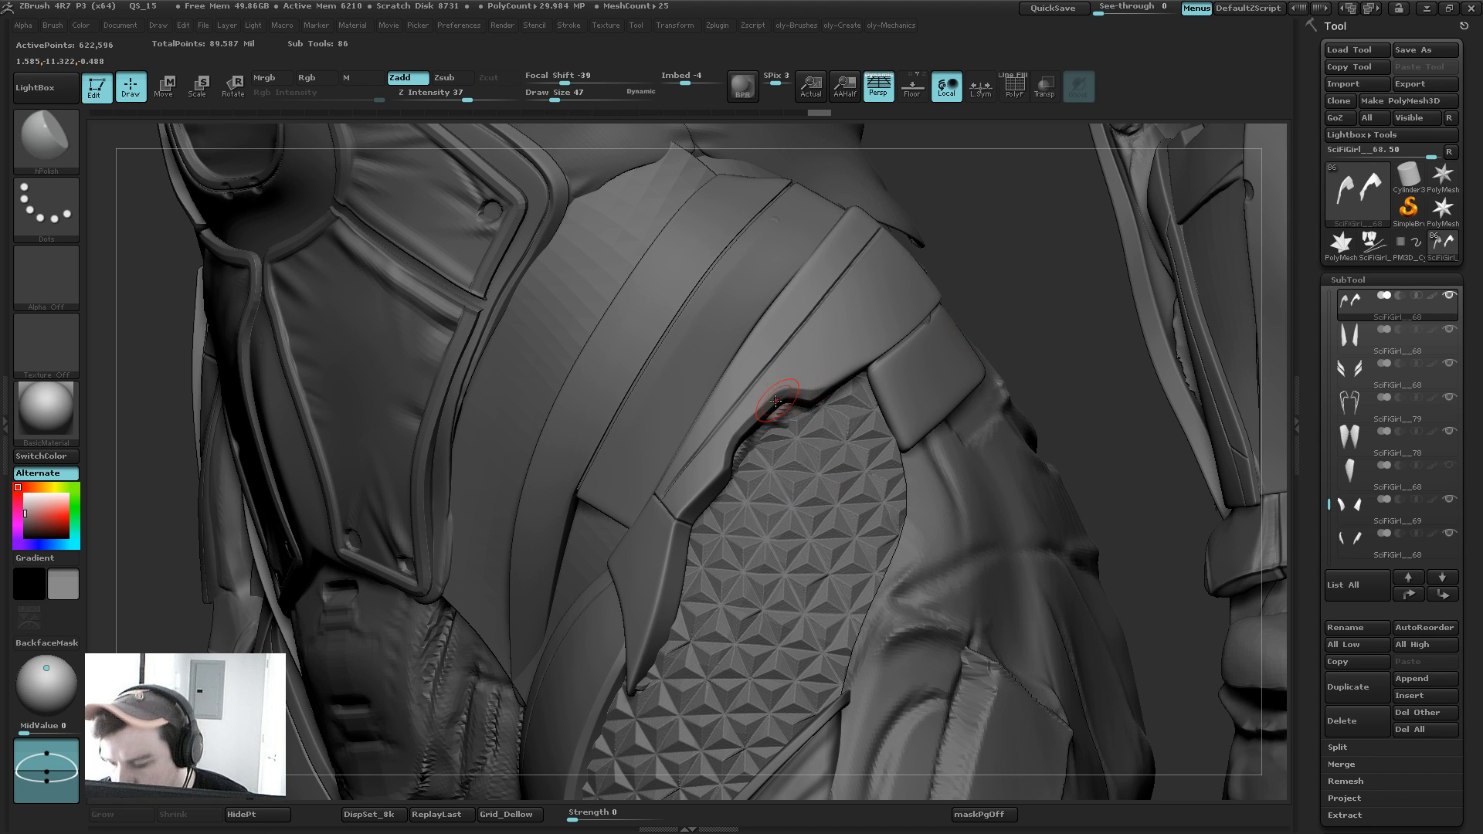
{"action": "mouse_move", "coordinate": [789, 399]}
{"action": "left_mouse_down"}
{"action": "mouse_move", "coordinate": [768, 402]}
{"action": "mouse_move", "coordinate": [779, 380]}
{"action": "mouse_move", "coordinate": [777, 397]}
{"action": "left_mouse_up"}
{"action": "key", "text": "s"}
{"action": "left_click_drag", "start_coordinate": [778, 399], "coordinate": [768, 412]}
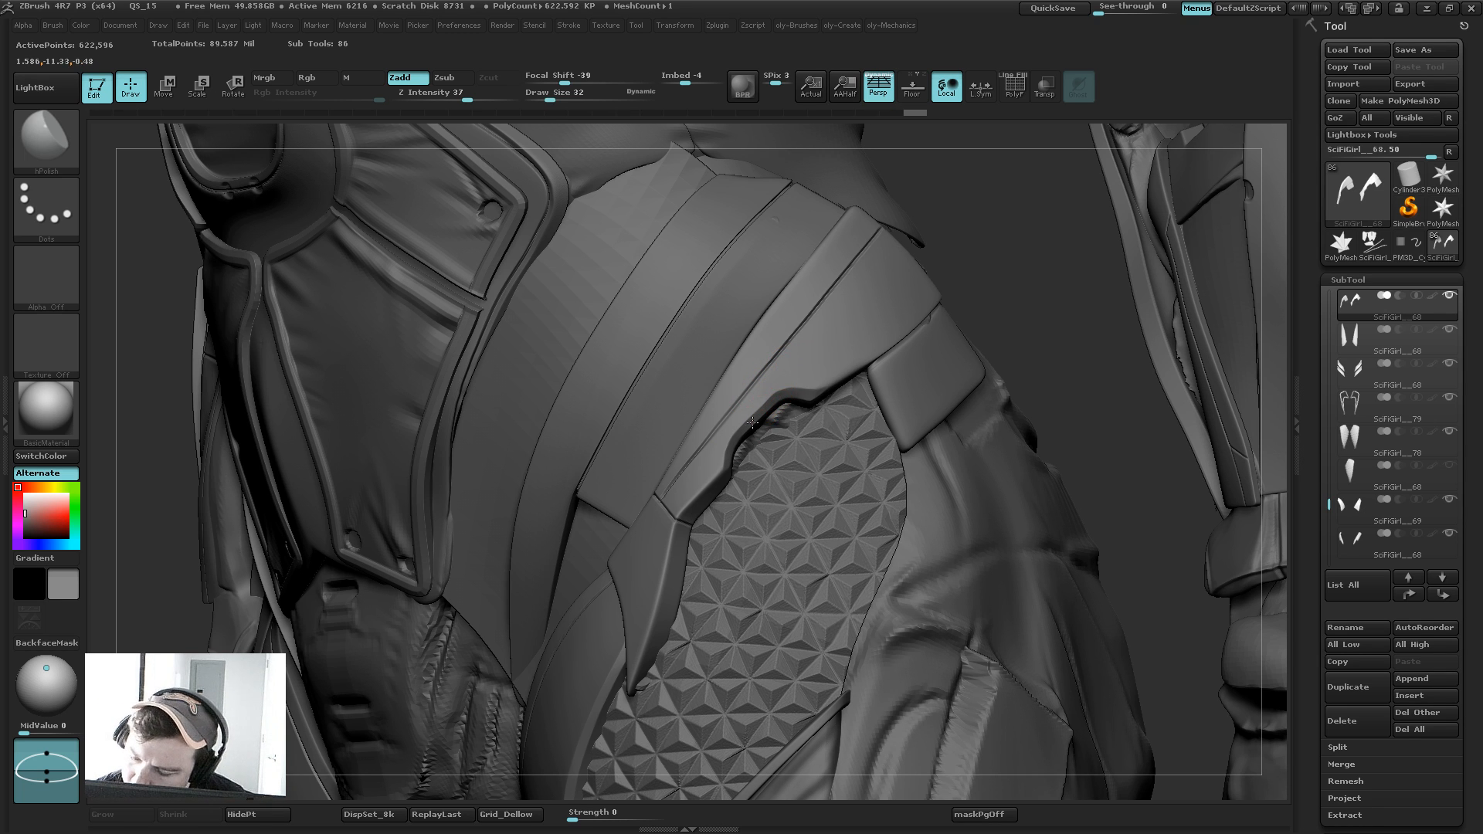
{"action": "left_click_drag", "start_coordinate": [861, 333], "coordinate": [887, 324]}
{"action": "left_click_drag", "start_coordinate": [974, 256], "coordinate": [950, 193]}
{"action": "mouse_move", "coordinate": [896, 332]}
{"action": "left_mouse_down"}
{"action": "mouse_move", "coordinate": [880, 345]}
{"action": "mouse_move", "coordinate": [894, 317]}
{"action": "left_mouse_up"}
{"action": "left_click_drag", "start_coordinate": [659, 474], "coordinate": [833, 313]}
{"action": "key", "text": "s"}
{"action": "mouse_move", "coordinate": [821, 388]}
{"action": "left_mouse_down"}
{"action": "mouse_move", "coordinate": [969, 266]}
{"action": "mouse_move", "coordinate": [998, 289]}
{"action": "mouse_move", "coordinate": [975, 301]}
{"action": "mouse_move", "coordinate": [991, 306]}
{"action": "mouse_move", "coordinate": [992, 245]}
{"action": "left_mouse_up"}
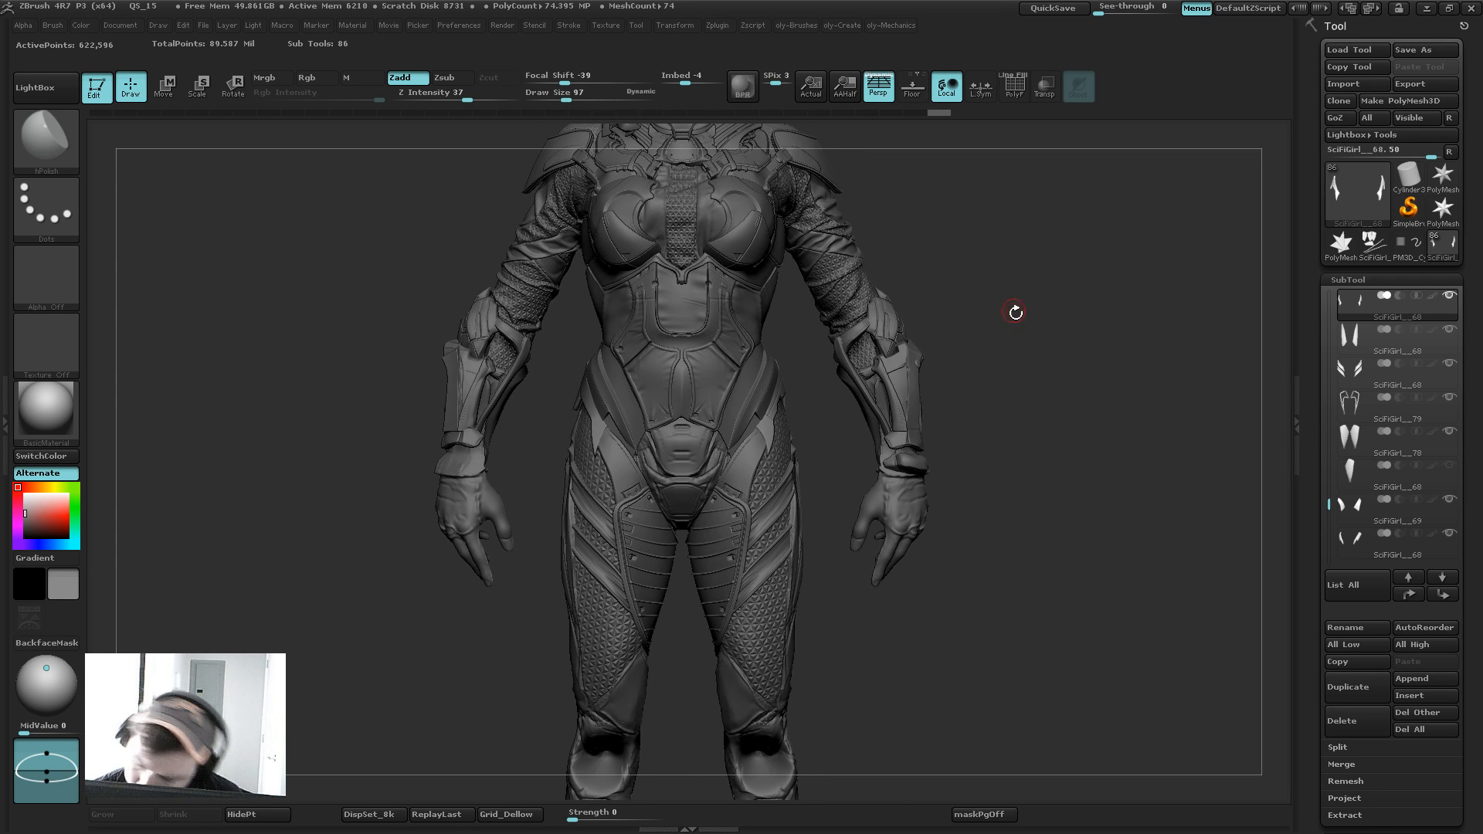
Step: Switch to the Move brush, enlarge it to draw size 539, and try nudging the hip armor, undoing the stroke
{"action": "left_click_drag", "start_coordinate": [1022, 320], "coordinate": [1012, 304]}
{"action": "key", "text": "1"}
{"action": "left_click", "coordinate": [822, 429]}
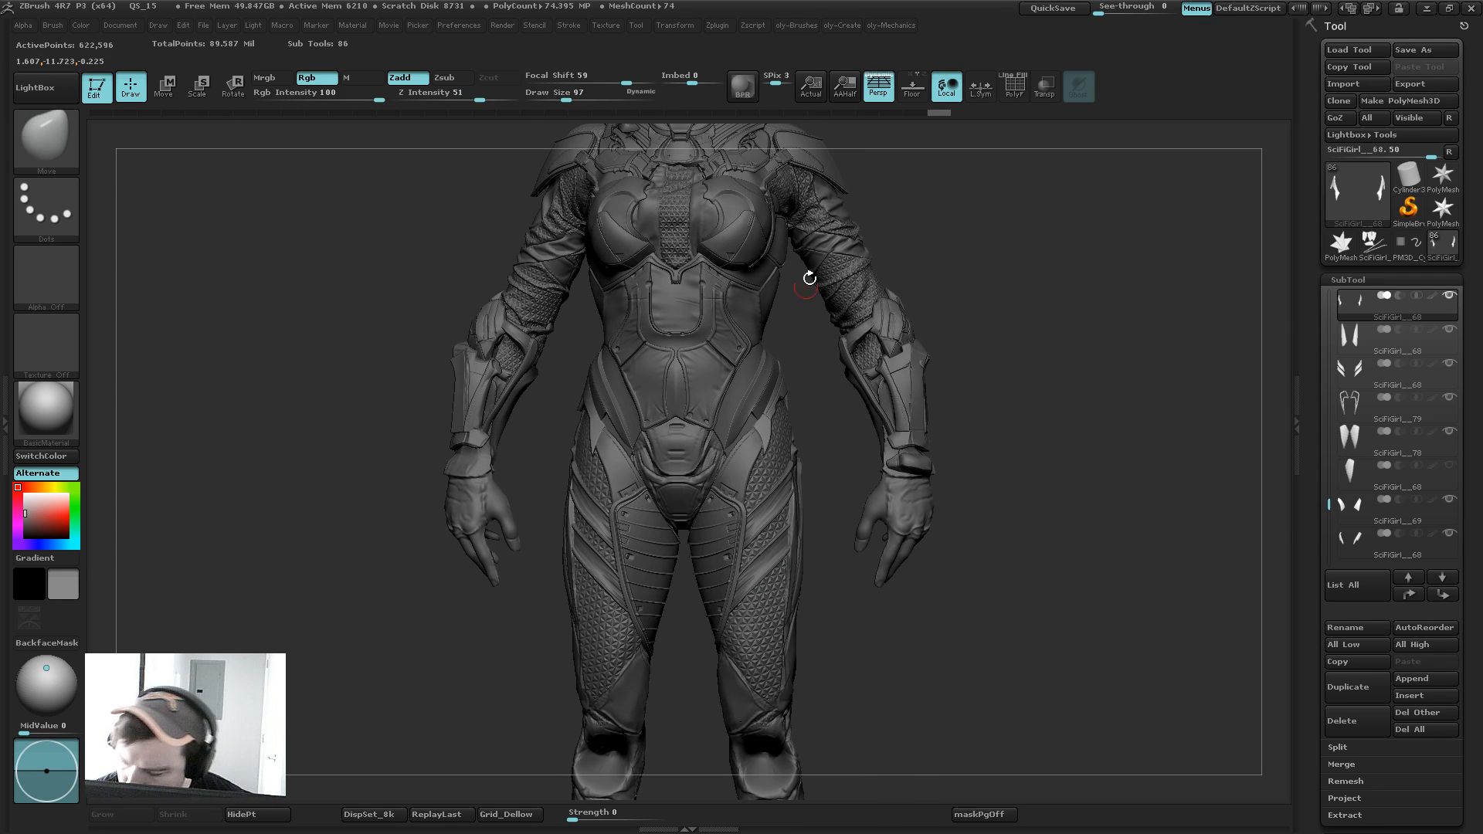
{"action": "key", "text": "s"}
{"action": "mouse_move", "coordinate": [738, 469]}
{"action": "left_mouse_down"}
{"action": "mouse_move", "coordinate": [771, 466]}
{"action": "mouse_move", "coordinate": [740, 462]}
{"action": "left_mouse_up"}
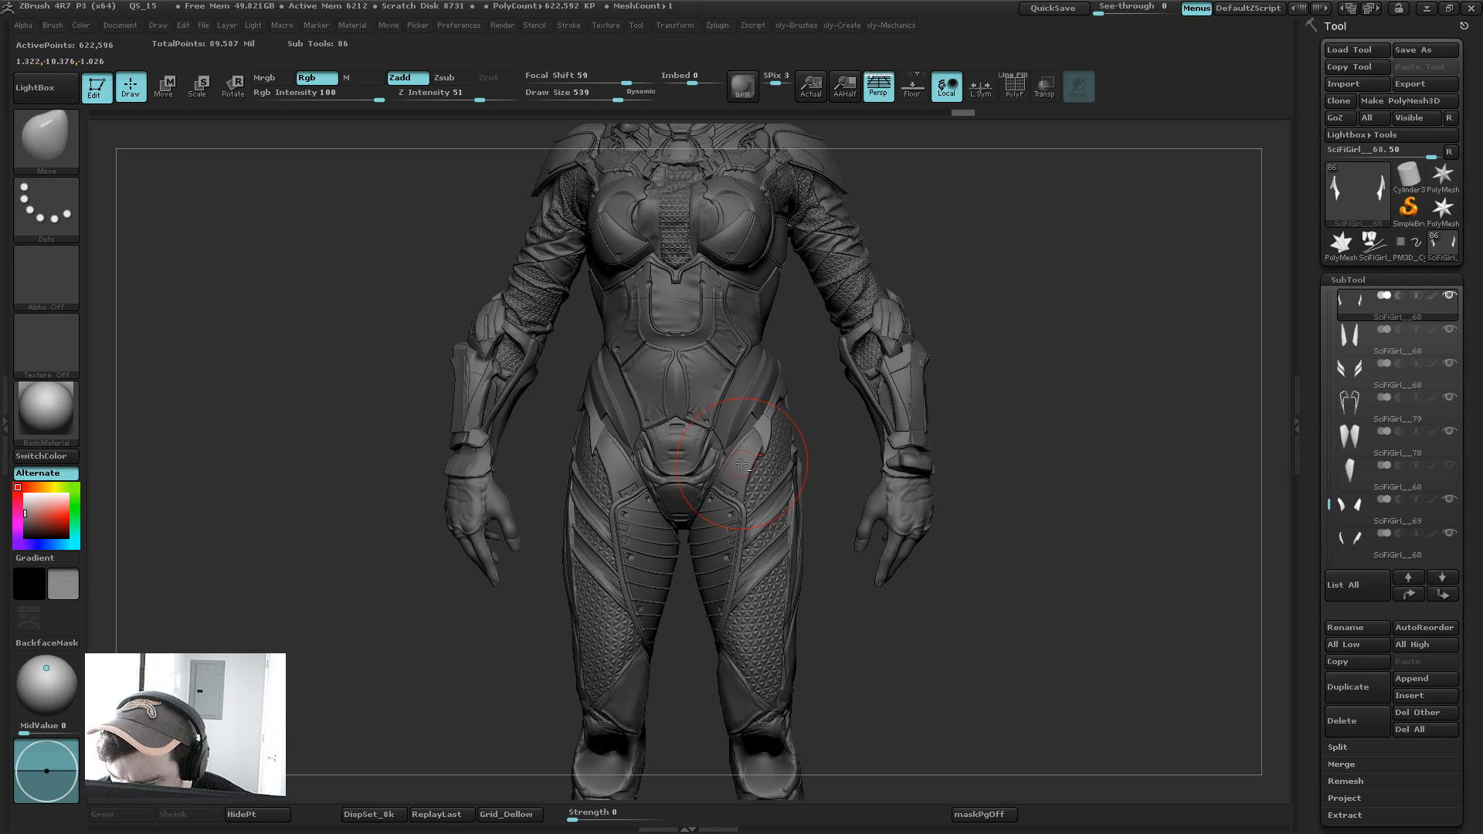
{"action": "key", "text": "ctrl+z"}
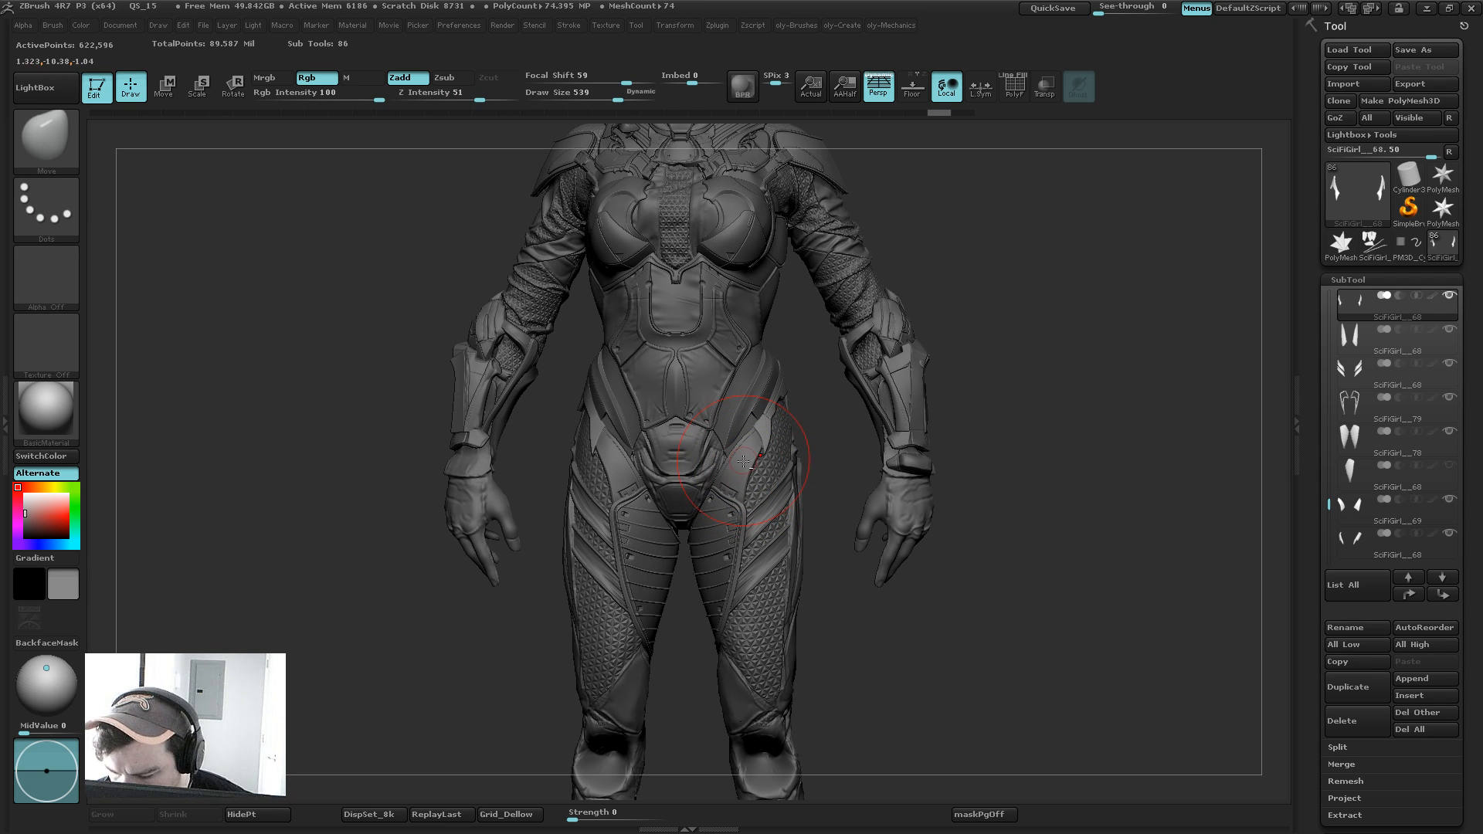
Step: Select the full bodysuit subtool and nudge its upper thigh with the Move brush at draw size 355
{"action": "left_click", "coordinate": [741, 461], "text": "alt"}
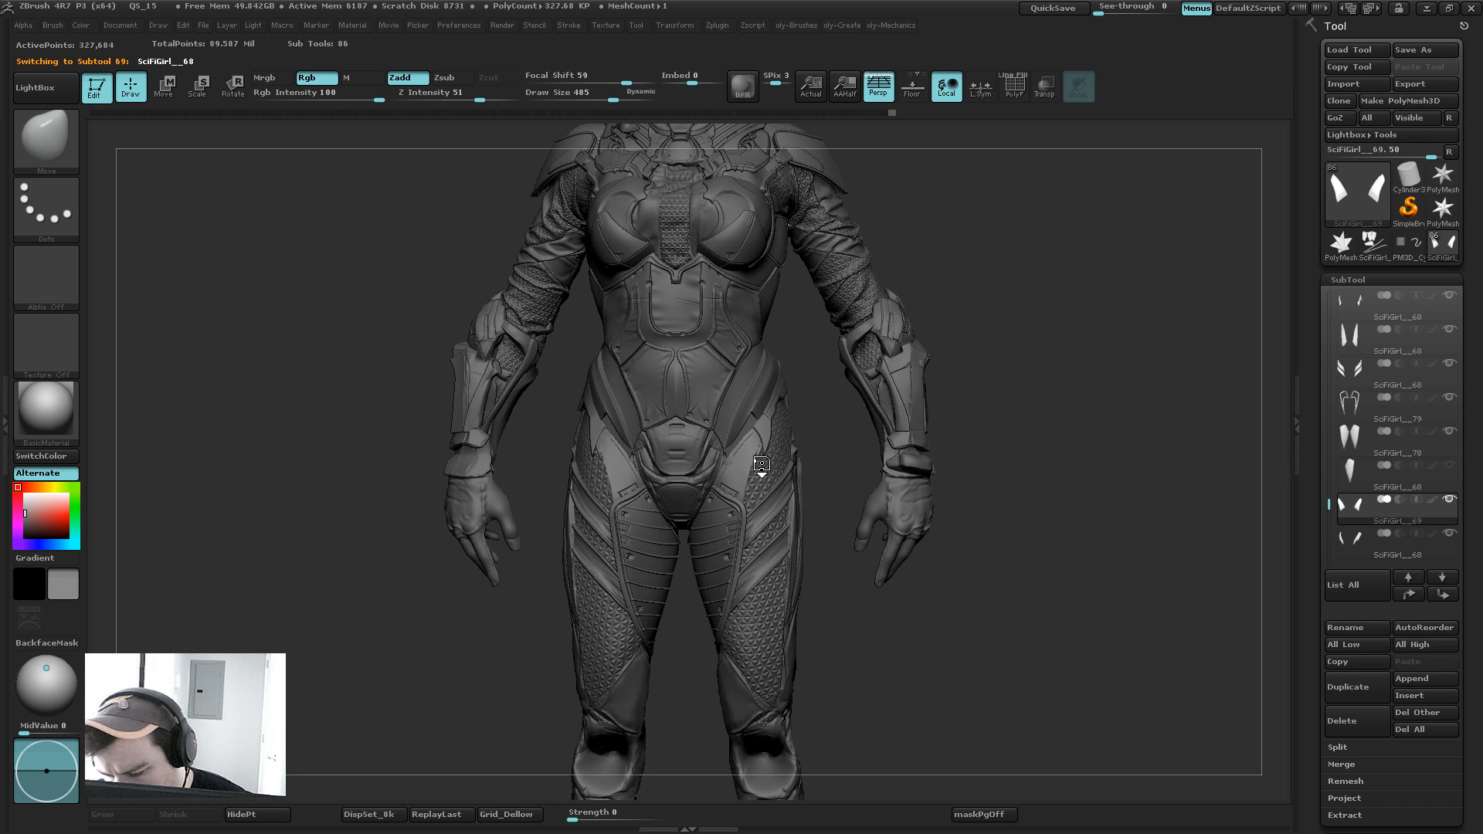
{"action": "left_click", "coordinate": [714, 461], "text": "alt"}
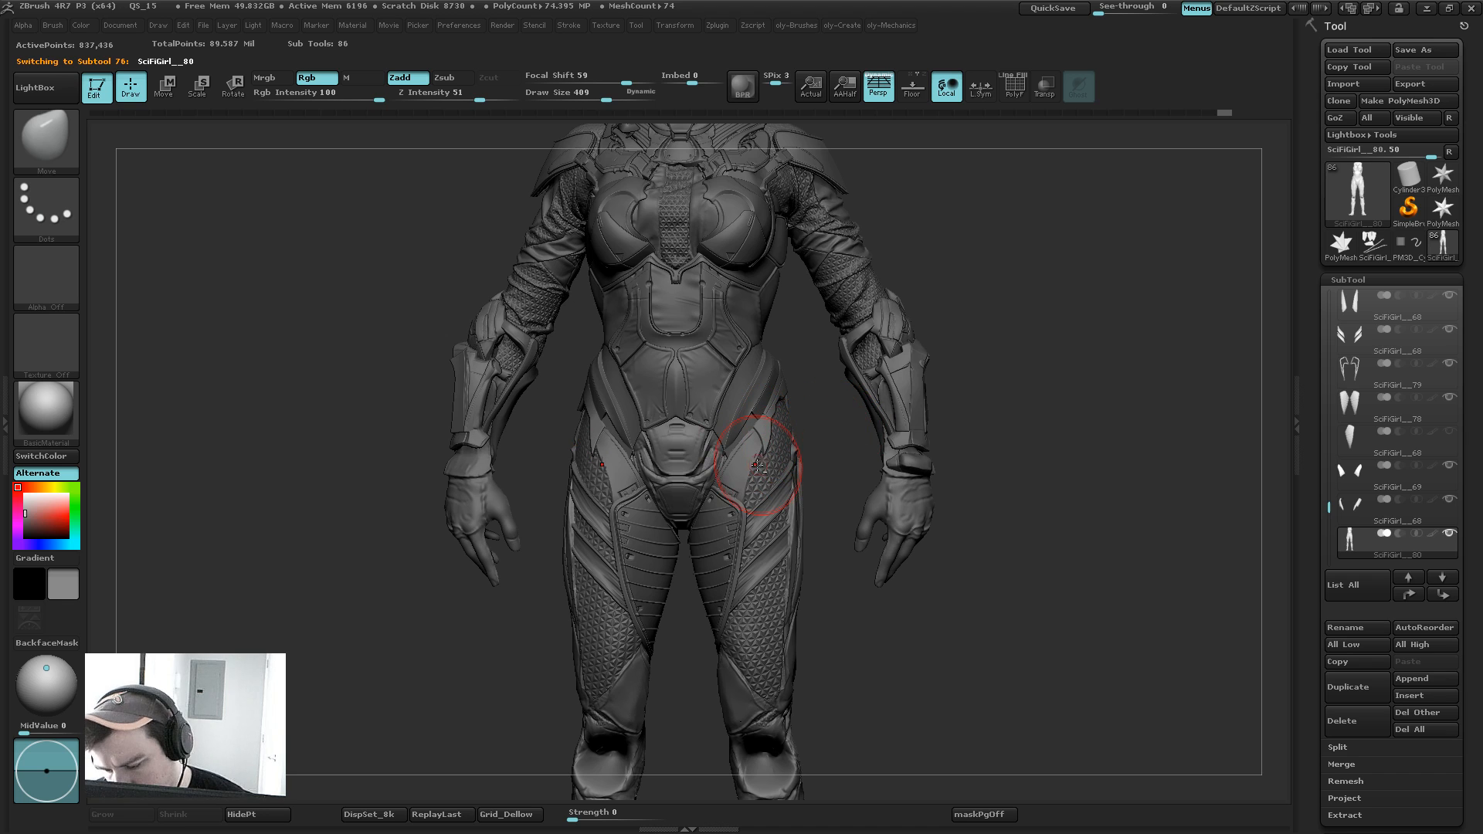
{"action": "key", "text": "s"}
{"action": "left_click_drag", "start_coordinate": [762, 453], "coordinate": [758, 453]}
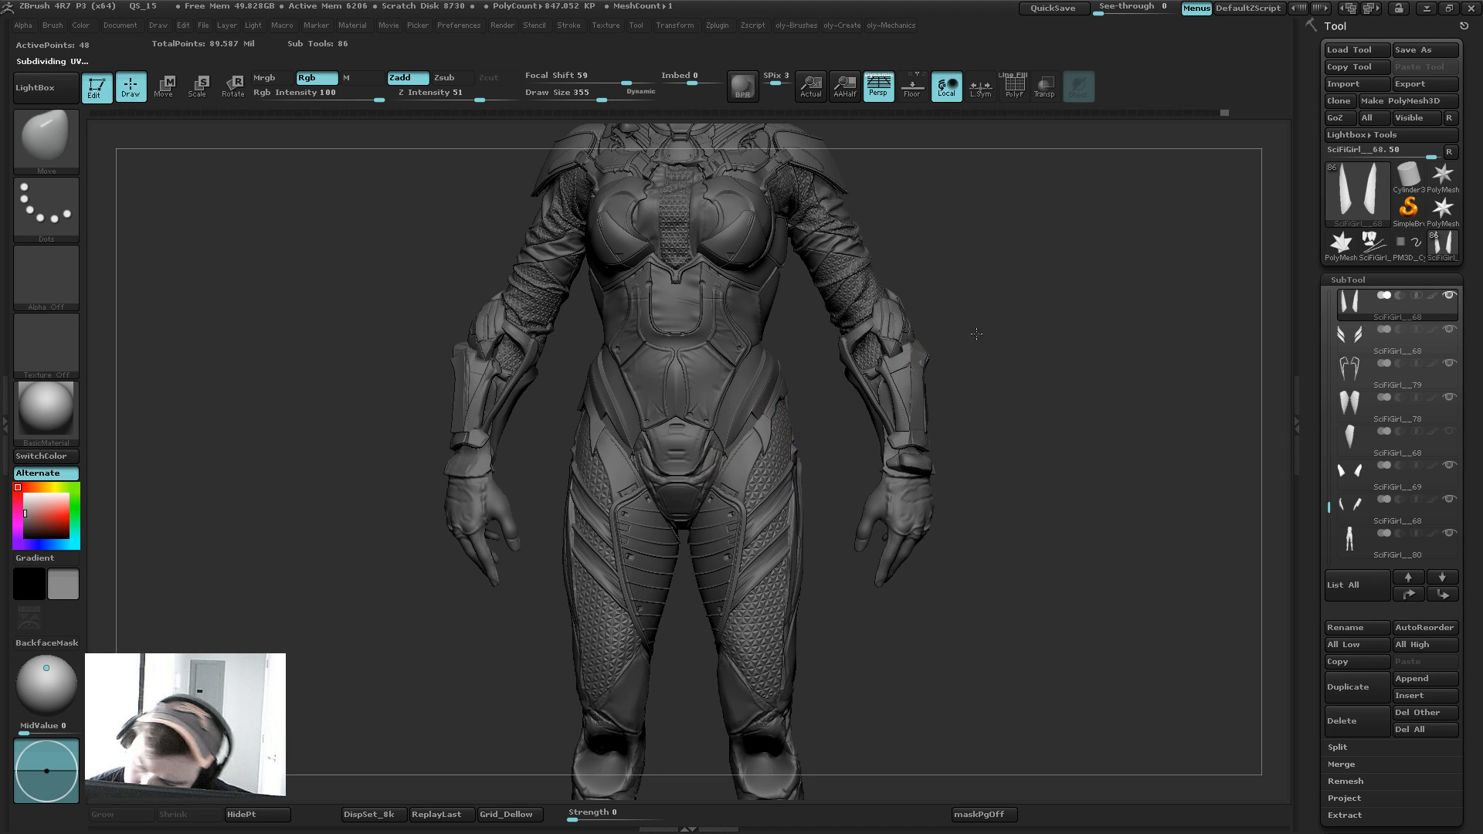
Step: Examine the hip and thigh armor on the full figure from the side and the front
{"action": "mouse_move", "coordinate": [937, 281]}
{"action": "left_mouse_down", "text": "alt"}
{"action": "mouse_move", "coordinate": [940, 317]}
{"action": "mouse_move", "coordinate": [915, 275]}
{"action": "mouse_move", "coordinate": [900, 330]}
{"action": "mouse_move", "coordinate": [878, 333]}
{"action": "mouse_move", "coordinate": [901, 330]}
{"action": "mouse_move", "coordinate": [884, 333]}
{"action": "left_mouse_up", "text": "alt"}
{"action": "left_click_drag", "start_coordinate": [792, 430], "coordinate": [764, 464]}
{"action": "key", "text": "bracketright"}
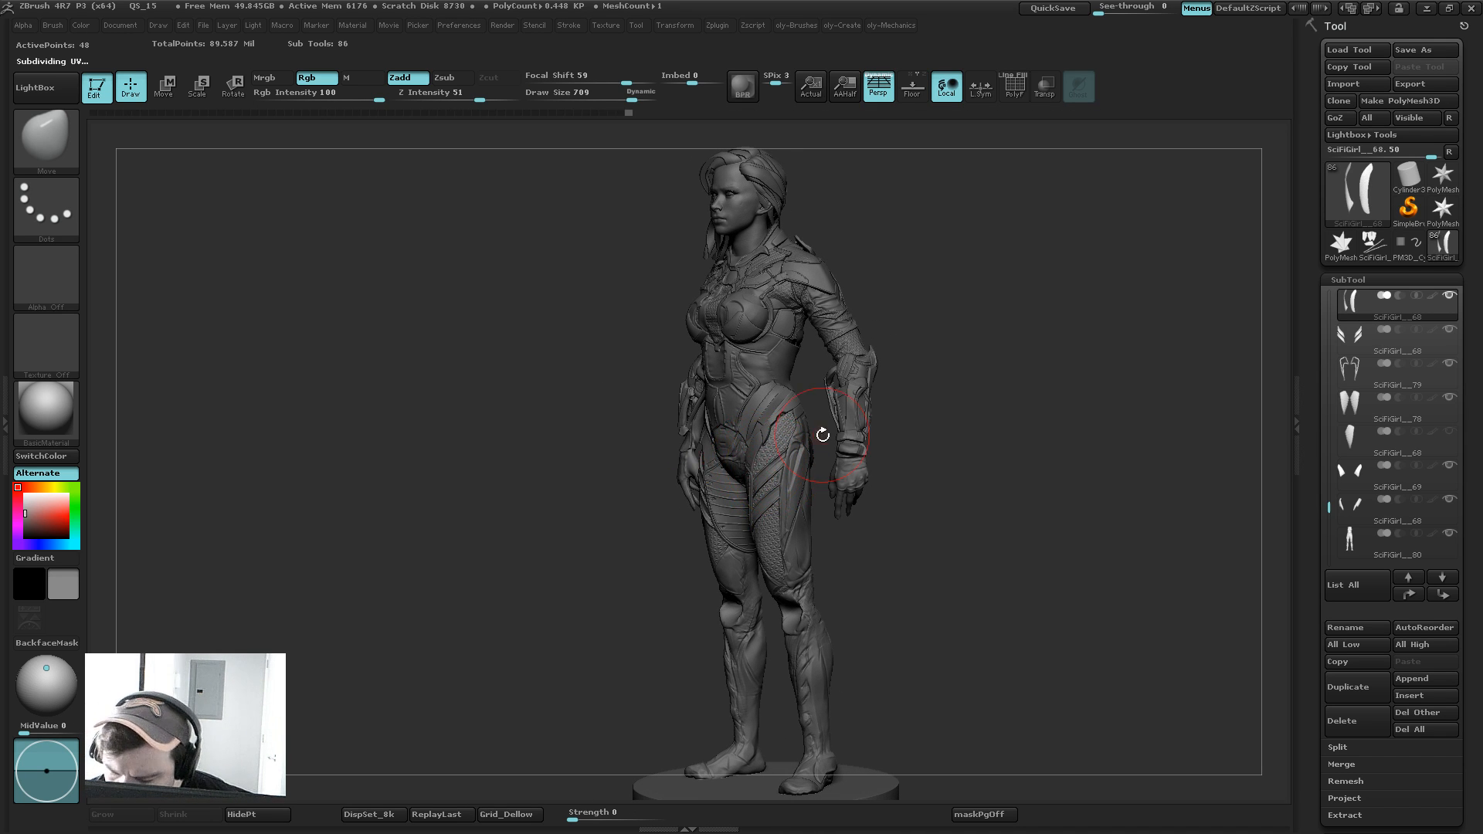
{"action": "key", "text": "bracketleft"}
{"action": "mouse_move", "coordinate": [966, 295]}
{"action": "left_mouse_down"}
{"action": "mouse_move", "coordinate": [995, 297]}
{"action": "mouse_move", "coordinate": [924, 257]}
{"action": "mouse_move", "coordinate": [936, 320]}
{"action": "left_mouse_up"}
{"action": "key", "text": "s"}
{"action": "mouse_move", "coordinate": [920, 338]}
{"action": "left_mouse_down"}
{"action": "mouse_move", "coordinate": [930, 305]}
{"action": "mouse_move", "coordinate": [898, 354]}
{"action": "mouse_move", "coordinate": [933, 314]}
{"action": "mouse_move", "coordinate": [930, 366]}
{"action": "left_mouse_up"}
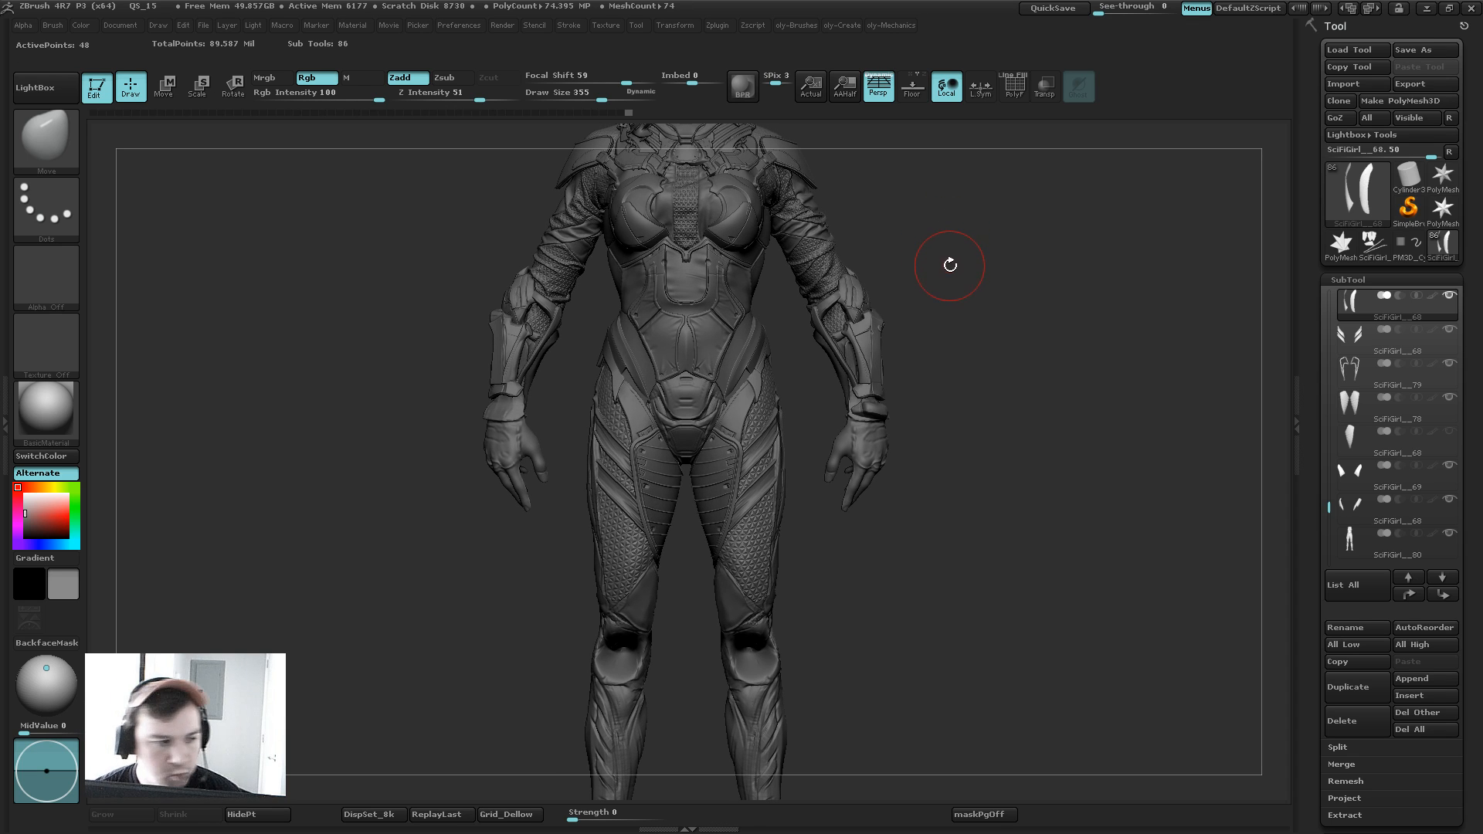
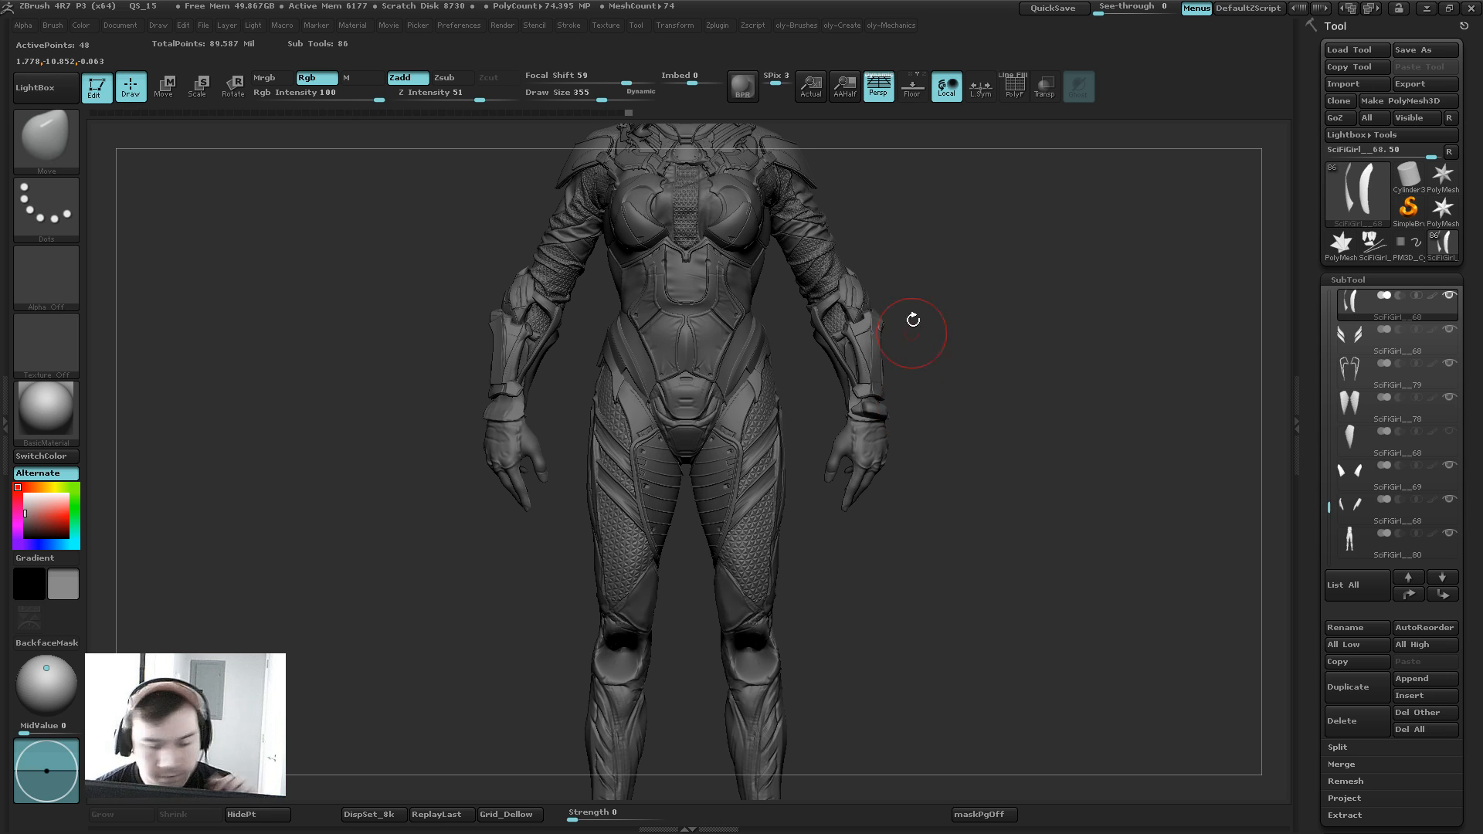
Step: Select the SciFiGirl__2 subtool from the subtool overview and show the draped cloth at the figure's back
{"action": "left_click_drag", "start_coordinate": [993, 220], "coordinate": [976, 278]}
{"action": "key", "text": "F1"}
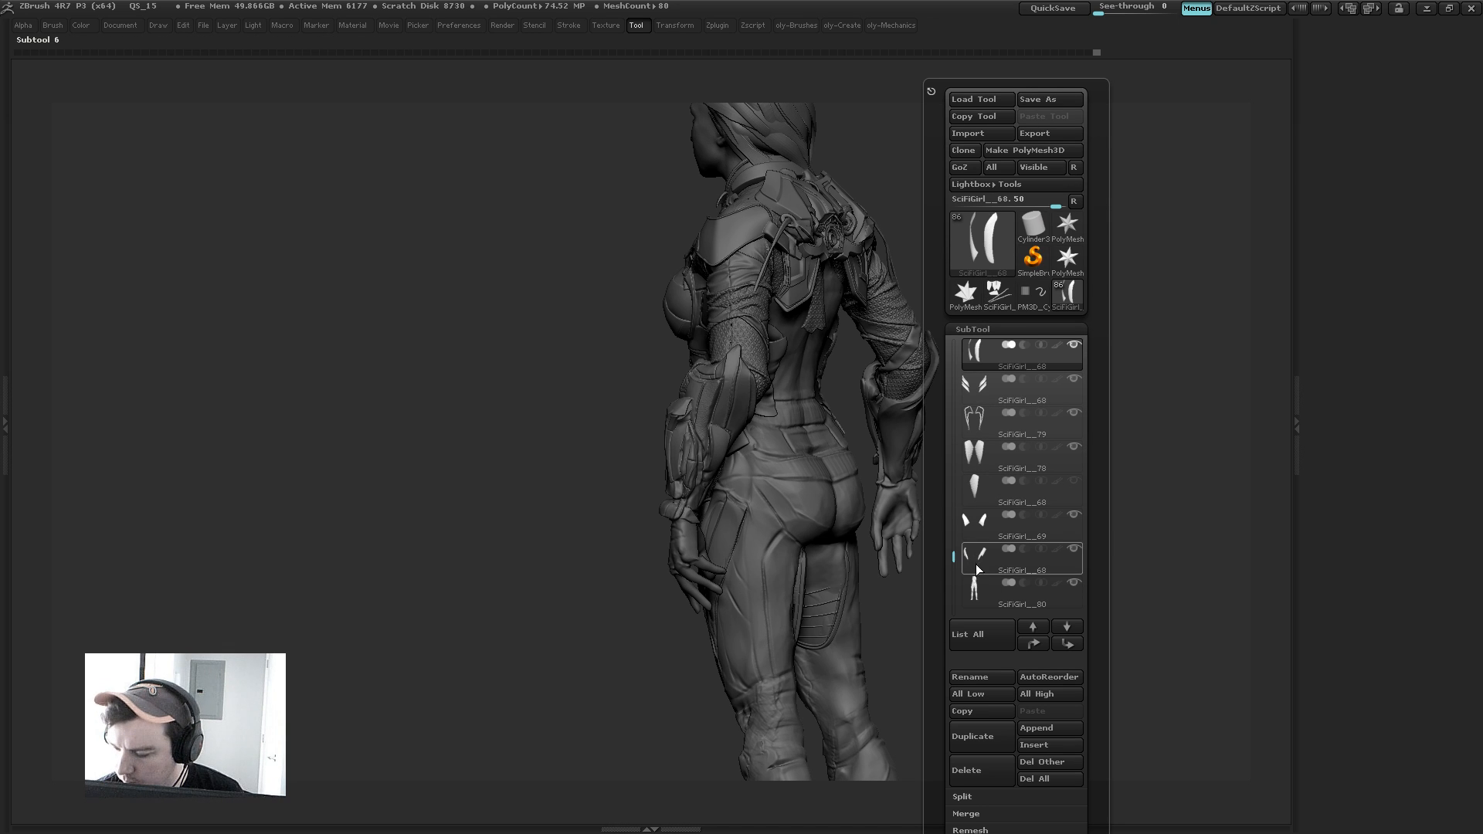
{"action": "mouse_move", "coordinate": [977, 591]}
{"action": "key", "text": "n"}
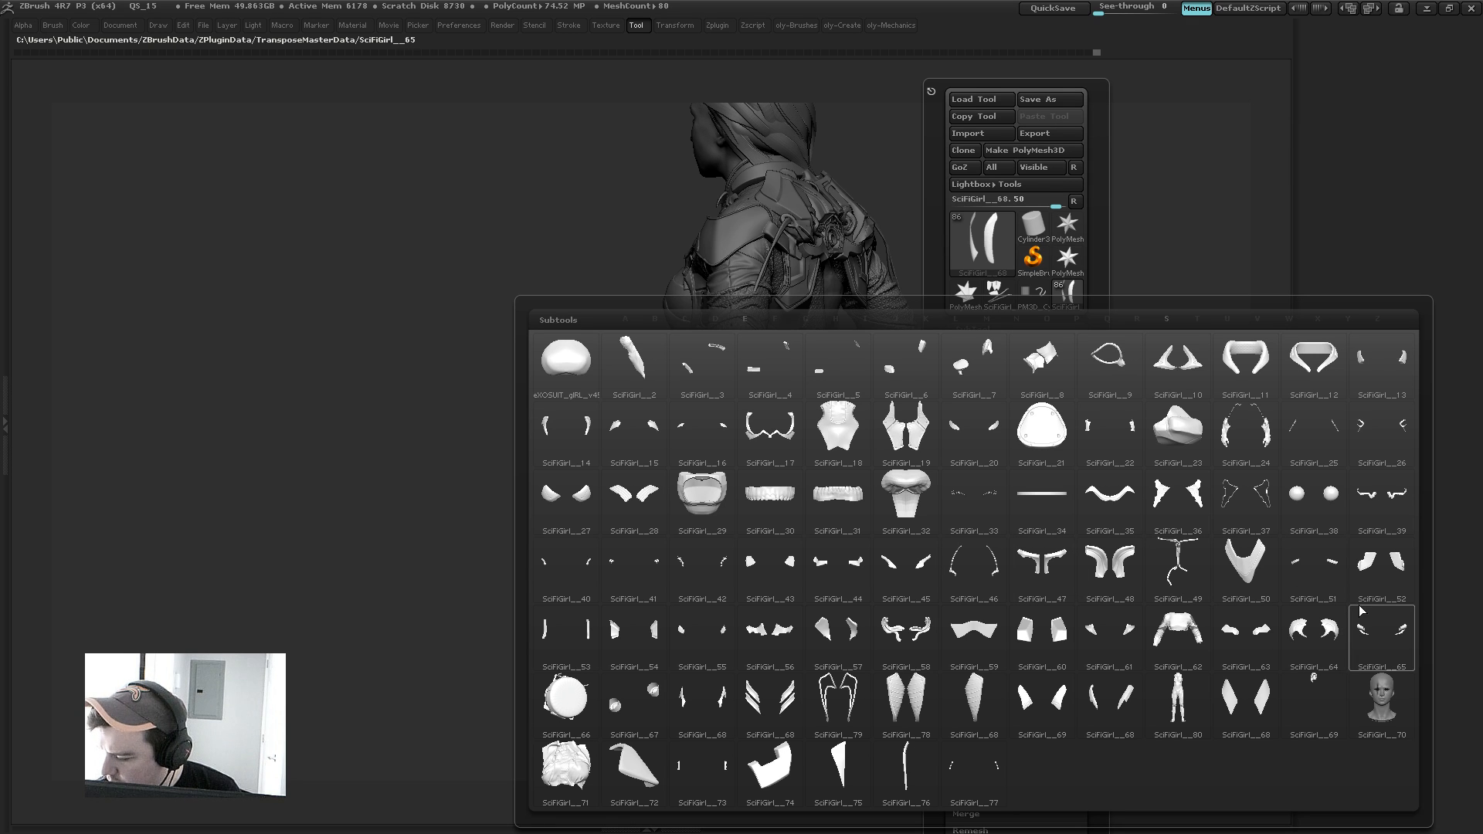
{"action": "mouse_move", "coordinate": [1109, 430]}
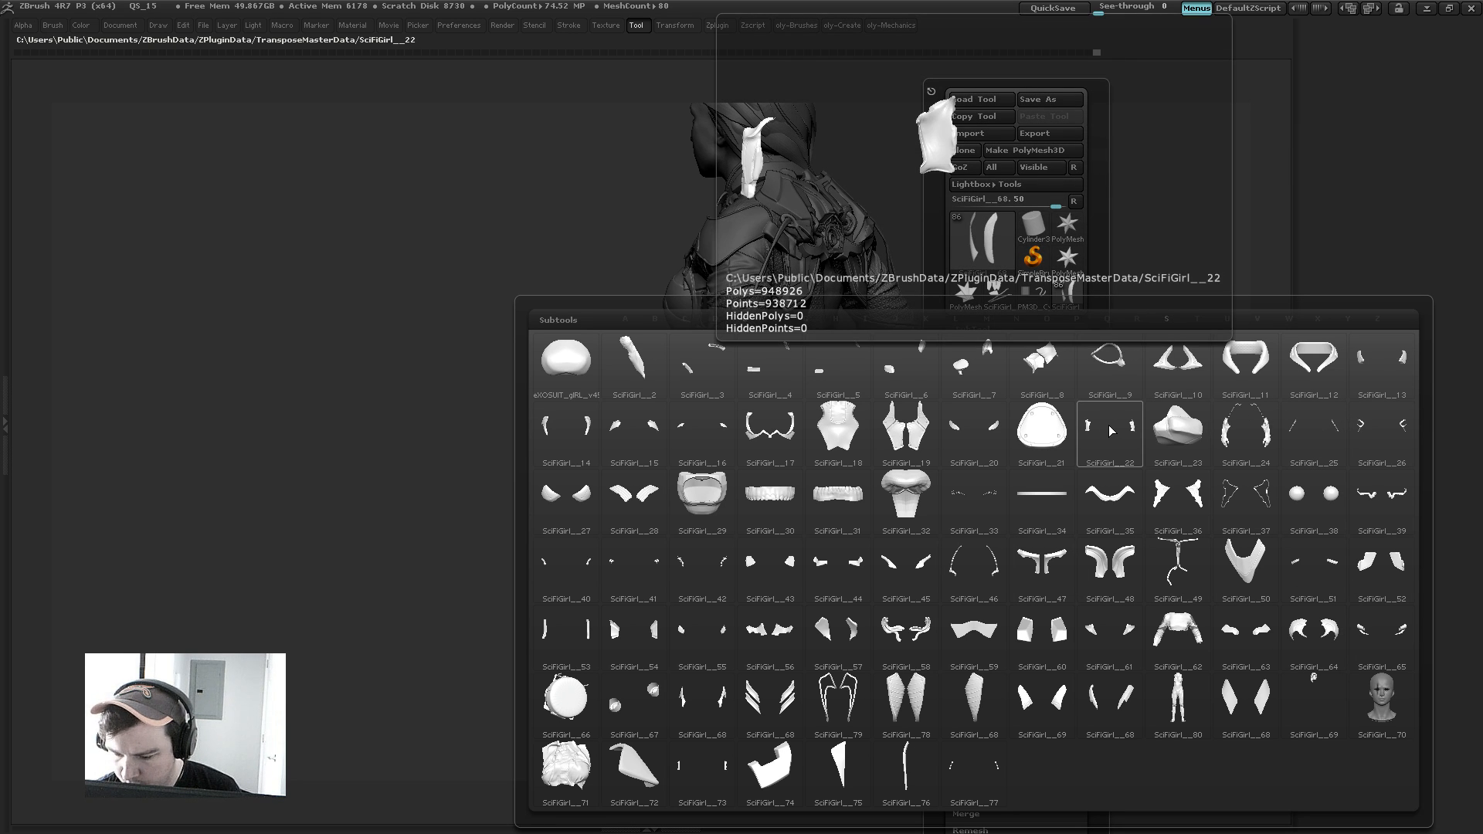
{"action": "left_click", "coordinate": [639, 372]}
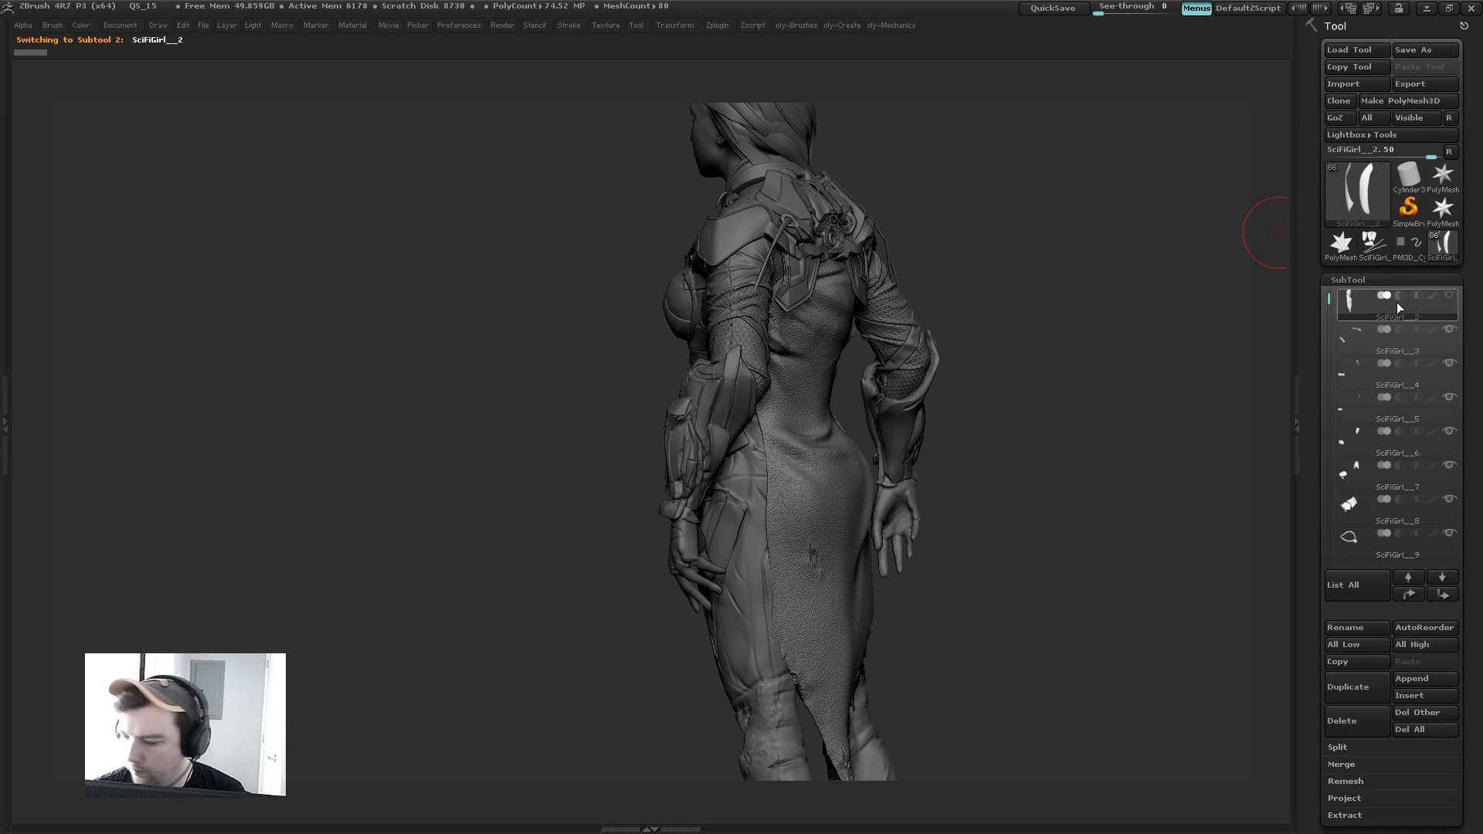
Step: Select the curved side straps at the waist, isolate them, and subdivide them with their polyframe shown
{"action": "left_click_drag", "start_coordinate": [986, 325], "coordinate": [730, 494]}
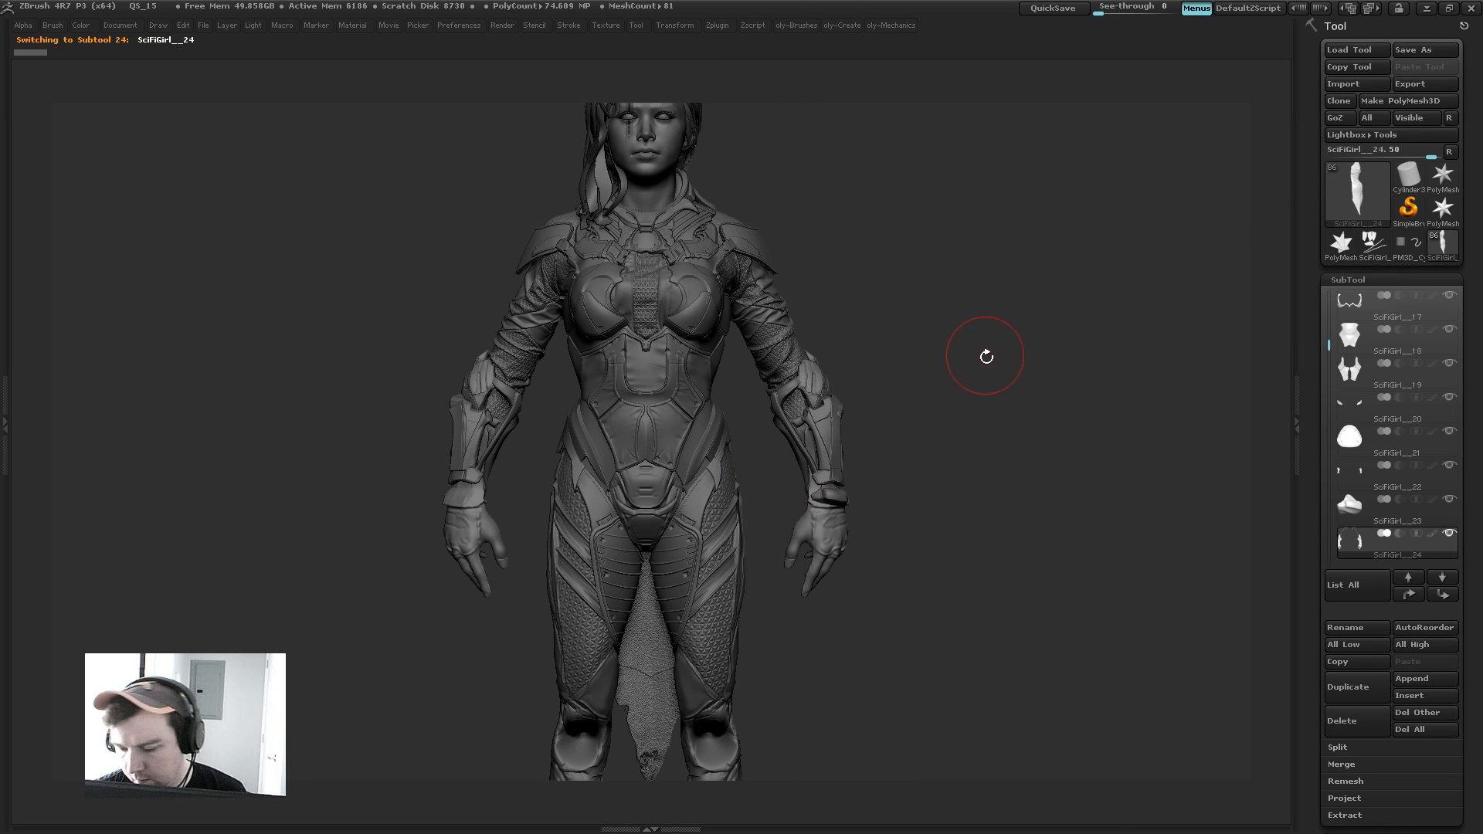
{"action": "left_click_drag", "start_coordinate": [1007, 128], "coordinate": [1016, 217], "text": "alt"}
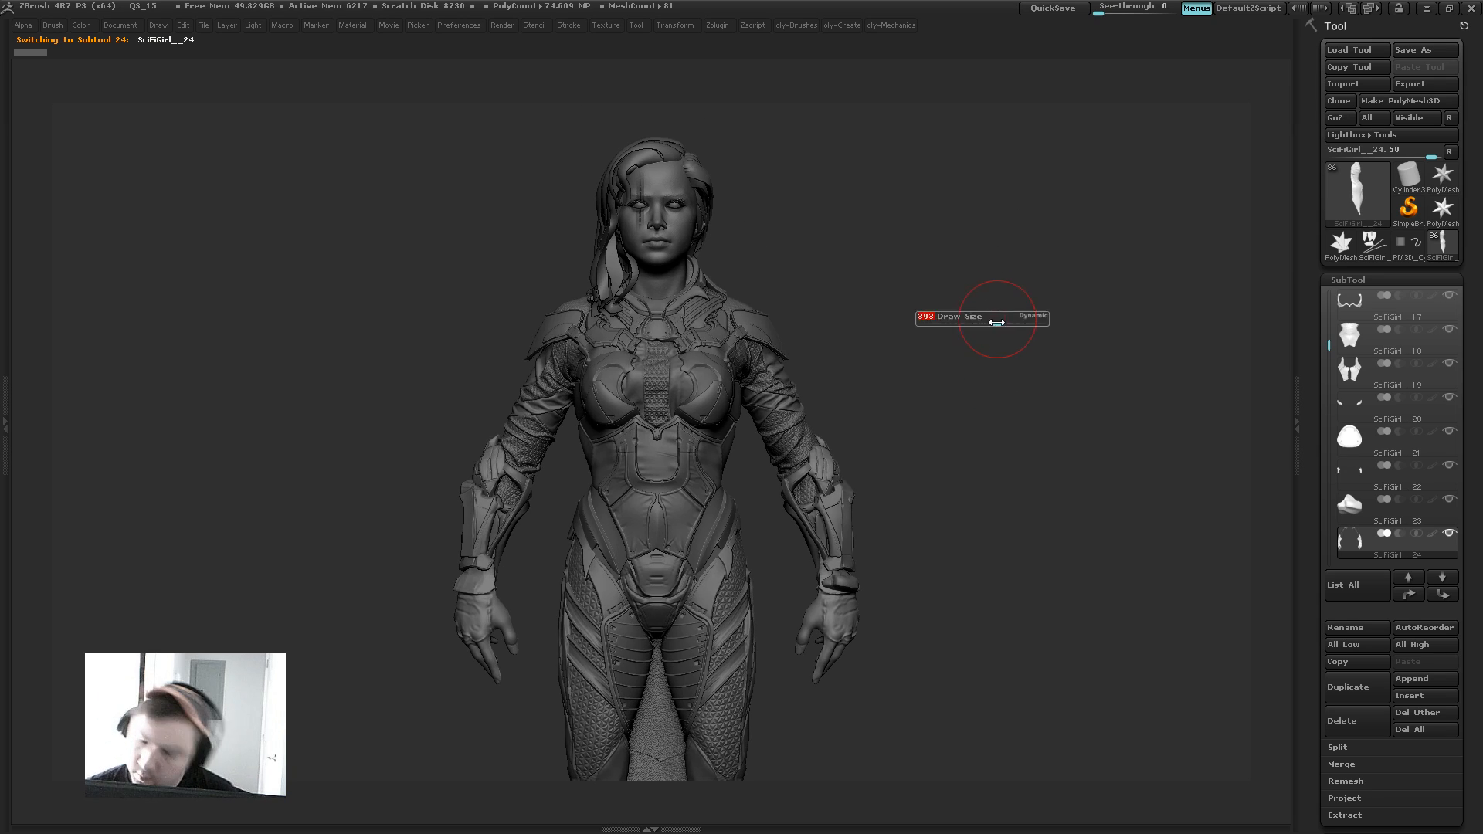
{"action": "mouse_move", "coordinate": [1031, 344]}
{"action": "left_mouse_down"}
{"action": "mouse_move", "coordinate": [1097, 348]}
{"action": "mouse_move", "coordinate": [1001, 279]}
{"action": "mouse_move", "coordinate": [991, 292]}
{"action": "mouse_move", "coordinate": [1114, 287]}
{"action": "mouse_move", "coordinate": [935, 308]}
{"action": "mouse_move", "coordinate": [916, 358]}
{"action": "mouse_move", "coordinate": [937, 314]}
{"action": "left_mouse_up"}
{"action": "key", "text": "s"}
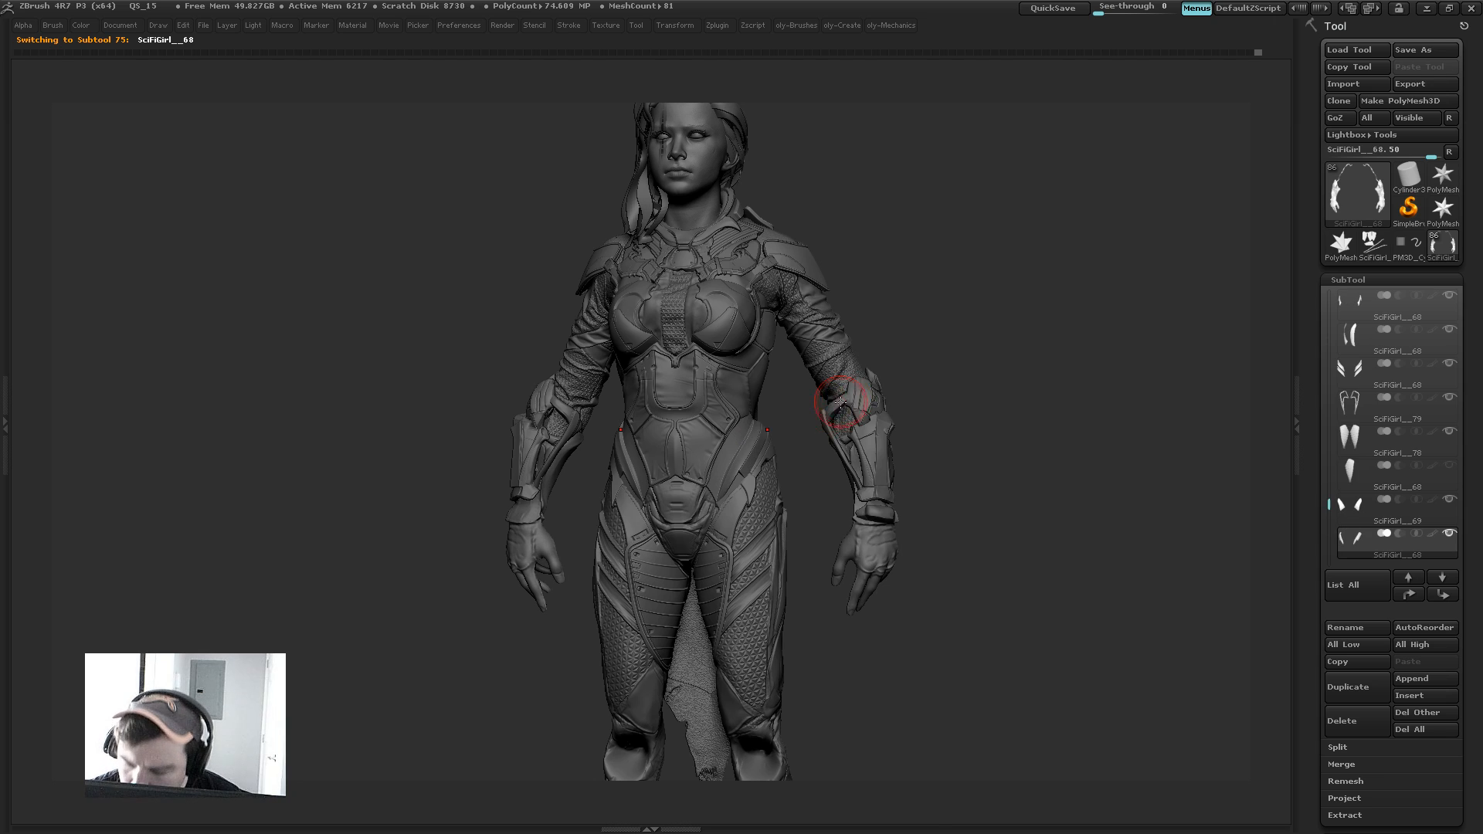
{"action": "key", "text": "space"}
{"action": "left_click", "coordinate": [793, 415]}
{"action": "key", "text": "alt+s"}
{"action": "key", "text": "shift+f"}
{"action": "left_click_drag", "start_coordinate": [864, 350], "coordinate": [875, 308], "text": "alt"}
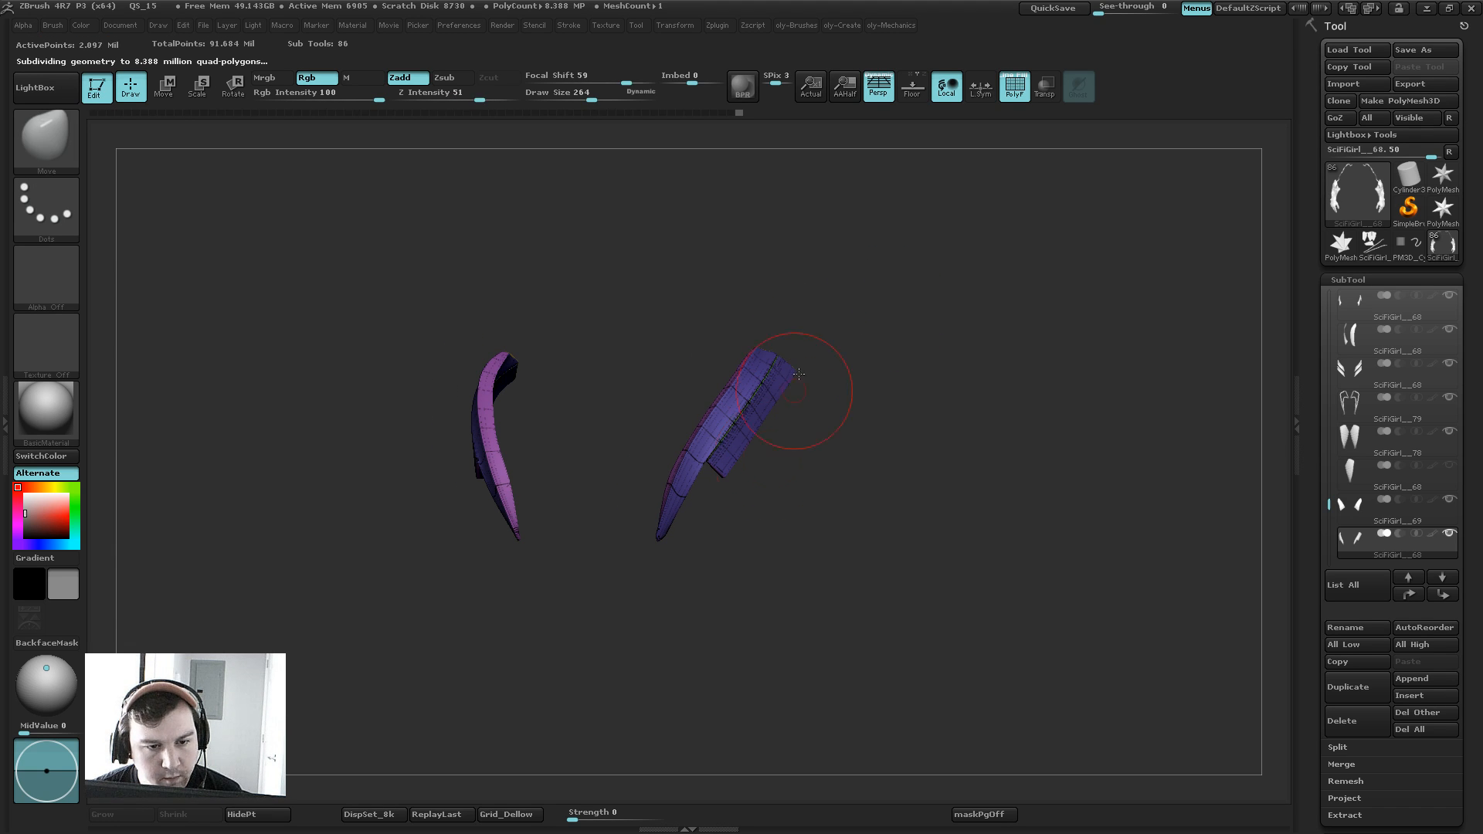
Step: Step the side straps down a subdivision level, hide the polyframe and adjust their lower ends with the Move brush at draw size 244
{"action": "key", "text": "shift+d"}
{"action": "key", "text": "shift+f"}
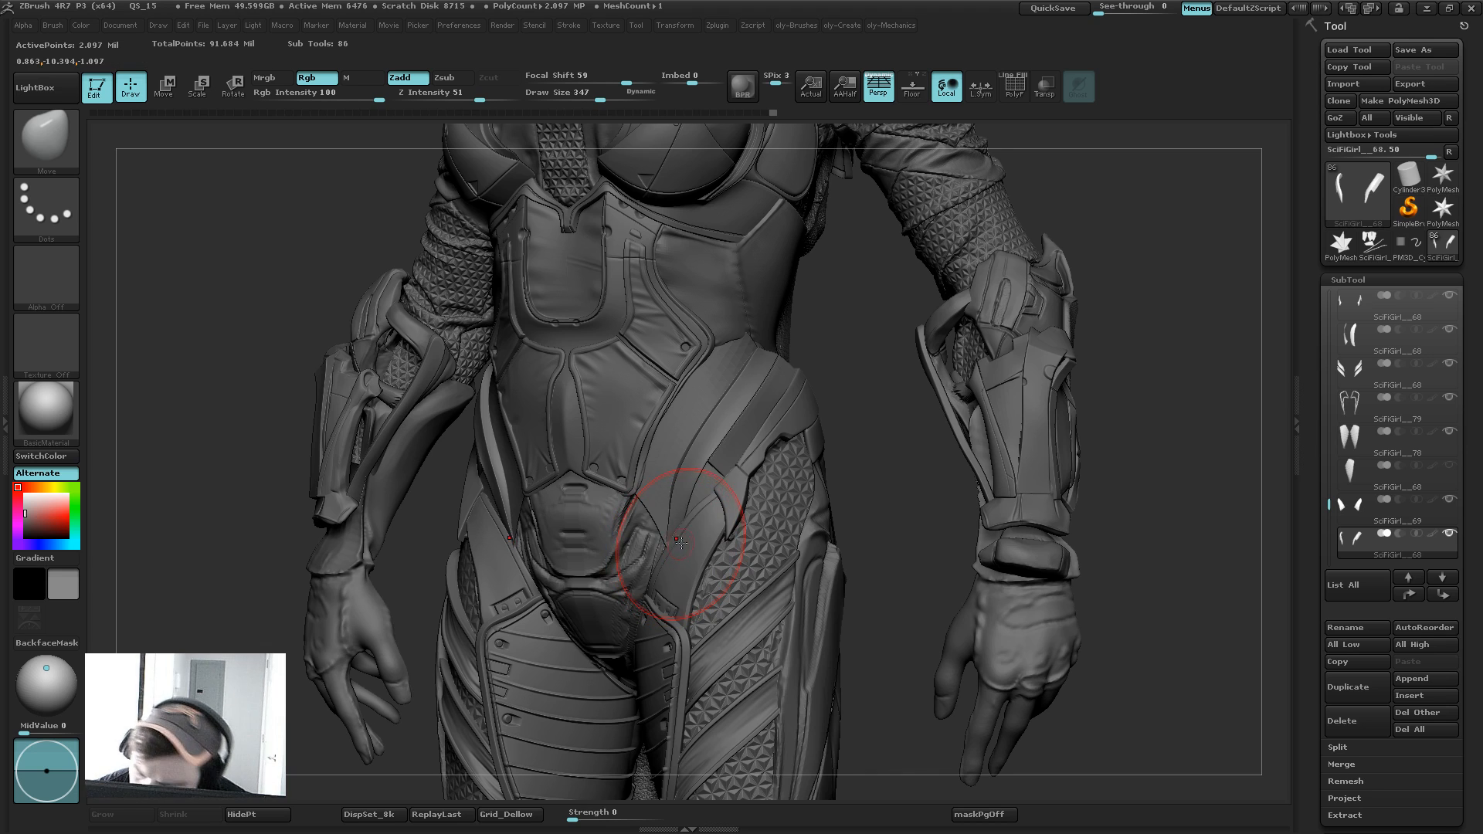
{"action": "key", "text": "bracketleft"}
{"action": "key", "text": "bracketleft"}
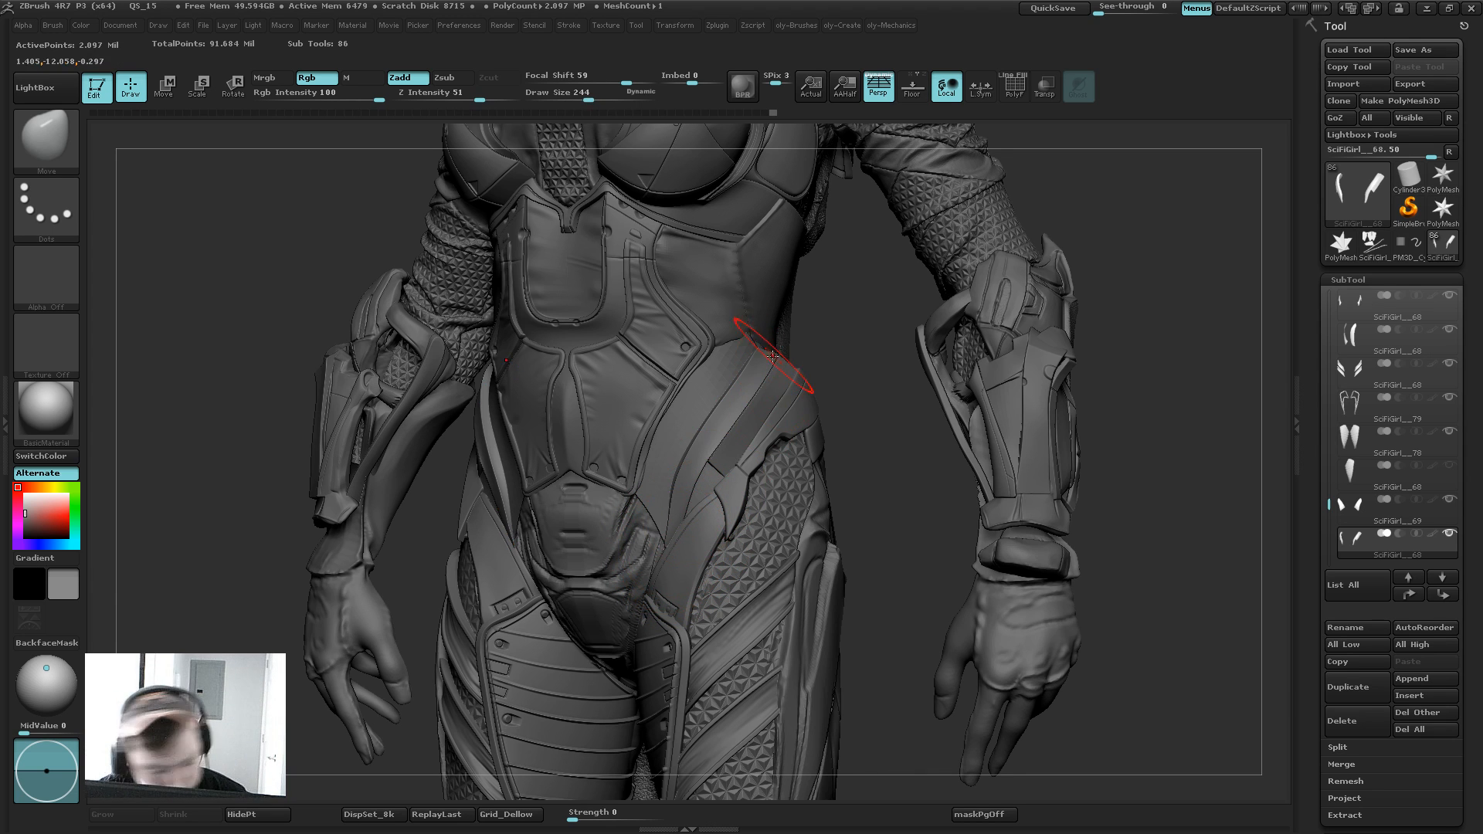
Step: Isolate the side straps and carve a line across the strap's lower tip with the Orb_Cracks brush at draw size 10
{"action": "key", "text": "b"}
{"action": "left_click", "coordinate": [772, 356]}
{"action": "left_click", "coordinate": [768, 354], "text": "ctrl+shift"}
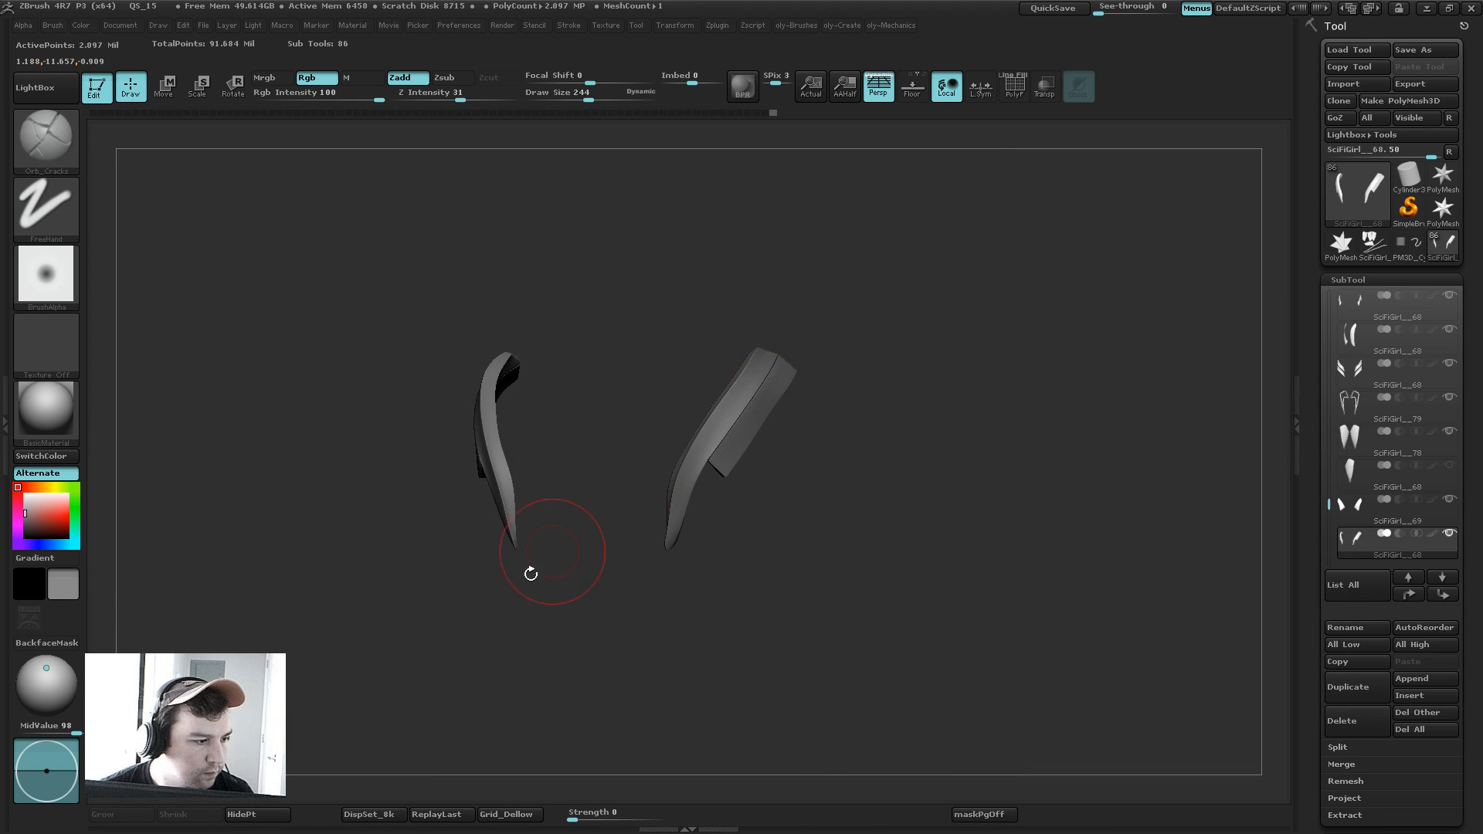
{"action": "left_click_drag", "start_coordinate": [530, 574], "coordinate": [552, 718], "text": "alt"}
{"action": "key", "text": "s"}
{"action": "left_click_drag", "start_coordinate": [696, 481], "coordinate": [650, 476]}
{"action": "mouse_move", "coordinate": [761, 438]}
{"action": "left_mouse_down"}
{"action": "mouse_move", "coordinate": [681, 459]}
{"action": "mouse_move", "coordinate": [741, 452]}
{"action": "mouse_move", "coordinate": [570, 522]}
{"action": "left_mouse_up"}
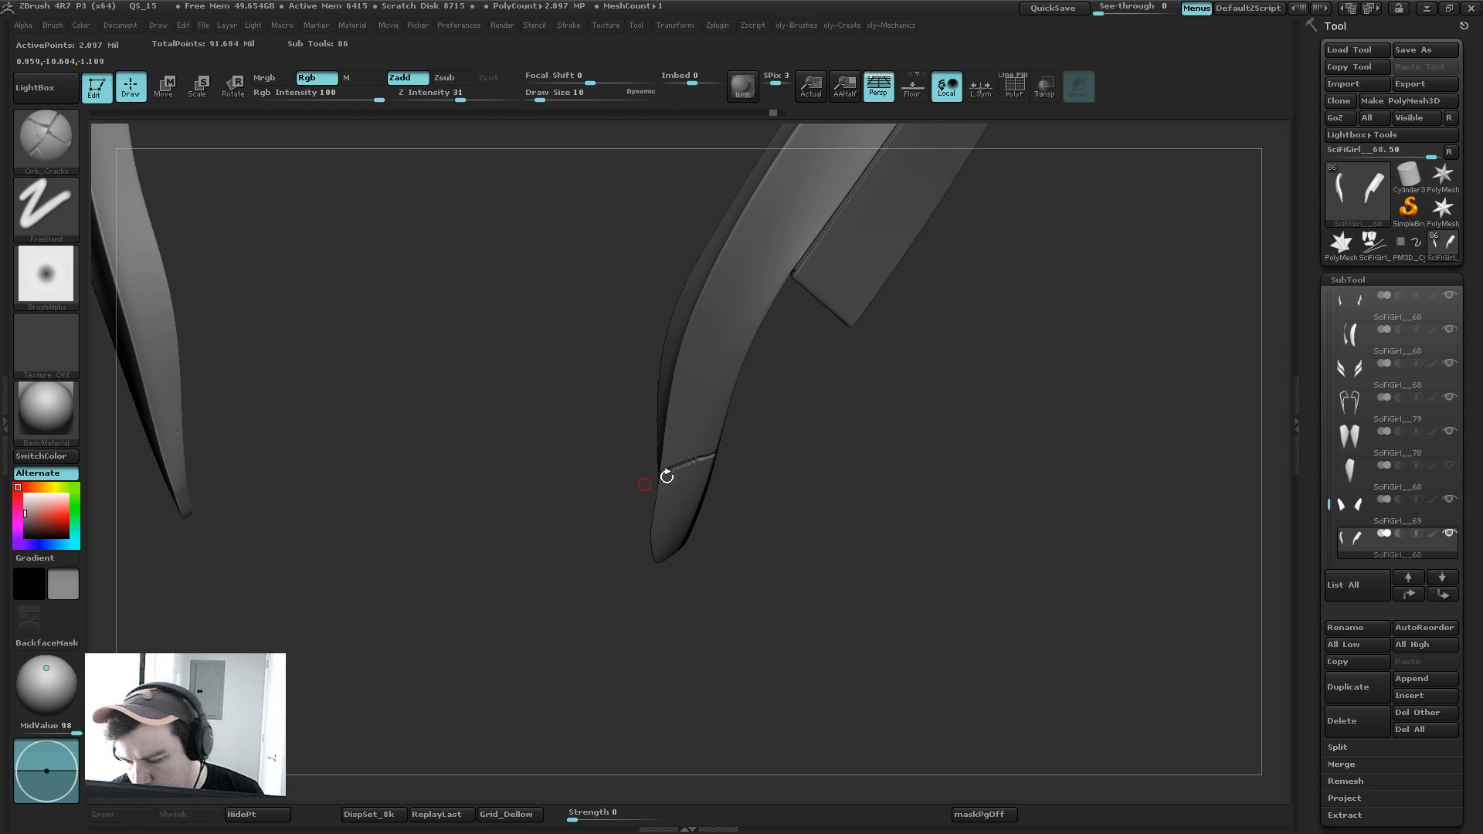
Step: Undo the carved line at the strap's tip and show the isolated straps without polyframe
{"action": "left_click", "coordinate": [729, 469], "text": "ctrl+shift"}
{"action": "key", "text": "shift+f"}
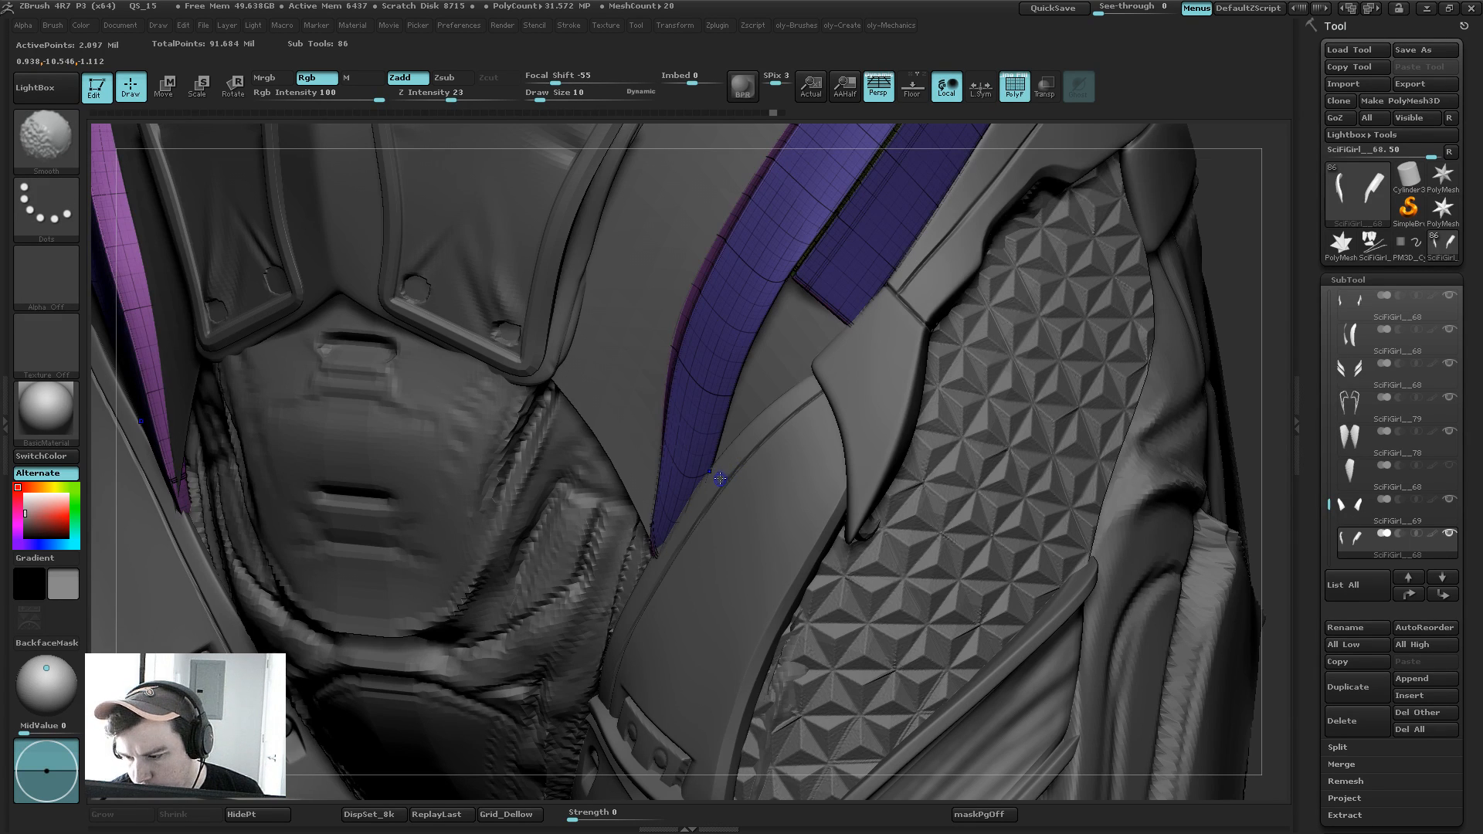
{"action": "key", "text": "ctrl+z"}
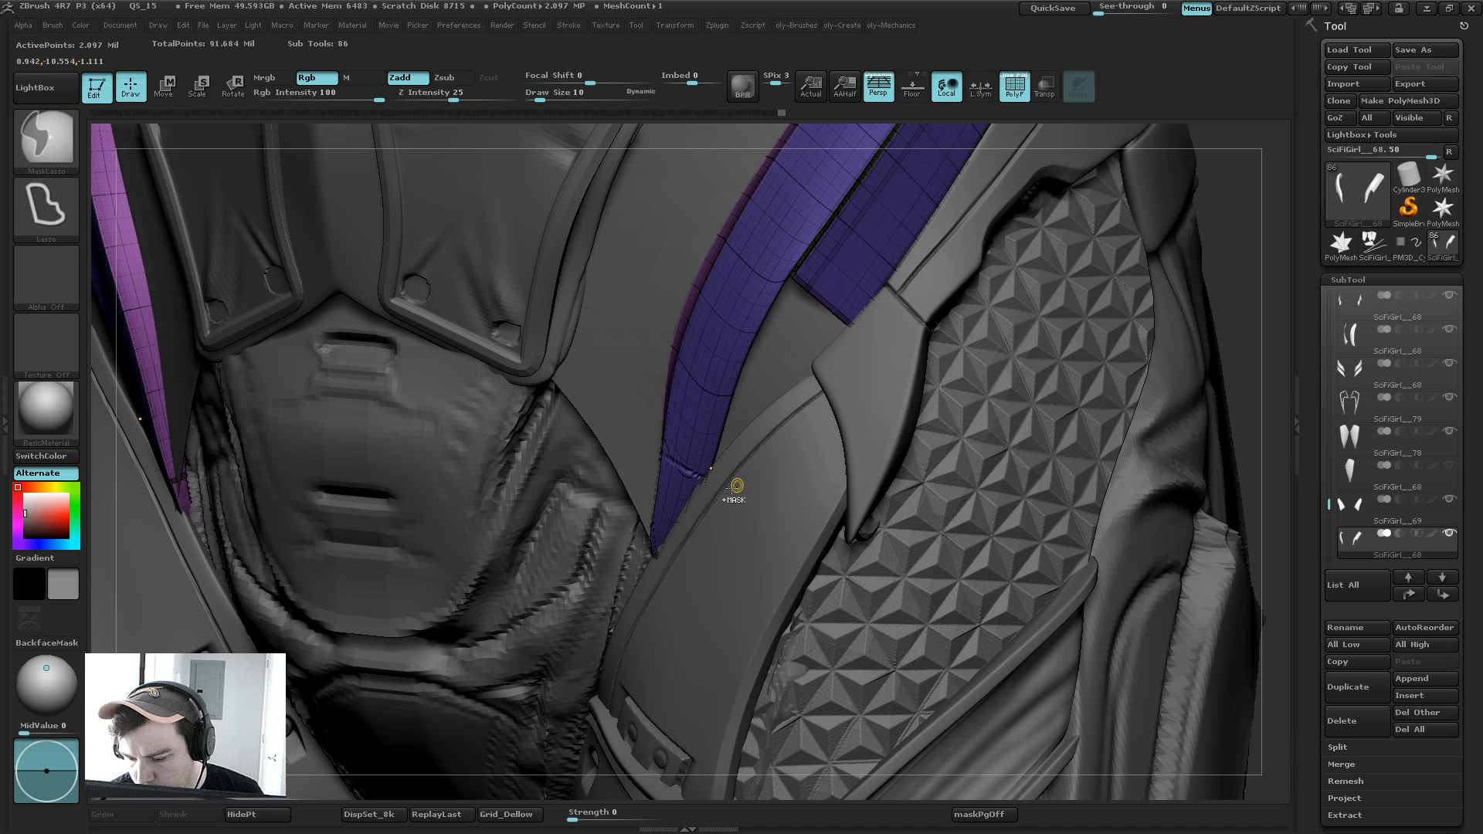
{"action": "key", "text": "shift+s"}
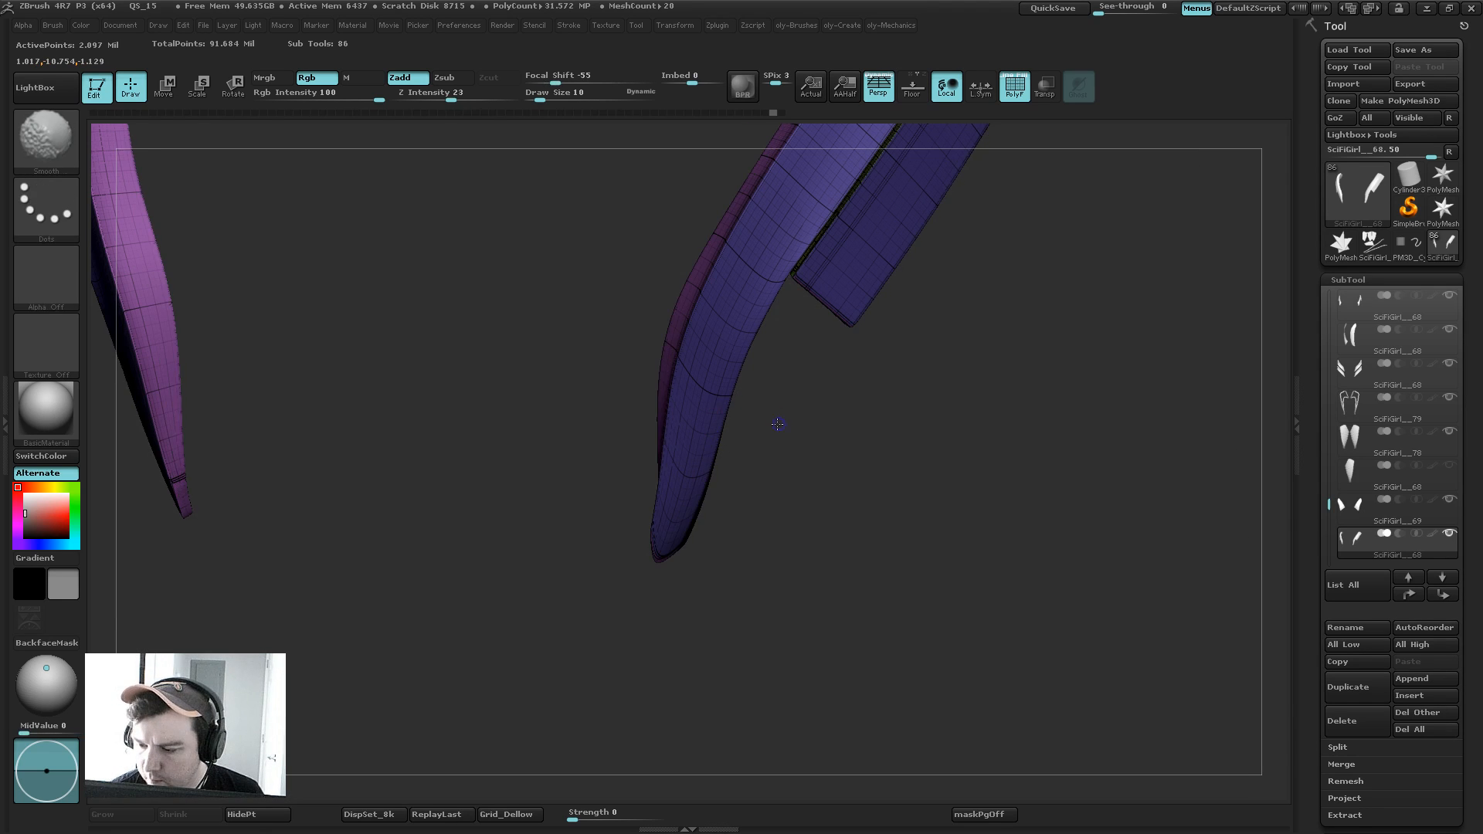
{"action": "left_click_drag", "start_coordinate": [777, 423], "coordinate": [695, 483]}
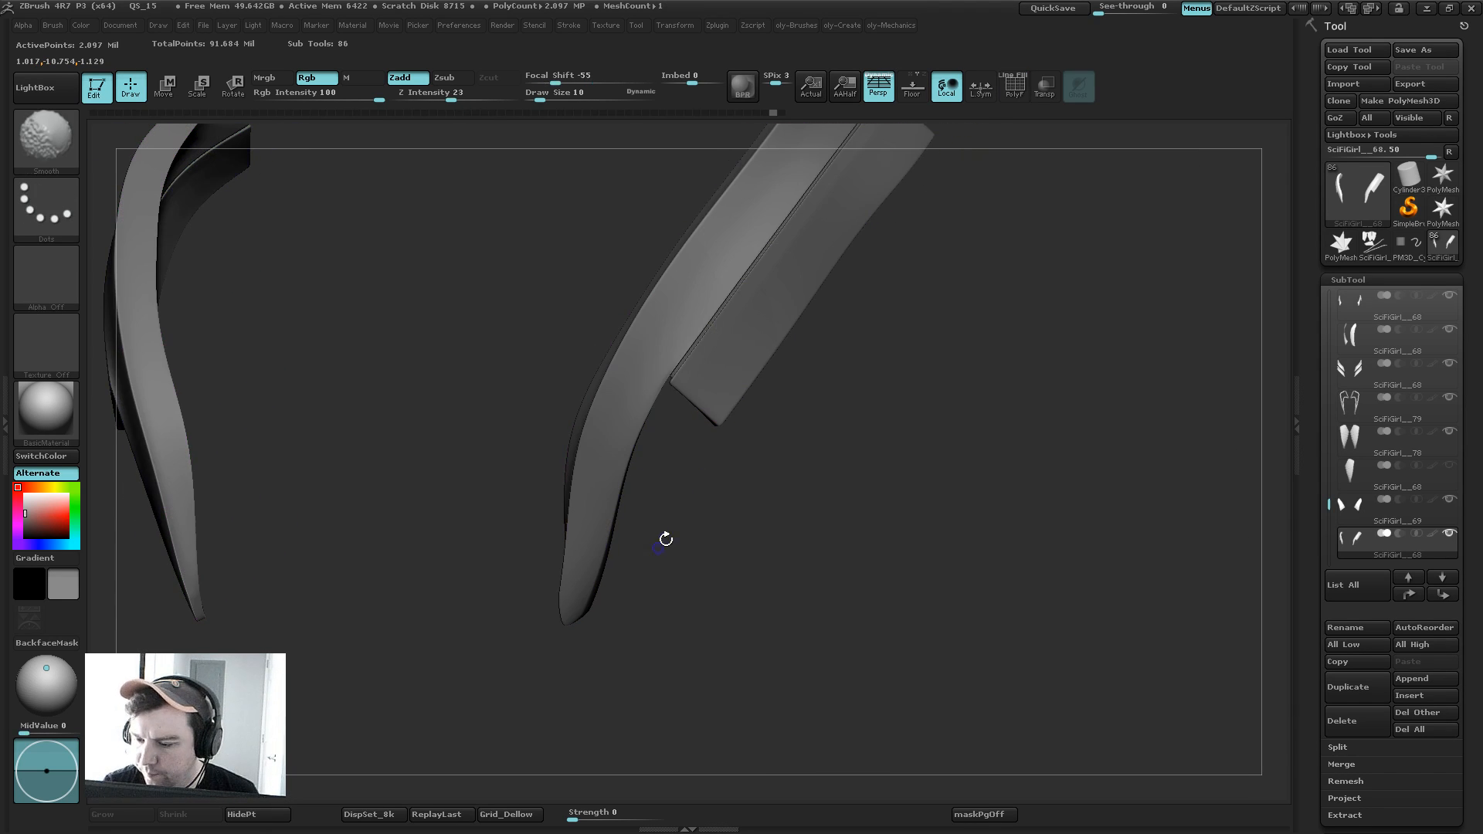
{"action": "left_click_drag", "start_coordinate": [905, 339], "coordinate": [892, 379]}
{"action": "key", "text": "shift+f"}
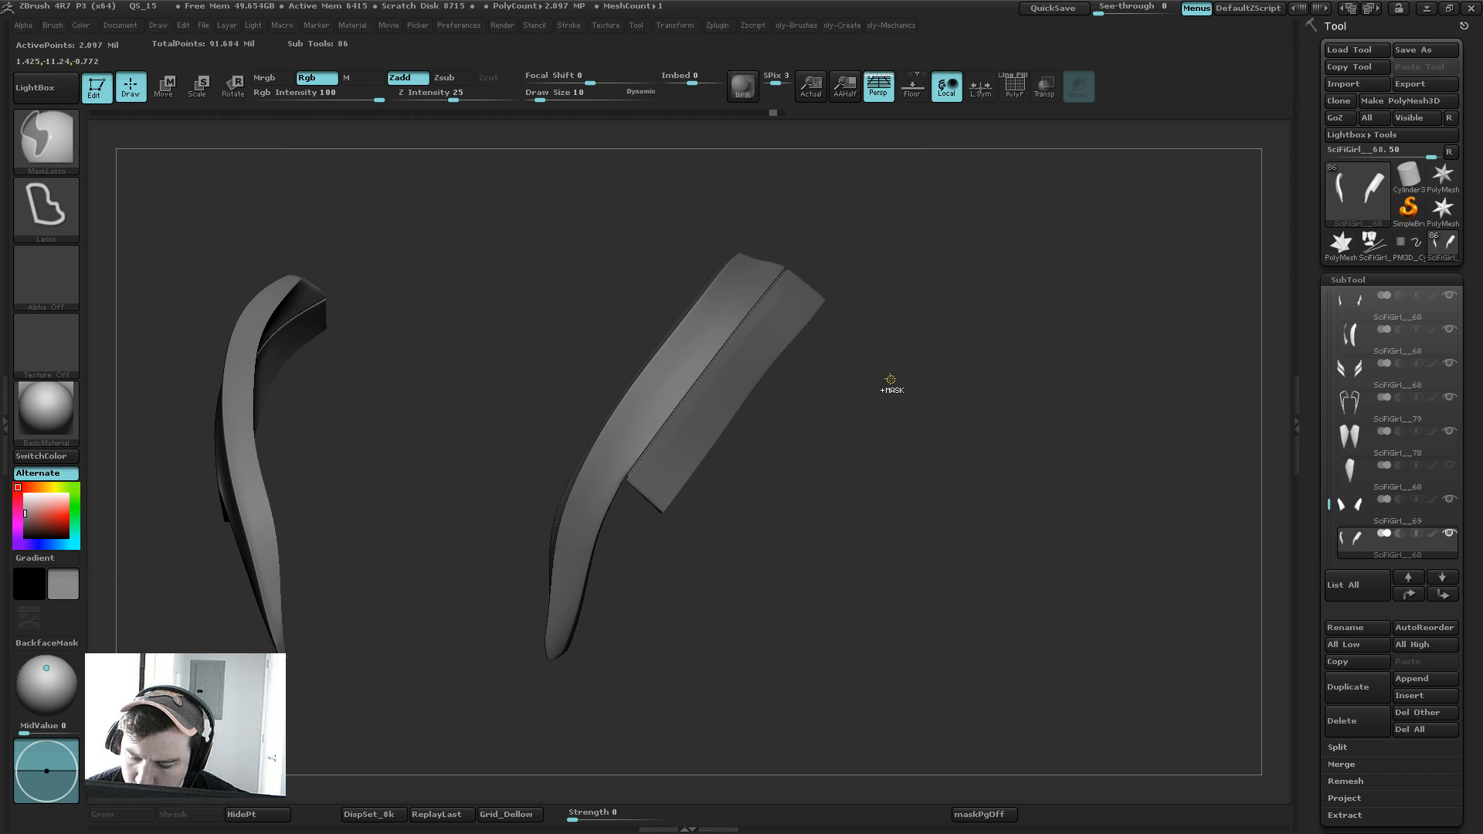
Step: Drop the isolated straps to their lowest subdivision level, show the polyframe and switch to the ZModeler brush
{"action": "key", "text": "shift+d"}
{"action": "key", "text": "shift+d"}
{"action": "key", "text": "shift+d"}
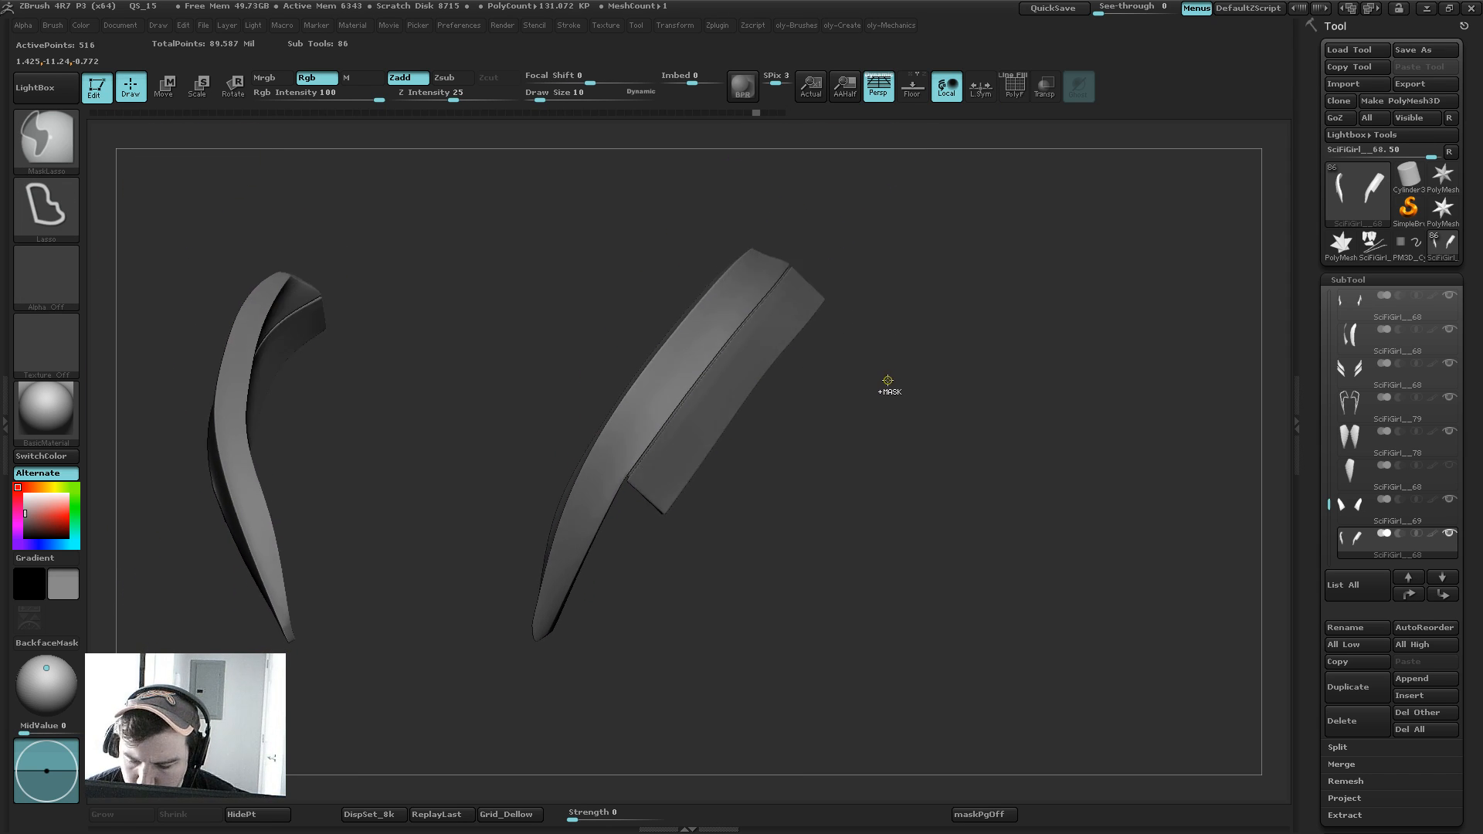
{"action": "key", "text": "shift+f"}
{"action": "left_click_drag", "start_coordinate": [880, 368], "coordinate": [943, 546], "text": "alt"}
{"action": "key", "text": "b"}
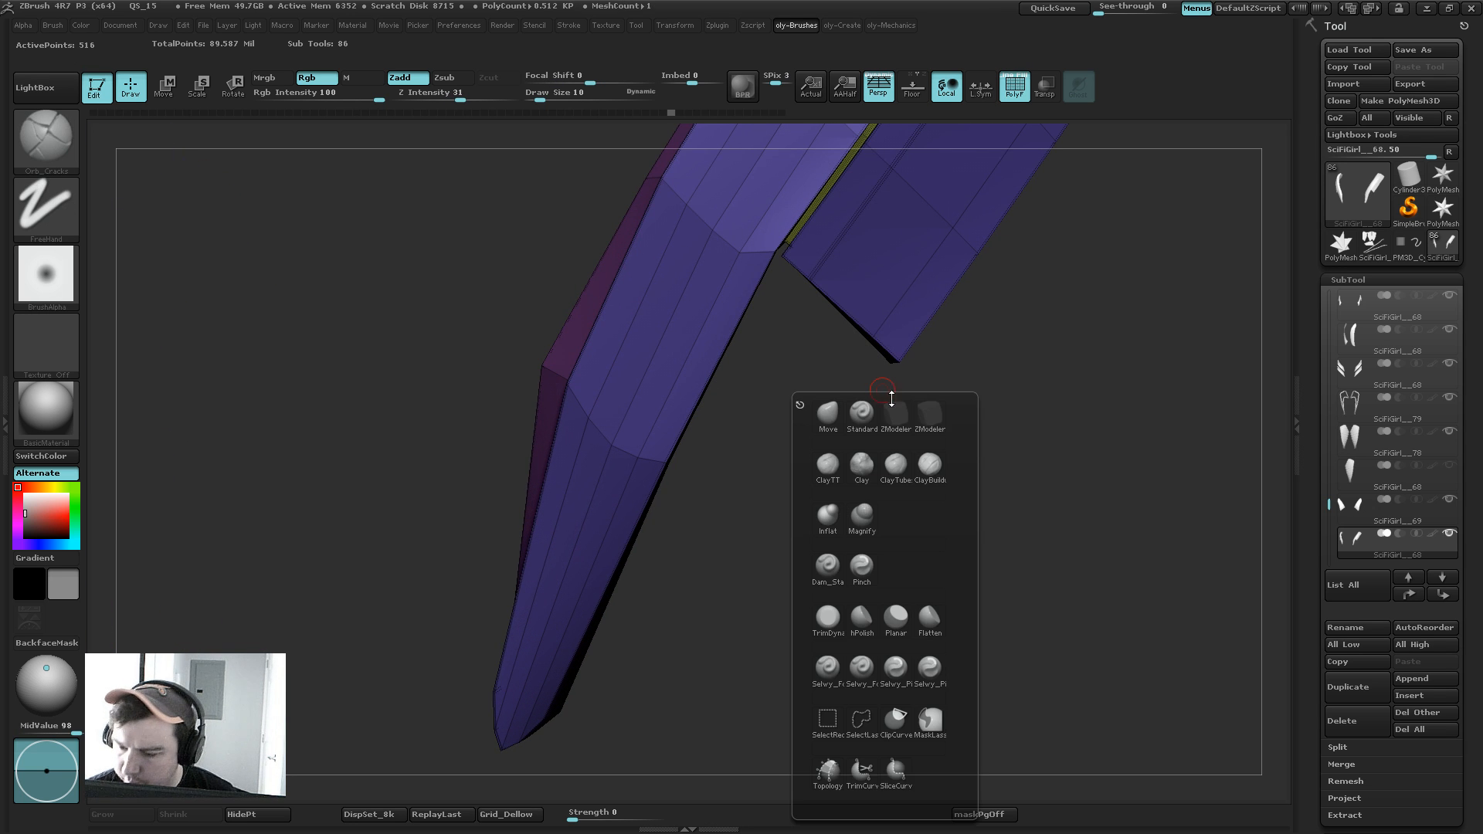
{"action": "key", "text": "z"}
{"action": "key", "text": "m"}
Step: Remove an edge loop beside the groove between the strap and its wider panel, and reduce the draw size to 1
{"action": "left_click_drag", "start_coordinate": [792, 448], "coordinate": [764, 540]}
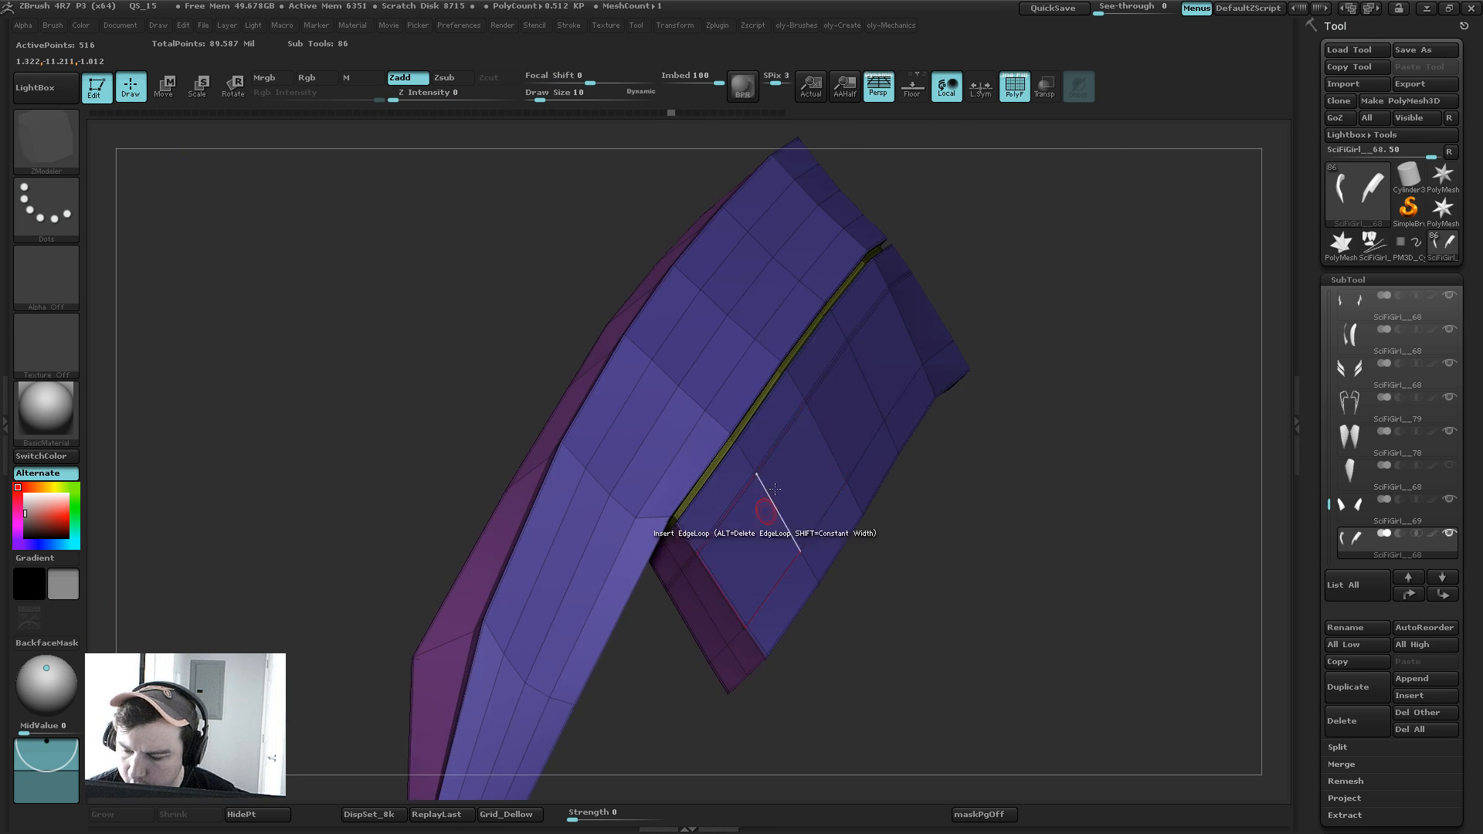
{"action": "left_click_drag", "start_coordinate": [1023, 393], "coordinate": [761, 594]}
{"action": "key", "text": "space"}
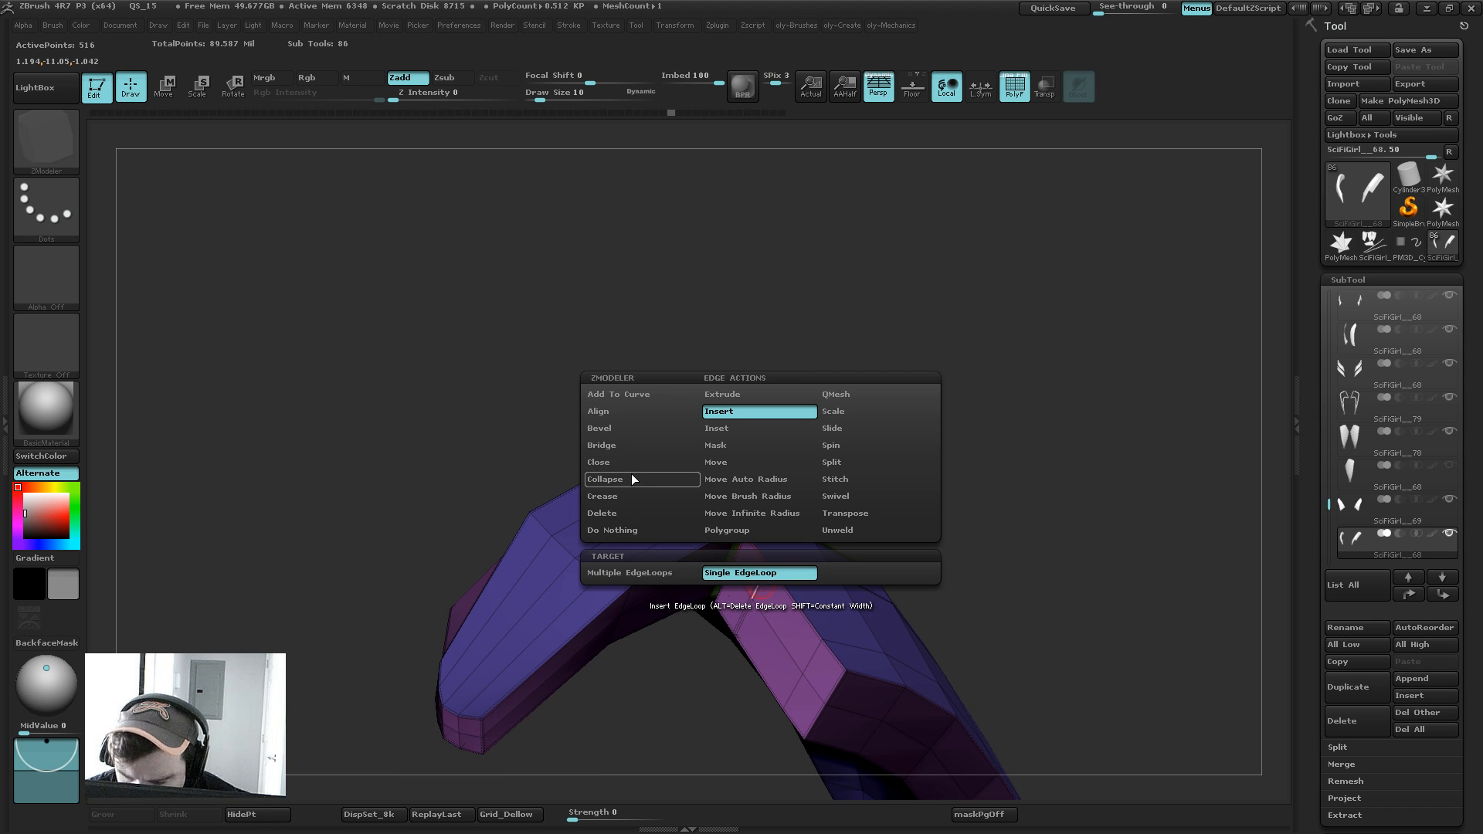
{"action": "left_click", "coordinate": [618, 393]}
{"action": "left_click_drag", "start_coordinate": [888, 301], "coordinate": [725, 474]}
{"action": "left_click_drag", "start_coordinate": [1004, 463], "coordinate": [712, 677]}
{"action": "left_click", "coordinate": [799, 474]}
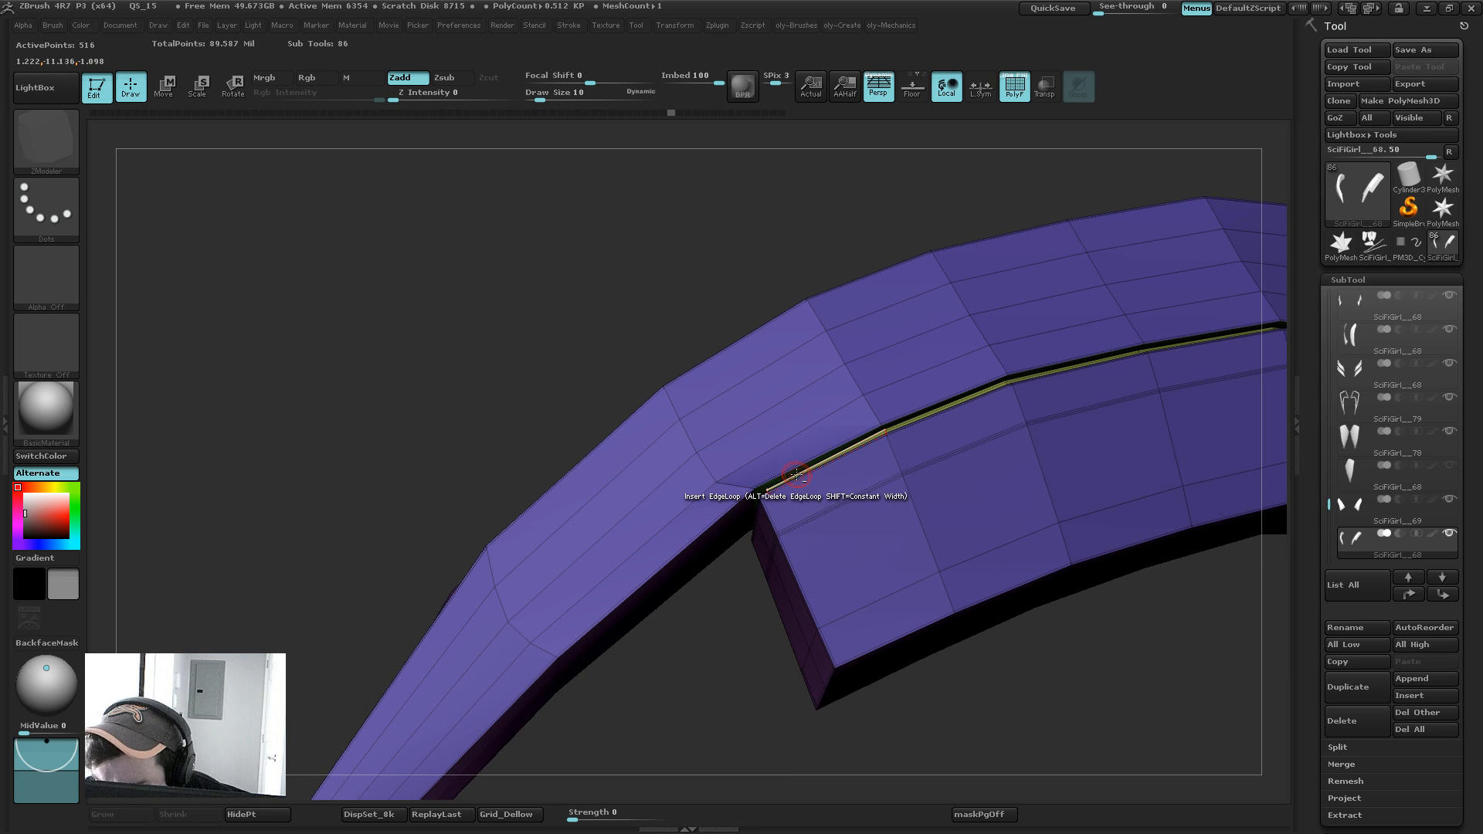
{"action": "left_click", "coordinate": [794, 517]}
{"action": "left_click_drag", "start_coordinate": [714, 672], "coordinate": [858, 687]}
{"action": "left_click_drag", "start_coordinate": [1132, 419], "coordinate": [1188, 761], "text": "alt"}
{"action": "key", "text": "bracketleft"}
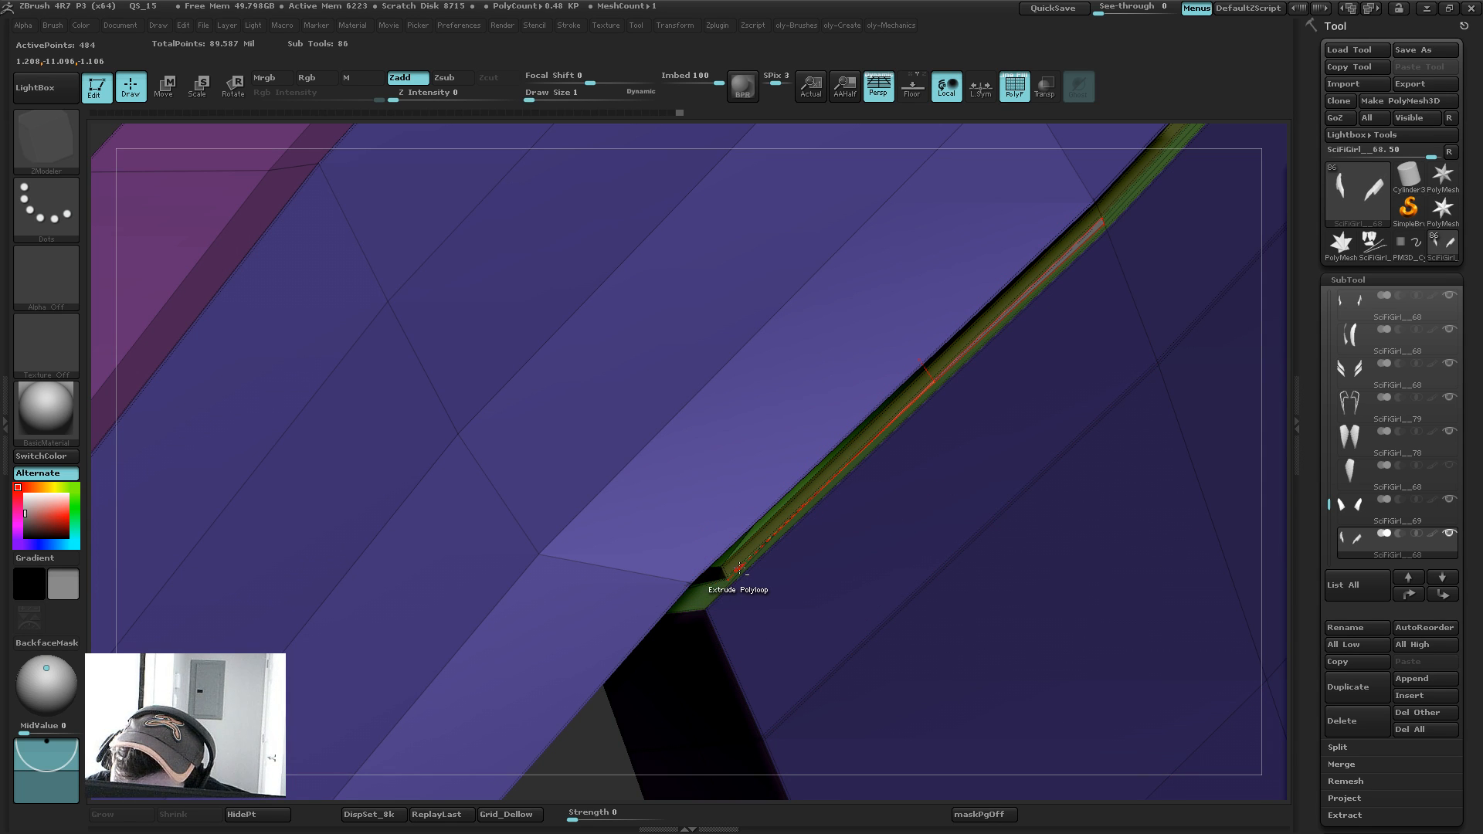
Step: Try to simplify the faces inside the strap's groove with ZModeler and undo the change
{"action": "left_click_drag", "start_coordinate": [740, 568], "coordinate": [748, 541]}
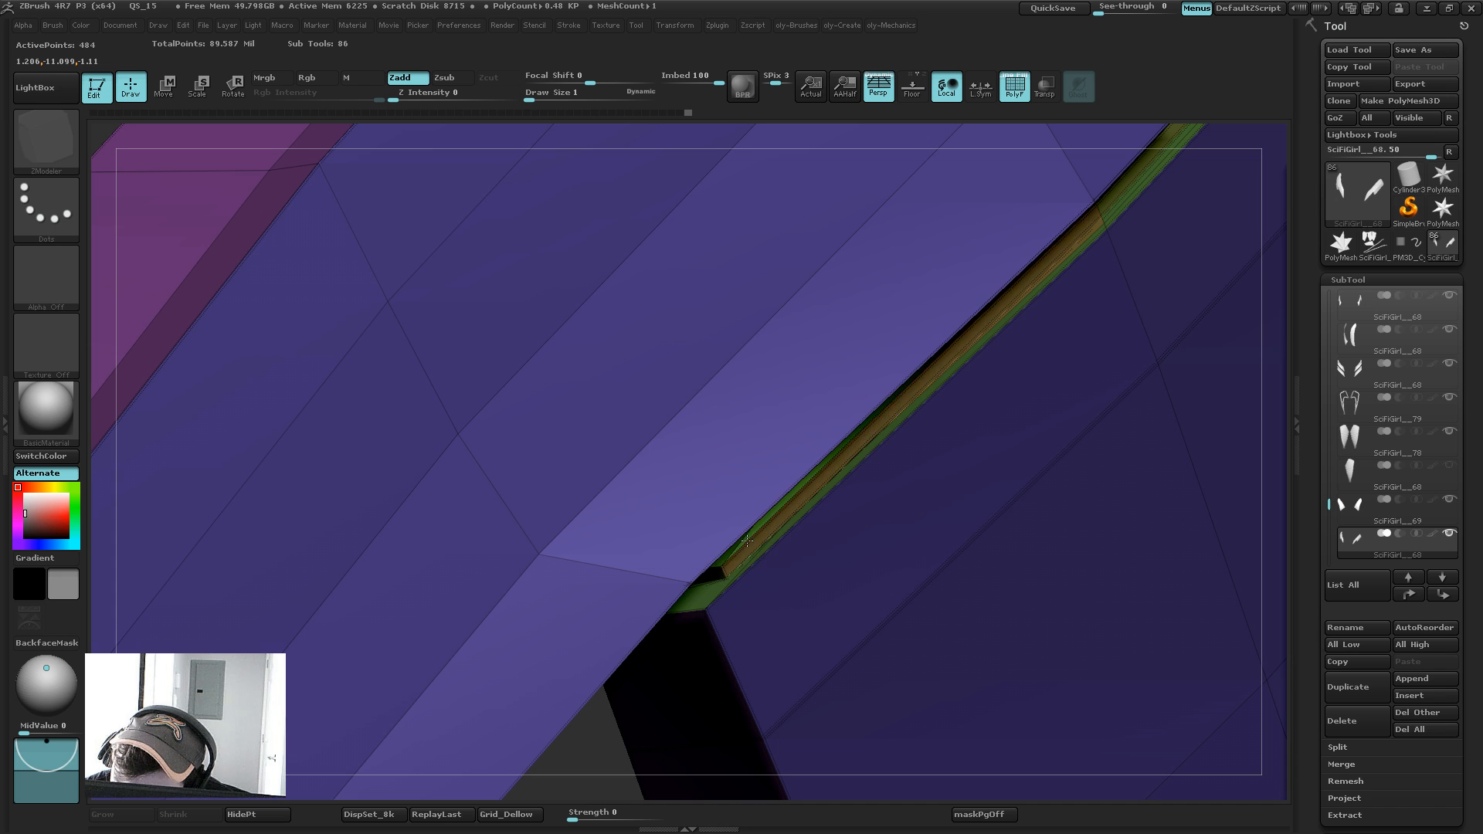
{"action": "mouse_move", "coordinate": [612, 712]}
{"action": "left_mouse_down"}
{"action": "mouse_move", "coordinate": [571, 768]}
{"action": "mouse_move", "coordinate": [585, 721]}
{"action": "left_mouse_up"}
{"action": "left_click", "coordinate": [766, 530]}
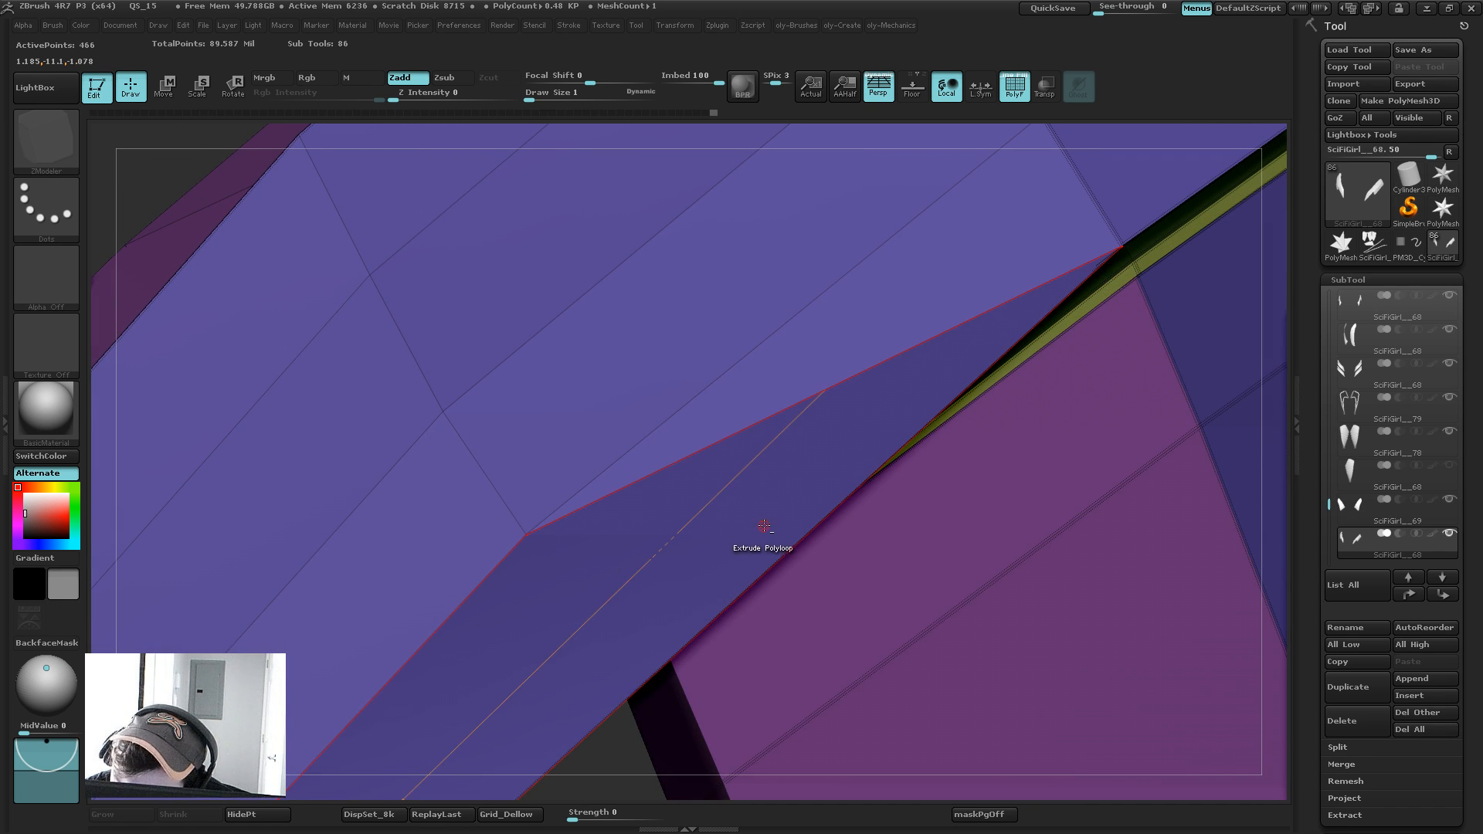
{"action": "left_click_drag", "start_coordinate": [643, 779], "coordinate": [602, 688], "text": "alt"}
{"action": "key", "text": "ctrl+z"}
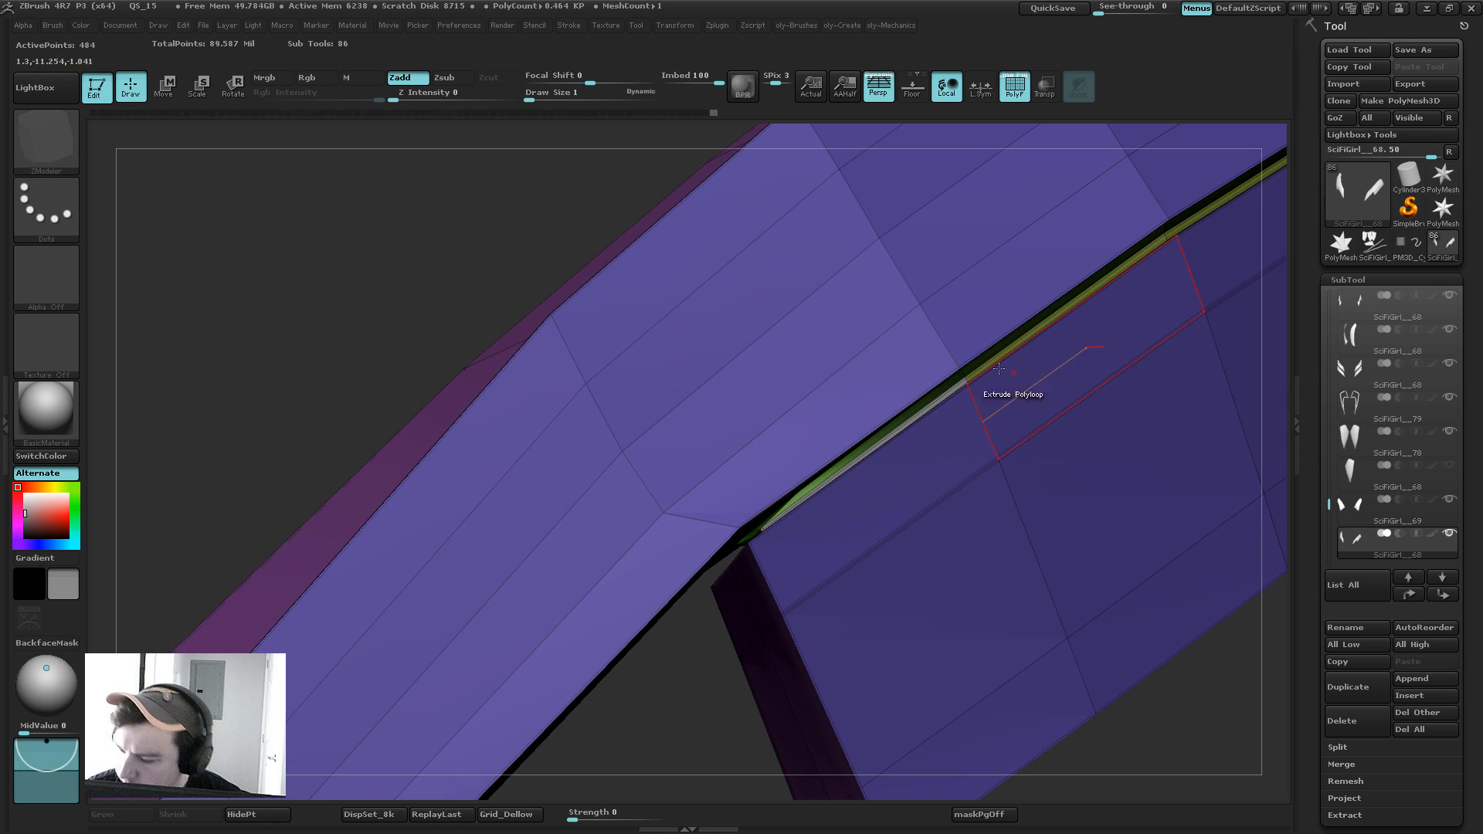
Step: Delete the remaining edge loops along the groove with ZModeler so the strap and its wider panel form one surface
{"action": "left_click_drag", "start_coordinate": [709, 677], "coordinate": [708, 745]}
{"action": "left_click", "coordinate": [927, 391], "text": "alt"}
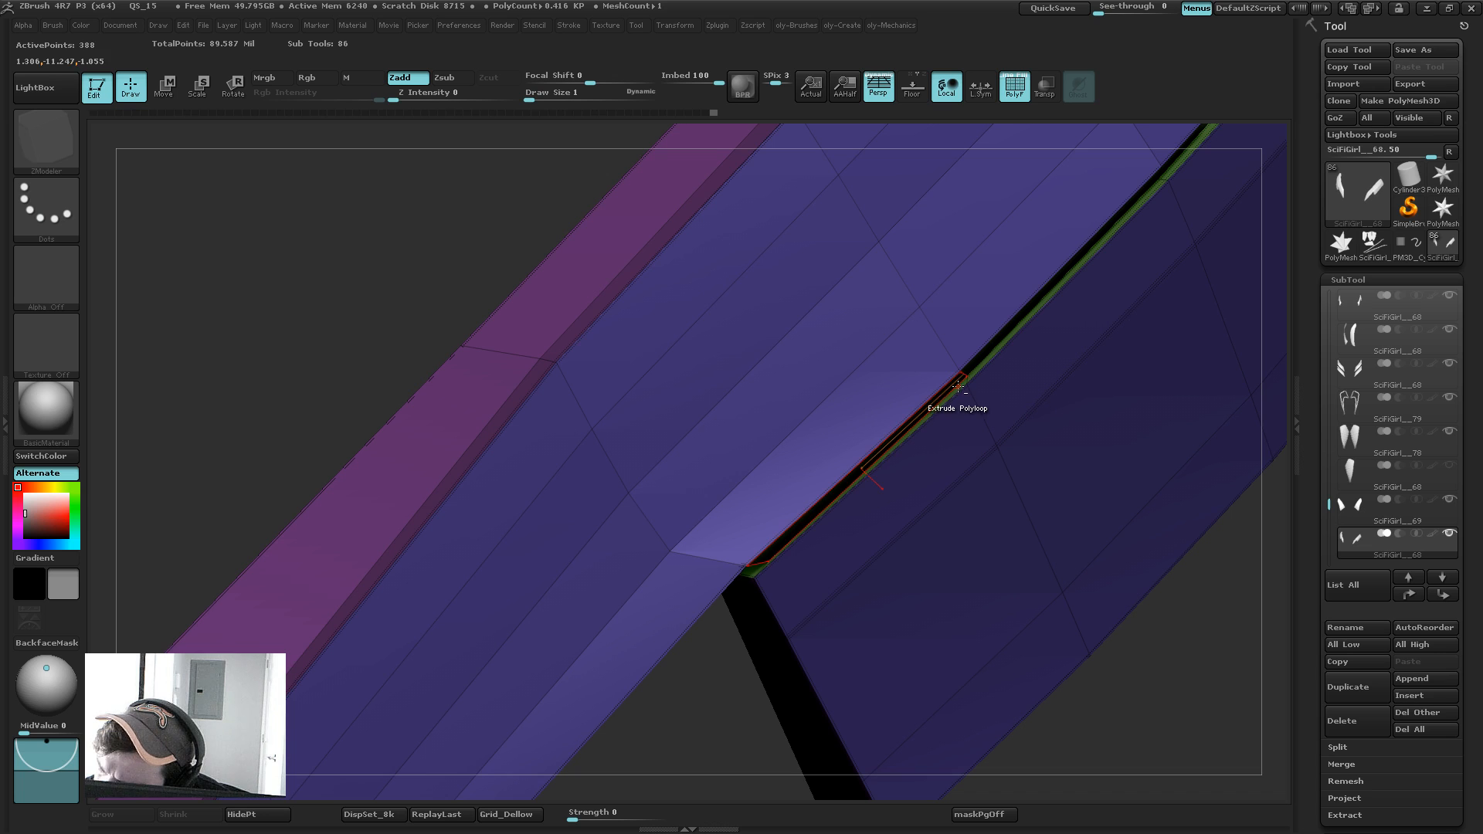
{"action": "left_click_drag", "start_coordinate": [731, 732], "coordinate": [815, 795], "text": "alt"}
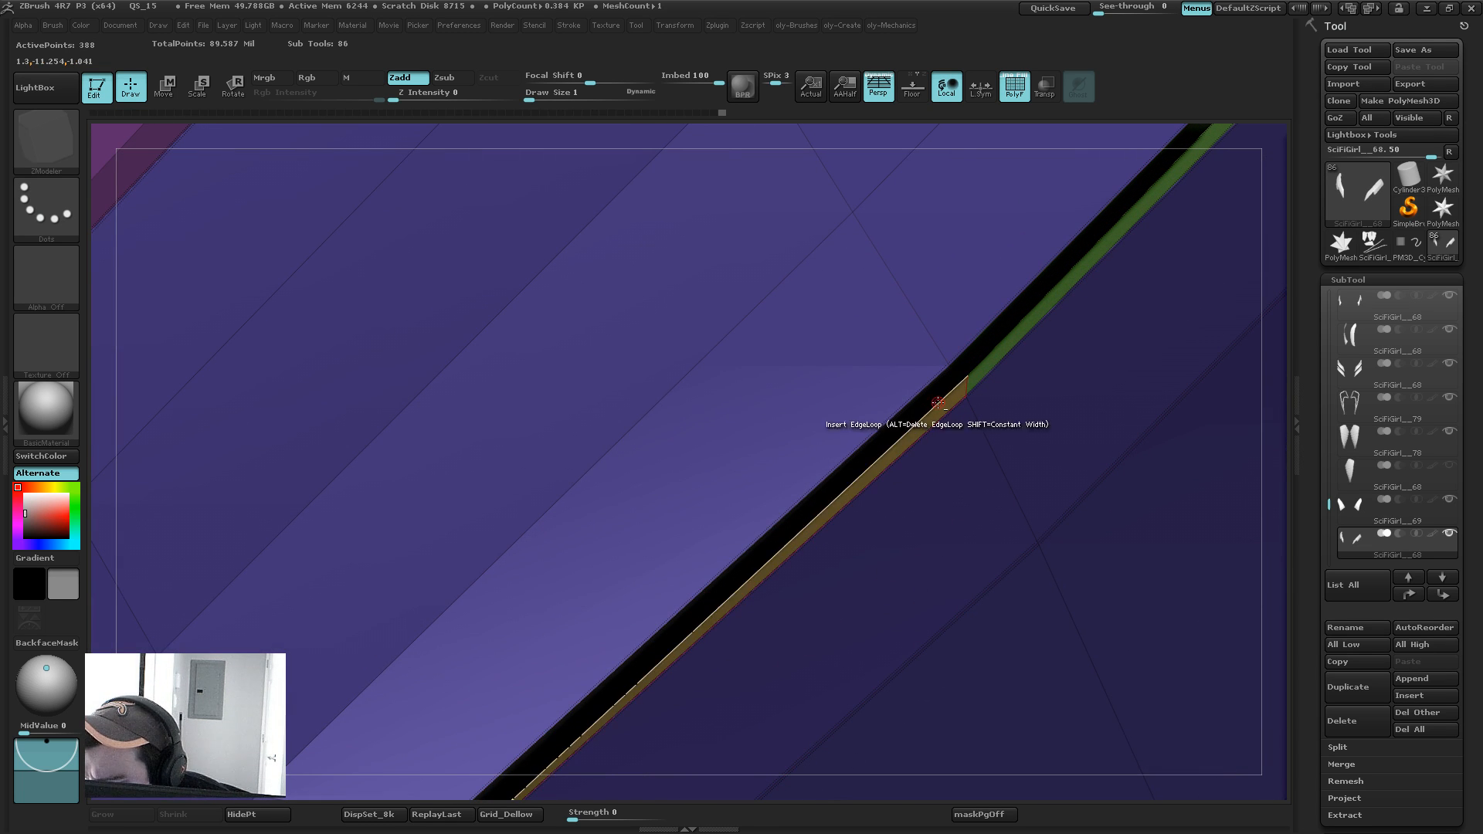
{"action": "left_click", "coordinate": [937, 401]}
{"action": "left_click_drag", "start_coordinate": [1264, 470], "coordinate": [996, 231], "text": "alt"}
{"action": "left_click_drag", "start_coordinate": [619, 298], "coordinate": [609, 485]}
{"action": "mouse_move", "coordinate": [743, 687]}
{"action": "left_mouse_down"}
{"action": "mouse_move", "coordinate": [768, 705]}
{"action": "mouse_move", "coordinate": [820, 704]}
{"action": "mouse_move", "coordinate": [738, 609]}
{"action": "mouse_move", "coordinate": [765, 619]}
{"action": "mouse_move", "coordinate": [780, 664]}
{"action": "mouse_move", "coordinate": [774, 593]}
{"action": "mouse_move", "coordinate": [739, 588]}
{"action": "left_mouse_up"}
{"action": "left_click", "coordinate": [837, 463], "text": "alt"}
{"action": "key", "text": "d"}
{"action": "key", "text": "shift+f"}
{"action": "key", "text": "shift+d"}
Step: Clip the strap's pointed lower tip straight across and preview the smoothed shape without polyframe
{"action": "key", "text": "b"}
{"action": "key", "text": "z"}
{"action": "key", "text": "m"}
{"action": "key", "text": "space"}
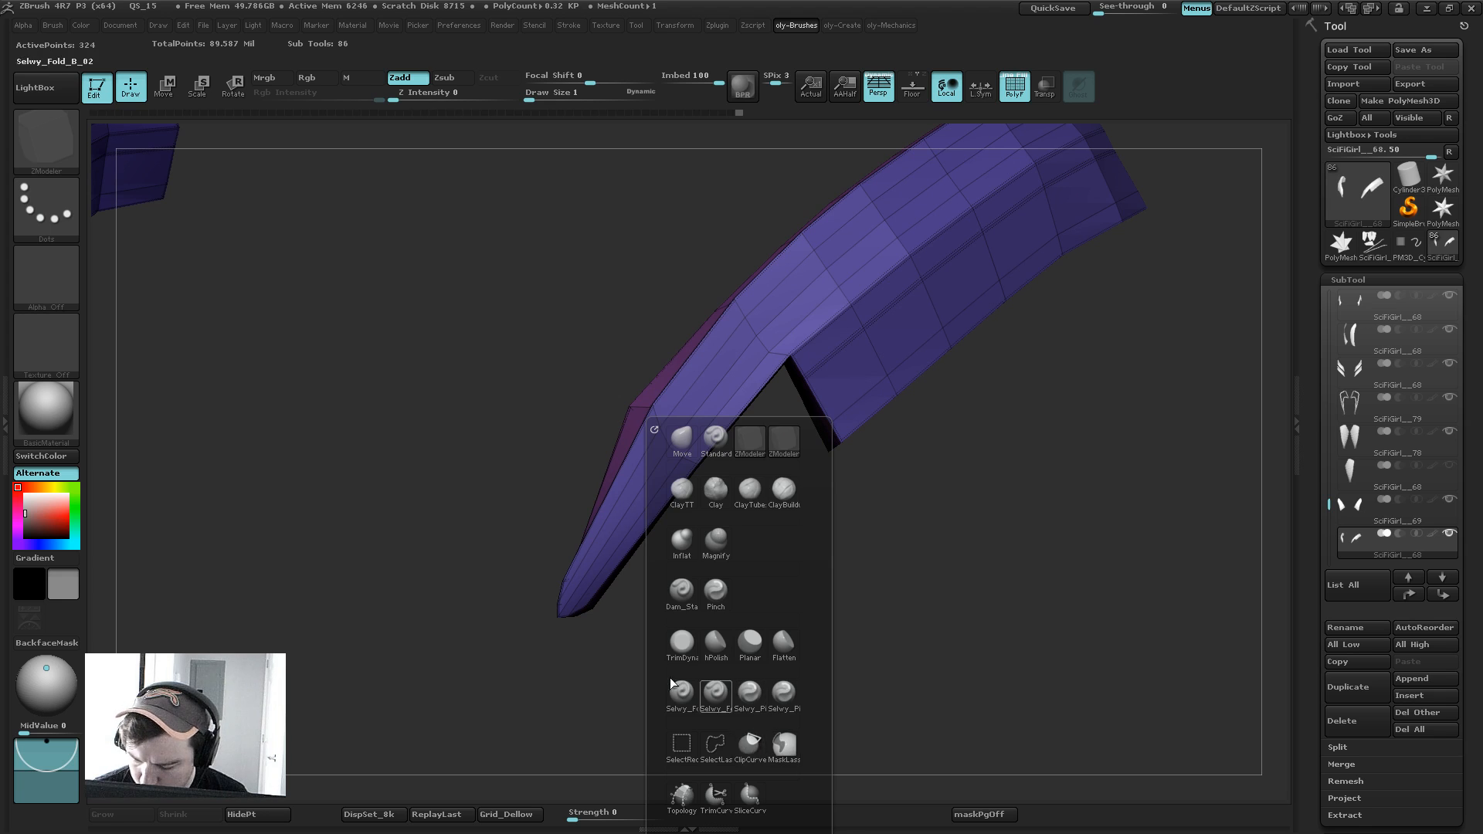
{"action": "left_click_drag", "start_coordinate": [674, 640], "coordinate": [445, 506], "text": "ctrl+shift"}
{"action": "key", "text": "d"}
{"action": "key", "text": "shift+f"}
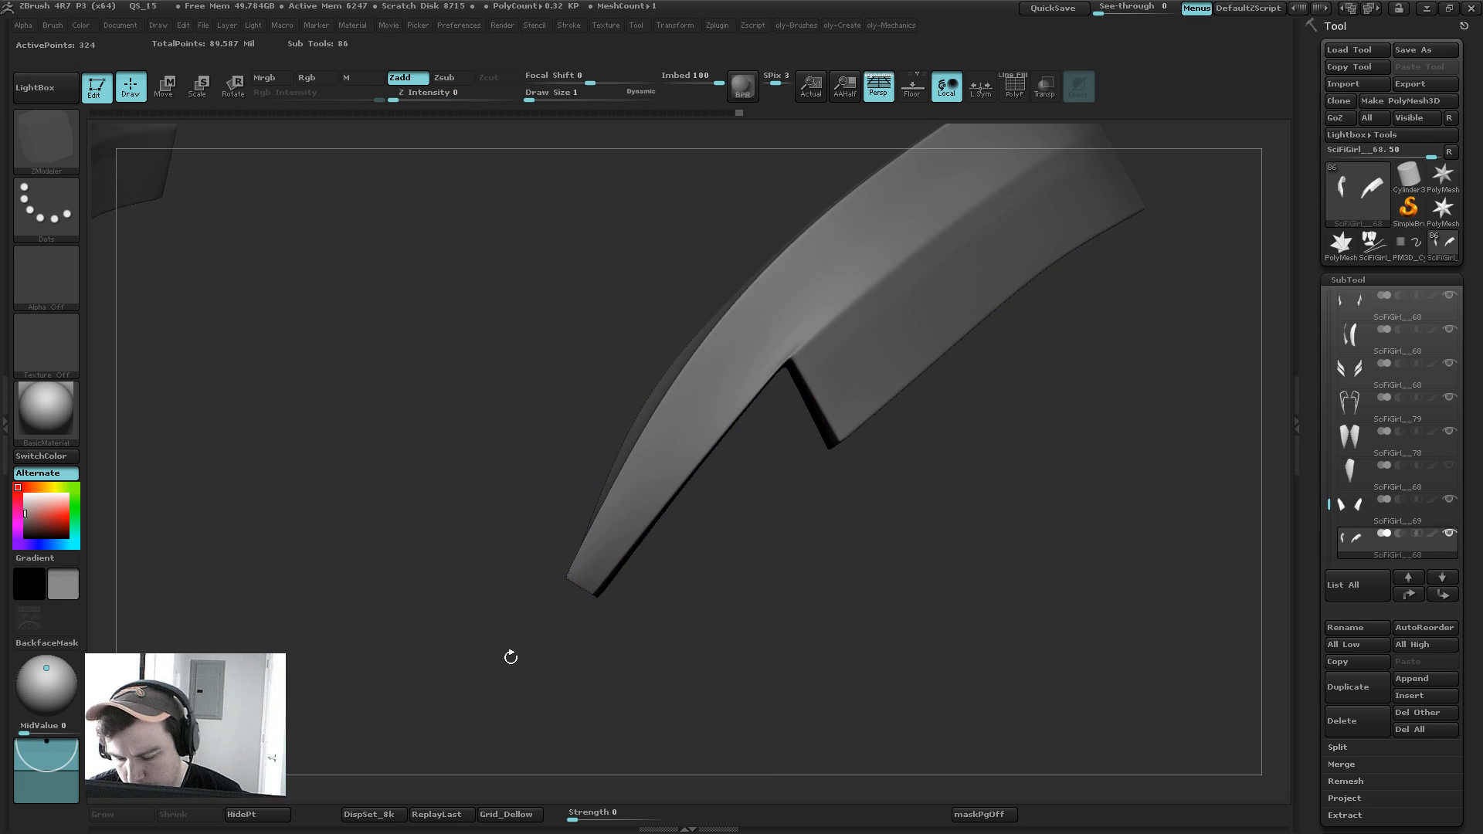
{"action": "mouse_move", "coordinate": [510, 658]}
{"action": "left_mouse_down"}
{"action": "mouse_move", "coordinate": [572, 676]}
{"action": "mouse_move", "coordinate": [523, 665]}
{"action": "left_mouse_up"}
{"action": "key", "text": "shift"}
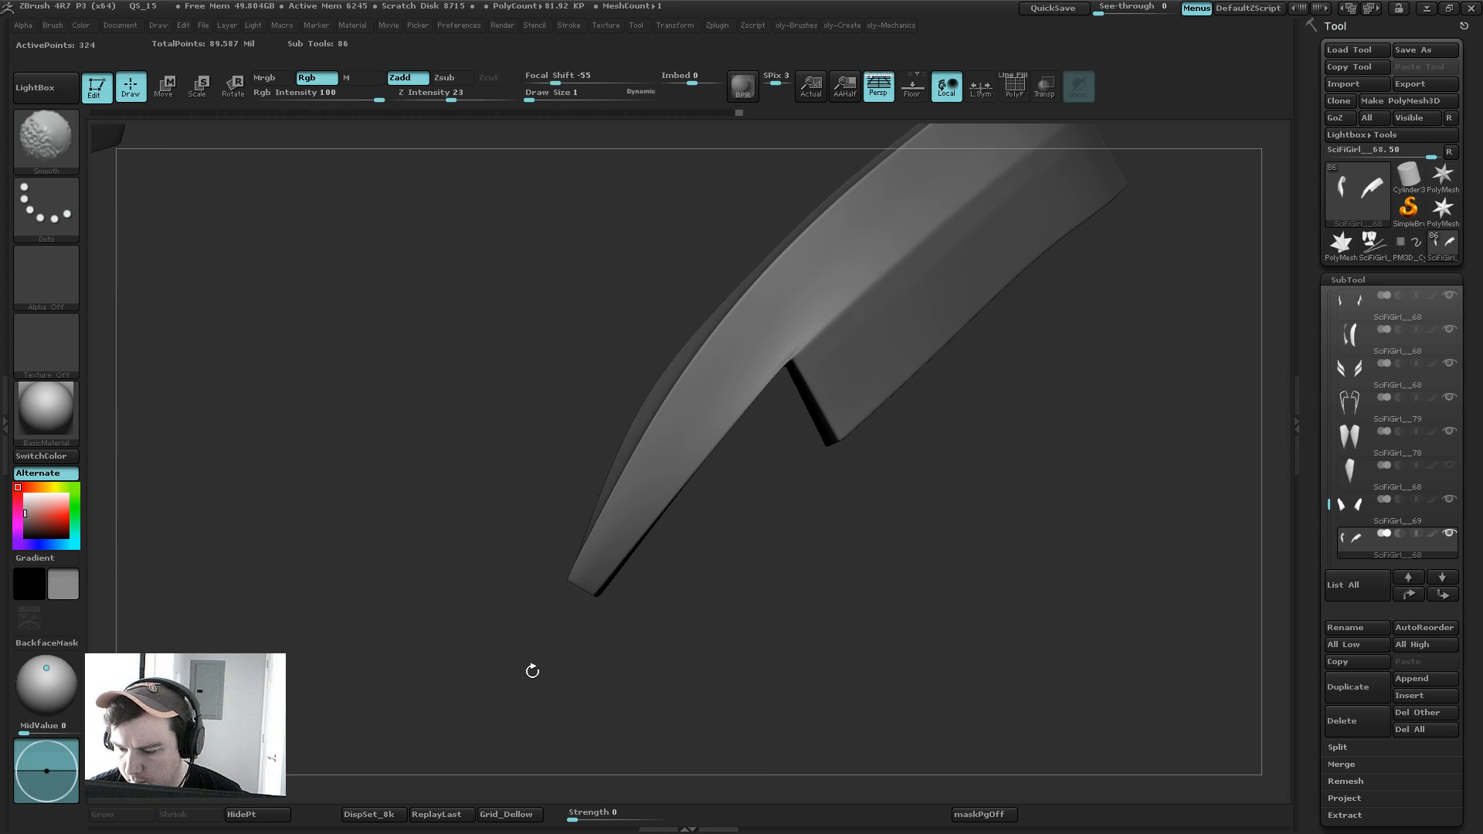
Step: Return the straps to the lower subdivision level and delete more lengthwise edge loops with ZModeler
{"action": "key", "text": "shift+d"}
{"action": "key", "text": "shift+f"}
{"action": "mouse_move", "coordinate": [820, 542]}
{"action": "left_mouse_down", "text": "alt"}
{"action": "mouse_move", "coordinate": [731, 638]}
{"action": "mouse_move", "coordinate": [738, 653]}
{"action": "mouse_move", "coordinate": [753, 579]}
{"action": "mouse_move", "coordinate": [705, 579]}
{"action": "mouse_move", "coordinate": [765, 586]}
{"action": "mouse_move", "coordinate": [862, 556]}
{"action": "mouse_move", "coordinate": [786, 578]}
{"action": "left_mouse_up", "text": "alt"}
{"action": "key", "text": "space"}
{"action": "left_click", "coordinate": [688, 570], "text": "alt"}
{"action": "mouse_move", "coordinate": [756, 483]}
{"action": "left_mouse_down"}
{"action": "mouse_move", "coordinate": [811, 399]}
{"action": "mouse_move", "coordinate": [685, 453]}
{"action": "mouse_move", "coordinate": [850, 599]}
{"action": "mouse_move", "coordinate": [741, 596]}
{"action": "mouse_move", "coordinate": [752, 607]}
{"action": "left_mouse_up"}
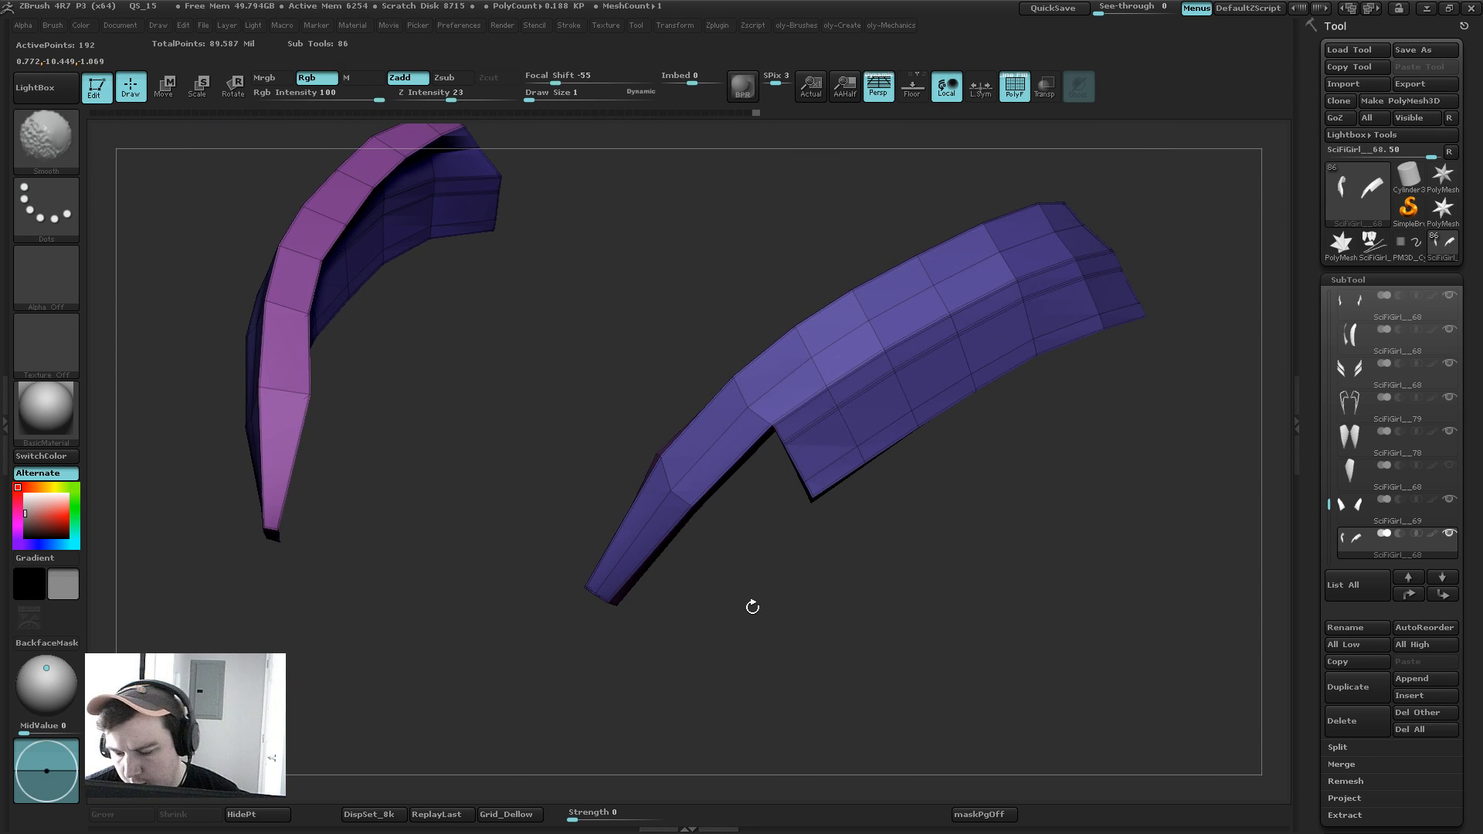
Step: Subdivide the simplified side straps repeatedly to a high resolution for sculpting
{"action": "key", "text": "ctrl+d"}
{"action": "key", "text": "ctrl+d"}
{"action": "key", "text": "ctrl+d"}
{"action": "key", "text": "ctrl+d"}
{"action": "key", "text": "ctrl+d"}
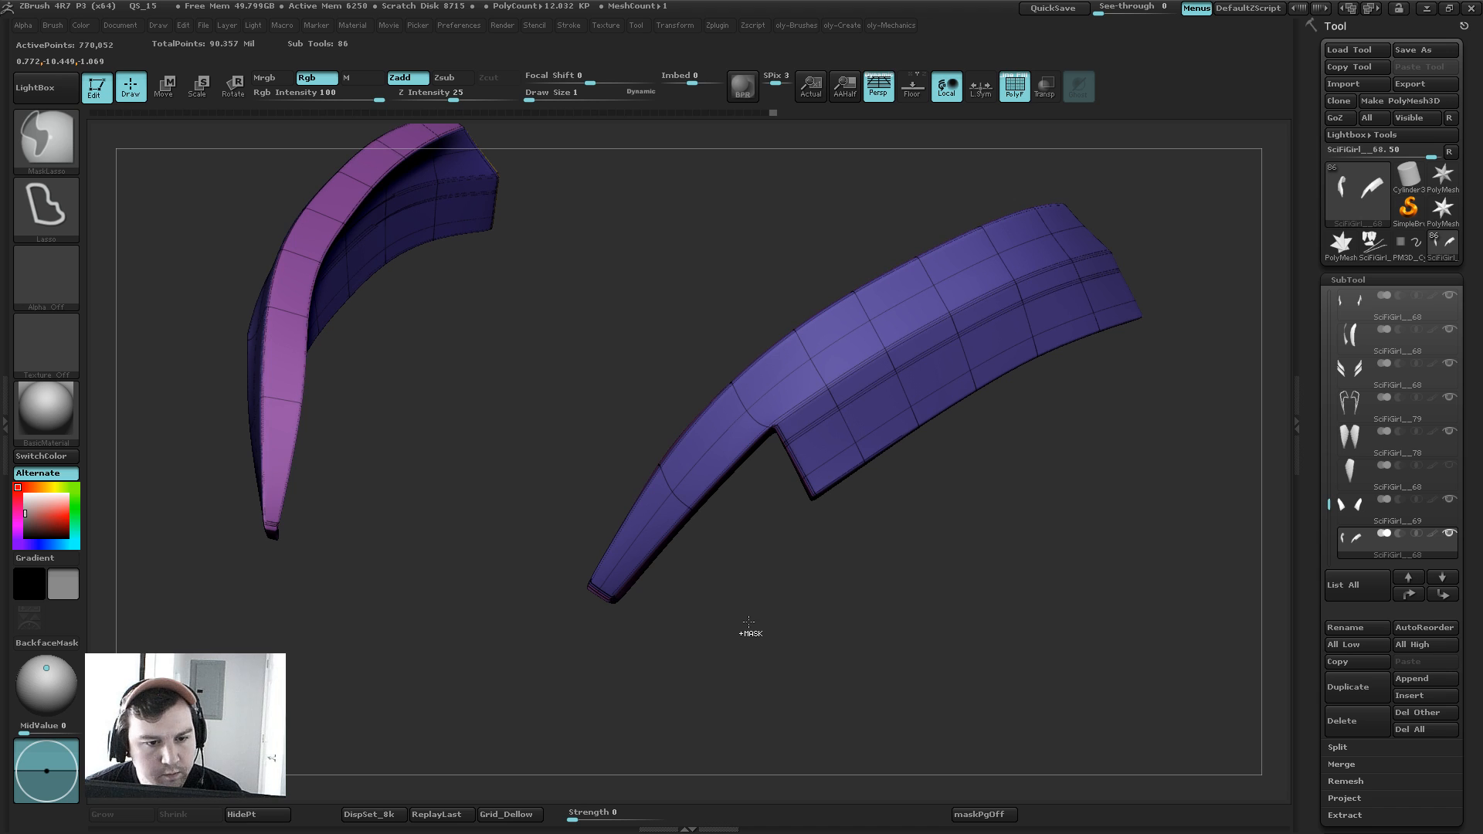
Step: Carve a line across the clipped strap's lower tip with the Orb_Cracks brush at draw size 15
{"action": "key", "text": "b"}
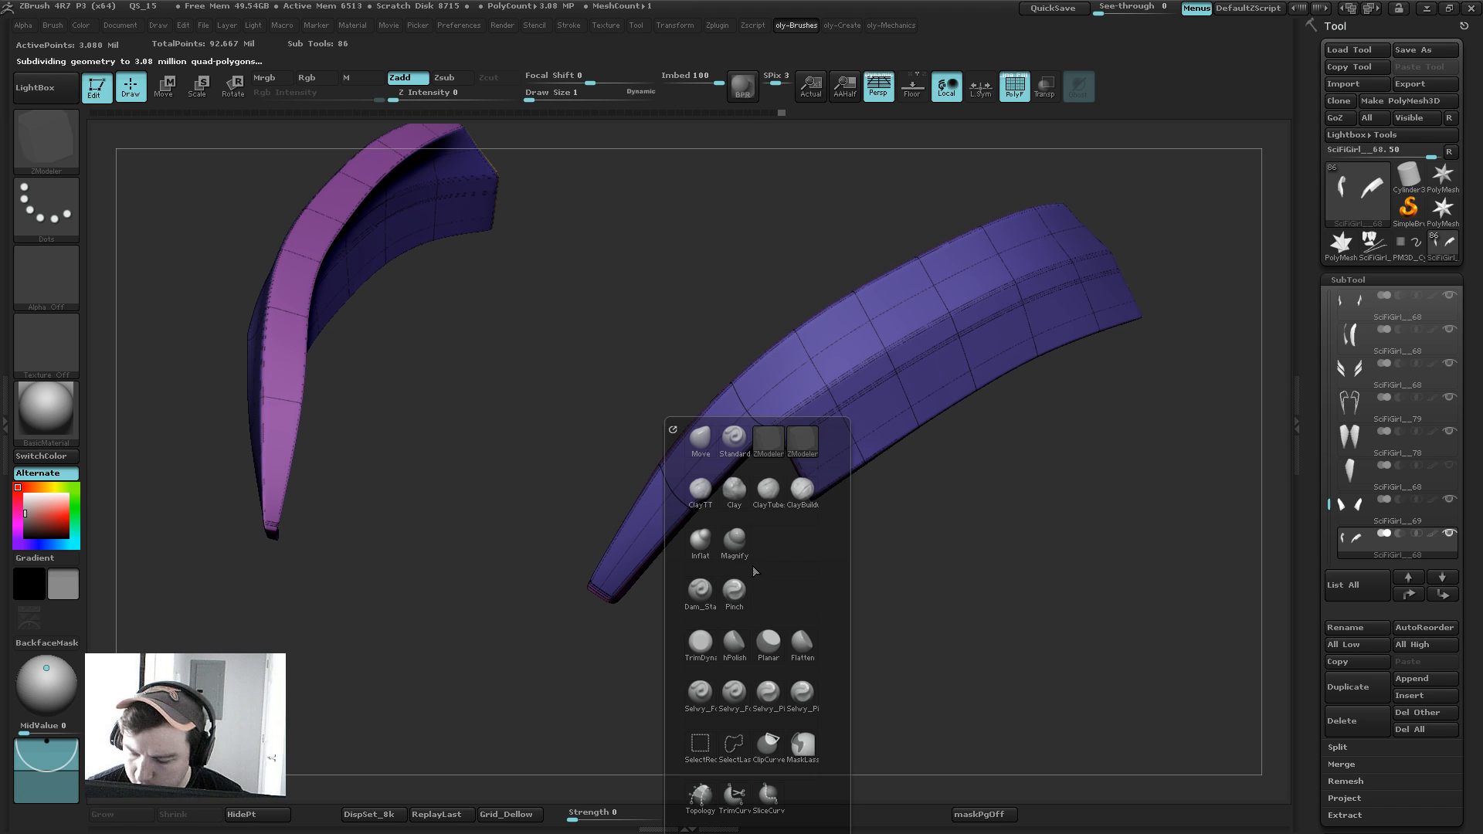
{"action": "key", "text": "b"}
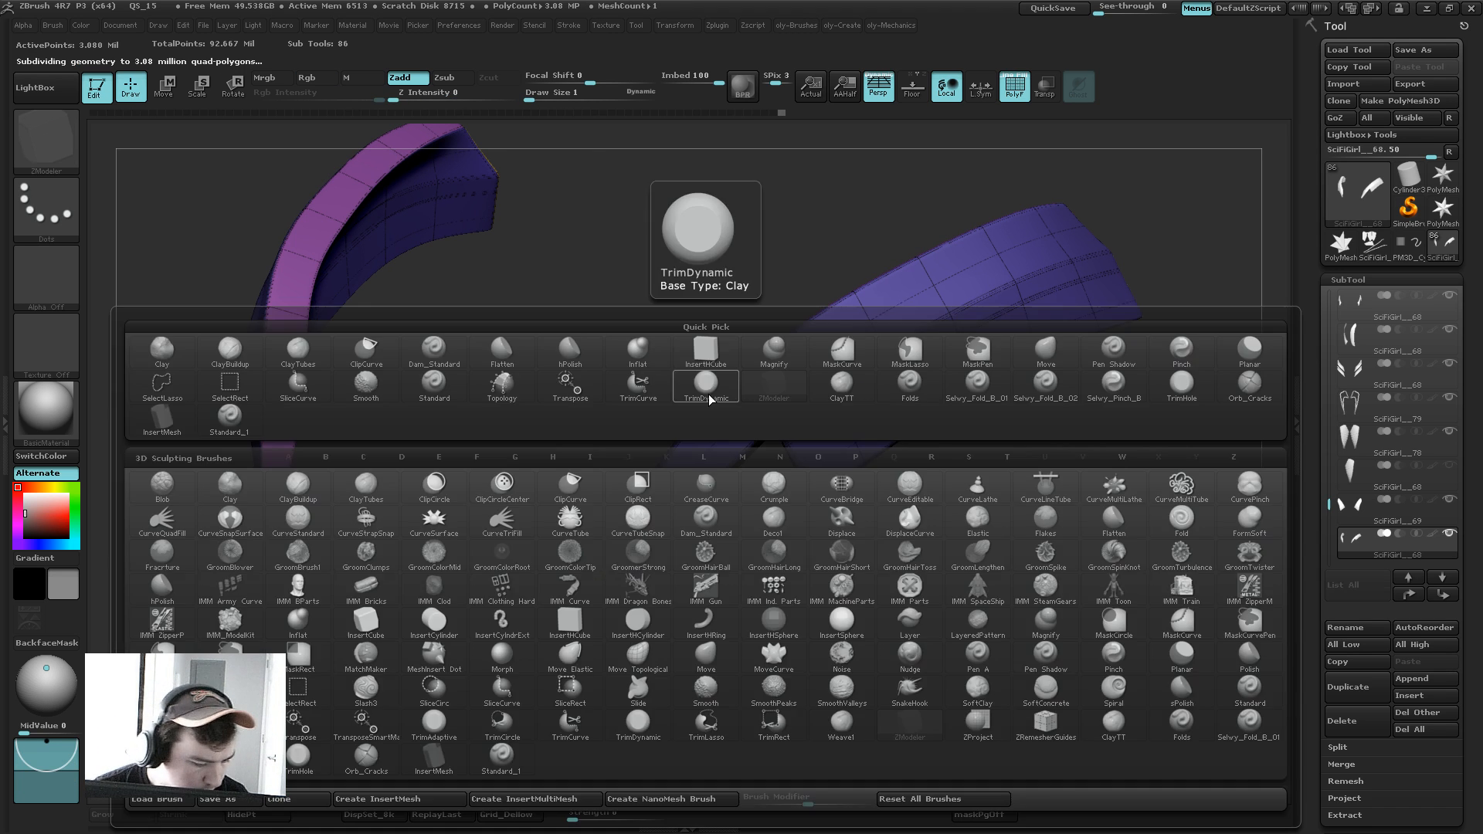
{"action": "key", "text": "o"}
{"action": "key", "text": "c"}
{"action": "key", "text": "s"}
{"action": "mouse_move", "coordinate": [640, 537]}
{"action": "left_mouse_down"}
{"action": "mouse_move", "coordinate": [660, 534]}
{"action": "mouse_move", "coordinate": [633, 529]}
{"action": "left_mouse_up"}
{"action": "key", "text": "s"}
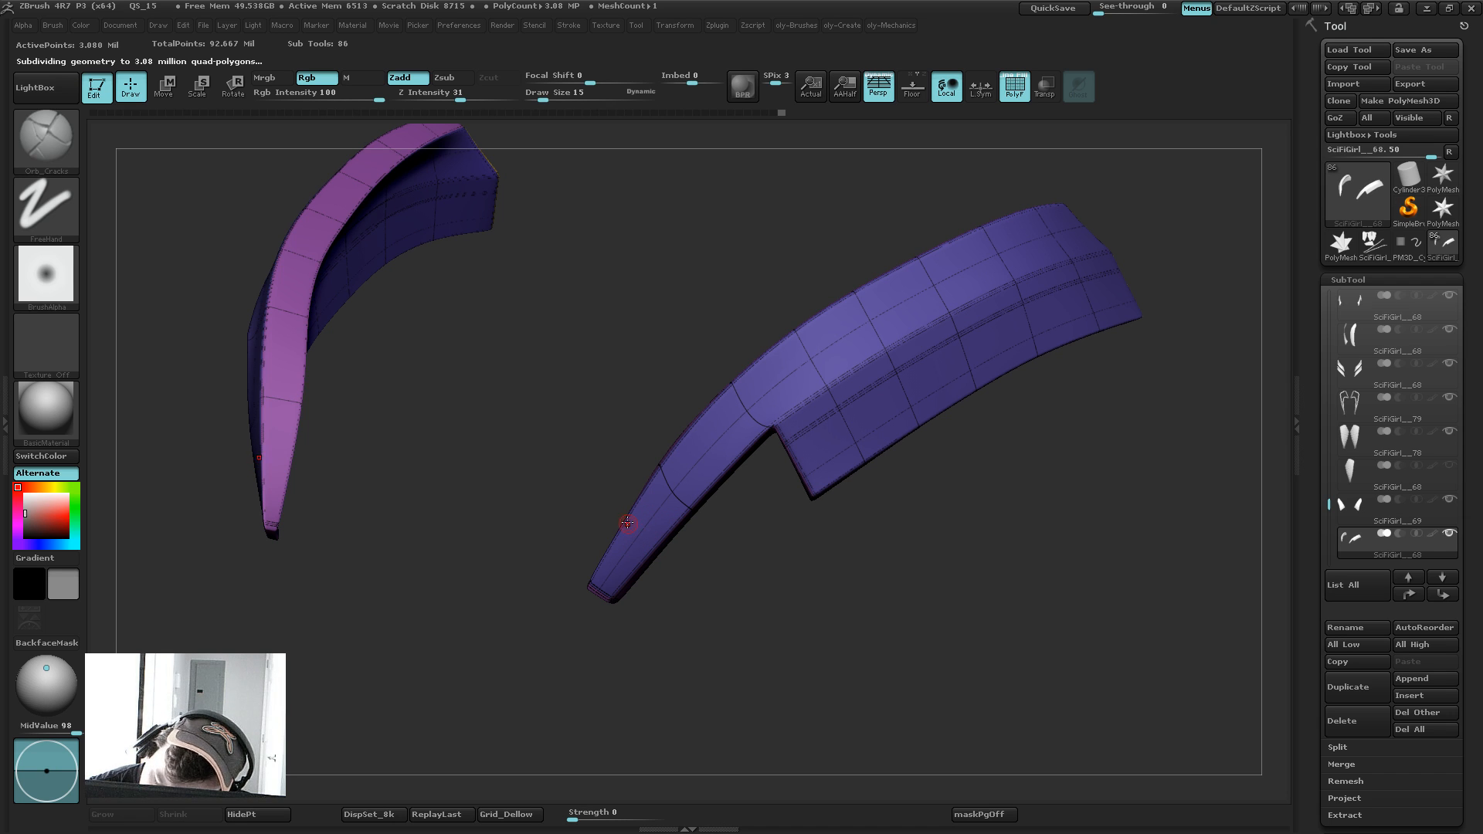
{"action": "key", "text": "shift+f"}
{"action": "left_click_drag", "start_coordinate": [708, 599], "coordinate": [695, 570]}
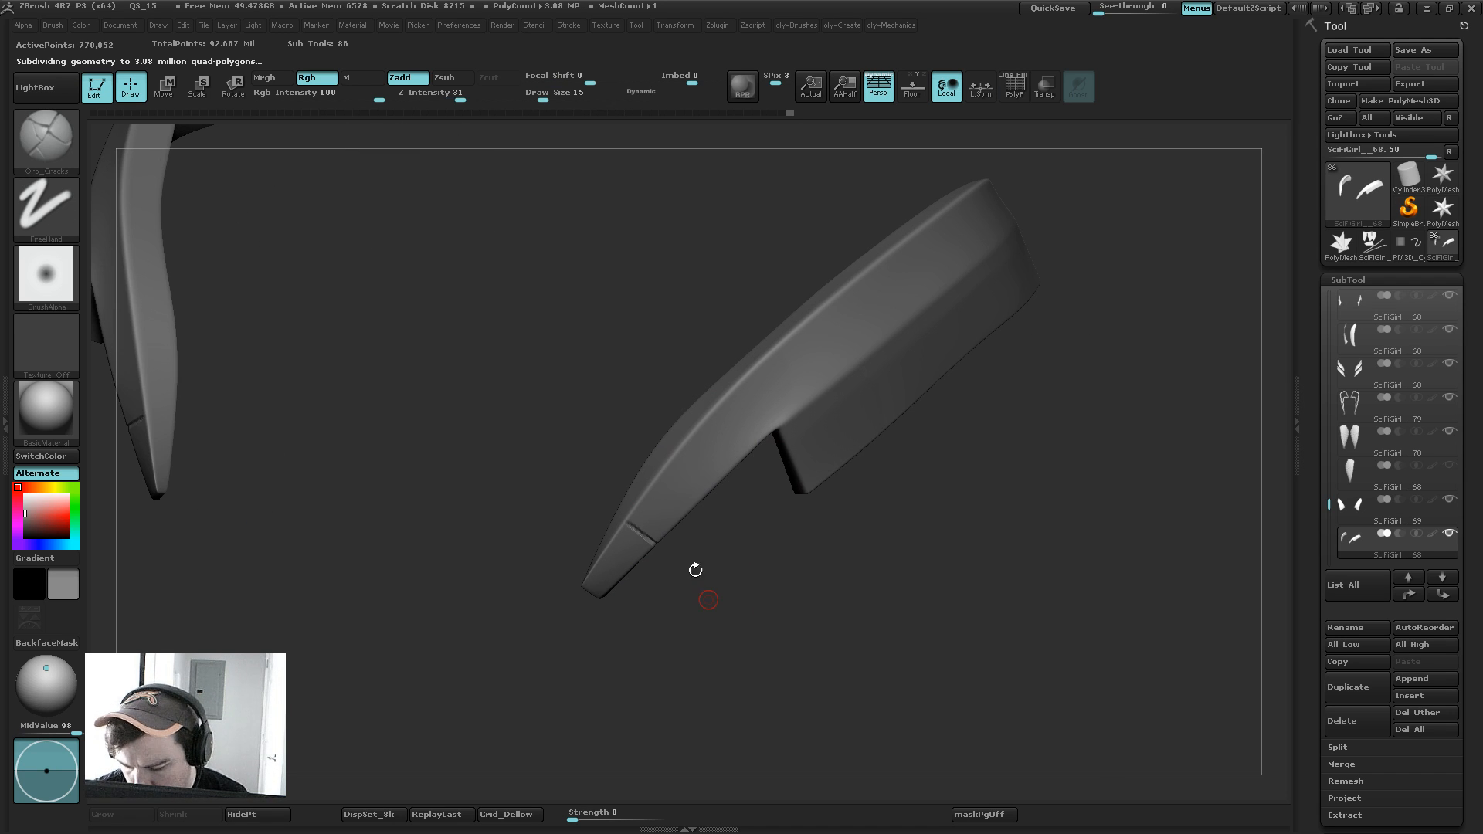
Step: Undo the Orb_Cracks line across the strap's lower tip
{"action": "key", "text": "ctrl"}
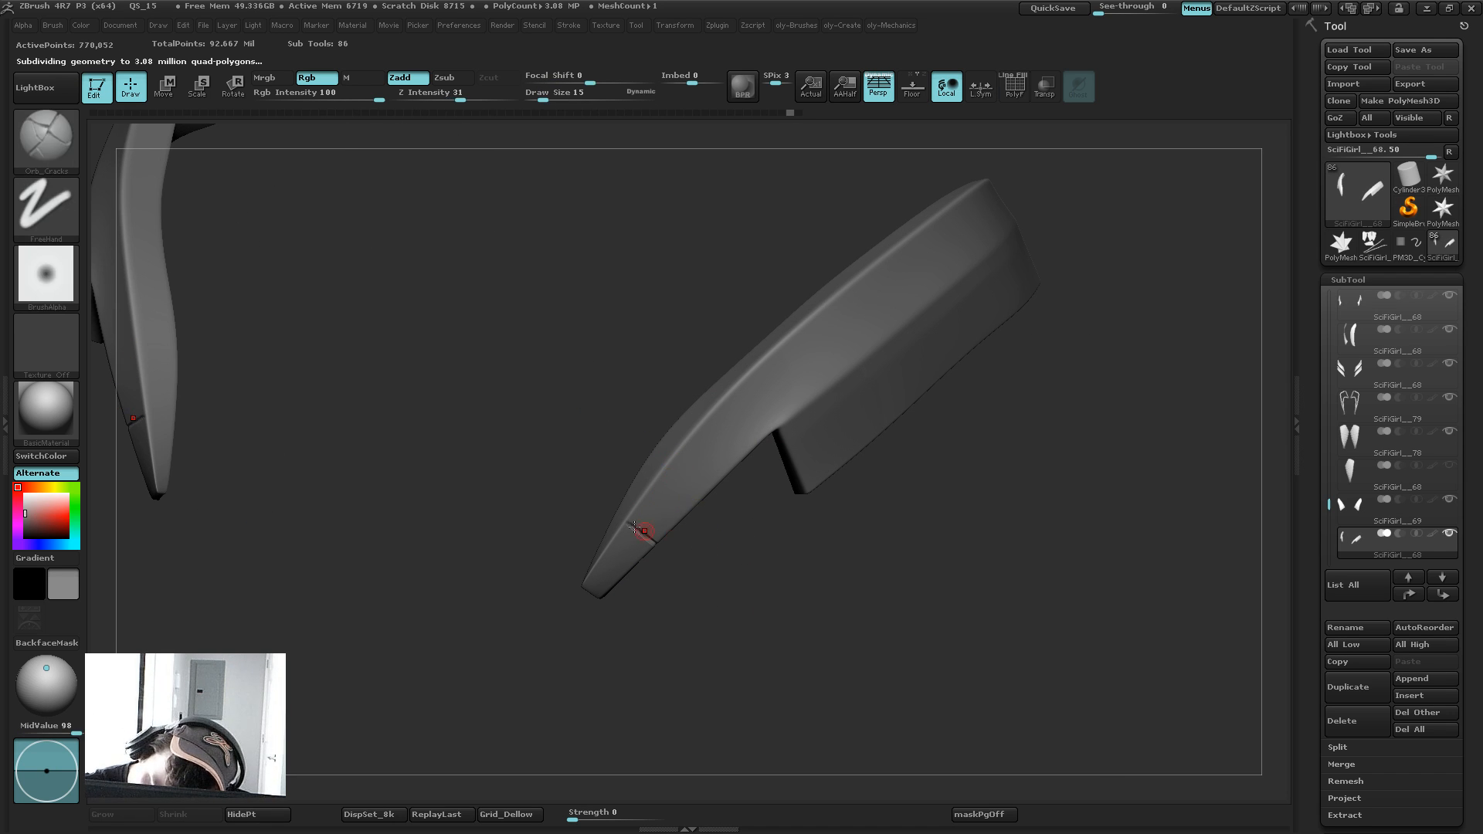
{"action": "left_click_drag", "start_coordinate": [610, 451], "coordinate": [626, 516]}
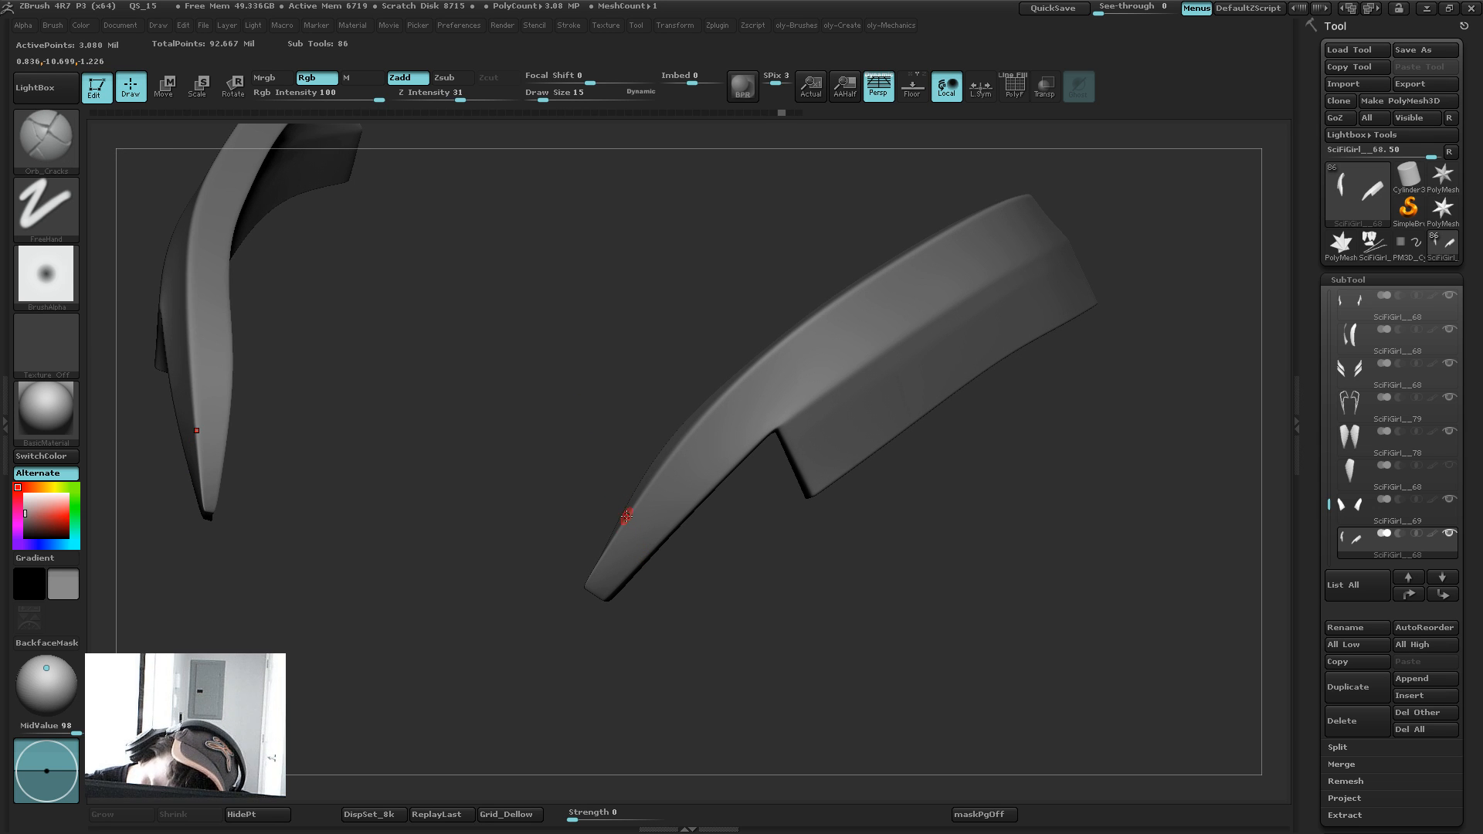
{"action": "left_click_drag", "start_coordinate": [755, 654], "coordinate": [728, 585], "text": "alt"}
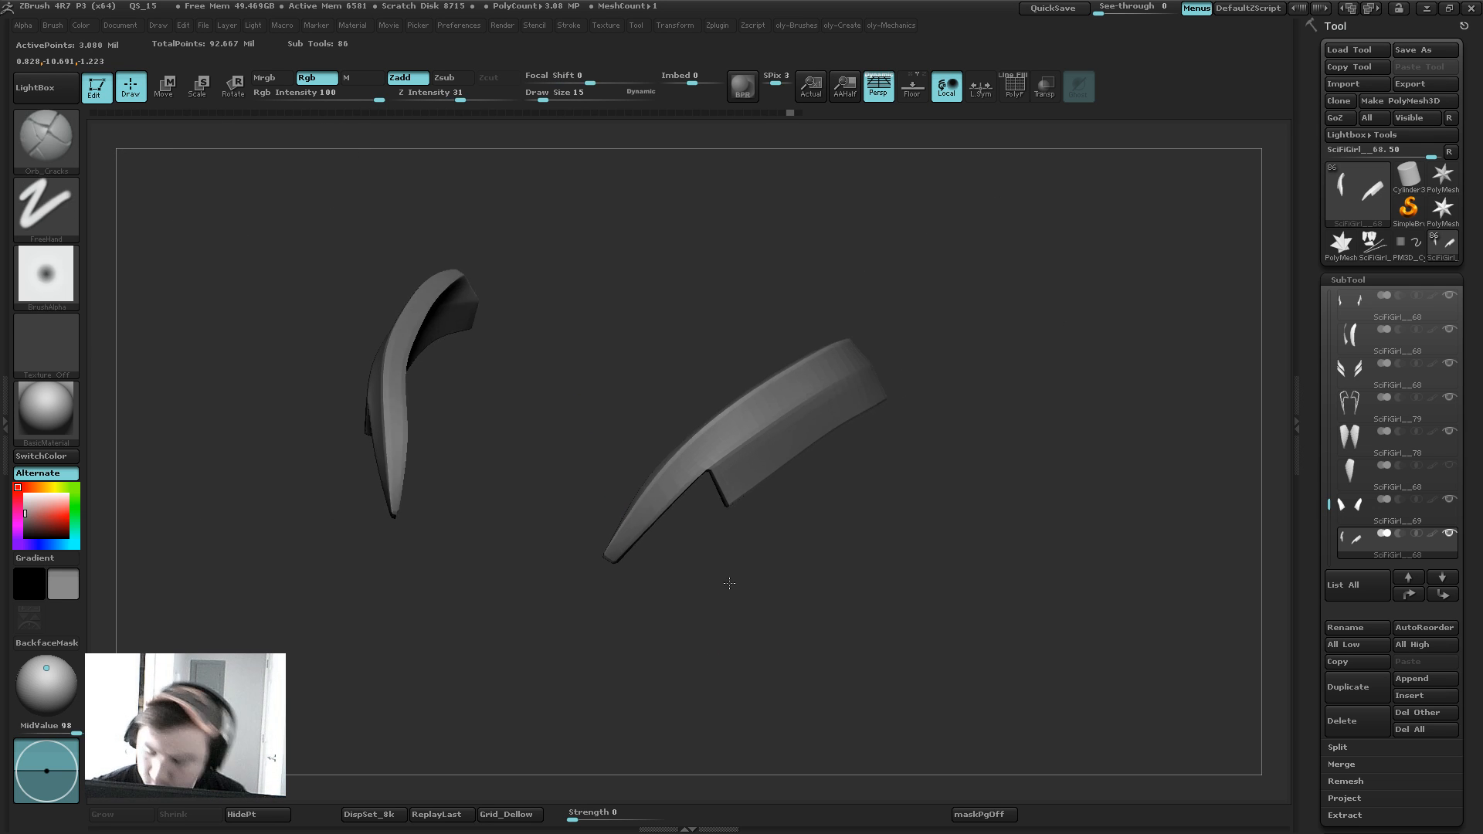
Step: Restore the full figure and adjust the strap's lower tip with the Move brush at draw sizes between 126 and 232
{"action": "key", "text": "shift+s"}
{"action": "left_click", "coordinate": [847, 438]}
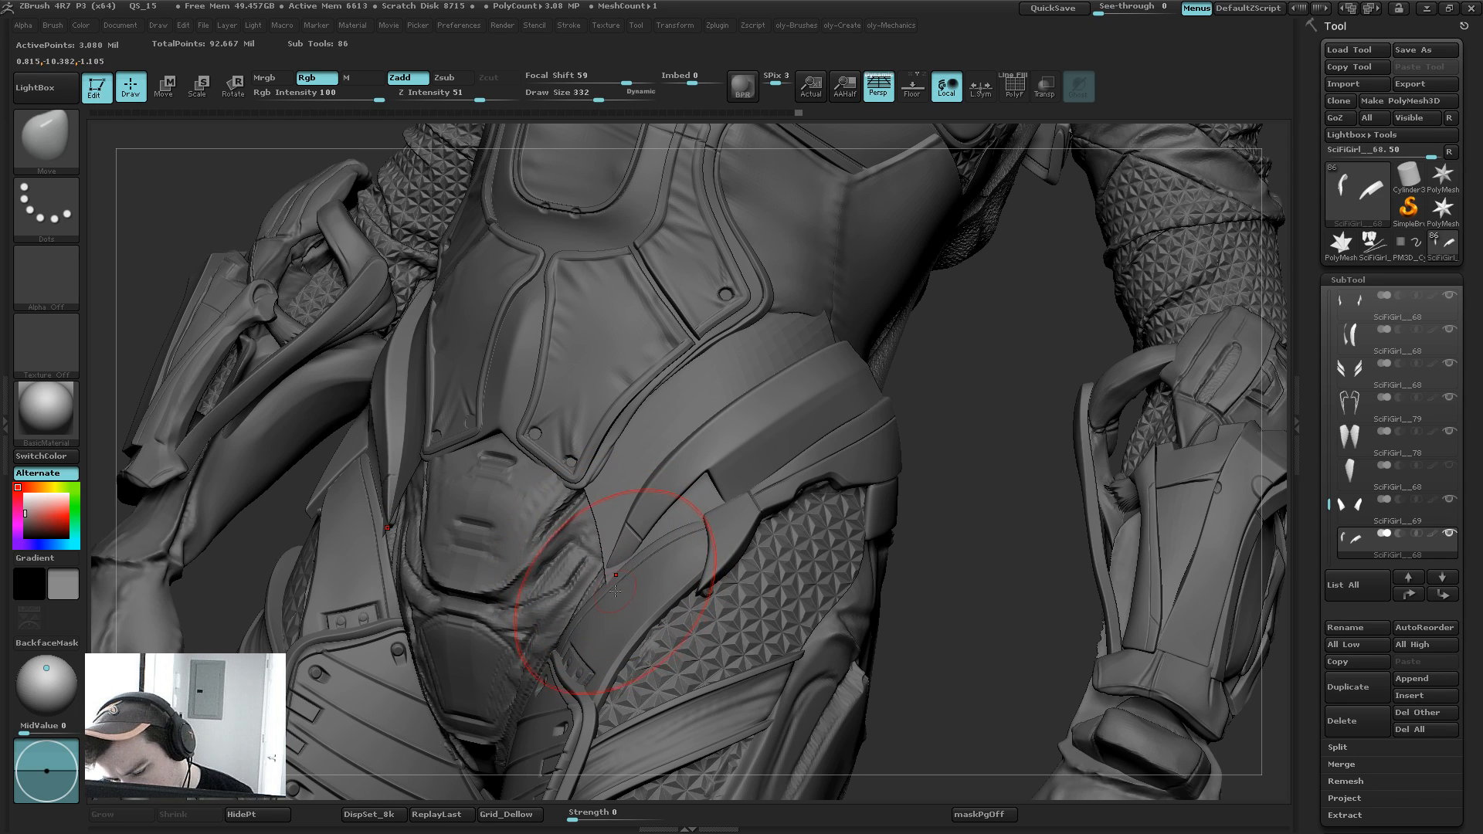
{"action": "key", "text": "bracketleft"}
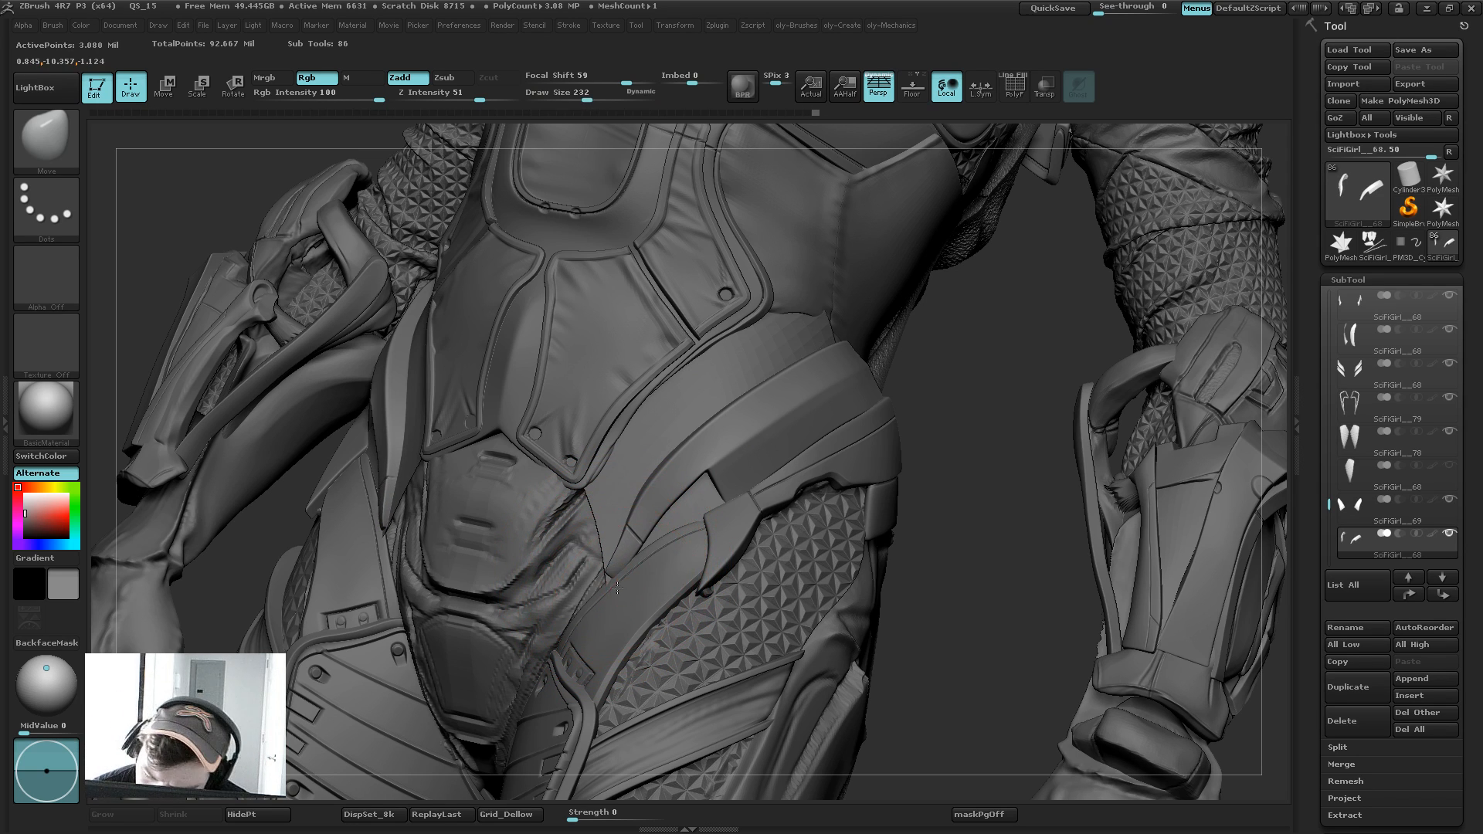
{"action": "key", "text": "bracketleft"}
{"action": "key", "text": "bracketleft"}
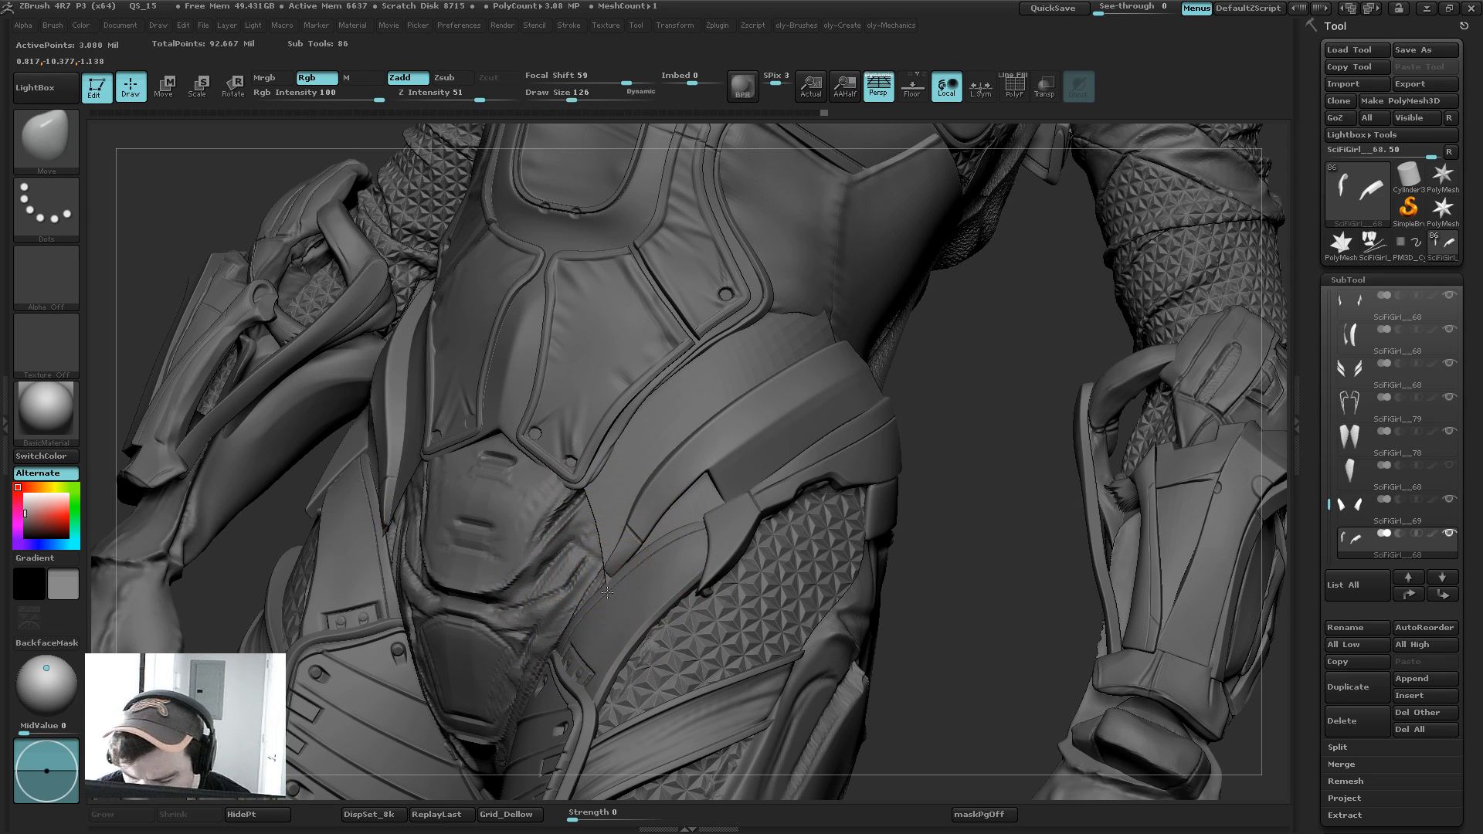
{"action": "key", "text": "s"}
{"action": "left_click_drag", "start_coordinate": [608, 597], "coordinate": [612, 596]}
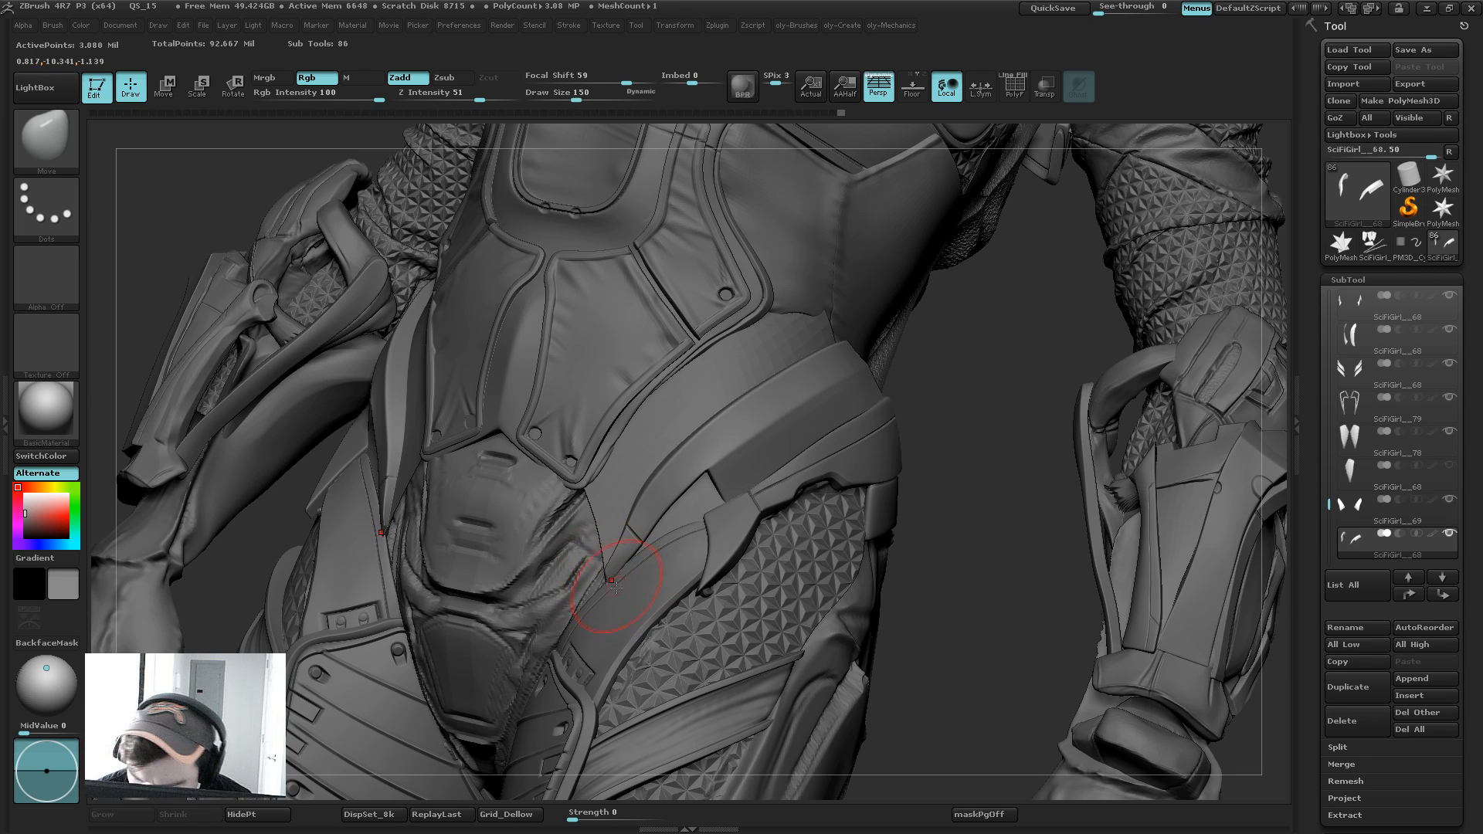
{"action": "key", "text": "bracketright"}
{"action": "key", "text": "bracketright"}
{"action": "key", "text": "bracketright"}
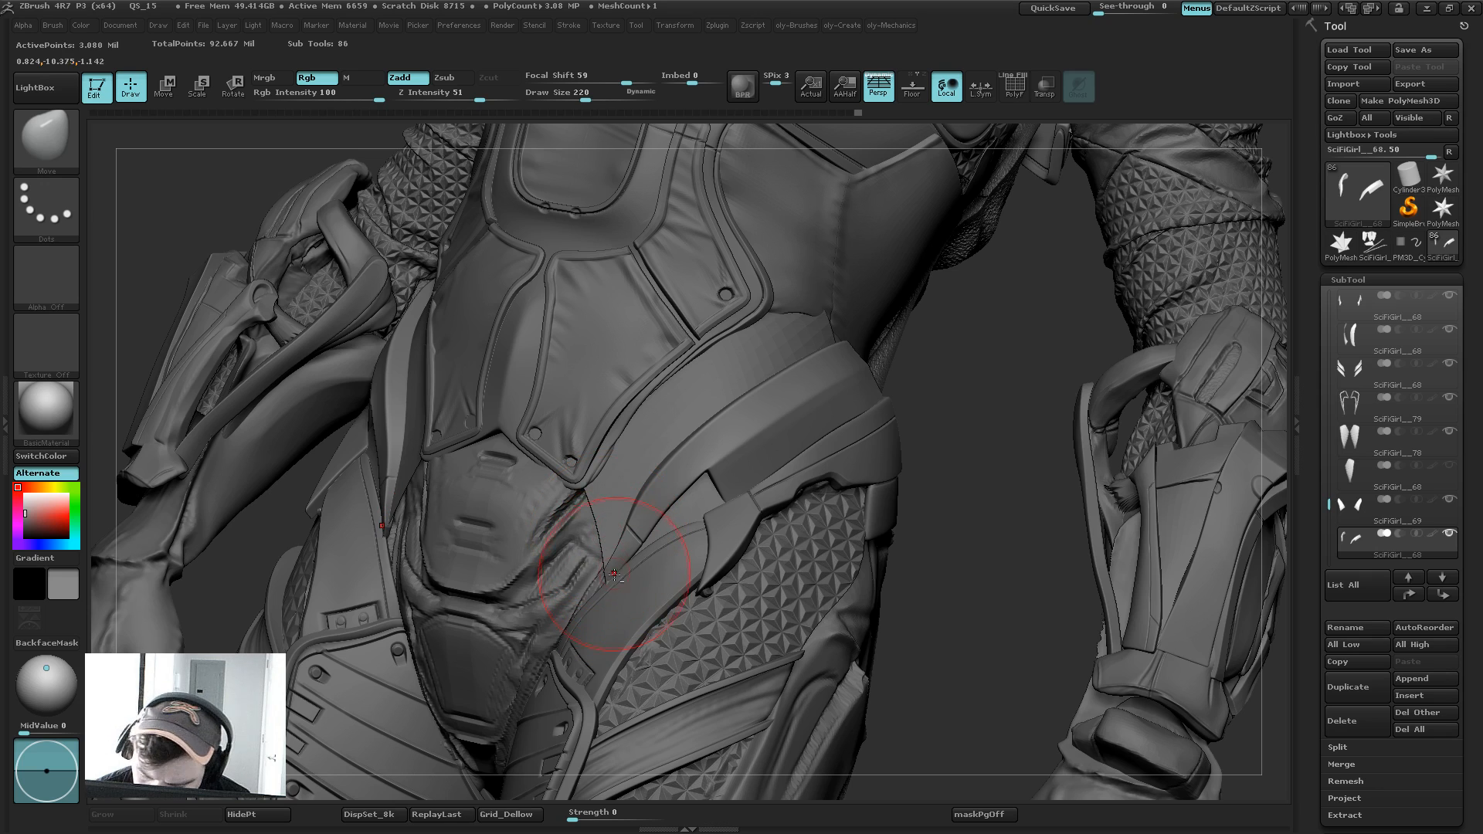
Step: Select the hip plate just below the strap and adjust its edge with the Move brush at draw size 155
{"action": "left_click", "coordinate": [689, 516], "text": "alt"}
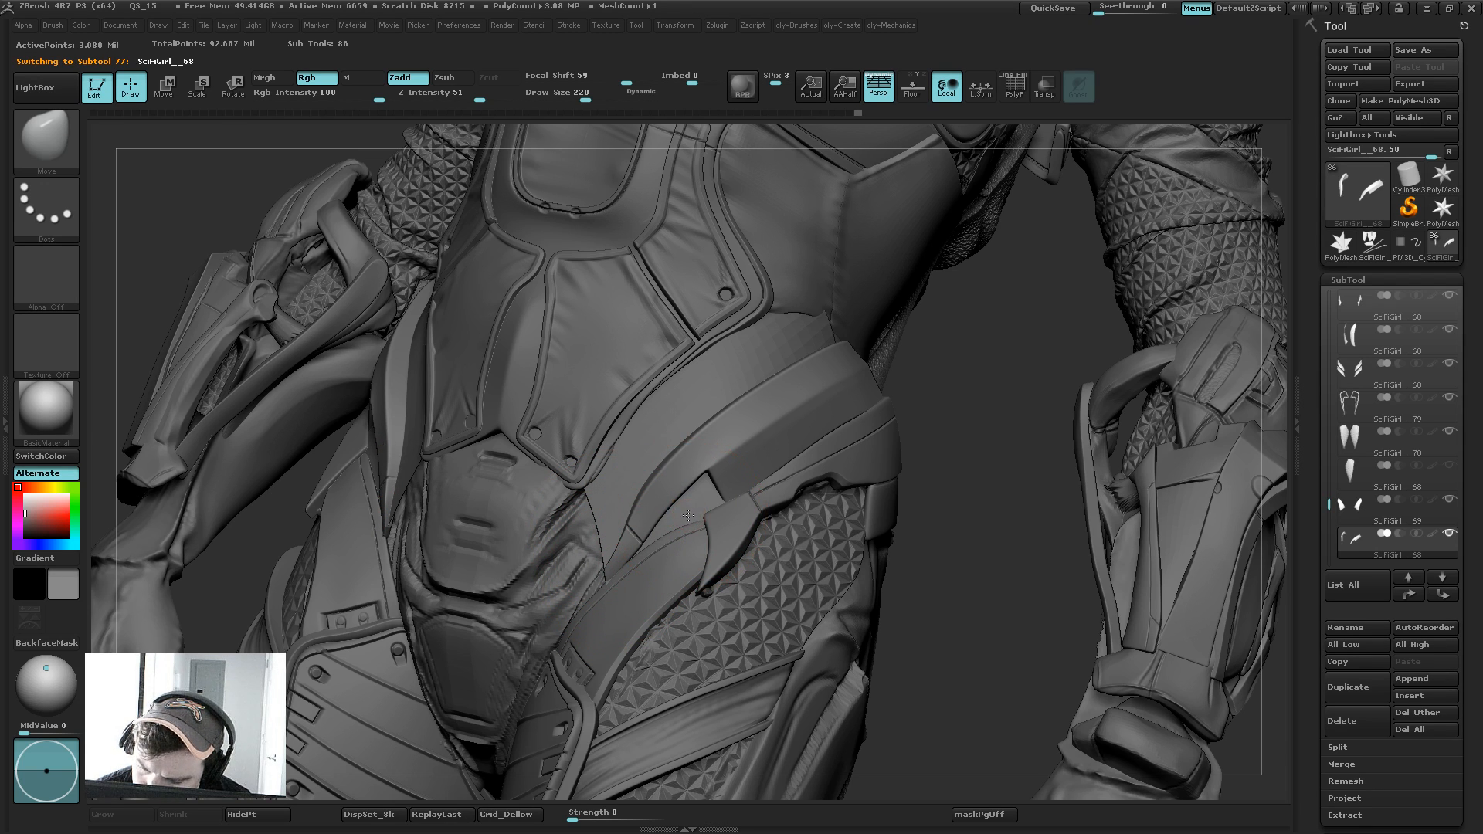
{"action": "key", "text": "s"}
{"action": "left_click_drag", "start_coordinate": [615, 588], "coordinate": [612, 588]}
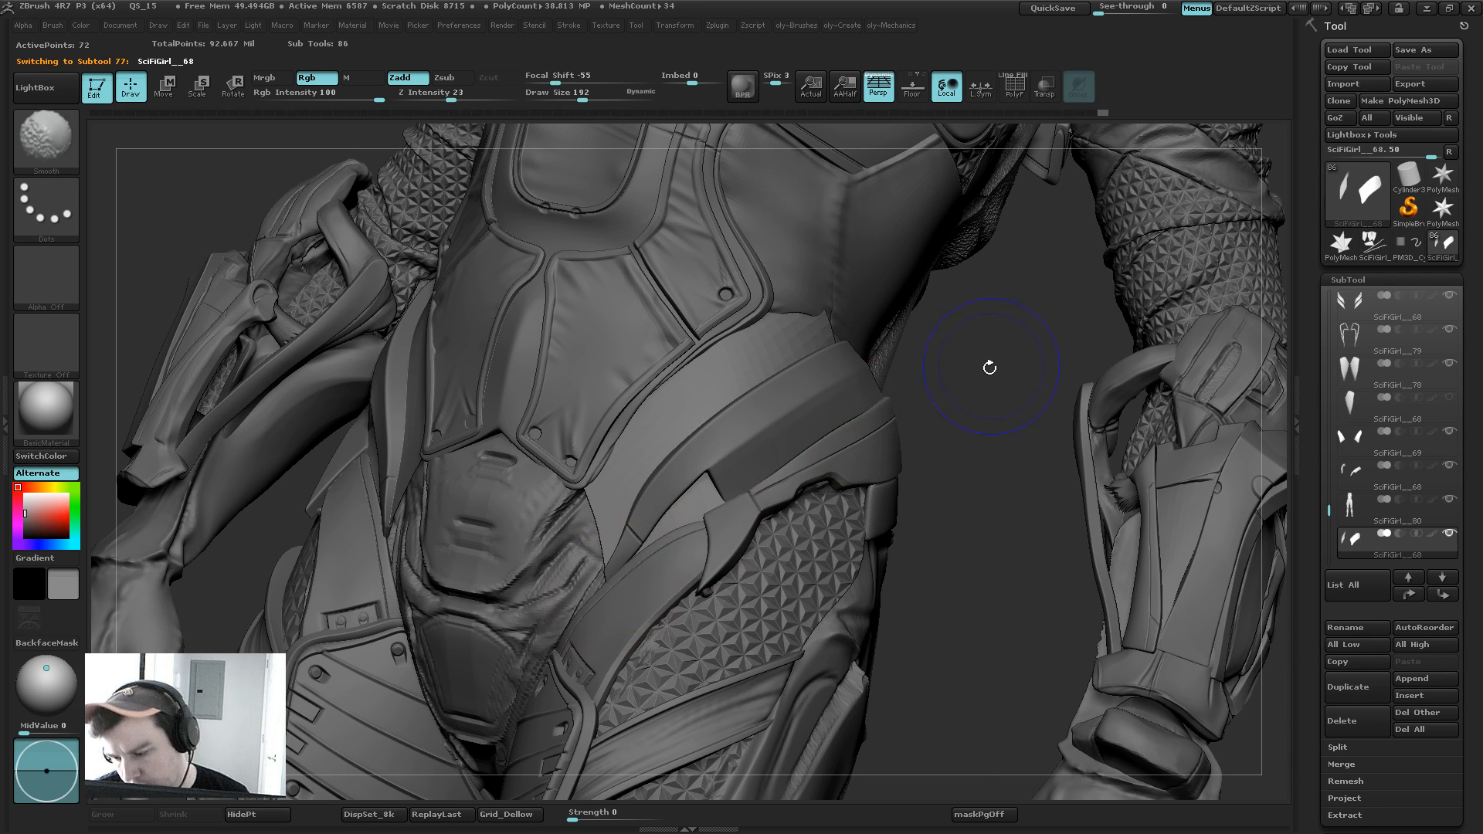
{"action": "mouse_move", "coordinate": [990, 366]}
{"action": "left_mouse_down", "text": "shift"}
{"action": "mouse_move", "coordinate": [734, 343]}
{"action": "mouse_move", "coordinate": [698, 405]}
{"action": "left_mouse_up", "text": "shift"}
{"action": "key", "text": "s"}
{"action": "left_click_drag", "start_coordinate": [717, 476], "coordinate": [711, 477]}
{"action": "left_click_drag", "start_coordinate": [715, 508], "coordinate": [683, 519]}
{"action": "left_click_drag", "start_coordinate": [683, 519], "coordinate": [729, 670], "text": "alt"}
Step: Reselect the notched side strap, isolate it with the Orb_Cracks brush active, and lay a Transpose line along its lower flap
{"action": "left_click", "coordinate": [711, 433], "text": "alt"}
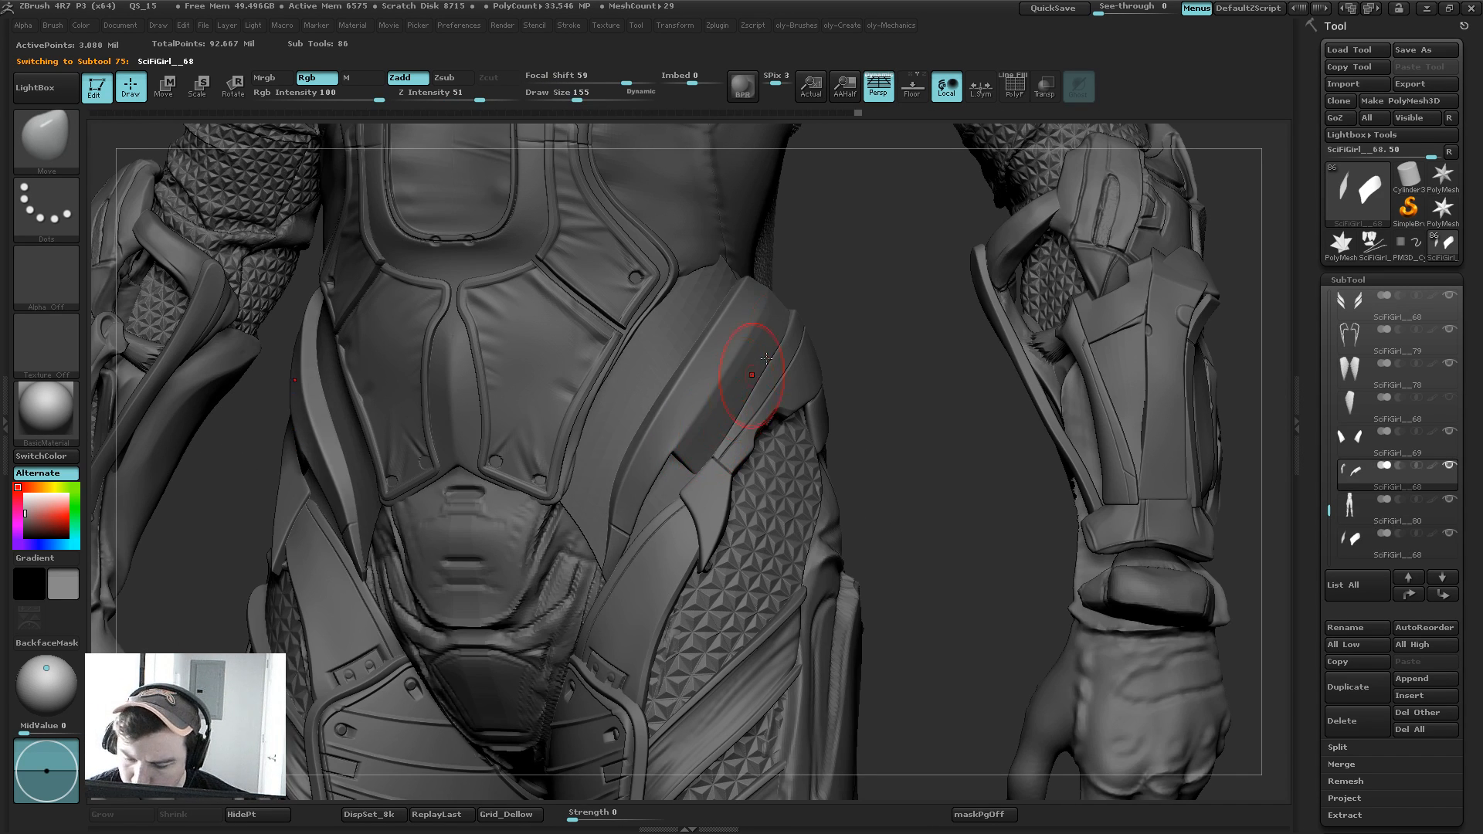
{"action": "key", "text": "b"}
{"action": "key", "text": "c"}
{"action": "key", "text": "b"}
{"action": "key", "text": "shift+s"}
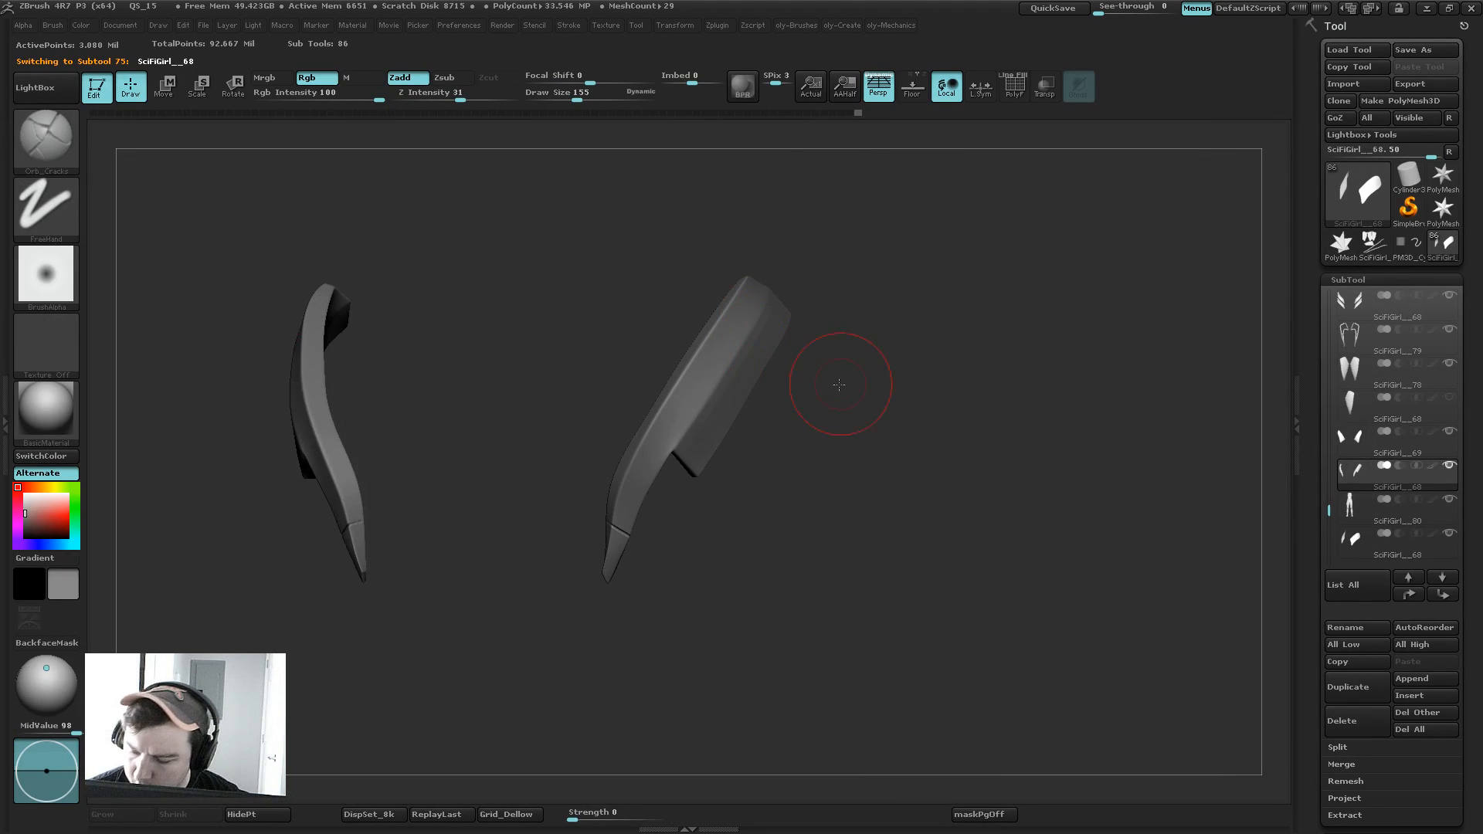
{"action": "left_click_drag", "start_coordinate": [838, 385], "coordinate": [803, 393]}
{"action": "key", "text": "w"}
{"action": "left_click_drag", "start_coordinate": [811, 281], "coordinate": [804, 370]}
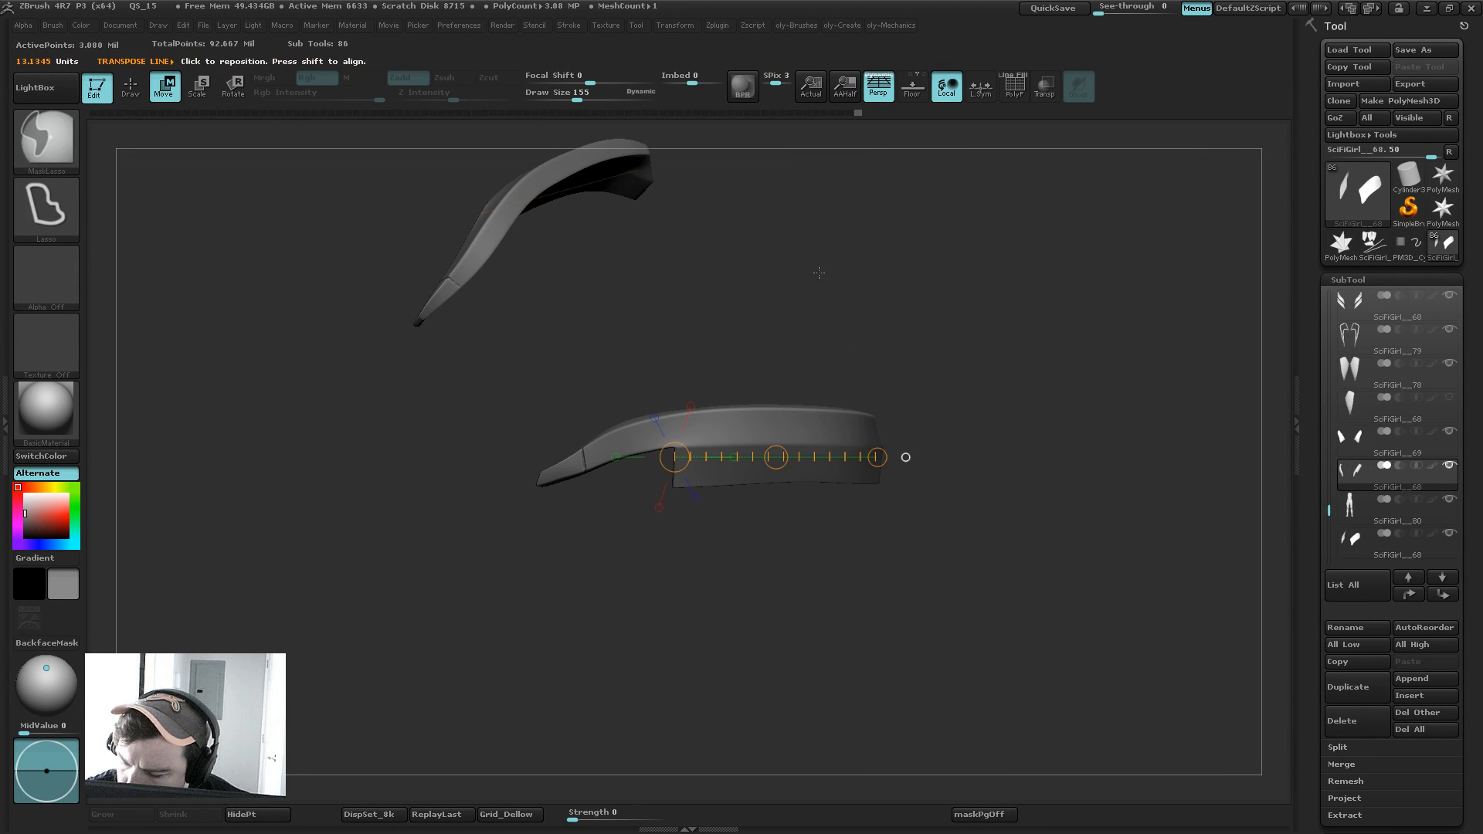
Step: Carve a lengthwise line along the strap's lower flap with the Orb_Cracks brush at draw size 20
{"action": "key", "text": "q"}
{"action": "key", "text": "bracketleft"}
{"action": "key", "text": "bracketleft"}
{"action": "key", "text": "bracketleft"}
{"action": "key", "text": "bracketleft"}
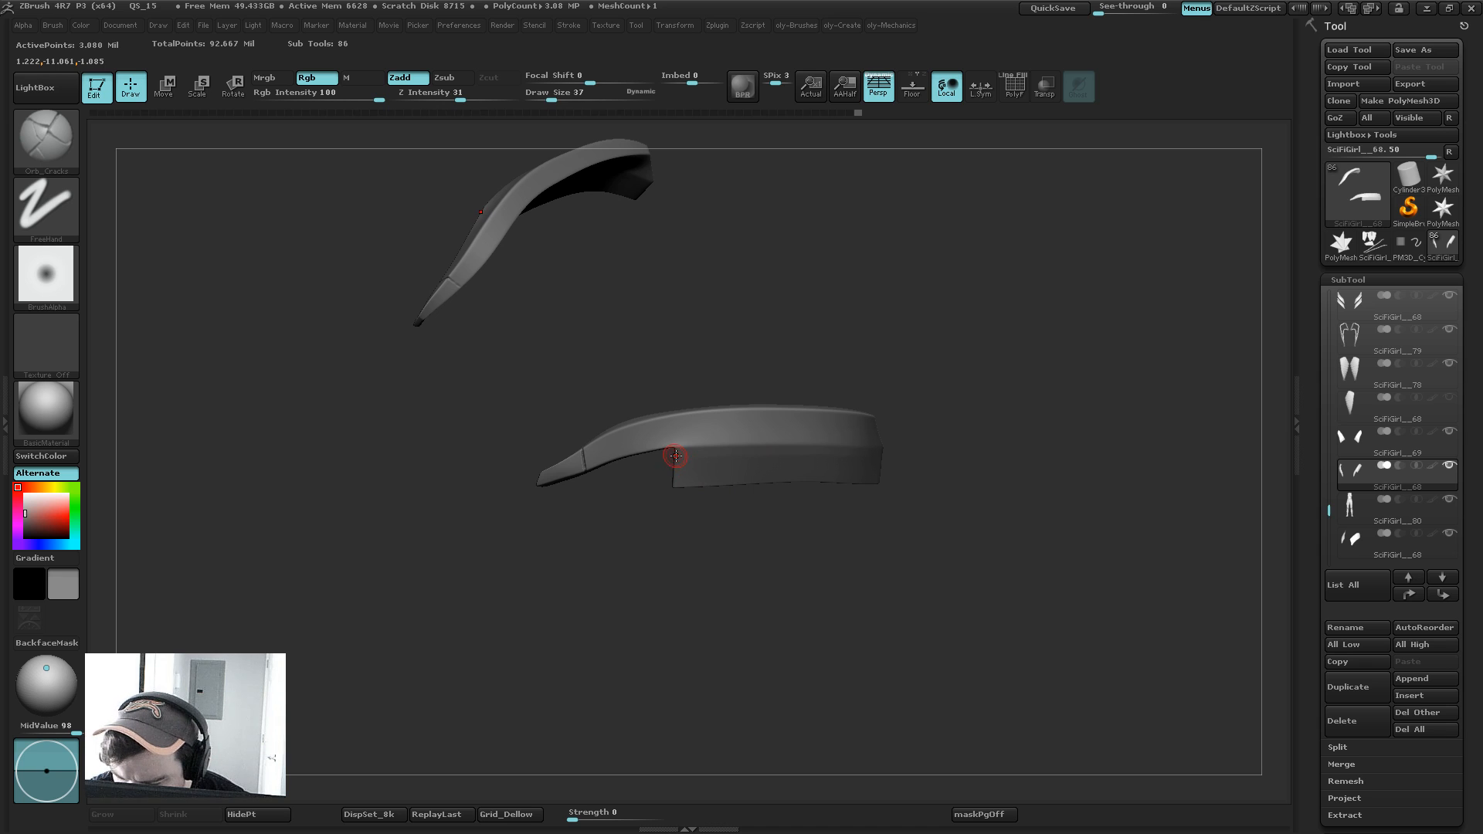
{"action": "key", "text": "bracketleft"}
{"action": "left_click_drag", "start_coordinate": [713, 459], "coordinate": [961, 477]}
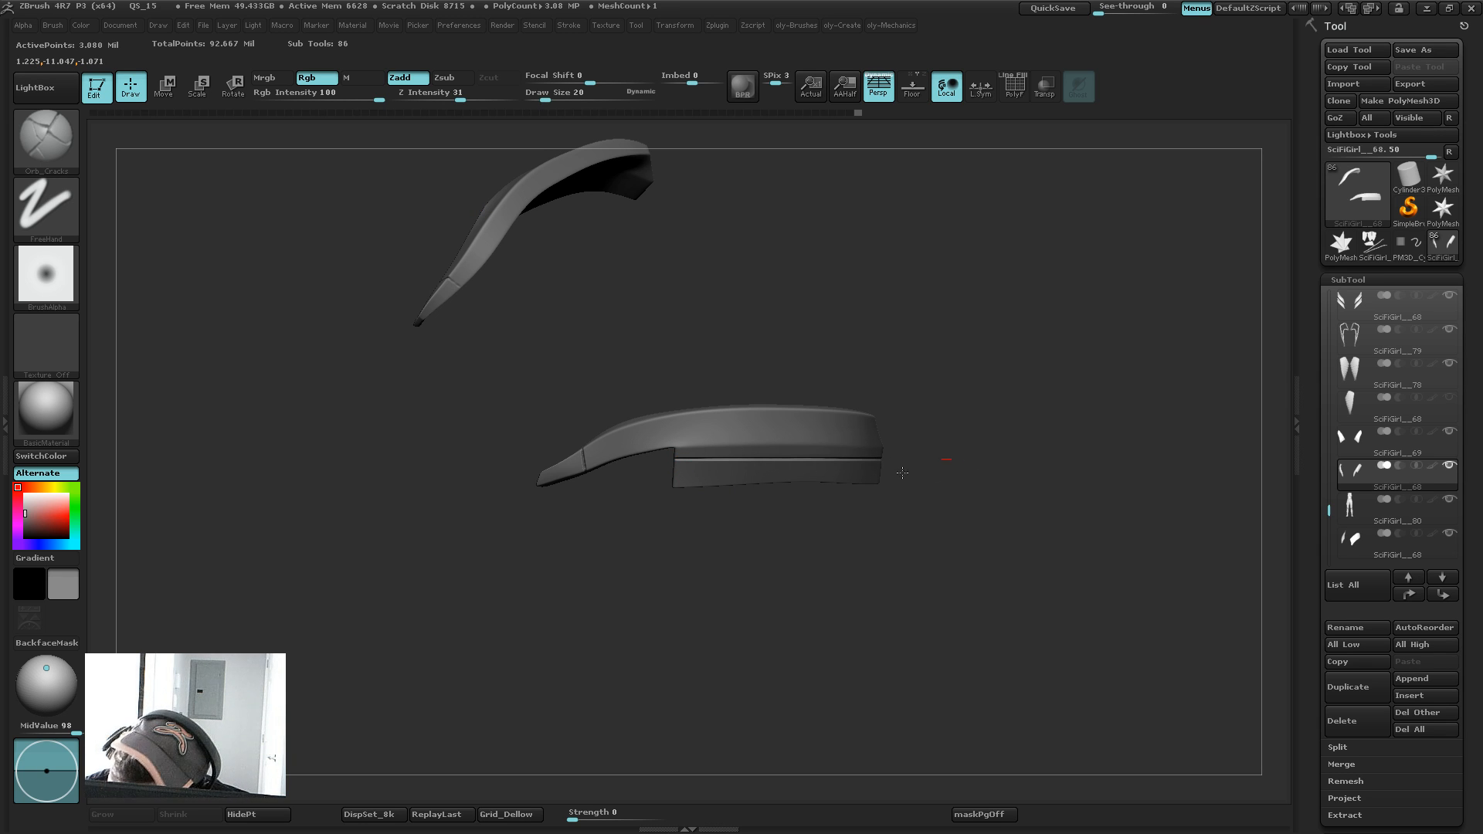
{"action": "left_click_drag", "start_coordinate": [873, 465], "coordinate": [677, 465]}
Step: Compare the carved flap against the full figure, isolate the strap again and undo the lengthwise line
{"action": "right_click_drag", "start_coordinate": [658, 576], "coordinate": [651, 536], "text": "ctrl"}
{"action": "left_click", "coordinate": [863, 452], "text": "ctrl+shift"}
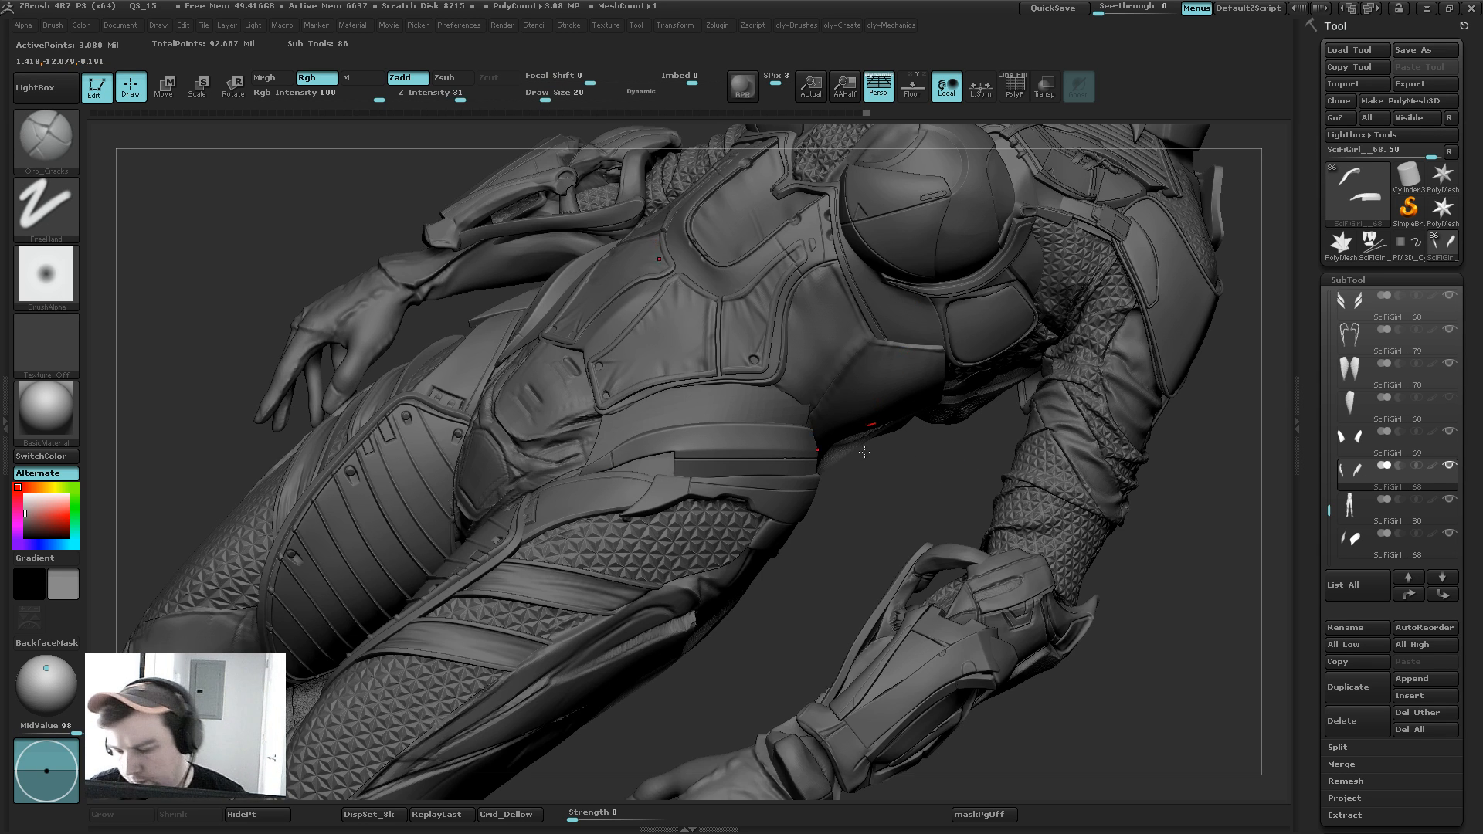
{"action": "left_click_drag", "start_coordinate": [898, 484], "coordinate": [871, 479]}
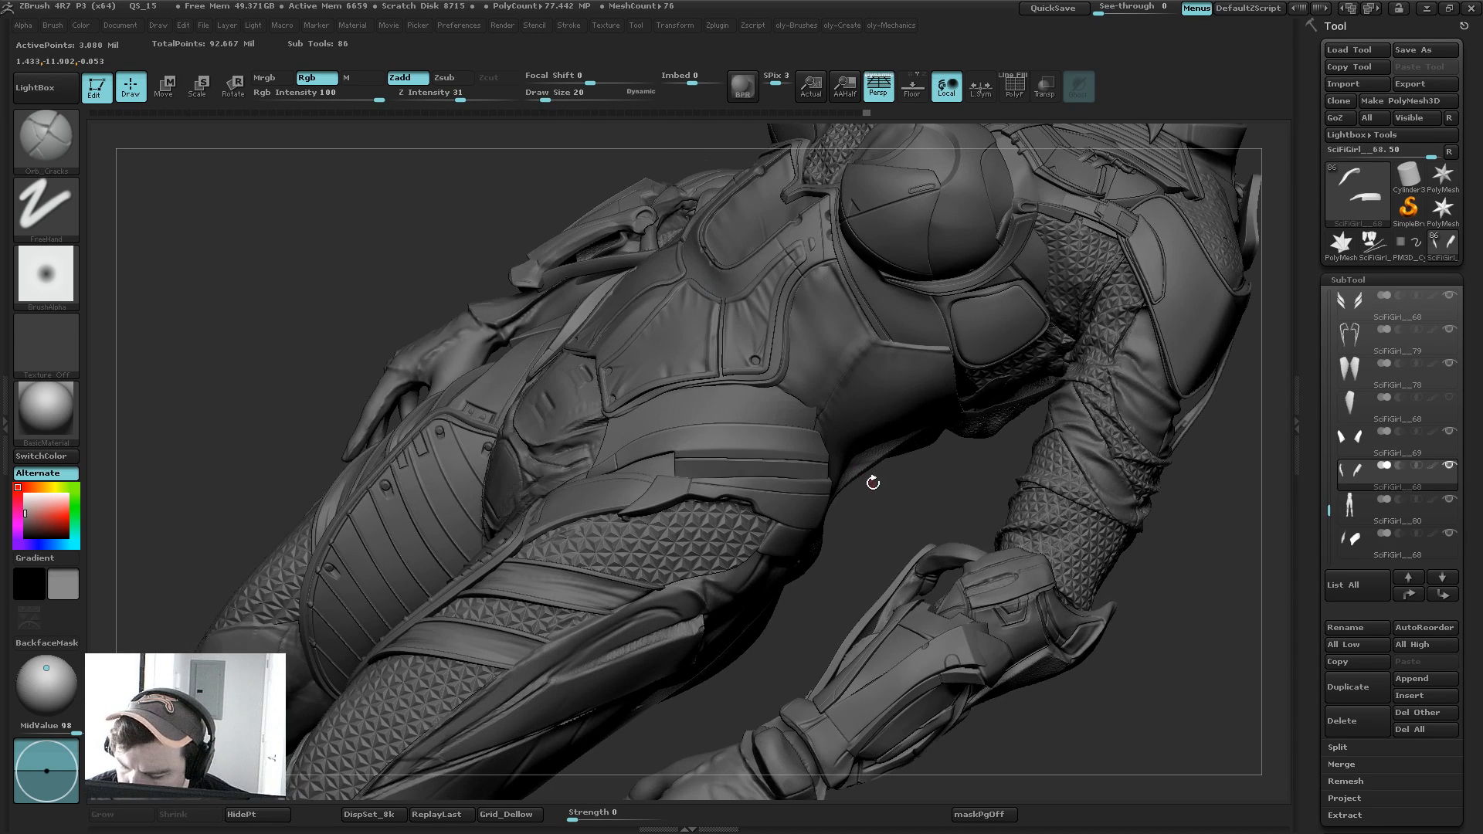
{"action": "left_click", "coordinate": [831, 513], "text": "ctrl+shift"}
{"action": "right_click_drag", "start_coordinate": [831, 514], "coordinate": [871, 549], "text": "ctrl"}
{"action": "key", "text": "ctrl+z"}
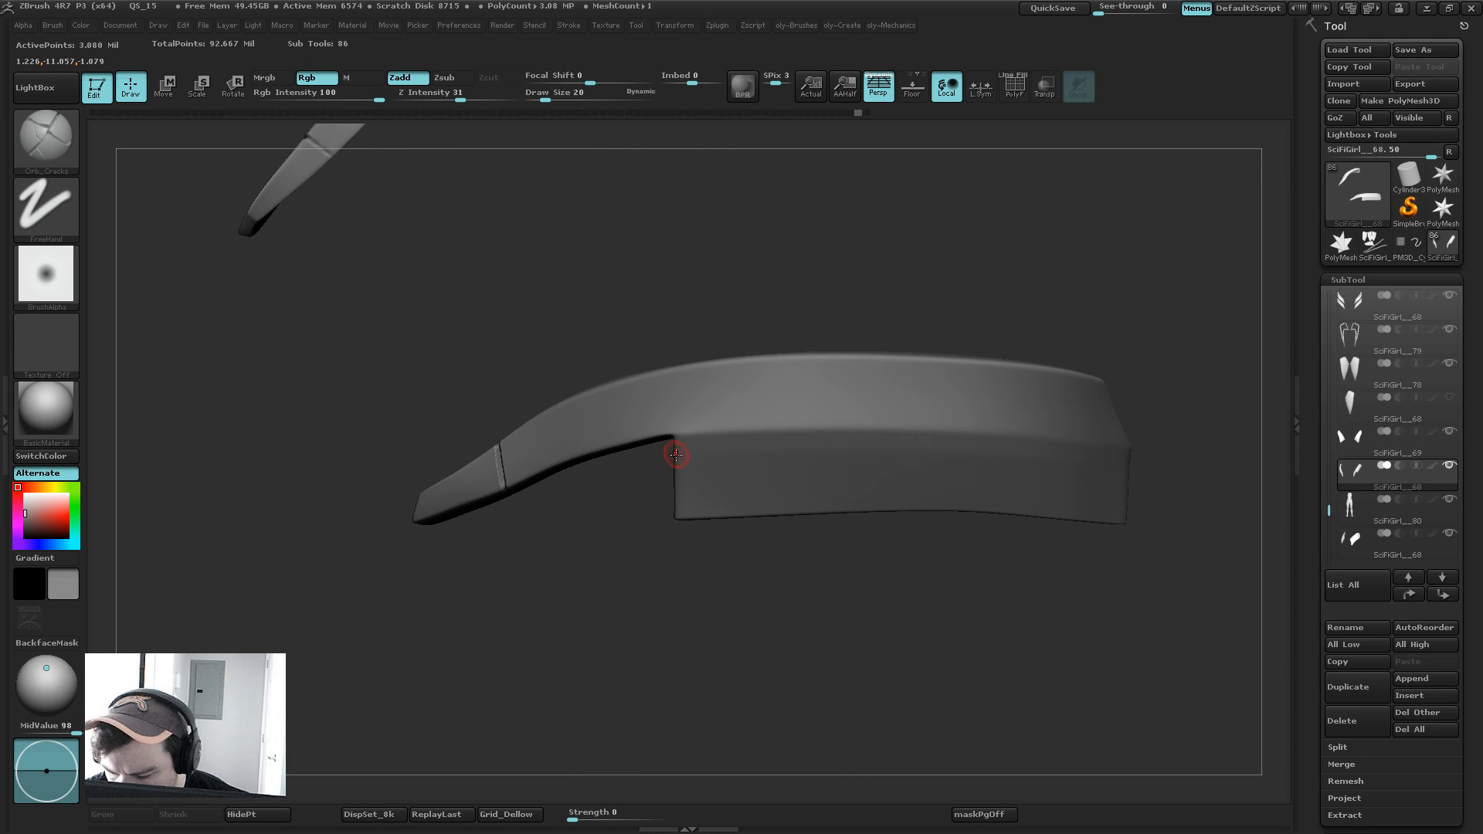
Step: Mask a stepped strip along the outer edge of the strap's lower flap with the MaskCurve brush
{"action": "right_click_drag", "start_coordinate": [674, 455], "coordinate": [718, 458], "text": "shift"}
{"action": "mouse_move", "coordinate": [987, 426]}
{"action": "left_mouse_down"}
{"action": "mouse_move", "coordinate": [980, 321]}
{"action": "mouse_move", "coordinate": [1010, 400]}
{"action": "left_mouse_up"}
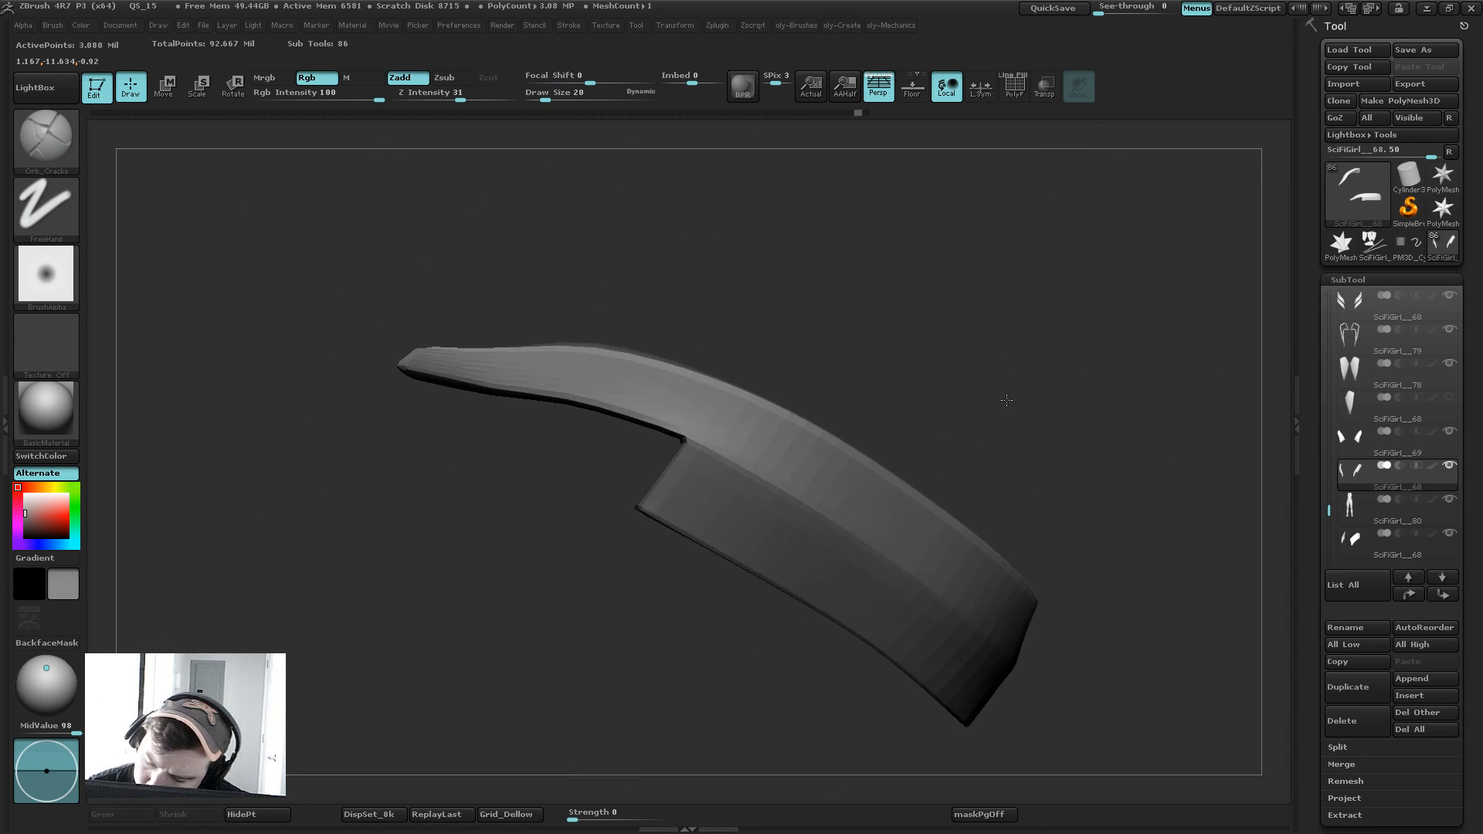
{"action": "key", "text": "s"}
{"action": "left_click_drag", "start_coordinate": [699, 438], "coordinate": [690, 440]}
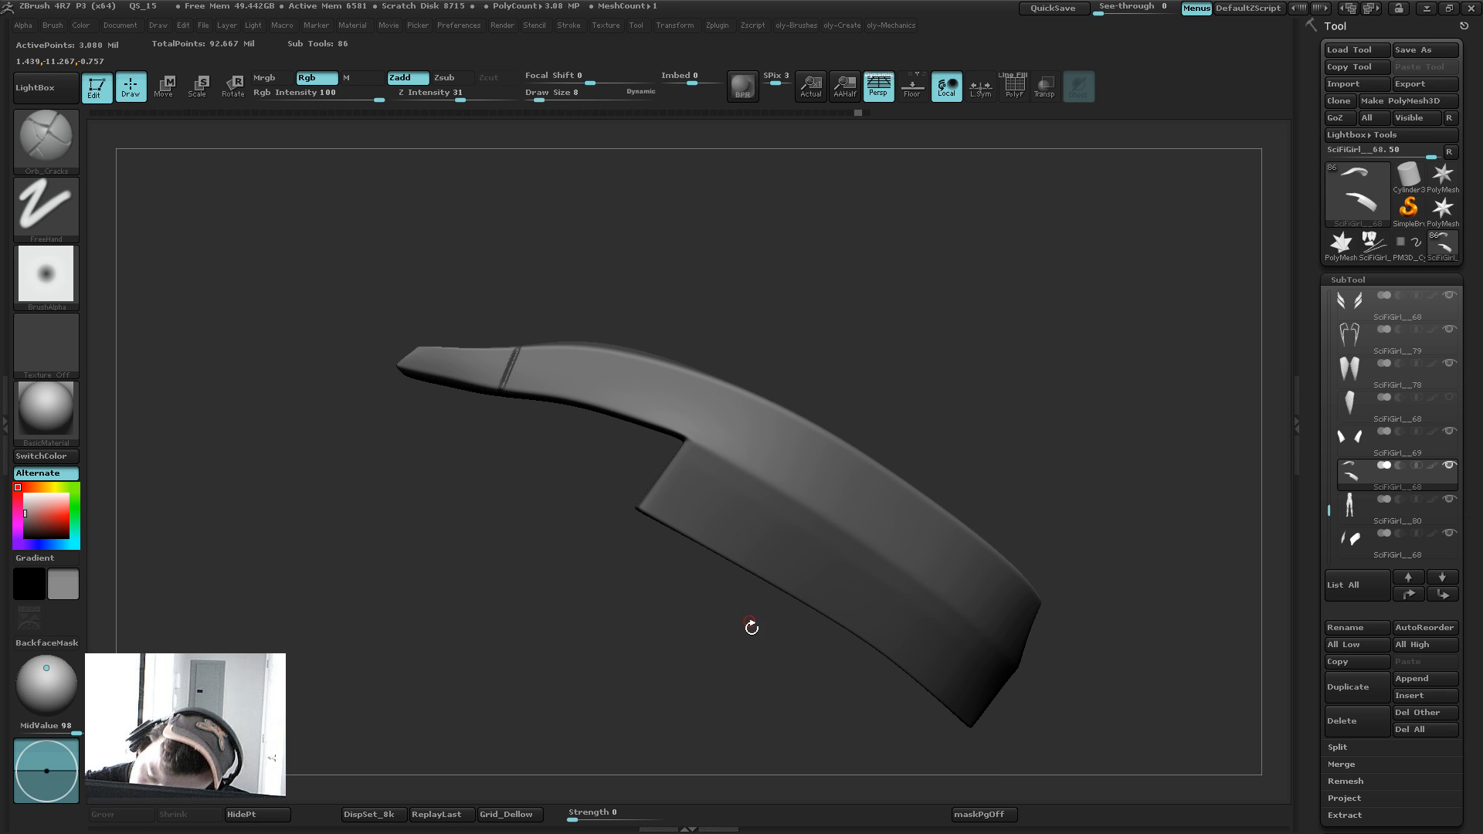
{"action": "mouse_move", "coordinate": [751, 626]}
{"action": "left_mouse_down"}
{"action": "mouse_move", "coordinate": [618, 605]}
{"action": "mouse_move", "coordinate": [966, 384]}
{"action": "mouse_move", "coordinate": [888, 536]}
{"action": "left_mouse_up"}
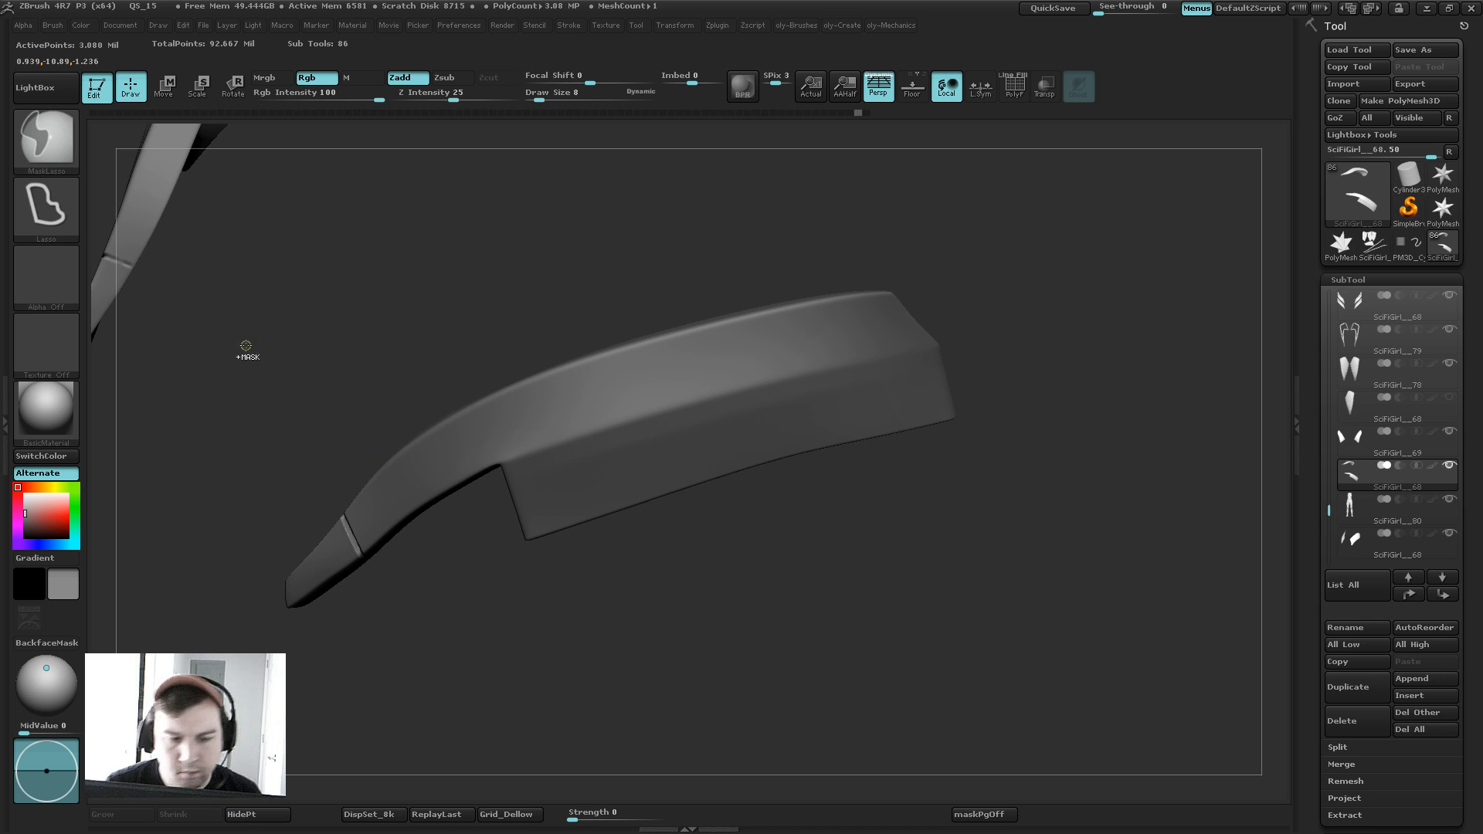
{"action": "left_click", "coordinate": [69, 173], "text": "ctrl"}
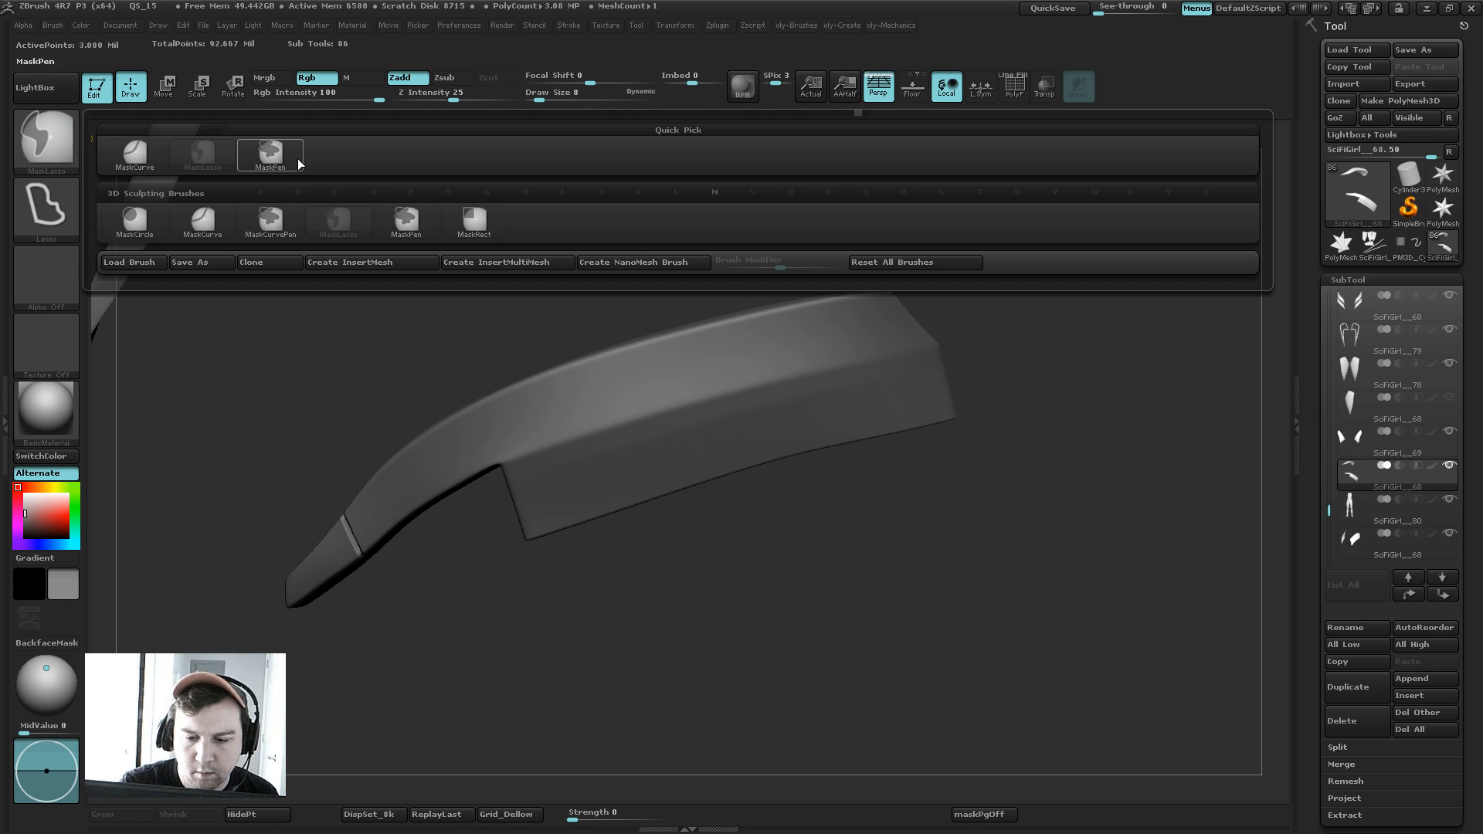
{"action": "left_click", "coordinate": [202, 220]}
{"action": "mouse_move", "coordinate": [1052, 356]}
{"action": "left_mouse_down", "text": "ctrl"}
{"action": "mouse_move", "coordinate": [738, 430]}
{"action": "mouse_move", "coordinate": [761, 421]}
{"action": "mouse_move", "coordinate": [745, 455]}
{"action": "mouse_move", "coordinate": [471, 533]}
{"action": "left_mouse_up", "text": "ctrl"}
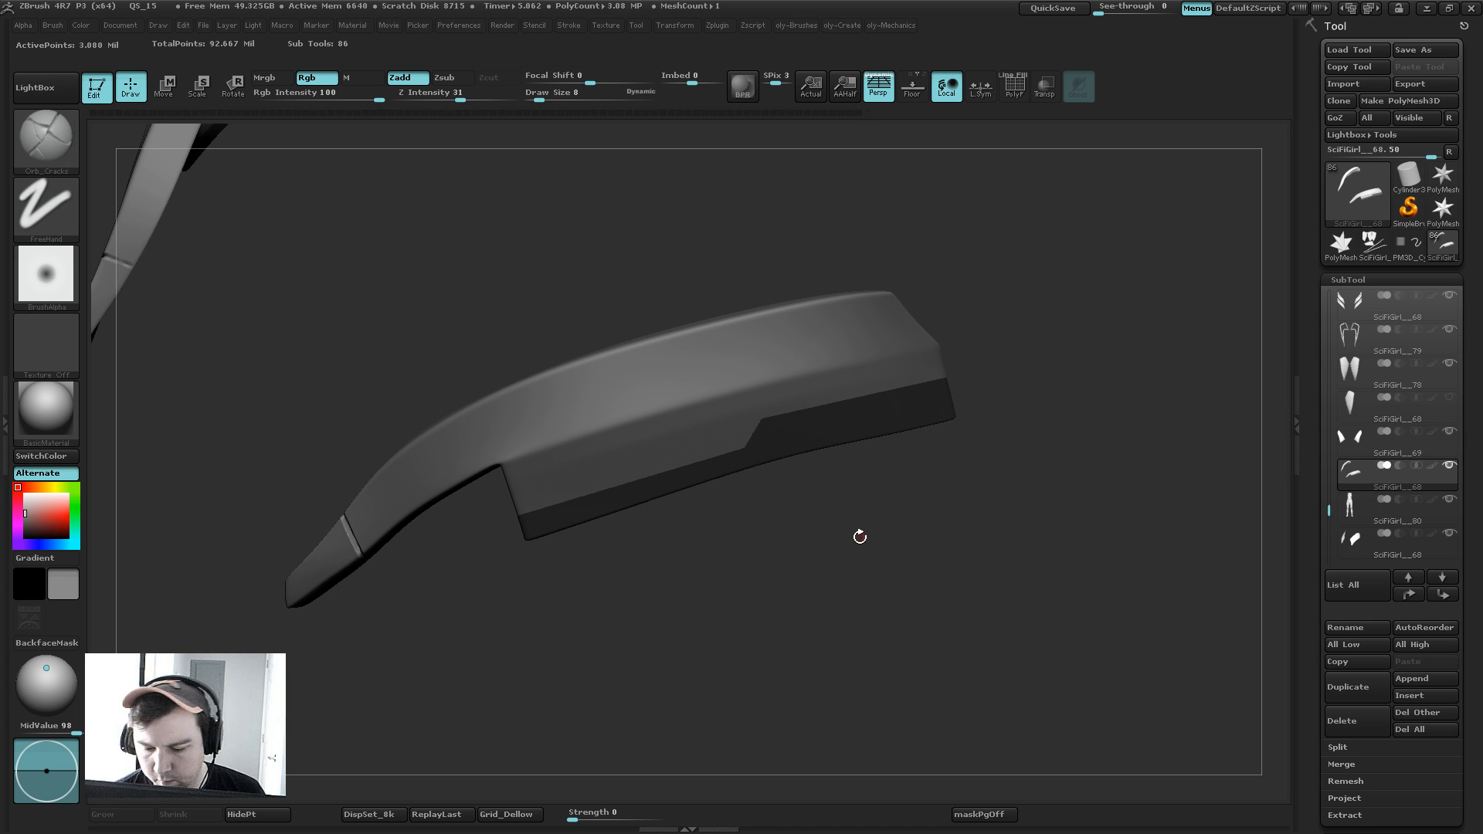
Step: Switch to the Move brush and invert the mask so only the stepped strip can be edited
{"action": "left_click_drag", "start_coordinate": [854, 523], "coordinate": [857, 529]}
{"action": "key", "text": "b"}
{"action": "key", "text": "m"}
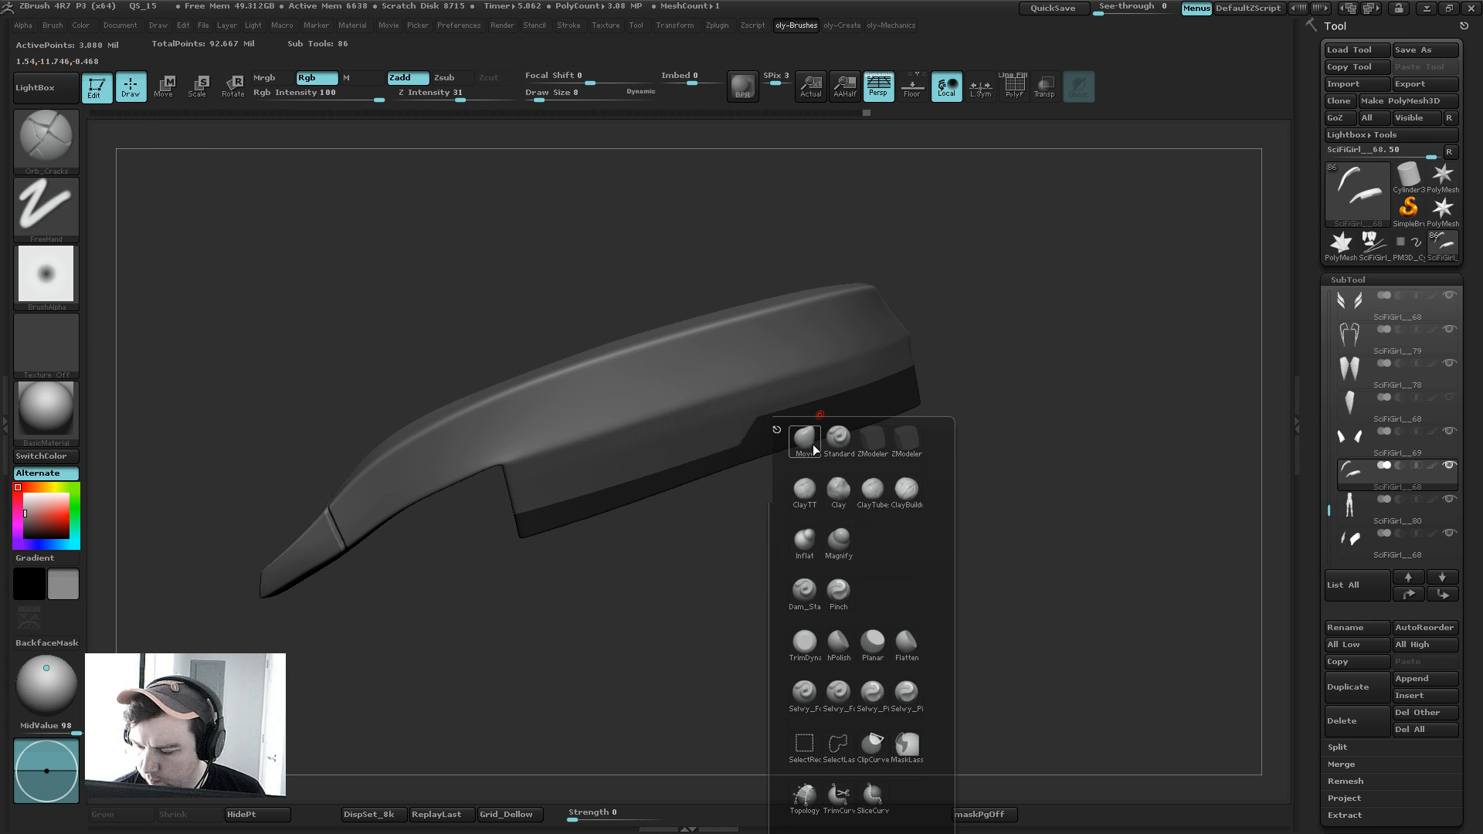
{"action": "key", "text": "v"}
{"action": "key", "text": "w"}
{"action": "left_click", "coordinate": [877, 479], "text": "ctrl"}
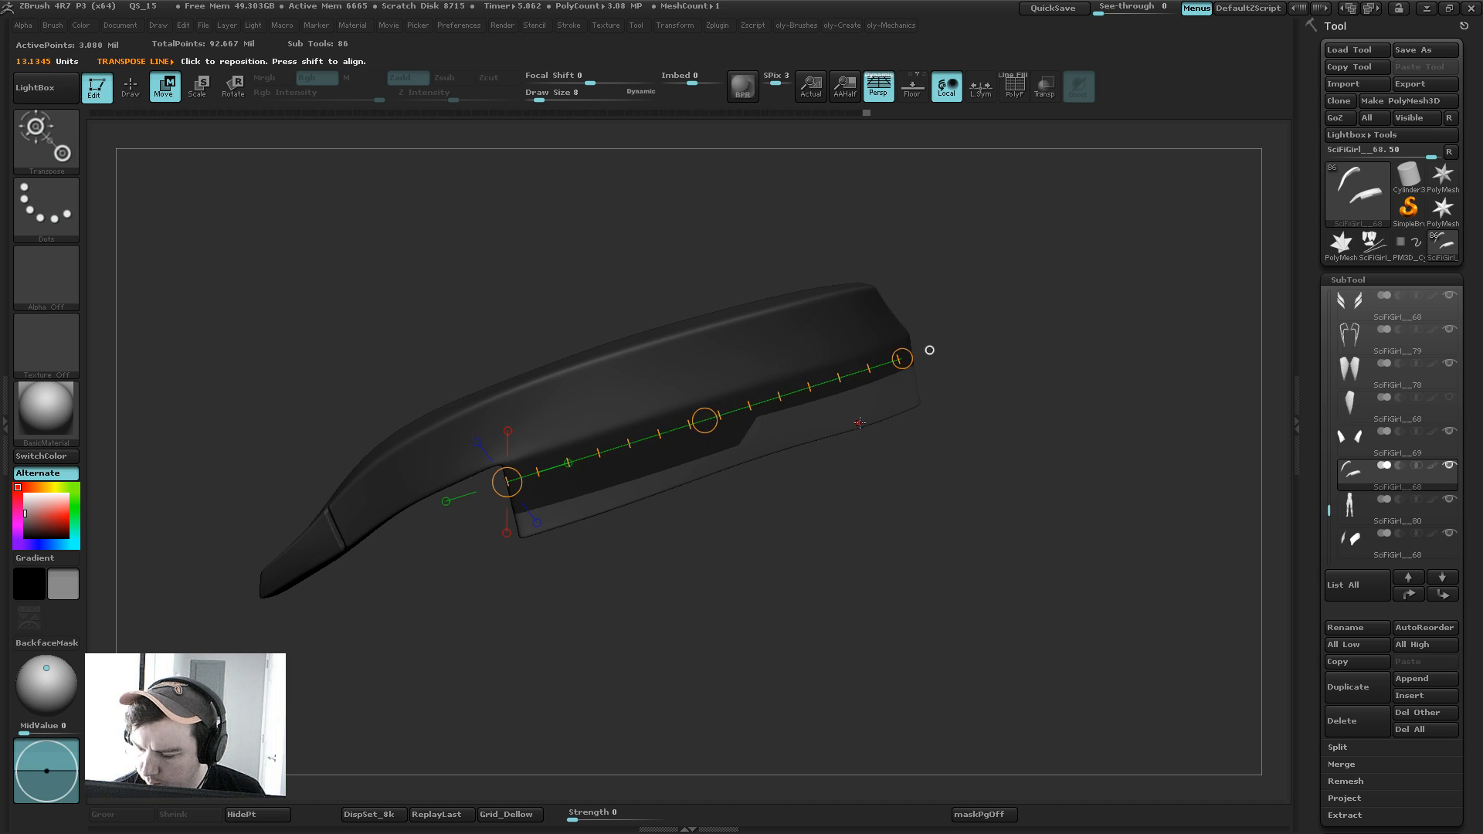
Step: Try shifting the unmasked strip with a Transpose move and inspect the flap from below
{"action": "left_click", "coordinate": [861, 423]}
{"action": "left_click_drag", "start_coordinate": [954, 463], "coordinate": [944, 460]}
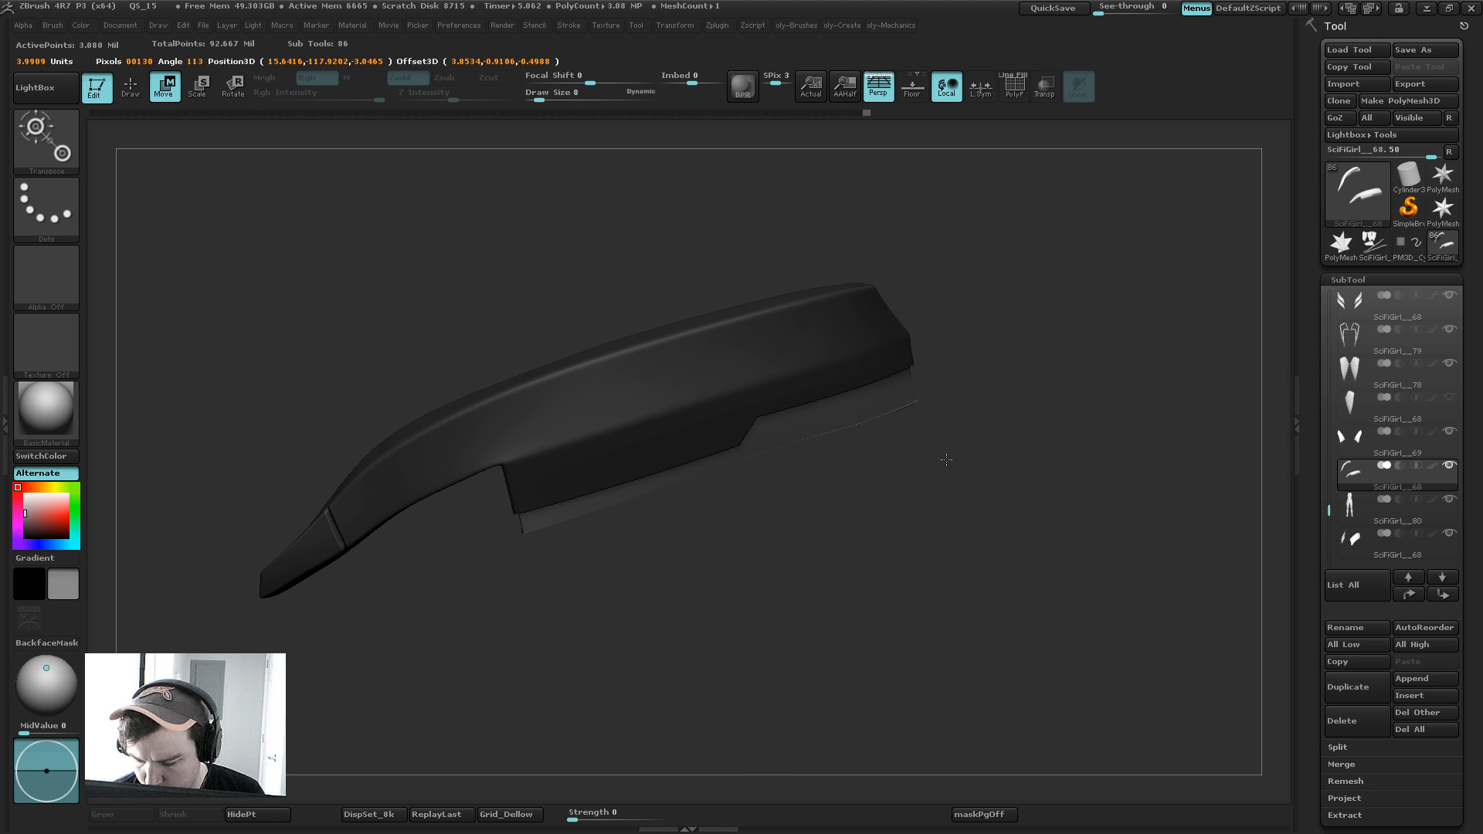
{"action": "key", "text": "q"}
{"action": "left_click", "coordinate": [831, 513], "text": "ctrl"}
{"action": "mouse_move", "coordinate": [831, 513]}
{"action": "left_mouse_down"}
{"action": "mouse_move", "coordinate": [809, 525]}
{"action": "mouse_move", "coordinate": [799, 458]}
{"action": "left_mouse_up"}
{"action": "mouse_move", "coordinate": [802, 533]}
{"action": "left_mouse_down"}
{"action": "mouse_move", "coordinate": [859, 494]}
{"action": "mouse_move", "coordinate": [871, 504]}
{"action": "left_mouse_up"}
{"action": "left_click", "coordinate": [867, 457], "text": "ctrl"}
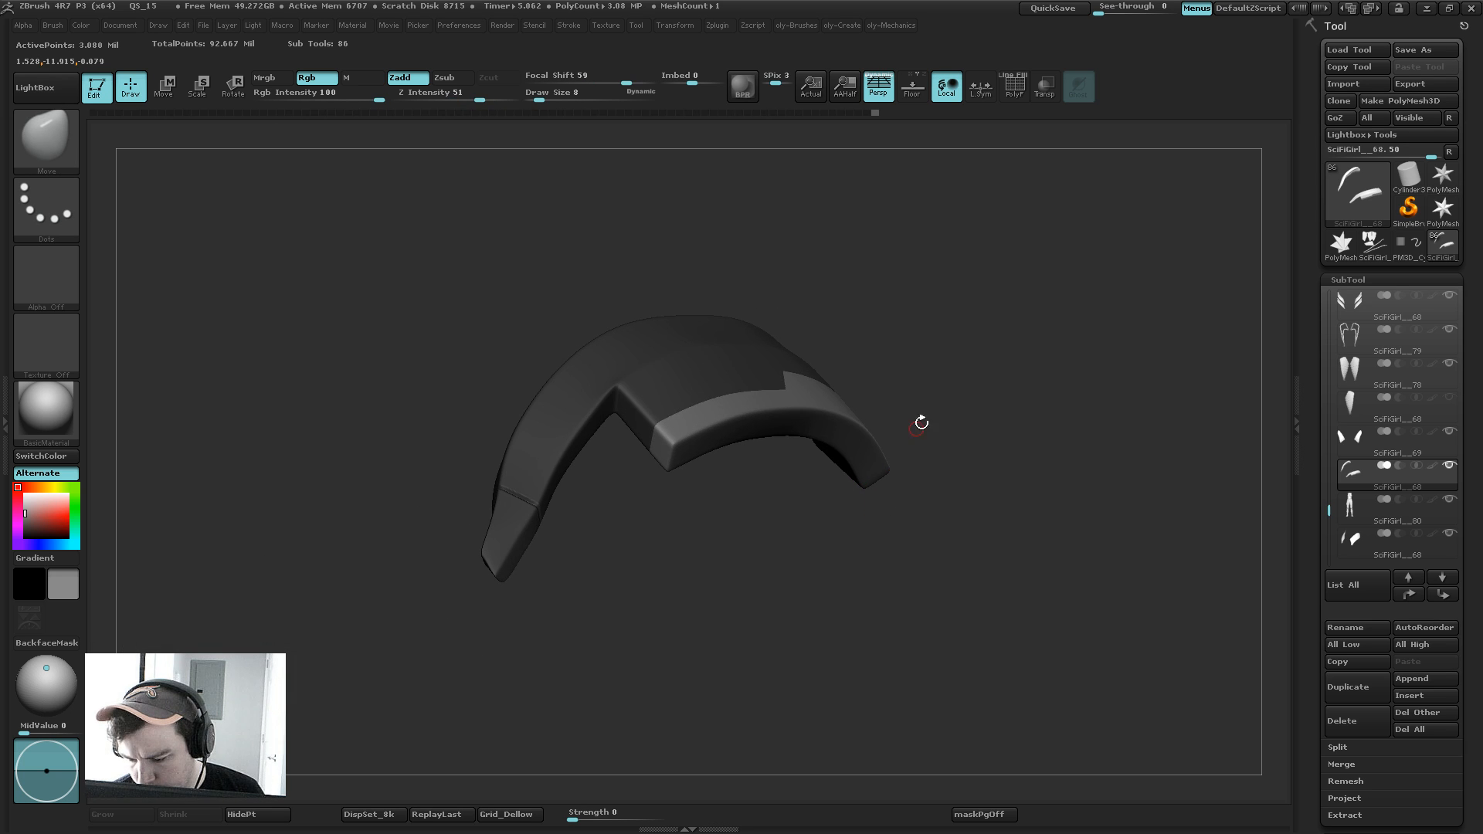
Step: Offset the unmasked strip from the strap's body with a Transpose line spanning the flap's length
{"action": "left_click_drag", "start_coordinate": [921, 423], "coordinate": [980, 430]}
{"action": "key", "text": "w"}
{"action": "mouse_move", "coordinate": [861, 423]}
{"action": "left_mouse_down"}
{"action": "mouse_move", "coordinate": [962, 343]}
{"action": "mouse_move", "coordinate": [906, 392]}
{"action": "left_mouse_up"}
{"action": "mouse_move", "coordinate": [946, 465]}
{"action": "left_mouse_down"}
{"action": "mouse_move", "coordinate": [917, 450]}
{"action": "mouse_move", "coordinate": [944, 465]}
{"action": "left_mouse_up"}
{"action": "mouse_move", "coordinate": [597, 482]}
{"action": "left_mouse_down"}
{"action": "mouse_move", "coordinate": [947, 476]}
{"action": "mouse_move", "coordinate": [916, 482]}
{"action": "mouse_move", "coordinate": [890, 481]}
{"action": "mouse_move", "coordinate": [943, 463]}
{"action": "left_mouse_up"}
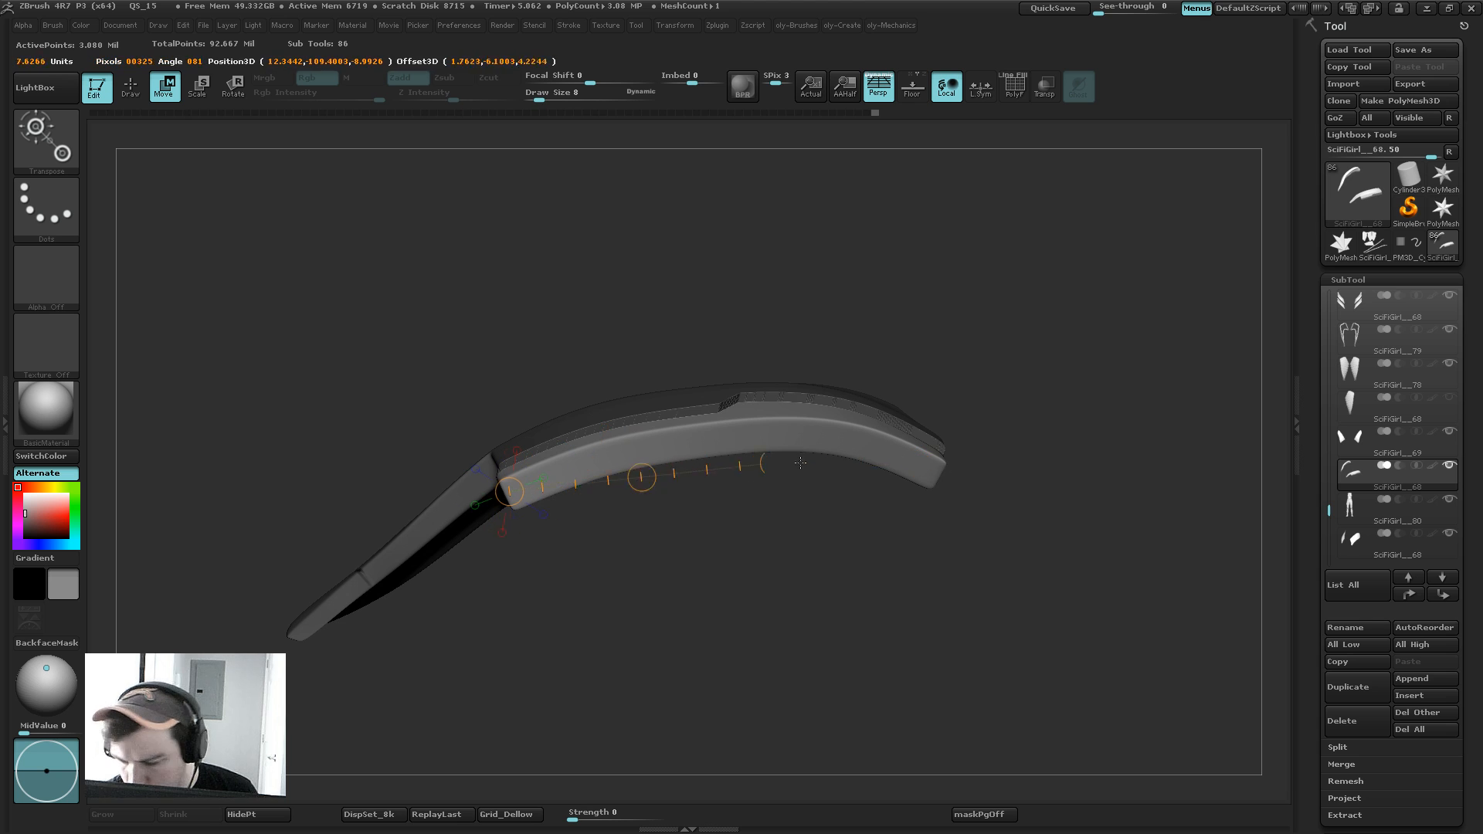
{"action": "mouse_move", "coordinate": [800, 463]}
{"action": "left_mouse_down"}
{"action": "mouse_move", "coordinate": [937, 469]}
{"action": "mouse_move", "coordinate": [918, 467]}
{"action": "left_mouse_up"}
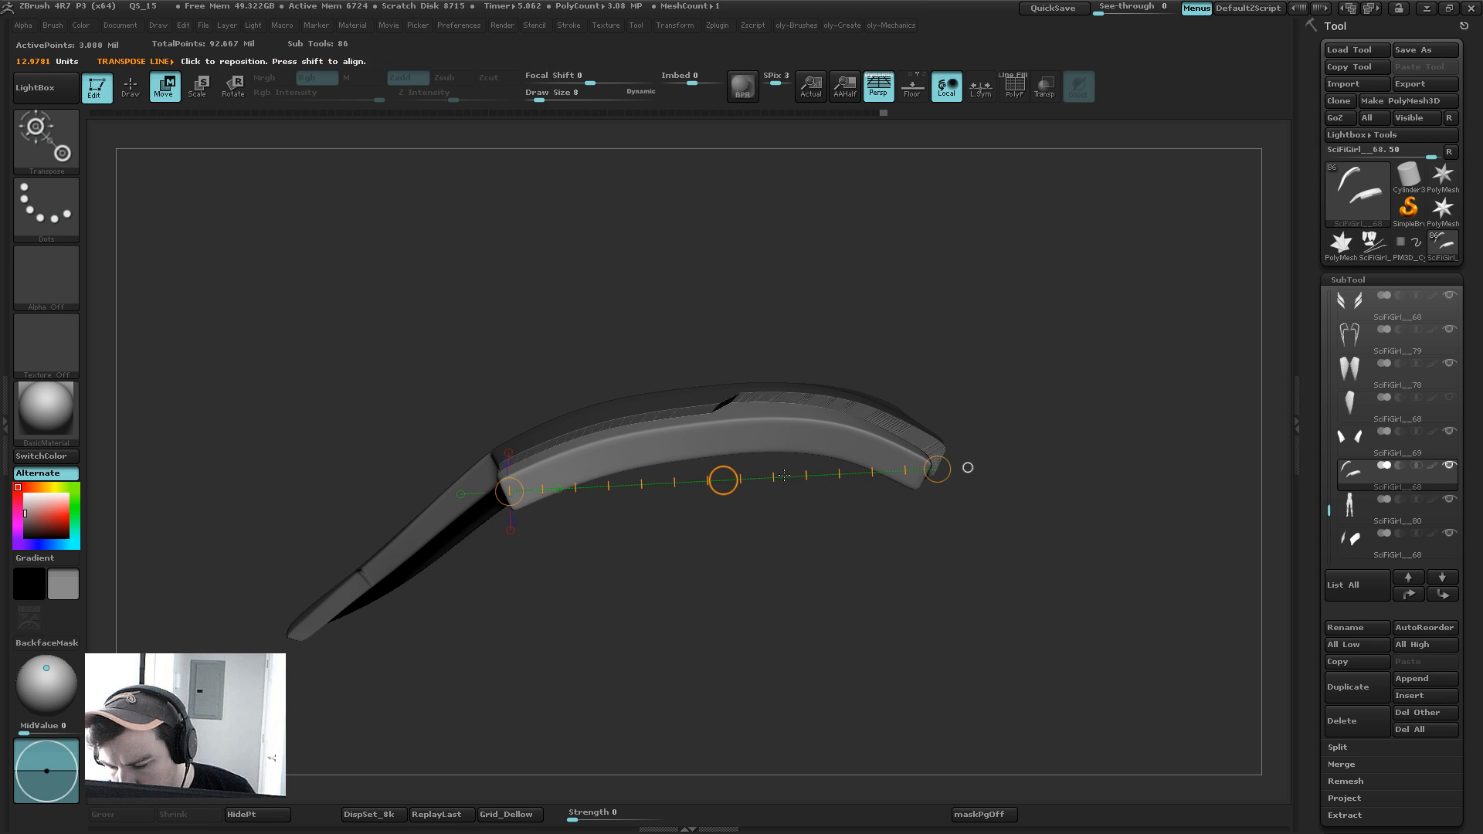
{"action": "left_click_drag", "start_coordinate": [723, 480], "coordinate": [739, 474]}
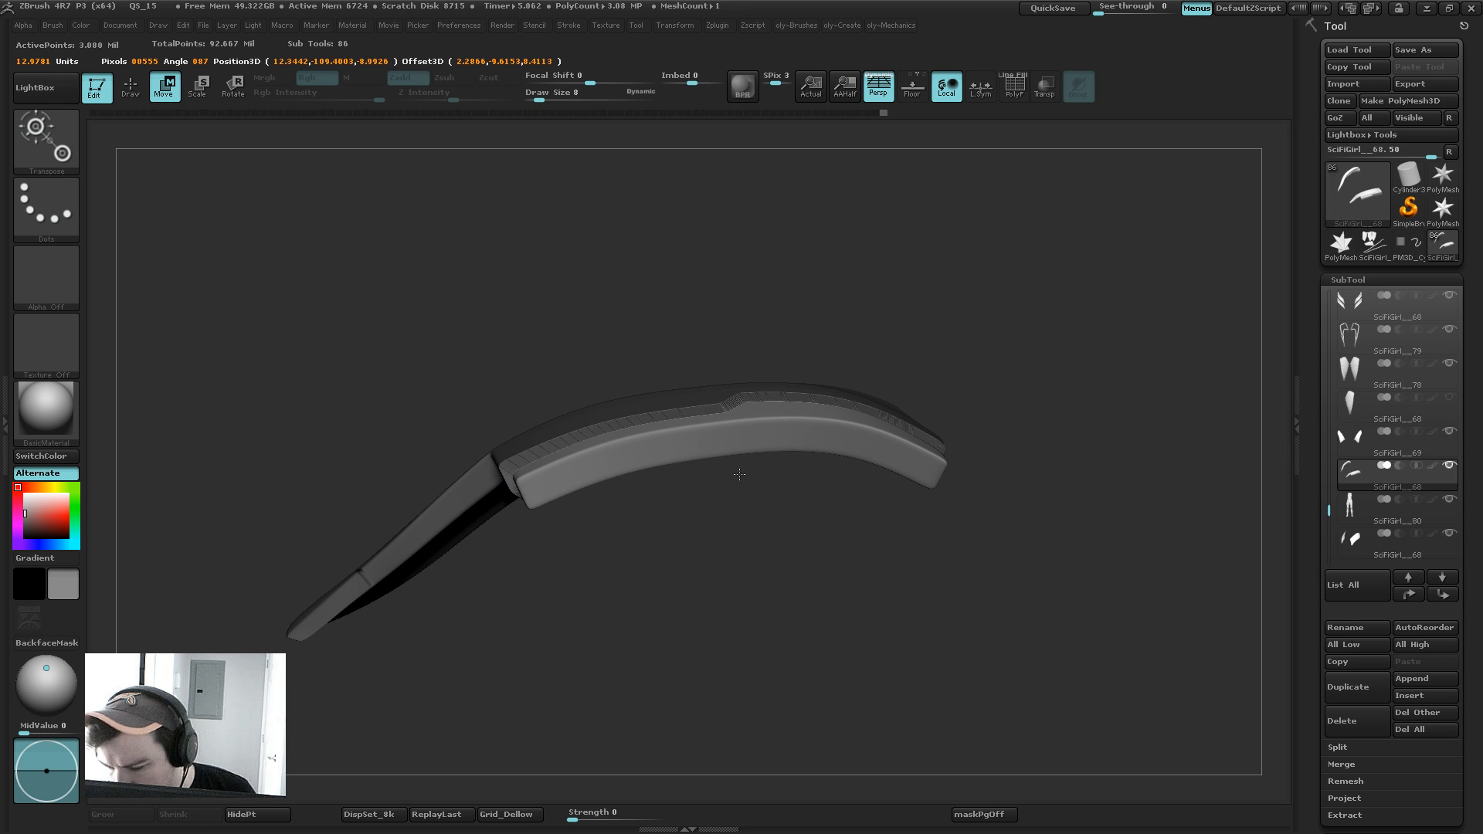
Step: Clear the mask and smooth the stepped seam at lower subdivision levels with the Smooth brush at draw size 86
{"action": "key", "text": "q"}
{"action": "left_click_drag", "start_coordinate": [730, 580], "coordinate": [567, 476]}
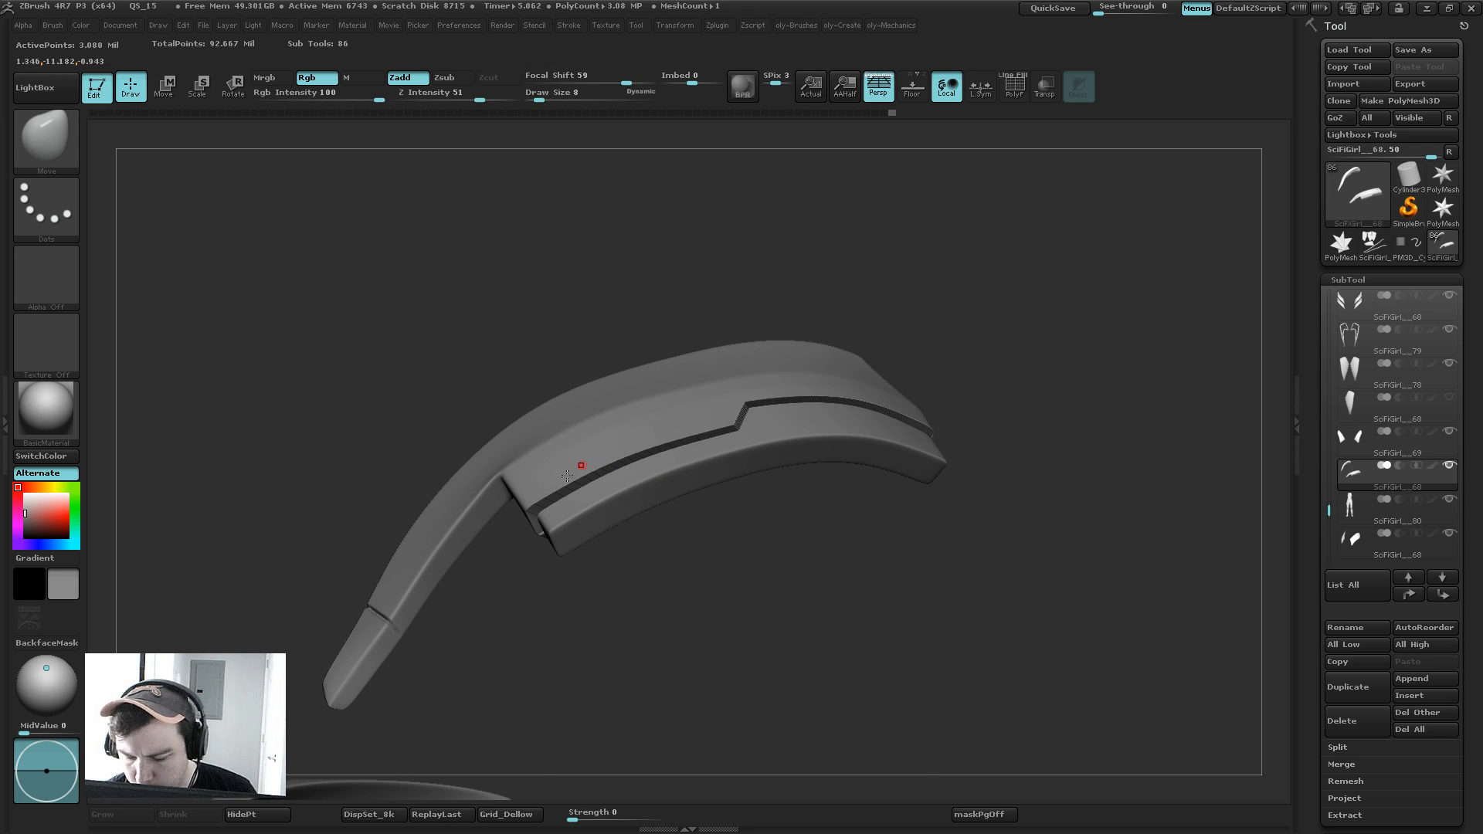
{"action": "key", "text": "shift"}
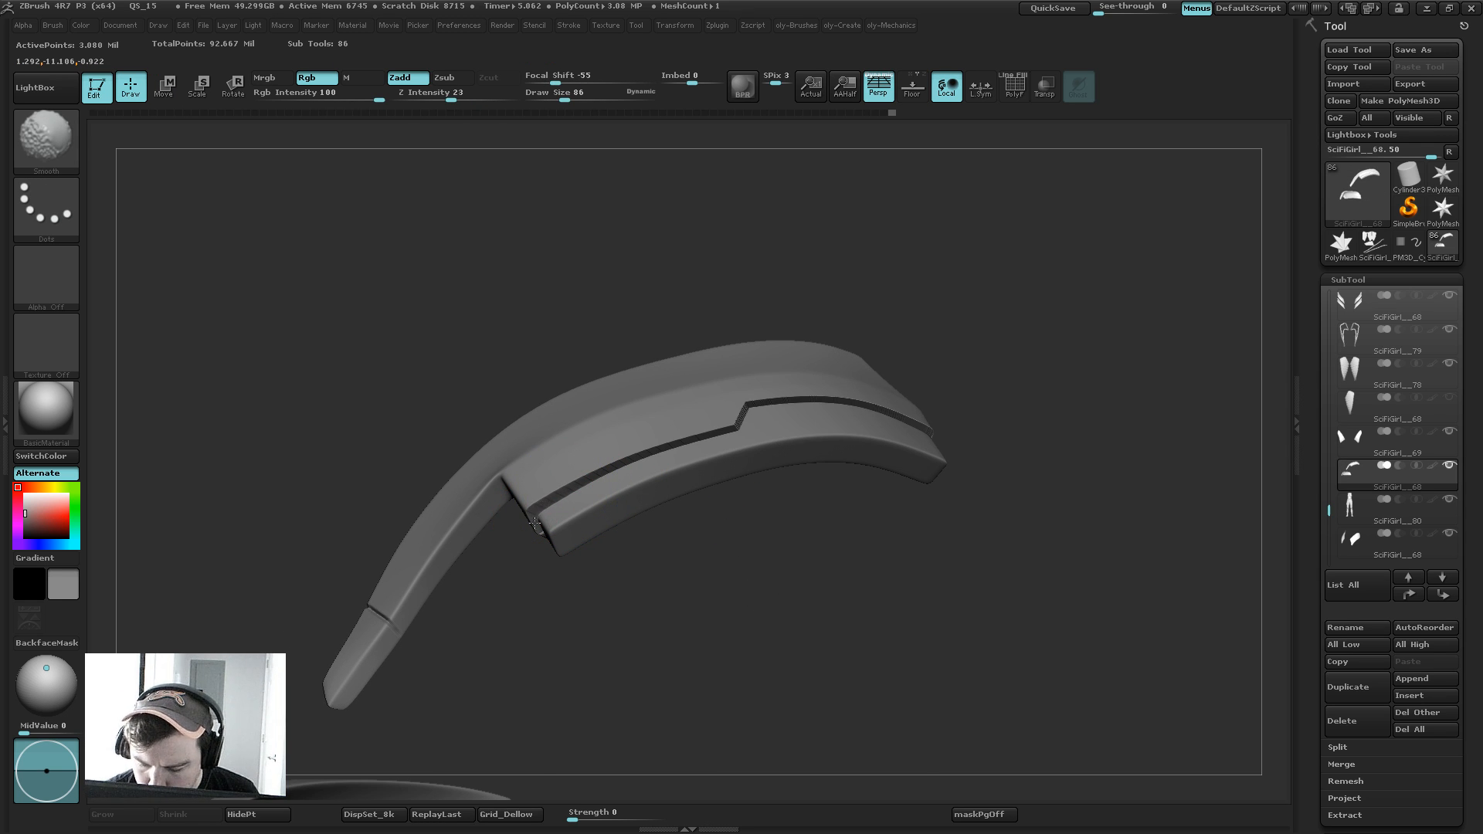
{"action": "left_click_drag", "start_coordinate": [602, 463], "coordinate": [549, 499], "text": "shift"}
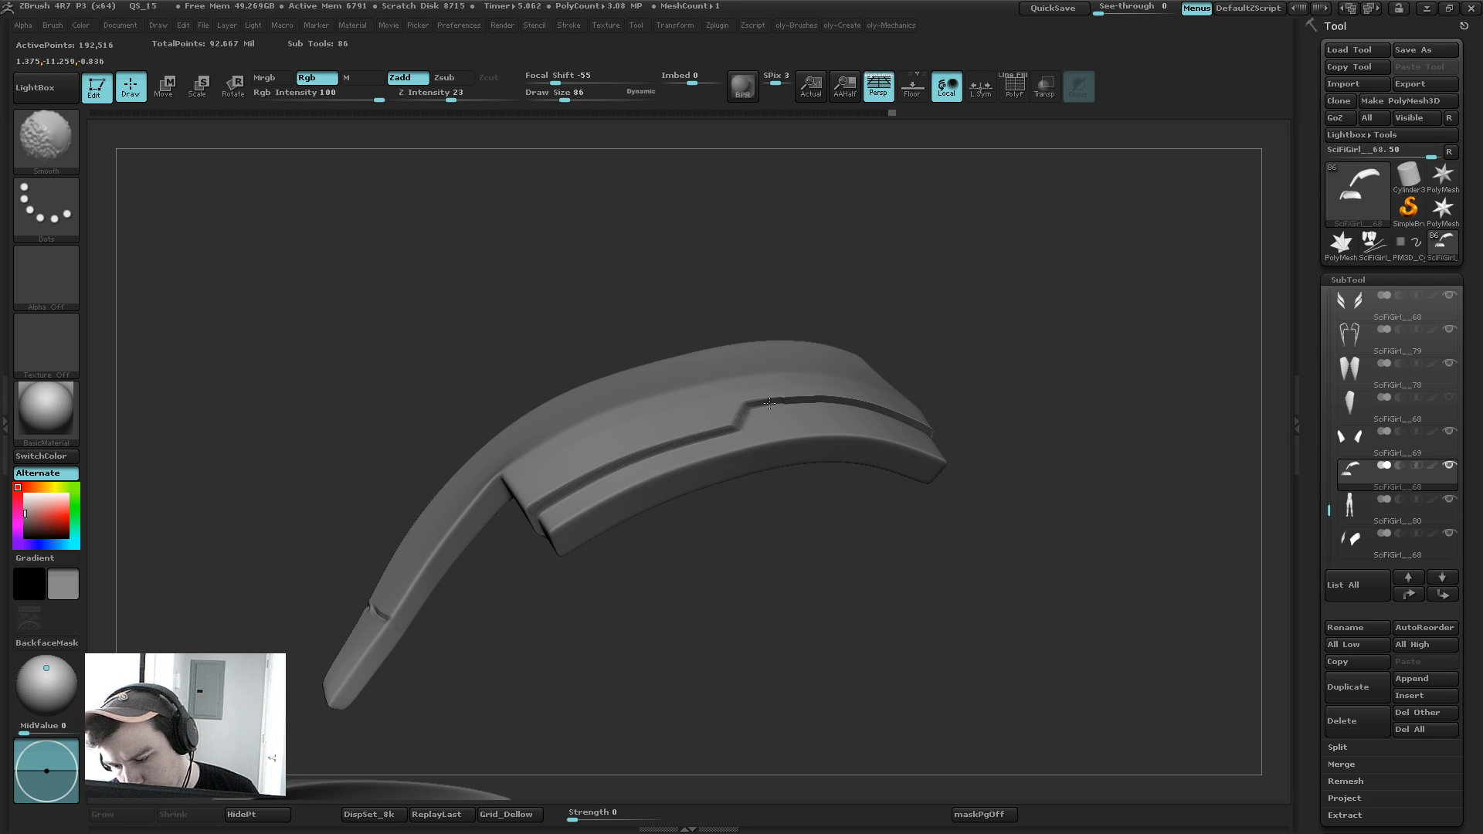
{"action": "key", "text": "d"}
{"action": "key", "text": "shift"}
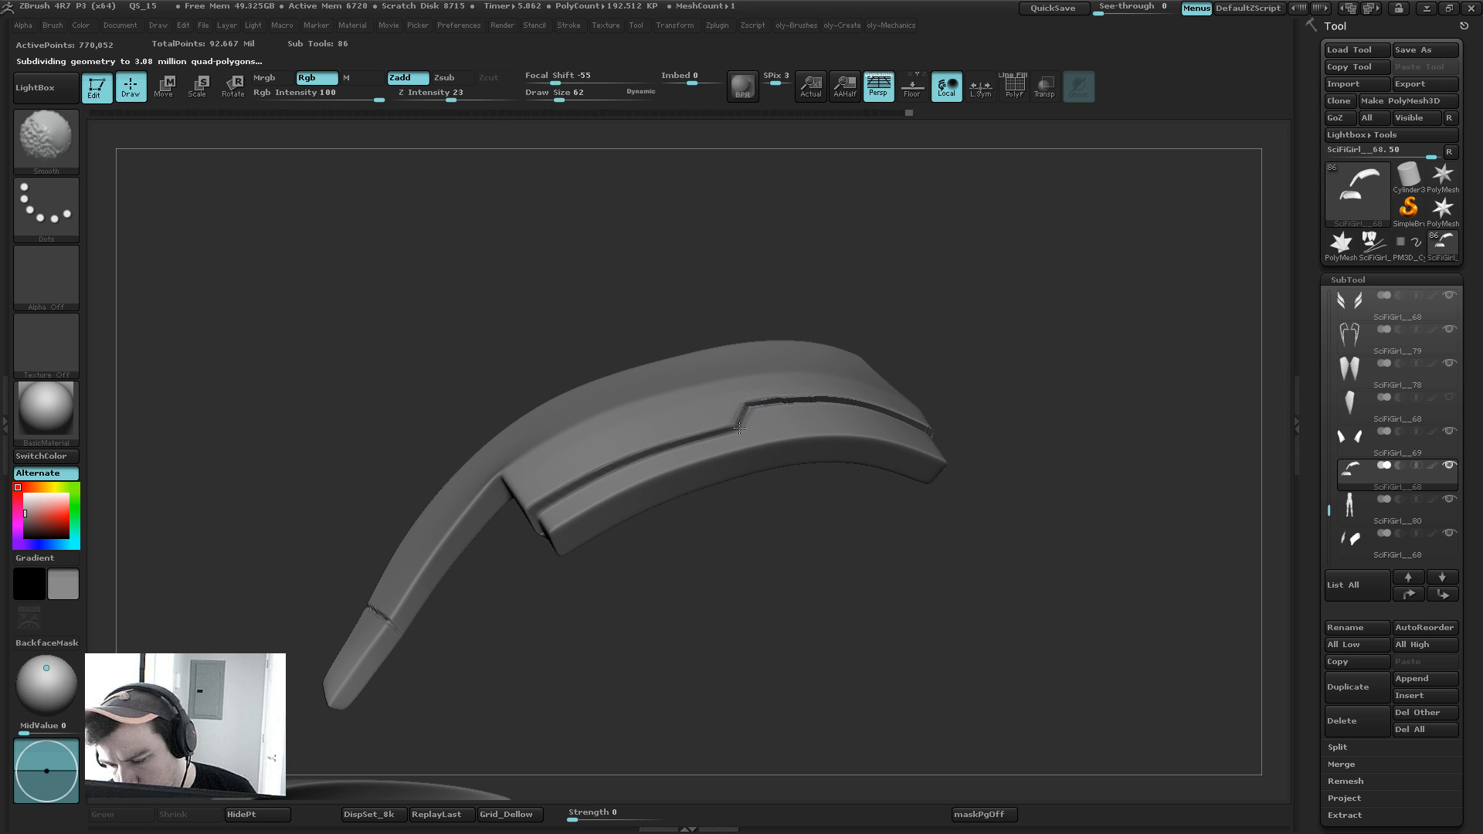
Step: Undo the seam smoothing and the strip's offset back to the masked strap
{"action": "key", "text": "ctrl+shift"}
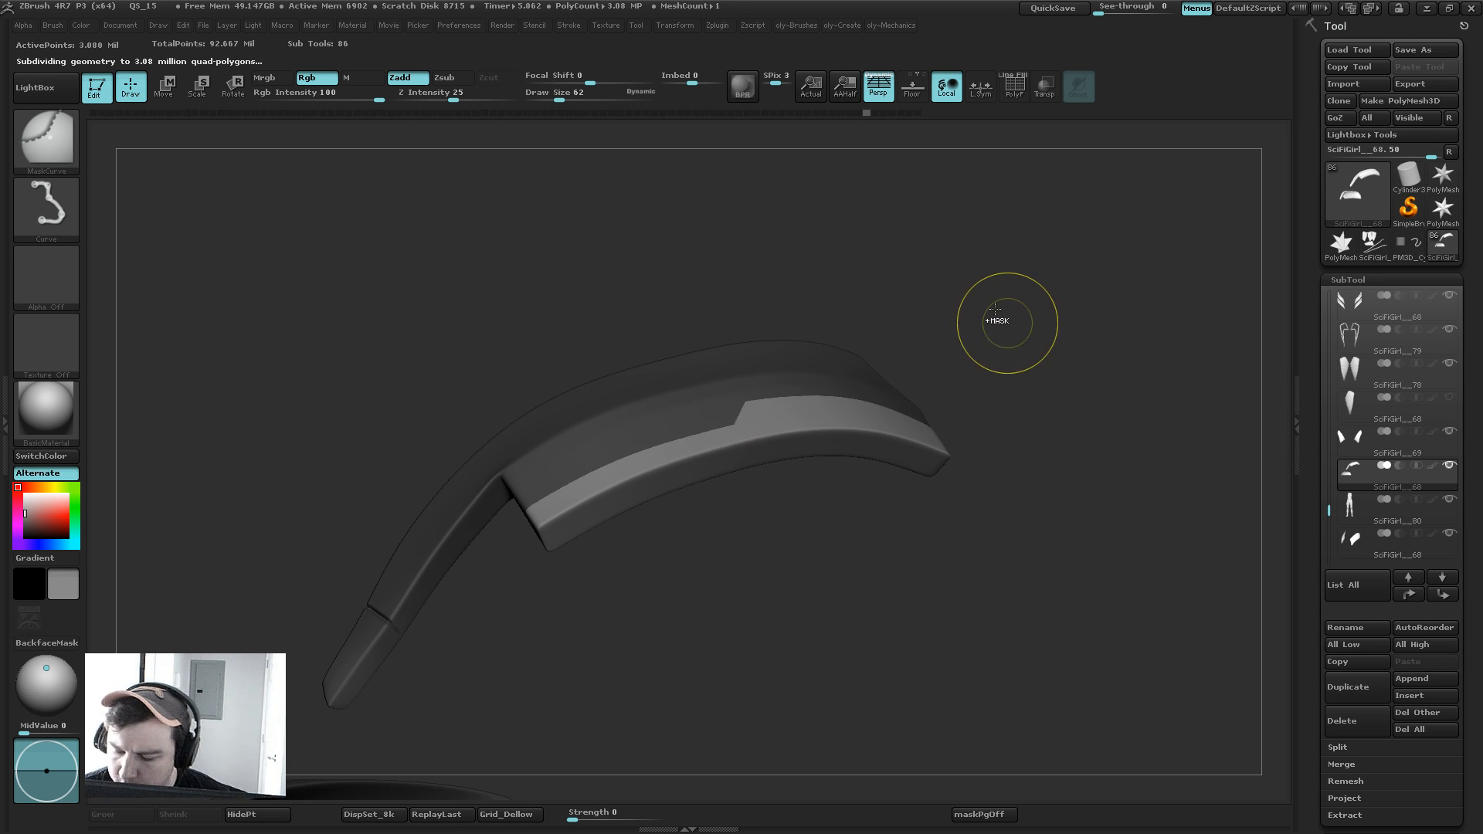
{"action": "left_click", "coordinate": [1002, 335], "text": "ctrl"}
{"action": "left_click", "coordinate": [1037, 369], "text": "ctrl"}
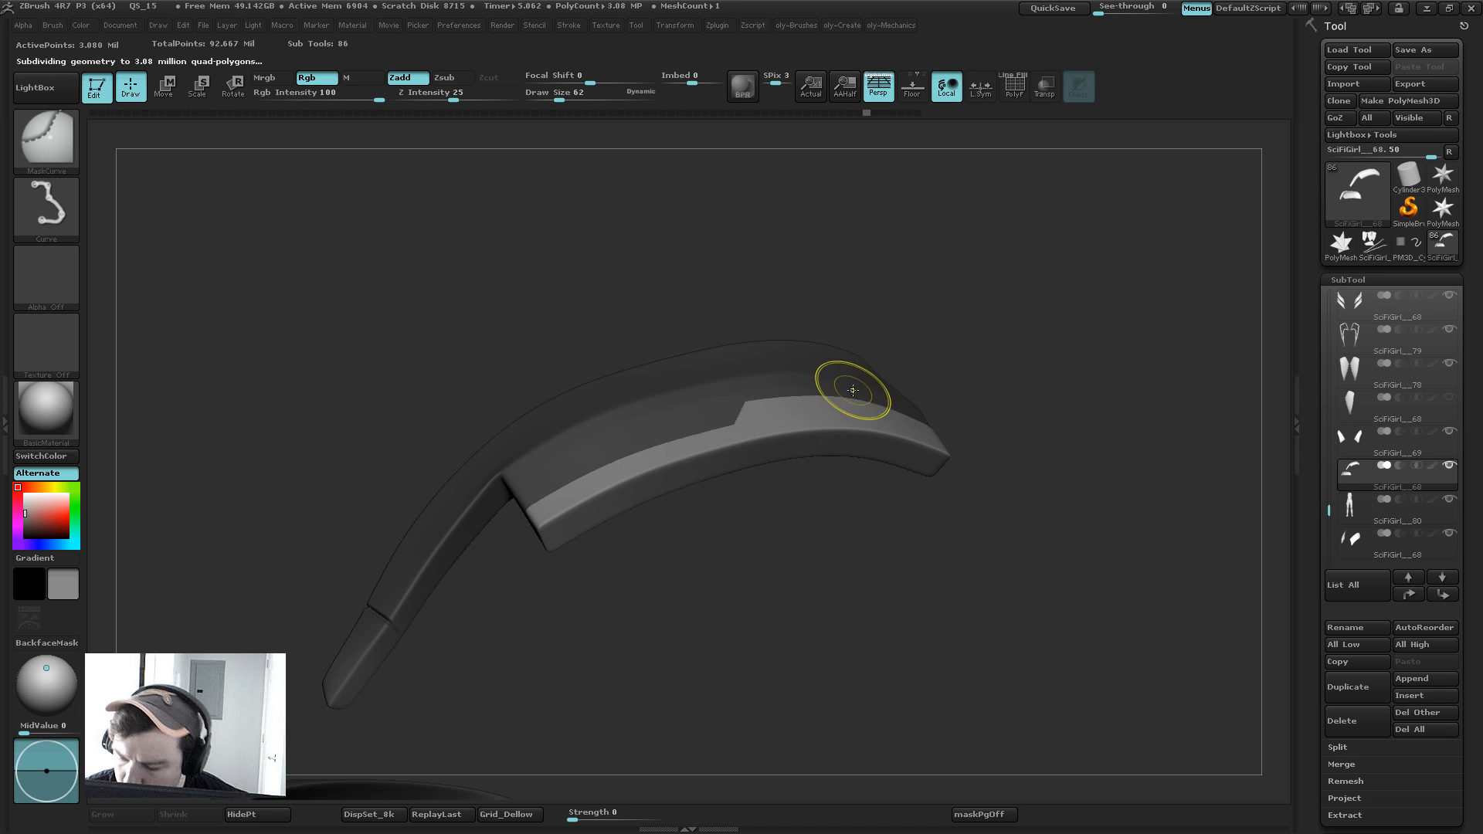
Step: Move the unmasked strip with Transpose to form a stepped panel edge, clear the mask and restore the full figure
{"action": "key", "text": "w"}
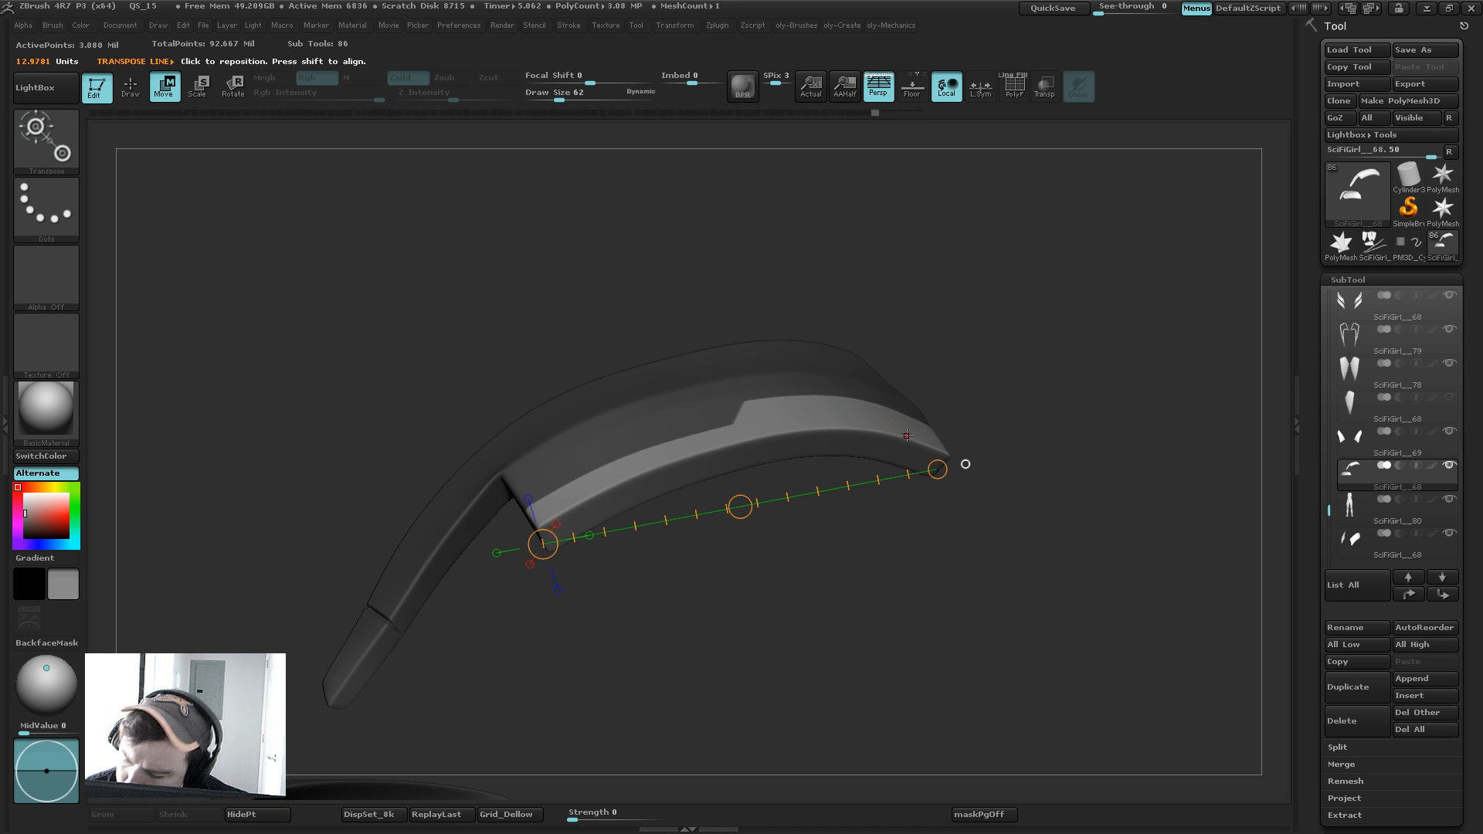
{"action": "left_click_drag", "start_coordinate": [867, 414], "coordinate": [882, 388]}
{"action": "left_click_drag", "start_coordinate": [825, 535], "coordinate": [816, 559]}
{"action": "mouse_move", "coordinate": [780, 486]}
{"action": "left_mouse_down"}
{"action": "mouse_move", "coordinate": [821, 579]}
{"action": "mouse_move", "coordinate": [804, 542]}
{"action": "left_mouse_up"}
{"action": "key", "text": "q"}
{"action": "mouse_move", "coordinate": [1021, 417]}
{"action": "left_mouse_down"}
{"action": "mouse_move", "coordinate": [963, 367]}
{"action": "mouse_move", "coordinate": [977, 399]}
{"action": "mouse_move", "coordinate": [942, 374]}
{"action": "left_mouse_up"}
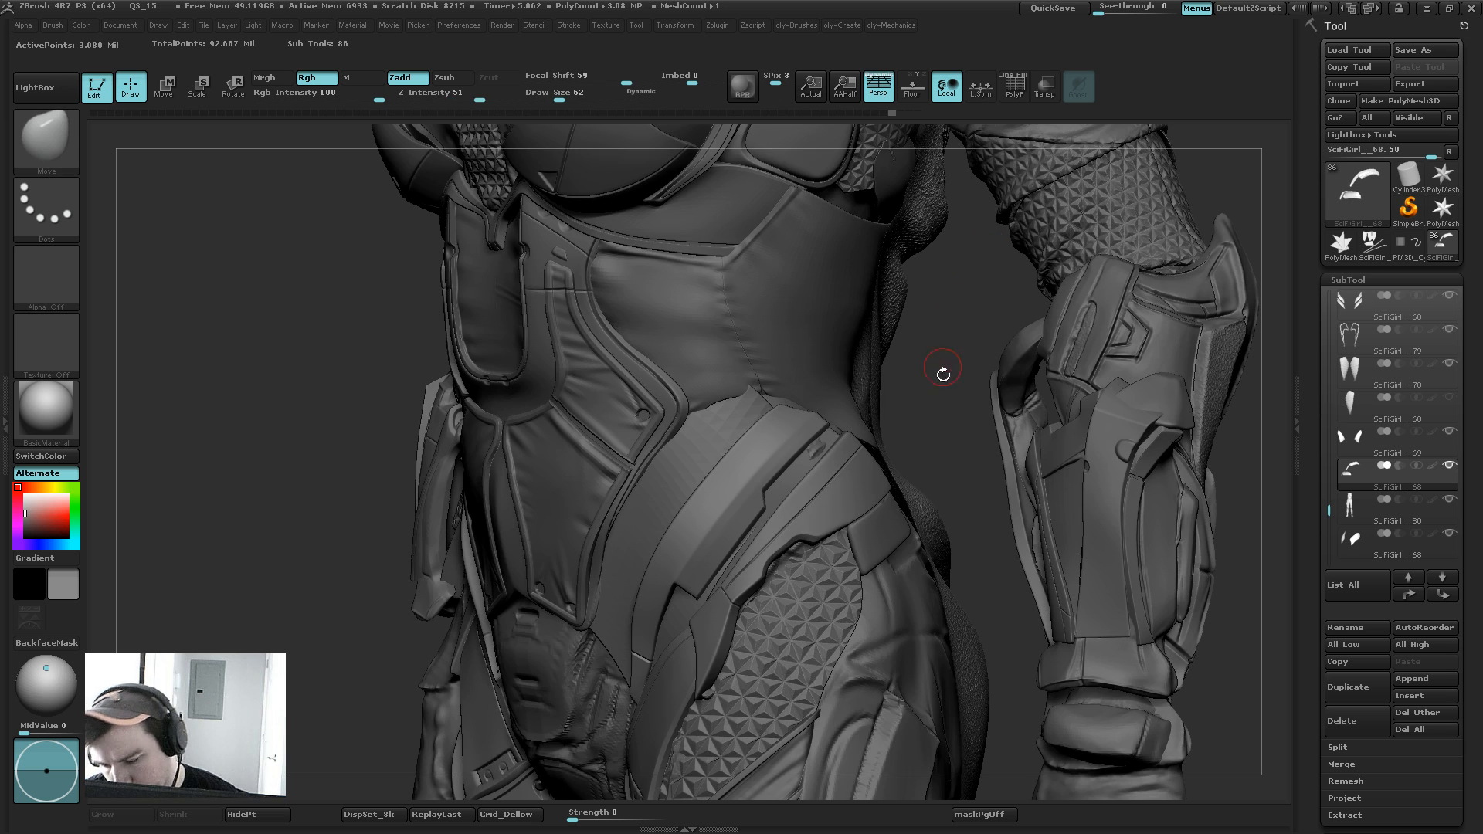
Step: Reshape the stepped edge and upper end of the hip strap with the Move brush at draw sizes 277 and 264
{"action": "key", "text": "space"}
{"action": "key", "text": "s"}
{"action": "mouse_move", "coordinate": [779, 487]}
{"action": "left_mouse_down"}
{"action": "mouse_move", "coordinate": [820, 487]}
{"action": "mouse_move", "coordinate": [795, 430]}
{"action": "mouse_move", "coordinate": [767, 497]}
{"action": "mouse_move", "coordinate": [711, 530]}
{"action": "mouse_move", "coordinate": [700, 596]}
{"action": "mouse_move", "coordinate": [718, 594]}
{"action": "mouse_move", "coordinate": [696, 601]}
{"action": "mouse_move", "coordinate": [706, 592]}
{"action": "left_mouse_up"}
{"action": "key", "text": "s"}
{"action": "key", "text": "s"}
{"action": "key", "text": "s"}
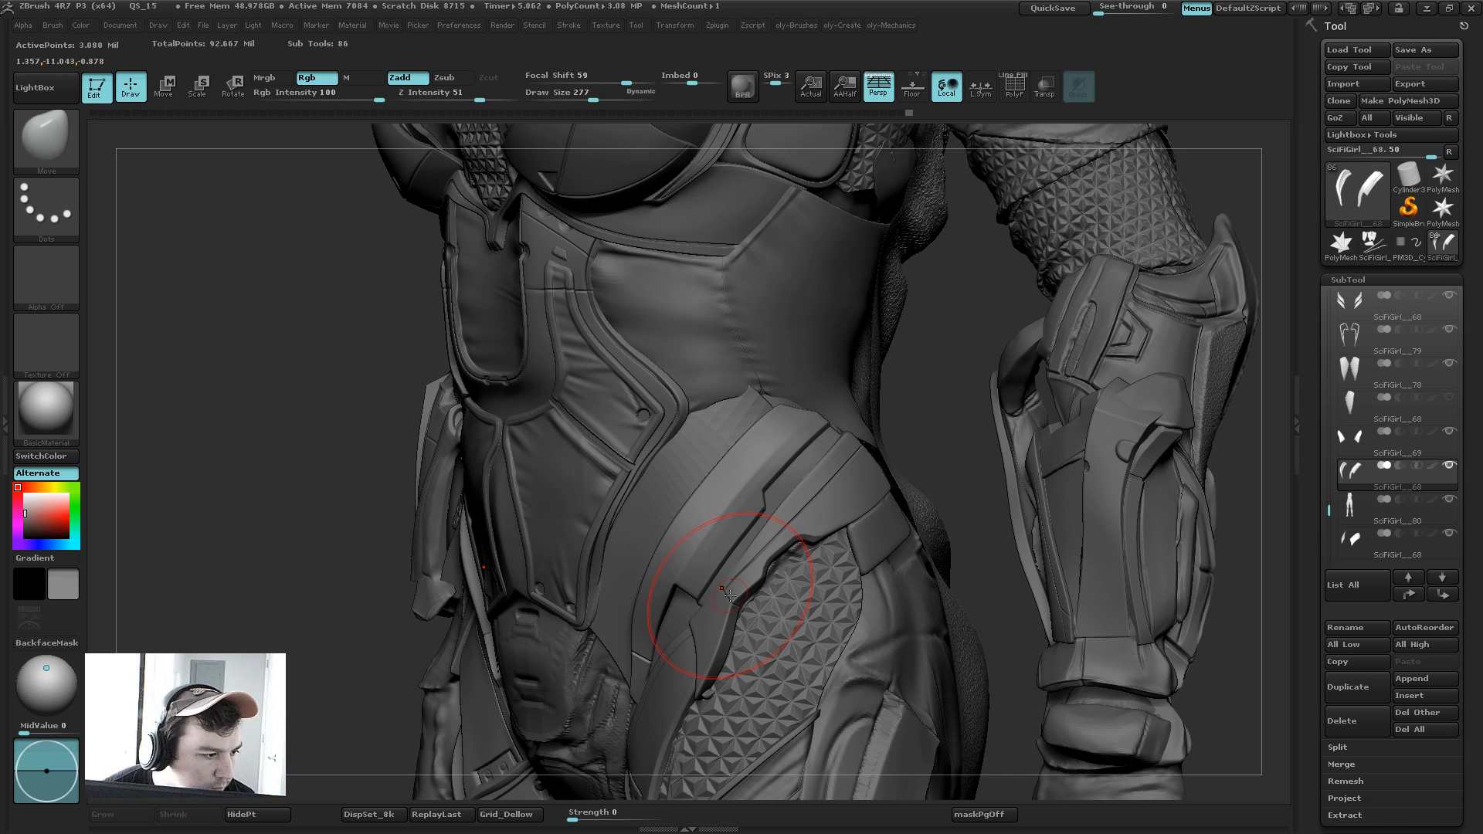
{"action": "key", "text": "s"}
{"action": "left_click", "coordinate": [852, 451]}
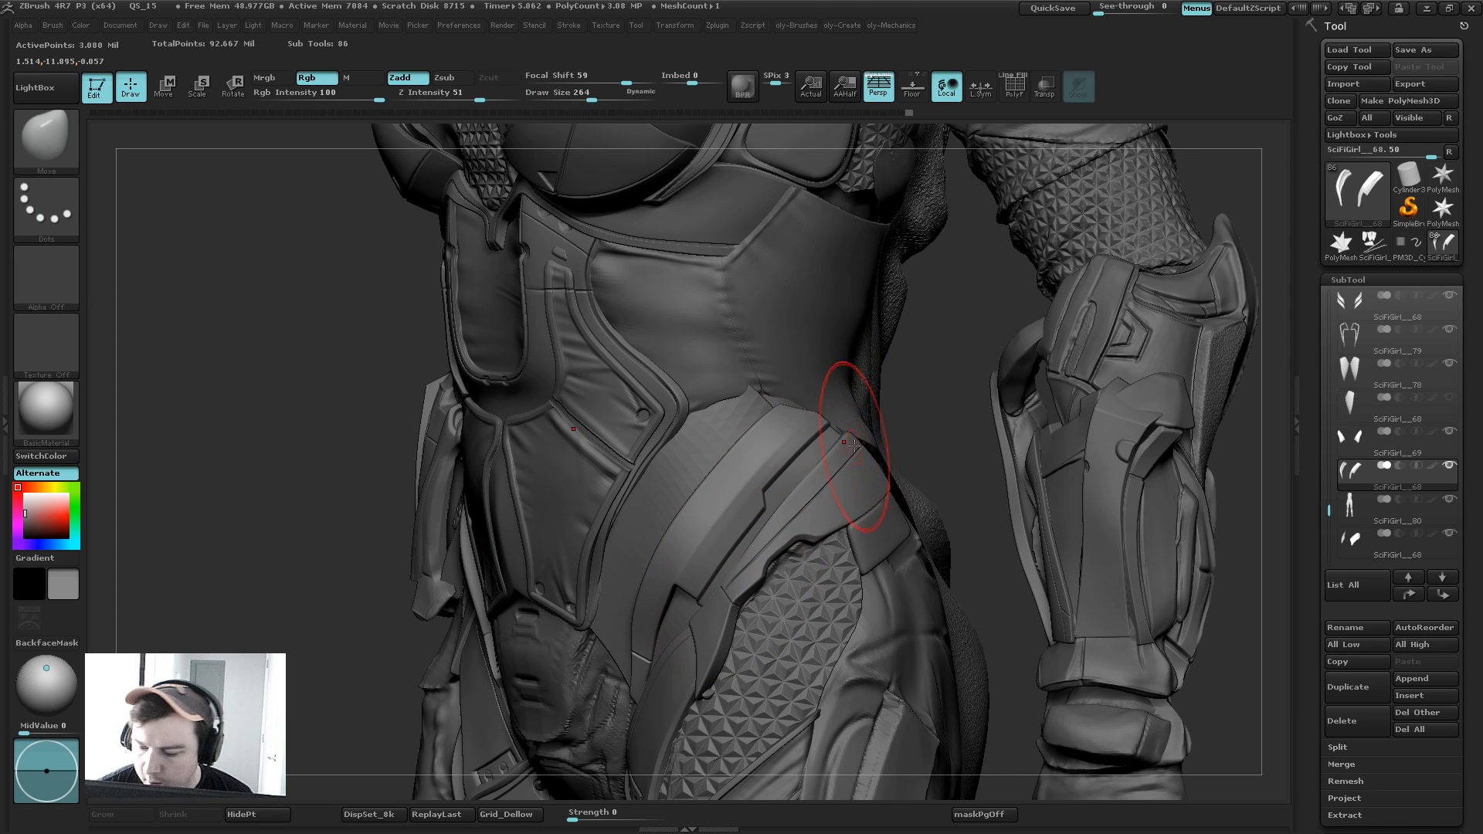
Step: Examine the hip straps' silhouette against the whole figure from the three-quarter and front views
{"action": "mouse_move", "coordinate": [957, 406]}
{"action": "left_mouse_down"}
{"action": "mouse_move", "coordinate": [943, 384]}
{"action": "mouse_move", "coordinate": [896, 398]}
{"action": "left_mouse_up"}
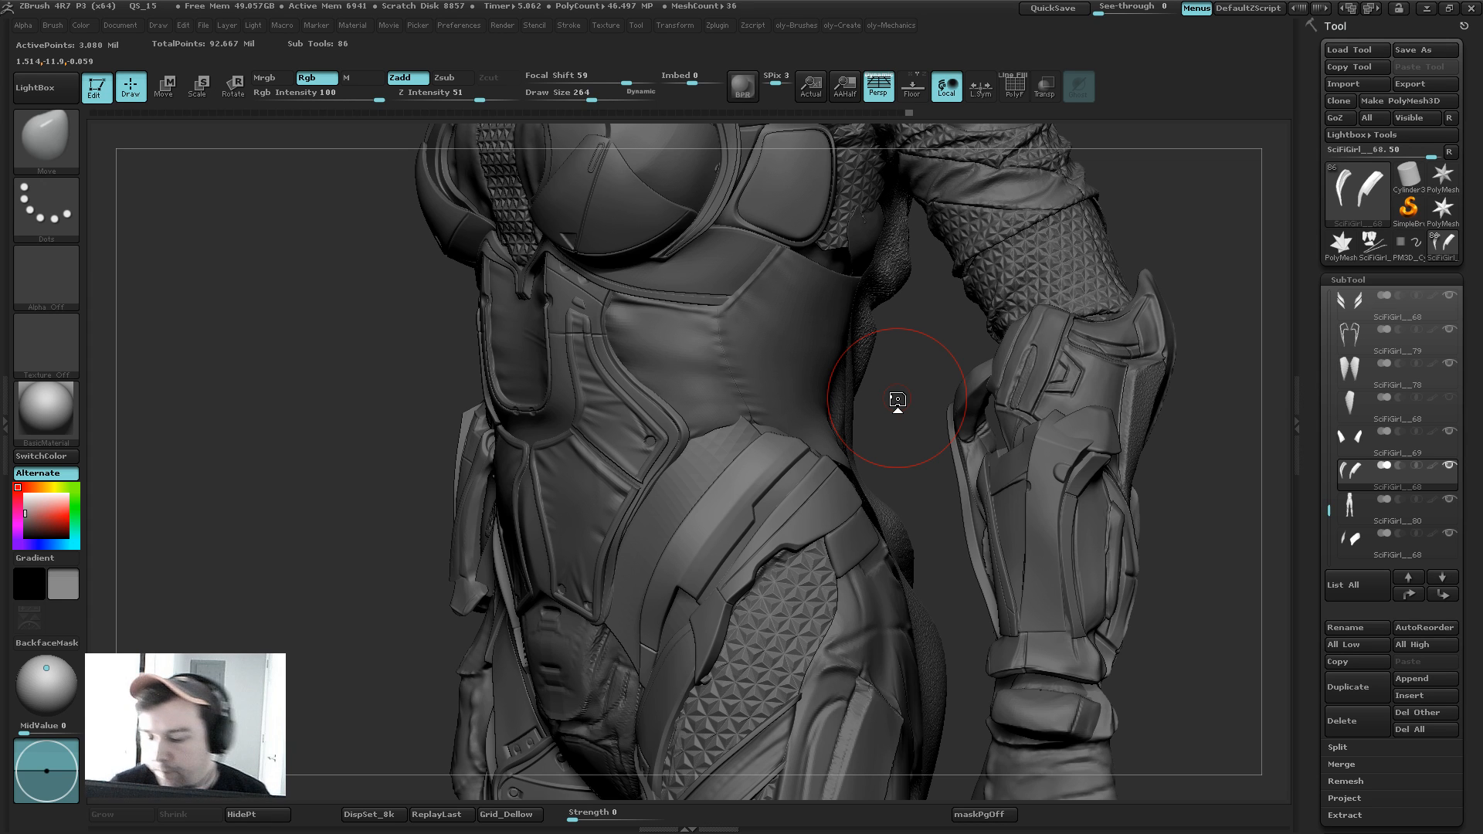
{"action": "left_click_drag", "start_coordinate": [885, 361], "coordinate": [888, 309], "text": "alt"}
{"action": "mouse_move", "coordinate": [980, 337]}
{"action": "left_mouse_down"}
{"action": "mouse_move", "coordinate": [1043, 338]}
{"action": "mouse_move", "coordinate": [1011, 303]}
{"action": "left_mouse_up"}
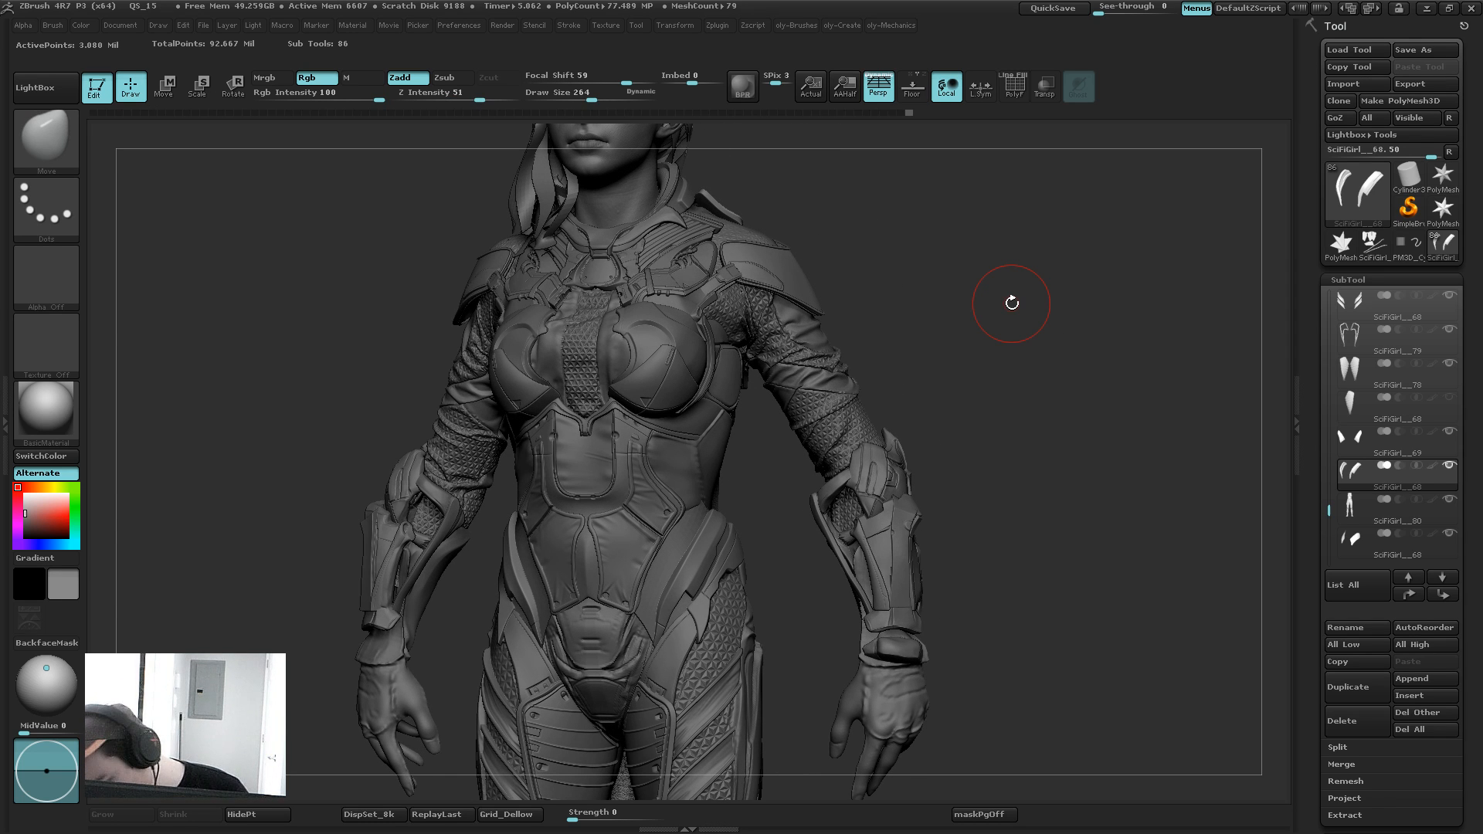
{"action": "mouse_move", "coordinate": [917, 310]}
{"action": "left_mouse_down", "text": "shift"}
{"action": "mouse_move", "coordinate": [944, 349]}
{"action": "mouse_move", "coordinate": [930, 387]}
{"action": "left_mouse_up", "text": "shift"}
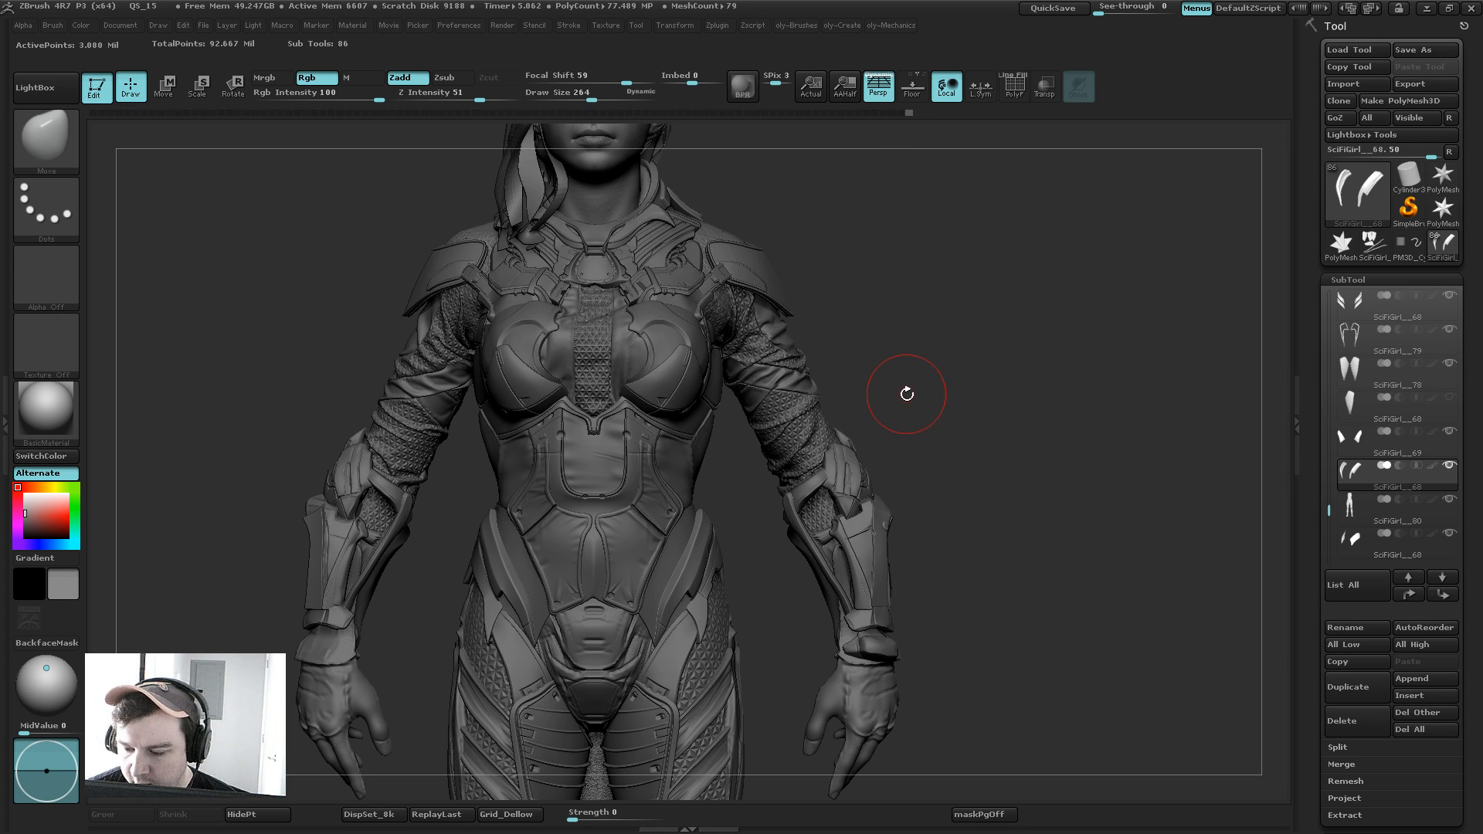
{"action": "left_click_drag", "start_coordinate": [959, 372], "coordinate": [901, 376], "text": "alt"}
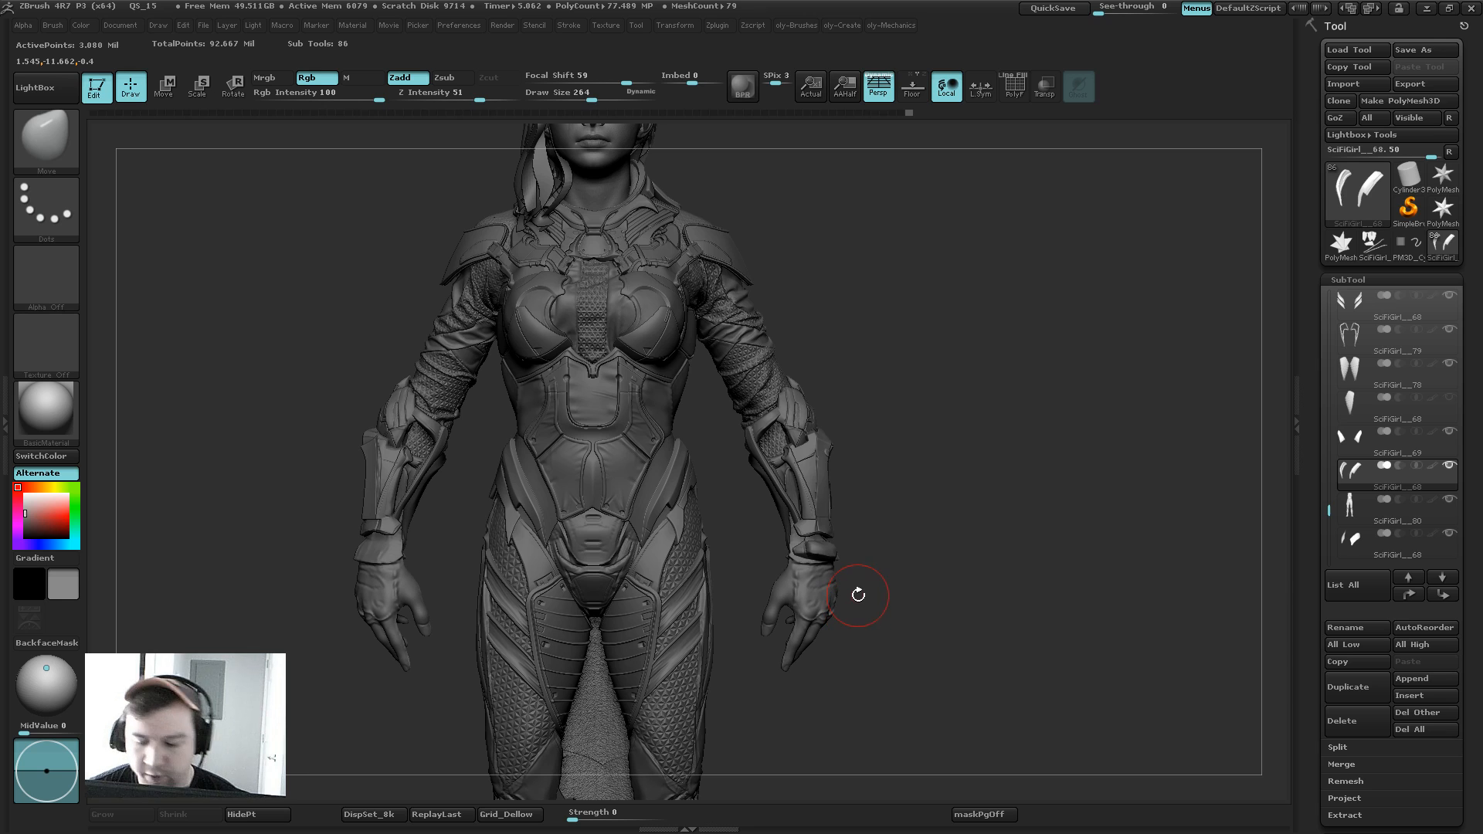
{"action": "key", "text": "b"}
{"action": "left_click", "coordinate": [836, 427]}
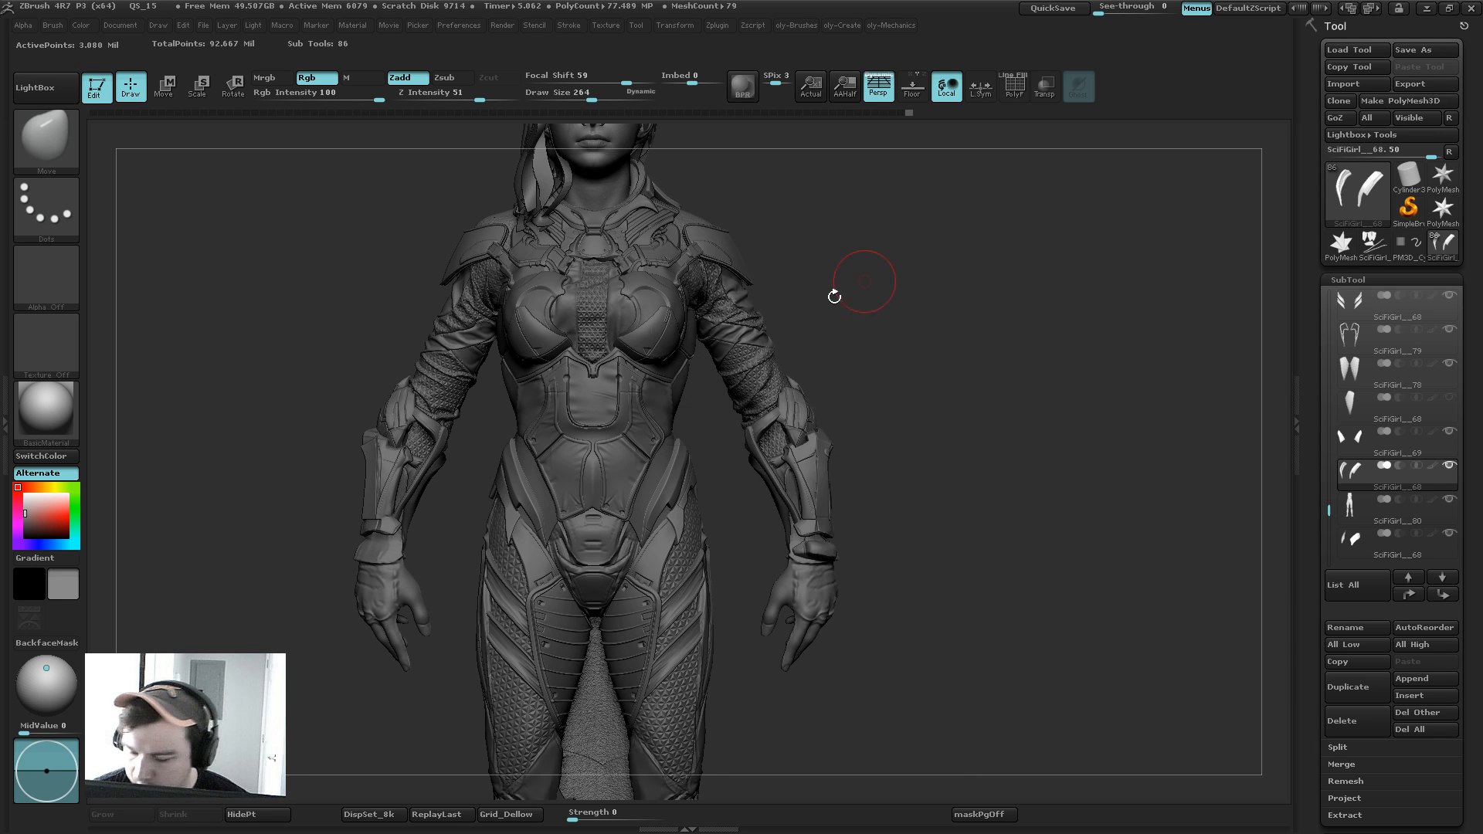
{"action": "key", "text": "ctrl+z"}
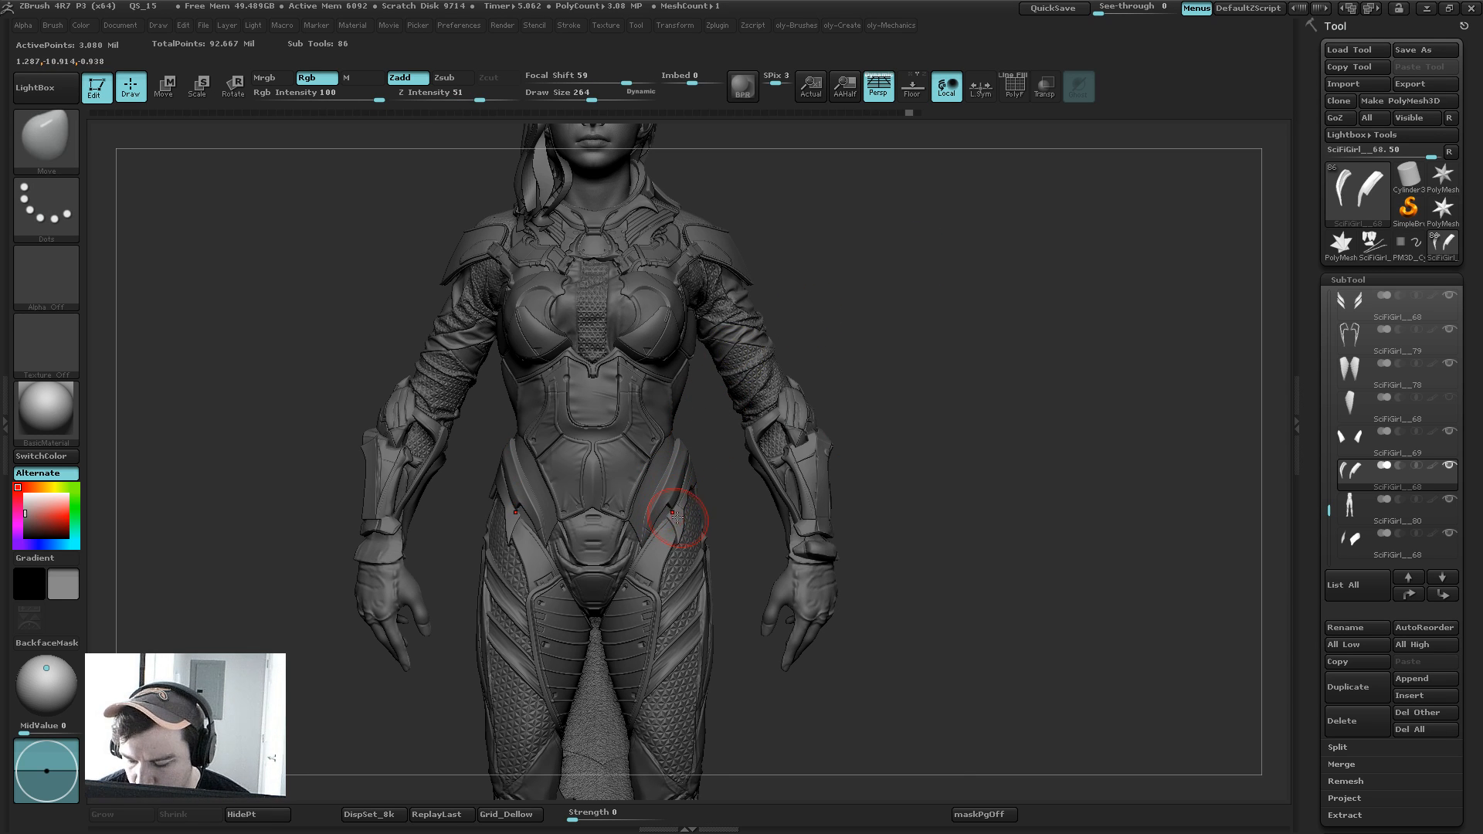
Step: Adjust the hip straps' inner contour from the front with the Move brush at draw size 558
{"action": "key", "text": "s"}
{"action": "left_click_drag", "start_coordinate": [675, 525], "coordinate": [659, 523]}
{"action": "key", "text": "s"}
{"action": "key", "text": "s"}
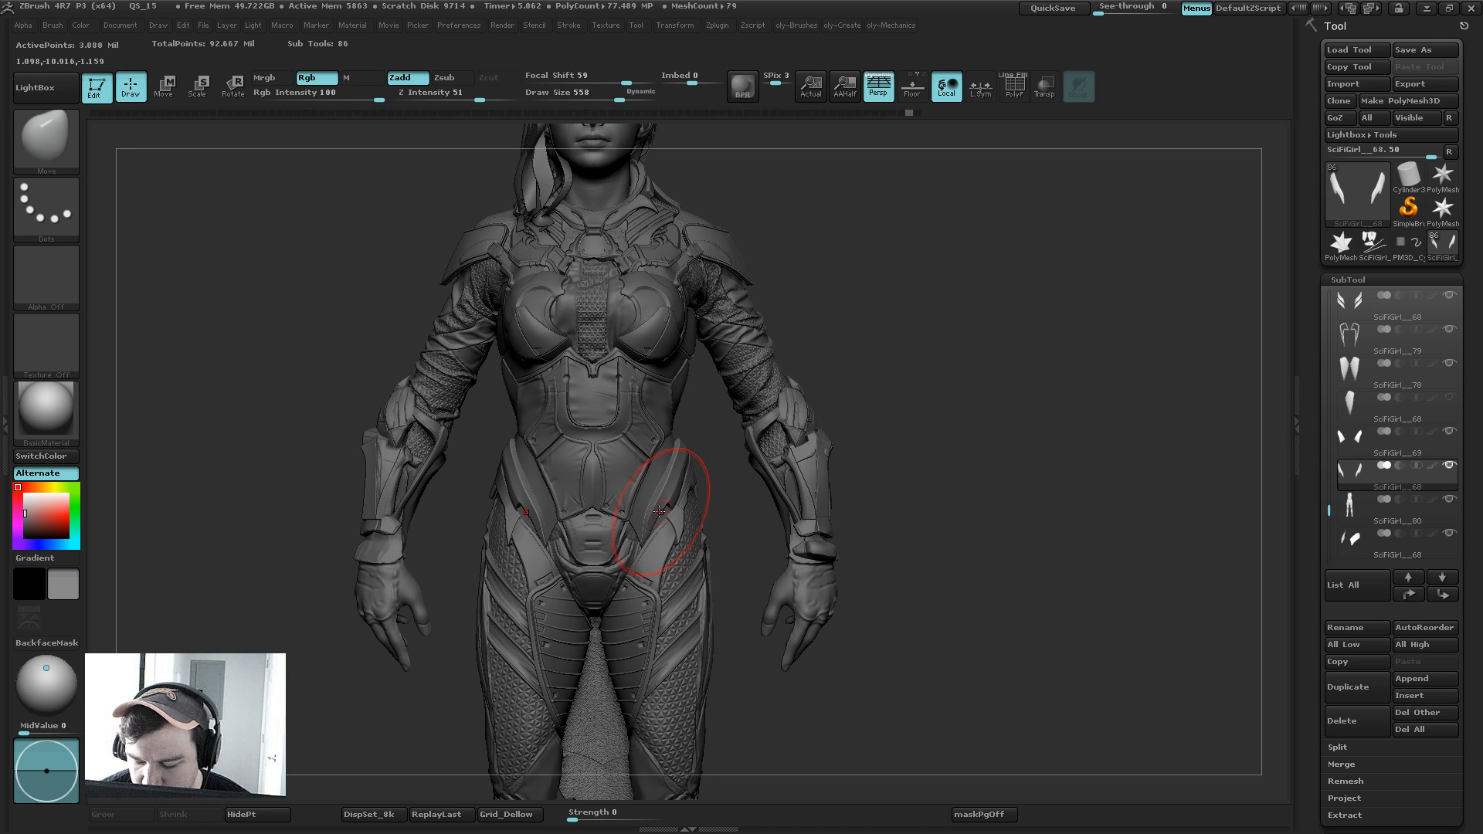
{"action": "left_click_drag", "start_coordinate": [835, 362], "coordinate": [699, 369]}
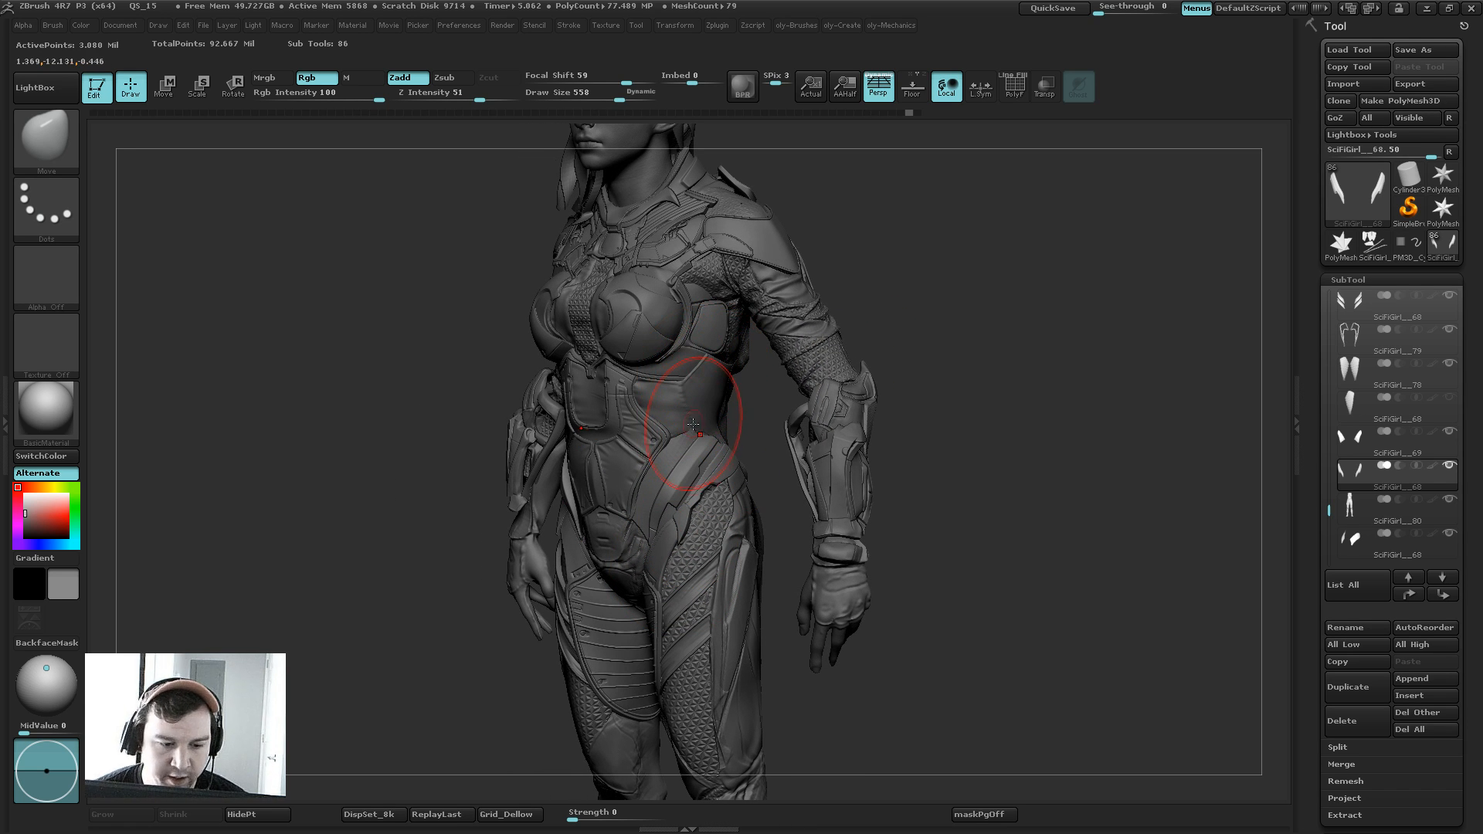
Step: Enlarge the Move brush to draw size 785 and adjust the overall sweep of the hip straps
{"action": "key", "text": "s"}
{"action": "left_click_drag", "start_coordinate": [706, 437], "coordinate": [695, 473]}
{"action": "key", "text": "s"}
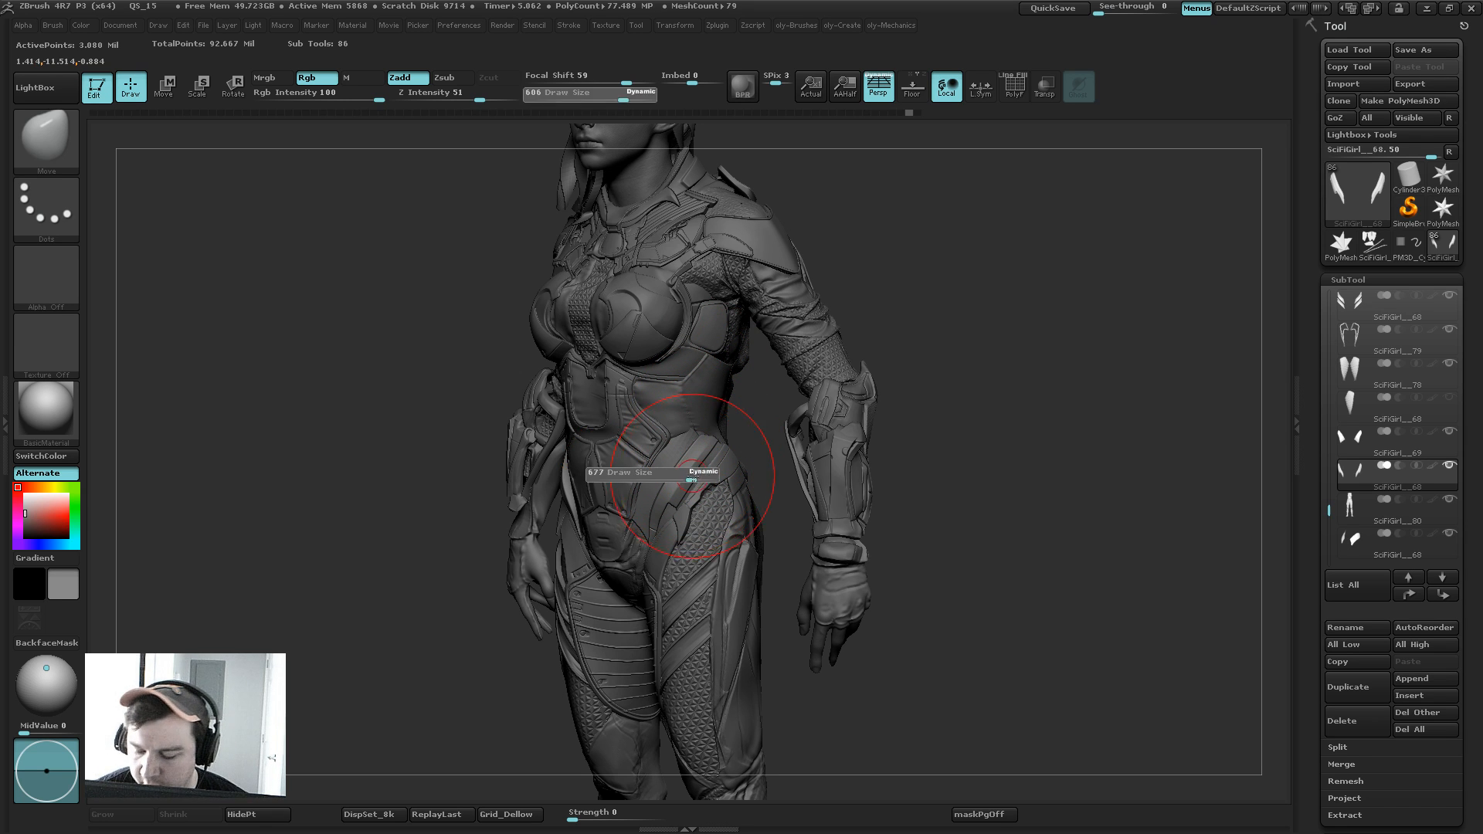
{"action": "left_click_drag", "start_coordinate": [504, 710], "coordinate": [699, 457]}
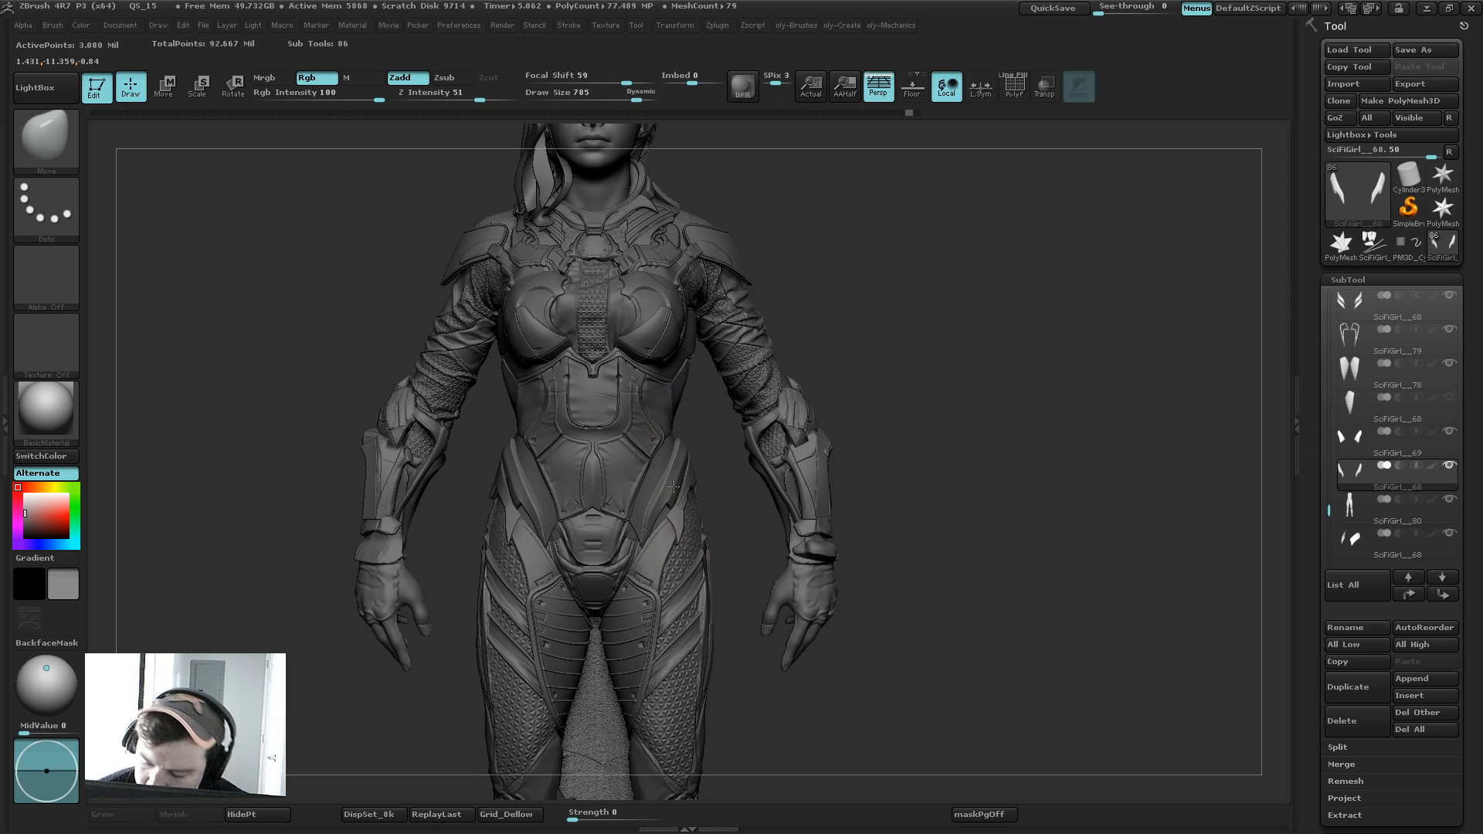
Step: Refine the outer curve and upper ends of the hip straps with the Move brush at draw sizes 657 and 512
{"action": "key", "text": "s"}
{"action": "left_click_drag", "start_coordinate": [648, 507], "coordinate": [682, 492]}
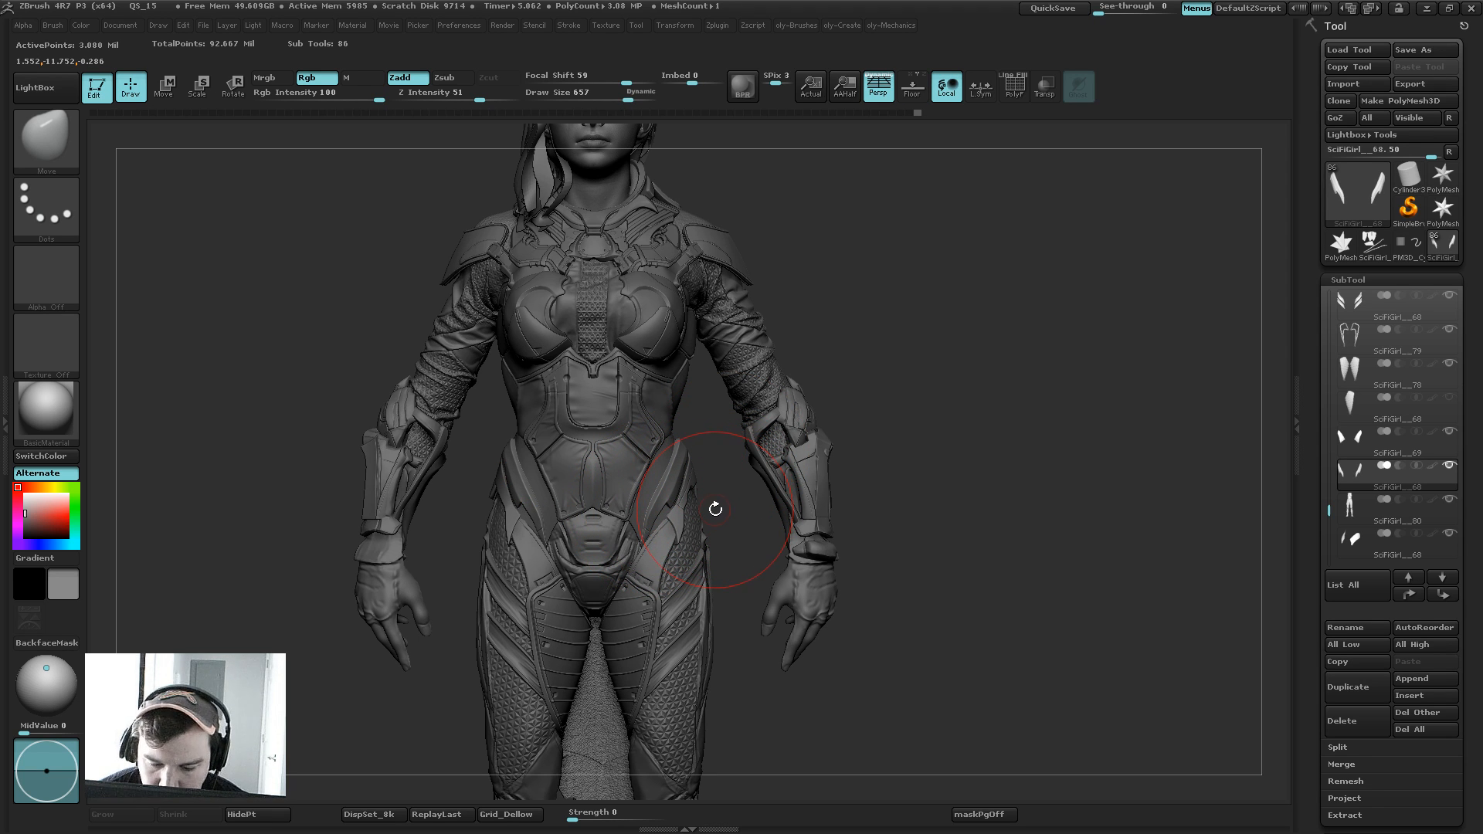
{"action": "left_click_drag", "start_coordinate": [681, 465], "coordinate": [682, 433]}
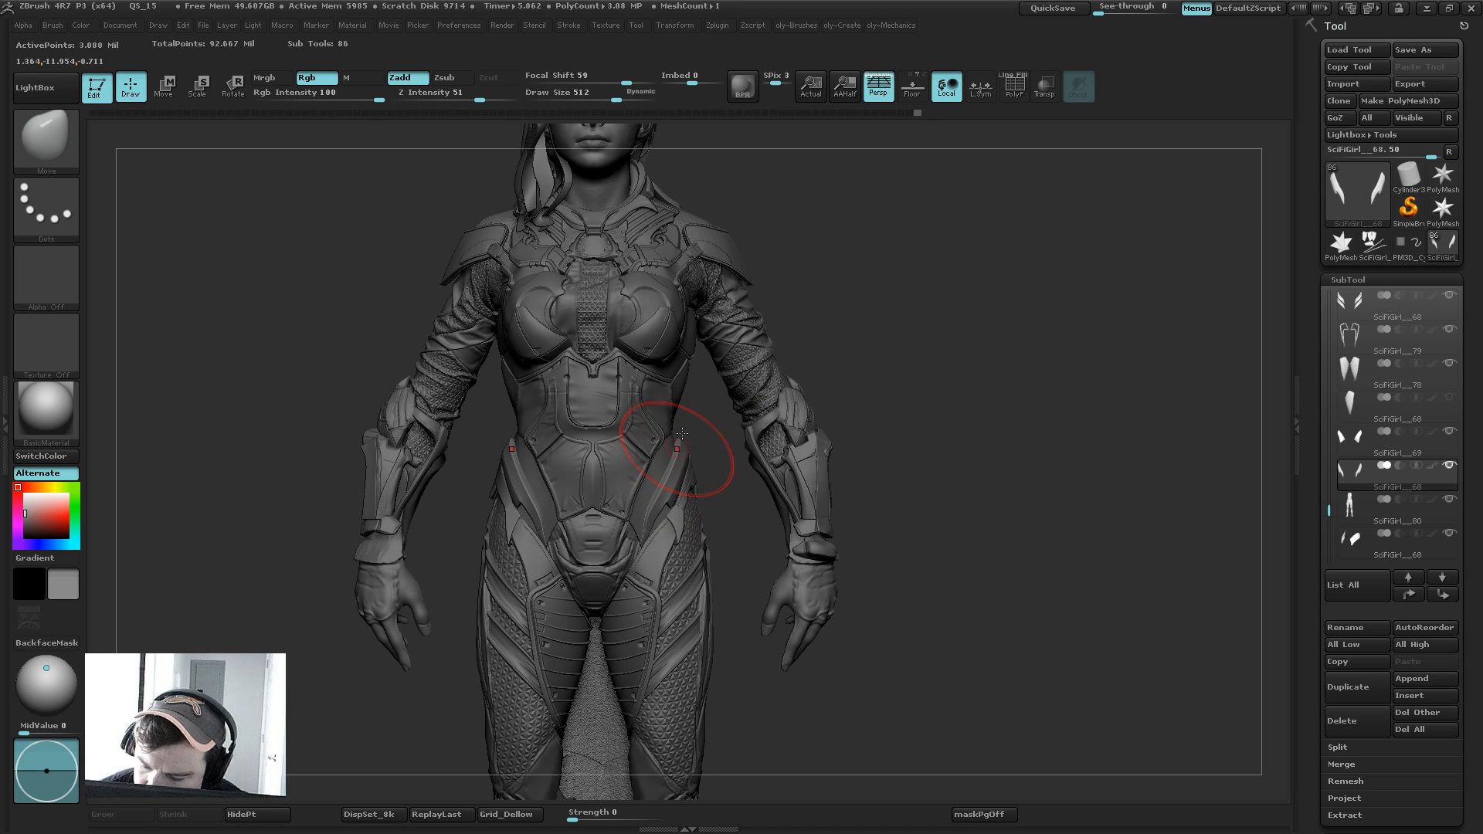
{"action": "mouse_move", "coordinate": [901, 339]}
{"action": "left_mouse_down"}
{"action": "mouse_move", "coordinate": [834, 348]}
{"action": "mouse_move", "coordinate": [902, 358]}
{"action": "mouse_move", "coordinate": [869, 434]}
{"action": "left_mouse_up"}
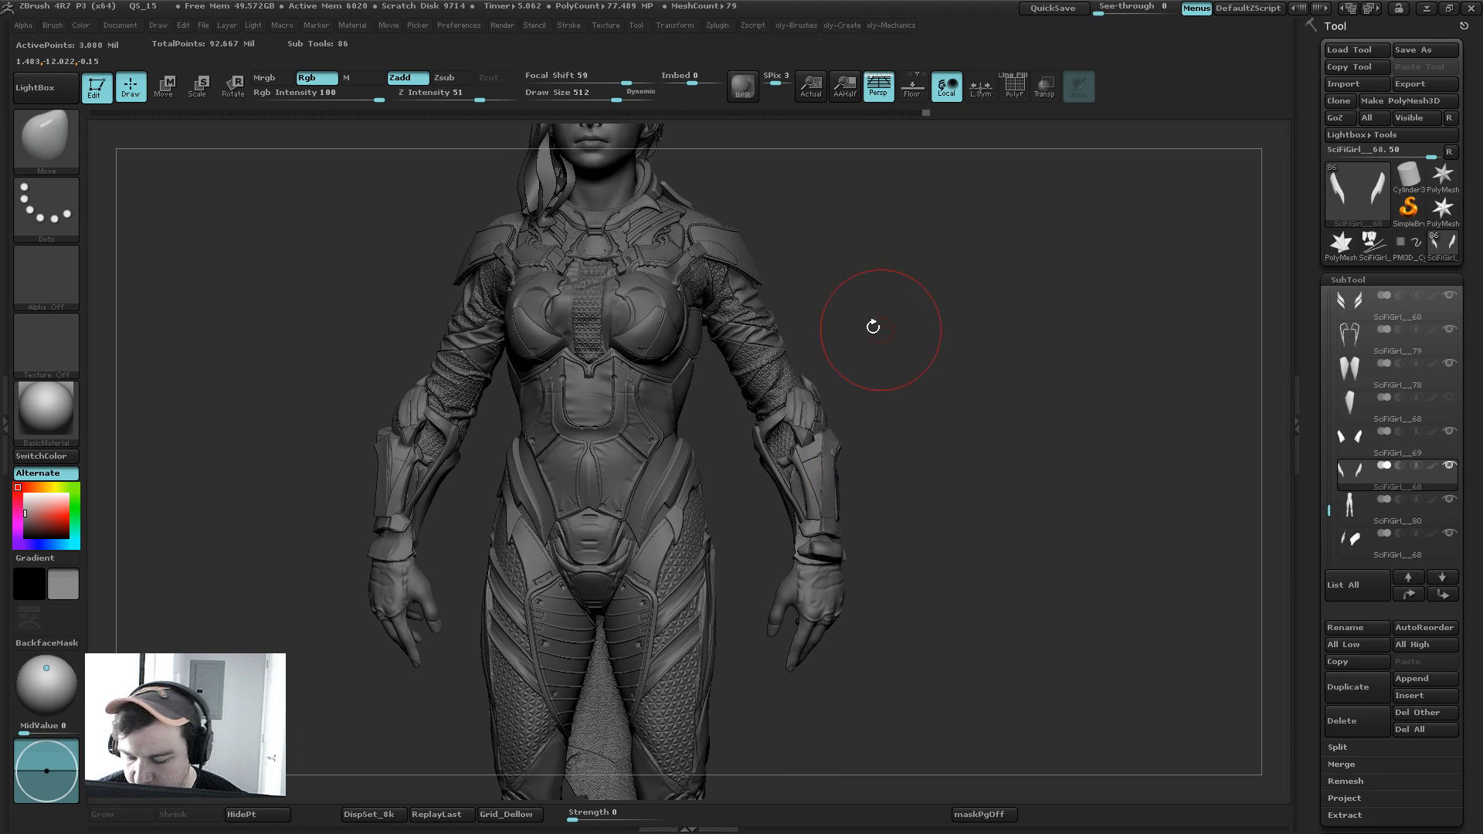
Step: Reshape the lower part of the hip strap from a three-quarter view with the Move brush, starting at draw size 347
{"action": "mouse_move", "coordinate": [857, 315]}
{"action": "left_mouse_down"}
{"action": "mouse_move", "coordinate": [866, 353]}
{"action": "mouse_move", "coordinate": [665, 488]}
{"action": "left_mouse_up"}
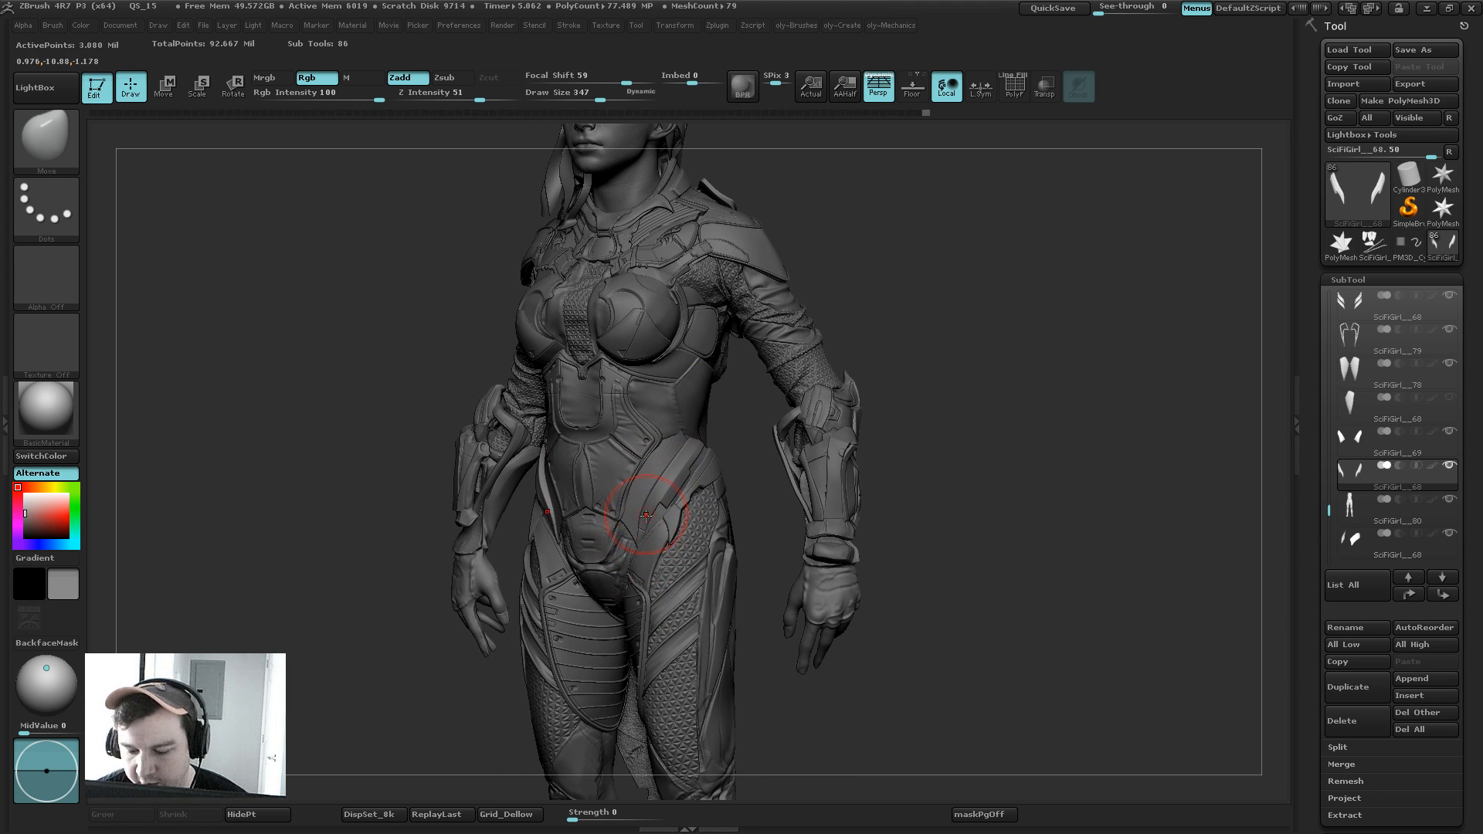
{"action": "key", "text": "s"}
{"action": "left_click_drag", "start_coordinate": [645, 516], "coordinate": [656, 486]}
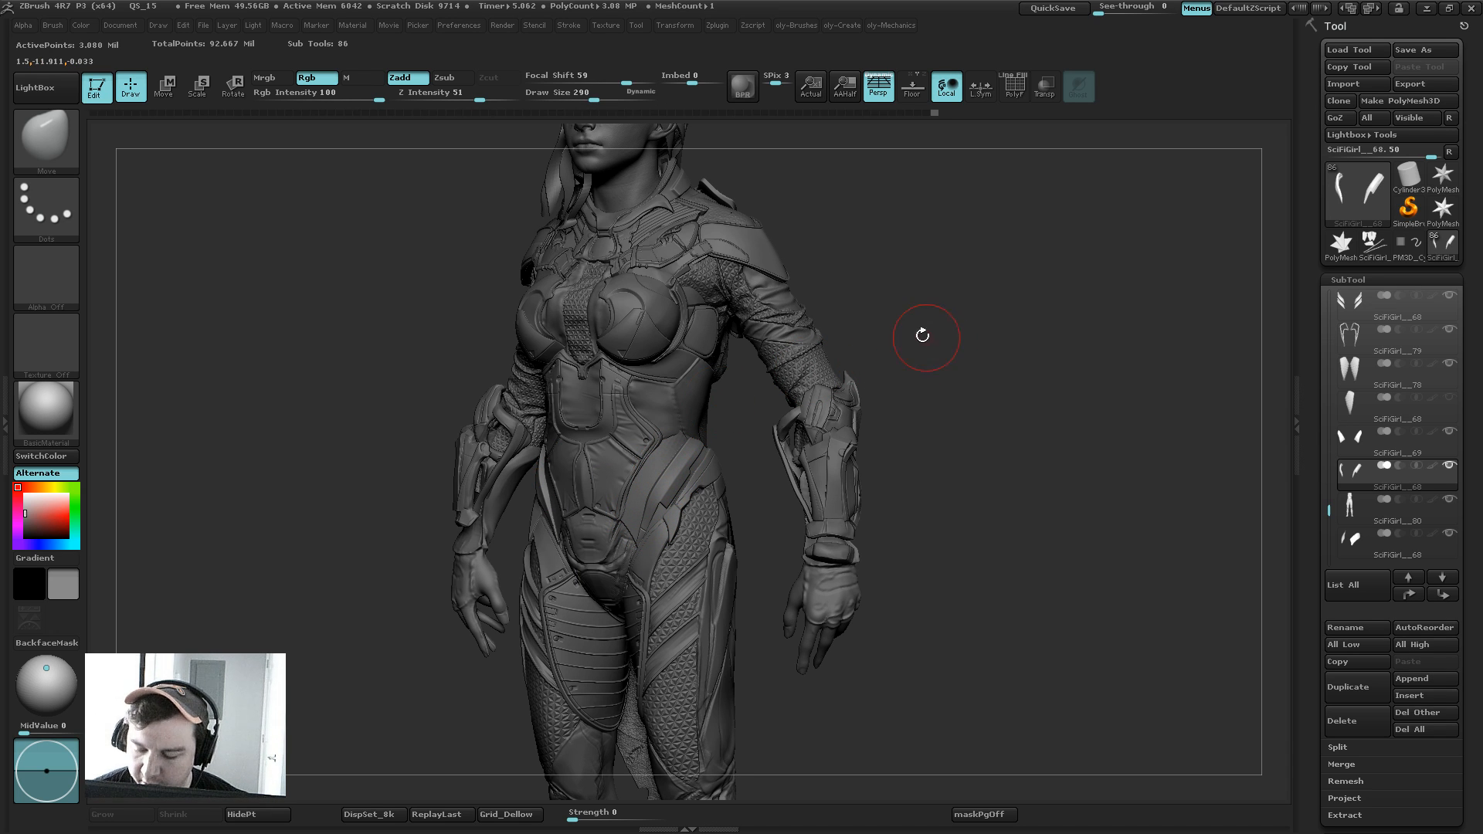
{"action": "left_click_drag", "start_coordinate": [916, 314], "coordinate": [895, 315]}
Step: Select the pointed hip panel beside the strap and adjust it with the Move brush at draw size 332
{"action": "key", "text": "s"}
{"action": "left_click_drag", "start_coordinate": [673, 446], "coordinate": [680, 415]}
{"action": "left_click", "coordinate": [678, 442], "text": "alt"}
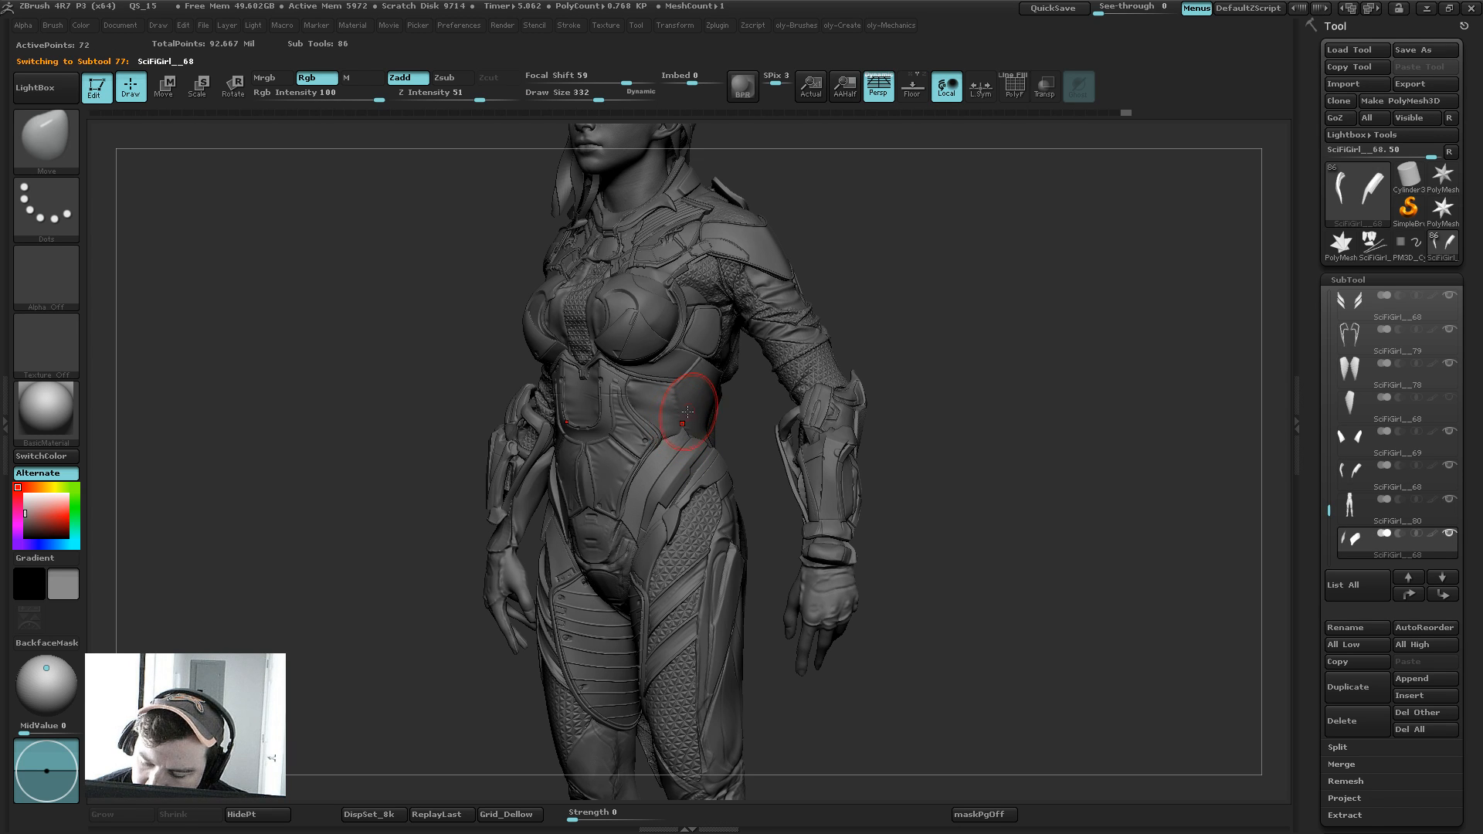
{"action": "key", "text": "shift"}
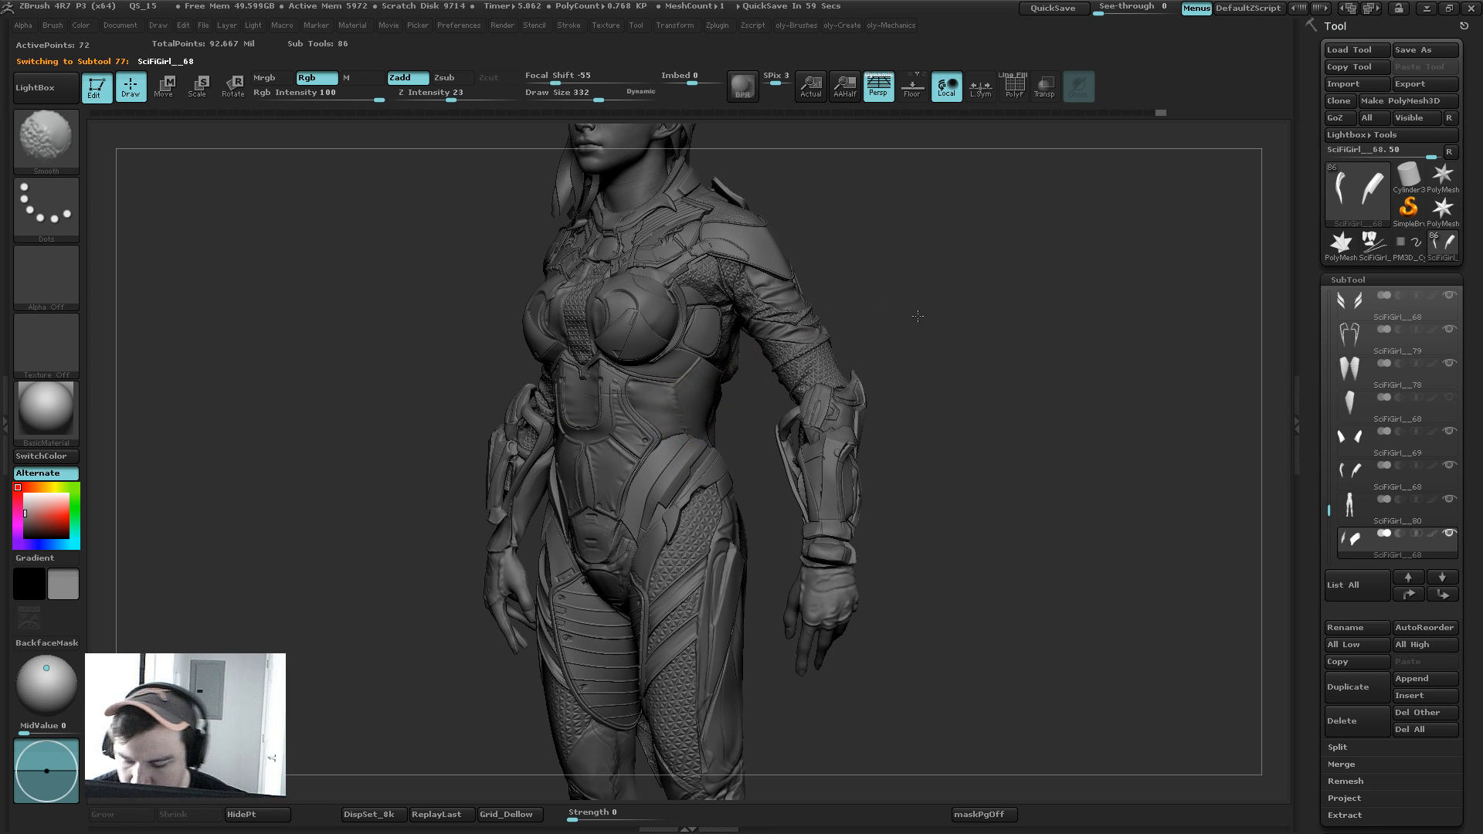
{"action": "left_click_drag", "start_coordinate": [917, 316], "coordinate": [938, 240], "text": "shift"}
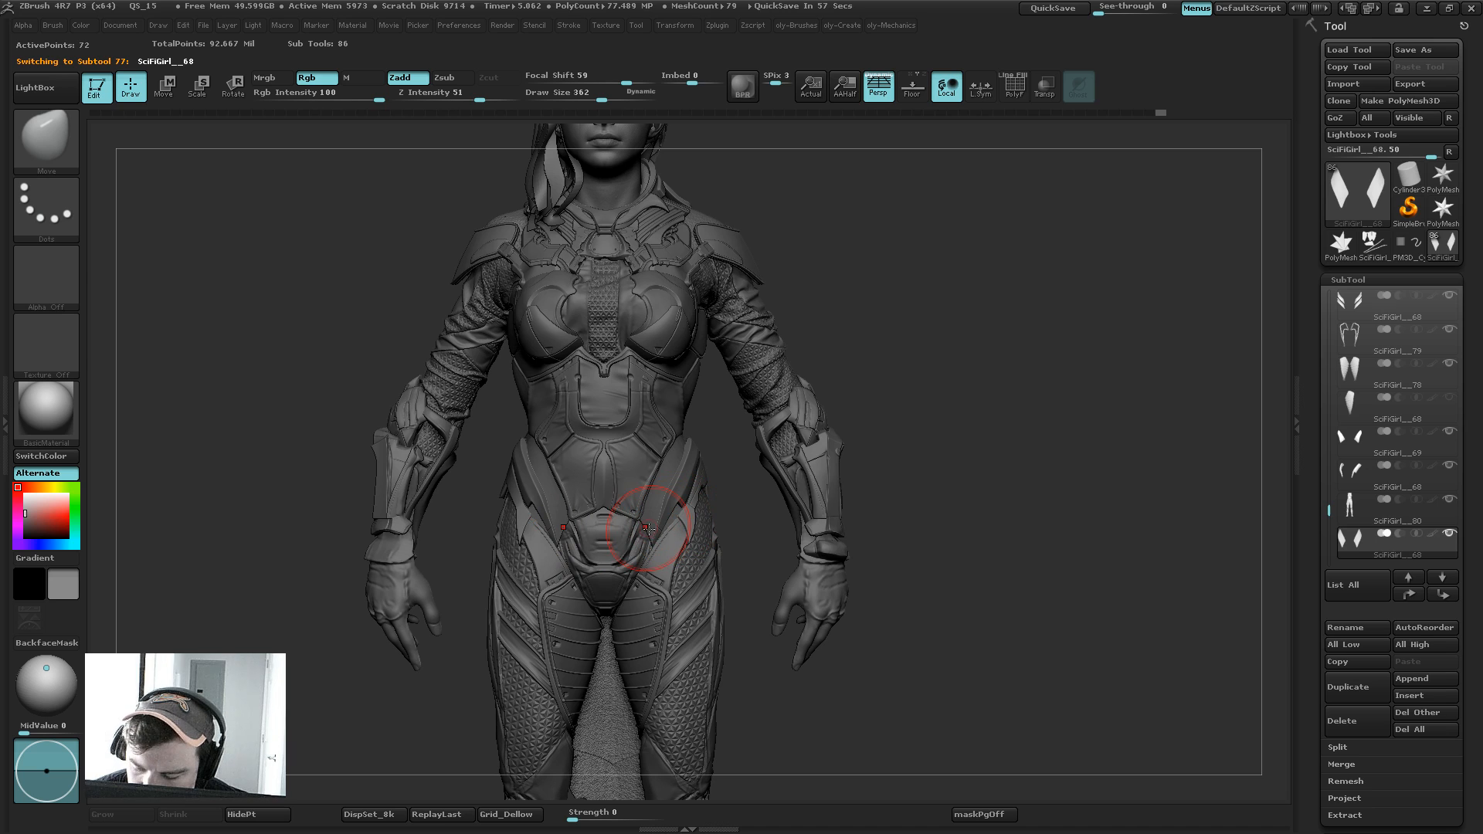
{"action": "left_click_drag", "start_coordinate": [749, 475], "coordinate": [735, 434]}
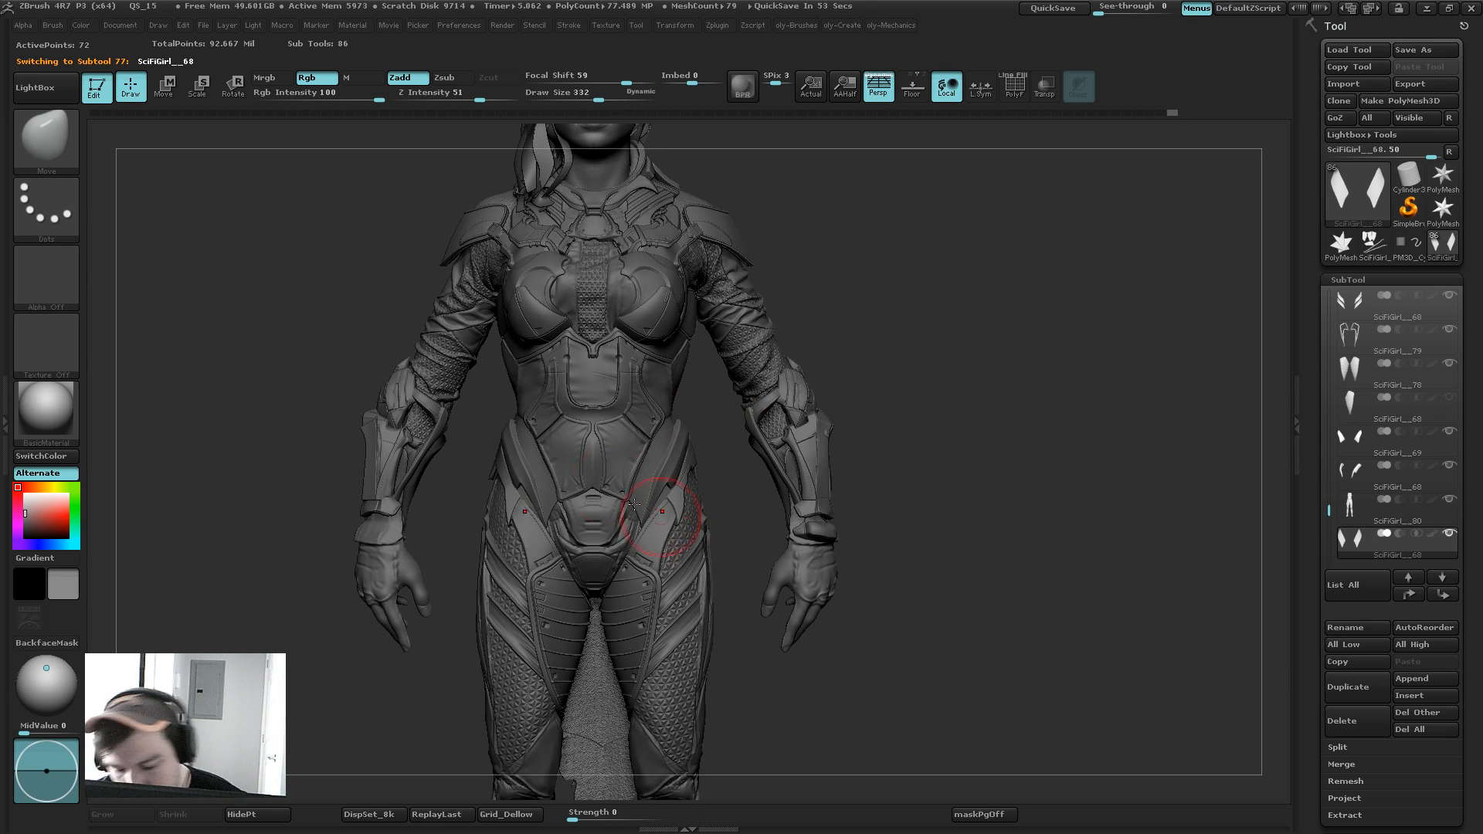
Step: Try to reshape the bodysuit around the hip straps with the Move brush at draw size 409, and undo the change
{"action": "left_click", "coordinate": [578, 533], "text": "alt"}
{"action": "key", "text": "s"}
{"action": "left_click_drag", "start_coordinate": [584, 527], "coordinate": [593, 523]}
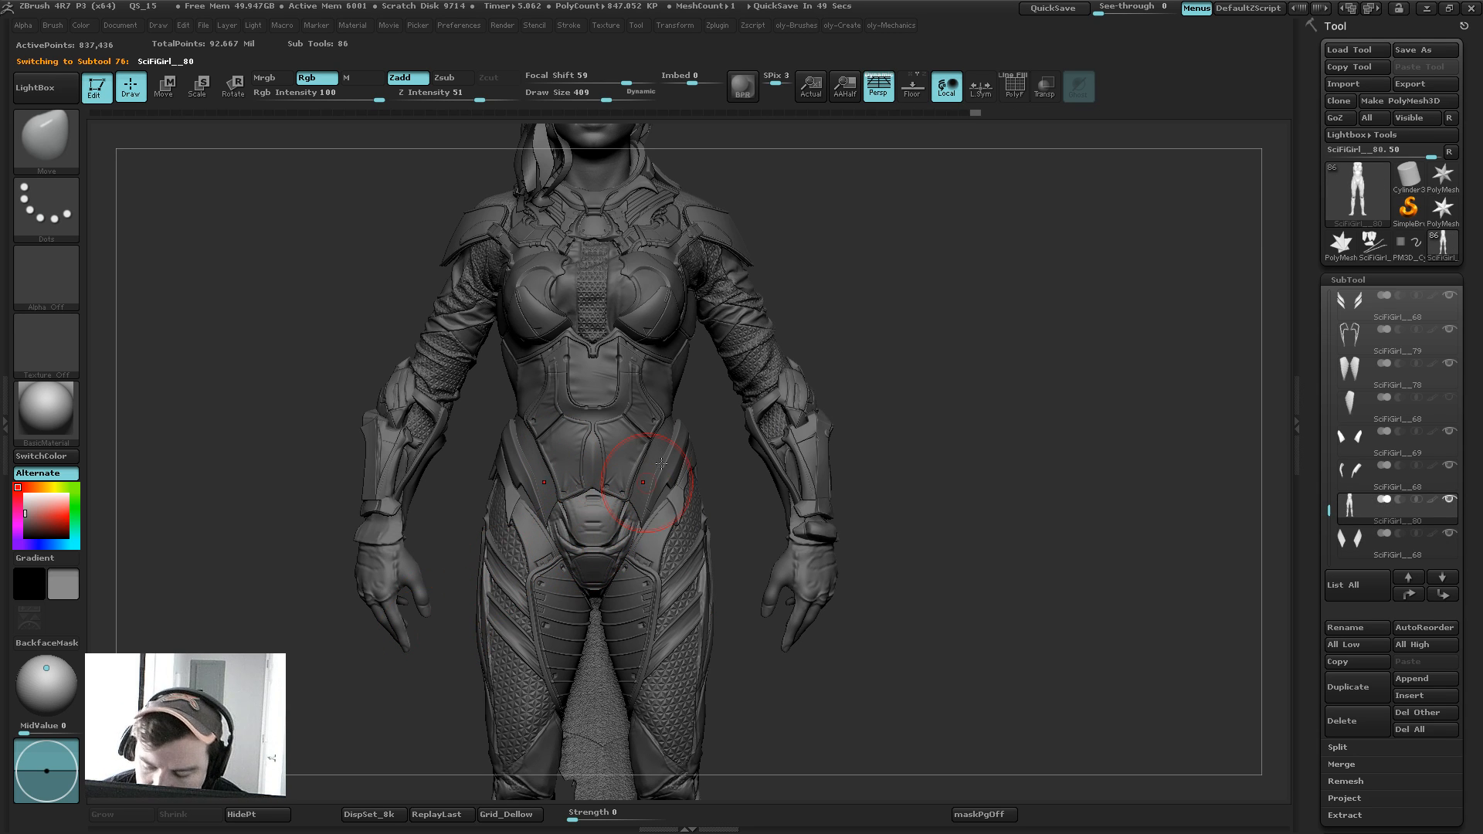
{"action": "key", "text": "ctrl+z"}
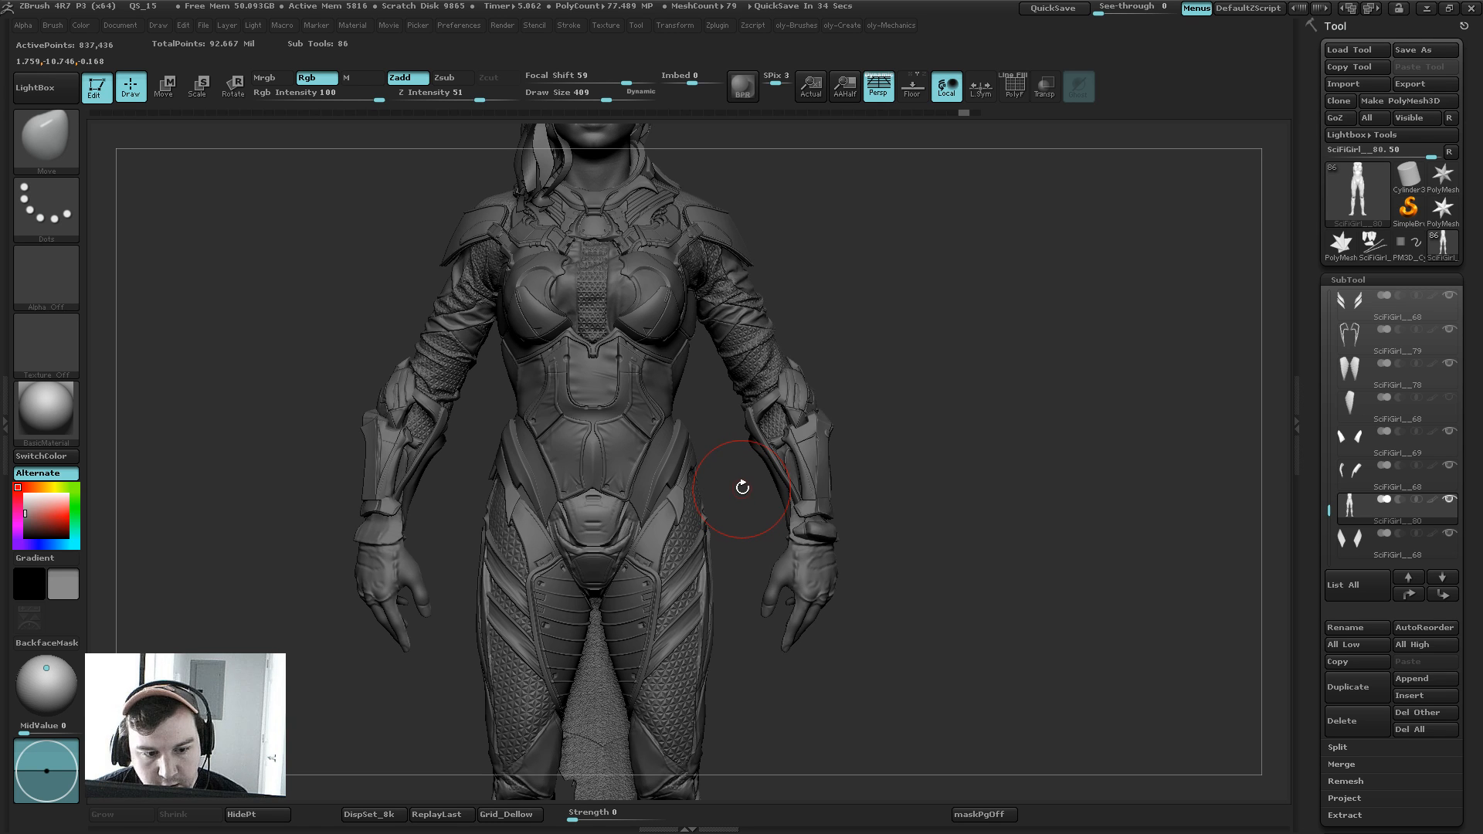
Step: Select the pointed hip panel again and fit it against the strap with the Move brush at draw sizes 393 and 409
{"action": "mouse_move", "coordinate": [743, 488]}
{"action": "left_mouse_down"}
{"action": "mouse_move", "coordinate": [695, 475]}
{"action": "mouse_move", "coordinate": [662, 433]}
{"action": "mouse_move", "coordinate": [652, 459]}
{"action": "left_mouse_up"}
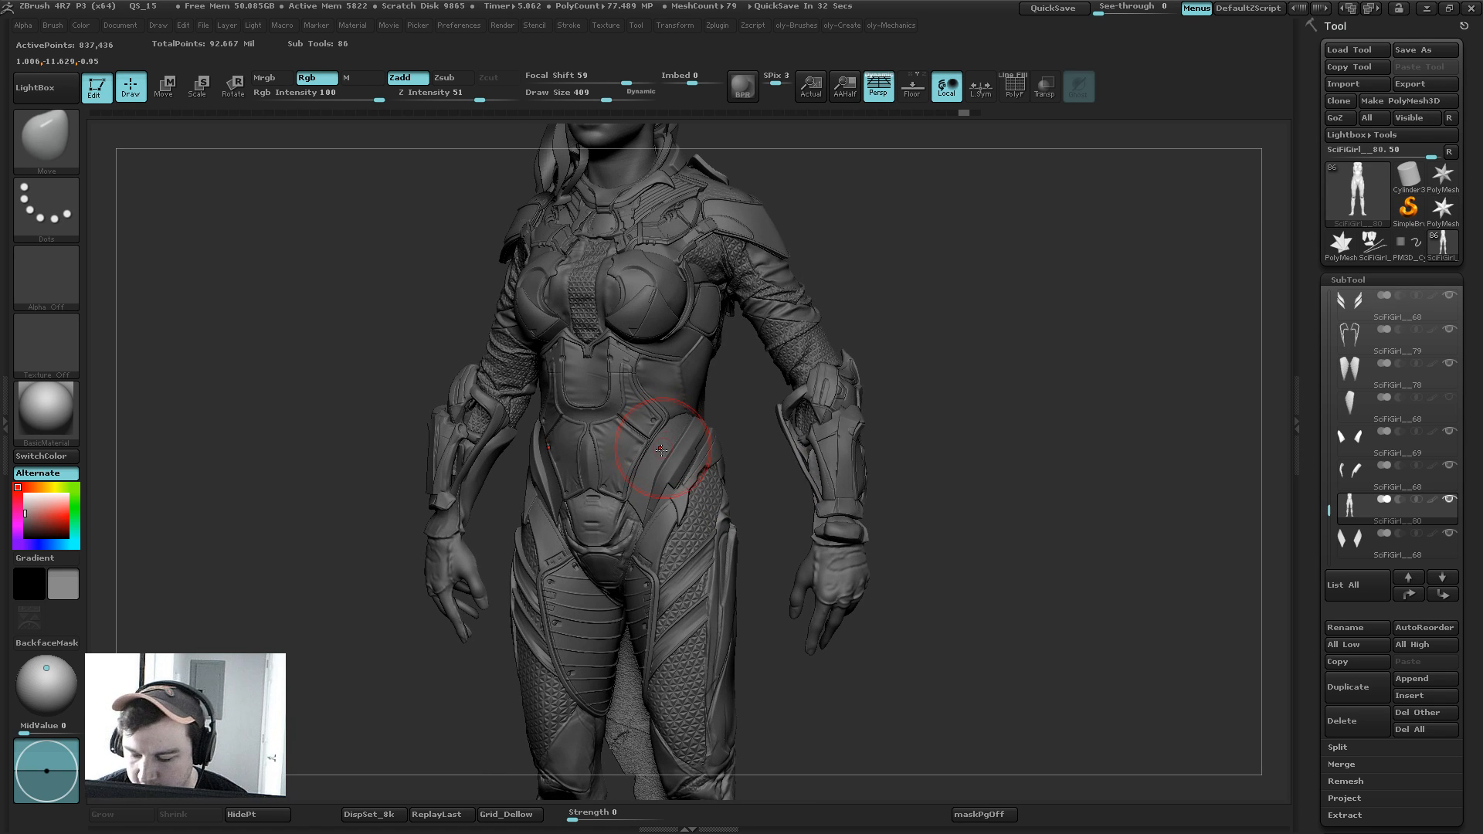
{"action": "left_click", "coordinate": [665, 506], "text": "alt"}
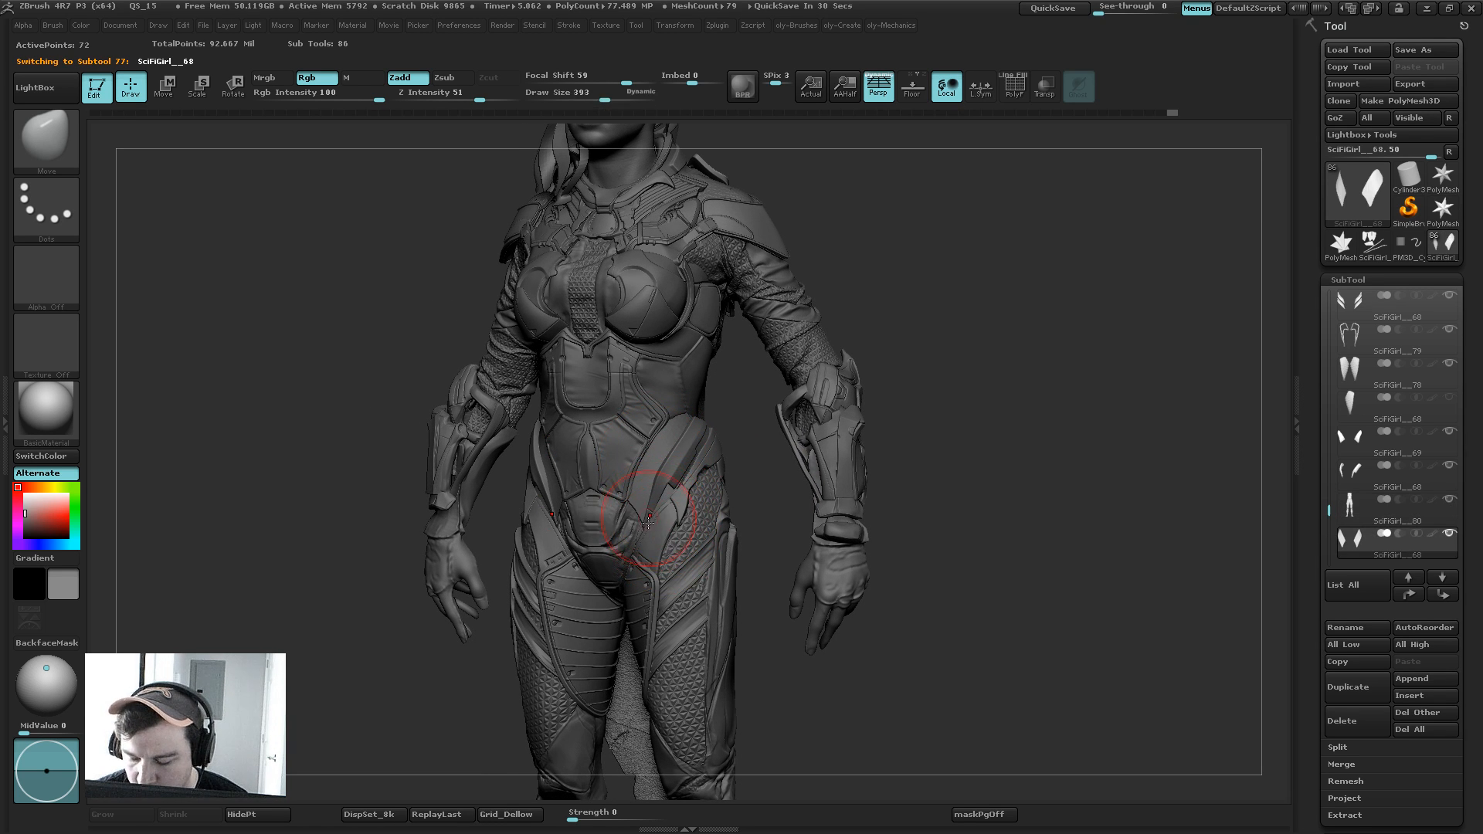
{"action": "mouse_move", "coordinate": [478, 721]}
{"action": "left_mouse_down"}
{"action": "mouse_move", "coordinate": [563, 665]}
{"action": "mouse_move", "coordinate": [528, 421]}
{"action": "left_mouse_up"}
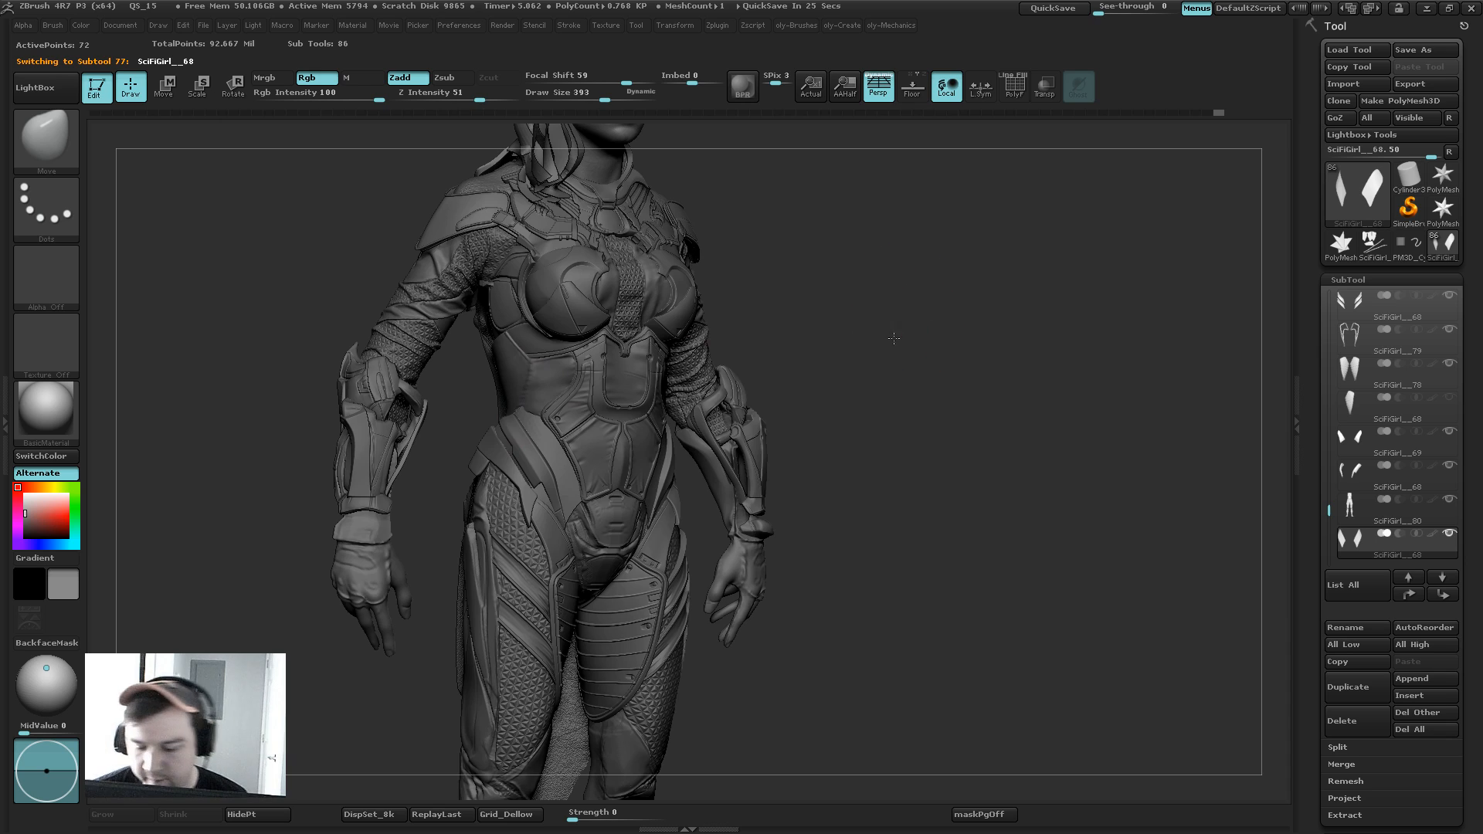
{"action": "mouse_move", "coordinate": [895, 339]}
{"action": "left_mouse_down"}
{"action": "mouse_move", "coordinate": [875, 373]}
{"action": "mouse_move", "coordinate": [761, 401]}
{"action": "left_mouse_up"}
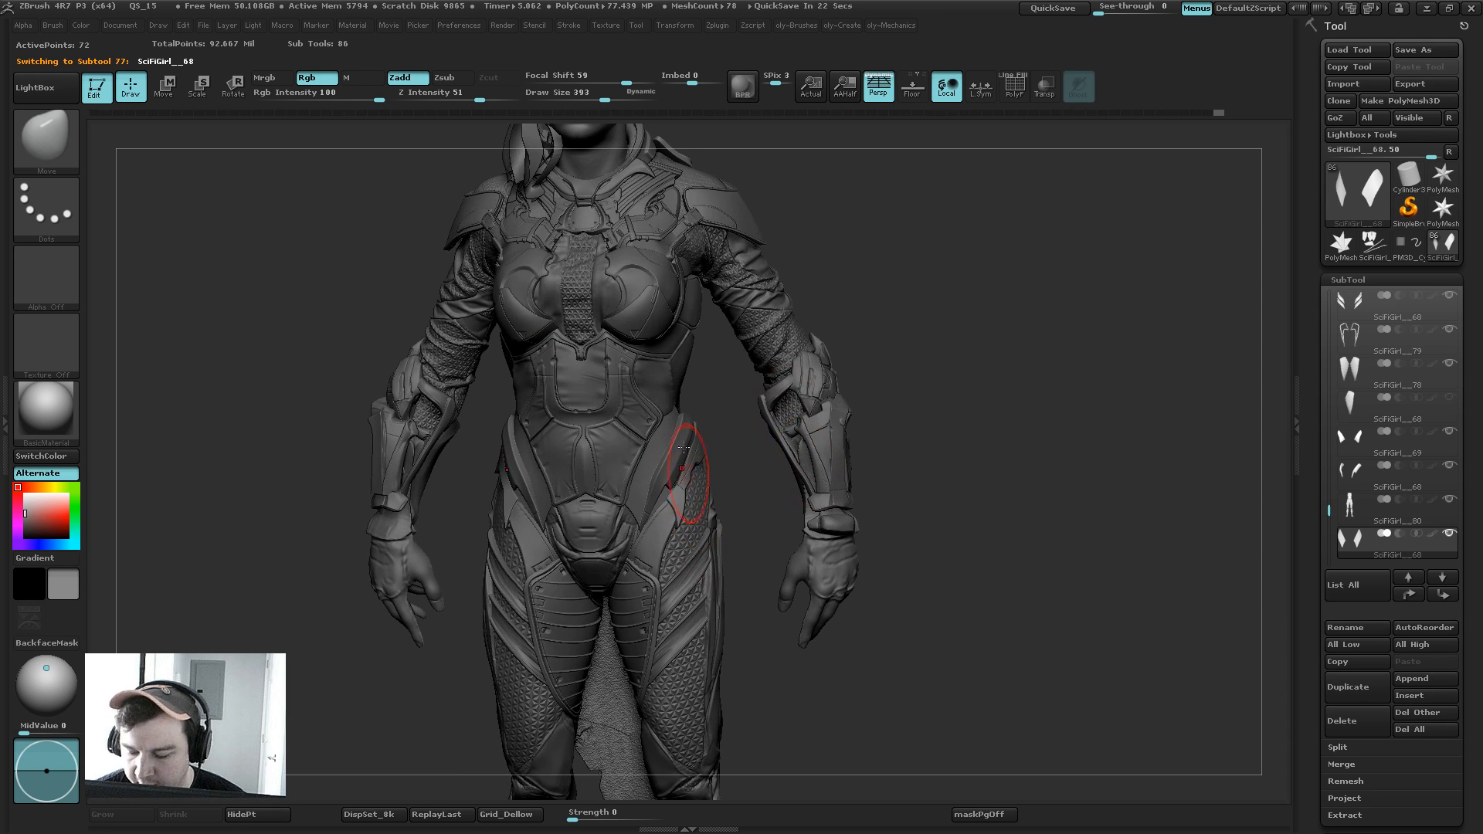
{"action": "mouse_move", "coordinate": [734, 471]}
{"action": "left_mouse_down"}
{"action": "mouse_move", "coordinate": [635, 395]}
{"action": "mouse_move", "coordinate": [621, 429]}
{"action": "left_mouse_up"}
{"action": "key", "text": "s"}
{"action": "key", "text": "s"}
{"action": "left_click", "coordinate": [608, 440]}
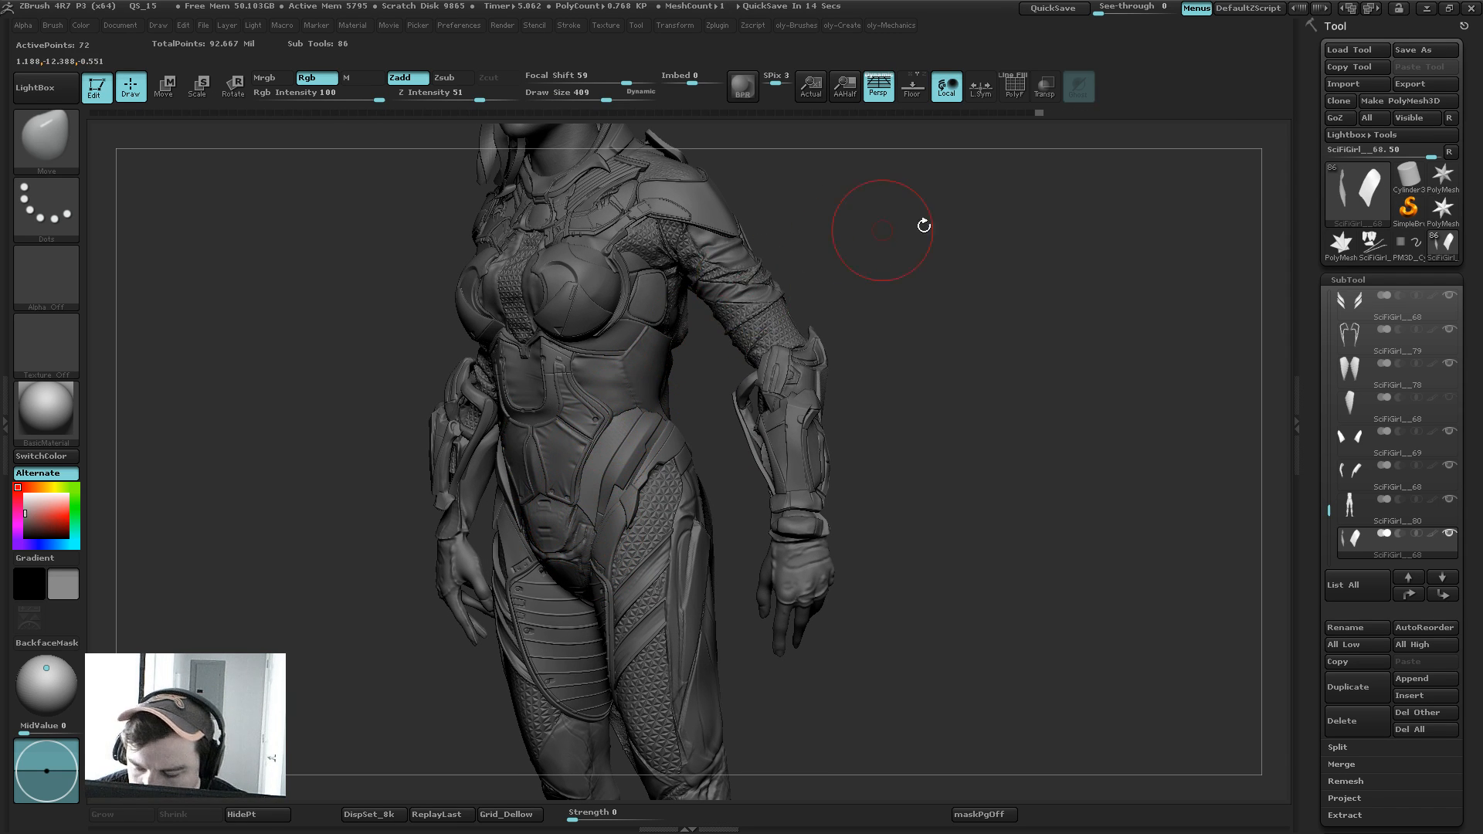
Step: Select the hip straps and reshape them from the front with the Move brush at draw sizes 434 and 401
{"action": "mouse_move", "coordinate": [912, 280]}
{"action": "left_mouse_down"}
{"action": "mouse_move", "coordinate": [874, 254]}
{"action": "mouse_move", "coordinate": [957, 272]}
{"action": "mouse_move", "coordinate": [946, 268]}
{"action": "left_mouse_up"}
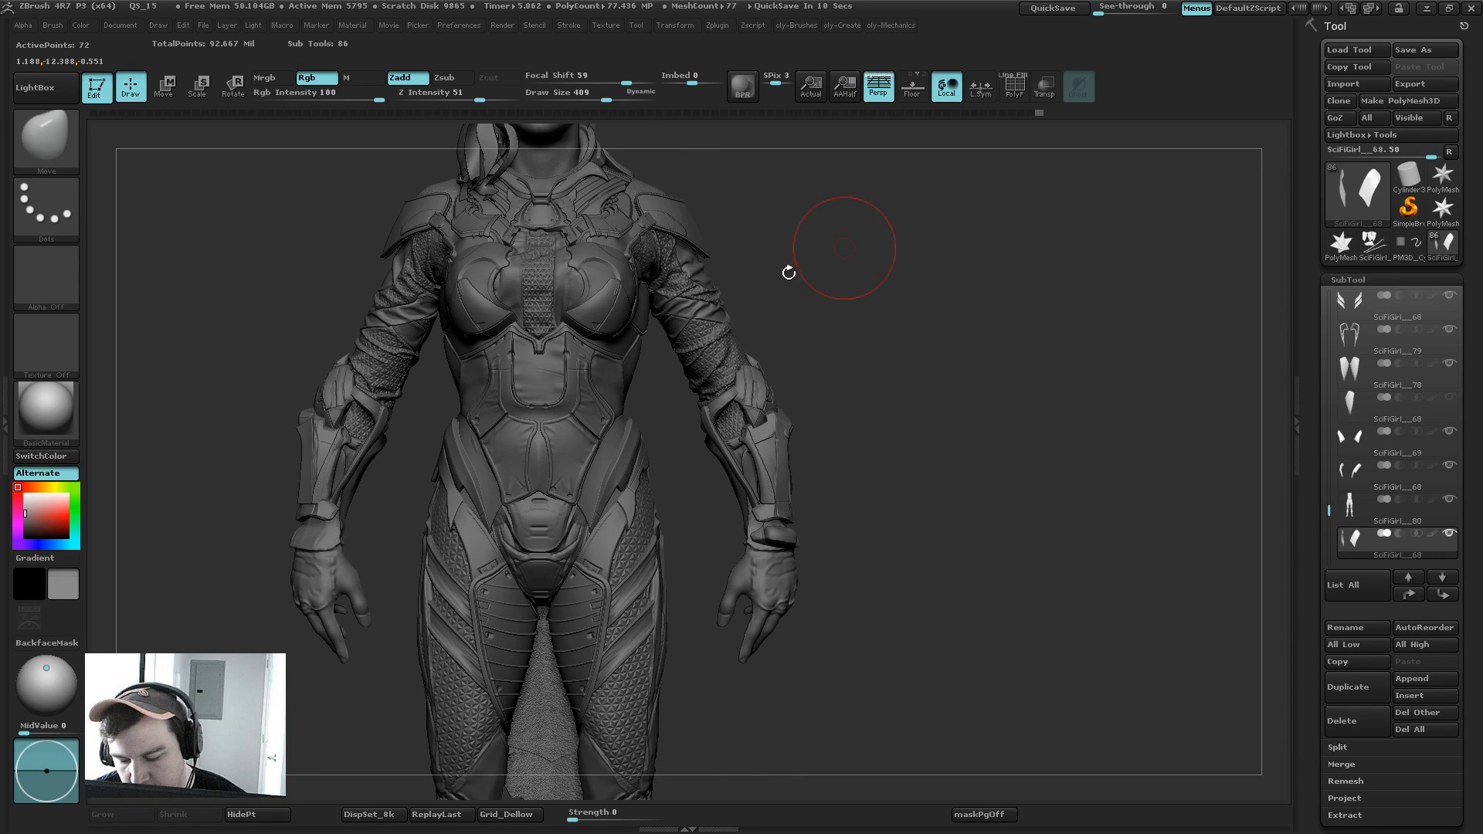
{"action": "left_click", "coordinate": [622, 451], "text": "alt"}
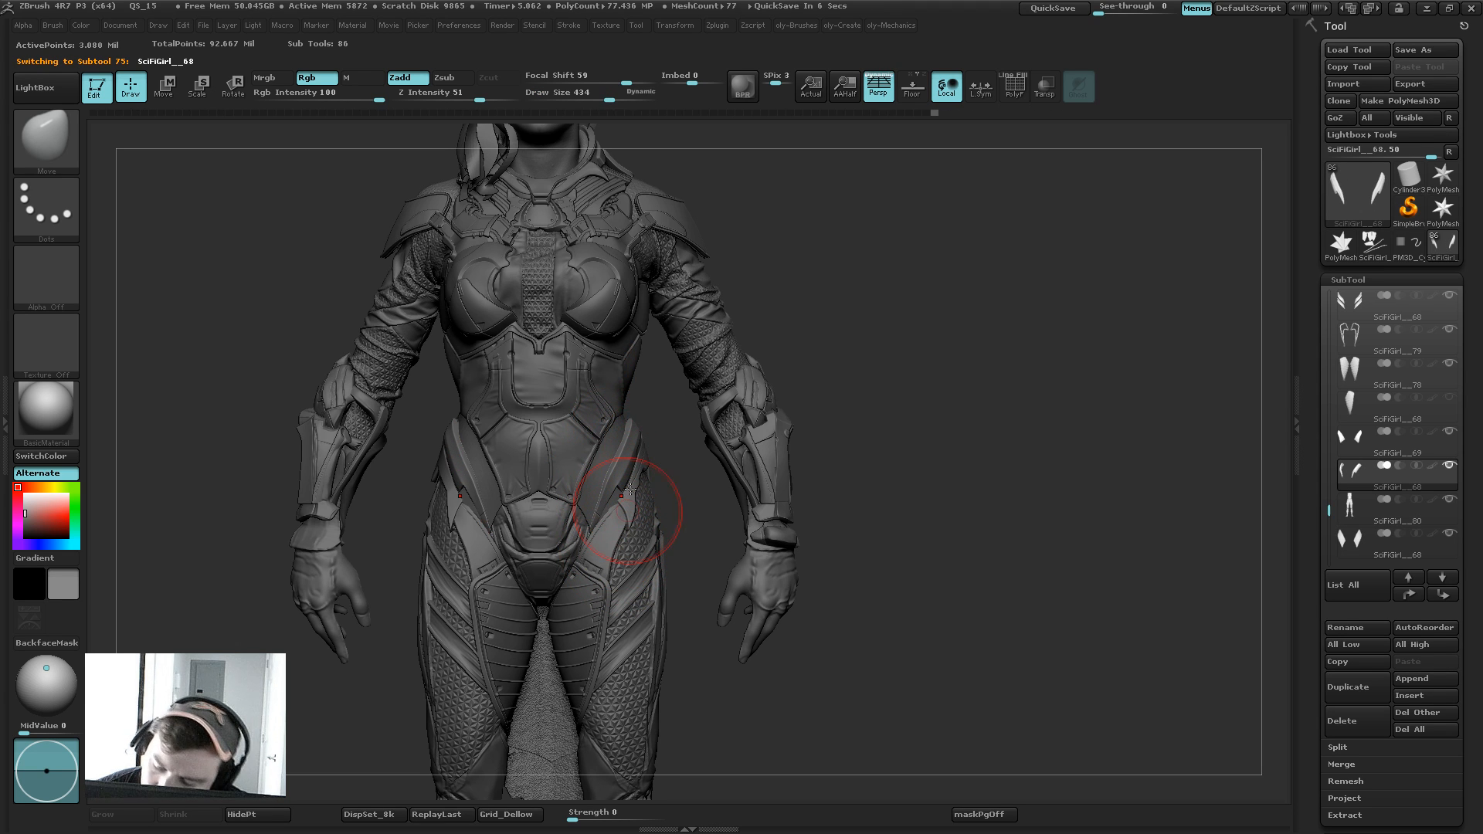
{"action": "left_click_drag", "start_coordinate": [664, 483], "coordinate": [667, 453], "text": "alt"}
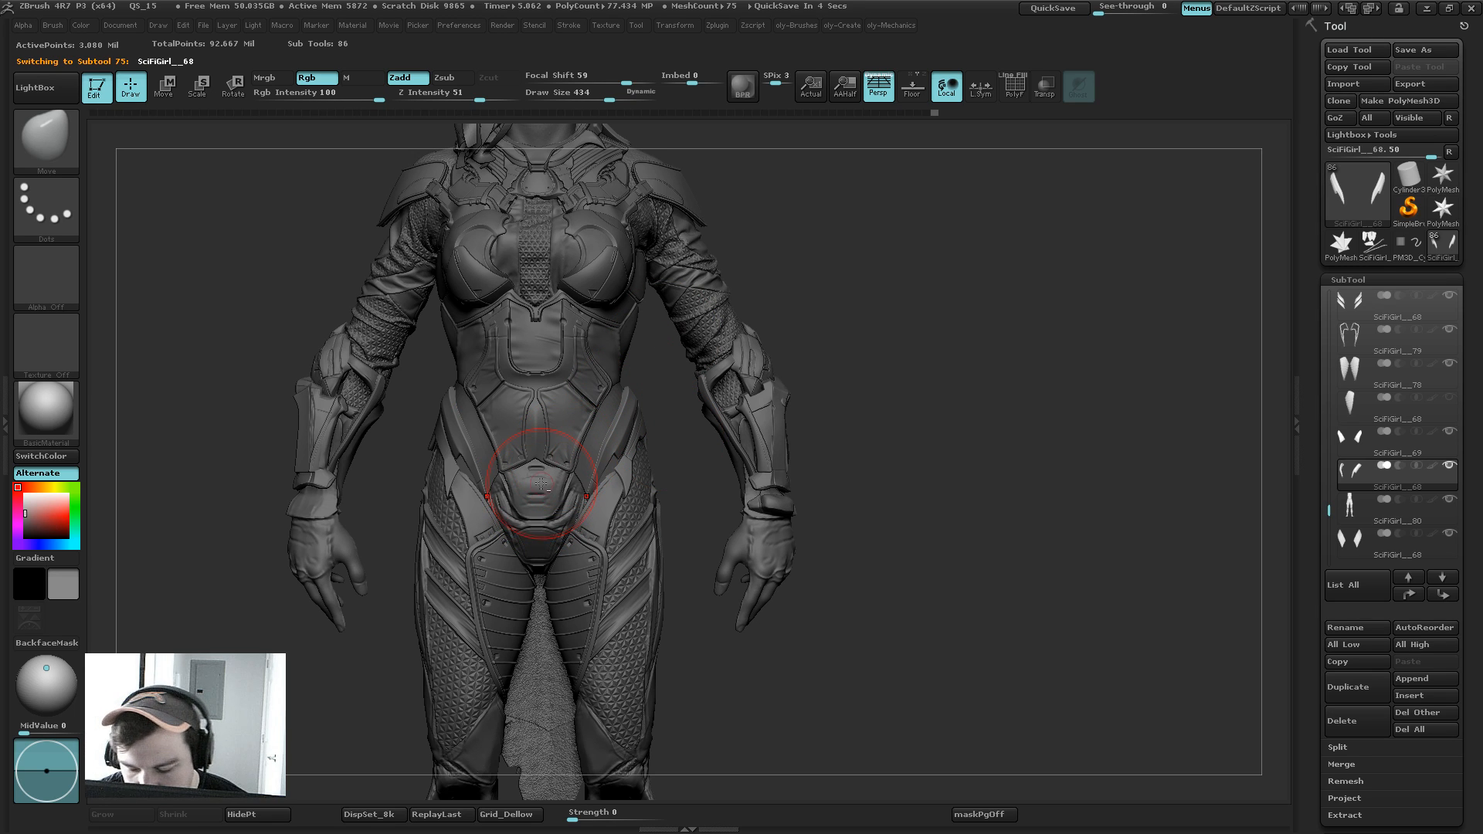
{"action": "key", "text": "s"}
{"action": "left_click_drag", "start_coordinate": [549, 514], "coordinate": [545, 514]}
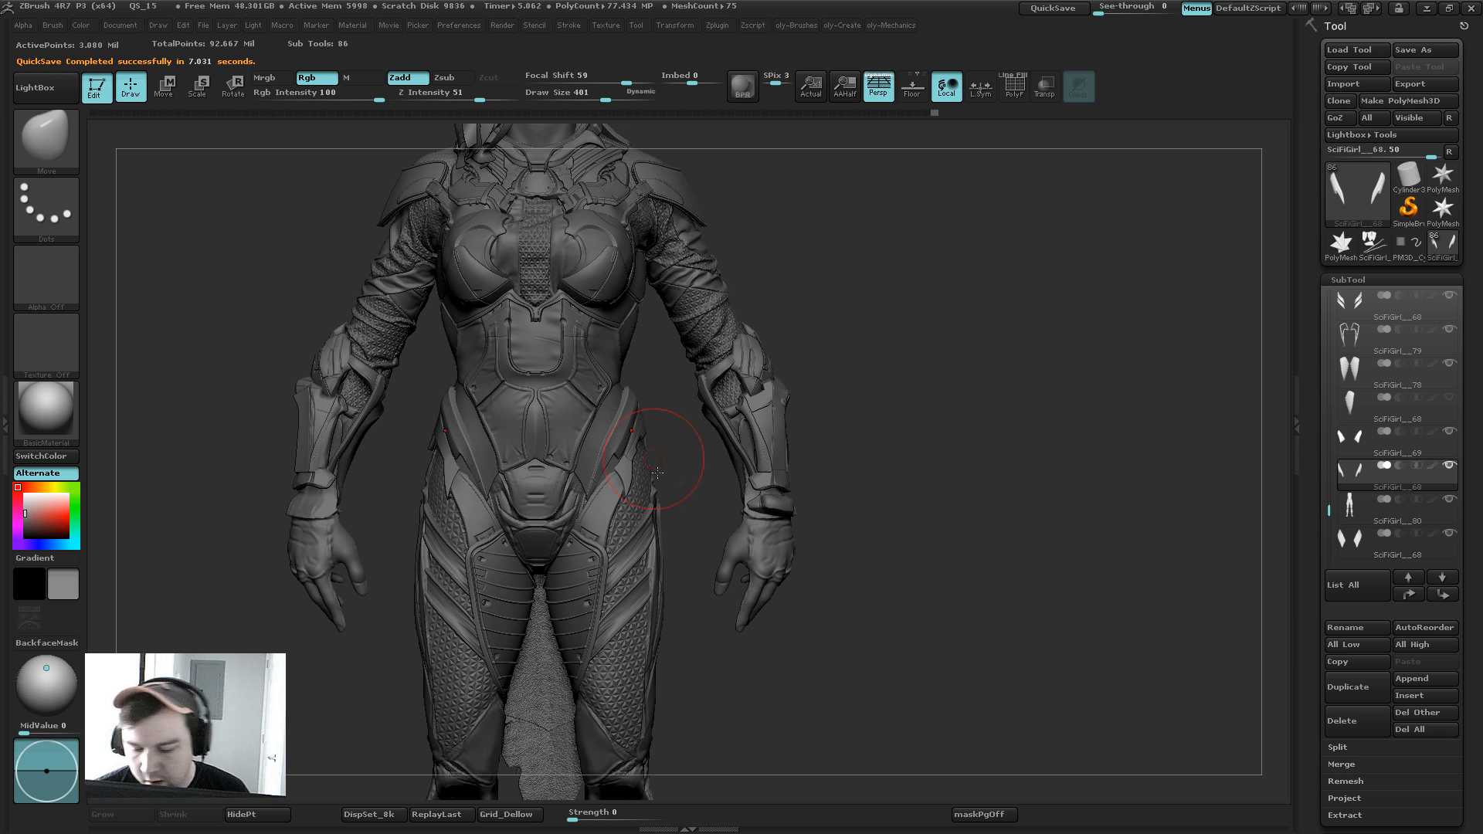
Step: Fine-tune the hip straps' outline with the Move brush at draw size 355 from three-quarter and front views
{"action": "key", "text": "s"}
{"action": "mouse_move", "coordinate": [680, 461]}
{"action": "left_mouse_down"}
{"action": "mouse_move", "coordinate": [691, 476]}
{"action": "mouse_move", "coordinate": [678, 480]}
{"action": "mouse_move", "coordinate": [653, 432]}
{"action": "left_mouse_up"}
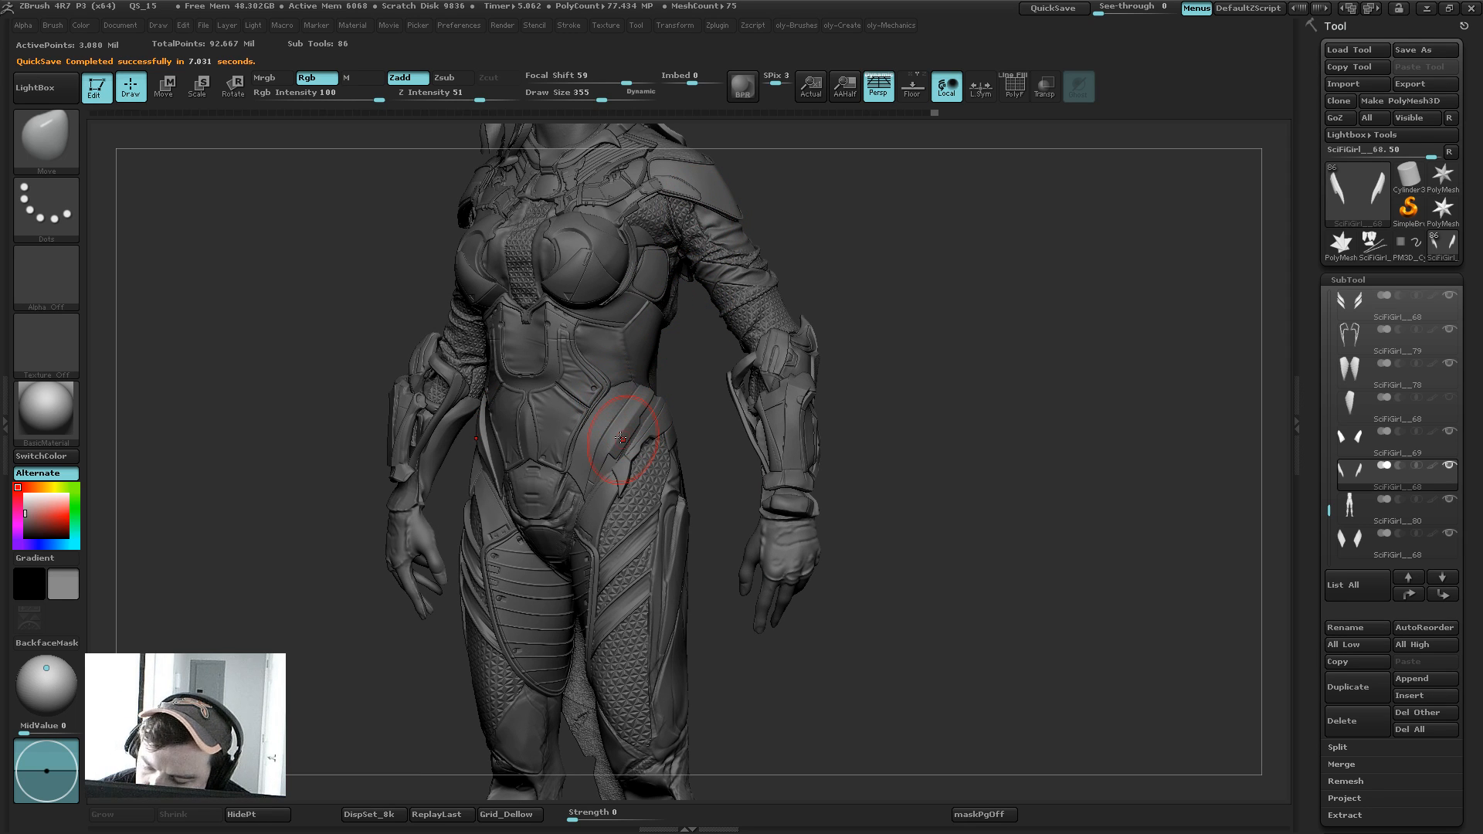
{"action": "left_click_drag", "start_coordinate": [702, 404], "coordinate": [711, 422]}
{"action": "key", "text": "s"}
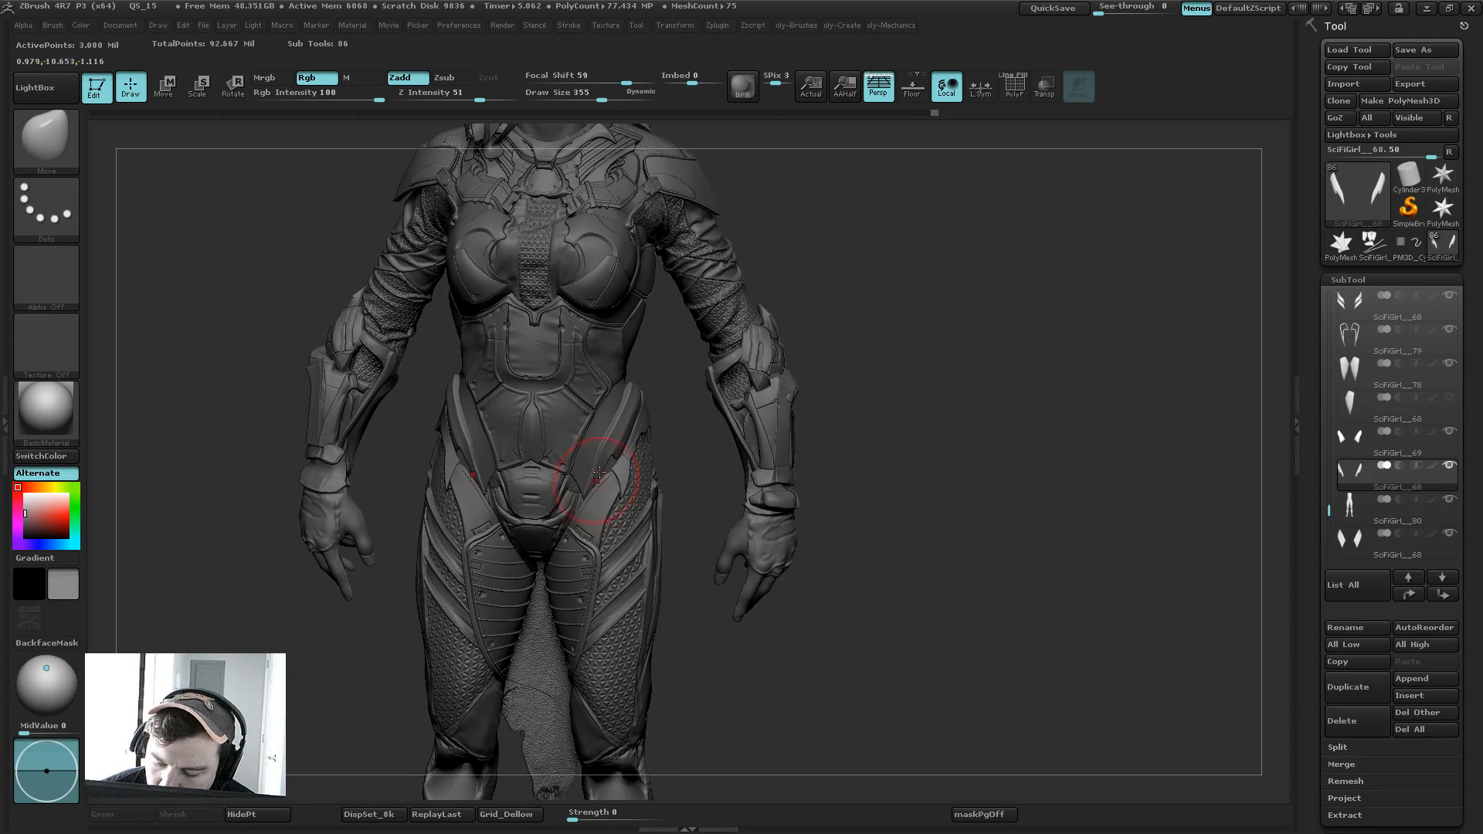
Step: Reshape the upper outer ends of the mirrored hip strips against the waist with the Move brush
{"action": "left_click_drag", "start_coordinate": [653, 370], "coordinate": [648, 364], "text": "ctrl"}
{"action": "key", "text": "ctrl+z"}
{"action": "left_click_drag", "start_coordinate": [880, 280], "coordinate": [894, 298], "text": "shift"}
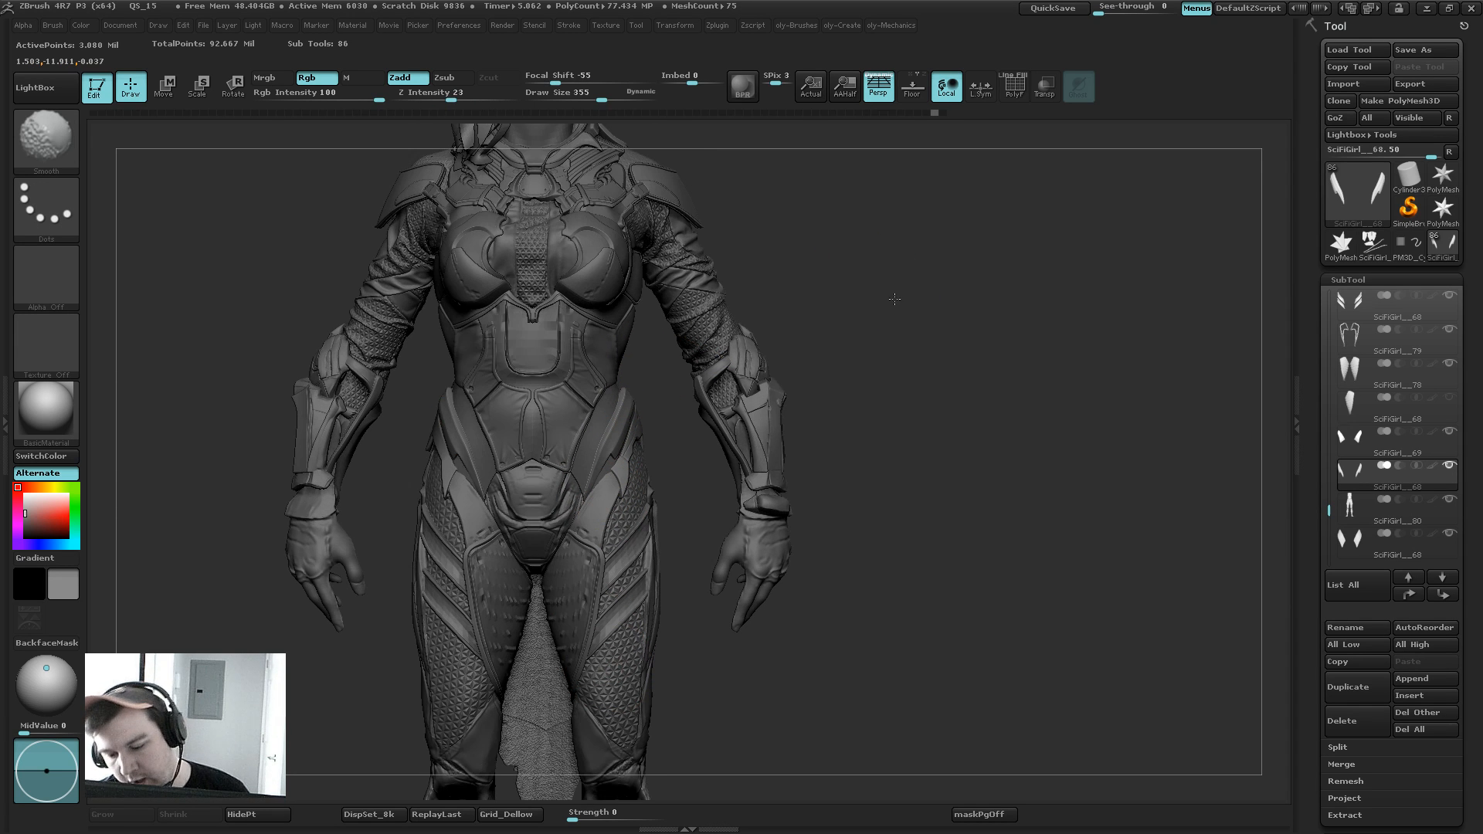
{"action": "key", "text": "s"}
{"action": "left_click_drag", "start_coordinate": [619, 405], "coordinate": [631, 405]}
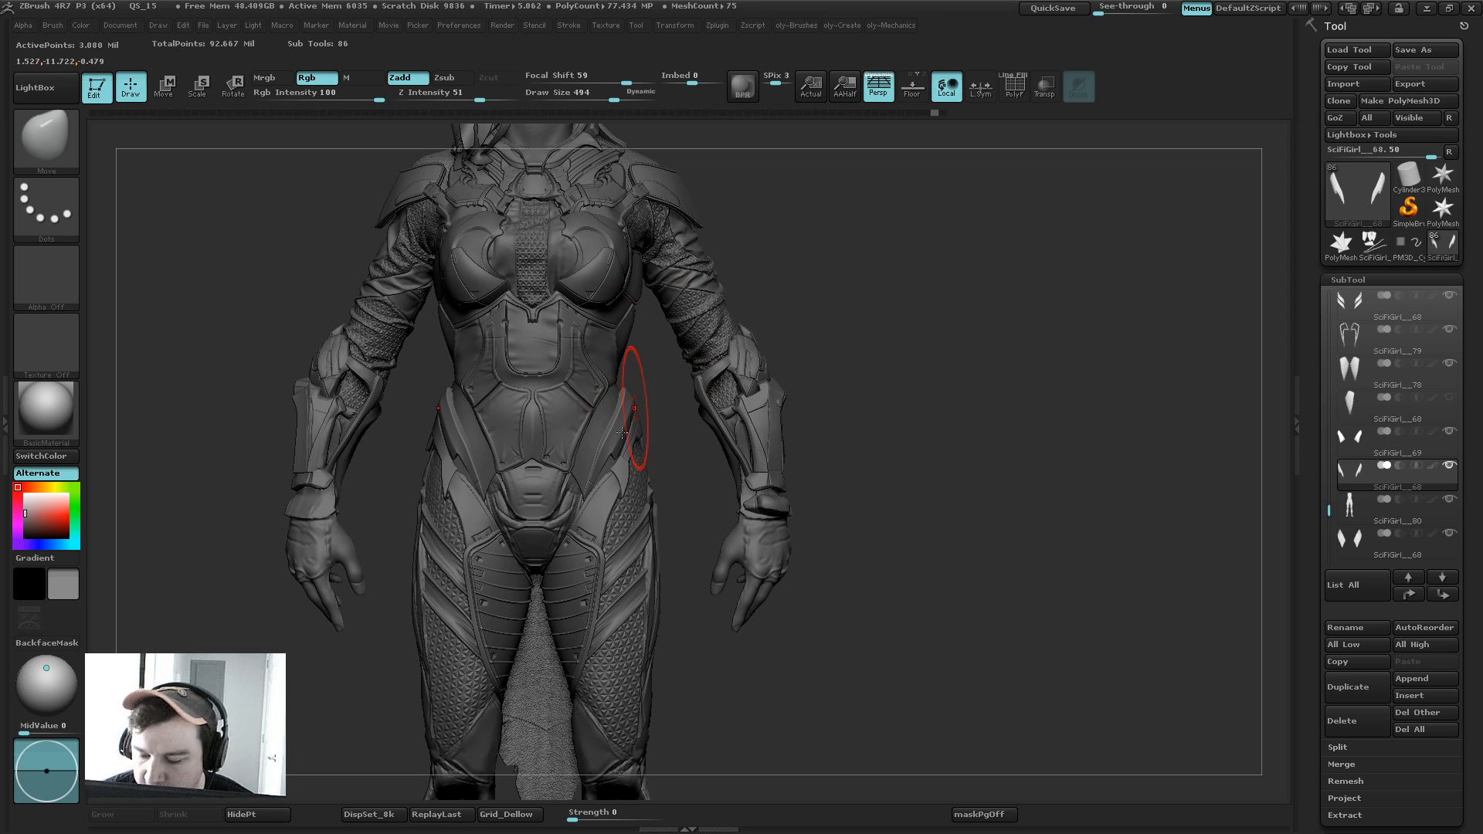
{"action": "key", "text": "bracketleft"}
{"action": "left_click_drag", "start_coordinate": [454, 385], "coordinate": [459, 386]}
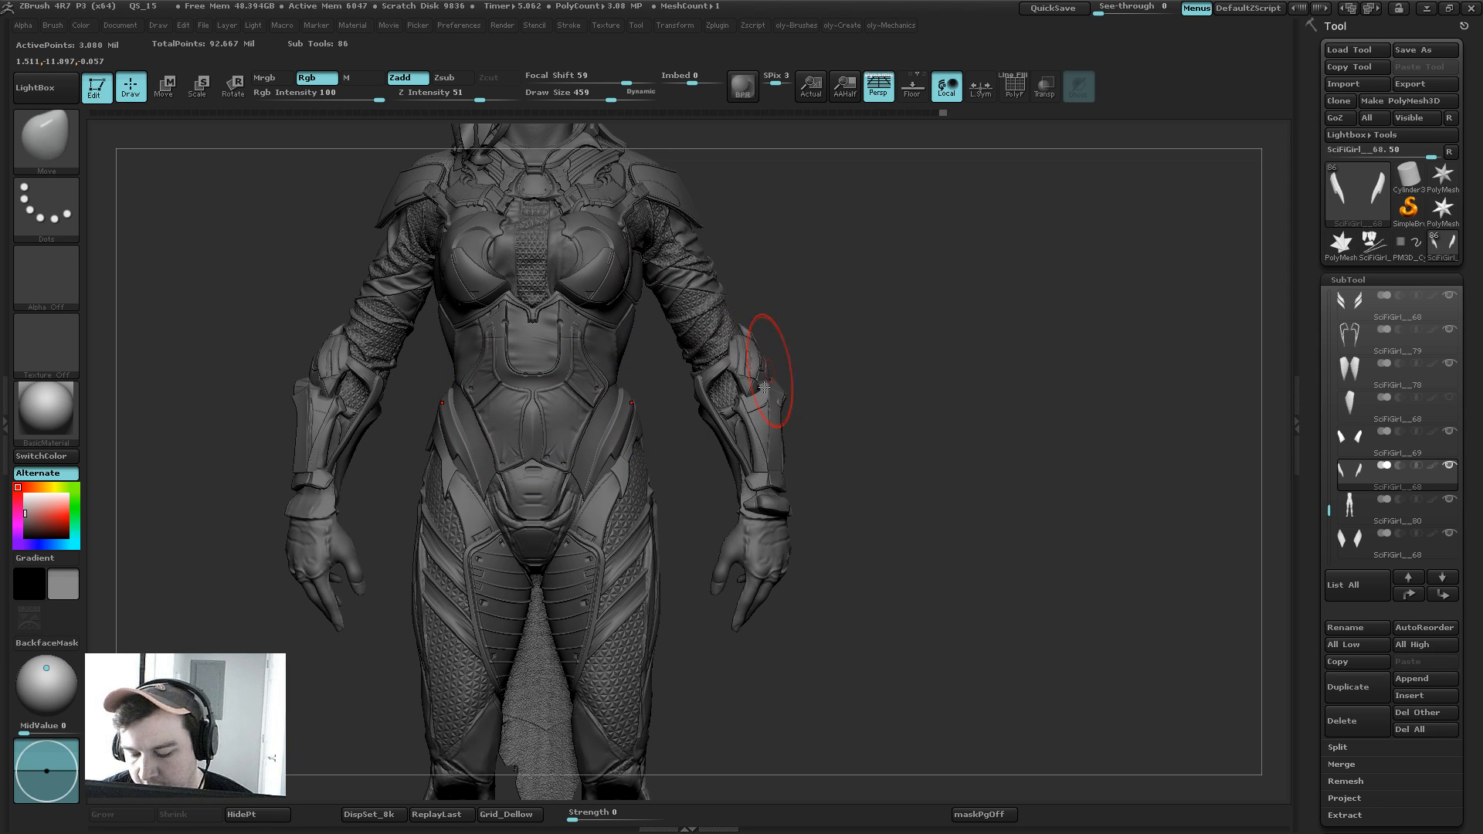
{"action": "mouse_move", "coordinate": [663, 419]}
{"action": "left_mouse_down"}
{"action": "mouse_move", "coordinate": [684, 421]}
{"action": "mouse_move", "coordinate": [620, 426]}
{"action": "left_mouse_up"}
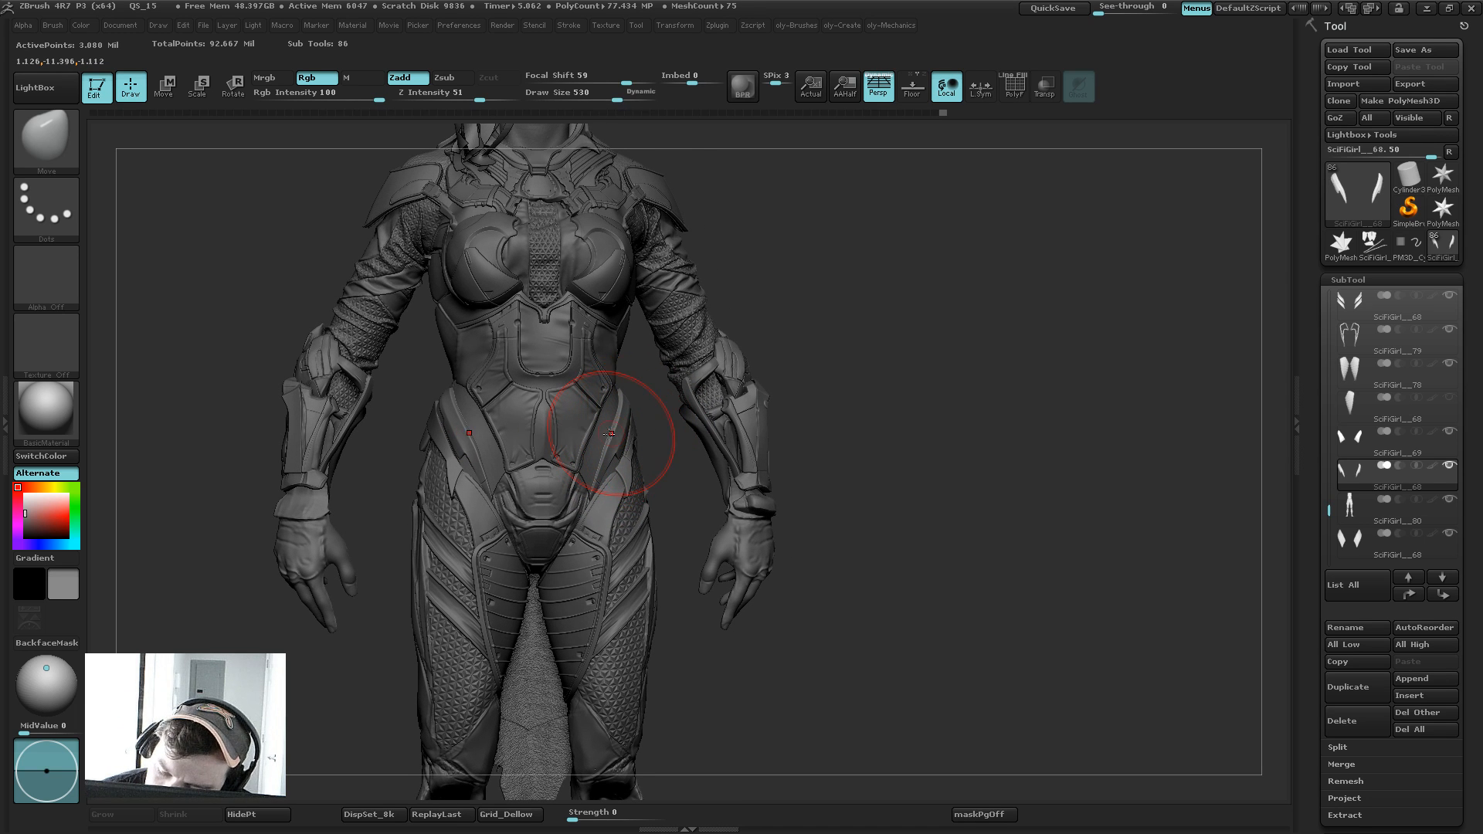
Step: Refine the hip strips' curve around the side of the hips with the Move brush, working from three-quarter and front views
{"action": "mouse_move", "coordinate": [845, 289]}
{"action": "left_mouse_down", "text": "shift"}
{"action": "mouse_move", "coordinate": [780, 315]}
{"action": "mouse_move", "coordinate": [795, 340]}
{"action": "mouse_move", "coordinate": [626, 448]}
{"action": "left_mouse_up", "text": "shift"}
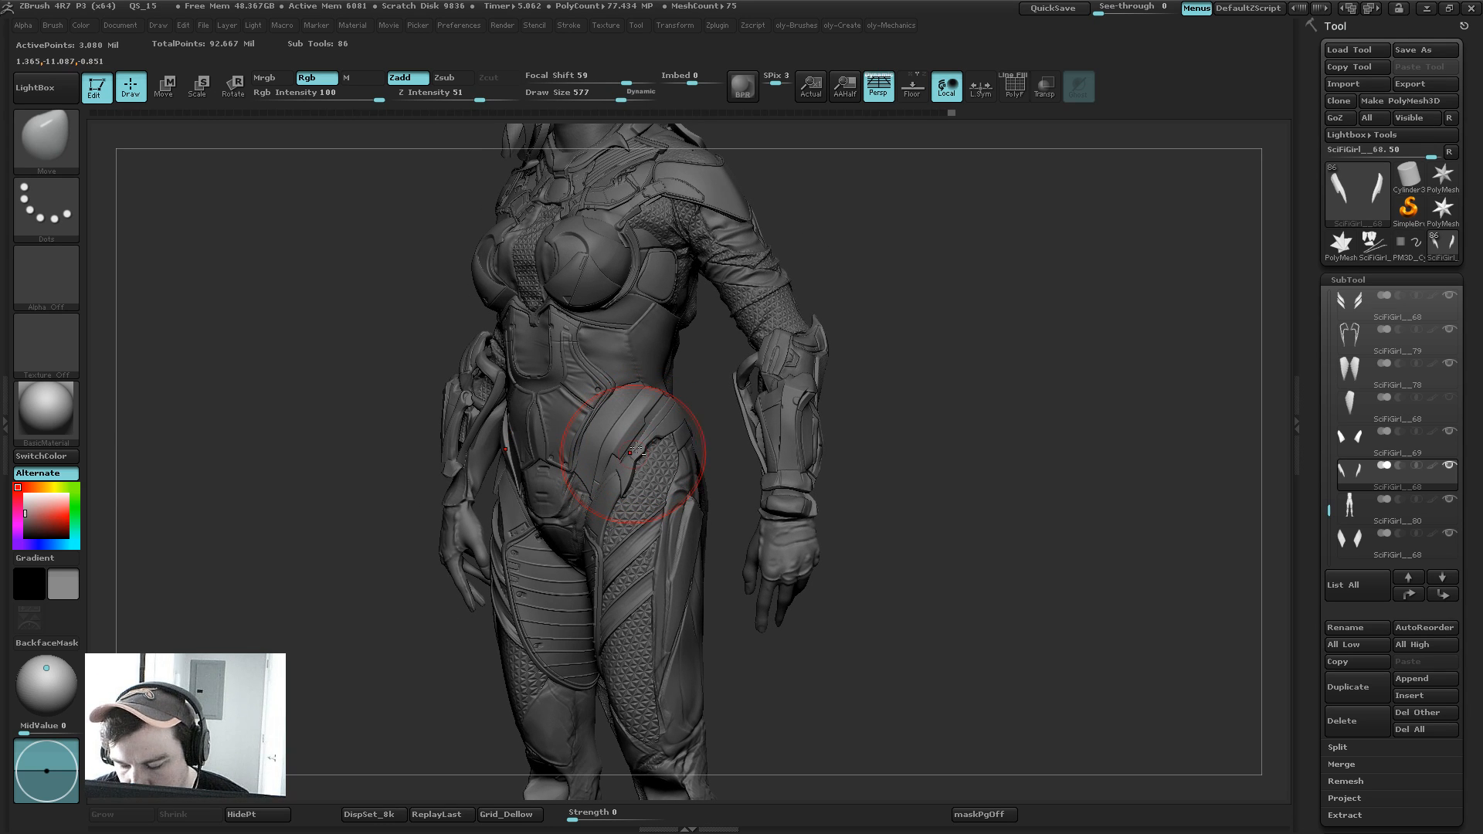
{"action": "left_click_drag", "start_coordinate": [887, 293], "coordinate": [644, 315]}
{"action": "left_click_drag", "start_coordinate": [788, 291], "coordinate": [809, 236]}
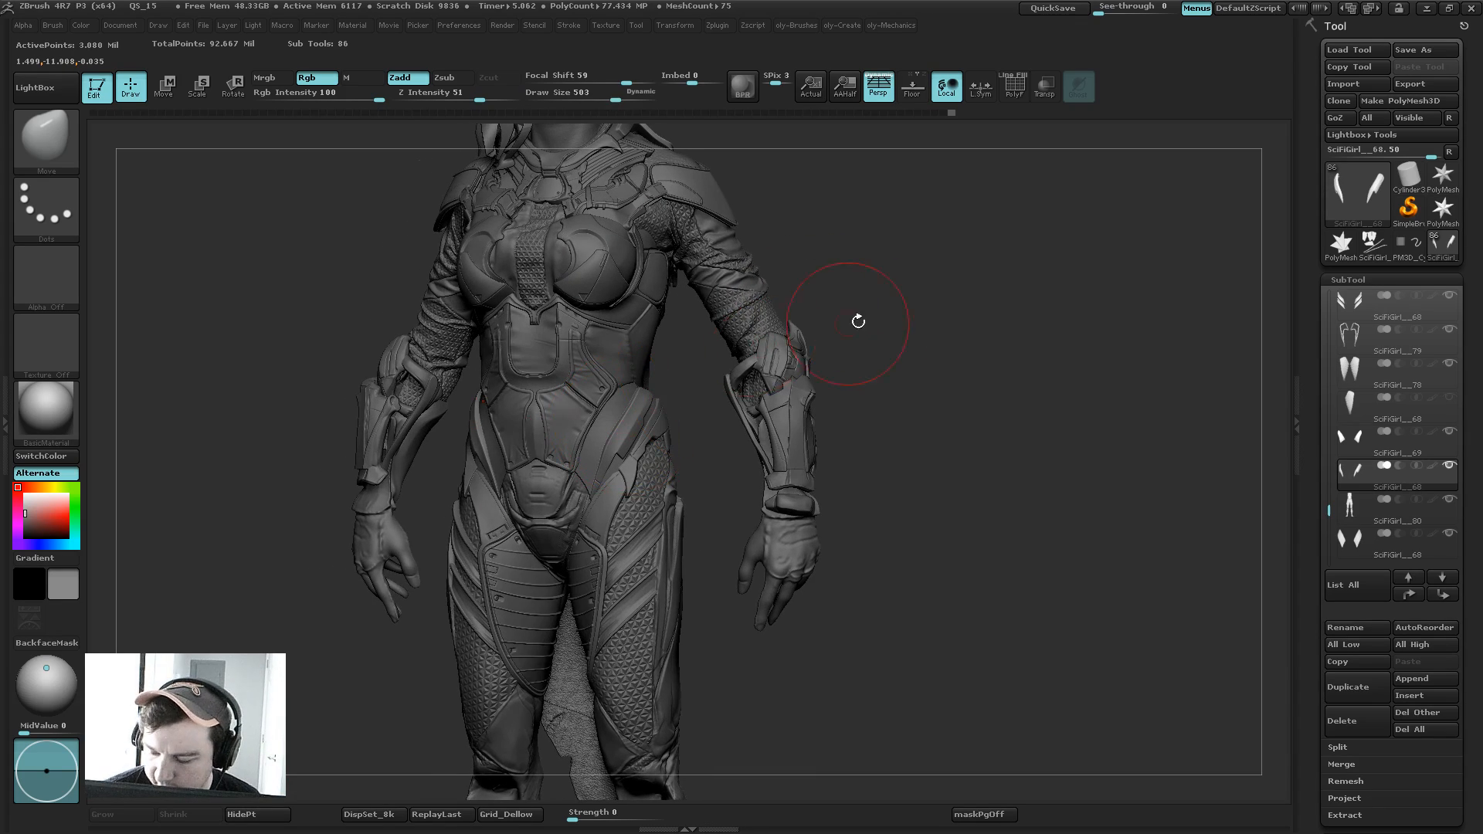
{"action": "mouse_move", "coordinate": [858, 322]}
{"action": "left_mouse_down"}
{"action": "mouse_move", "coordinate": [695, 412]}
{"action": "mouse_move", "coordinate": [689, 434]}
{"action": "left_mouse_up"}
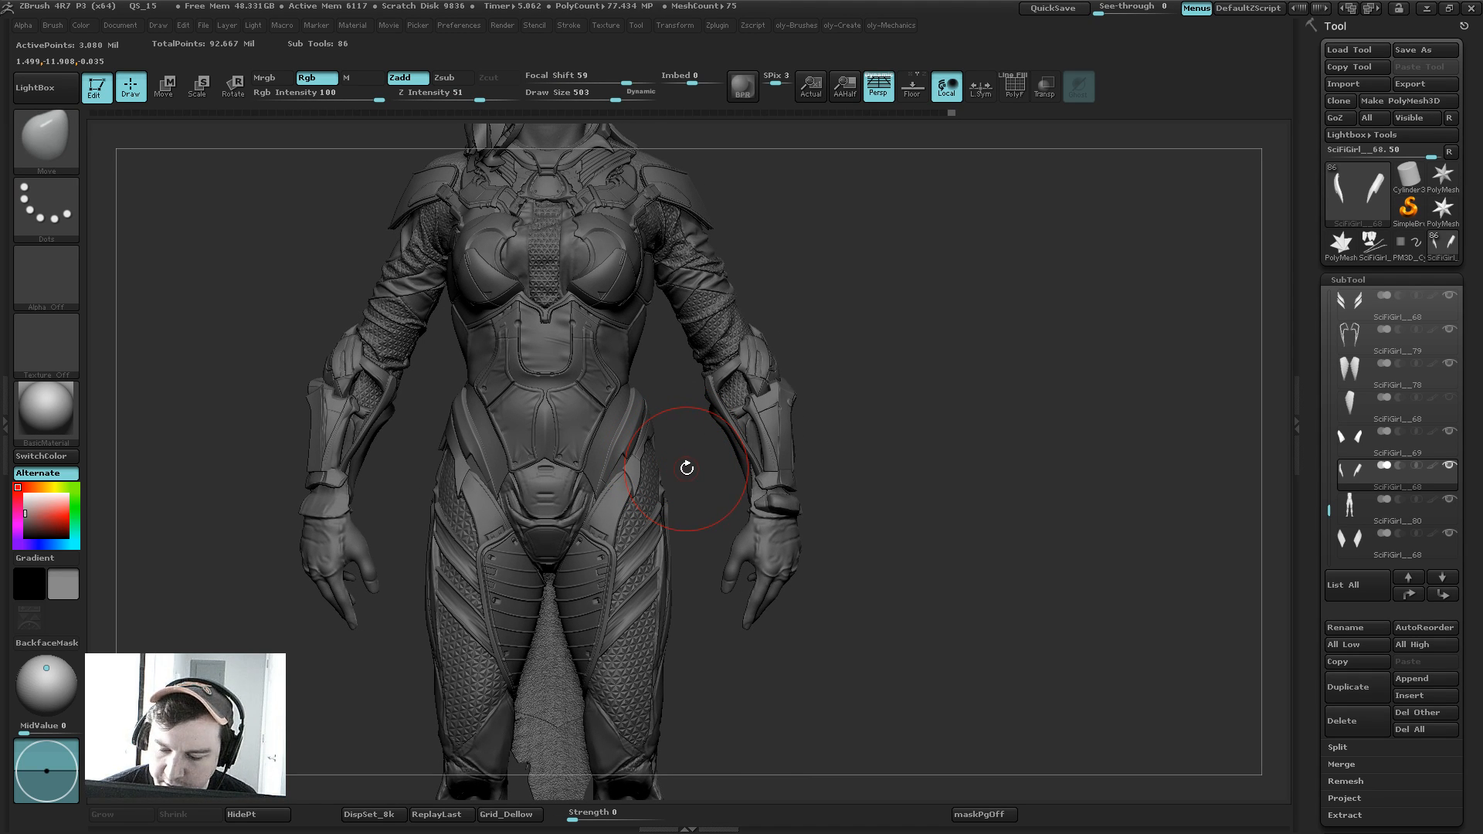
{"action": "left_click_drag", "start_coordinate": [874, 343], "coordinate": [877, 296], "text": "alt"}
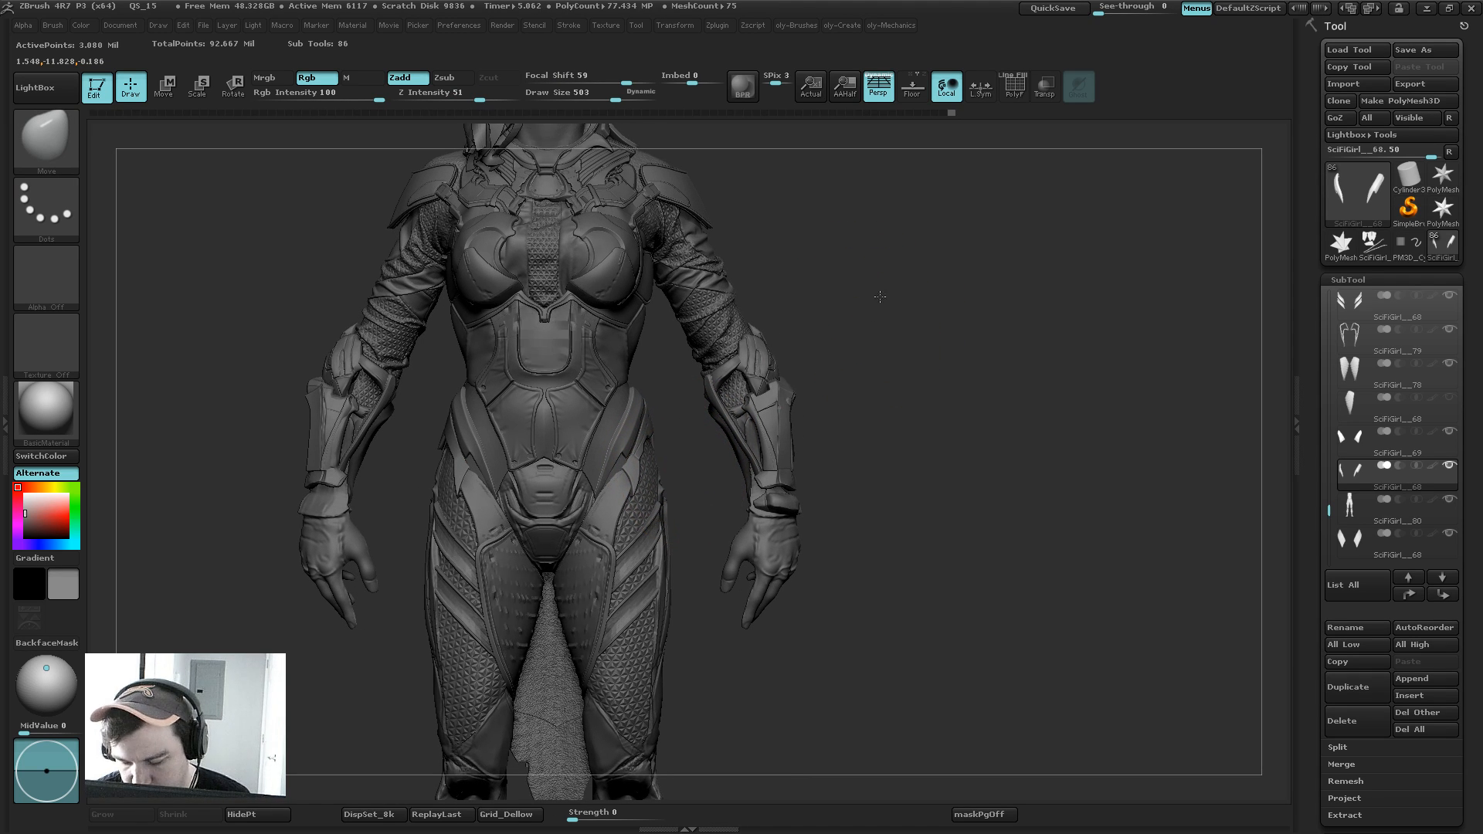
{"action": "left_click_drag", "start_coordinate": [659, 349], "coordinate": [678, 480], "text": "shift"}
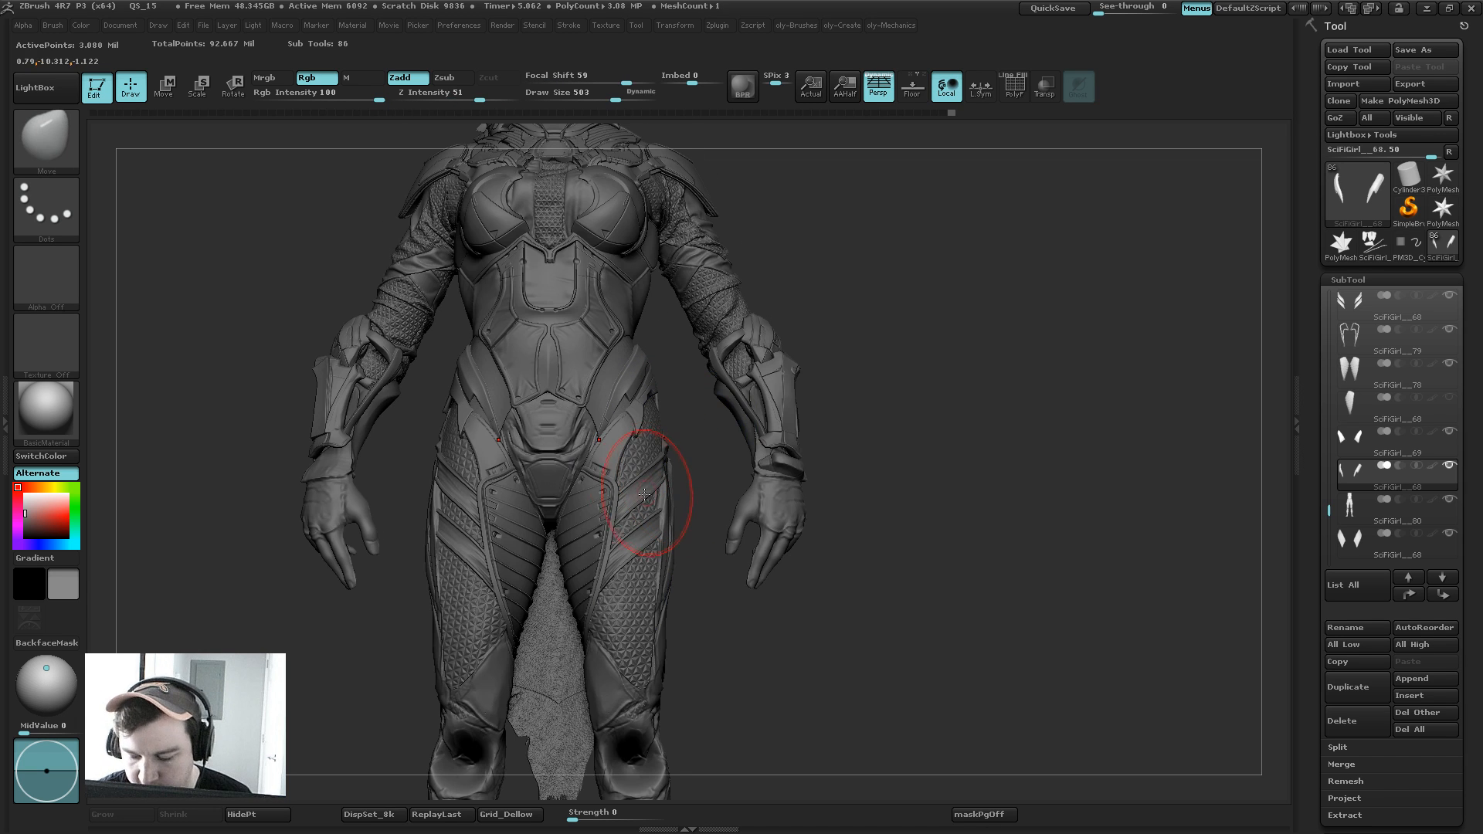
Step: Try to draw on the hip strips with the Topology brush, then return to the Move brush
{"action": "key", "text": "b"}
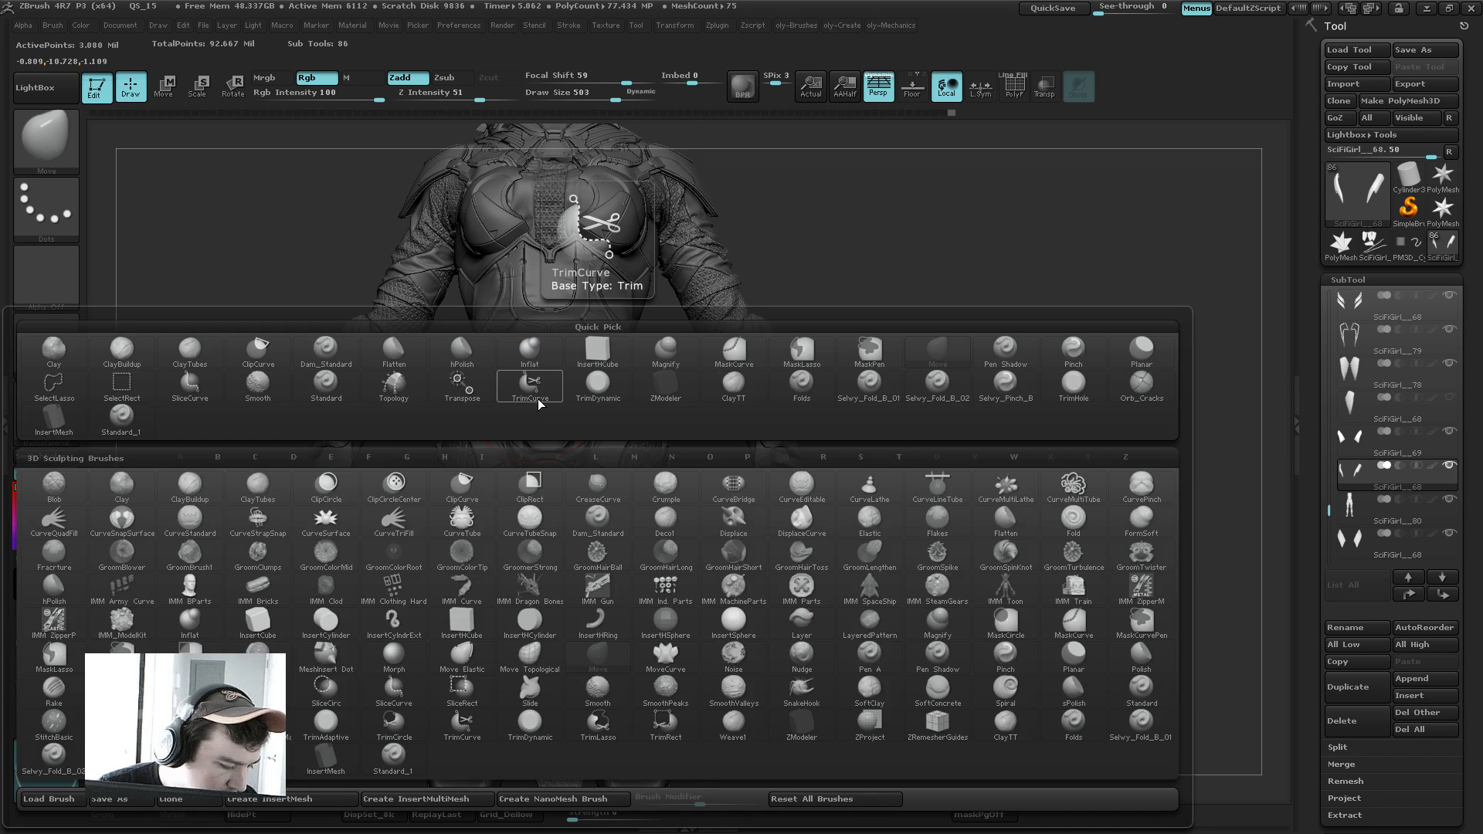
{"action": "key", "text": "m"}
{"action": "key", "text": "t"}
{"action": "left_click_drag", "start_coordinate": [683, 398], "coordinate": [678, 408], "text": "shift"}
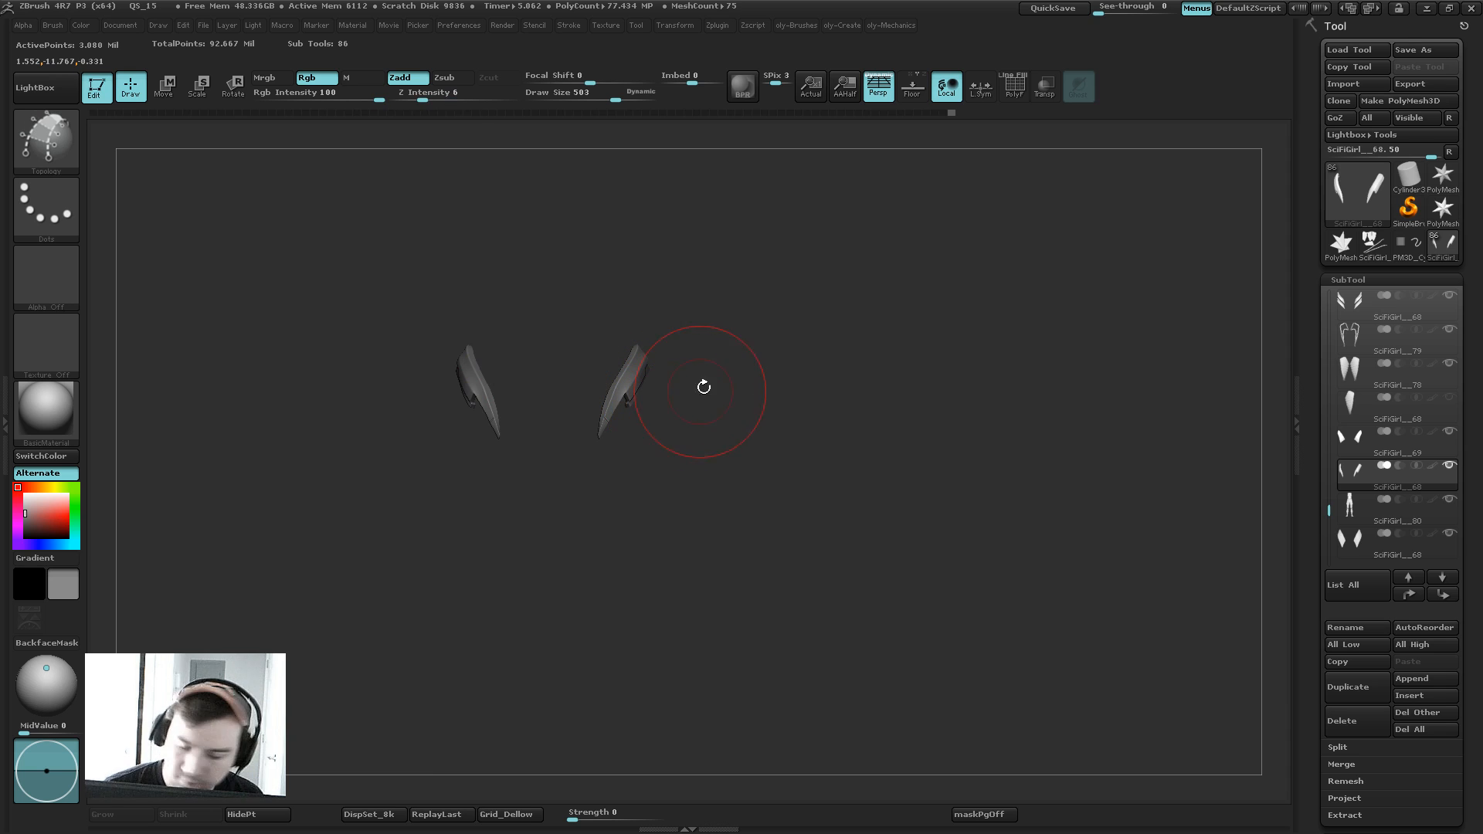
{"action": "left_click", "coordinate": [629, 412]}
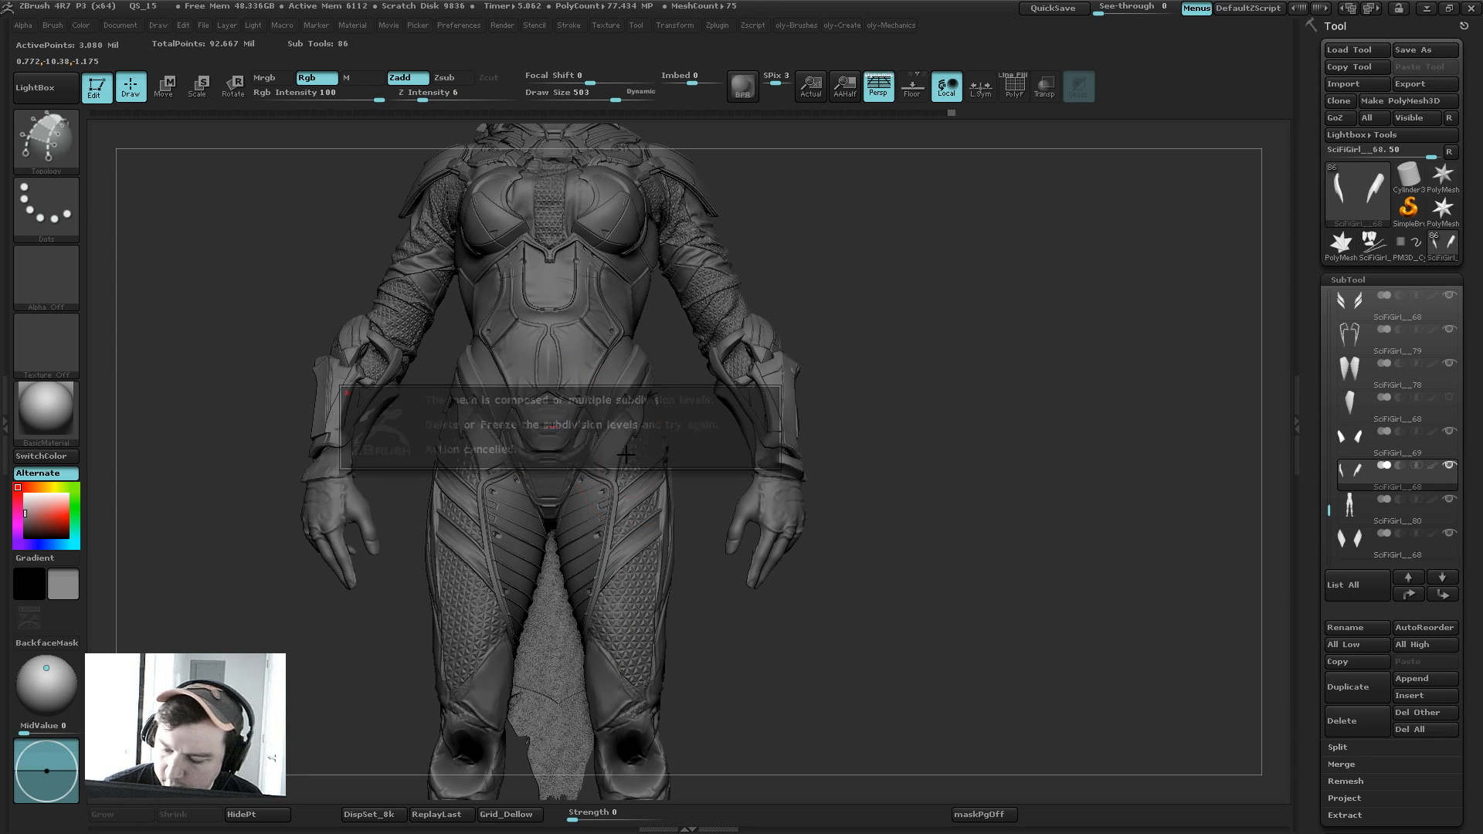
{"action": "key", "text": "b"}
{"action": "left_click", "coordinate": [589, 397]}
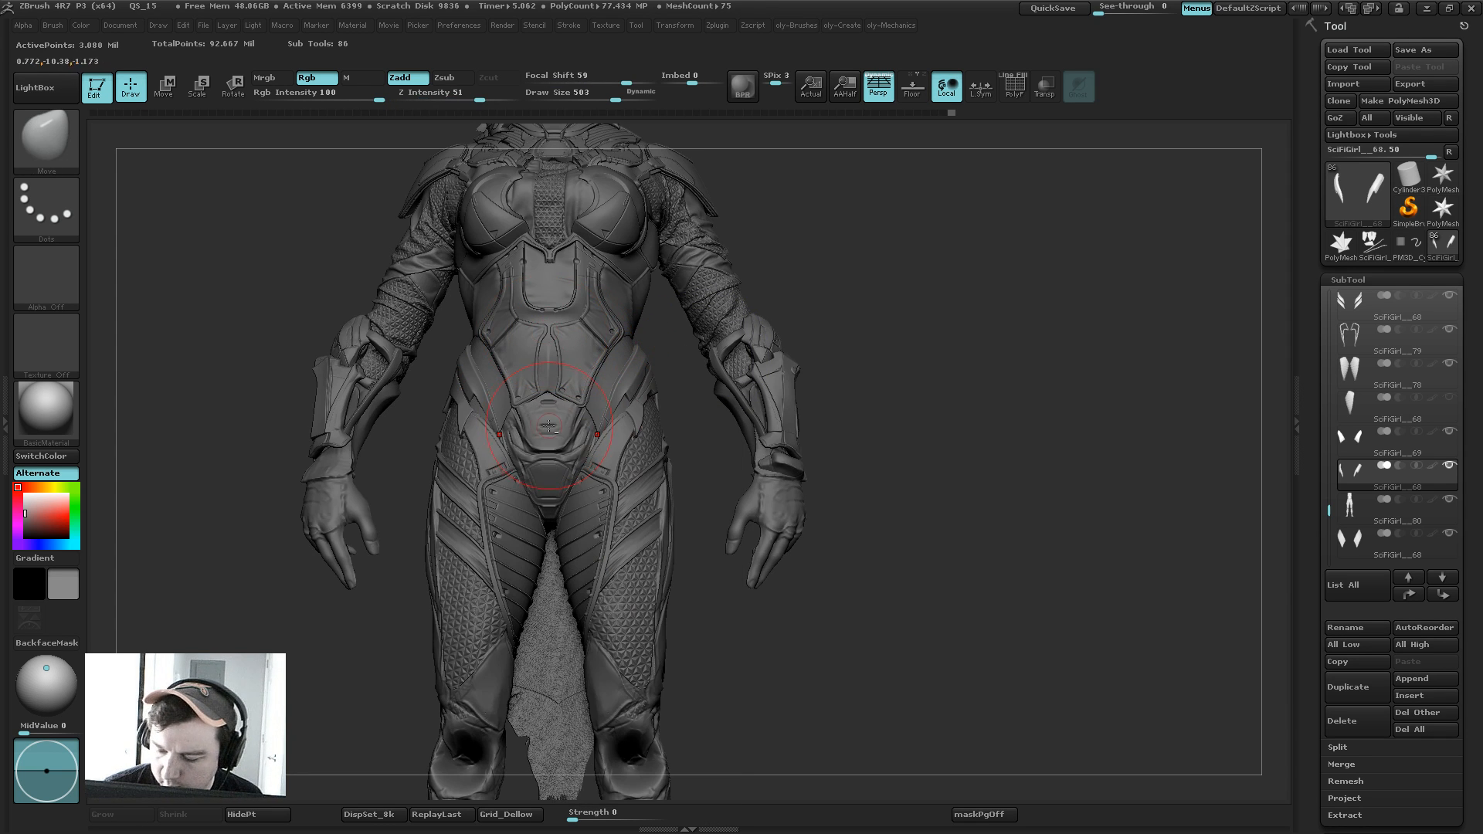
Step: Make the leg suit the active subtool and save the file
{"action": "left_click", "coordinate": [549, 426], "text": "alt"}
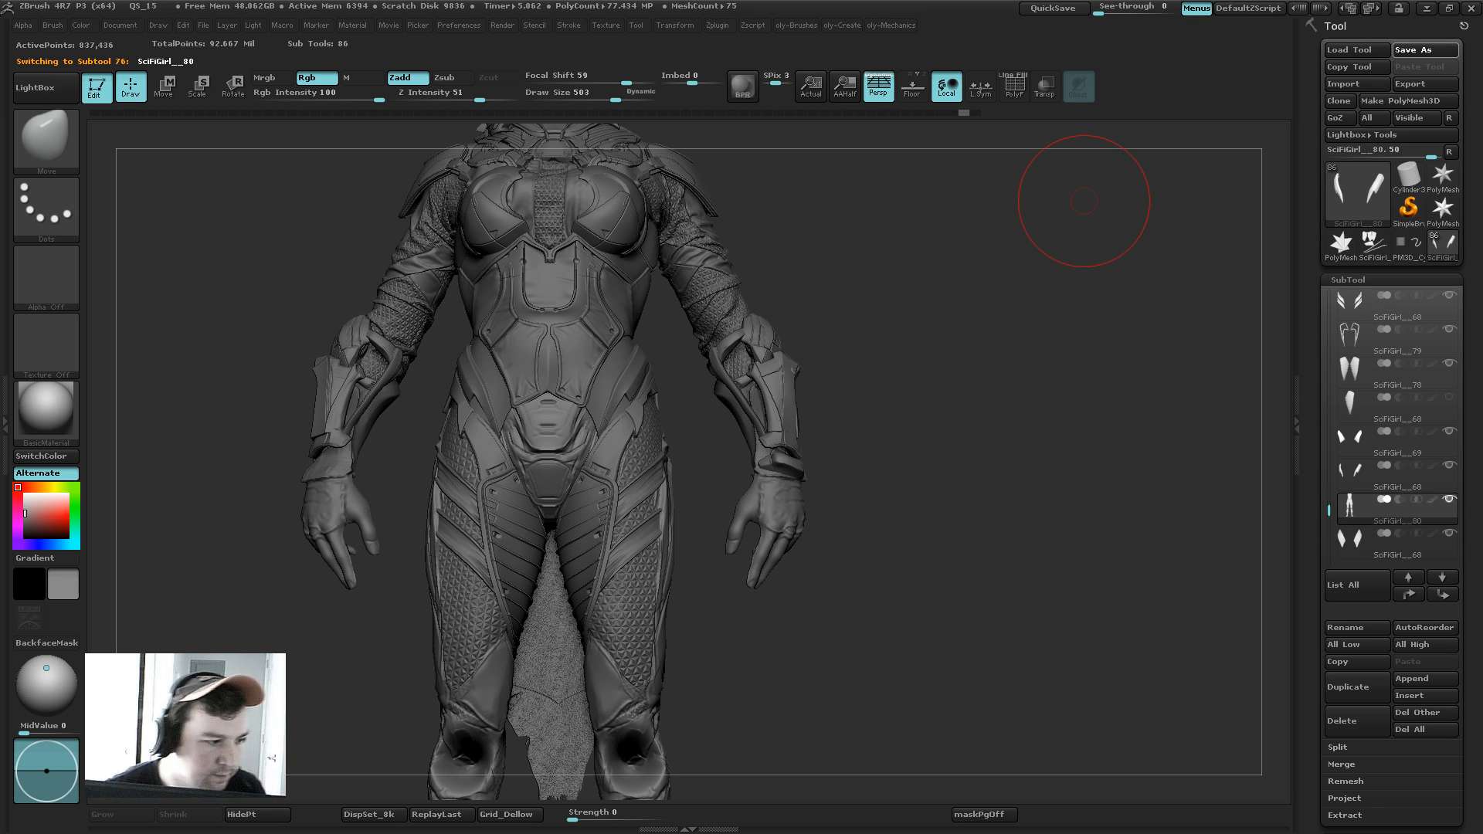
{"action": "key", "text": "ctrl+s"}
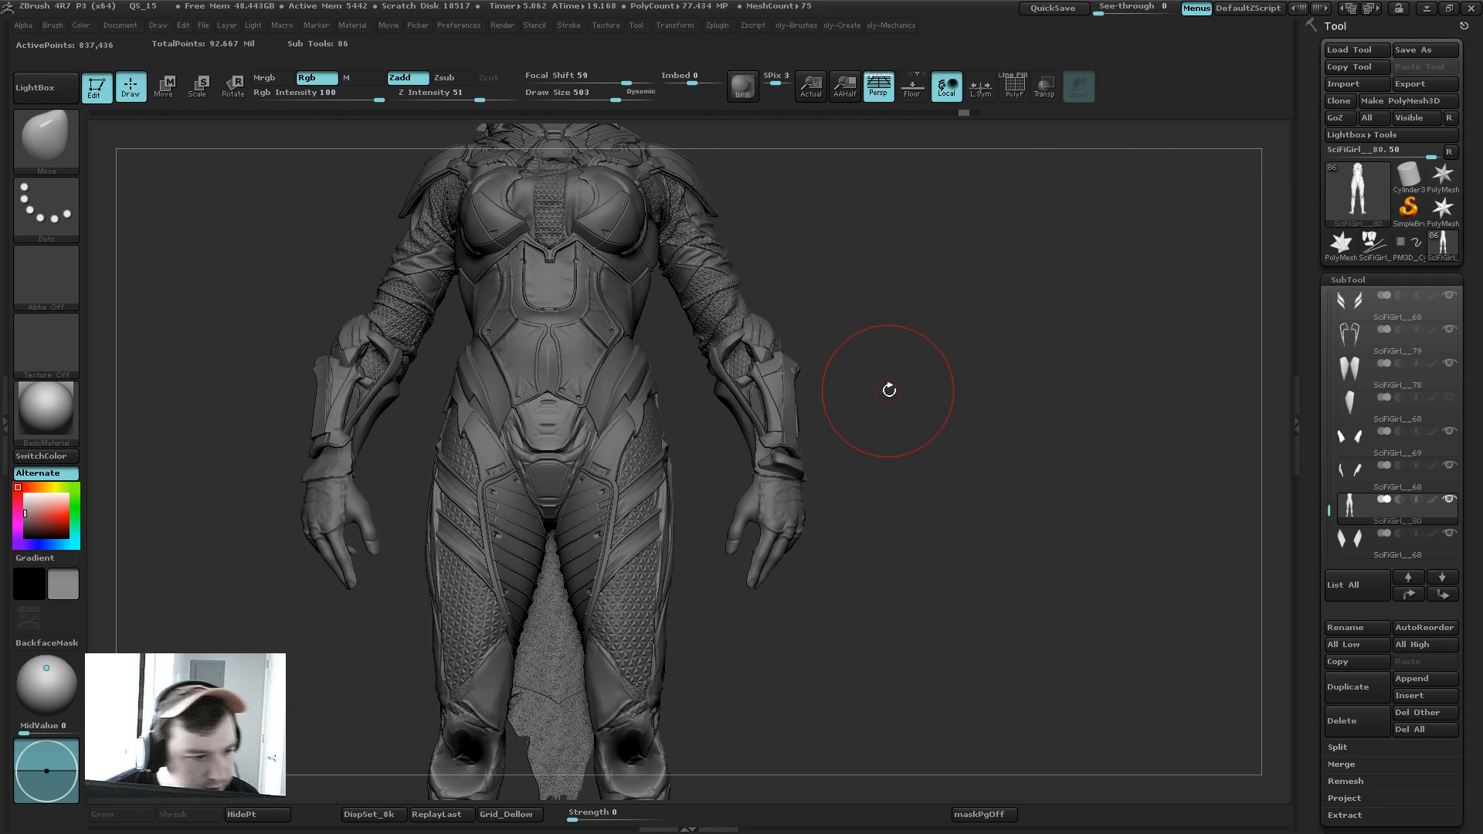
Step: Reselect the hip strips and adjust their fit around the hips with a smaller Move brush
{"action": "left_click_drag", "start_coordinate": [876, 339], "coordinate": [869, 362], "text": "shift"}
{"action": "key", "text": "s"}
{"action": "left_click_drag", "start_coordinate": [890, 308], "coordinate": [855, 241]}
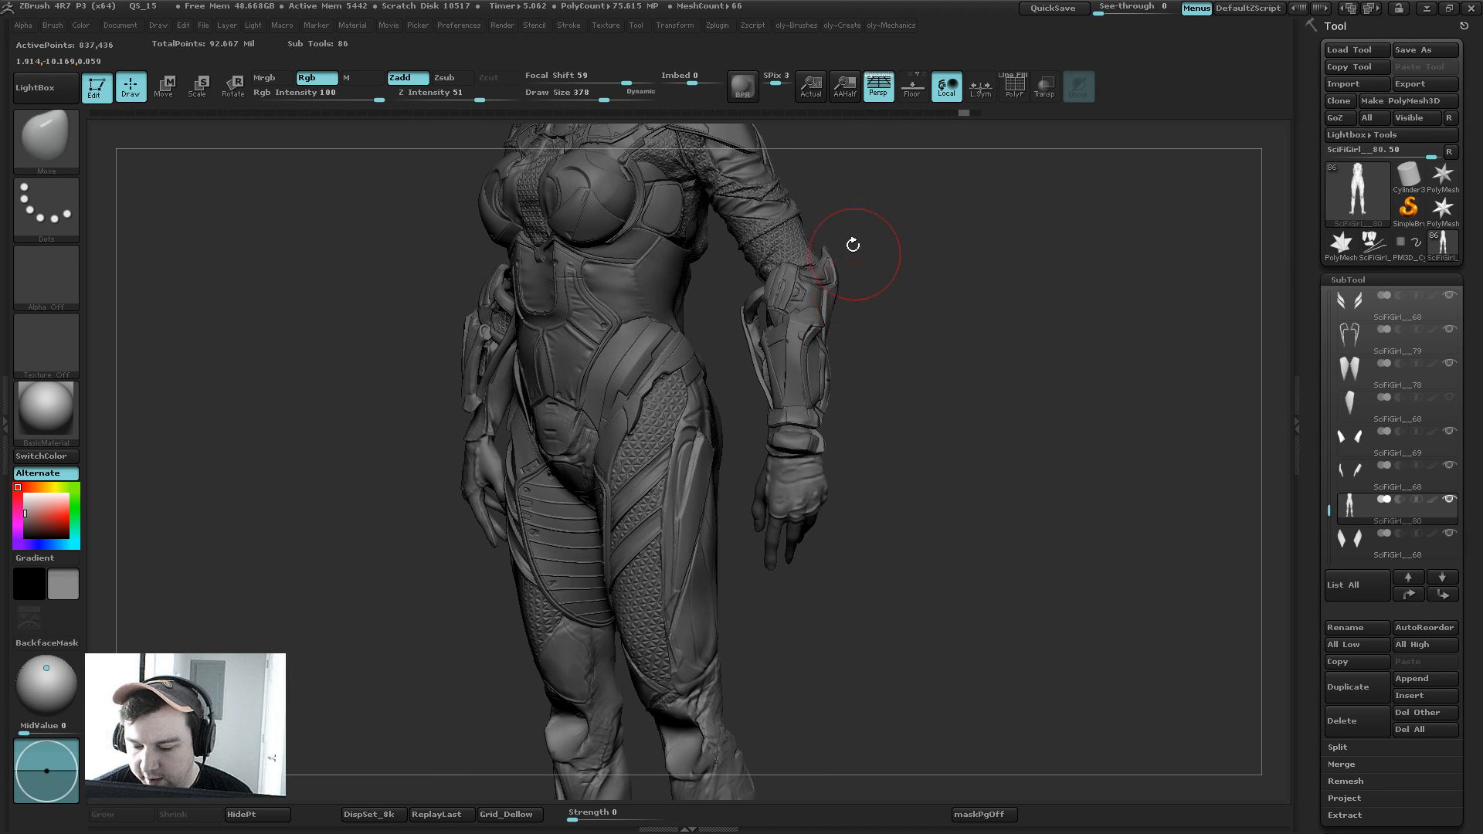
{"action": "left_click", "coordinate": [613, 380], "text": "alt"}
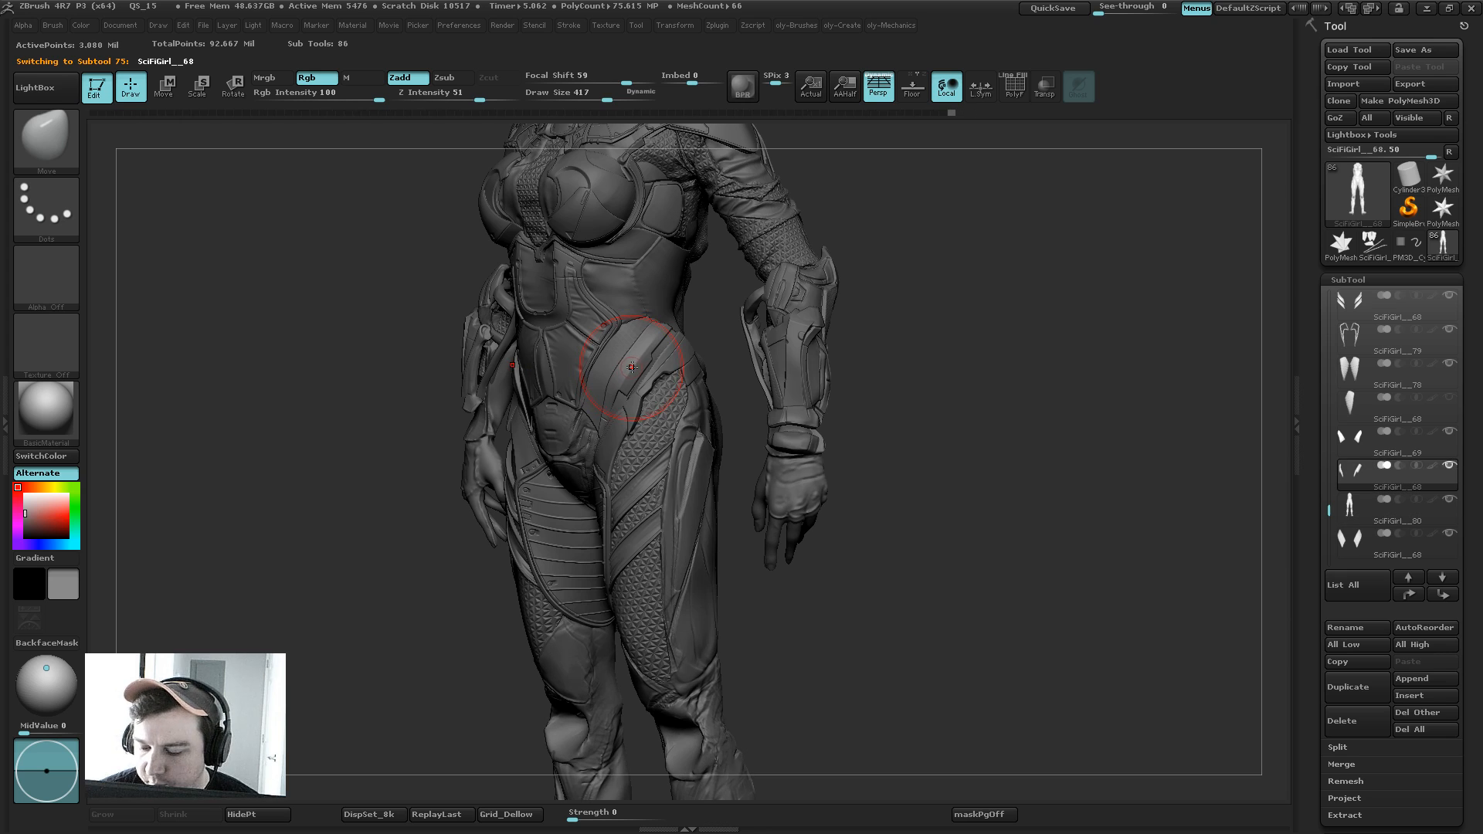
{"action": "key", "text": "b"}
{"action": "left_click", "coordinate": [606, 383]}
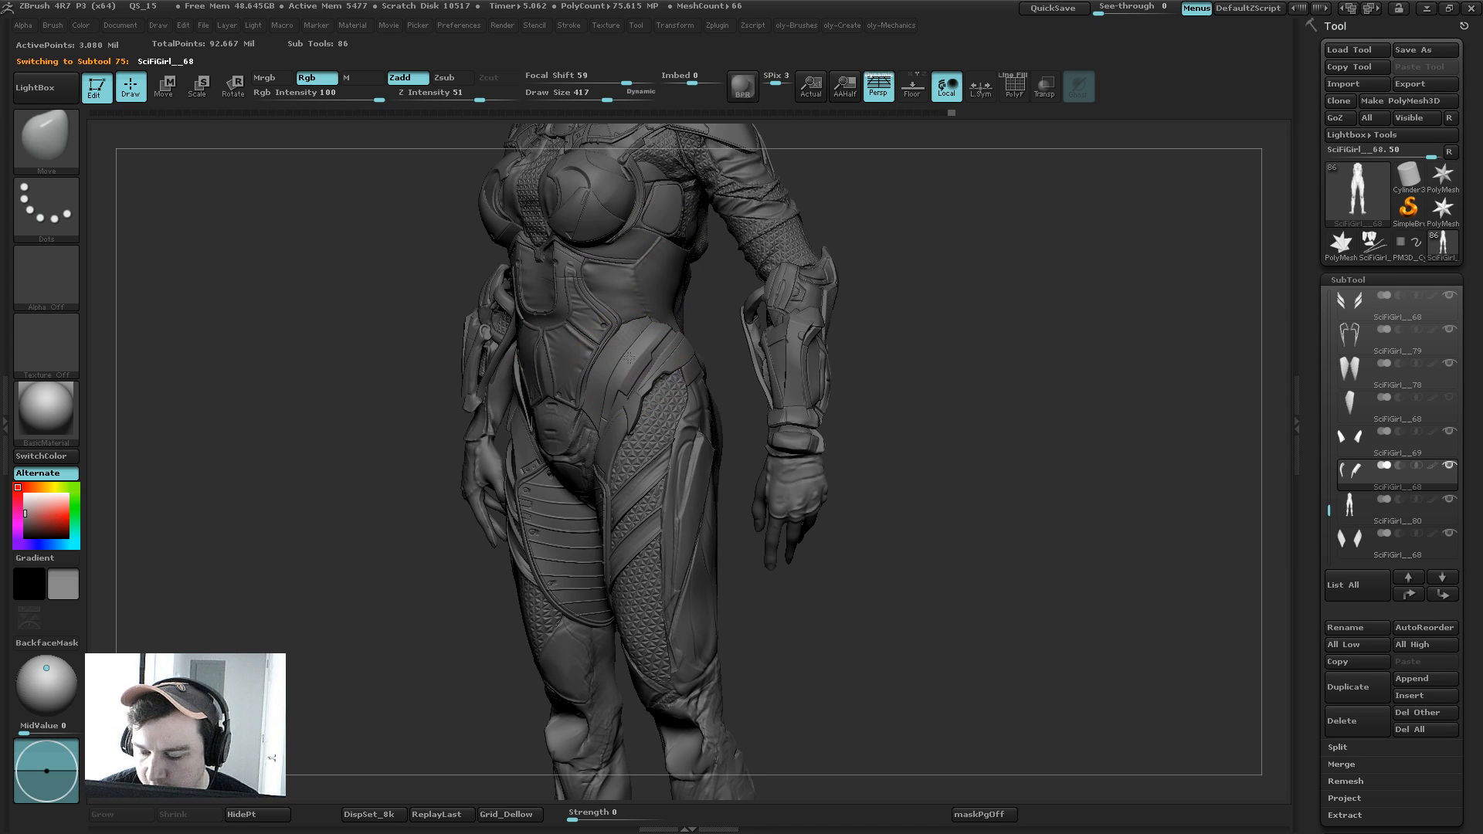
{"action": "left_click_drag", "start_coordinate": [402, 589], "coordinate": [693, 510]}
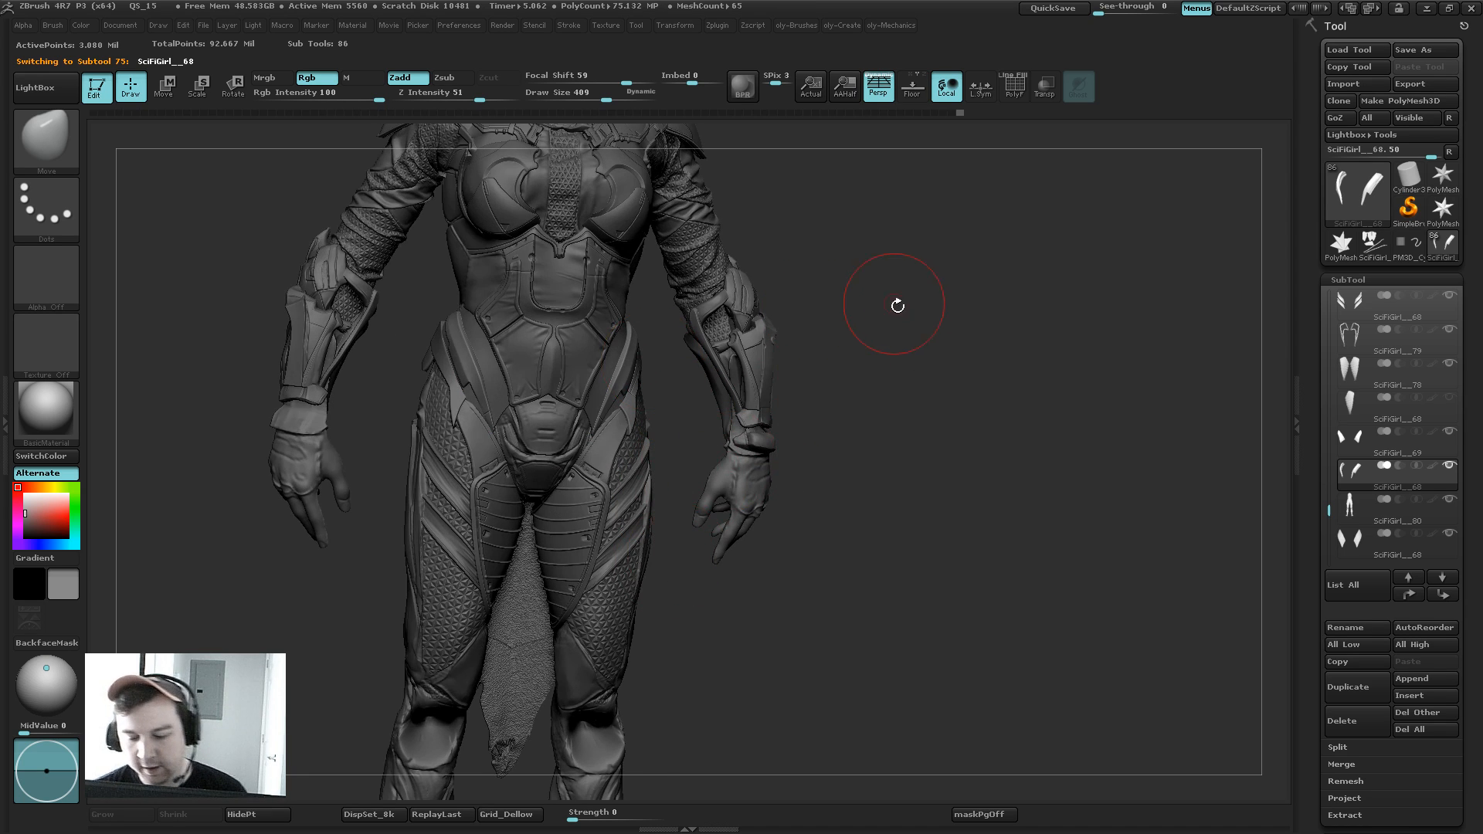
{"action": "left_click_drag", "start_coordinate": [896, 305], "coordinate": [888, 320], "text": "shift"}
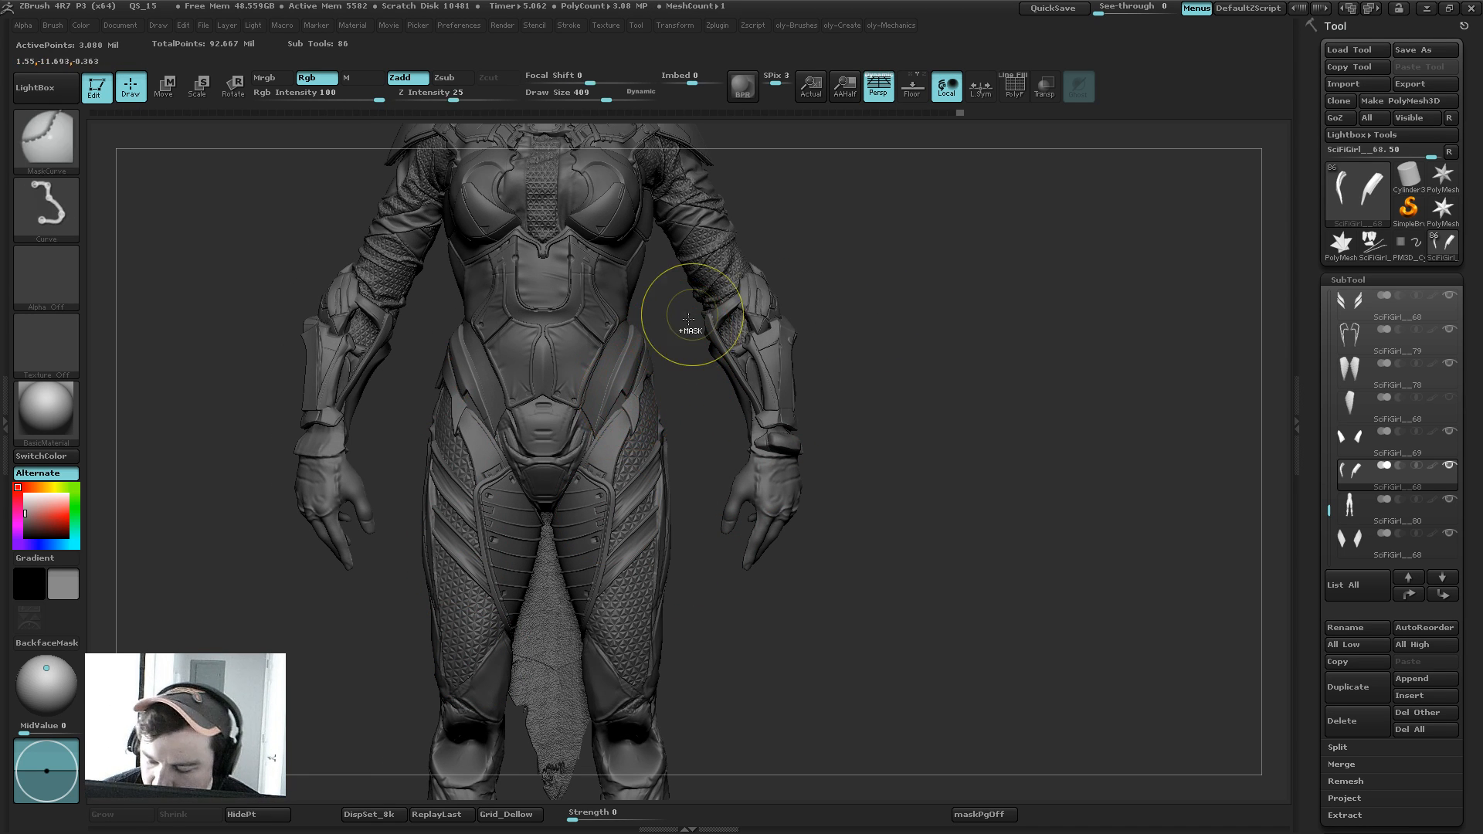
Step: Make the leg suit the active subtool and isolate it from the rest of the armour
{"action": "left_click", "coordinate": [606, 450], "text": "alt"}
{"action": "left_click_drag", "start_coordinate": [382, 695], "coordinate": [704, 298]}
{"action": "key", "text": "f"}
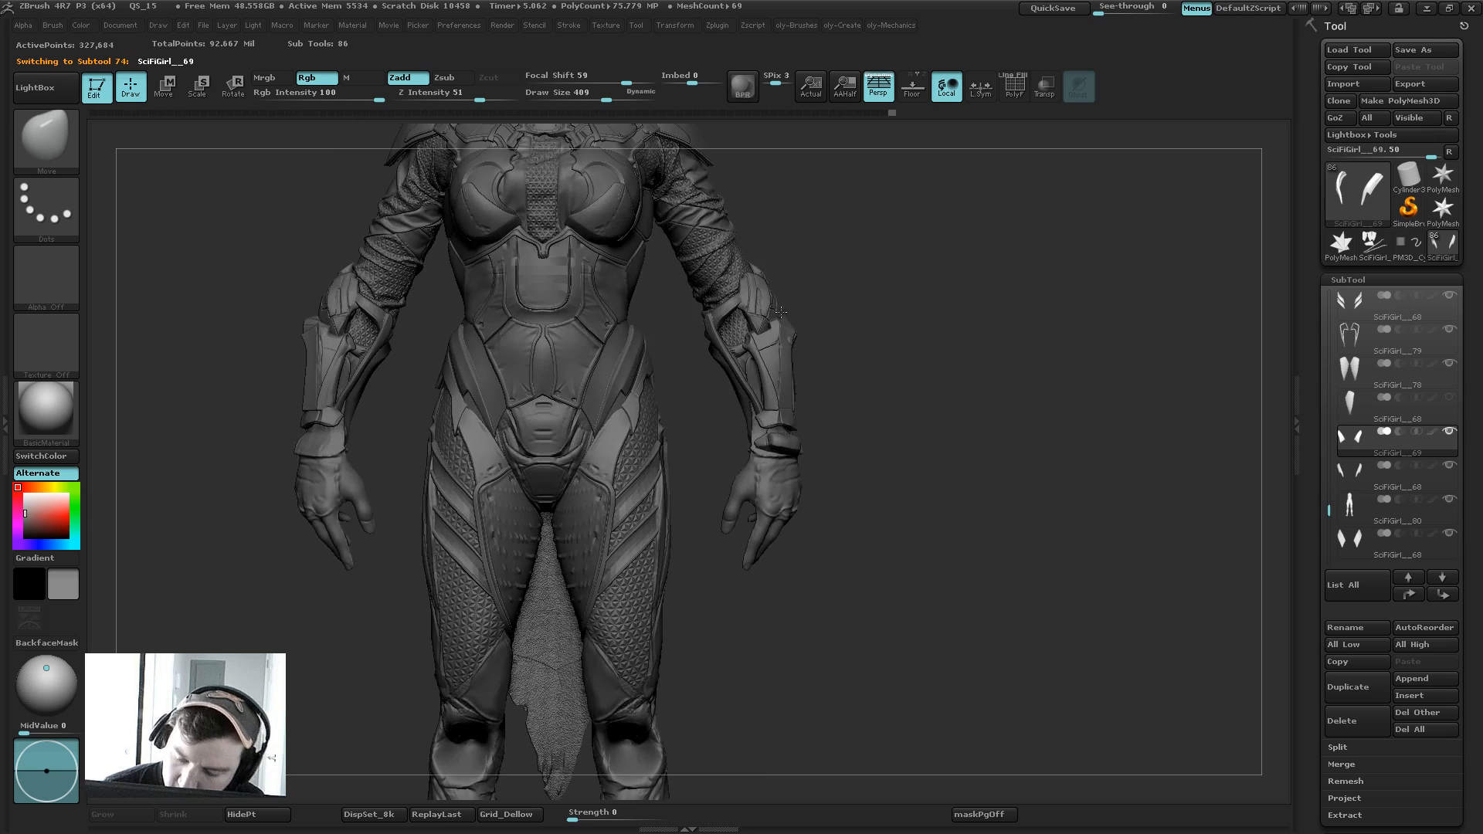
{"action": "mouse_move", "coordinate": [837, 314]}
{"action": "left_mouse_down"}
{"action": "mouse_move", "coordinate": [797, 325]}
{"action": "mouse_move", "coordinate": [588, 136]}
{"action": "mouse_move", "coordinate": [713, 368]}
{"action": "mouse_move", "coordinate": [658, 372]}
{"action": "left_mouse_up"}
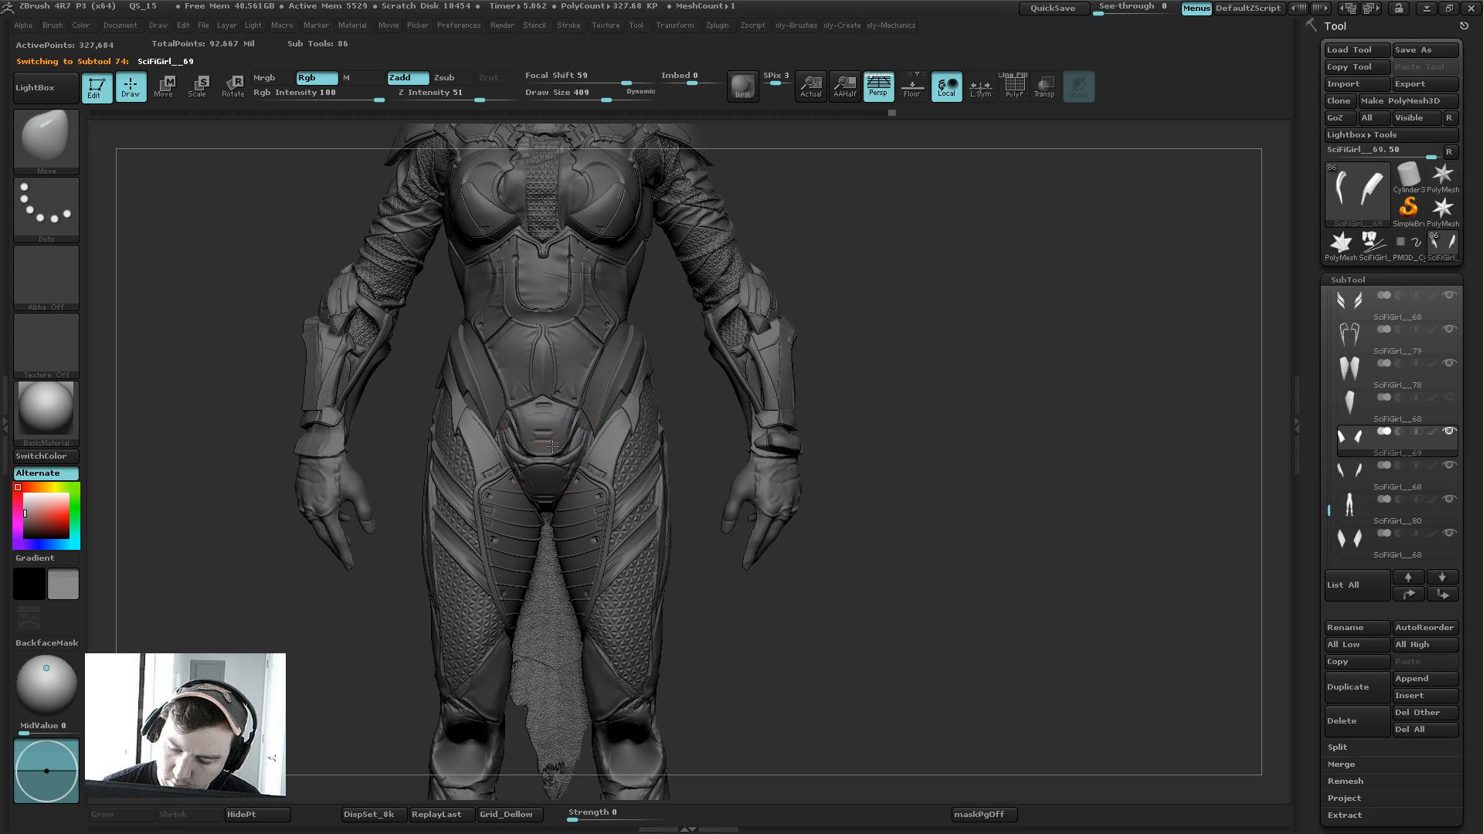
{"action": "left_click", "coordinate": [547, 463], "text": "alt"}
{"action": "key", "text": "shift+s"}
{"action": "left_click_drag", "start_coordinate": [782, 375], "coordinate": [786, 360], "text": "alt"}
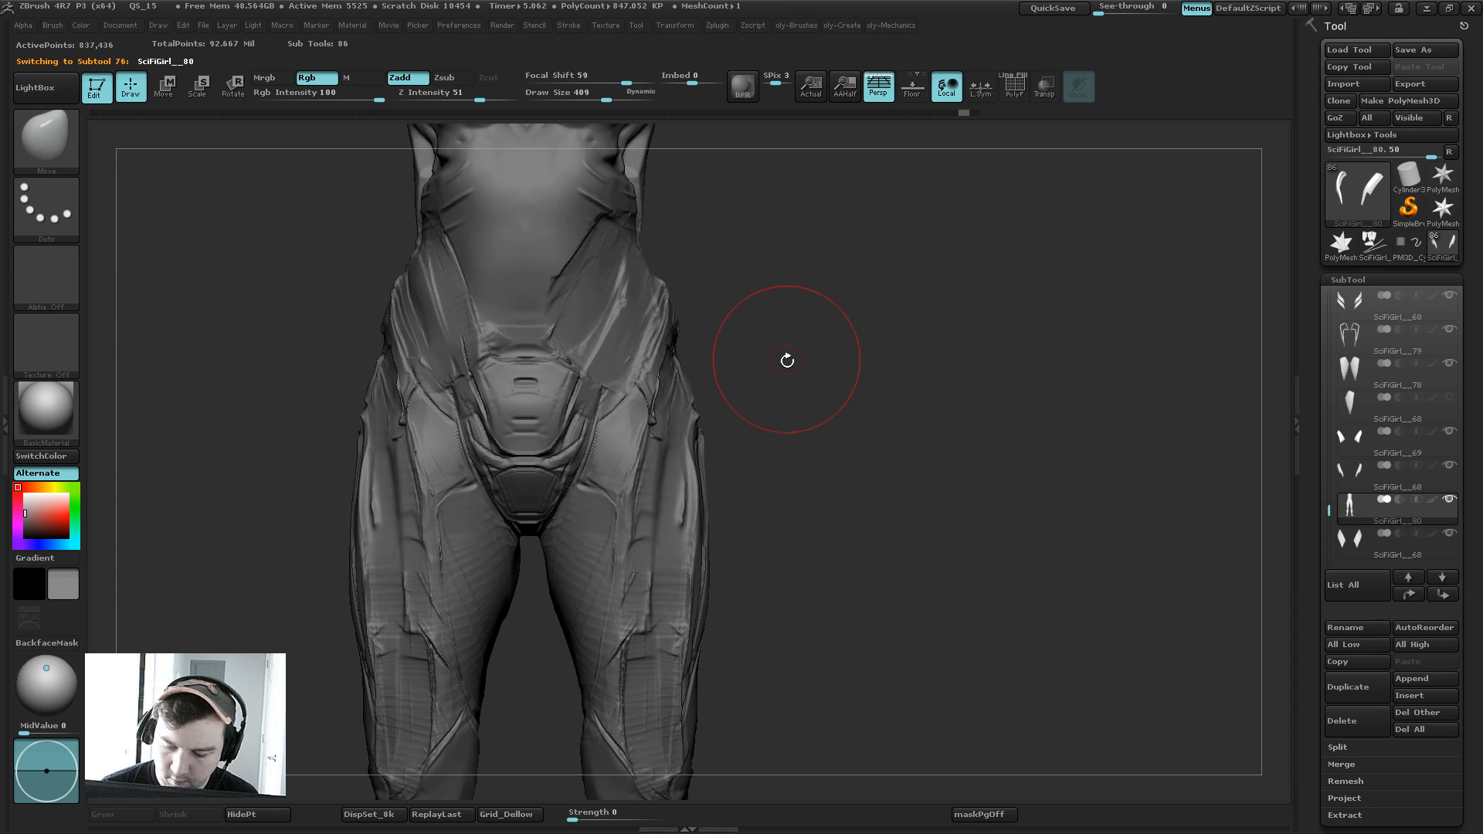
Step: Draw topology curves along one side of the pelvis plate and across it with the Topology brush at draw size 150
{"action": "key", "text": "b"}
{"action": "key", "text": "t"}
{"action": "key", "text": "o"}
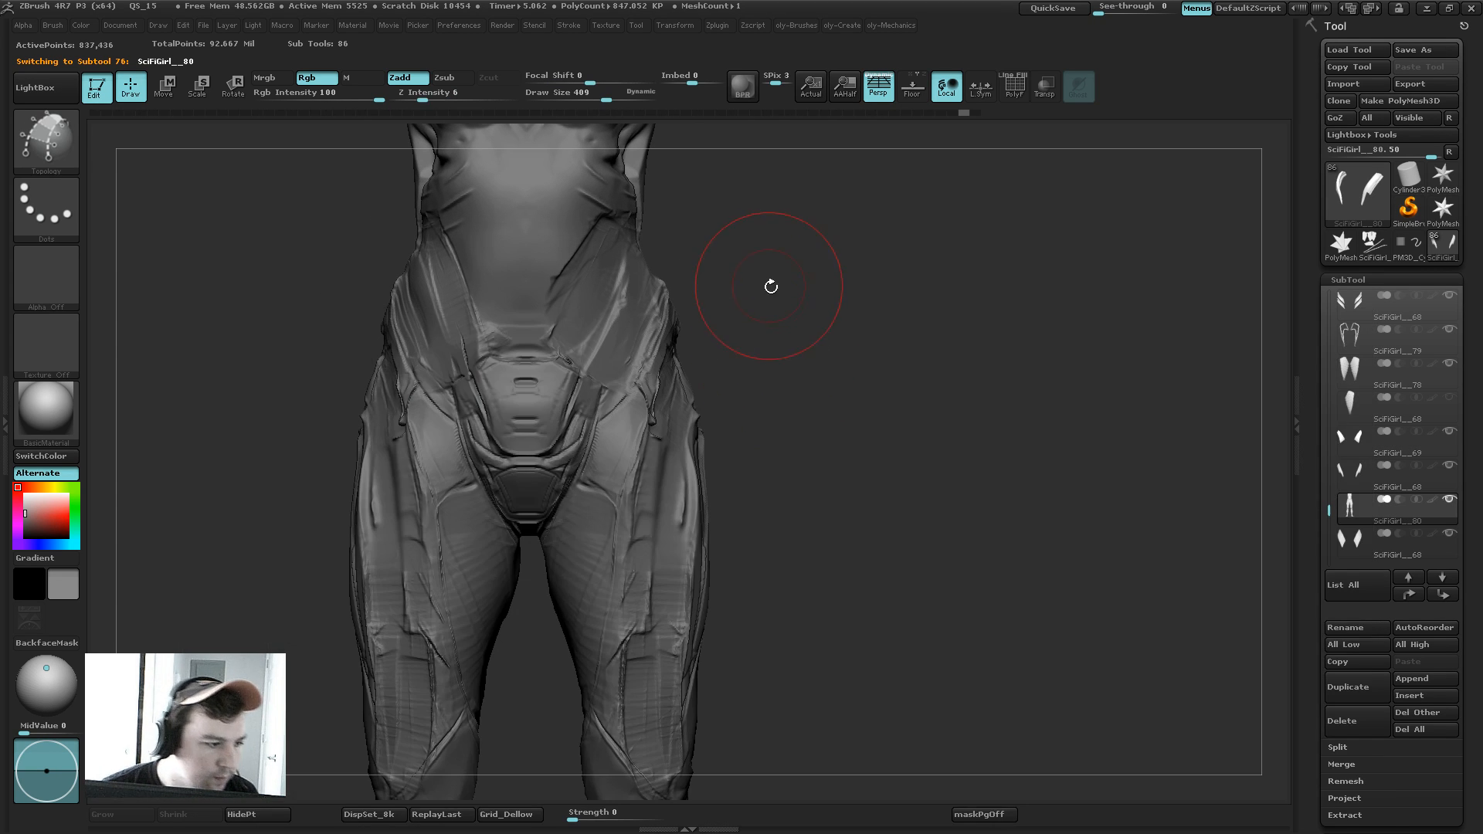
{"action": "key", "text": "s"}
{"action": "left_click", "coordinate": [561, 418]}
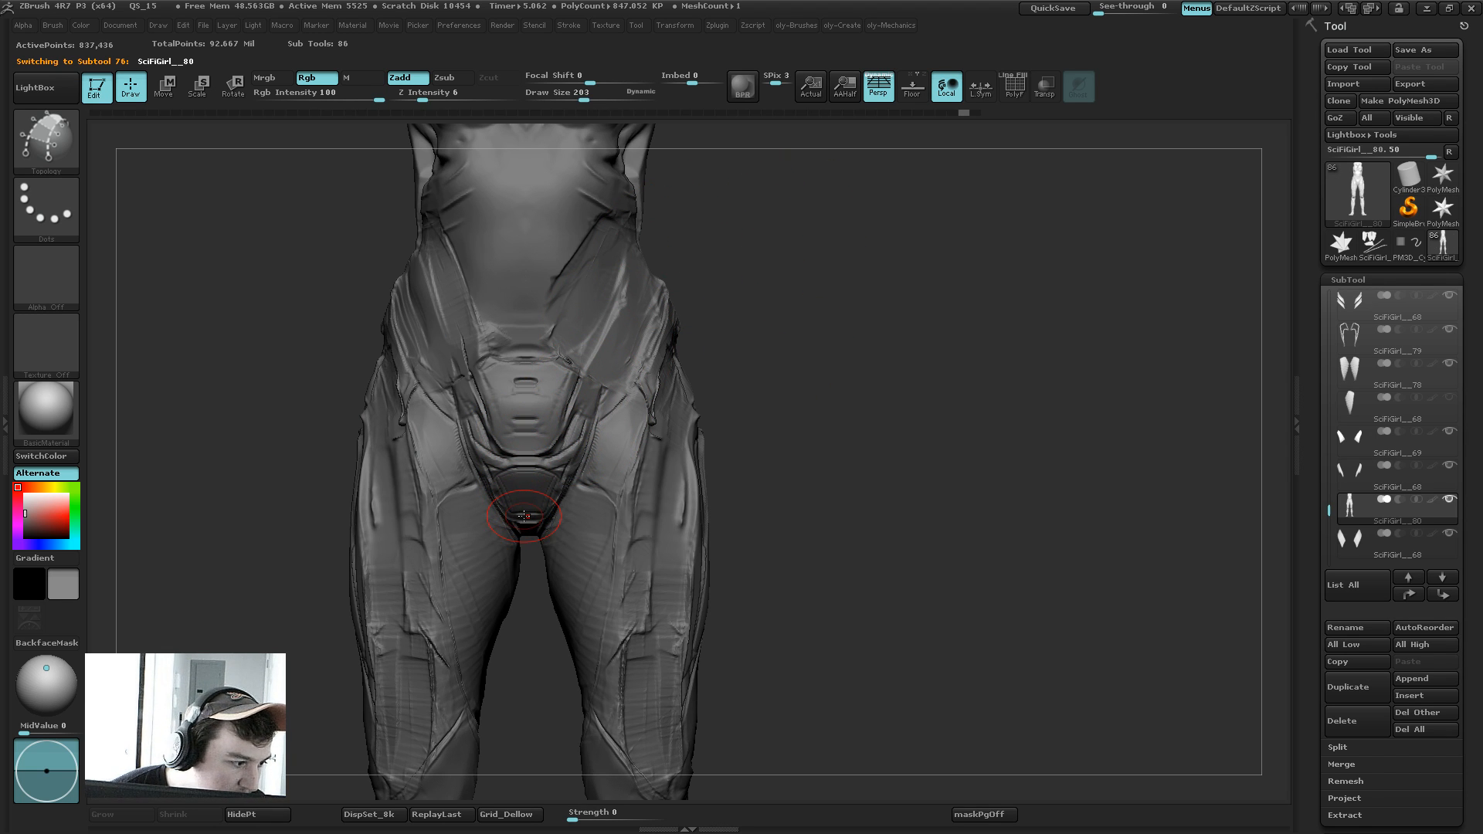
{"action": "key", "text": "bracketleft"}
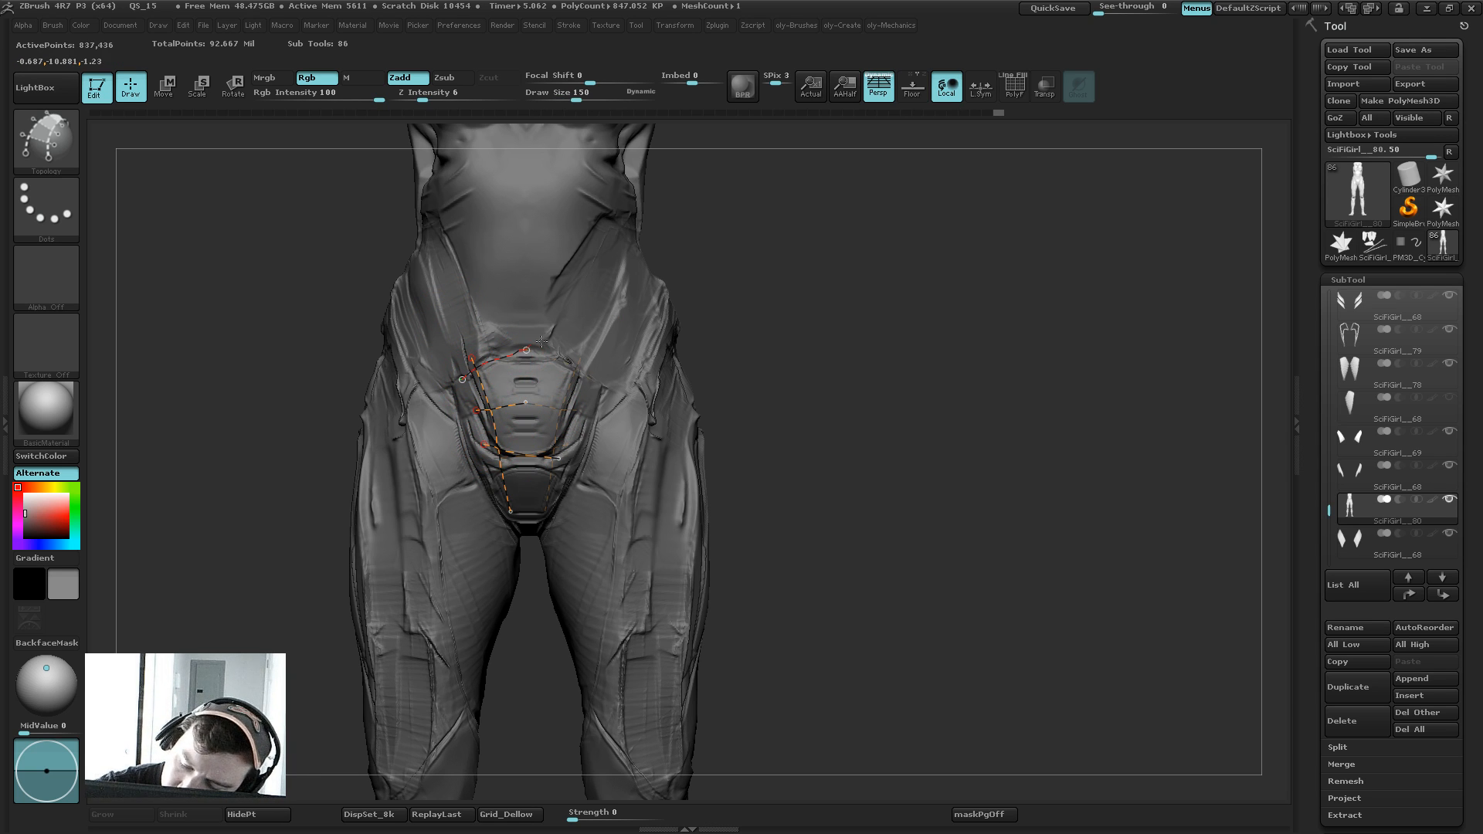
{"action": "left_click_drag", "start_coordinate": [542, 342], "coordinate": [544, 341]}
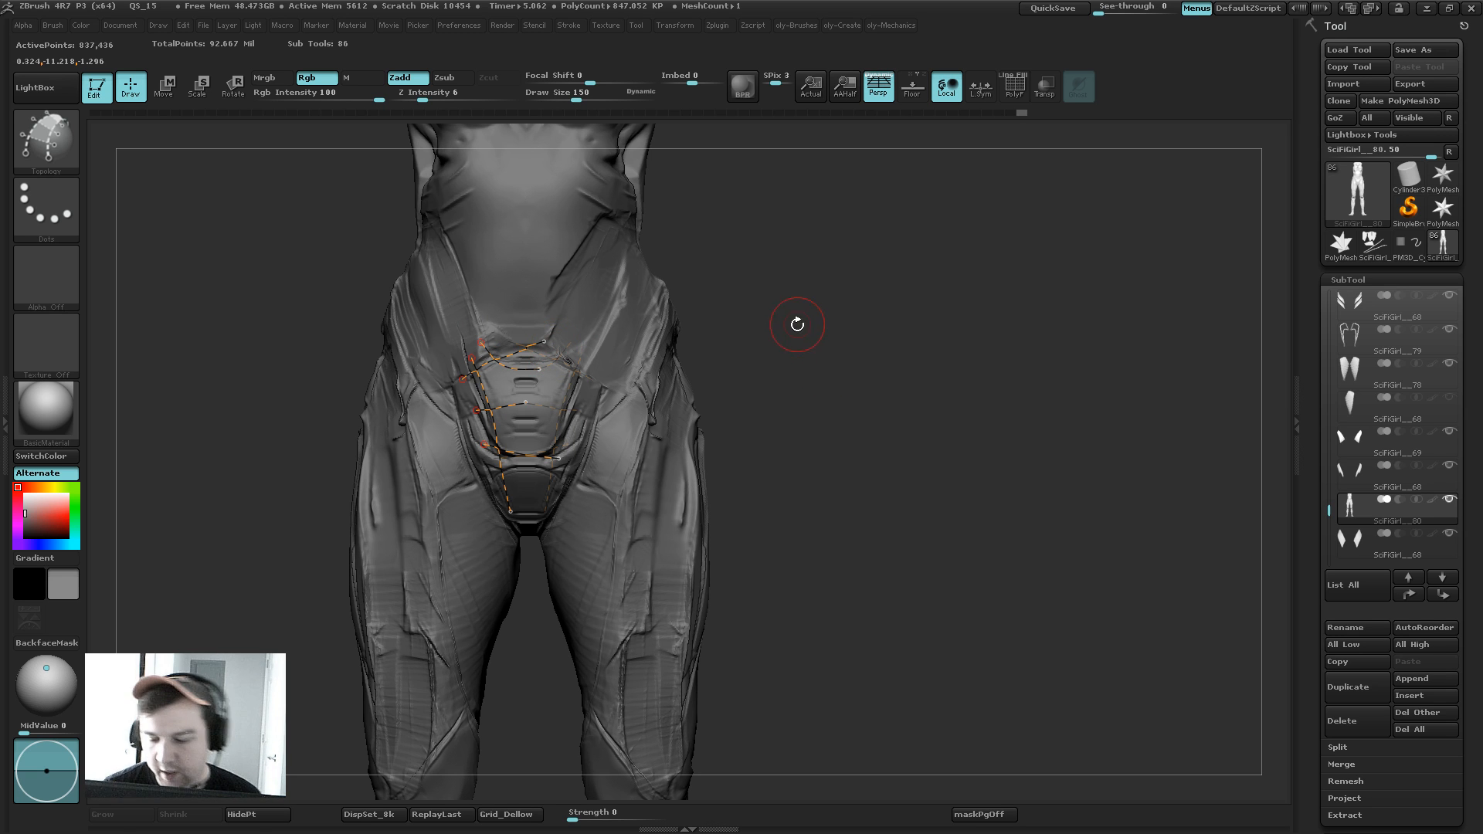
Step: Compare the curves with the full armour and try to draw a vertical topology line down the middle of the pelvis plate
{"action": "key", "text": "shift+s"}
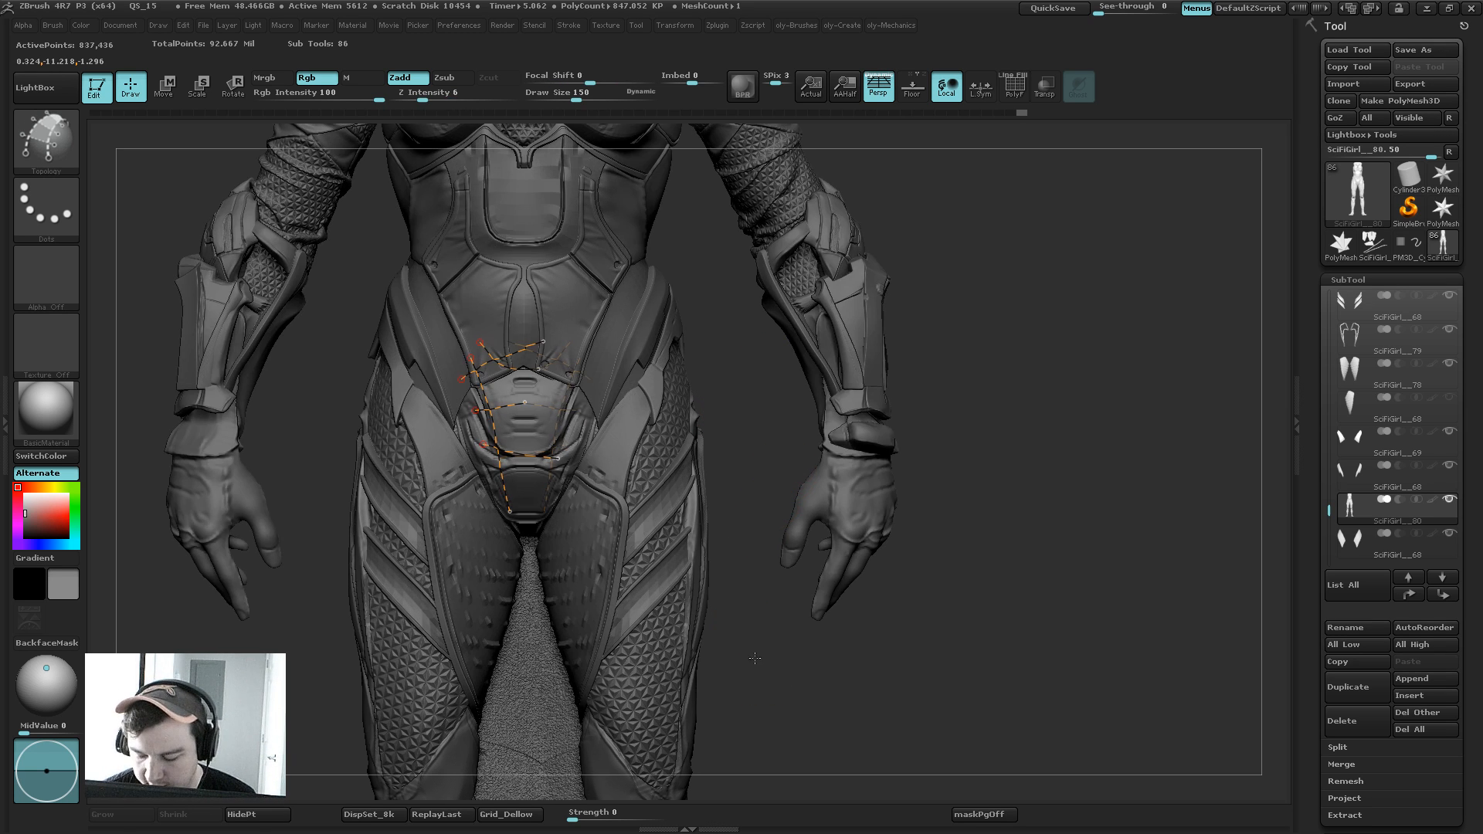
{"action": "mouse_move", "coordinate": [751, 658]}
{"action": "left_mouse_down", "text": "alt"}
{"action": "mouse_move", "coordinate": [746, 640]}
{"action": "mouse_move", "coordinate": [747, 676]}
{"action": "left_mouse_up", "text": "alt"}
{"action": "key", "text": "shift+s"}
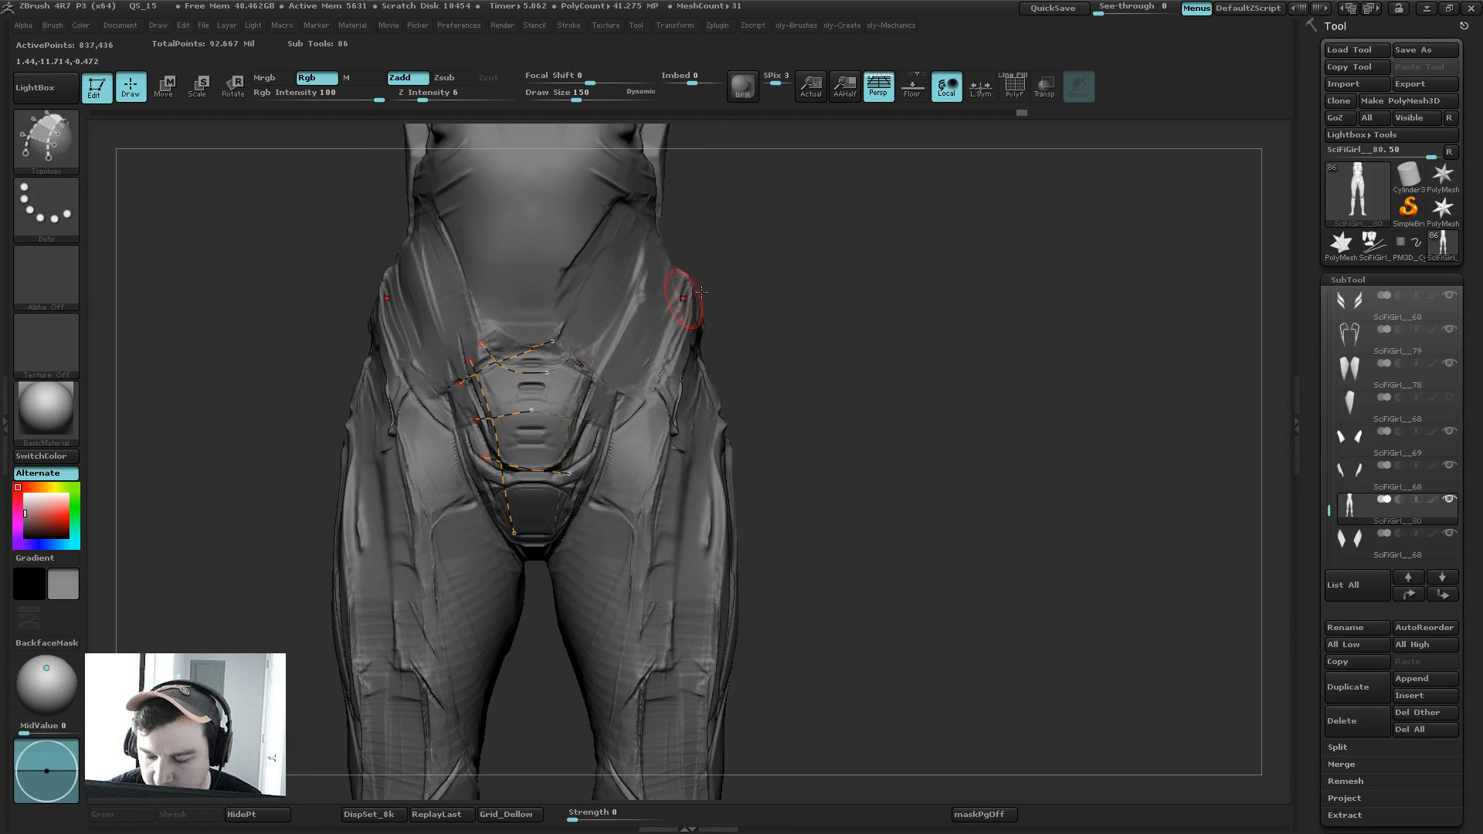
{"action": "left_click_drag", "start_coordinate": [807, 269], "coordinate": [827, 285], "text": "alt"}
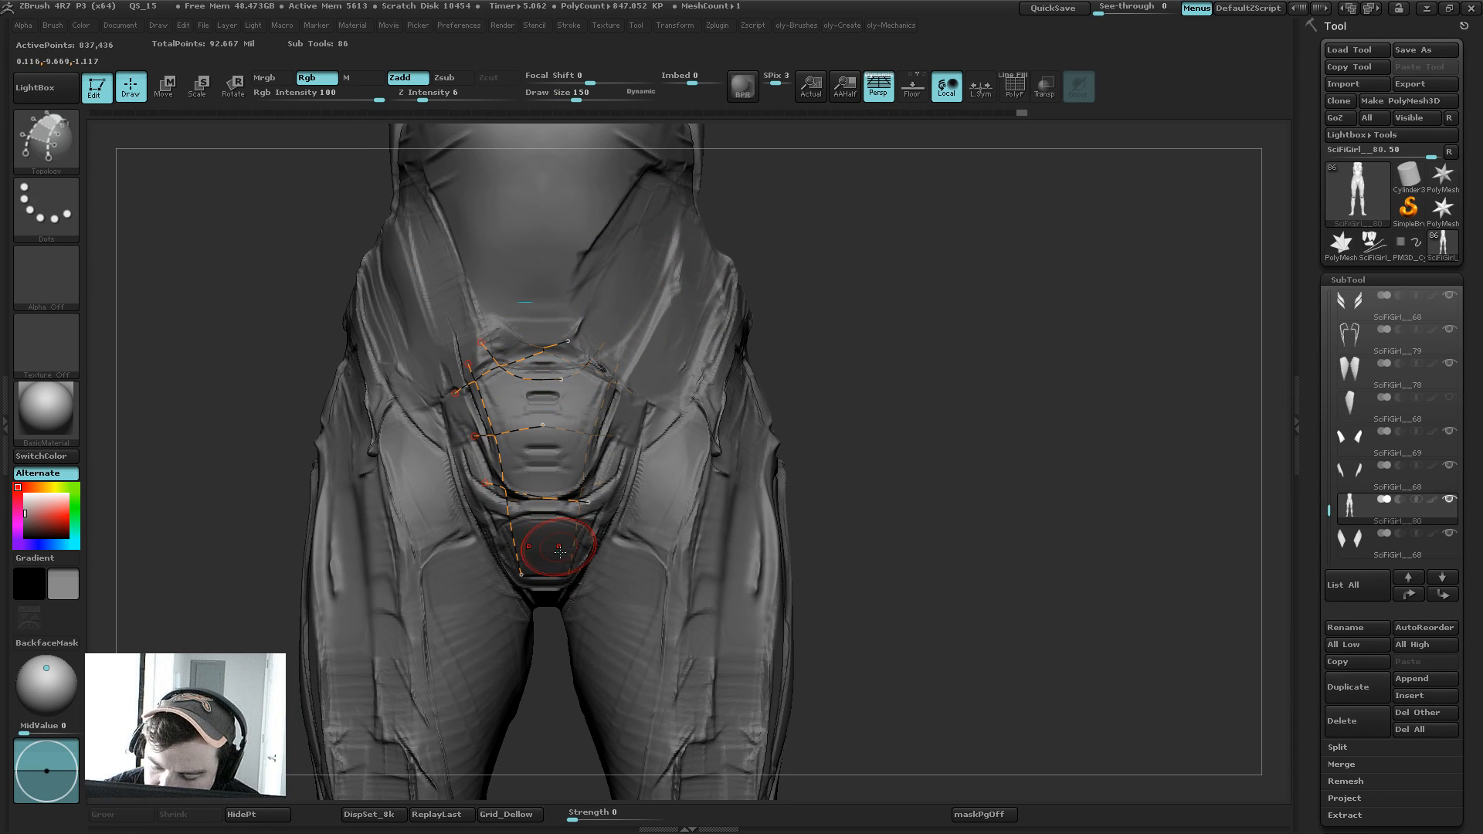
{"action": "left_click_drag", "start_coordinate": [544, 364], "coordinate": [546, 569]}
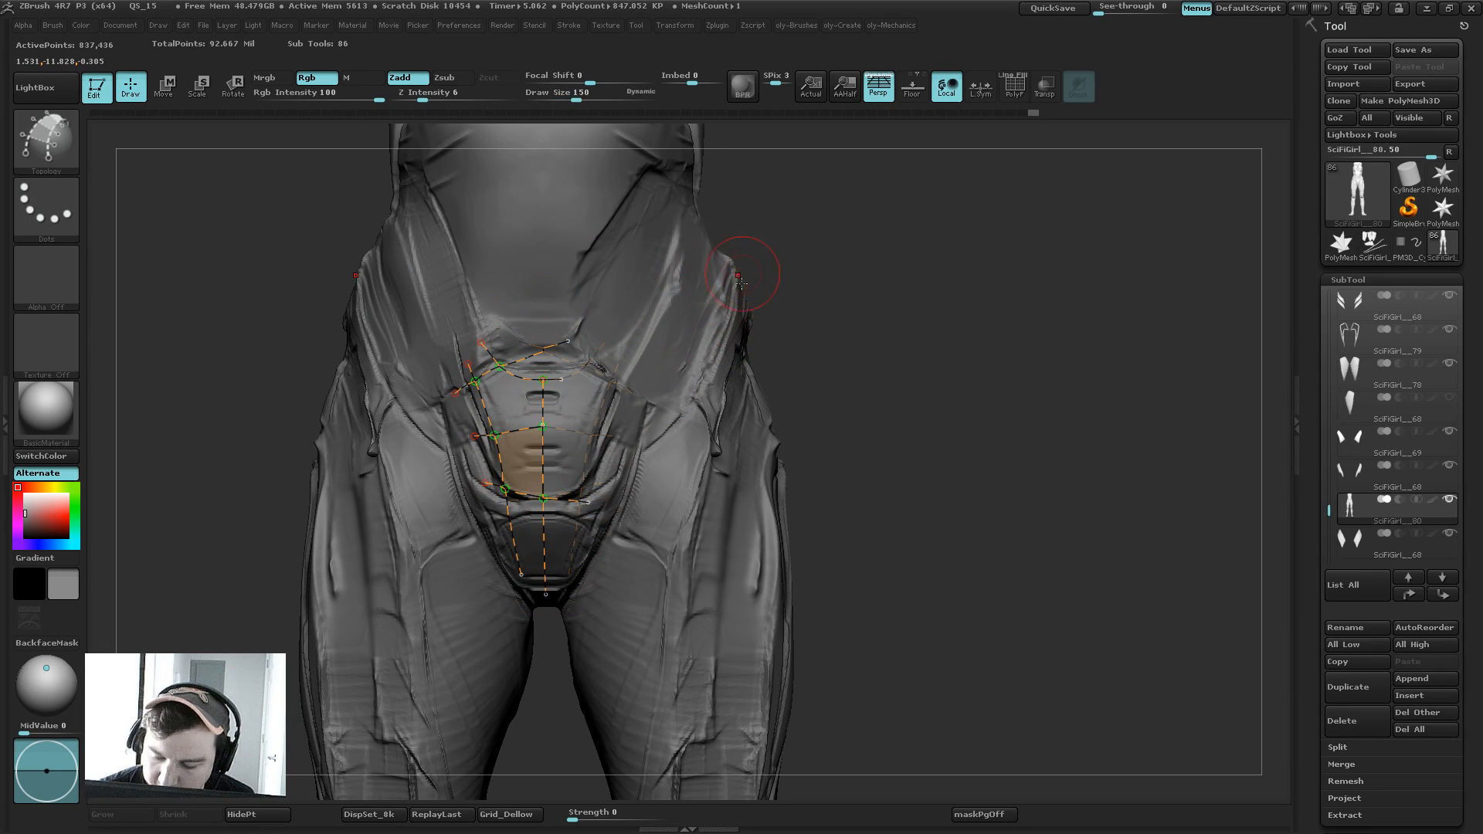
{"action": "key", "text": "ctrl+z"}
Step: Turn off symmetry, reduce the Topology brush to draw size 45 and draw a vertical line down the middle of the pelvis plate
{"action": "key", "text": "x"}
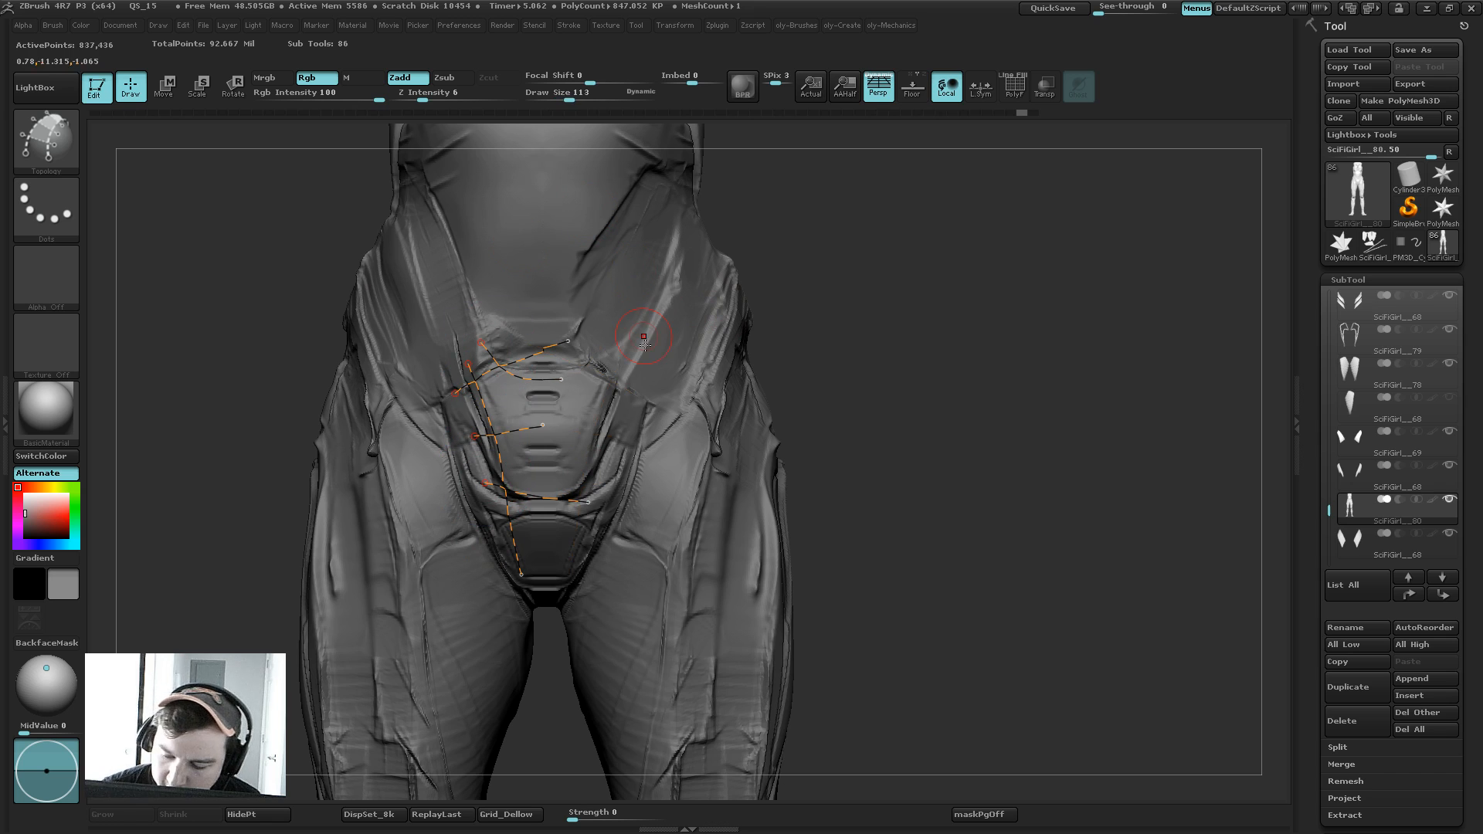
{"action": "key", "text": "s"}
{"action": "left_click_drag", "start_coordinate": [549, 386], "coordinate": [534, 385]}
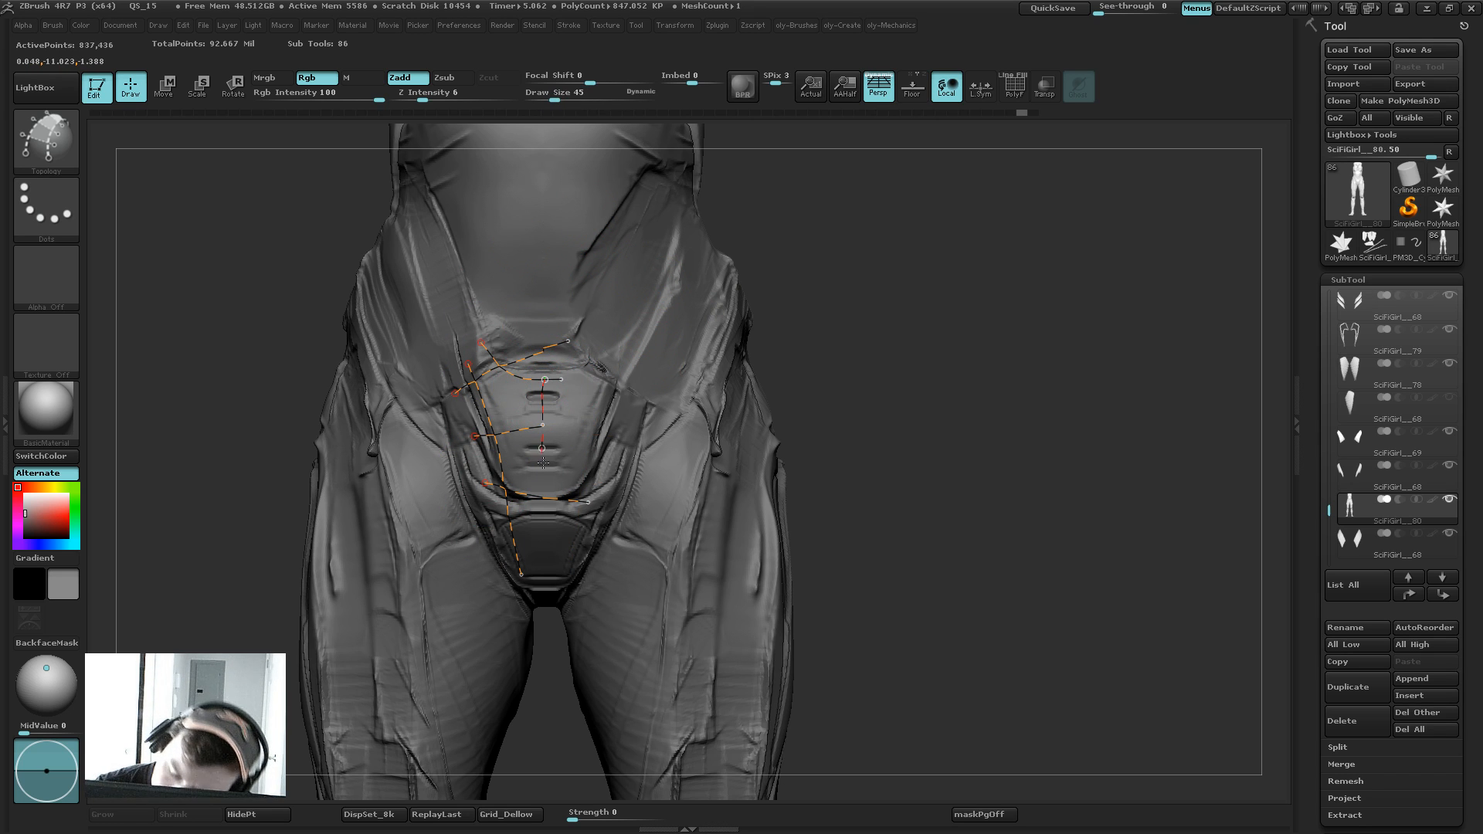
{"action": "left_click_drag", "start_coordinate": [542, 462], "coordinate": [551, 567]}
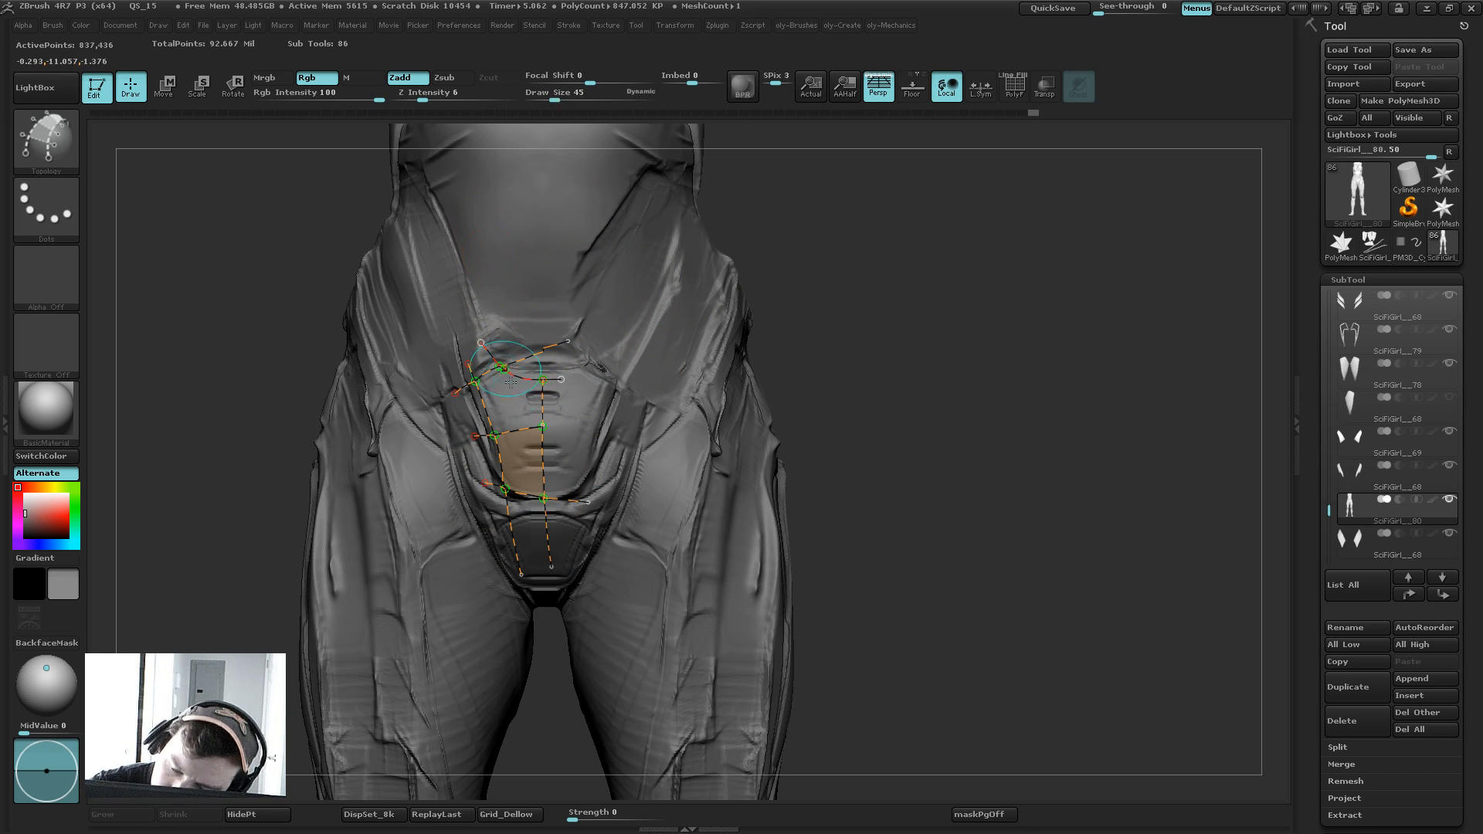
{"action": "right_click_drag", "start_coordinate": [752, 446], "coordinate": [738, 343], "text": "ctrl"}
{"action": "right_click_drag", "start_coordinate": [641, 402], "coordinate": [577, 338], "text": "alt"}
{"action": "right_click_drag", "start_coordinate": [639, 233], "coordinate": [624, 353]}
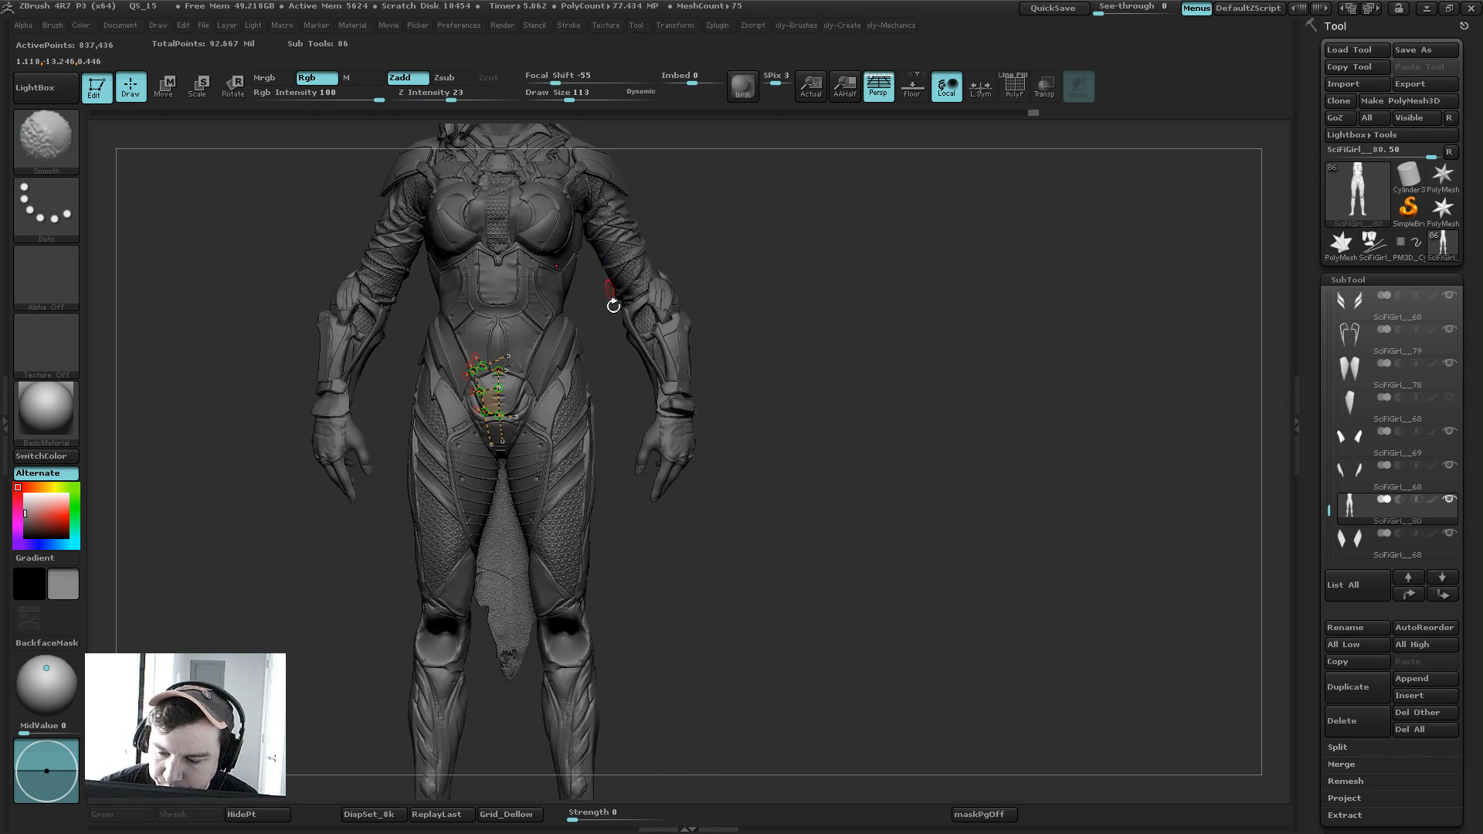
Step: Draw a diagonal topology curve across the upper half of the pelvis plate and trim the curve ends overshooting its outline
{"action": "right_click_drag", "start_coordinate": [767, 271], "coordinate": [705, 348], "text": "alt"}
{"action": "key", "text": "alt+s"}
{"action": "right_click_drag", "start_coordinate": [777, 394], "coordinate": [782, 363]}
{"action": "key", "text": "s"}
{"action": "left_click_drag", "start_coordinate": [471, 441], "coordinate": [413, 492]}
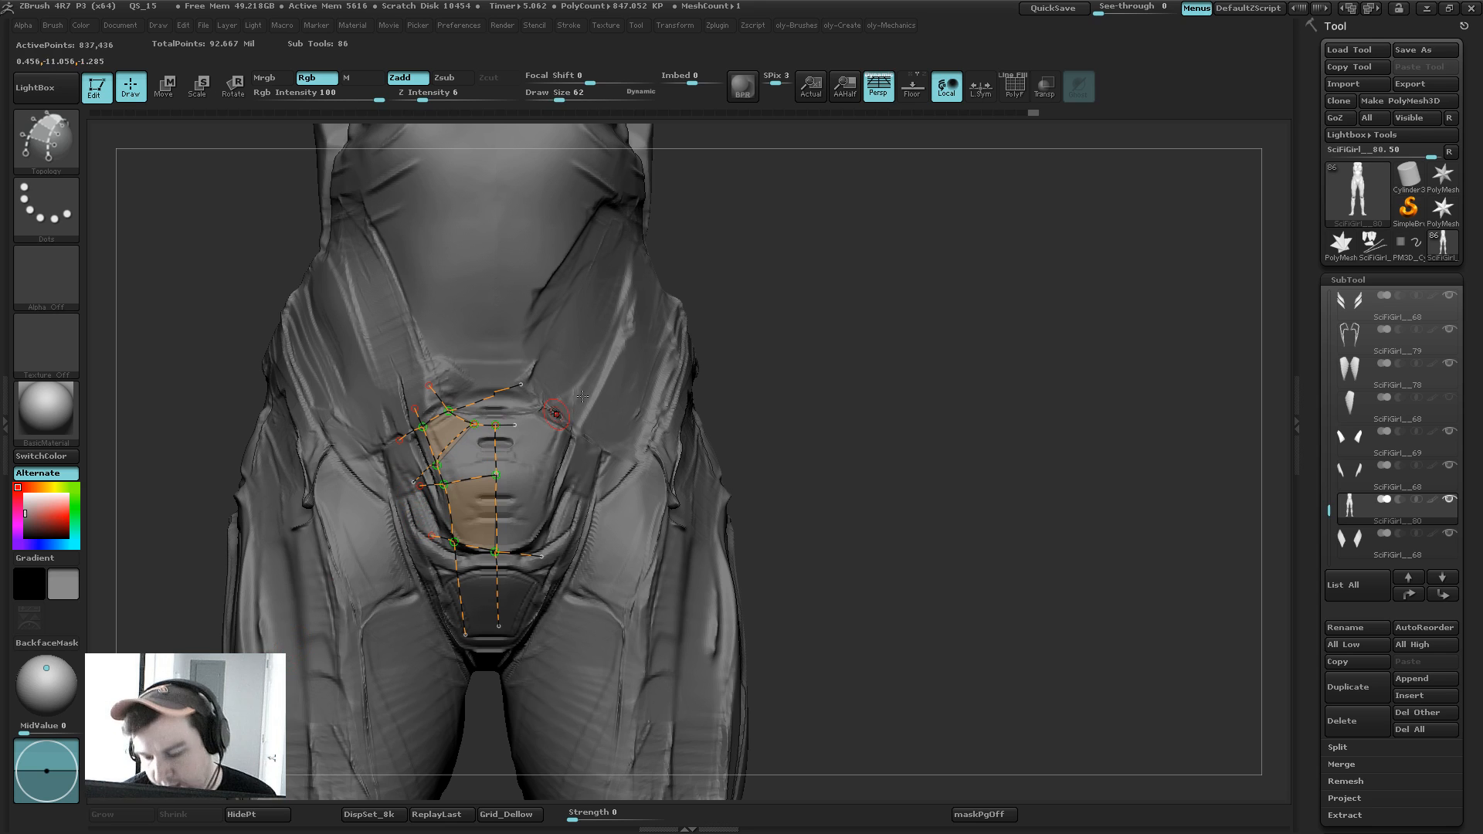
{"action": "left_click", "coordinate": [477, 445], "text": "alt"}
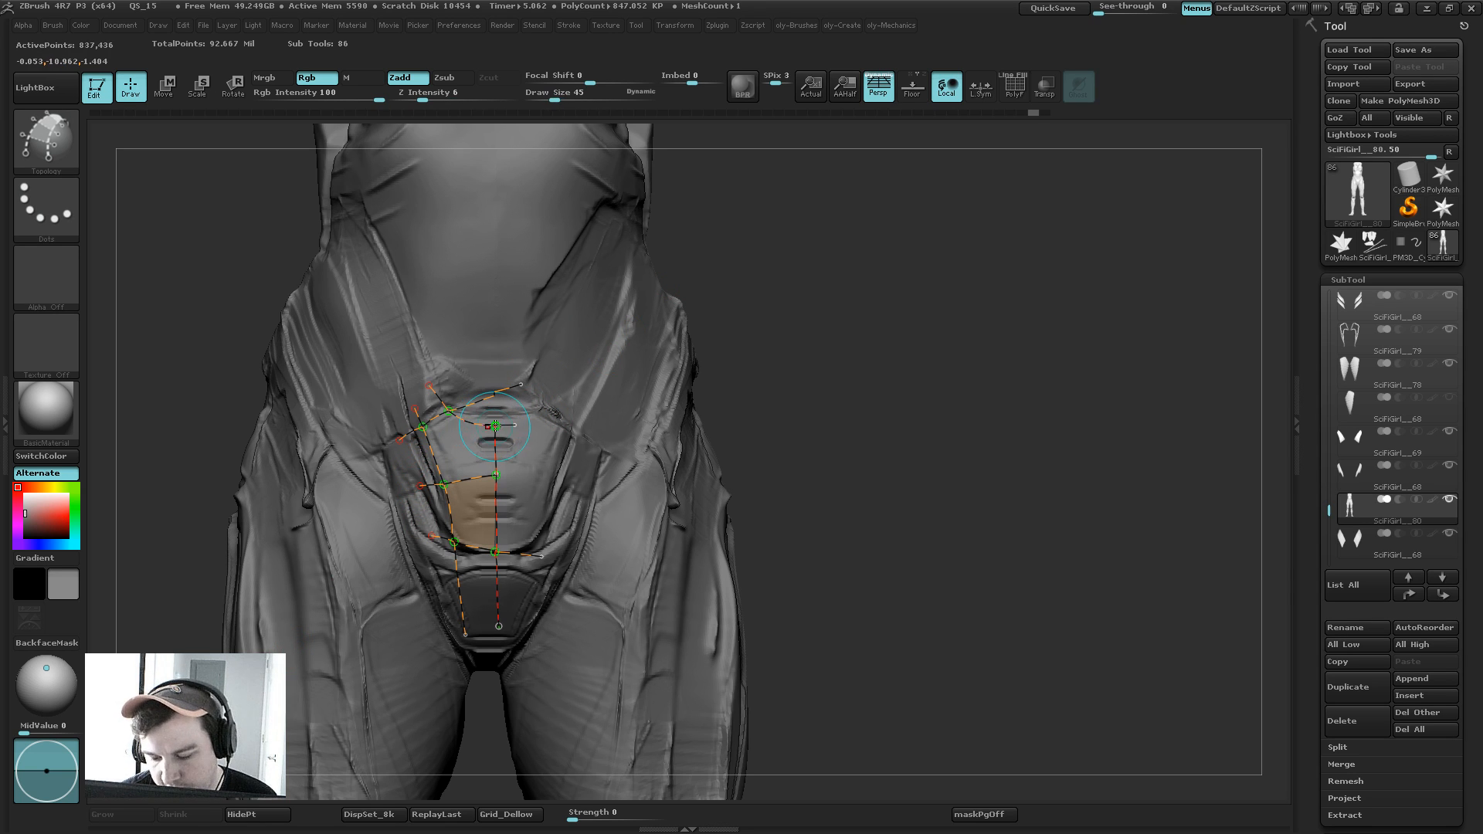
{"action": "left_click_drag", "start_coordinate": [495, 425], "coordinate": [370, 486]}
{"action": "left_click", "coordinate": [574, 402], "text": "alt"}
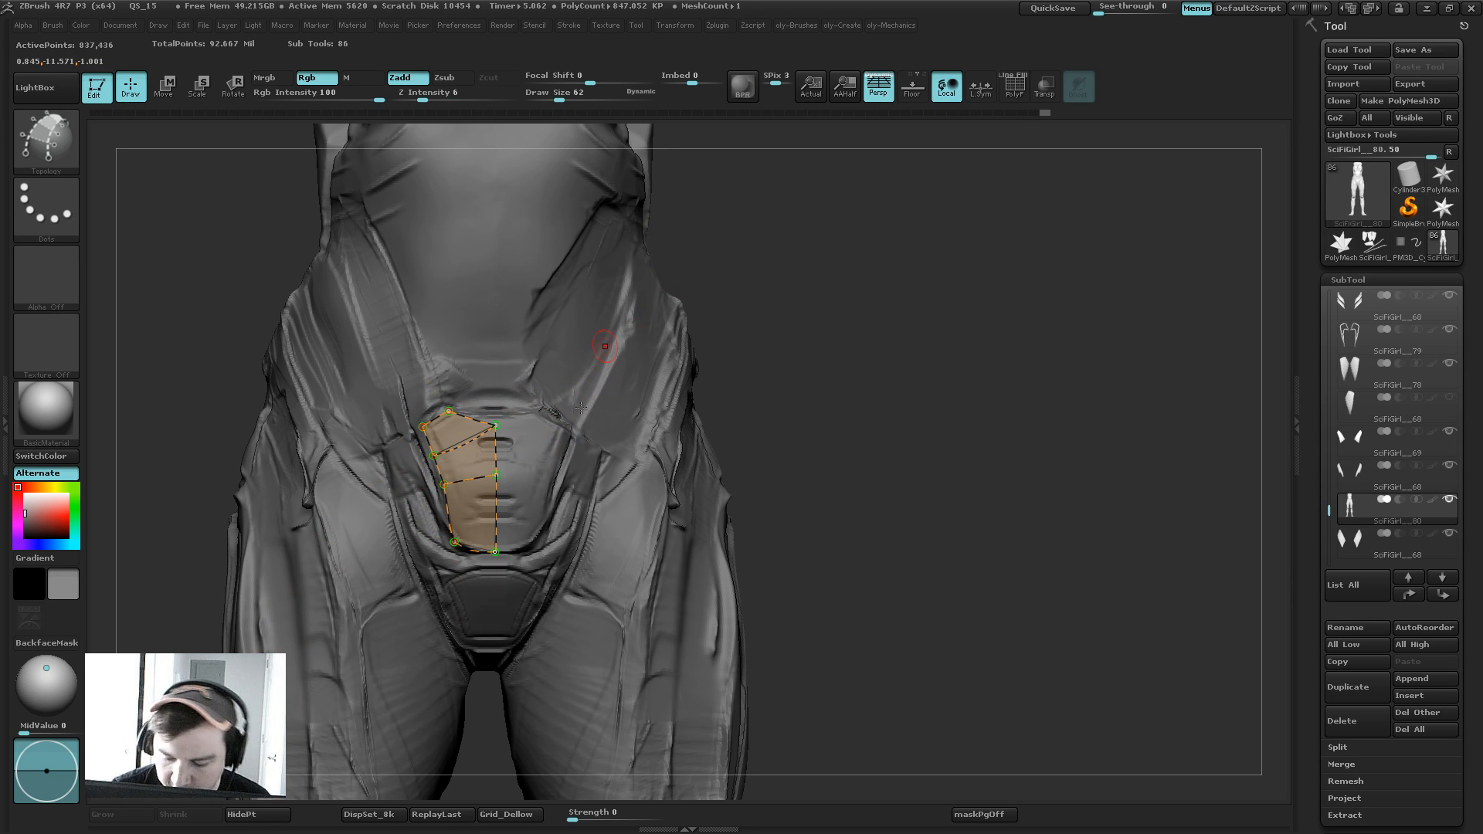
Step: Subdivide the half plate's curve grid with extra vertical and cross topology curves at draw size 45, and trim their loose ends
{"action": "key", "text": "["}
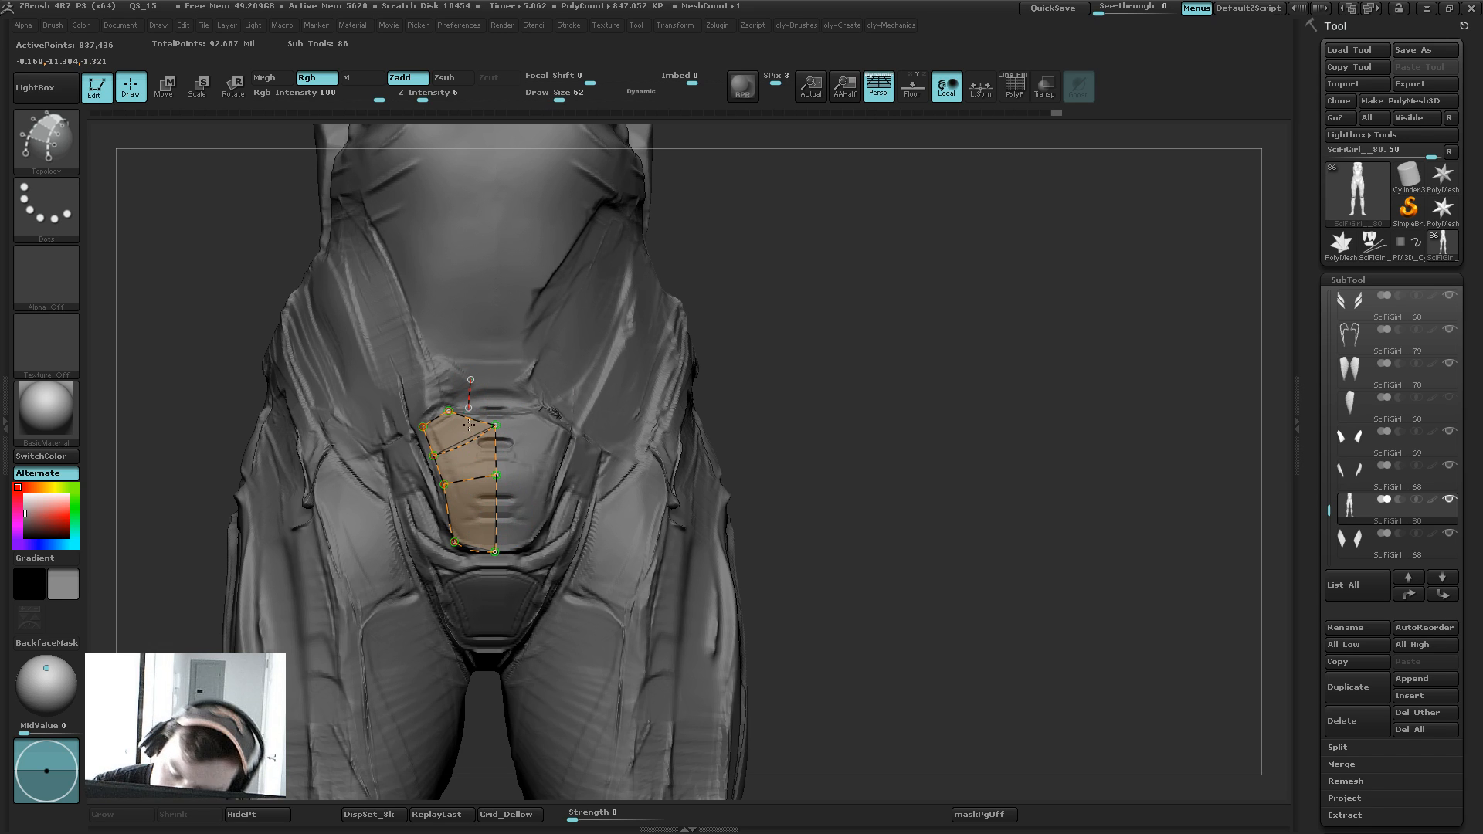
{"action": "left_click_drag", "start_coordinate": [478, 541], "coordinate": [482, 624]}
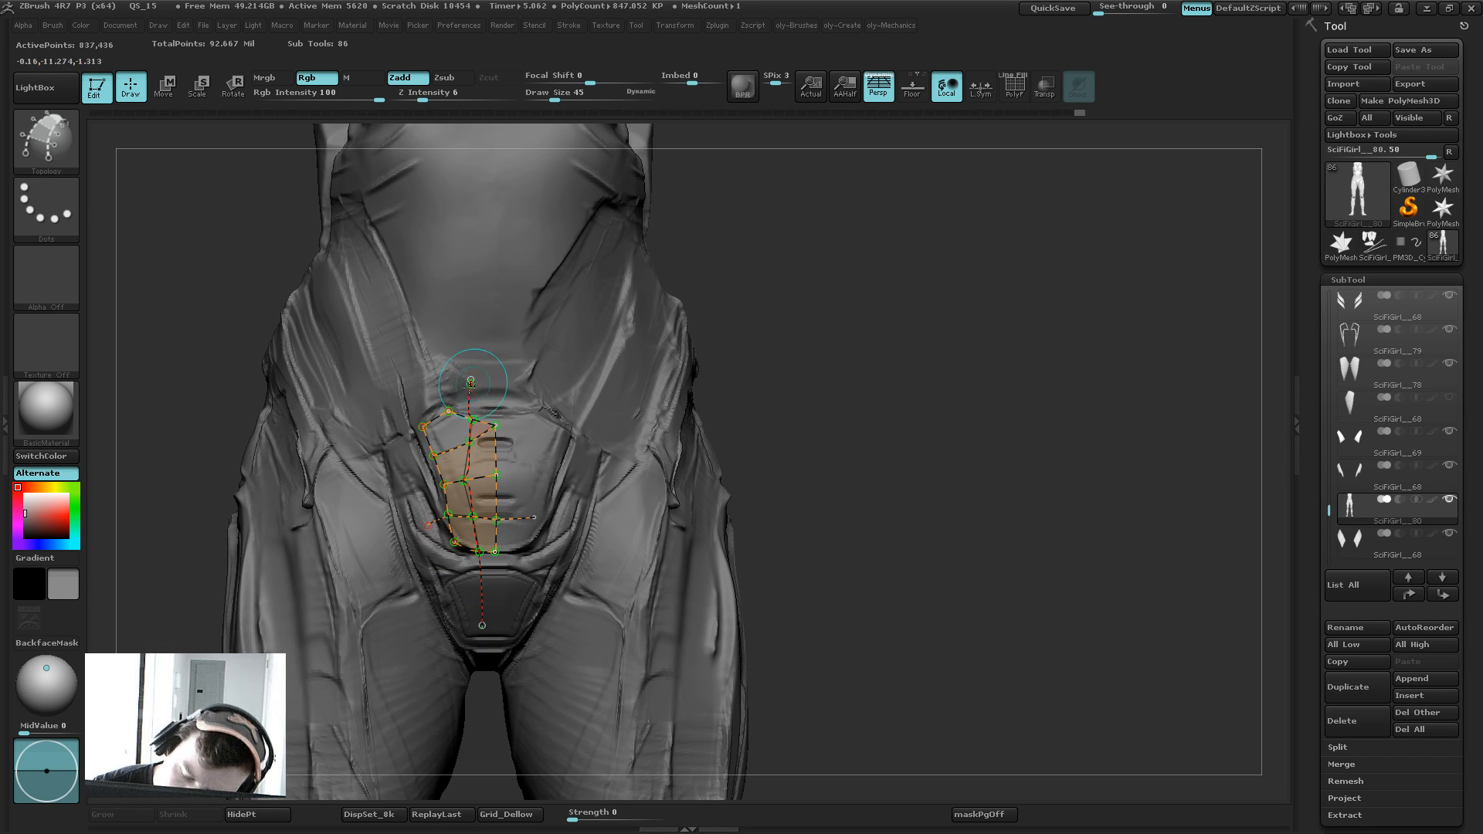
{"action": "mouse_move", "coordinate": [470, 382]}
{"action": "left_mouse_down"}
{"action": "mouse_move", "coordinate": [469, 398]}
{"action": "mouse_move", "coordinate": [401, 376]}
{"action": "left_mouse_up"}
{"action": "left_click", "coordinate": [547, 434], "text": "alt"}
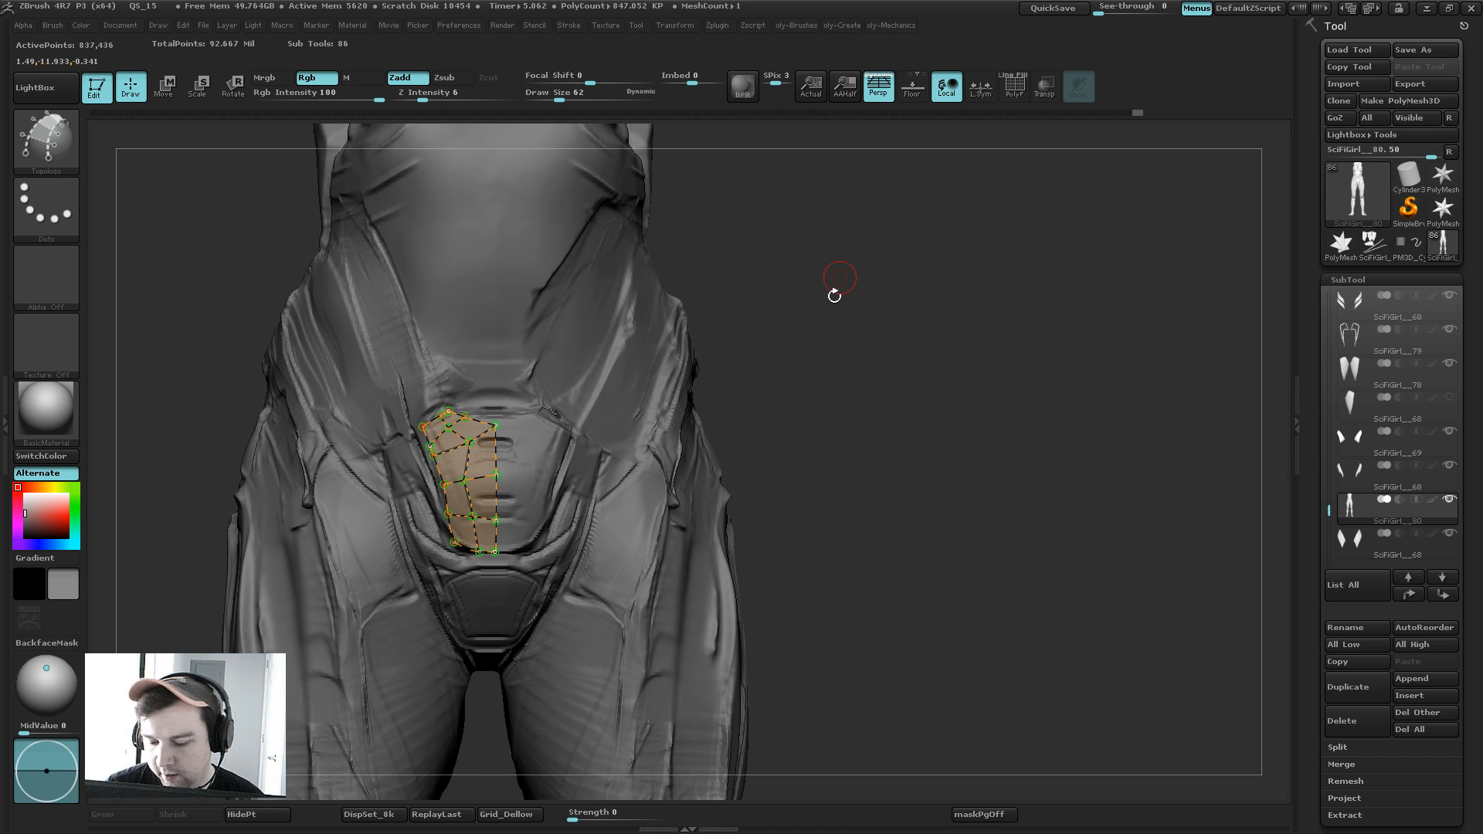
Step: Generate a polygon half plate from the topology curves on the leg suit
{"action": "left_click_drag", "start_coordinate": [823, 369], "coordinate": [808, 351], "text": "alt"}
{"action": "key", "text": "2"}
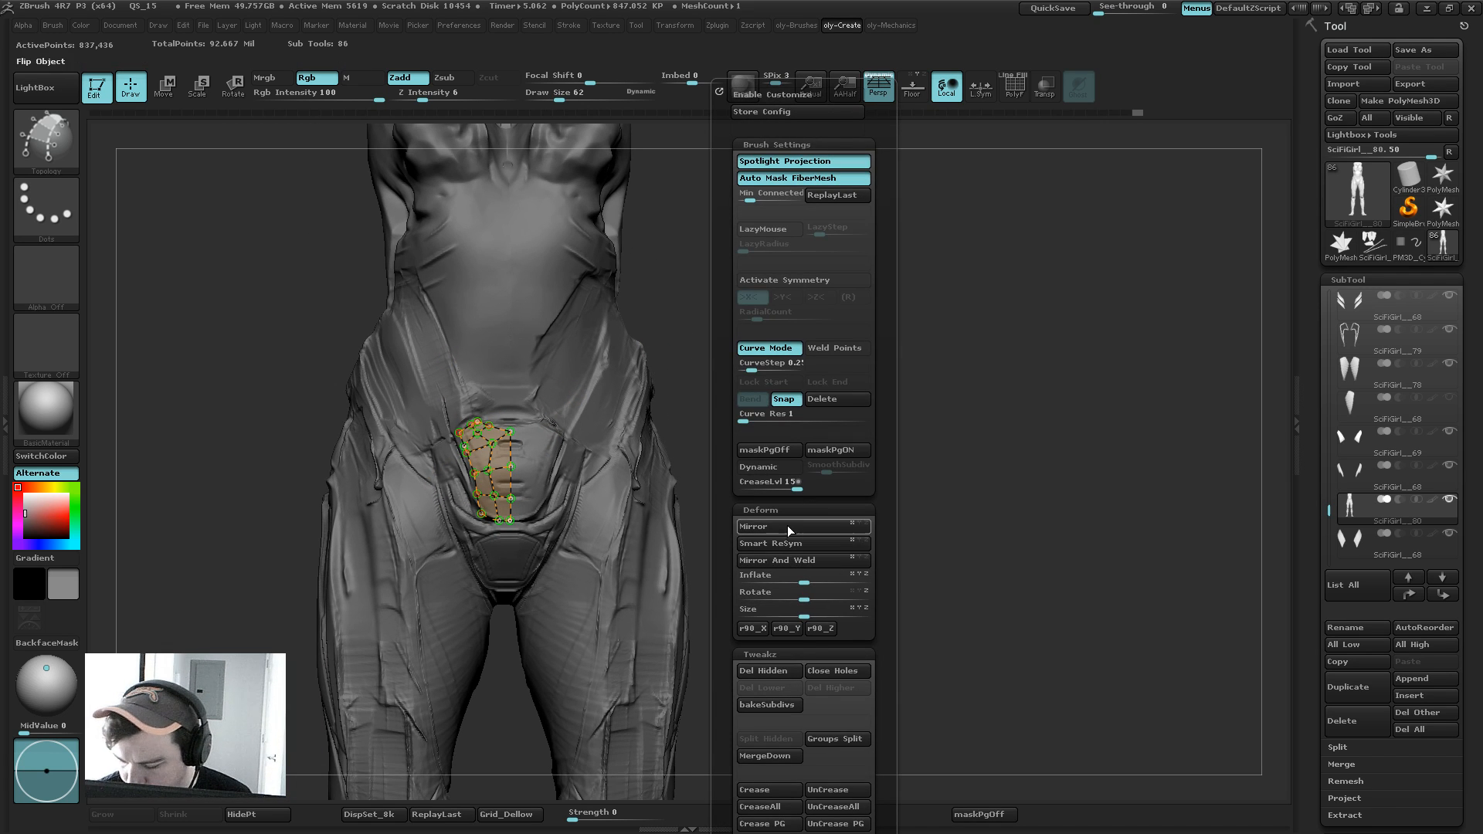
{"action": "left_click", "coordinate": [786, 559]}
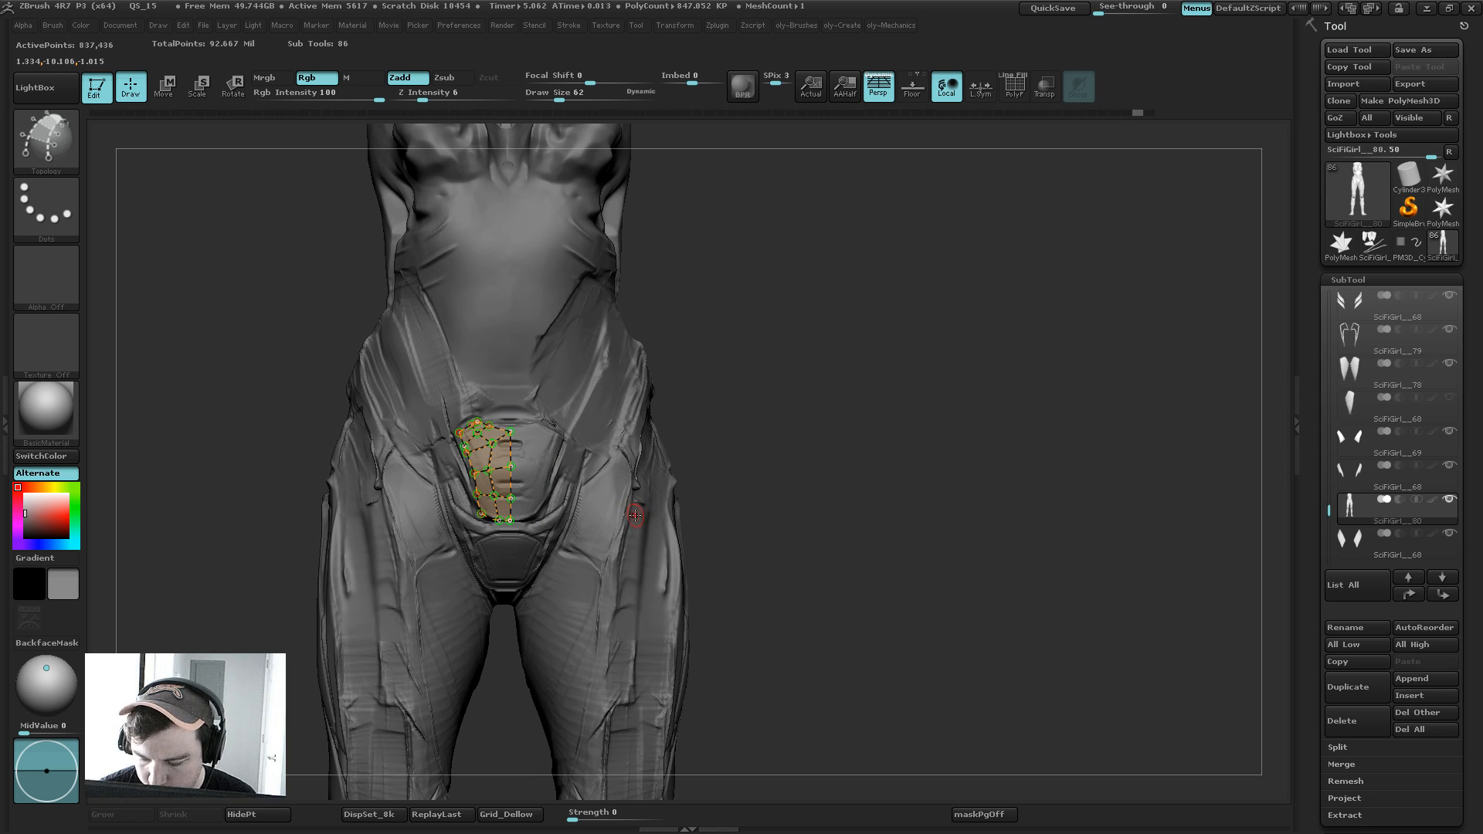
{"action": "left_click", "coordinate": [635, 515]}
Step: Isolate the new half plate and separate it from the leg suit into its own subtool with Split Hidden
{"action": "left_click", "coordinate": [594, 514], "text": "ctrl+shift"}
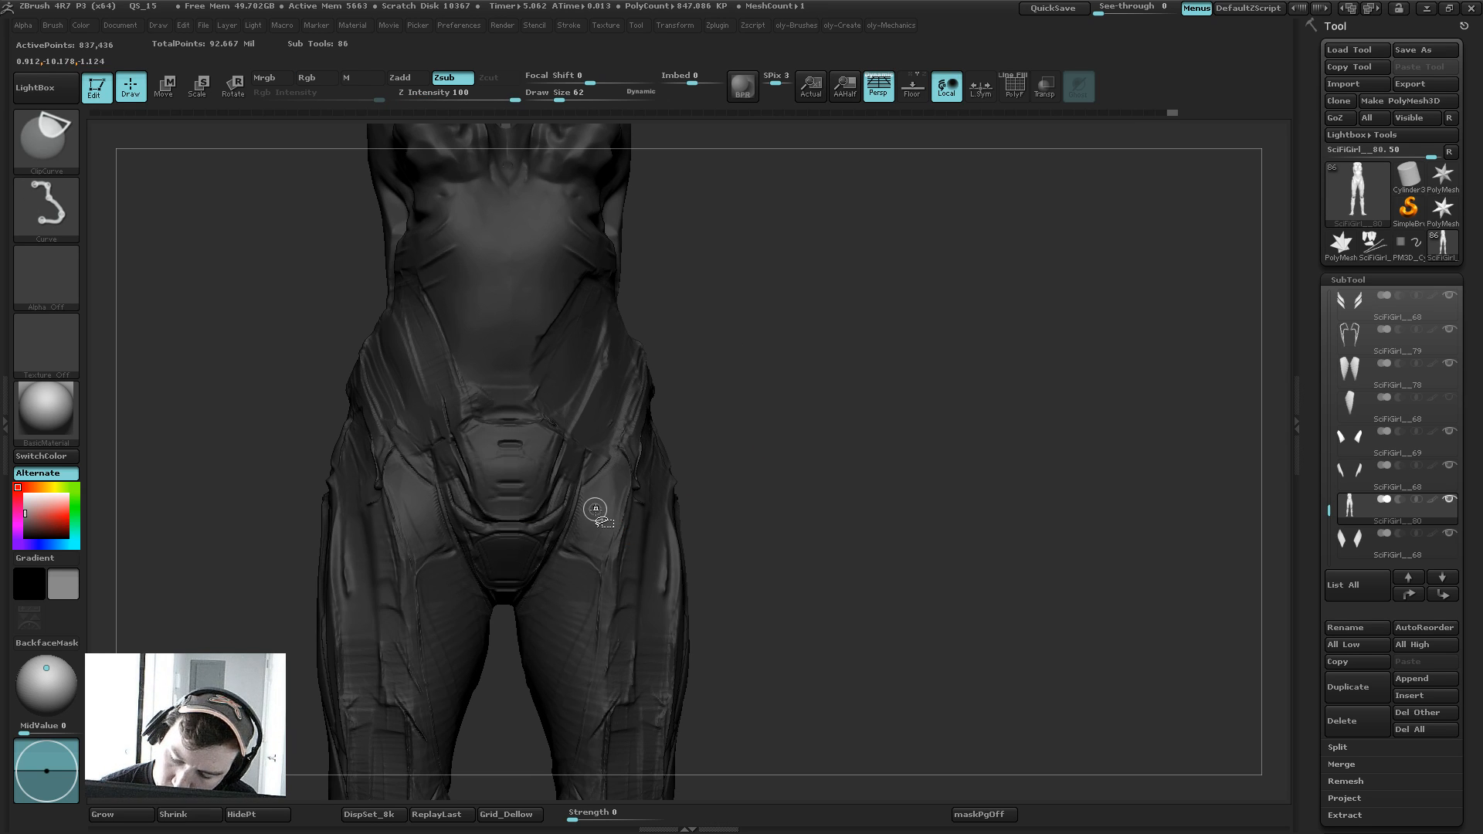
{"action": "left_click", "coordinate": [597, 513], "text": "ctrl+shift"}
{"action": "key", "text": "2"}
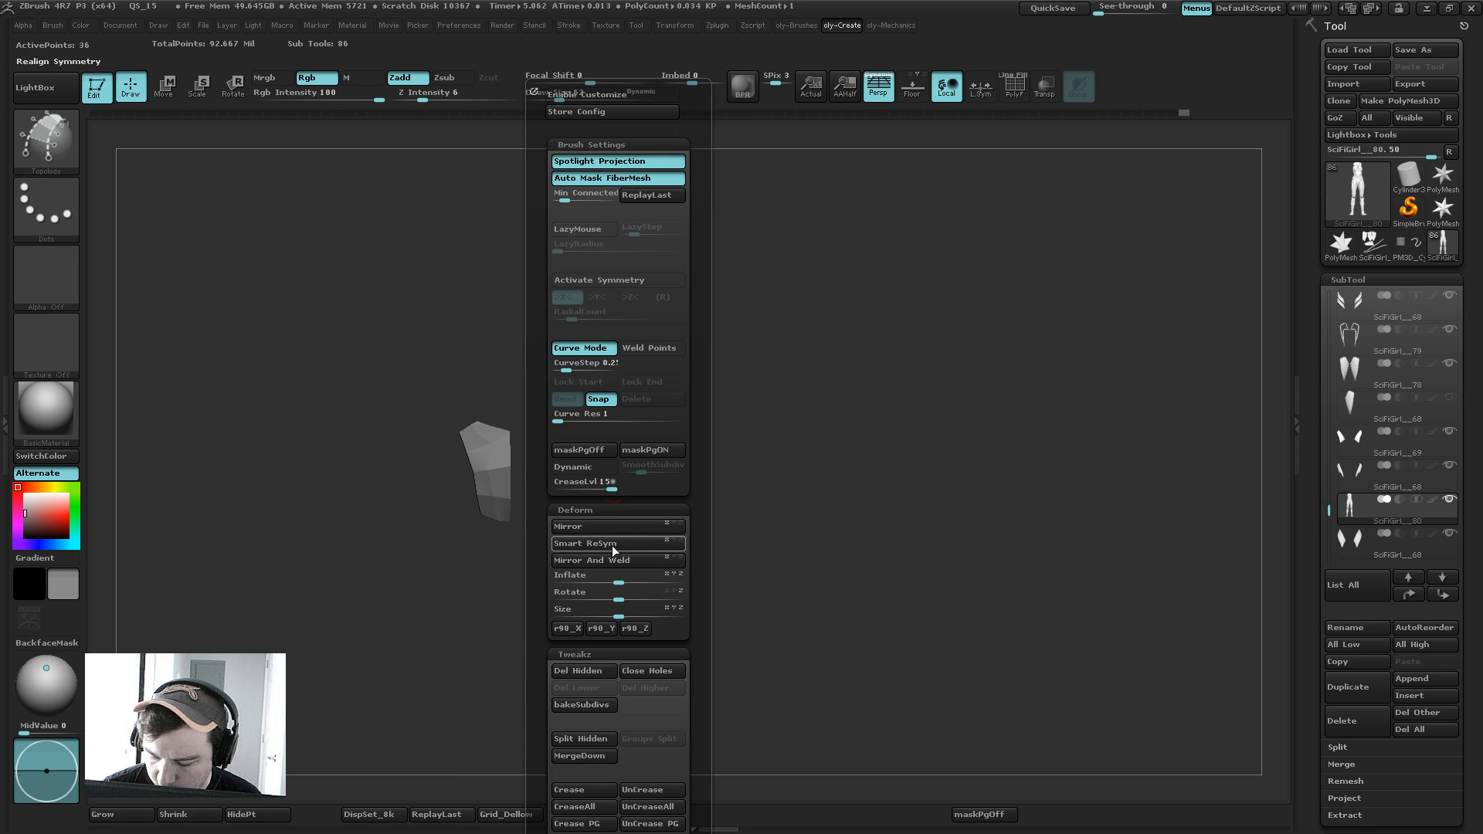
{"action": "left_click", "coordinate": [579, 737]}
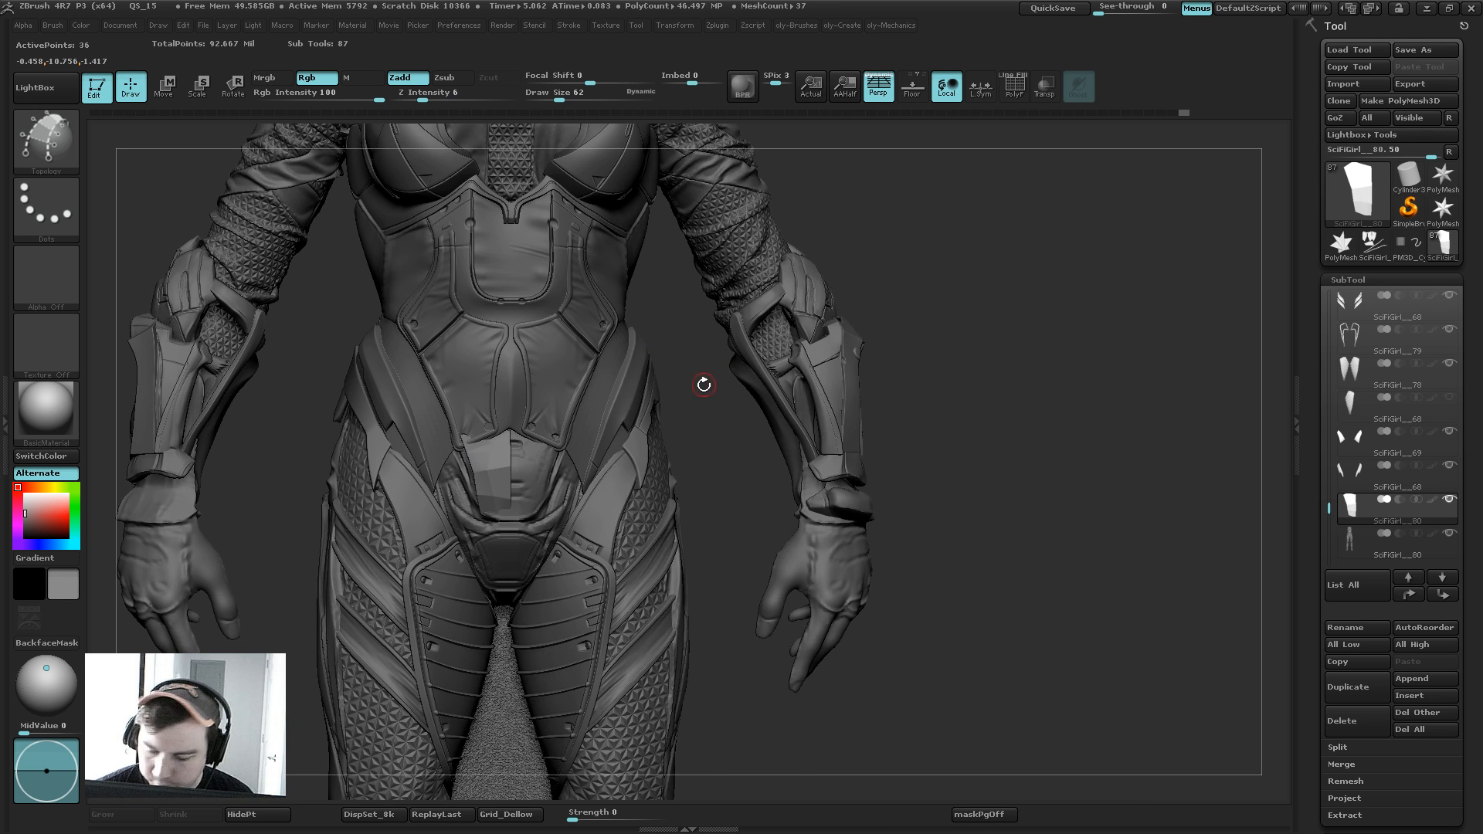
Step: Isolate the new half plate subtool from the rest of the armour
{"action": "key", "text": "2"}
{"action": "left_click", "coordinate": [602, 445], "text": "ctrl+shift"}
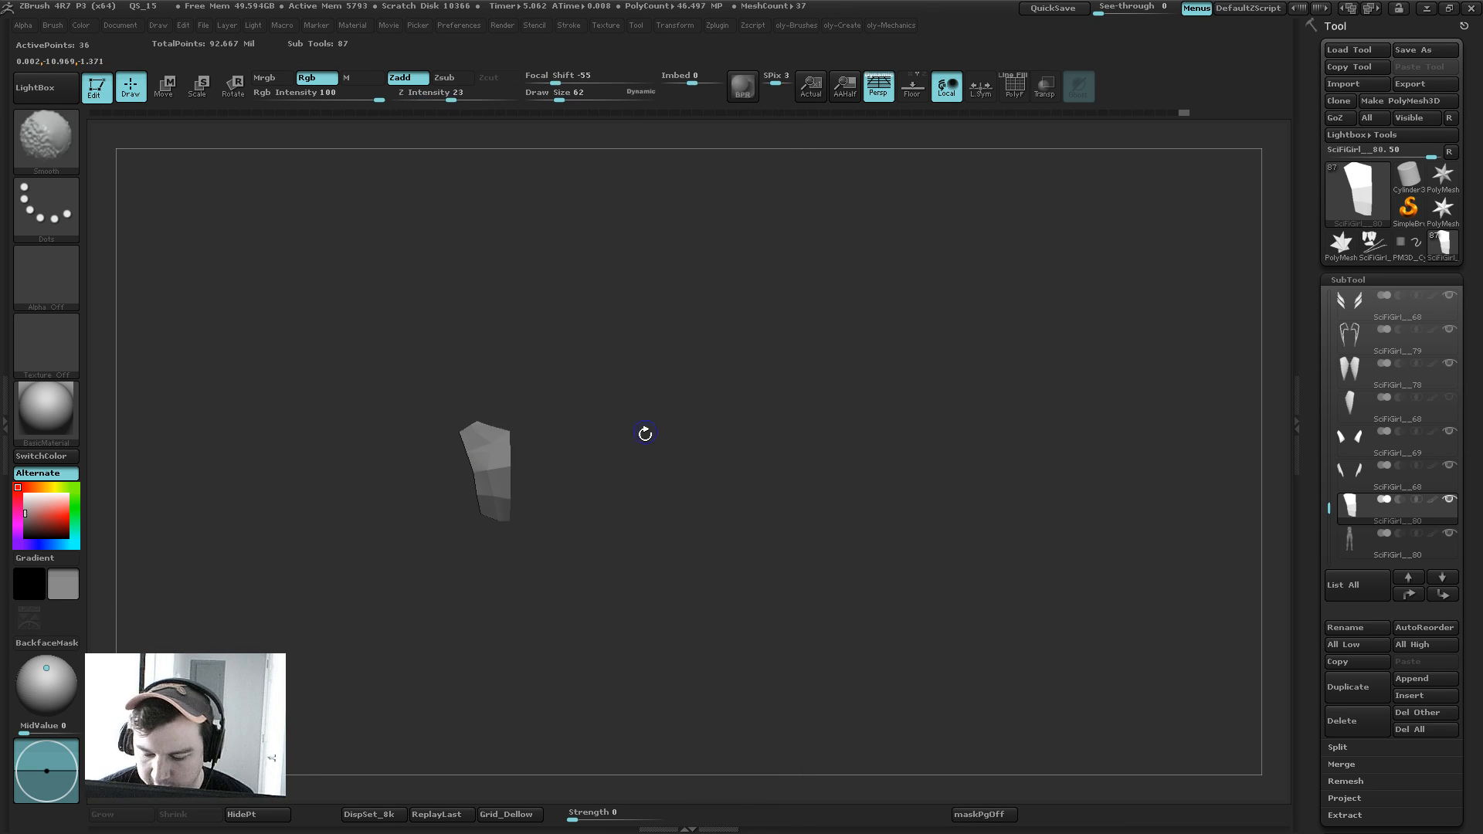
{"action": "left_click_drag", "start_coordinate": [645, 430], "coordinate": [679, 440]}
{"action": "key", "text": "shift+d"}
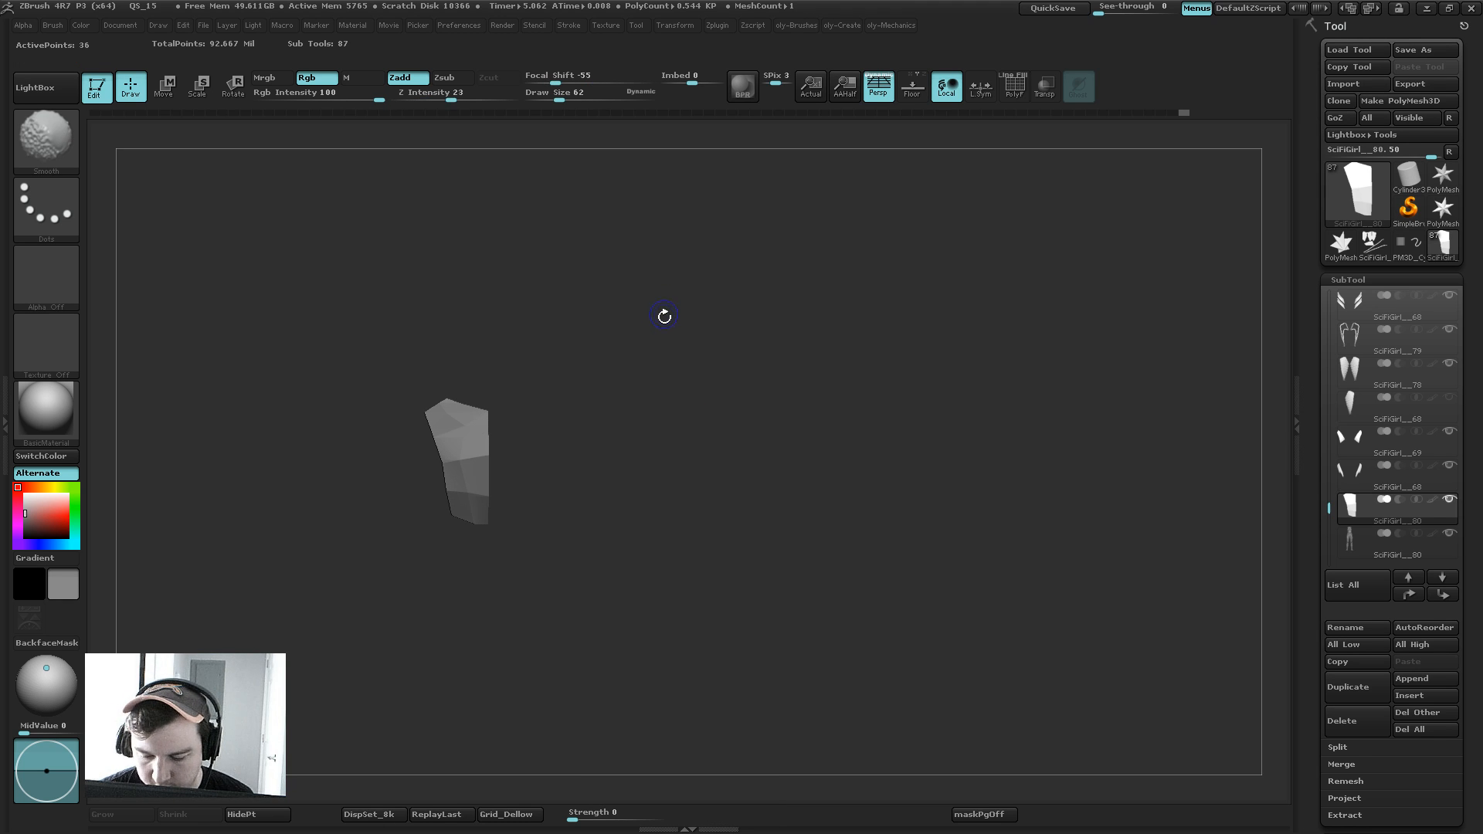
Step: Try to mirror and weld the half plate across the body's centre line
{"action": "key", "text": "2"}
{"action": "key", "text": "1"}
{"action": "key", "text": "3"}
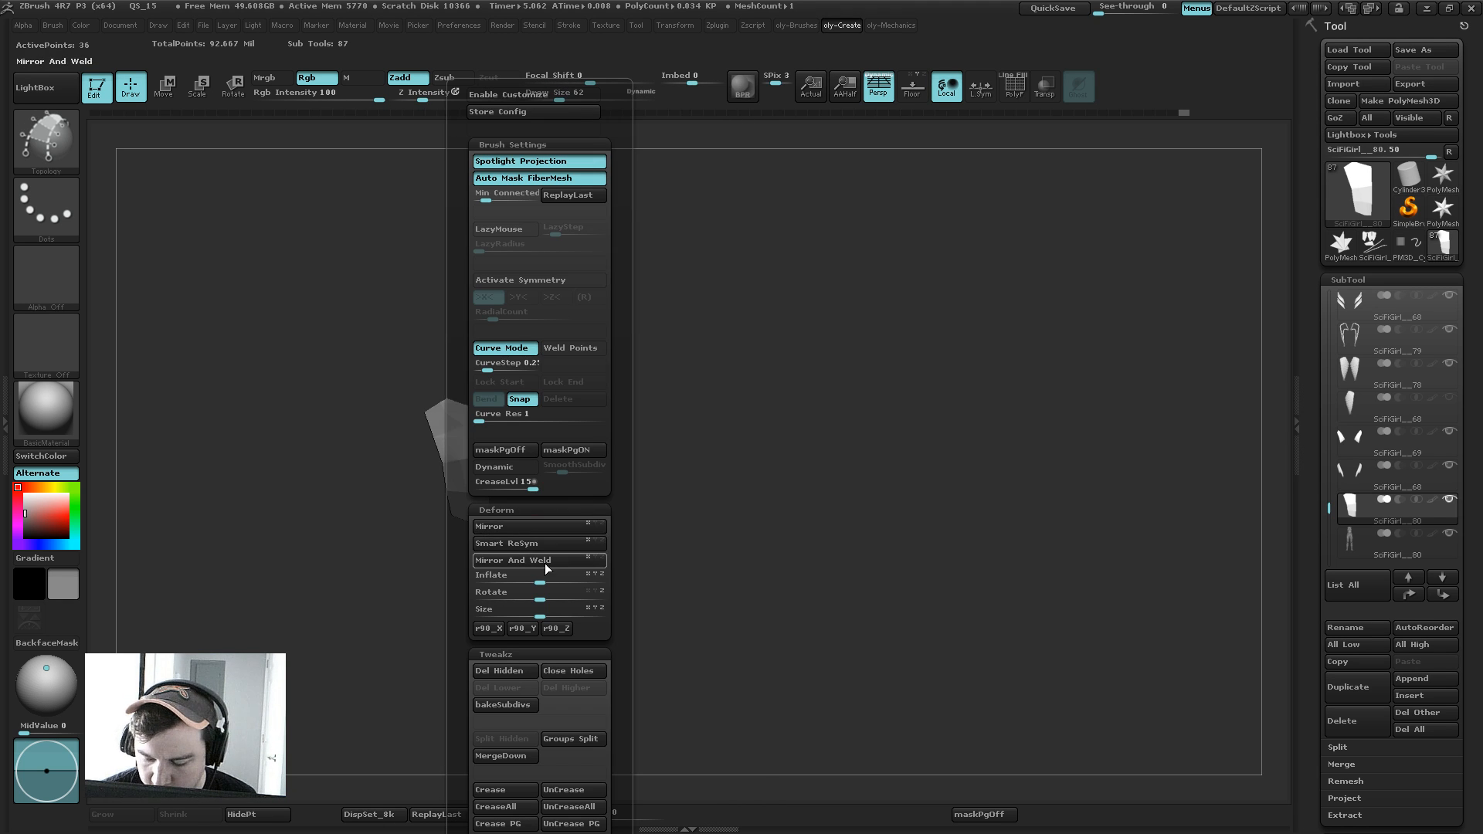
{"action": "left_click", "coordinate": [544, 563]}
{"action": "key", "text": "ctrl+z"}
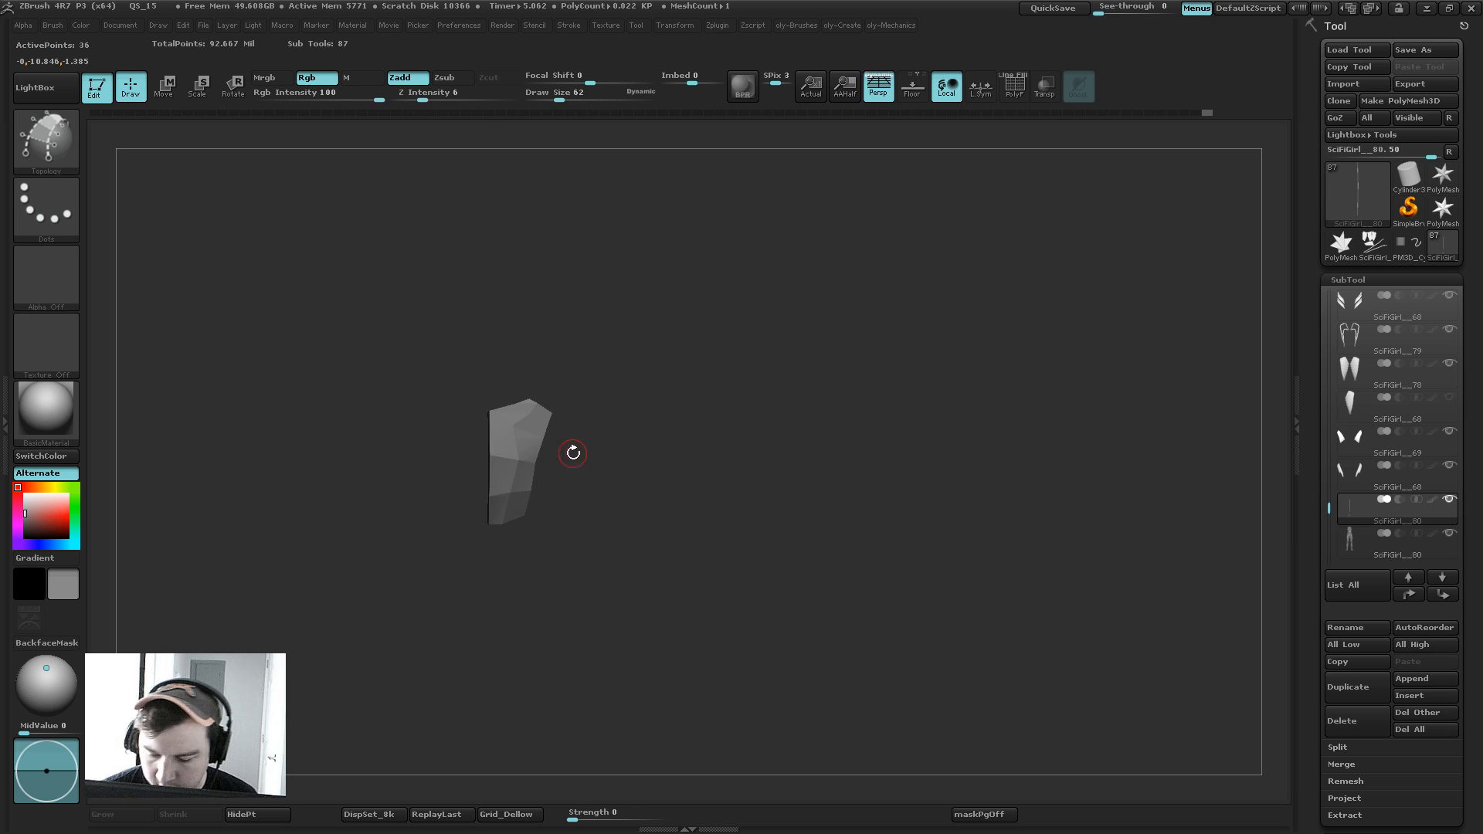
Step: Flip the half plate with Mirror and complete both sides with Mirror And Weld
{"action": "key", "text": "3"}
{"action": "left_click", "coordinate": [555, 529]}
{"action": "left_click", "coordinate": [552, 561]}
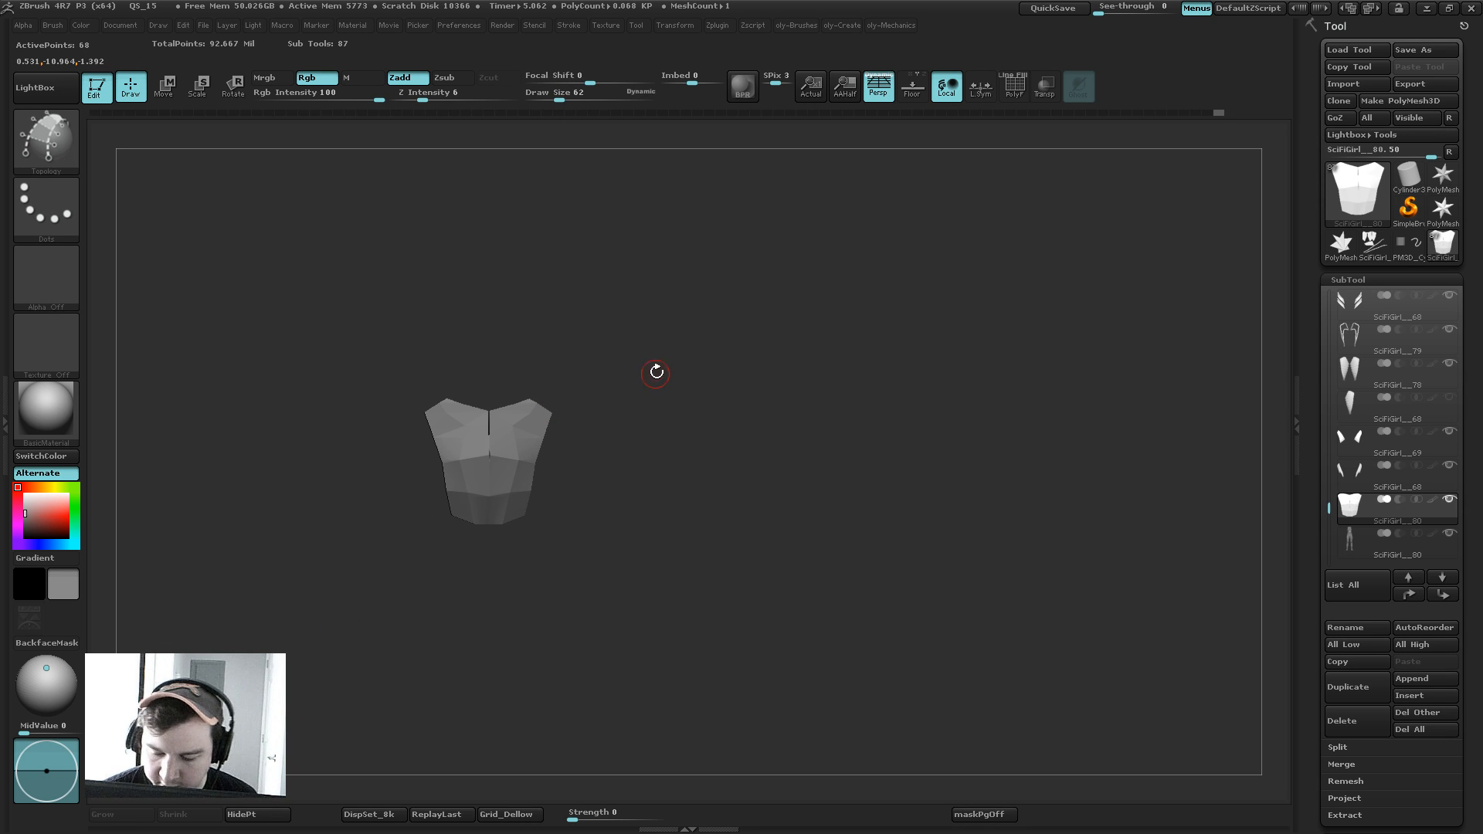
Step: Show the polyframe and shift the plate's front centre seam points sideways past the midline with the Move brush at draw size 72
{"action": "key", "text": "shift+f"}
{"action": "mouse_move", "coordinate": [655, 372]}
{"action": "left_mouse_down", "text": "alt"}
{"action": "mouse_move", "coordinate": [682, 413]}
{"action": "mouse_move", "coordinate": [668, 438]}
{"action": "mouse_move", "coordinate": [684, 439]}
{"action": "left_mouse_up", "text": "alt"}
{"action": "key", "text": "1"}
{"action": "left_click", "coordinate": [623, 435]}
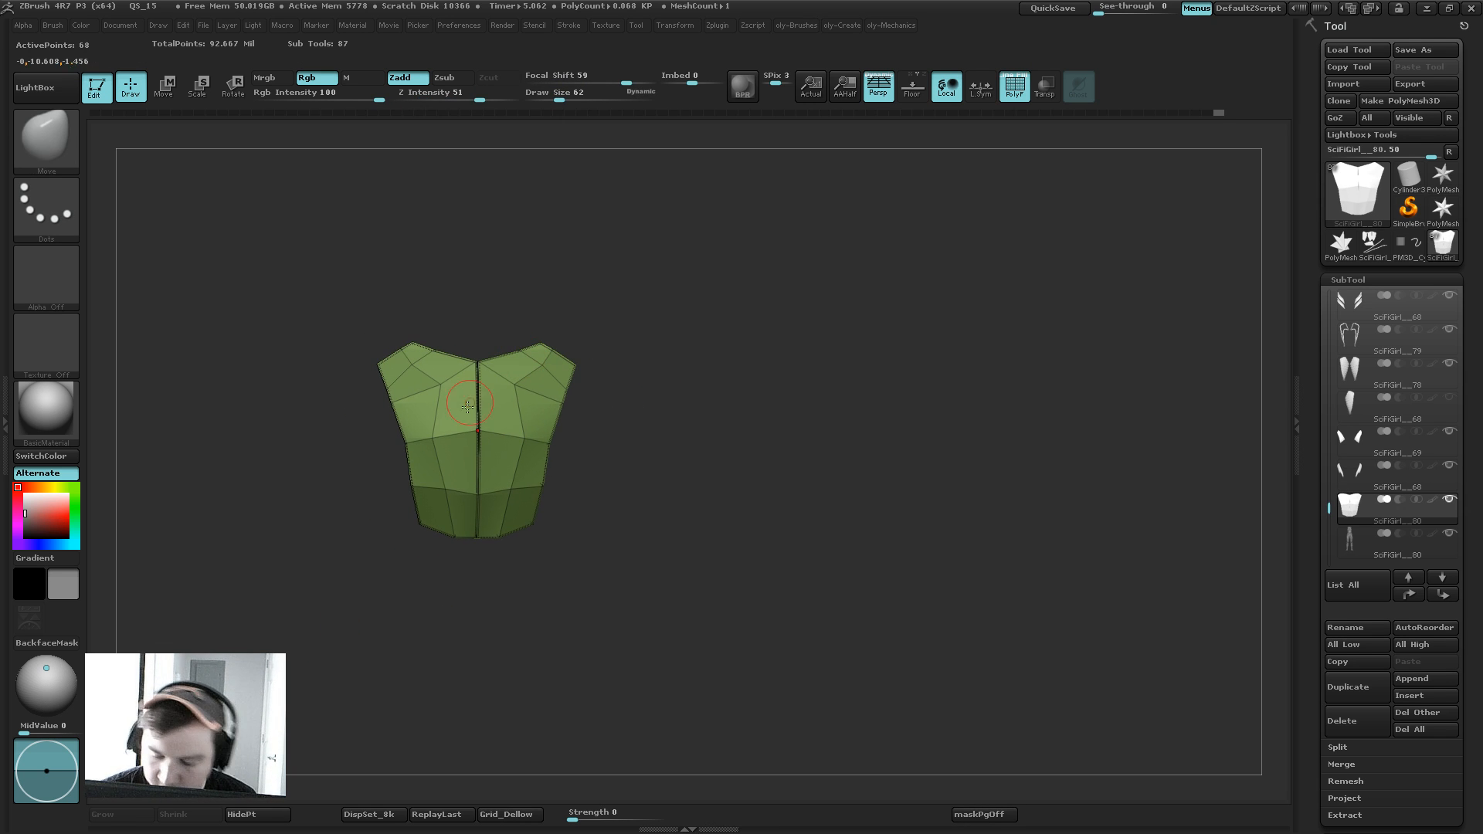
{"action": "key", "text": "s"}
{"action": "left_click", "coordinate": [472, 423]}
{"action": "left_click_drag", "start_coordinate": [477, 430], "coordinate": [485, 429]}
{"action": "left_click_drag", "start_coordinate": [480, 361], "coordinate": [490, 361]}
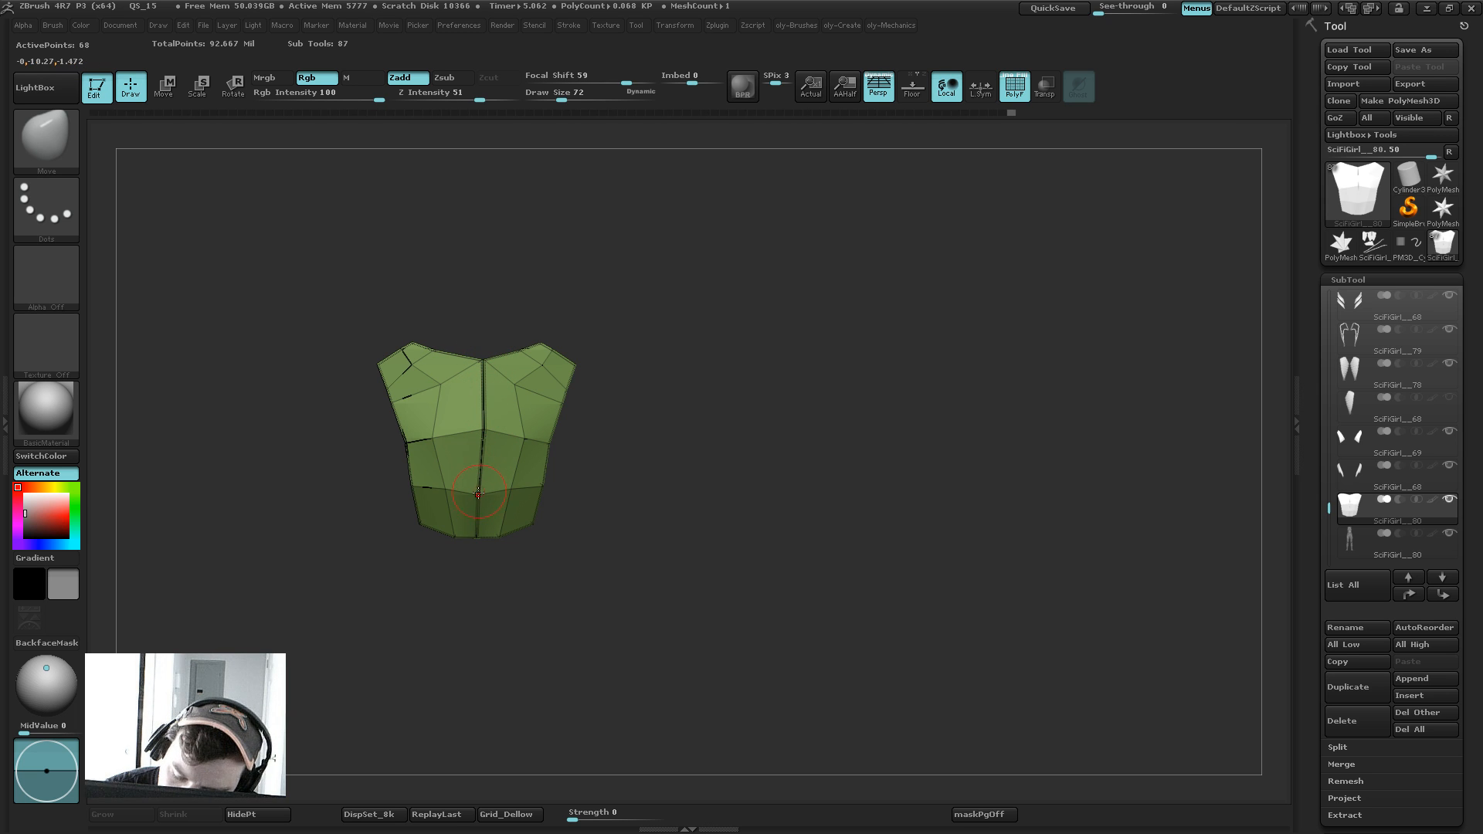
{"action": "left_click_drag", "start_coordinate": [479, 539], "coordinate": [486, 539]}
Step: Shift the remaining centre seam points past the midline from an angled view with the Move brush at draw size 65
{"action": "mouse_move", "coordinate": [477, 598]}
{"action": "left_mouse_down"}
{"action": "mouse_move", "coordinate": [518, 604]}
{"action": "mouse_move", "coordinate": [659, 571]}
{"action": "left_mouse_up"}
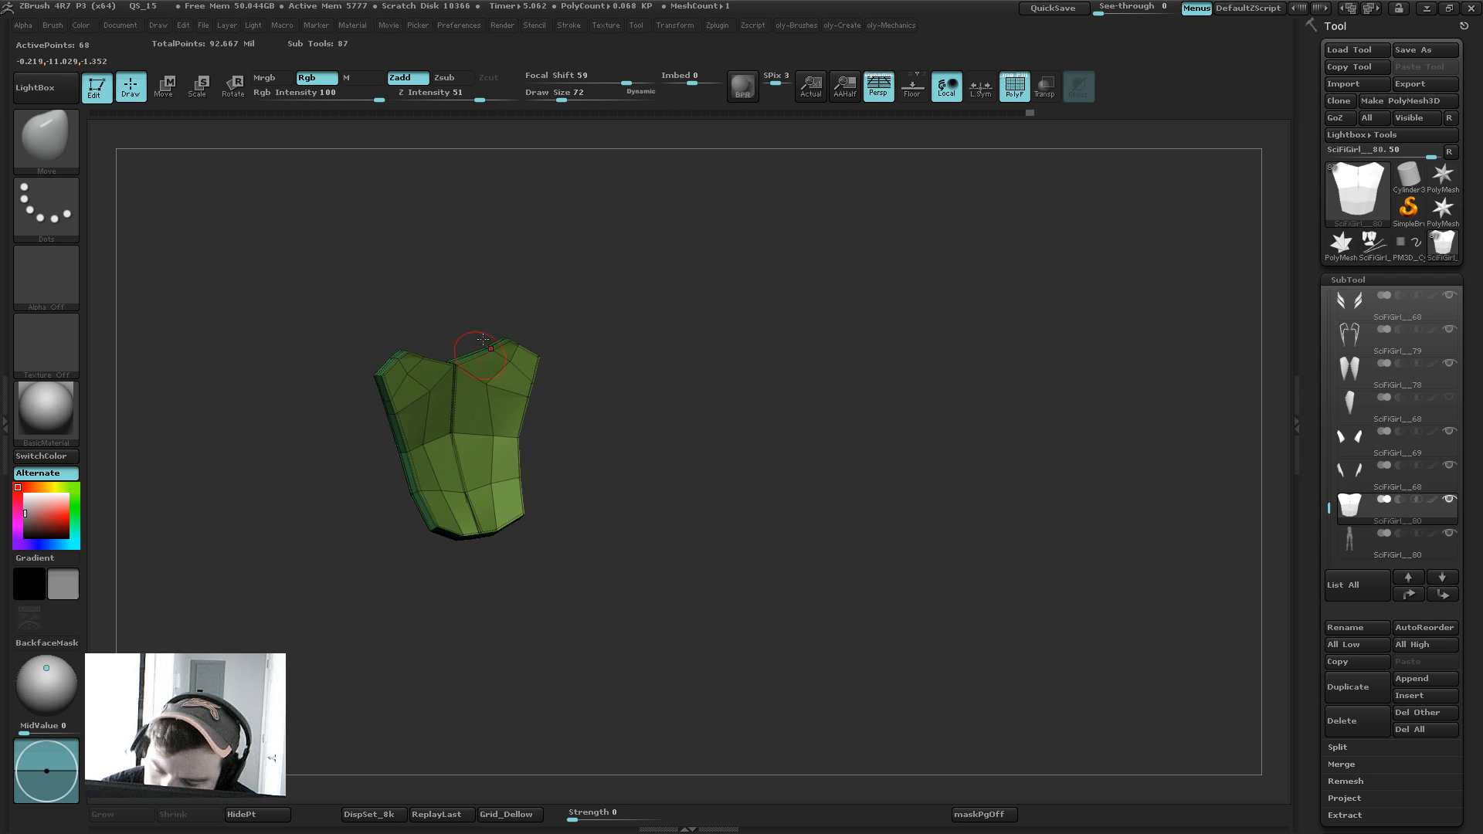
{"action": "left_click_drag", "start_coordinate": [473, 338], "coordinate": [481, 319]}
{"action": "key", "text": "s"}
{"action": "left_click_drag", "start_coordinate": [481, 319], "coordinate": [431, 295]}
{"action": "key", "text": "s"}
{"action": "mouse_move", "coordinate": [443, 266]}
{"action": "left_mouse_down"}
{"action": "mouse_move", "coordinate": [431, 294]}
{"action": "mouse_move", "coordinate": [407, 289]}
{"action": "left_mouse_up"}
{"action": "left_click_drag", "start_coordinate": [430, 381], "coordinate": [417, 386]}
{"action": "left_click_drag", "start_coordinate": [454, 473], "coordinate": [440, 477]}
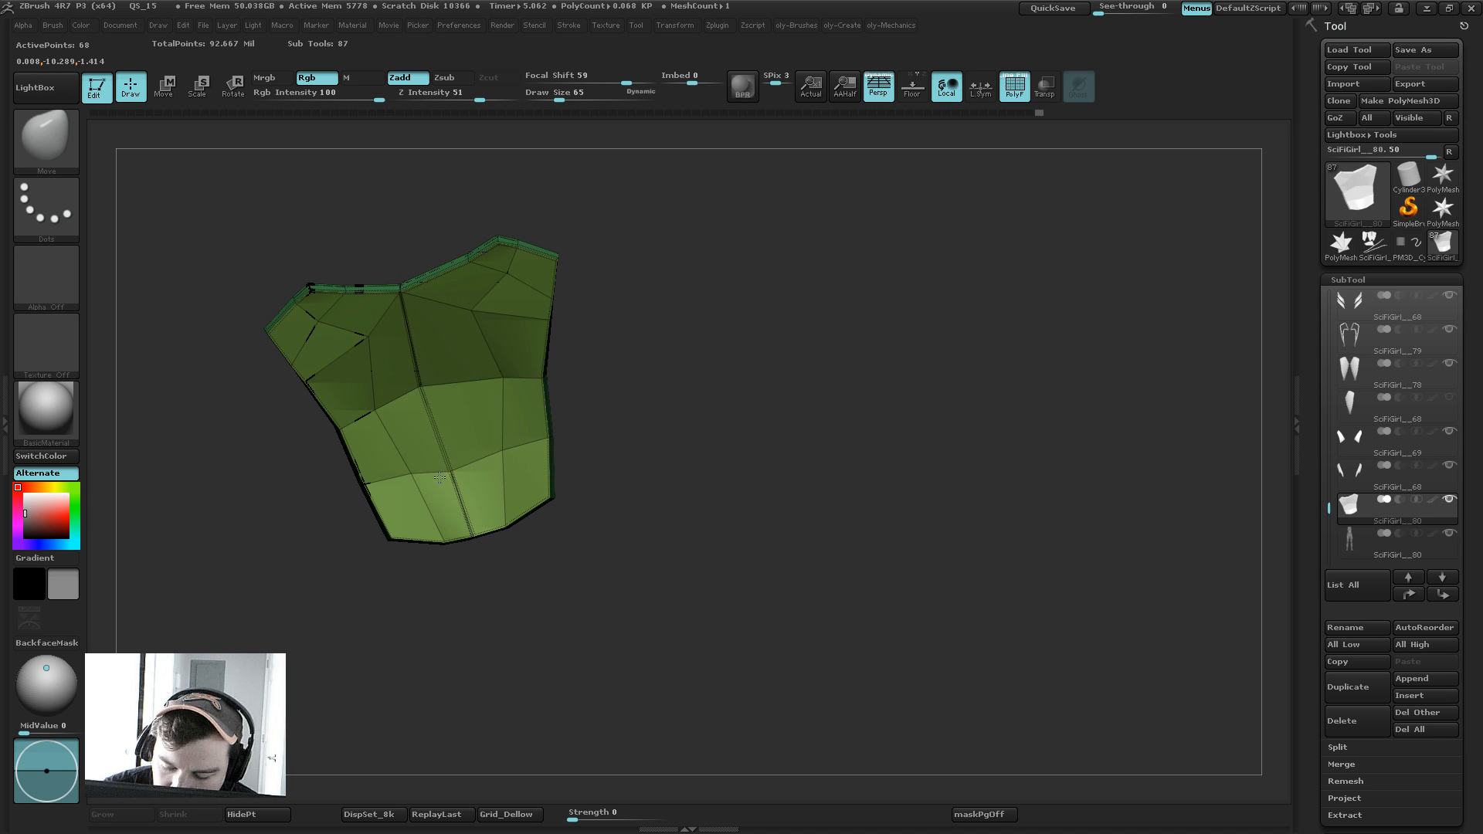
Step: Mirror and weld the plate again to close its centre seam
{"action": "left_click_drag", "start_coordinate": [492, 605], "coordinate": [635, 507]}
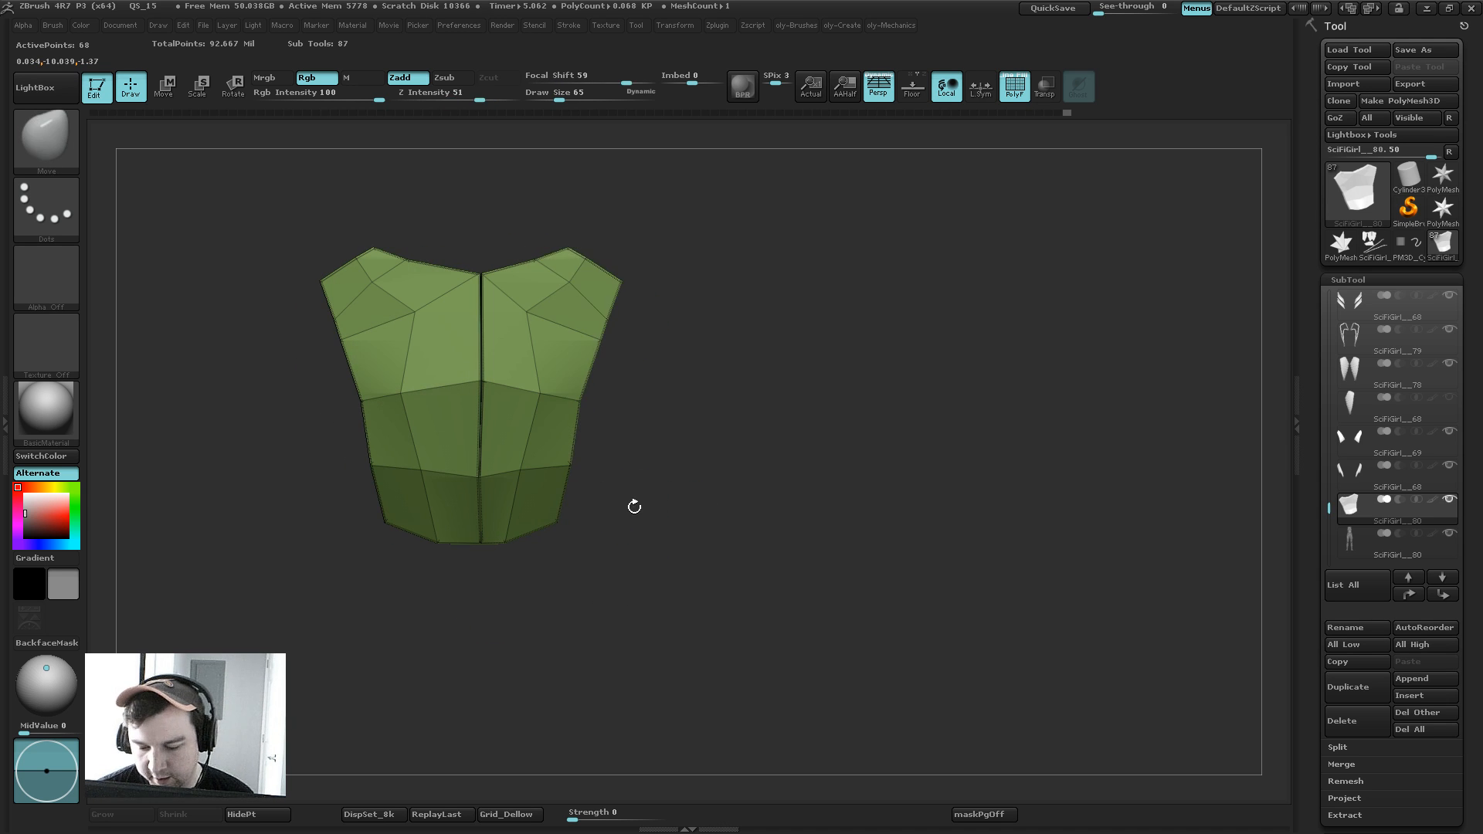
{"action": "key", "text": "2"}
{"action": "left_click", "coordinate": [629, 561]}
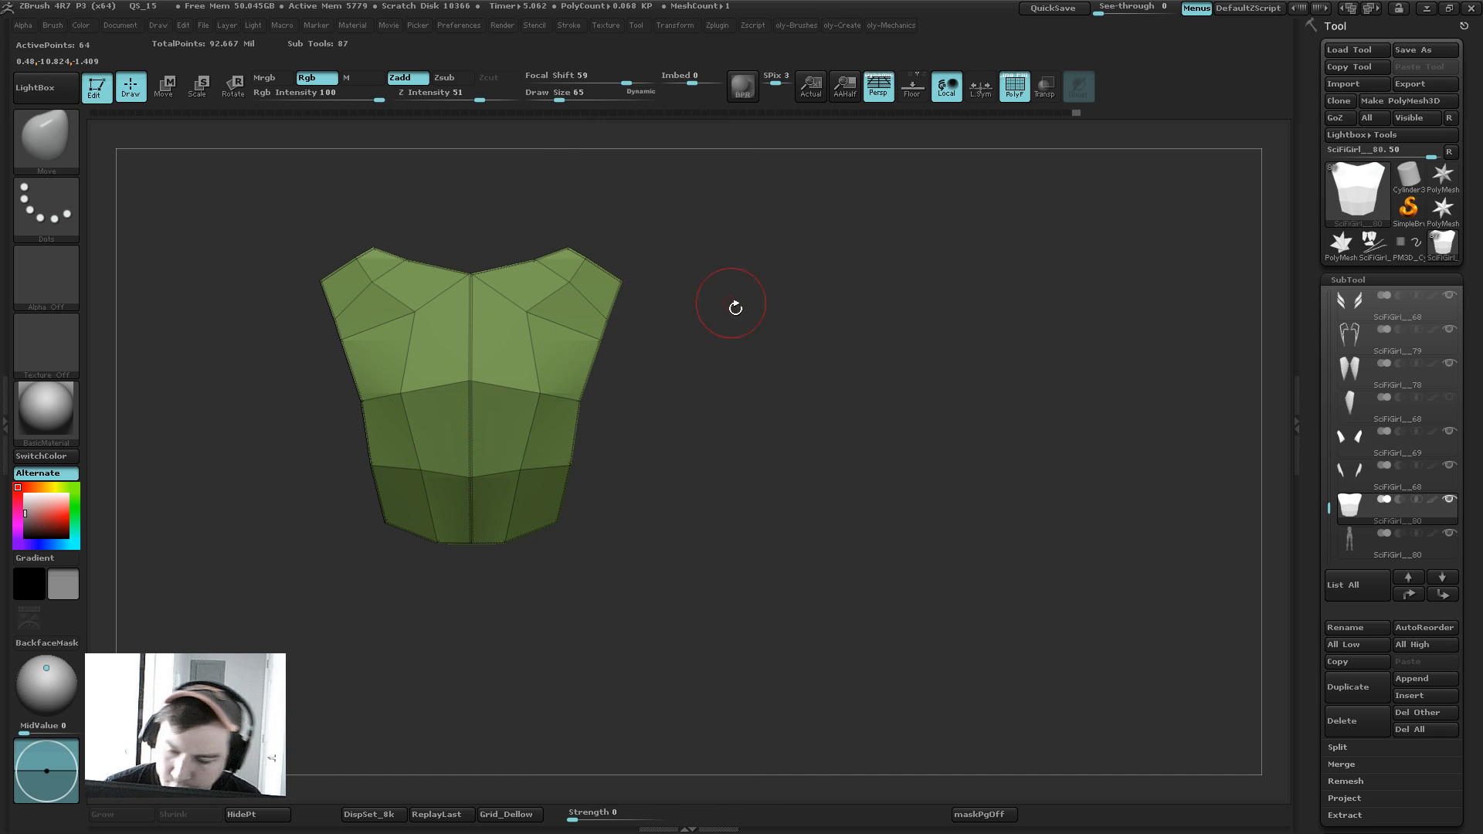
Step: Set the ZModeler edge action to Crease with the EdgeLoop Complete target and preview the plate with dynamic subdivision
{"action": "left_click_drag", "start_coordinate": [735, 307], "coordinate": [728, 351], "text": "alt"}
{"action": "key", "text": "2"}
{"action": "key", "text": "1"}
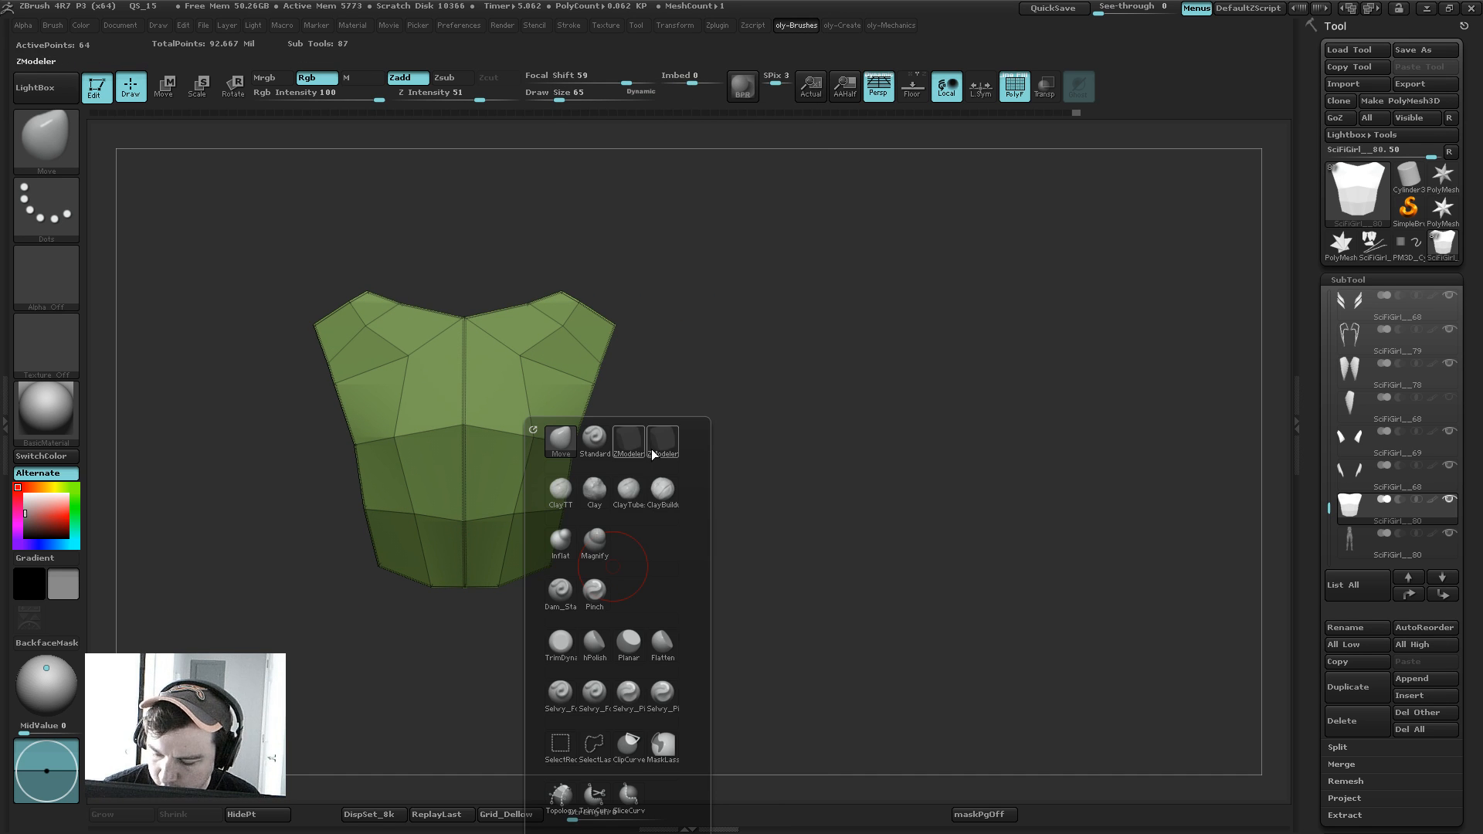
{"action": "left_click", "coordinate": [628, 441]}
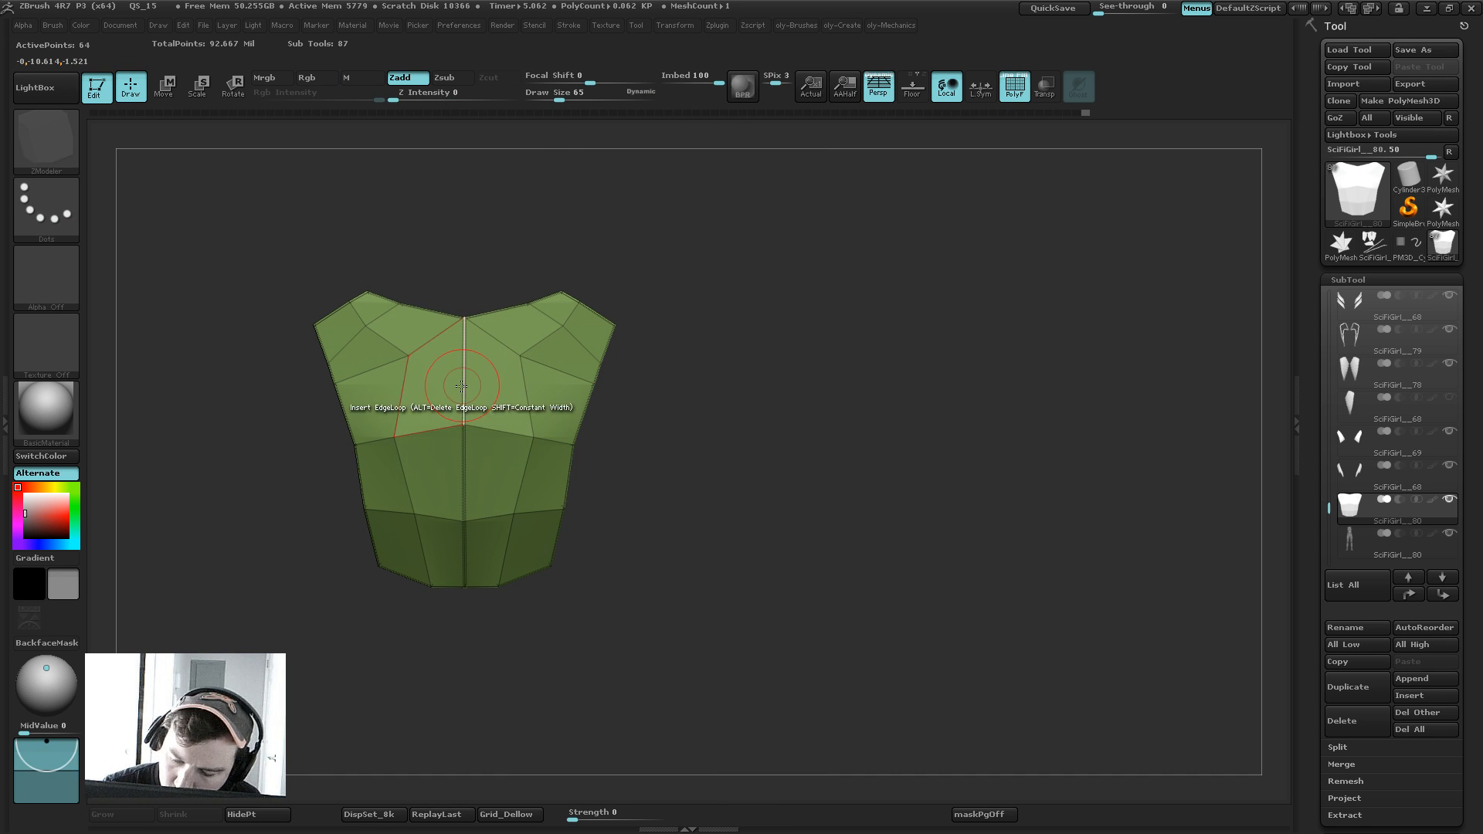
{"action": "key", "text": "space"}
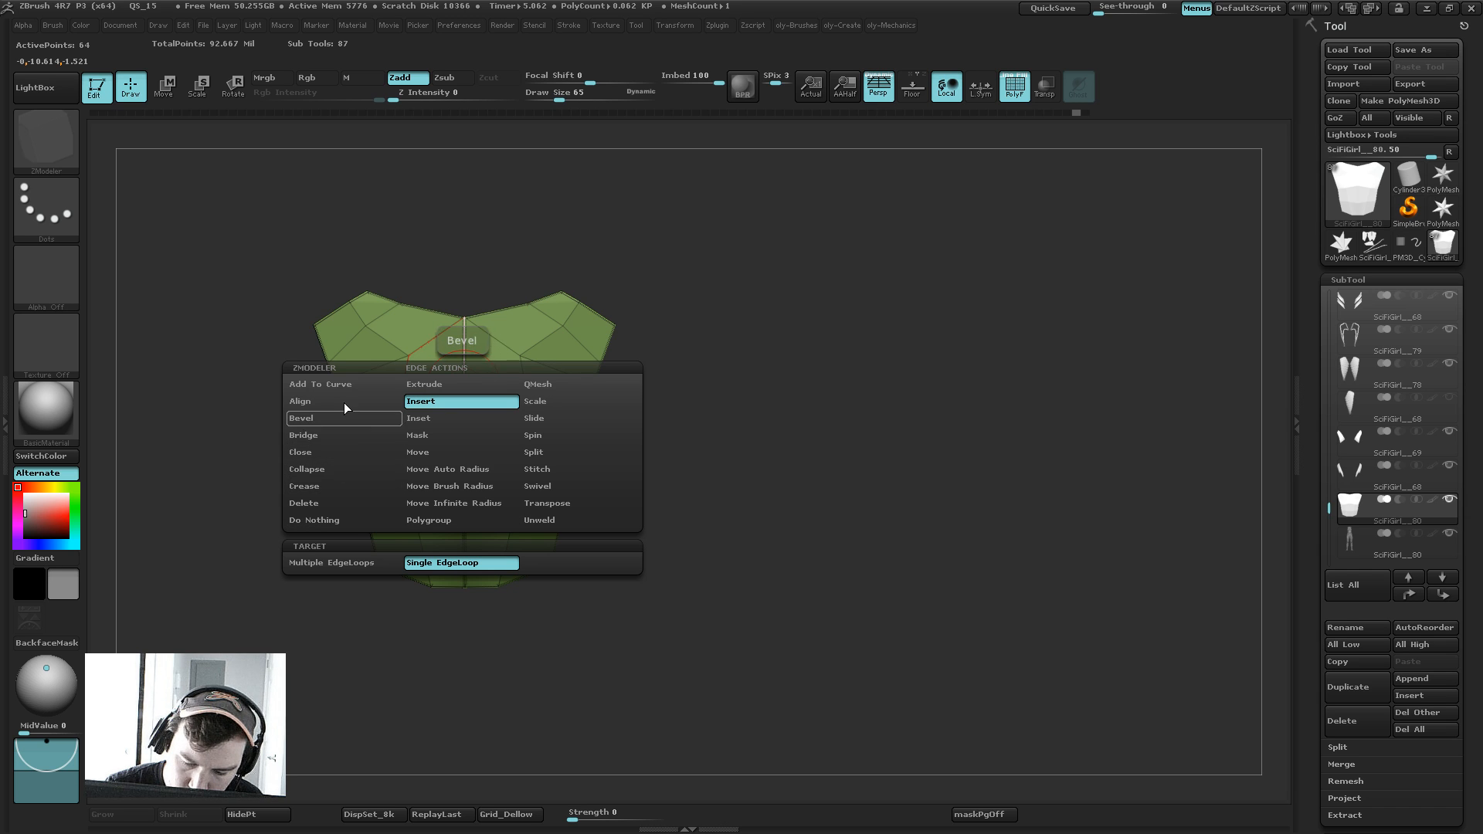
{"action": "left_click", "coordinate": [341, 486]}
{"action": "left_click", "coordinate": [340, 580]}
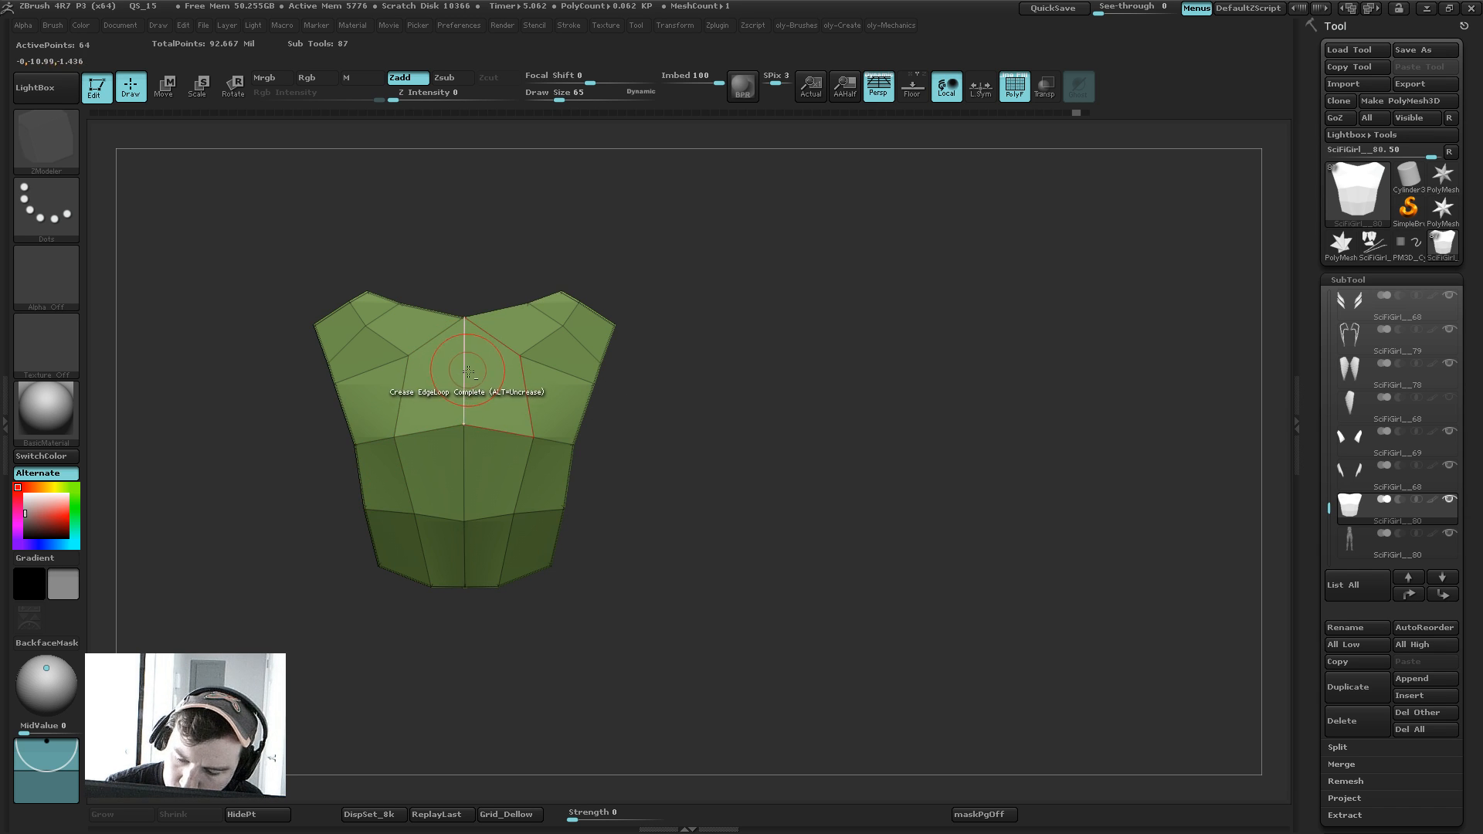
{"action": "key", "text": "d"}
Step: Switch to the Move brush and turn off the plate's dynamic subdivision preview
{"action": "key", "text": "b"}
{"action": "key", "text": "m"}
{"action": "key", "text": "v"}
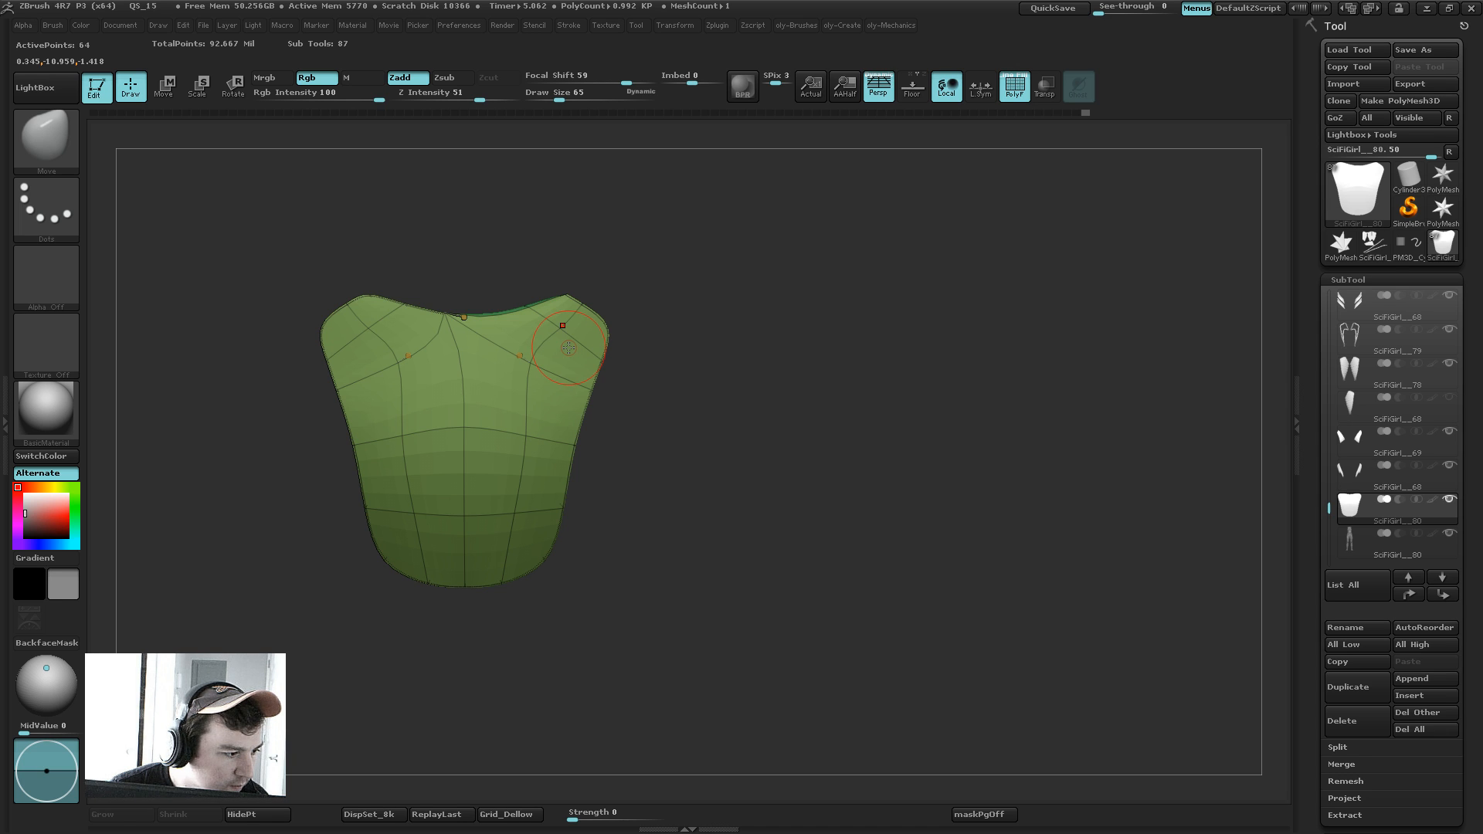
{"action": "key", "text": "b"}
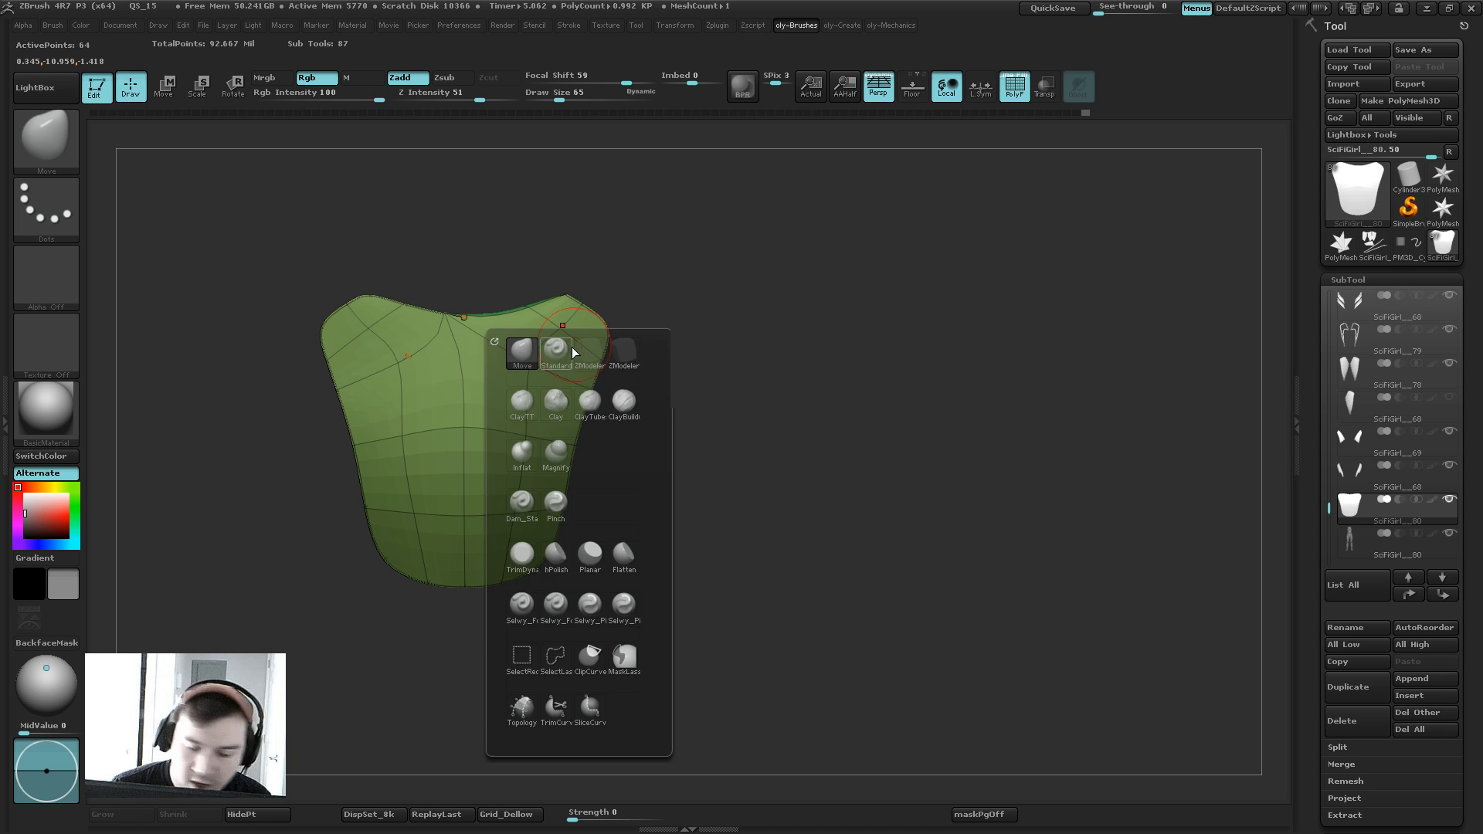
{"action": "left_click", "coordinate": [522, 350]}
{"action": "key", "text": "shift+d"}
Step: Turn on symmetry and reposition the points along the plate's upper sides with the Move brush at draw size 28
{"action": "key", "text": "b"}
{"action": "left_click", "coordinate": [394, 370]}
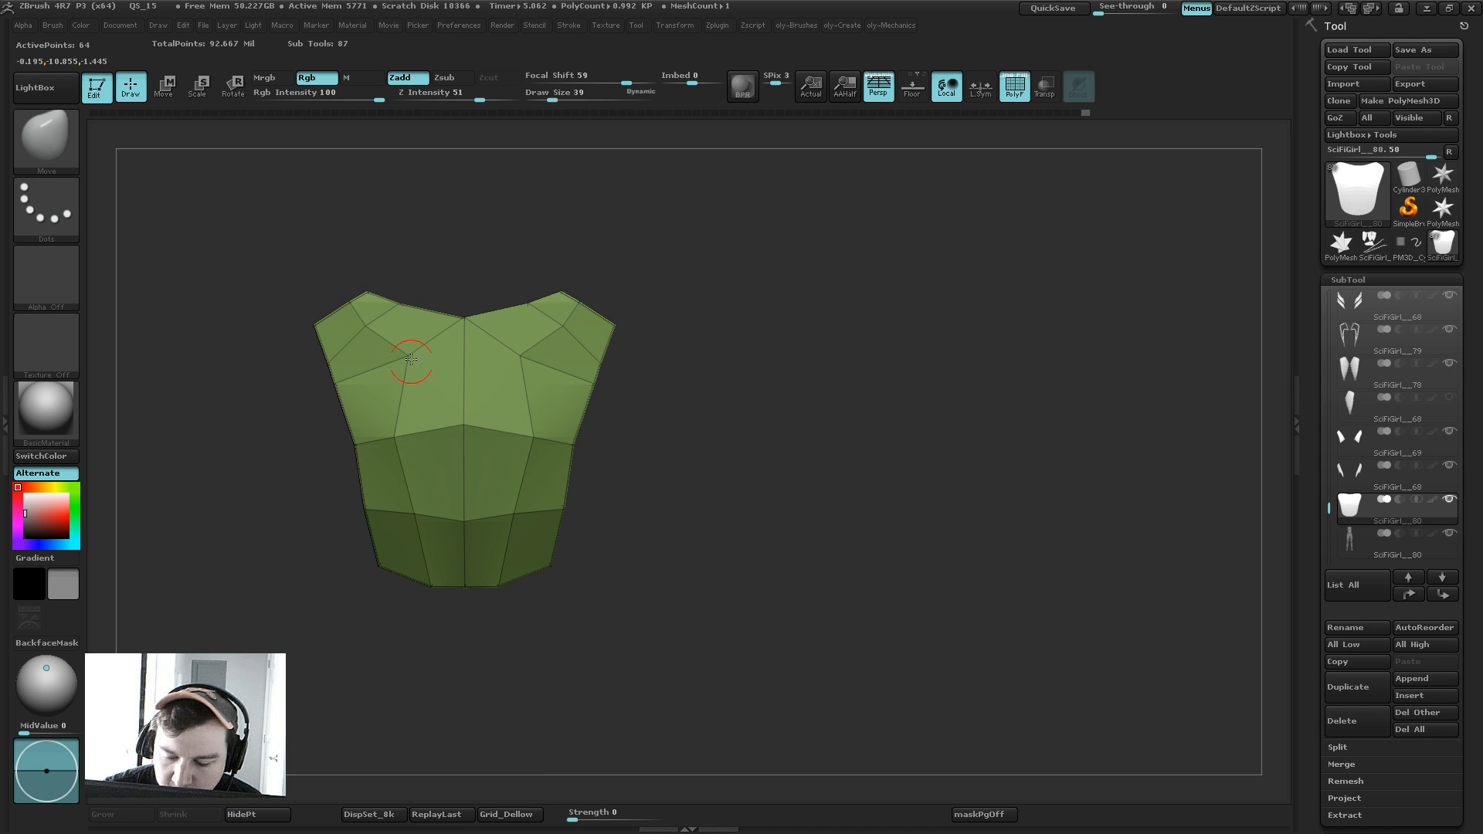
{"action": "left_click_drag", "start_coordinate": [389, 363], "coordinate": [341, 330]}
{"action": "key", "text": "ctrl+z"}
{"action": "key", "text": "x"}
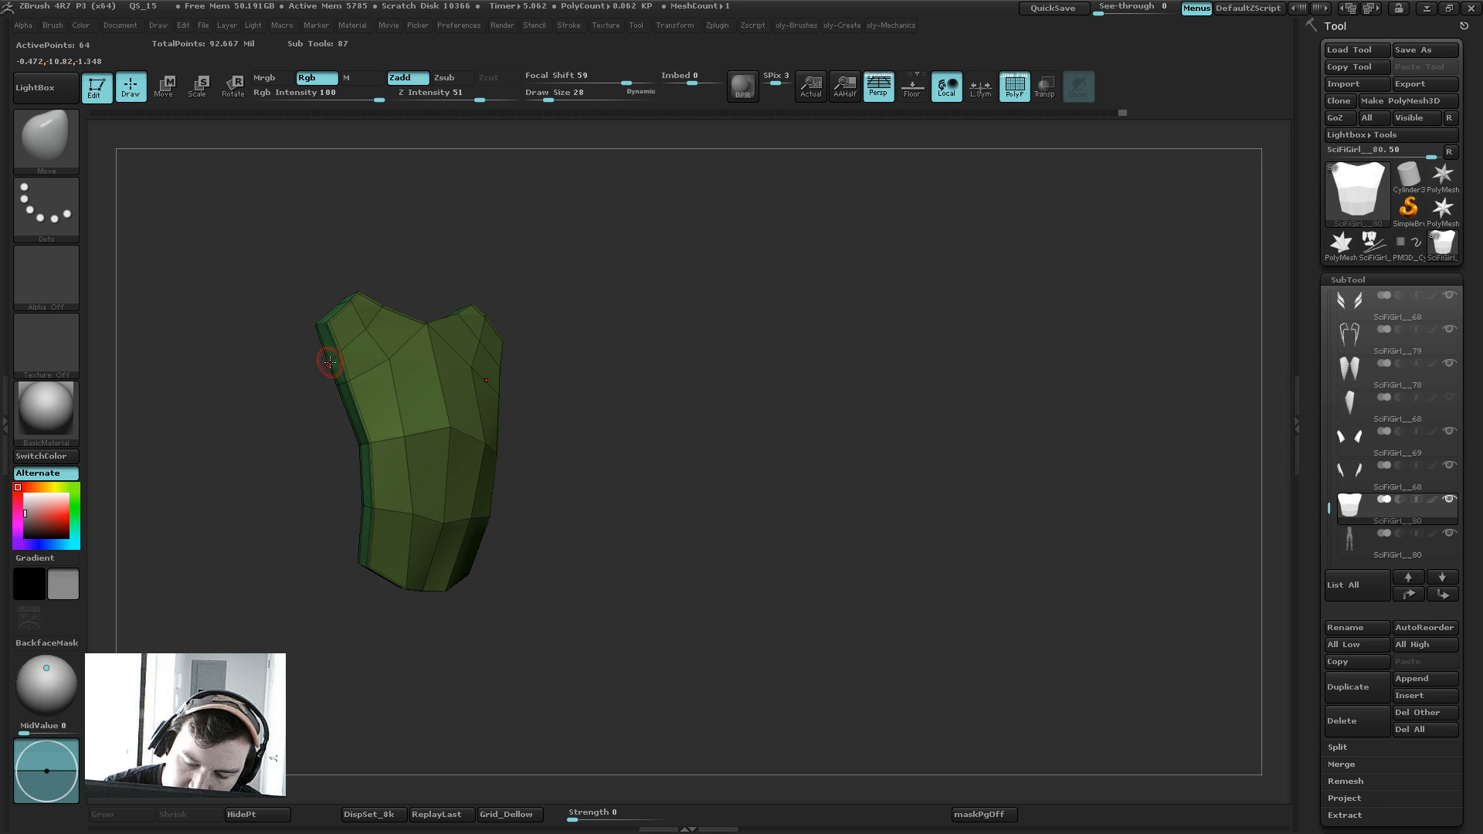
{"action": "left_click_drag", "start_coordinate": [427, 254], "coordinate": [444, 185], "text": "shift"}
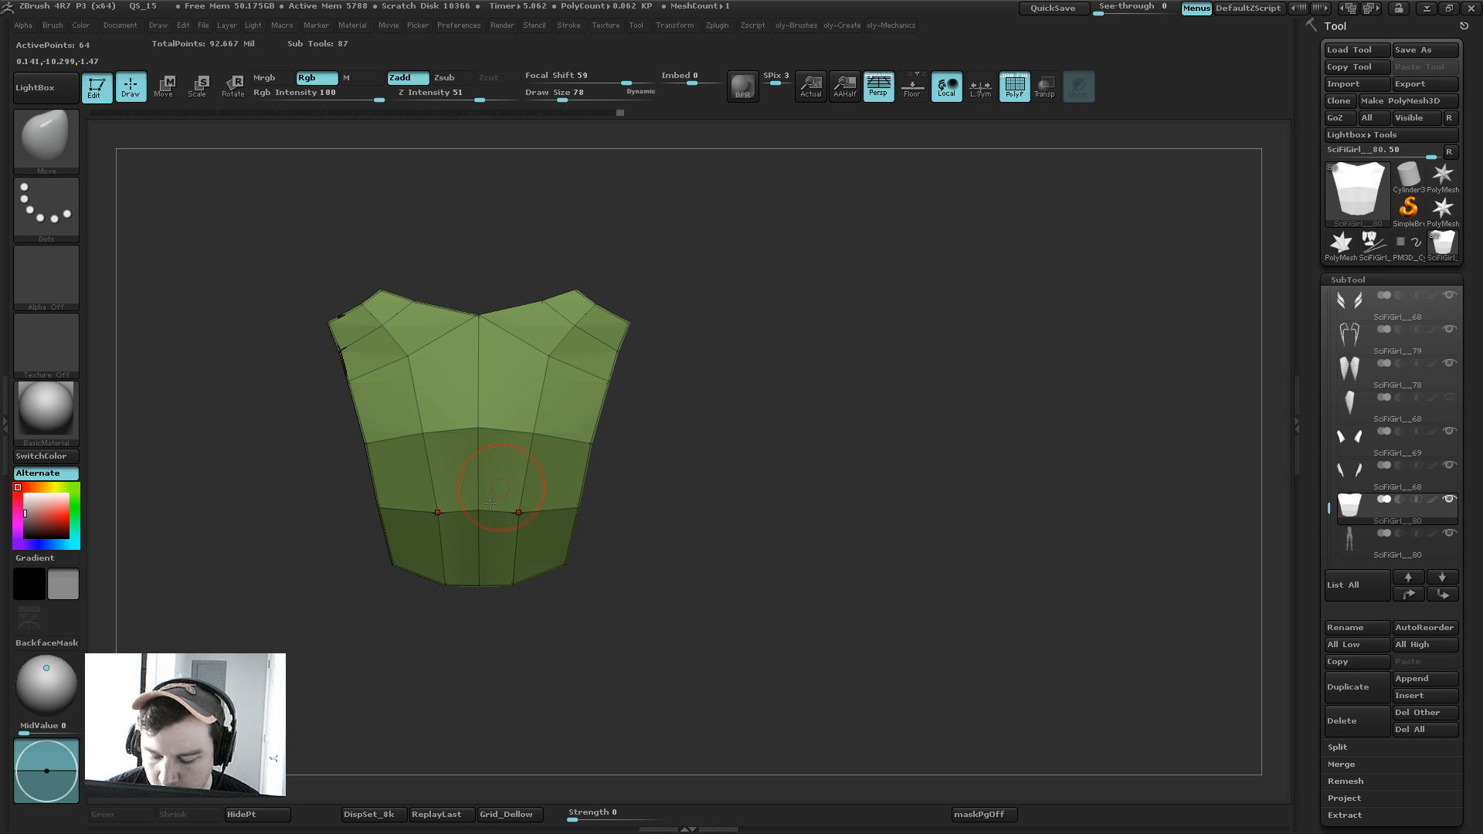
Step: Adjust the plate's upper corners in side profile with the Move brush
{"action": "mouse_move", "coordinate": [487, 588]}
{"action": "left_mouse_down"}
{"action": "mouse_move", "coordinate": [473, 655]}
{"action": "mouse_move", "coordinate": [448, 654]}
{"action": "mouse_move", "coordinate": [631, 278]}
{"action": "mouse_move", "coordinate": [655, 358]}
{"action": "mouse_move", "coordinate": [666, 323]}
{"action": "mouse_move", "coordinate": [685, 343]}
{"action": "mouse_move", "coordinate": [556, 334]}
{"action": "left_mouse_up"}
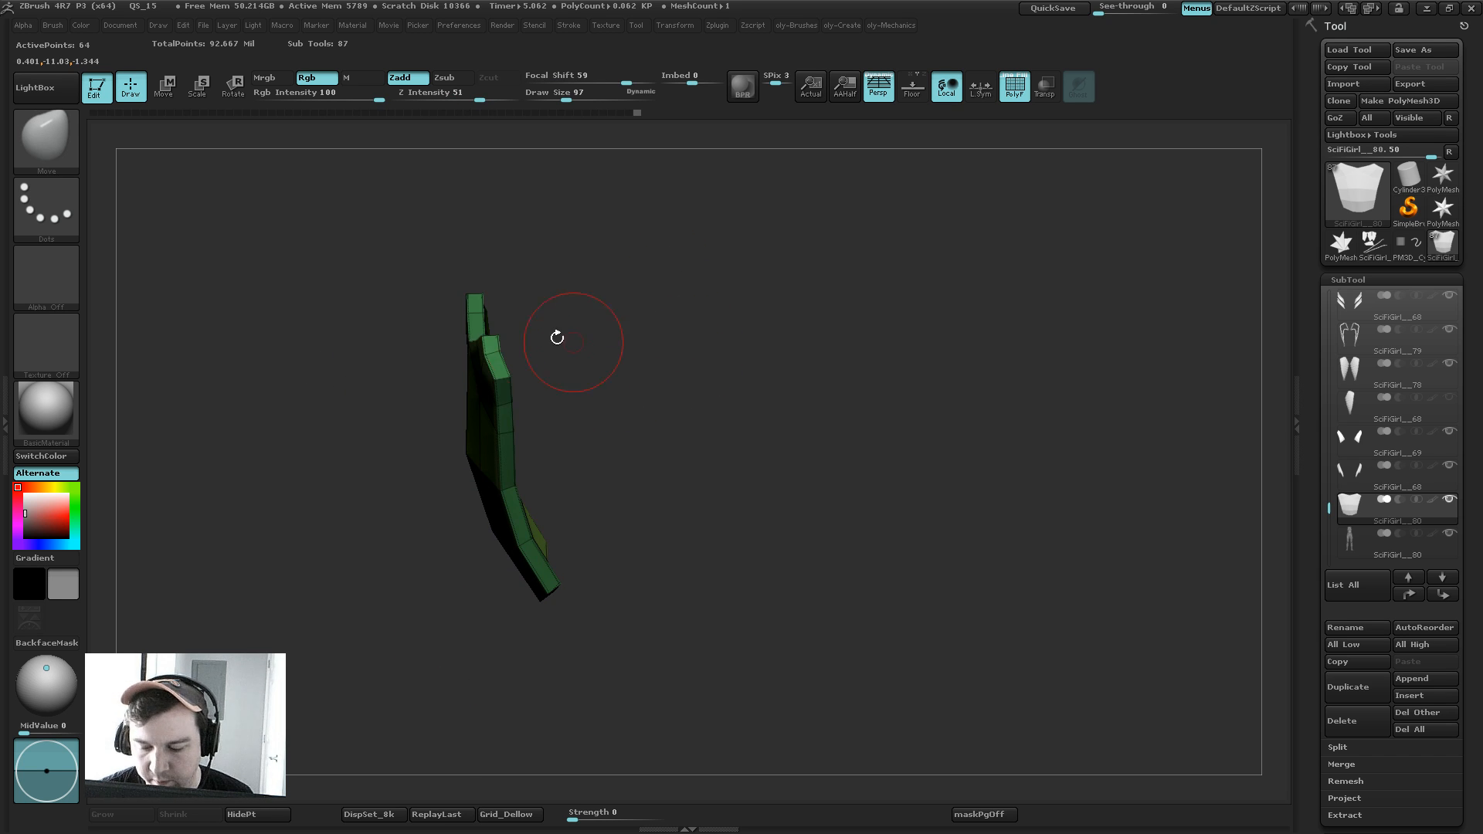
{"action": "key", "text": "s"}
{"action": "left_click", "coordinate": [506, 353]}
{"action": "left_click_drag", "start_coordinate": [505, 339], "coordinate": [509, 336]}
{"action": "mouse_move", "coordinate": [533, 328]}
{"action": "left_mouse_down"}
{"action": "mouse_move", "coordinate": [584, 312]}
{"action": "mouse_move", "coordinate": [397, 407]}
{"action": "left_mouse_up"}
Step: Delete the extra edge loop running through the plate's upper corners with ZModeler
{"action": "key", "text": "b"}
{"action": "left_click", "coordinate": [570, 336]}
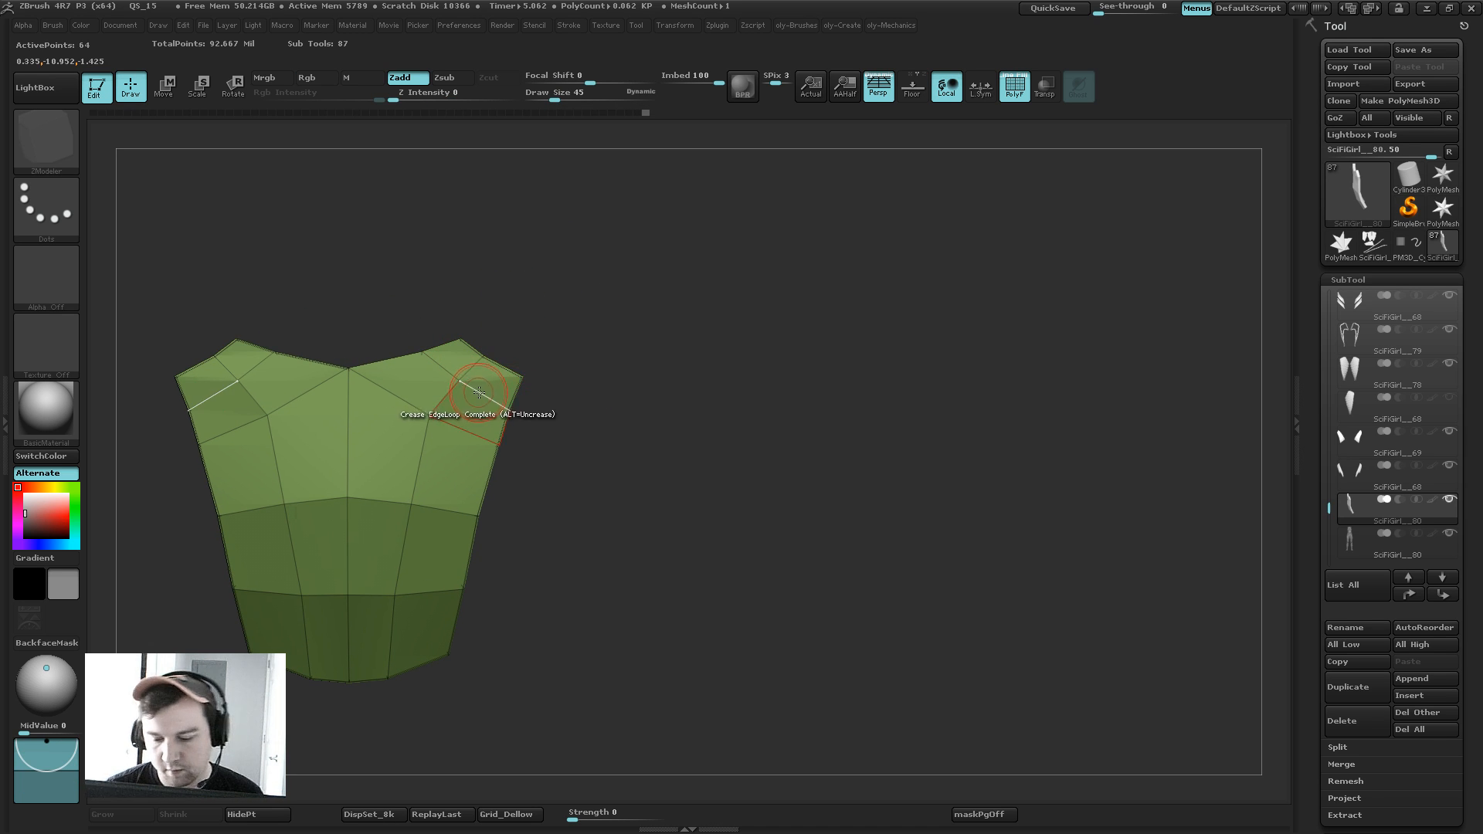
{"action": "key", "text": "space"}
{"action": "left_click", "coordinate": [466, 411]}
{"action": "left_click", "coordinate": [465, 372], "text": "alt"}
Step: Check the plate with dynamic subdivision, turn the smoothing off again and hide the polyframe
{"action": "key", "text": "d"}
{"action": "left_click_drag", "start_coordinate": [629, 391], "coordinate": [667, 323]}
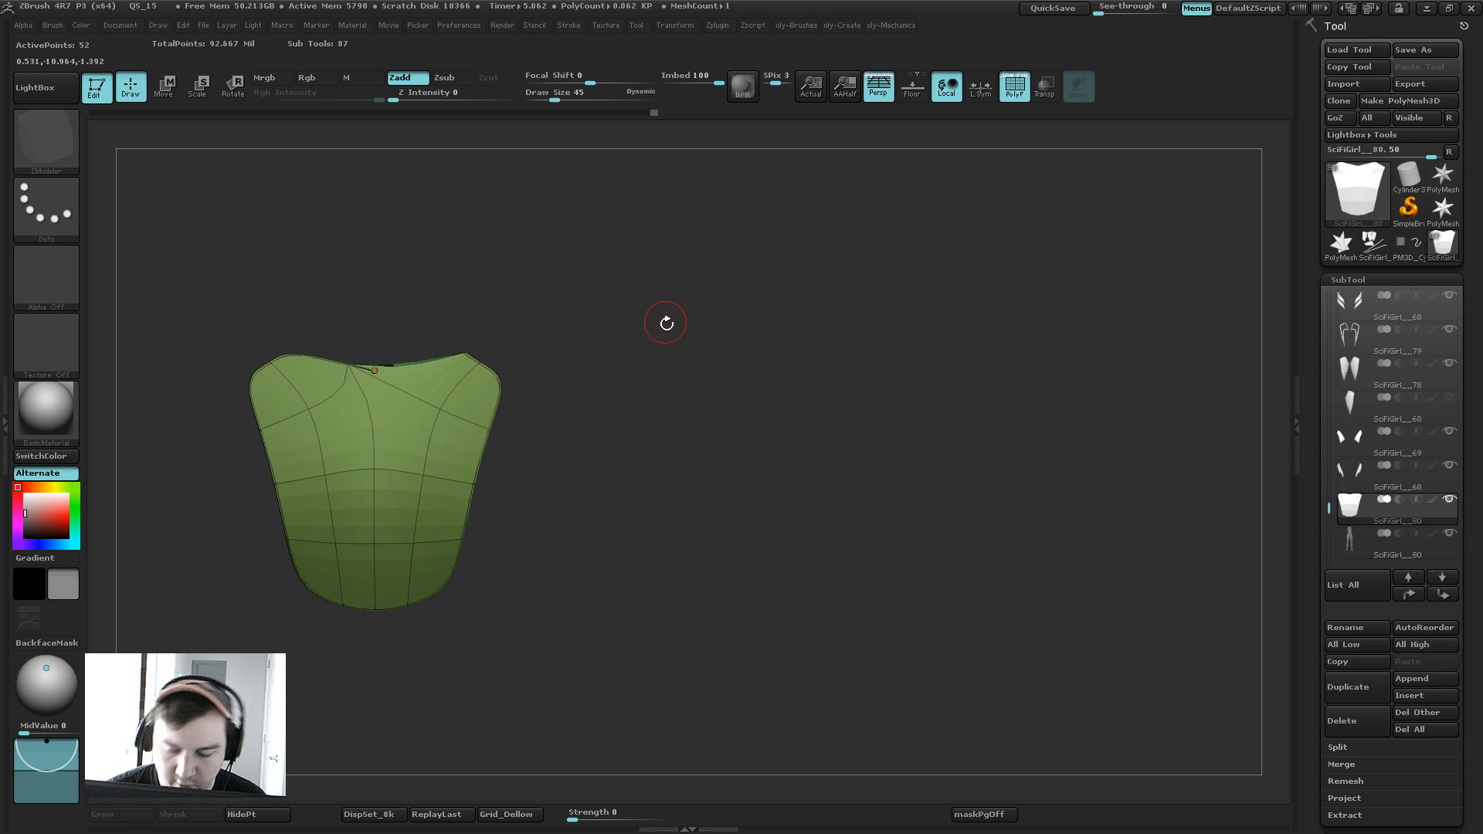
{"action": "key", "text": "shift+d"}
{"action": "left_click_drag", "start_coordinate": [597, 425], "coordinate": [600, 340]}
{"action": "key", "text": "shift+f"}
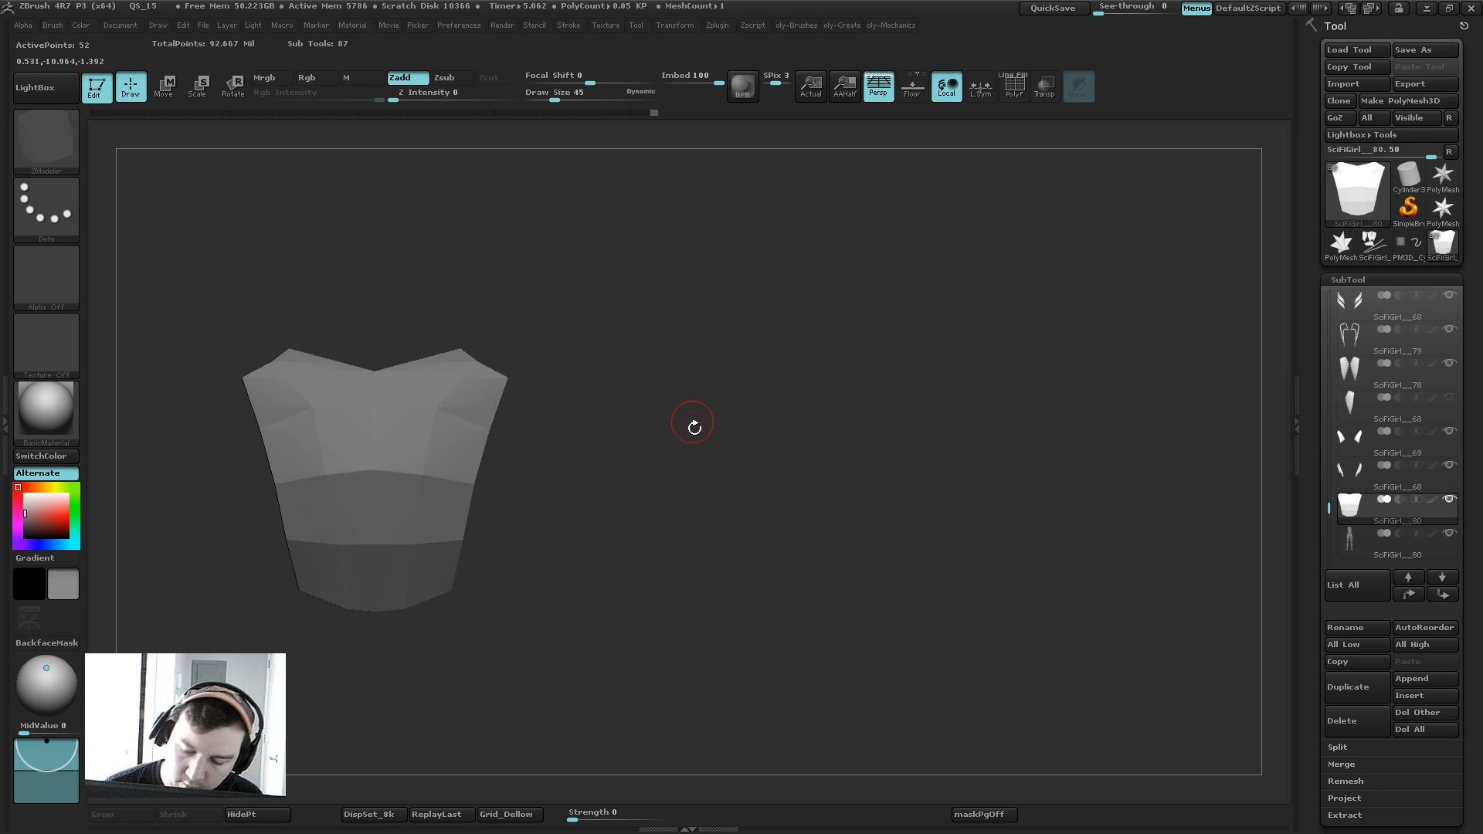
Step: Show the full character with dynamic subdivision on and adjust the plate's upper corners with the Move brush at draw size 45
{"action": "left_click_drag", "start_coordinate": [691, 422], "coordinate": [659, 386], "text": "alt"}
{"action": "key", "text": "shift+s"}
{"action": "key", "text": "d"}
{"action": "key", "text": "b"}
{"action": "left_click", "coordinate": [616, 441]}
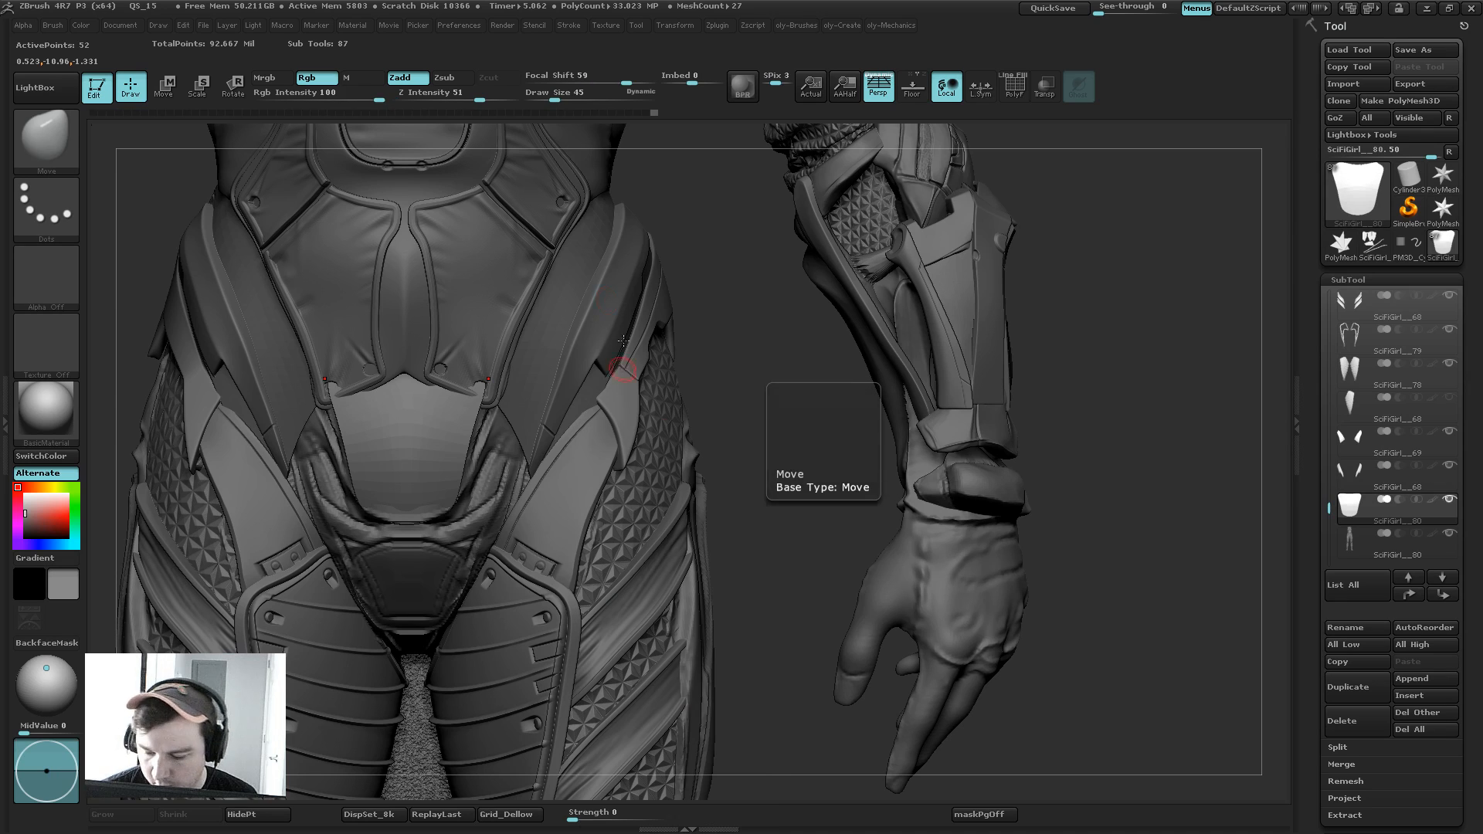
{"action": "mouse_move", "coordinate": [392, 380]}
{"action": "left_mouse_down", "text": "alt"}
{"action": "mouse_move", "coordinate": [401, 354]}
{"action": "mouse_move", "coordinate": [332, 388]}
{"action": "left_mouse_up", "text": "alt"}
{"action": "key", "text": "["}
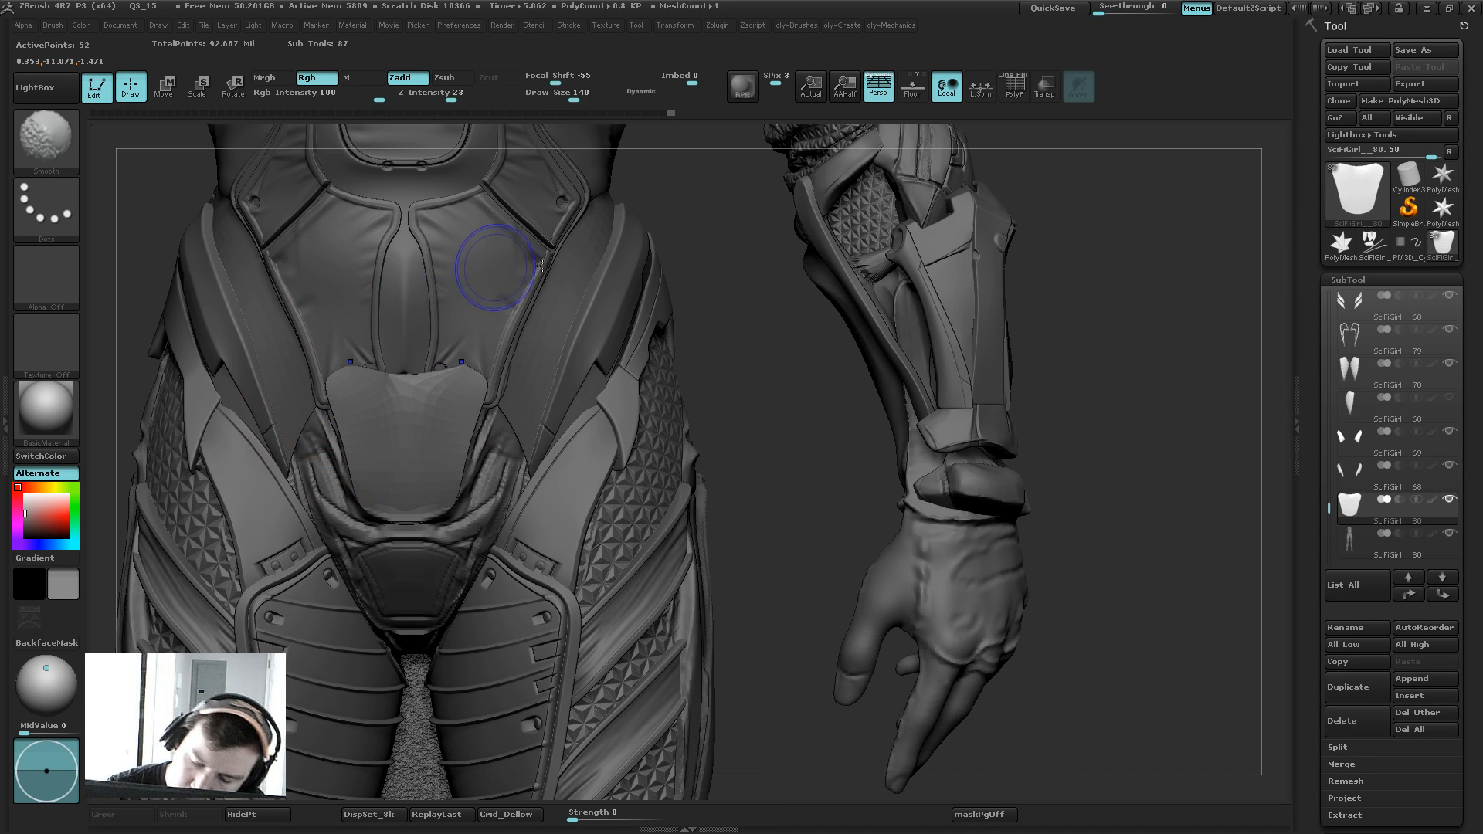
Step: Isolate the unsmoothed plate with its polyframe and give the end faces of its upper corners a separate polygroup with ZModeler
{"action": "key", "text": "shift+d"}
{"action": "key", "text": "shift+s"}
{"action": "key", "text": "shift+f"}
{"action": "left_click_drag", "start_coordinate": [596, 322], "coordinate": [593, 408]}
{"action": "key", "text": "b"}
{"action": "key", "text": "z"}
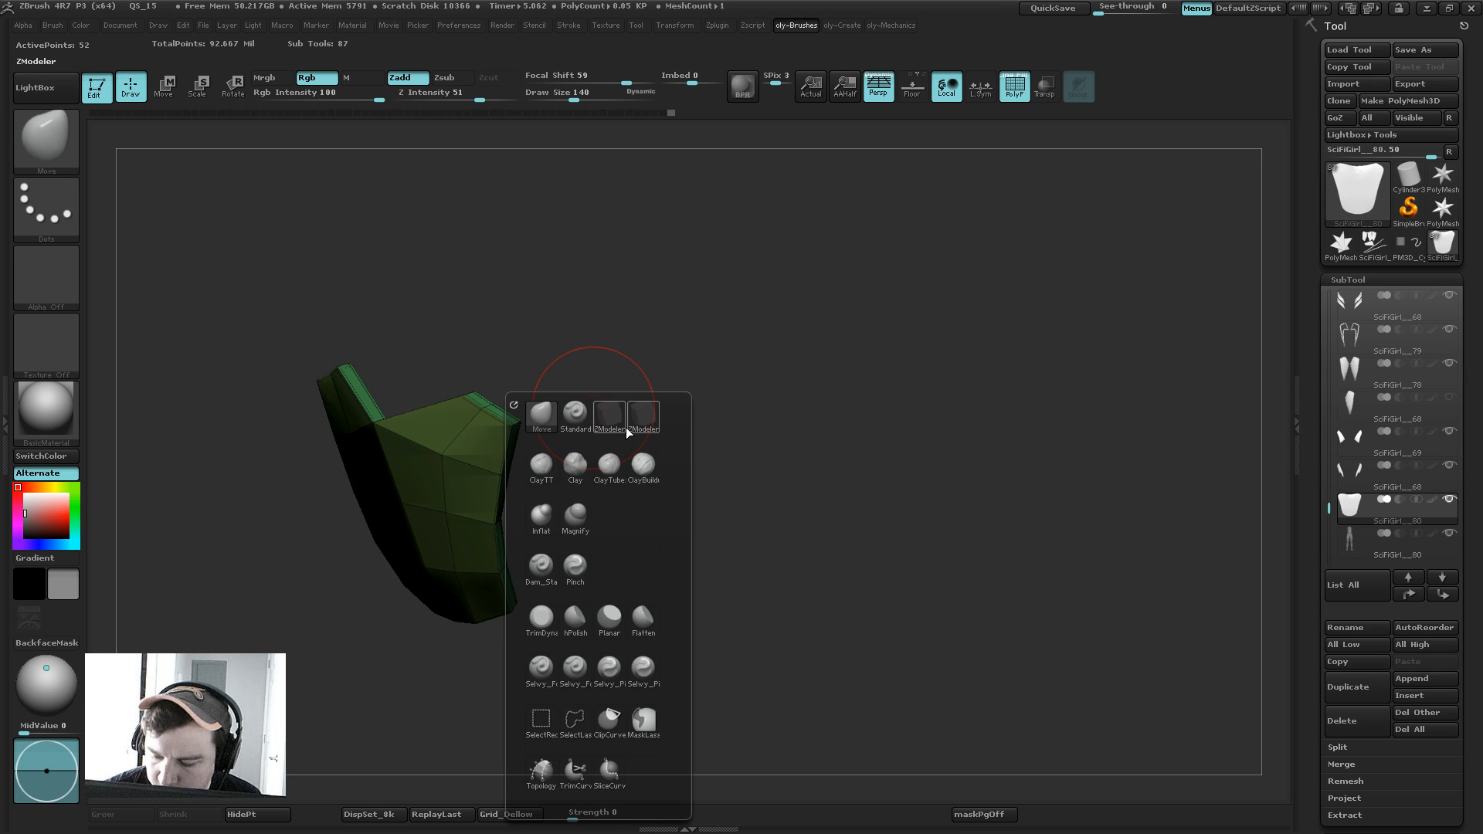
{"action": "key", "text": "m"}
{"action": "left_click_drag", "start_coordinate": [560, 284], "coordinate": [572, 345]}
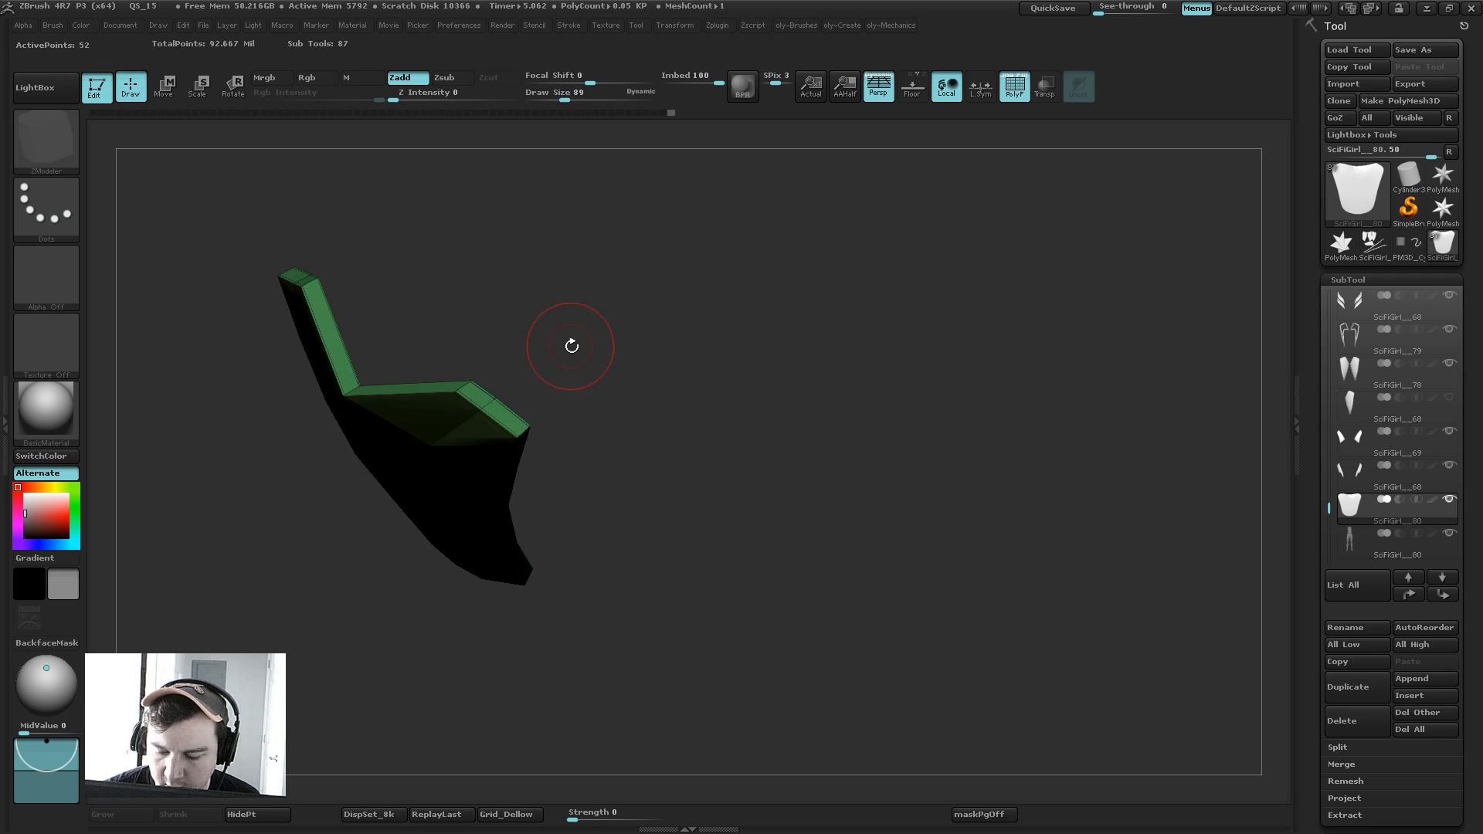
{"action": "key", "text": "space"}
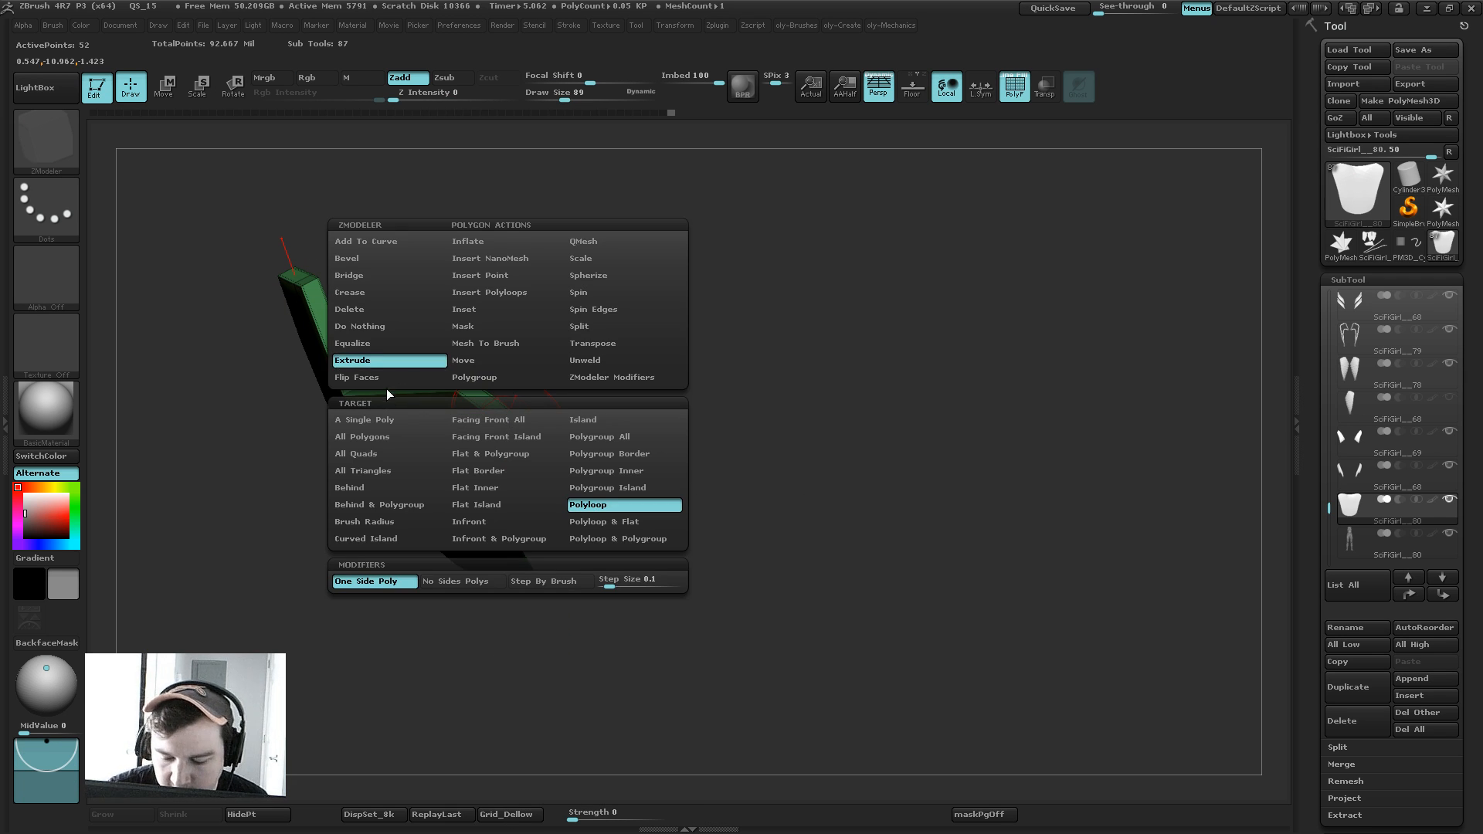
{"action": "left_click", "coordinate": [382, 342]}
{"action": "left_click", "coordinate": [389, 292]}
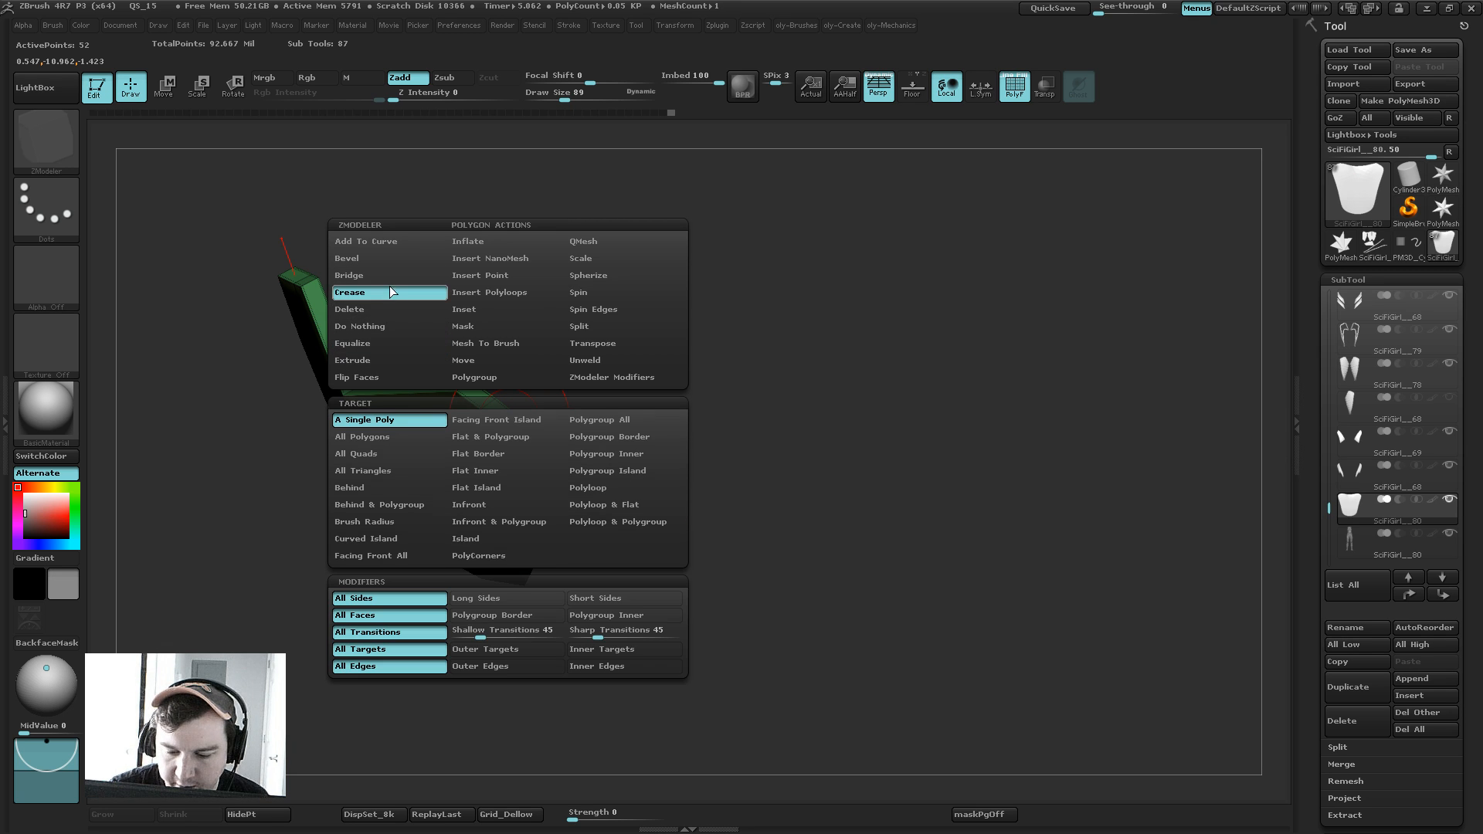
{"action": "key", "text": "space"}
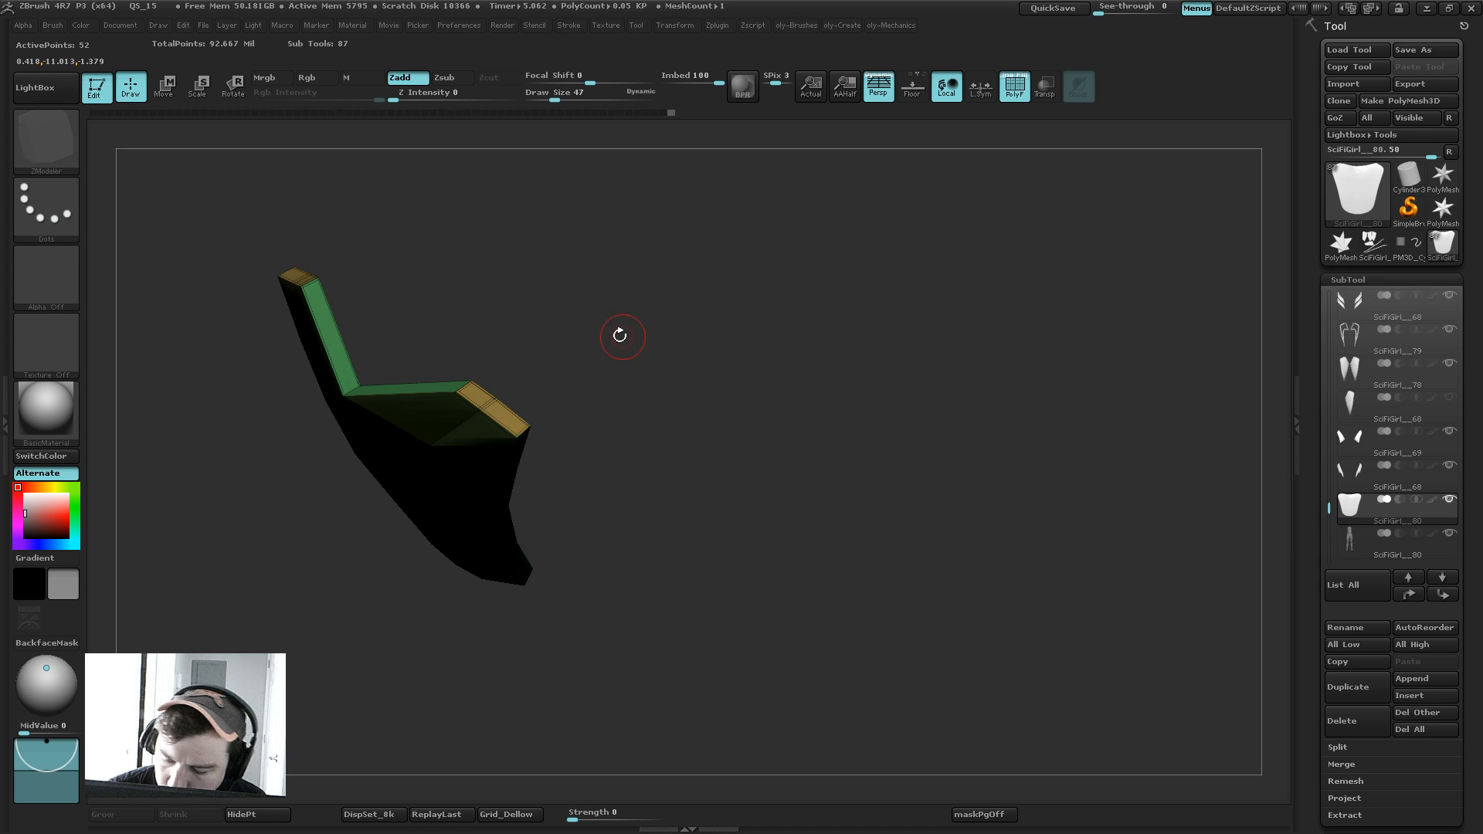
Step: Crease individual edges of the plate with ZModeler's Edge target, check the smoothed result and show the full character again
{"action": "key", "text": "space"}
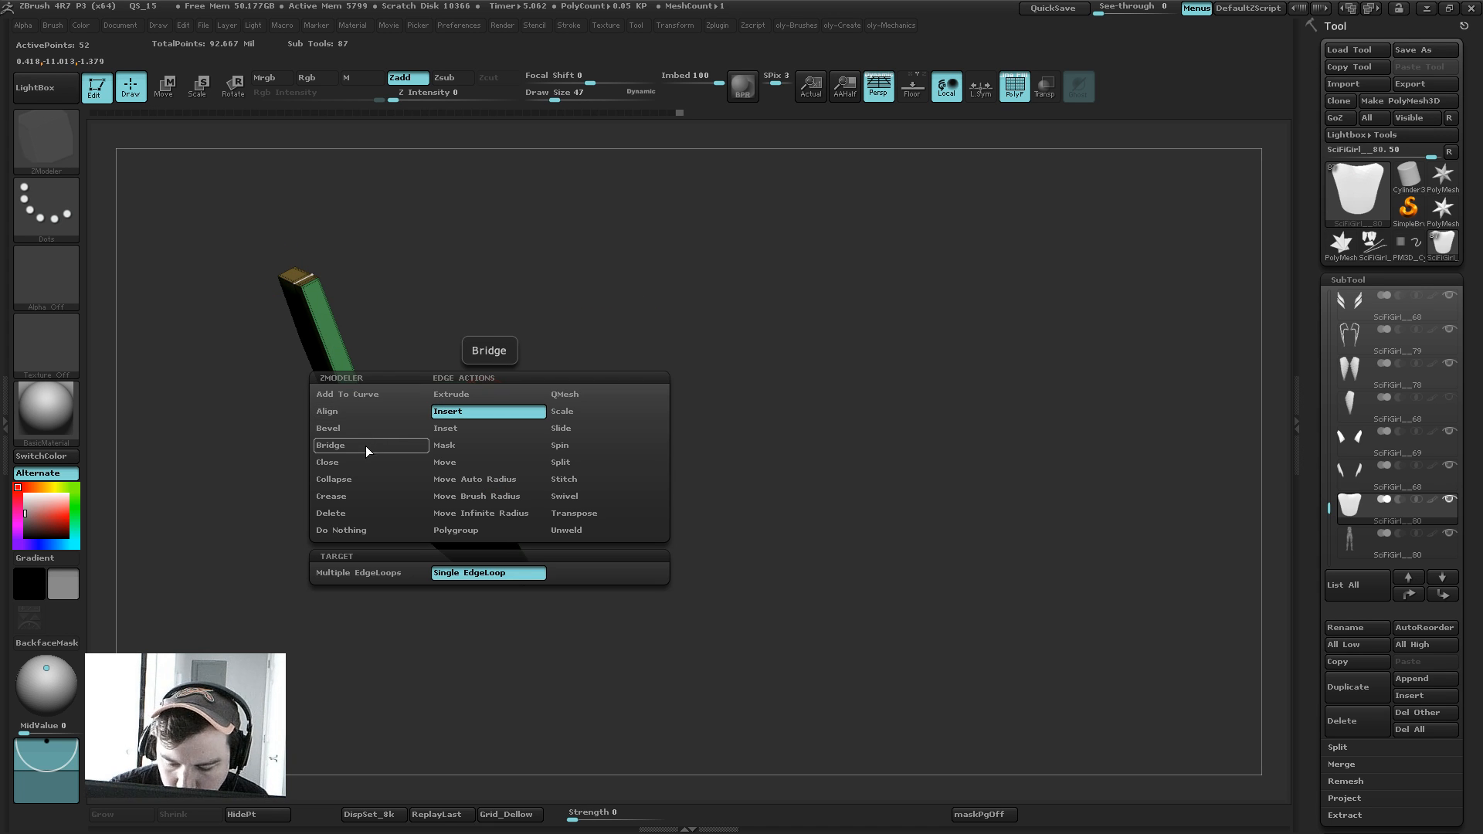
{"action": "left_click", "coordinate": [370, 496]}
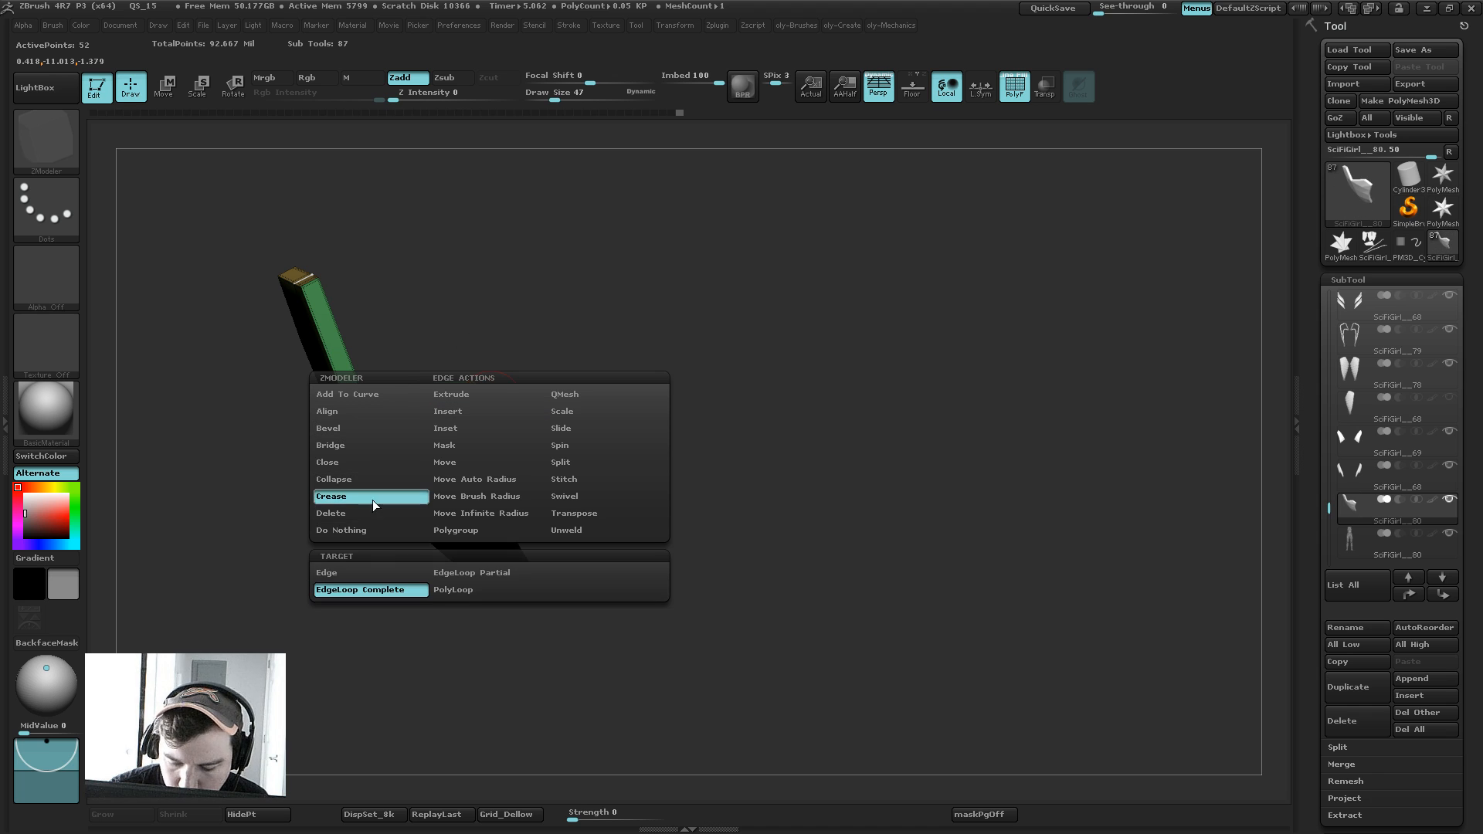
{"action": "left_click", "coordinate": [381, 576]}
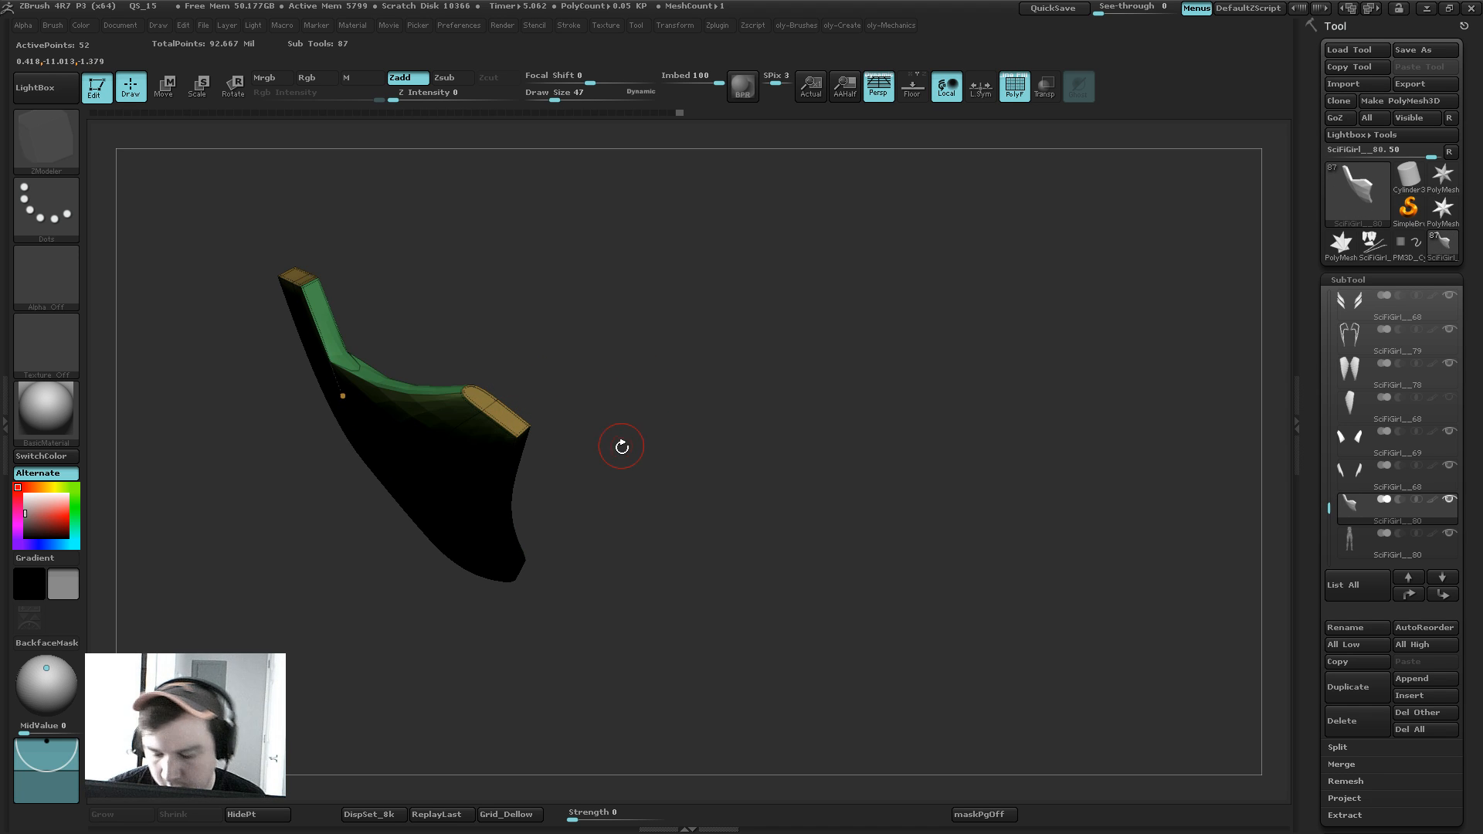
{"action": "mouse_move", "coordinate": [621, 447]}
{"action": "left_mouse_down"}
{"action": "mouse_move", "coordinate": [632, 383]}
{"action": "mouse_move", "coordinate": [608, 452]}
{"action": "left_mouse_up"}
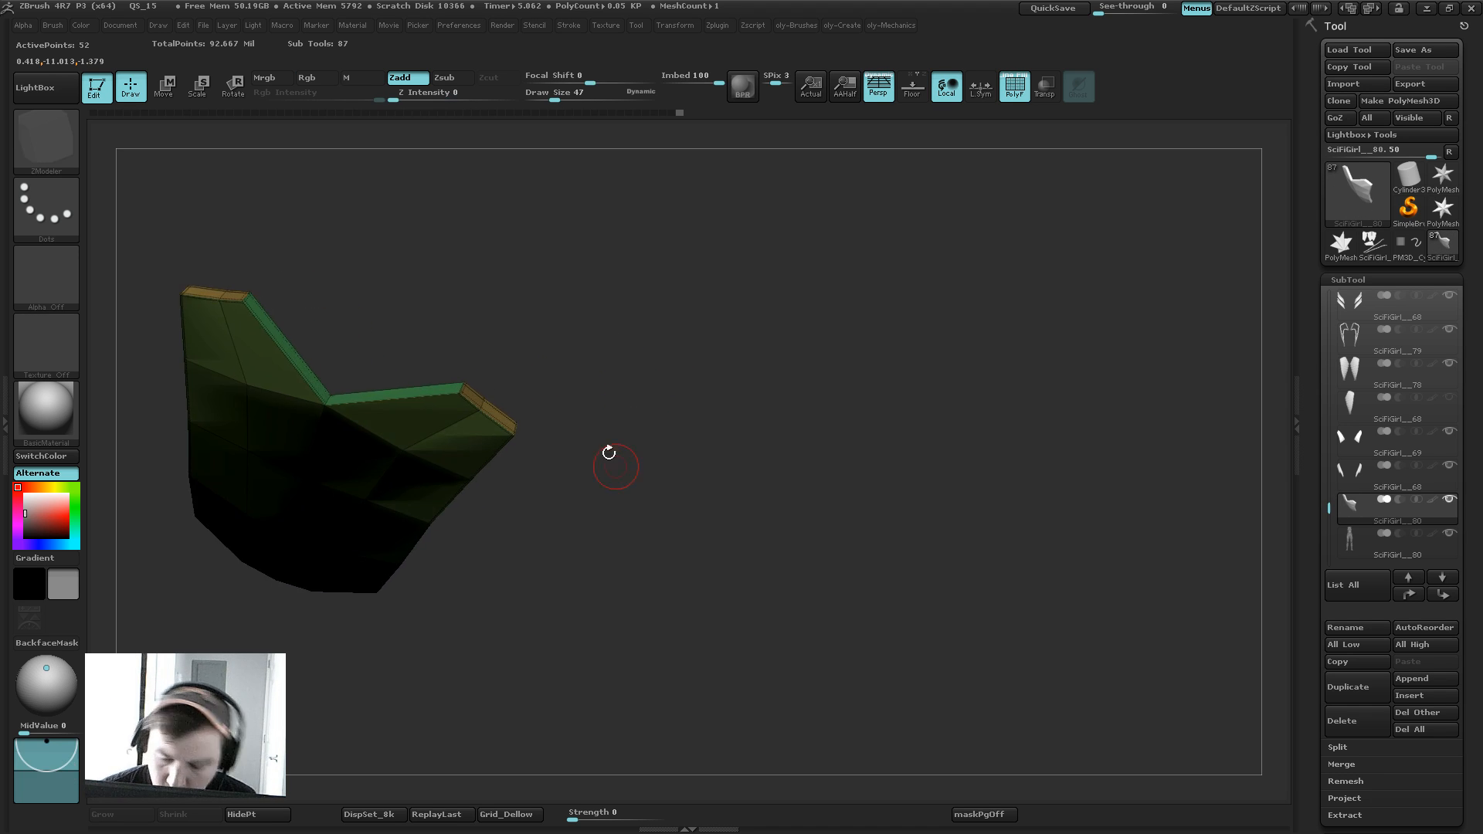
{"action": "left_click", "coordinate": [363, 421]}
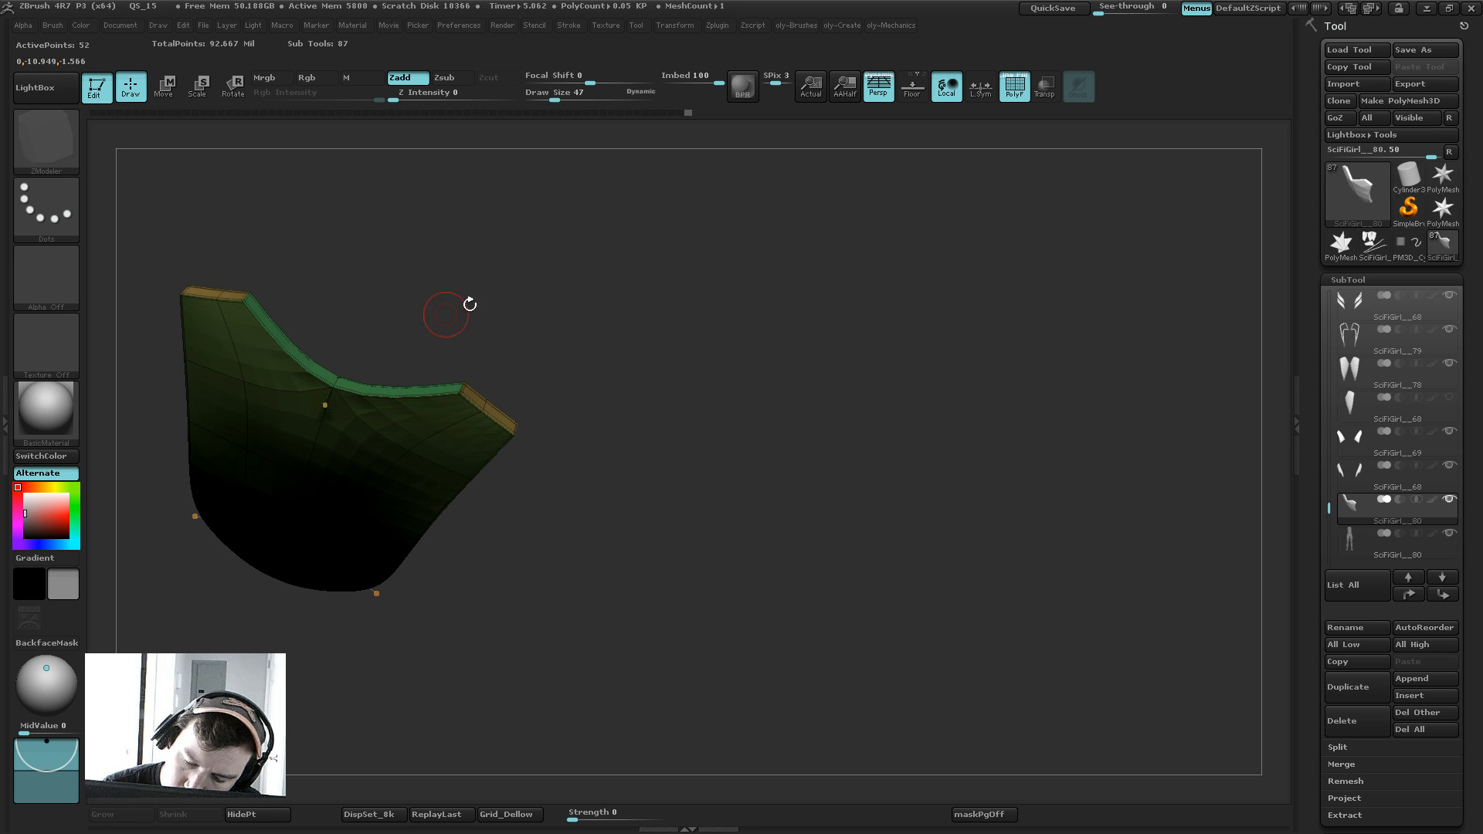
{"action": "key", "text": "shift+f"}
{"action": "left_click_drag", "start_coordinate": [572, 321], "coordinate": [609, 386]}
{"action": "key", "text": "shift+s"}
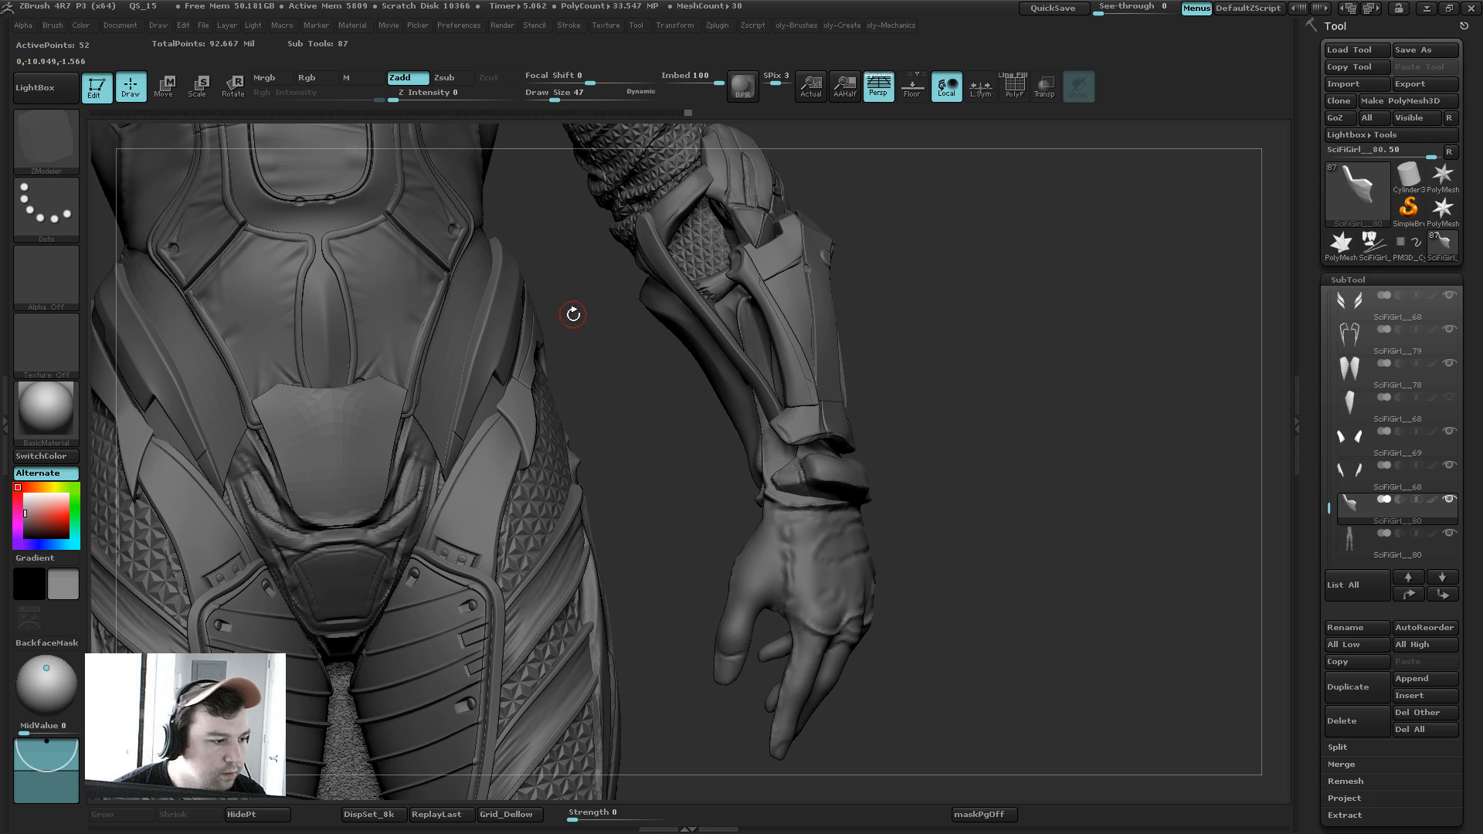
Step: Reposition the plate's side and upper points against the suit with the Move brush at draw size 47
{"action": "key", "text": "b"}
{"action": "left_click", "coordinate": [503, 356]}
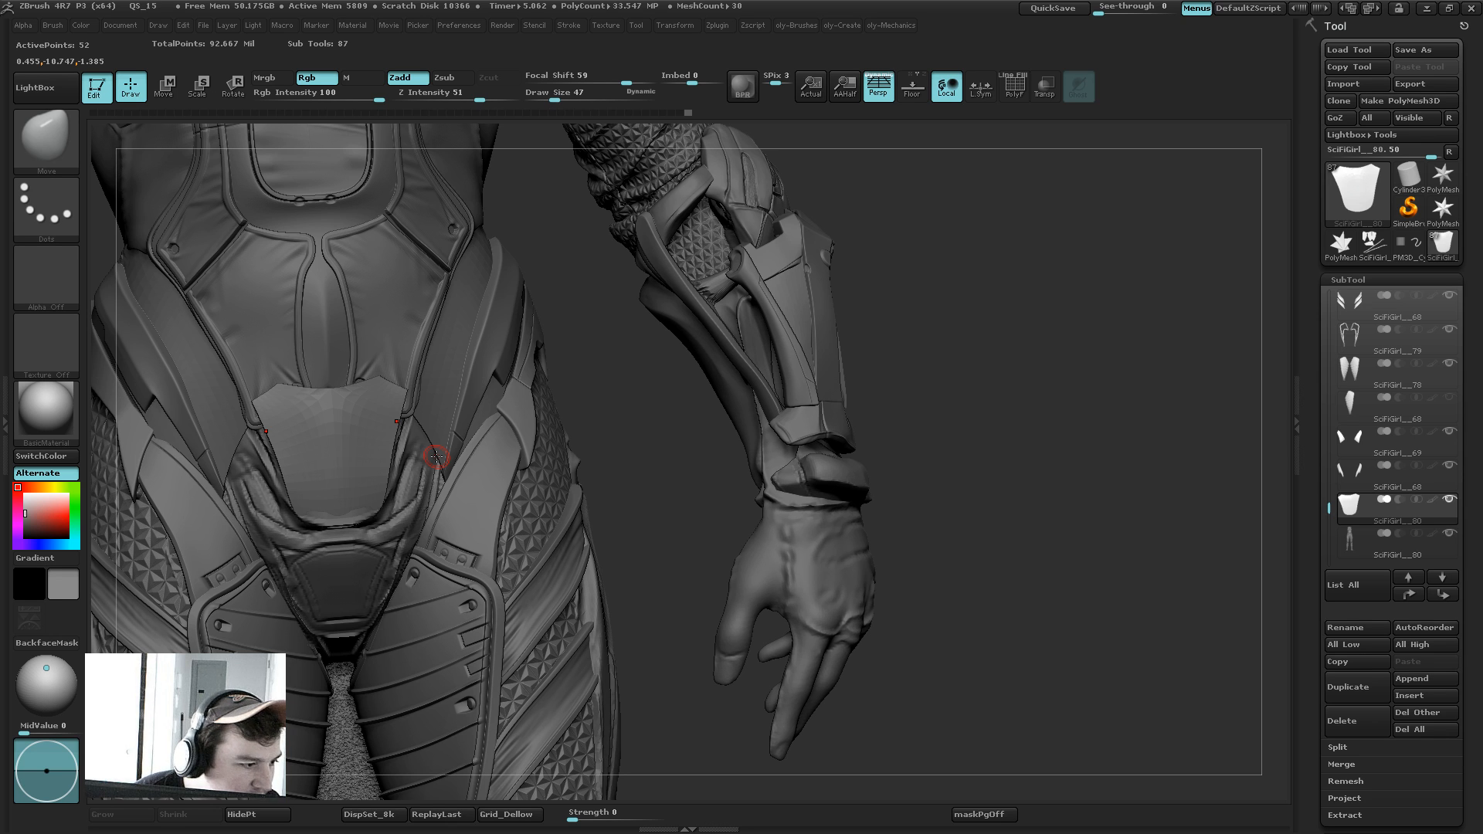
{"action": "left_click", "coordinate": [381, 400]}
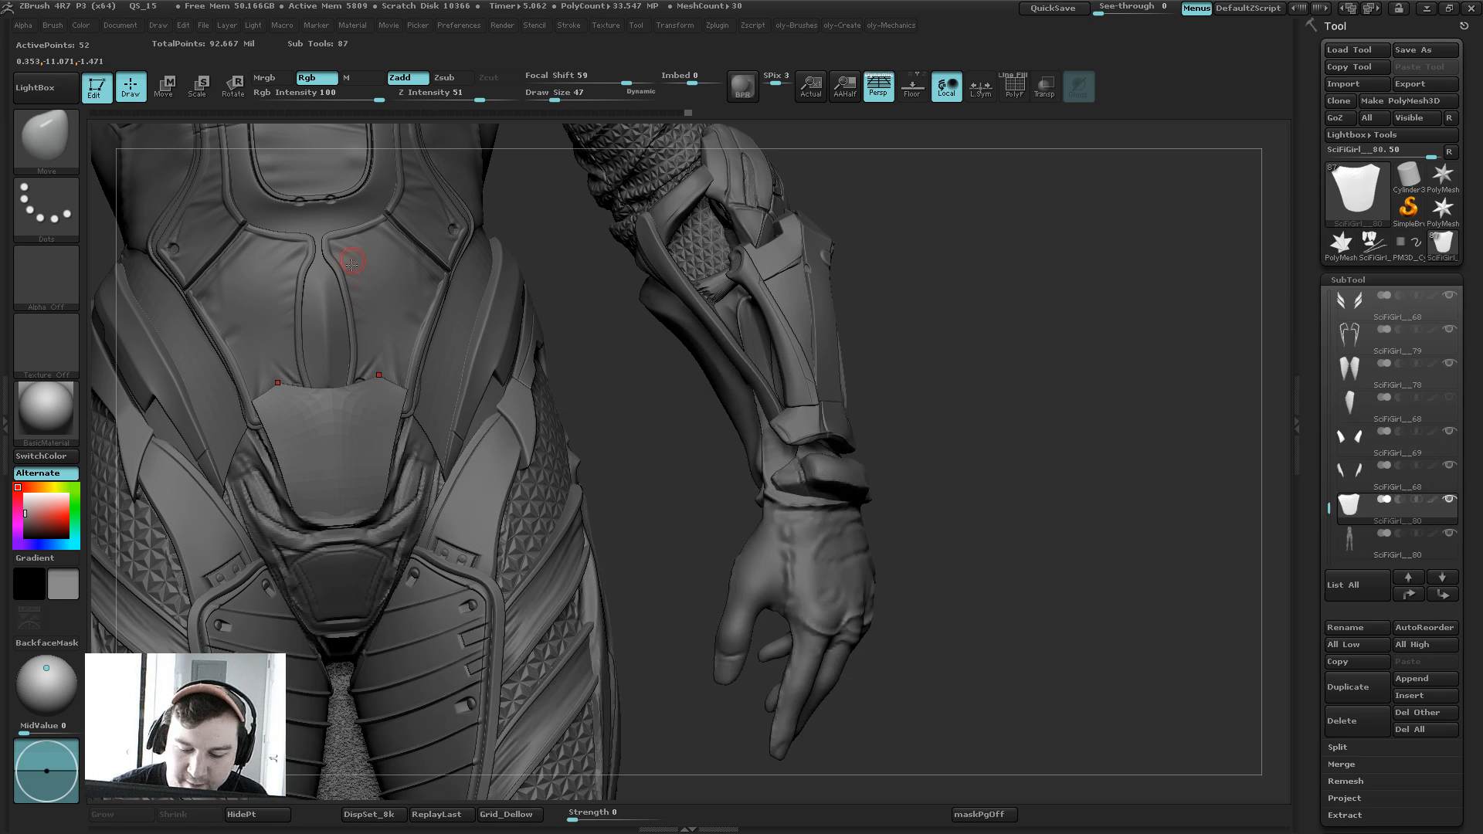
Step: Reshape the plate with a larger Move brush, from draw size 417 down to 228, deepening the notch in its upper edge
{"action": "key", "text": "s"}
{"action": "left_click", "coordinate": [363, 418]}
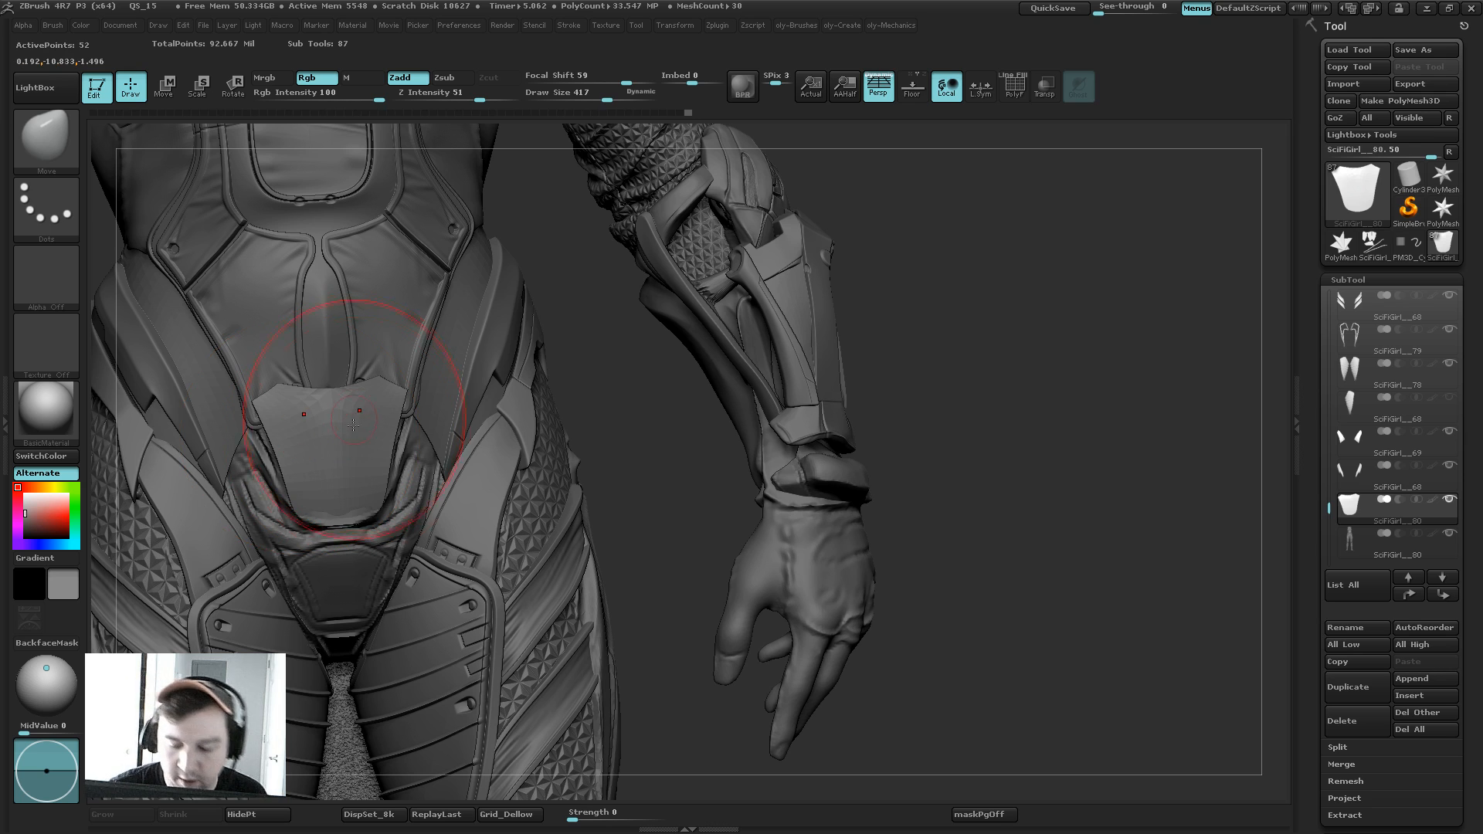
{"action": "mouse_move", "coordinate": [560, 298]}
{"action": "left_mouse_down"}
{"action": "mouse_move", "coordinate": [575, 307]}
{"action": "mouse_move", "coordinate": [595, 239]}
{"action": "left_mouse_up"}
{"action": "key", "text": "s"}
{"action": "left_click_drag", "start_coordinate": [302, 438], "coordinate": [314, 438]}
{"action": "key", "text": "s"}
{"action": "mouse_move", "coordinate": [300, 435]}
{"action": "left_mouse_down"}
{"action": "mouse_move", "coordinate": [271, 406]}
{"action": "mouse_move", "coordinate": [321, 397]}
{"action": "left_mouse_up"}
{"action": "key", "text": "s"}
{"action": "key", "text": "s"}
{"action": "key", "text": "s"}
{"action": "key", "text": "s"}
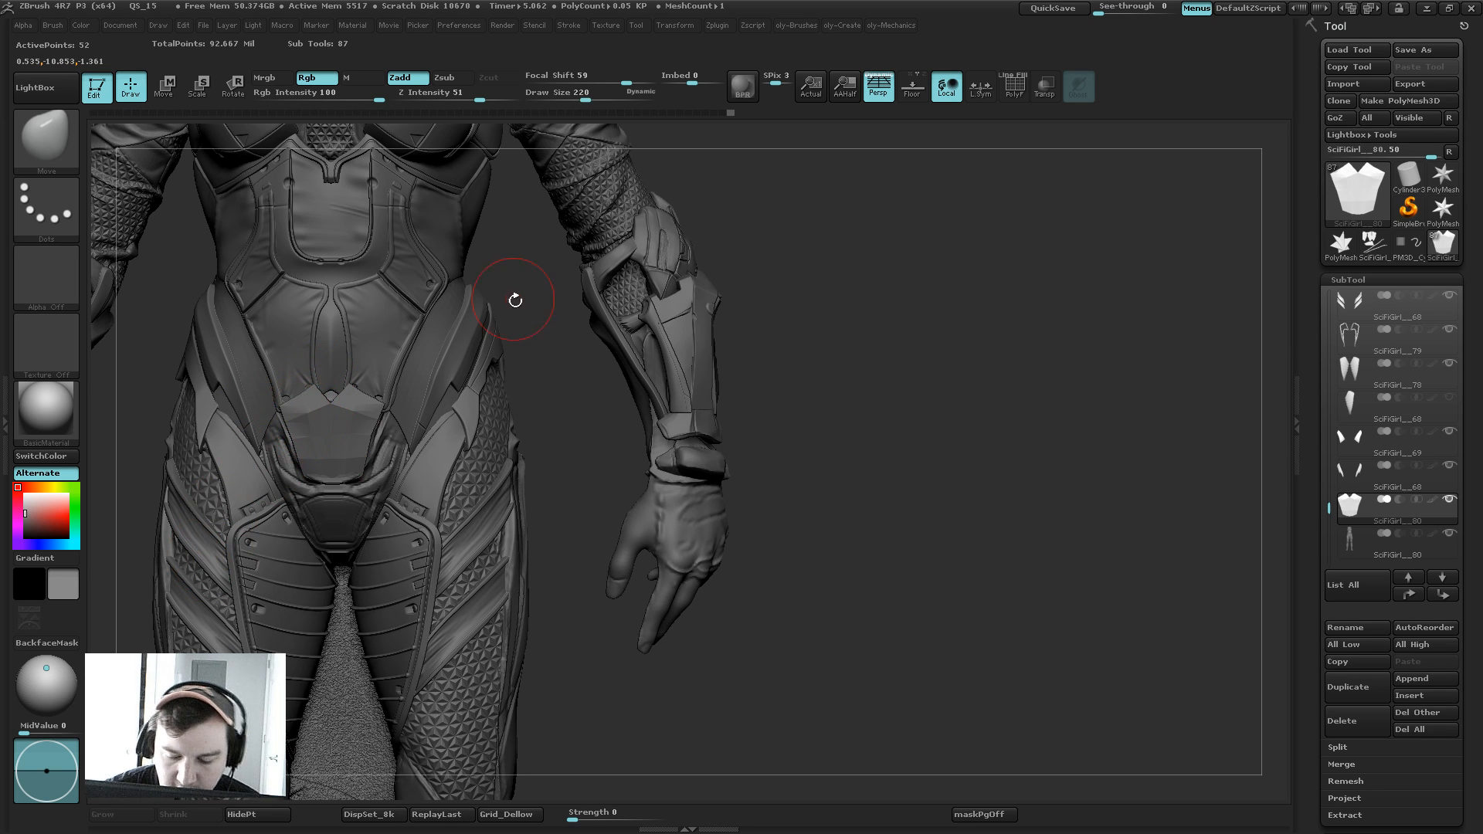
Step: Draw a Transpose line outward from the isolated plate in side view and move the plate back toward the pelvis
{"action": "left_click_drag", "start_coordinate": [547, 348], "coordinate": [321, 426]}
{"action": "key", "text": "shift+s"}
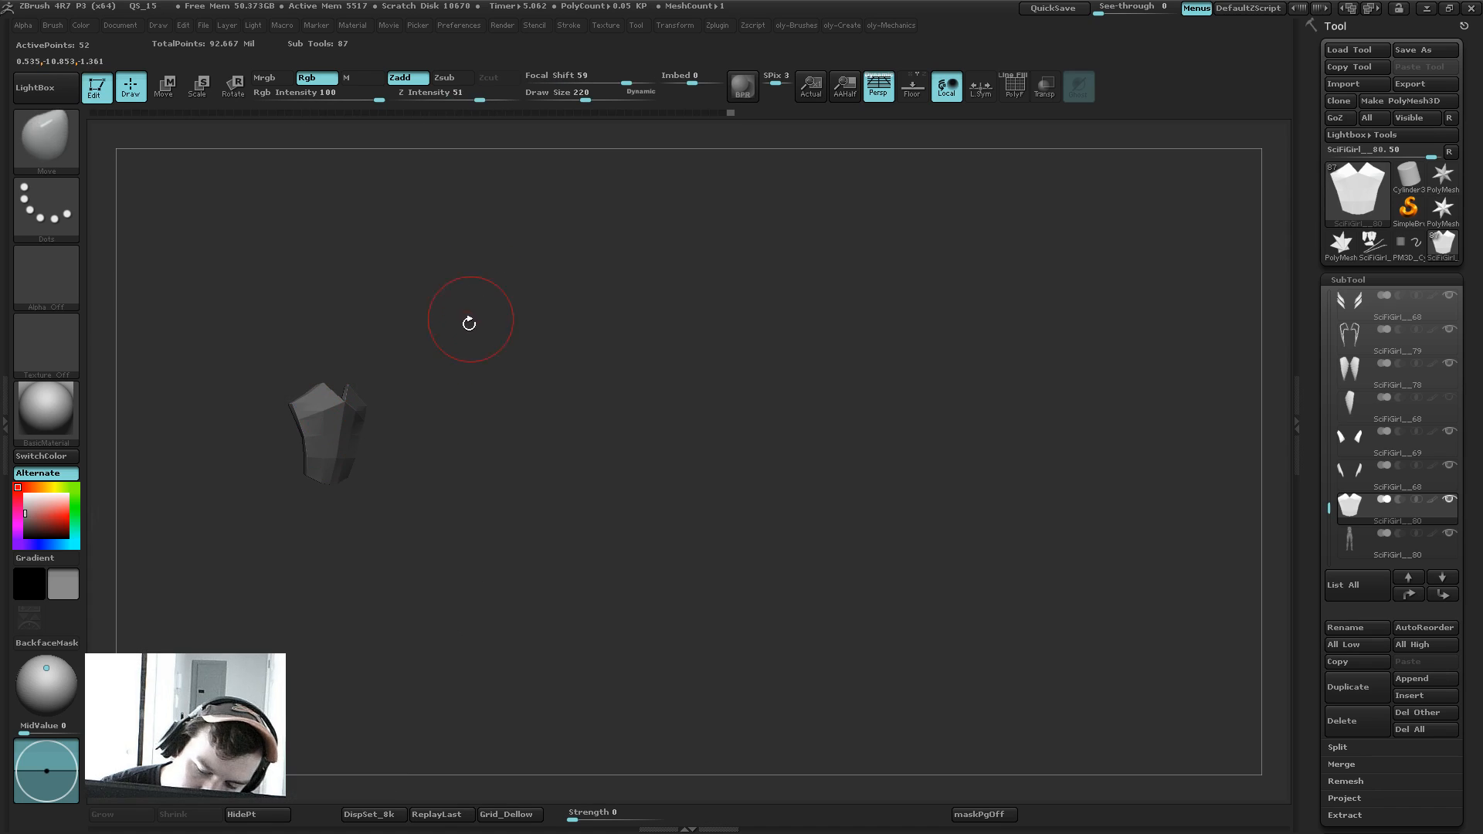
{"action": "left_click_drag", "start_coordinate": [467, 322], "coordinate": [488, 353]}
{"action": "key", "text": "w"}
{"action": "left_click_drag", "start_coordinate": [345, 434], "coordinate": [466, 456]}
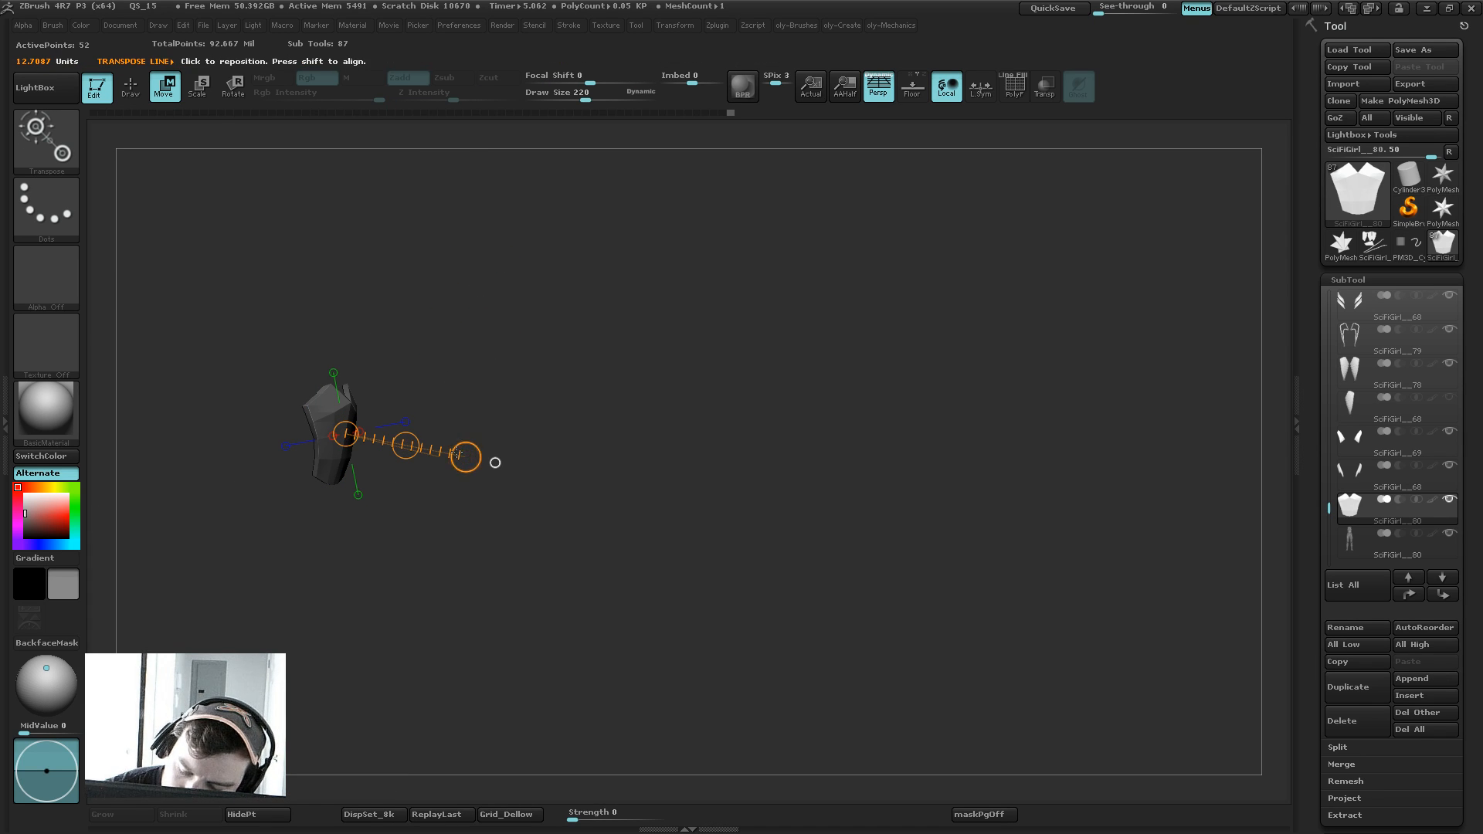
{"action": "right_click_drag", "start_coordinate": [466, 456], "coordinate": [495, 462]}
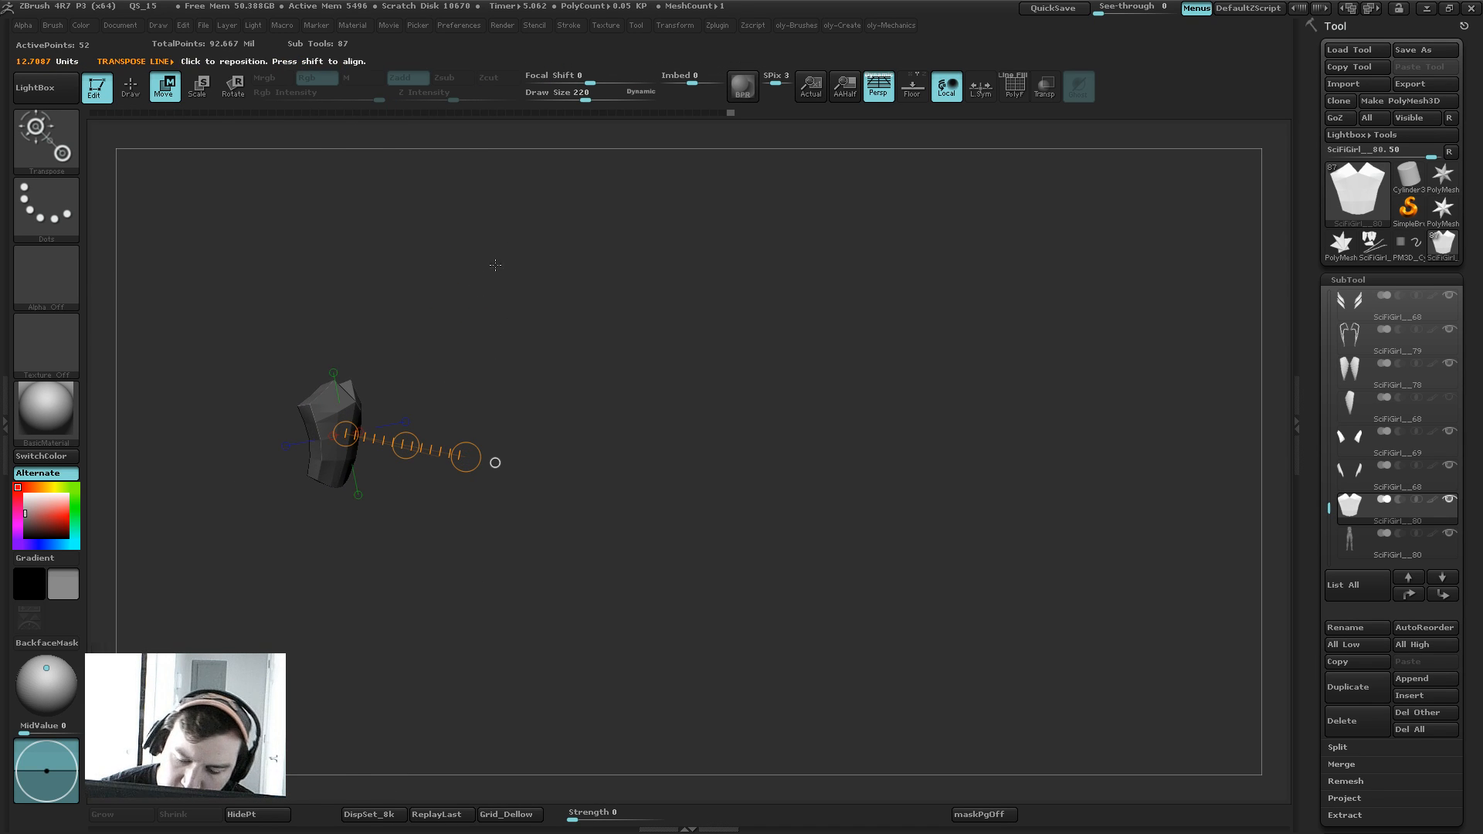
{"action": "key", "text": "shift+s"}
{"action": "key", "text": "b"}
{"action": "left_click", "coordinate": [477, 353]}
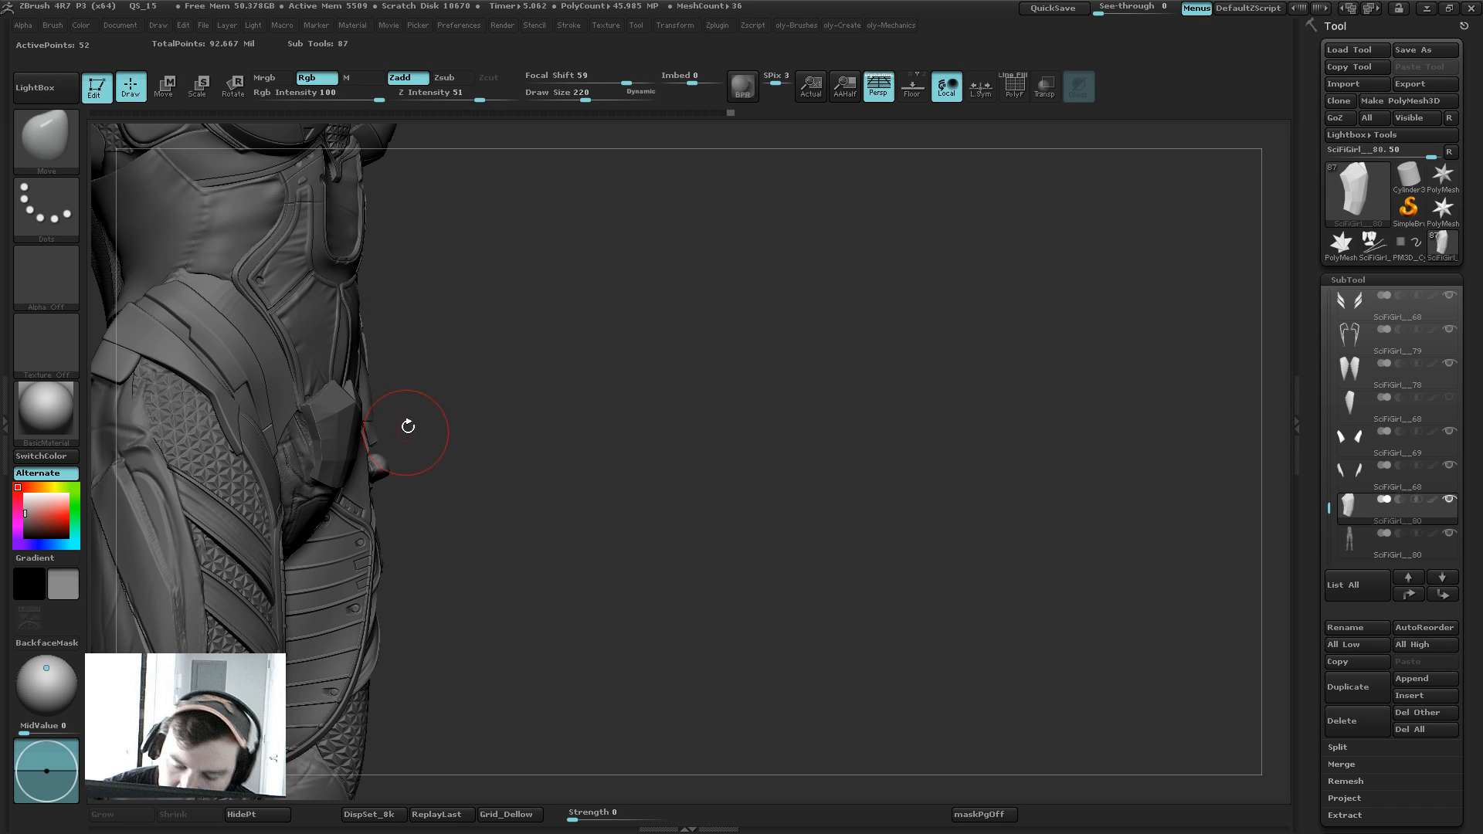
{"action": "key", "text": "w"}
{"action": "left_click_drag", "start_coordinate": [406, 445], "coordinate": [399, 447]}
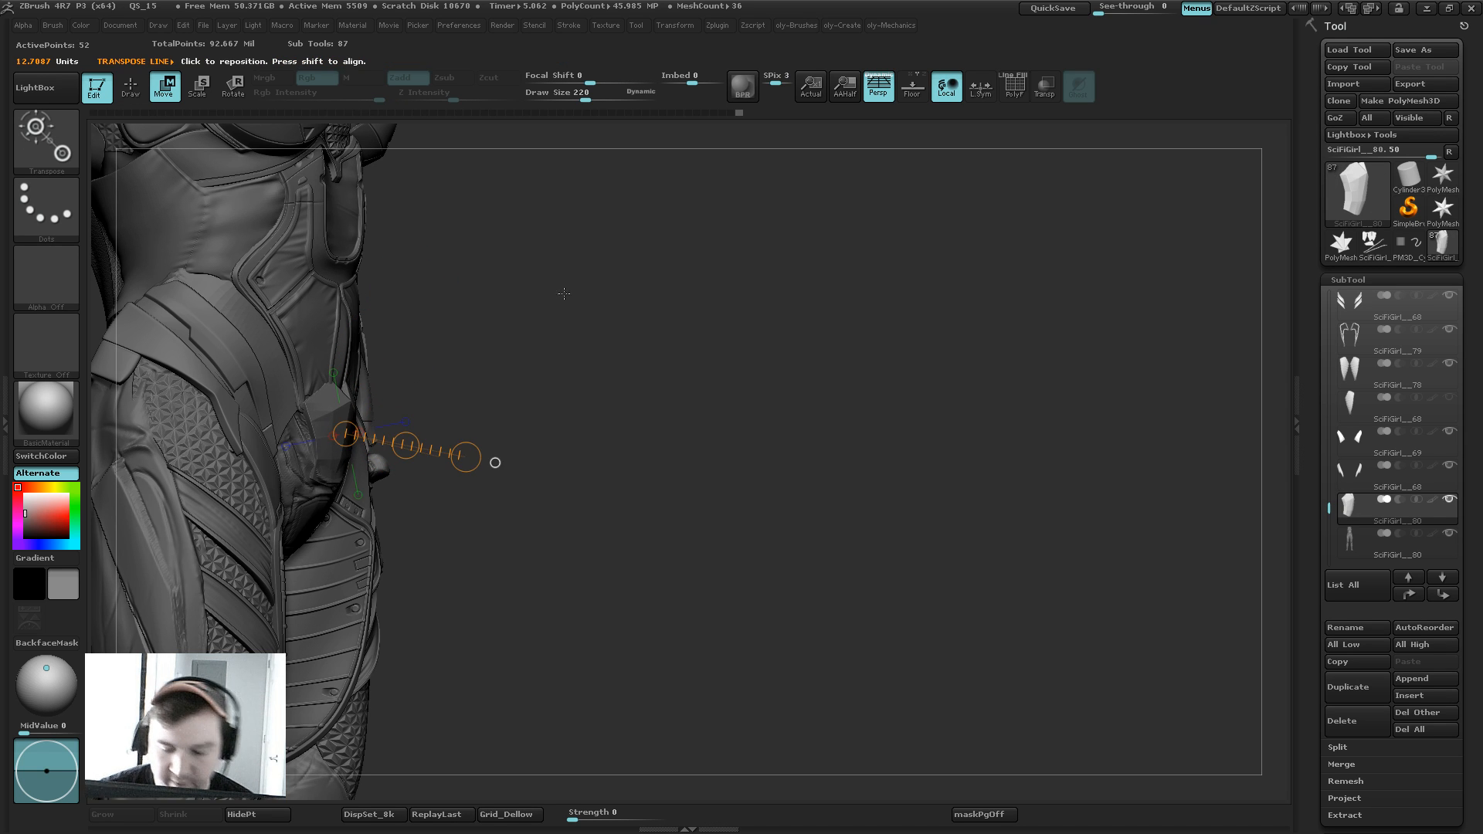
Step: Adjust the plate's upper points and central notch from the front with the Move brush at draw size 125
{"action": "left_click_drag", "start_coordinate": [618, 263], "coordinate": [542, 211]}
{"action": "key", "text": "c"}
{"action": "key", "text": "b"}
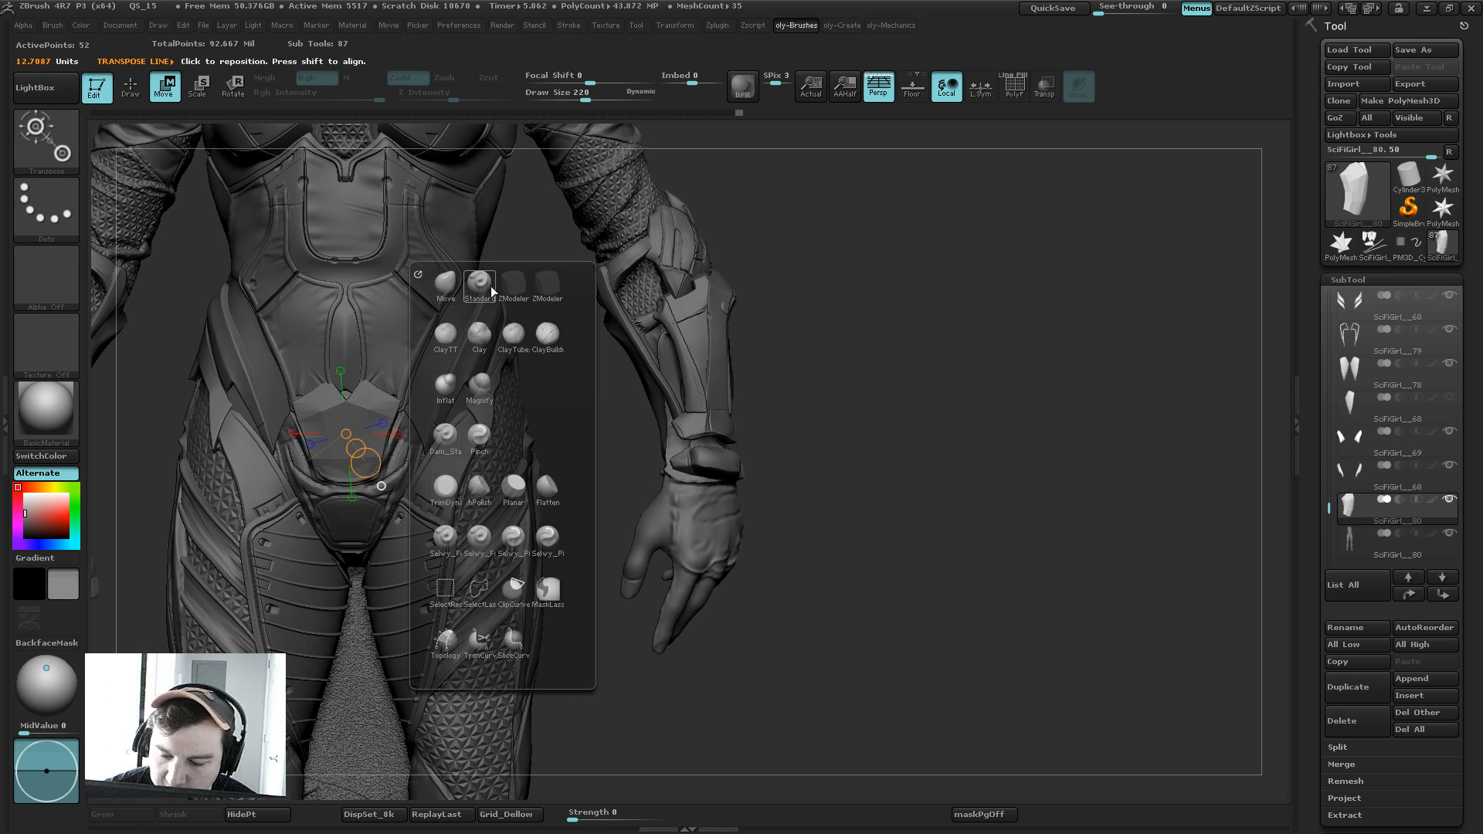
{"action": "left_click", "coordinate": [483, 287]}
{"action": "key", "text": "s"}
{"action": "left_click_drag", "start_coordinate": [312, 421], "coordinate": [319, 470]}
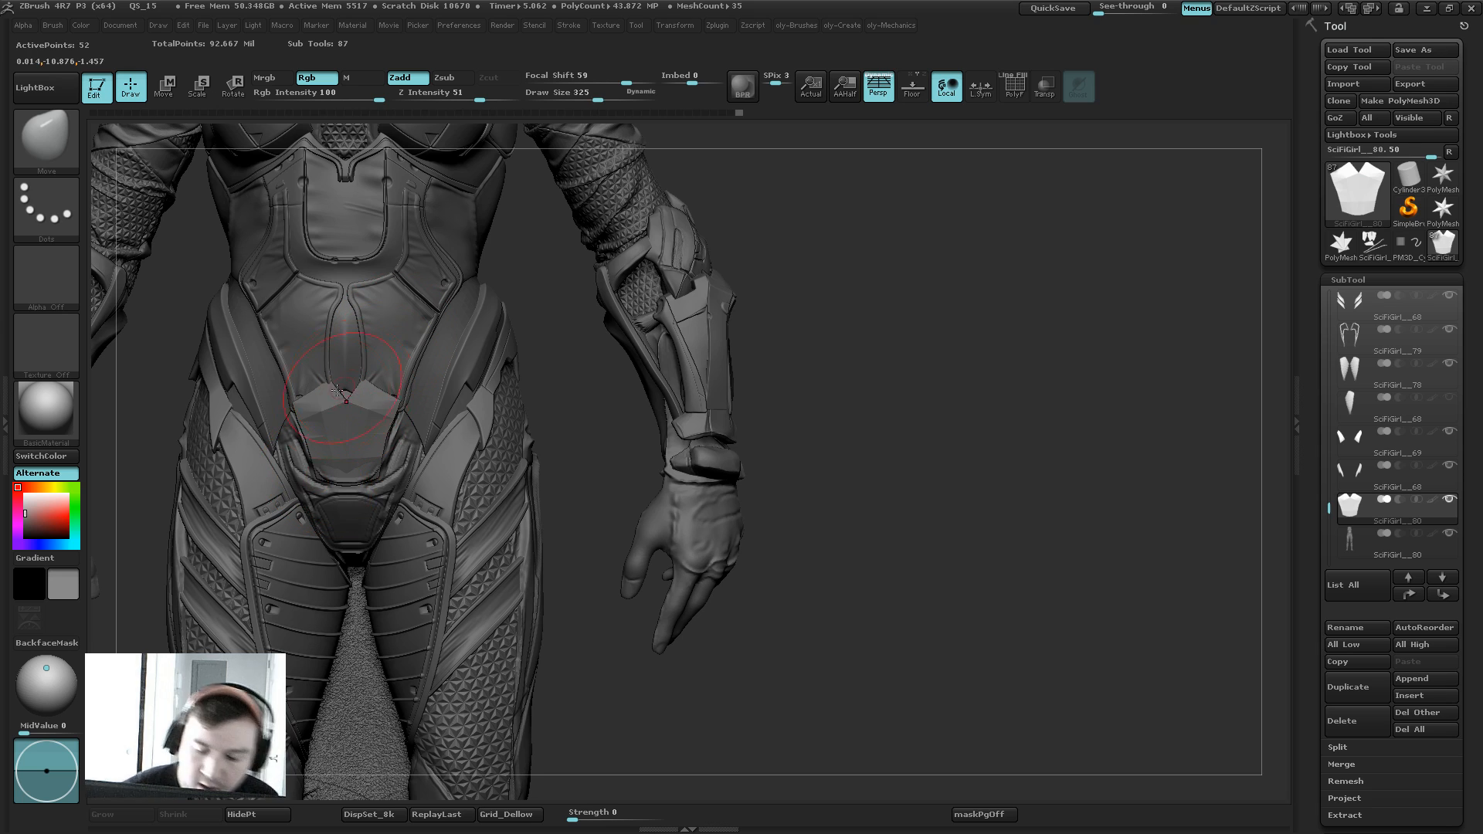
{"action": "key", "text": "s"}
{"action": "left_click_drag", "start_coordinate": [313, 404], "coordinate": [314, 399]}
{"action": "key", "text": "s"}
Step: Shape the plate's lower sides and even out its upper edge with the Move brush, ending at draw size 186
{"action": "key", "text": "s"}
{"action": "mouse_move", "coordinate": [326, 458]}
{"action": "left_mouse_down"}
{"action": "mouse_move", "coordinate": [336, 478]}
{"action": "mouse_move", "coordinate": [394, 446]}
{"action": "mouse_move", "coordinate": [332, 449]}
{"action": "left_mouse_up"}
{"action": "key", "text": "s"}
{"action": "key", "text": "s"}
{"action": "key", "text": "s"}
{"action": "key", "text": "s"}
{"action": "left_click_drag", "start_coordinate": [325, 445], "coordinate": [305, 446]}
{"action": "key", "text": "s"}
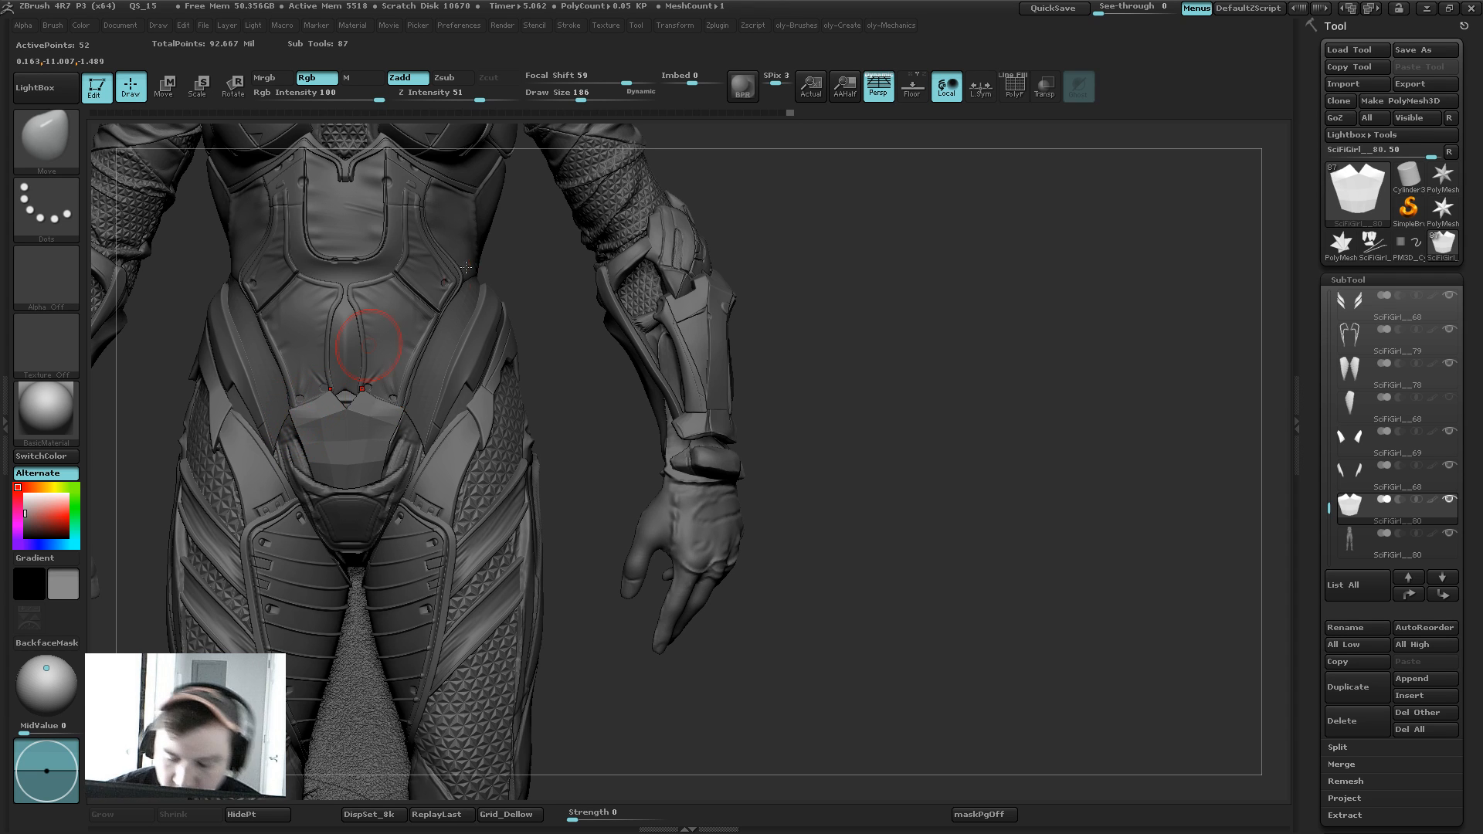
Step: Turn on dynamic subdivision and adjust the plate's sides from an angled view with the Move brush at draw size 378
{"action": "key", "text": "d"}
{"action": "mouse_move", "coordinate": [539, 340]}
{"action": "left_mouse_down"}
{"action": "mouse_move", "coordinate": [508, 323]}
{"action": "mouse_move", "coordinate": [313, 424]}
{"action": "mouse_move", "coordinate": [311, 462]}
{"action": "mouse_move", "coordinate": [340, 477]}
{"action": "left_mouse_up"}
{"action": "key", "text": "s"}
{"action": "key", "text": "s"}
{"action": "left_click_drag", "start_coordinate": [206, 598], "coordinate": [345, 570]}
{"action": "key", "text": "s"}
{"action": "left_click_drag", "start_coordinate": [294, 448], "coordinate": [303, 447]}
Step: Adjust the plate's dynamic subdivision settings and shape its lower end near profile with the Move brush at draw size 521
{"action": "key", "text": "space"}
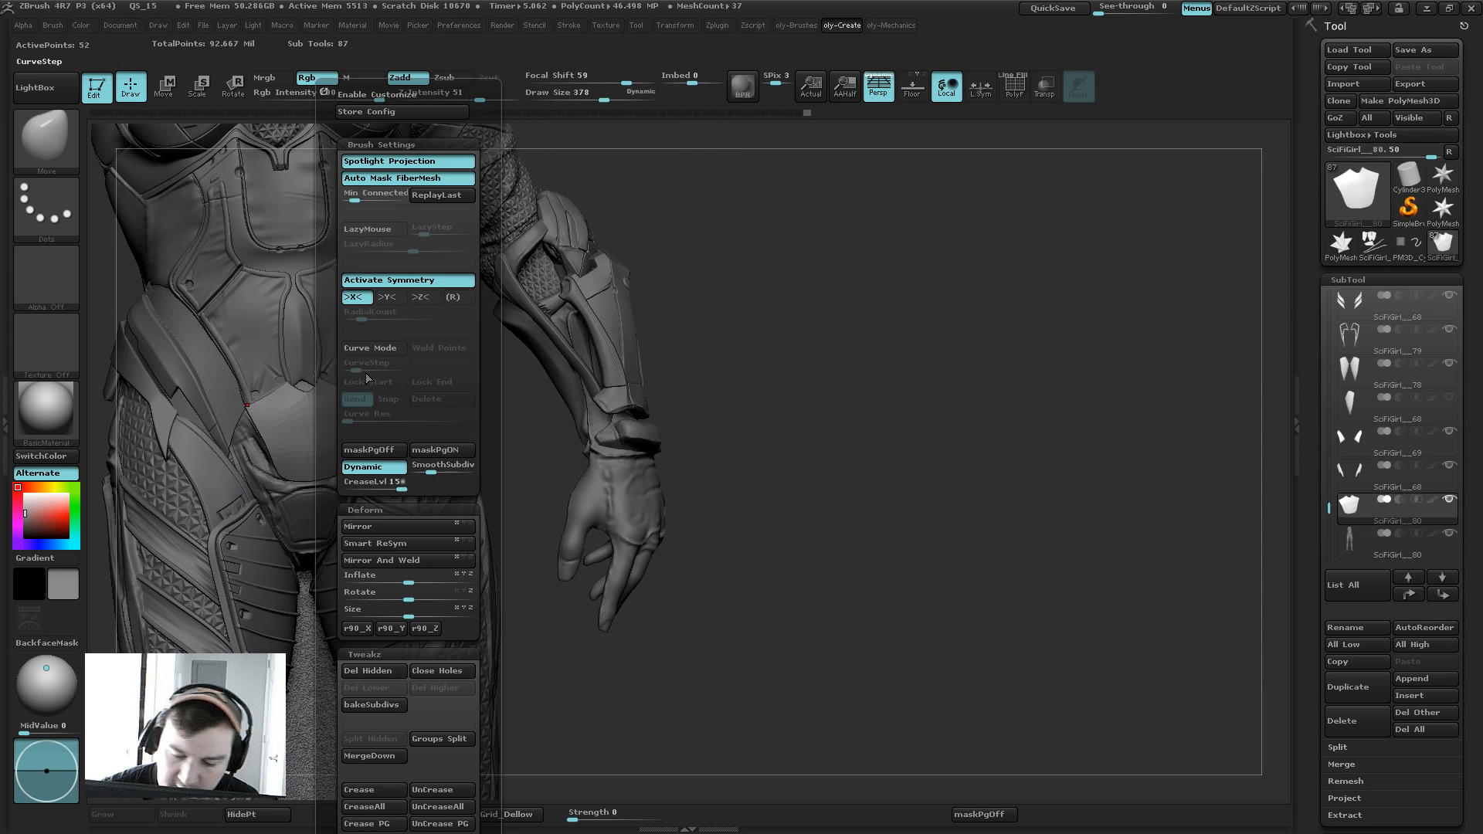
{"action": "mouse_move", "coordinate": [395, 484]}
{"action": "left_mouse_down"}
{"action": "mouse_move", "coordinate": [354, 484]}
{"action": "mouse_move", "coordinate": [395, 466]}
{"action": "left_mouse_up"}
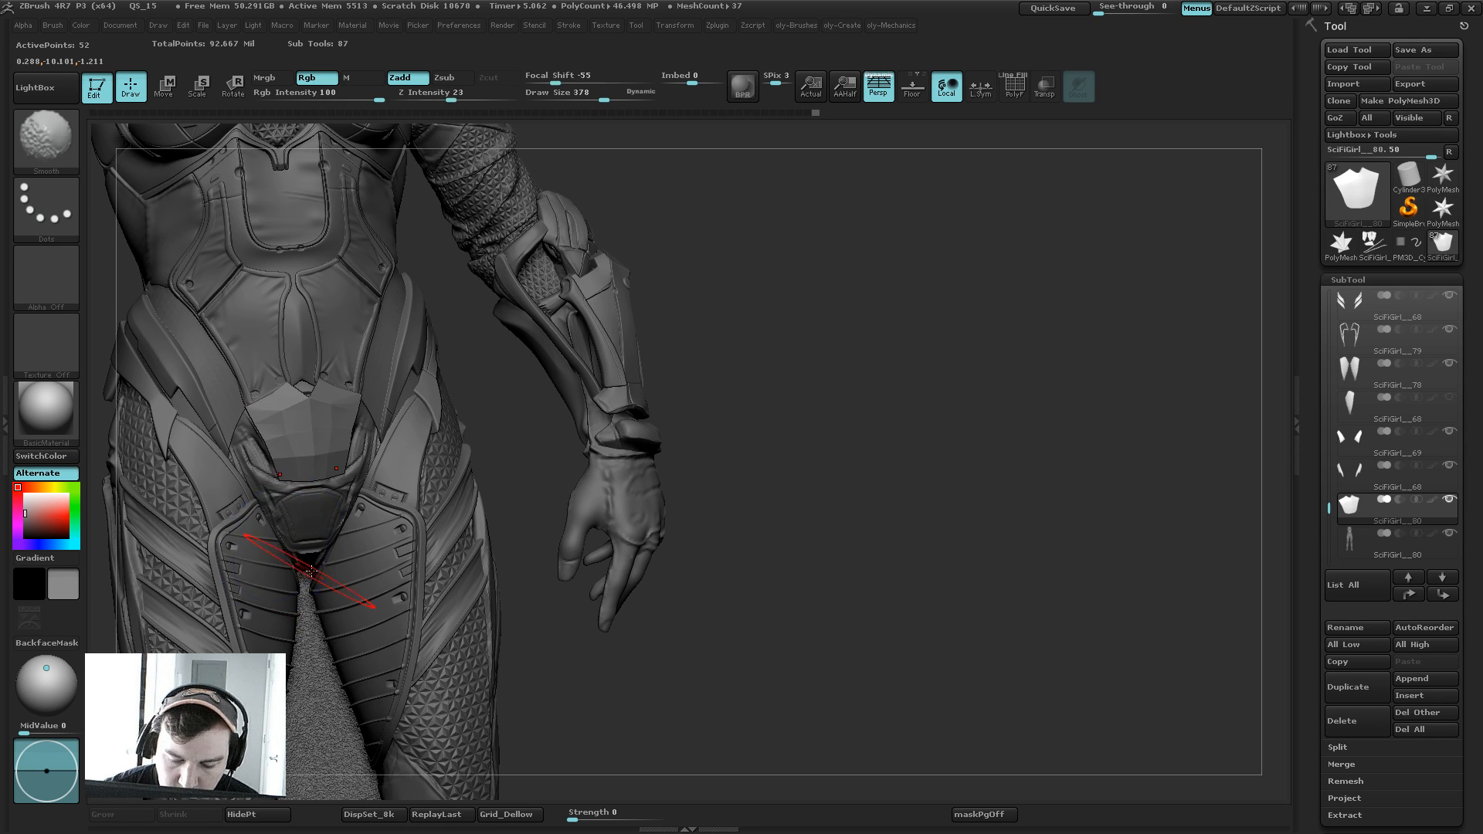
{"action": "mouse_move", "coordinate": [483, 359]}
{"action": "left_mouse_down"}
{"action": "mouse_move", "coordinate": [512, 357]}
{"action": "mouse_move", "coordinate": [331, 417]}
{"action": "left_mouse_up"}
{"action": "left_click_drag", "start_coordinate": [330, 469], "coordinate": [324, 478]}
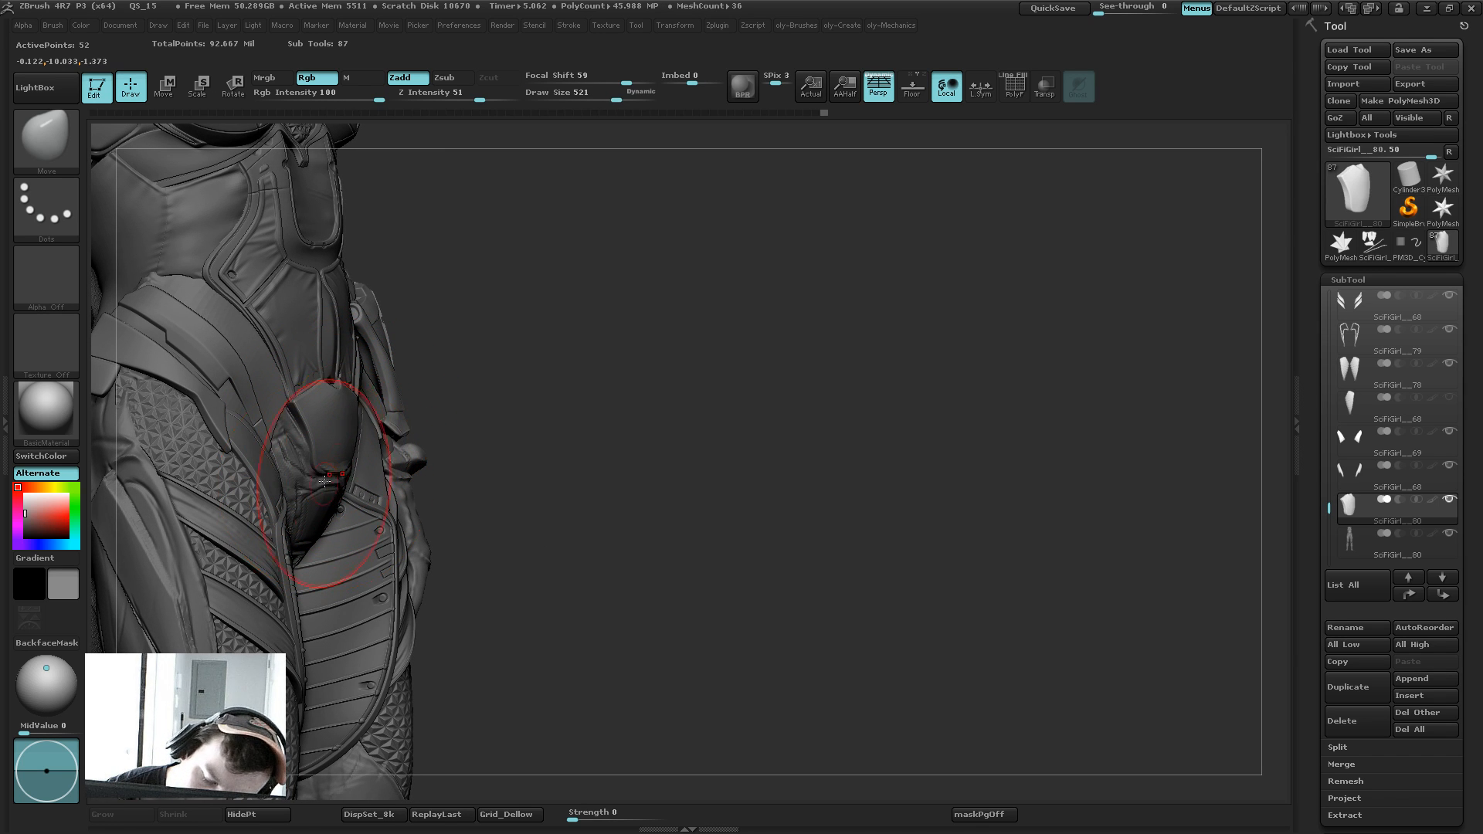
{"action": "key", "text": "s"}
{"action": "left_click", "coordinate": [338, 481]}
Step: Refine the plate's upper edge and side corners from the front with the Move brush at draw sizes 401 and 277
{"action": "left_click_drag", "start_coordinate": [542, 301], "coordinate": [390, 311]}
{"action": "key", "text": "s"}
{"action": "left_click", "coordinate": [333, 392]}
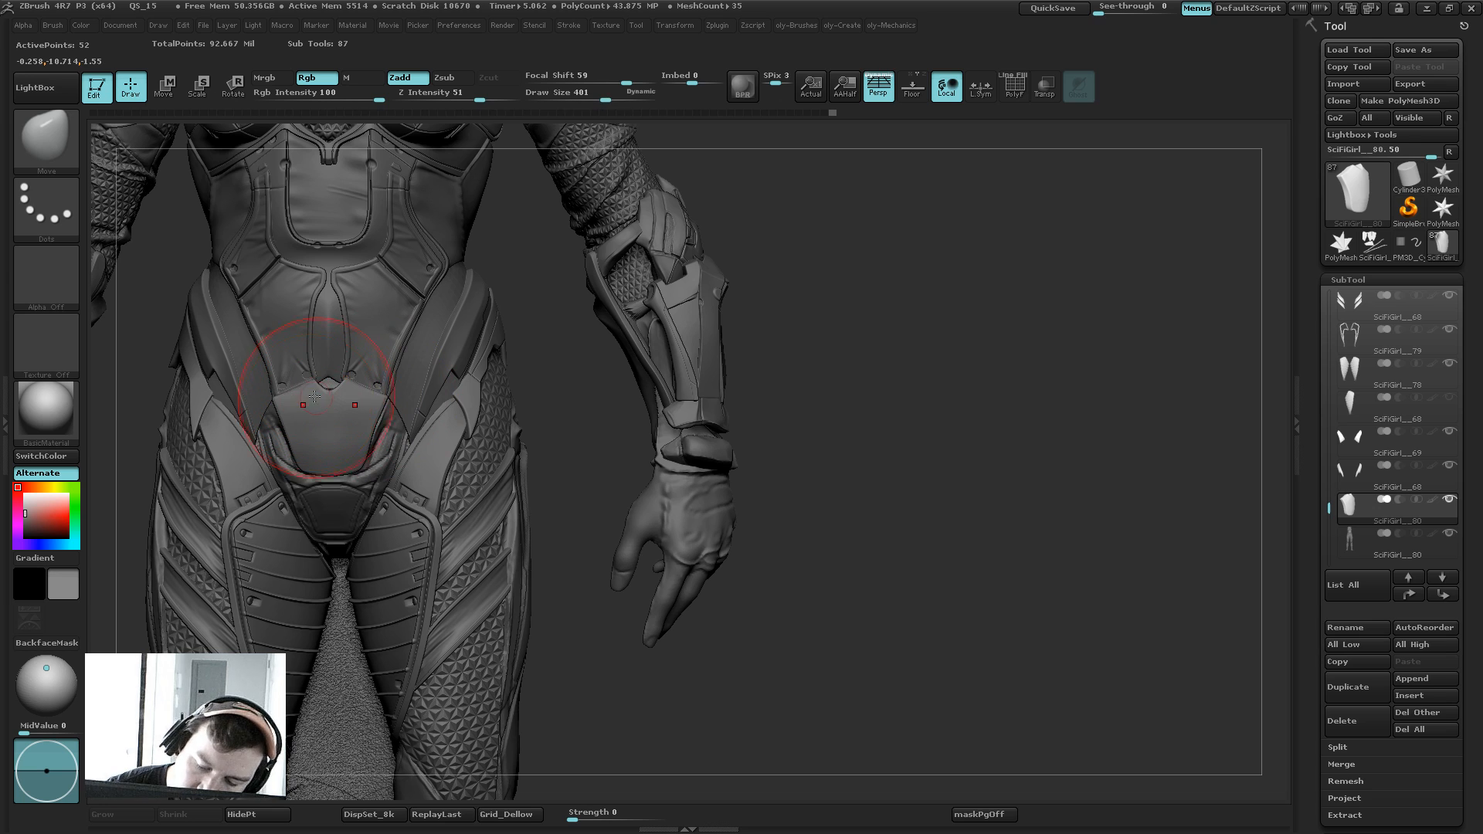
{"action": "left_click", "coordinate": [317, 369], "text": "alt"}
{"action": "left_click_drag", "start_coordinate": [285, 392], "coordinate": [294, 405]}
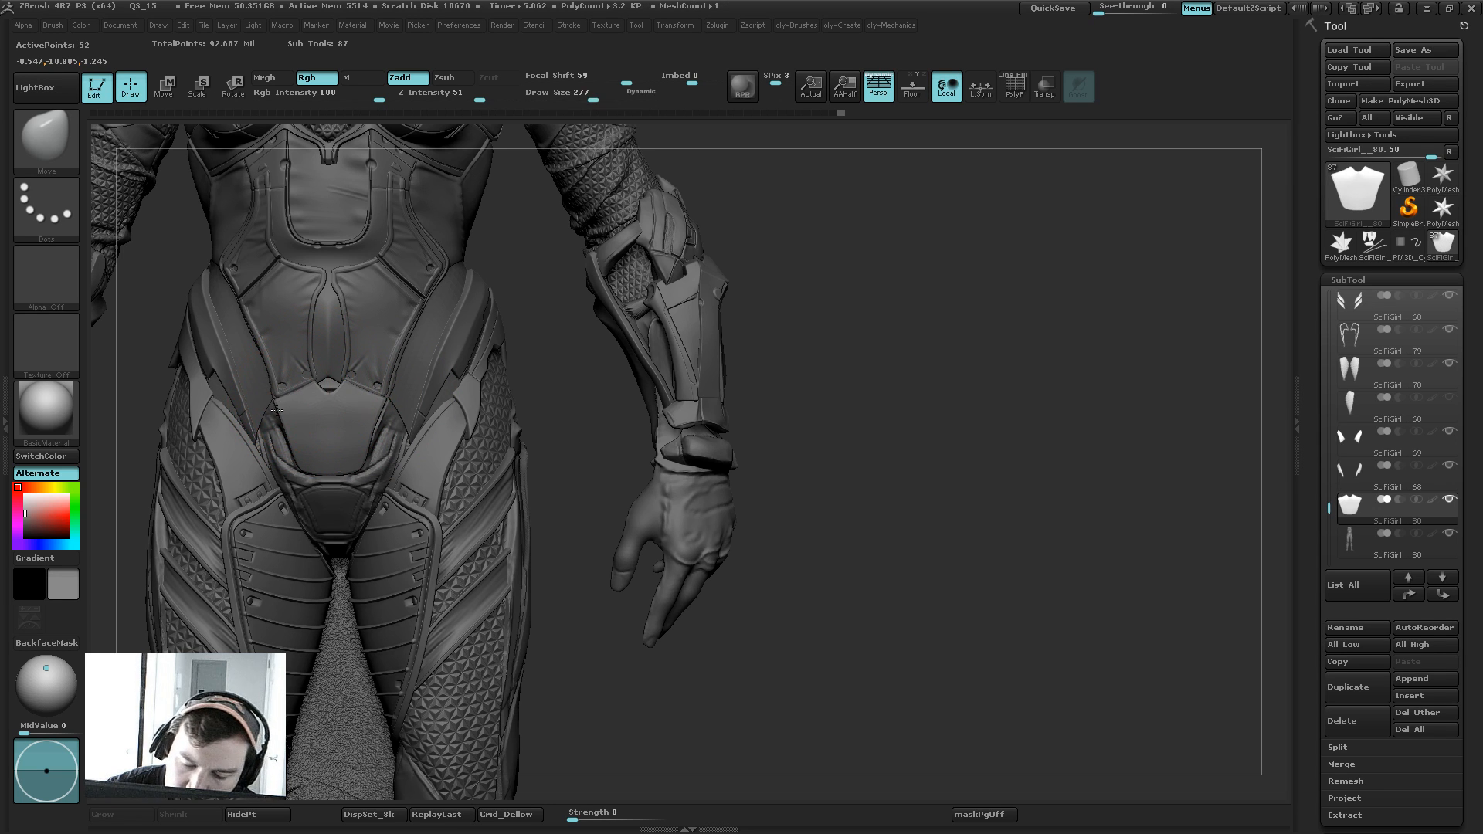
{"action": "key", "text": "s"}
{"action": "left_click", "coordinate": [297, 404]}
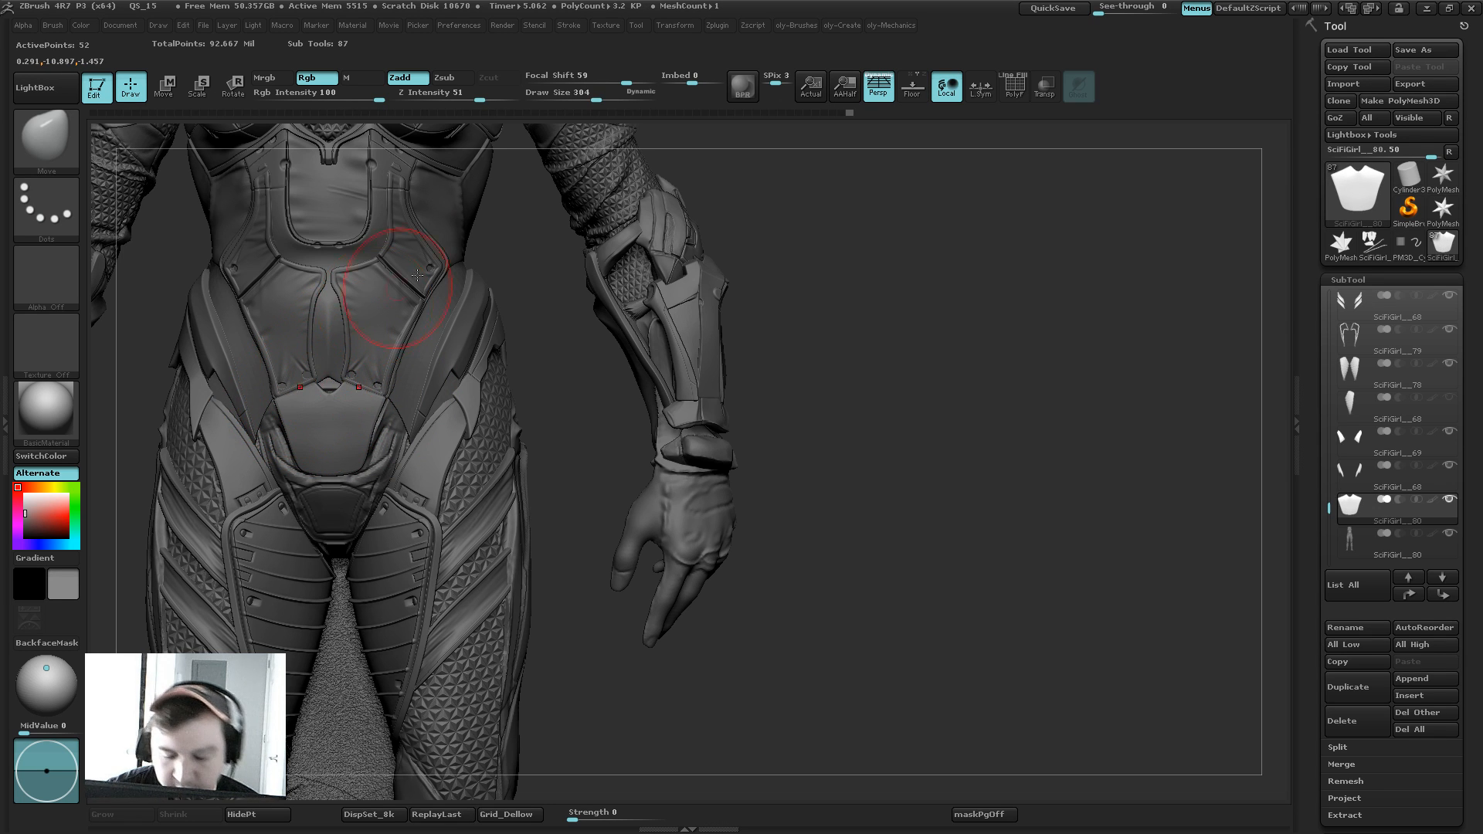
Step: Adjust the depth of the plate's front and lower surface along its normals with the Move brush at draw size 393
{"action": "left_click_drag", "start_coordinate": [546, 305], "coordinate": [328, 418]}
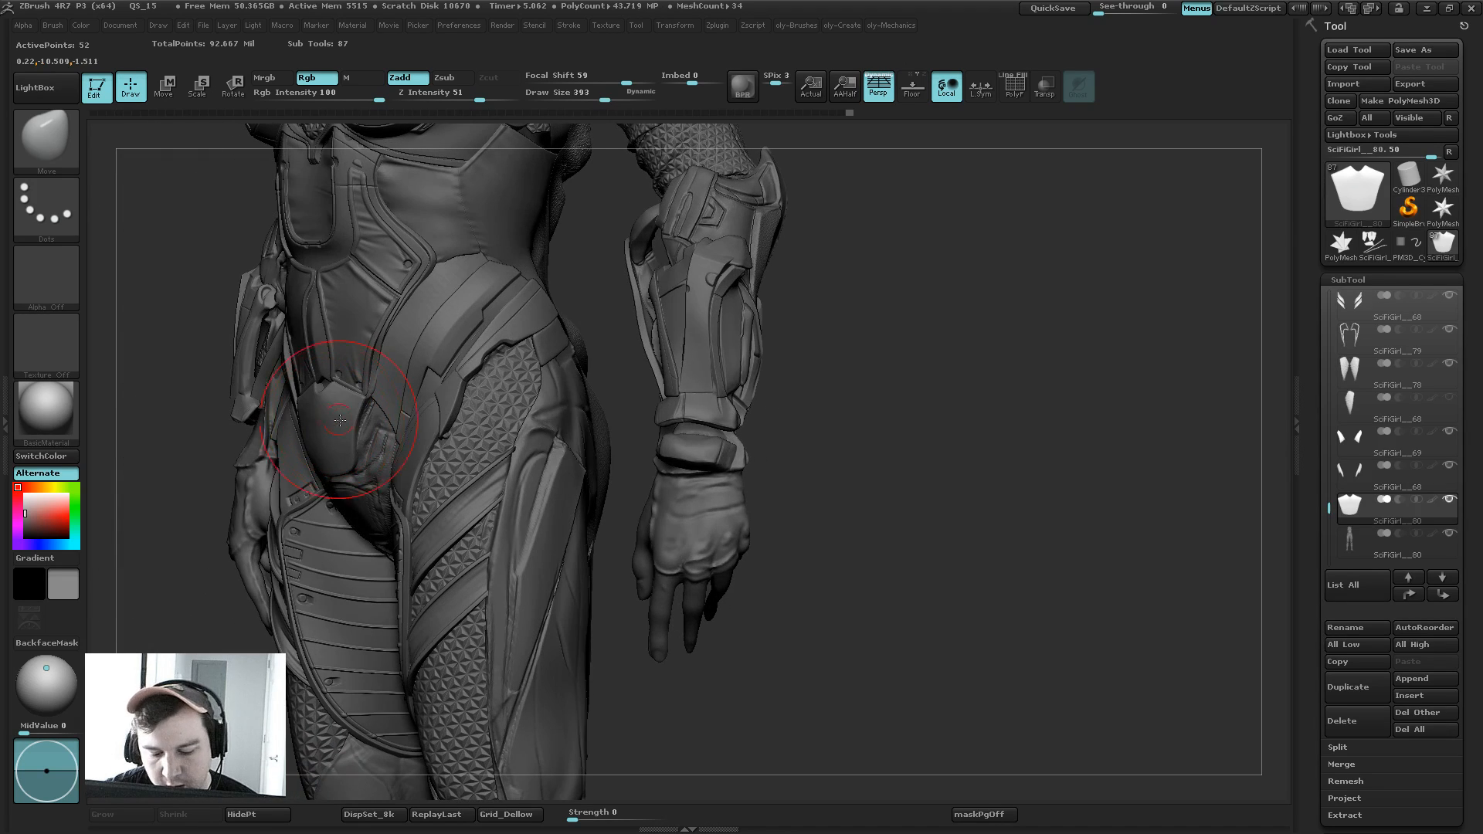
{"action": "left_click", "coordinate": [330, 432], "text": "alt"}
{"action": "mouse_move", "coordinate": [198, 602]}
{"action": "left_mouse_down"}
{"action": "mouse_move", "coordinate": [237, 638]}
{"action": "mouse_move", "coordinate": [267, 635]}
{"action": "left_mouse_up"}
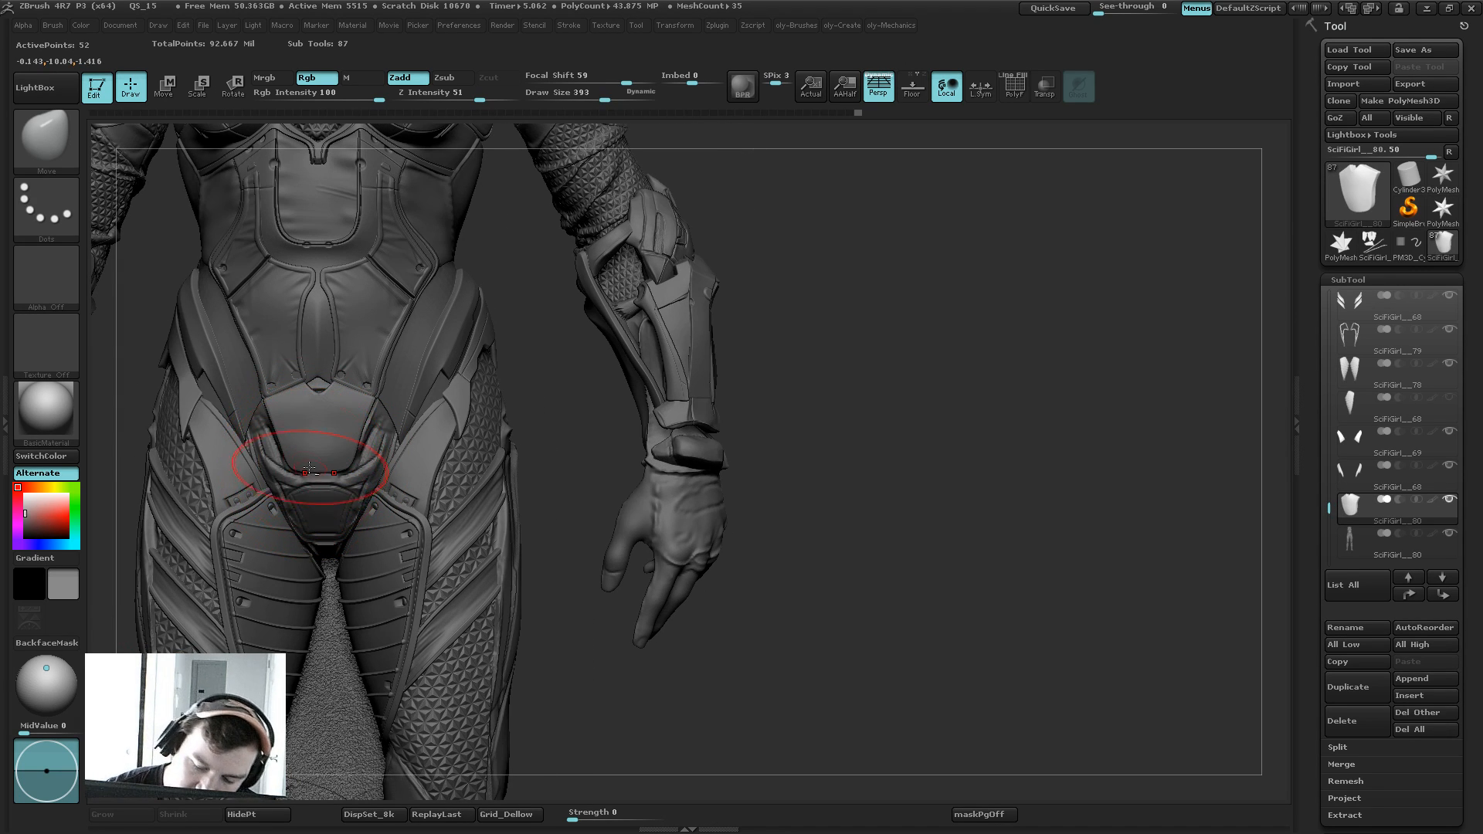
{"action": "left_click", "coordinate": [309, 444], "text": "alt"}
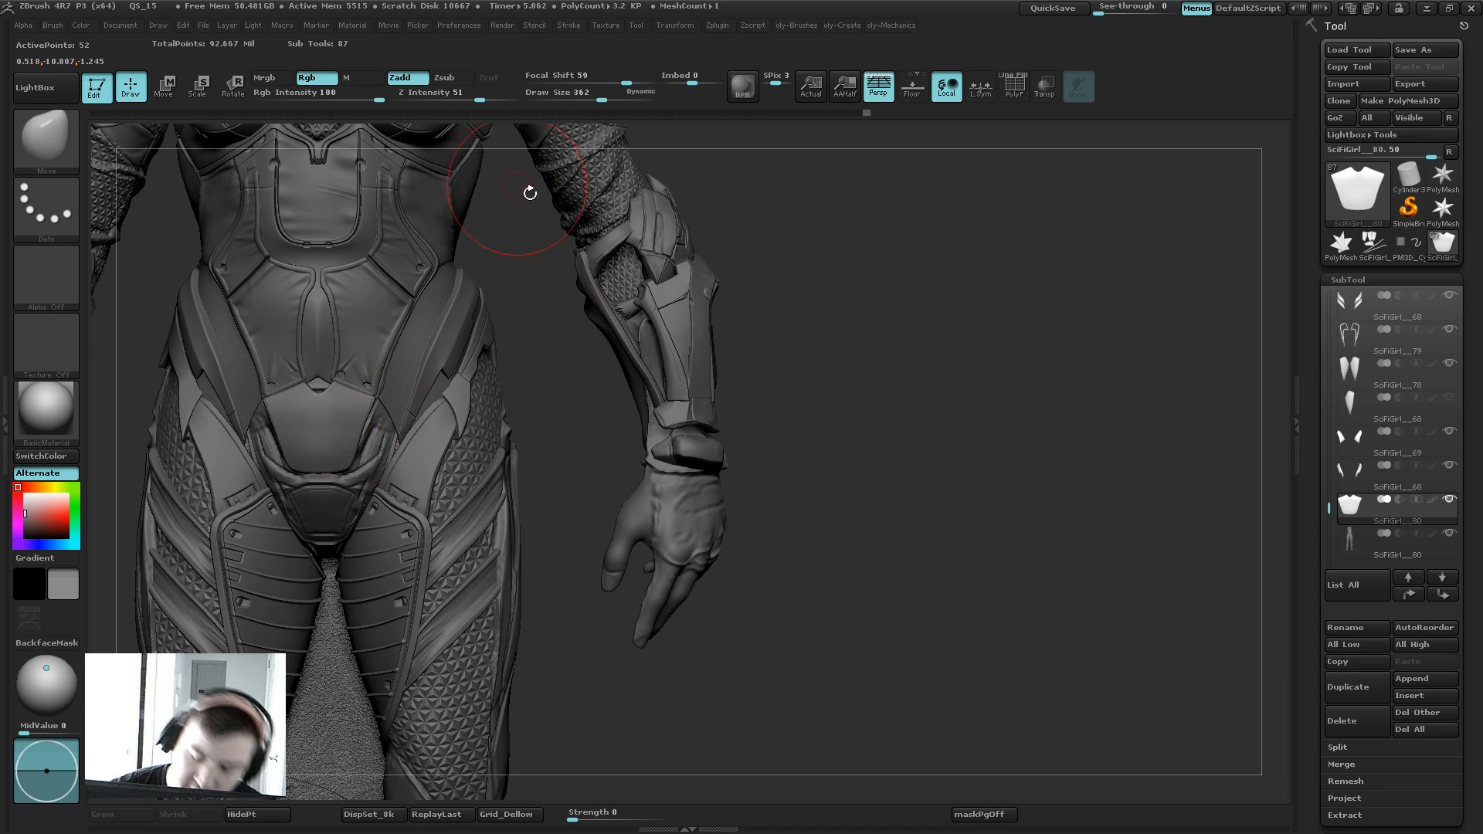
{"action": "mouse_move", "coordinate": [556, 360]}
{"action": "left_mouse_down", "text": "alt"}
{"action": "mouse_move", "coordinate": [554, 416]}
{"action": "mouse_move", "coordinate": [559, 369]}
{"action": "mouse_move", "coordinate": [588, 368]}
{"action": "mouse_move", "coordinate": [578, 330]}
{"action": "left_mouse_up", "text": "alt"}
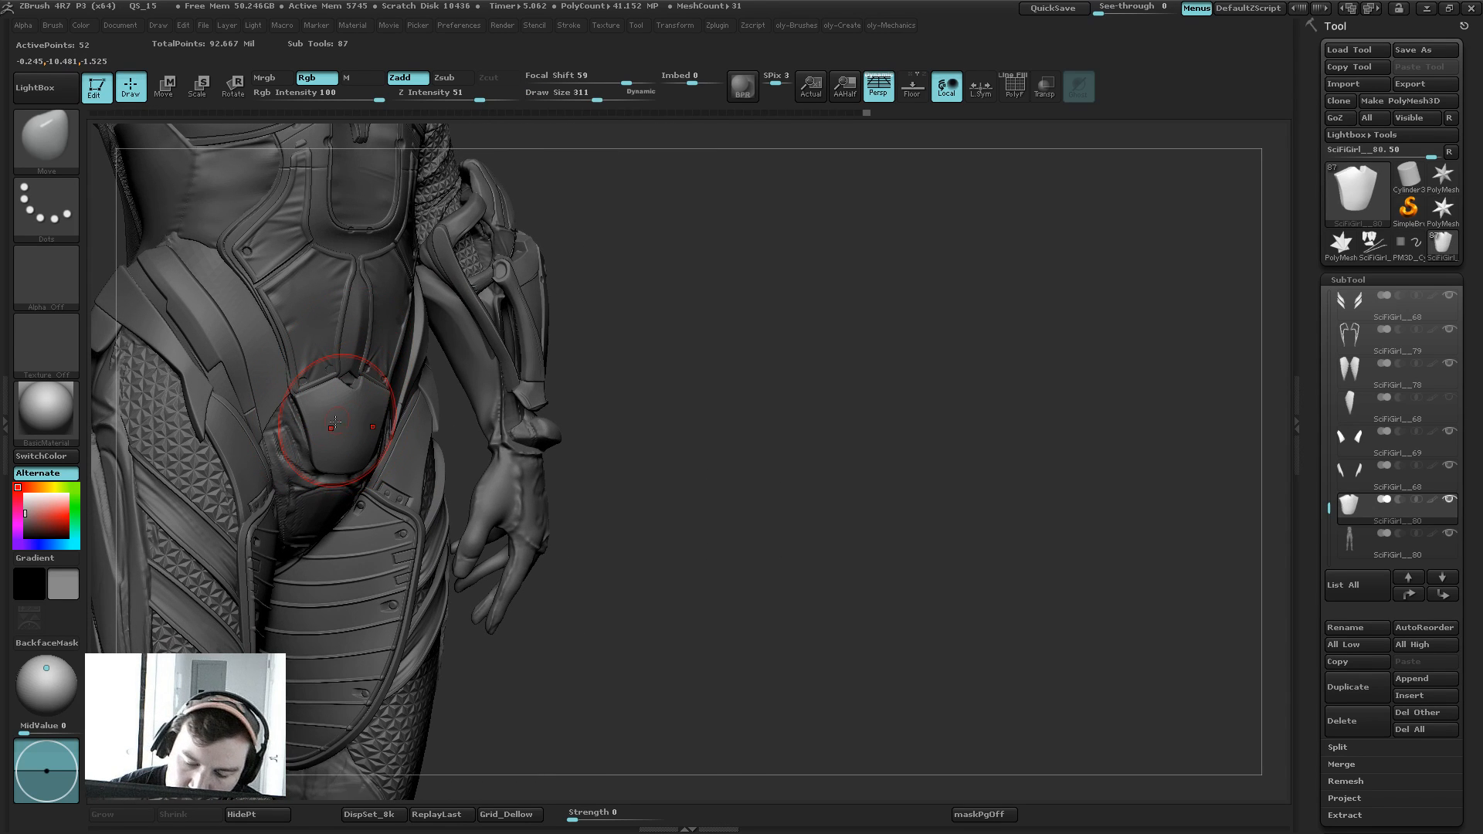
Step: Adjust the pelvis plate's front surface from an angled view with the Move brush at draw sizes 311 and 401
{"action": "mouse_move", "coordinate": [336, 421]}
{"action": "left_mouse_down"}
{"action": "mouse_move", "coordinate": [329, 434]}
{"action": "mouse_move", "coordinate": [352, 448]}
{"action": "mouse_move", "coordinate": [337, 454]}
{"action": "left_mouse_up"}
{"action": "key", "text": "s"}
{"action": "key", "text": "s"}
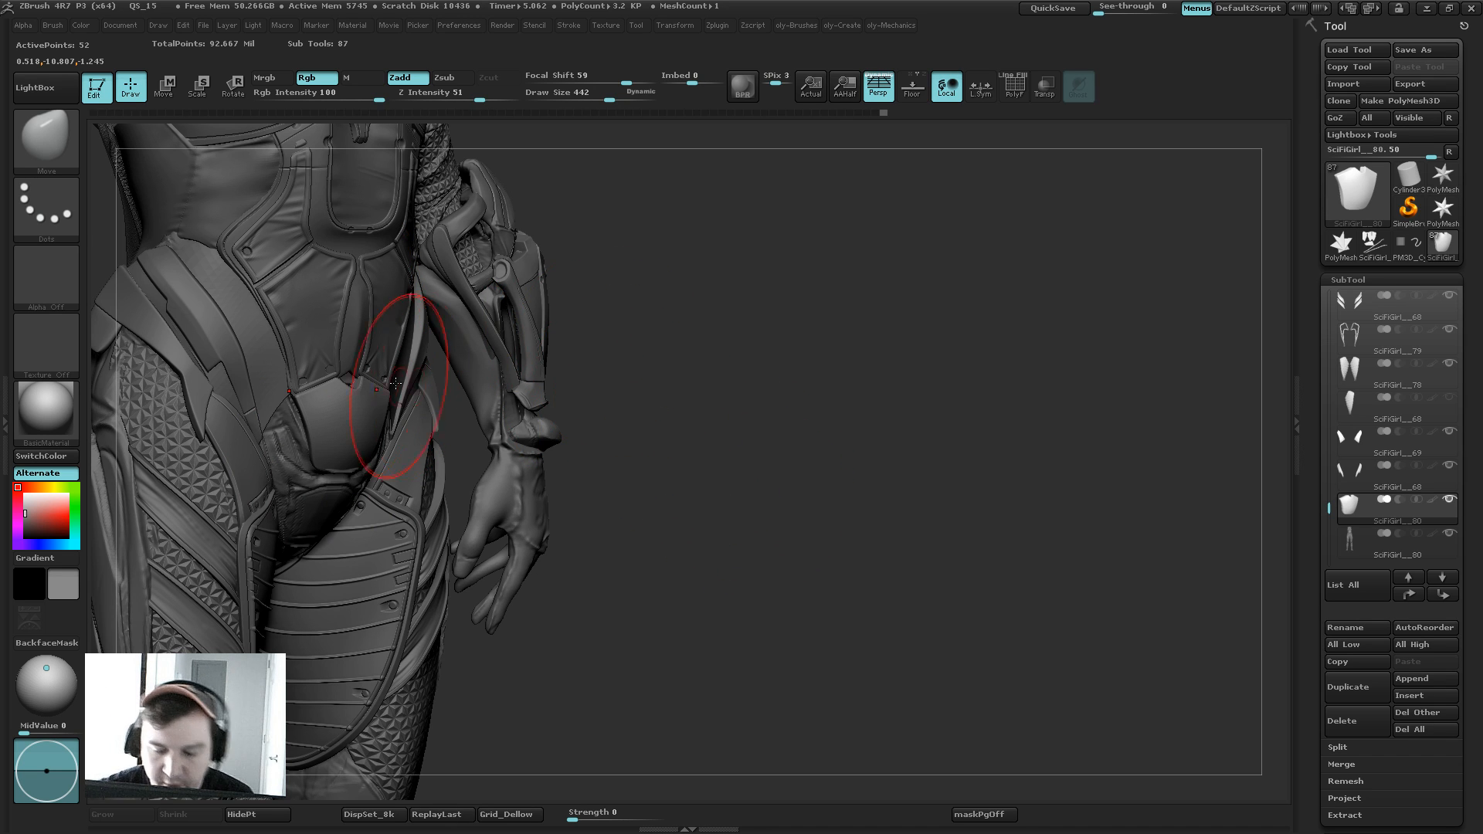
{"action": "key", "text": "s"}
{"action": "left_click_drag", "start_coordinate": [344, 410], "coordinate": [338, 409]}
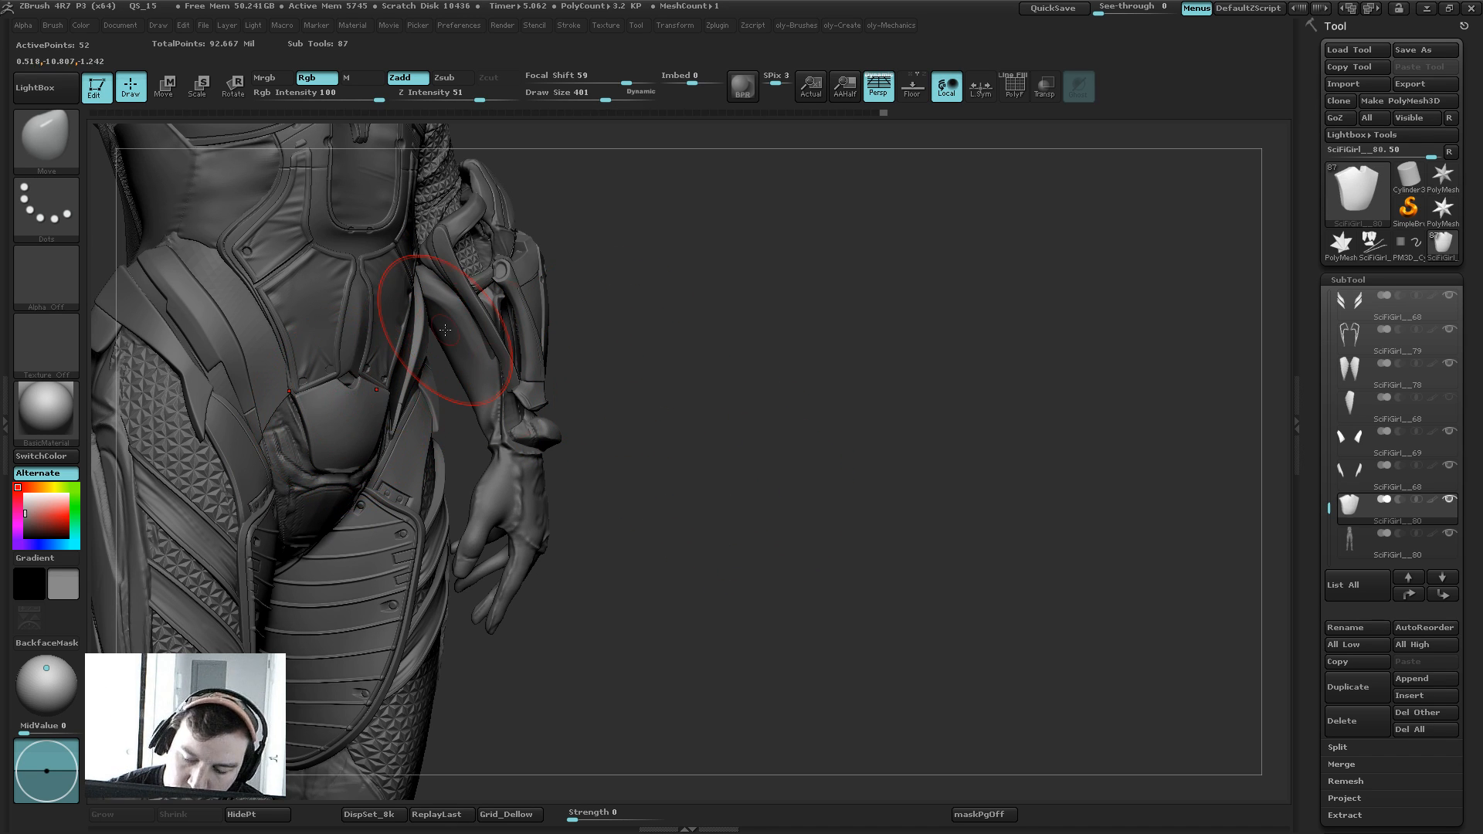
Step: Refine the plate's lower surface from the front with the Move brush at draw size 385
{"action": "mouse_move", "coordinate": [684, 305]}
{"action": "left_mouse_down"}
{"action": "mouse_move", "coordinate": [662, 307]}
{"action": "mouse_move", "coordinate": [645, 347]}
{"action": "mouse_move", "coordinate": [659, 410]}
{"action": "left_mouse_up"}
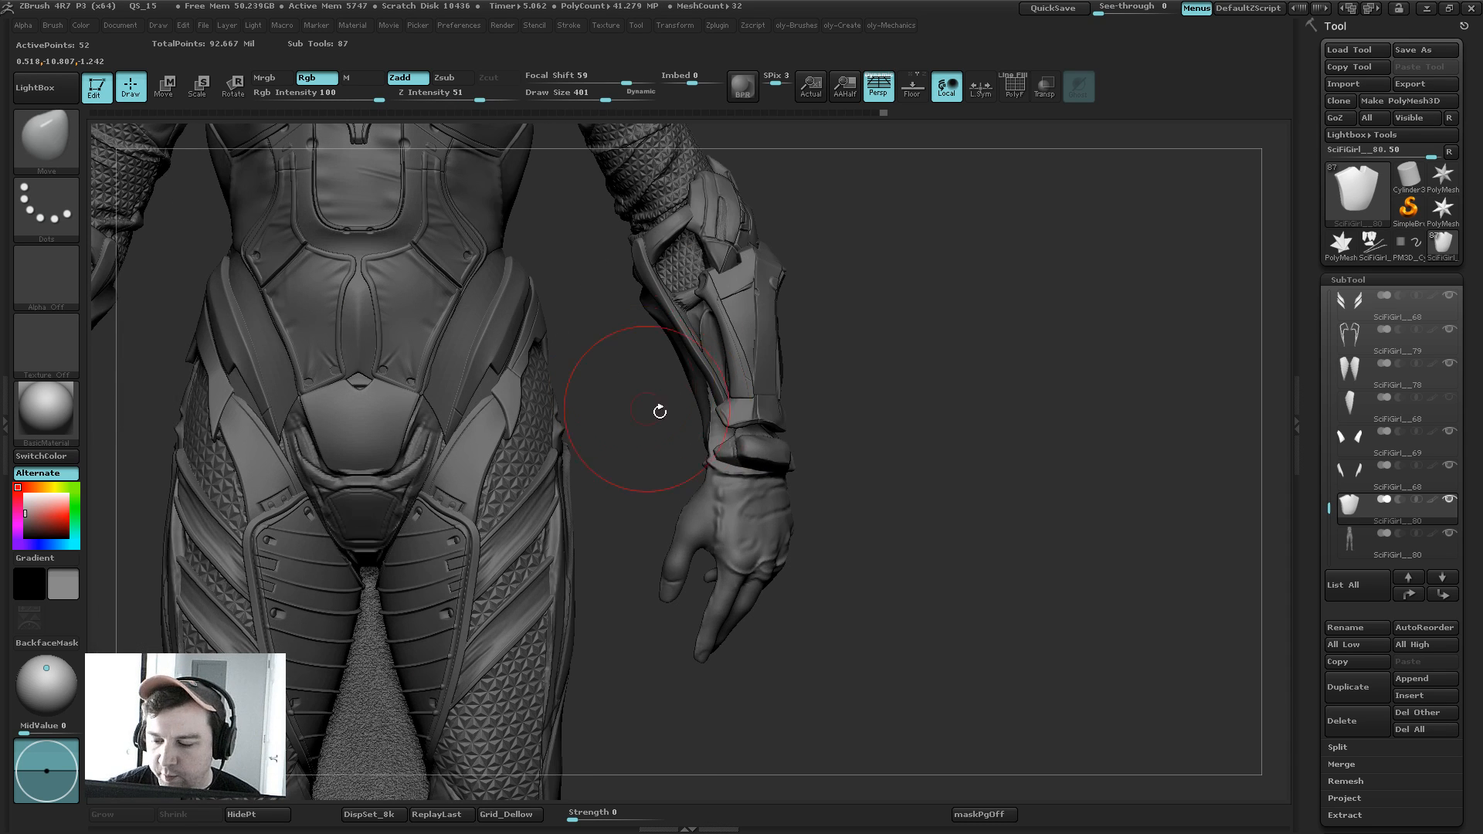
{"action": "left_click_drag", "start_coordinate": [861, 400], "coordinate": [838, 313]}
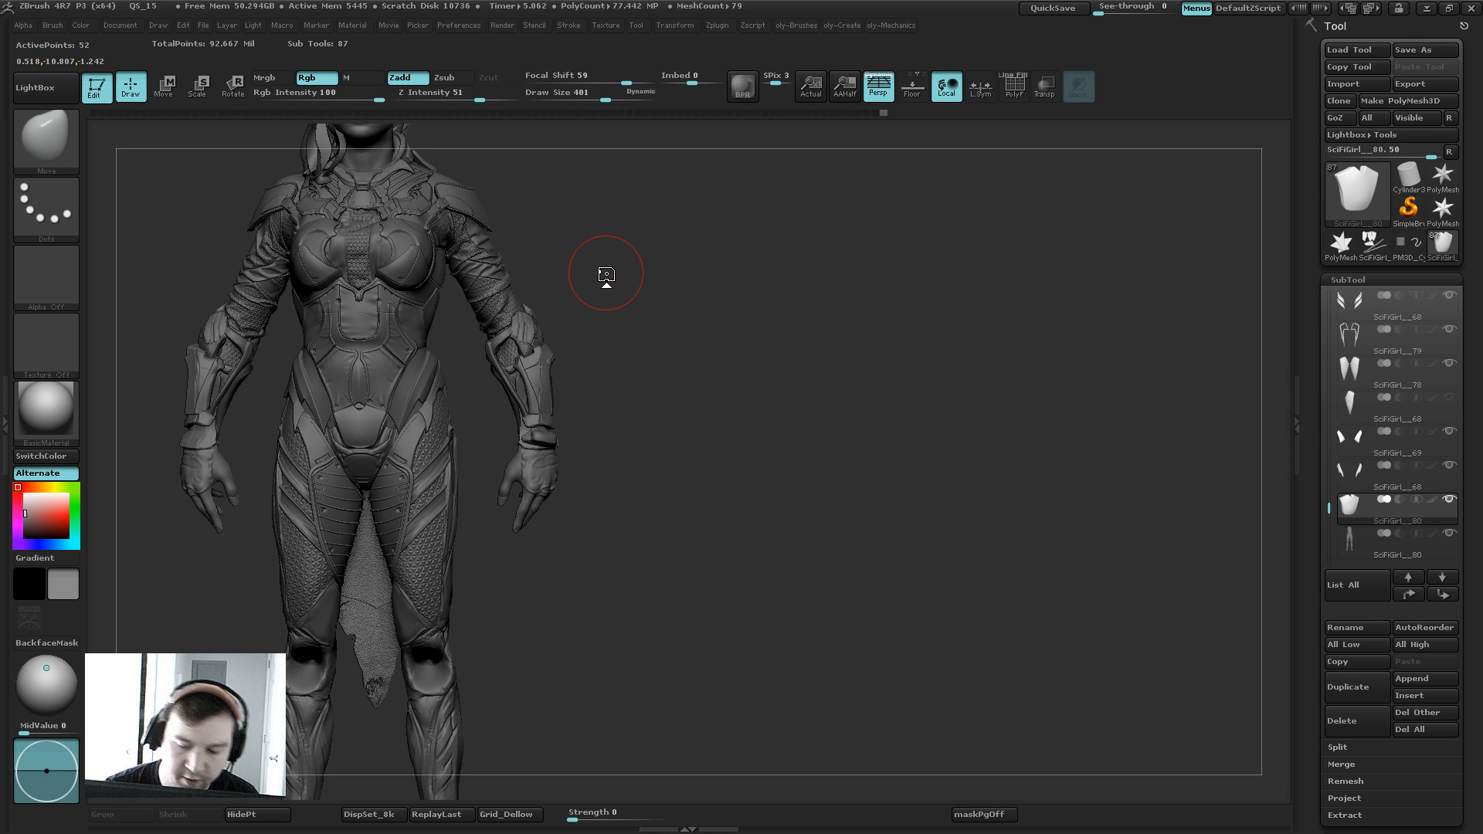
{"action": "mouse_move", "coordinate": [620, 249]}
{"action": "left_mouse_down", "text": "alt"}
{"action": "mouse_move", "coordinate": [709, 262]}
{"action": "mouse_move", "coordinate": [841, 340]}
{"action": "left_mouse_up", "text": "alt"}
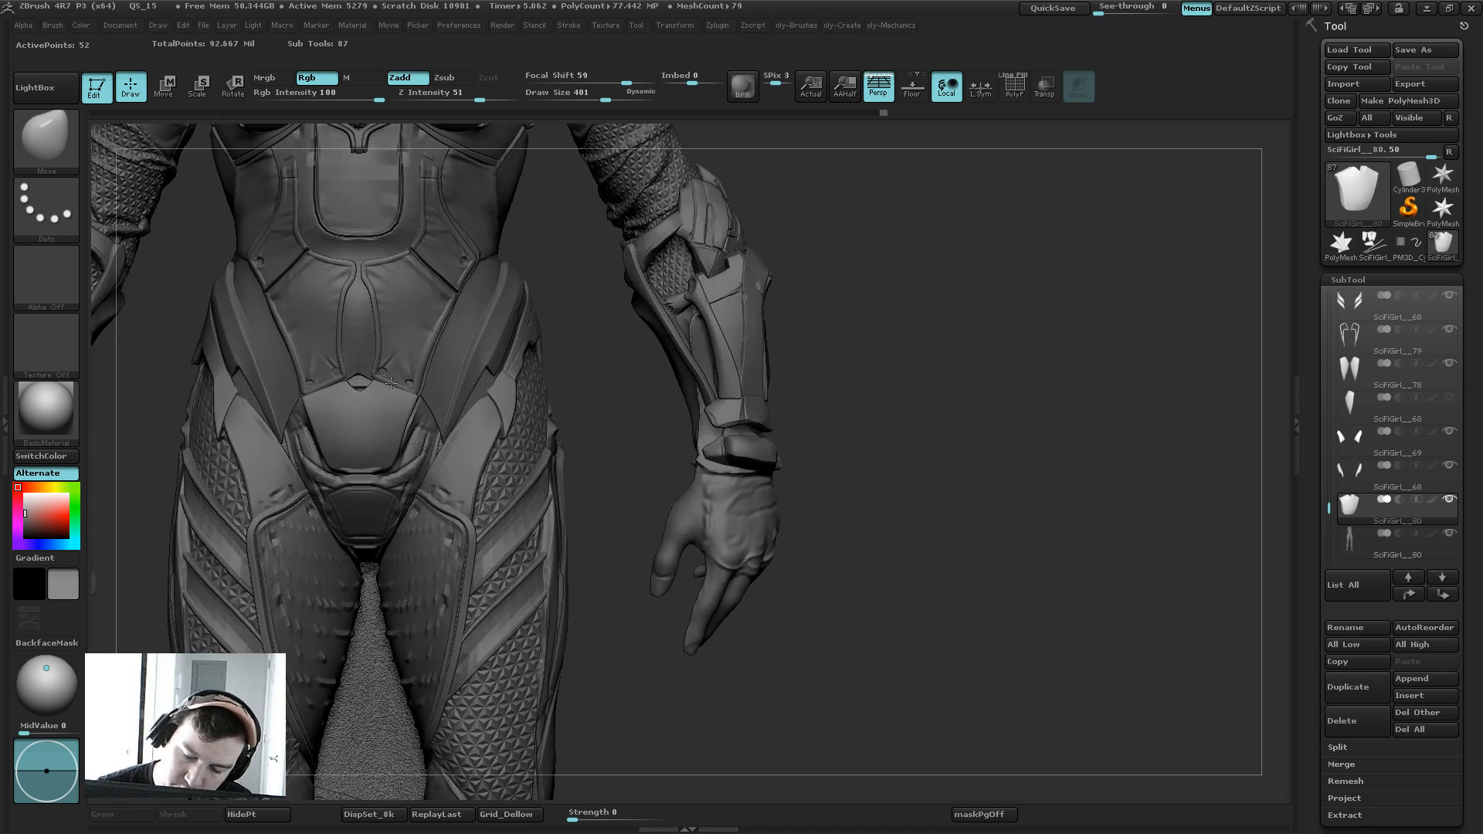
{"action": "left_click_drag", "start_coordinate": [355, 469], "coordinate": [354, 466]}
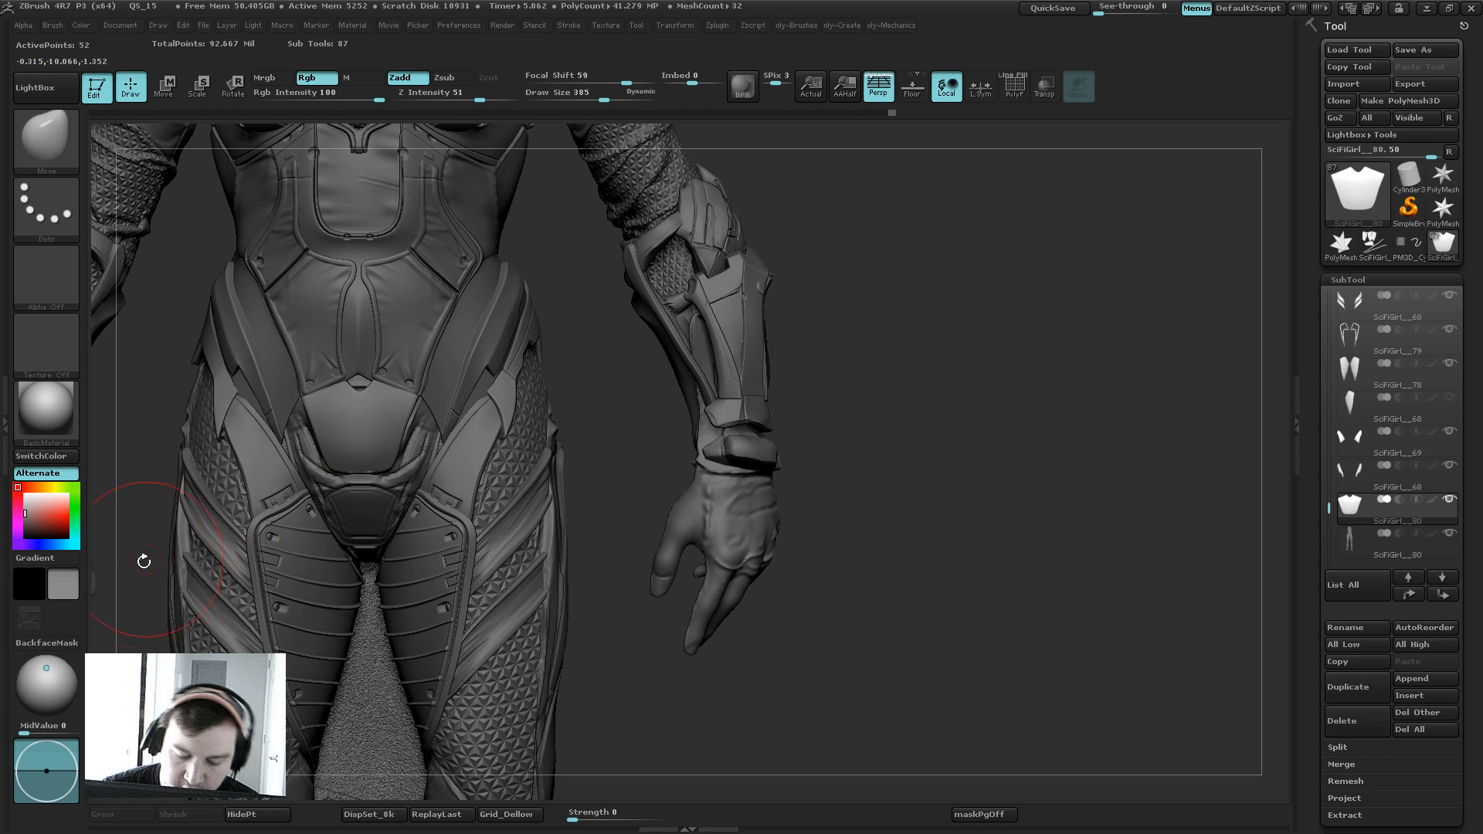
{"action": "left_click_drag", "start_coordinate": [143, 562], "coordinate": [201, 523]}
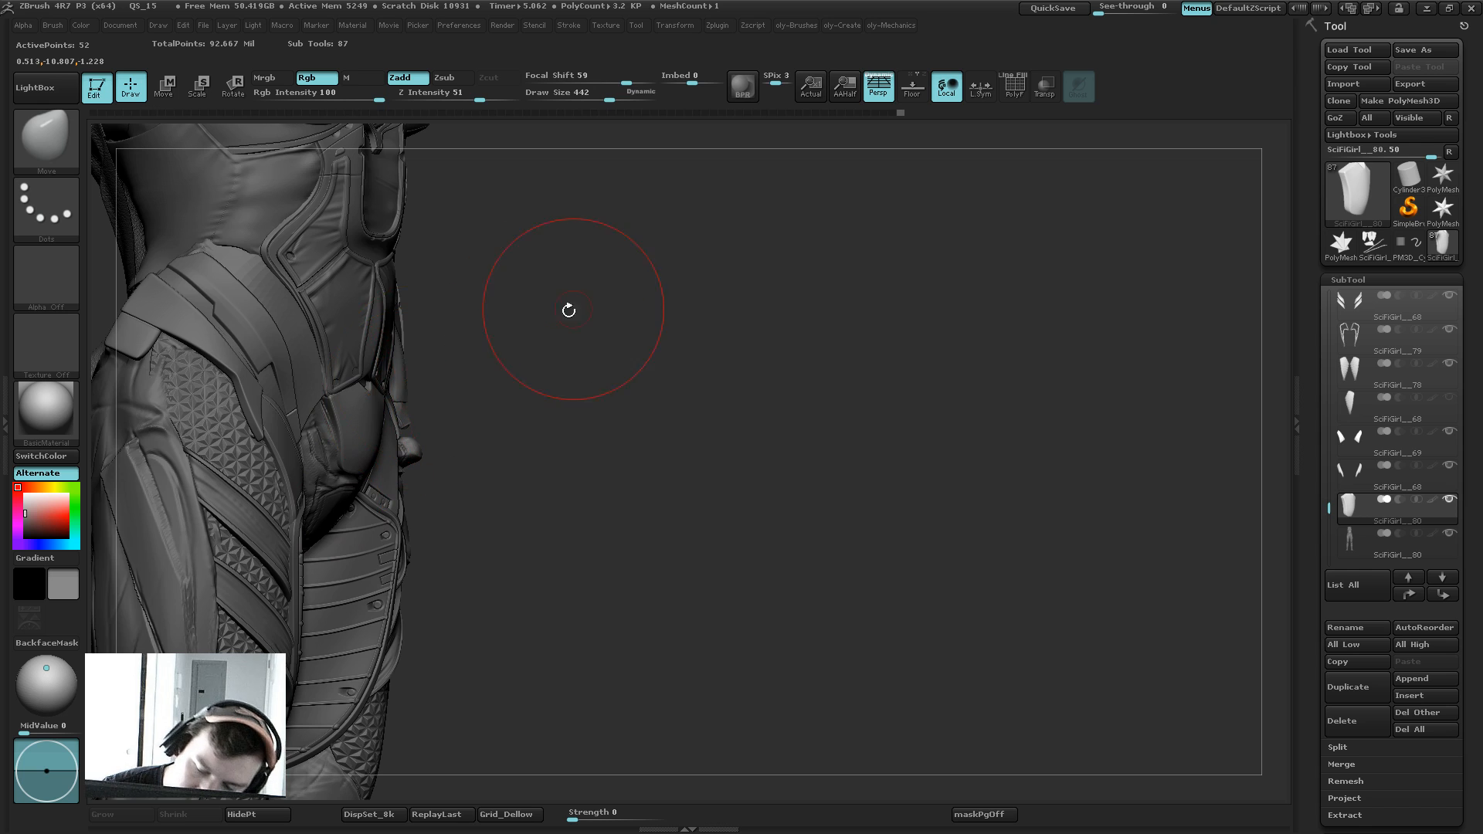
Step: Adjust the plate's upper edge and side corners from the front with the Move brush at draw size 298
{"action": "left_click_drag", "start_coordinate": [569, 307], "coordinate": [363, 347]}
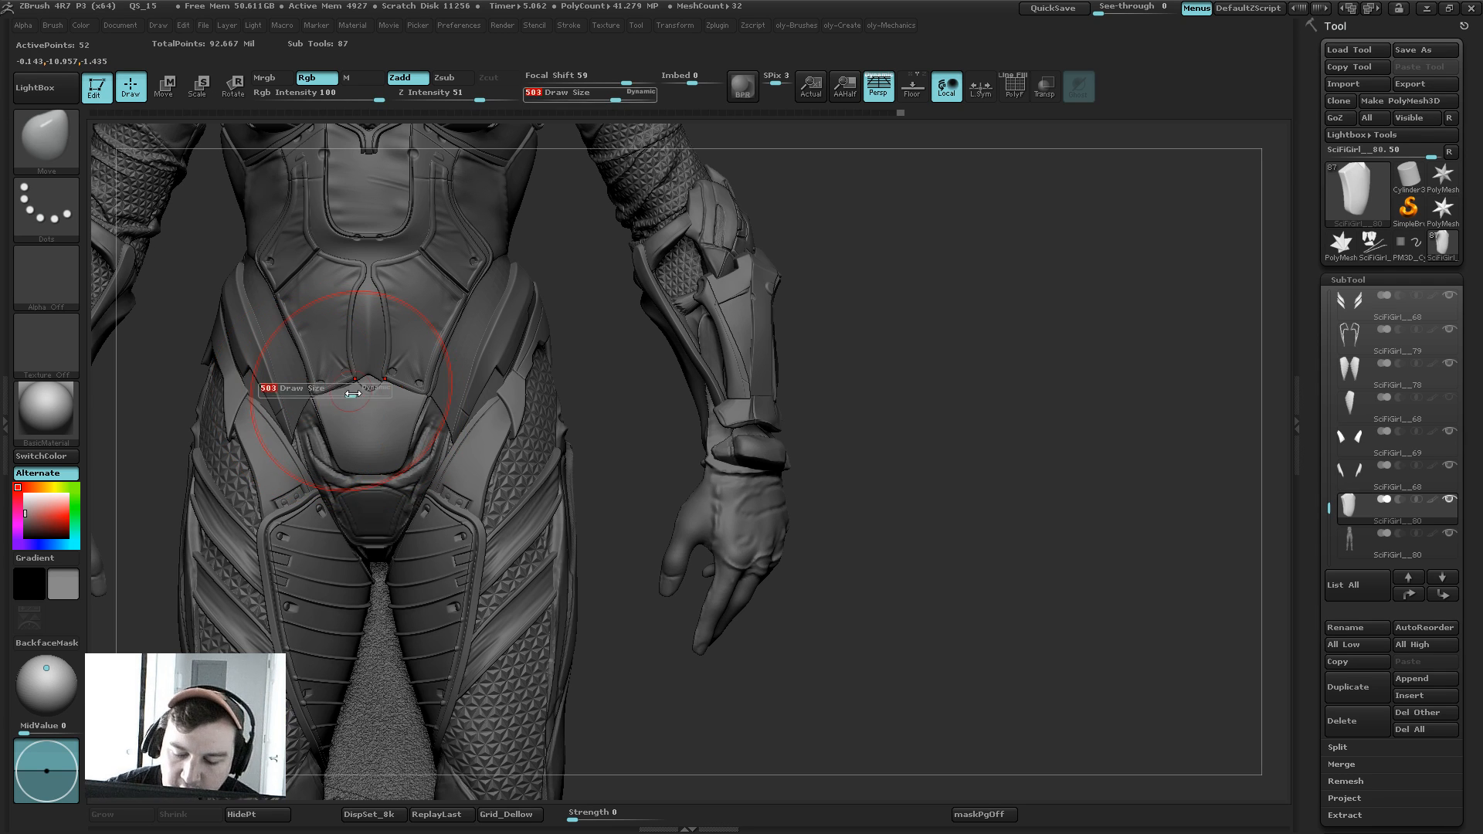
{"action": "left_click", "coordinate": [348, 394], "text": "alt"}
{"action": "key", "text": "s"}
{"action": "mouse_move", "coordinate": [348, 394]}
{"action": "left_mouse_down"}
{"action": "mouse_move", "coordinate": [325, 415]}
{"action": "mouse_move", "coordinate": [335, 395]}
{"action": "left_mouse_up"}
{"action": "key", "text": "s"}
{"action": "key", "text": "s"}
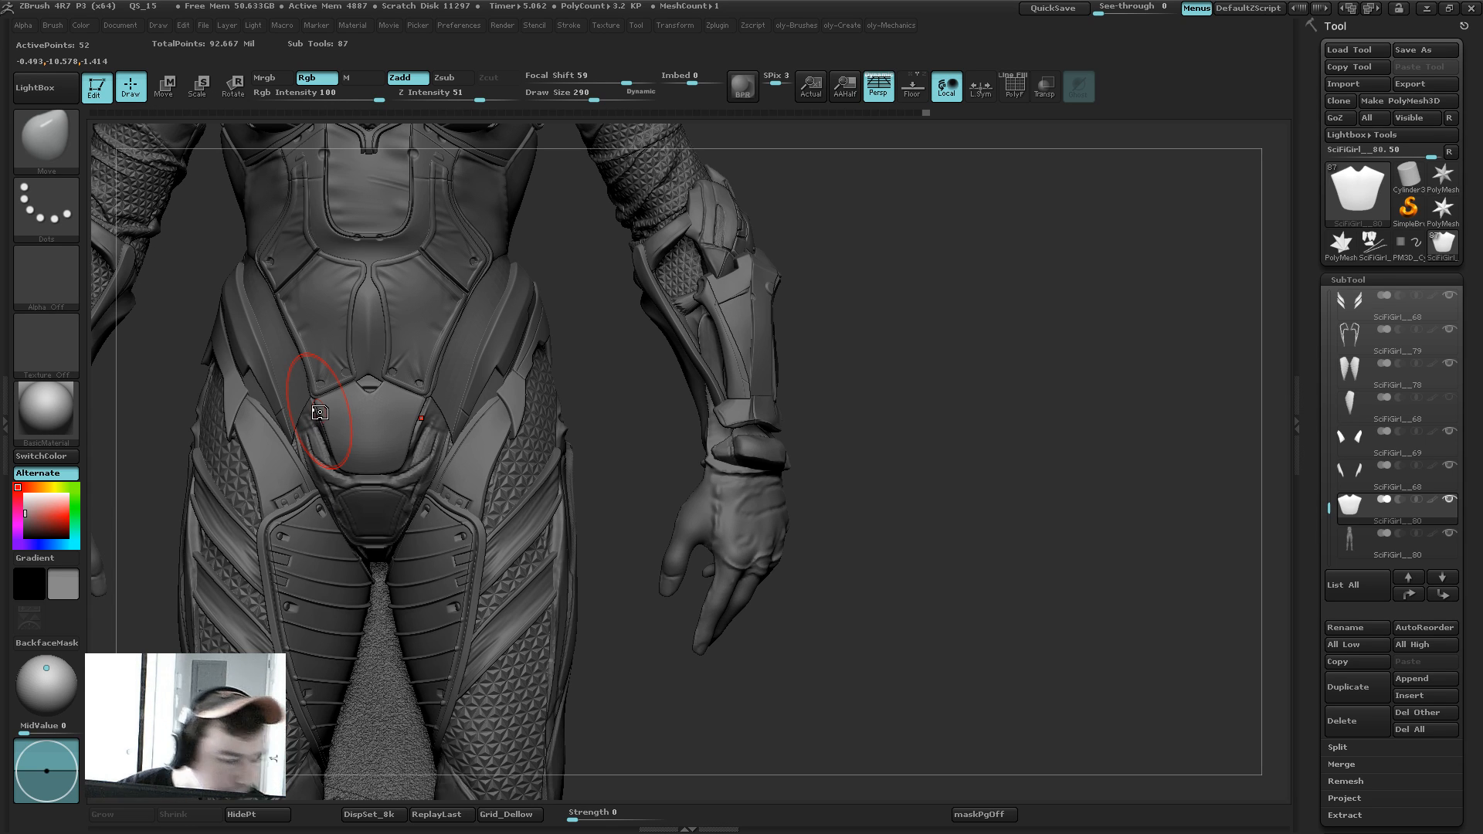
Step: Examine how the pelvis plate fits the full figure from the front and at an angle
{"action": "left_click_drag", "start_coordinate": [601, 340], "coordinate": [473, 316], "text": "alt"}
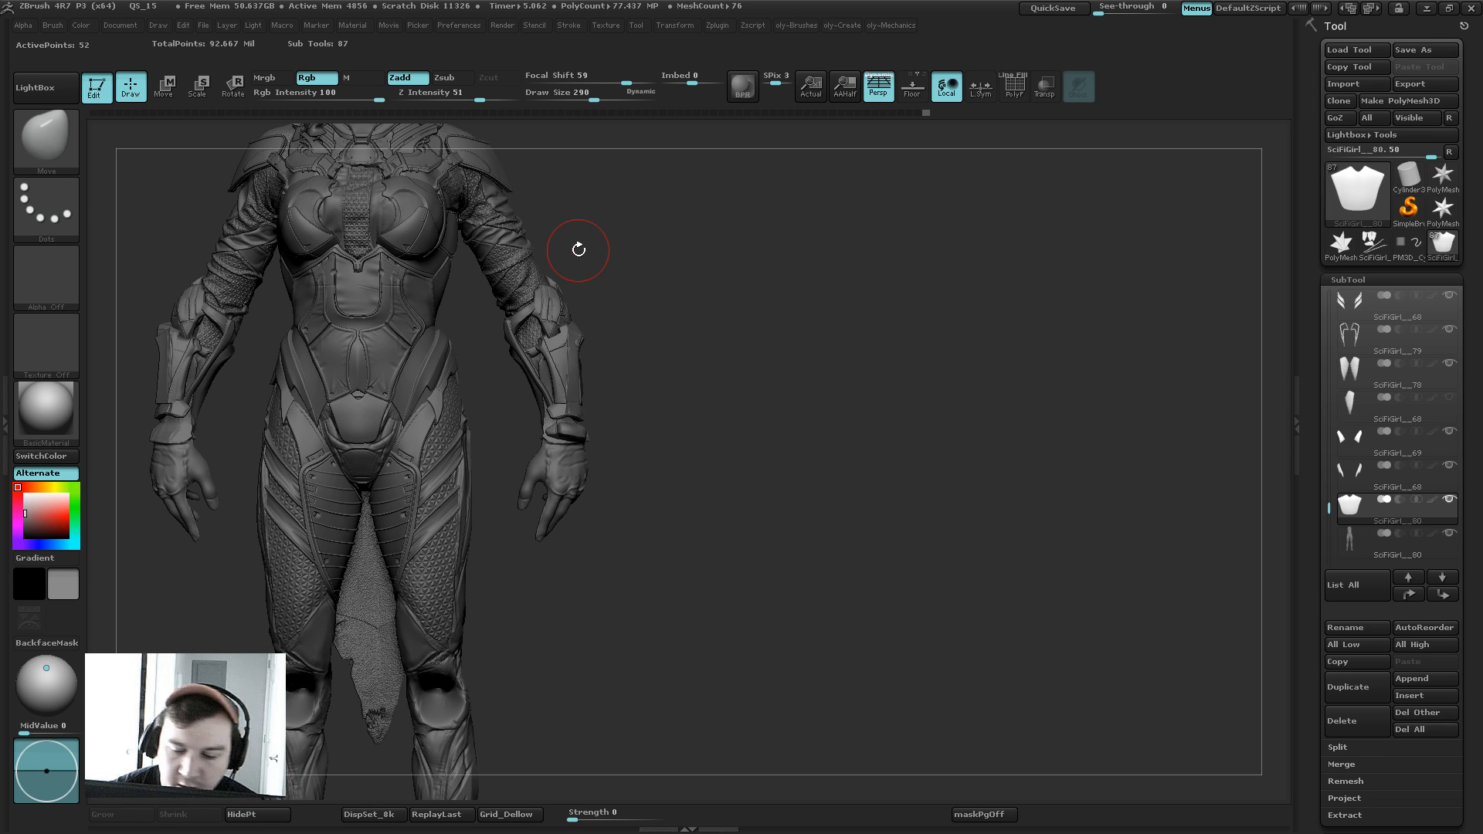
{"action": "left_click_drag", "start_coordinate": [563, 191], "coordinate": [595, 227], "text": "alt"}
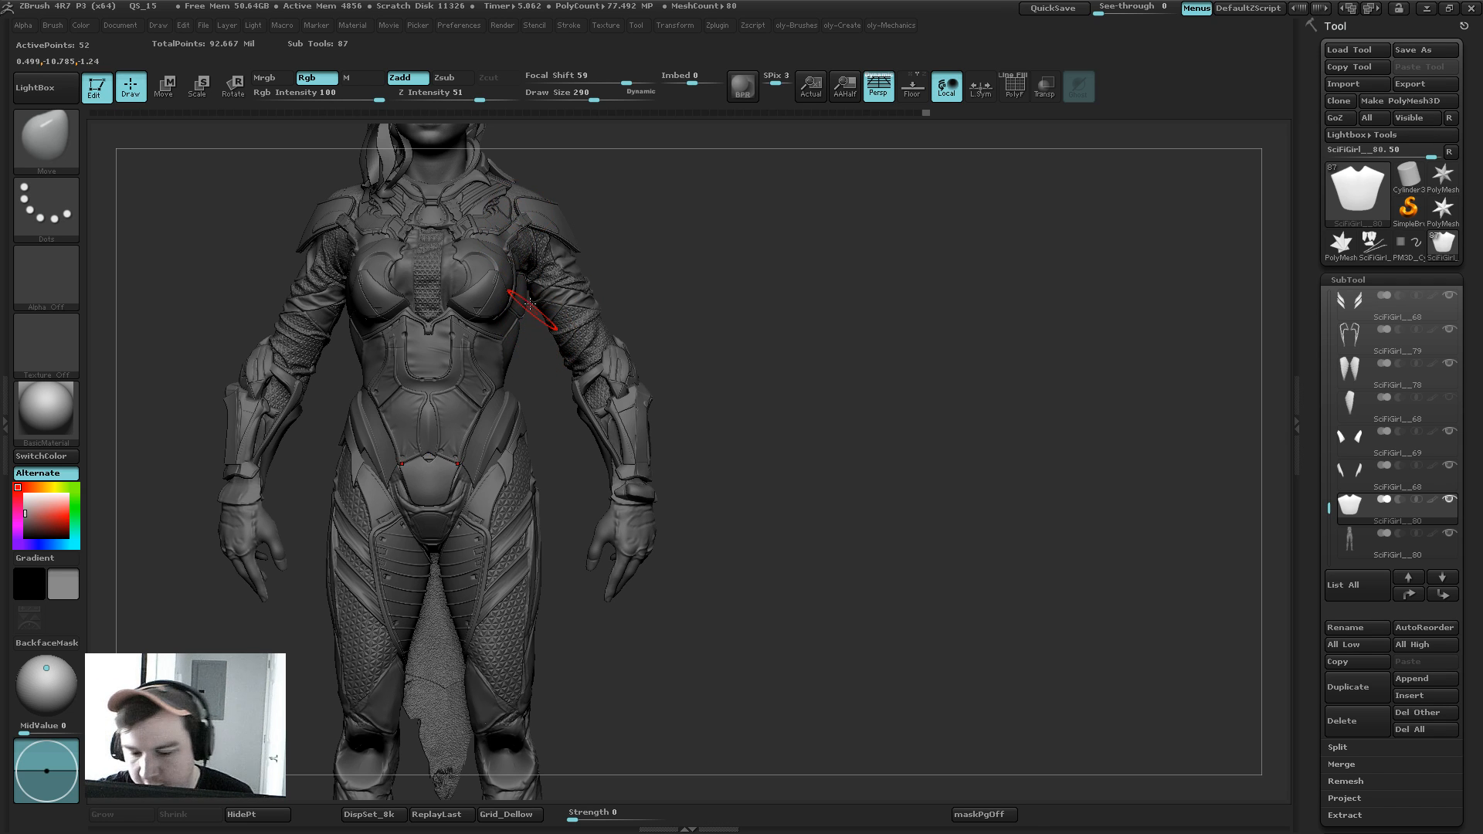
{"action": "mouse_move", "coordinate": [624, 254]}
{"action": "left_mouse_down"}
{"action": "mouse_move", "coordinate": [535, 291]}
{"action": "mouse_move", "coordinate": [556, 326]}
{"action": "left_mouse_up"}
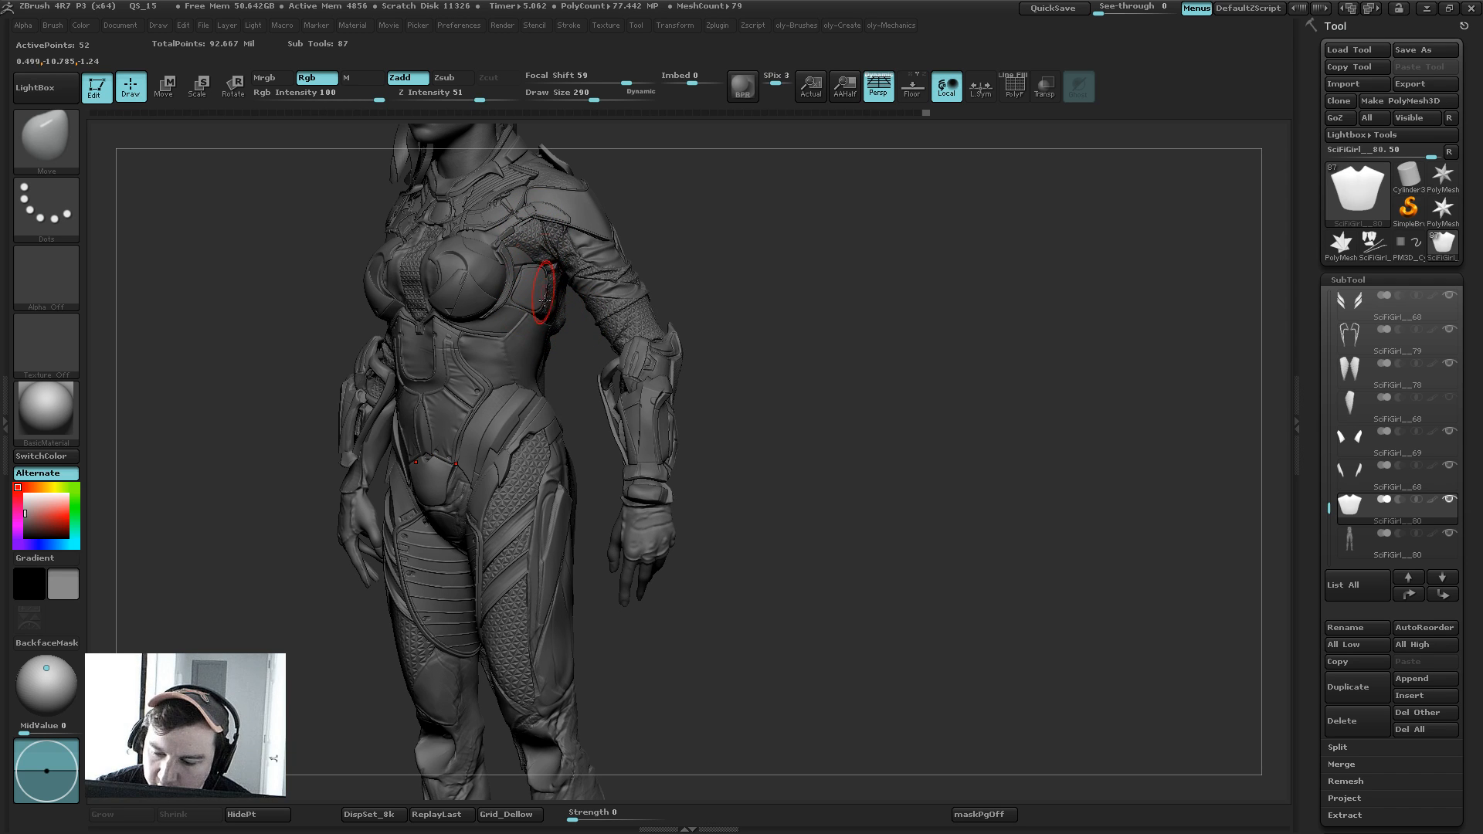
{"action": "left_click_drag", "start_coordinate": [671, 231], "coordinate": [605, 243], "text": "shift"}
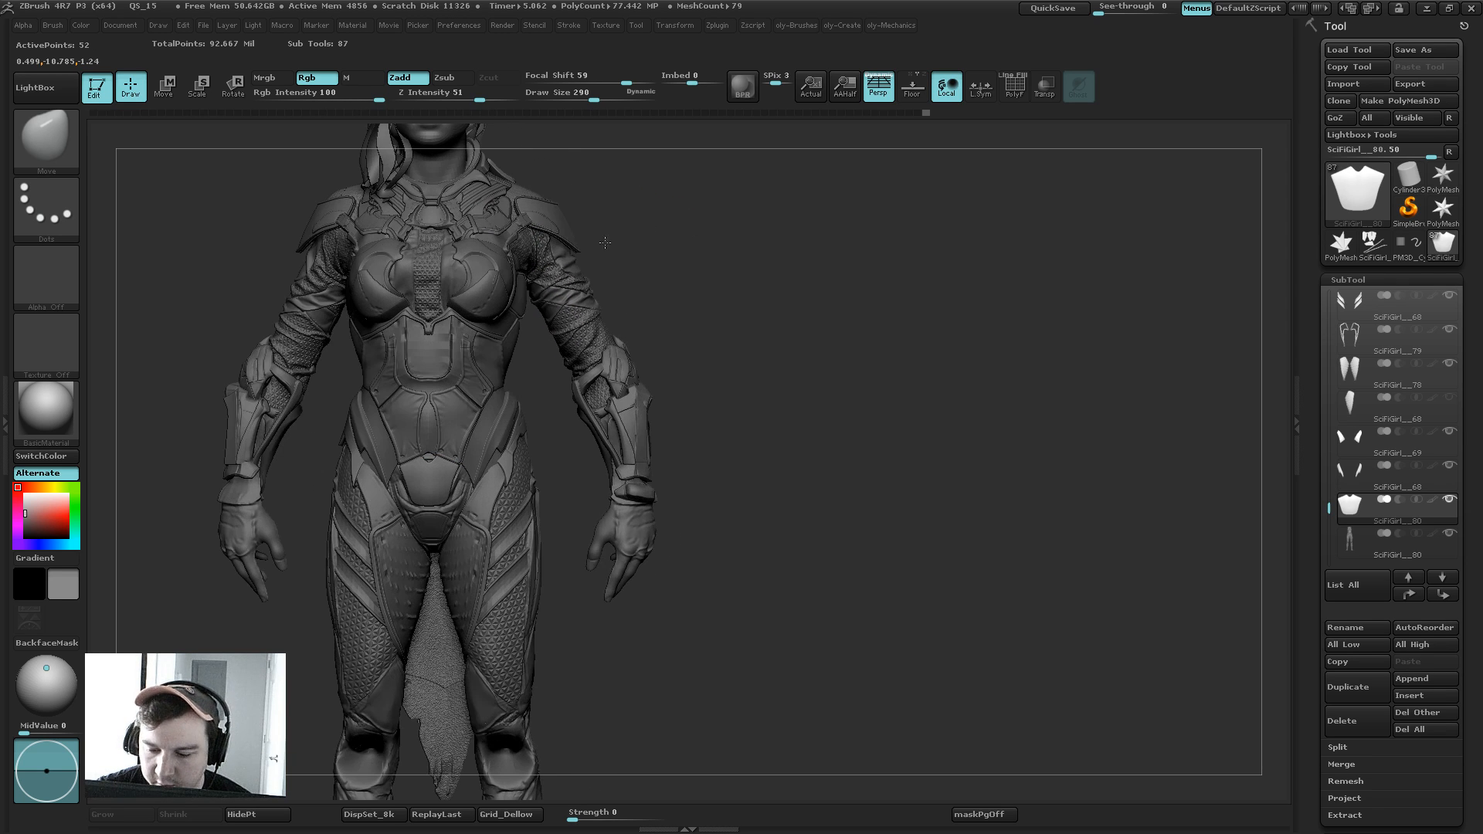
{"action": "mouse_move", "coordinate": [624, 184]}
{"action": "left_mouse_down", "text": "ctrl"}
{"action": "mouse_move", "coordinate": [539, 270]}
{"action": "mouse_move", "coordinate": [563, 286]}
{"action": "mouse_move", "coordinate": [624, 191]}
{"action": "left_mouse_up", "text": "ctrl"}
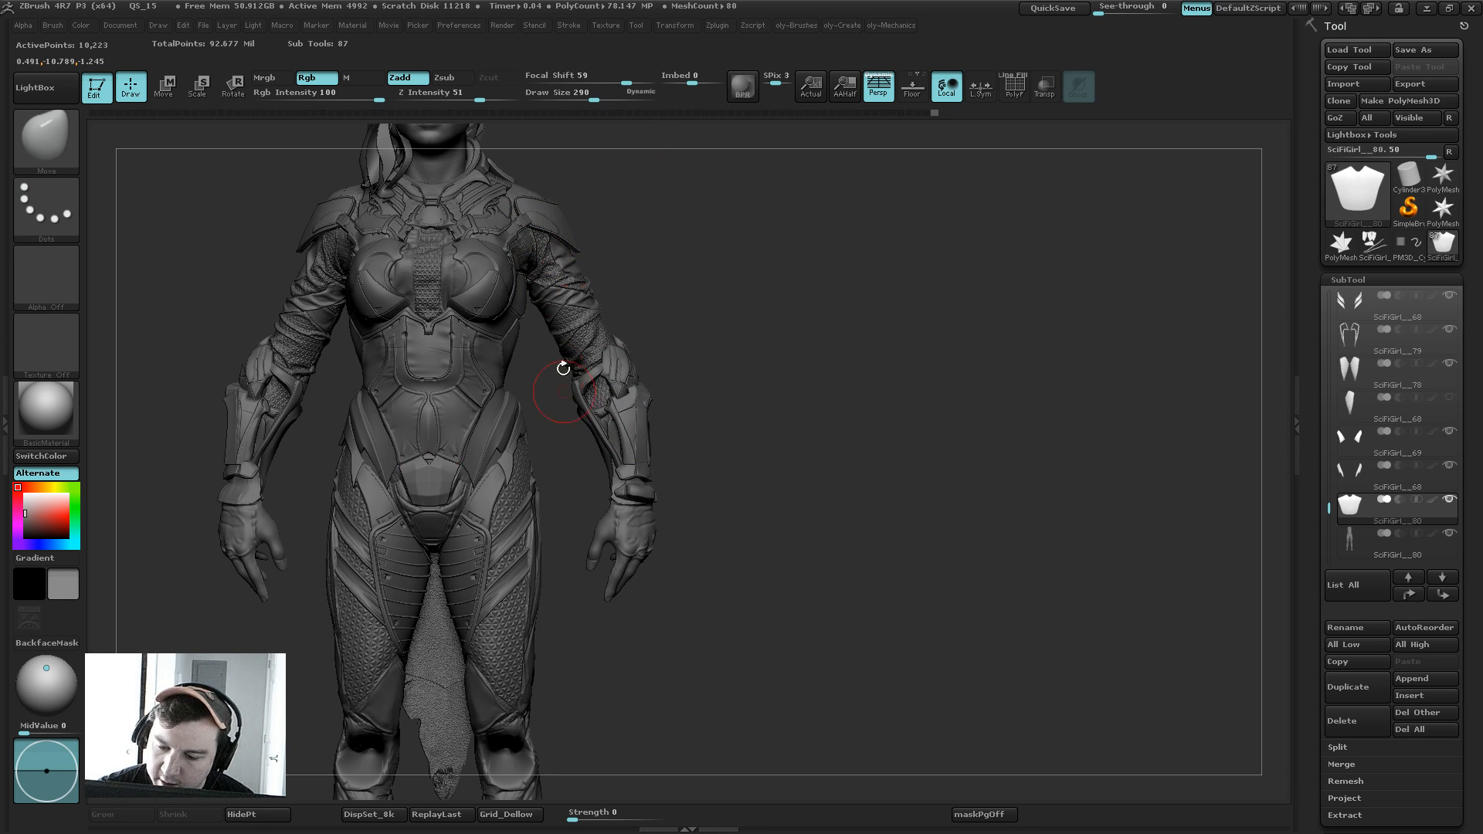
{"action": "key", "text": "shift"}
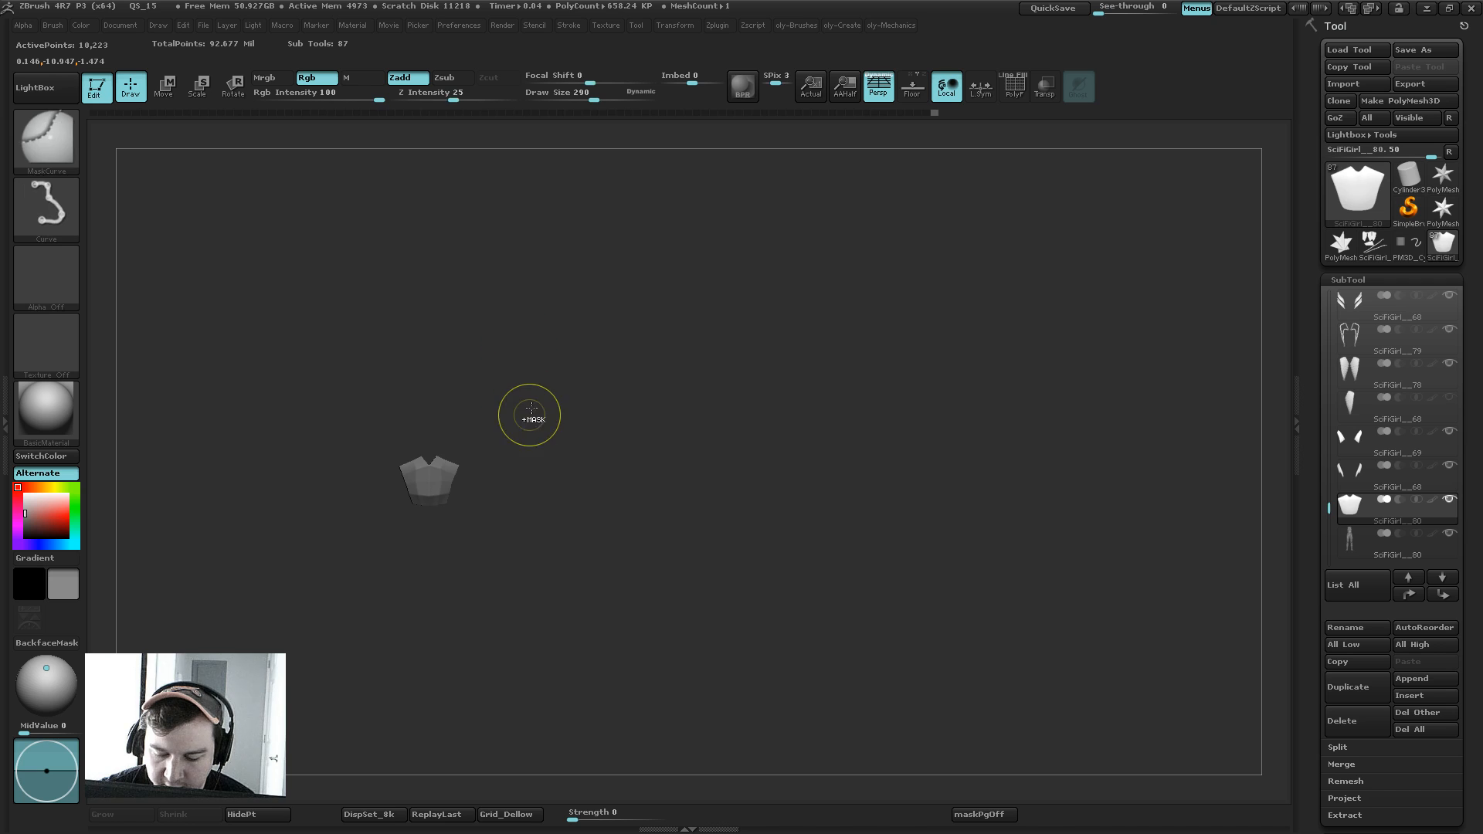
{"action": "key", "text": "ctrl+z"}
{"action": "key", "text": "shift+s"}
Step: Select the forearm armour strips and try to reshape them with a Transpose Move line along their length
{"action": "key", "text": "w"}
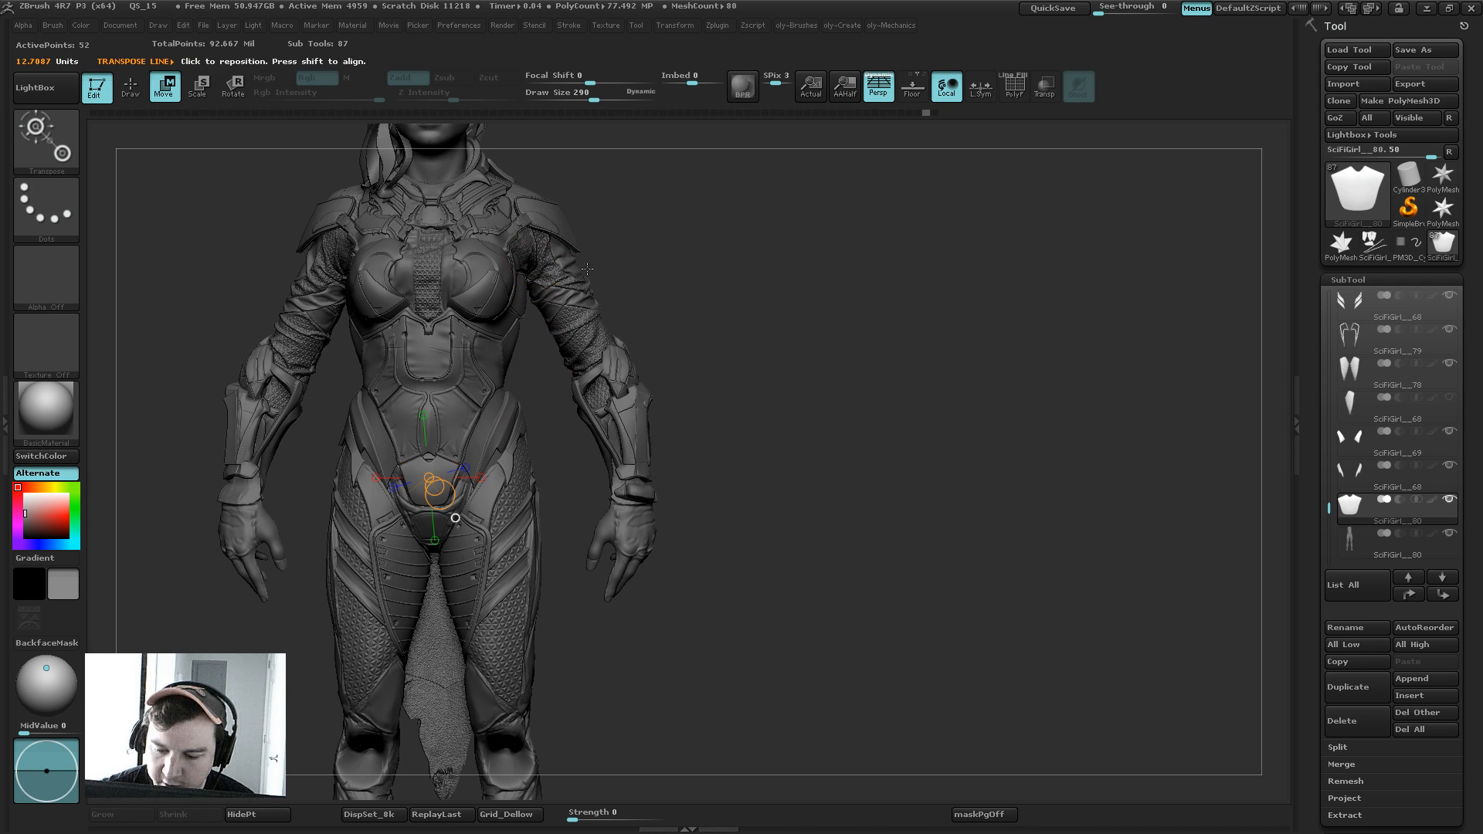
{"action": "mouse_move", "coordinate": [530, 224]}
{"action": "left_mouse_down"}
{"action": "mouse_move", "coordinate": [599, 355]}
{"action": "mouse_move", "coordinate": [679, 358]}
{"action": "mouse_move", "coordinate": [741, 250]}
{"action": "left_mouse_up"}
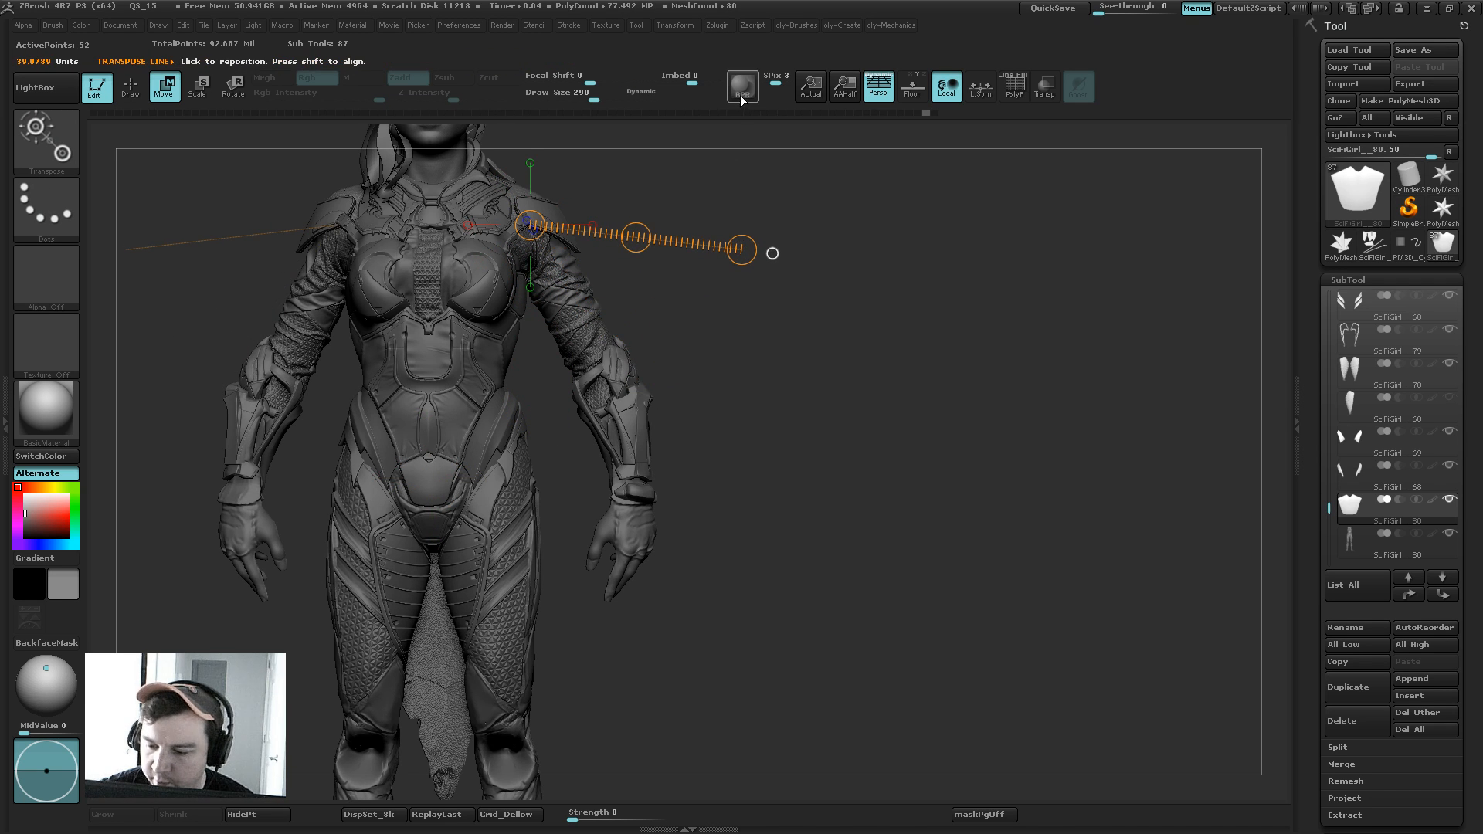
{"action": "left_click", "coordinate": [691, 424], "text": "alt"}
{"action": "key", "text": "shift+s"}
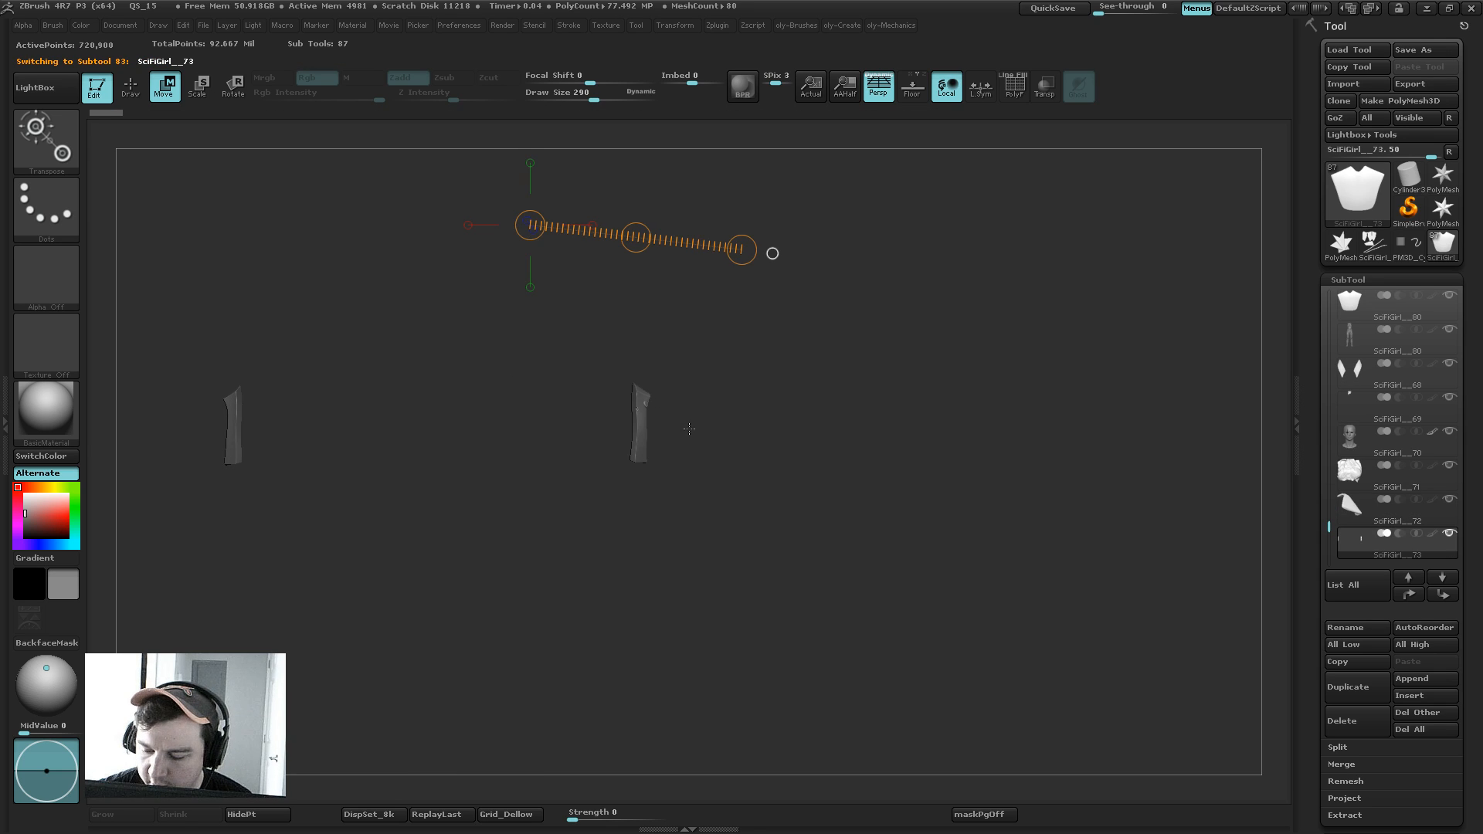
{"action": "left_click_drag", "start_coordinate": [645, 377], "coordinate": [633, 463]}
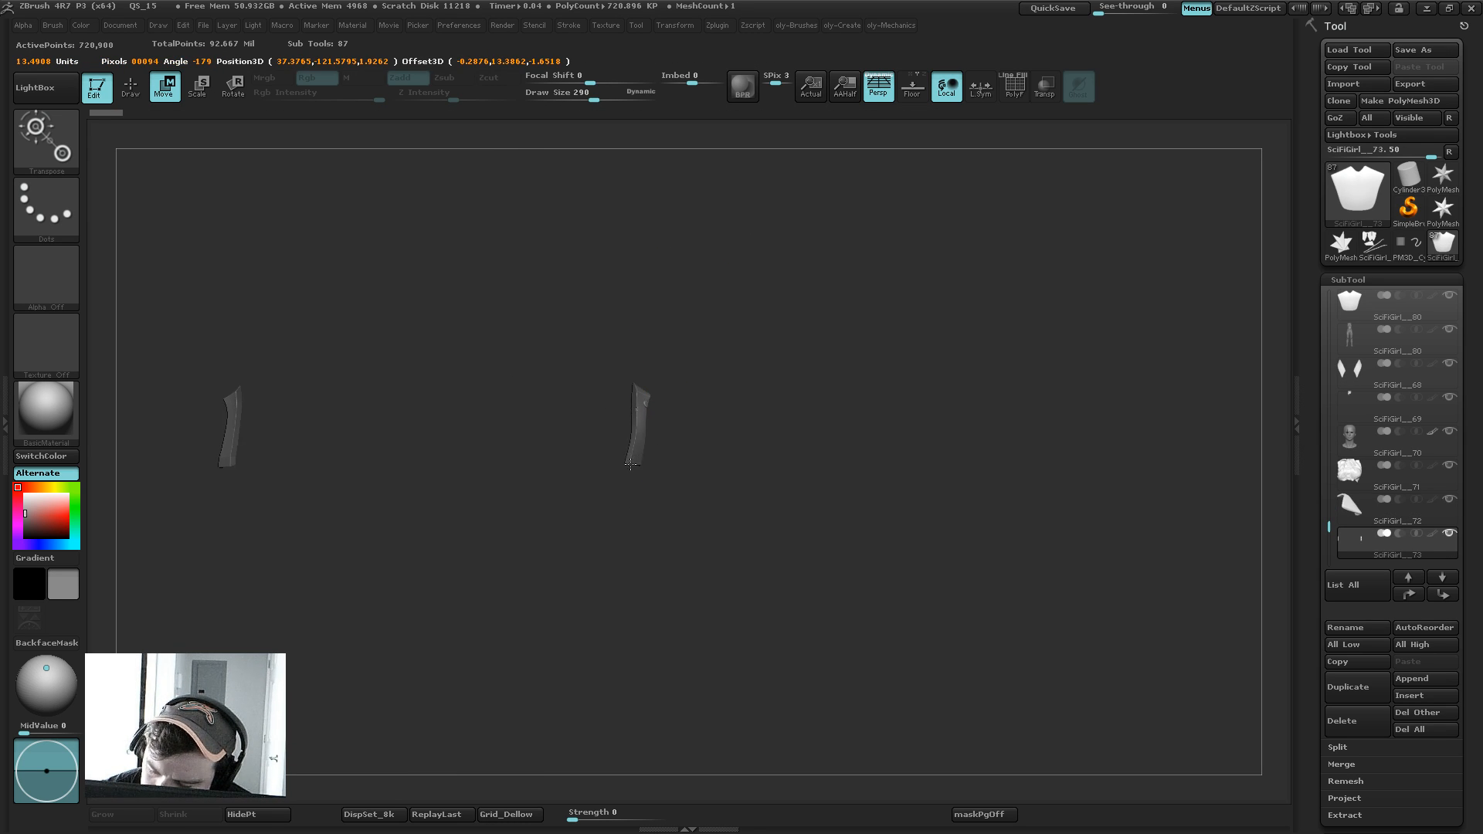
{"action": "key", "text": "ctrl+z"}
Step: Try to rotate and bend the forearm armour strip with a Transpose Rotate line, and undo the attempts
{"action": "left_click_drag", "start_coordinate": [719, 443], "coordinate": [745, 671], "text": "alt"}
{"action": "mouse_move", "coordinate": [638, 461]}
{"action": "left_mouse_down"}
{"action": "mouse_move", "coordinate": [662, 460]}
{"action": "mouse_move", "coordinate": [627, 456]}
{"action": "mouse_move", "coordinate": [638, 460]}
{"action": "left_mouse_up"}
{"action": "key", "text": "r"}
{"action": "key", "text": "ctrl+z"}
{"action": "left_click_drag", "start_coordinate": [744, 400], "coordinate": [784, 403]}
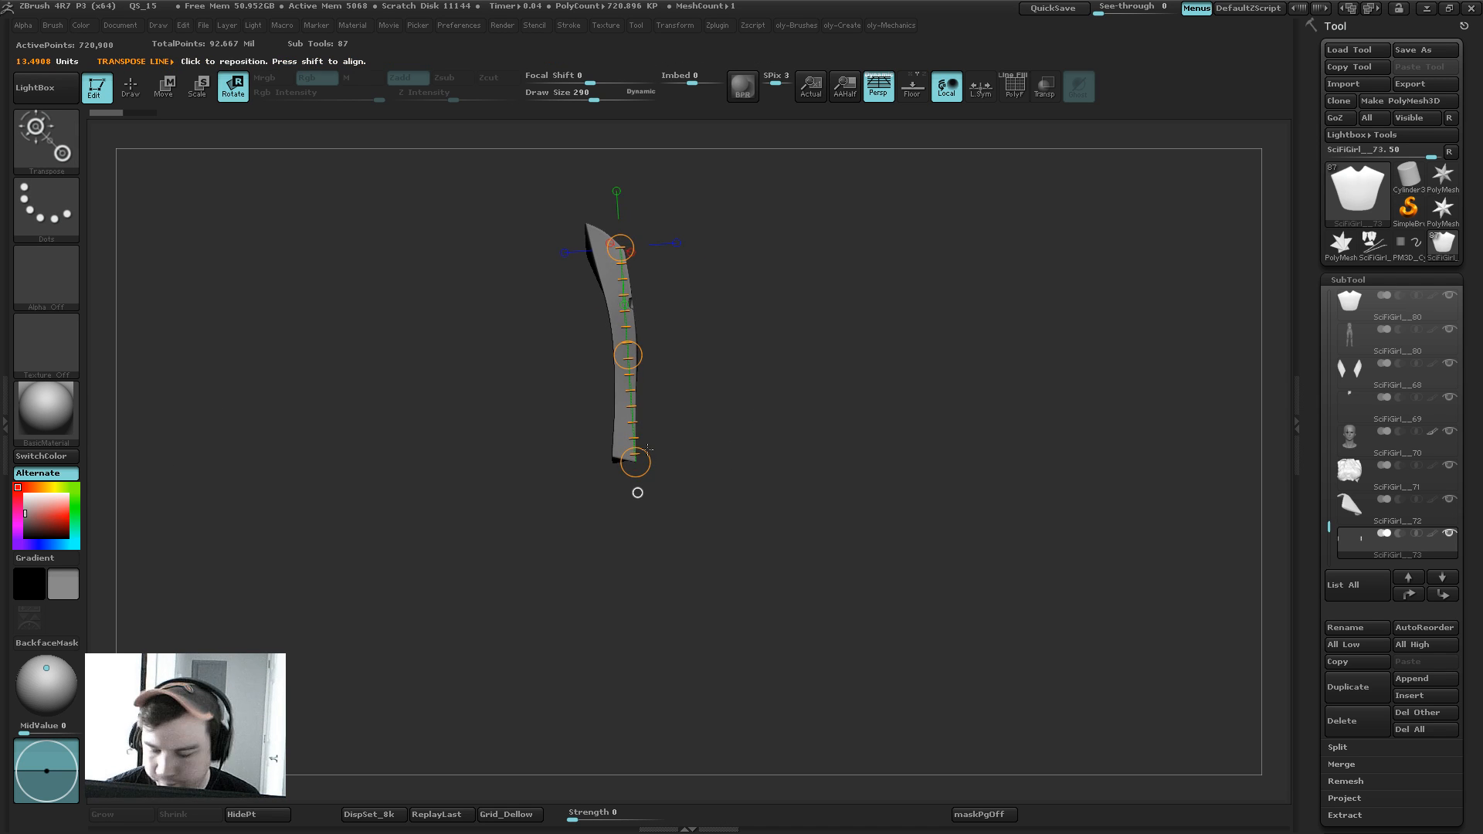
{"action": "left_click_drag", "start_coordinate": [636, 462], "coordinate": [603, 347]}
{"action": "key", "text": "ctrl+z"}
{"action": "left_click_drag", "start_coordinate": [622, 248], "coordinate": [533, 339]}
{"action": "key", "text": "ctrl+z"}
{"action": "key", "text": "ctrl+z"}
{"action": "key", "text": "ctrl+z"}
{"action": "key", "text": "ctrl+z"}
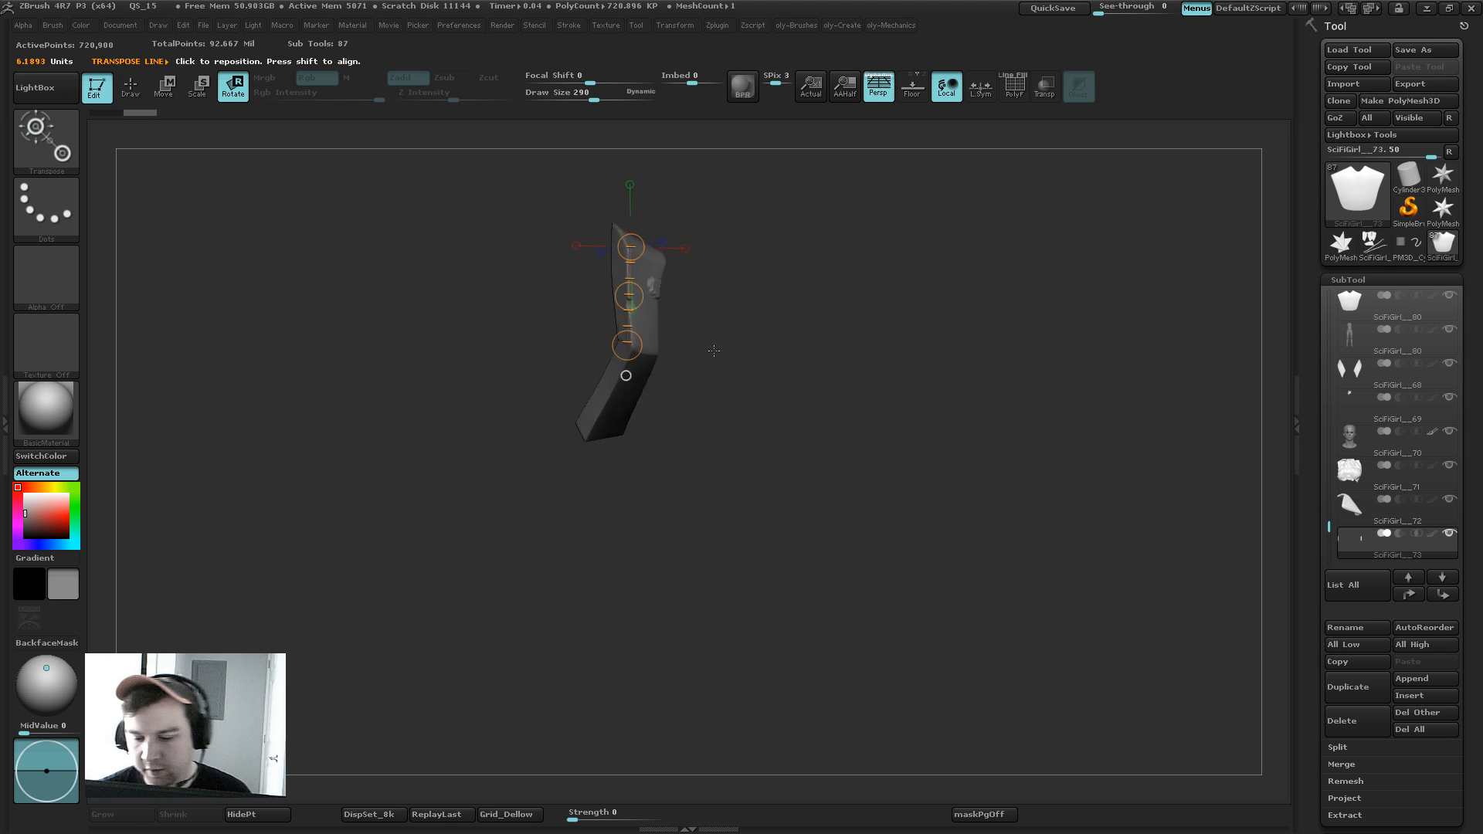
{"action": "key", "text": "ctrl+z"}
{"action": "key", "text": "ctrl+z"}
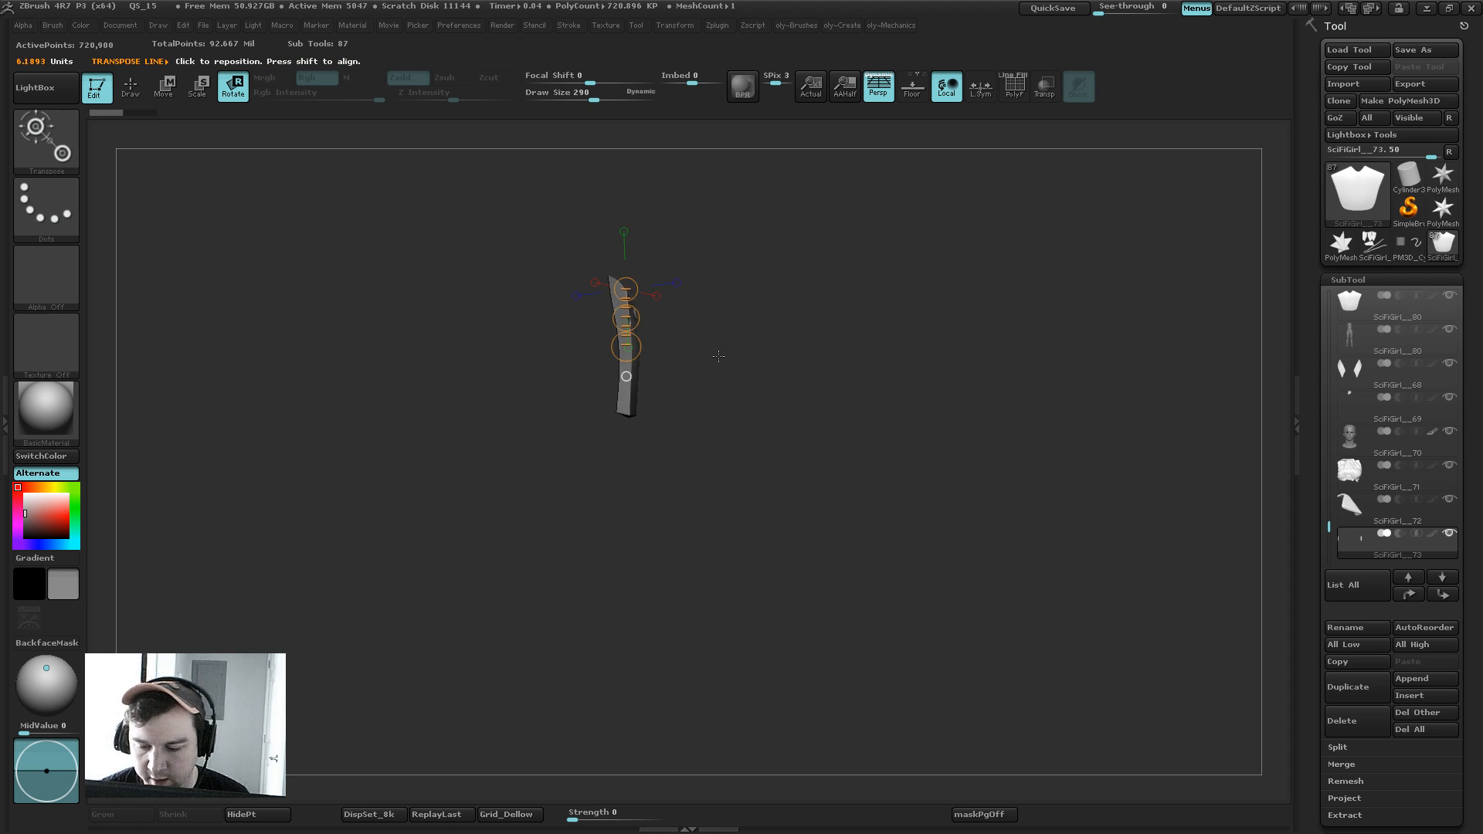
Step: Return to the Move brush, reselect the pelvis plate, and set the draw size to 401
{"action": "mouse_move", "coordinate": [787, 424]}
{"action": "left_mouse_down"}
{"action": "mouse_move", "coordinate": [687, 308]}
{"action": "mouse_move", "coordinate": [583, 369]}
{"action": "mouse_move", "coordinate": [502, 386]}
{"action": "left_mouse_up"}
{"action": "key", "text": "b"}
{"action": "key", "text": "m"}
{"action": "key", "text": "v"}
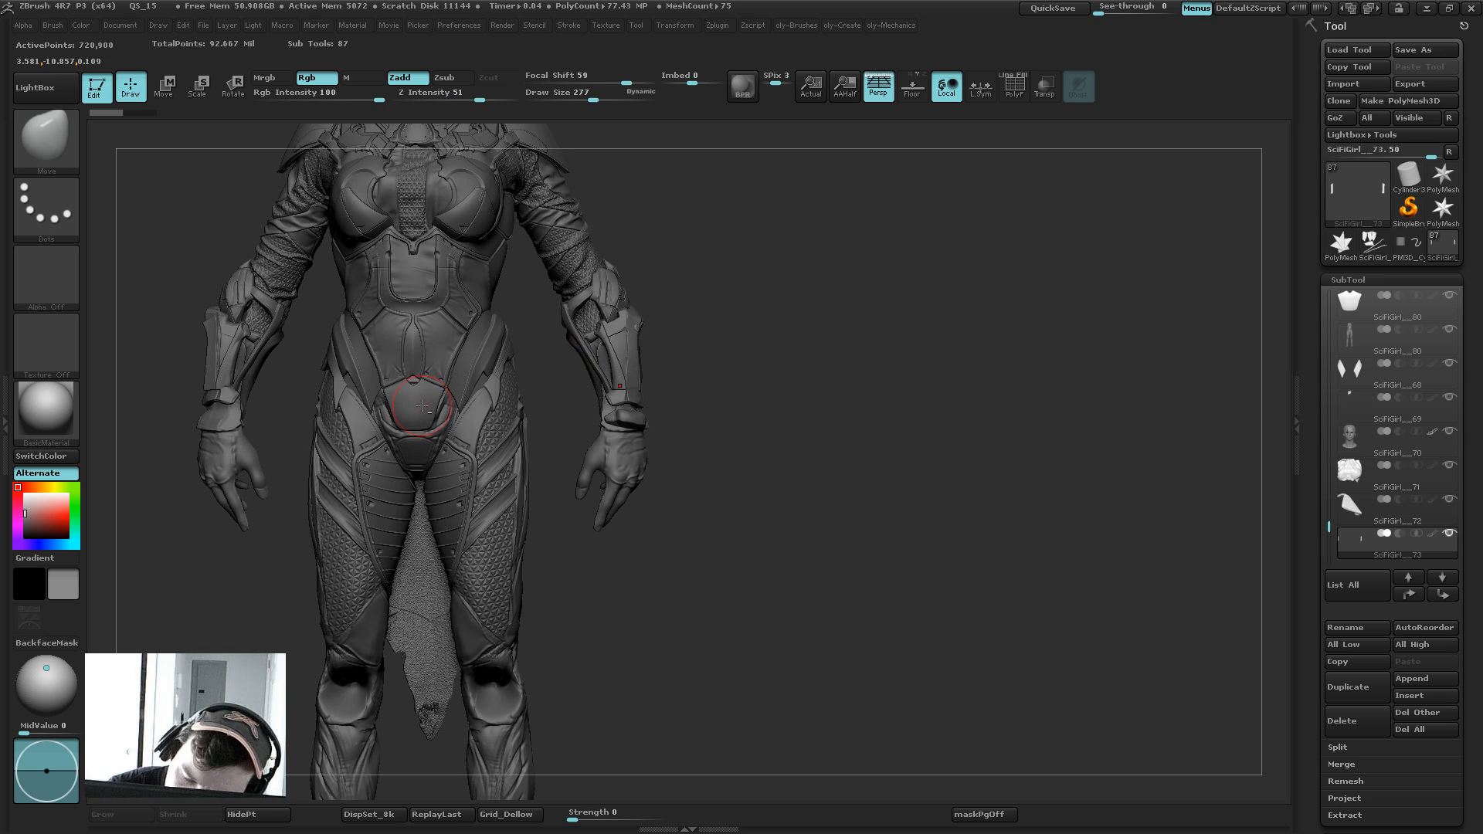
{"action": "left_click", "coordinate": [421, 405], "text": "alt"}
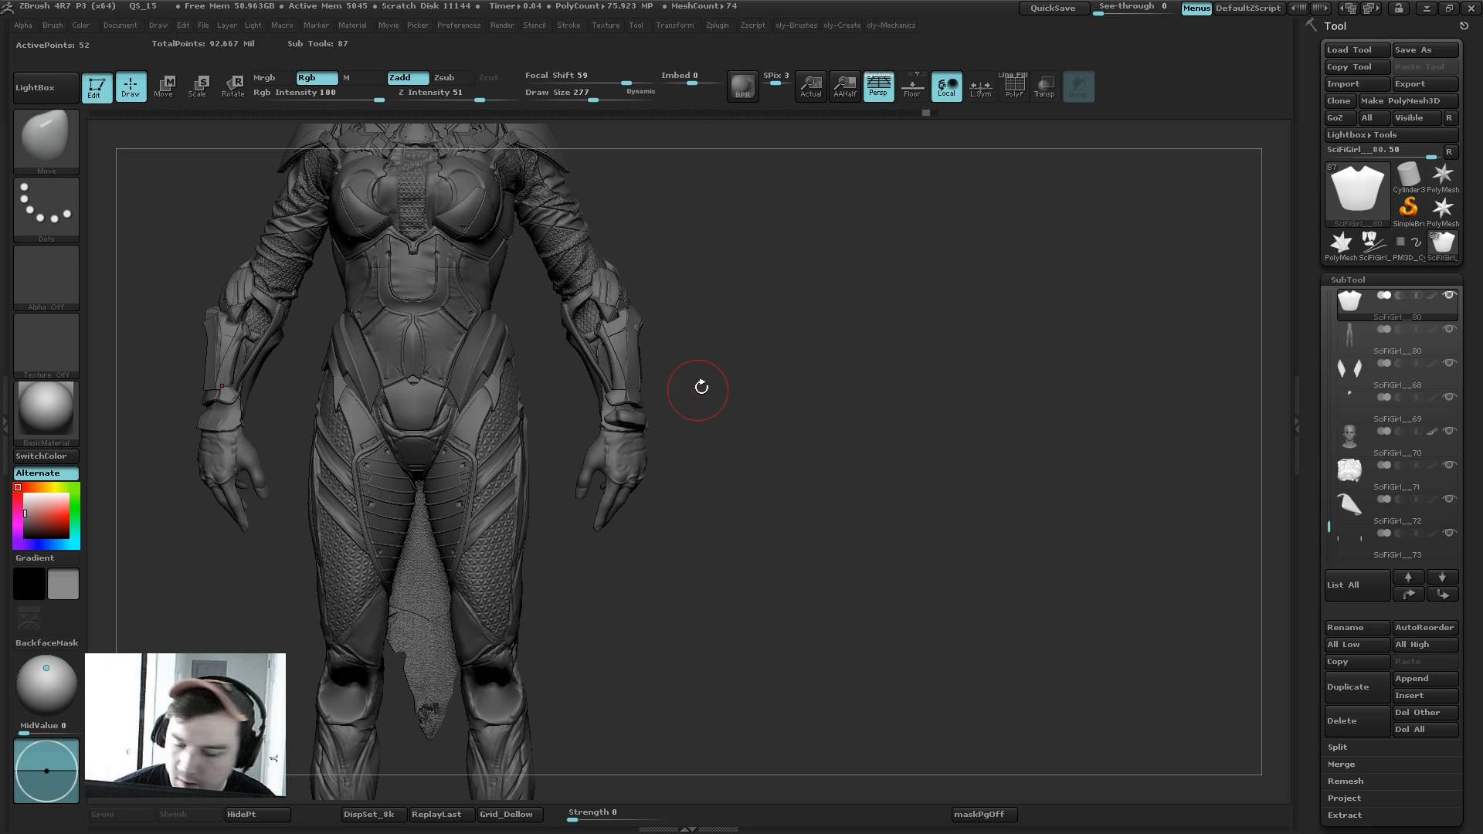
{"action": "key", "text": "bracketleft"}
{"action": "key", "text": "bracketleft"}
{"action": "key", "text": "s"}
{"action": "mouse_move", "coordinate": [705, 392]}
{"action": "left_mouse_down"}
{"action": "mouse_move", "coordinate": [699, 365]}
{"action": "mouse_move", "coordinate": [743, 317]}
{"action": "left_mouse_up"}
{"action": "key", "text": "bracketright"}
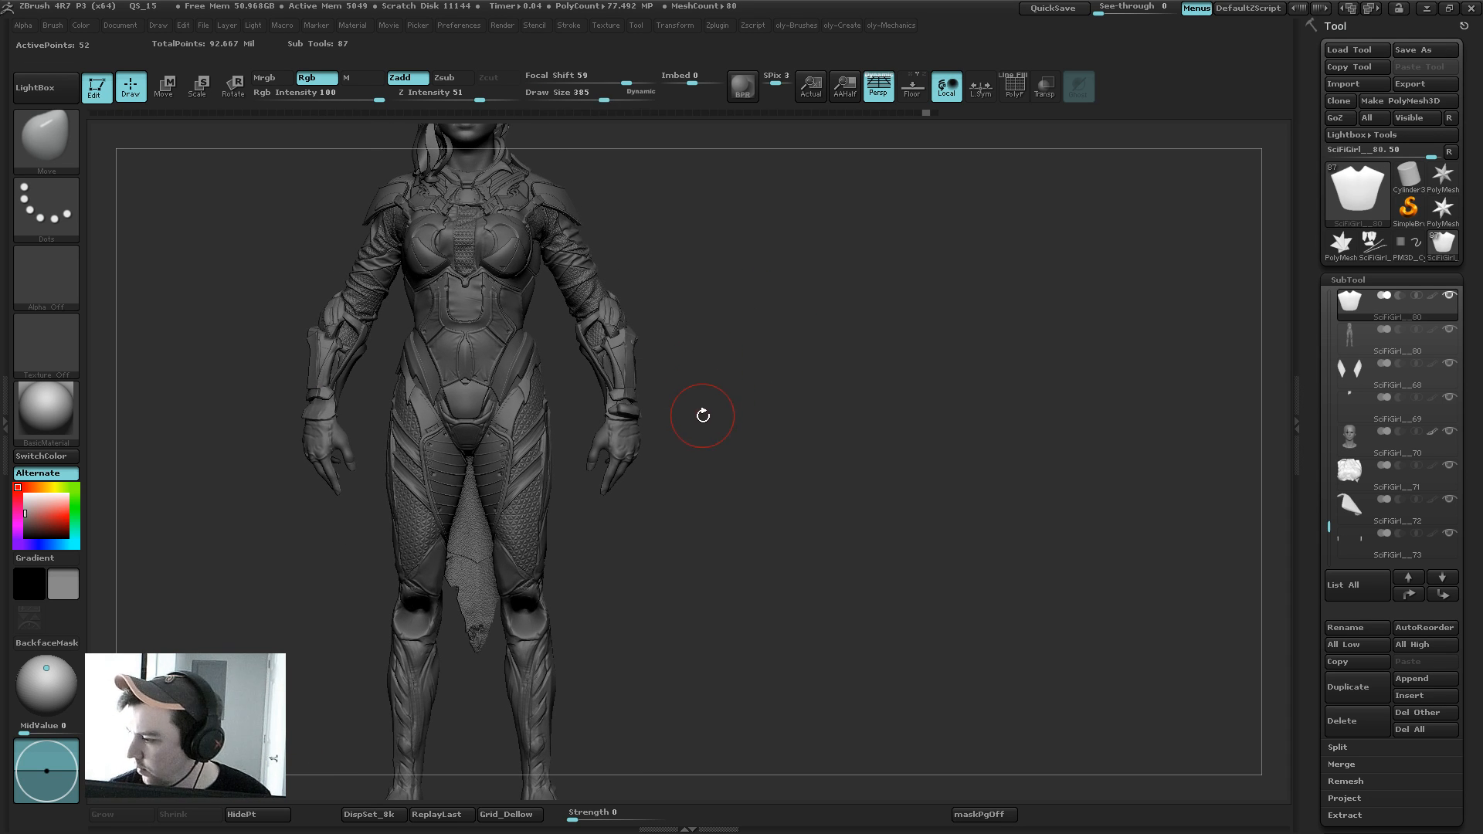
{"action": "left_click_drag", "start_coordinate": [747, 373], "coordinate": [781, 455]}
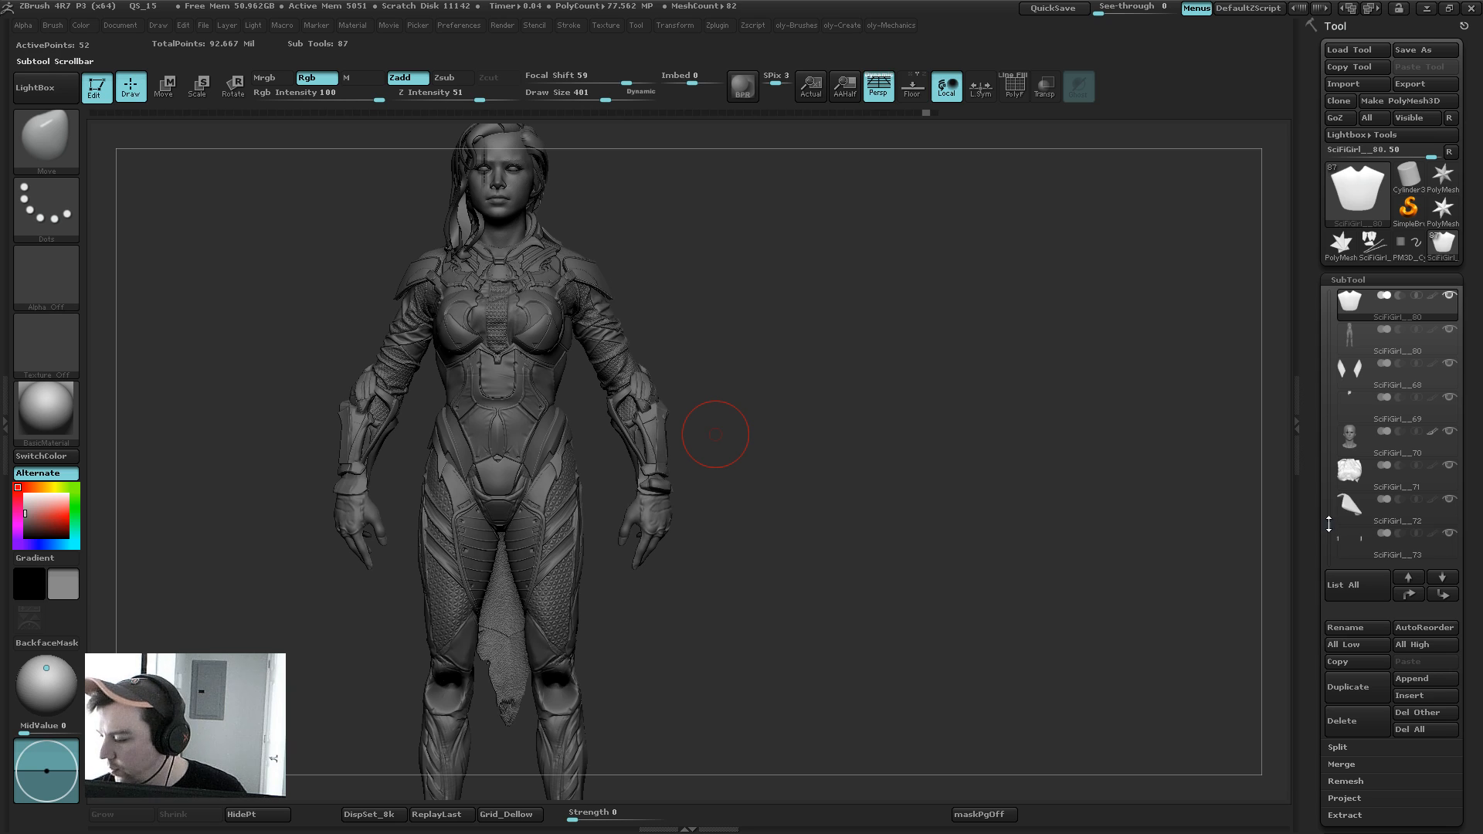
Step: Look through the figure's subtool list from its first entry down to the SciFiGirl__58 to SciFiGirl__65 pieces
{"action": "left_click_drag", "start_coordinate": [1329, 526], "coordinate": [1332, 287]}
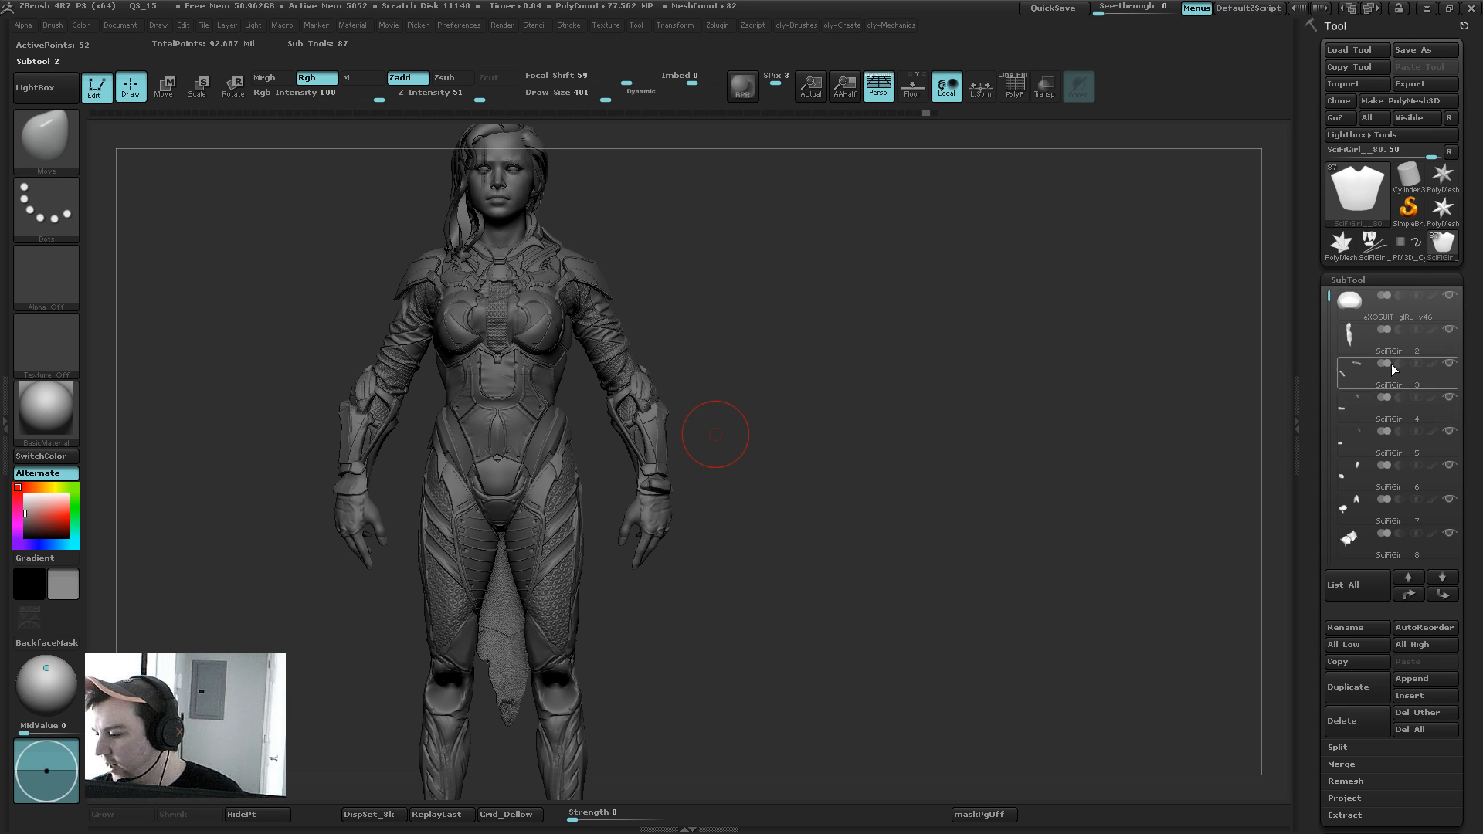
{"action": "mouse_move", "coordinate": [1390, 397]}
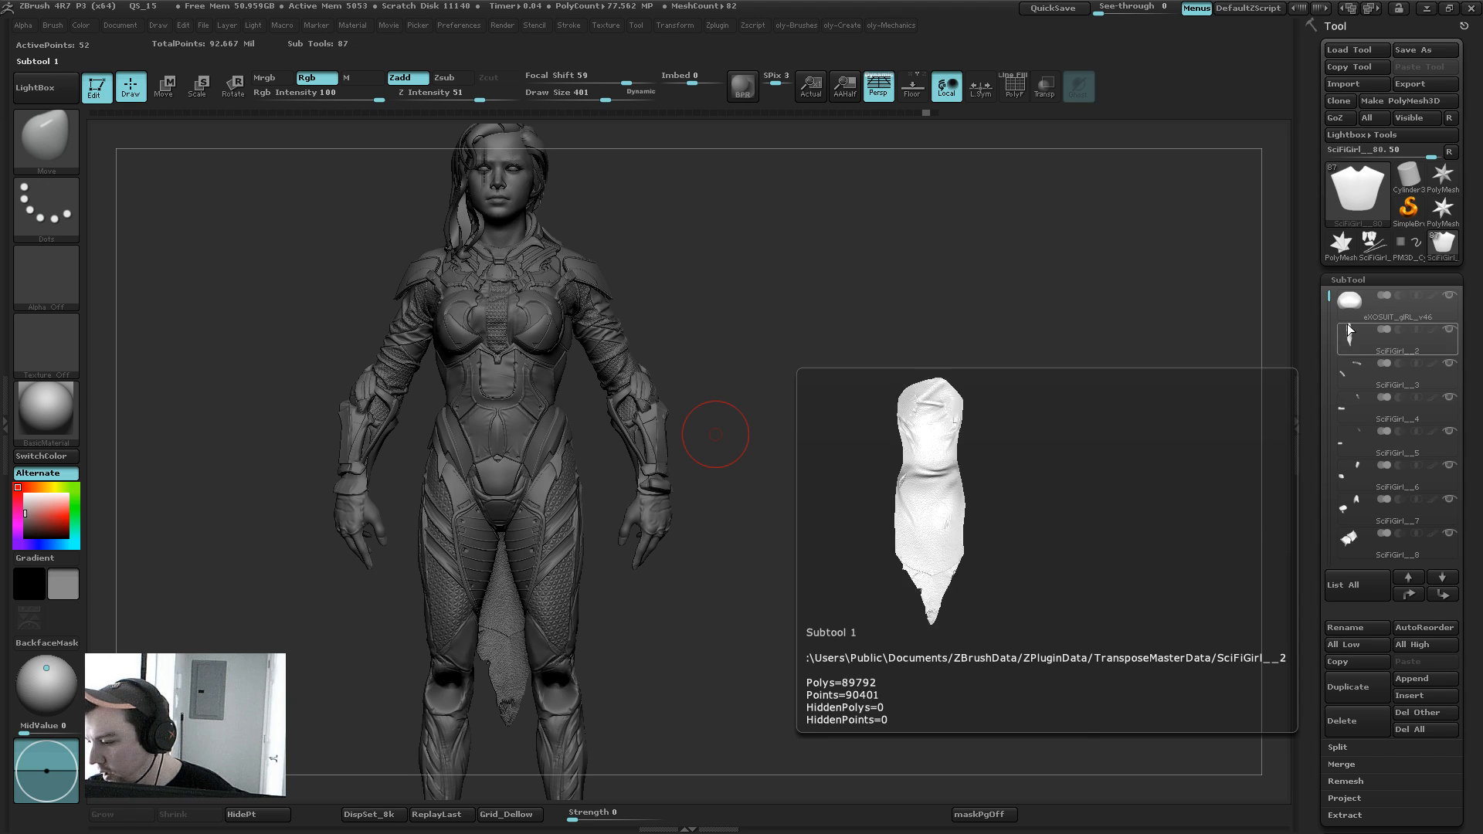
{"action": "left_click_drag", "start_coordinate": [1329, 300], "coordinate": [1325, 472]}
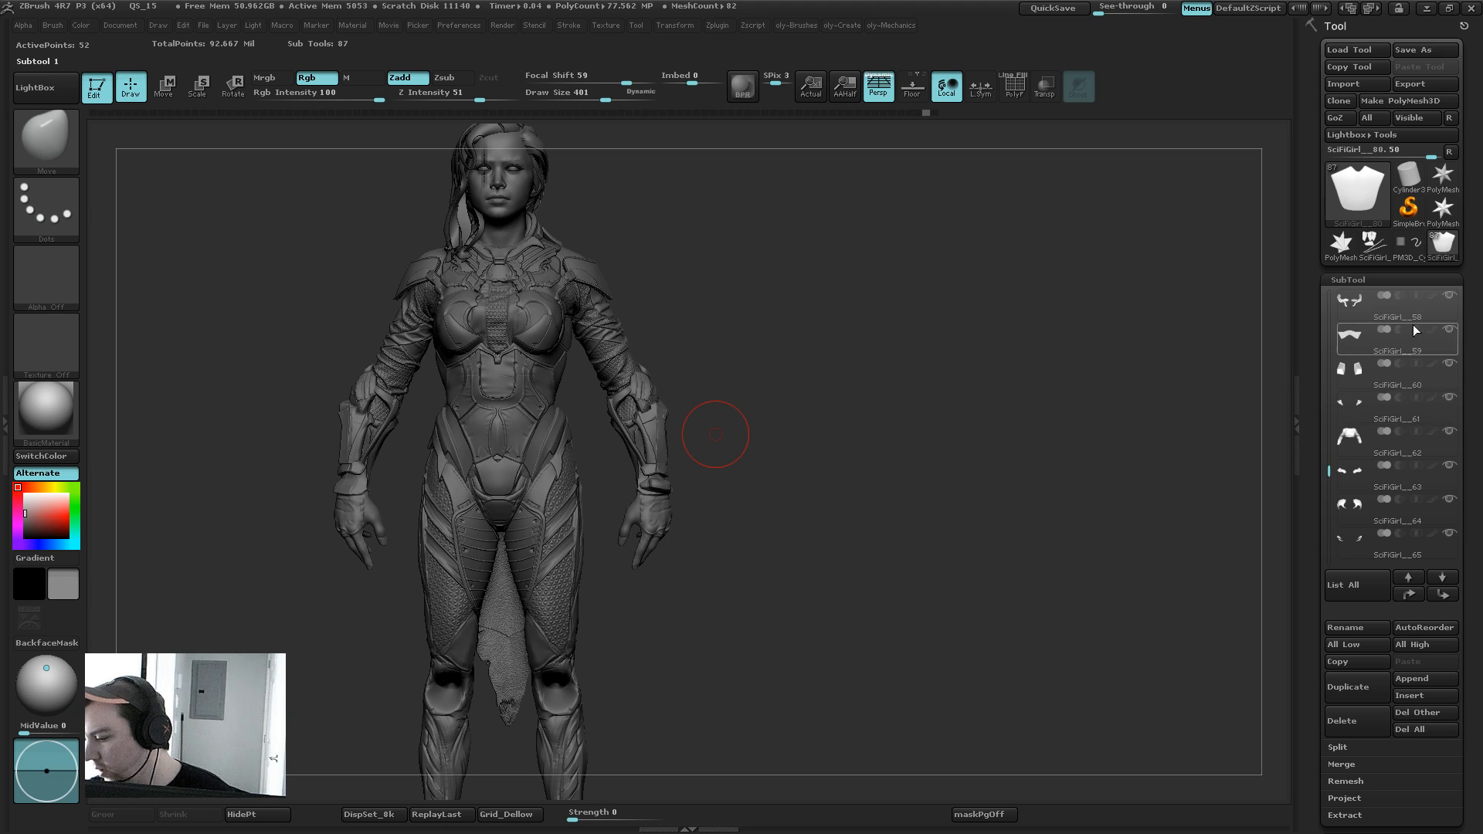
{"action": "mouse_move", "coordinate": [1459, 366]}
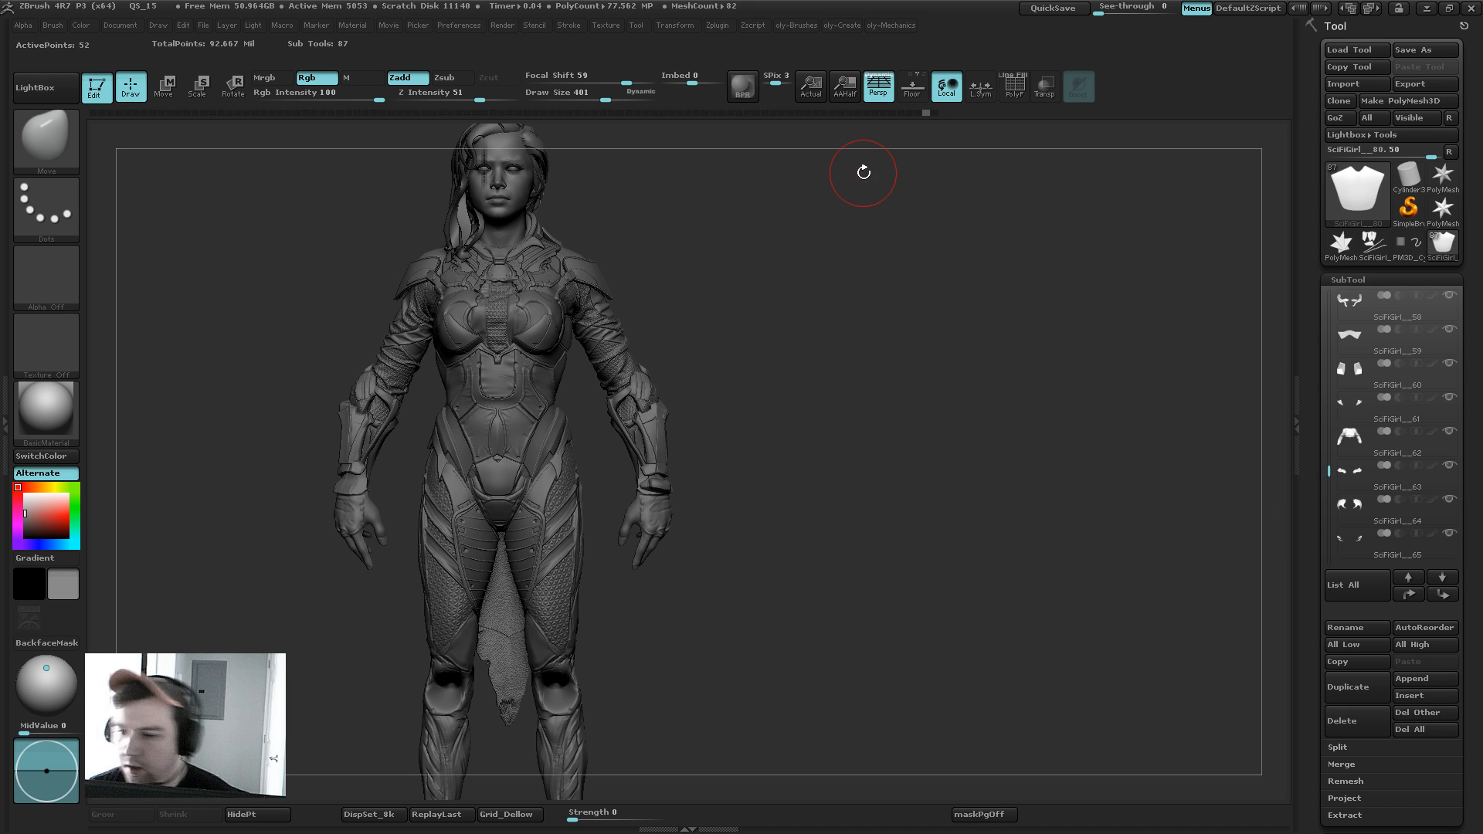
Step: Open the Transpose Master plugin options and examine the TPoseMesh controls for posing all subtools together
{"action": "left_click", "coordinate": [716, 24]}
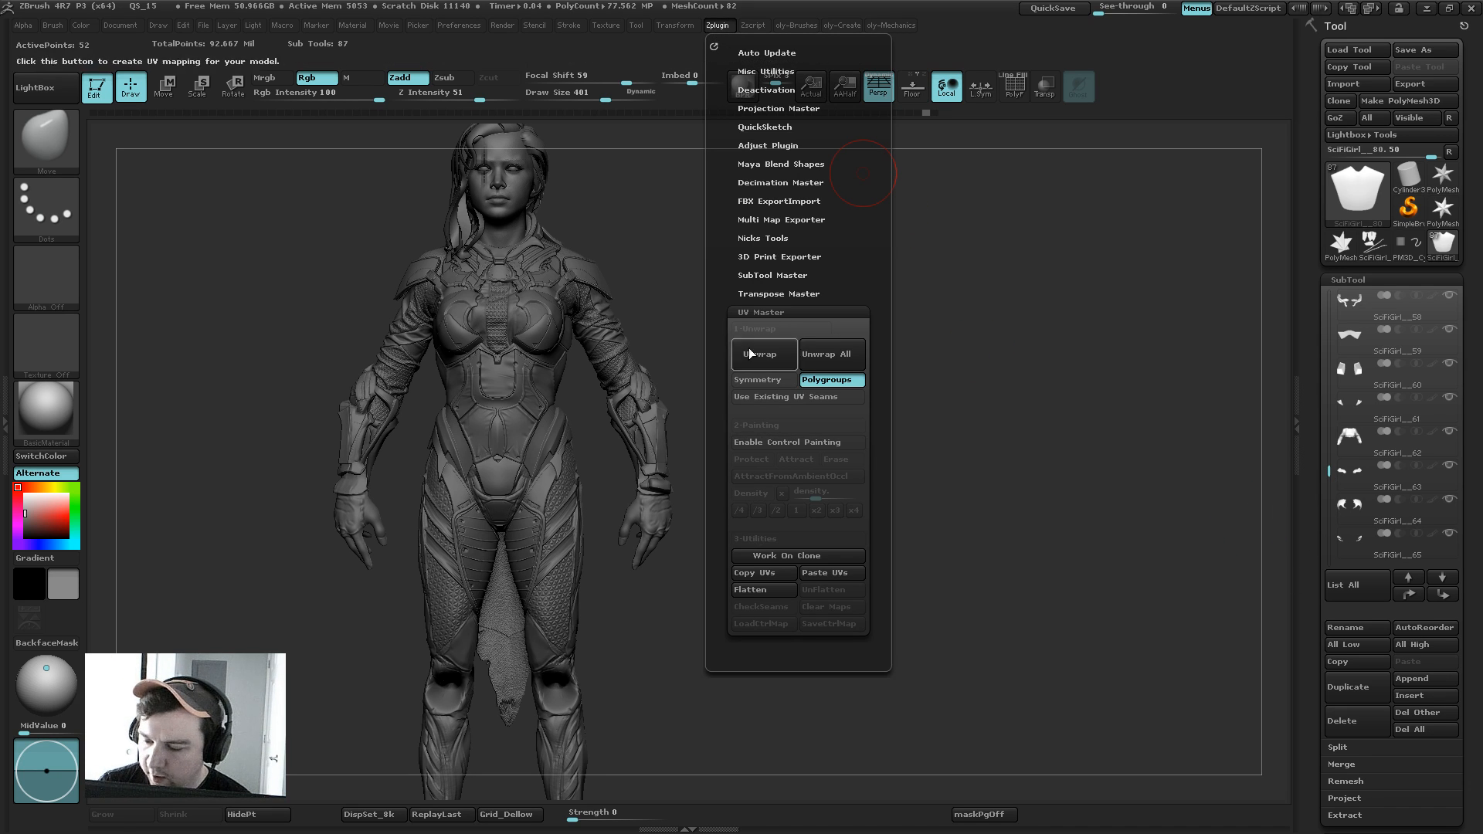
{"action": "left_click", "coordinate": [751, 26]}
{"action": "left_click", "coordinate": [718, 25]}
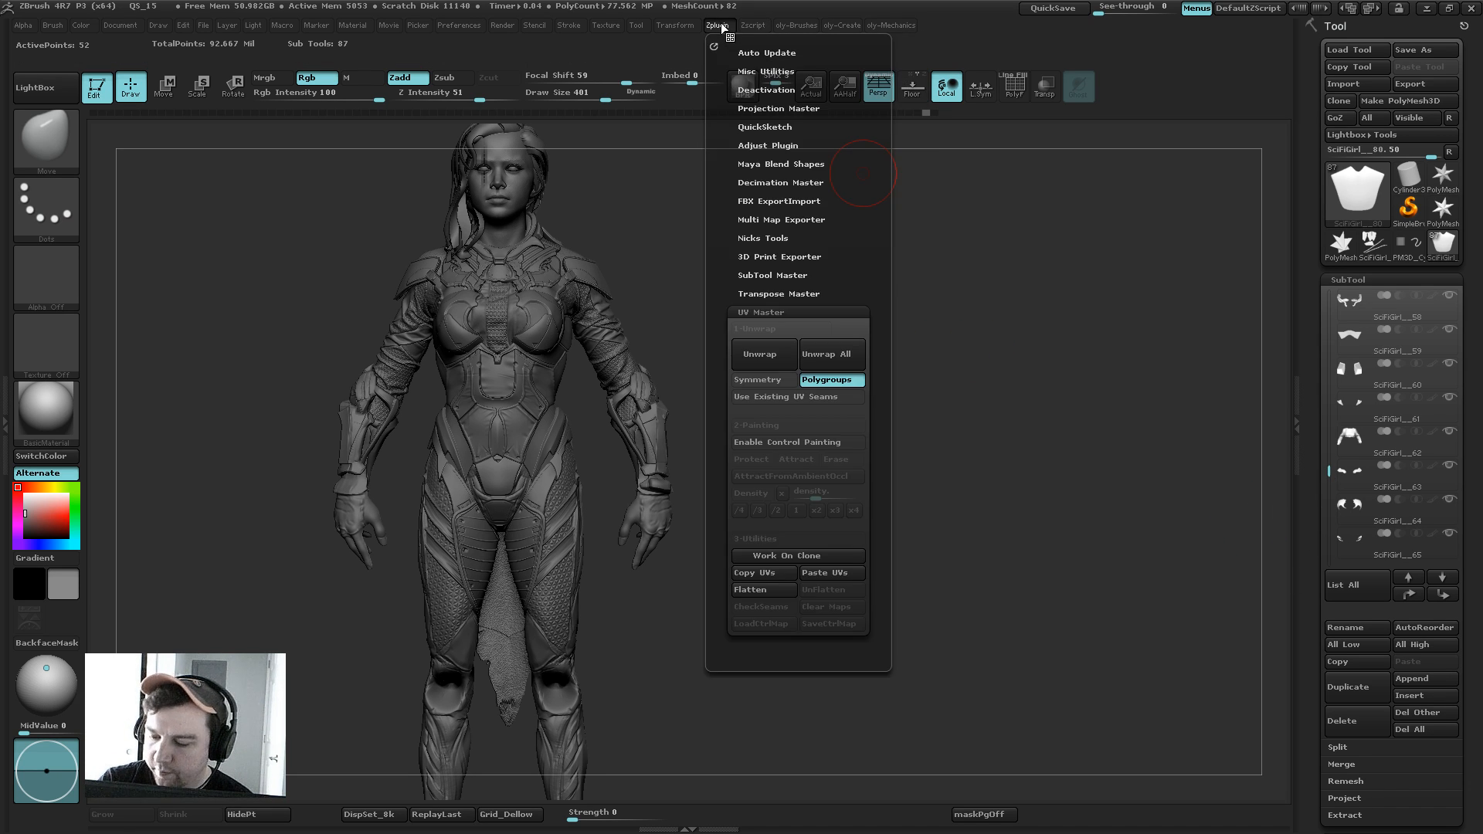
{"action": "left_click", "coordinate": [782, 293]}
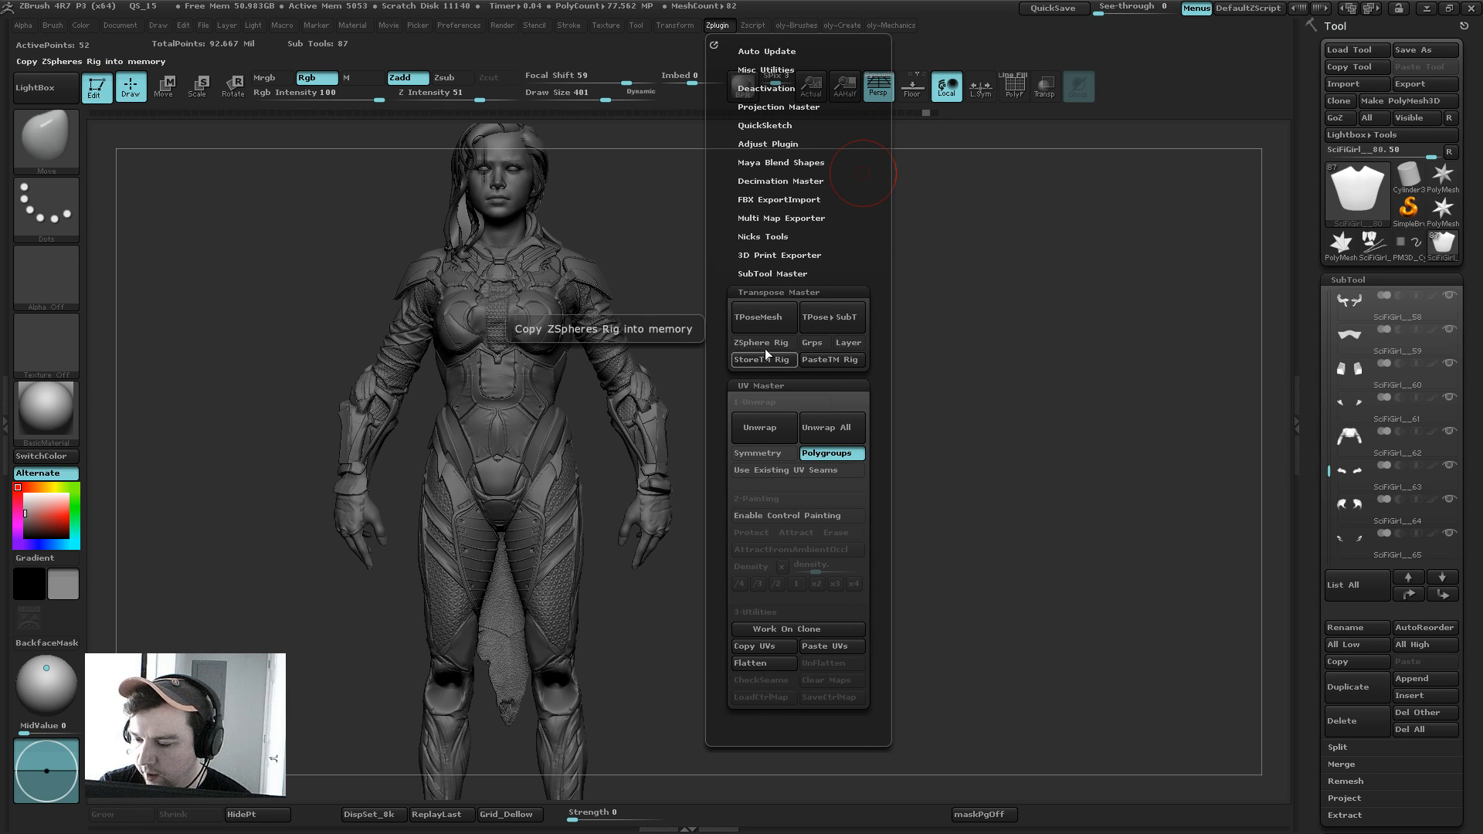
{"action": "left_click", "coordinate": [761, 323]}
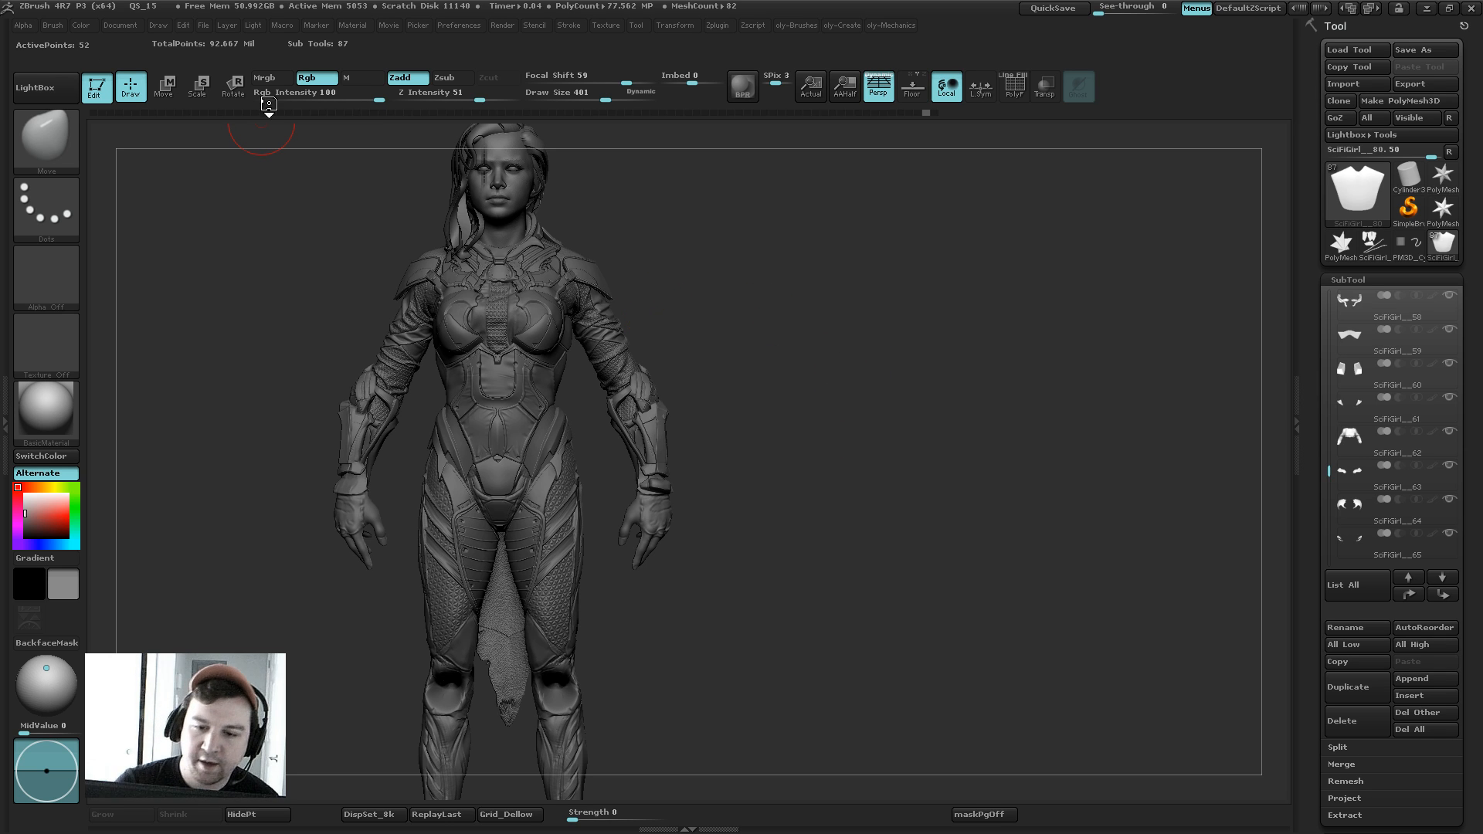
{"action": "left_click", "coordinate": [282, 25]}
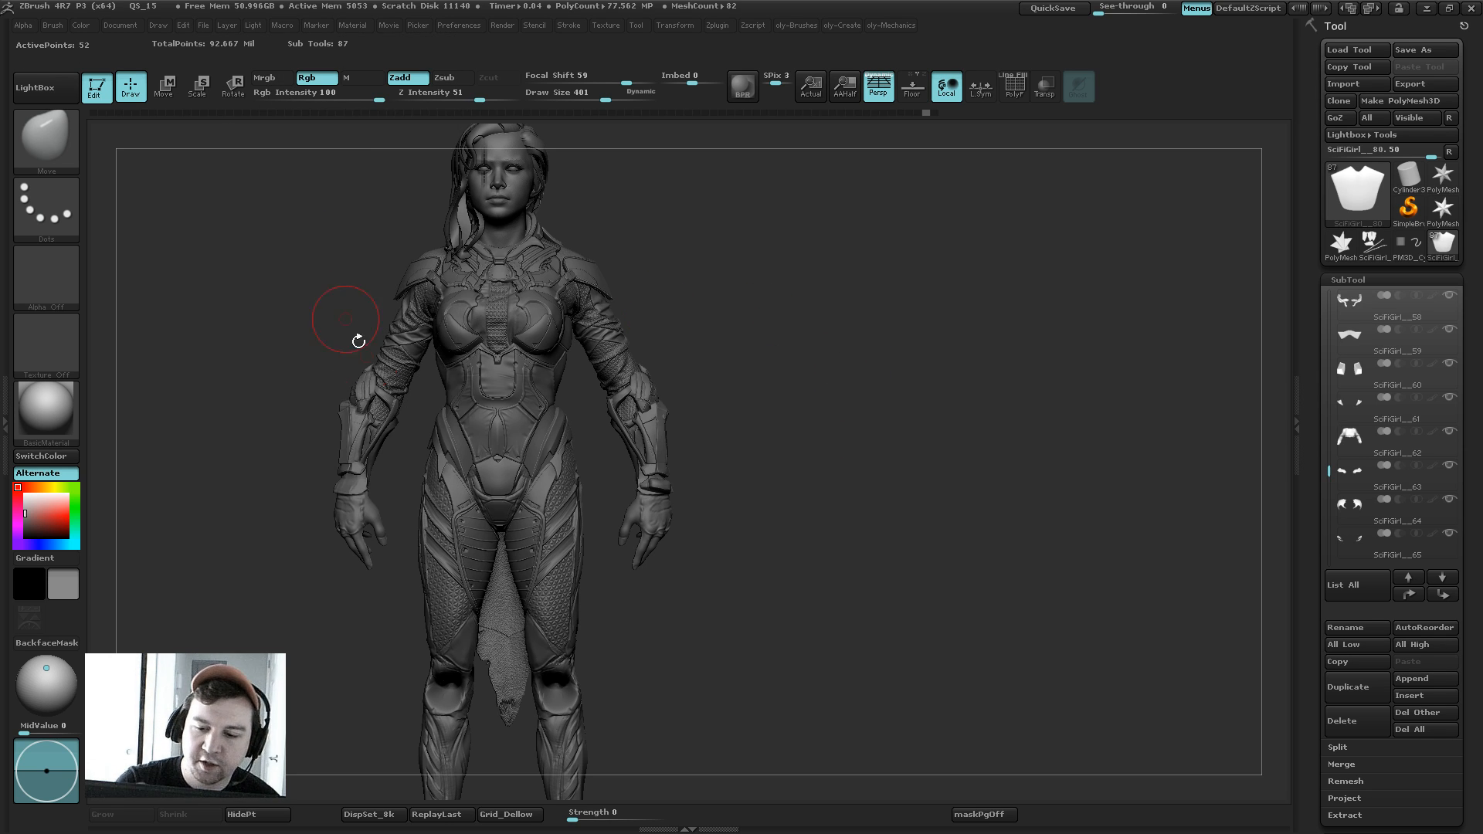
{"action": "left_click", "coordinate": [795, 25]}
{"action": "left_click", "coordinate": [716, 26]}
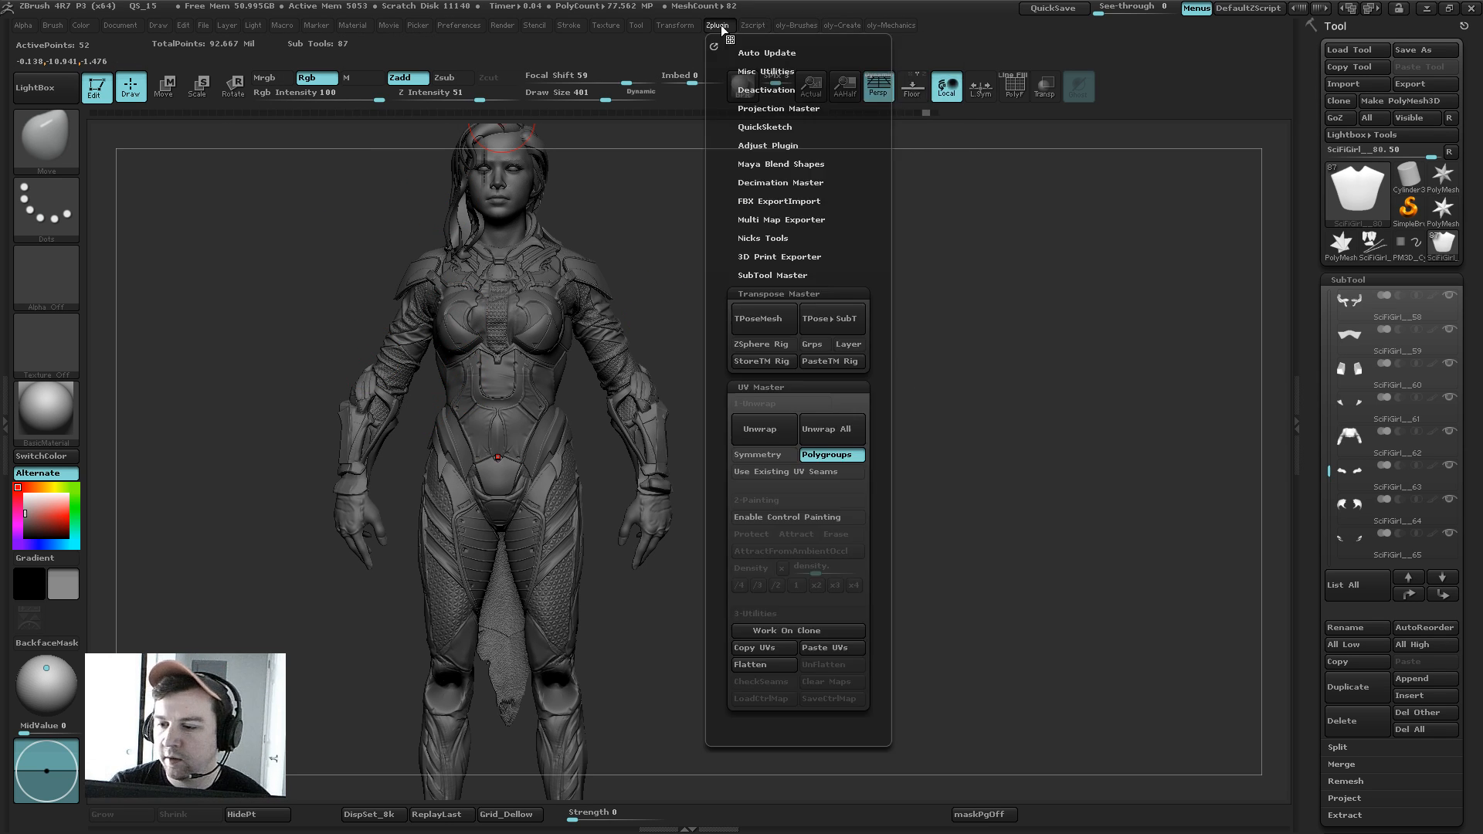
{"action": "left_click", "coordinate": [771, 236]}
{"action": "left_click", "coordinate": [789, 417]}
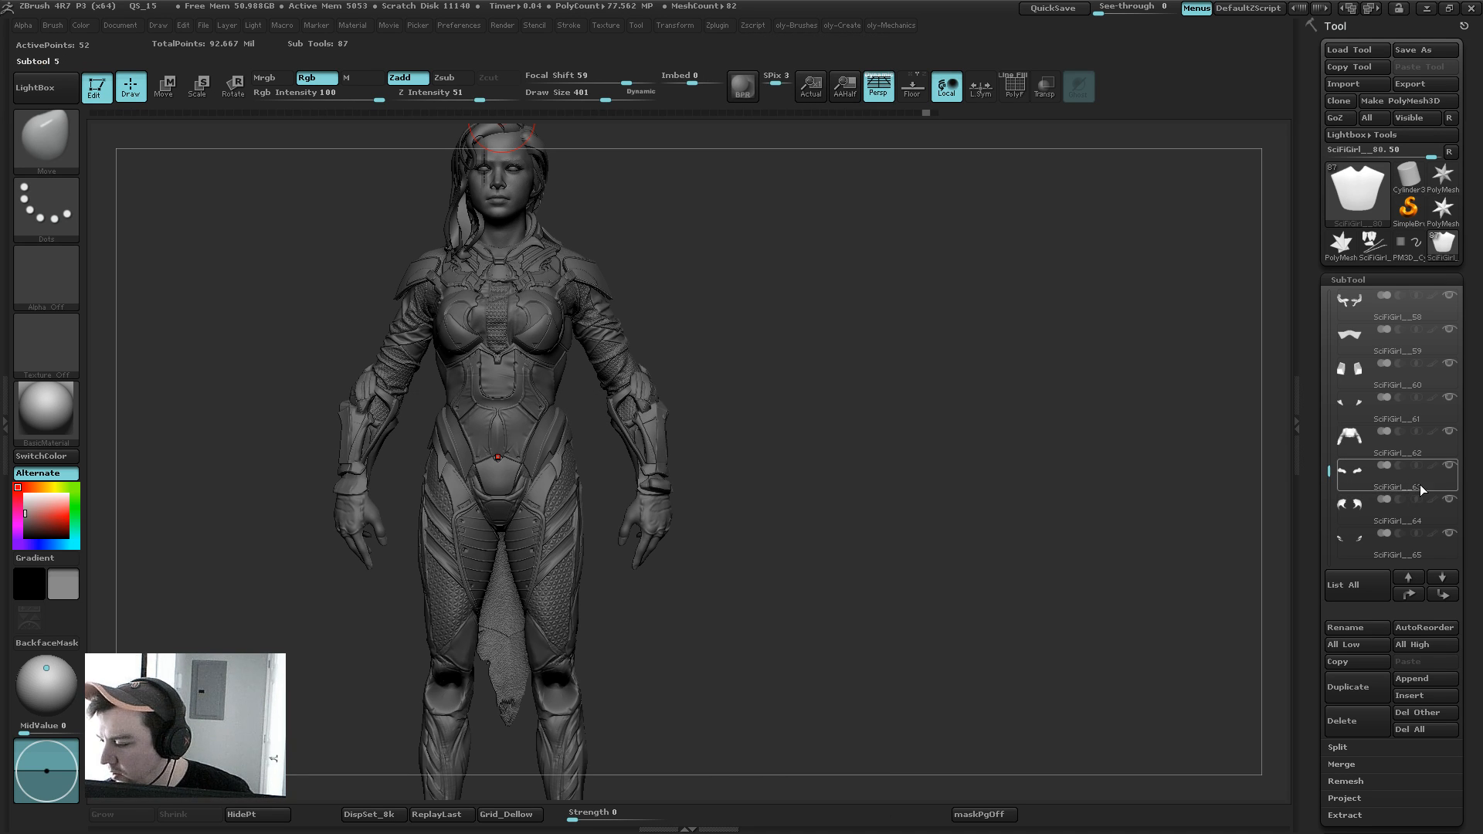
{"action": "mouse_move", "coordinate": [1389, 490]}
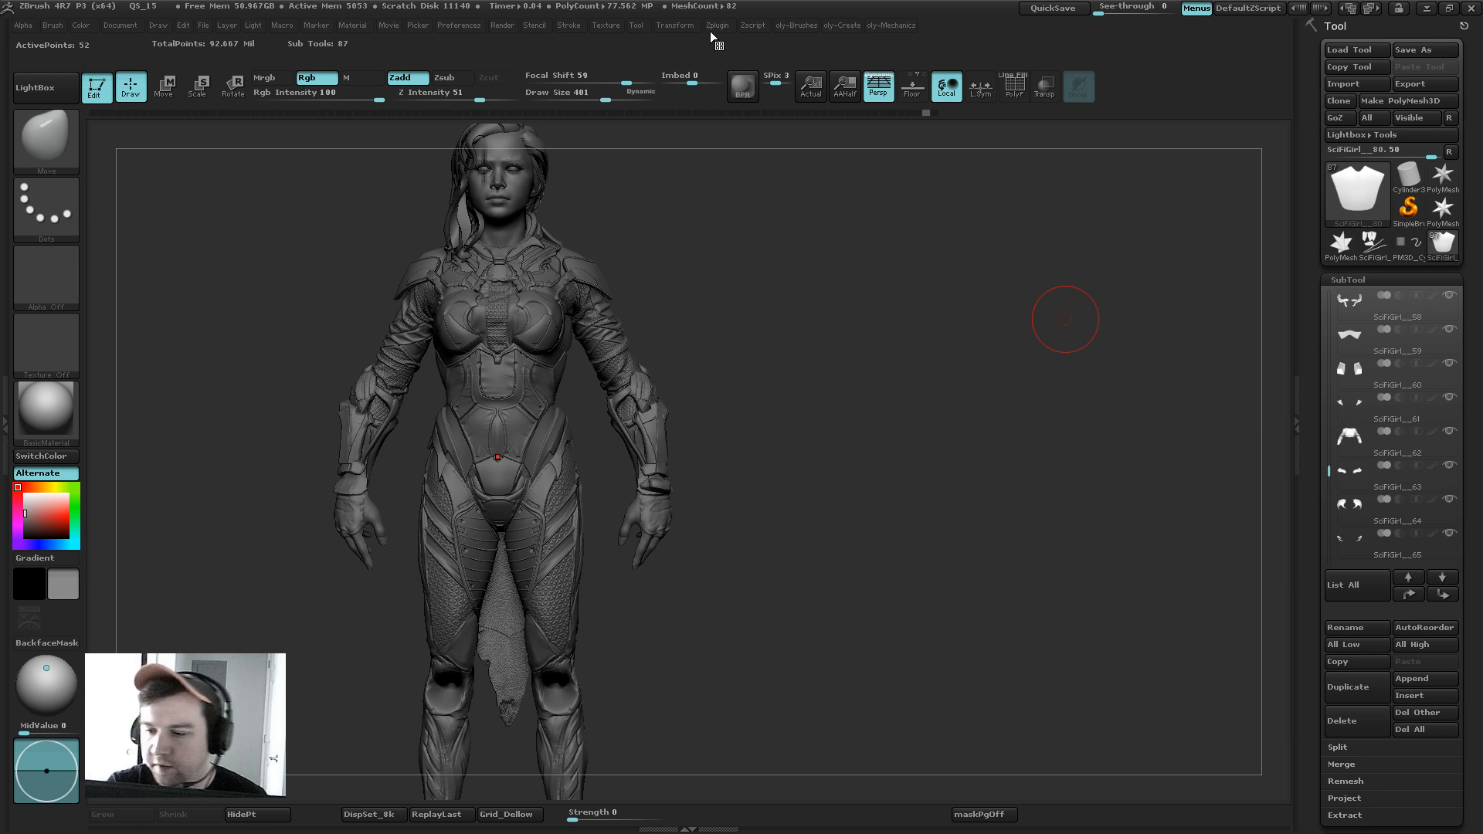
Step: Check the available macros, then open the RenameAll.TXT macro script from File Explorer in Notepad
{"action": "left_click", "coordinate": [281, 26]}
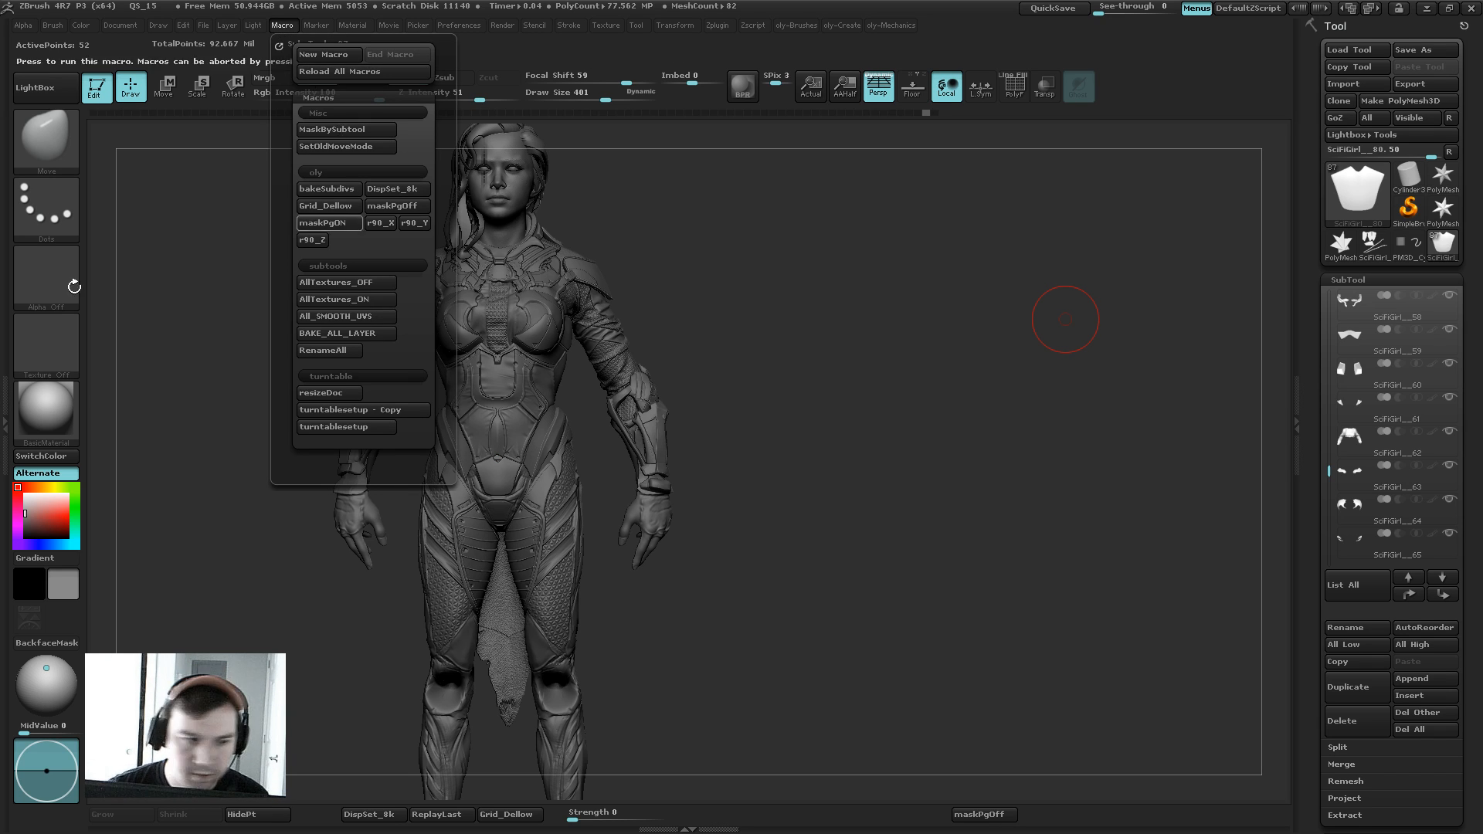
{"action": "key", "text": "super+e"}
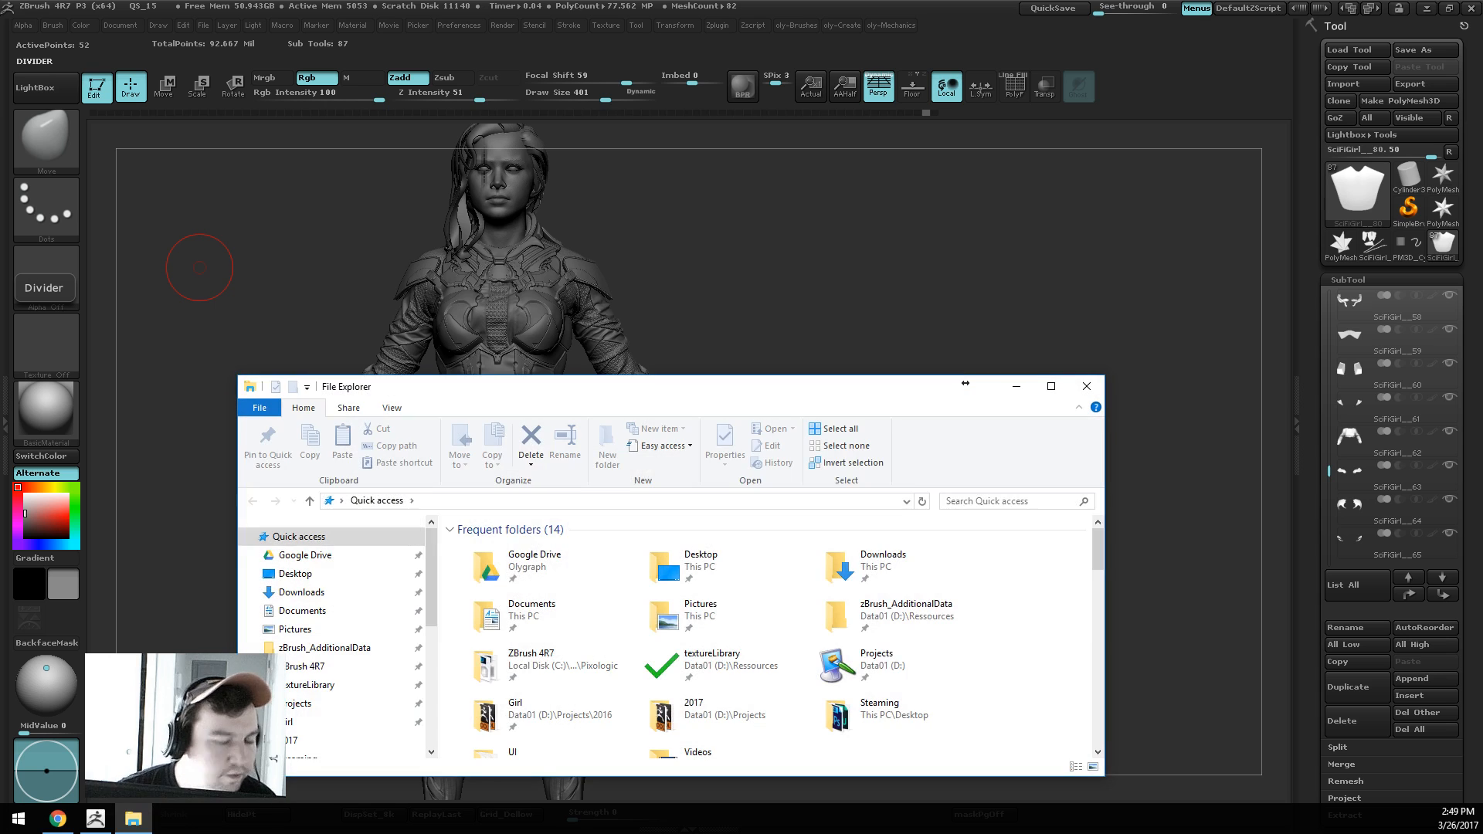
{"action": "left_click_drag", "start_coordinate": [629, 392], "coordinate": [0, 309]}
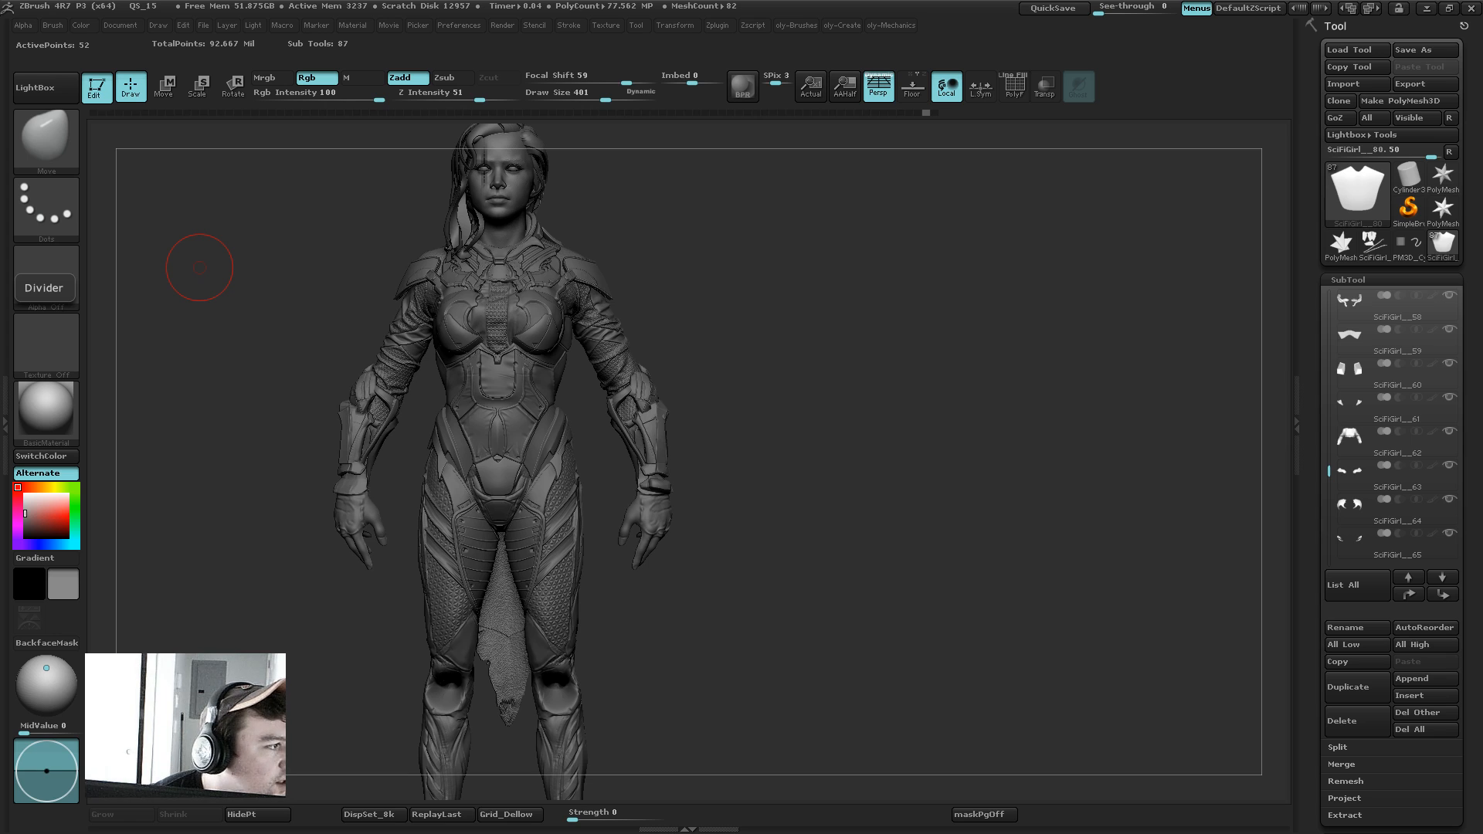
{"action": "key", "text": "alt+Tab"}
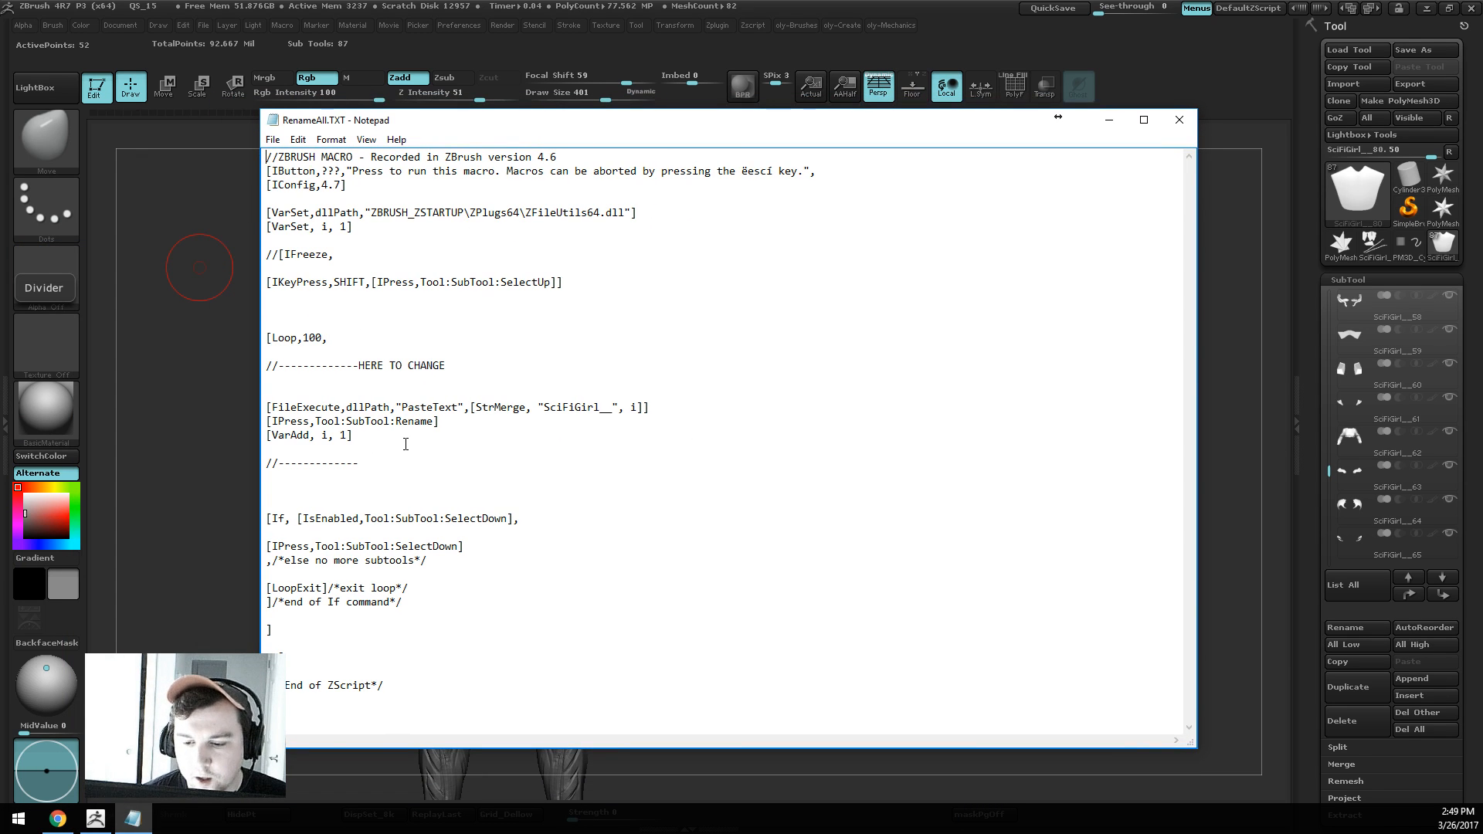
Step: Examine the RenameAll script's opening section: the ZFileUtils64.dll path, the SubTool SelectUp command and the loop line
{"action": "left_click_drag", "start_coordinate": [706, 206], "coordinate": [254, 210]}
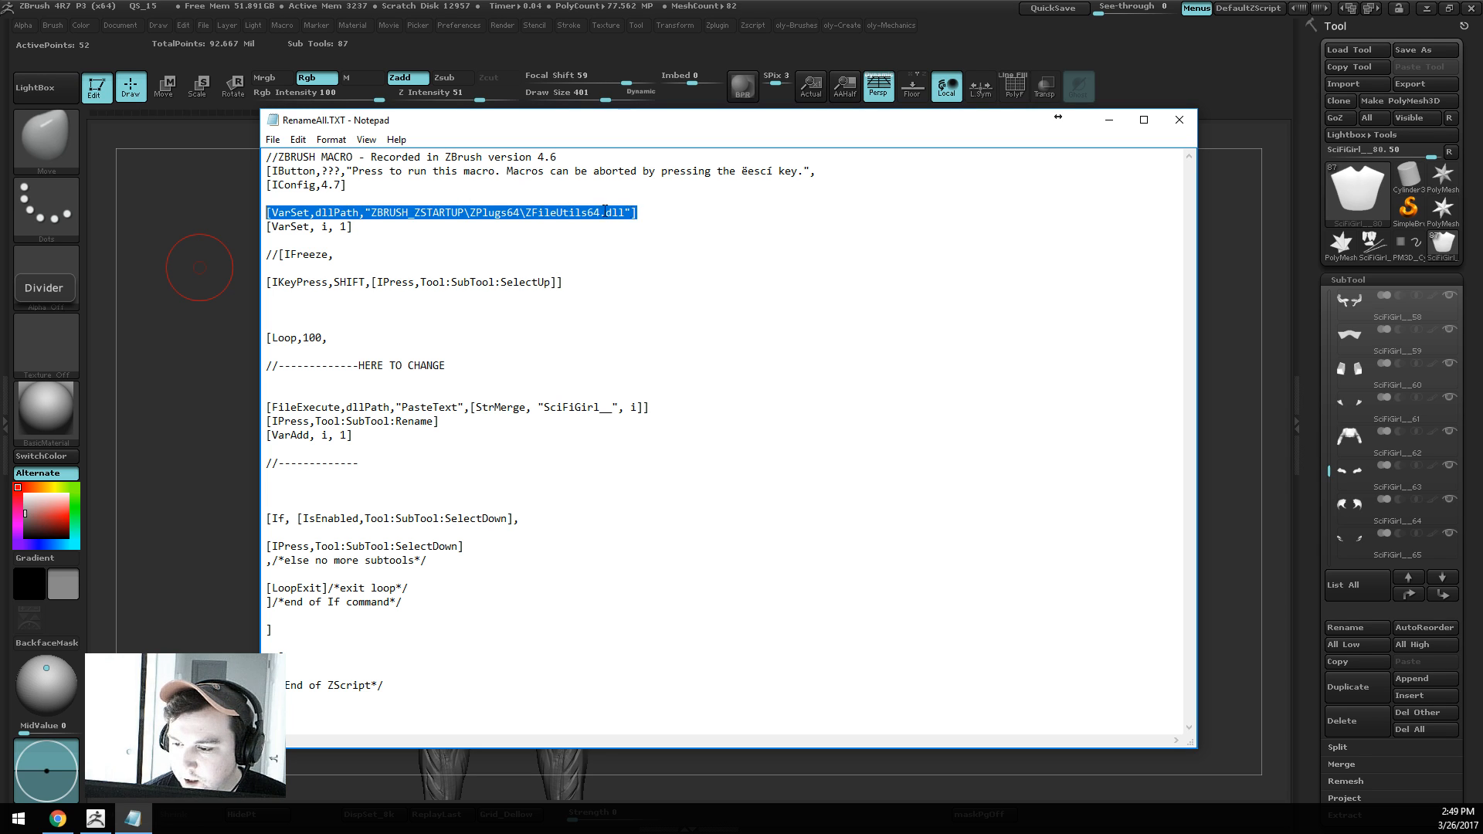
{"action": "left_click_drag", "start_coordinate": [627, 212], "coordinate": [530, 213]}
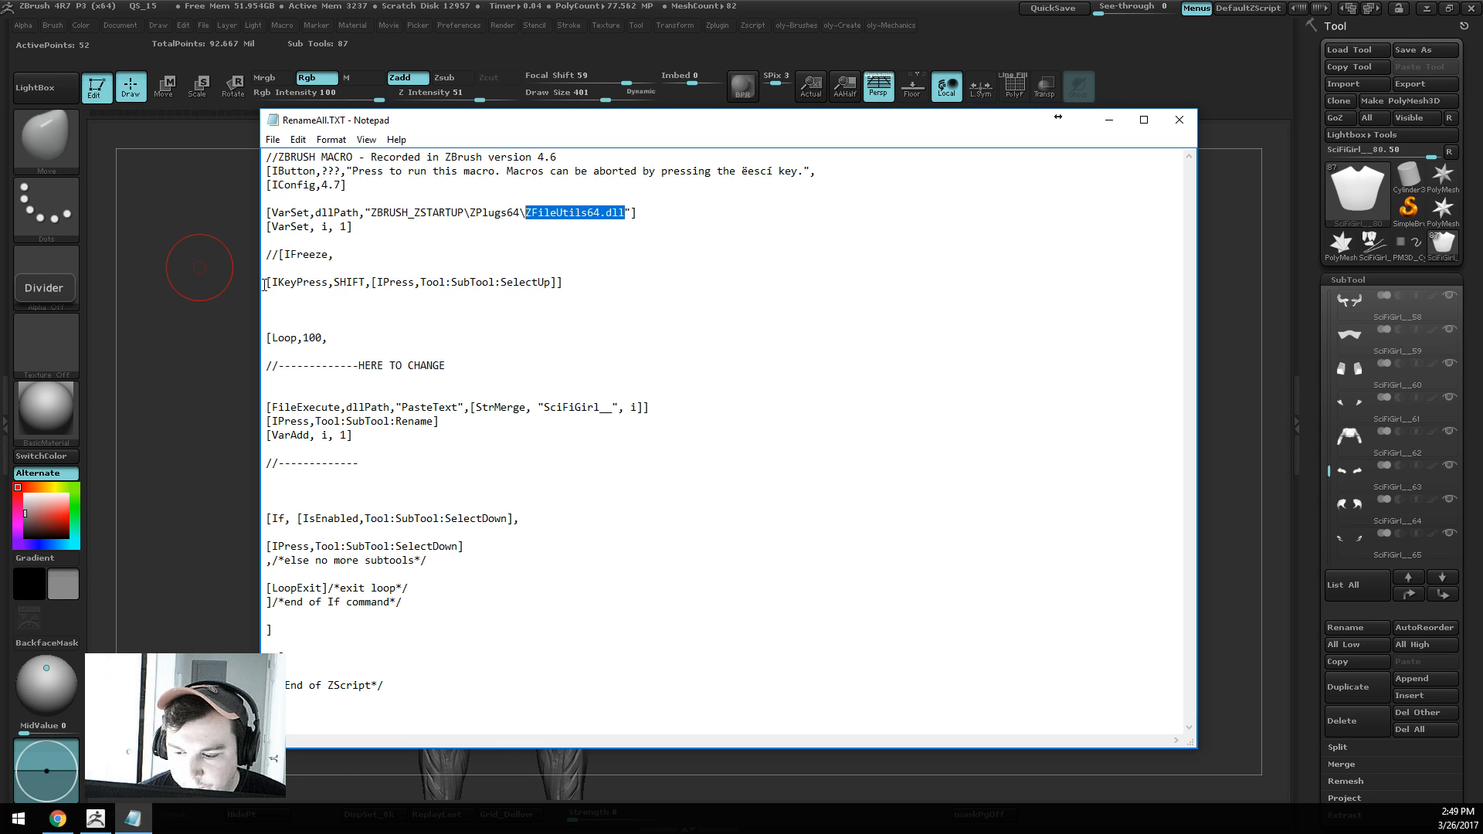
{"action": "left_click_drag", "start_coordinate": [265, 283], "coordinate": [685, 281]}
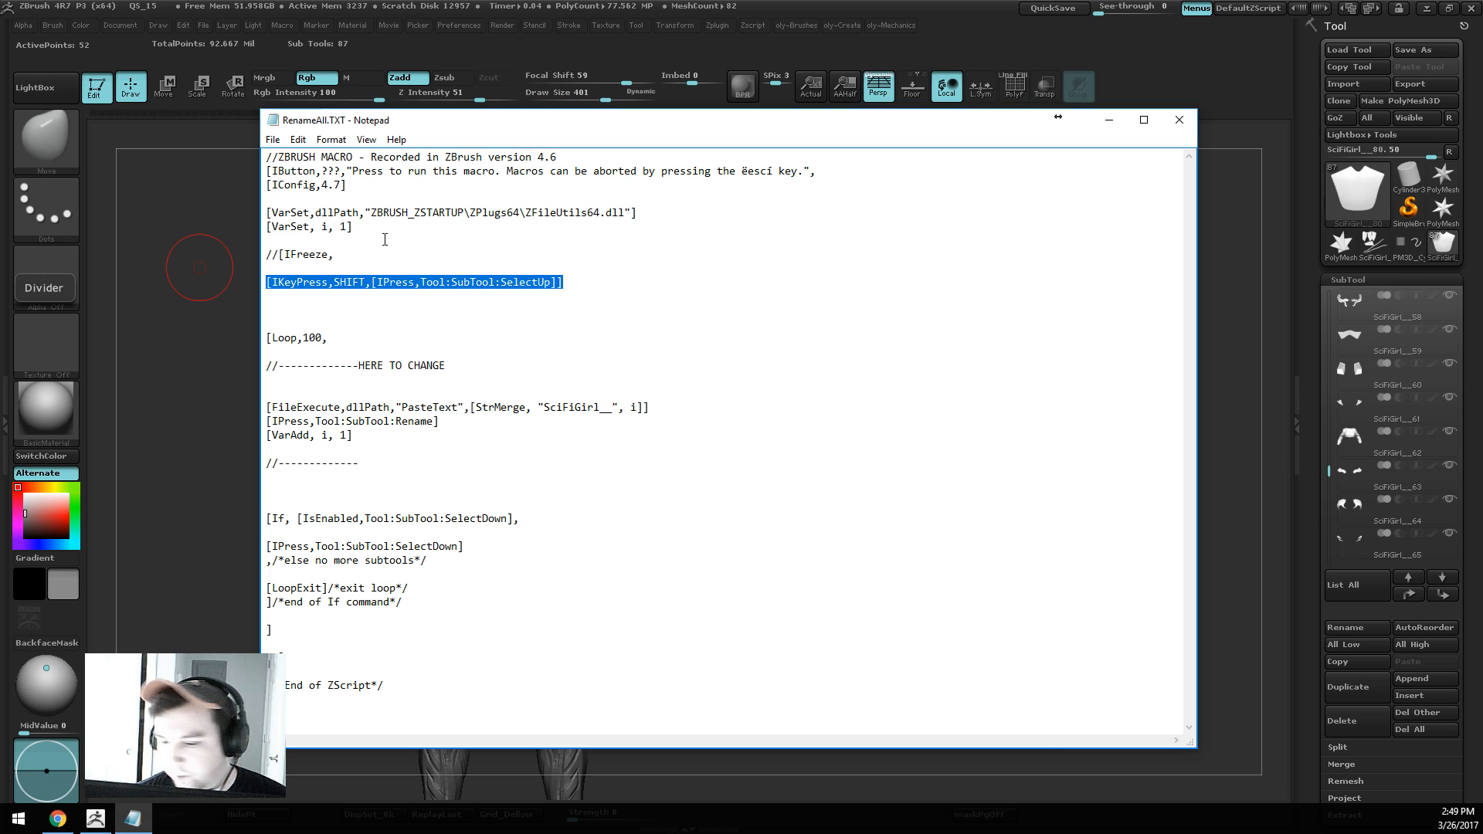
{"action": "left_click_drag", "start_coordinate": [266, 337], "coordinate": [332, 336]}
{"action": "left_click", "coordinate": [308, 338]}
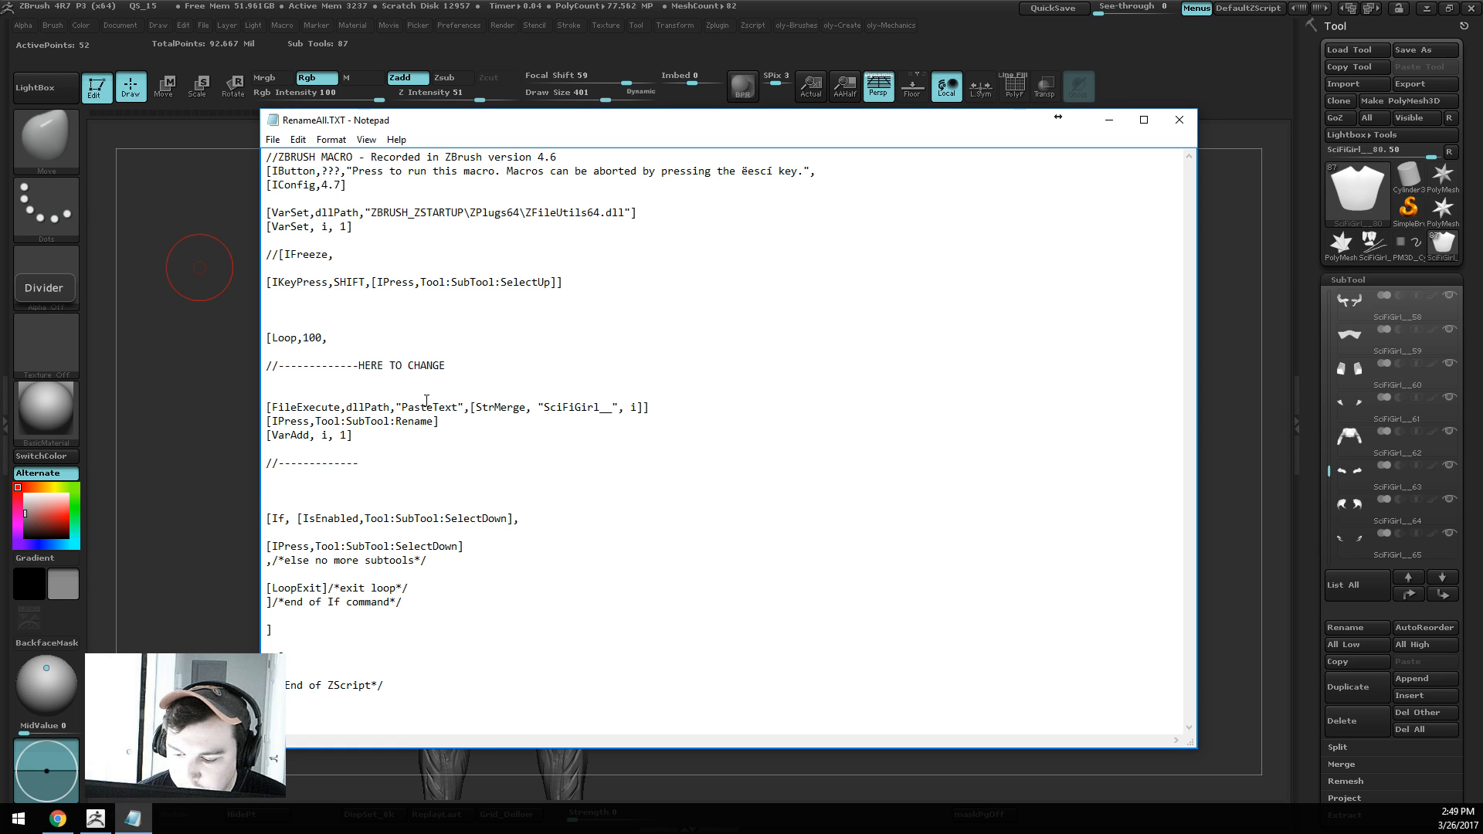
Step: Examine the RenameAll script's editable block: the SciFiGirl__ name prefix, the i counter, the SubTool Rename command and the VarAdd line
{"action": "double_click", "coordinate": [570, 407]}
{"action": "left_click", "coordinate": [570, 407]}
{"action": "mouse_move", "coordinate": [613, 407]}
{"action": "left_mouse_down"}
{"action": "mouse_move", "coordinate": [533, 407]}
{"action": "mouse_move", "coordinate": [601, 408]}
{"action": "left_mouse_up"}
{"action": "double_click", "coordinate": [633, 407]}
{"action": "left_click_drag", "start_coordinate": [438, 421], "coordinate": [234, 425]}
{"action": "left_click_drag", "start_coordinate": [362, 438], "coordinate": [184, 432]}
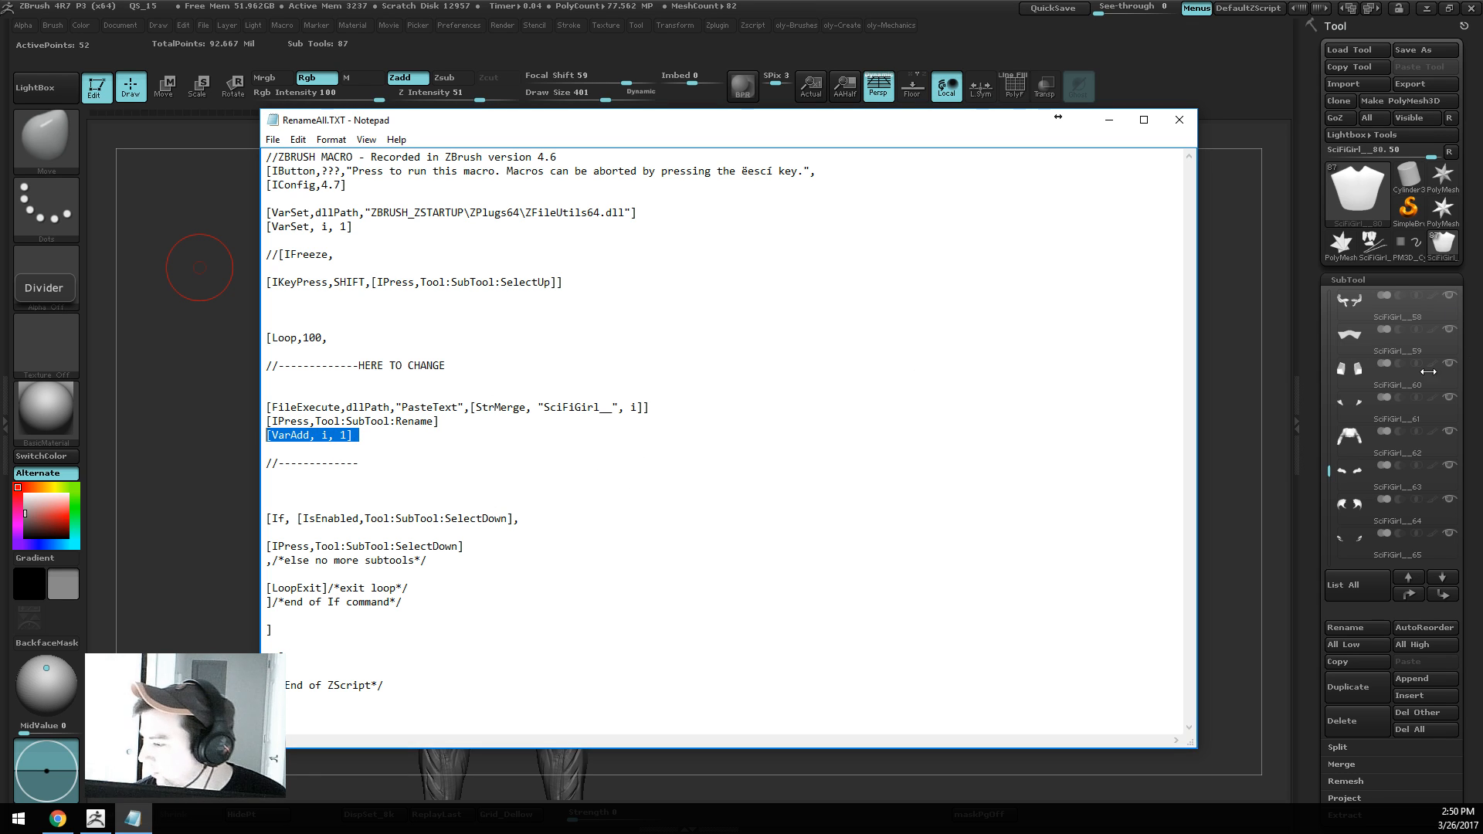
{"action": "left_click", "coordinate": [394, 454]}
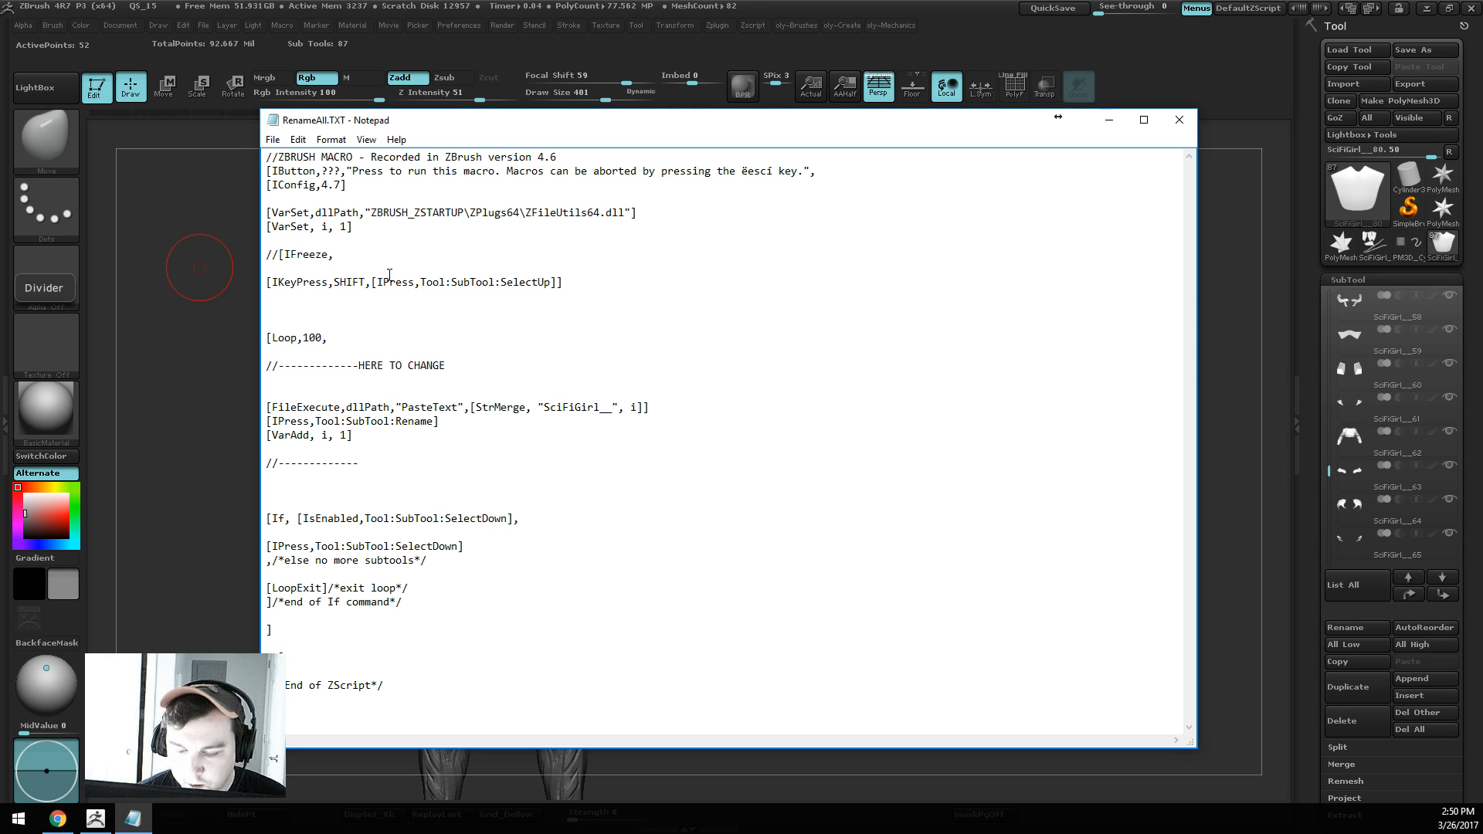
Step: In AllTextures_OFF.TXT, try changing the texture command's ending from On to Off, and close the file without keeping the edit
{"action": "left_click", "coordinate": [1193, 119]}
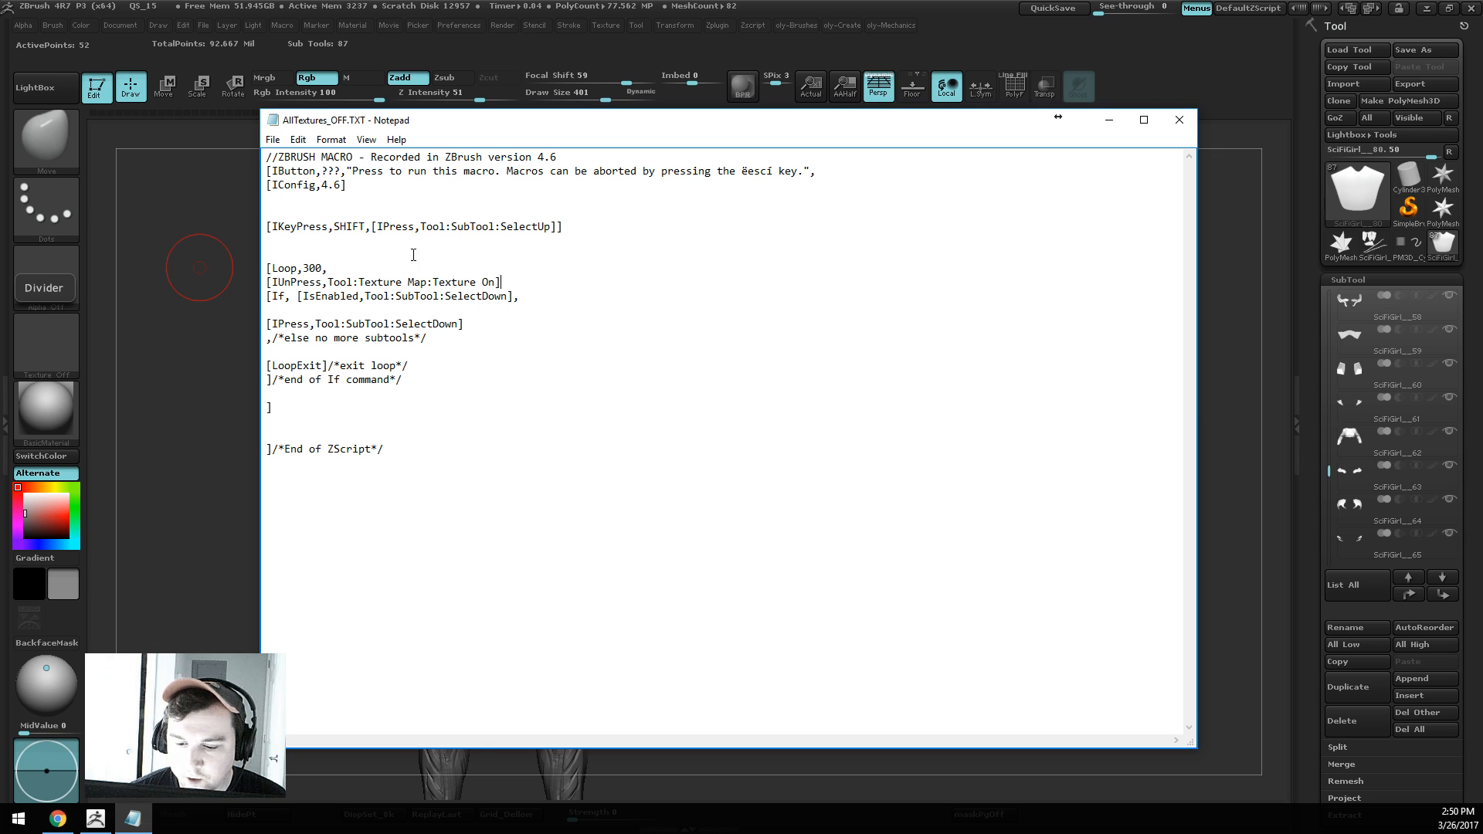
{"action": "left_click_drag", "start_coordinate": [553, 285], "coordinate": [239, 274]}
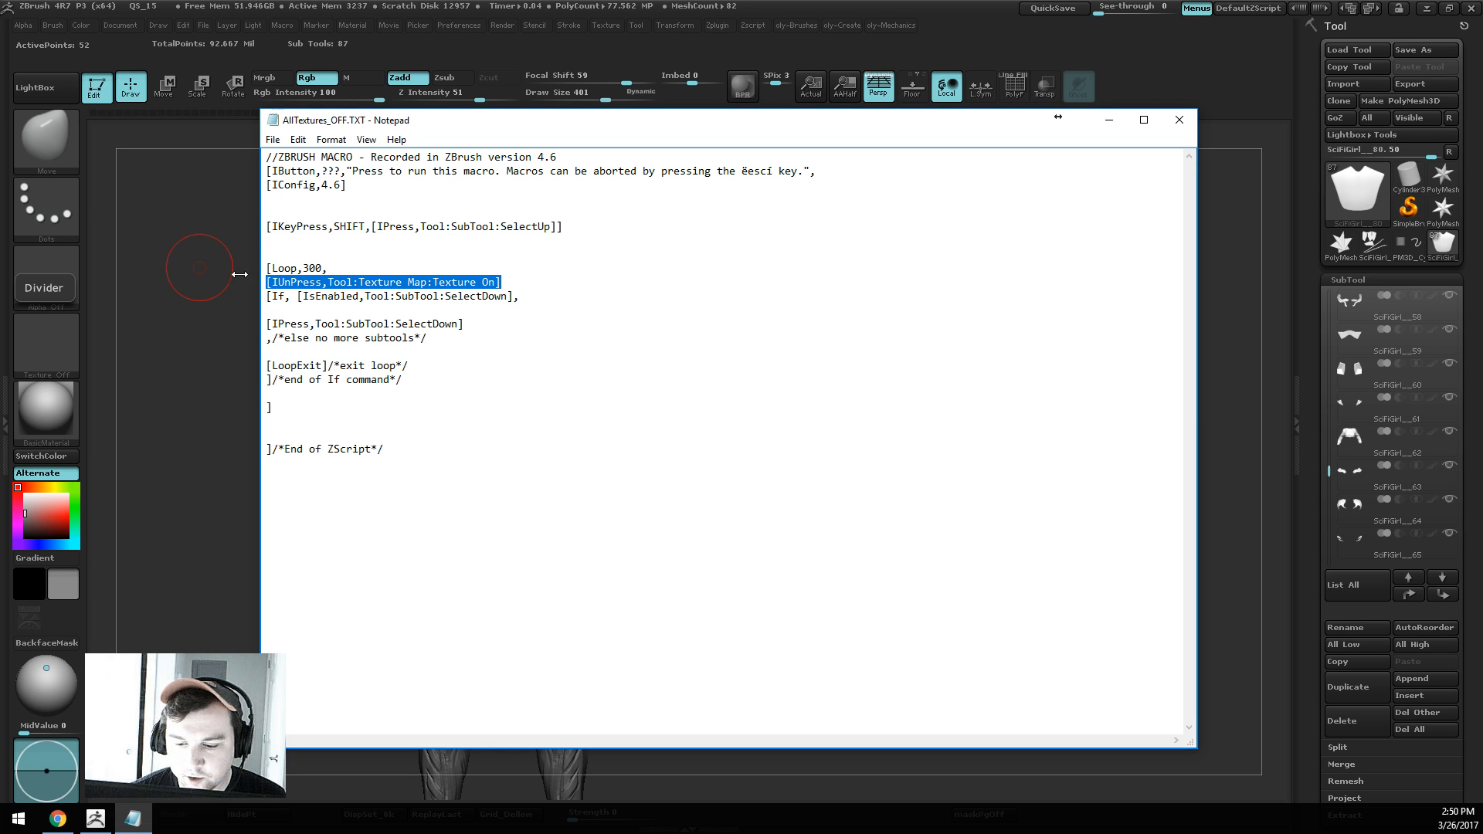
{"action": "left_click", "coordinate": [506, 282]}
{"action": "left_click_drag", "start_coordinate": [496, 282], "coordinate": [491, 282]}
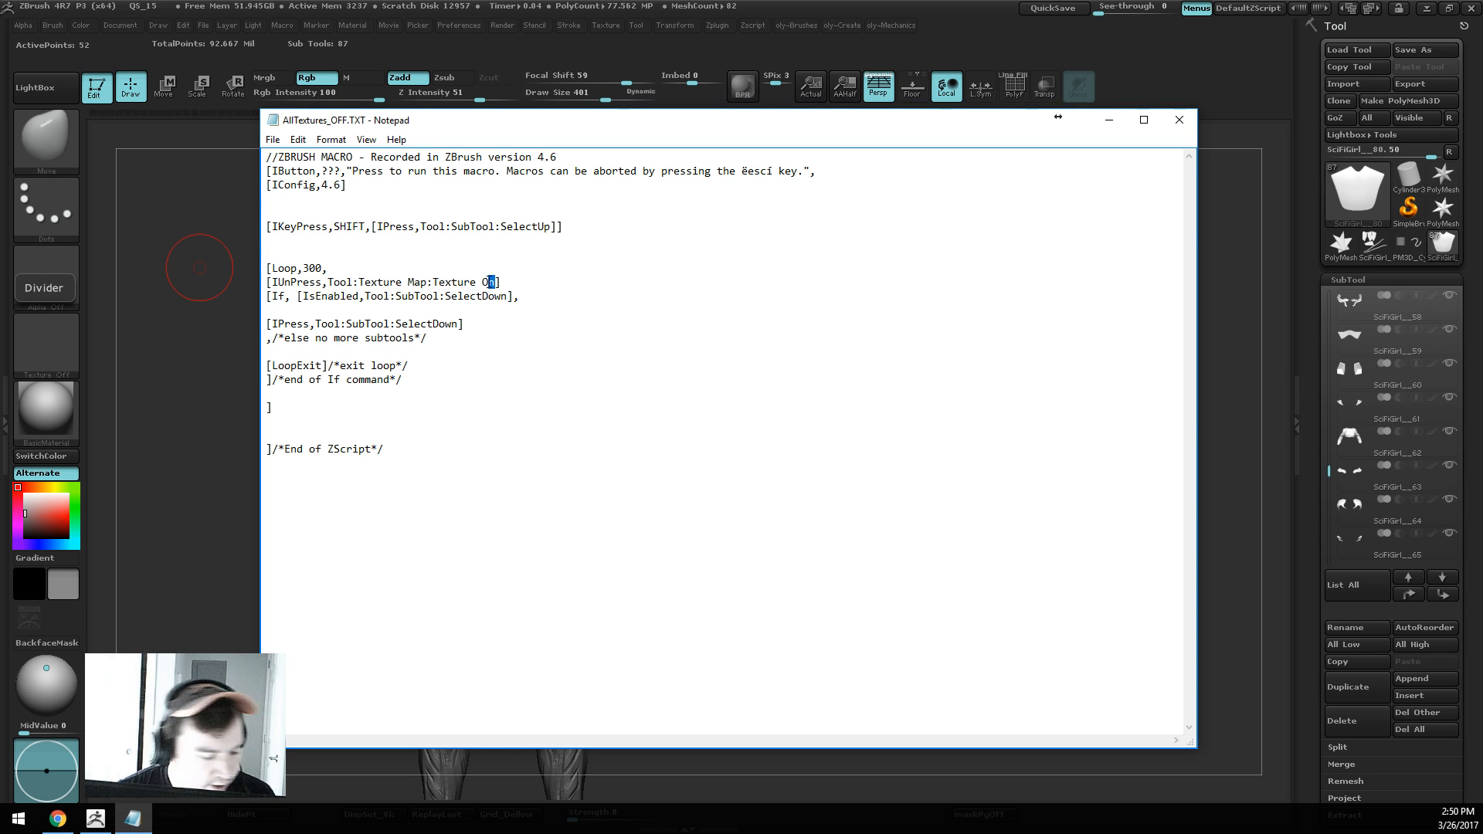
{"action": "type", "text": "ff"}
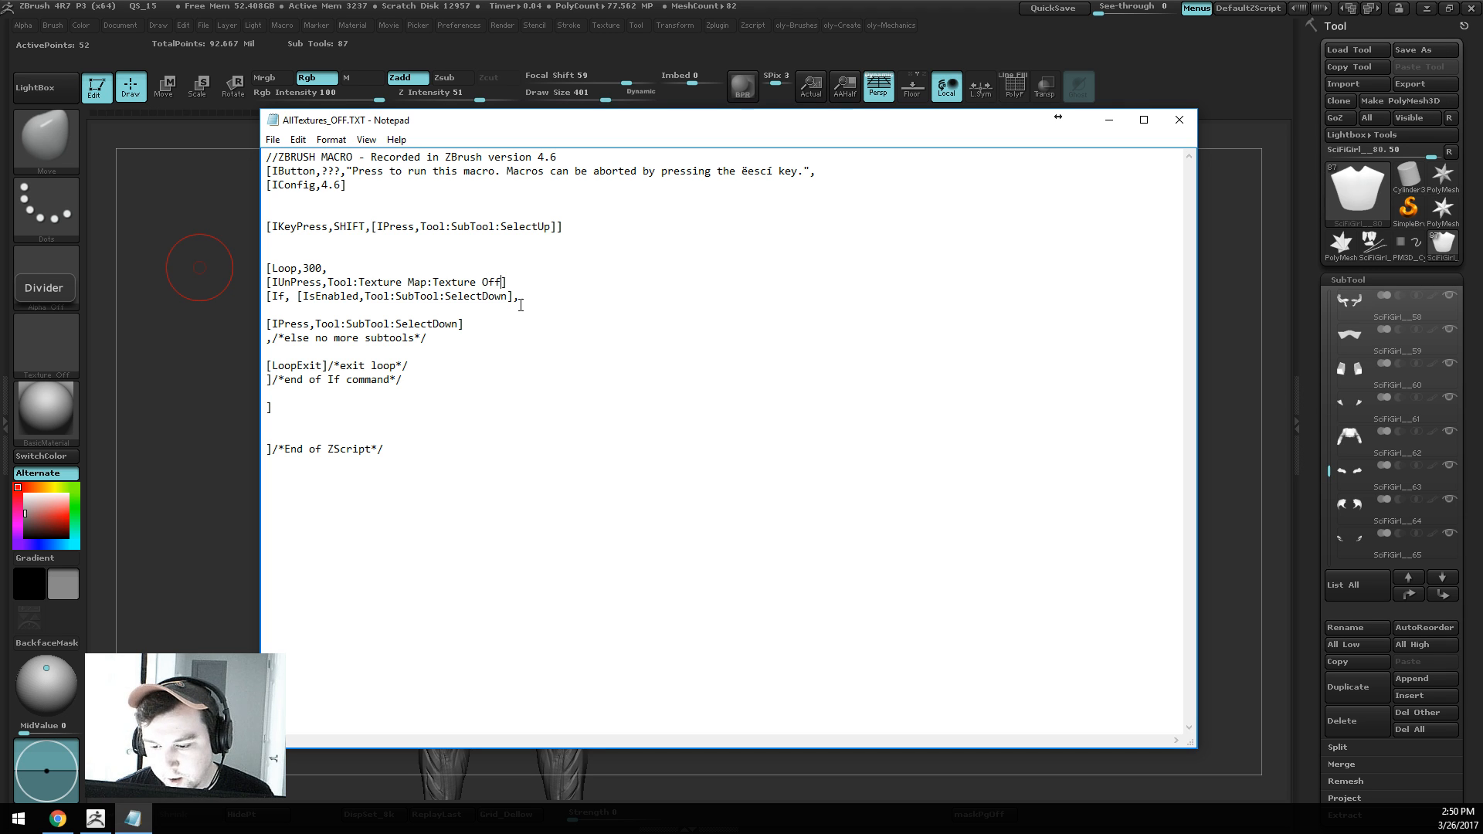
{"action": "left_click", "coordinate": [1179, 121]}
{"action": "left_click", "coordinate": [765, 425]}
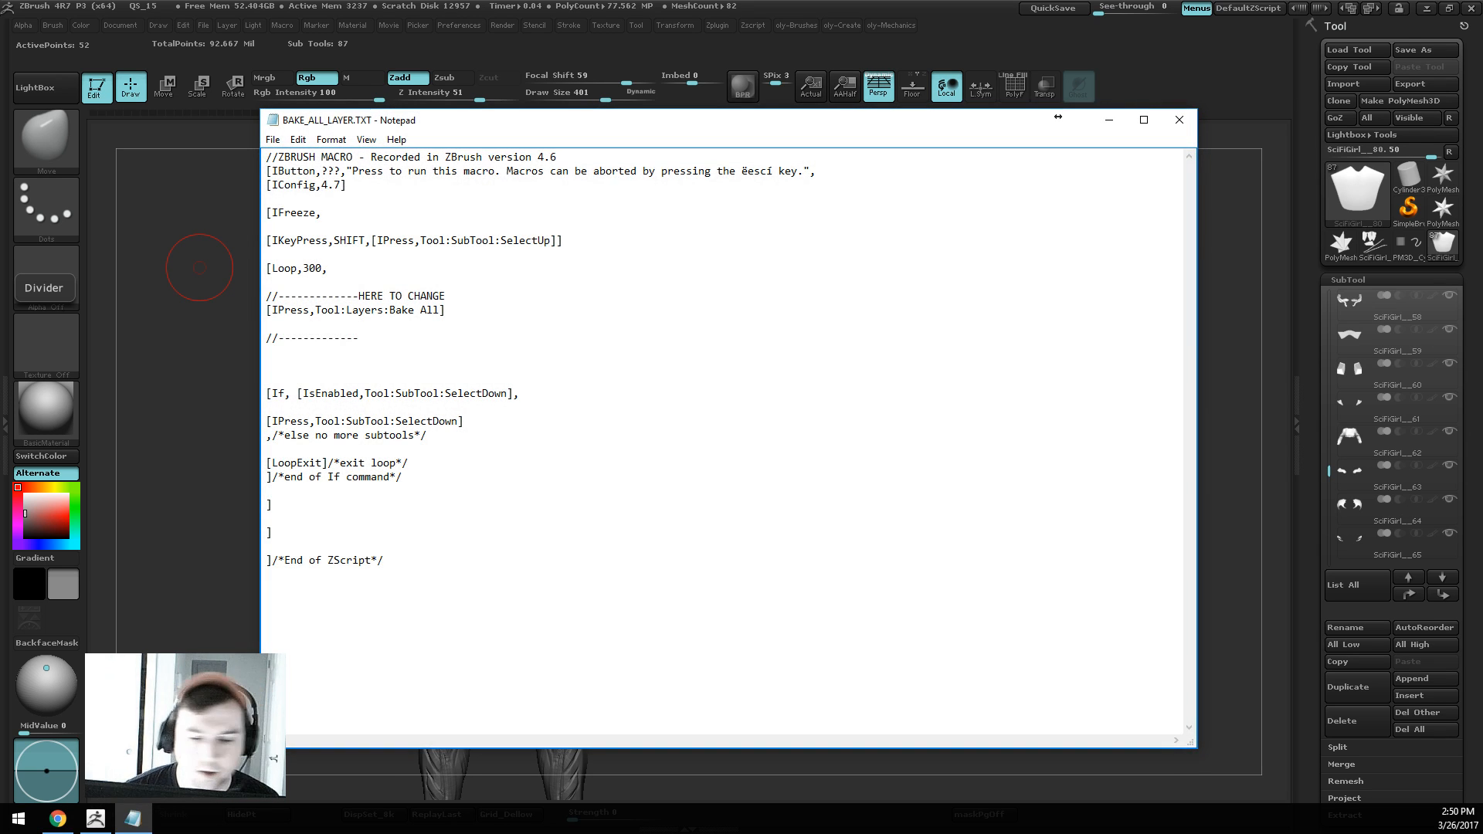
Step: Examine the Layers Bake All command in BAKE_ALL_LAYER.TXT, and return to ZBrush
{"action": "left_click_drag", "start_coordinate": [475, 309], "coordinate": [121, 306]}
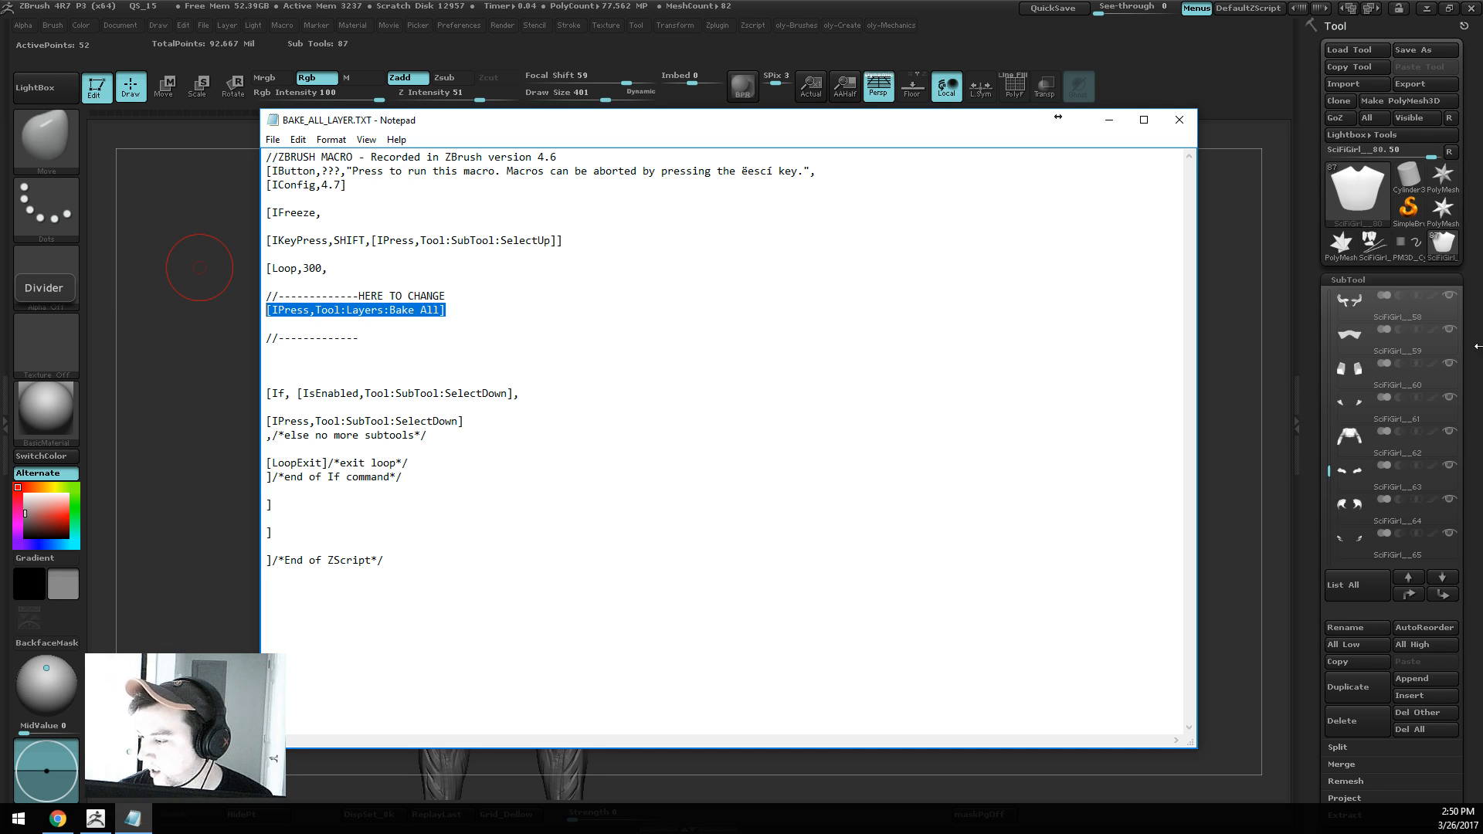
{"action": "left_click", "coordinate": [386, 301]}
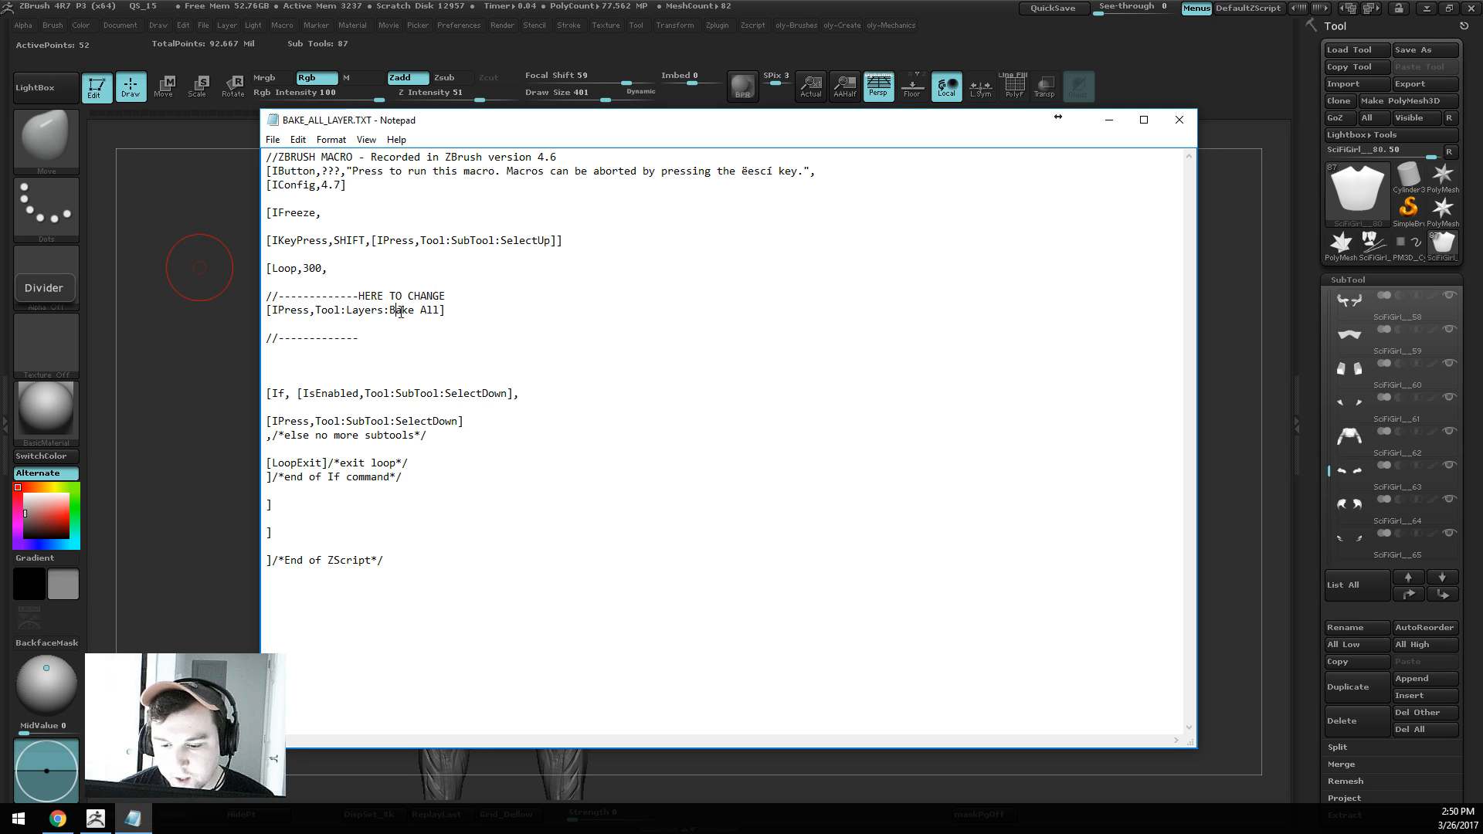
{"action": "left_click_drag", "start_coordinate": [448, 310], "coordinate": [186, 309]}
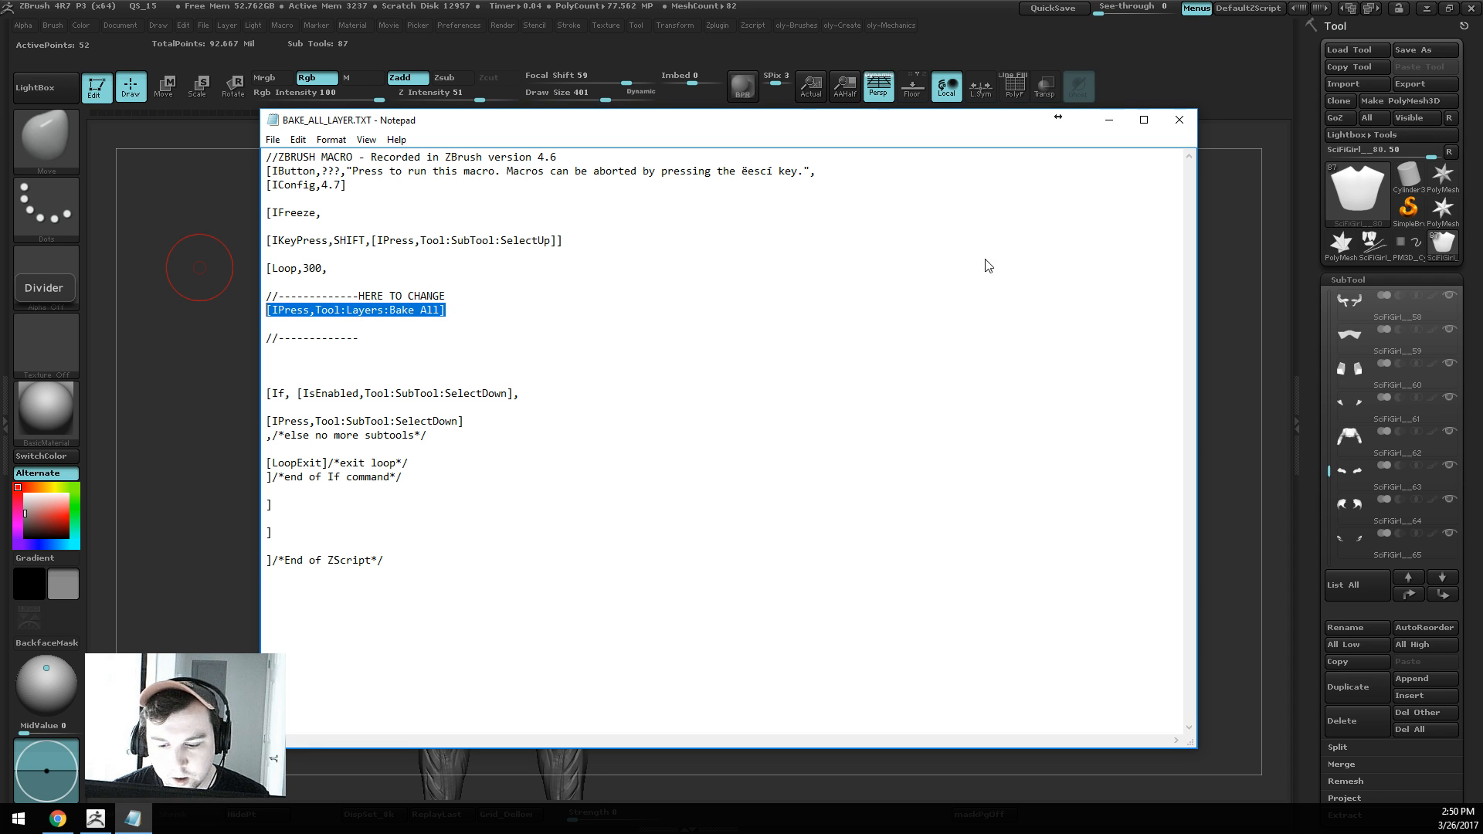
{"action": "left_click", "coordinate": [463, 320]}
{"action": "left_click_drag", "start_coordinate": [463, 320], "coordinate": [225, 308]}
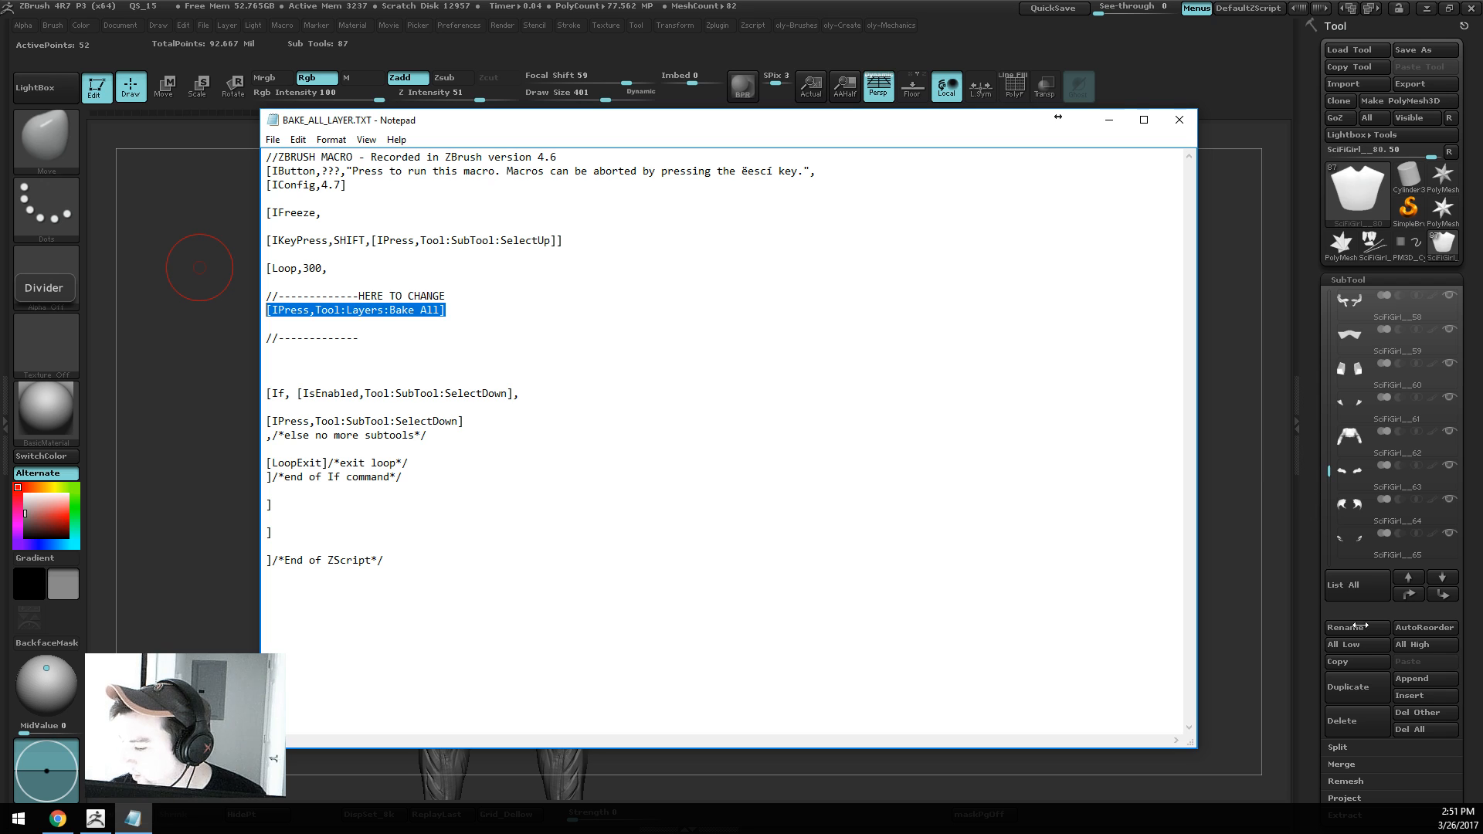
{"action": "left_click", "coordinate": [1311, 705]}
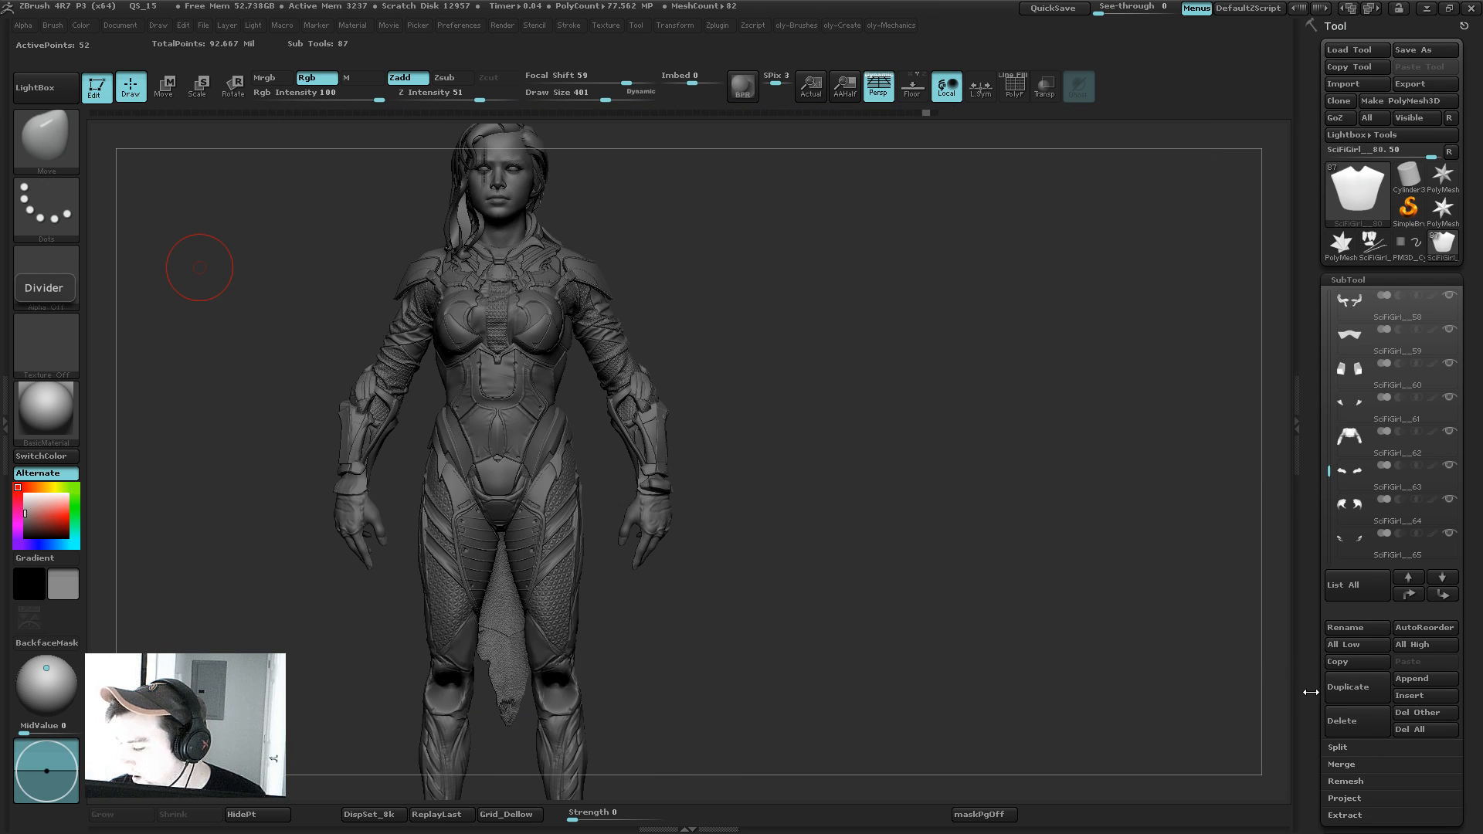
Step: Start recording a new macro, declining the full initialization
{"action": "left_click_drag", "start_coordinate": [1311, 677], "coordinate": [1313, 433]}
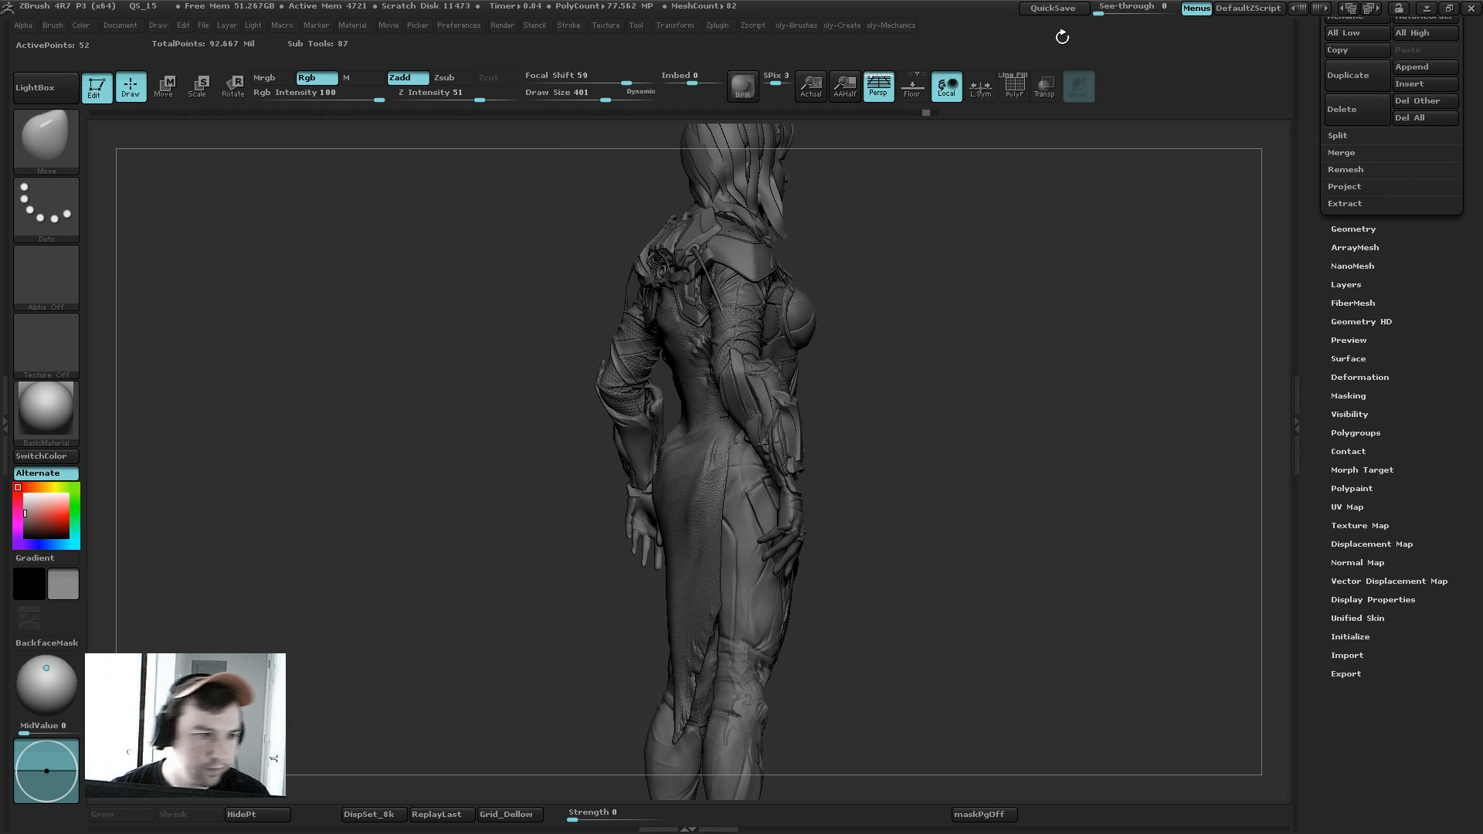
{"action": "left_click_drag", "start_coordinate": [1062, 37], "coordinate": [46, 278]}
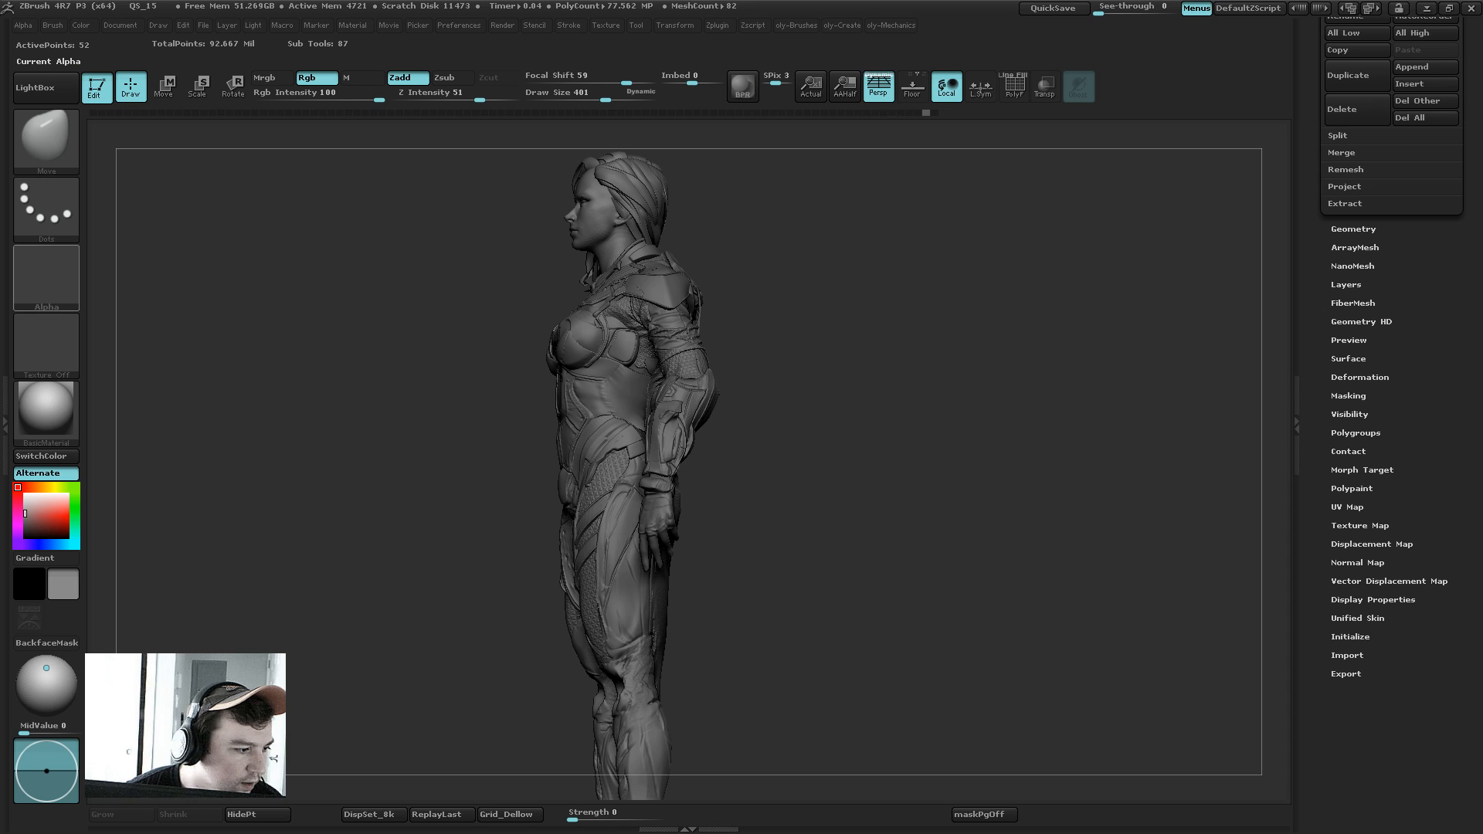
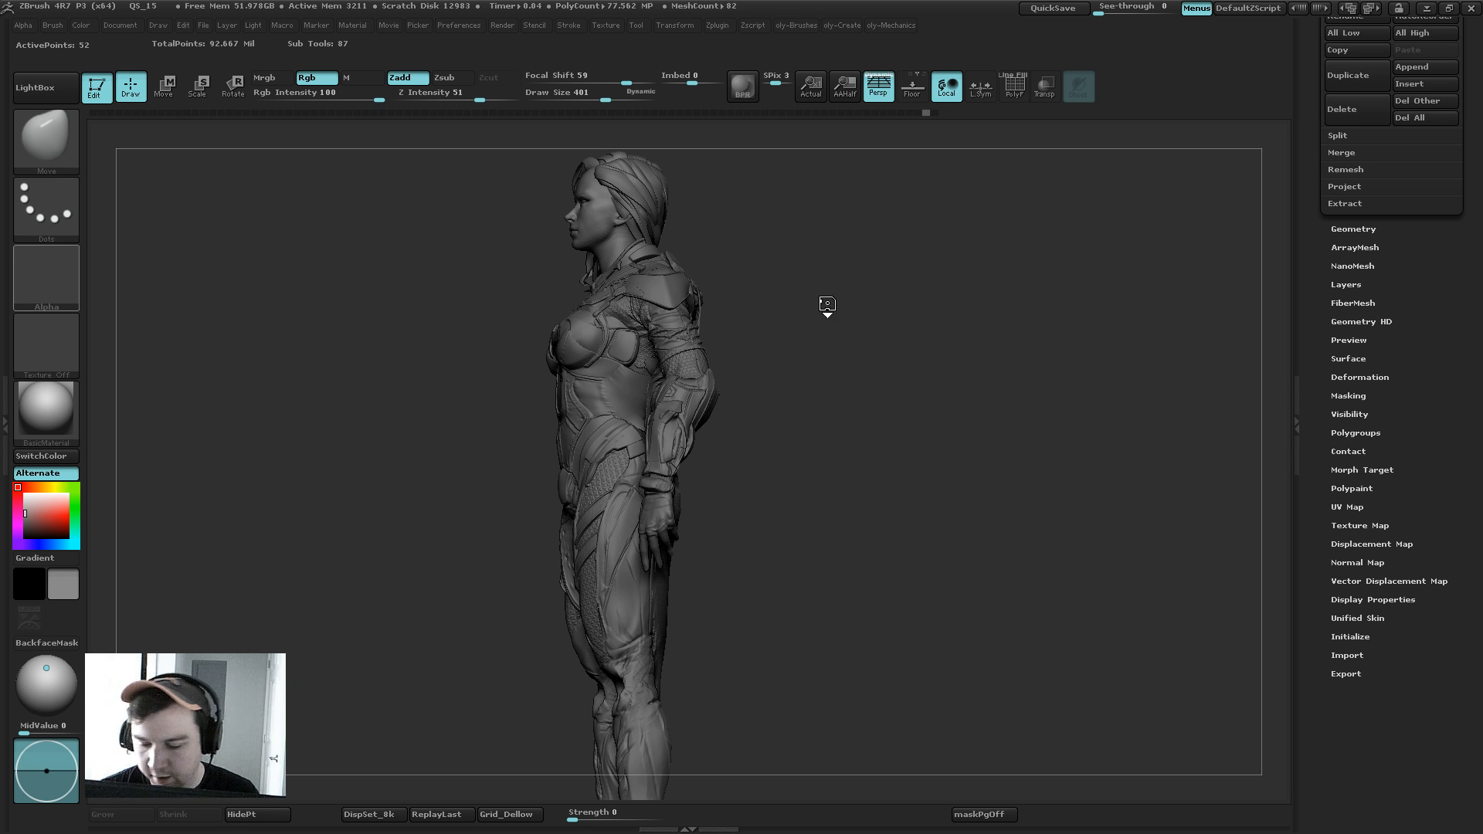
{"action": "left_click_drag", "start_coordinate": [870, 334], "coordinate": [846, 380]}
{"action": "left_click", "coordinate": [846, 380], "text": "alt"}
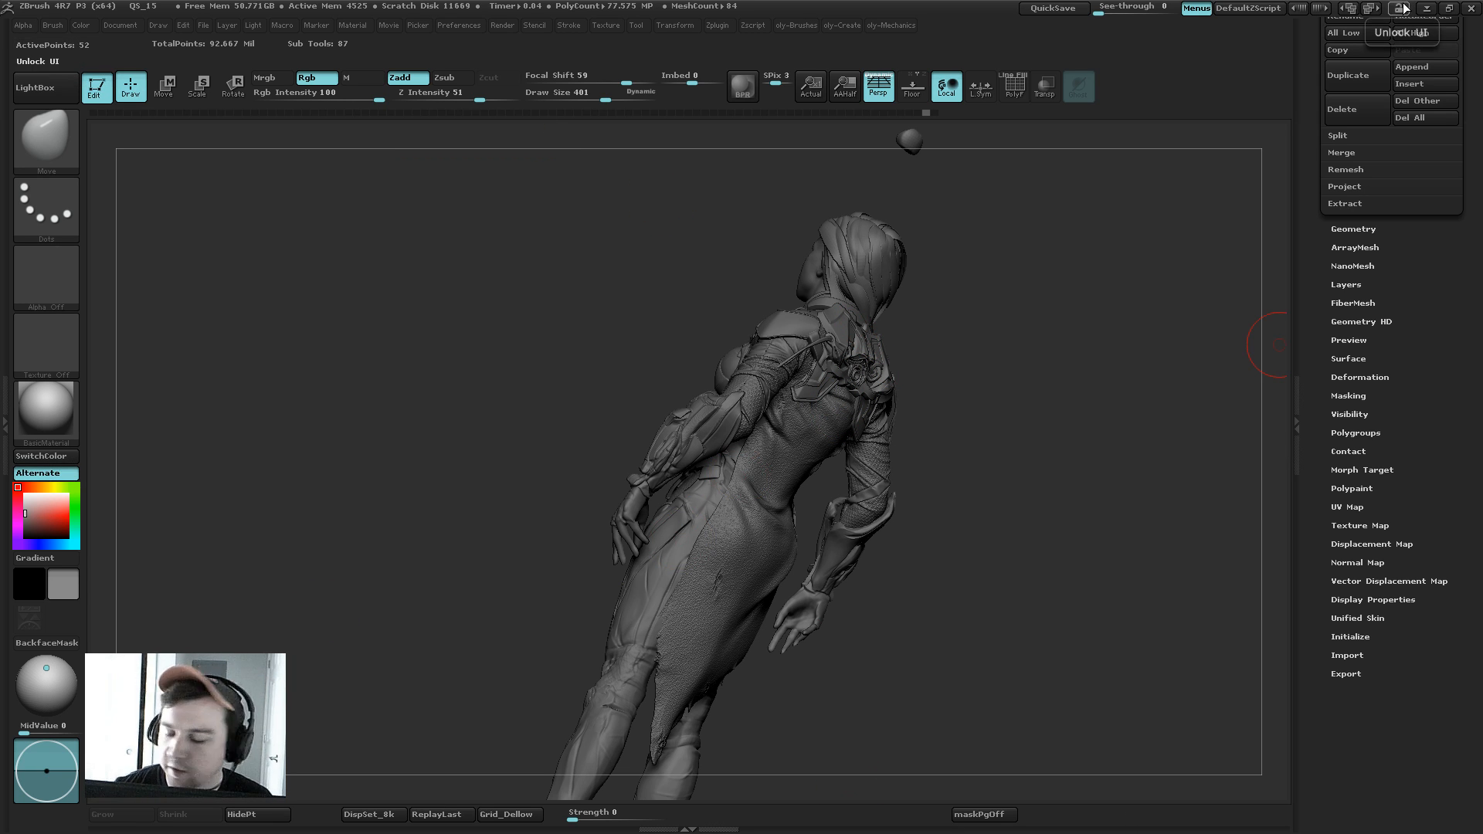
{"action": "left_click", "coordinate": [283, 25]}
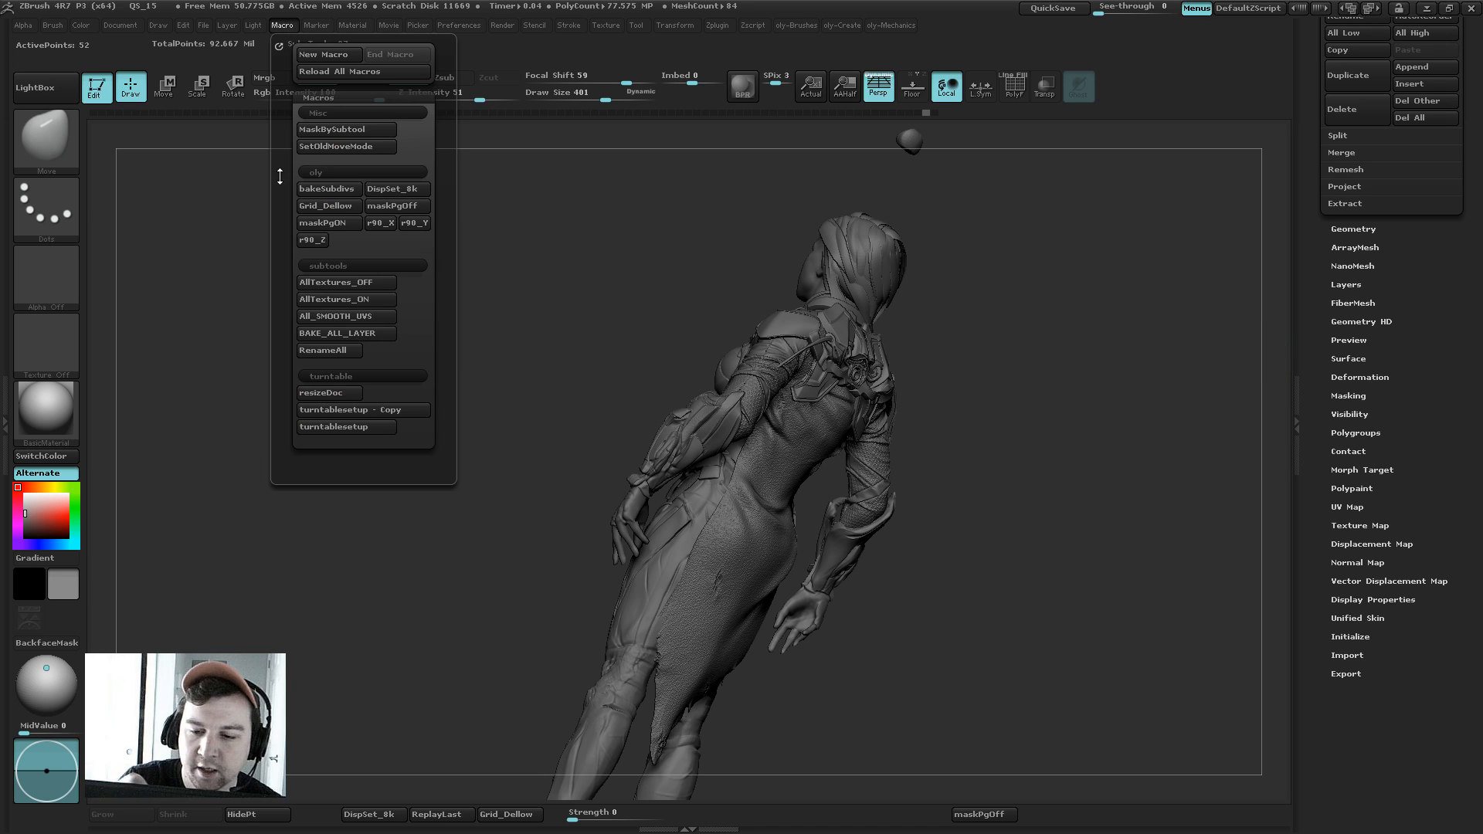
{"action": "left_click", "coordinate": [342, 55]}
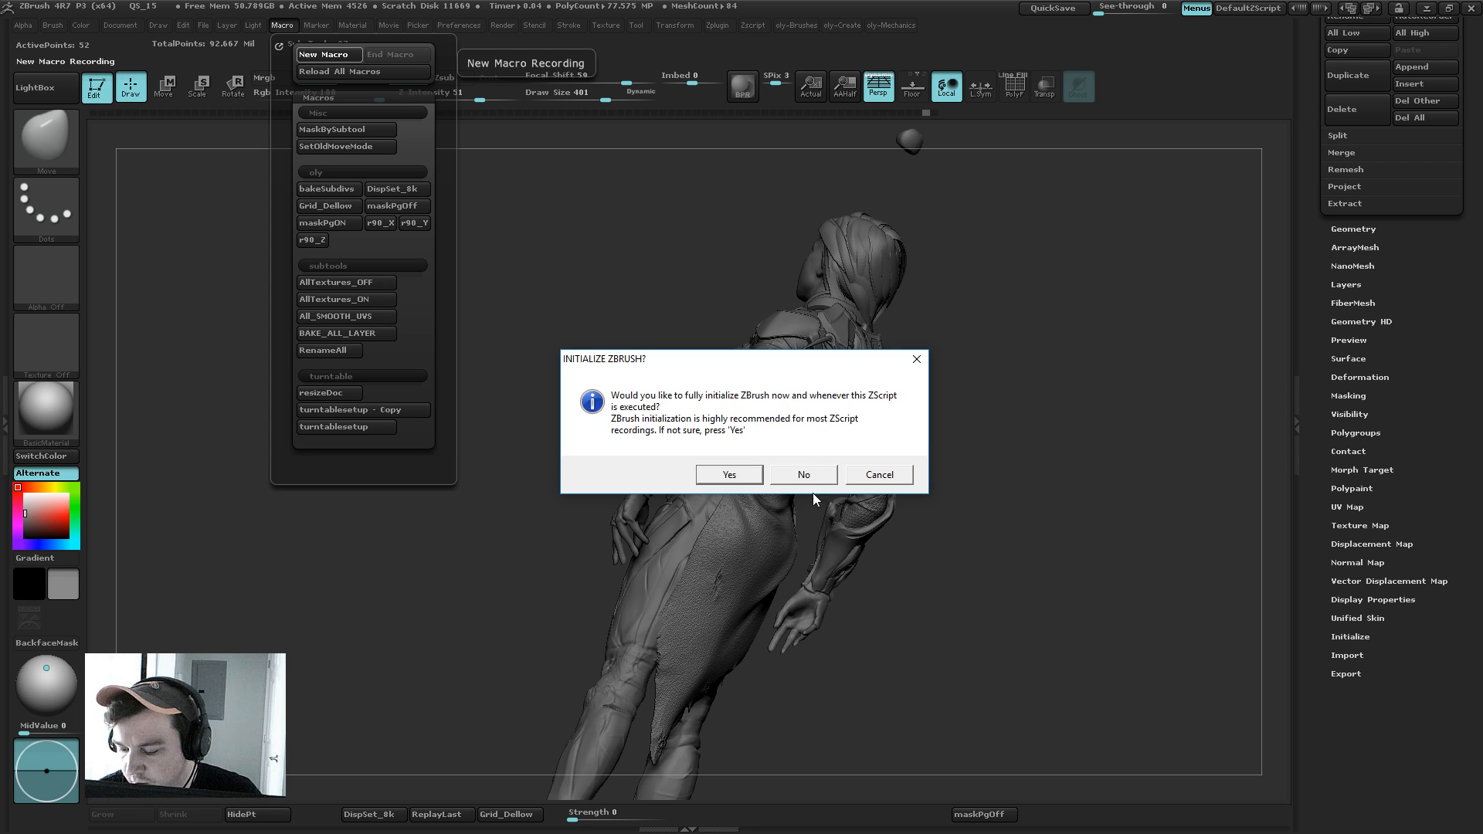
{"action": "left_click", "coordinate": [803, 474]}
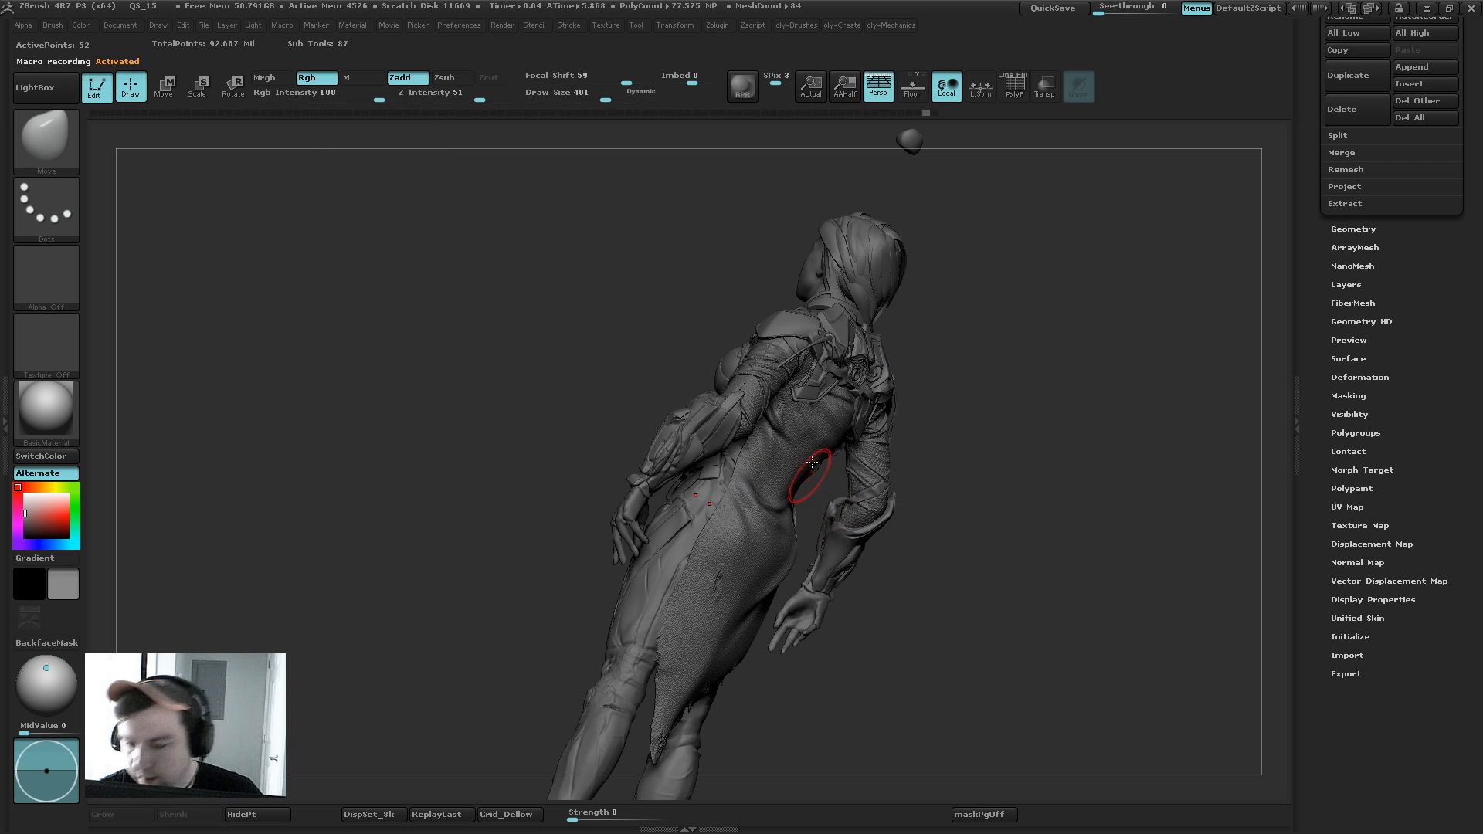
Step: Turn on Colorize in the pelvis plate's Polypaint settings while the macro is recording
{"action": "left_click", "coordinate": [1386, 321]}
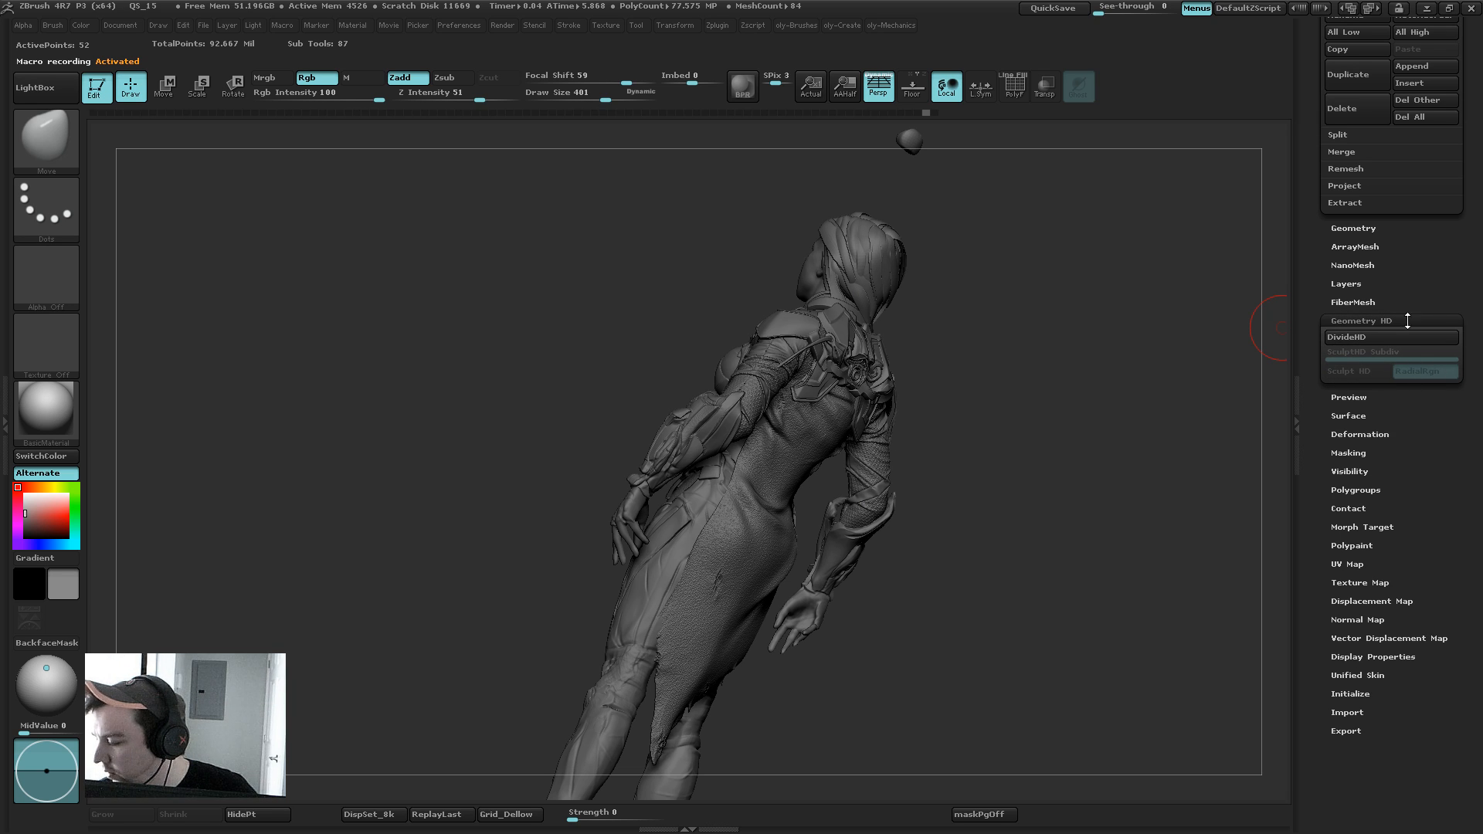
{"action": "left_click", "coordinate": [1351, 545]}
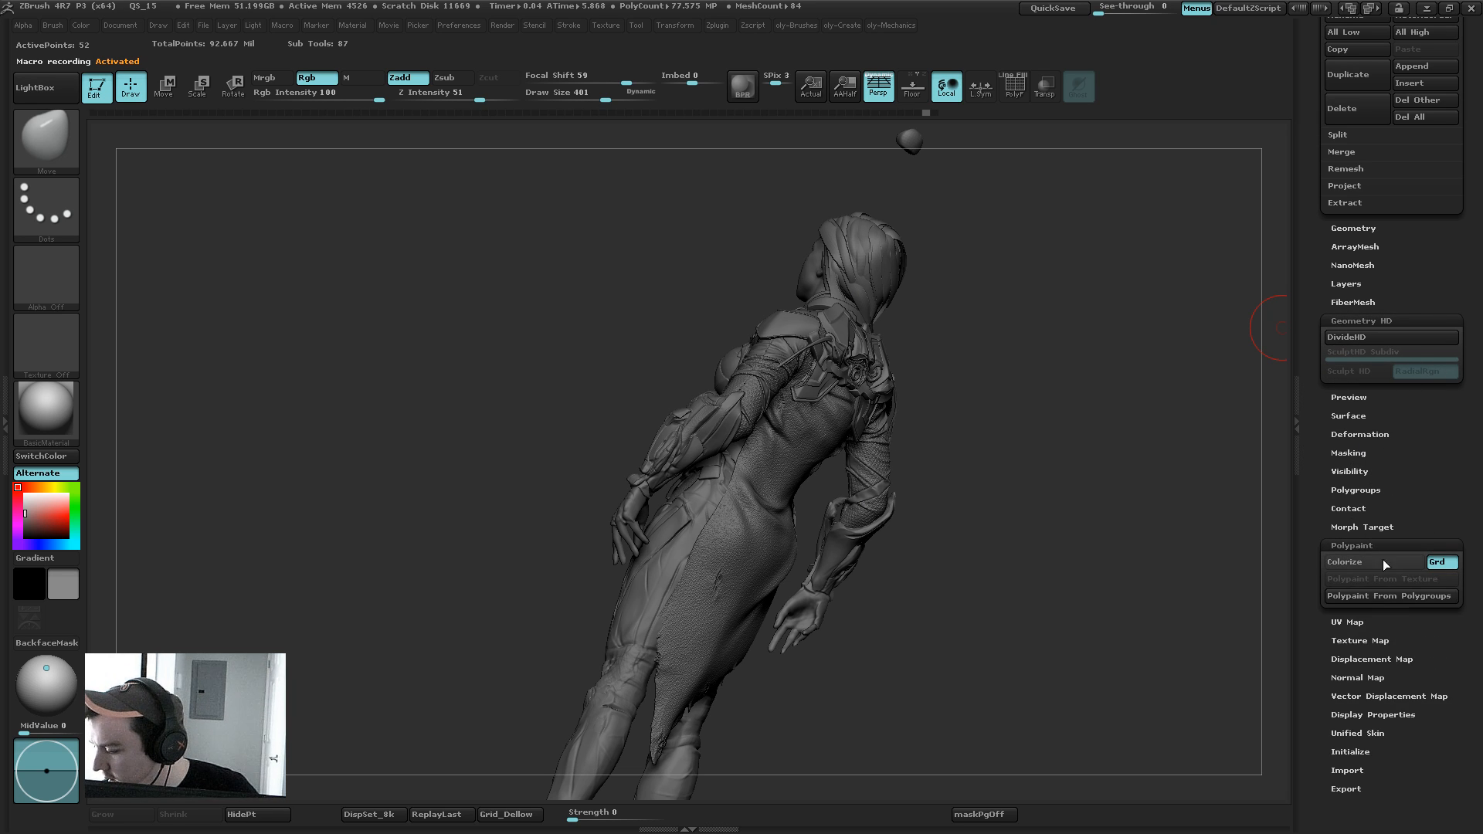
{"action": "left_click", "coordinate": [1359, 562]}
{"action": "left_click", "coordinate": [1364, 528]}
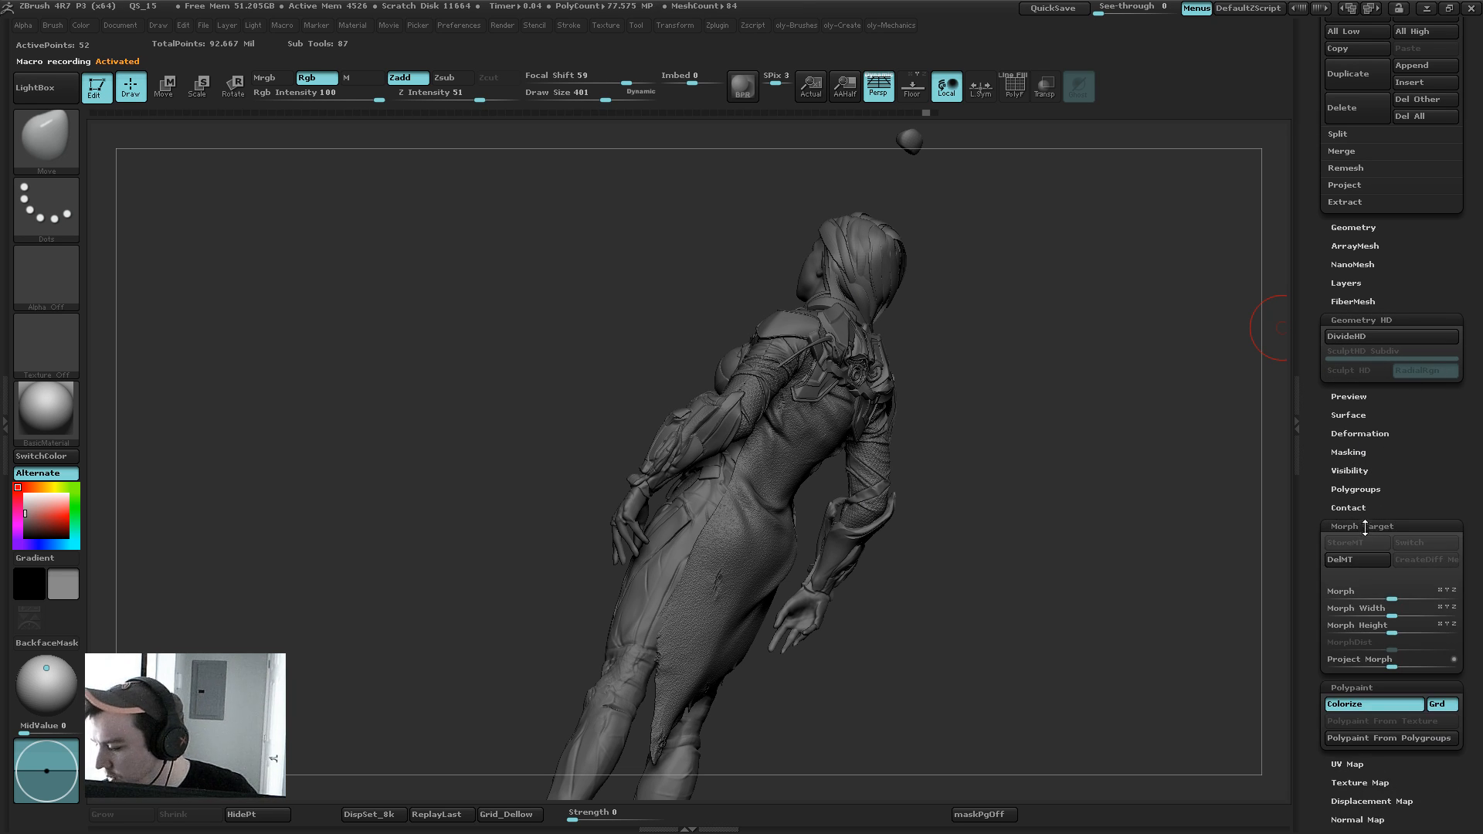
{"action": "left_click", "coordinate": [1373, 526]}
Step: End the macro recording and save it to the Desktop as ZBrushMacro.txt, replacing the existing file
{"action": "left_click", "coordinate": [279, 25]}
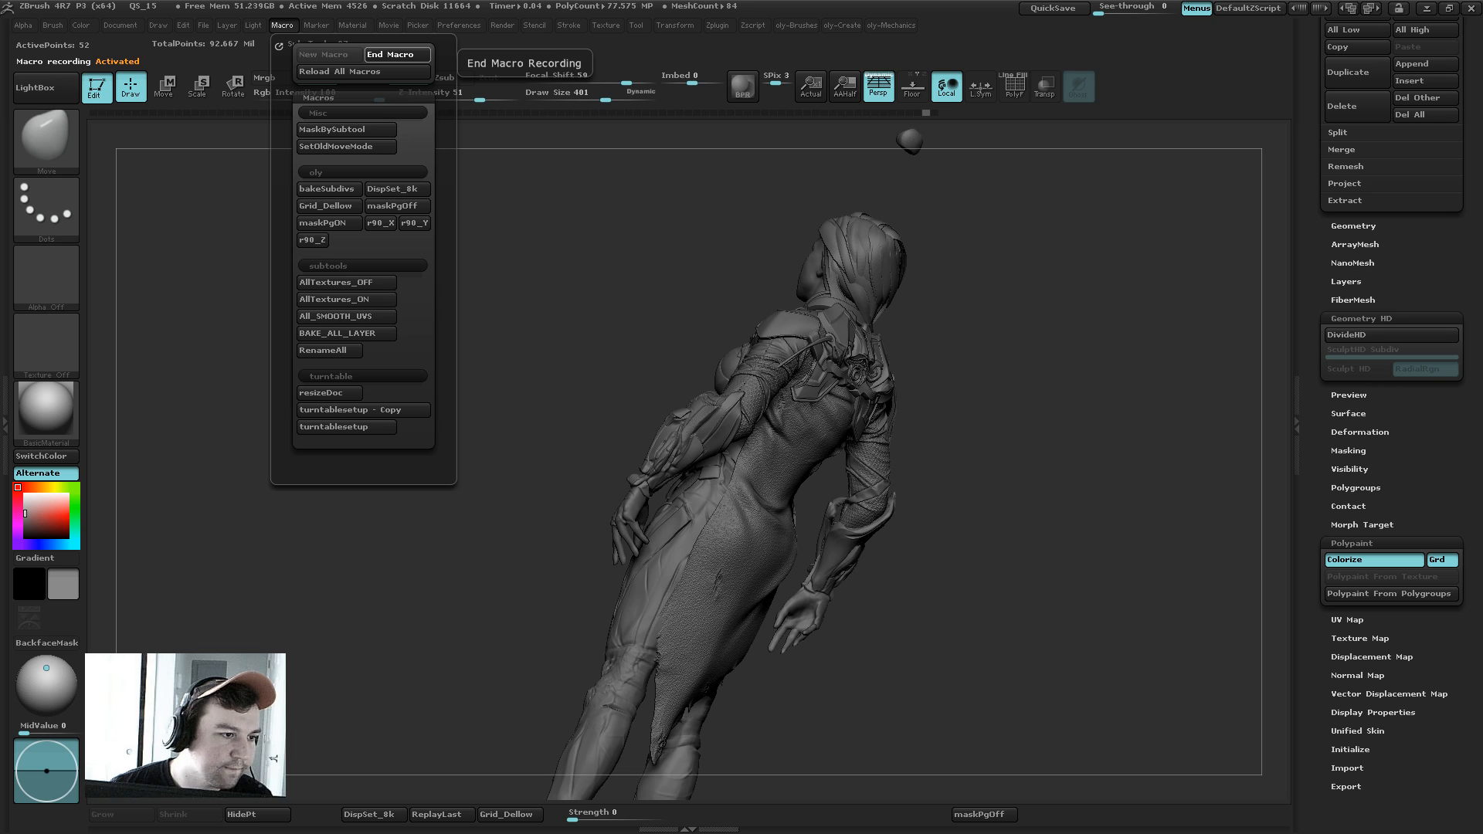
{"action": "left_click_drag", "start_coordinate": [6, 718], "coordinate": [540, 270]}
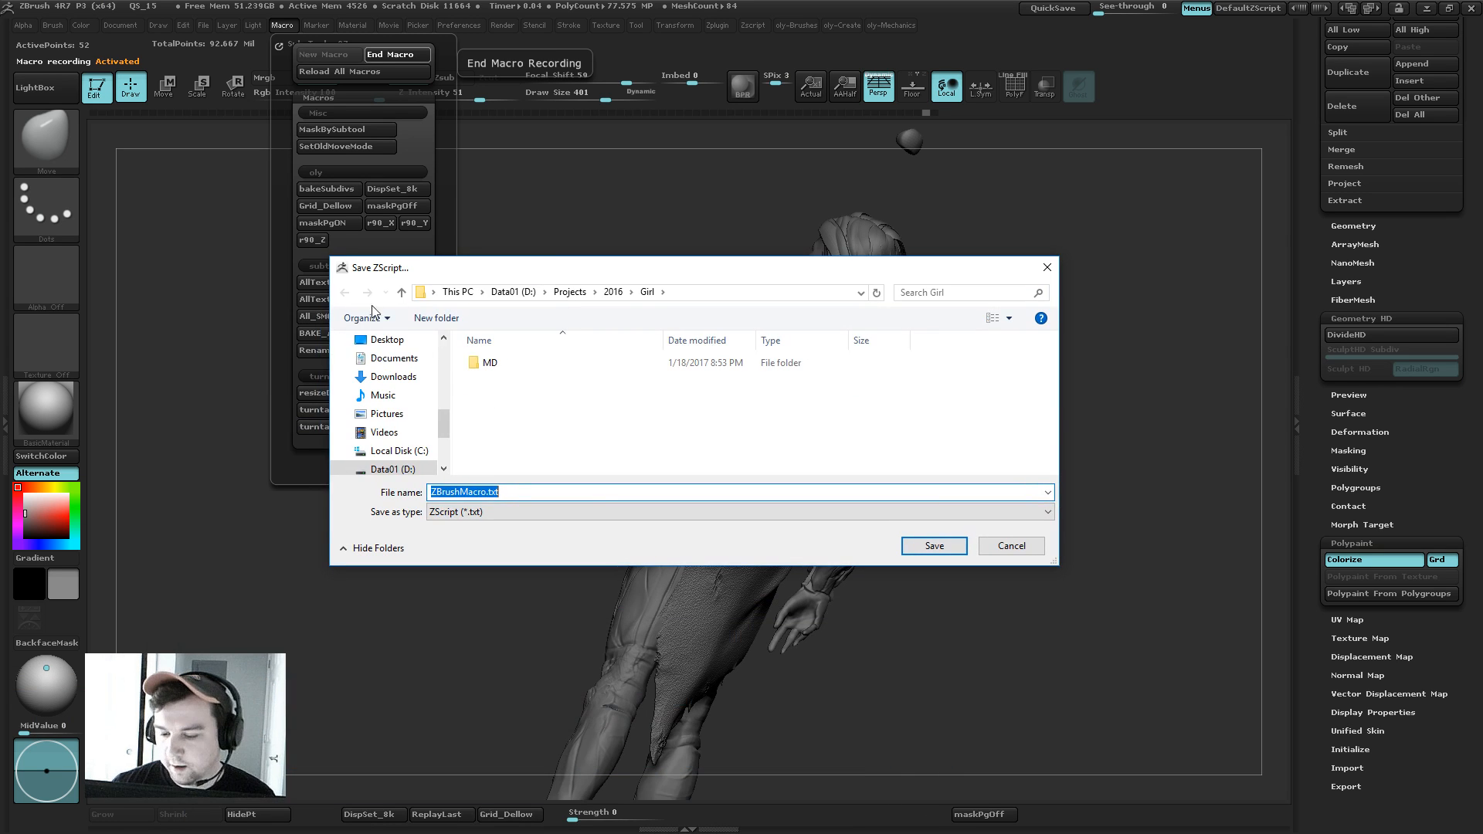
{"action": "left_click", "coordinate": [400, 344]}
{"action": "left_click", "coordinate": [932, 545]}
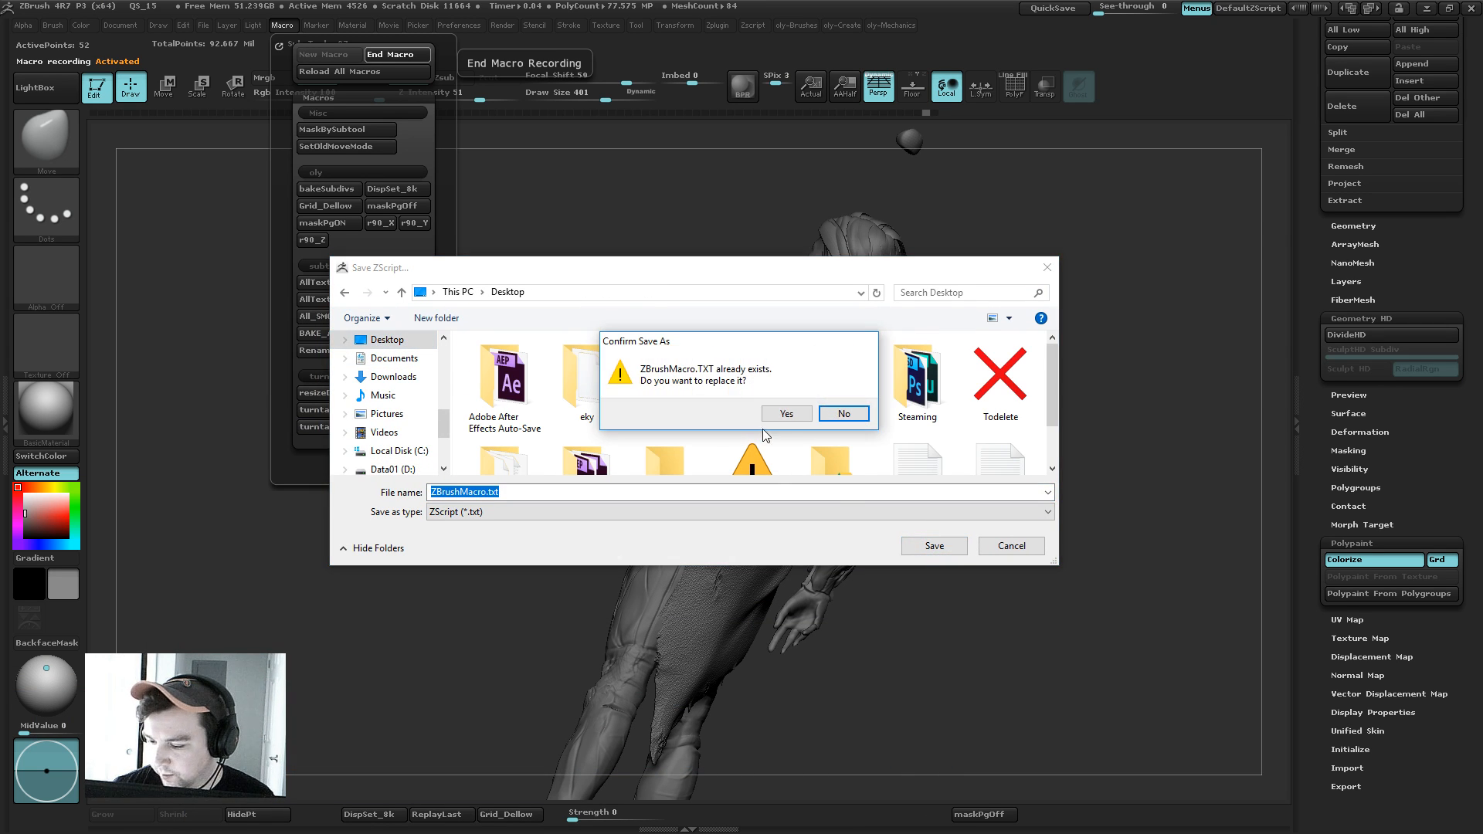
{"action": "left_click", "coordinate": [785, 414]}
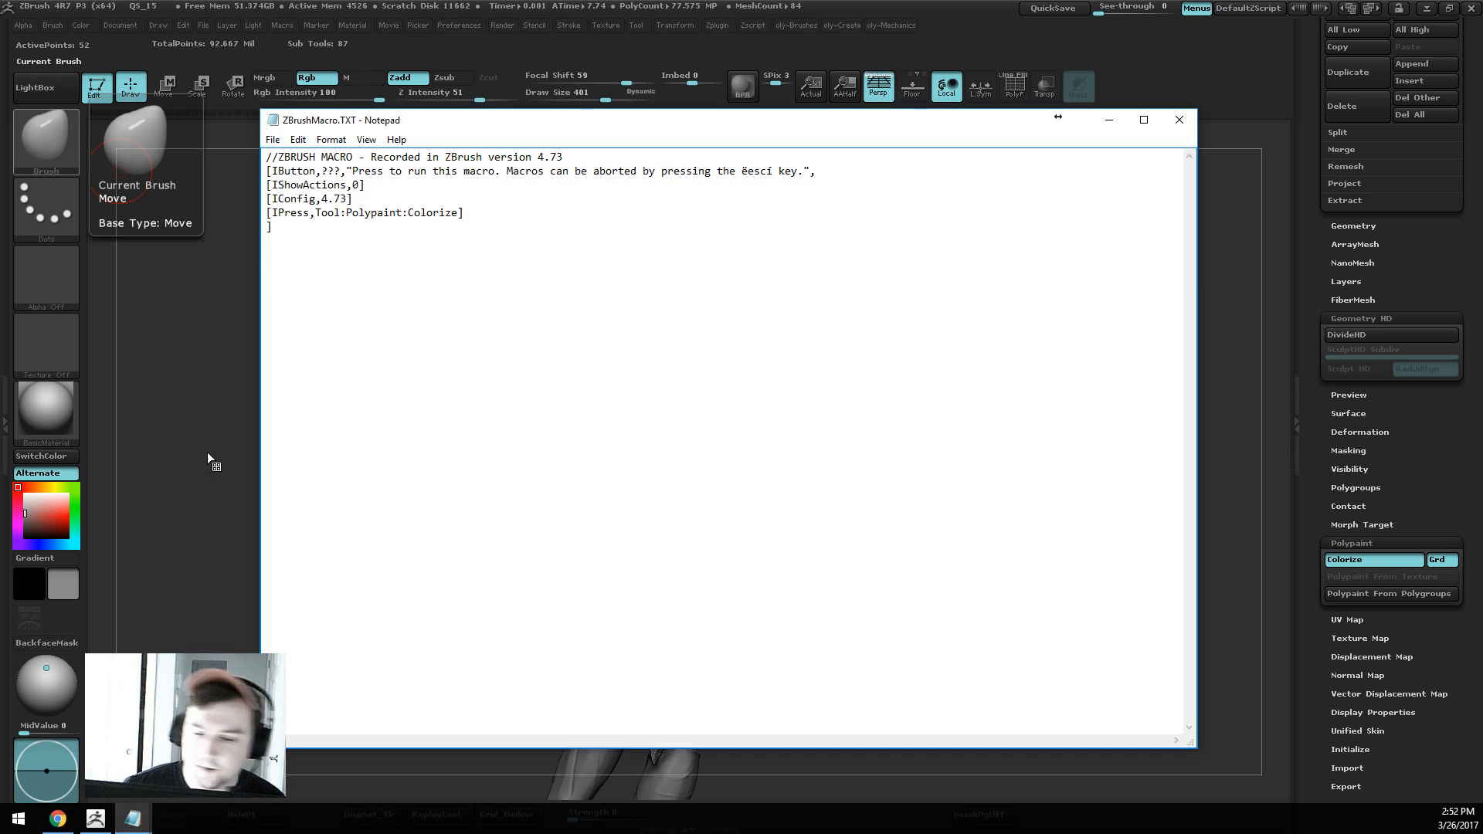
Step: In ZBrushMacro.TXT, set off the [IPress,Tool:Polypaint:Colorize] line with blank lines above and below, and copy it
{"action": "left_click", "coordinate": [502, 213]}
{"action": "left_click", "coordinate": [489, 199]}
{"action": "key", "text": "Return"}
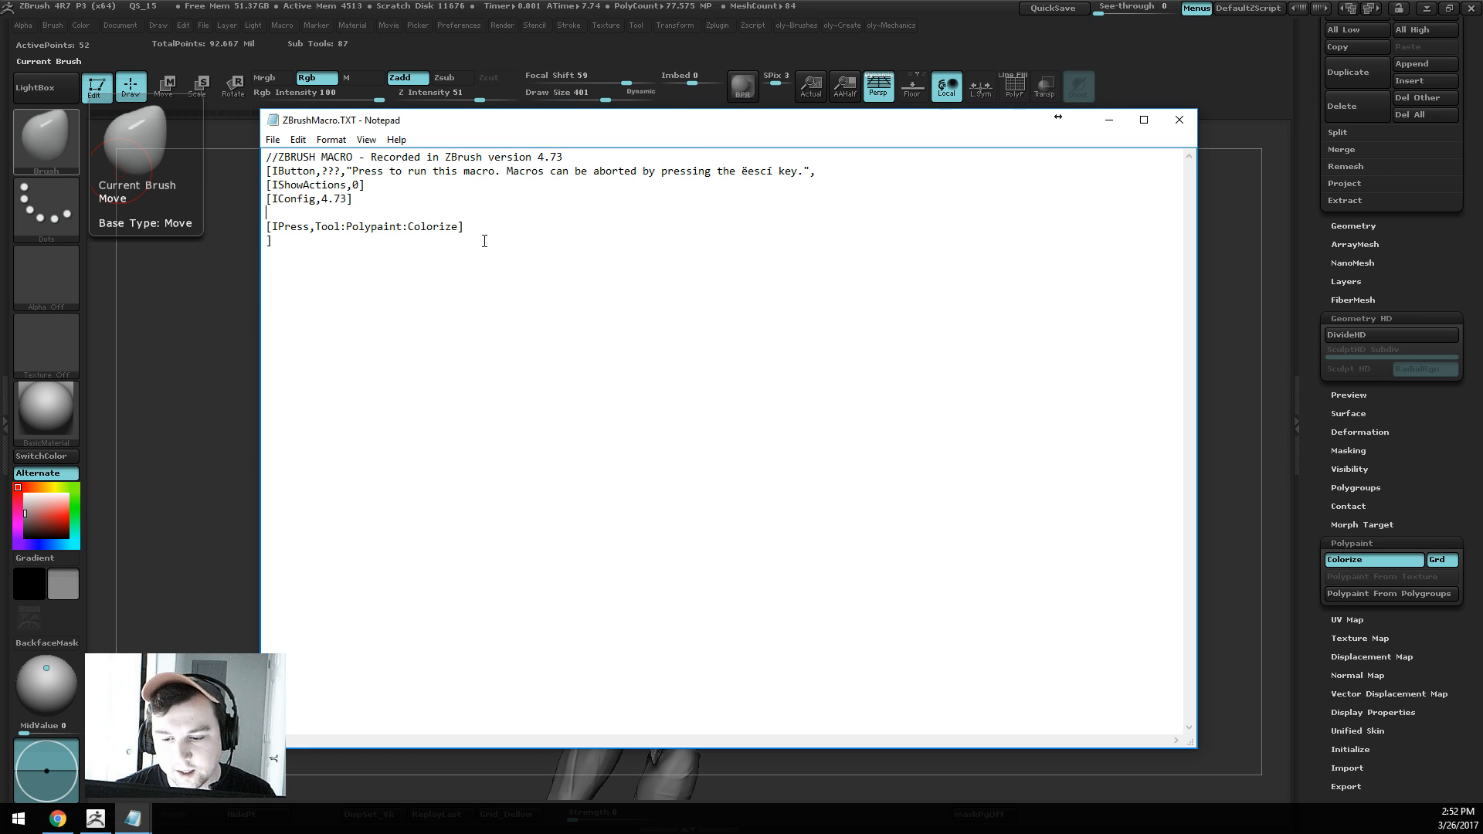
{"action": "left_click", "coordinate": [488, 229]}
{"action": "key", "text": "Return"}
{"action": "left_click_drag", "start_coordinate": [492, 228], "coordinate": [146, 223]}
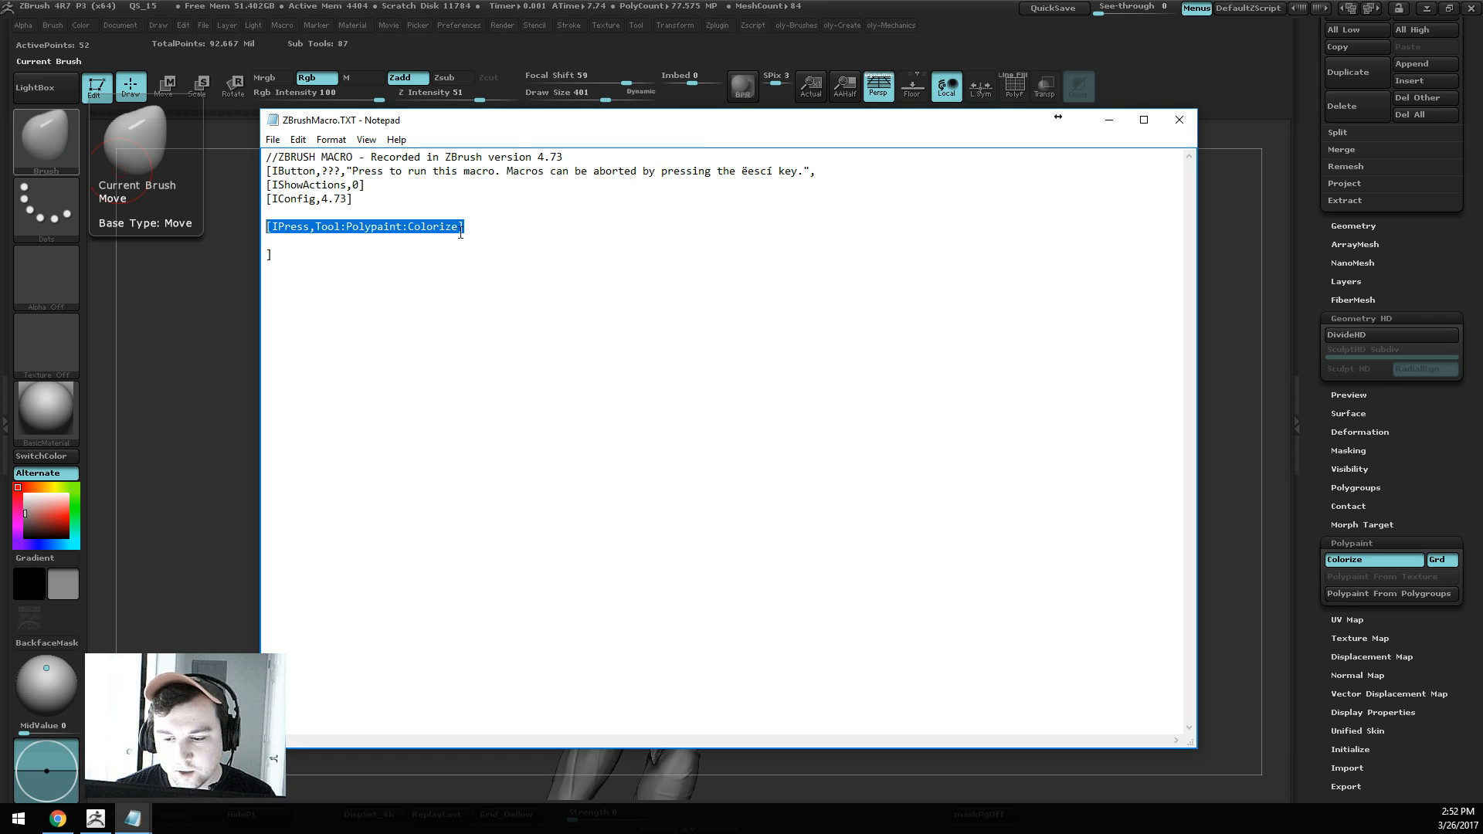
{"action": "left_click_drag", "start_coordinate": [482, 229], "coordinate": [123, 213]}
{"action": "key", "text": "ctrl+c"}
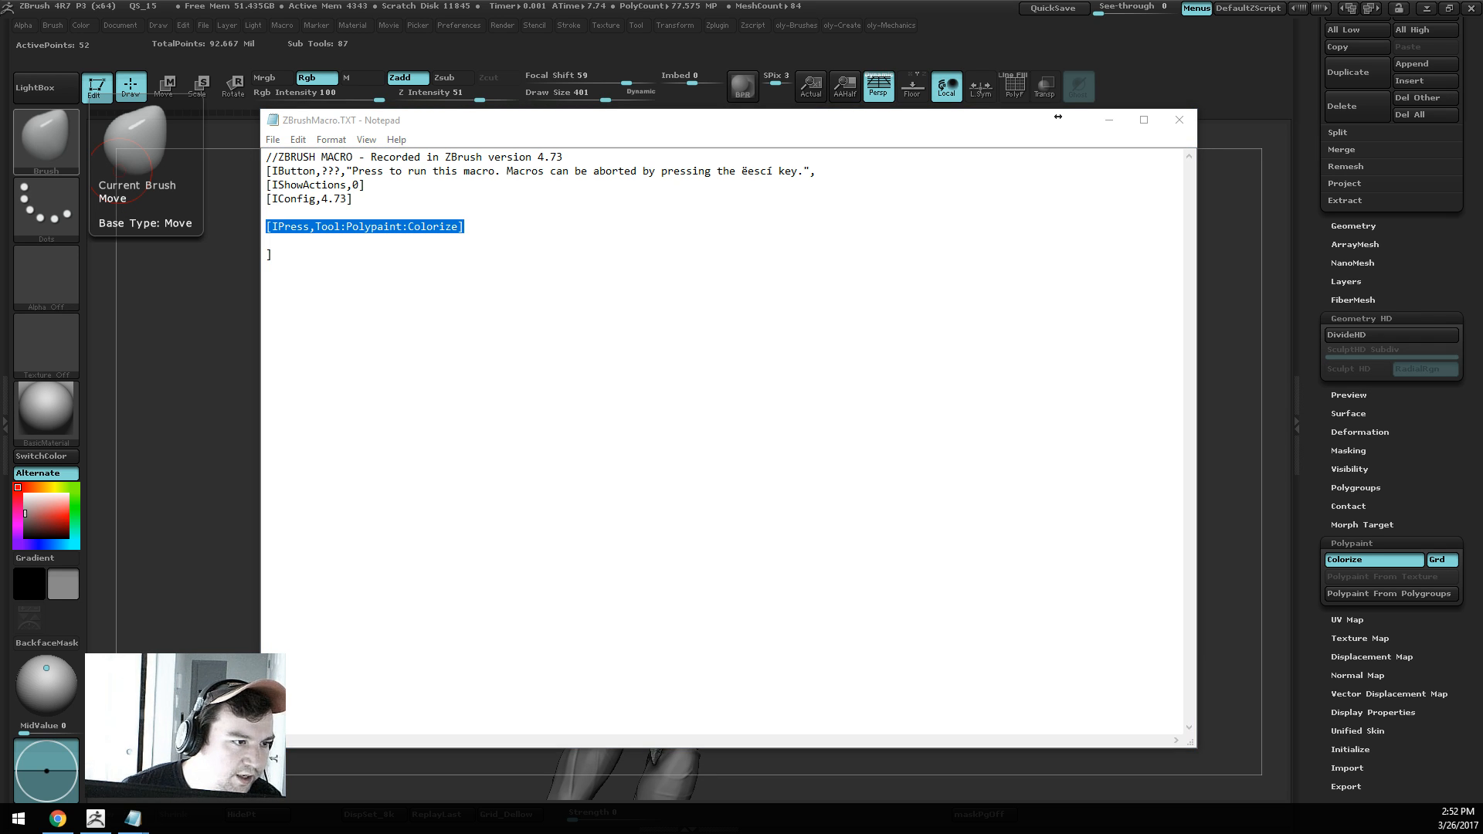
Step: Open RenameAll.TXT from the ZBrush 4R7 folder's ZStartup\Macros\subtools subfolder
{"action": "key", "text": "super+e"}
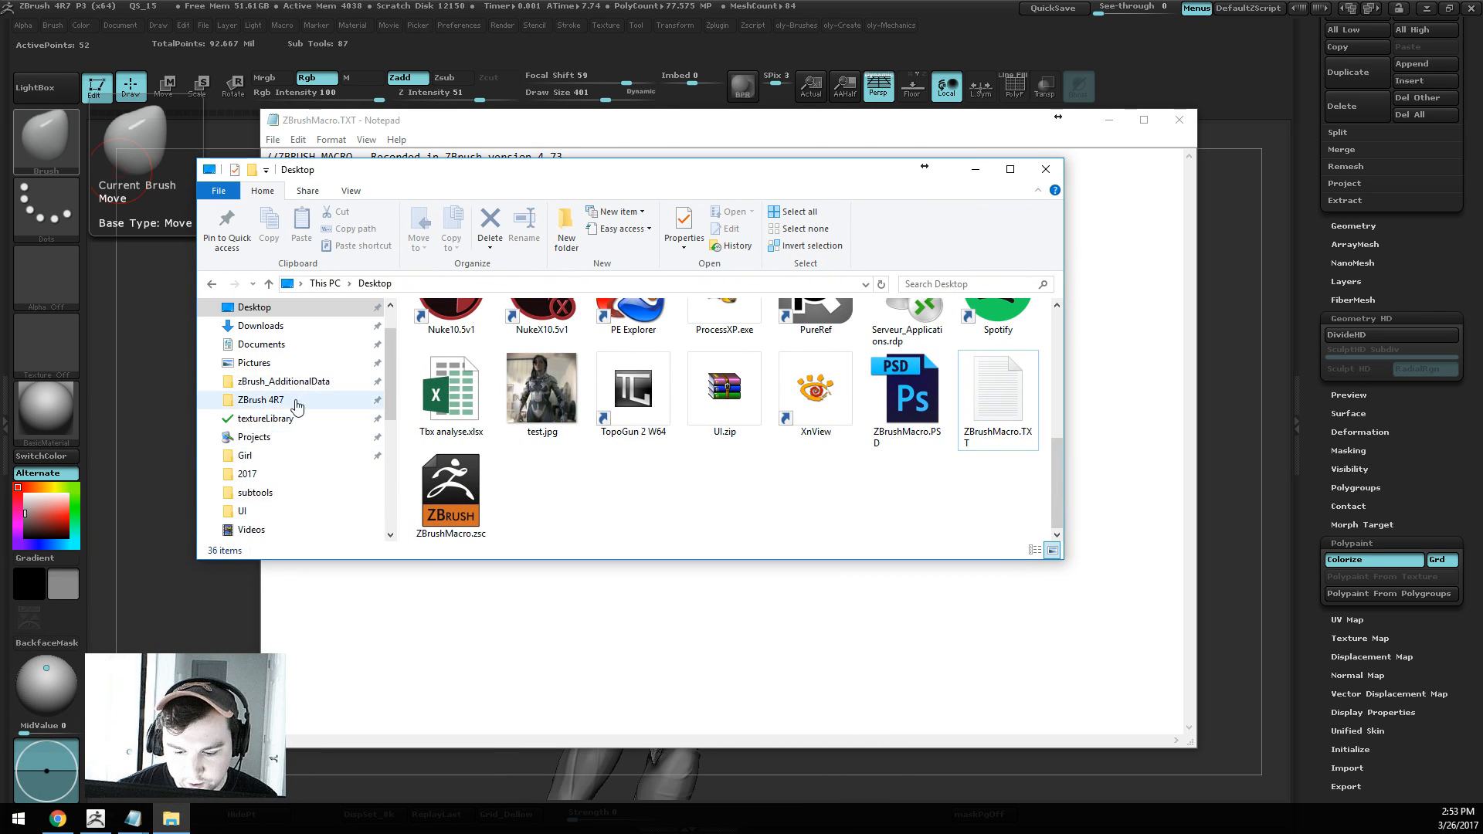
{"action": "scroll", "coordinate": [309, 400], "scroll_direction": "down", "scroll_amount": 1}
{"action": "left_click", "coordinate": [312, 399]}
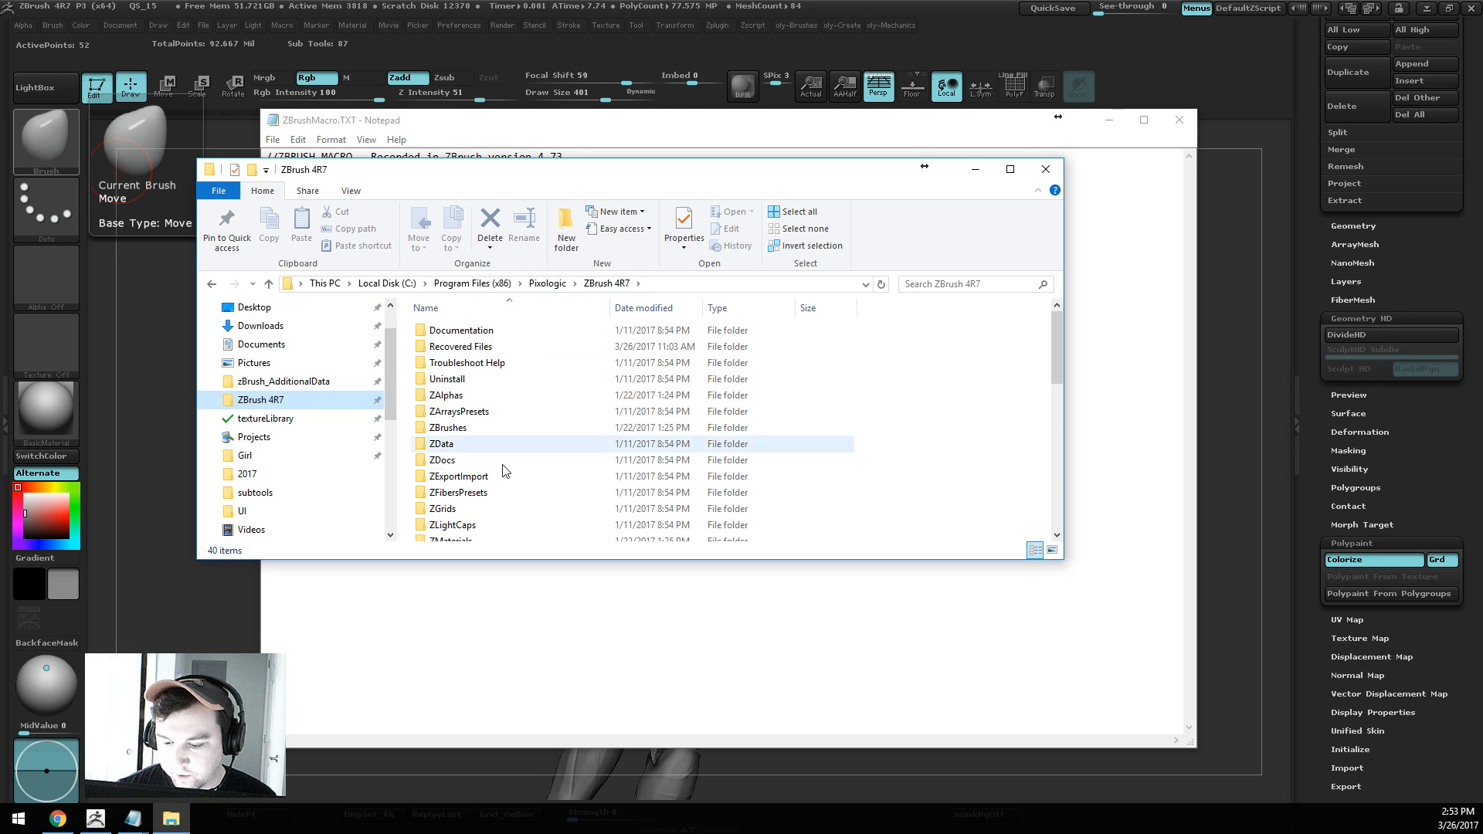
{"action": "scroll", "coordinate": [479, 525], "scroll_direction": "down", "scroll_amount": 5}
{"action": "double_click", "coordinate": [471, 451]}
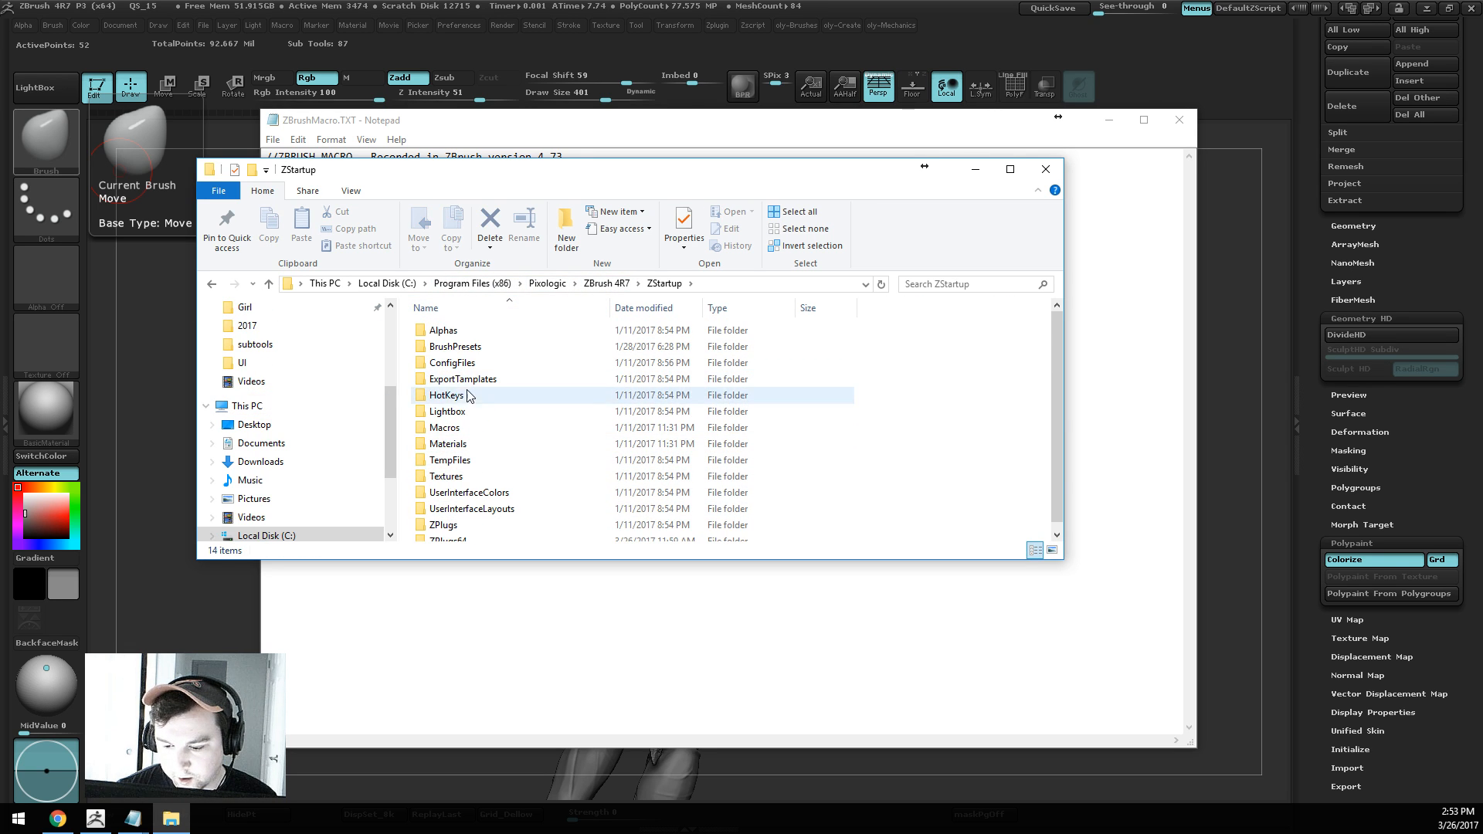
{"action": "double_click", "coordinate": [465, 429]}
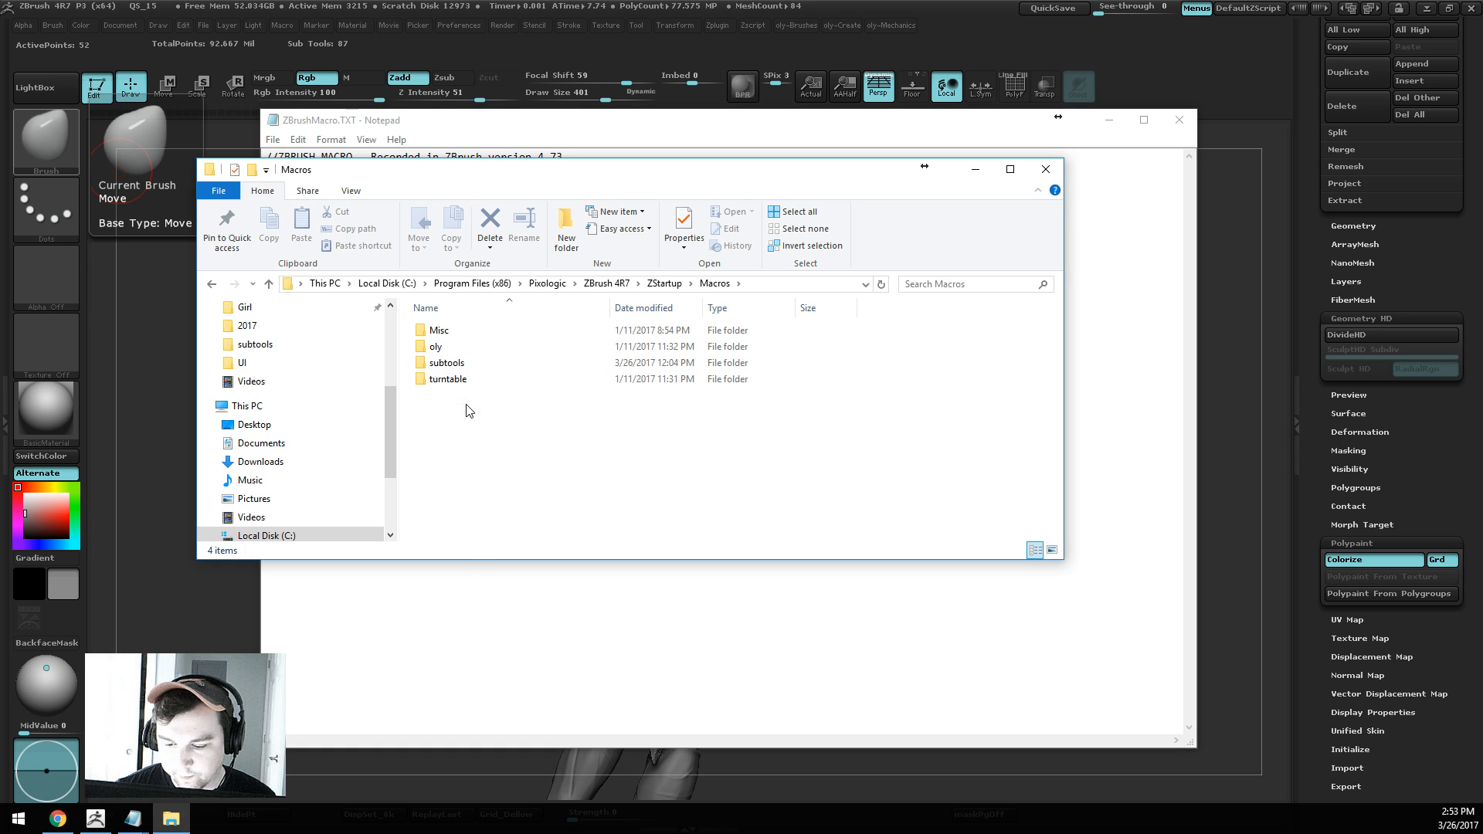
{"action": "right_click", "coordinate": [467, 408]}
{"action": "left_click", "coordinate": [447, 362]}
{"action": "double_click", "coordinate": [447, 362]}
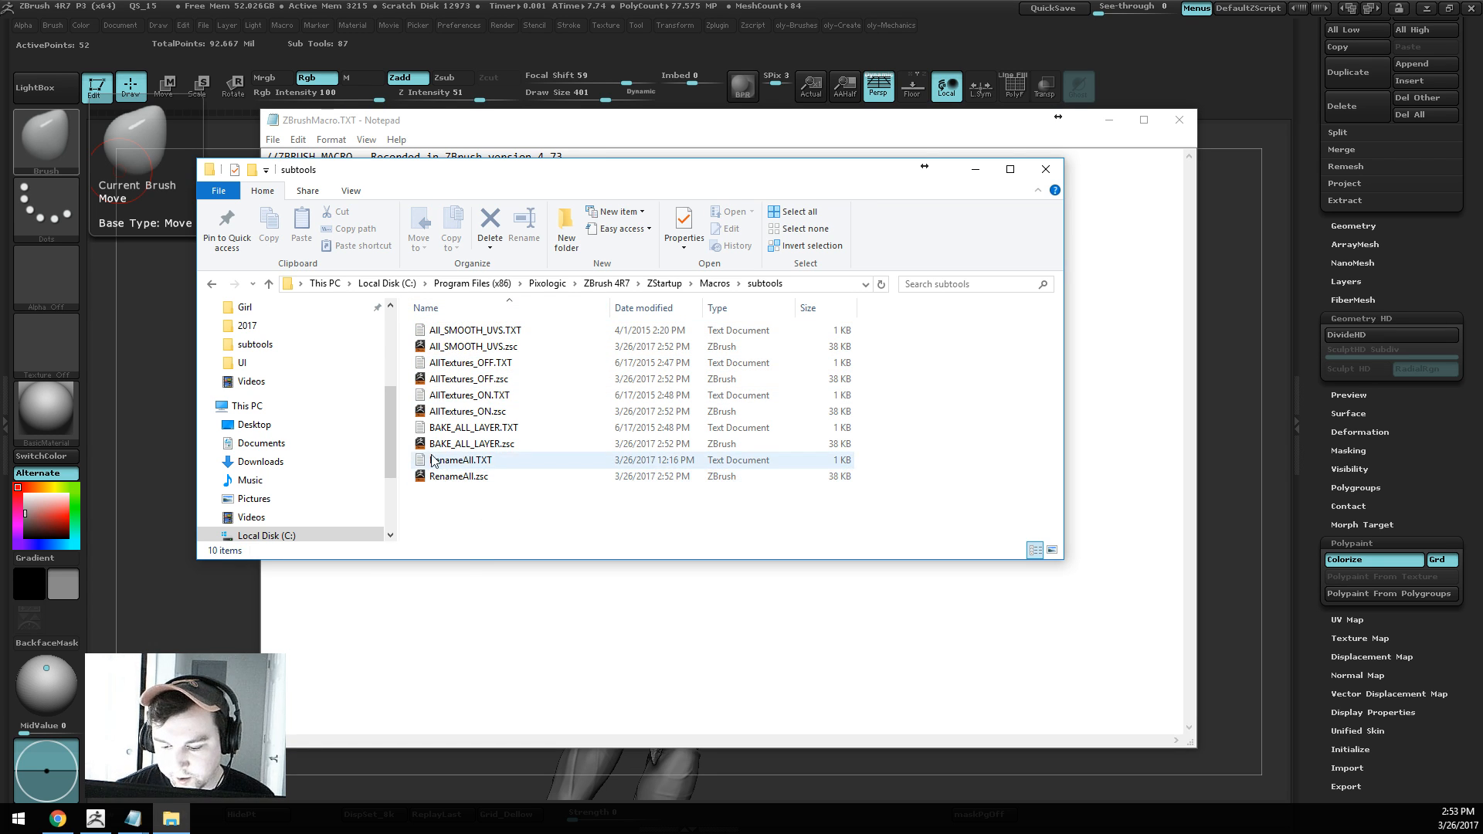
{"action": "double_click", "coordinate": [463, 460]}
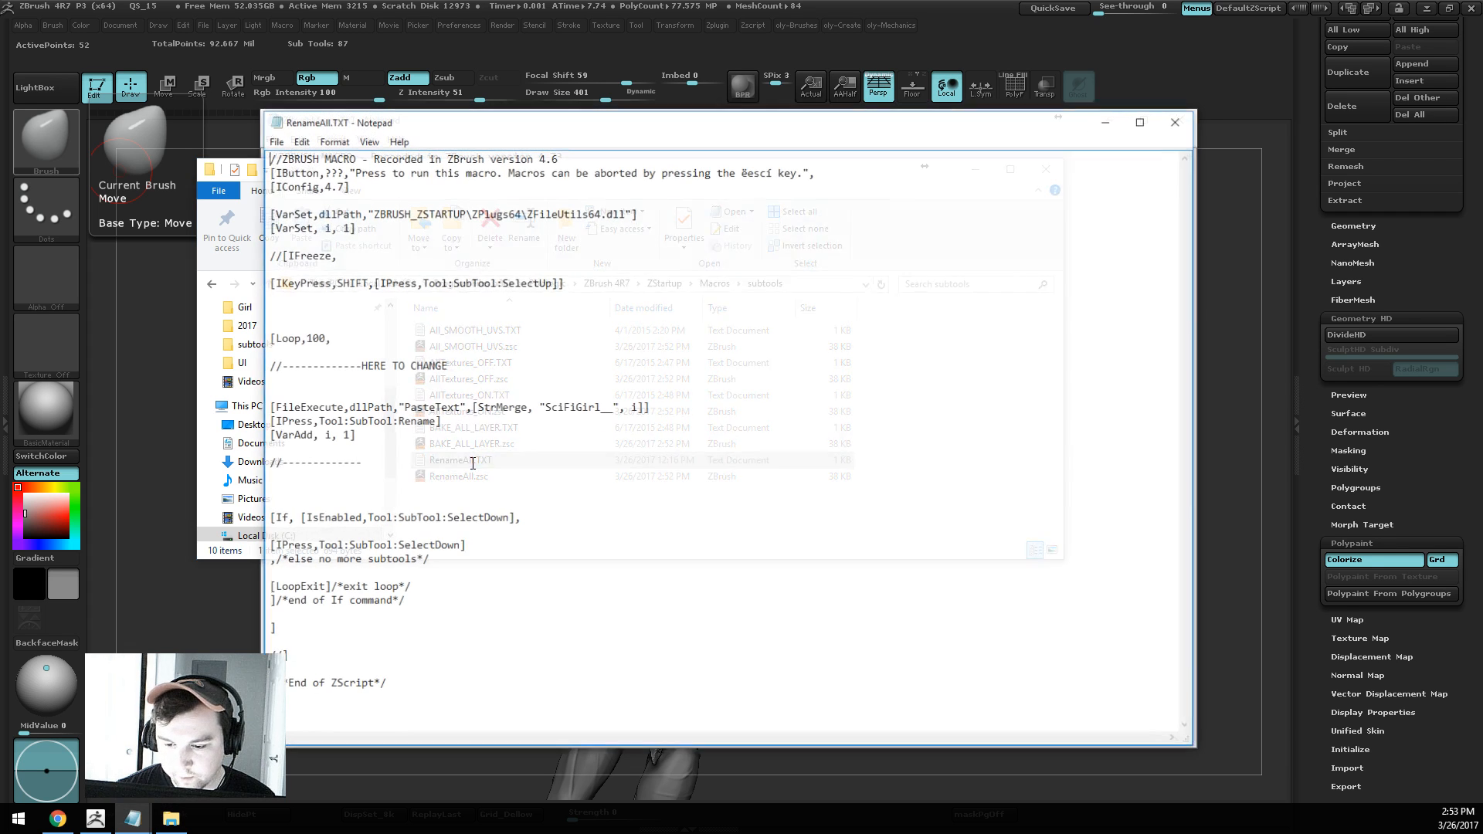
Step: Try adding the copied Polypaint Colorize command to RenameAll.TXT's loop, remove it, and close the file without saving
{"action": "left_click", "coordinate": [360, 453]}
{"action": "key", "text": "Return"}
{"action": "key", "text": "ctrl+v"}
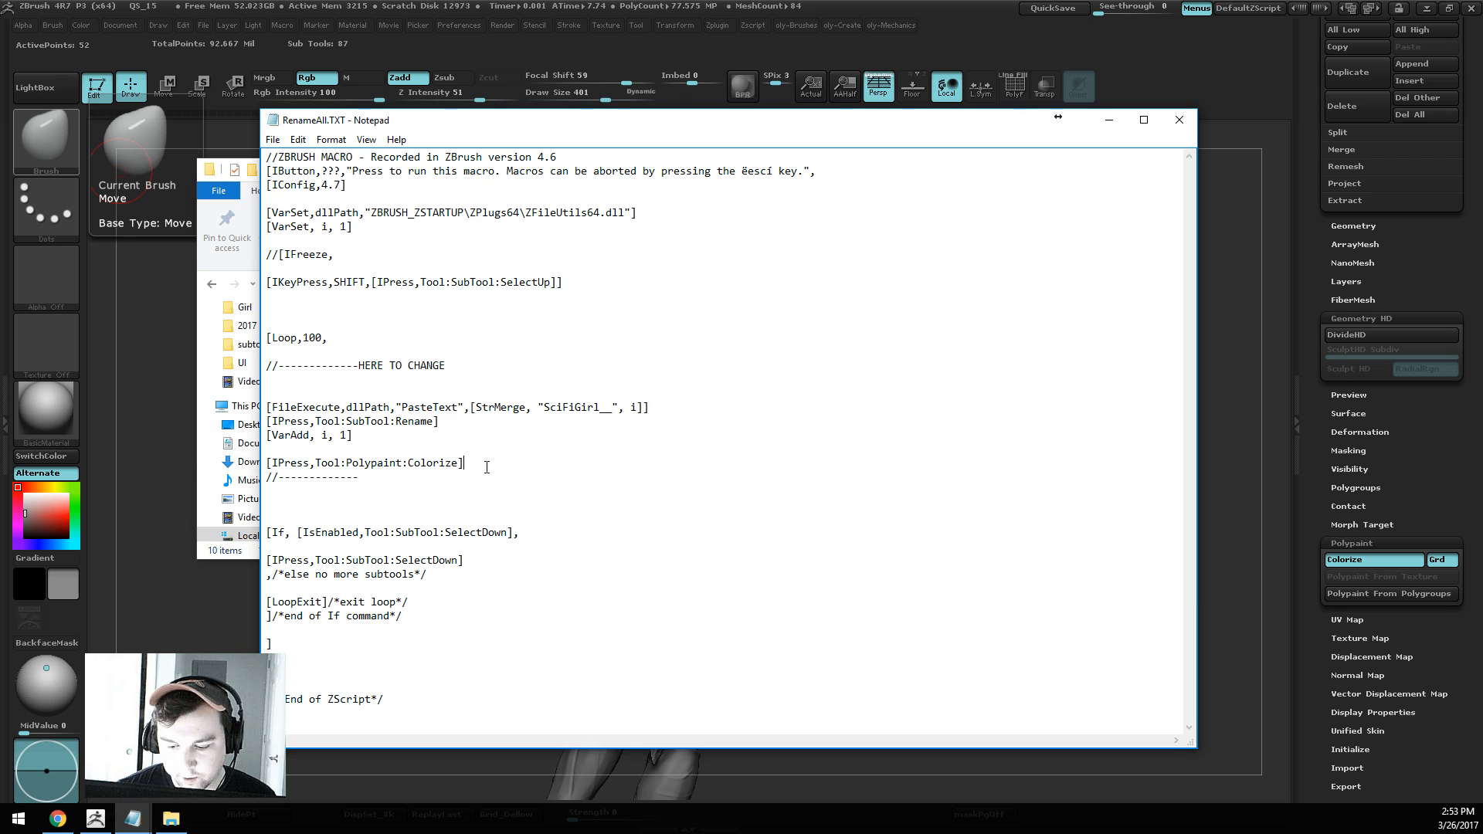
{"action": "left_click_drag", "start_coordinate": [465, 463], "coordinate": [256, 463]}
{"action": "key", "text": "ctrl+x"}
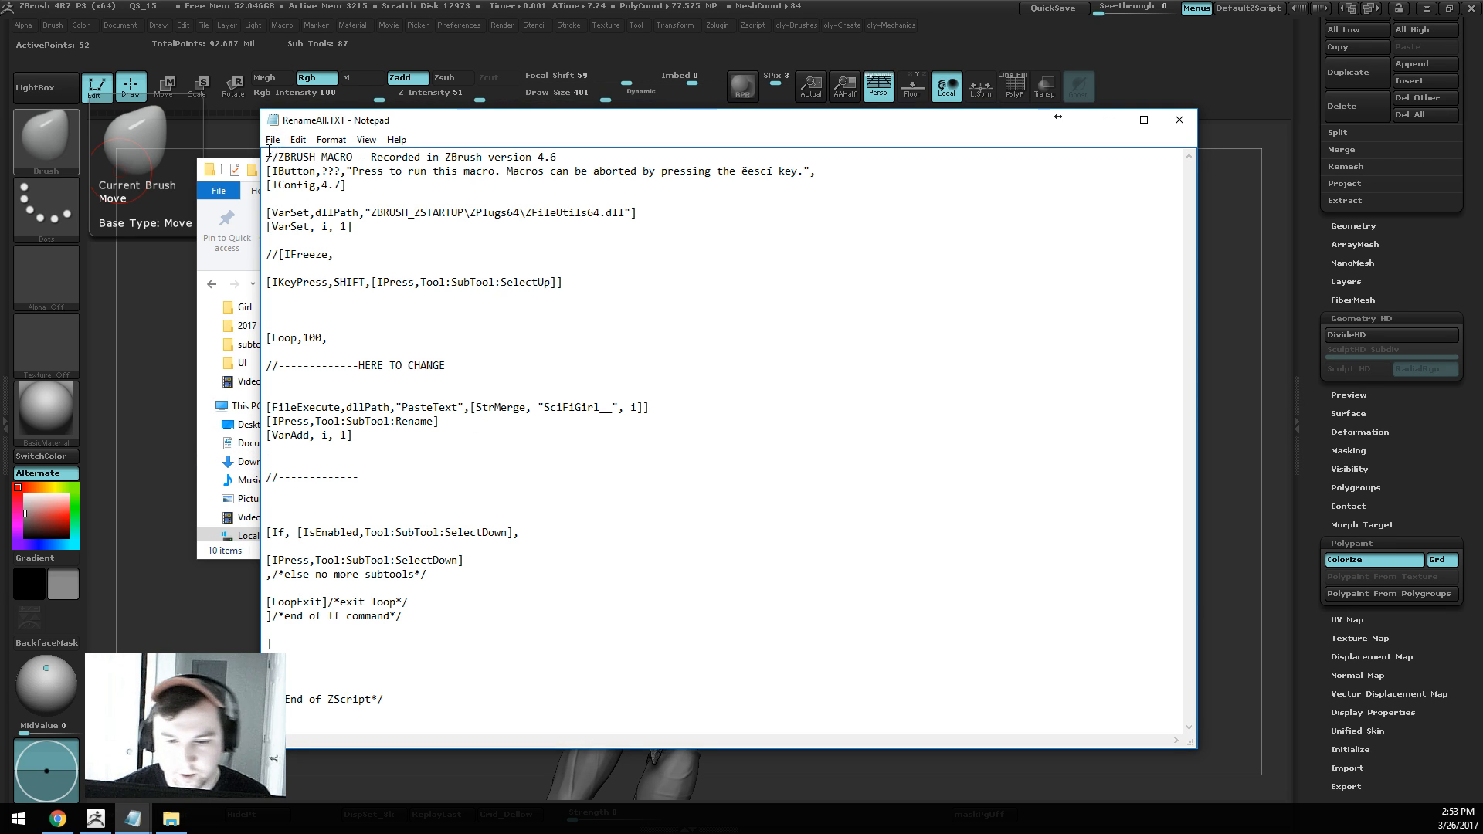
{"action": "left_click", "coordinate": [1176, 122]}
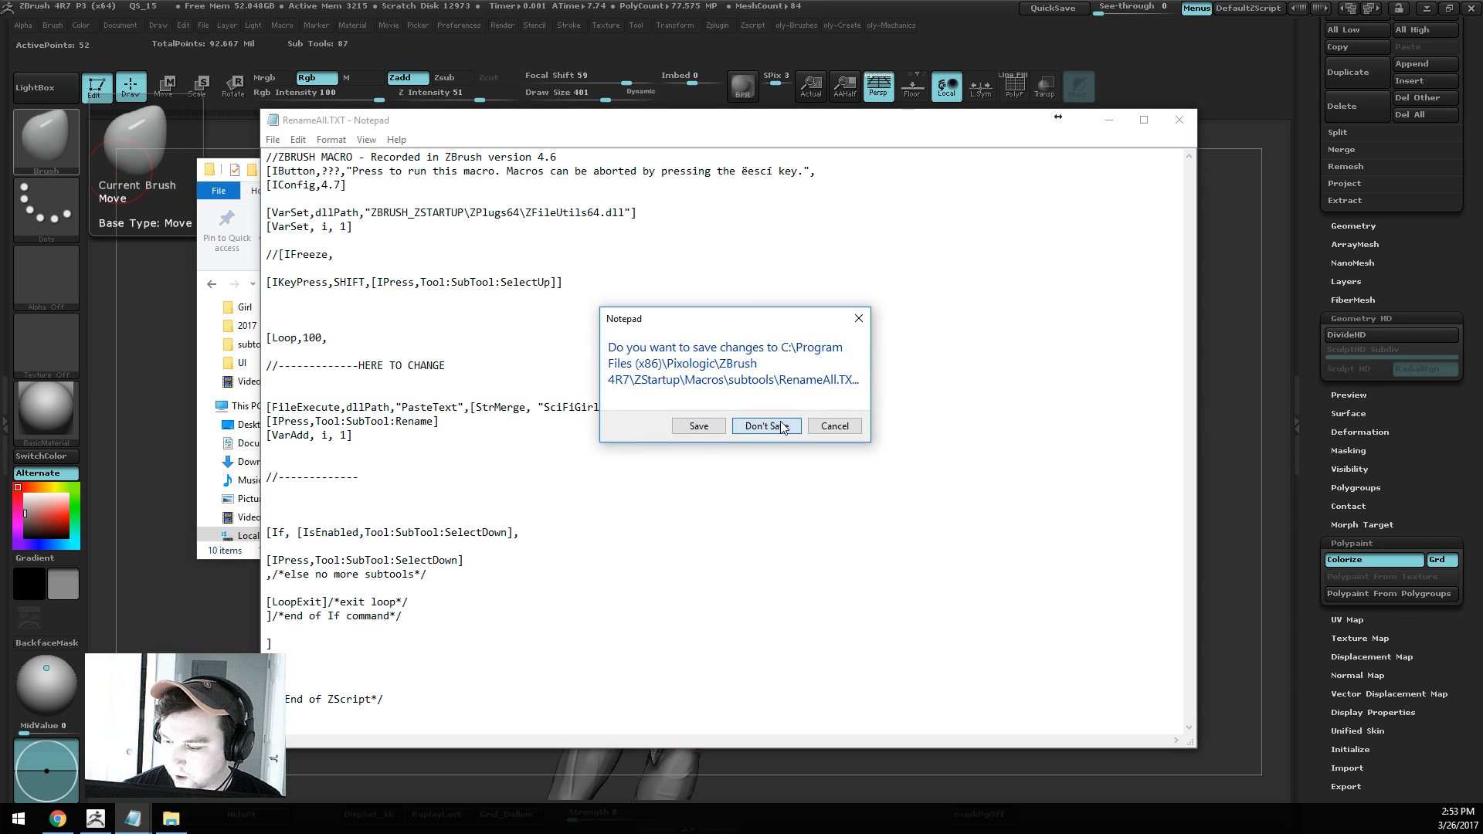
{"action": "left_click", "coordinate": [782, 428]}
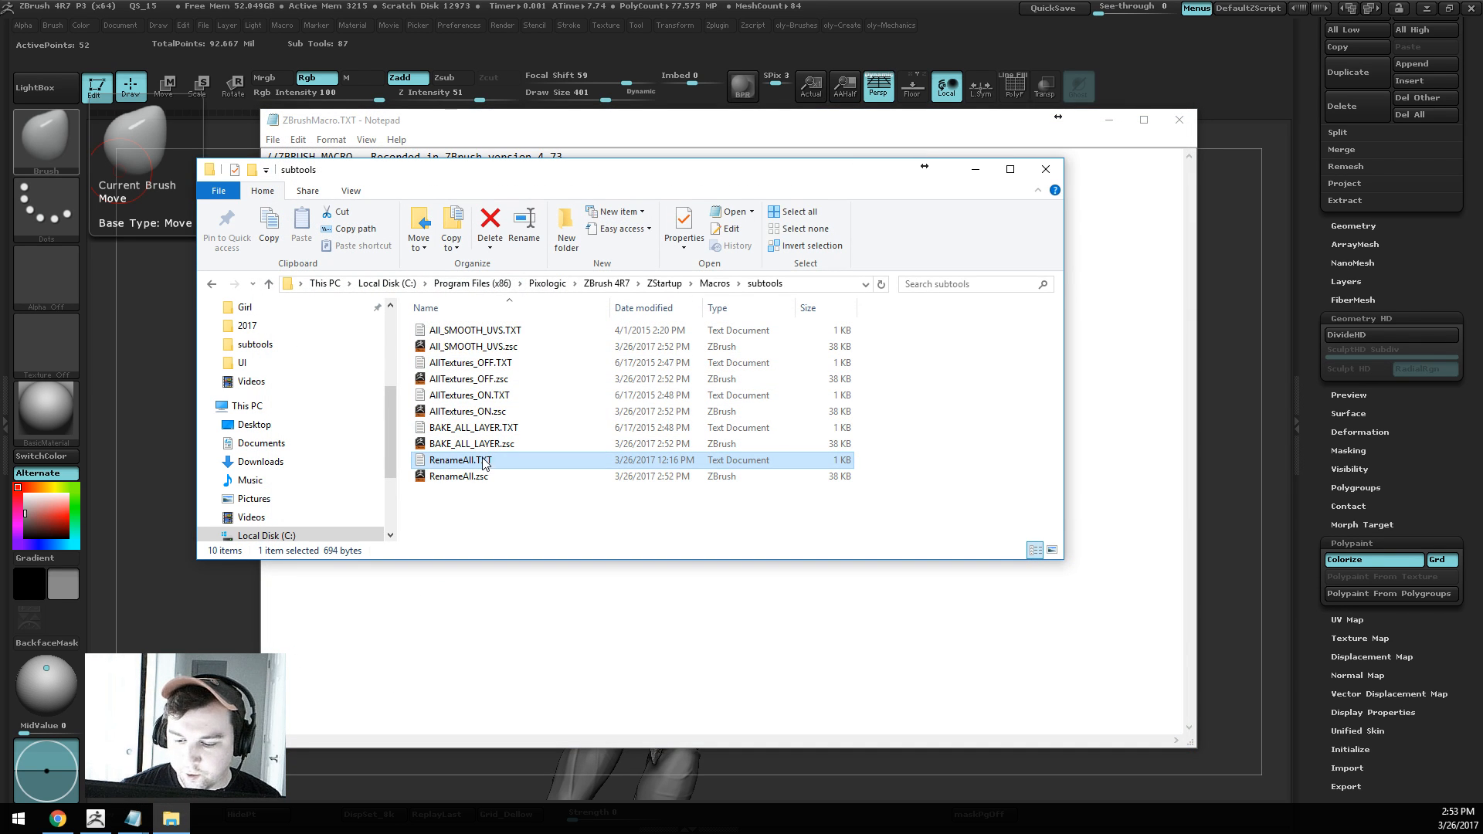
Step: Return to ZBrush and reload all macros
{"action": "left_click", "coordinate": [277, 24]}
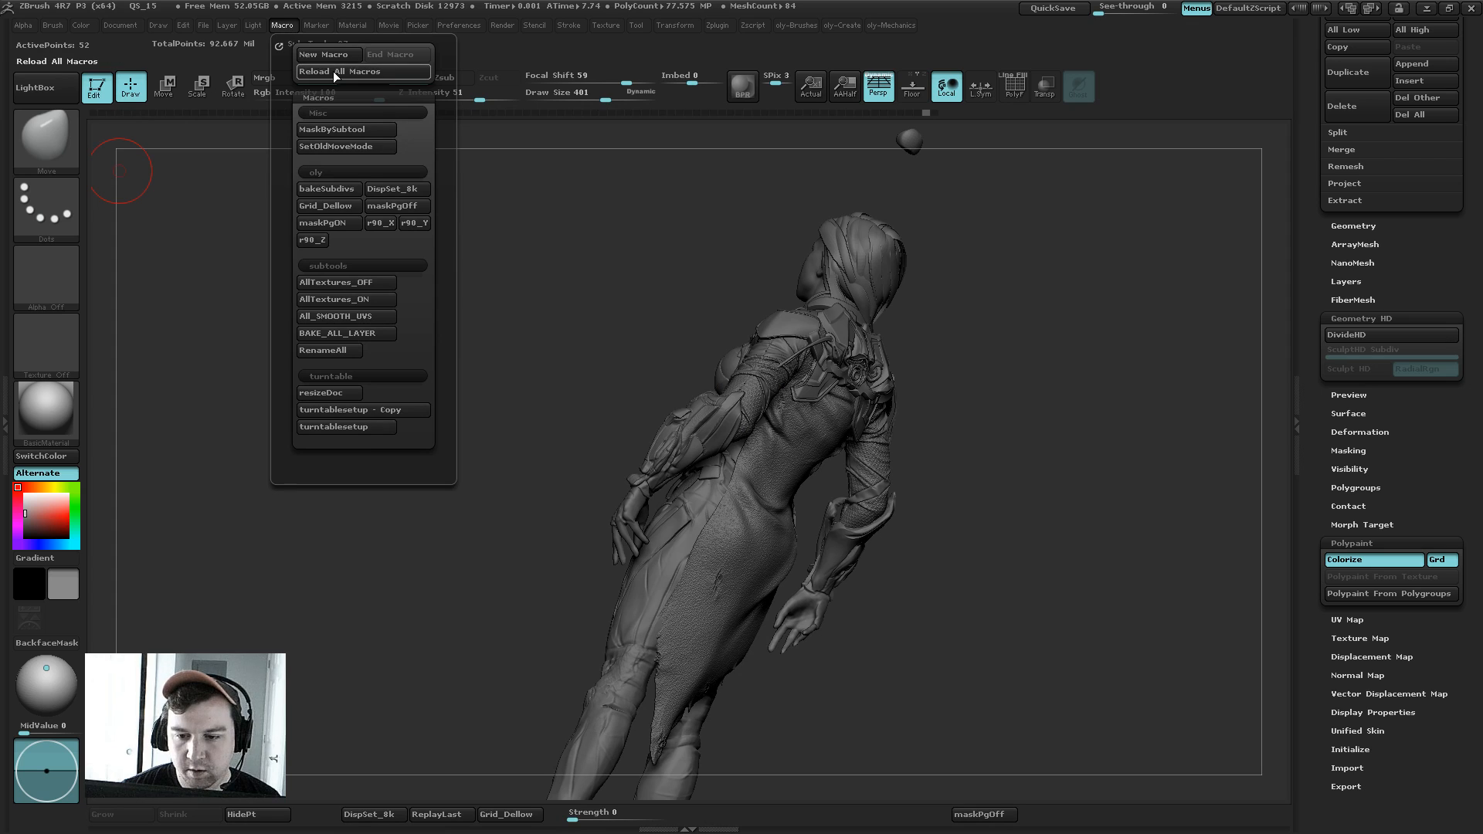
{"action": "left_click", "coordinate": [336, 72]}
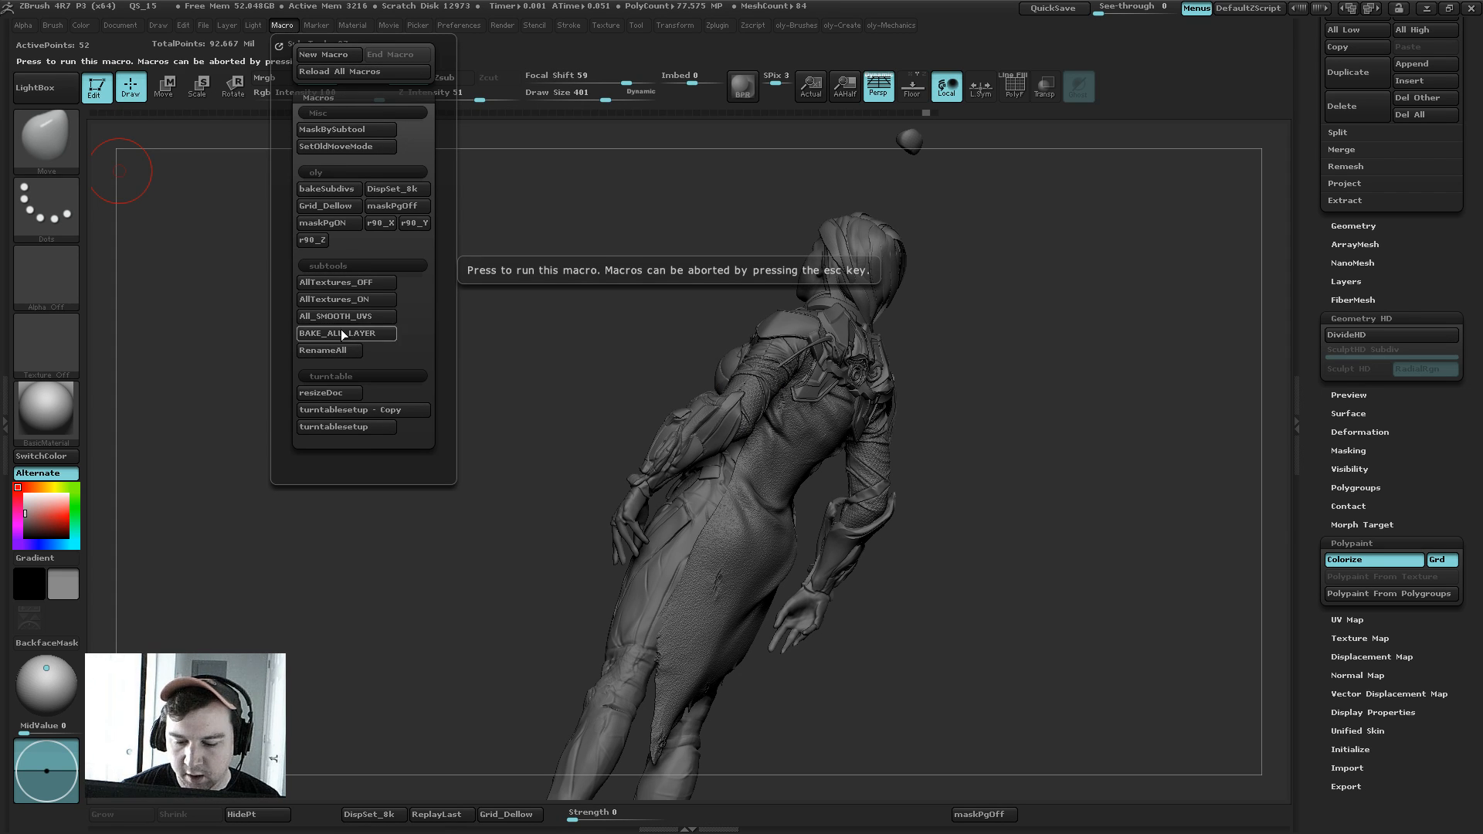
{"action": "left_click", "coordinate": [322, 289]}
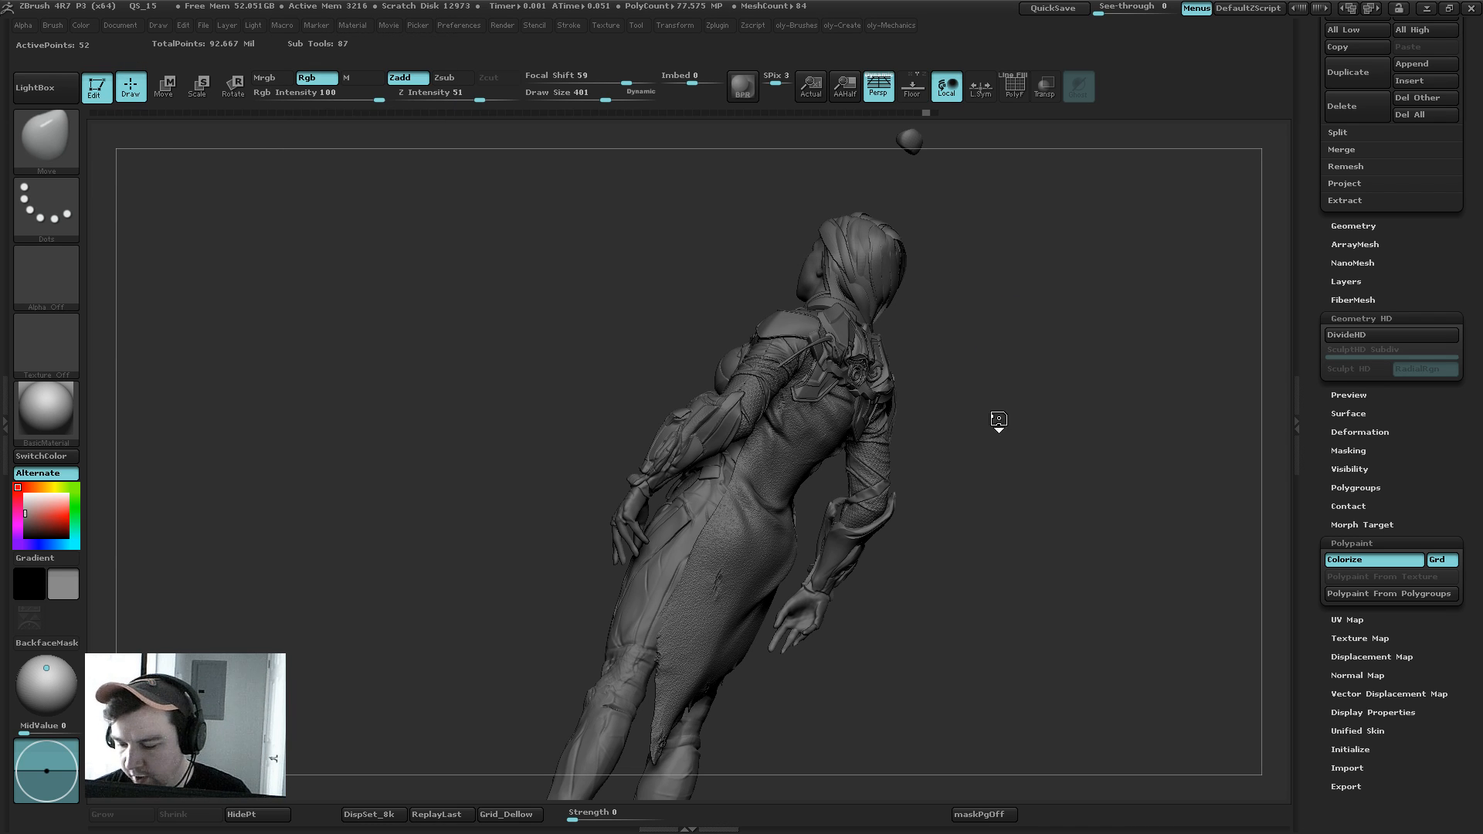
Step: Turn polypaint display on for all subtools from the pelvis plate's entry, and turn it off again for all
{"action": "left_click_drag", "start_coordinate": [923, 270], "coordinate": [942, 274]}
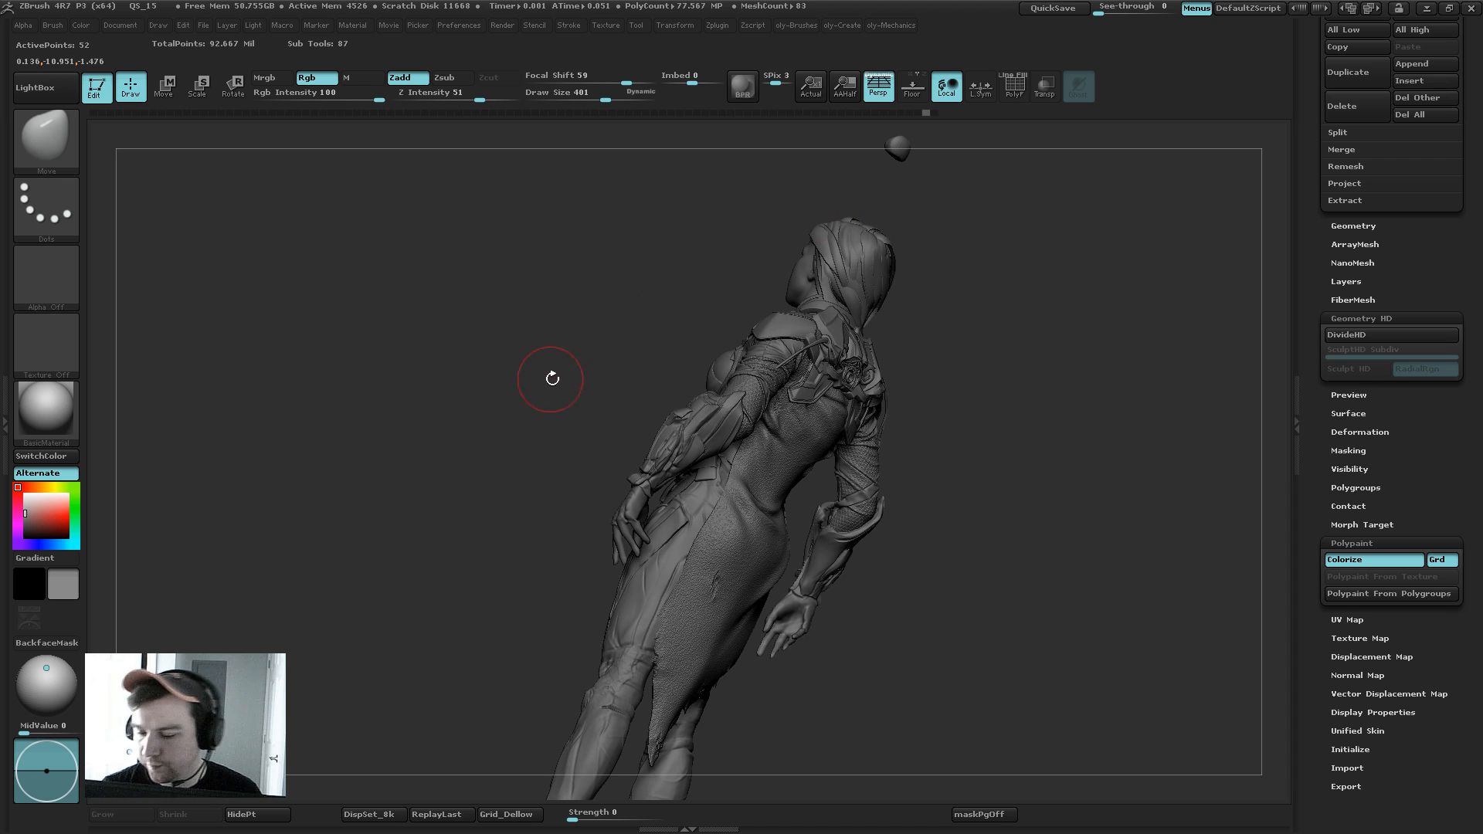
{"action": "mouse_move", "coordinate": [528, 387]}
{"action": "left_mouse_down"}
{"action": "mouse_move", "coordinate": [580, 413]}
{"action": "mouse_move", "coordinate": [771, 355]}
{"action": "left_mouse_up"}
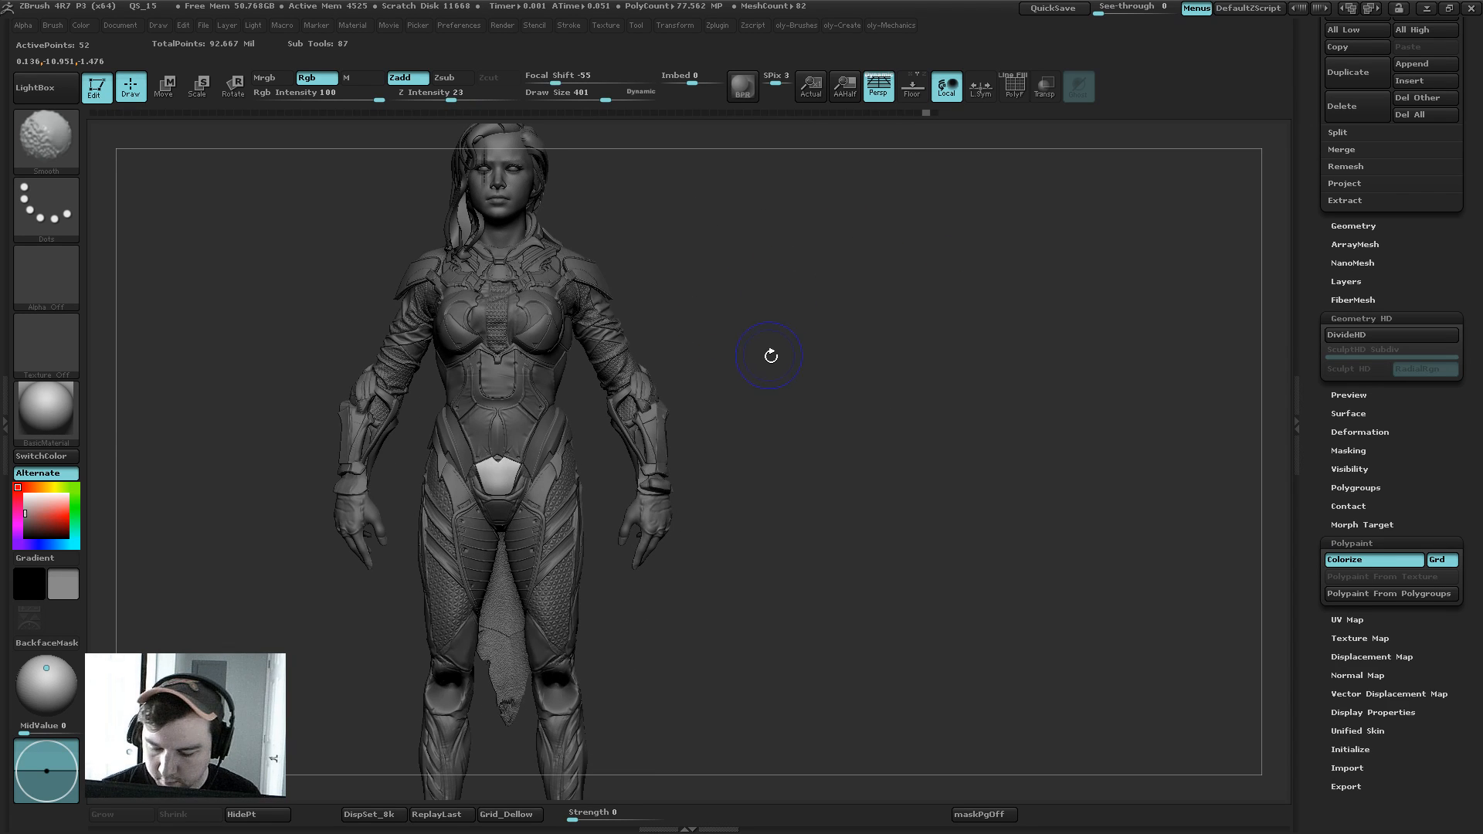
{"action": "scroll", "coordinate": [1306, 346], "scroll_direction": "up", "scroll_amount": 10}
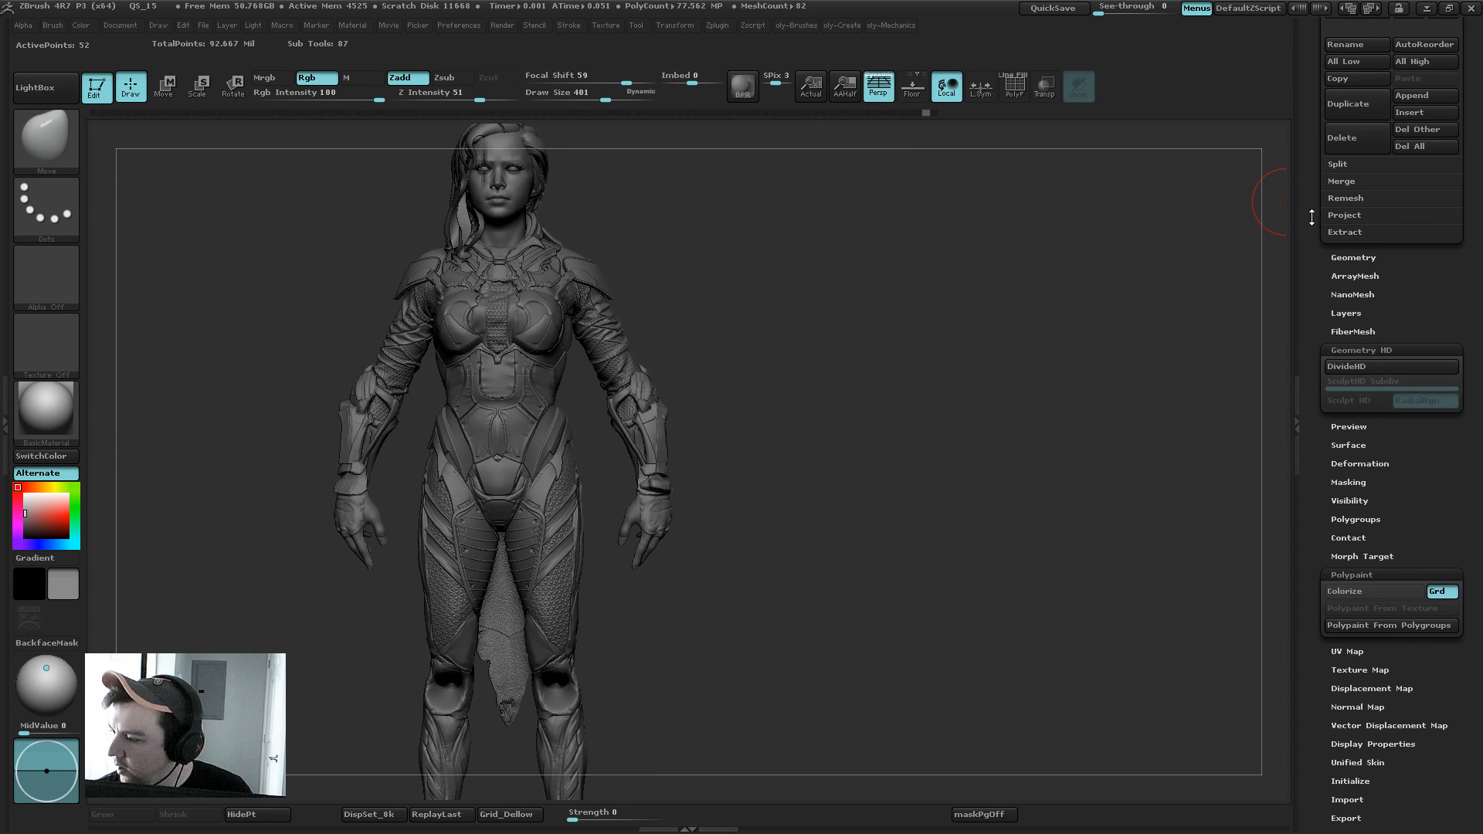
{"action": "left_click_drag", "start_coordinate": [1329, 426], "coordinate": [1329, 468]}
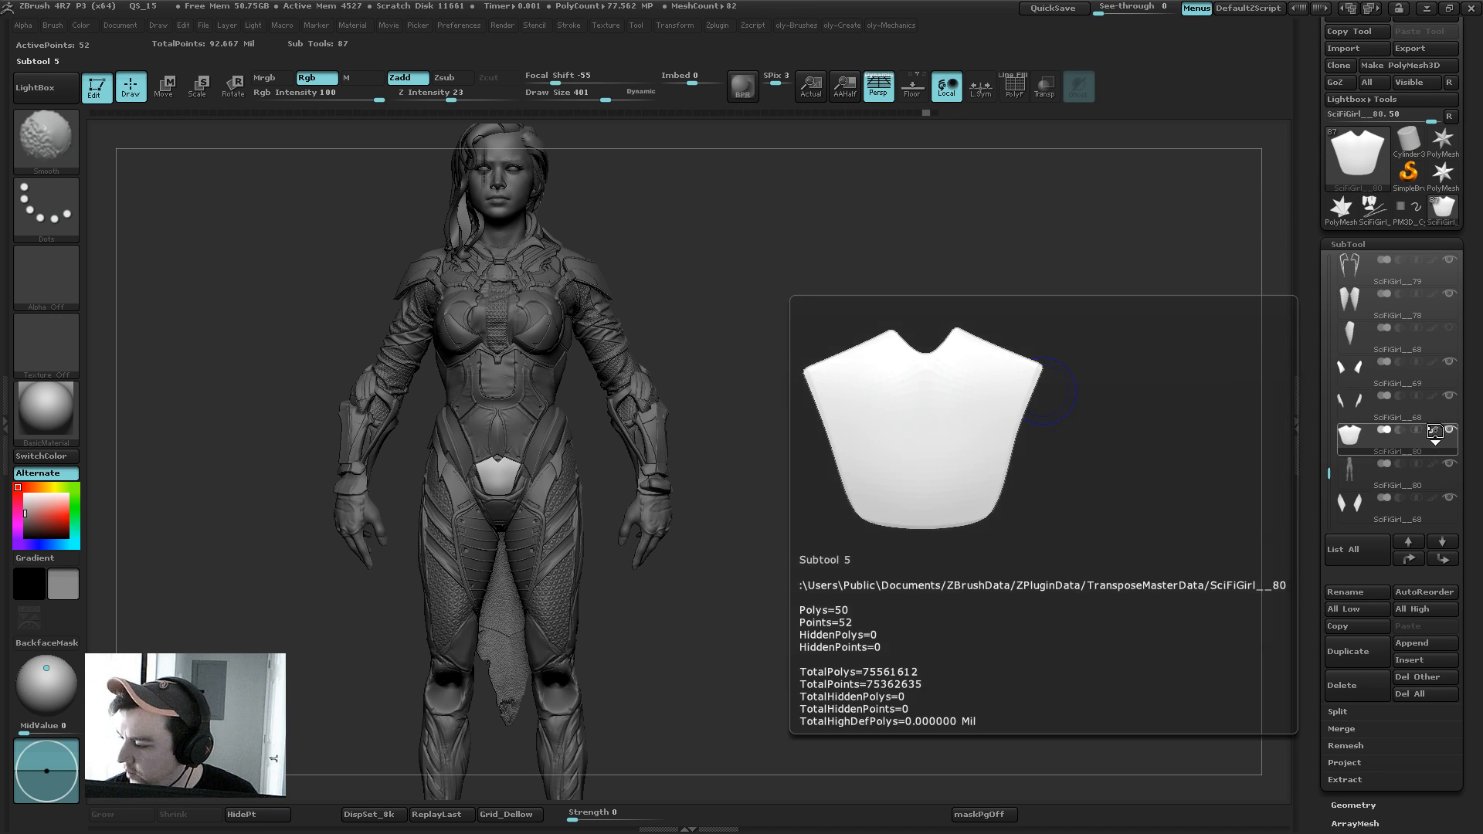
{"action": "left_click", "coordinate": [1434, 431], "text": "shift"}
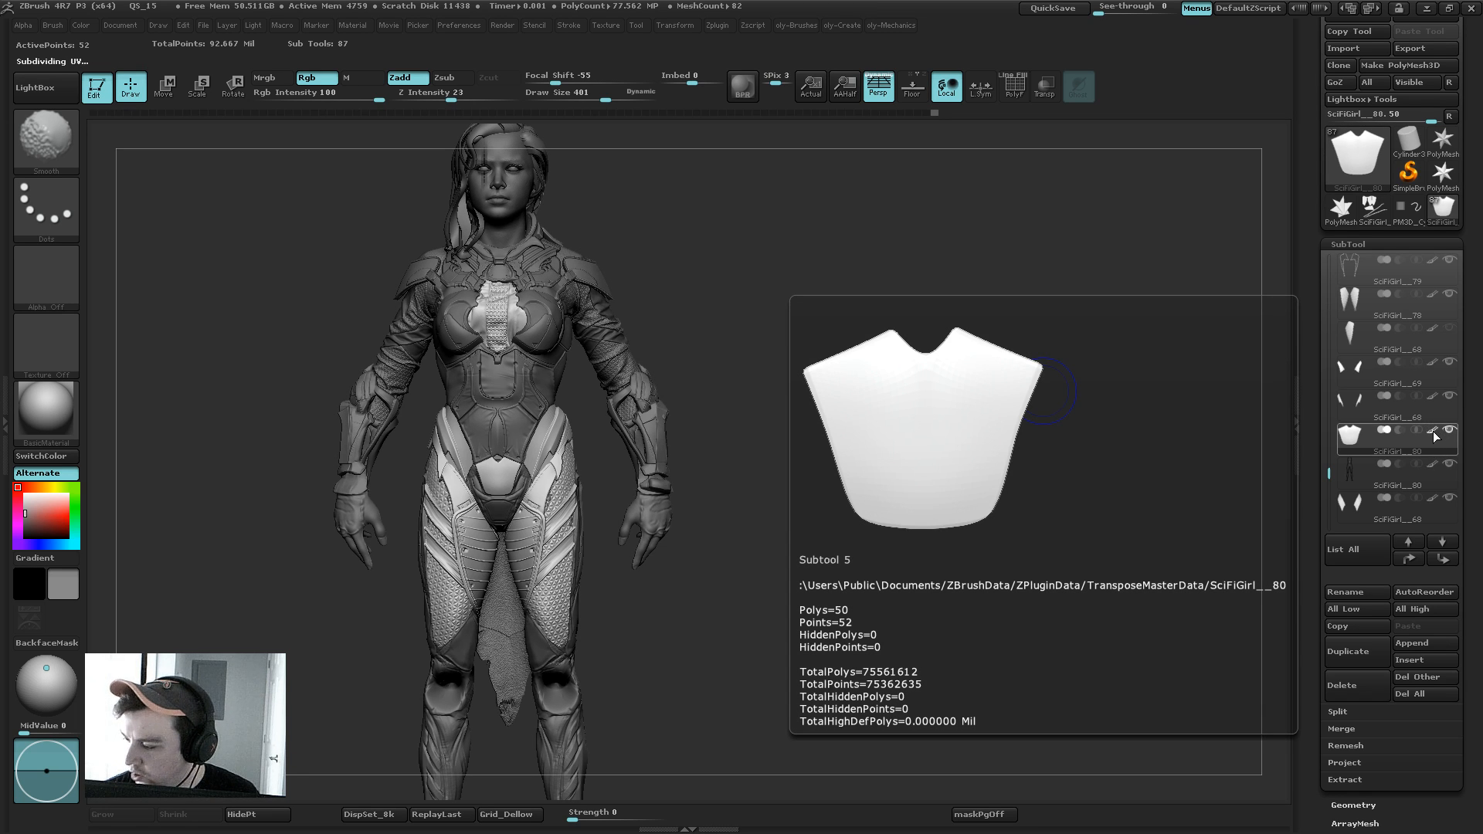
{"action": "left_click", "coordinate": [1435, 431], "text": "shift"}
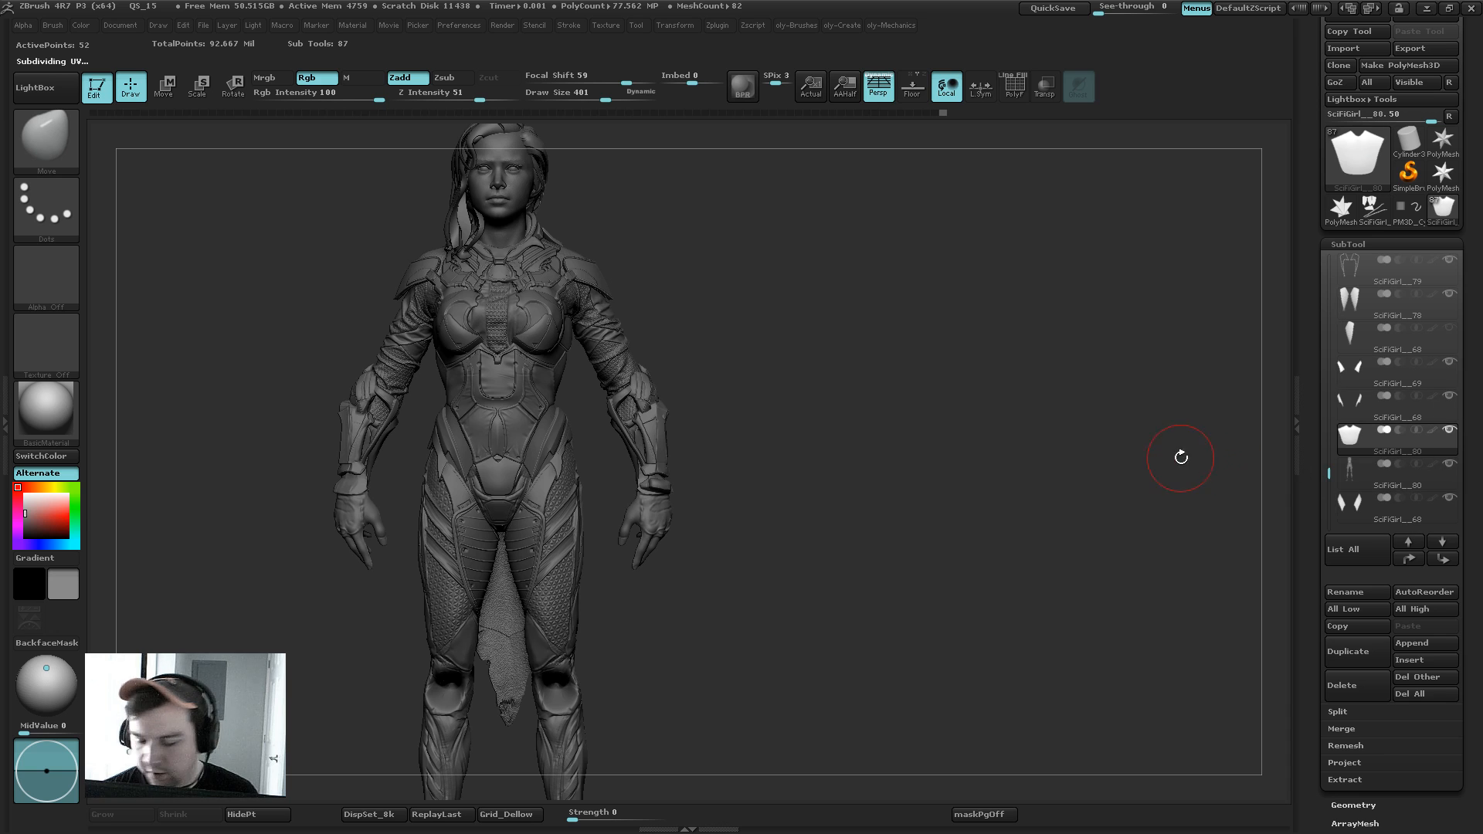
Step: Reshape the pelvis plate with the Move brush to fit the body, checking it from the side and front
{"action": "right_click", "coordinate": [726, 353]}
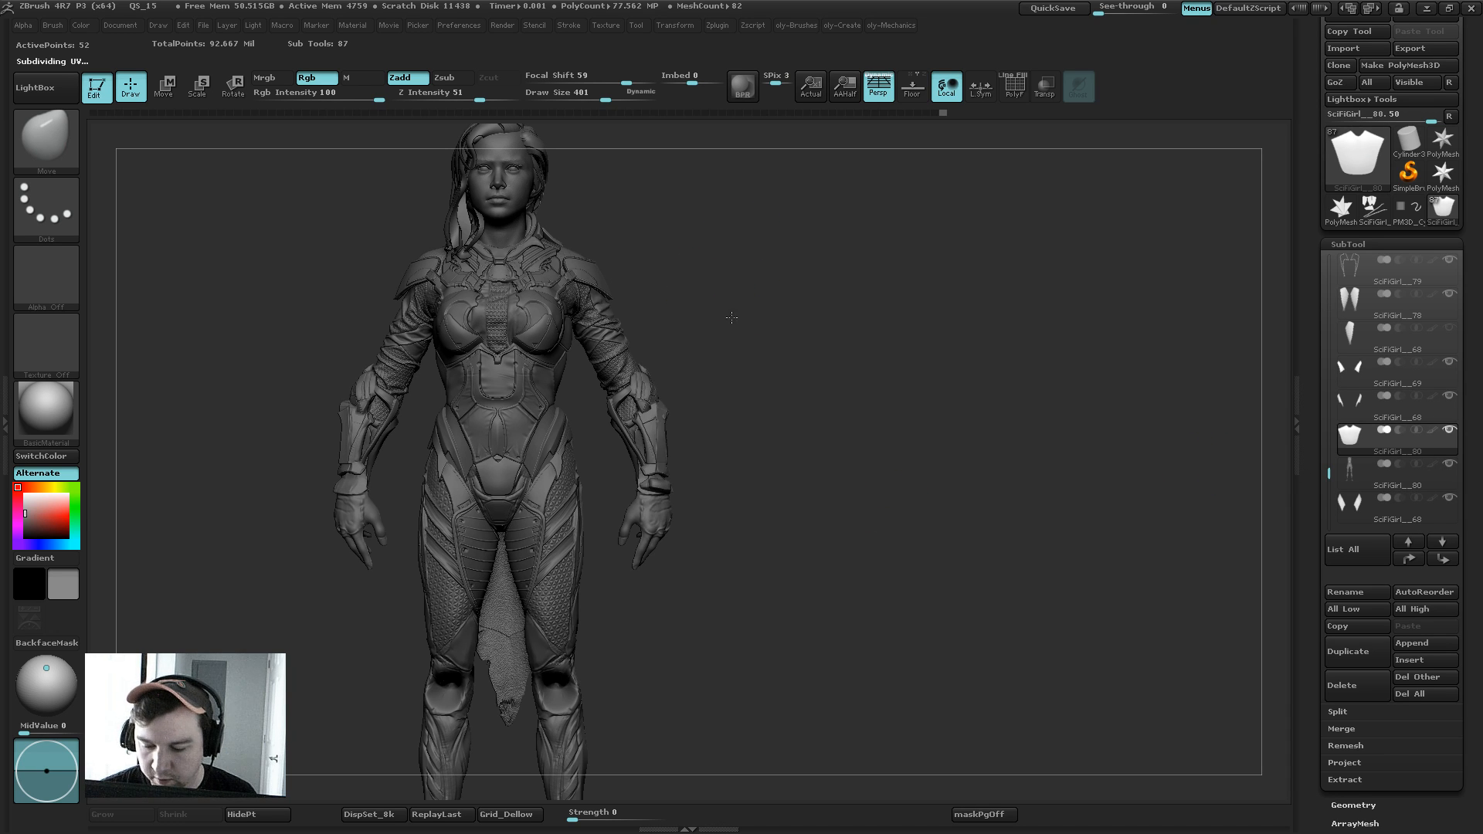
{"action": "left_click_drag", "start_coordinate": [731, 318], "coordinate": [365, 481], "text": "alt"}
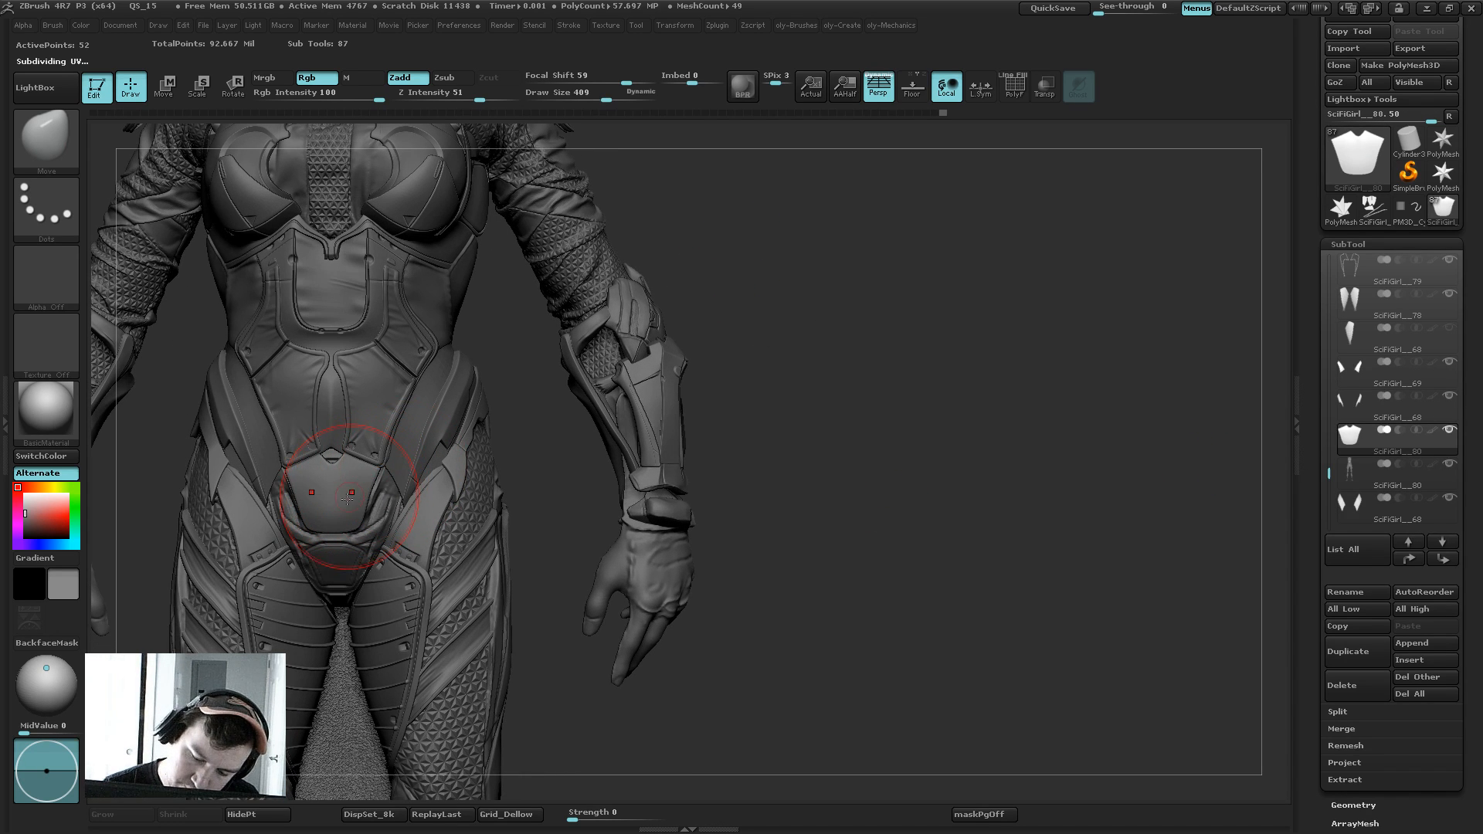
{"action": "left_click_drag", "start_coordinate": [595, 454], "coordinate": [331, 533]}
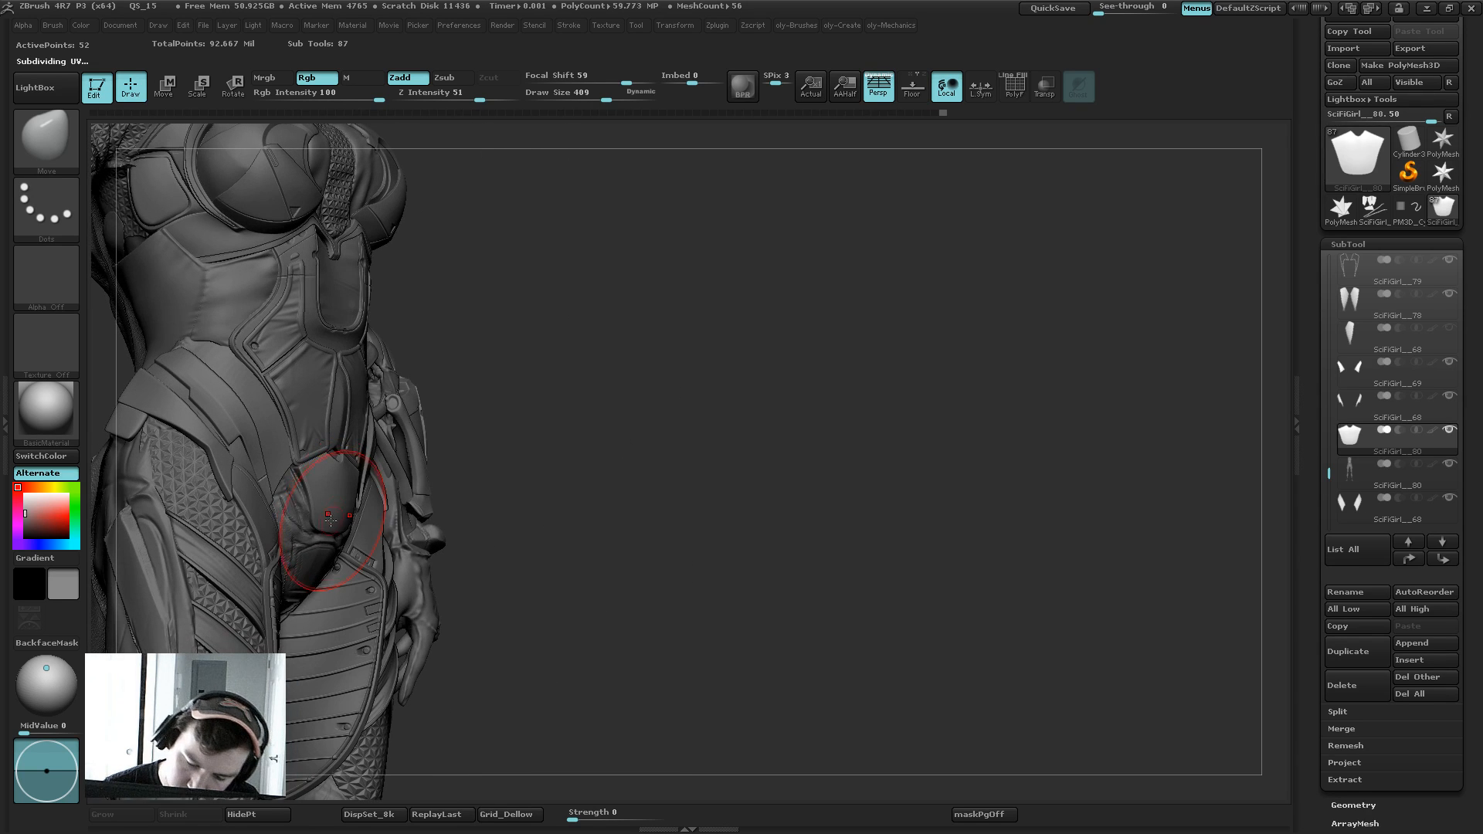
{"action": "key", "text": "bracketleft"}
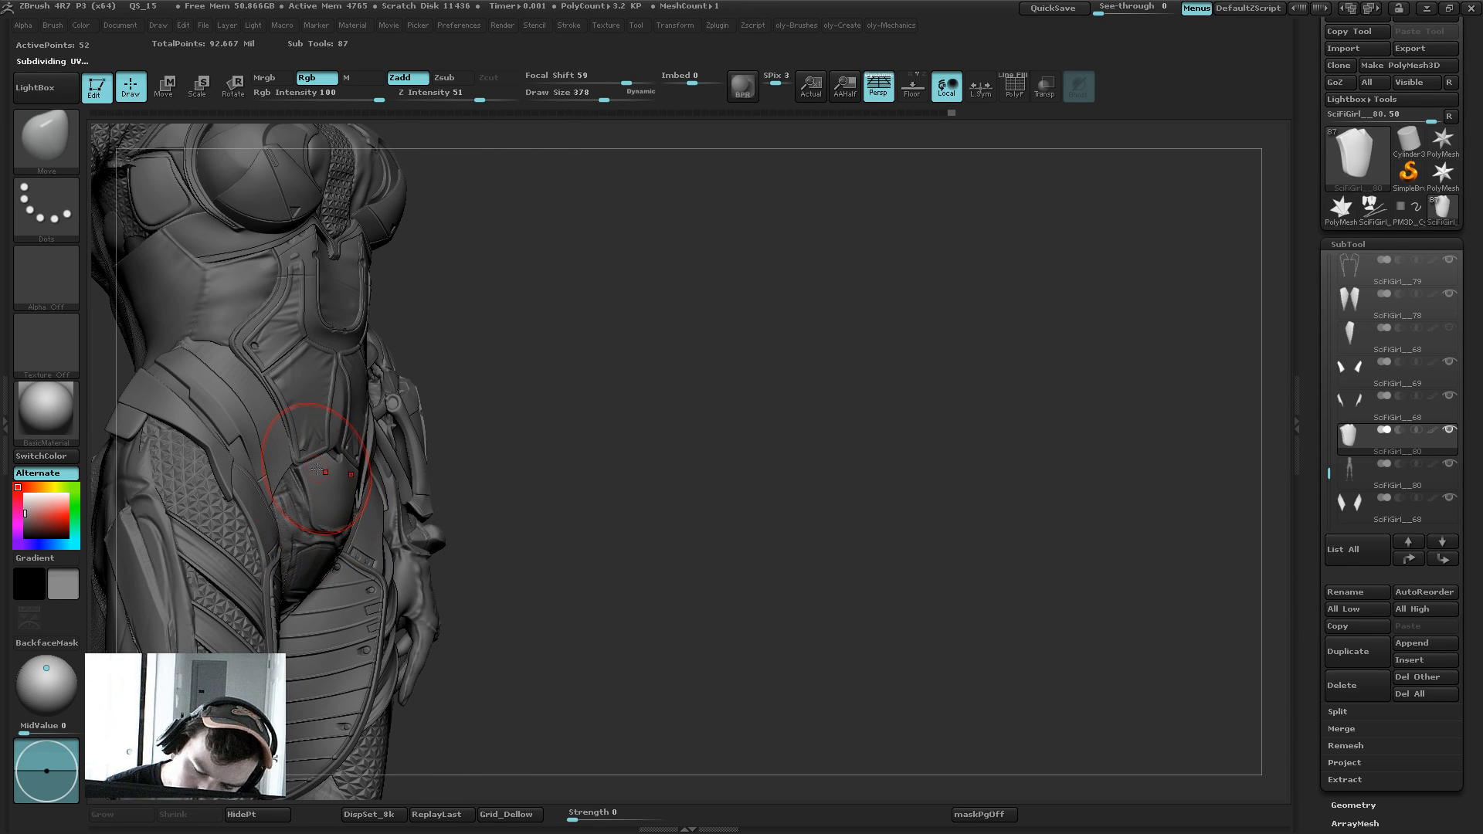
{"action": "mouse_move", "coordinate": [618, 408]}
{"action": "left_mouse_down"}
{"action": "mouse_move", "coordinate": [598, 419]}
{"action": "mouse_move", "coordinate": [811, 336]}
{"action": "left_mouse_up"}
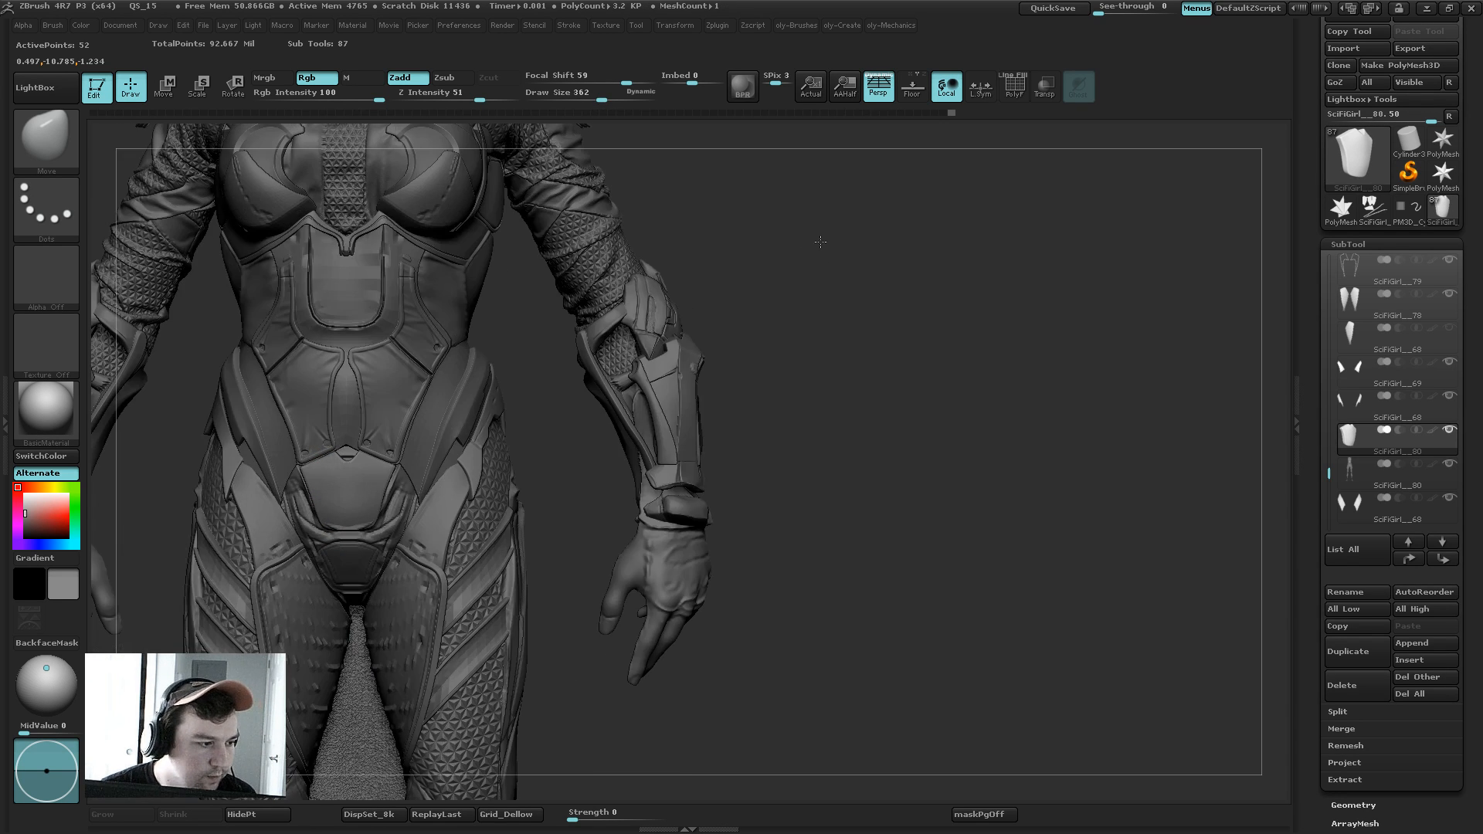
{"action": "left_click_drag", "start_coordinate": [918, 326], "coordinate": [941, 280], "text": "alt"}
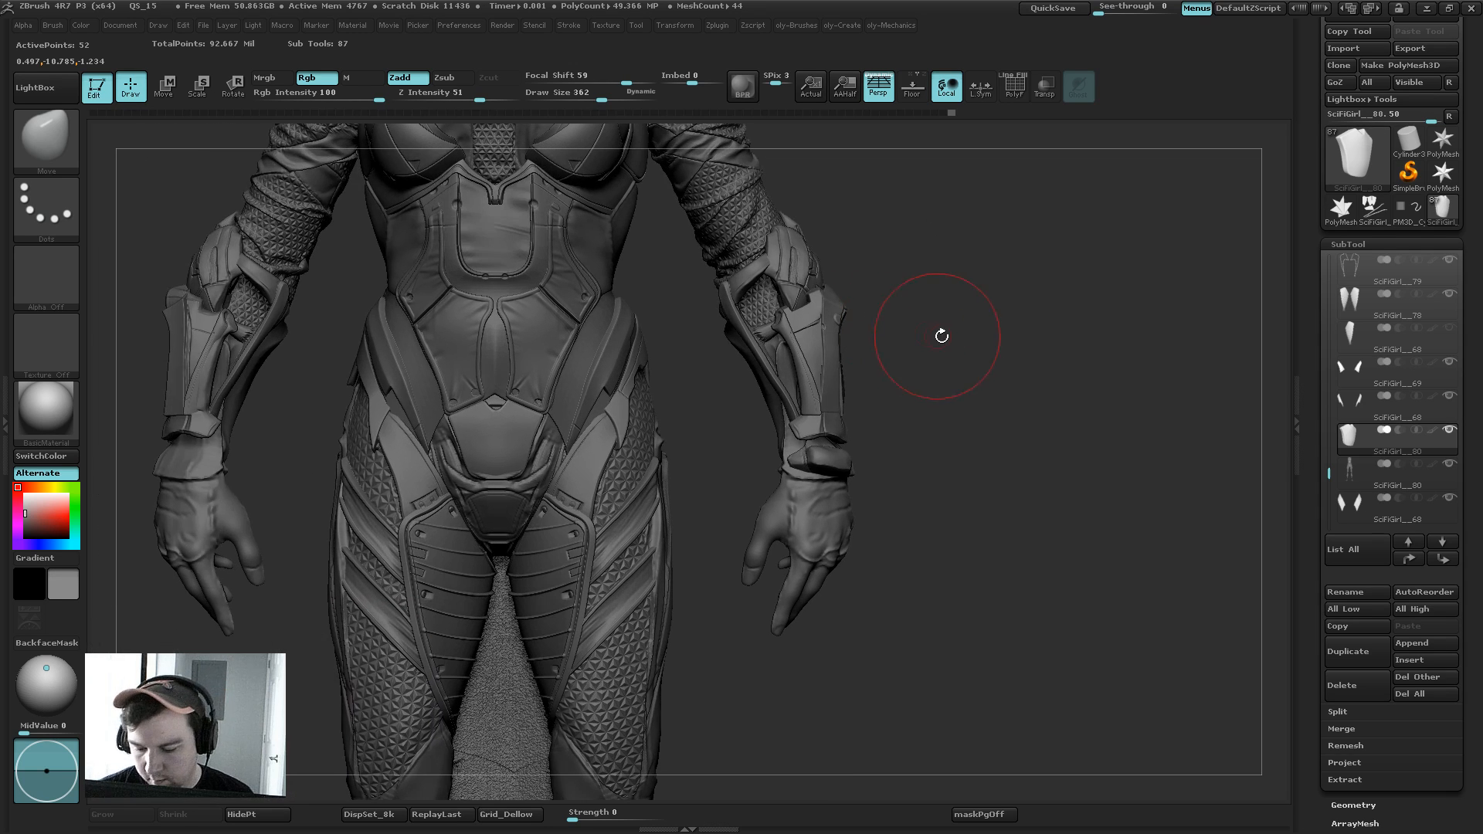
{"action": "left_click_drag", "start_coordinate": [942, 334], "coordinate": [949, 301]}
Step: Compare the pelvis plate on its own and against the body, keeping the pelvis plate as the selected subtool
{"action": "key", "text": "s"}
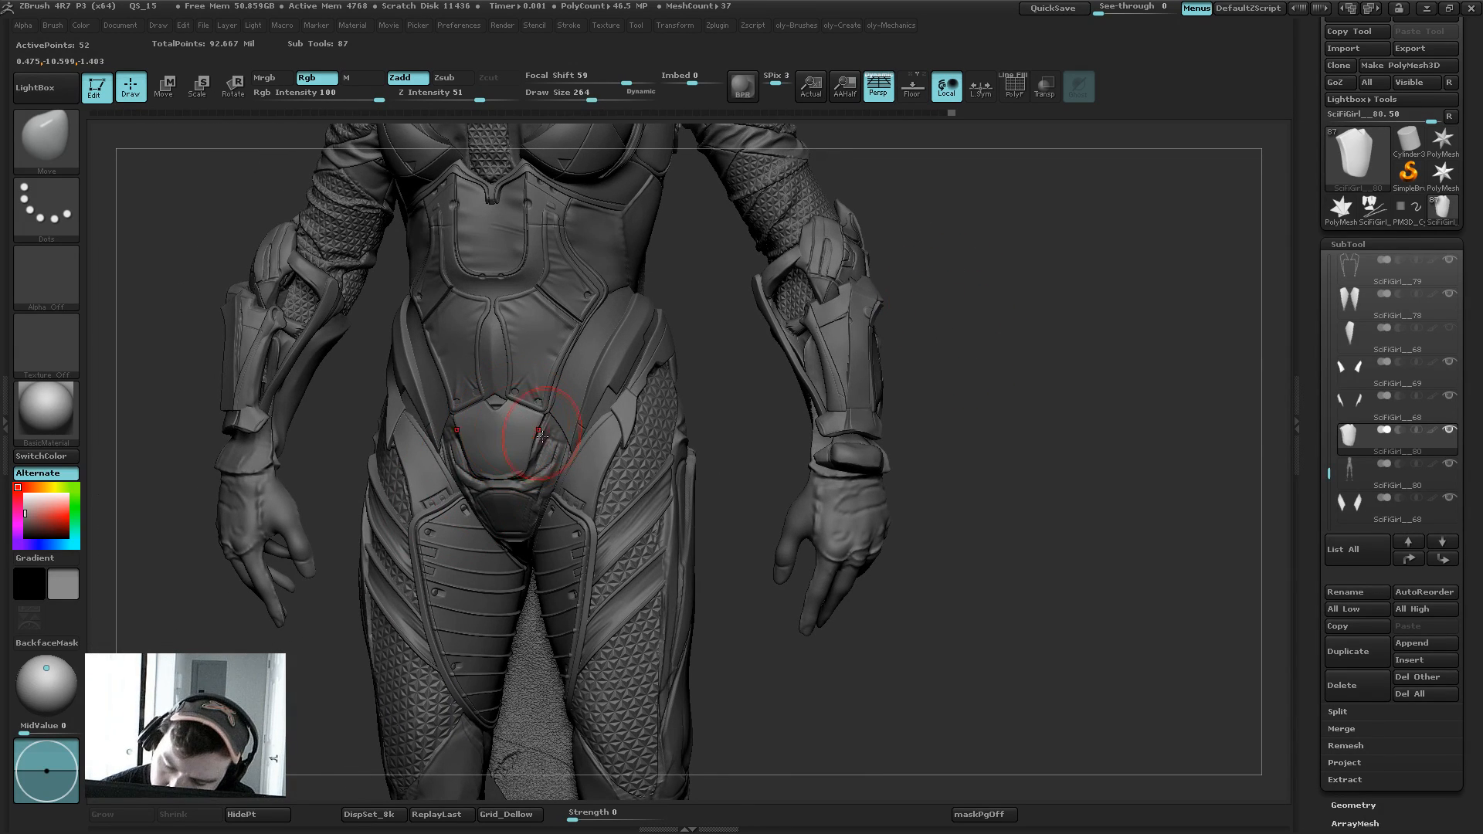
{"action": "key", "text": "s"}
{"action": "left_click", "coordinate": [507, 469]}
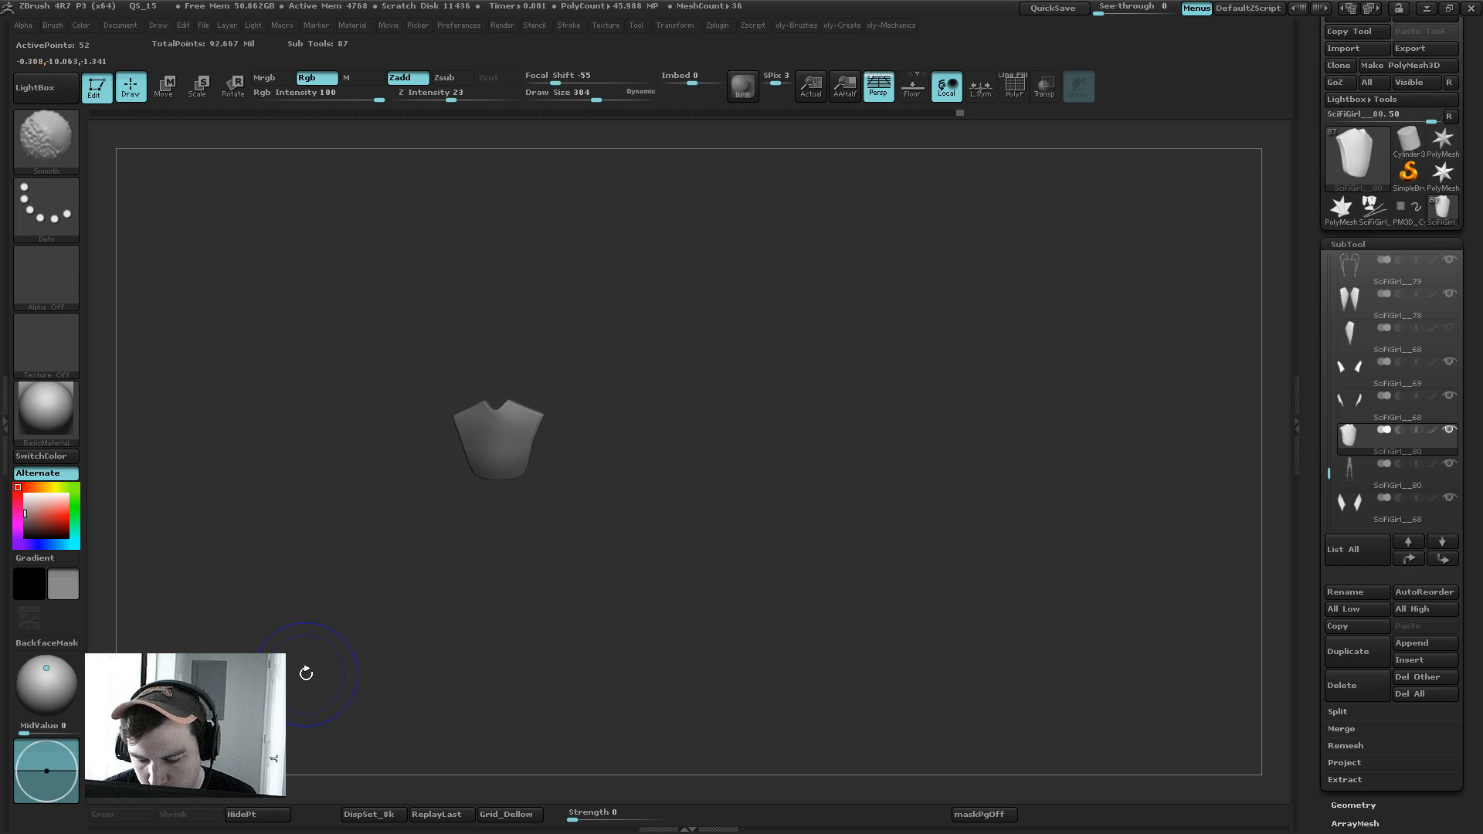
{"action": "left_click", "coordinate": [1353, 408]}
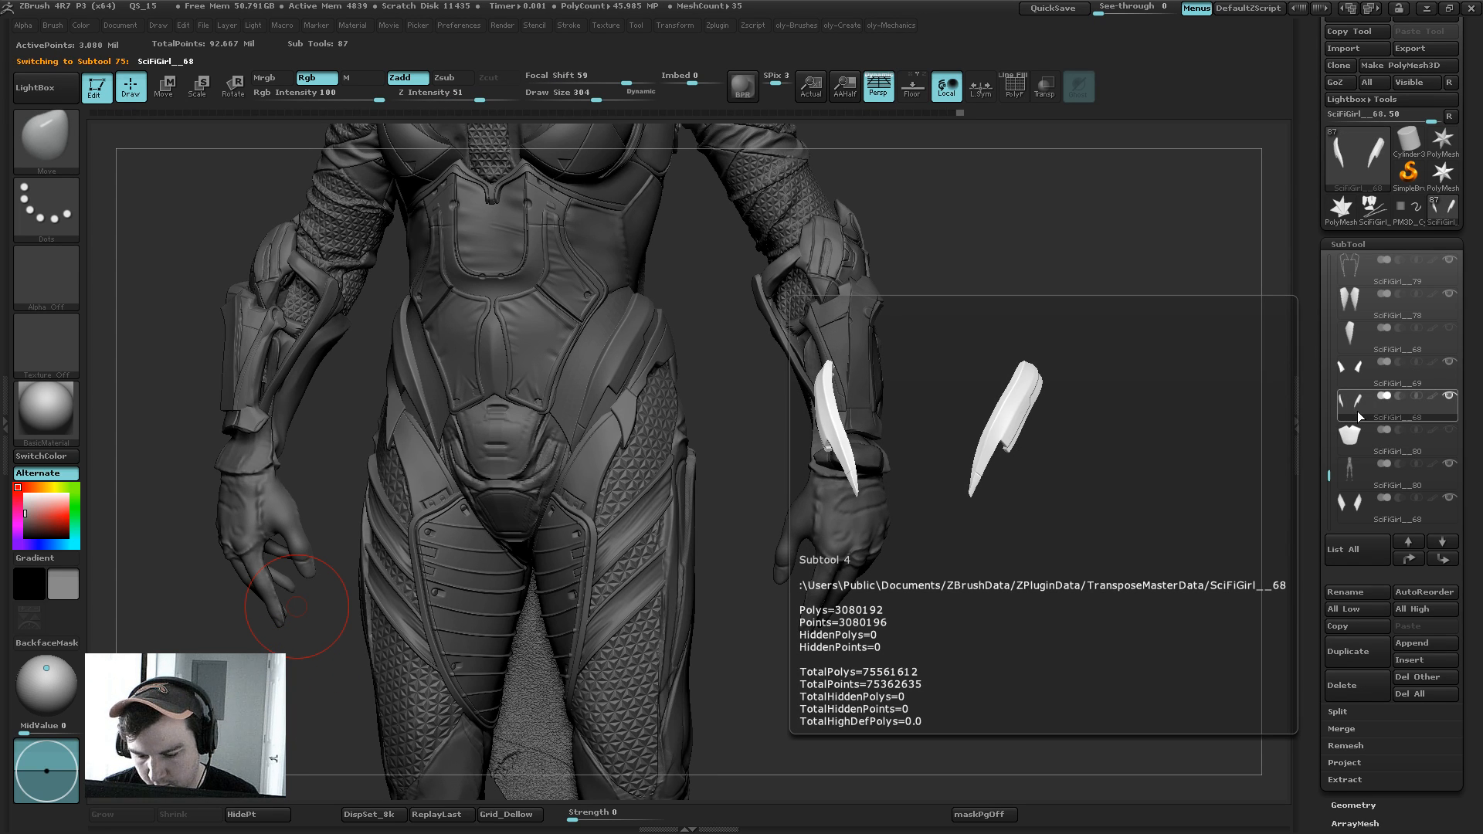
{"action": "left_click", "coordinate": [1353, 445]}
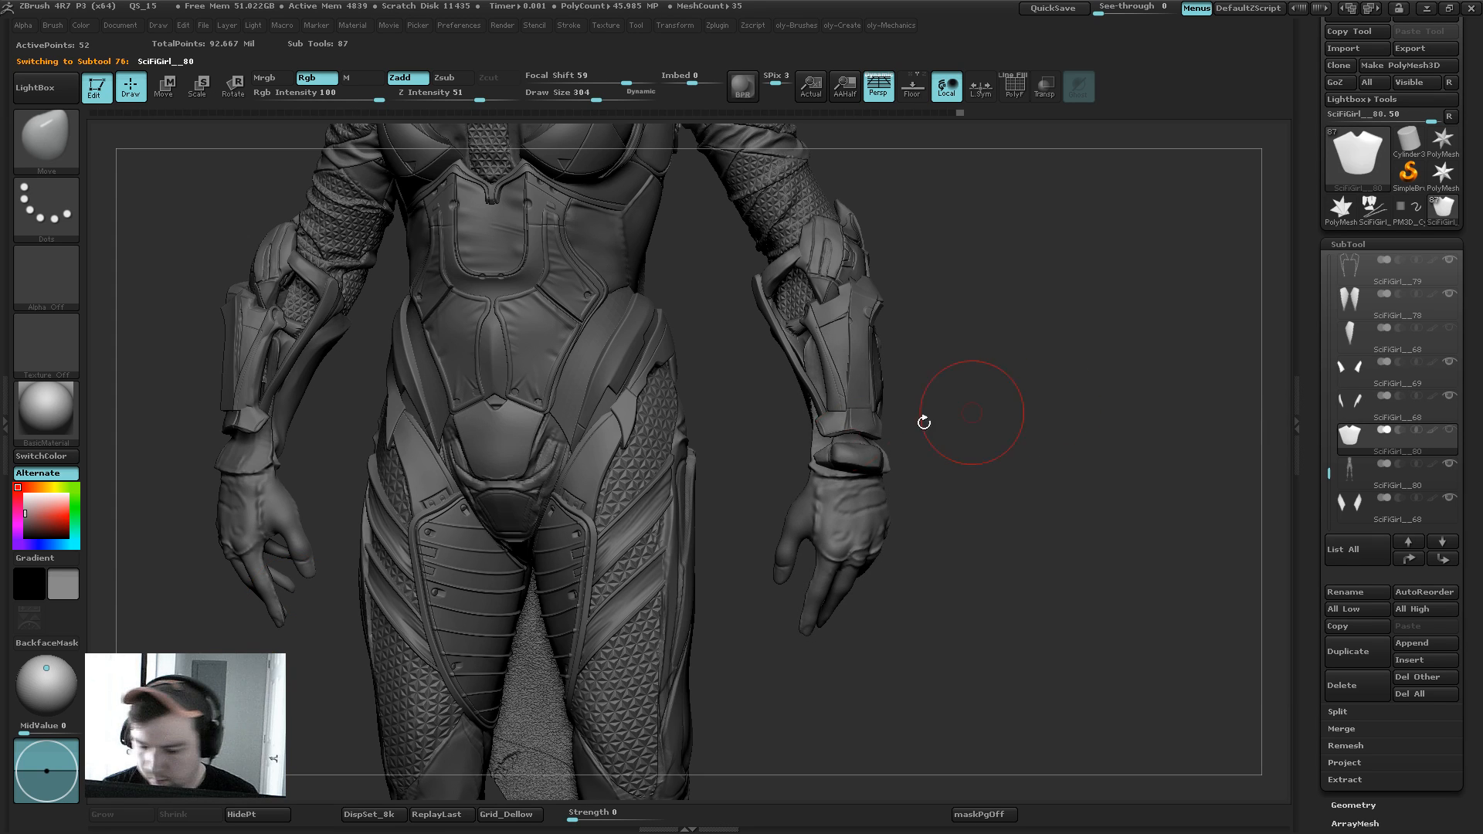
Step: Subdivide the pelvis plate repeatedly to about 3.276 million polygons and switch back to the Move brush
{"action": "key", "text": "ctrl"}
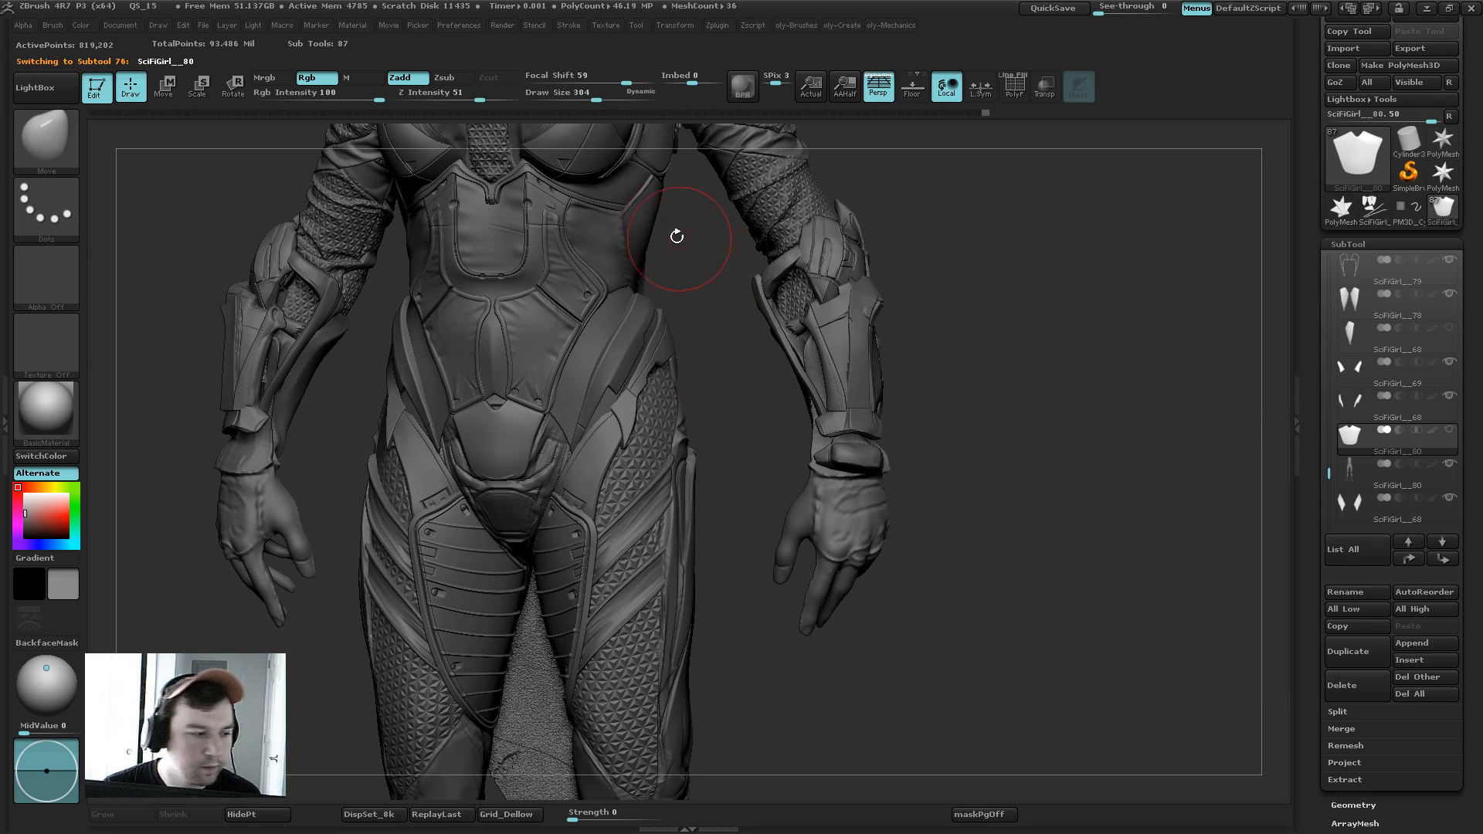
{"action": "left_click_drag", "start_coordinate": [725, 373], "coordinate": [695, 400], "text": "shift"}
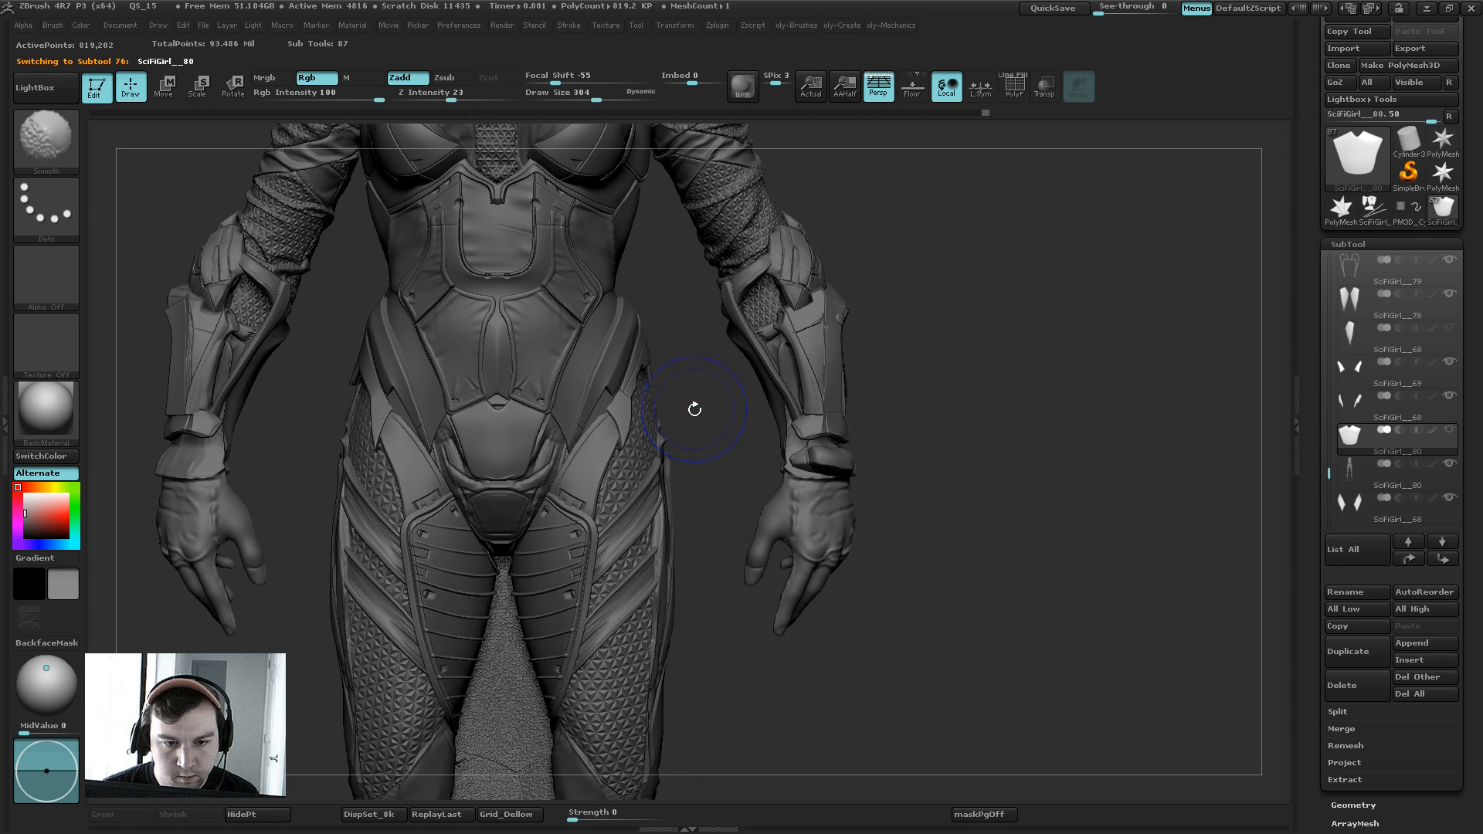
{"action": "key", "text": "shift+f"}
{"action": "key", "text": "shift+f"}
{"action": "key", "text": "ctrl+d"}
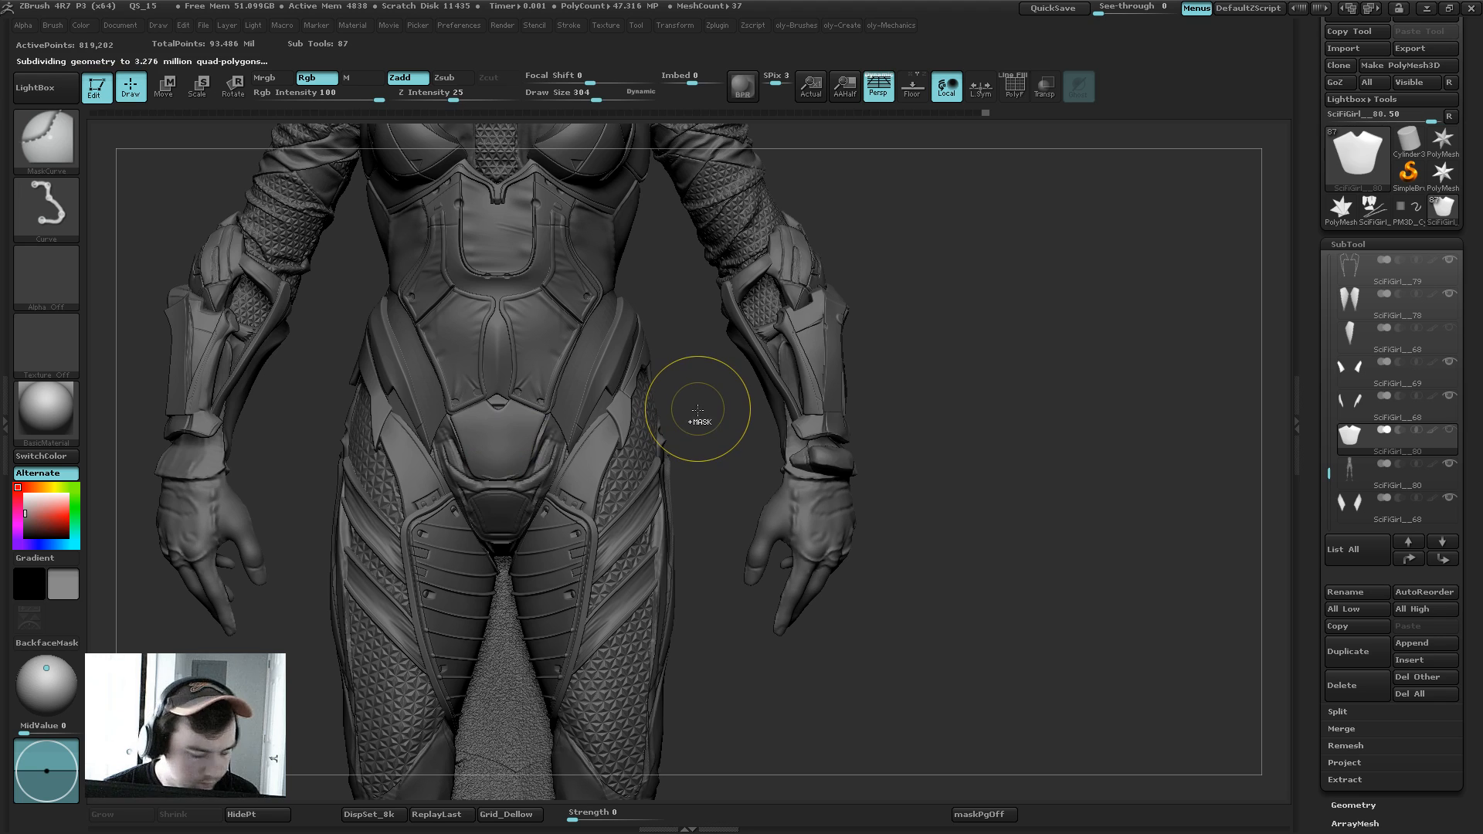
{"action": "key", "text": "b"}
{"action": "left_click", "coordinate": [667, 442]}
{"action": "key", "text": "bracketright"}
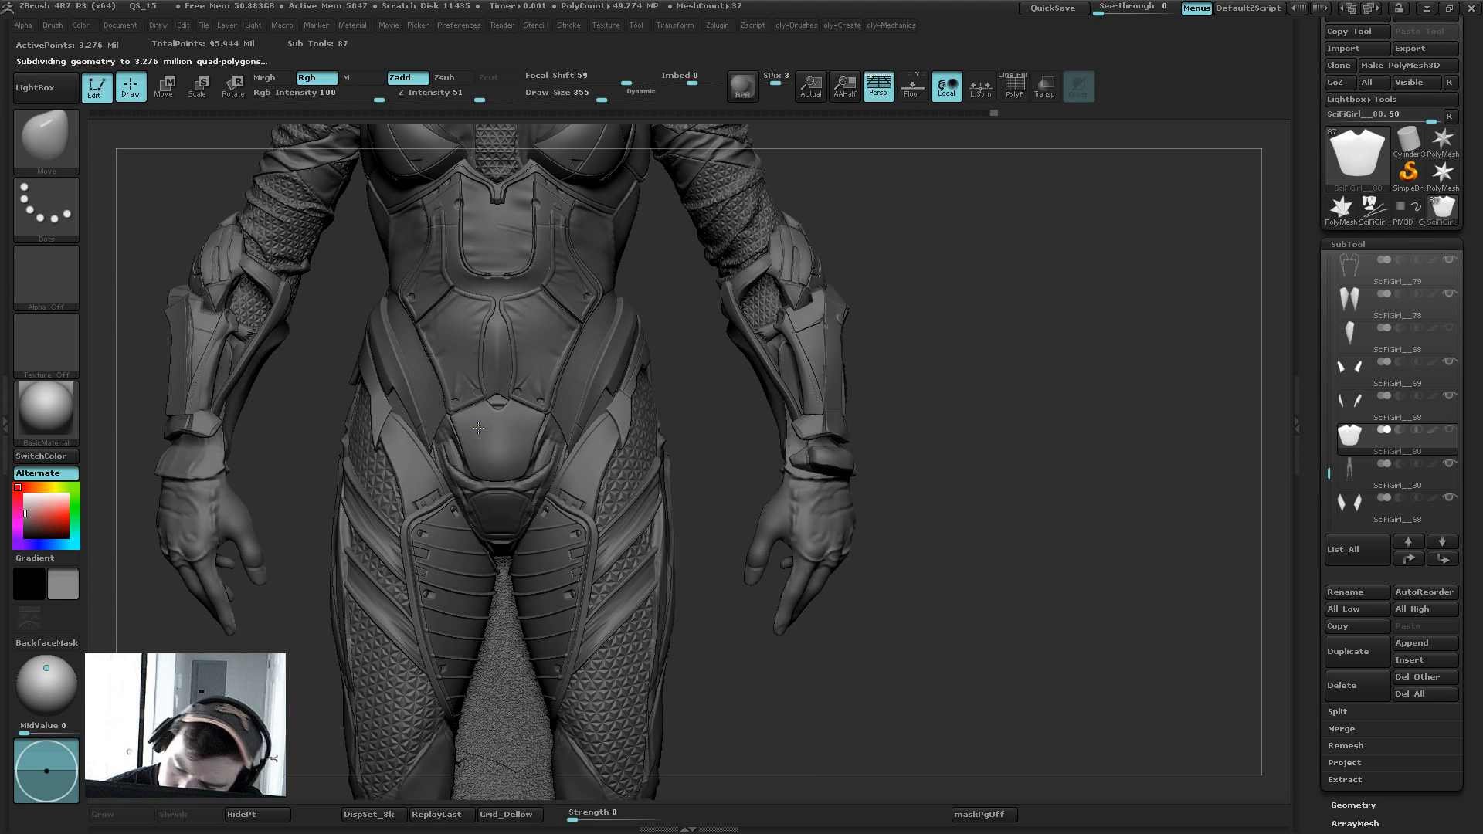
Step: Isolate the pelvis plate and examine its wireframe at the lower subdivision levels
{"action": "key", "text": "s"}
{"action": "left_click_drag", "start_coordinate": [478, 428], "coordinate": [469, 429]}
{"action": "key", "text": "shift+s"}
{"action": "left_click_drag", "start_coordinate": [678, 332], "coordinate": [780, 456], "text": "alt"}
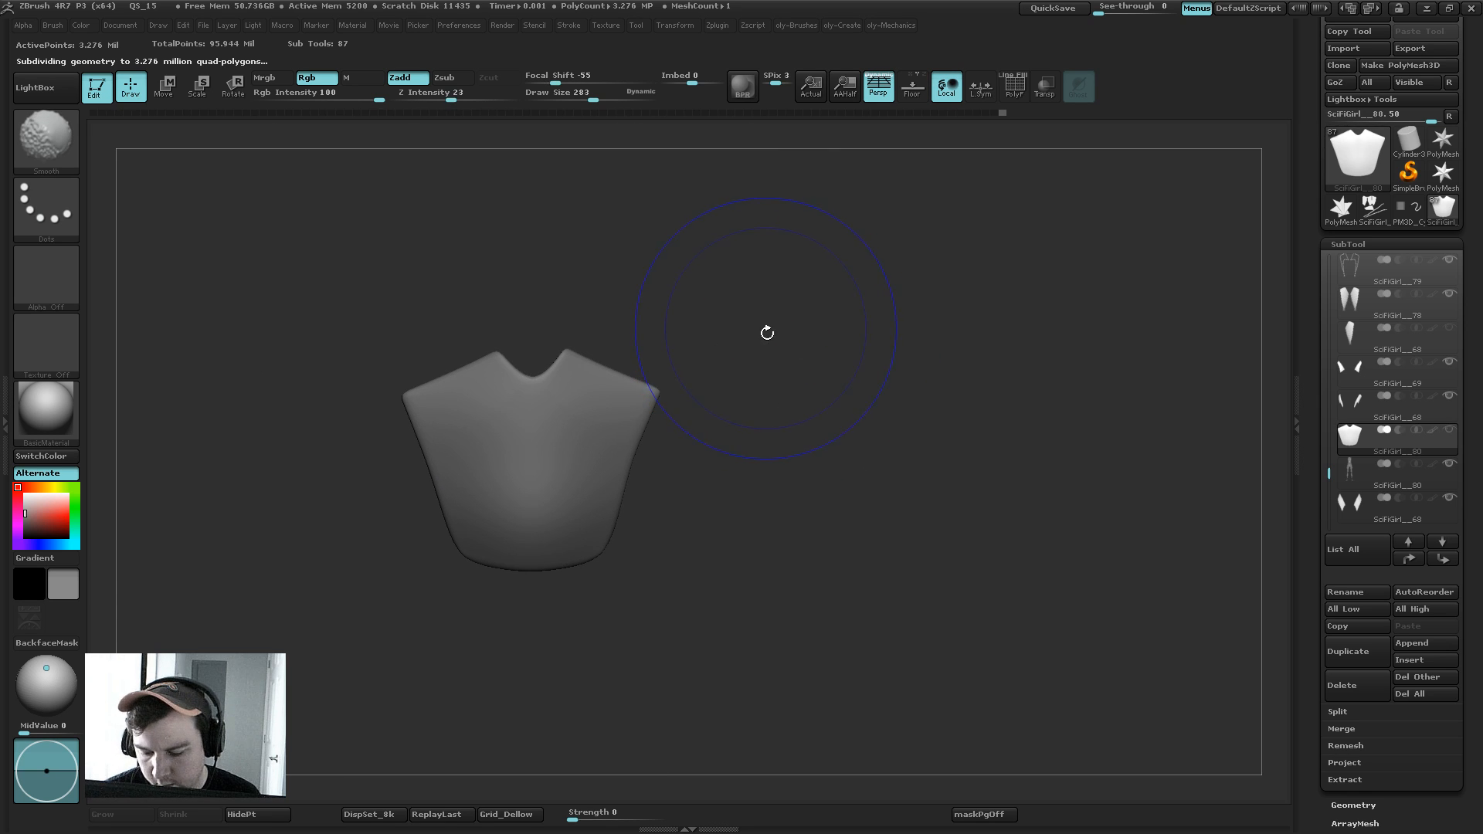
{"action": "key", "text": "shift+d"}
{"action": "key", "text": "shift+f"}
{"action": "key", "text": "shift+d"}
{"action": "key", "text": "shift+d"}
{"action": "key", "text": "shift+d"}
{"action": "key", "text": "shift+d"}
{"action": "key", "text": "shift+d"}
{"action": "key", "text": "shift+d"}
{"action": "key", "text": "shift+d"}
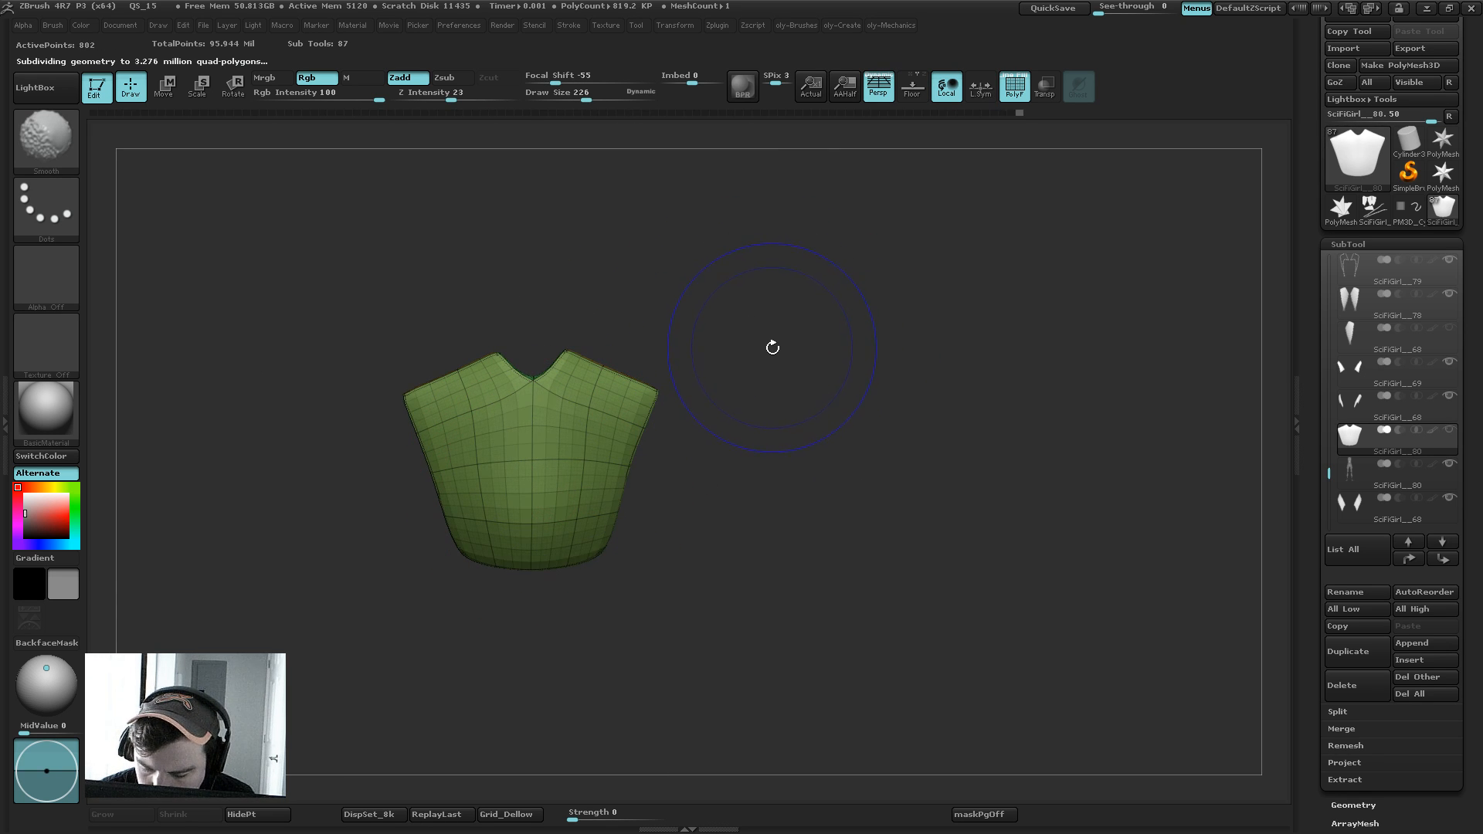
Step: Bring the pelvis plate back up to its highest subdivision level and turn off the polyframe display
{"action": "mouse_move", "coordinate": [773, 361]}
{"action": "left_mouse_down"}
{"action": "mouse_move", "coordinate": [610, 433]}
{"action": "mouse_move", "coordinate": [647, 389]}
{"action": "mouse_move", "coordinate": [758, 334]}
{"action": "left_mouse_up"}
{"action": "key", "text": "d"}
{"action": "key", "text": "d"}
{"action": "key", "text": "d"}
{"action": "key", "text": "d"}
{"action": "key", "text": "d"}
{"action": "key", "text": "d"}
{"action": "key", "text": "d"}
{"action": "key", "text": "d"}
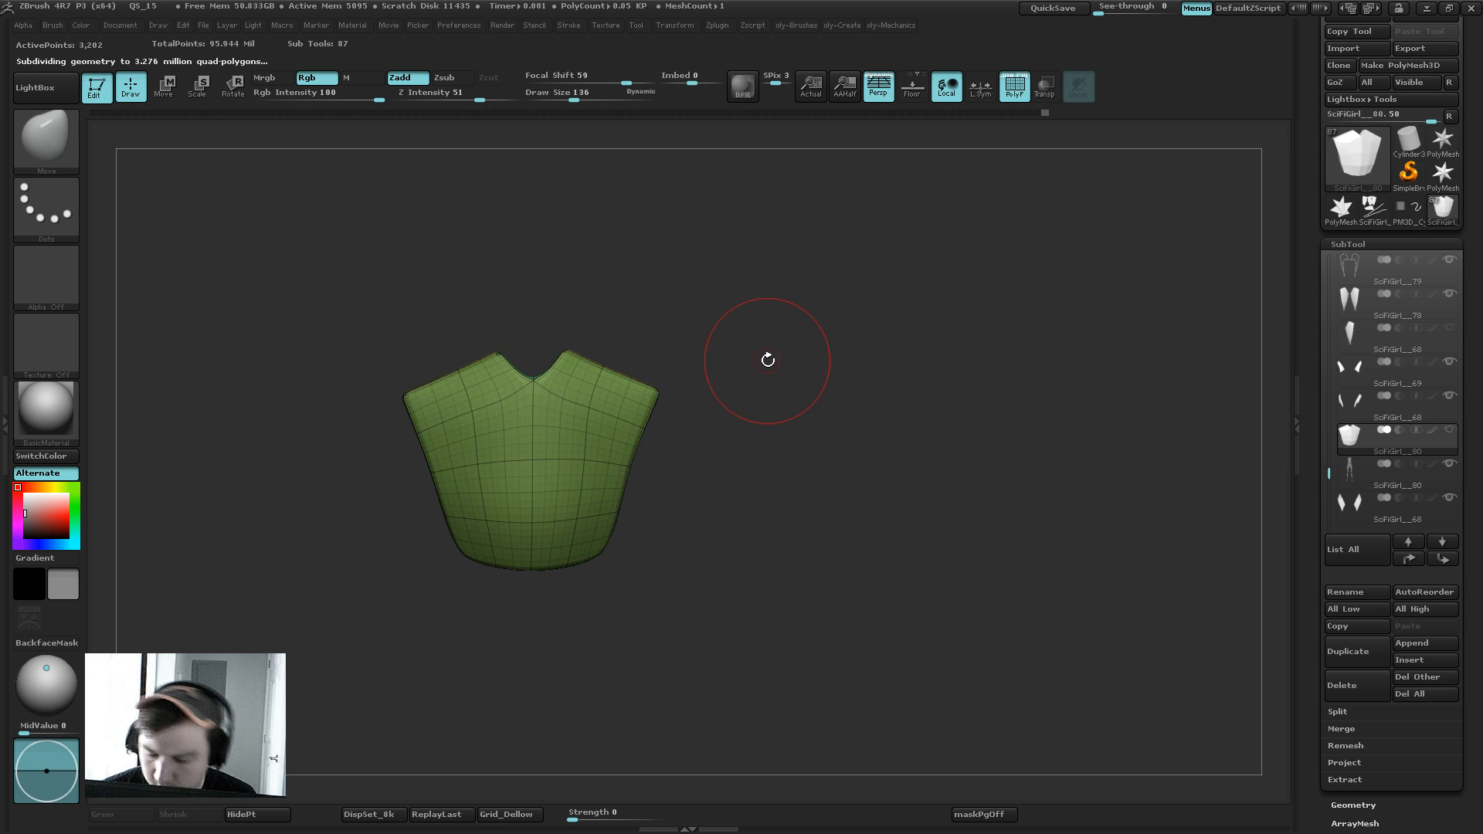
{"action": "key", "text": "shift+f"}
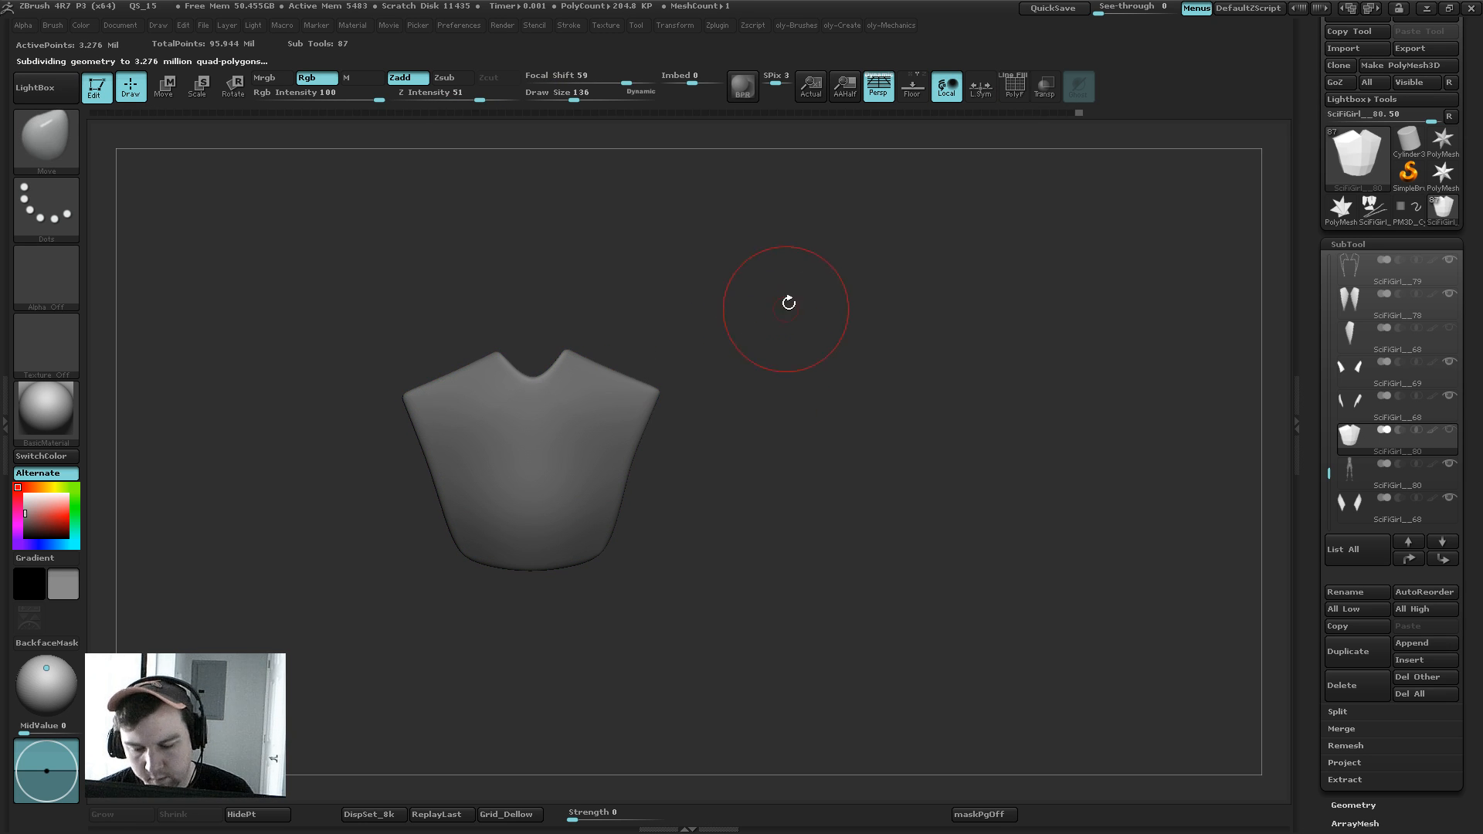
Step: Browse the Bolts and Misc folders of the JRO alpha library in LightBox
{"action": "left_click", "coordinate": [71, 86]}
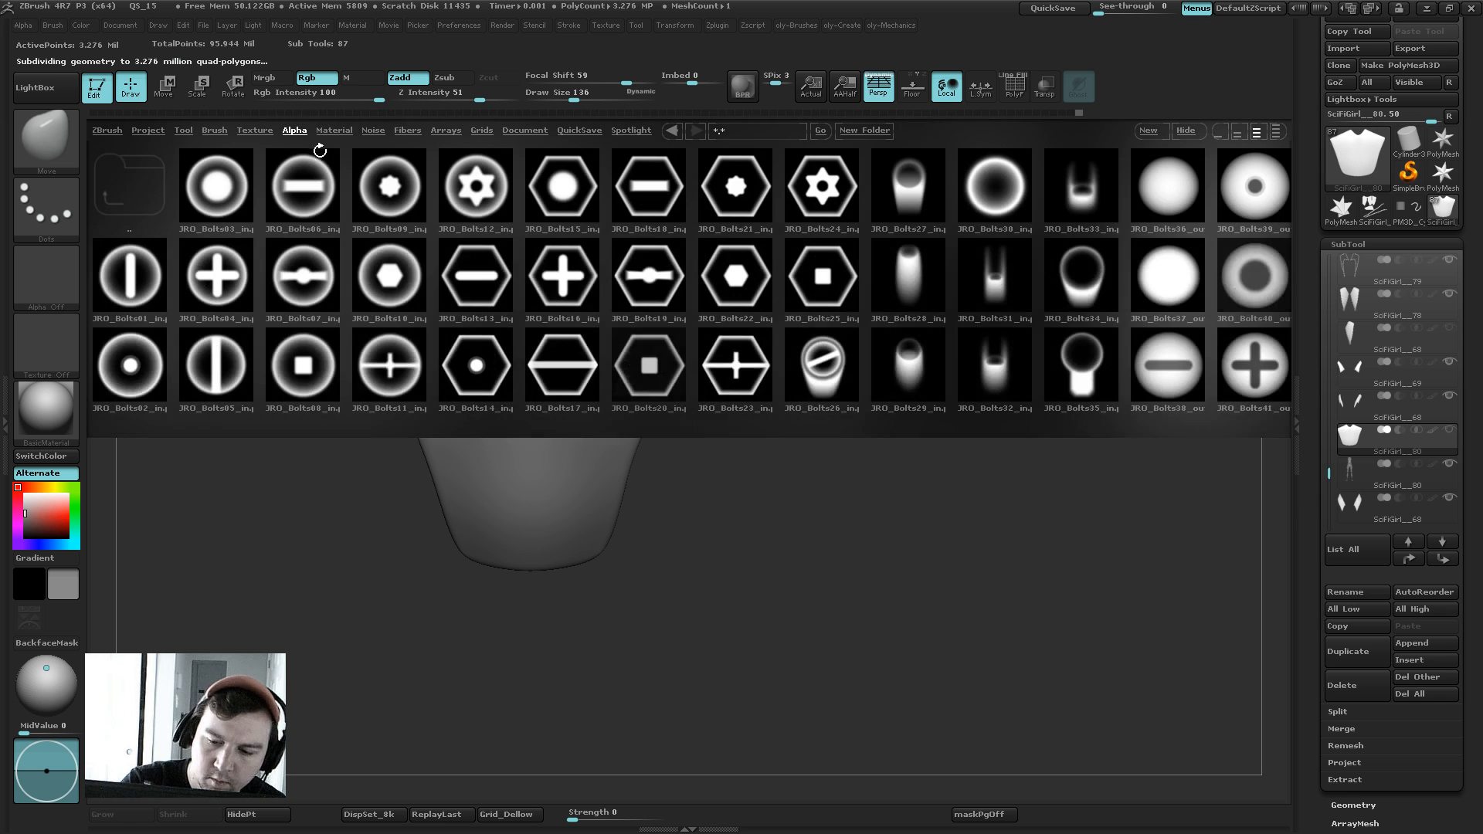
{"action": "left_click_drag", "start_coordinate": [1127, 292], "coordinate": [1070, 313]}
{"action": "double_click", "coordinate": [123, 188]}
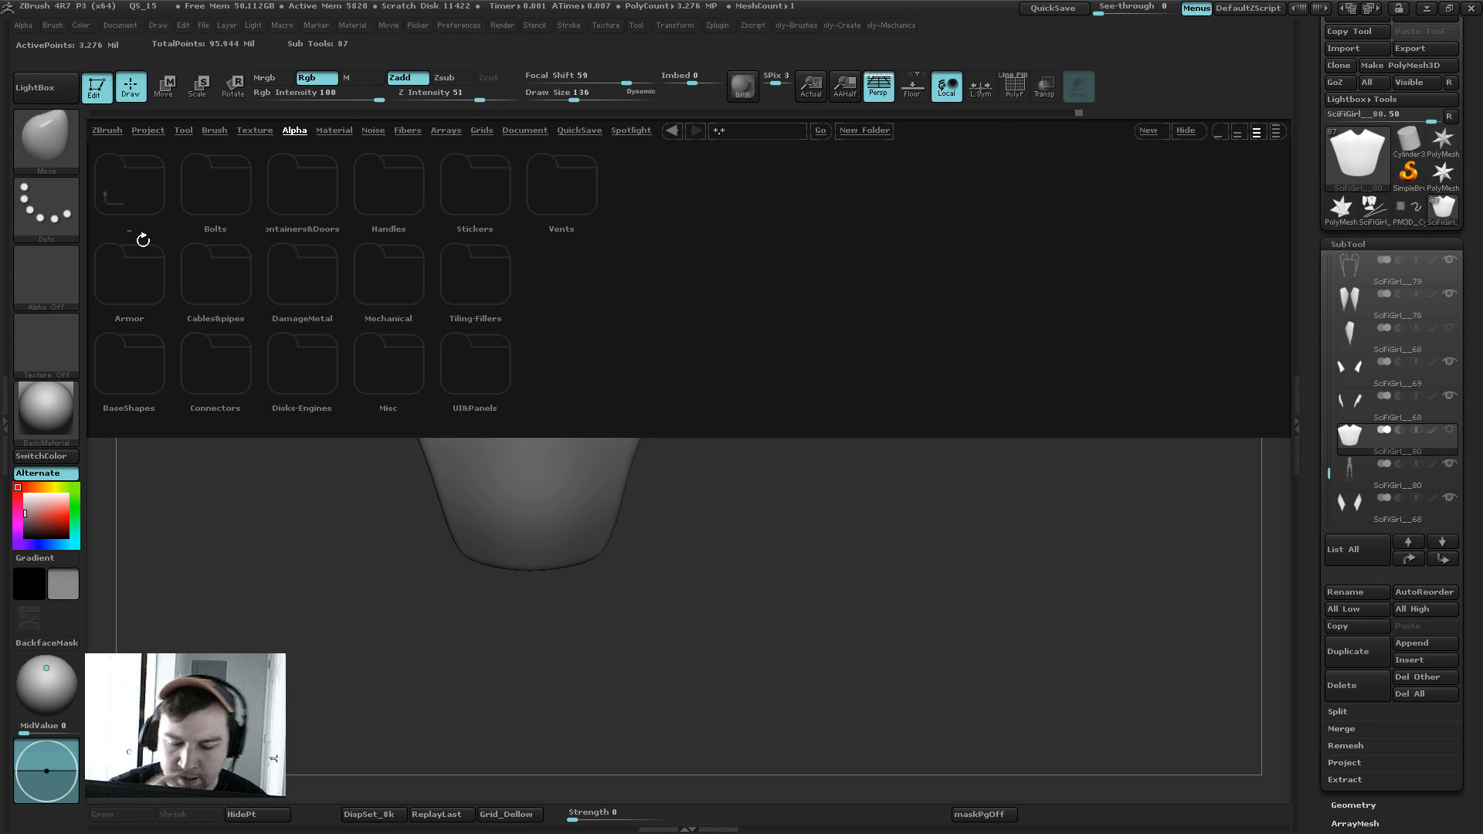
{"action": "double_click", "coordinate": [409, 363]}
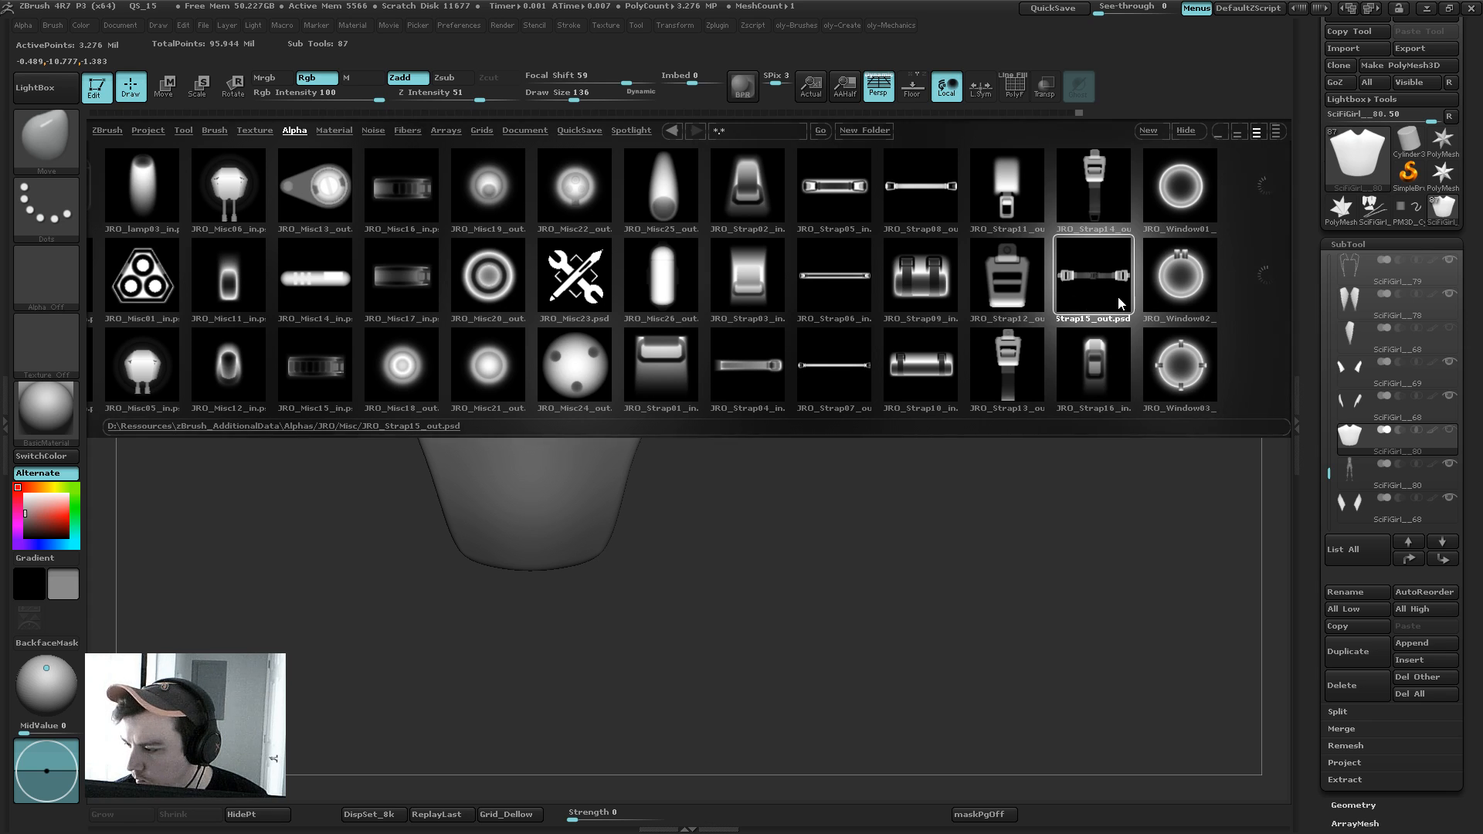
{"action": "left_click_drag", "start_coordinate": [1118, 297], "coordinate": [1059, 292]}
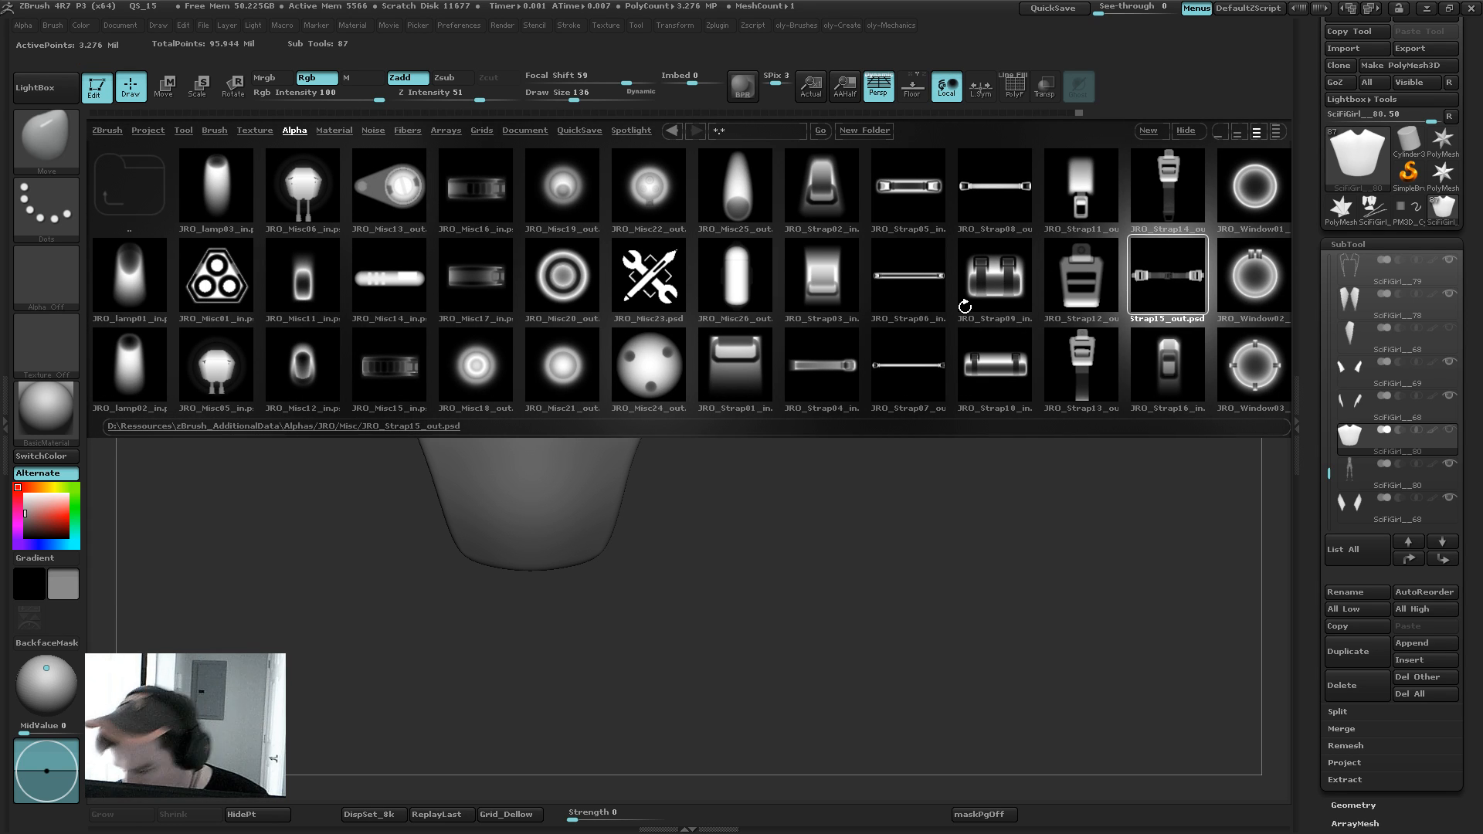
Step: Load the alphas JRO_Armor05_01_out.psd and JRO_Armor10_01_out.psd from the JRO library's Armor folder
{"action": "left_click", "coordinate": [126, 162]}
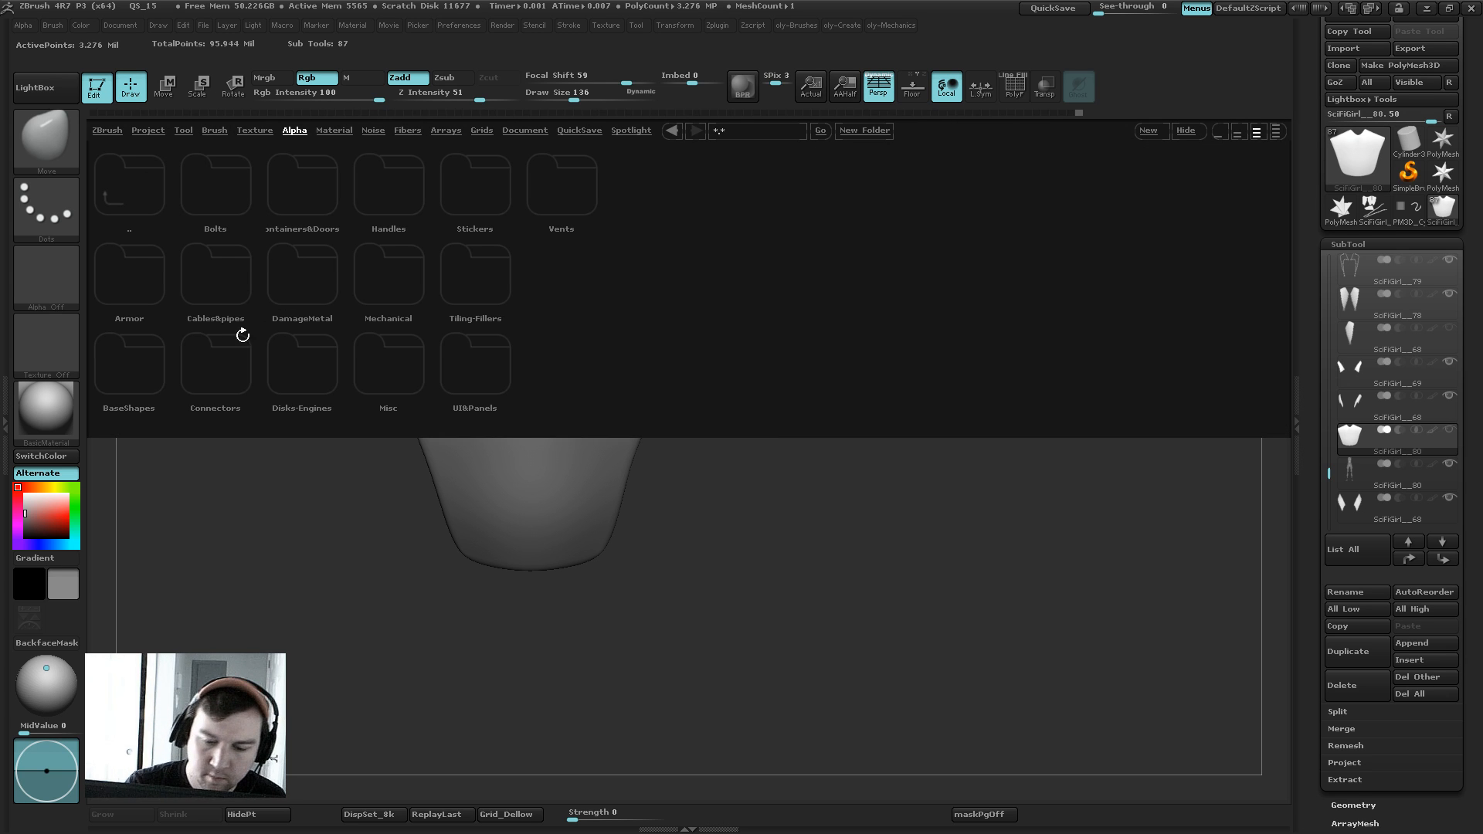
{"action": "left_click", "coordinate": [137, 284]}
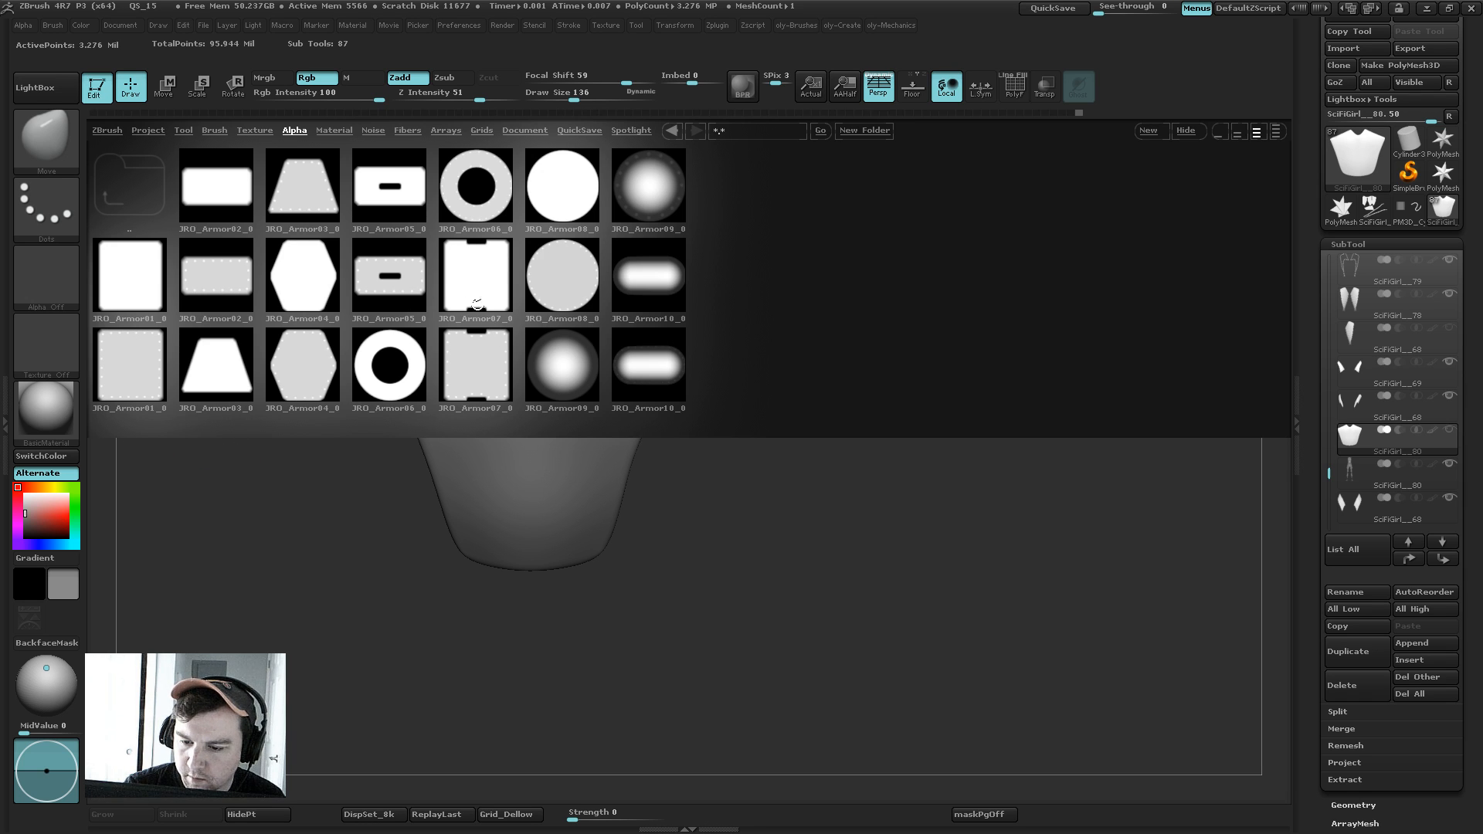
{"action": "double_click", "coordinate": [393, 192]}
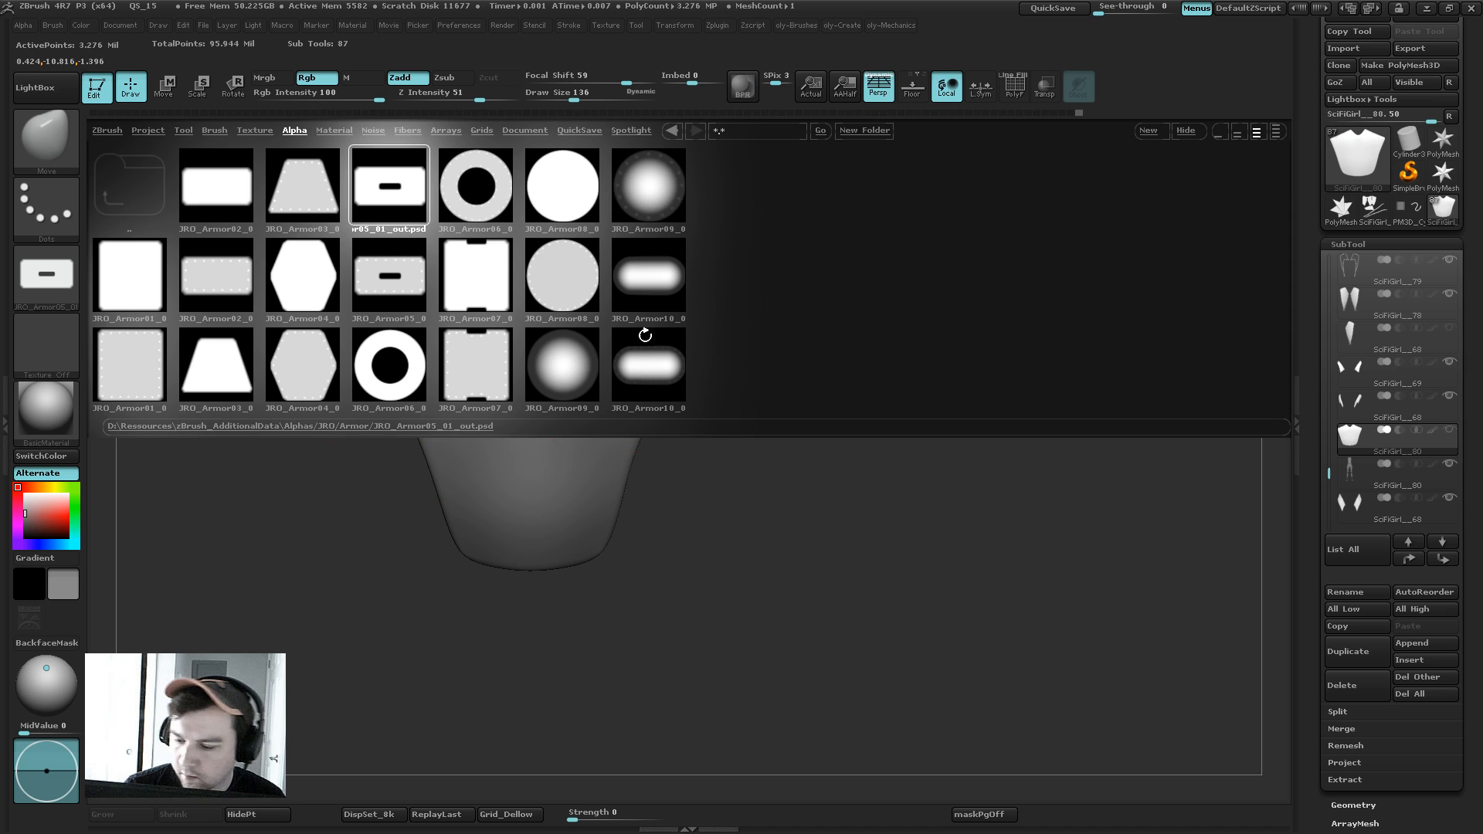
{"action": "double_click", "coordinate": [658, 270]}
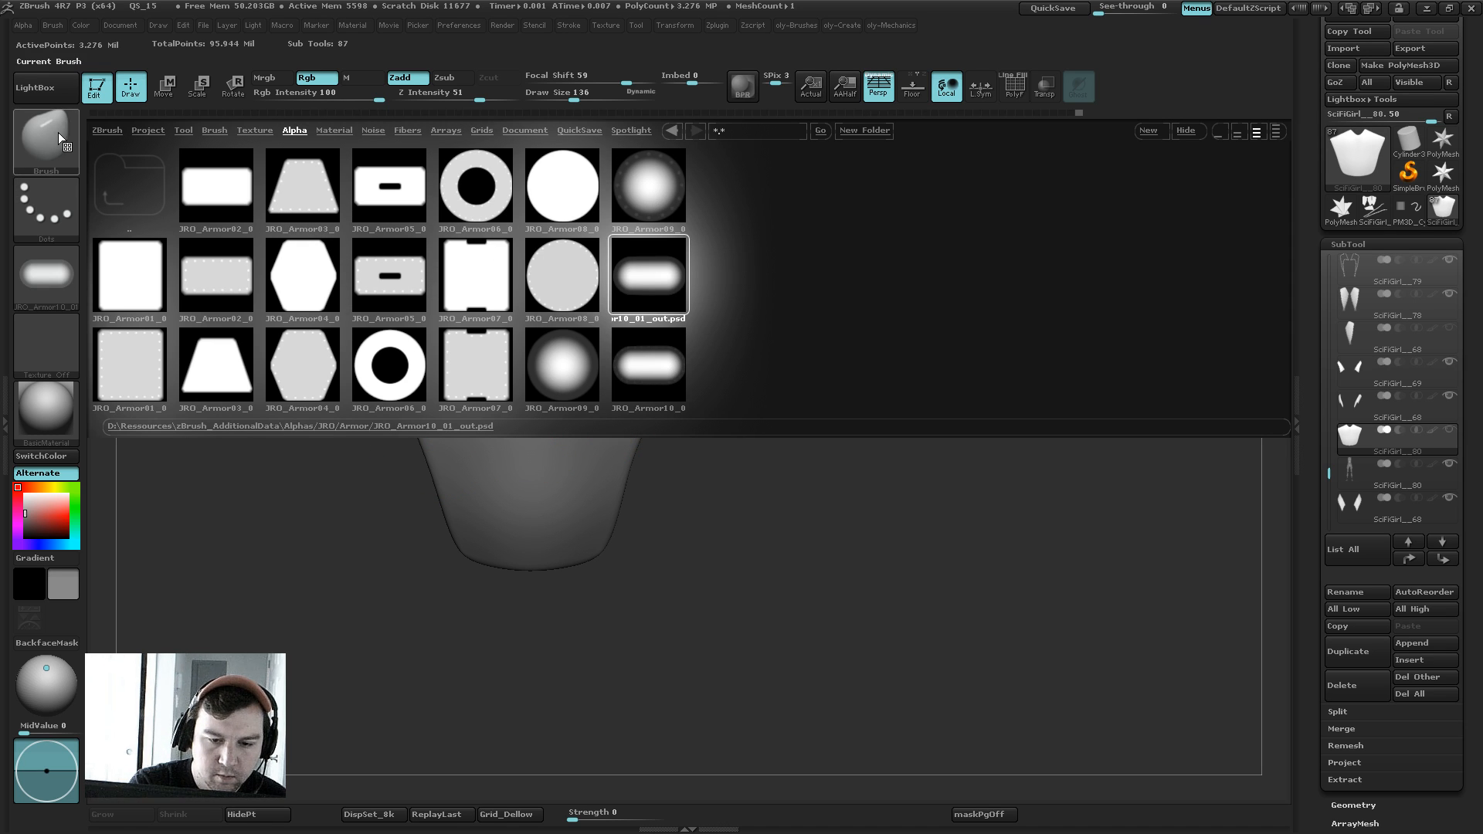
Step: Load the alpha JRO_Vent50_in.psd from the Vents folder of the JRO alpha library
{"action": "left_click", "coordinate": [298, 131]}
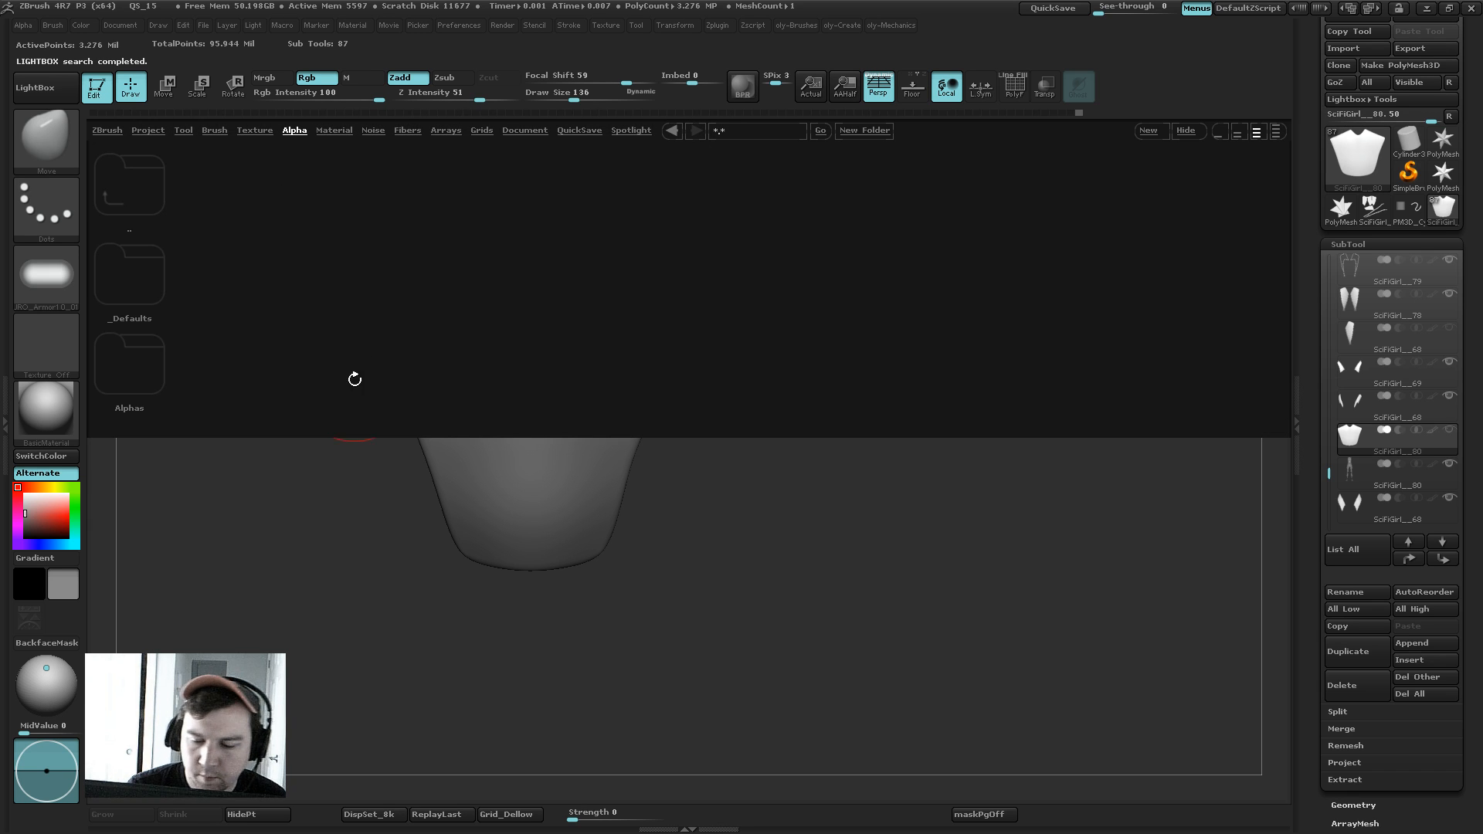
{"action": "left_click", "coordinate": [129, 363]}
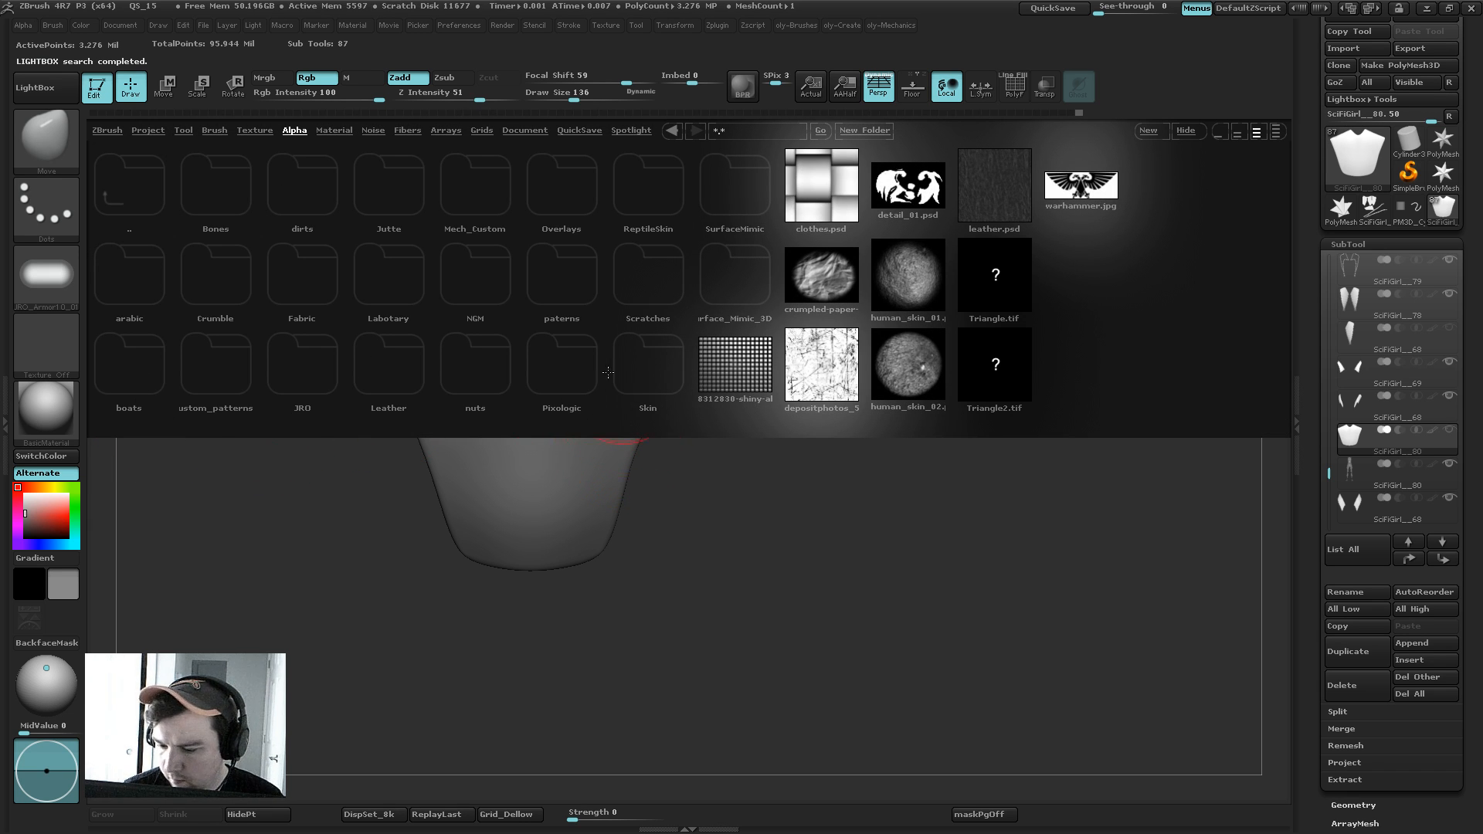
{"action": "left_click", "coordinate": [307, 373]}
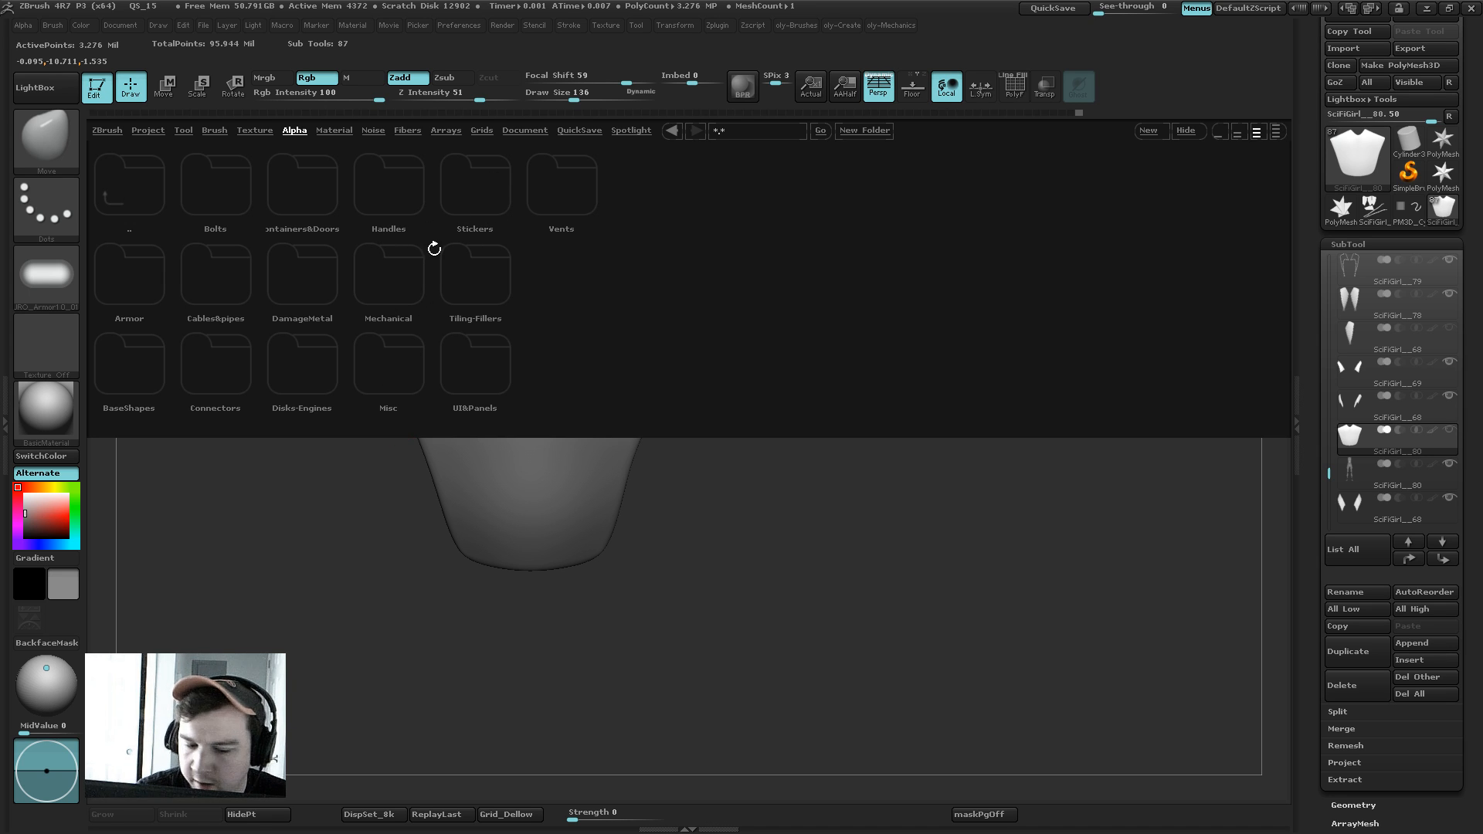
{"action": "left_click", "coordinate": [570, 189]}
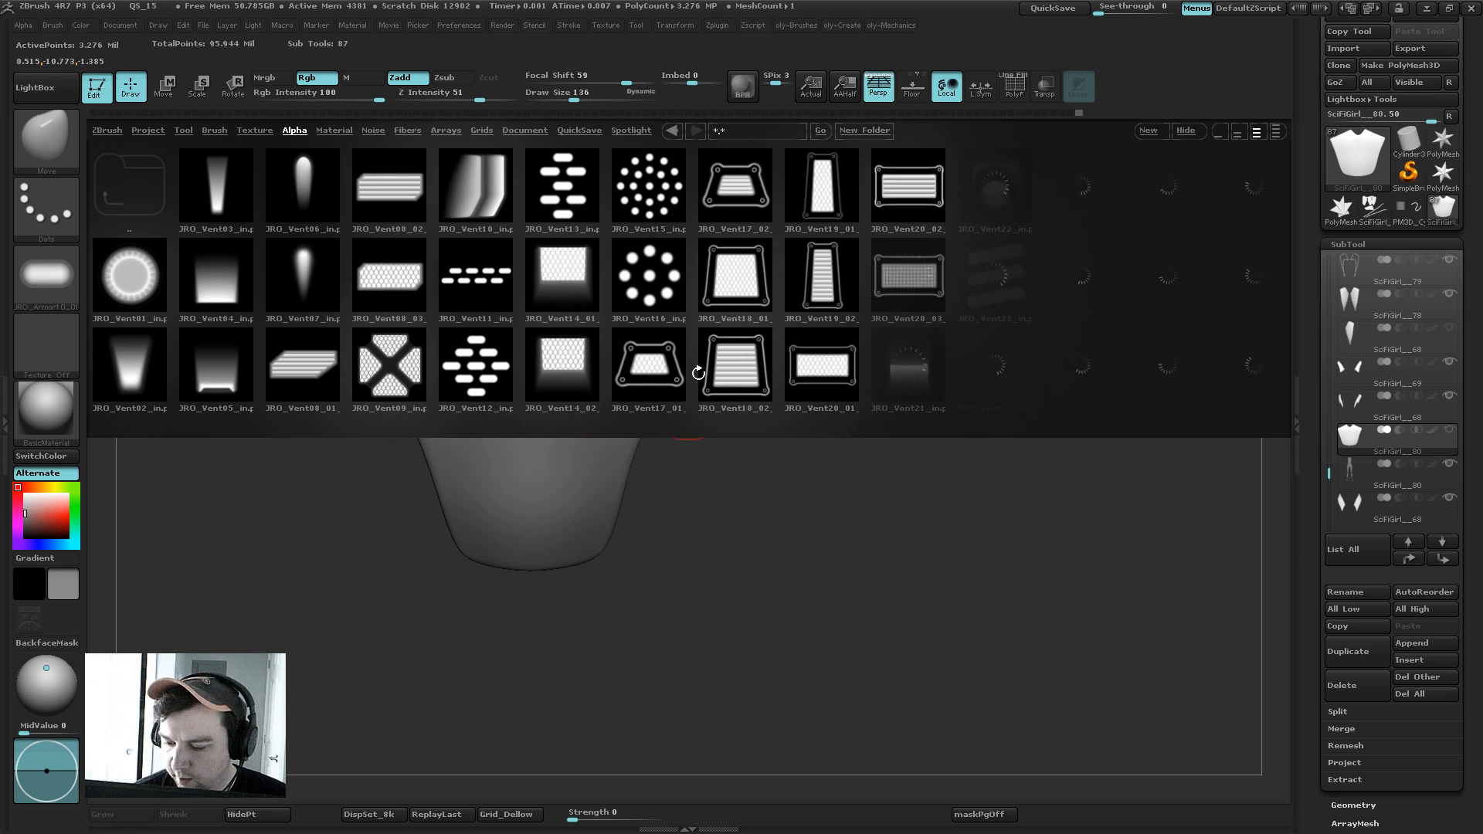
{"action": "scroll", "coordinate": [772, 371], "scroll_direction": "right", "scroll_amount": 3}
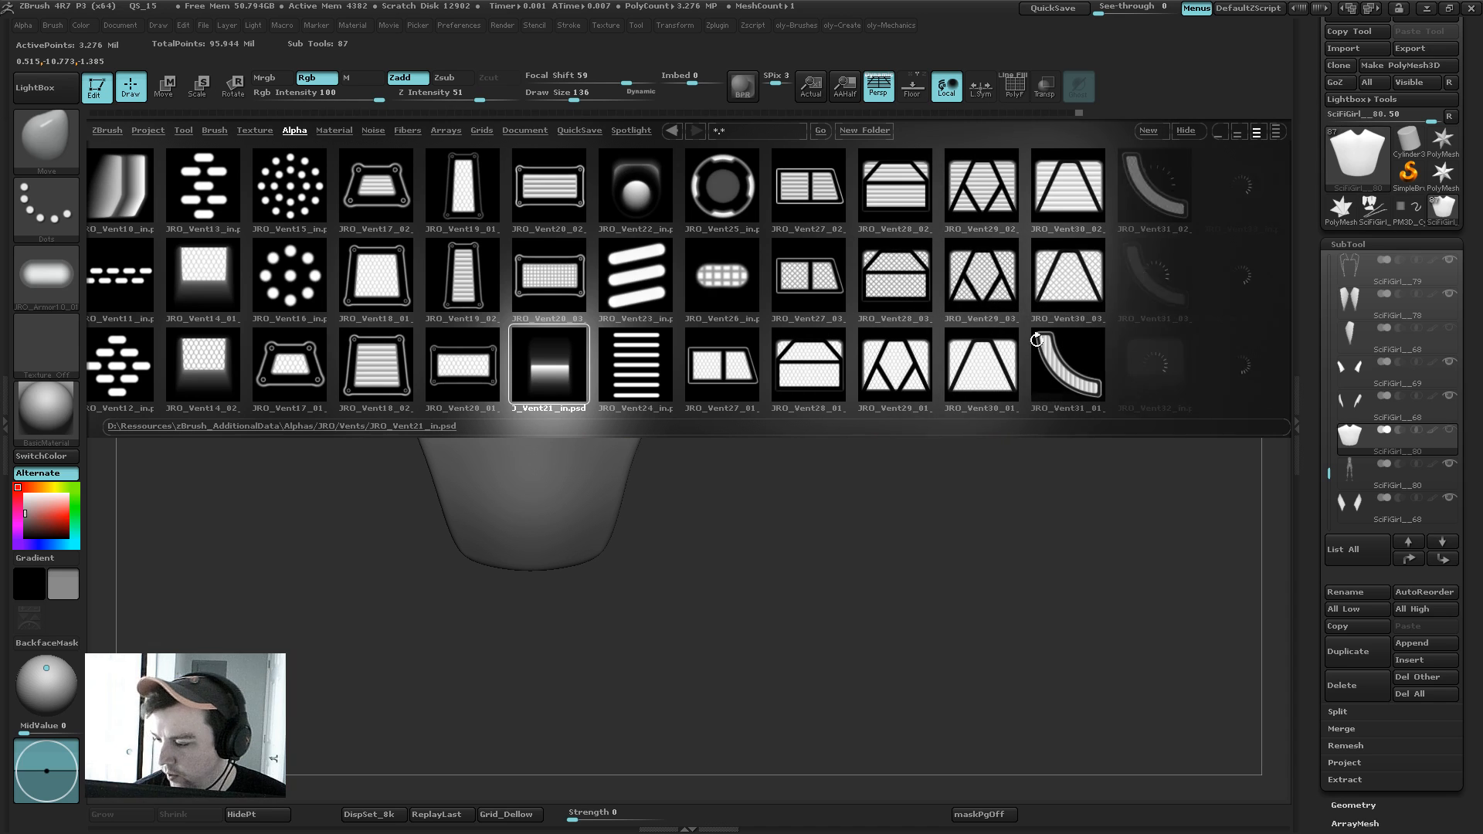
{"action": "scroll", "coordinate": [1039, 371], "scroll_direction": "right", "scroll_amount": 1}
{"action": "scroll", "coordinate": [993, 372], "scroll_direction": "right", "scroll_amount": 2}
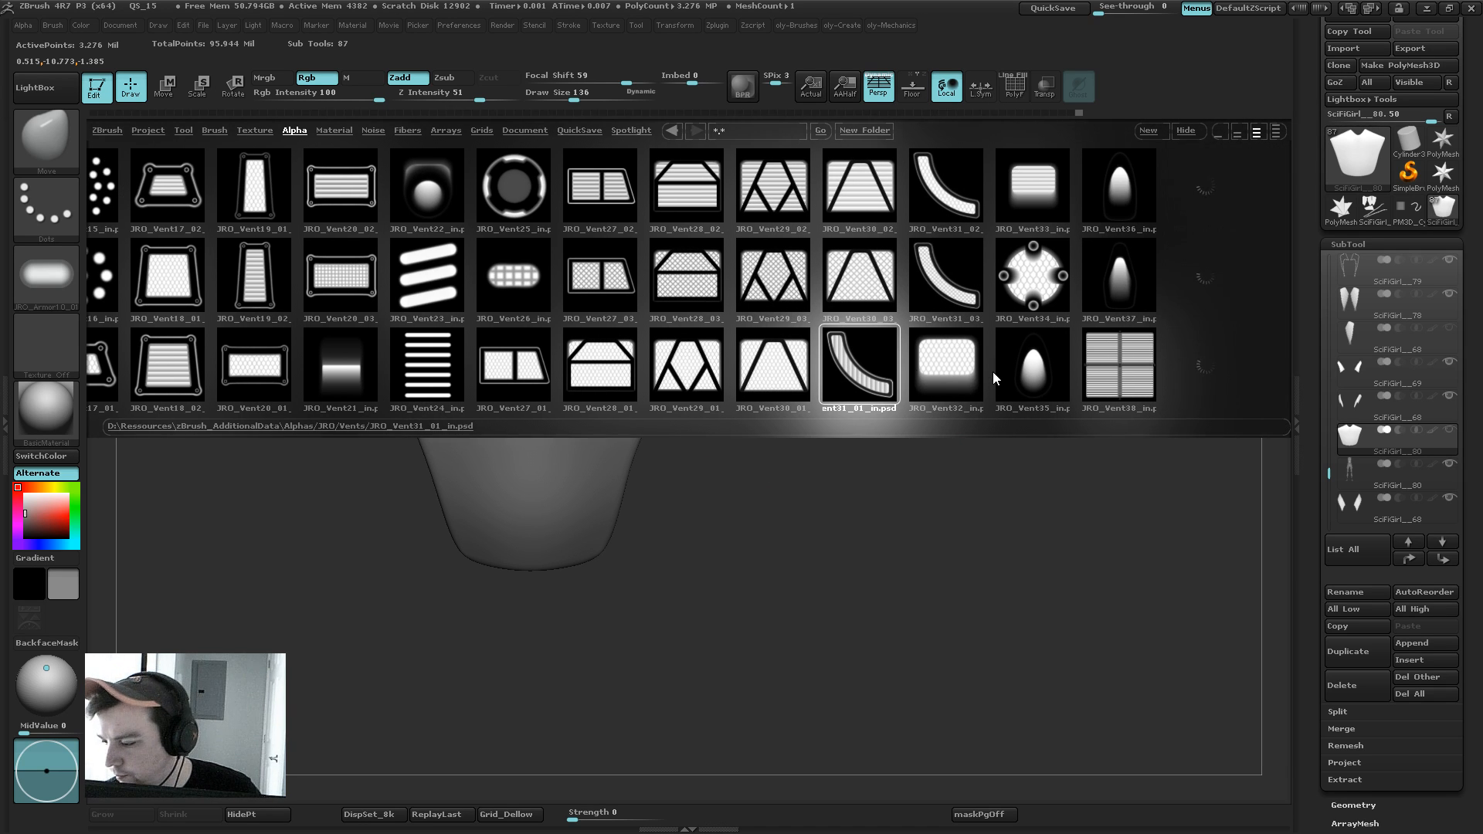
{"action": "scroll", "coordinate": [913, 382], "scroll_direction": "right", "scroll_amount": 2}
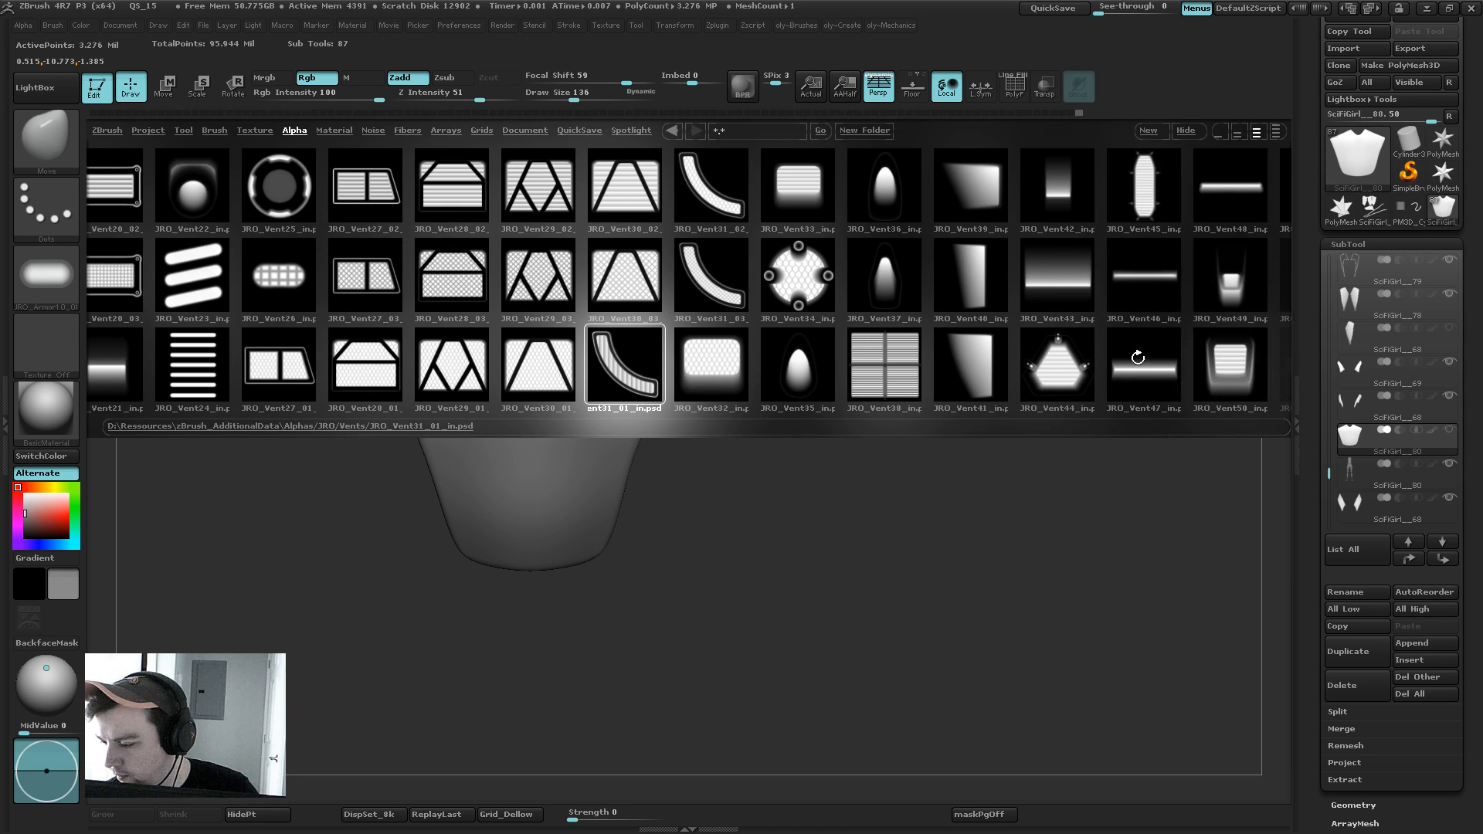
{"action": "scroll", "coordinate": [888, 364], "scroll_direction": "right", "scroll_amount": 4}
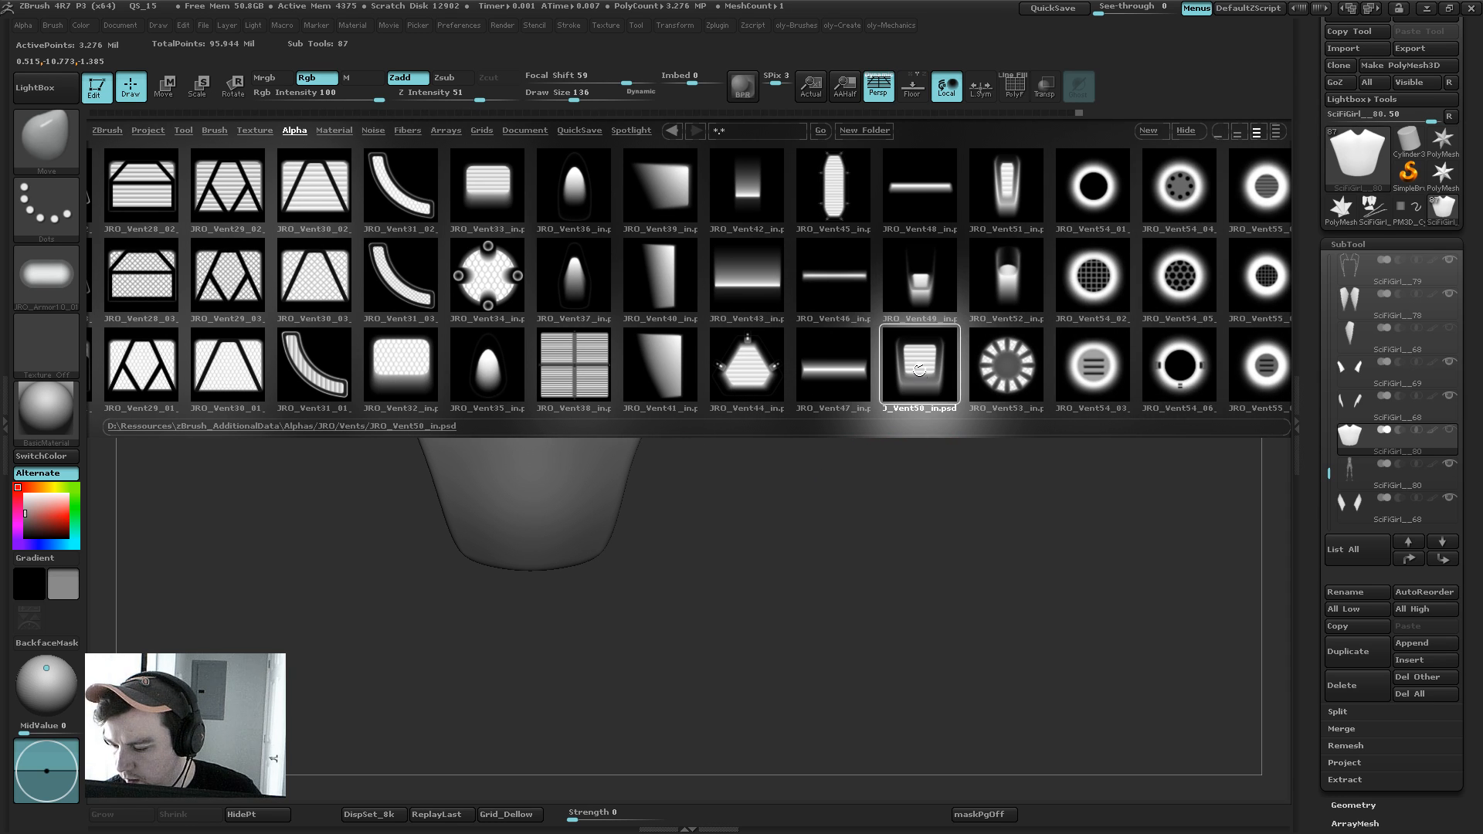
{"action": "left_click", "coordinate": [922, 373]}
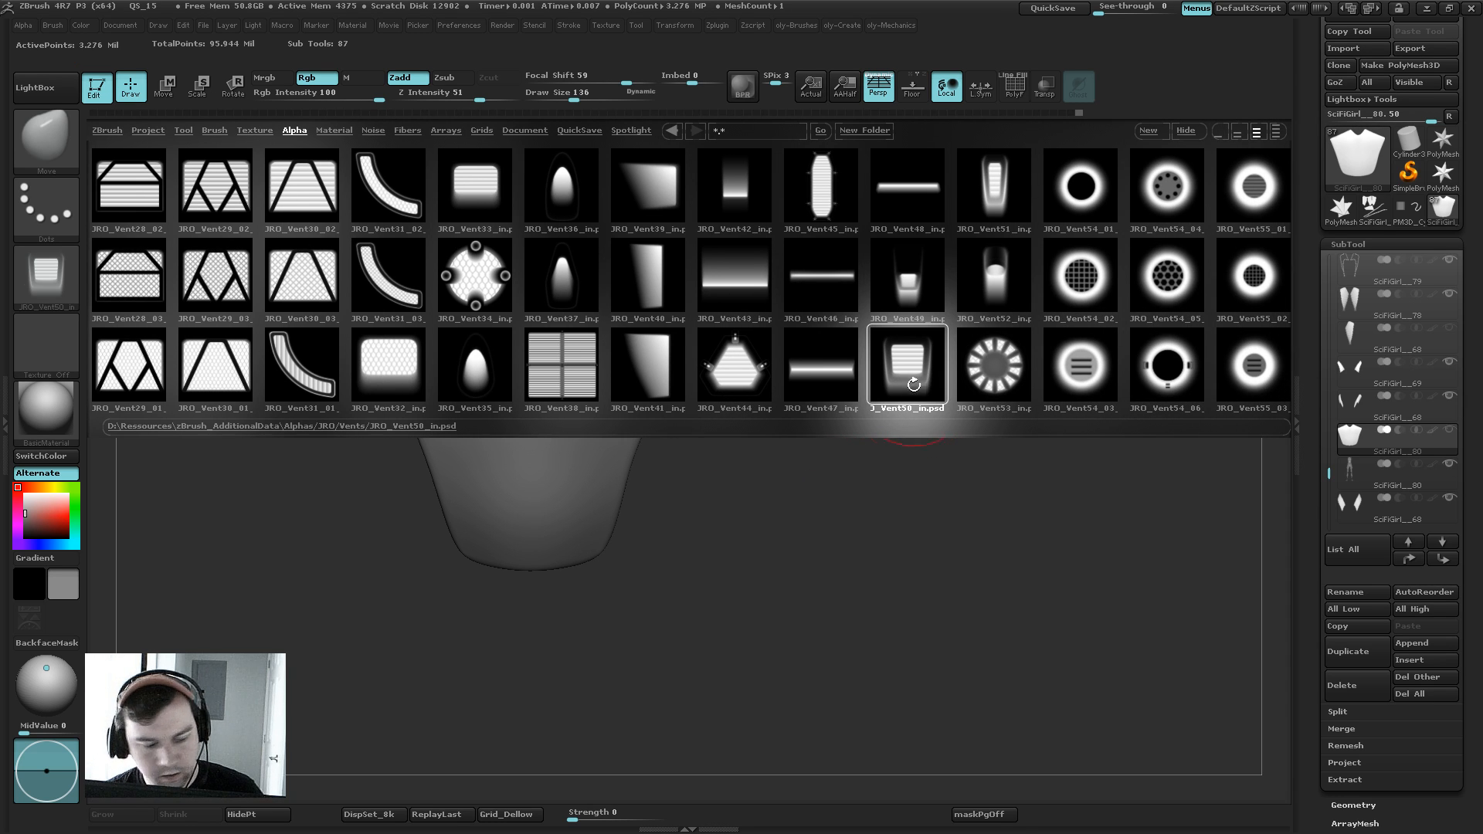
Step: Look further through the Vents alphas and load JRO_Vent66_in.psd
{"action": "scroll", "coordinate": [927, 383], "scroll_direction": "right", "scroll_amount": 6}
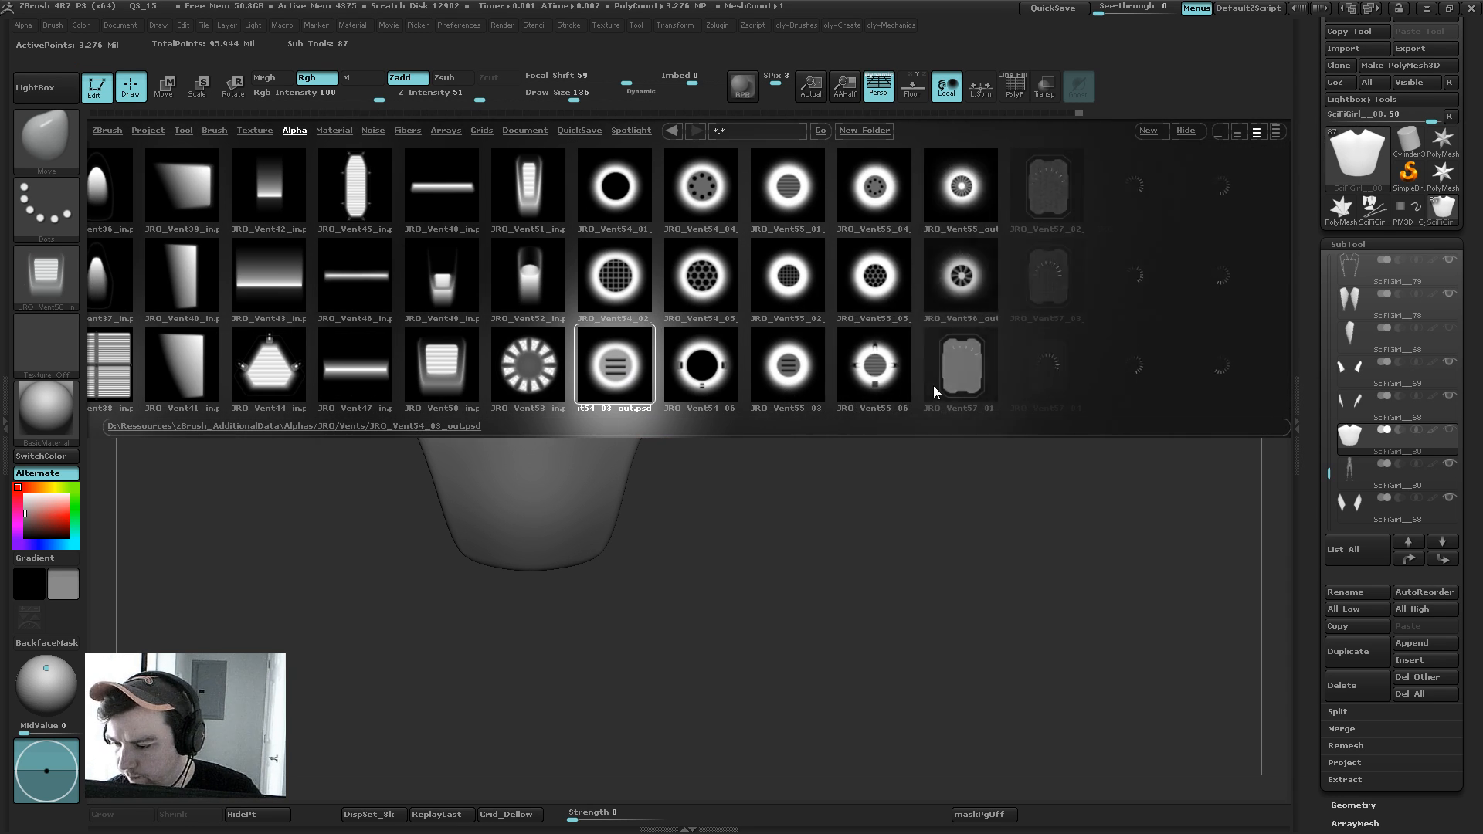
{"action": "scroll", "coordinate": [786, 396], "scroll_direction": "right", "scroll_amount": 5}
{"action": "scroll", "coordinate": [786, 396], "scroll_direction": "right", "scroll_amount": 2}
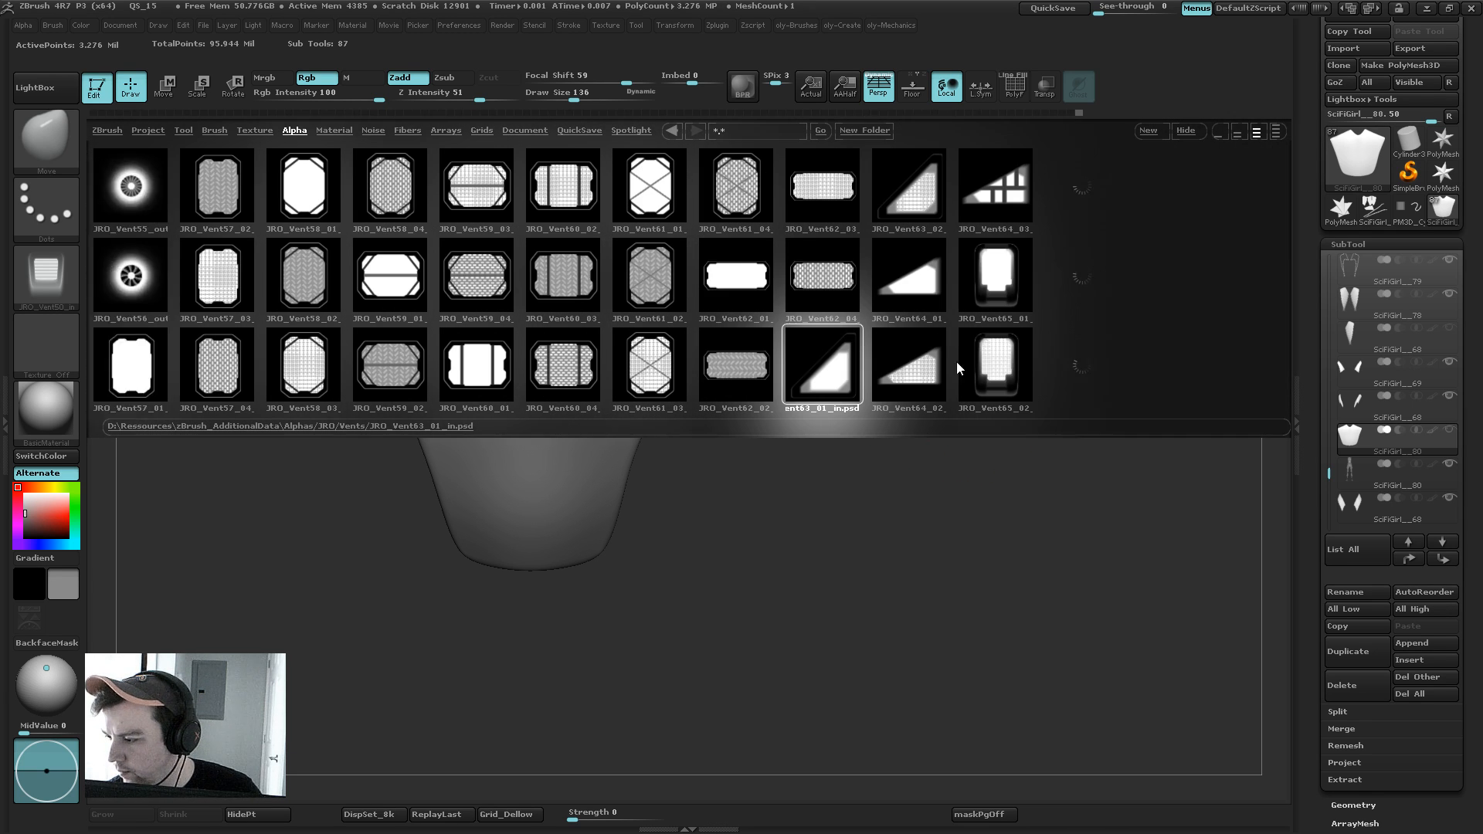
{"action": "scroll", "coordinate": [943, 361], "scroll_direction": "right", "scroll_amount": 4}
{"action": "scroll", "coordinate": [943, 363], "scroll_direction": "right", "scroll_amount": 2}
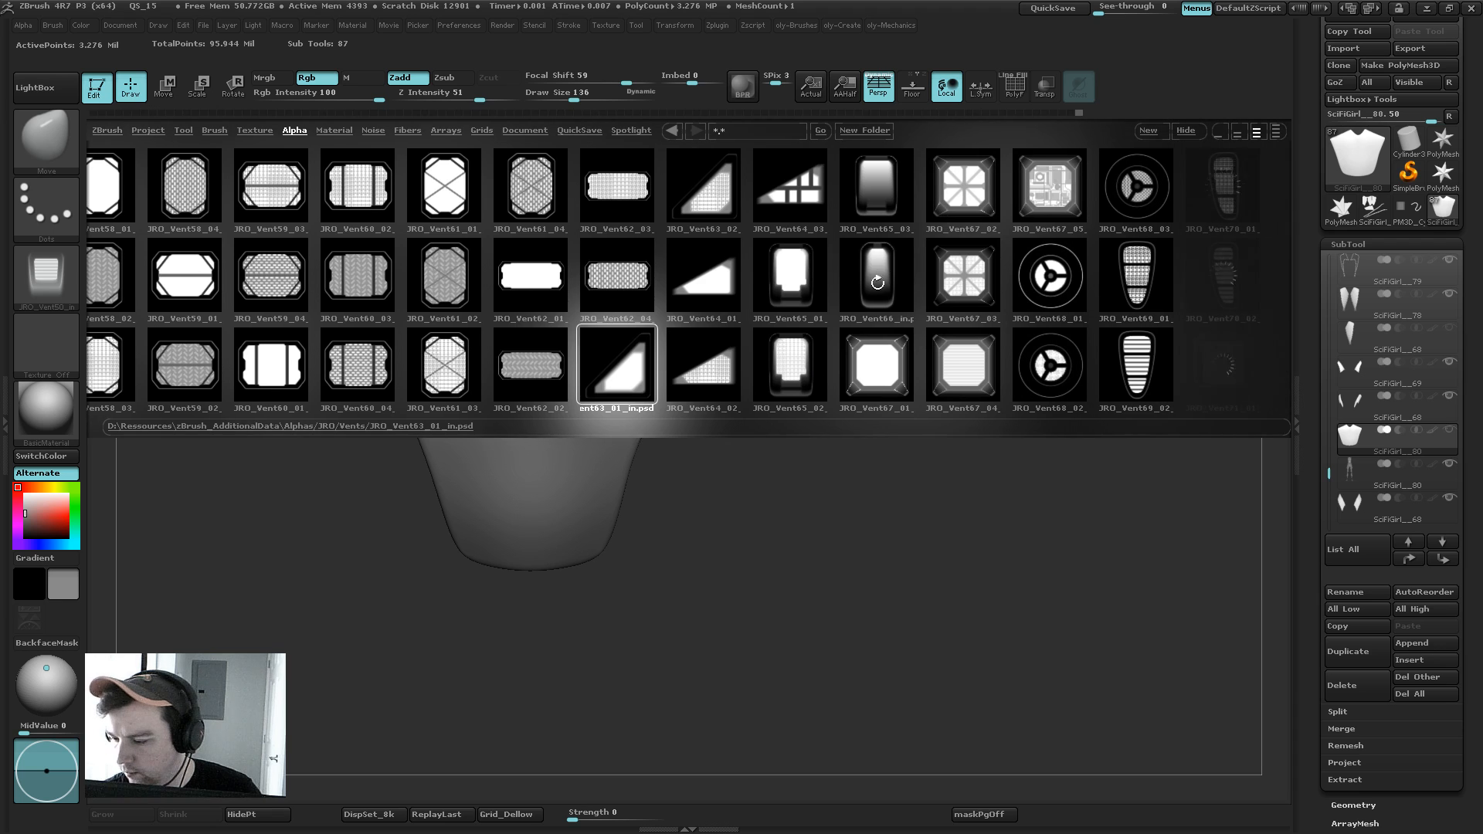
{"action": "left_click", "coordinate": [871, 278]}
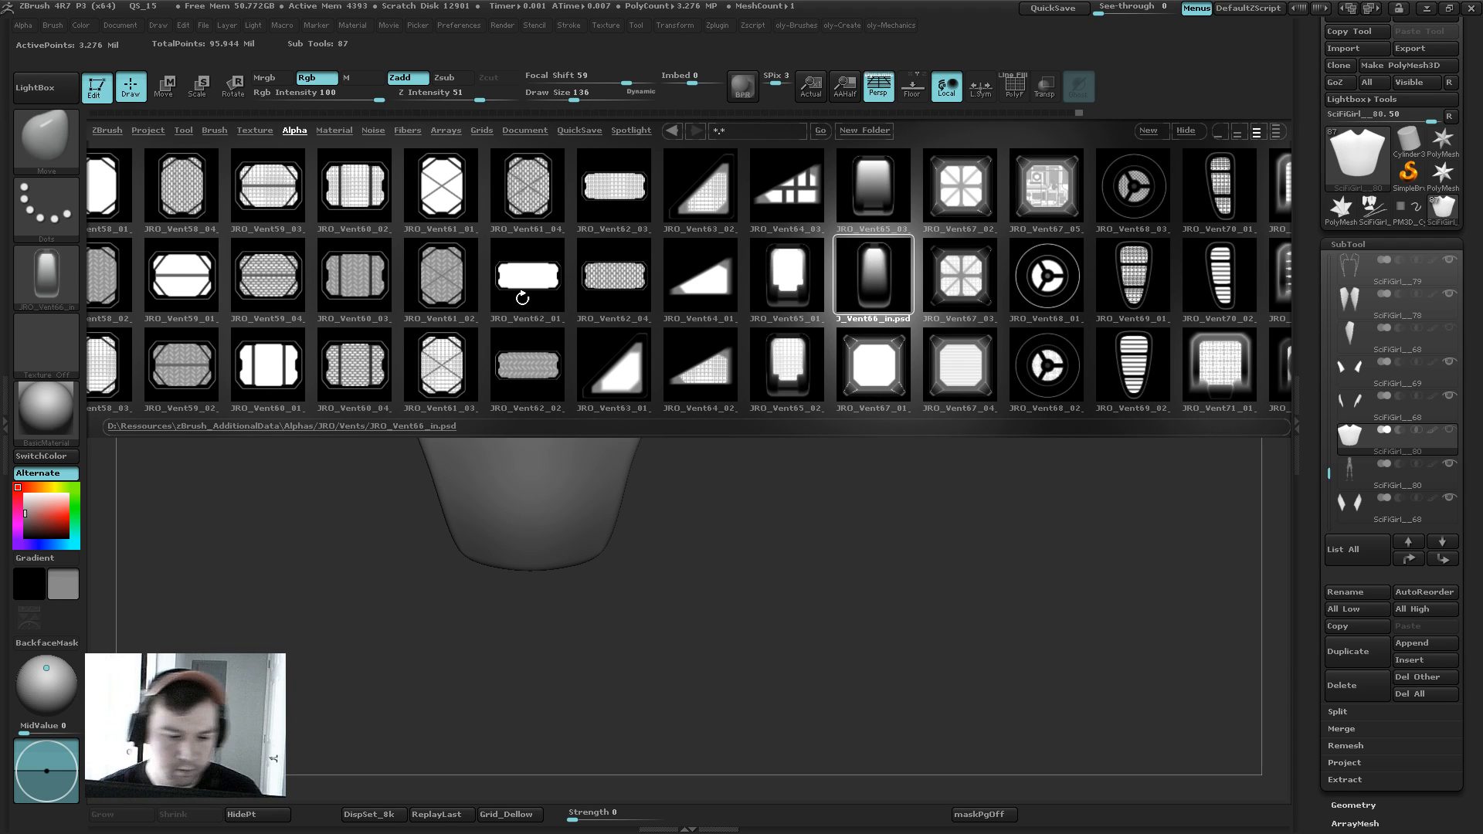
Step: Close LightBox and set the Move brush's alpha to Alpha Off
{"action": "left_click", "coordinate": [46, 91]}
{"action": "left_click", "coordinate": [64, 277]}
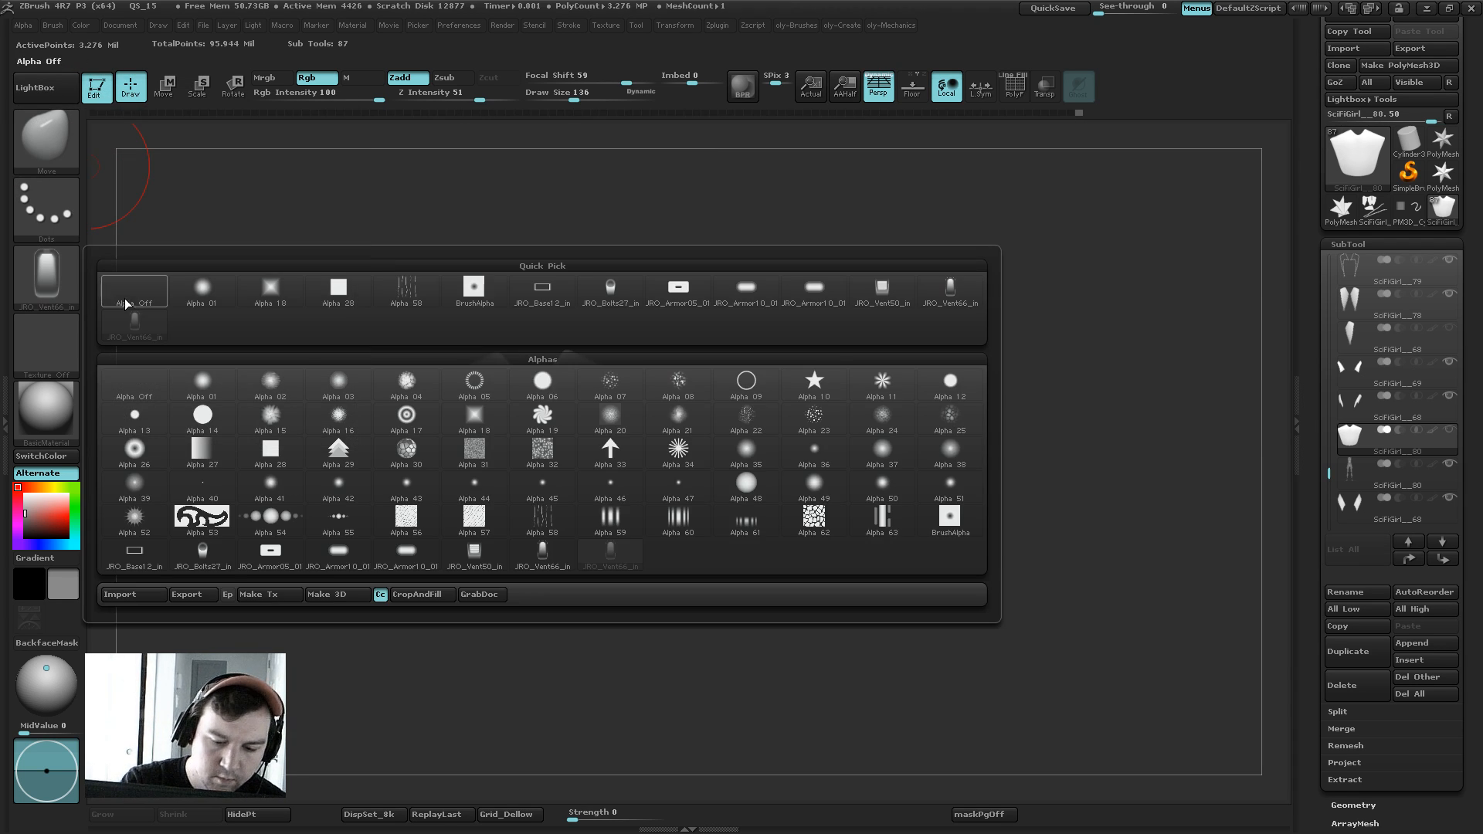
{"action": "left_click", "coordinate": [135, 284]}
{"action": "key", "text": "m"}
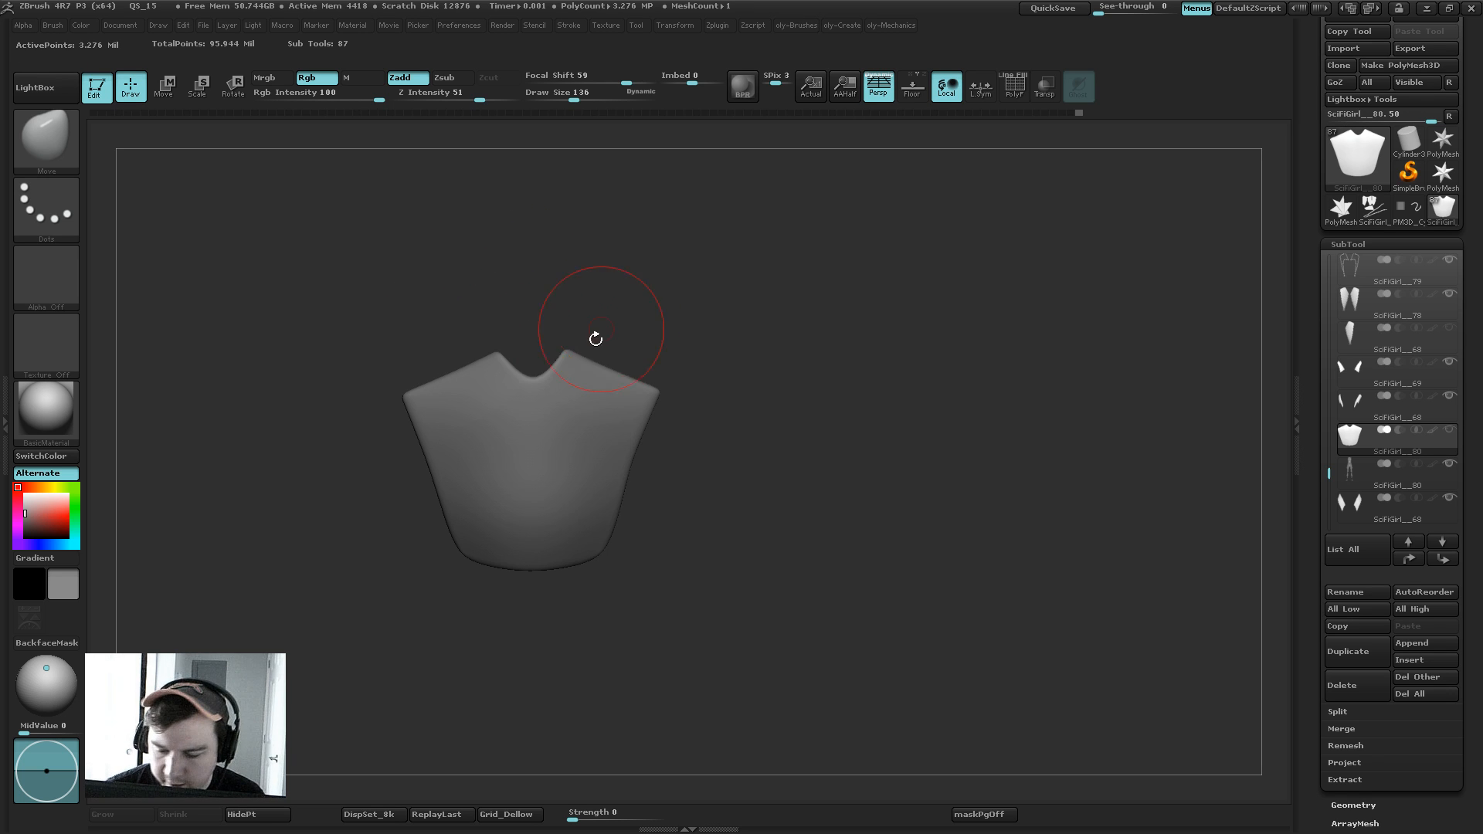
{"action": "key", "text": "m"}
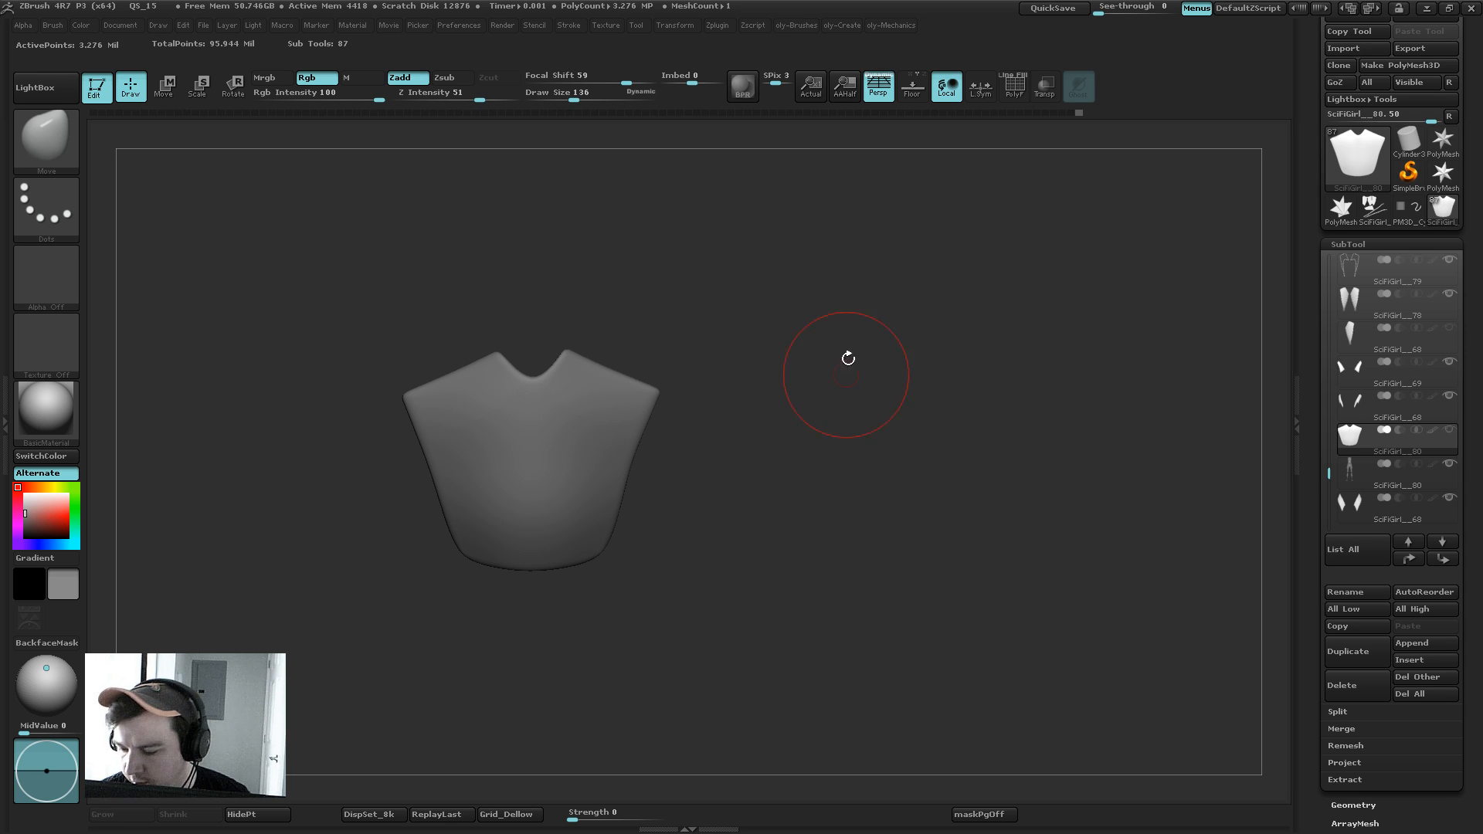
{"action": "key", "text": "b"}
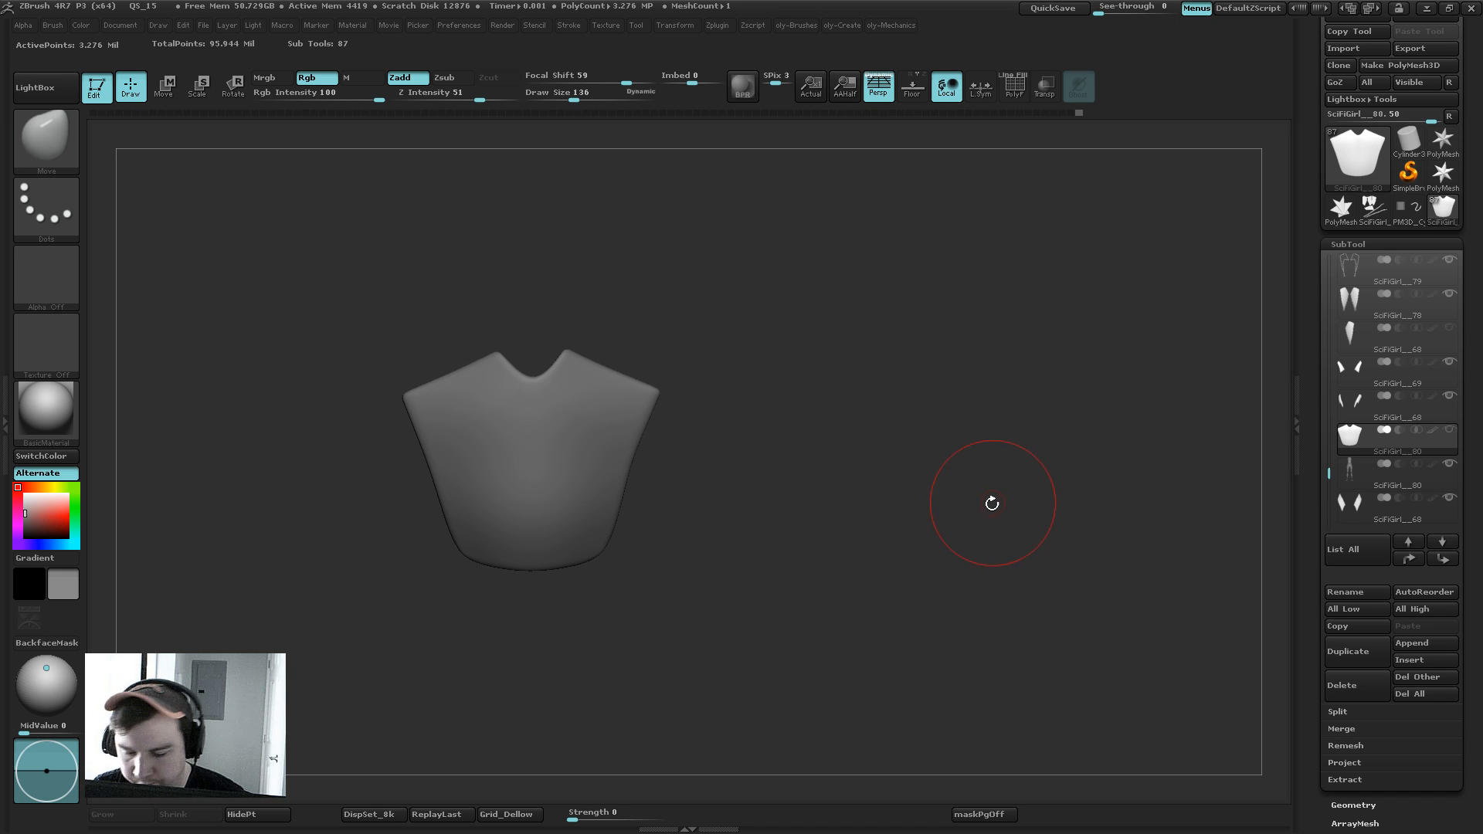
{"action": "key", "text": "space"}
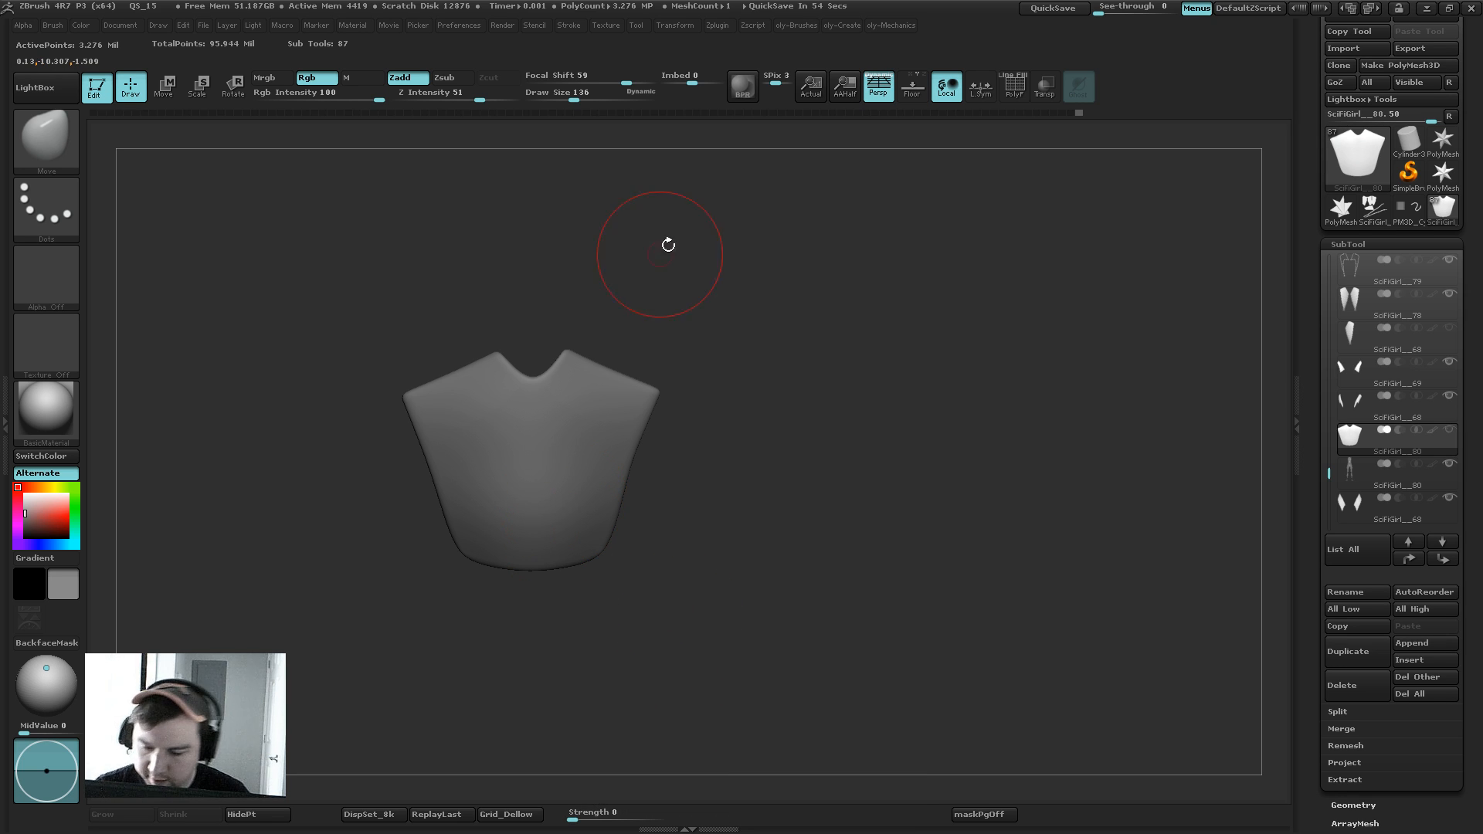
{"action": "key", "text": "s"}
{"action": "left_click_drag", "start_coordinate": [717, 293], "coordinate": [740, 279]}
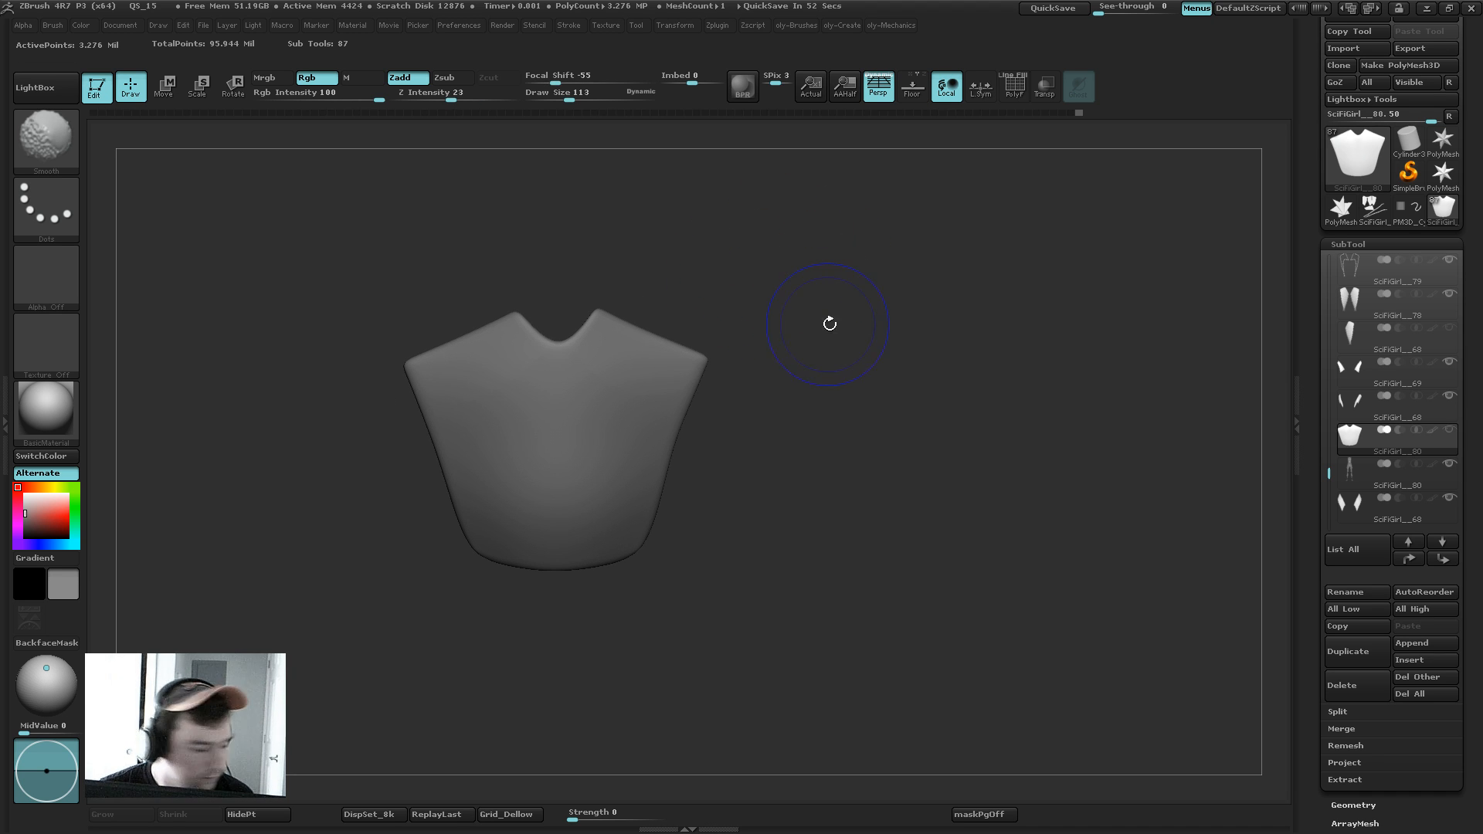
{"action": "key", "text": "shift+s"}
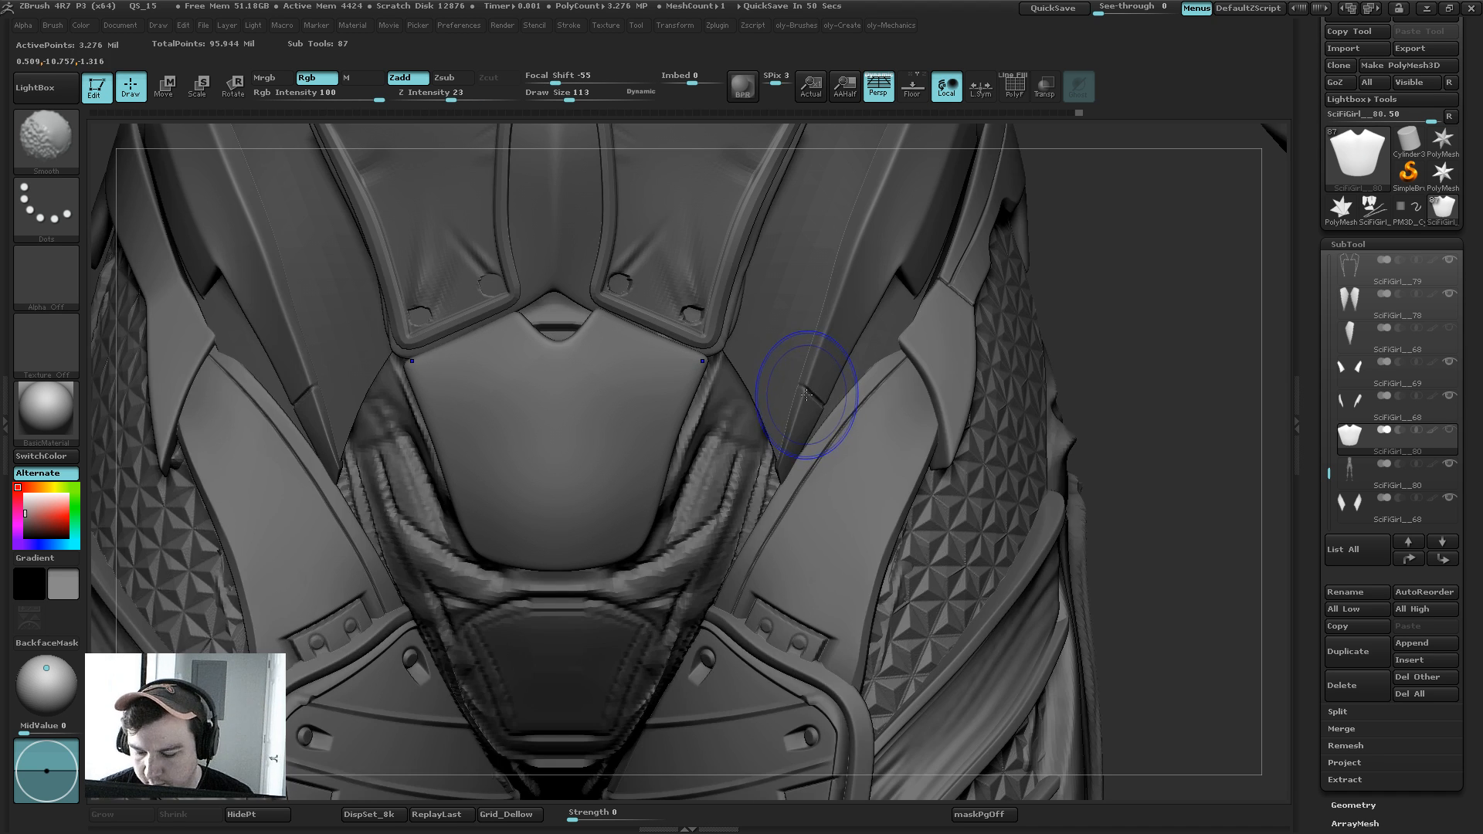
{"action": "key", "text": "shift+s"}
Step: Select the Standard_1 brush and set its alpha to JRO_Armor05_01_out
{"action": "key", "text": "b"}
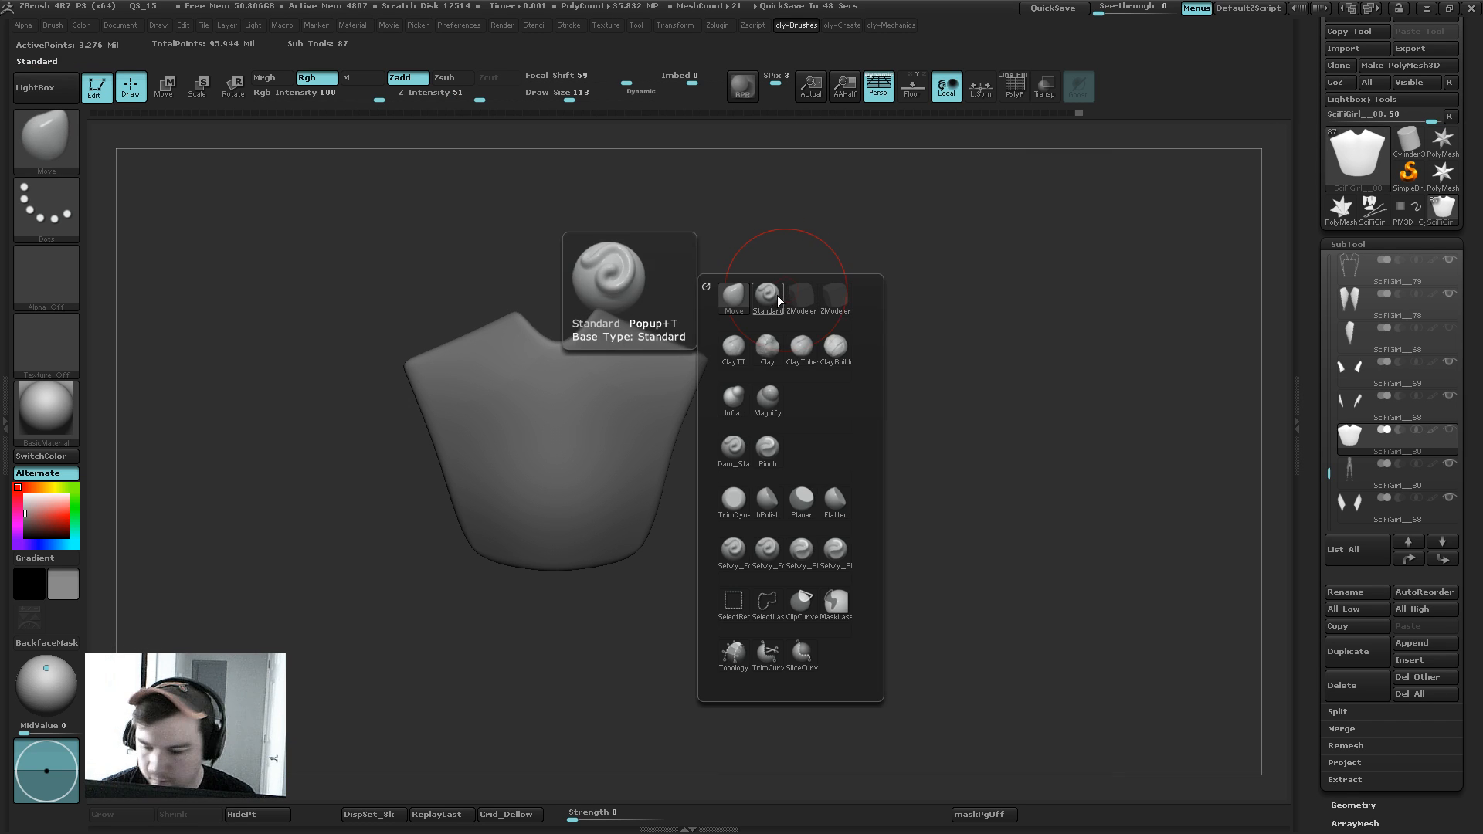
{"action": "left_click", "coordinate": [47, 152]}
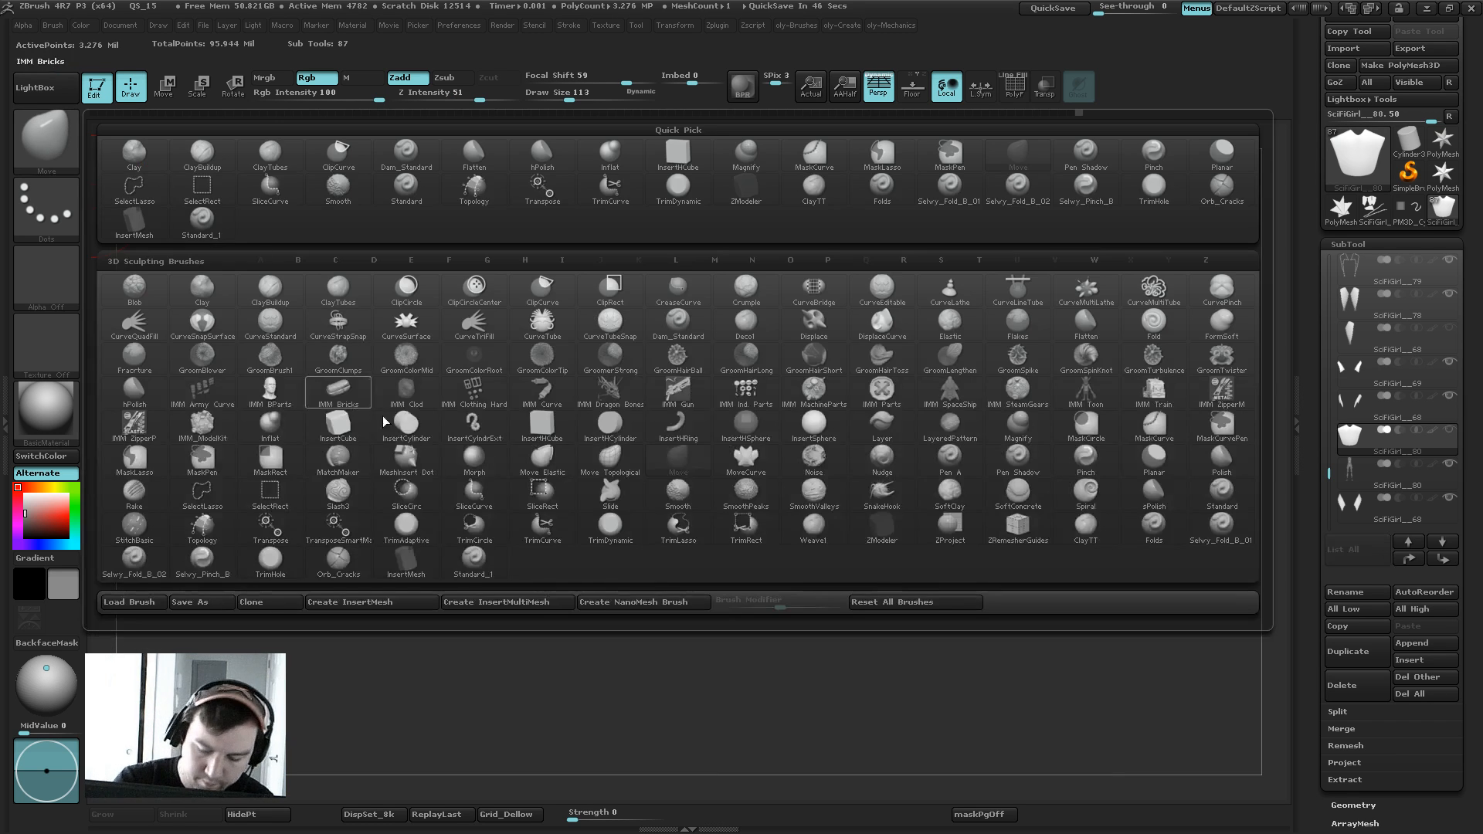
{"action": "left_click", "coordinate": [473, 560]}
{"action": "left_click", "coordinate": [46, 274]}
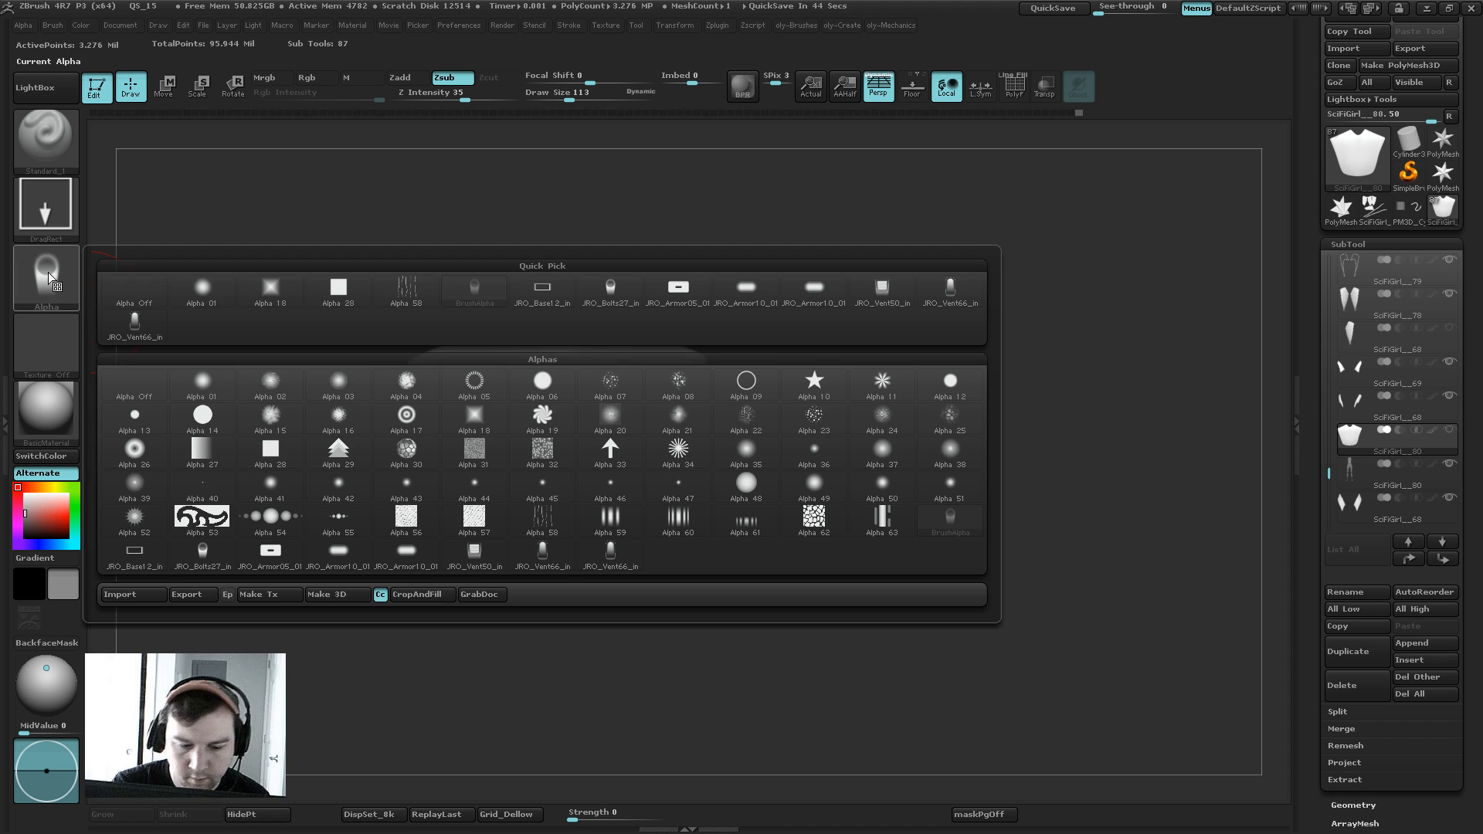
{"action": "left_click", "coordinate": [679, 292]}
Step: Try to stamp the armour alpha in the middle of the pelvis plate at draw size 50
{"action": "key", "text": "s"}
{"action": "left_click", "coordinate": [580, 396]}
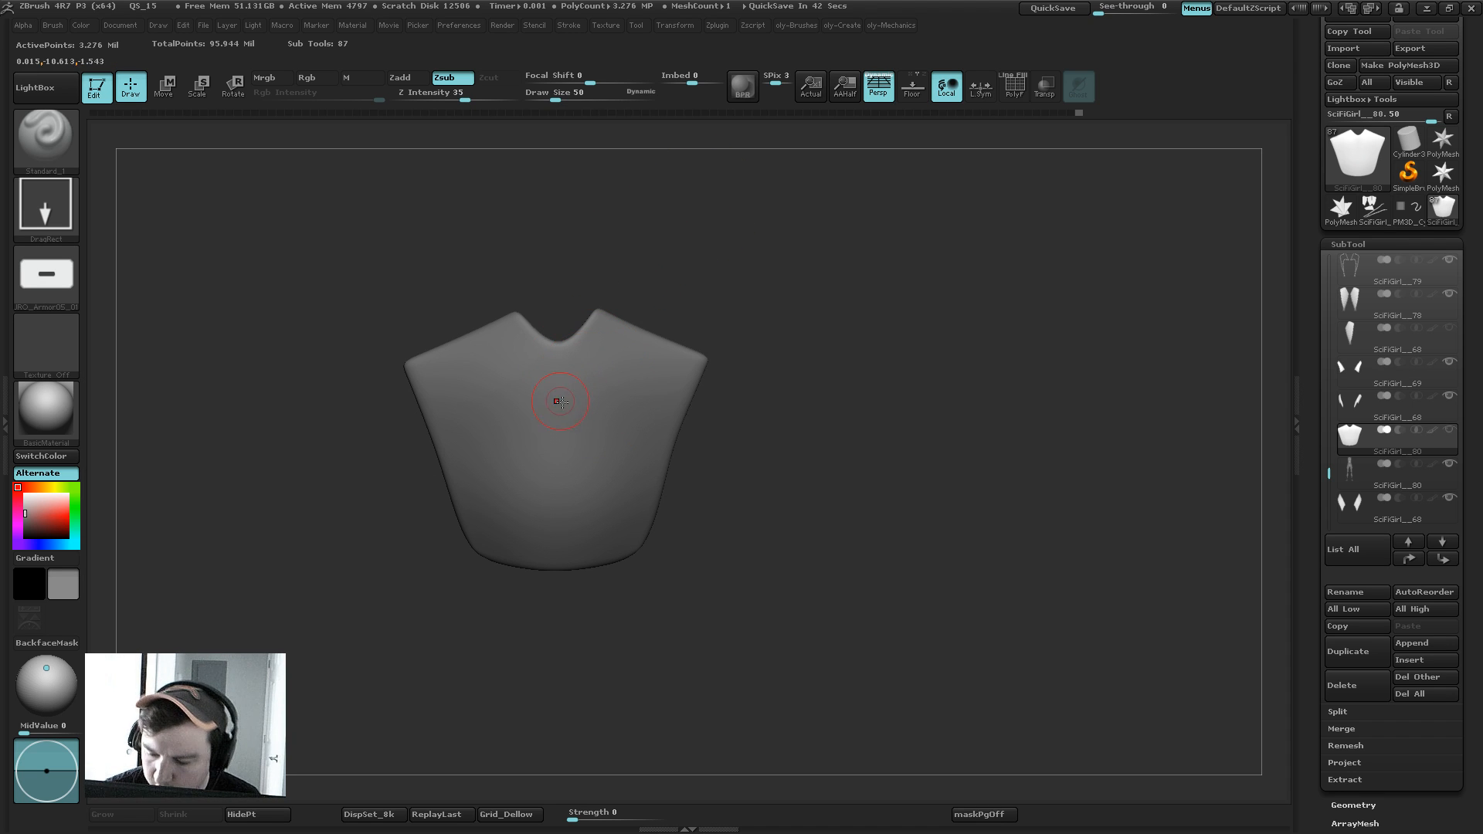
{"action": "left_click_drag", "start_coordinate": [557, 402], "coordinate": [556, 460]}
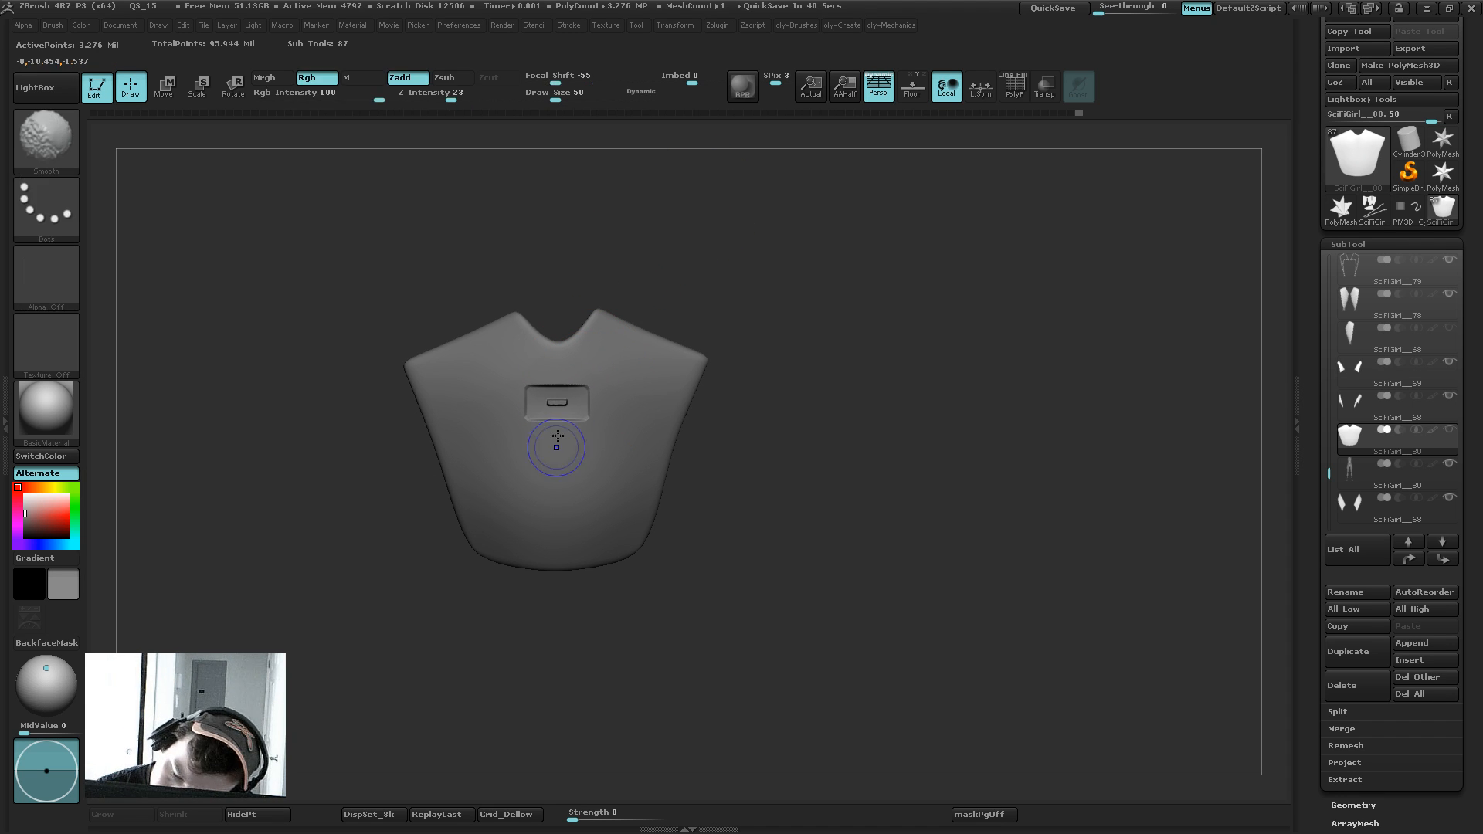
Step: Undo the centre stamp and stamp the armour alpha symmetrically along the plate's upper edges at draw size 22
{"action": "key", "text": "s"}
{"action": "left_click", "coordinate": [630, 292]}
{"action": "left_click_drag", "start_coordinate": [688, 292], "coordinate": [665, 263], "text": "alt"}
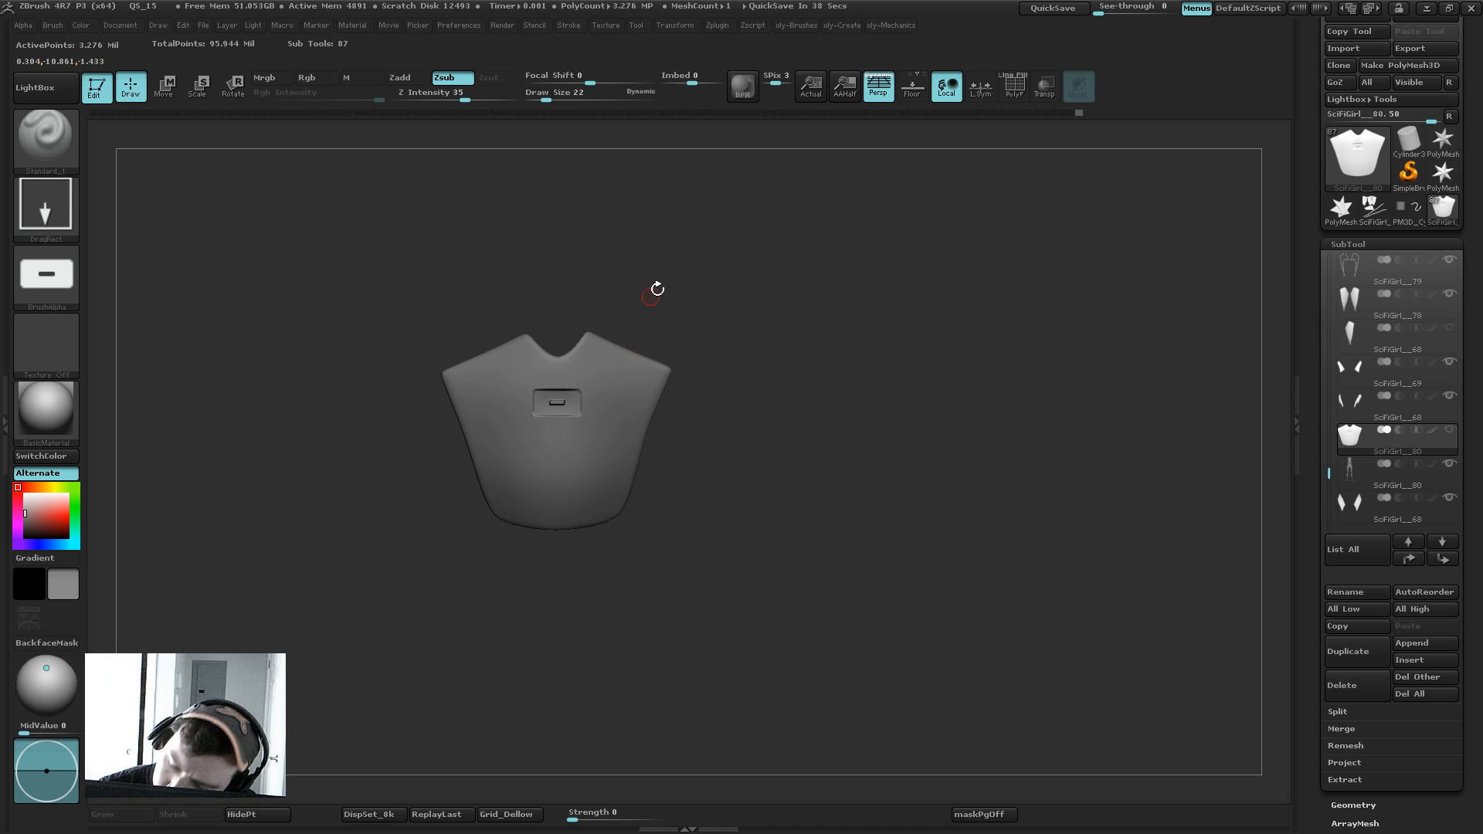
{"action": "key", "text": "ctrl+z"}
{"action": "left_click_drag", "start_coordinate": [623, 351], "coordinate": [637, 325]}
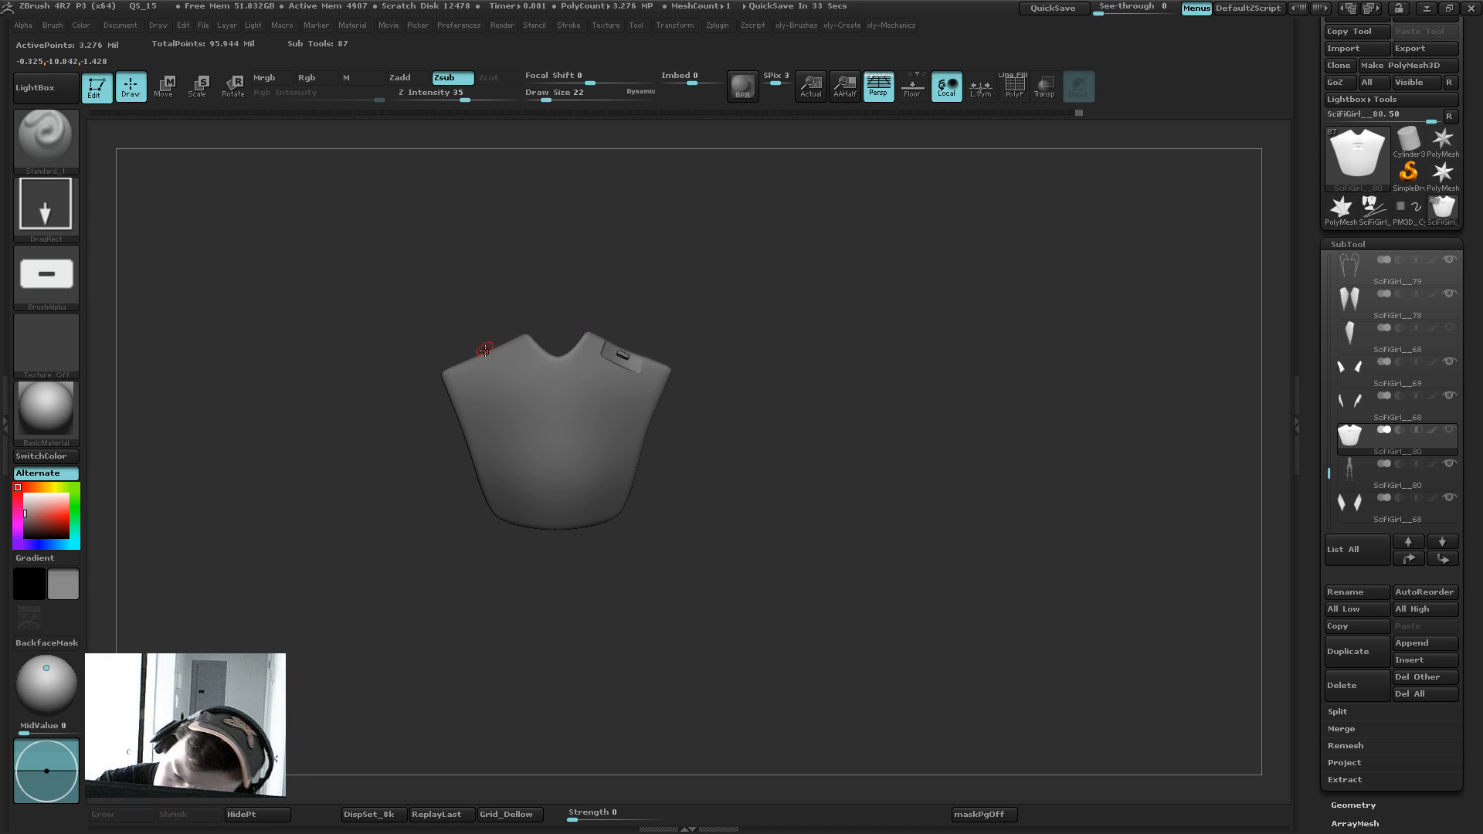
{"action": "key", "text": "ctrl+z"}
{"action": "left_click_drag", "start_coordinate": [632, 336], "coordinate": [635, 324]}
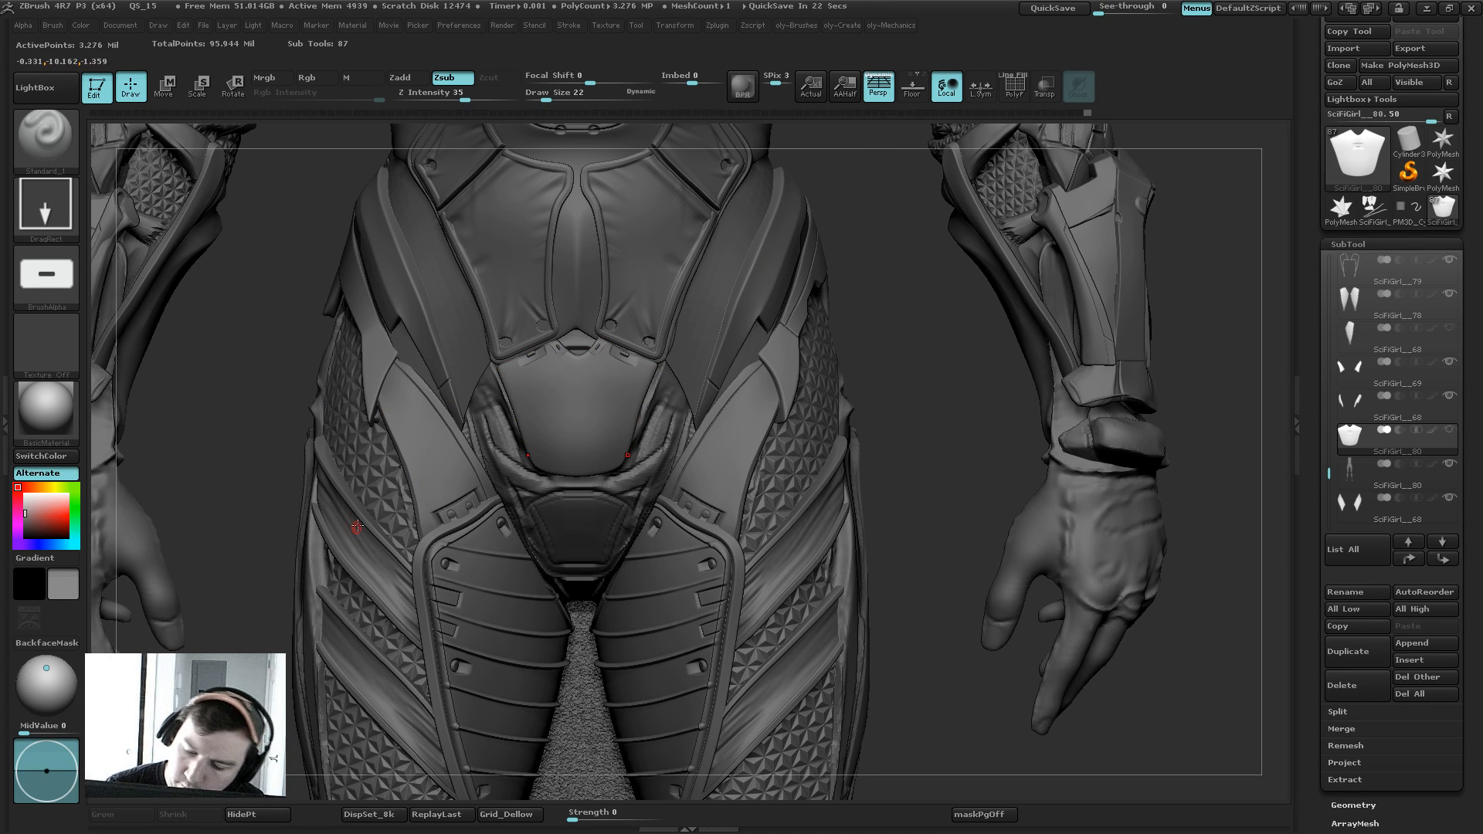
Step: Set the alpha to JRO_Base12_in and stamp two small rectangular notches along each side edge of the pelvis plate
{"action": "left_click", "coordinate": [46, 275]}
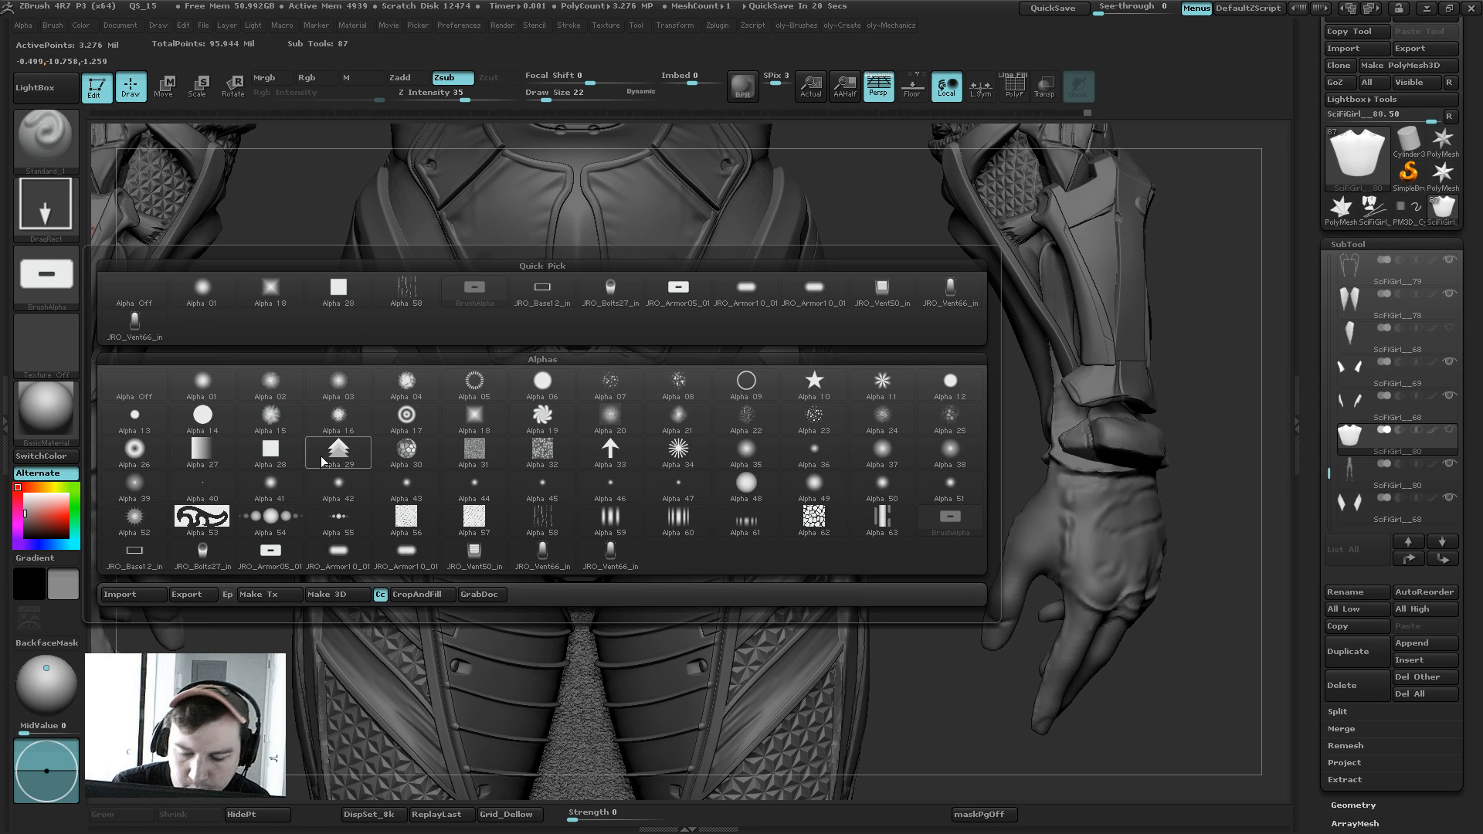
{"action": "left_click", "coordinate": [542, 289]}
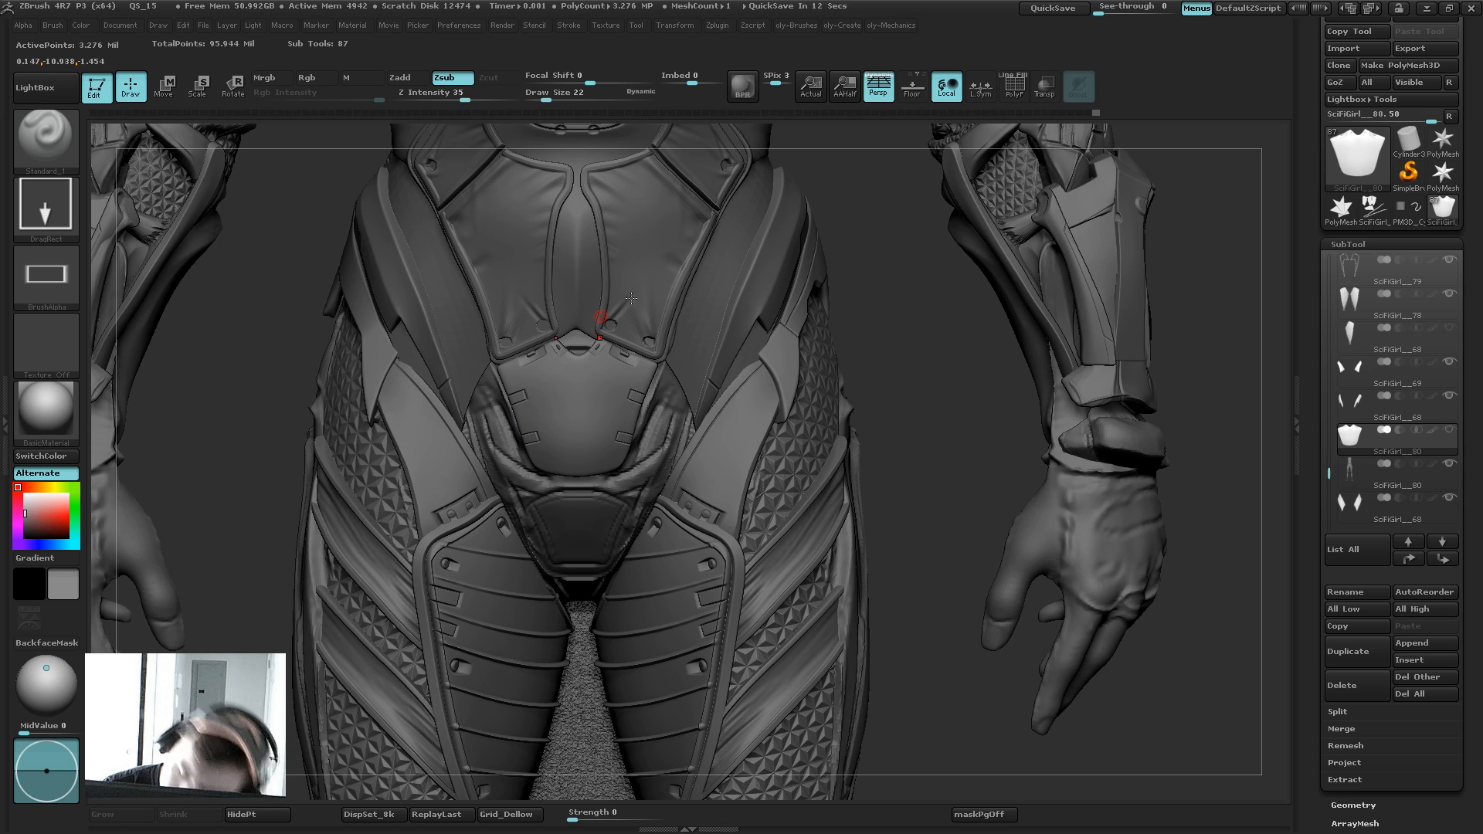
{"action": "left_click_drag", "start_coordinate": [923, 325], "coordinate": [629, 354]}
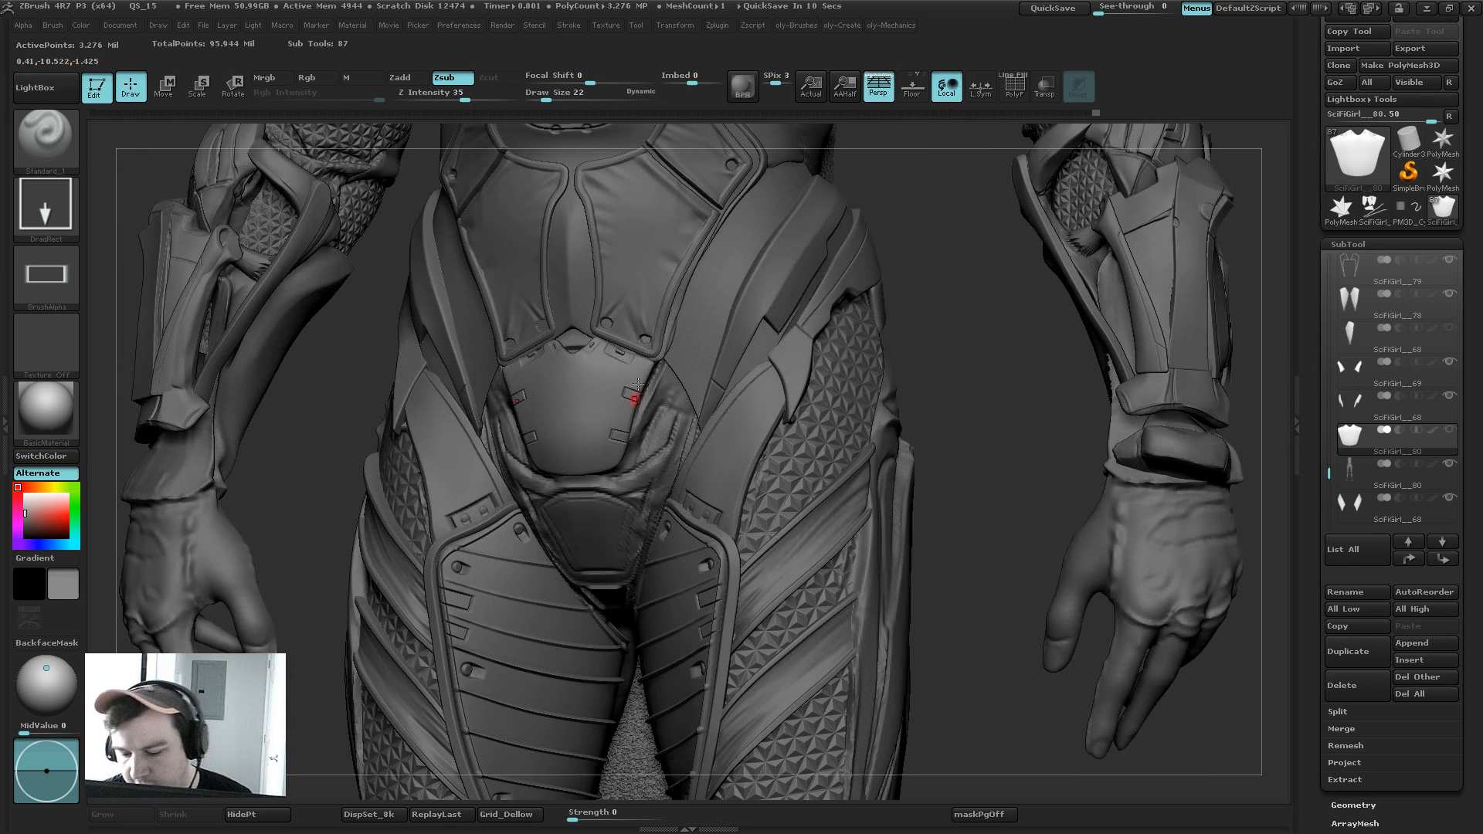
{"action": "left_click_drag", "start_coordinate": [949, 283], "coordinate": [911, 332], "text": "shift"}
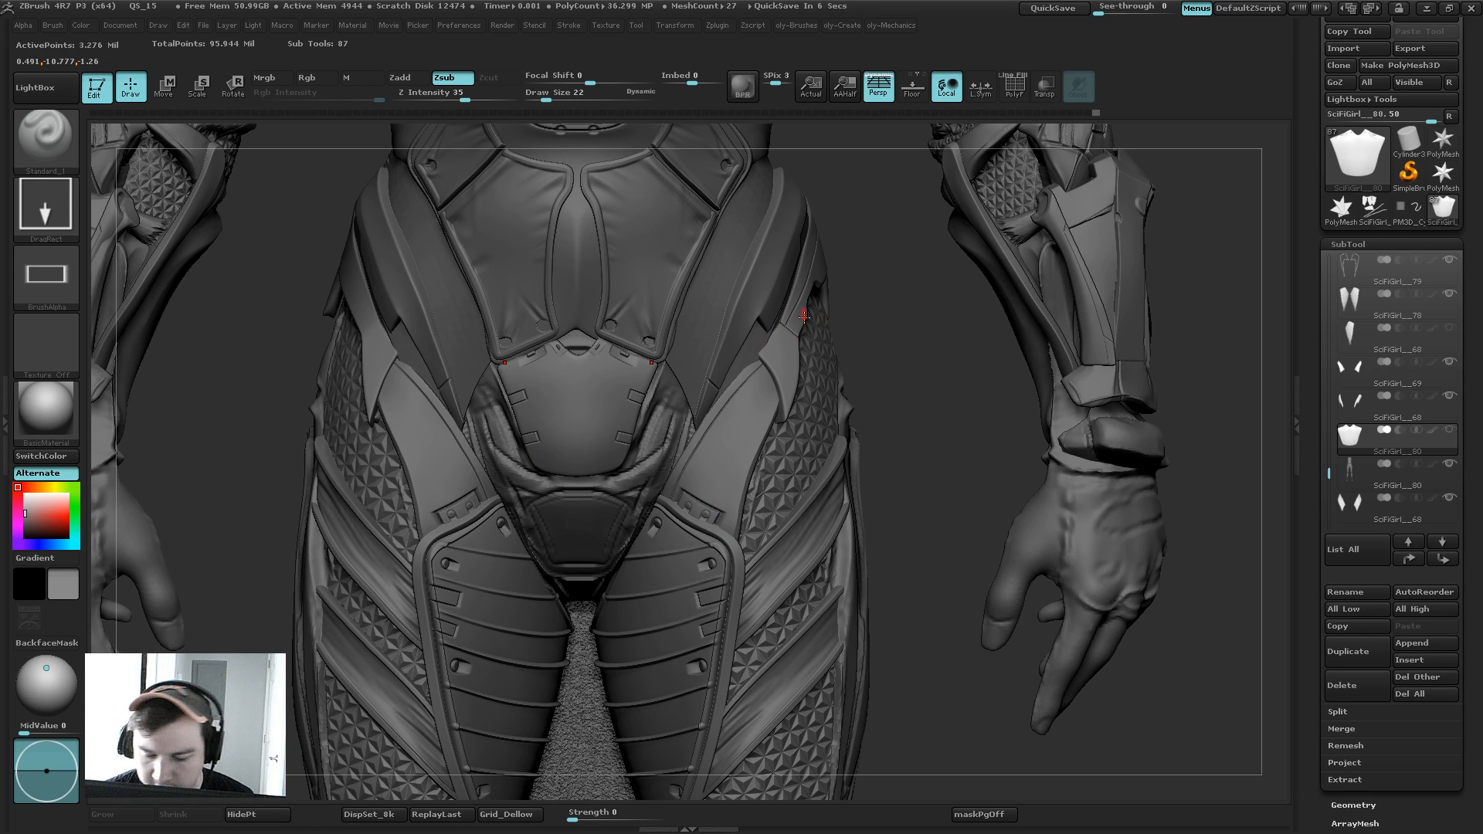
Step: Pull the pelvis plate's upper outer corners outward with the Move brush at draw size 170
{"action": "key", "text": "b"}
{"action": "key", "text": "m"}
{"action": "key", "text": "v"}
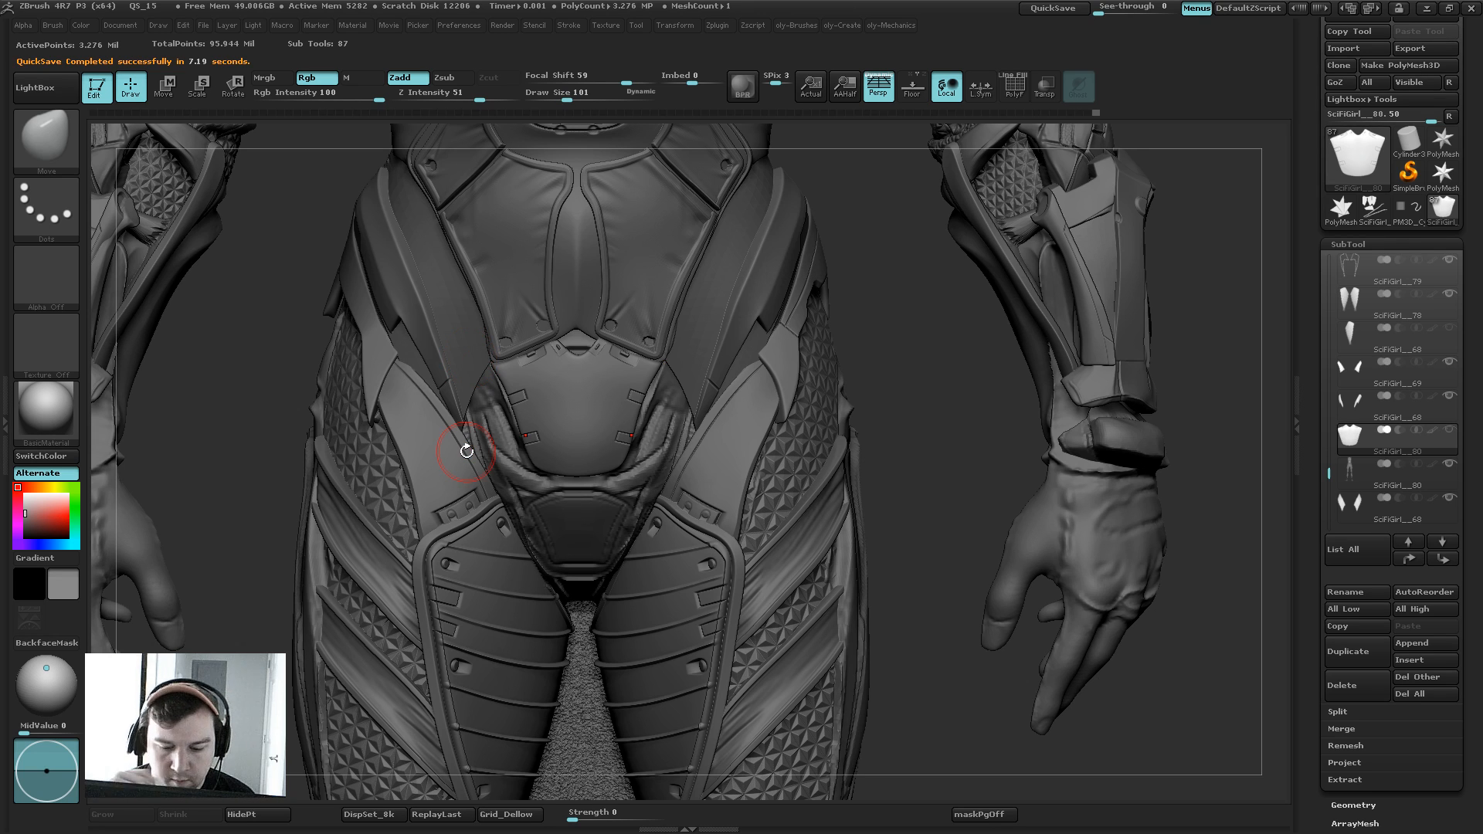
{"action": "key", "text": "s"}
{"action": "left_click_drag", "start_coordinate": [640, 400], "coordinate": [653, 402]}
{"action": "key", "text": "s"}
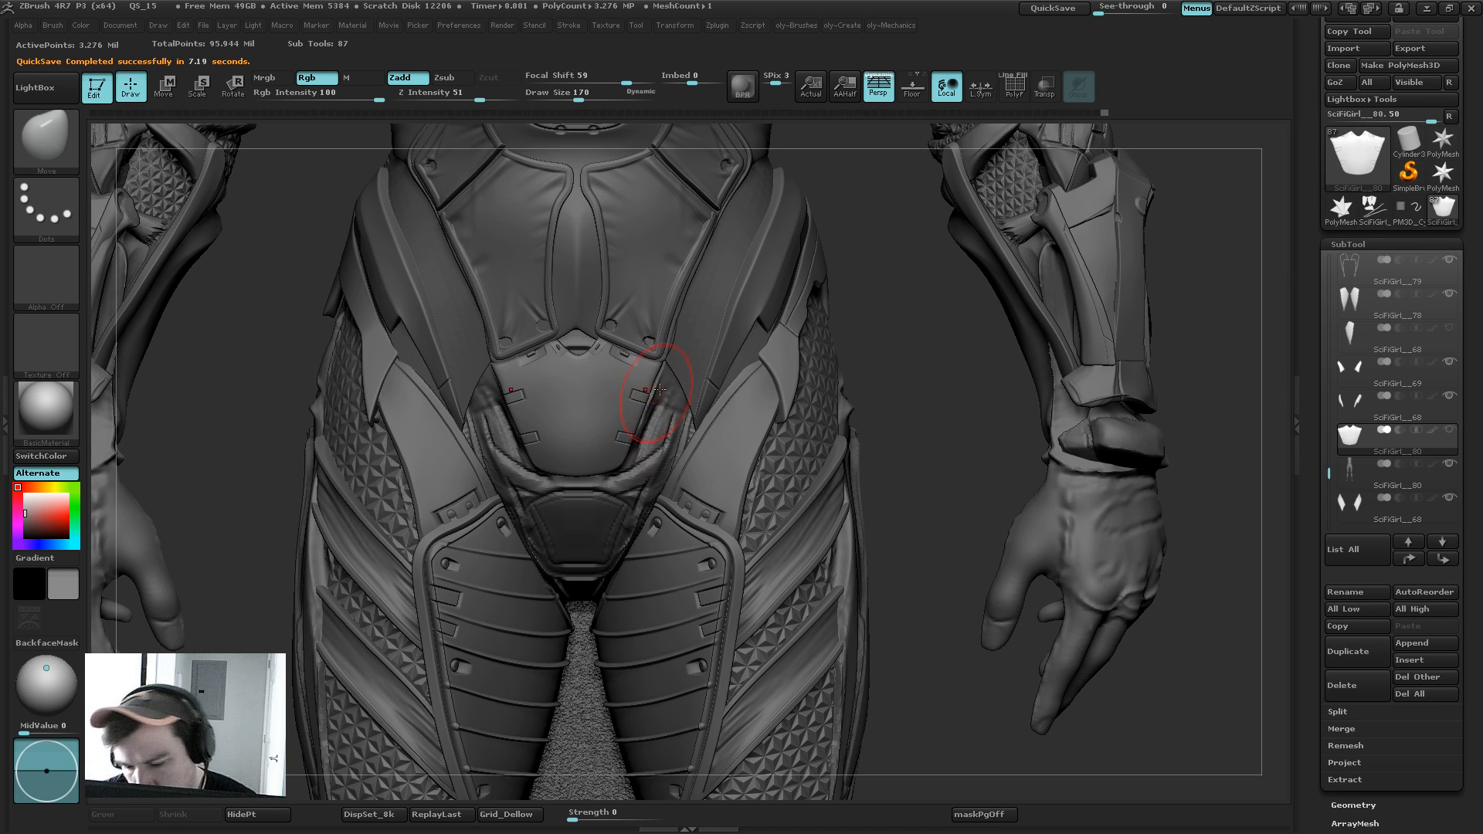
{"action": "mouse_move", "coordinate": [876, 318]}
{"action": "left_mouse_down", "text": "alt"}
{"action": "mouse_move", "coordinate": [770, 218]}
{"action": "mouse_move", "coordinate": [878, 234]}
{"action": "mouse_move", "coordinate": [901, 278]}
{"action": "mouse_move", "coordinate": [923, 283]}
{"action": "mouse_move", "coordinate": [900, 278]}
{"action": "mouse_move", "coordinate": [901, 229]}
{"action": "left_mouse_up", "text": "alt"}
Step: Try the Standard brush with the JRO_Base12_in alpha at draw size 50 down the middle of the pelvis plate
{"action": "key", "text": "b"}
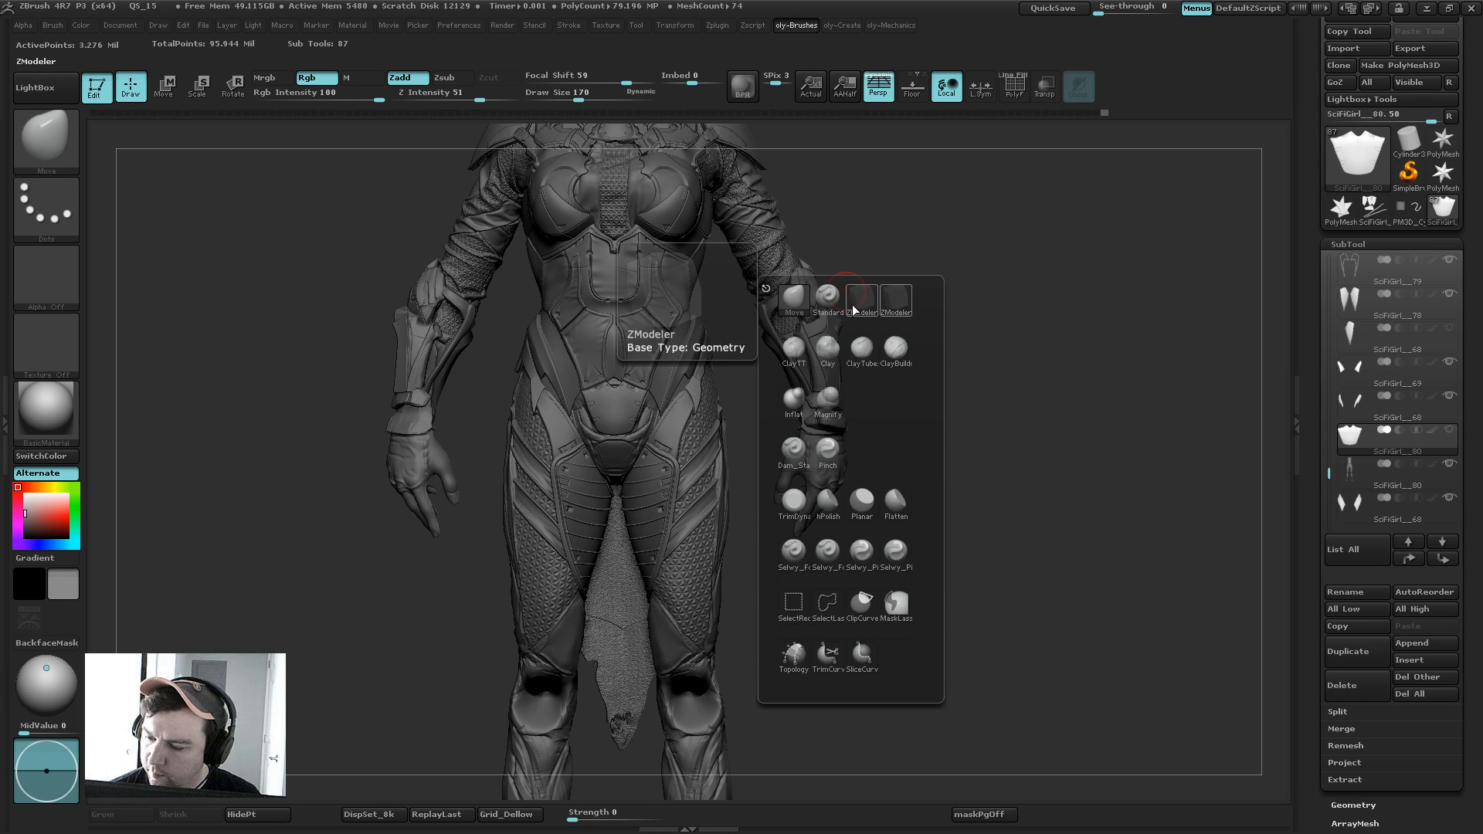
{"action": "left_click", "coordinate": [830, 300]}
{"action": "left_click_drag", "start_coordinate": [924, 279], "coordinate": [985, 371], "text": "alt"}
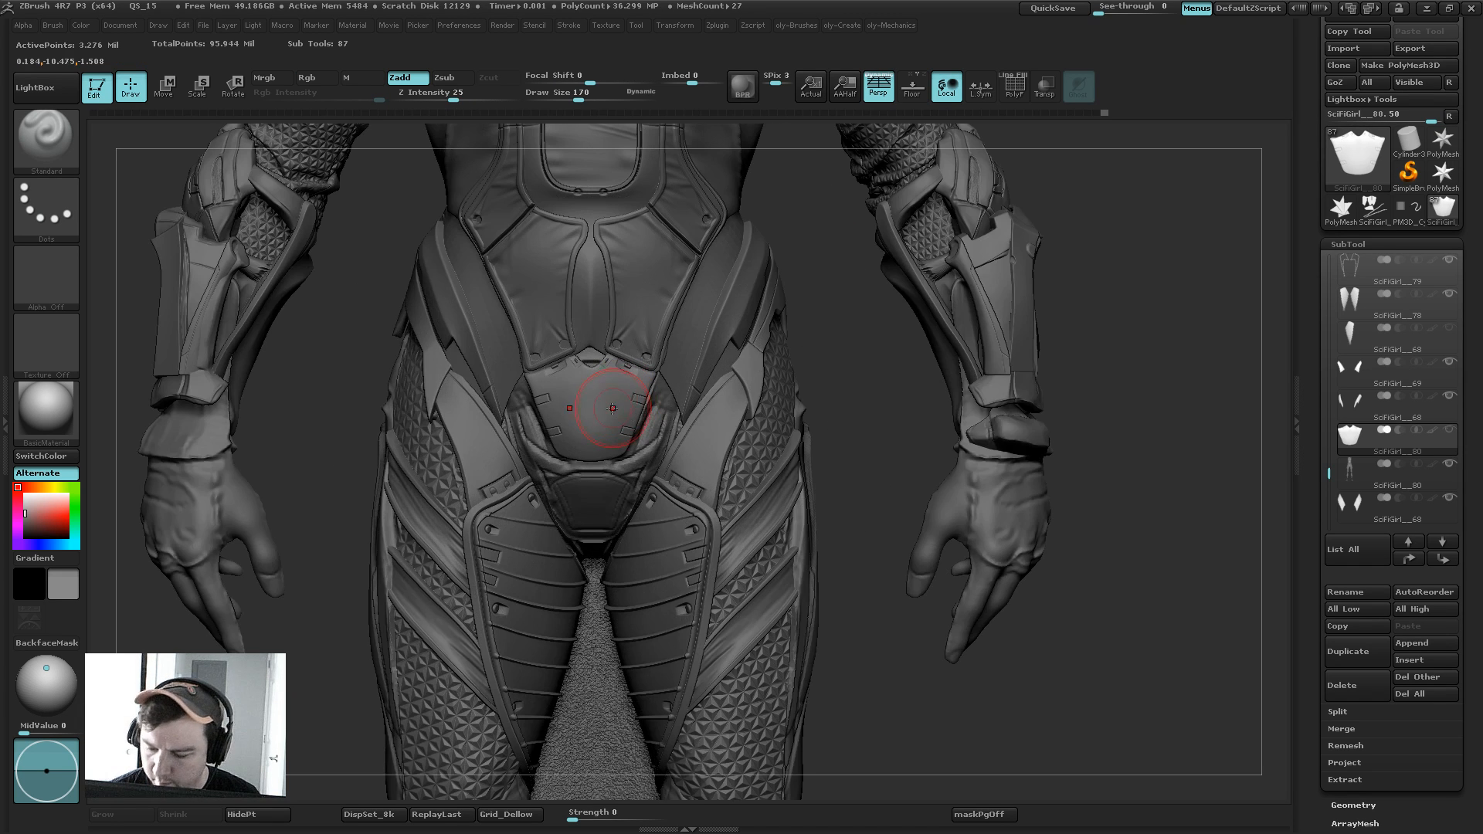
{"action": "left_click", "coordinate": [64, 284]}
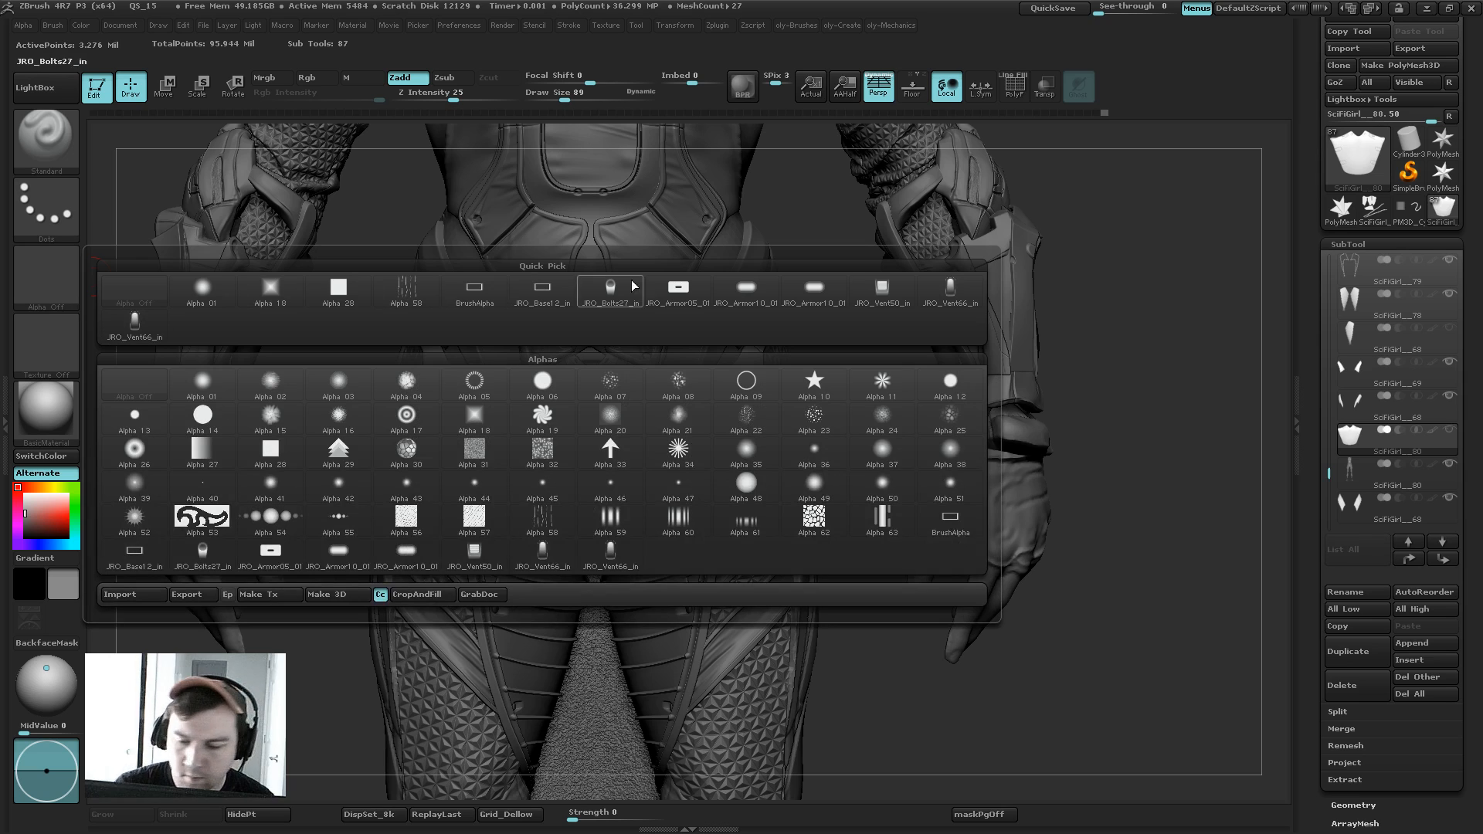
{"action": "left_click", "coordinate": [530, 305]}
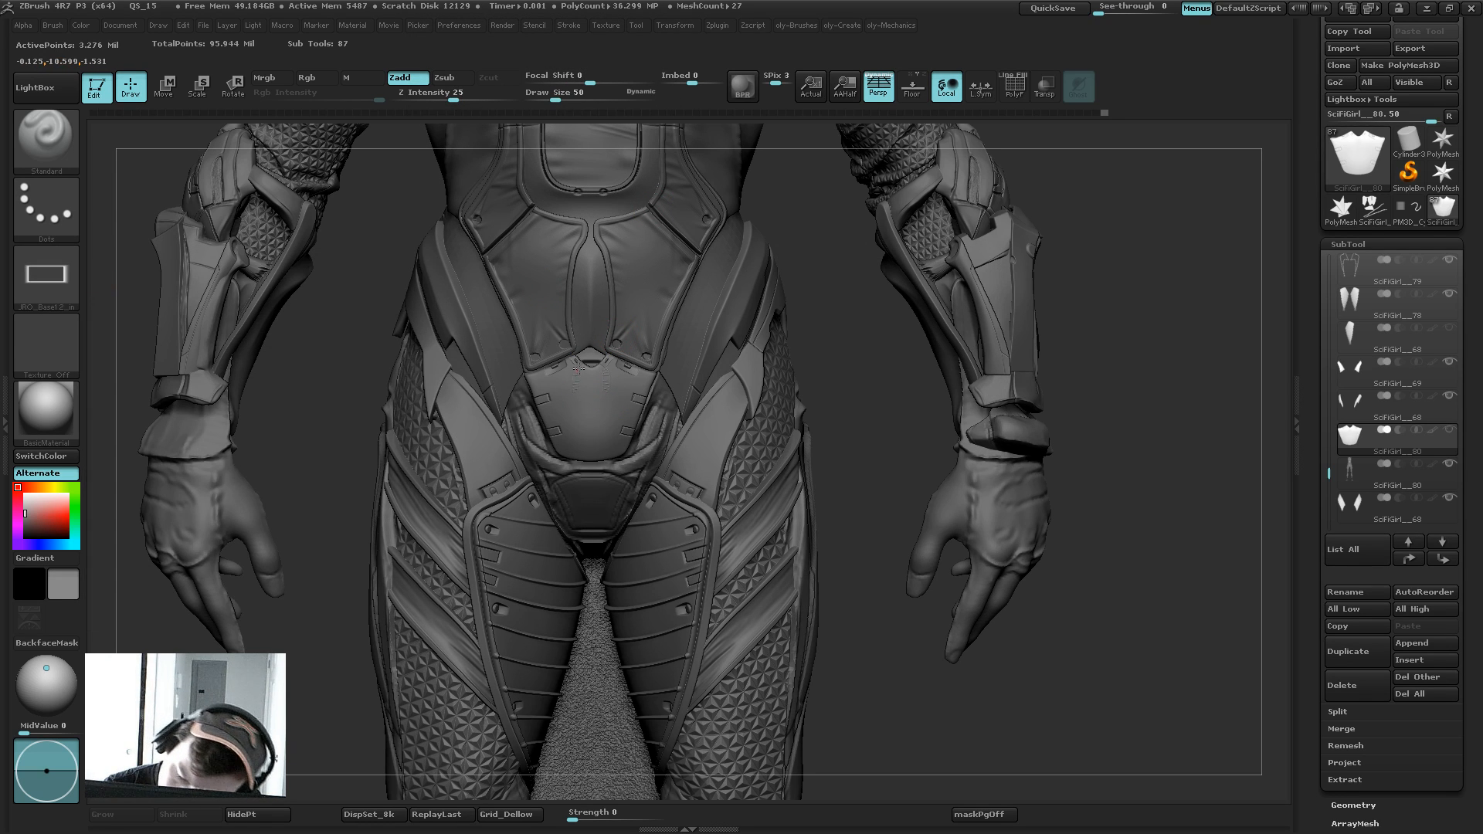
{"action": "left_click_drag", "start_coordinate": [578, 368], "coordinate": [581, 431]}
{"action": "key", "text": "ctrl+z"}
{"action": "left_click_drag", "start_coordinate": [576, 378], "coordinate": [580, 431]}
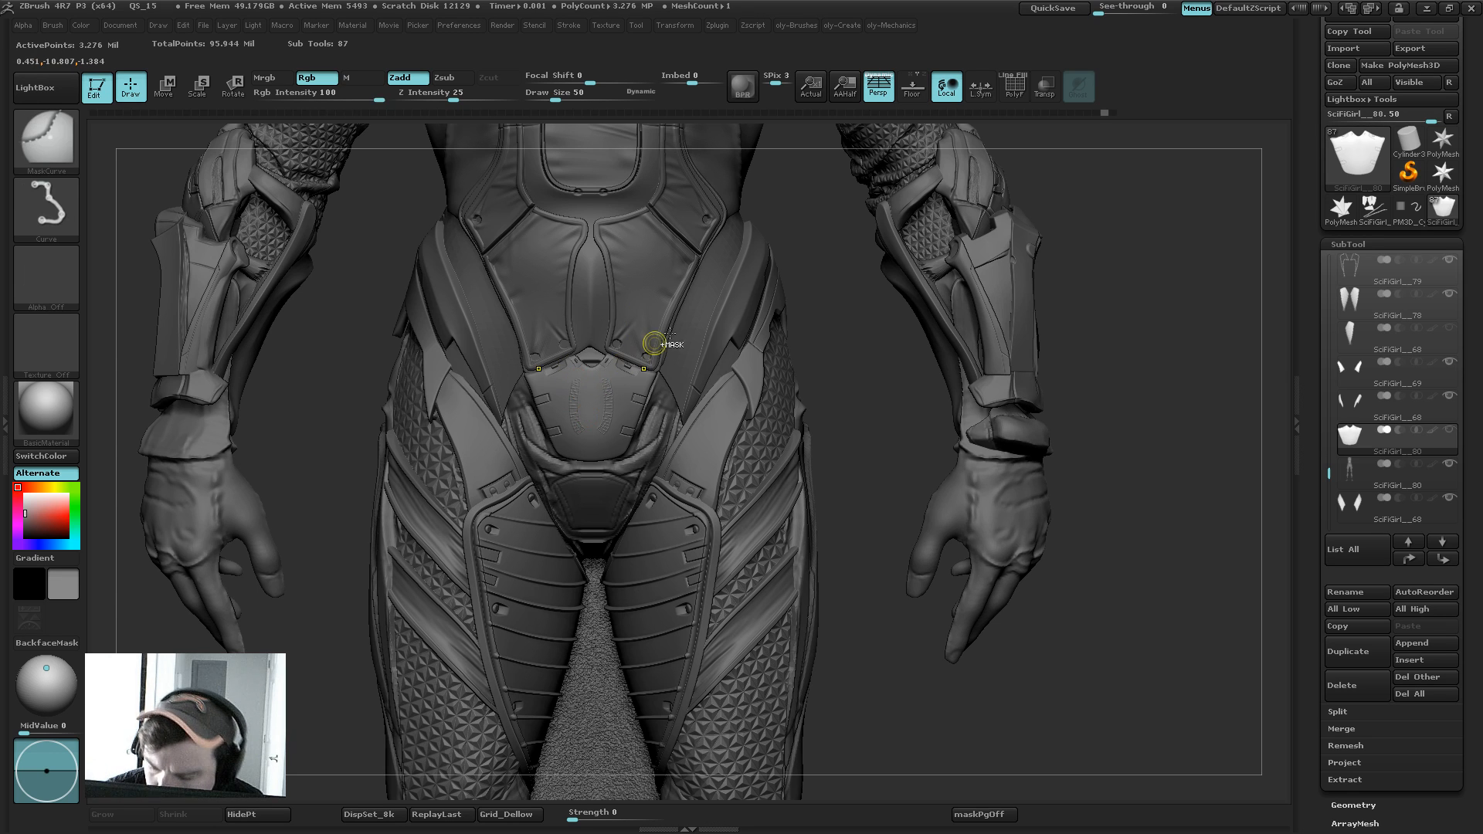
{"action": "key", "text": "ctrl+b"}
Step: Switch back to the Standard_1 brush and stamp a rectangular panel with a smaller one nested inside at the plate's upper centre
{"action": "left_click", "coordinate": [44, 148]}
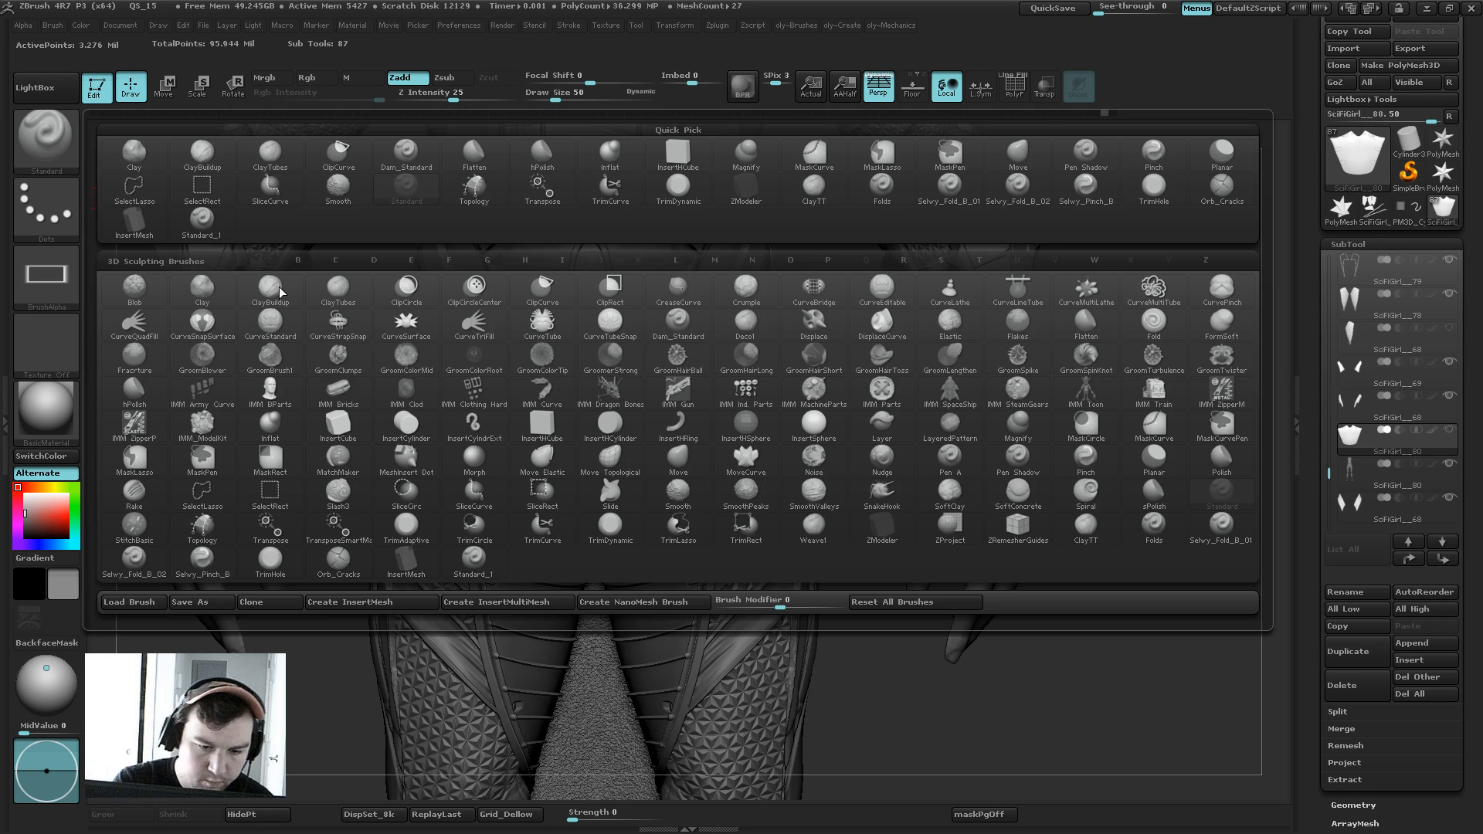
{"action": "left_click", "coordinate": [473, 559]}
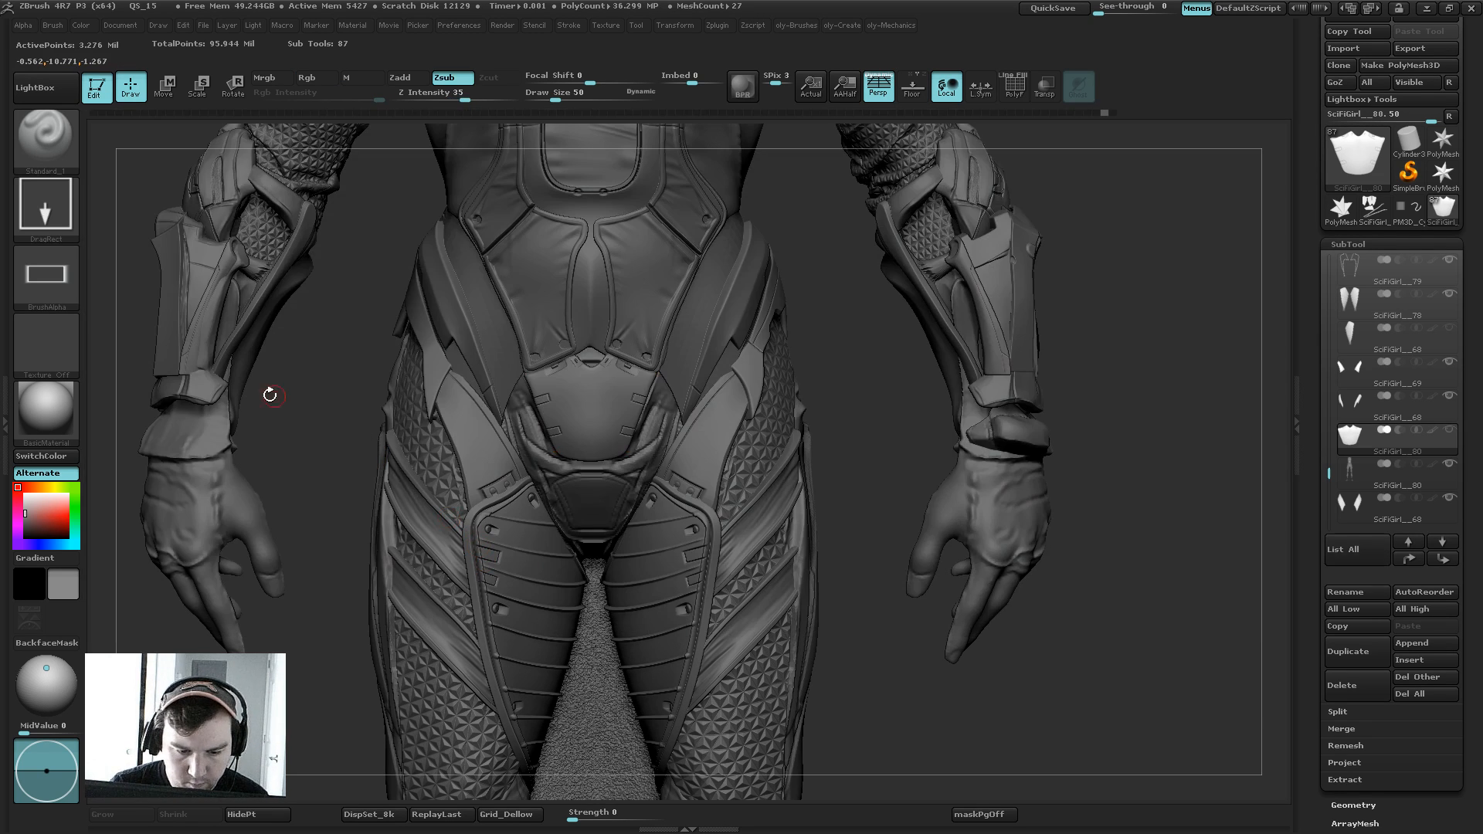
{"action": "left_click_drag", "start_coordinate": [573, 403], "coordinate": [560, 427]}
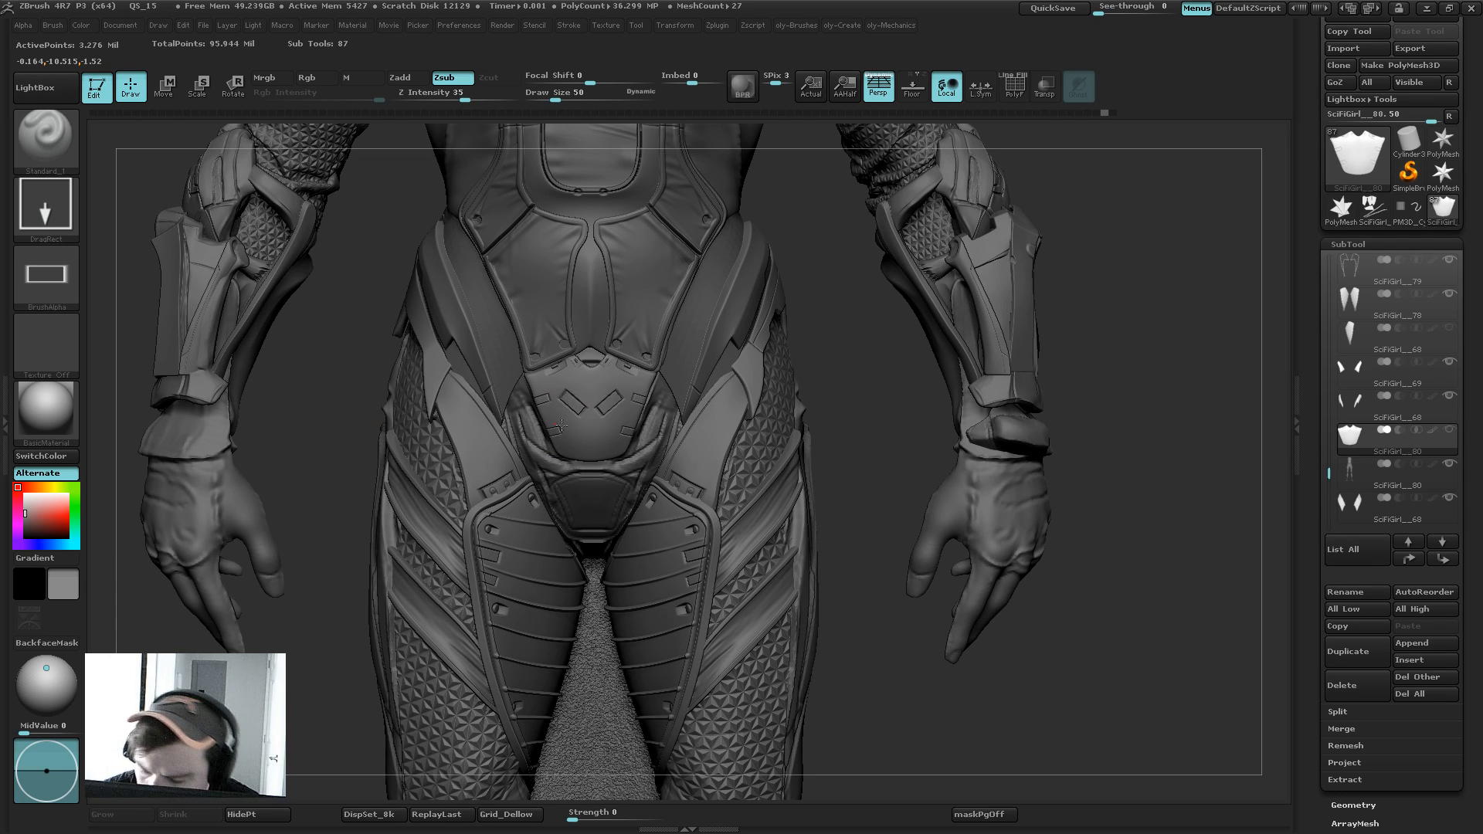
{"action": "key", "text": "ctrl+z"}
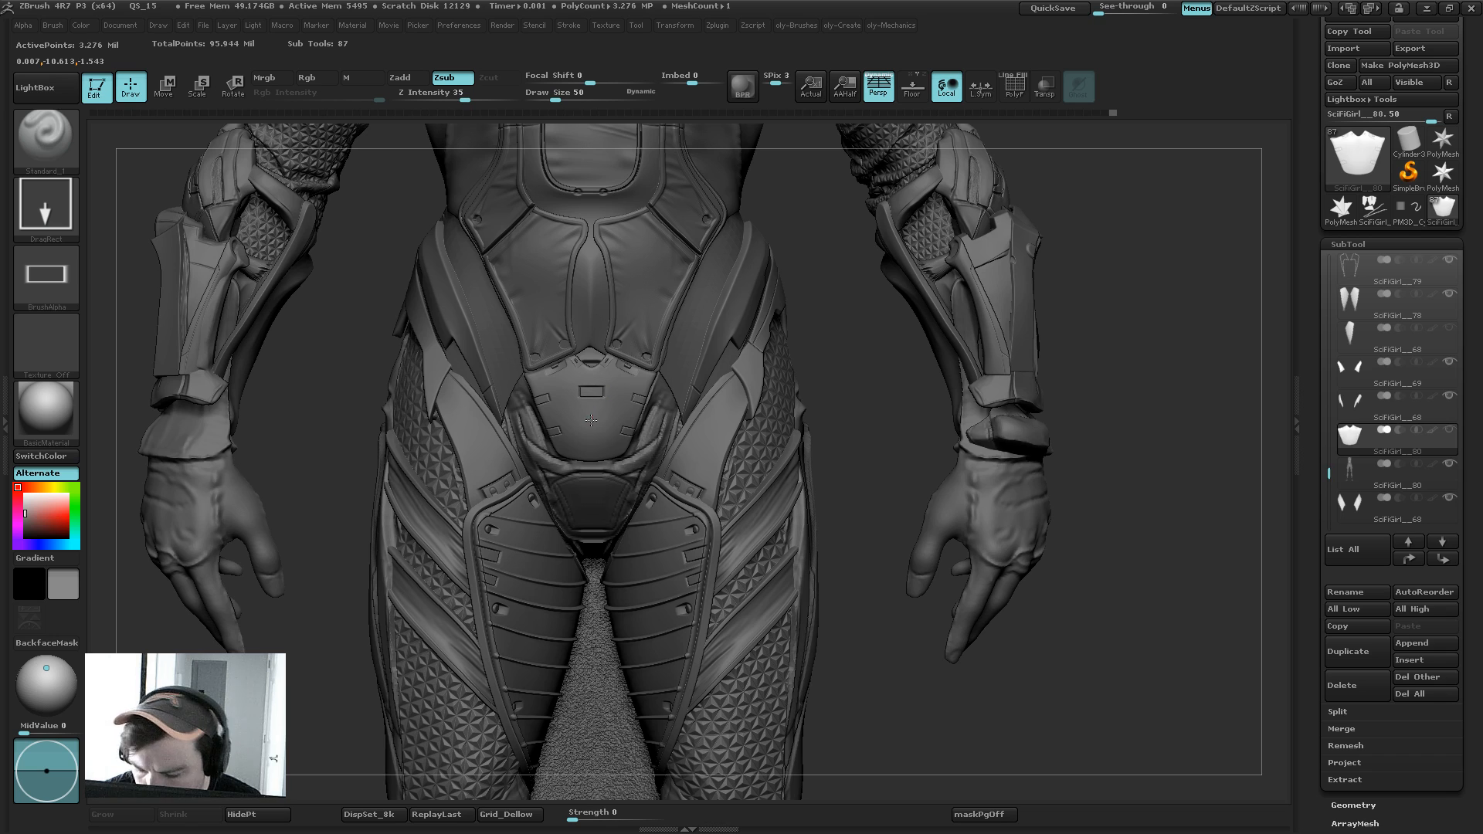
{"action": "left_click_drag", "start_coordinate": [593, 434], "coordinate": [591, 411]}
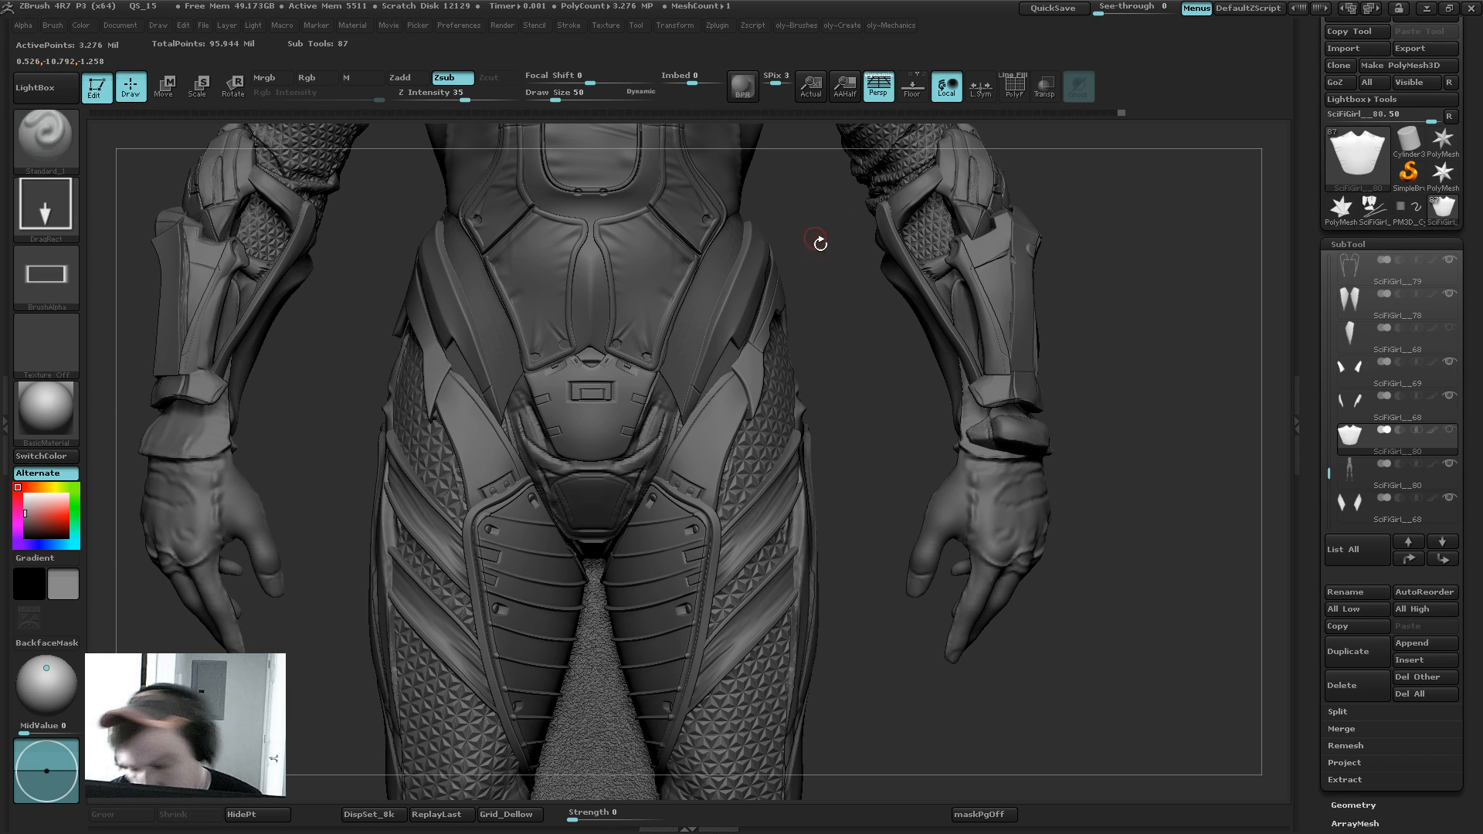
{"action": "left_click_drag", "start_coordinate": [834, 296], "coordinate": [842, 266]}
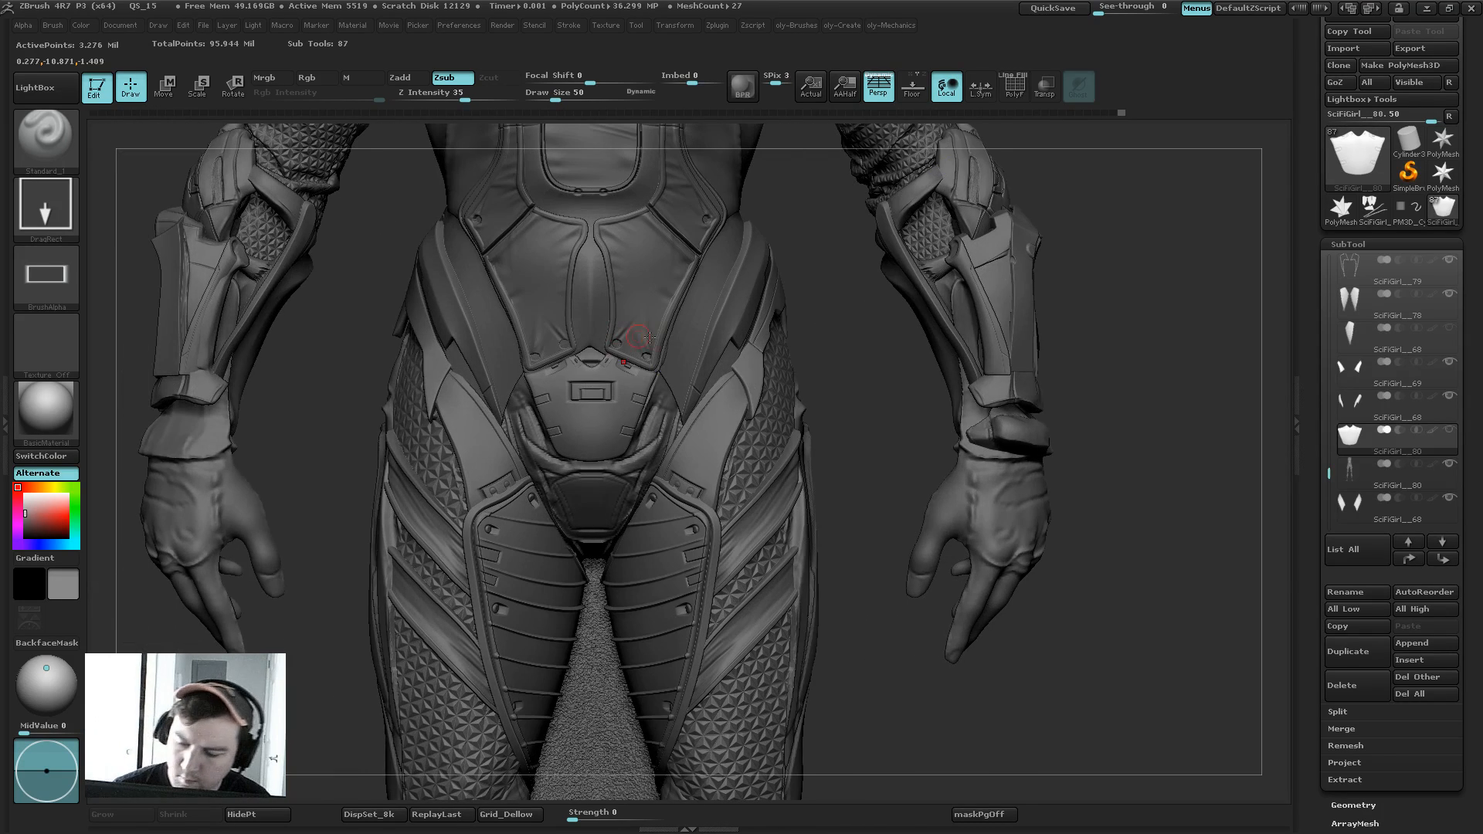
Step: Set the brush alpha to JRO_Bolts27_in, isolate the pelvis plate and reduce the draw size to 20
{"action": "left_click", "coordinate": [51, 263]}
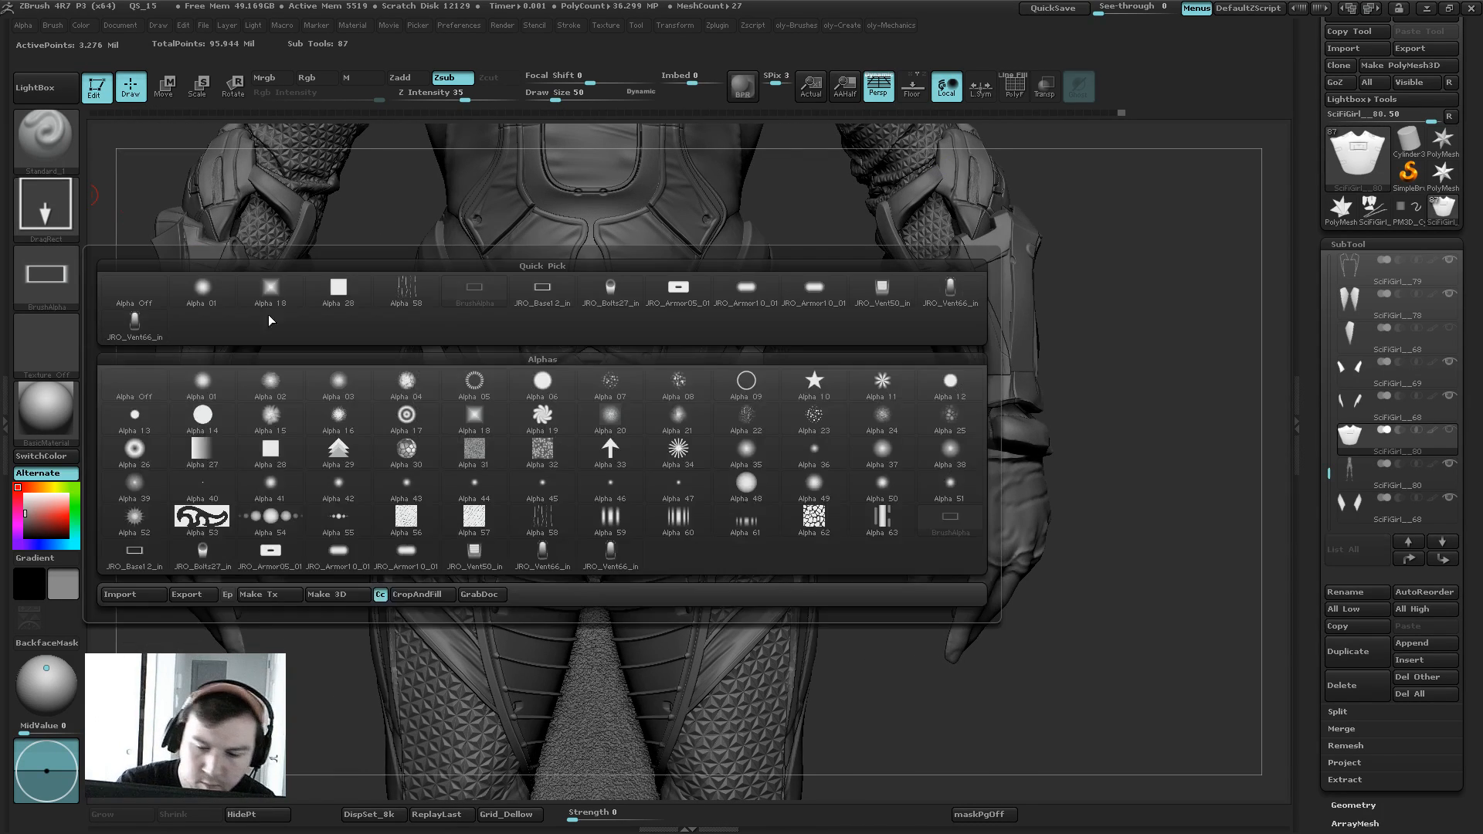
{"action": "left_click", "coordinate": [611, 291]}
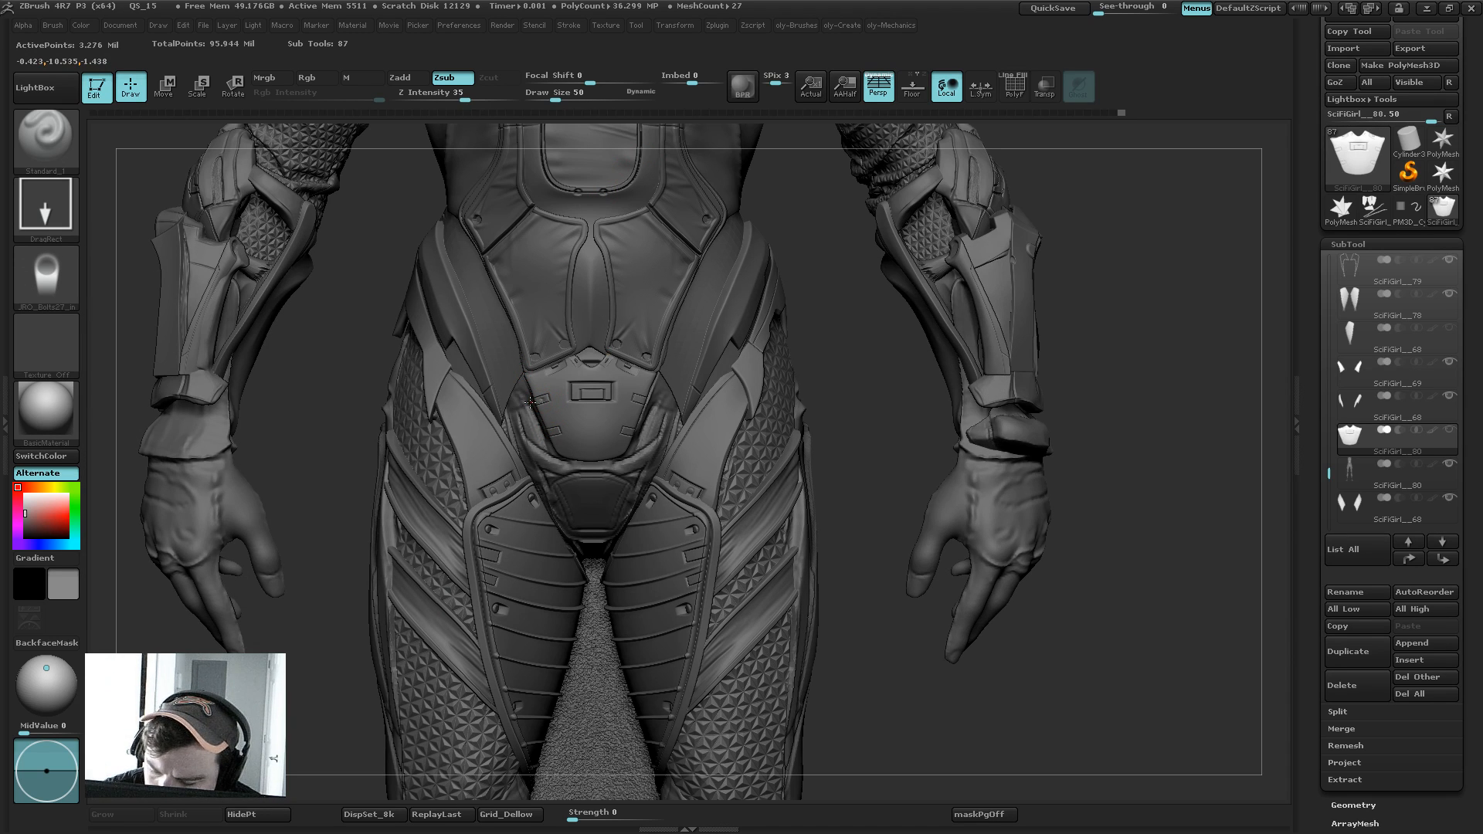
{"action": "key", "text": "ctrl+z"}
{"action": "key", "text": "shift+s"}
{"action": "left_click_drag", "start_coordinate": [794, 348], "coordinate": [807, 587], "text": "alt"}
{"action": "key", "text": "bracketleft"}
{"action": "key", "text": "bracketleft"}
{"action": "key", "text": "bracketleft"}
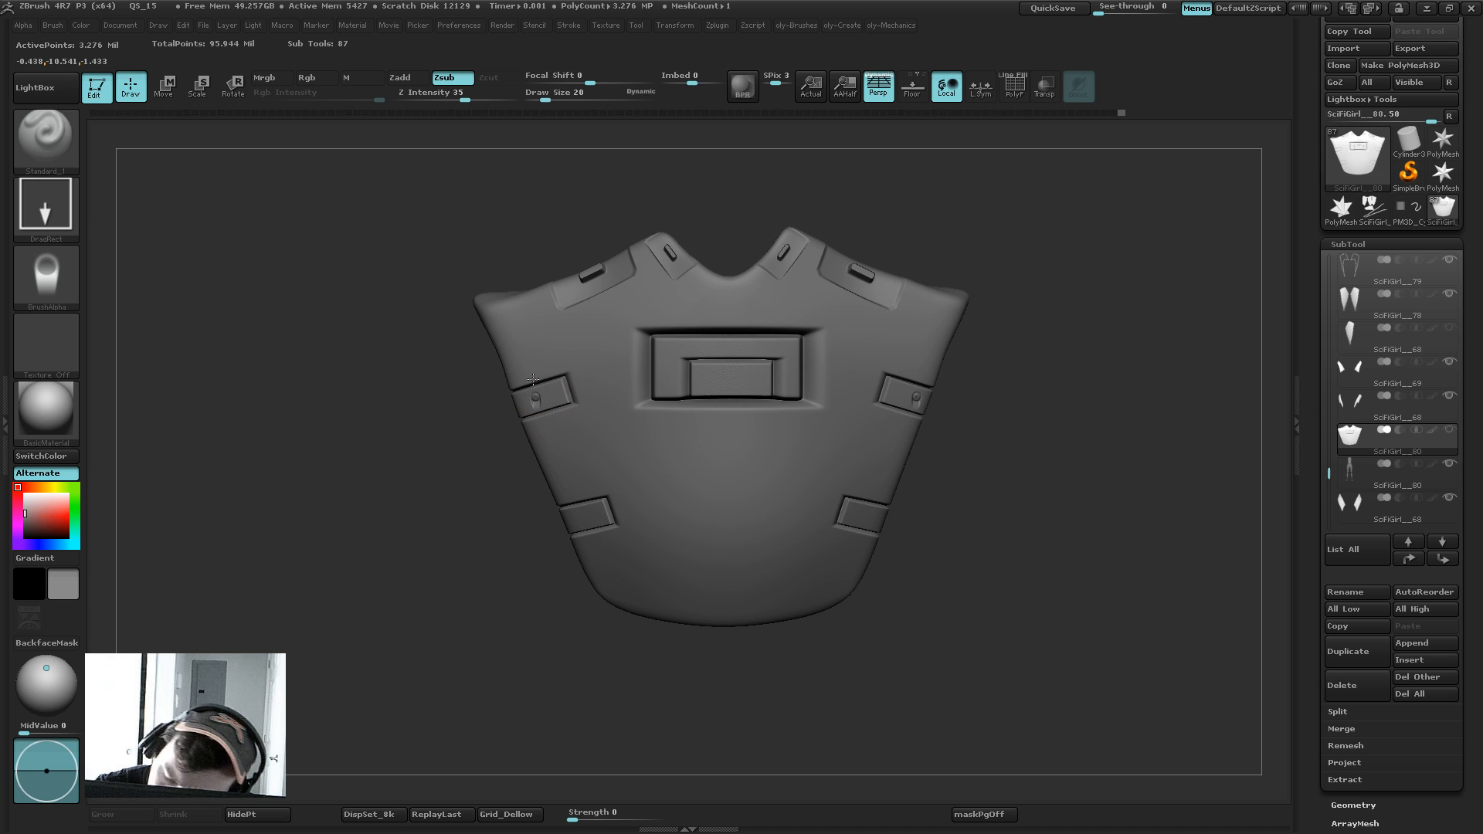
Step: Undo the faint bolt, set Z Intensity to 60 and stamp bolts symmetrically into the plate's upper and lower side notches
{"action": "key", "text": "ctrl+z"}
{"action": "left_click_drag", "start_coordinate": [532, 380], "coordinate": [540, 408]}
{"action": "left_click", "coordinate": [488, 96]}
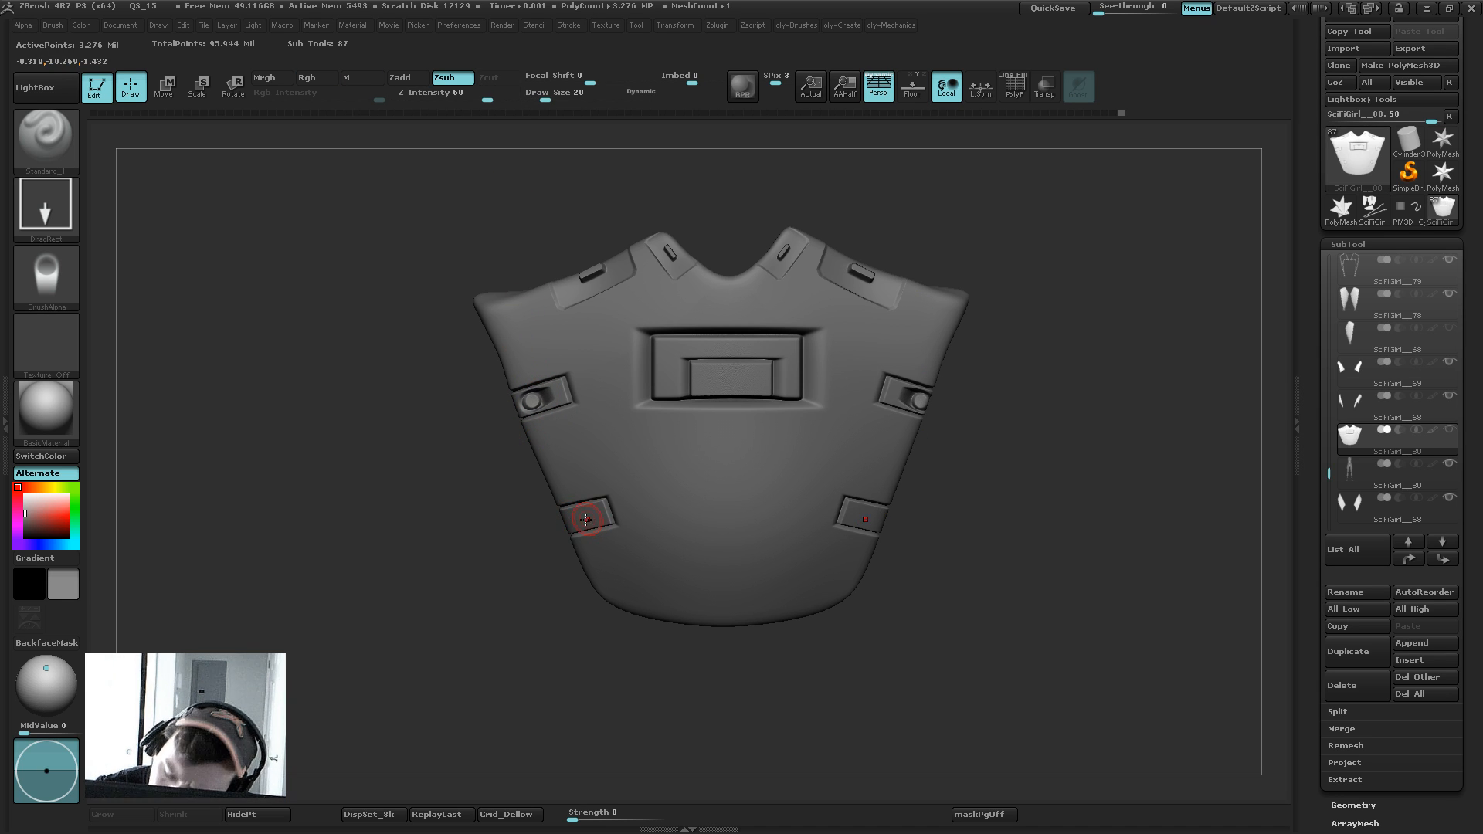
{"action": "left_click_drag", "start_coordinate": [557, 529], "coordinate": [553, 526]}
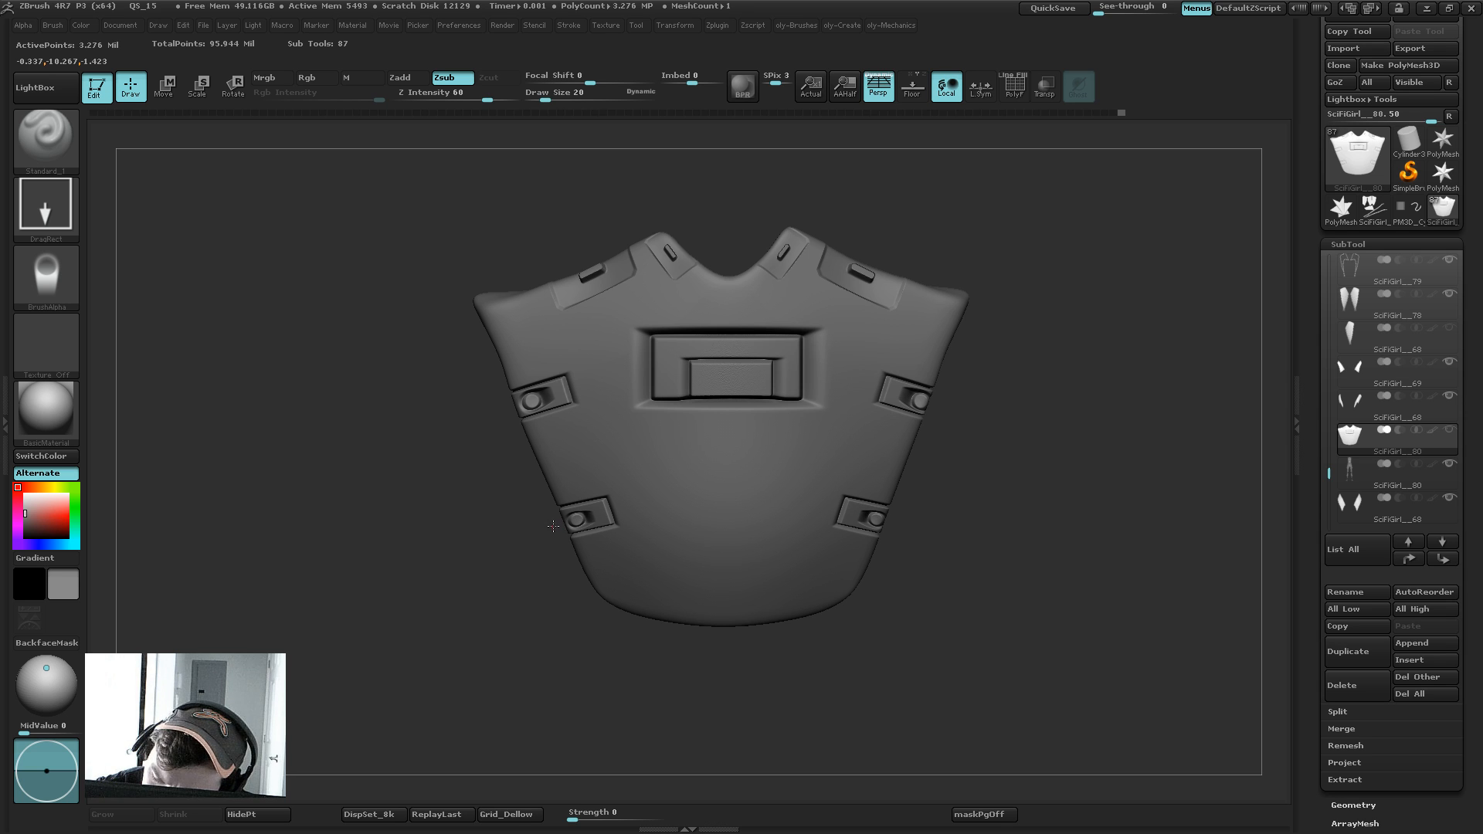
Step: Show the full armour again and stamp a symmetrical pair of bolts inside the small nested panel at the pelvis plate's upper centre
{"action": "mouse_move", "coordinate": [1010, 386]}
{"action": "left_mouse_down", "text": "alt"}
{"action": "mouse_move", "coordinate": [1000, 402]}
{"action": "mouse_move", "coordinate": [990, 288]}
{"action": "left_mouse_up", "text": "alt"}
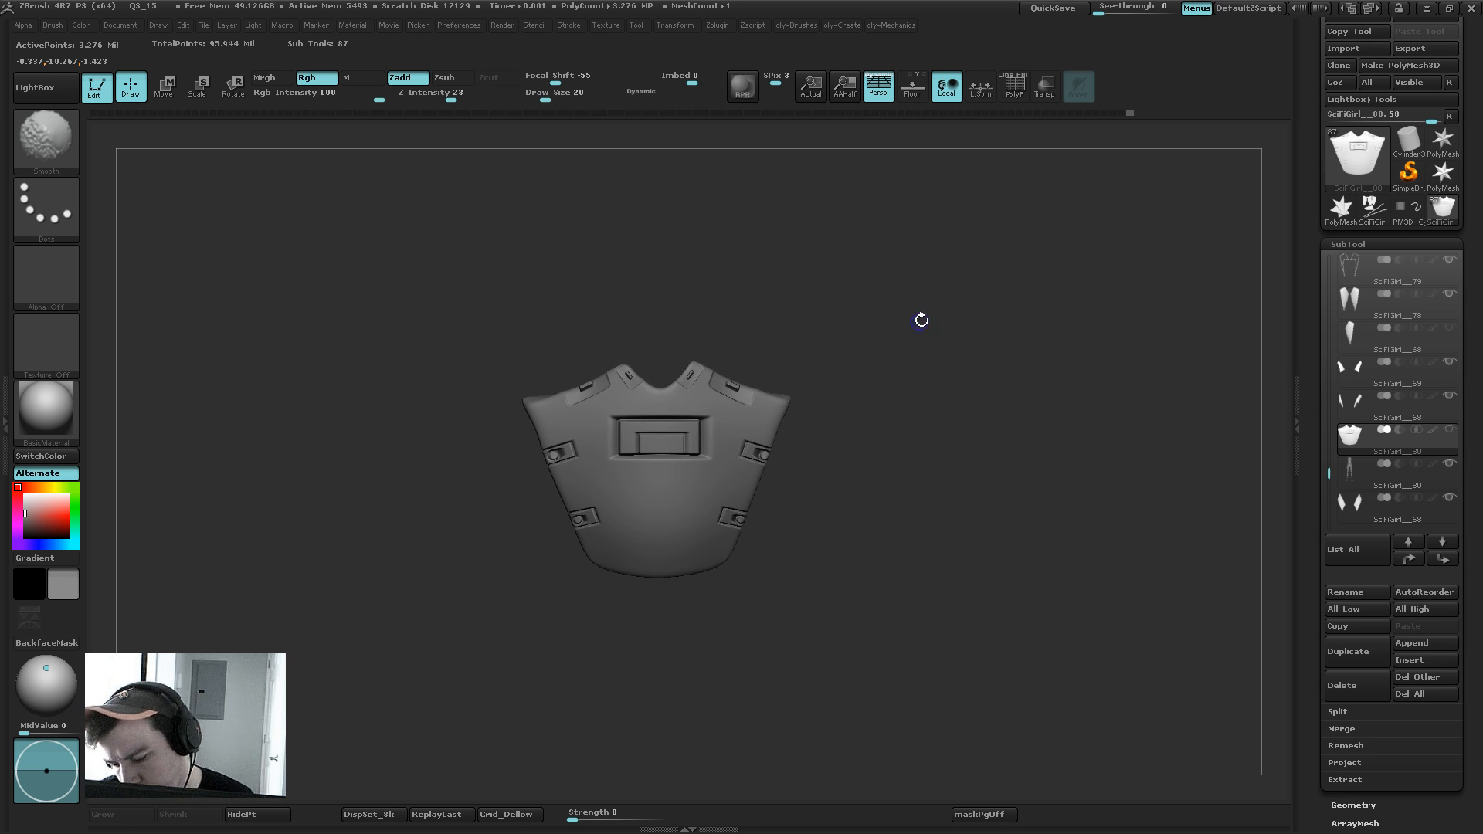
{"action": "key", "text": "shift+s"}
{"action": "key", "text": "ctrl+z"}
{"action": "key", "text": "ctrl+z"}
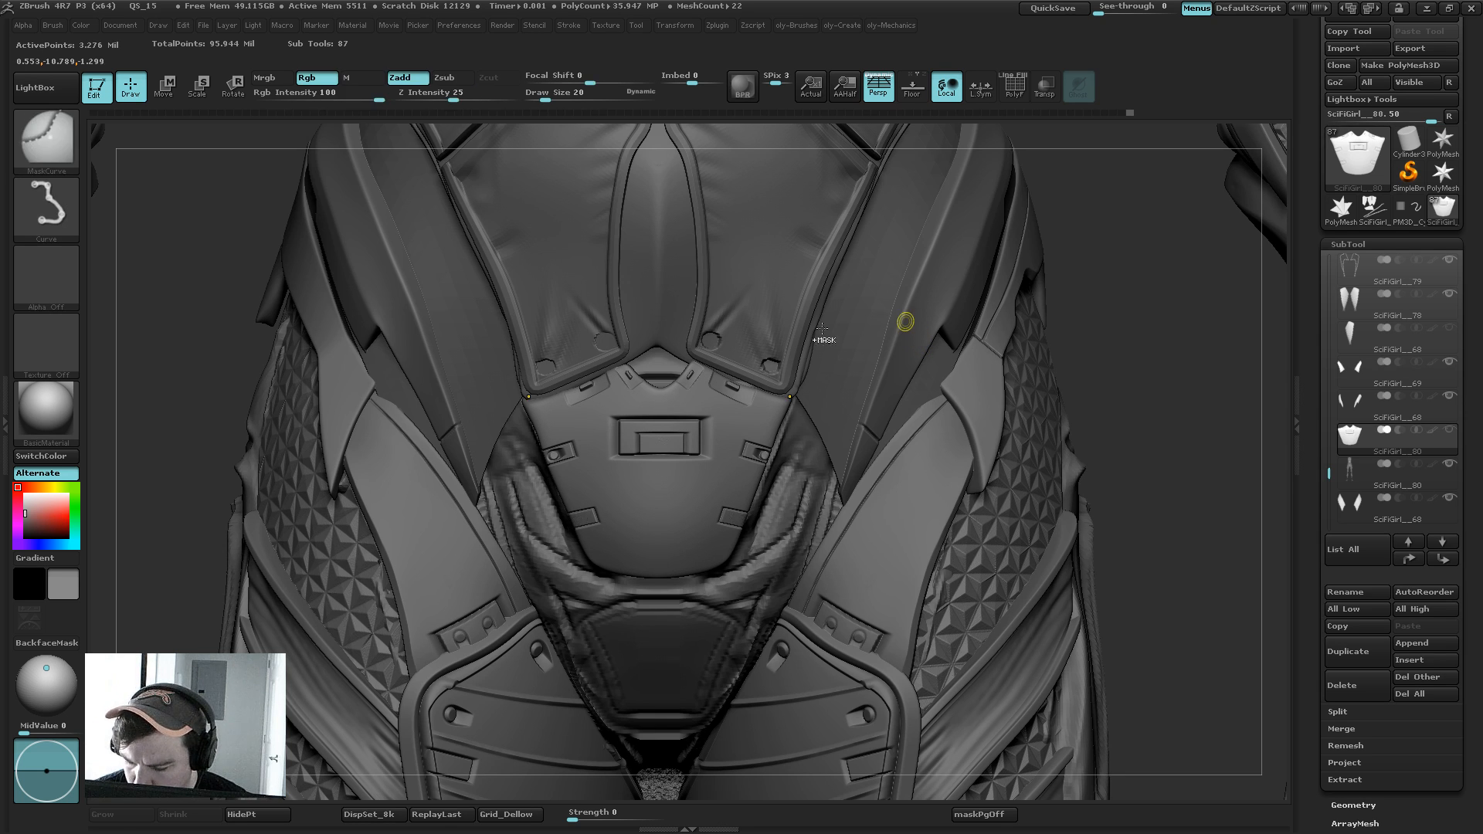
{"action": "left_click_drag", "start_coordinate": [757, 437], "coordinate": [772, 460]}
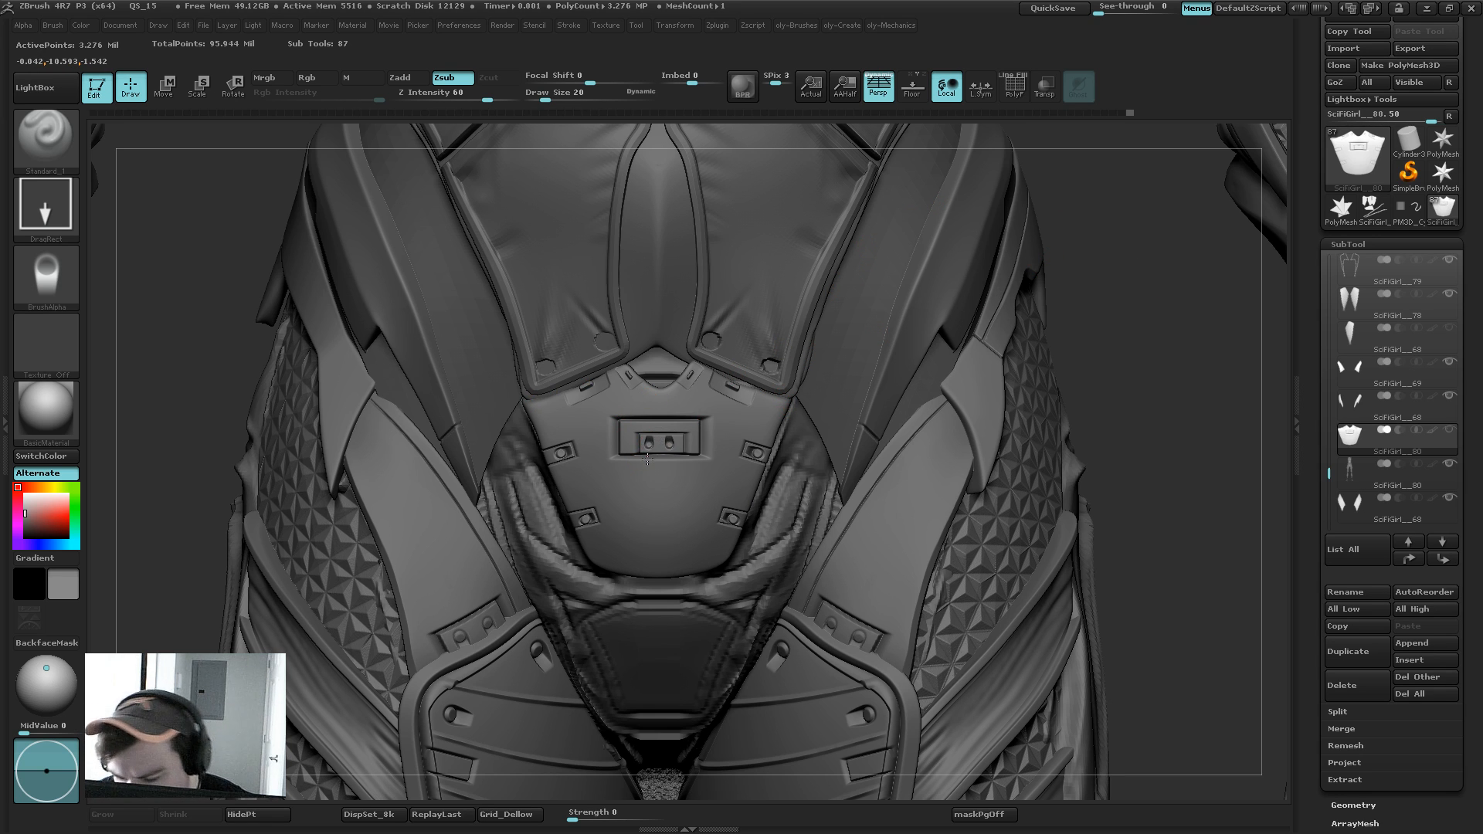
Step: Set the brush alpha to JRO_Vent50_in and stamp a vent at the lower centre of the pelvis plate
{"action": "left_click_drag", "start_coordinate": [1144, 327], "coordinate": [892, 221], "text": "alt"}
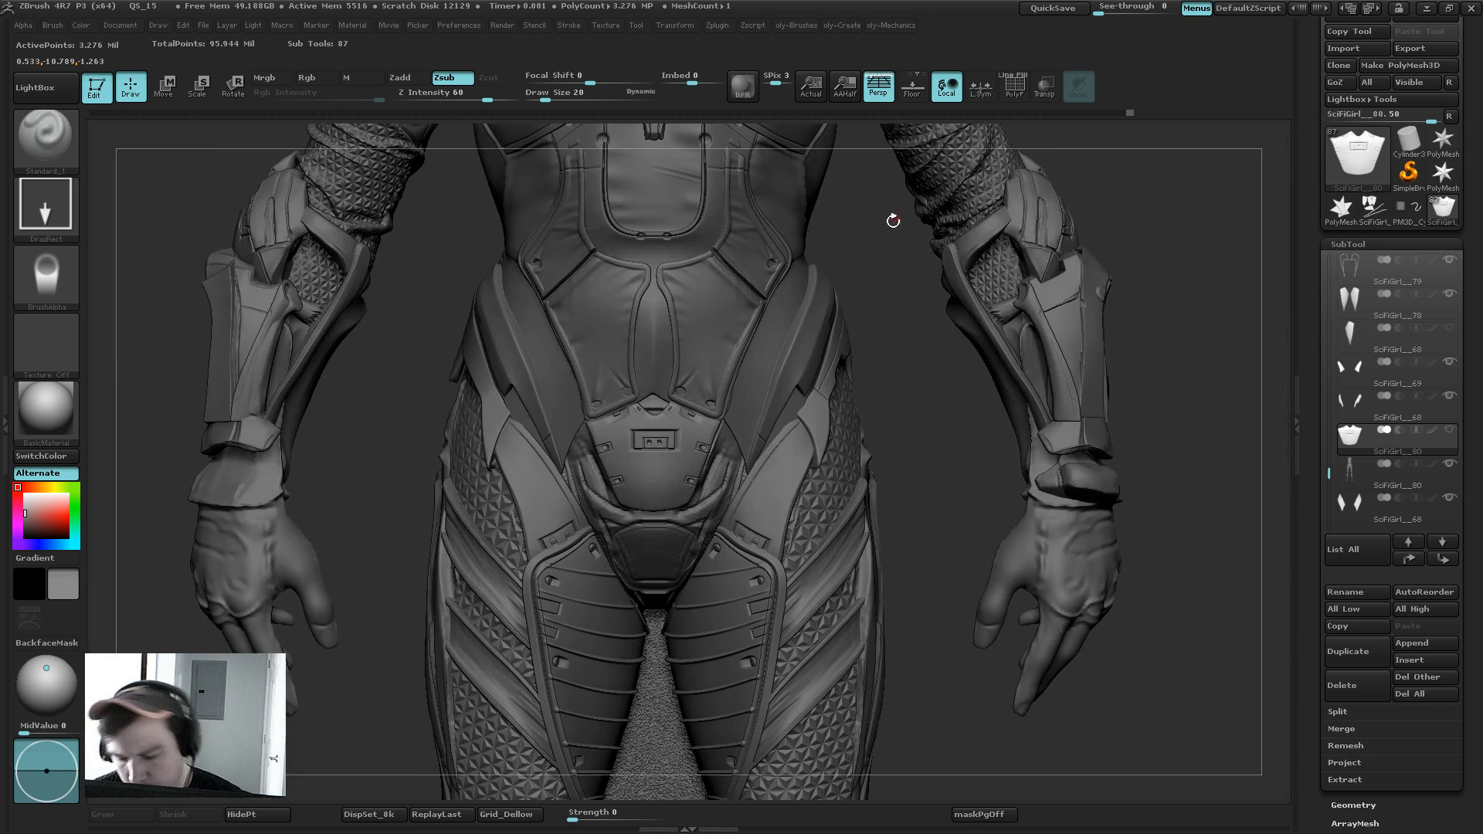
{"action": "left_click_drag", "start_coordinate": [904, 384], "coordinate": [878, 341], "text": "alt"}
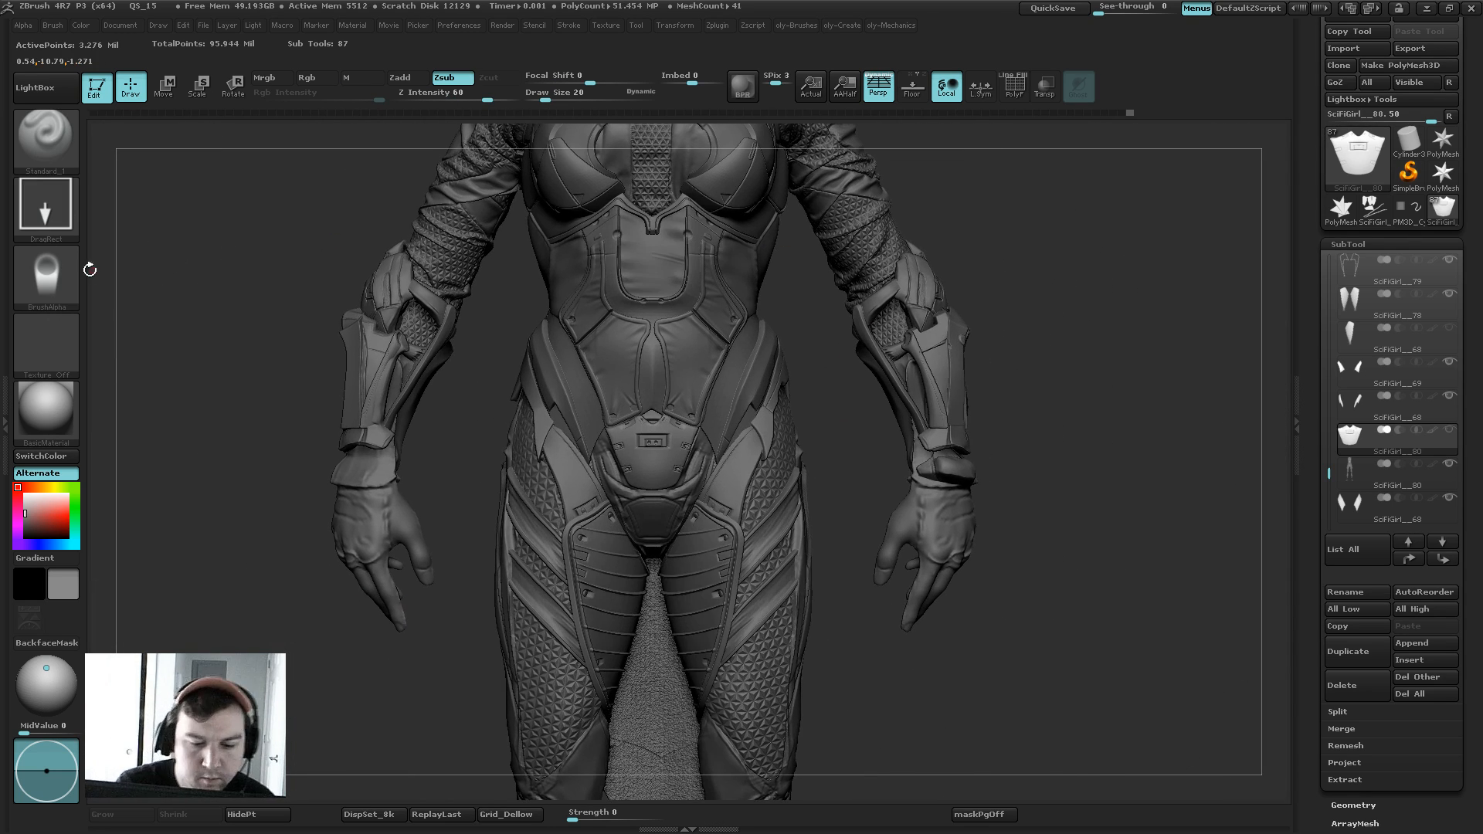
{"action": "left_click", "coordinate": [46, 276]}
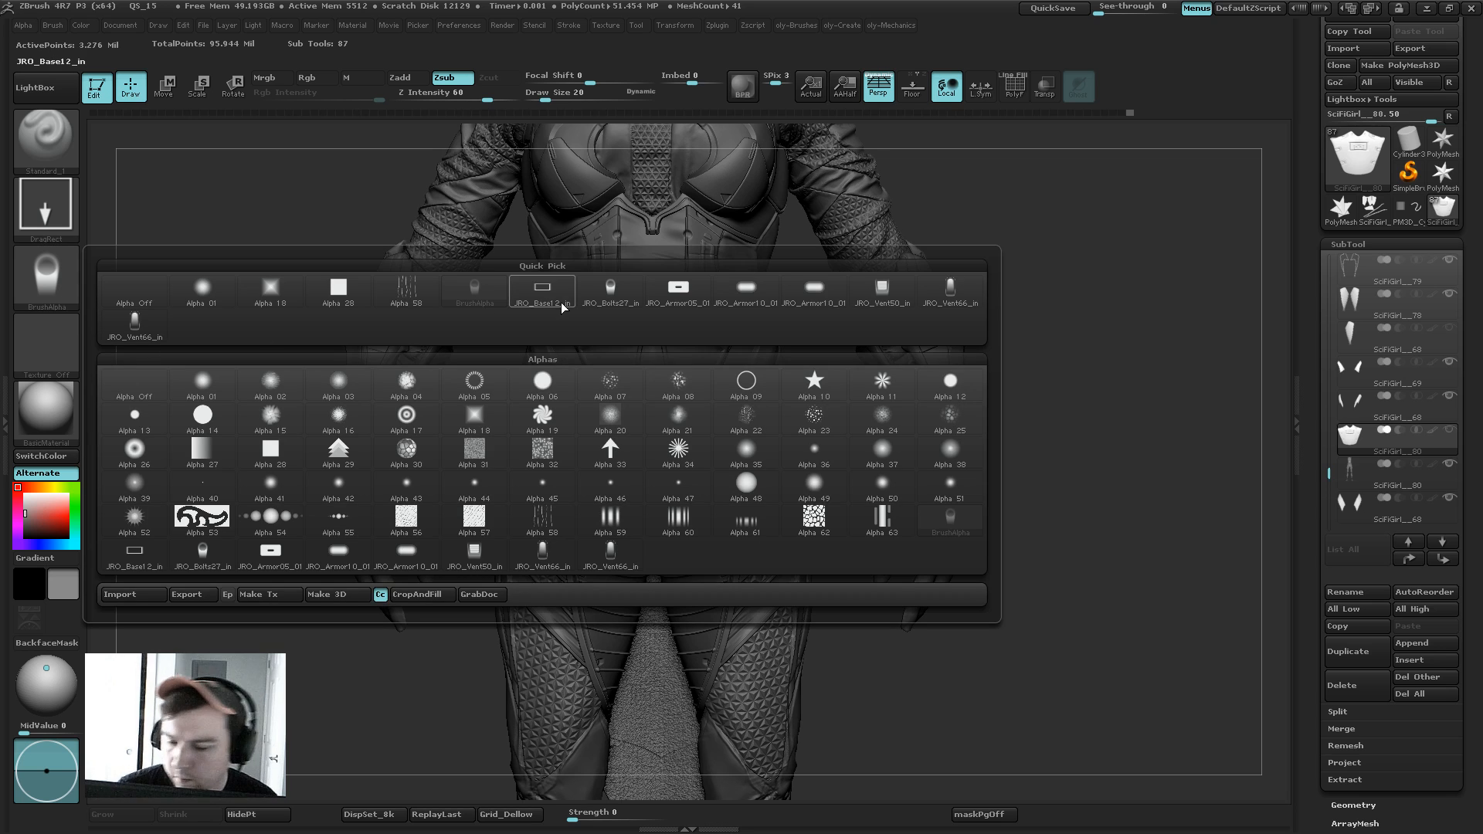
{"action": "left_click", "coordinate": [748, 293]}
{"action": "left_click", "coordinate": [46, 277]}
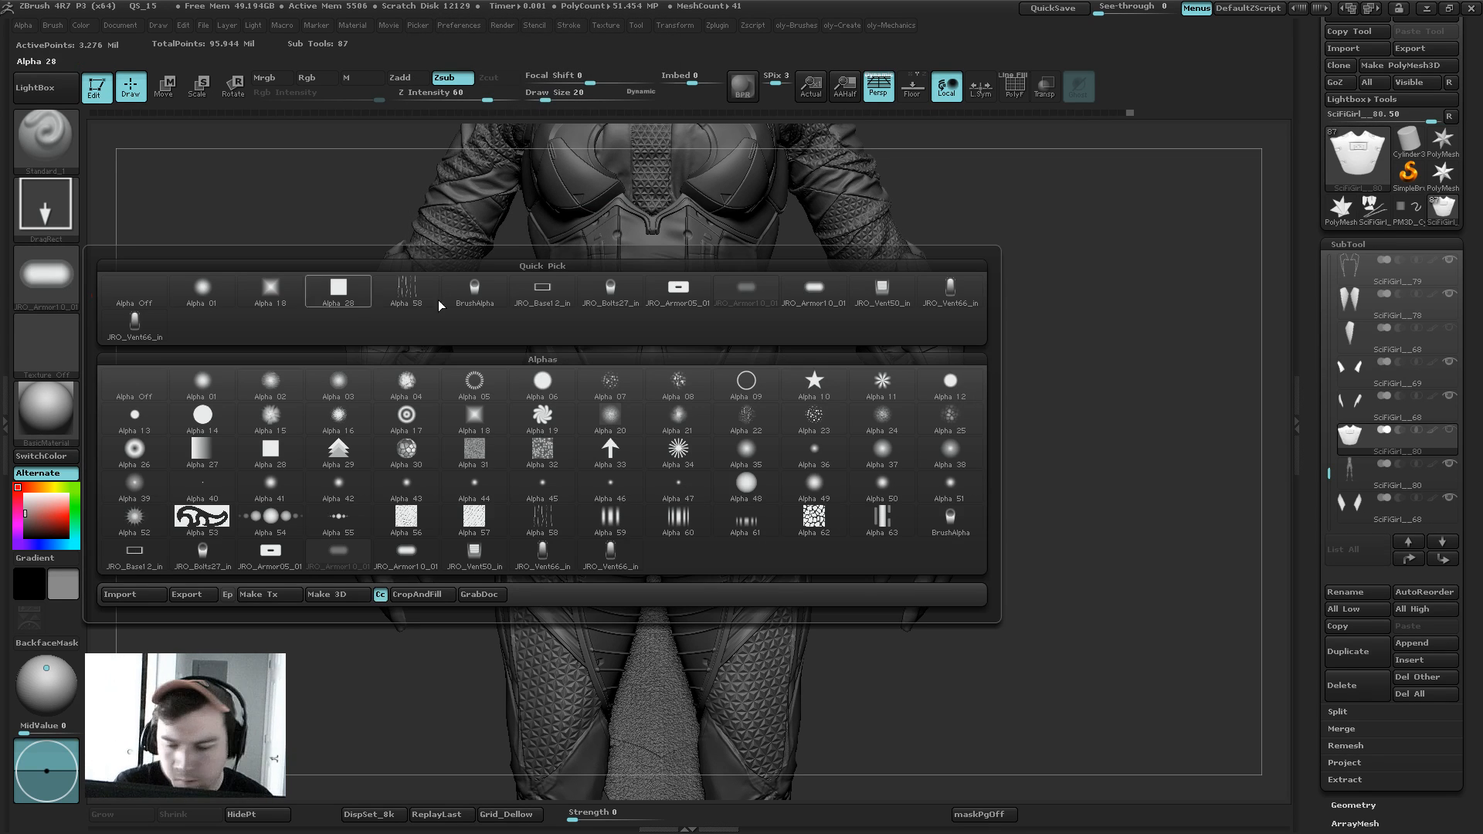
{"action": "left_click", "coordinate": [882, 288]}
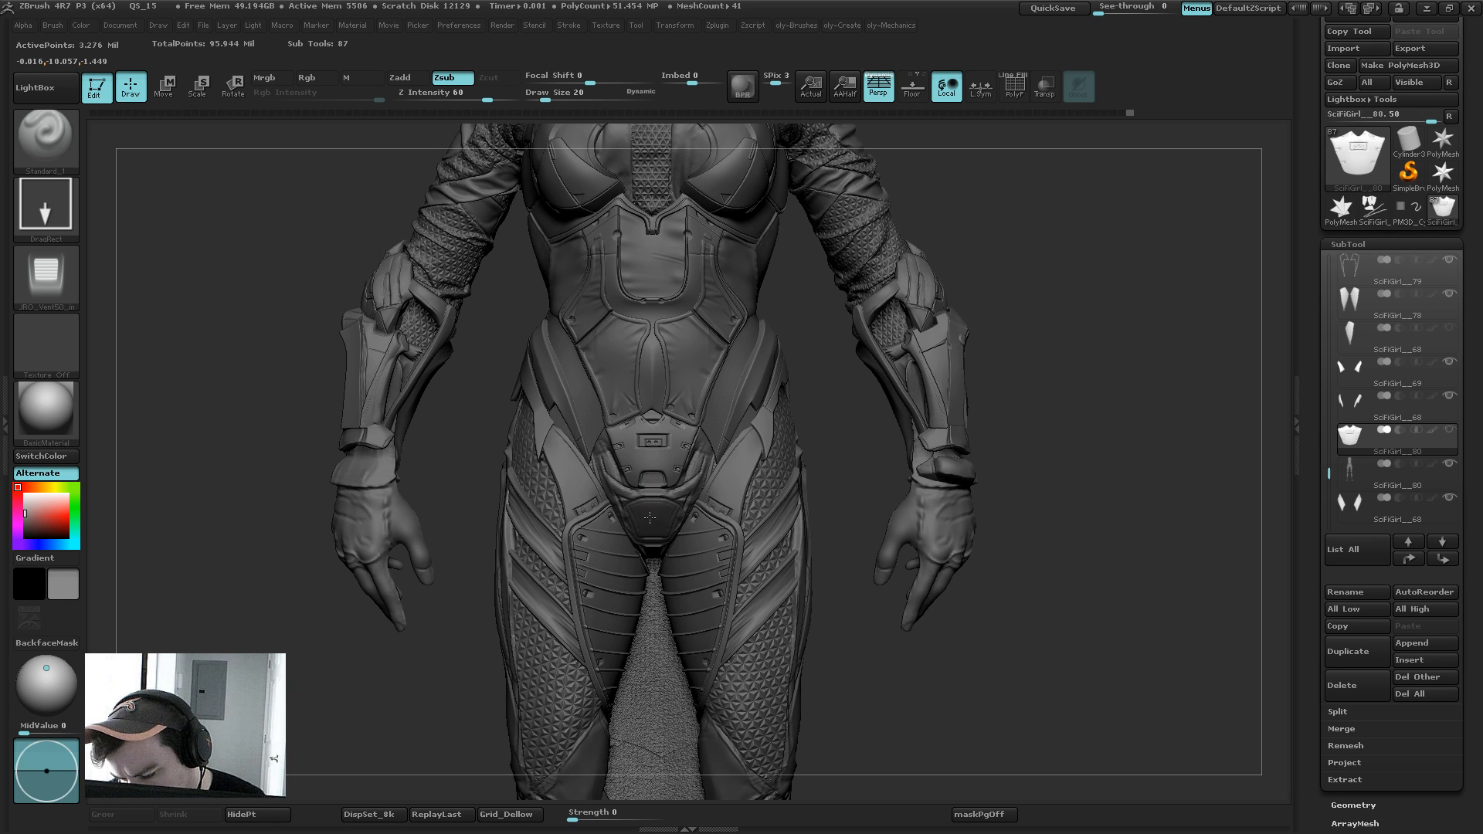
{"action": "left_click", "coordinate": [650, 517], "text": "ctrl+shift"}
{"action": "left_click_drag", "start_coordinate": [628, 556], "coordinate": [656, 615]}
{"action": "left_click", "coordinate": [940, 363], "text": "ctrl+shift"}
Step: Switch to the Move brush and set its draw size to 165 for working around the pelvis plate
{"action": "left_click_drag", "start_coordinate": [1032, 403], "coordinate": [952, 248], "text": "alt"}
{"action": "key", "text": "1"}
{"action": "left_click", "coordinate": [776, 424]}
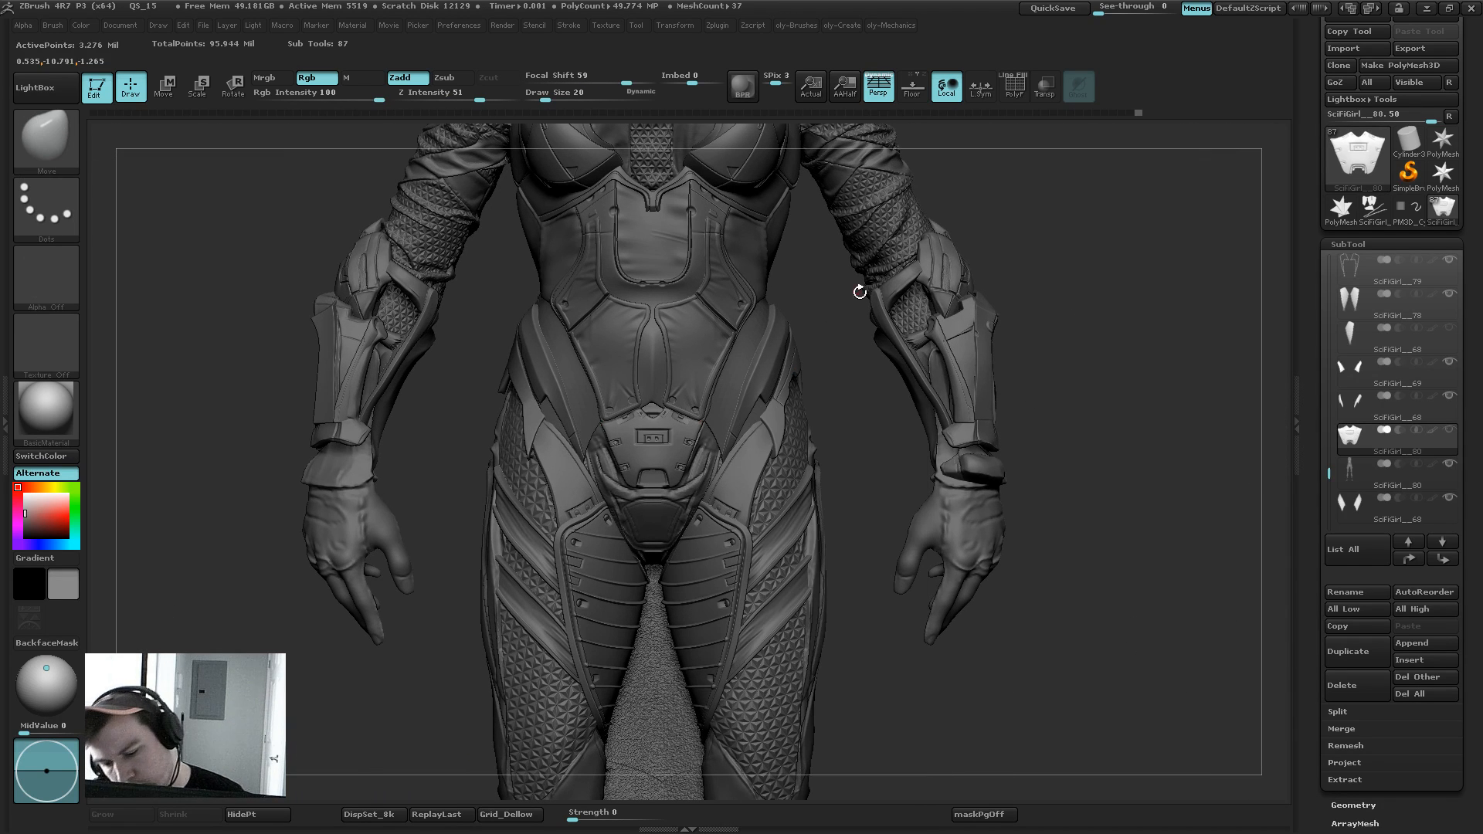
{"action": "key", "text": "s"}
{"action": "left_click", "coordinate": [872, 402]}
{"action": "mouse_move", "coordinate": [868, 404]}
{"action": "left_mouse_down", "text": "alt"}
{"action": "mouse_move", "coordinate": [820, 355]}
{"action": "mouse_move", "coordinate": [910, 302]}
{"action": "mouse_move", "coordinate": [950, 322]}
{"action": "mouse_move", "coordinate": [910, 301]}
{"action": "left_mouse_up", "text": "alt"}
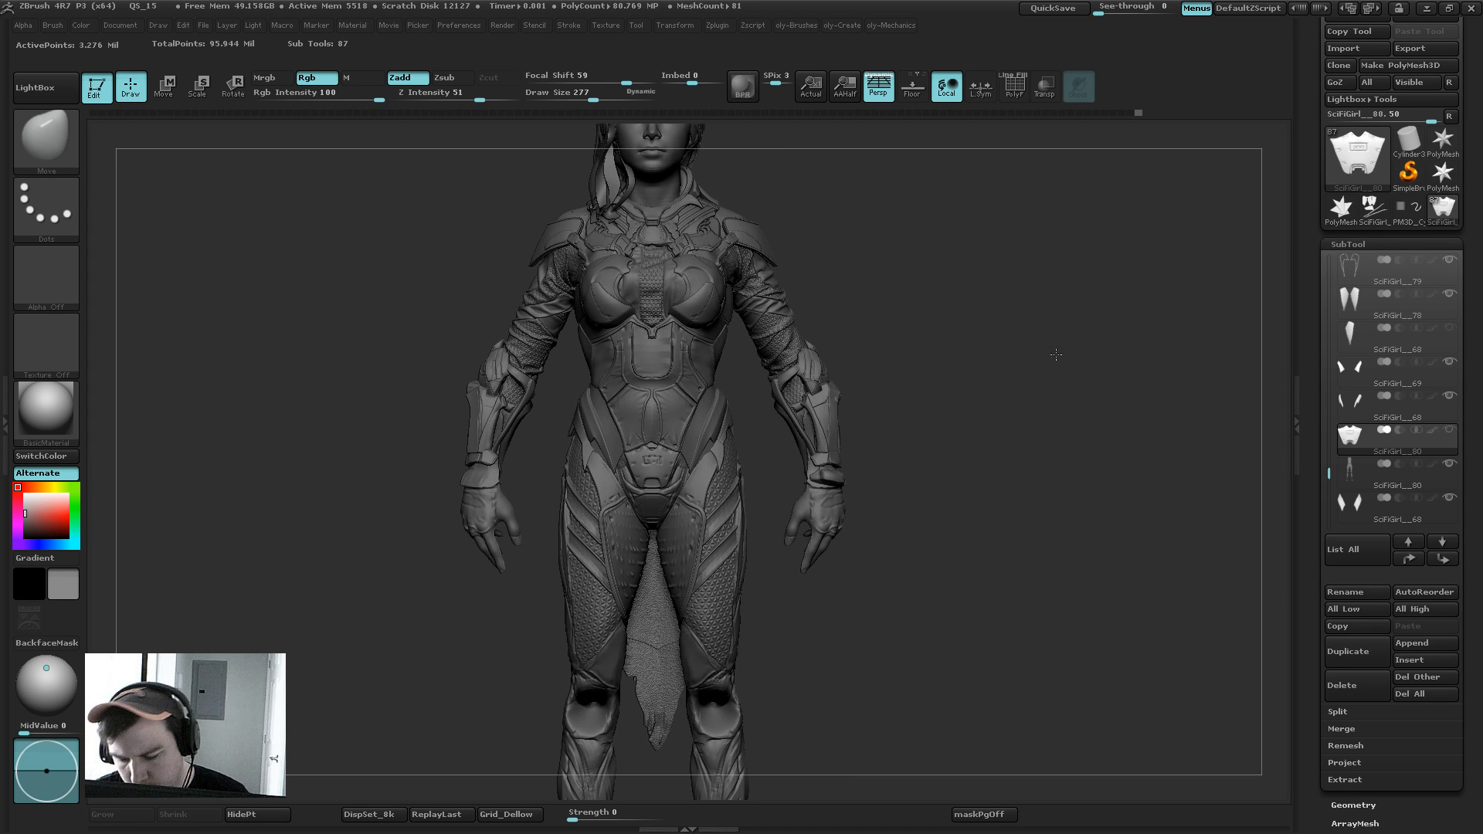
{"action": "left_click_drag", "start_coordinate": [1056, 354], "coordinate": [1066, 448], "text": "alt"}
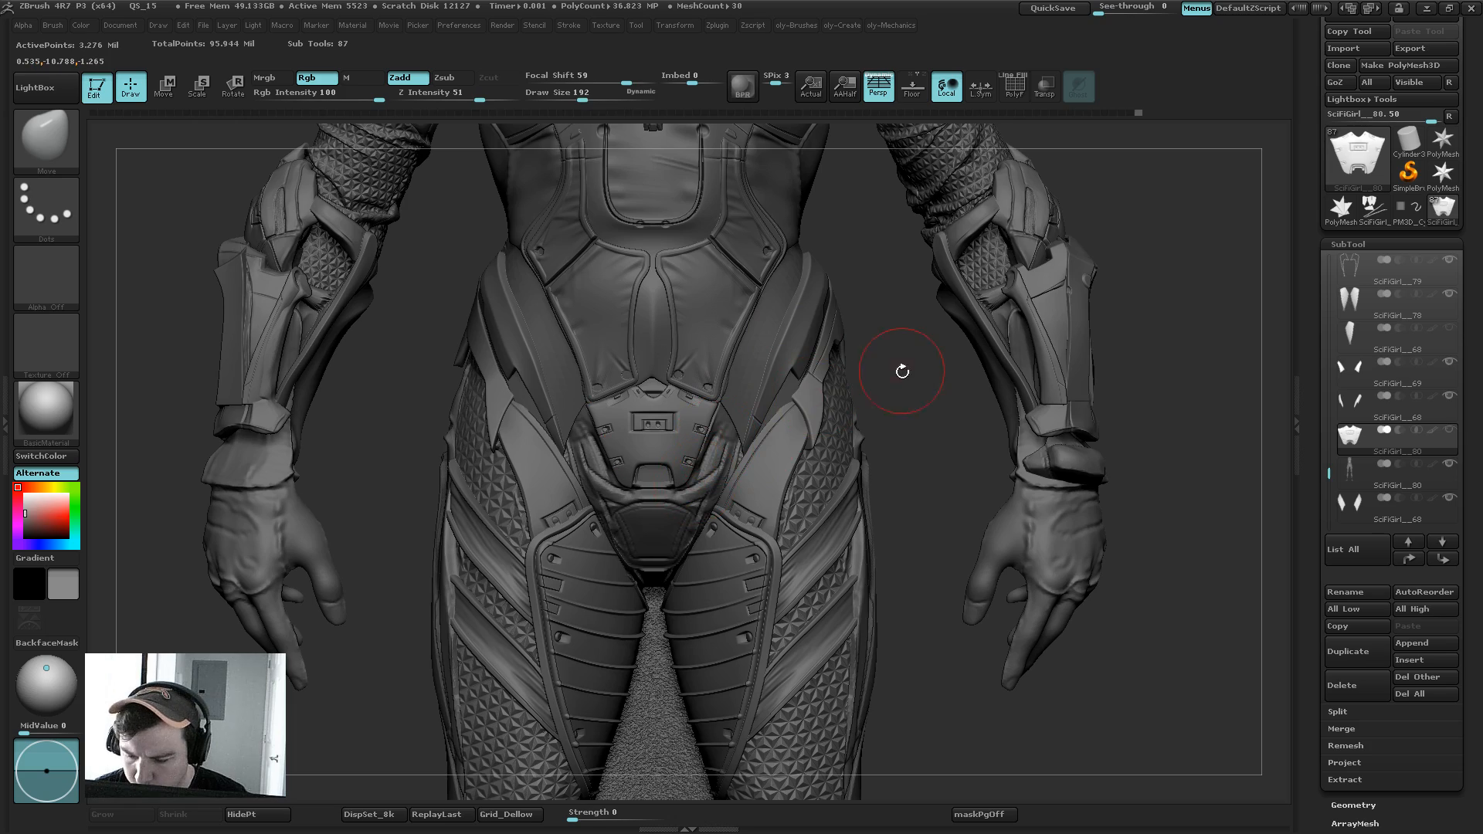
{"action": "left_click_drag", "start_coordinate": [905, 394], "coordinate": [870, 306]}
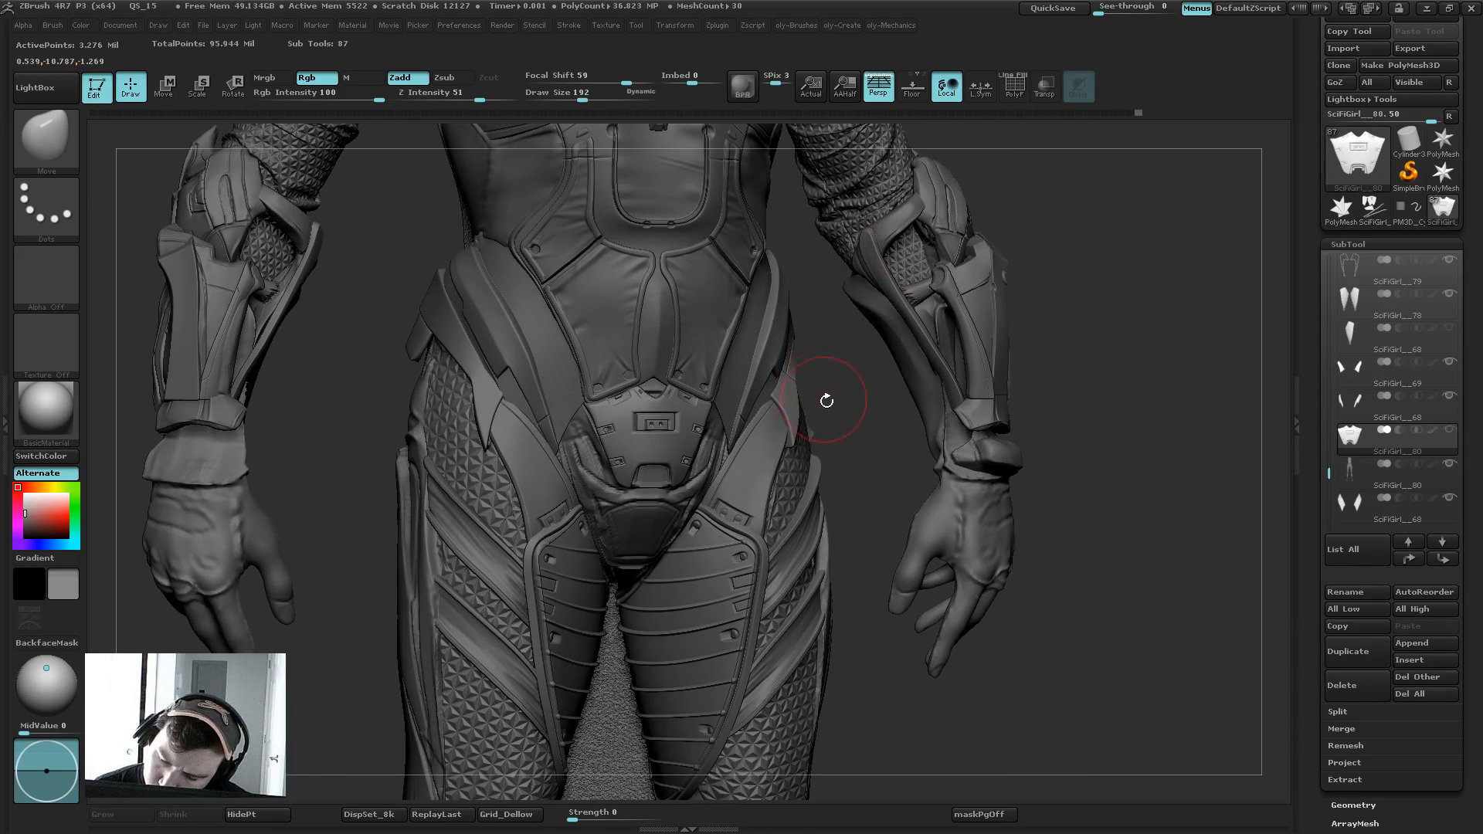
{"action": "key", "text": "s"}
{"action": "left_click", "coordinate": [833, 403]}
{"action": "mouse_move", "coordinate": [856, 413]}
{"action": "left_mouse_down"}
{"action": "mouse_move", "coordinate": [815, 420]}
{"action": "mouse_move", "coordinate": [841, 419]}
{"action": "left_mouse_up"}
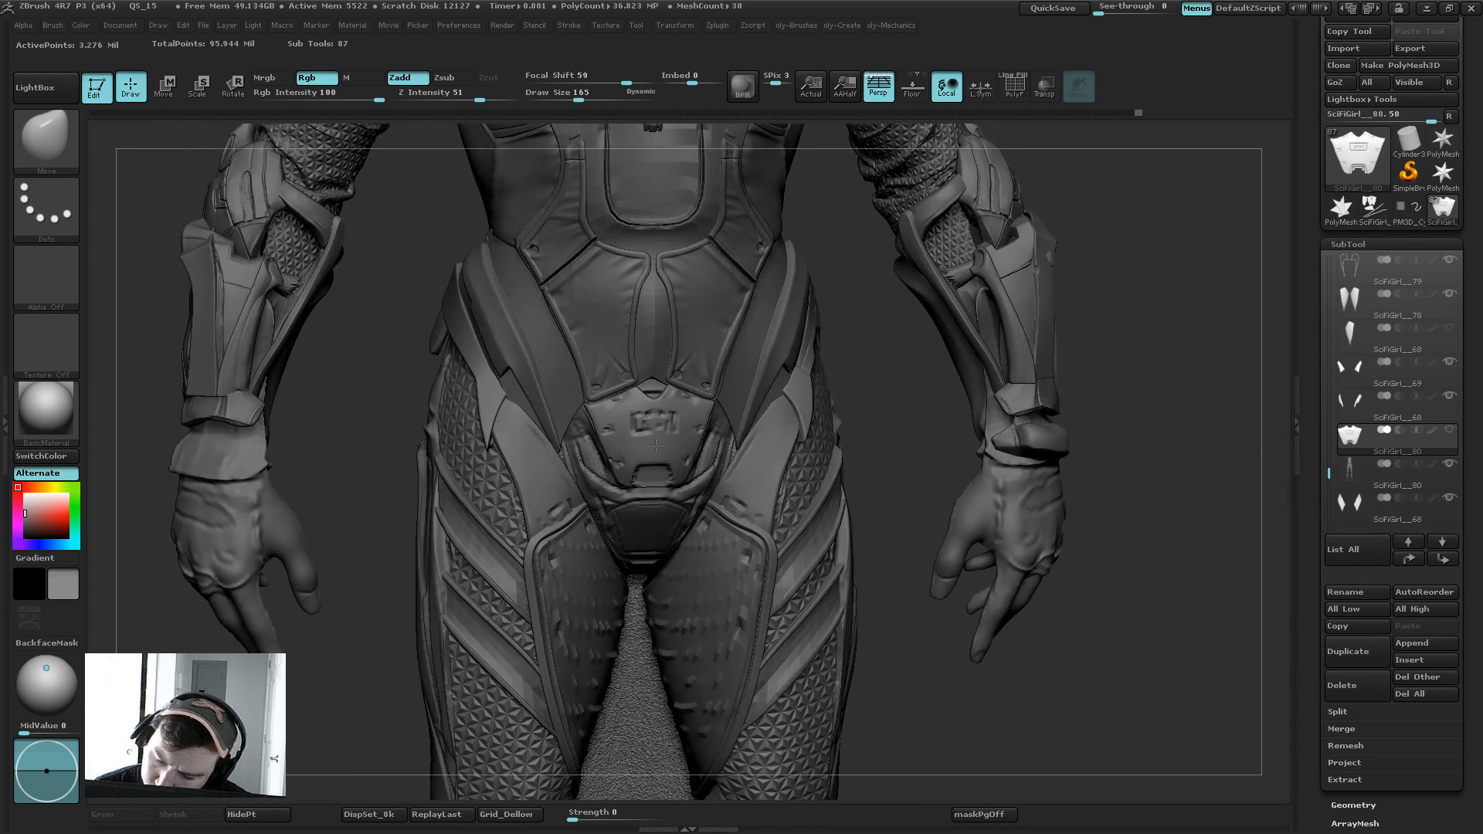
Step: Raise the Move brush's draw size to 459 and make the body mesh the active subtool
{"action": "key", "text": "s"}
{"action": "left_click", "coordinate": [666, 448]}
{"action": "key", "text": "s"}
{"action": "left_click", "coordinate": [666, 447]}
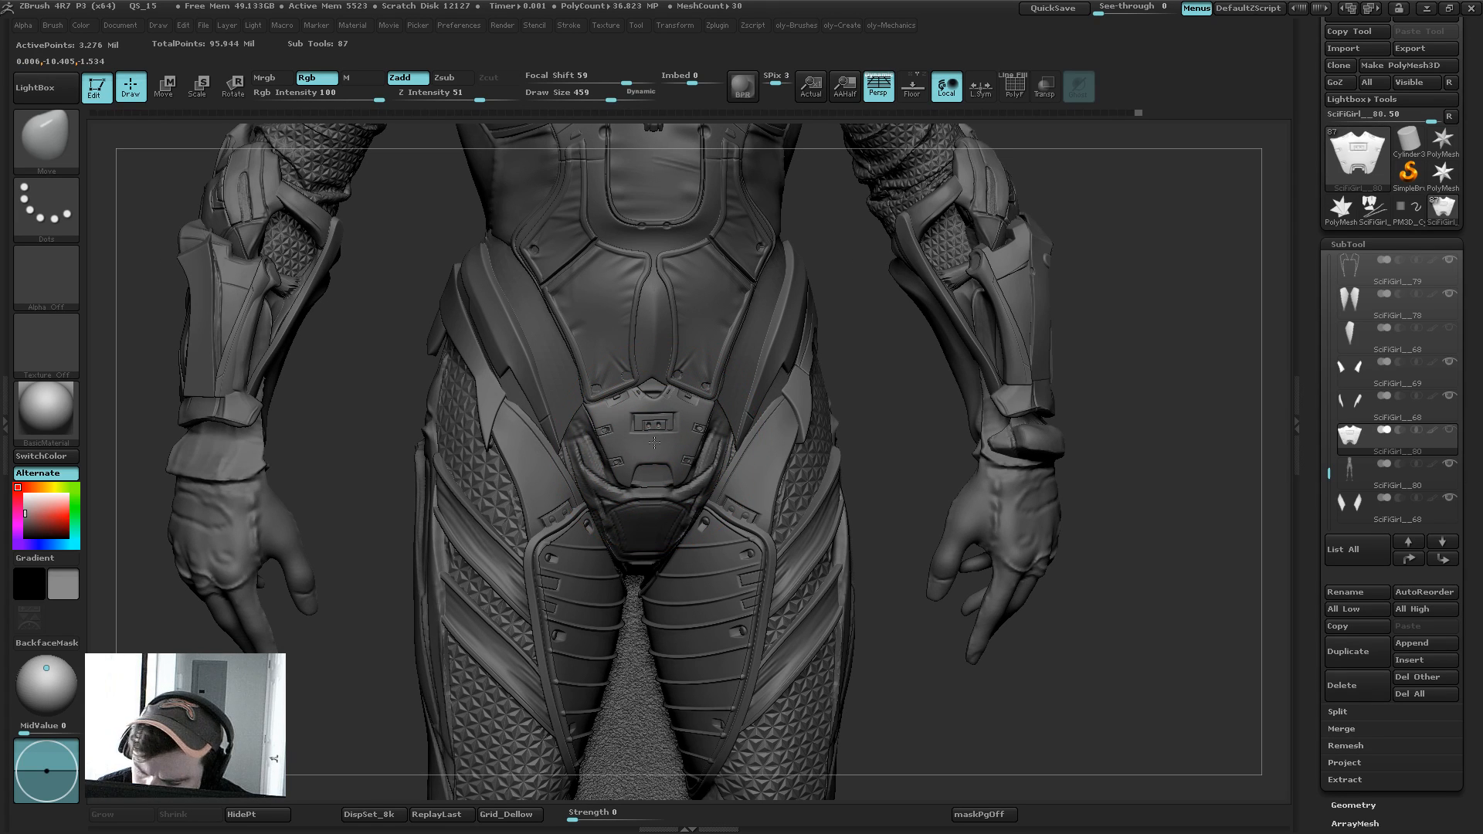
{"action": "left_click_drag", "start_coordinate": [895, 376], "coordinate": [817, 271], "text": "alt"}
{"action": "left_click_drag", "start_coordinate": [955, 315], "coordinate": [887, 308], "text": "shift"}
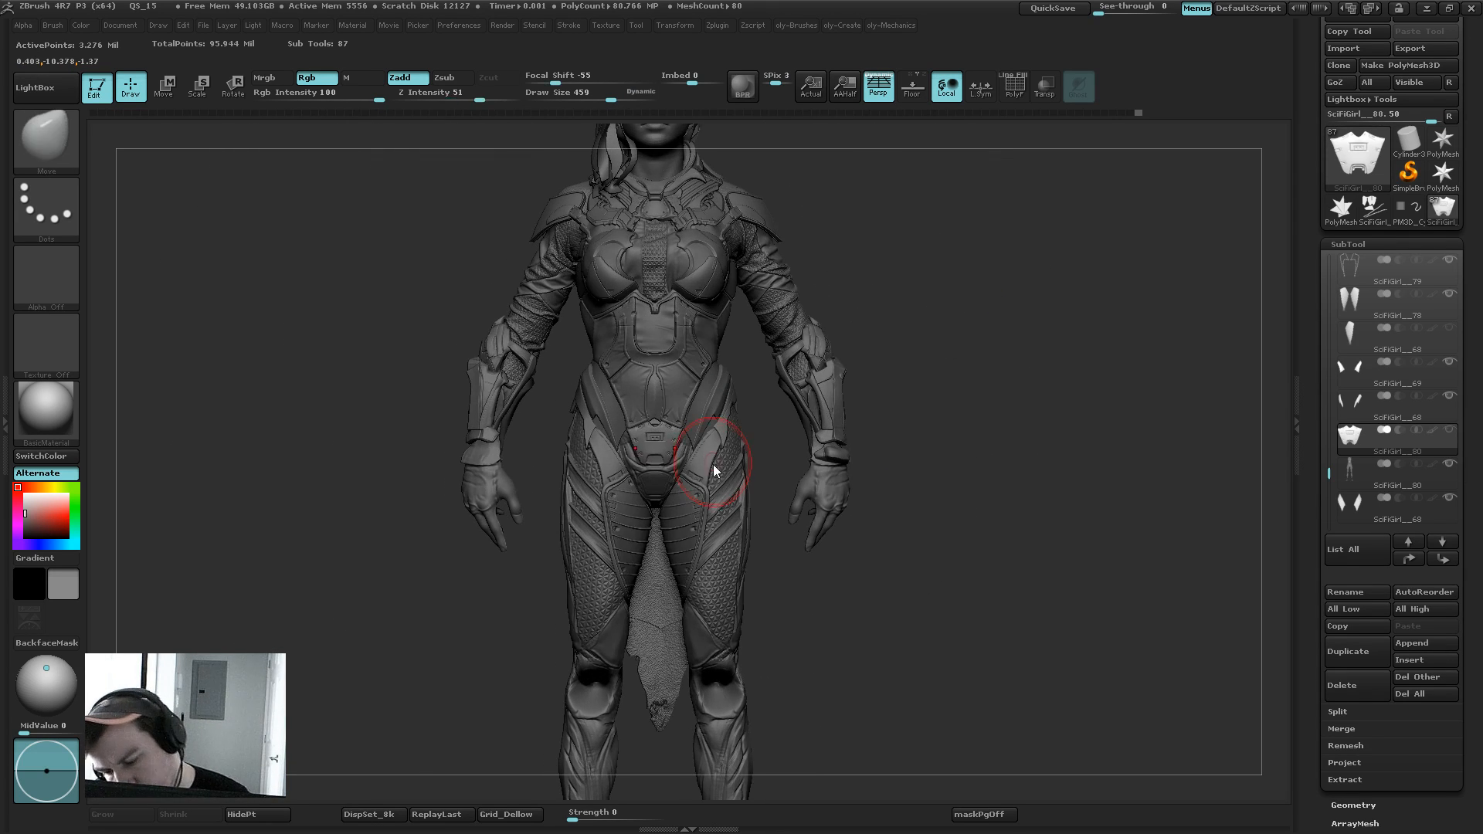
{"action": "left_click", "coordinate": [684, 451], "text": "alt"}
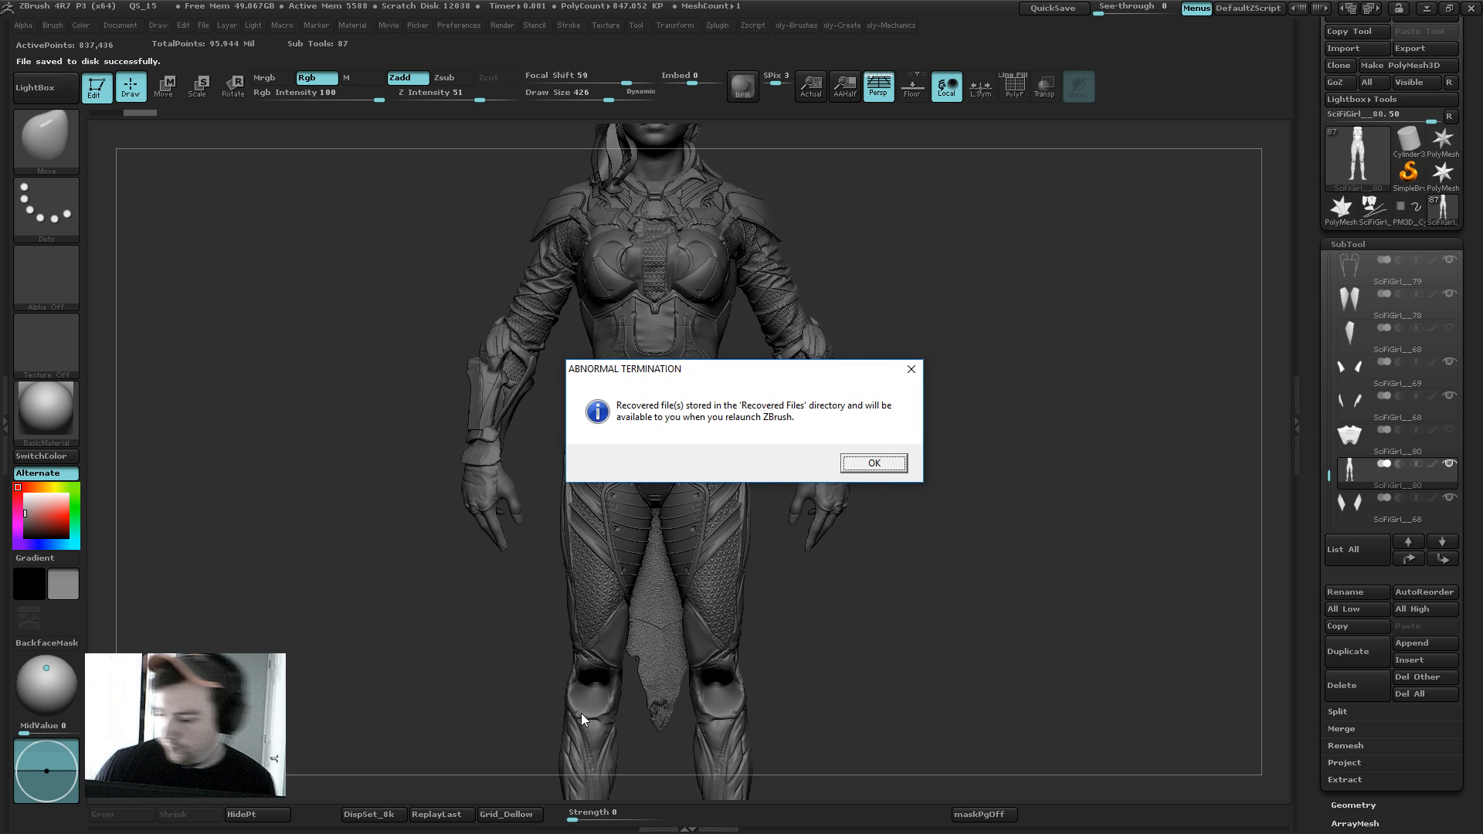
Step: Dismiss the abnormal termination notice and the restart note about QuickSave files
{"action": "left_click", "coordinate": [880, 465]}
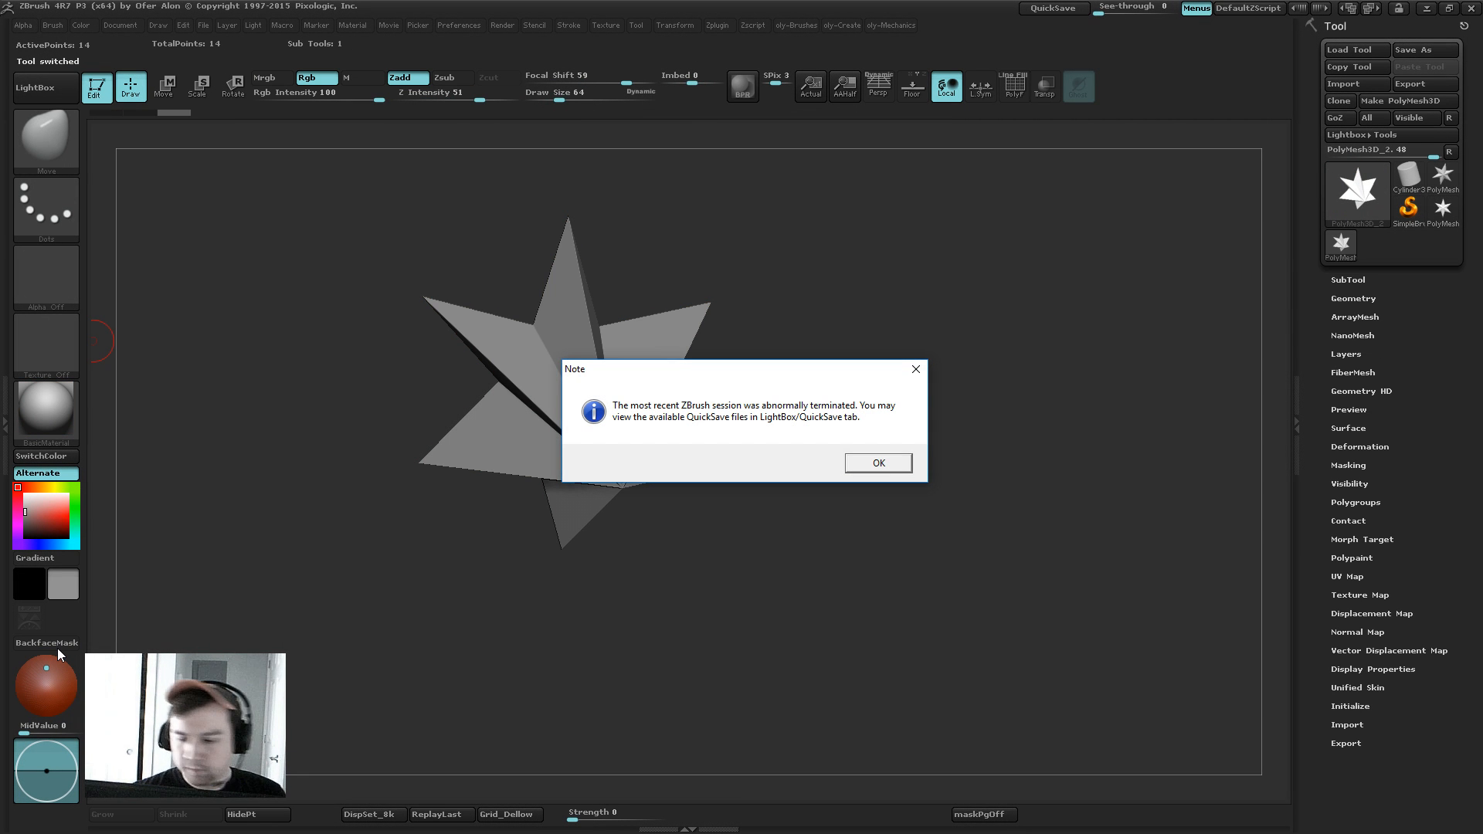
{"action": "left_click", "coordinate": [894, 465]}
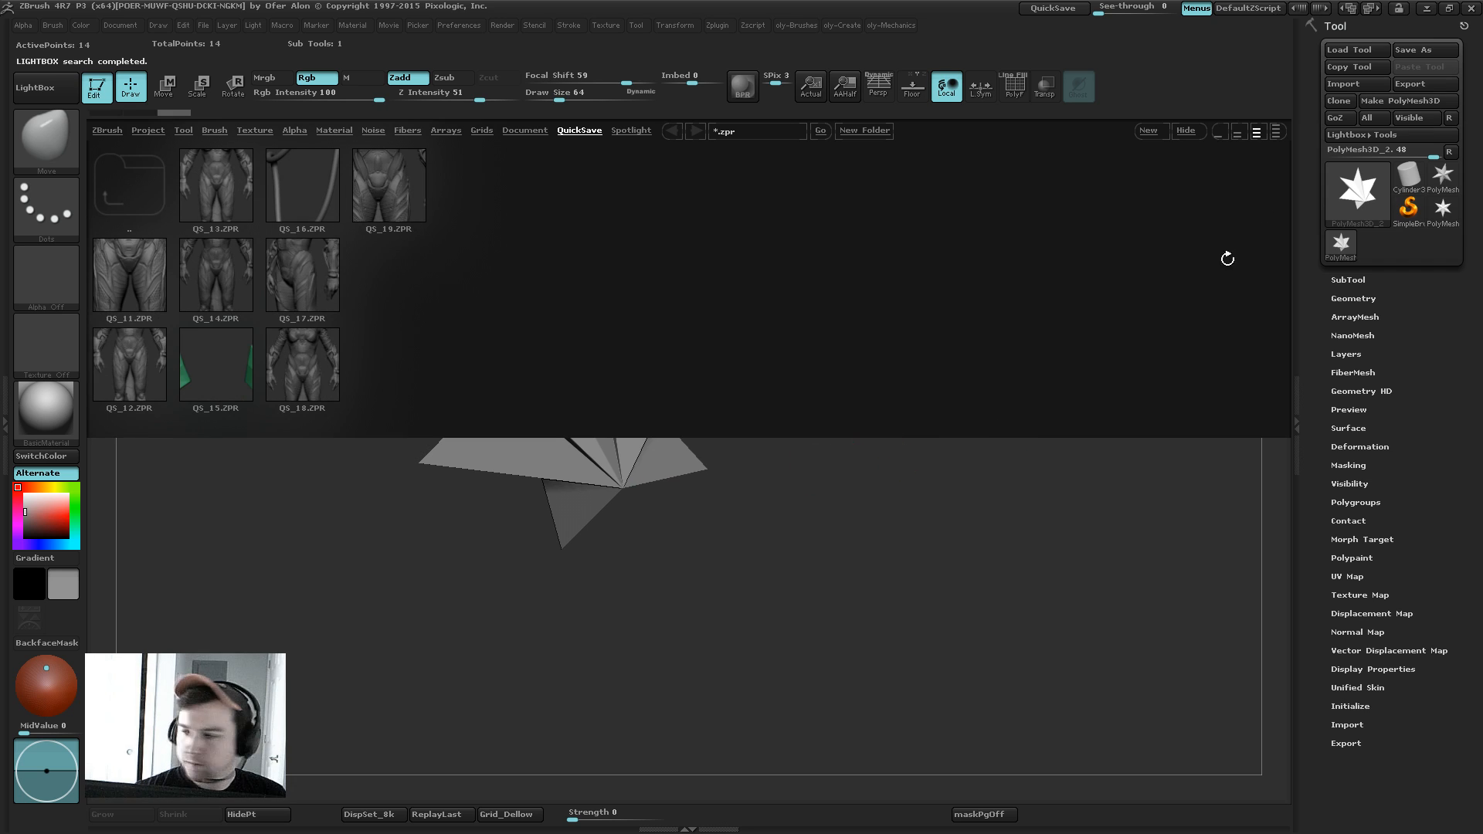
Step: Load Recovered_Tool.ZTL from the ZBrush 4R7 Recovered Files folder and hide LightBox
{"action": "left_click", "coordinate": [1350, 49]}
{"action": "scroll", "coordinate": [410, 430], "scroll_direction": "down", "scroll_amount": 1}
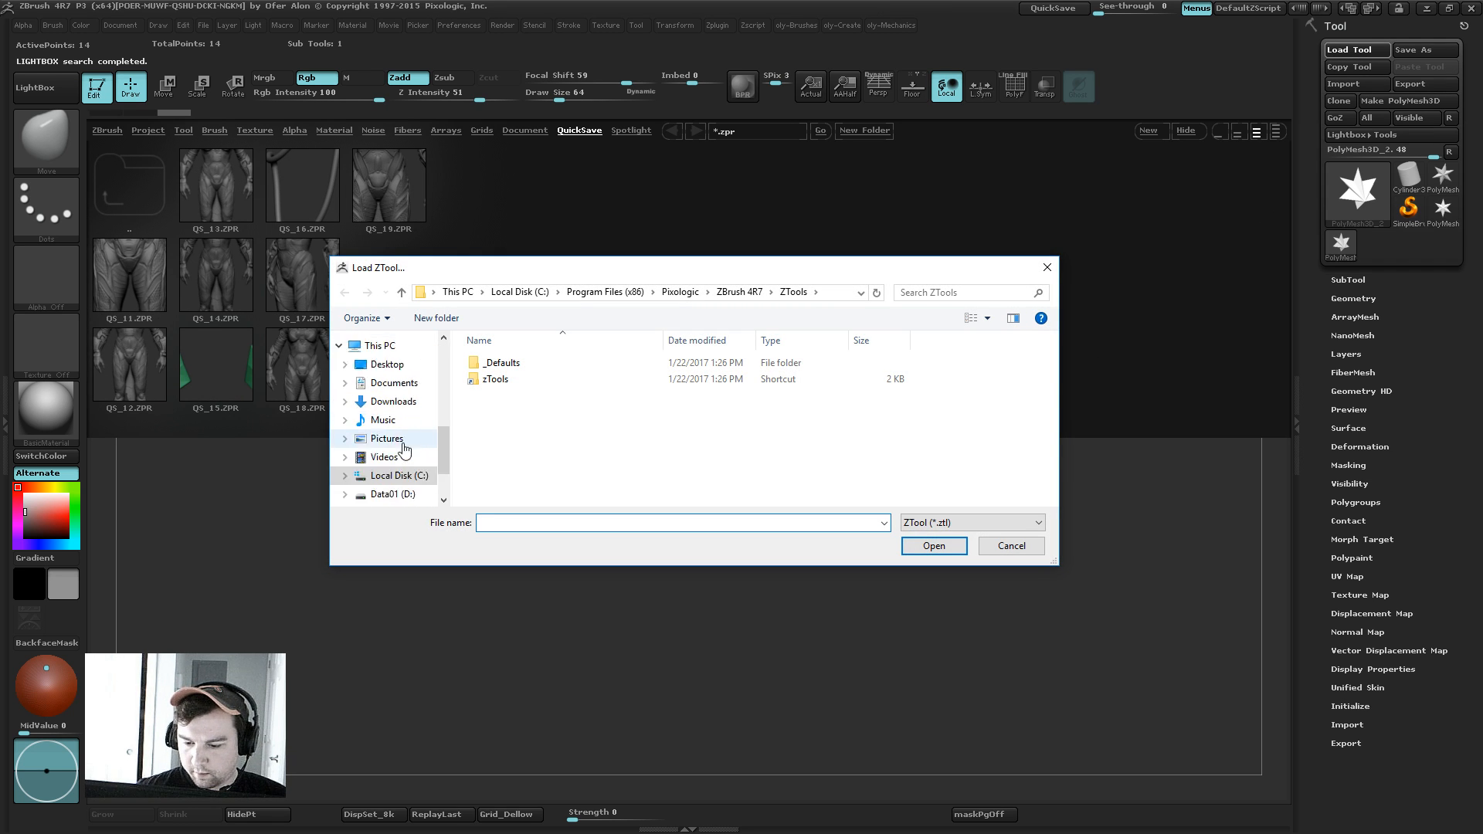
{"action": "scroll", "coordinate": [398, 460], "scroll_direction": "up", "scroll_amount": 3}
{"action": "scroll", "coordinate": [399, 460], "scroll_direction": "up", "scroll_amount": 2}
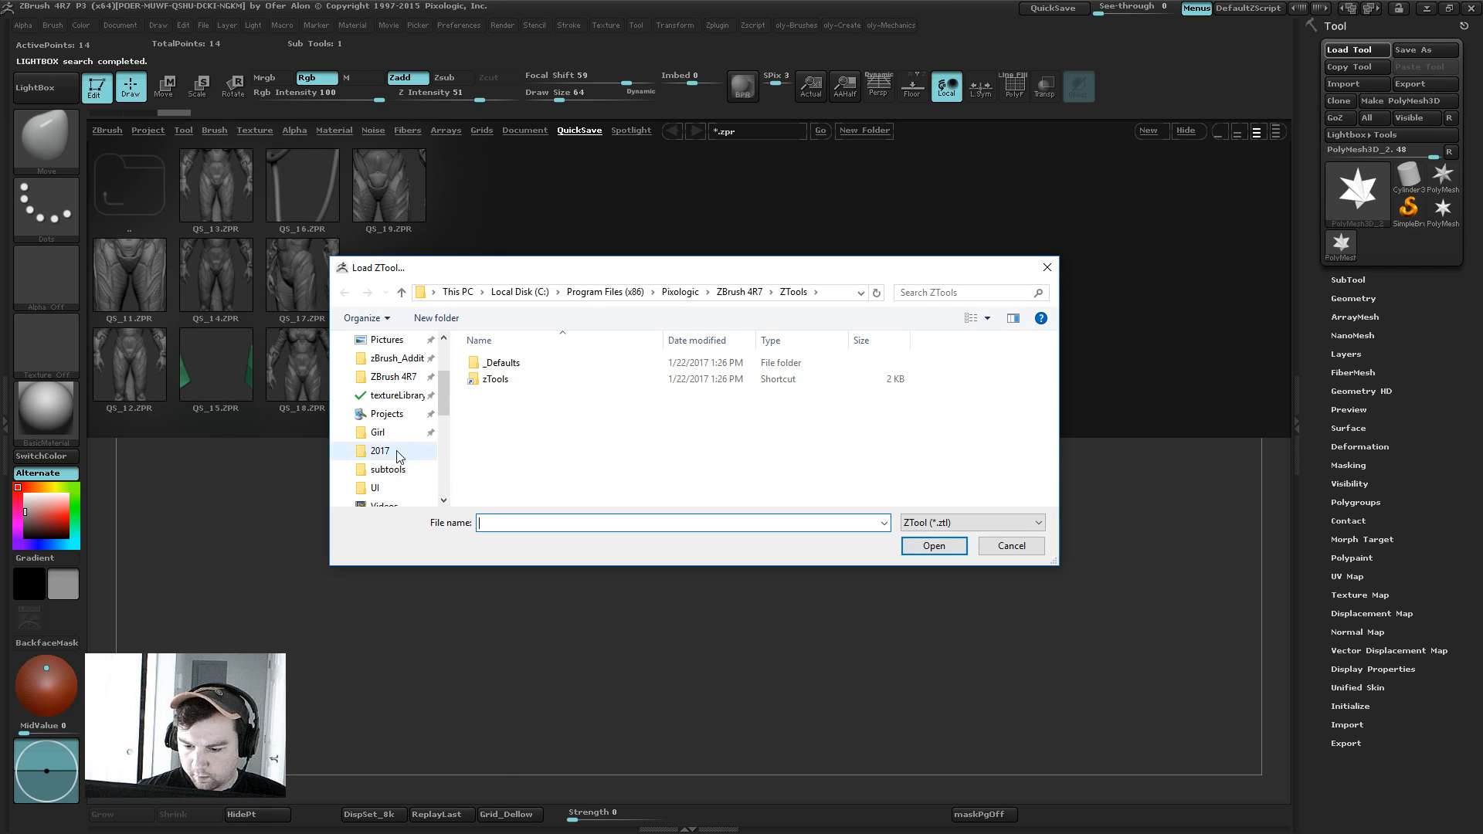
{"action": "left_click", "coordinate": [393, 359]}
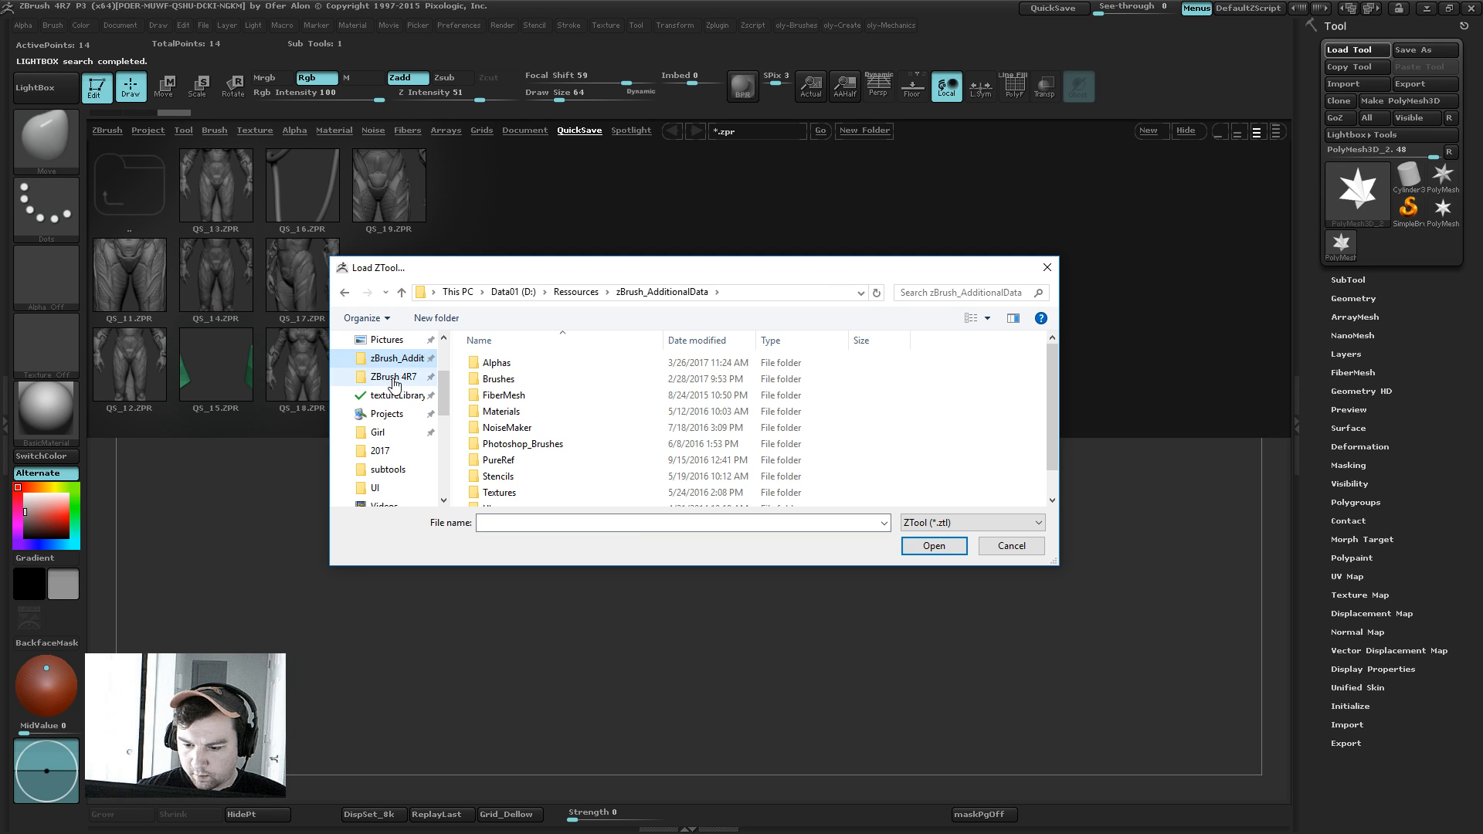
{"action": "left_click", "coordinate": [393, 376]}
{"action": "double_click", "coordinate": [510, 380]}
{"action": "left_click", "coordinate": [509, 362]}
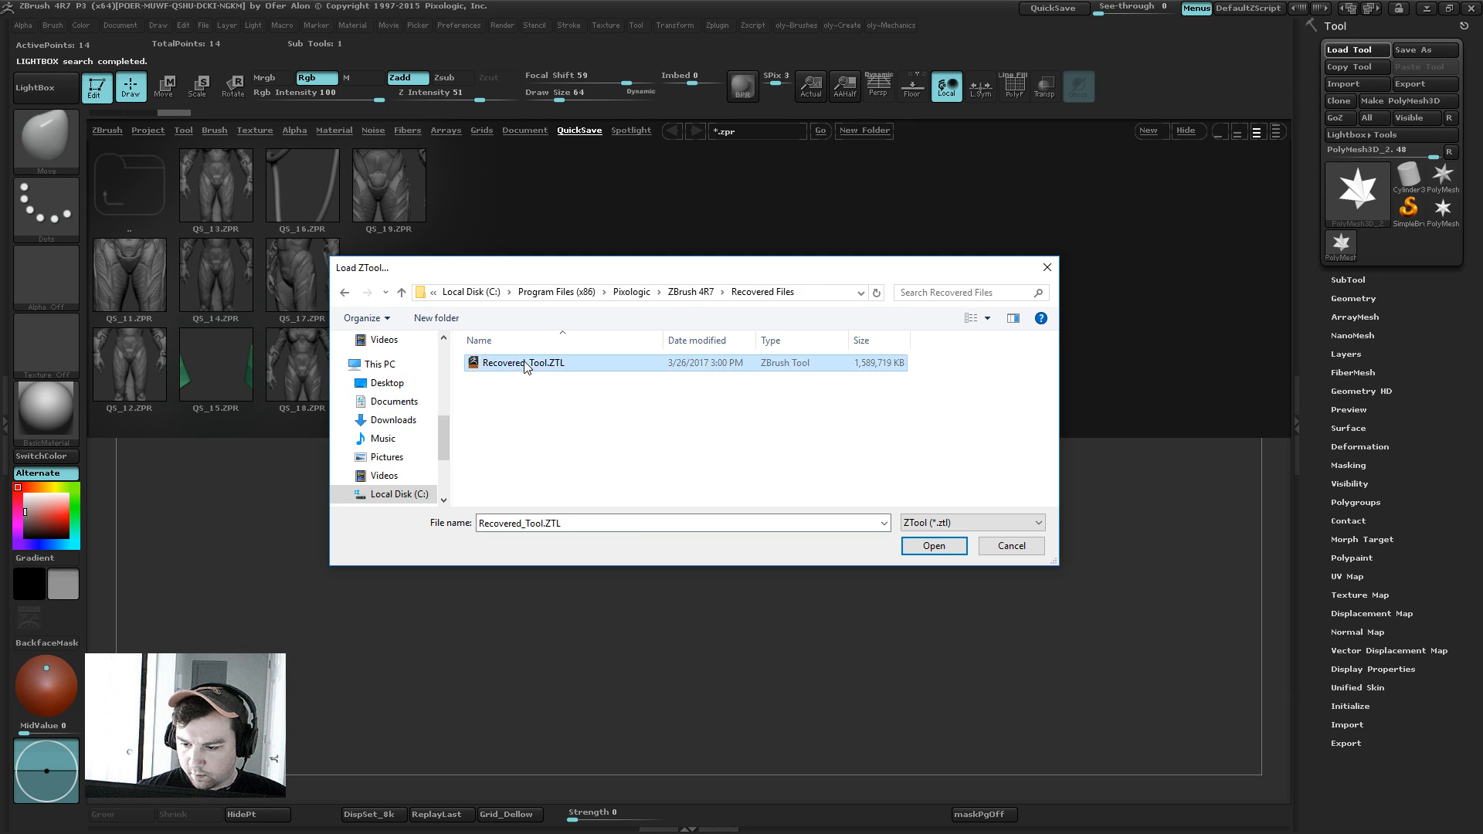
{"action": "double_click", "coordinate": [510, 362]}
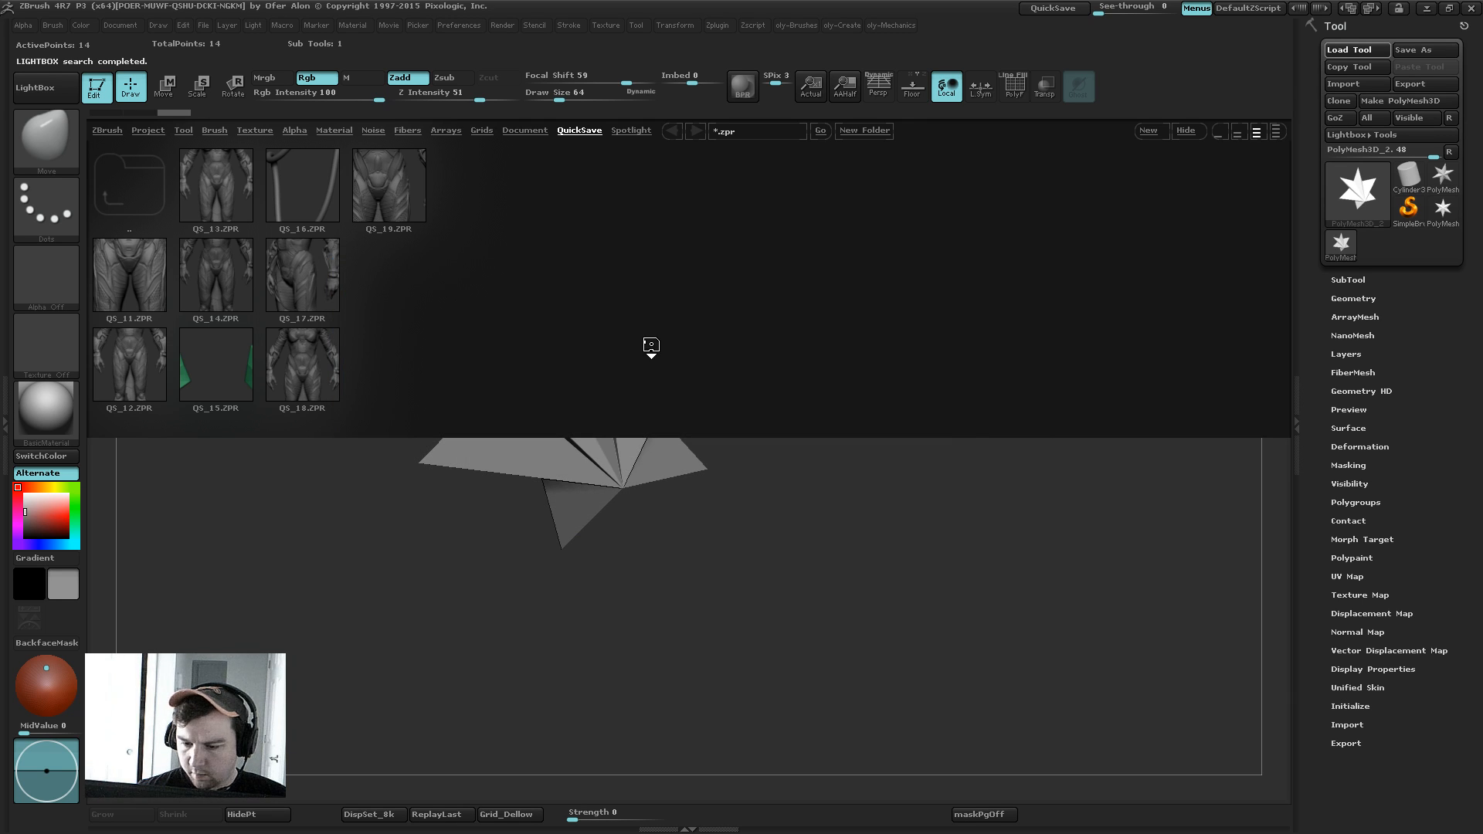
{"action": "left_click", "coordinate": [36, 77]}
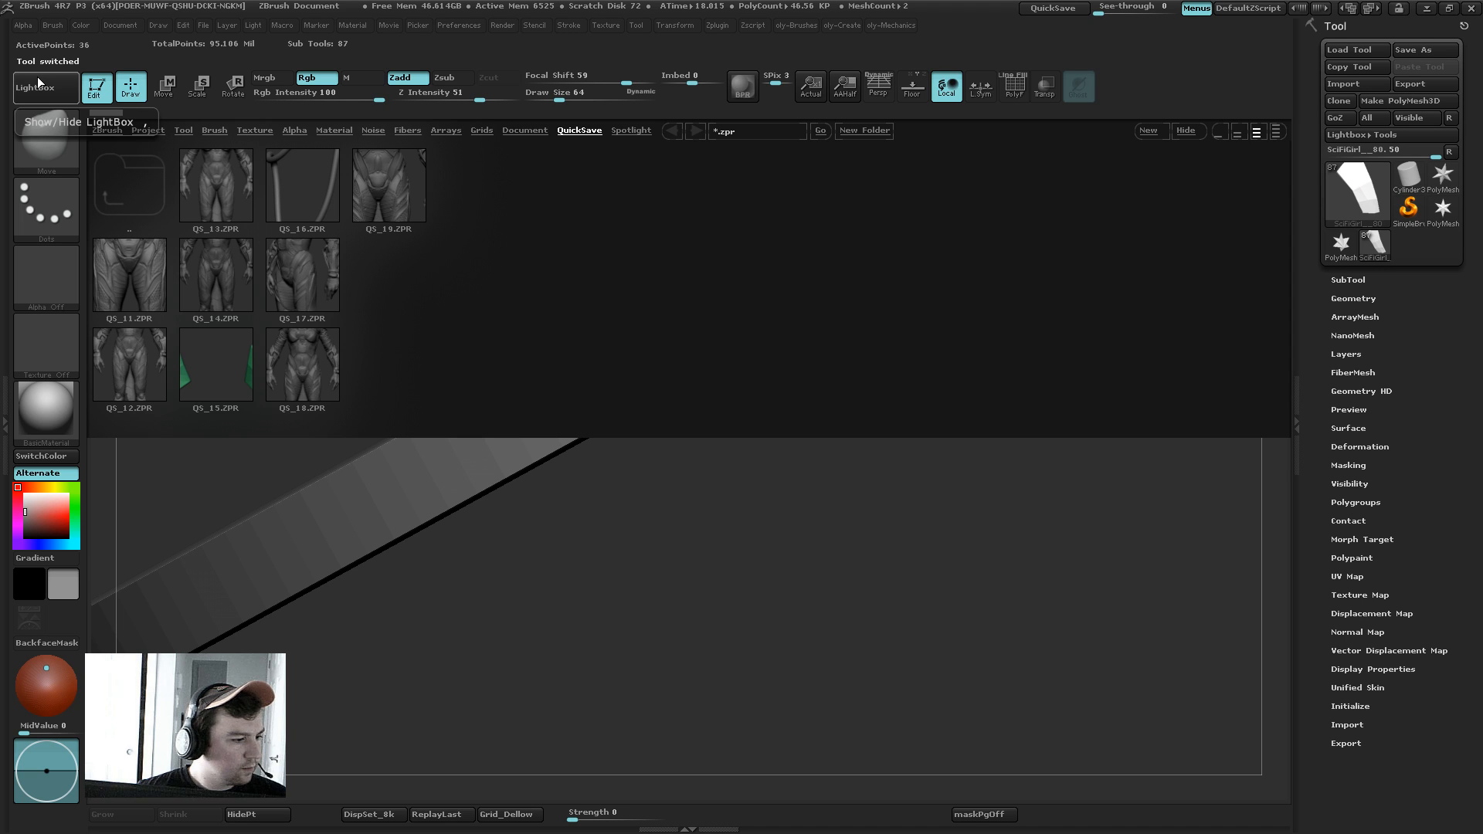
{"action": "key", "text": "comma"}
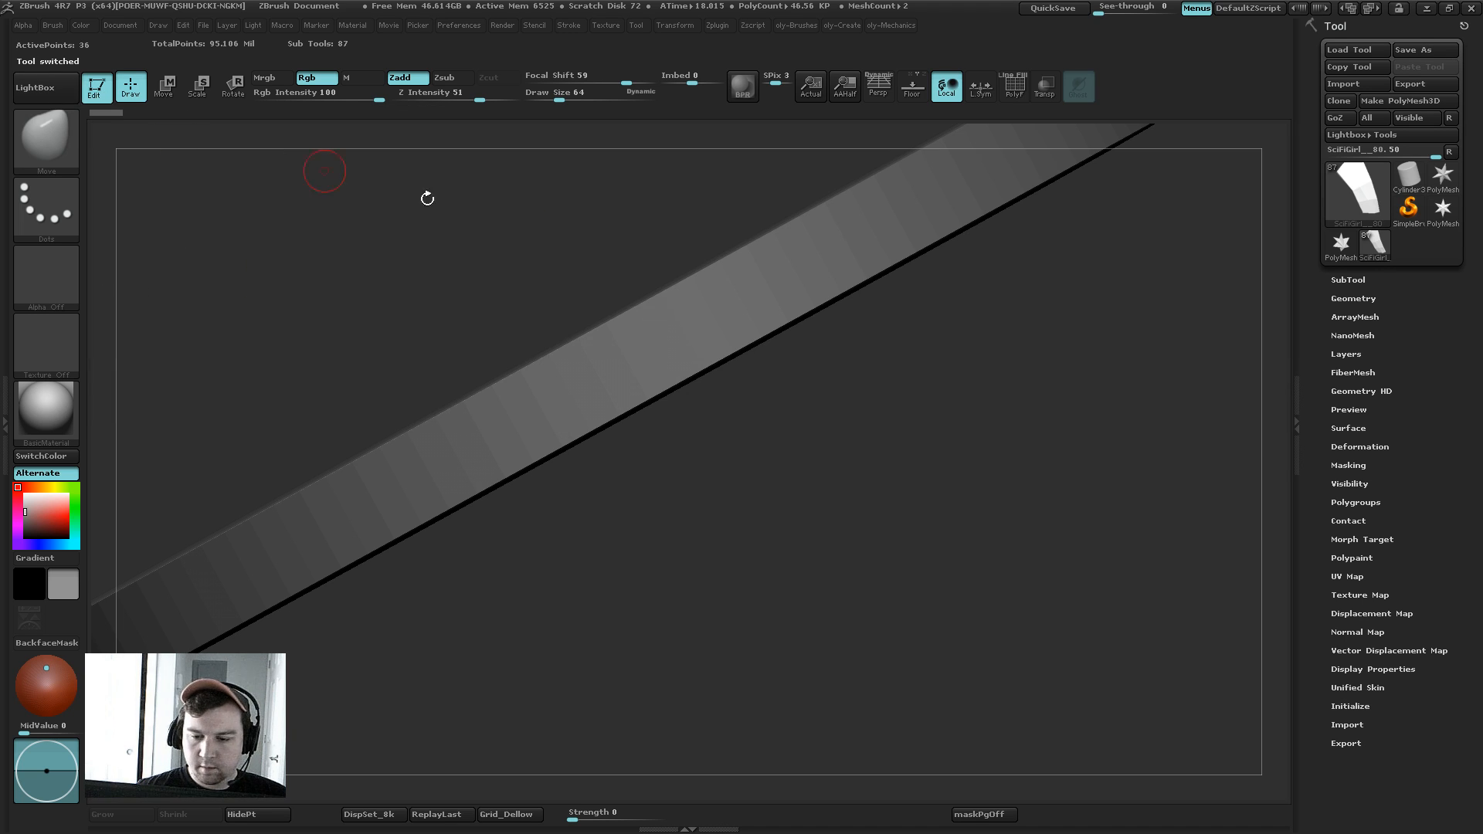
Step: Save the recovered tool as eXOSUIT_gIRL_v47 in the Girl project folder
{"action": "left_click", "coordinate": [1438, 48]}
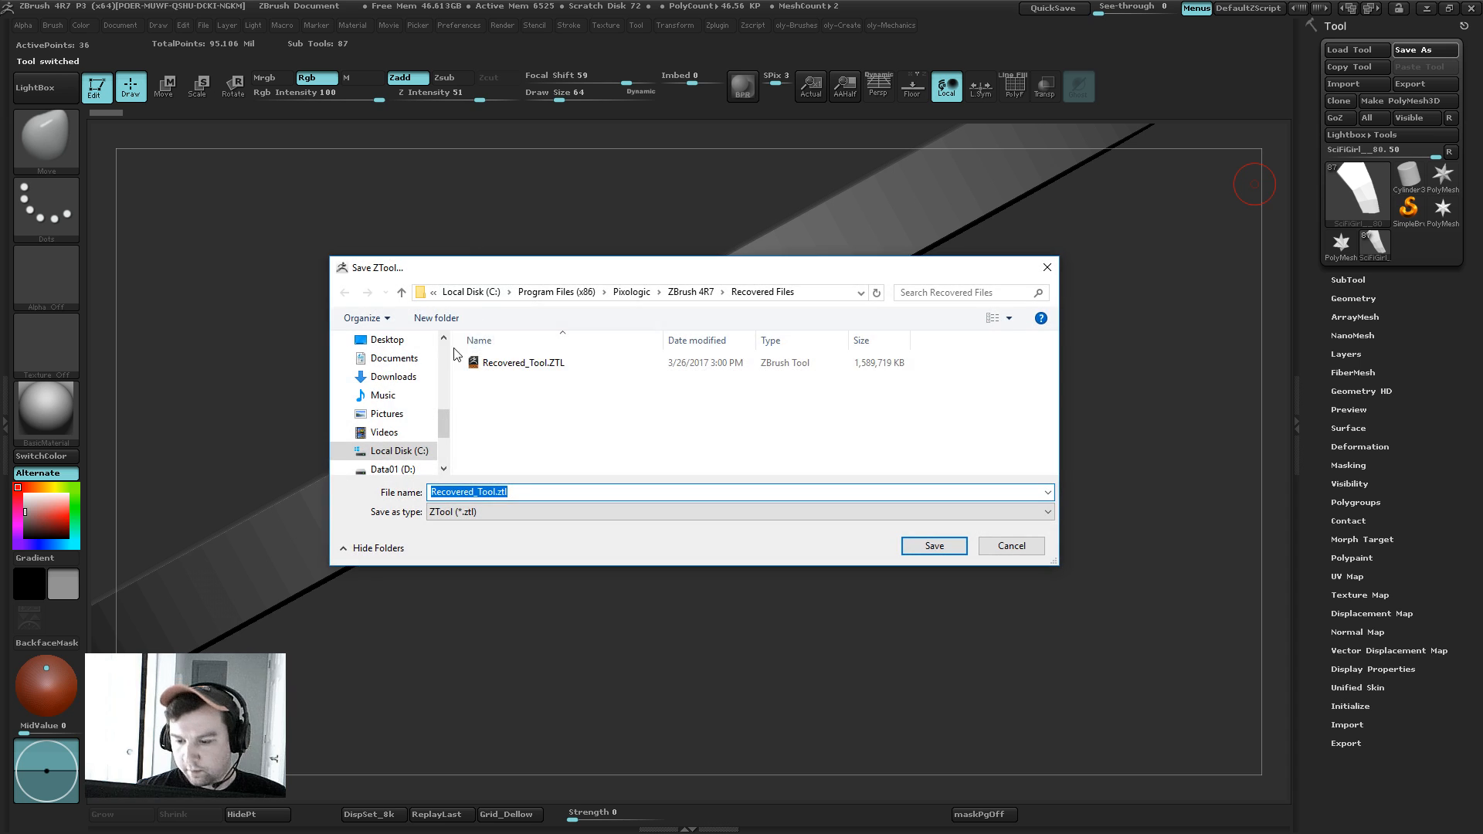
{"action": "left_click_drag", "start_coordinate": [448, 422], "coordinate": [449, 450]}
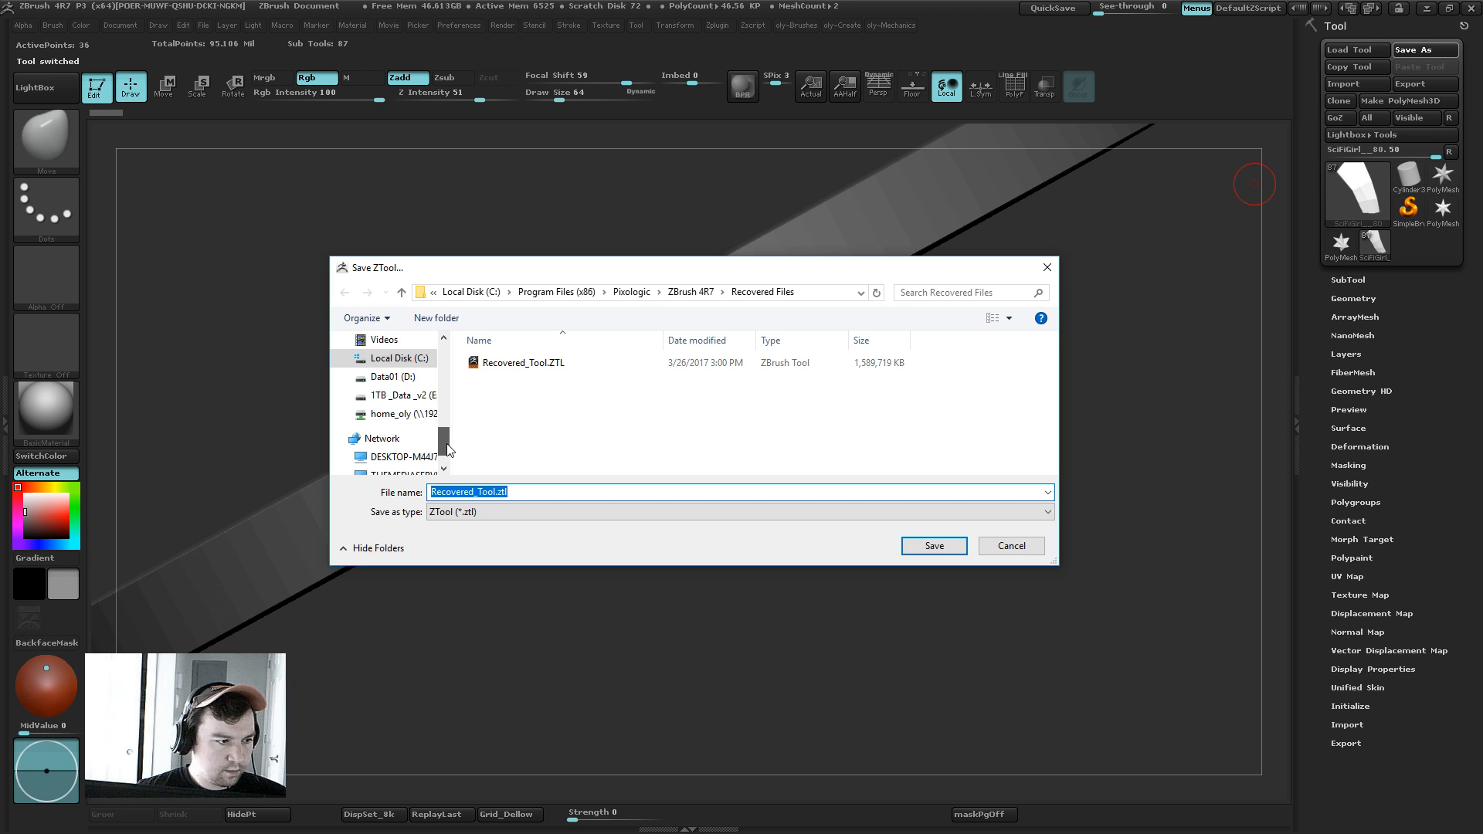
{"action": "left_click_drag", "start_coordinate": [447, 450], "coordinate": [453, 393]}
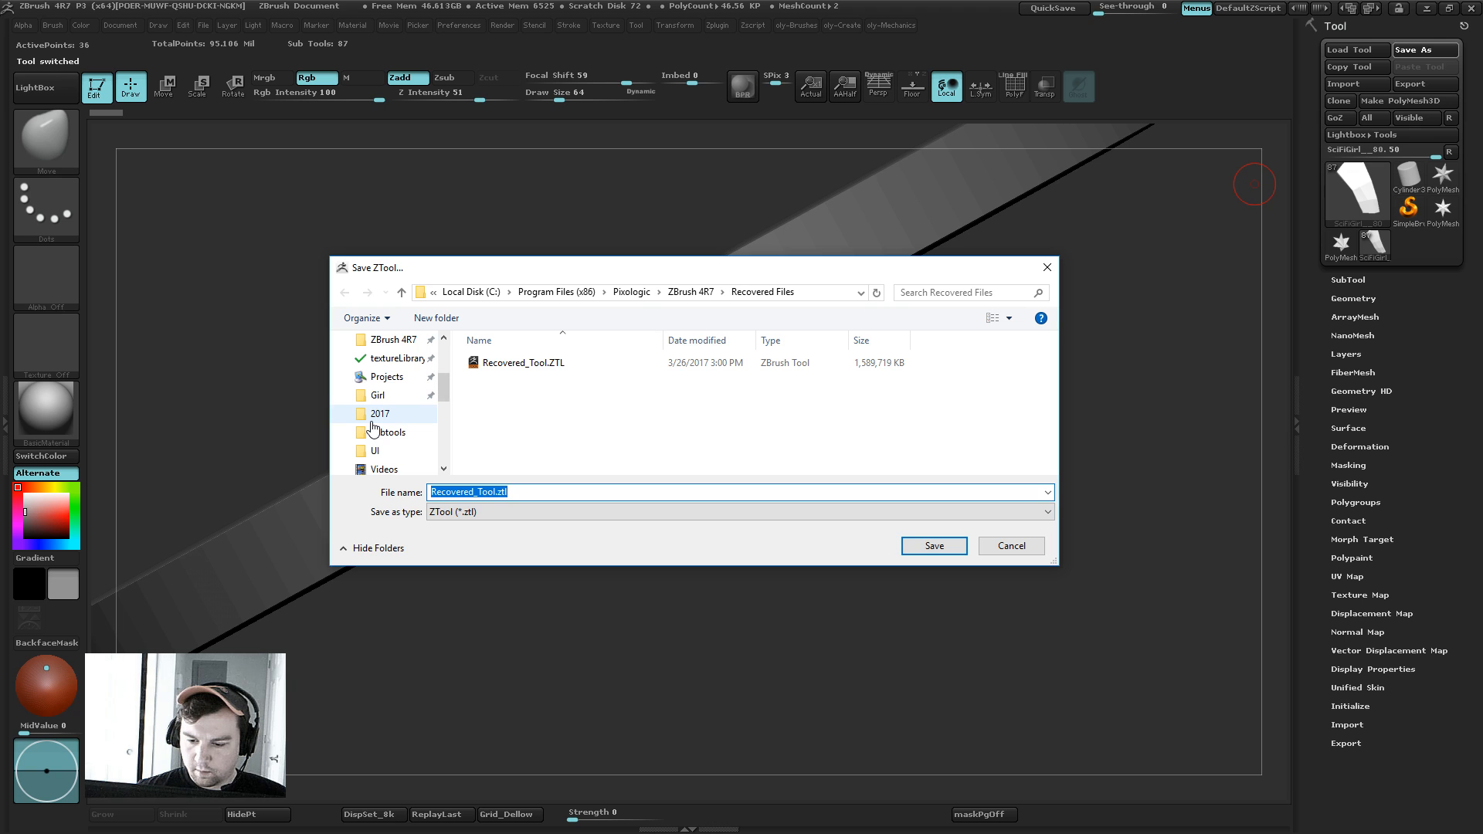
{"action": "left_click", "coordinate": [378, 394]}
{"action": "scroll", "coordinate": [568, 432], "scroll_direction": "down", "scroll_amount": 10}
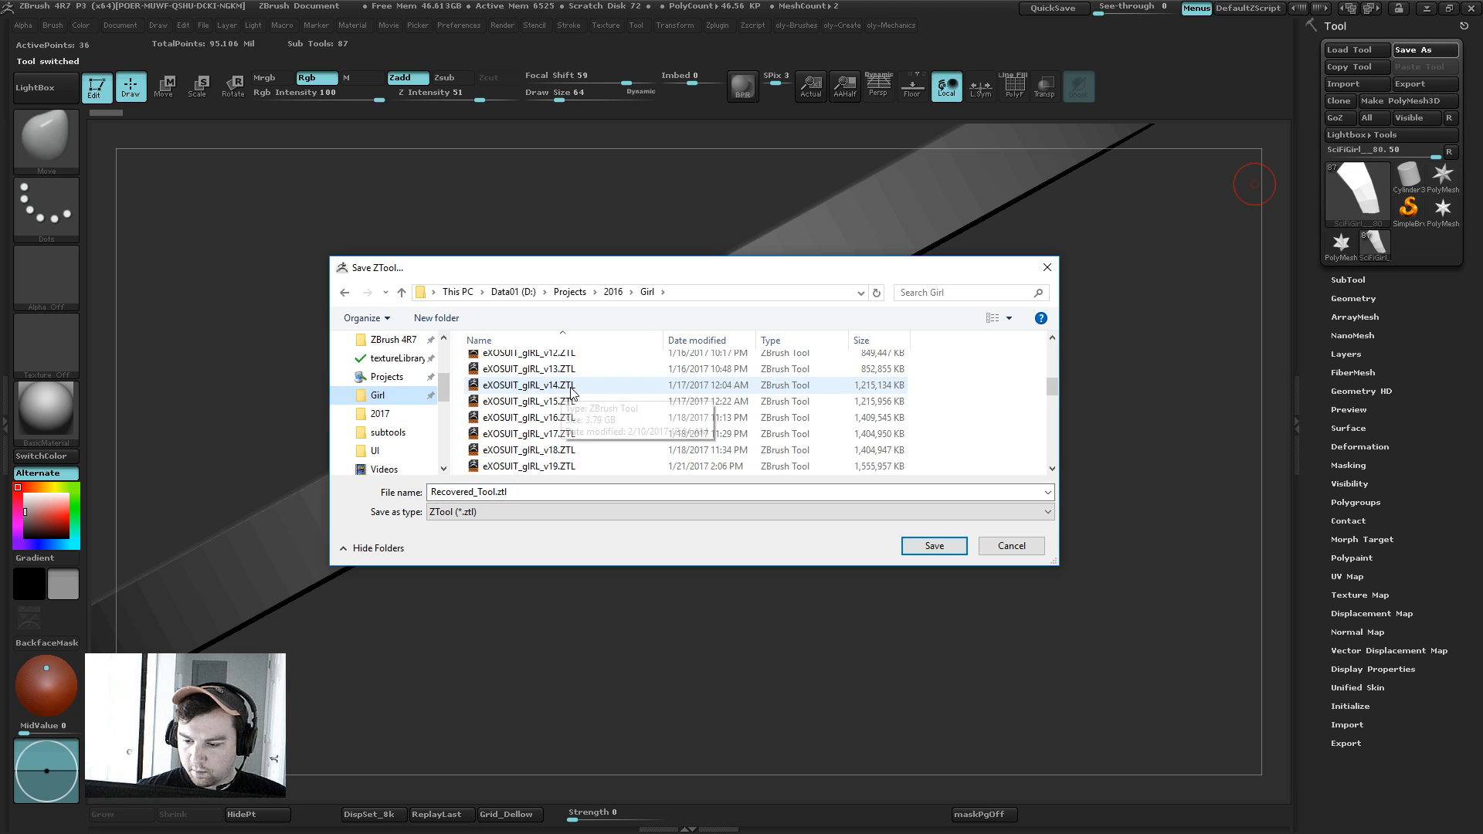
{"action": "left_click", "coordinate": [566, 453]}
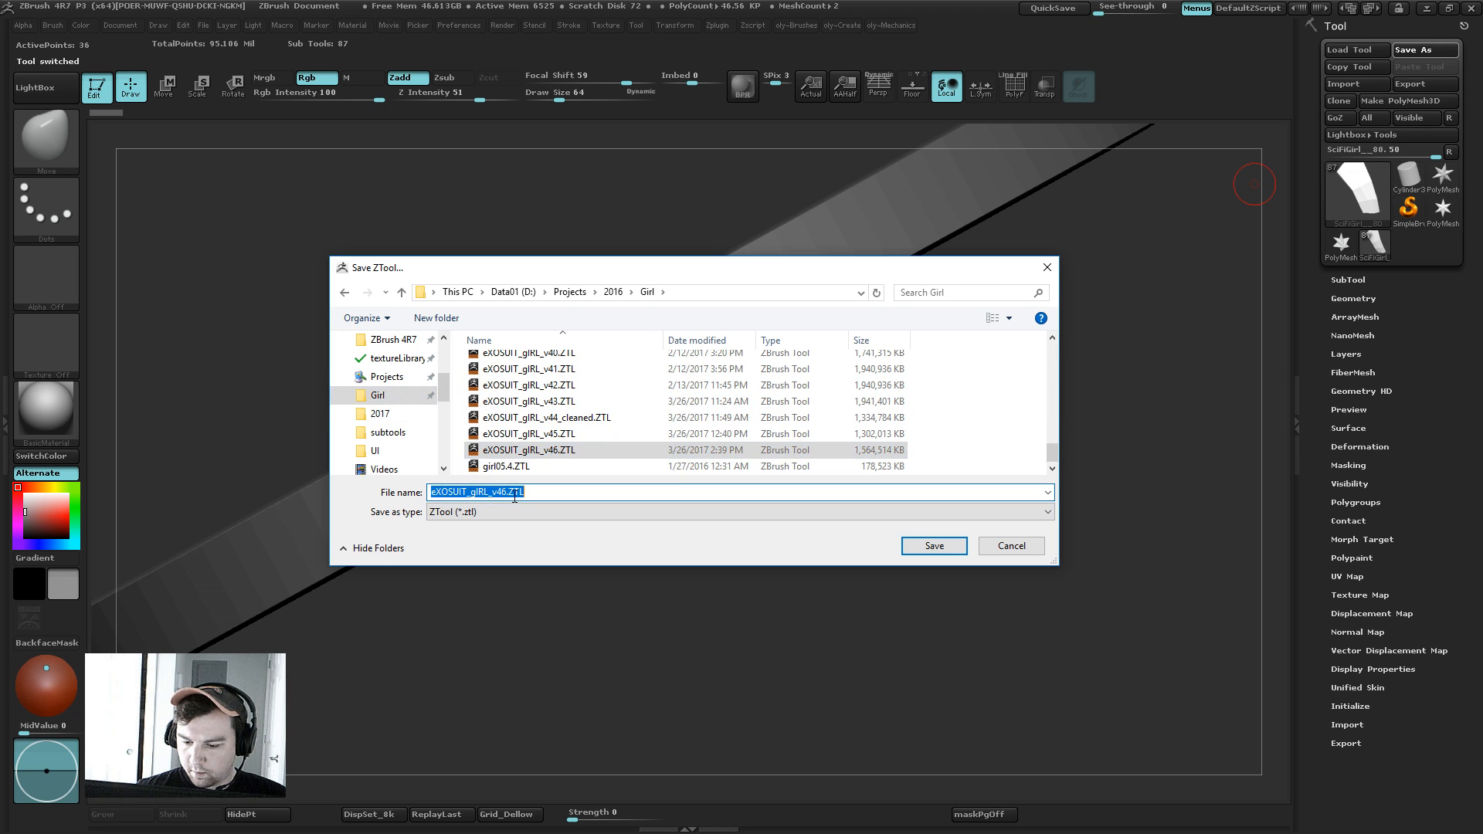
{"action": "left_click_drag", "start_coordinate": [502, 492], "coordinate": [526, 493]}
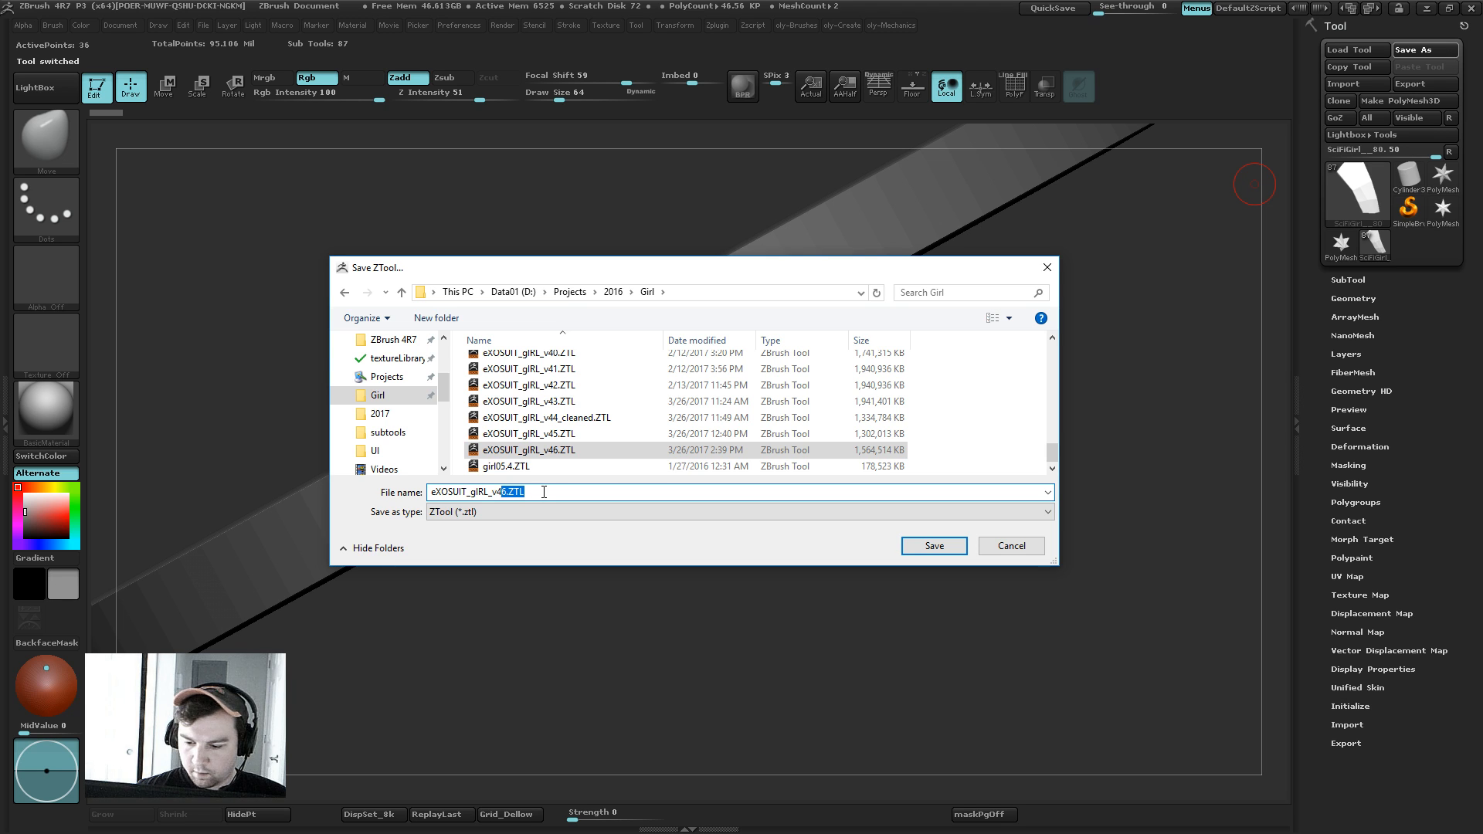
{"action": "type", "text": "7"}
{"action": "key", "text": "Return"}
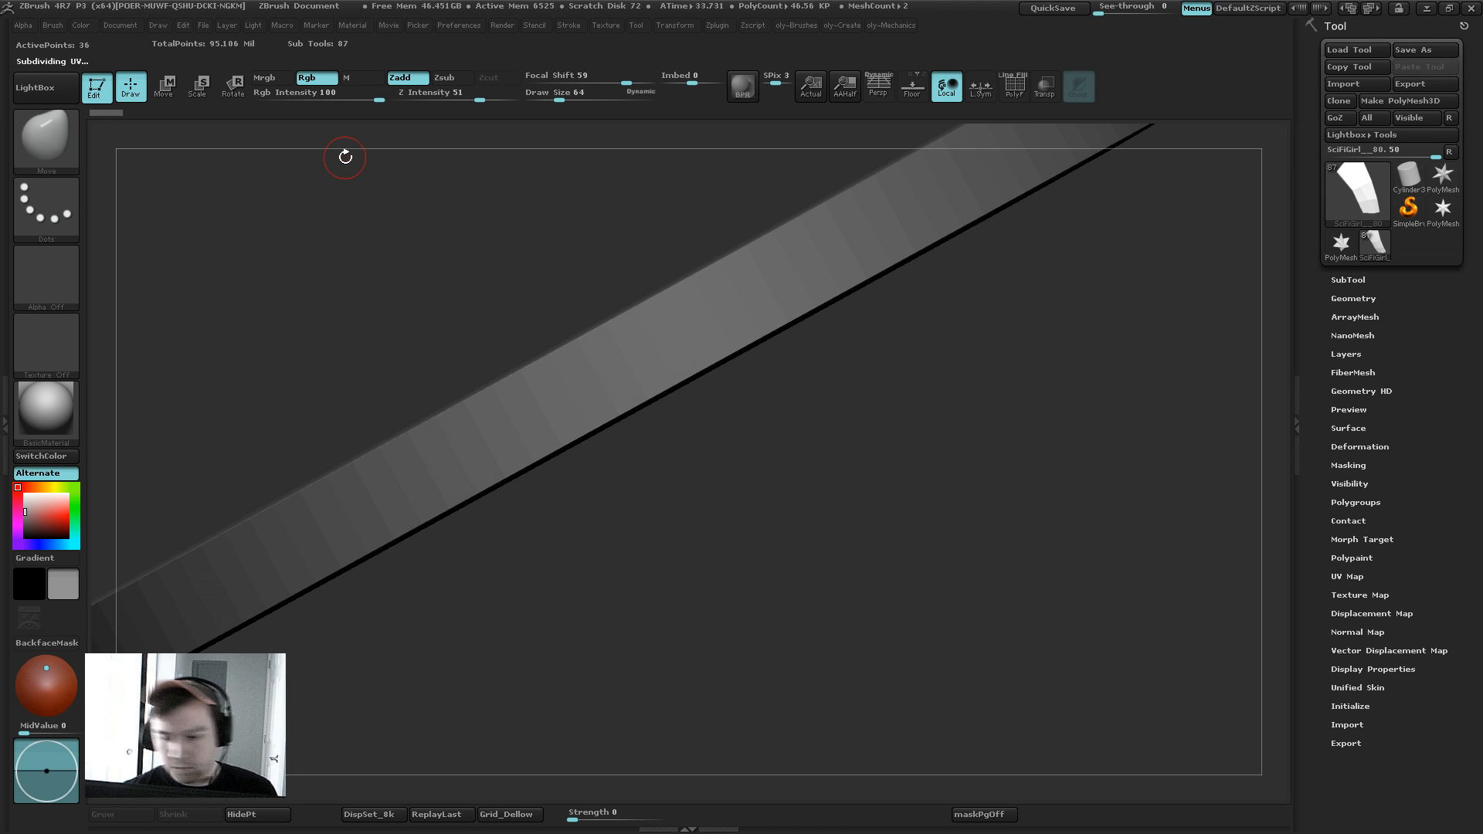
Step: Set the Move brush's draw size to 597 and inspect the recovered full figure
{"action": "key", "text": "s"}
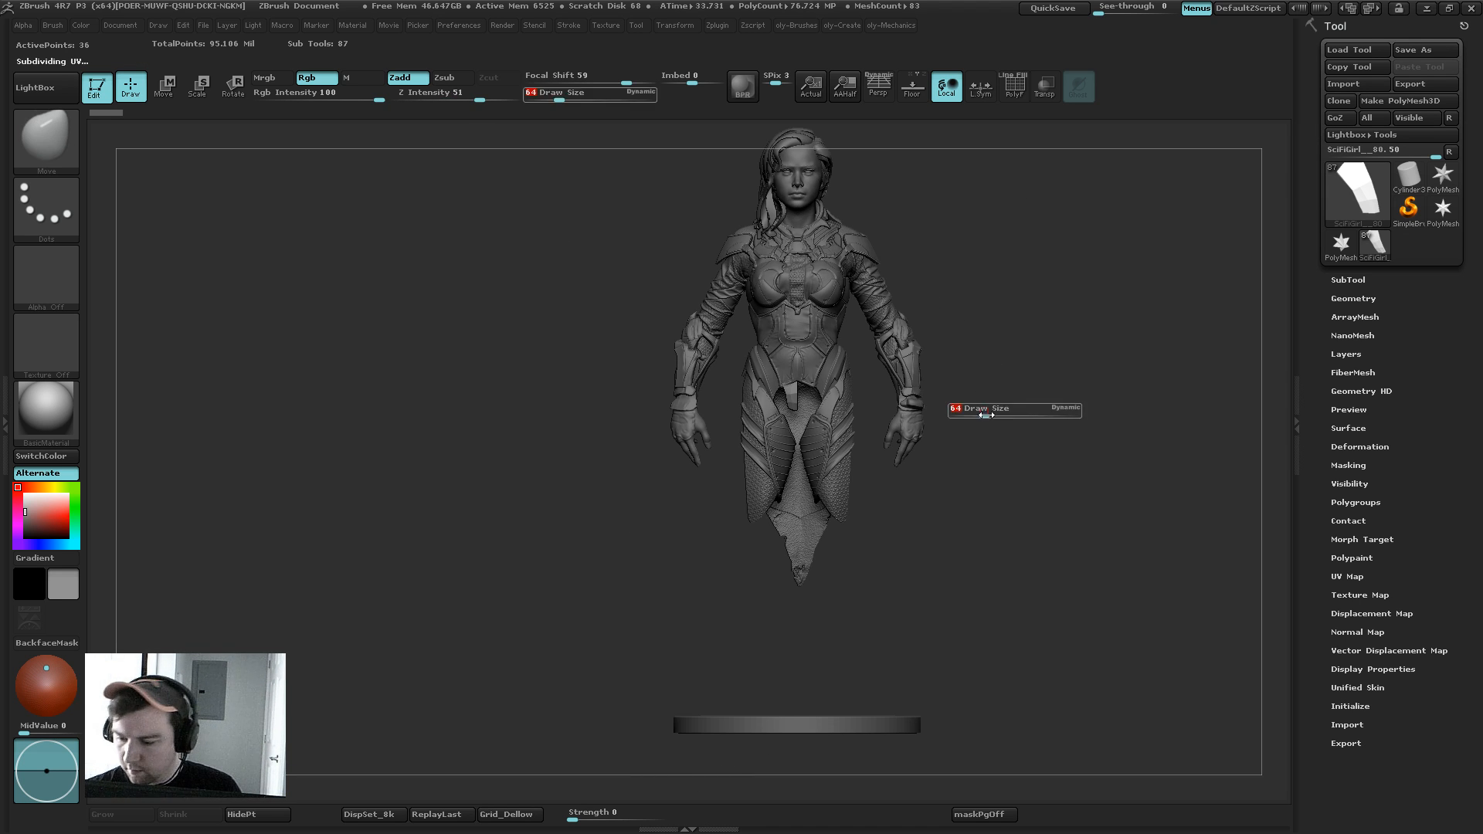
{"action": "left_click_drag", "start_coordinate": [1043, 415], "coordinate": [986, 388]}
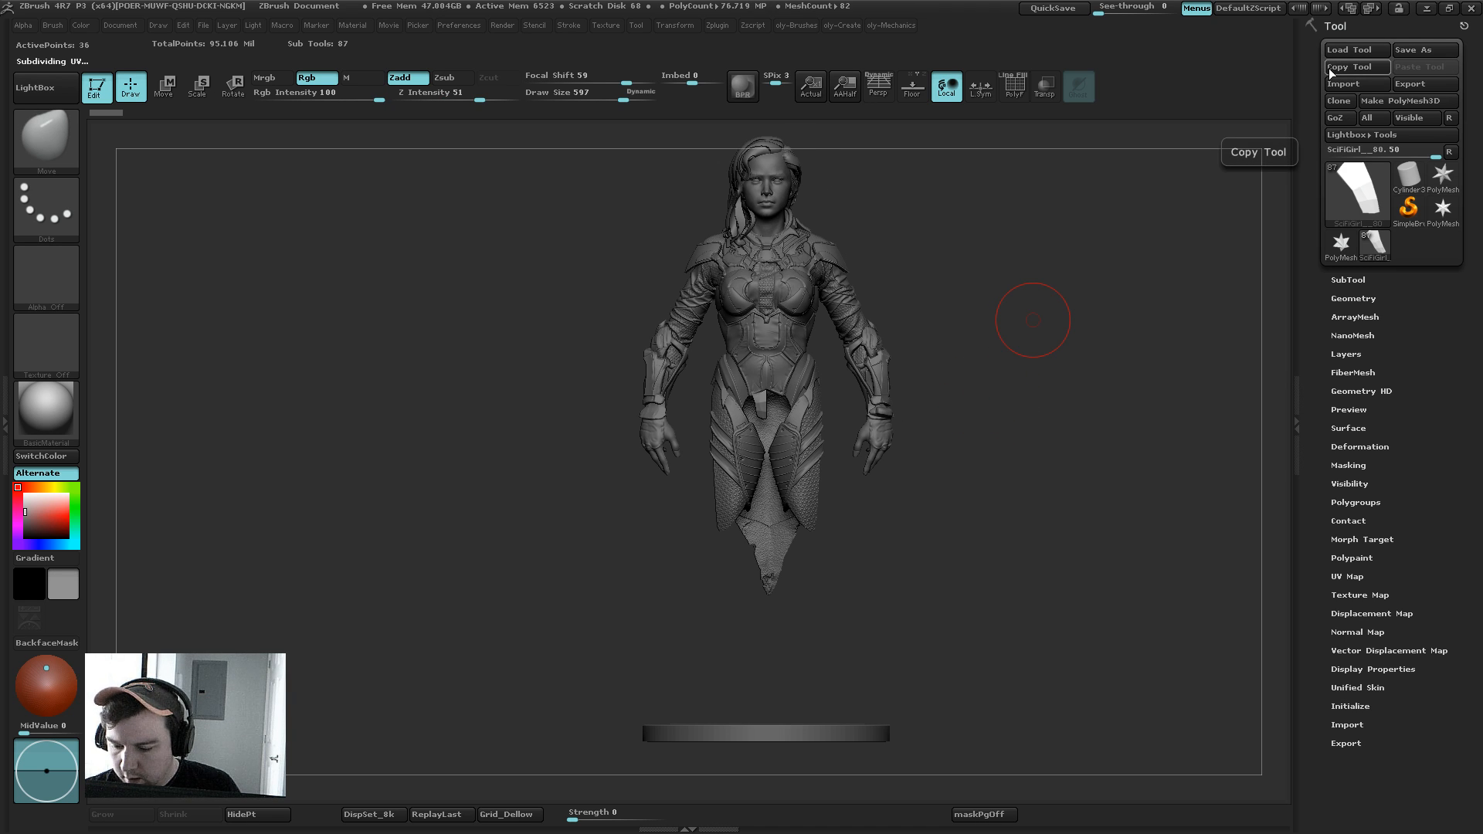
{"action": "mouse_move", "coordinate": [1000, 328]}
{"action": "left_mouse_down", "text": "alt"}
{"action": "mouse_move", "coordinate": [1026, 390]}
{"action": "mouse_move", "coordinate": [1040, 378]}
{"action": "mouse_move", "coordinate": [941, 679]}
{"action": "left_mouse_up", "text": "alt"}
{"action": "left_click_drag", "start_coordinate": [983, 294], "coordinate": [996, 305]}
{"action": "key", "text": "bracketleft"}
{"action": "mouse_move", "coordinate": [1023, 366]}
{"action": "left_mouse_down"}
{"action": "mouse_move", "coordinate": [1033, 338]}
{"action": "mouse_move", "coordinate": [953, 463]}
{"action": "left_mouse_up"}
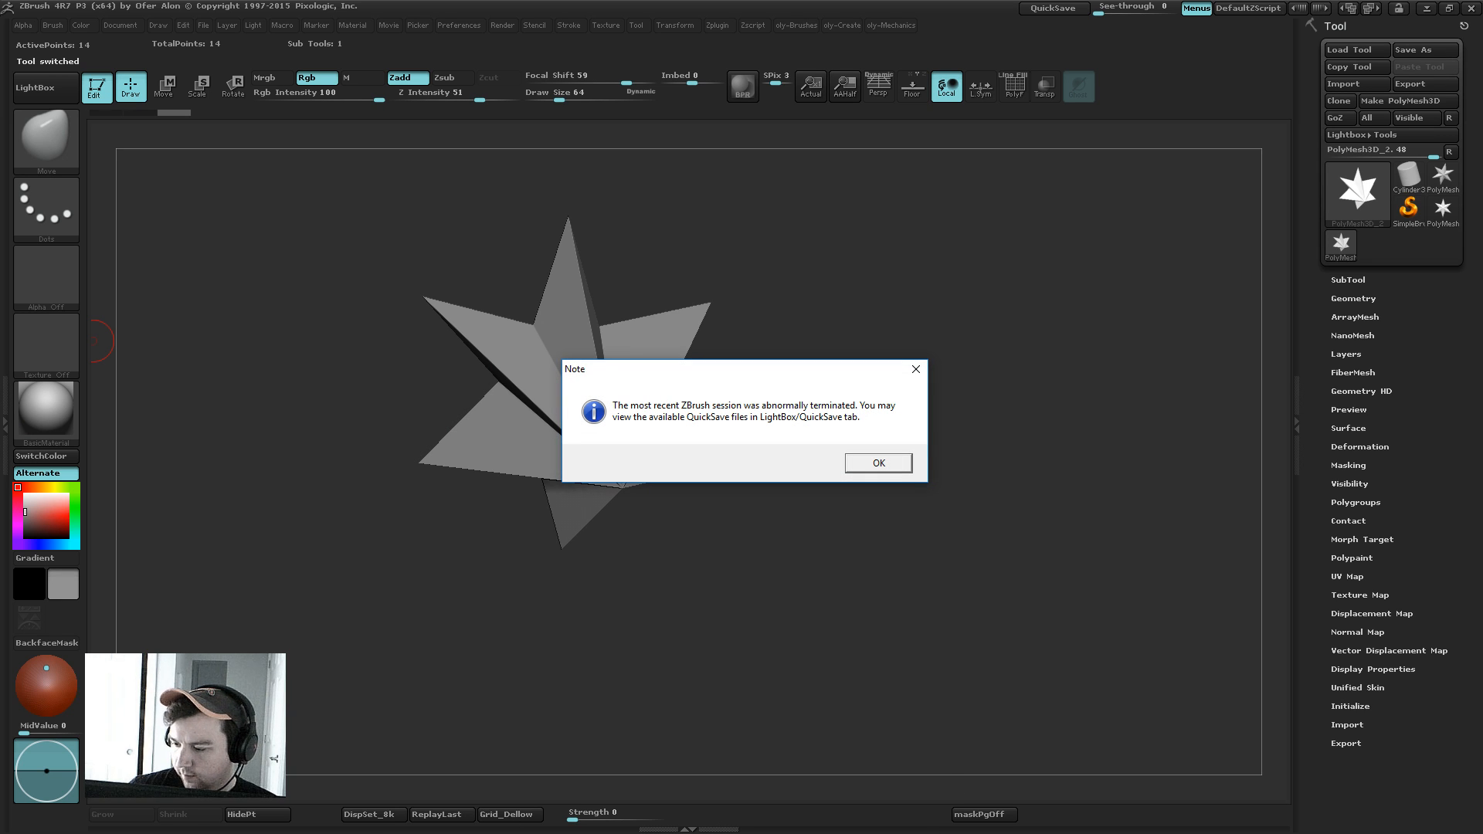
Step: Dismiss the abnormal termination note and open the QuickSave project QS_19.ZPR without saving the current project
{"action": "left_click", "coordinate": [896, 465]}
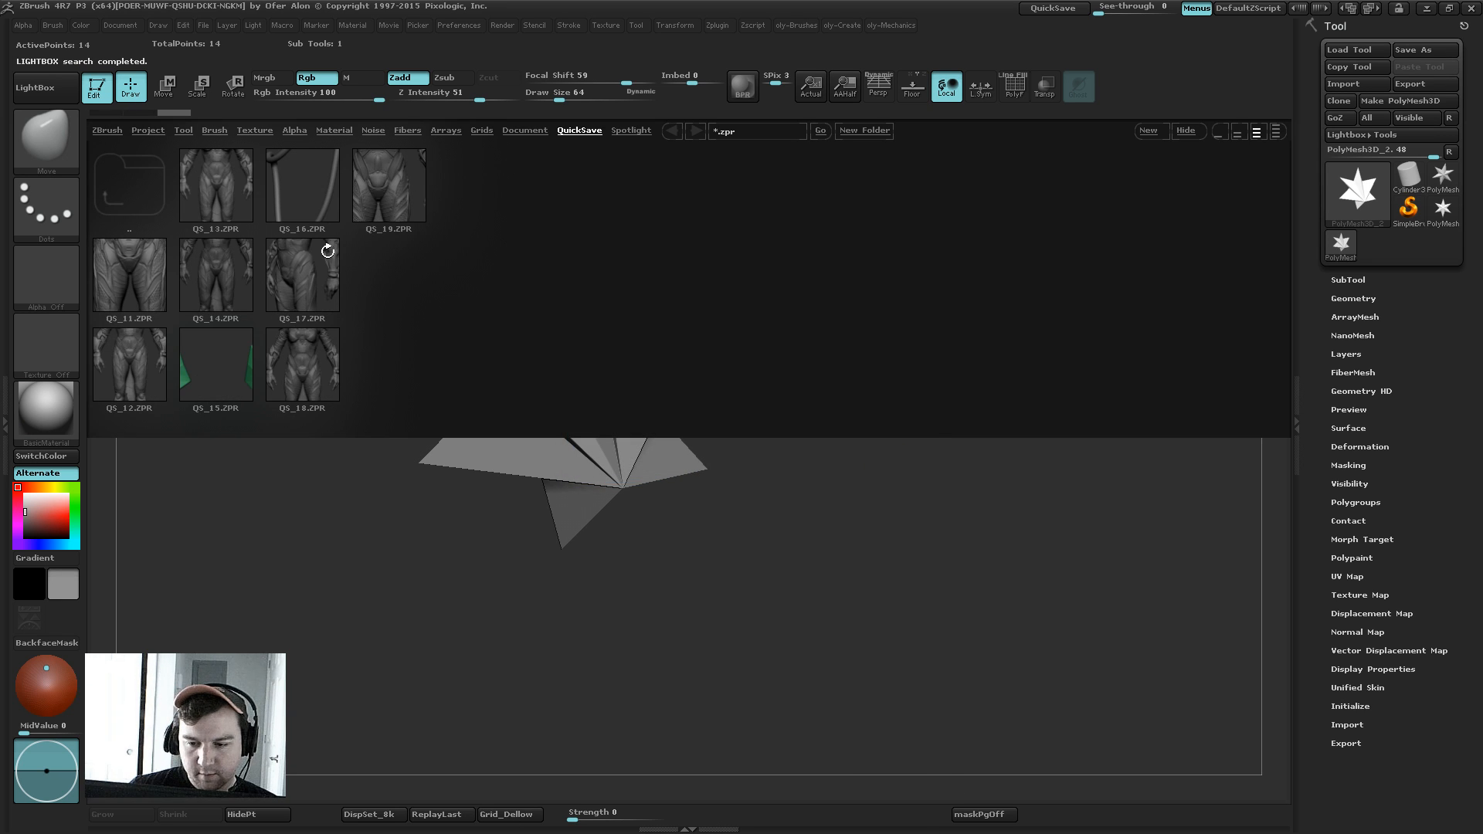
{"action": "double_click", "coordinate": [400, 196]}
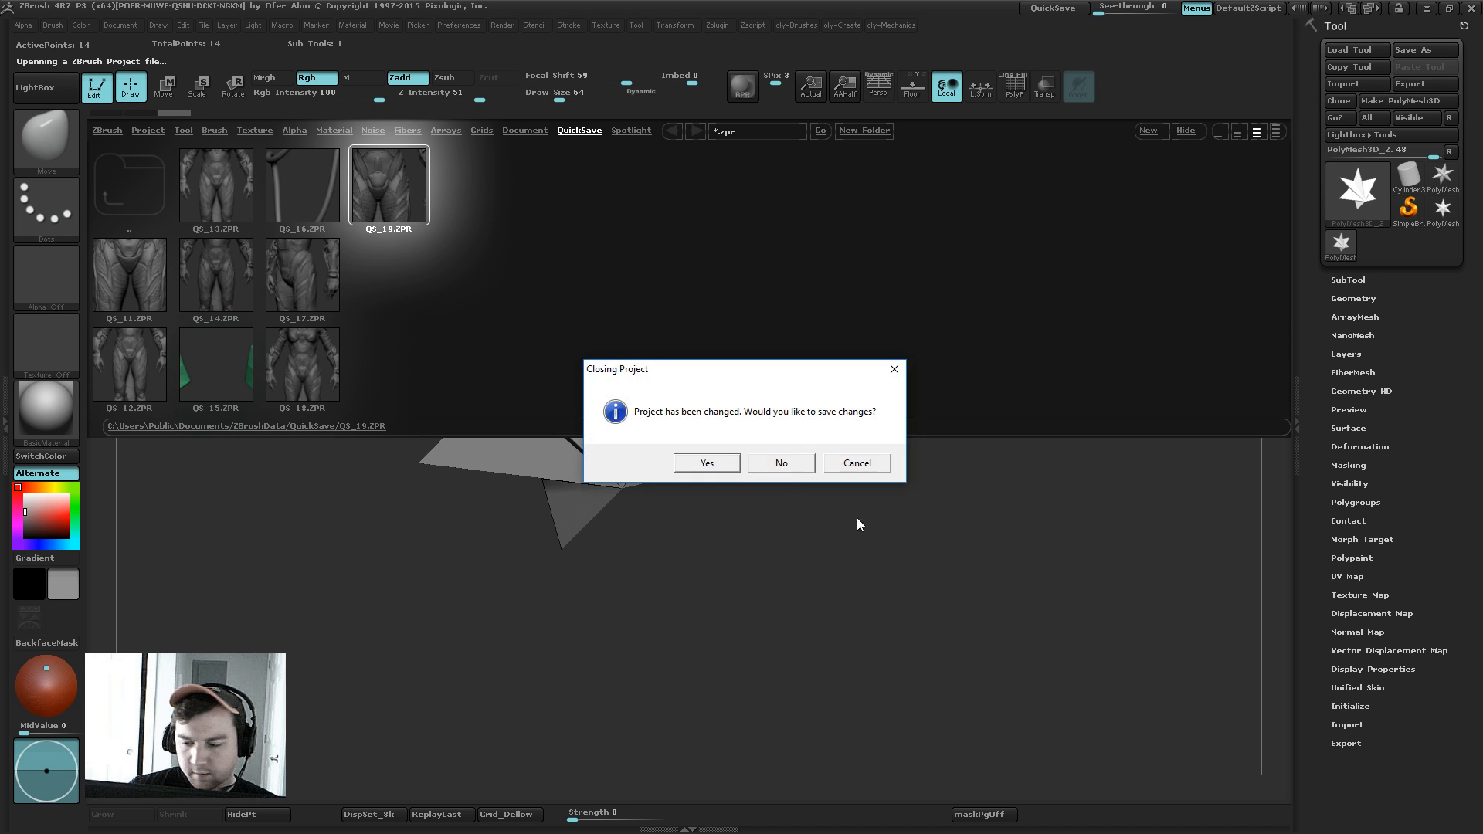
{"action": "left_click", "coordinate": [785, 464]}
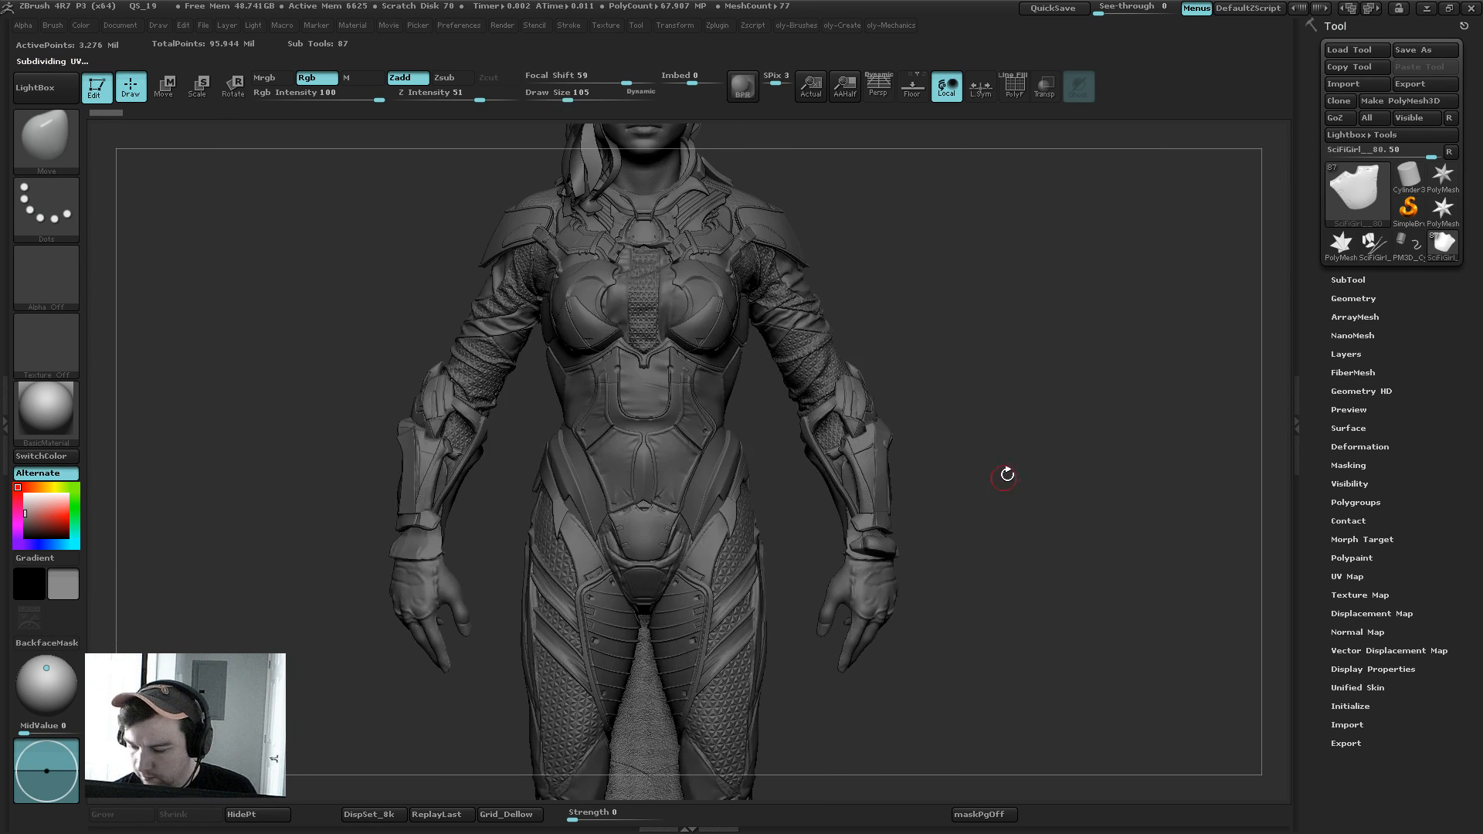
Step: Set the Move brush's draw size to 175 and bring the full figure into view
{"action": "key", "text": "s"}
{"action": "left_click", "coordinate": [1019, 492]}
{"action": "left_click_drag", "start_coordinate": [1004, 442], "coordinate": [884, 48], "text": "alt"}
Step: Load the tool eXOSUIT_gIRL_v46.ZTL from the Girl project folder
{"action": "left_click", "coordinate": [1365, 49]}
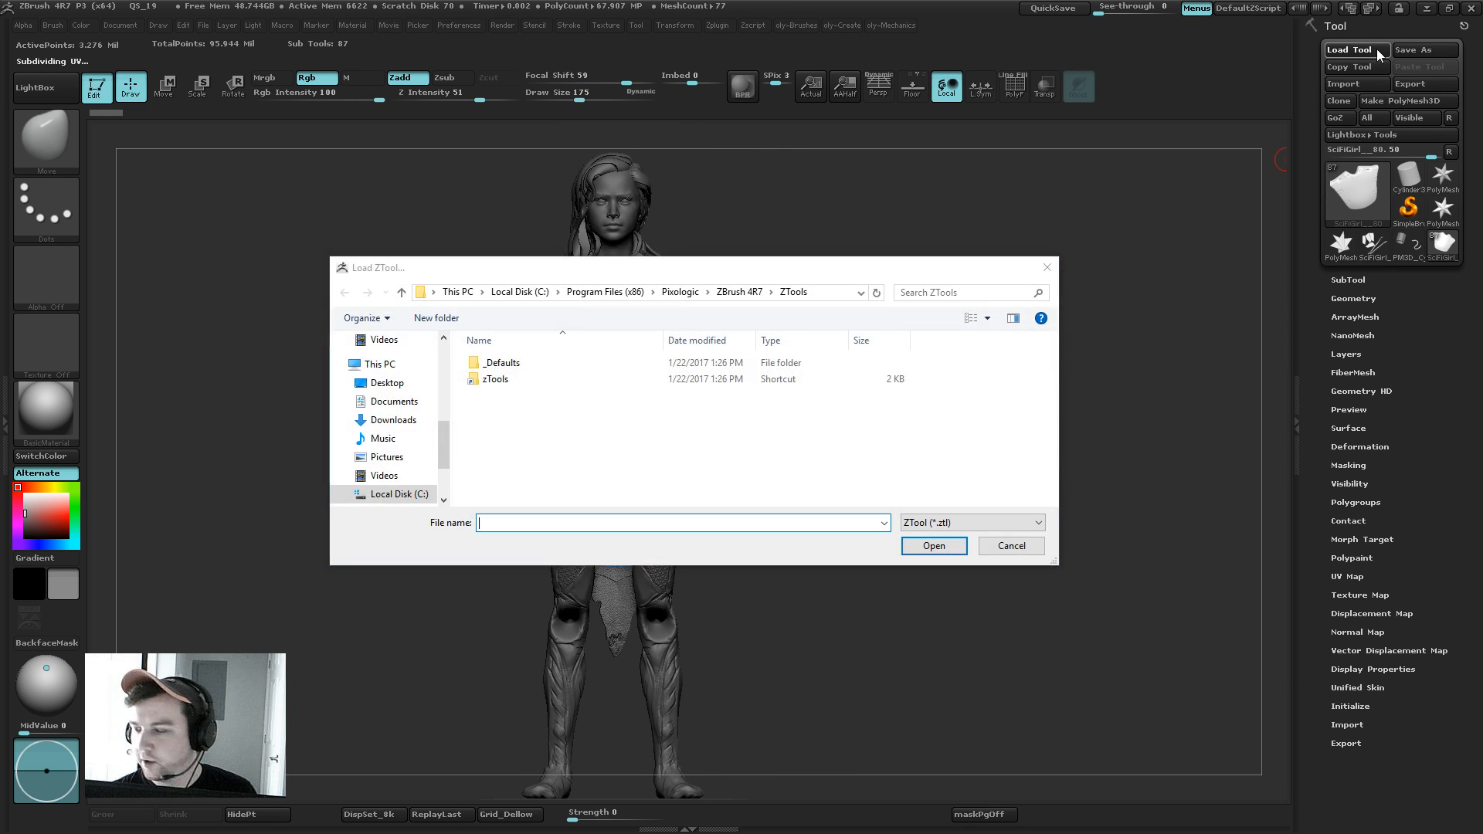
{"action": "left_click_drag", "start_coordinate": [445, 448], "coordinate": [451, 382]}
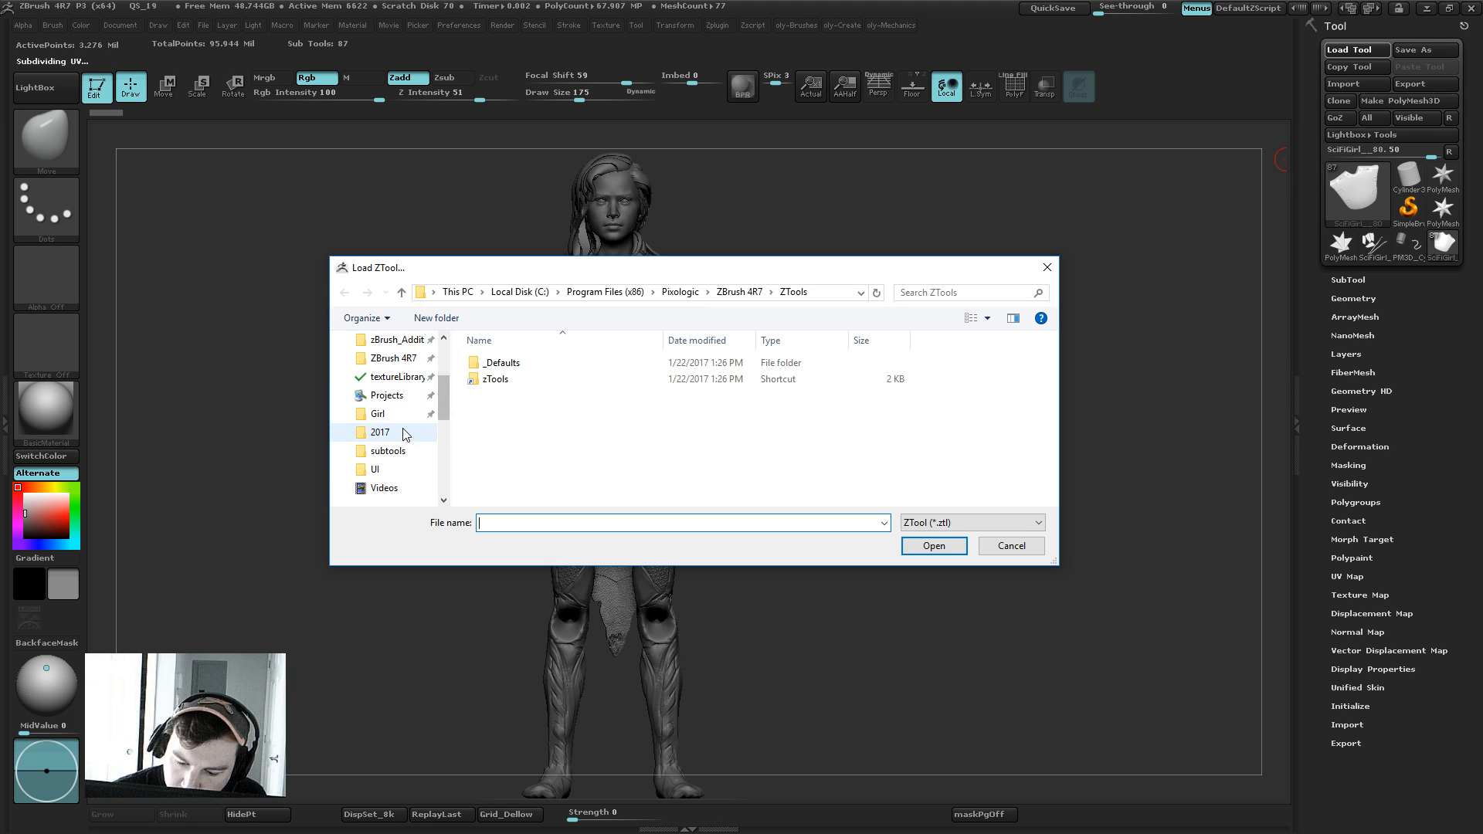
{"action": "left_click", "coordinate": [414, 365]}
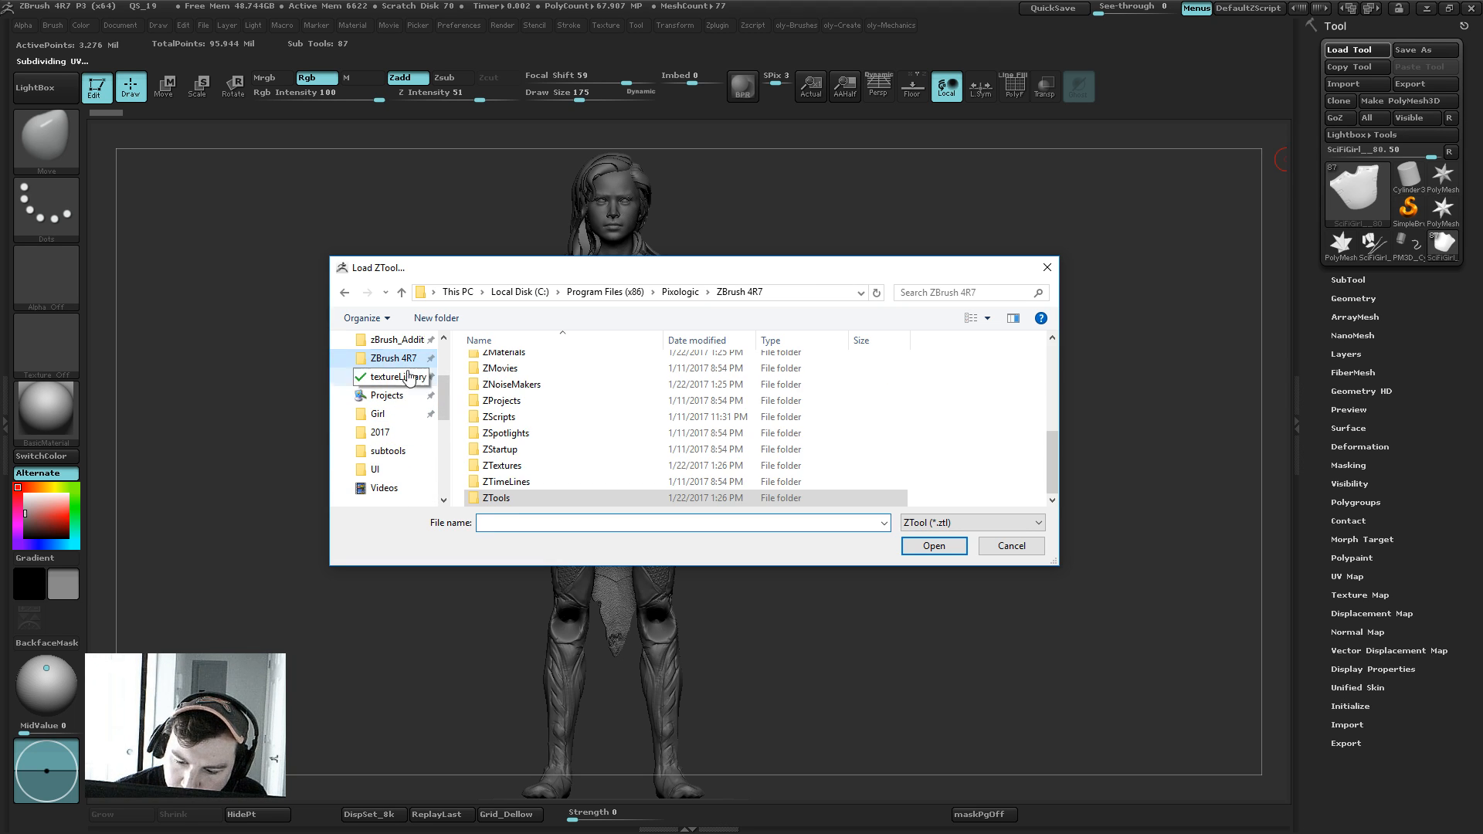
{"action": "left_click", "coordinate": [410, 415]}
{"action": "left_click_drag", "start_coordinate": [1050, 375], "coordinate": [1055, 473]}
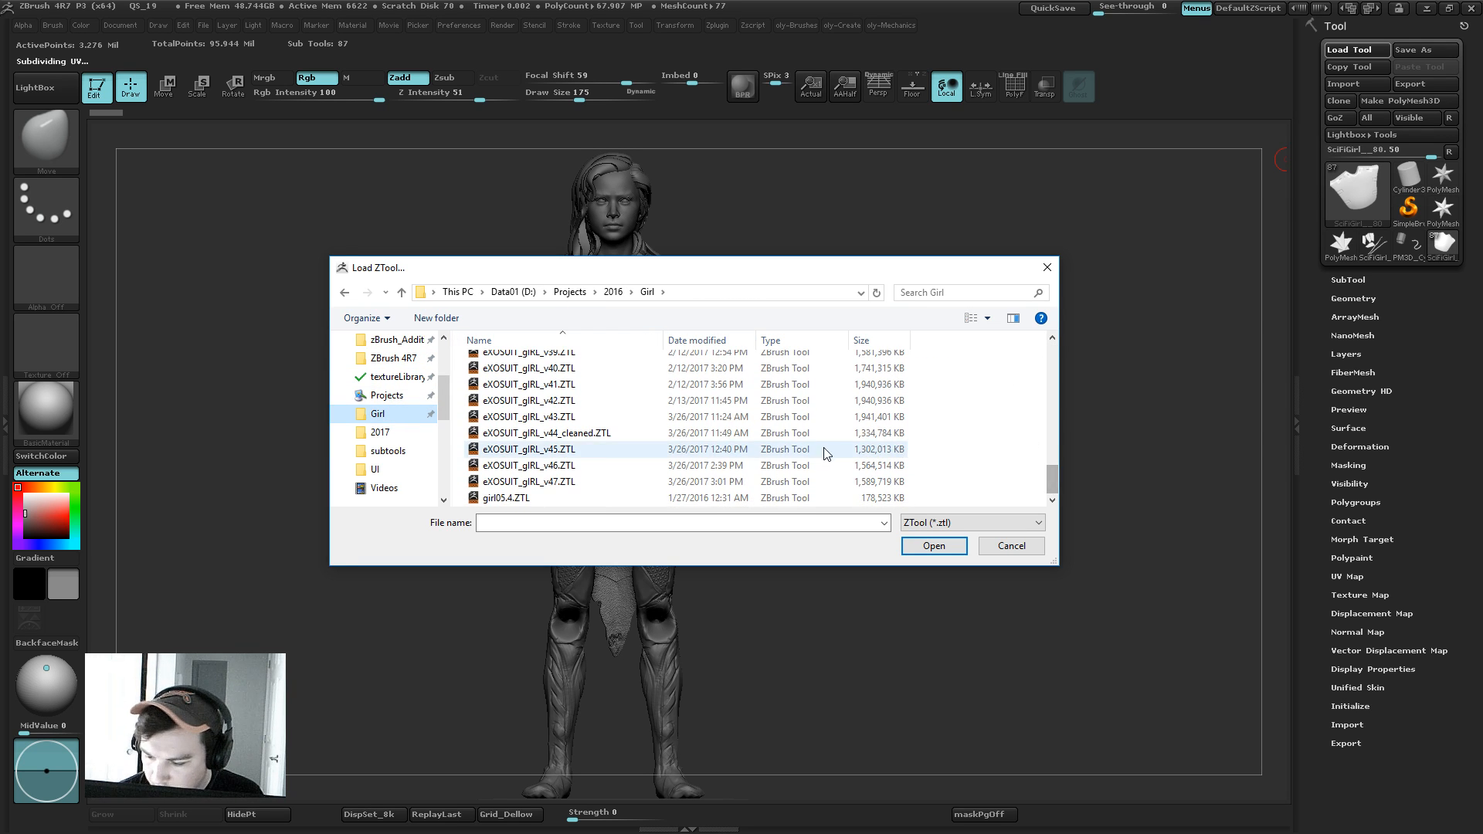
{"action": "double_click", "coordinate": [843, 463]}
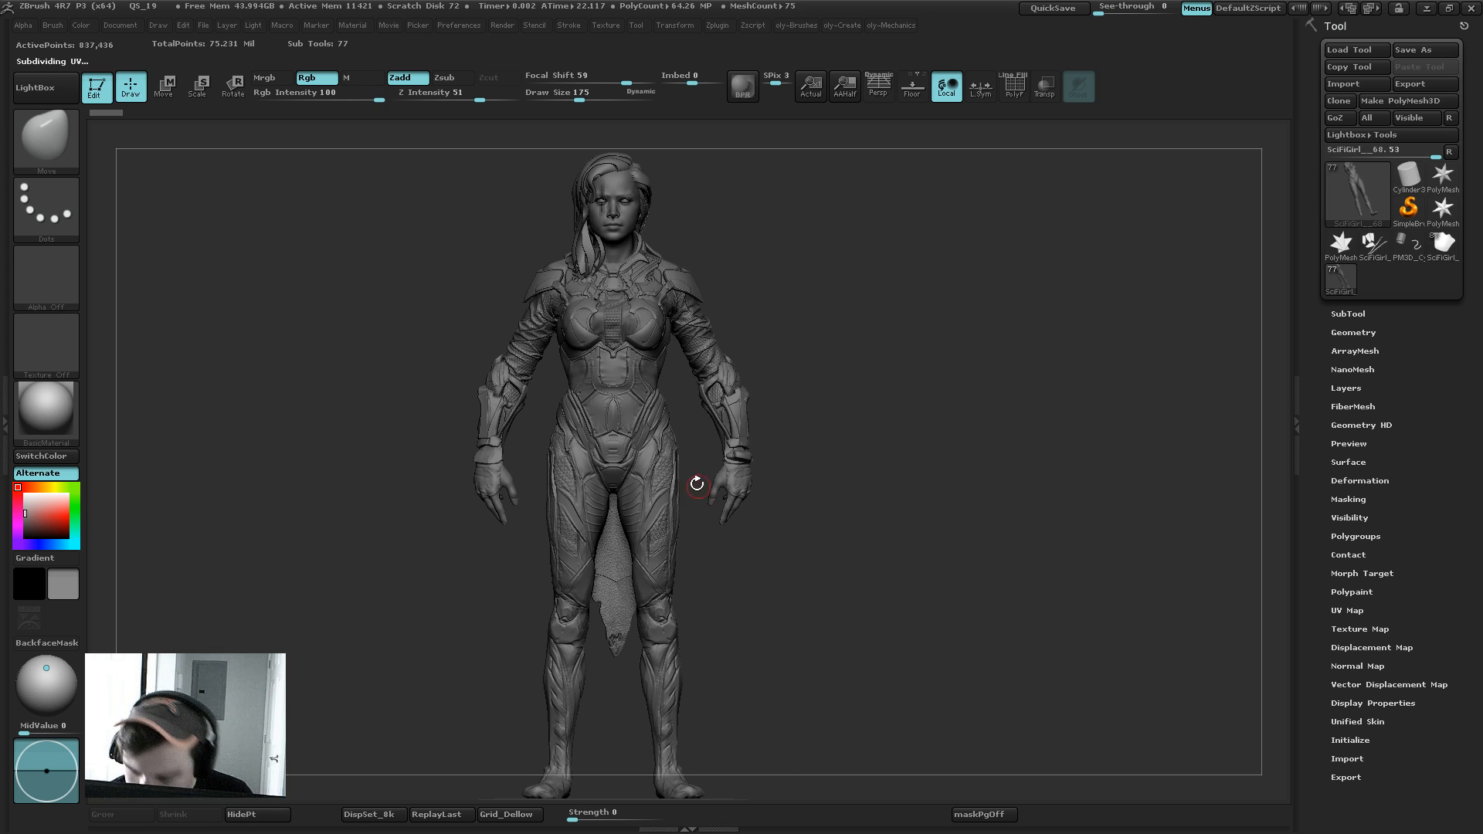
Step: Return to the QuickSave tool, append the SciFiGirl__68 body from the loaded file, and make it the active subtool
{"action": "key", "text": "space"}
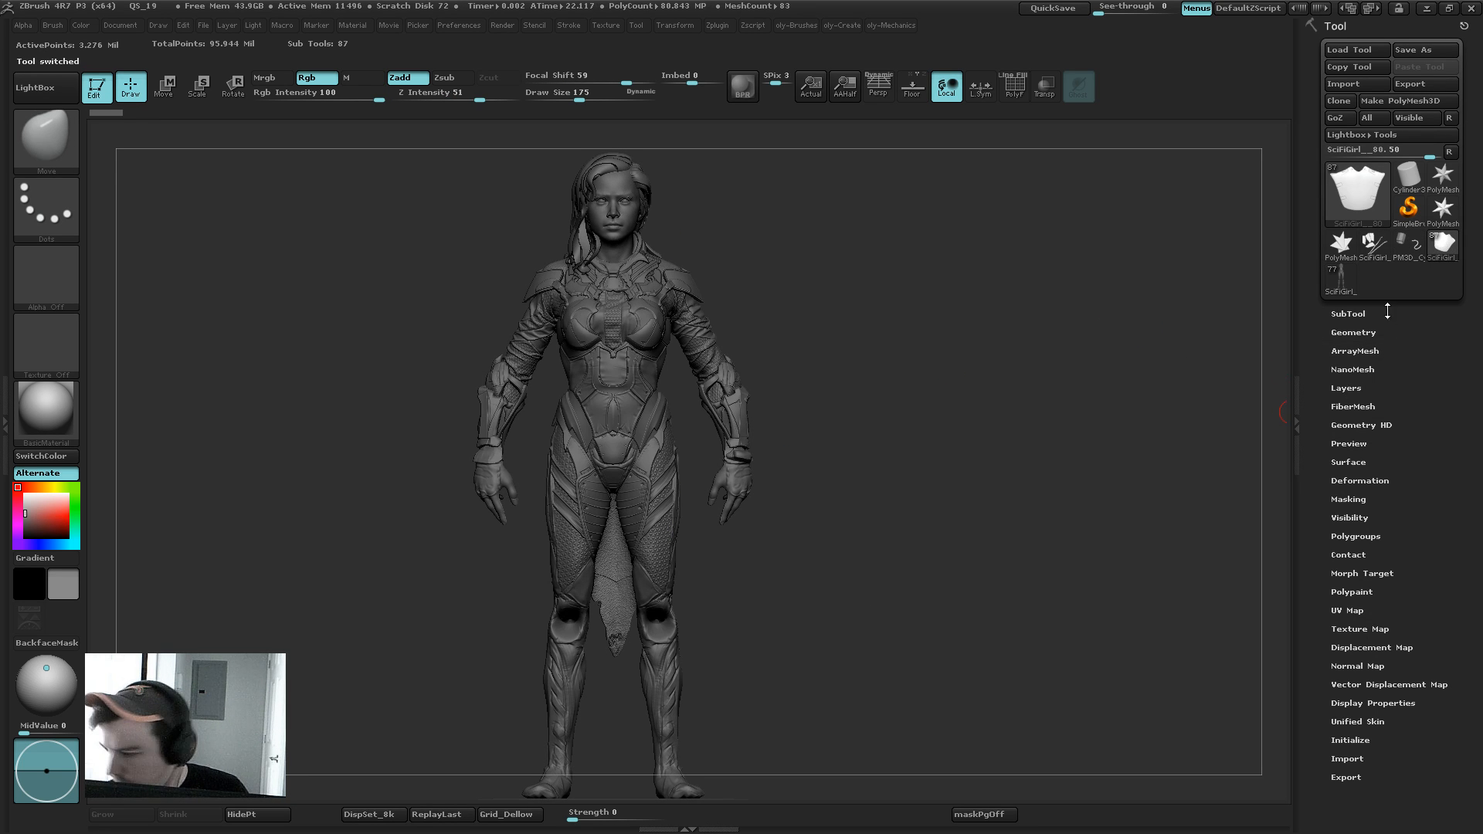
{"action": "left_click", "coordinate": [1350, 314]}
{"action": "left_click", "coordinate": [1432, 668]}
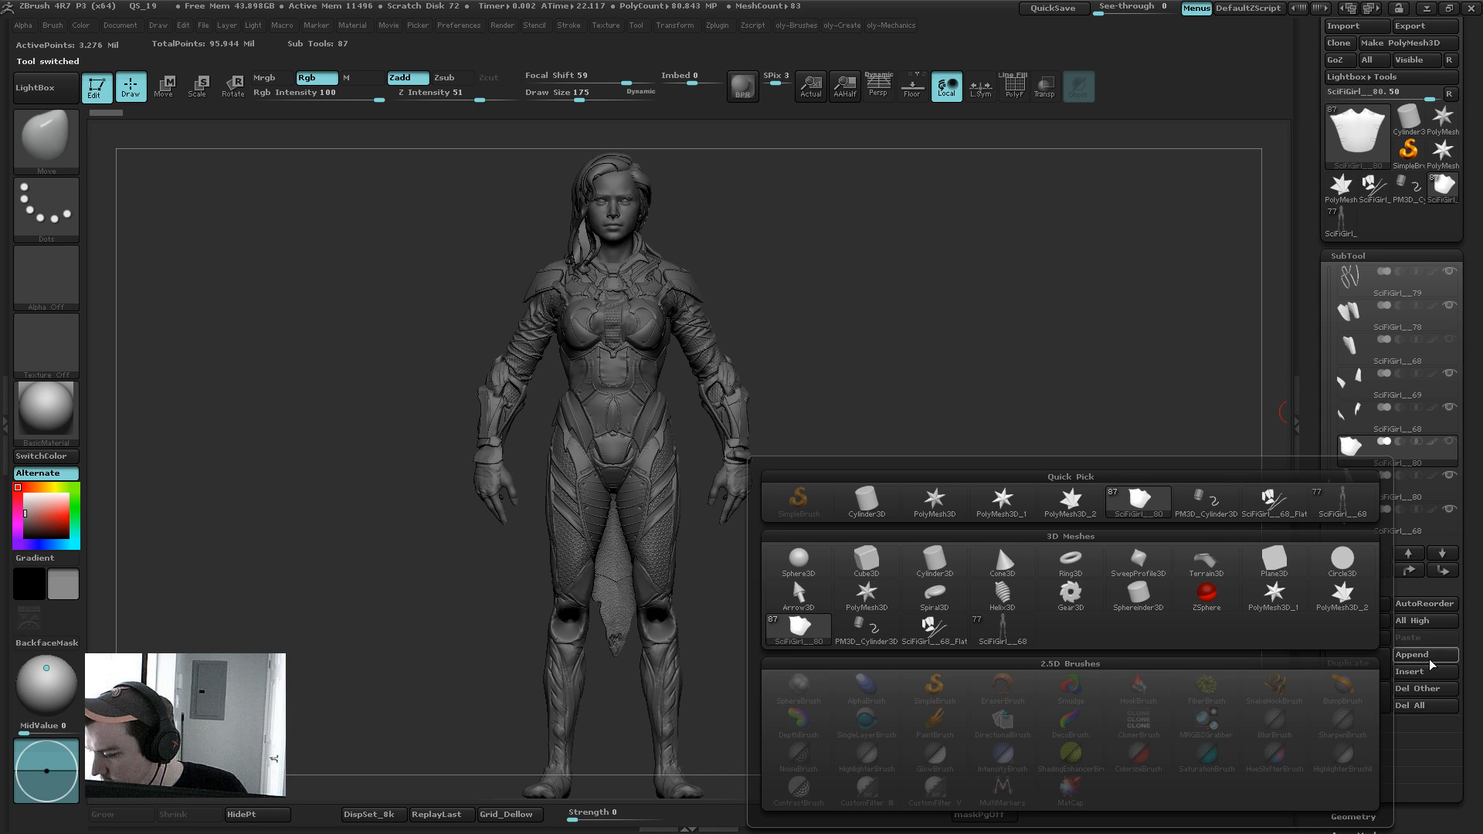
{"action": "left_click", "coordinate": [1342, 509]}
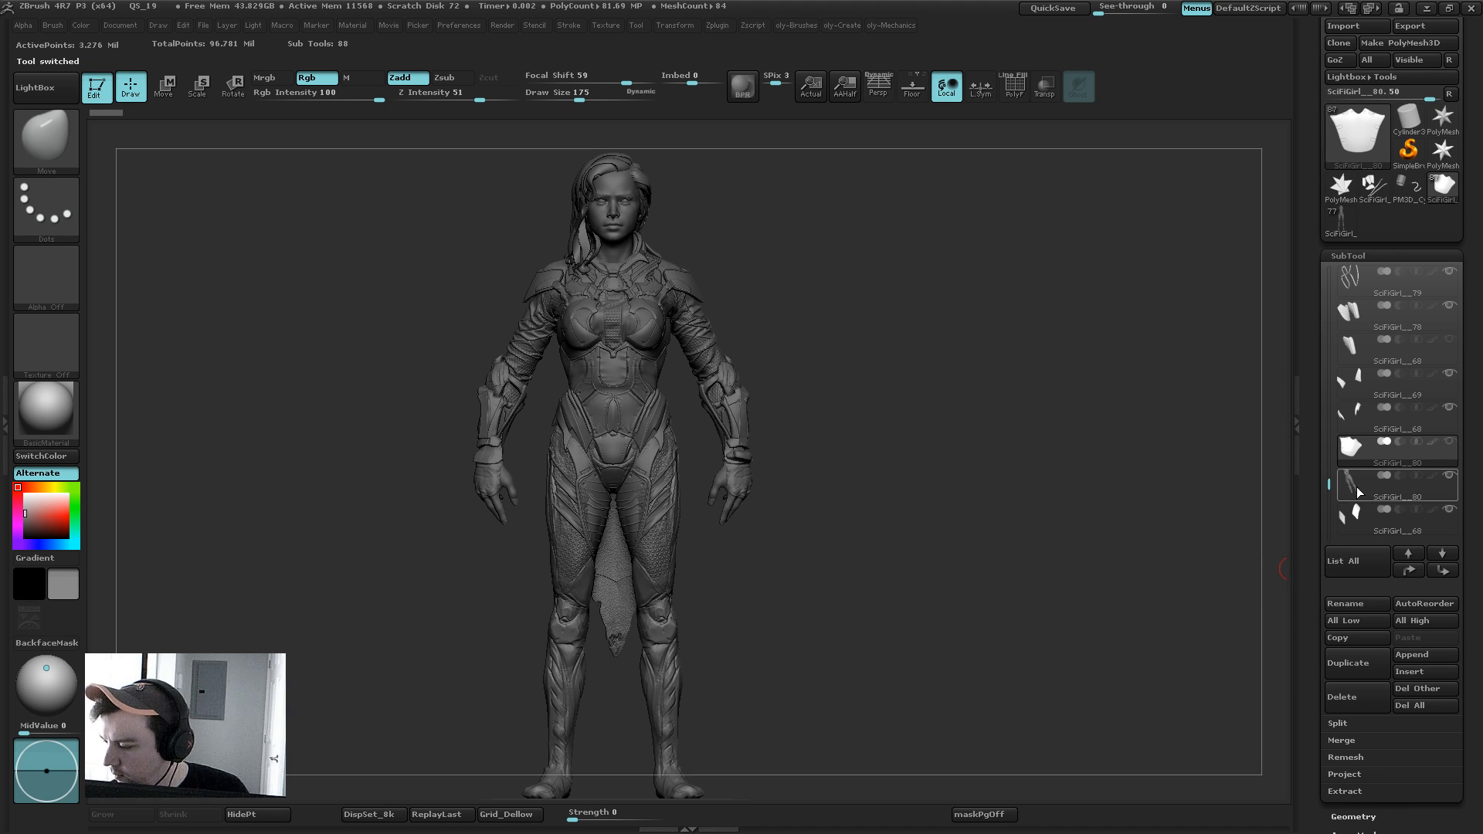
{"action": "left_click", "coordinate": [1349, 484]}
{"action": "left_click_drag", "start_coordinate": [1328, 489], "coordinate": [1328, 523]}
{"action": "left_click", "coordinate": [1359, 463]}
{"action": "left_click_drag", "start_coordinate": [847, 478], "coordinate": [847, 529], "text": "shift"}
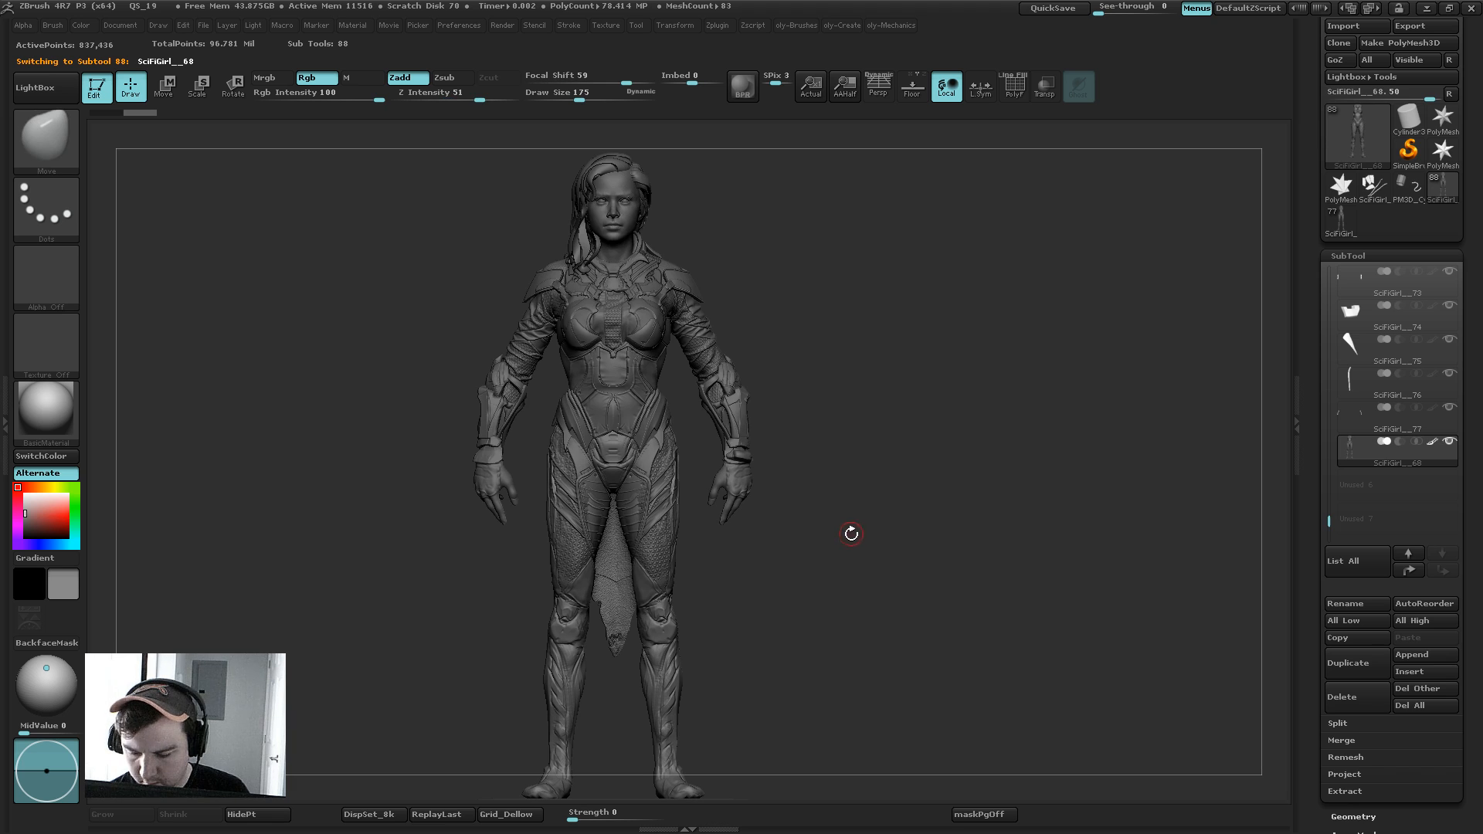
Step: Switch to the ClayTubes brush at draw size 494 and check the appended body from the side and front
{"action": "key", "text": "b"}
{"action": "left_click", "coordinate": [870, 508]}
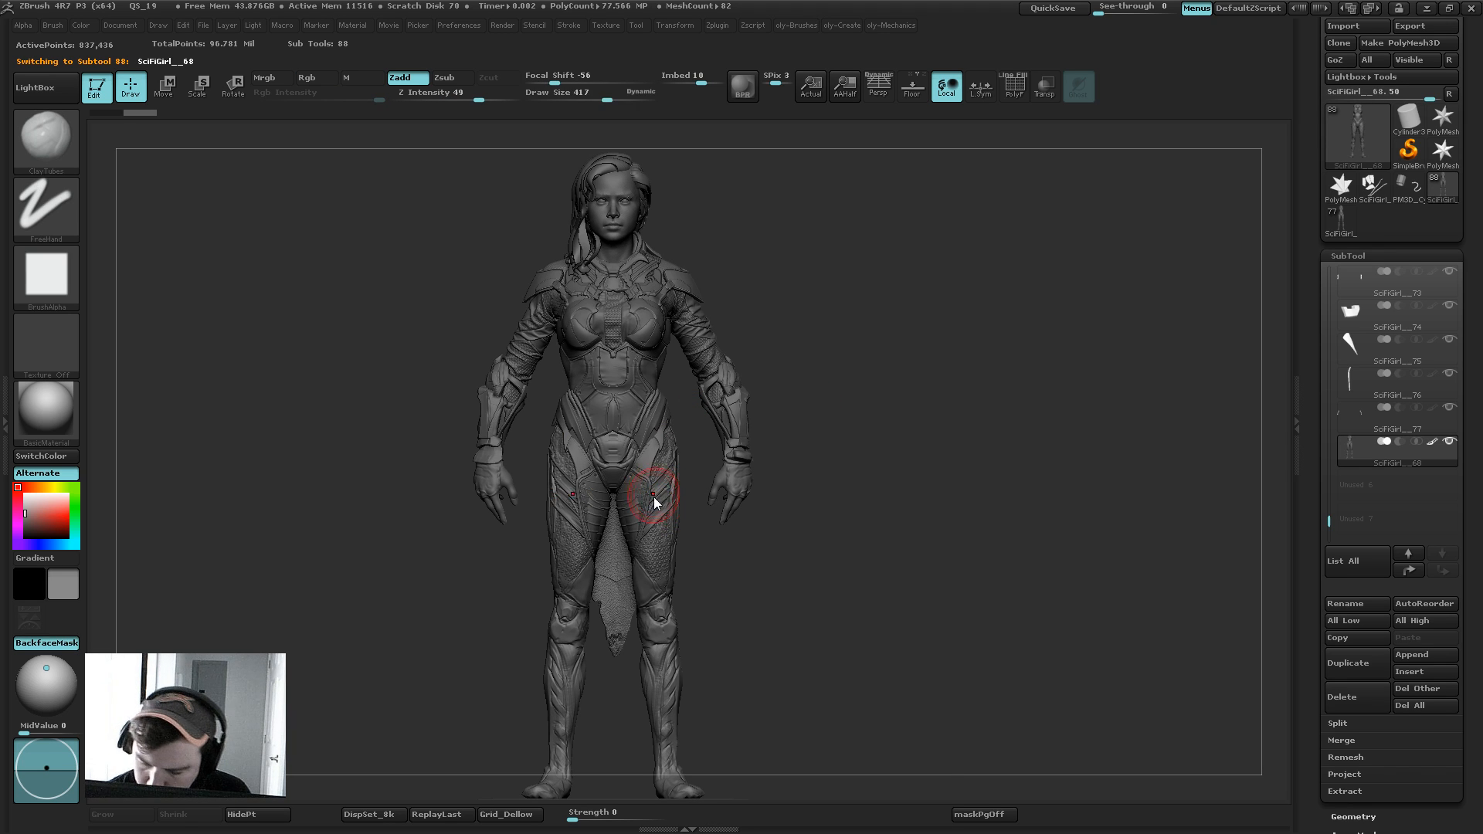
{"action": "left_click_drag", "start_coordinate": [635, 507], "coordinate": [627, 540]}
{"action": "mouse_move", "coordinate": [665, 477]}
{"action": "left_mouse_down"}
{"action": "mouse_move", "coordinate": [675, 421]}
{"action": "mouse_move", "coordinate": [667, 443]}
{"action": "mouse_move", "coordinate": [645, 429]}
{"action": "left_mouse_up"}
{"action": "key", "text": "s"}
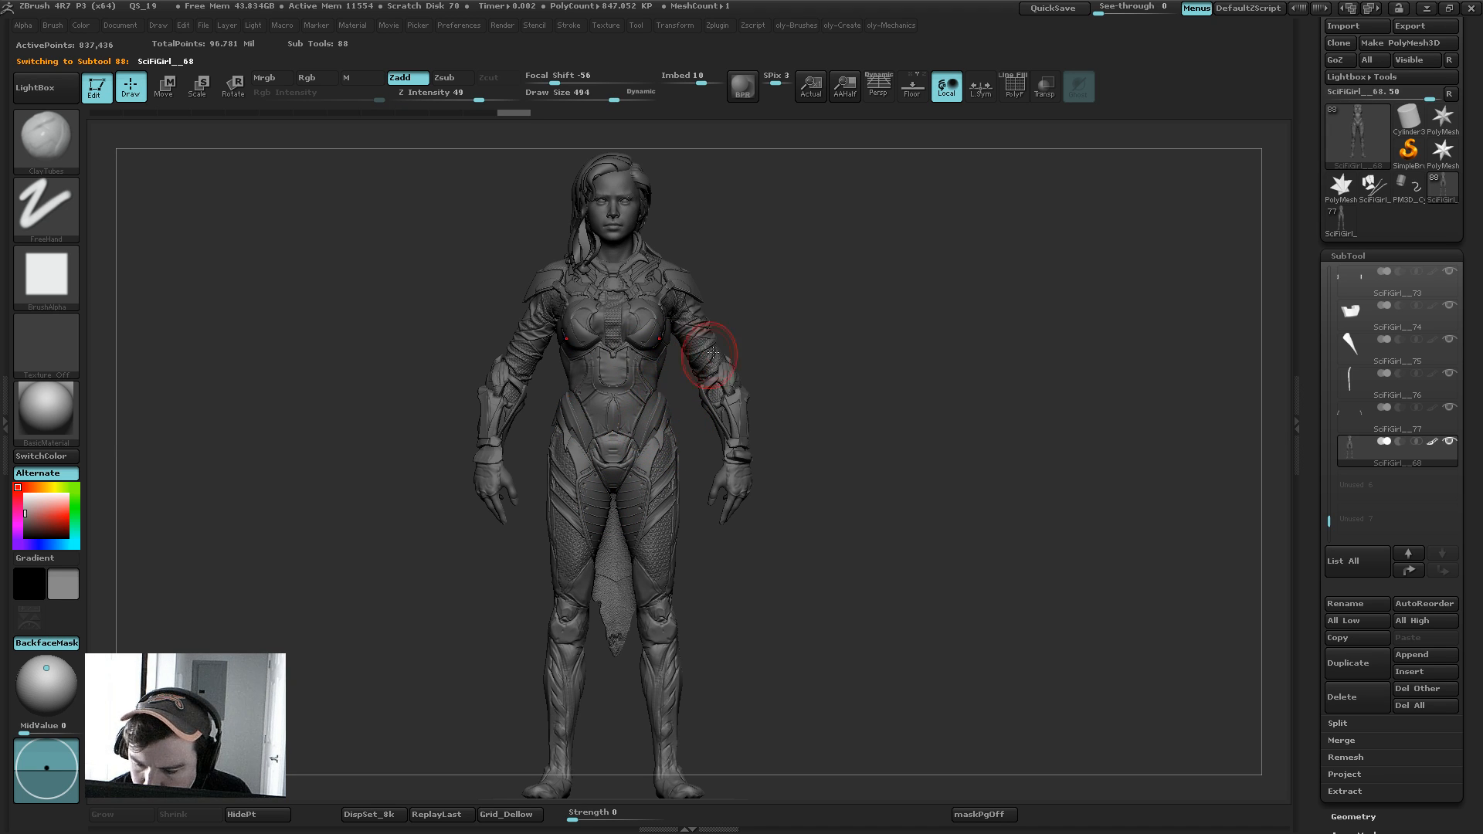
{"action": "left_click_drag", "start_coordinate": [818, 332], "coordinate": [722, 324]}
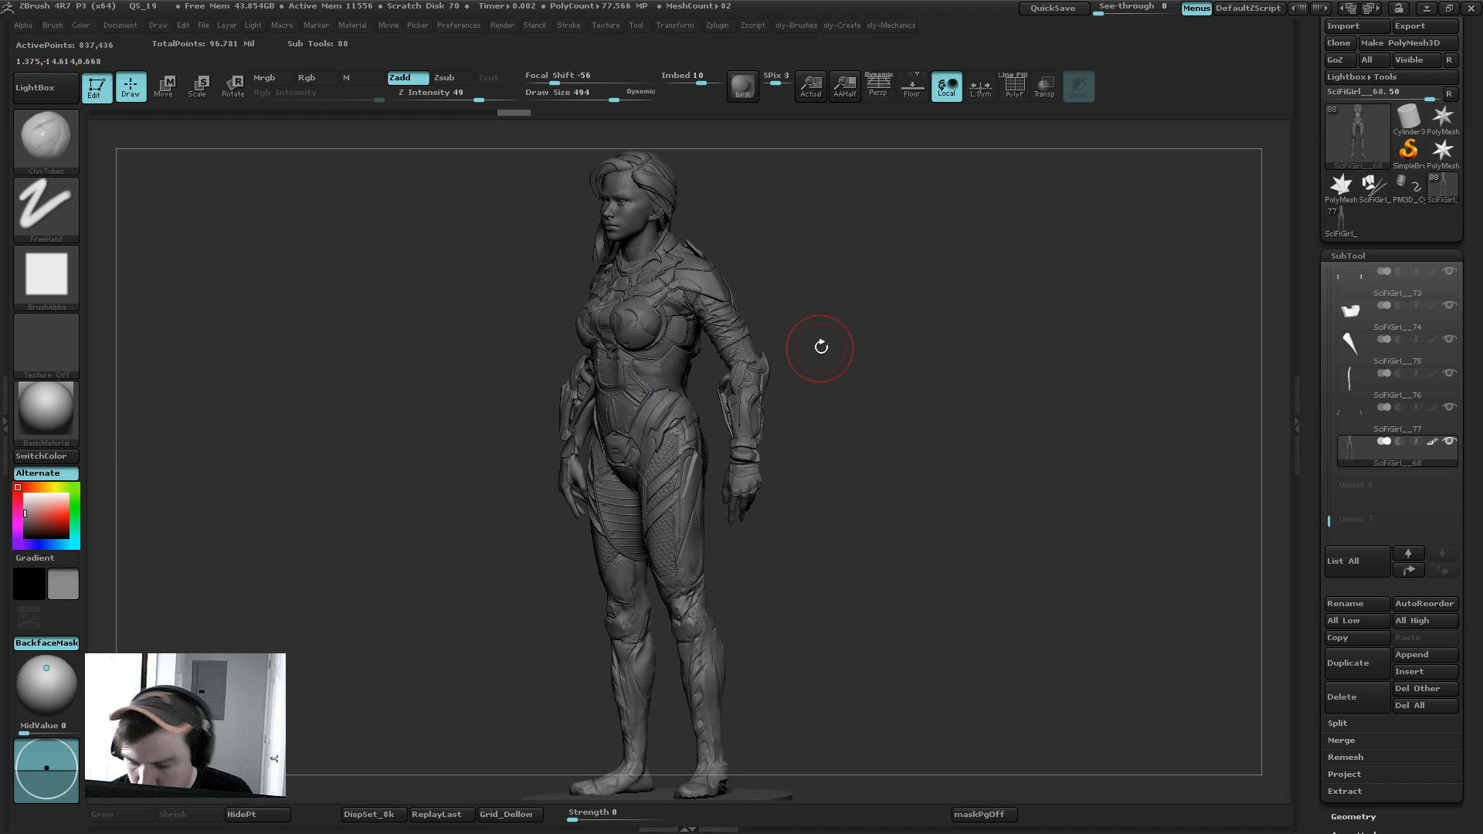
{"action": "mouse_move", "coordinate": [844, 326]}
{"action": "left_mouse_down"}
{"action": "mouse_move", "coordinate": [867, 340]}
{"action": "mouse_move", "coordinate": [827, 281]}
{"action": "left_mouse_up"}
Step: Switch back to the Move brush and turn on the perspective view
{"action": "key", "text": "1"}
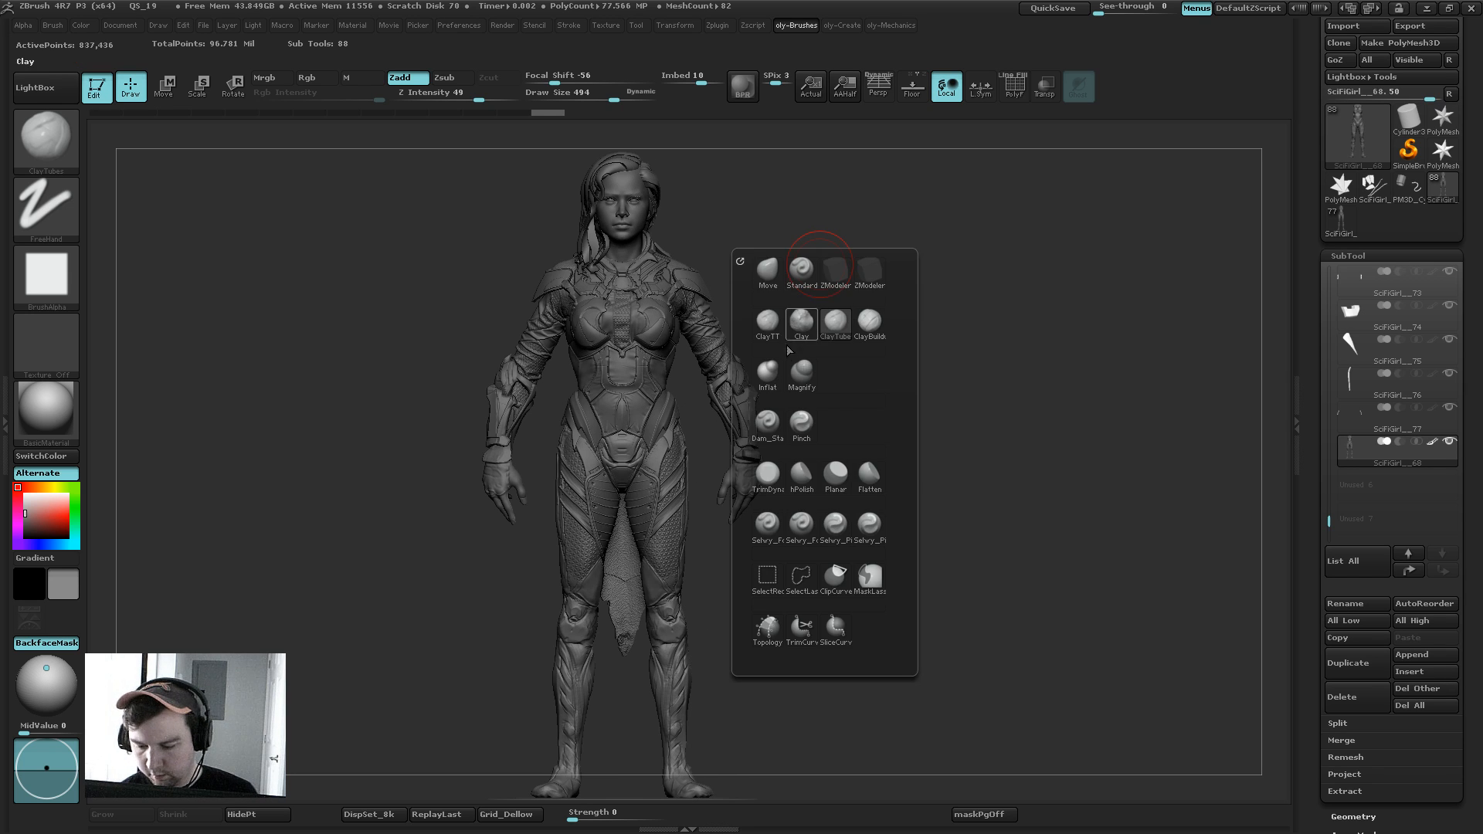
{"action": "left_click", "coordinate": [767, 268]}
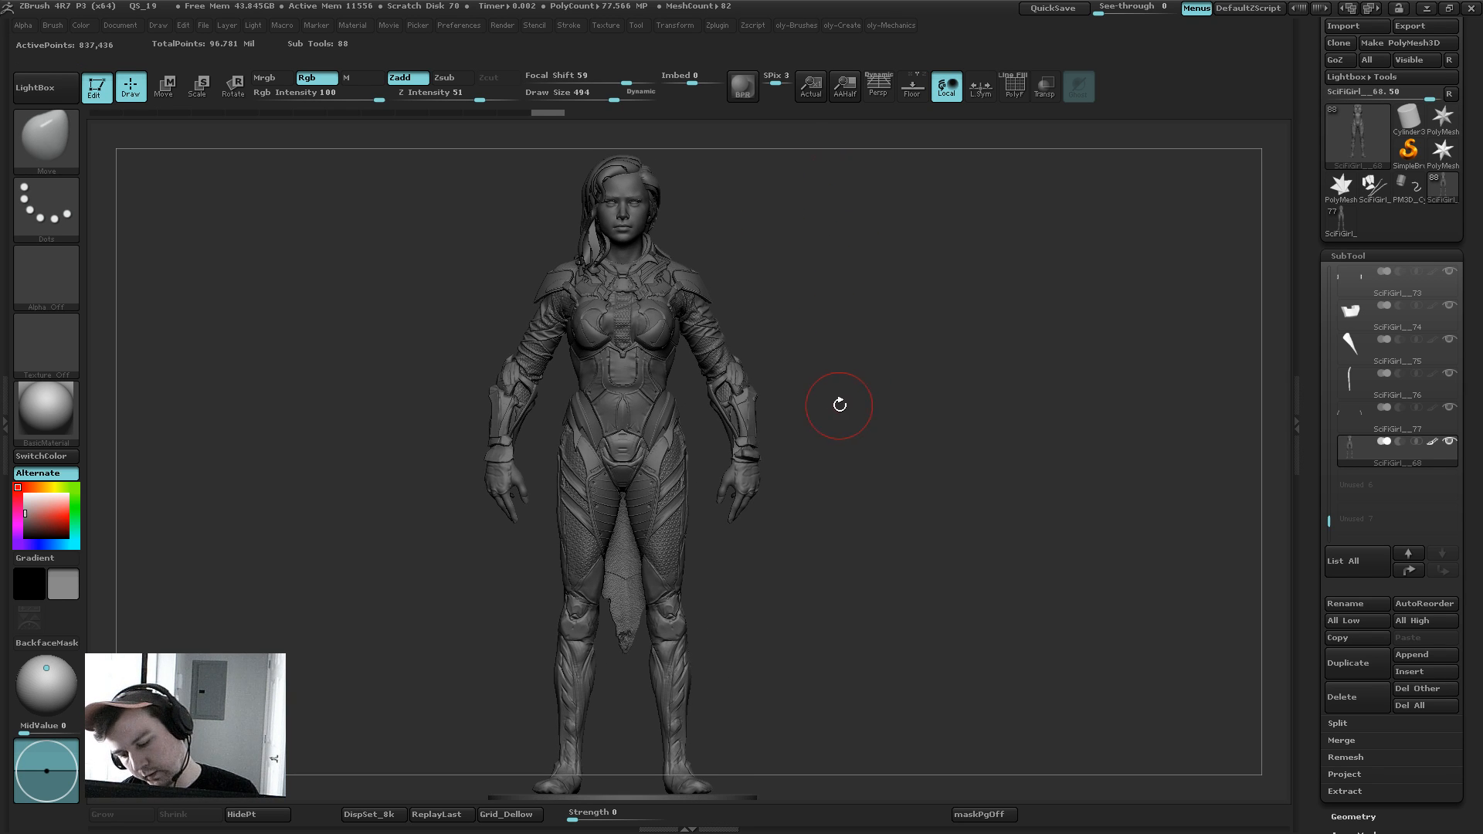
{"action": "key", "text": "p"}
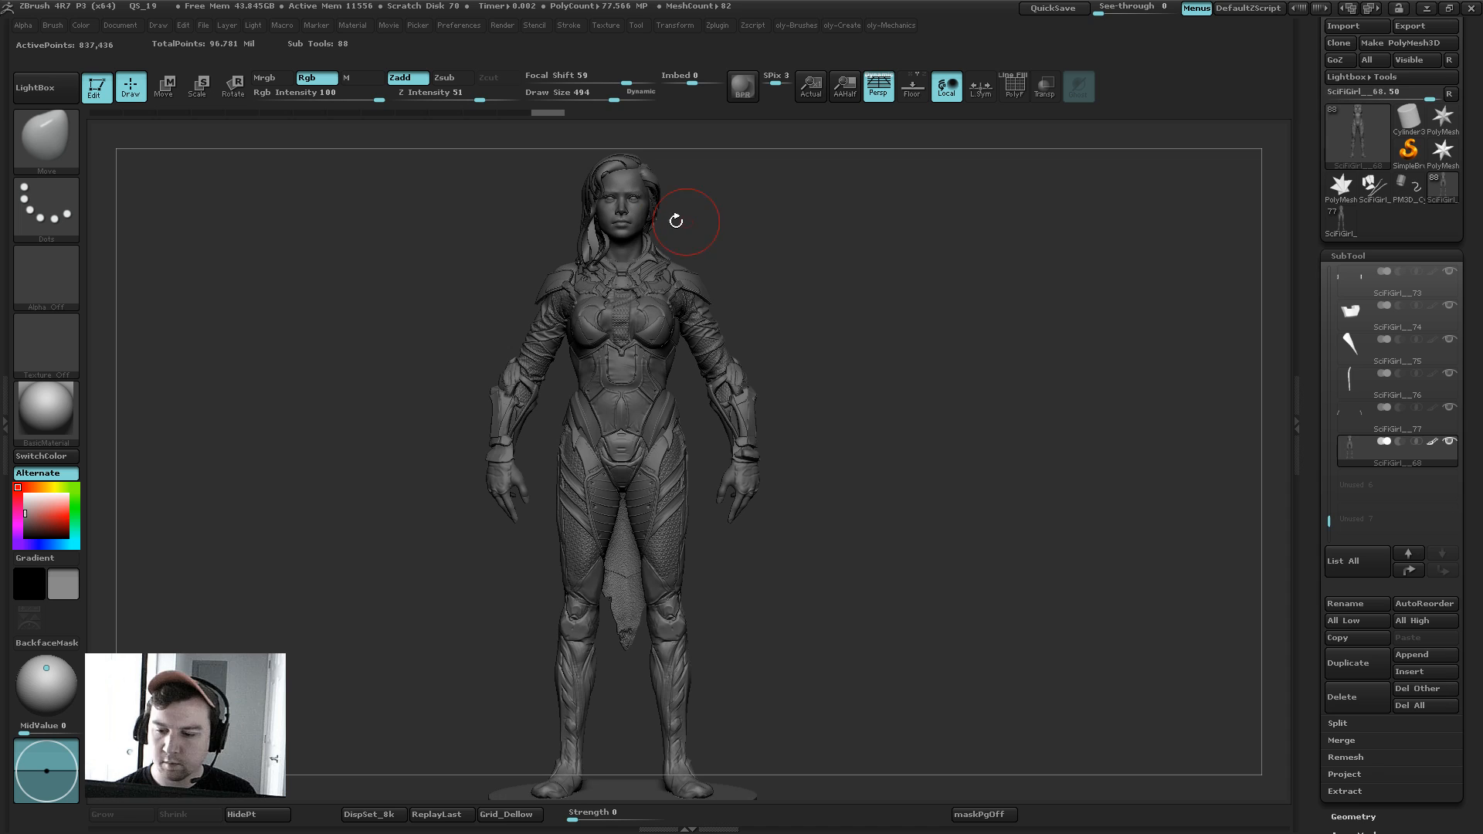
{"action": "key", "text": "shift"}
Step: Check the head, body and torso armour subtools and make SciFiGirl__80 the active subtool
{"action": "left_click", "coordinate": [632, 249], "text": "alt"}
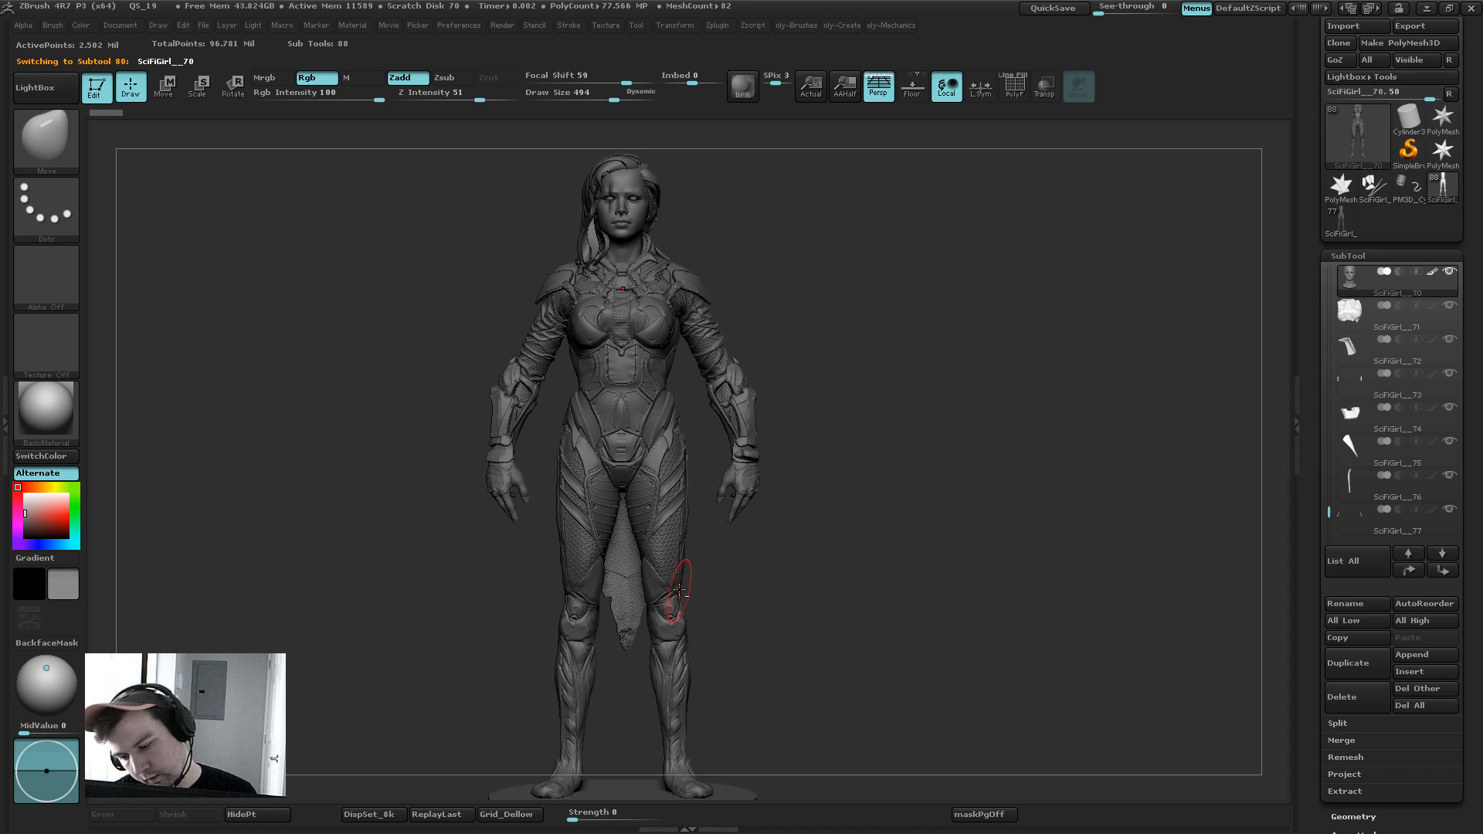
{"action": "left_click", "coordinate": [734, 518], "text": "alt"}
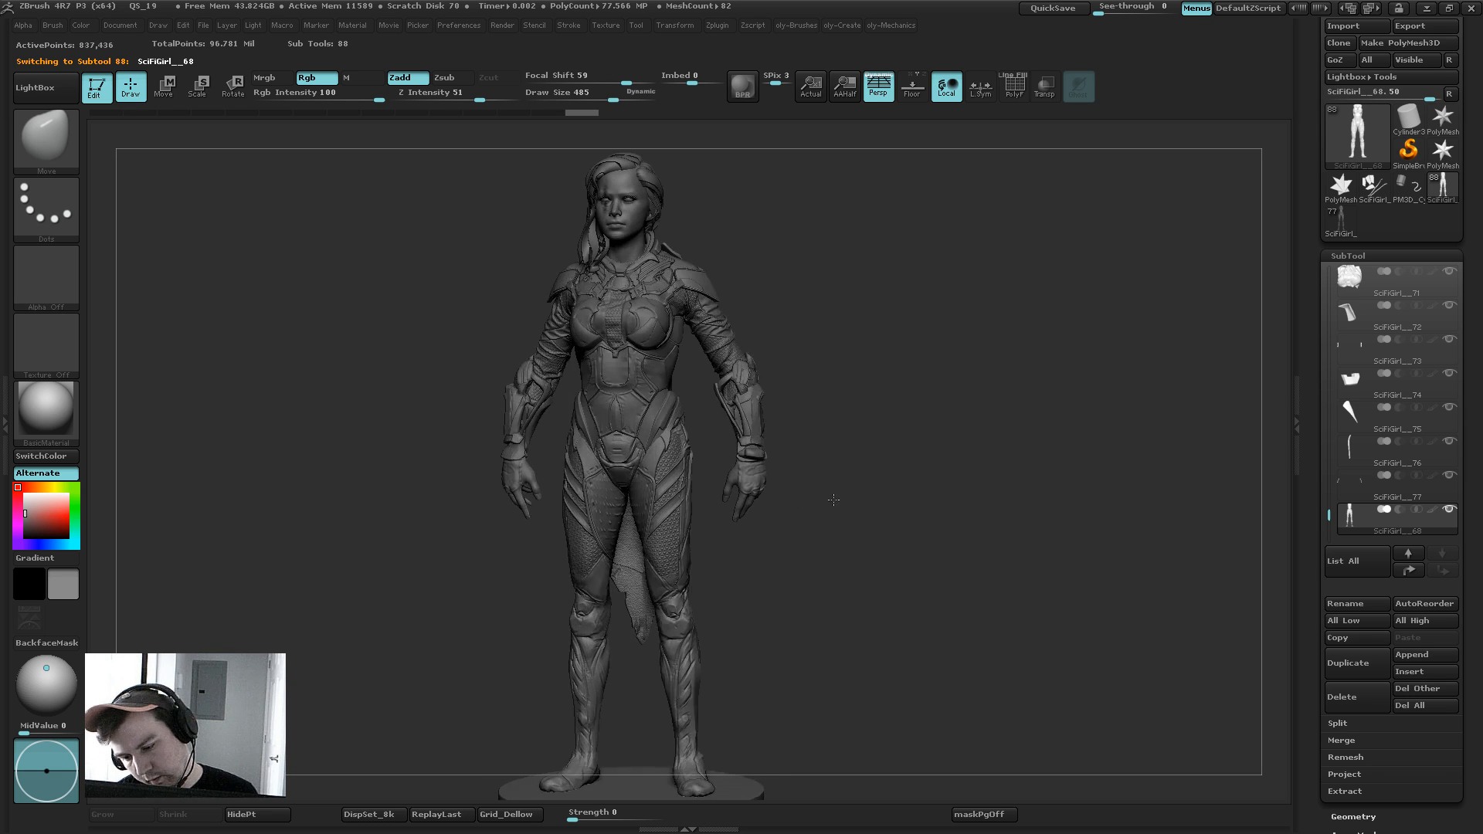
{"action": "left_click_drag", "start_coordinate": [842, 474], "coordinate": [630, 502], "text": "alt"}
{"action": "key", "text": "bracketleft"}
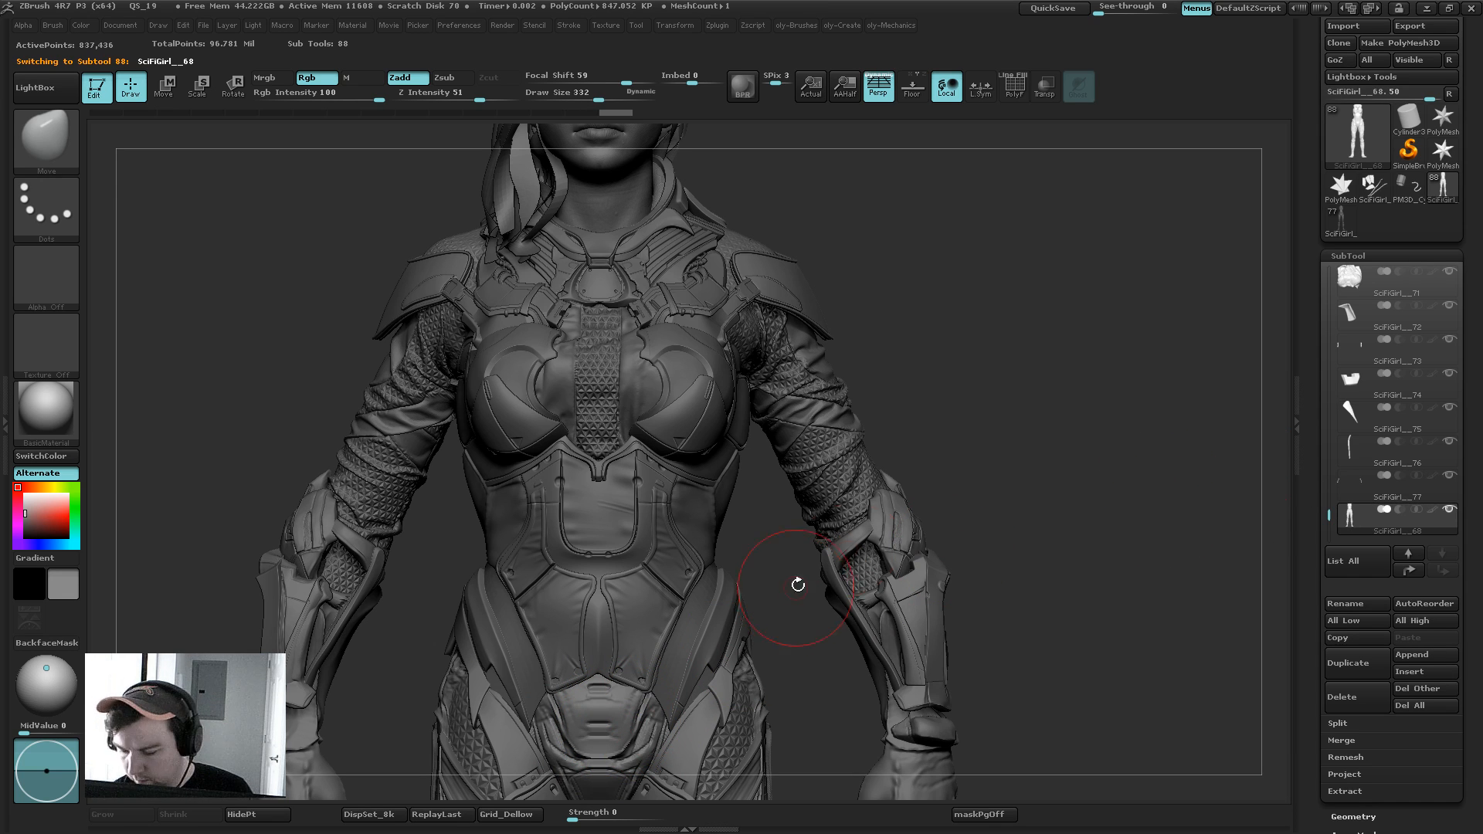
{"action": "left_click", "coordinate": [658, 623], "text": "alt"}
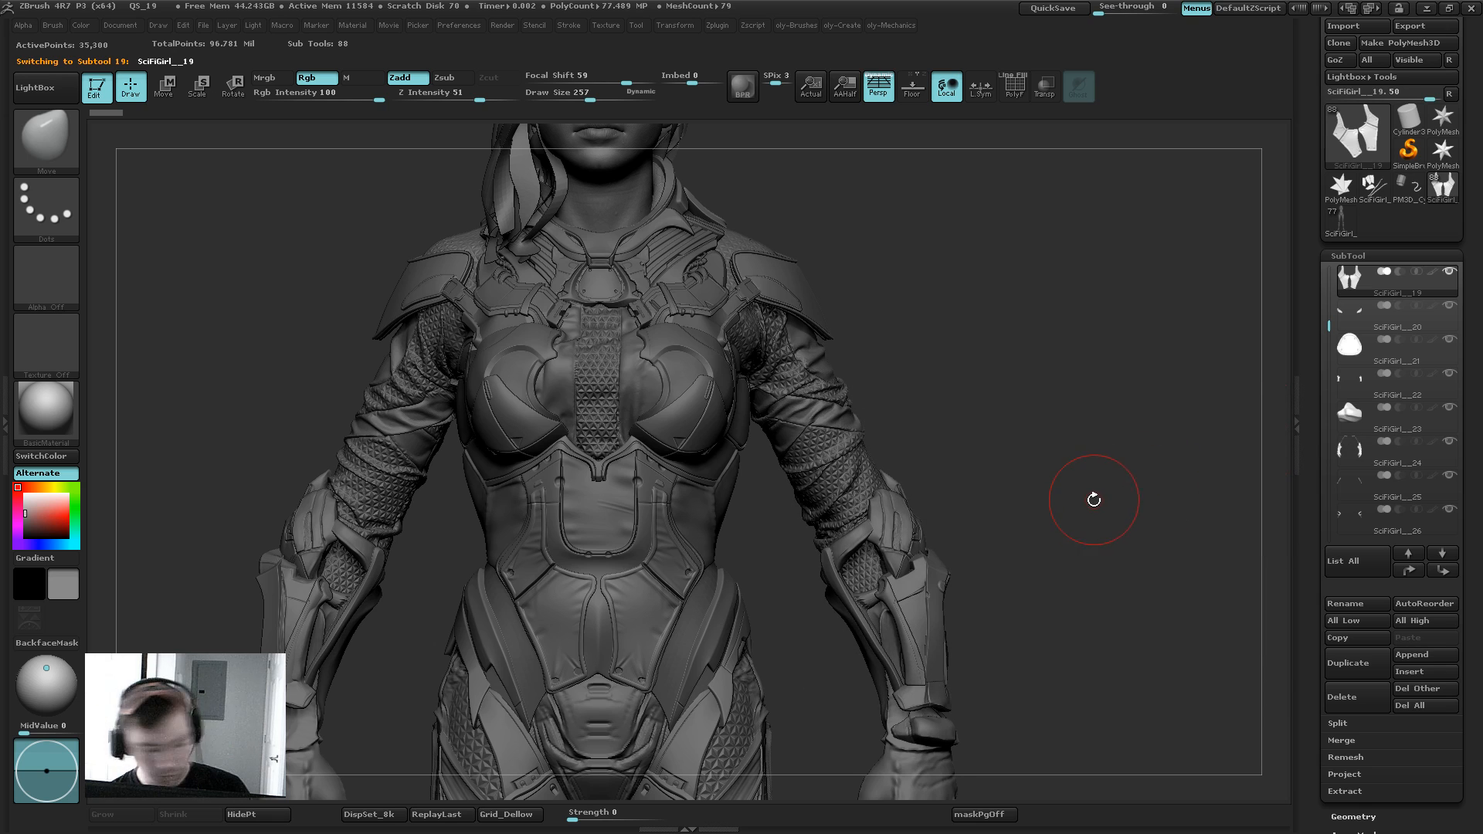
{"action": "key", "text": "n"}
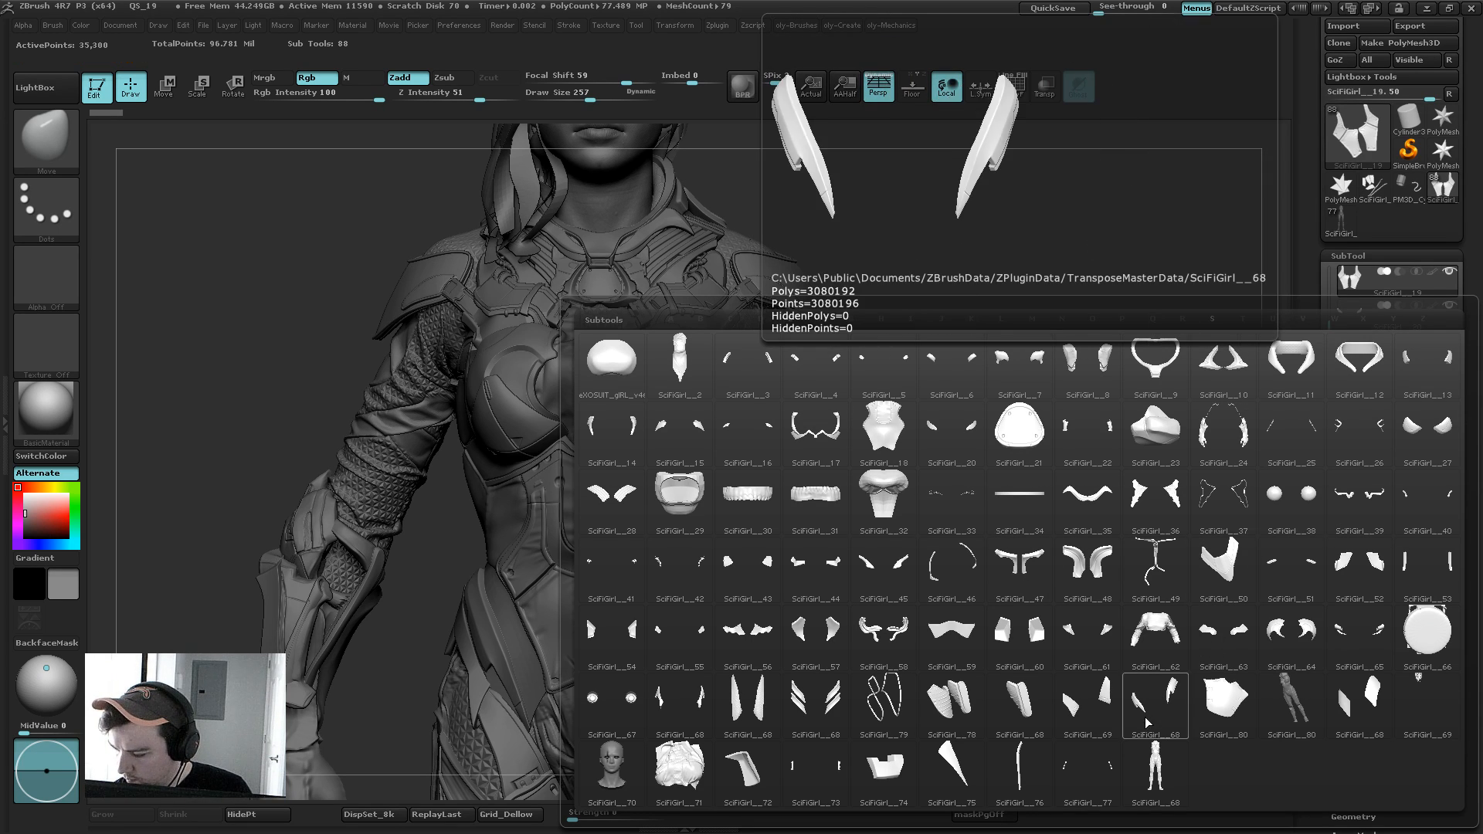
{"action": "left_click", "coordinate": [1226, 711]}
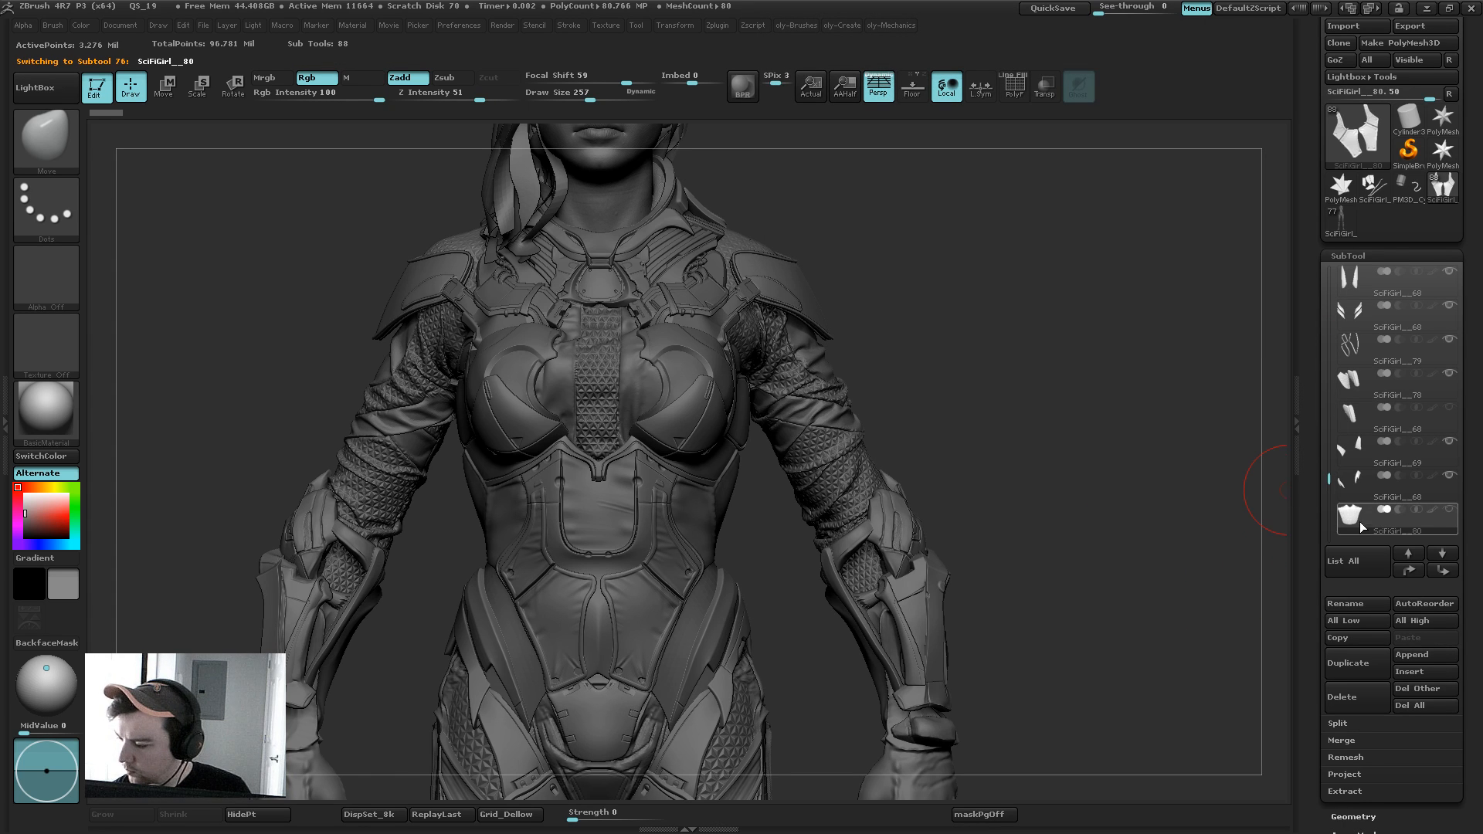
Step: Frame the waist and pelvis armour and reduce the Move brush's draw size to 170
{"action": "left_click_drag", "start_coordinate": [1038, 506], "coordinate": [1045, 299], "text": "alt"}
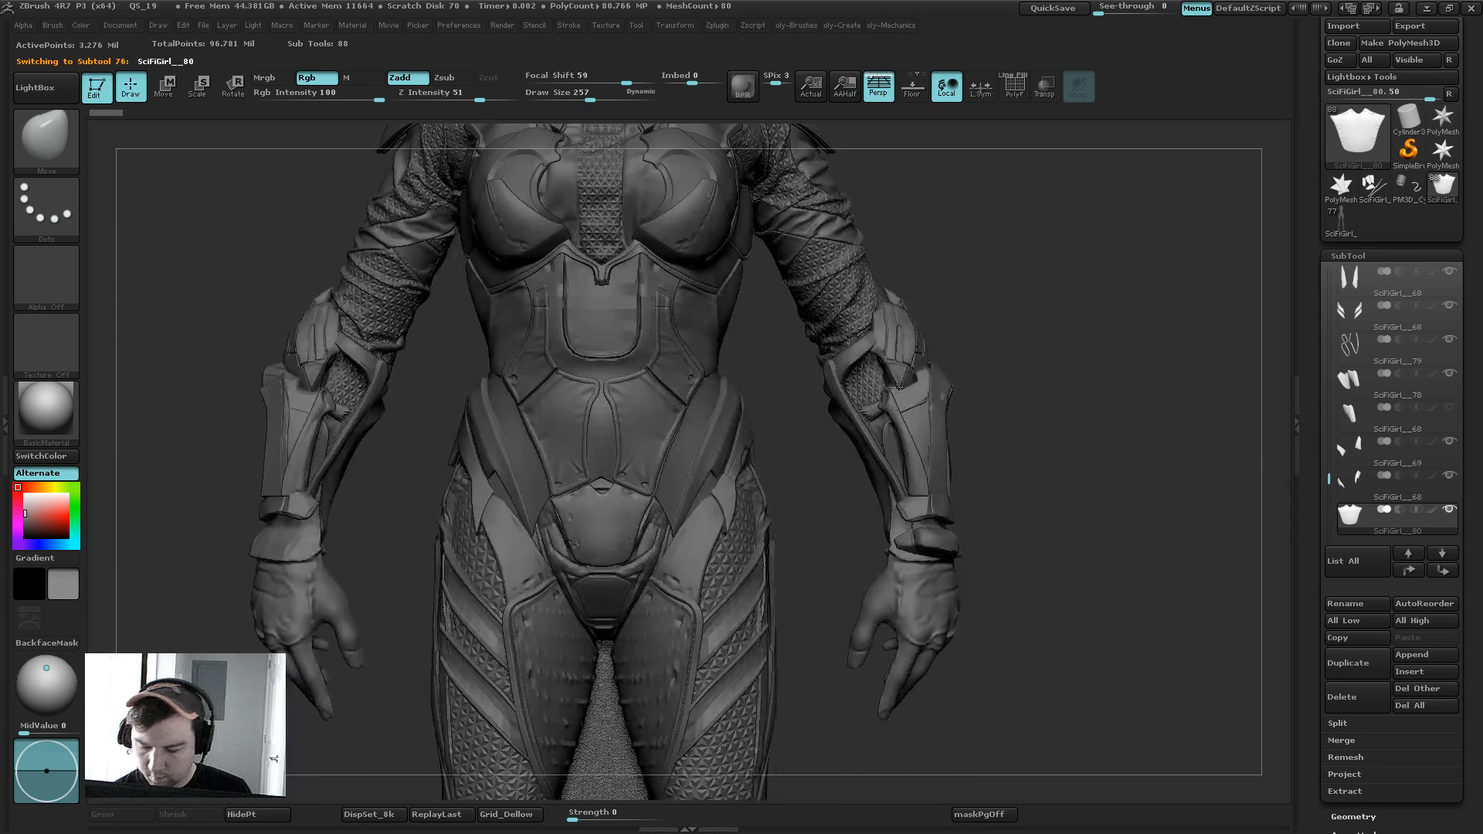
{"action": "key", "text": "b"}
{"action": "left_click", "coordinate": [649, 441]}
{"action": "key", "text": "s"}
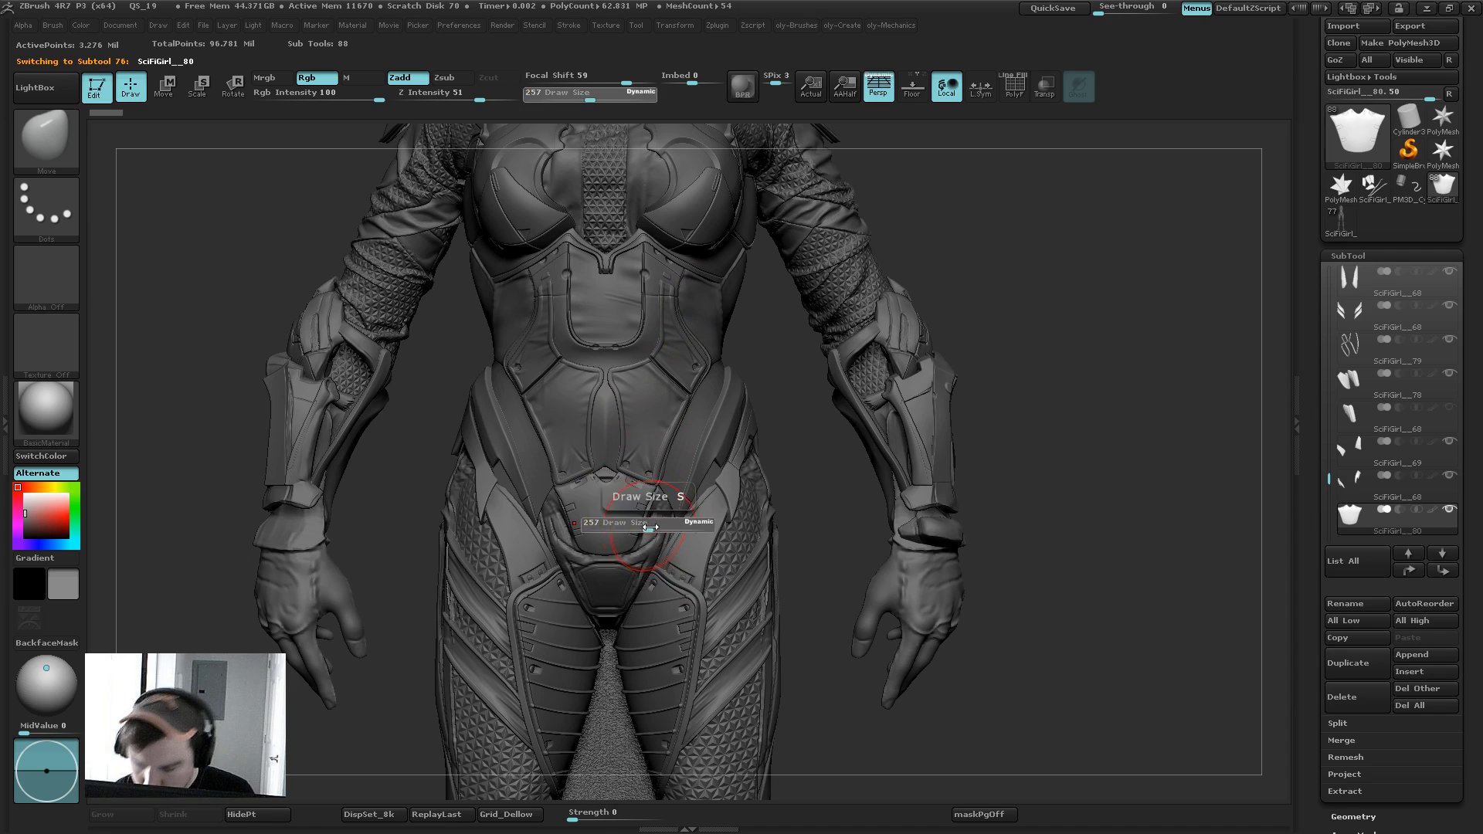
{"action": "left_click_drag", "start_coordinate": [647, 518], "coordinate": [669, 488]}
{"action": "key", "text": "s"}
{"action": "key", "text": "s"}
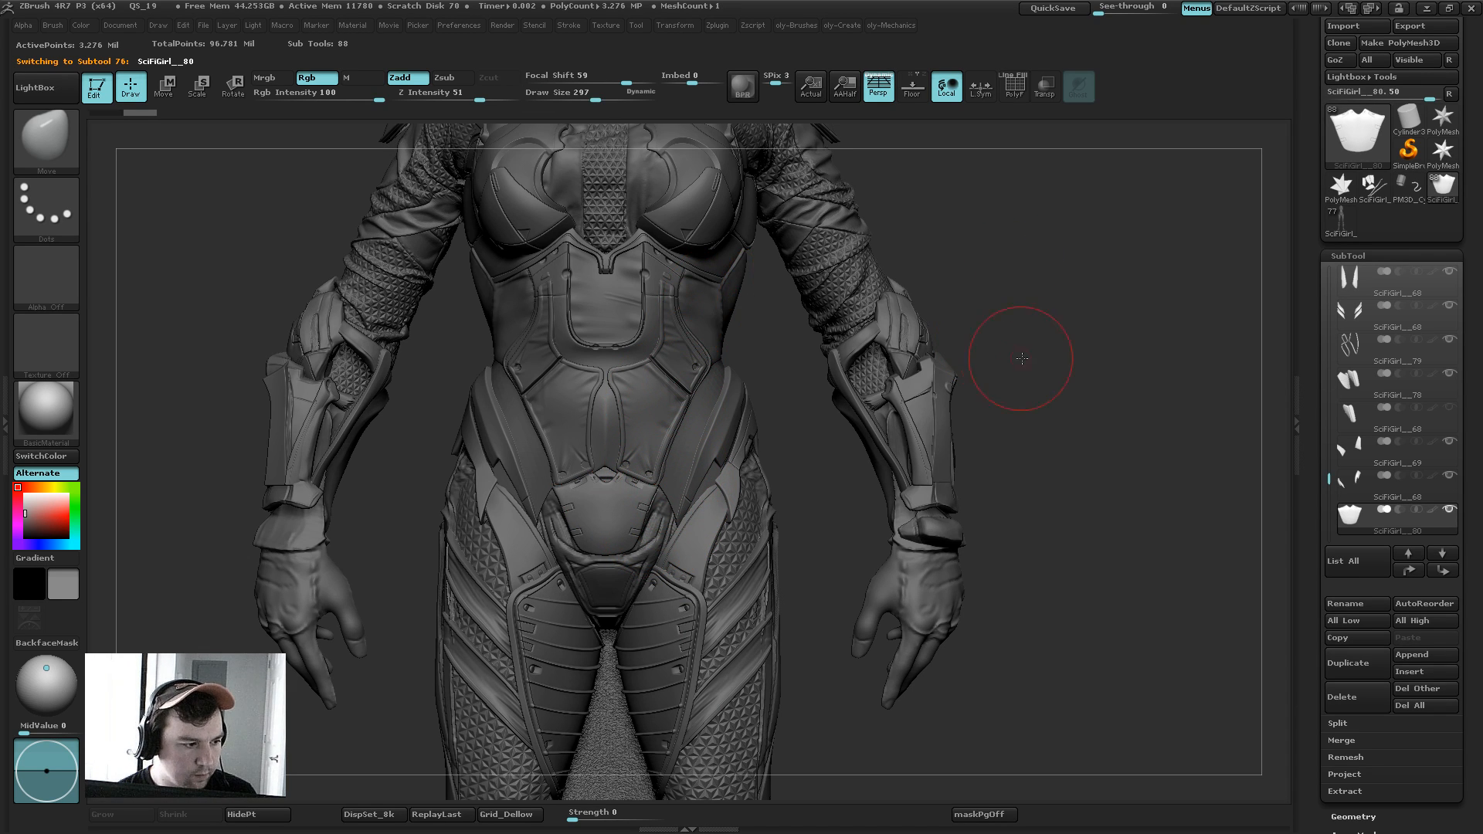
{"action": "left_click_drag", "start_coordinate": [1046, 374], "coordinate": [1056, 433], "text": "alt"}
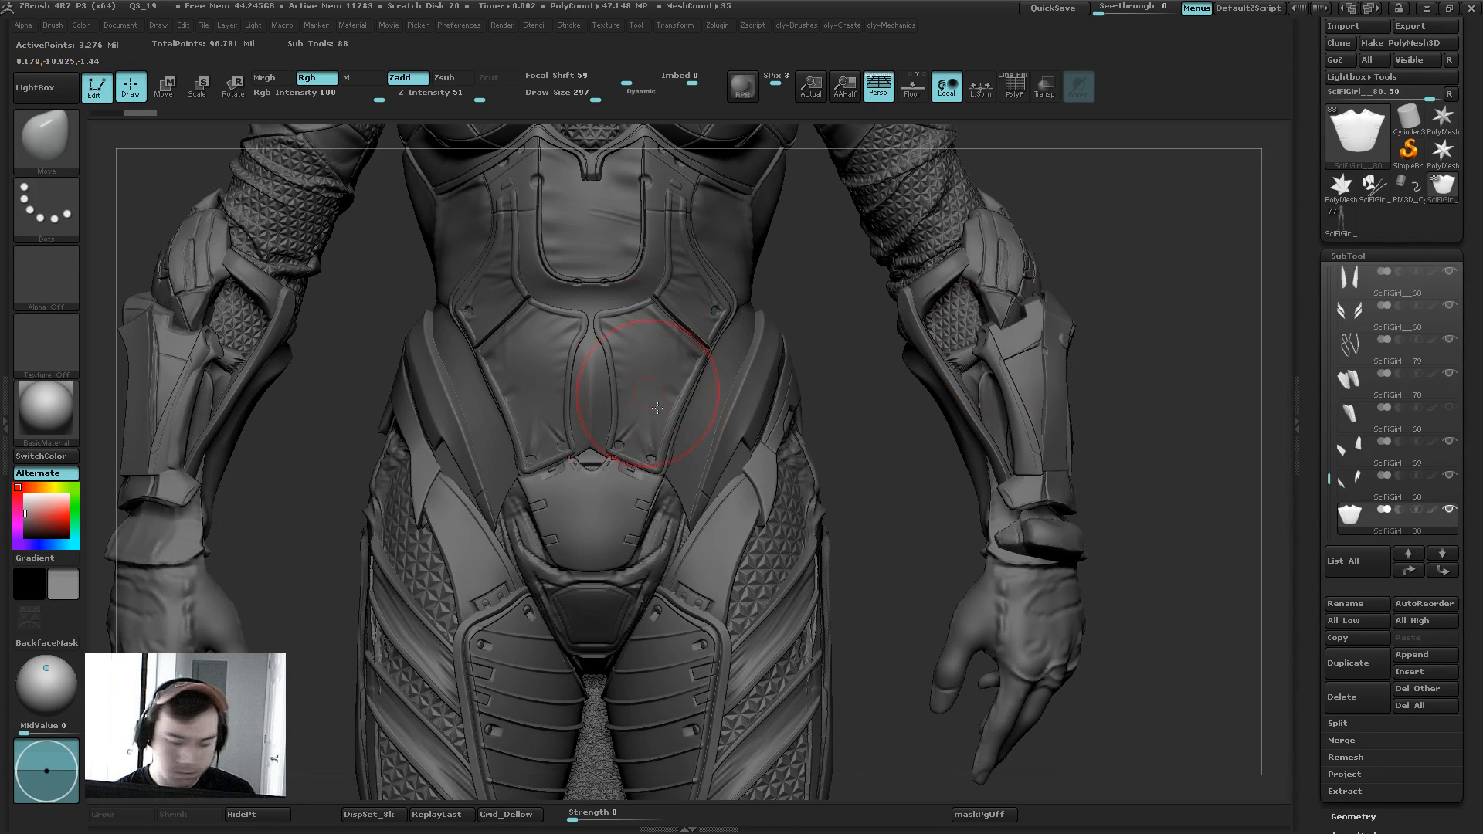
{"action": "key", "text": "s"}
{"action": "left_click_drag", "start_coordinate": [637, 451], "coordinate": [540, 466]}
{"action": "key", "text": "s"}
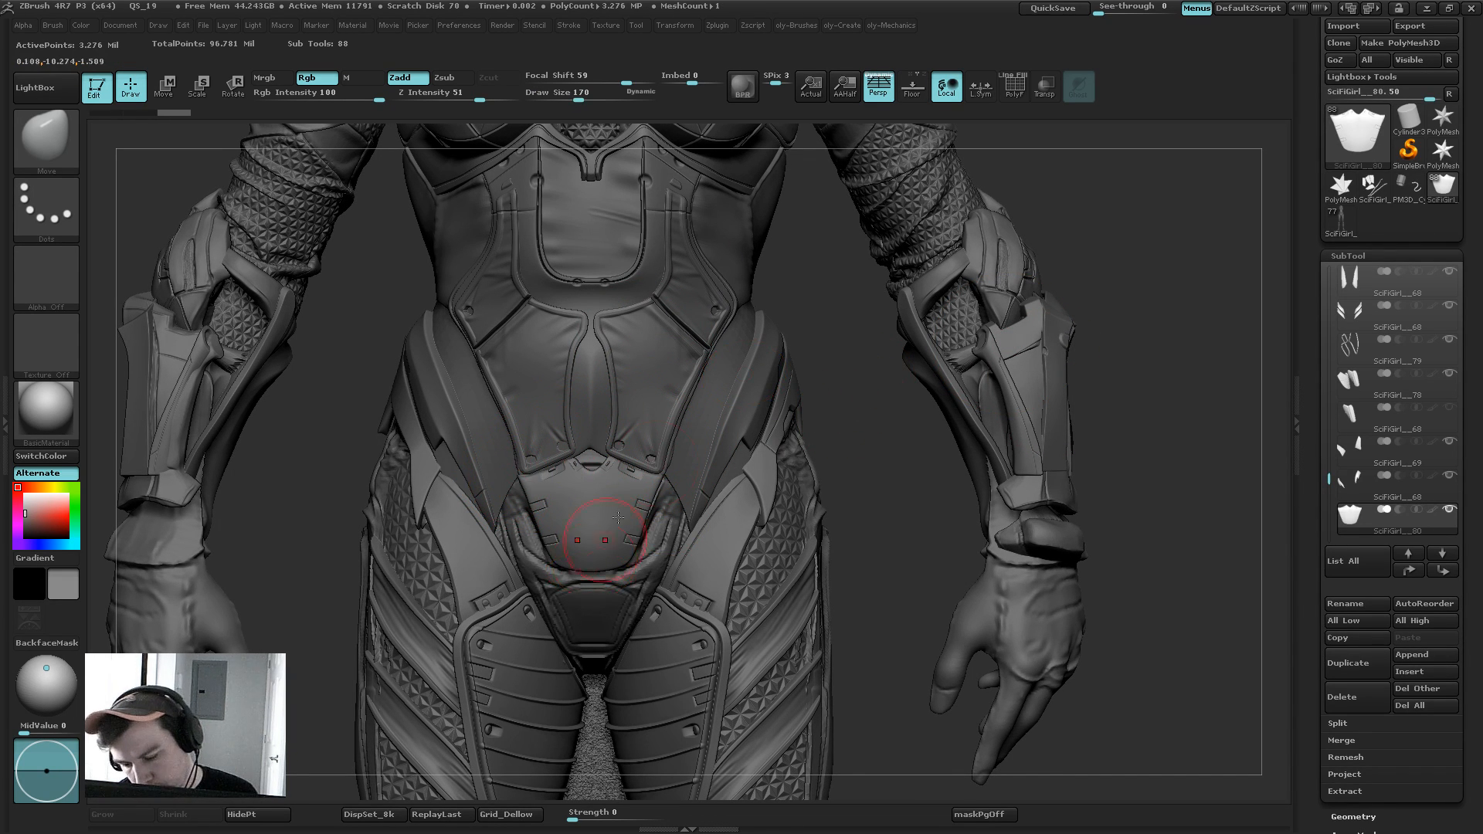
Step: Switch to the Standard brush and open the JRO collection's UI&Panels folder in the alpha library
{"action": "key", "text": "b"}
{"action": "key", "text": "s"}
{"action": "key", "text": "t"}
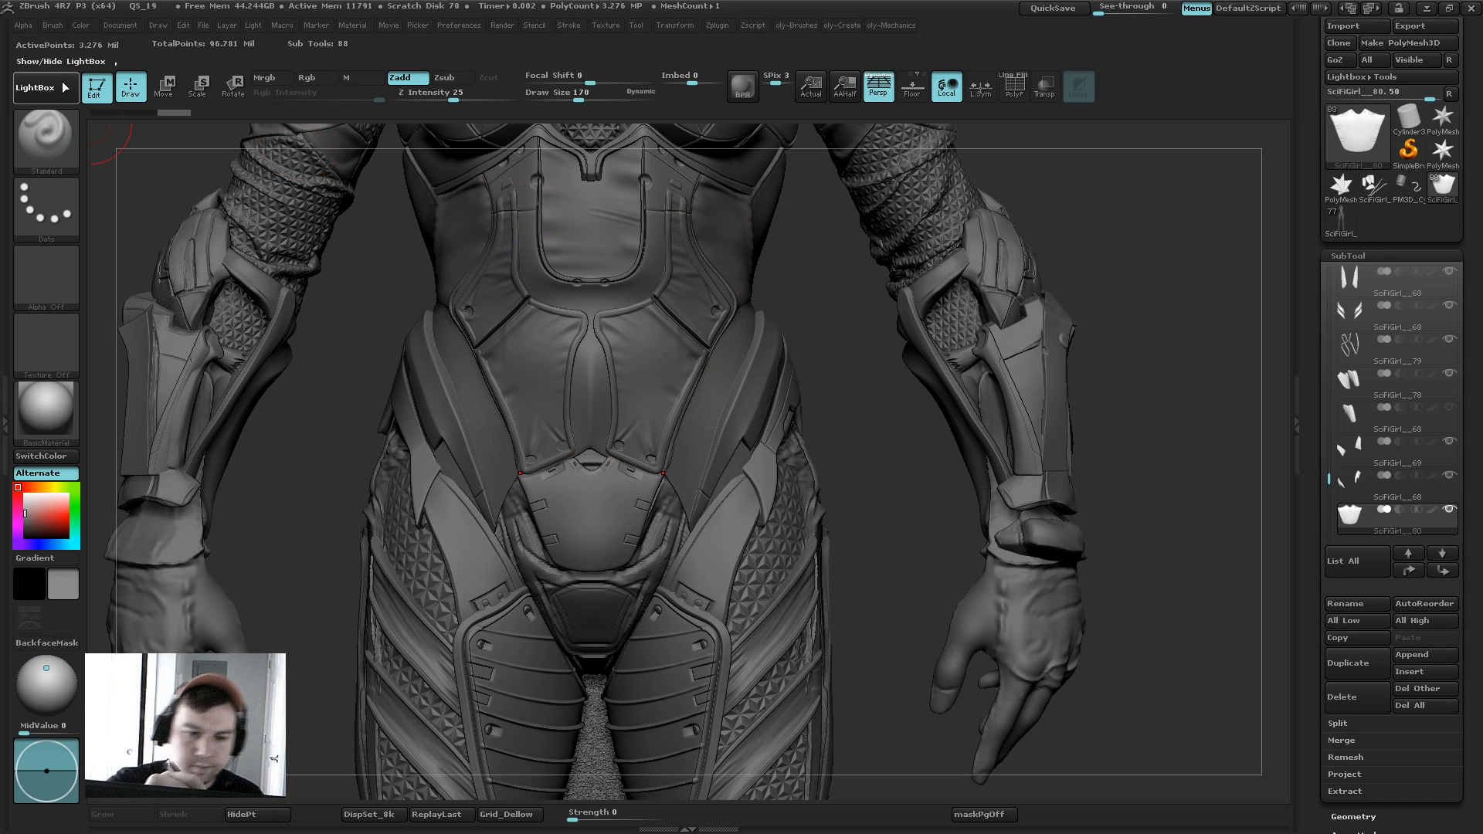
{"action": "left_click", "coordinate": [35, 87]}
{"action": "left_click", "coordinate": [294, 130]}
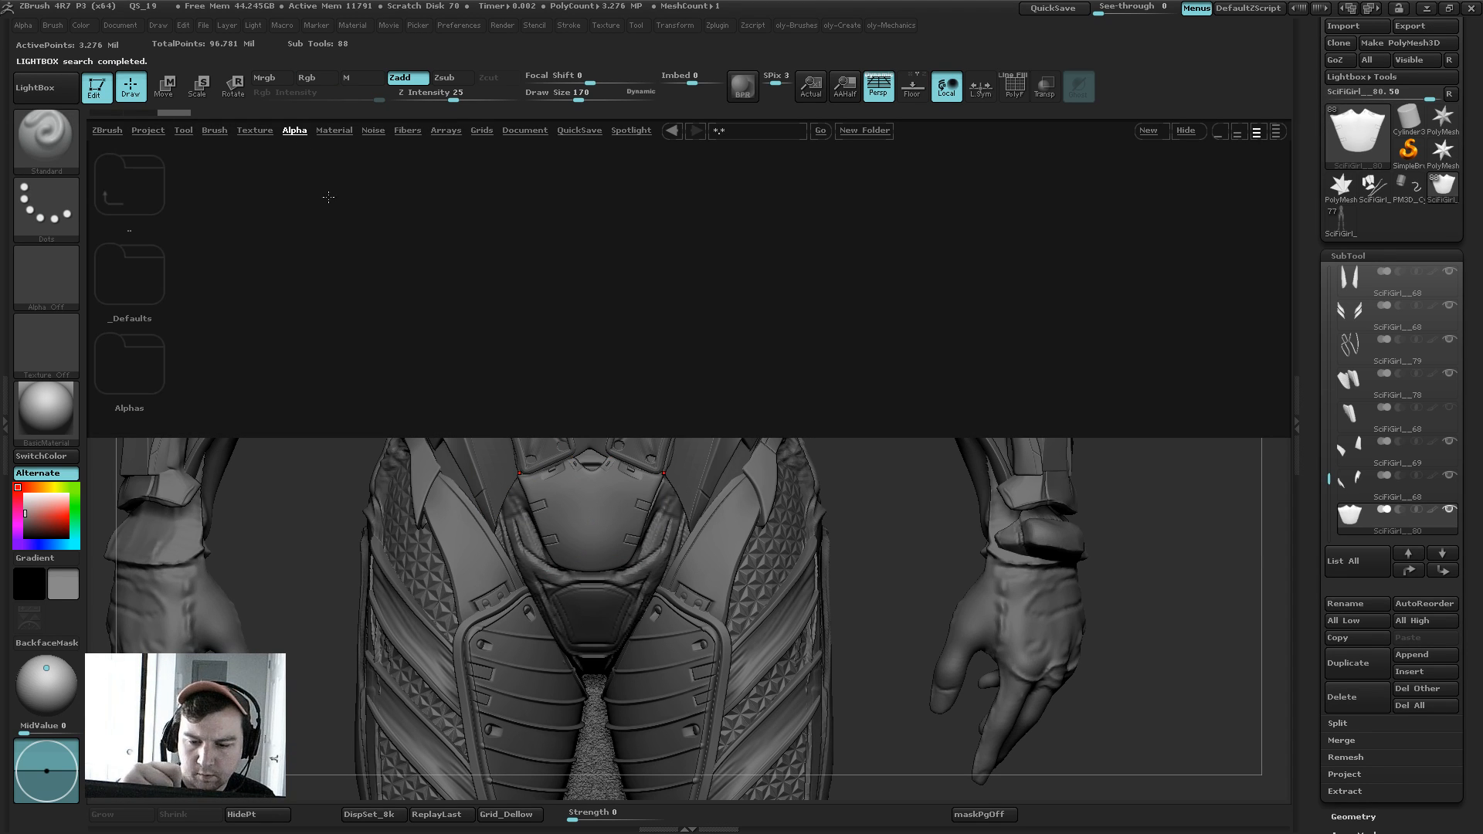
{"action": "left_click", "coordinate": [106, 370]}
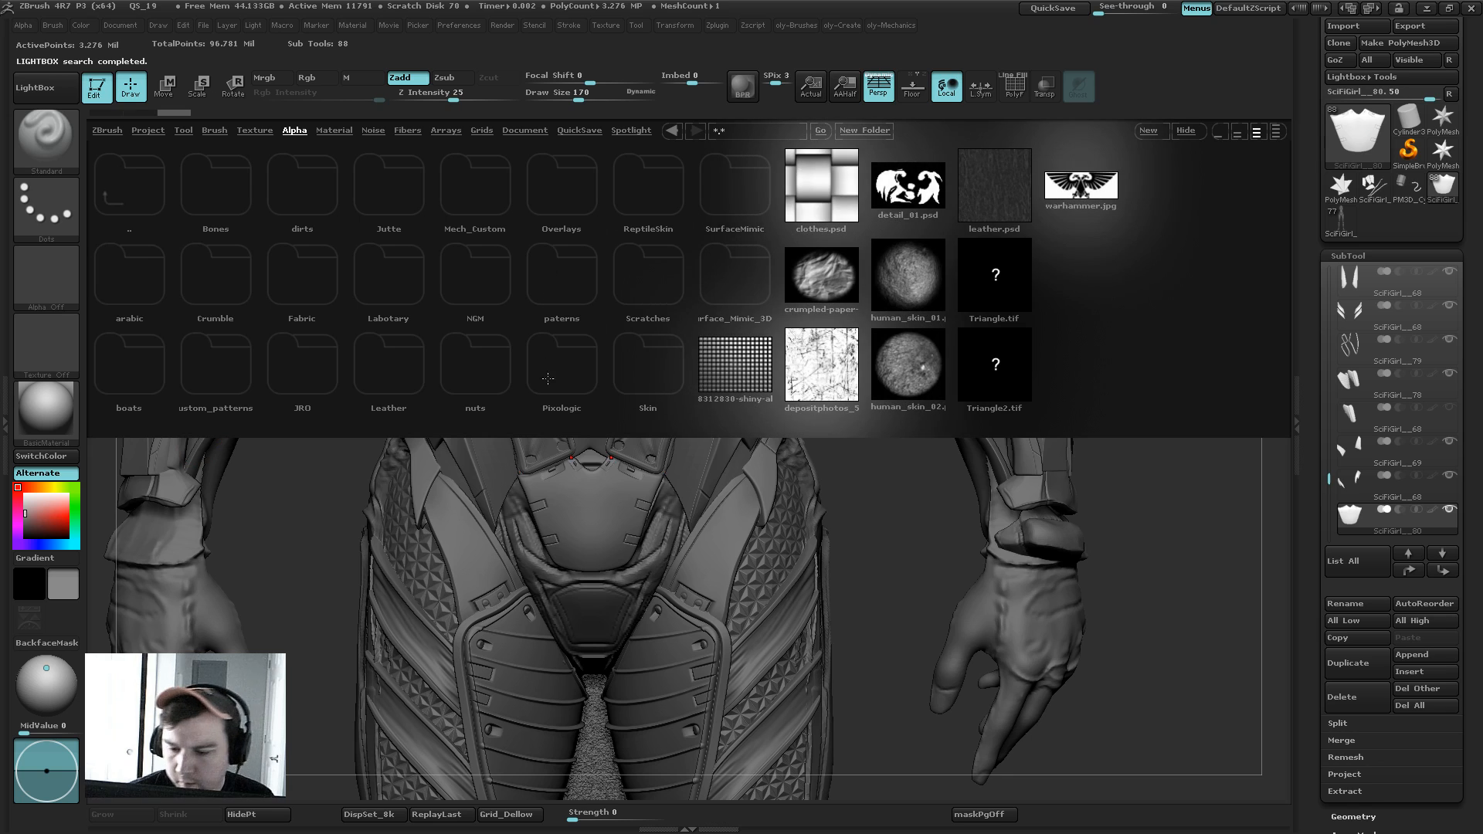
{"action": "left_click", "coordinate": [318, 378]}
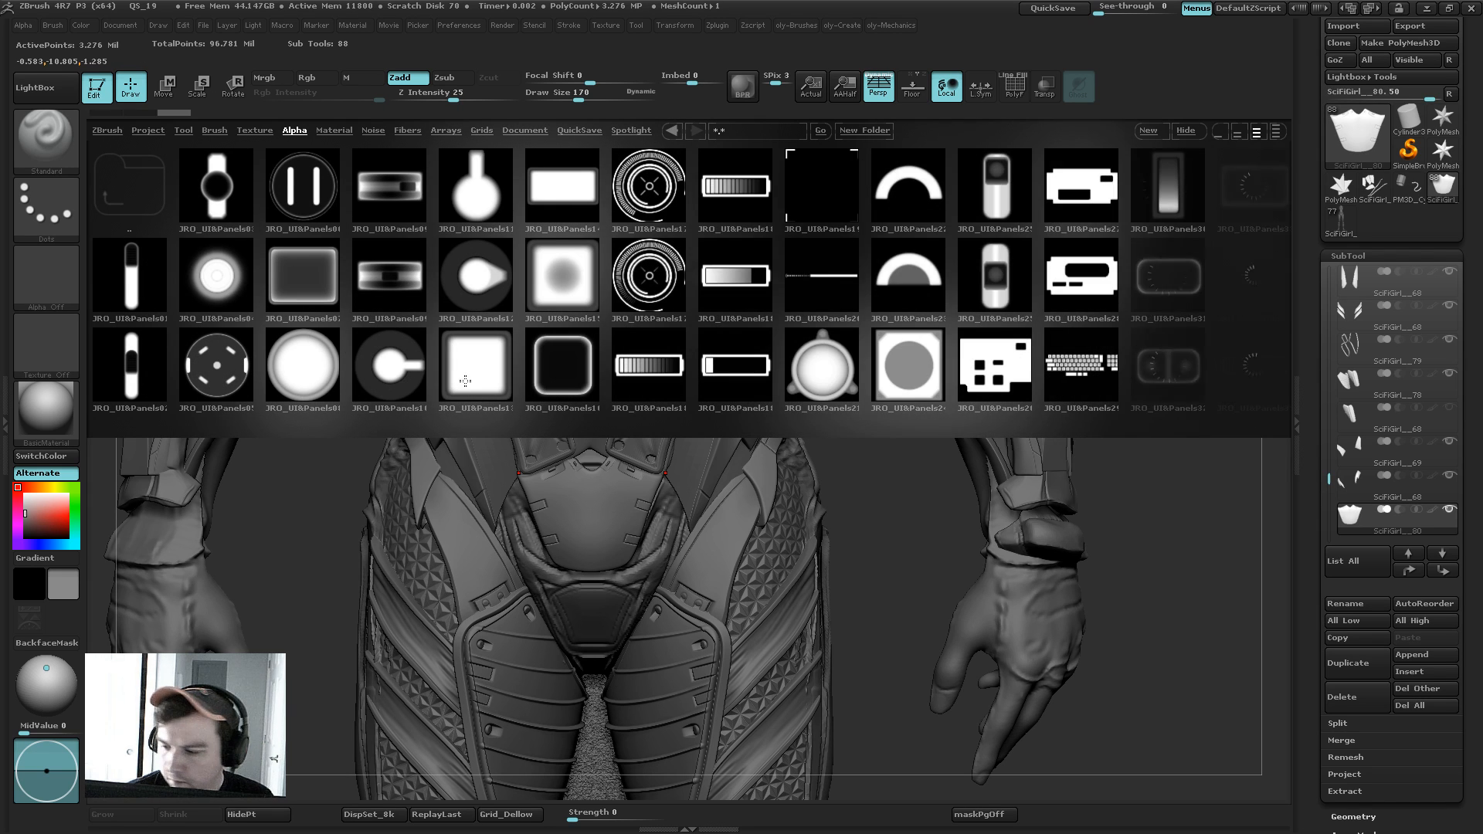
Step: Look through the UI&Panels, Armor and Misc alpha folders for a detail suited to the pelvis plate
{"action": "scroll", "coordinate": [729, 311], "scroll_direction": "down", "scroll_amount": 5}
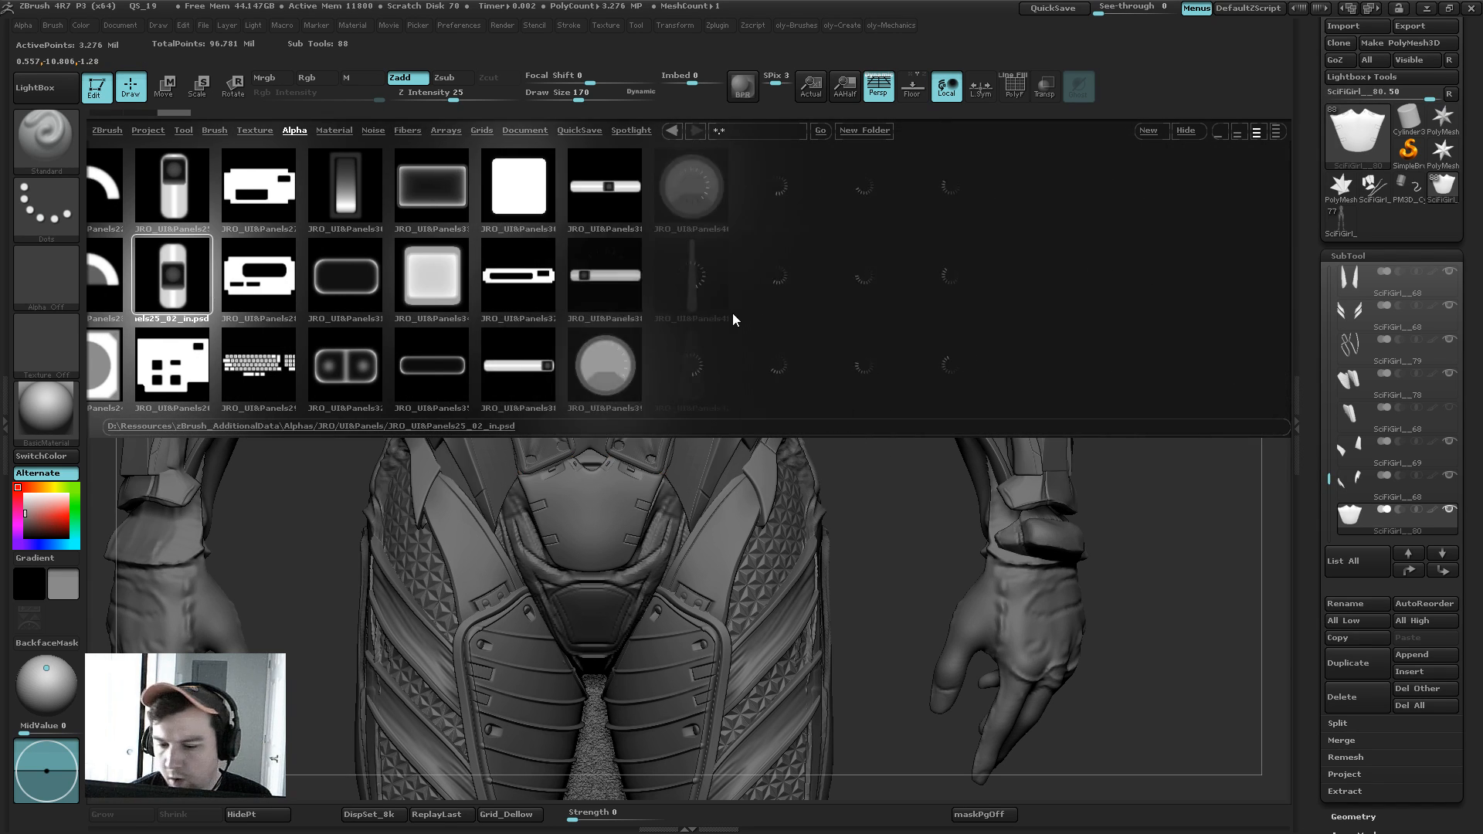
{"action": "scroll", "coordinate": [732, 313], "scroll_direction": "down", "scroll_amount": 3}
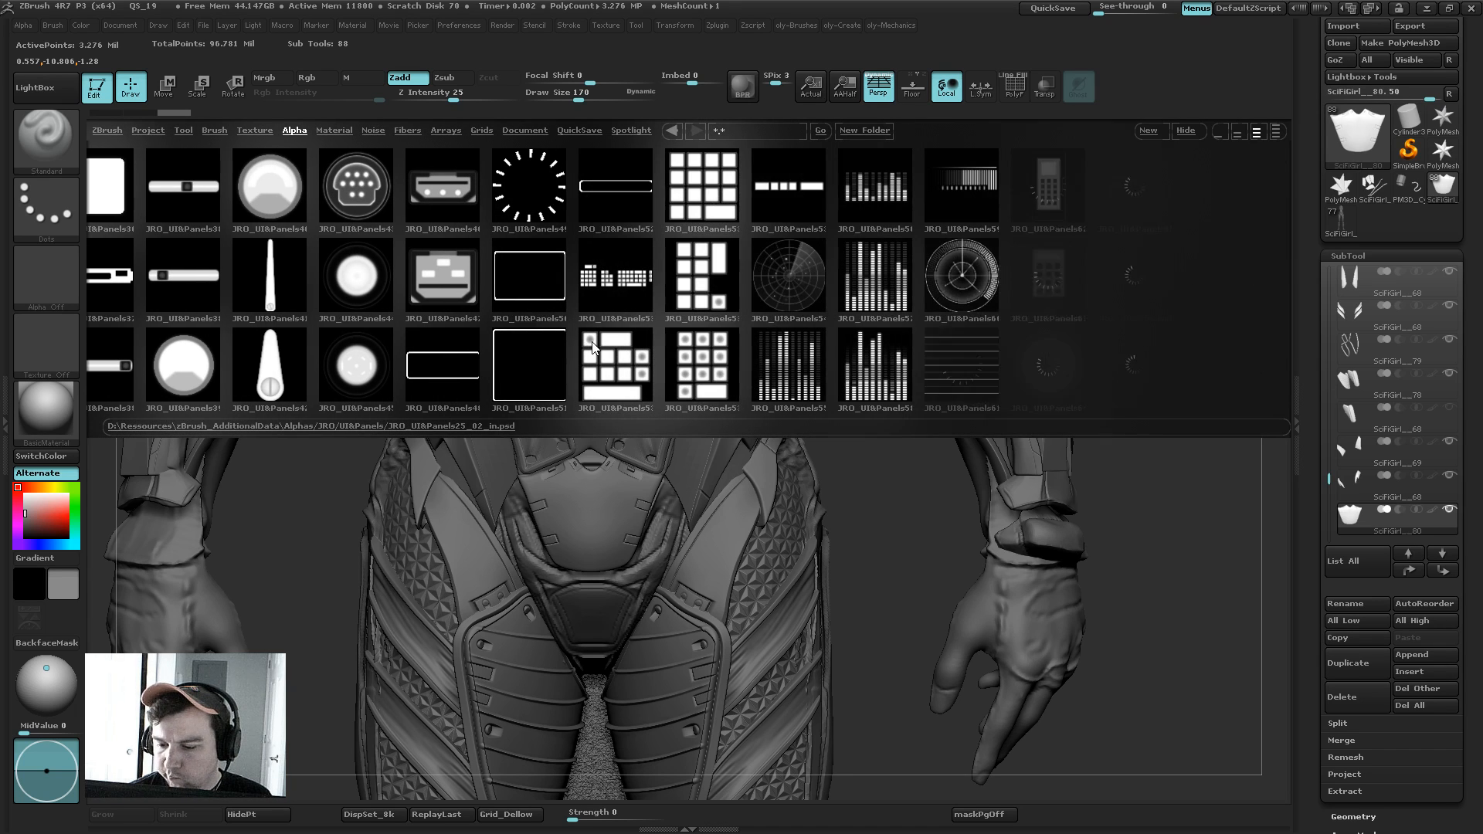
{"action": "scroll", "coordinate": [593, 341], "scroll_direction": "up", "scroll_amount": 8}
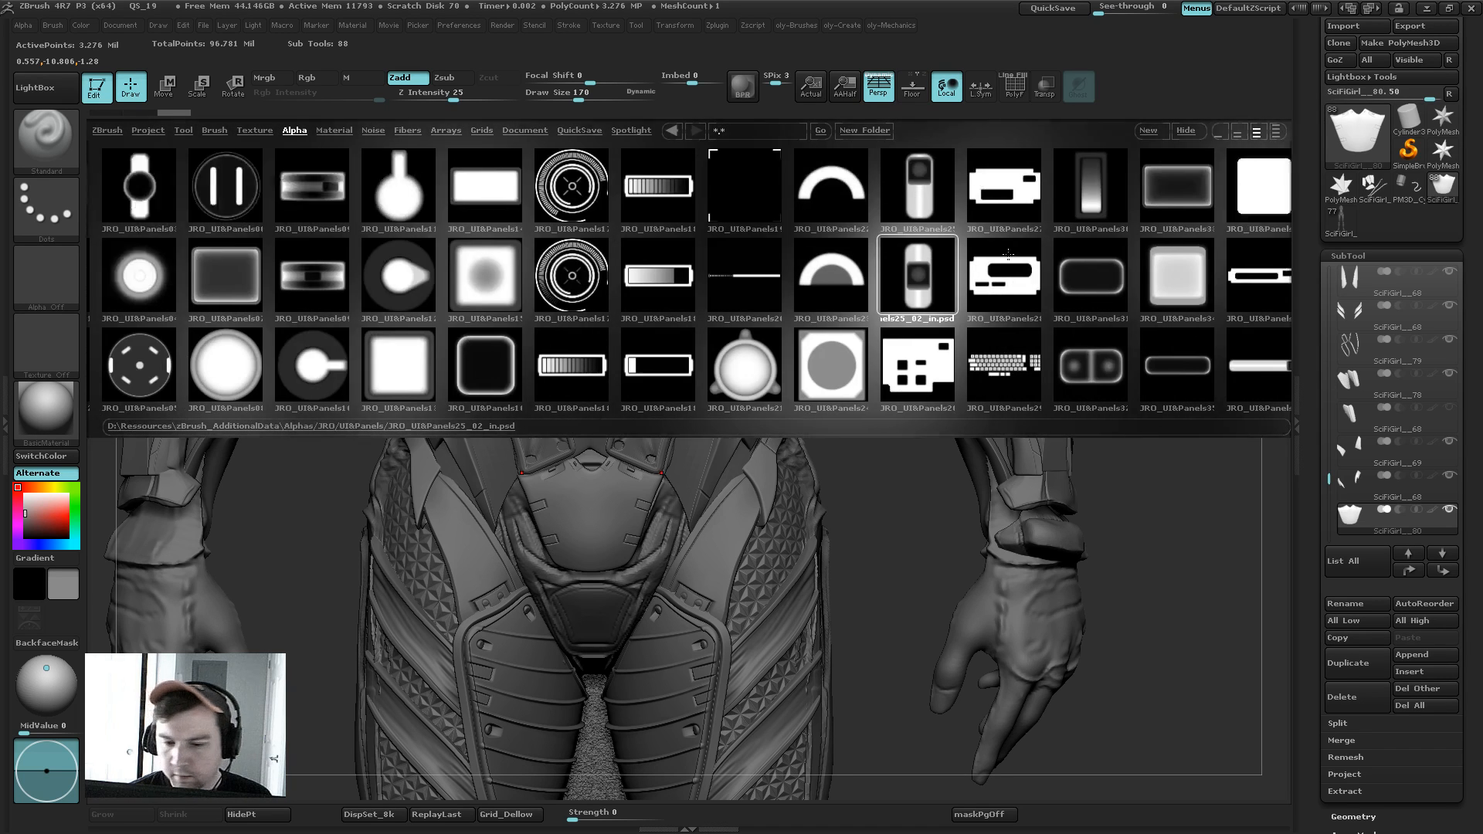
{"action": "left_click", "coordinate": [122, 178]}
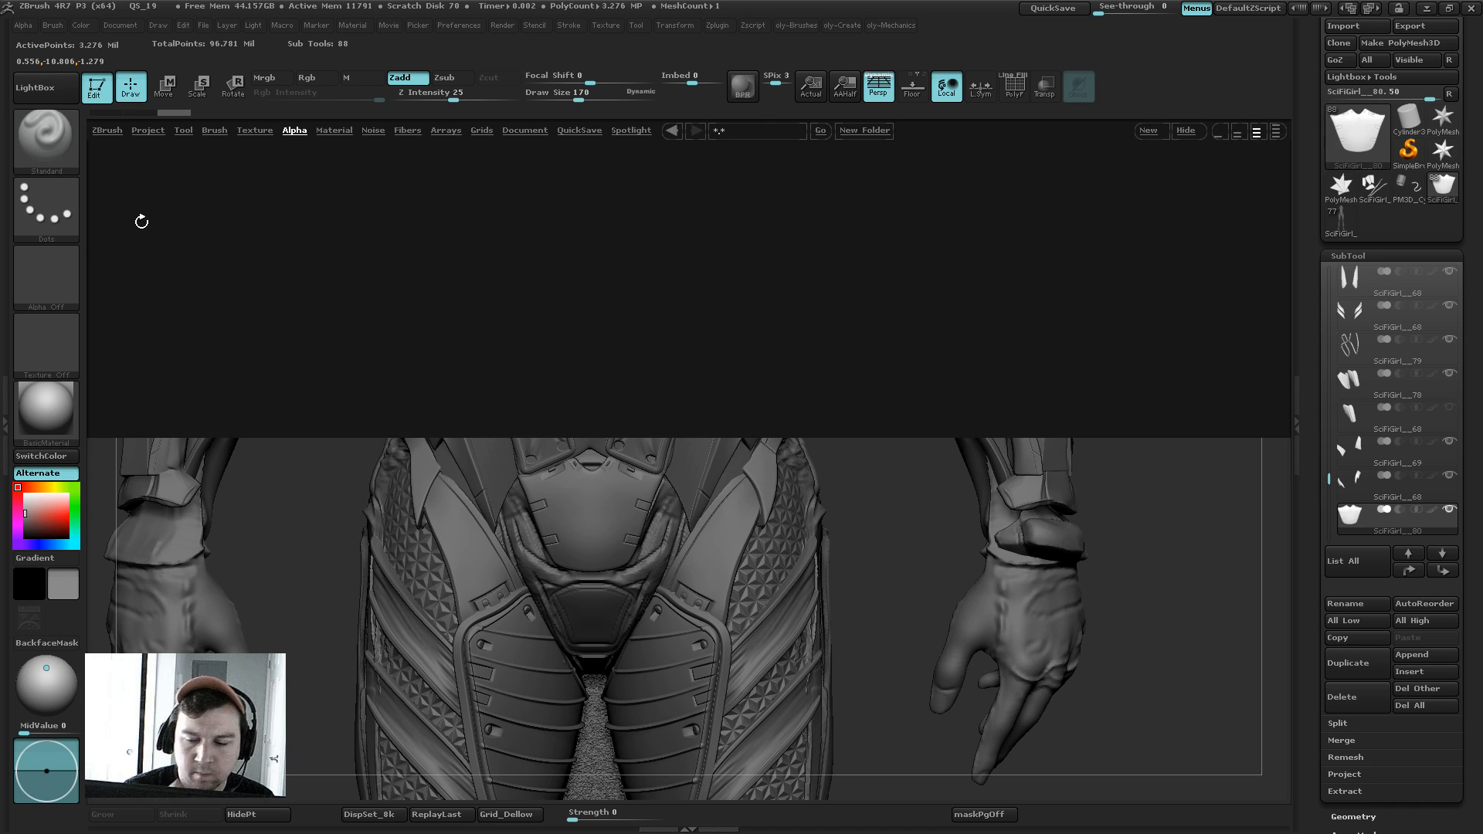
{"action": "left_click", "coordinate": [136, 271]}
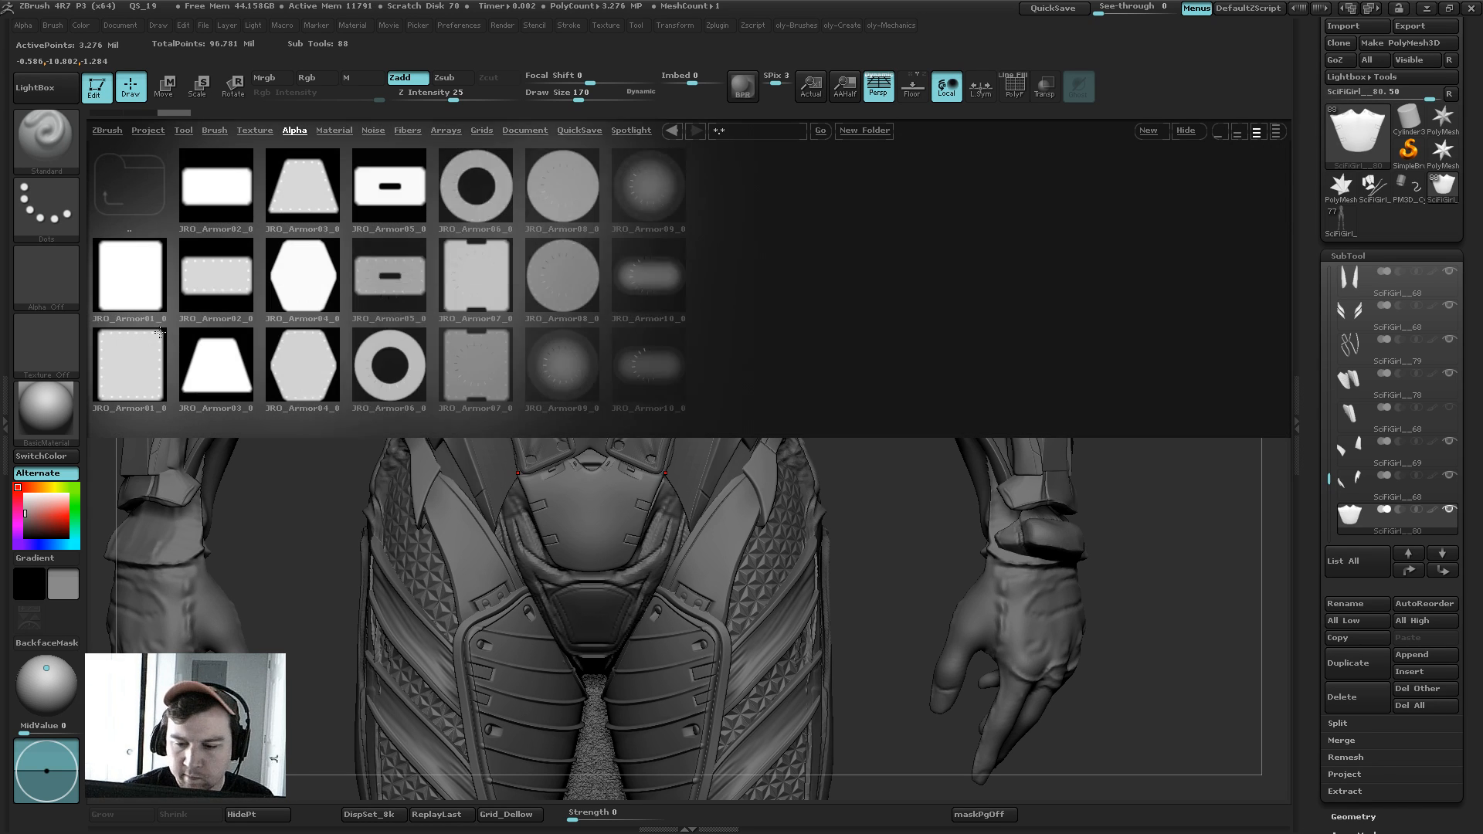
{"action": "left_click", "coordinate": [136, 189]}
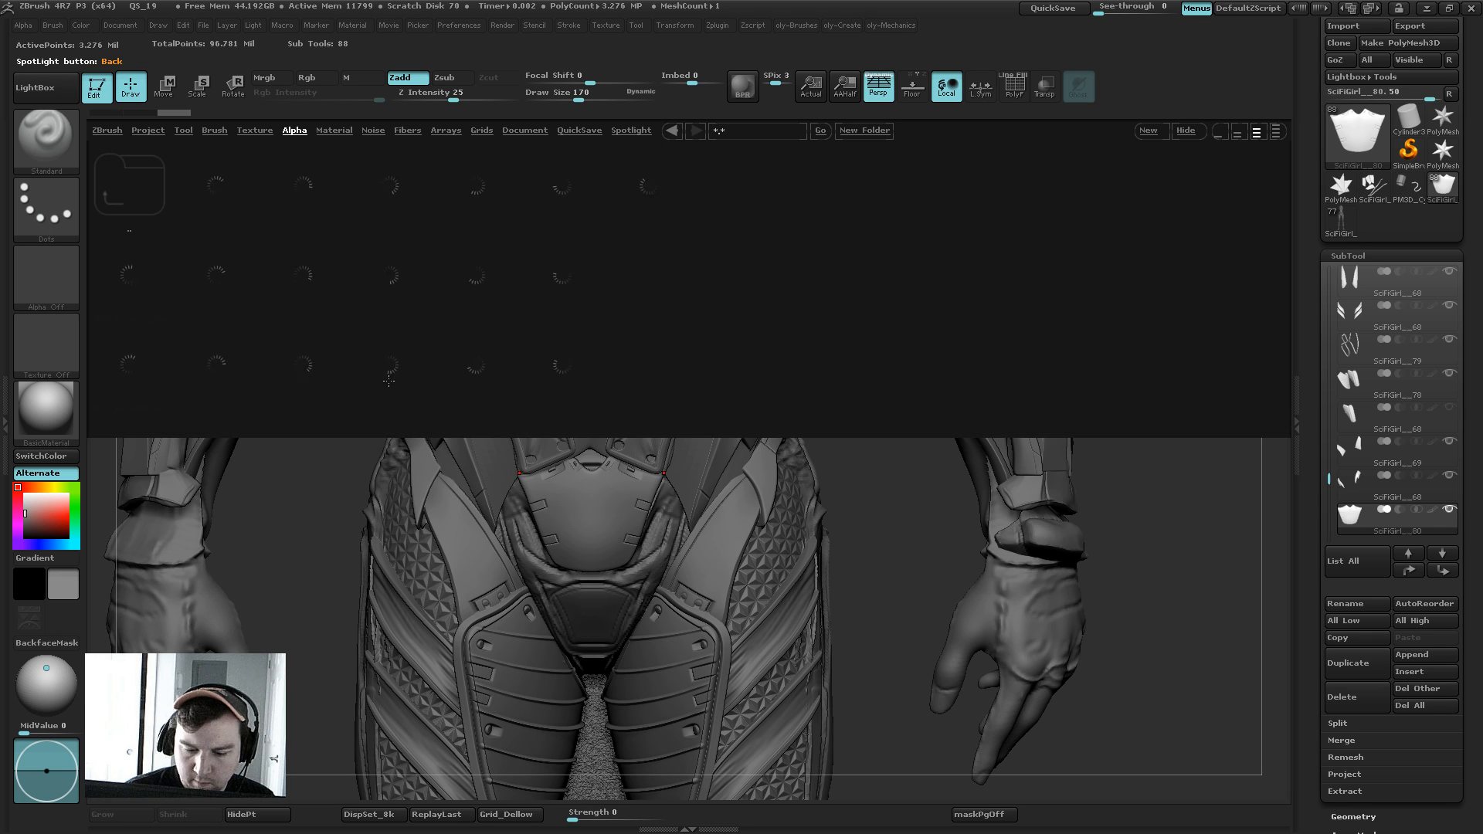
{"action": "mouse_move", "coordinate": [1097, 354]}
{"action": "left_mouse_down"}
{"action": "mouse_move", "coordinate": [946, 357]}
{"action": "mouse_move", "coordinate": [1105, 337]}
{"action": "left_mouse_up"}
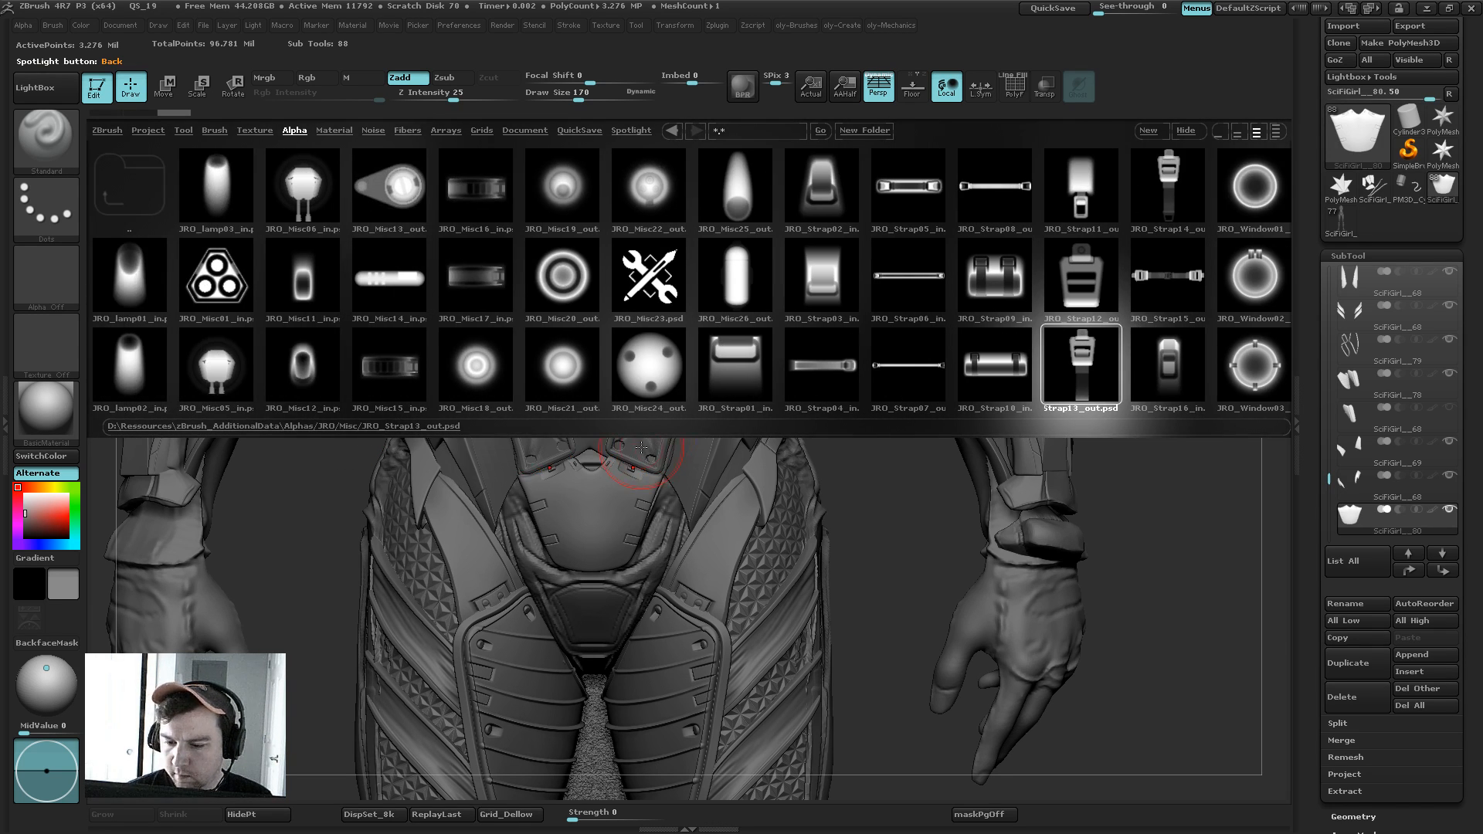
Step: Load the JRO_Strap01_in alpha and look through the Disks-Engines, Mechanical and Bolts folders for alternatives
{"action": "double_click", "coordinate": [739, 367]}
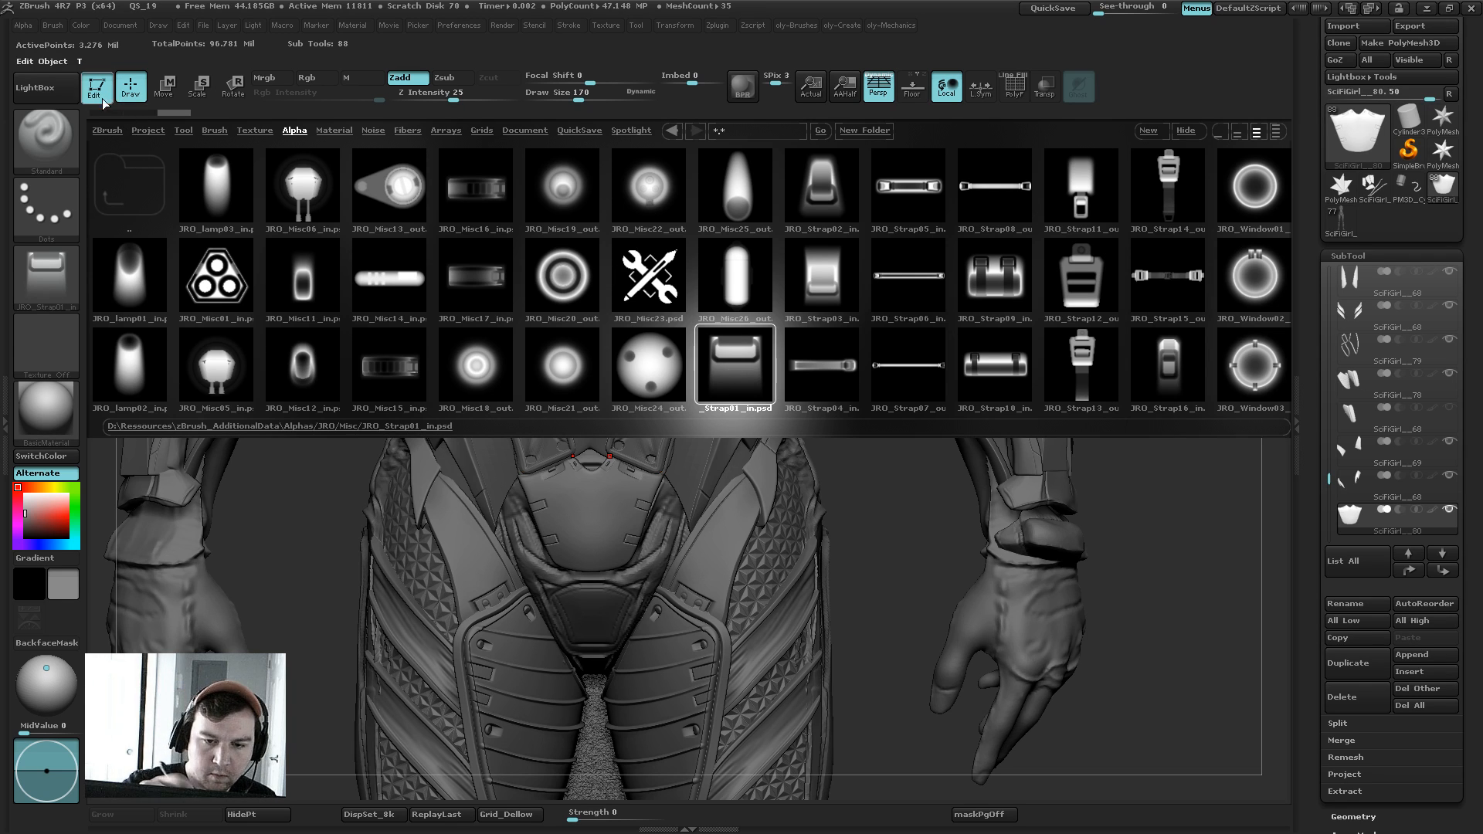
{"action": "left_click", "coordinate": [142, 195]}
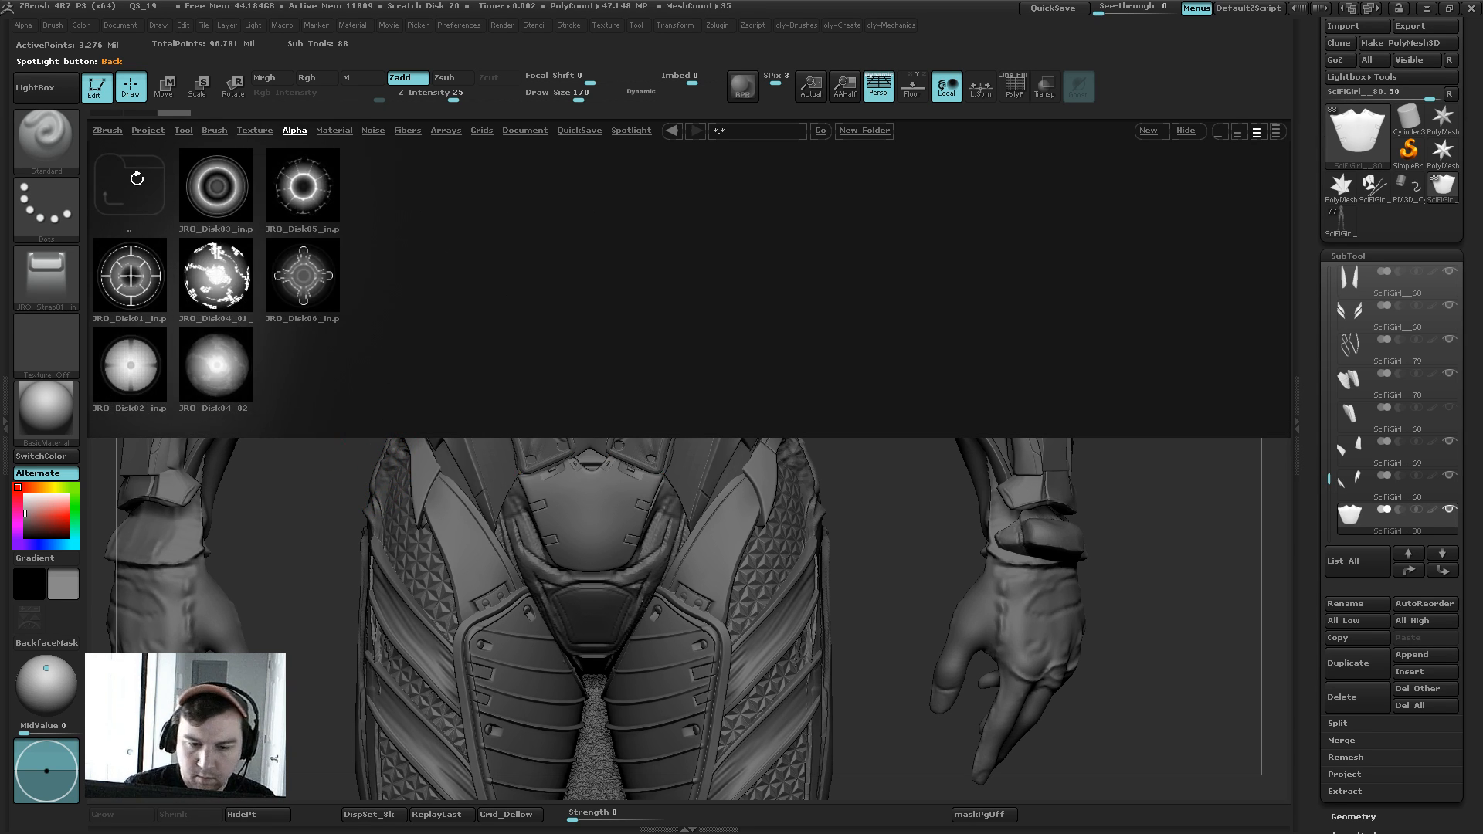
{"action": "left_click", "coordinate": [131, 186]}
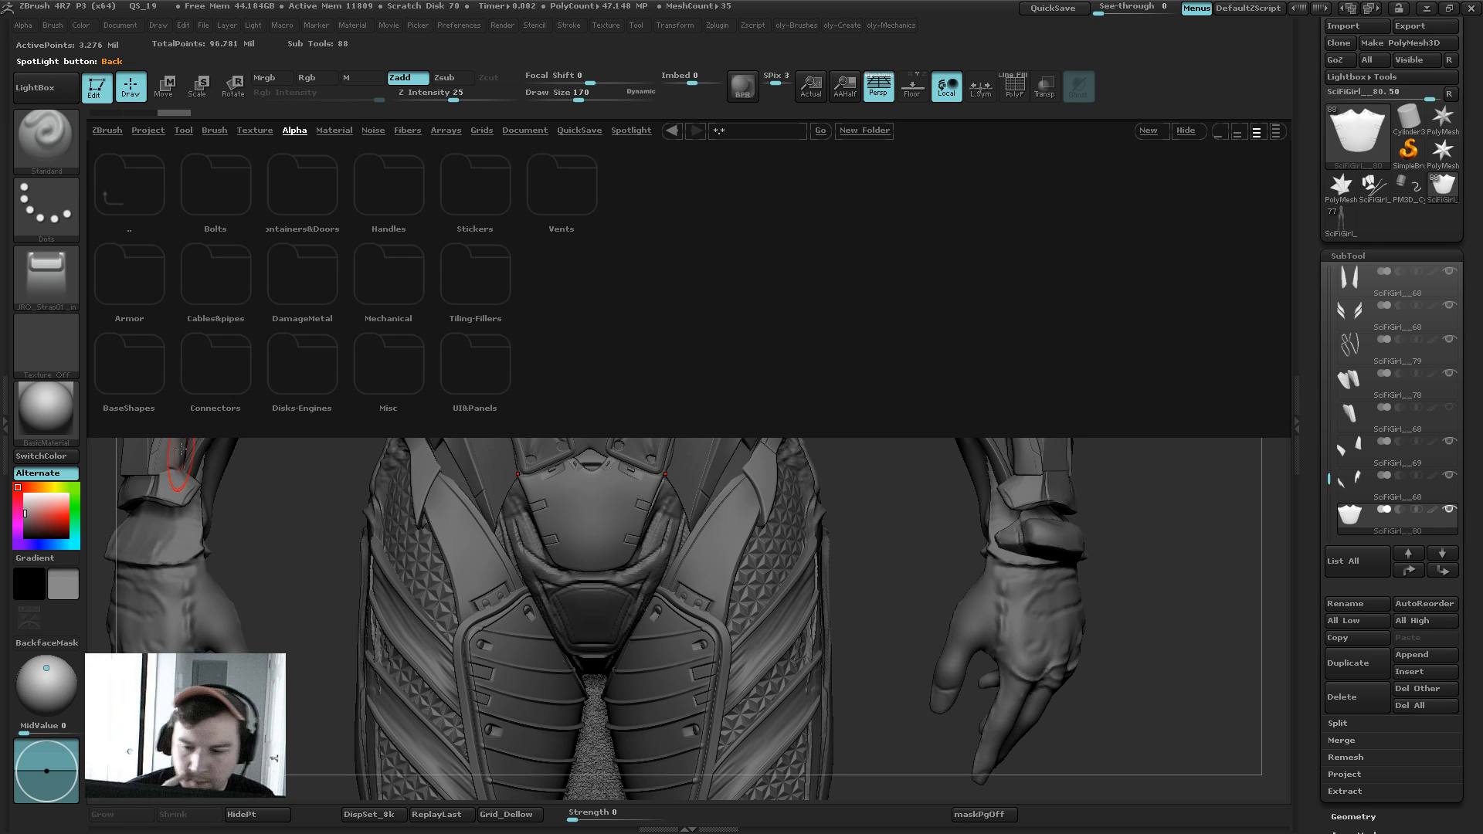
{"action": "left_click", "coordinate": [386, 265]}
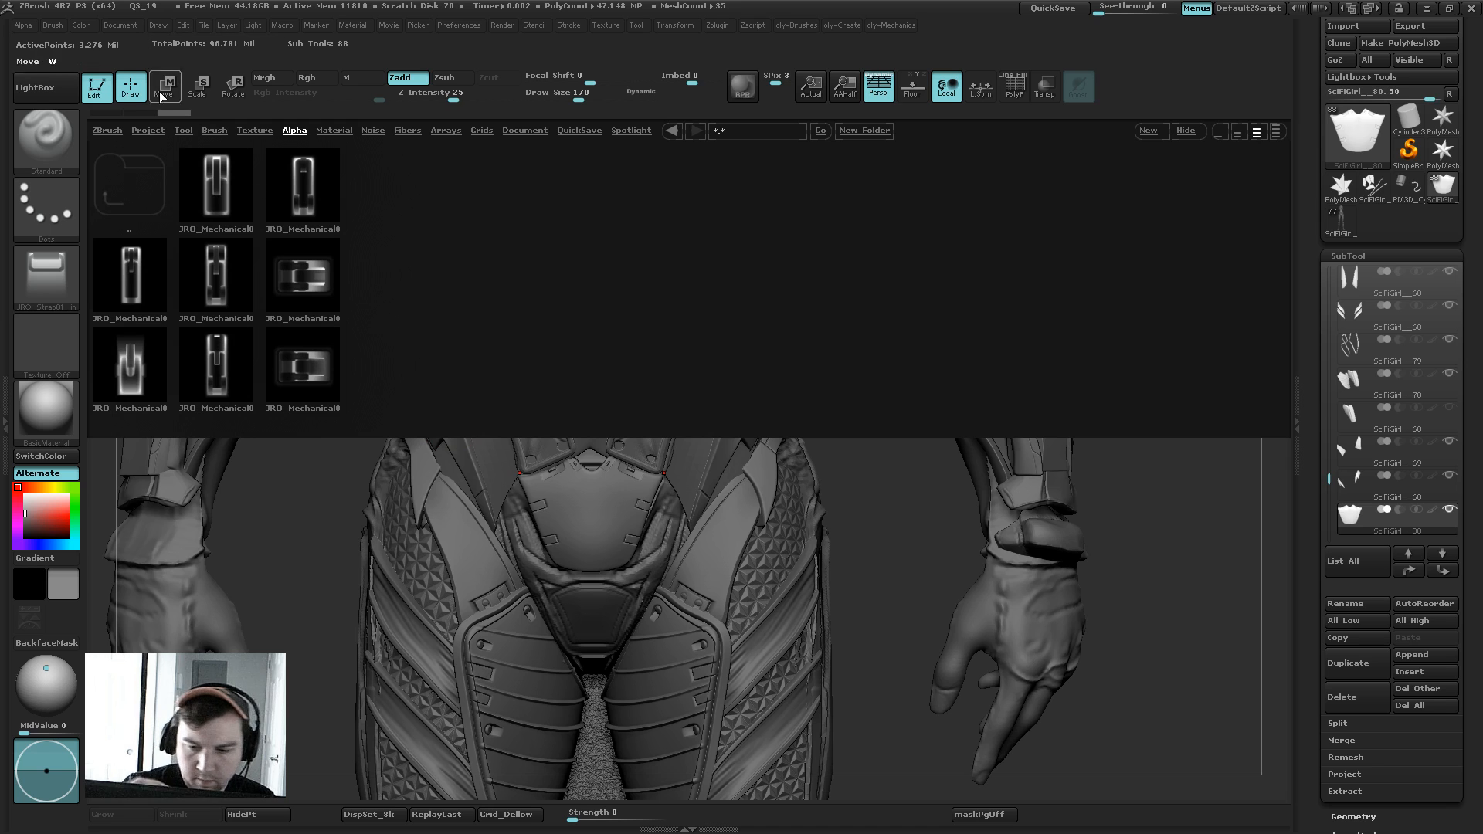
{"action": "left_click", "coordinate": [139, 184]}
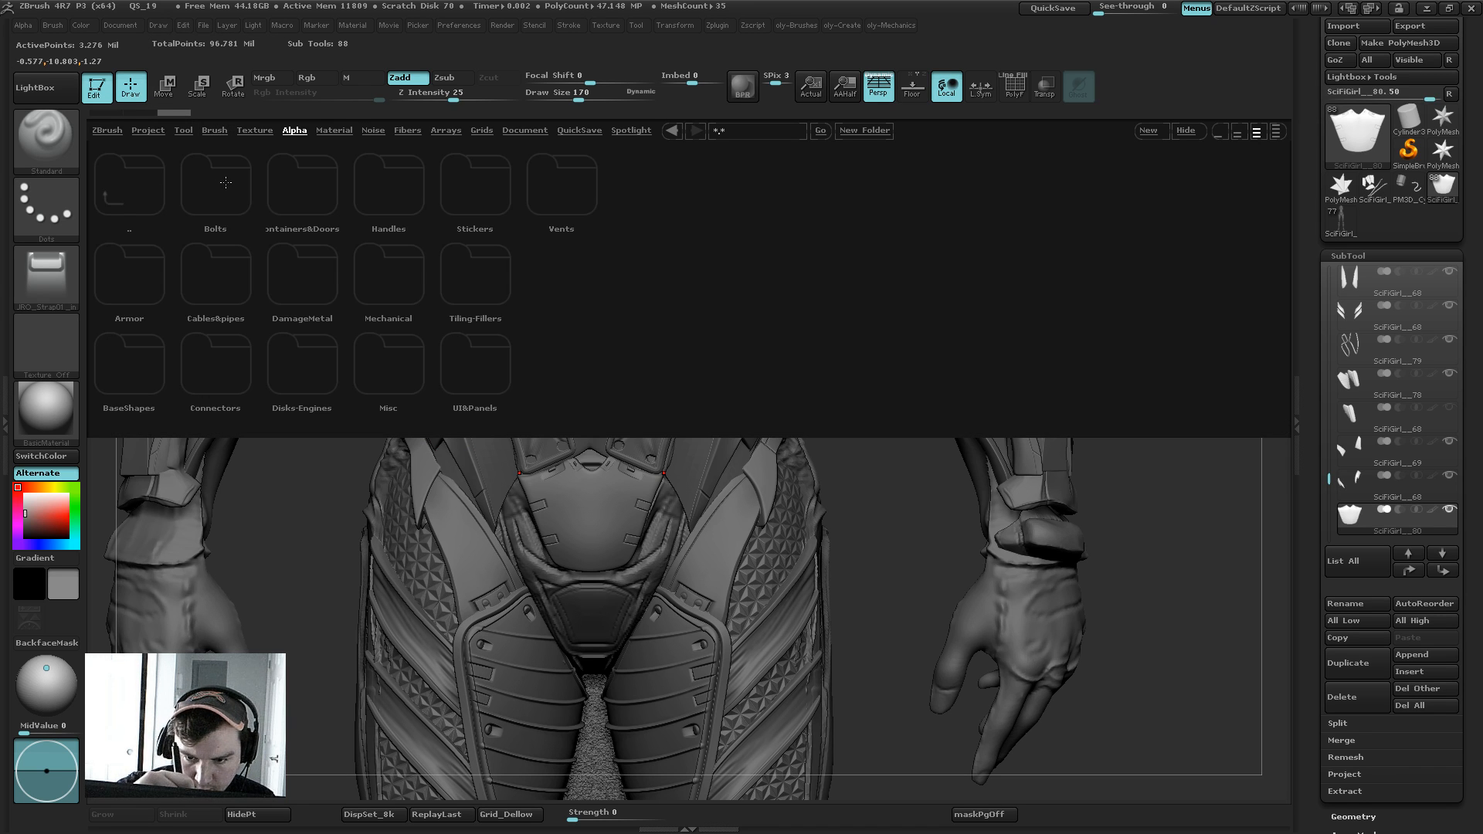
{"action": "left_click", "coordinate": [225, 182]}
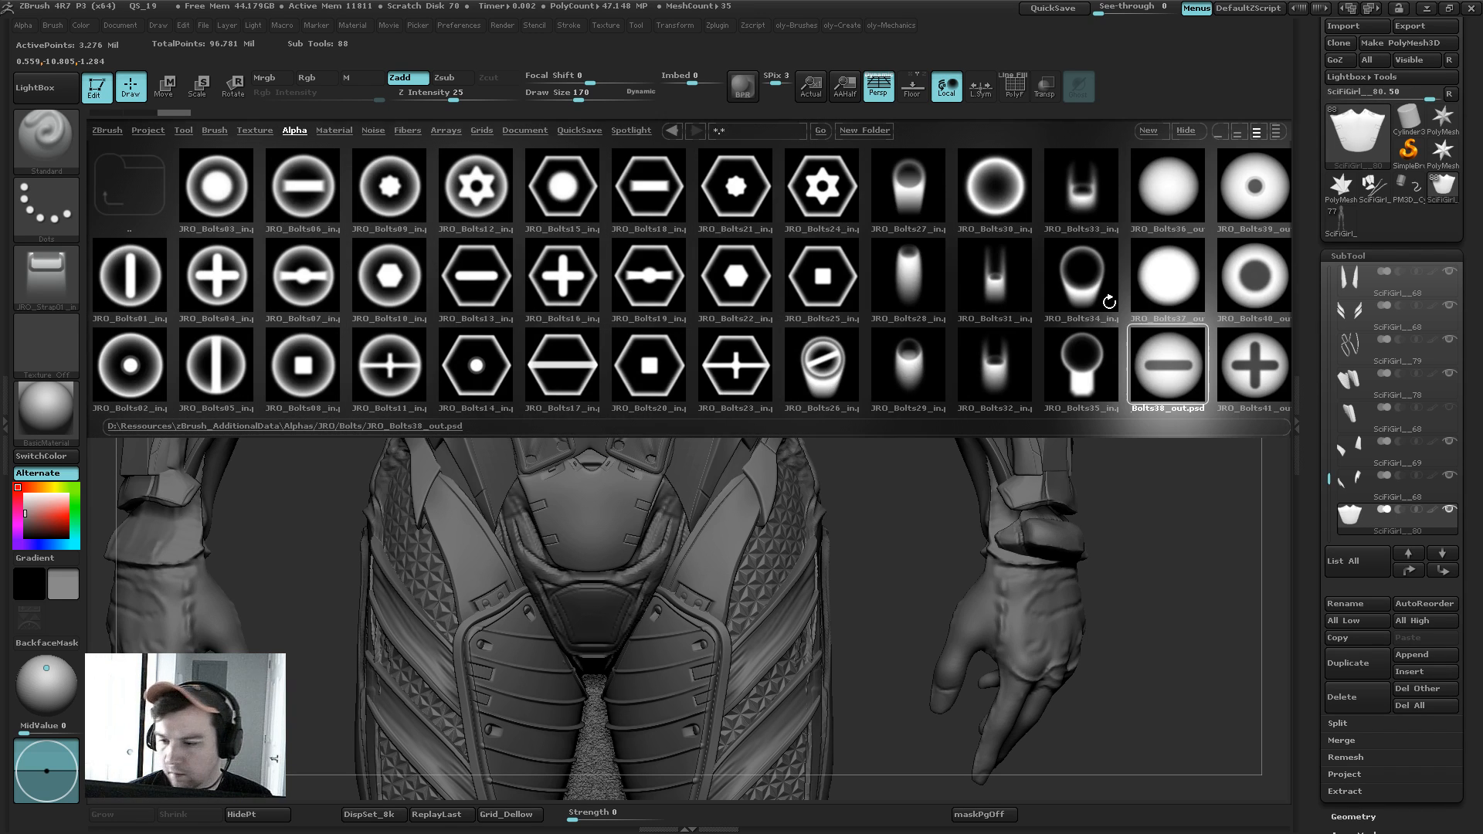
{"action": "left_click", "coordinate": [139, 183]}
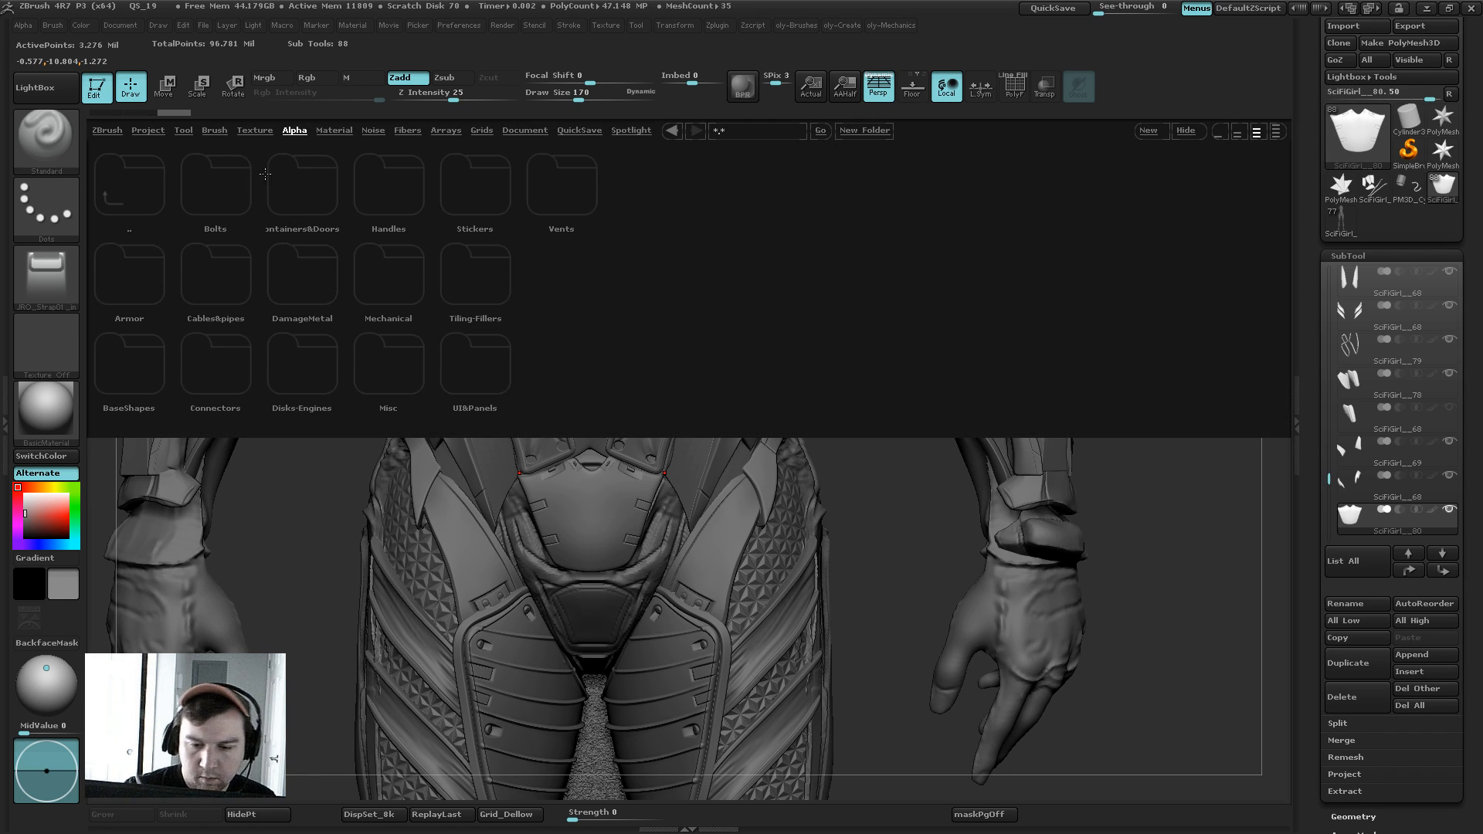
Step: Load the JRO_Connector10 alpha from the Connectors folder and set the brush stroke to DragRect
{"action": "left_click", "coordinate": [219, 340]}
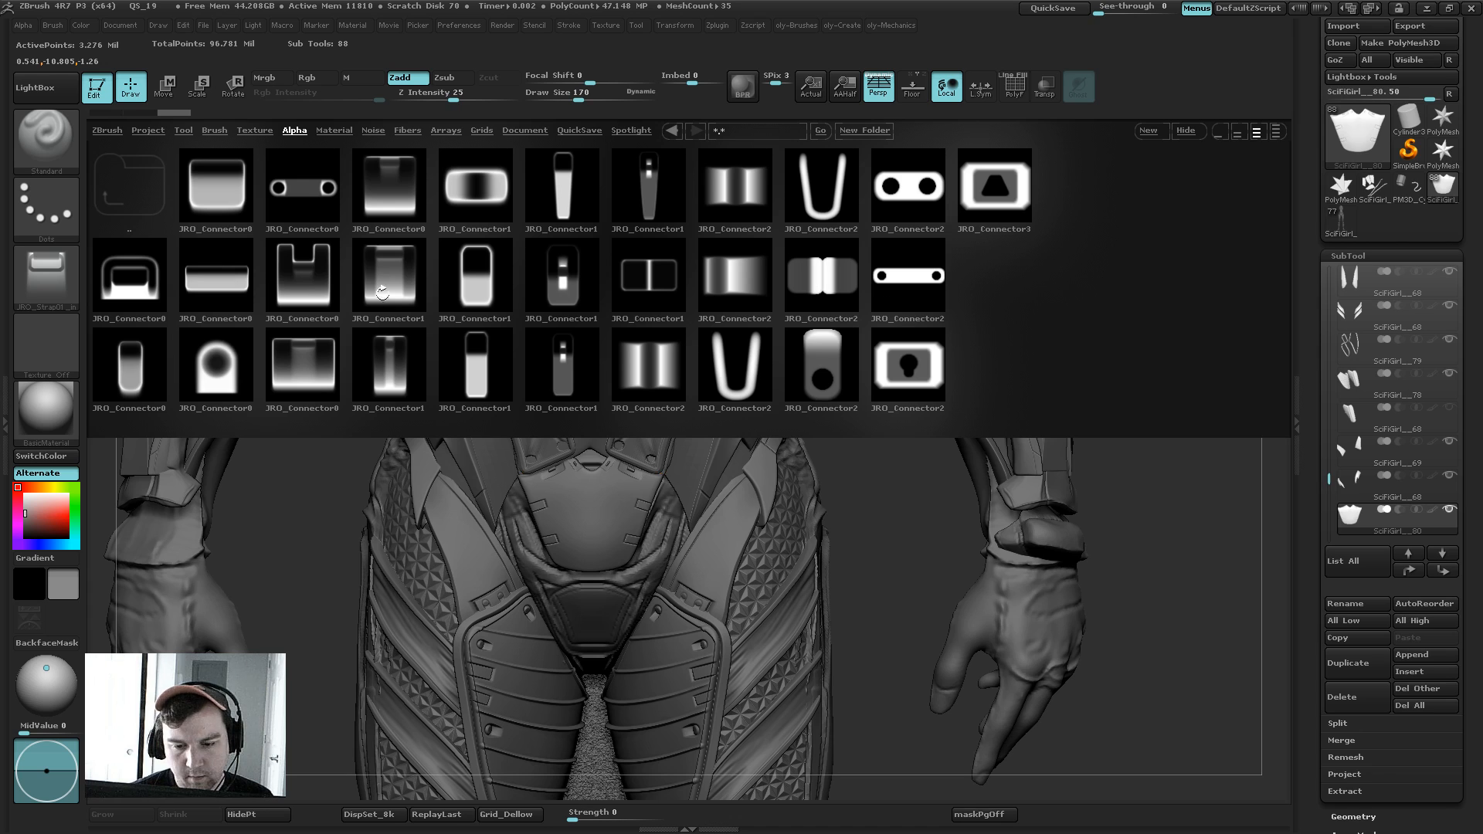
{"action": "double_click", "coordinate": [300, 278]}
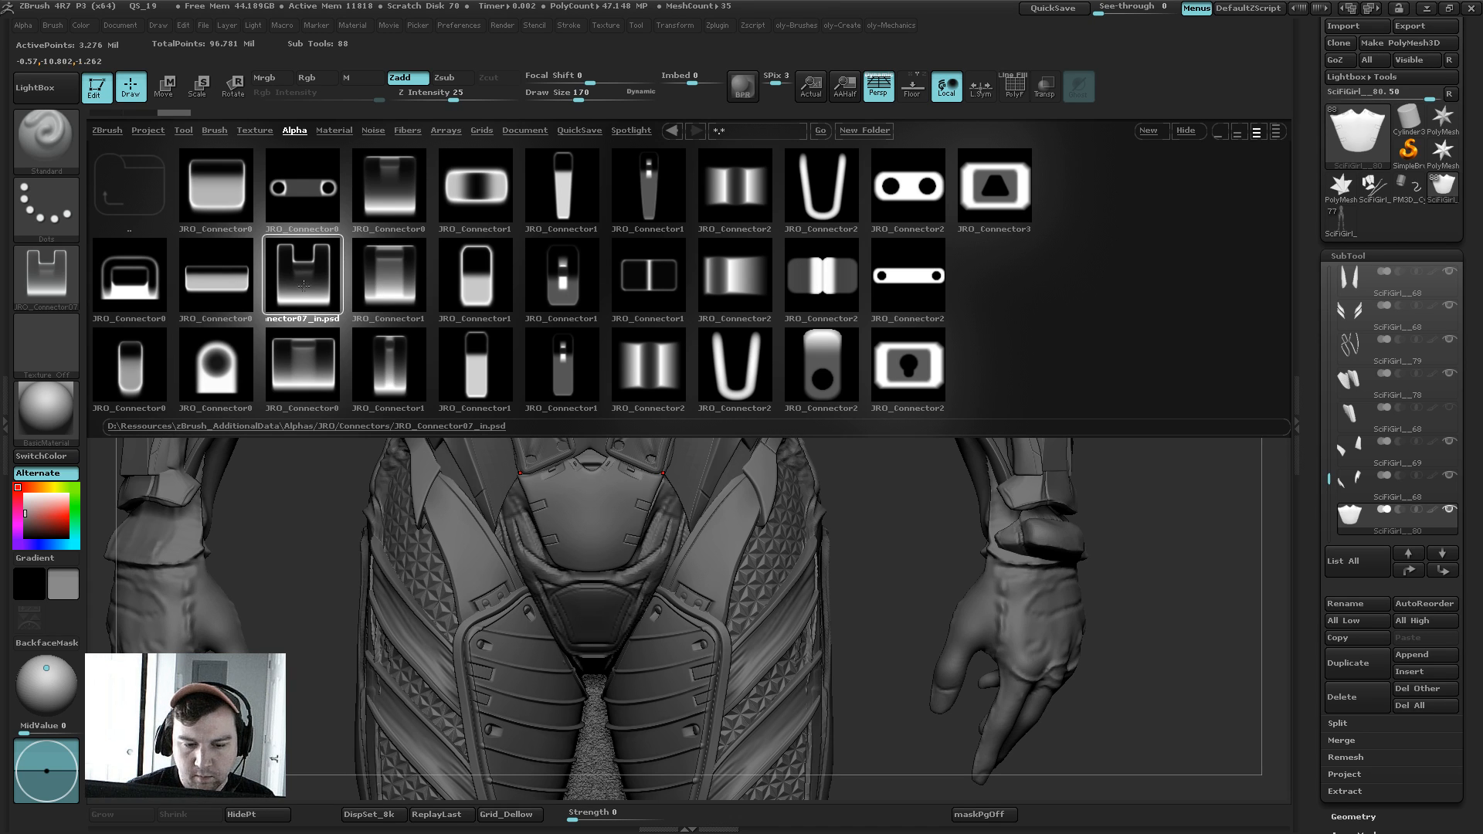
{"action": "double_click", "coordinate": [395, 269]}
{"action": "left_click", "coordinate": [45, 87]}
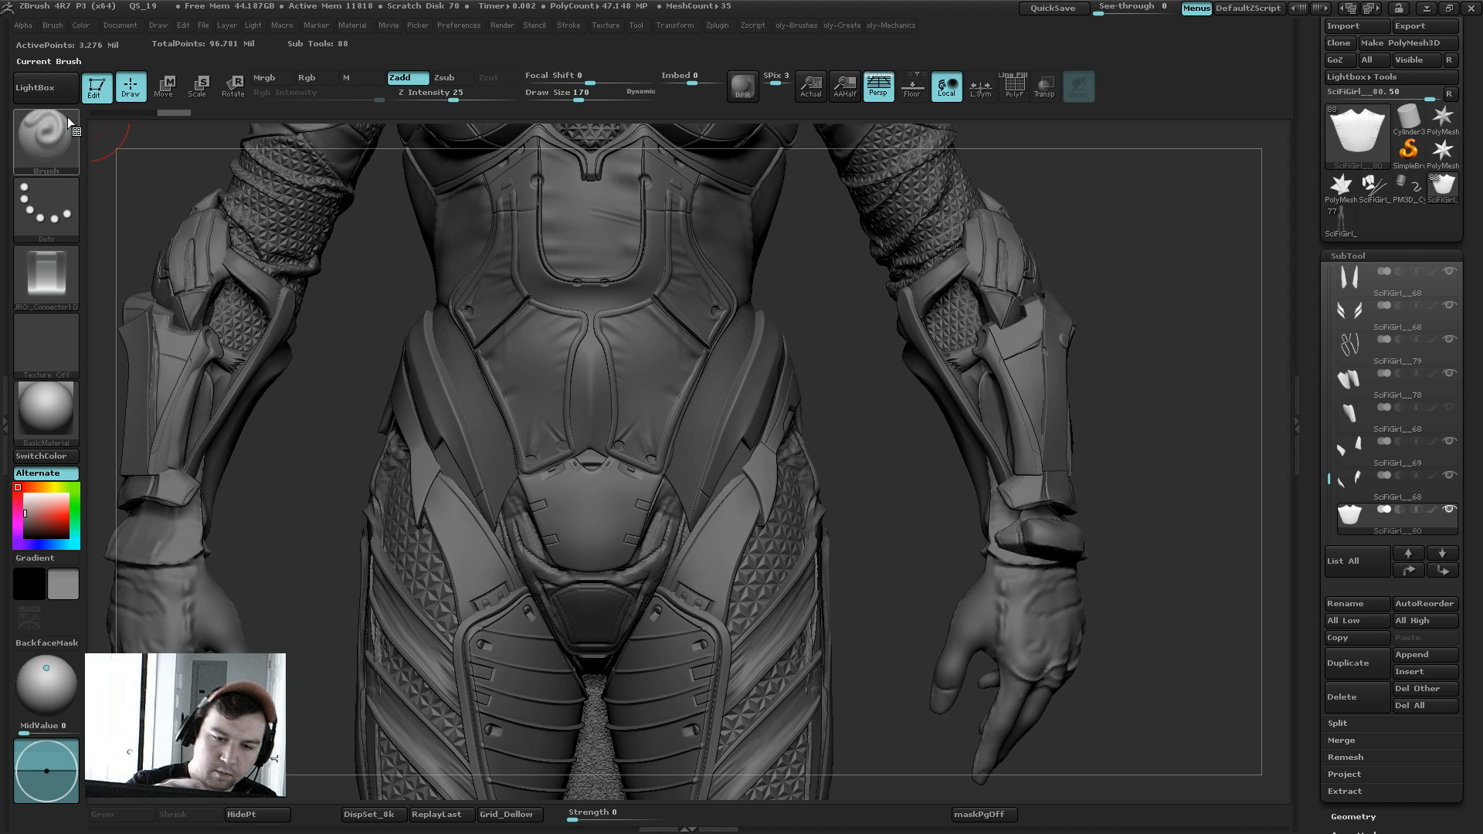
{"action": "left_click", "coordinate": [71, 184]}
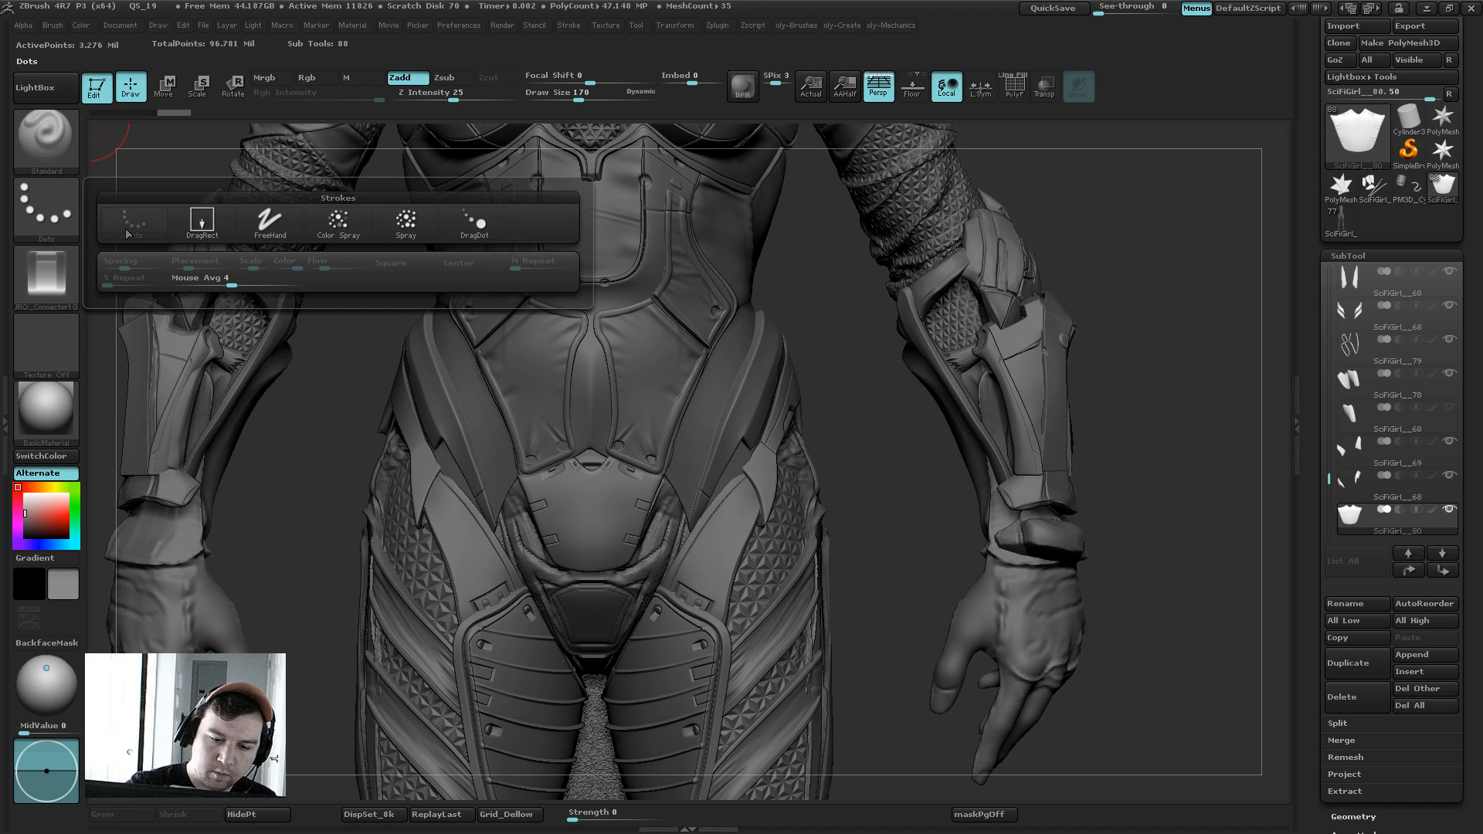
{"action": "left_click", "coordinate": [198, 223]}
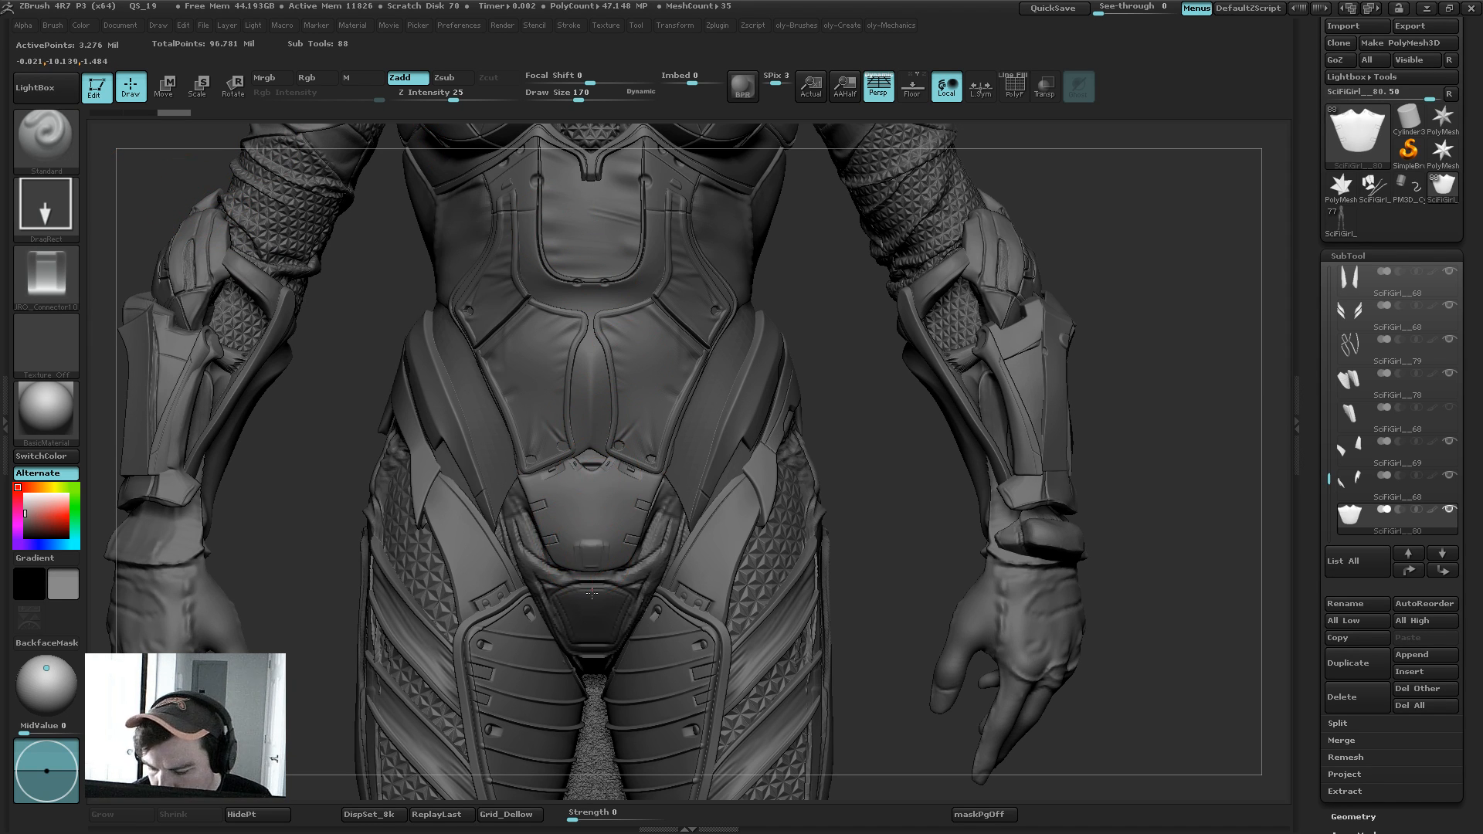
Step: Set the brush to Zsub with Z Intensity 57 and stamp the connector alpha at the centre of the pelvis plate's lower edge
{"action": "left_click_drag", "start_coordinate": [592, 593], "coordinate": [742, 394]}
{"action": "key", "text": "ctrl+z"}
{"action": "left_click", "coordinate": [452, 78]}
{"action": "left_click", "coordinate": [485, 95]}
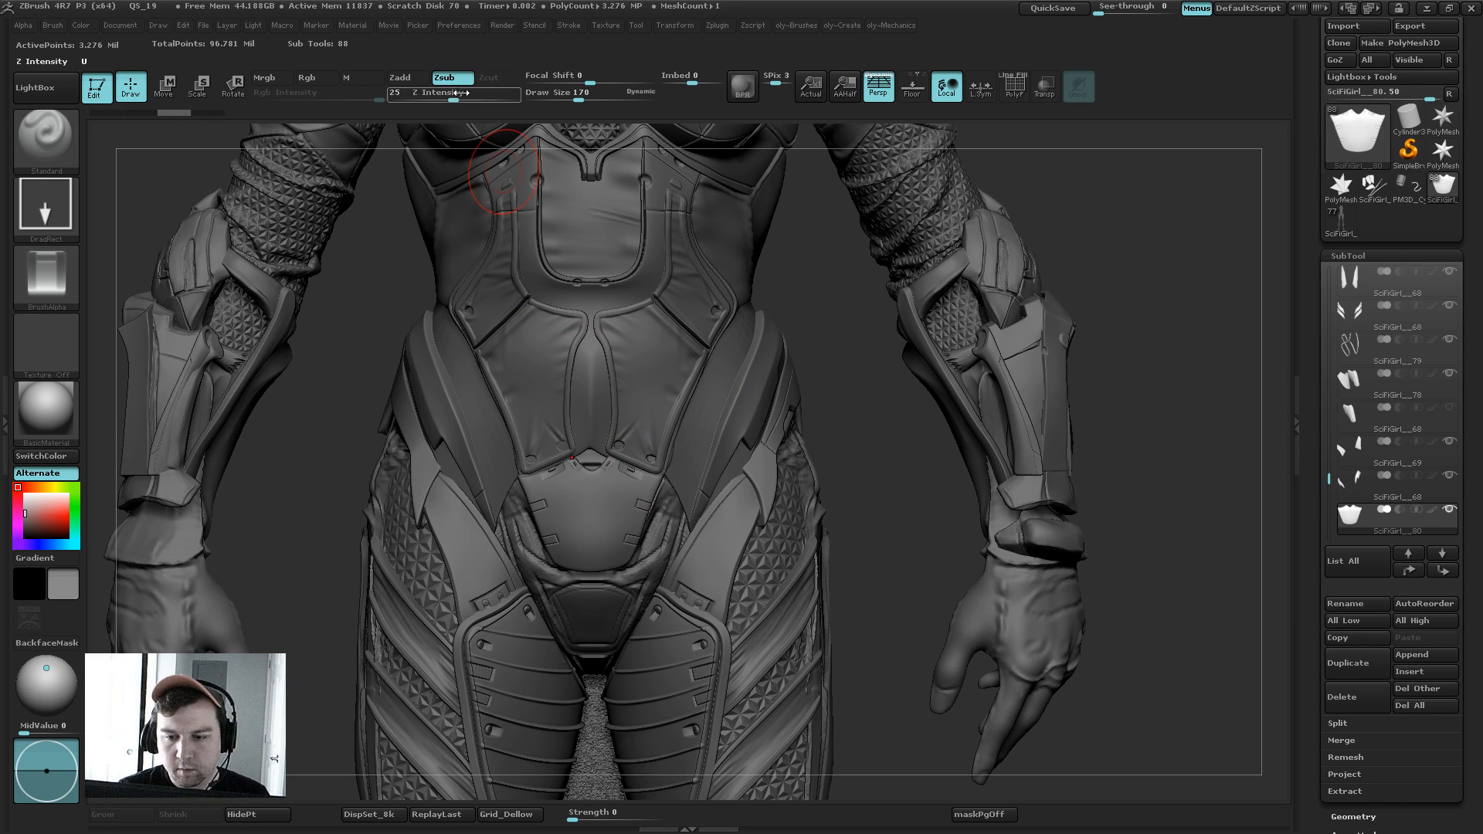
{"action": "key", "text": "s"}
{"action": "left_click_drag", "start_coordinate": [597, 564], "coordinate": [589, 564]}
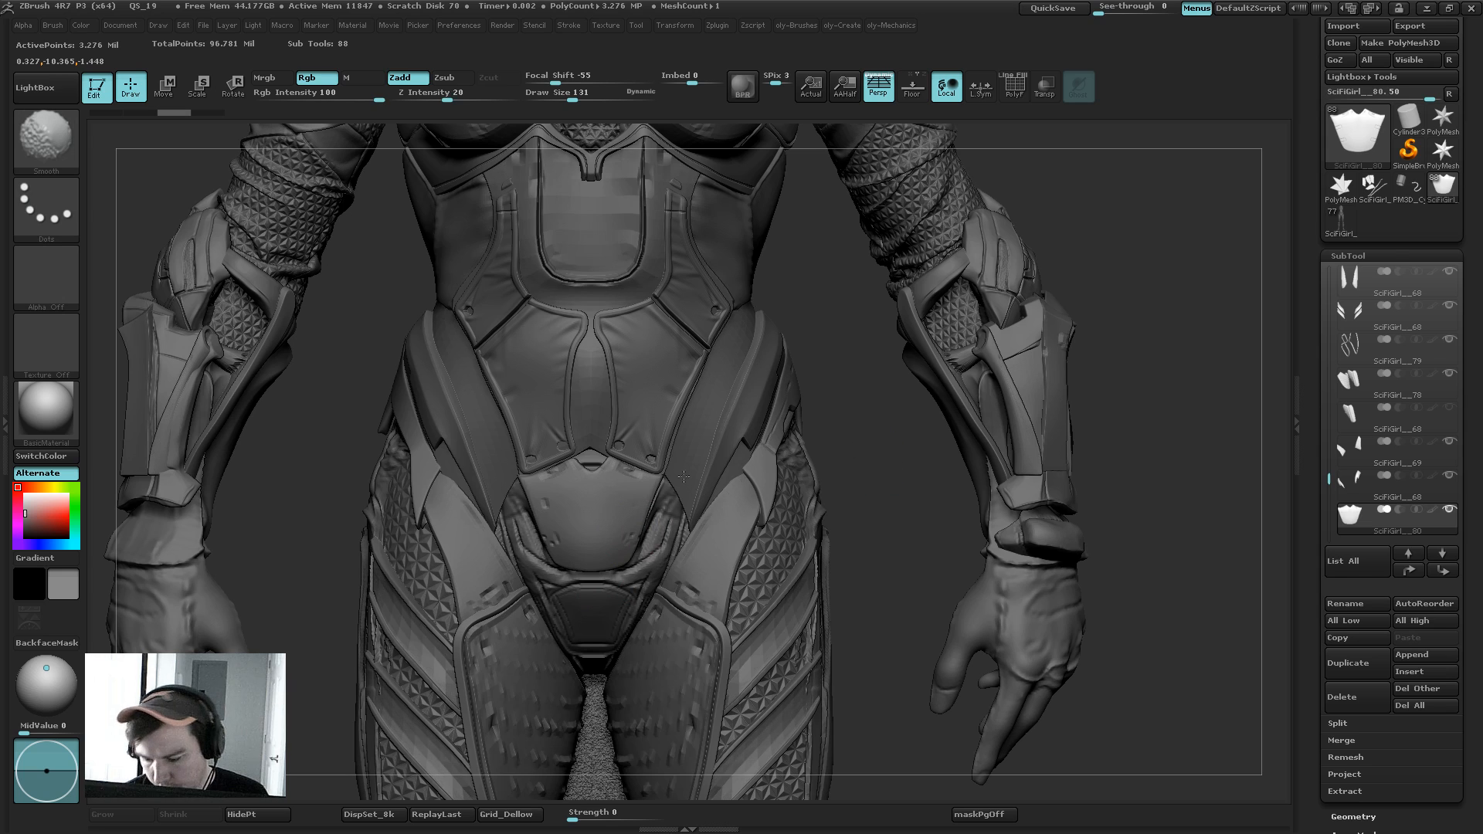
{"action": "key", "text": "s"}
{"action": "left_click_drag", "start_coordinate": [599, 578], "coordinate": [593, 578]}
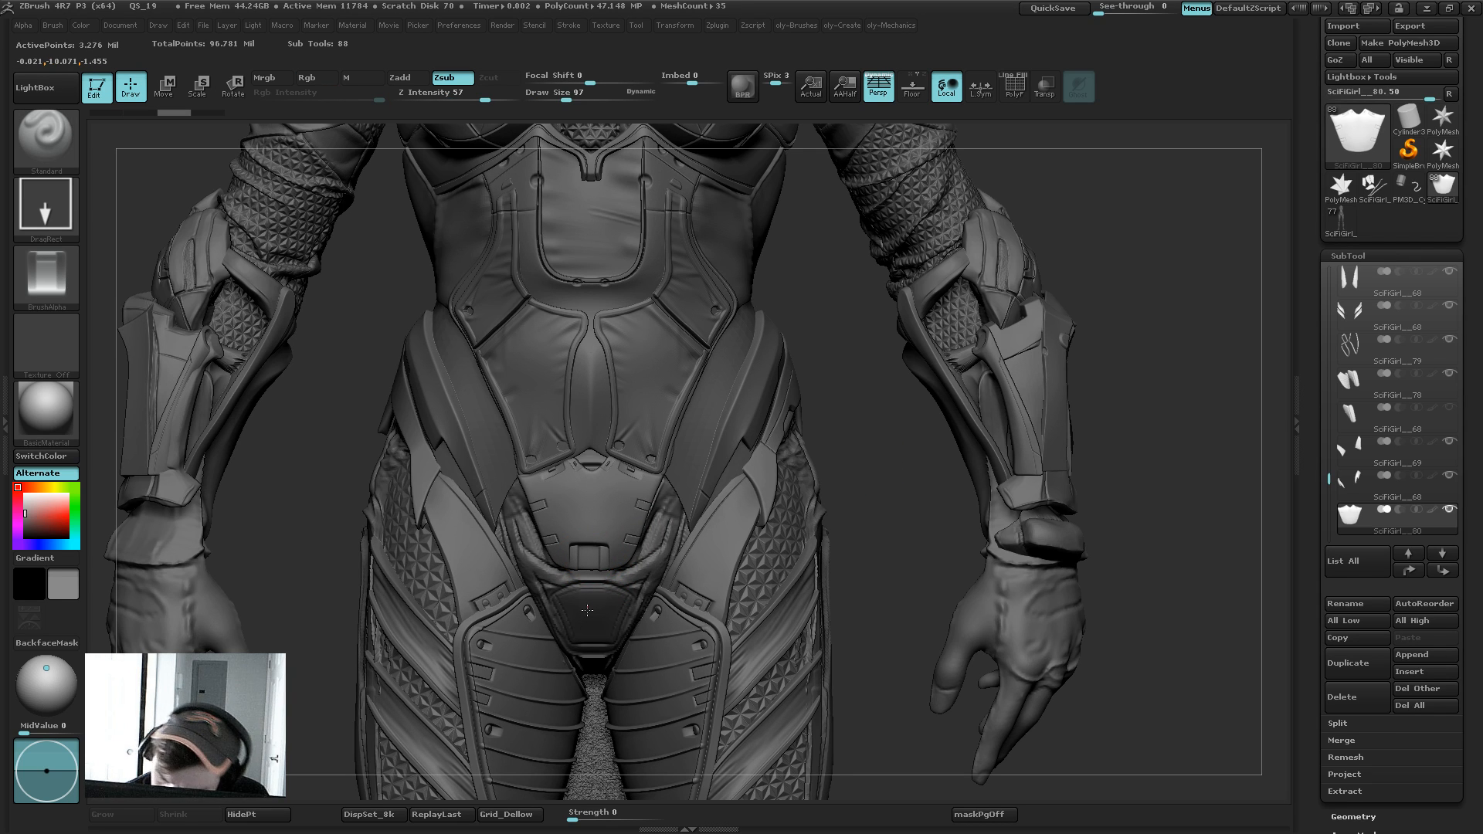
Step: Reduce the draw size to 56 and try stamping the connector alpha on the pelvis plate's side and upper centre
{"action": "key", "text": "["}
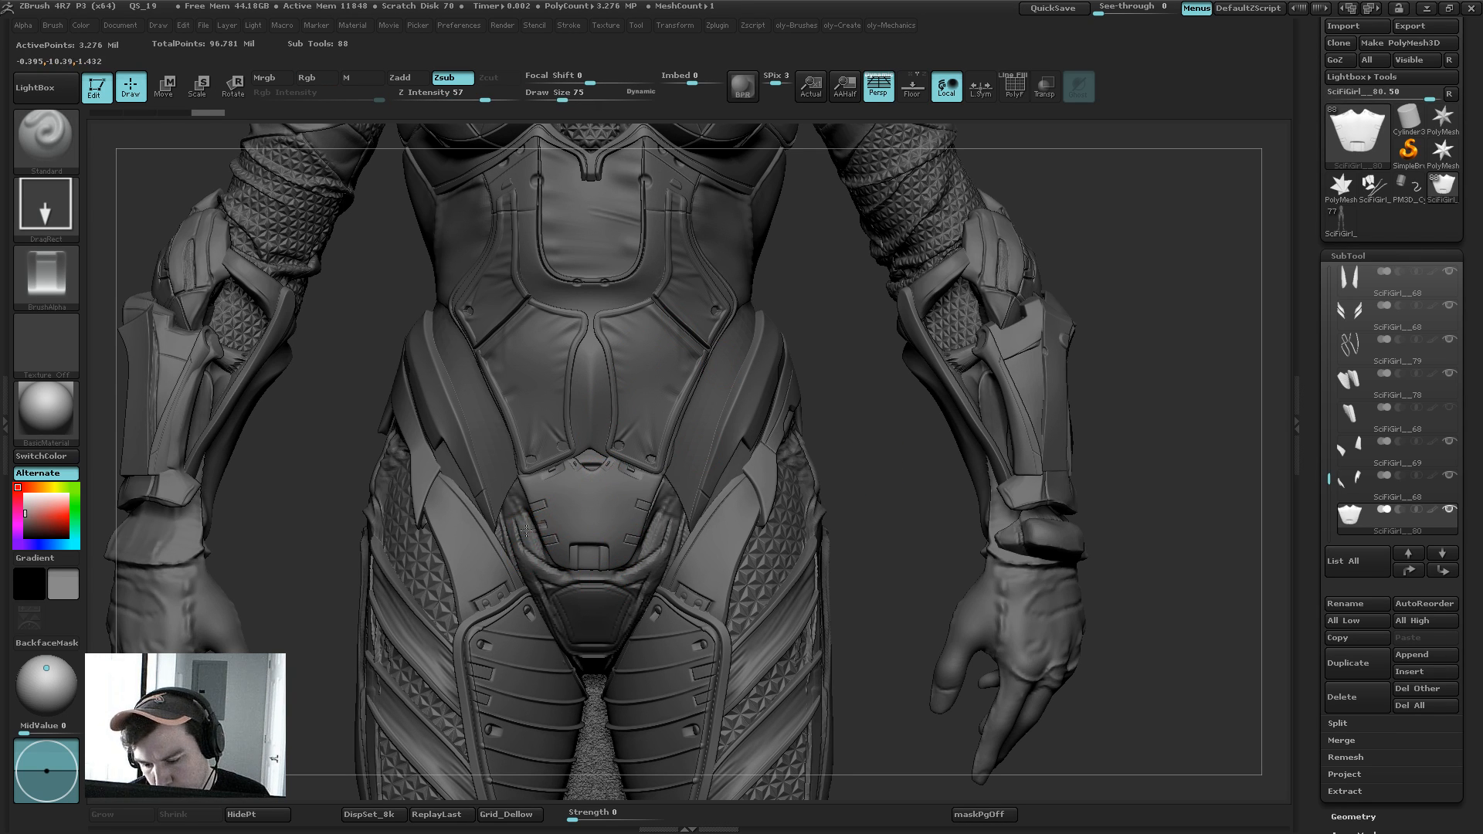
{"action": "left_click_drag", "start_coordinate": [520, 533], "coordinate": [519, 534]}
{"action": "key", "text": "ctrl+z"}
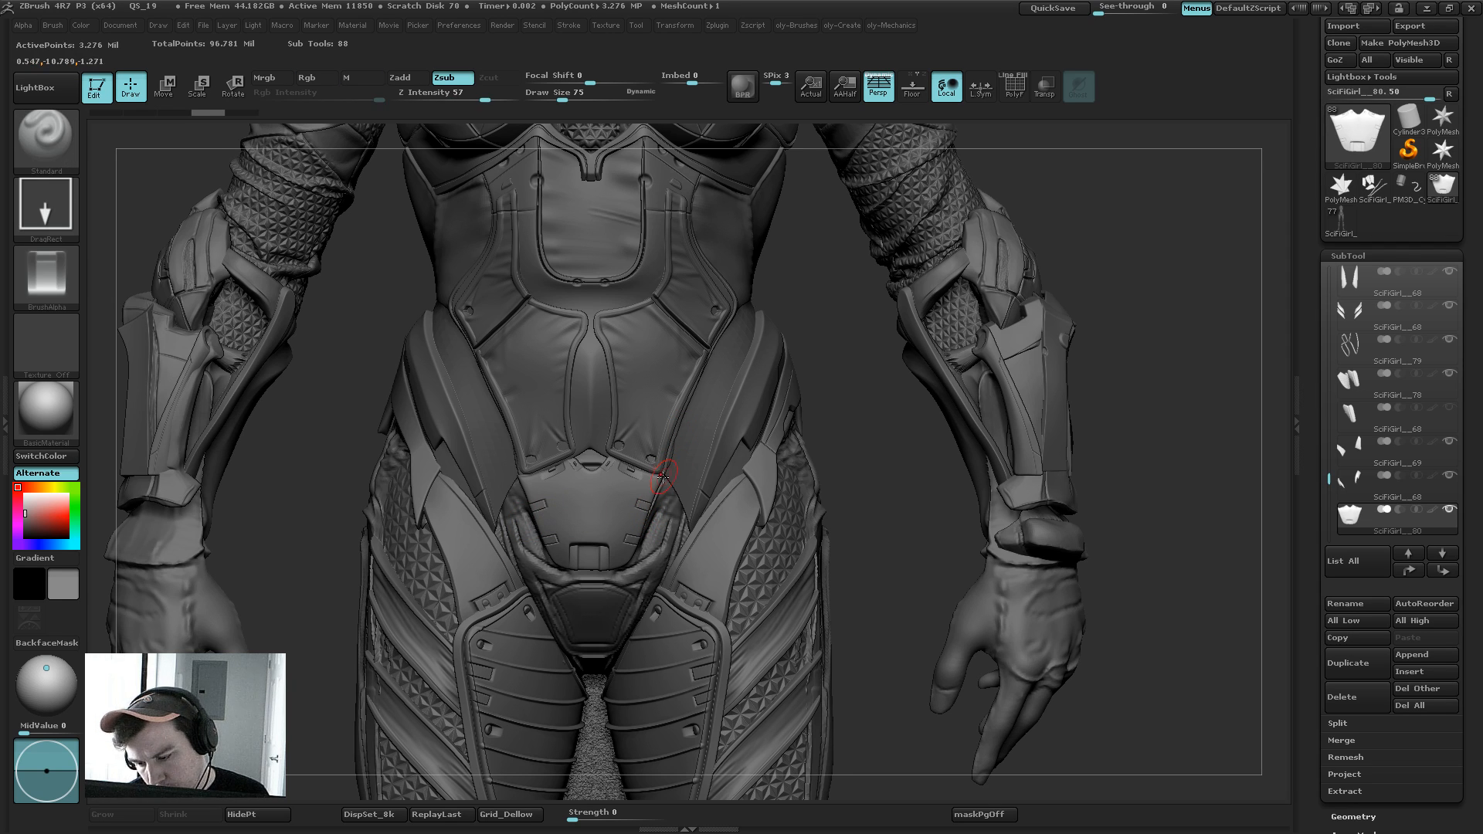
{"action": "key", "text": "s"}
{"action": "left_click_drag", "start_coordinate": [601, 501], "coordinate": [596, 501]}
{"action": "left_click_drag", "start_coordinate": [588, 501], "coordinate": [586, 531]}
{"action": "key", "text": "ctrl+z"}
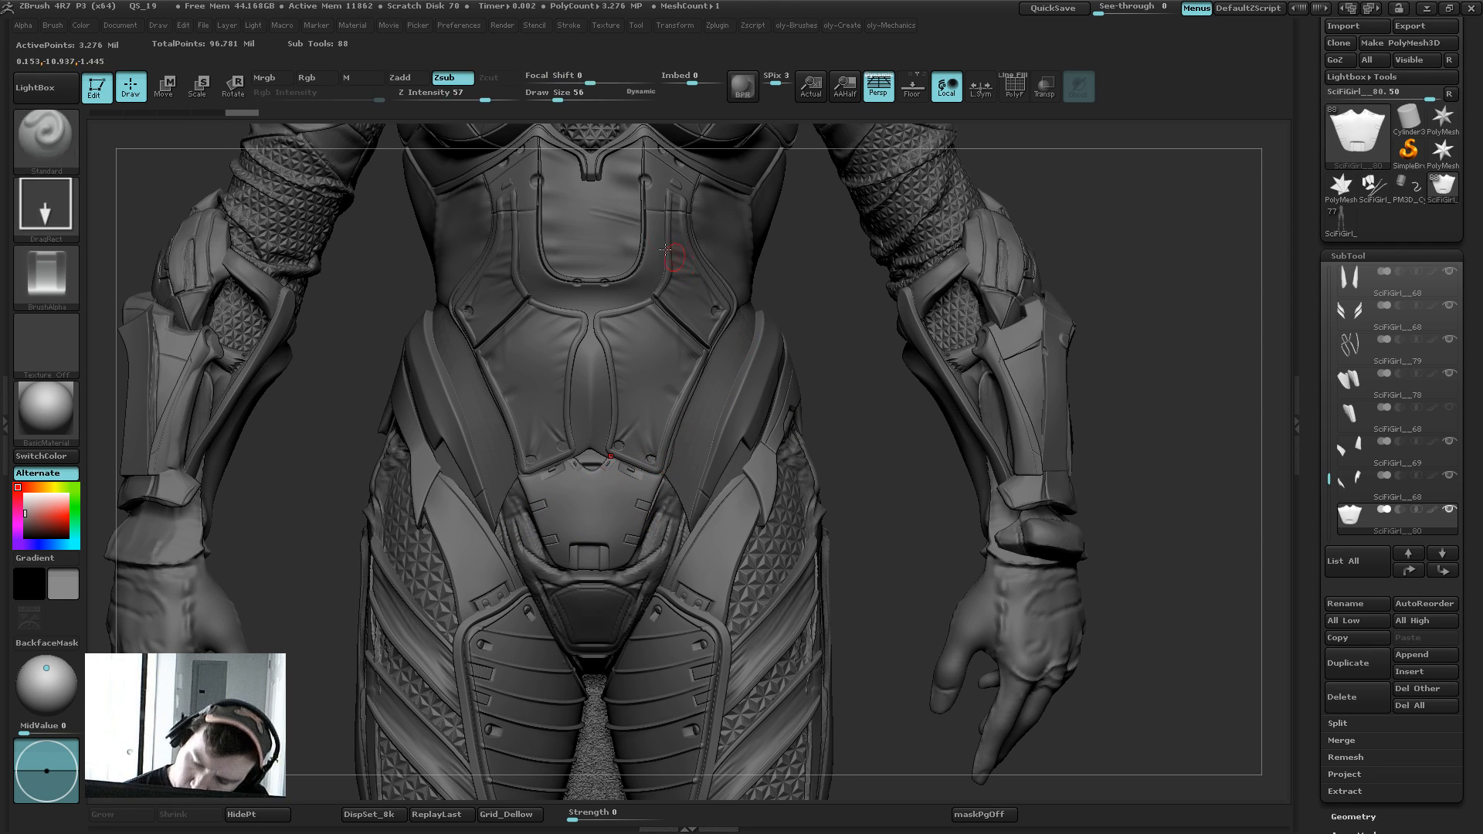
Step: Load the JRO_Handle24_in alpha from the Handles folder and stamp it into the upper centre of the pelvis plate
{"action": "left_click", "coordinate": [65, 281]}
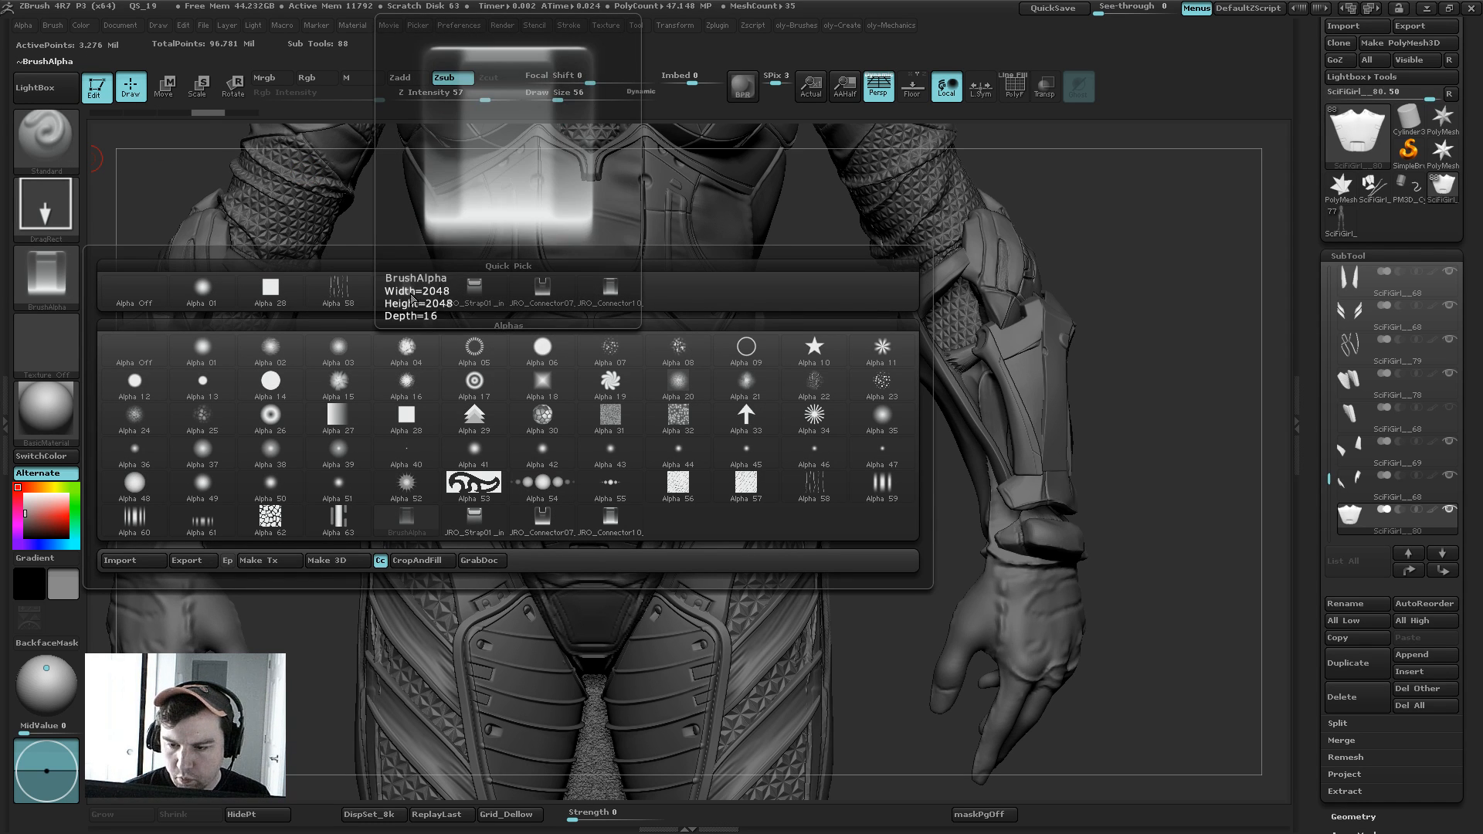
{"action": "left_click", "coordinate": [410, 293]}
{"action": "left_click", "coordinate": [50, 275]}
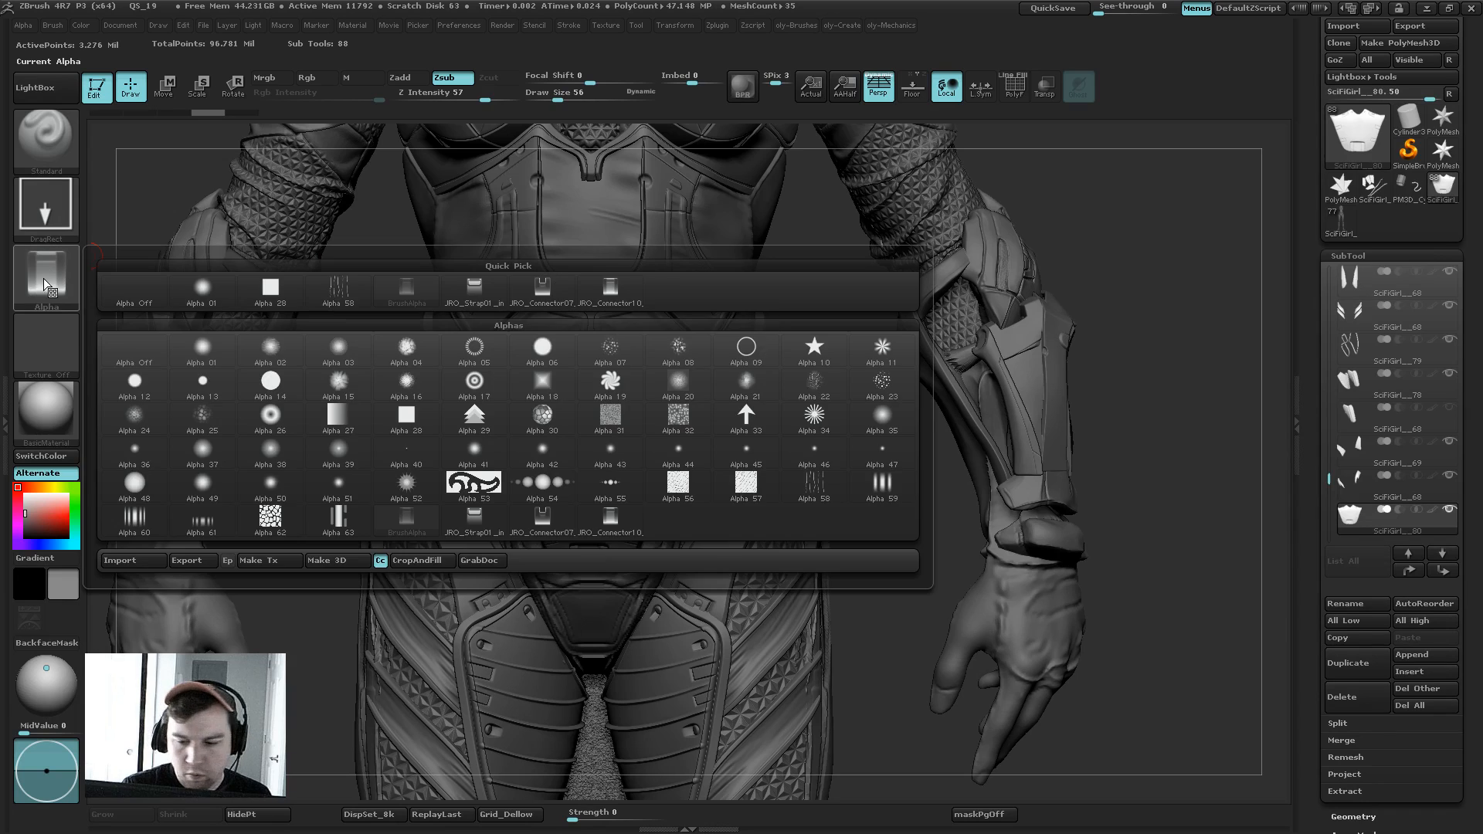
{"action": "key", "text": "comma"}
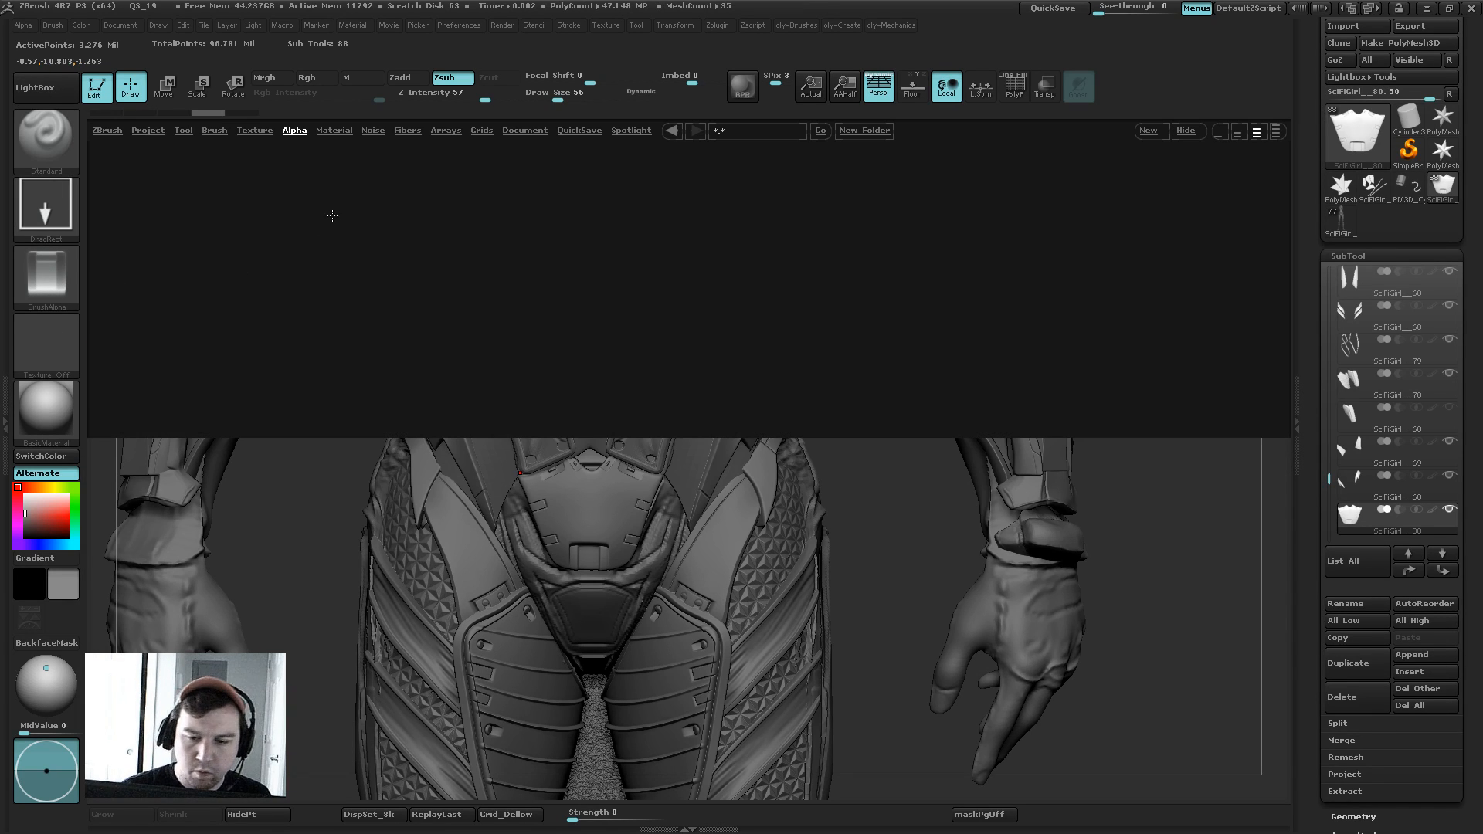
{"action": "left_click", "coordinate": [129, 189]}
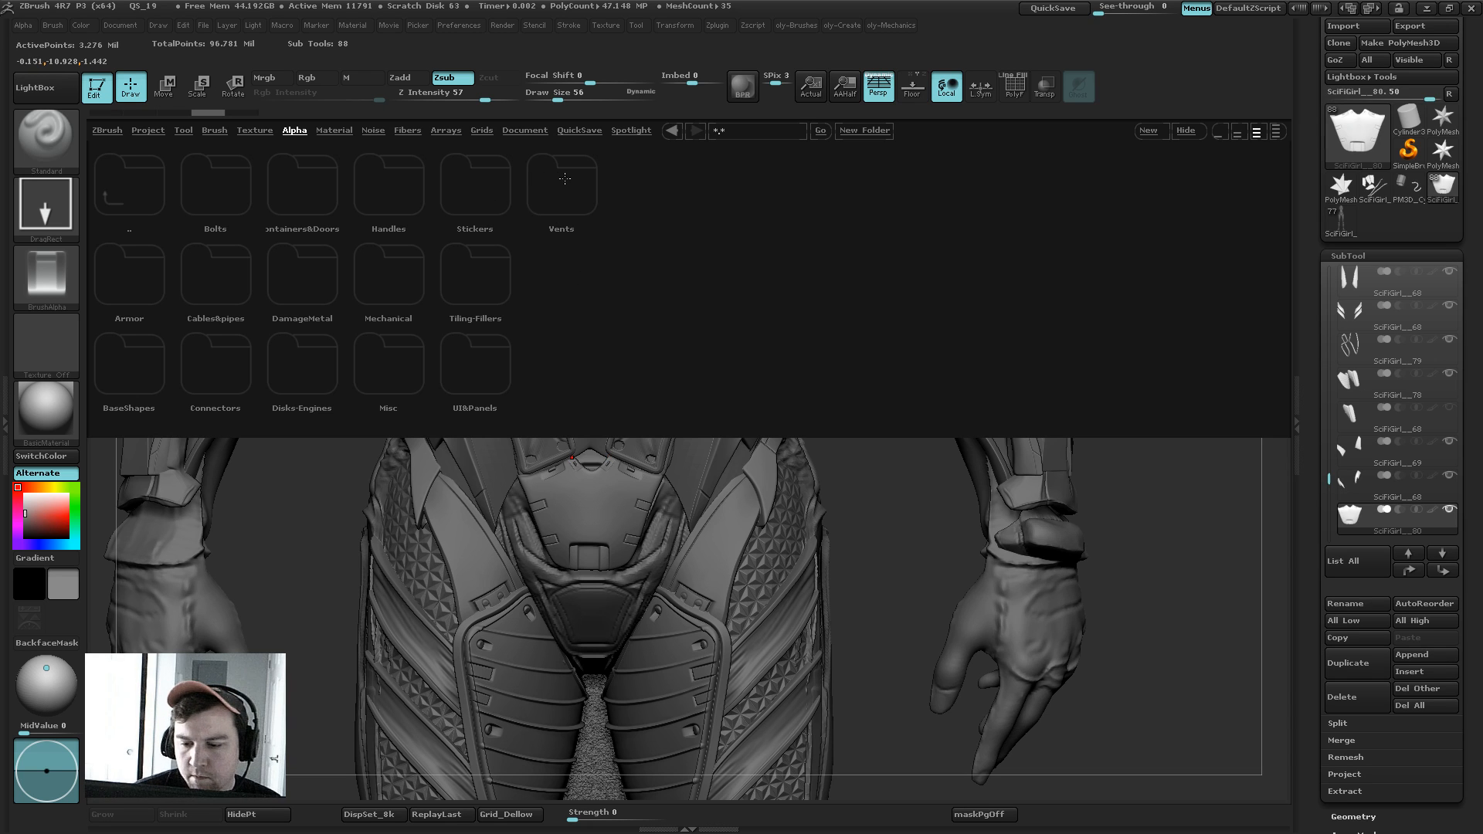
{"action": "left_click", "coordinate": [397, 189]}
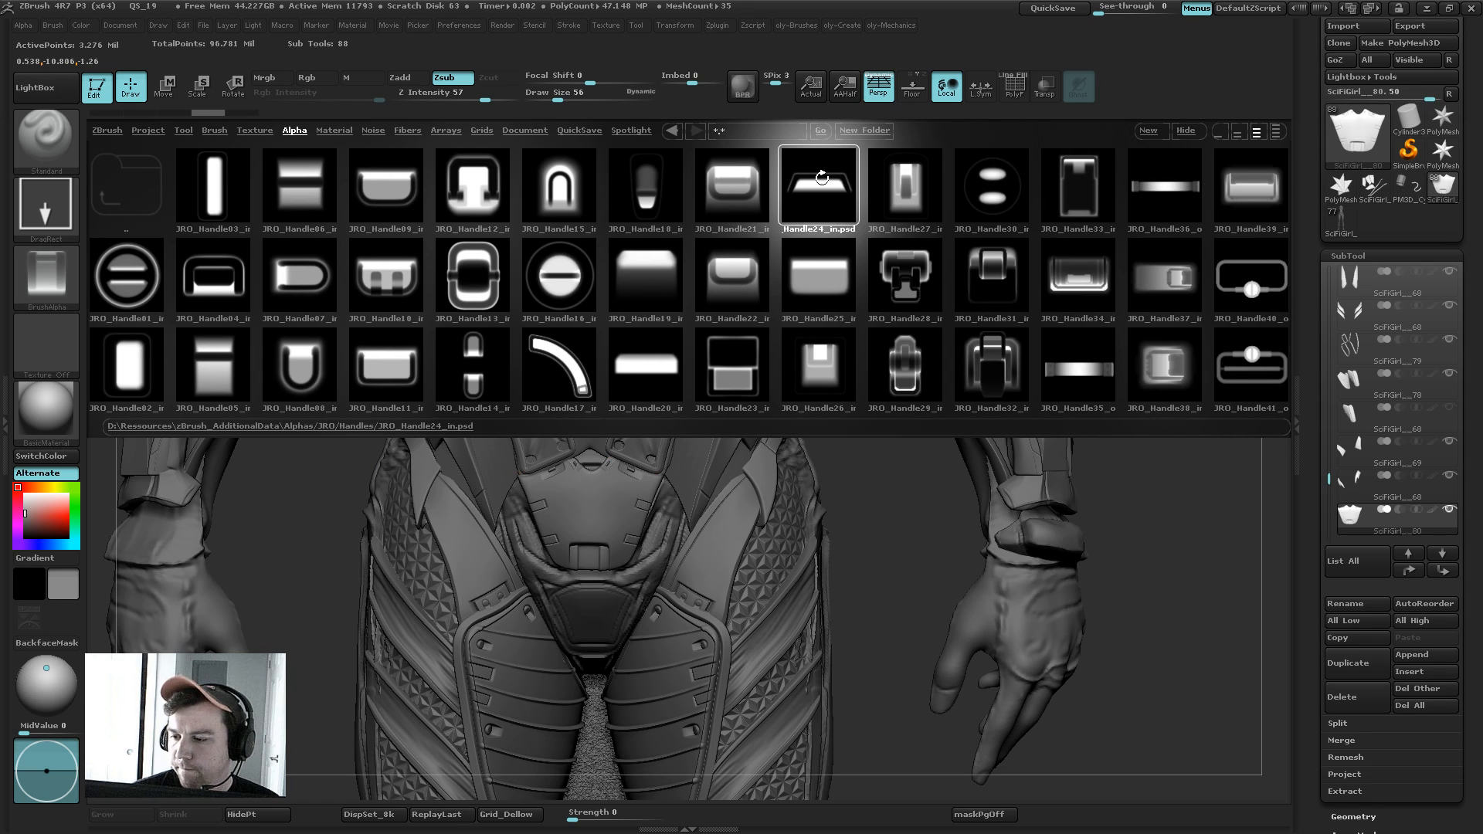
{"action": "double_click", "coordinate": [821, 185]}
{"action": "left_click", "coordinate": [46, 87]}
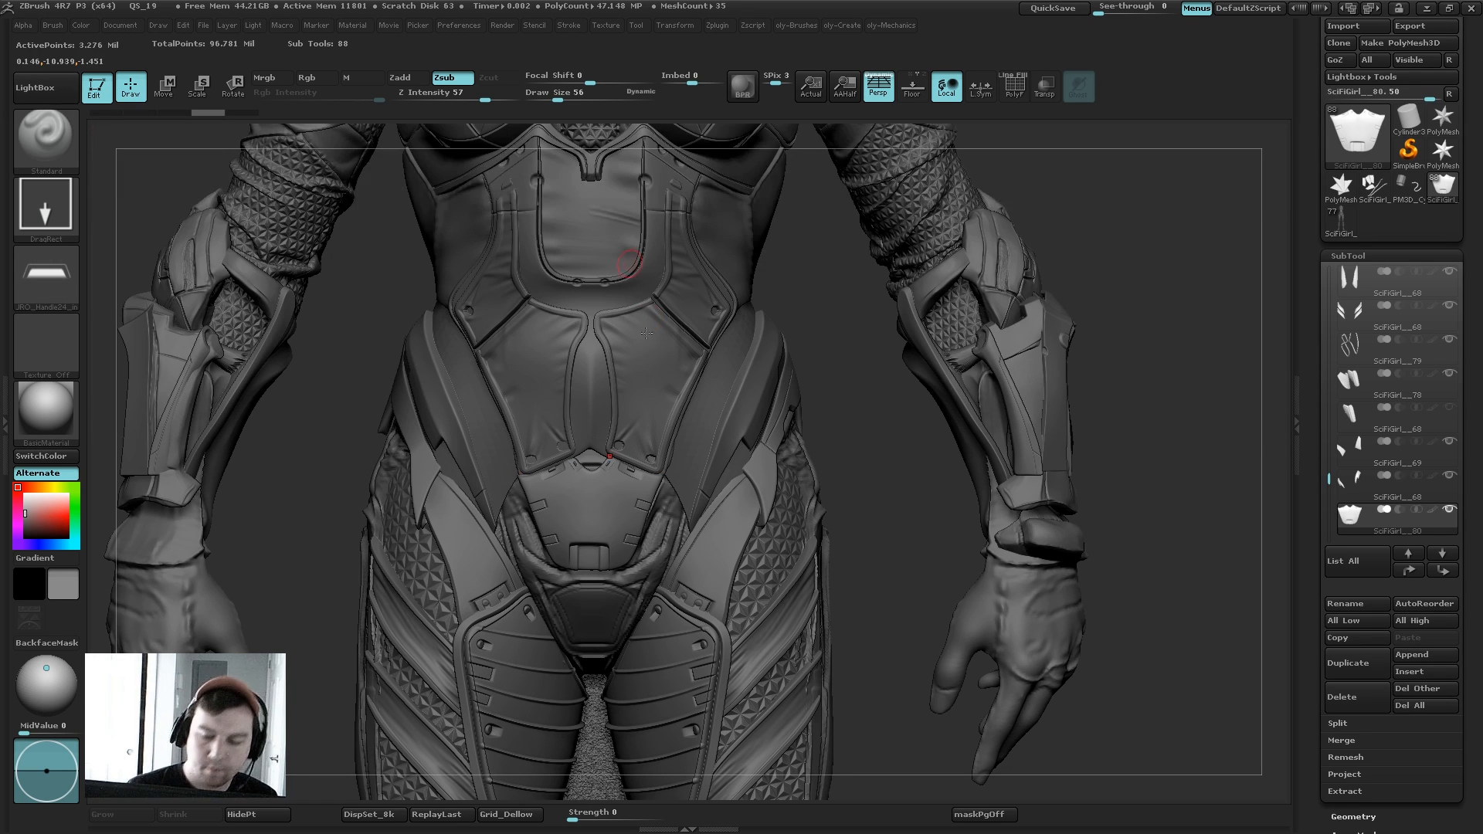
{"action": "left_click_drag", "start_coordinate": [588, 533], "coordinate": [589, 475]}
{"action": "key", "text": "ctrl+z"}
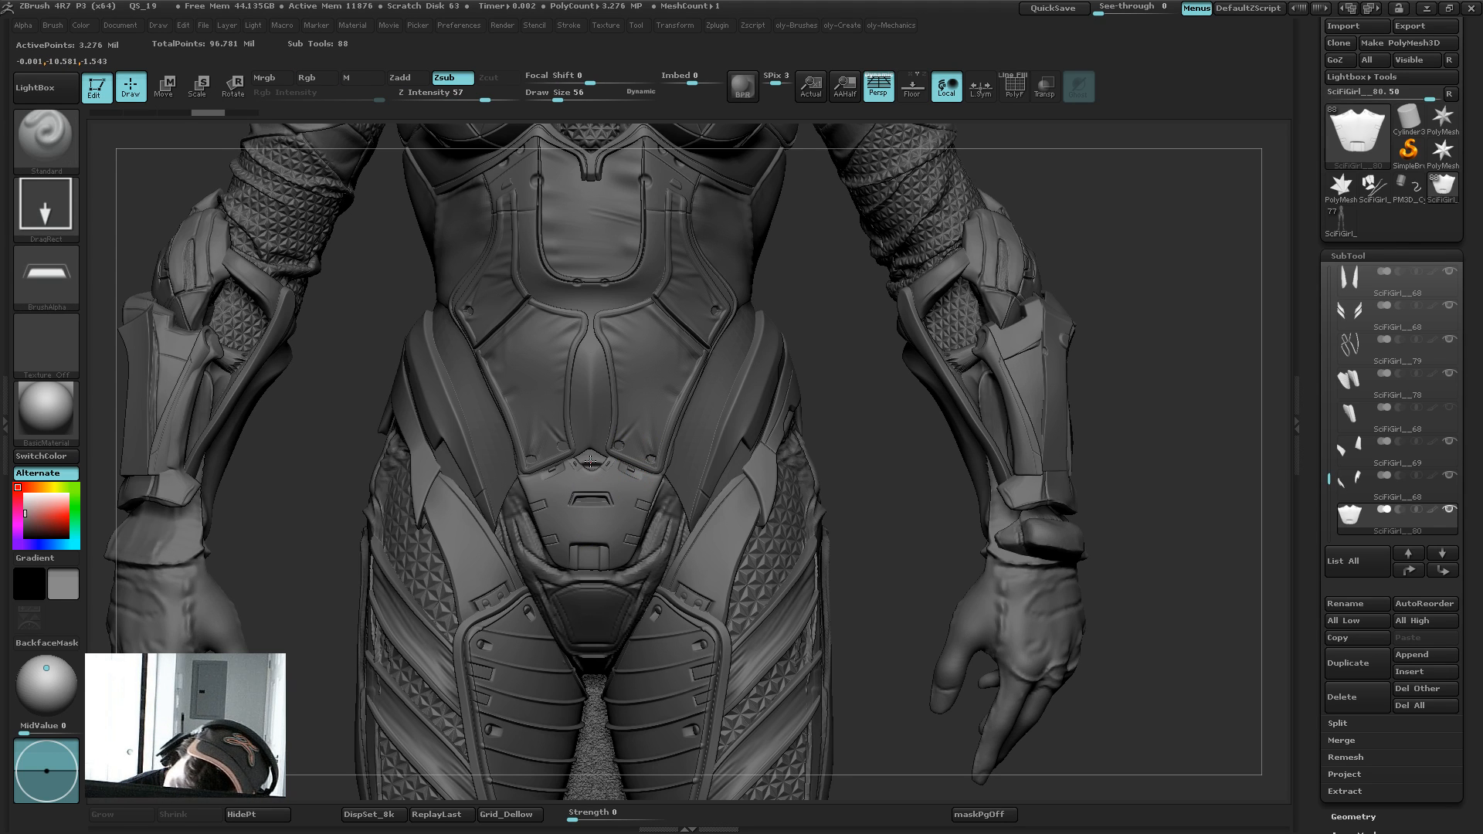
Step: Switch to the Move brush and enlarge its draw size to 442 for adjusting the pelvis plate
{"action": "key", "text": "b"}
{"action": "key", "text": "m"}
{"action": "key", "text": "v"}
{"action": "key", "text": "s"}
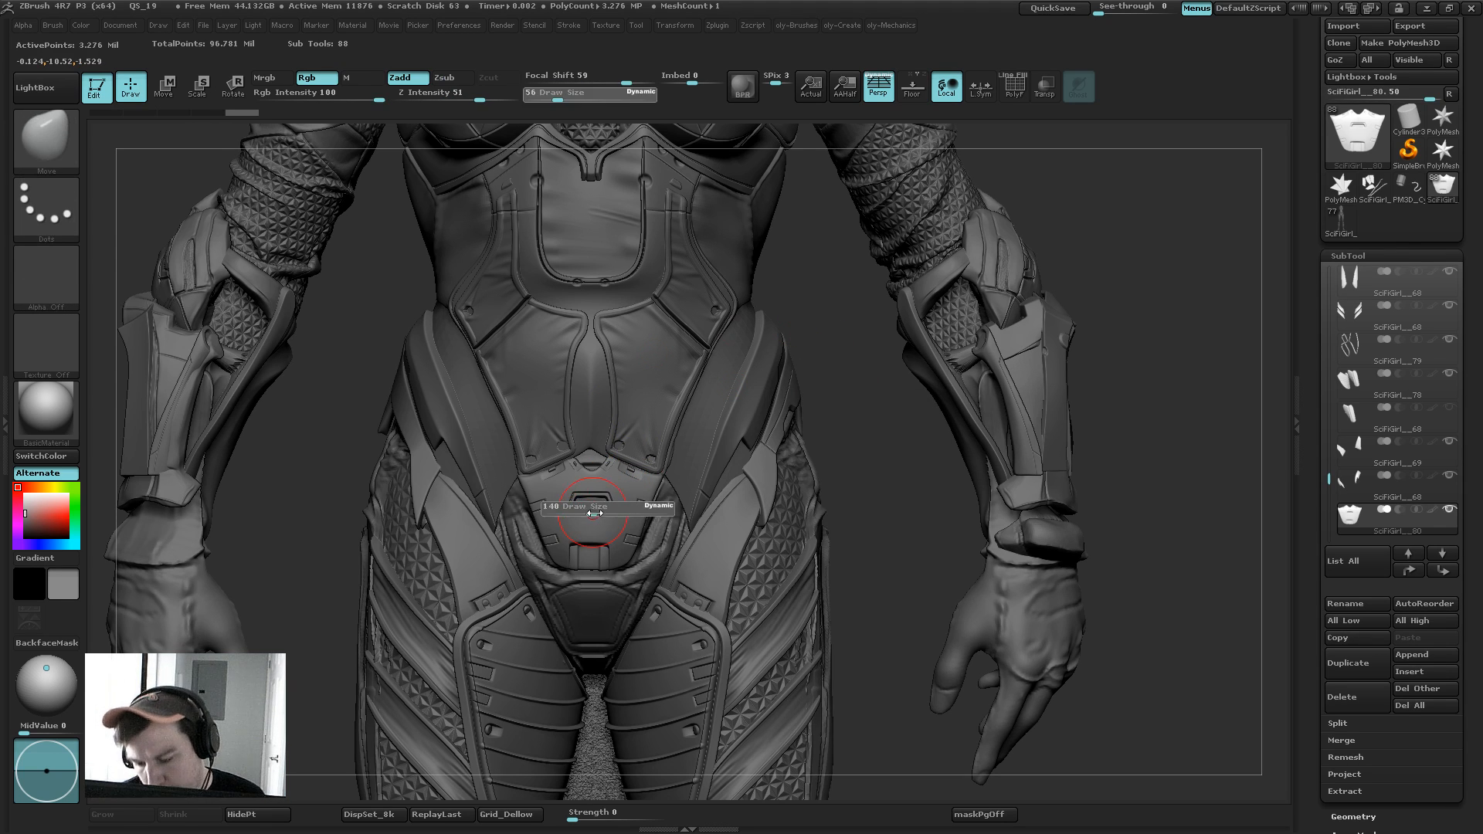
{"action": "left_click_drag", "start_coordinate": [594, 513], "coordinate": [591, 524]}
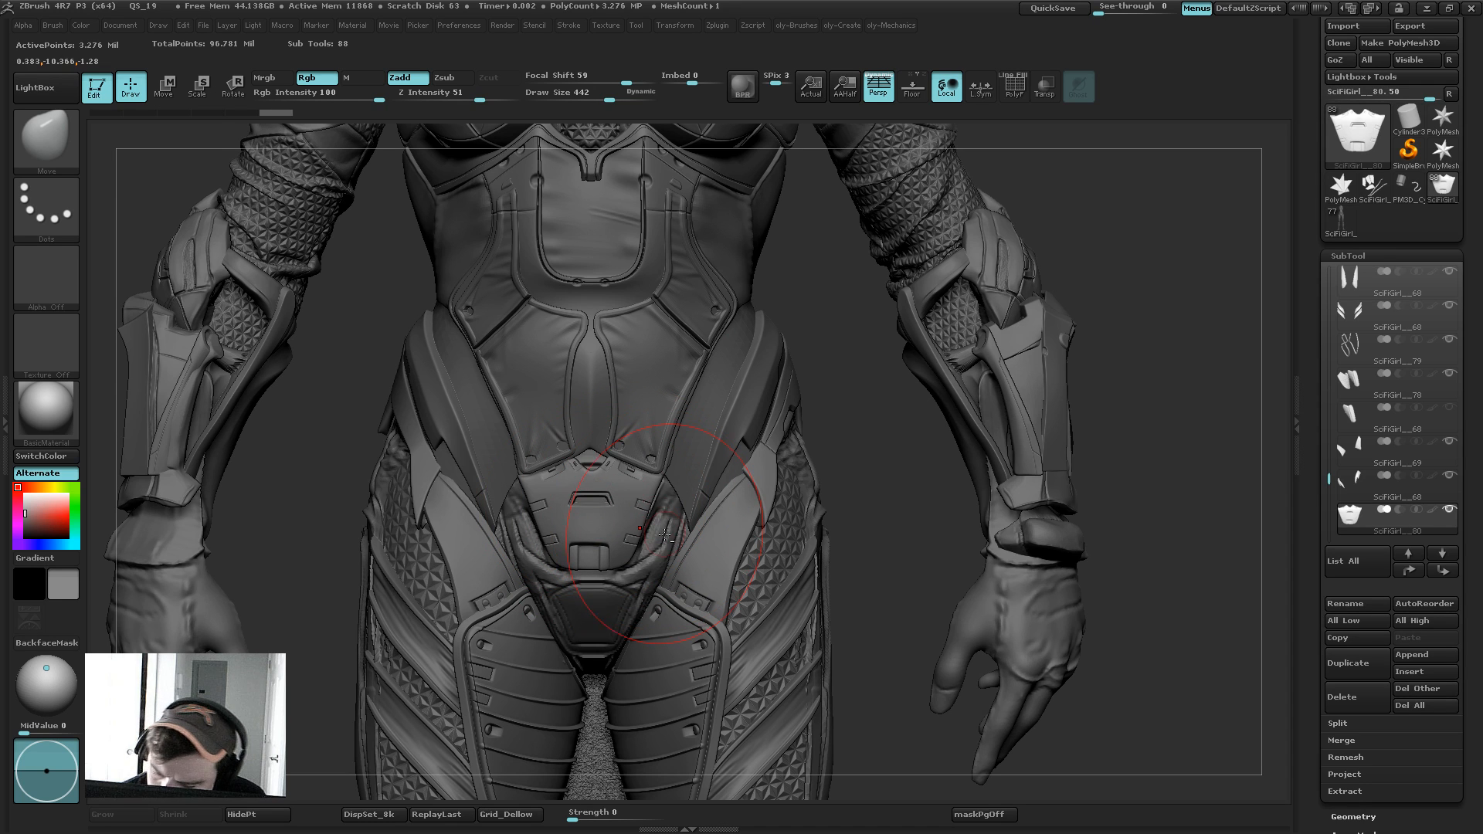
Step: Select the base body subtool beneath the armor plates and isolate it in Solo view
{"action": "left_click", "coordinate": [593, 504], "text": "alt"}
{"action": "key", "text": "bracketleft"}
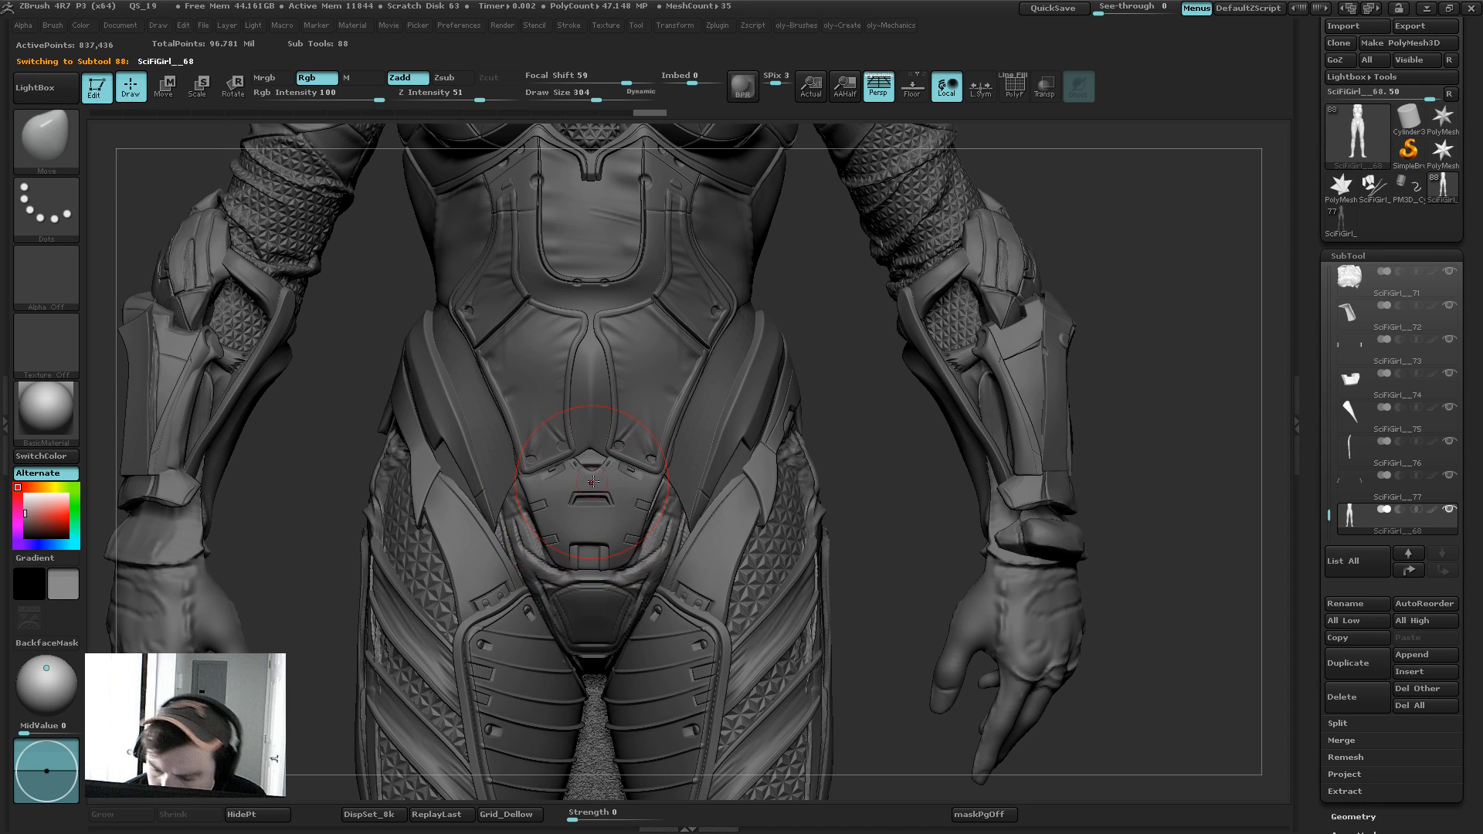
{"action": "key", "text": "alt+s"}
{"action": "left_click_drag", "start_coordinate": [848, 328], "coordinate": [861, 355], "text": "alt"}
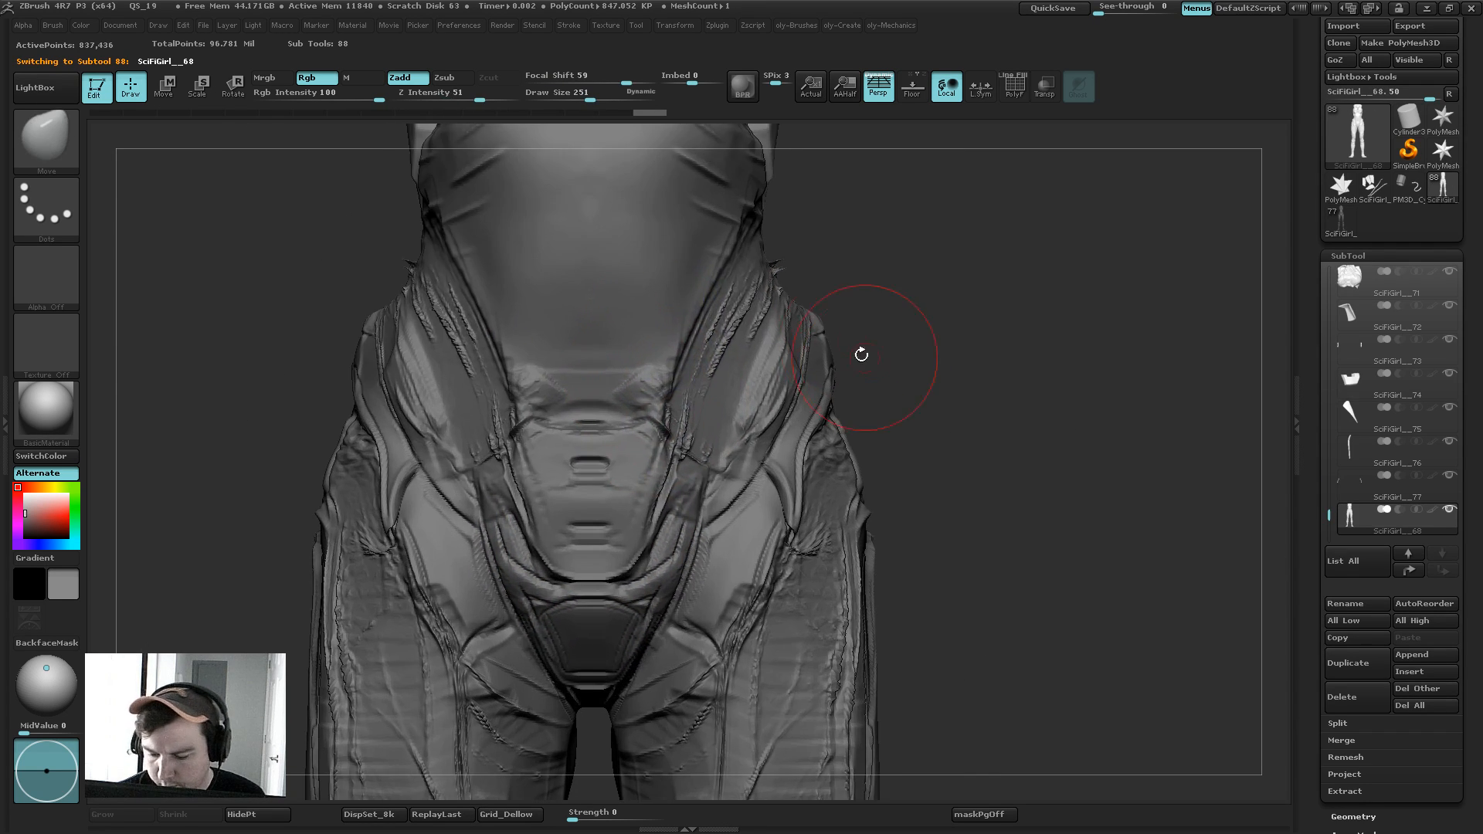
Step: Draw a small four-sided patch on the body's lower abdomen with the Topology brush and generate its mesh at draw size 186
{"action": "key", "text": "b"}
{"action": "key", "text": "t"}
{"action": "key", "text": "o"}
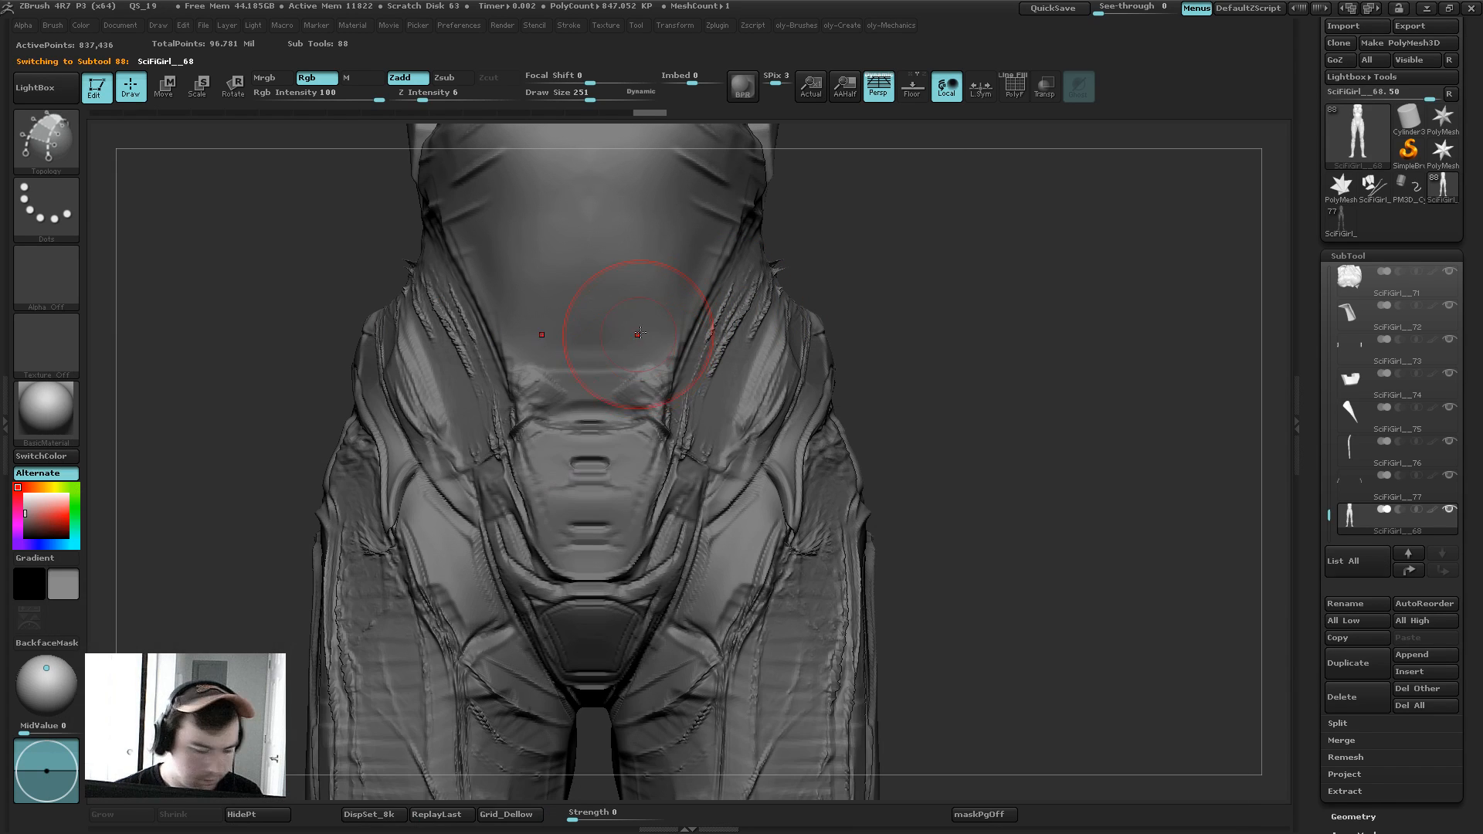
{"action": "key", "text": "s"}
{"action": "mouse_move", "coordinate": [585, 437]}
{"action": "left_mouse_down"}
{"action": "mouse_move", "coordinate": [603, 461]}
{"action": "mouse_move", "coordinate": [623, 417]}
{"action": "mouse_move", "coordinate": [614, 458]}
{"action": "left_mouse_up"}
{"action": "left_click", "coordinate": [661, 374]}
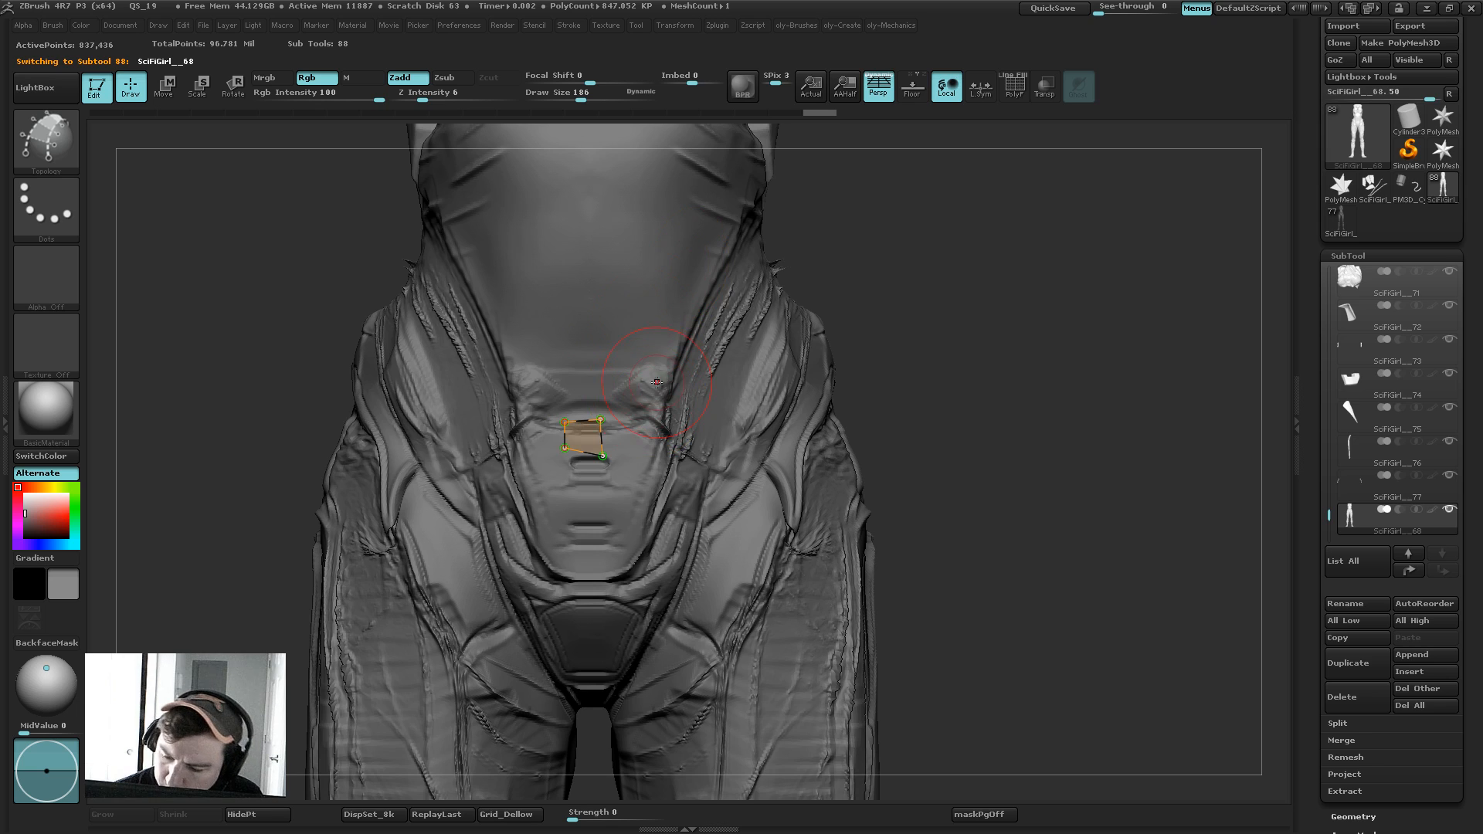
Step: Isolate the new abdomen patch from the body and separate it into its own subtool with Split Hidden
{"action": "left_click", "coordinate": [661, 378], "text": "ctrl+shift"}
{"action": "left_click", "coordinate": [663, 378], "text": "ctrl+shift"}
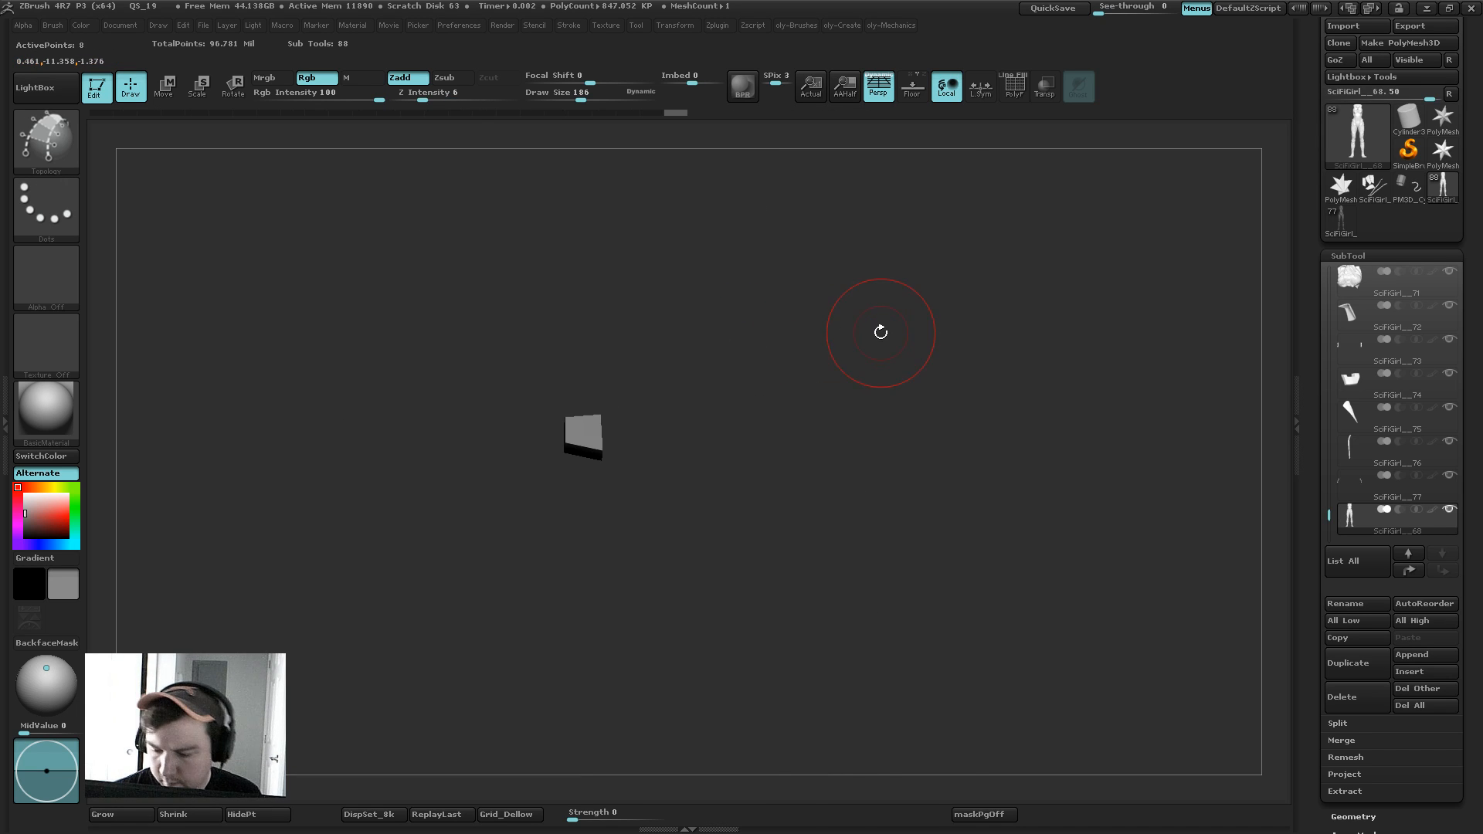
{"action": "key", "text": "2"}
{"action": "left_click", "coordinate": [847, 739]}
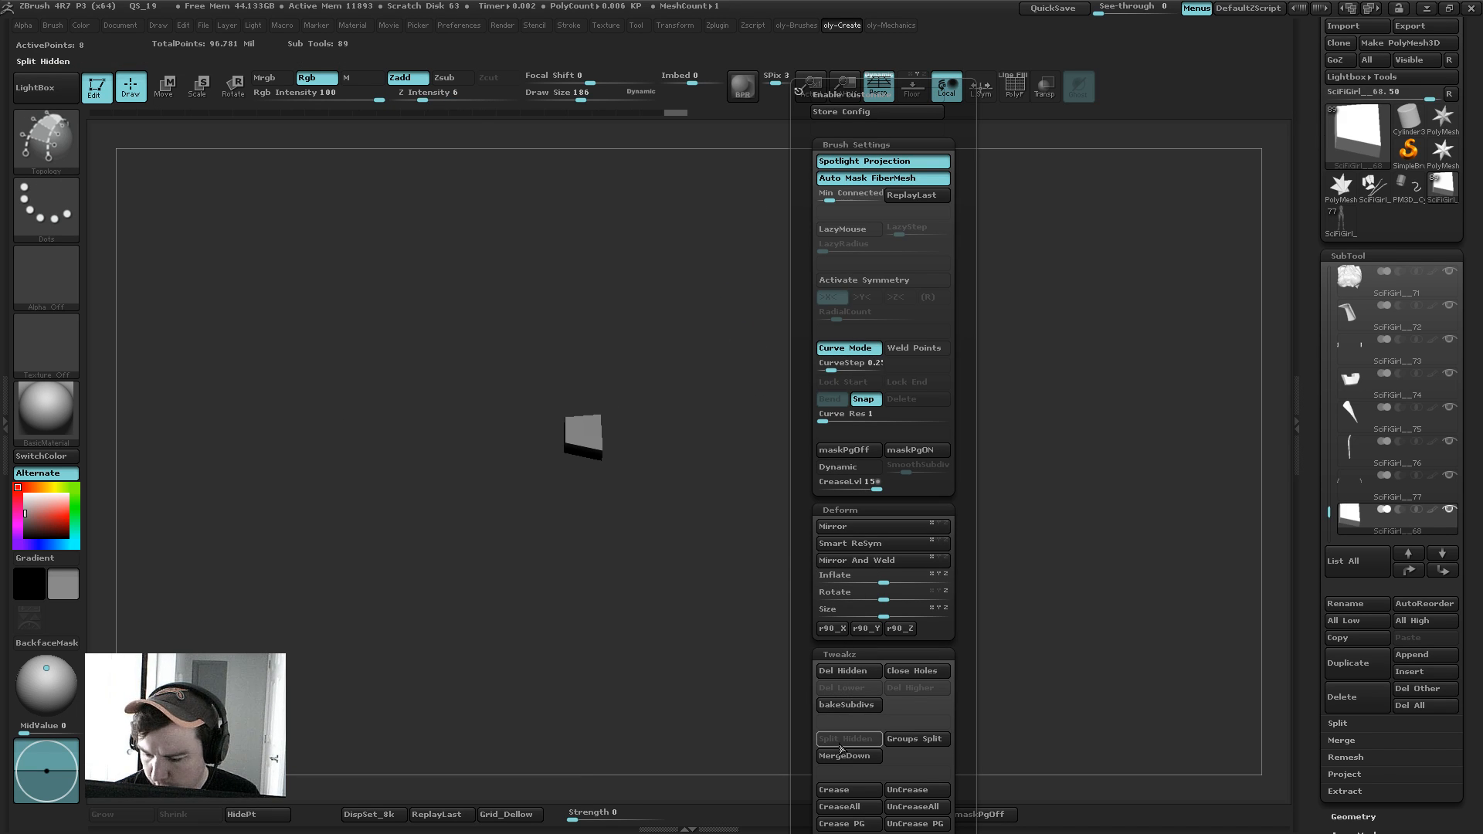
Step: Mirror and weld the small patch across the body's centre line, then isolate it
{"action": "key", "text": "2"}
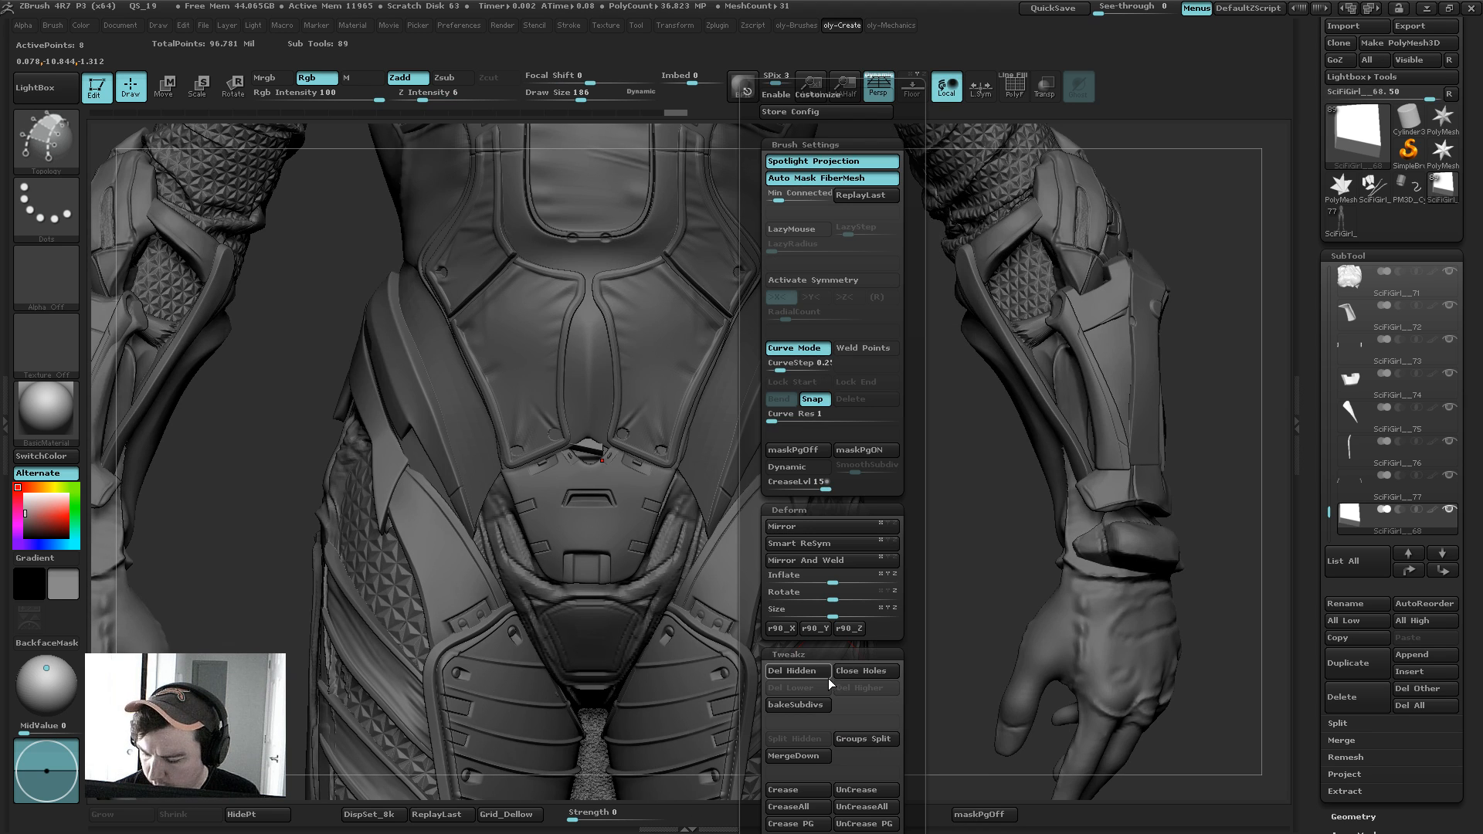
{"action": "left_click", "coordinate": [810, 561]}
{"action": "key", "text": "alt+s"}
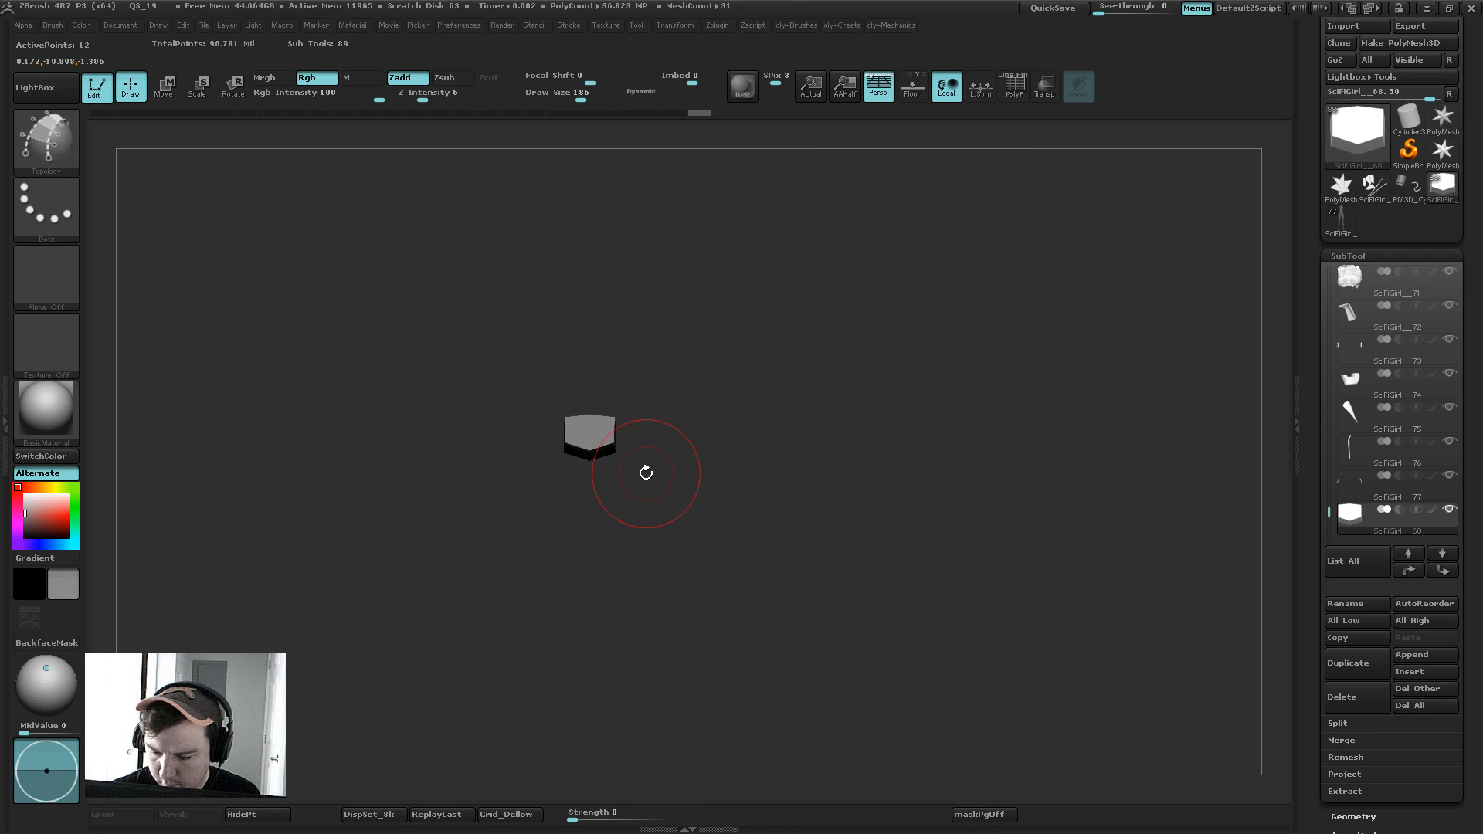
Step: Pull the patch's lower edge down into a point with the Move brush, fitting it between the abdomen and pelvis plates
{"action": "key", "text": "1"}
{"action": "left_click", "coordinate": [592, 440]}
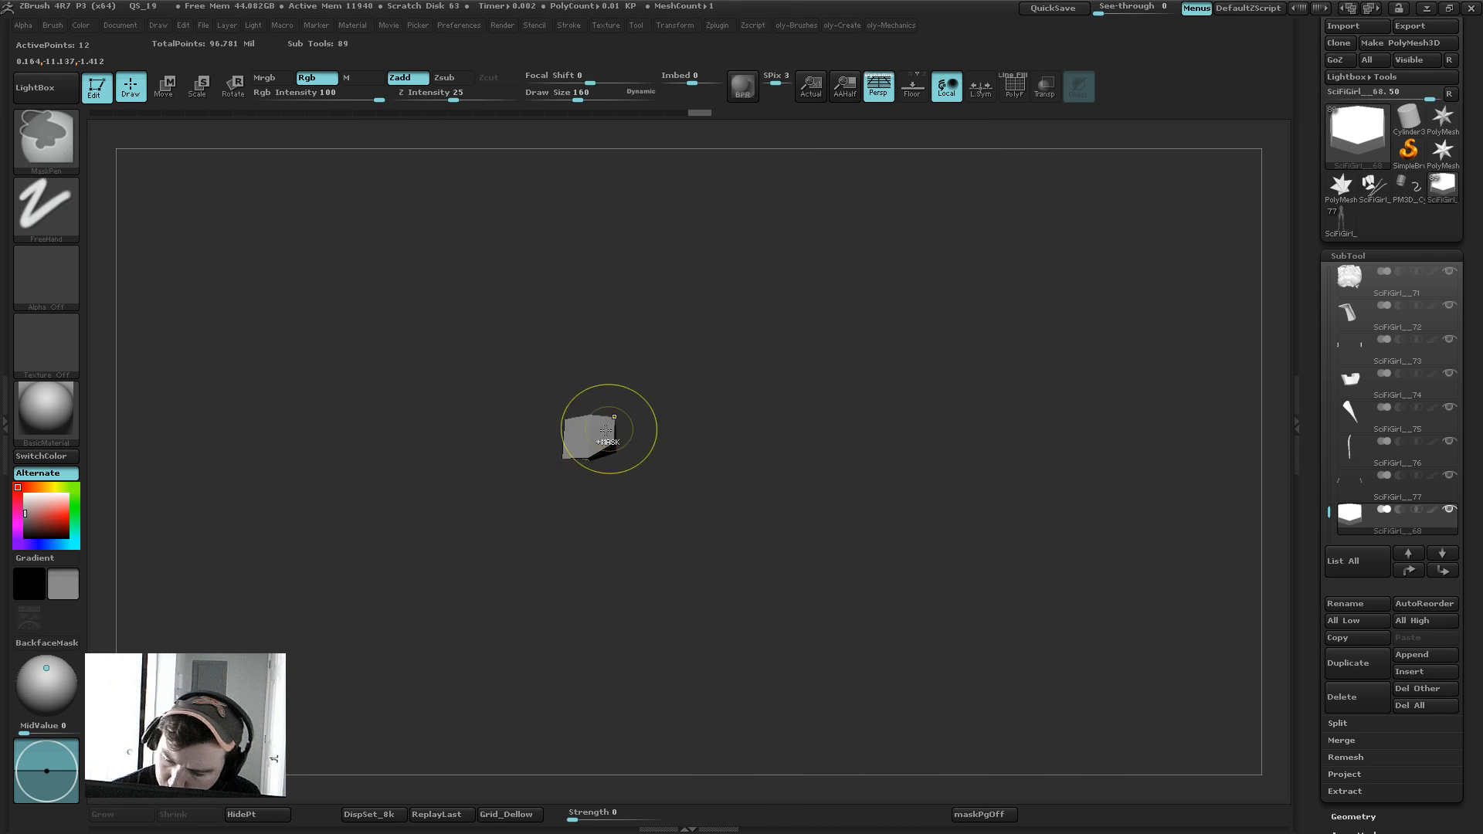
{"action": "left_click_drag", "start_coordinate": [590, 459], "coordinate": [641, 410]}
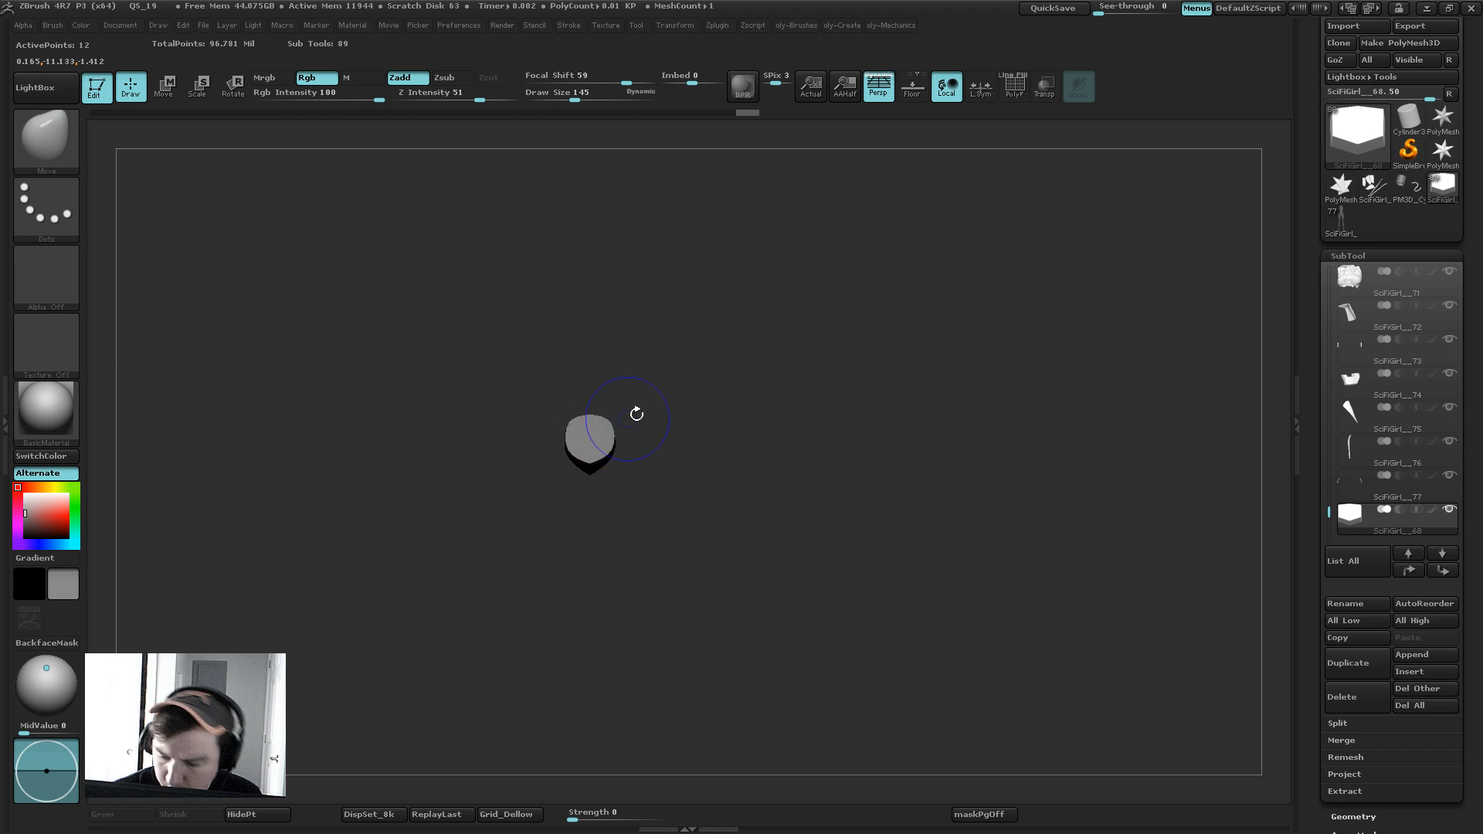
{"action": "key", "text": "alt+s"}
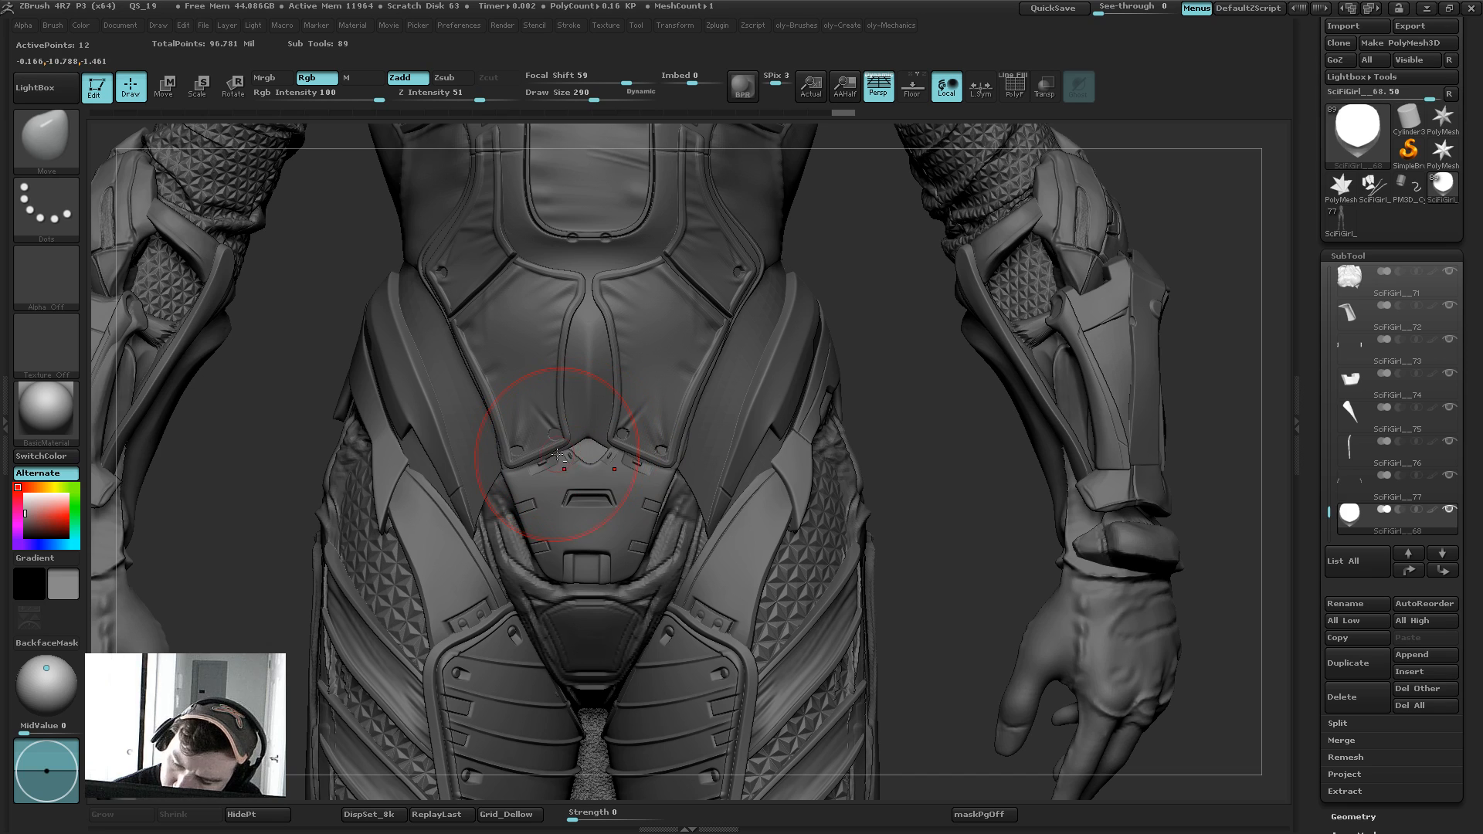
{"action": "key", "text": "shift+f"}
{"action": "key", "text": "s"}
{"action": "left_click_drag", "start_coordinate": [603, 454], "coordinate": [590, 454]}
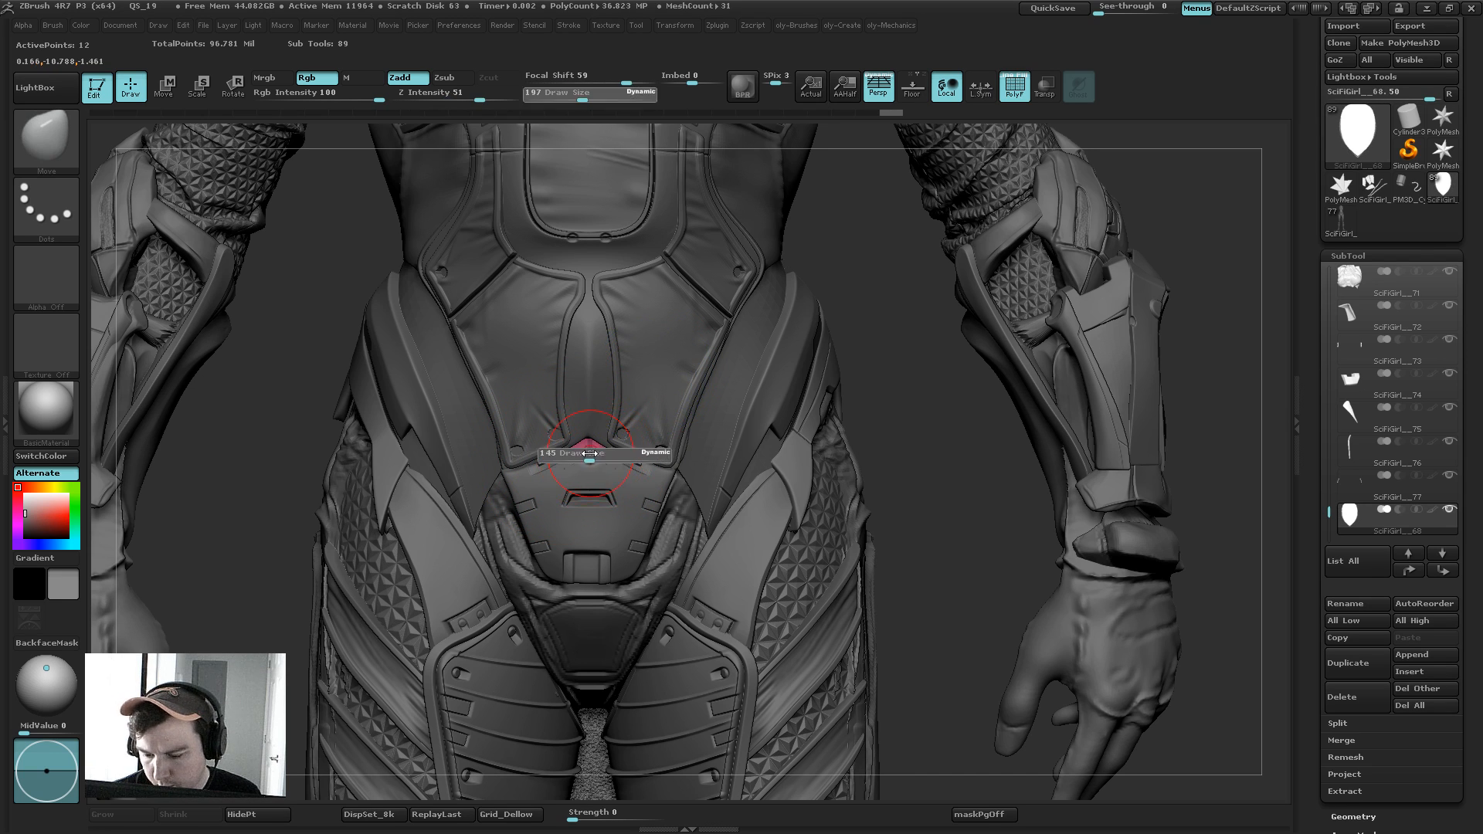
Step: Insert a horizontal edge loop across the isolated patch with ZModeler and remove its back side to leave a single-sided sheet
{"action": "key", "text": "alt+s"}
{"action": "key", "text": "b"}
{"action": "key", "text": "z"}
{"action": "key", "text": "m"}
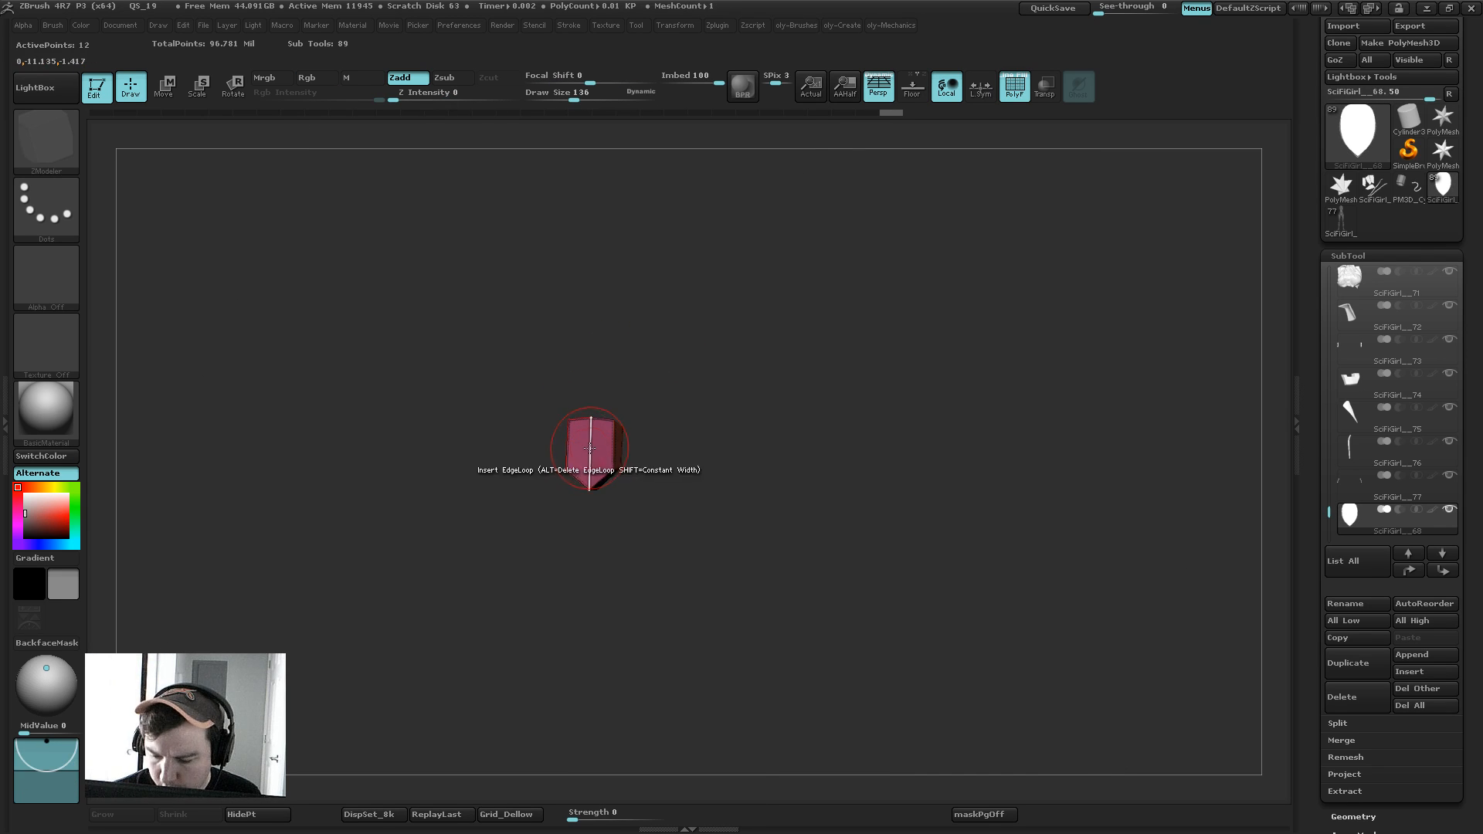
{"action": "key", "text": "space"}
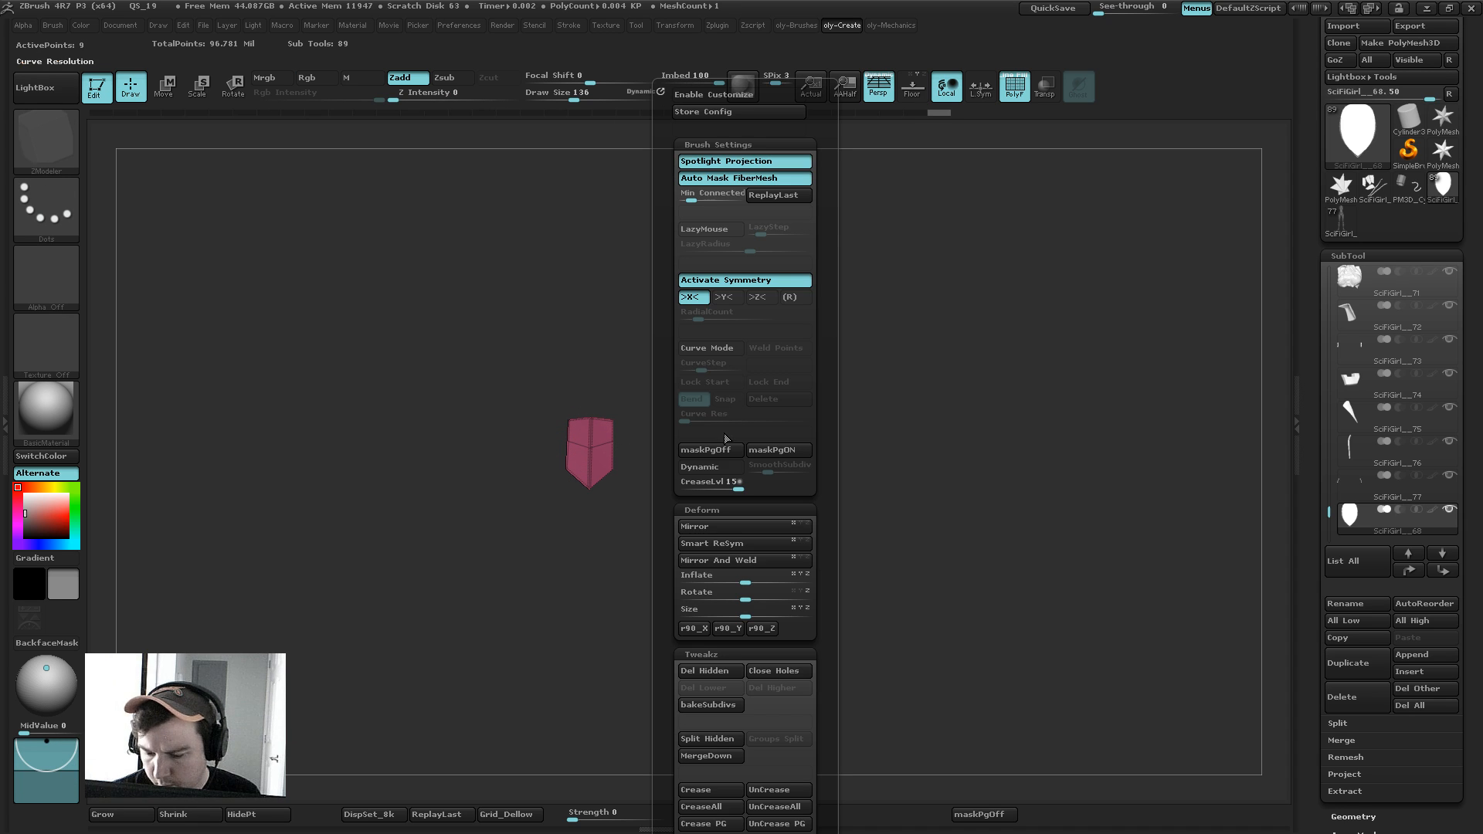
Step: Remove all creases from the patch while using dynamic subdivision, then turn dynamic subdivision off
{"action": "key", "text": "d"}
{"action": "key", "text": "space"}
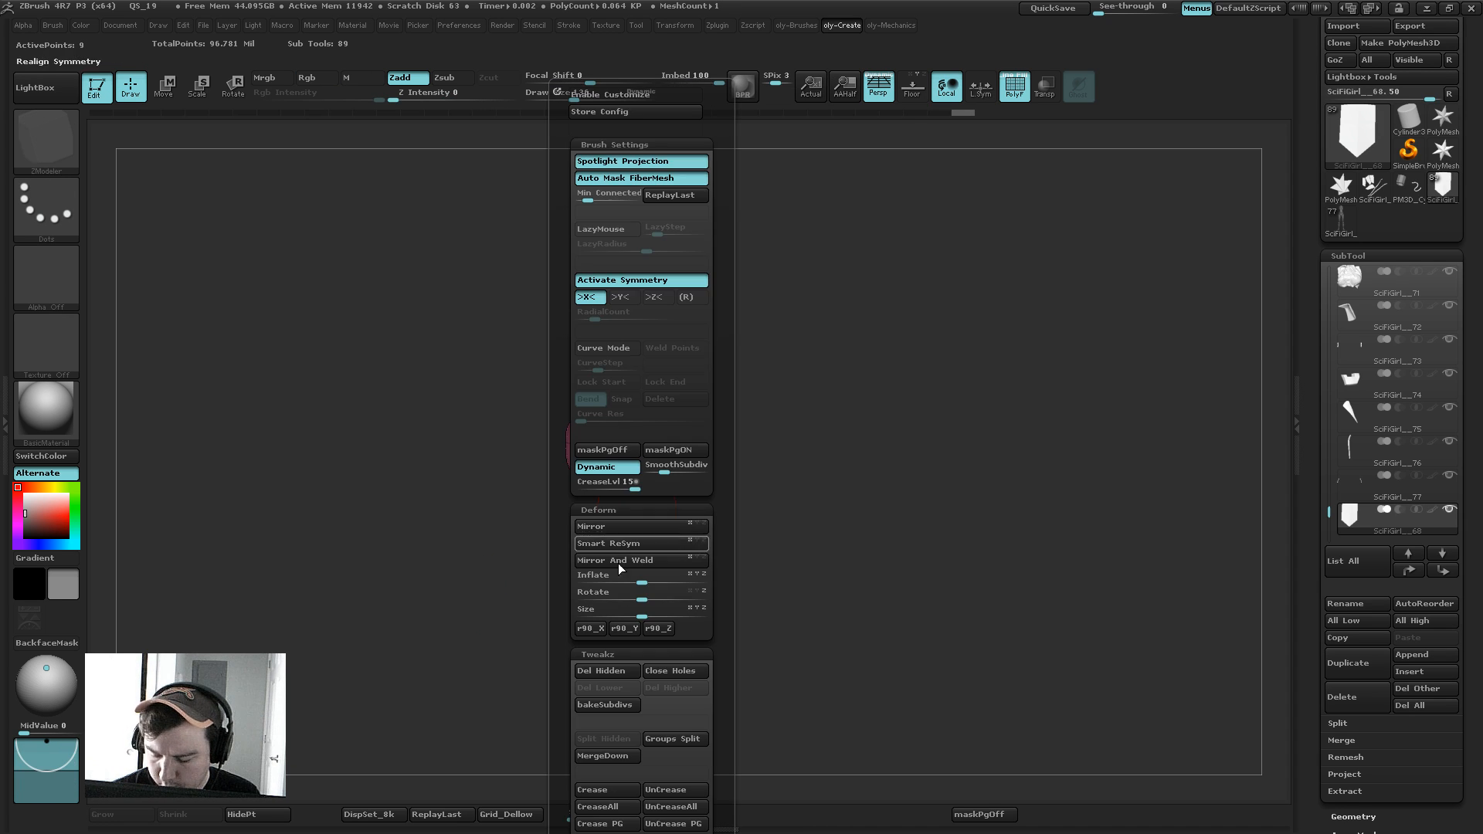
{"action": "left_click_drag", "start_coordinate": [559, 621], "coordinate": [559, 520]}
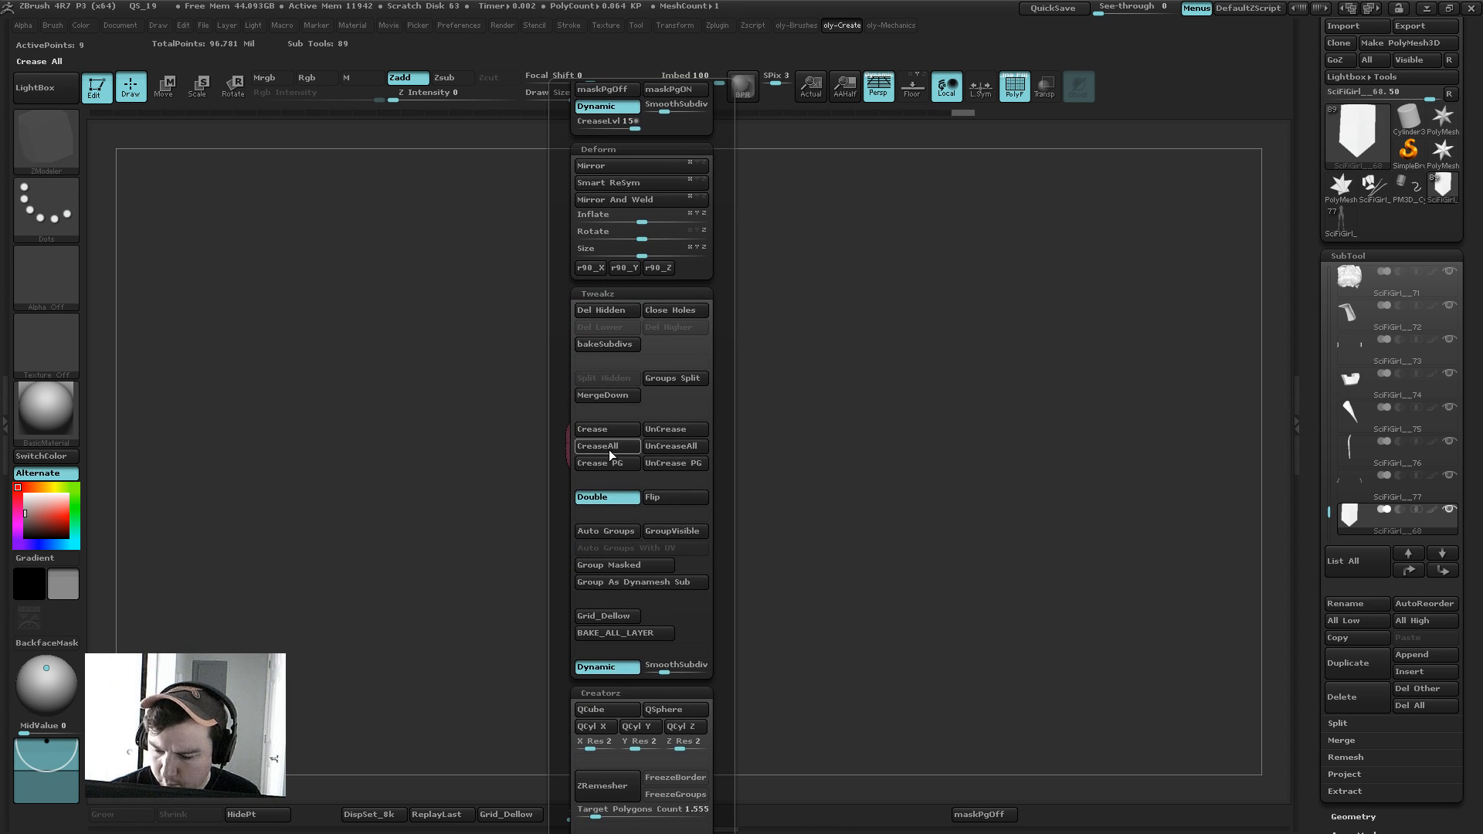
{"action": "left_click", "coordinate": [672, 443]}
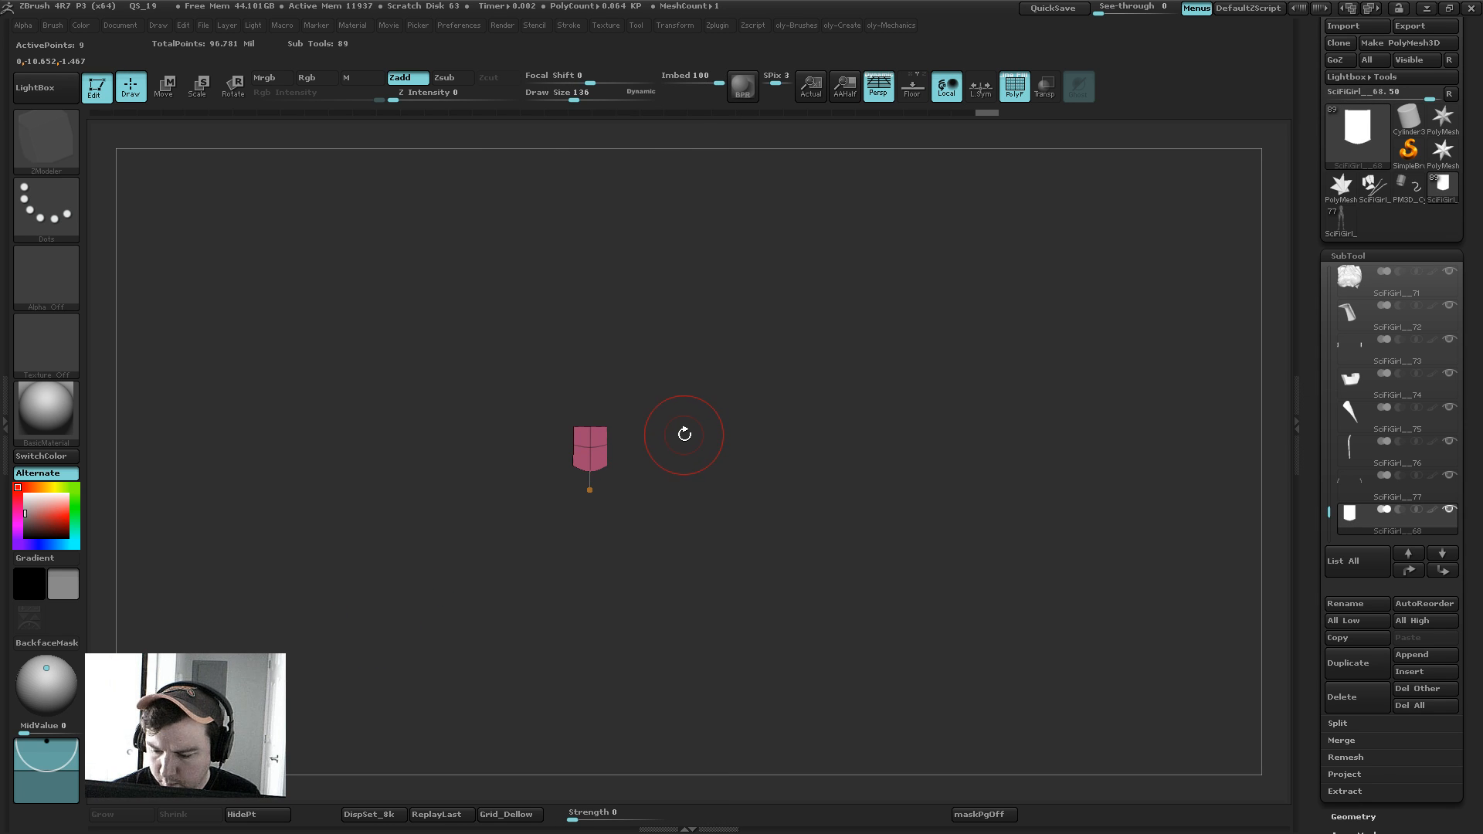
{"action": "key", "text": "shift+d"}
Step: Show the full model and reshape the patch with the Move brush to fit the notch above the pelvis plate
{"action": "key", "text": "b"}
{"action": "left_click", "coordinate": [646, 434]}
{"action": "key", "text": "shift+s"}
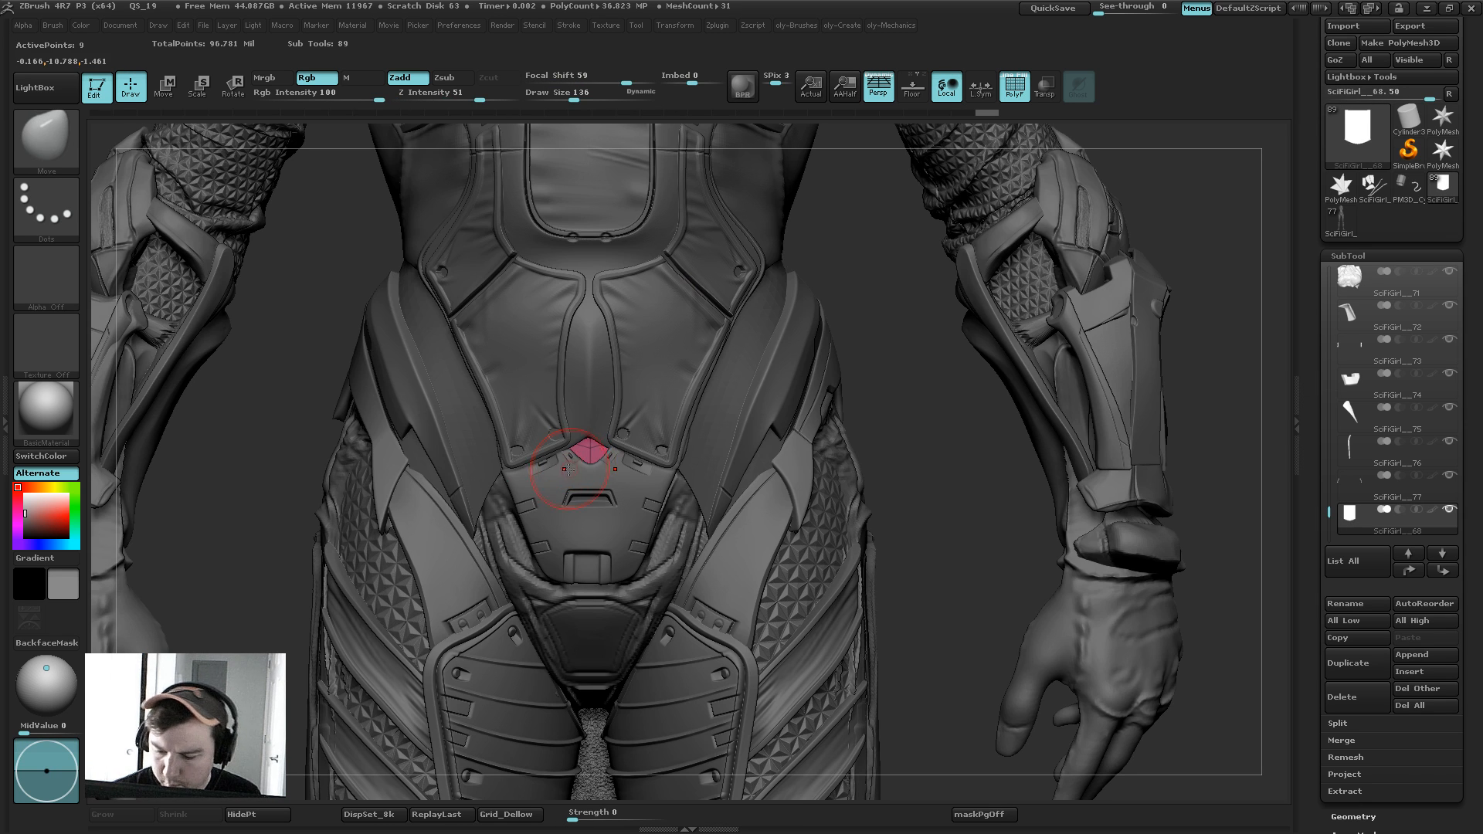
{"action": "key", "text": "s"}
{"action": "mouse_move", "coordinate": [567, 469]}
{"action": "left_mouse_down"}
{"action": "mouse_move", "coordinate": [591, 469]}
{"action": "mouse_move", "coordinate": [591, 456]}
{"action": "mouse_move", "coordinate": [565, 461]}
{"action": "mouse_move", "coordinate": [587, 450]}
{"action": "left_mouse_up"}
{"action": "key", "text": "shift+f"}
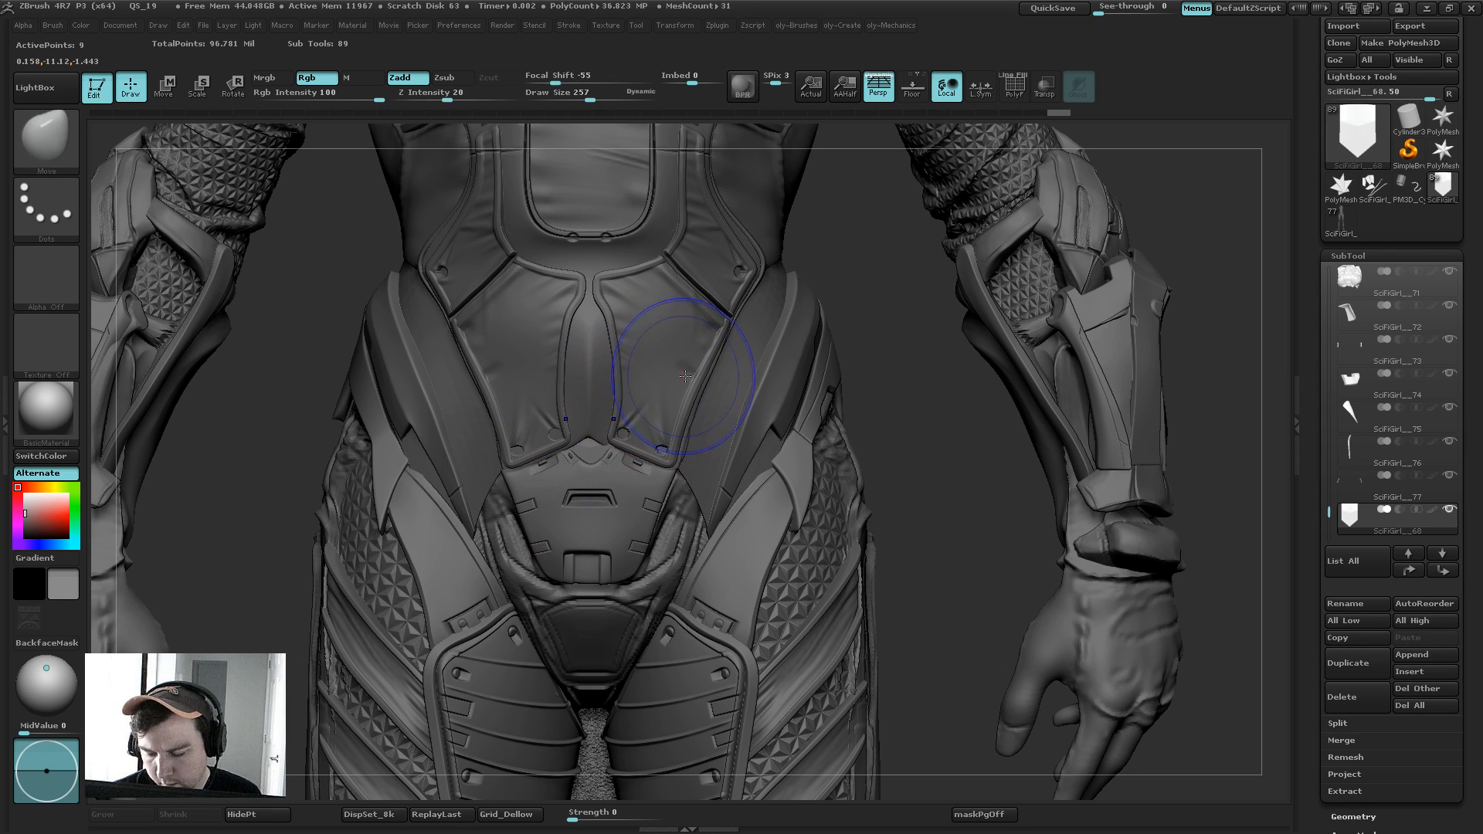
Step: Select the abdomen plate and adjust its shape with the Move brush, checking the silhouette from the front and side
{"action": "left_click", "coordinate": [604, 438], "text": "alt"}
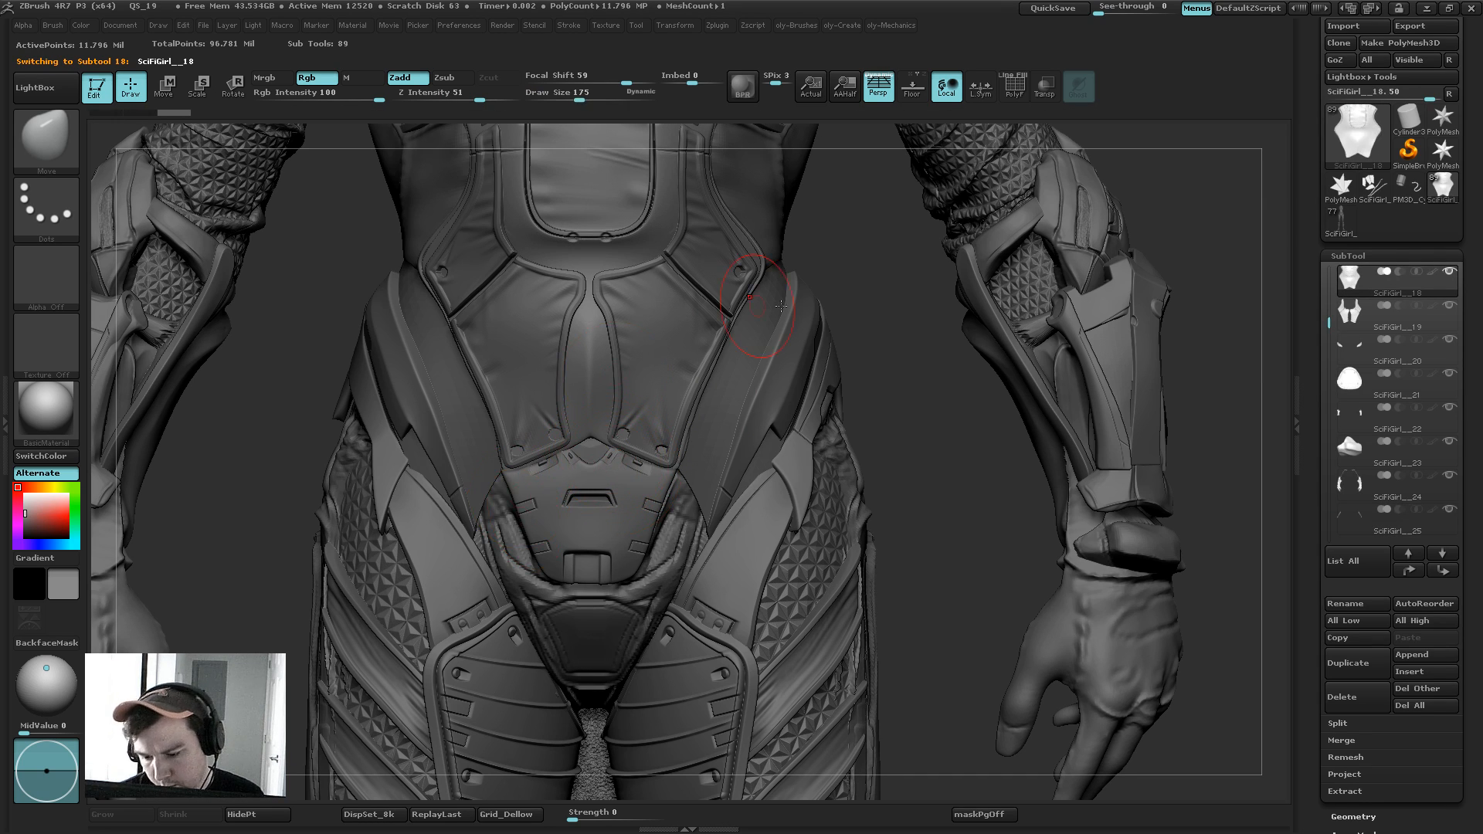
{"action": "left_click_drag", "start_coordinate": [887, 399], "coordinate": [873, 261], "text": "alt"}
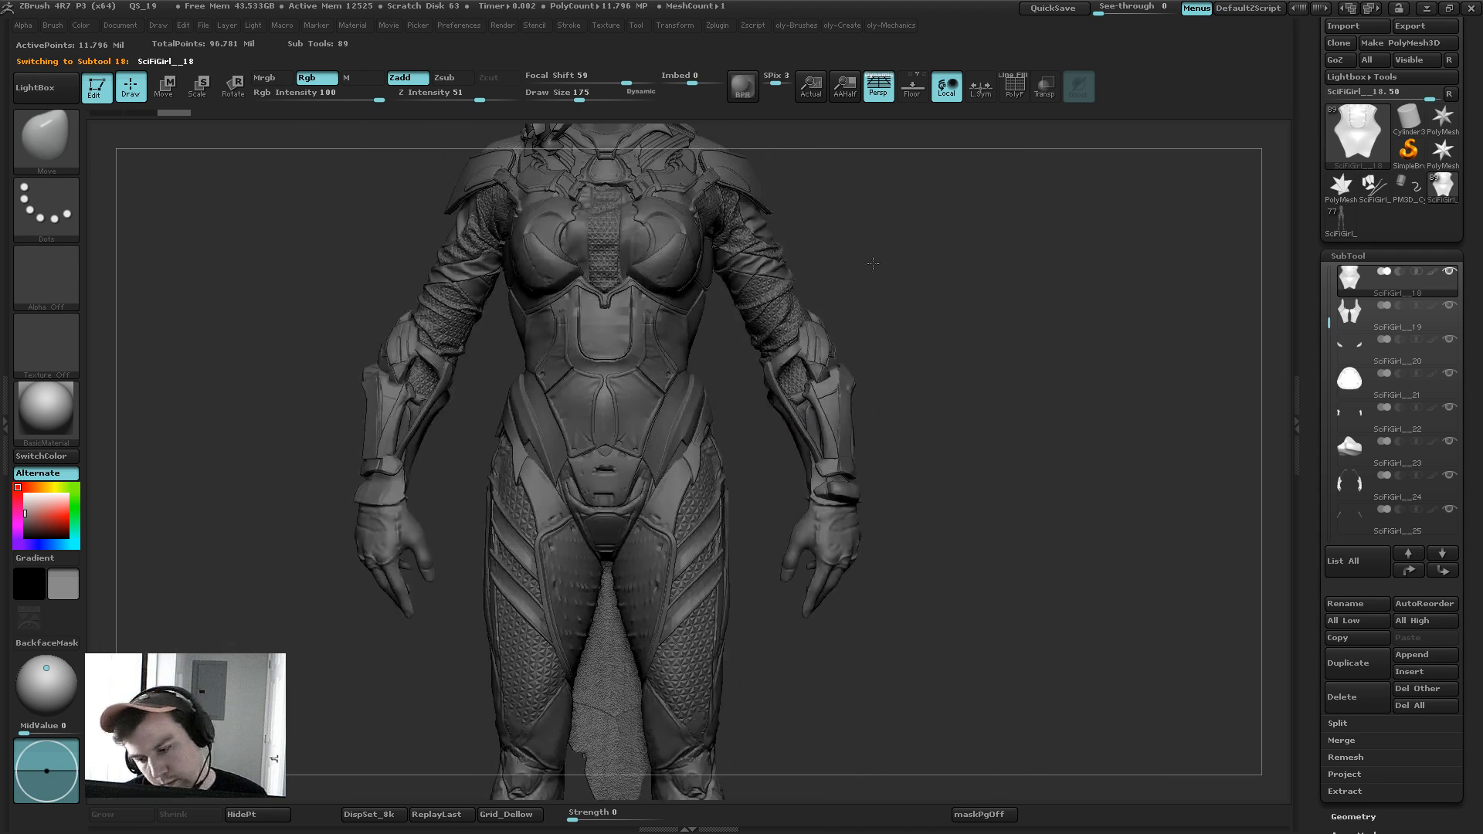
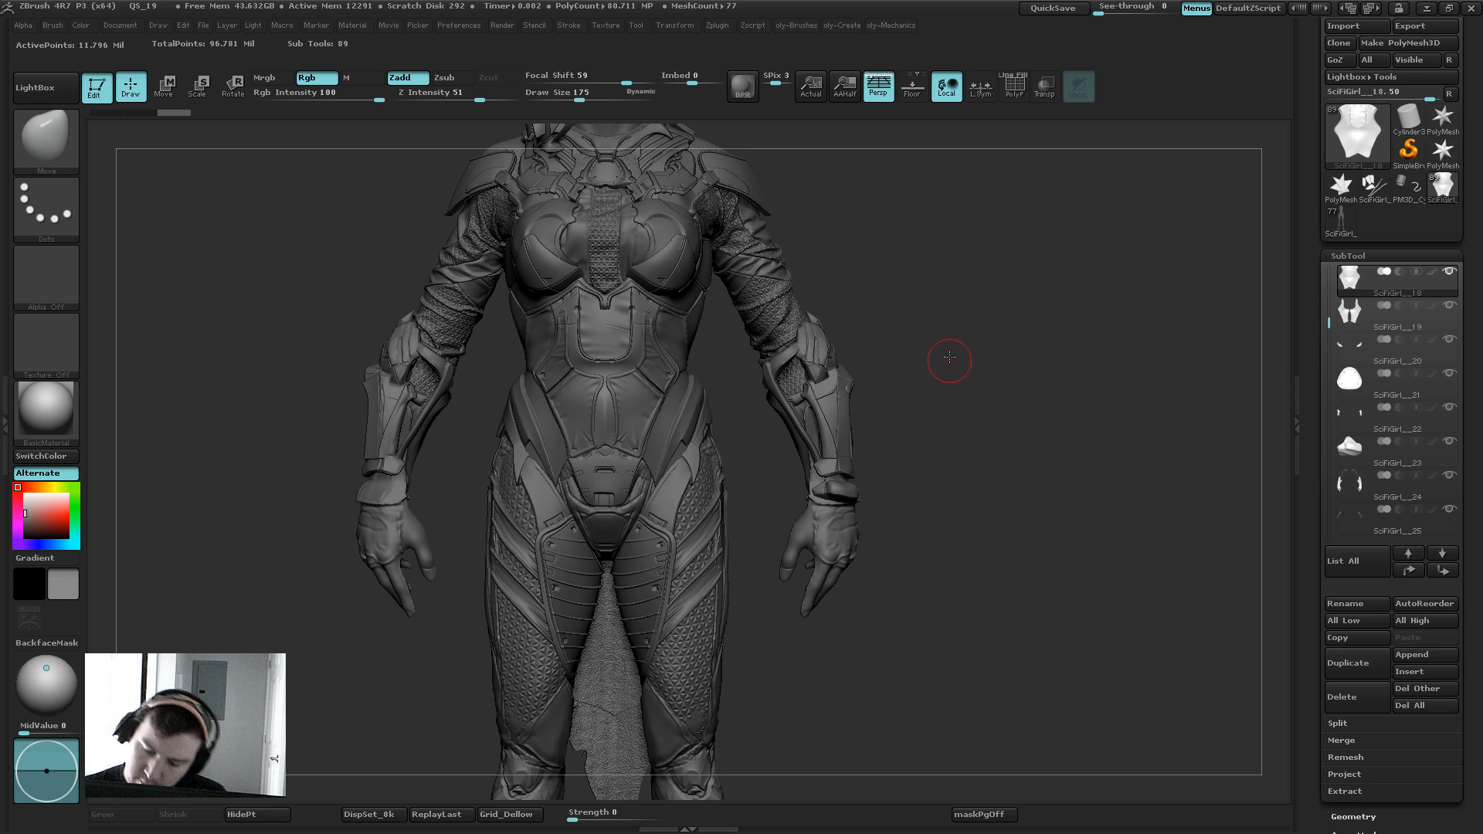
{"action": "left_click_drag", "start_coordinate": [949, 358], "coordinate": [885, 354]}
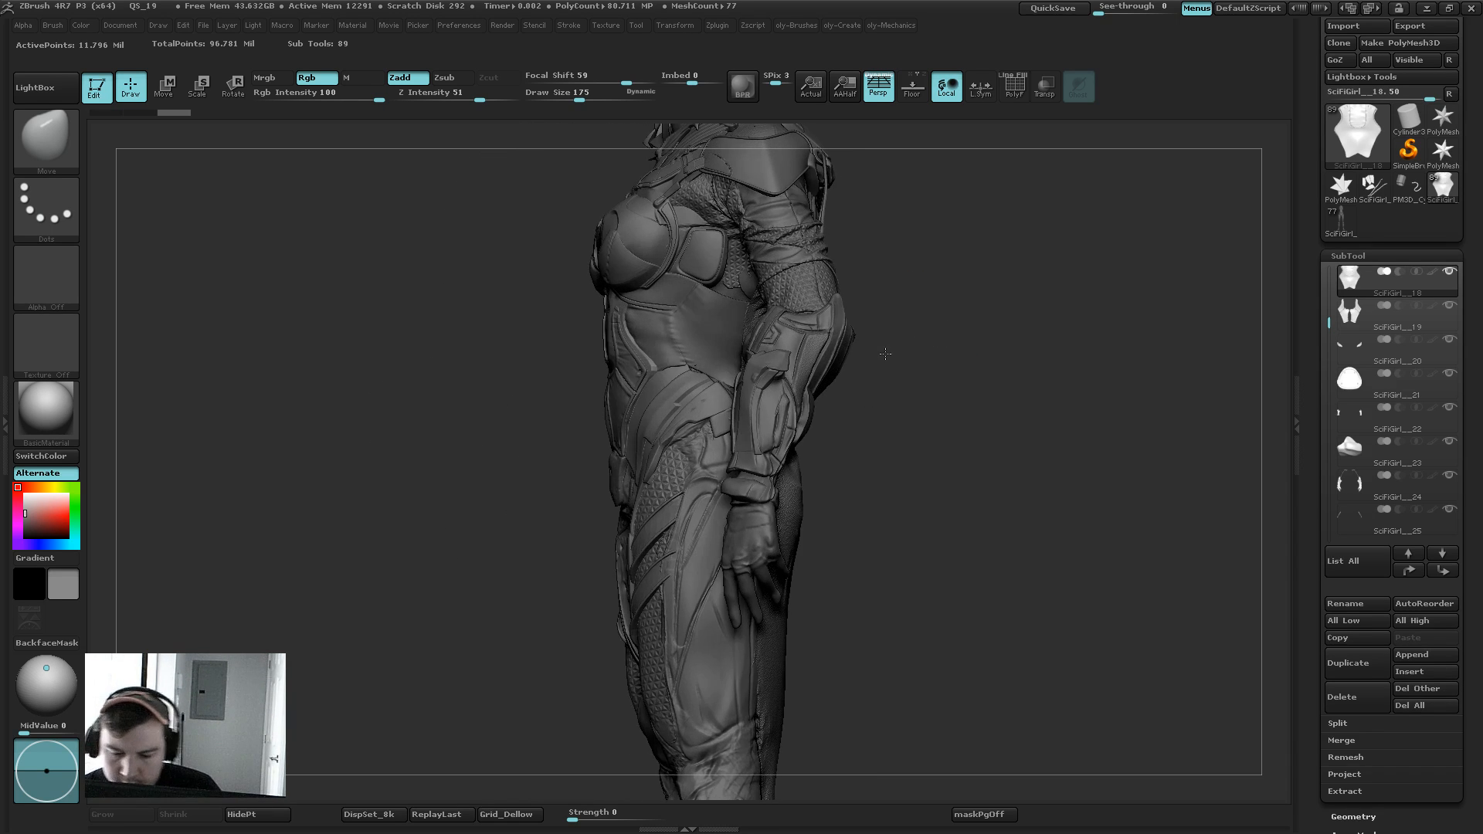
{"action": "key", "text": "1"}
{"action": "left_click", "coordinate": [539, 441]}
{"action": "key", "text": "s"}
{"action": "mouse_move", "coordinate": [606, 485]}
{"action": "left_mouse_down"}
{"action": "mouse_move", "coordinate": [644, 486]}
{"action": "mouse_move", "coordinate": [613, 496]}
{"action": "mouse_move", "coordinate": [620, 465]}
{"action": "left_mouse_up"}
Step: Select the pelvis plate and adjust its shape with a large Move brush, undoing the last adjustment
{"action": "left_click", "coordinate": [614, 499], "text": "alt"}
{"action": "key", "text": "s"}
{"action": "mouse_move", "coordinate": [515, 541]}
{"action": "left_mouse_down"}
{"action": "mouse_move", "coordinate": [614, 560]}
{"action": "mouse_move", "coordinate": [594, 562]}
{"action": "left_mouse_up"}
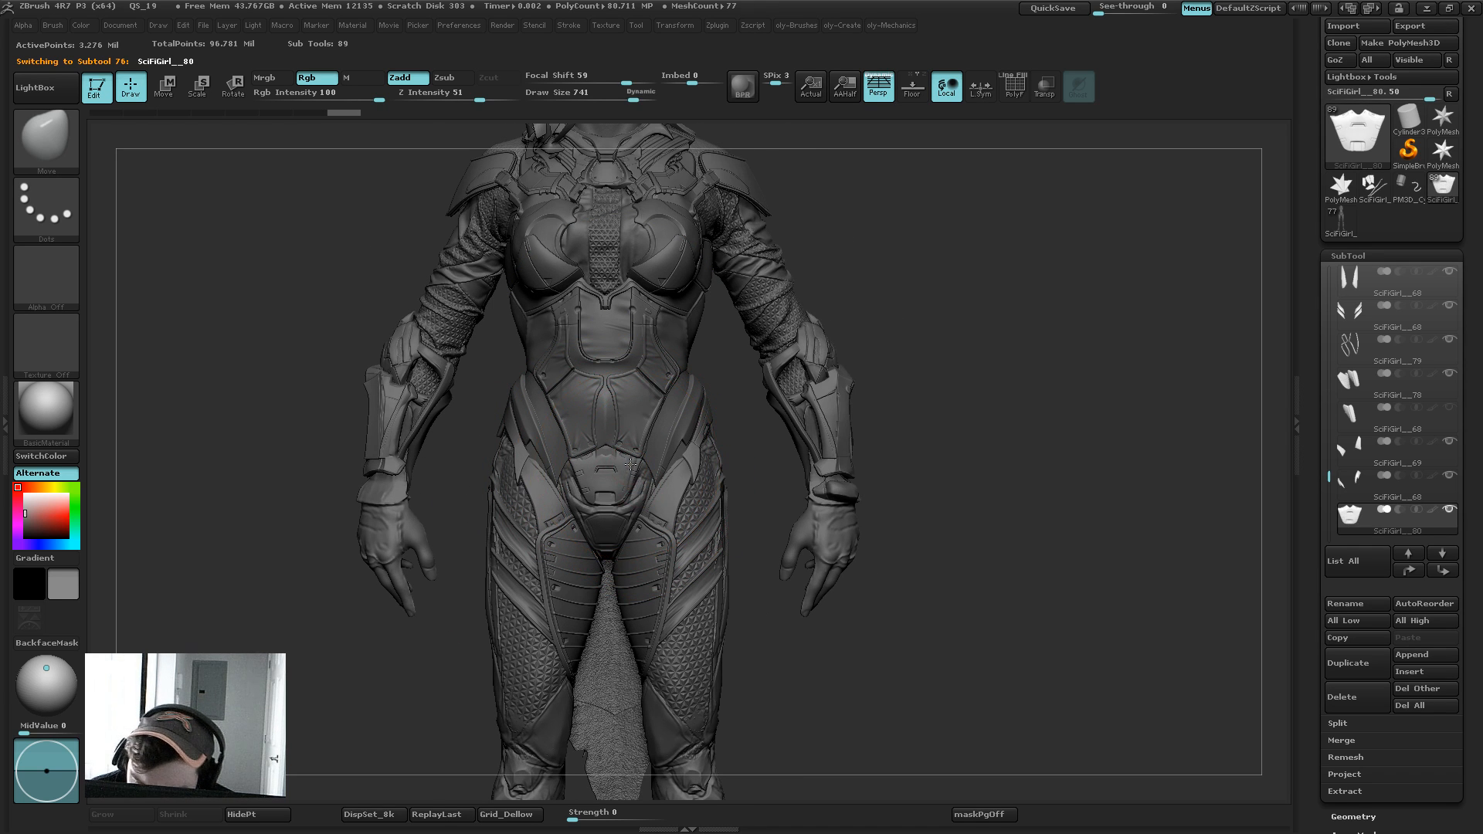
{"action": "key", "text": "s"}
{"action": "left_click_drag", "start_coordinate": [630, 465], "coordinate": [622, 464]}
{"action": "left_click_drag", "start_coordinate": [614, 448], "coordinate": [605, 432]}
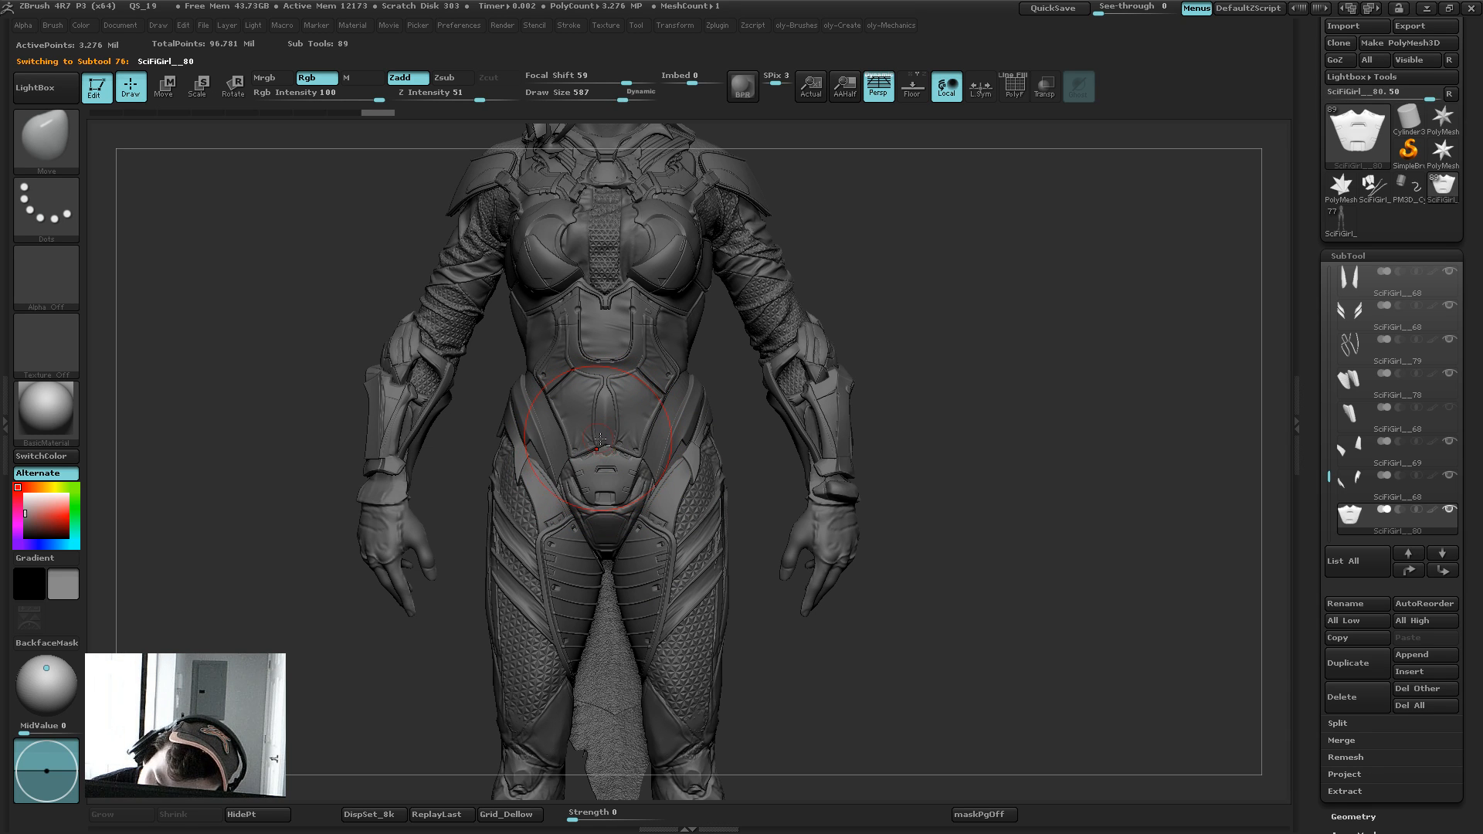
{"action": "key", "text": "s"}
{"action": "left_click_drag", "start_coordinate": [606, 461], "coordinate": [608, 436]}
{"action": "key", "text": "ctrl+z"}
Step: Stretch the small centre patch between the abdomen and pelvis plates with the Move brush at draw size 459
{"action": "left_click_drag", "start_coordinate": [926, 308], "coordinate": [825, 292]}
{"action": "key", "text": "s"}
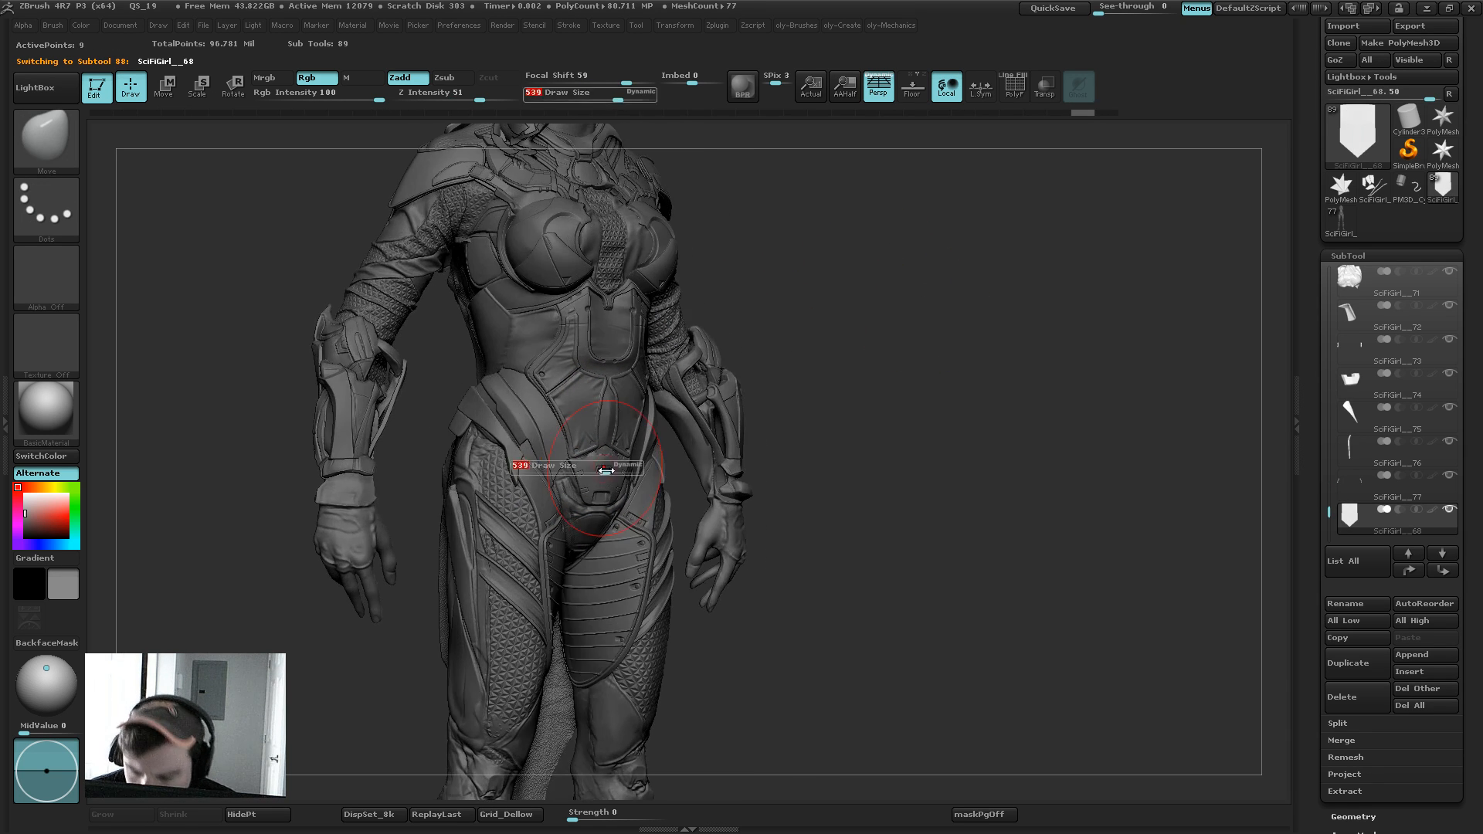
{"action": "left_click_drag", "start_coordinate": [605, 467], "coordinate": [585, 465]}
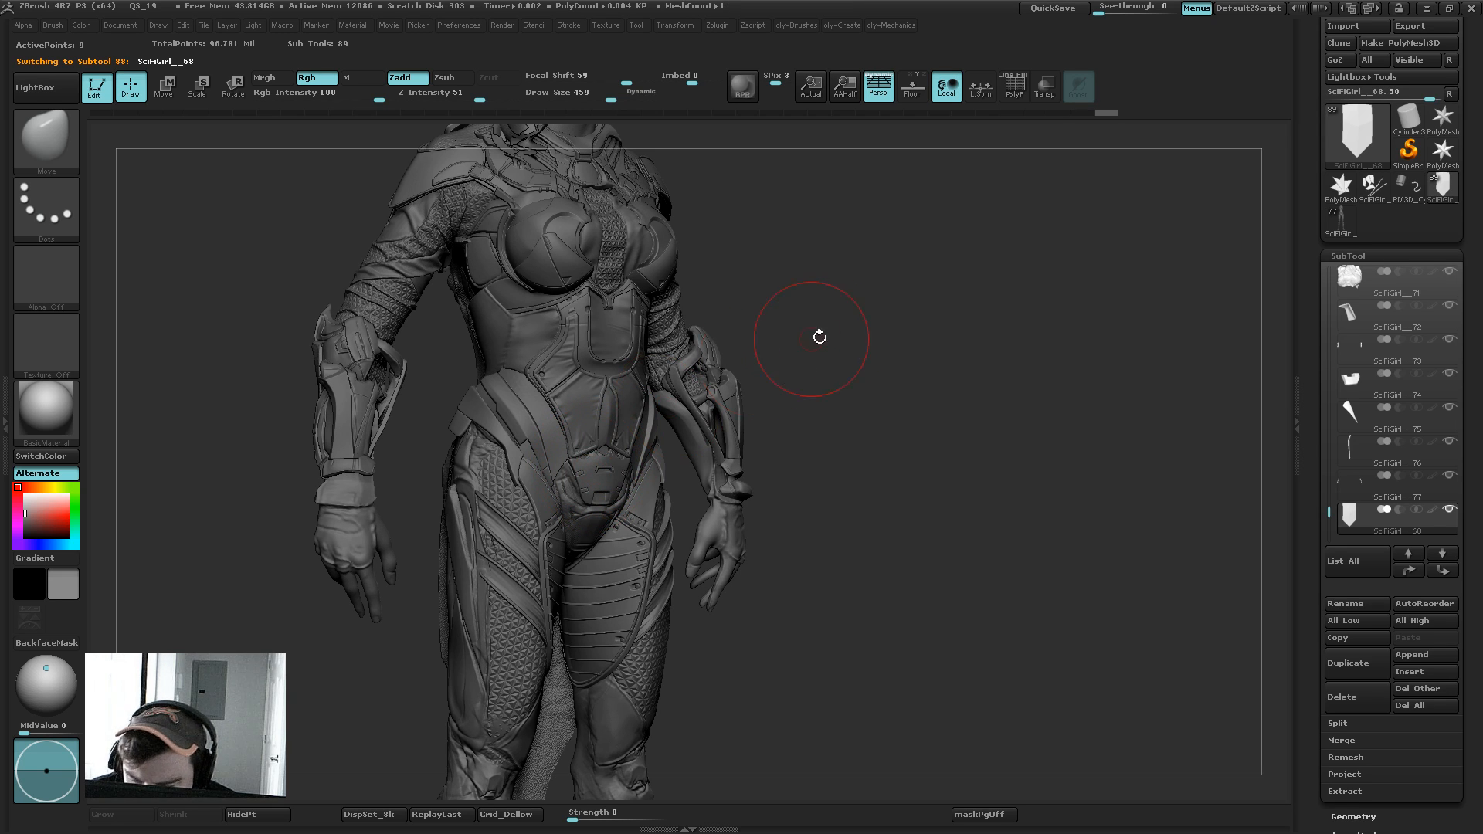
{"action": "left_click_drag", "start_coordinate": [826, 340], "coordinate": [815, 325], "text": "shift"}
Step: Isolate the patch with its wireframe shown and thicken it with ZModeler's Extrude action targeting All Polygons
{"action": "key", "text": "shift+f"}
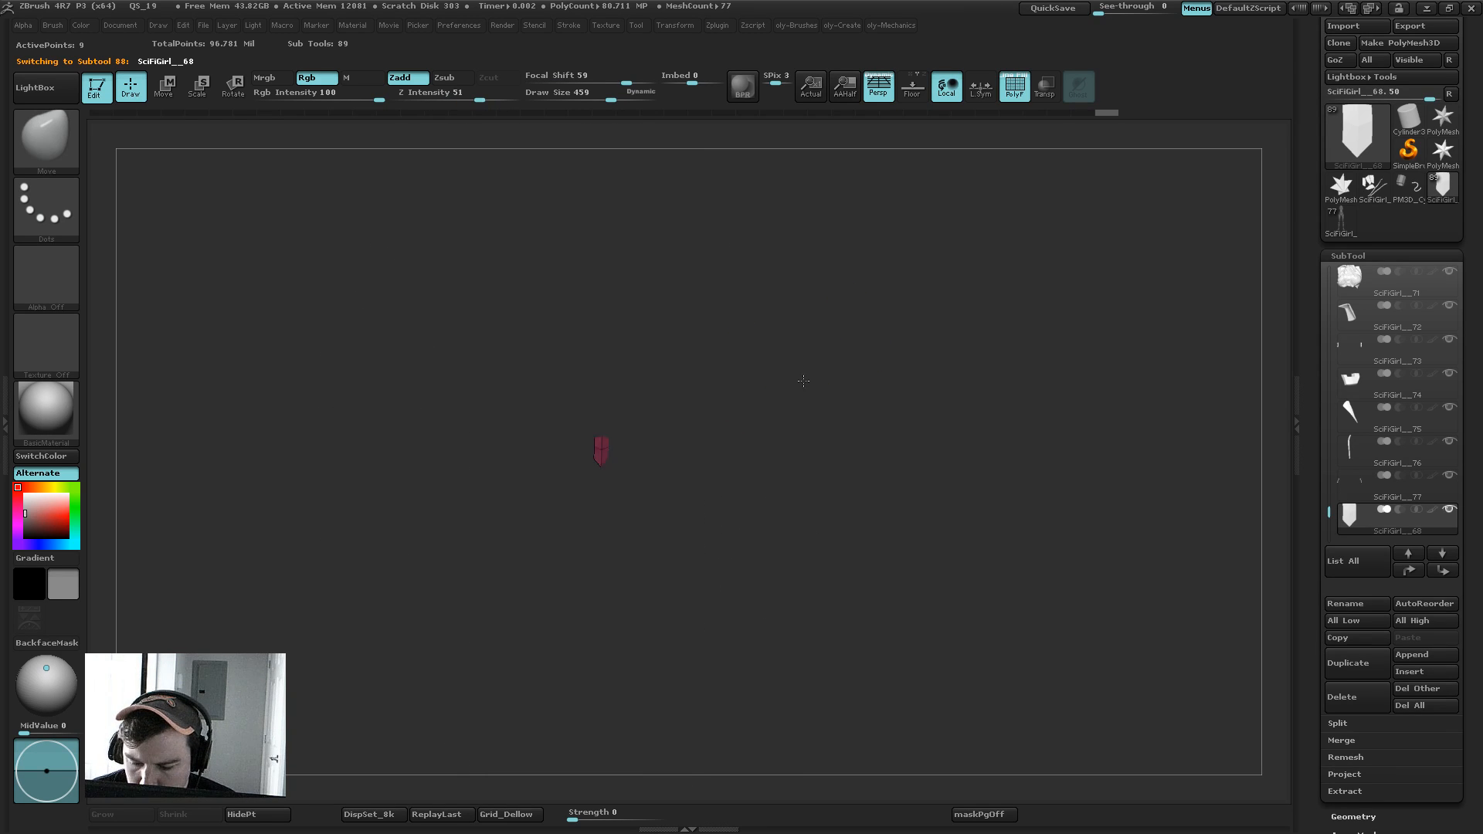
{"action": "key", "text": "b"}
{"action": "left_click", "coordinate": [788, 443]}
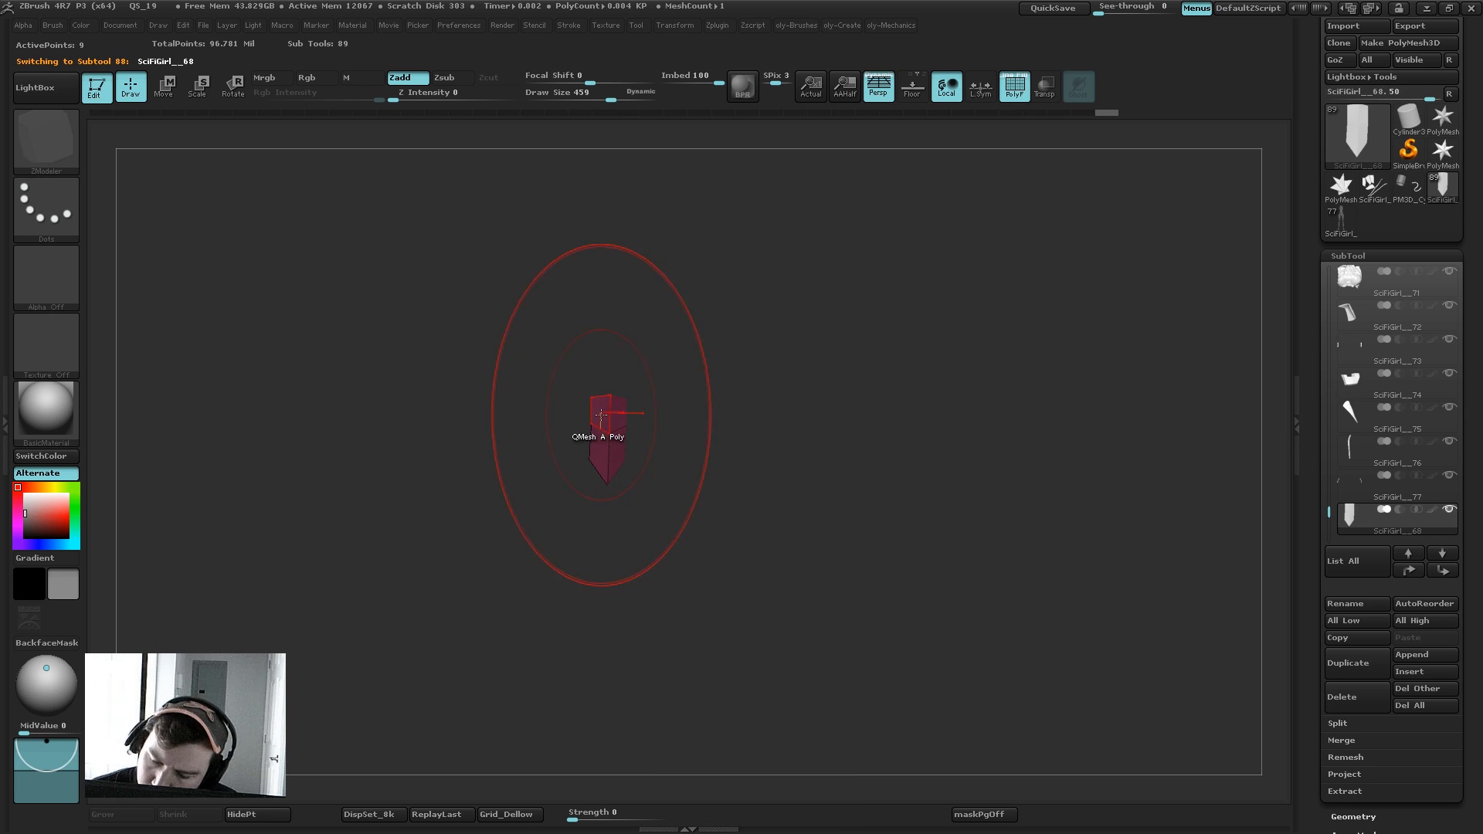
{"action": "left_click_drag", "start_coordinate": [598, 417], "coordinate": [593, 418]}
{"action": "key", "text": "space"}
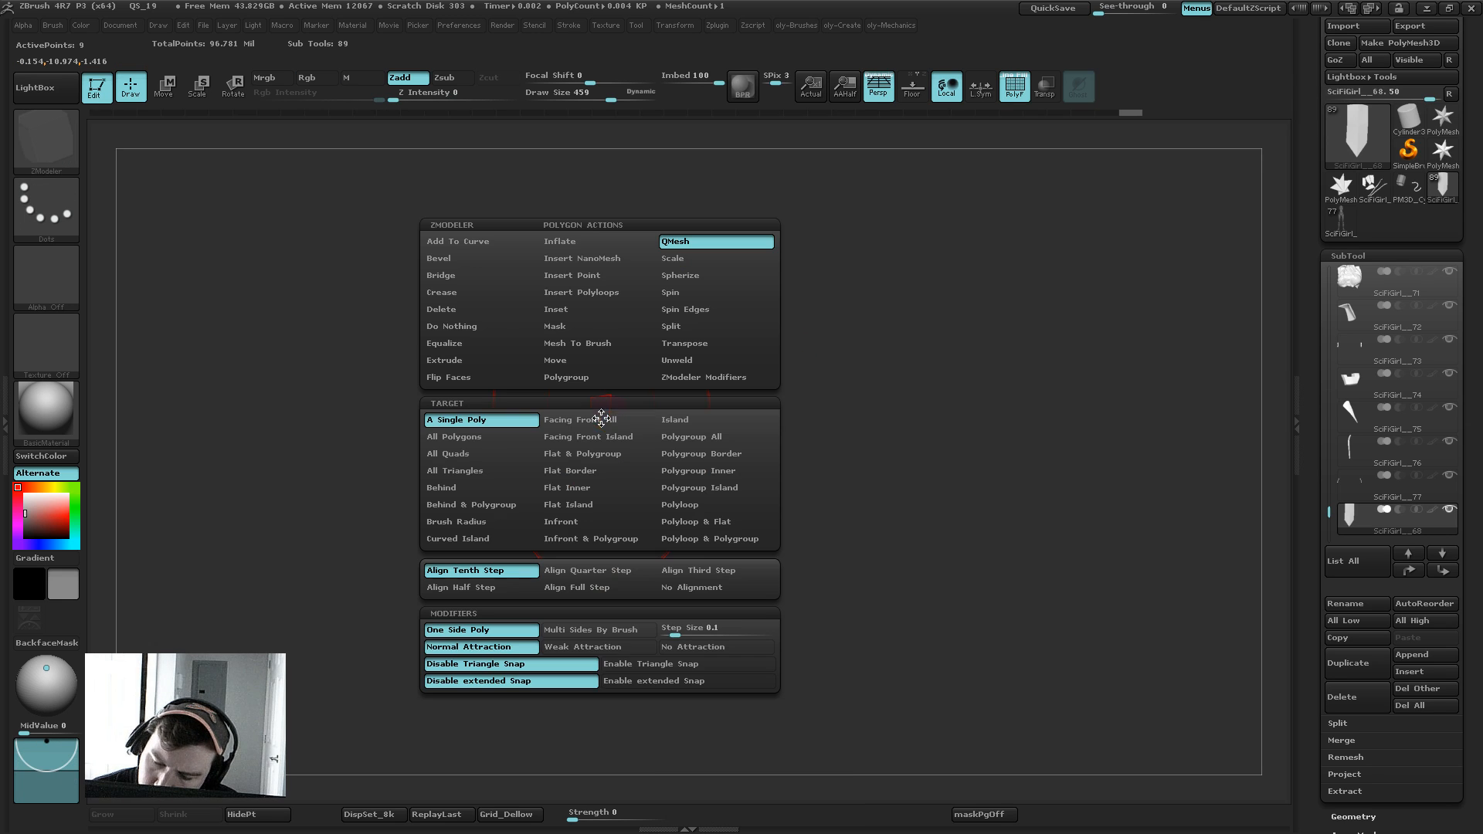
{"action": "left_click", "coordinate": [480, 360]}
{"action": "left_click", "coordinate": [489, 439]}
{"action": "left_click_drag", "start_coordinate": [608, 429], "coordinate": [581, 417]}
{"action": "key", "text": "ctrl+z"}
Step: Flip the thickened patch's faces and hide its wireframe in the full-model view
{"action": "key", "text": "2"}
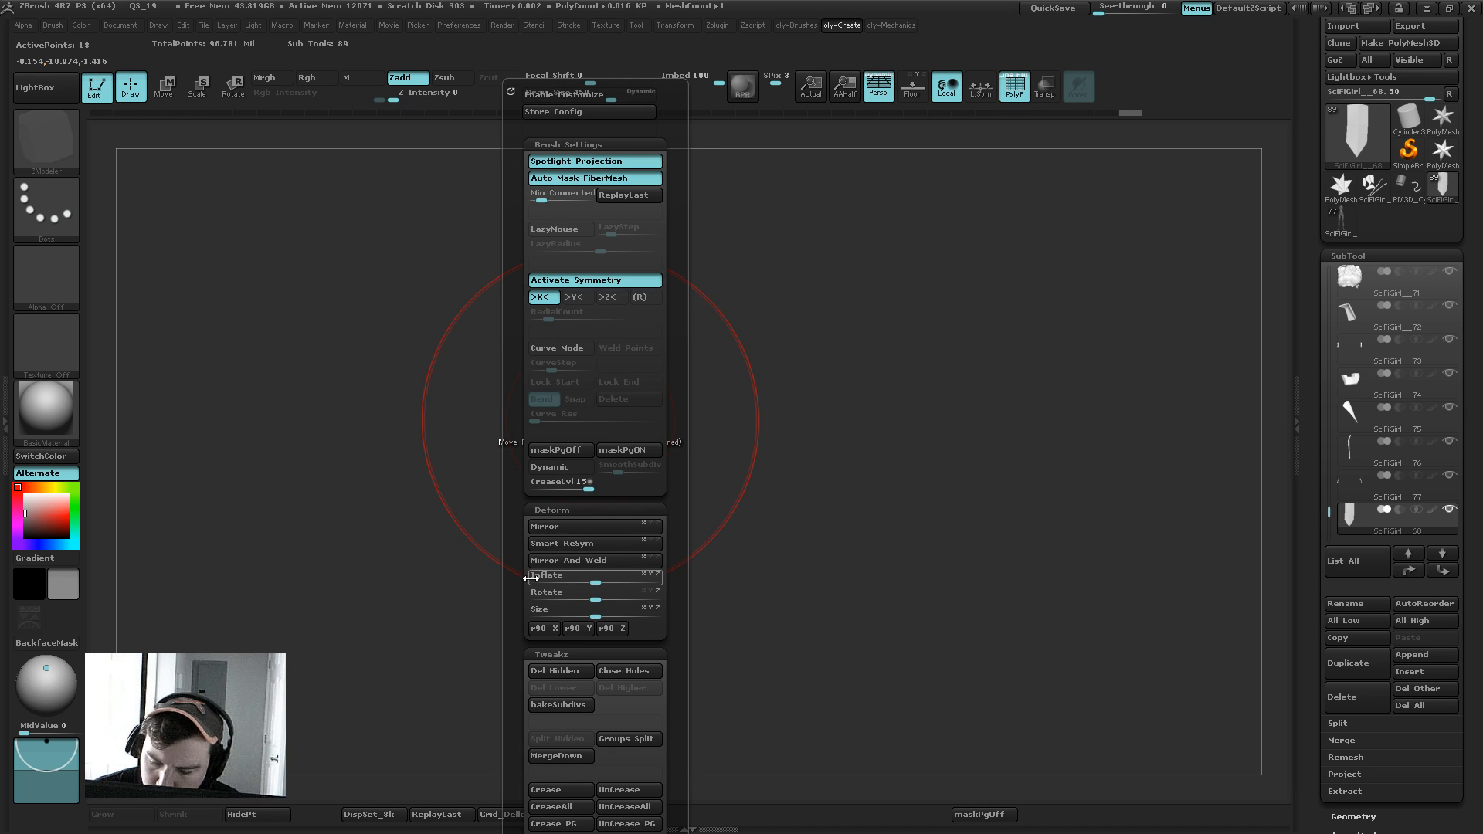
{"action": "left_click_drag", "start_coordinate": [532, 745], "coordinate": [521, 587]}
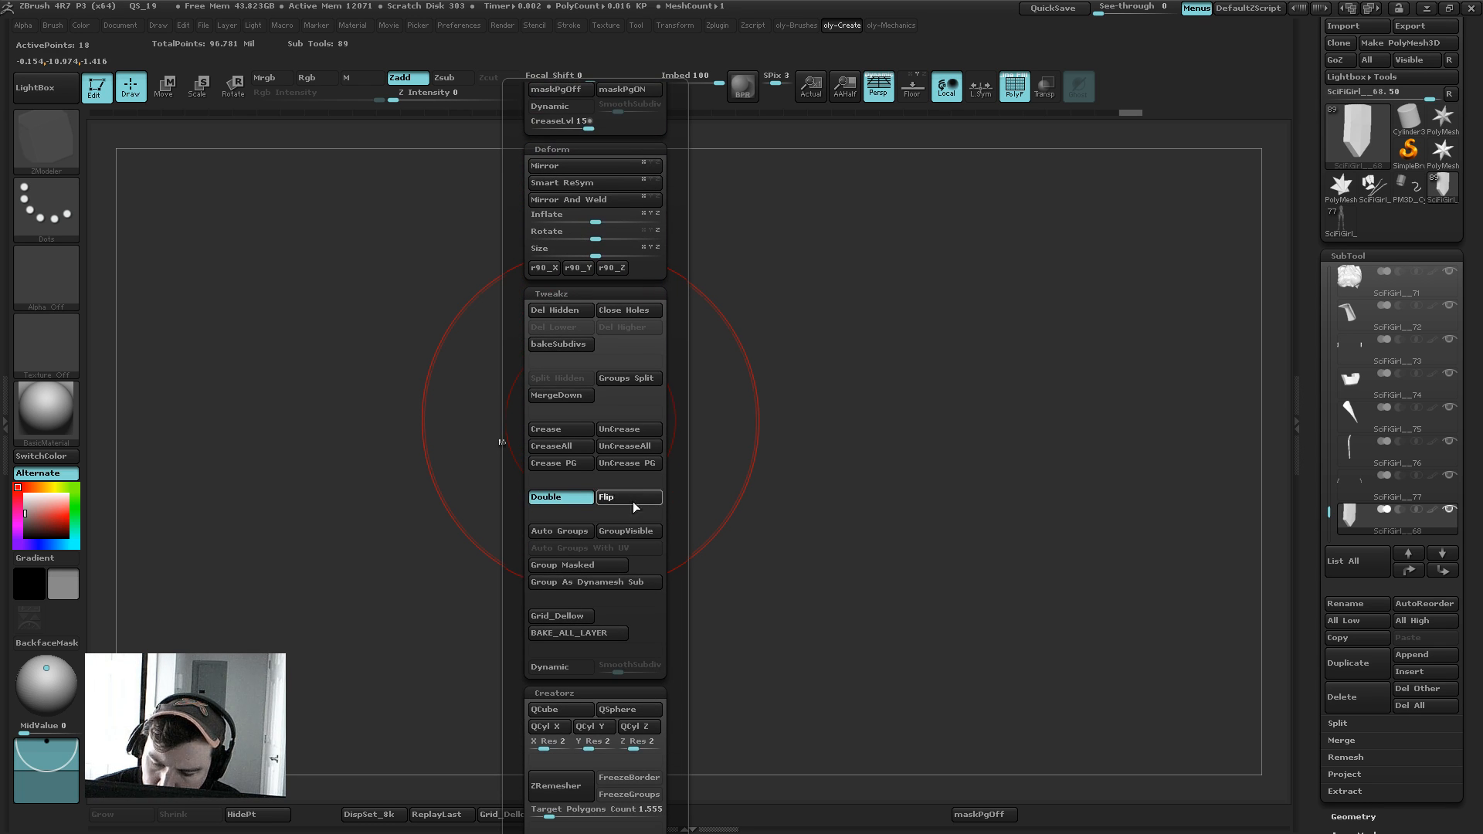
{"action": "key", "text": "shift+f"}
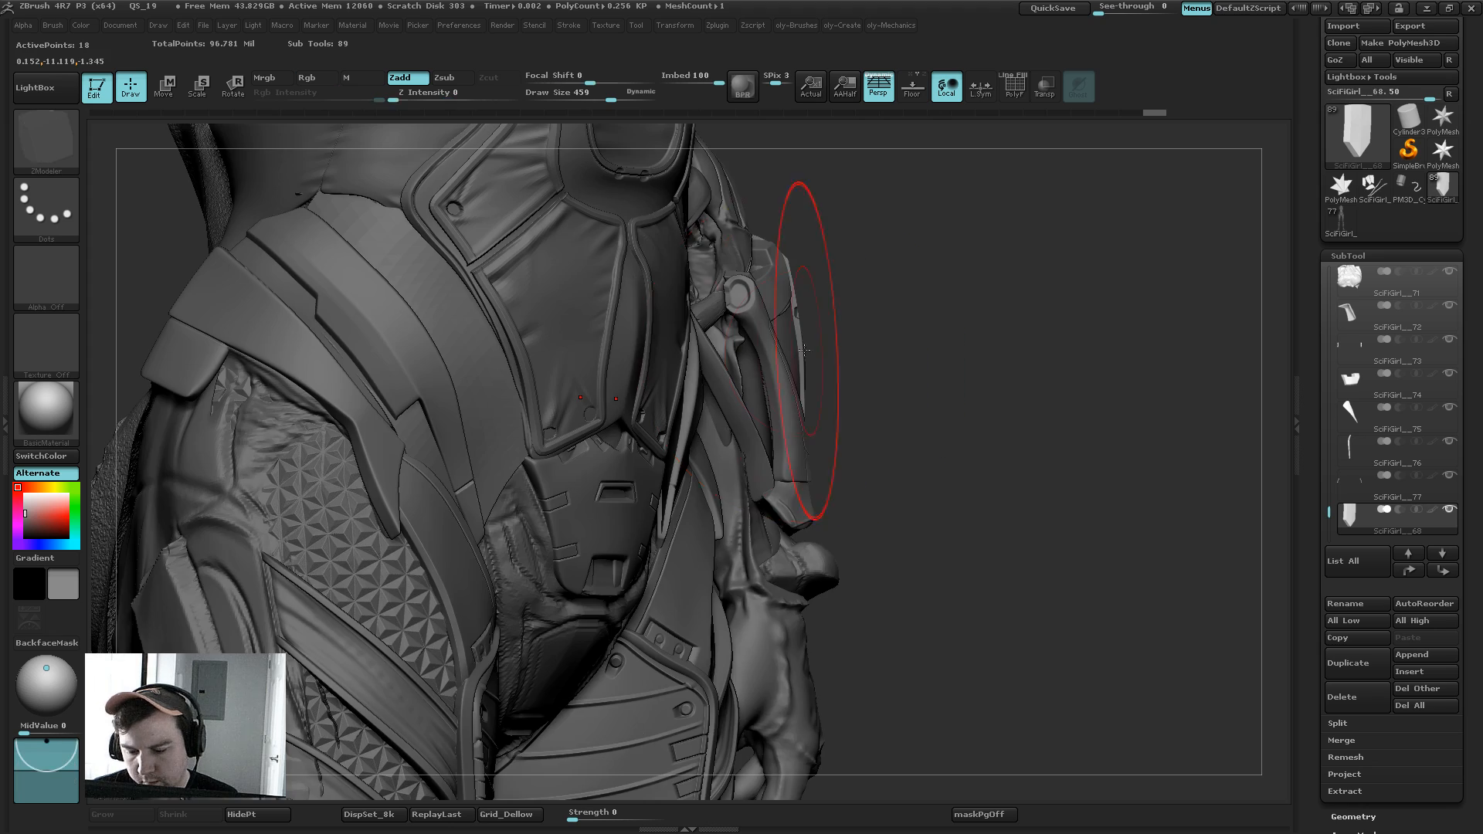
Step: Turn on dynamic subdivision for the thickened centre patch and adjust its upper area with the Move brush
{"action": "left_click_drag", "start_coordinate": [541, 401], "coordinate": [704, 413]}
{"action": "key", "text": "b"}
{"action": "key", "text": "m"}
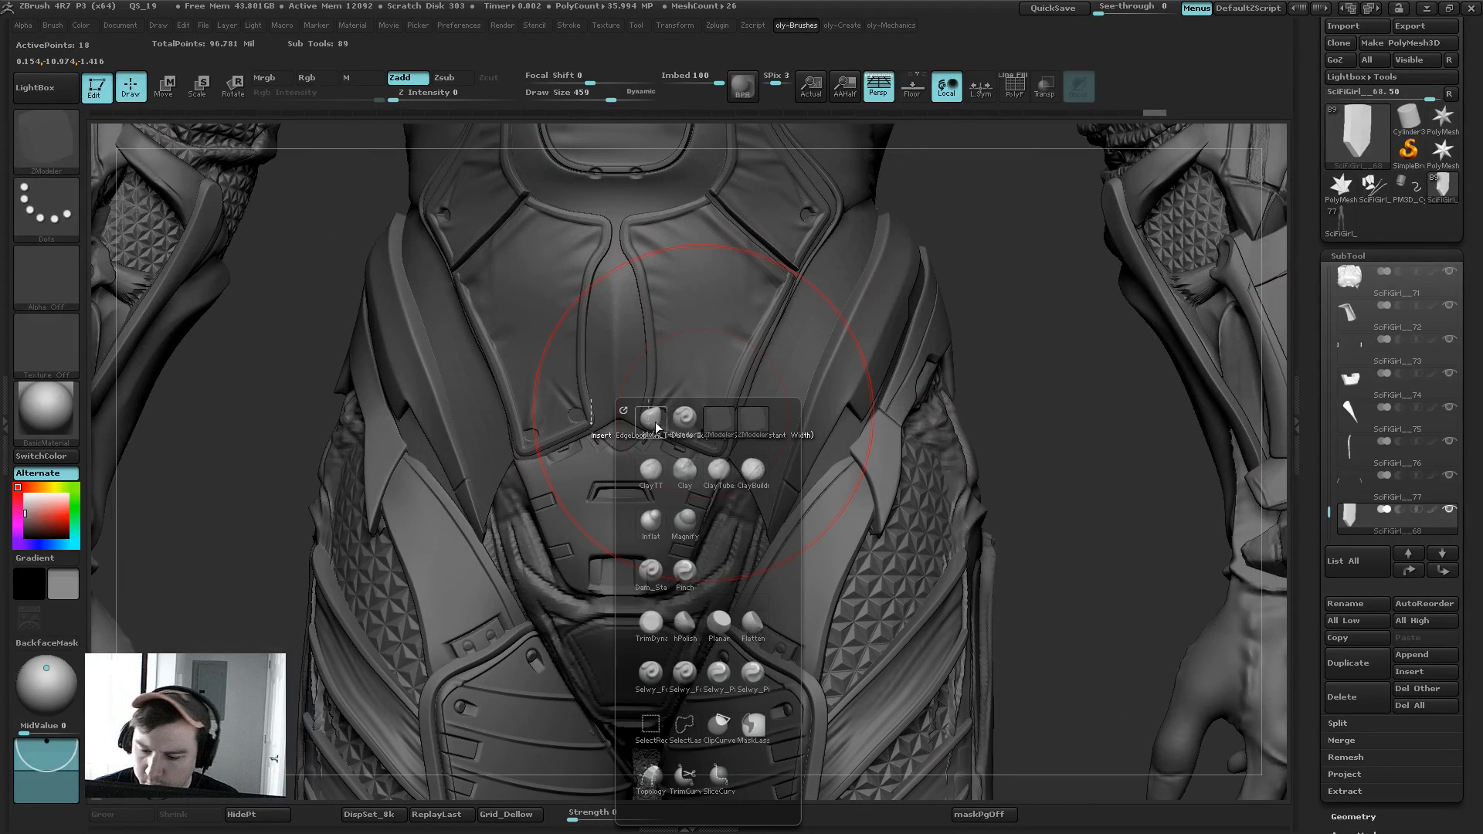
{"action": "key", "text": "v"}
{"action": "key", "text": "d"}
{"action": "left_click_drag", "start_coordinate": [603, 433], "coordinate": [600, 484]}
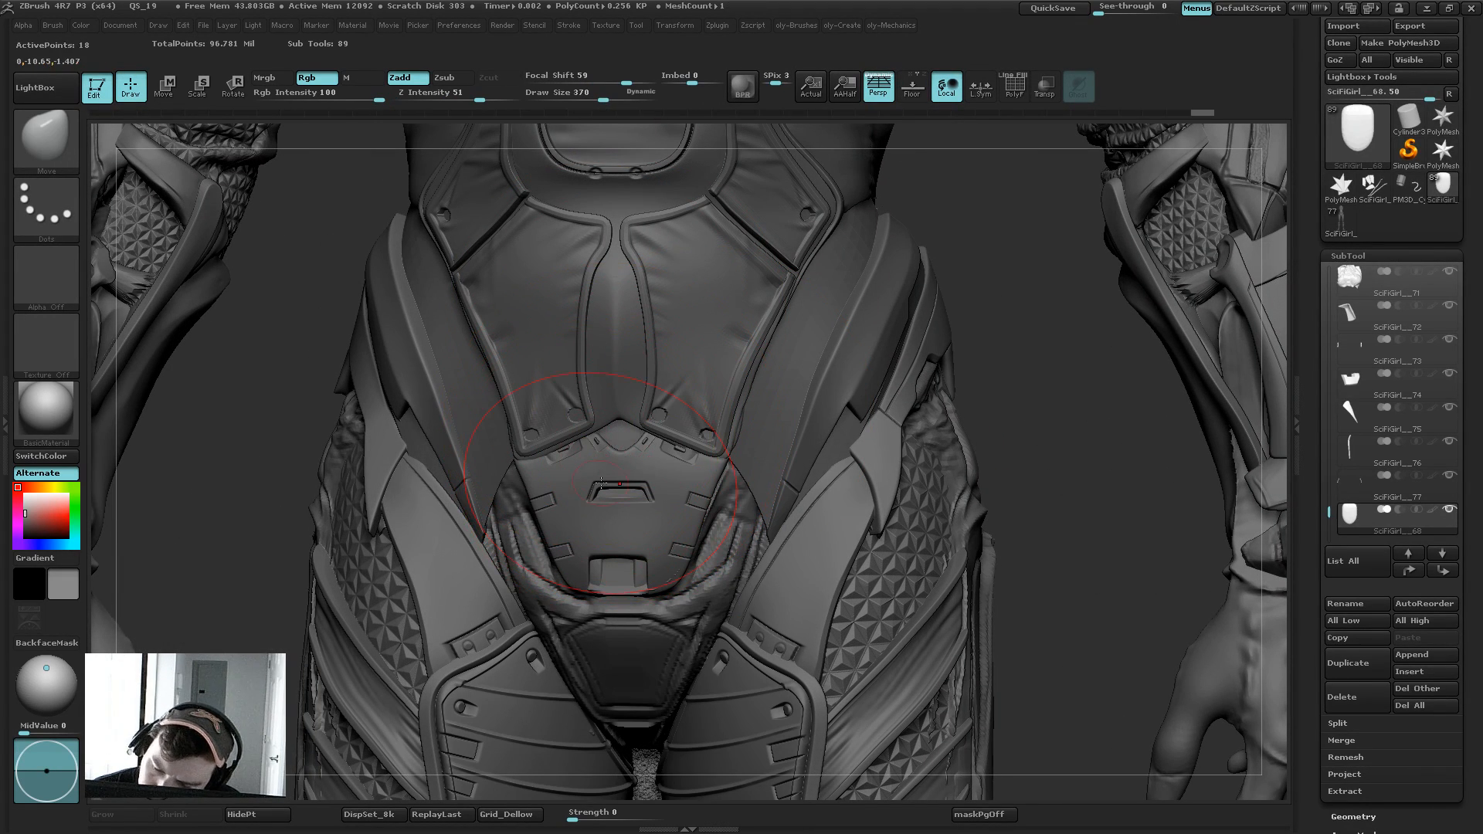
Step: Select the upper thigh plates beside the pelvis, nudge them with the Move brush, and select the neighbouring small hip plates
{"action": "mouse_move", "coordinate": [997, 340]}
{"action": "left_mouse_down", "text": "alt"}
{"action": "mouse_move", "coordinate": [960, 258]}
{"action": "mouse_move", "coordinate": [953, 188]}
{"action": "left_mouse_up", "text": "alt"}
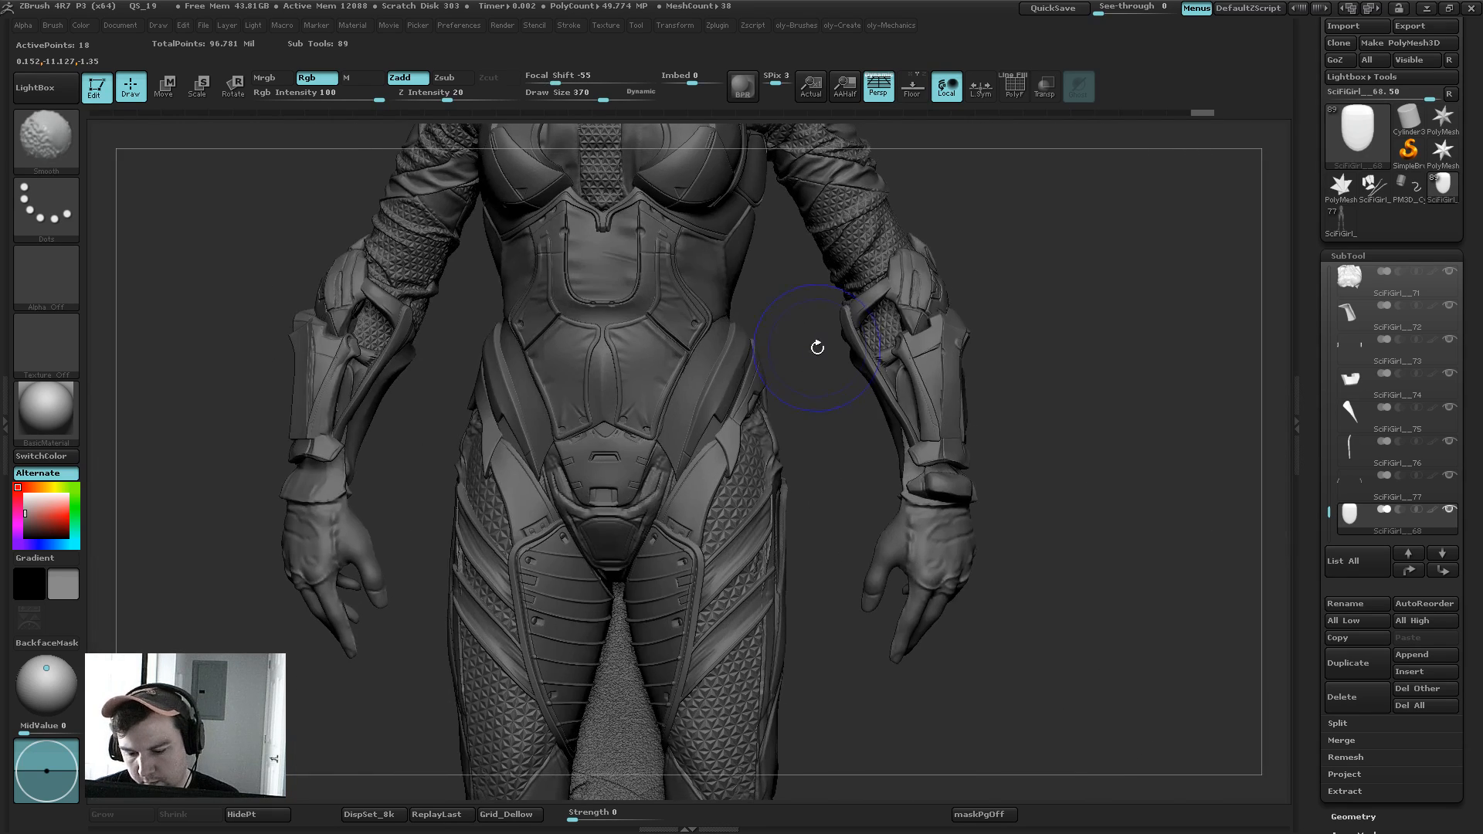
{"action": "mouse_move", "coordinate": [817, 345]}
{"action": "left_mouse_down", "text": "shift"}
{"action": "mouse_move", "coordinate": [767, 365]}
{"action": "mouse_move", "coordinate": [877, 229]}
{"action": "mouse_move", "coordinate": [896, 287]}
{"action": "mouse_move", "coordinate": [870, 282]}
{"action": "left_mouse_up", "text": "shift"}
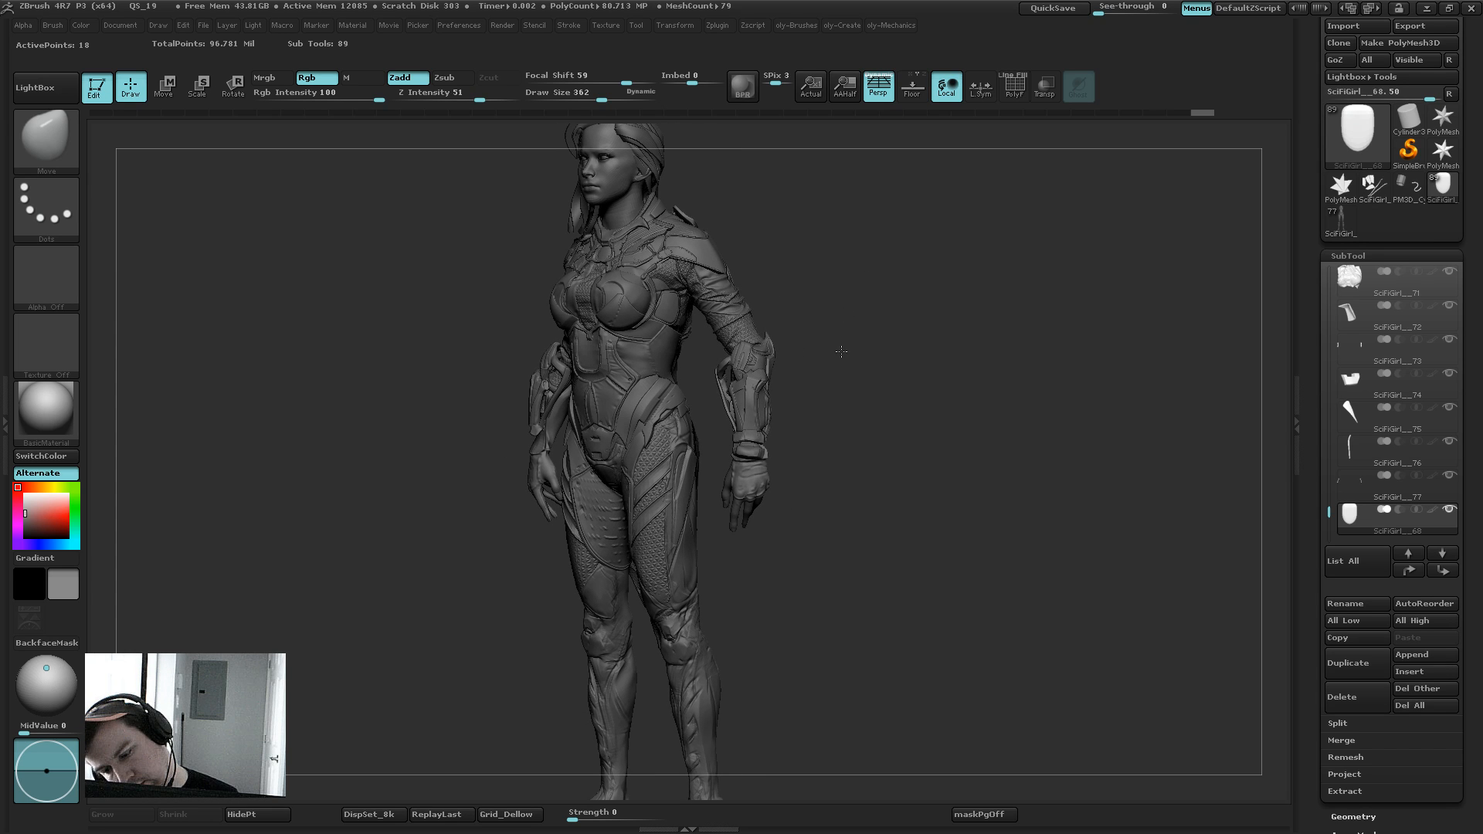
{"action": "left_click_drag", "start_coordinate": [841, 351], "coordinate": [875, 307]}
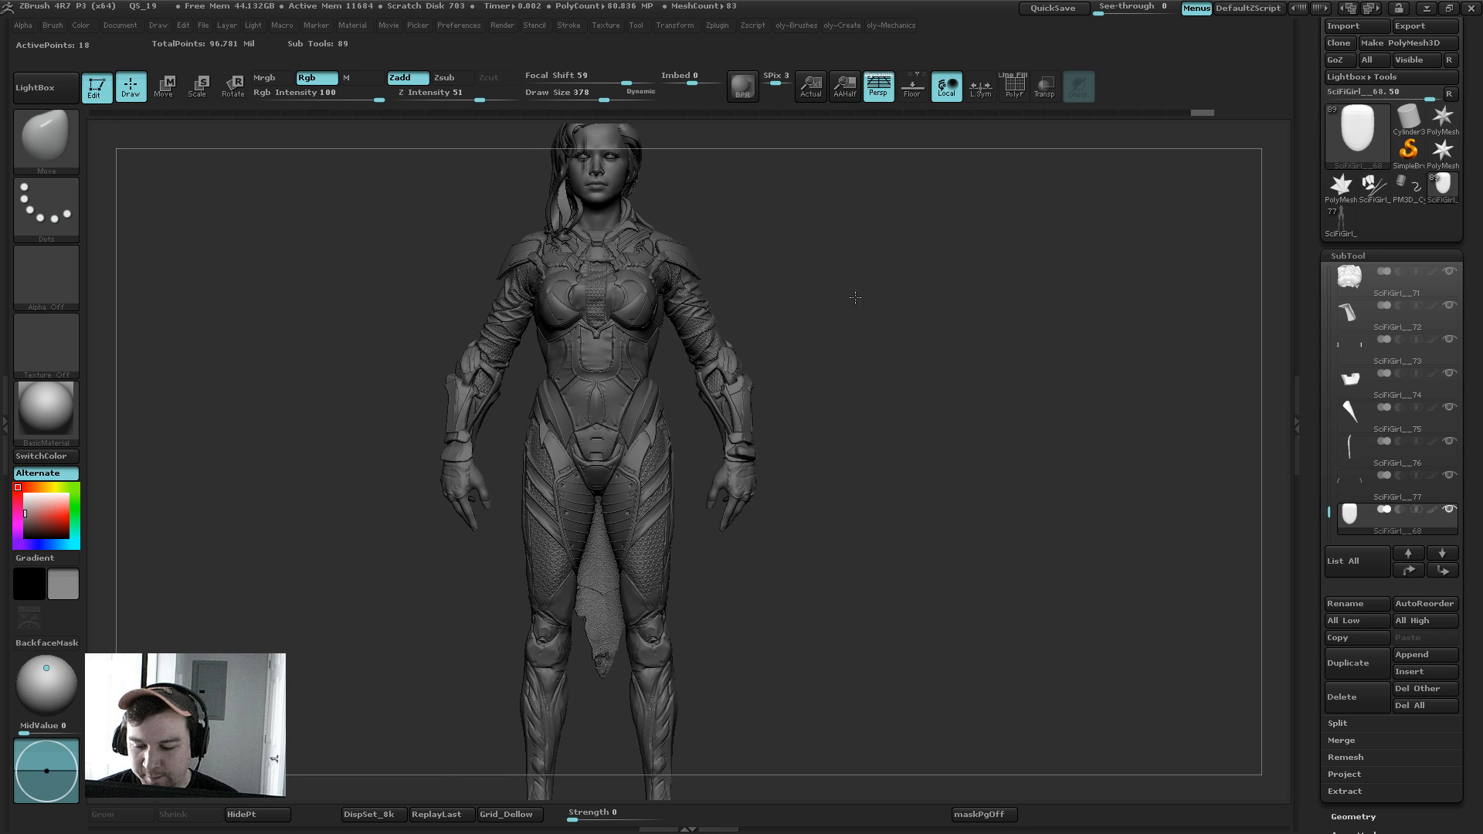
{"action": "mouse_move", "coordinate": [854, 297]}
{"action": "left_mouse_down", "text": "alt"}
{"action": "mouse_move", "coordinate": [986, 354]}
{"action": "mouse_move", "coordinate": [993, 471]}
{"action": "left_mouse_up", "text": "alt"}
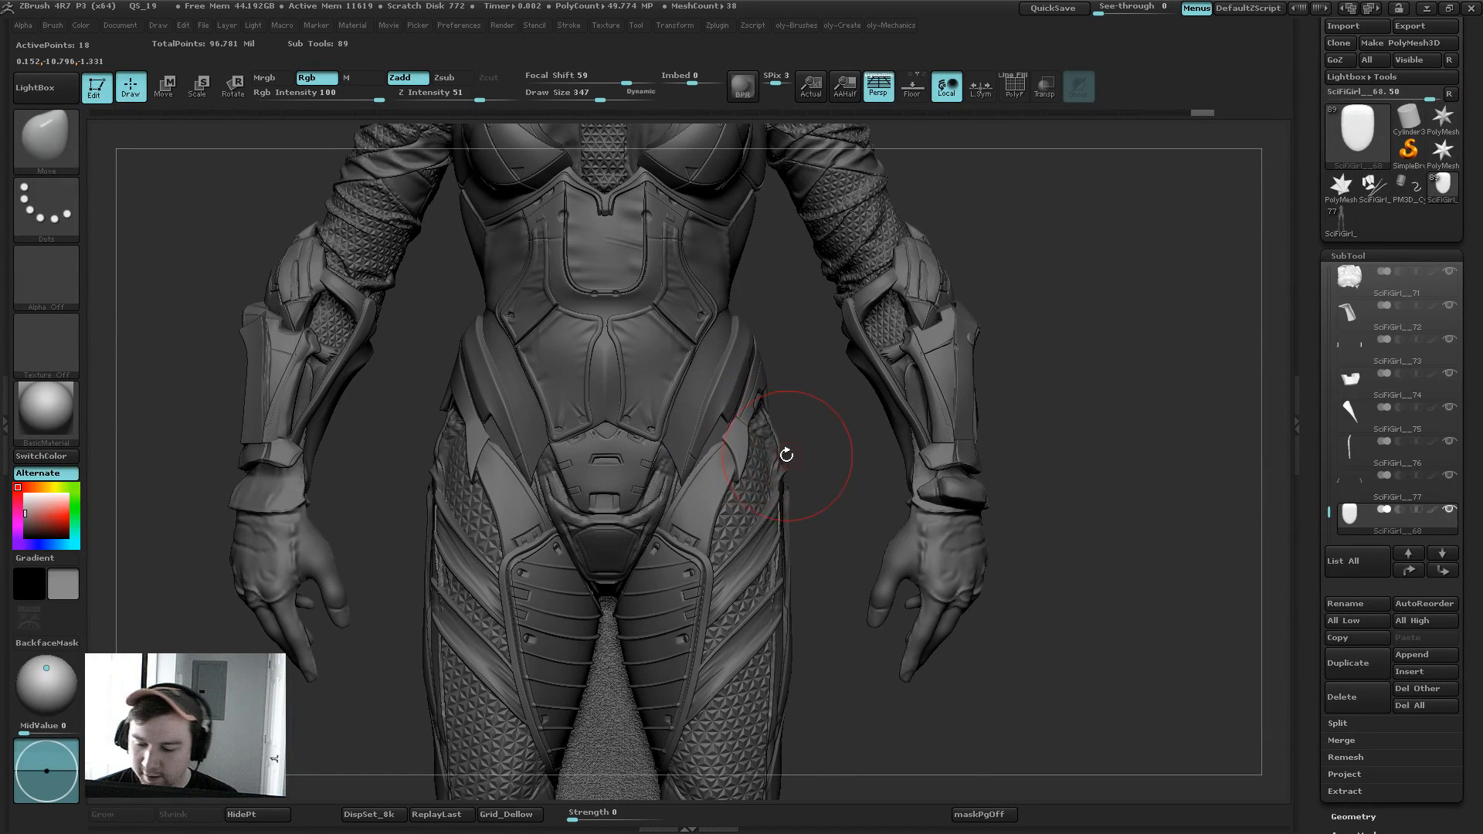
{"action": "left_click", "coordinate": [722, 488], "text": "alt"}
{"action": "key", "text": "b"}
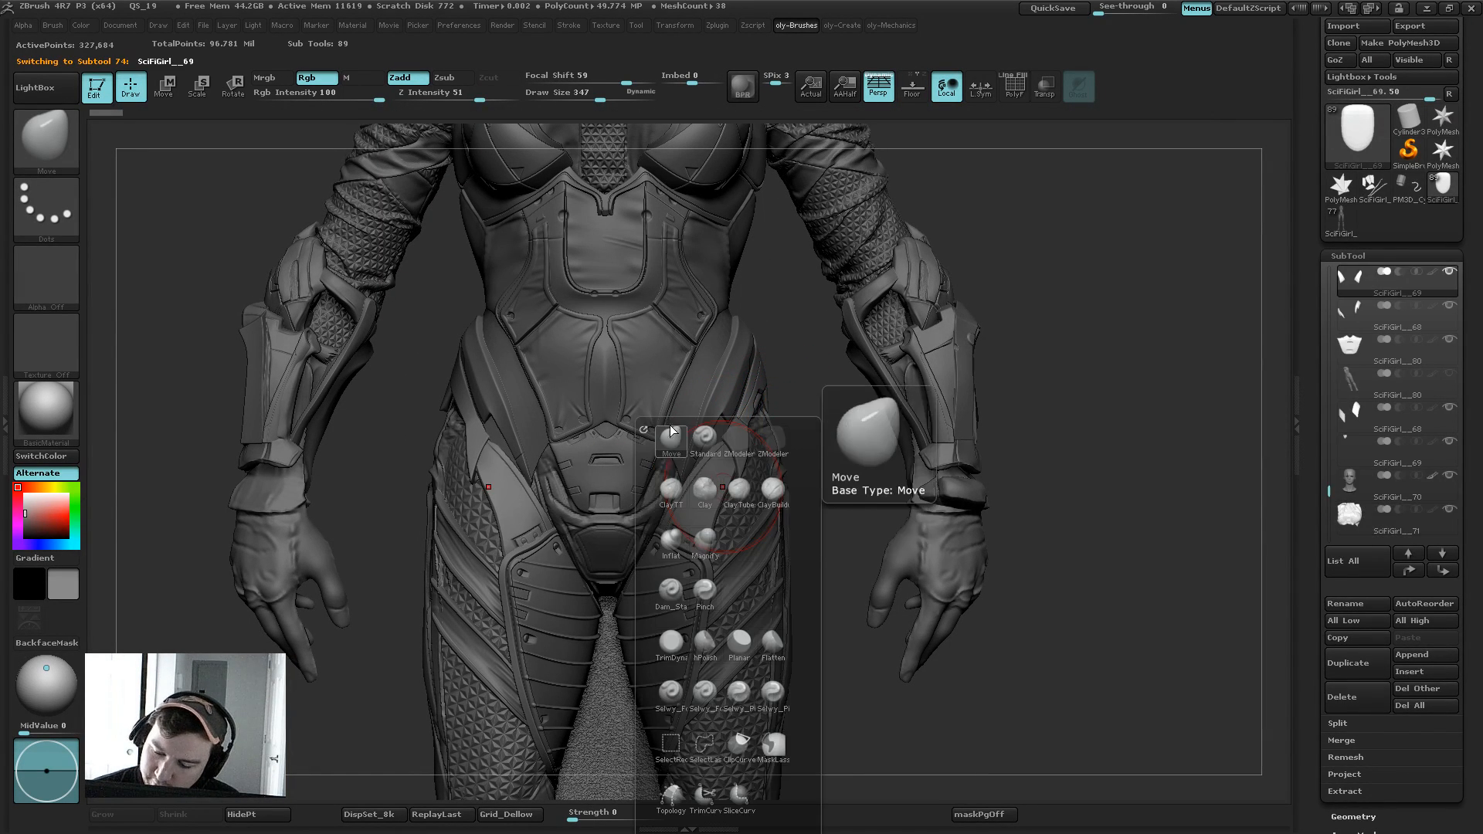
{"action": "left_click", "coordinate": [728, 487]}
{"action": "key", "text": "s"}
{"action": "left_click_drag", "start_coordinate": [722, 445], "coordinate": [729, 444]}
{"action": "left_click", "coordinate": [736, 434], "text": "alt"}
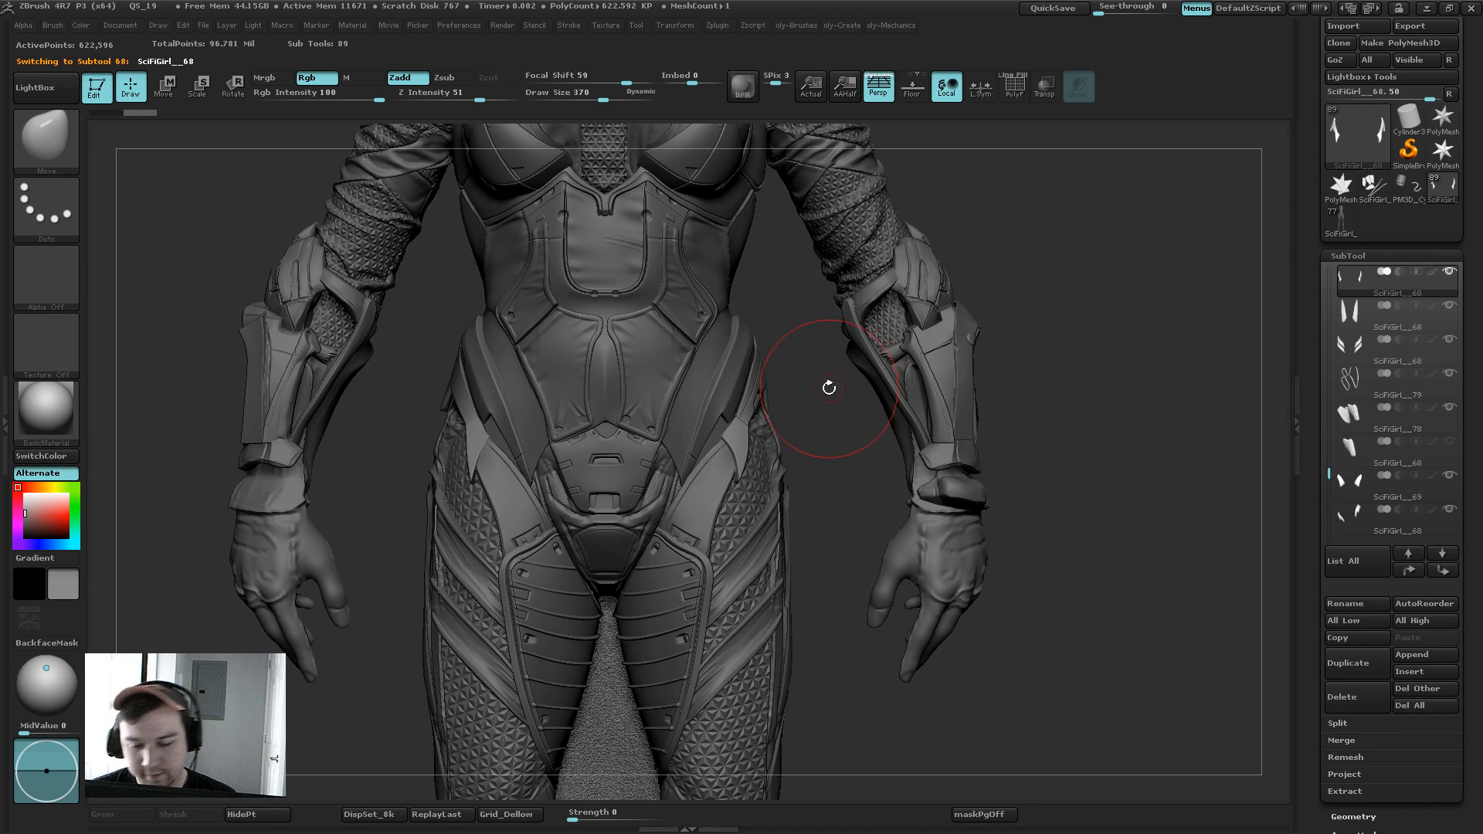
Step: Select the curved plates around the waist and adjust their lower ends beside the pelvis with the Move brush
{"action": "left_click_drag", "start_coordinate": [829, 388], "coordinate": [794, 343]}
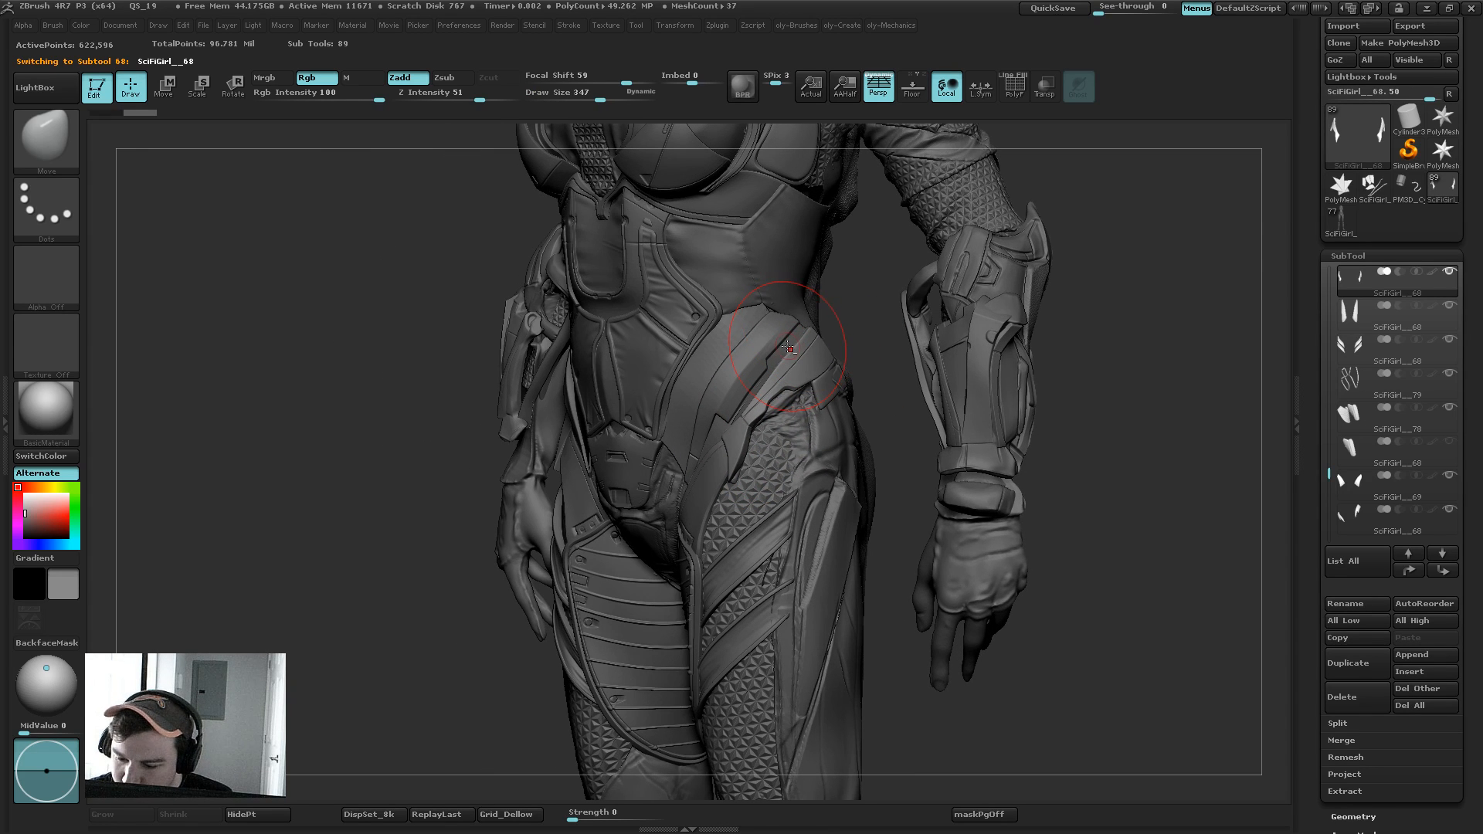
{"action": "left_click", "coordinate": [774, 284], "text": "alt"}
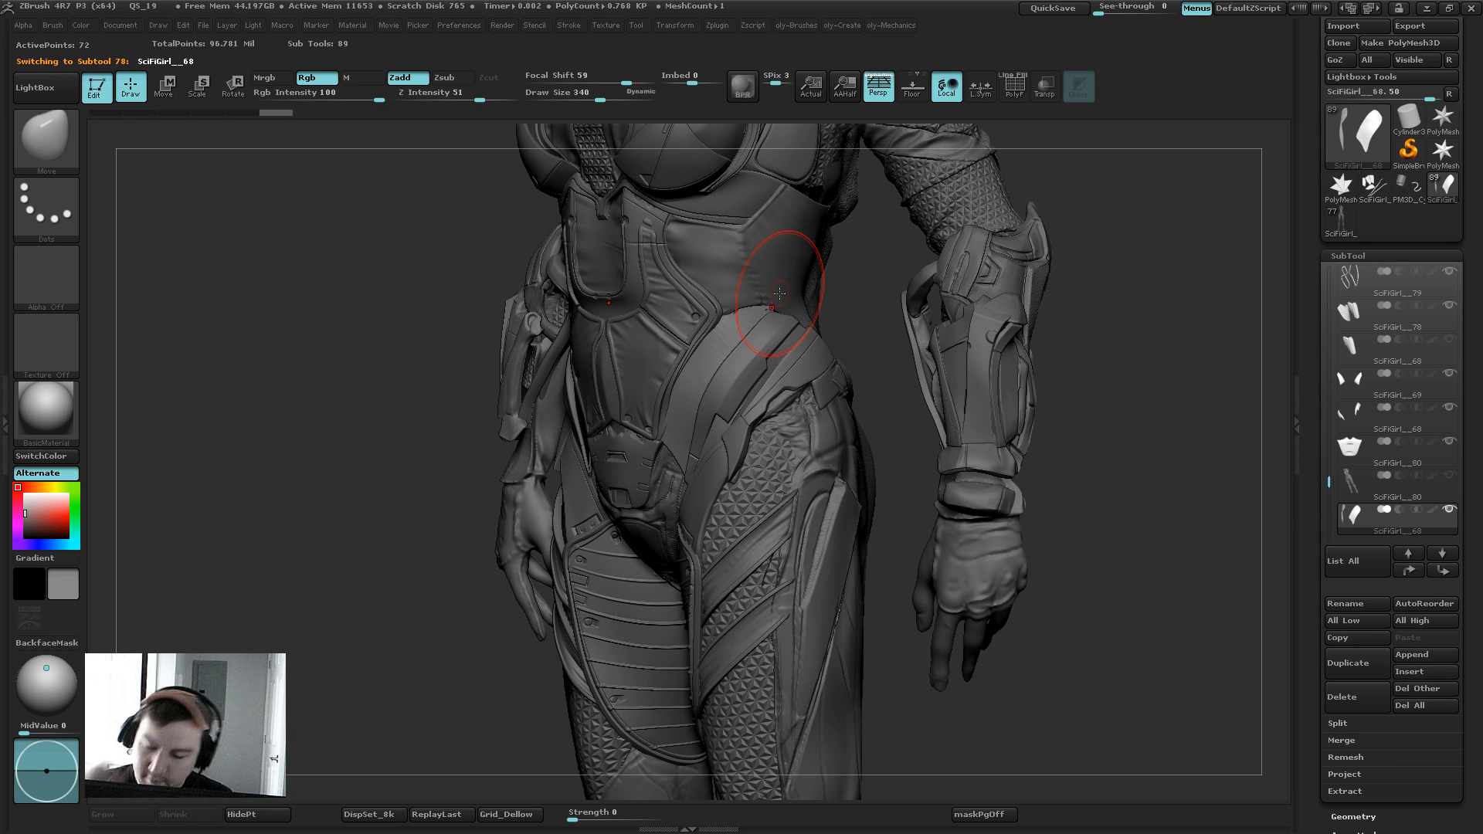
{"action": "left_click_drag", "start_coordinate": [470, 706], "coordinate": [679, 656]}
{"action": "key", "text": "shift+s"}
{"action": "left_click_drag", "start_coordinate": [784, 435], "coordinate": [685, 504], "text": "shift"}
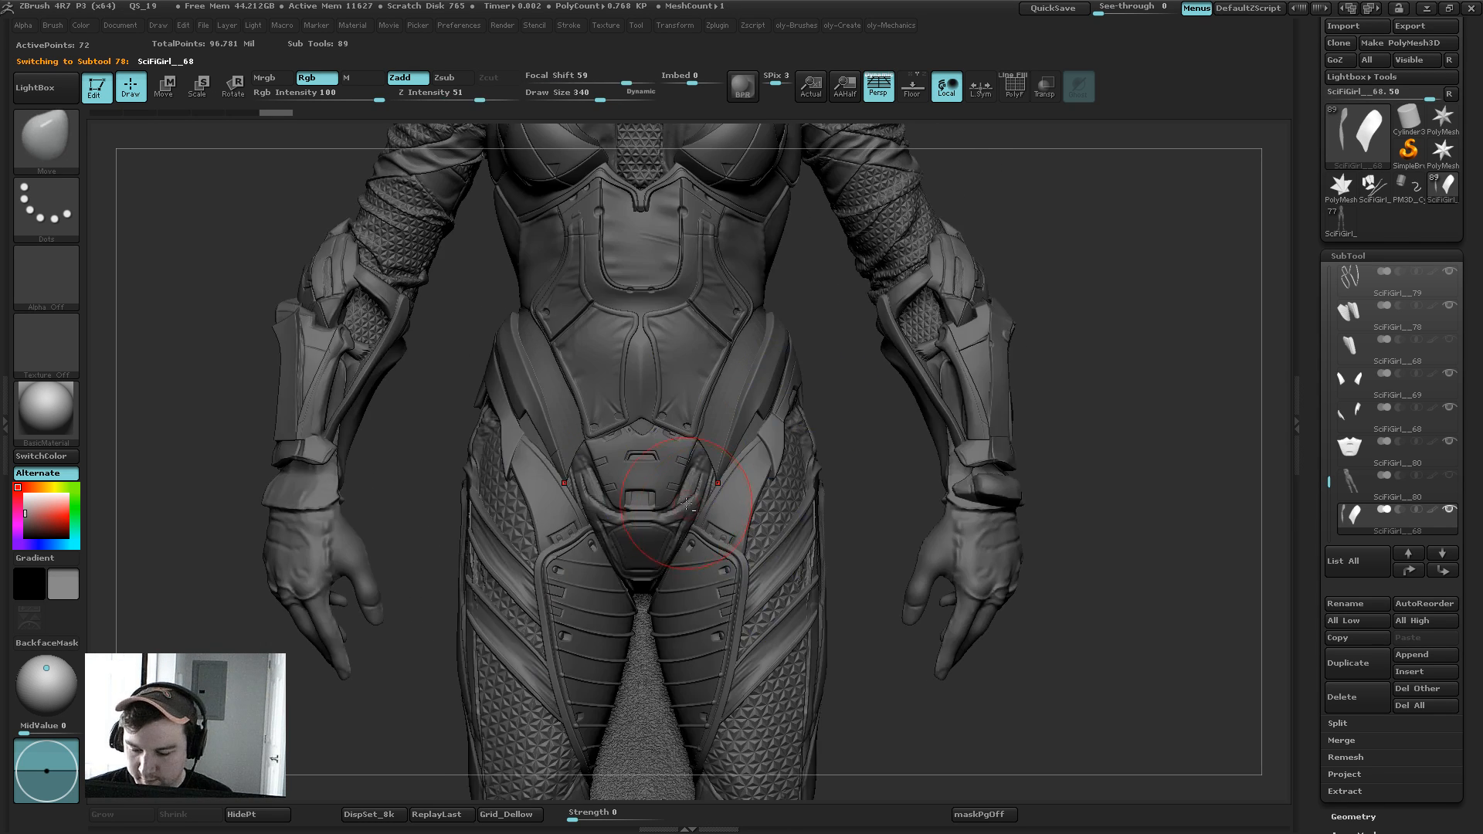
{"action": "key", "text": "s"}
{"action": "left_click", "coordinate": [687, 512]}
Step: Isolate the base body and switch to the Topology brush with a smaller draw size
{"action": "left_click", "coordinate": [669, 516], "text": "alt"}
{"action": "key", "text": "shift+s"}
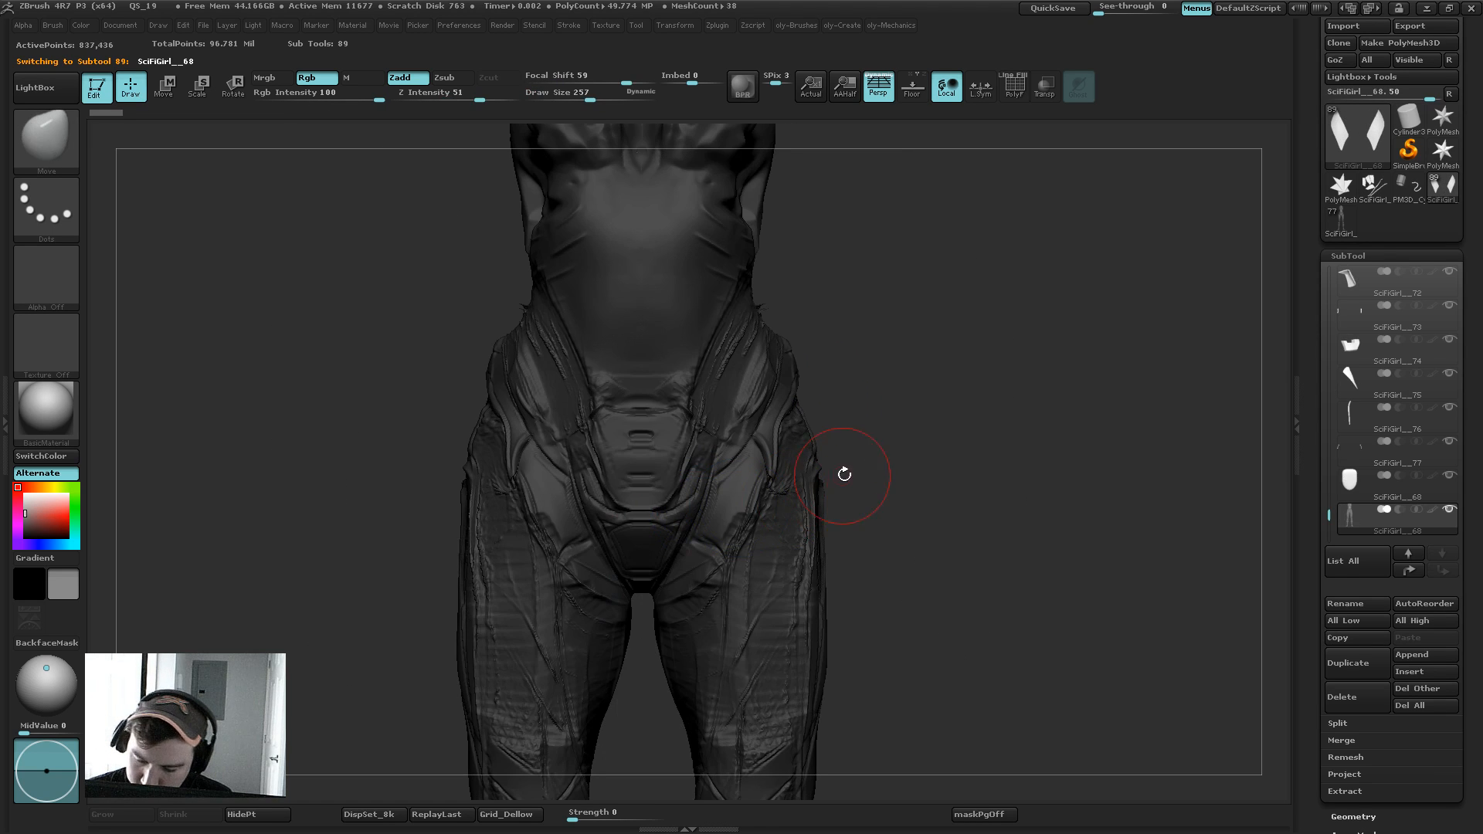
{"action": "mouse_move", "coordinate": [865, 470]}
{"action": "left_mouse_down", "text": "ctrl"}
{"action": "mouse_move", "coordinate": [911, 463]}
{"action": "mouse_move", "coordinate": [894, 430]}
{"action": "left_mouse_up", "text": "ctrl"}
{"action": "key", "text": "b"}
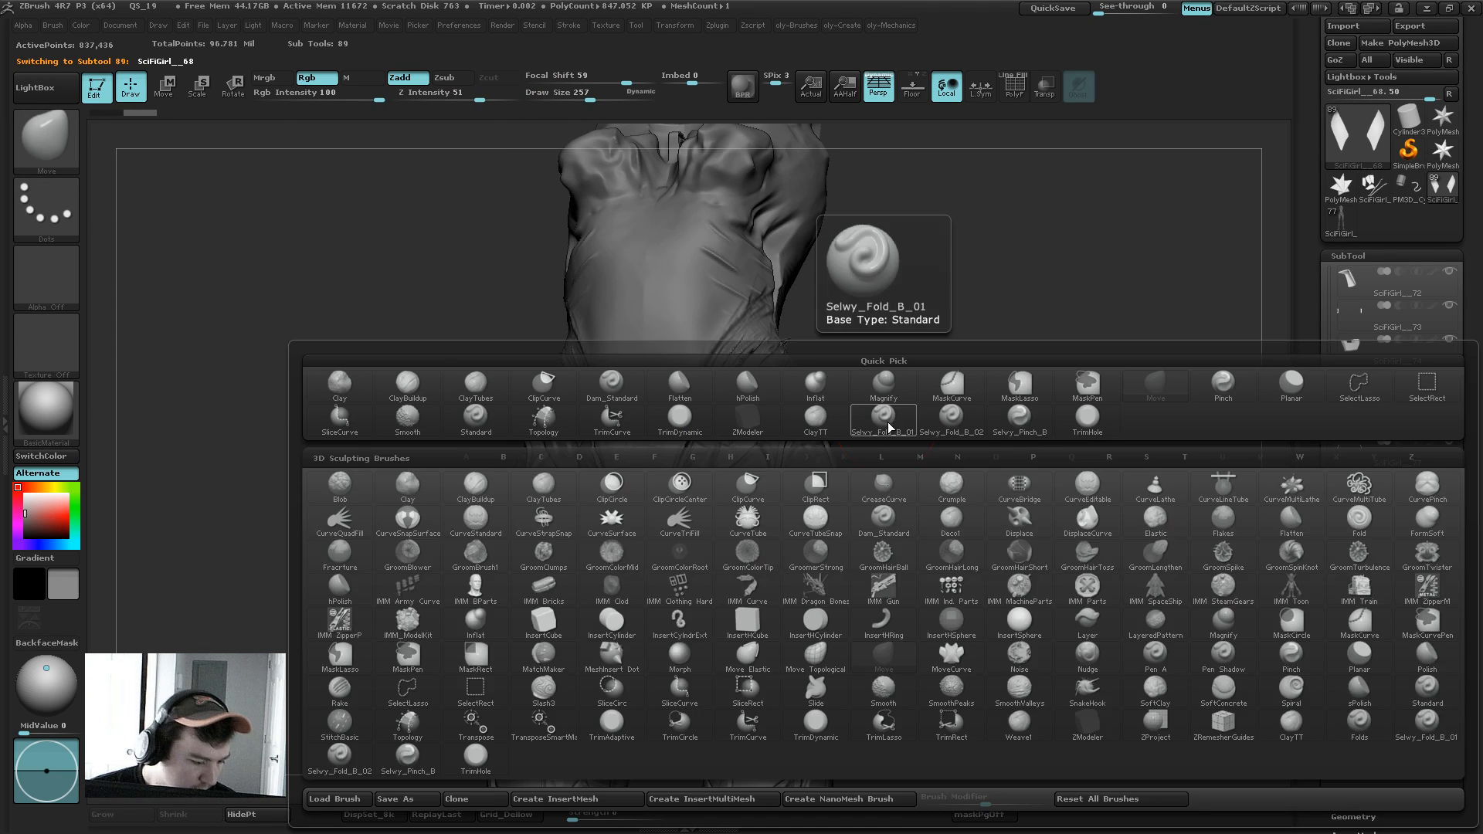
{"action": "key", "text": "t"}
{"action": "key", "text": "o"}
{"action": "key", "text": "["}
{"action": "key", "text": "["}
{"action": "key", "text": "["}
{"action": "key", "text": "["}
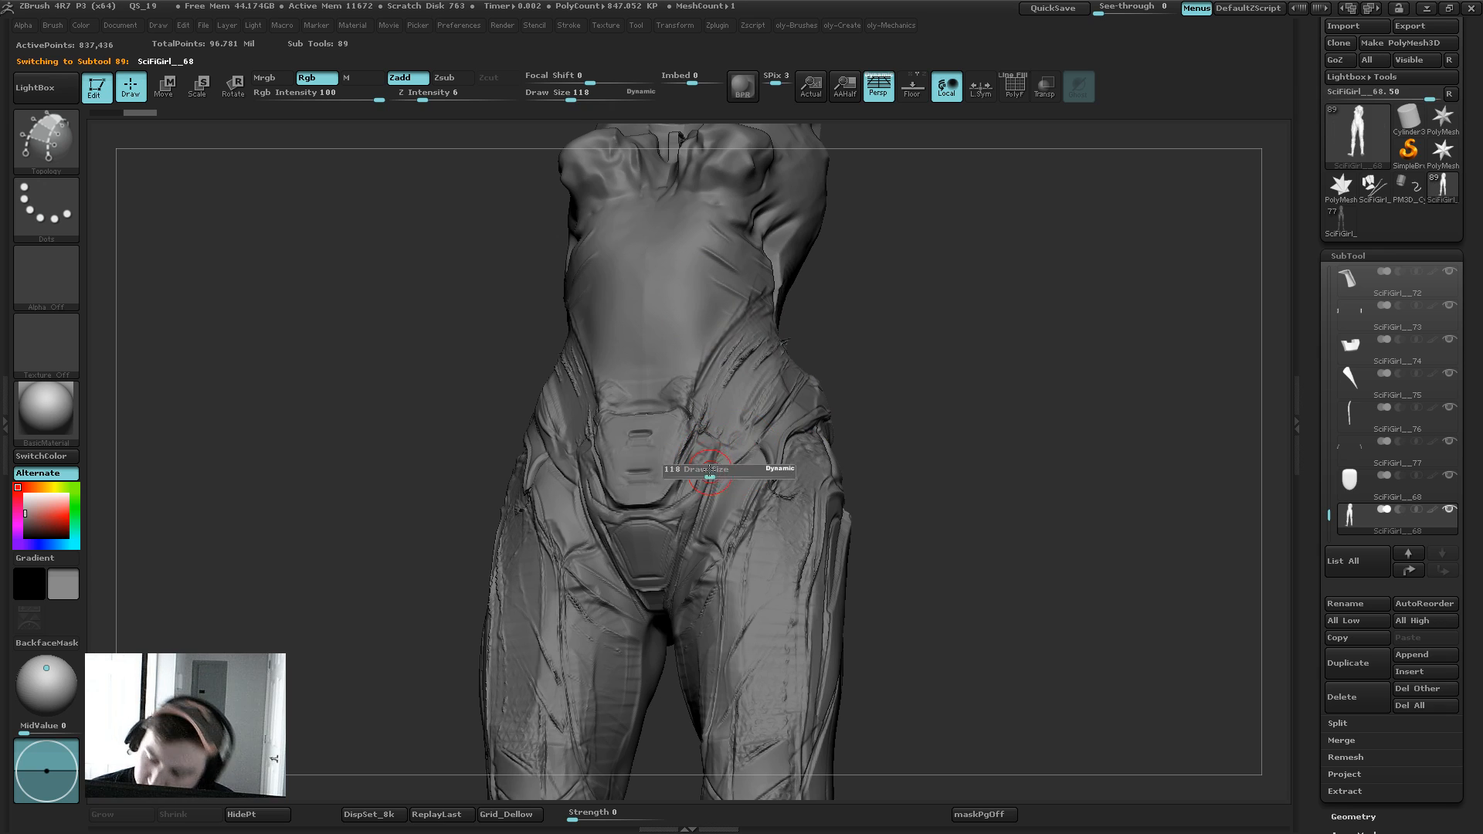
Step: Draw crossing Topology curves over one side of the pelvis and crotch, generate the half-panel mesh, and hide the body around it
{"action": "left_click_drag", "start_coordinate": [685, 554], "coordinate": [674, 625]}
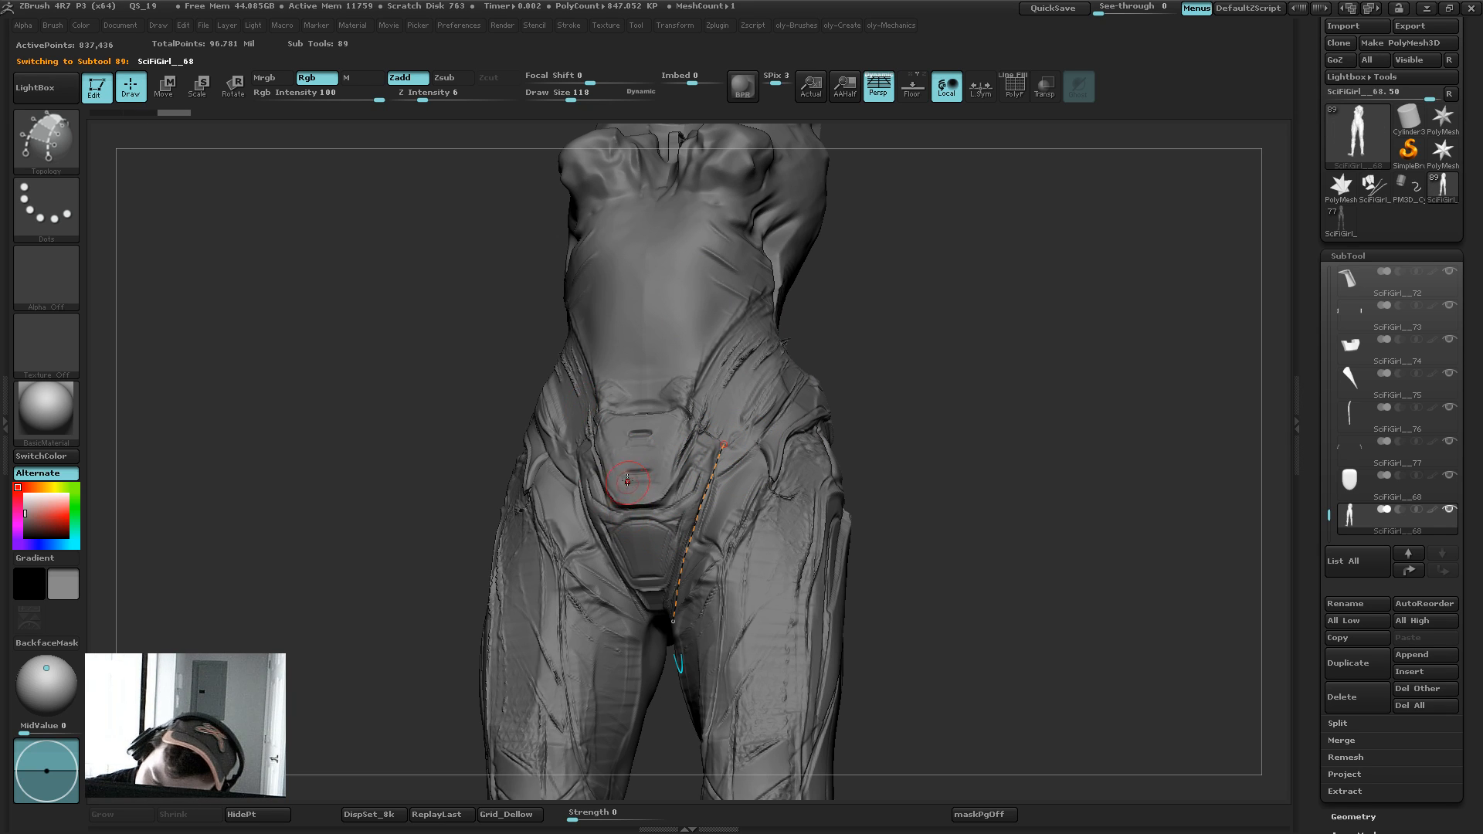
{"action": "left_click_drag", "start_coordinate": [637, 547], "coordinate": [660, 664]}
{"action": "left_click_drag", "start_coordinate": [615, 508], "coordinate": [655, 512]}
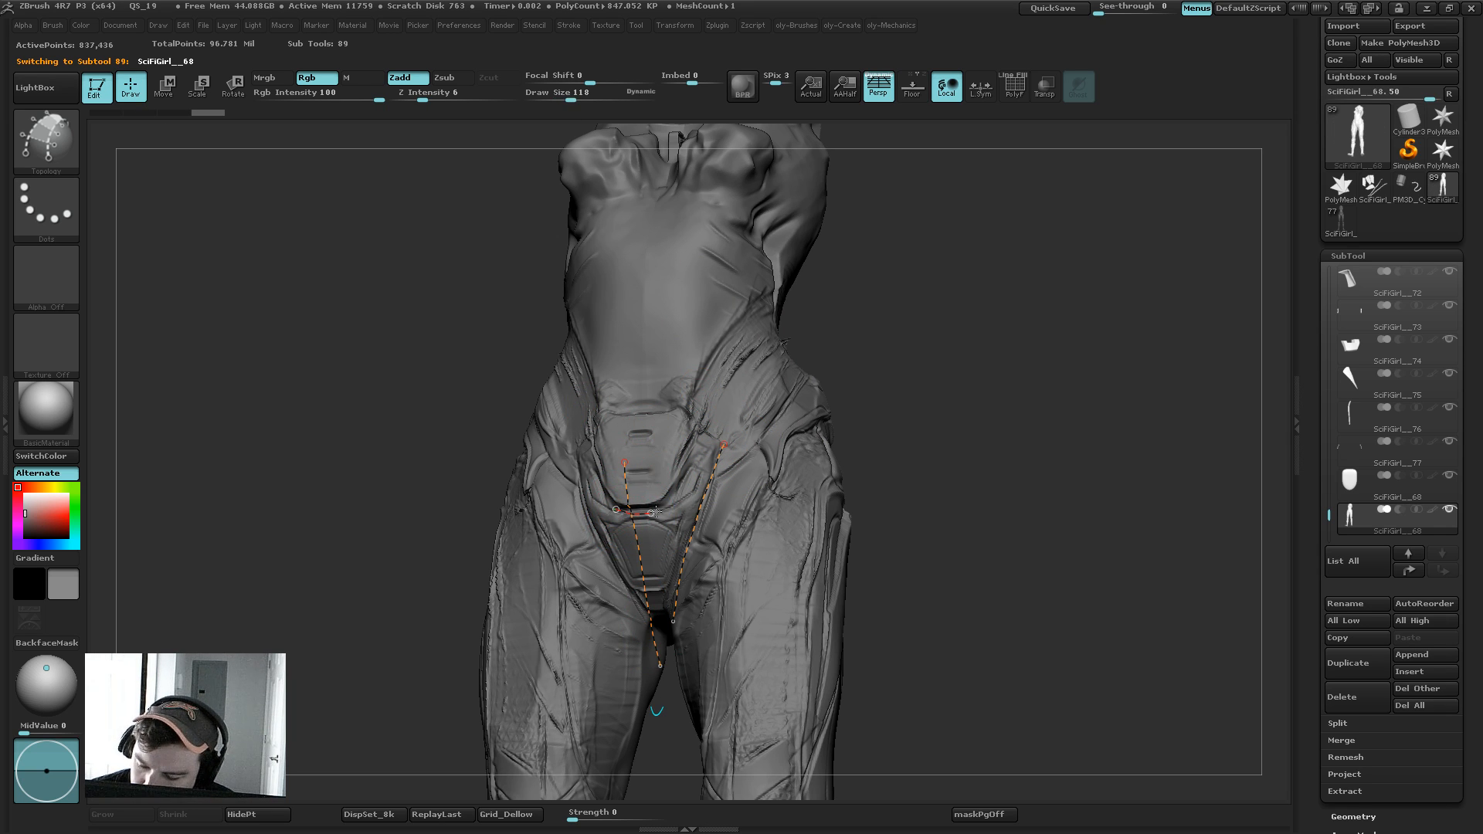
{"action": "mouse_move", "coordinate": [695, 467]}
{"action": "left_mouse_down"}
{"action": "mouse_move", "coordinate": [721, 410]}
{"action": "mouse_move", "coordinate": [745, 465]}
{"action": "mouse_move", "coordinate": [722, 521]}
{"action": "mouse_move", "coordinate": [683, 542]}
{"action": "mouse_move", "coordinate": [712, 581]}
{"action": "mouse_move", "coordinate": [647, 550]}
{"action": "mouse_move", "coordinate": [599, 553]}
{"action": "mouse_move", "coordinate": [704, 601]}
{"action": "left_mouse_up"}
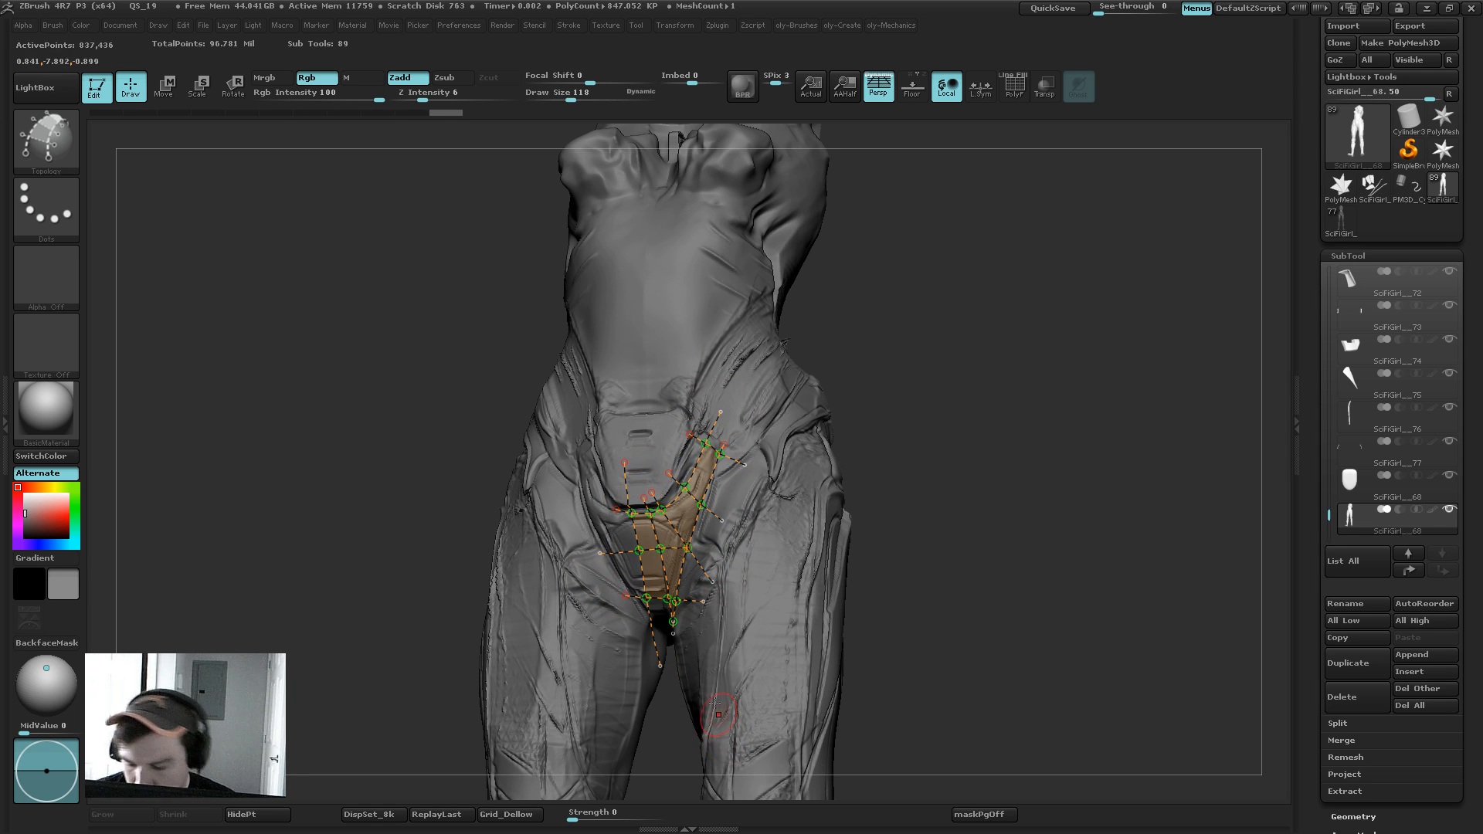
{"action": "left_click", "coordinate": [830, 479]}
{"action": "left_click", "coordinate": [809, 530], "text": "ctrl+shift"}
{"action": "left_click", "coordinate": [808, 530], "text": "ctrl+shift"}
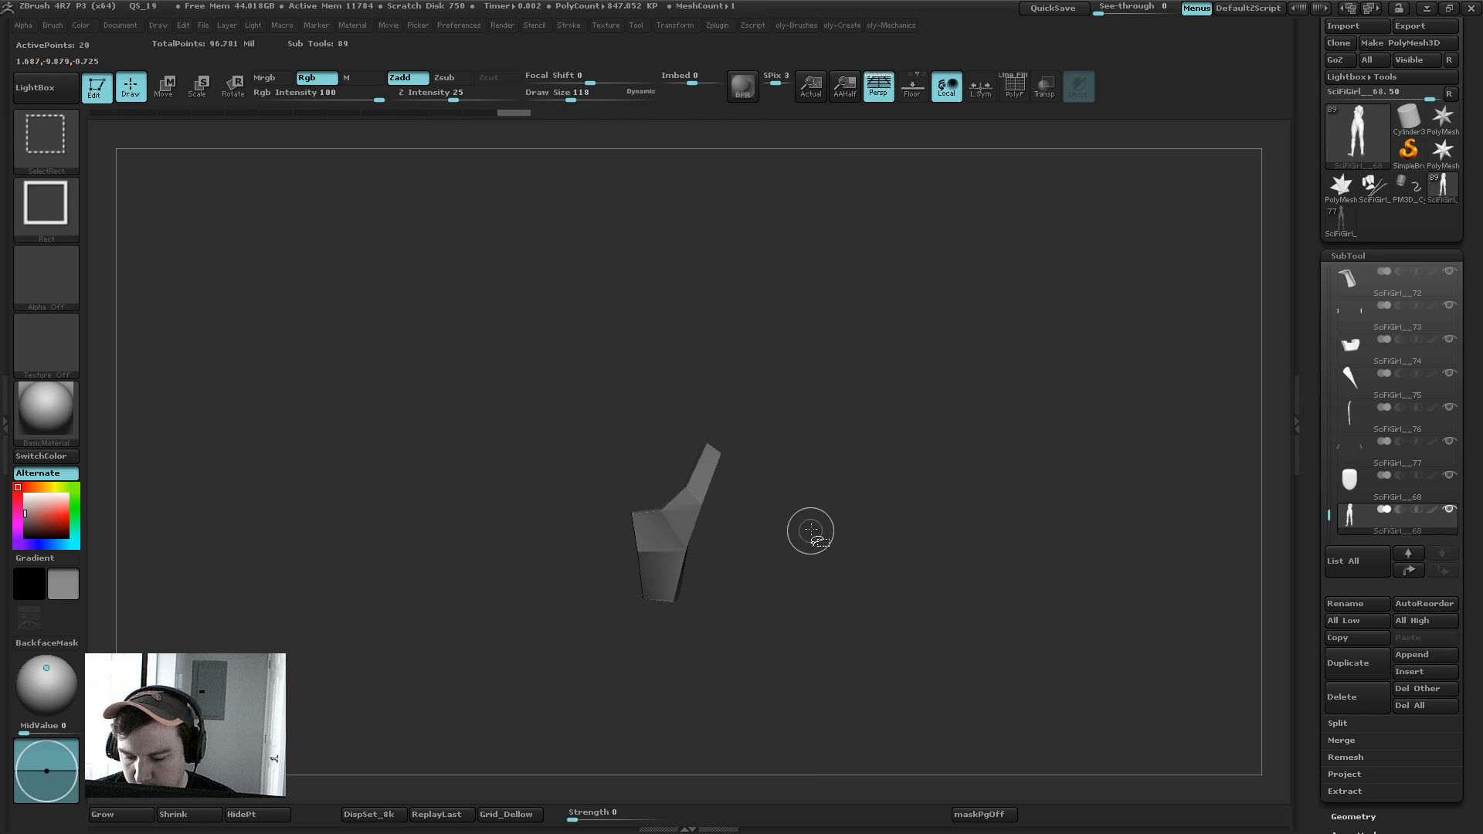
Step: Split the half panel from the hidden body and use Mirror And Weld to complete it symmetrically
{"action": "key", "text": "n"}
{"action": "key", "text": "2"}
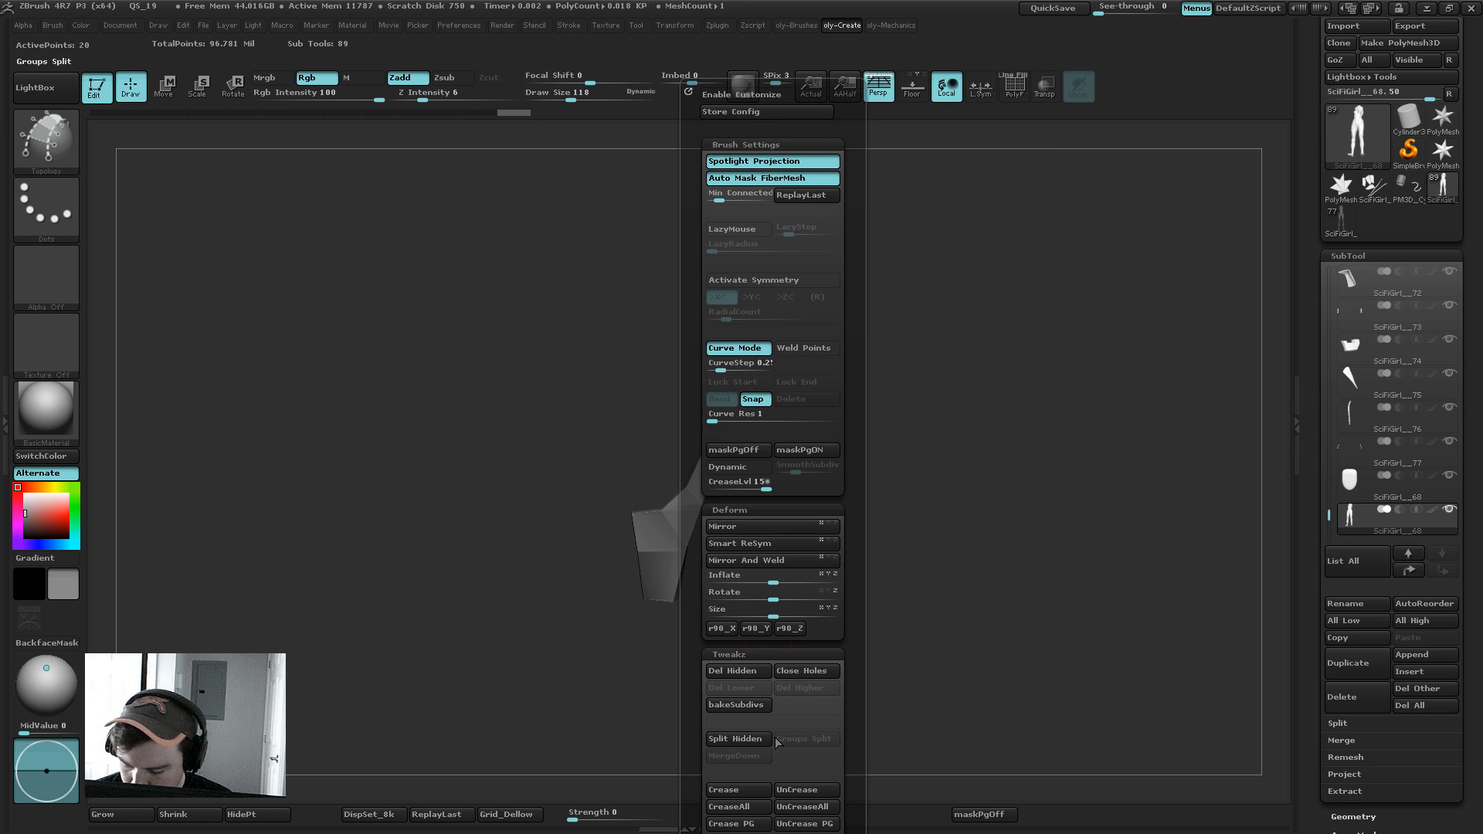
{"action": "left_click", "coordinate": [730, 526]}
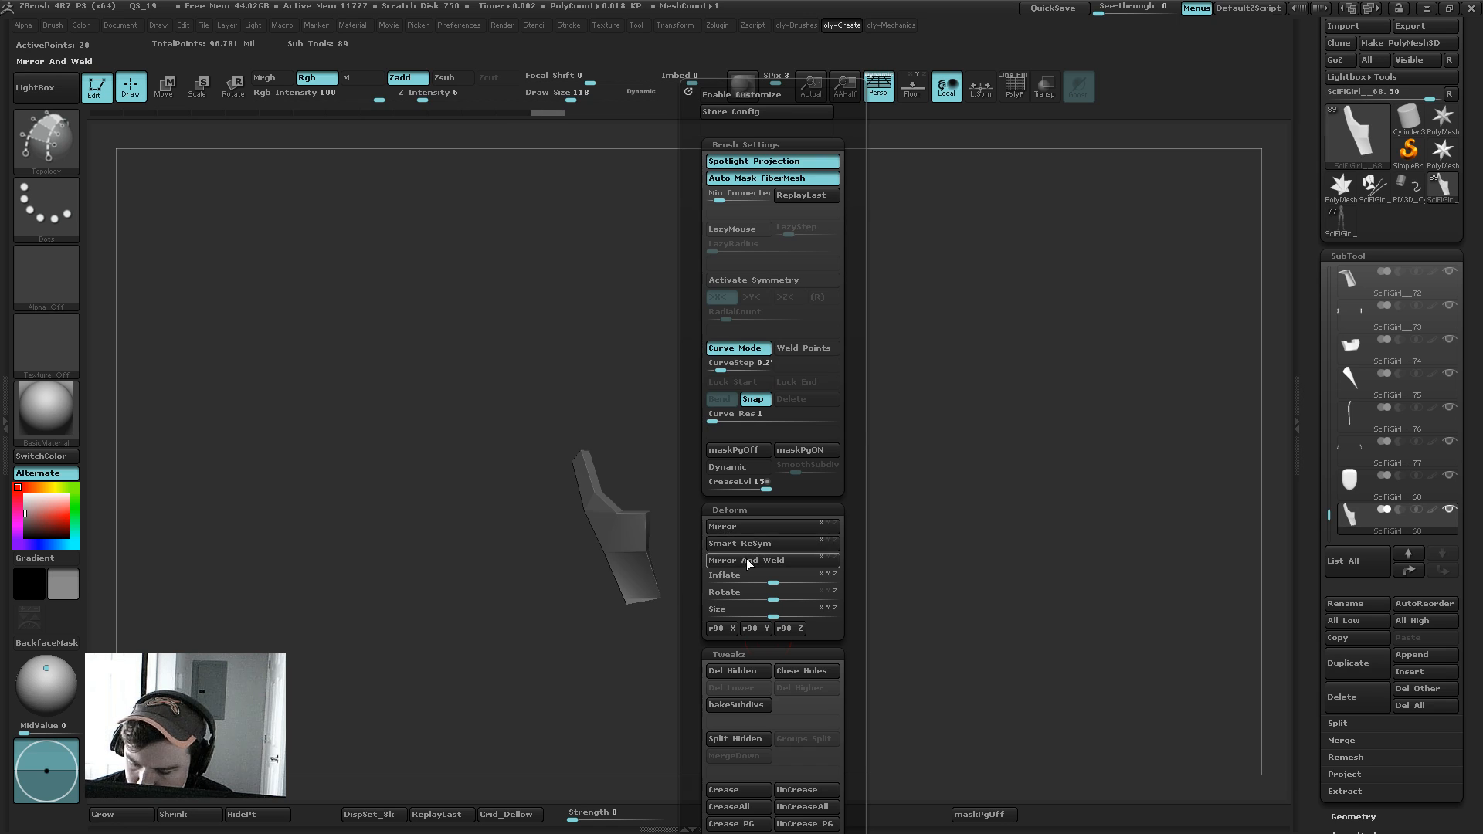
{"action": "left_click", "coordinate": [739, 560]}
{"action": "key", "text": "2"}
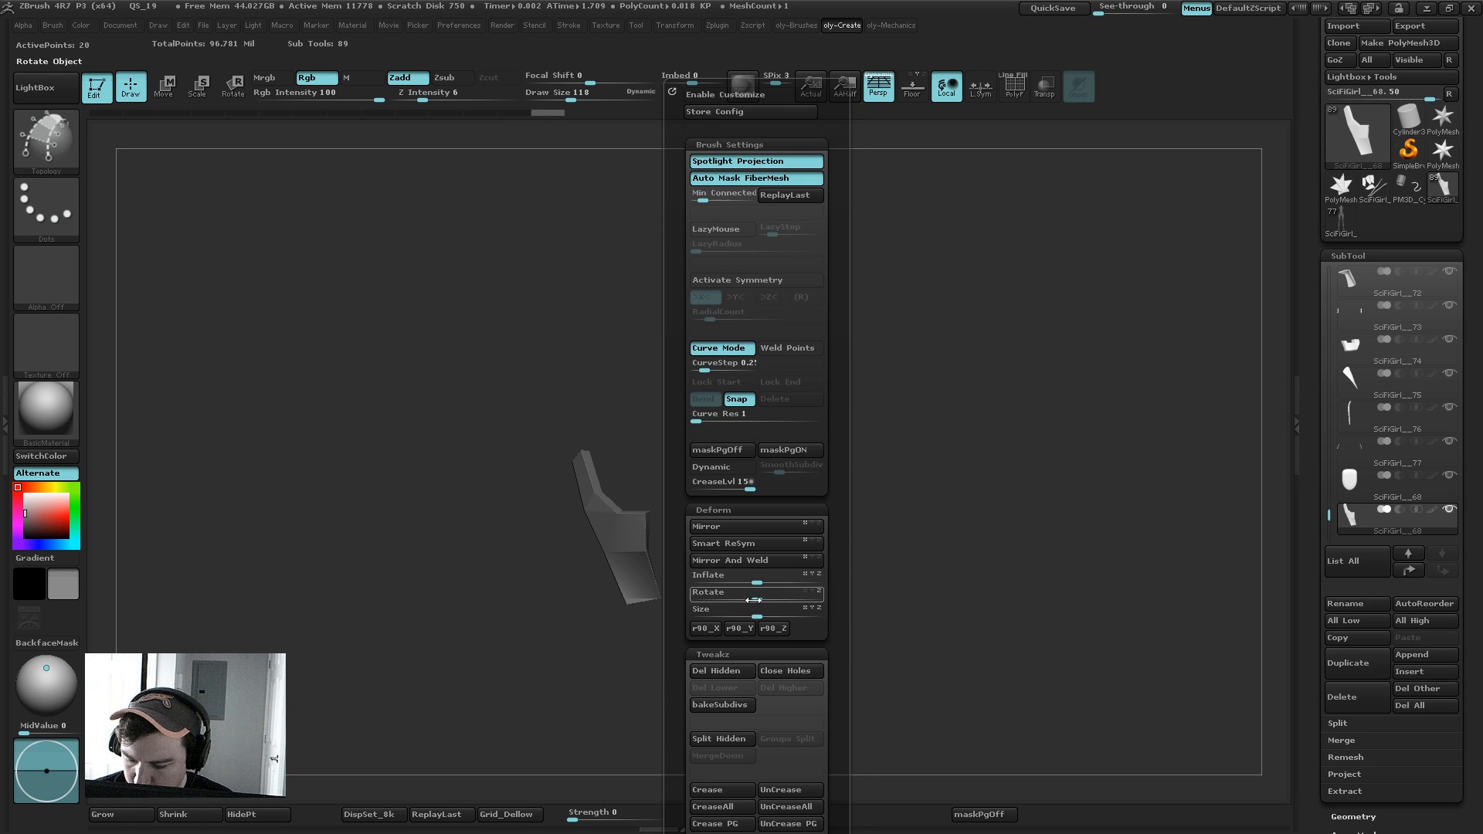
{"action": "left_click", "coordinate": [695, 737]}
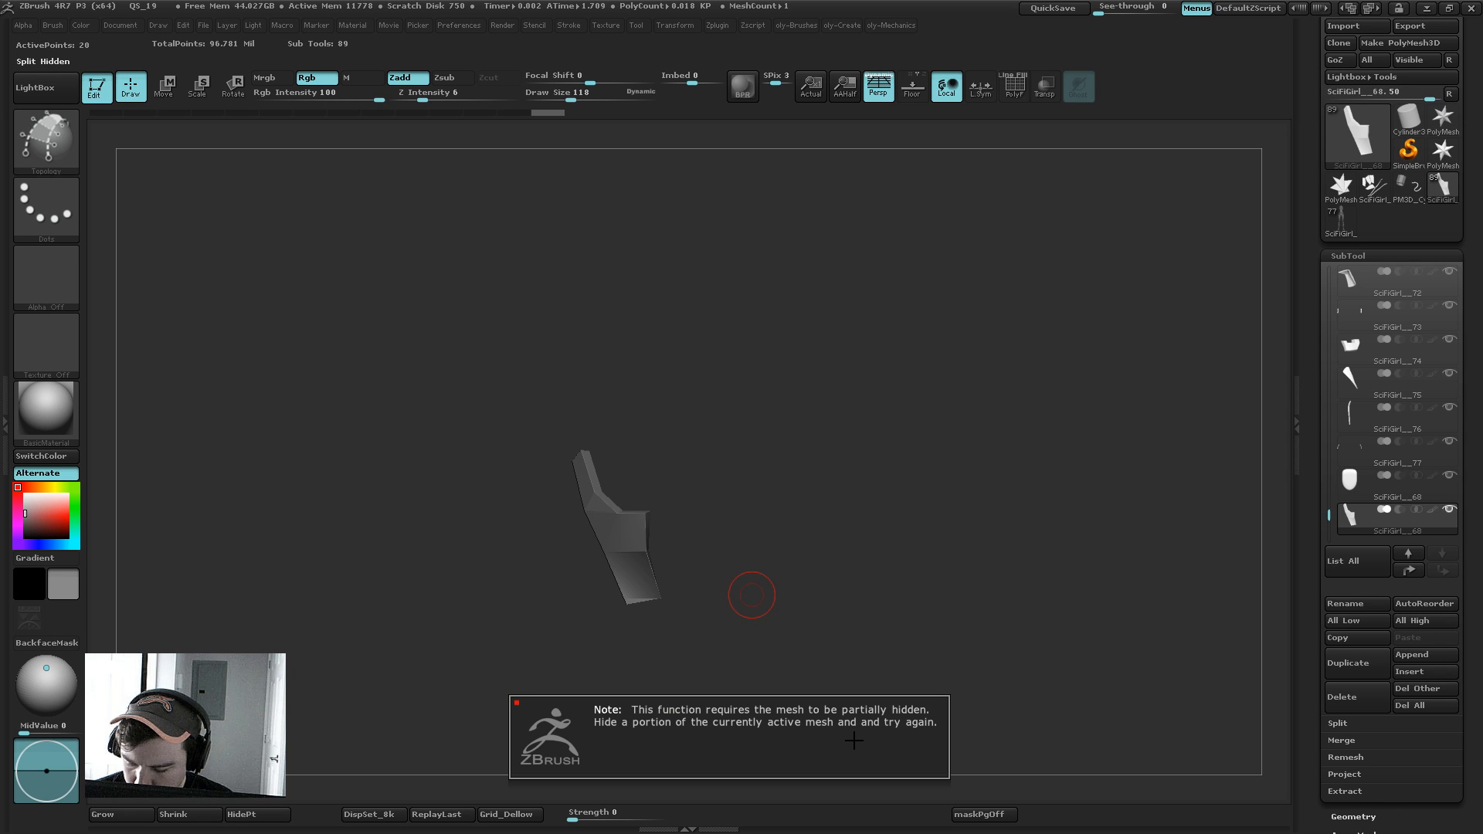
{"action": "key", "text": "2"}
{"action": "left_click", "coordinate": [842, 561]}
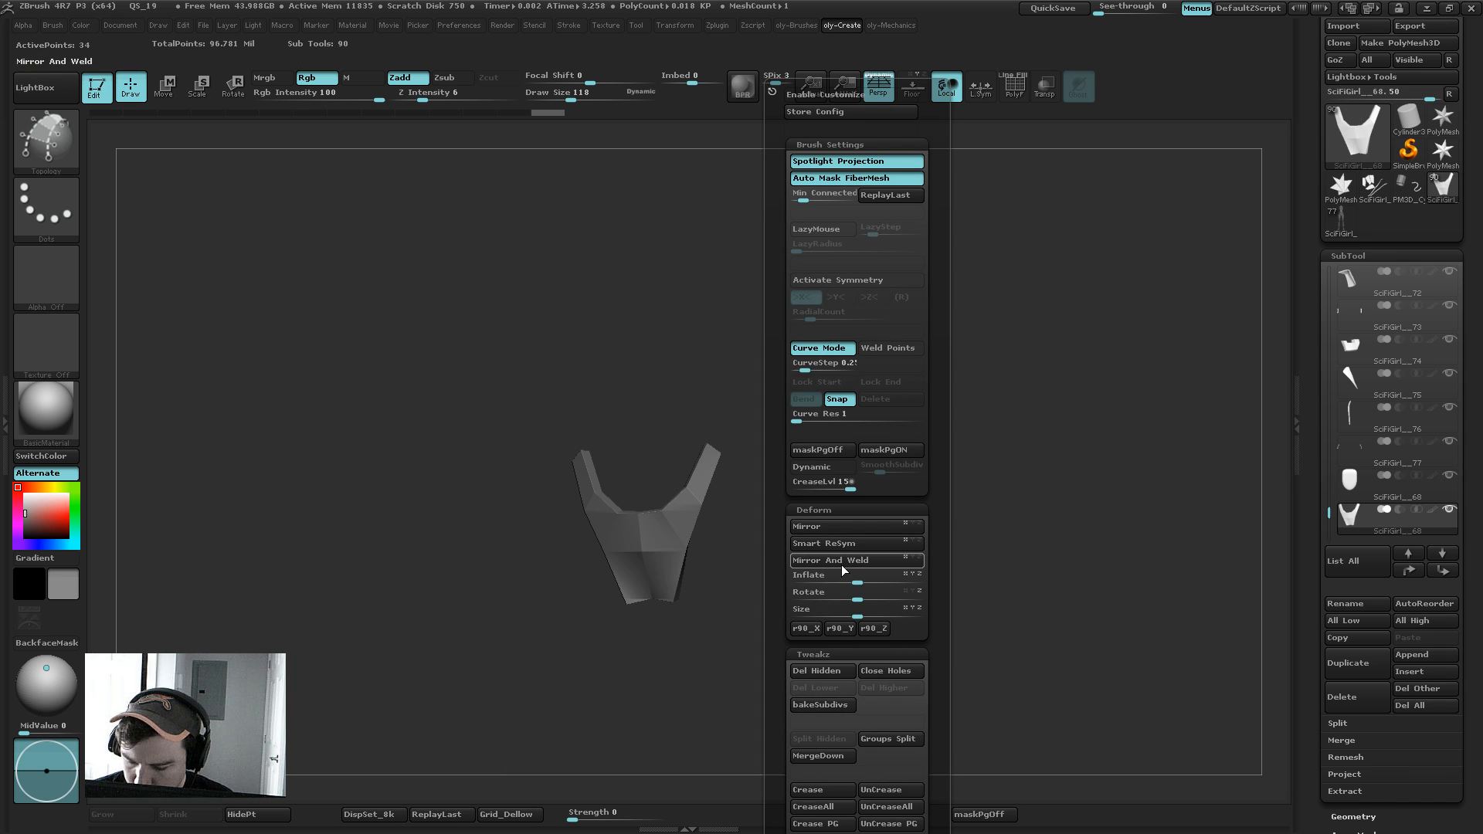
Step: Return to the full model and adjust the lower part of the mirrored crotch panel with the Move brush at draw size 362
{"action": "left_click", "coordinate": [840, 524], "text": "ctrl+shift"}
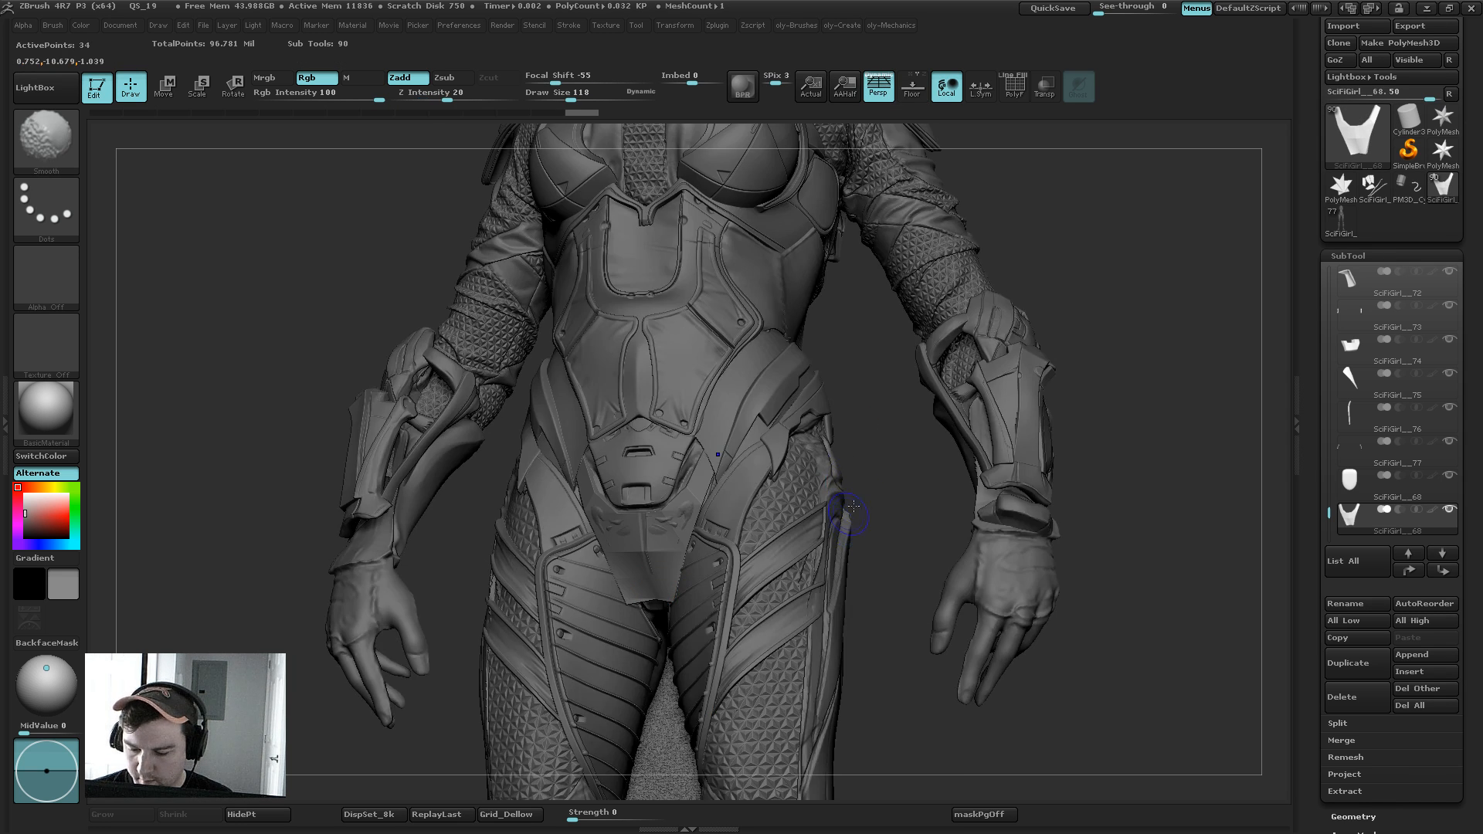
{"action": "key", "text": "b"}
{"action": "key", "text": "t"}
{"action": "key", "text": "o"}
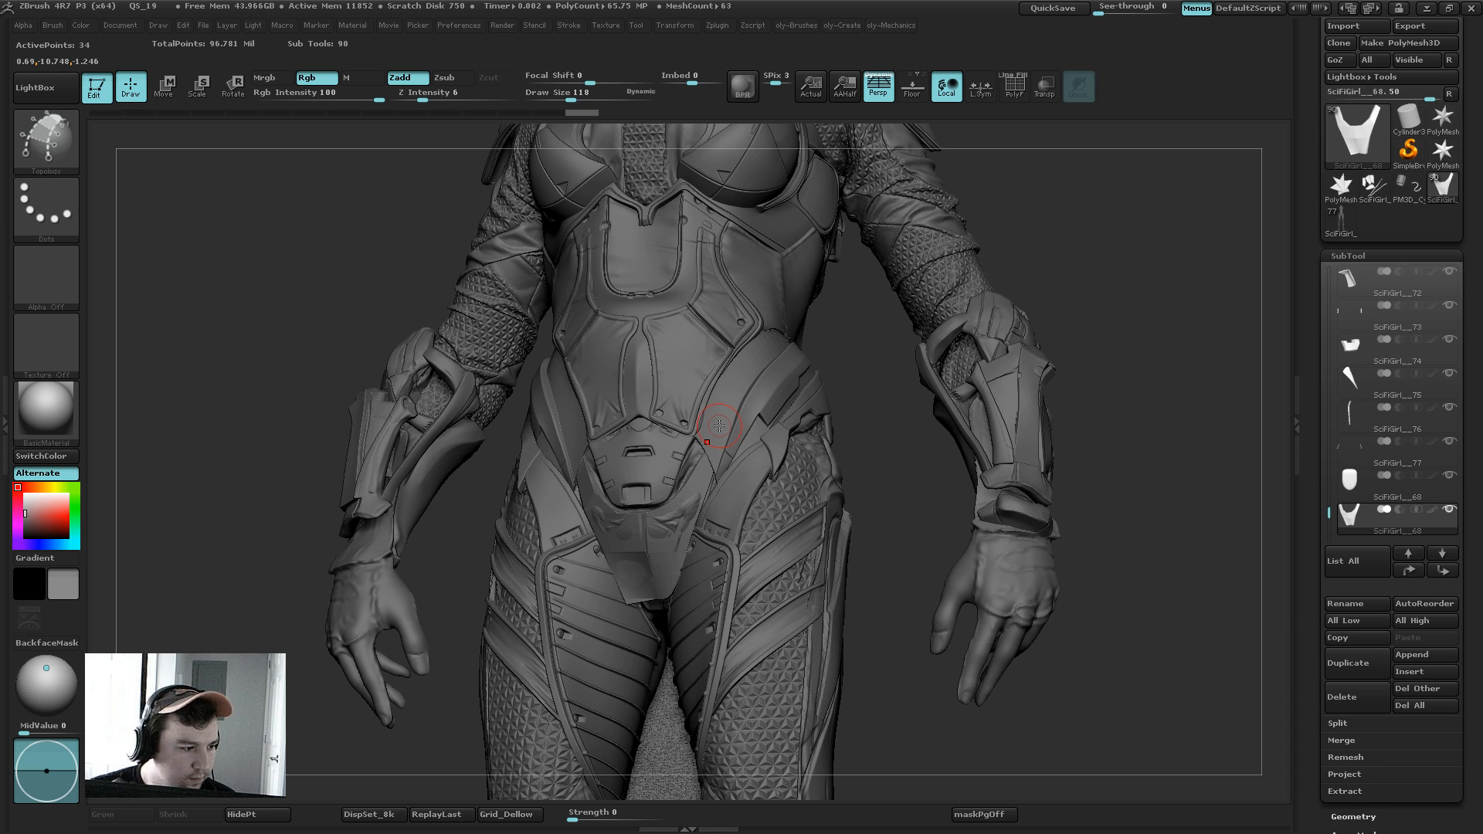
{"action": "key", "text": "b"}
{"action": "key", "text": "m"}
{"action": "key", "text": "v"}
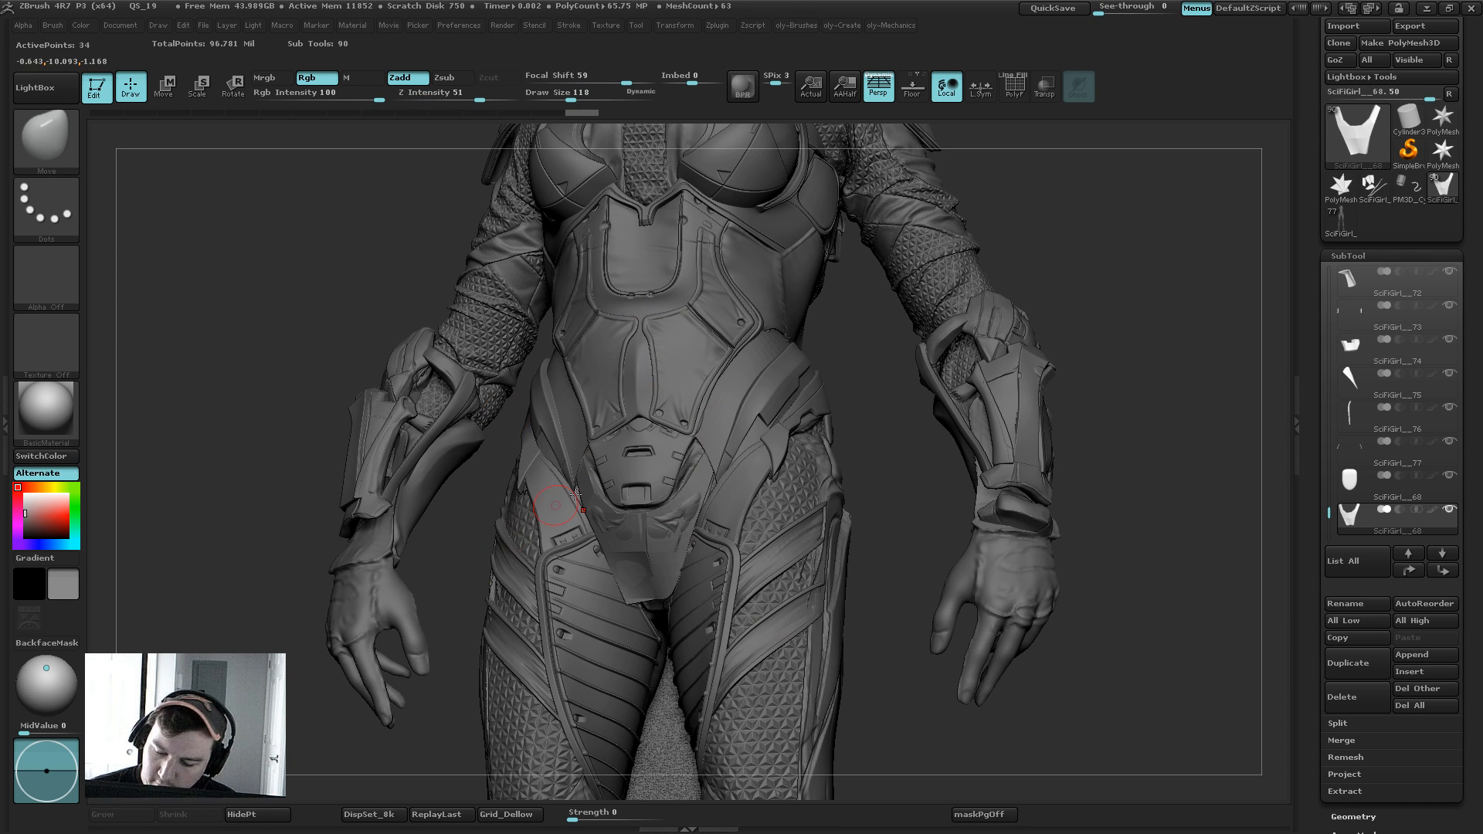
{"action": "left_click_drag", "start_coordinate": [889, 403], "coordinate": [919, 424]}
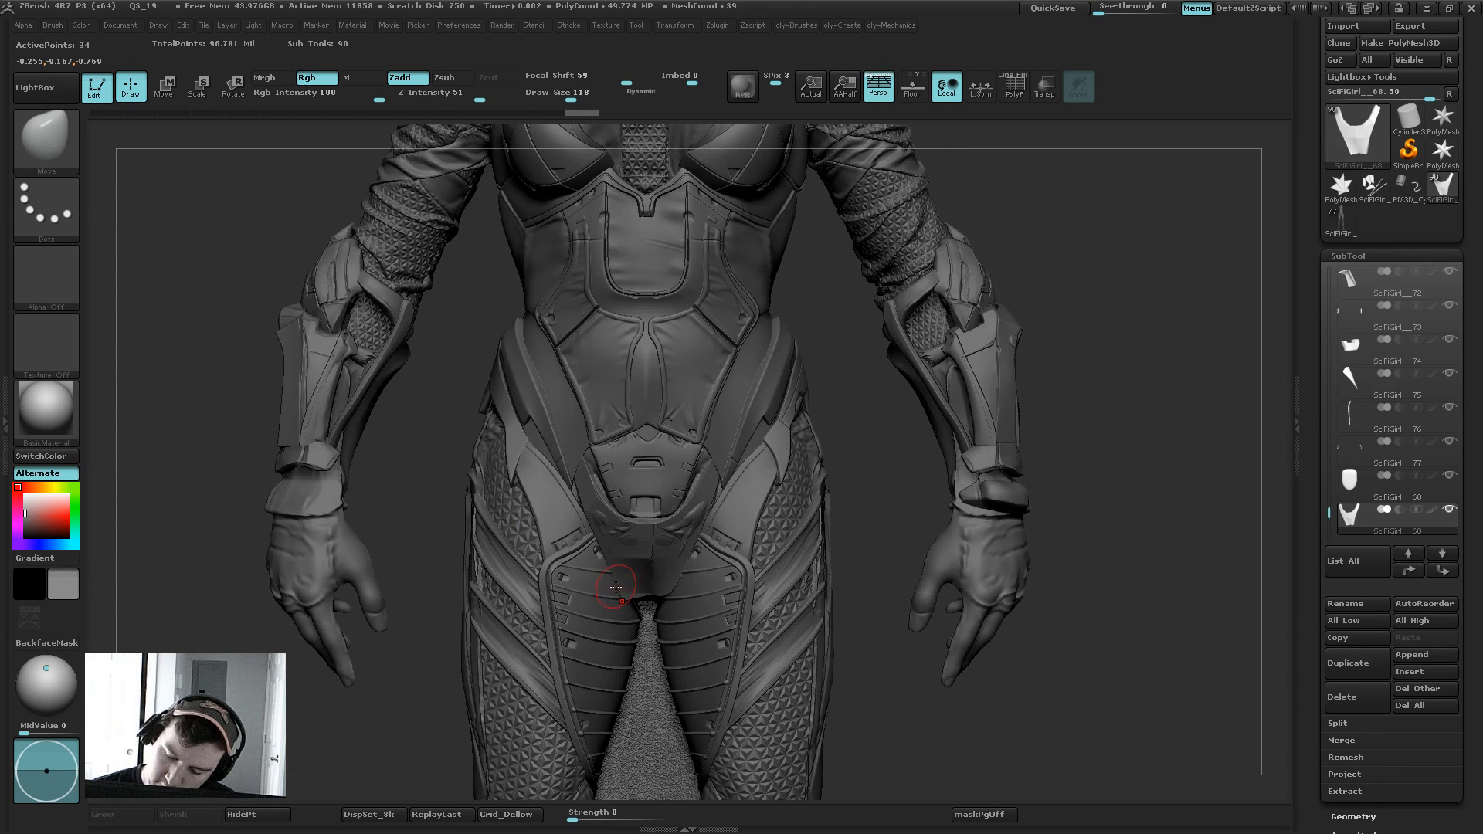
{"action": "key", "text": "s"}
{"action": "left_click_drag", "start_coordinate": [615, 595], "coordinate": [646, 596]}
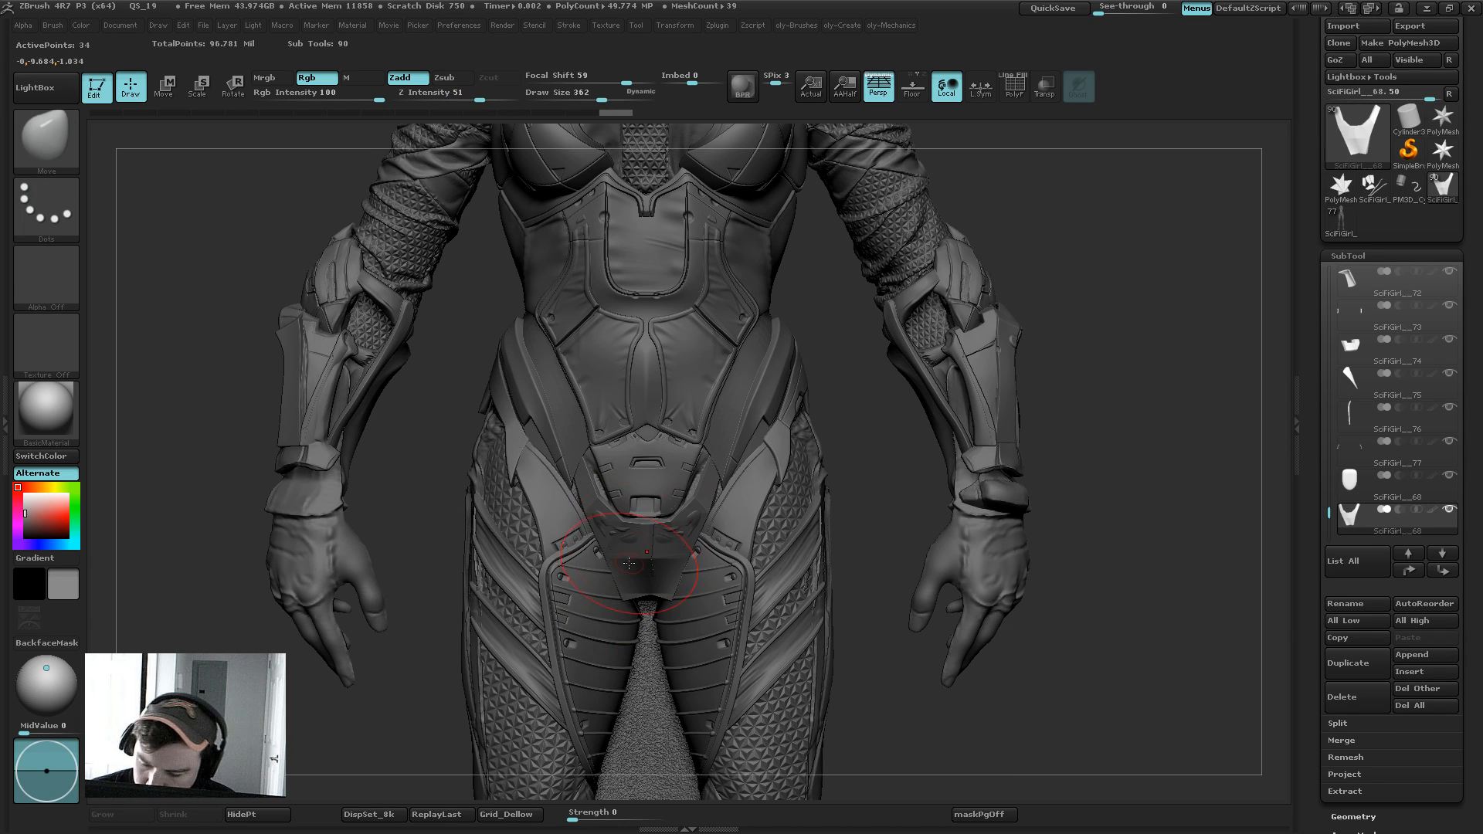
Step: Select the front thigh plates and examine the new crotch panel against the whole character
{"action": "left_click", "coordinate": [624, 599], "text": "alt"}
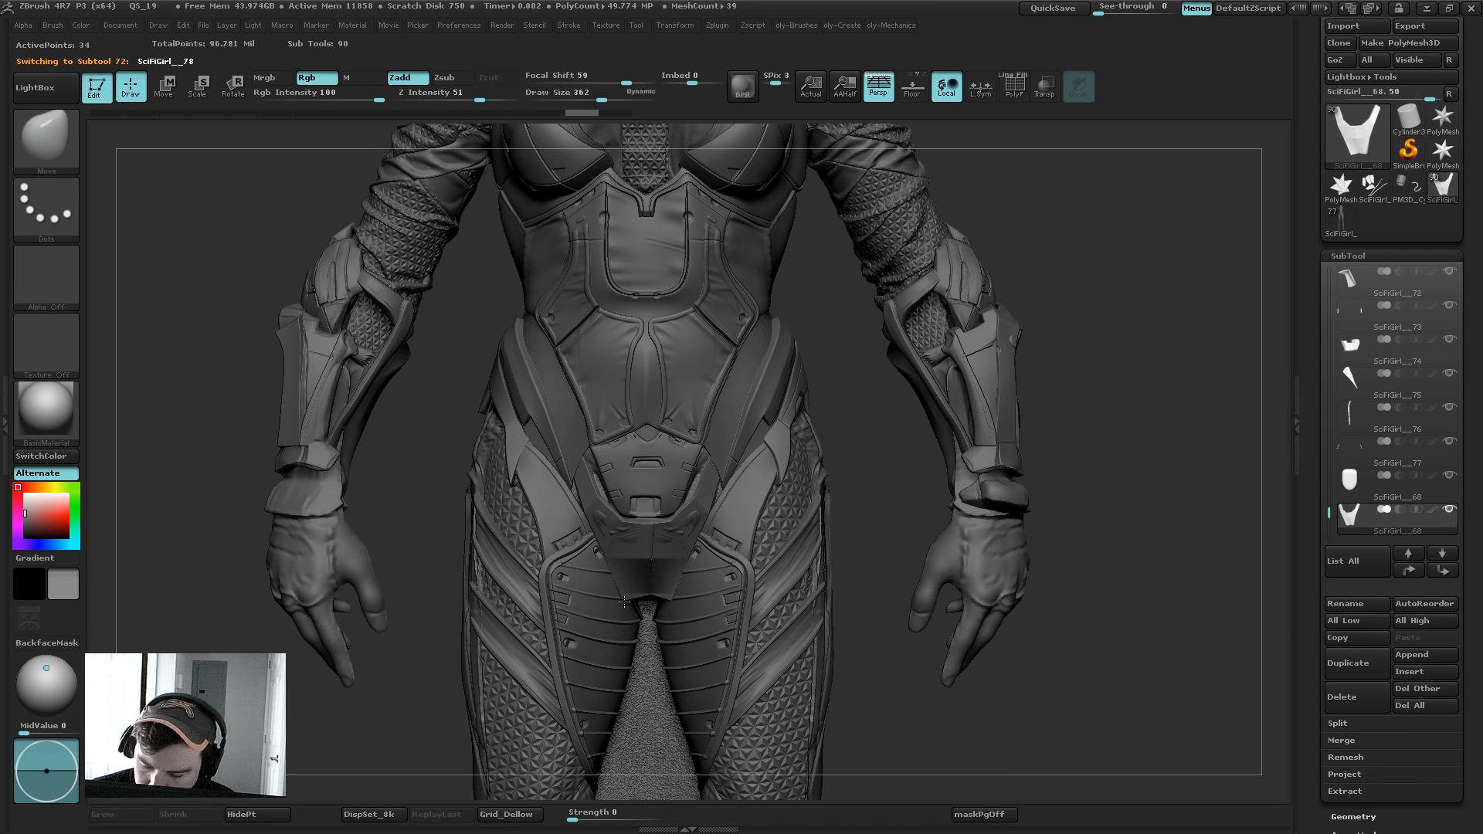
{"action": "key", "text": "shift+s"}
{"action": "key", "text": "shift+s"}
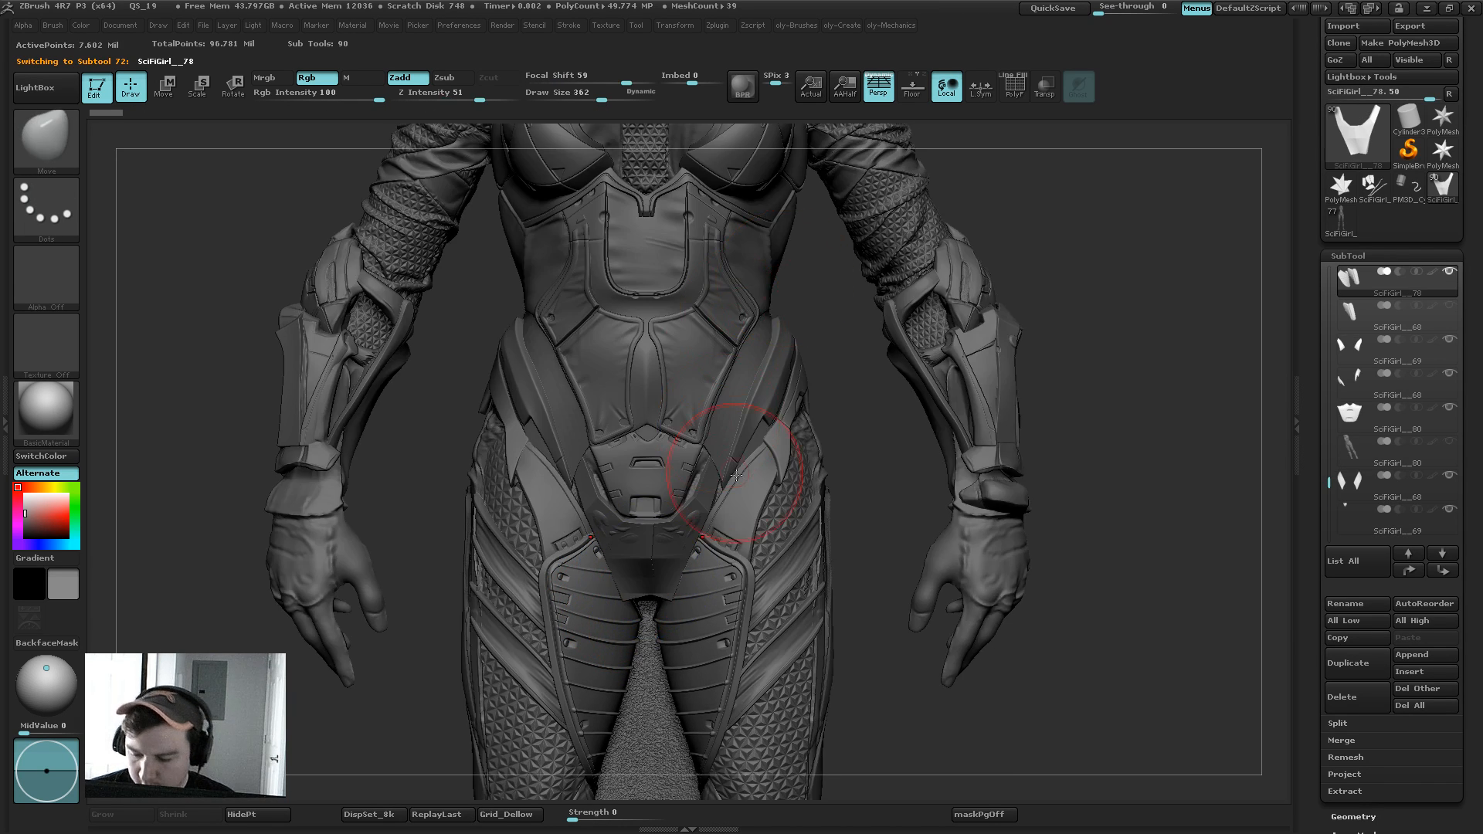
{"action": "left_click_drag", "start_coordinate": [841, 376], "coordinate": [870, 254], "text": "alt"}
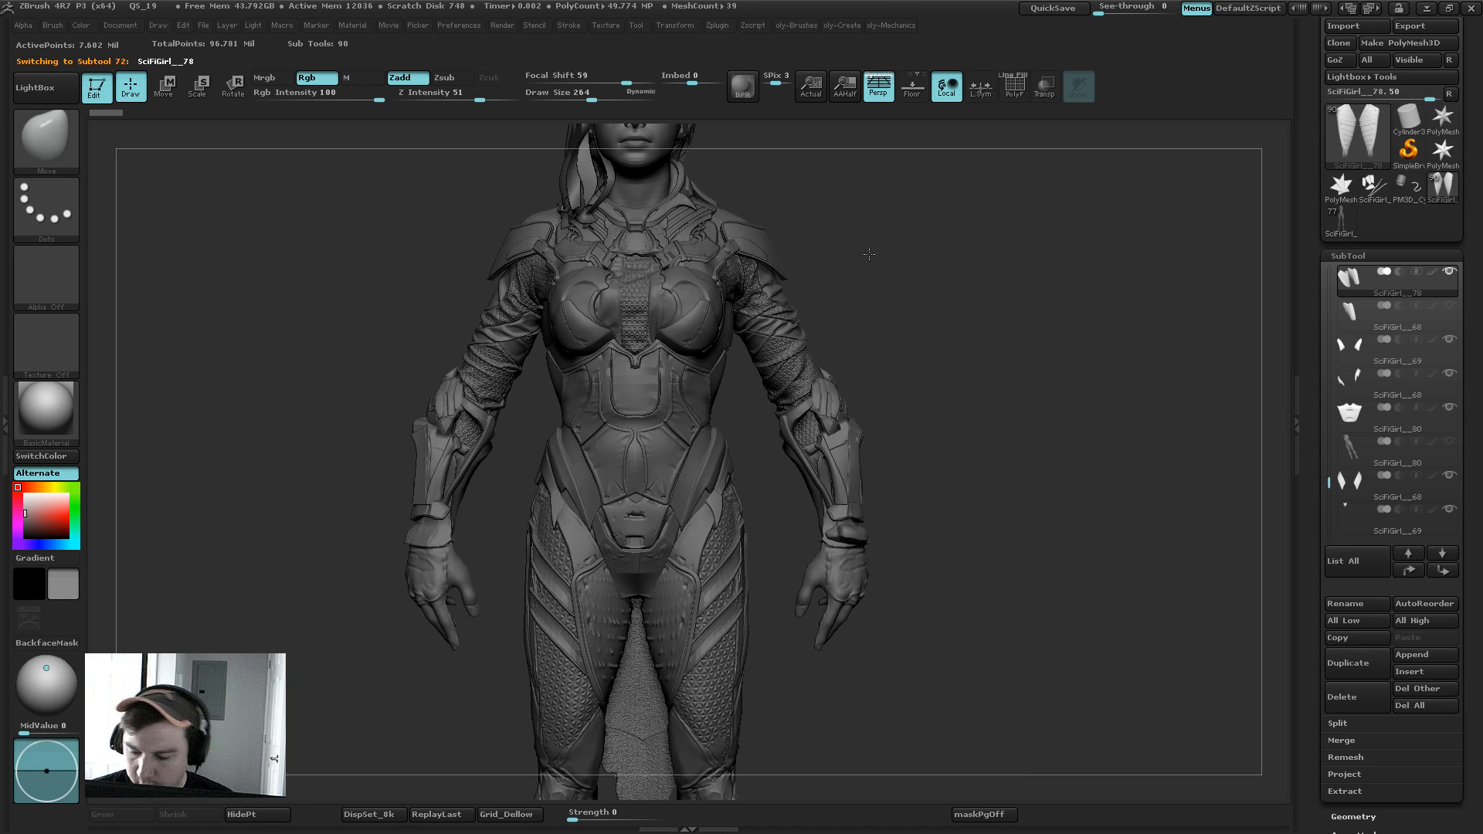
{"action": "left_click_drag", "start_coordinate": [890, 315], "coordinate": [596, 527]}
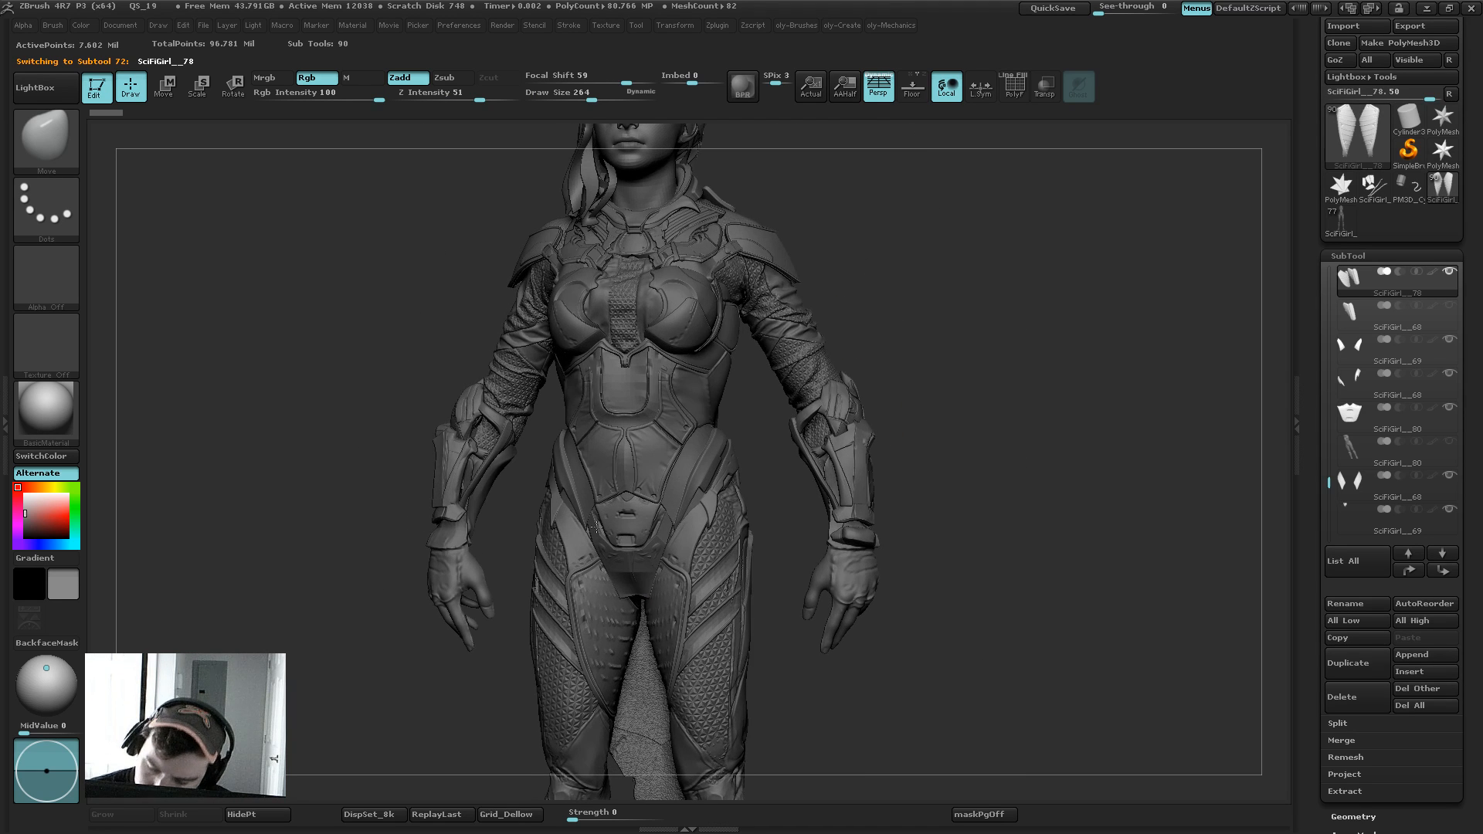
Step: Isolate the body, hide the half-panel geometry left on it, delete the hidden geometry and return to the full model
{"action": "left_click", "coordinate": [624, 607], "text": "alt"}
{"action": "key", "text": "shift+s"}
{"action": "key", "text": "shift+s"}
{"action": "key", "text": "shift+s"}
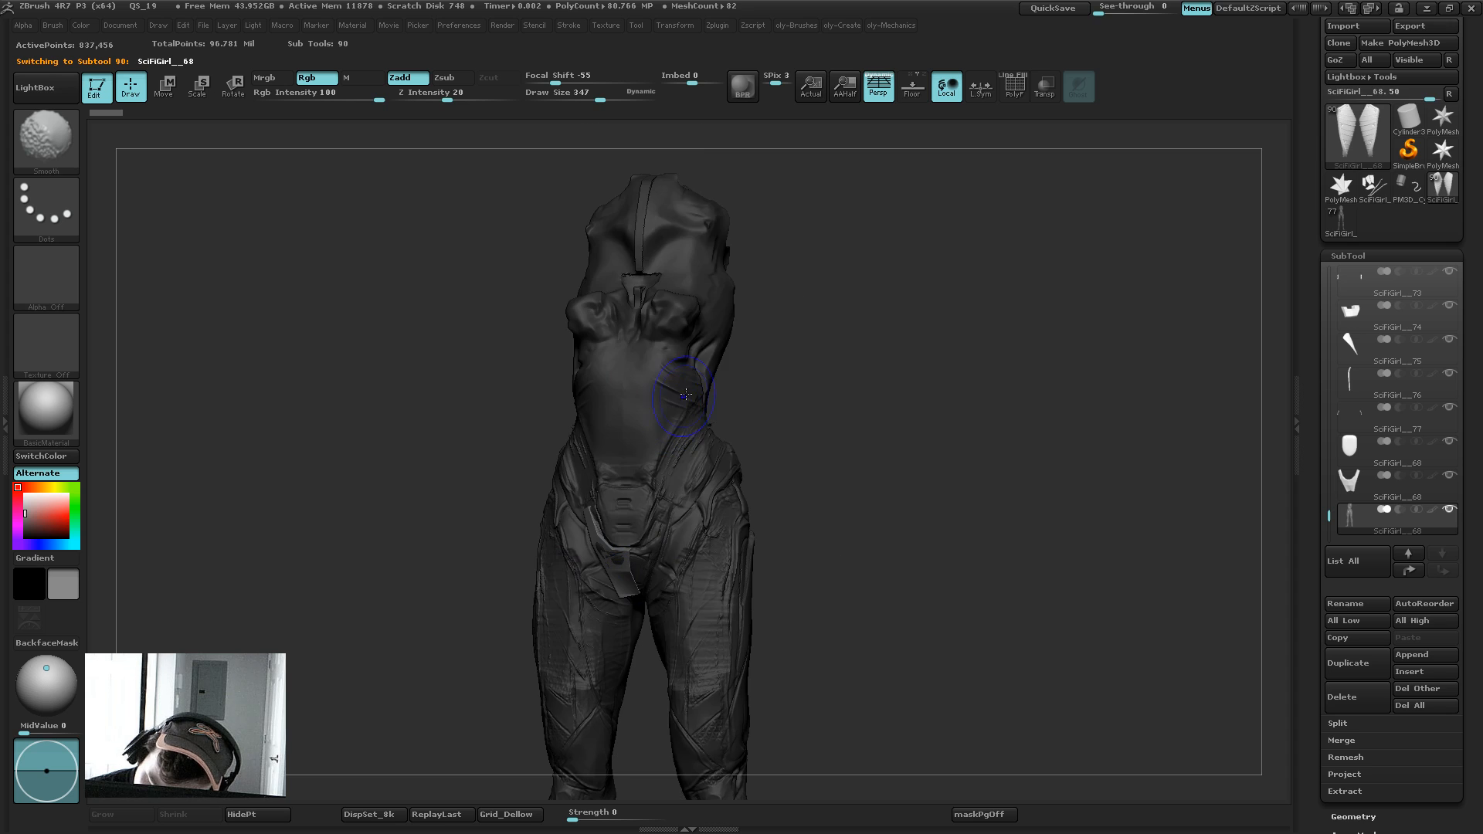
{"action": "key", "text": "b"}
{"action": "key", "text": "m"}
{"action": "key", "text": "v"}
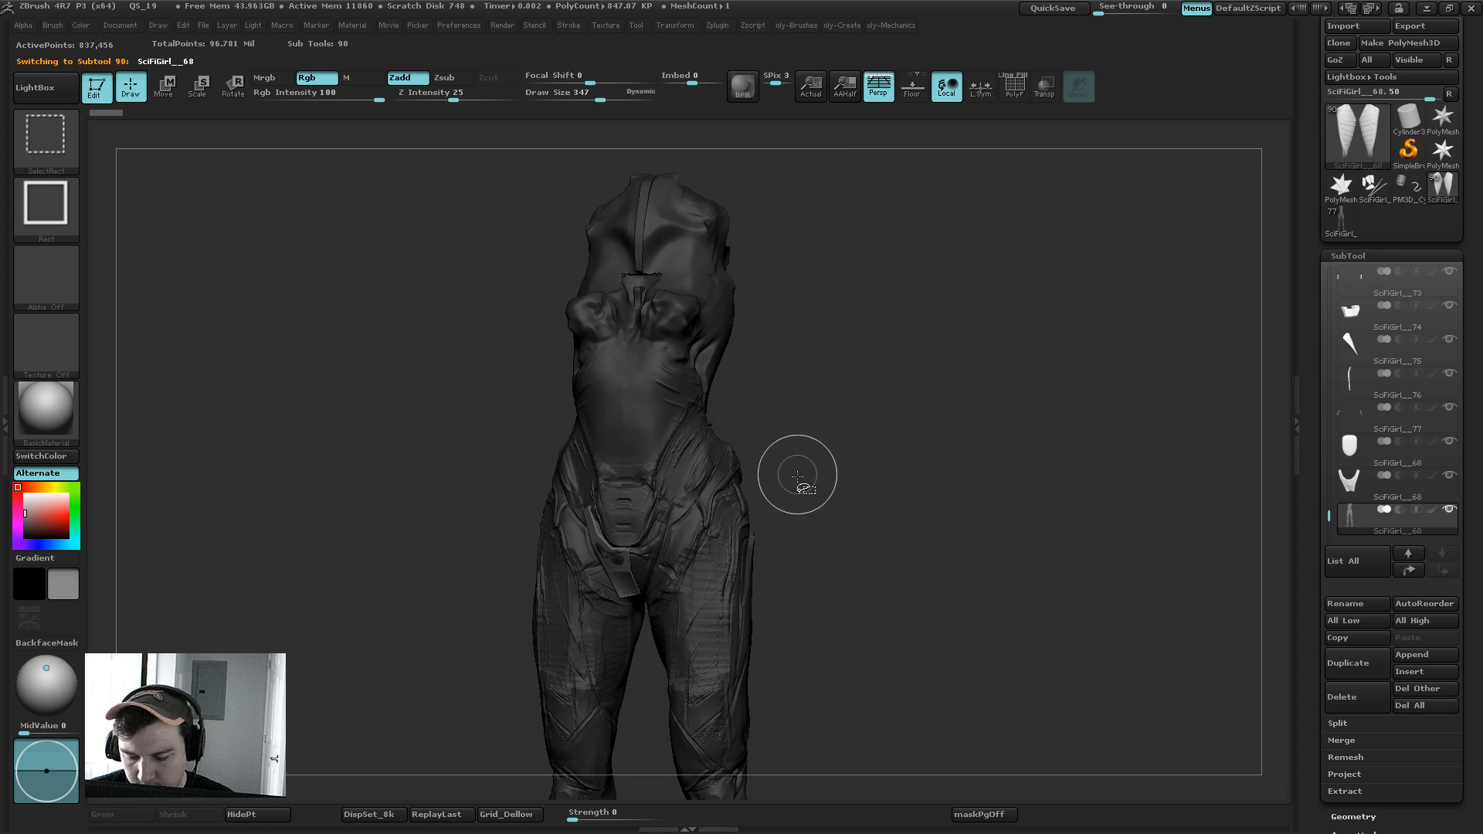
{"action": "left_click", "coordinate": [746, 533], "text": "ctrl+shift"}
{"action": "key", "text": "2"}
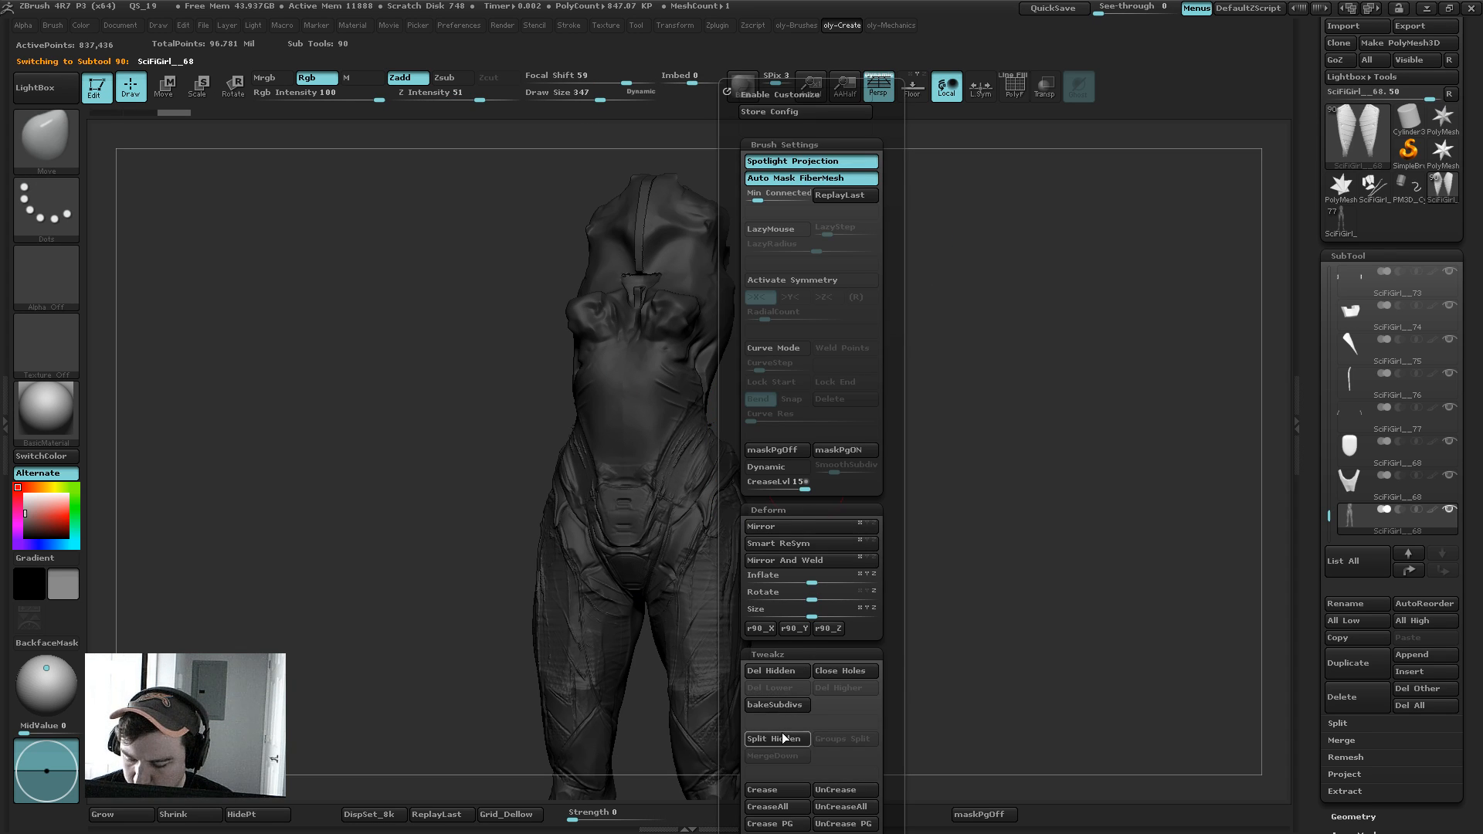
{"action": "left_click", "coordinate": [782, 671]}
{"action": "key", "text": "shift+s"}
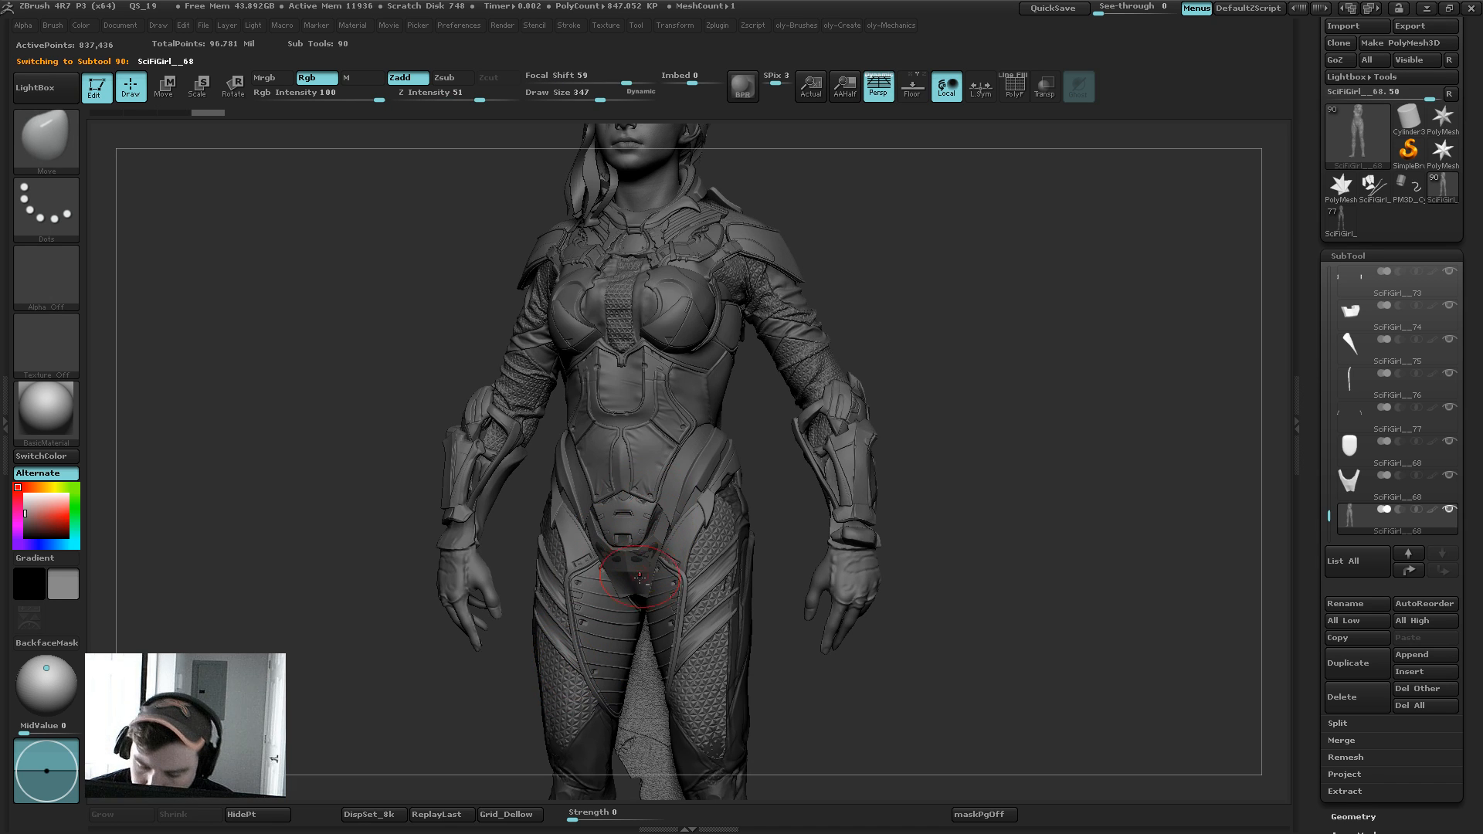
Step: Select the mirrored crotch panel and adjust its lower part with the Move brush at draw size 362
{"action": "left_click", "coordinate": [639, 577], "text": "alt"}
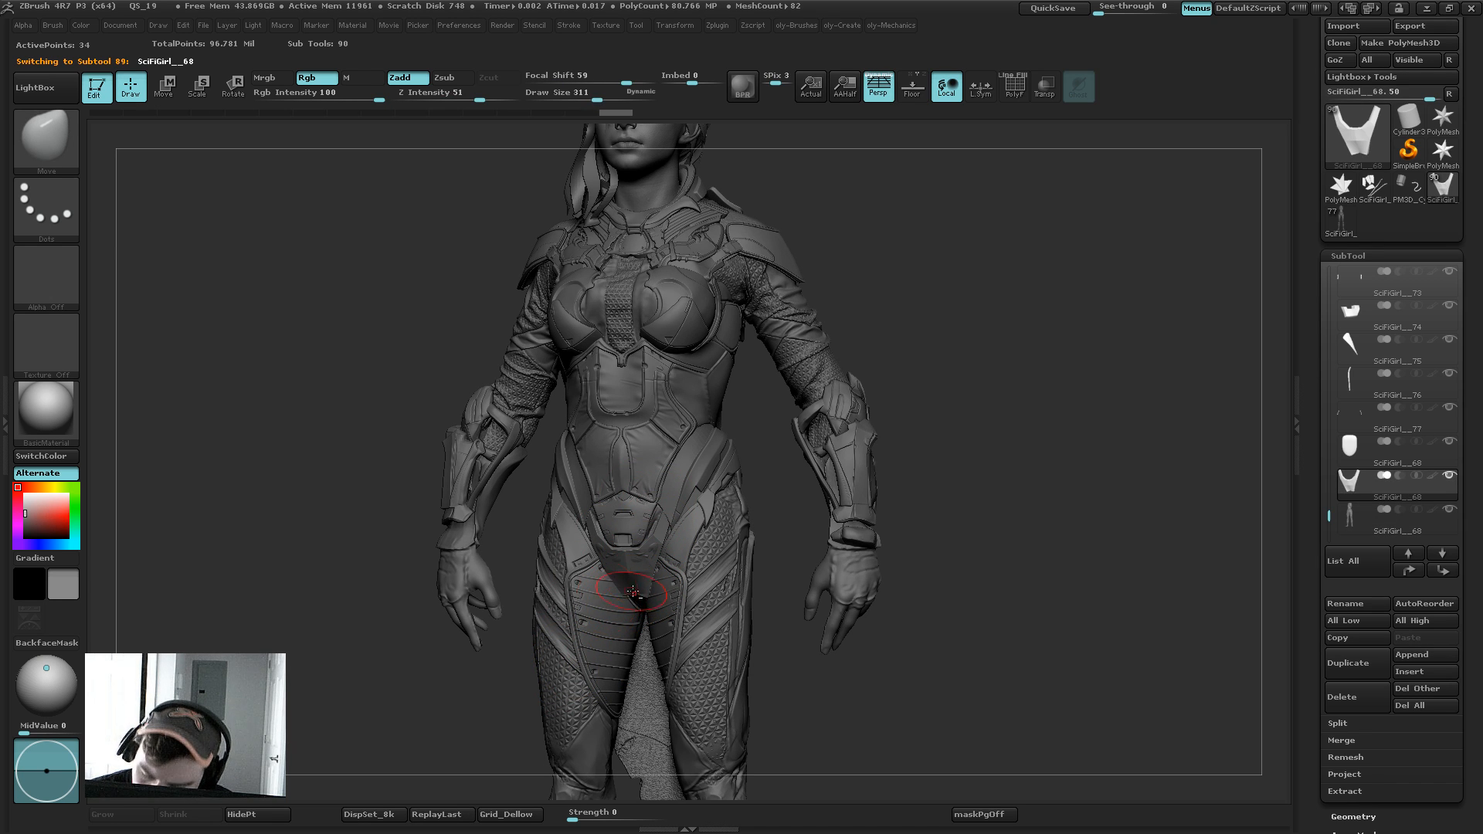
{"action": "key", "text": "2"}
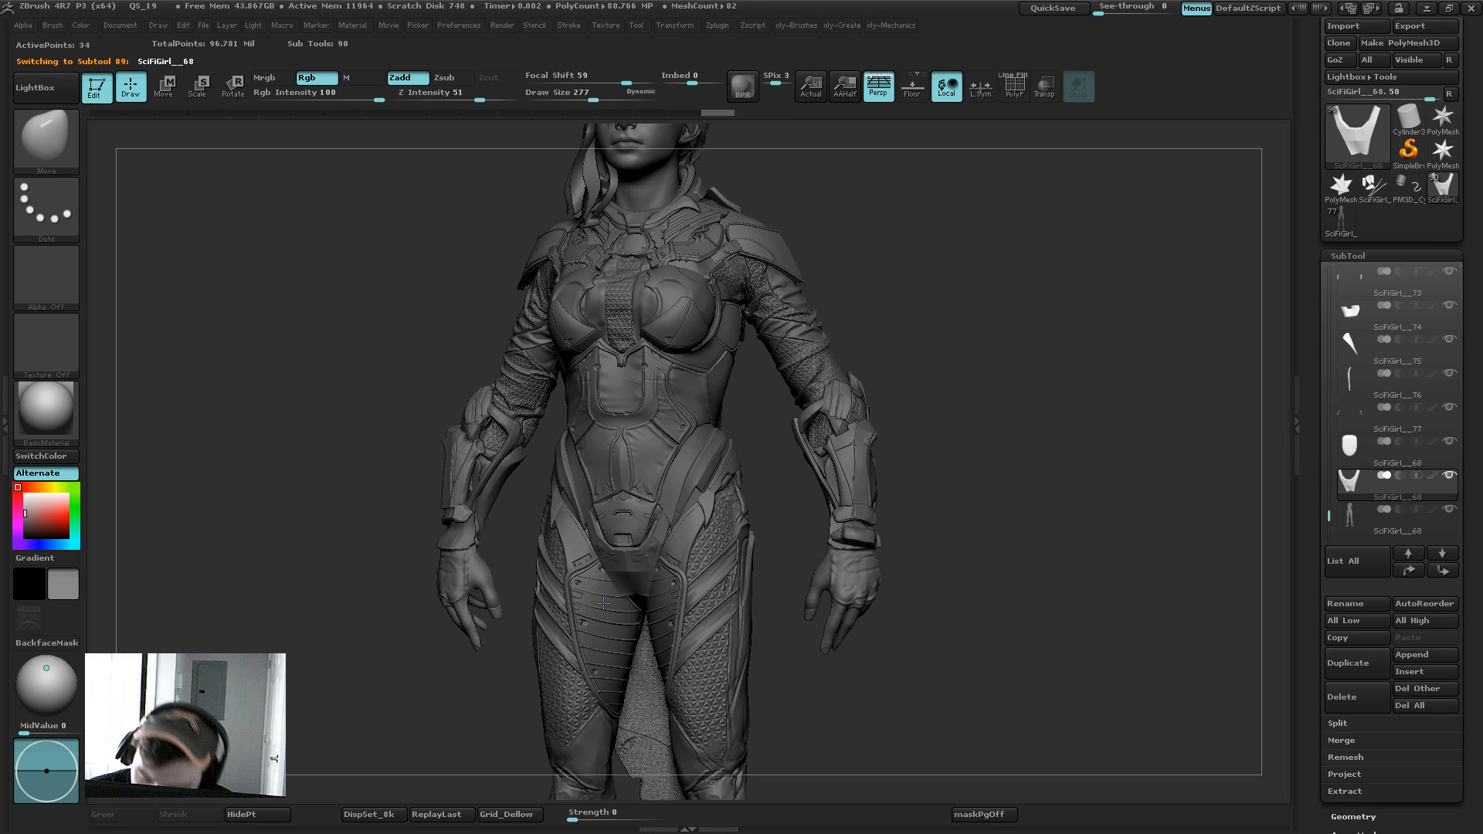
{"action": "key", "text": "]"}
{"action": "mouse_move", "coordinate": [598, 600]}
{"action": "left_mouse_down"}
{"action": "mouse_move", "coordinate": [601, 580]}
{"action": "mouse_move", "coordinate": [647, 552]}
{"action": "left_mouse_up"}
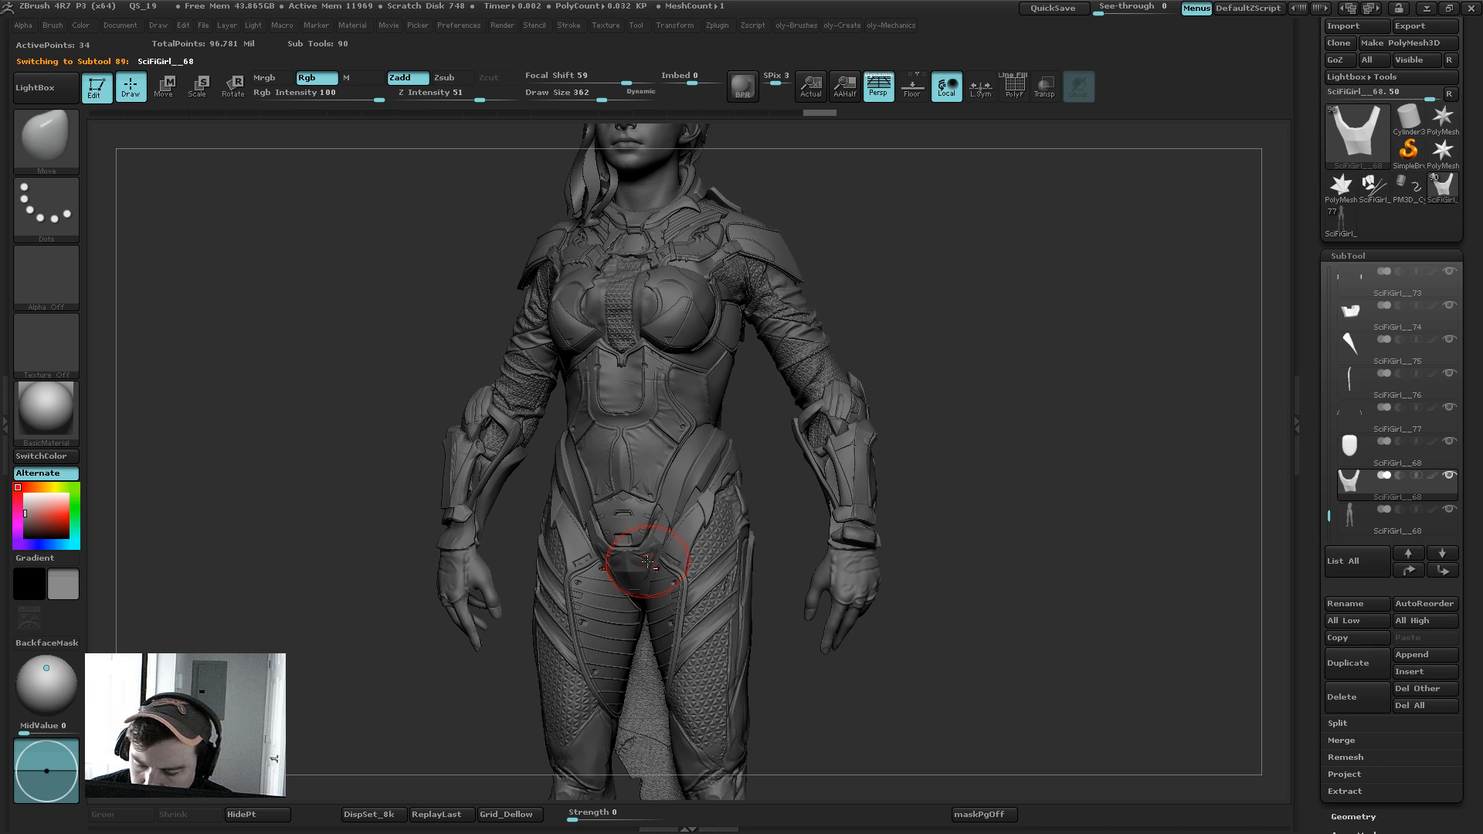
Step: Try the ClayTubes brush on the body around the crotch panel and subdivide the body
{"action": "left_click", "coordinate": [650, 564], "text": "alt"}
{"action": "key", "text": "1"}
{"action": "left_click_drag", "start_coordinate": [935, 355], "coordinate": [961, 401], "text": "ctrl"}
{"action": "key", "text": "1"}
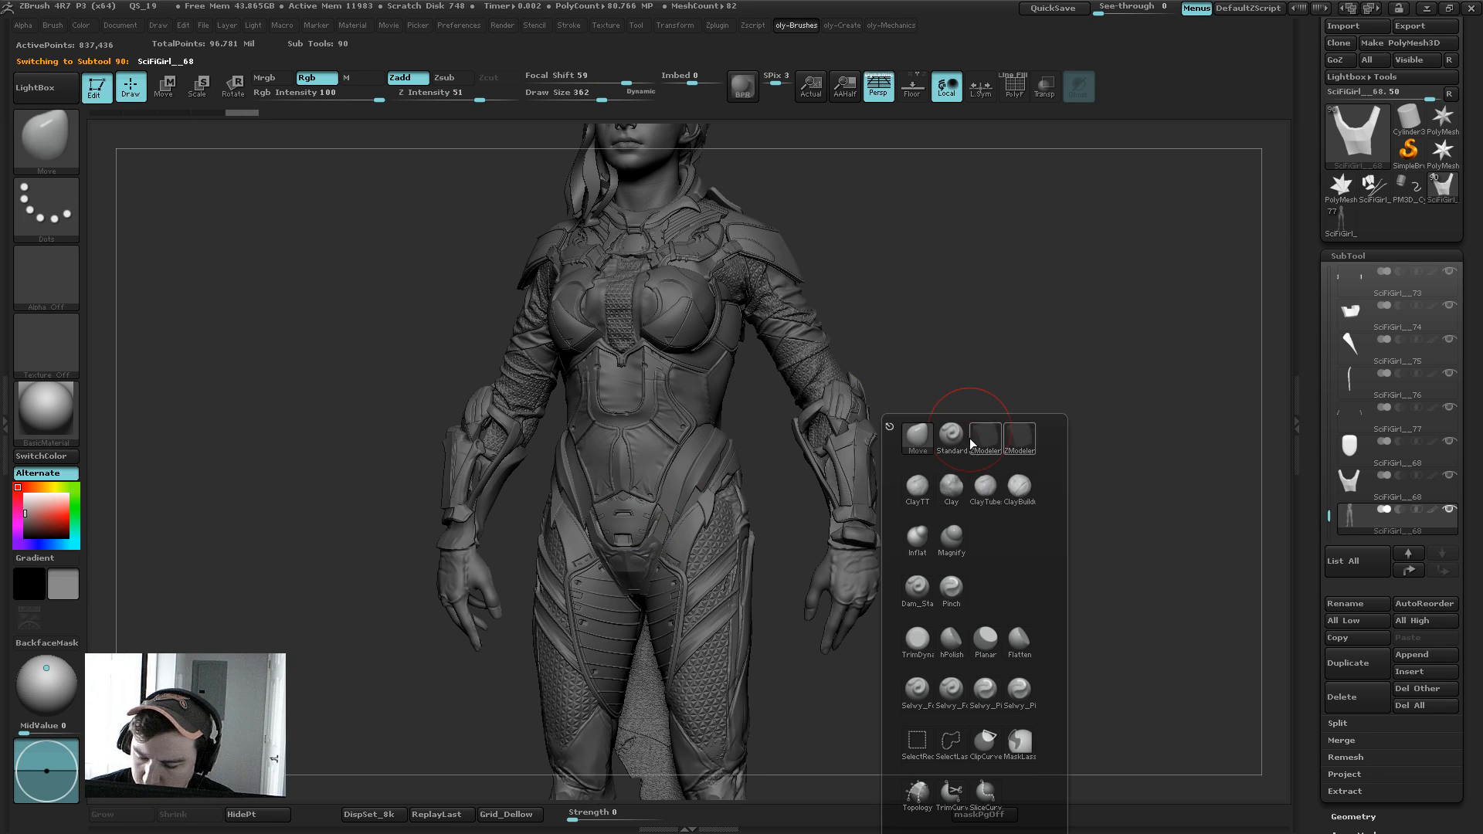
{"action": "left_click", "coordinate": [984, 486]}
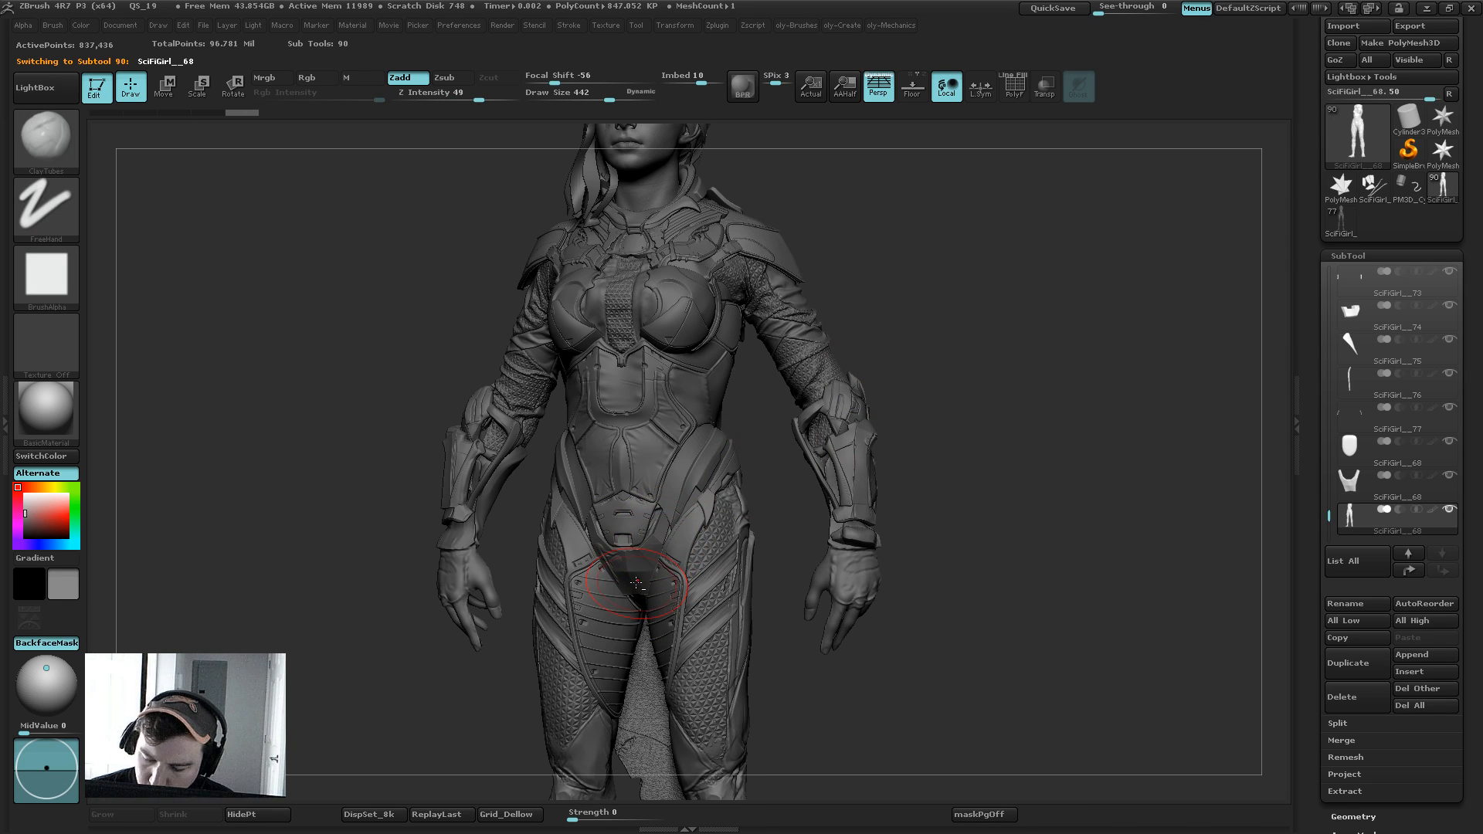
{"action": "left_click_drag", "start_coordinate": [588, 508], "coordinate": [595, 534]}
{"action": "key", "text": "ctrl+d"}
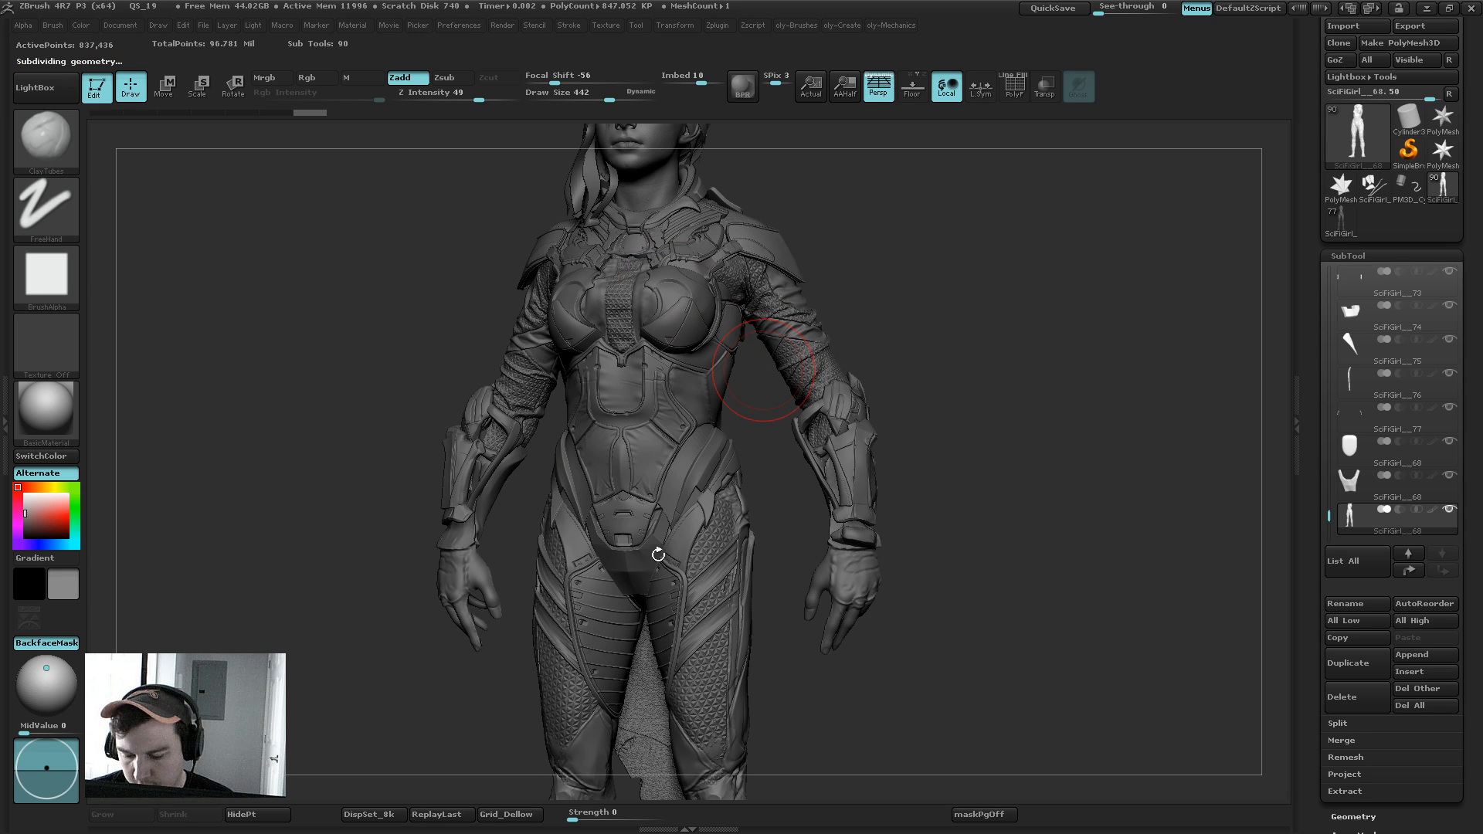
Step: Return to the Move brush, select the crotch panel and adjust its upper side edges beside the lower abdomen plate
{"action": "key", "text": "b"}
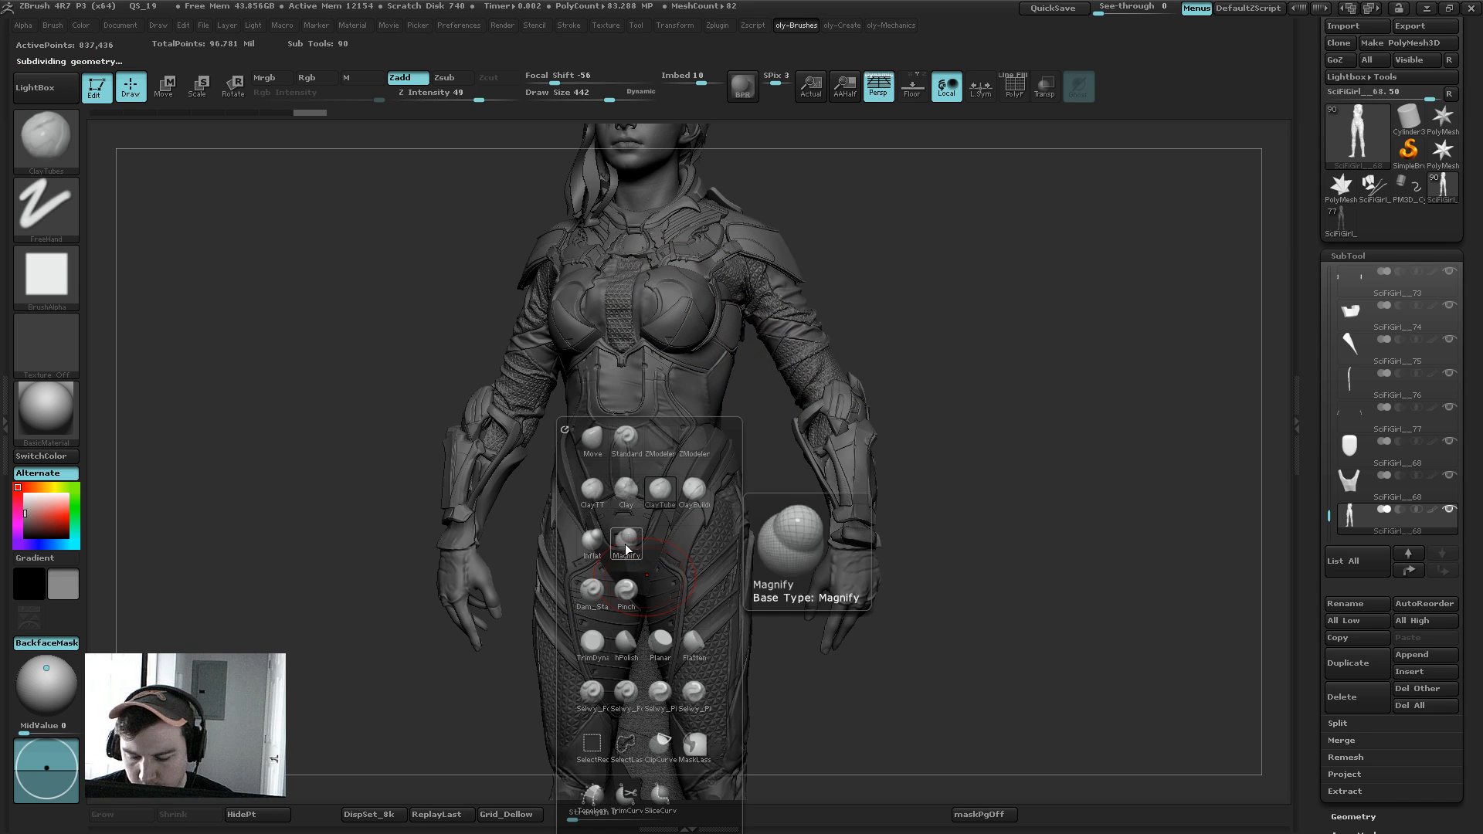
{"action": "key", "text": "m"}
{"action": "key", "text": "v"}
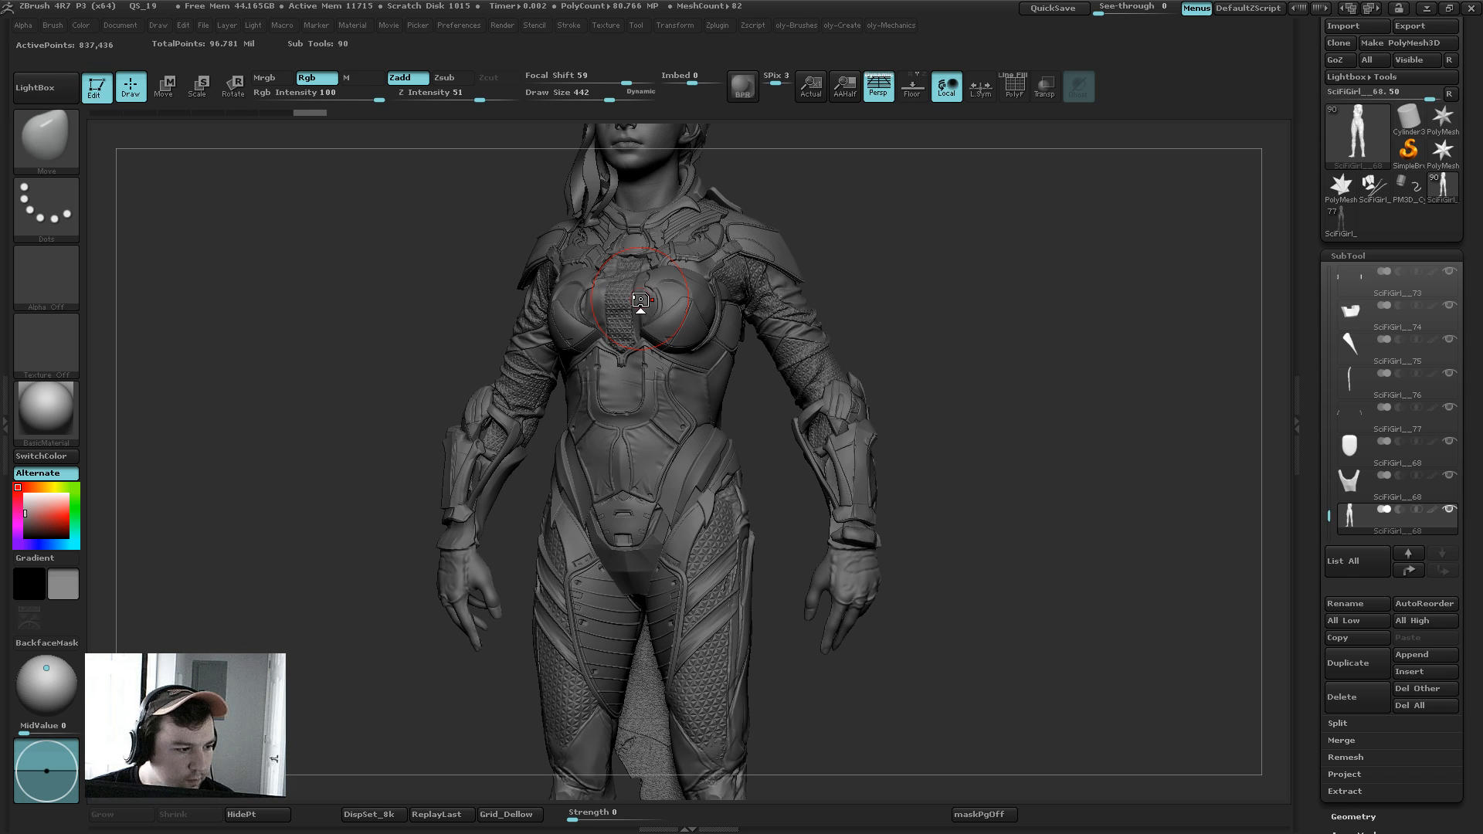
{"action": "key", "text": "b"}
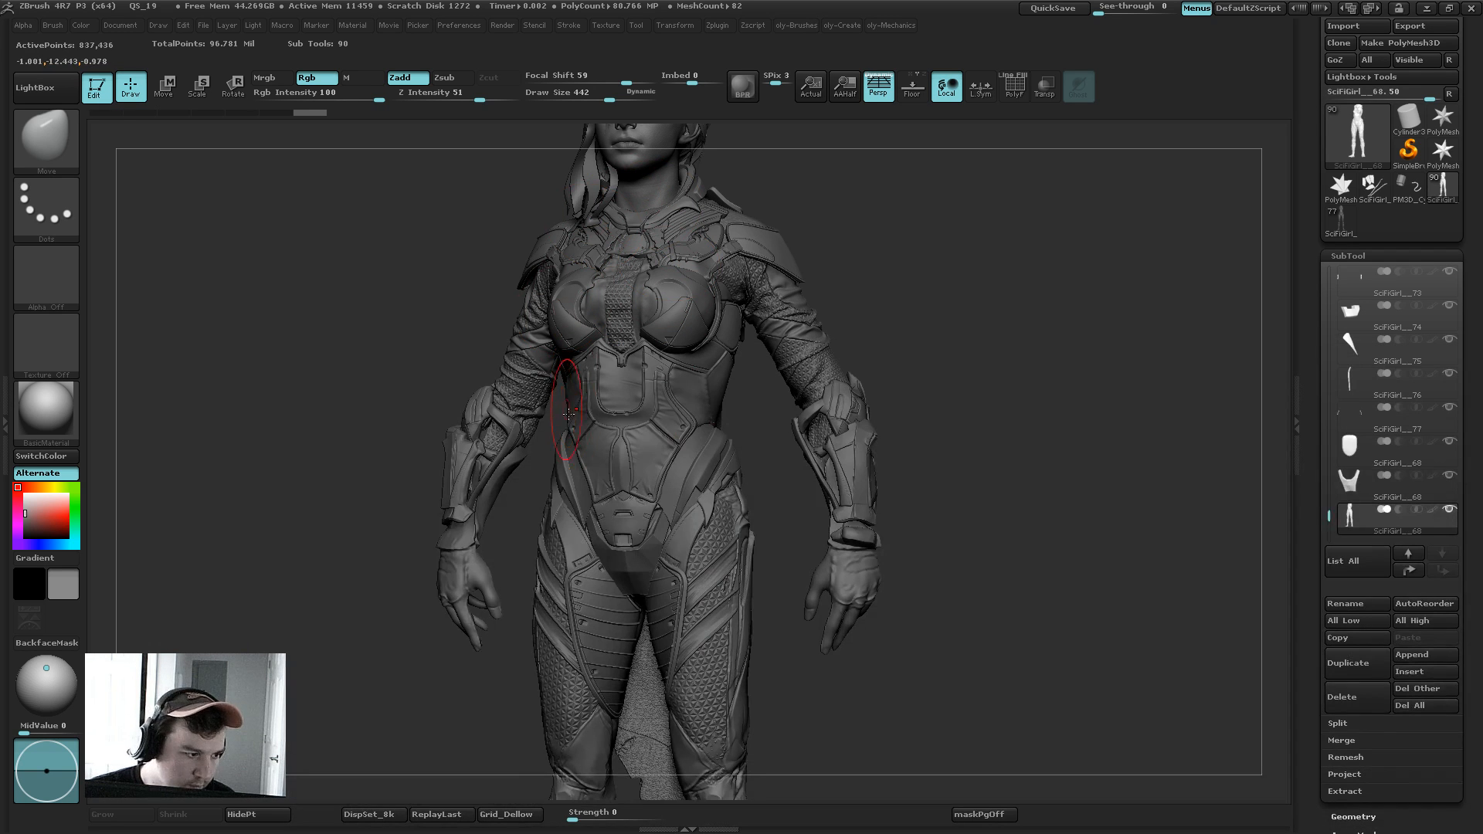
{"action": "key", "text": "["}
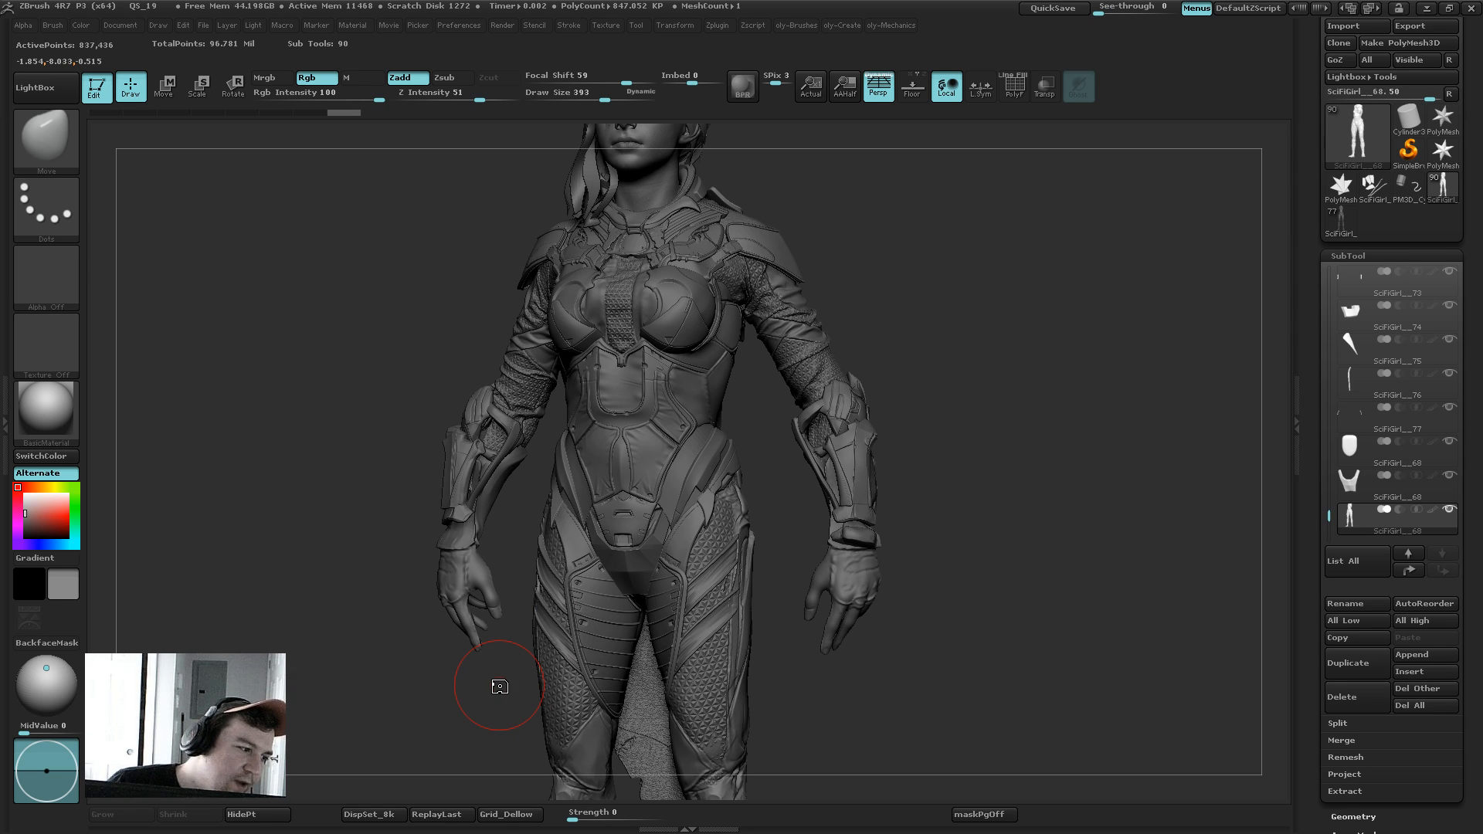
{"action": "key", "text": "b"}
{"action": "left_click", "coordinate": [728, 441]}
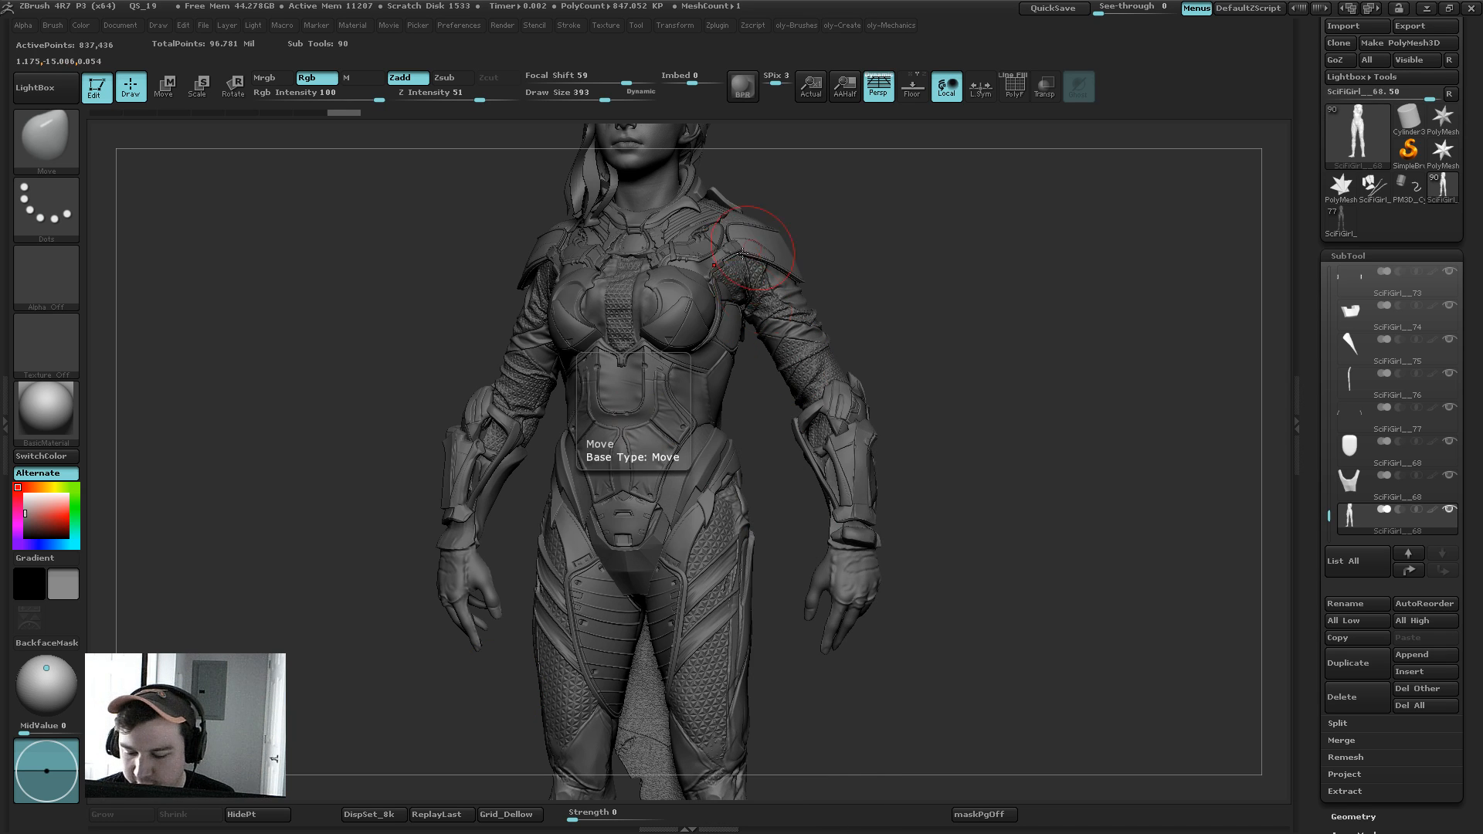
{"action": "left_click_drag", "start_coordinate": [651, 528], "coordinate": [658, 536]}
{"action": "left_click", "coordinate": [648, 533], "text": "alt"}
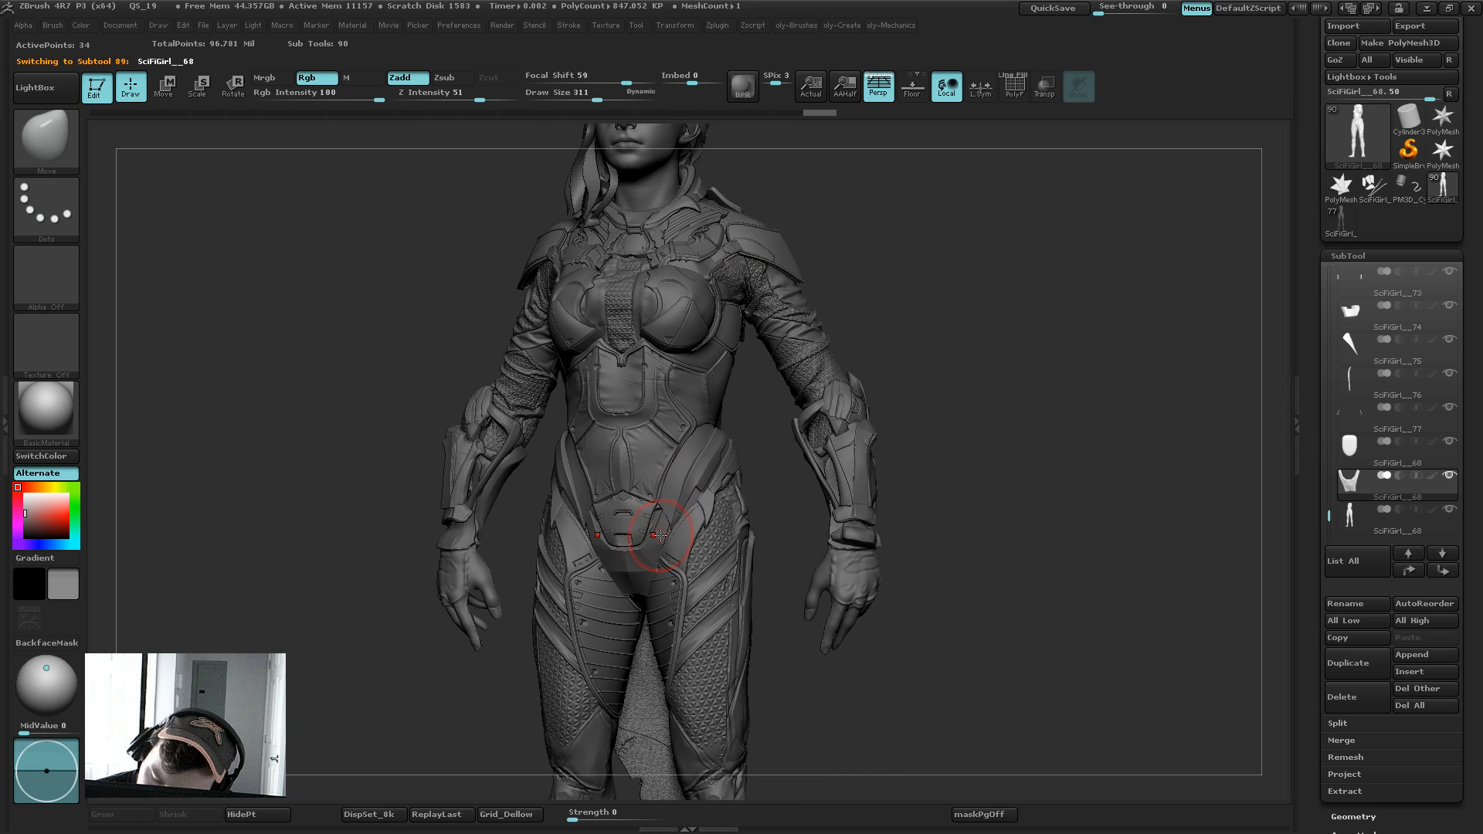
{"action": "left_click_drag", "start_coordinate": [658, 505], "coordinate": [653, 502]}
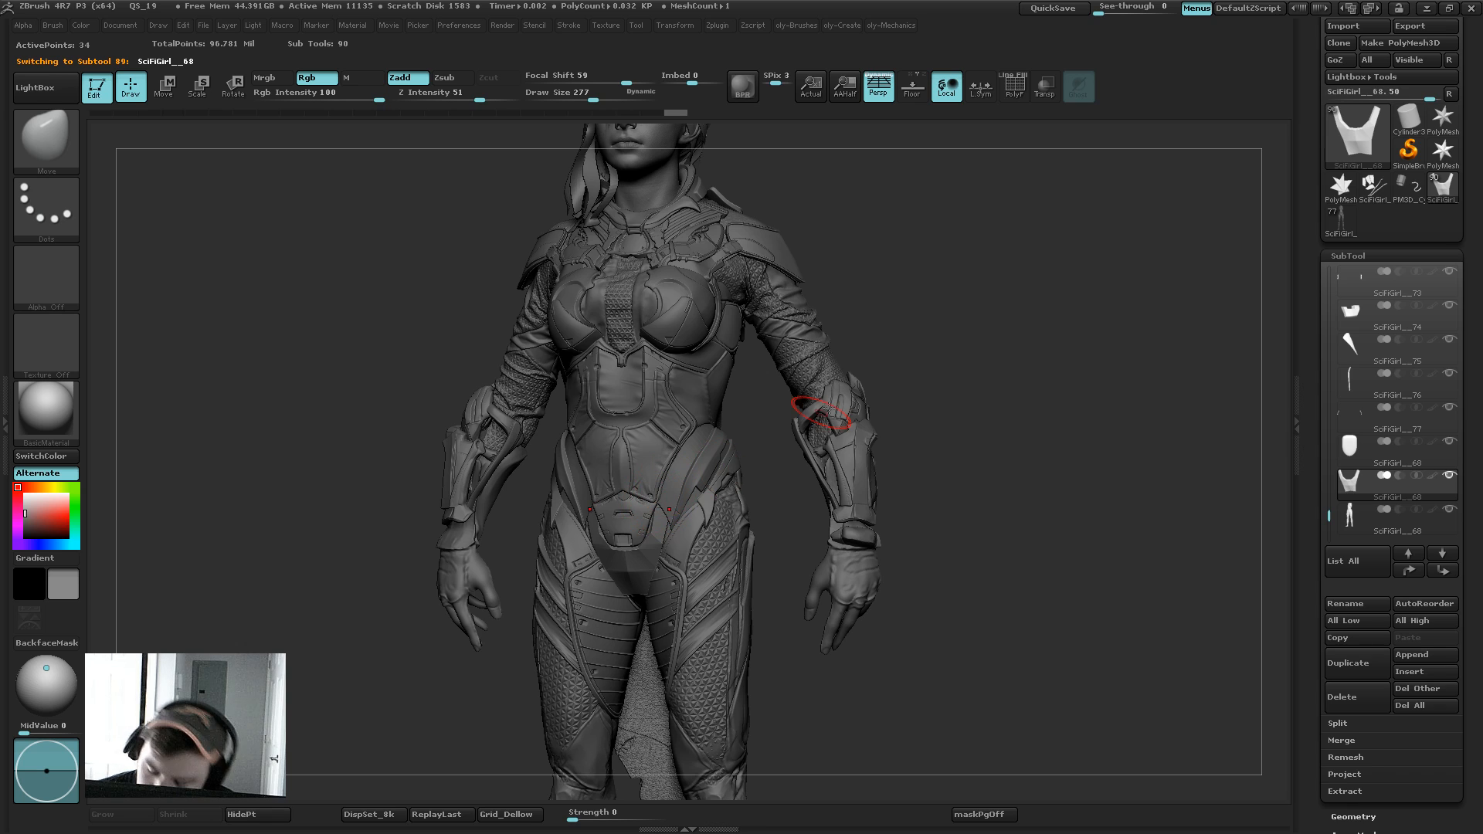
Step: Reshape the crotch panel's sides into a curved contour with the Move brush at draw size 370, using dynamic subdivision for smoothing
{"action": "left_click_drag", "start_coordinate": [950, 351], "coordinate": [977, 371]}
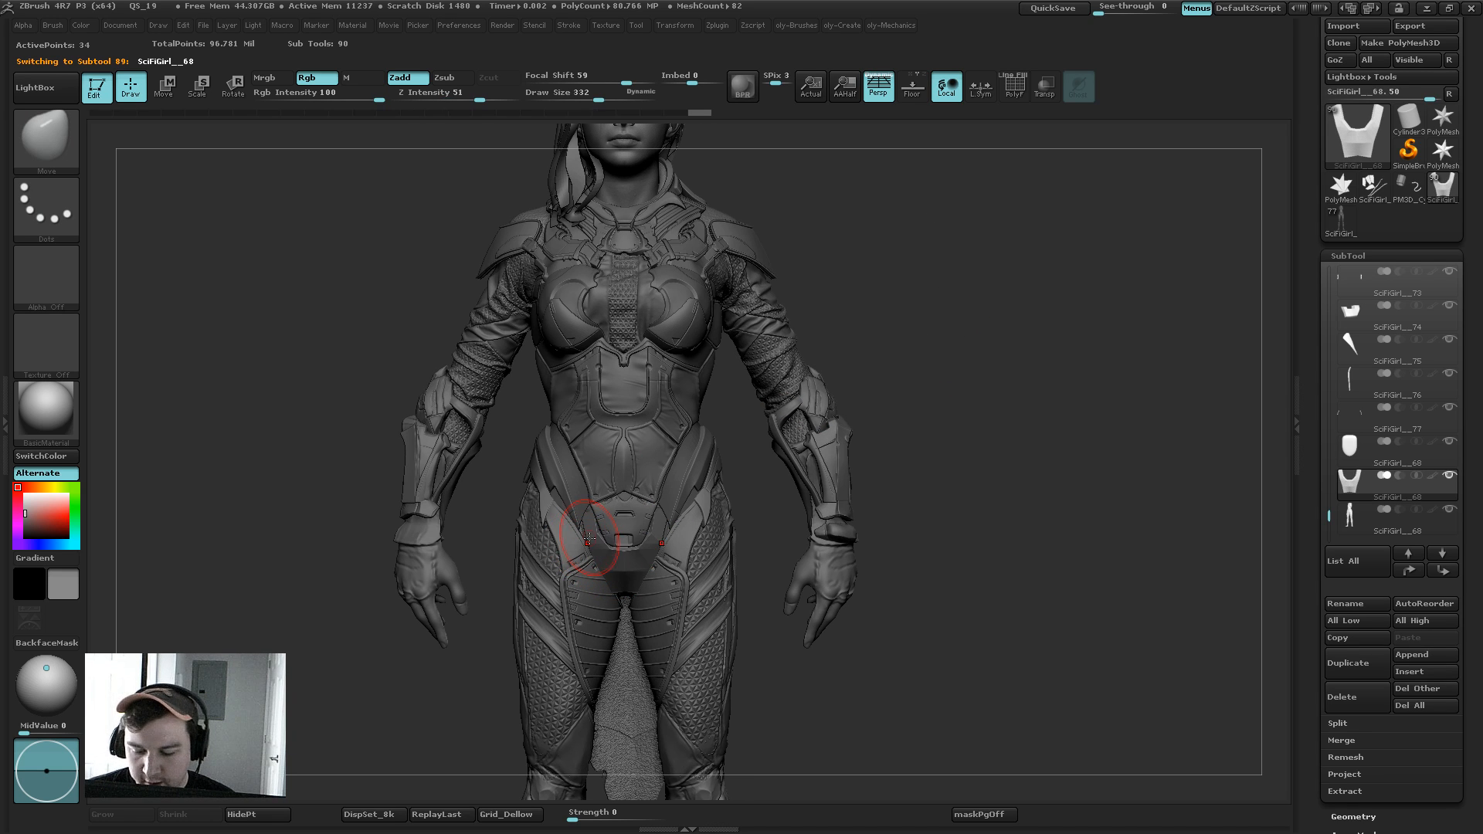
{"action": "key", "text": "s"}
{"action": "mouse_move", "coordinate": [585, 542]}
{"action": "left_mouse_down"}
{"action": "mouse_move", "coordinate": [593, 498]}
{"action": "mouse_move", "coordinate": [606, 547]}
{"action": "left_mouse_up"}
{"action": "key", "text": "s"}
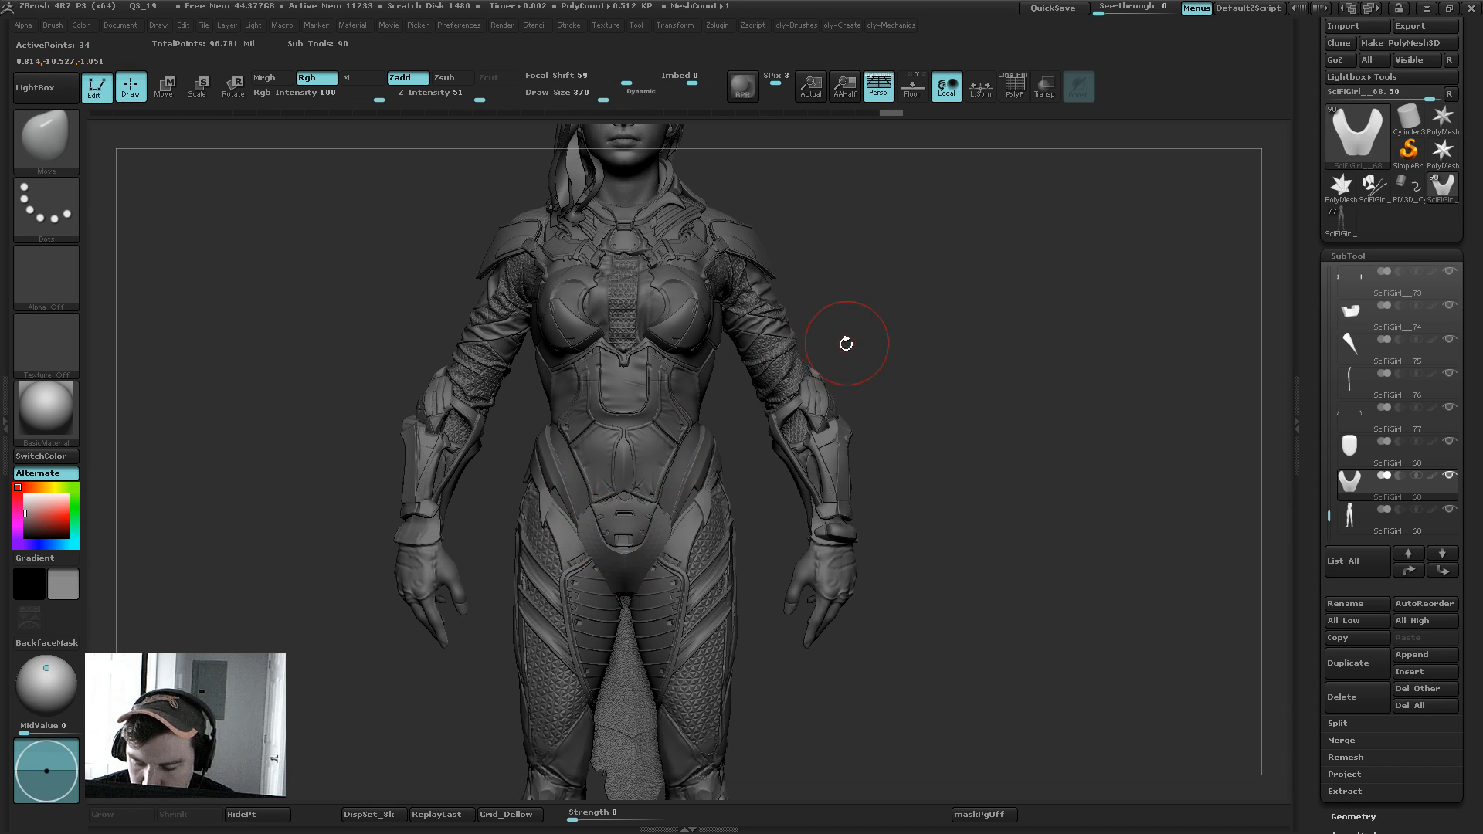
Step: Examine the body in isolation from the front and side, and check the crotch panel against the whole character
{"action": "mouse_move", "coordinate": [905, 438]}
{"action": "left_mouse_down", "text": "alt"}
{"action": "mouse_move", "coordinate": [839, 437]}
{"action": "mouse_move", "coordinate": [834, 550]}
{"action": "left_mouse_up", "text": "alt"}
{"action": "key", "text": "s"}
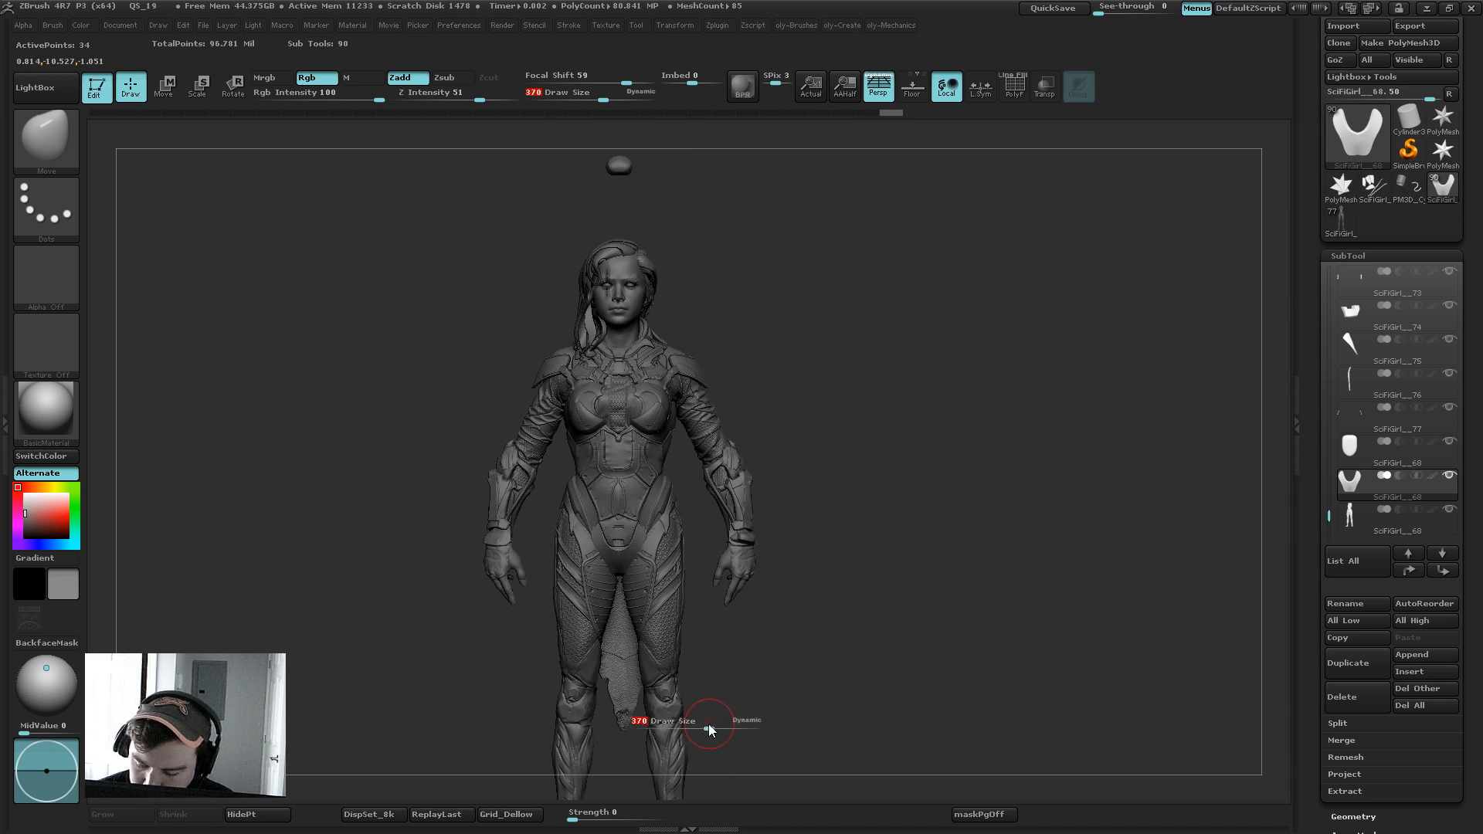
{"action": "left_click_drag", "start_coordinate": [708, 728], "coordinate": [703, 728]}
{"action": "left_click", "coordinate": [669, 712], "text": "alt"}
{"action": "left_click_drag", "start_coordinate": [755, 685], "coordinate": [753, 595], "text": "alt"}
{"action": "key", "text": "shift+s"}
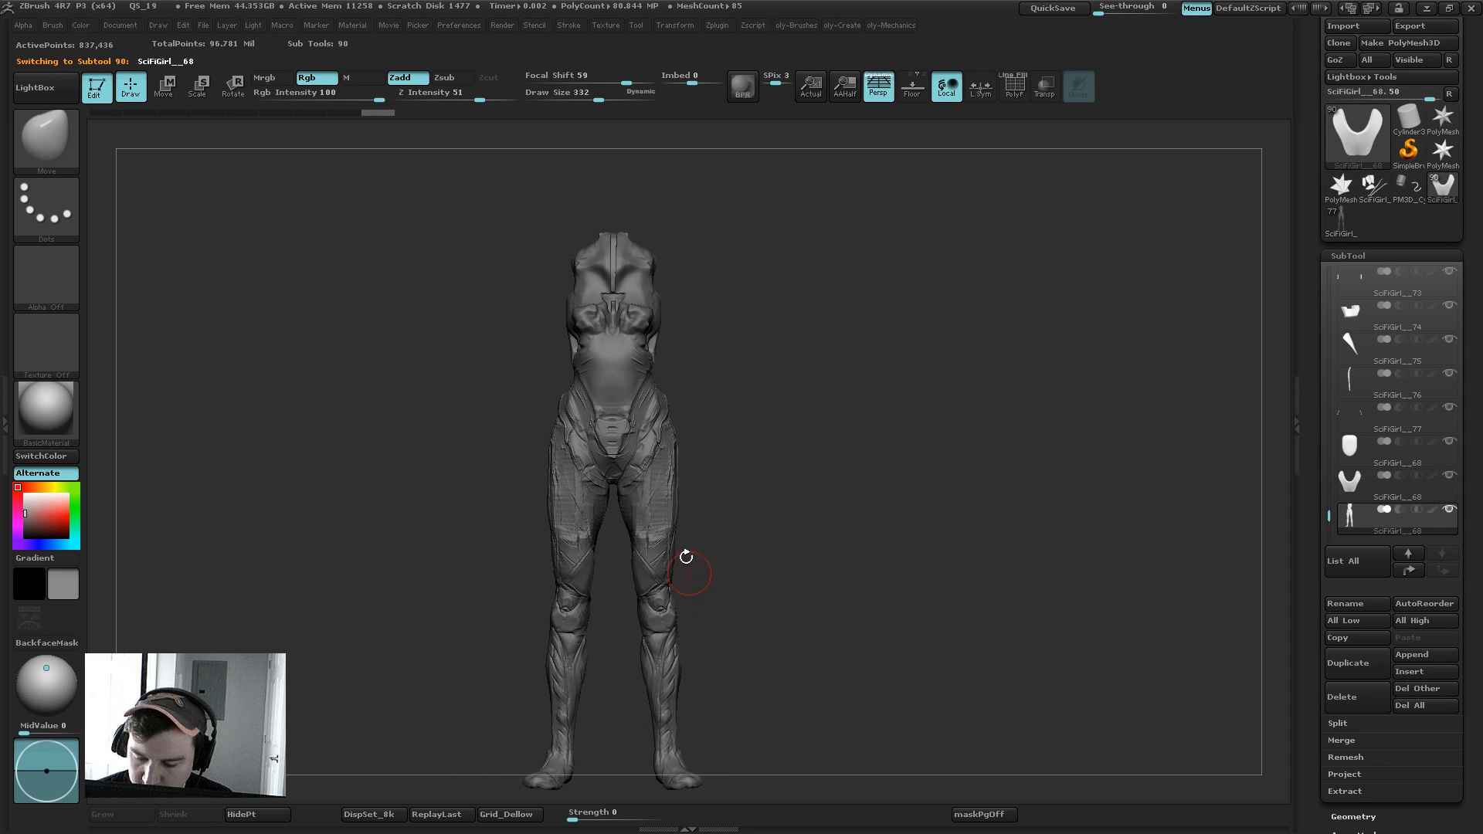
{"action": "left_click_drag", "start_coordinate": [788, 503], "coordinate": [707, 644]}
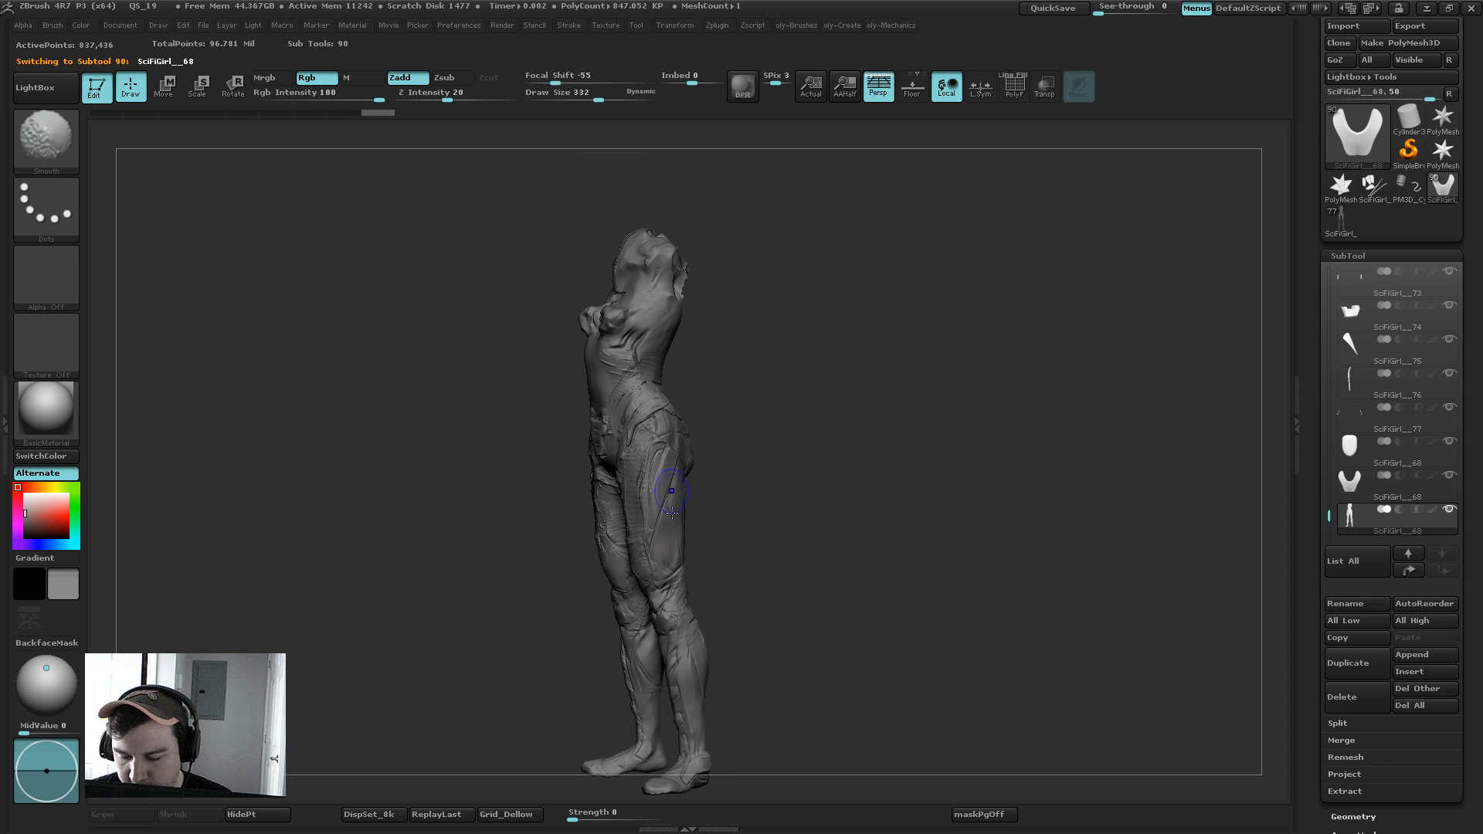
{"action": "key", "text": "shift+s"}
{"action": "left_click_drag", "start_coordinate": [754, 512], "coordinate": [731, 440], "text": "shift"}
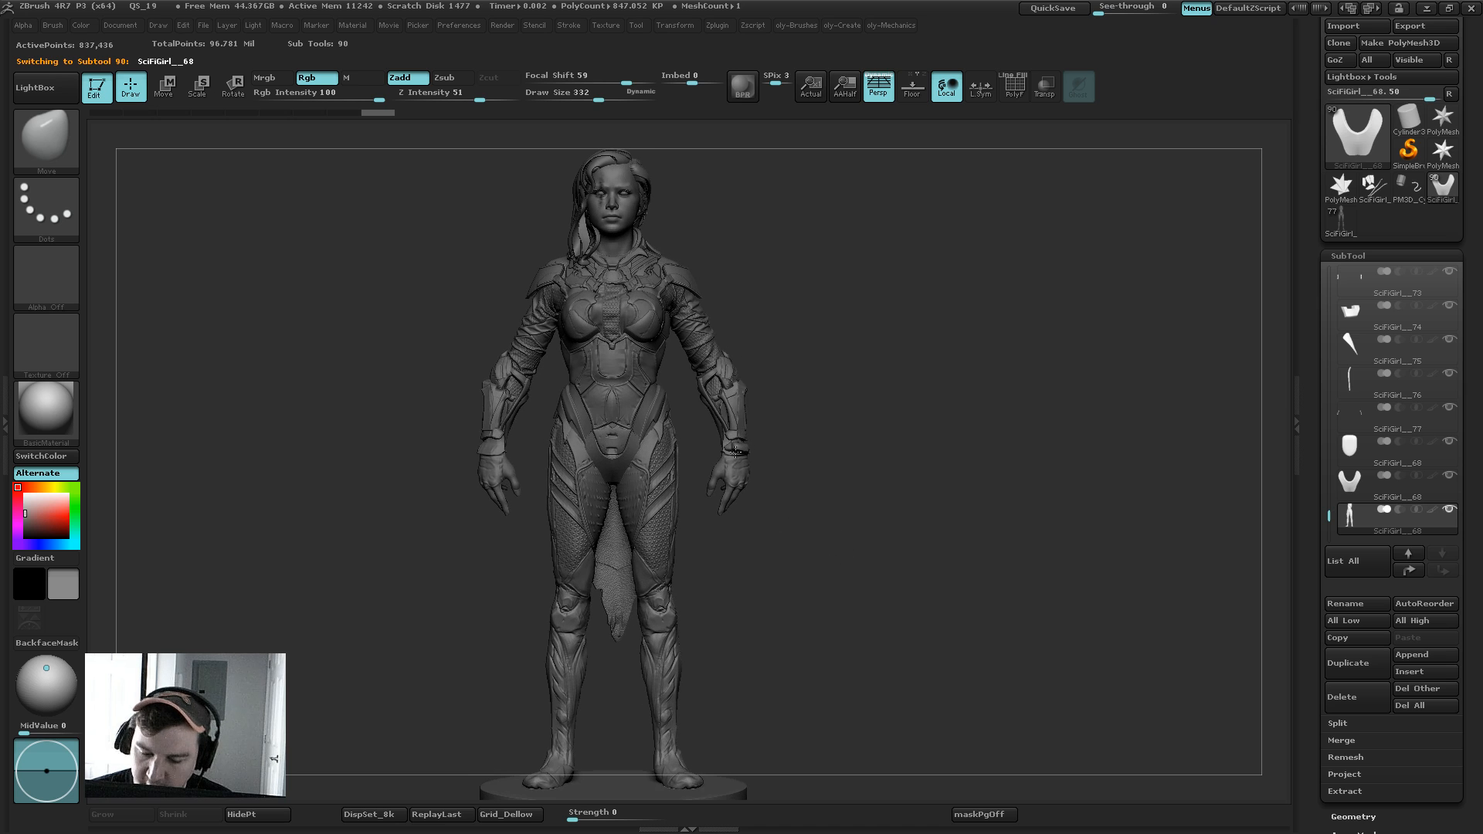
{"action": "left_click_drag", "start_coordinate": [854, 376], "coordinate": [686, 464]}
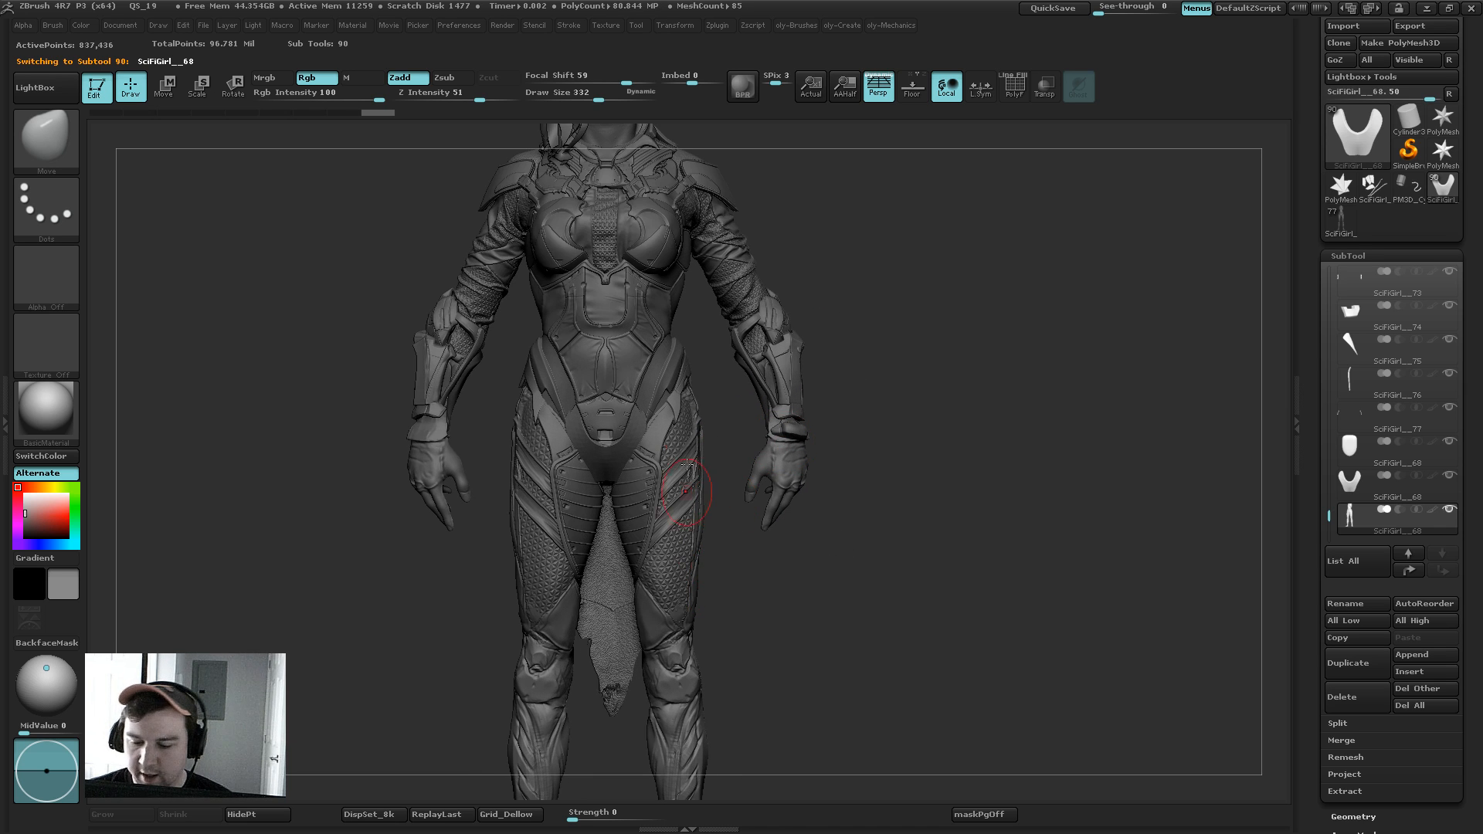
{"action": "left_click_drag", "start_coordinate": [864, 385], "coordinate": [725, 405]}
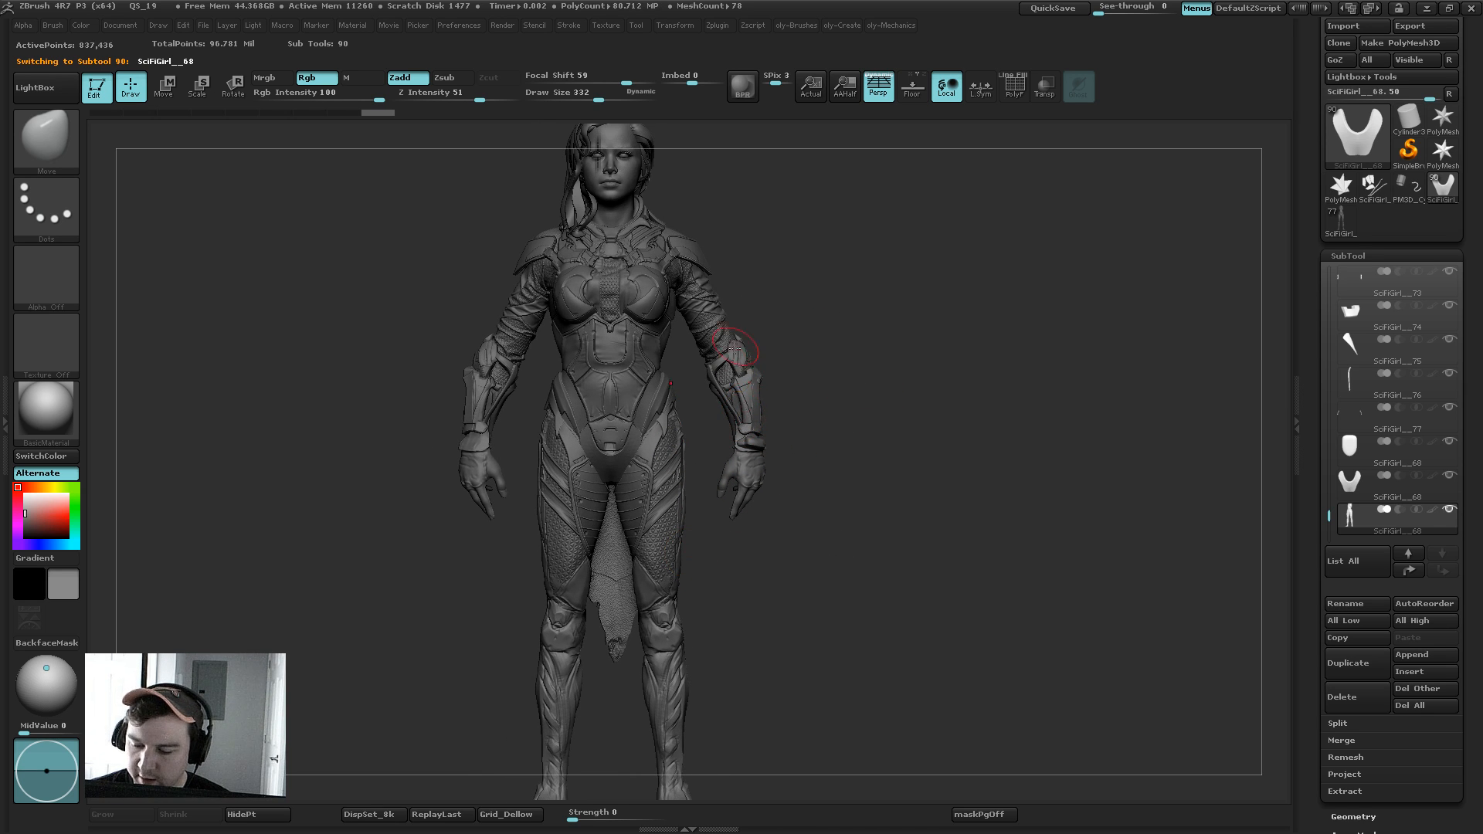
Step: Select the crotch panel and raise its SmoothSubdiv level for dynamic subdivision
{"action": "left_click_drag", "start_coordinate": [884, 282], "coordinate": [655, 485]}
{"action": "mouse_move", "coordinate": [498, 690]}
{"action": "left_mouse_down"}
{"action": "mouse_move", "coordinate": [765, 309]}
{"action": "mouse_move", "coordinate": [616, 461]}
{"action": "left_mouse_up"}
{"action": "key", "text": "s"}
{"action": "left_click", "coordinate": [814, 358]}
{"action": "left_click", "coordinate": [598, 442], "text": "alt"}
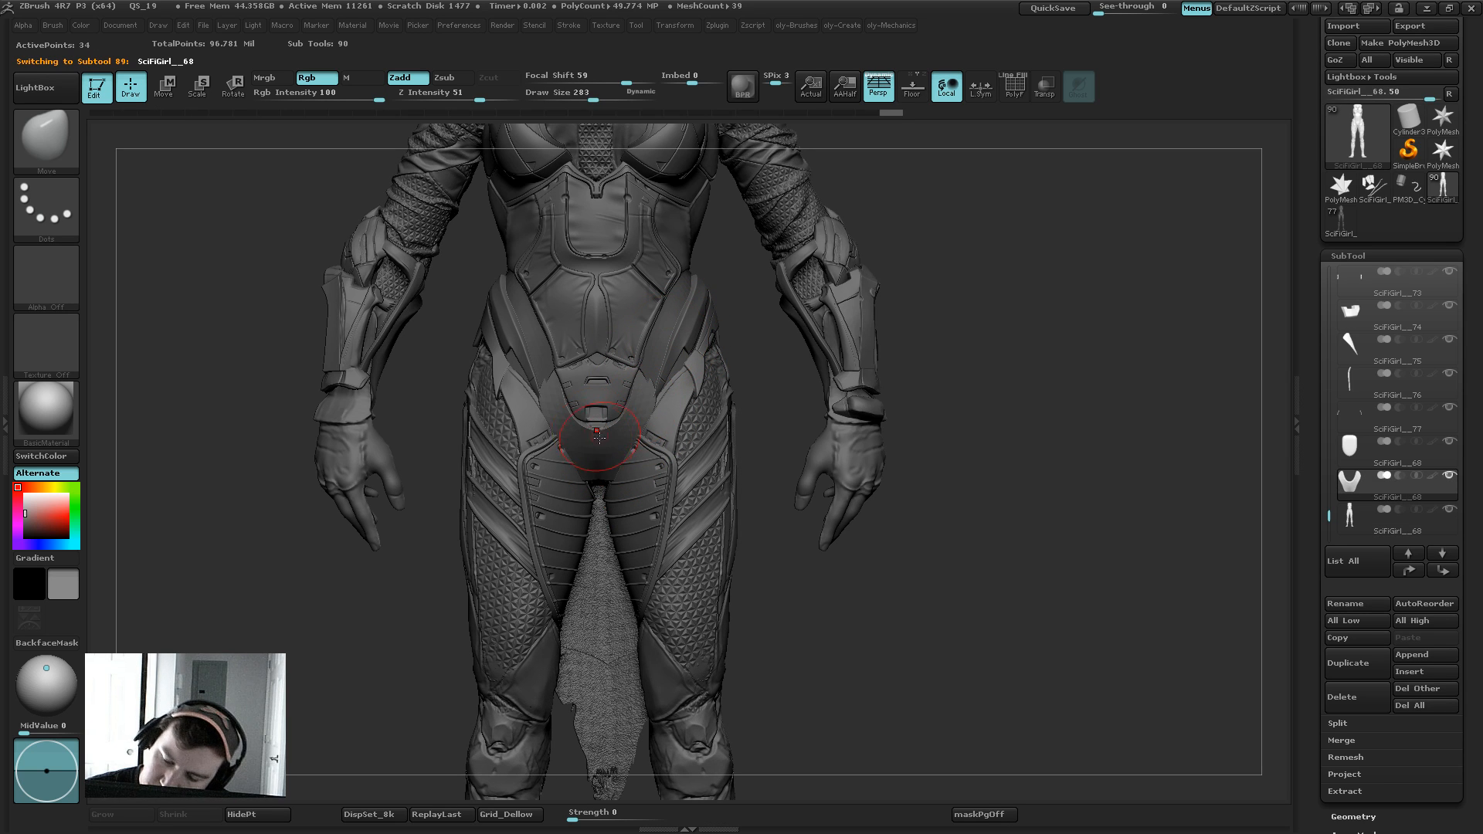
{"action": "key", "text": "2"}
{"action": "left_click_drag", "start_coordinate": [613, 485], "coordinate": [569, 486]}
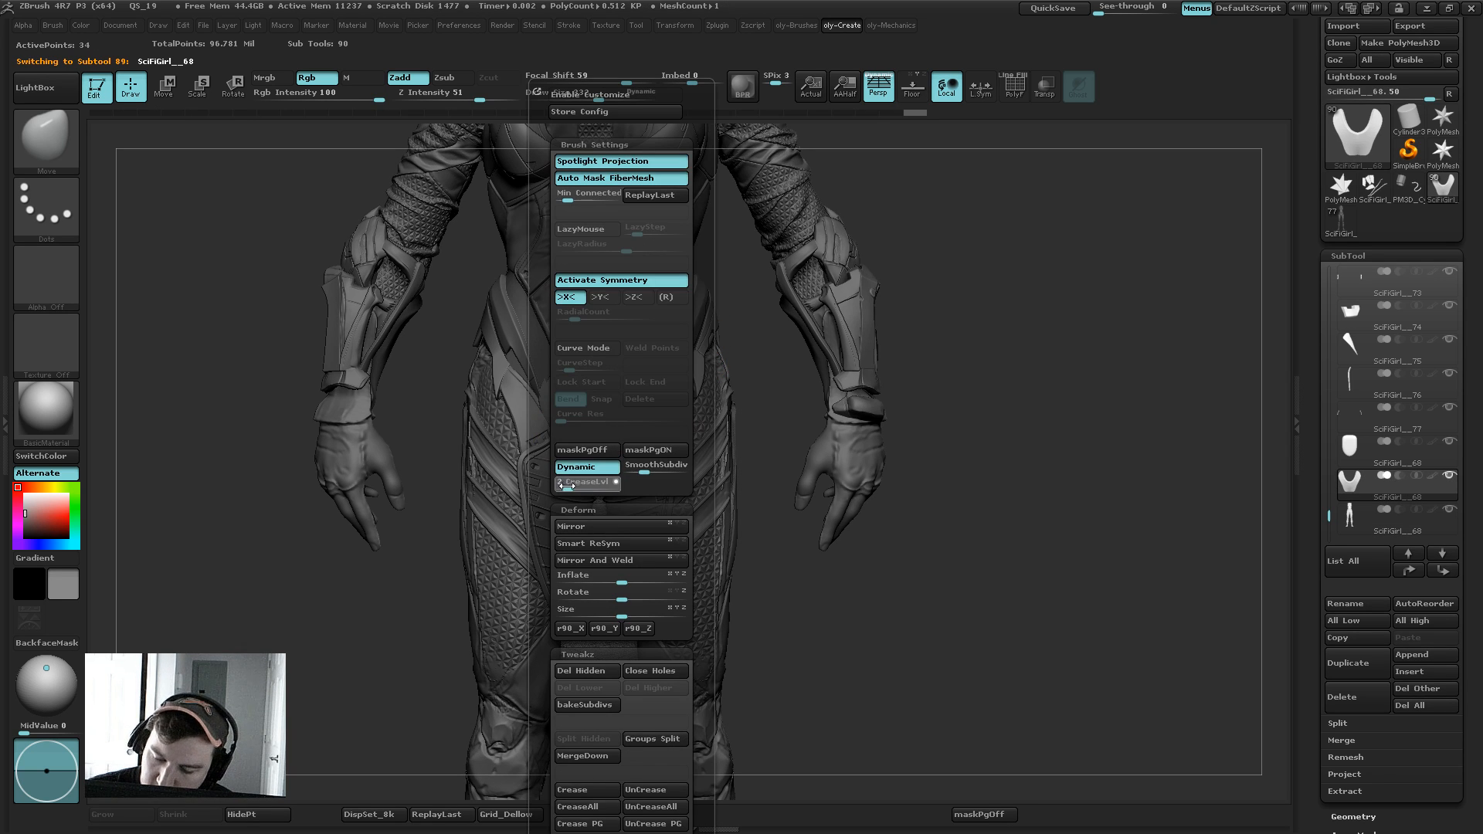
{"action": "left_click", "coordinate": [653, 466]}
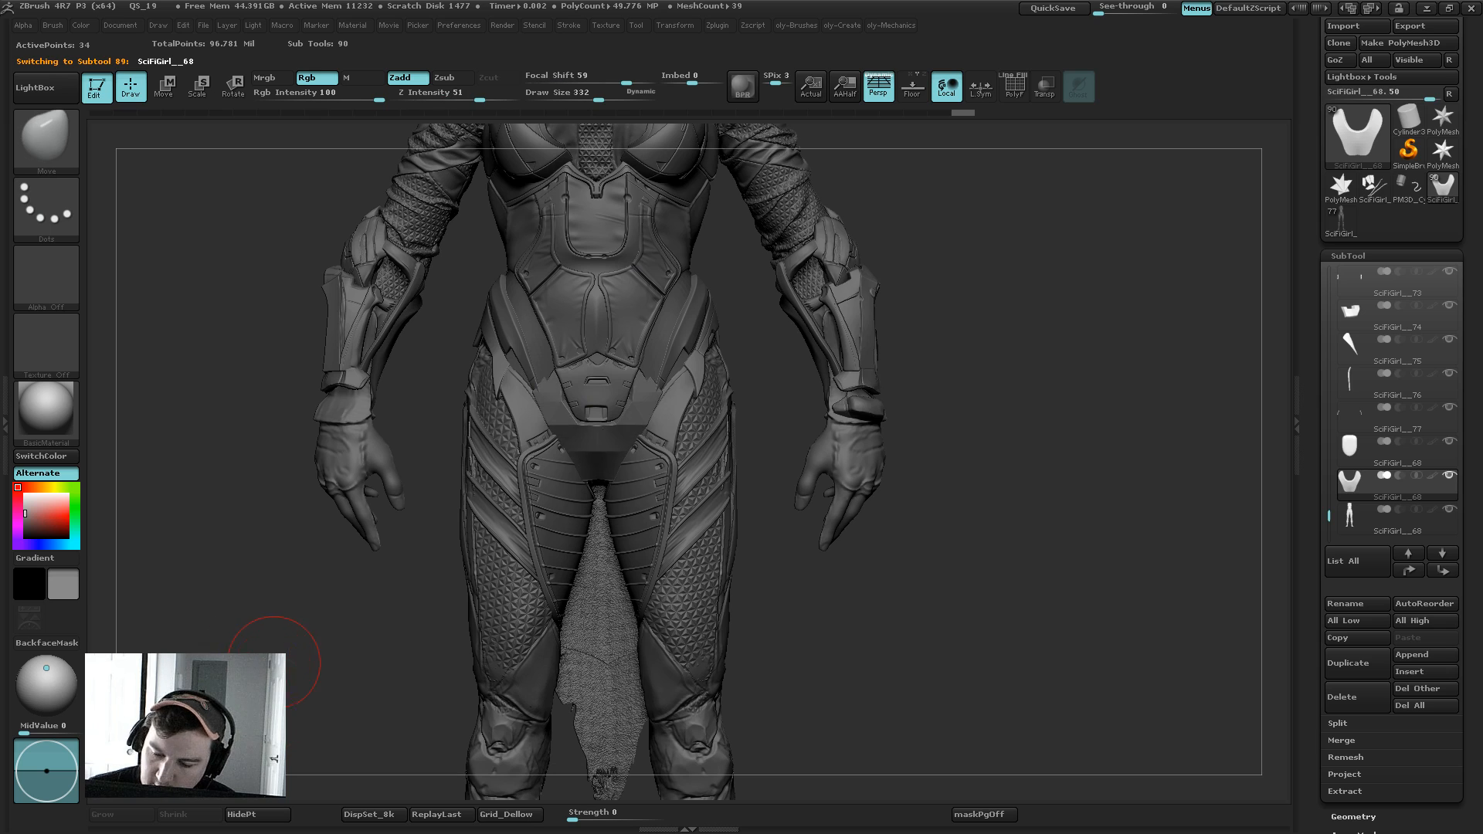
Step: Fit the crotch panel's side edges against the hip plates with the Move brush, reducing the draw size from 442 to 228
{"action": "key", "text": "bracketright"}
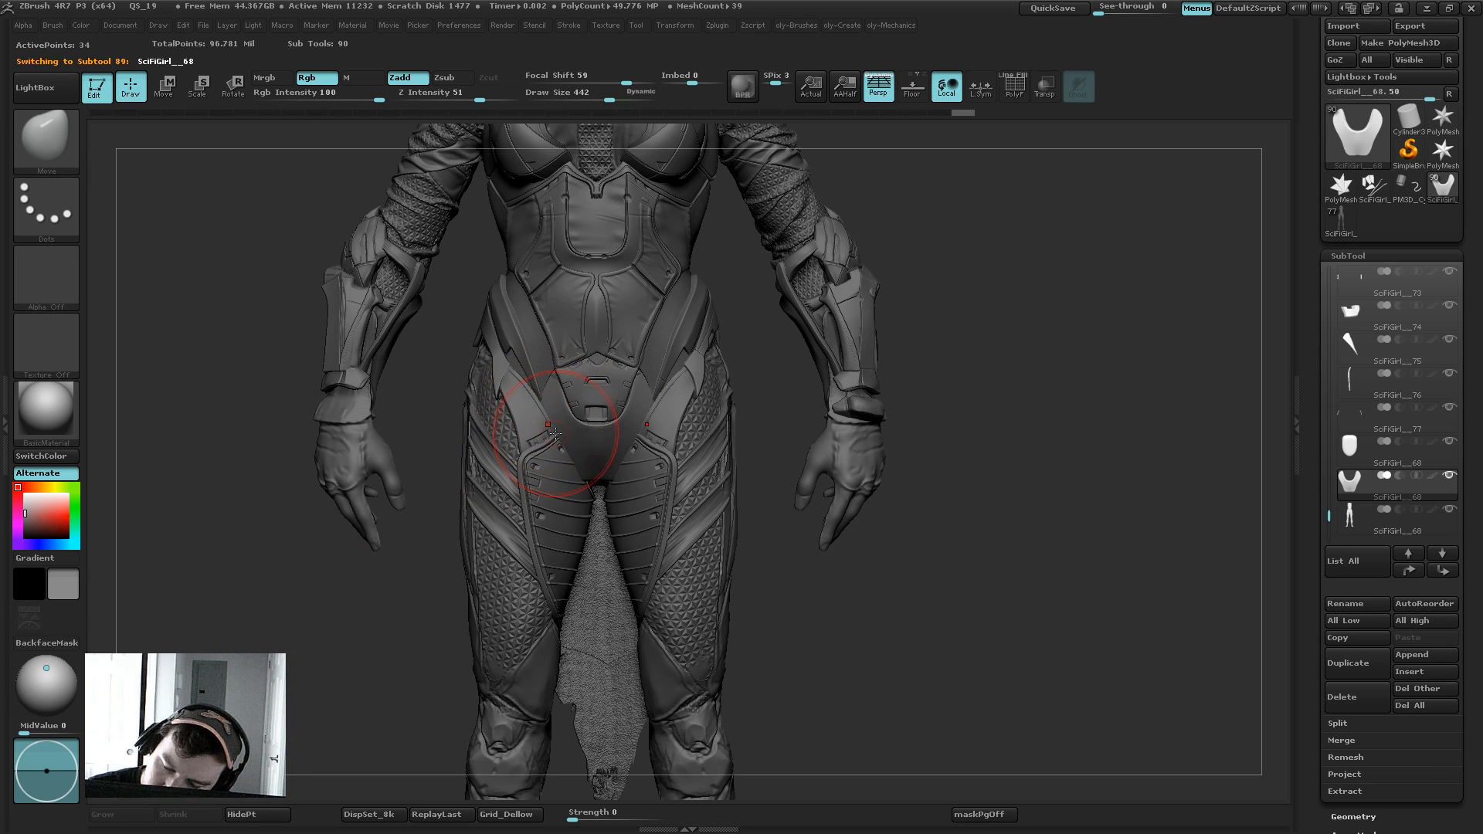
{"action": "key", "text": "bracketleft"}
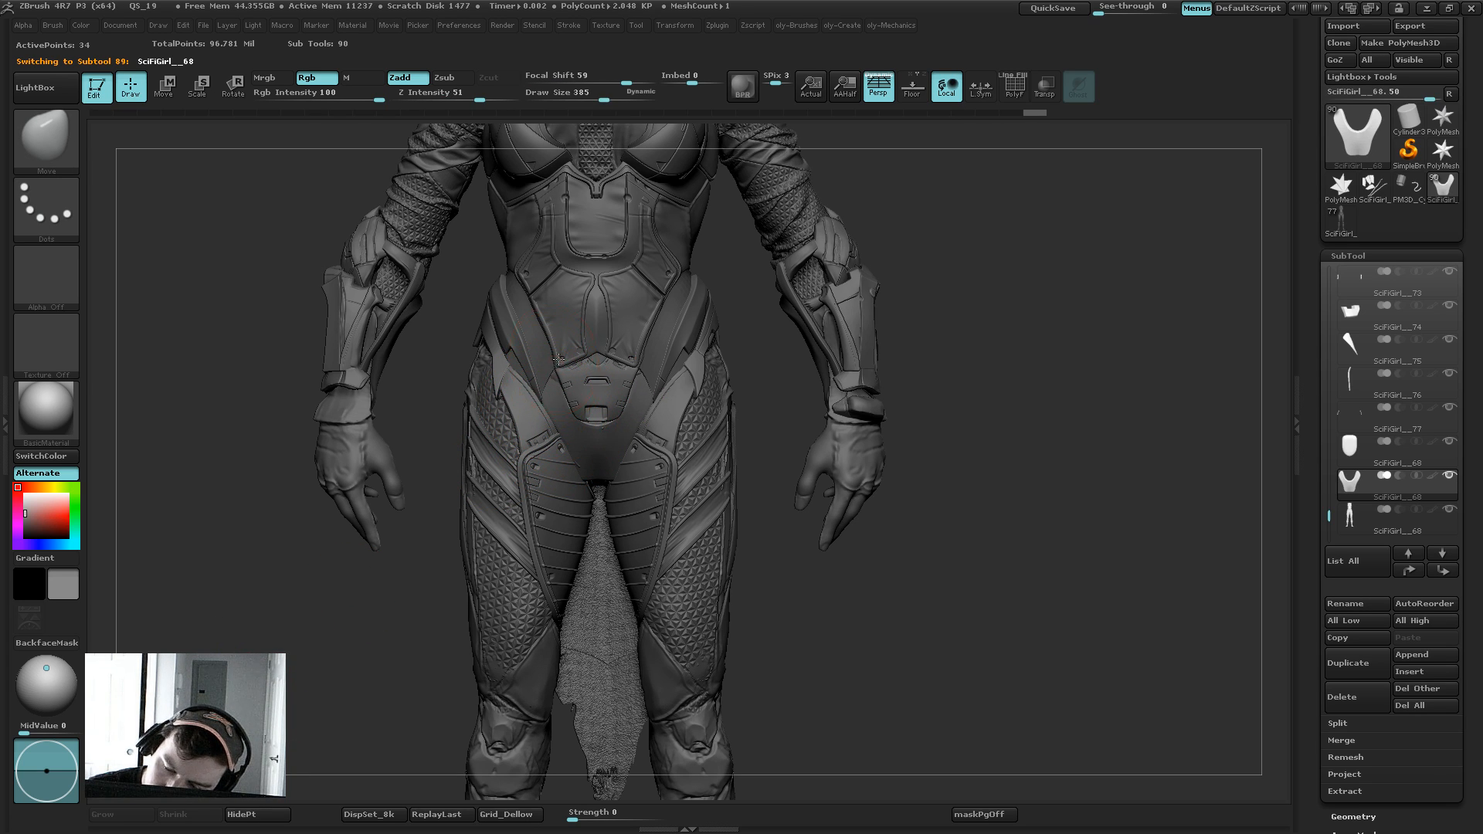
{"action": "key", "text": "bracketleft"}
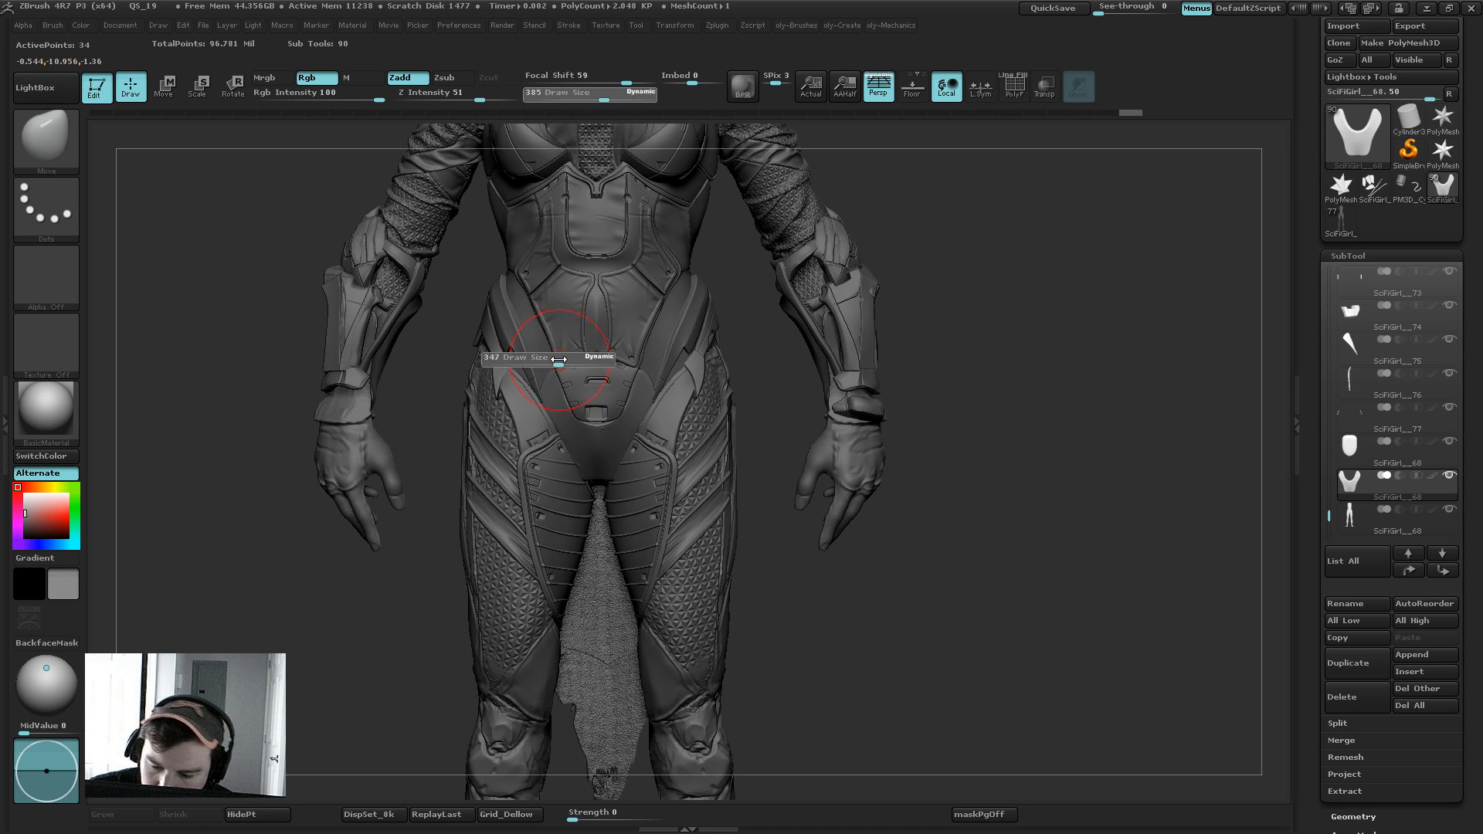
{"action": "key", "text": "bracketleft"}
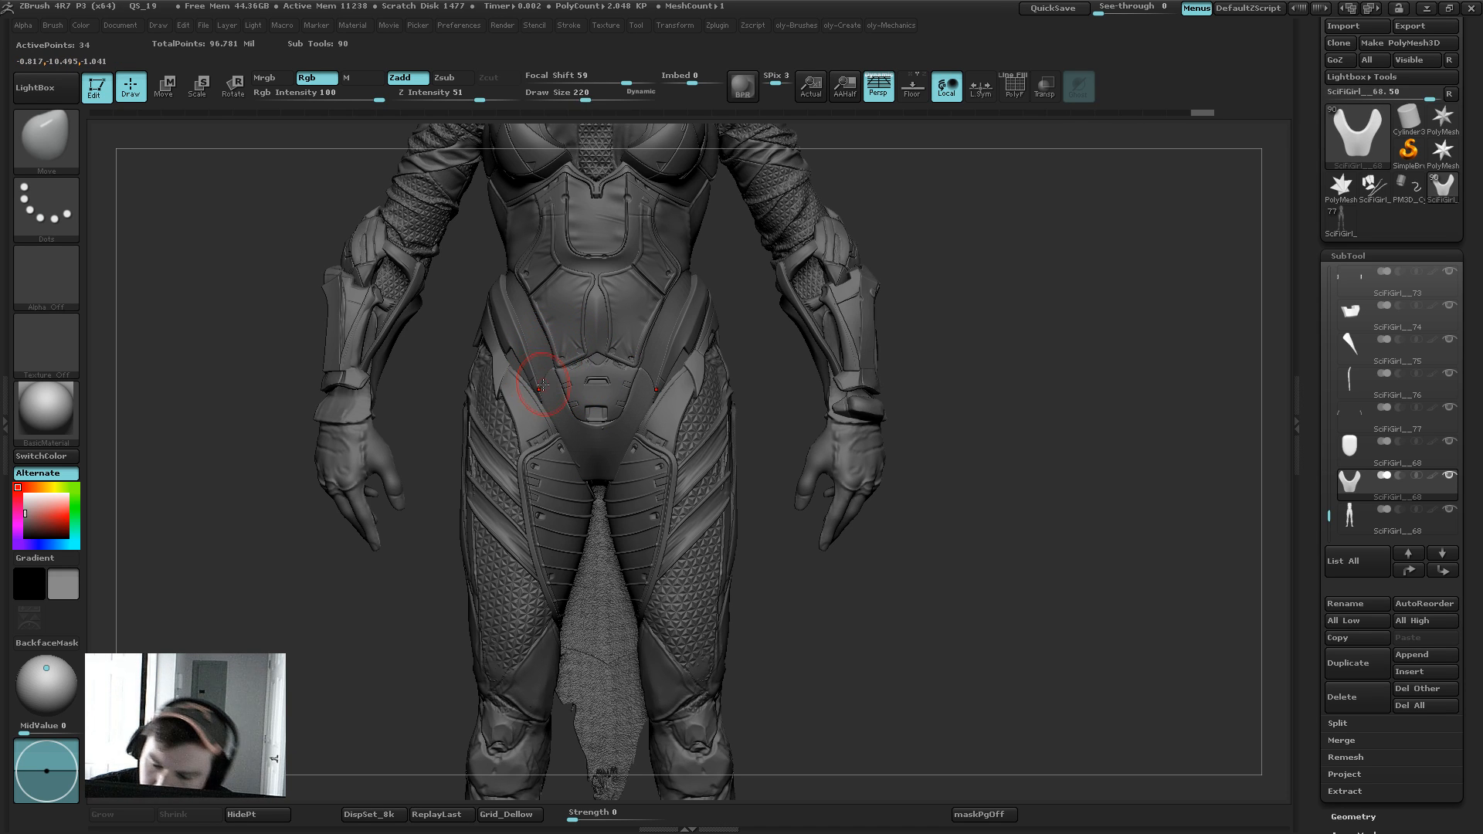
Step: Refine the crotch panel's lower centre between the thigh plates from both three-quarter views with the Move brush at draw sizes 228 and 503
{"action": "left_click_drag", "start_coordinate": [765, 331], "coordinate": [706, 333]}
{"action": "key", "text": "bracketright"}
{"action": "key", "text": "bracketright"}
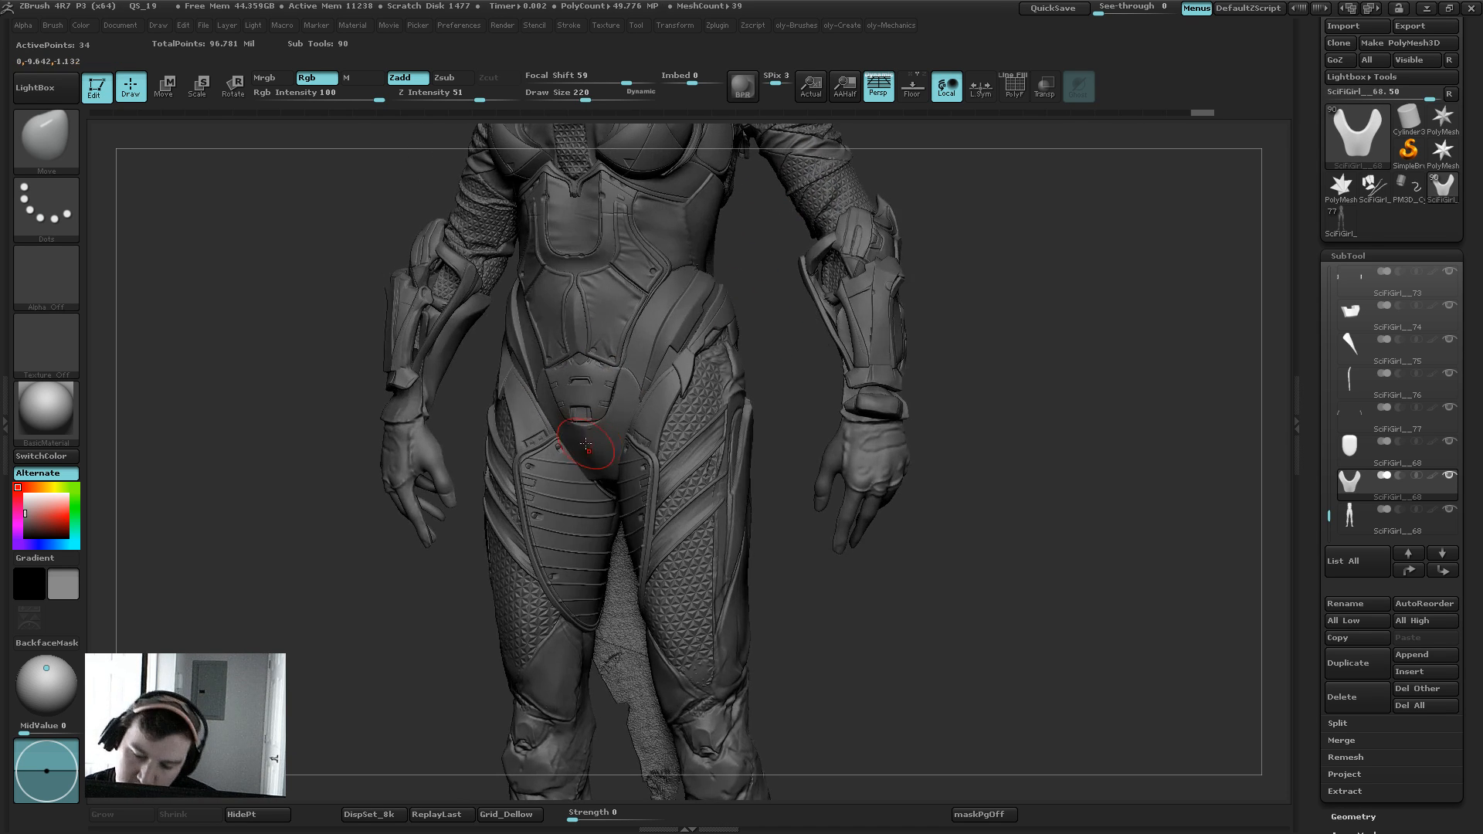
{"action": "left_click_drag", "start_coordinate": [585, 432], "coordinate": [584, 473]}
{"action": "key", "text": "s"}
{"action": "left_click", "coordinate": [589, 447]}
{"action": "left_click_drag", "start_coordinate": [450, 633], "coordinate": [540, 641]}
{"action": "key", "text": "bracketright"}
{"action": "key", "text": "bracketright"}
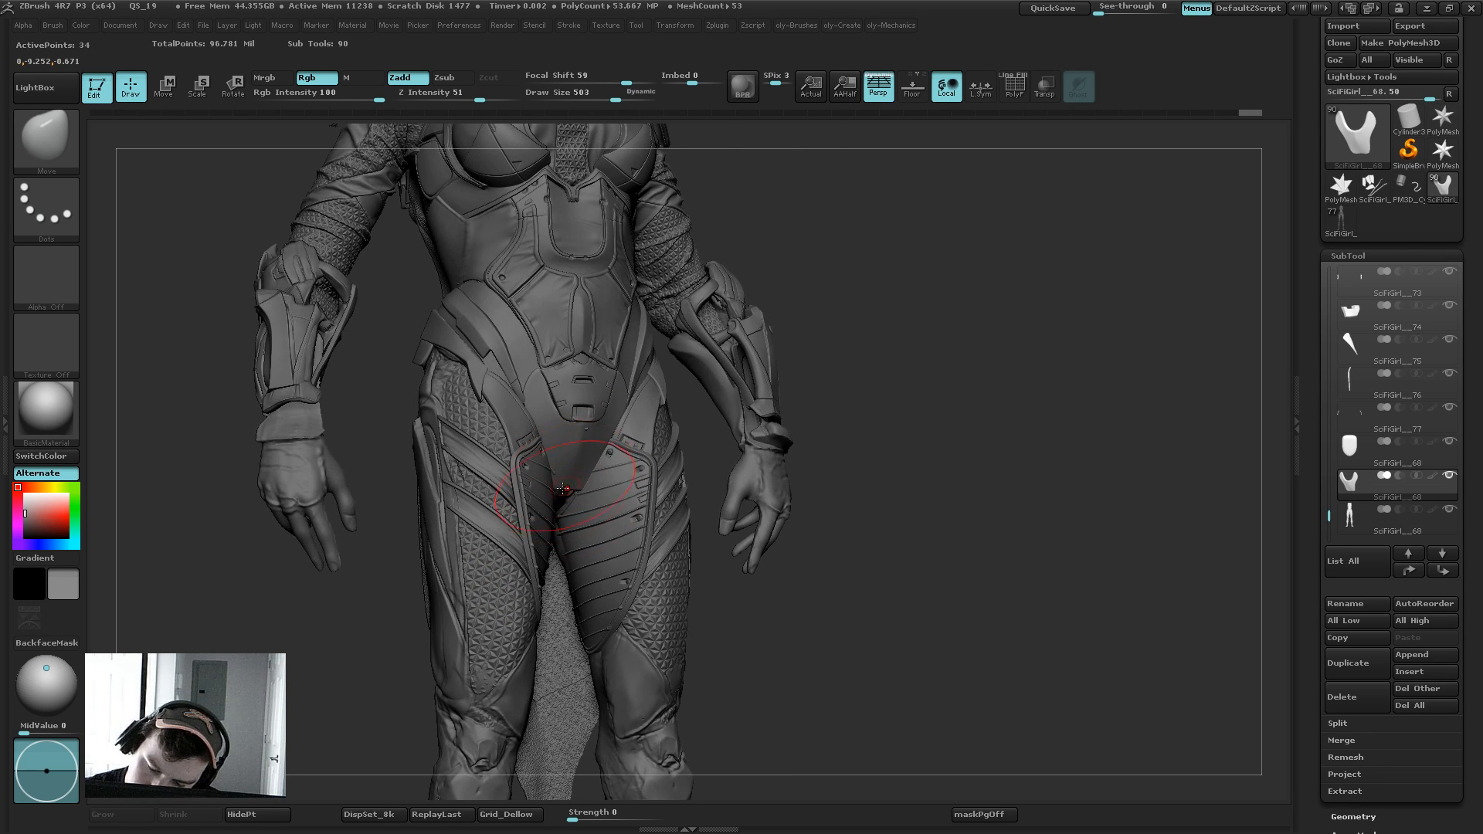
{"action": "left_click_drag", "start_coordinate": [899, 248], "coordinate": [532, 495]}
{"action": "key", "text": "bracketleft"}
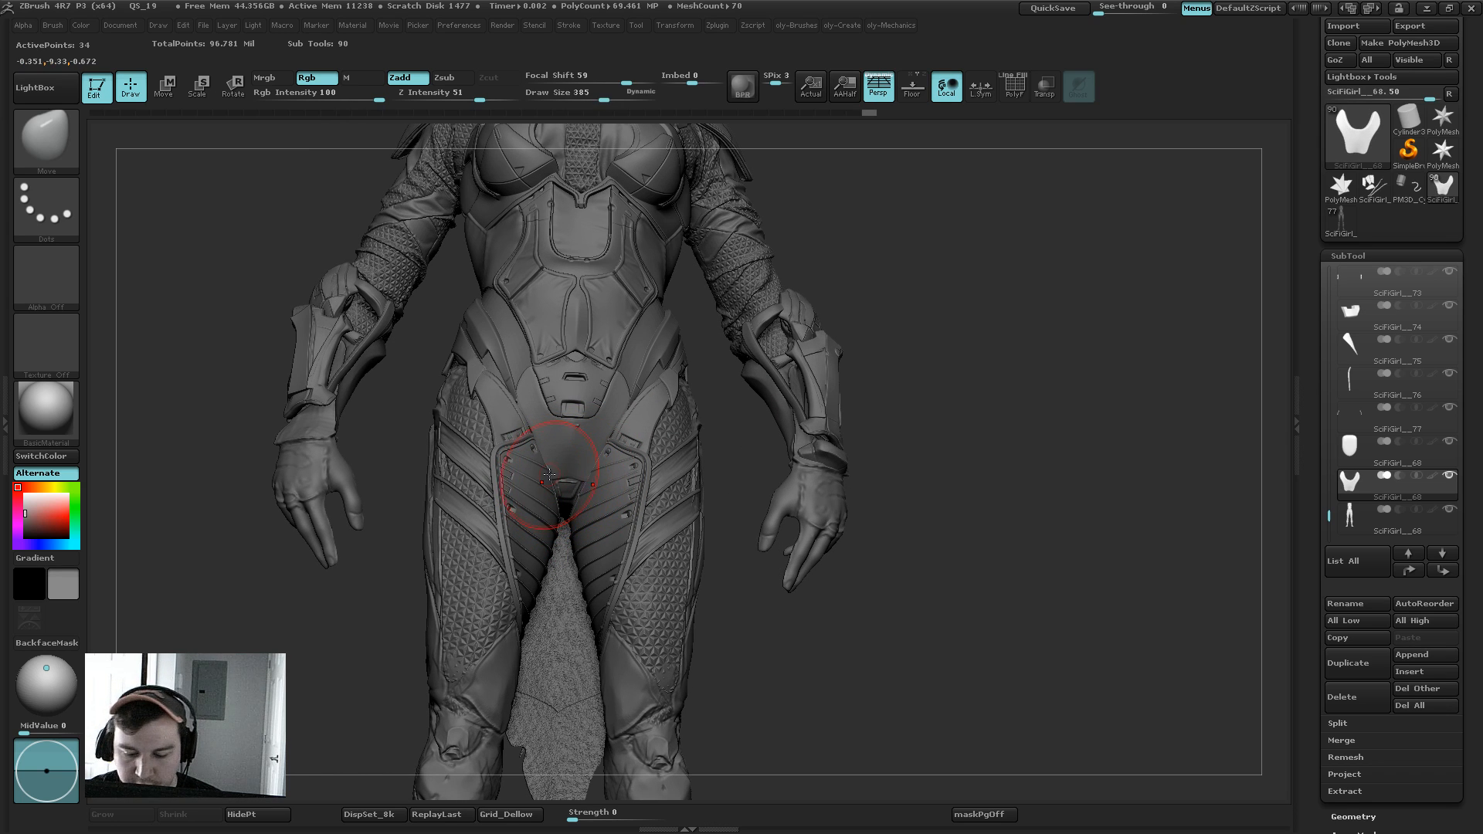
Step: Adjust the crotch panel's lower sides between the thigh plates from the front with the Move brush at draw sizes 325, 417 and 355
{"action": "key", "text": "bracketleft"}
{"action": "key", "text": "bracketright"}
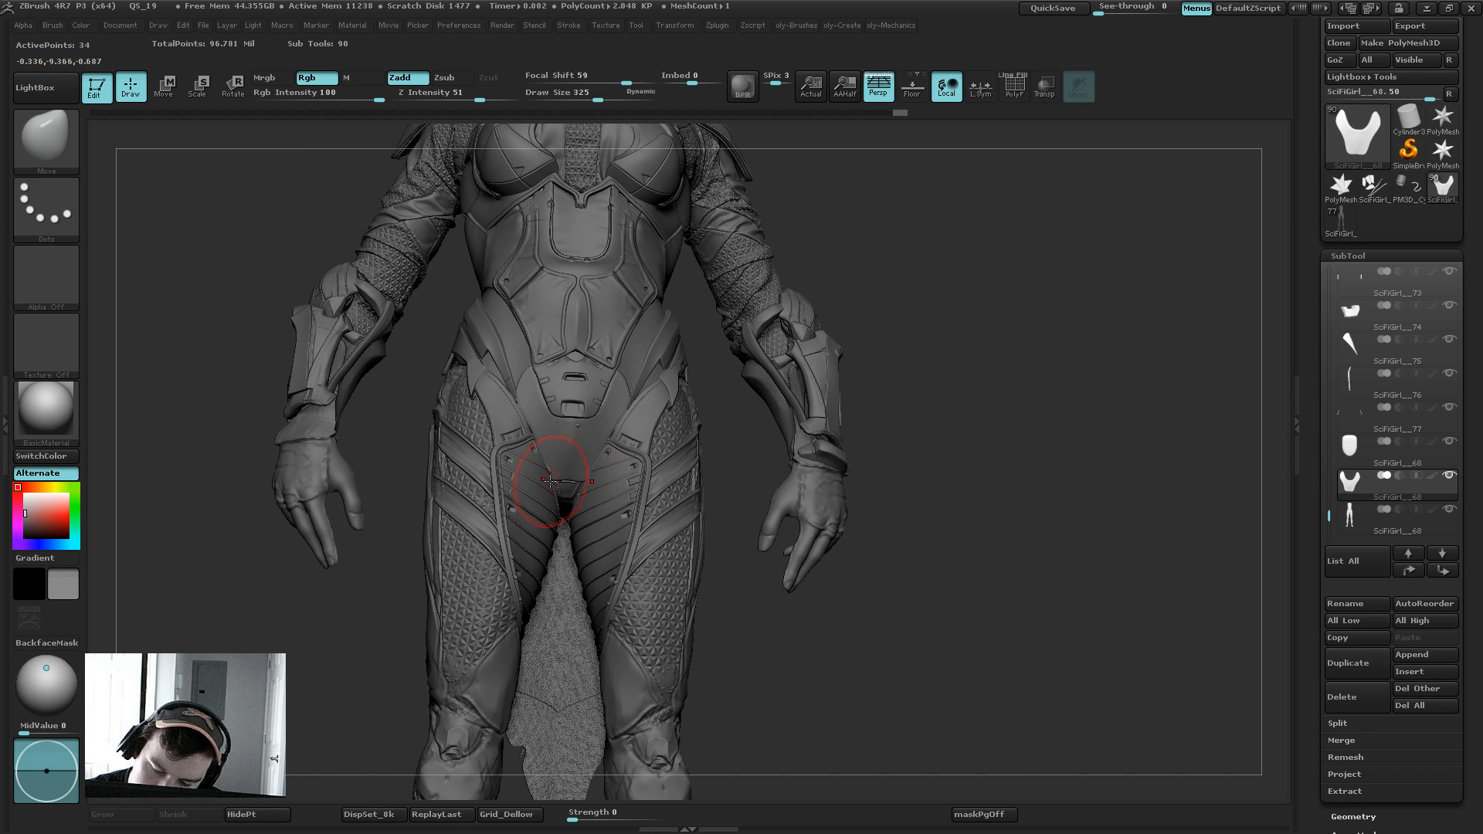
{"action": "left_click_drag", "start_coordinate": [888, 242], "coordinate": [885, 257], "text": "shift"}
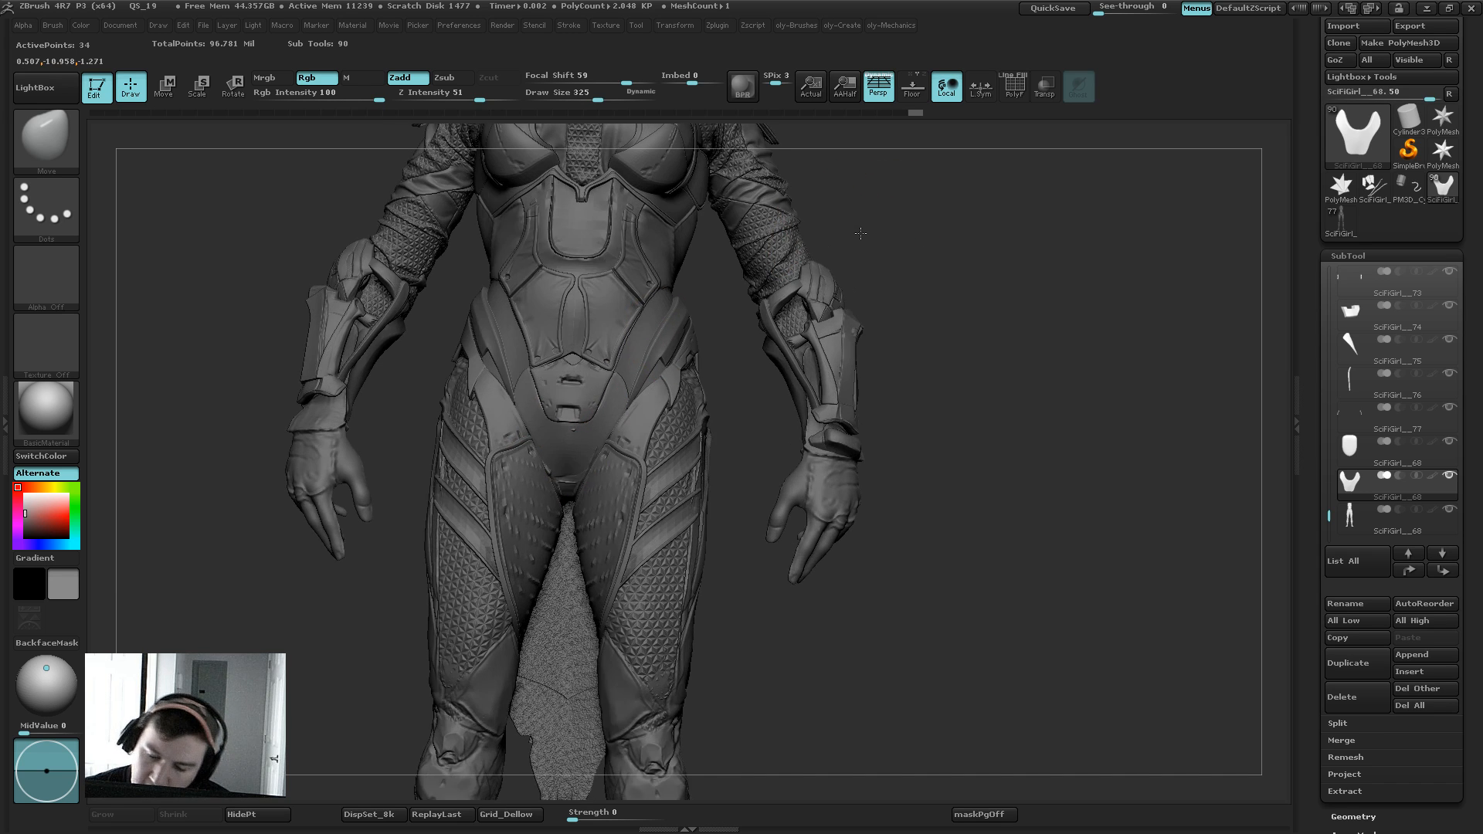
{"action": "key", "text": "bracketright"}
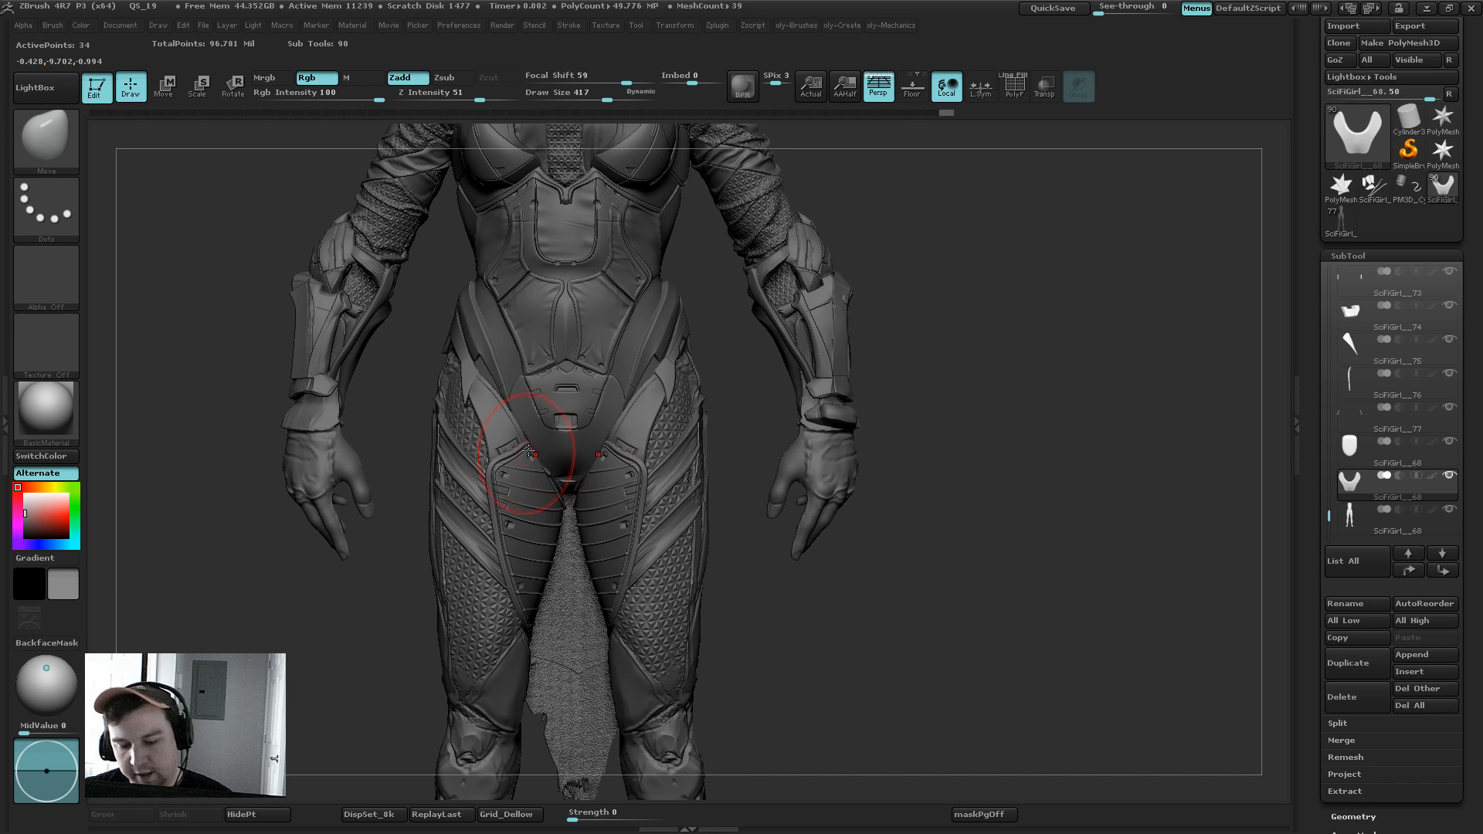
{"action": "key", "text": "bracketleft"}
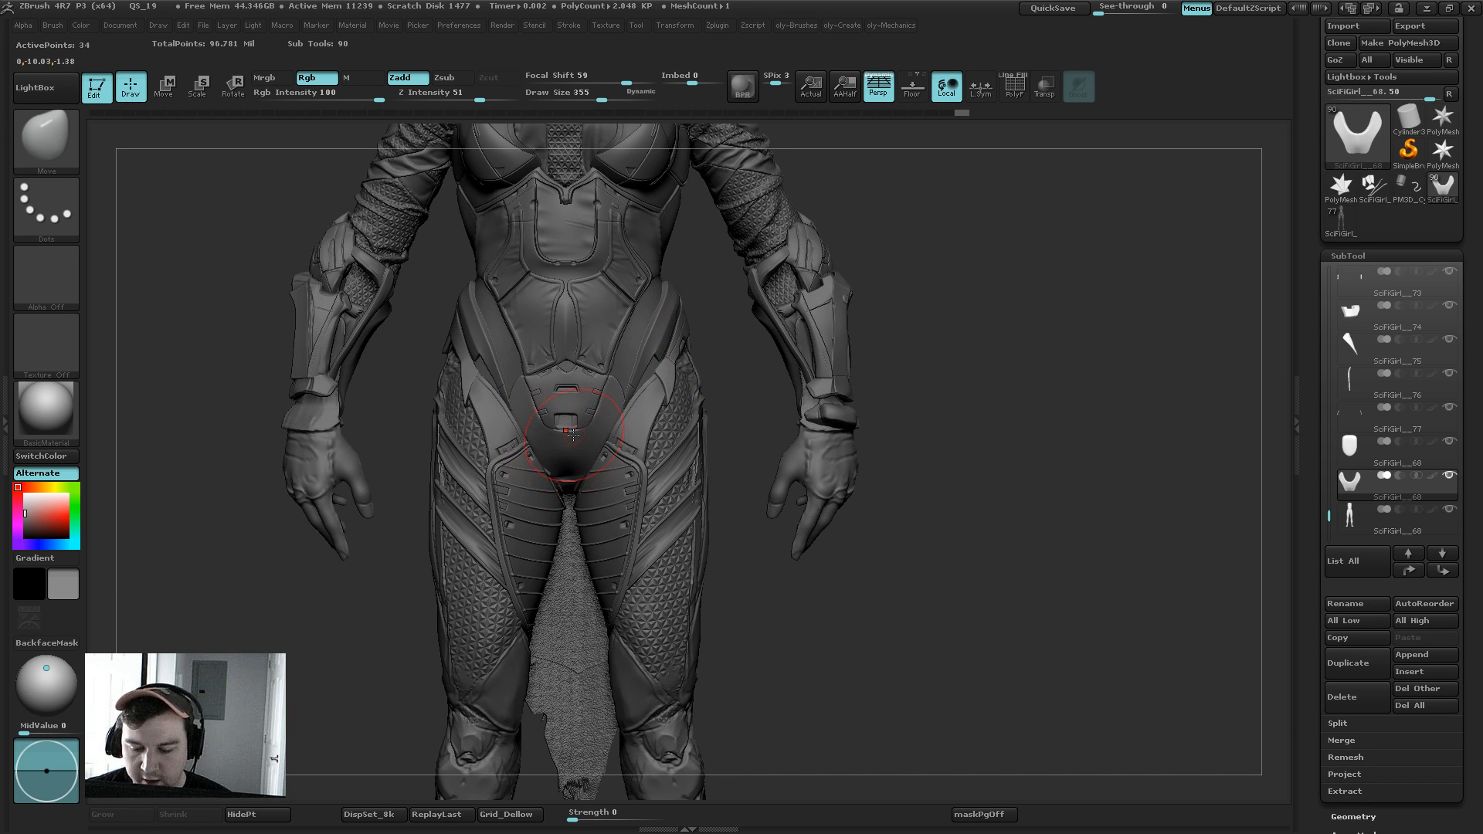
Step: Reshape the crotch panel's upper side beside the hip plate from a three-quarter view with the Move brush at draw sizes 277 and 318
{"action": "left_click_drag", "start_coordinate": [914, 209], "coordinate": [865, 220]}
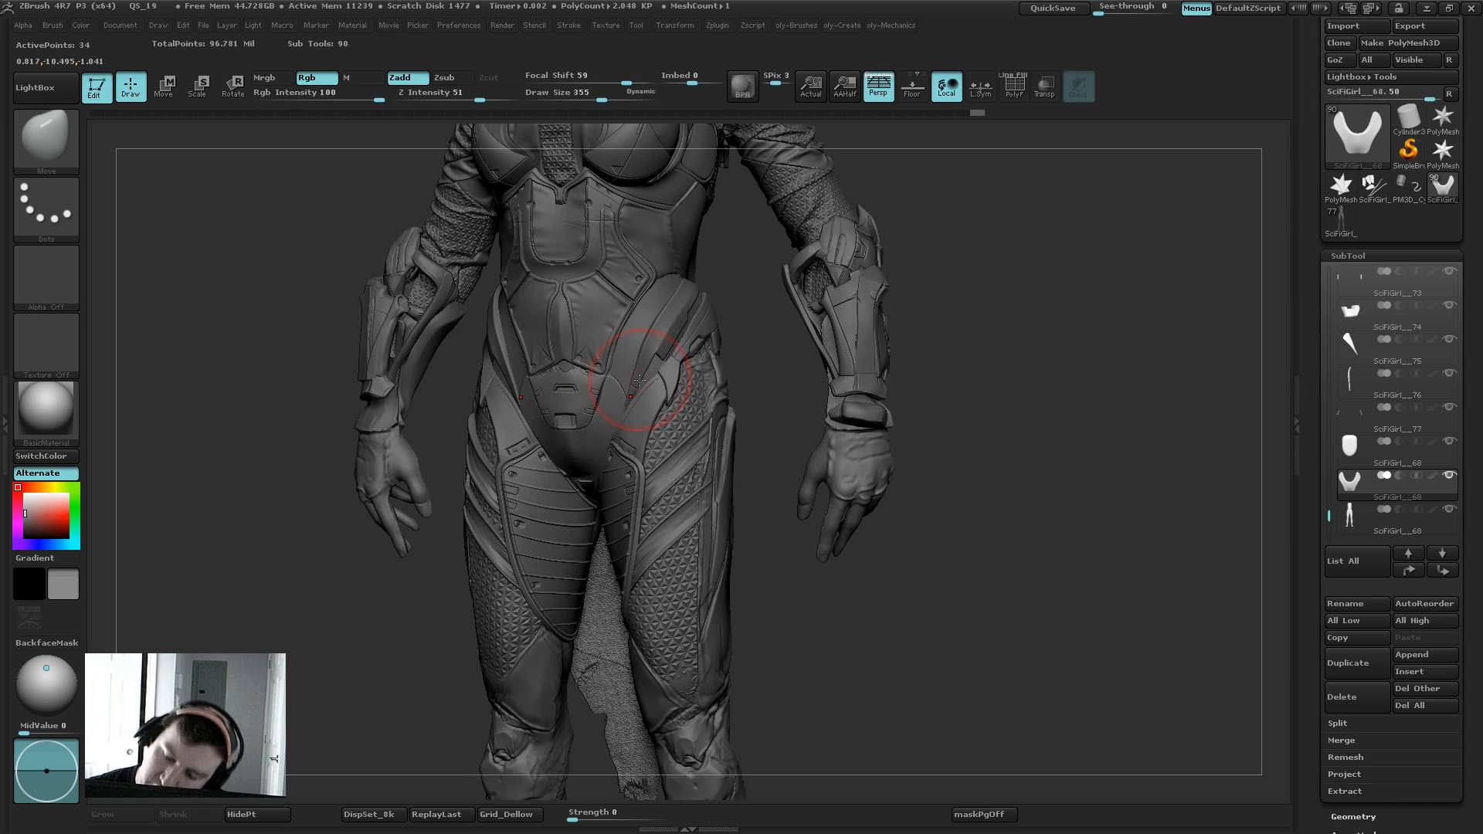
{"action": "key", "text": "bracketleft"}
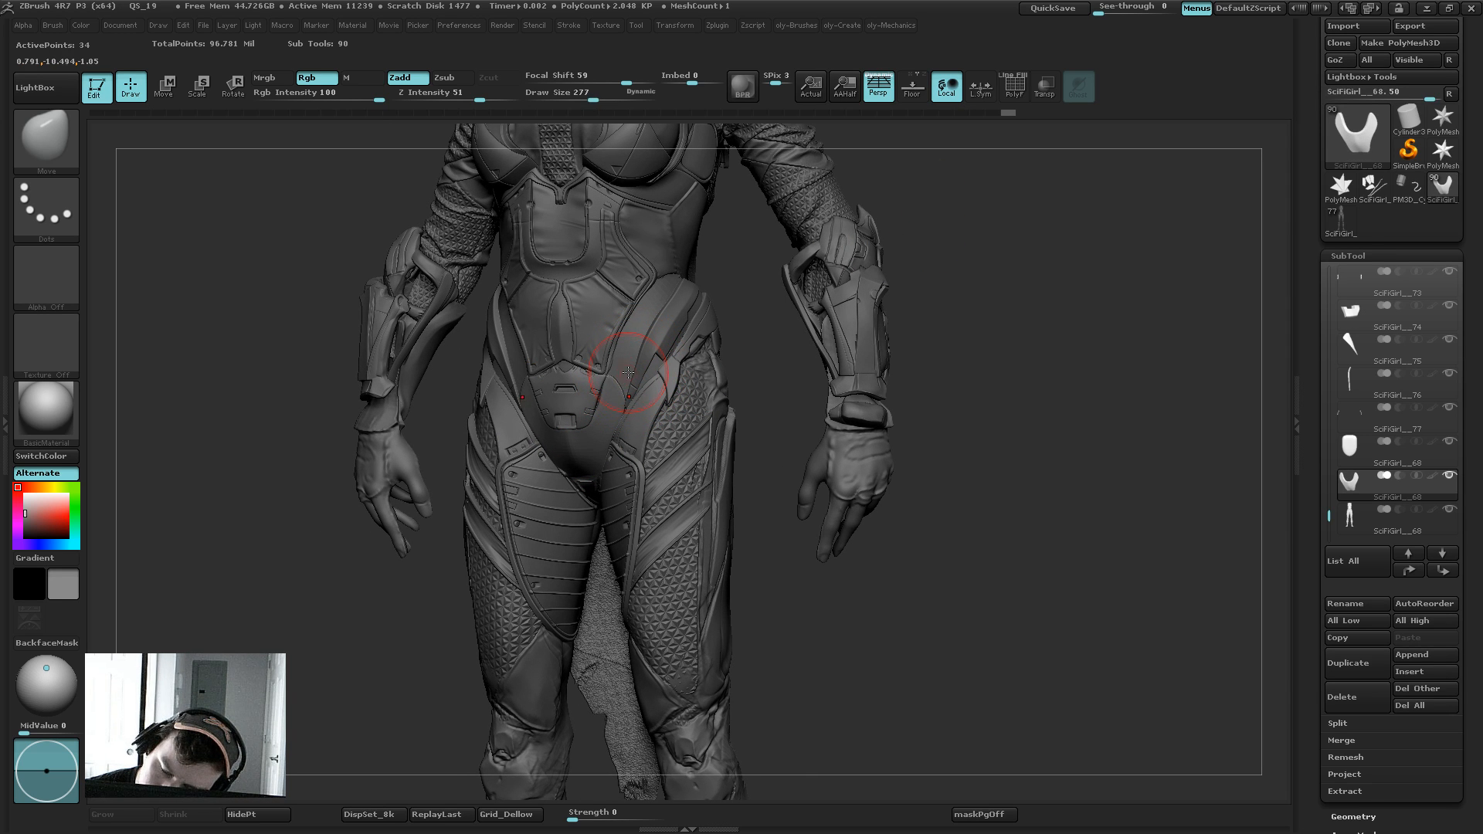
{"action": "key", "text": "bracketleft"}
{"action": "left_click_drag", "start_coordinate": [754, 355], "coordinate": [725, 257], "text": "alt"}
{"action": "mouse_move", "coordinate": [855, 223]}
{"action": "left_mouse_down"}
{"action": "mouse_move", "coordinate": [902, 229]}
{"action": "mouse_move", "coordinate": [775, 243]}
{"action": "mouse_move", "coordinate": [803, 303]}
{"action": "left_mouse_up"}
{"action": "key", "text": "bracketright"}
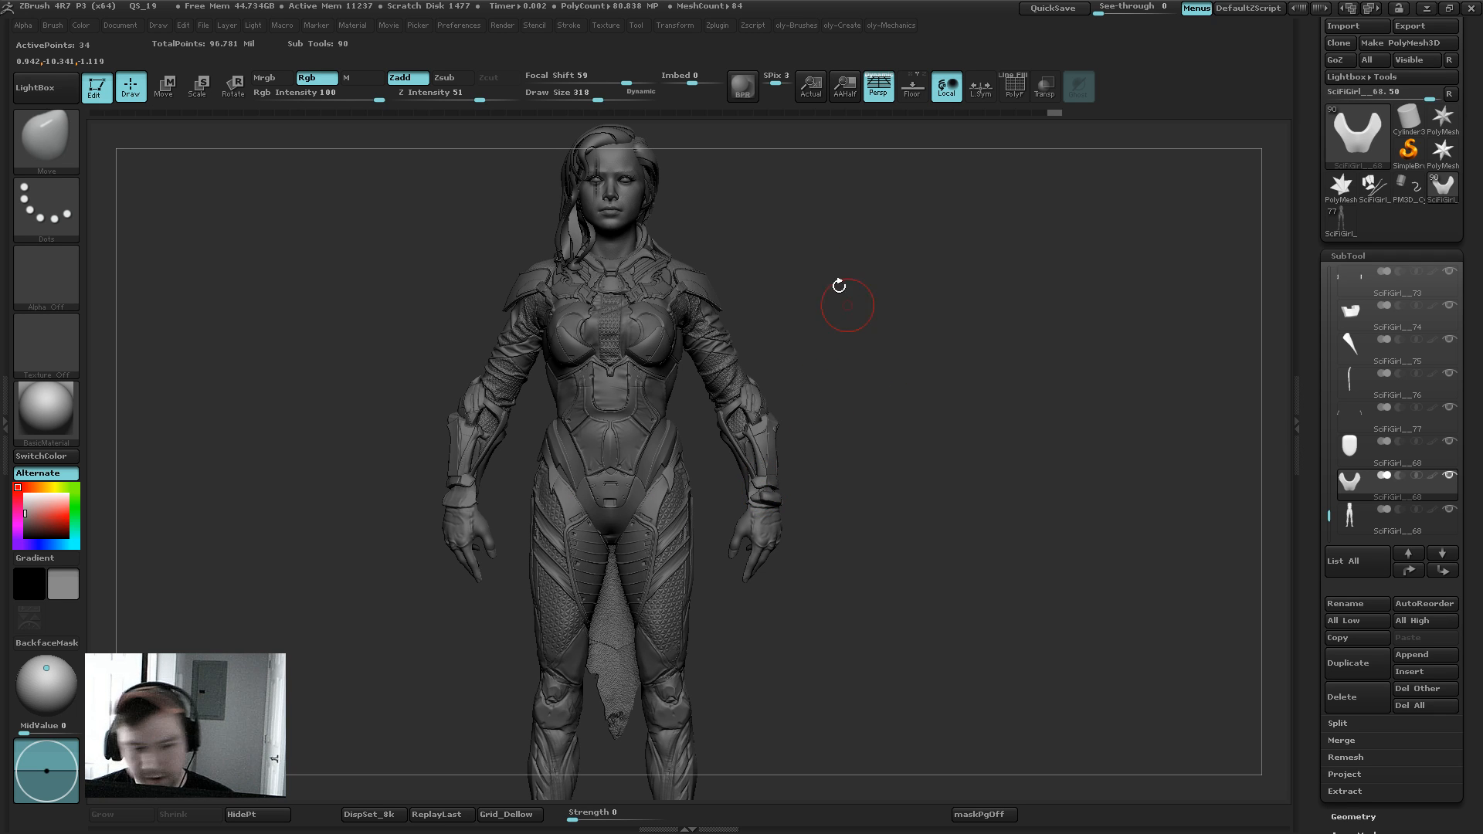
Step: Show the crotch panel's polyframe and adjust its side corners against the hip plates from the front at draw size 251
{"action": "left_click_drag", "start_coordinate": [846, 348], "coordinate": [856, 380]}
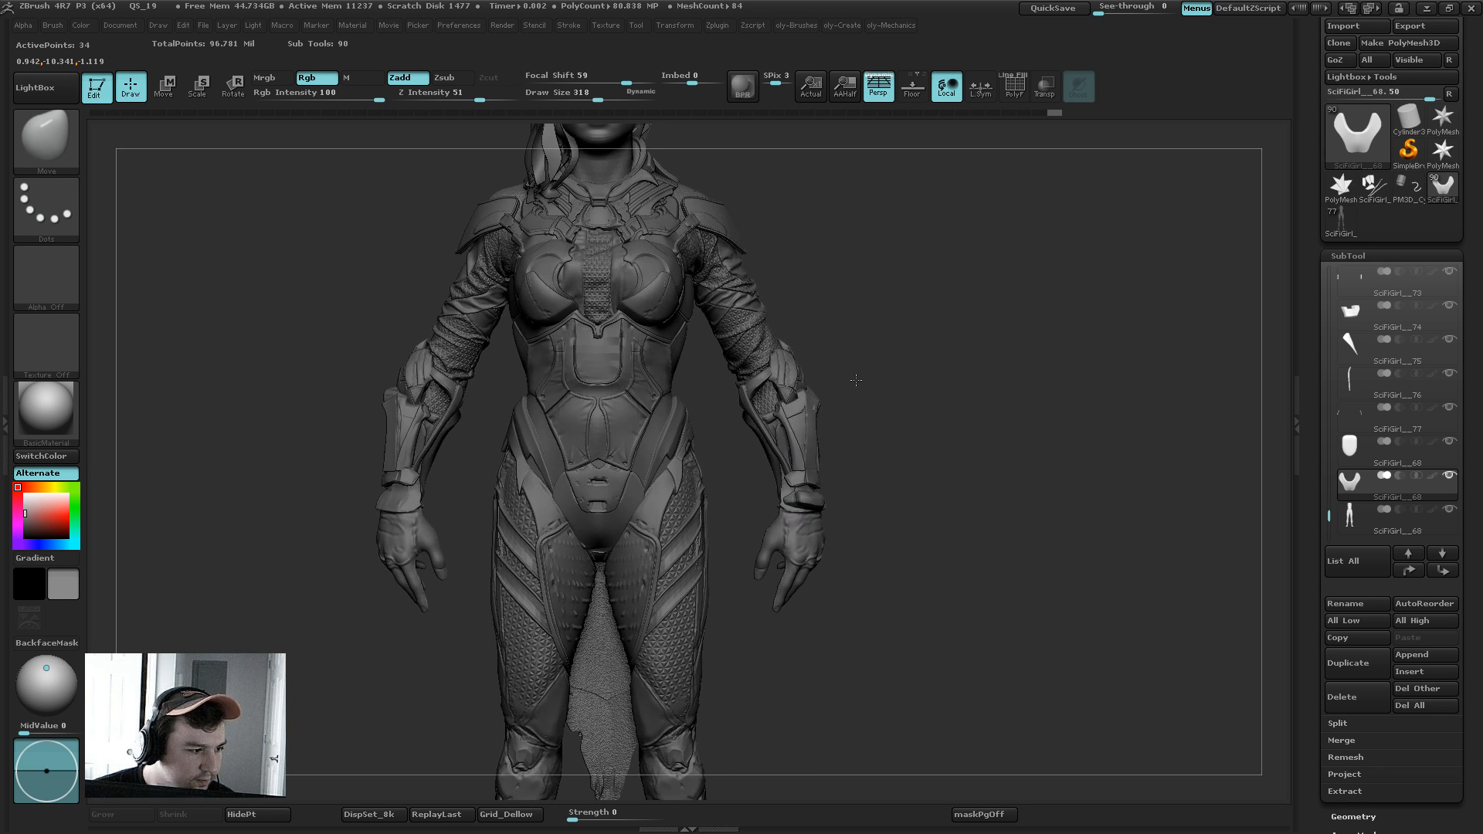
{"action": "key", "text": "shift"}
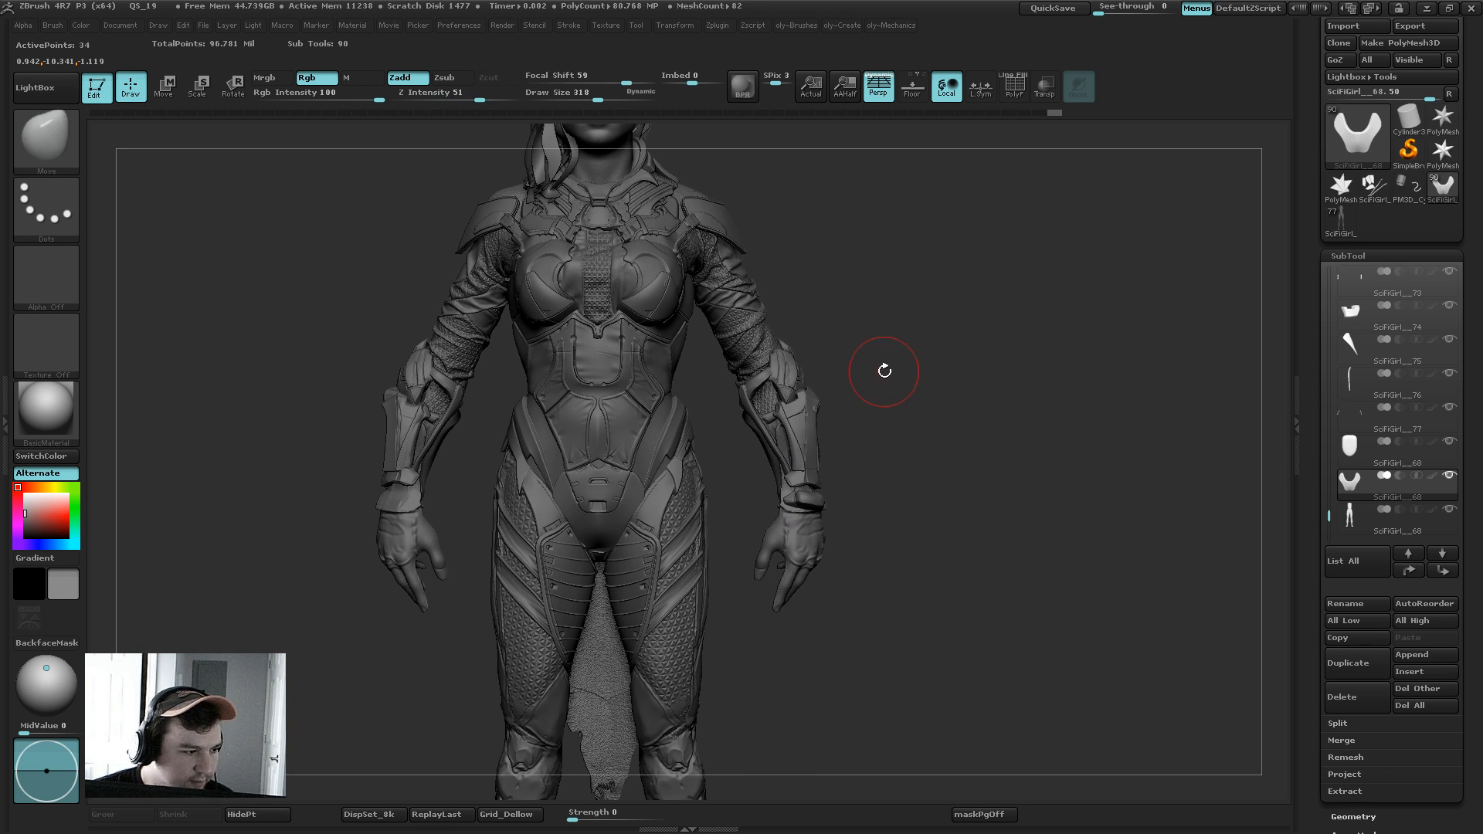
{"action": "mouse_move", "coordinate": [750, 385]}
{"action": "left_mouse_down", "text": "shift"}
{"action": "mouse_move", "coordinate": [739, 395]}
{"action": "mouse_move", "coordinate": [769, 378]}
{"action": "mouse_move", "coordinate": [831, 435]}
{"action": "left_mouse_up", "text": "shift"}
{"action": "key", "text": "shift+f"}
{"action": "key", "text": "s"}
{"action": "left_click_drag", "start_coordinate": [615, 507], "coordinate": [585, 505]}
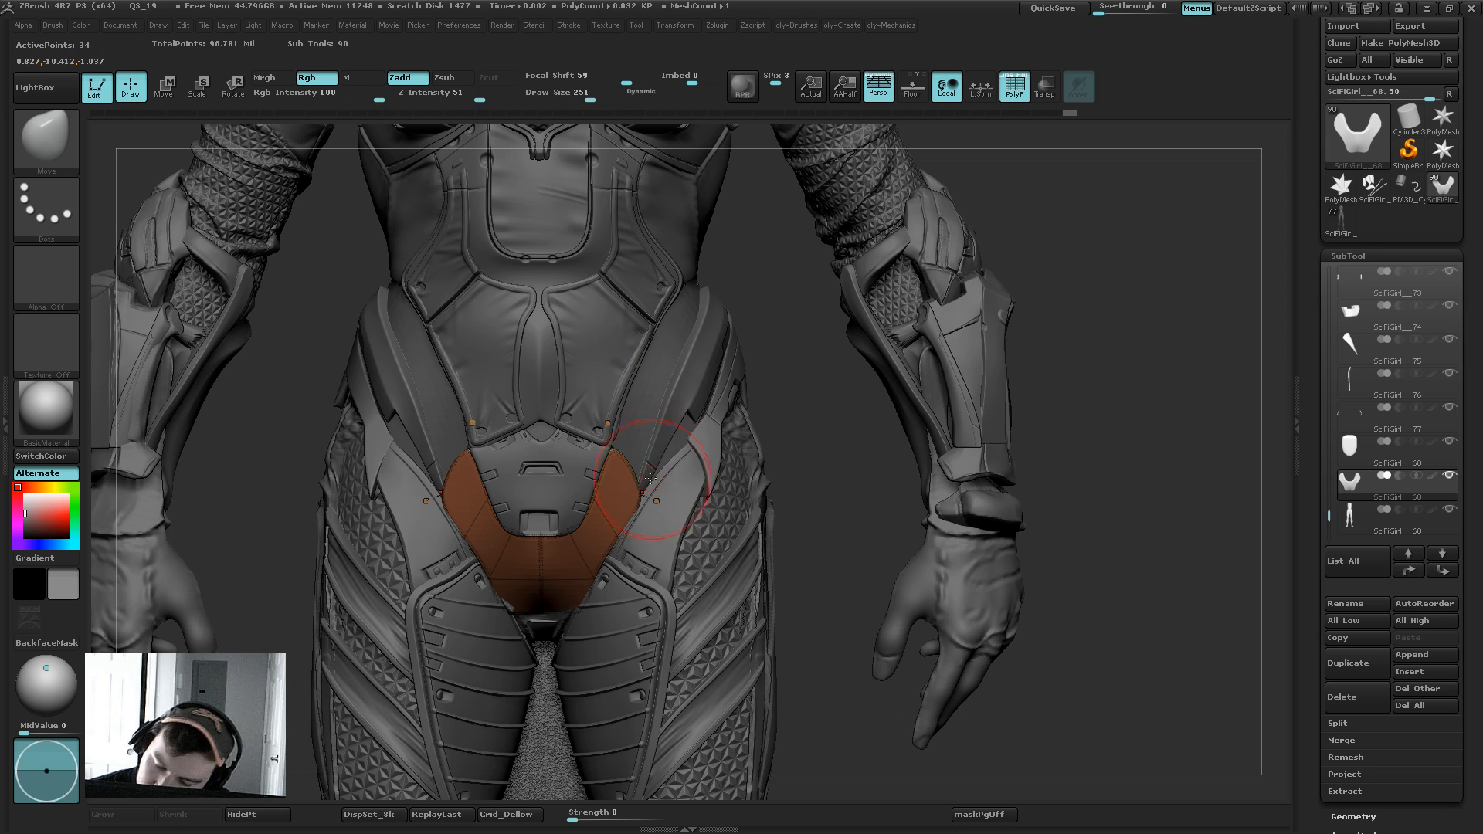
Step: Isolate the crotch panel without dynamic subdivision and crease its rim polygons with the ZModeler Crease action
{"action": "key", "text": "b"}
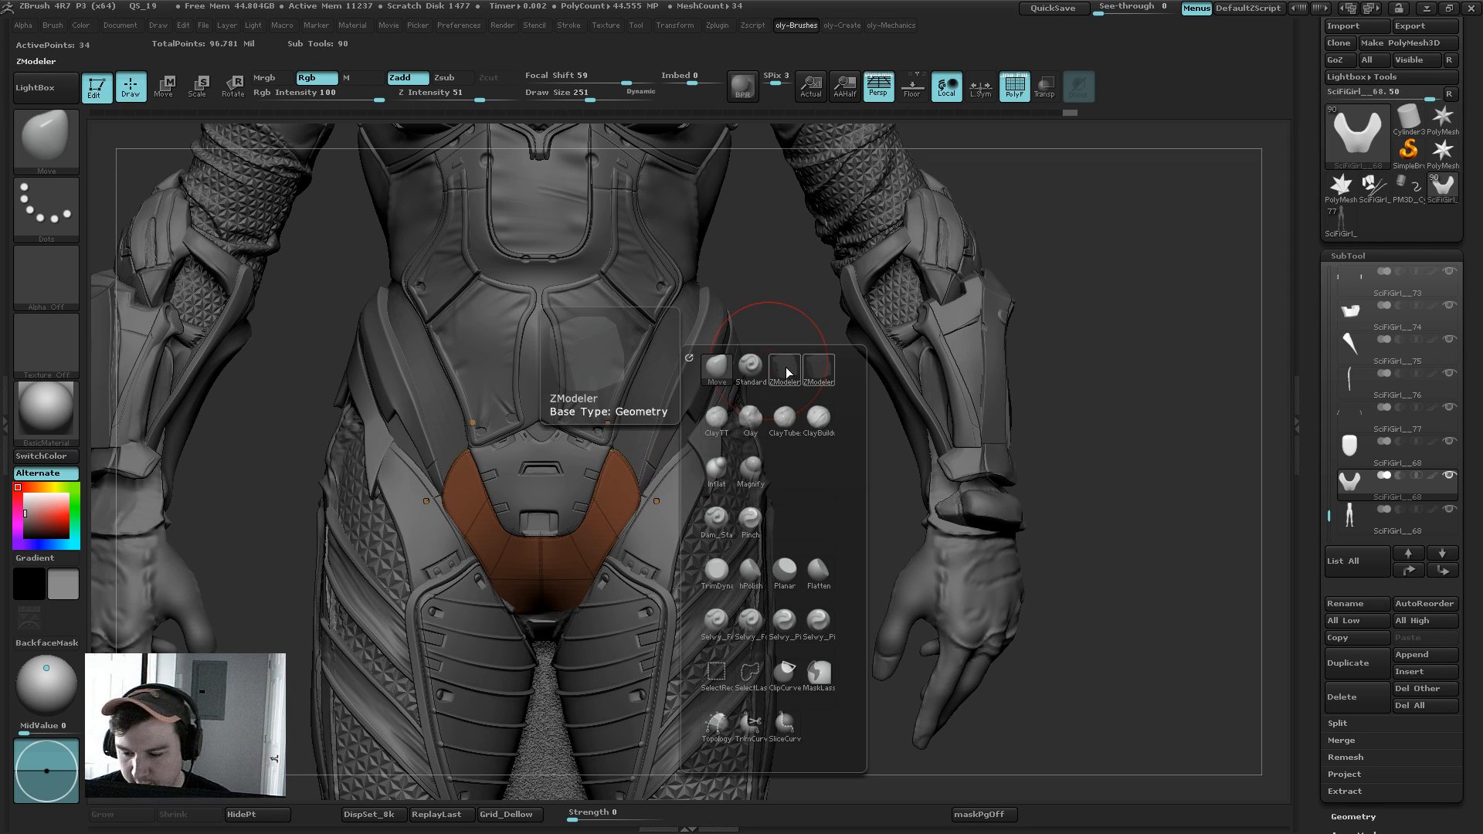
{"action": "key", "text": "z"}
{"action": "key", "text": "m"}
{"action": "key", "text": "shift+d"}
{"action": "key", "text": "shift+s"}
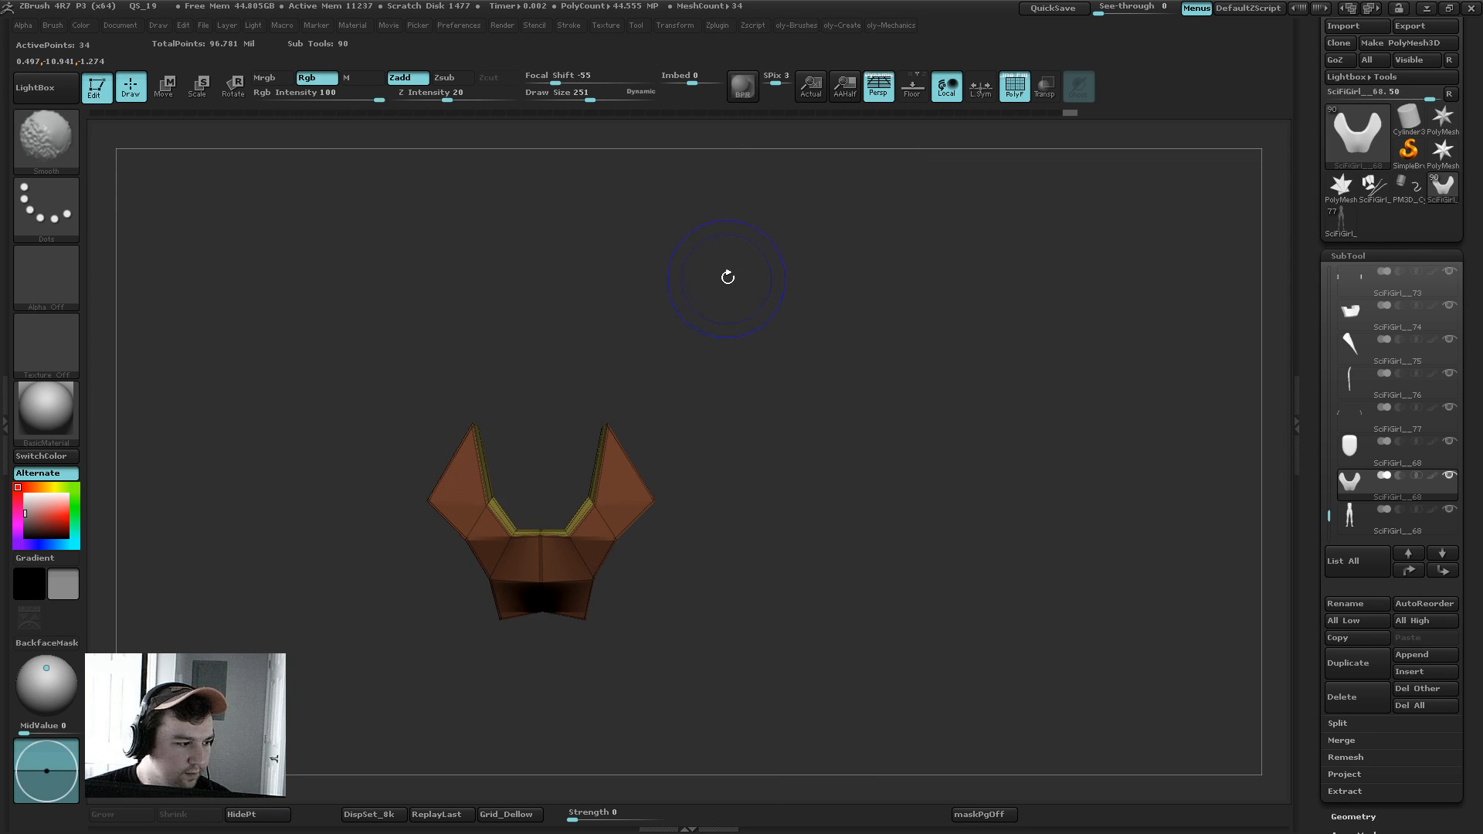
{"action": "left_click_drag", "start_coordinate": [725, 278], "coordinate": [732, 424]}
{"action": "key", "text": "space"}
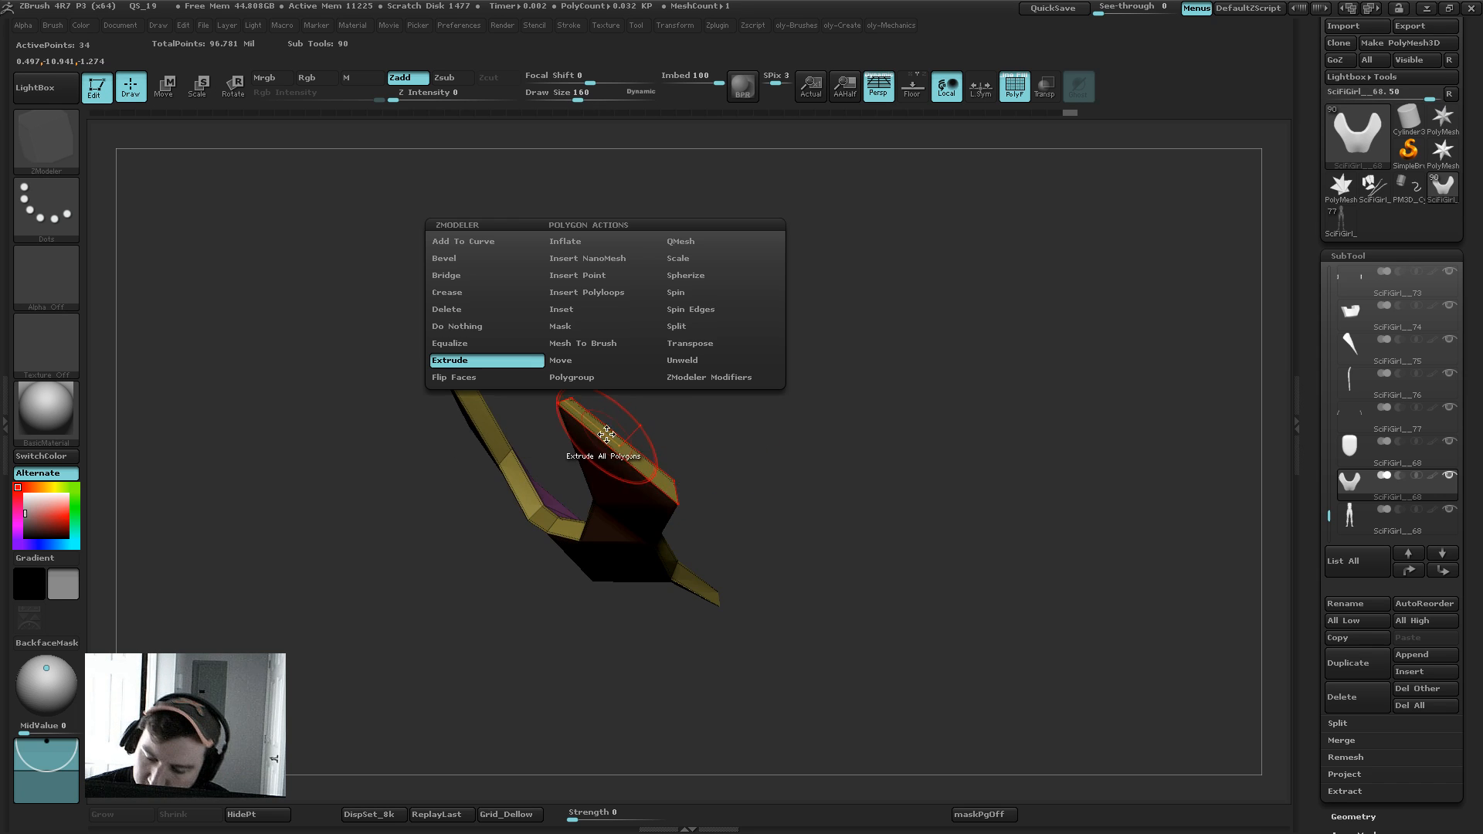
{"action": "left_click", "coordinate": [448, 292]}
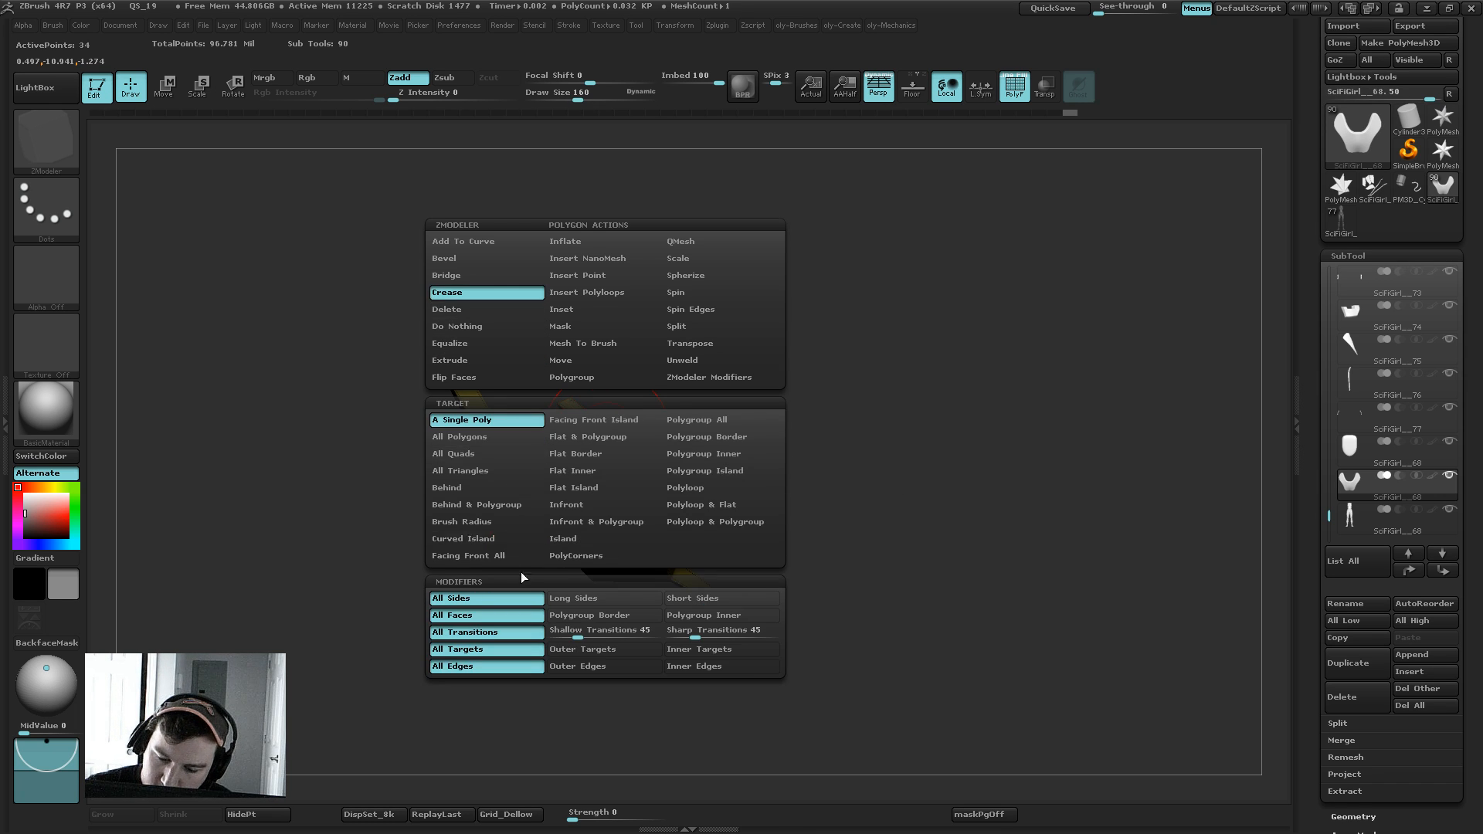
{"action": "mouse_move", "coordinate": [600, 373]}
{"action": "left_mouse_down"}
{"action": "mouse_move", "coordinate": [699, 283]}
{"action": "mouse_move", "coordinate": [684, 297]}
{"action": "mouse_move", "coordinate": [744, 350]}
{"action": "left_mouse_up"}
{"action": "key", "text": "d"}
{"action": "key", "text": "alt+s"}
Step: Pull the crotch panel's side corners against the hip plates with the Move brush at draw size 298, and hide the polyframe
{"action": "key", "text": "b"}
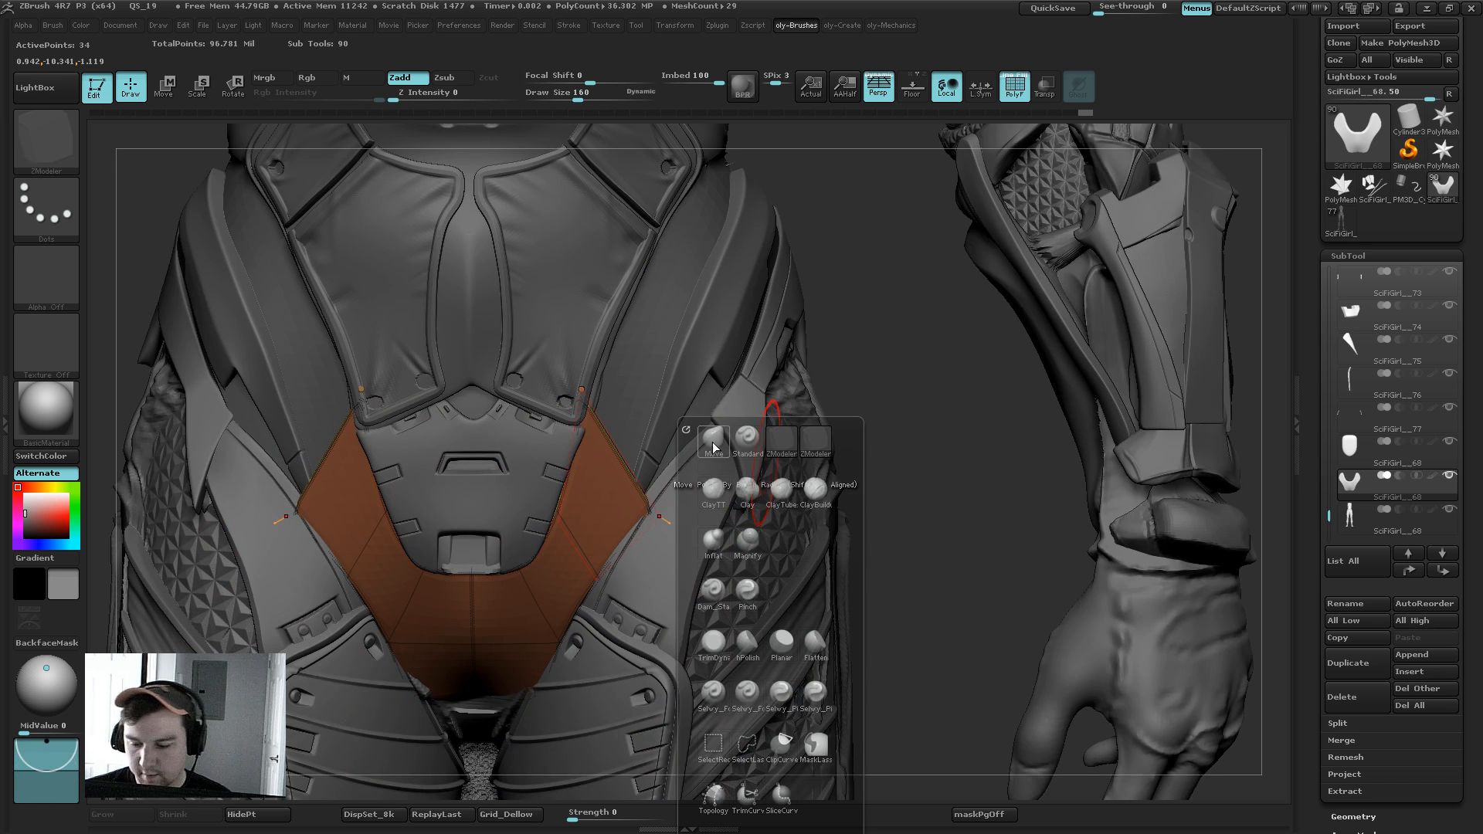
{"action": "left_click", "coordinate": [712, 441]}
{"action": "left_click_drag", "start_coordinate": [854, 323], "coordinate": [695, 162], "text": "alt"}
{"action": "left_click", "coordinate": [594, 98]}
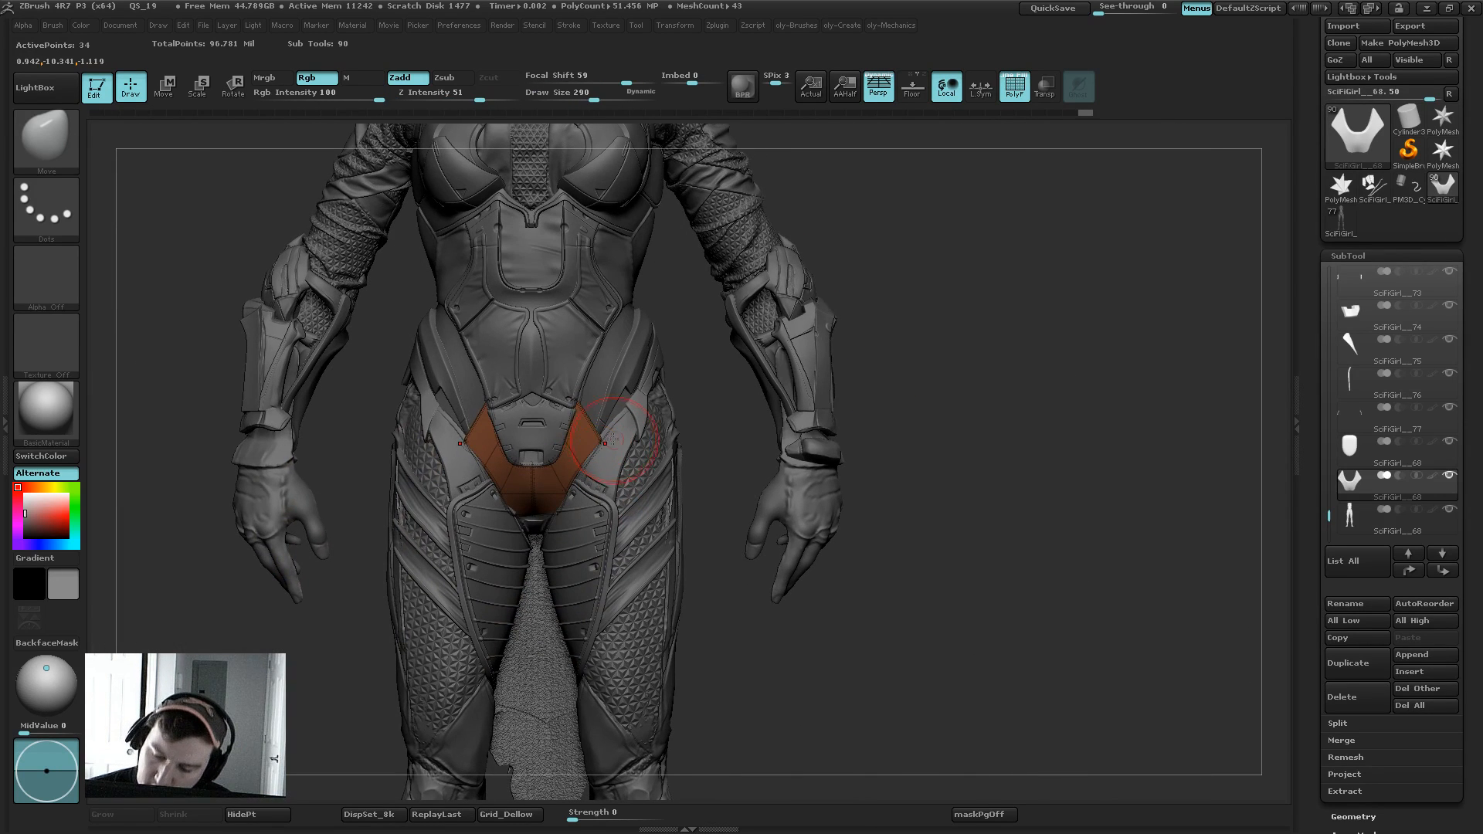
{"action": "left_click_drag", "start_coordinate": [600, 435], "coordinate": [603, 432]}
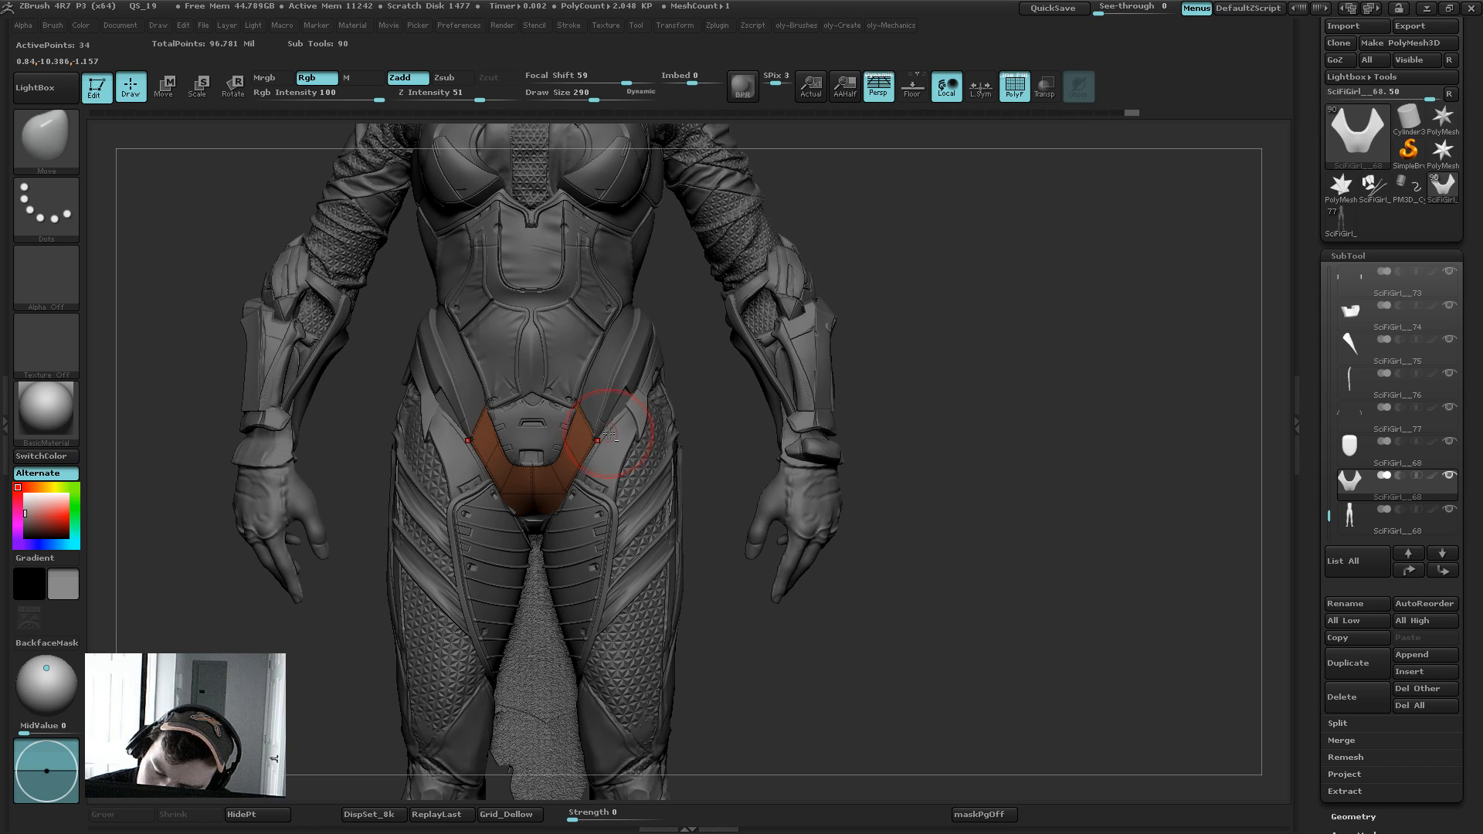
{"action": "key", "text": "shift"}
{"action": "key", "text": "shift+f"}
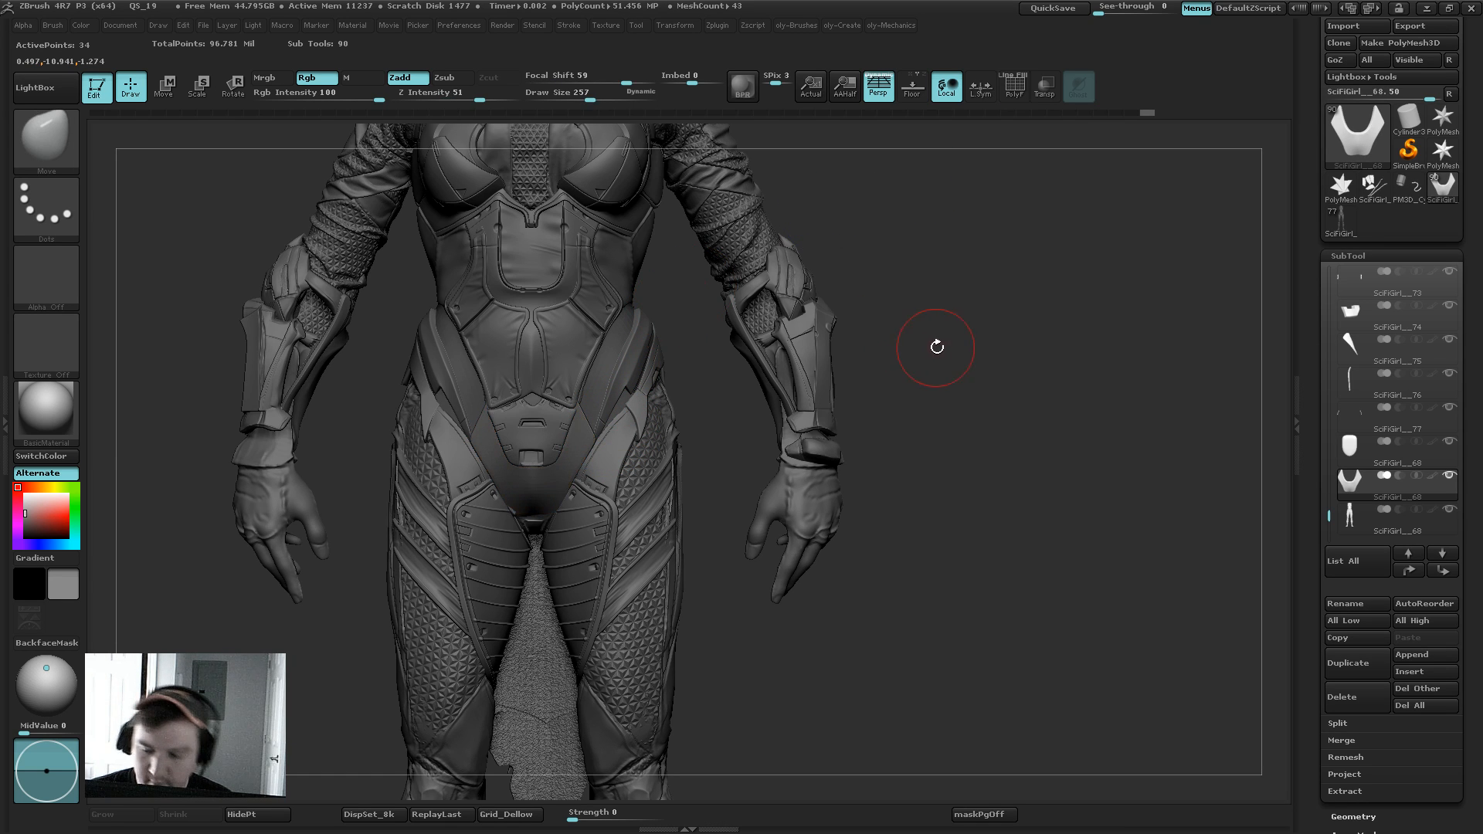
Step: Adjust the crotch panel's side profile from a three-quarter full-body view with the Move brush at draw sizes 538 and 485
{"action": "mouse_move", "coordinate": [893, 280]}
{"action": "left_mouse_down", "text": "alt"}
{"action": "mouse_move", "coordinate": [817, 302]}
{"action": "mouse_move", "coordinate": [861, 380]}
{"action": "mouse_move", "coordinate": [884, 382]}
{"action": "left_mouse_up", "text": "alt"}
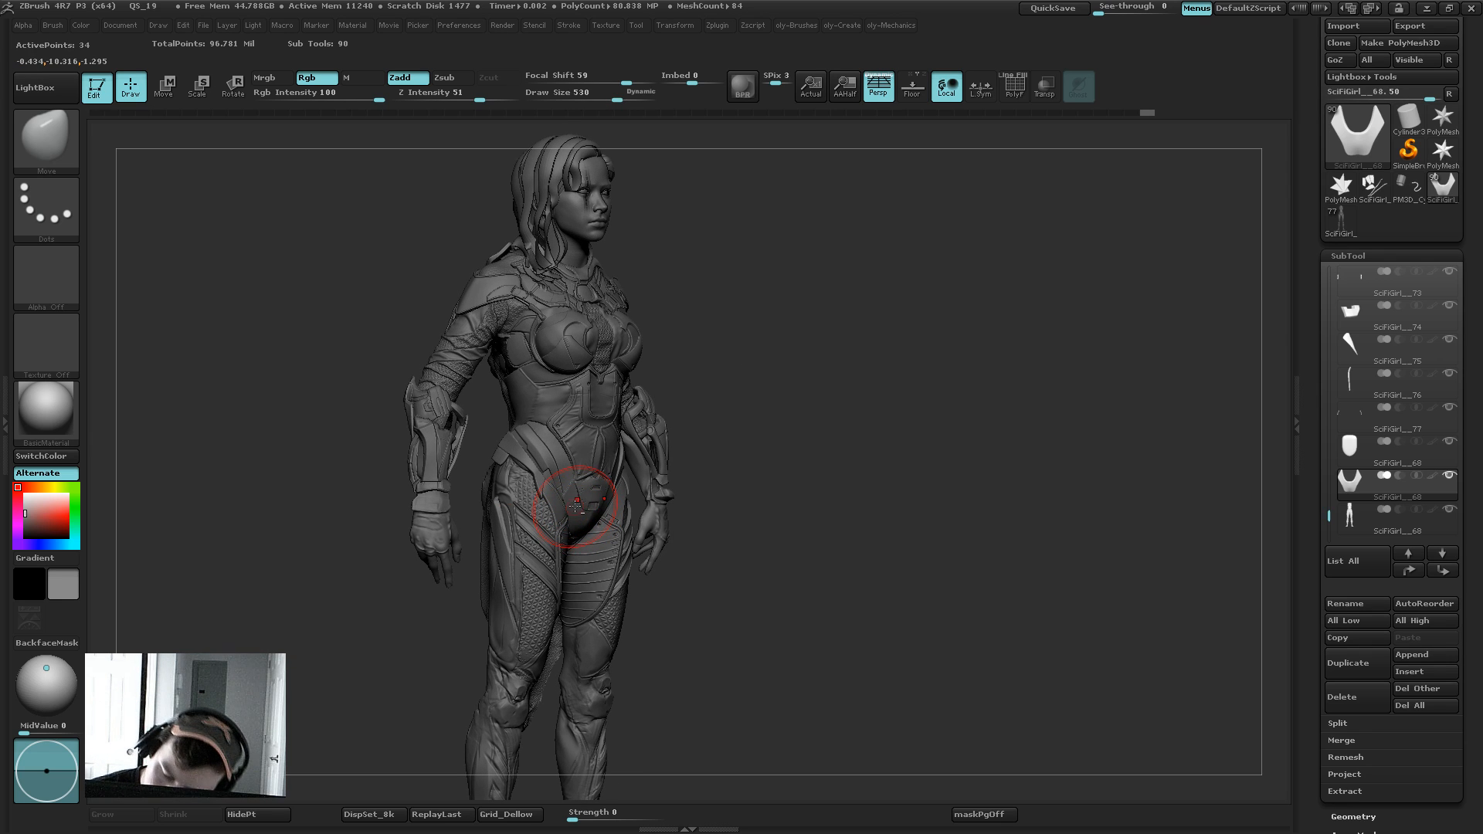
{"action": "key", "text": "bracketright"}
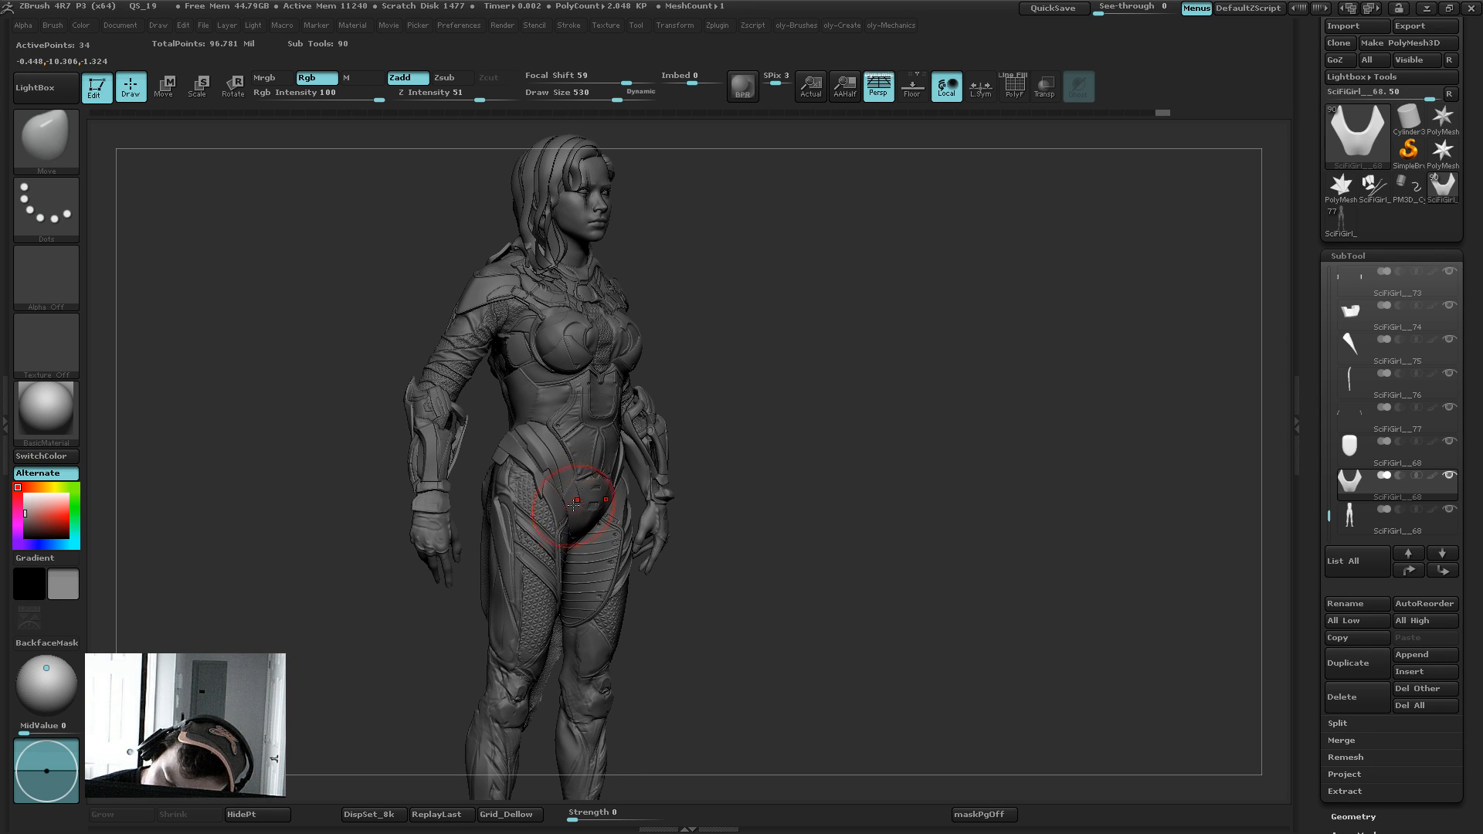
{"action": "key", "text": "bracketleft"}
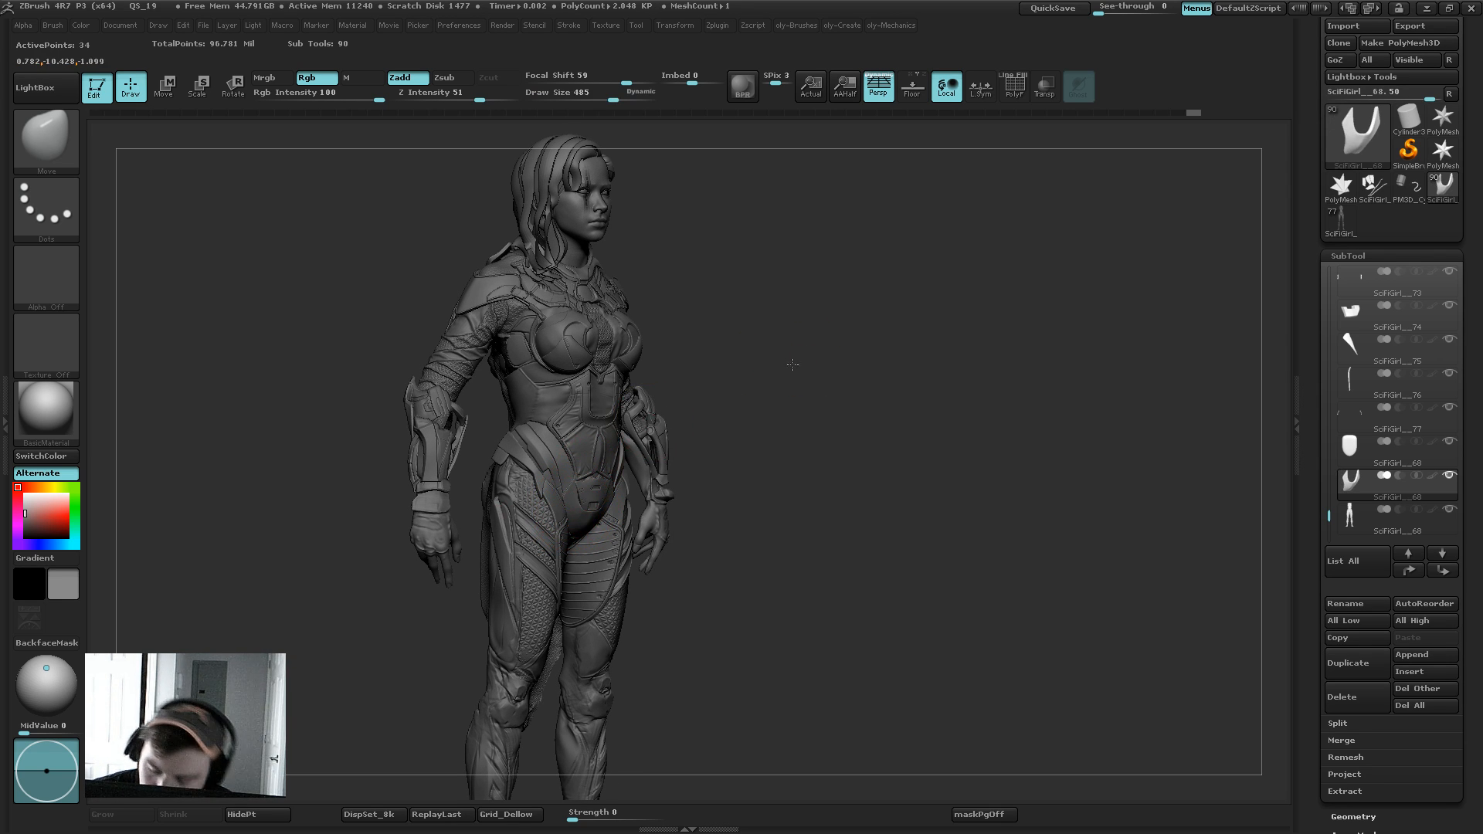
{"action": "mouse_move", "coordinate": [792, 363]}
{"action": "left_mouse_down", "text": "shift"}
{"action": "mouse_move", "coordinate": [781, 242]}
{"action": "mouse_move", "coordinate": [849, 331]}
{"action": "mouse_move", "coordinate": [888, 352]}
{"action": "mouse_move", "coordinate": [832, 363]}
{"action": "mouse_move", "coordinate": [840, 305]}
{"action": "mouse_move", "coordinate": [834, 338]}
{"action": "mouse_move", "coordinate": [818, 186]}
{"action": "mouse_move", "coordinate": [812, 378]}
{"action": "mouse_move", "coordinate": [831, 342]}
{"action": "left_mouse_up", "text": "shift"}
{"action": "key", "text": "s"}
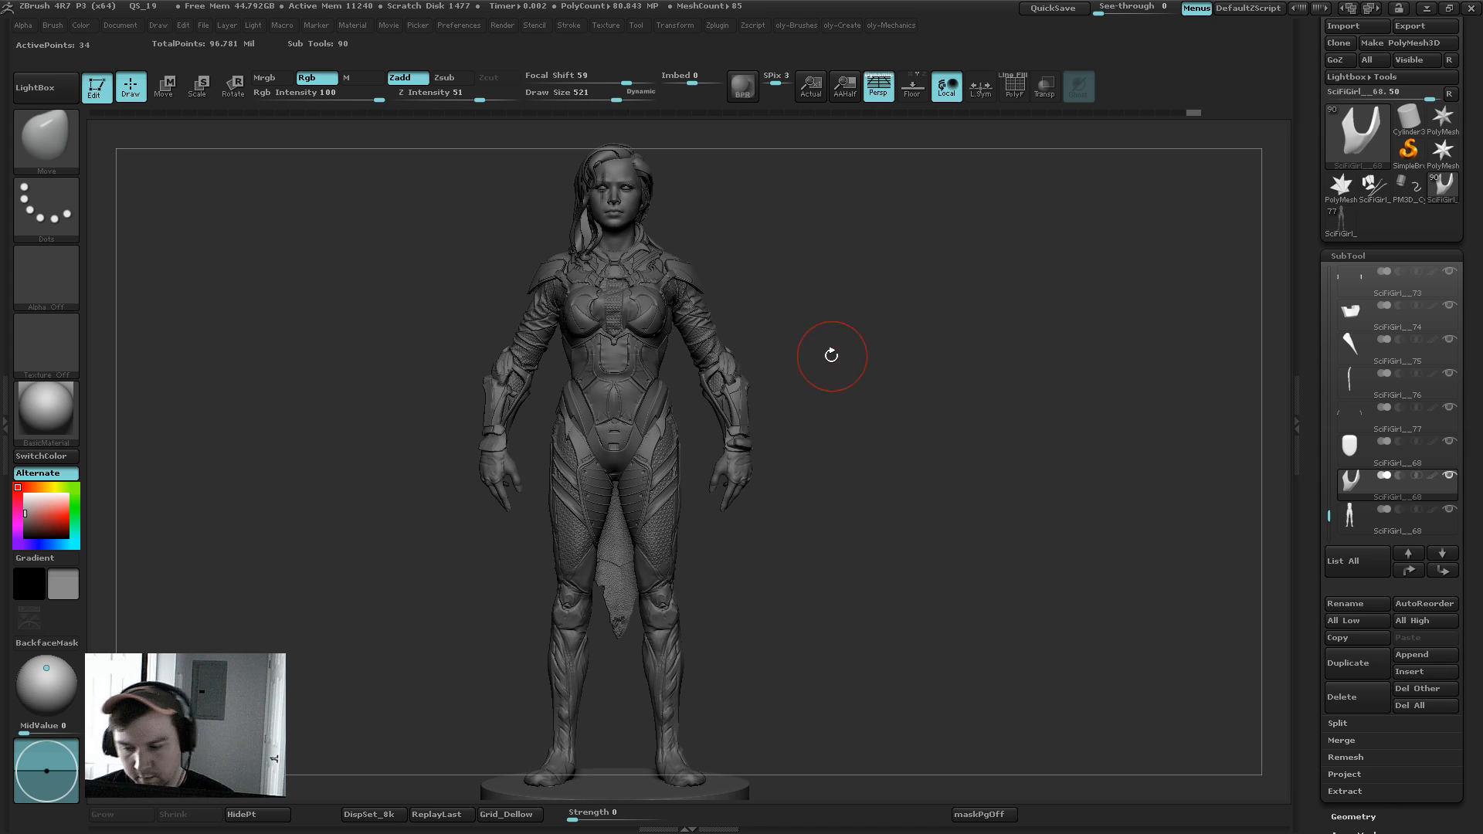
Step: Load the earlier version eXOSUIT_gIRL_v44_cleaned.ZTL from the Girl project folder
{"action": "scroll", "coordinate": [1353, 62], "scroll_direction": "up", "scroll_amount": 2}
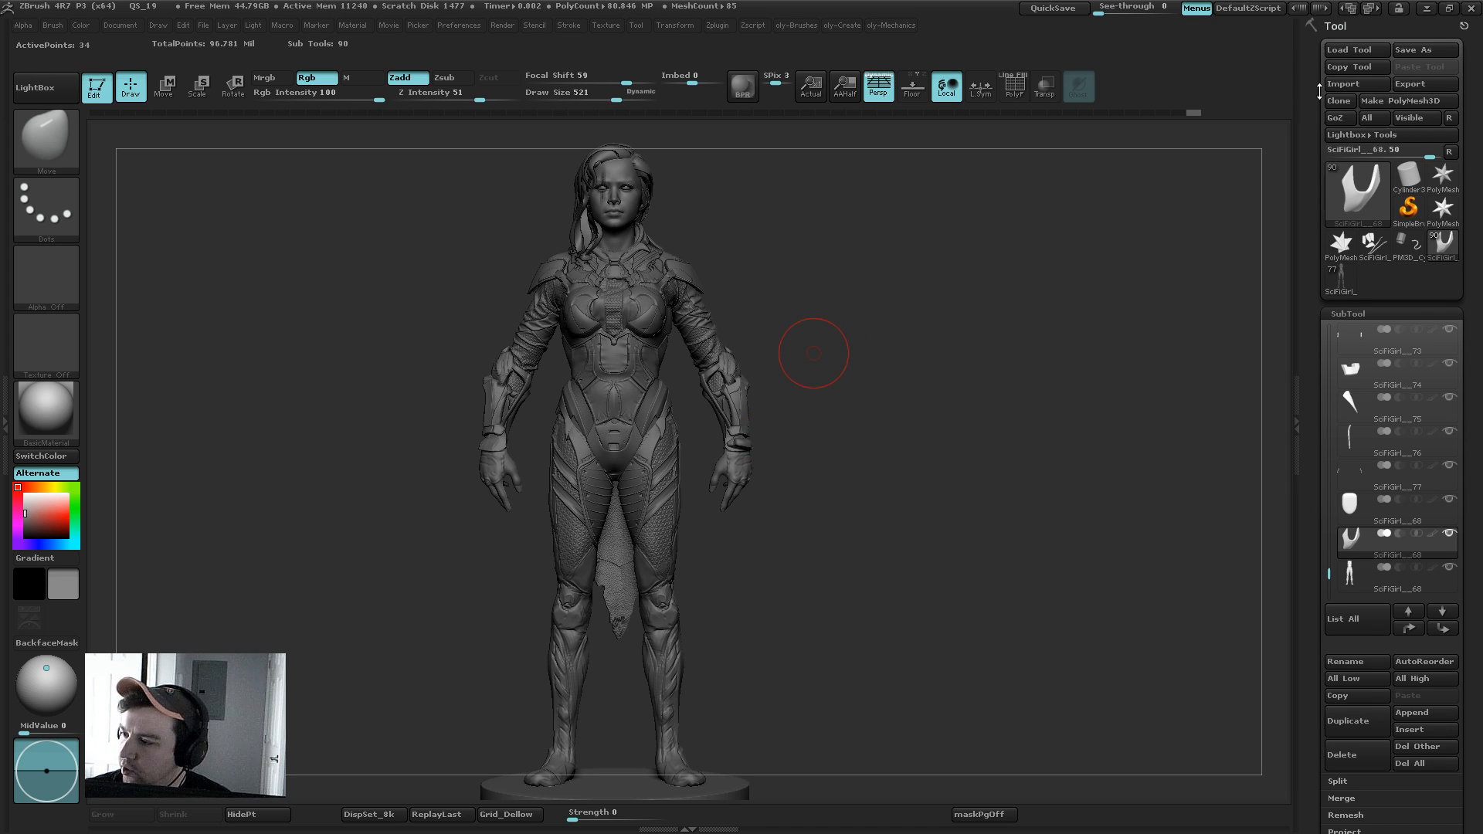
{"action": "left_click", "coordinate": [1356, 47]}
{"action": "scroll", "coordinate": [1046, 498], "scroll_direction": "down", "scroll_amount": 10}
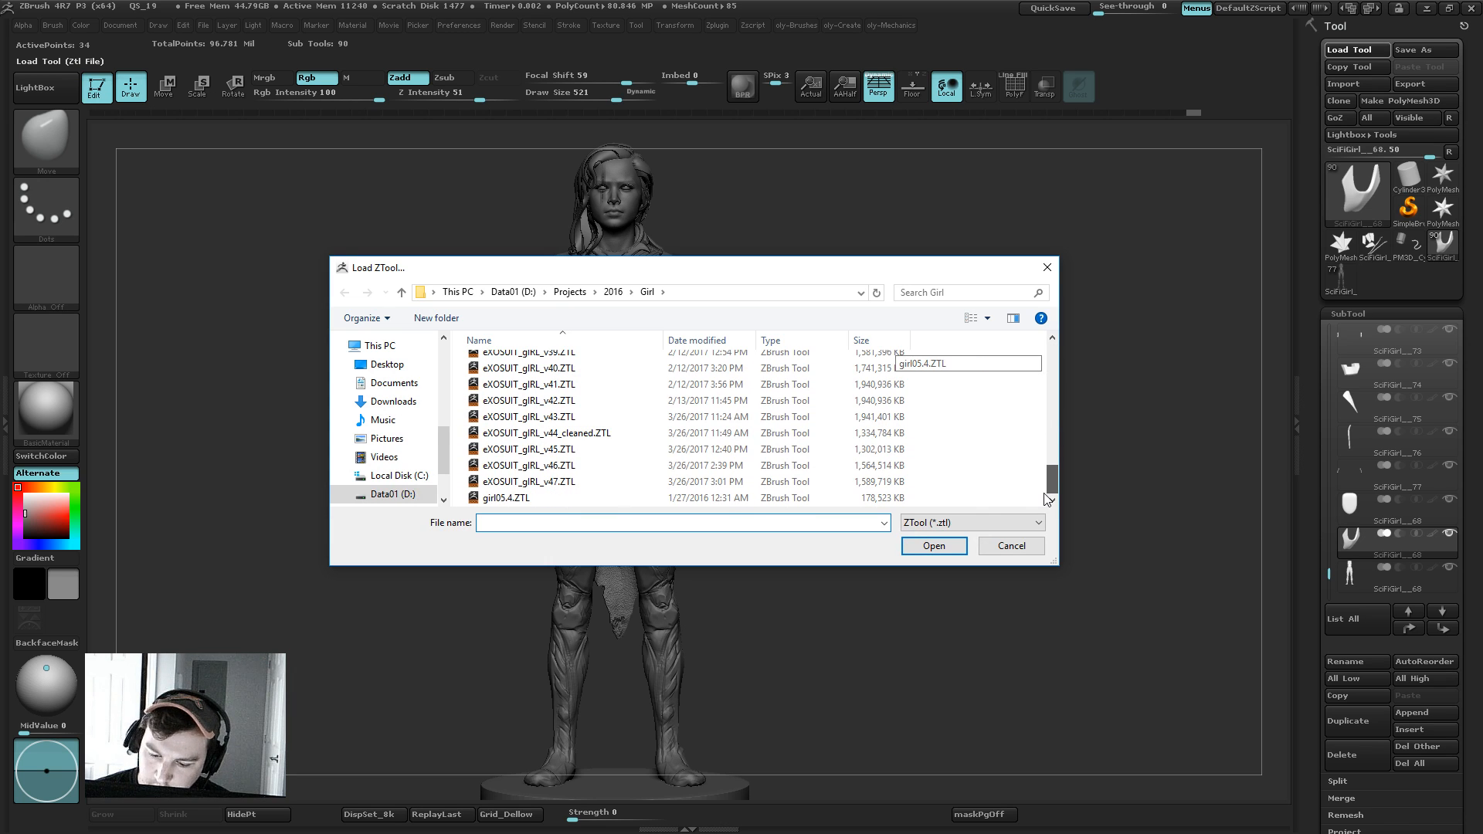
{"action": "left_click", "coordinate": [652, 433]}
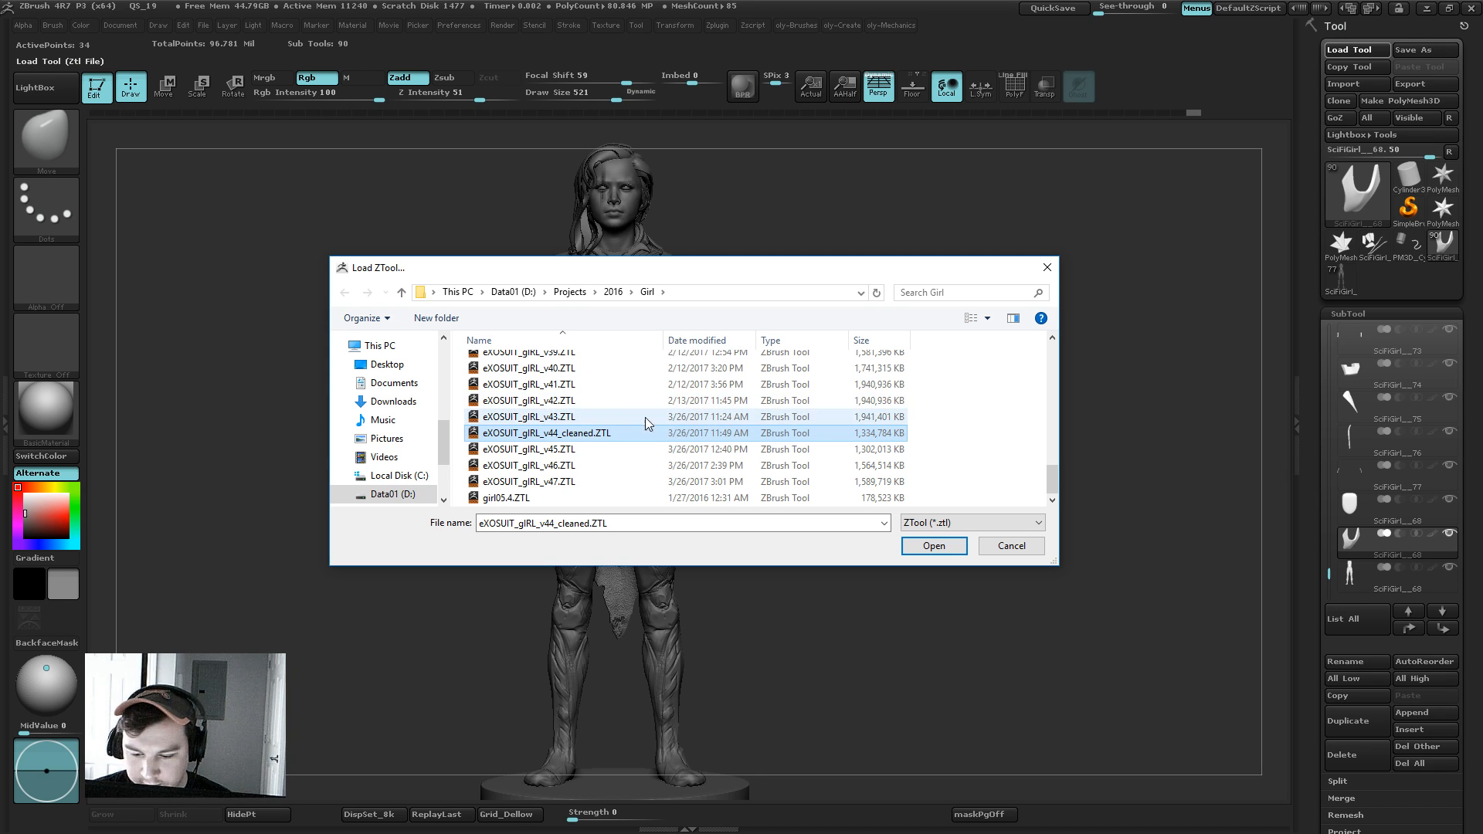
{"action": "left_click", "coordinate": [939, 548]}
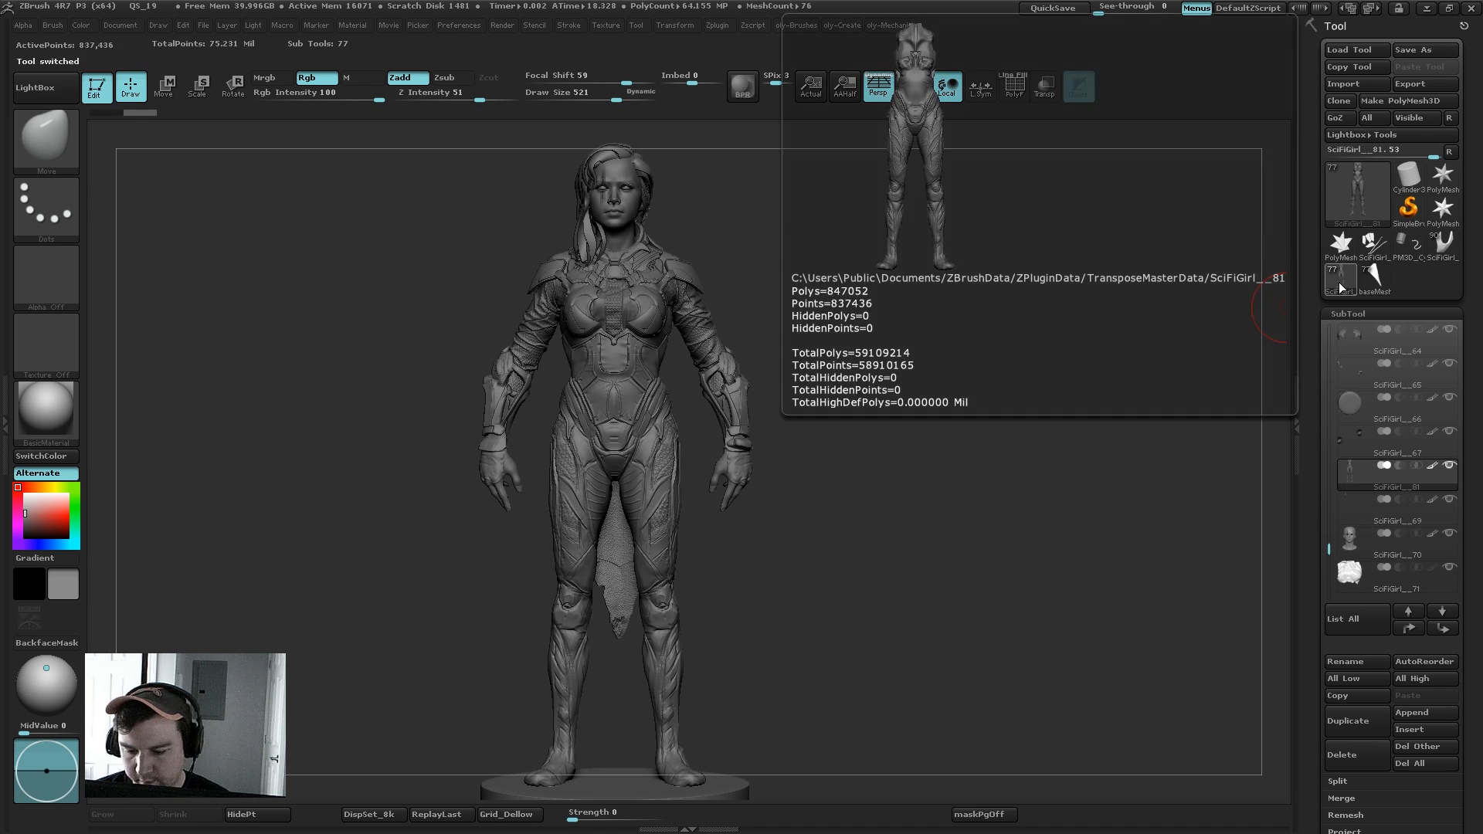
Step: Compare the current character with the loaded v44 version by switching between both tools in a full-body front view
{"action": "left_click", "coordinate": [1452, 252]}
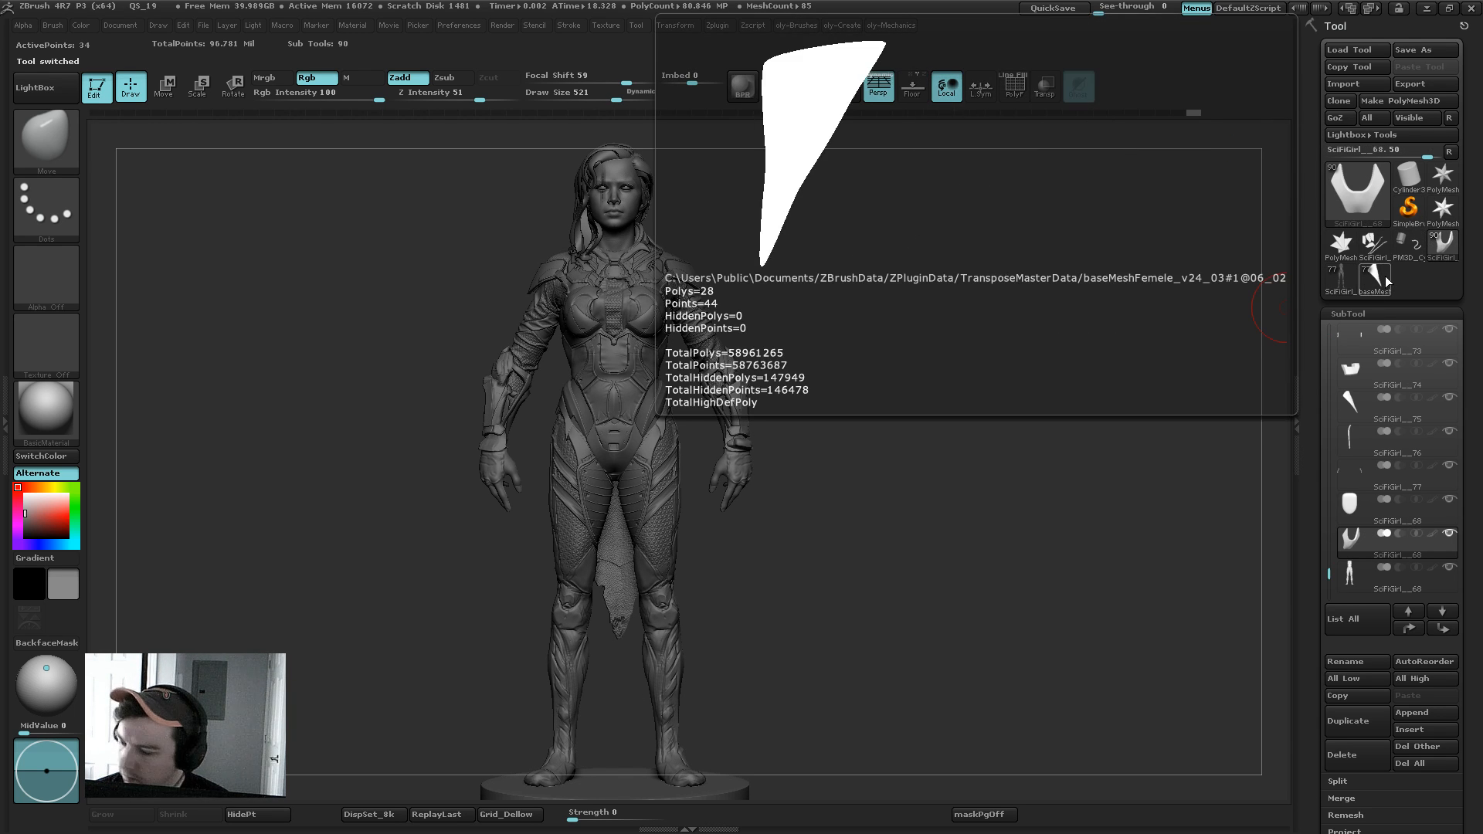
{"action": "left_click", "coordinate": [1375, 275]}
{"action": "left_click_drag", "start_coordinate": [1004, 431], "coordinate": [958, 442], "text": "alt"}
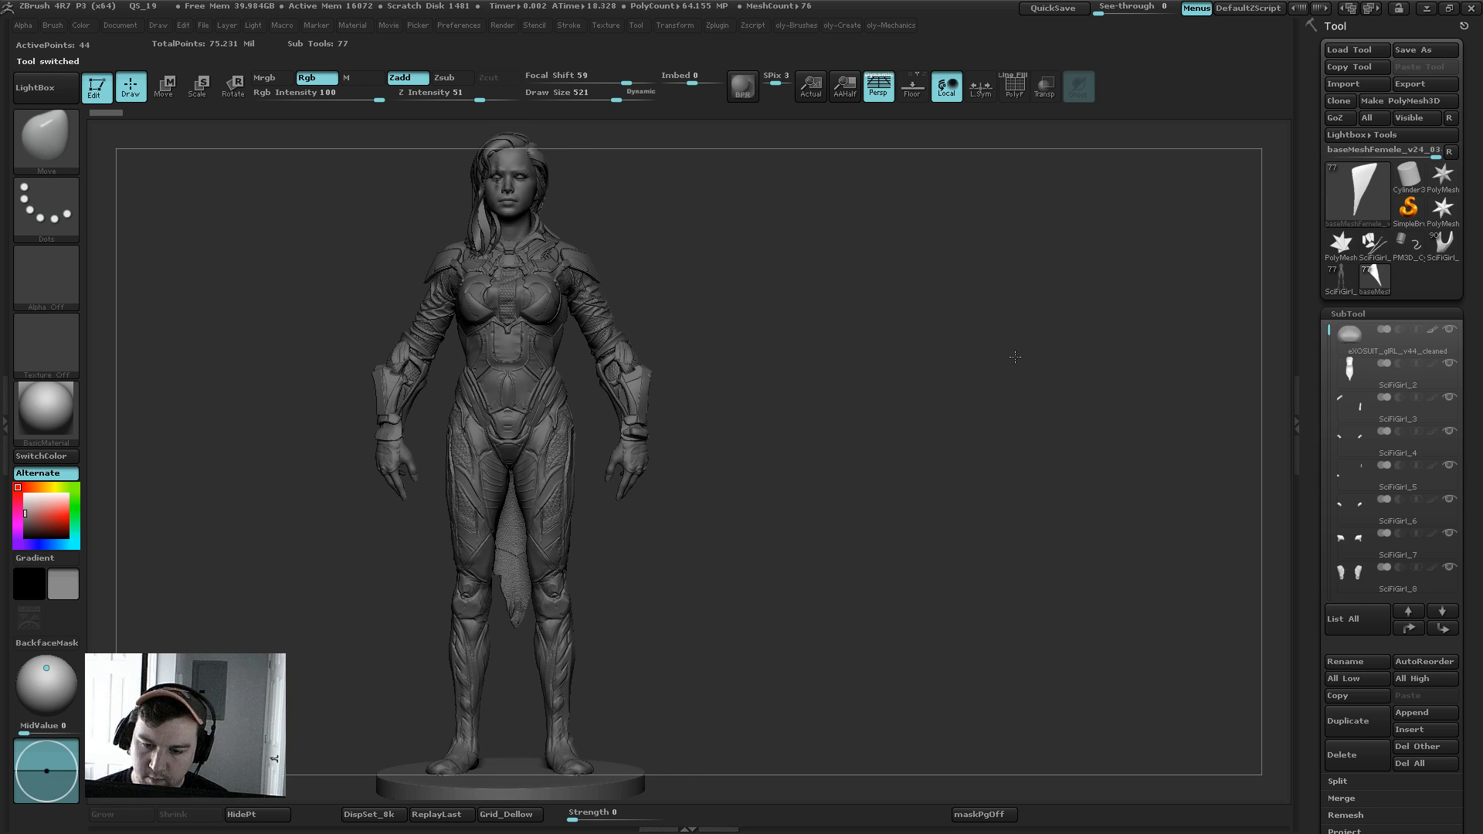
{"action": "key", "text": "Tab"}
{"action": "left_click", "coordinate": [1447, 250]}
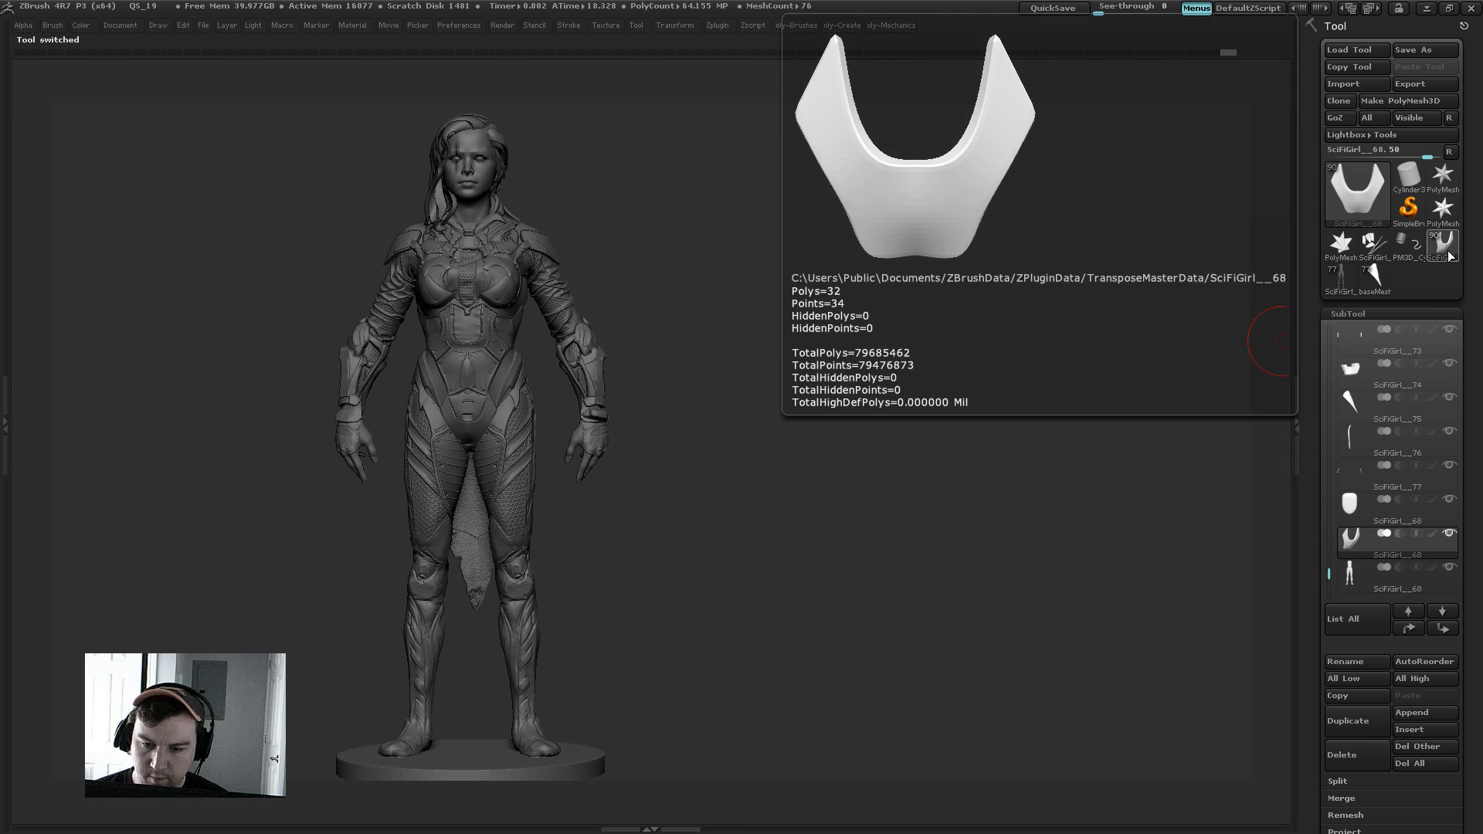
{"action": "left_click", "coordinate": [1376, 288]}
{"action": "mouse_move", "coordinate": [1445, 253]}
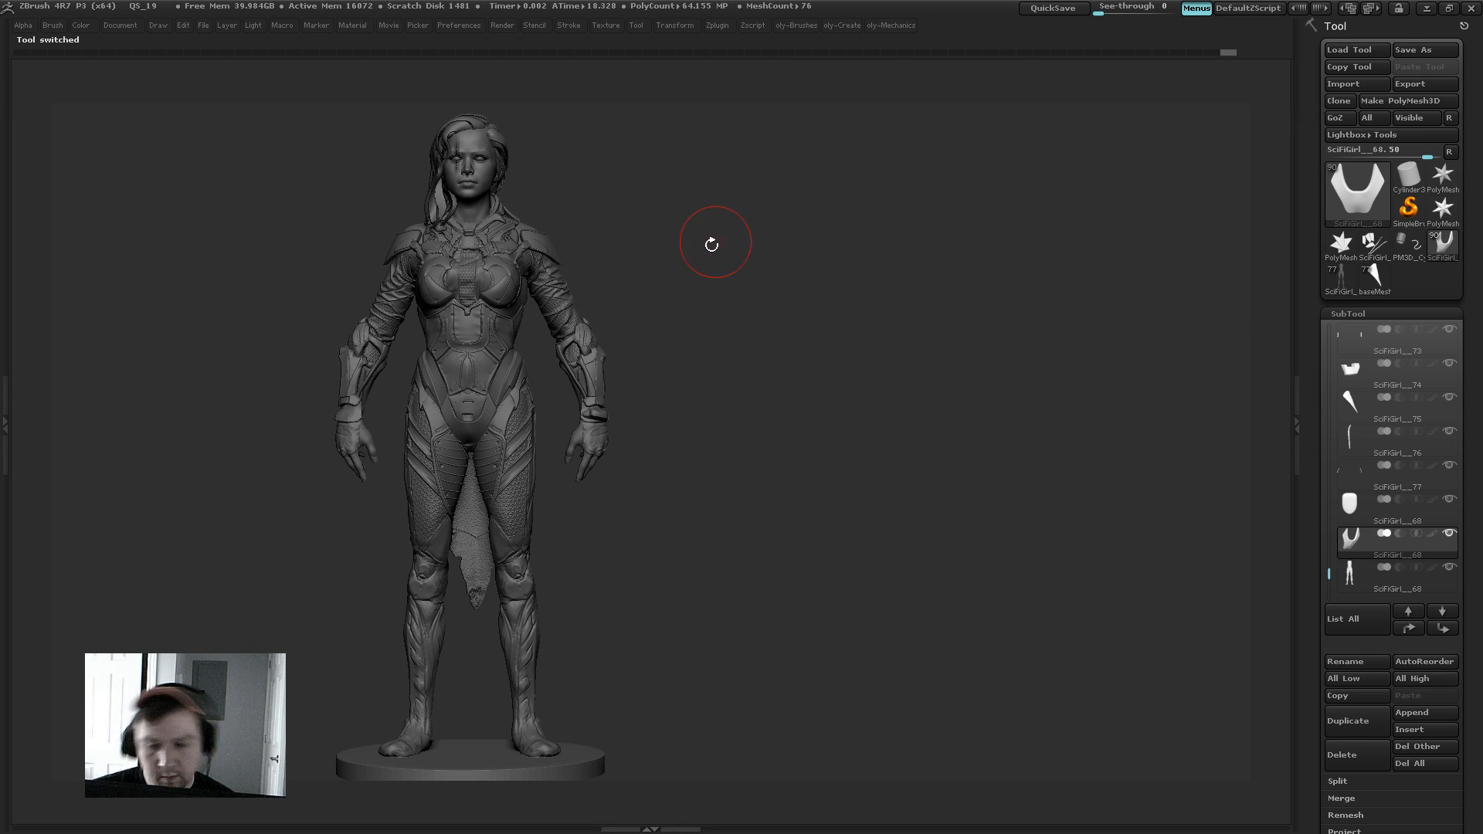
Step: Refine the crotch panel's upper tips and lower sides from a close front view with the Move brush
{"action": "left_click_drag", "start_coordinate": [850, 335], "coordinate": [681, 352], "text": "alt"}
{"action": "key", "text": "1"}
{"action": "left_click", "coordinate": [652, 360]}
{"action": "left_click_drag", "start_coordinate": [936, 202], "coordinate": [990, 219], "text": "alt"}
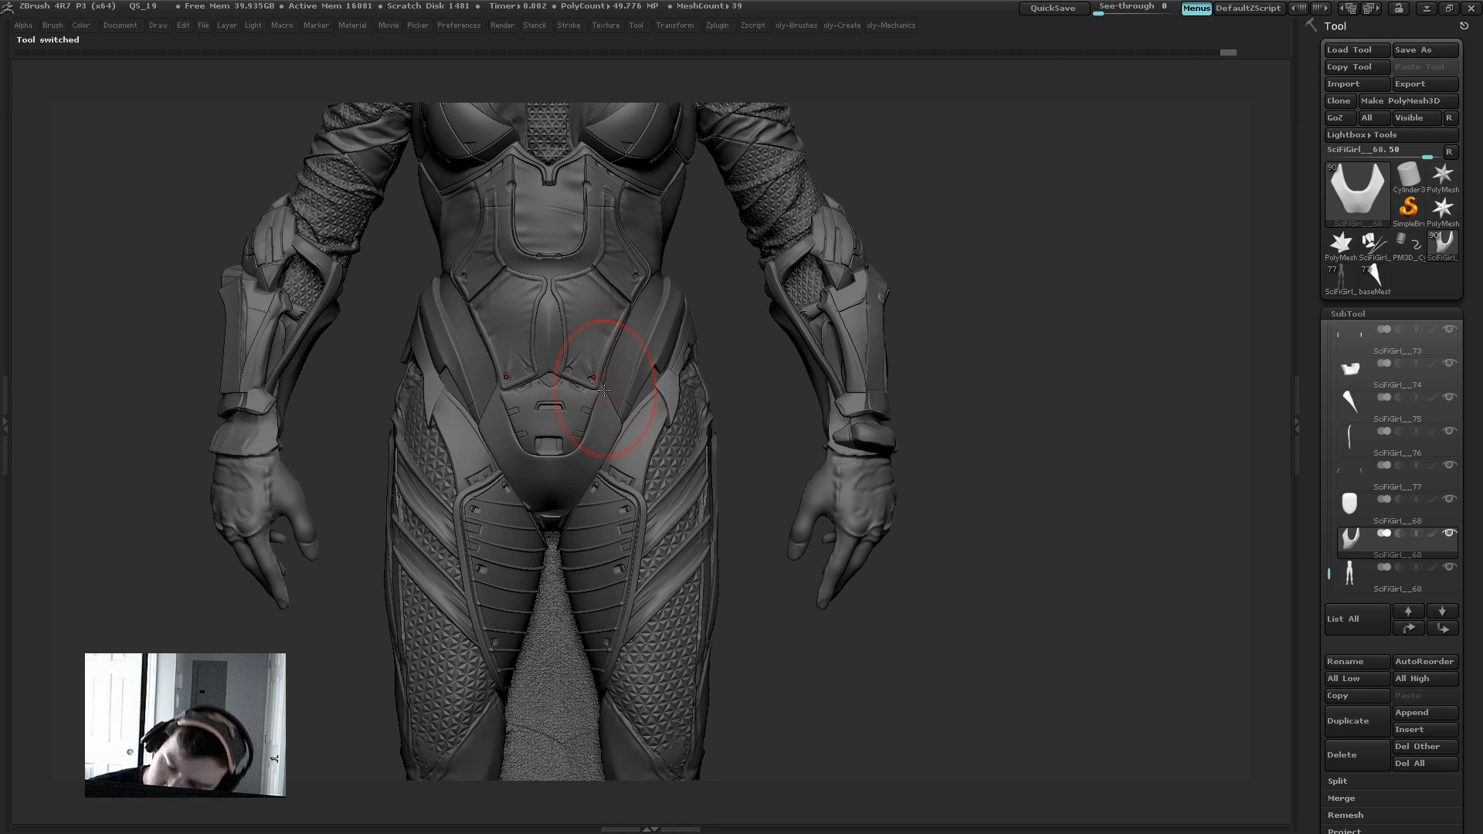
{"action": "mouse_move", "coordinate": [604, 397]}
{"action": "left_mouse_down"}
{"action": "mouse_move", "coordinate": [602, 427]}
{"action": "mouse_move", "coordinate": [598, 415]}
{"action": "mouse_move", "coordinate": [579, 453]}
{"action": "mouse_move", "coordinate": [549, 461]}
{"action": "left_mouse_up"}
{"action": "key", "text": "s"}
{"action": "key", "text": "s"}
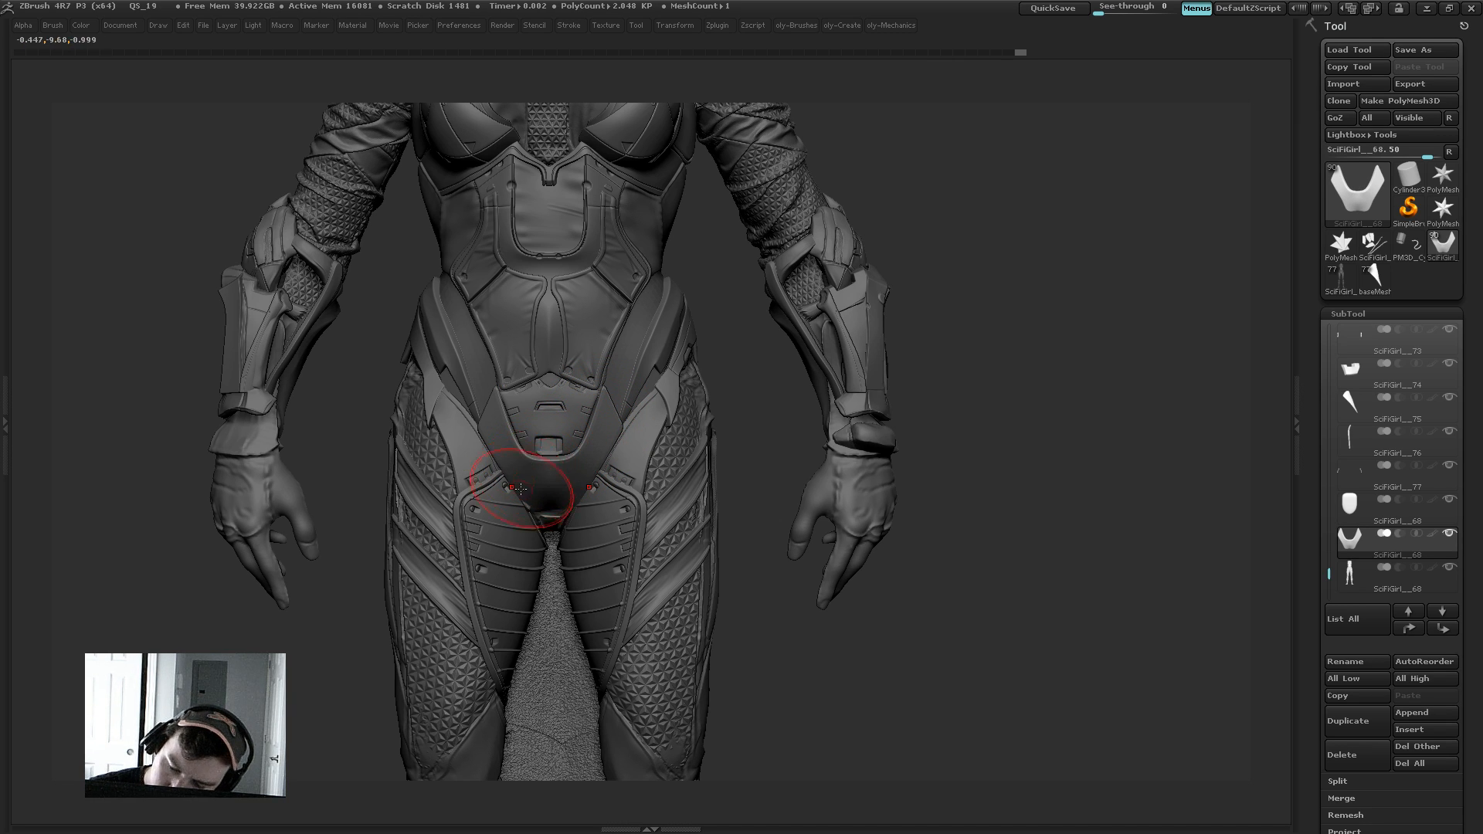
Step: Adjust the crotch panel's side edge from a three-quarter view with the Move brush and check the fit from the front
{"action": "left_click_drag", "start_coordinate": [934, 220], "coordinate": [760, 249]}
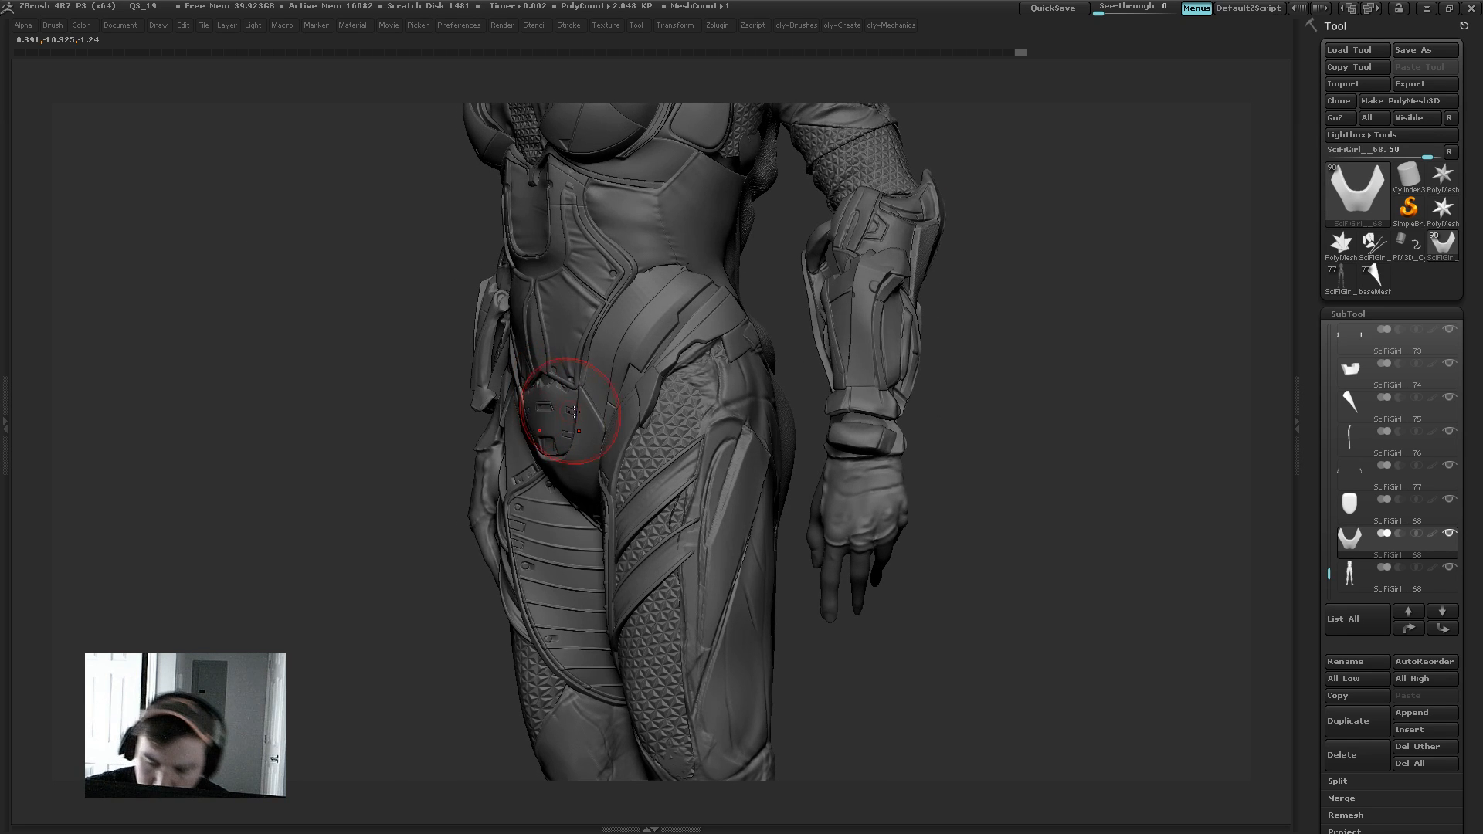
{"action": "left_click_drag", "start_coordinate": [578, 419], "coordinate": [575, 423]}
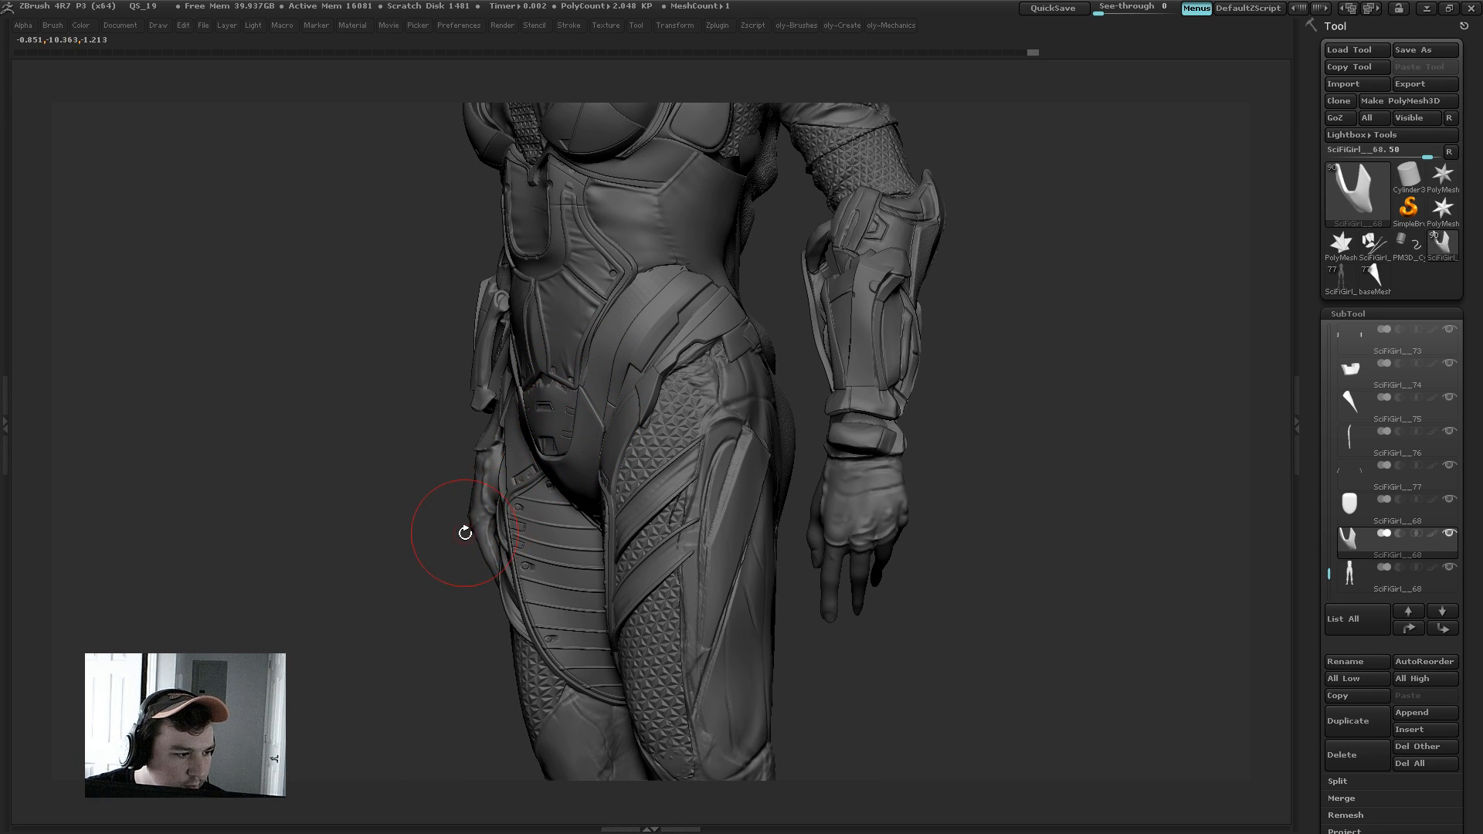
{"action": "left_click_drag", "start_coordinate": [461, 540], "coordinate": [483, 557]}
{"action": "left_click_drag", "start_coordinate": [498, 564], "coordinate": [539, 553], "text": "shift"}
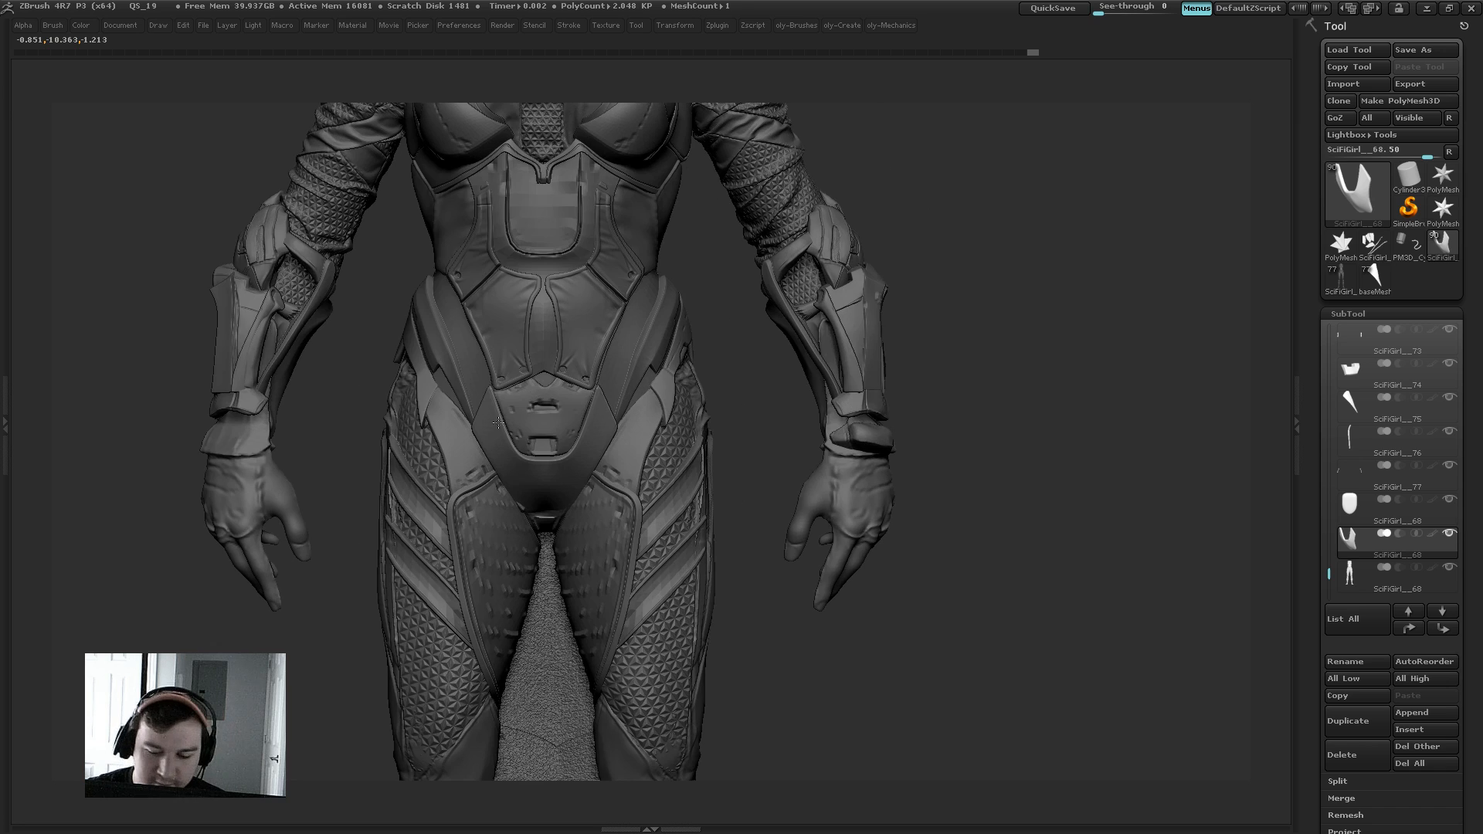
Step: Select the crotch panel and examine its fit on the whole figure from front and three-quarter views
{"action": "mouse_move", "coordinate": [751, 304]}
{"action": "left_mouse_down"}
{"action": "mouse_move", "coordinate": [702, 301]}
{"action": "mouse_move", "coordinate": [722, 240]}
{"action": "mouse_move", "coordinate": [743, 233]}
{"action": "mouse_move", "coordinate": [782, 278]}
{"action": "left_mouse_up"}
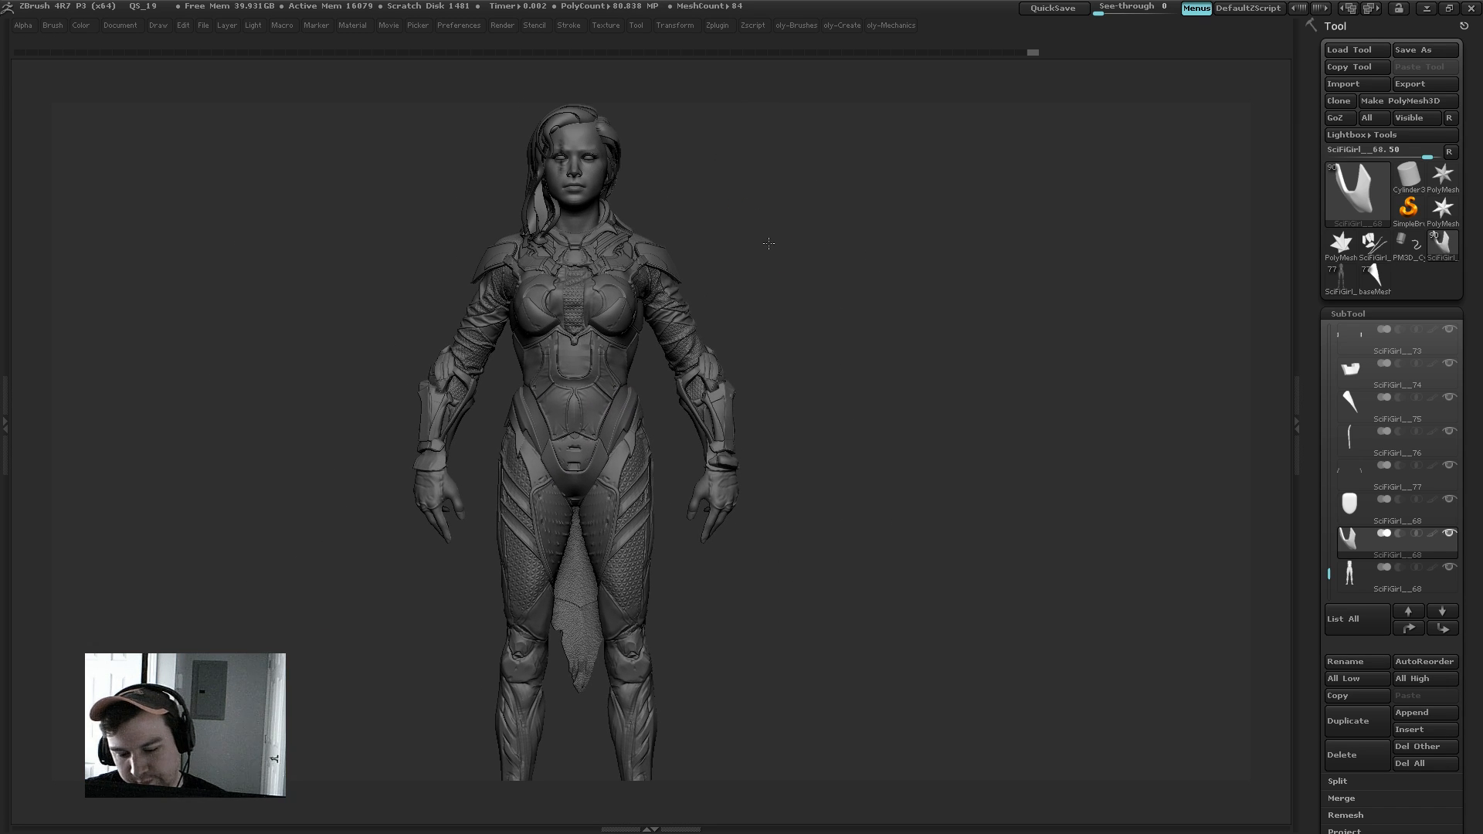
{"action": "left_click", "coordinate": [600, 500], "text": "alt"}
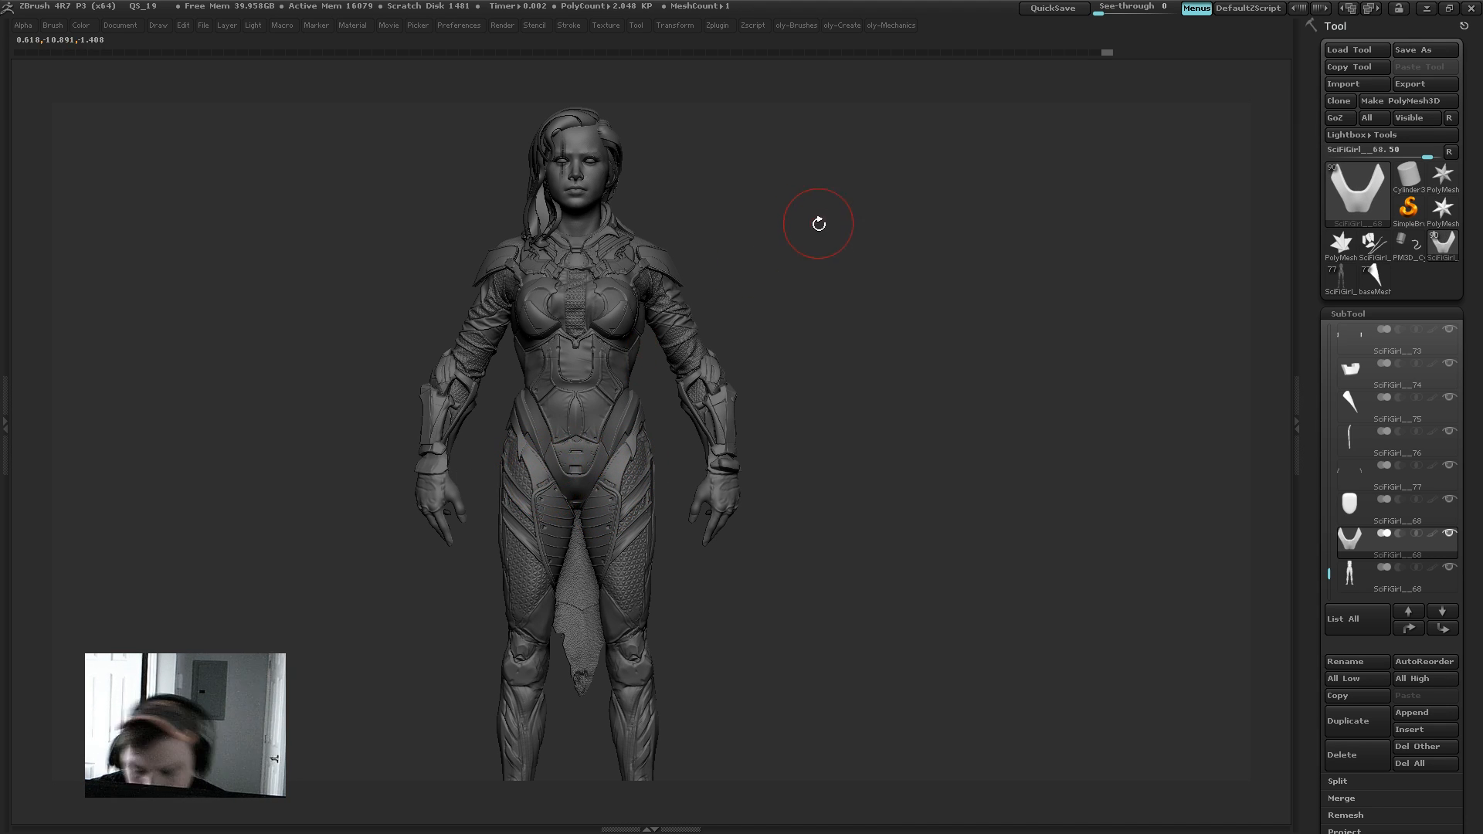
{"action": "mouse_move", "coordinate": [818, 224]}
{"action": "left_mouse_down"}
{"action": "mouse_move", "coordinate": [834, 227]}
{"action": "mouse_move", "coordinate": [802, 220]}
{"action": "mouse_move", "coordinate": [800, 198]}
{"action": "left_mouse_up"}
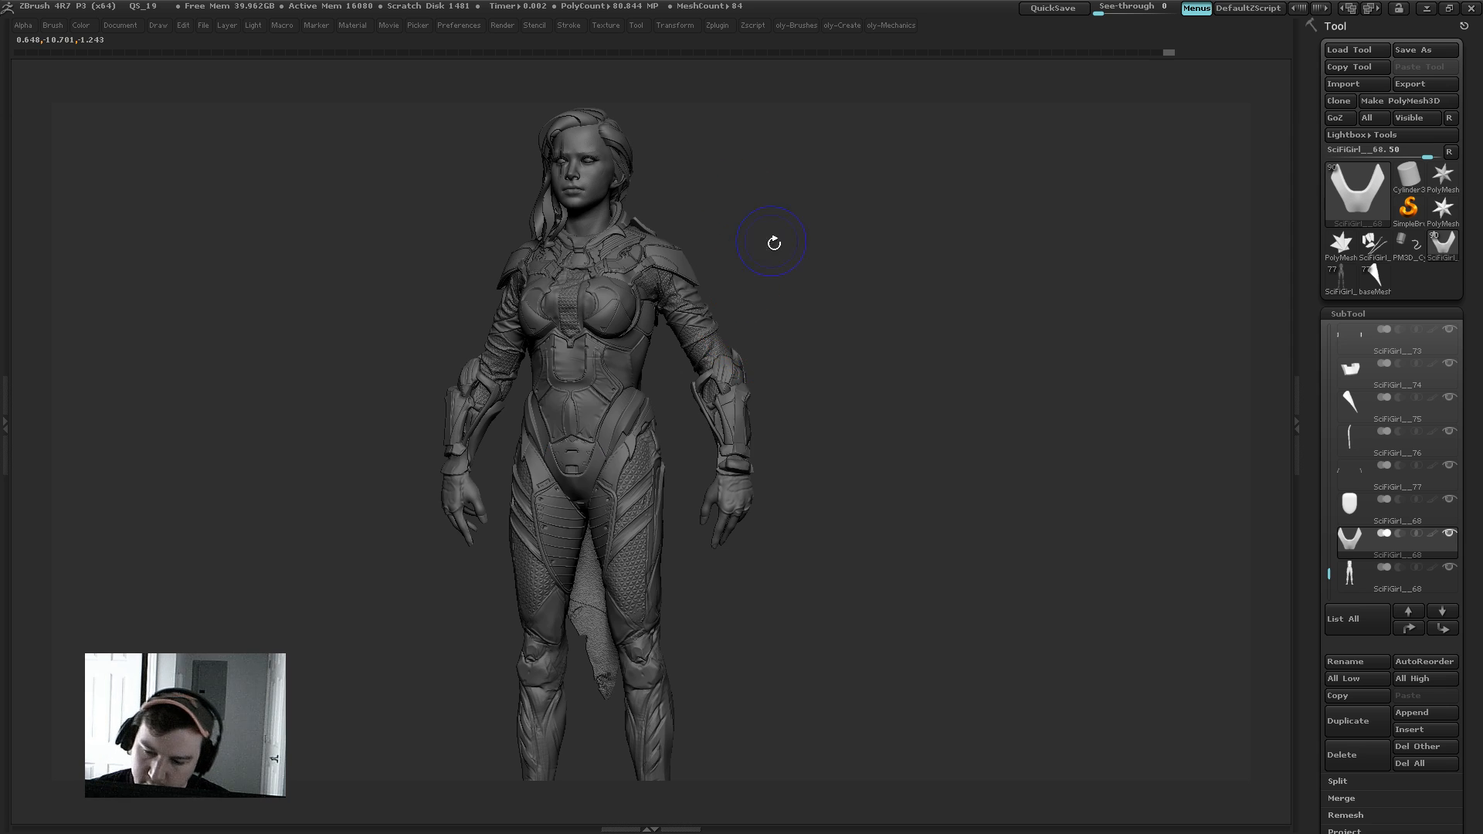
{"action": "left_click_drag", "start_coordinate": [771, 242], "coordinate": [776, 255]}
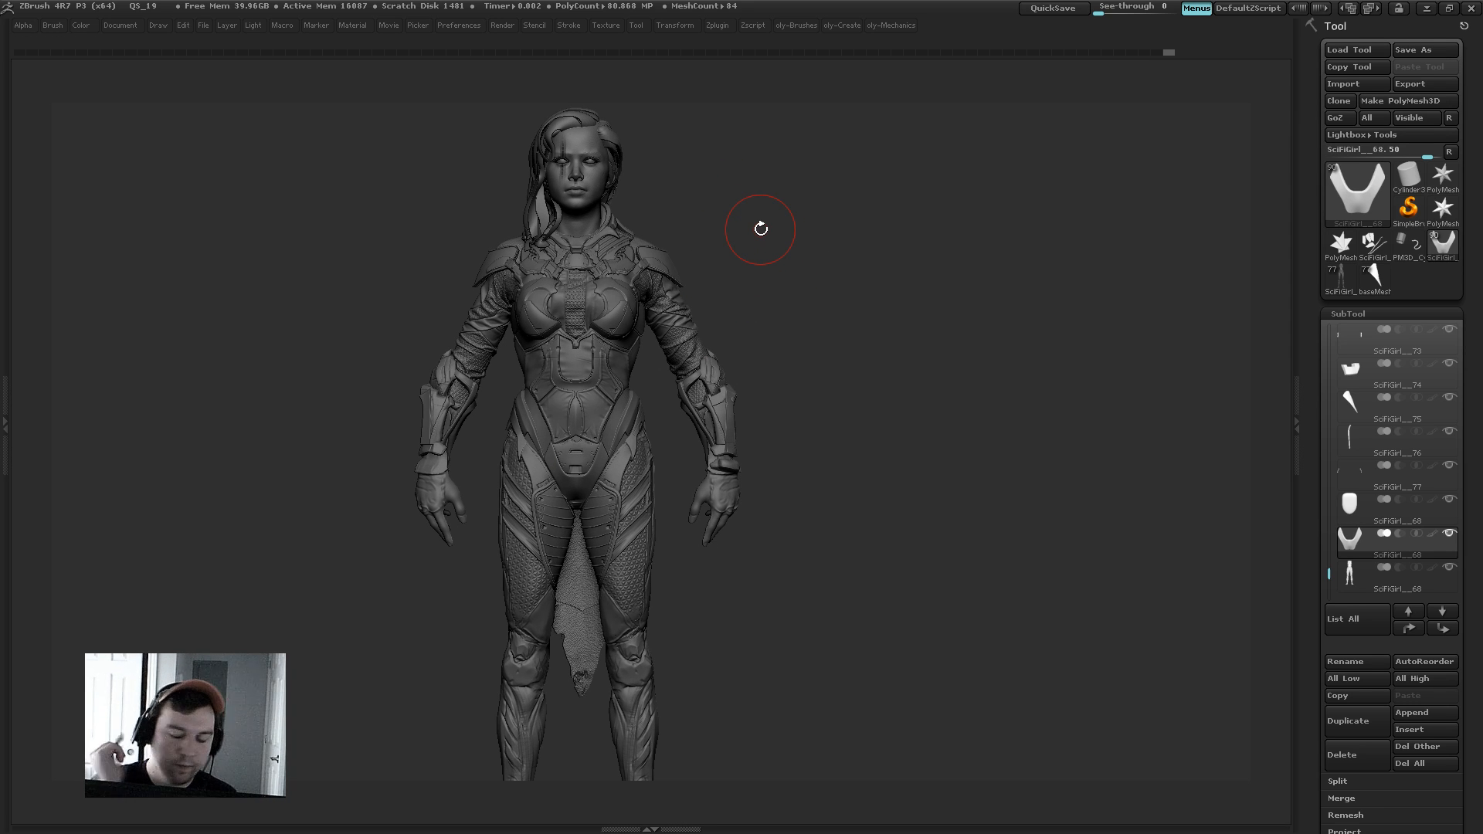
{"action": "mouse_move", "coordinate": [801, 282]}
{"action": "left_mouse_down", "text": "alt"}
{"action": "mouse_move", "coordinate": [850, 344]}
{"action": "mouse_move", "coordinate": [842, 471]}
{"action": "left_mouse_up", "text": "alt"}
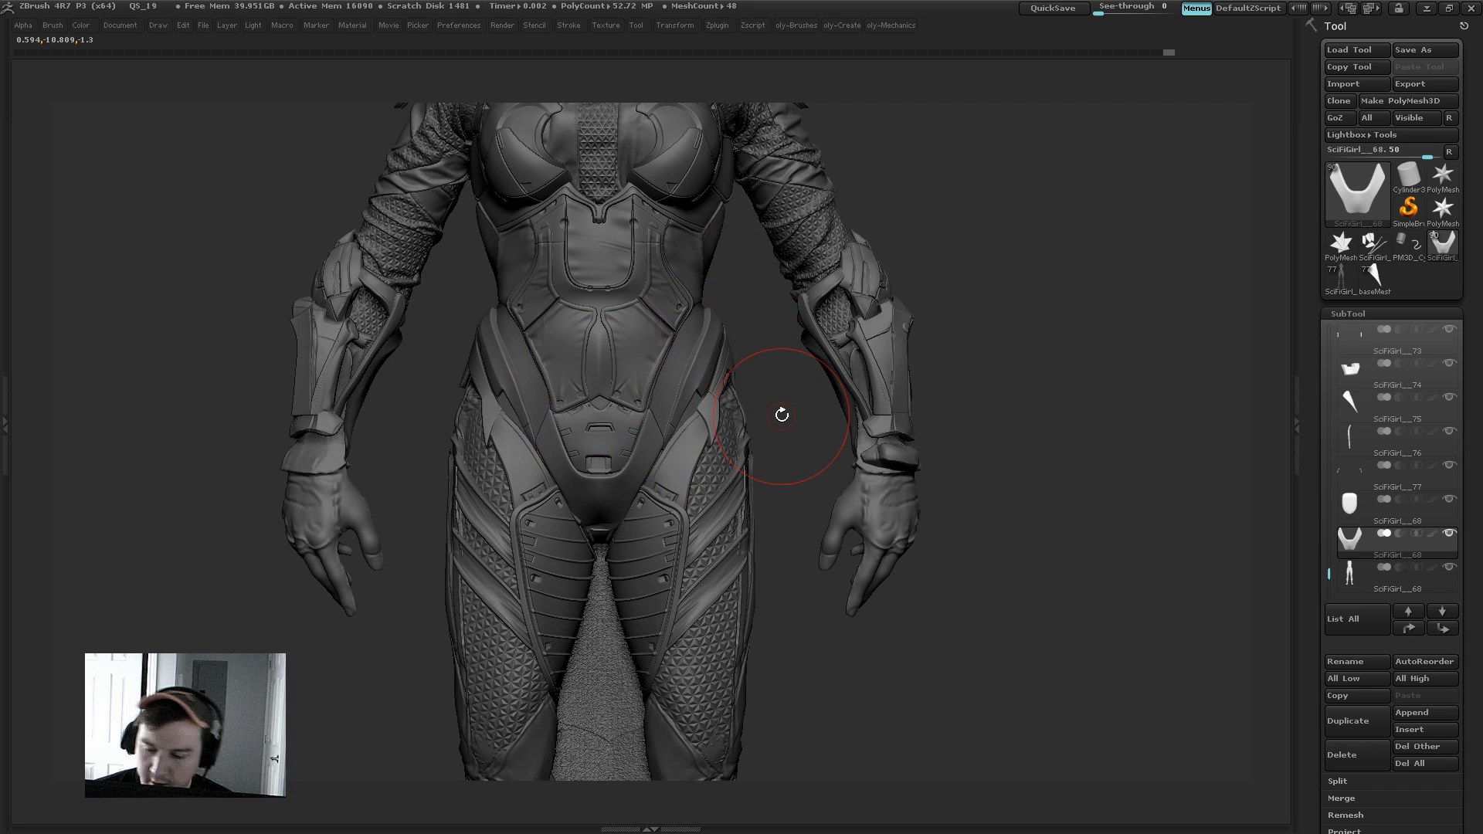
Step: Refine the crotch panel's side edges with the Move brush from three-quarter and front views, undoing the last adjustment
{"action": "left_click_drag", "start_coordinate": [782, 414], "coordinate": [628, 447]}
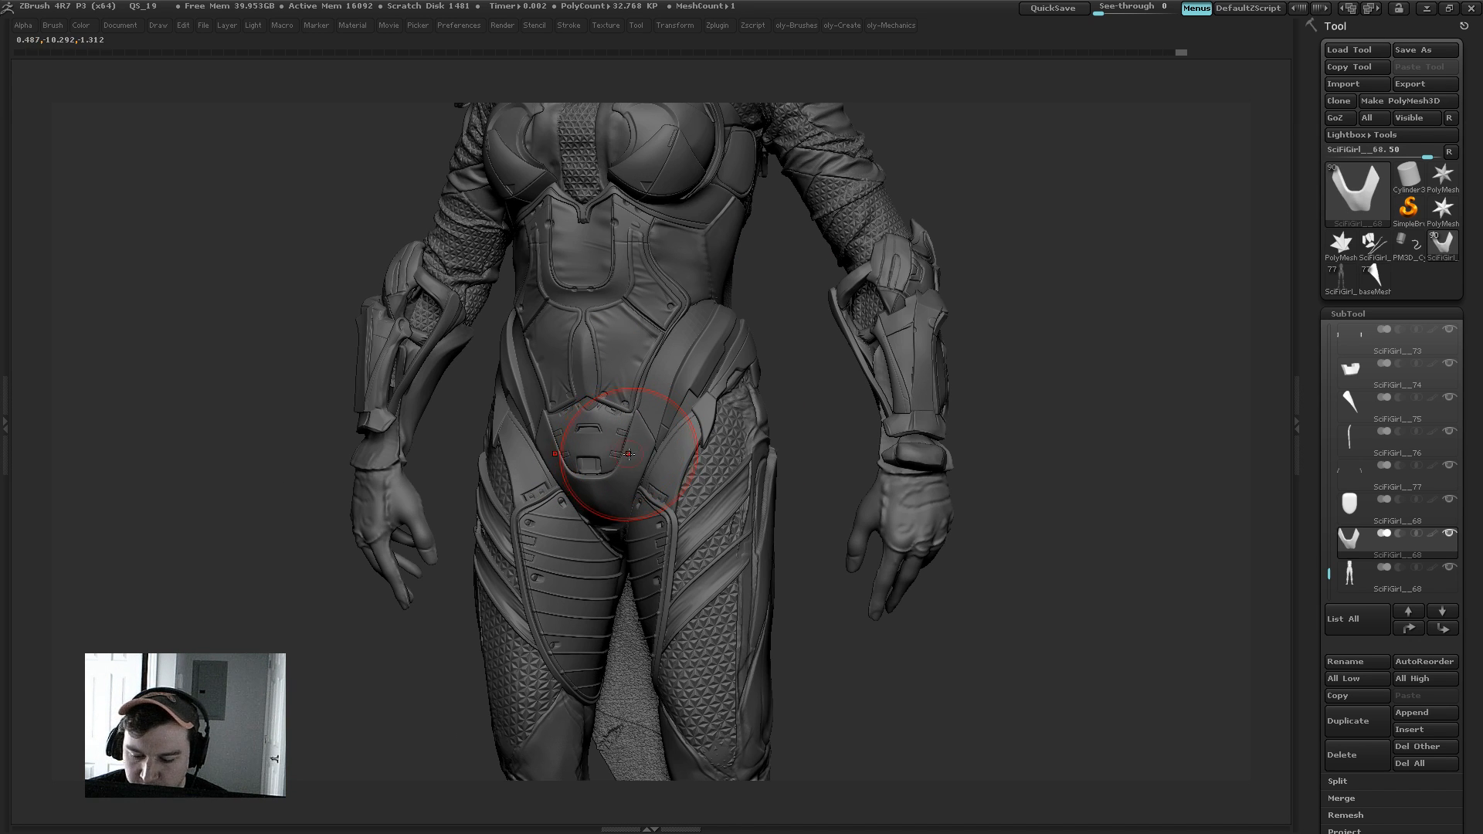
{"action": "mouse_move", "coordinate": [827, 396]}
{"action": "left_mouse_down"}
{"action": "mouse_move", "coordinate": [868, 401]}
{"action": "mouse_move", "coordinate": [537, 461]}
{"action": "left_mouse_up"}
{"action": "left_click_drag", "start_coordinate": [869, 324], "coordinate": [678, 471]}
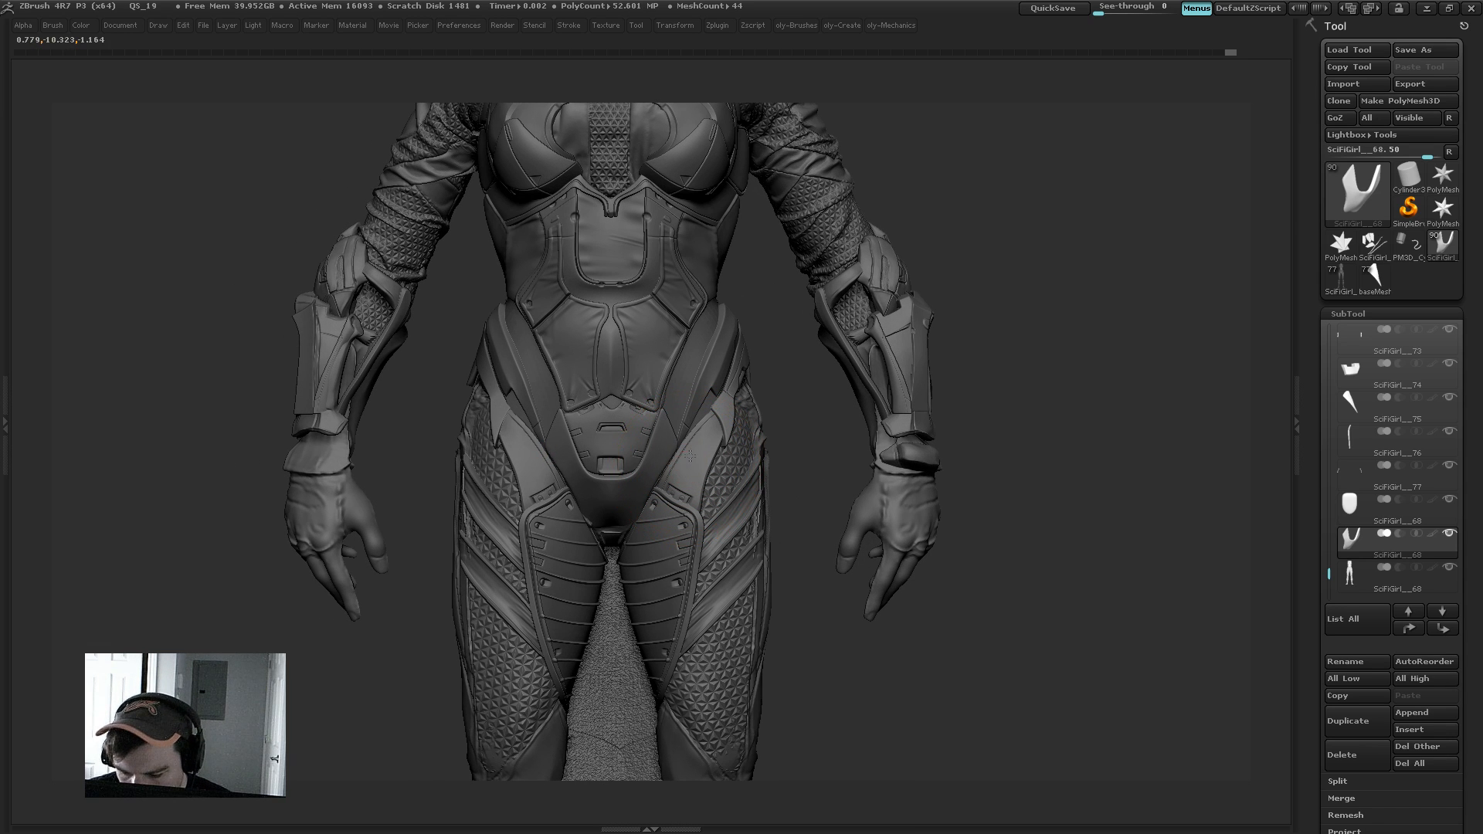
{"action": "key", "text": "ctrl+z"}
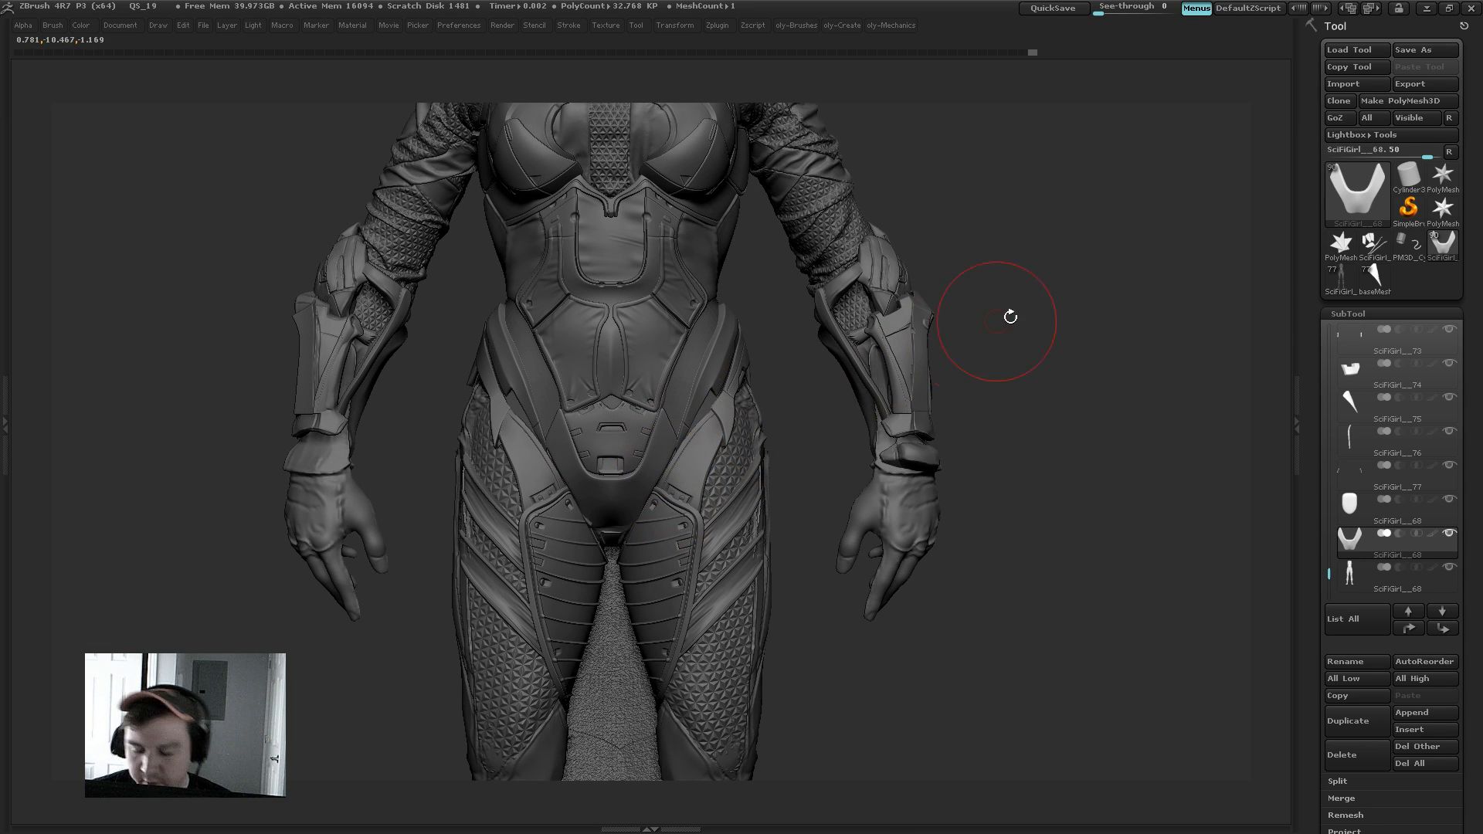
{"action": "left_click_drag", "start_coordinate": [1007, 312], "coordinate": [940, 241], "text": "alt"}
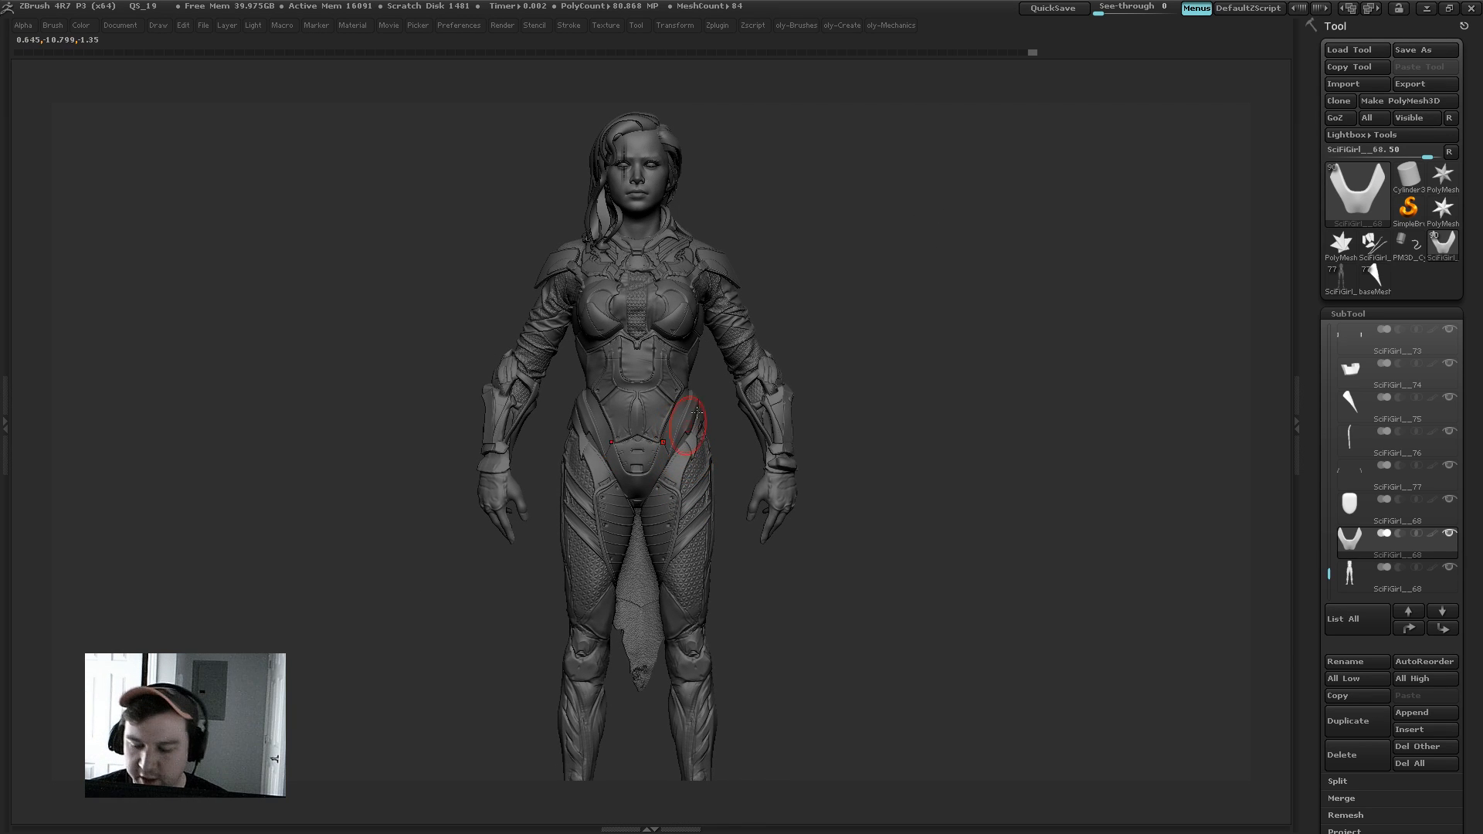
Step: Examine the isolated crotch panel's polygroups and wireframe, and bring the rest of the character and the full interface back
{"action": "key", "text": "alt+s"}
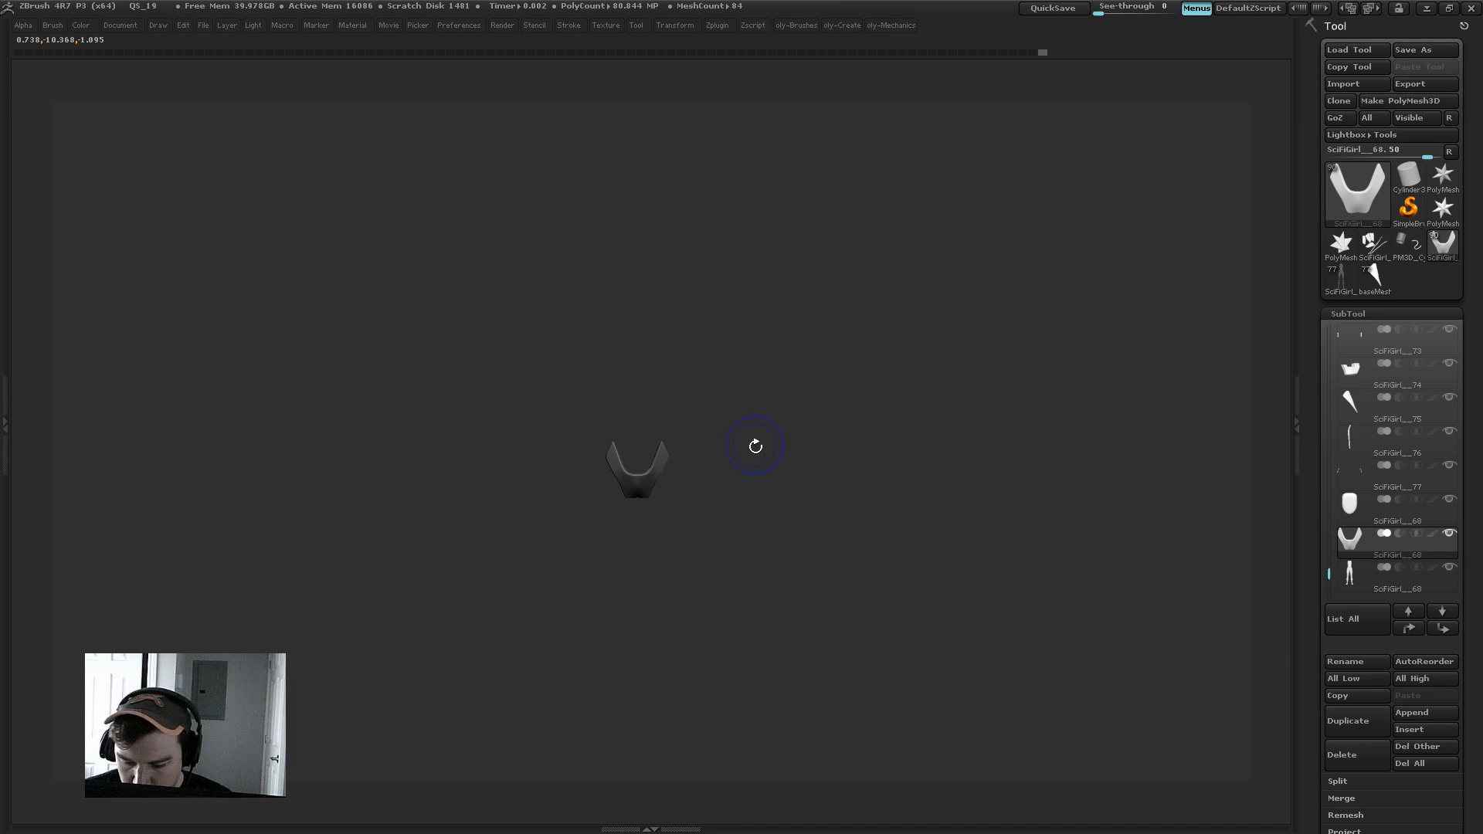
{"action": "key", "text": "f"}
{"action": "key", "text": "shift+f"}
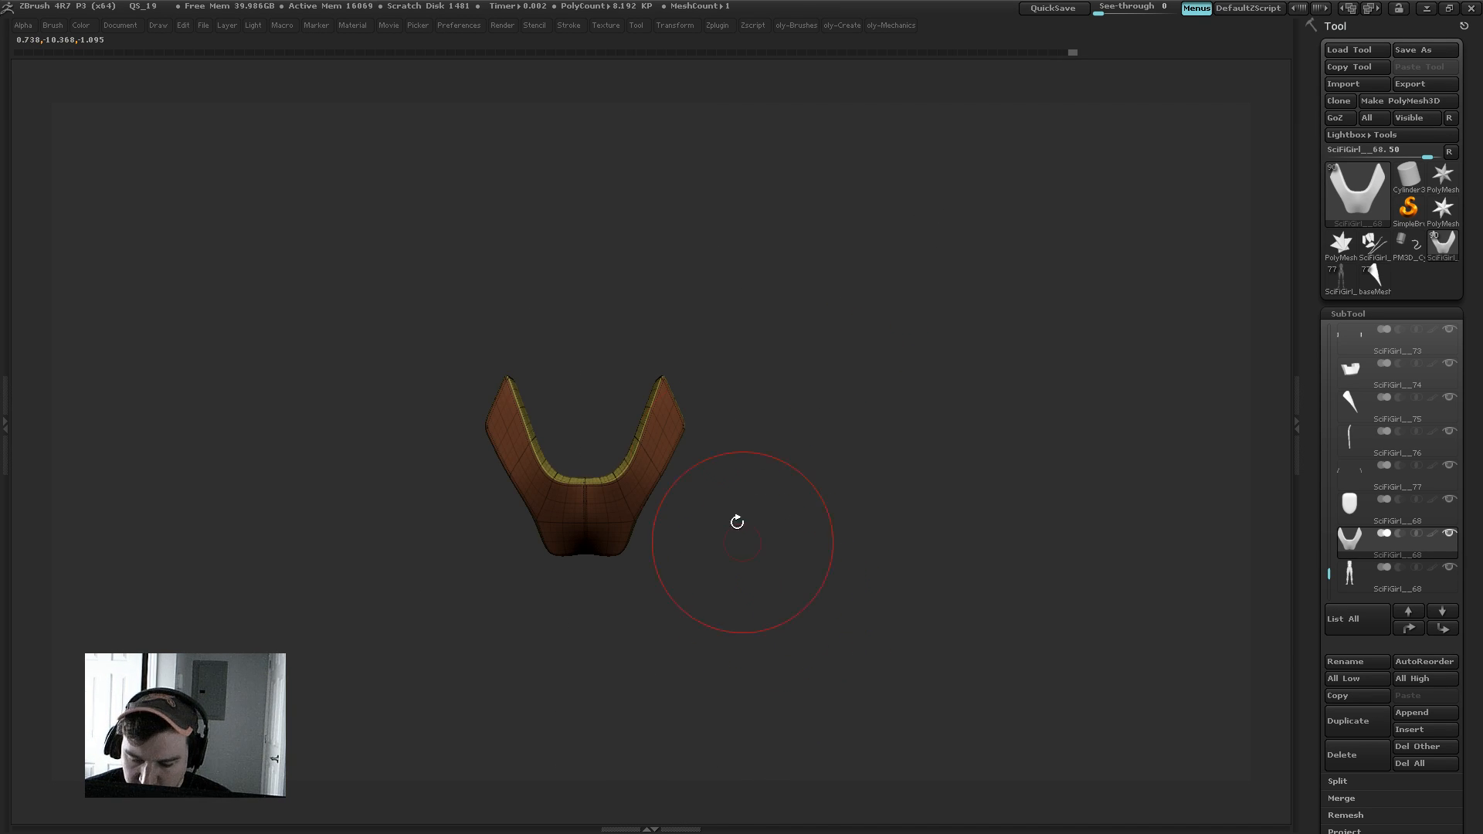
{"action": "key", "text": "alt+s"}
{"action": "key", "text": "Tab"}
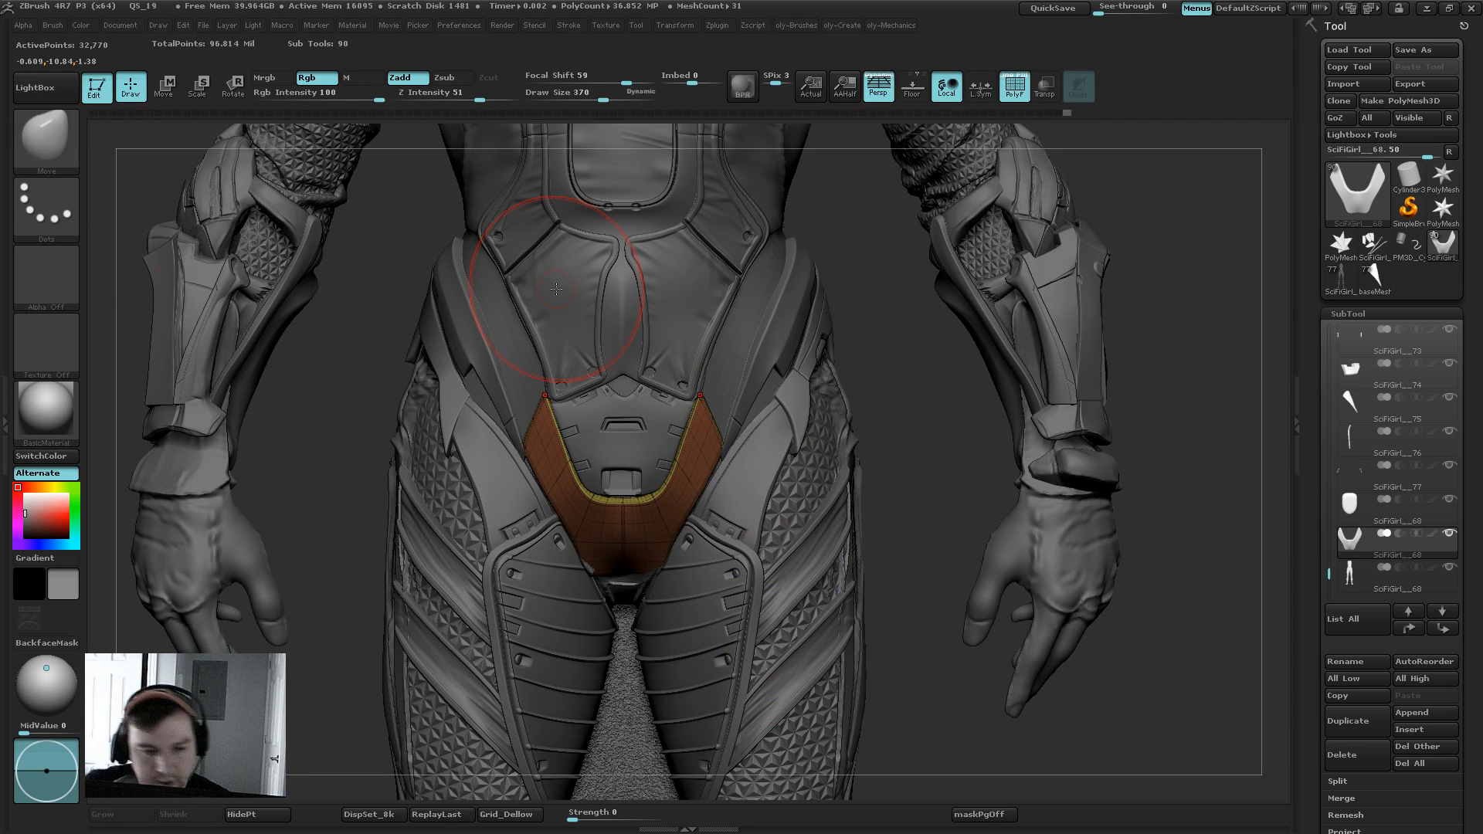
Step: Switch from the Move brush to the Standard brush with its subtractive drag-out stroke and notch-shaped alpha
{"action": "left_click", "coordinate": [57, 133]}
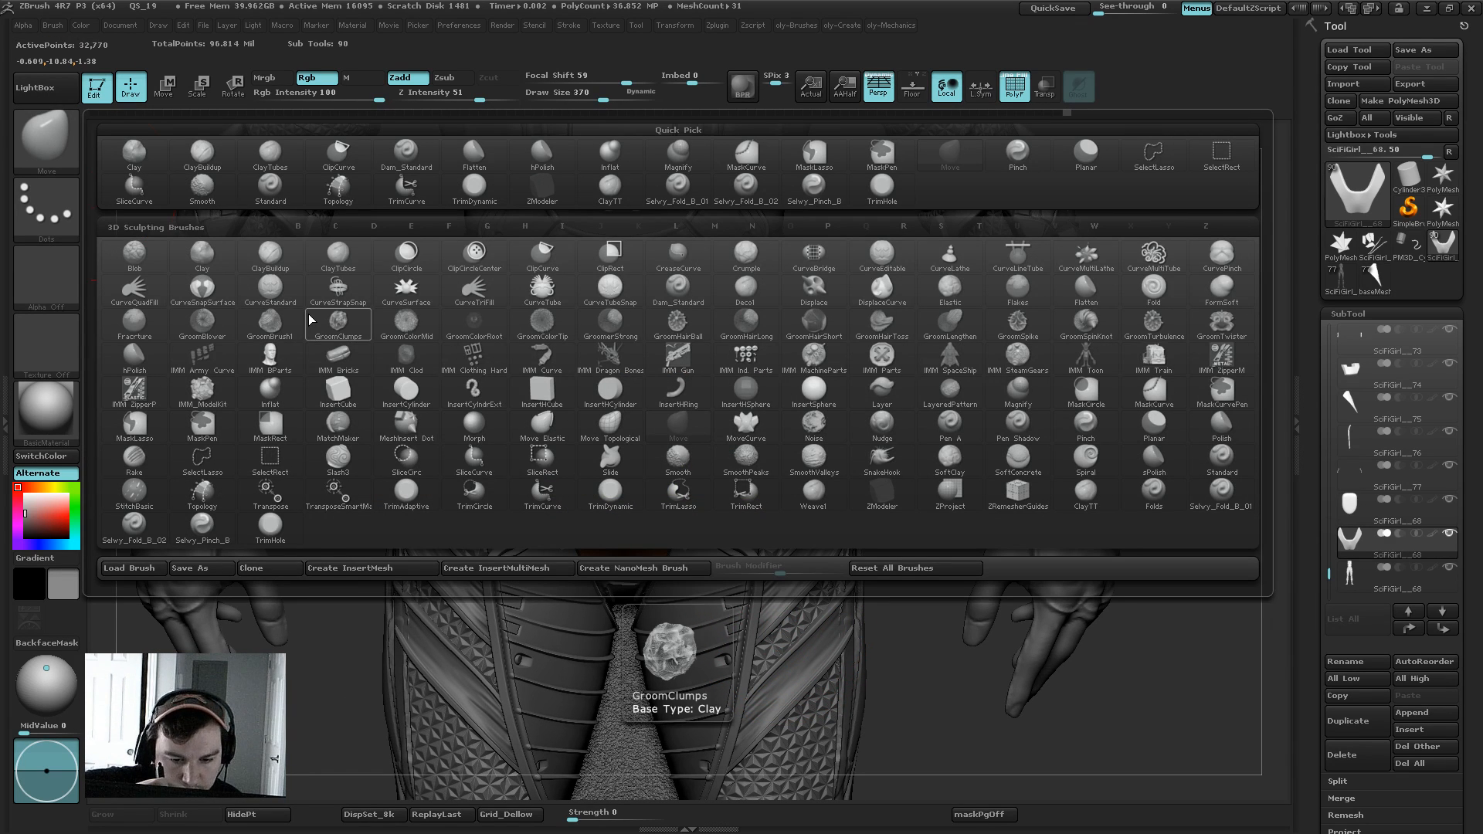
{"action": "key", "text": "s"}
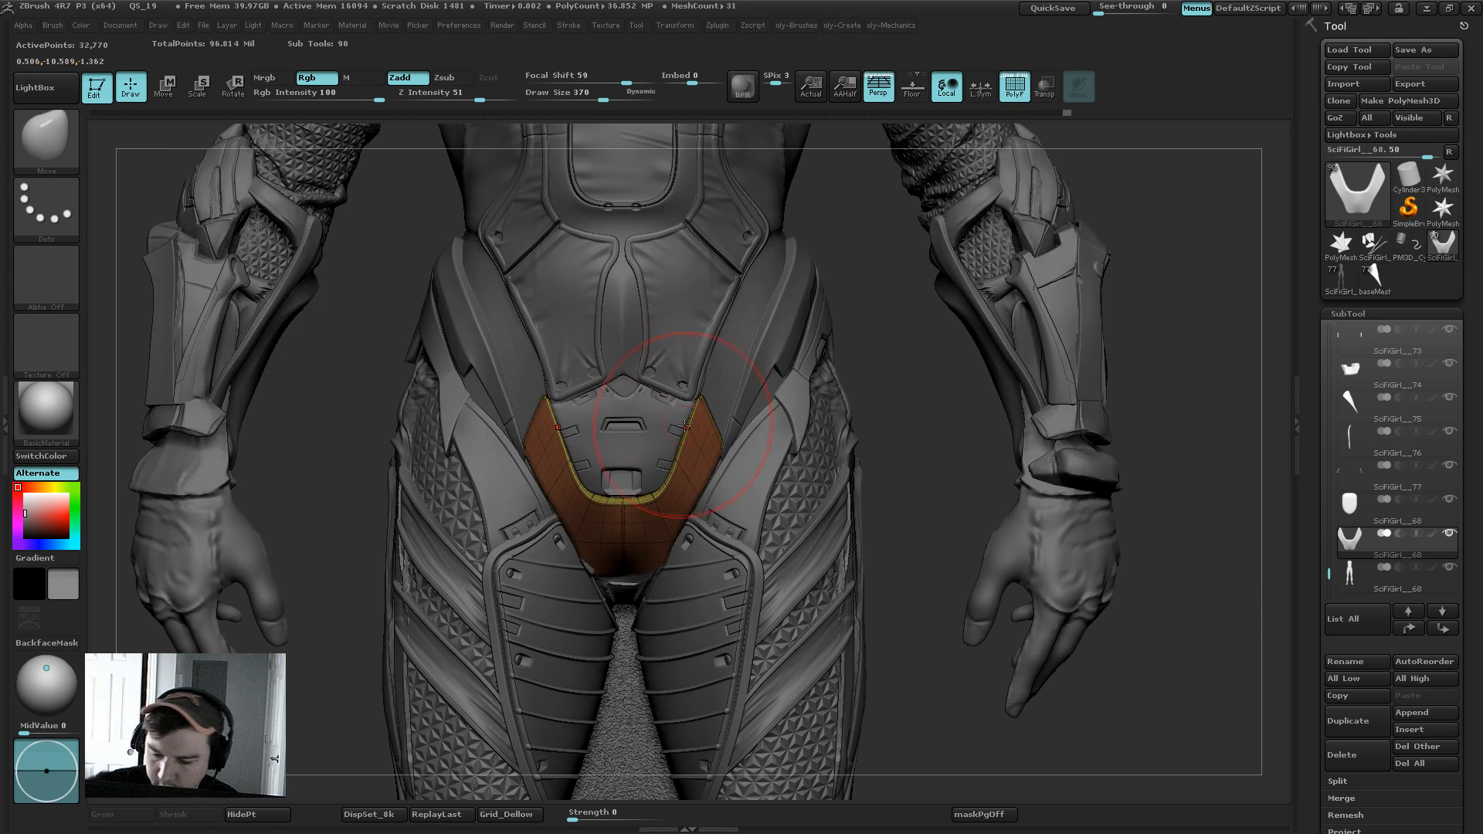
{"action": "key", "text": "b"}
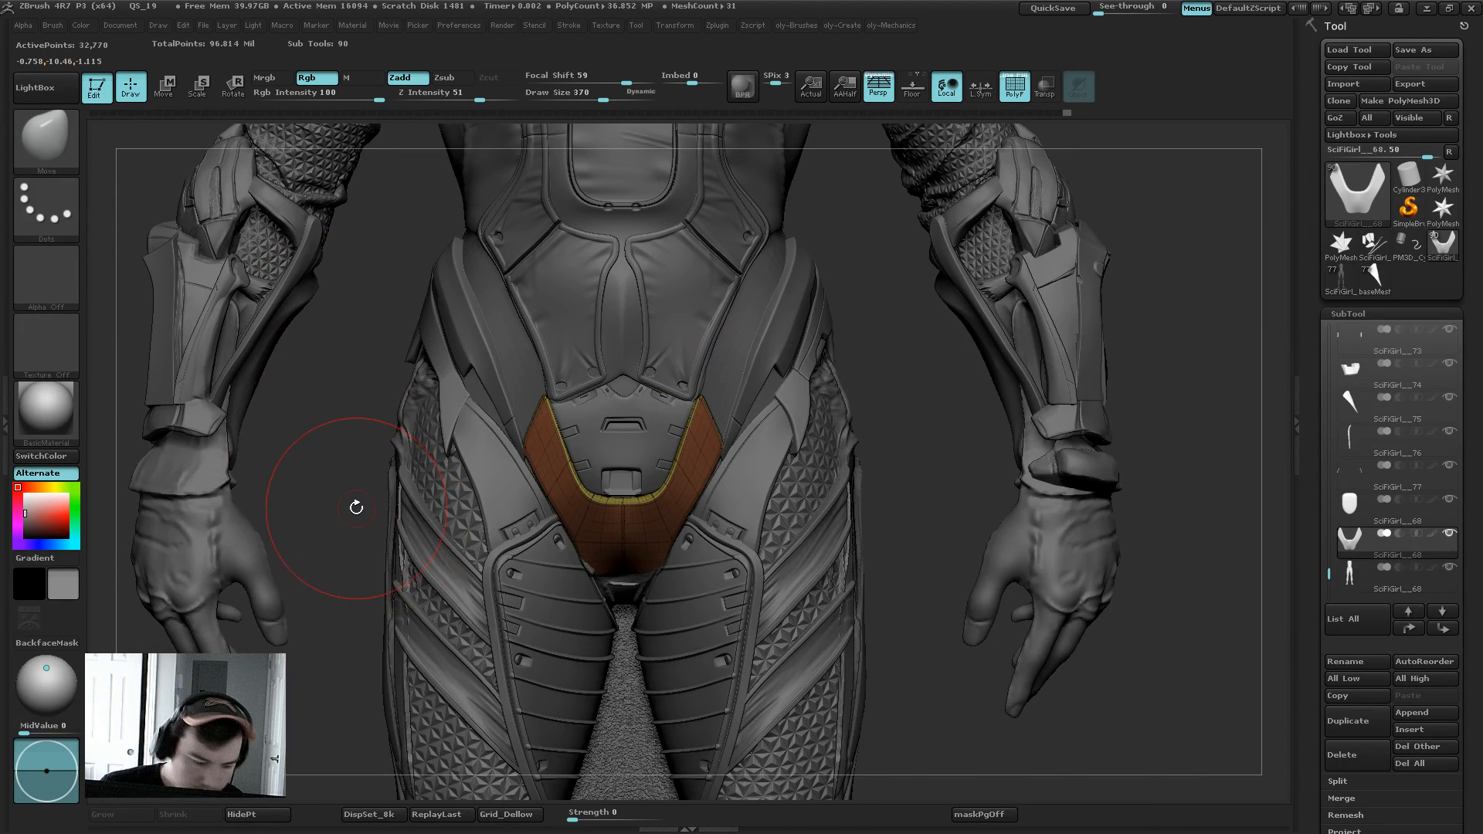
{"action": "key", "text": "b"}
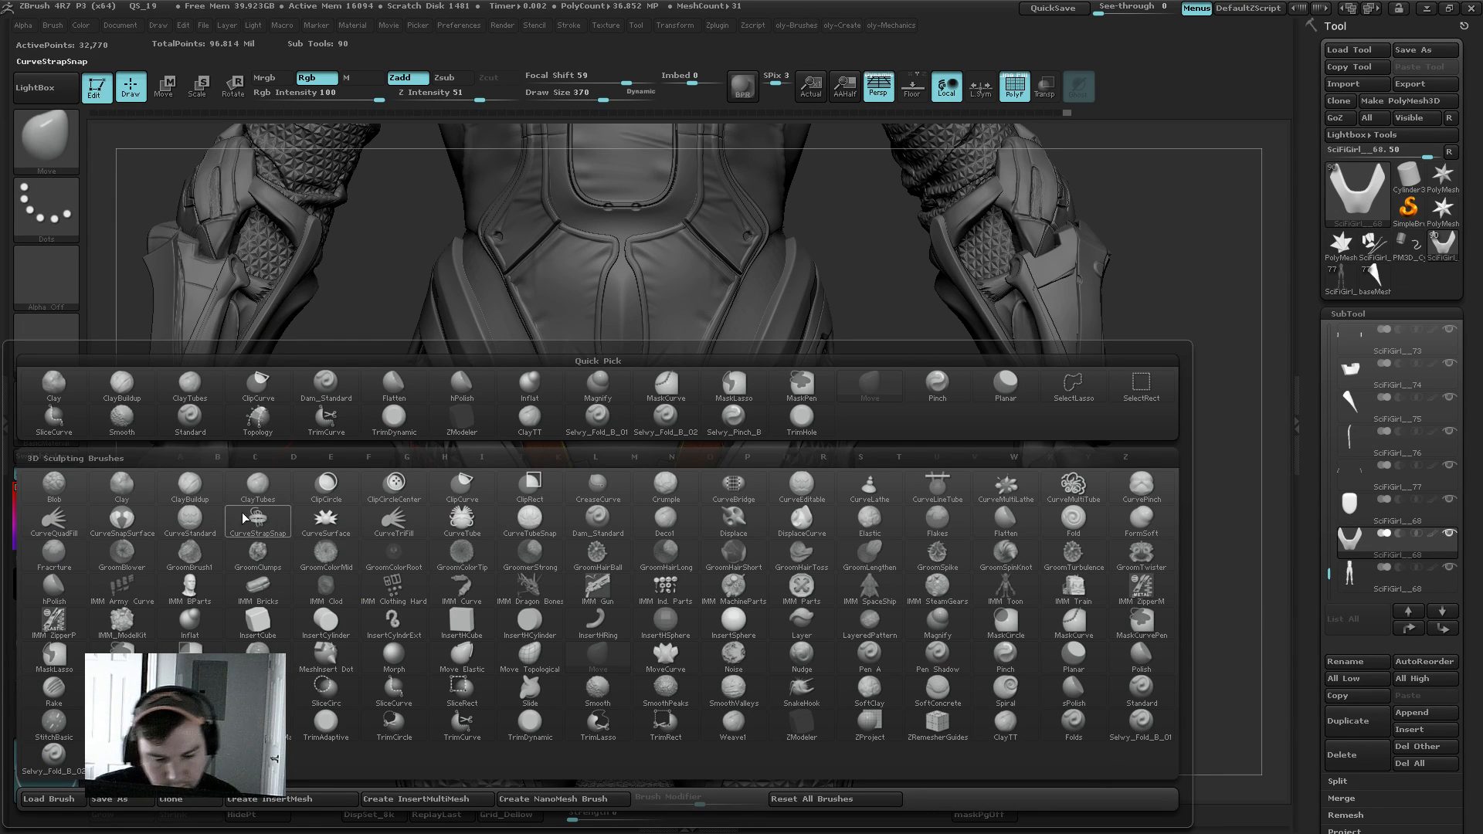
{"action": "key", "text": "Escape"}
{"action": "key", "text": "b"}
{"action": "key", "text": "s"}
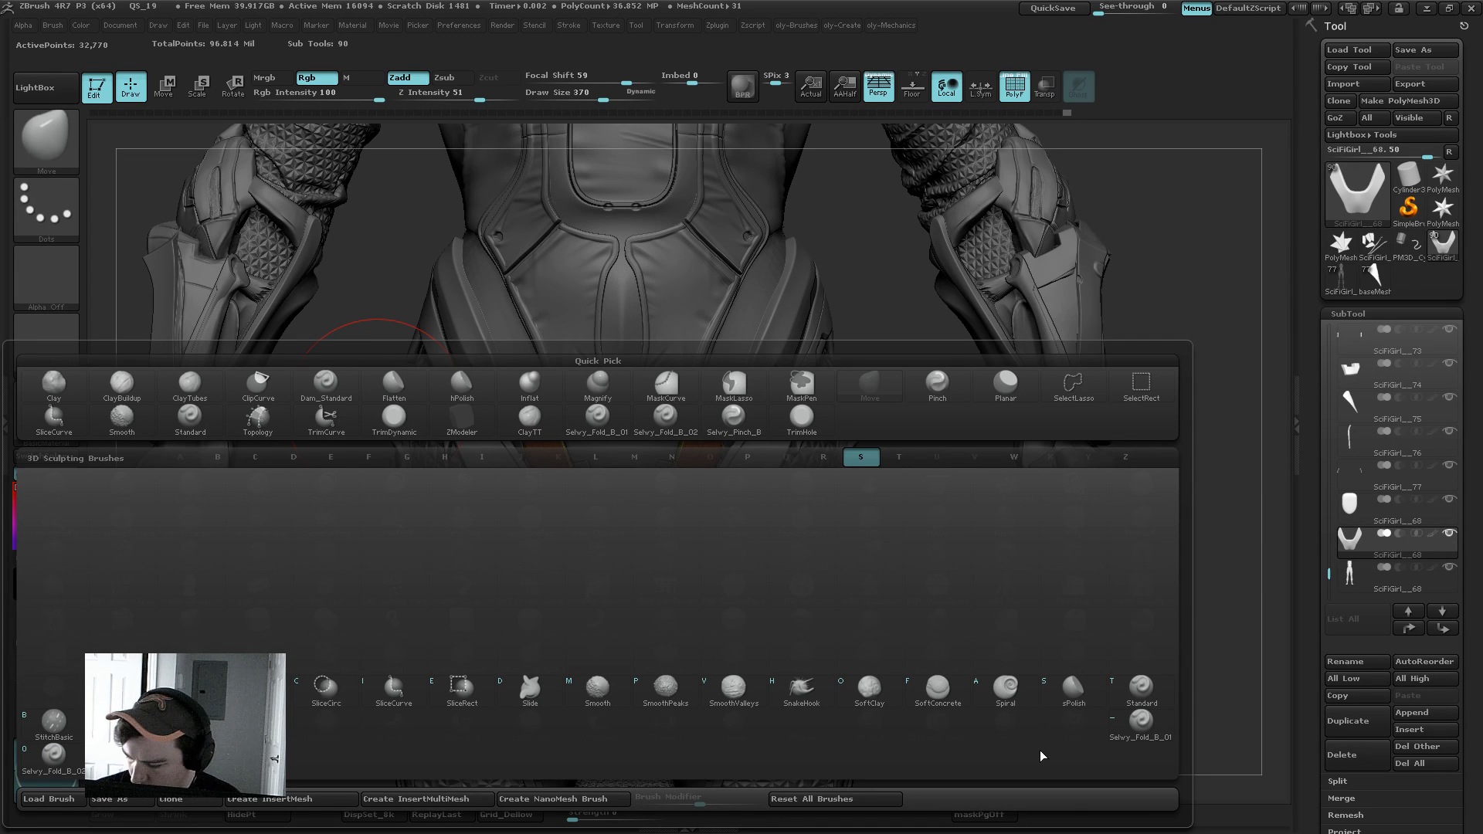
{"action": "left_click", "coordinate": [1140, 688]}
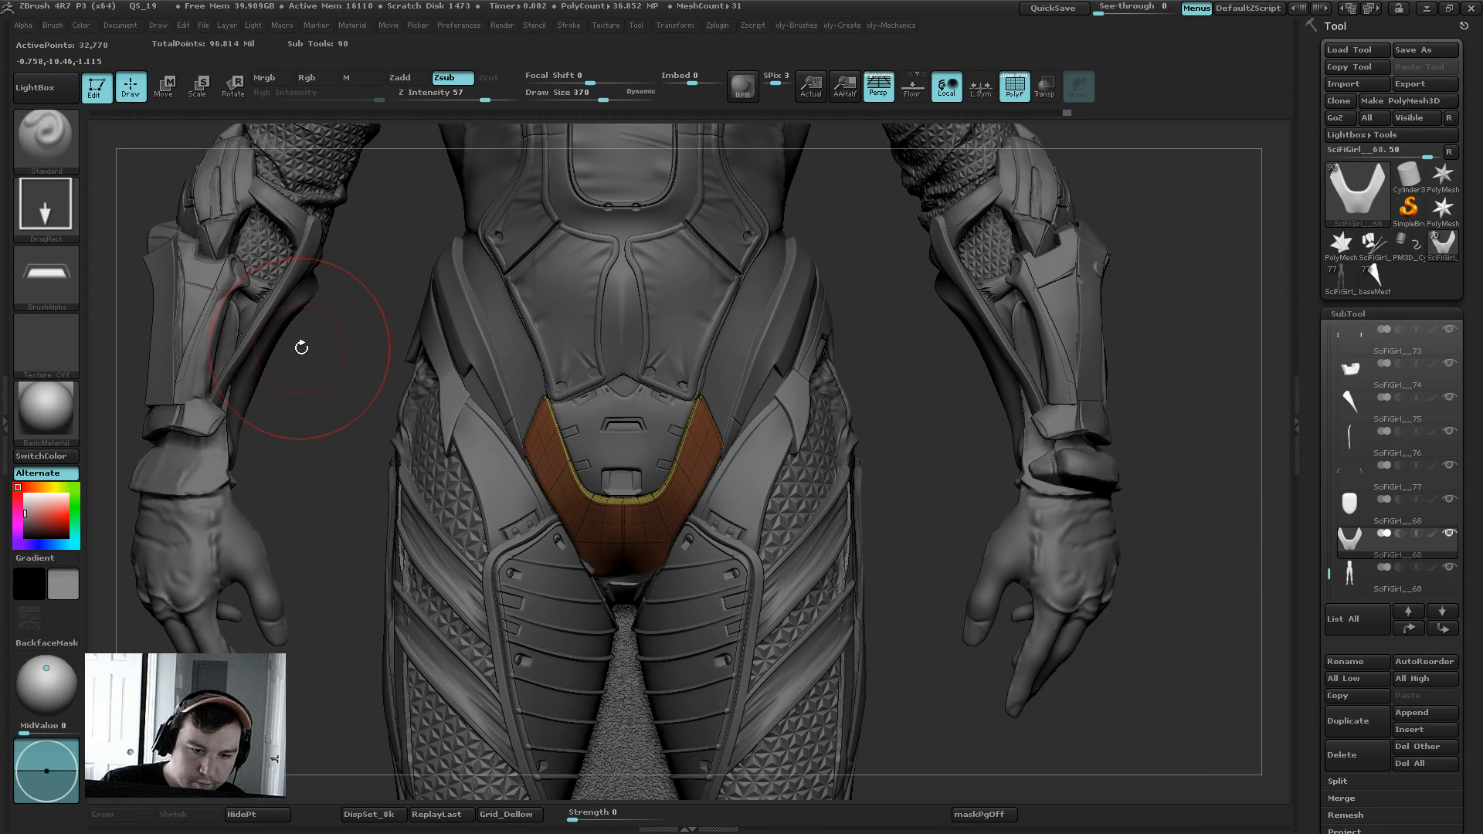
Step: Set the draw size to 238 and subdivide the crotch panel further for fine stamped detail
{"action": "key", "text": "s"}
{"action": "left_click", "coordinate": [621, 482]}
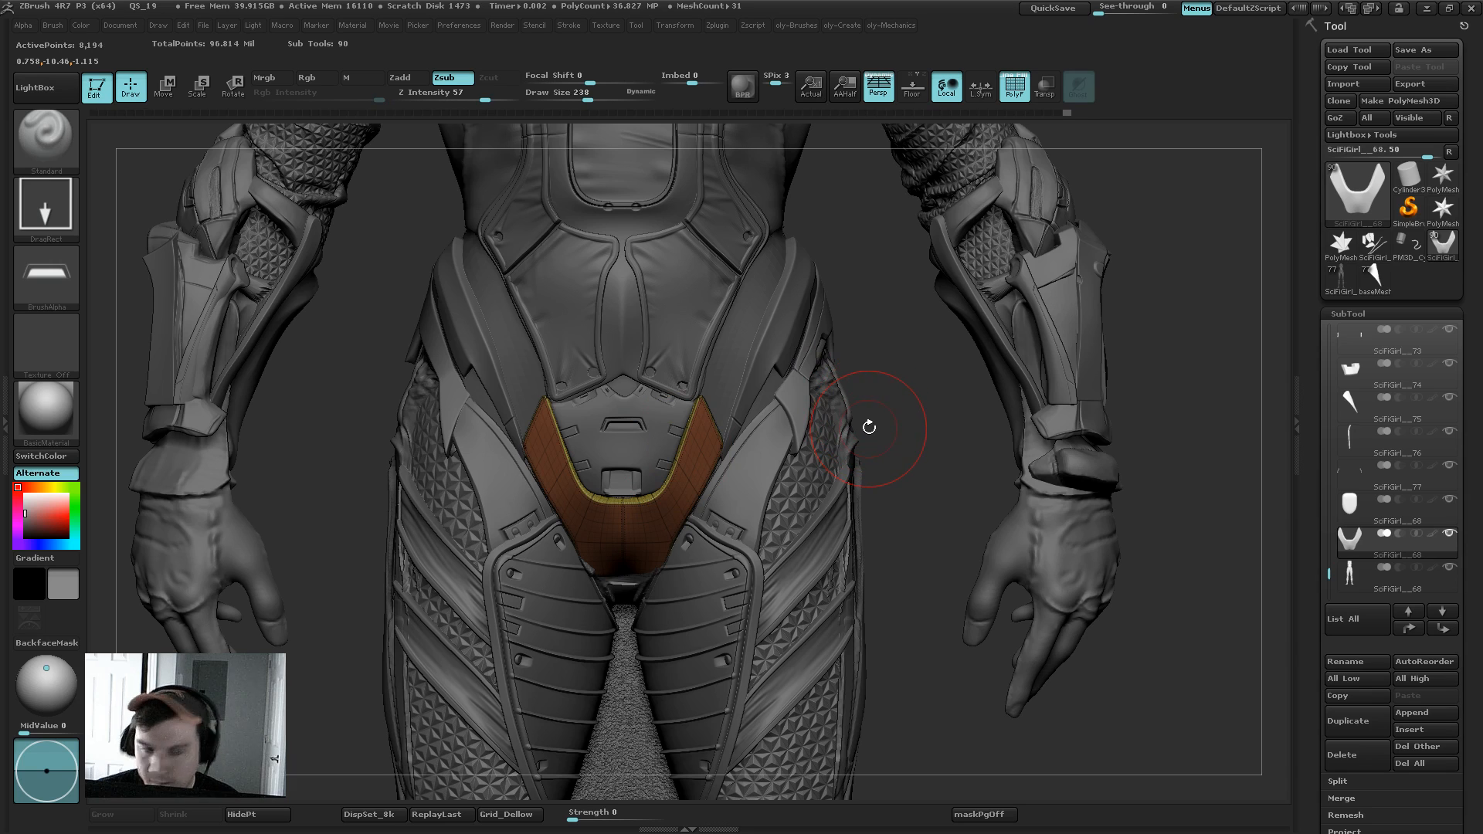
{"action": "key", "text": "ctrl"}
{"action": "key", "text": "ctrl+d"}
{"action": "key", "text": "ctrl+d"}
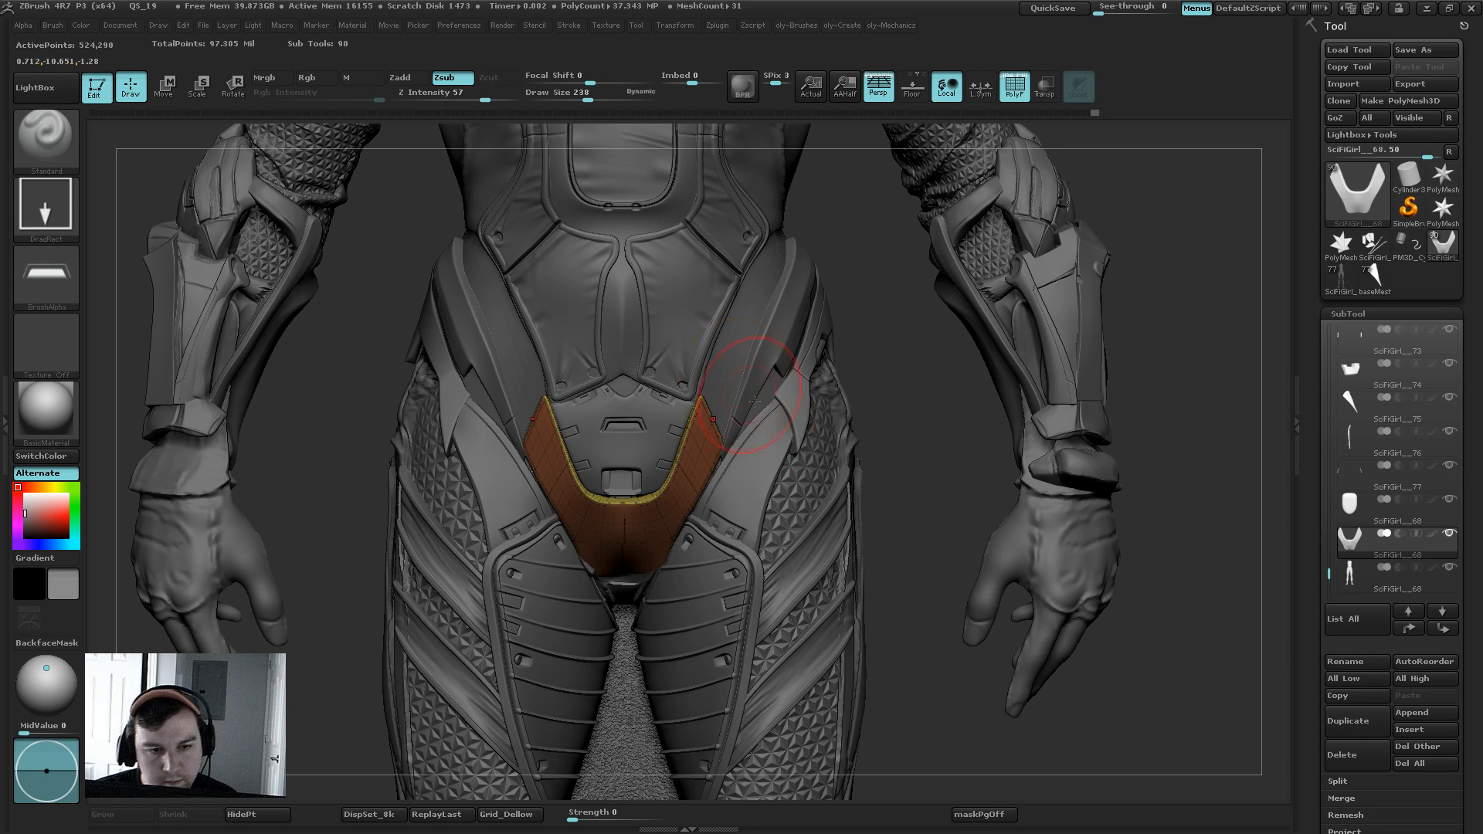
Step: Stamp mirrored notches into the outer edges of the crotch panel's upper tips, redoing the stamp at draw size 56
{"action": "mouse_move", "coordinate": [701, 456]}
{"action": "left_mouse_down"}
{"action": "mouse_move", "coordinate": [732, 399]}
{"action": "mouse_move", "coordinate": [772, 374]}
{"action": "mouse_move", "coordinate": [714, 420]}
{"action": "left_mouse_up"}
{"action": "key", "text": "shift+s"}
{"action": "key", "text": "shift+f"}
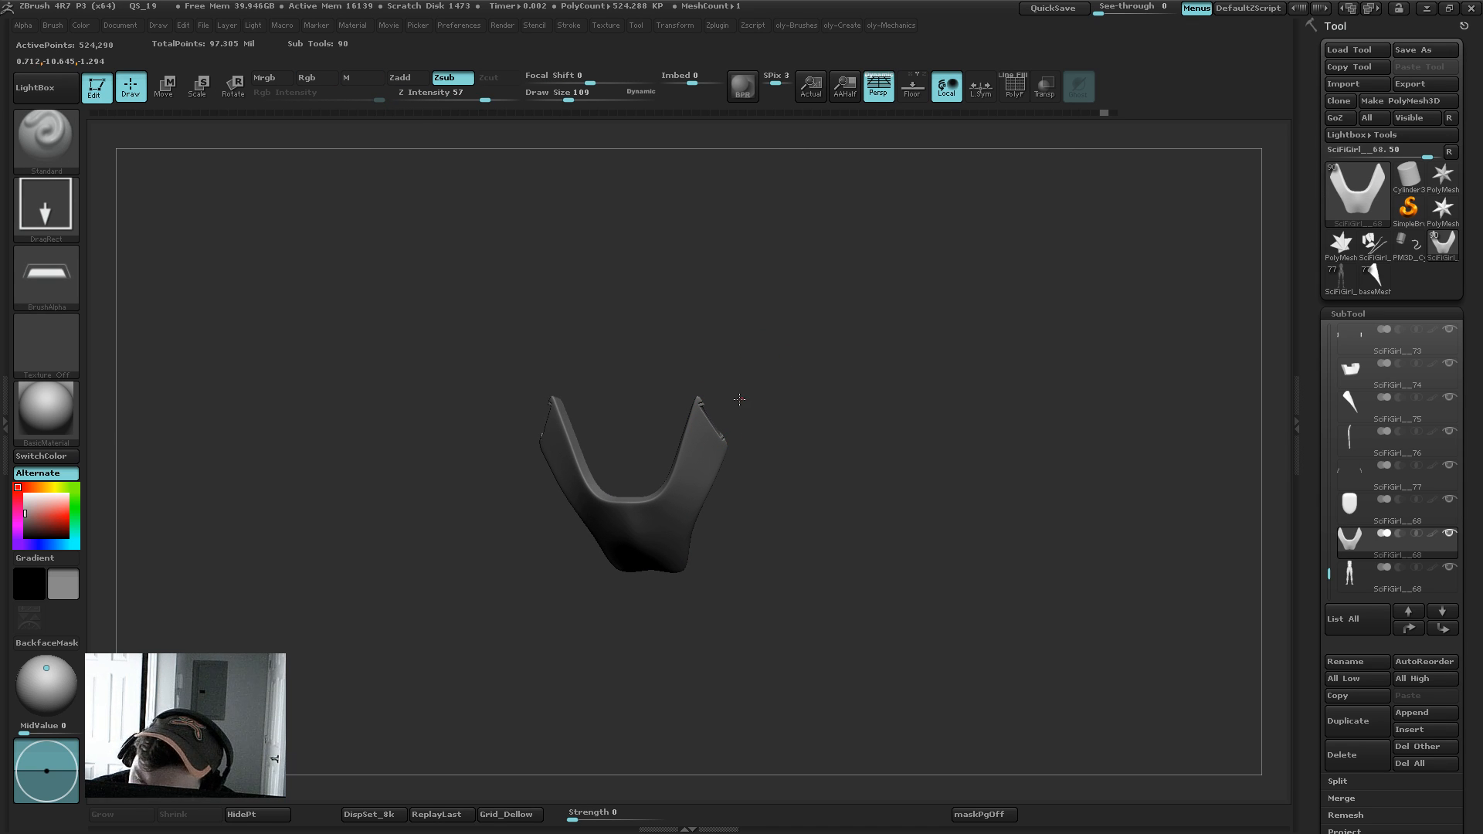
{"action": "left_click_drag", "start_coordinate": [757, 370], "coordinate": [834, 407]}
{"action": "key", "text": "ctrl+z"}
{"action": "key", "text": "s"}
{"action": "mouse_move", "coordinate": [727, 415]}
{"action": "left_mouse_down"}
{"action": "mouse_move", "coordinate": [821, 338]}
{"action": "mouse_move", "coordinate": [791, 337]}
{"action": "left_mouse_up"}
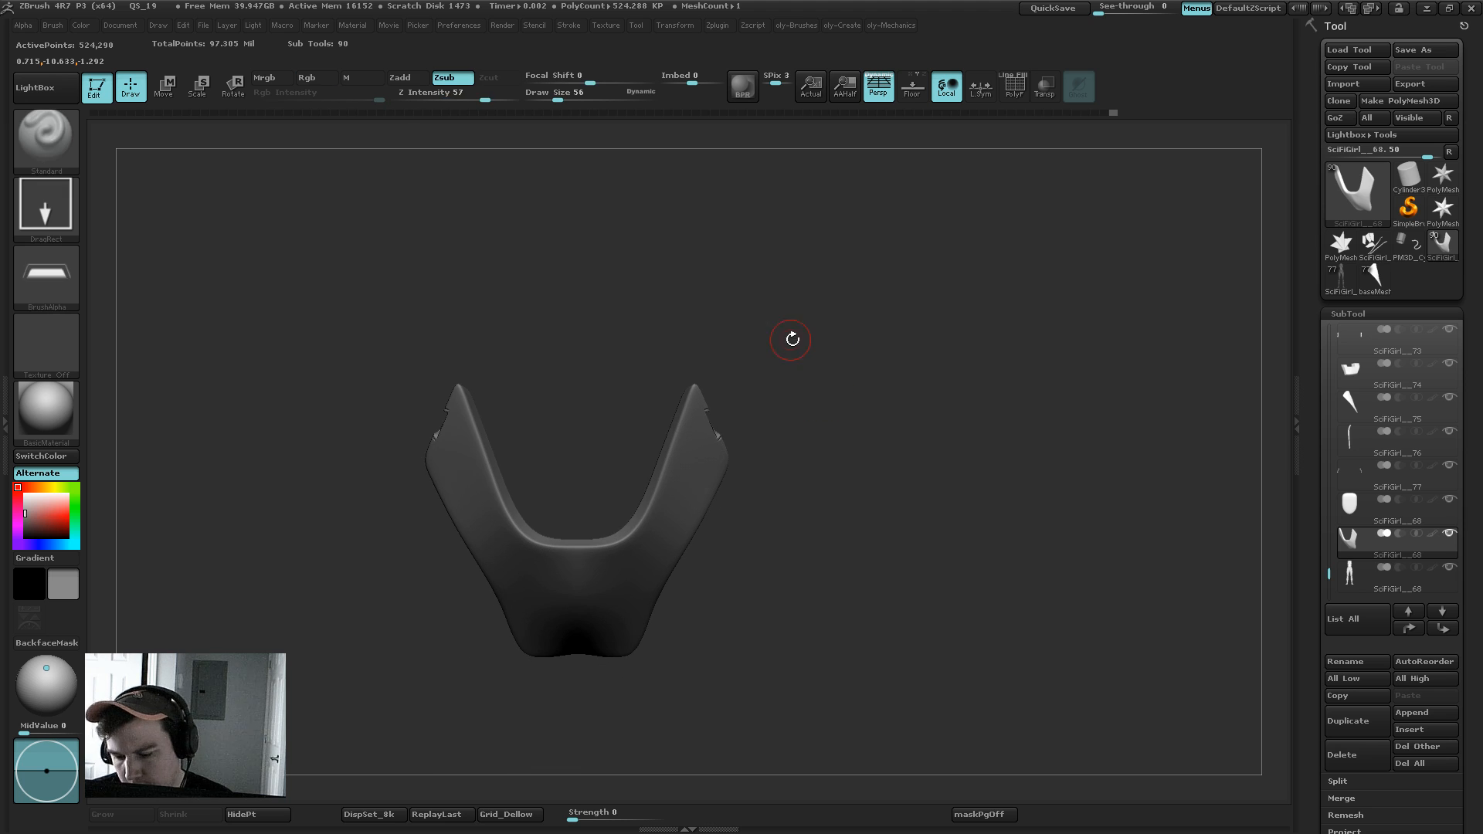
Step: Stamp mirrored notches along the crotch panel's inner rim, on both sides and at the base of the curve
{"action": "key", "text": "shift+s"}
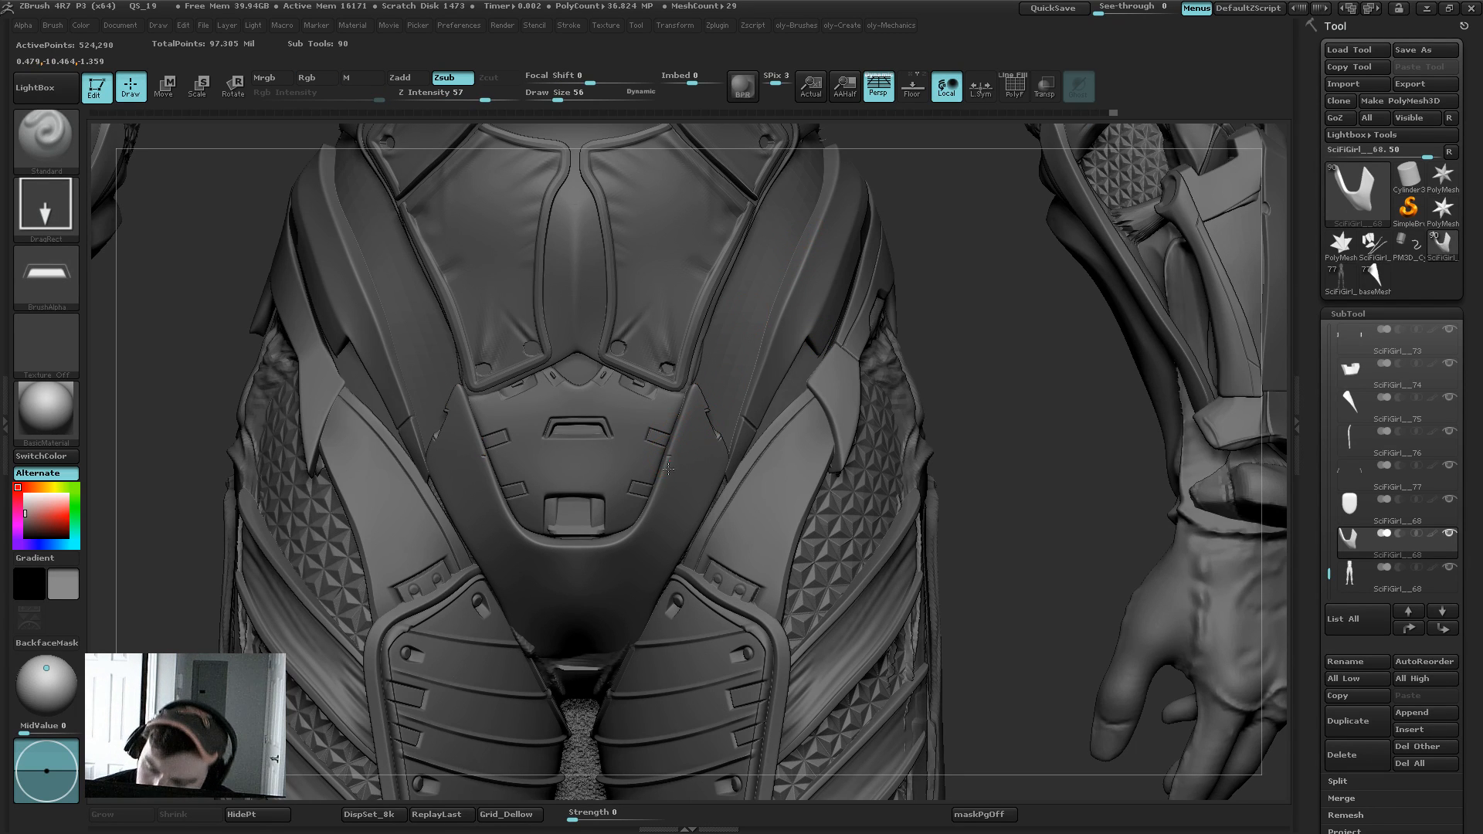
{"action": "left_click_drag", "start_coordinate": [665, 482], "coordinate": [701, 468]}
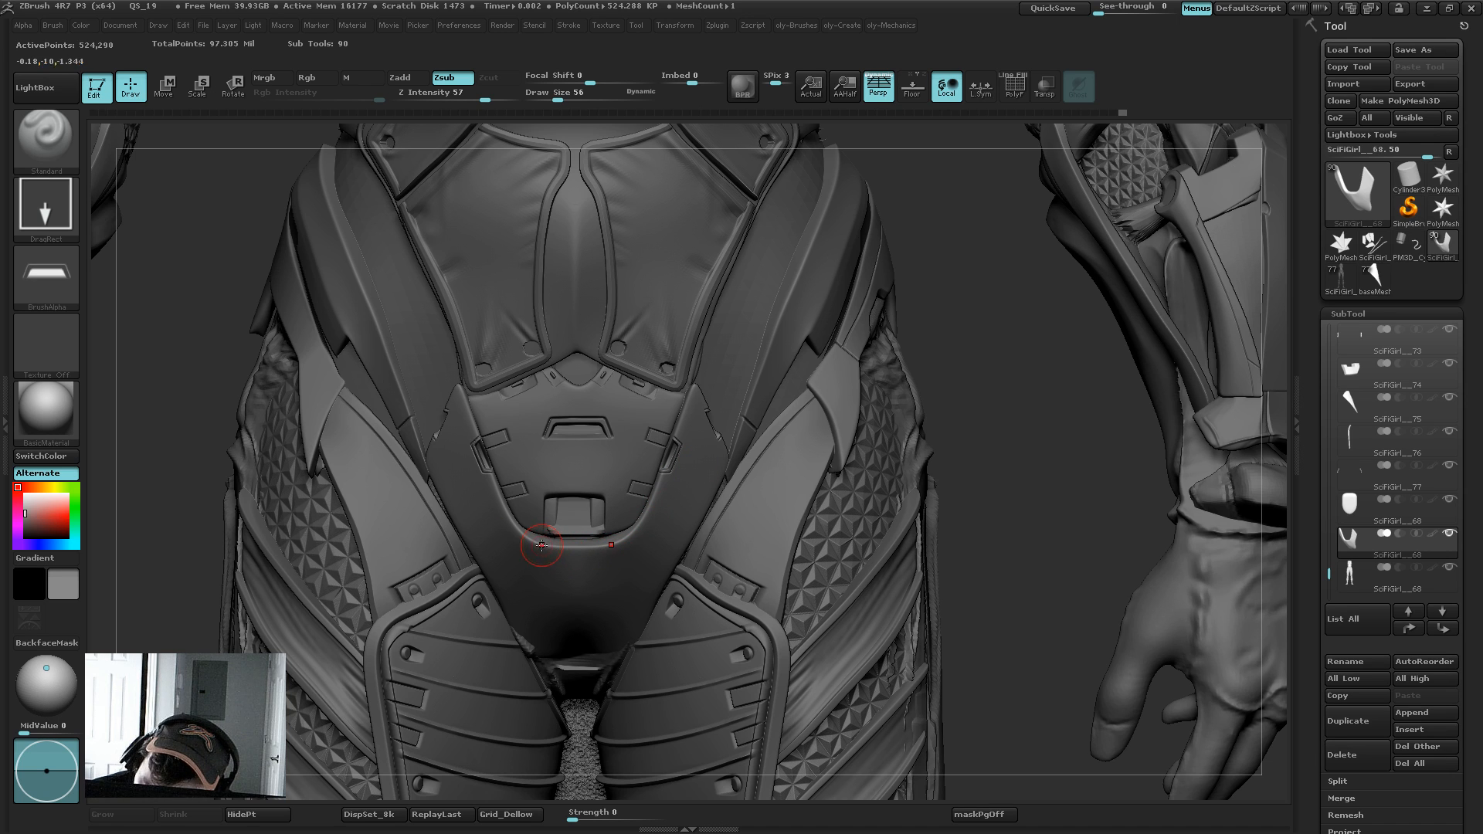
{"action": "left_click_drag", "start_coordinate": [653, 490], "coordinate": [667, 474]}
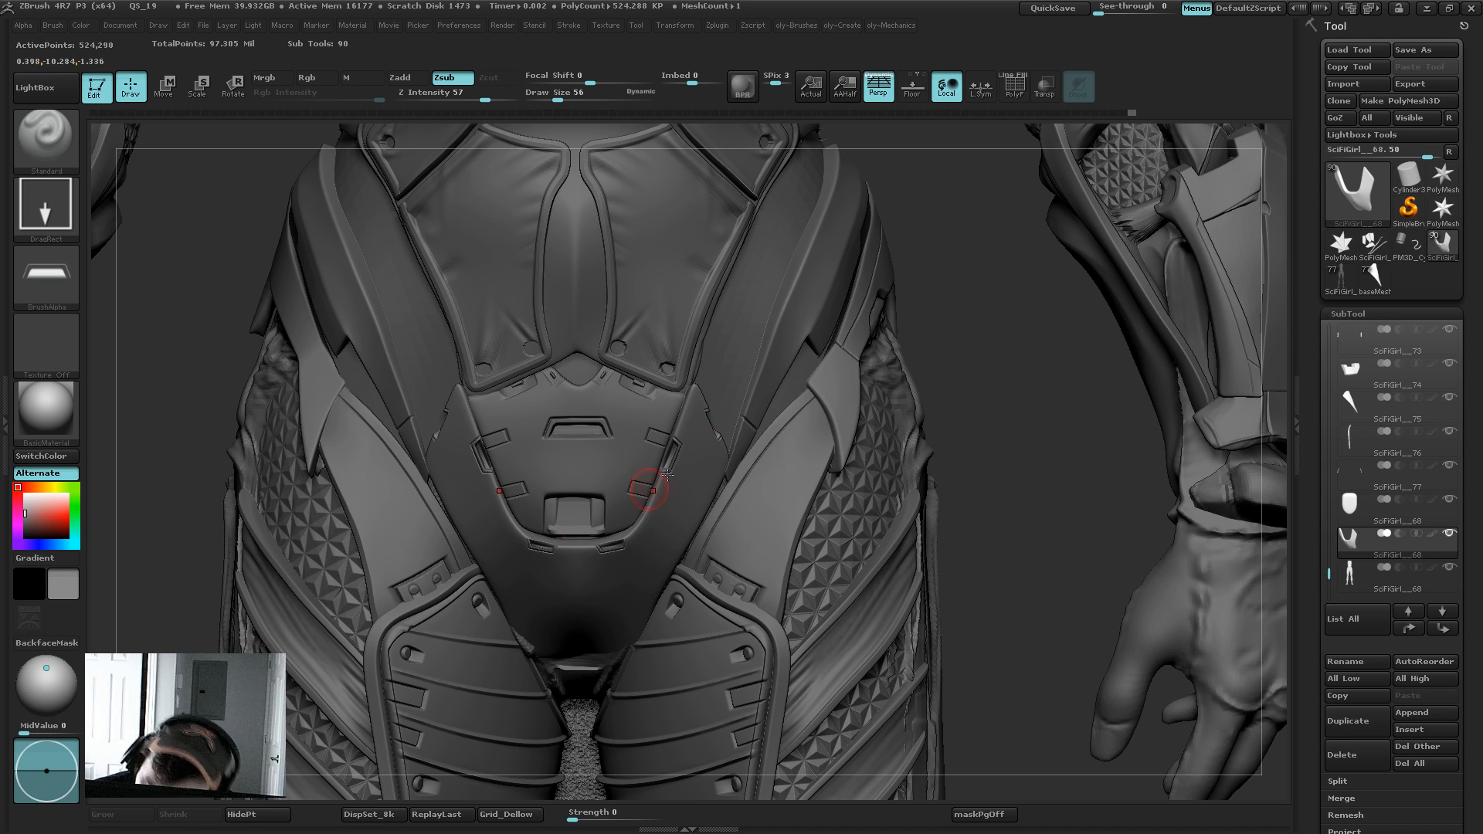
Step: Try stamping extra notches into the crotch panel's outer side edges, check them in isolation, and undo them
{"action": "left_click_drag", "start_coordinate": [938, 352], "coordinate": [823, 258], "text": "alt"}
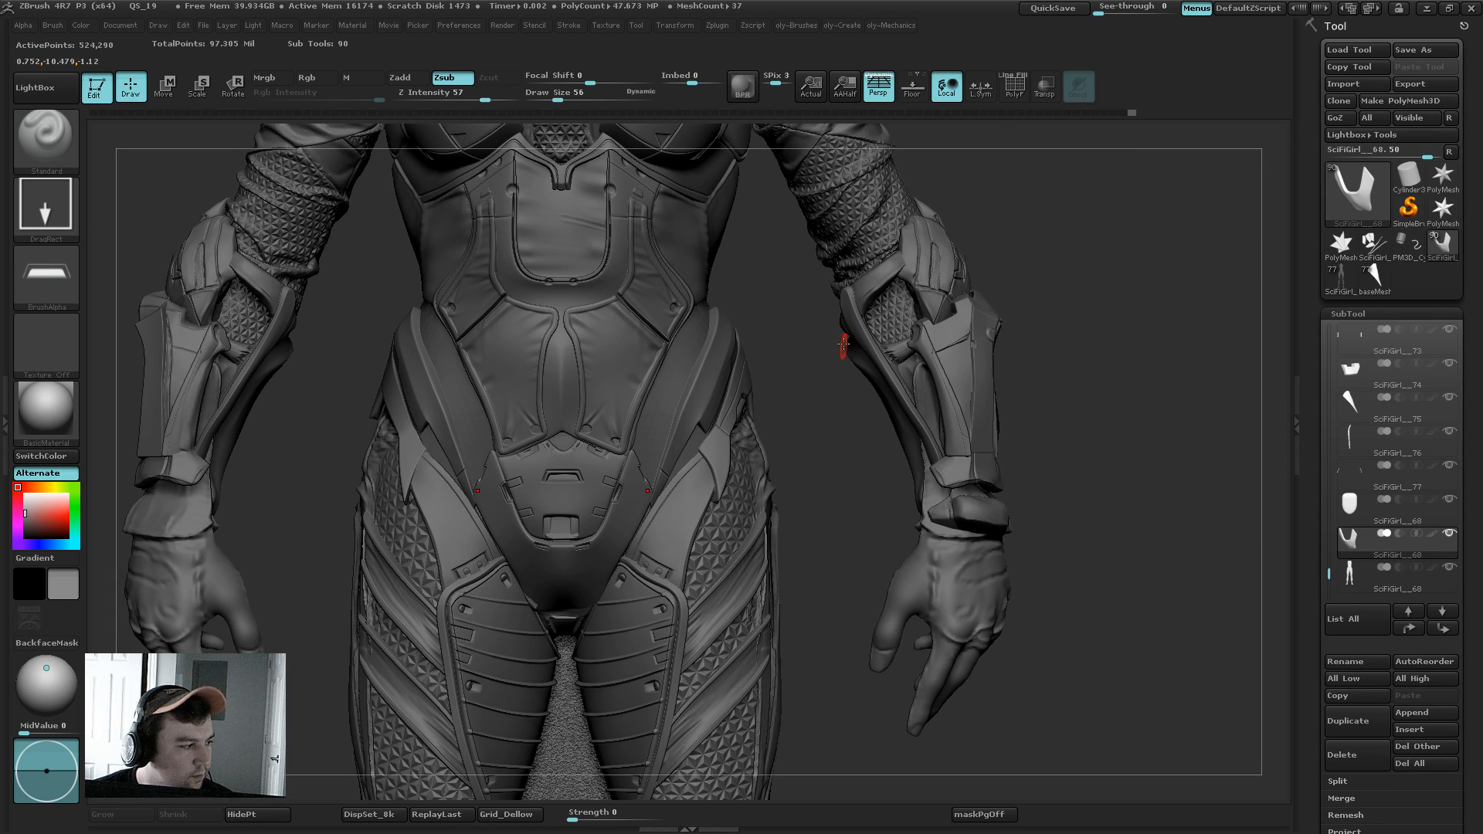
{"action": "left_click_drag", "start_coordinate": [813, 455], "coordinate": [695, 471]}
{"action": "left_click", "coordinate": [639, 479], "text": "ctrl+shift"}
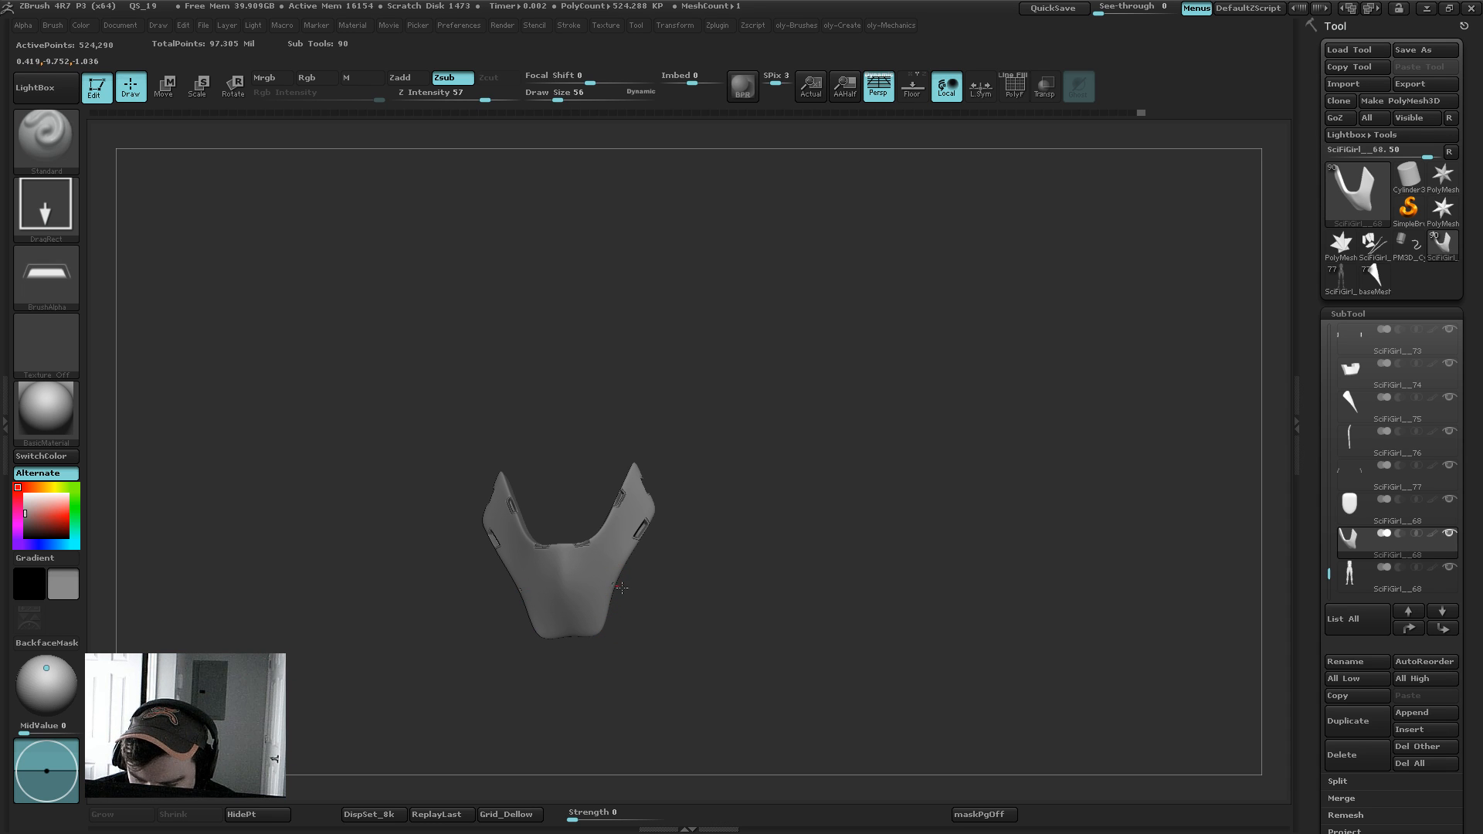
{"action": "left_click", "coordinate": [733, 471], "text": "ctrl+shift"}
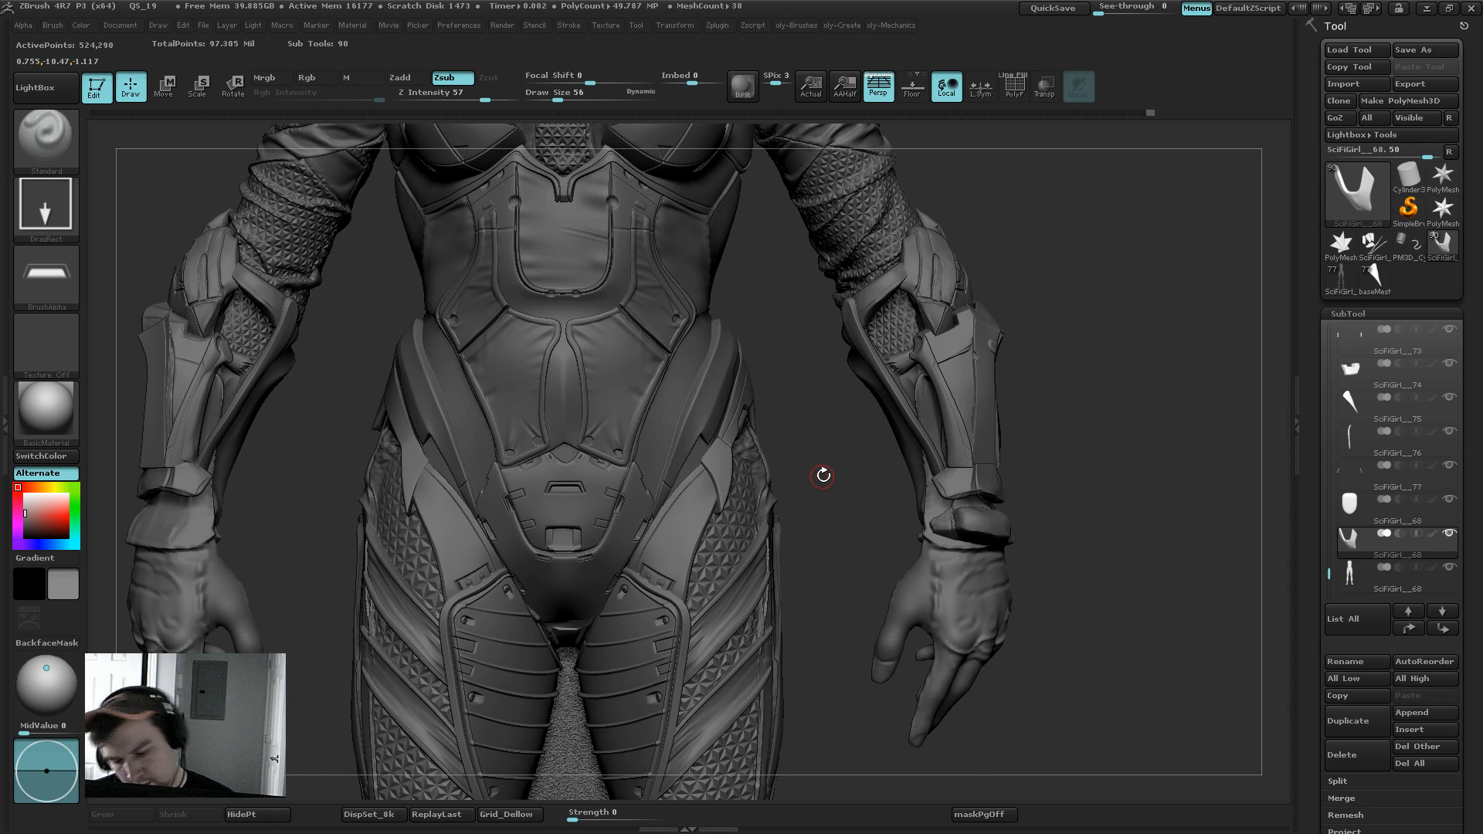
{"action": "key", "text": "ctrl"}
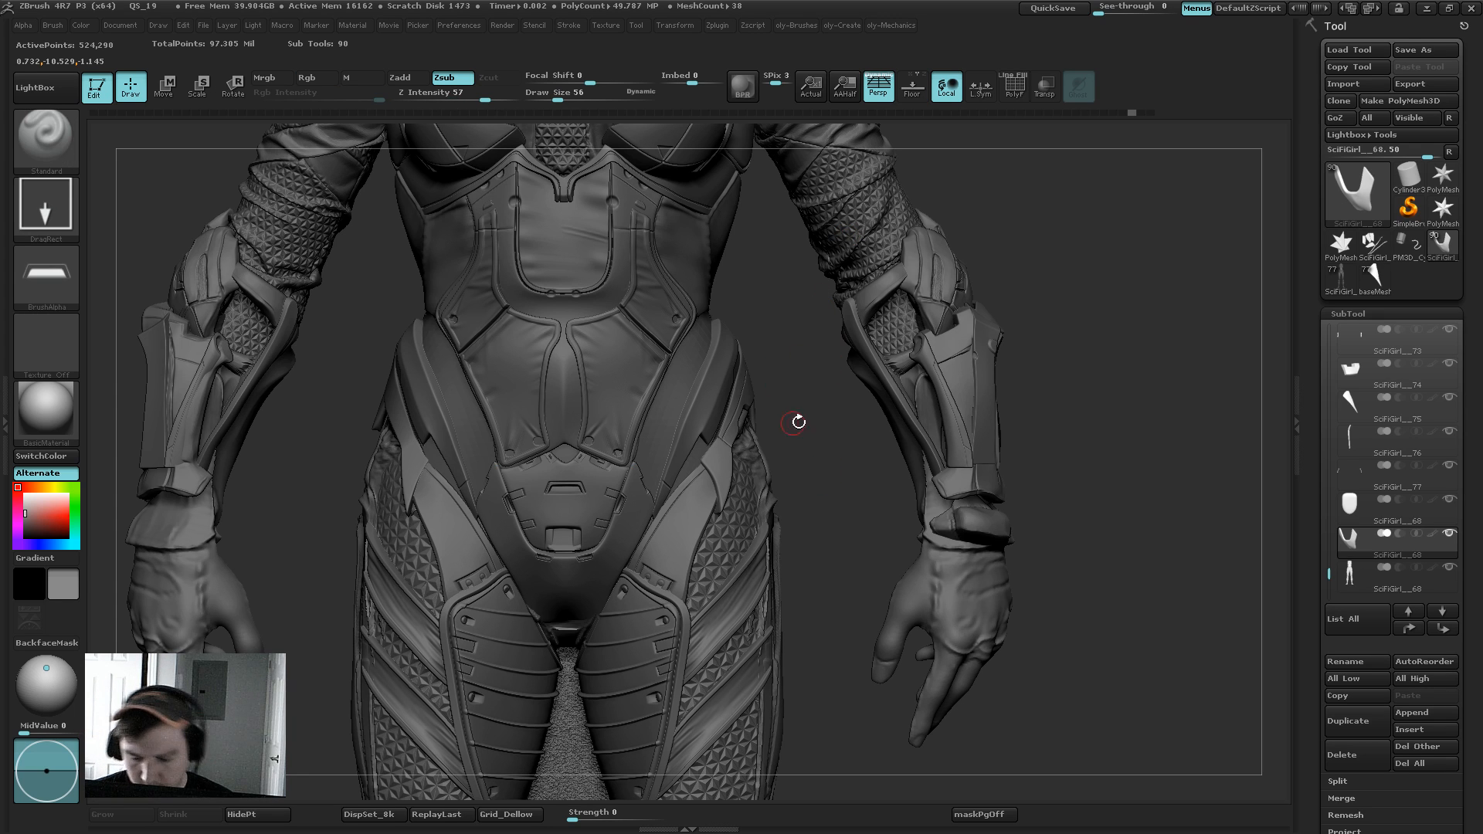
Step: Load the custom Orb_Cracks brush preset from disk
{"action": "key", "text": "b"}
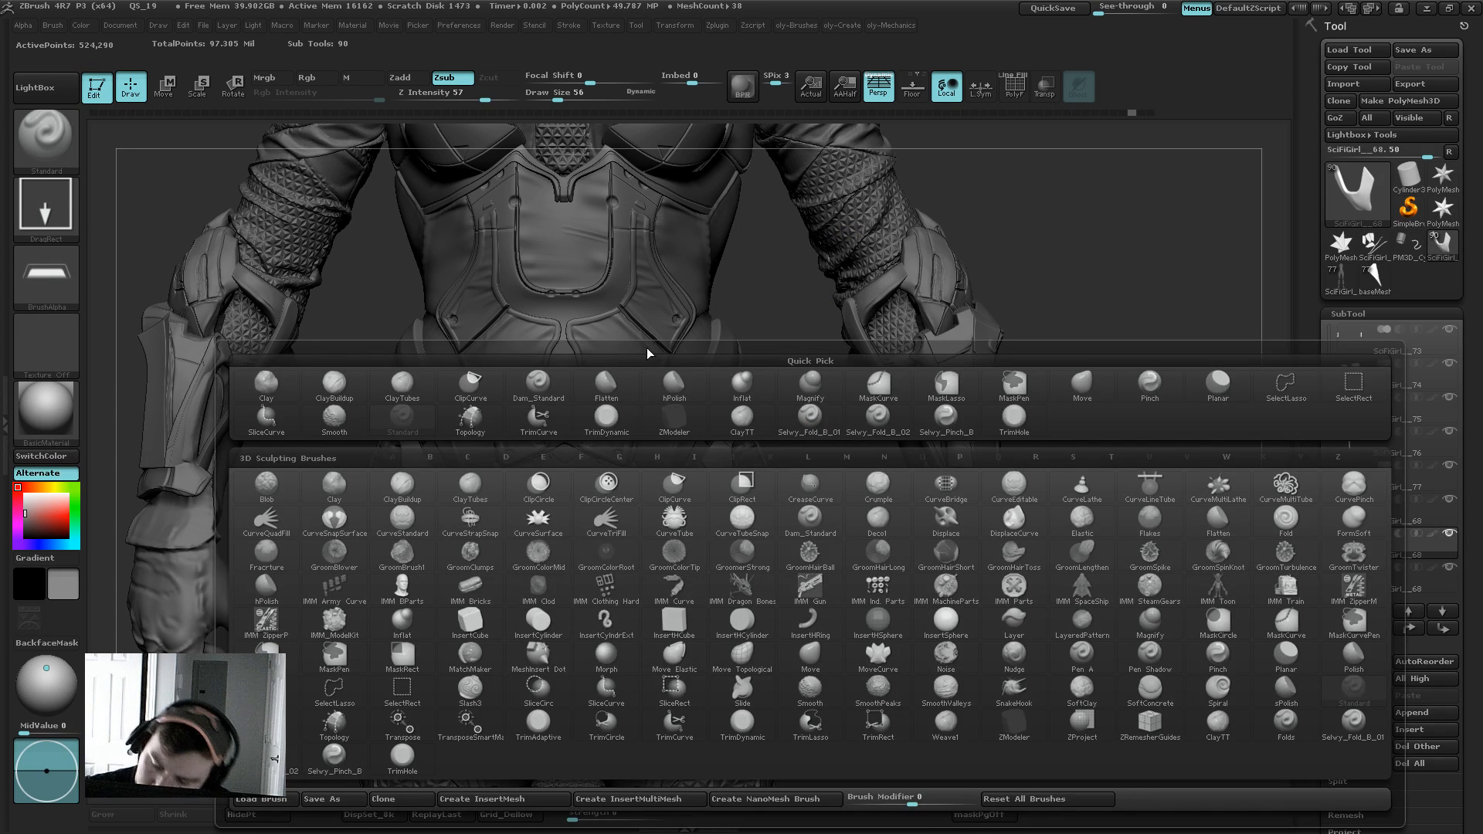
{"action": "key", "text": "b"}
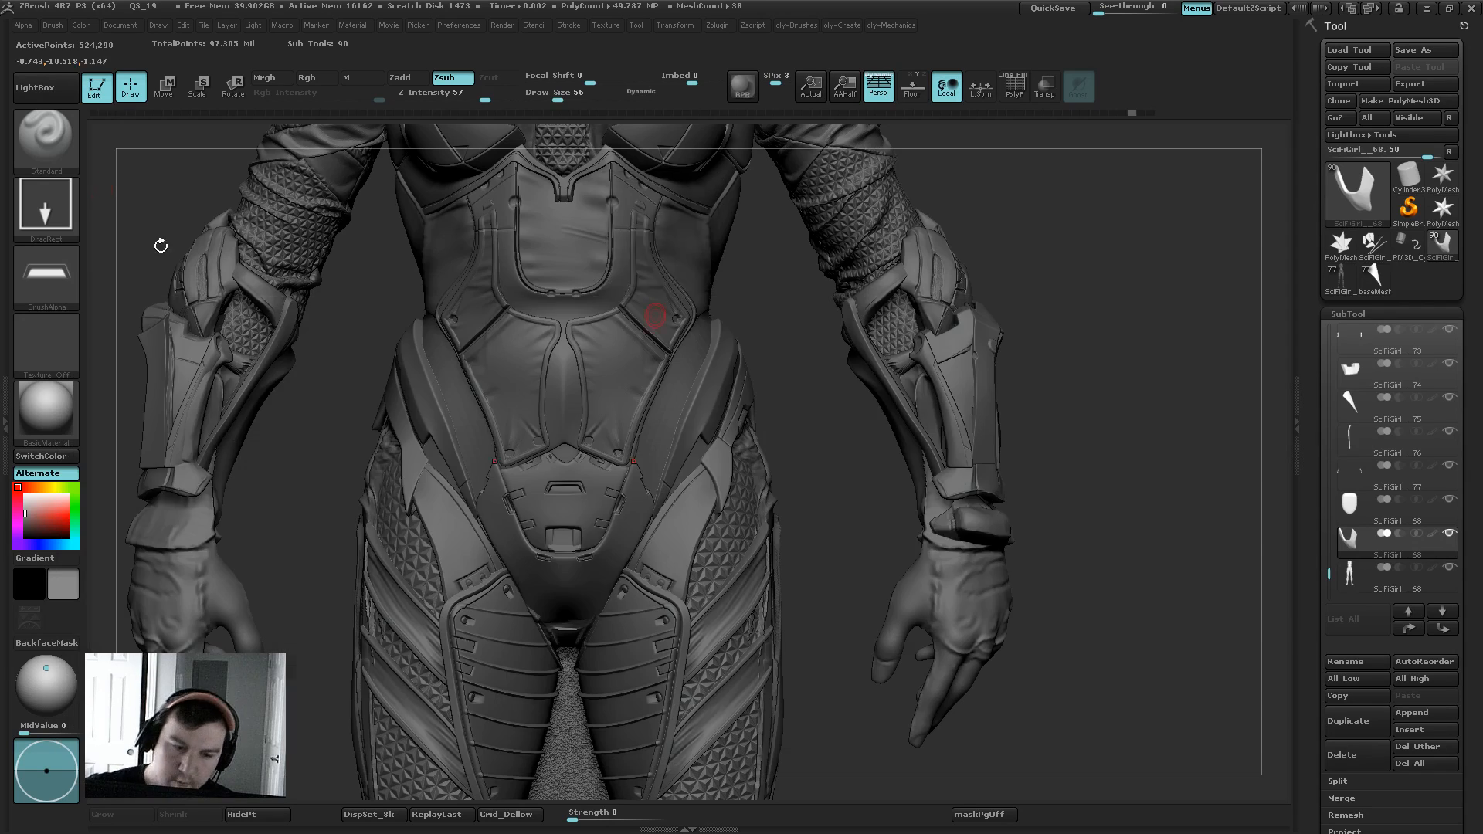
{"action": "key", "text": "b"}
{"action": "left_click", "coordinate": [129, 567]}
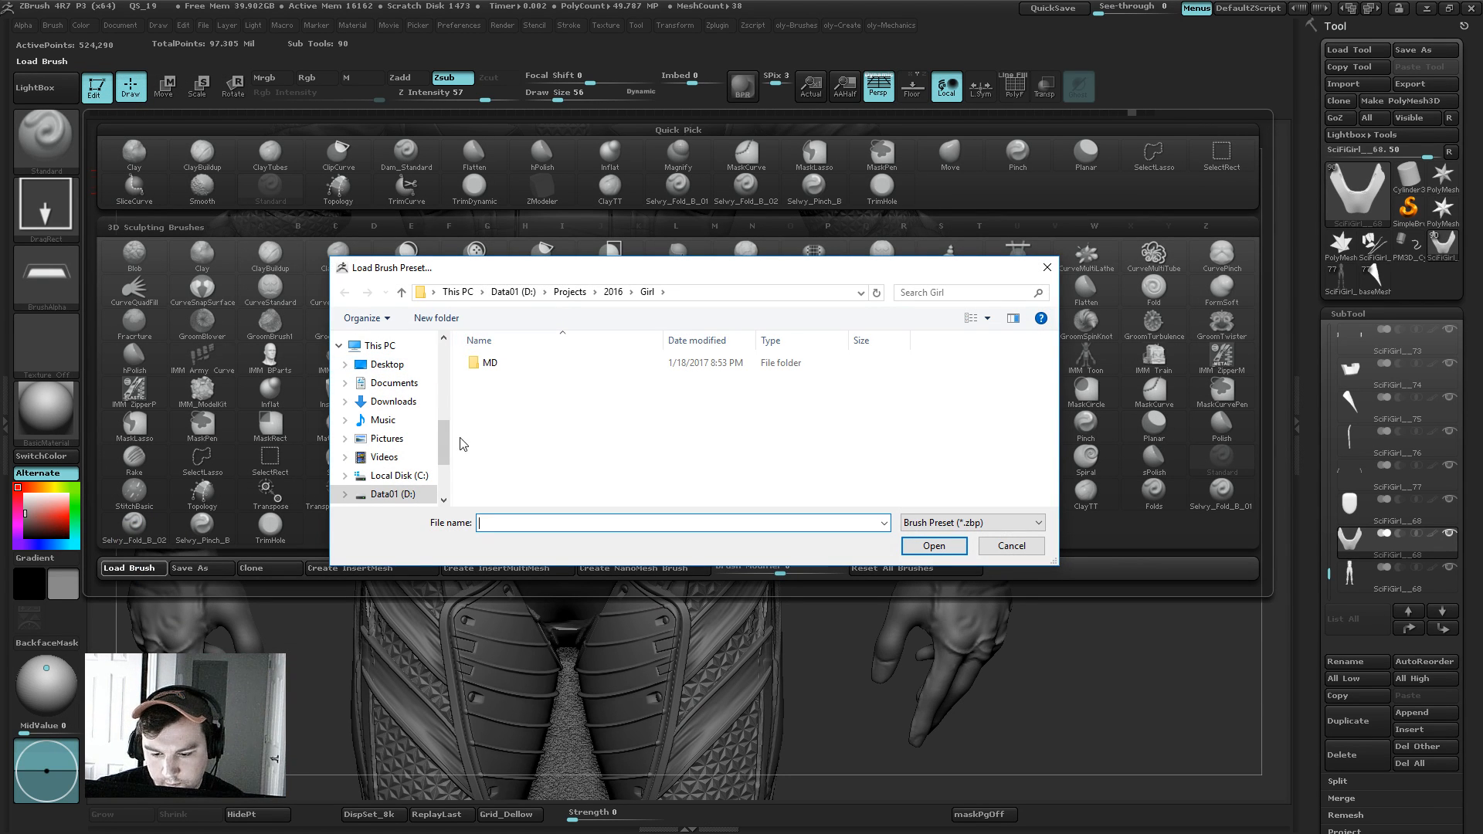
{"action": "left_click_drag", "start_coordinate": [494, 260], "coordinate": [493, 265]}
{"action": "key", "text": "Escape"}
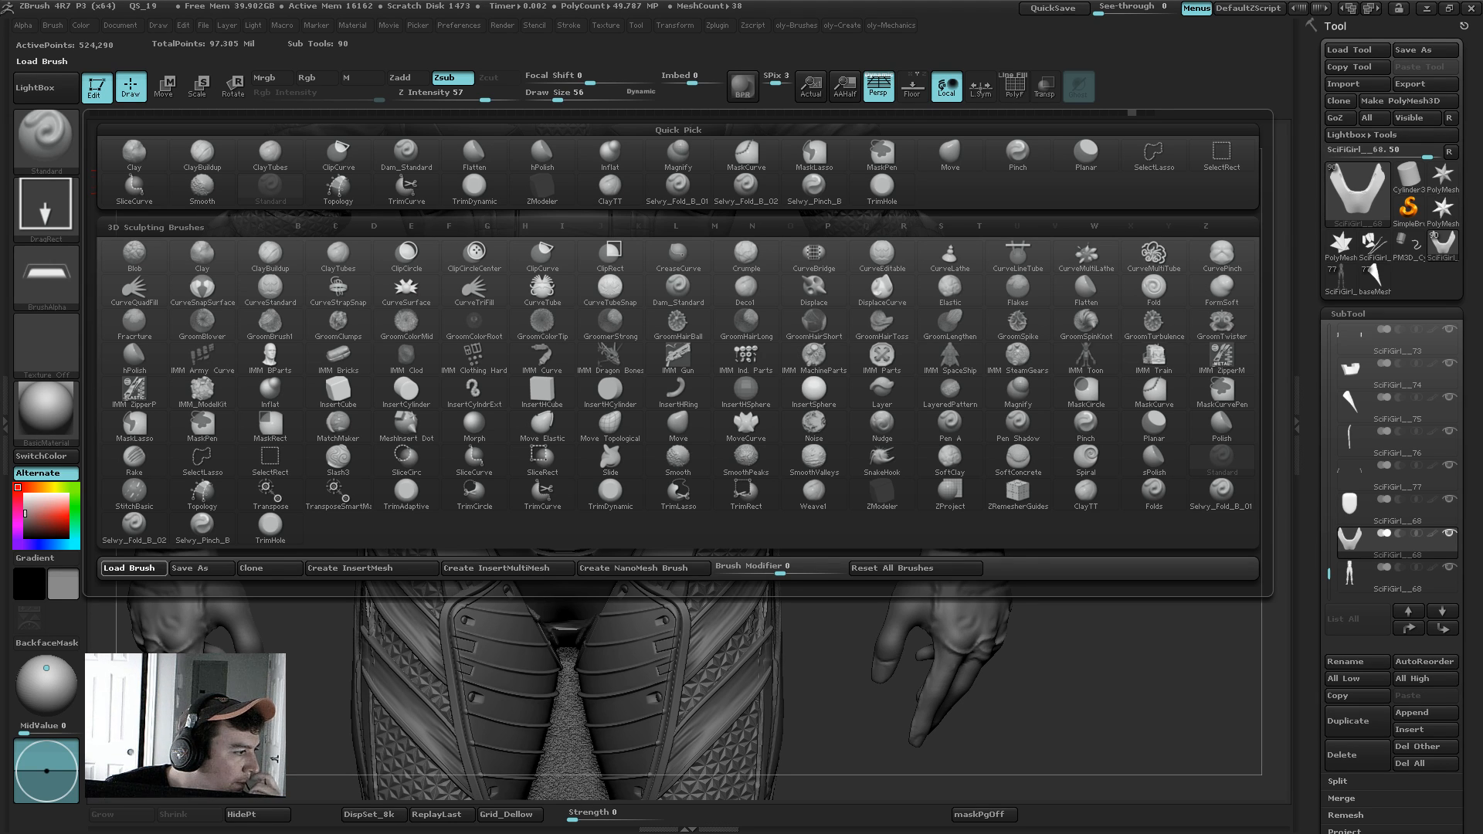
{"action": "left_click", "coordinate": [129, 568]}
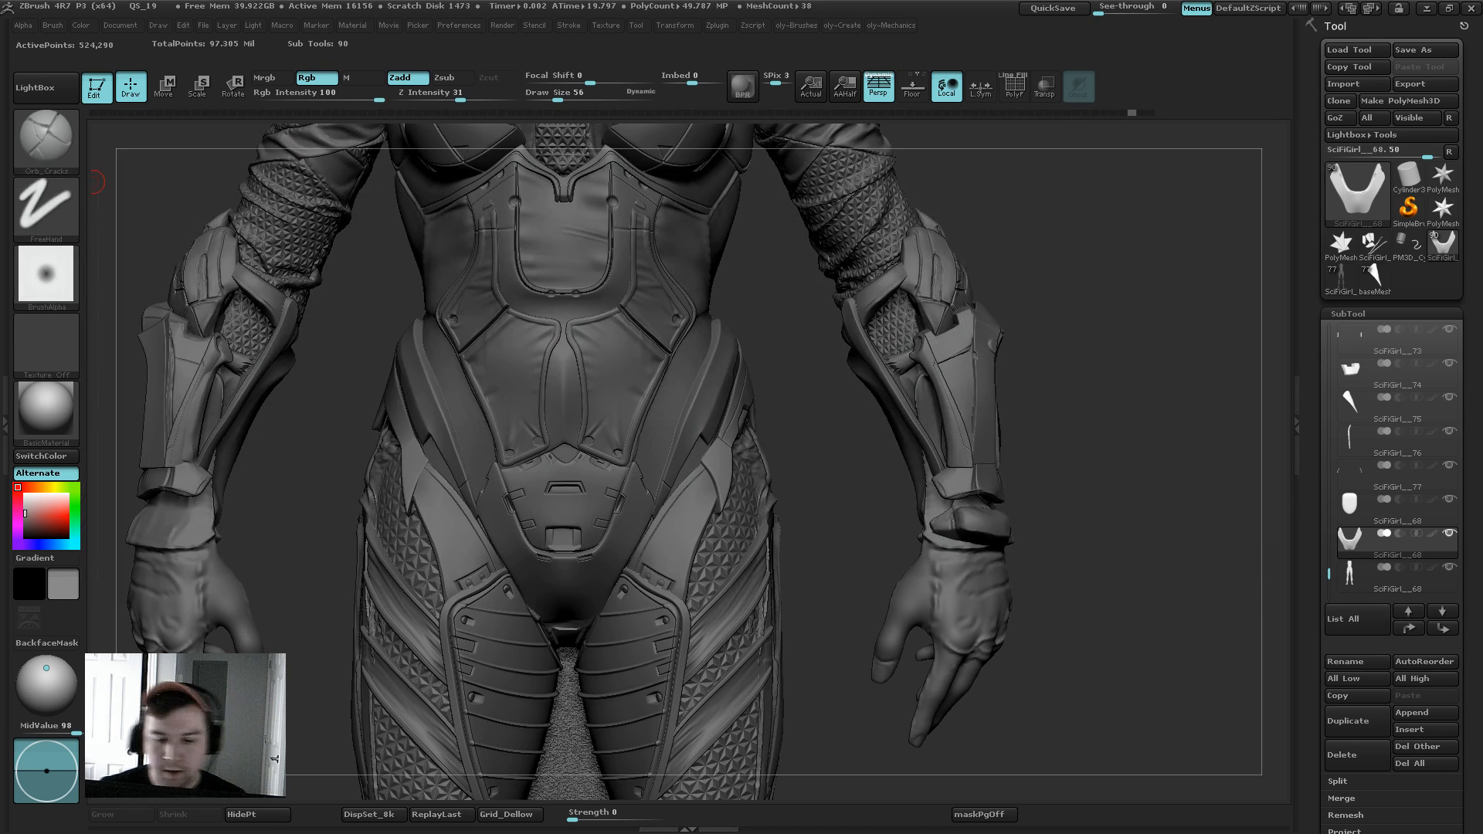
Step: Isolate the crotch panel and try Orb_Cracks lines along its outer edges at draw sizes 50 and 32
{"action": "key", "text": "ctrl+shift+s"}
{"action": "key", "text": "s"}
{"action": "left_click", "coordinate": [645, 507]}
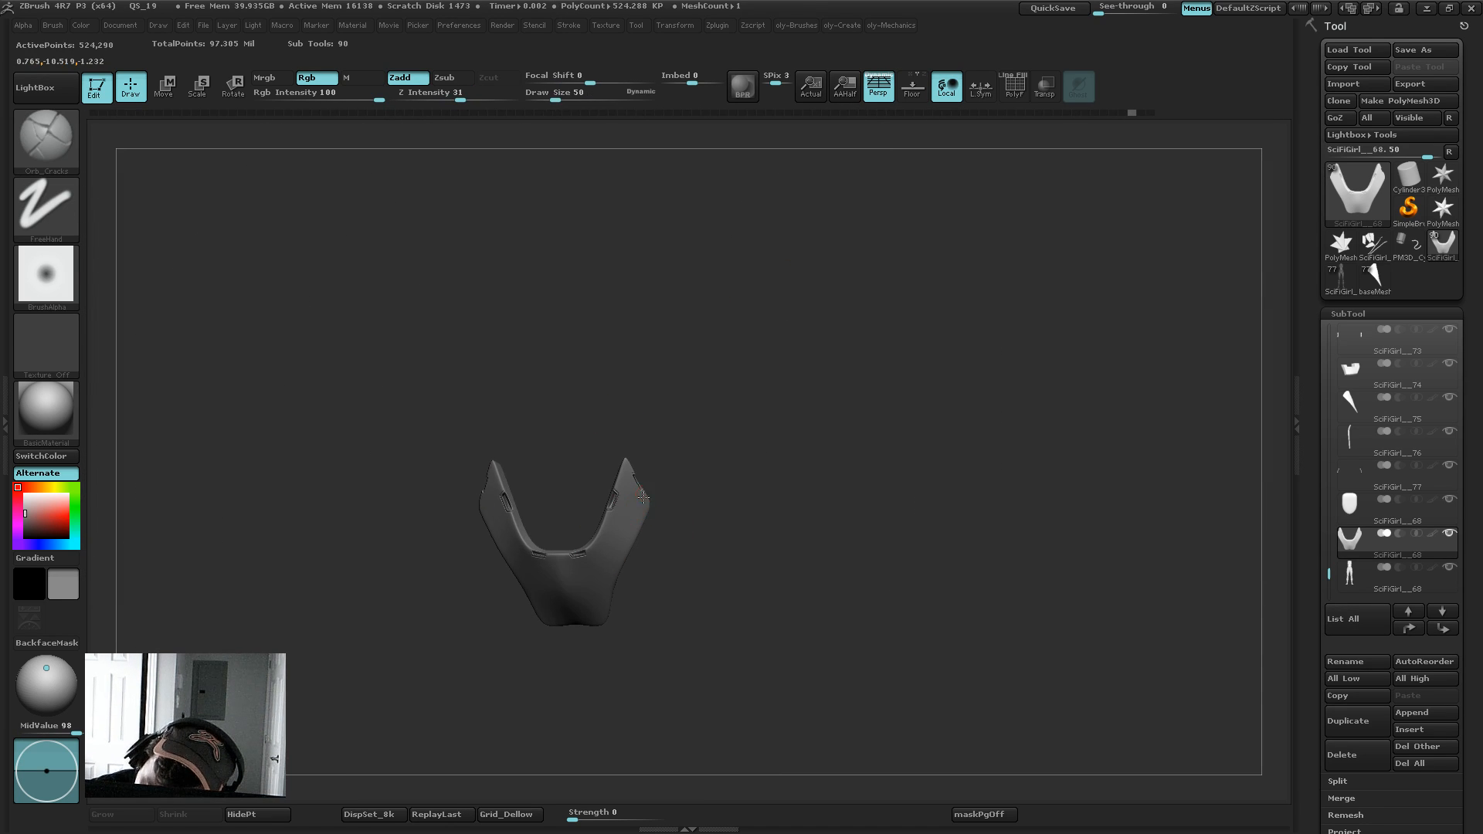
{"action": "left_click_drag", "start_coordinate": [607, 582], "coordinate": [593, 600]}
{"action": "key", "text": "ctrl+z"}
{"action": "key", "text": "2"}
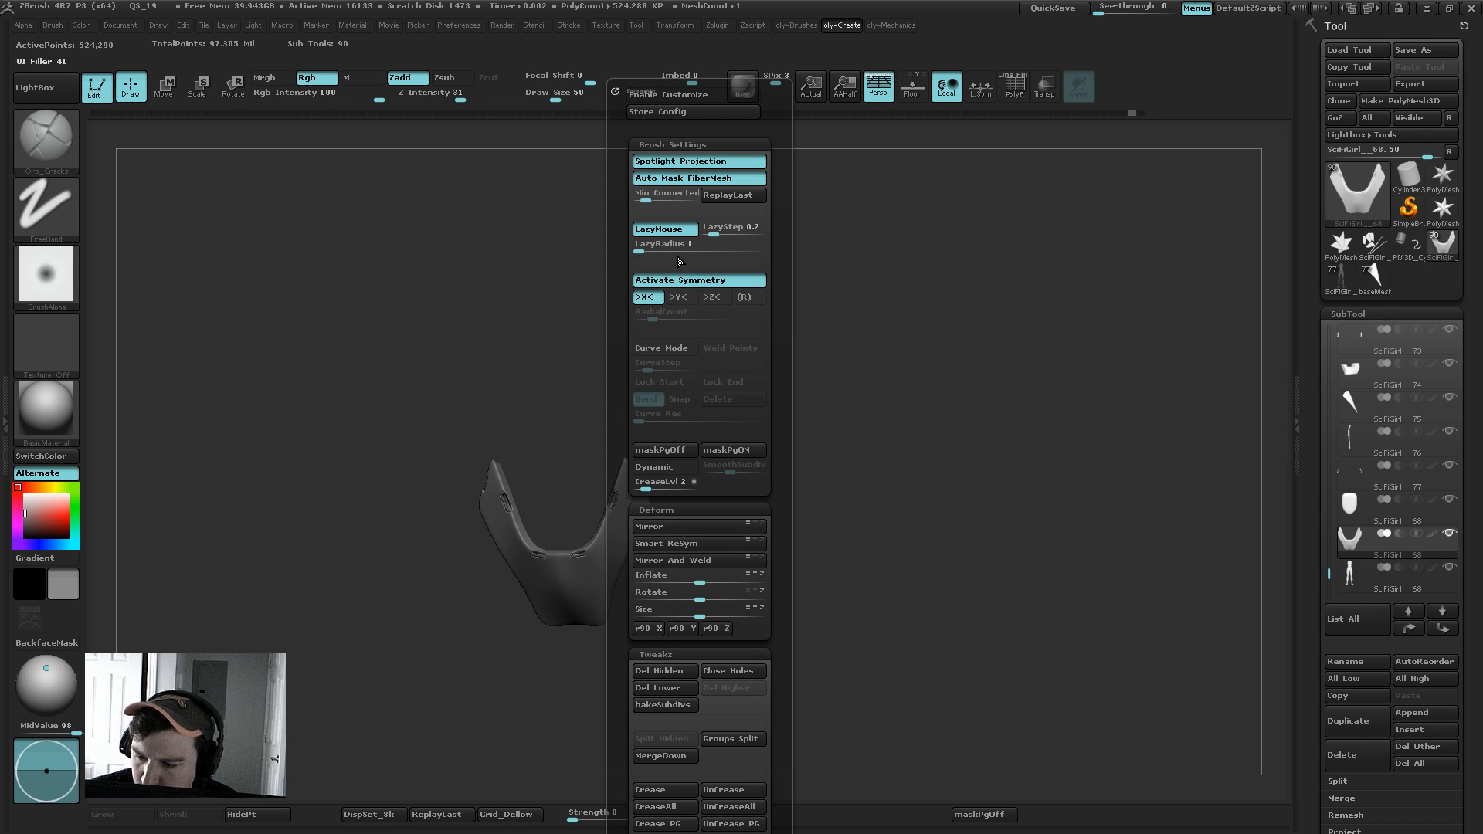
{"action": "left_click", "coordinate": [668, 245]}
{"action": "left_click_drag", "start_coordinate": [694, 530], "coordinate": [649, 497]}
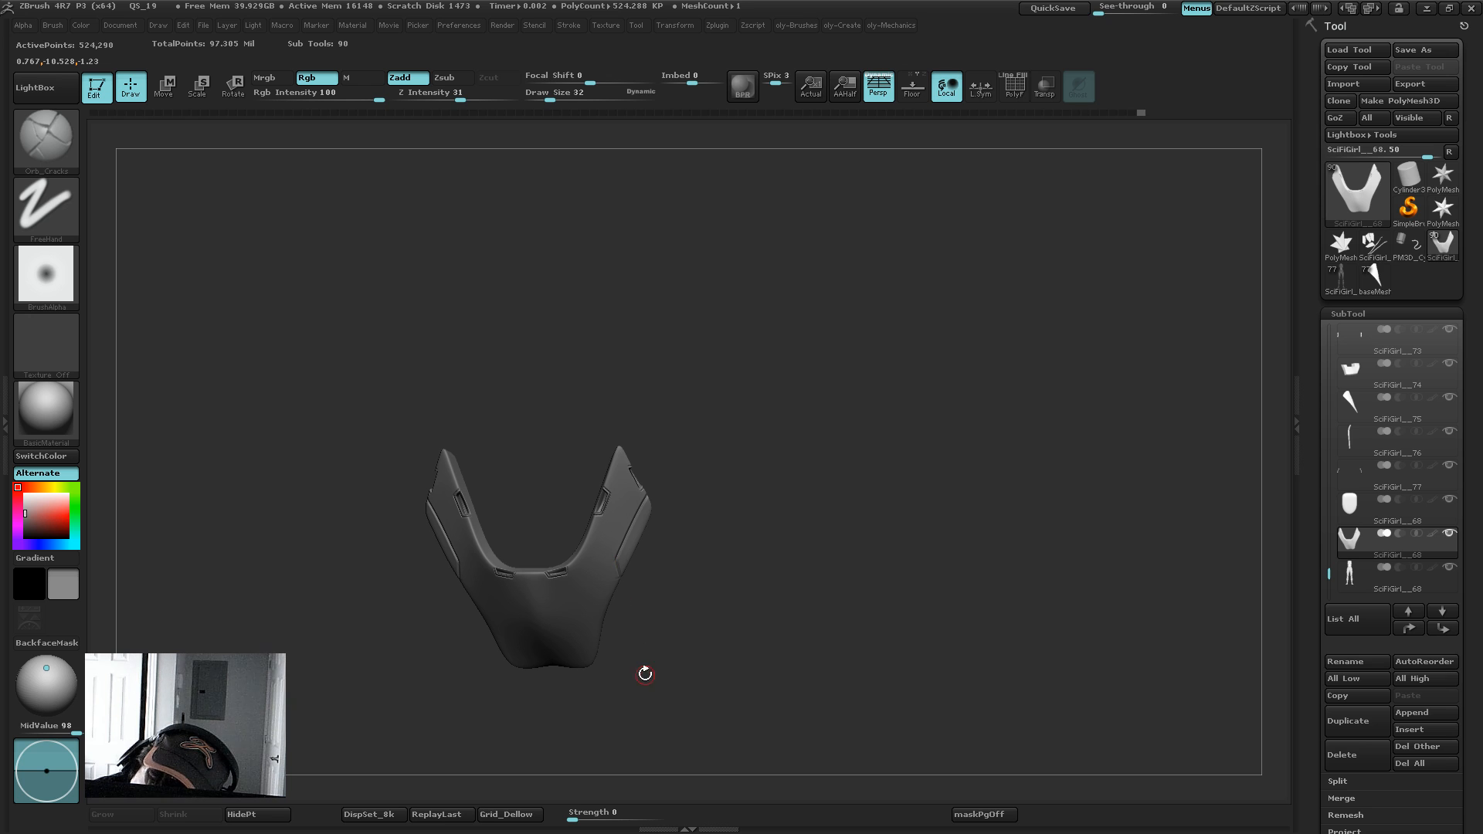
Step: Set the draw size to 14 and subdivide the crotch panel once more for finer detail
{"action": "mouse_move", "coordinate": [689, 556]}
{"action": "right_mouse_down"}
{"action": "mouse_move", "coordinate": [715, 533]}
{"action": "mouse_move", "coordinate": [692, 595]}
{"action": "mouse_move", "coordinate": [740, 483]}
{"action": "right_mouse_up"}
{"action": "key", "text": "s"}
{"action": "left_click_drag", "start_coordinate": [692, 410], "coordinate": [682, 411]}
{"action": "right_click_drag", "start_coordinate": [747, 334], "coordinate": [722, 258], "text": "alt"}
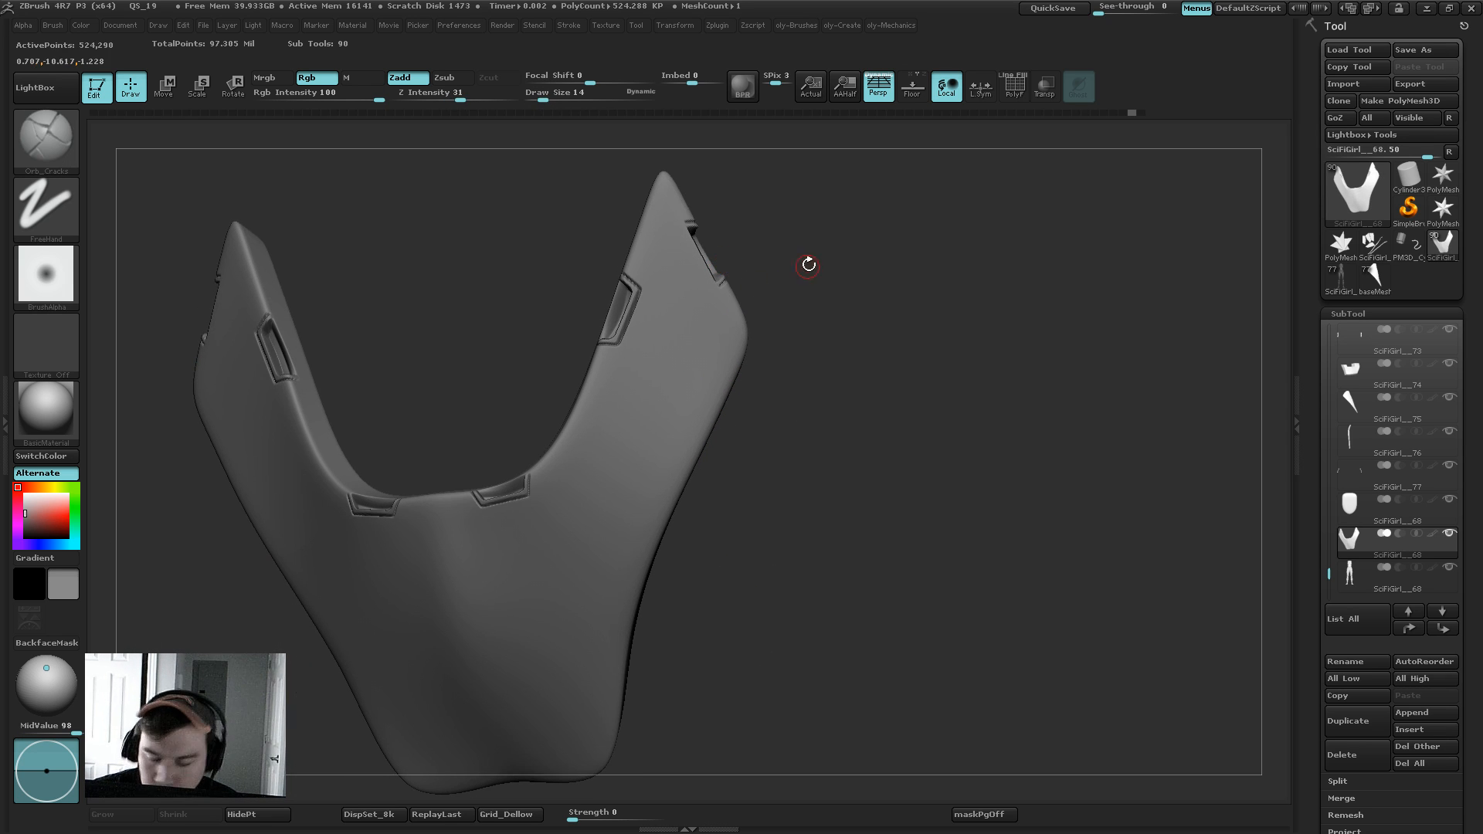
{"action": "key", "text": "ctrl+d"}
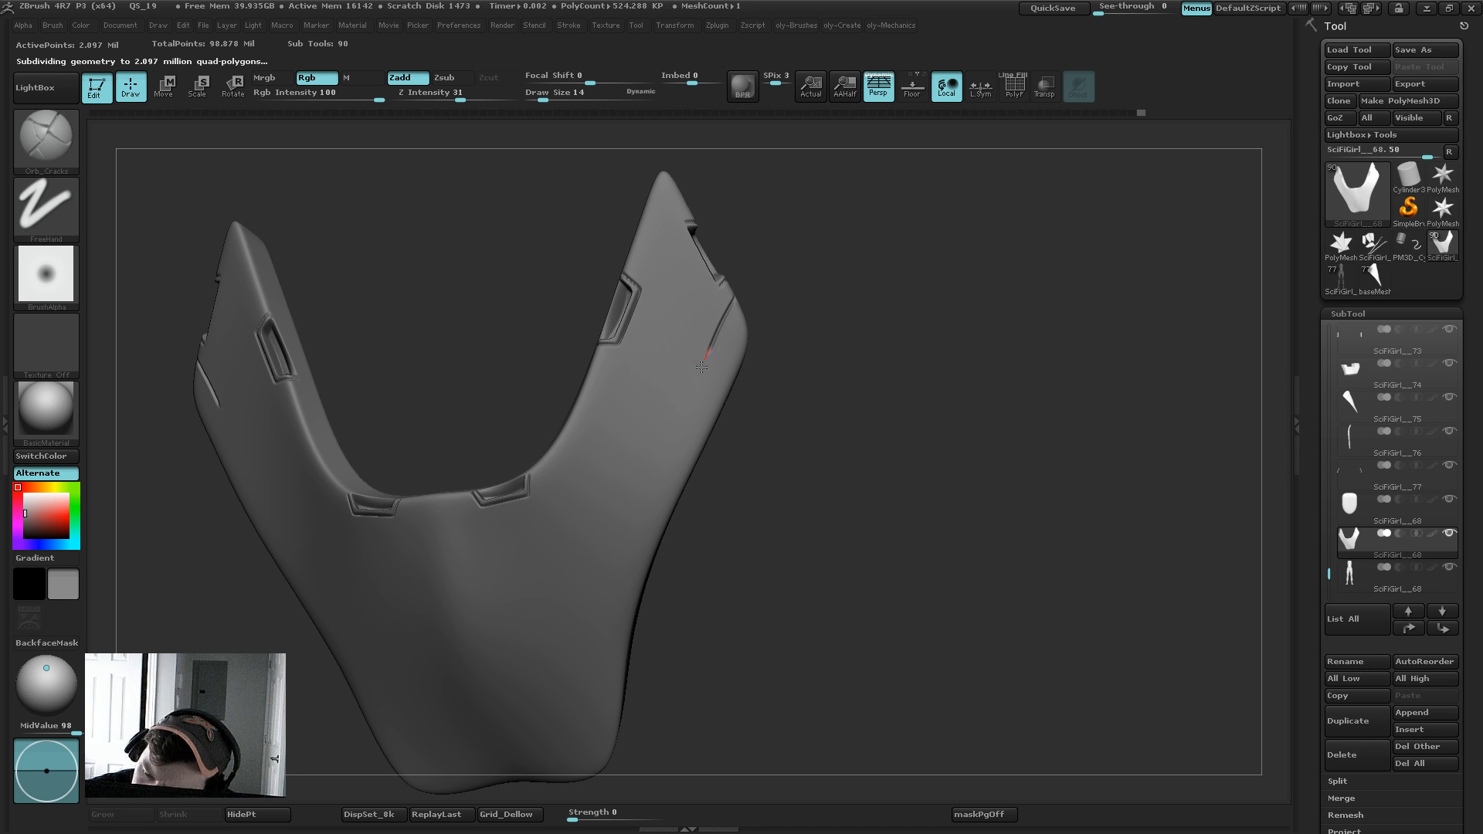
Step: Undo a test stroke, raise LazyRadius, and engrave mirrored lines down the crotch panel's sides, angling back to the outer edges
{"action": "left_click_drag", "start_coordinate": [702, 367], "coordinate": [684, 403]}
{"action": "key", "text": "ctrl+z"}
{"action": "key", "text": "2"}
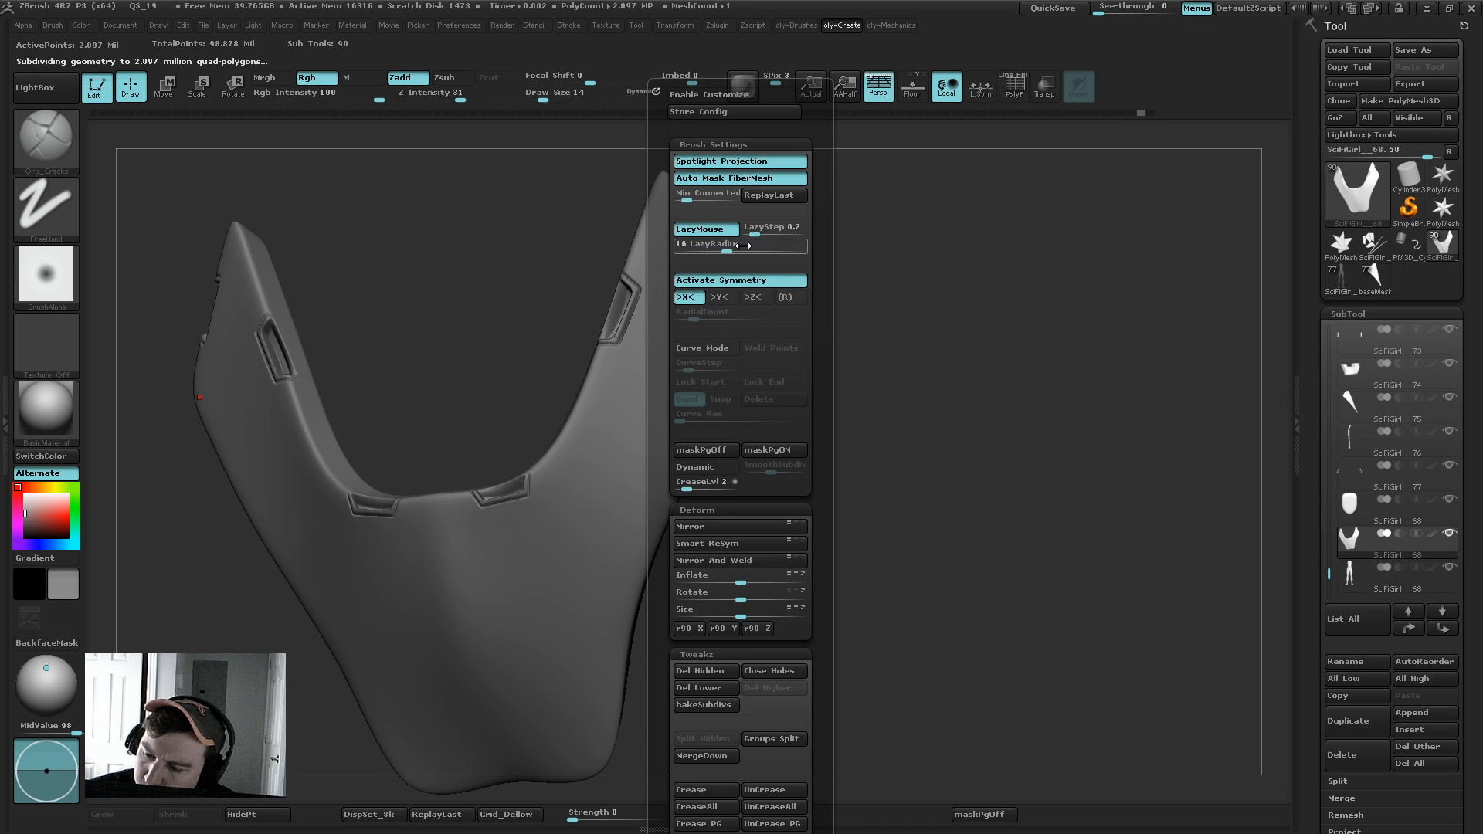
{"action": "left_click_drag", "start_coordinate": [786, 305], "coordinate": [793, 275], "text": "alt"}
{"action": "key", "text": "Tab"}
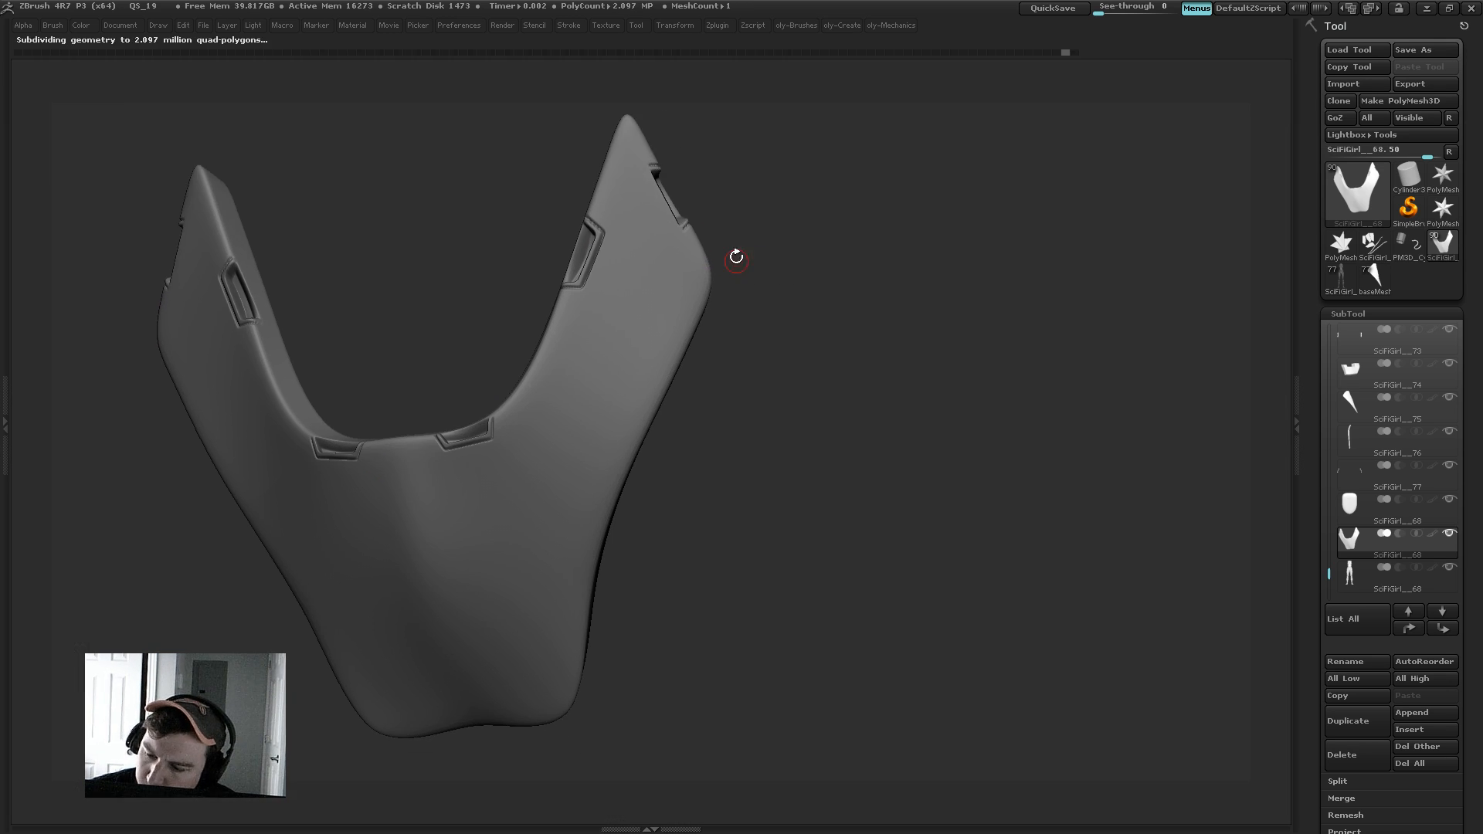
{"action": "left_click_drag", "start_coordinate": [715, 233], "coordinate": [747, 249], "text": "alt"}
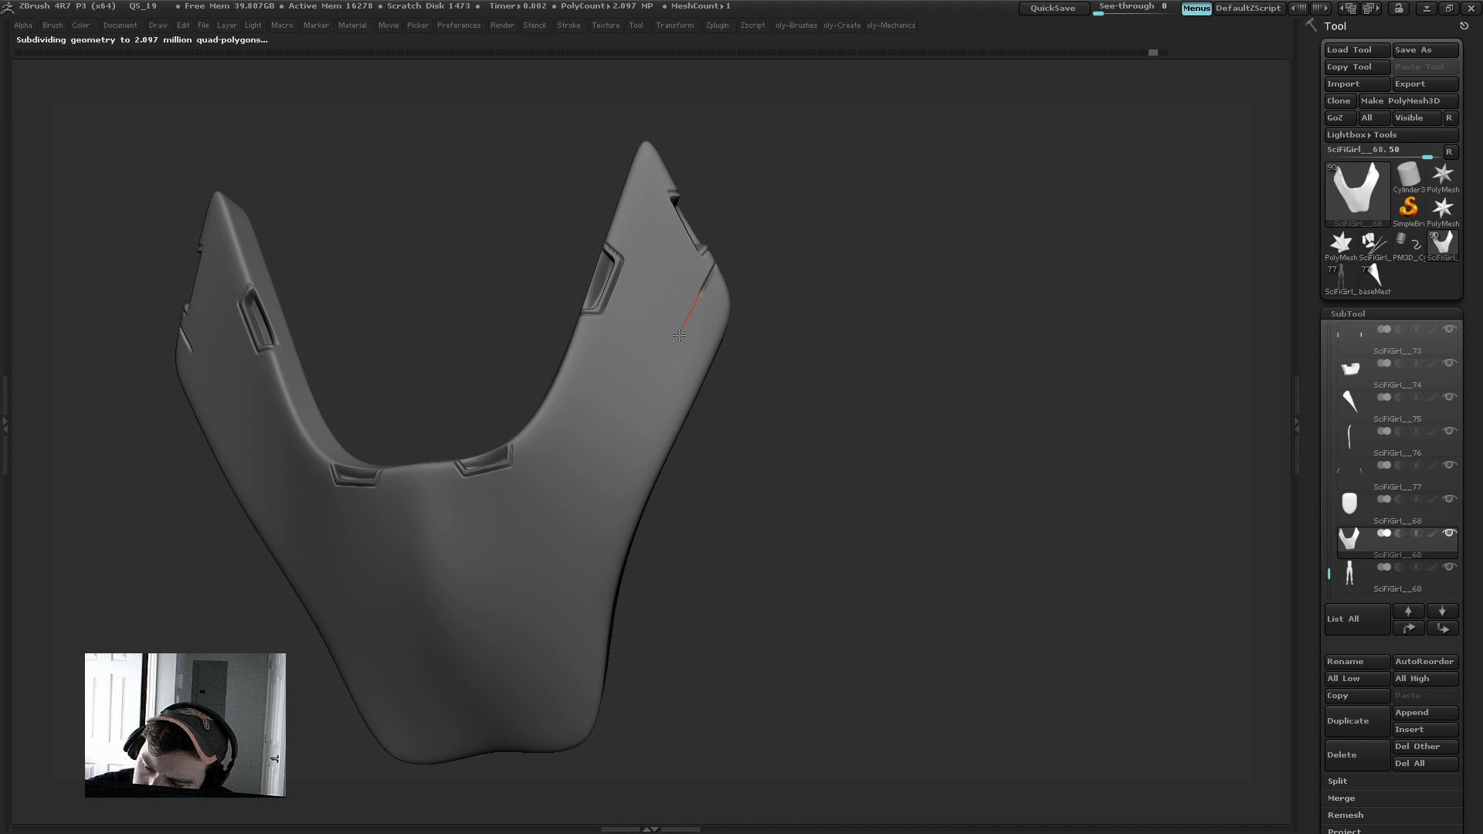
{"action": "left_click_drag", "start_coordinate": [678, 335], "coordinate": [635, 457]}
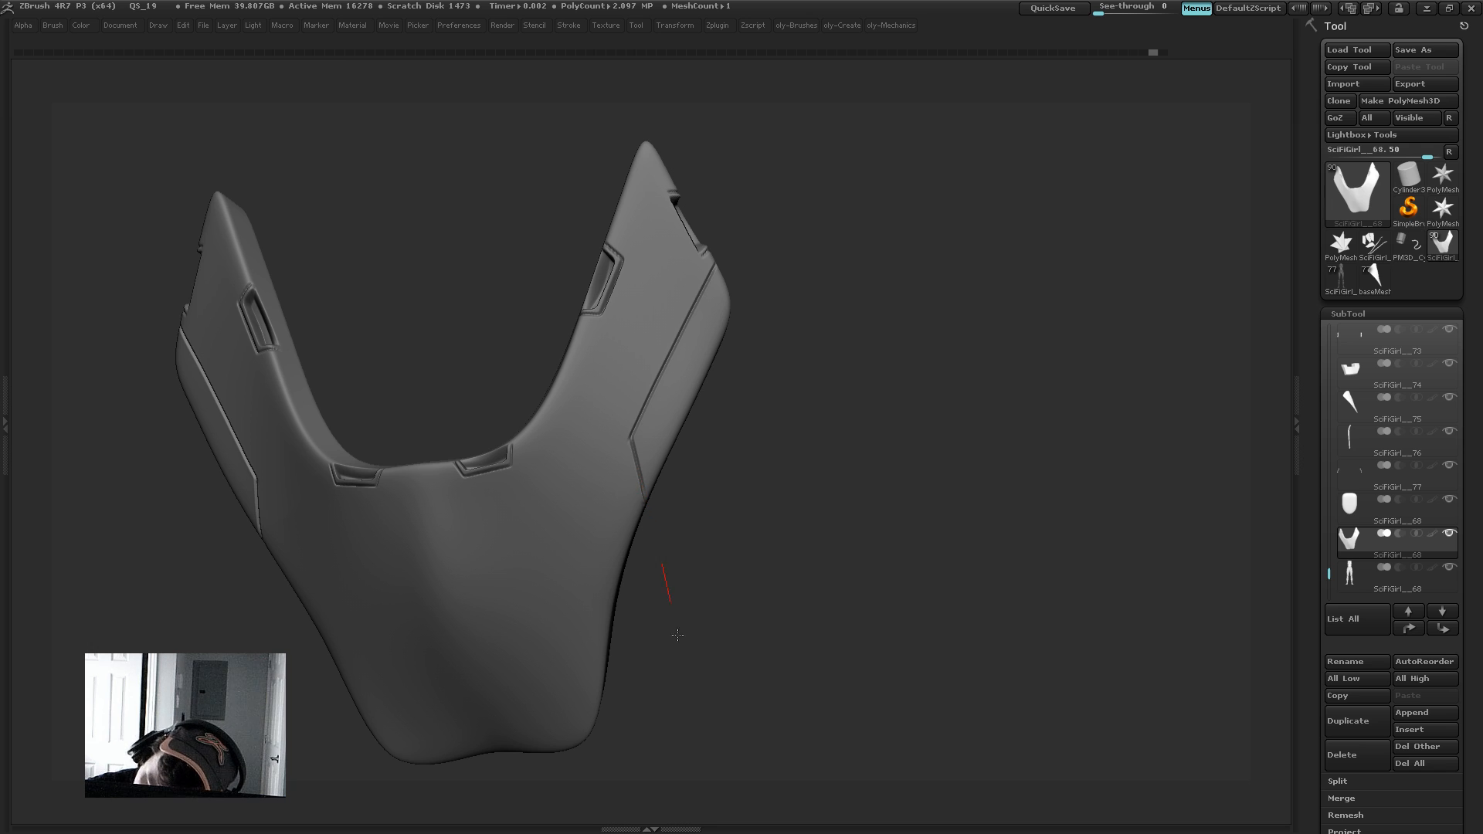
{"action": "left_click_drag", "start_coordinate": [677, 635], "coordinate": [679, 643]}
Step: Show the full armor, try a mirrored curved crack line across the crotch panel's lower front, and undo it
{"action": "left_click_drag", "start_coordinate": [680, 642], "coordinate": [646, 533], "text": "alt"}
{"action": "key", "text": "alt+s"}
{"action": "left_click_drag", "start_coordinate": [1014, 297], "coordinate": [1035, 282], "text": "shift"}
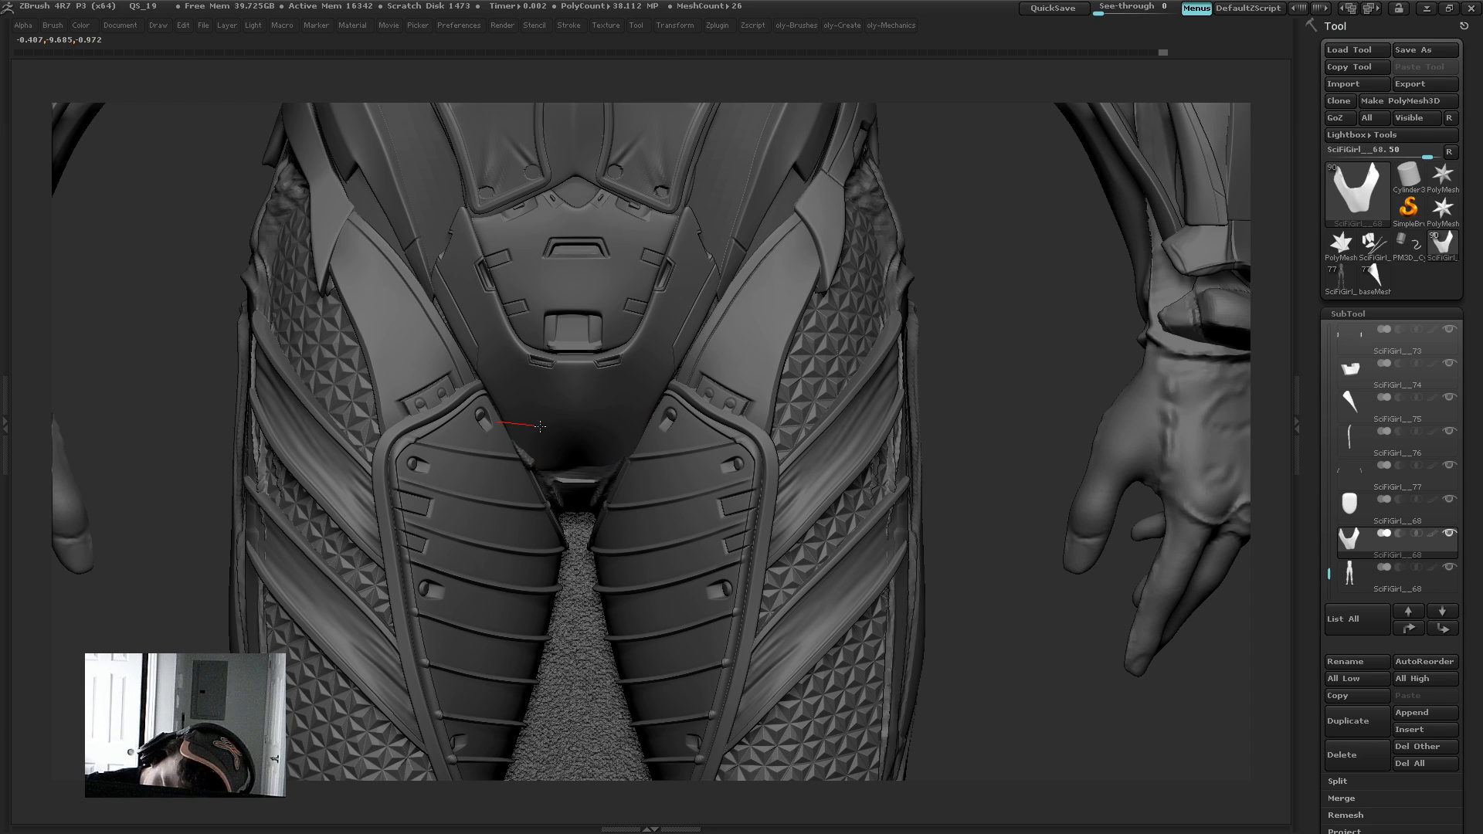
{"action": "left_click_drag", "start_coordinate": [576, 454], "coordinate": [575, 454]}
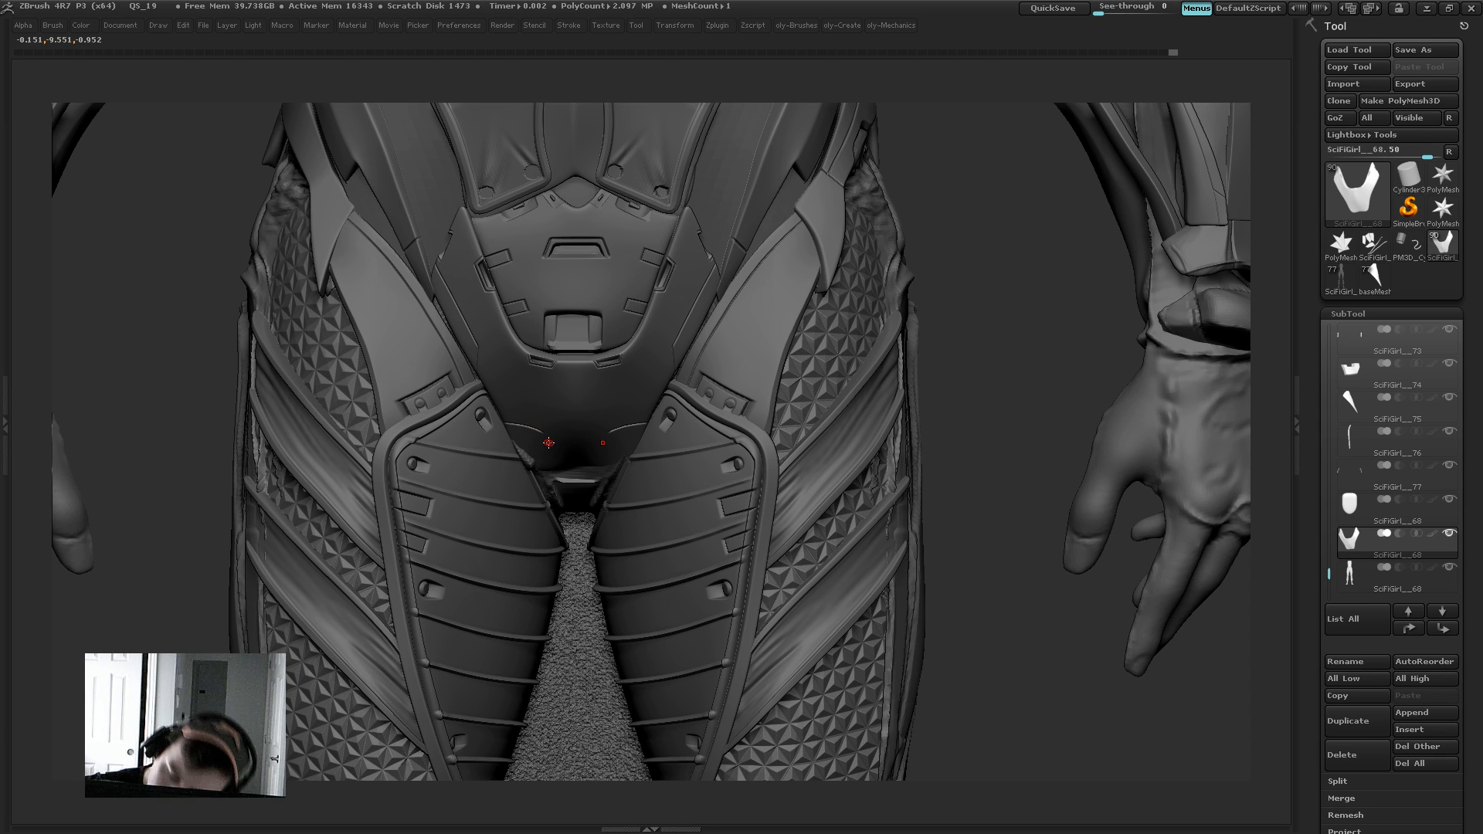
{"action": "key", "text": "ctrl+z"}
Step: Check the crotch panel's shape in isolation and against the surrounding armor
{"action": "mouse_move", "coordinate": [767, 430]}
{"action": "left_mouse_down"}
{"action": "mouse_move", "coordinate": [747, 417]}
{"action": "mouse_move", "coordinate": [771, 385]}
{"action": "left_mouse_up"}
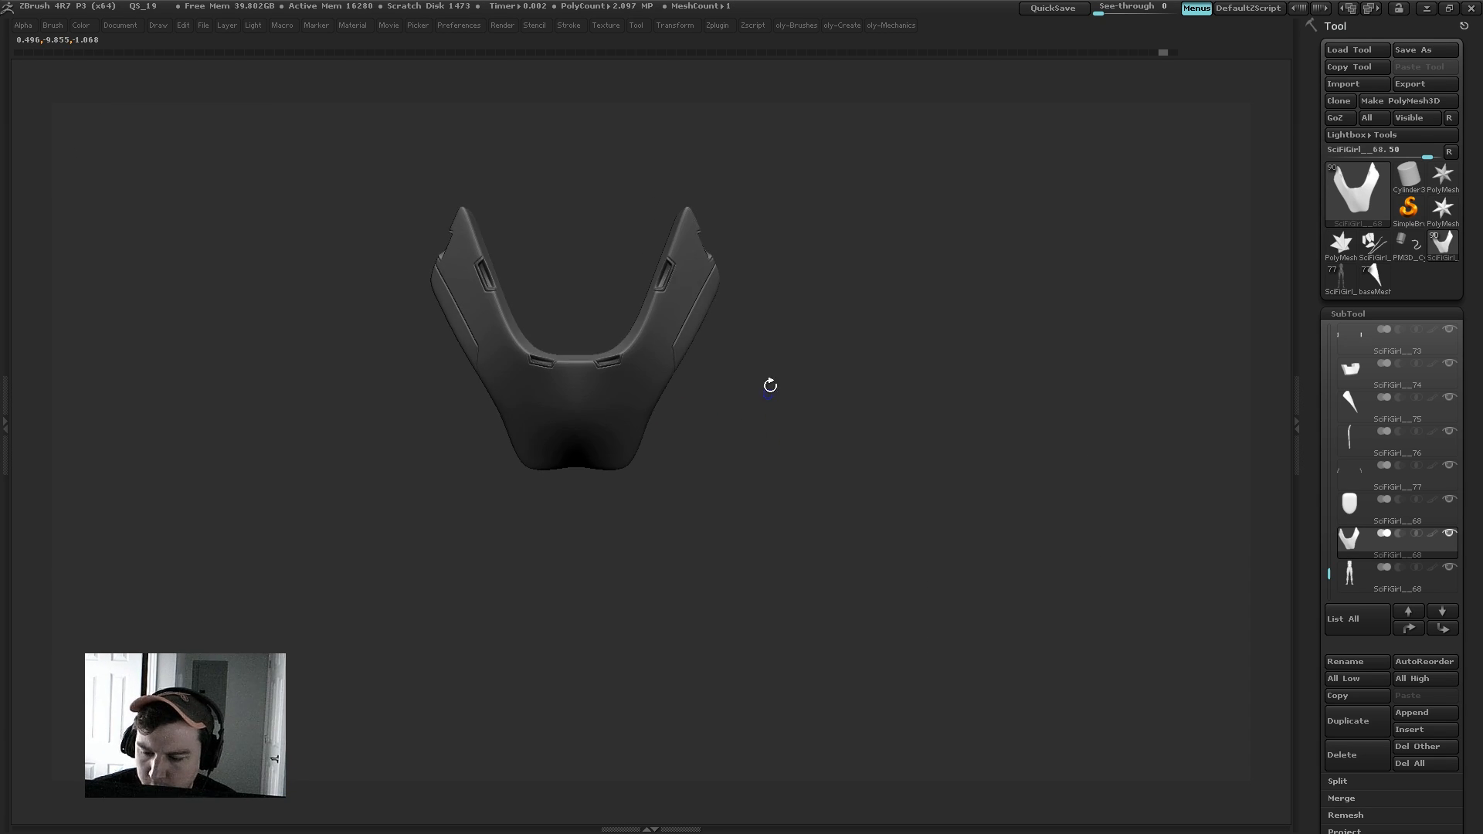
{"action": "left_click_drag", "start_coordinate": [556, 414], "coordinate": [556, 408]}
{"action": "left_click_drag", "start_coordinate": [943, 285], "coordinate": [832, 133], "text": "alt"}
{"action": "mouse_move", "coordinate": [874, 291]}
{"action": "left_mouse_down"}
{"action": "mouse_move", "coordinate": [904, 294]}
{"action": "mouse_move", "coordinate": [892, 285]}
{"action": "left_mouse_up"}
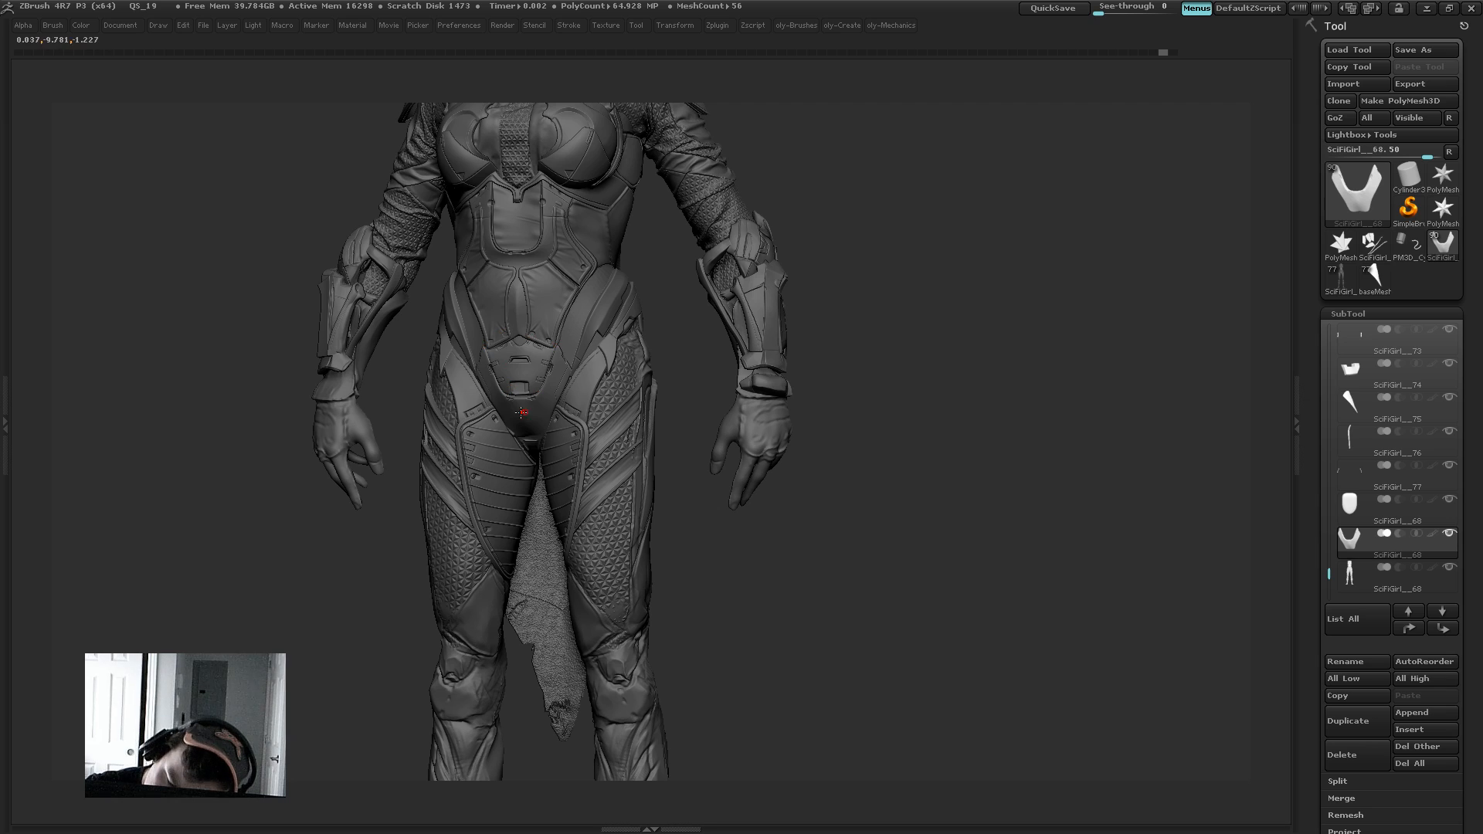
{"action": "left_click_drag", "start_coordinate": [570, 367], "coordinate": [598, 336]}
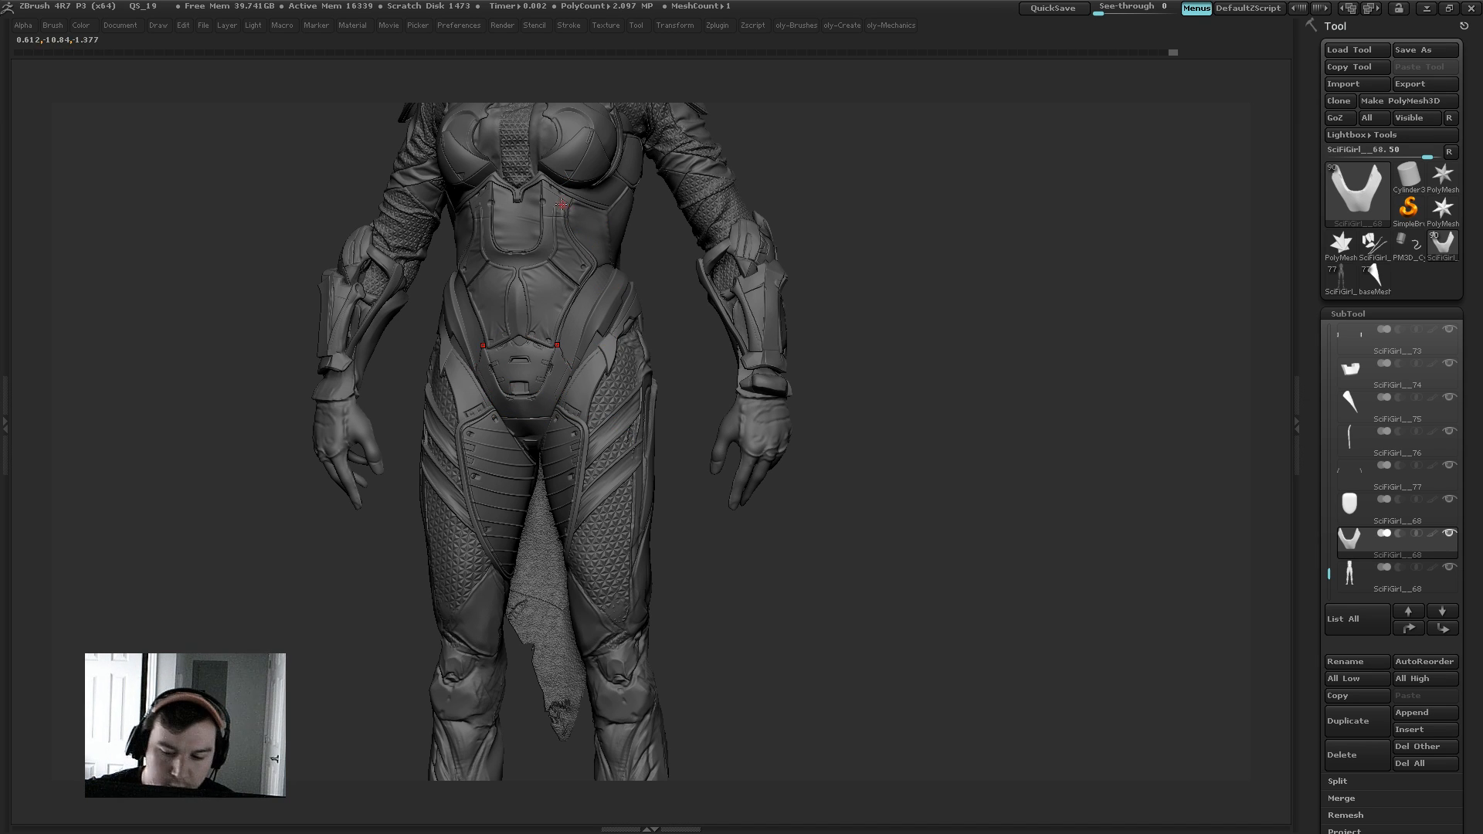
{"action": "left_click_drag", "start_coordinate": [576, 209], "coordinate": [585, 300]}
{"action": "left_click_drag", "start_coordinate": [614, 393], "coordinate": [616, 398]}
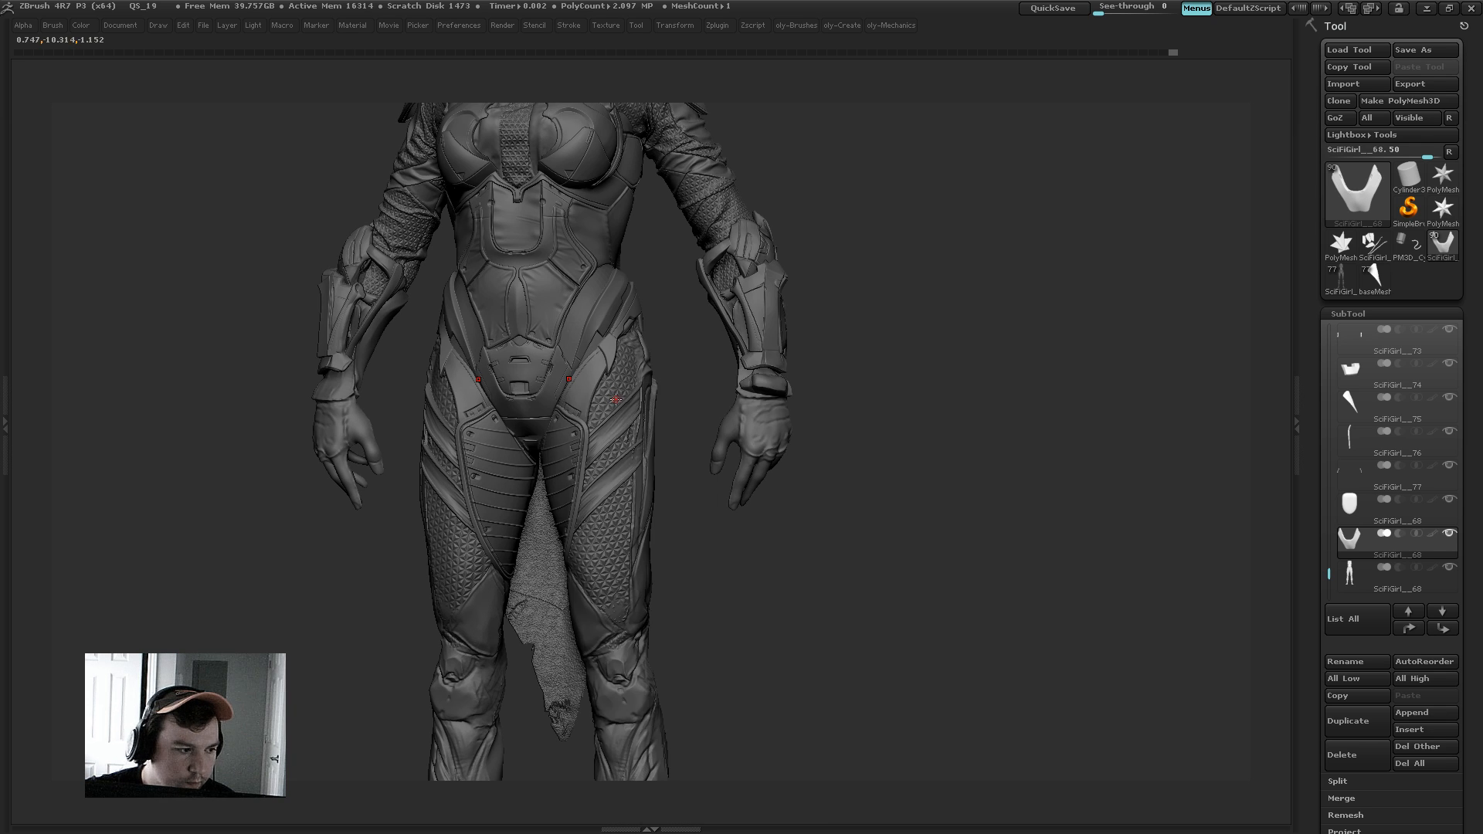
Step: Reshape the crotch panel's lower edge upward between the thighs with a large Move brush
{"action": "key", "text": "b"}
{"action": "left_click", "coordinate": [566, 403]}
{"action": "key", "text": "s"}
{"action": "left_click_drag", "start_coordinate": [542, 431], "coordinate": [561, 421]}
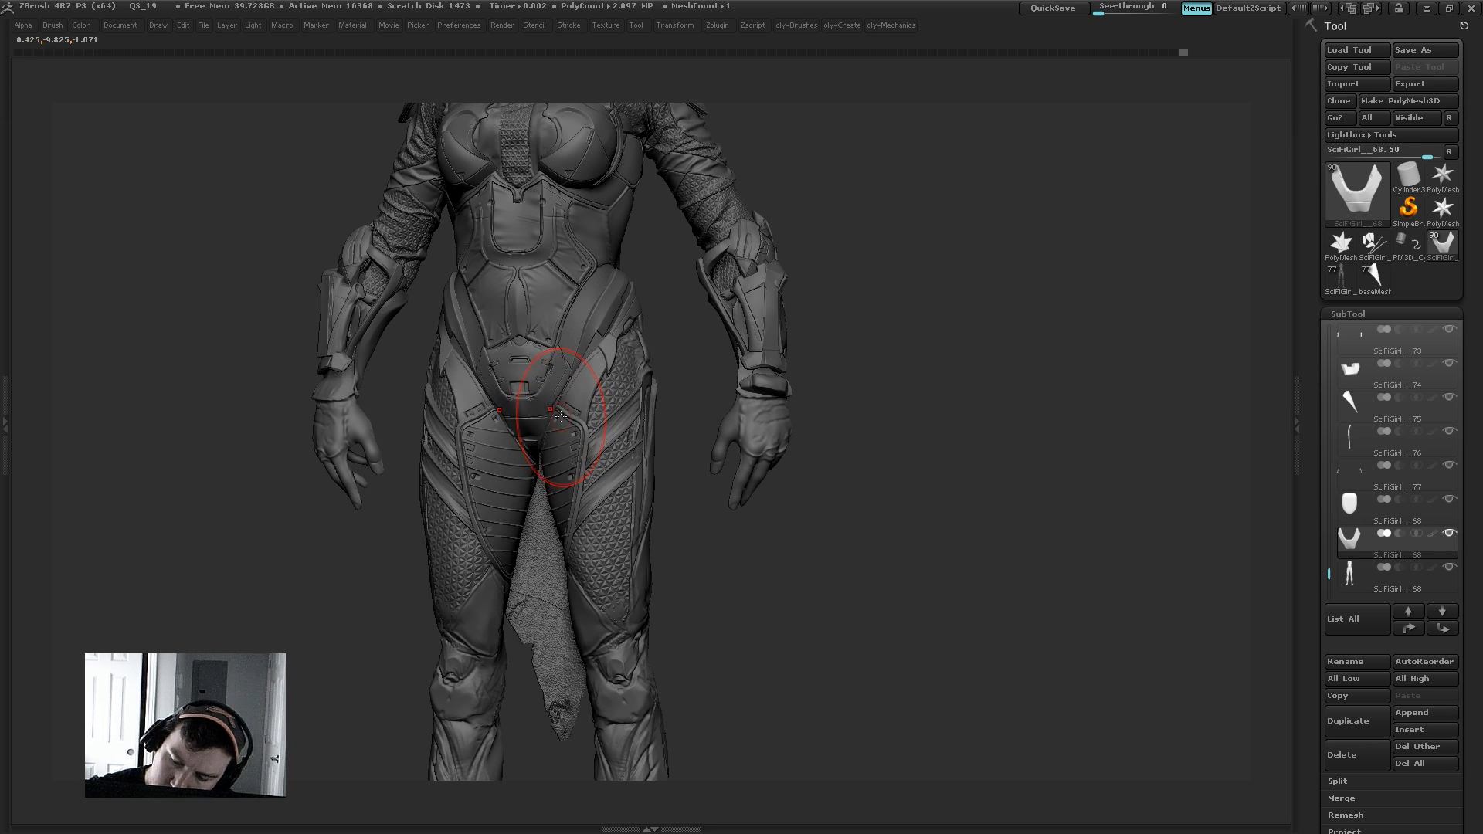
{"action": "left_click_drag", "start_coordinate": [710, 532], "coordinate": [526, 401]}
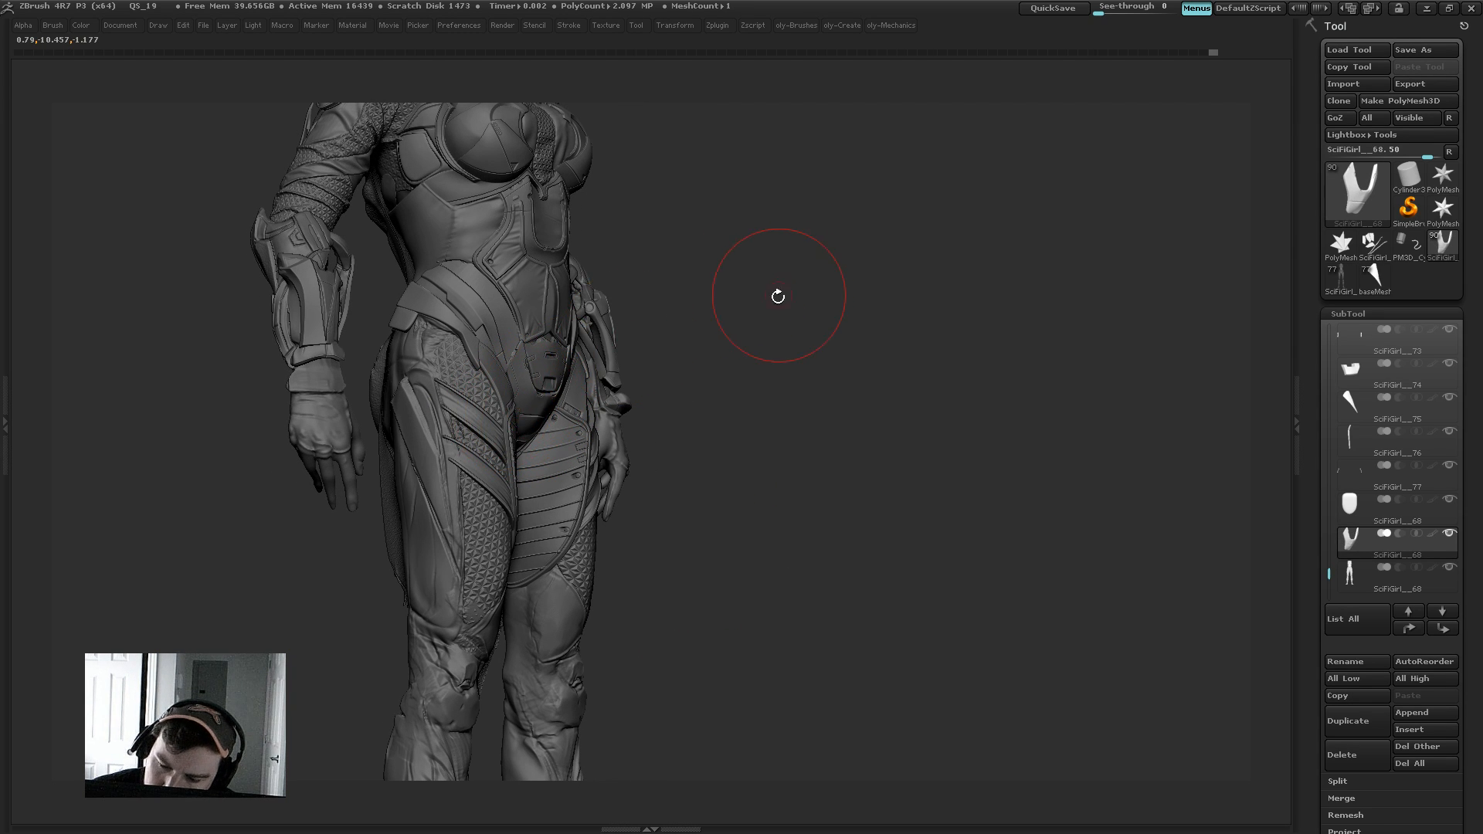
{"action": "left_click_drag", "start_coordinate": [778, 296], "coordinate": [904, 348]}
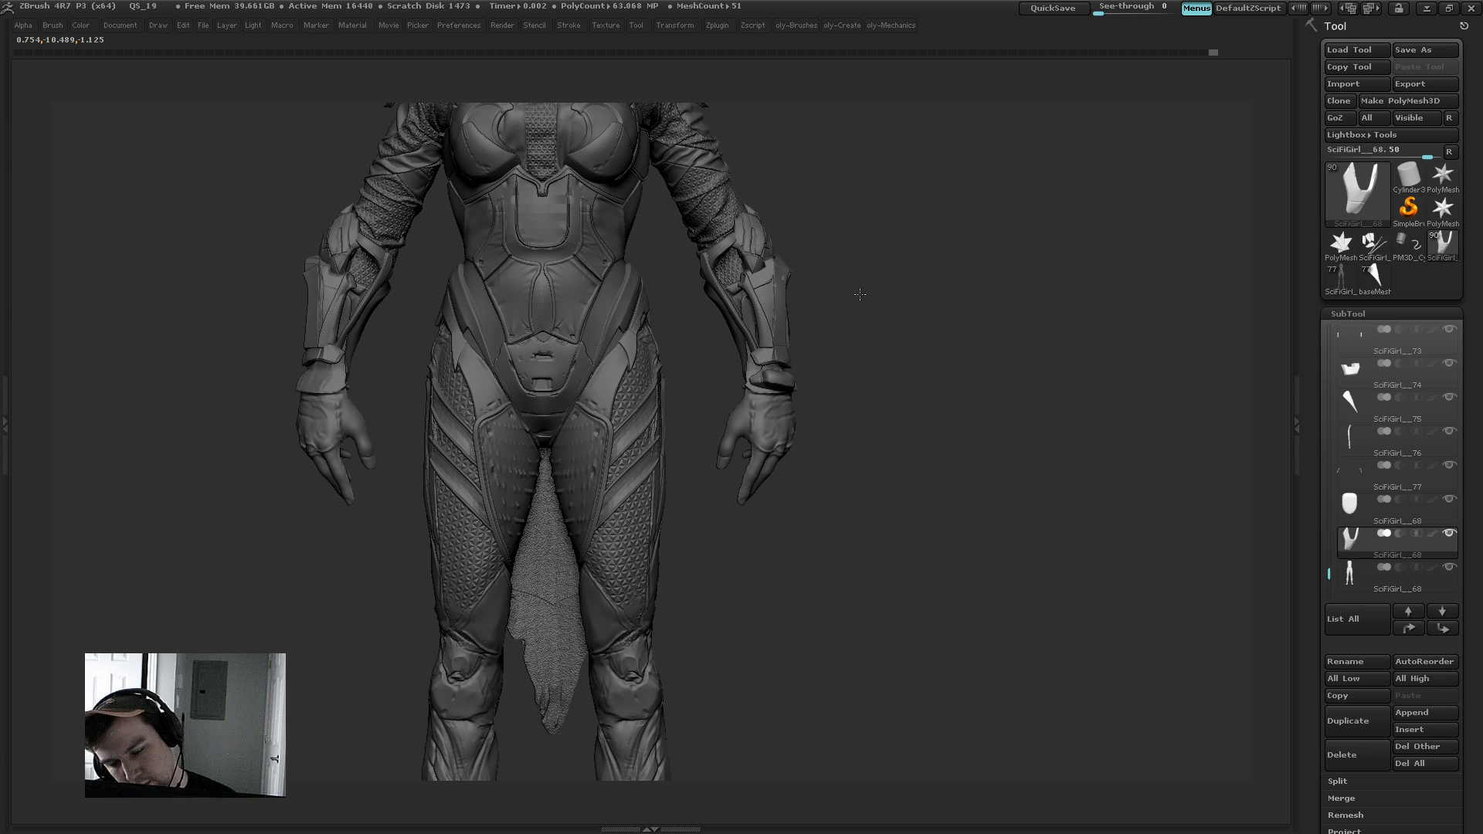
Step: Frame the whole figure, make the round base the active subtool, and review the complete armor design
{"action": "key", "text": "f"}
{"action": "left_click", "coordinate": [541, 753], "text": "alt"}
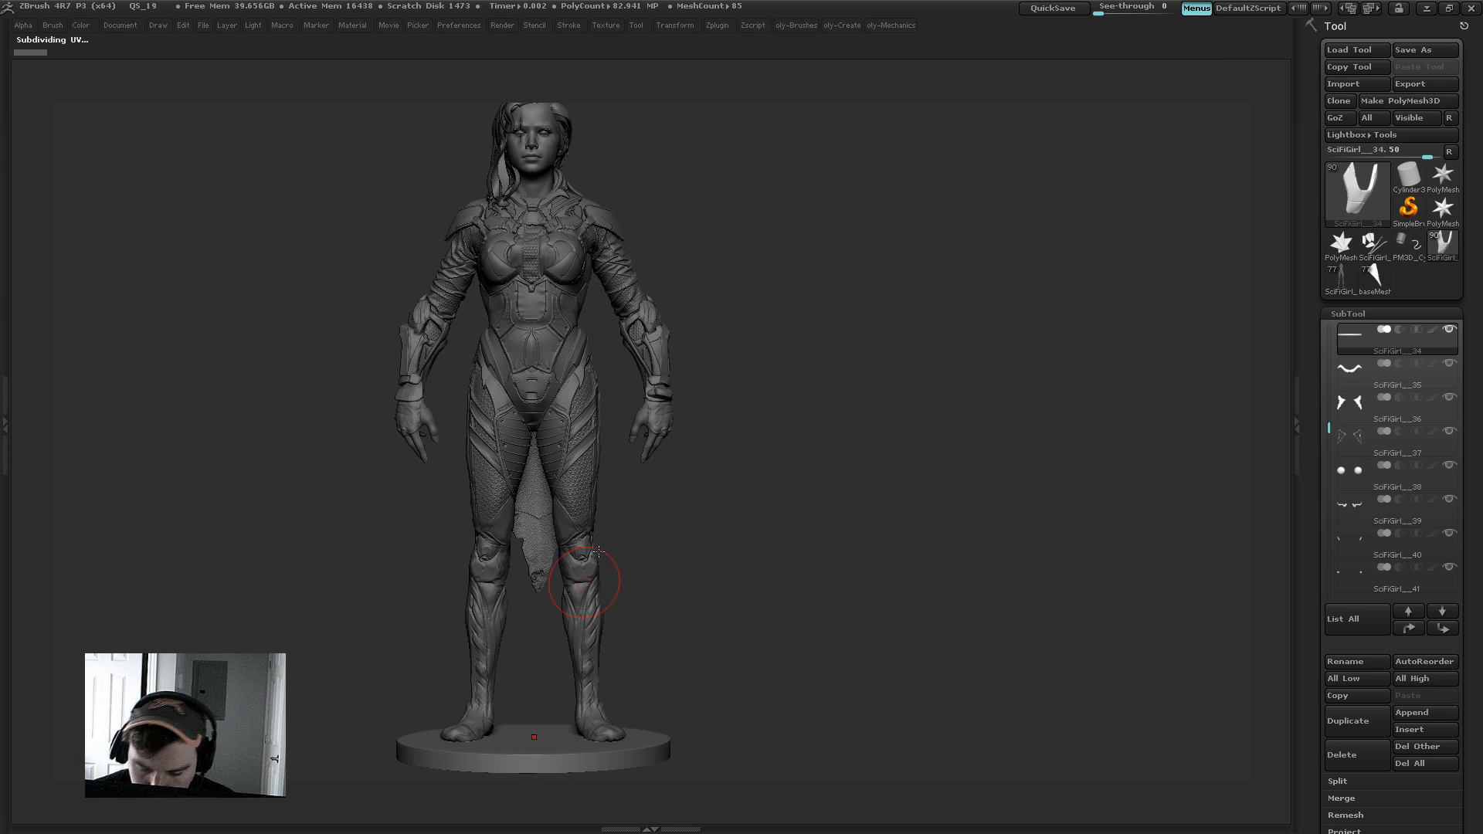
{"action": "key", "text": "s"}
{"action": "mouse_move", "coordinate": [752, 235]}
{"action": "left_mouse_down", "text": "alt"}
{"action": "mouse_move", "coordinate": [796, 280]}
{"action": "mouse_move", "coordinate": [785, 344]}
{"action": "mouse_move", "coordinate": [805, 329]}
{"action": "left_mouse_up", "text": "alt"}
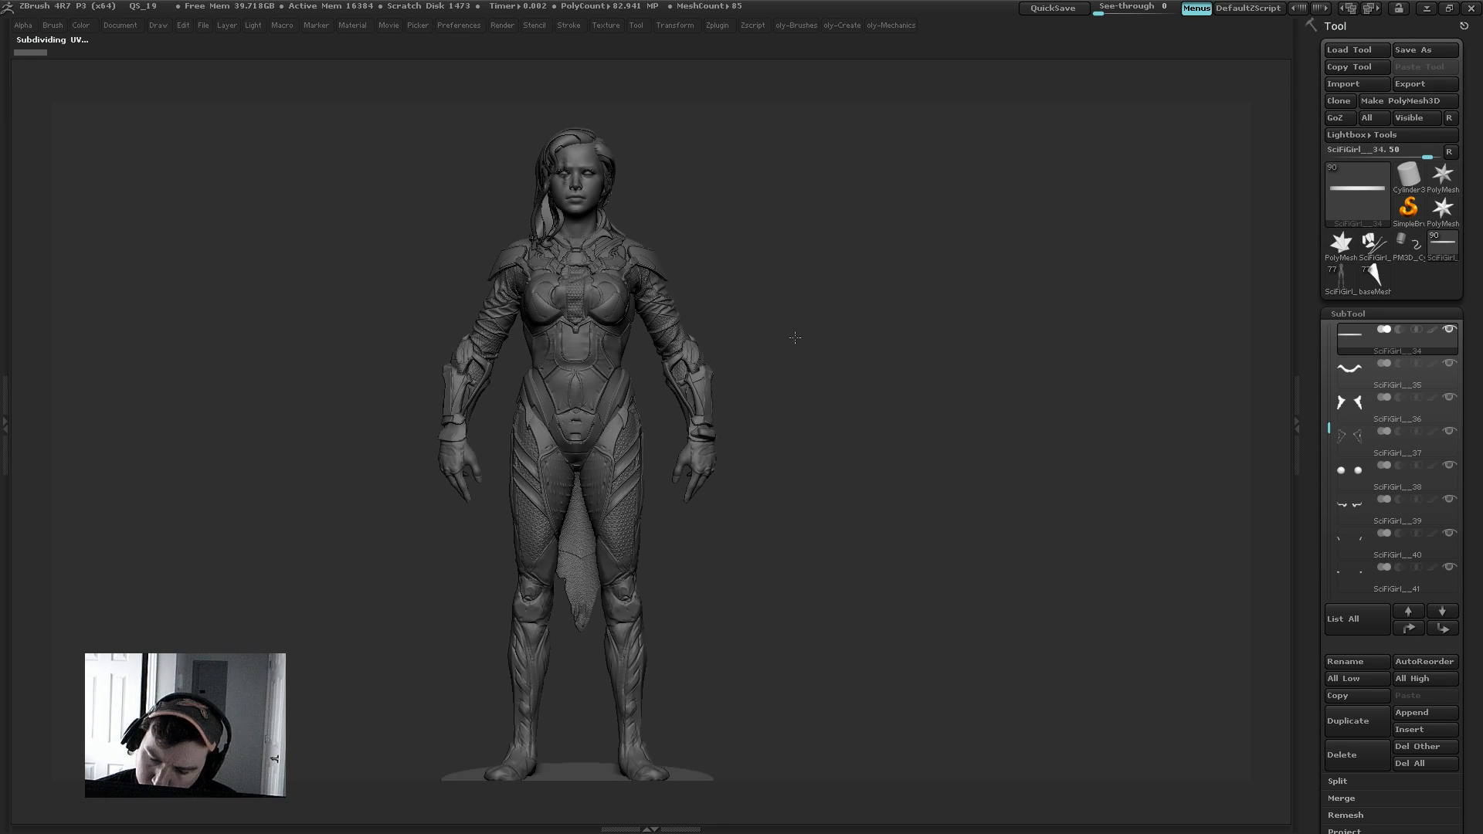
{"action": "left_click_drag", "start_coordinate": [804, 321], "coordinate": [743, 371]}
{"action": "left_click_drag", "start_coordinate": [788, 506], "coordinate": [793, 465]}
Step: Stamp mirrored notches into the crotch panel's lower edge with the subtractive Standard brush at draw size 62
{"action": "key", "text": "b"}
{"action": "left_click", "coordinate": [774, 448]}
{"action": "left_click_drag", "start_coordinate": [760, 264], "coordinate": [937, 430], "text": "alt"}
{"action": "key", "text": "s"}
{"action": "mouse_move", "coordinate": [548, 393]}
{"action": "left_mouse_down"}
{"action": "mouse_move", "coordinate": [534, 393]}
{"action": "mouse_move", "coordinate": [551, 392]}
{"action": "left_mouse_up"}
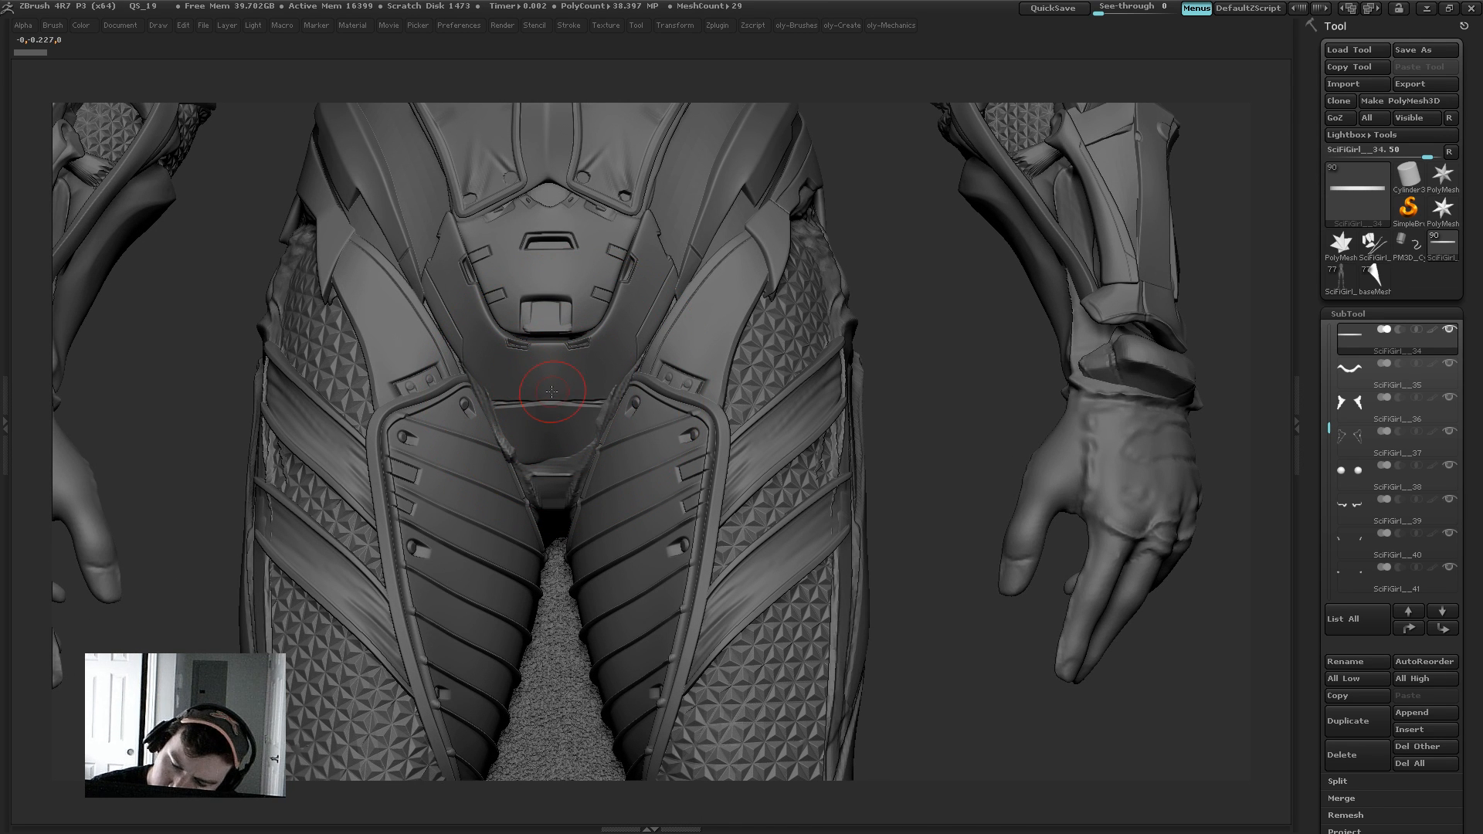
{"action": "key", "text": "b"}
{"action": "left_click", "coordinate": [544, 391]}
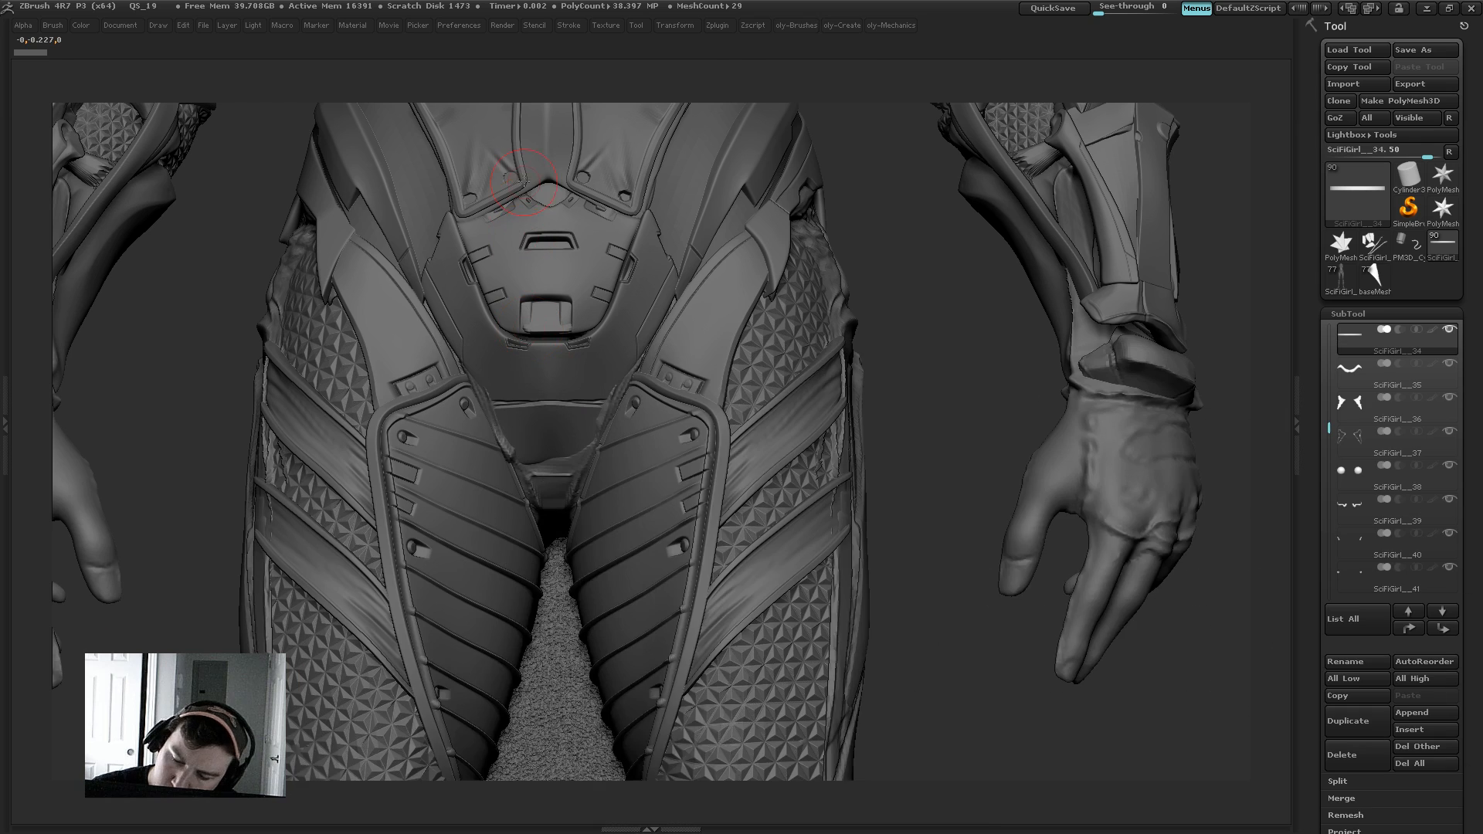
{"action": "key", "text": "Tab"}
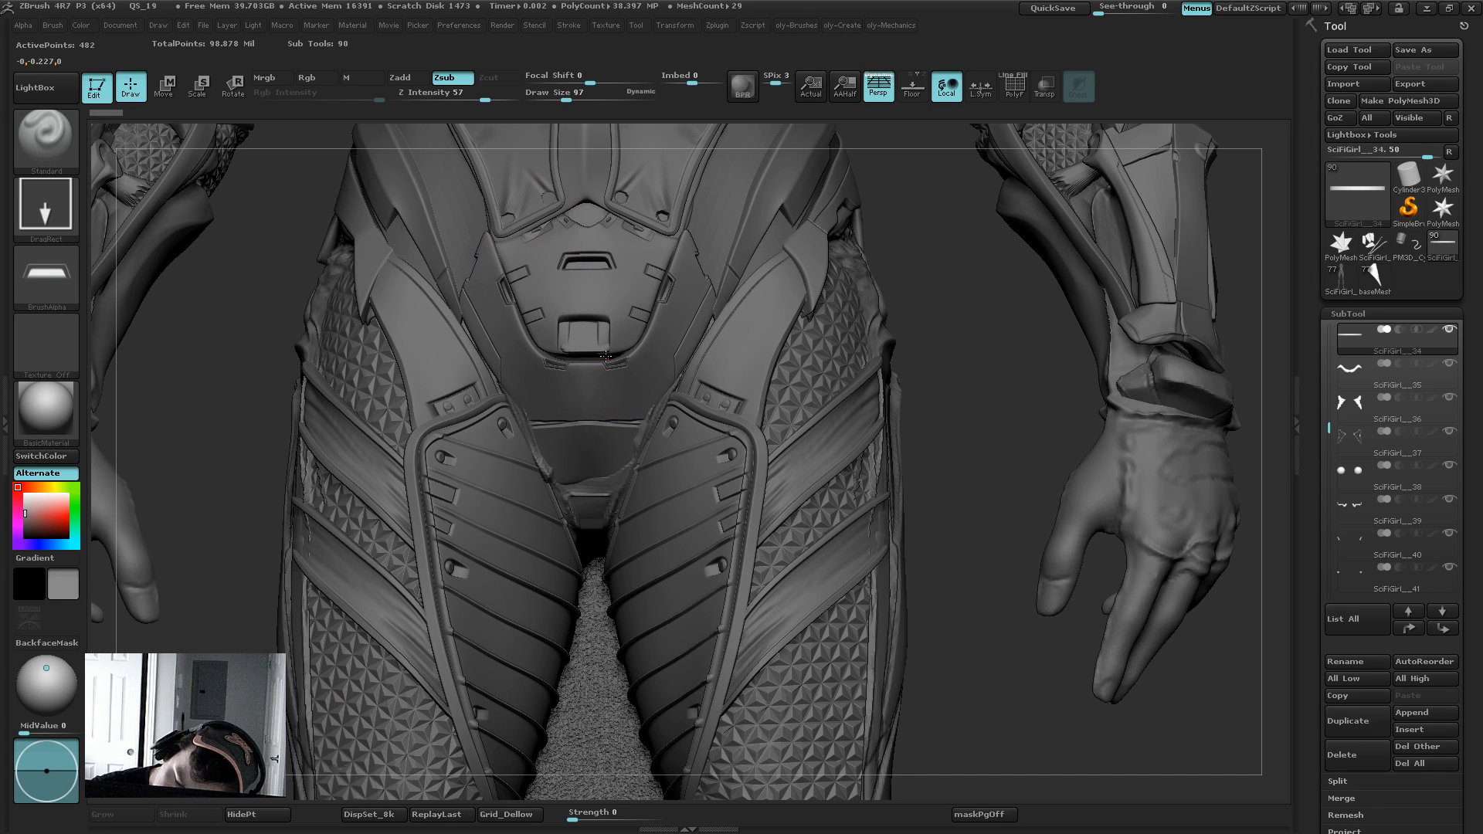
{"action": "left_click", "coordinate": [627, 410], "text": "alt"}
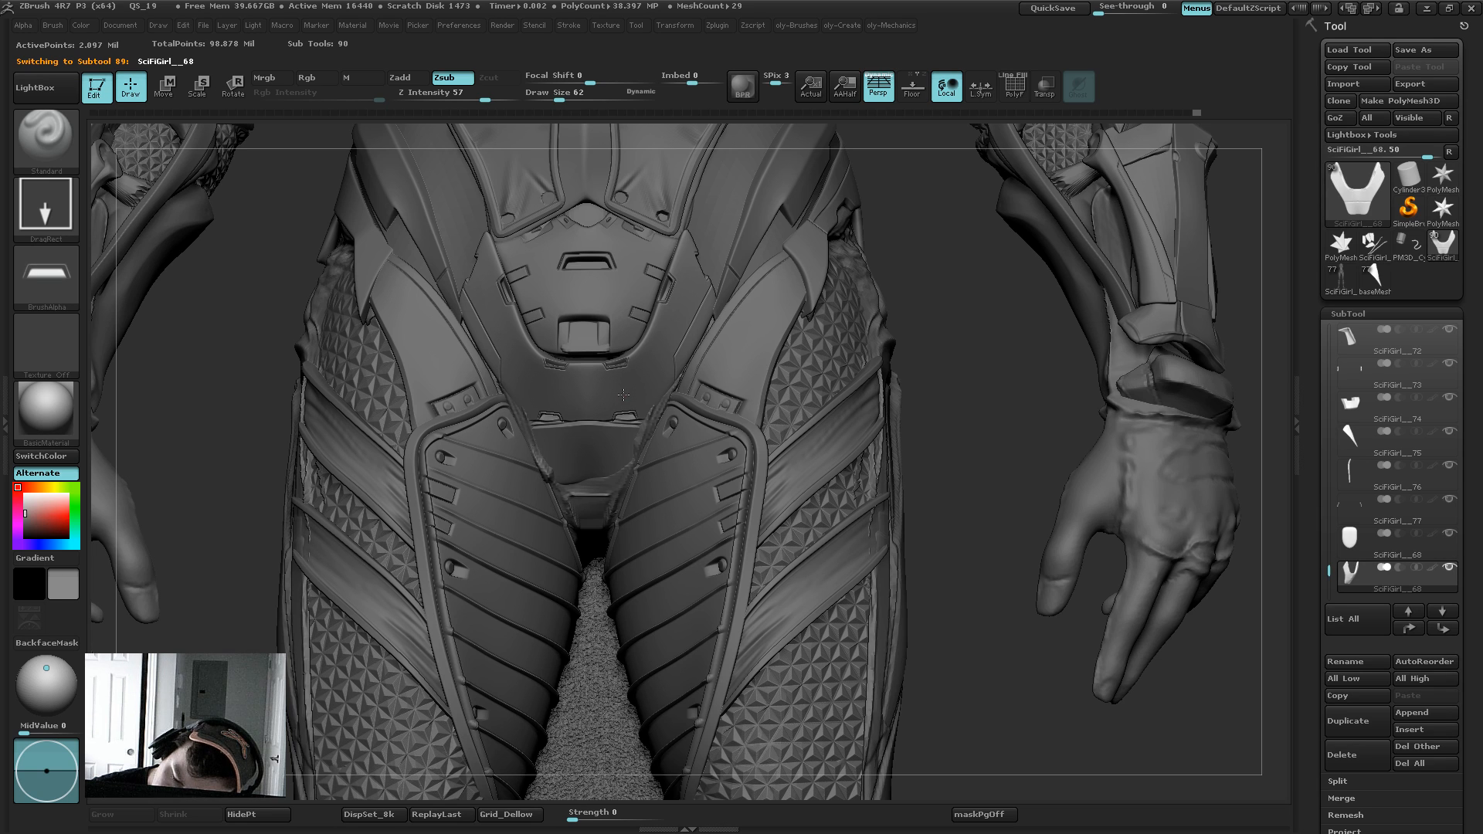
Step: Clean up the body surface just below the crotch panel with ClayTubes, reducing the draw size to 126
{"action": "key", "text": "b"}
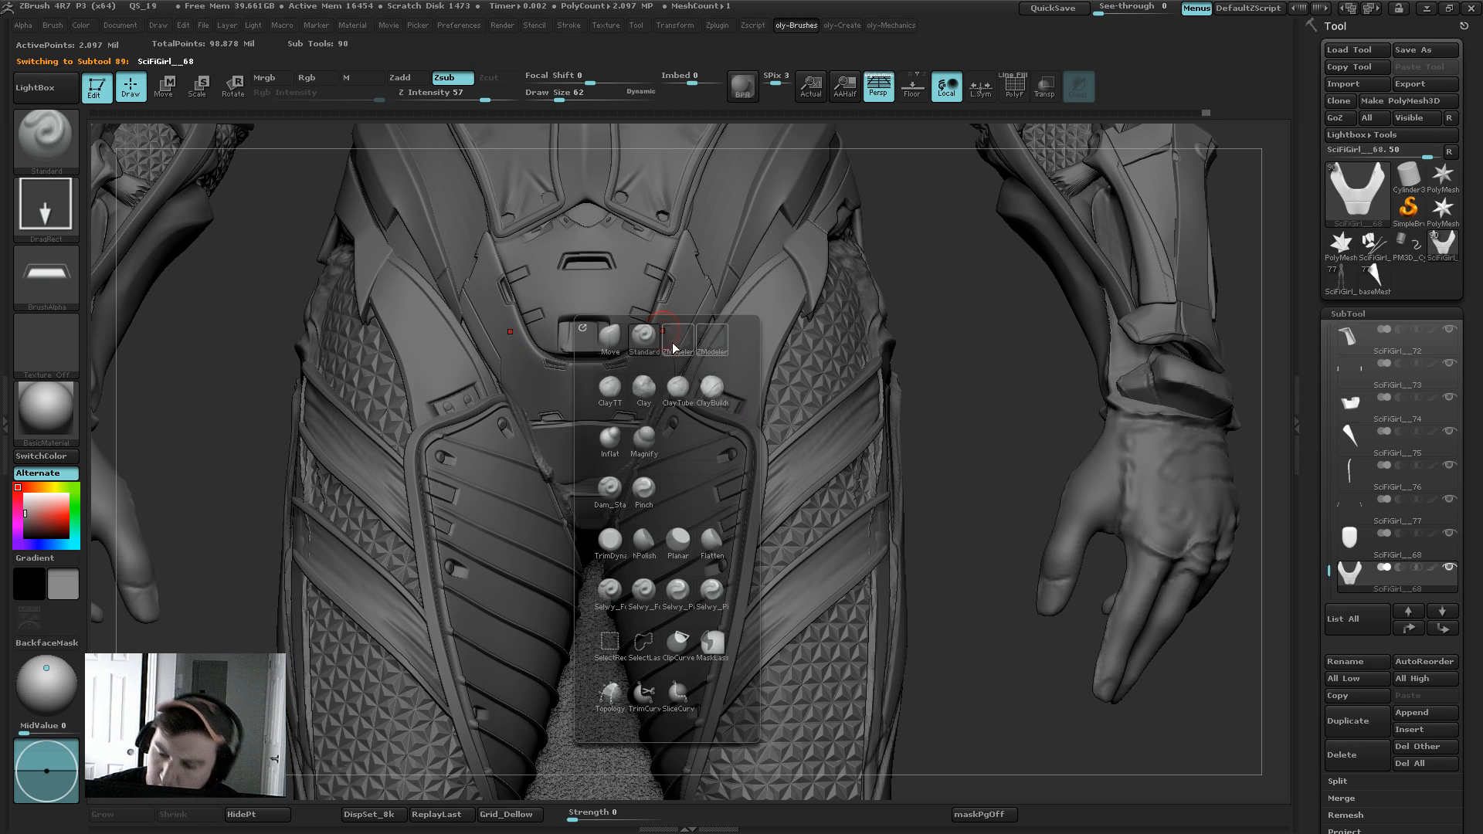
{"action": "left_click", "coordinate": [678, 384]}
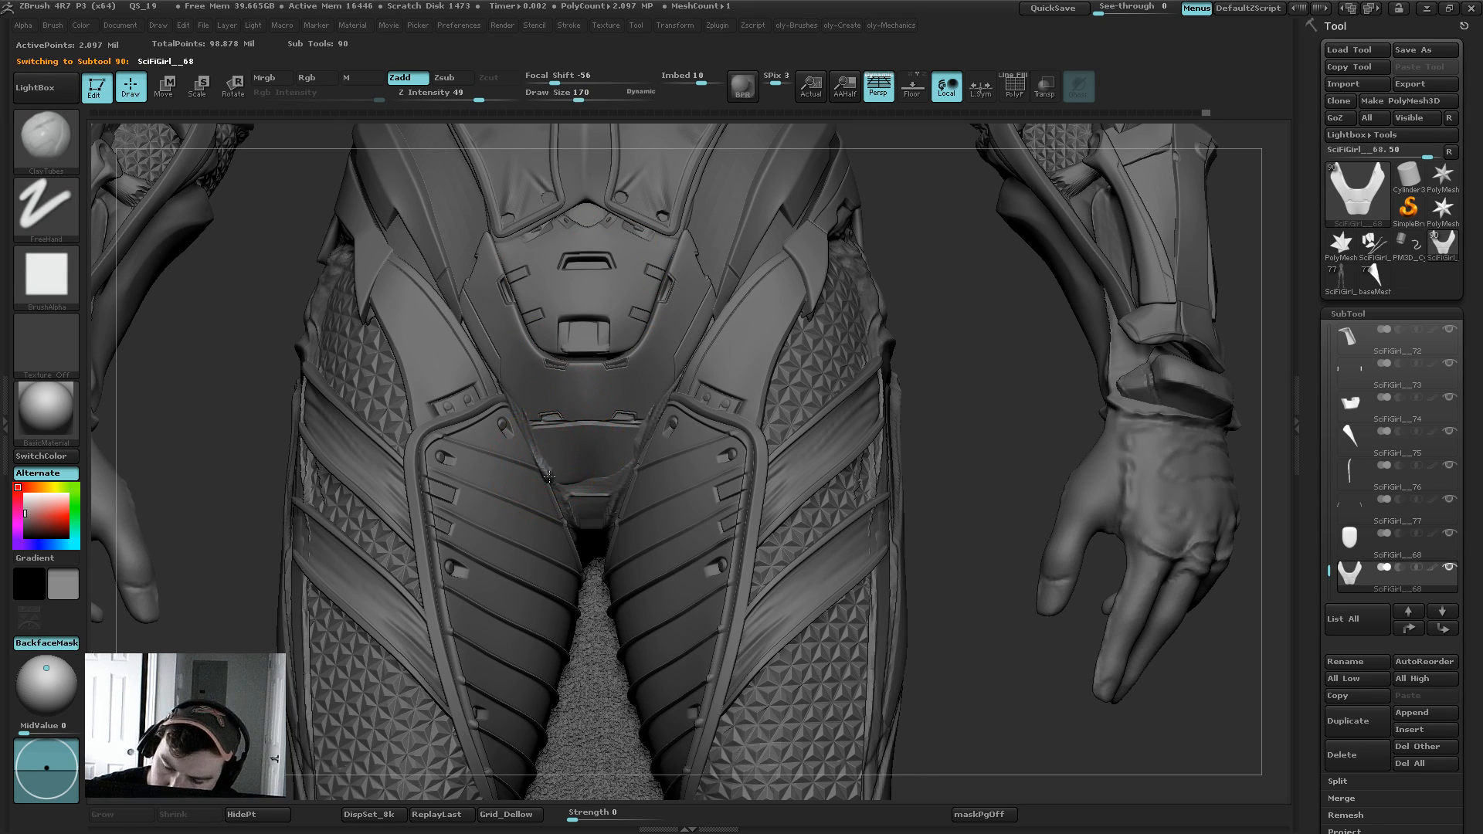
{"action": "left_click", "coordinate": [609, 500], "text": "alt"}
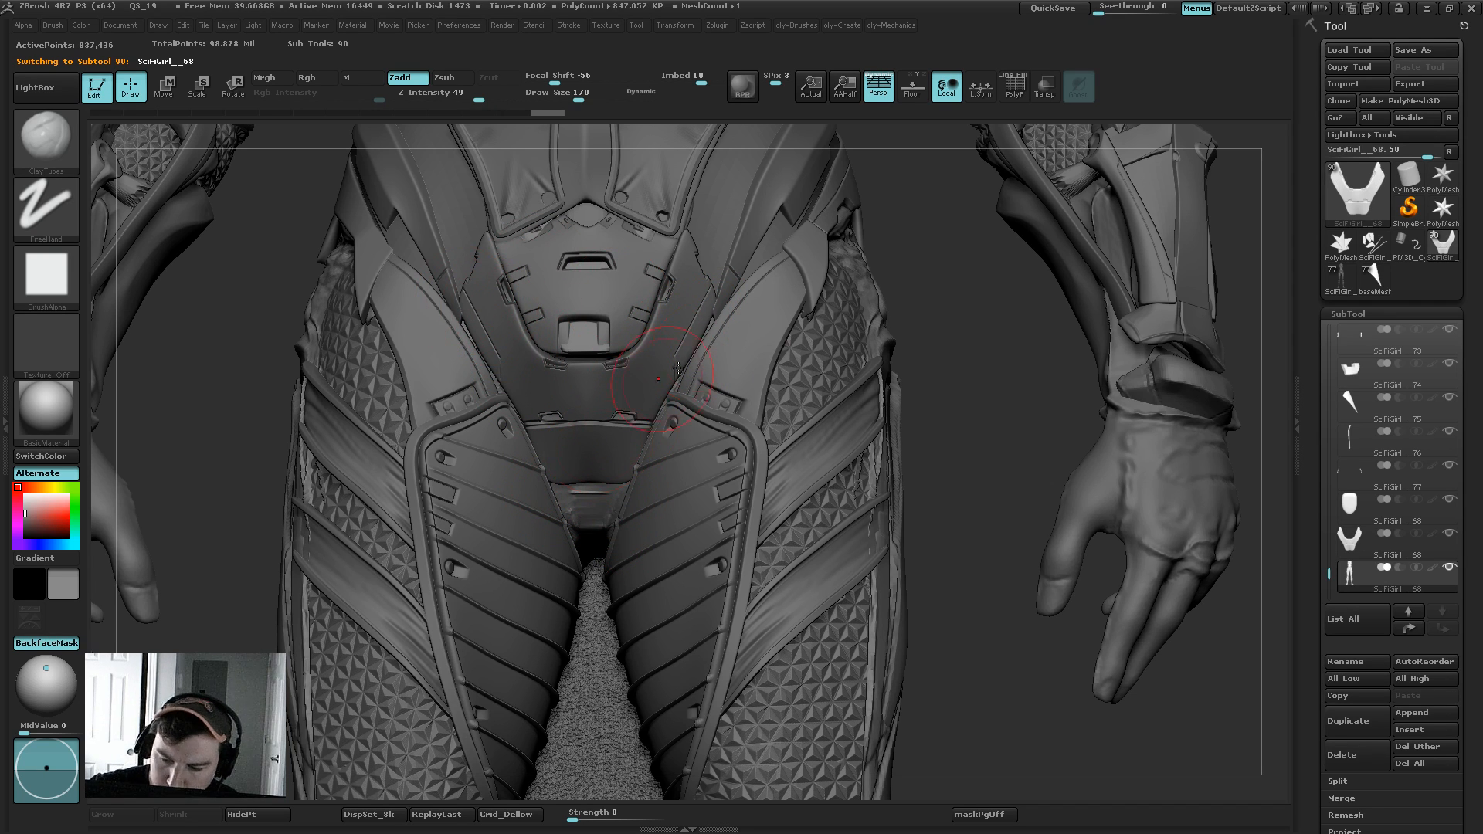
{"action": "key", "text": "bracketleft"}
Step: Select the crotch panel and adjust its fit against the thigh armor with the Move brush at draw size 297
{"action": "key", "text": "b"}
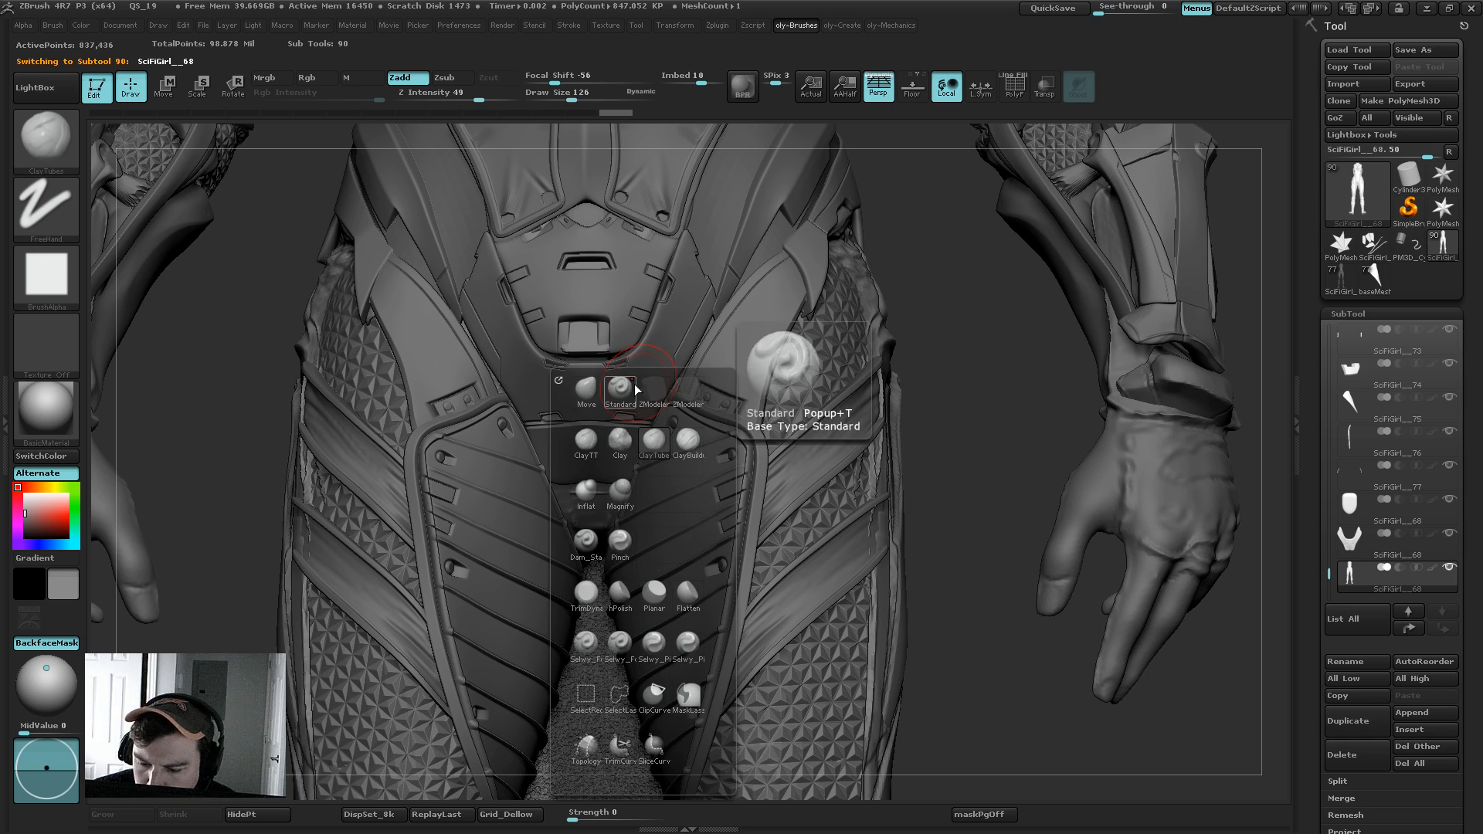
{"action": "key", "text": "b"}
{"action": "key", "text": "b"}
{"action": "left_click", "coordinate": [572, 402]}
{"action": "left_click", "coordinate": [541, 405]}
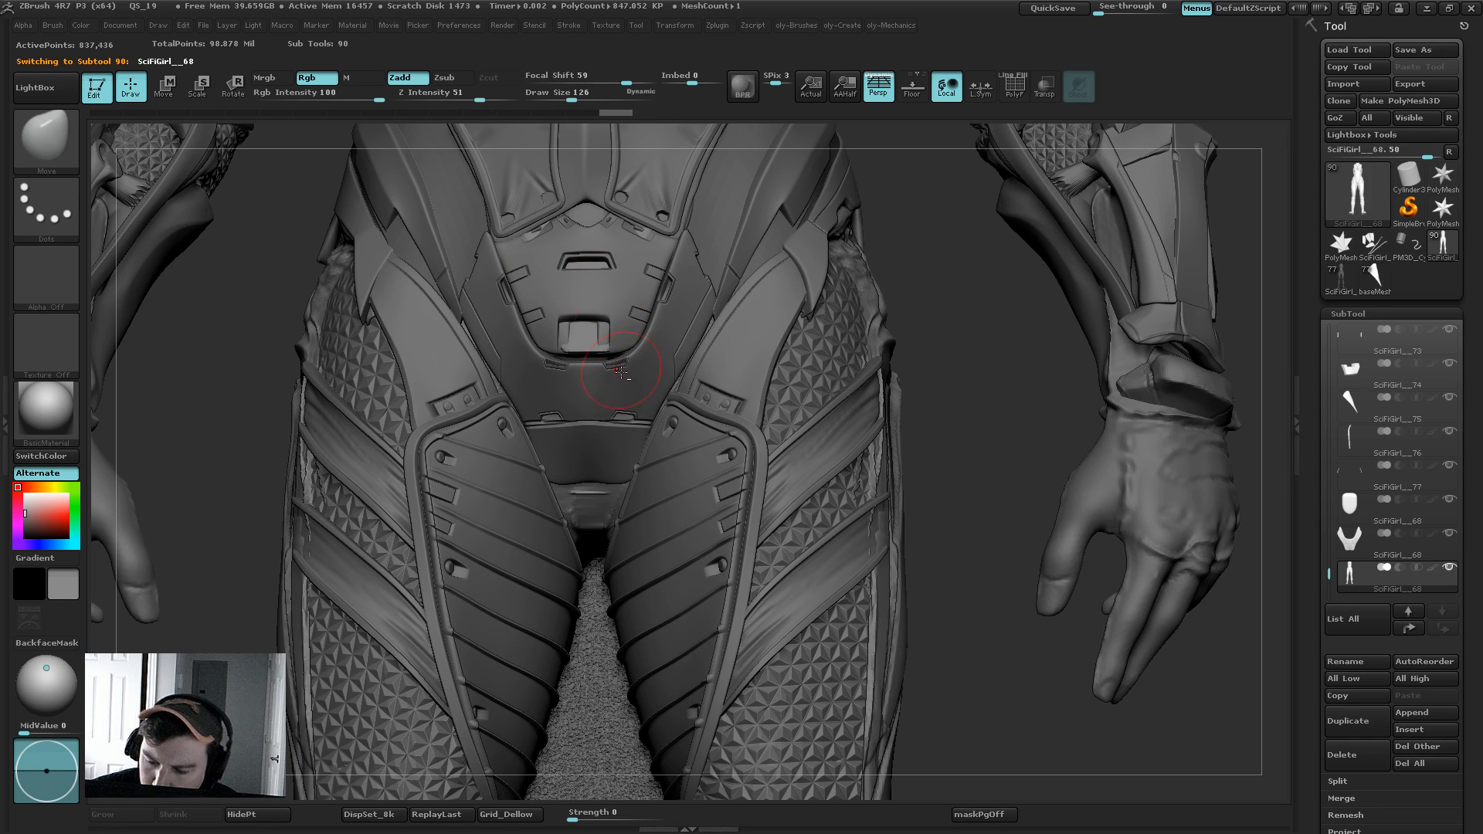
{"action": "left_click", "coordinate": [570, 362], "text": "alt"}
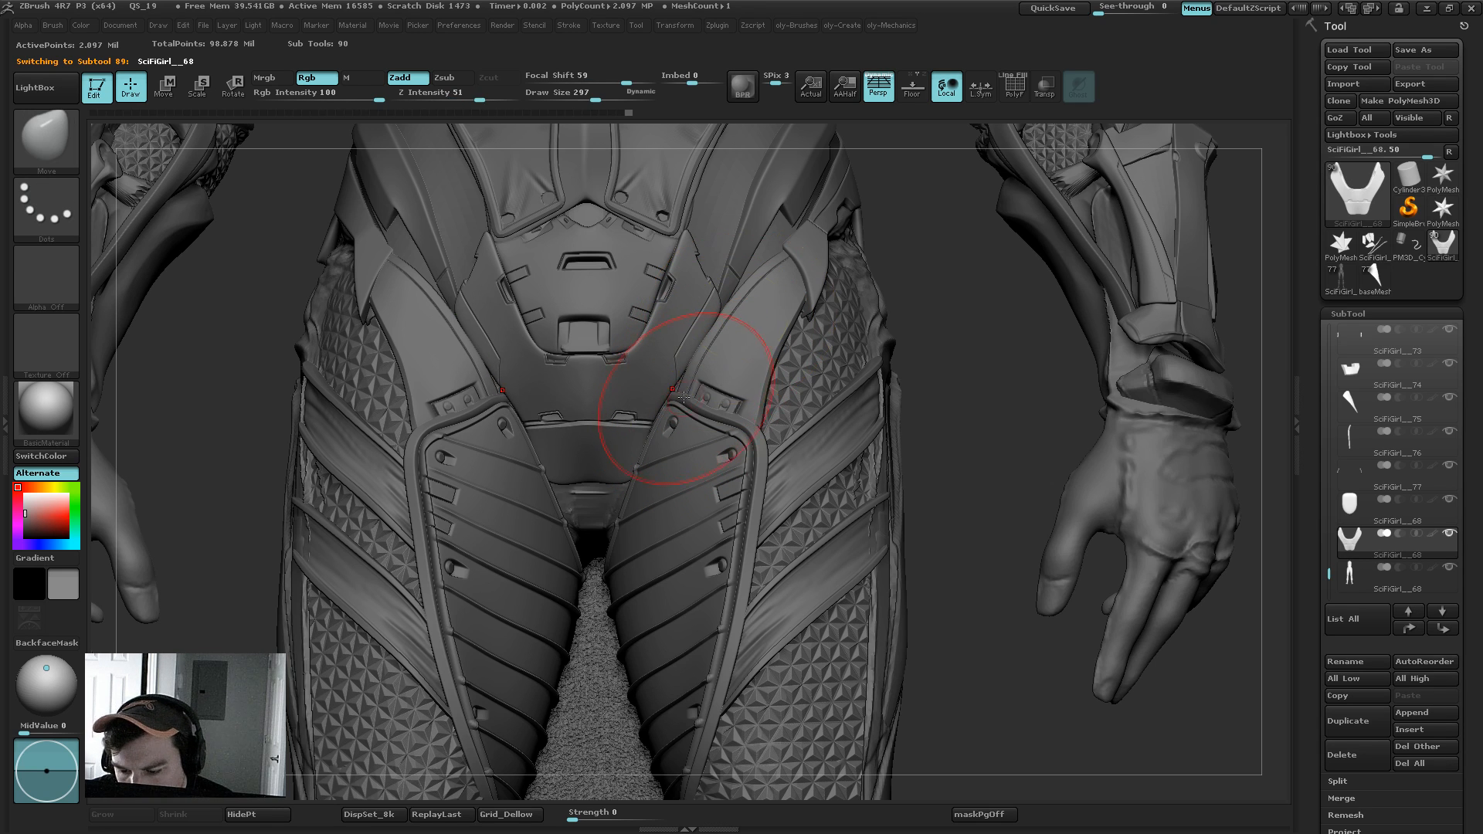
Step: Select the hip panels beside the crotch panel and adjust their inner edges with the Move brush at draw size 270
{"action": "mouse_move", "coordinate": [884, 310]}
{"action": "left_mouse_down"}
{"action": "mouse_move", "coordinate": [955, 369]}
{"action": "mouse_move", "coordinate": [888, 355]}
{"action": "left_mouse_up"}
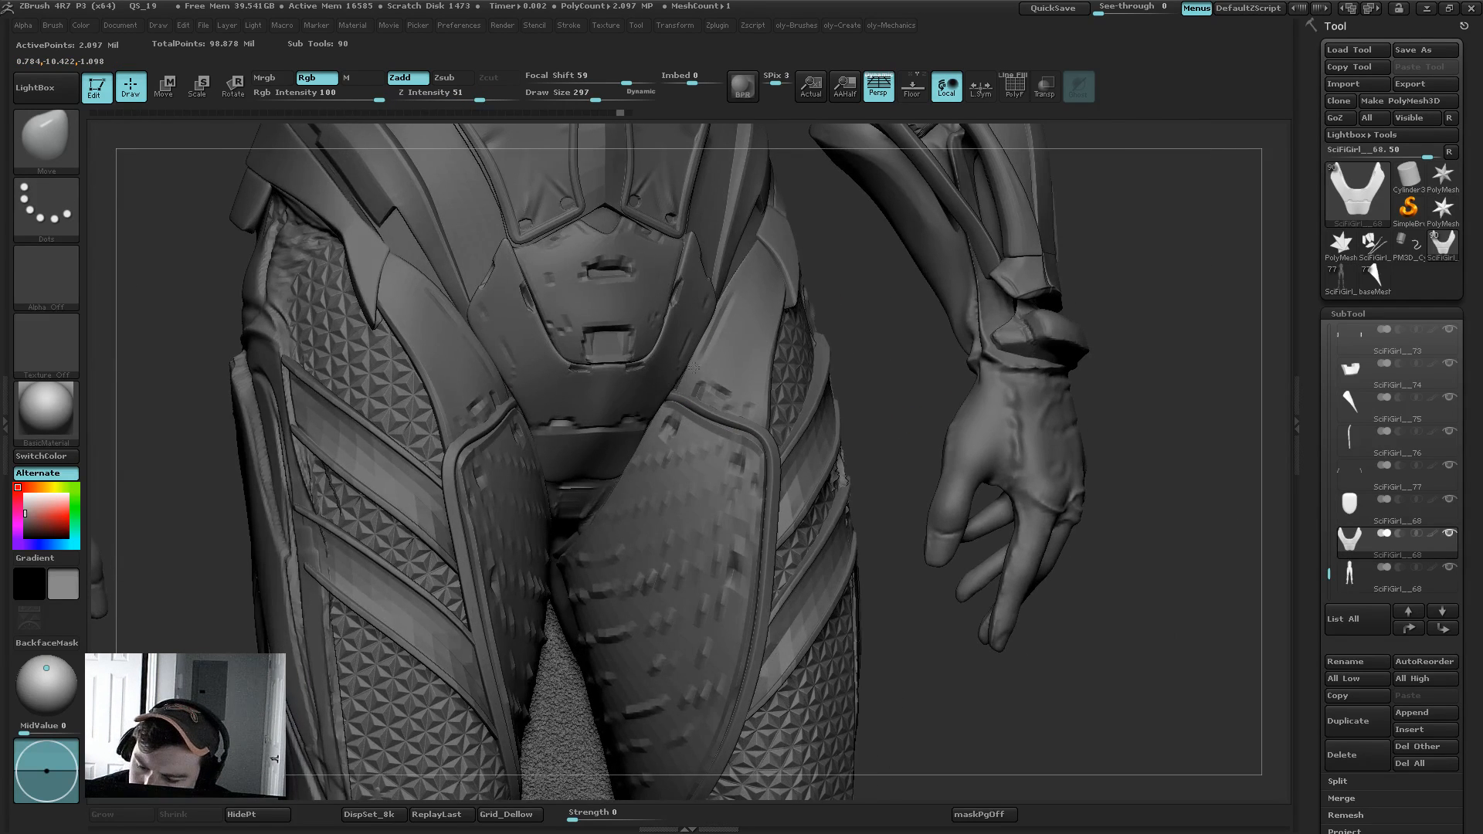
{"action": "left_click", "coordinate": [728, 337], "text": "alt"}
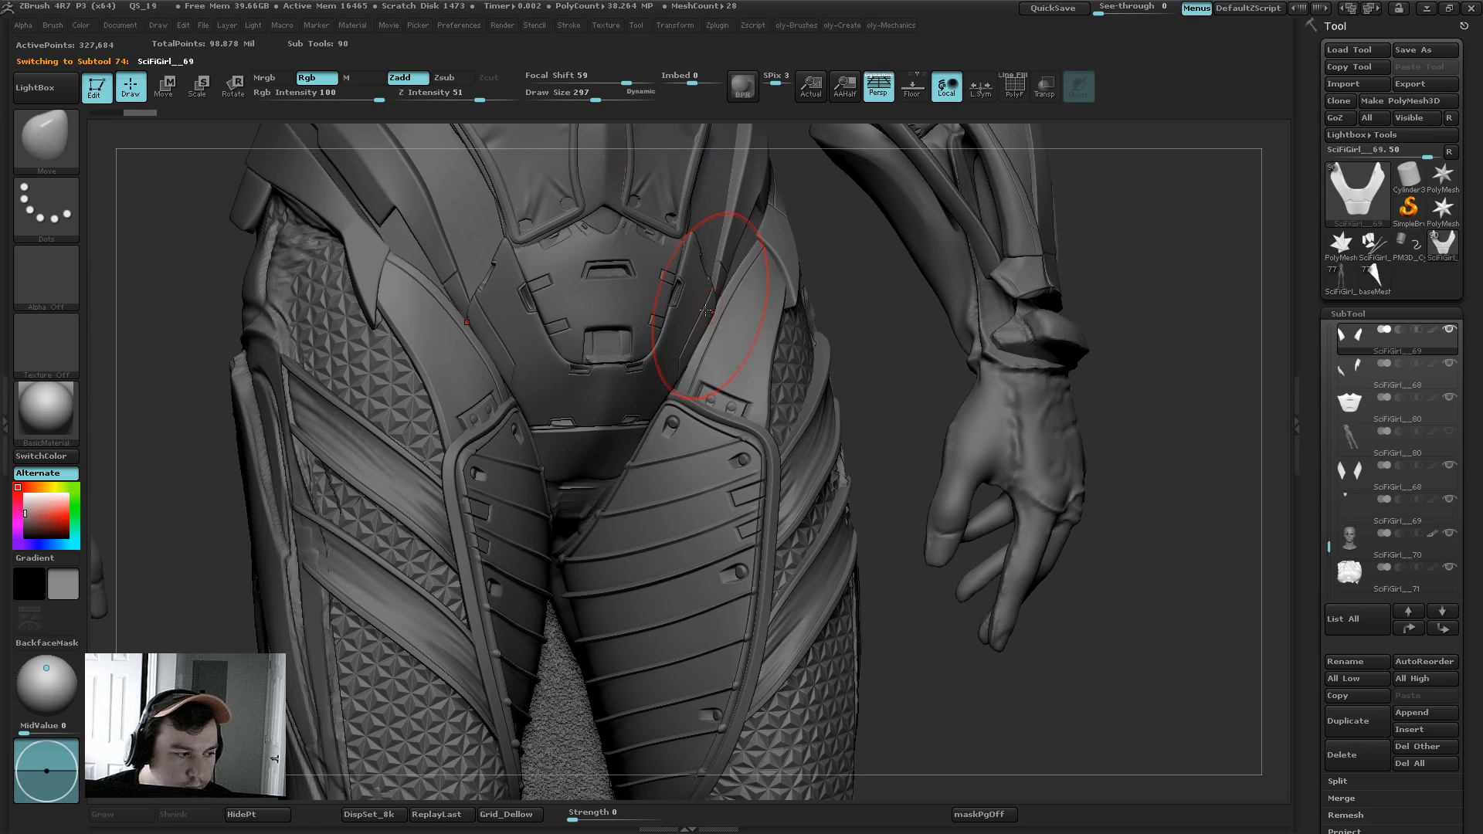
{"action": "left_click_drag", "start_coordinate": [717, 327], "coordinate": [740, 281]}
{"action": "key", "text": "s"}
{"action": "left_click", "coordinate": [731, 290]}
Step: Select and isolate the small outer hip panels beside the thigh armor and delete their lower subdivision levels
{"action": "left_click_drag", "start_coordinate": [864, 306], "coordinate": [780, 182], "text": "alt"}
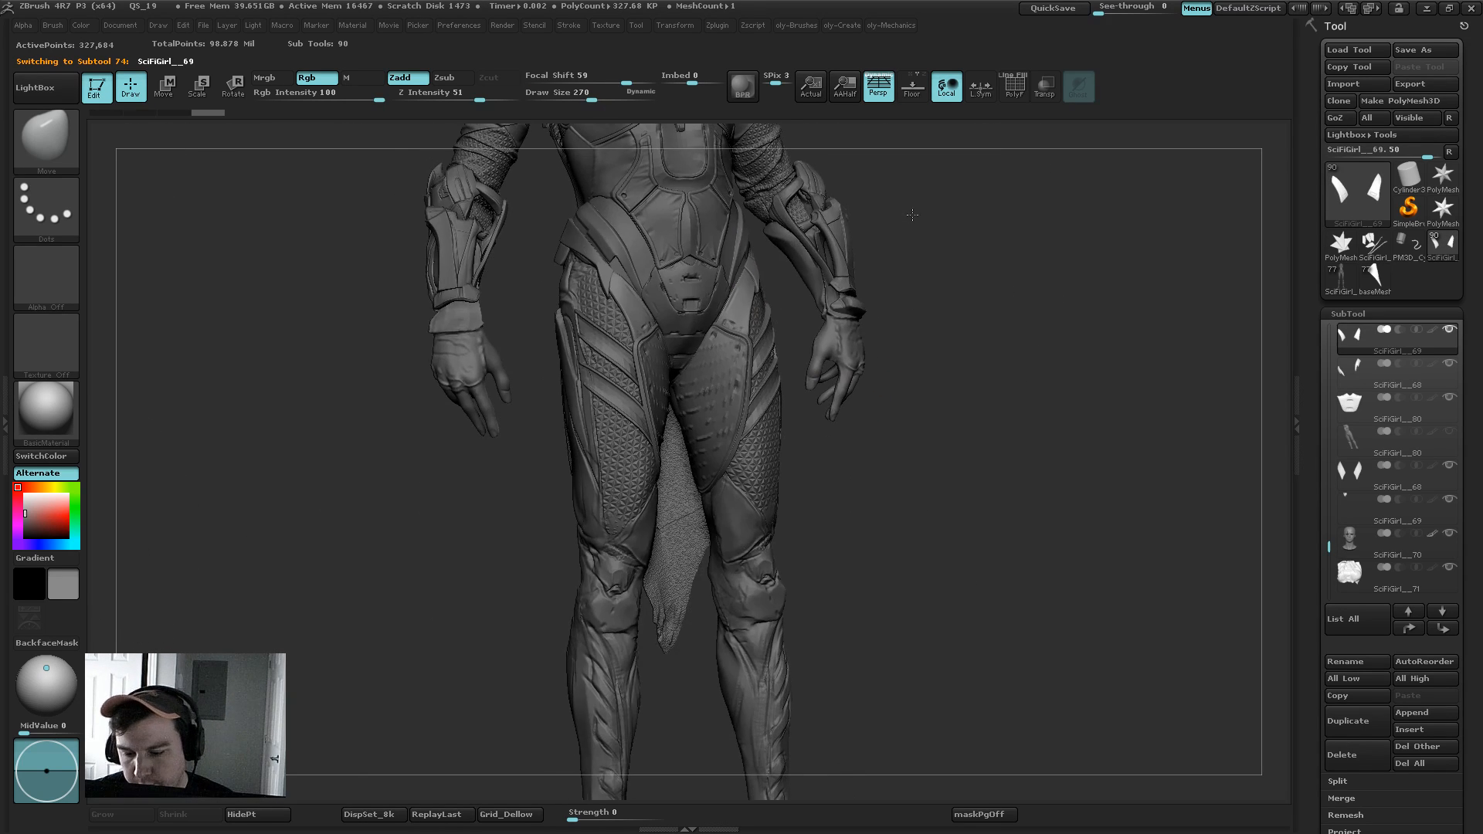
{"action": "left_click_drag", "start_coordinate": [913, 215], "coordinate": [818, 223], "text": "shift"}
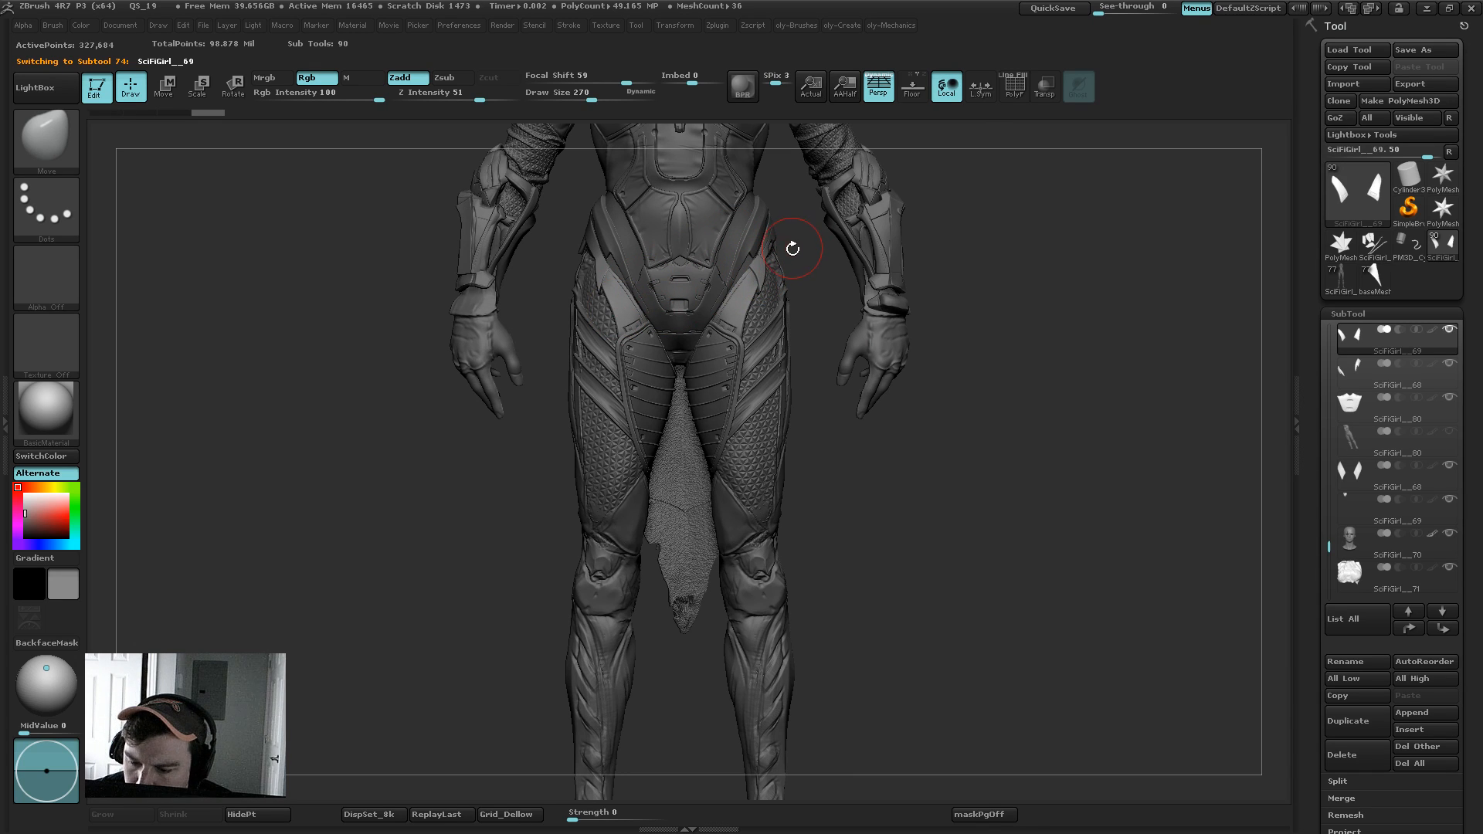
{"action": "left_click", "coordinate": [763, 270], "text": "alt"}
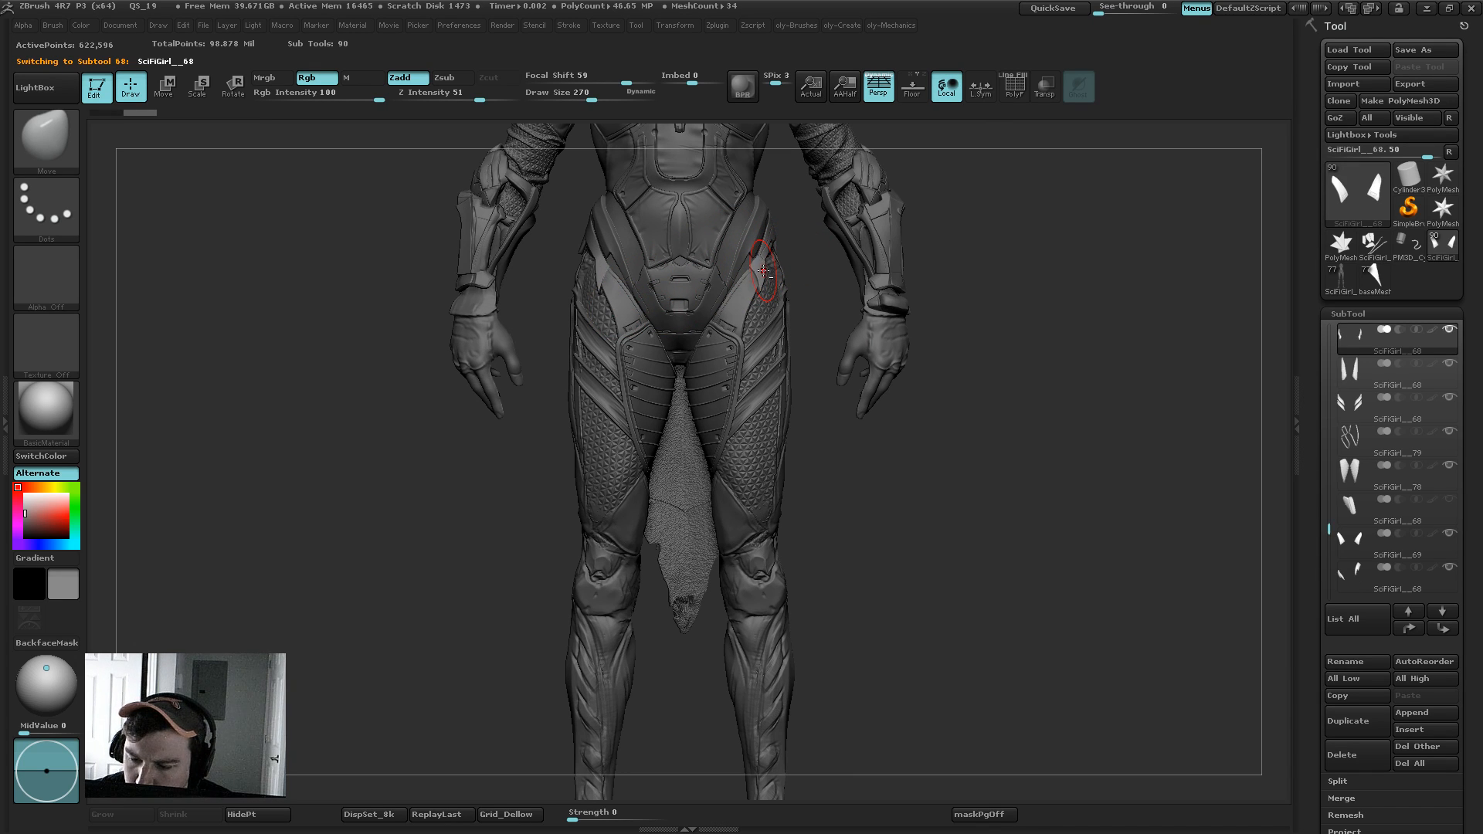
{"action": "key", "text": "bracketright"}
{"action": "key", "text": "shift"}
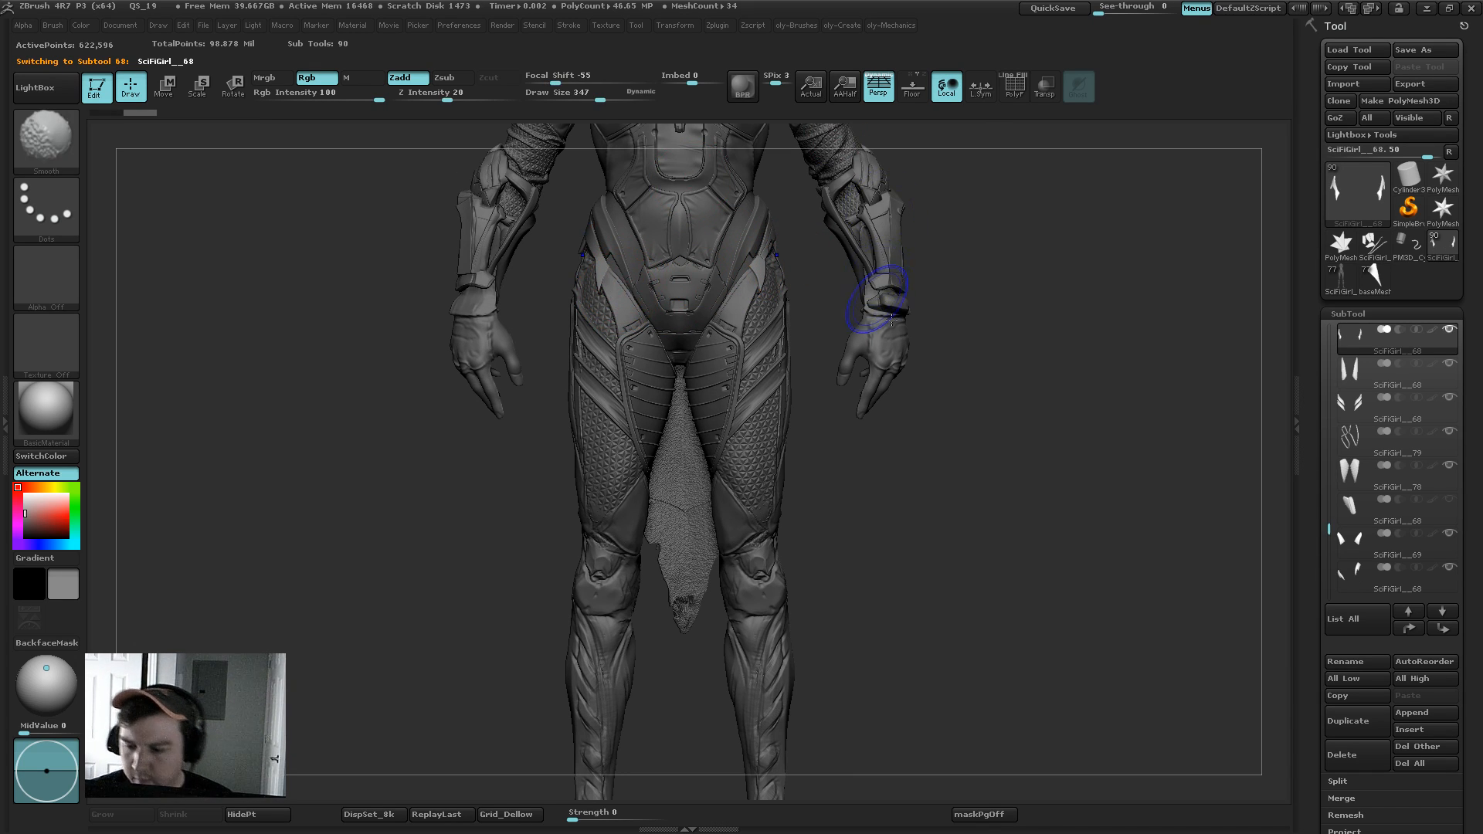
{"action": "key", "text": "shift+f"}
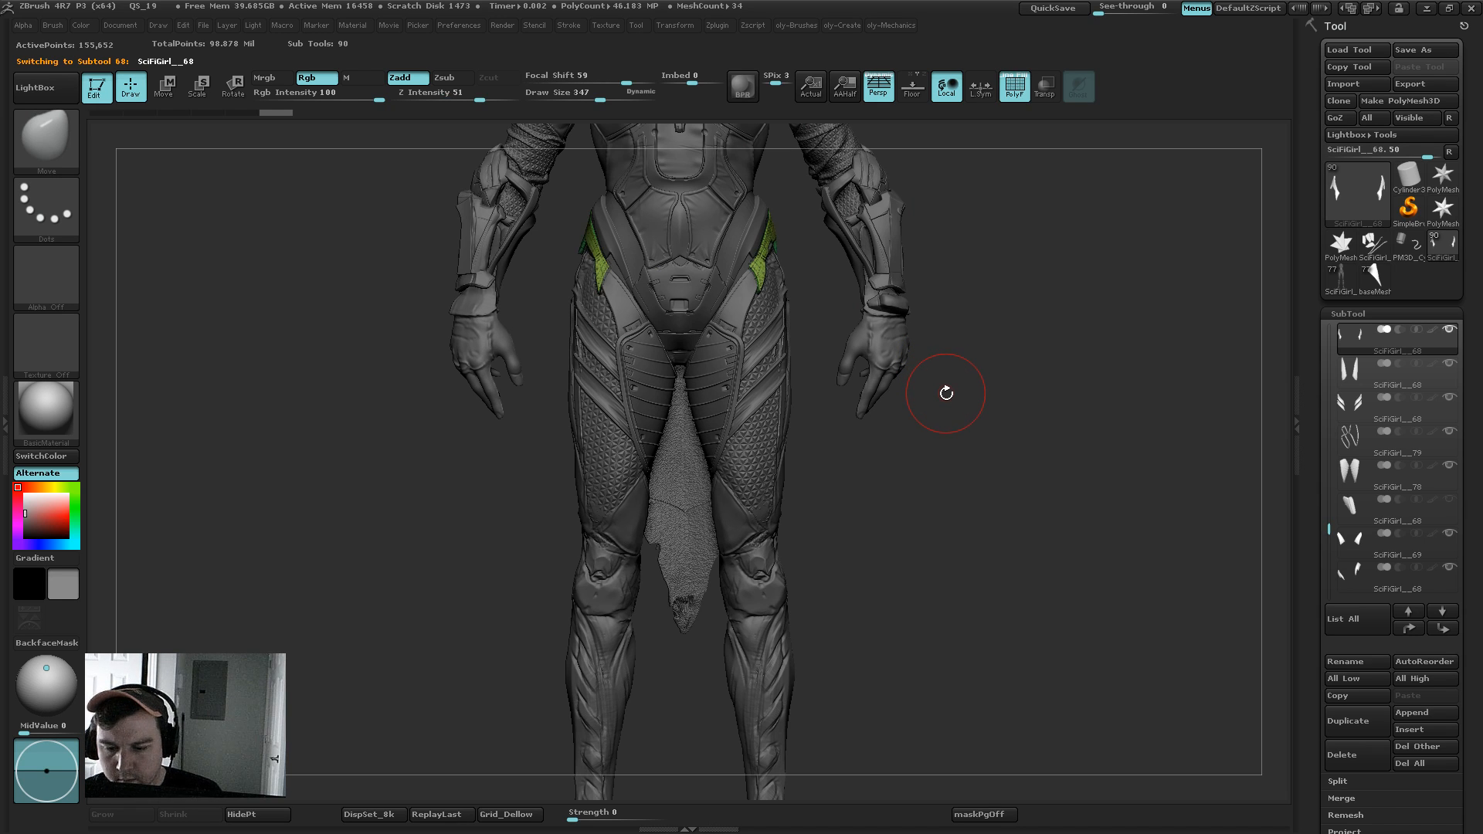
{"action": "key", "text": "shift+s"}
{"action": "key", "text": "2"}
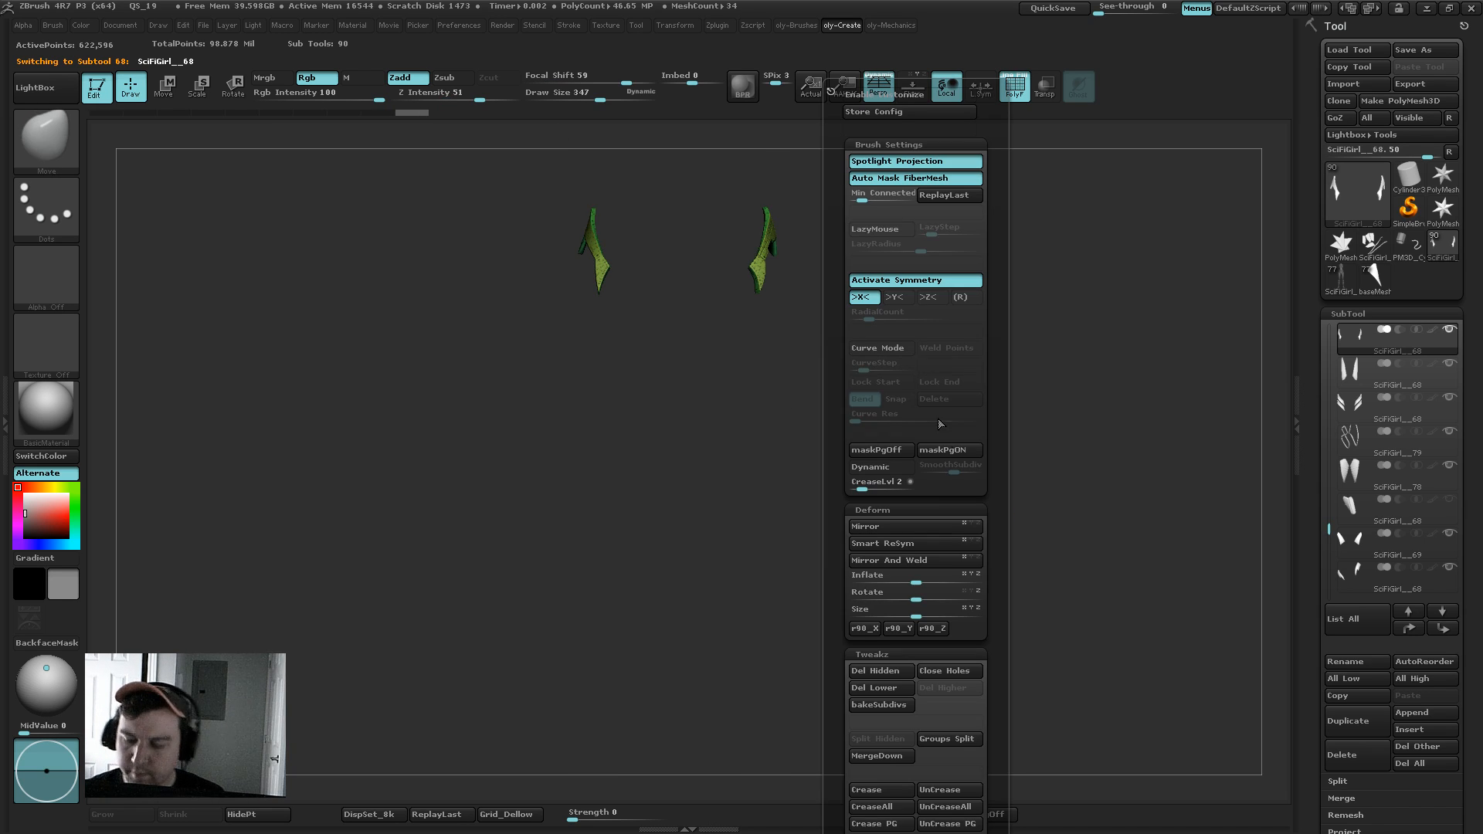
{"action": "left_click", "coordinate": [882, 685]}
Step: Hide and delete one of the small hip panels, and rebuild it from the remaining one with Mirror And Weld
{"action": "left_click_drag", "start_coordinate": [497, 165], "coordinate": [572, 305], "text": "ctrl+shift"}
{"action": "left_click_drag", "start_coordinate": [672, 169], "coordinate": [490, 416], "text": "ctrl+alt+shift"}
{"action": "key", "text": "2"}
{"action": "left_click", "coordinate": [552, 526]}
{"action": "left_click_drag", "start_coordinate": [850, 386], "coordinate": [912, 442], "text": "ctrl+shift"}
{"action": "key", "text": "2"}
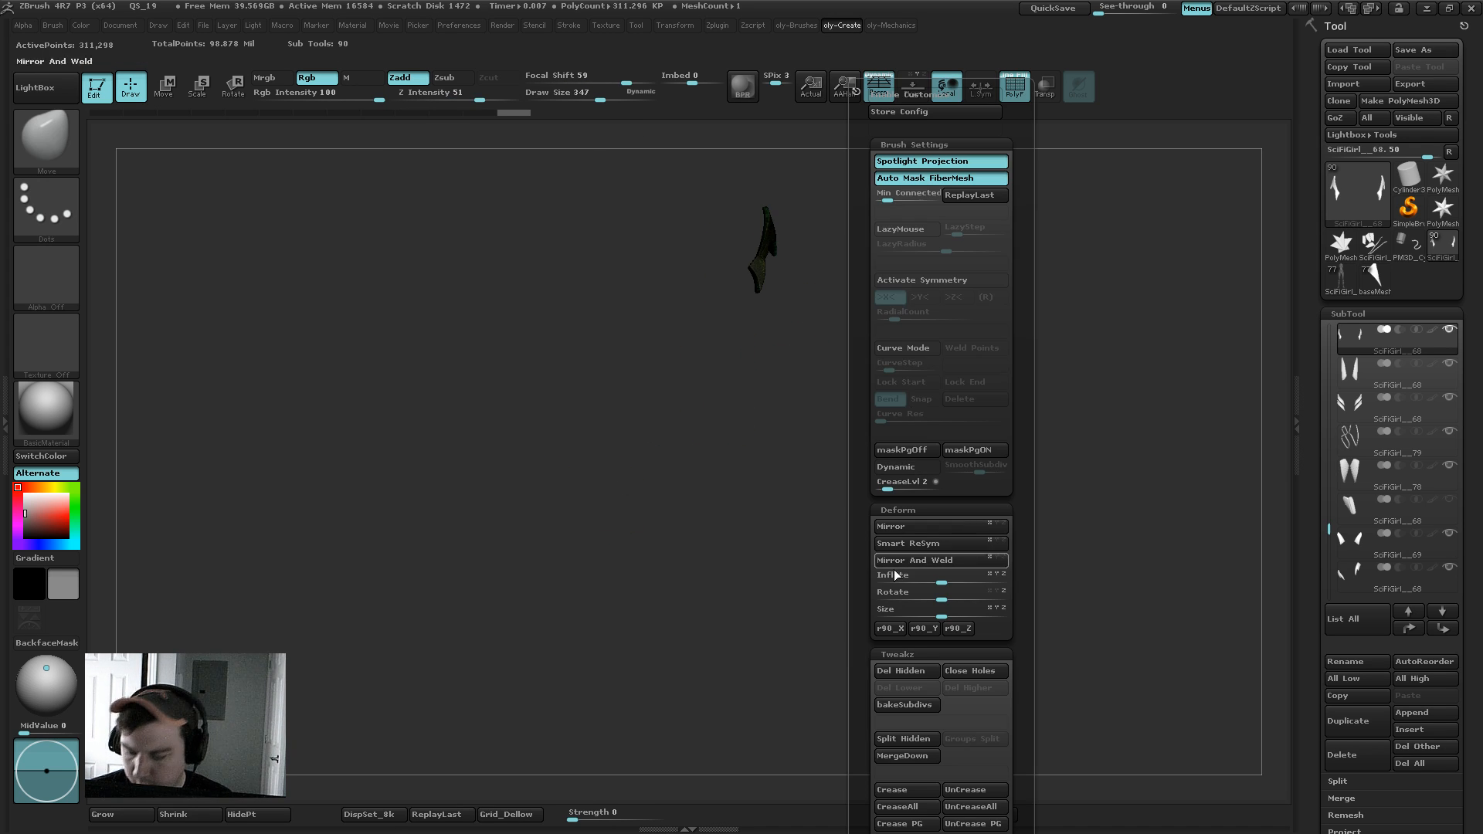
{"action": "left_click", "coordinate": [912, 739]}
{"action": "key", "text": "2"}
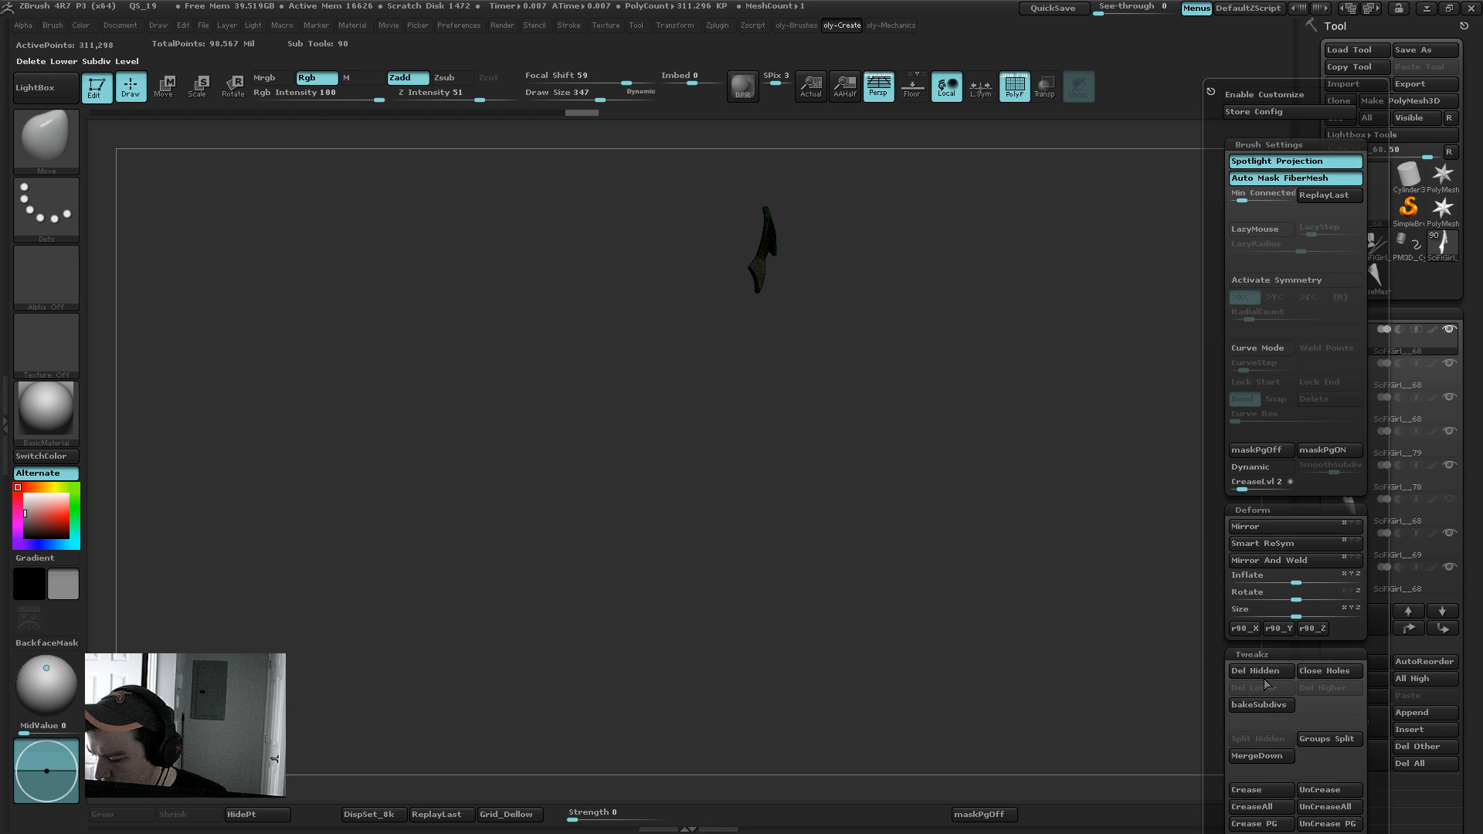
{"action": "left_click", "coordinate": [1269, 561]}
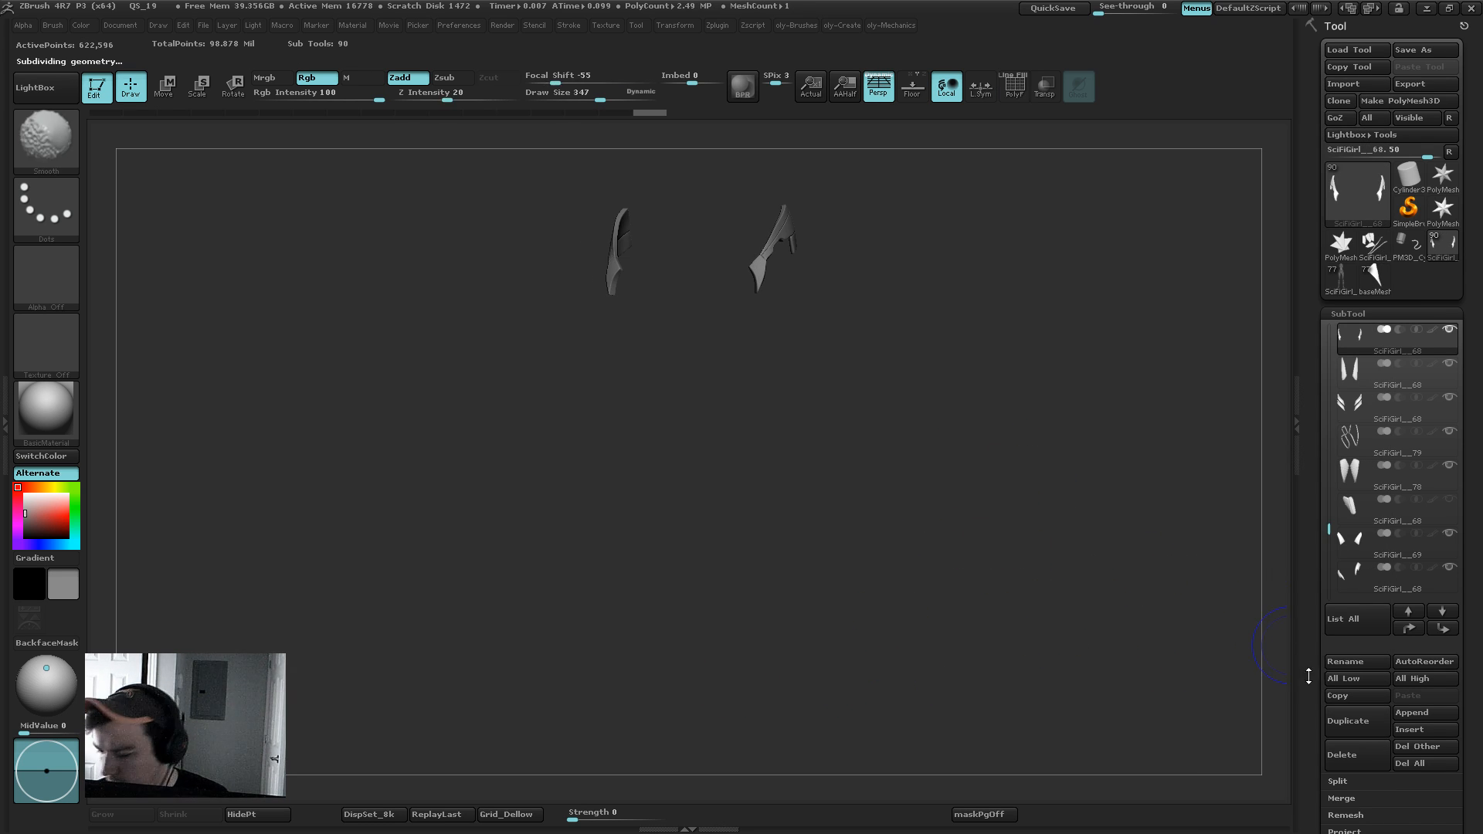
Step: Reconstruct the hip panels' lower subdivision levels and return the mesh to subdivision level 6
{"action": "scroll", "coordinate": [1347, 533], "scroll_direction": "down", "scroll_amount": 5}
{"action": "left_click", "coordinate": [1352, 514]}
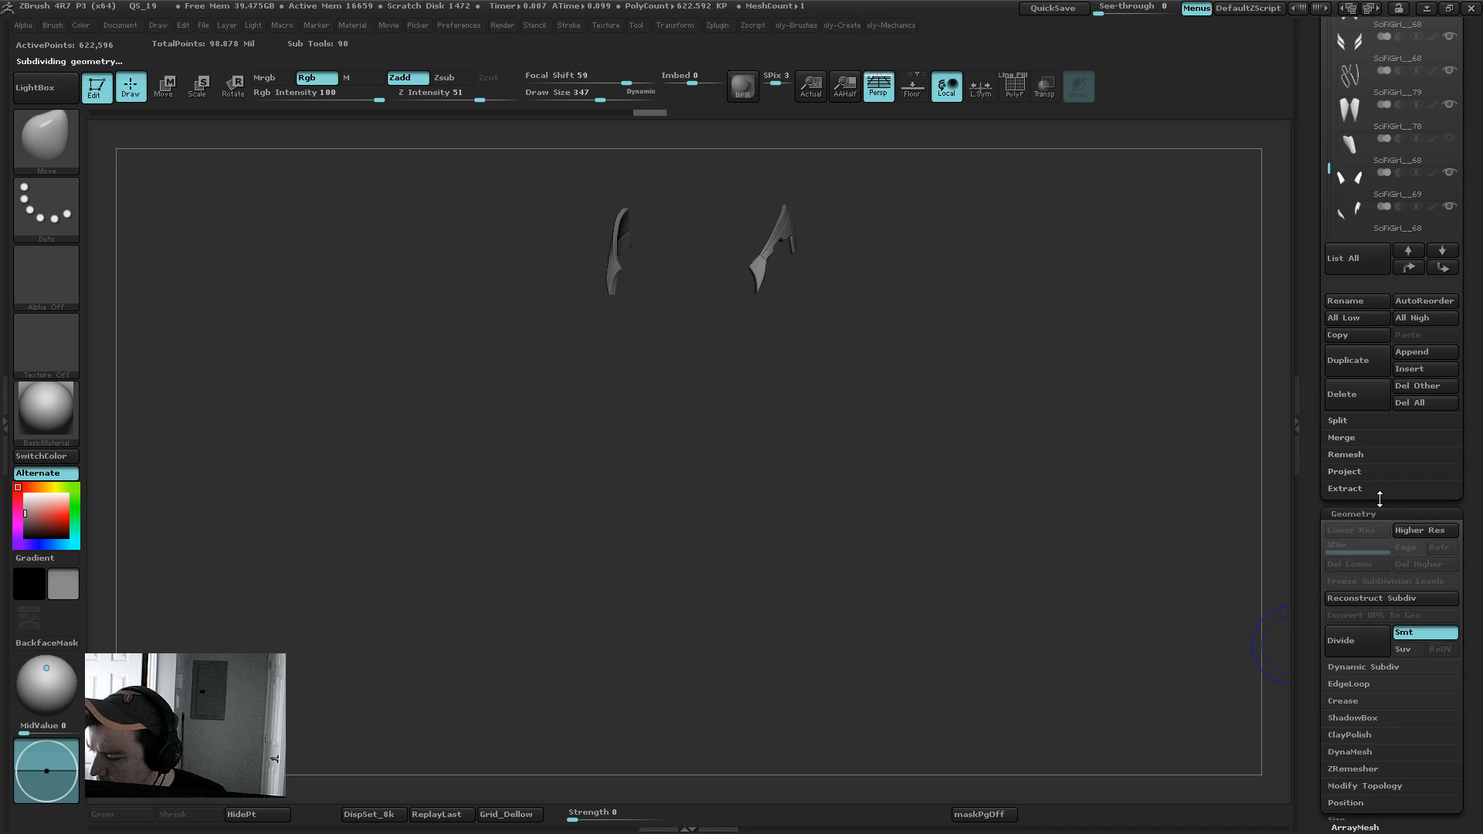
{"action": "left_click", "coordinate": [1394, 553]}
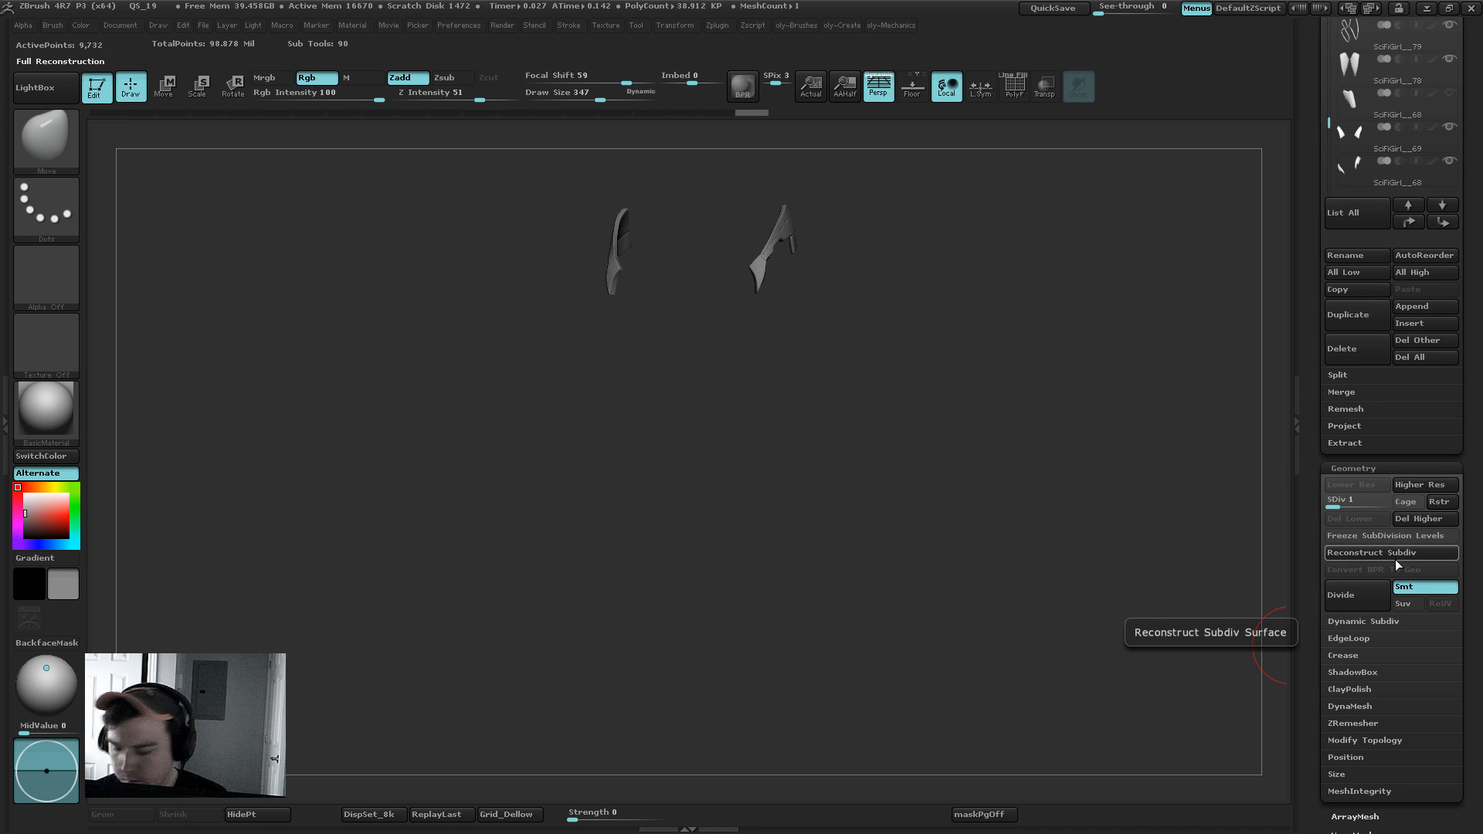
{"action": "left_click", "coordinate": [1393, 555]}
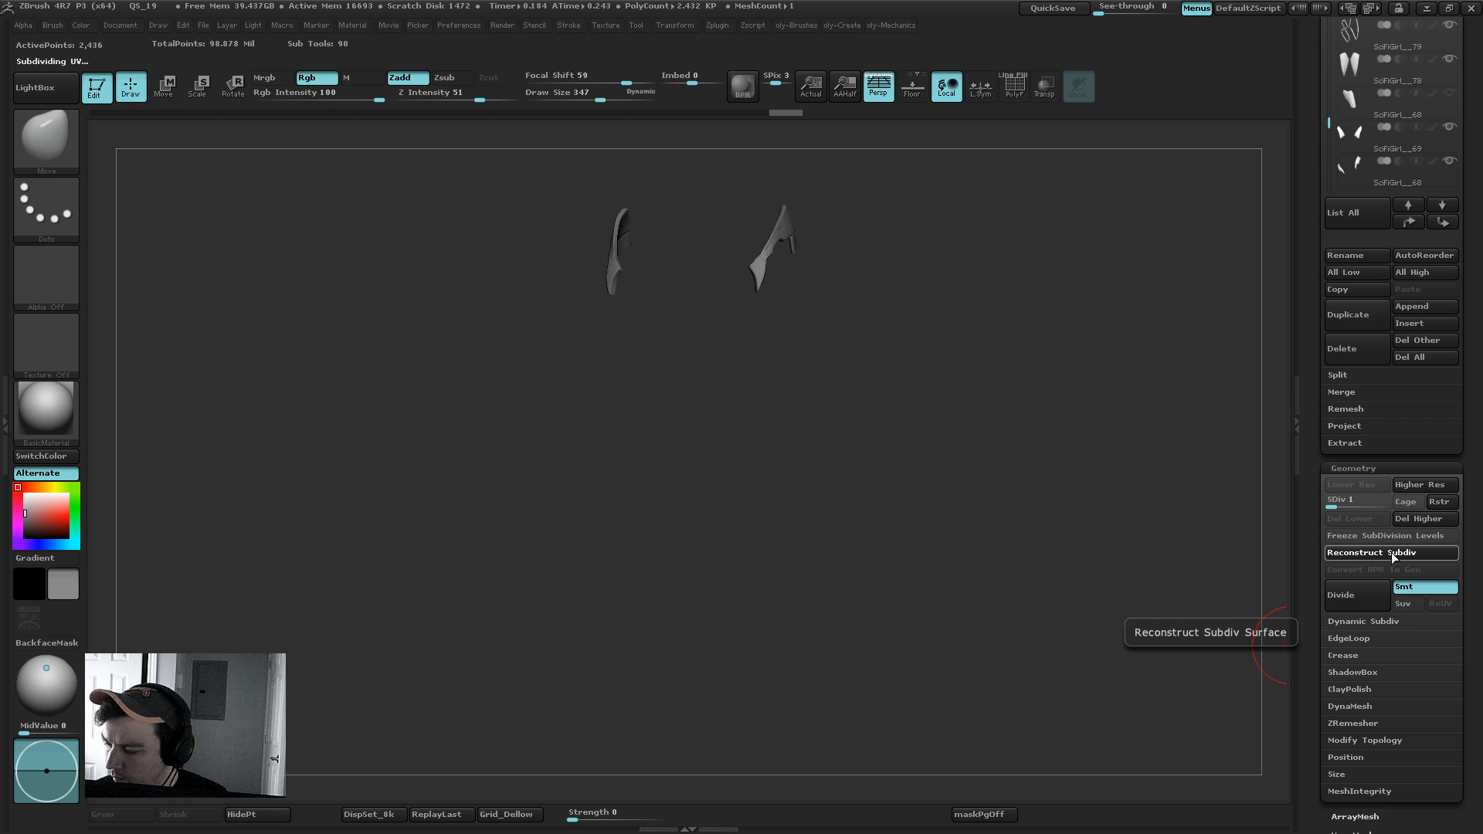
{"action": "key", "text": "shift+f"}
{"action": "key", "text": "d"}
{"action": "key", "text": "d"}
{"action": "key", "text": "d"}
{"action": "key", "text": "d"}
{"action": "key", "text": "d"}
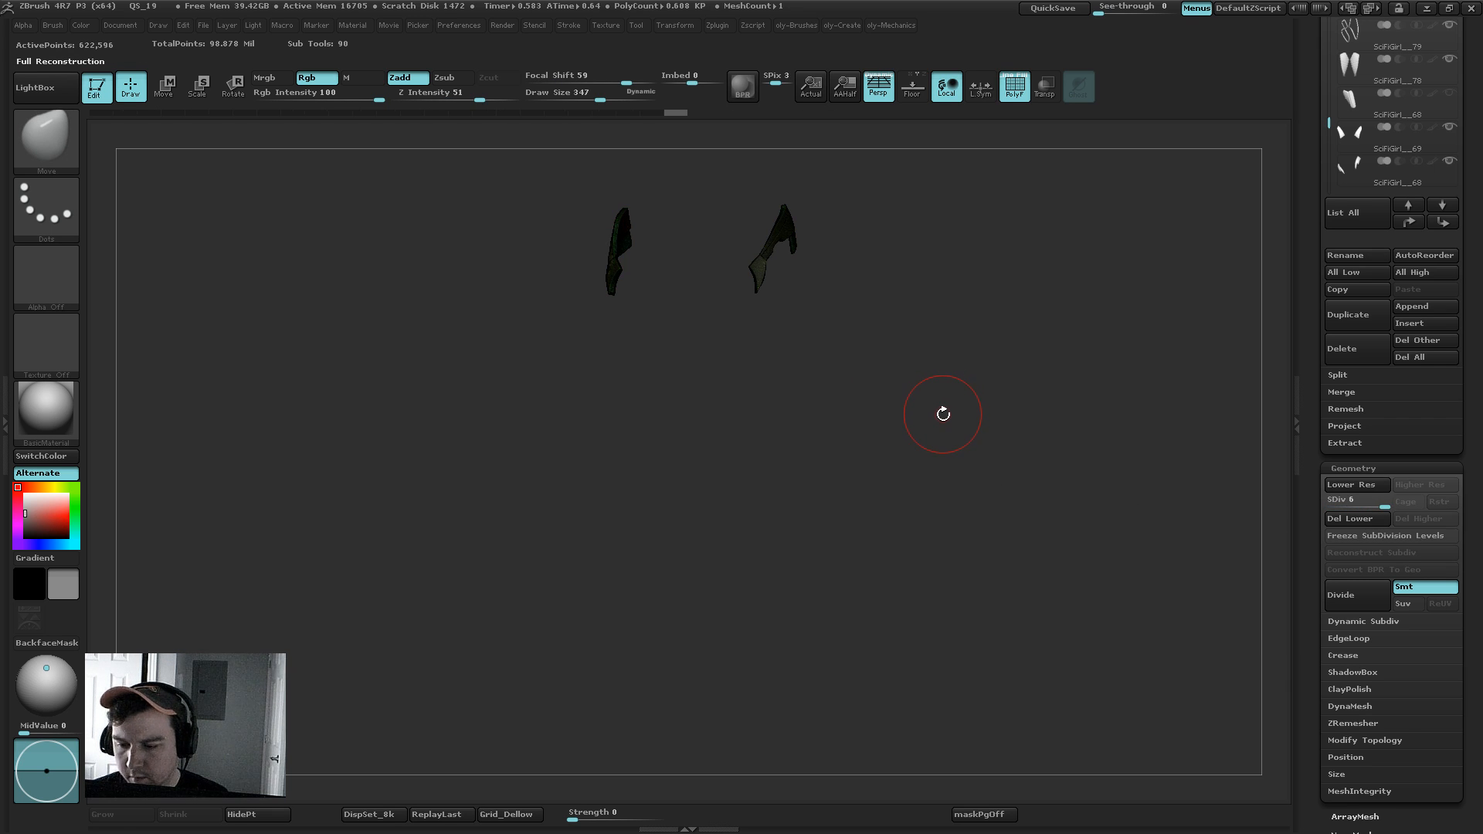
Step: Show the full body around the hip panels again and raise the Move brush's draw size to 459
{"action": "key", "text": "shift+f"}
{"action": "left_click_drag", "start_coordinate": [934, 417], "coordinate": [834, 427], "text": "shift"}
{"action": "key", "text": "alt+s"}
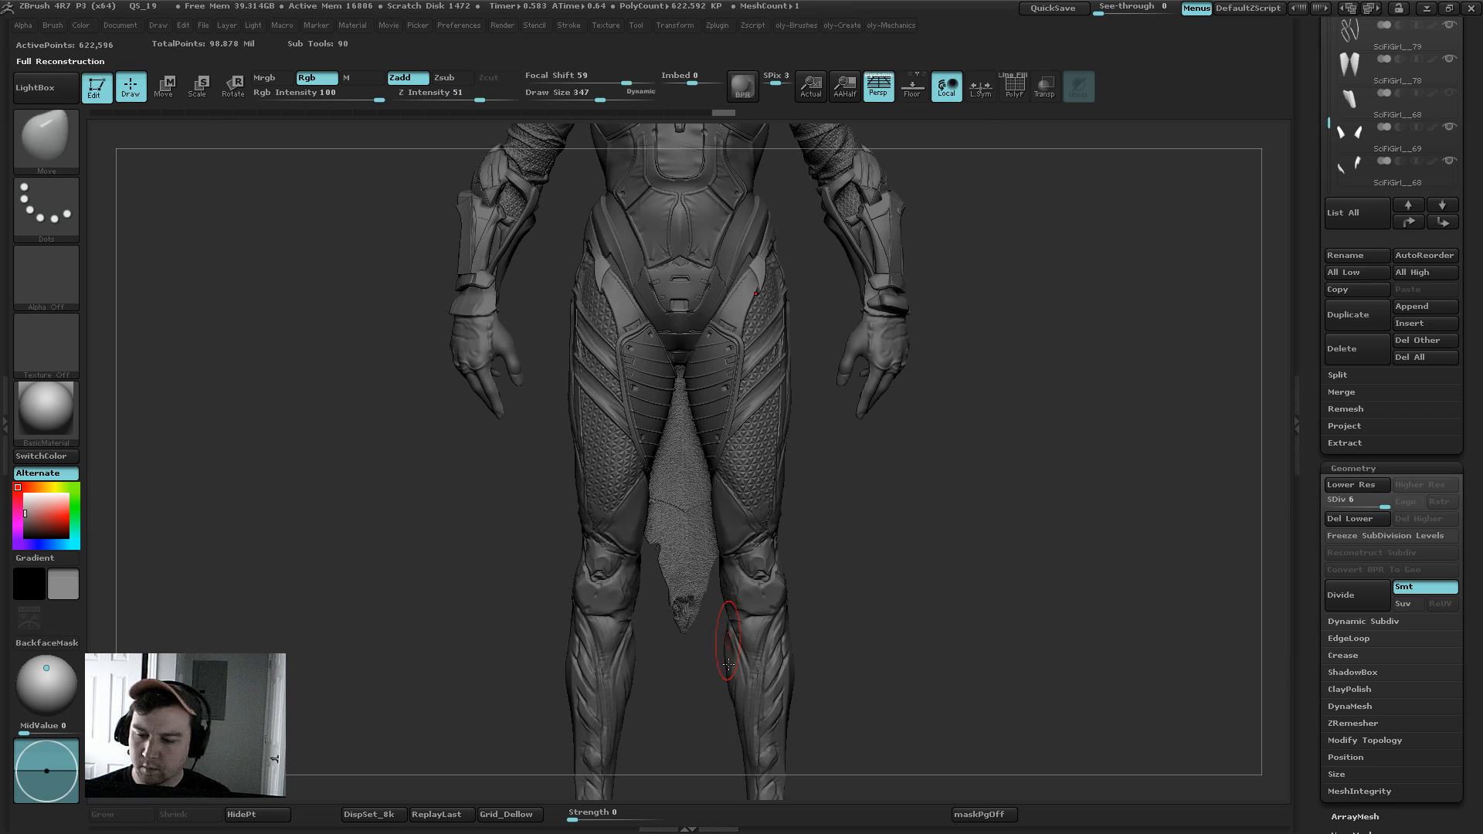
{"action": "left_click_drag", "start_coordinate": [1015, 292], "coordinate": [1004, 366], "text": "alt"}
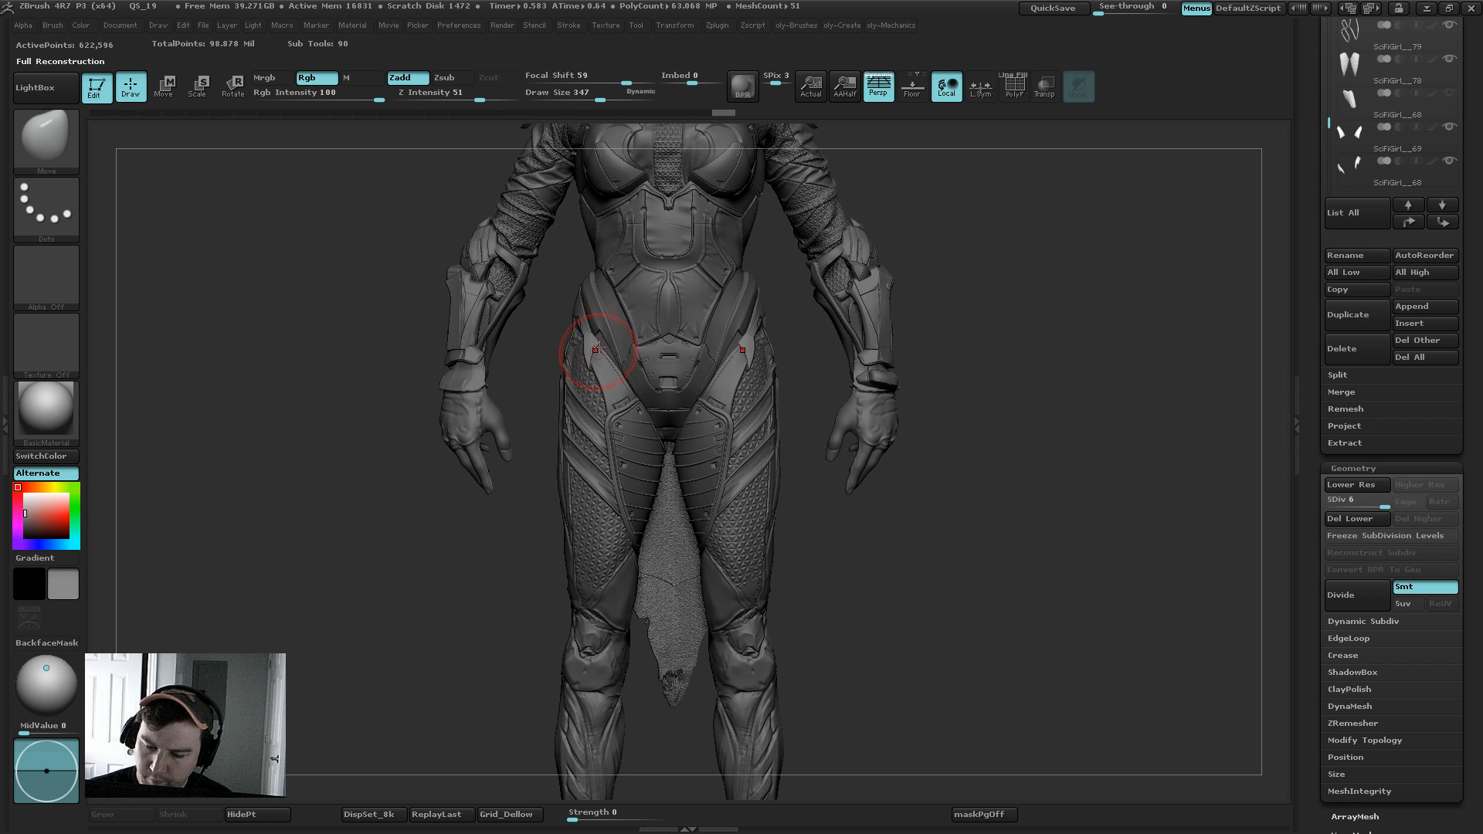
{"action": "key", "text": "1"}
{"action": "key", "text": "s"}
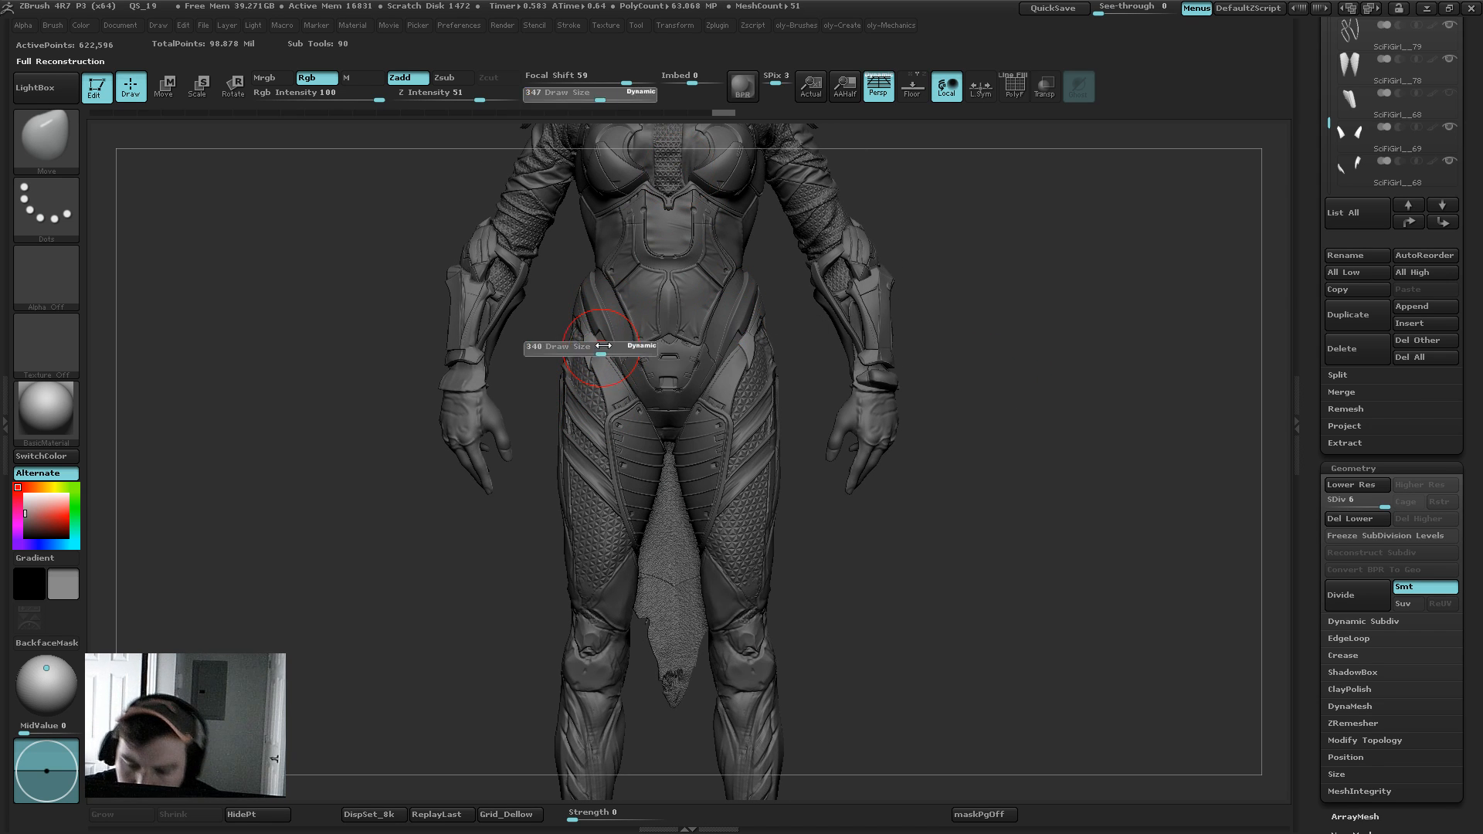
{"action": "left_click_drag", "start_coordinate": [592, 353], "coordinate": [611, 353]}
{"action": "left_click_drag", "start_coordinate": [882, 237], "coordinate": [820, 140]}
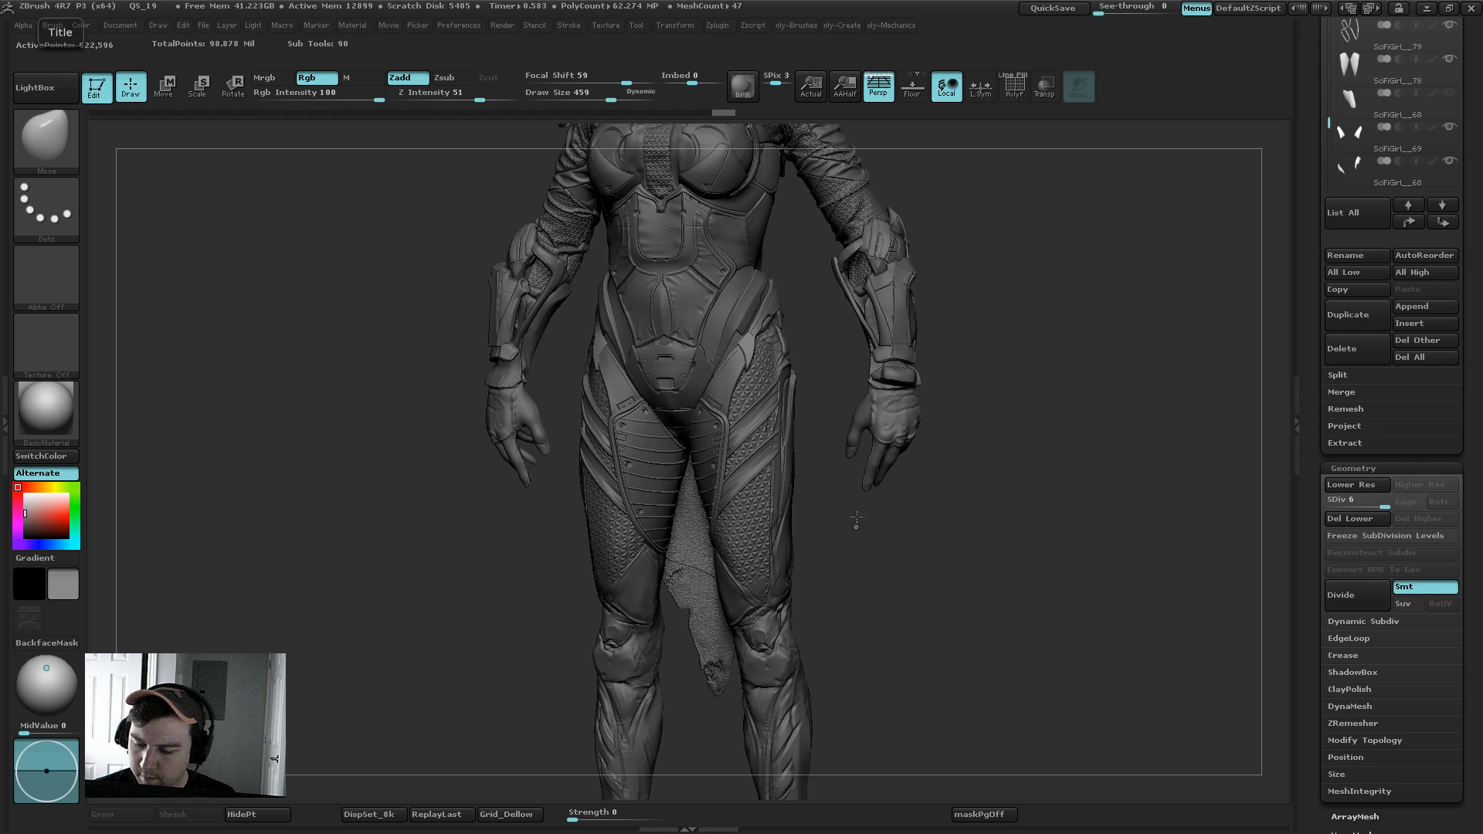
{"action": "left_click_drag", "start_coordinate": [1031, 317], "coordinate": [1058, 289], "text": "shift"}
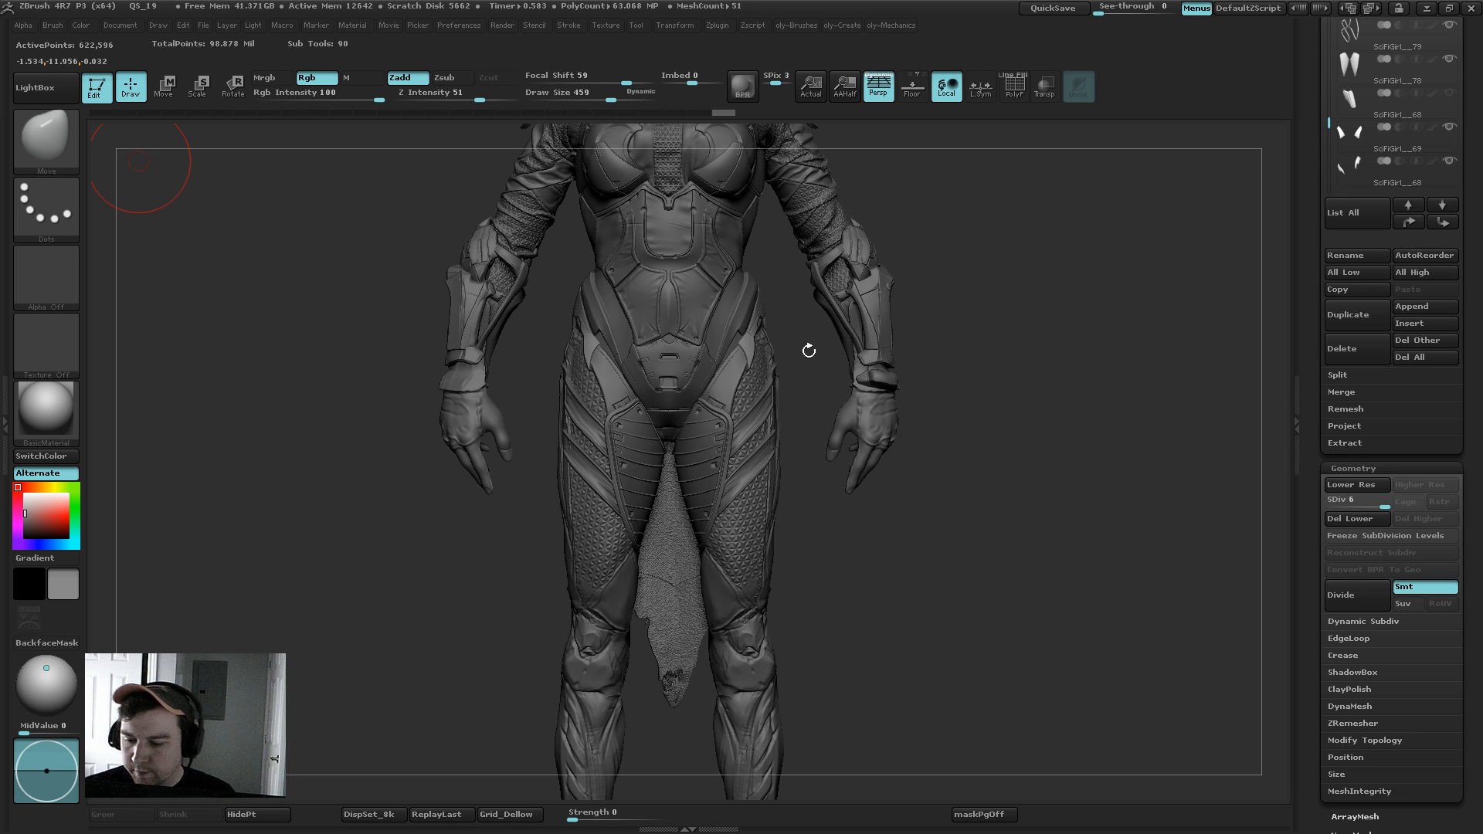
Step: Compare the small hip panels in isolation and in place on the body to check their symmetry and shape
{"action": "left_click", "coordinate": [869, 340], "text": "ctrl+shift"}
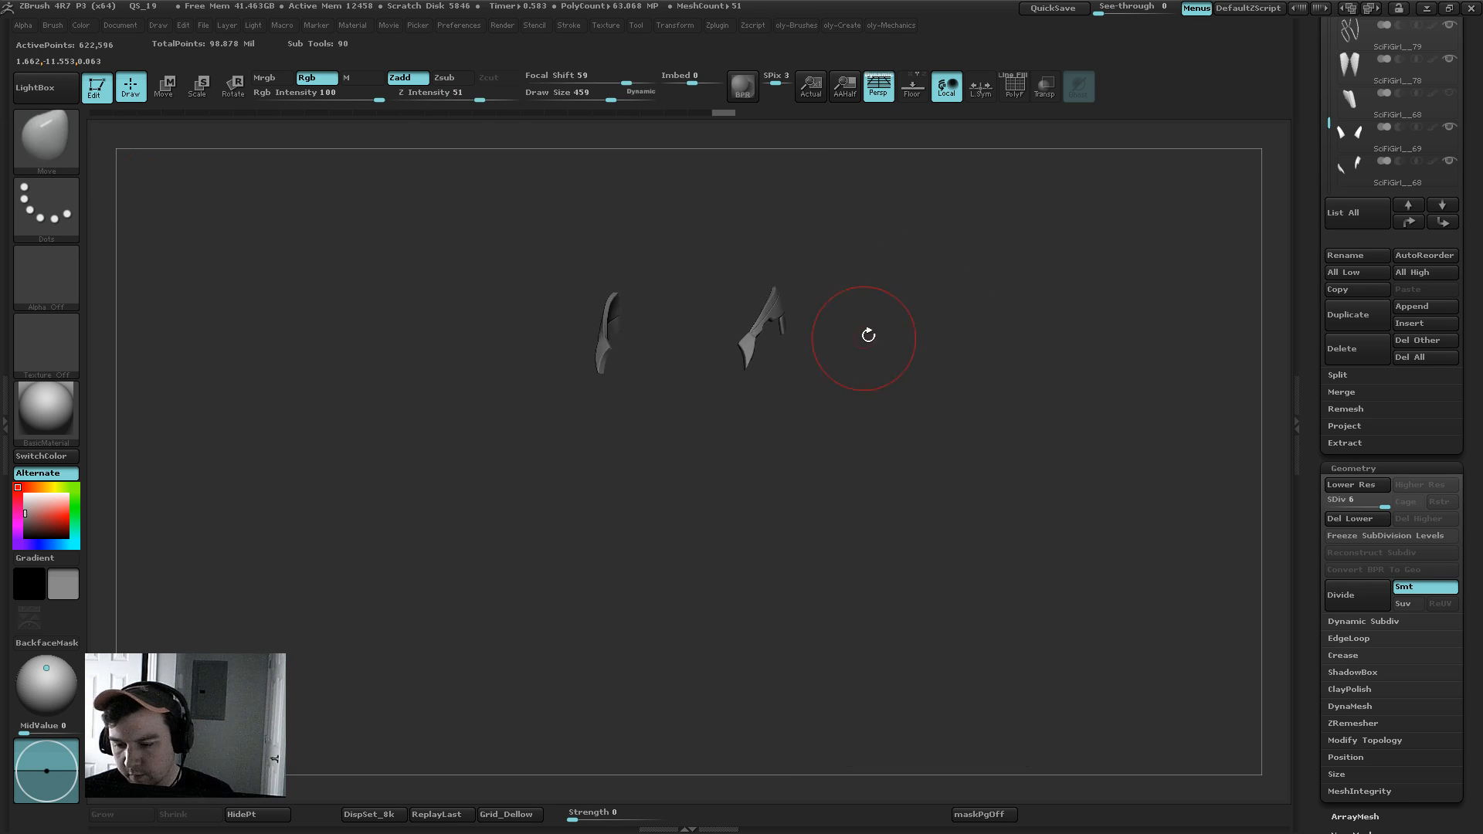
{"action": "key", "text": "shift+f"}
{"action": "key", "text": "shift+f"}
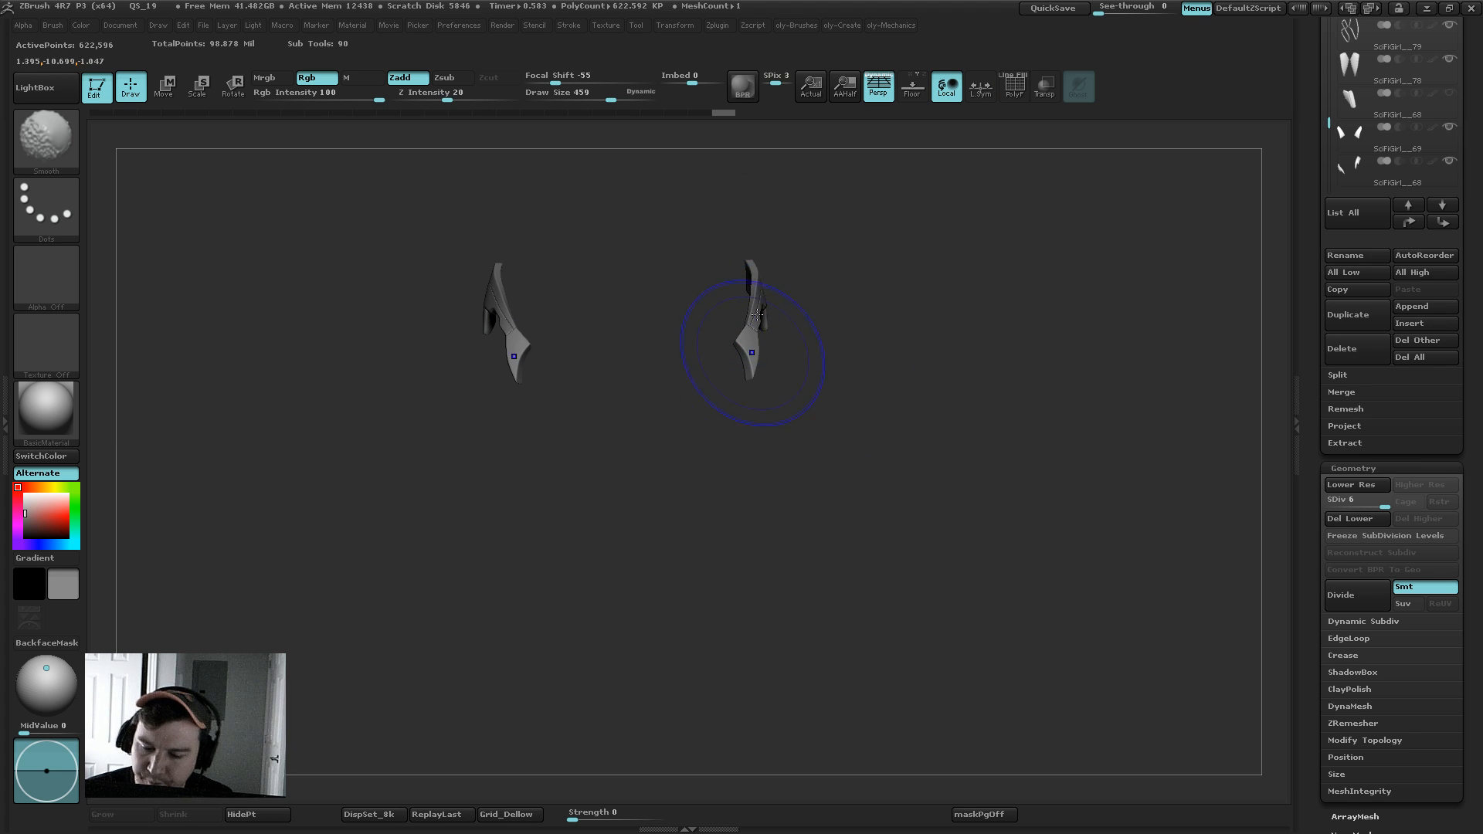
{"action": "left_click", "coordinate": [778, 284], "text": "ctrl+shift"}
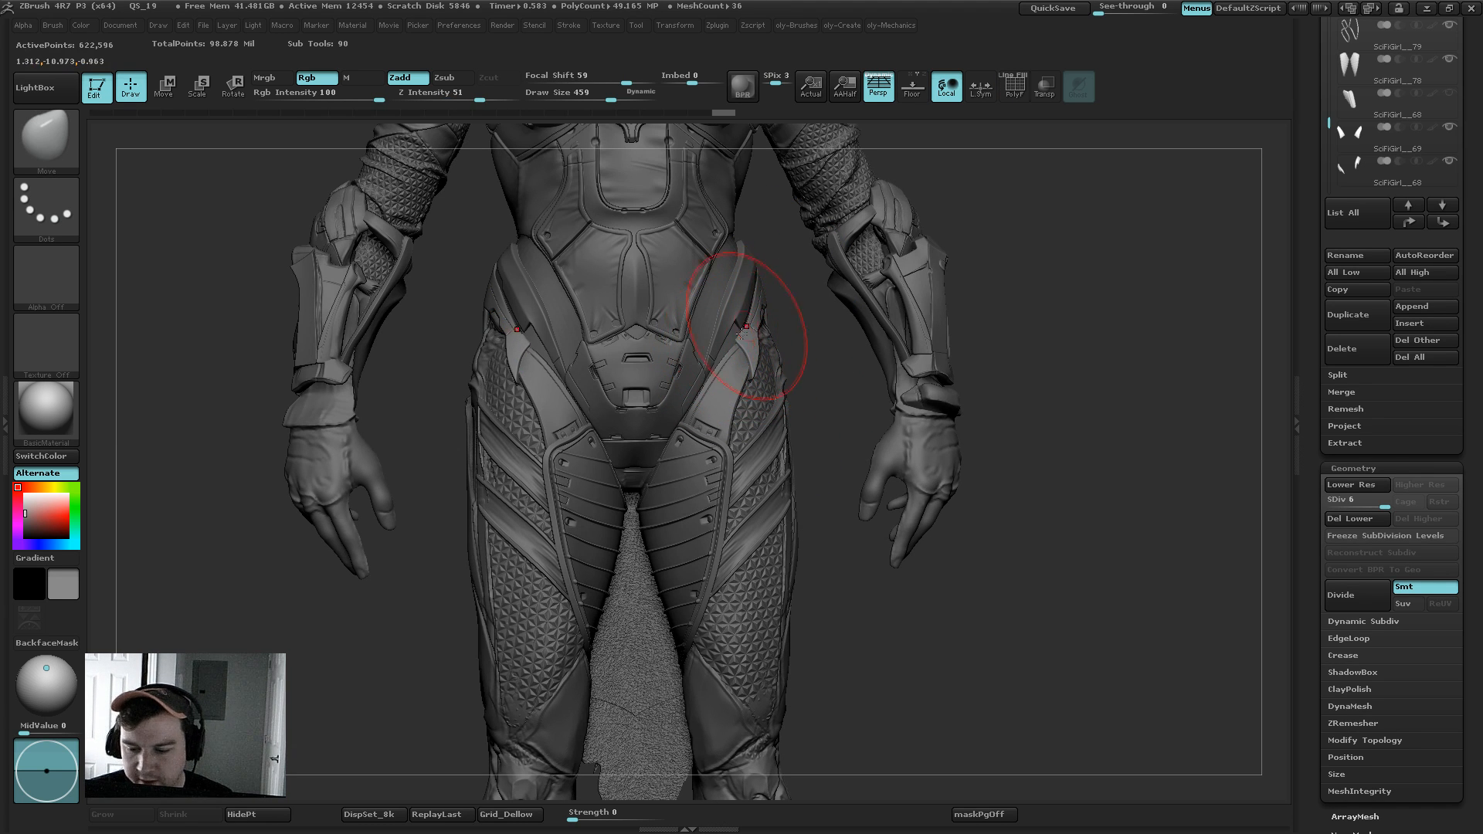
{"action": "left_click", "coordinate": [917, 254], "text": "ctrl+shift"}
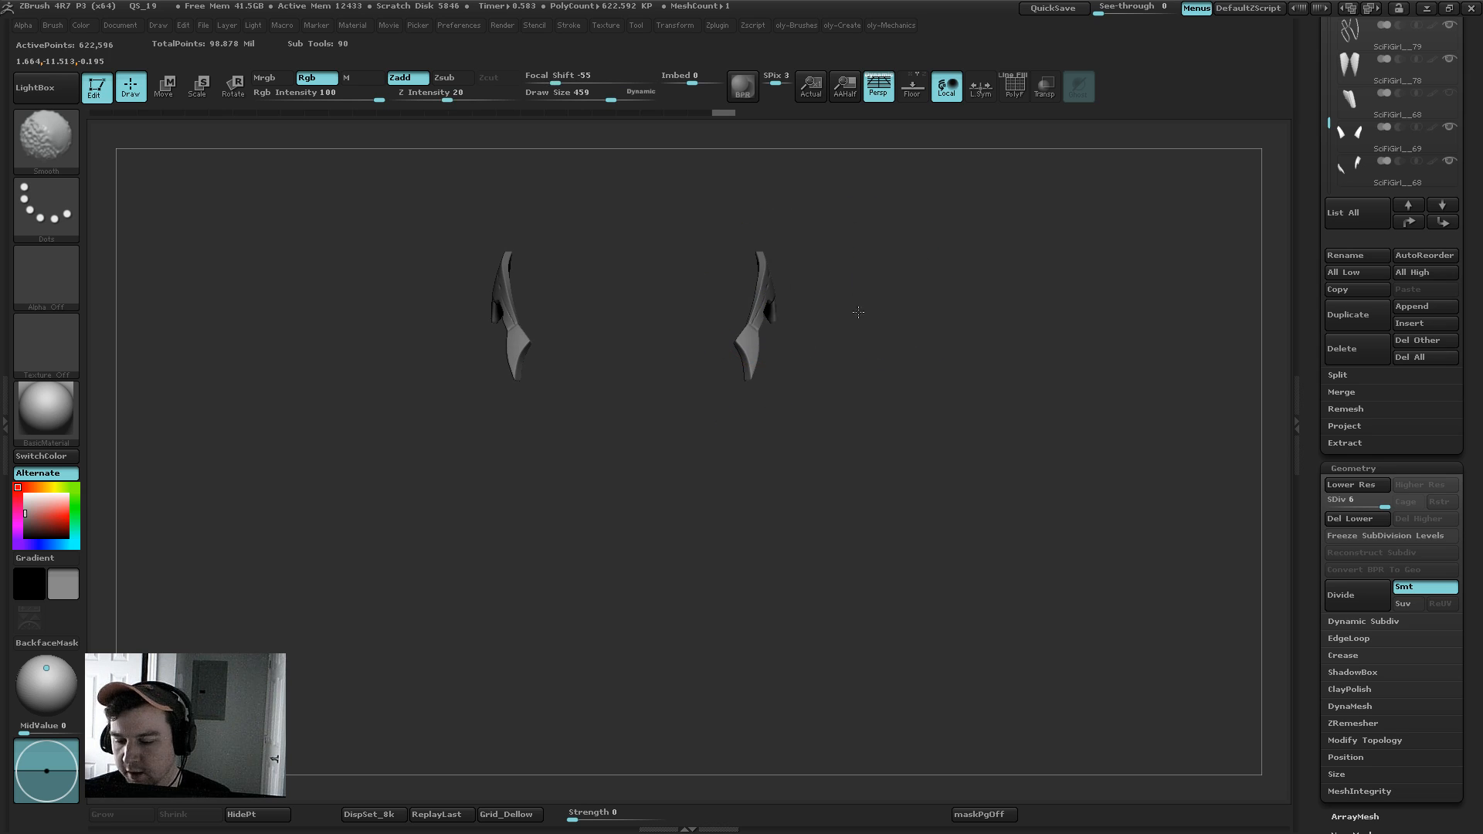
{"action": "key", "text": "2"}
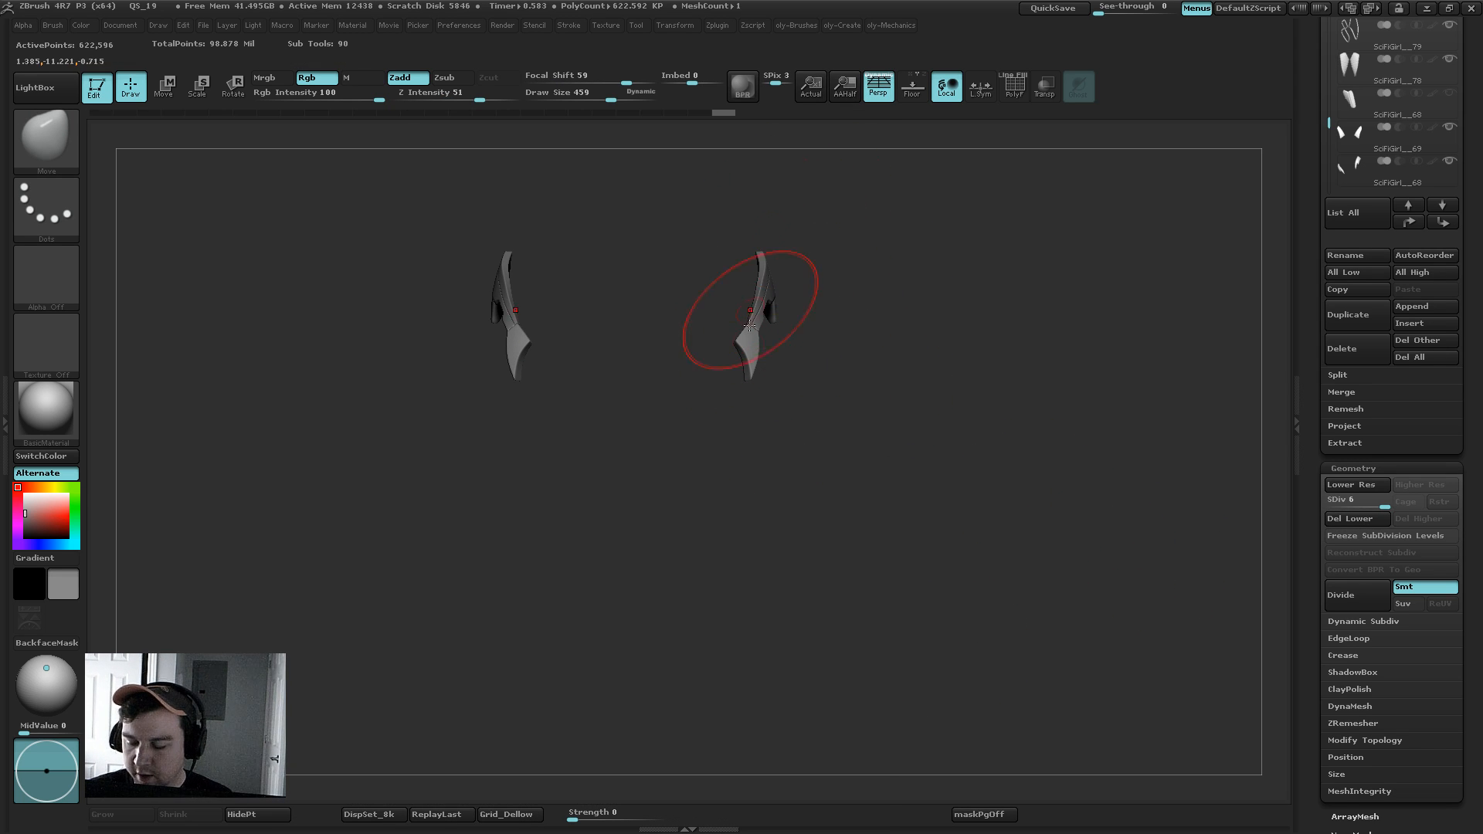
{"action": "mouse_move", "coordinate": [740, 388]}
{"action": "left_mouse_down"}
{"action": "mouse_move", "coordinate": [768, 432]}
{"action": "mouse_move", "coordinate": [756, 397]}
{"action": "left_mouse_up"}
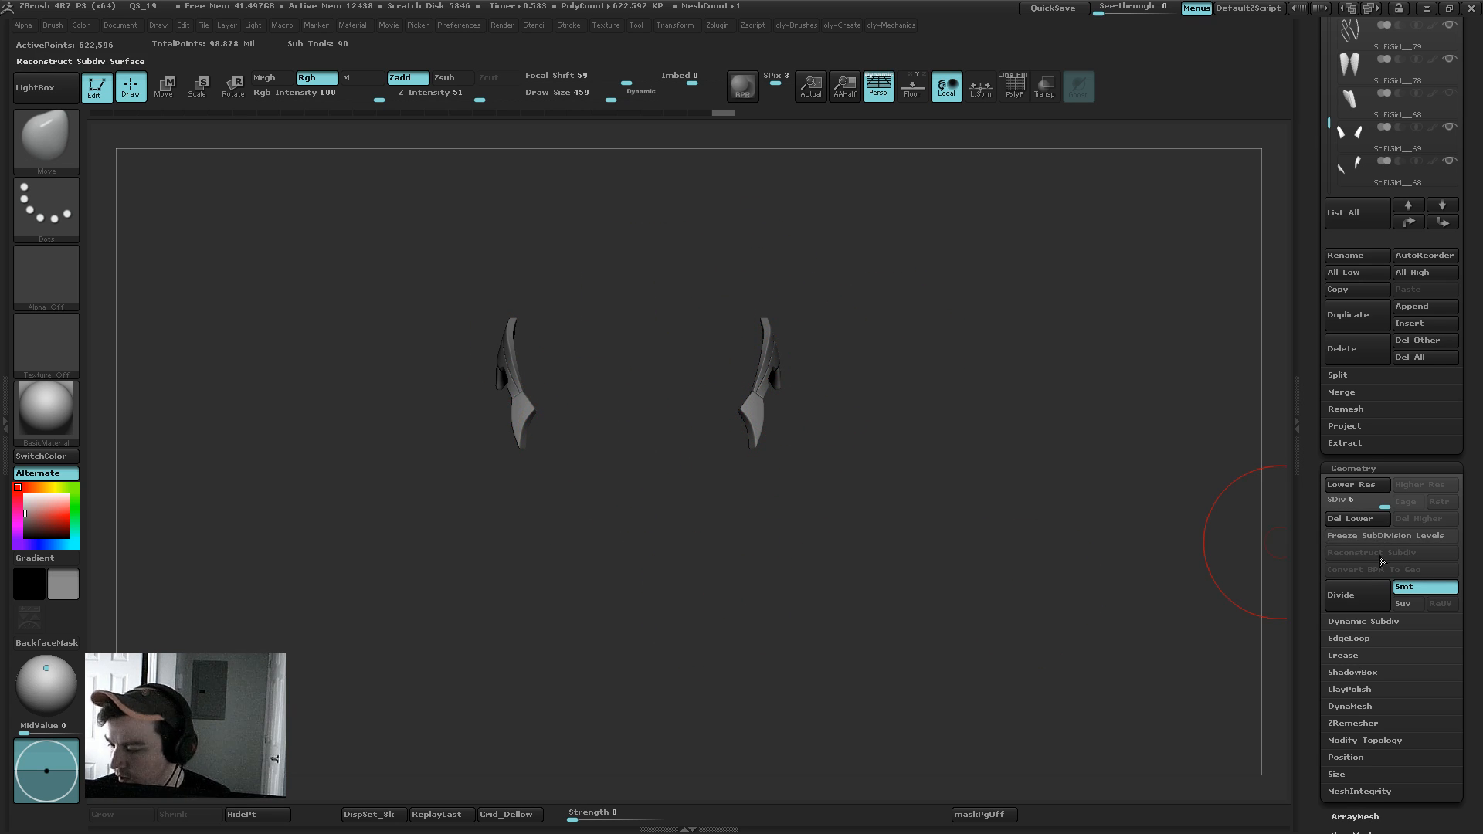
Step: Inspect the isolated hip panels' polygroups and wireframe across the lower subdivision levels, returning to level 6
{"action": "key", "text": "shift+d"}
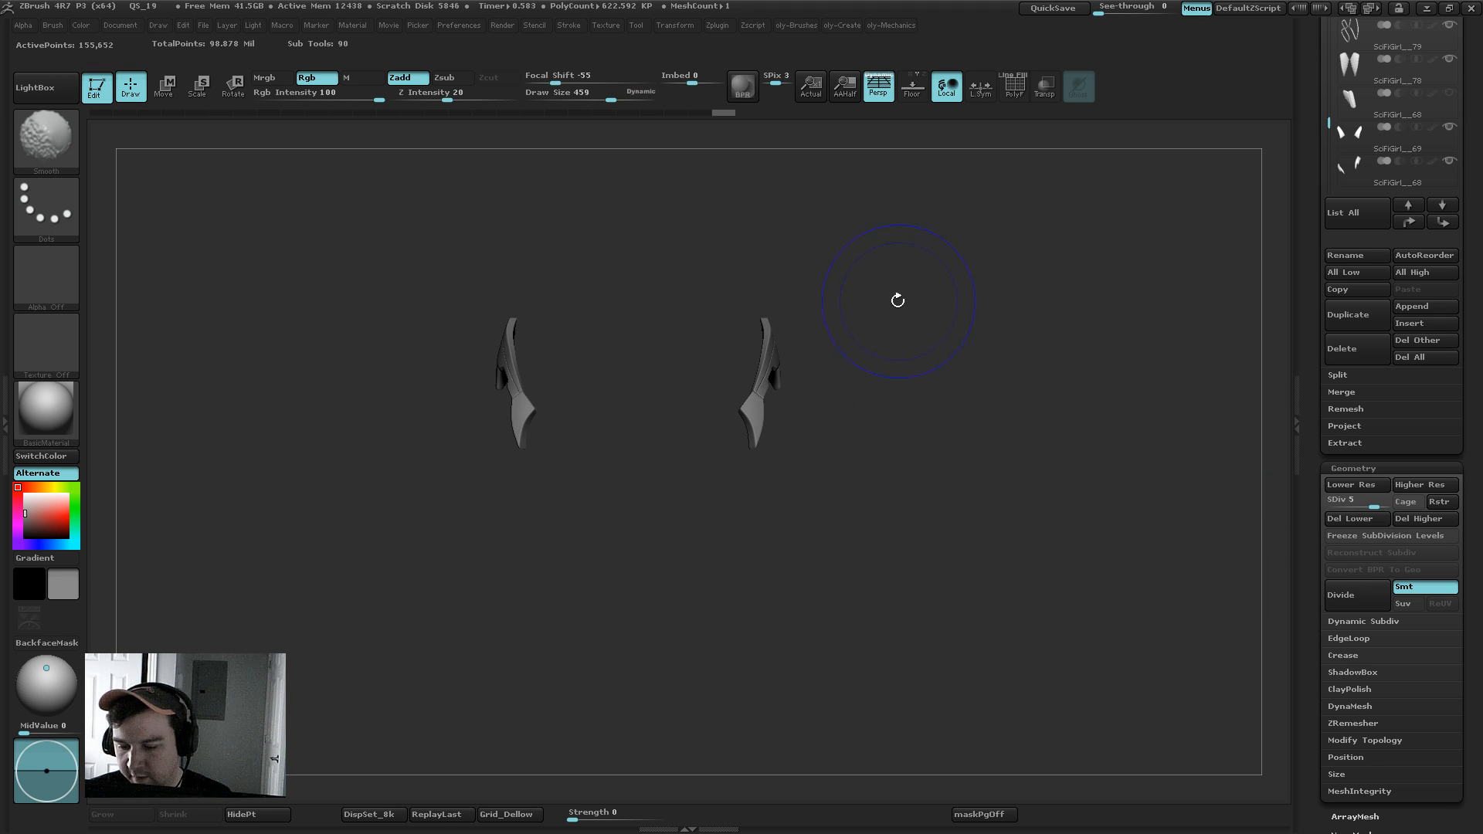
{"action": "key", "text": "shift+f"}
{"action": "mouse_move", "coordinate": [884, 327]}
{"action": "left_mouse_down", "text": "alt"}
{"action": "mouse_move", "coordinate": [949, 393]}
{"action": "mouse_move", "coordinate": [914, 412]}
{"action": "left_mouse_up", "text": "alt"}
{"action": "key", "text": "s"}
{"action": "left_click", "coordinate": [907, 415]}
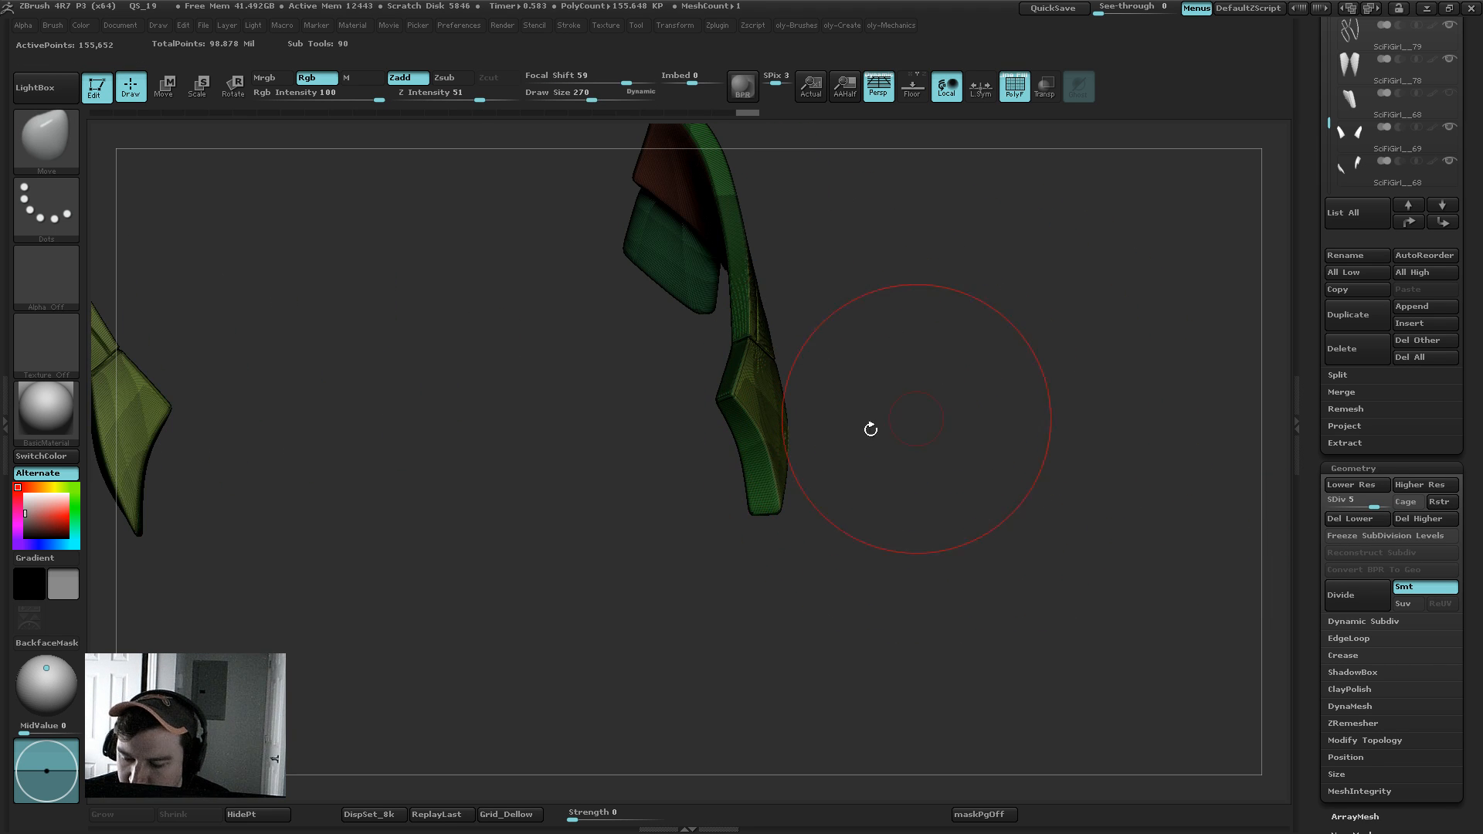
{"action": "mouse_move", "coordinate": [753, 592]}
{"action": "left_mouse_down"}
{"action": "mouse_move", "coordinate": [735, 611]}
{"action": "mouse_move", "coordinate": [817, 513]}
{"action": "mouse_move", "coordinate": [814, 486]}
{"action": "mouse_move", "coordinate": [680, 447]}
{"action": "left_mouse_up"}
{"action": "key", "text": "shift+d"}
{"action": "key", "text": "shift+d"}
{"action": "key", "text": "shift+d"}
{"action": "mouse_move", "coordinate": [641, 386]}
{"action": "left_mouse_down"}
{"action": "mouse_move", "coordinate": [715, 391]}
{"action": "mouse_move", "coordinate": [728, 523]}
{"action": "mouse_move", "coordinate": [700, 542]}
{"action": "mouse_move", "coordinate": [722, 570]}
{"action": "left_mouse_up"}
{"action": "key", "text": "d"}
{"action": "key", "text": "d"}
{"action": "key", "text": "d"}
{"action": "key", "text": "d"}
{"action": "key", "text": "shift+f"}
Step: Try to mirror the isolated hip panels with SubTool Master's Mirror function
{"action": "mouse_move", "coordinate": [723, 24]}
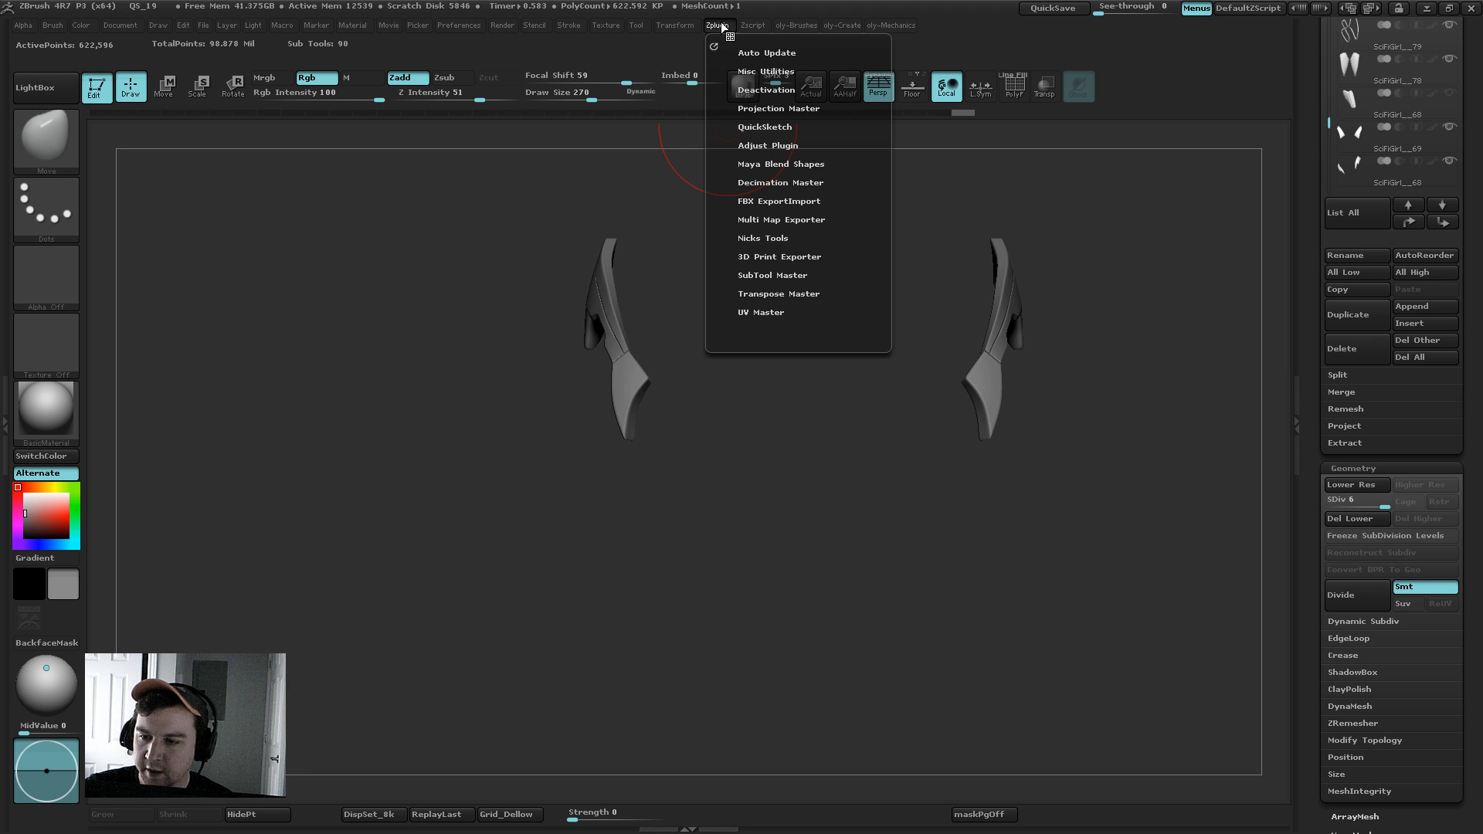
{"action": "left_click", "coordinate": [774, 274]}
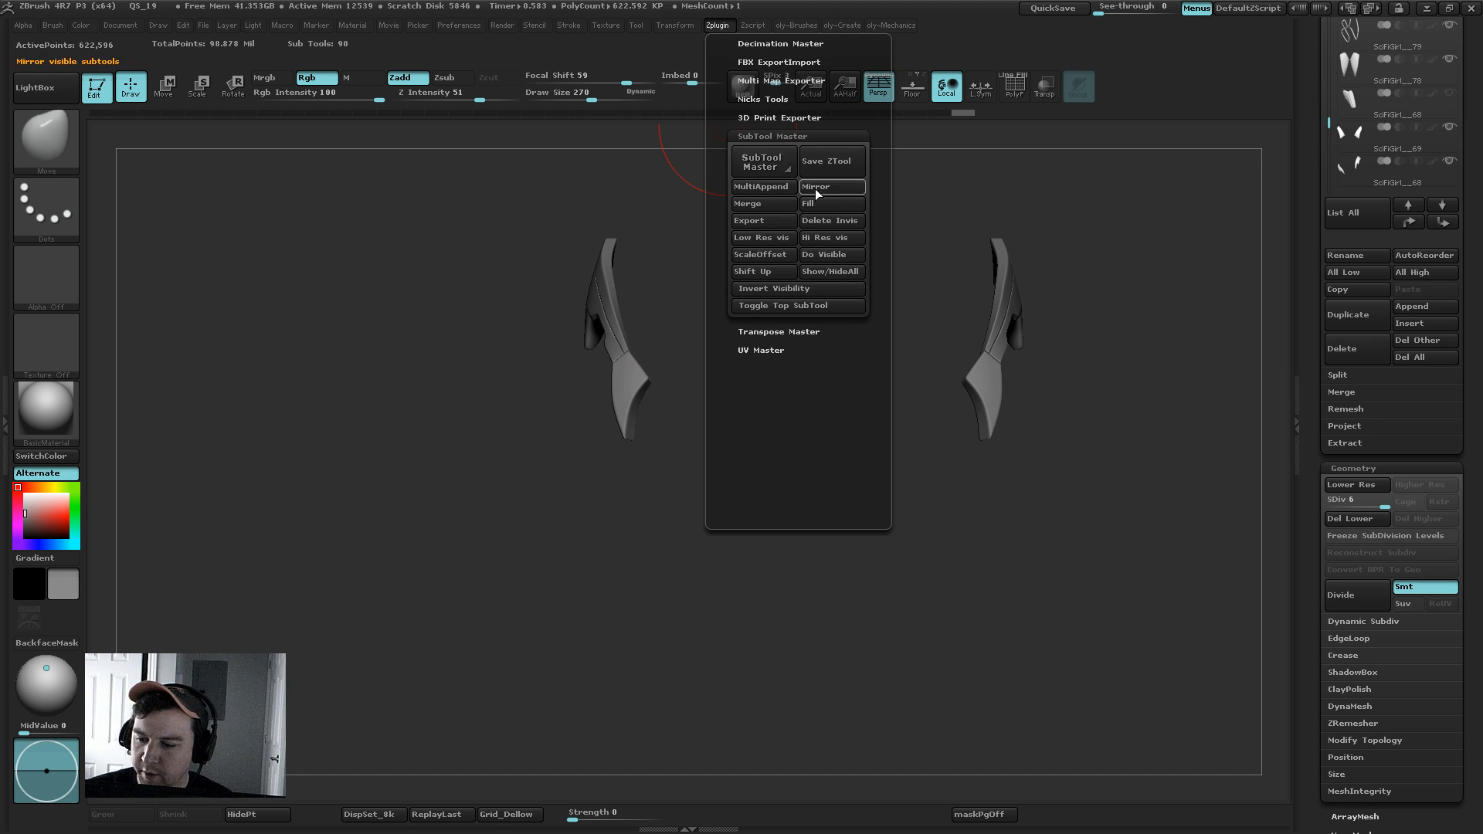
{"action": "left_click", "coordinate": [814, 188]}
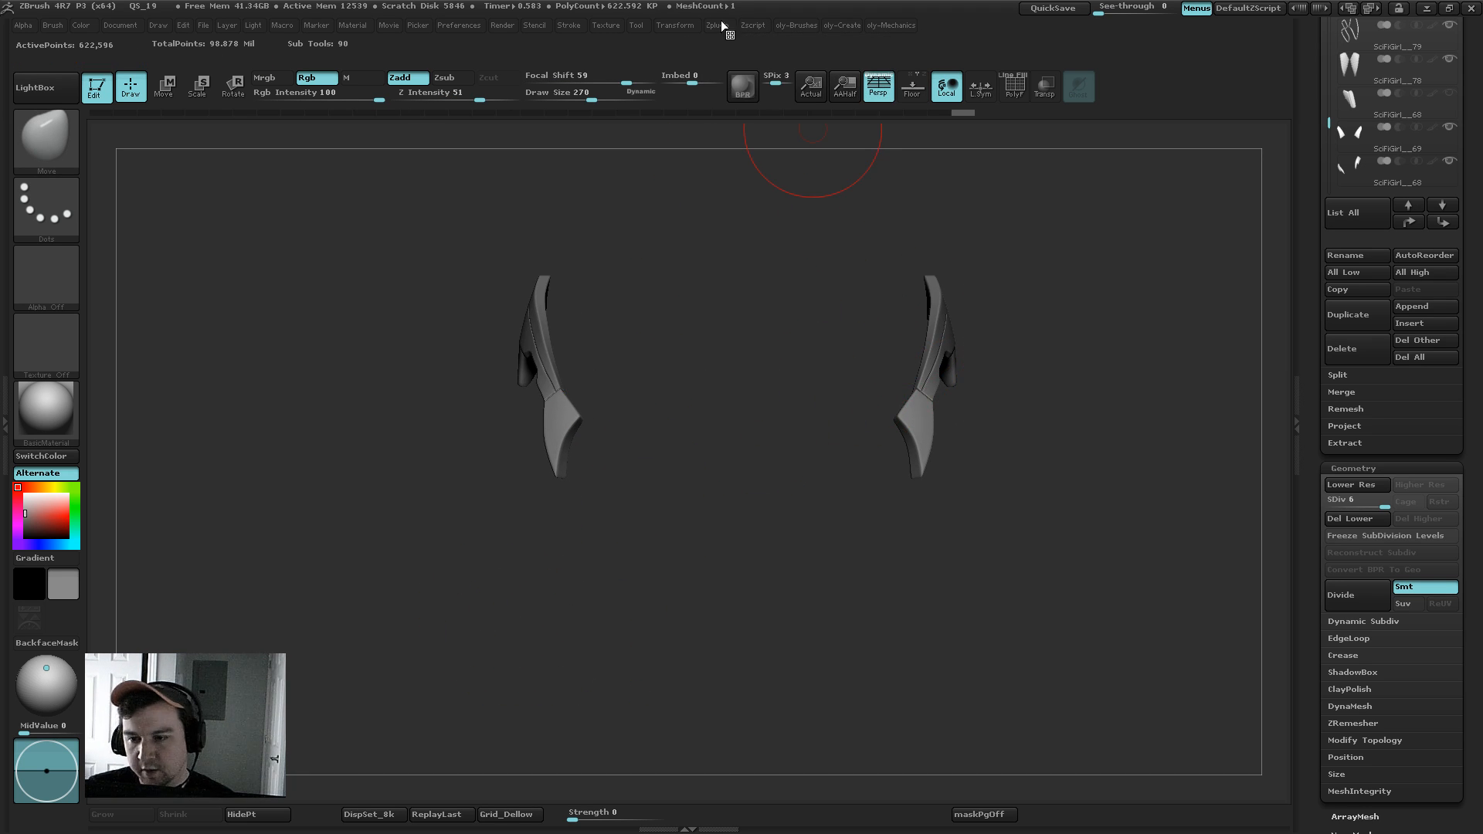
Step: Show the full body again and lower the hip panels to subdivision level 5, with the Move draw size at 340
{"action": "key", "text": "shift+s"}
{"action": "key", "text": "space"}
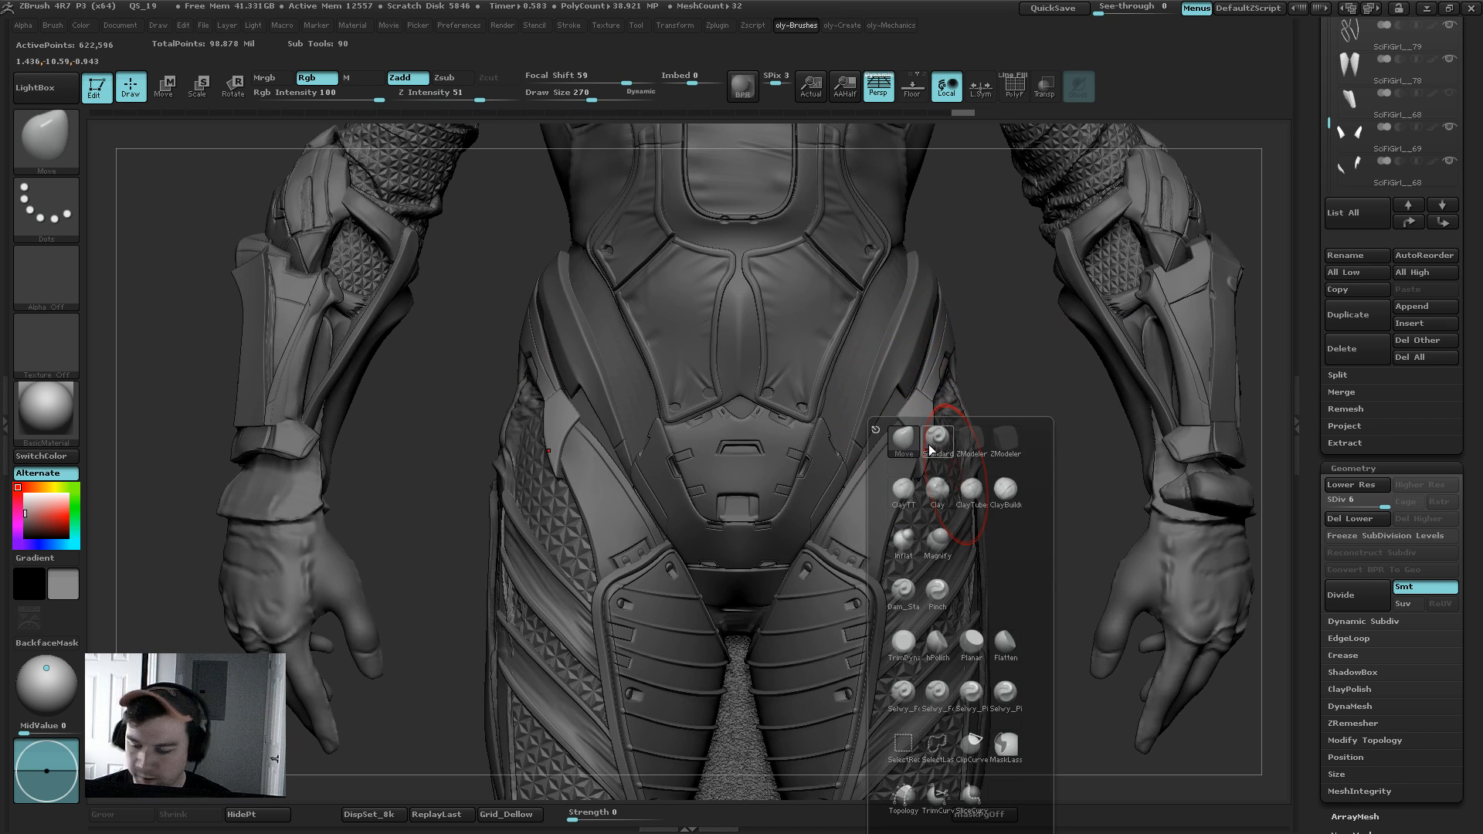
{"action": "mouse_move", "coordinate": [1008, 384]}
{"action": "left_mouse_down", "text": "alt"}
{"action": "mouse_move", "coordinate": [938, 302]}
{"action": "mouse_move", "coordinate": [770, 289]}
{"action": "left_mouse_up", "text": "alt"}
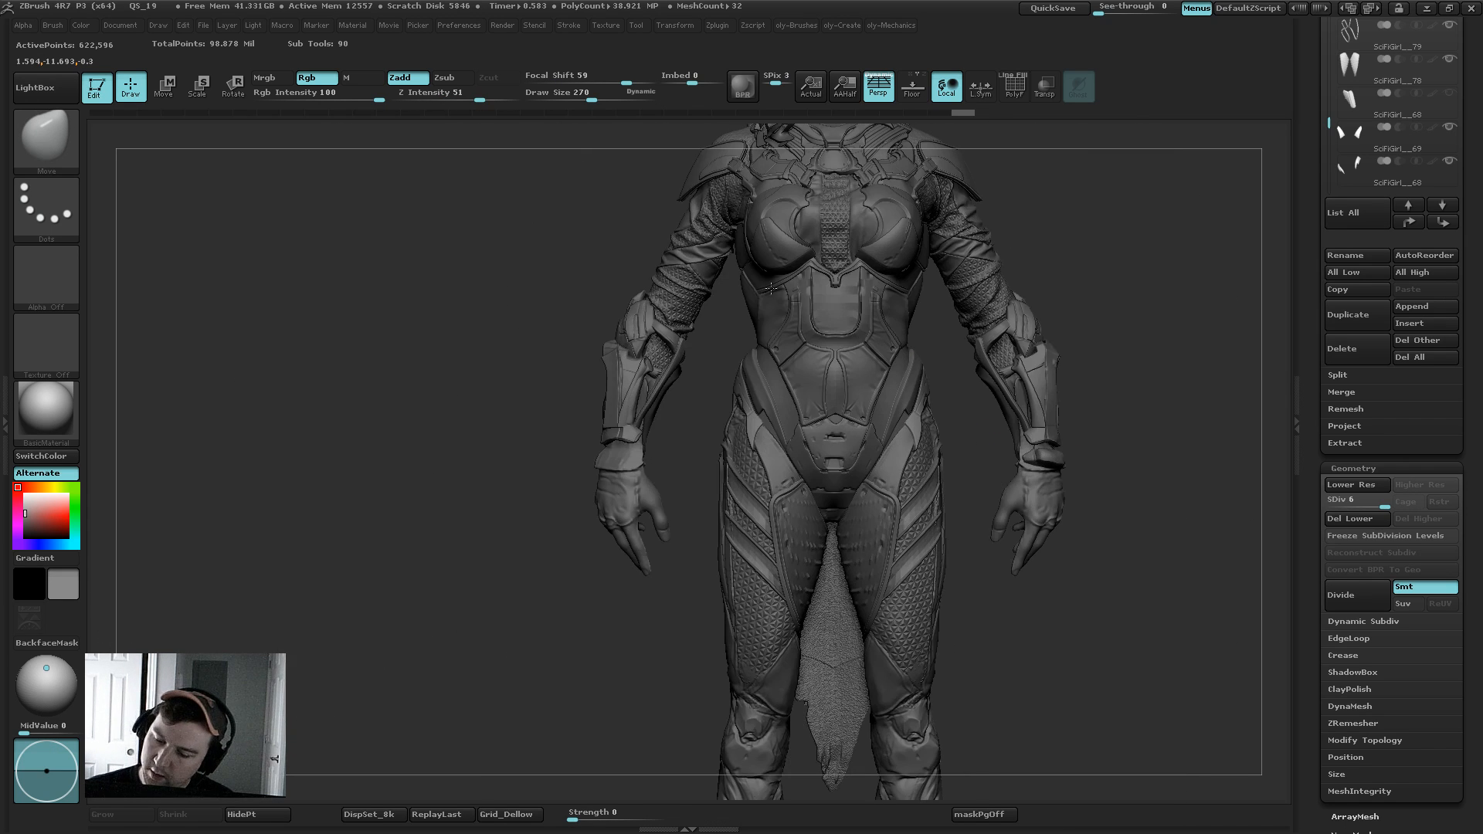
{"action": "mouse_move", "coordinate": [1102, 242]}
{"action": "left_mouse_down", "text": "alt"}
{"action": "mouse_move", "coordinate": [945, 280]}
{"action": "mouse_move", "coordinate": [971, 313]}
{"action": "mouse_move", "coordinate": [957, 302]}
{"action": "mouse_move", "coordinate": [929, 332]}
{"action": "mouse_move", "coordinate": [922, 376]}
{"action": "mouse_move", "coordinate": [953, 324]}
{"action": "mouse_move", "coordinate": [1078, 382]}
{"action": "left_mouse_up", "text": "alt"}
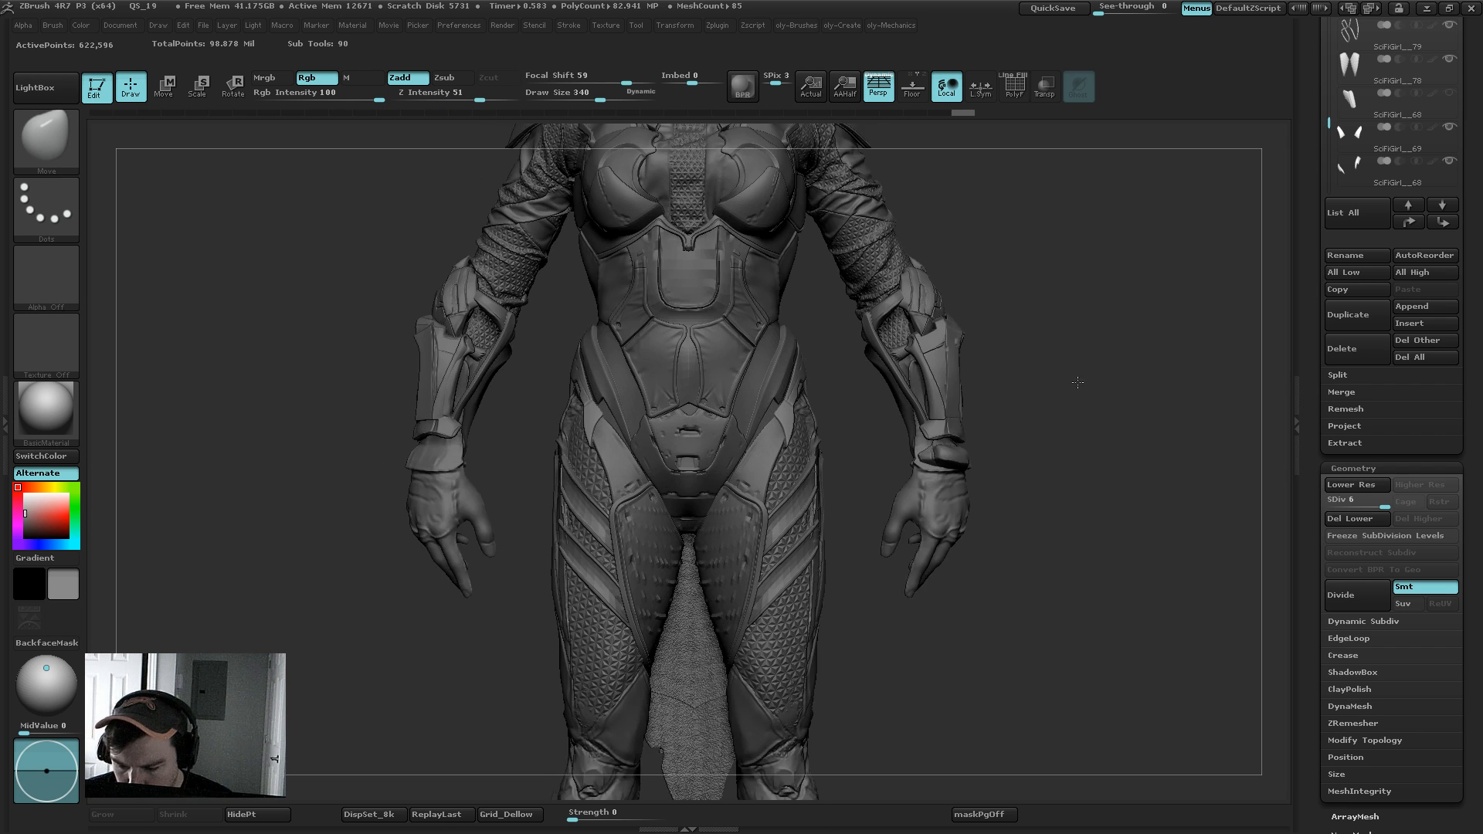
{"action": "key", "text": "shift+d"}
{"action": "key", "text": "shift+f"}
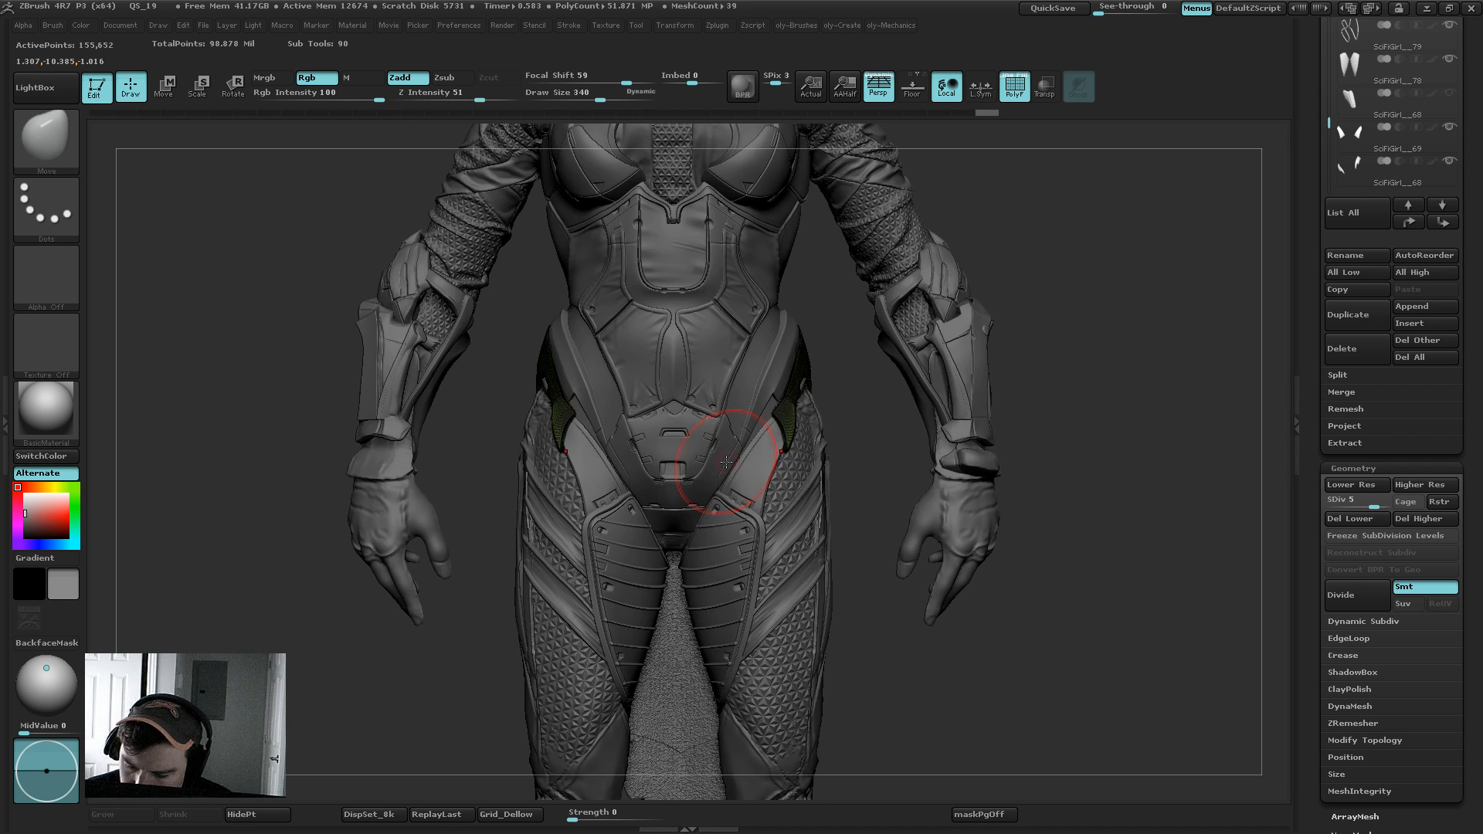
Step: Isolate the V-shaped pelvis panel with the wireframe hidden and set the draw size to 89
{"action": "left_click", "coordinate": [720, 459], "text": "alt"}
{"action": "key", "text": "shift+f"}
{"action": "left_click_drag", "start_coordinate": [847, 354], "coordinate": [896, 507], "text": "alt"}
{"action": "key", "text": "s"}
{"action": "left_click_drag", "start_coordinate": [866, 456], "coordinate": [849, 452]}
{"action": "left_click_drag", "start_coordinate": [827, 441], "coordinate": [868, 380], "text": "alt"}
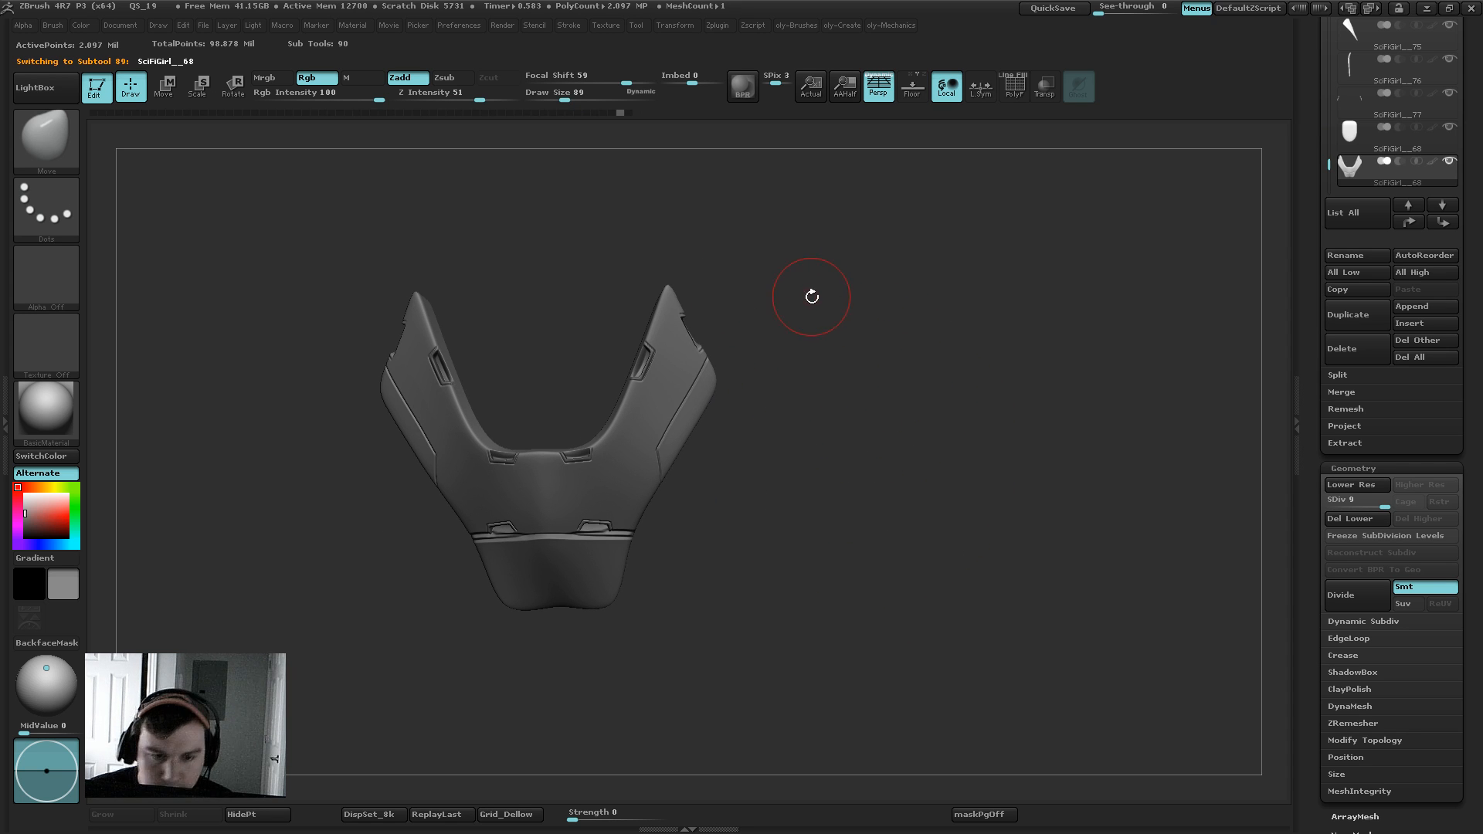
Step: Mask the whole V-shaped panel except its outer side strips, using the MaskCurve brush
{"action": "left_click", "coordinate": [47, 136], "text": "ctrl"}
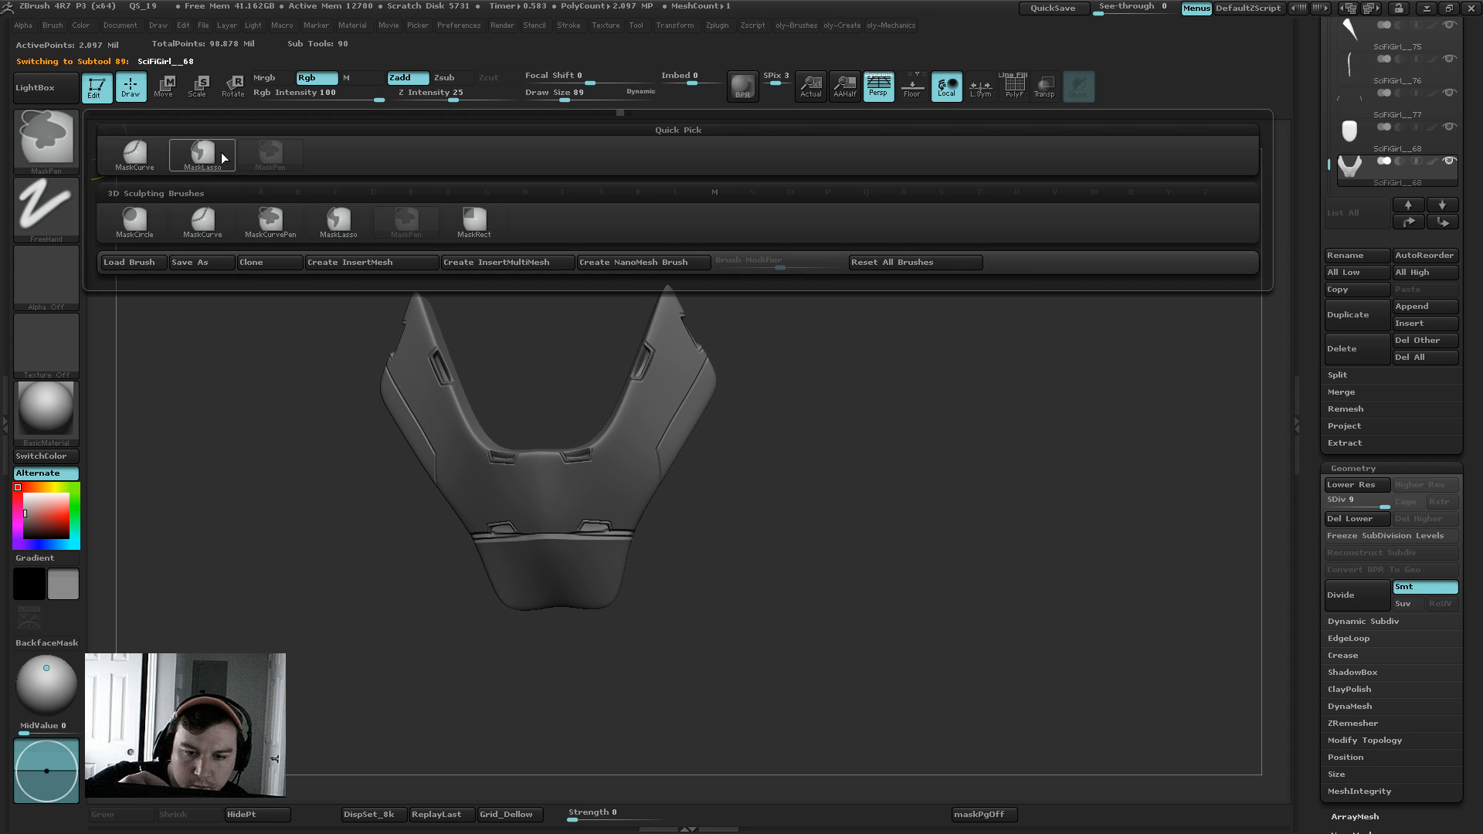
{"action": "left_click", "coordinate": [134, 156]}
{"action": "left_click_drag", "start_coordinate": [759, 294], "coordinate": [692, 537], "text": "ctrl"}
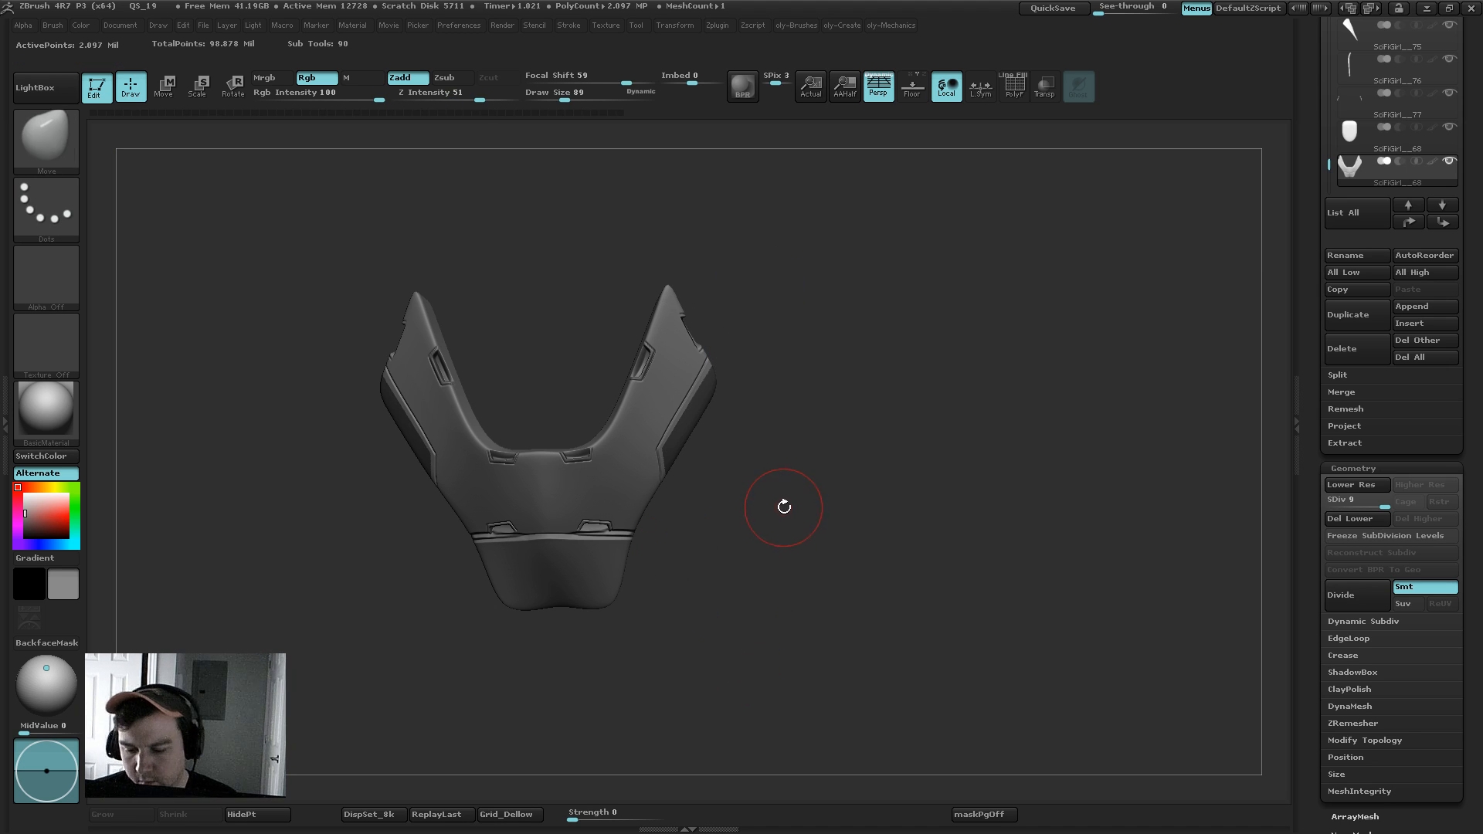
{"action": "left_click", "coordinate": [784, 517], "text": "ctrl"}
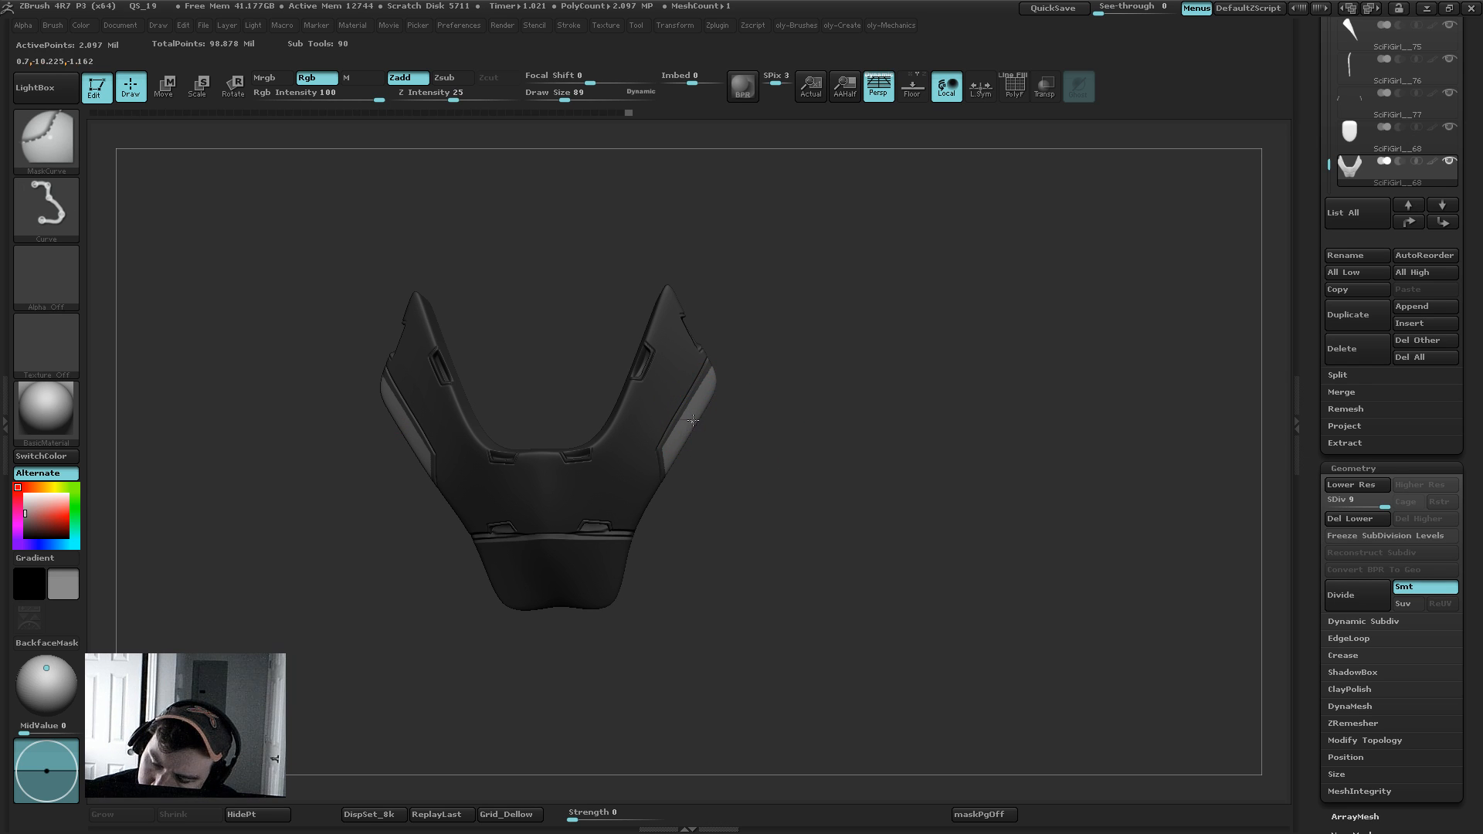
Step: Move the unmasked side strips outward with the Transpose line, clear the mask and show the full body again
{"action": "key", "text": "w"}
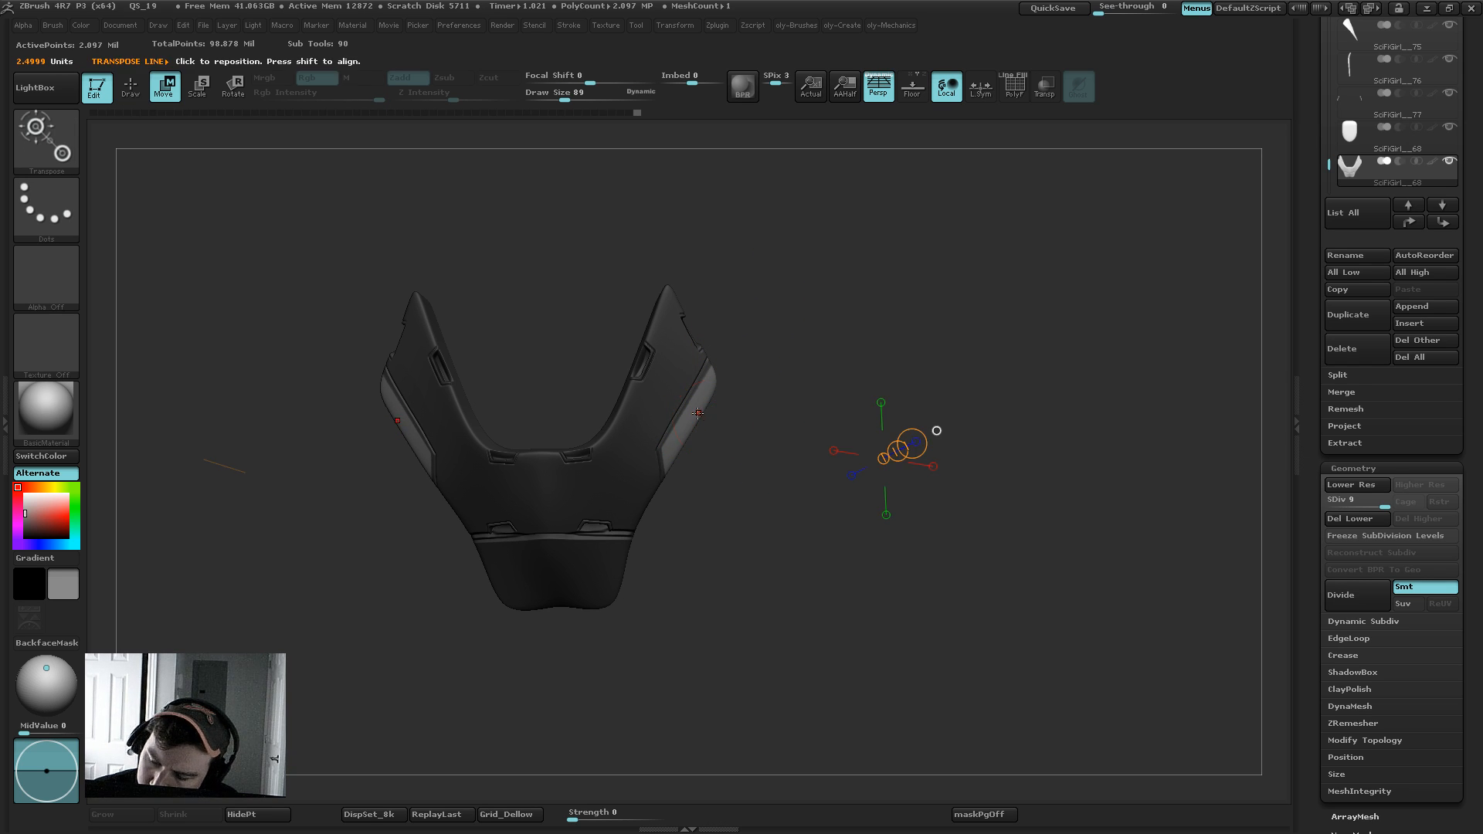
{"action": "left_click", "coordinate": [698, 413]}
{"action": "left_click_drag", "start_coordinate": [811, 471], "coordinate": [656, 409]}
{"action": "left_click_drag", "start_coordinate": [741, 475], "coordinate": [838, 490]}
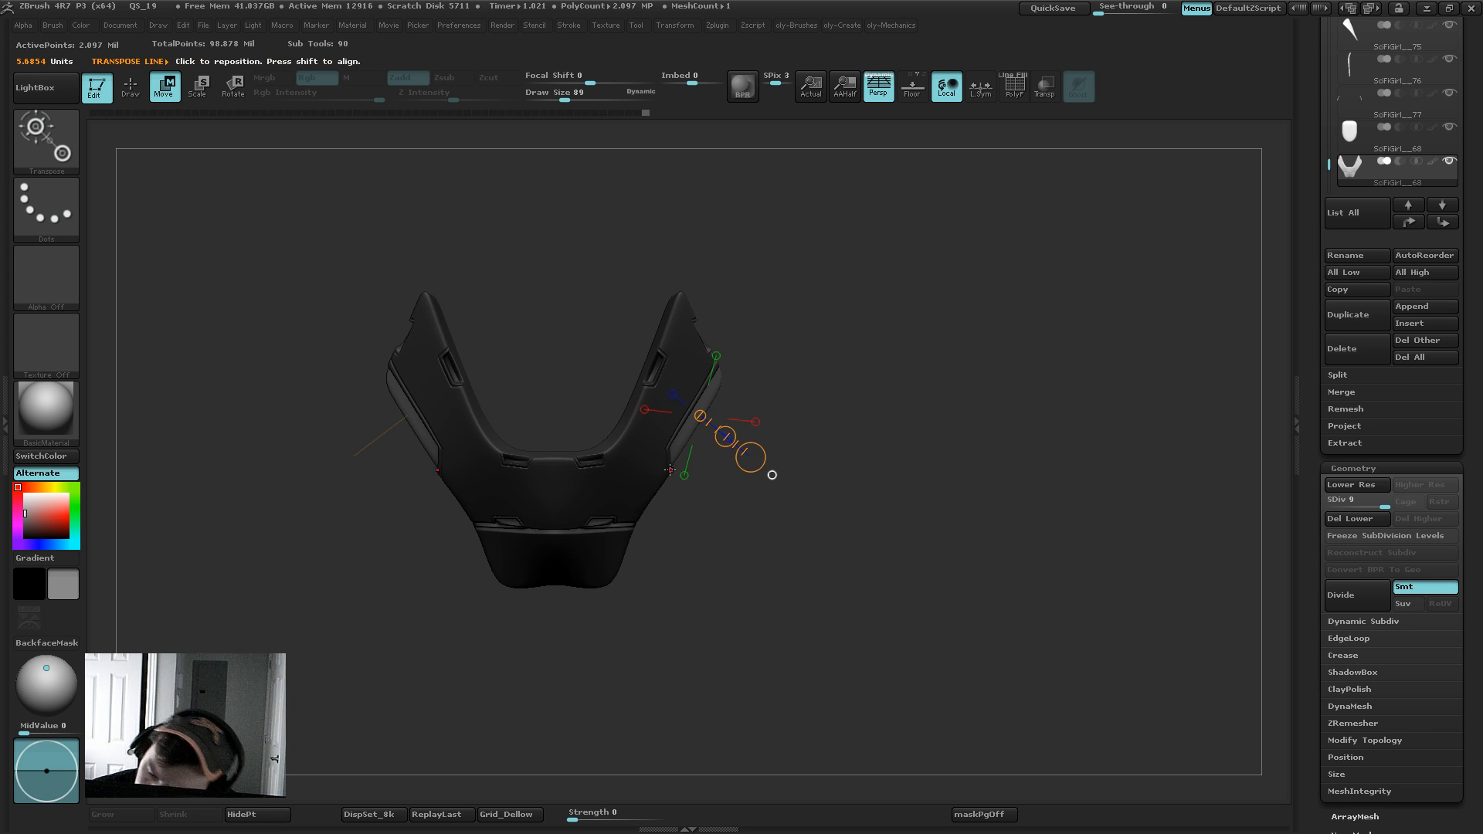
{"action": "mouse_move", "coordinate": [679, 441]}
{"action": "left_mouse_down"}
{"action": "mouse_move", "coordinate": [754, 472]}
{"action": "mouse_move", "coordinate": [718, 456]}
{"action": "left_mouse_up"}
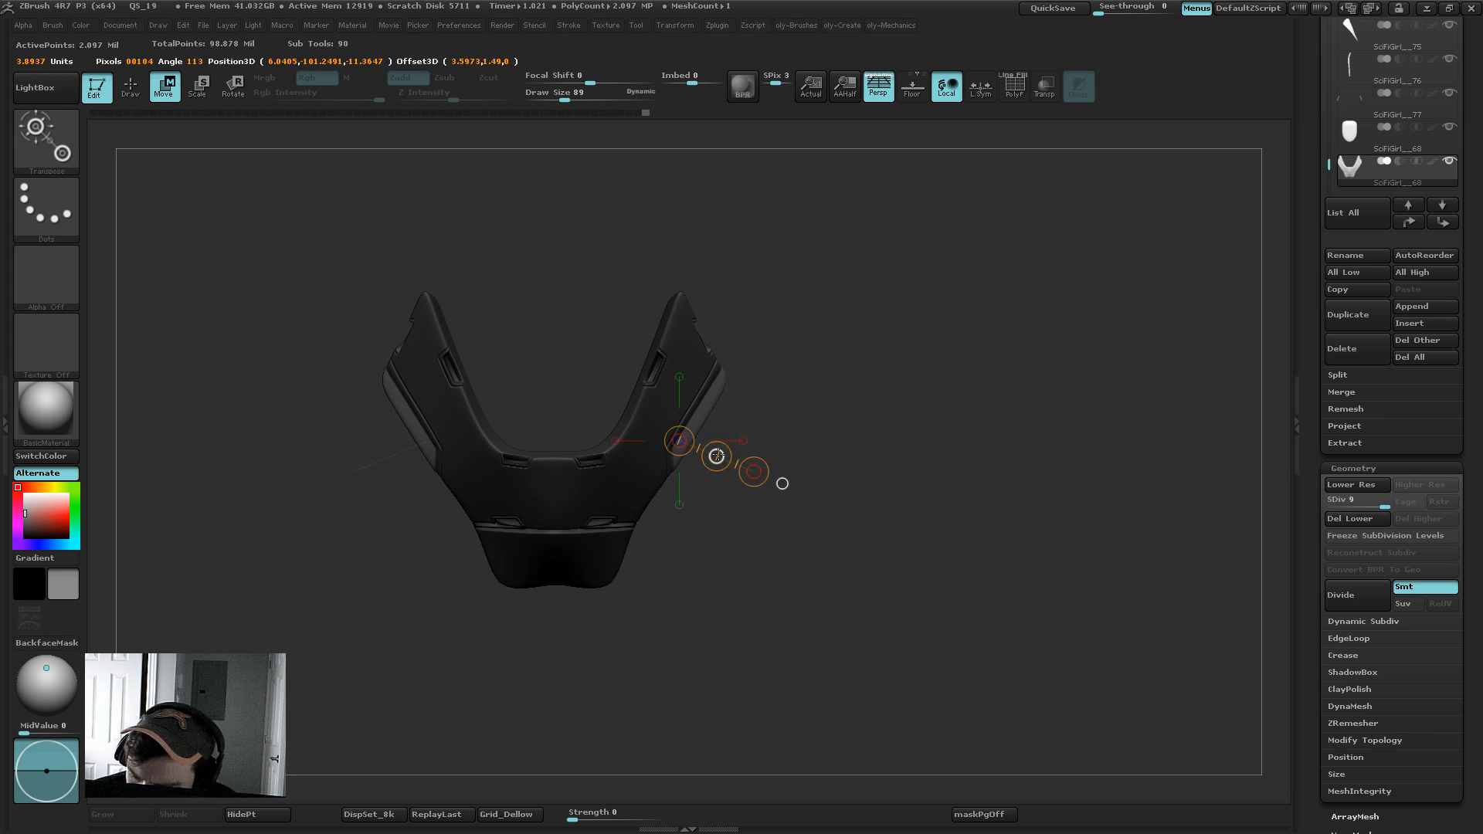
{"action": "key", "text": "q"}
{"action": "left_click_drag", "start_coordinate": [728, 531], "coordinate": [743, 550], "text": "ctrl"}
{"action": "left_click_drag", "start_coordinate": [757, 533], "coordinate": [774, 464], "text": "alt"}
{"action": "key", "text": "shift+s"}
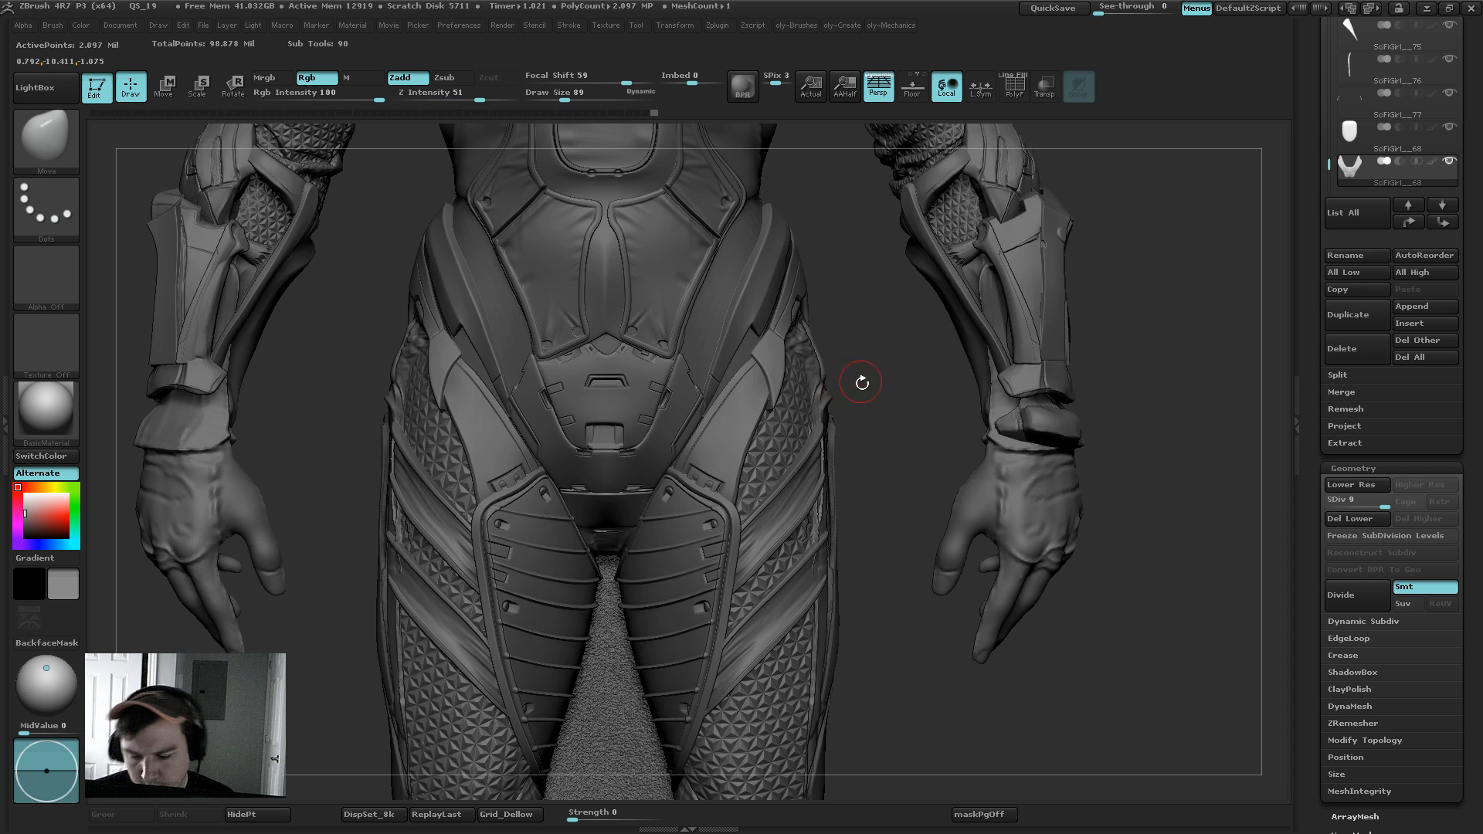
Step: Select the large curved hip panels and pull their lower ends against the pelvis panel with the Move brush
{"action": "mouse_move", "coordinate": [892, 393]}
{"action": "left_mouse_down"}
{"action": "mouse_move", "coordinate": [877, 391]}
{"action": "mouse_move", "coordinate": [881, 329]}
{"action": "left_mouse_up"}
{"action": "key", "text": "b"}
{"action": "left_click", "coordinate": [811, 388]}
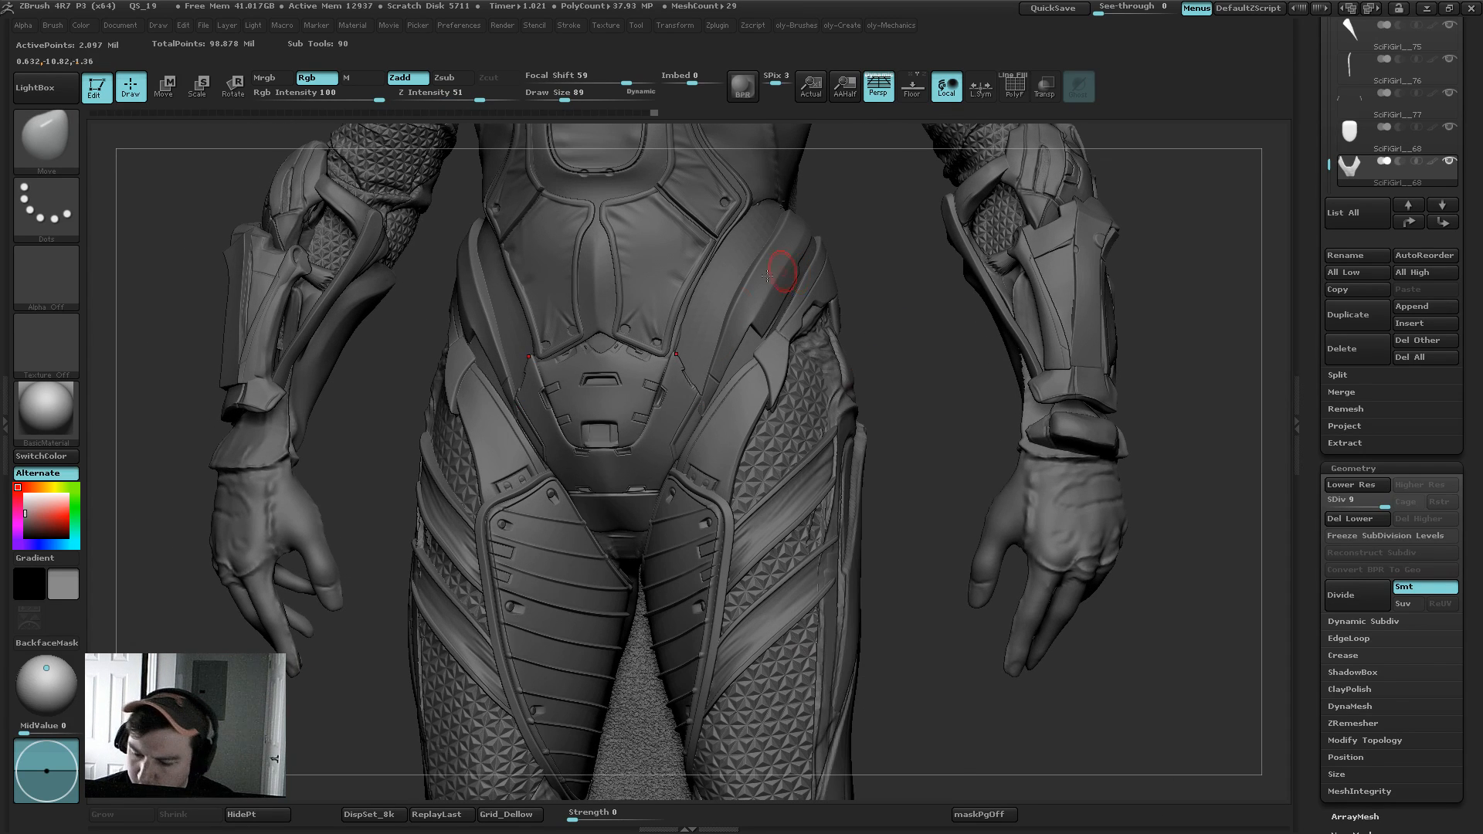
{"action": "left_click", "coordinate": [766, 276], "text": "alt"}
{"action": "key", "text": "s"}
{"action": "mouse_move", "coordinate": [708, 410]}
{"action": "left_mouse_down"}
{"action": "mouse_move", "coordinate": [746, 410]}
{"action": "mouse_move", "coordinate": [708, 421]}
{"action": "left_mouse_up"}
{"action": "key", "text": "bracketleft"}
{"action": "key", "text": "bracketleft"}
{"action": "key", "text": "s"}
{"action": "mouse_move", "coordinate": [709, 421]}
{"action": "left_mouse_down"}
{"action": "mouse_move", "coordinate": [695, 440]}
{"action": "mouse_move", "coordinate": [713, 398]}
{"action": "left_mouse_up"}
Step: Refine the hip panels' lower inner edges beside the pelvis panel with Move strokes at draw sizes 257 and 181
{"action": "key", "text": "s"}
{"action": "key", "text": "s"}
{"action": "left_click_drag", "start_coordinate": [706, 399], "coordinate": [707, 406]}
{"action": "key", "text": "s"}
{"action": "left_click_drag", "start_coordinate": [709, 411], "coordinate": [700, 404]}
{"action": "key", "text": "s"}
{"action": "left_click_drag", "start_coordinate": [709, 435], "coordinate": [708, 427]}
{"action": "key", "text": "s"}
{"action": "left_click_drag", "start_coordinate": [723, 398], "coordinate": [735, 390]}
{"action": "left_click_drag", "start_coordinate": [712, 398], "coordinate": [707, 400]}
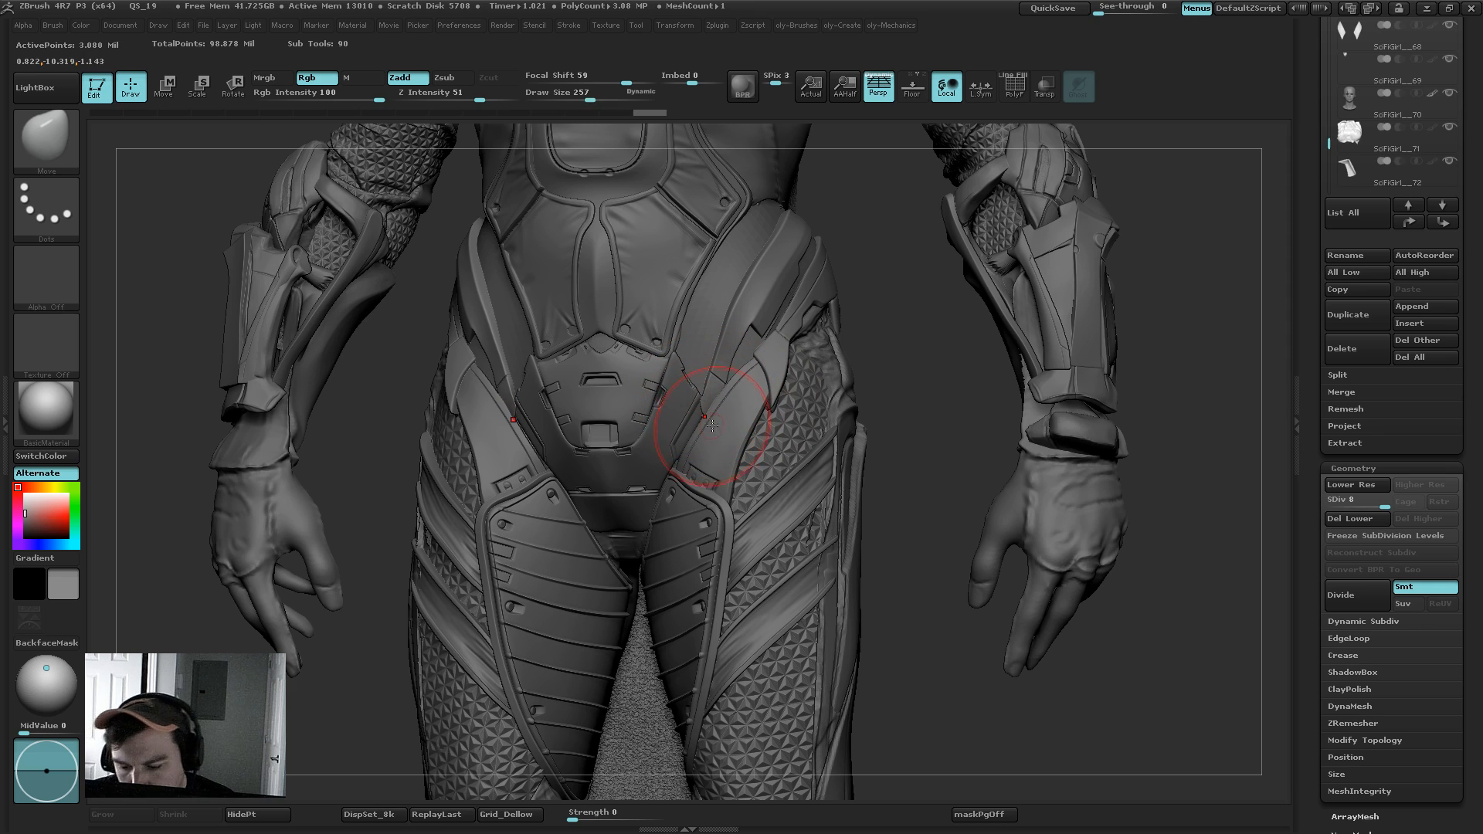
{"action": "key", "text": "bracketleft"}
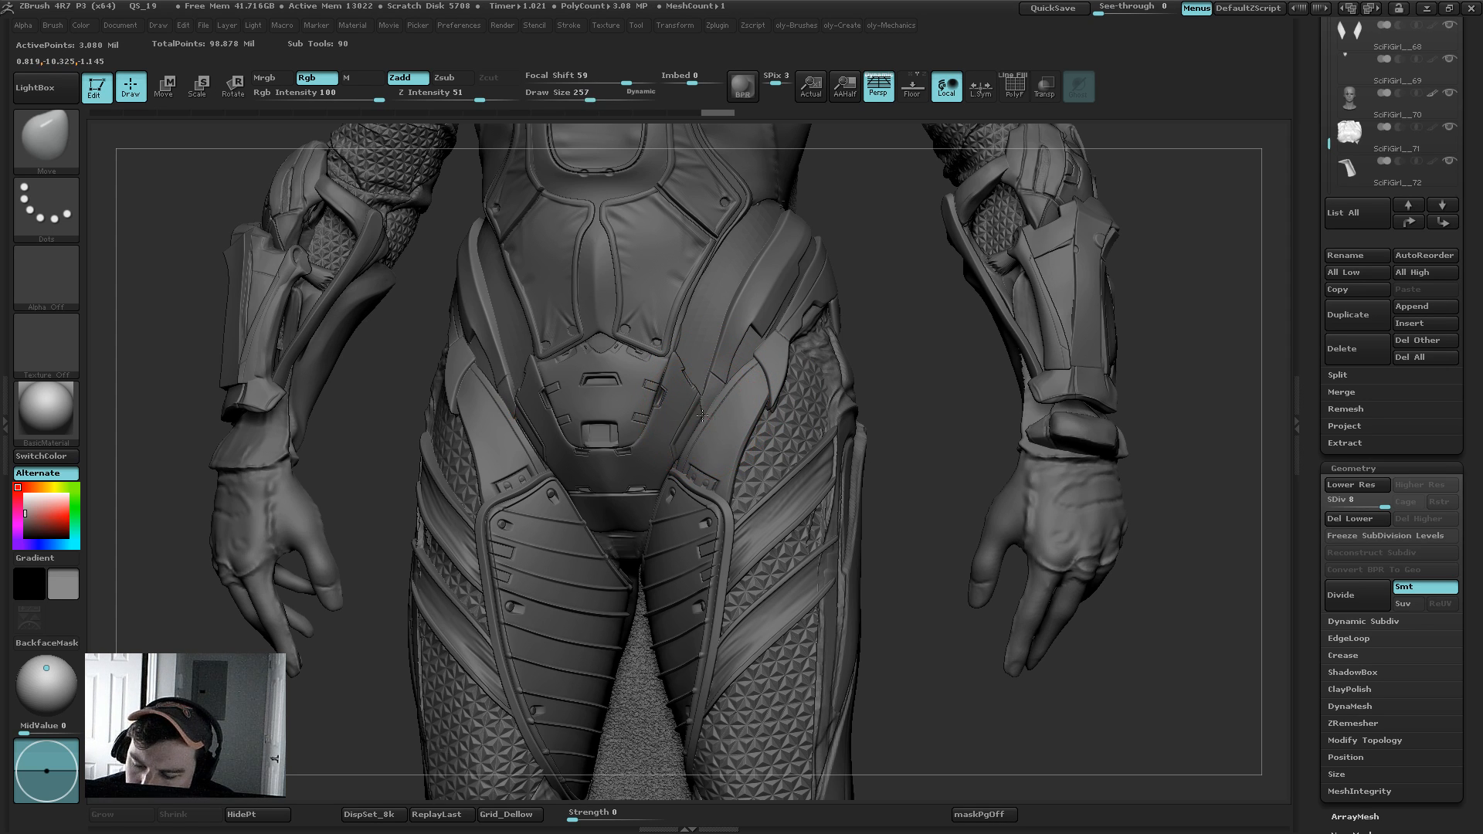
{"action": "key", "text": "s"}
{"action": "left_click_drag", "start_coordinate": [708, 409], "coordinate": [699, 409]}
{"action": "key", "text": "f"}
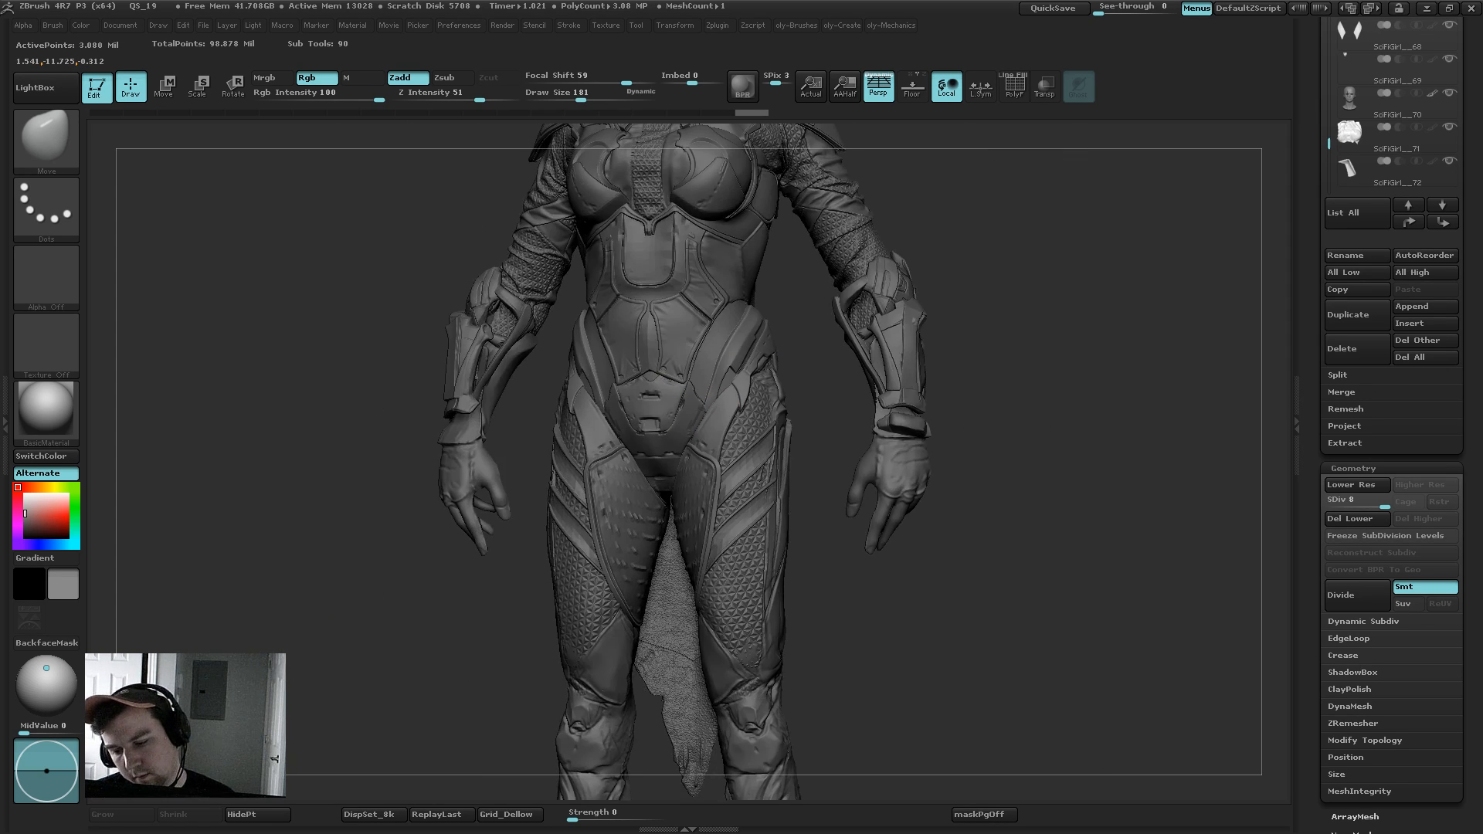
Step: Reshape the upper part of the curved hip panels with the Move brush at draw sizes 297 and 277
{"action": "key", "text": "bracketright"}
{"action": "key", "text": "bracketright"}
{"action": "key", "text": "bracketright"}
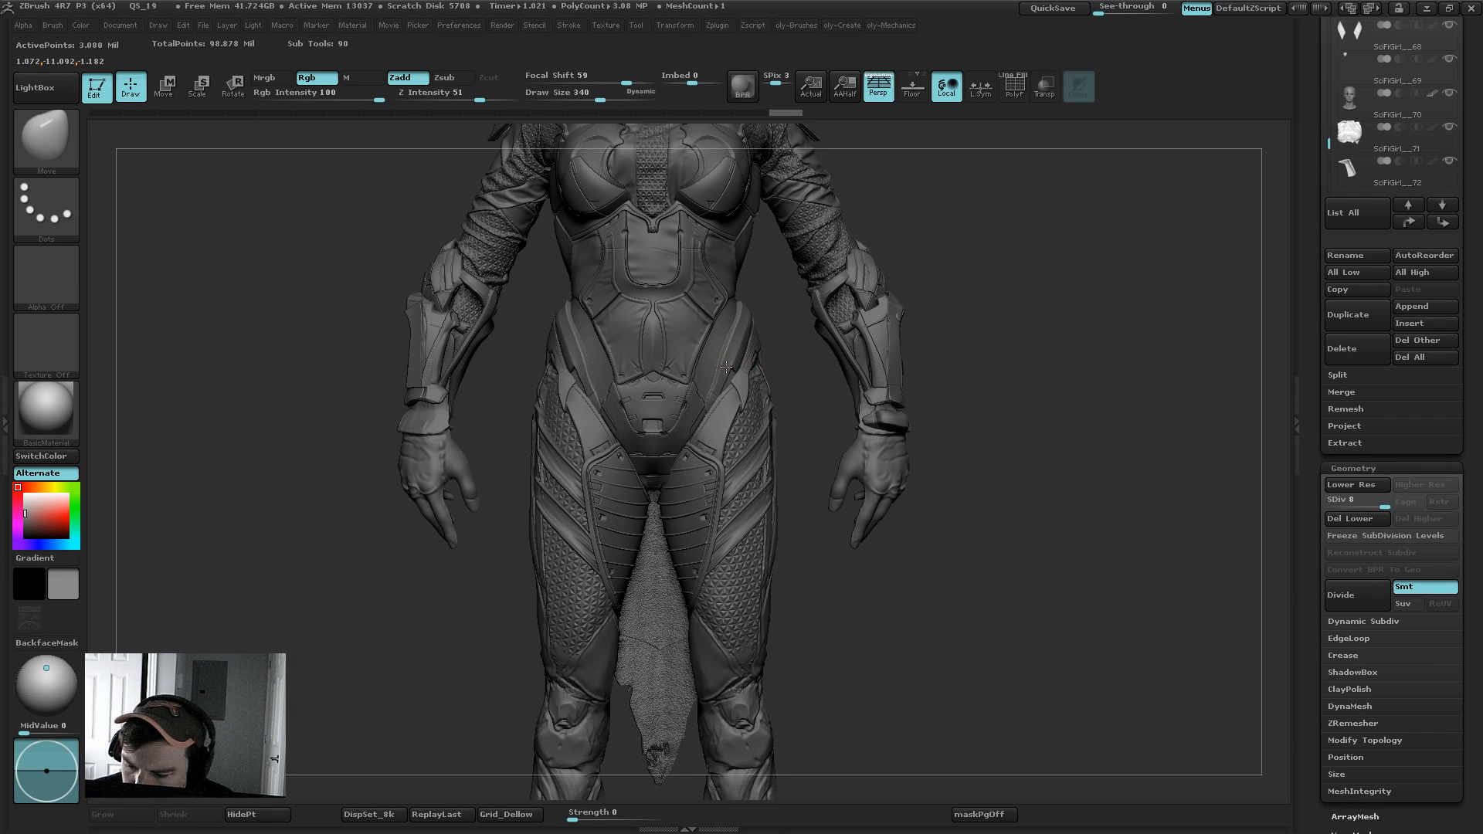
{"action": "key", "text": "s"}
{"action": "mouse_move", "coordinate": [726, 366]}
{"action": "left_mouse_down"}
{"action": "mouse_move", "coordinate": [762, 345]}
{"action": "mouse_move", "coordinate": [746, 345]}
{"action": "left_mouse_up"}
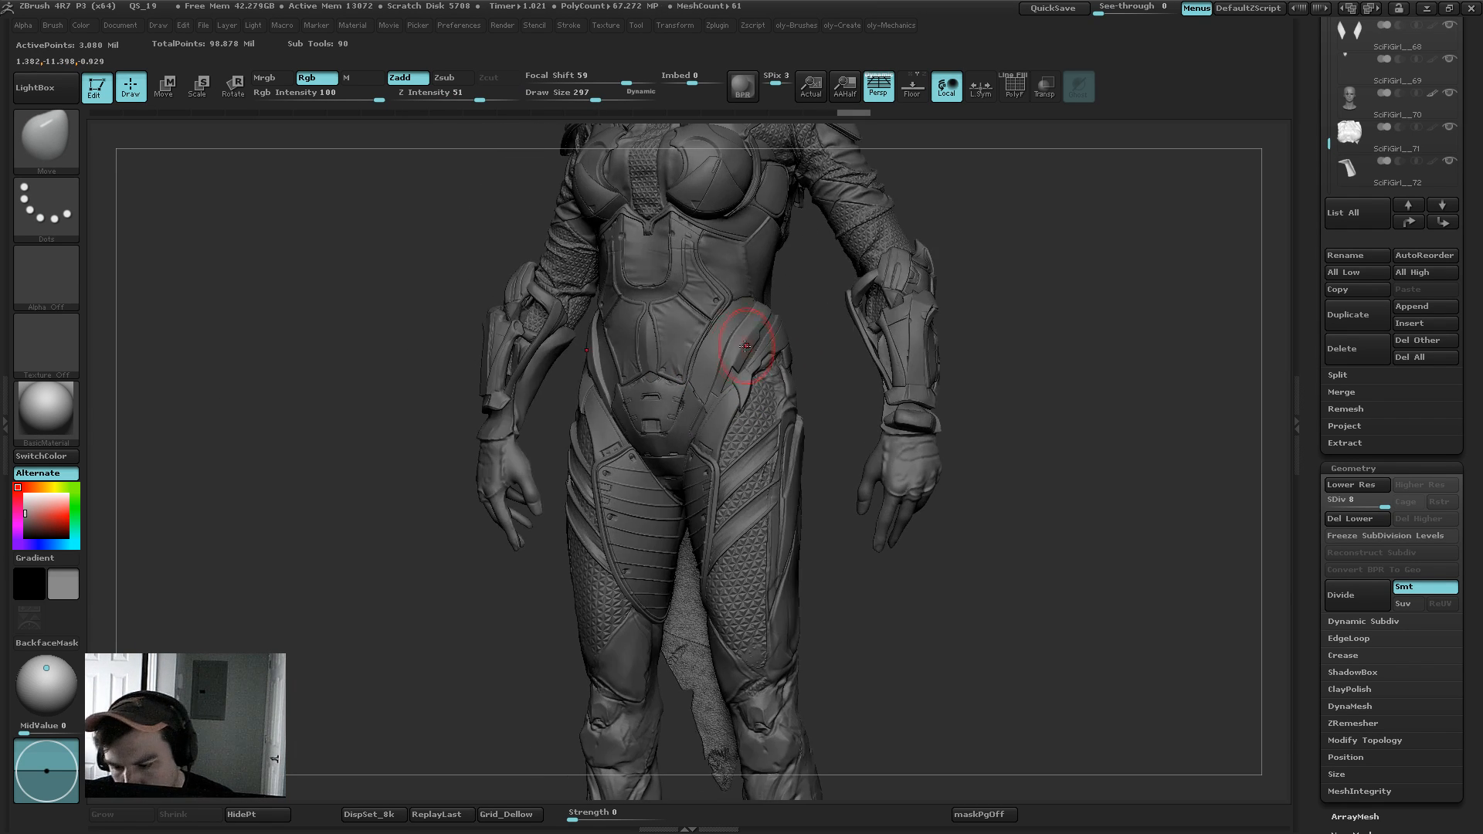
{"action": "key", "text": "bracketleft"}
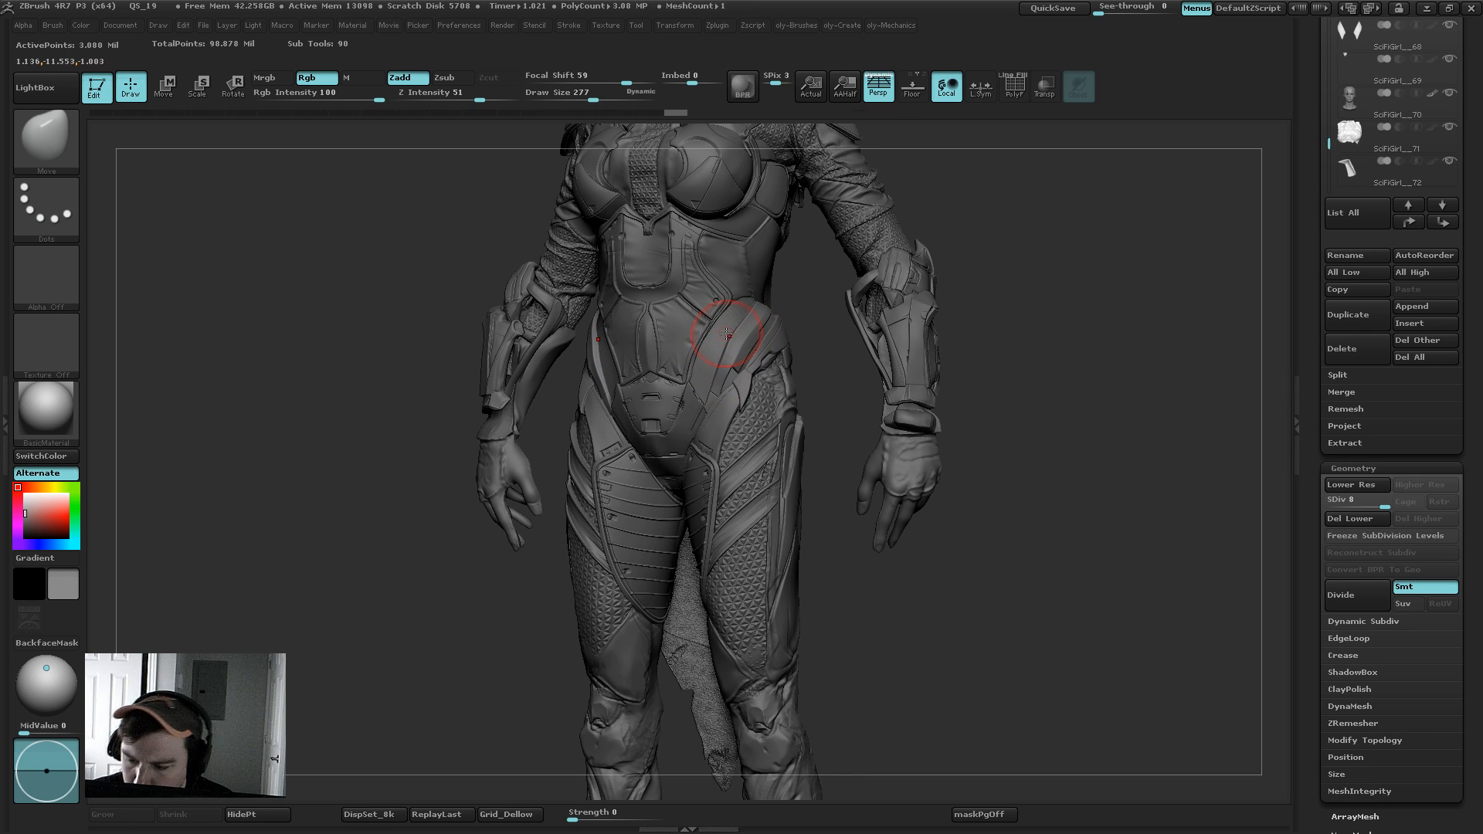
{"action": "left_click_drag", "start_coordinate": [721, 343], "coordinate": [723, 347]}
{"action": "left_click_drag", "start_coordinate": [801, 288], "coordinate": [938, 178], "text": "shift"}
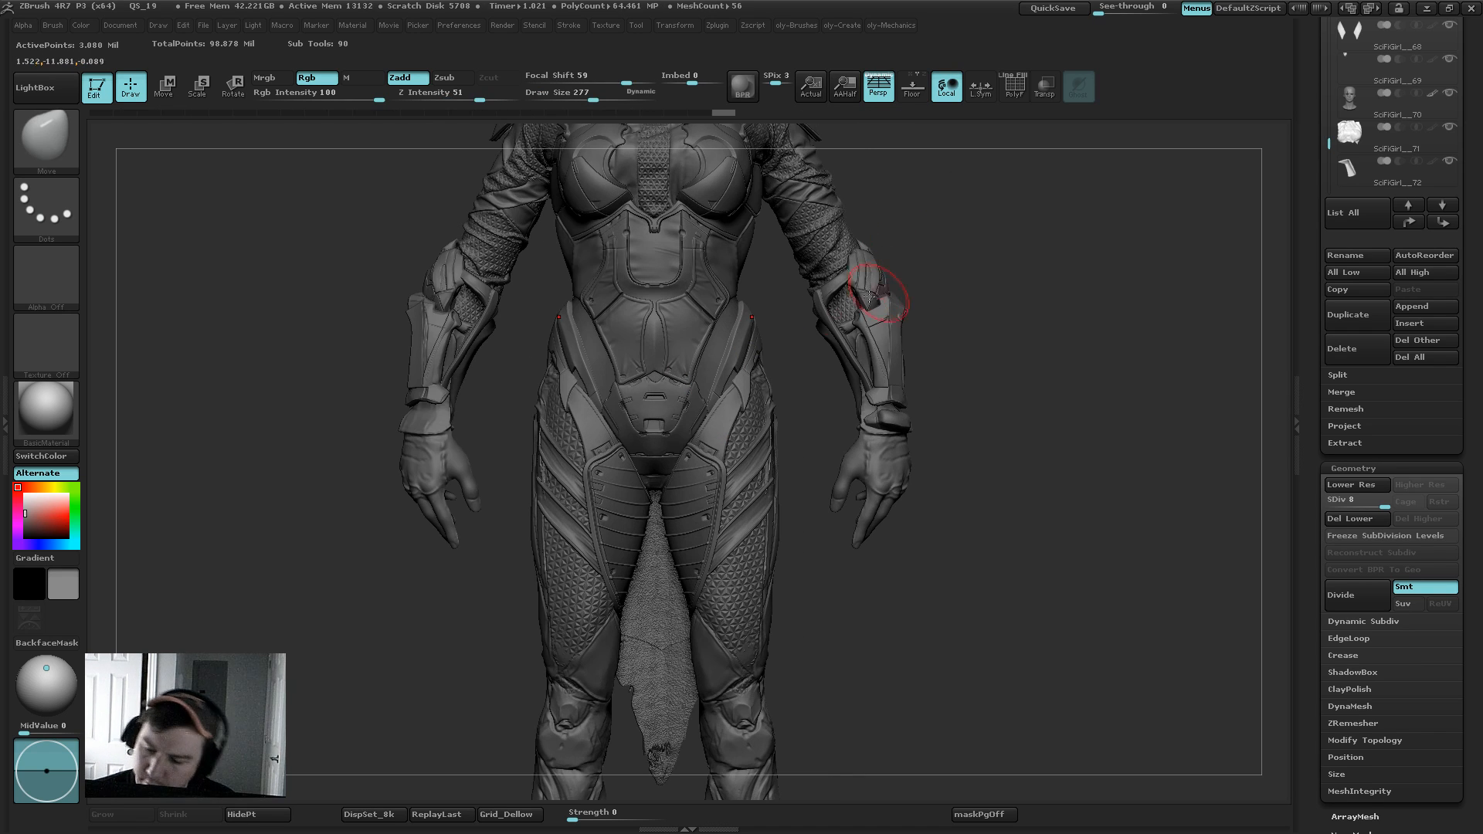
{"action": "key", "text": "s"}
{"action": "left_click_drag", "start_coordinate": [728, 417], "coordinate": [709, 424]}
{"action": "key", "text": "s"}
{"action": "left_click_drag", "start_coordinate": [985, 321], "coordinate": [980, 136], "text": "alt"}
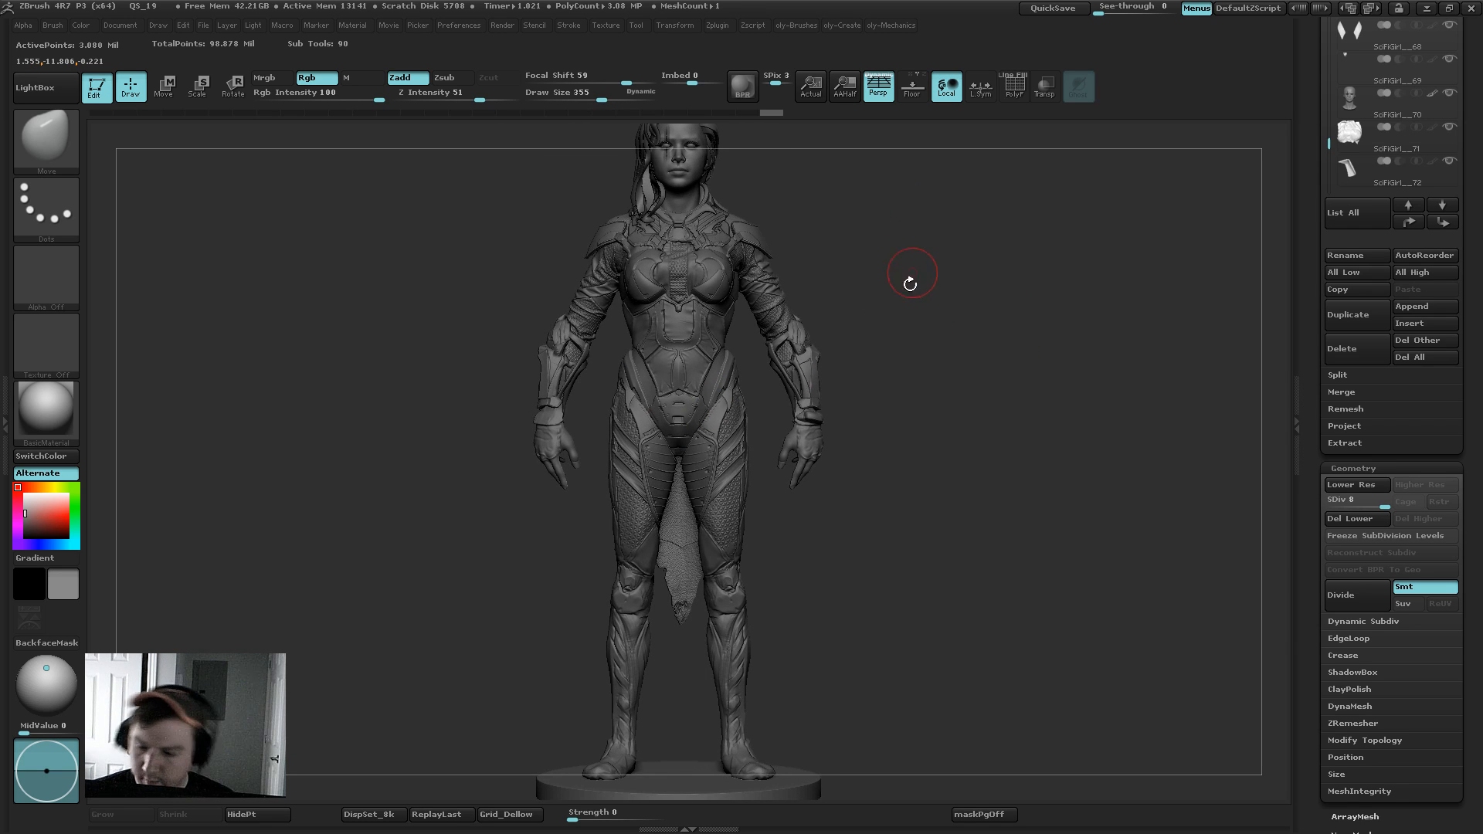
Step: Select the thin hip panels, set the draw size to 539 and toggle their polypaint on and off
{"action": "left_click", "coordinate": [711, 390], "text": "alt"}
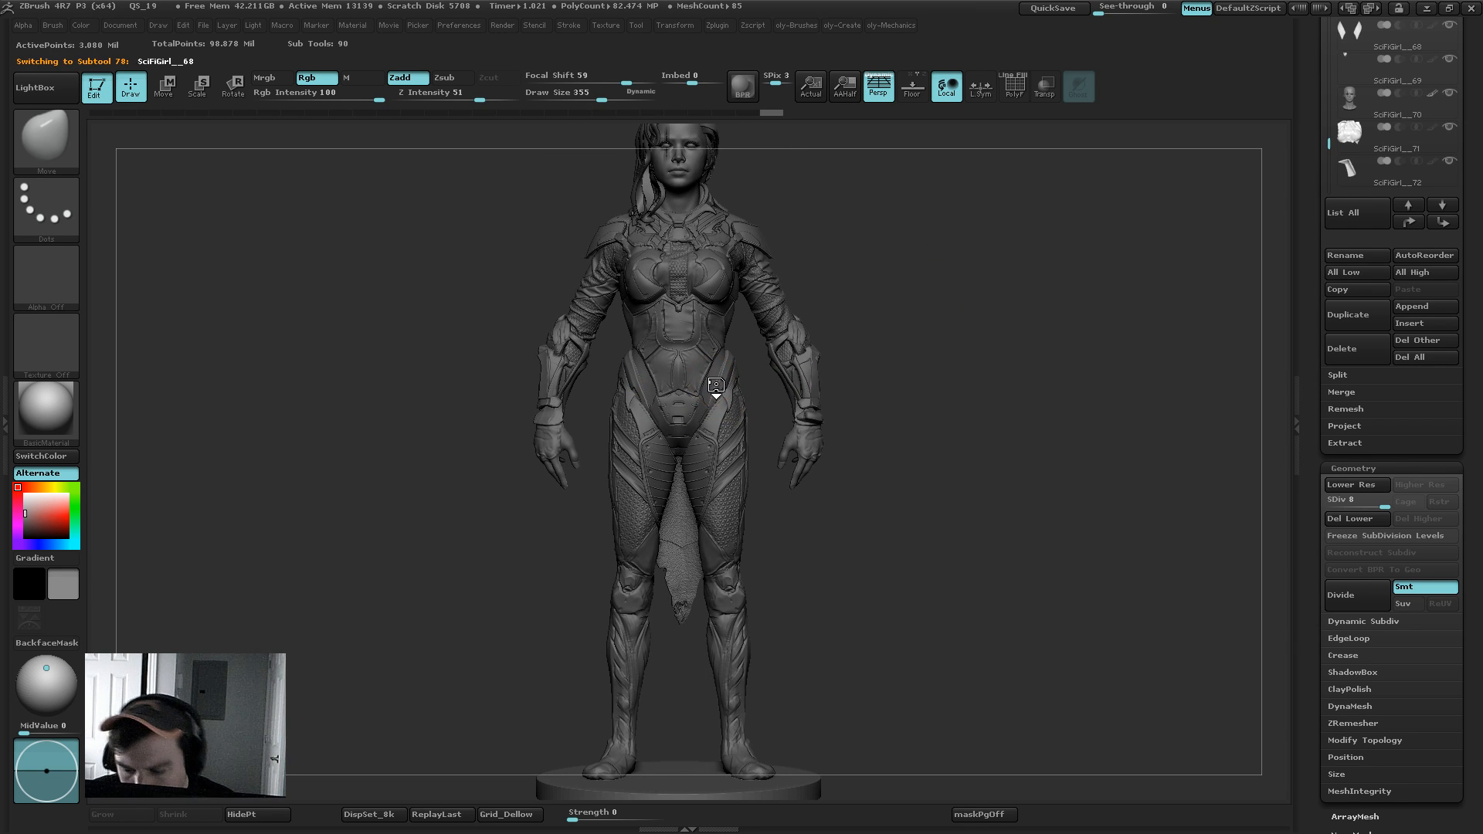
{"action": "key", "text": "s"}
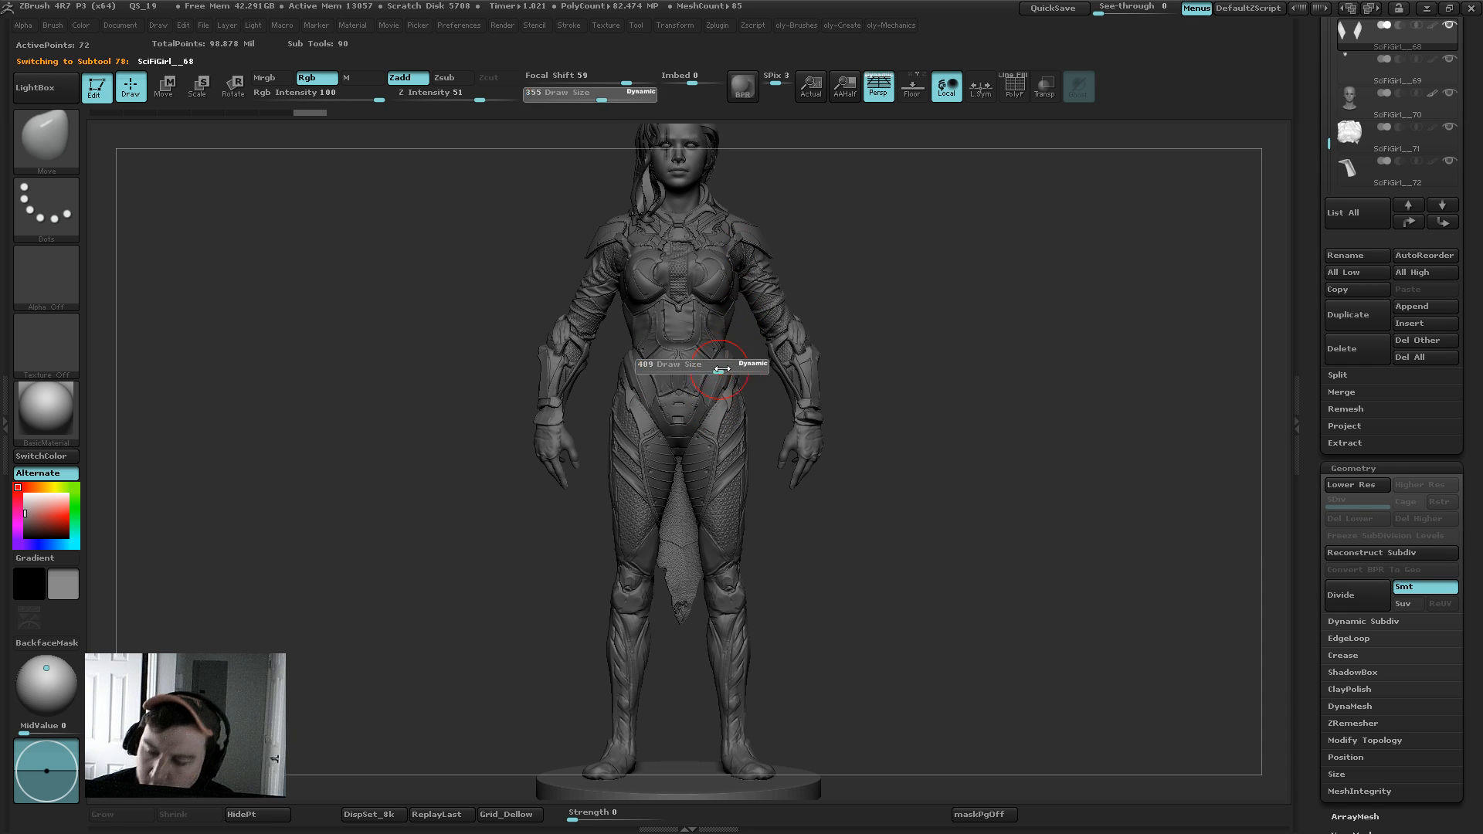
{"action": "left_click_drag", "start_coordinate": [720, 367], "coordinate": [639, 371]}
{"action": "key", "text": "s"}
{"action": "key", "text": "shift"}
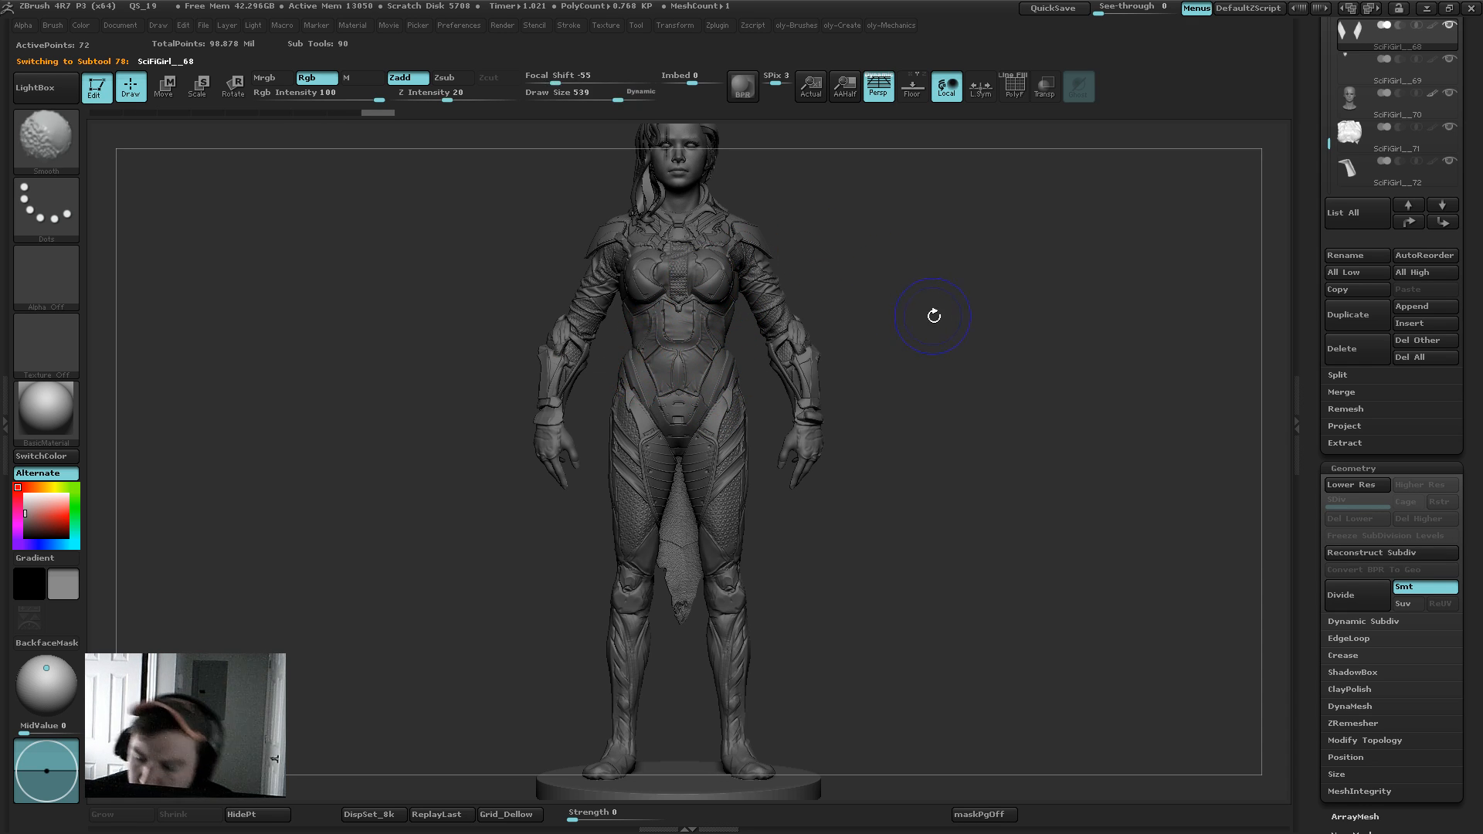
{"action": "key", "text": "shift+c"}
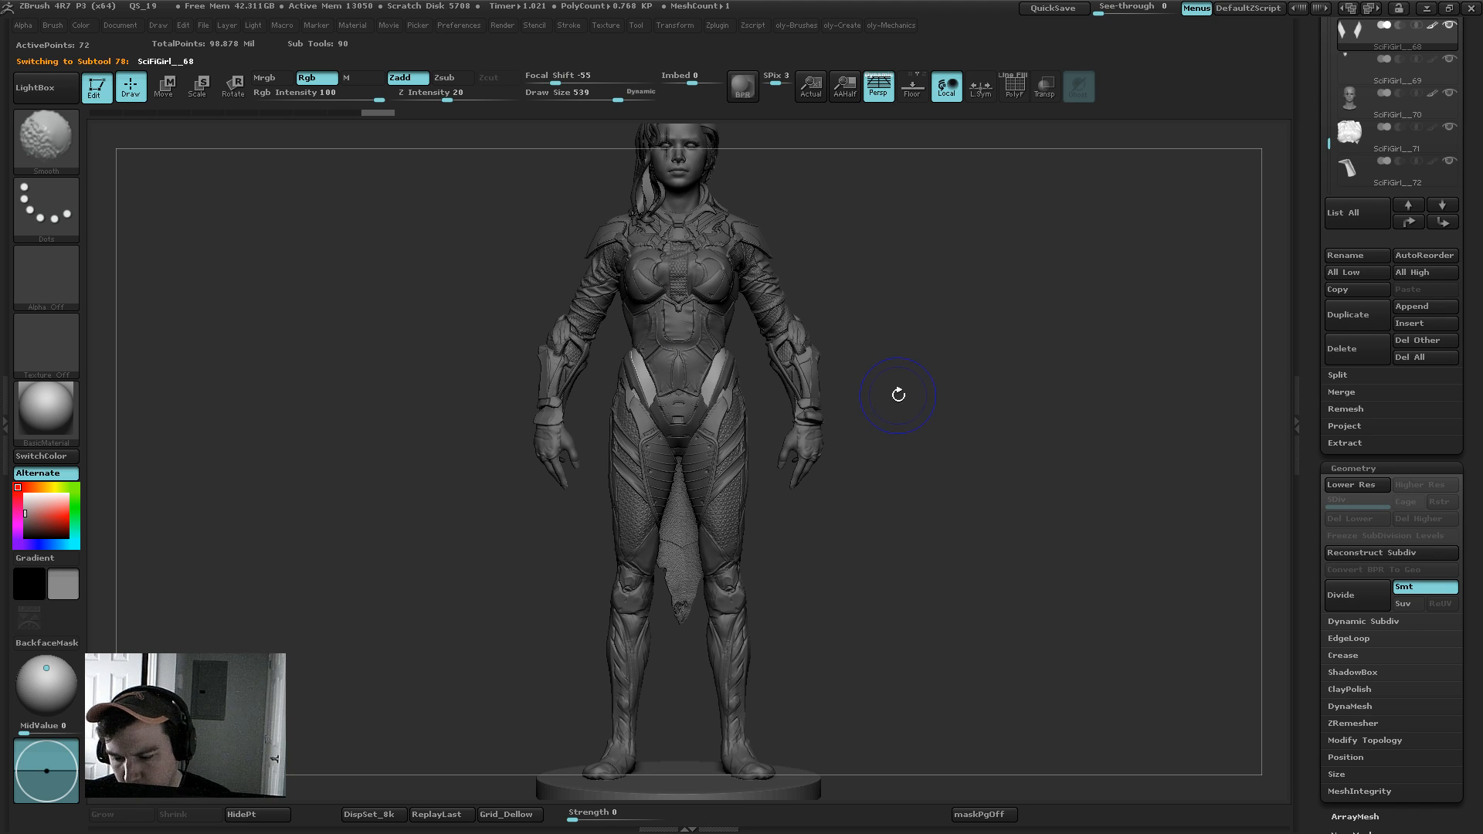
{"action": "key", "text": "shift+c"}
Step: Turn off the surface noise on the selected hip panels
{"action": "left_click", "coordinate": [1348, 469]}
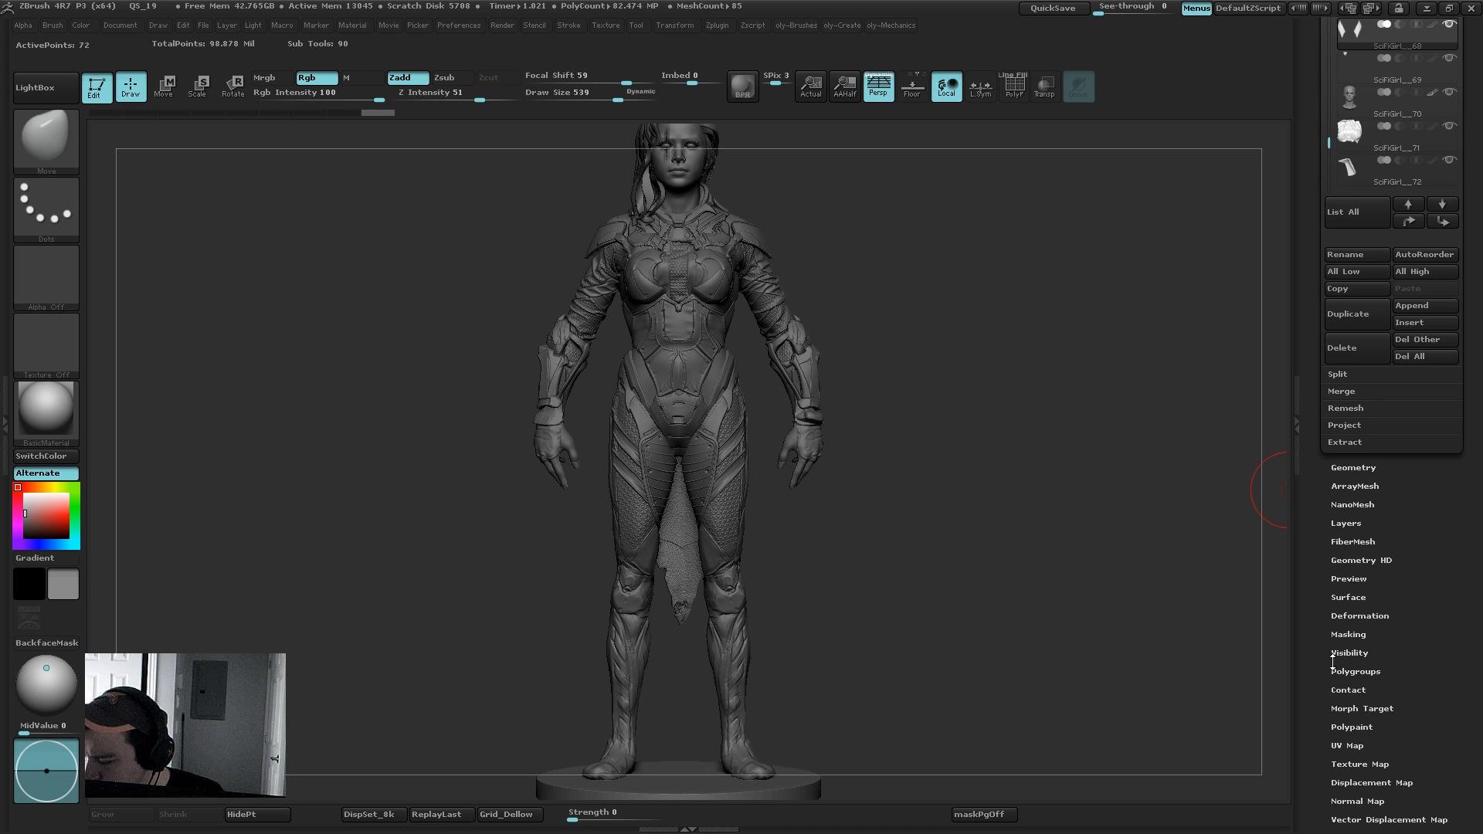
{"action": "scroll", "coordinate": [1332, 662], "scroll_direction": "down", "scroll_amount": 1}
{"action": "left_click", "coordinate": [1379, 554]}
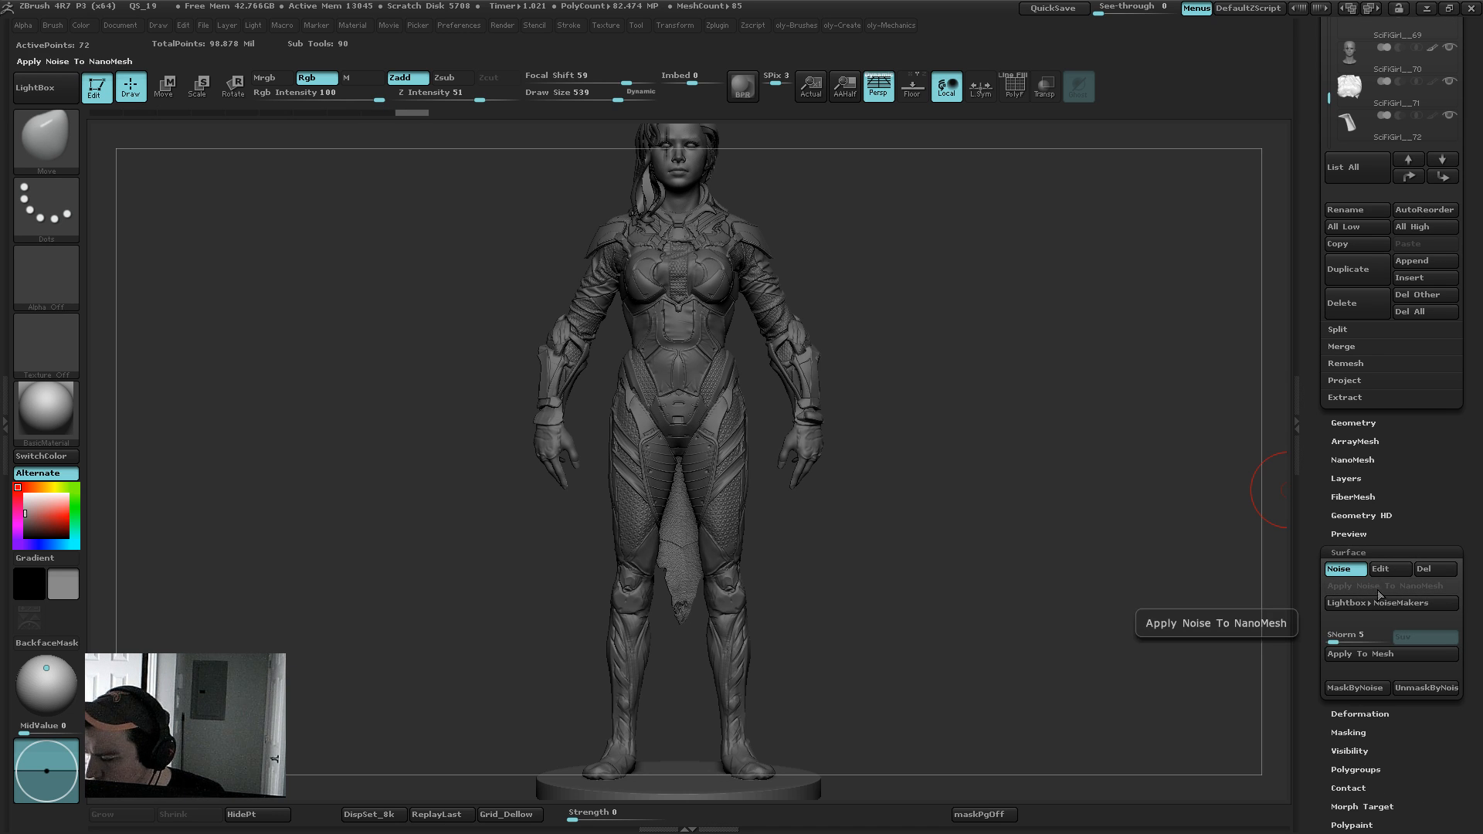
{"action": "left_click_drag", "start_coordinate": [1017, 405], "coordinate": [893, 228], "text": "alt"}
{"action": "left_click_drag", "start_coordinate": [1012, 333], "coordinate": [1005, 369], "text": "alt"}
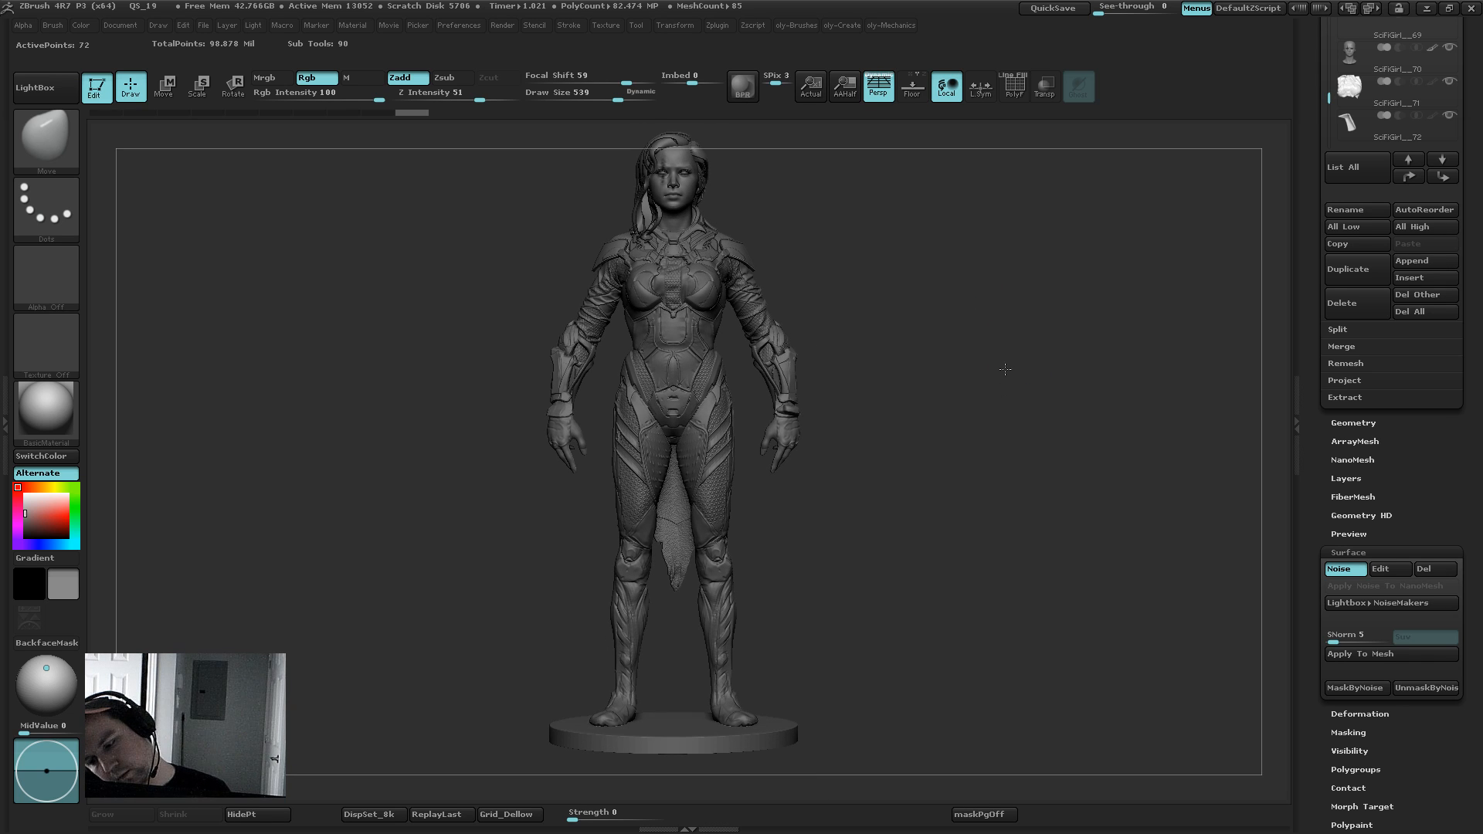
{"action": "left_click", "coordinate": [1348, 570]}
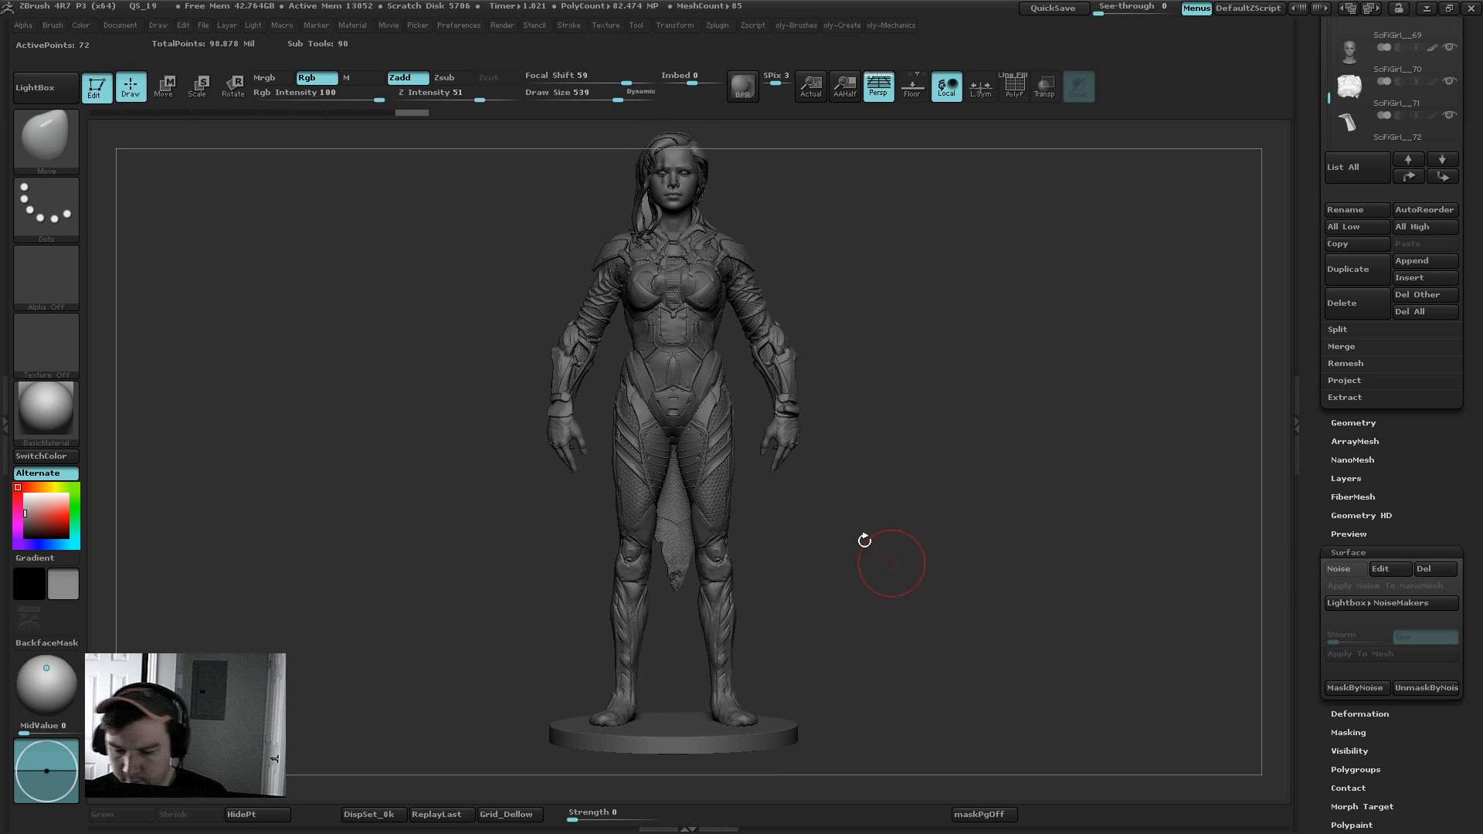
Step: Review the hip and thigh armor on the whole figure, with the draw size lowered to 355
{"action": "left_click_drag", "start_coordinate": [837, 252], "coordinate": [677, 263], "text": "alt"}
{"action": "key", "text": "s"}
{"action": "left_click", "coordinate": [719, 345]}
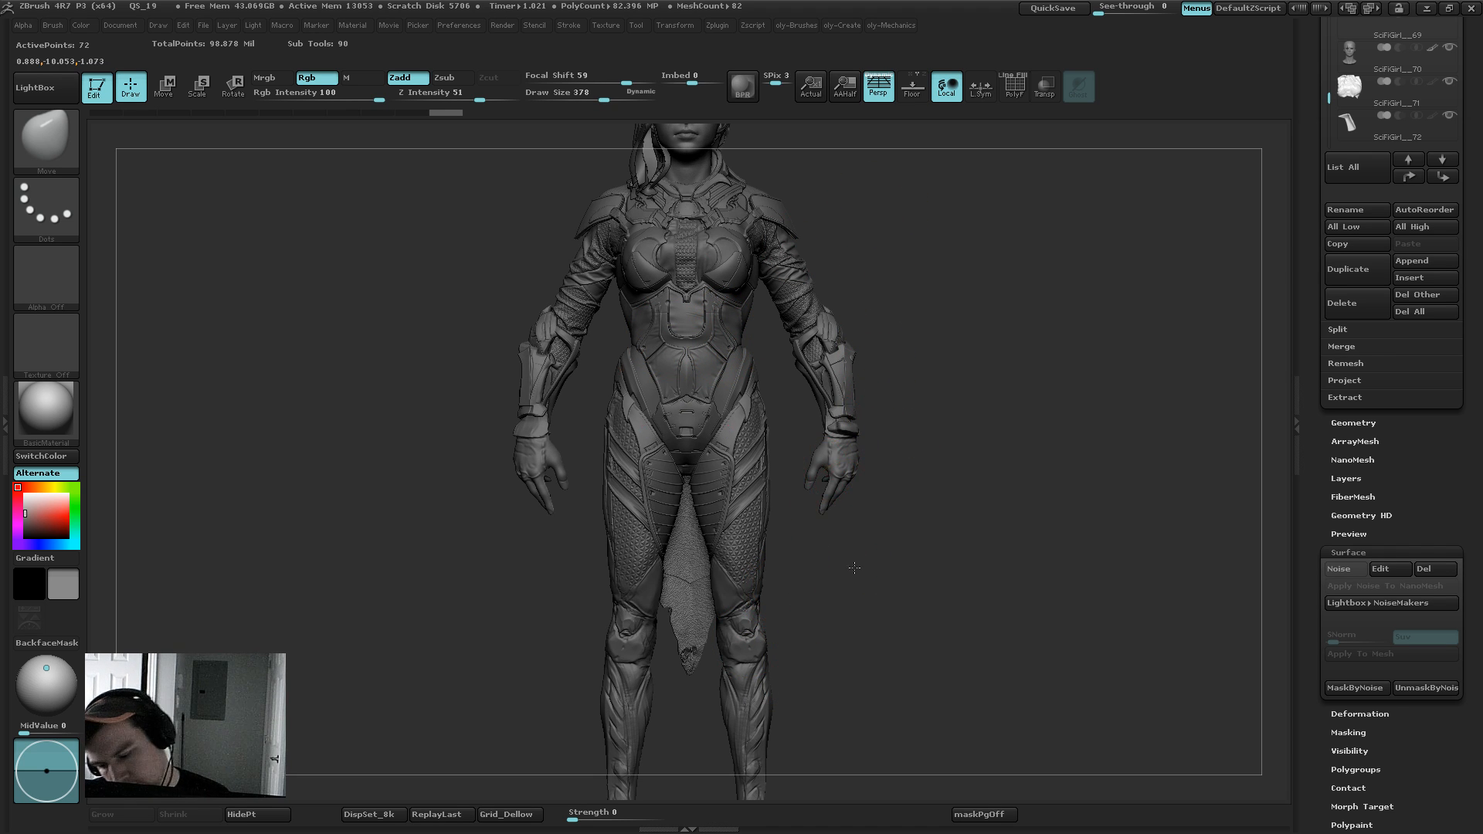
{"action": "left_click_drag", "start_coordinate": [839, 570], "coordinate": [826, 567]}
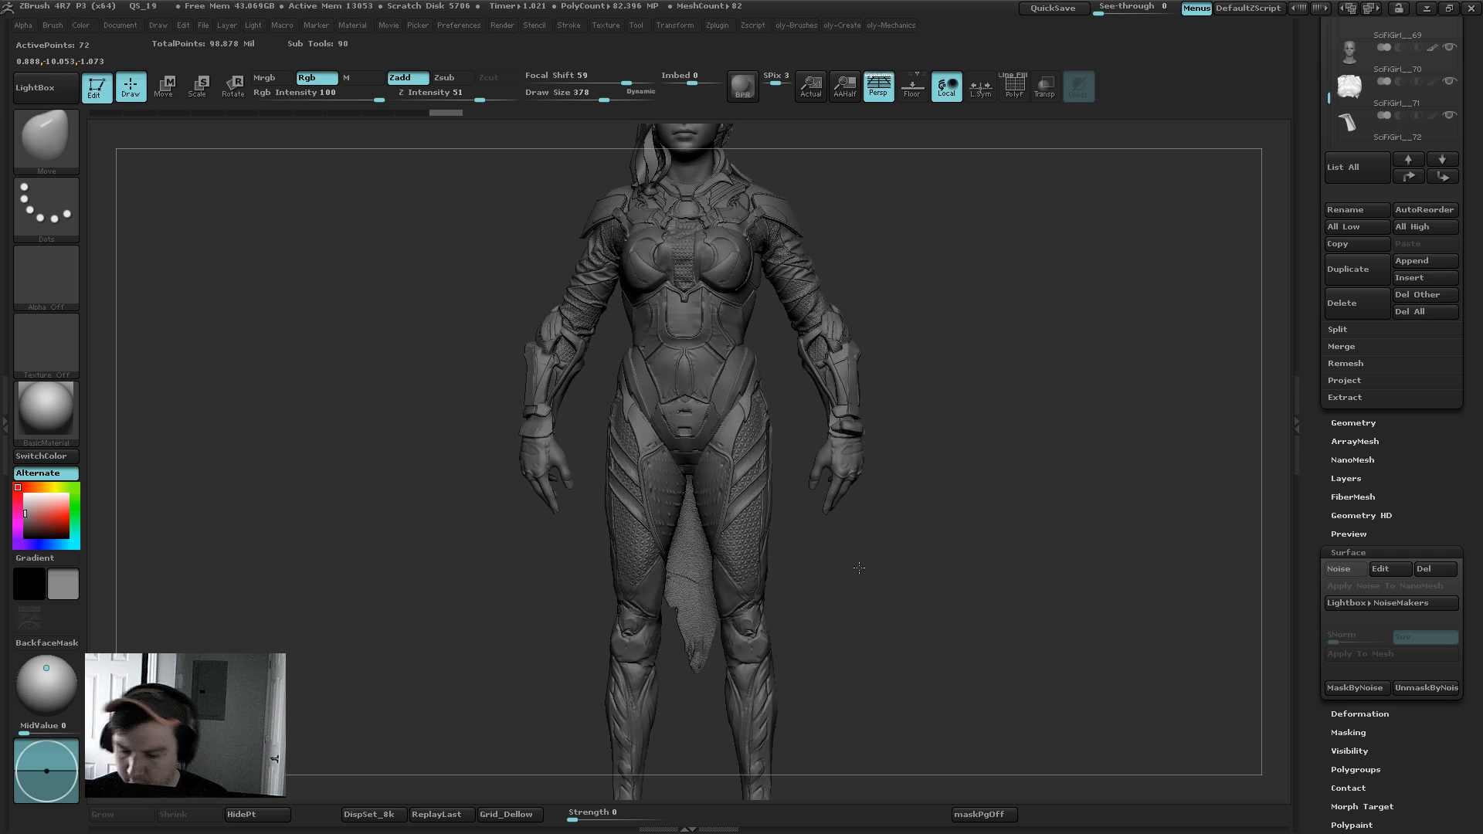
{"action": "key", "text": "s"}
{"action": "left_click", "coordinate": [830, 540]}
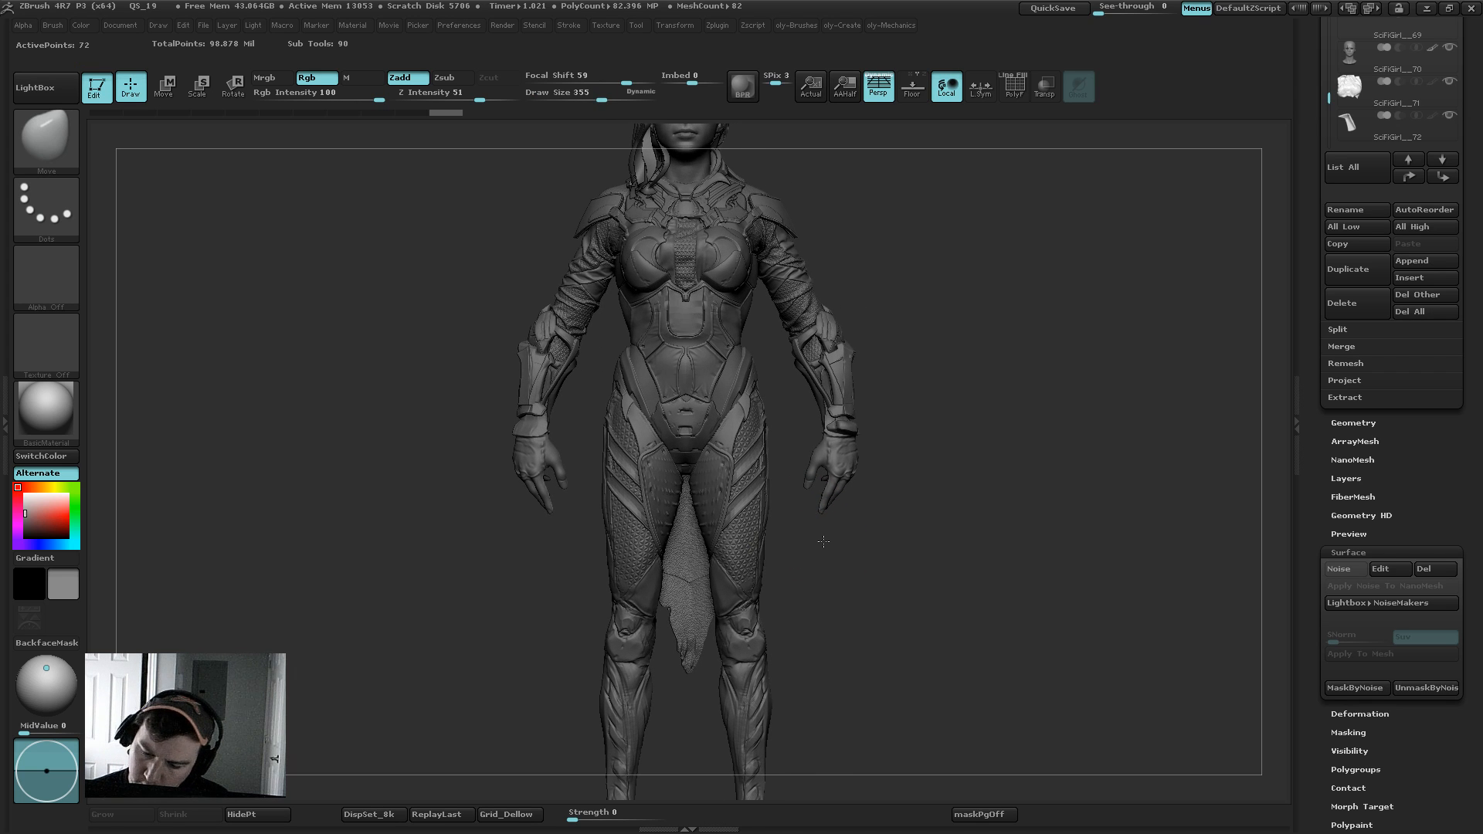
{"action": "key", "text": "f"}
{"action": "key", "text": "s"}
{"action": "left_click", "coordinate": [882, 280]}
{"action": "left_click_drag", "start_coordinate": [882, 280], "coordinate": [895, 253]}
Step: Hide the interface and inspect the base body mesh on its own, returning to the full figure
{"action": "key", "text": "Tab"}
{"action": "left_click_drag", "start_coordinate": [837, 443], "coordinate": [797, 437]}
{"action": "left_click", "coordinate": [666, 464], "text": "alt"}
{"action": "key", "text": "alt+s"}
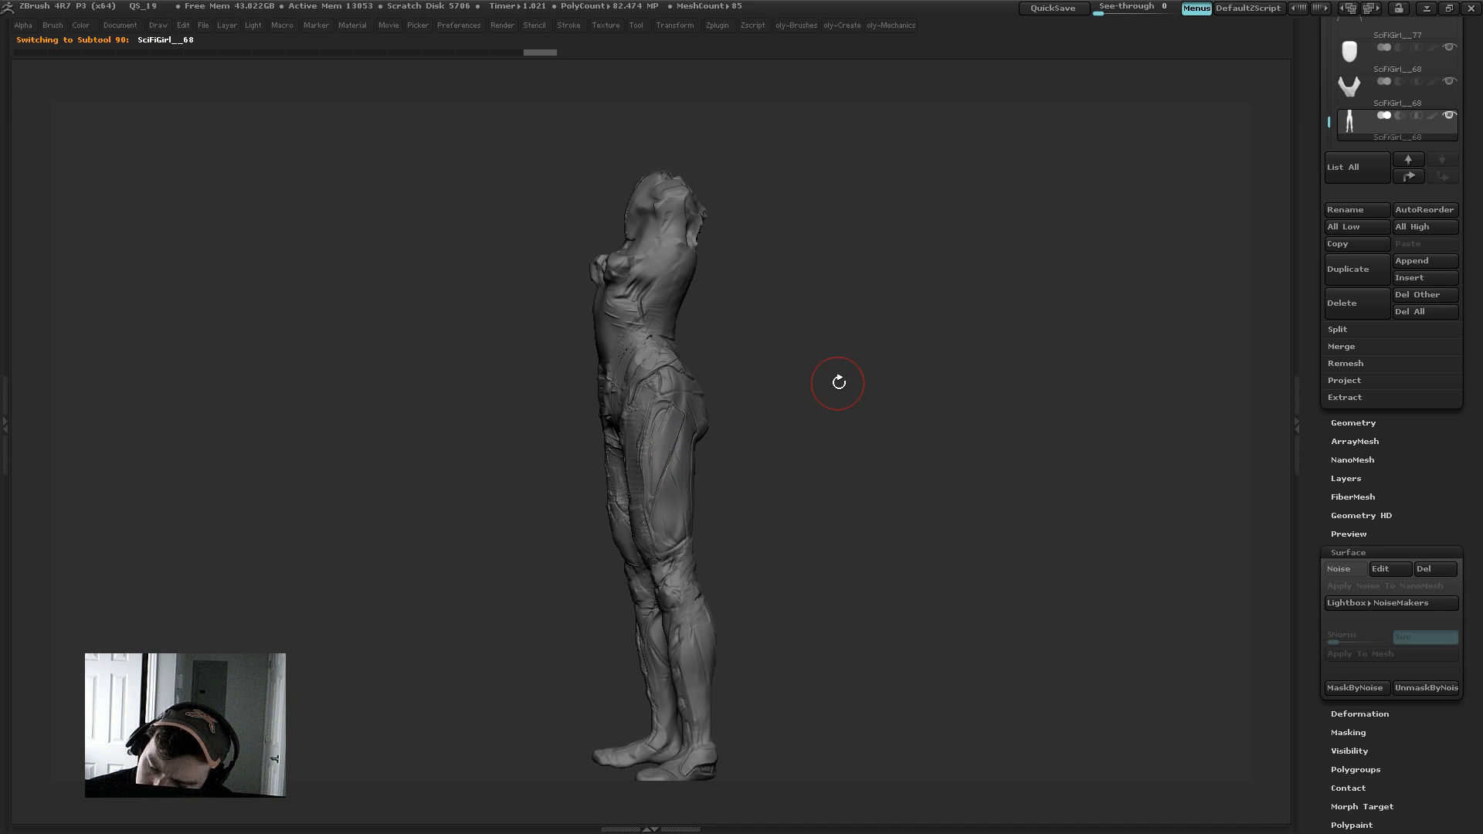
{"action": "left_click_drag", "start_coordinate": [837, 370], "coordinate": [951, 381], "text": "alt"}
{"action": "key", "text": "alt+s"}
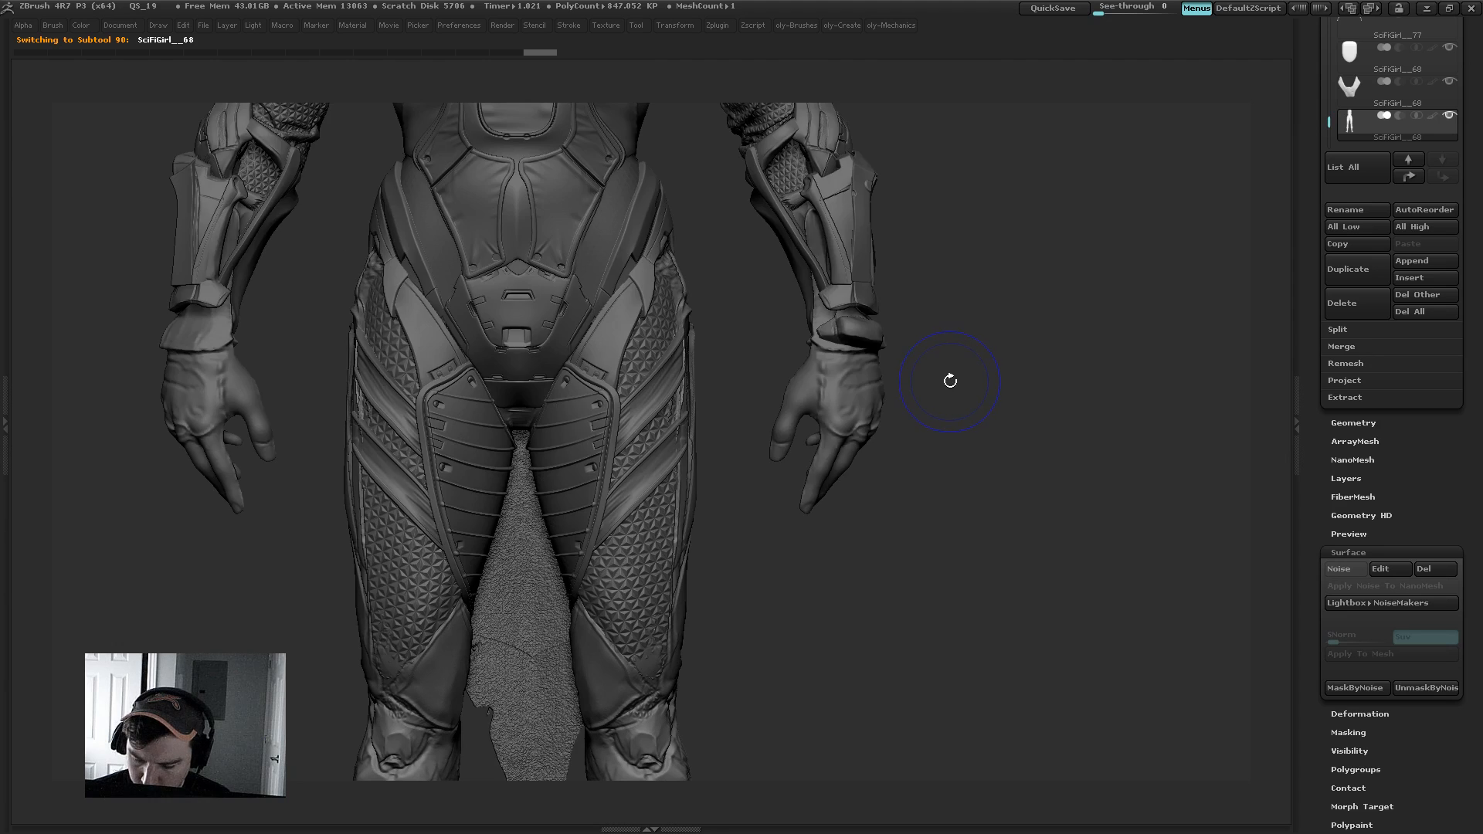
{"action": "key", "text": "alt+s"}
{"action": "key", "text": "alt+s"}
Step: Duplicate the diagonal outer thigh strips and move the copy straight down the thighs with the Transpose line
{"action": "left_click", "coordinate": [697, 491], "text": "alt"}
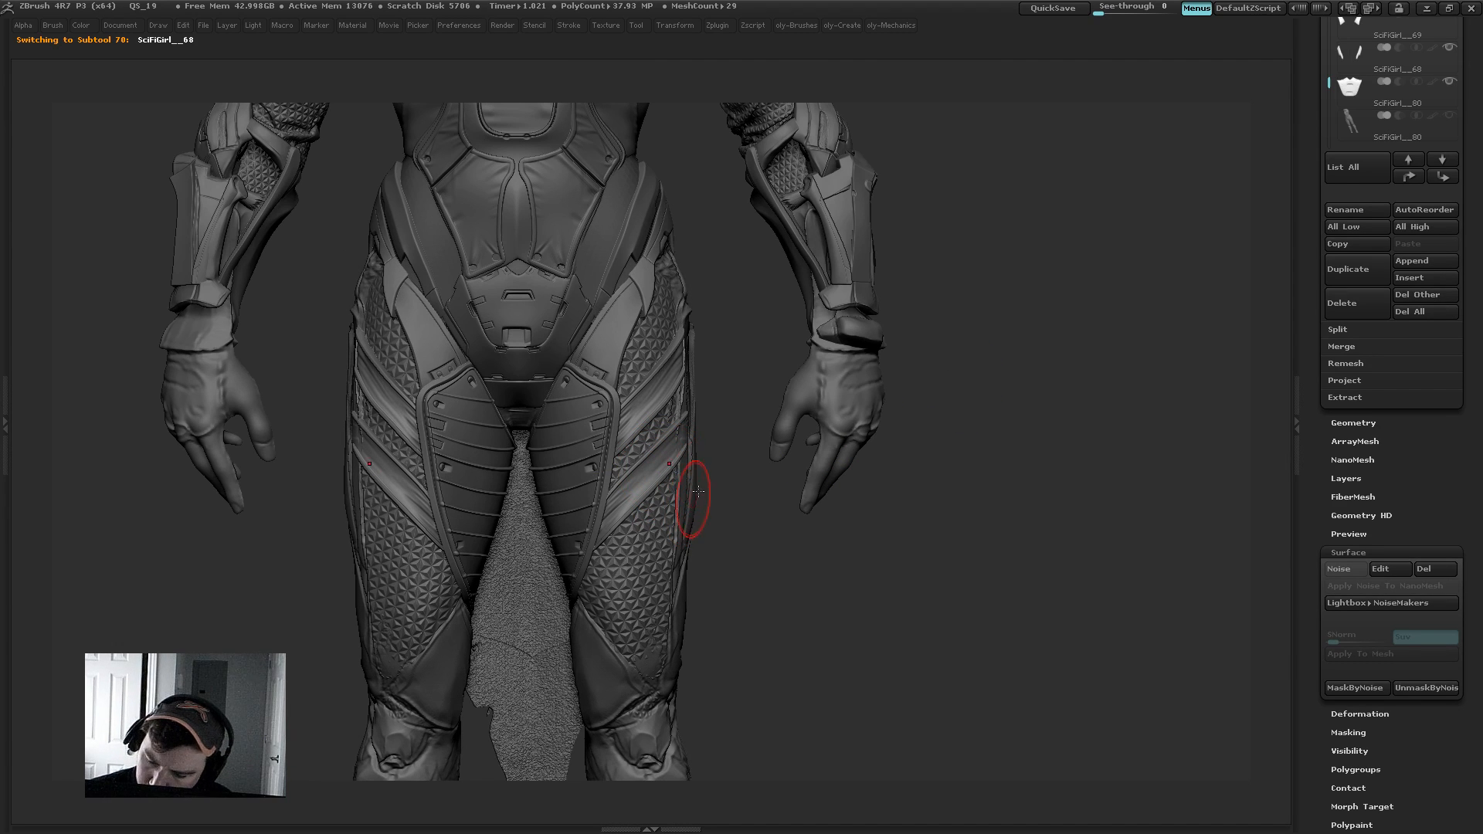
{"action": "key", "text": "ctrl+shift+d"}
{"action": "key", "text": "w"}
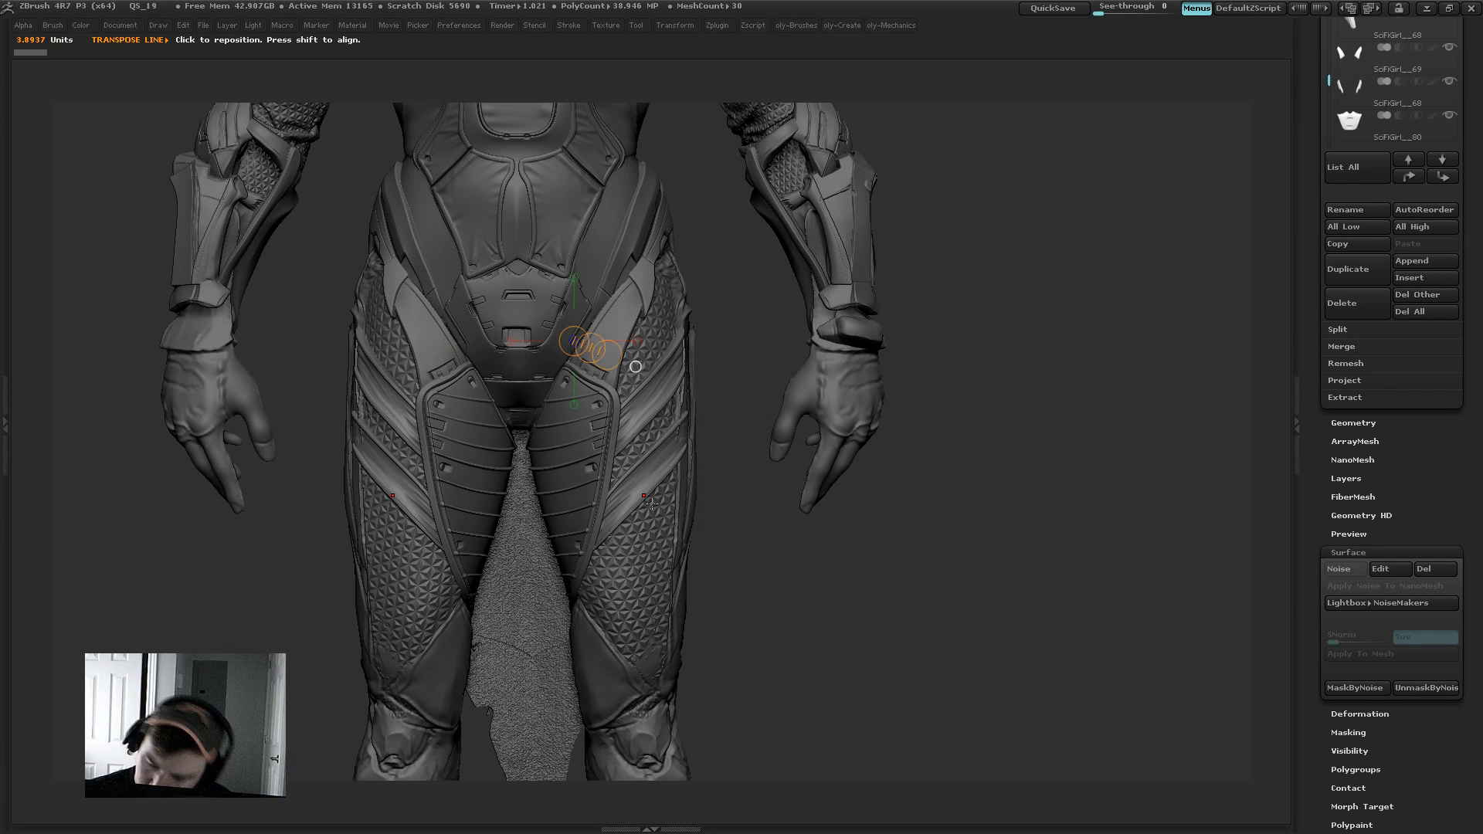
{"action": "left_click_drag", "start_coordinate": [662, 479], "coordinate": [661, 694], "text": "shift"}
{"action": "left_click_drag", "start_coordinate": [667, 593], "coordinate": [658, 733]}
Step: Isolate the copied diagonal strips, keep only the lowest pair visible, and delete the hidden upper strips
{"action": "key", "text": "alt+s"}
{"action": "key", "text": "shift+f"}
{"action": "key", "text": "shift+f"}
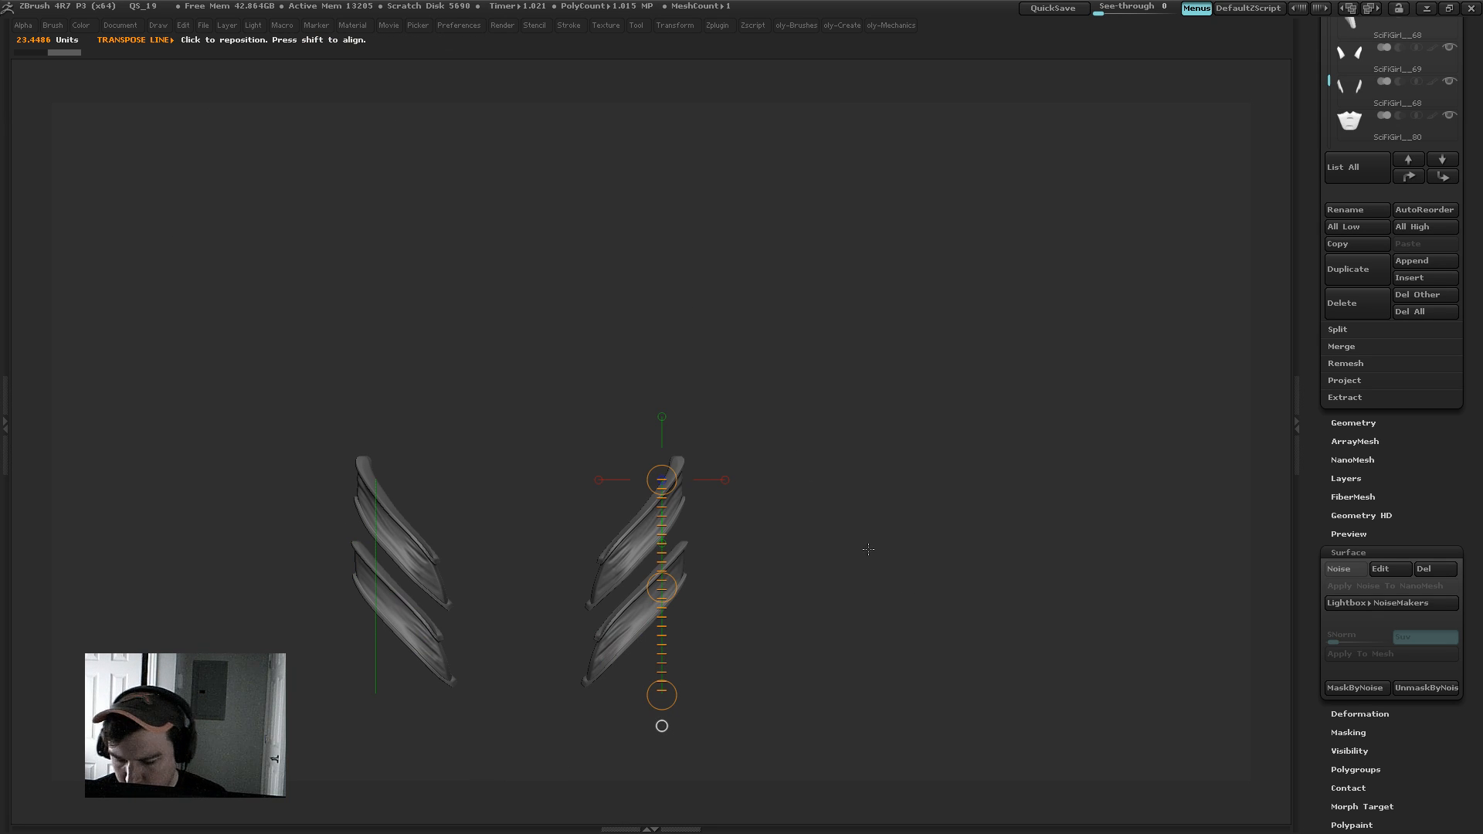
{"action": "key", "text": "b"}
{"action": "left_click", "coordinate": [658, 535]}
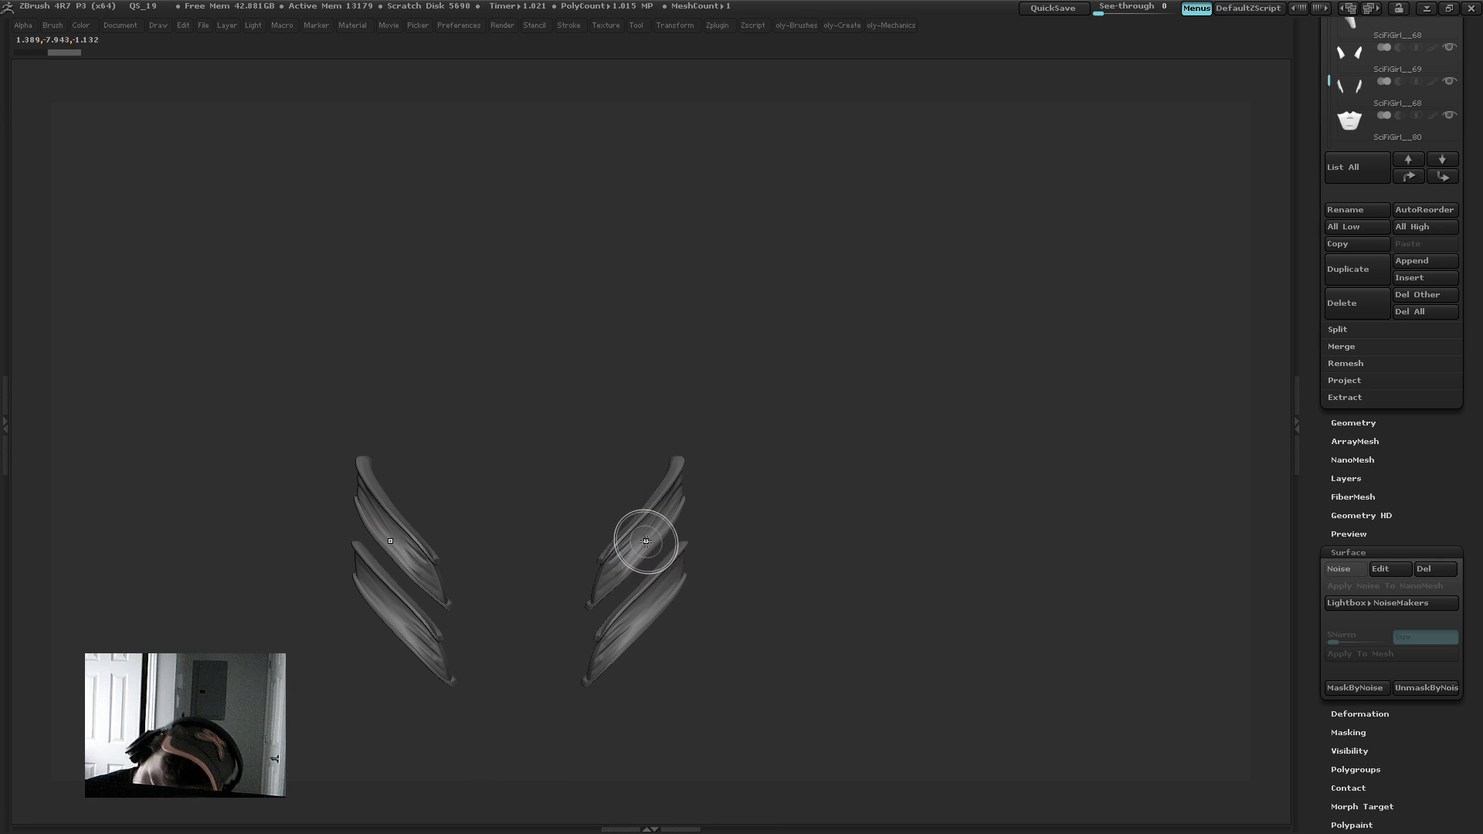
{"action": "key", "text": "b"}
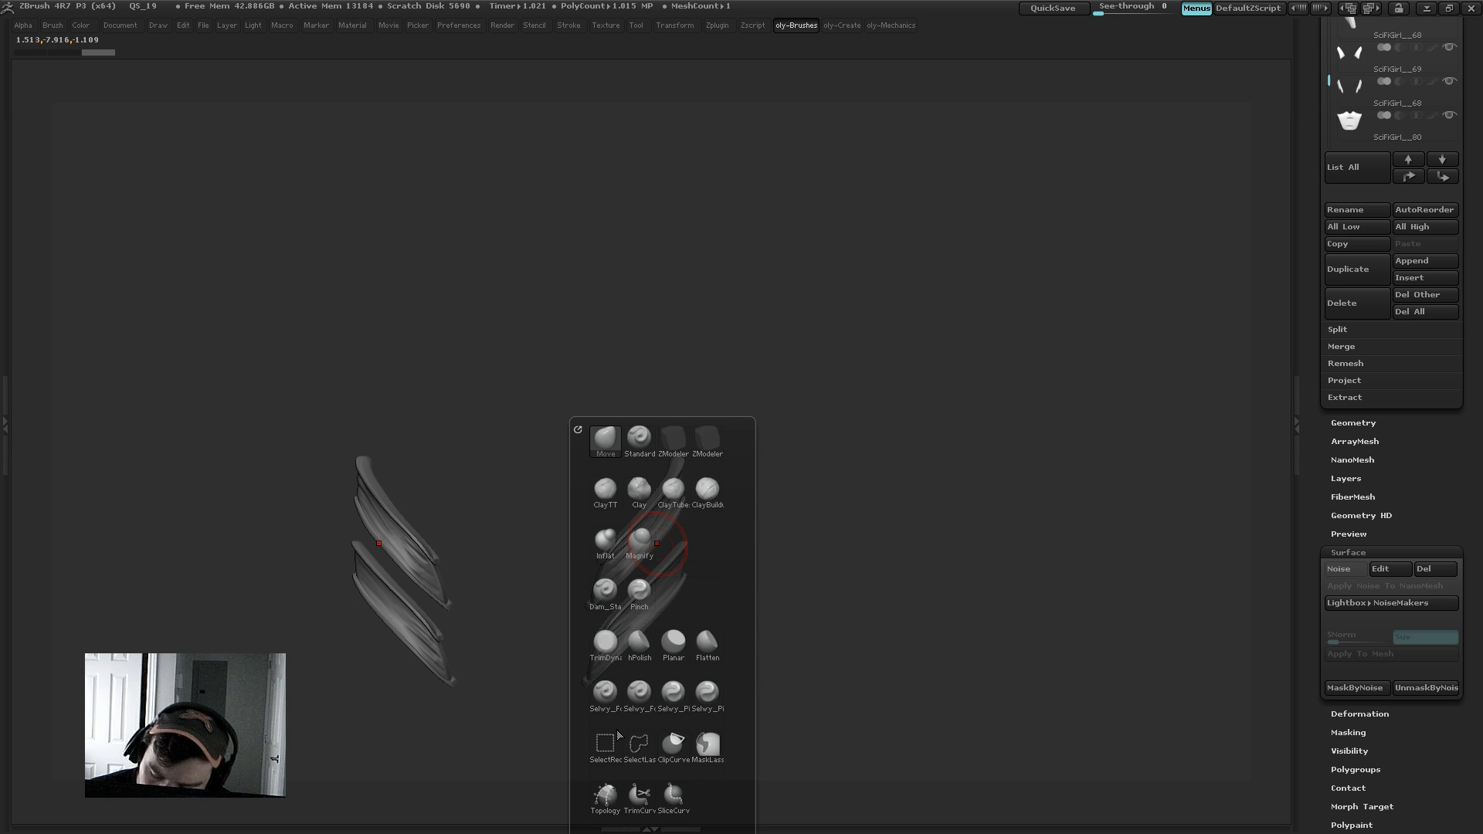
{"action": "left_click", "coordinate": [610, 741]}
{"action": "left_click", "coordinate": [617, 779]}
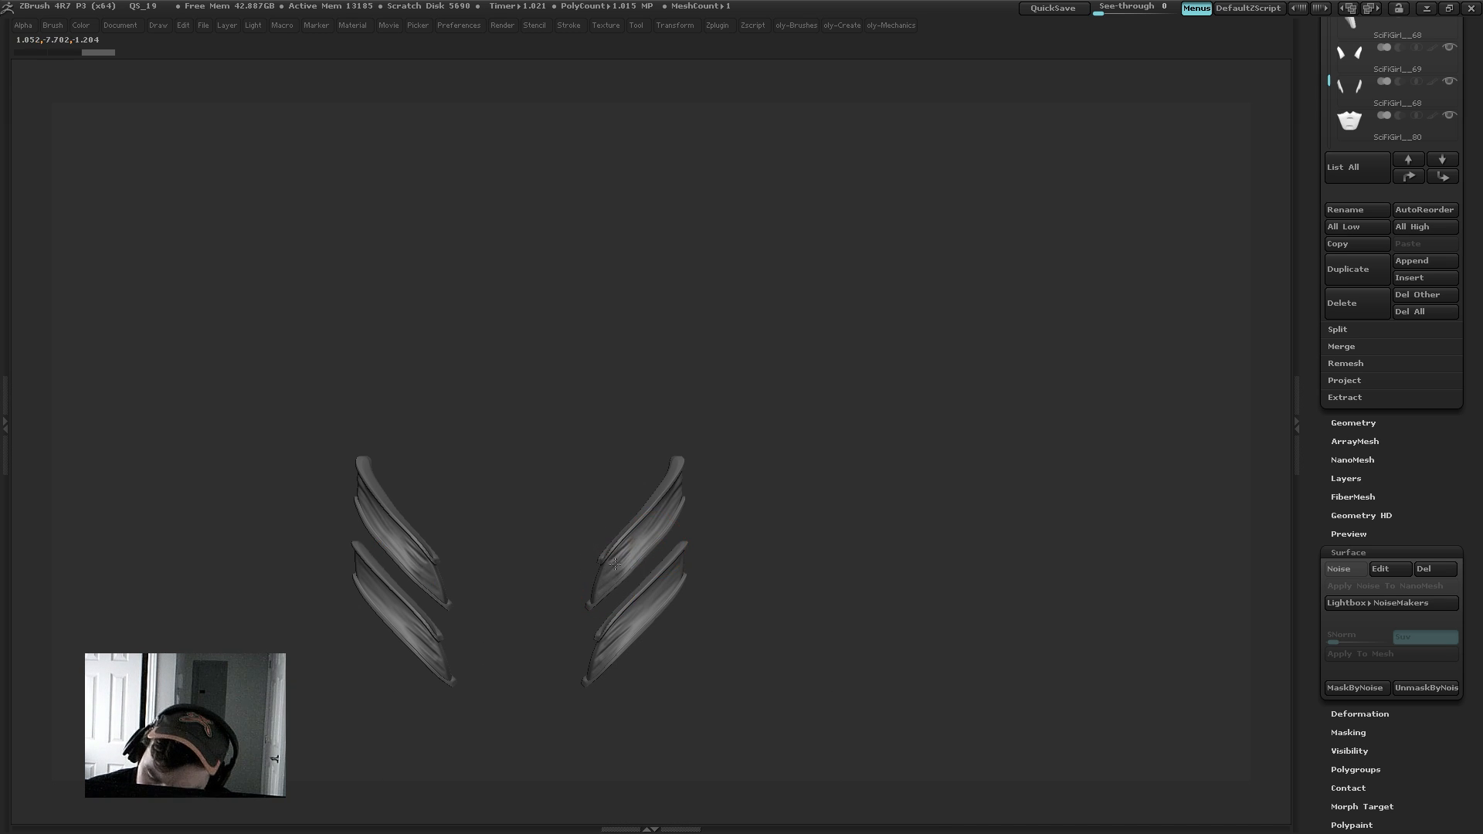
{"action": "left_click", "coordinate": [616, 565], "text": "ctrl+shift"}
{"action": "left_click", "coordinate": [617, 565], "text": "ctrl+shift"}
{"action": "key", "text": "2"}
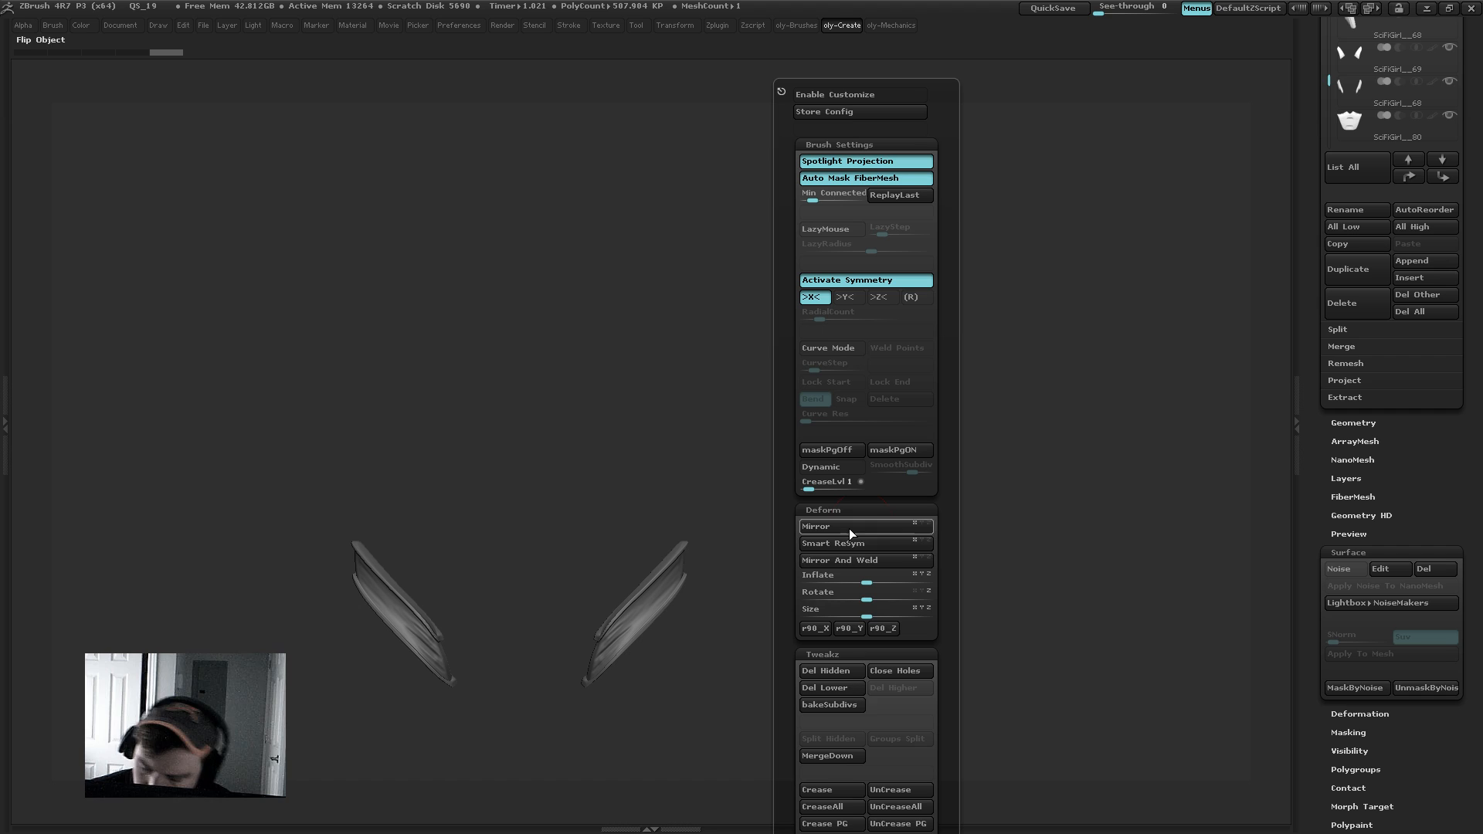
{"action": "left_click", "coordinate": [847, 690]}
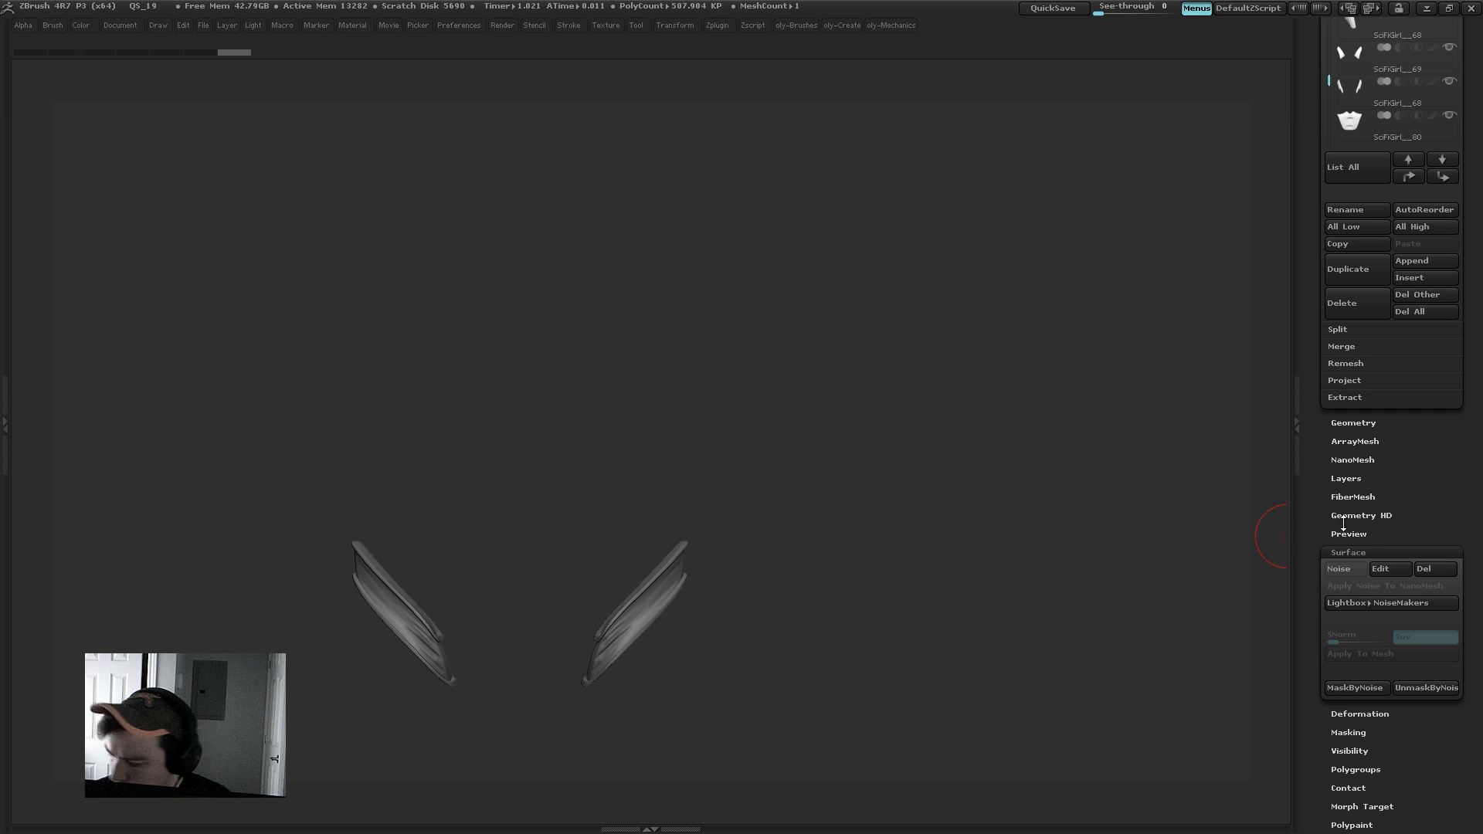
Step: Reconstruct the lower subdivision levels of the remaining strip pair and bring the full figure back into view
{"action": "left_click", "coordinate": [1353, 423]}
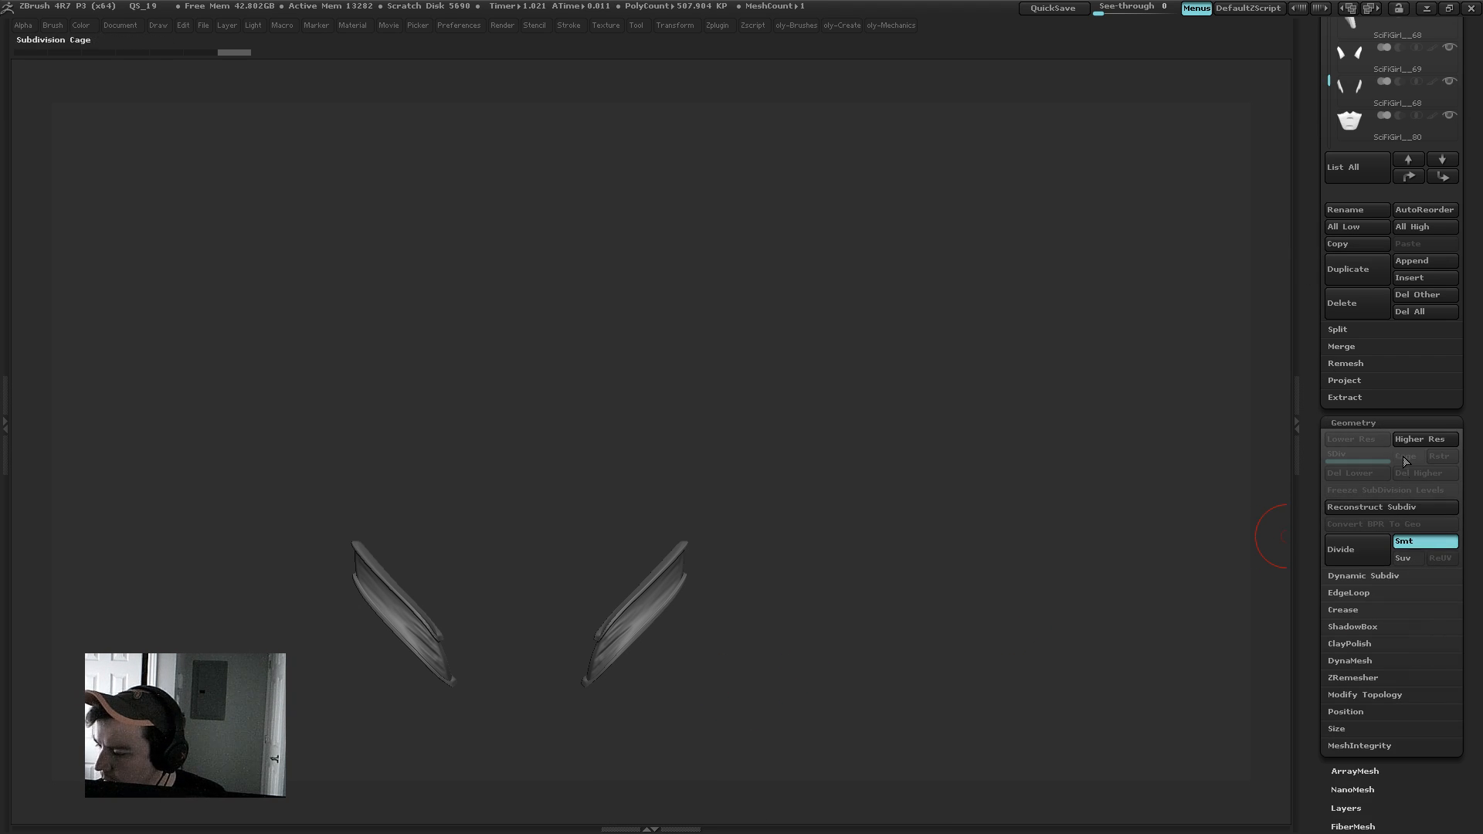
{"action": "left_click", "coordinate": [1402, 507]}
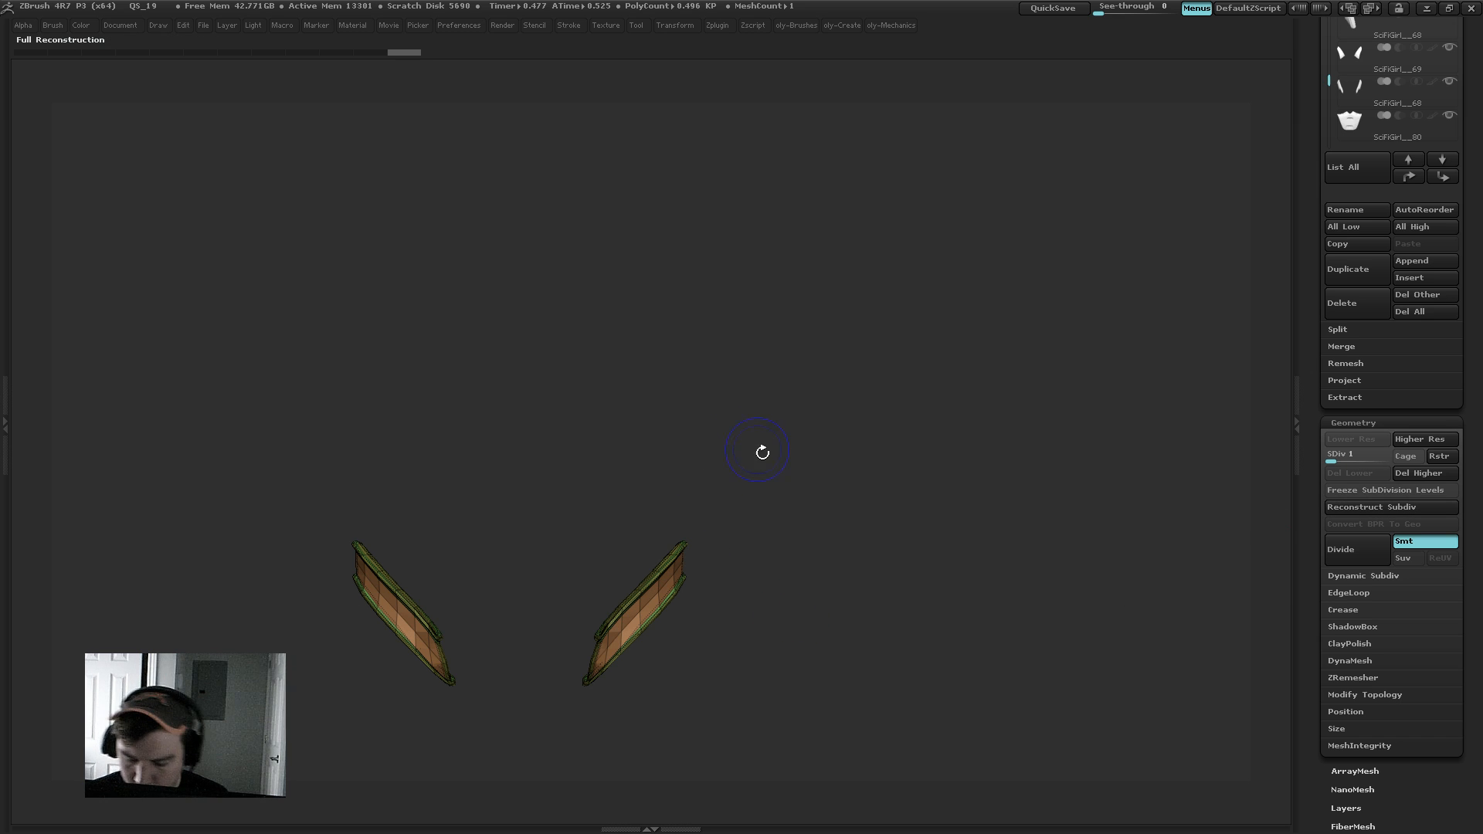
{"action": "left_click", "coordinate": [802, 463], "text": "ctrl+shift"}
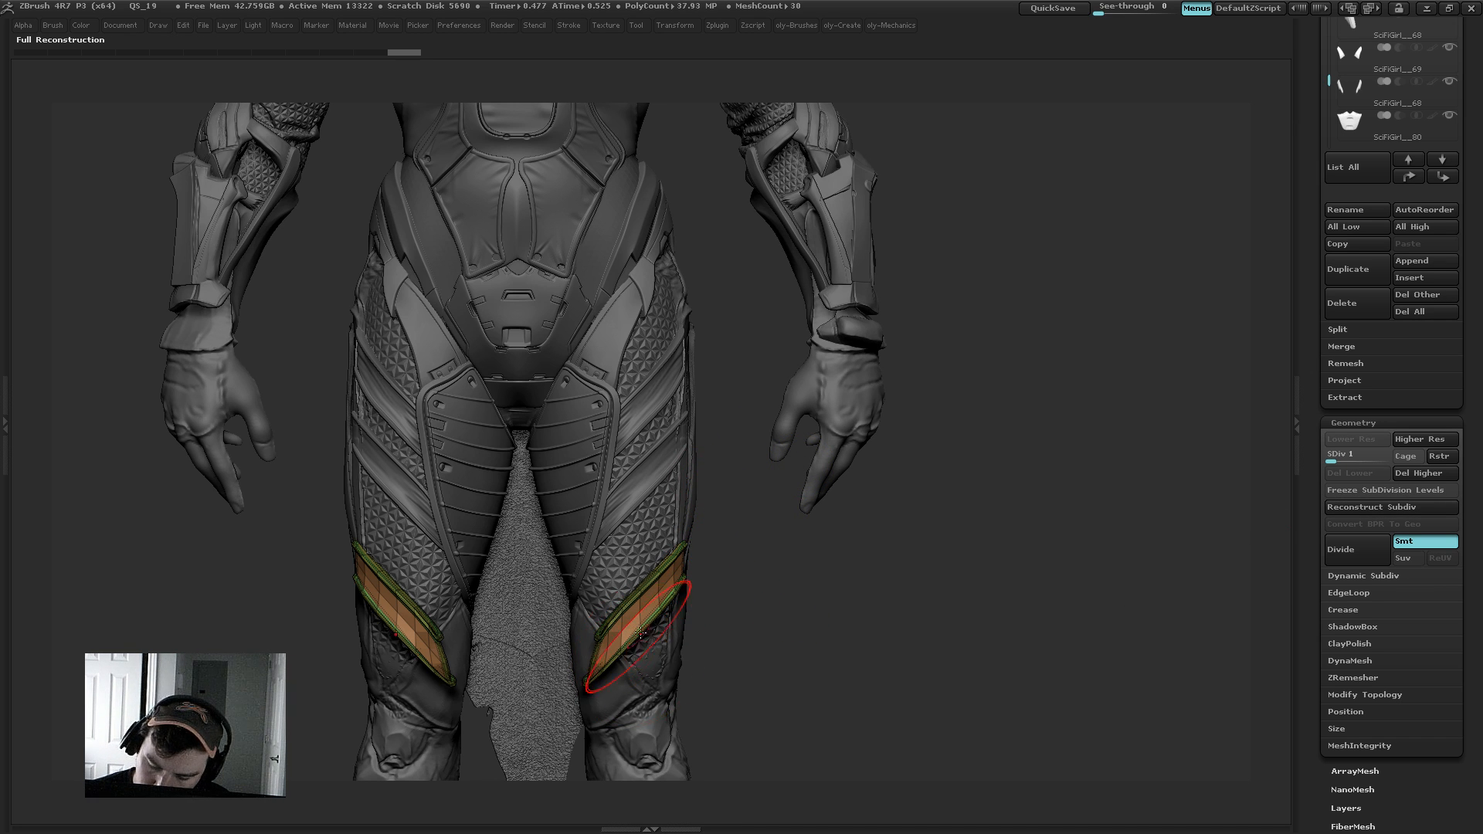
Step: Raise the lower strips to subdivision level 2 and shift them against the thighs with the Transpose line
{"action": "left_click_drag", "start_coordinate": [712, 629], "coordinate": [807, 619]}
{"action": "key", "text": "d"}
{"action": "key", "text": "w"}
{"action": "left_click", "coordinate": [623, 631]}
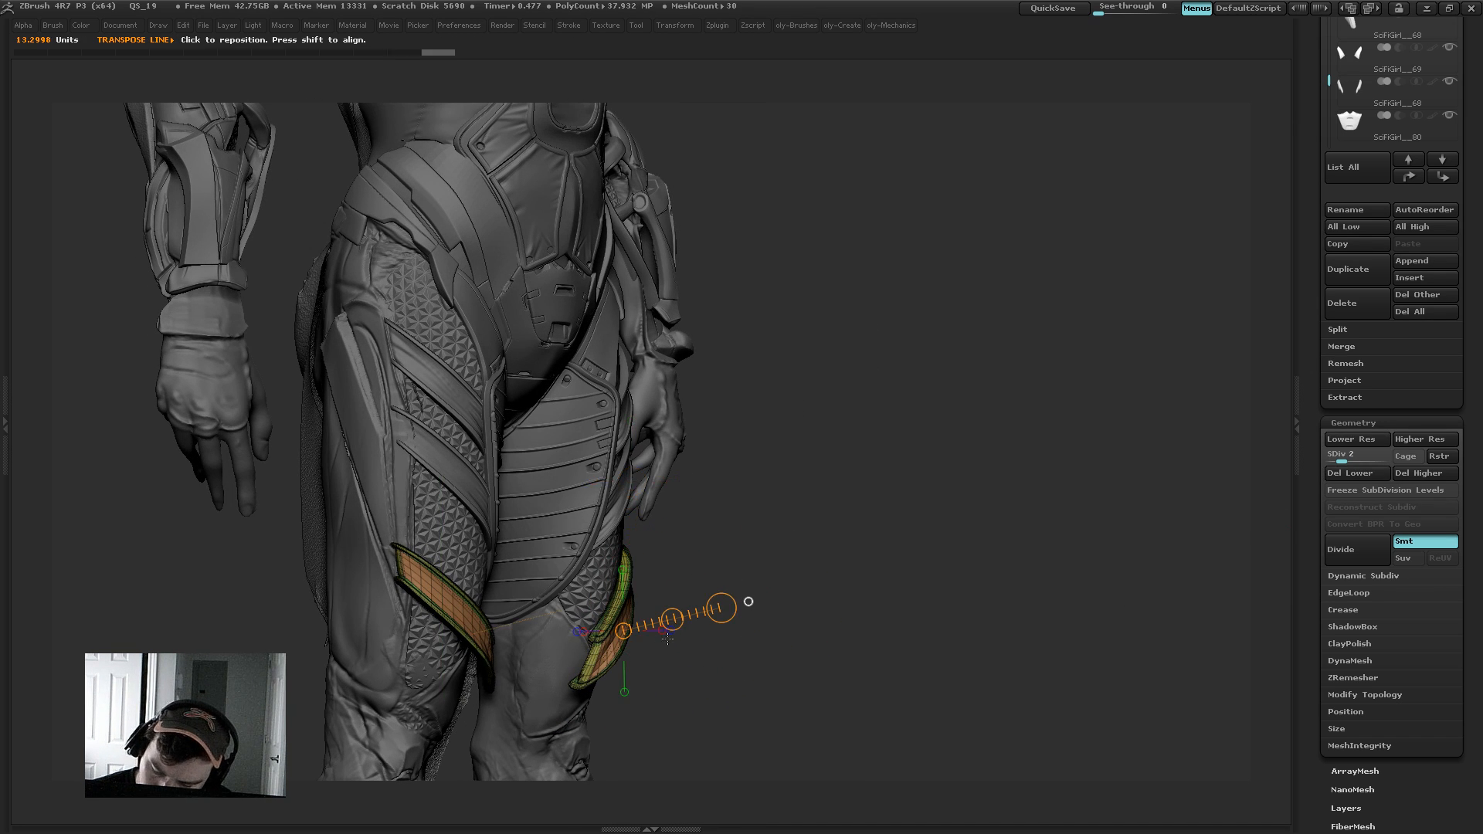
{"action": "left_click_drag", "start_coordinate": [671, 619], "coordinate": [658, 617]}
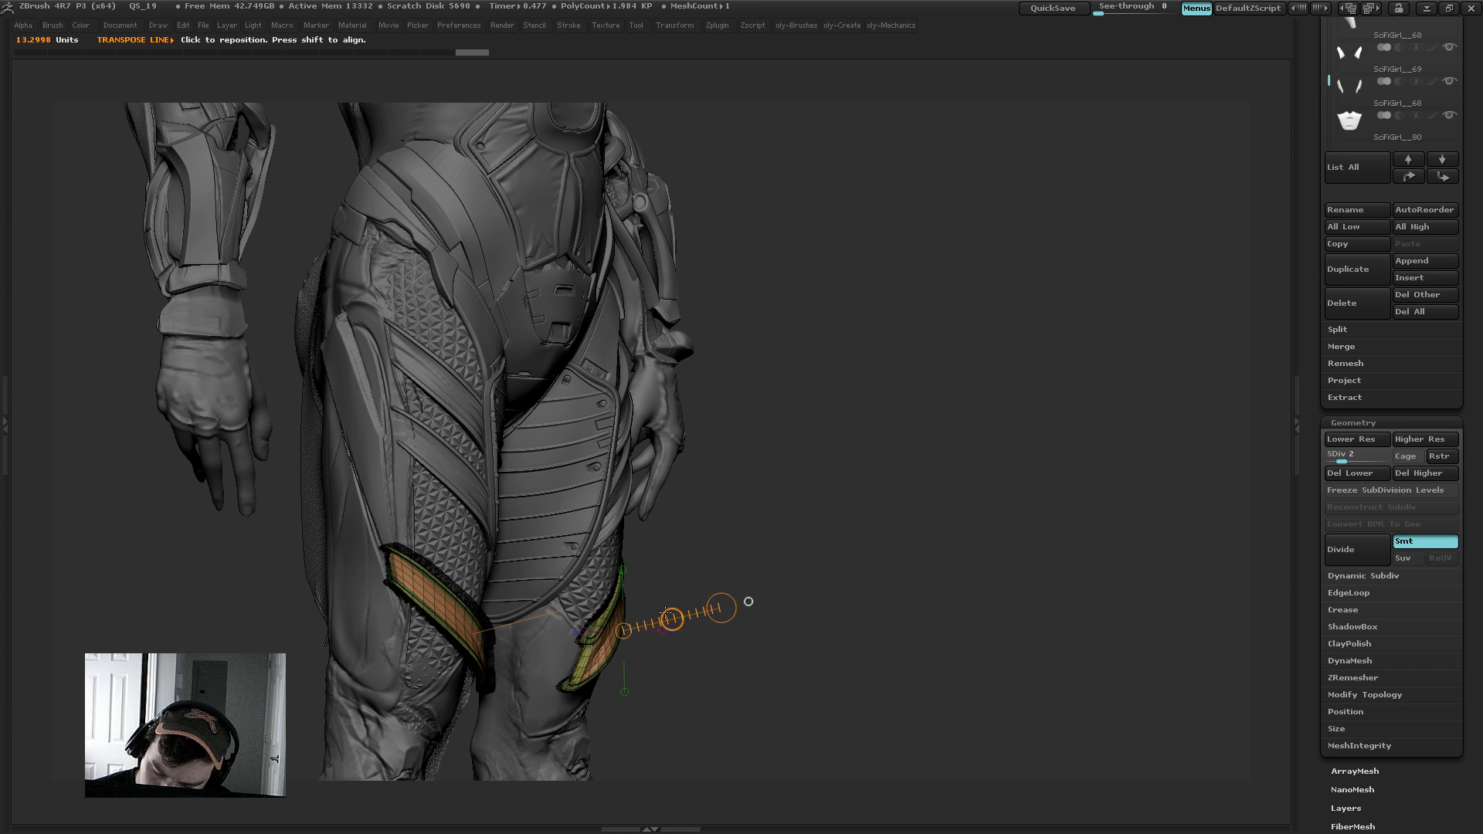
{"action": "left_click_drag", "start_coordinate": [706, 675], "coordinate": [649, 661], "text": "shift"}
Step: Reshape the lower strips with the Move brush so their ends hug the thighs just above the knees
{"action": "key", "text": "b"}
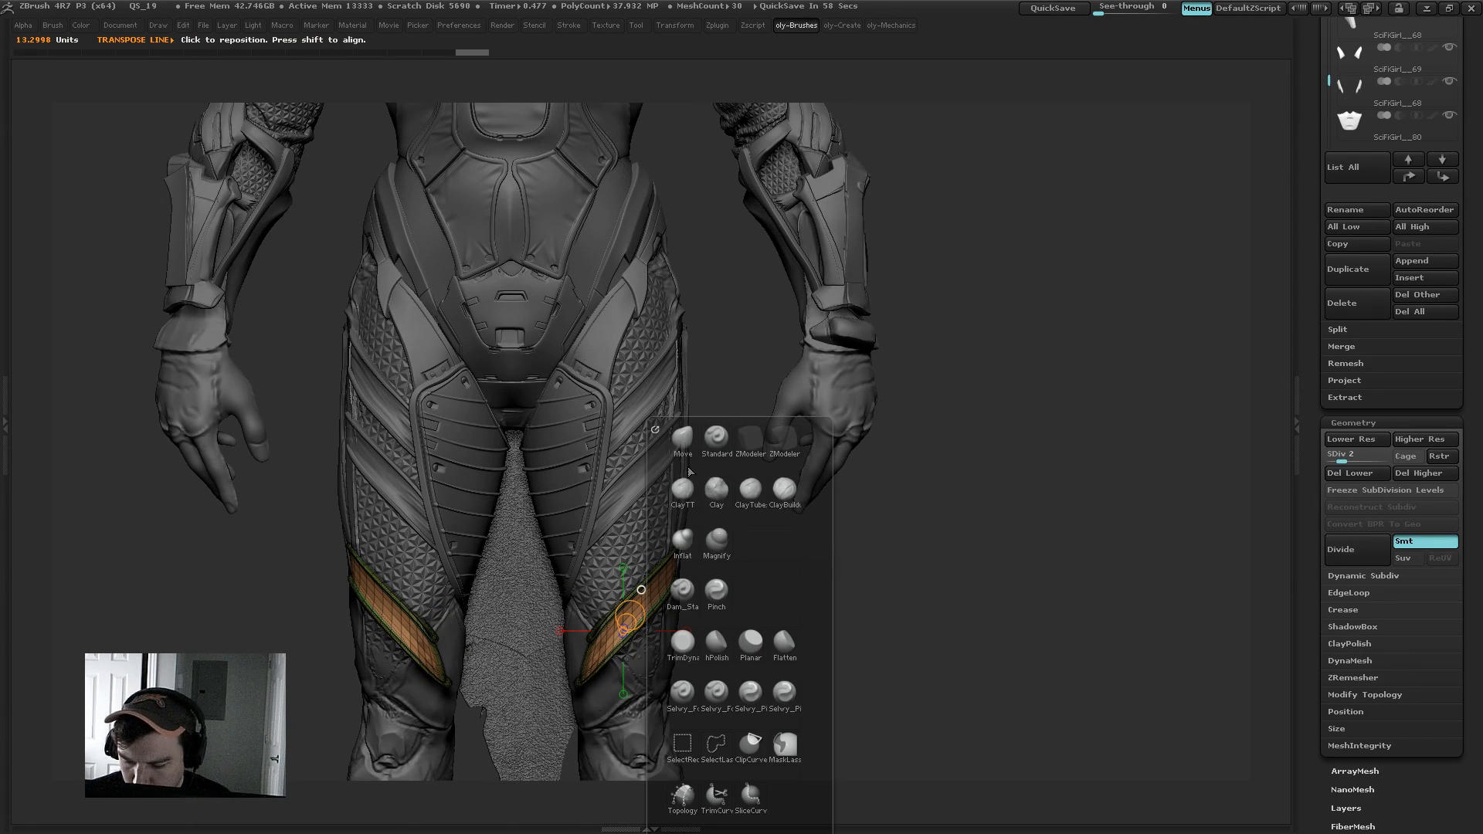
{"action": "left_click", "coordinate": [715, 542]}
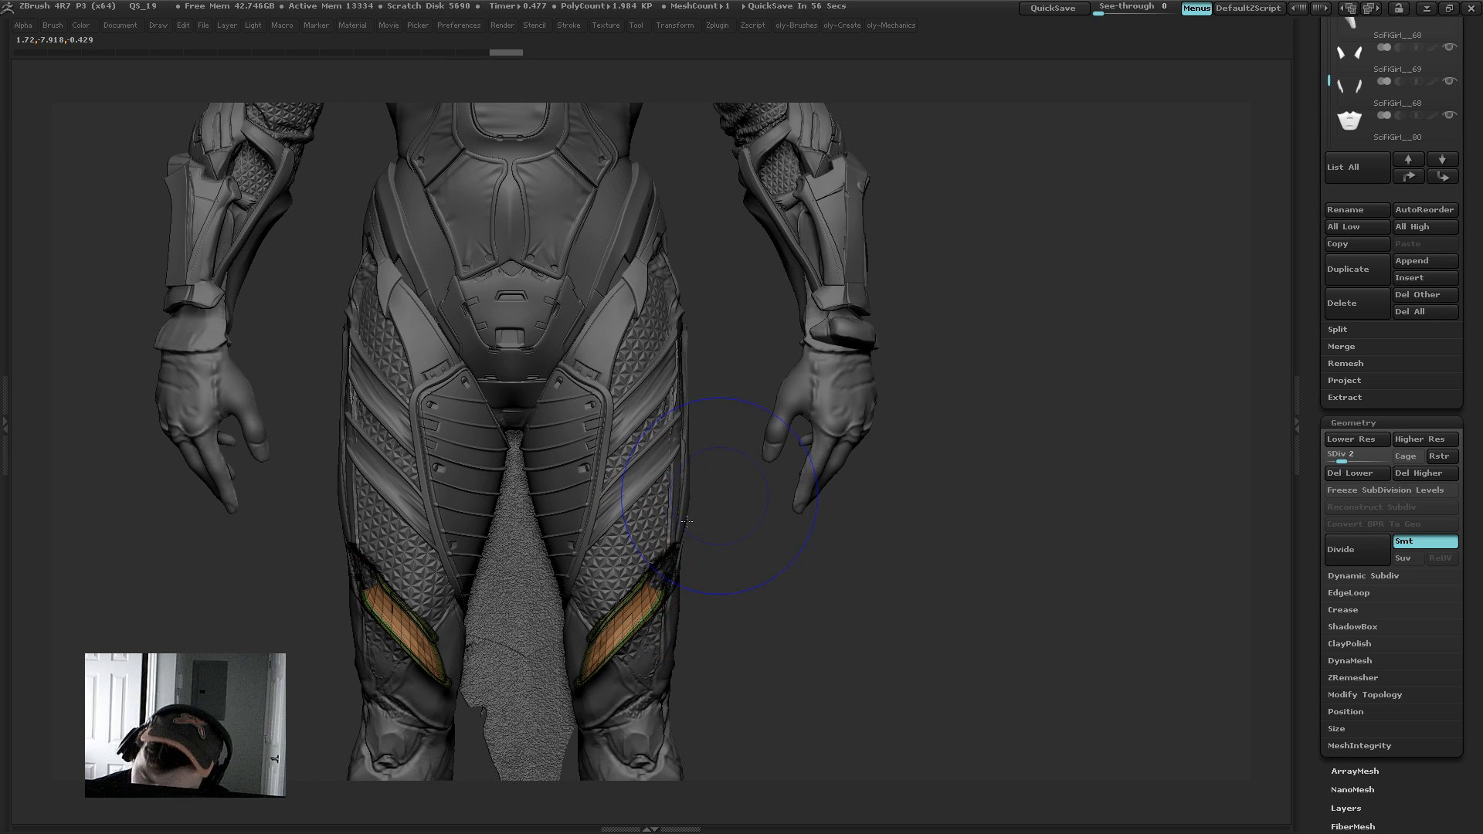
{"action": "key", "text": "b"}
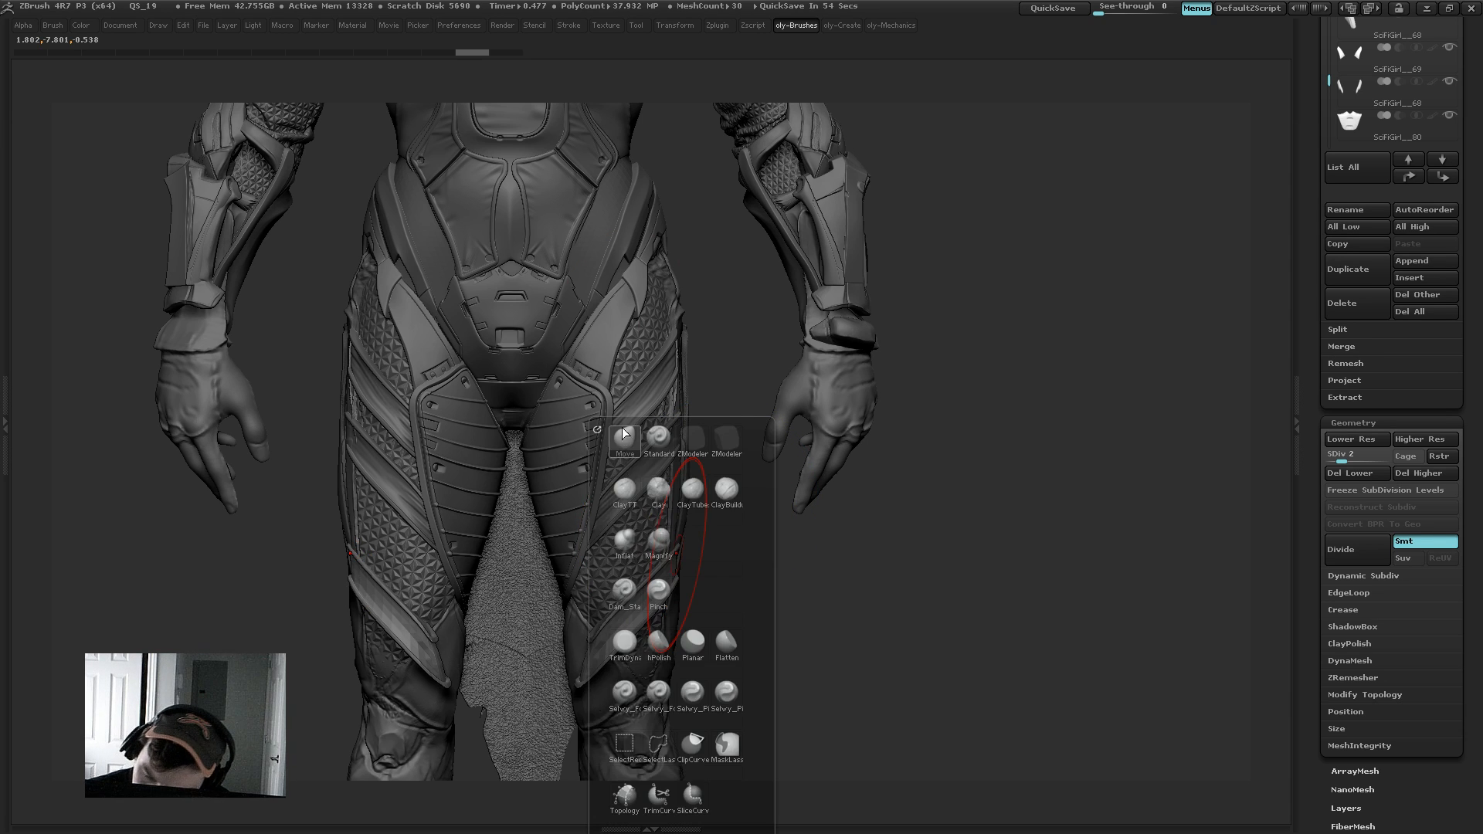
{"action": "left_click", "coordinate": [672, 584]}
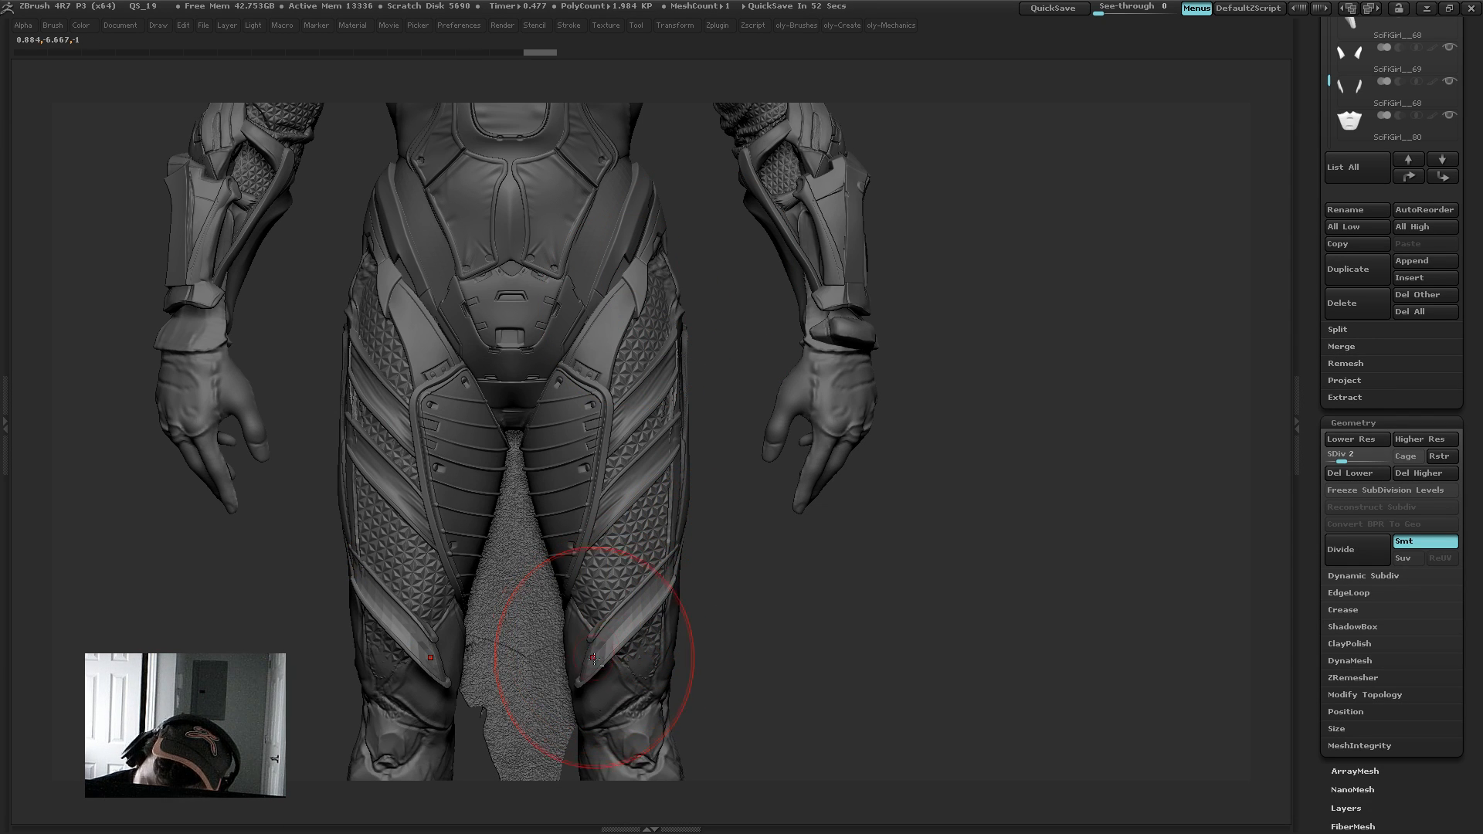
{"action": "left_click_drag", "start_coordinate": [582, 666], "coordinate": [587, 660]}
{"action": "left_click_drag", "start_coordinate": [755, 614], "coordinate": [853, 618]}
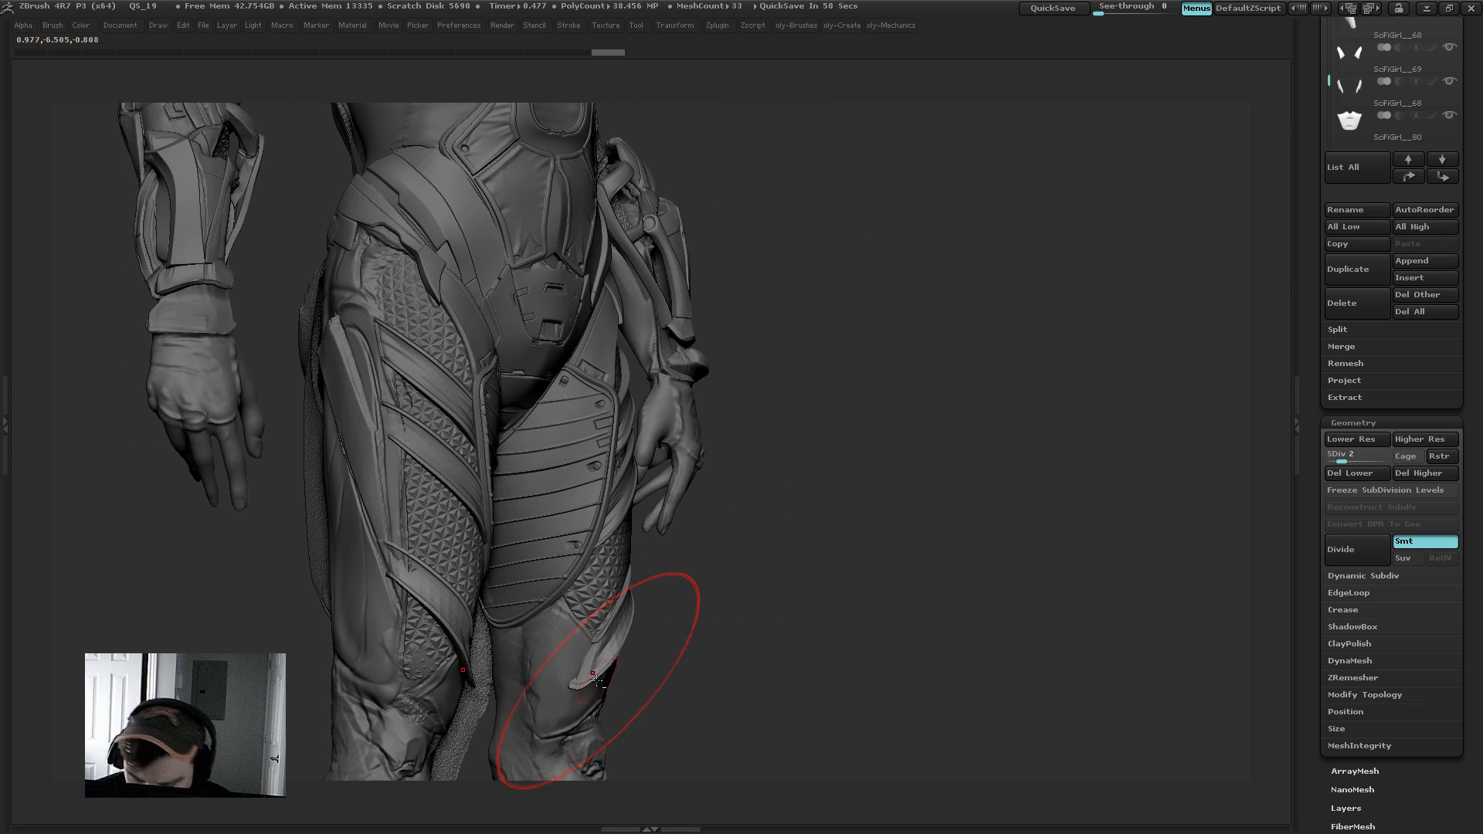
{"action": "left_click_drag", "start_coordinate": [596, 674], "coordinate": [587, 682]}
{"action": "key", "text": "s"}
{"action": "mouse_move", "coordinate": [604, 637]}
{"action": "left_mouse_down"}
{"action": "mouse_move", "coordinate": [610, 624]}
{"action": "mouse_move", "coordinate": [574, 677]}
{"action": "mouse_move", "coordinate": [588, 695]}
{"action": "left_mouse_up"}
{"action": "left_click_drag", "start_coordinate": [733, 626], "coordinate": [680, 572]}
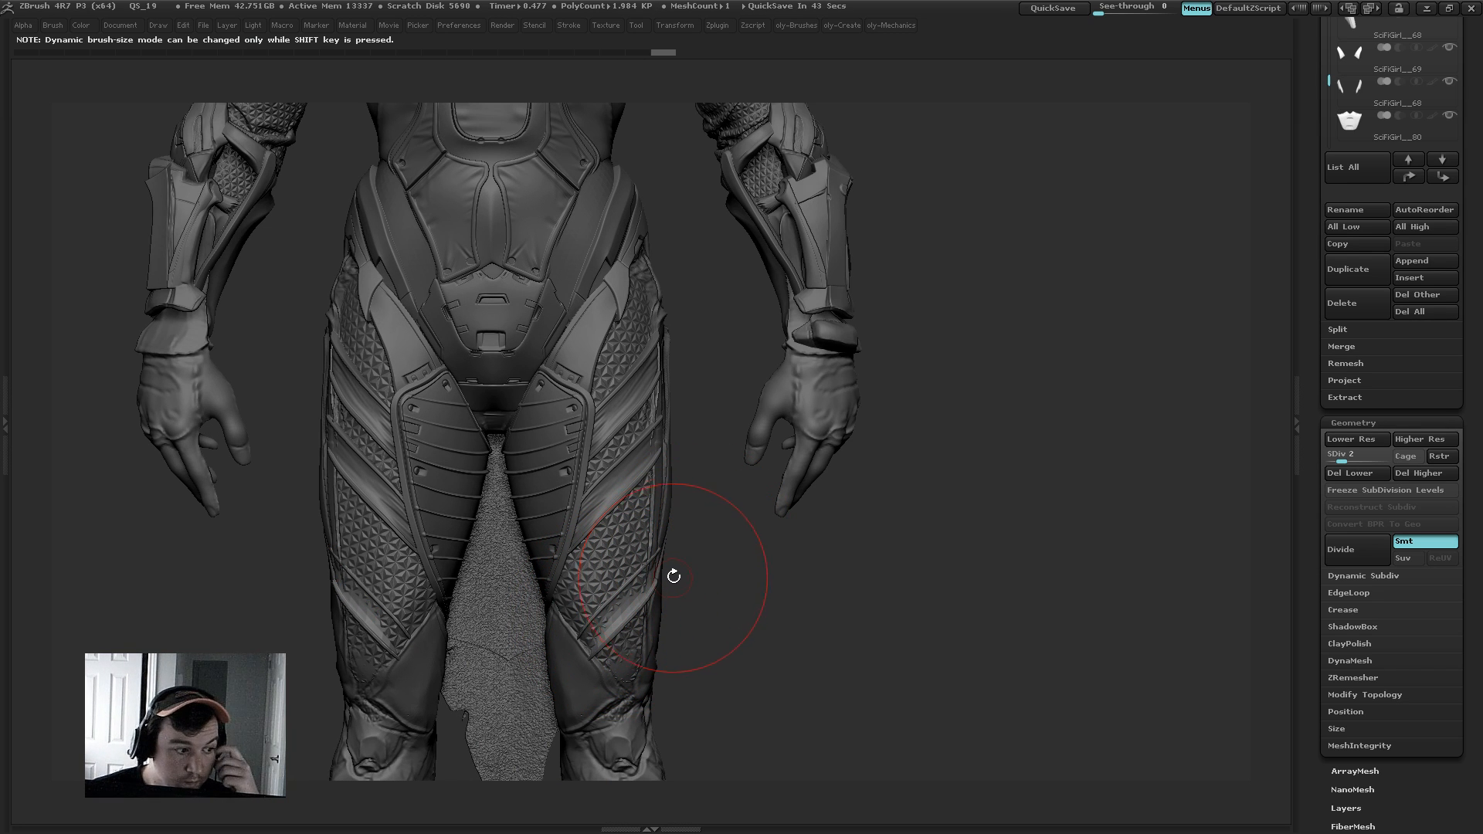
Step: Raise the lower strips to subdivision level 6 and check their fit from the side, front and whole figure
{"action": "key", "text": "d"}
{"action": "key", "text": "d"}
{"action": "key", "text": "d"}
{"action": "key", "text": "d"}
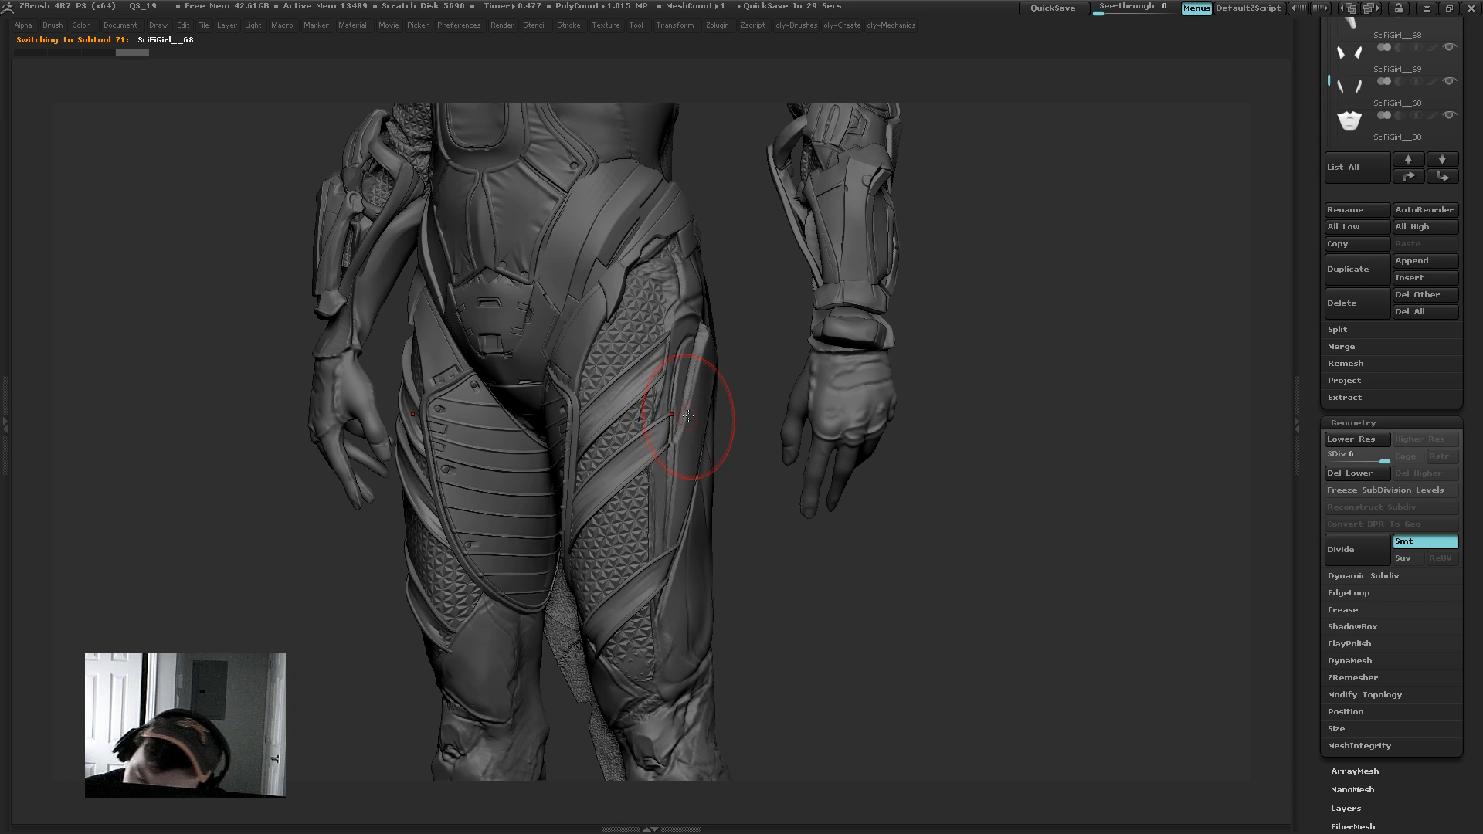
{"action": "left_click_drag", "start_coordinate": [747, 332], "coordinate": [670, 338]}
{"action": "key", "text": "s"}
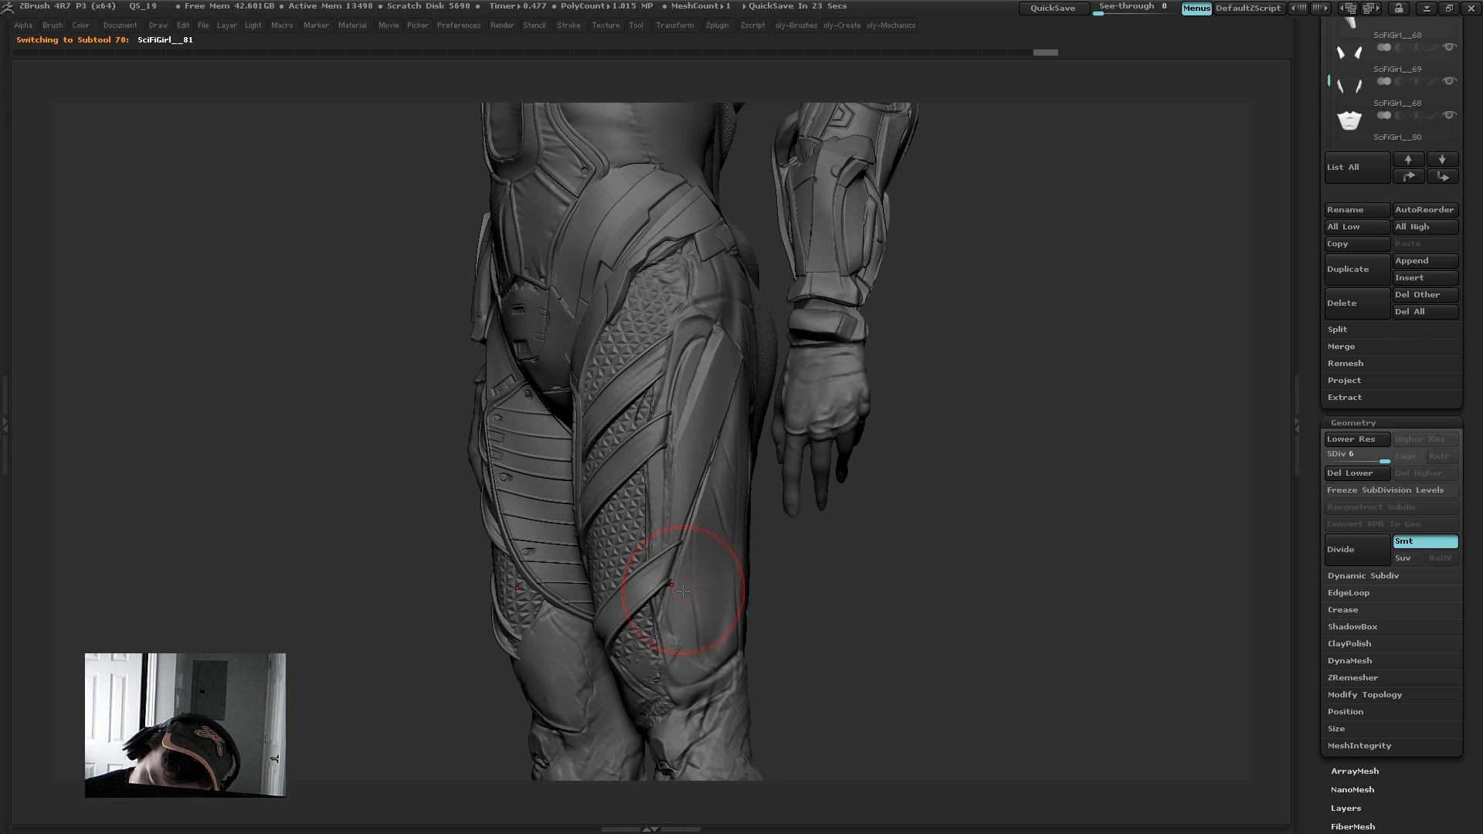
{"action": "left_click_drag", "start_coordinate": [796, 578], "coordinate": [884, 583]}
{"action": "key", "text": "s"}
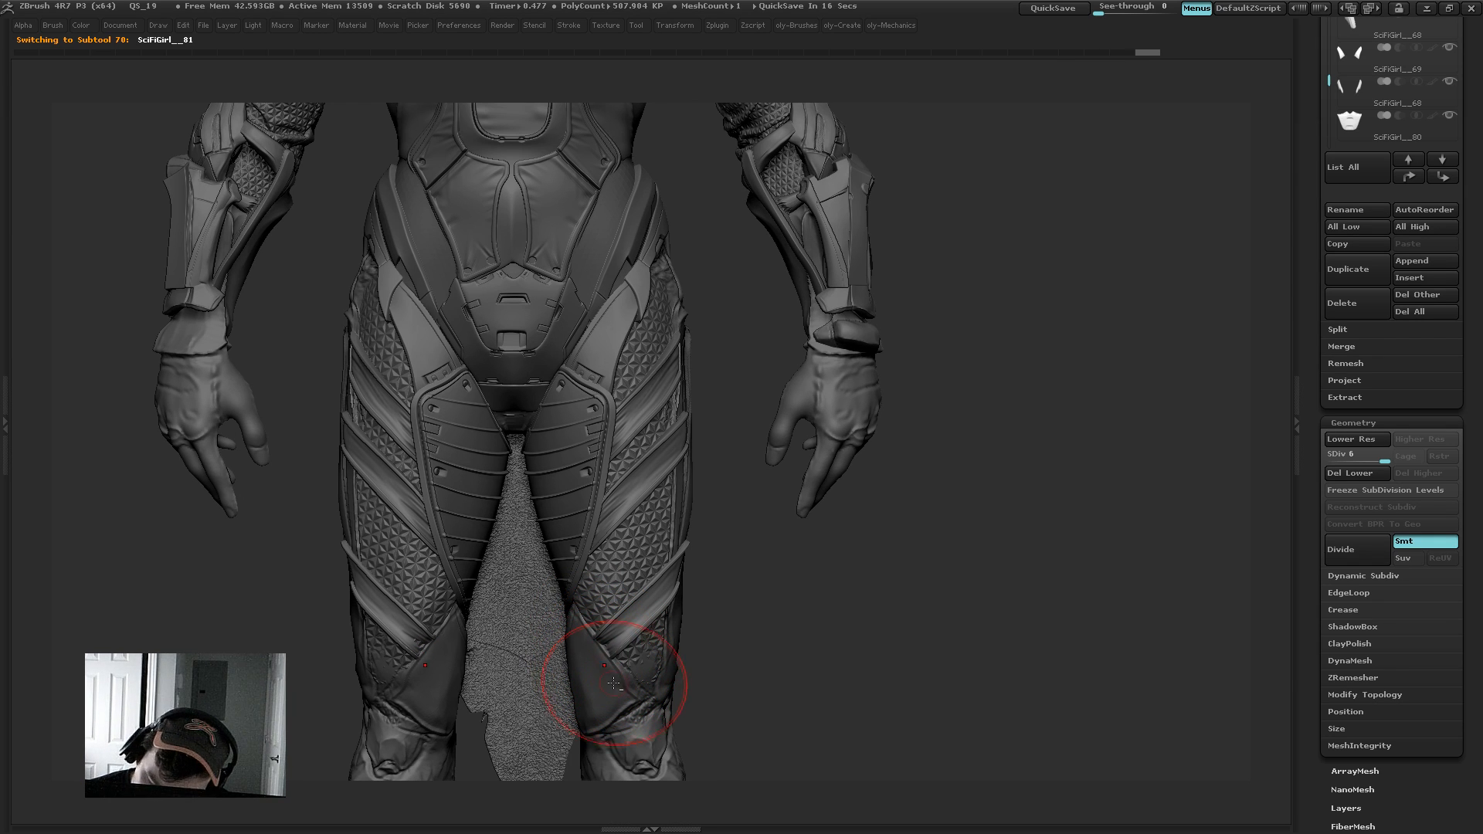
{"action": "left_click_drag", "start_coordinate": [708, 572], "coordinate": [829, 195], "text": "alt"}
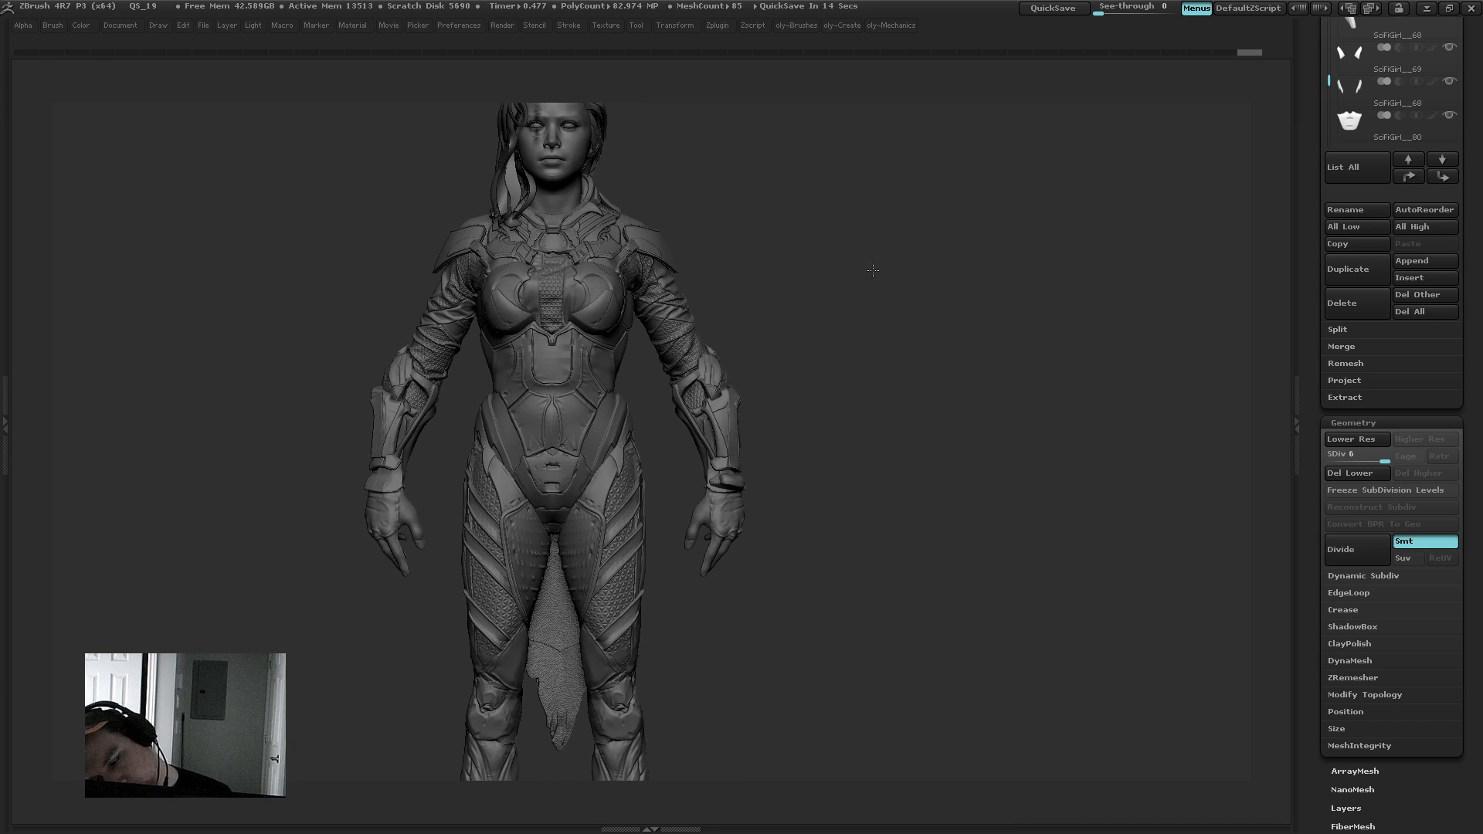
Step: Select the base body mesh beneath the leg armor, focus on the hips and legs, and choose the Move brush
{"action": "left_click", "coordinate": [641, 727], "text": "alt"}
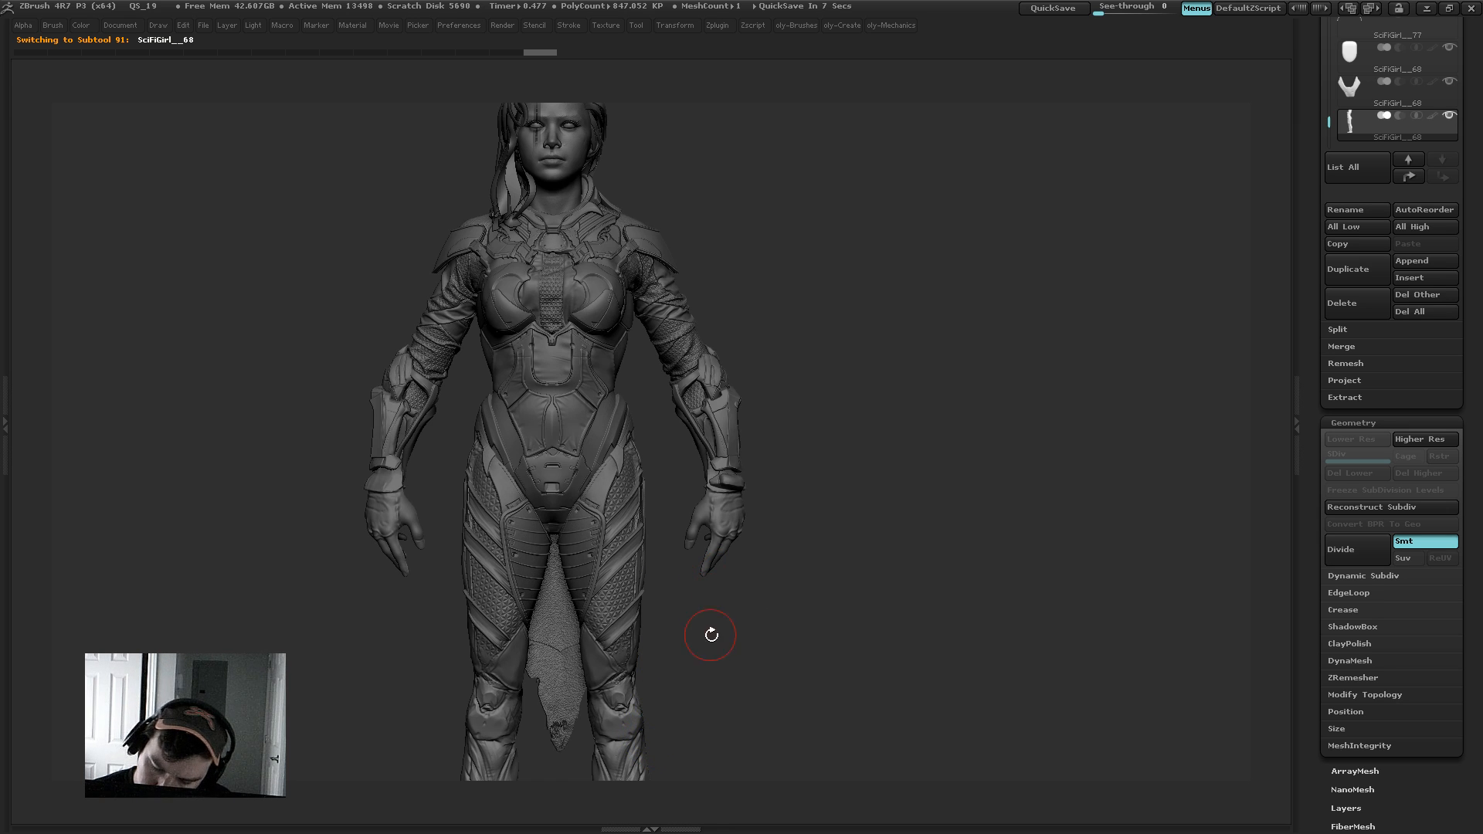
{"action": "left_click_drag", "start_coordinate": [719, 719], "coordinate": [716, 753], "text": "alt"}
{"action": "left_click_drag", "start_coordinate": [698, 481], "coordinate": [700, 480]}
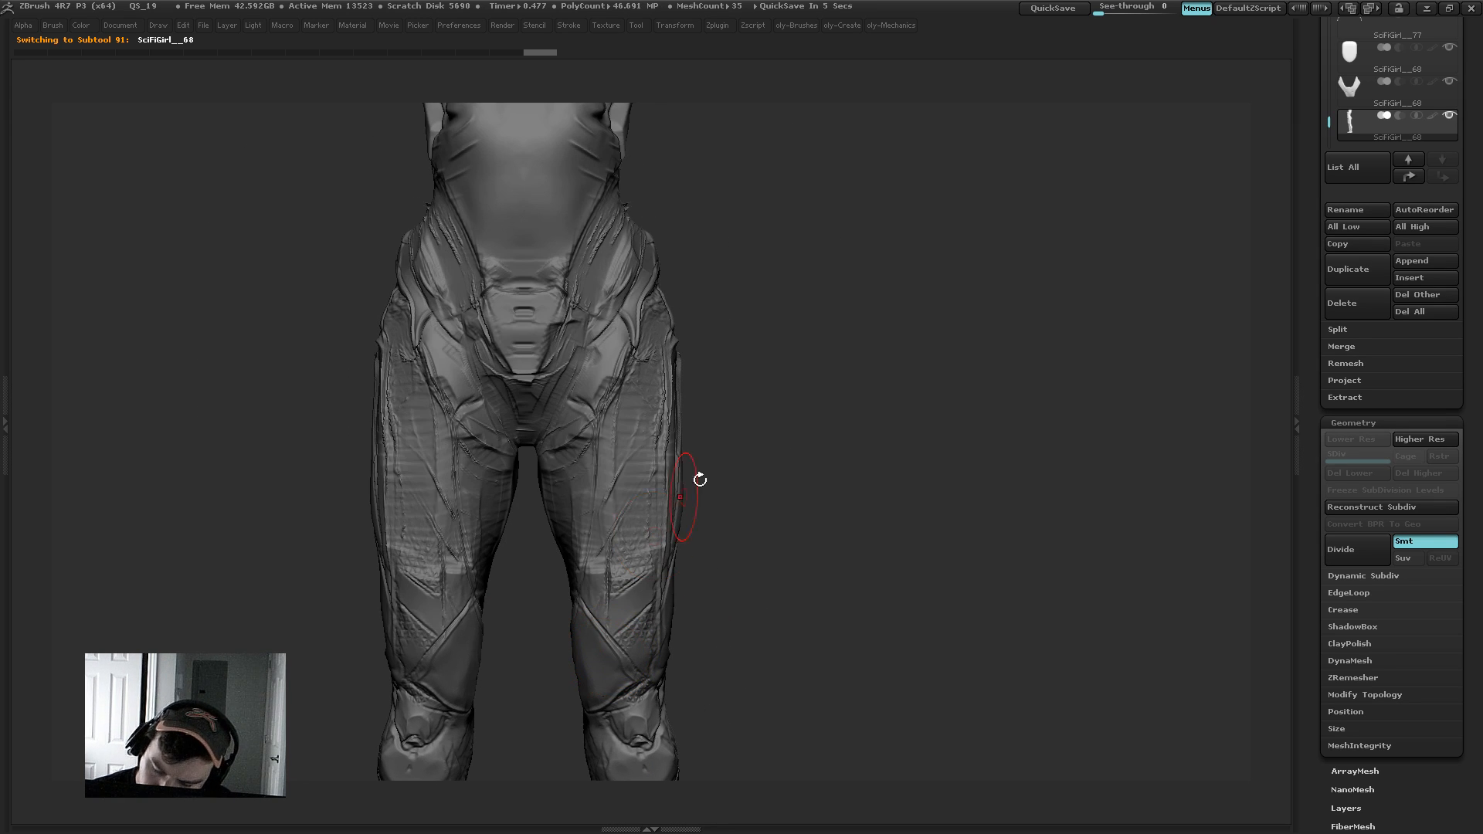
{"action": "key", "text": "b"}
{"action": "key", "text": "m"}
{"action": "key", "text": "v"}
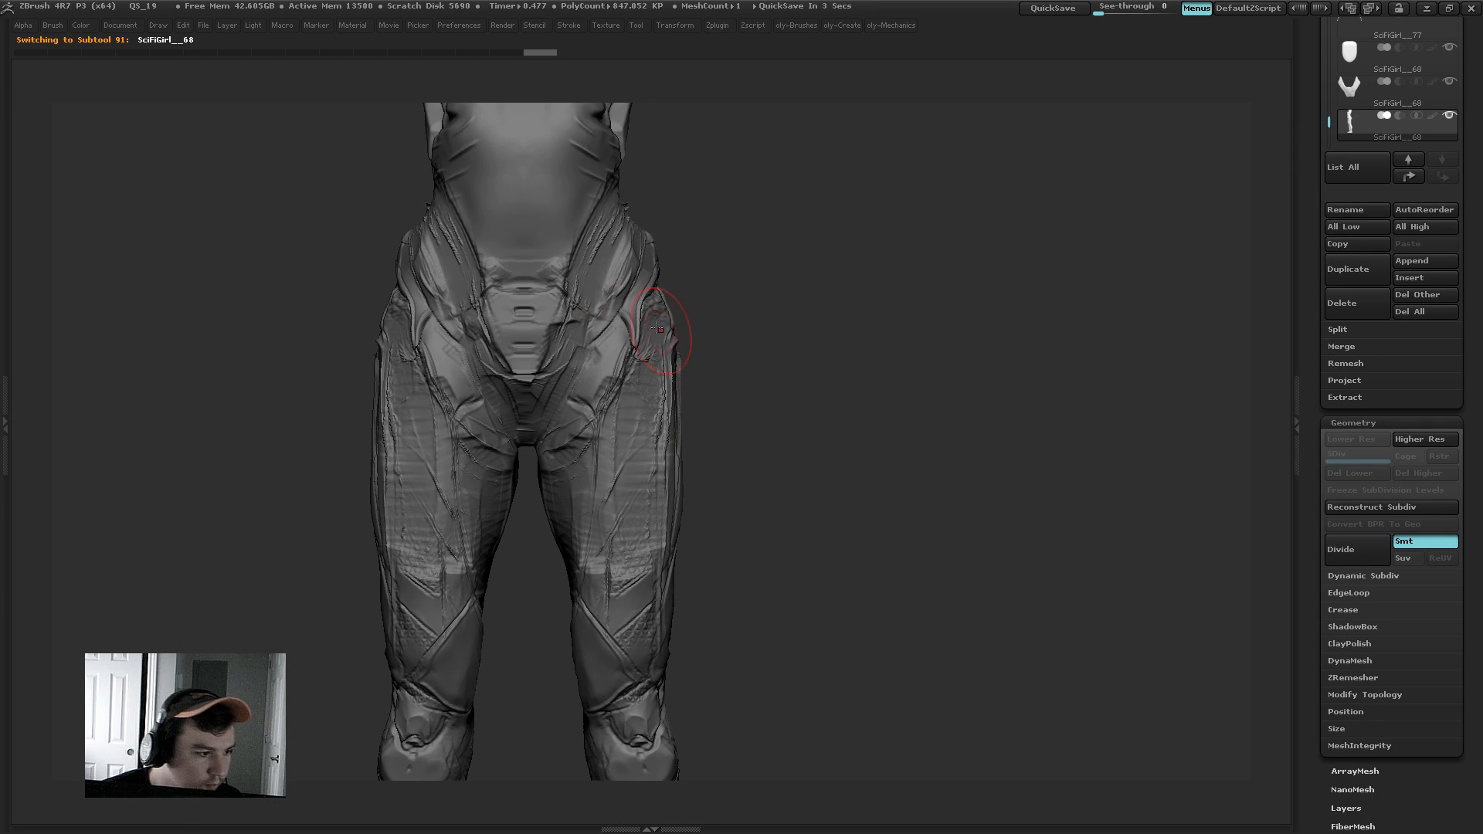
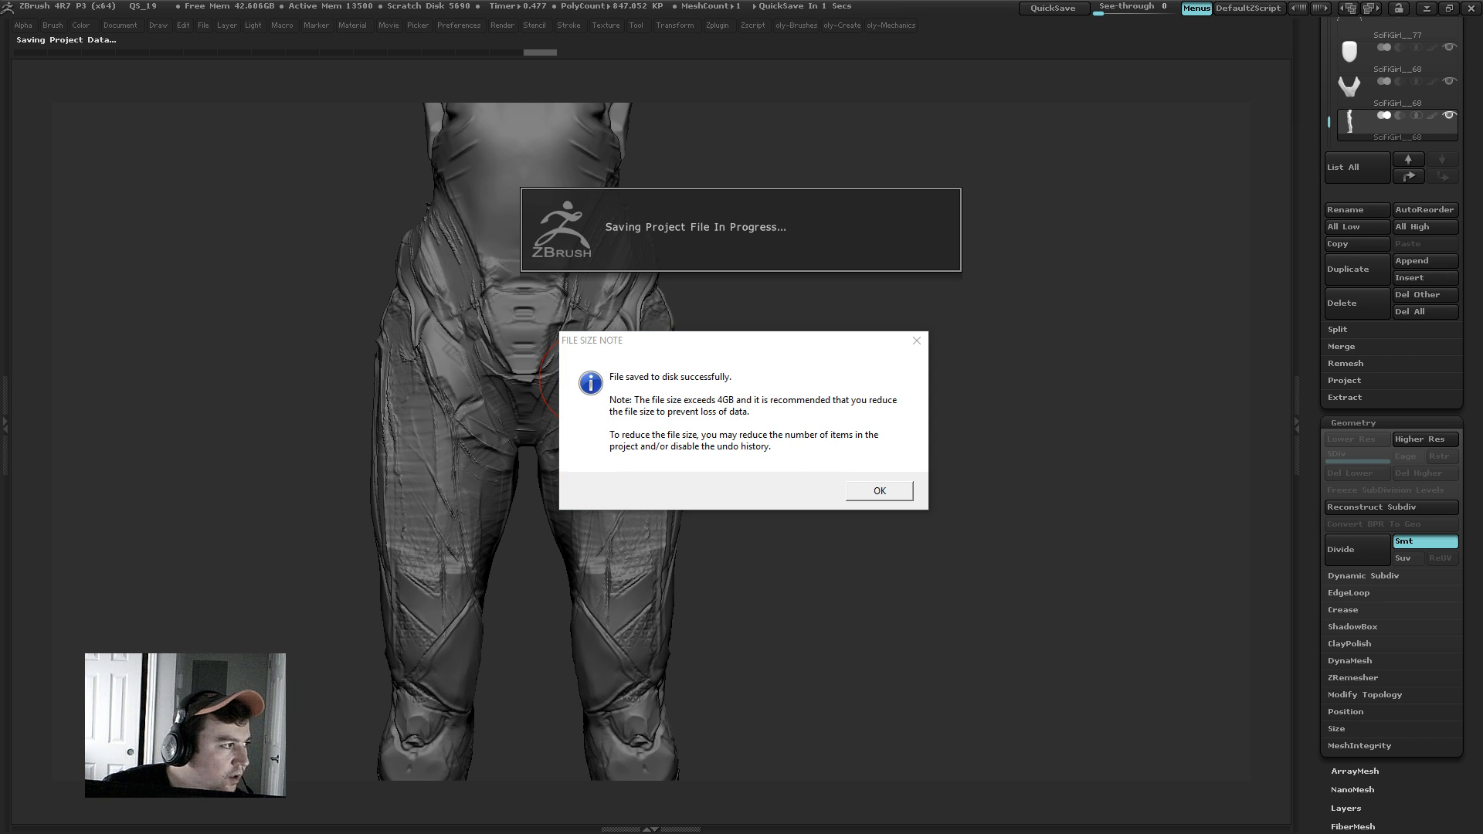
Step: Switch to the browser to look over Pixologic's ZBrush free trial page, and return to dismiss the file size note
{"action": "left_click_drag", "start_coordinate": [456, 833], "coordinate": [727, 114]}
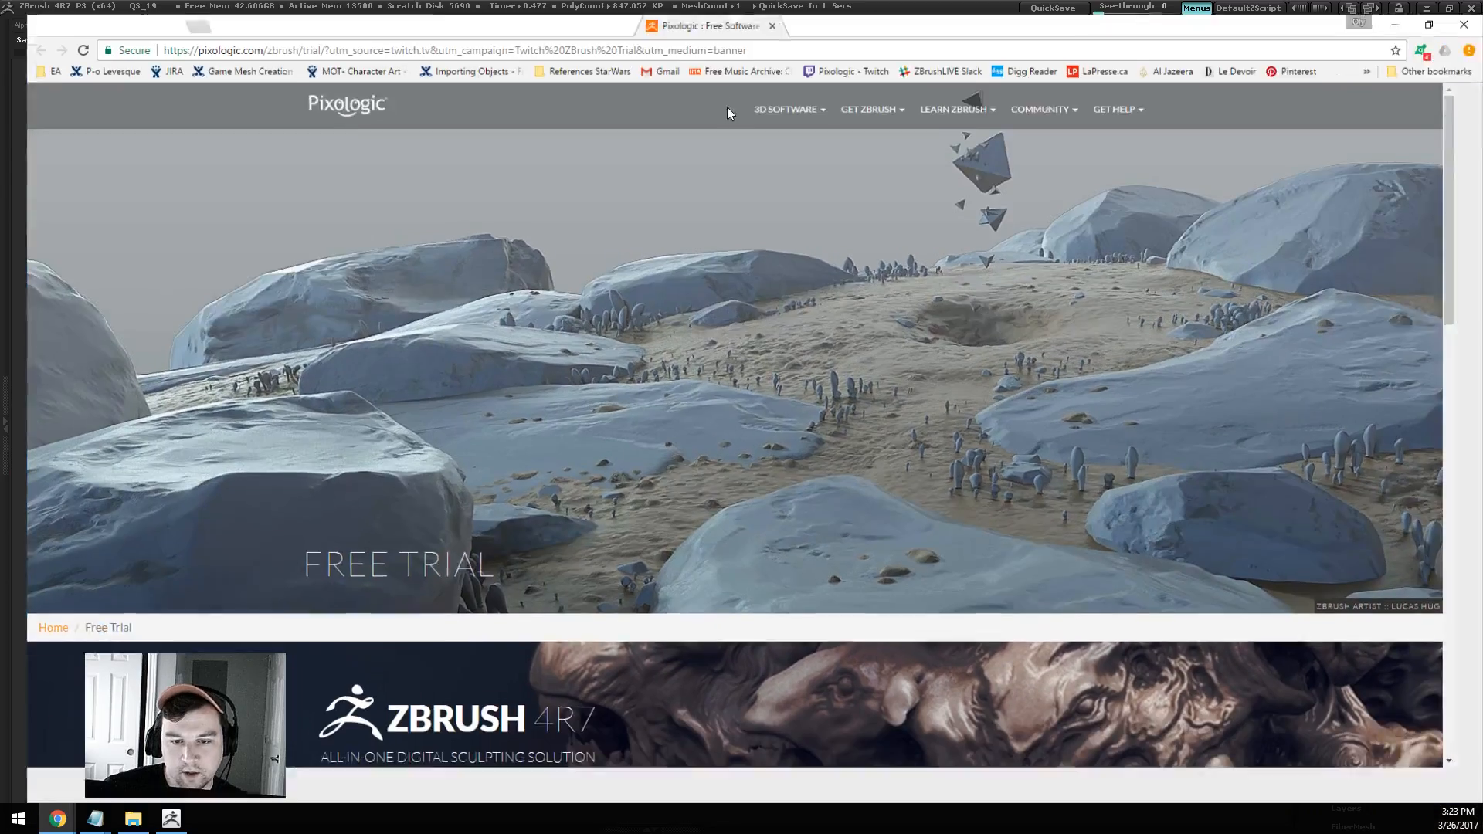
{"action": "scroll", "coordinate": [332, 373], "scroll_direction": "down", "scroll_amount": 7}
{"action": "scroll", "coordinate": [349, 652], "scroll_direction": "up", "scroll_amount": 7}
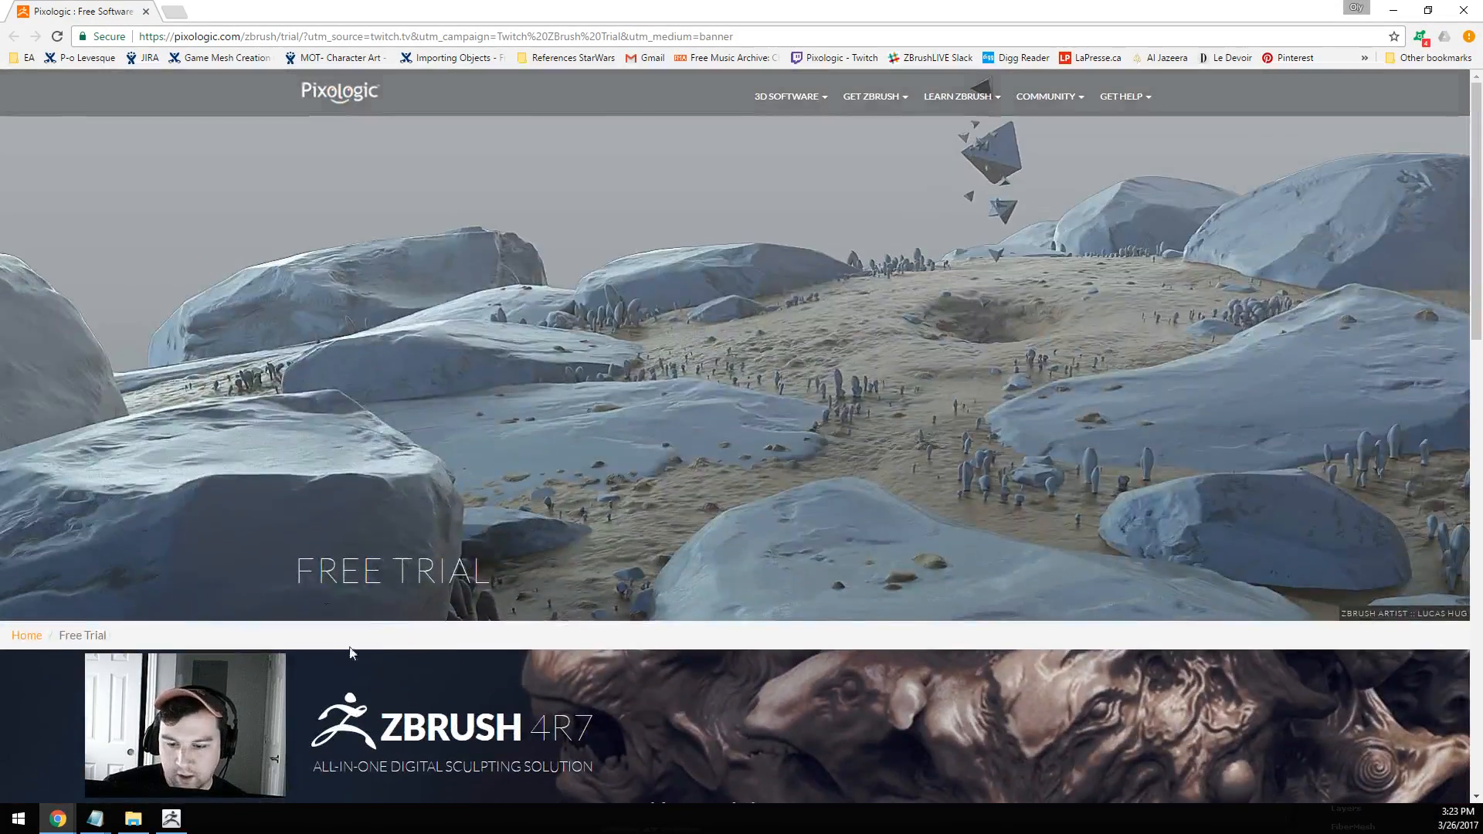
{"action": "scroll", "coordinate": [349, 653], "scroll_direction": "down", "scroll_amount": 5}
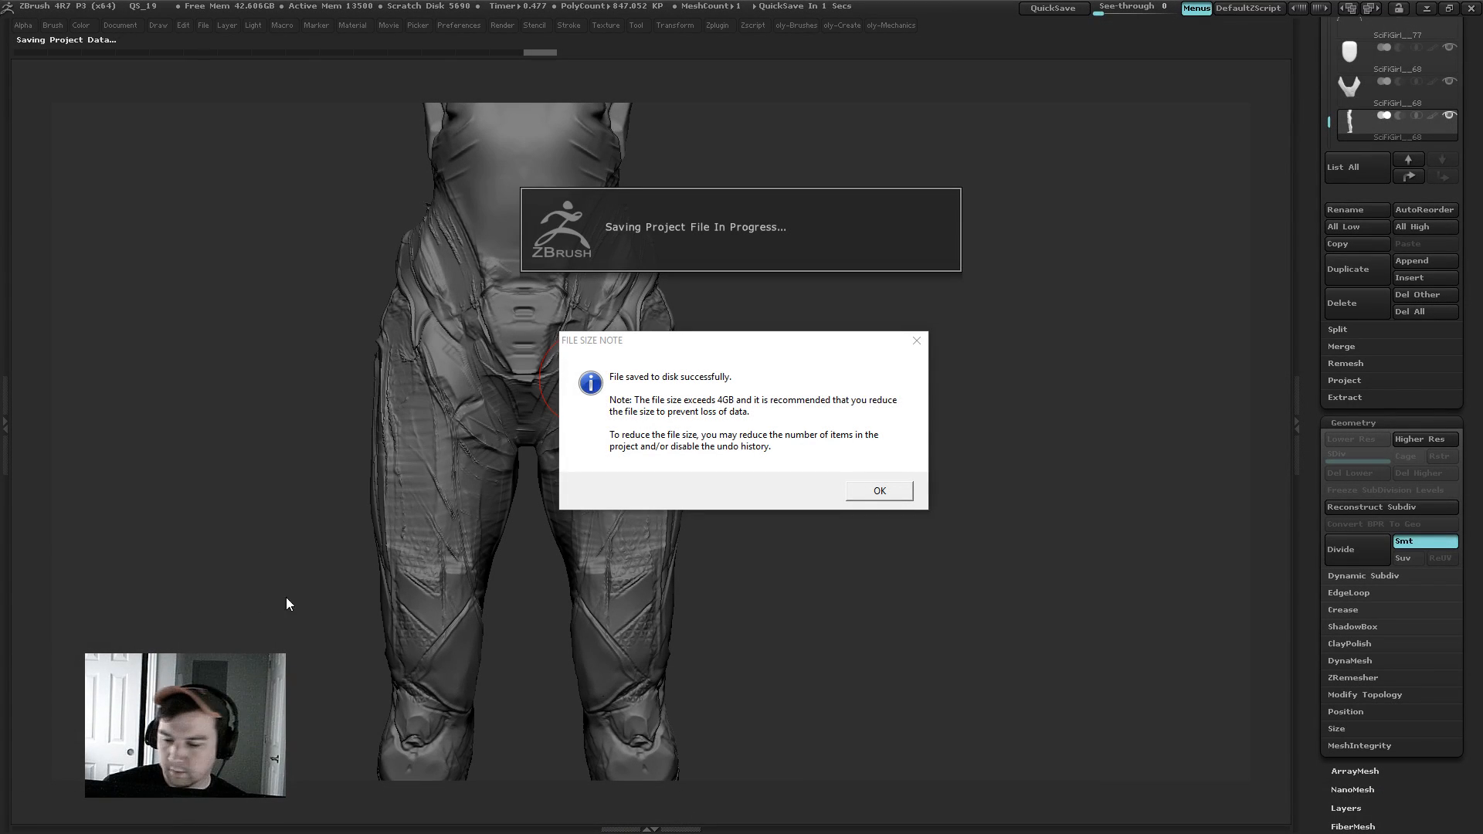
{"action": "left_click", "coordinate": [880, 490]}
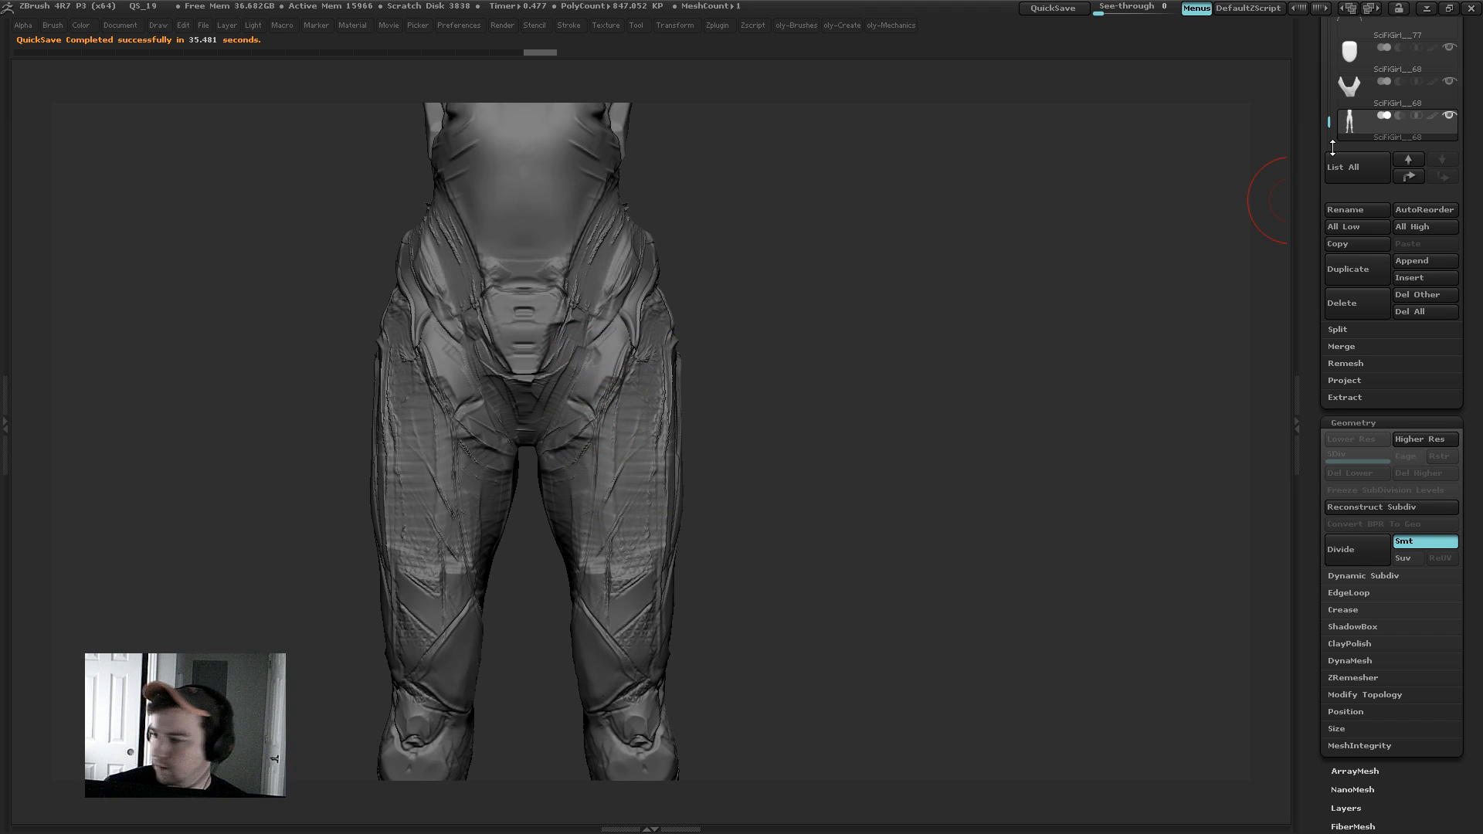
Step: Delete all subtools of the spare SciFiGirl__81 and baseMesh tools, and switch back to the full armored figure
{"action": "scroll", "coordinate": [1309, 262], "scroll_direction": "up", "scroll_amount": 3}
{"action": "left_click_drag", "start_coordinate": [1309, 263], "coordinate": [1307, 289]}
{"action": "left_click", "coordinate": [1341, 253]}
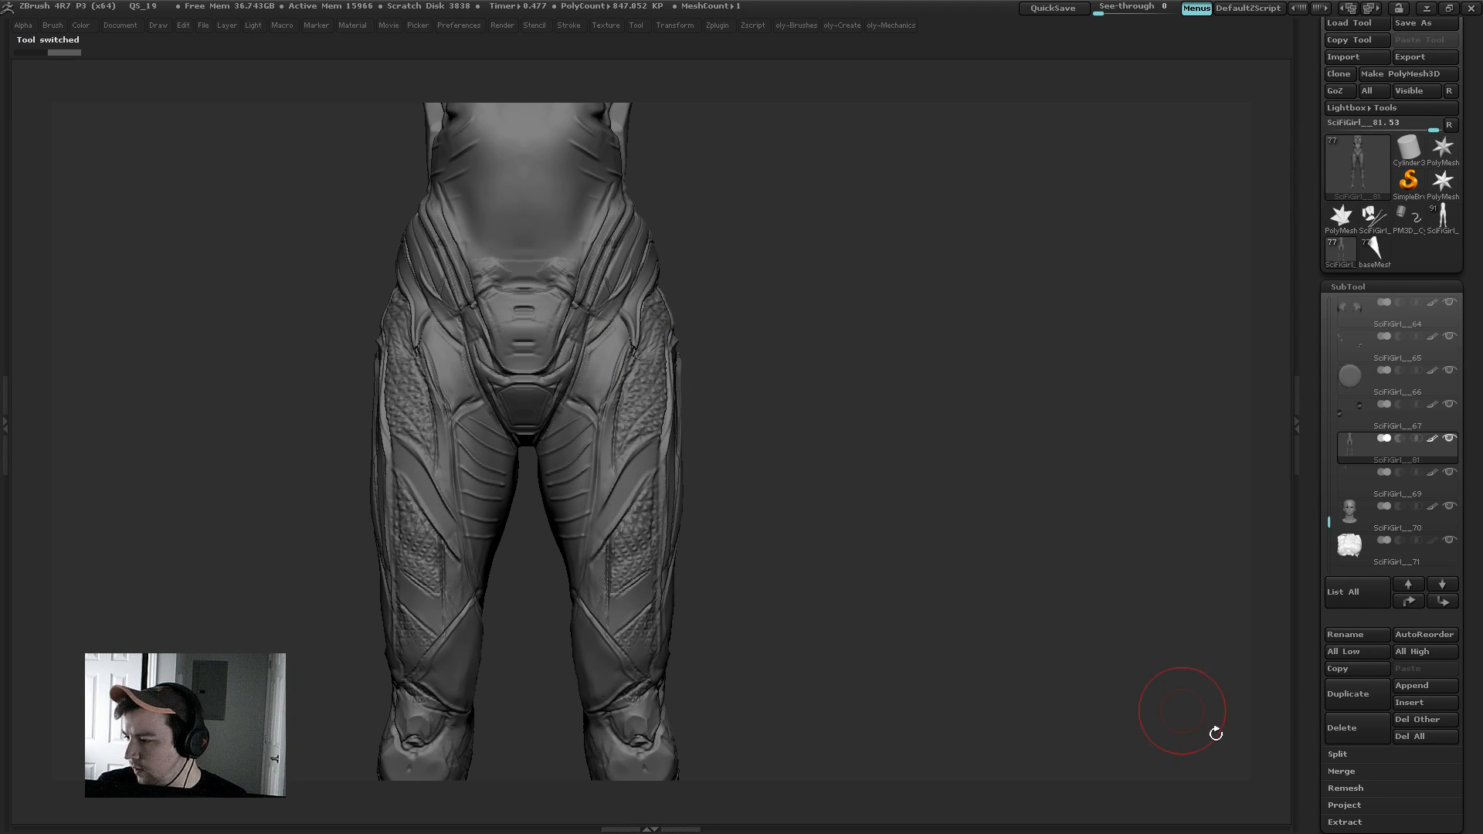
{"action": "left_click", "coordinate": [1417, 736]}
{"action": "left_click", "coordinate": [1190, 772]}
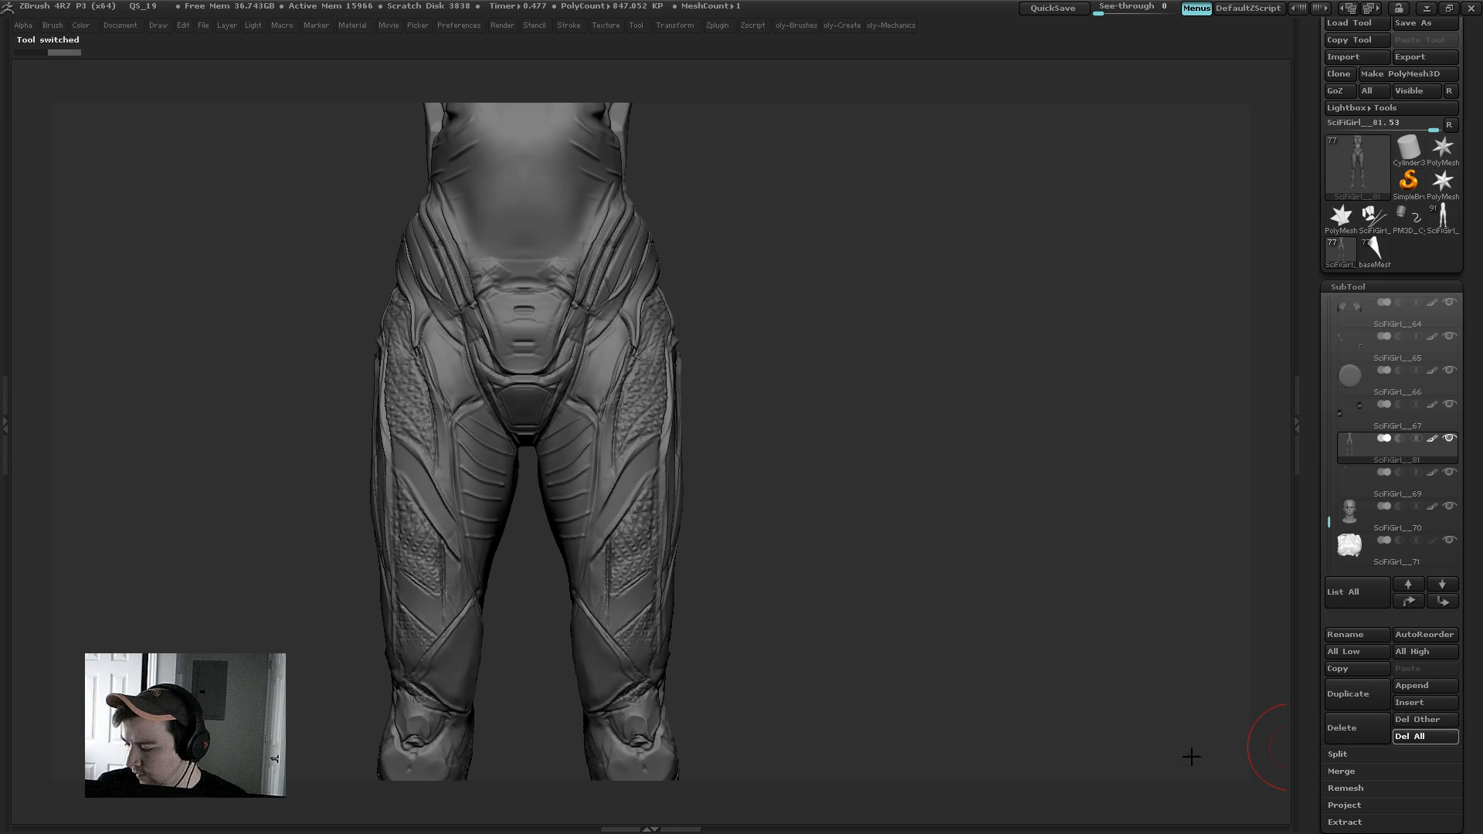
{"action": "left_click", "coordinate": [1340, 249]}
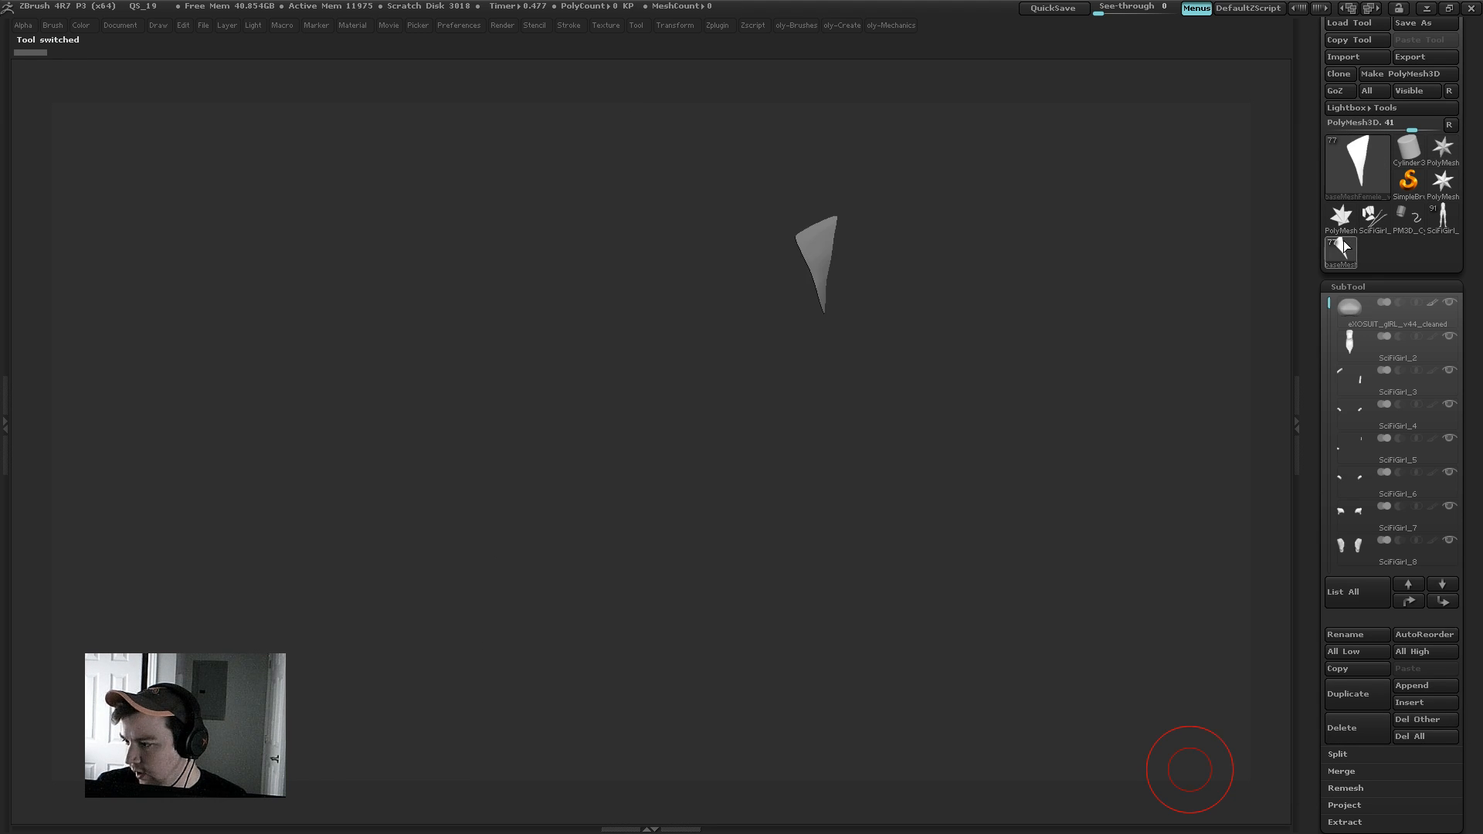
{"action": "left_click", "coordinate": [1416, 737]}
{"action": "left_click", "coordinate": [1190, 766]}
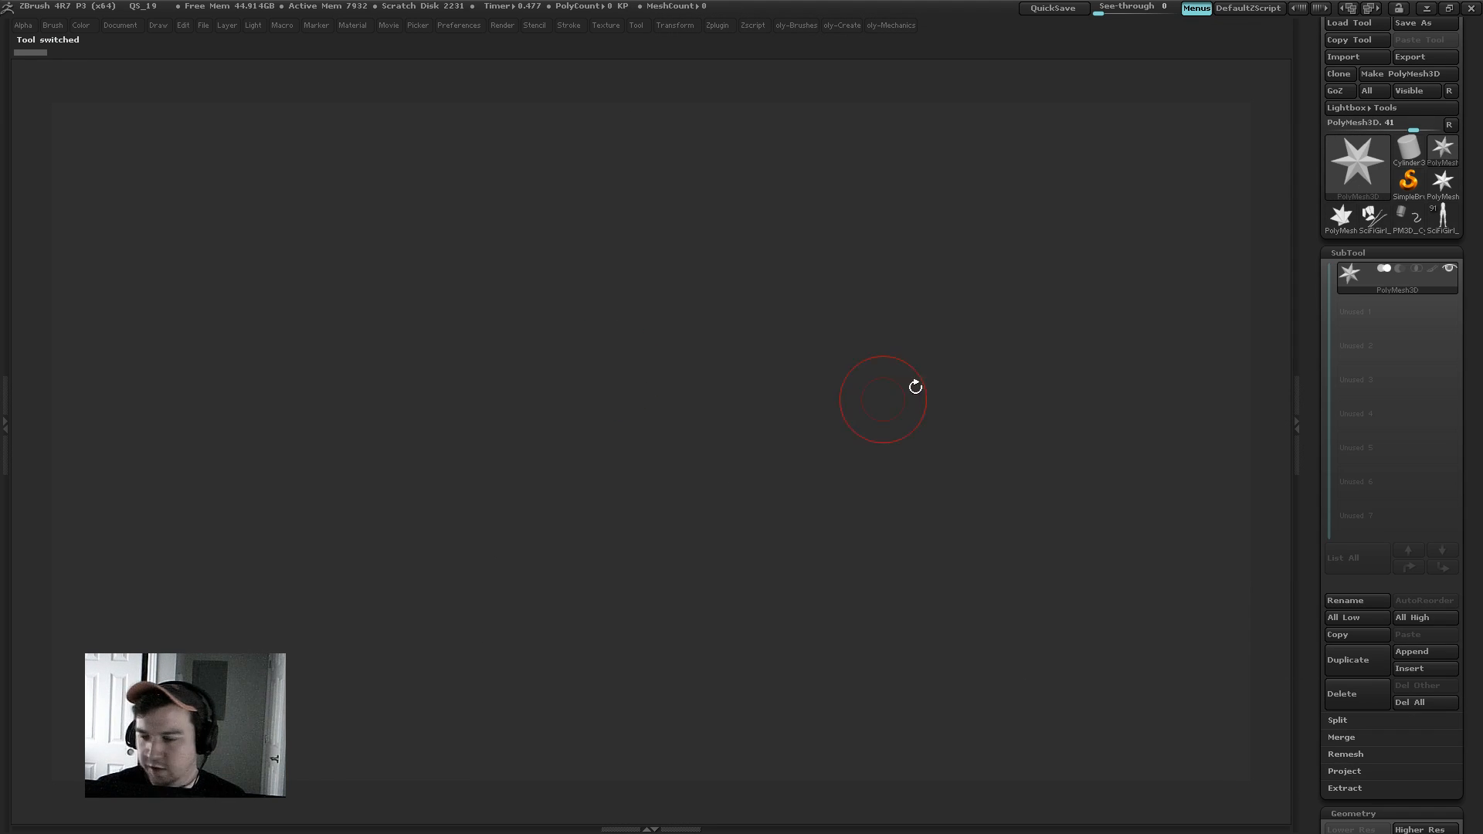
{"action": "left_click", "coordinate": [1450, 230]}
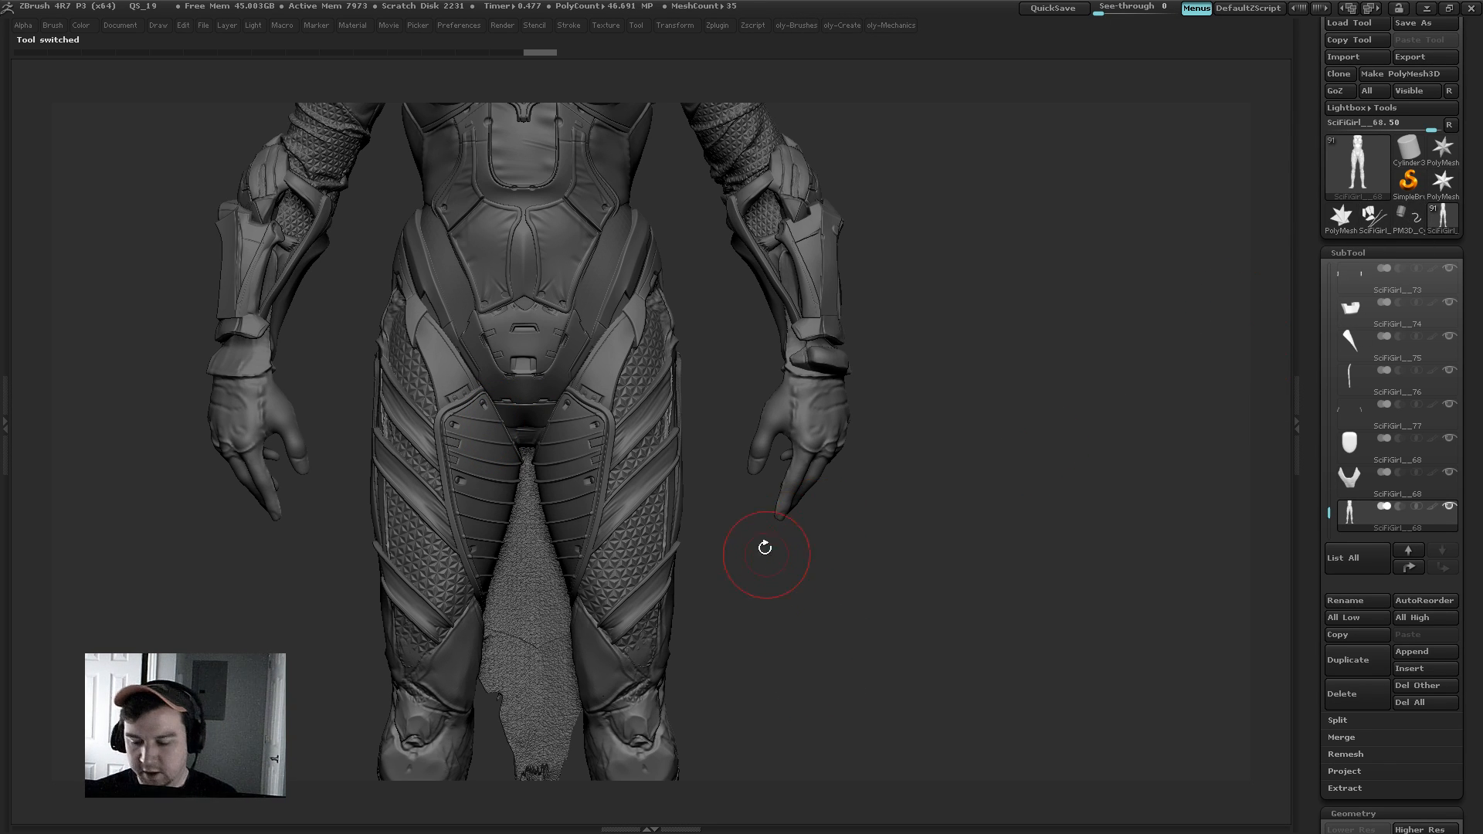
{"action": "key", "text": "b"}
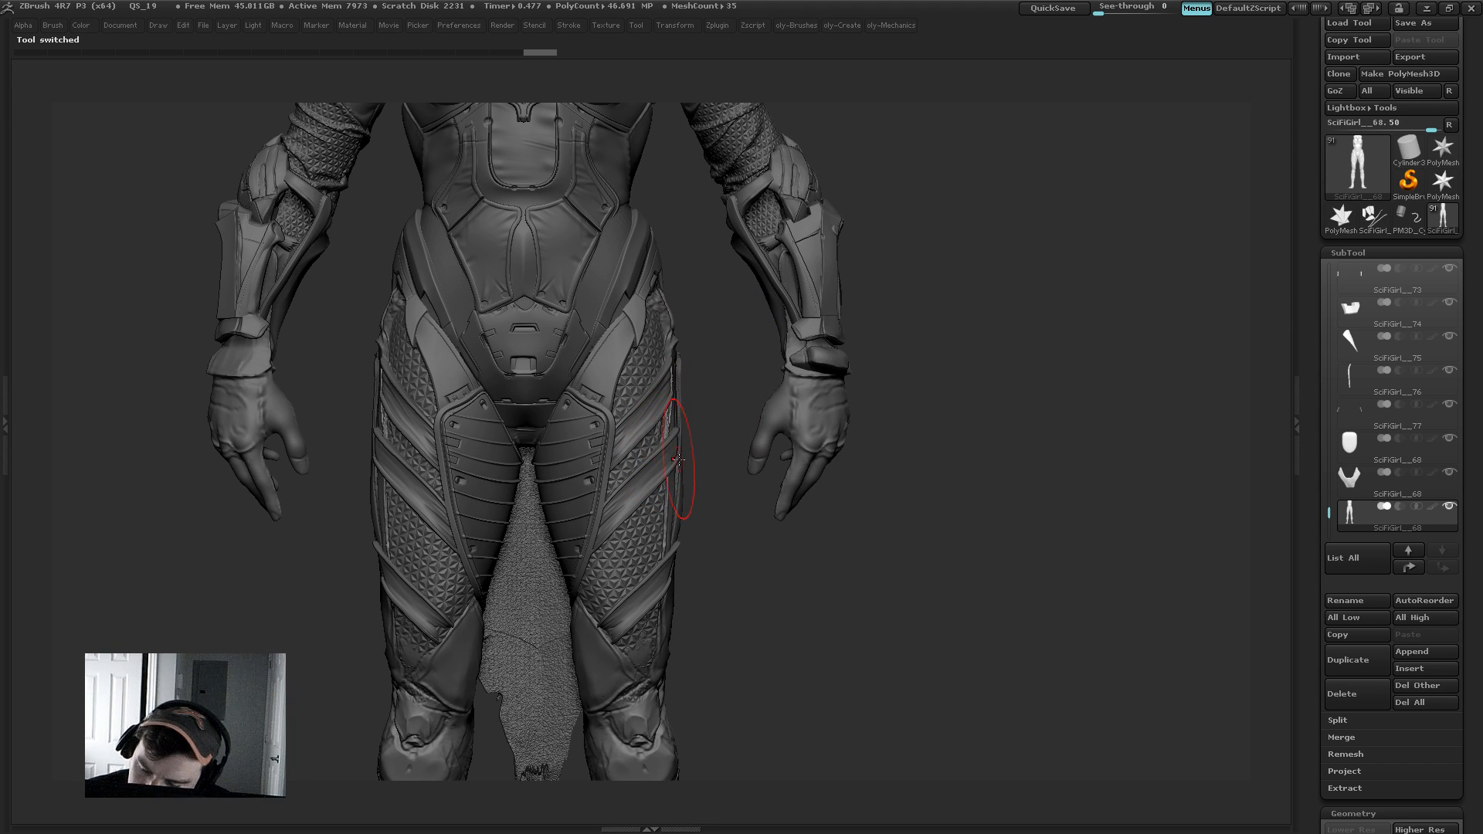
Step: Select the diagonal strips on the thighs, save the project quickly, and resize the brush
{"action": "left_click", "coordinate": [678, 452], "text": "alt"}
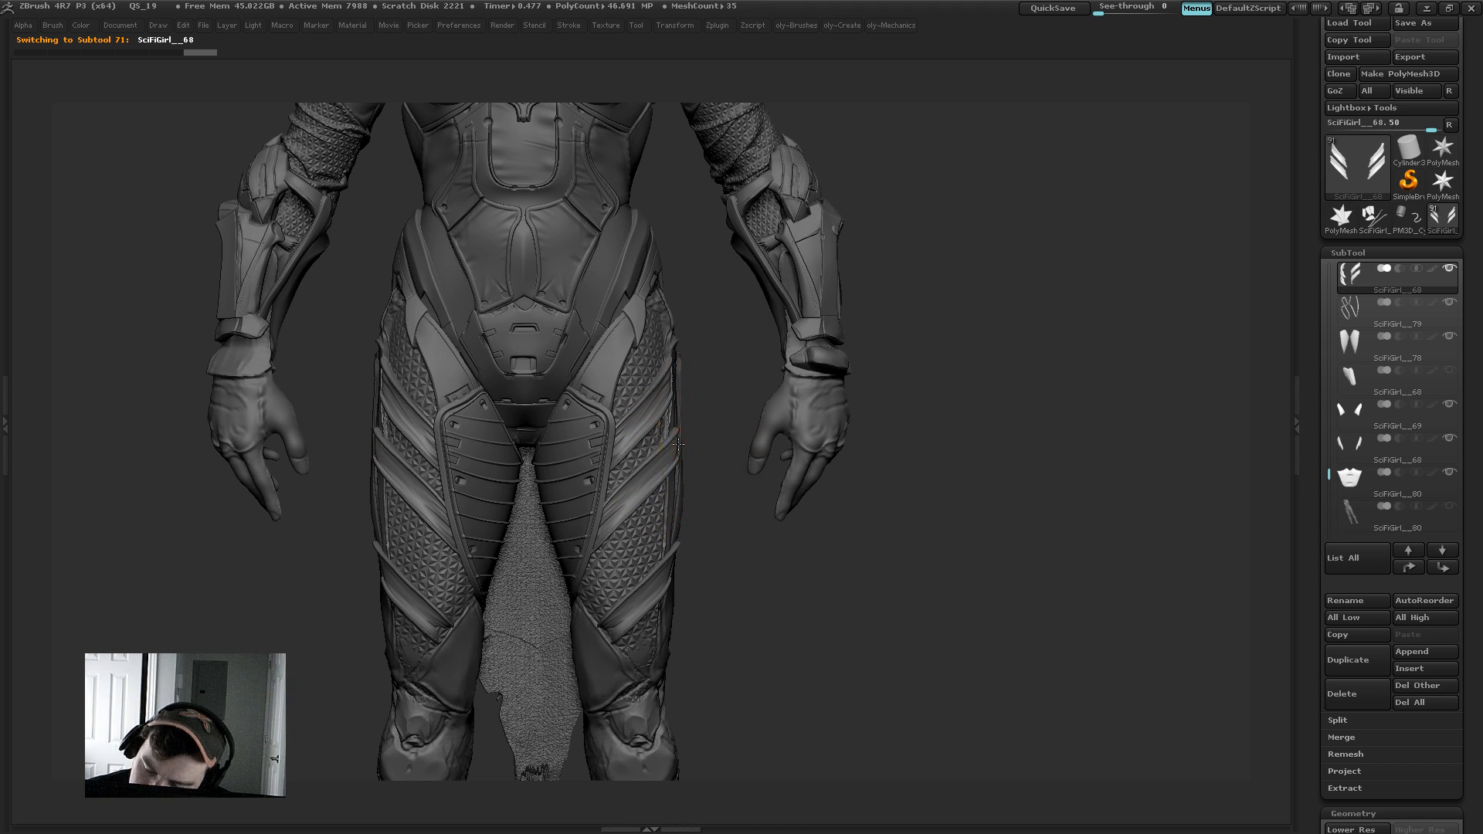
{"action": "left_click", "coordinate": [1039, 9]}
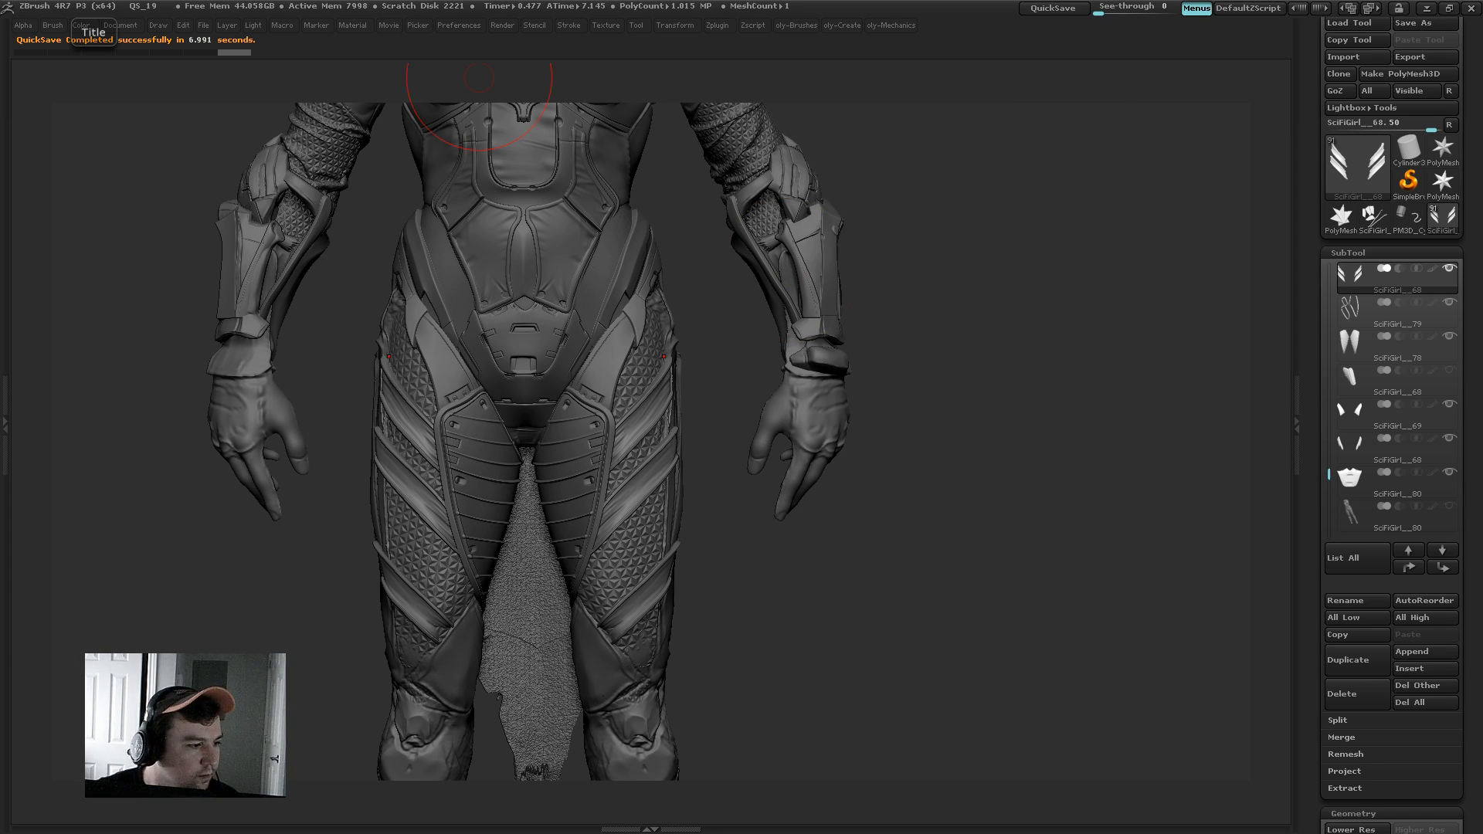
{"action": "left_click_drag", "start_coordinate": [752, 587], "coordinate": [616, 616]}
{"action": "key", "text": "s"}
{"action": "left_click", "coordinate": [606, 639]}
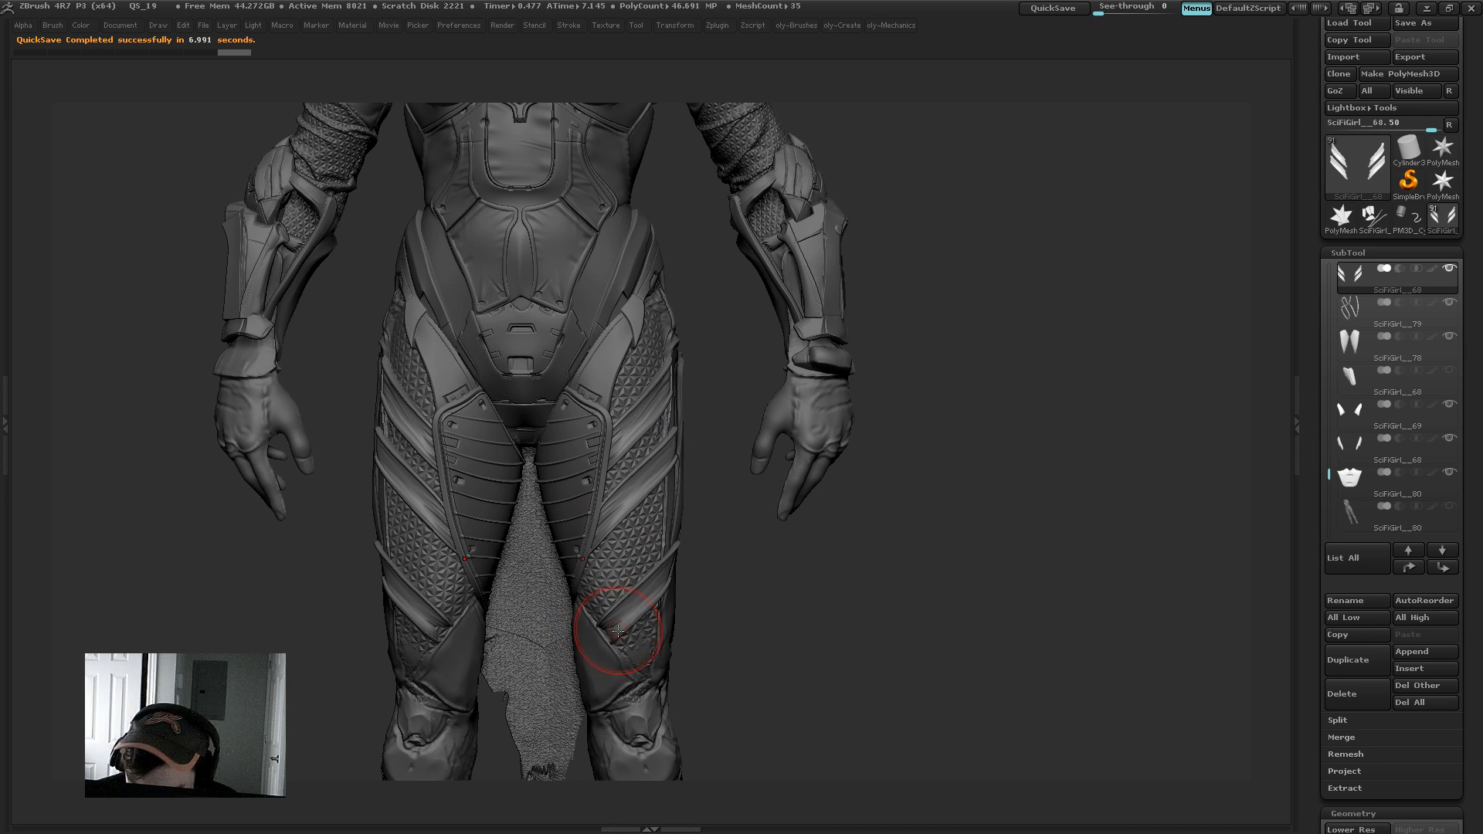
Step: Select the lowest diagonal strips and adjust their fit against the outer thigh, checking them on the whole figure
{"action": "left_click", "coordinate": [607, 634], "text": "alt"}
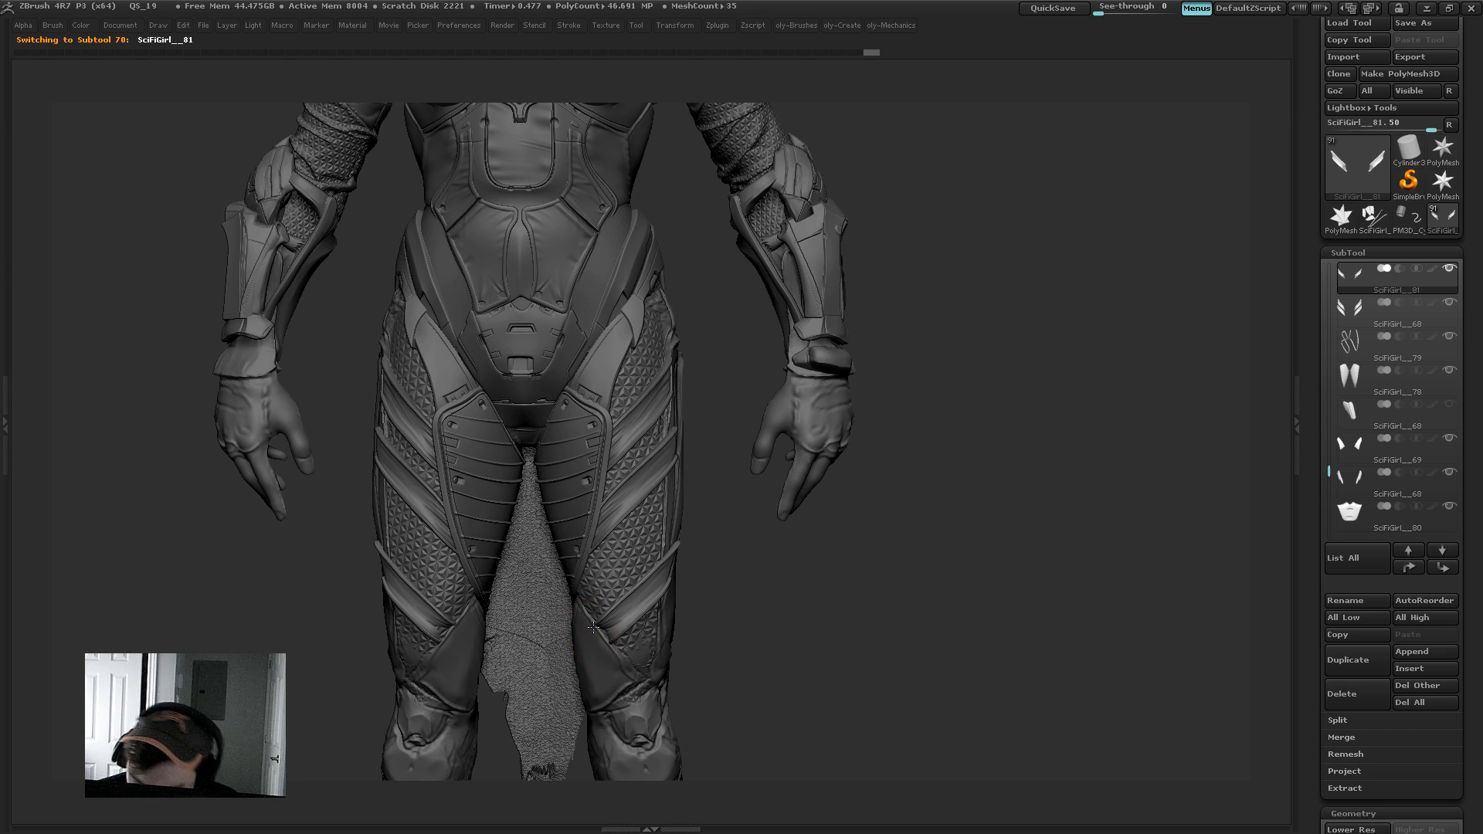
{"action": "key", "text": "b"}
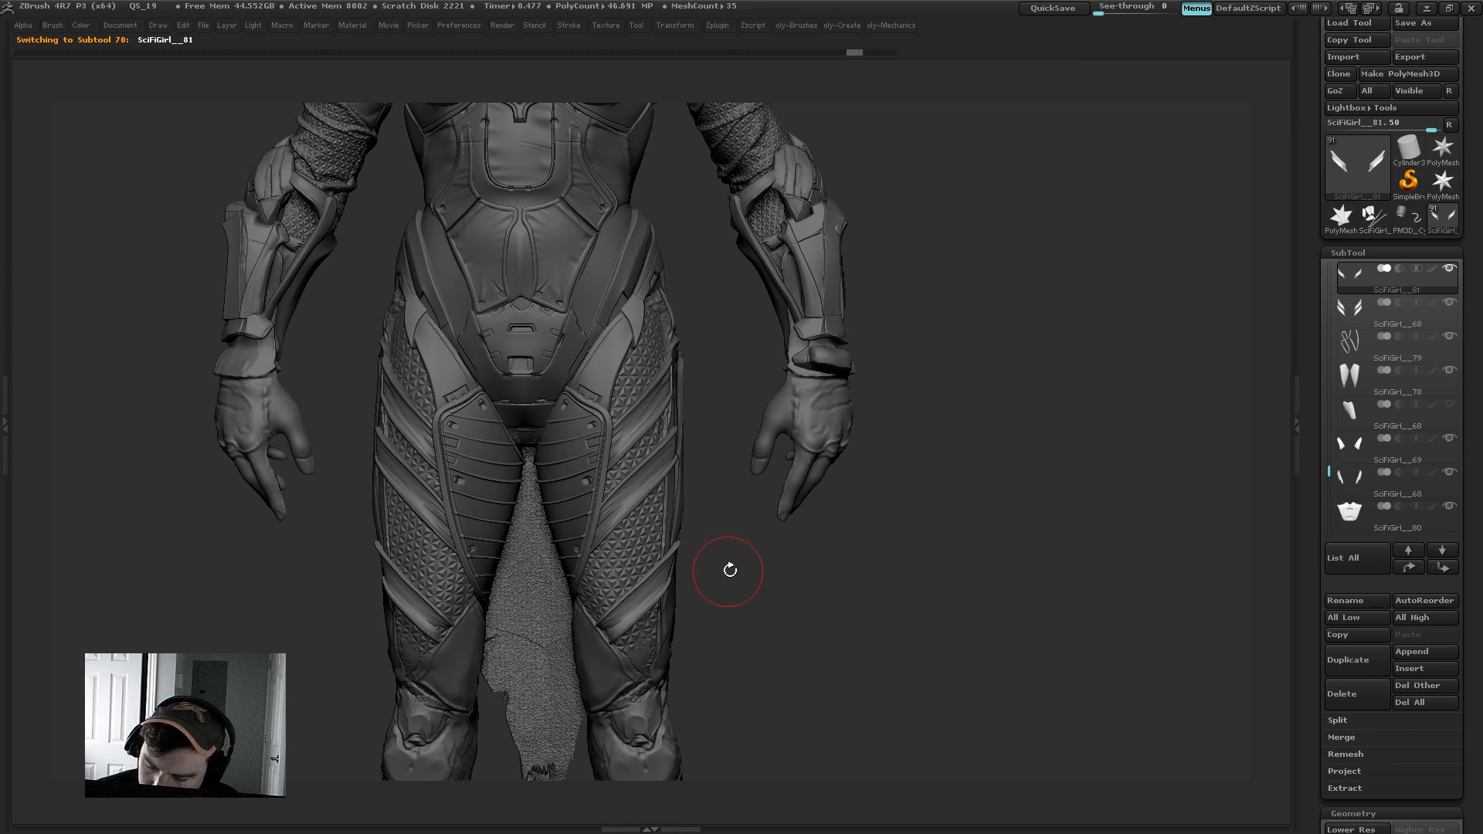
{"action": "mouse_move", "coordinate": [728, 566]}
{"action": "left_mouse_down"}
{"action": "mouse_move", "coordinate": [678, 563]}
{"action": "mouse_move", "coordinate": [772, 550]}
{"action": "left_mouse_up"}
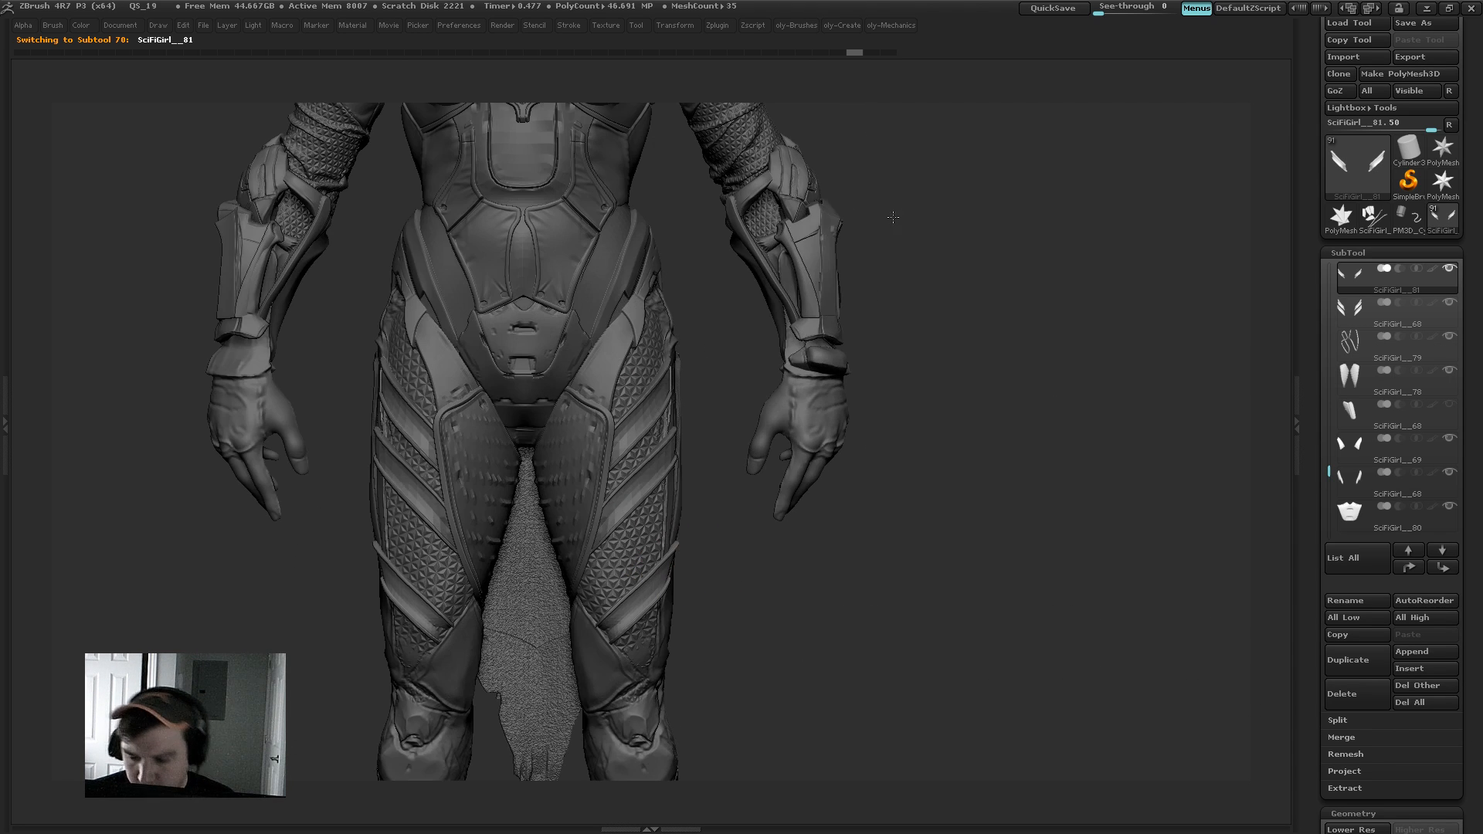
{"action": "left_click_drag", "start_coordinate": [911, 193], "coordinate": [914, 179], "text": "alt"}
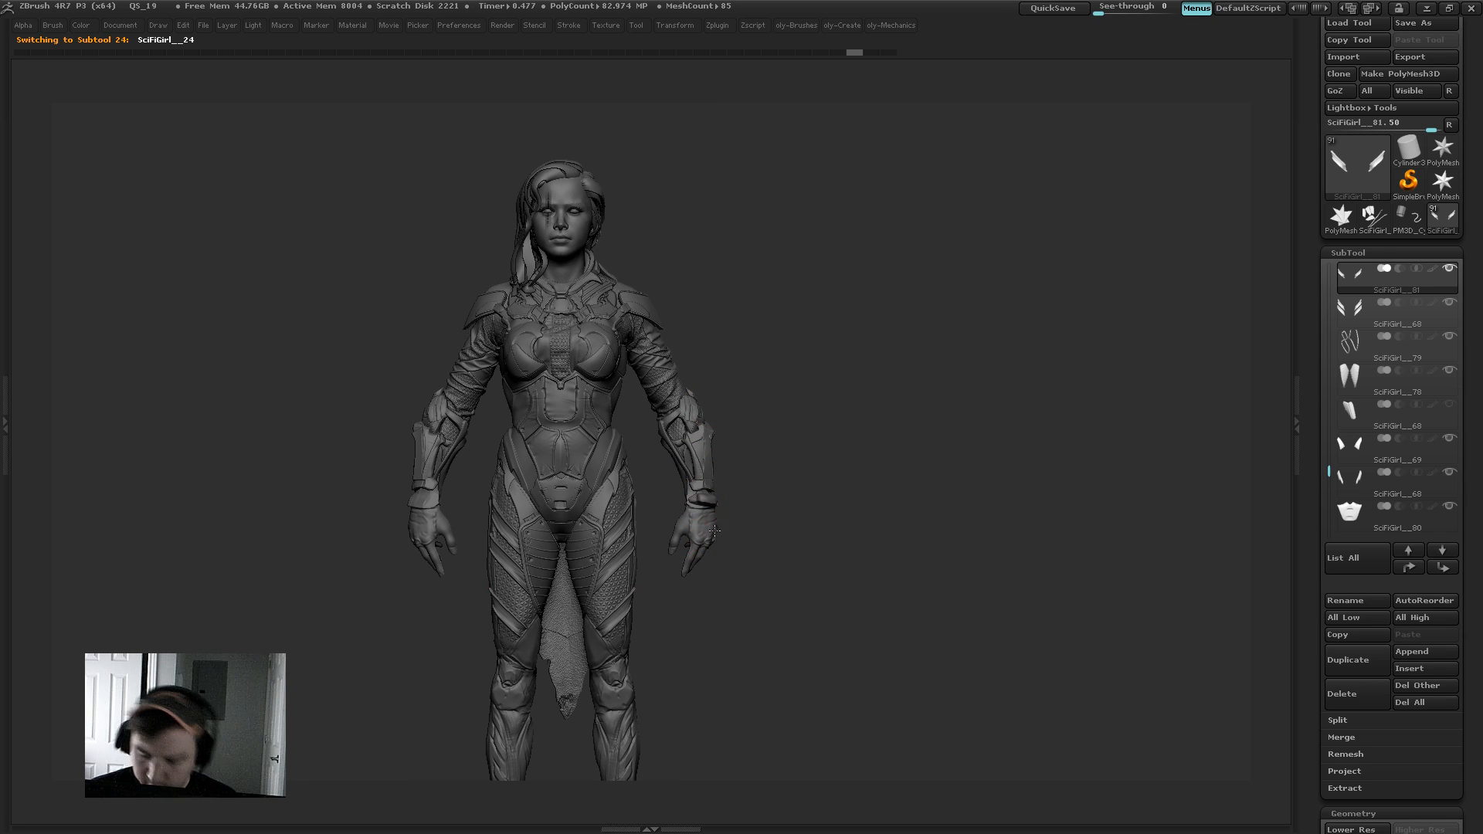
{"action": "left_click_drag", "start_coordinate": [772, 533], "coordinate": [810, 360], "text": "alt"}
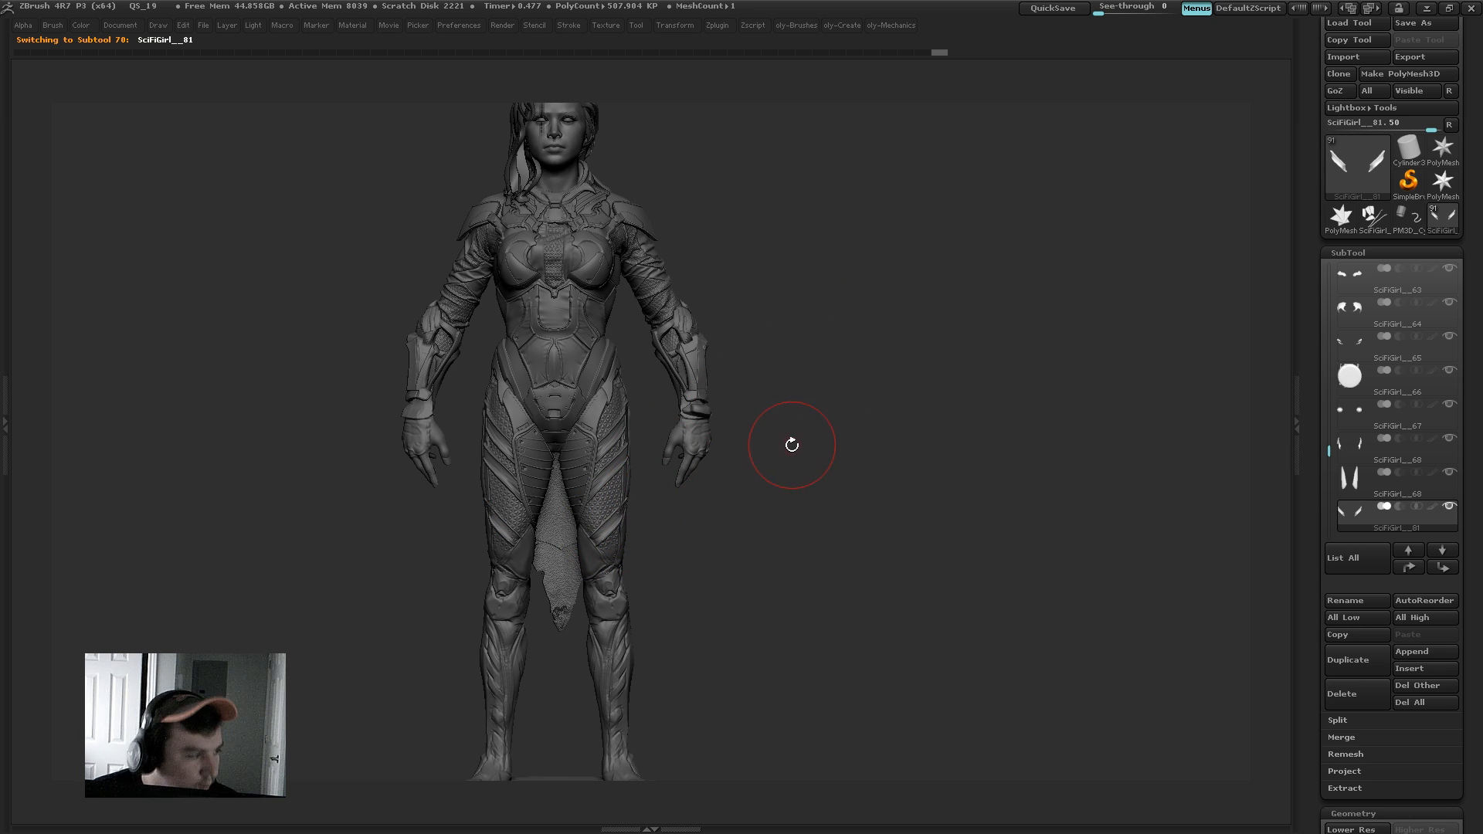
{"action": "left_click_drag", "start_coordinate": [834, 372], "coordinate": [785, 344]}
{"action": "left_click_drag", "start_coordinate": [649, 484], "coordinate": [656, 513]}
{"action": "key", "text": "s"}
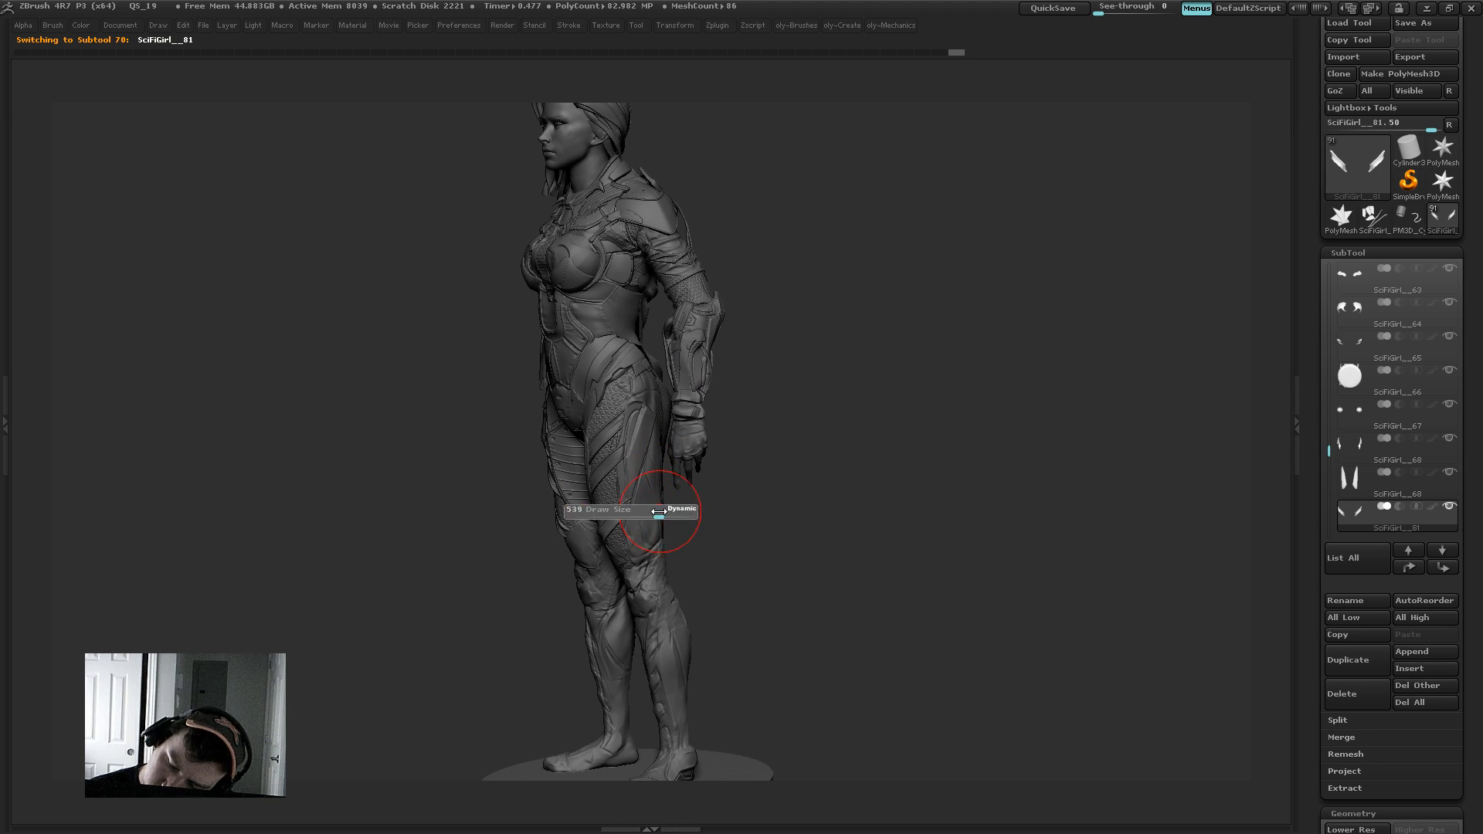
{"action": "left_click", "coordinate": [780, 457]}
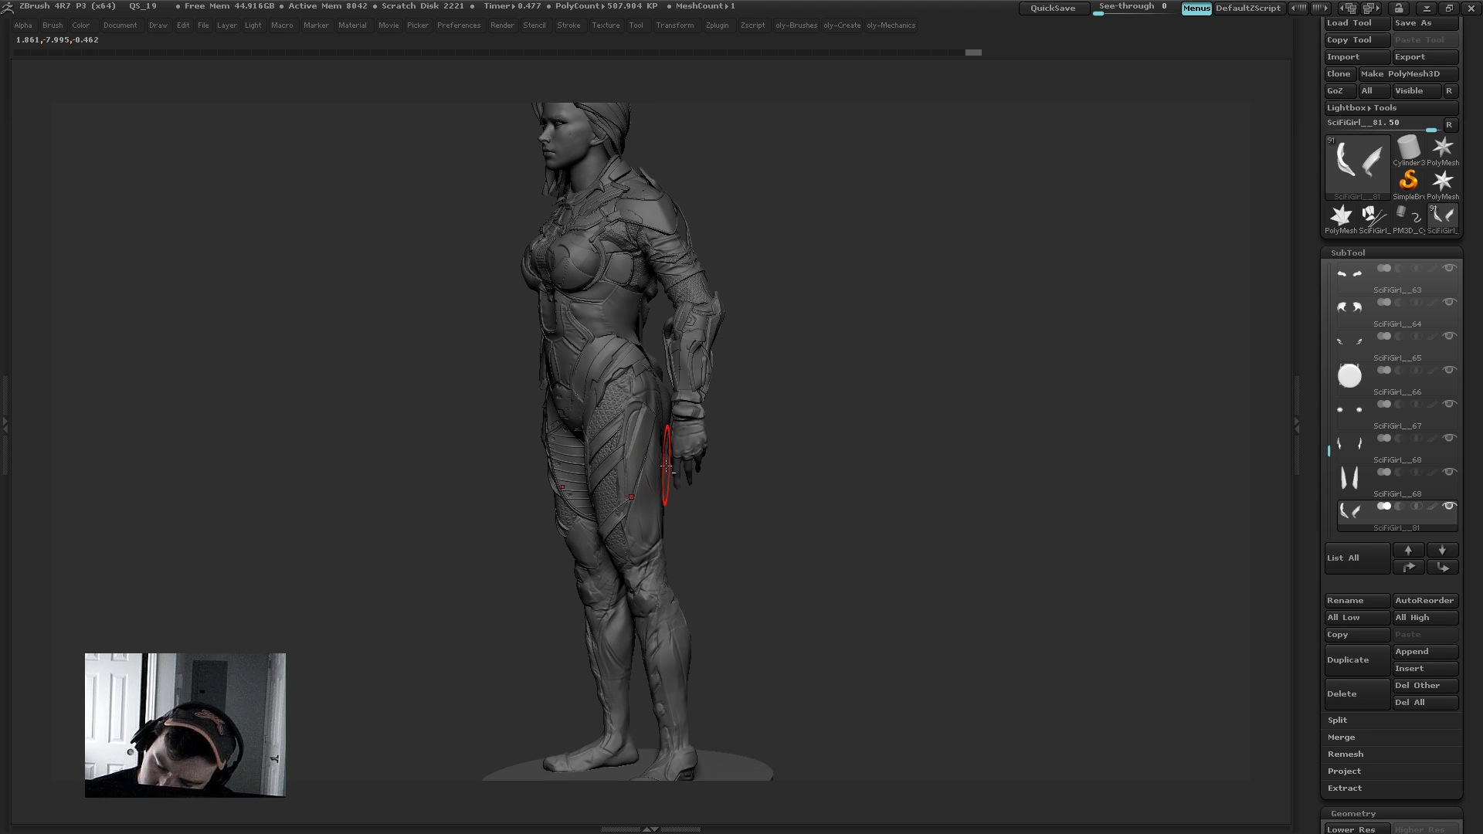
Step: Isolate the base body mesh beneath the leg armor, face its thighs from the front, and choose the Topology brush
{"action": "left_click", "coordinate": [664, 471], "text": "alt"}
{"action": "left_click_drag", "start_coordinate": [792, 422], "coordinate": [870, 391]}
{"action": "mouse_move", "coordinate": [825, 335]}
{"action": "left_mouse_down", "text": "shift"}
{"action": "mouse_move", "coordinate": [818, 412]}
{"action": "mouse_move", "coordinate": [844, 513]}
{"action": "mouse_move", "coordinate": [865, 453]}
{"action": "left_mouse_up", "text": "shift"}
{"action": "key", "text": "alt+s"}
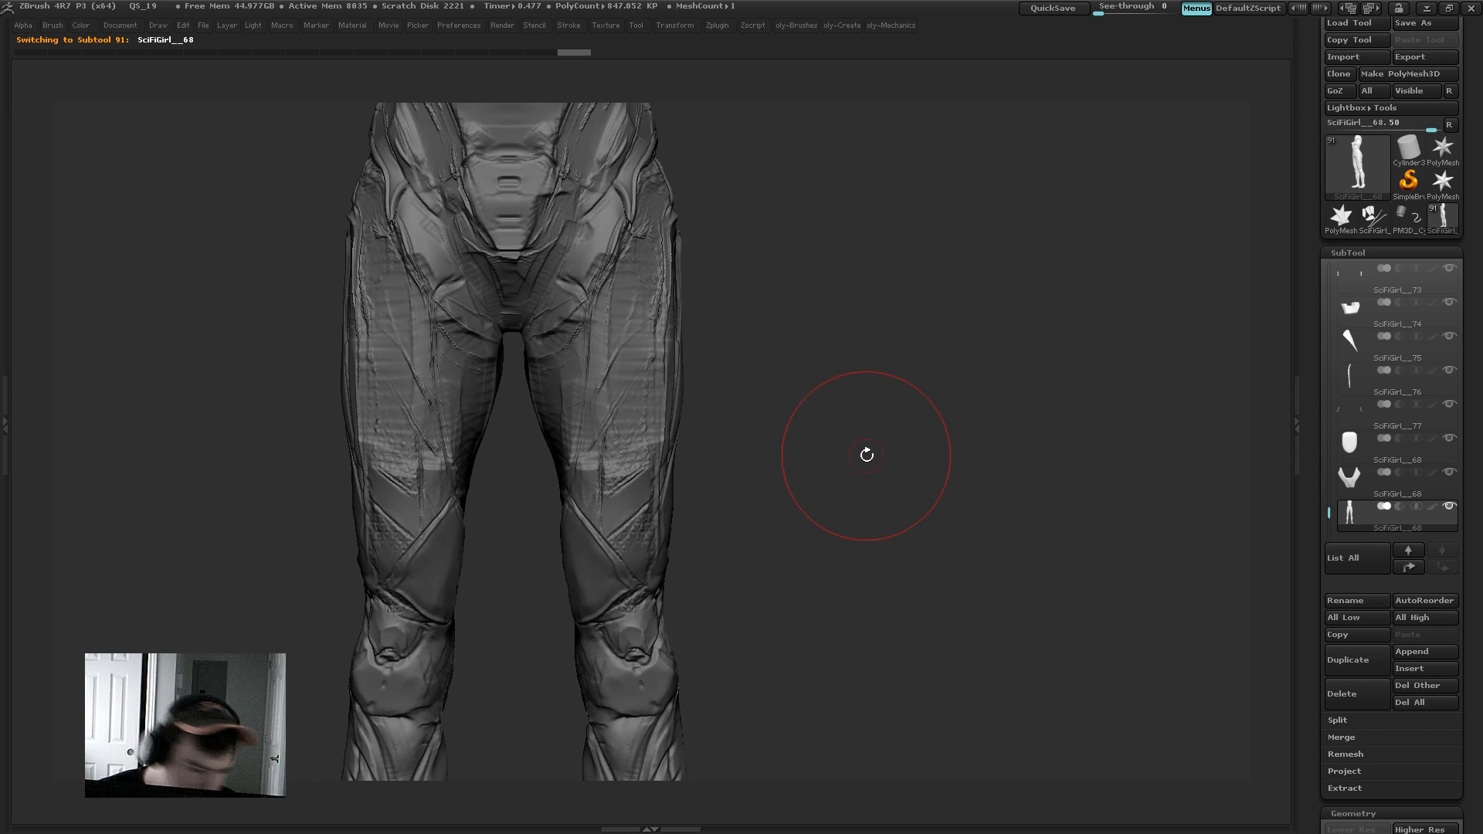
{"action": "key", "text": "b"}
{"action": "key", "text": "o"}
Step: Draw two roughly vertical topology curves down the front of one lower thigh, just above the knee
{"action": "left_click_drag", "start_coordinate": [612, 405], "coordinate": [603, 562]}
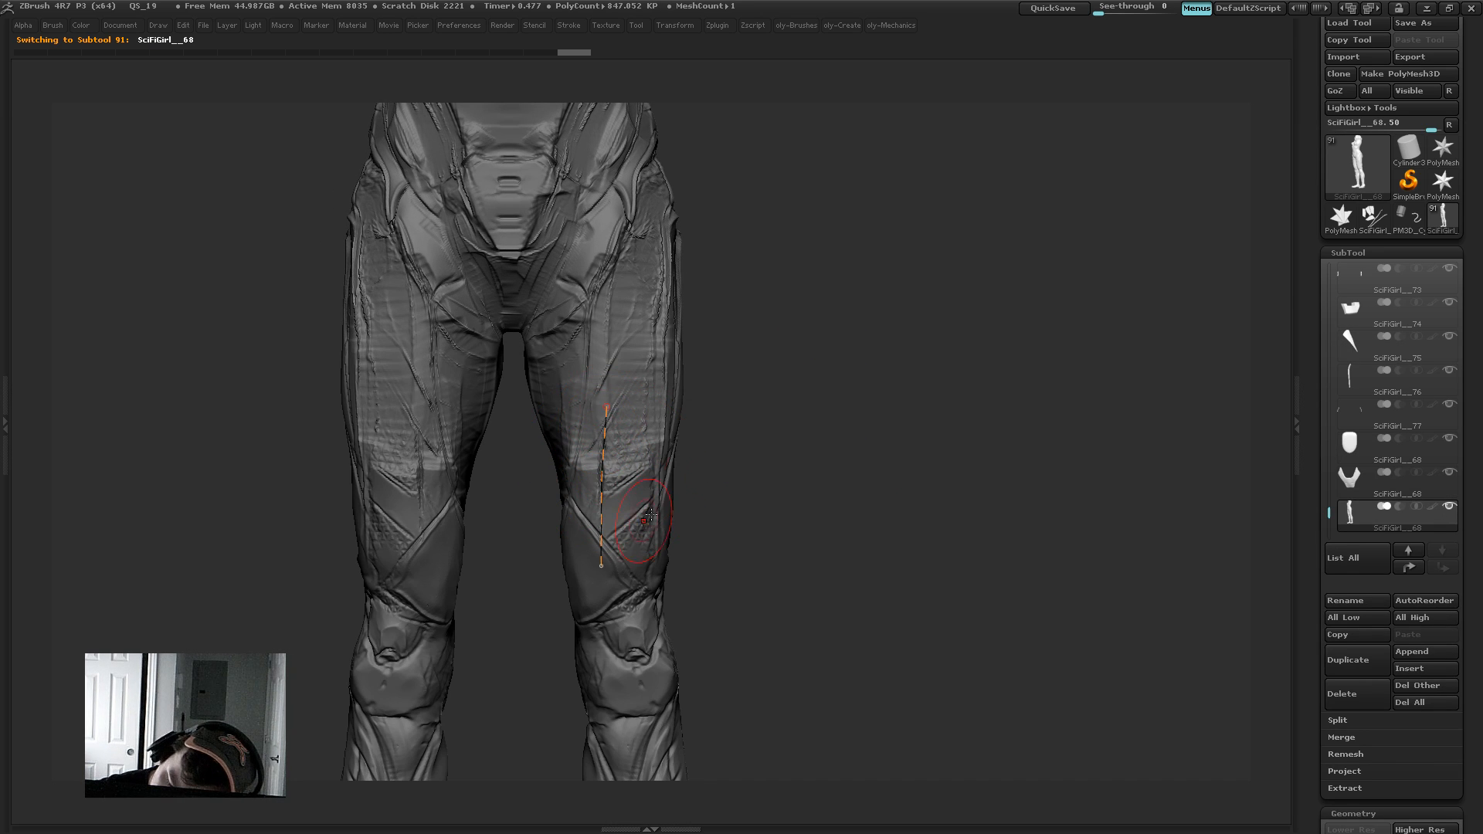
{"action": "left_click_drag", "start_coordinate": [545, 480], "coordinate": [634, 459]}
{"action": "left_click_drag", "start_coordinate": [560, 409], "coordinate": [569, 580]}
{"action": "left_click_drag", "start_coordinate": [548, 519], "coordinate": [628, 553]}
{"action": "left_click_drag", "start_coordinate": [538, 483], "coordinate": [628, 493]}
{"action": "left_click_drag", "start_coordinate": [537, 438], "coordinate": [645, 427]}
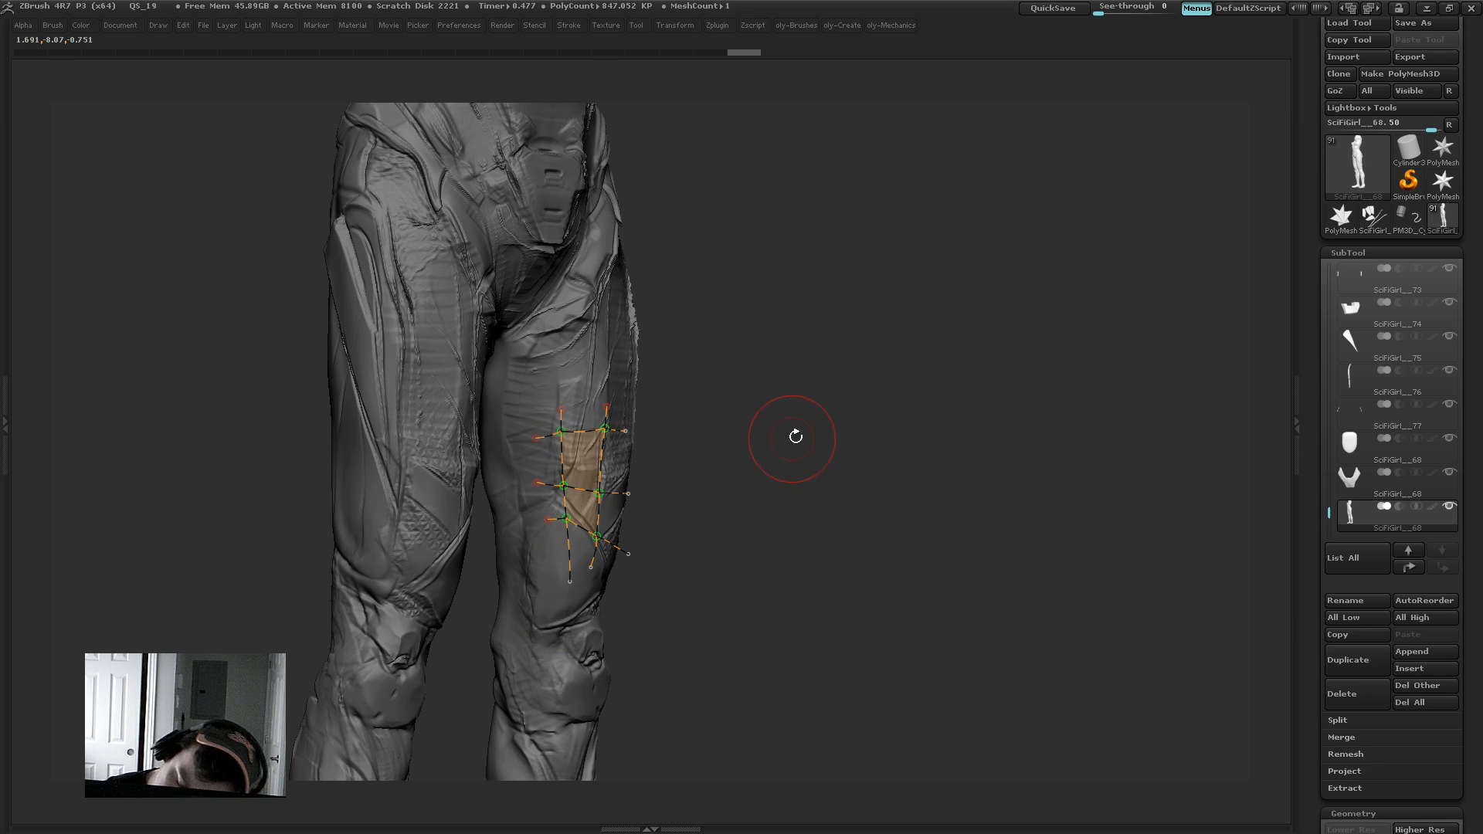
{"action": "key", "text": "ctrl+z"}
{"action": "key", "text": "ctrl+z"}
{"action": "key", "text": "ctrl+z"}
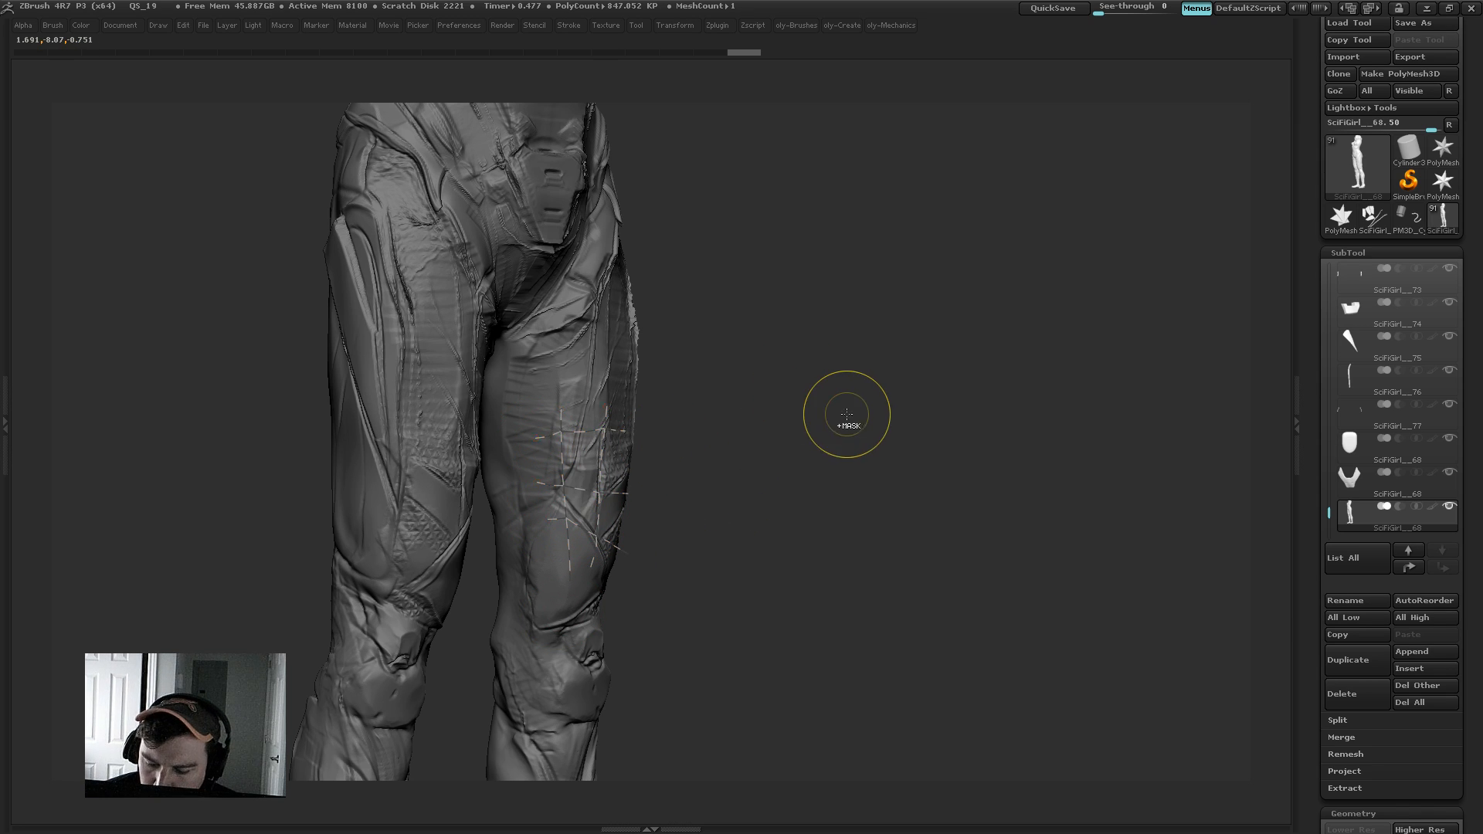
Step: Cross the vertical curves with two slanted topology curves and generate a four-sided patch on the lower thigh
{"action": "left_click_drag", "start_coordinate": [545, 484], "coordinate": [624, 565]}
{"action": "left_click_drag", "start_coordinate": [625, 409], "coordinate": [628, 405]}
{"action": "left_click_drag", "start_coordinate": [757, 382], "coordinate": [731, 360]}
{"action": "left_click_drag", "start_coordinate": [547, 462], "coordinate": [650, 404]}
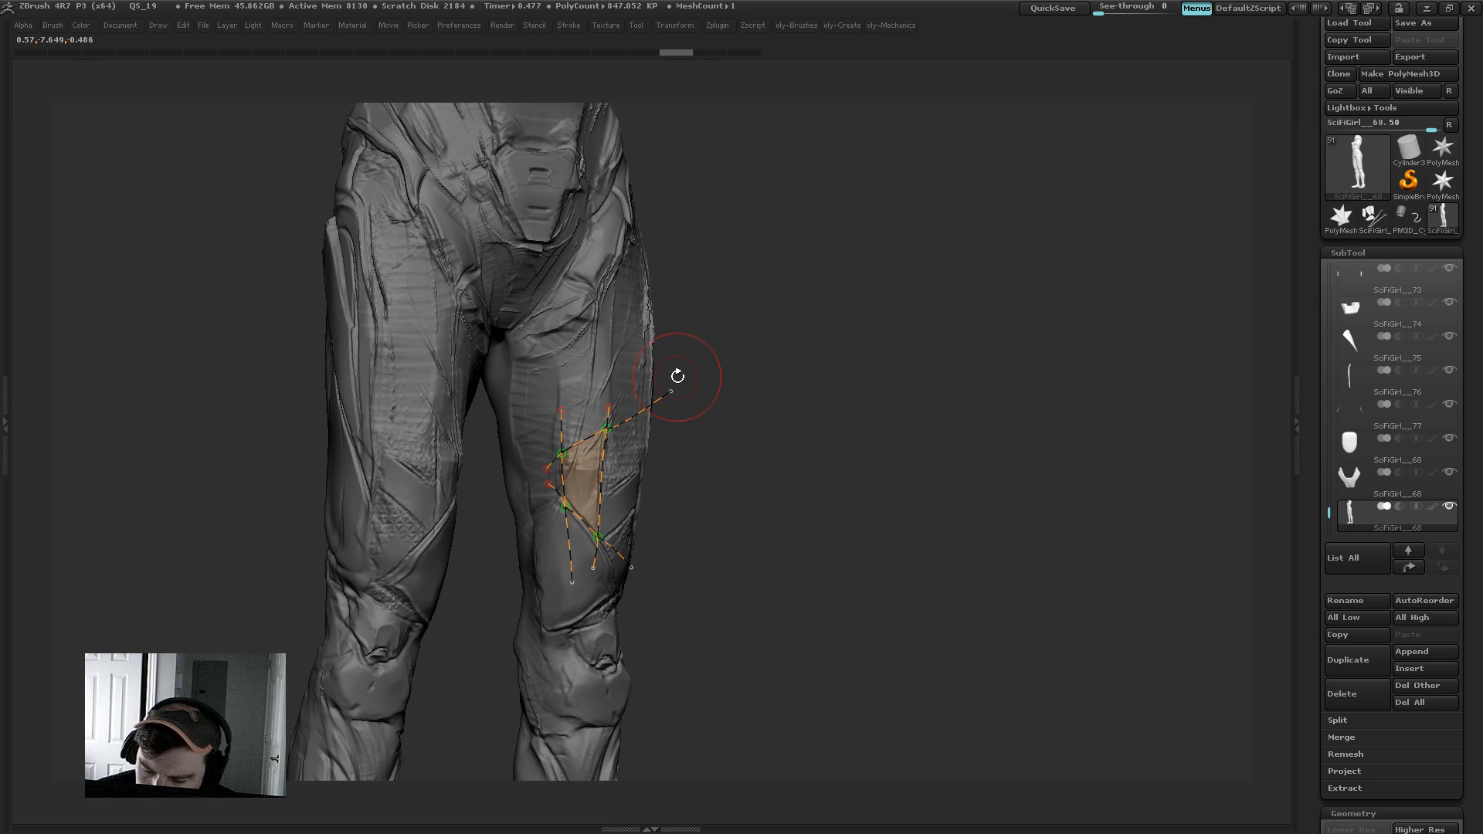
{"action": "left_click", "coordinate": [698, 371]}
{"action": "left_click", "coordinate": [630, 484]}
Step: Isolate the new patch from the body mesh and split it off as its own subtool
{"action": "left_click", "coordinate": [630, 498], "text": "ctrl+shift"}
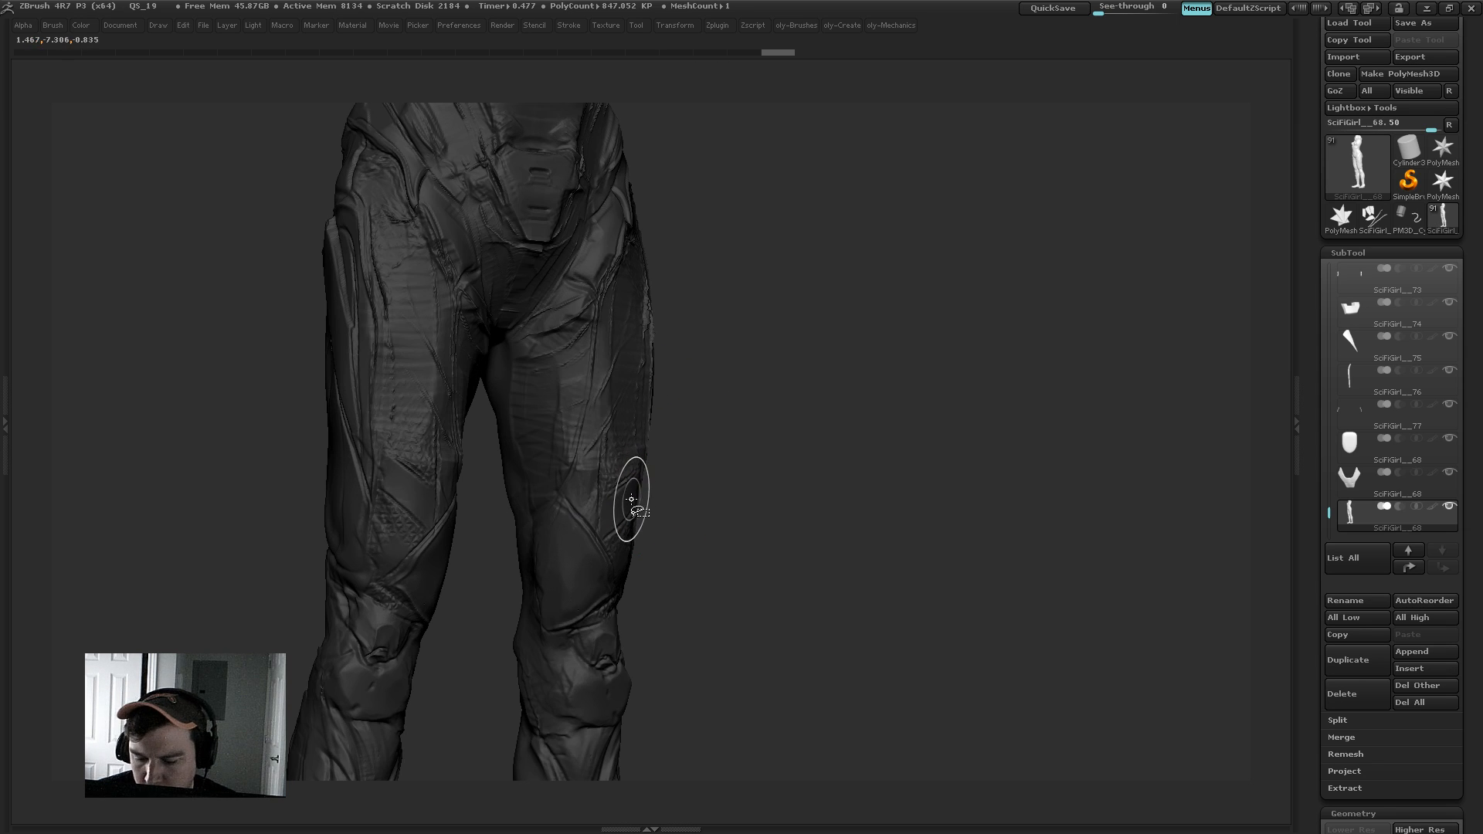
{"action": "left_click", "coordinate": [630, 498], "text": "ctrl+shift"}
{"action": "key", "text": "2"}
{"action": "left_click", "coordinate": [674, 739]}
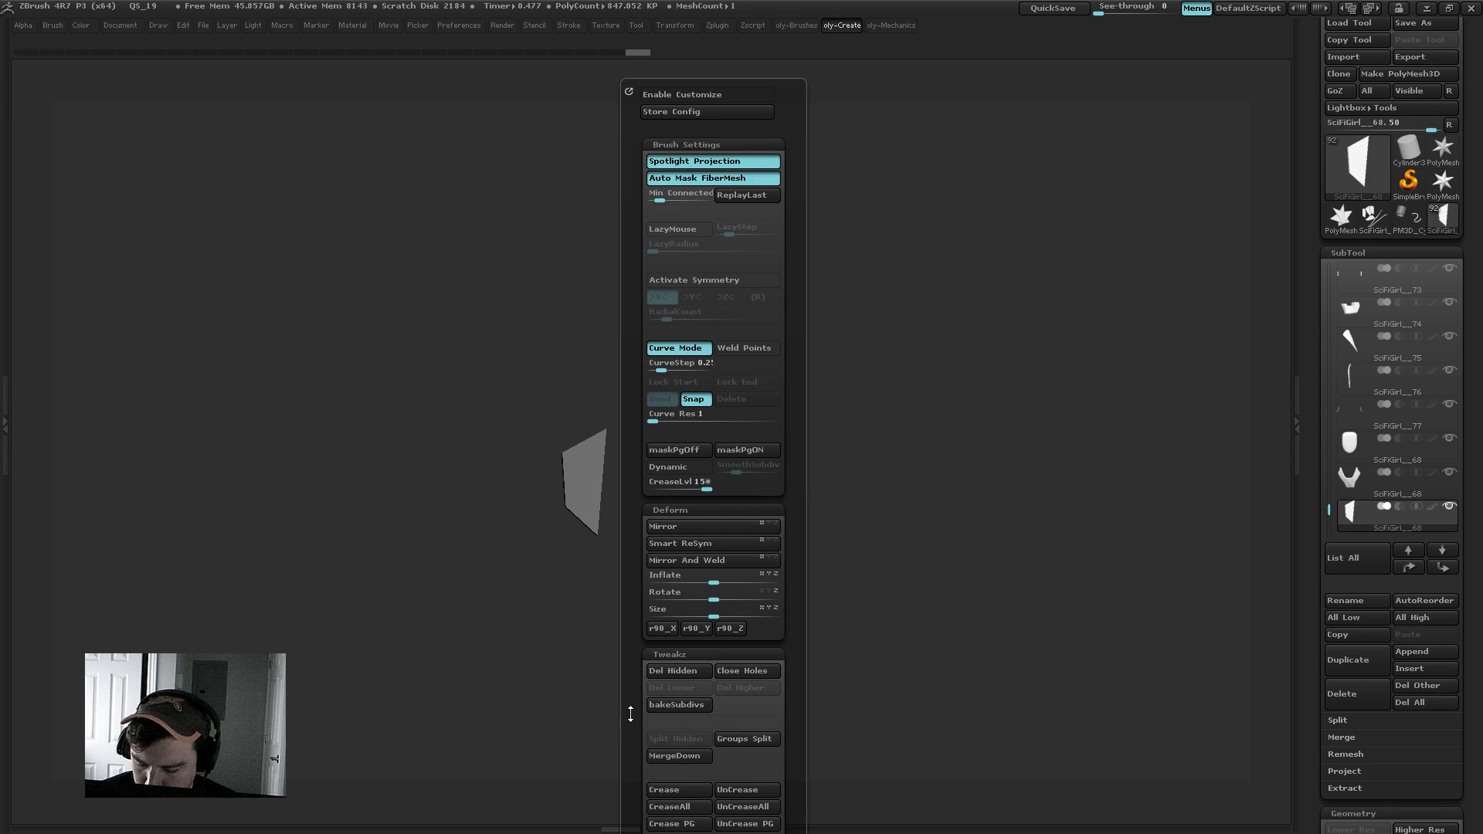
Step: Subdivide the new patch twice and mirror and weld it onto the opposite thigh, with the surrounding armor shown
{"action": "key", "text": "ctrl+d"}
{"action": "key", "text": "ctrl+d"}
{"action": "left_click_drag", "start_coordinate": [798, 410], "coordinate": [804, 411]}
{"action": "key", "text": "shift+d"}
{"action": "key", "text": "shift+d"}
{"action": "key", "text": "2"}
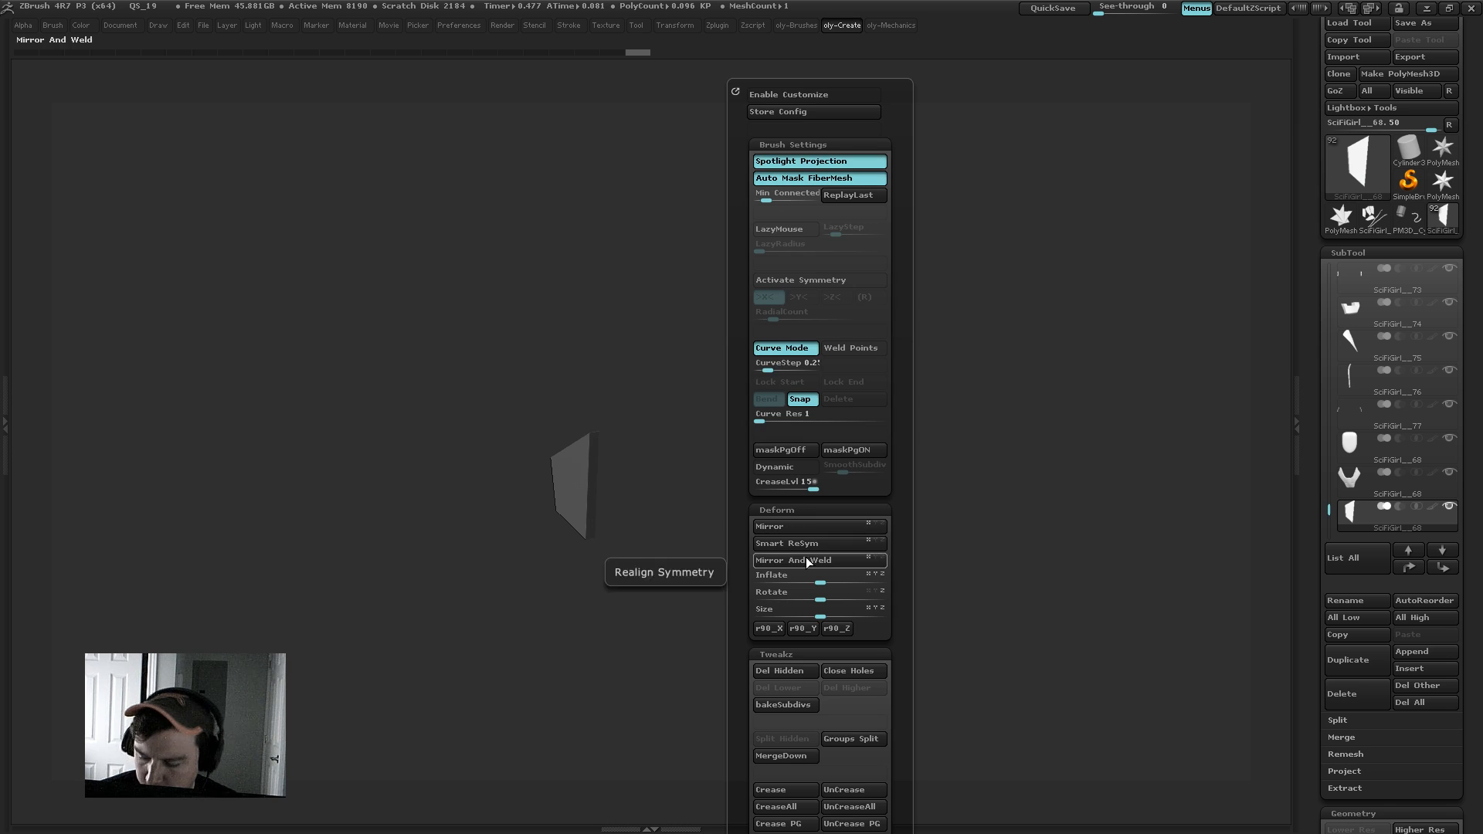
{"action": "left_click", "coordinate": [803, 556]}
{"action": "key", "text": "alt+s"}
{"action": "key", "text": "d"}
{"action": "key", "text": "d"}
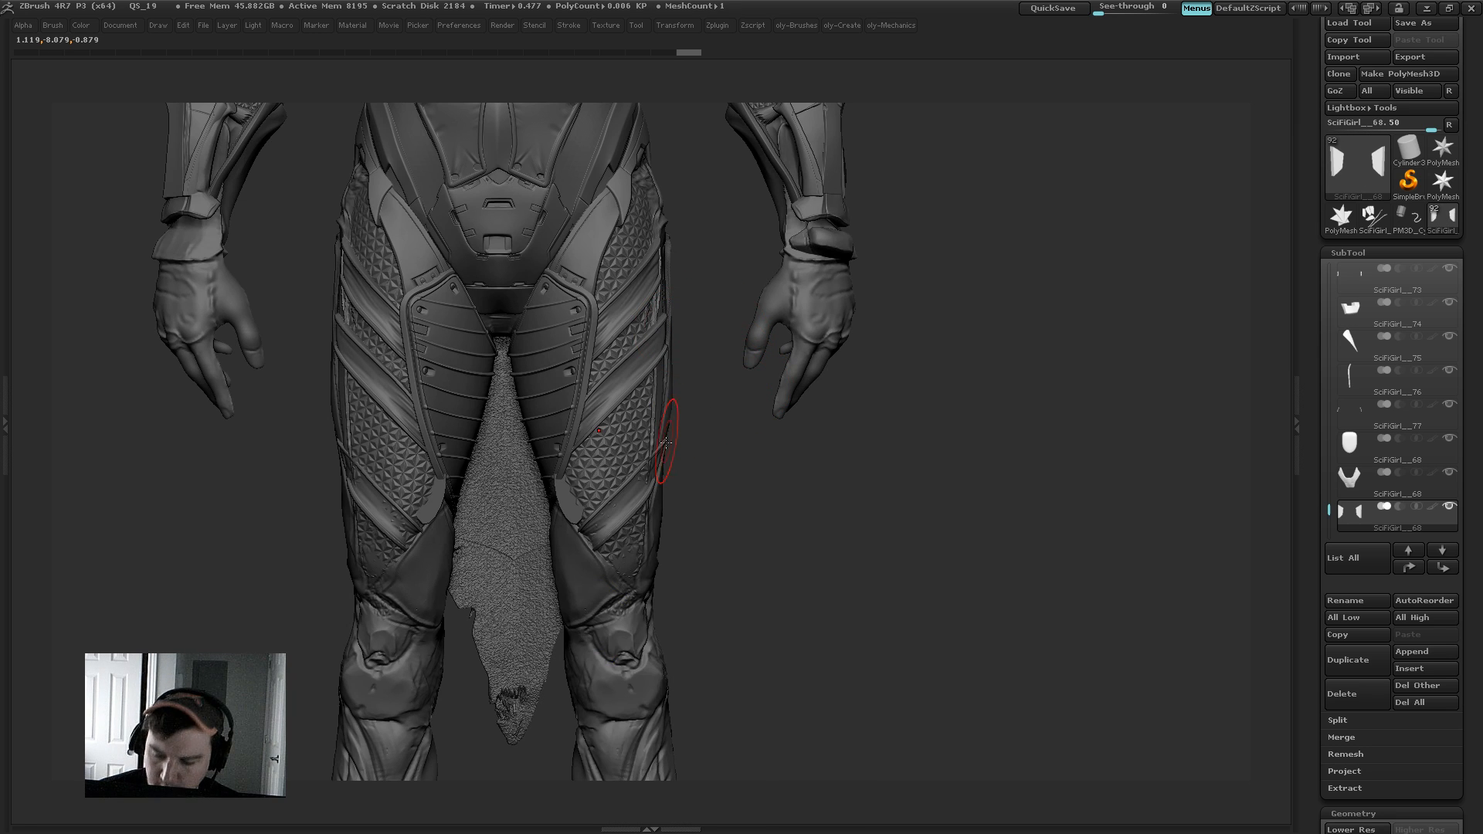
Step: Reshape the lower-thigh plate so its edges meet the ribbed inner panel and the ends of the diagonal strips
{"action": "key", "text": "1"}
{"action": "left_click", "coordinate": [618, 449]}
{"action": "key", "text": "shift+d"}
{"action": "key", "text": "shift+d"}
{"action": "key", "text": "ctrl+d"}
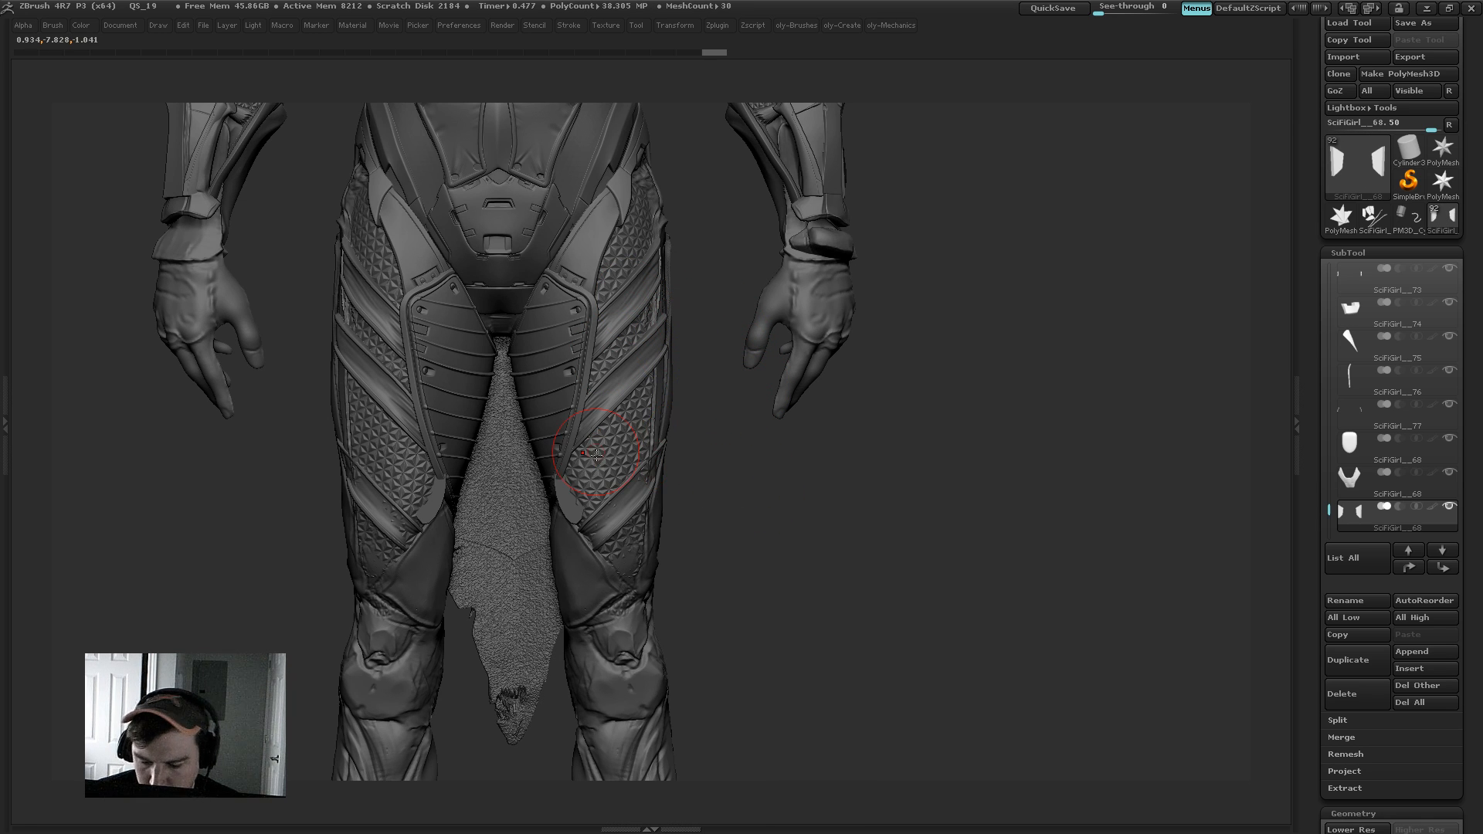
{"action": "left_click_drag", "start_coordinate": [586, 472], "coordinate": [595, 533]}
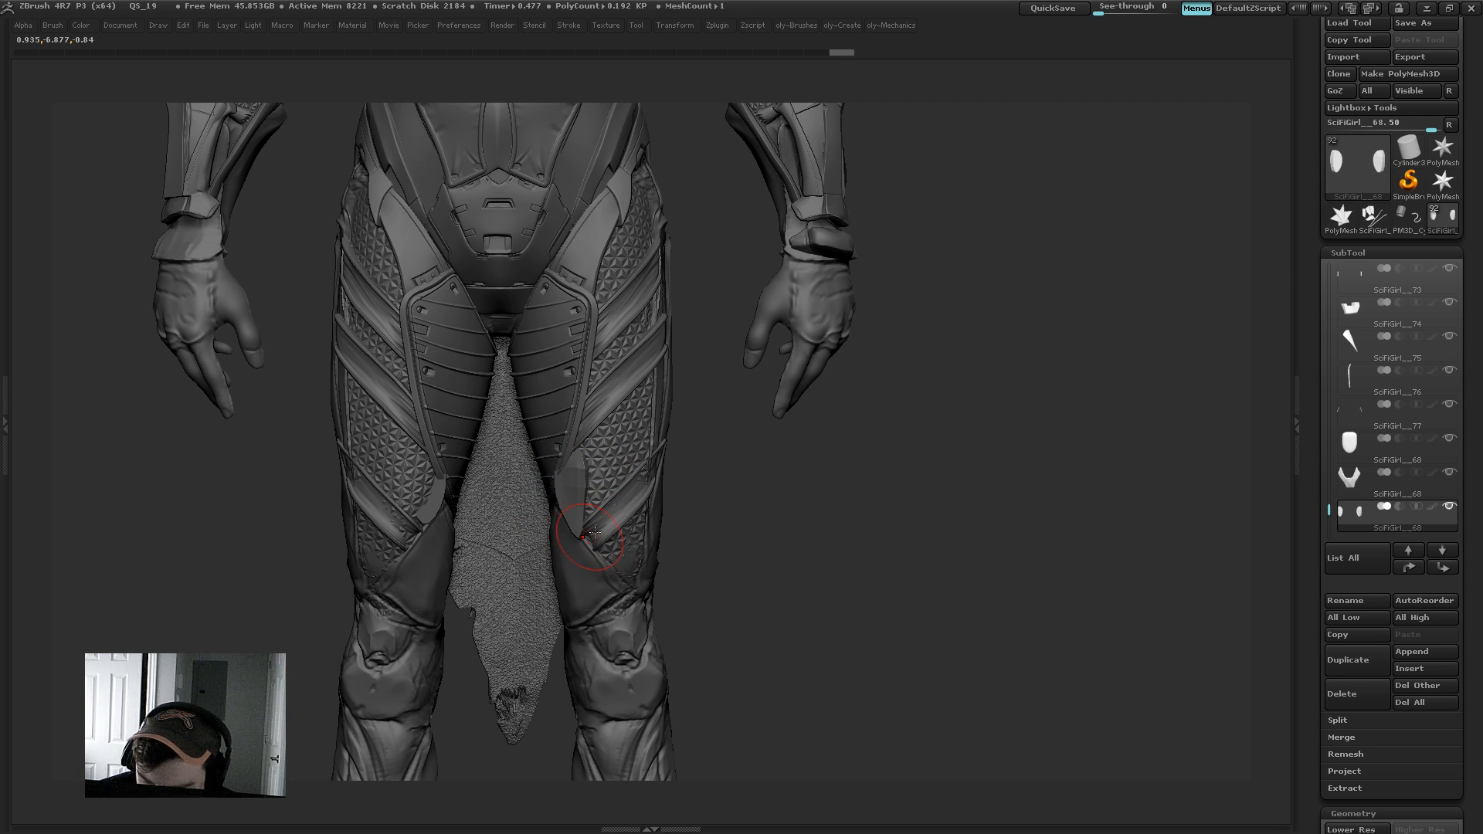
{"action": "left_click_drag", "start_coordinate": [688, 494], "coordinate": [753, 475]}
{"action": "key", "text": "s"}
{"action": "mouse_move", "coordinate": [576, 513]}
{"action": "left_mouse_down"}
{"action": "mouse_move", "coordinate": [553, 501]}
{"action": "mouse_move", "coordinate": [576, 484]}
{"action": "mouse_move", "coordinate": [550, 503]}
{"action": "mouse_move", "coordinate": [591, 485]}
{"action": "left_mouse_up"}
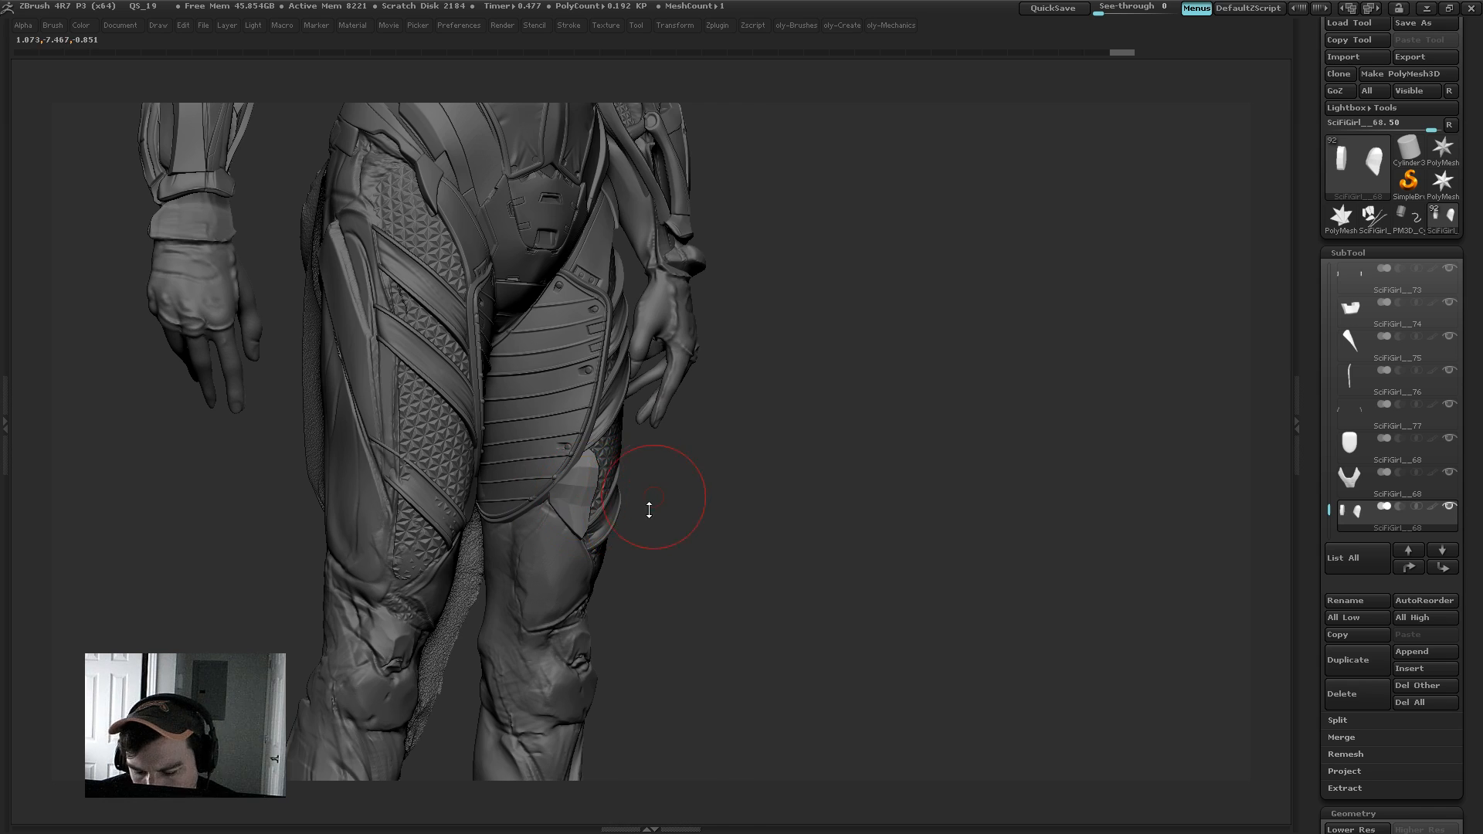
Step: Delete the plate's lower subdivision levels and subdivide it further for a smoother surface
{"action": "key", "text": "2"}
{"action": "left_click", "coordinate": [630, 686]}
{"action": "key", "text": "ctrl+d"}
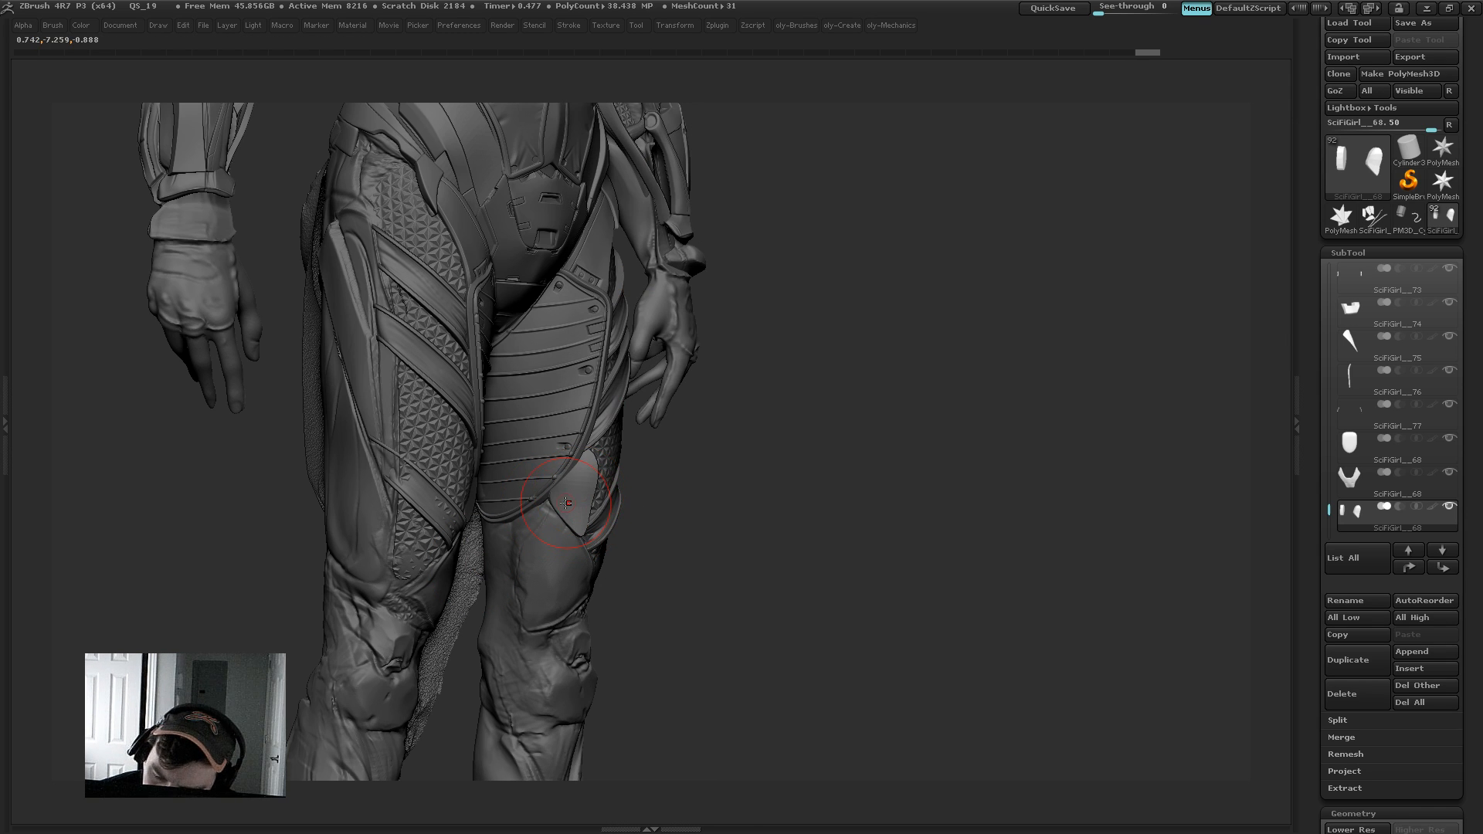
Step: Pull the plate's outline into place between the ribbed panel and the knee armor from turned and front views
{"action": "mouse_move", "coordinate": [566, 503]}
{"action": "left_mouse_down"}
{"action": "mouse_move", "coordinate": [549, 492]}
{"action": "mouse_move", "coordinate": [565, 499]}
{"action": "left_mouse_up"}
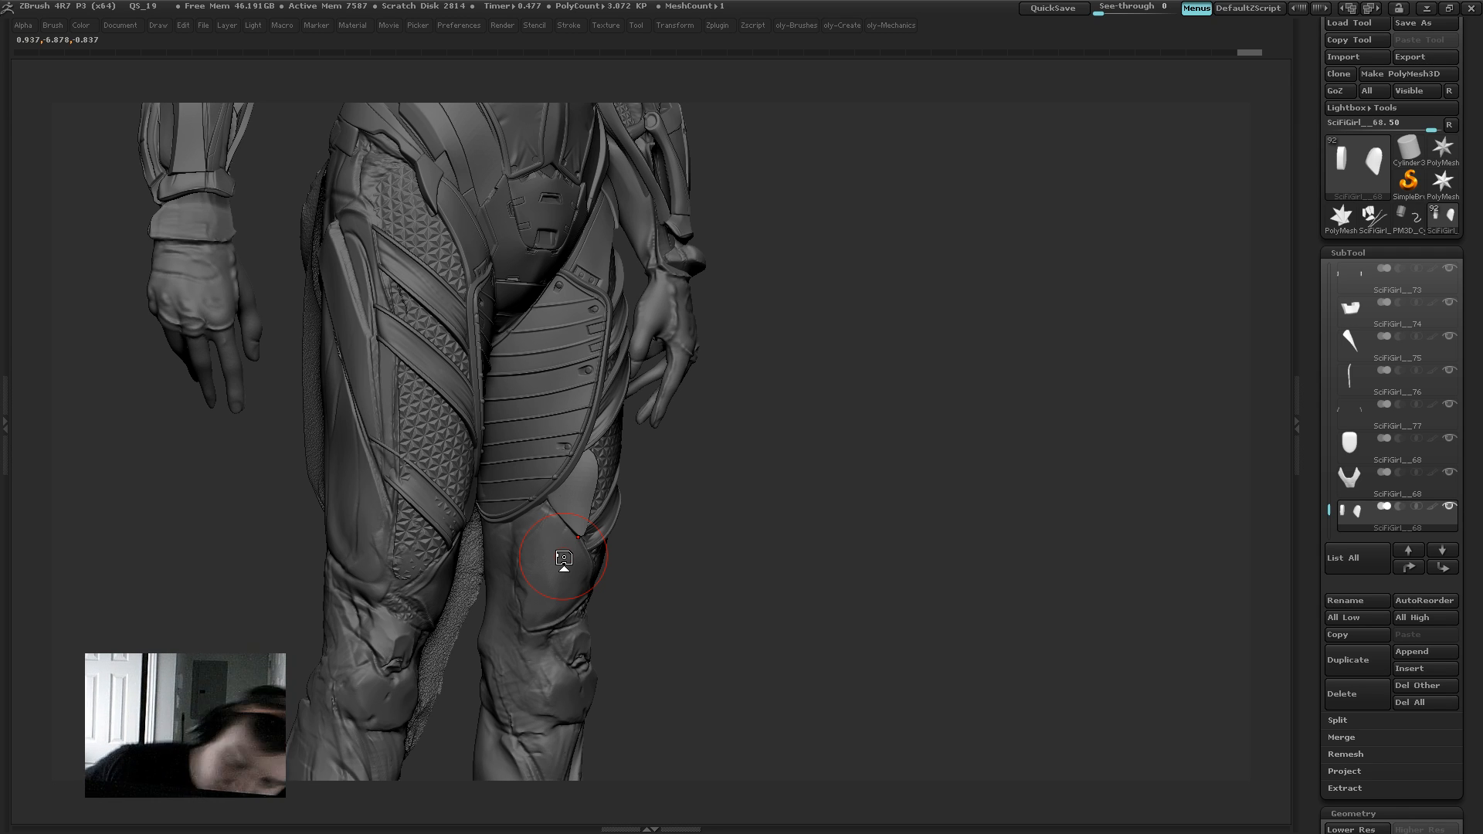
{"action": "mouse_move", "coordinate": [765, 473]}
{"action": "left_mouse_down"}
{"action": "mouse_move", "coordinate": [758, 423]}
{"action": "mouse_move", "coordinate": [853, 301]}
{"action": "mouse_move", "coordinate": [852, 375]}
{"action": "mouse_move", "coordinate": [715, 486]}
{"action": "mouse_move", "coordinate": [687, 270]}
{"action": "mouse_move", "coordinate": [671, 332]}
{"action": "left_mouse_up"}
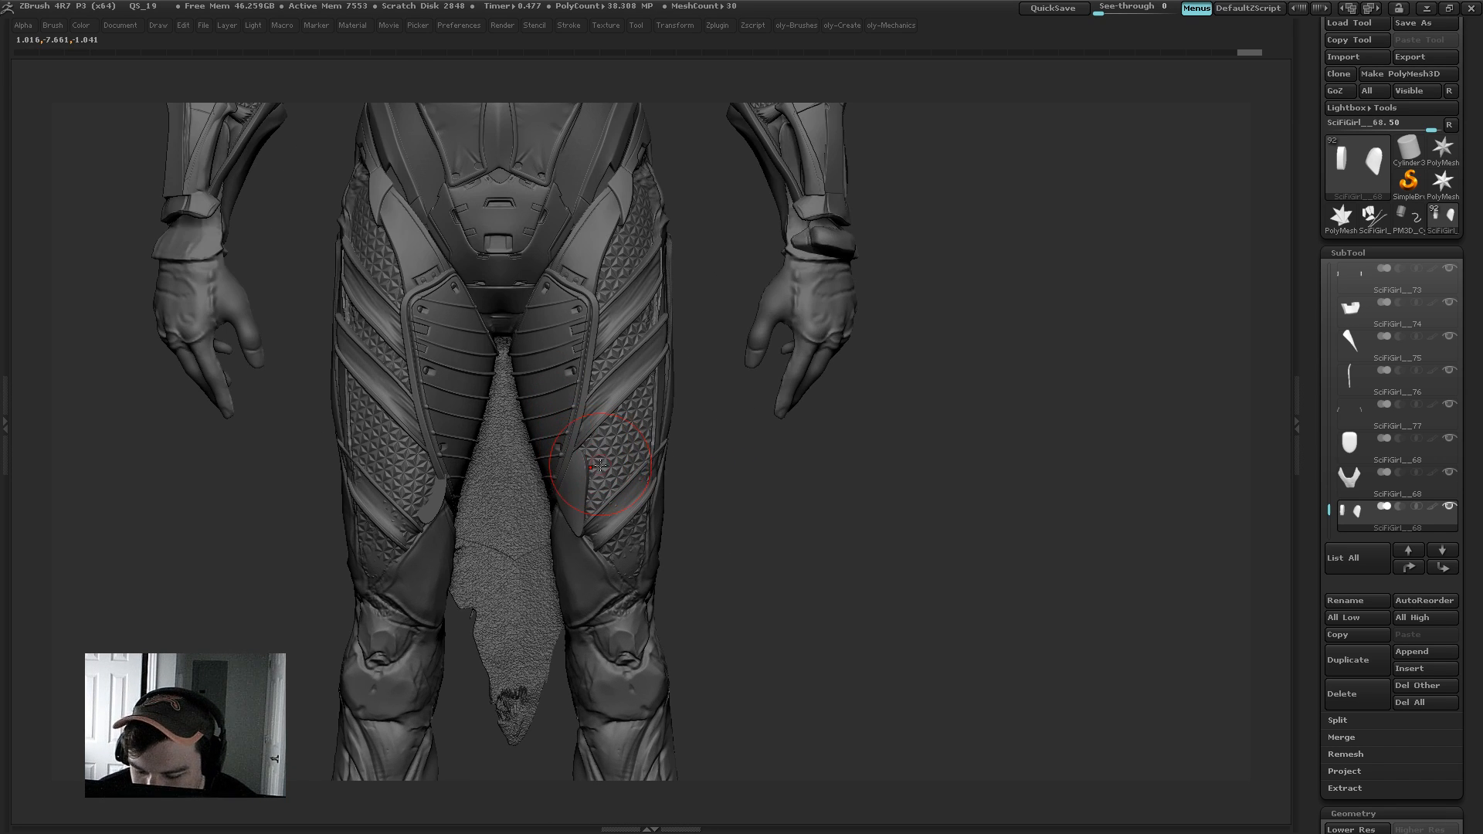
{"action": "left_click_drag", "start_coordinate": [716, 463], "coordinate": [593, 468]}
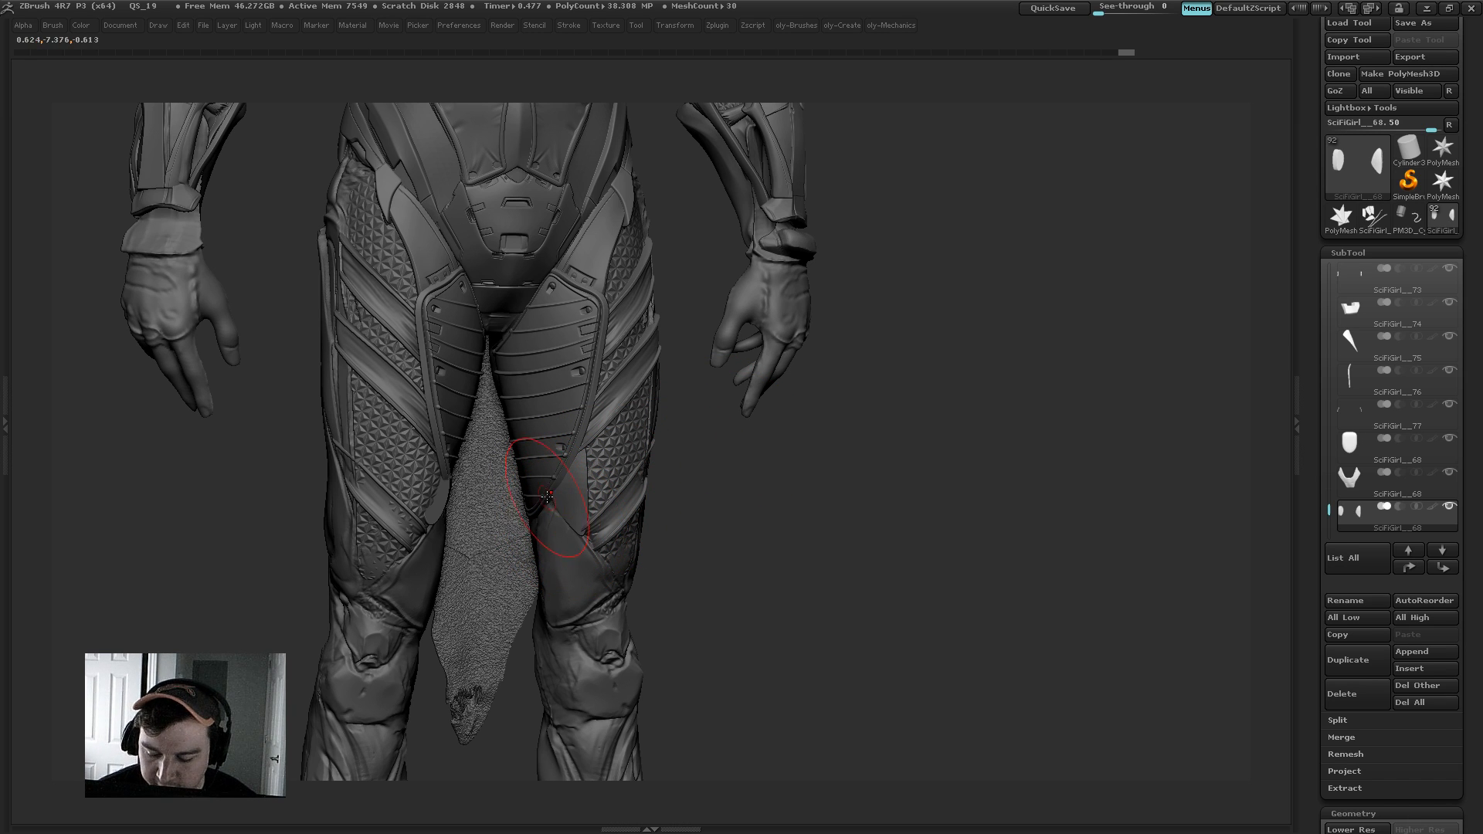
{"action": "left_click_drag", "start_coordinate": [686, 512], "coordinate": [546, 503]}
{"action": "mouse_move", "coordinate": [521, 739]}
{"action": "left_mouse_down"}
{"action": "mouse_move", "coordinate": [562, 489]}
{"action": "mouse_move", "coordinate": [555, 510]}
{"action": "mouse_move", "coordinate": [545, 502]}
{"action": "left_mouse_up"}
{"action": "key", "text": "s"}
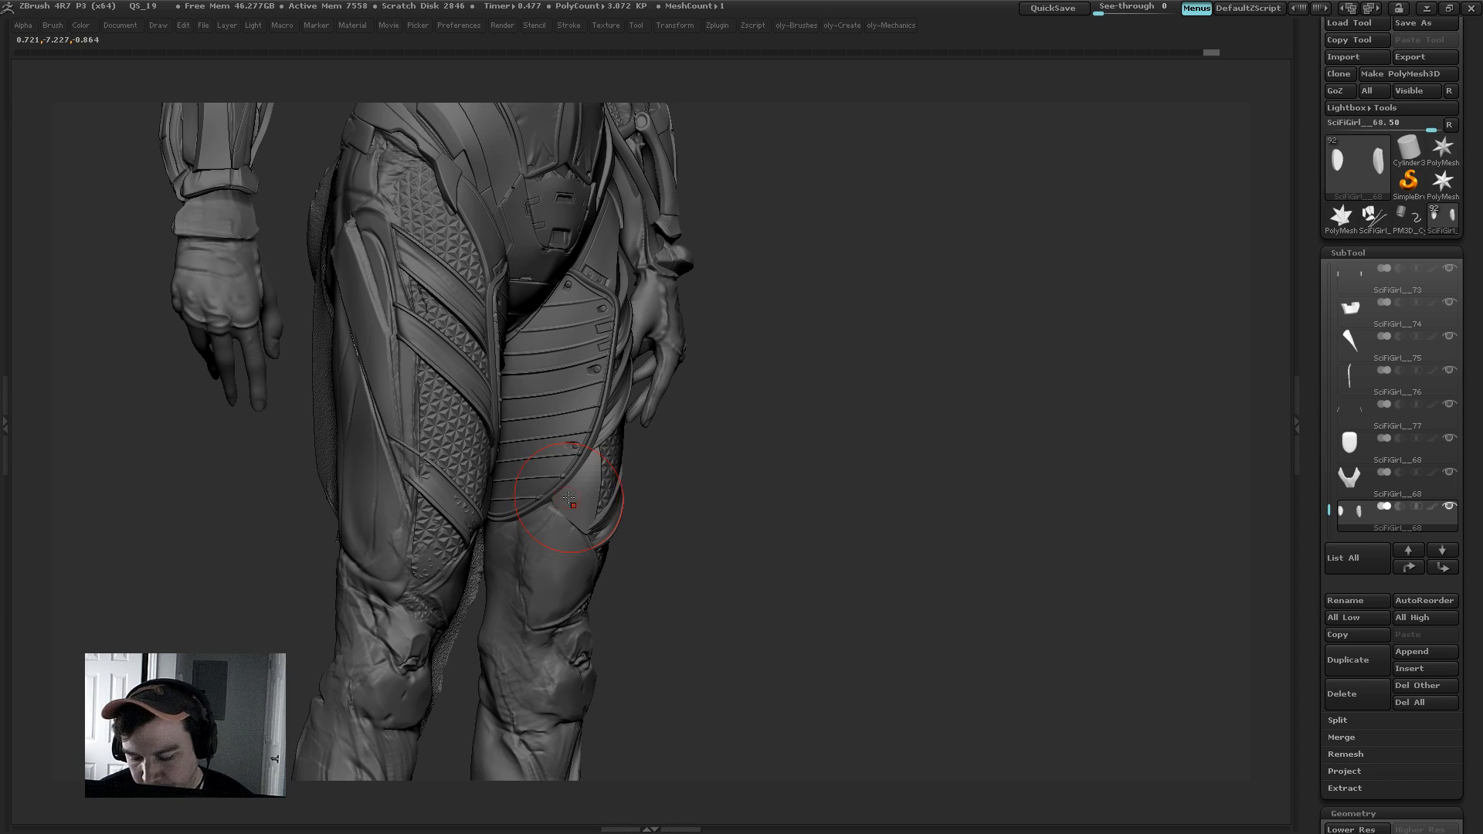
{"action": "left_click_drag", "start_coordinate": [808, 433], "coordinate": [672, 398]}
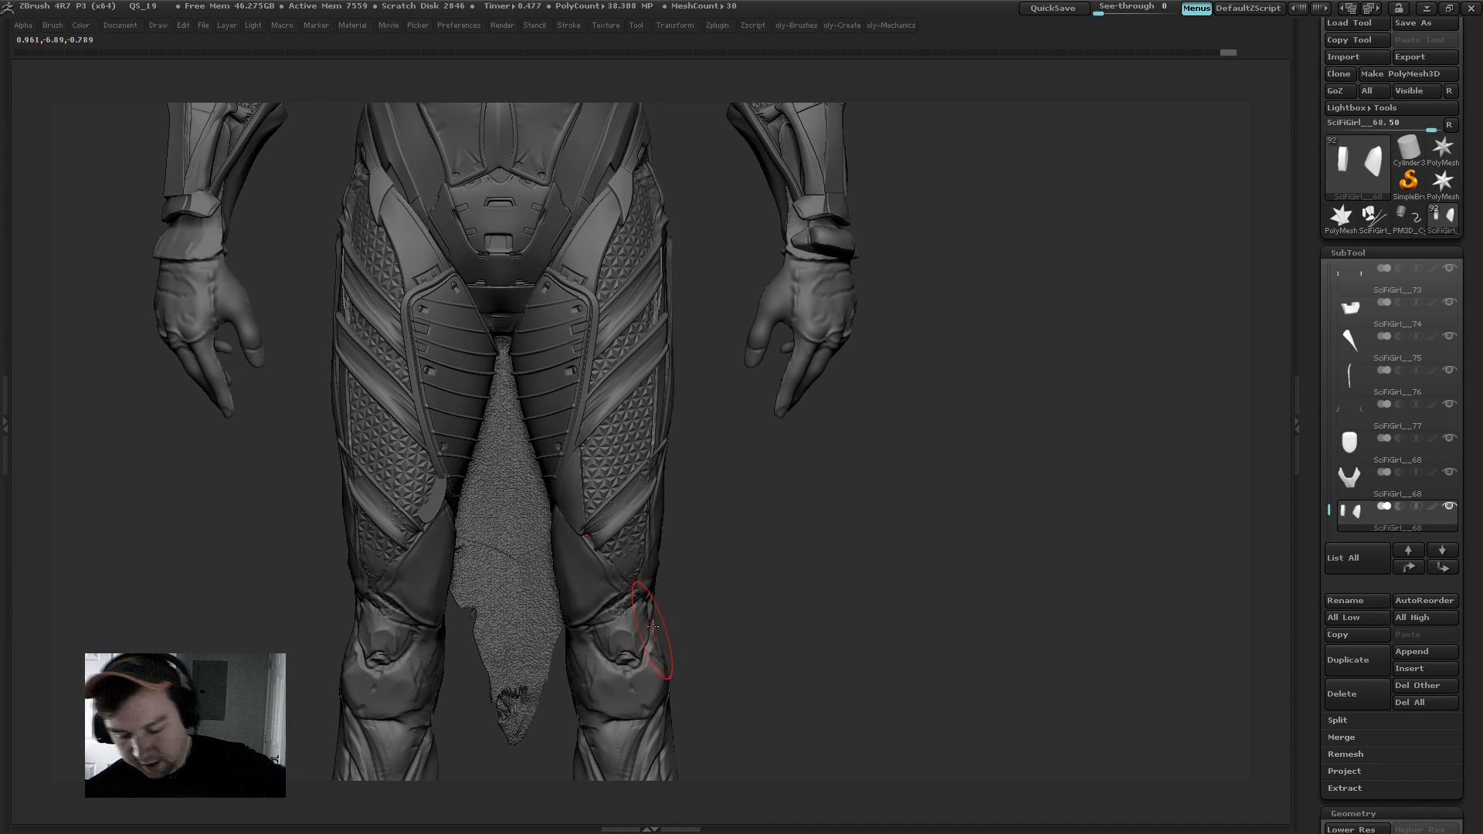
Step: Mirror and weld the reshaped plate so both thighs match
{"action": "key", "text": "2"}
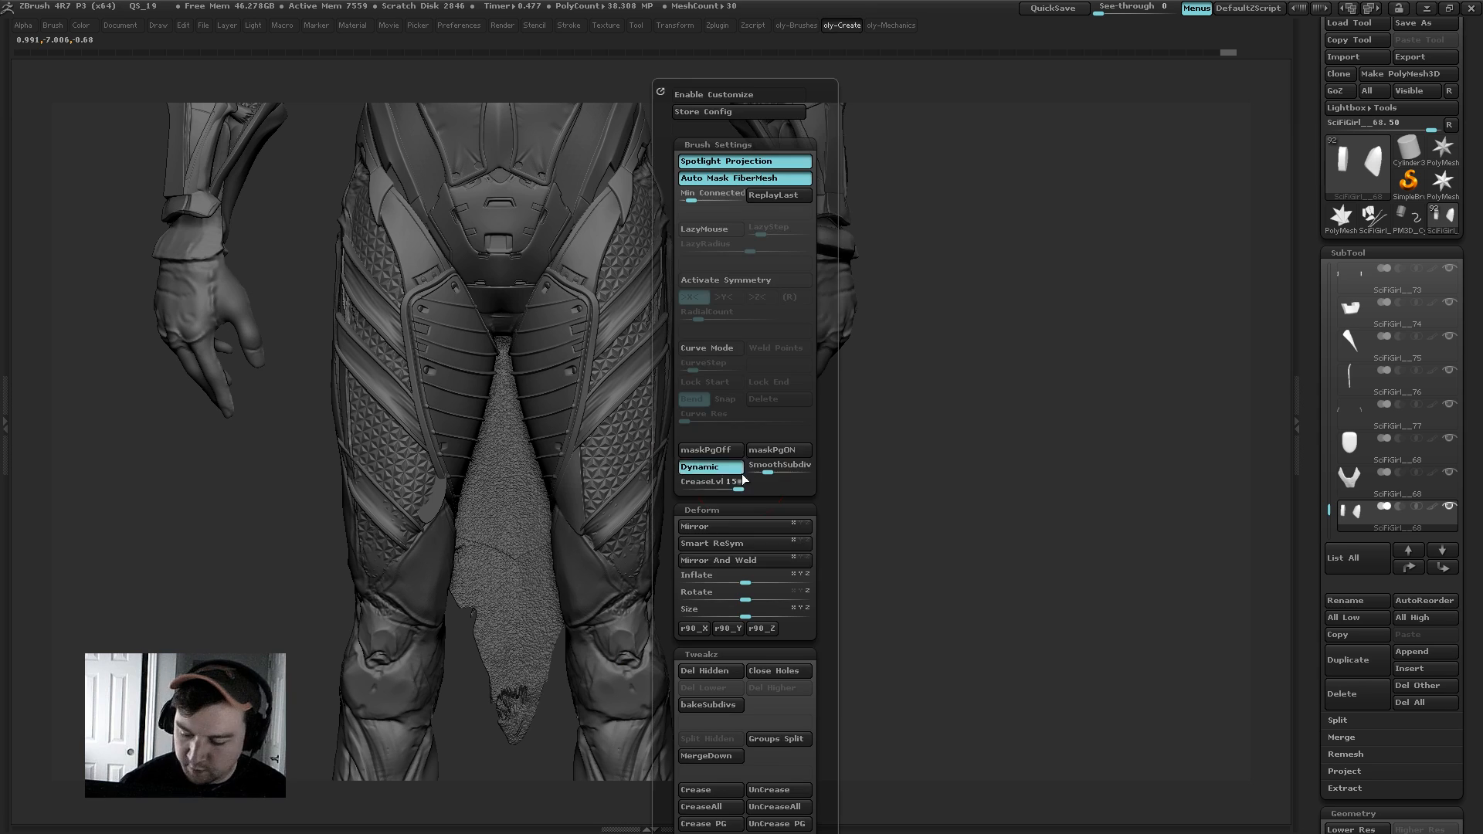
{"action": "left_click", "coordinate": [724, 527]}
{"action": "left_click", "coordinate": [724, 562]}
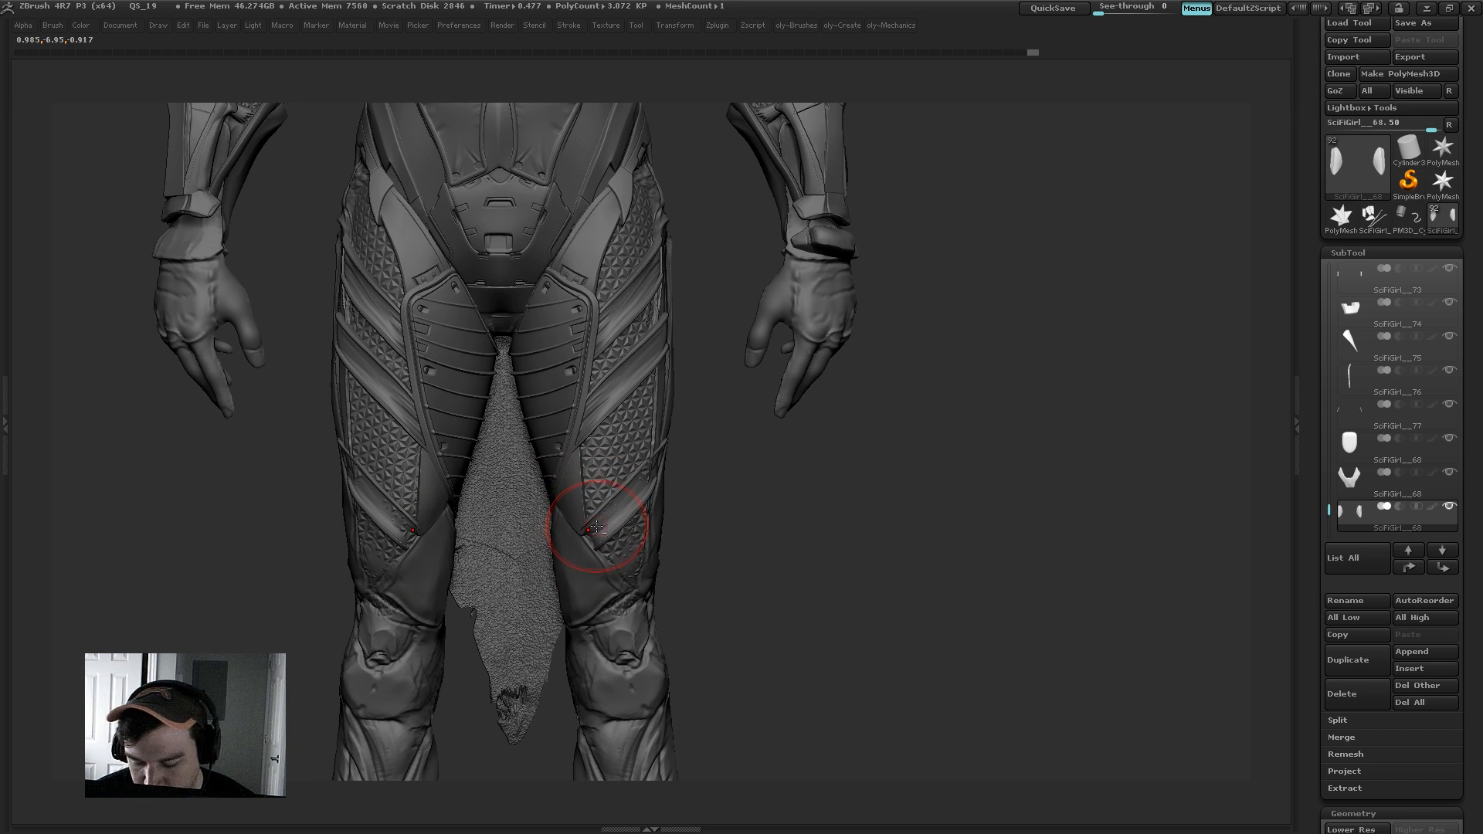
Step: Refine the mirrored plates' edges around the strip ends above the knees, checking them up close and on the whole figure
{"action": "left_click_drag", "start_coordinate": [725, 447], "coordinate": [621, 349], "text": "alt"}
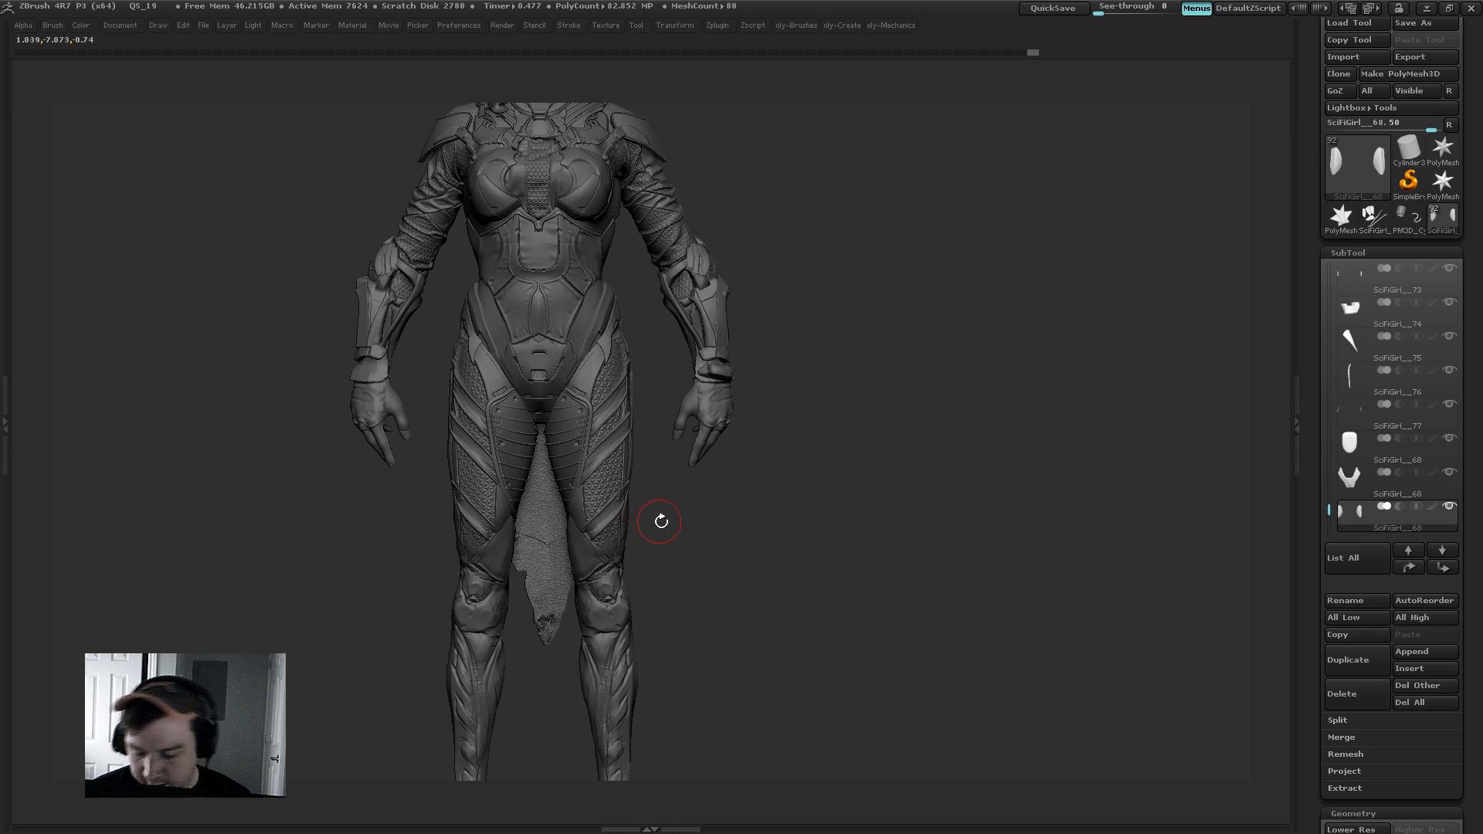
{"action": "mouse_move", "coordinate": [549, 528]}
{"action": "left_mouse_down", "text": "alt"}
{"action": "mouse_move", "coordinate": [583, 540]}
{"action": "mouse_move", "coordinate": [549, 519]}
{"action": "left_mouse_up", "text": "alt"}
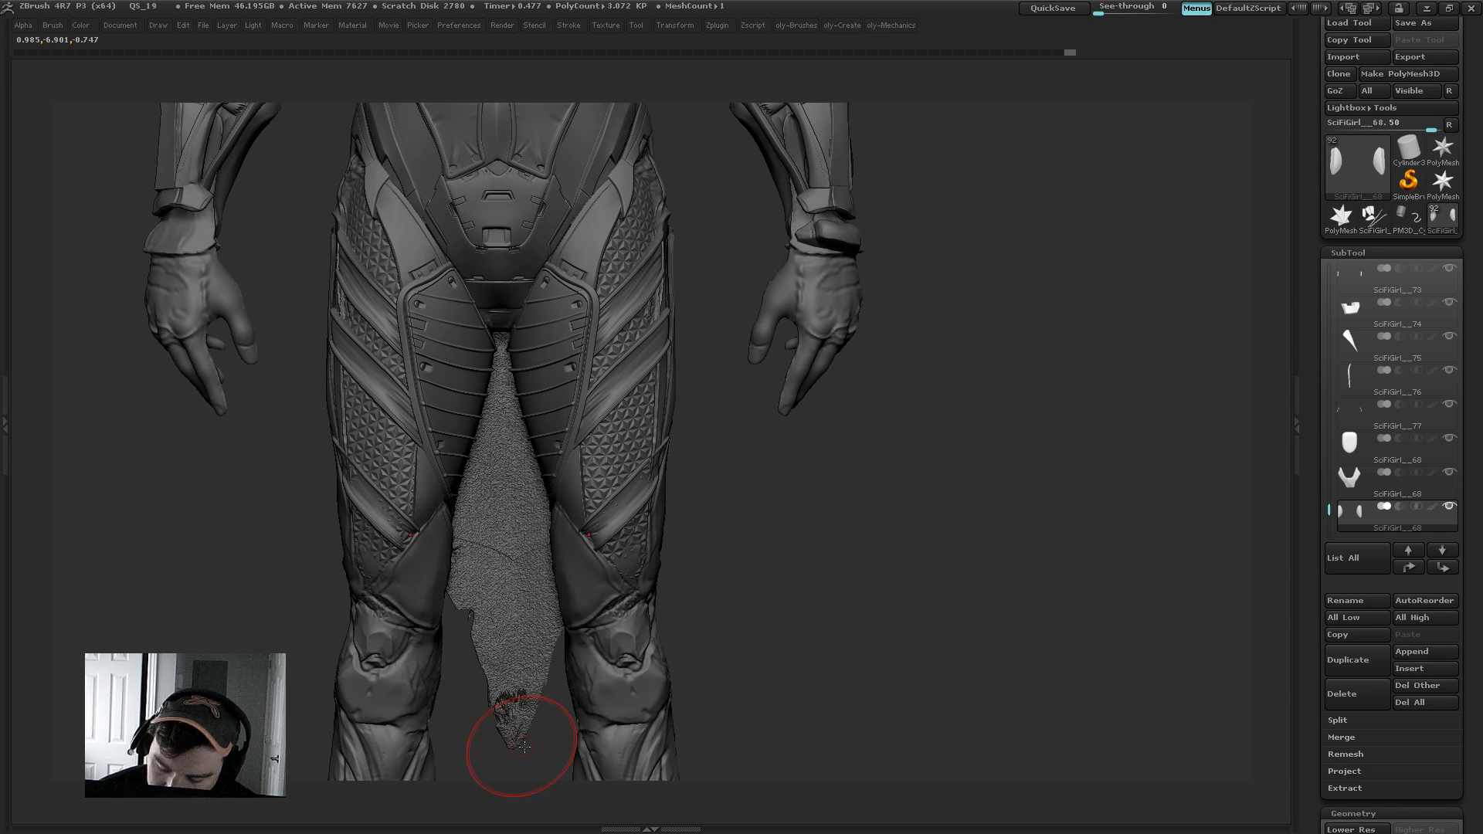
{"action": "mouse_move", "coordinate": [522, 753]}
{"action": "left_mouse_down"}
{"action": "mouse_move", "coordinate": [578, 758]}
{"action": "mouse_move", "coordinate": [595, 494]}
{"action": "mouse_move", "coordinate": [563, 519]}
{"action": "left_mouse_up"}
{"action": "mouse_move", "coordinate": [792, 431]}
{"action": "left_mouse_down"}
{"action": "mouse_move", "coordinate": [765, 431]}
{"action": "mouse_move", "coordinate": [726, 464]}
{"action": "left_mouse_up"}
{"action": "left_click_drag", "start_coordinate": [774, 532], "coordinate": [759, 347]}
{"action": "left_click_drag", "start_coordinate": [720, 511], "coordinate": [645, 513]}
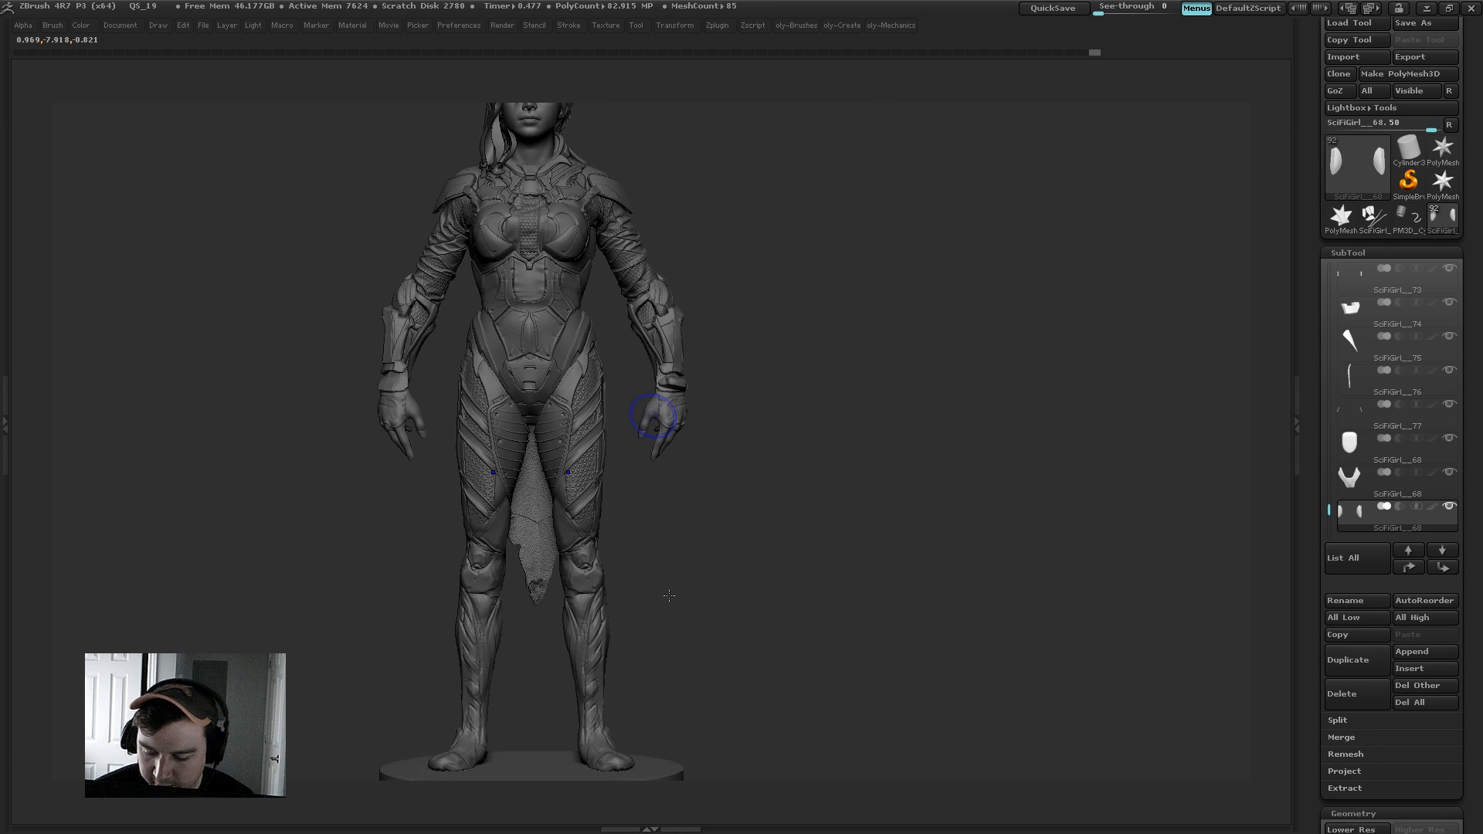
{"action": "left_click_drag", "start_coordinate": [690, 683], "coordinate": [668, 516]}
{"action": "left_click_drag", "start_coordinate": [726, 446], "coordinate": [760, 444]}
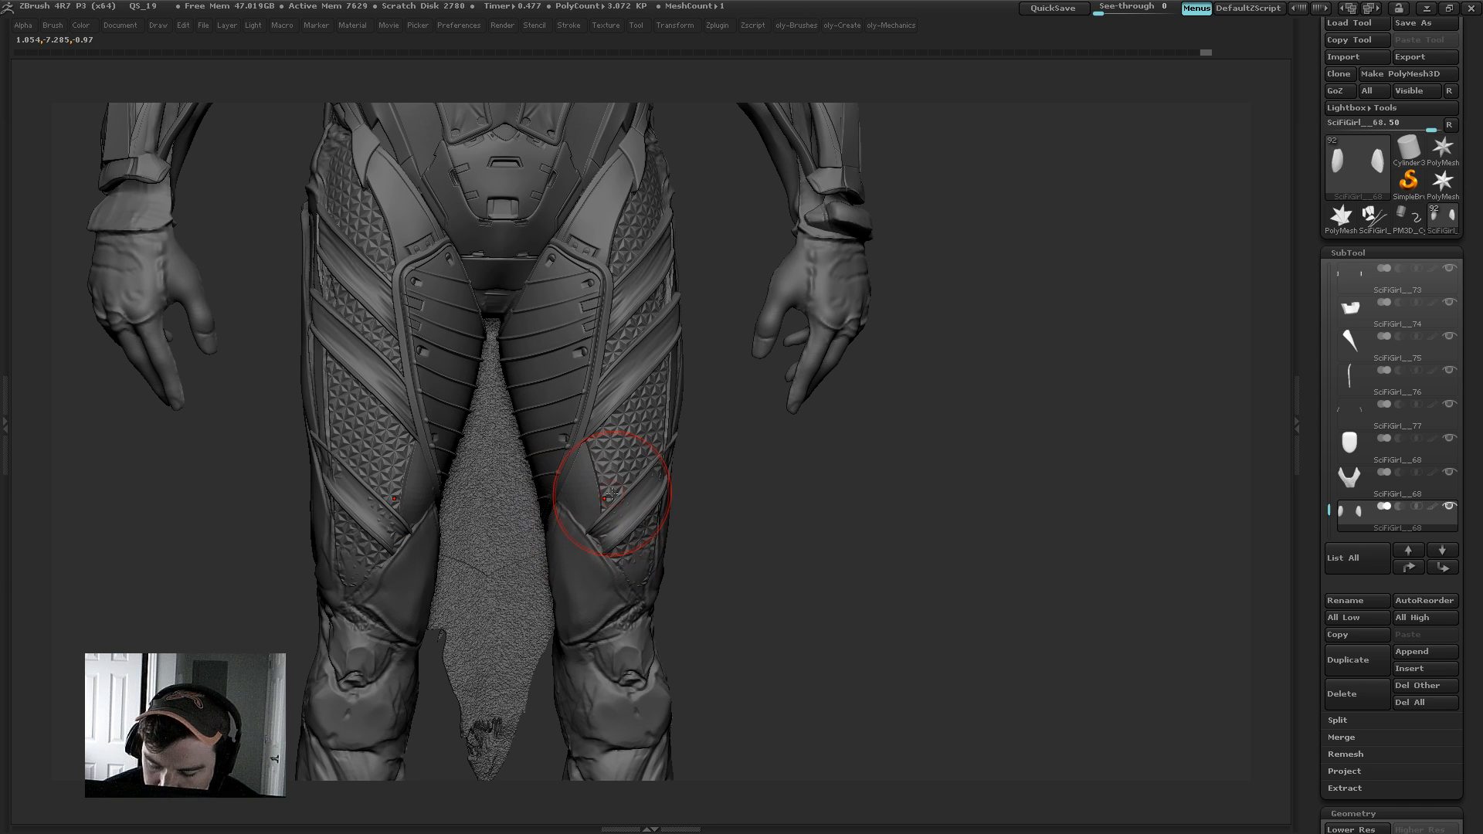
{"action": "left_click_drag", "start_coordinate": [733, 452], "coordinate": [687, 433]}
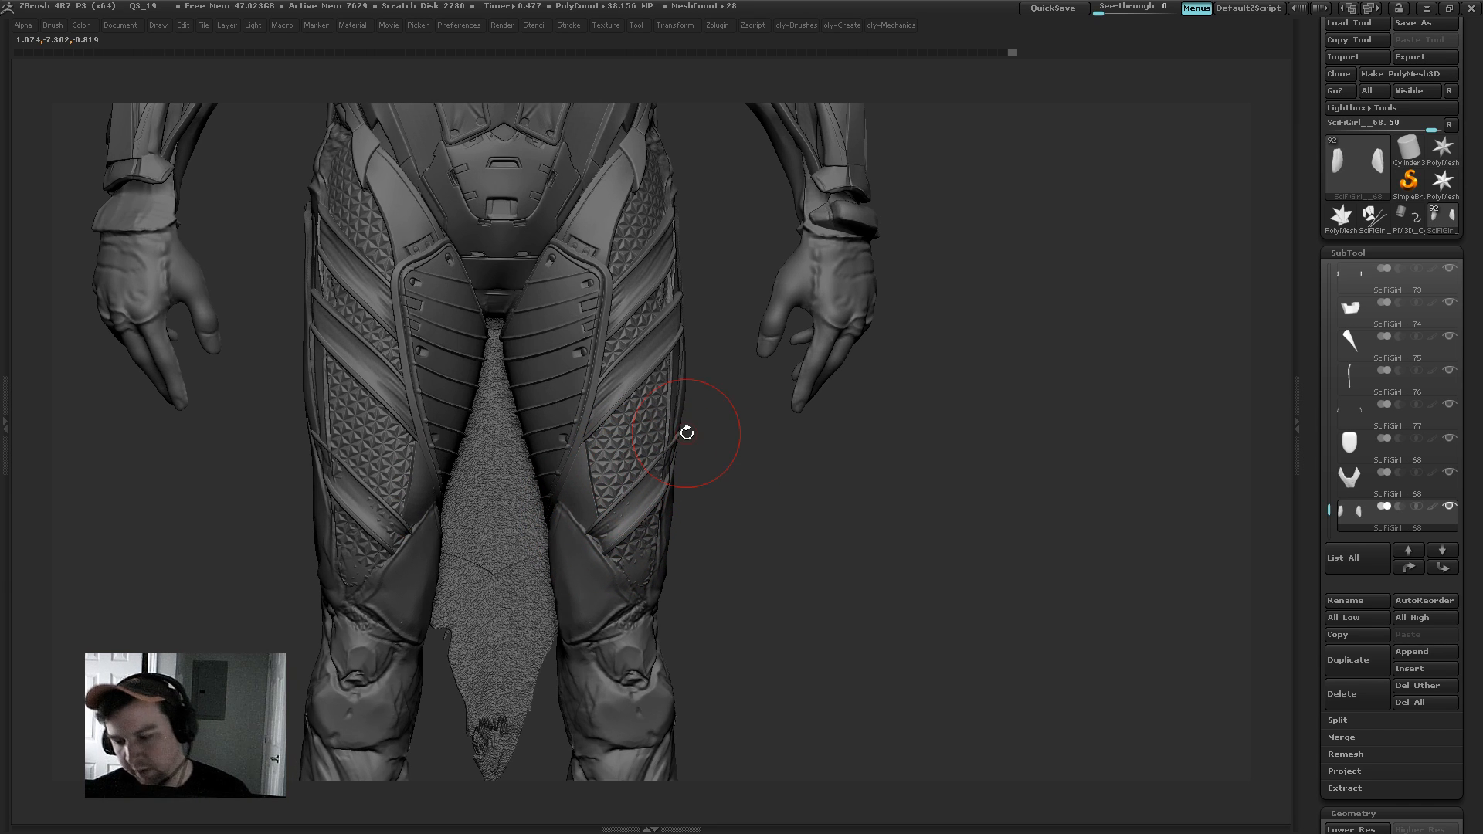
Step: Touch up the mirrored plates above the knees, comparing them with the whole figure from front and turned views
{"action": "left_click_drag", "start_coordinate": [740, 503], "coordinate": [705, 445], "text": "alt"}
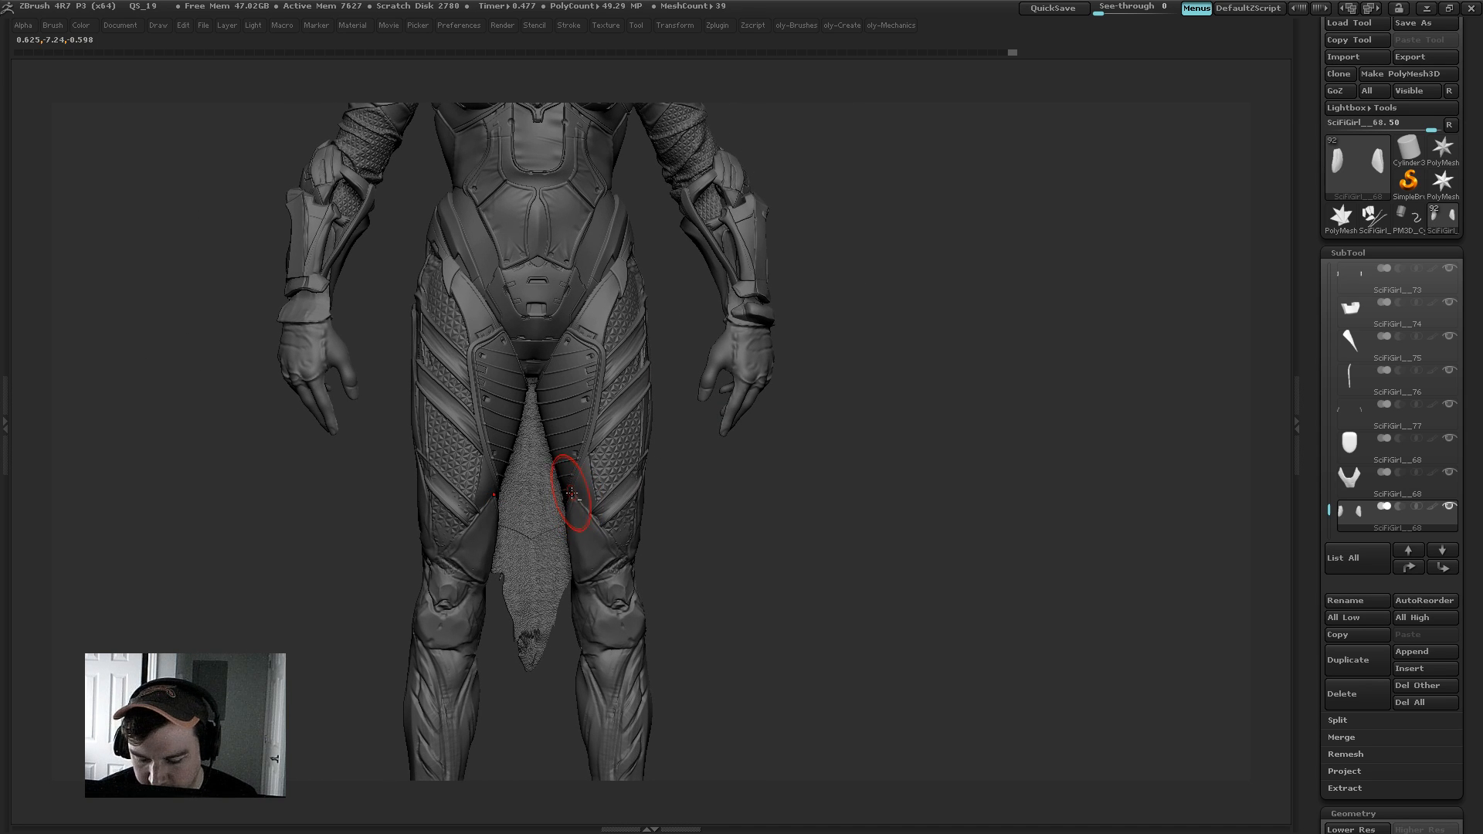
{"action": "left_click_drag", "start_coordinate": [649, 474], "coordinate": [652, 472]}
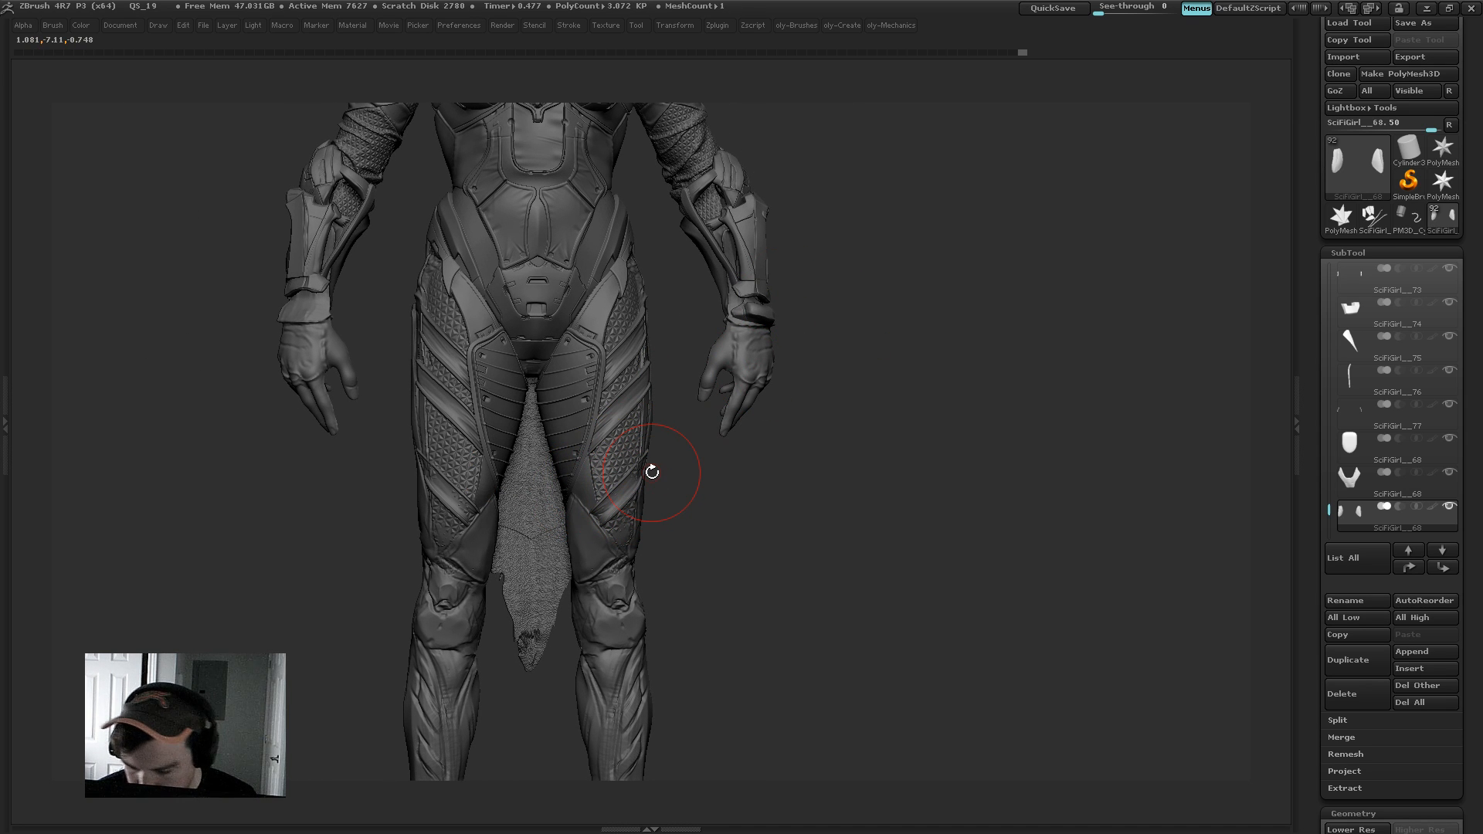
{"action": "left_click_drag", "start_coordinate": [857, 345], "coordinate": [851, 348]}
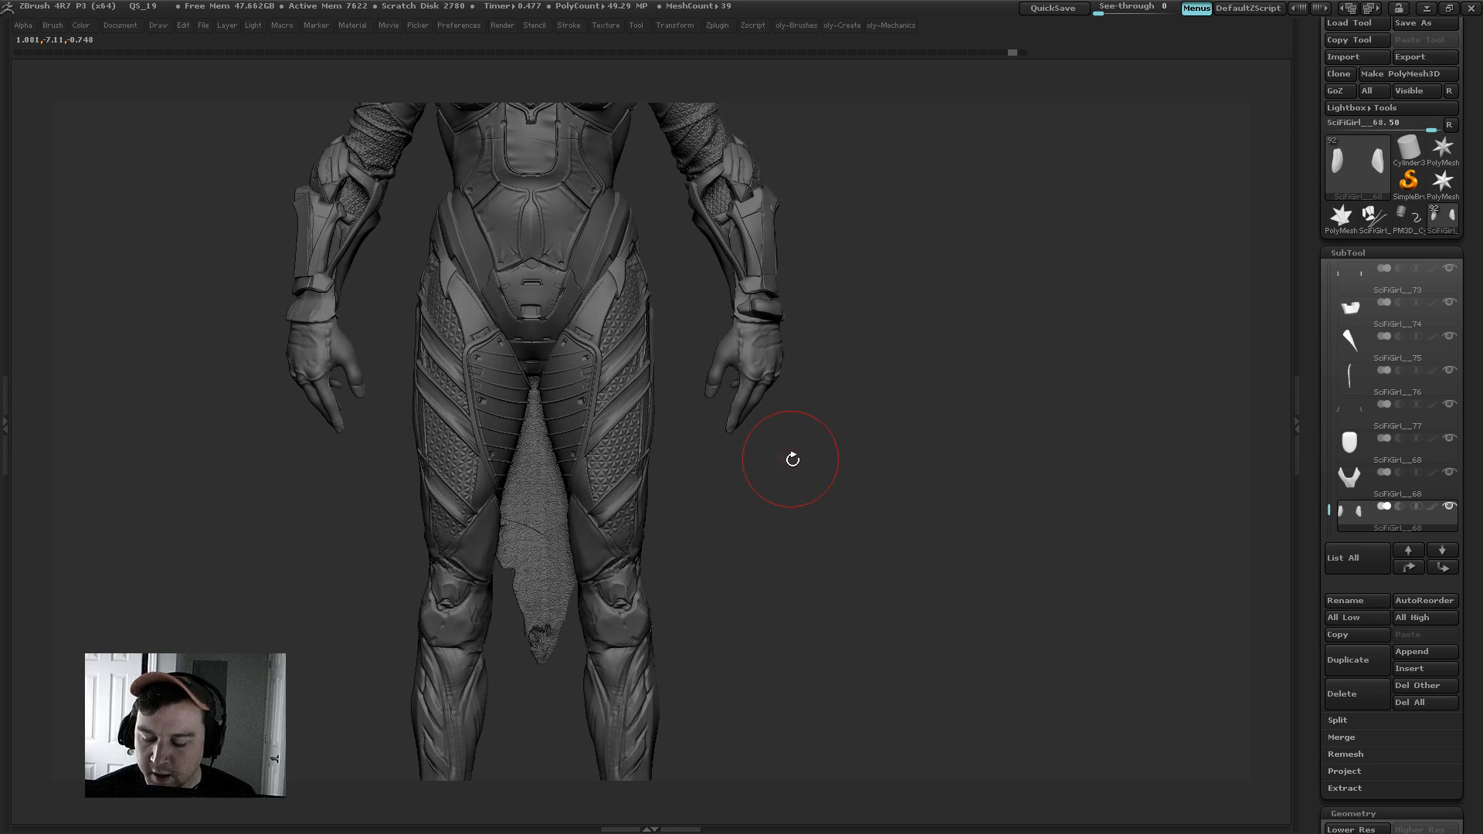
{"action": "left_click_drag", "start_coordinate": [782, 442], "coordinate": [743, 384], "text": "alt"}
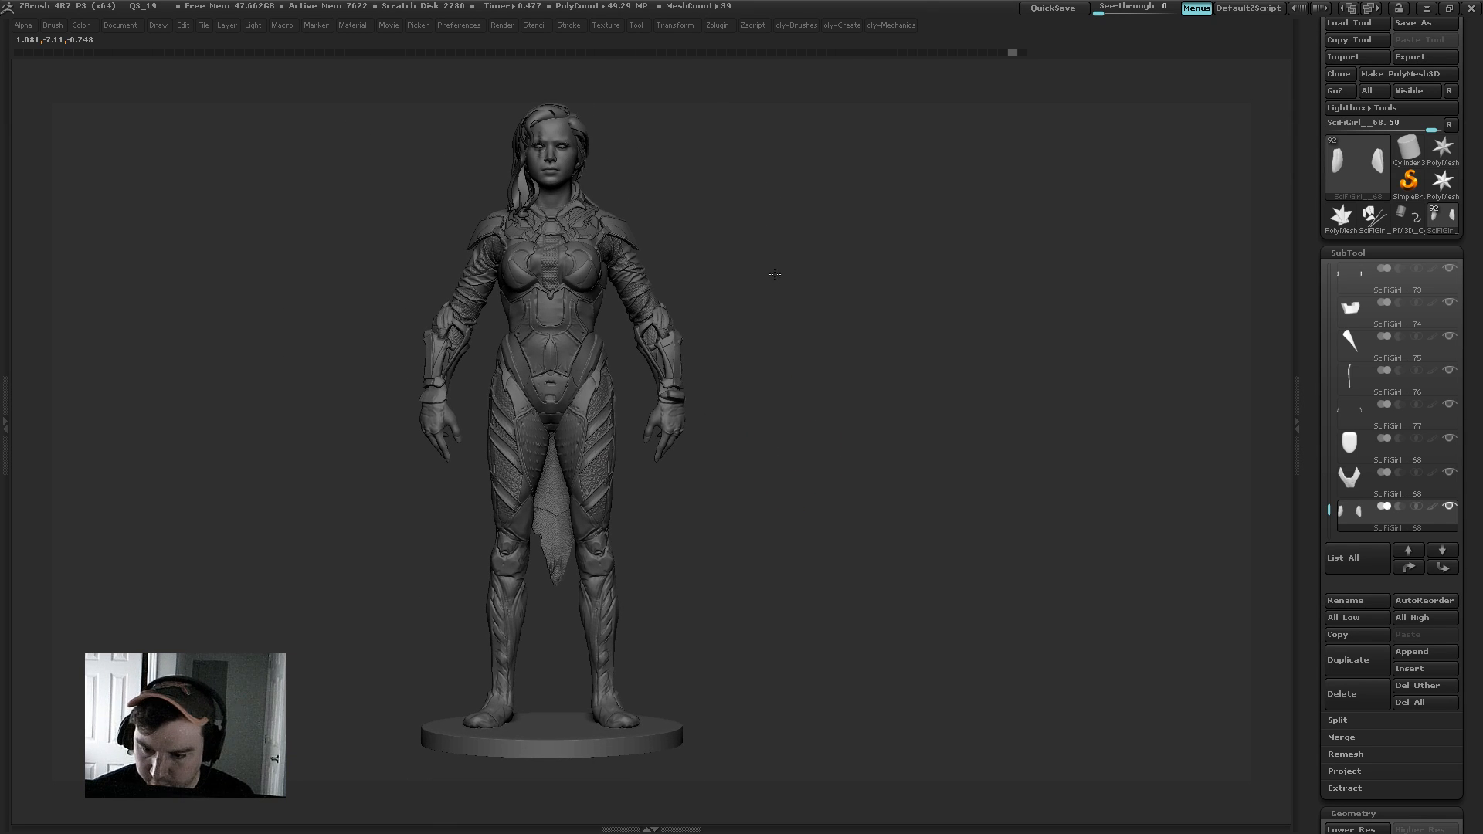
{"action": "left_click_drag", "start_coordinate": [717, 557], "coordinate": [748, 630], "text": "alt"}
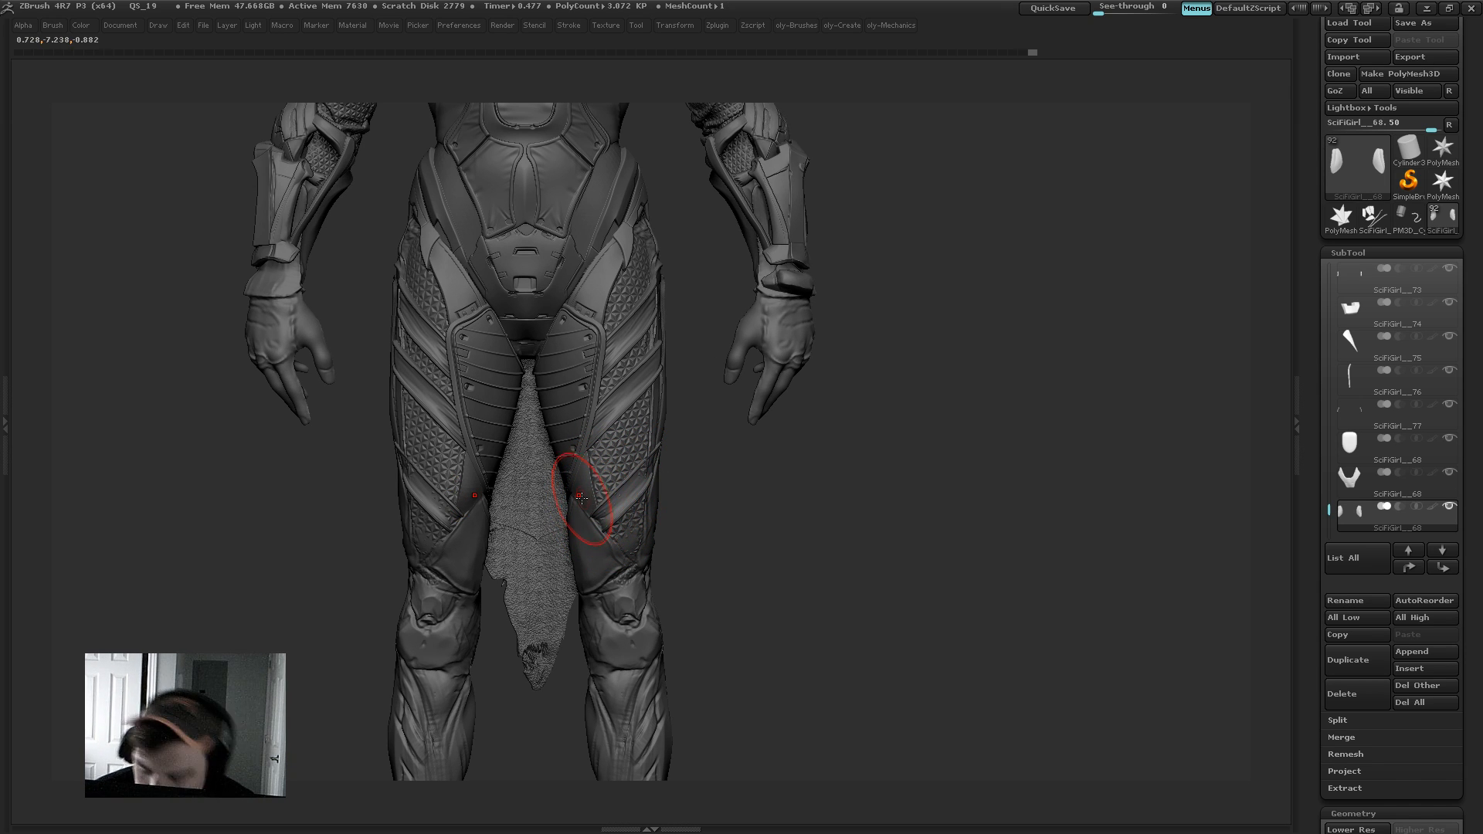
{"action": "left_click_drag", "start_coordinate": [705, 480], "coordinate": [634, 500]}
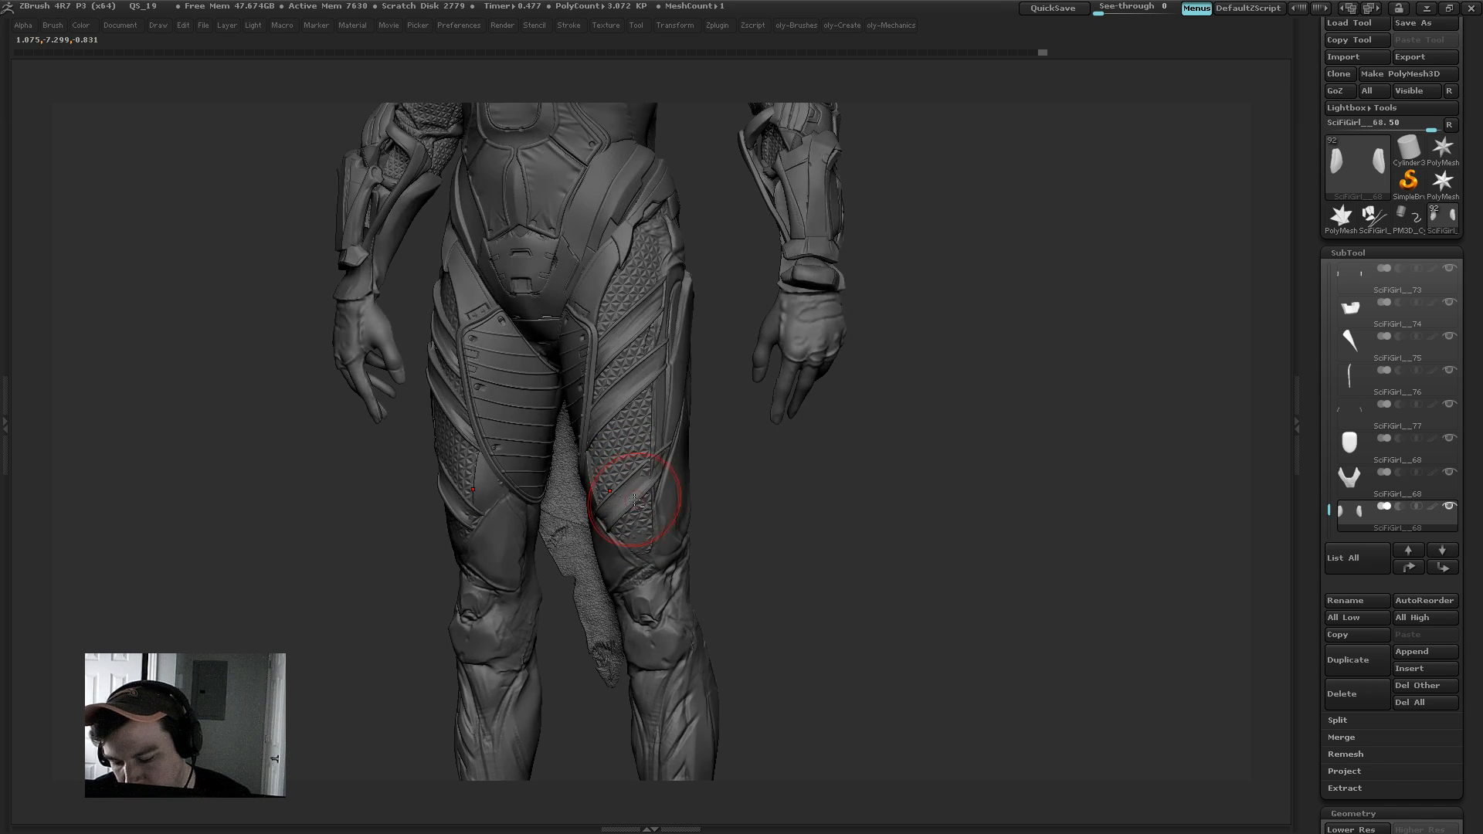
Step: Select the lowest diagonal thigh strips and adjust their fit, checking them against the whole figure
{"action": "left_click", "coordinate": [634, 500], "text": "alt"}
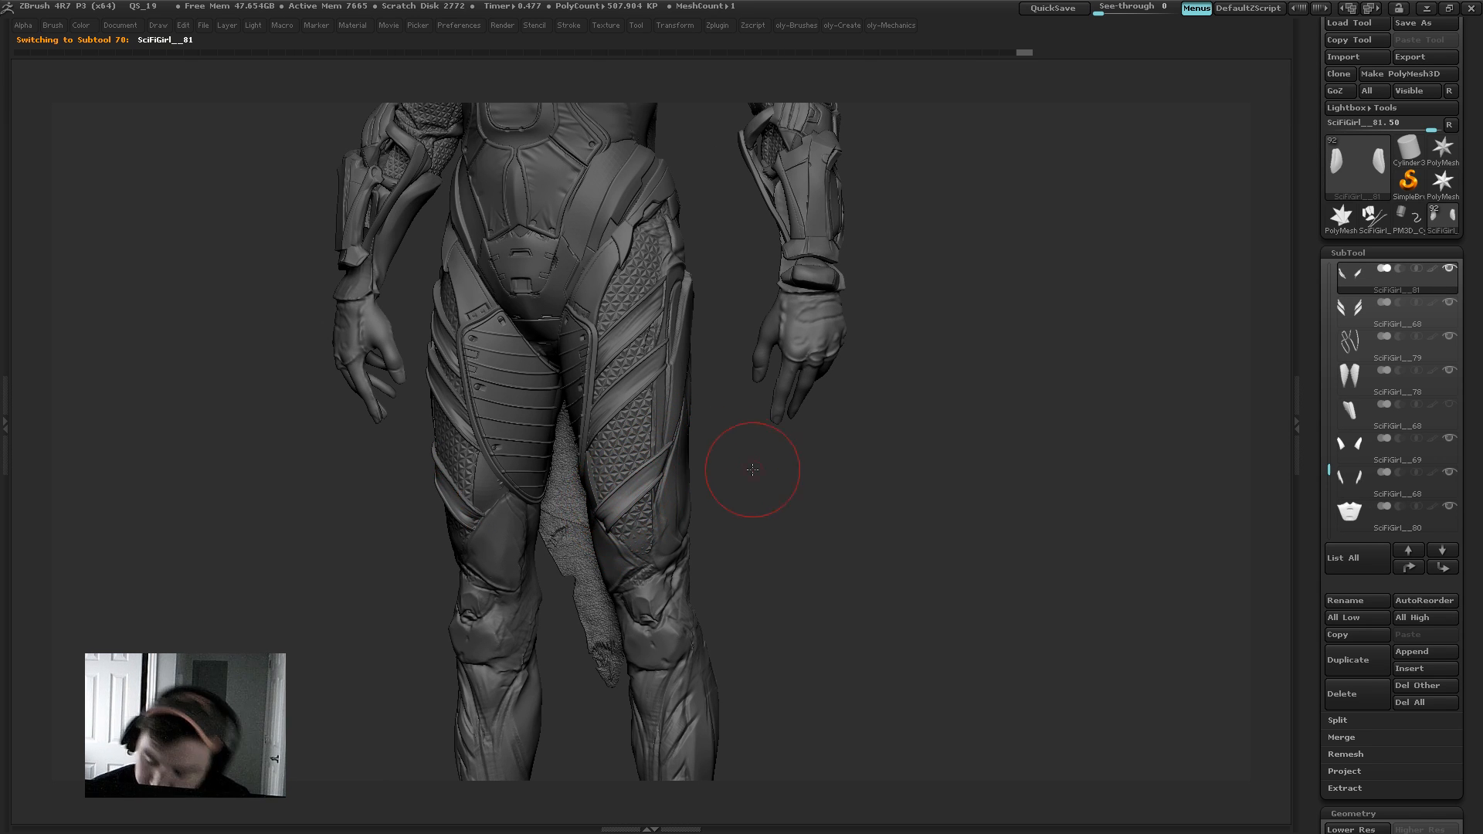
{"action": "left_click_drag", "start_coordinate": [752, 469], "coordinate": [461, 535]}
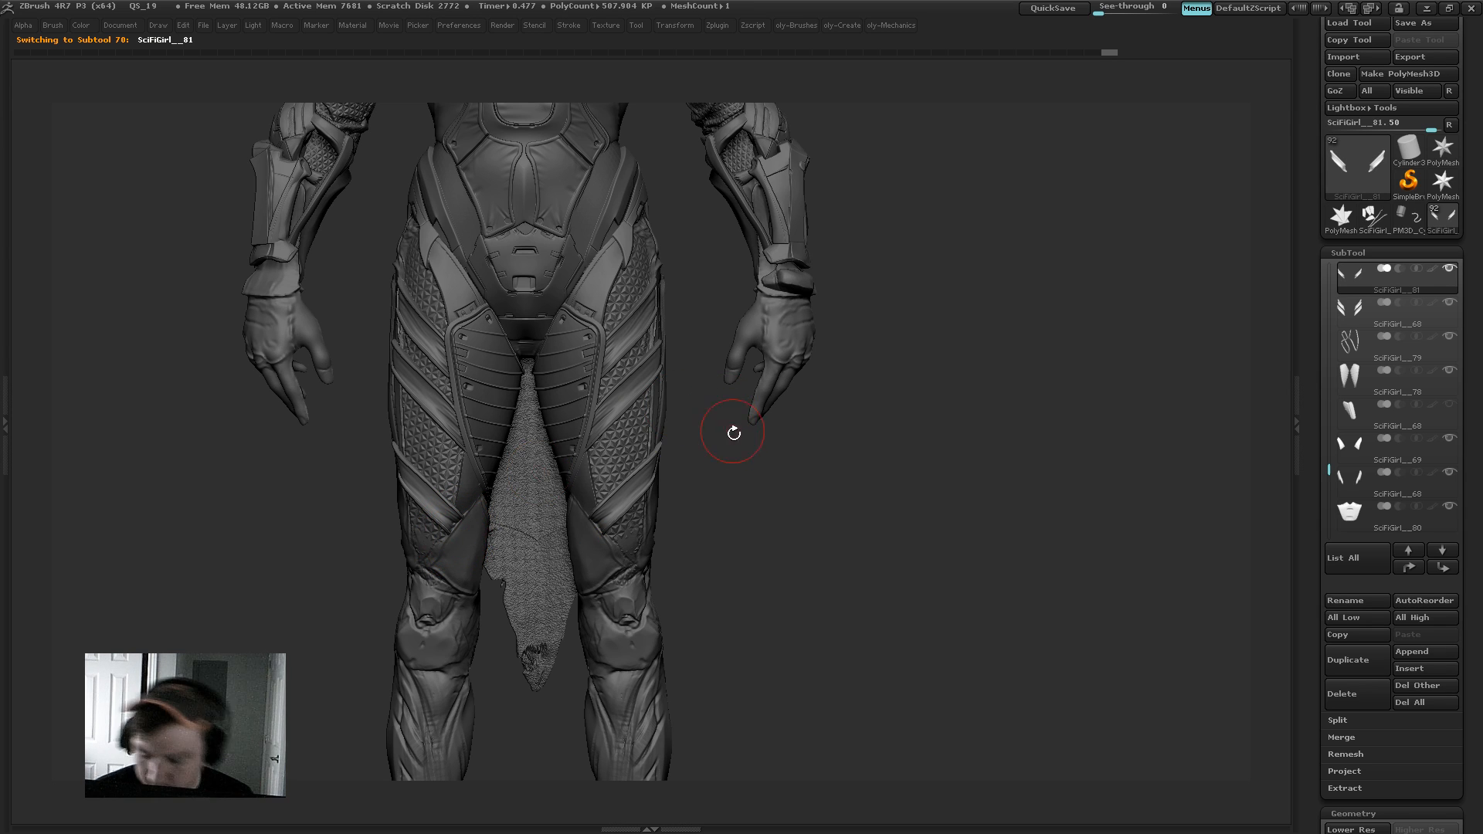
{"action": "left_click_drag", "start_coordinate": [740, 457], "coordinate": [662, 402], "text": "alt"}
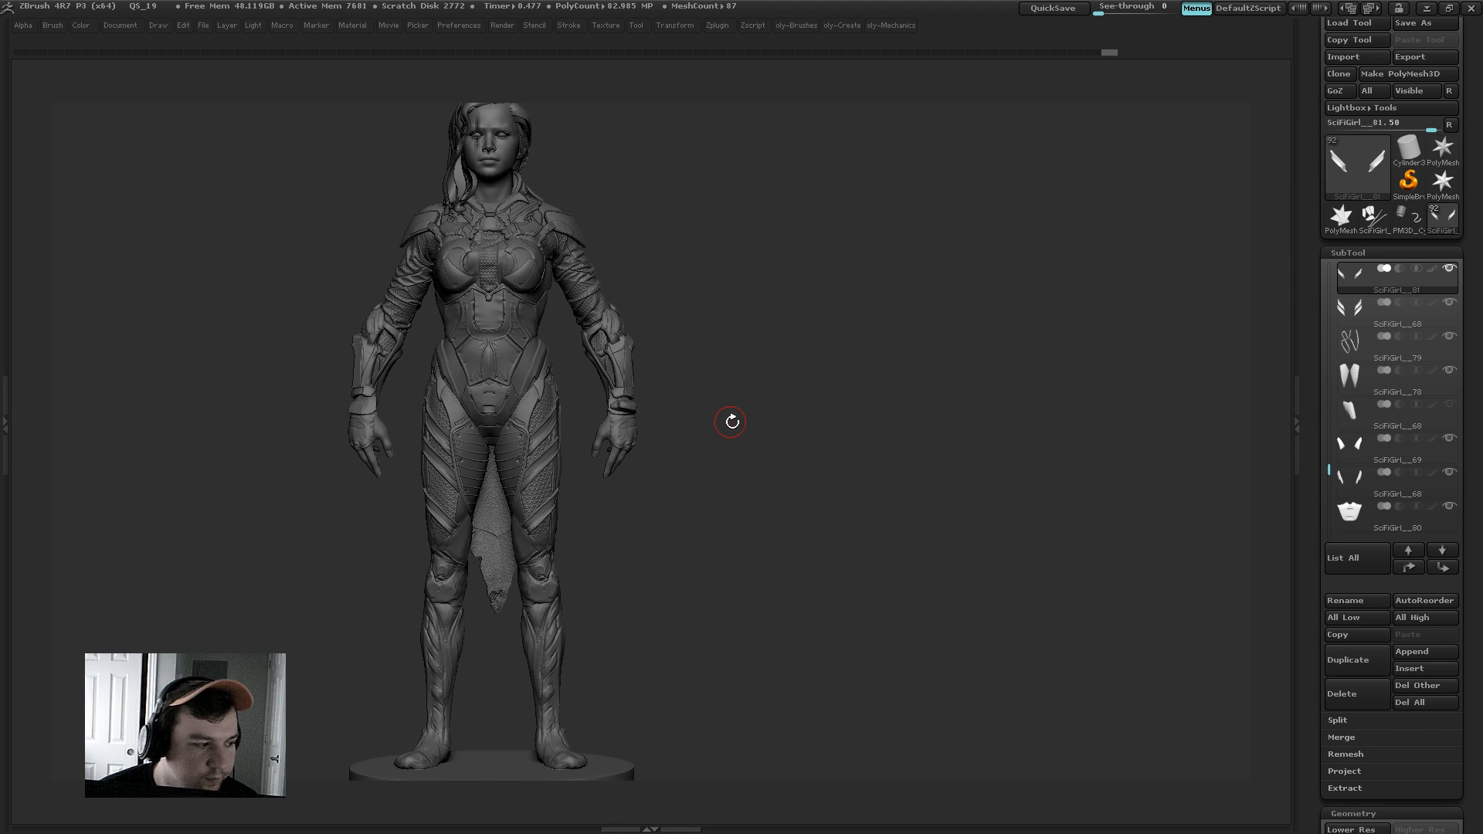
{"action": "left_click_drag", "start_coordinate": [724, 429], "coordinate": [740, 479], "text": "alt"}
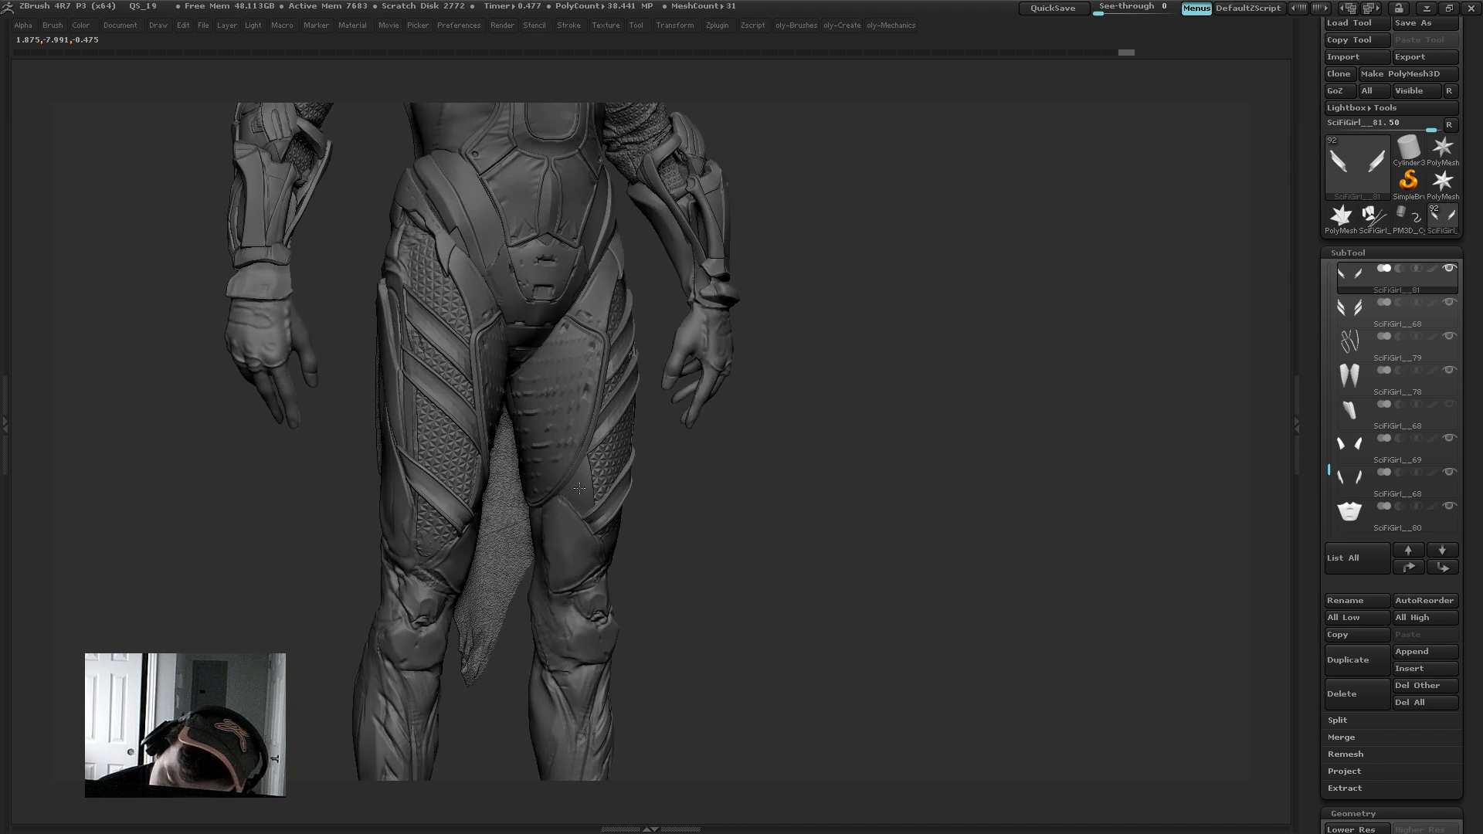
Step: Set the above-knee plates' crease level to 2, enable dynamic subdivision and adjust its smooth subdivision level
{"action": "left_click", "coordinate": [580, 488], "text": "alt"}
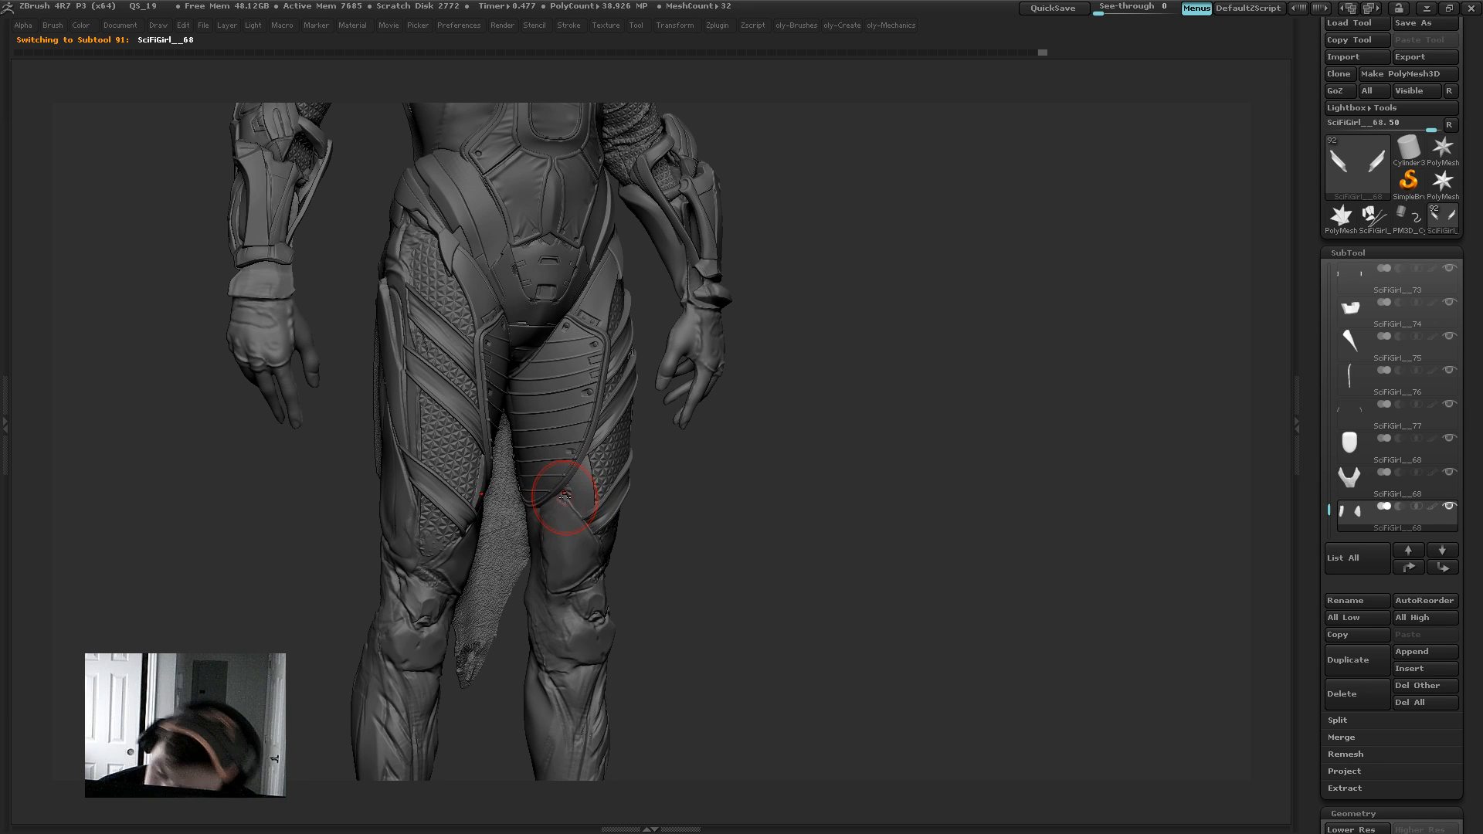
{"action": "left_click_drag", "start_coordinate": [800, 457], "coordinate": [760, 444], "text": "shift"}
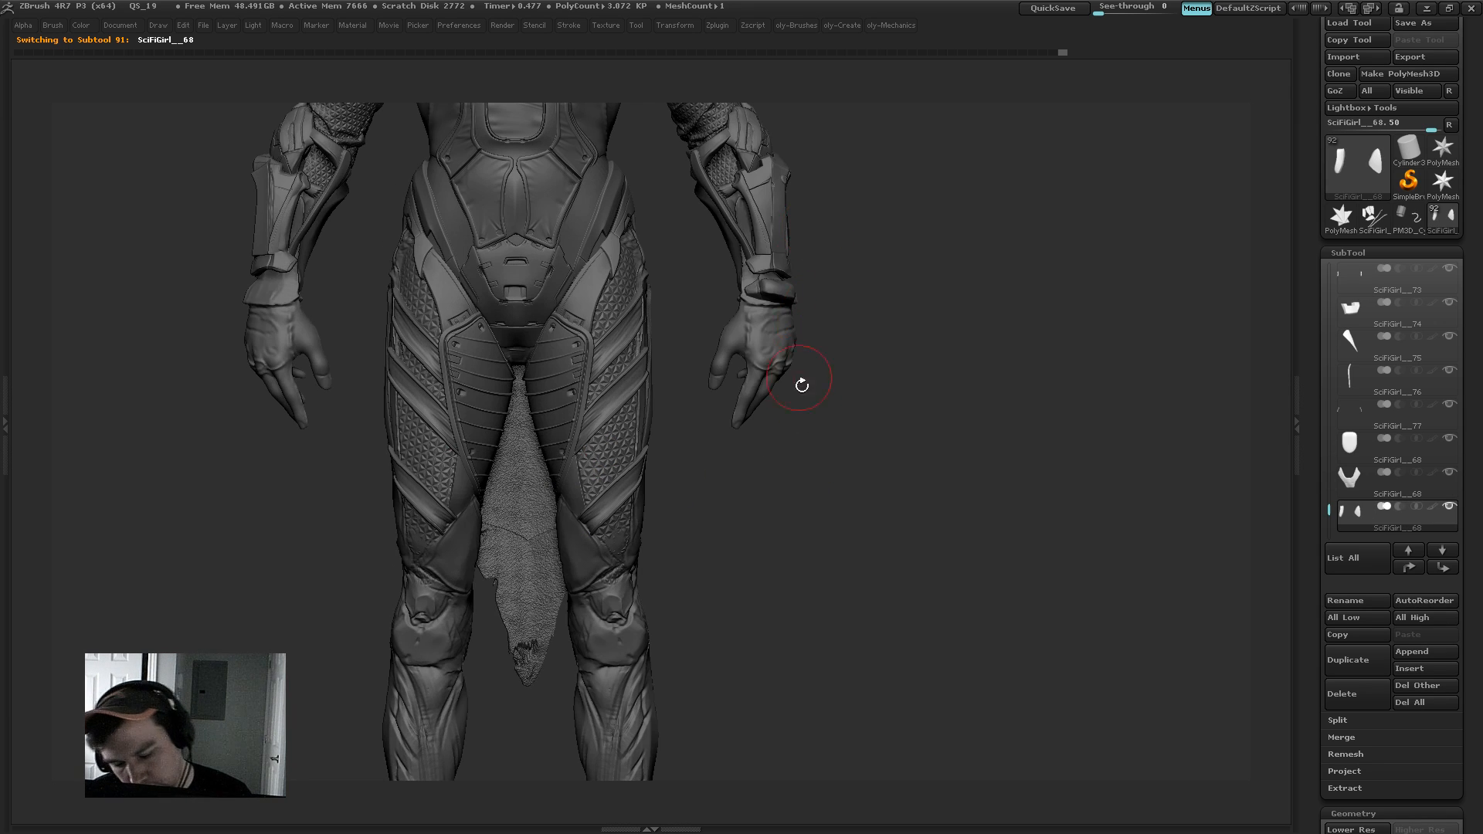
{"action": "key", "text": "shift+d"}
{"action": "key", "text": "2"}
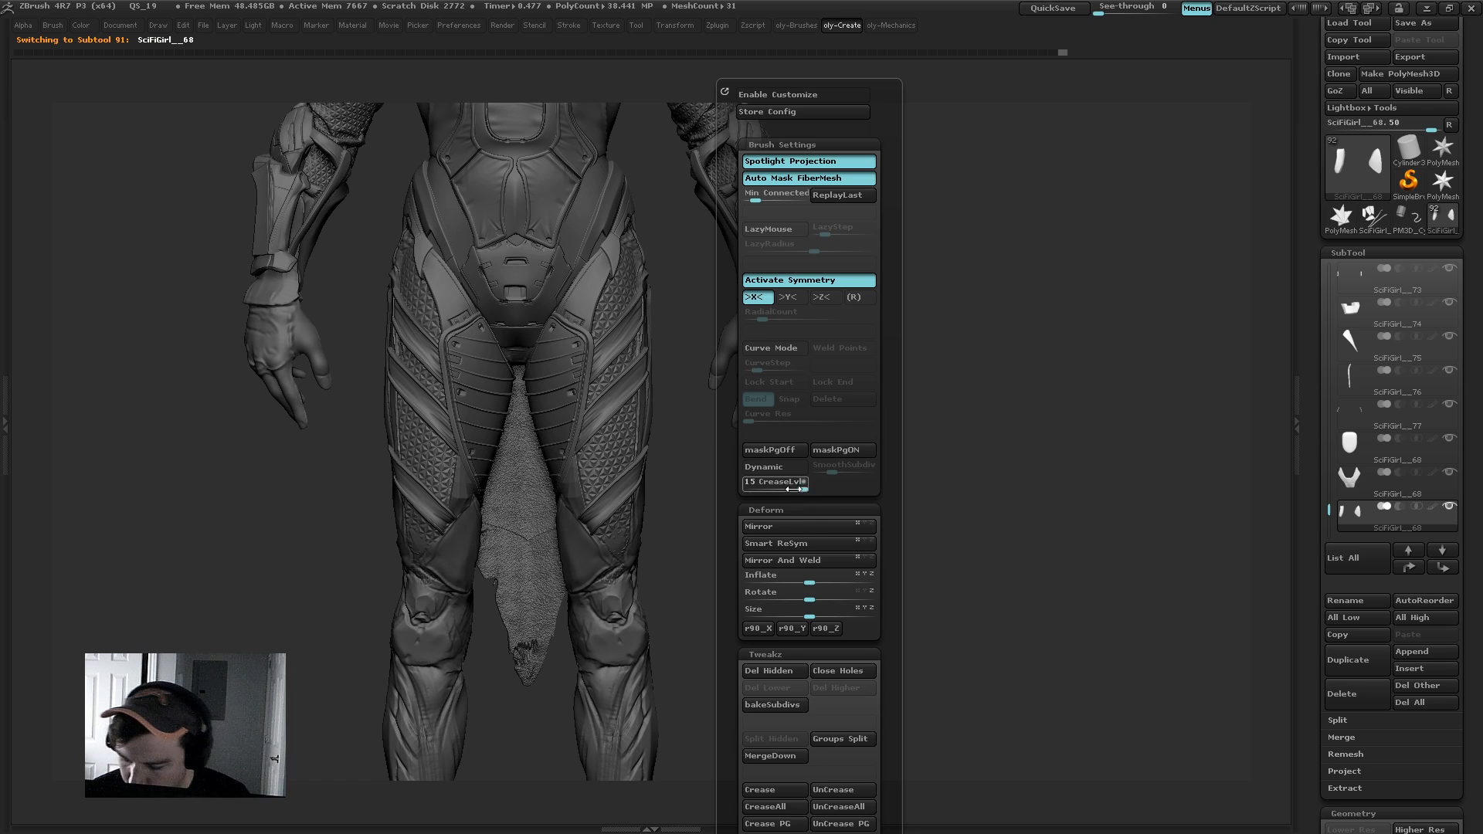
{"action": "left_click_drag", "start_coordinate": [794, 488], "coordinate": [755, 488]}
{"action": "left_click", "coordinate": [836, 468]}
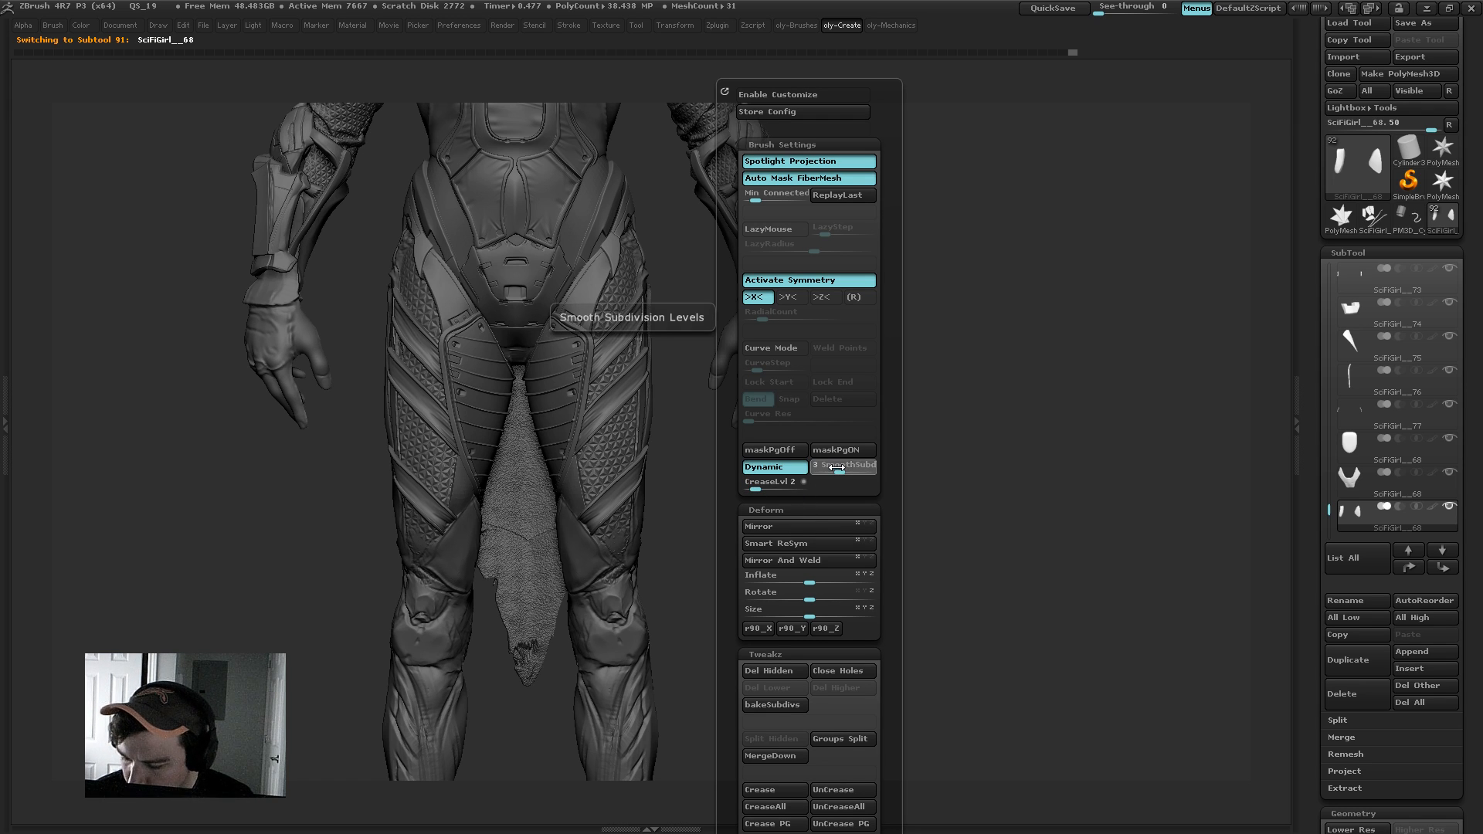
{"action": "left_click_drag", "start_coordinate": [836, 468], "coordinate": [845, 465]}
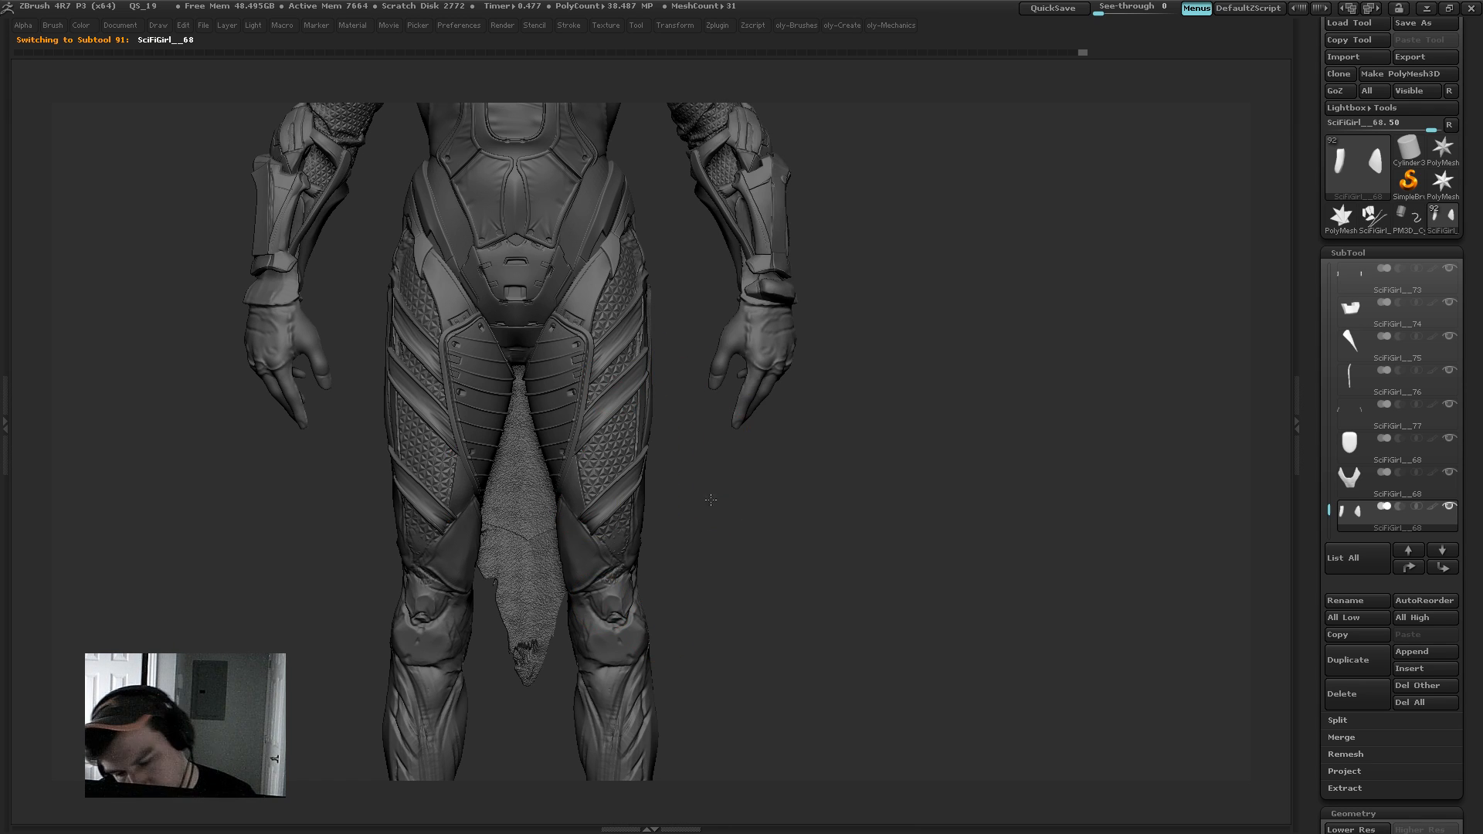
Step: Resize the brush and adjust the above-knee plates' outline, judging the shape on the whole figure and from turned views
{"action": "left_click_drag", "start_coordinate": [710, 500], "coordinate": [753, 264], "text": "alt"}
{"action": "mouse_move", "coordinate": [754, 334]}
{"action": "left_mouse_down", "text": "alt"}
{"action": "mouse_move", "coordinate": [764, 342]}
{"action": "mouse_move", "coordinate": [792, 210]}
{"action": "mouse_move", "coordinate": [831, 308]}
{"action": "mouse_move", "coordinate": [775, 324]}
{"action": "mouse_move", "coordinate": [736, 547]}
{"action": "left_mouse_up", "text": "alt"}
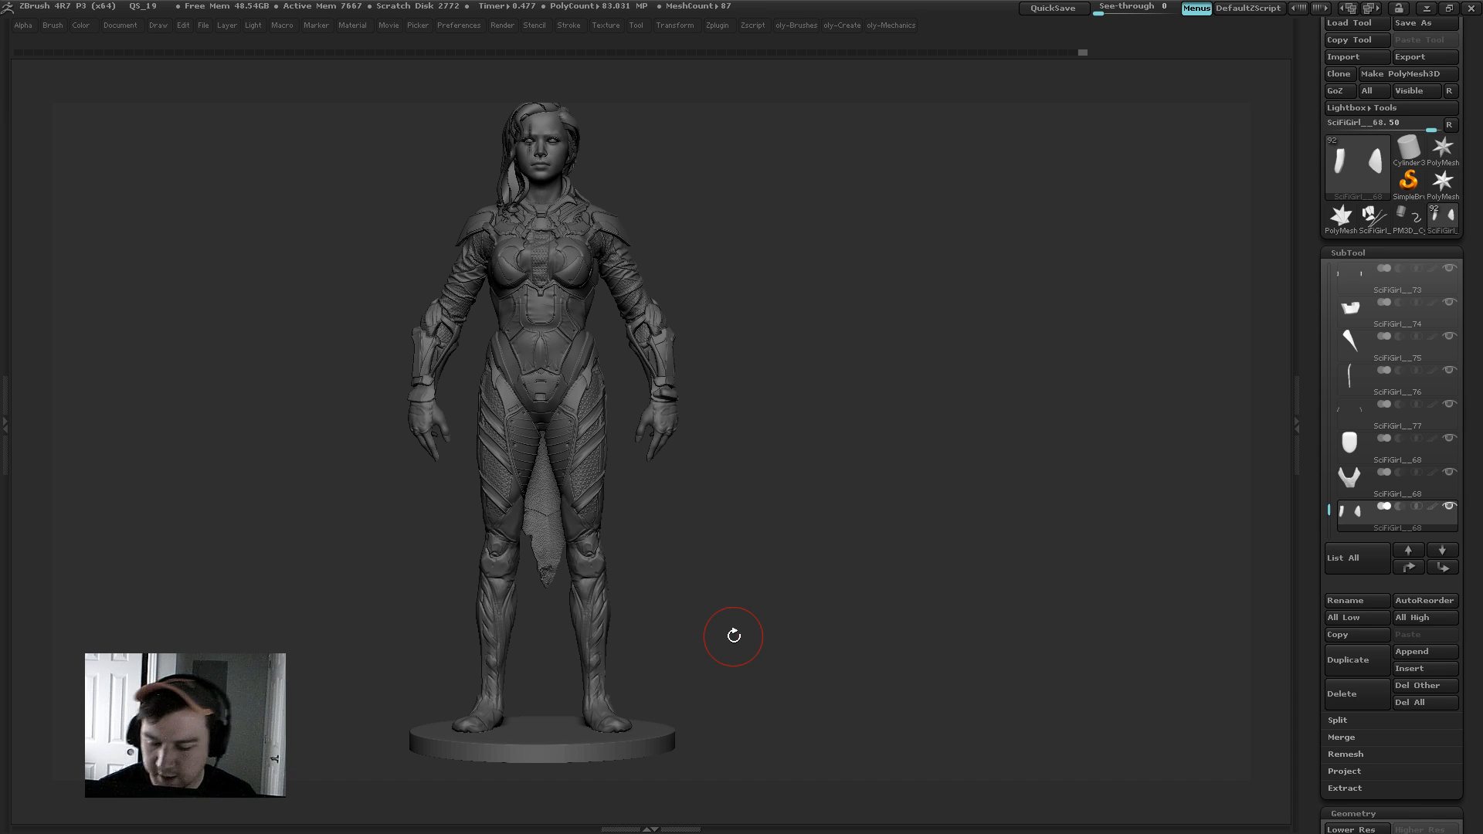
{"action": "mouse_move", "coordinate": [751, 325]}
{"action": "left_mouse_down", "text": "alt"}
{"action": "mouse_move", "coordinate": [770, 351]}
{"action": "mouse_move", "coordinate": [767, 318]}
{"action": "left_mouse_up", "text": "alt"}
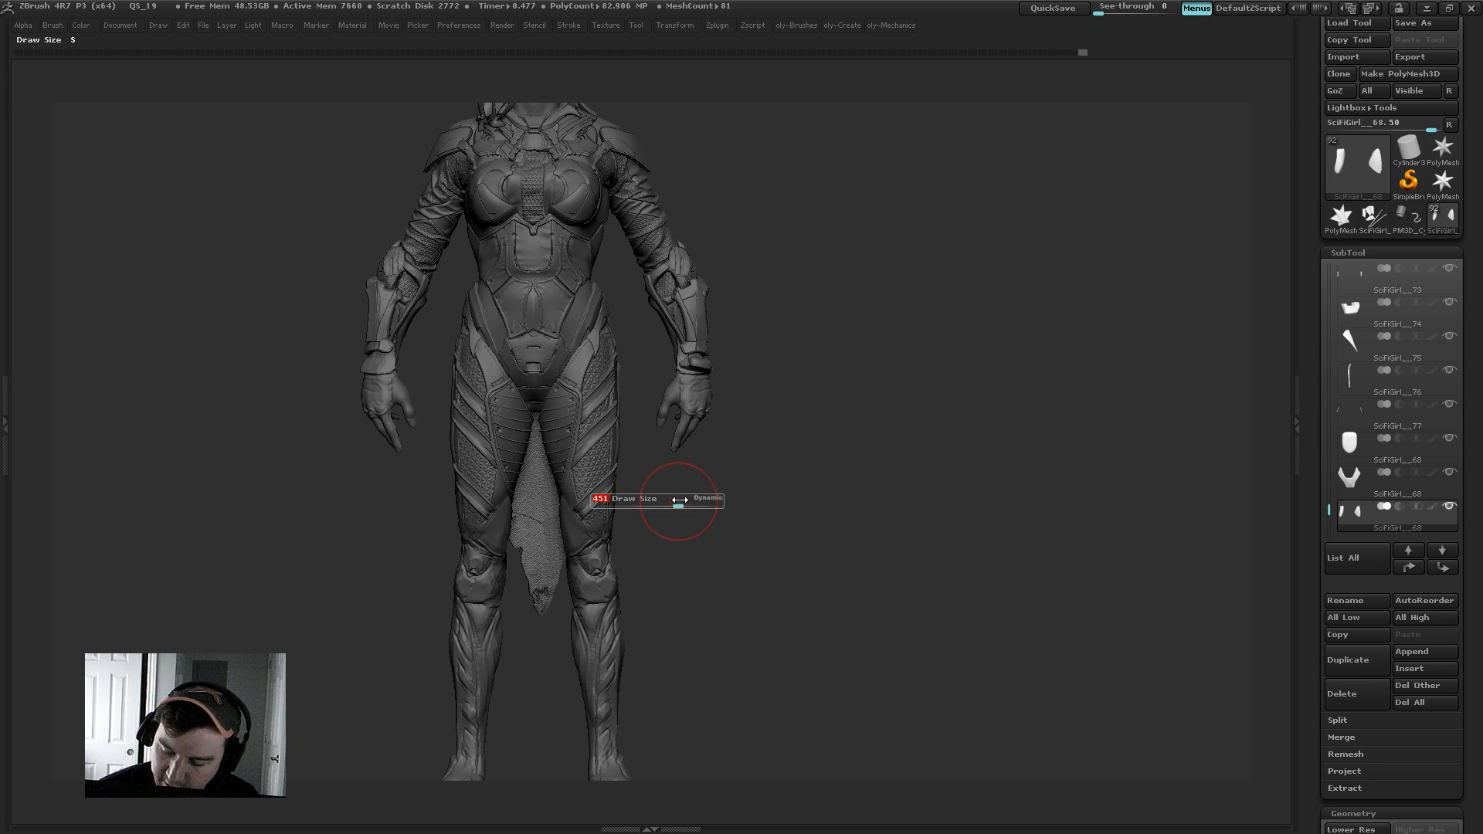
{"action": "mouse_move", "coordinate": [679, 502]}
{"action": "left_mouse_down", "text": "alt"}
{"action": "mouse_move", "coordinate": [693, 542]}
{"action": "mouse_move", "coordinate": [688, 497]}
{"action": "left_mouse_up", "text": "alt"}
{"action": "key", "text": "b"}
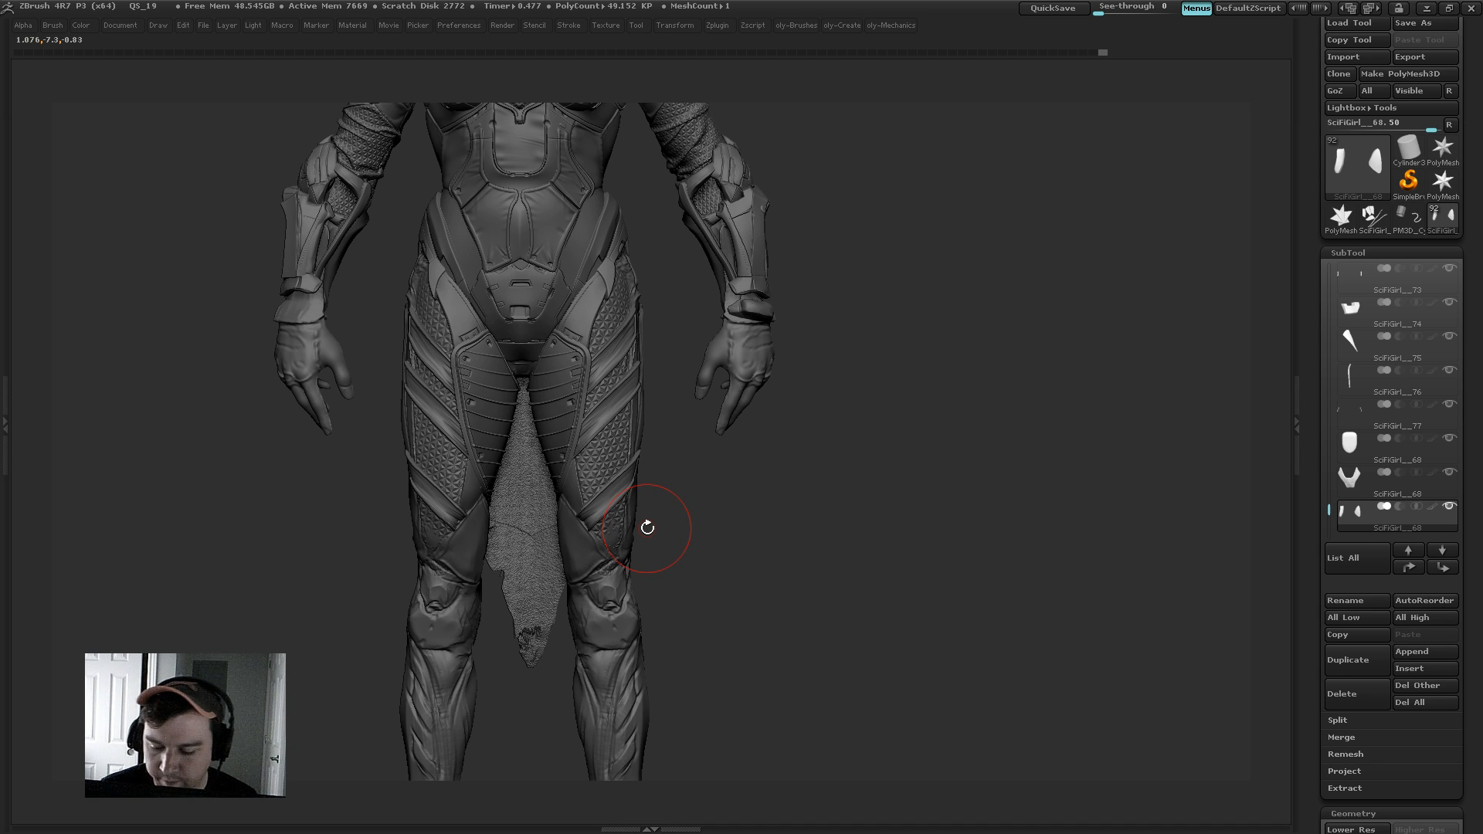
{"action": "mouse_move", "coordinate": [692, 473]}
{"action": "left_mouse_down"}
{"action": "mouse_move", "coordinate": [639, 430]}
{"action": "mouse_move", "coordinate": [587, 444]}
{"action": "mouse_move", "coordinate": [466, 431]}
{"action": "mouse_move", "coordinate": [479, 490]}
{"action": "left_mouse_up"}
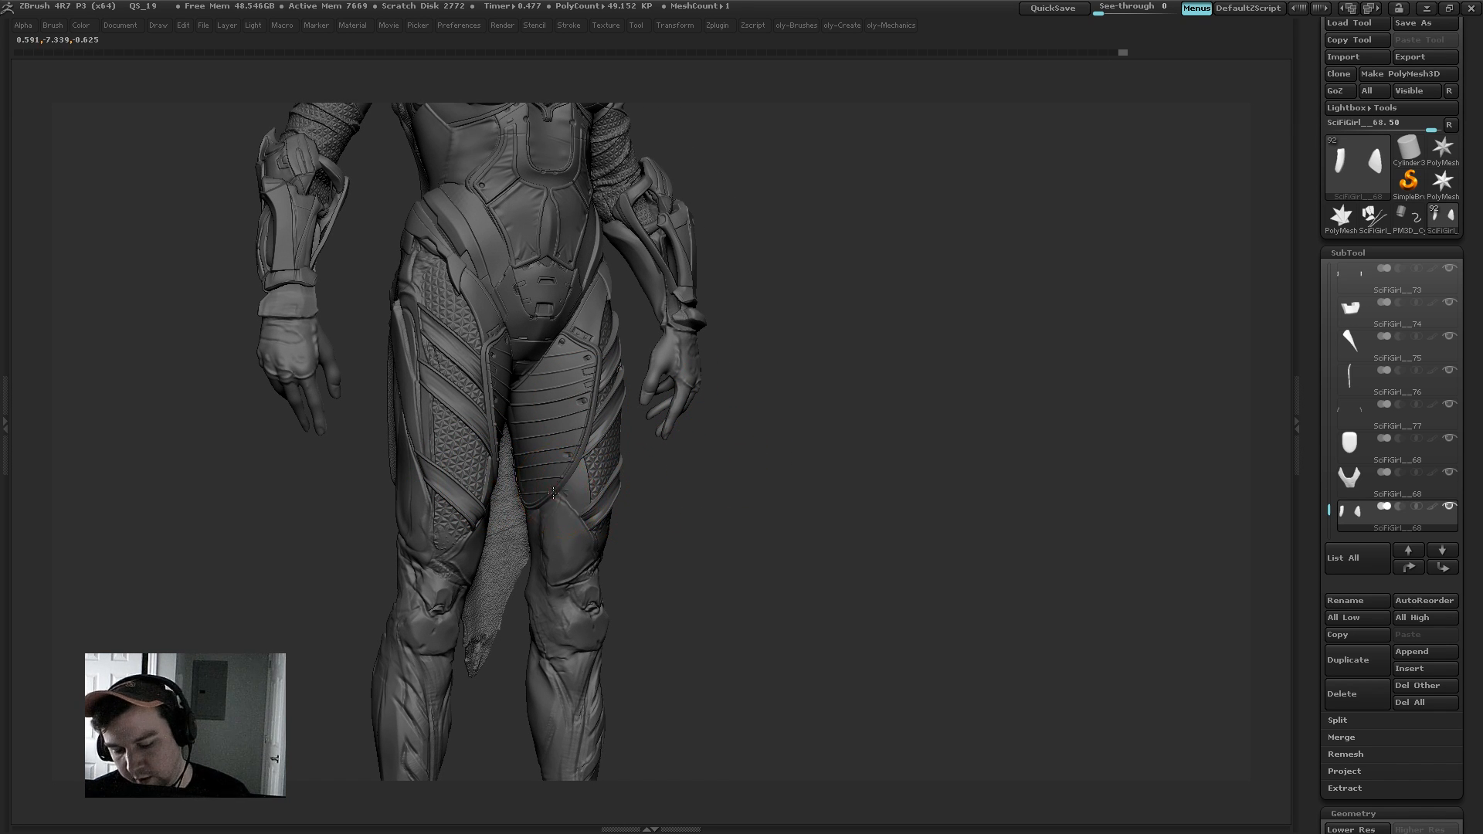
{"action": "left_click_drag", "start_coordinate": [769, 441], "coordinate": [702, 569]}
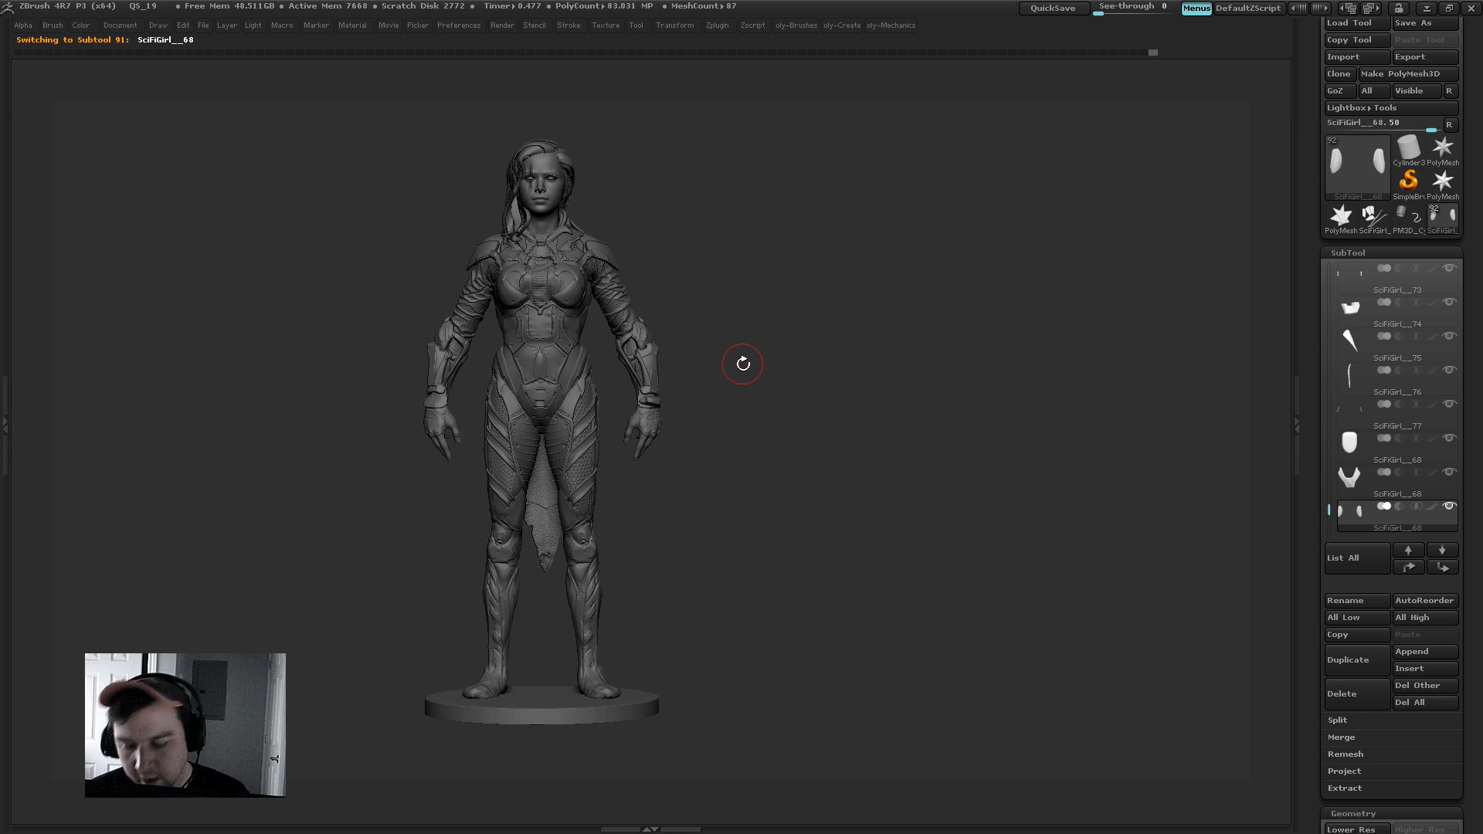
Step: Select the body mesh and refine its surface around the knees, checking it from turned and front views
{"action": "key", "text": "s"}
{"action": "mouse_move", "coordinate": [742, 374]}
{"action": "left_mouse_down", "text": "alt"}
{"action": "mouse_move", "coordinate": [771, 410]}
{"action": "mouse_move", "coordinate": [781, 314]}
{"action": "mouse_move", "coordinate": [832, 313]}
{"action": "left_mouse_up", "text": "alt"}
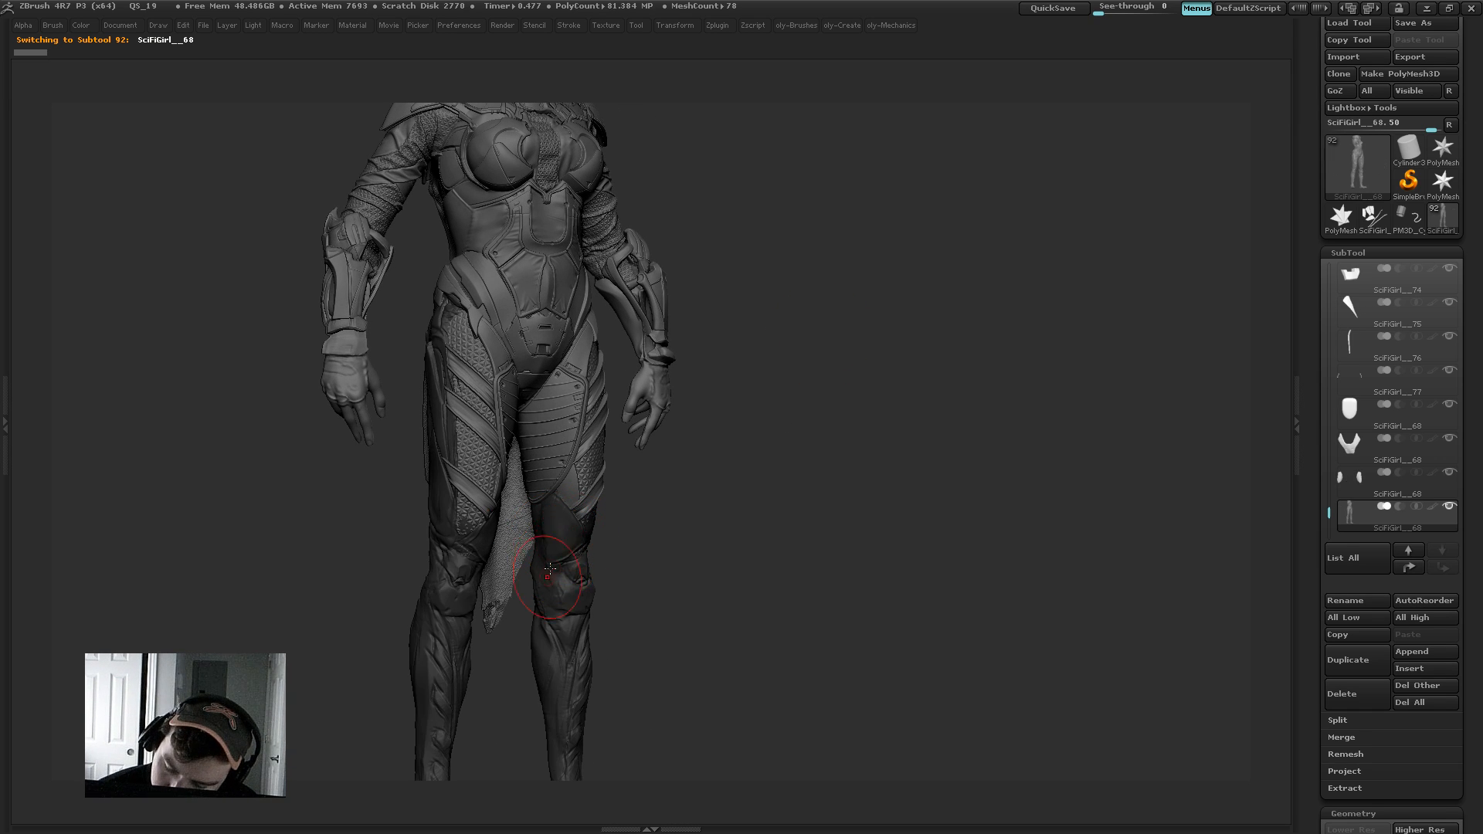
{"action": "left_click_drag", "start_coordinate": [614, 516], "coordinate": [655, 271], "text": "shift"}
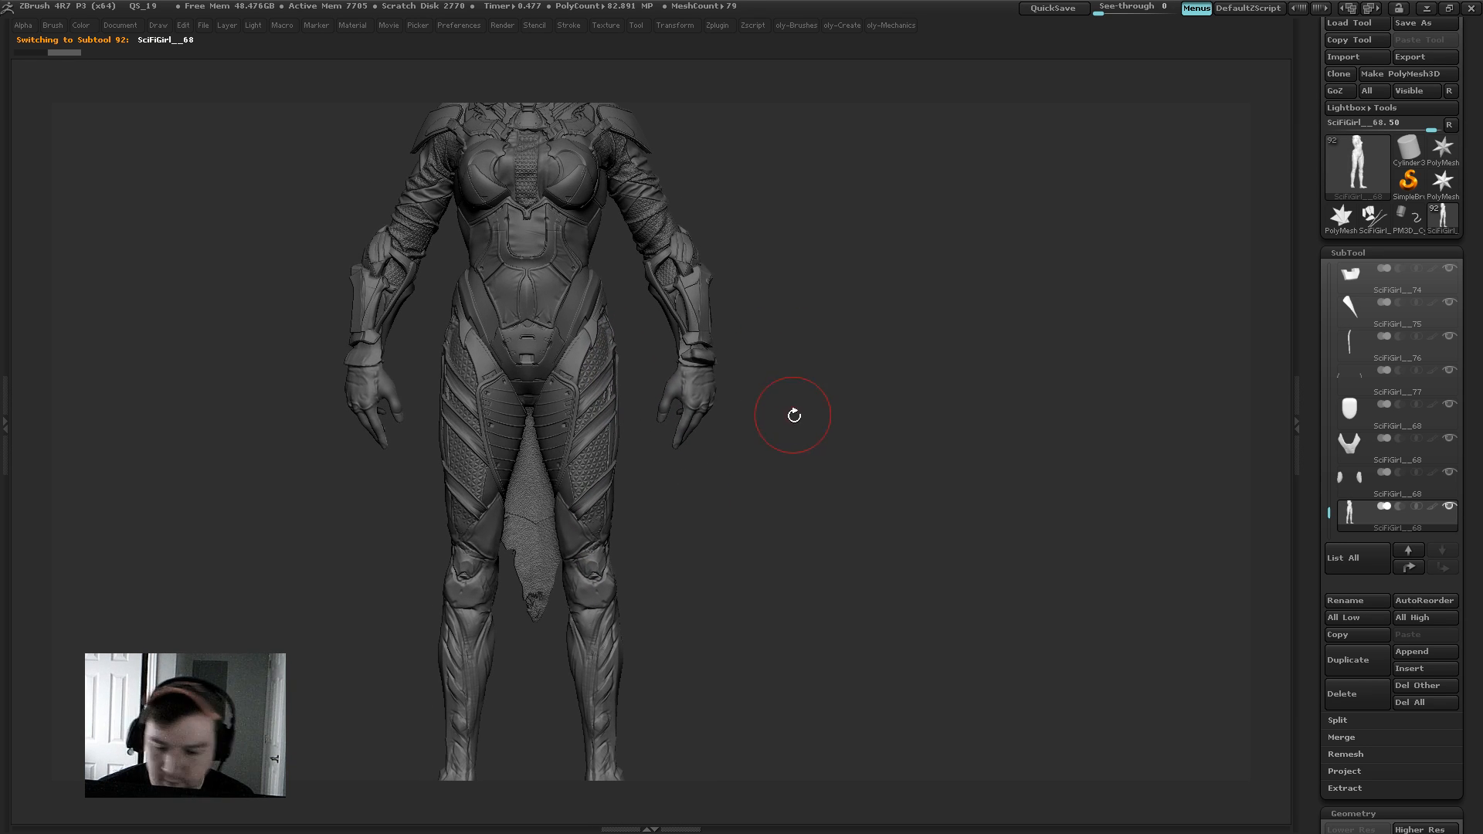
{"action": "left_click_drag", "start_coordinate": [785, 397], "coordinate": [812, 324], "text": "alt"}
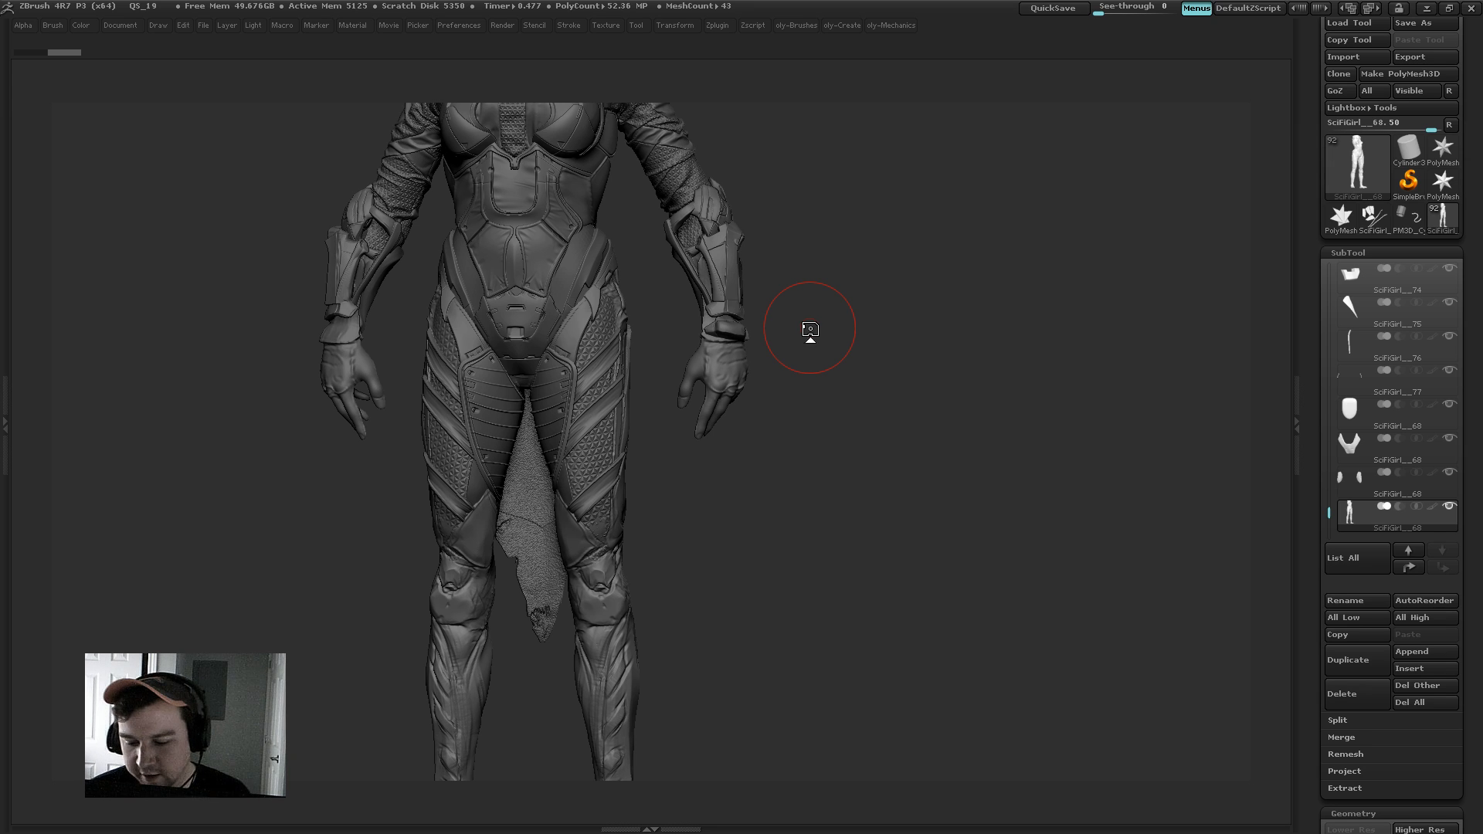
Step: Reshape the lowest diagonal strips along the outer thighs with the Move brush from a turned view
{"action": "mouse_move", "coordinate": [818, 430]}
{"action": "left_mouse_down"}
{"action": "mouse_move", "coordinate": [715, 484]}
{"action": "mouse_move", "coordinate": [685, 578]}
{"action": "left_mouse_up"}
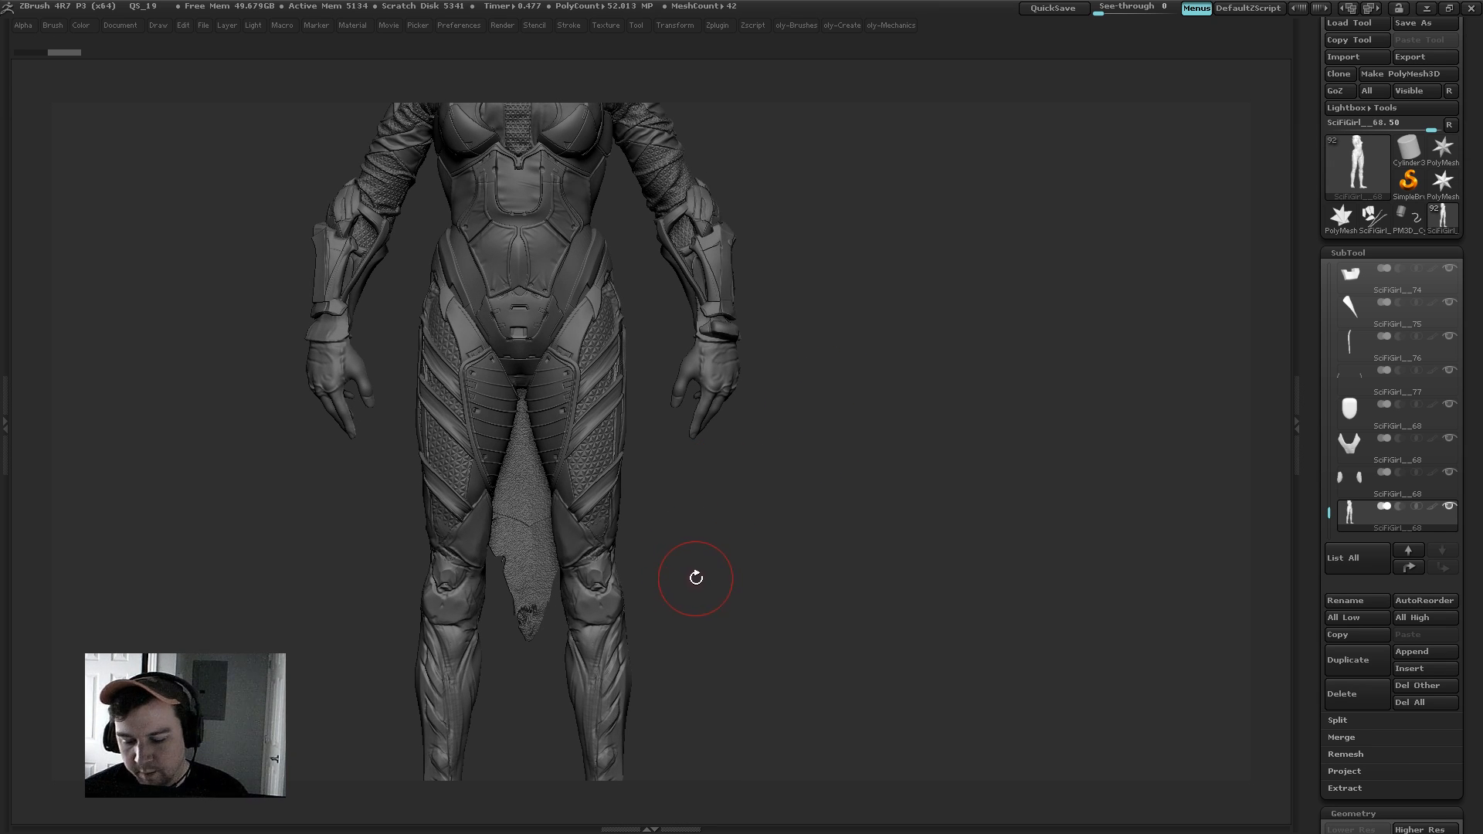
{"action": "mouse_move", "coordinate": [698, 579]}
{"action": "left_mouse_down"}
{"action": "mouse_move", "coordinate": [679, 427]}
{"action": "mouse_move", "coordinate": [713, 488]}
{"action": "mouse_move", "coordinate": [679, 466]}
{"action": "mouse_move", "coordinate": [695, 530]}
{"action": "left_mouse_up"}
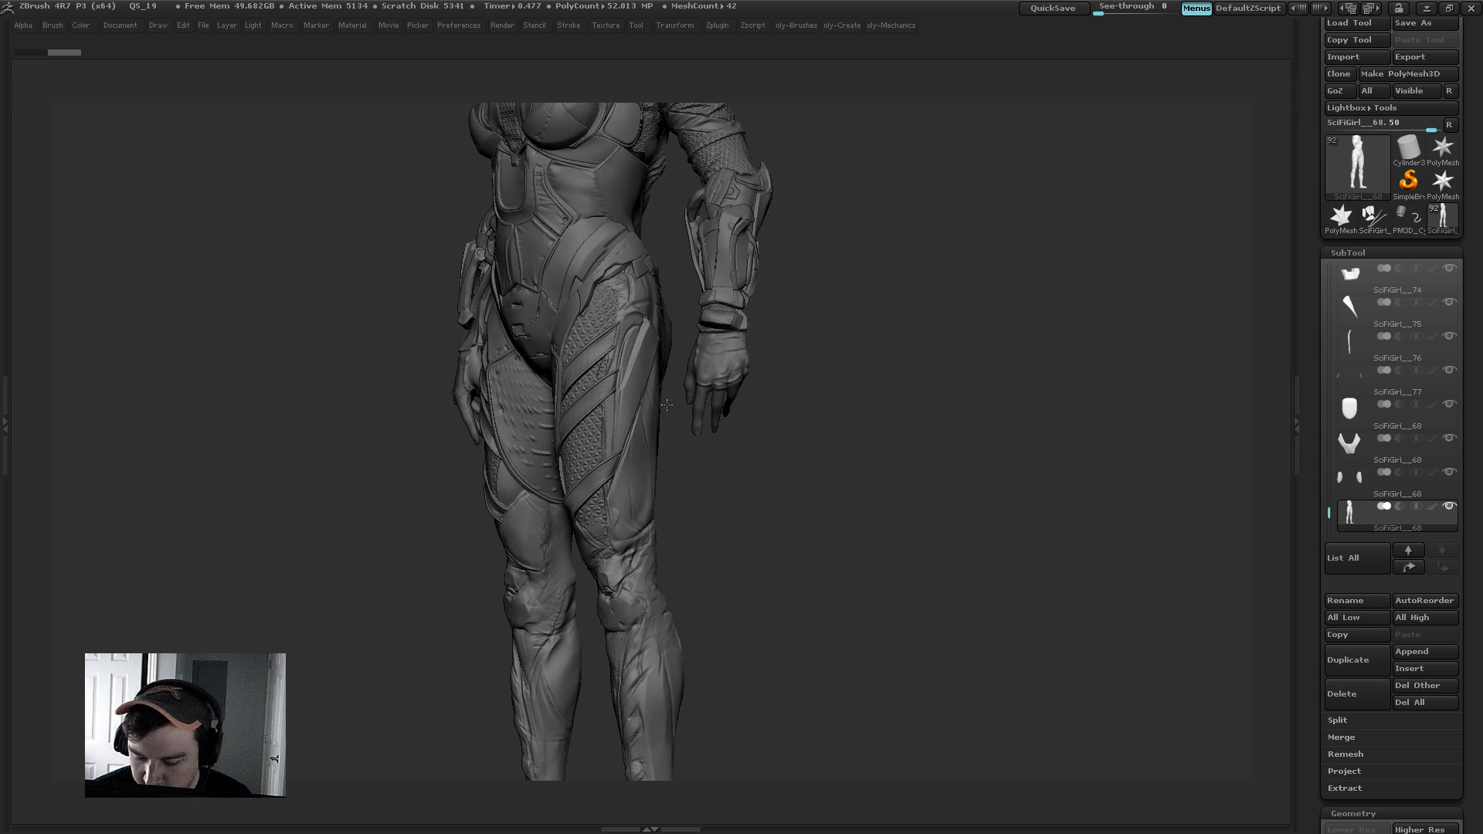
{"action": "left_click_drag", "start_coordinate": [614, 471], "coordinate": [618, 465]}
{"action": "key", "text": "b"}
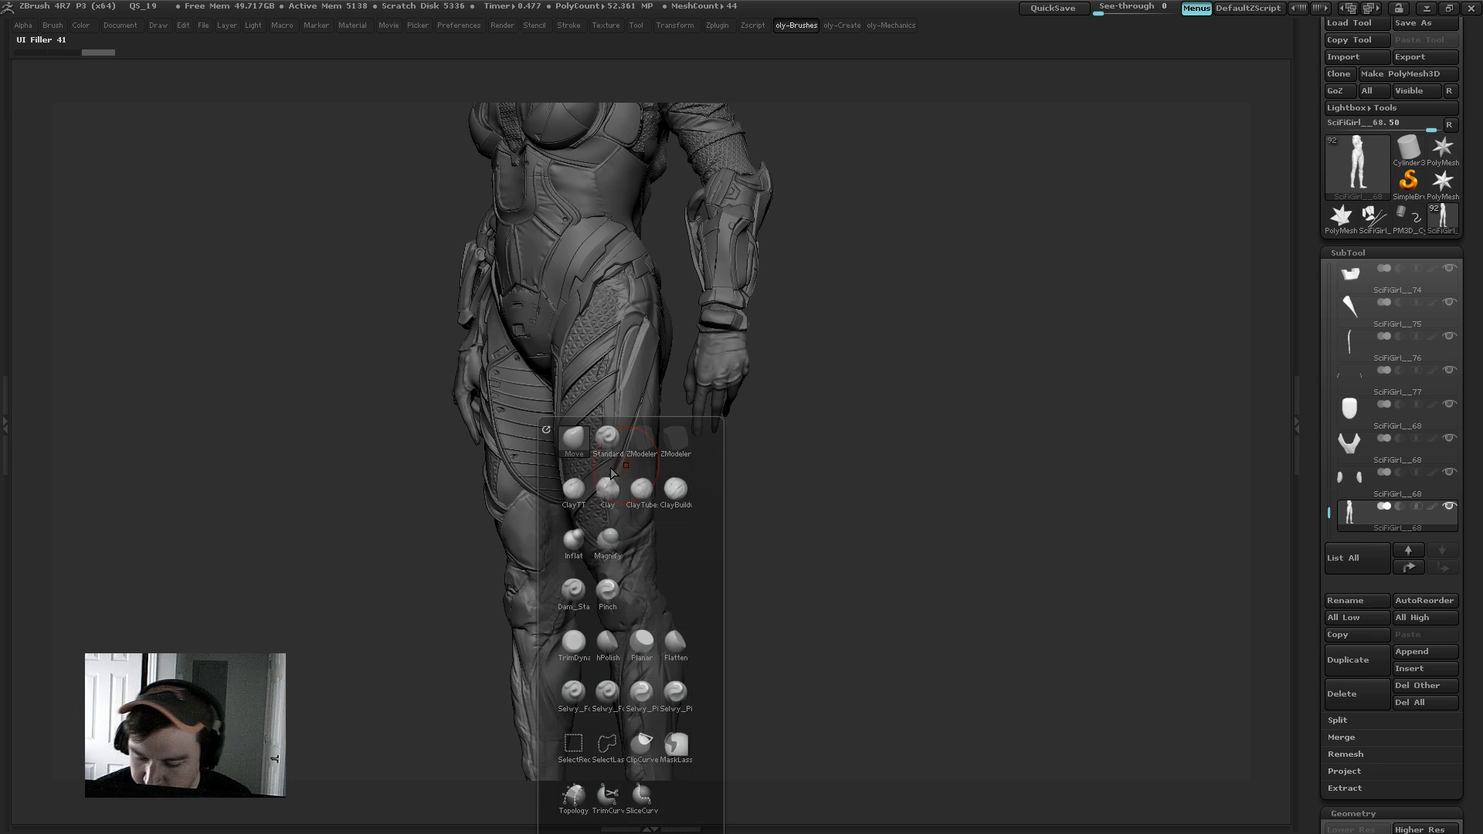
{"action": "left_click", "coordinate": [572, 440]}
{"action": "left_click", "coordinate": [610, 464], "text": "alt"}
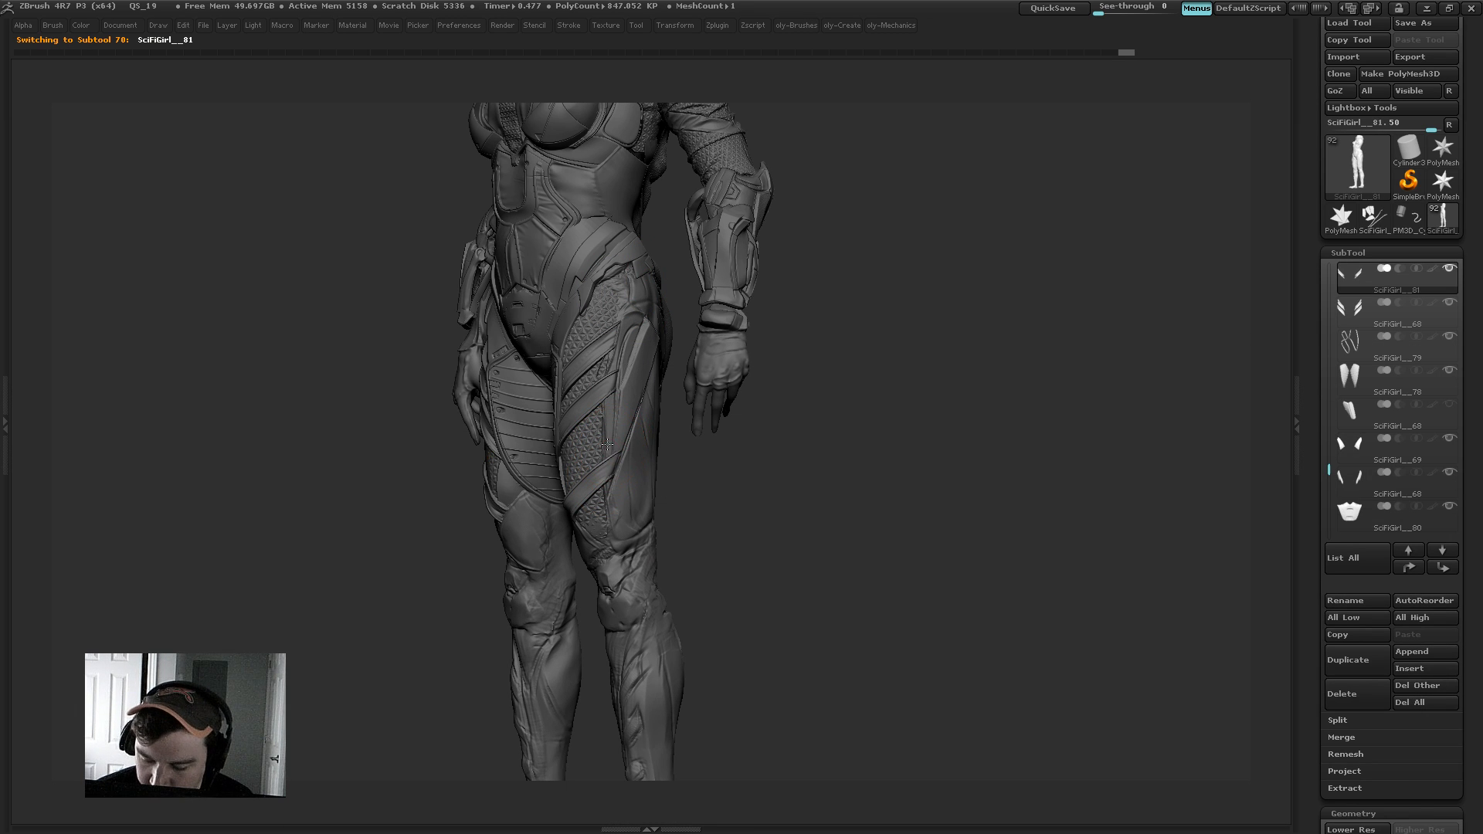
{"action": "left_click_drag", "start_coordinate": [607, 445], "coordinate": [627, 462]}
{"action": "key", "text": "s"}
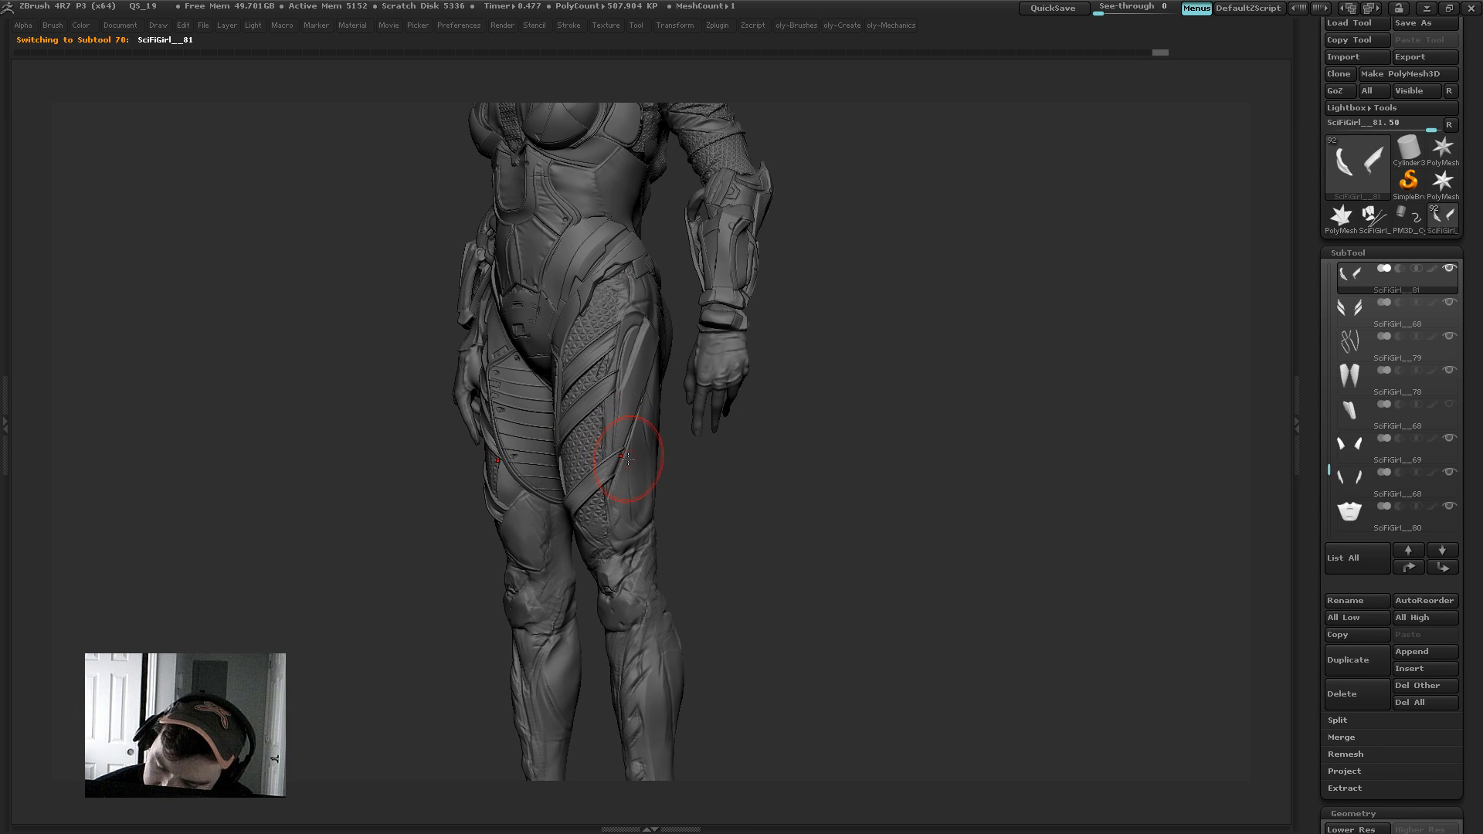
Step: Pull the lowest strips' inner ends into place above the knees from the front
{"action": "left_click_drag", "start_coordinate": [711, 486], "coordinate": [580, 526]}
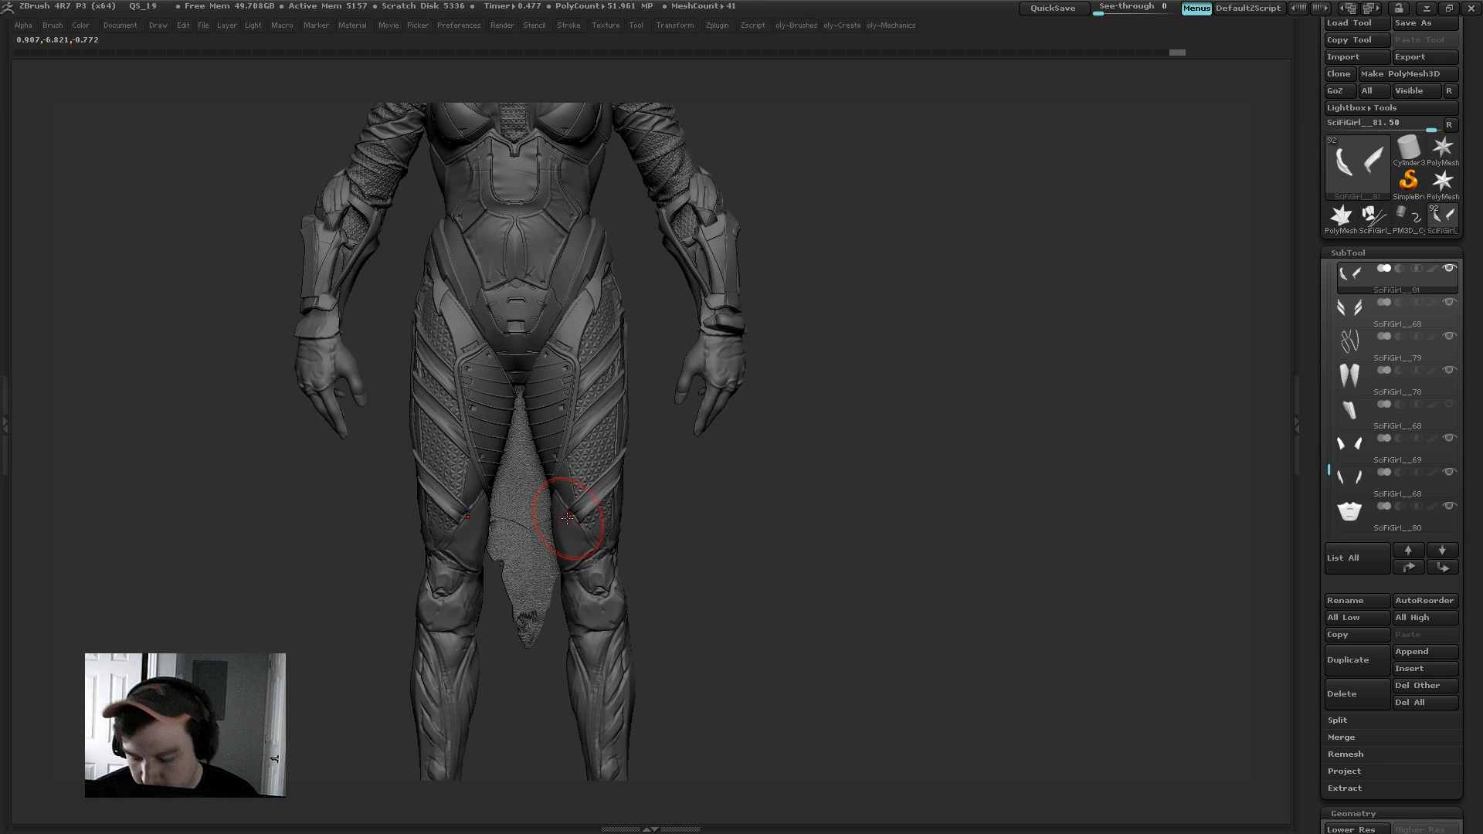
{"action": "key", "text": "s"}
{"action": "left_click_drag", "start_coordinate": [564, 526], "coordinate": [586, 539]}
{"action": "key", "text": "s"}
{"action": "left_click_drag", "start_coordinate": [586, 531], "coordinate": [595, 516]}
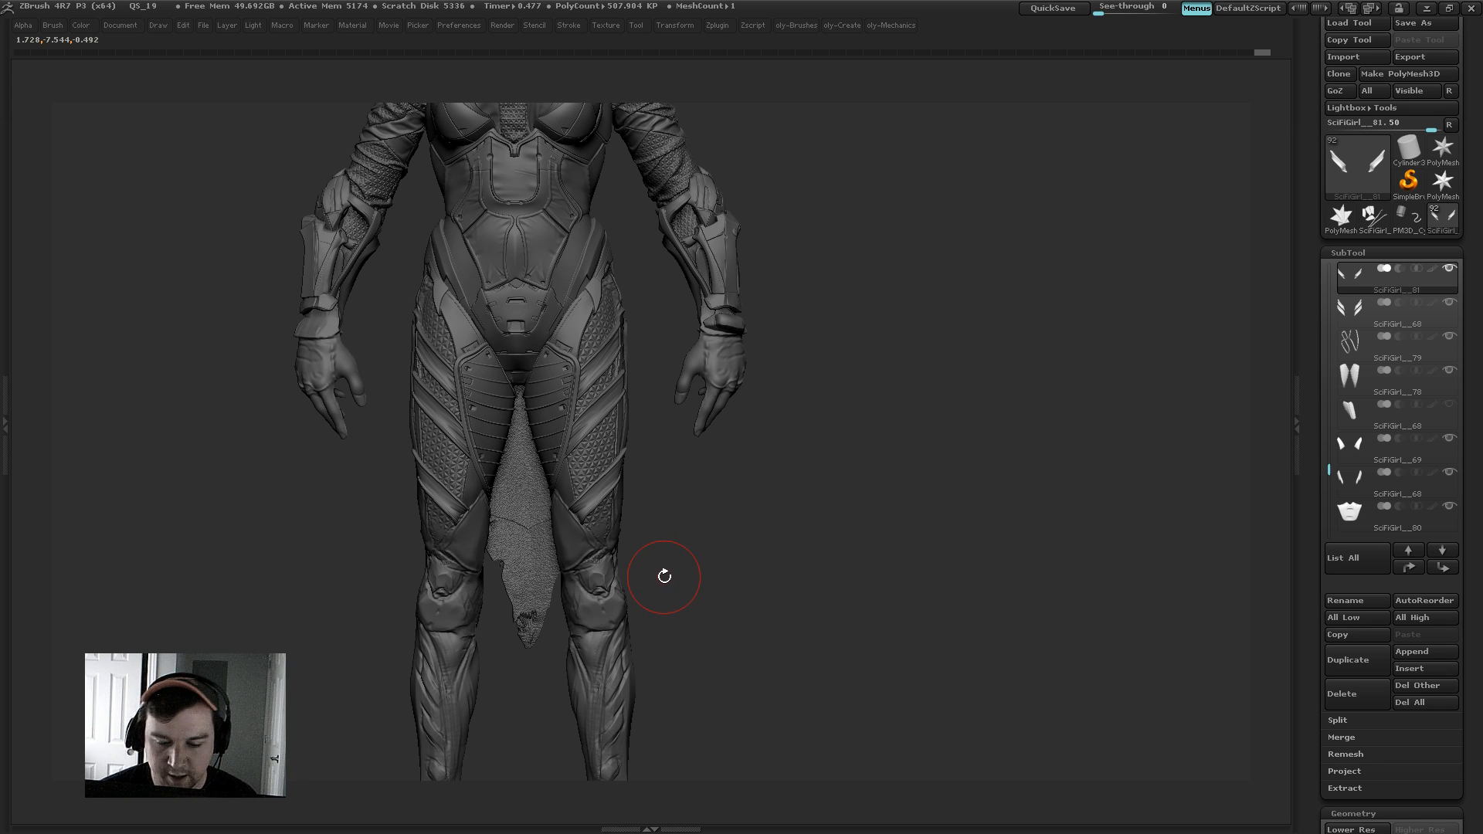
Step: Refine the lowest strips' tips where they meet the above-knee plates, using turned and front views
{"action": "left_click_drag", "start_coordinate": [653, 444], "coordinate": [699, 483]}
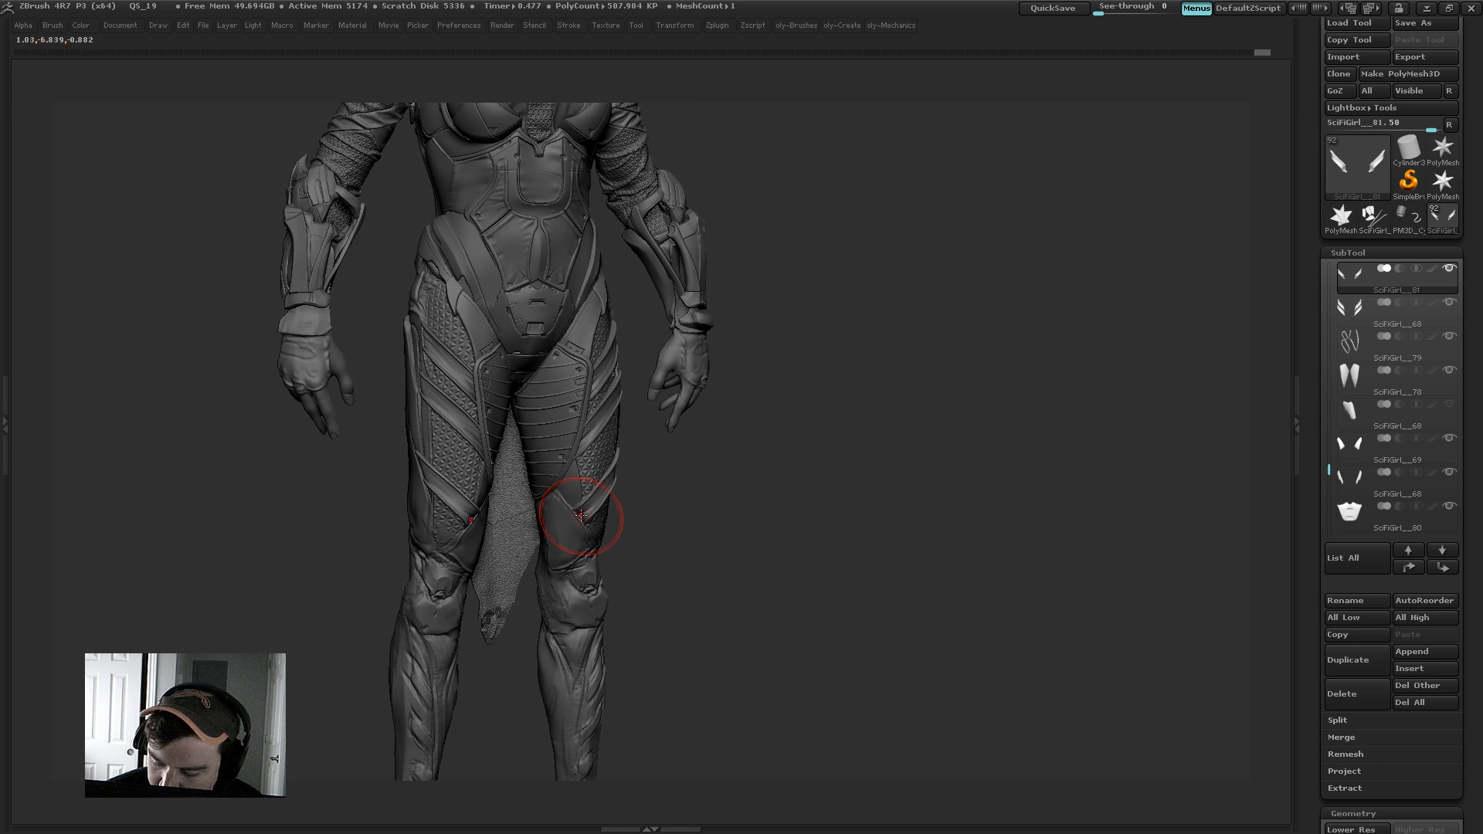
{"action": "left_click_drag", "start_coordinate": [591, 515], "coordinate": [592, 541]}
{"action": "mouse_move", "coordinate": [720, 480]}
{"action": "left_mouse_down"}
{"action": "mouse_move", "coordinate": [711, 493]}
{"action": "mouse_move", "coordinate": [612, 449]}
{"action": "left_mouse_up"}
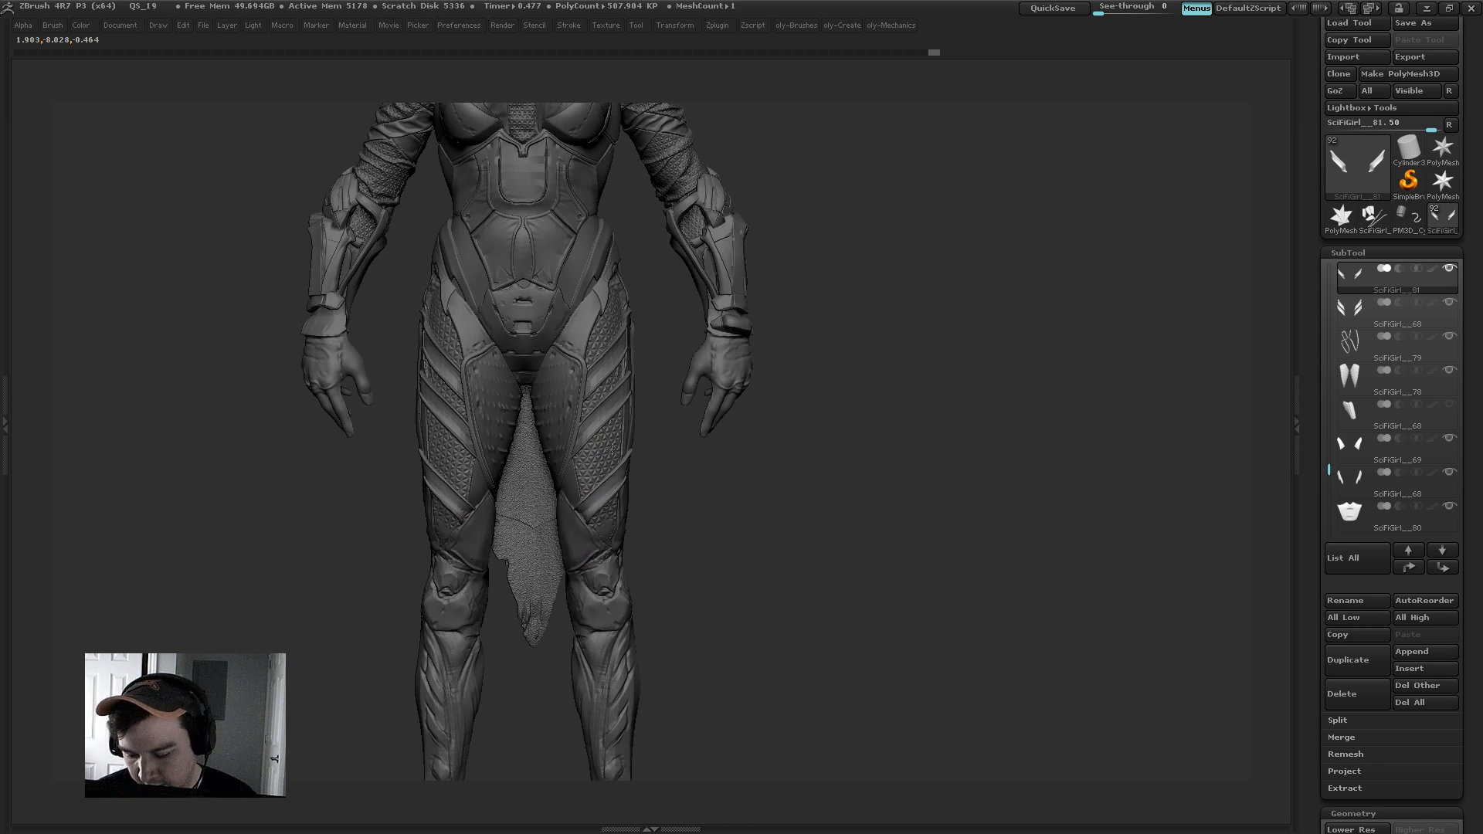
{"action": "key", "text": "s"}
{"action": "key", "text": "s"}
{"action": "mouse_move", "coordinate": [580, 524]}
{"action": "left_mouse_down"}
{"action": "mouse_move", "coordinate": [574, 511]}
{"action": "mouse_move", "coordinate": [569, 523]}
{"action": "mouse_move", "coordinate": [609, 533]}
{"action": "left_mouse_up"}
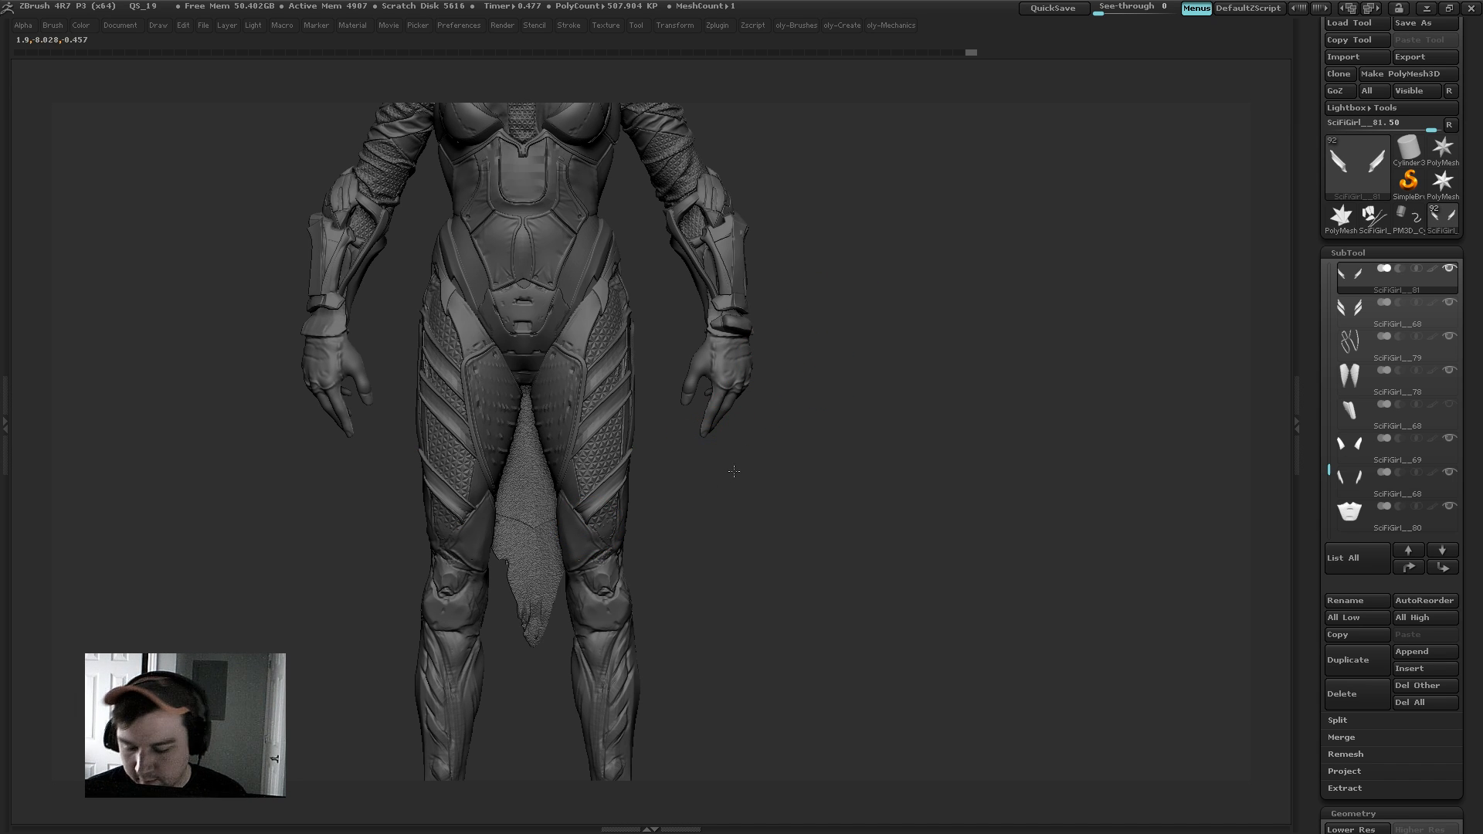
Step: Isolate the body mesh in a turned view of the outer thigh and bring up the sculpting brush choices
{"action": "mouse_move", "coordinate": [678, 480]}
{"action": "left_mouse_down"}
{"action": "mouse_move", "coordinate": [697, 459]}
{"action": "mouse_move", "coordinate": [587, 450]}
{"action": "left_mouse_up"}
{"action": "left_click_drag", "start_coordinate": [826, 351], "coordinate": [786, 357]}
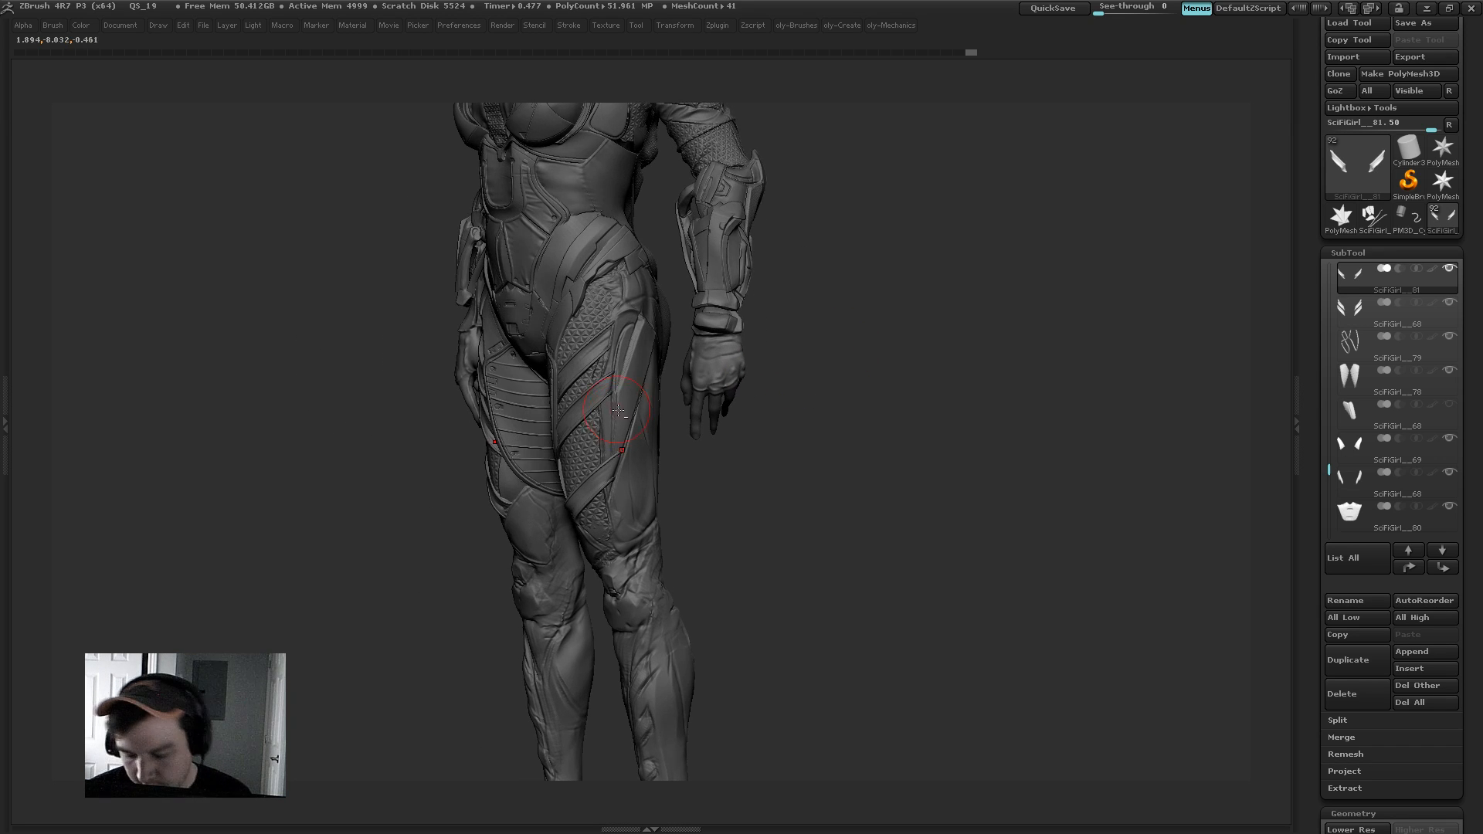
{"action": "left_click", "coordinate": [685, 410], "text": "alt"}
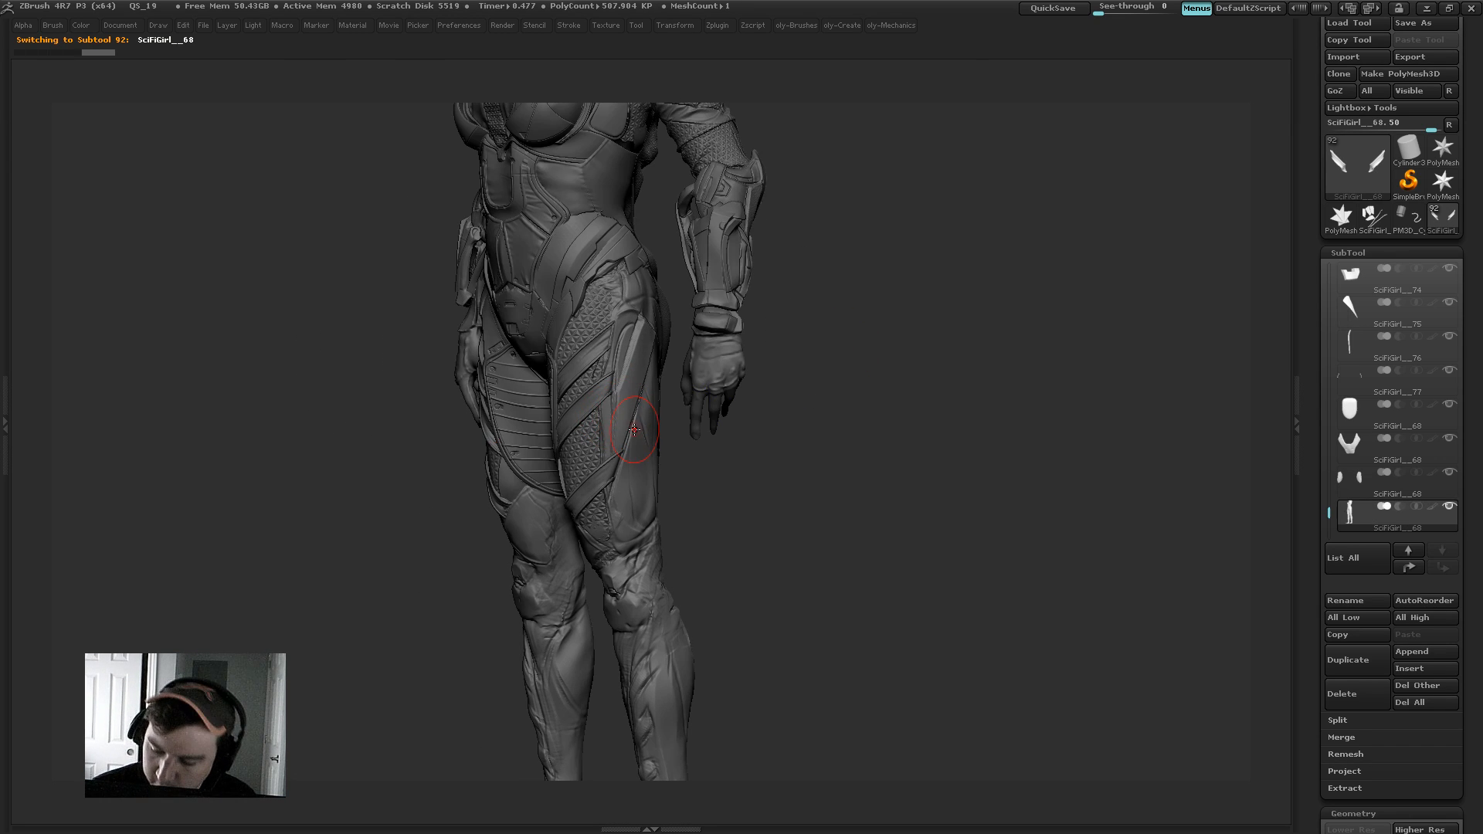
{"action": "mouse_move", "coordinate": [728, 432]}
{"action": "left_mouse_down", "text": "alt"}
{"action": "mouse_move", "coordinate": [721, 443]}
{"action": "mouse_move", "coordinate": [716, 417]}
{"action": "left_mouse_up", "text": "alt"}
{"action": "key", "text": "b"}
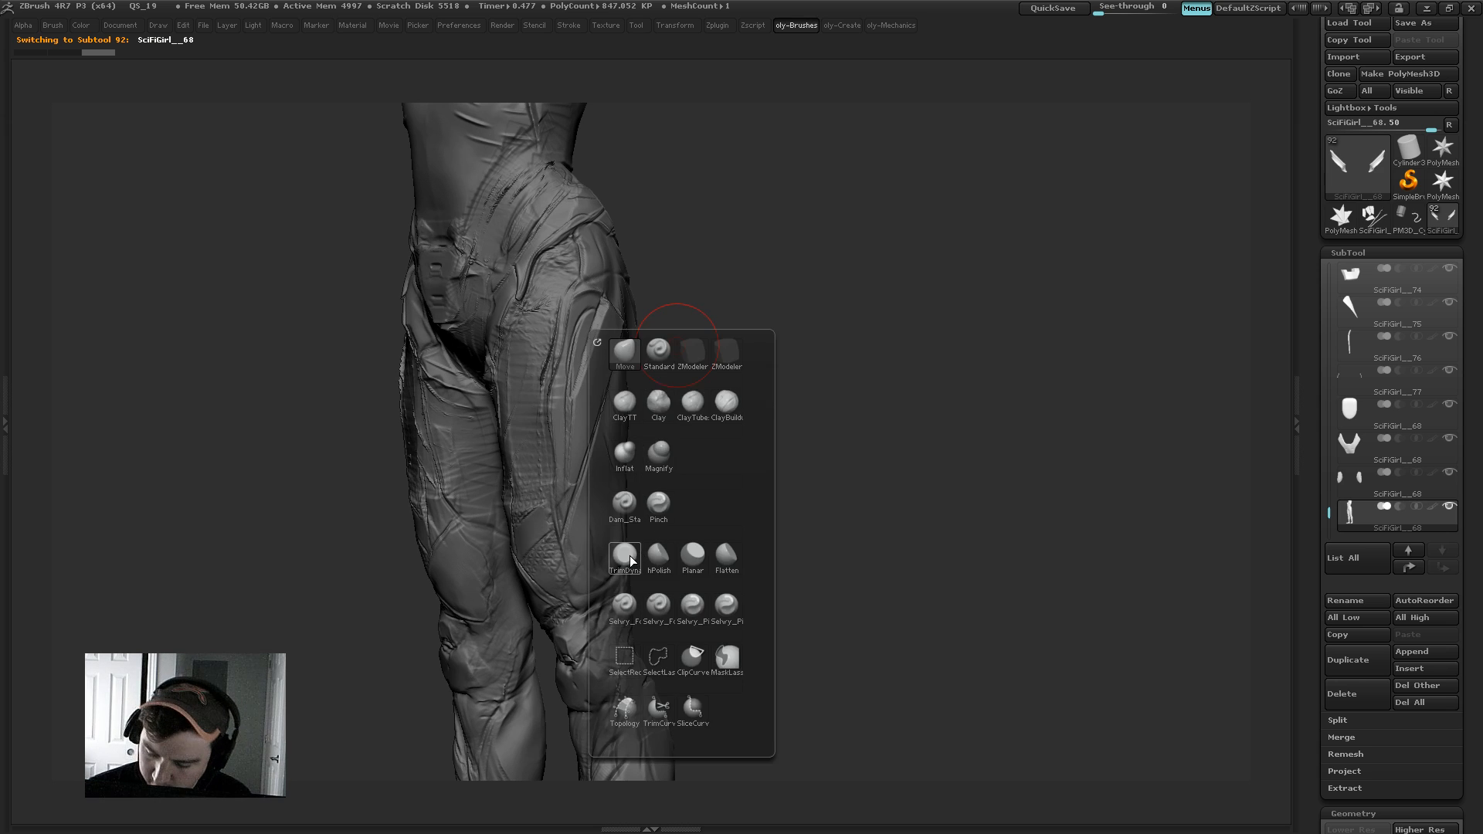
Step: Flatten the body mesh along the front of the outer thigh with the TrimDynamic brush
{"action": "left_click", "coordinate": [625, 556]}
{"action": "mouse_move", "coordinate": [582, 298]}
{"action": "left_mouse_down"}
{"action": "mouse_move", "coordinate": [557, 376]}
{"action": "mouse_move", "coordinate": [561, 471]}
{"action": "left_mouse_up"}
{"action": "left_click_drag", "start_coordinate": [586, 288], "coordinate": [595, 290]}
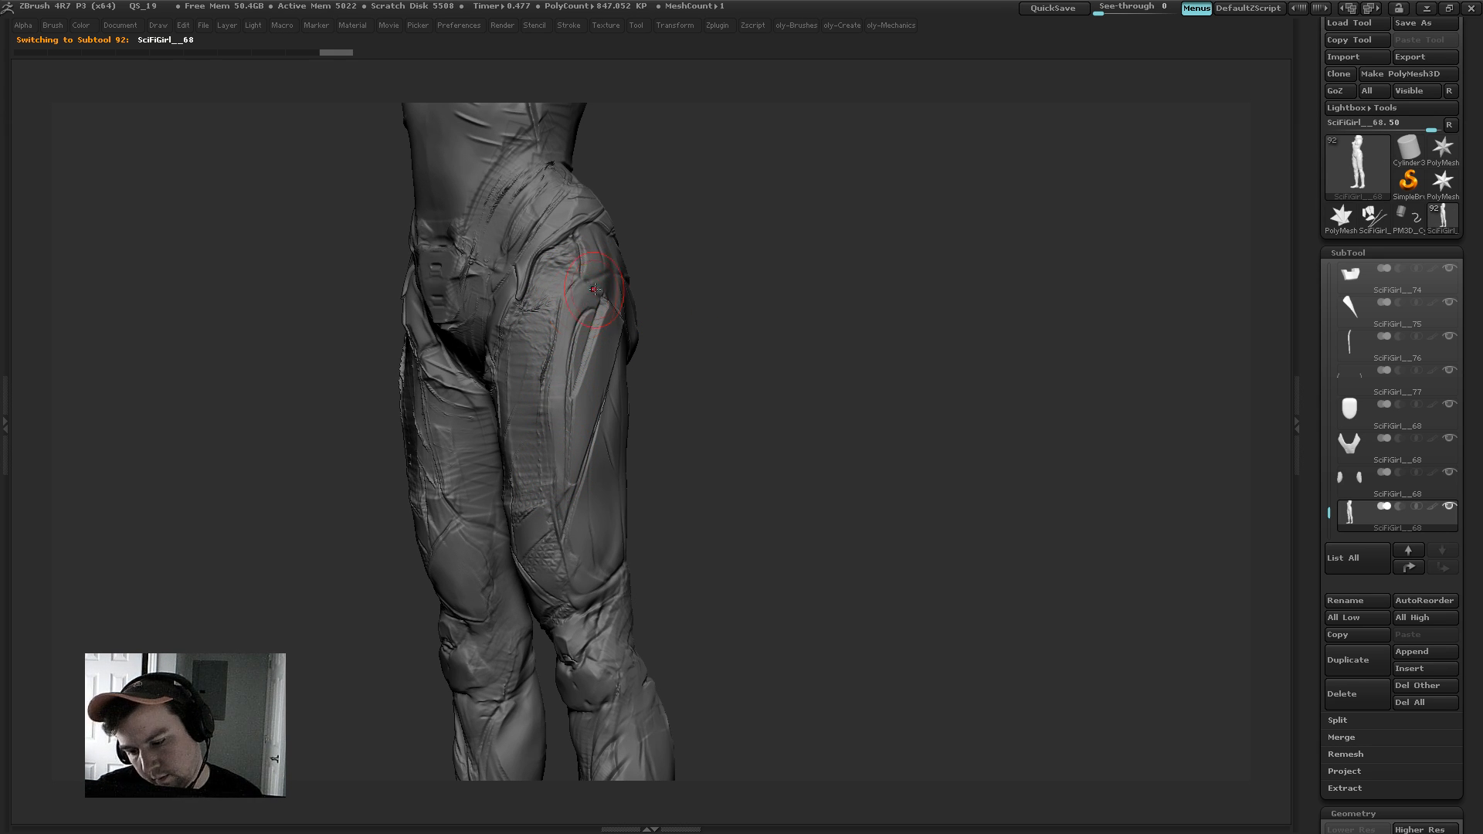
Step: Draw the lengthwise boundary curves of a curved strip down the outer thigh with the Topology brush
{"action": "key", "text": "b"}
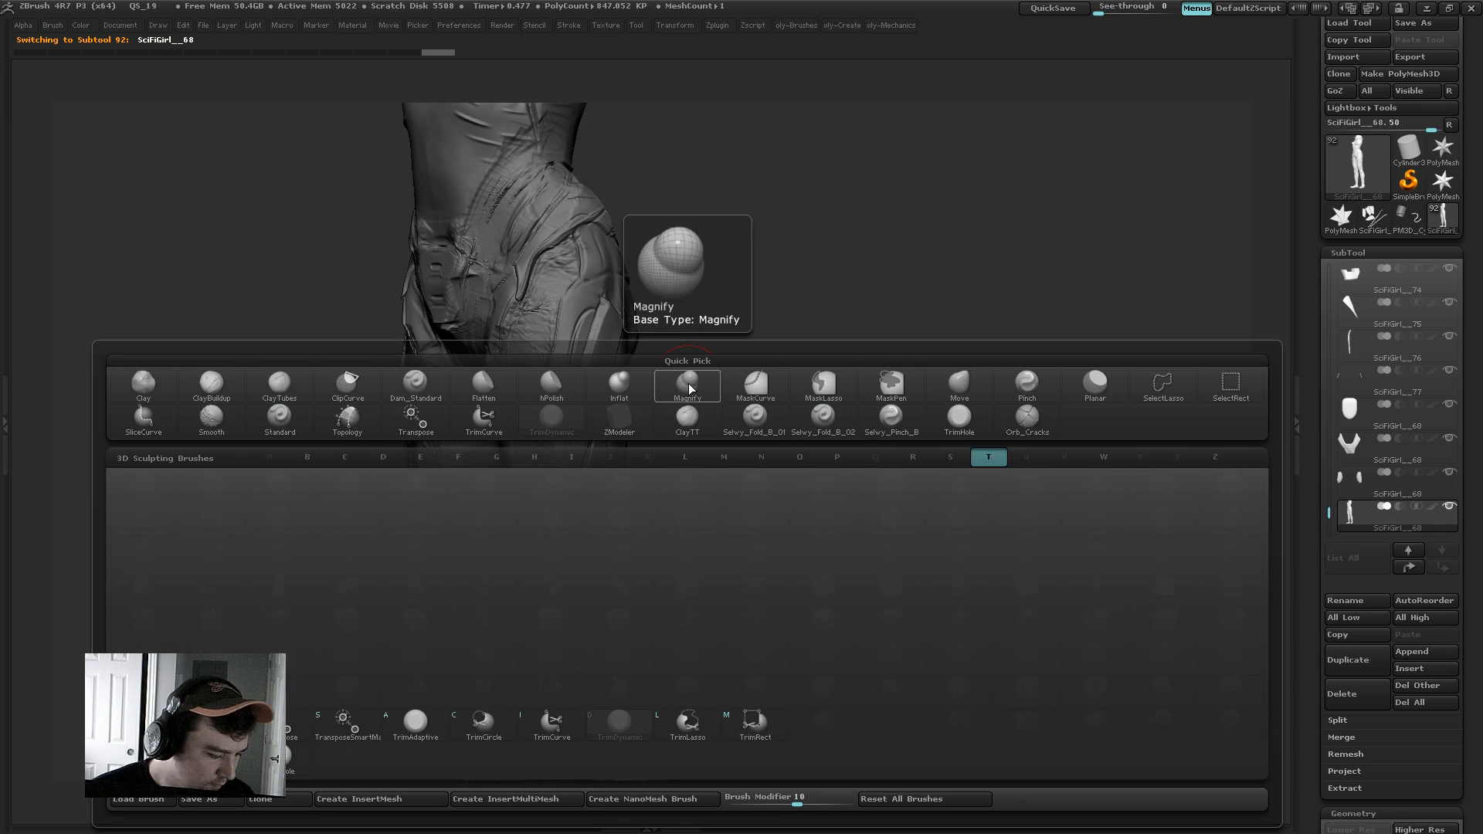
{"action": "key", "text": "m"}
{"action": "key", "text": "a"}
{"action": "key", "text": "s"}
{"action": "left_click_drag", "start_coordinate": [580, 366], "coordinate": [561, 366]}
{"action": "left_click_drag", "start_coordinate": [567, 506], "coordinate": [563, 465]}
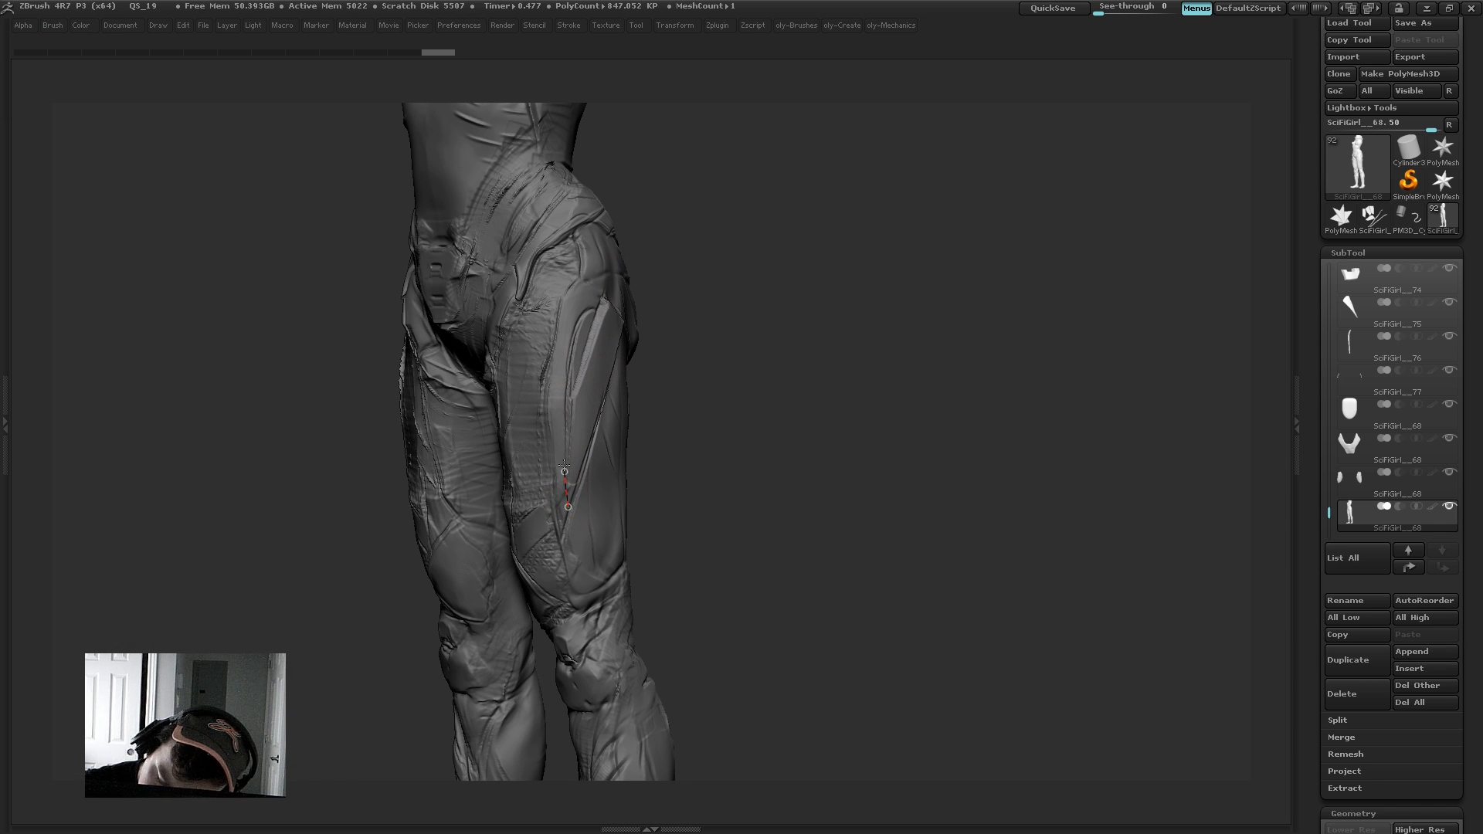
{"action": "left_click_drag", "start_coordinate": [595, 305], "coordinate": [604, 306]}
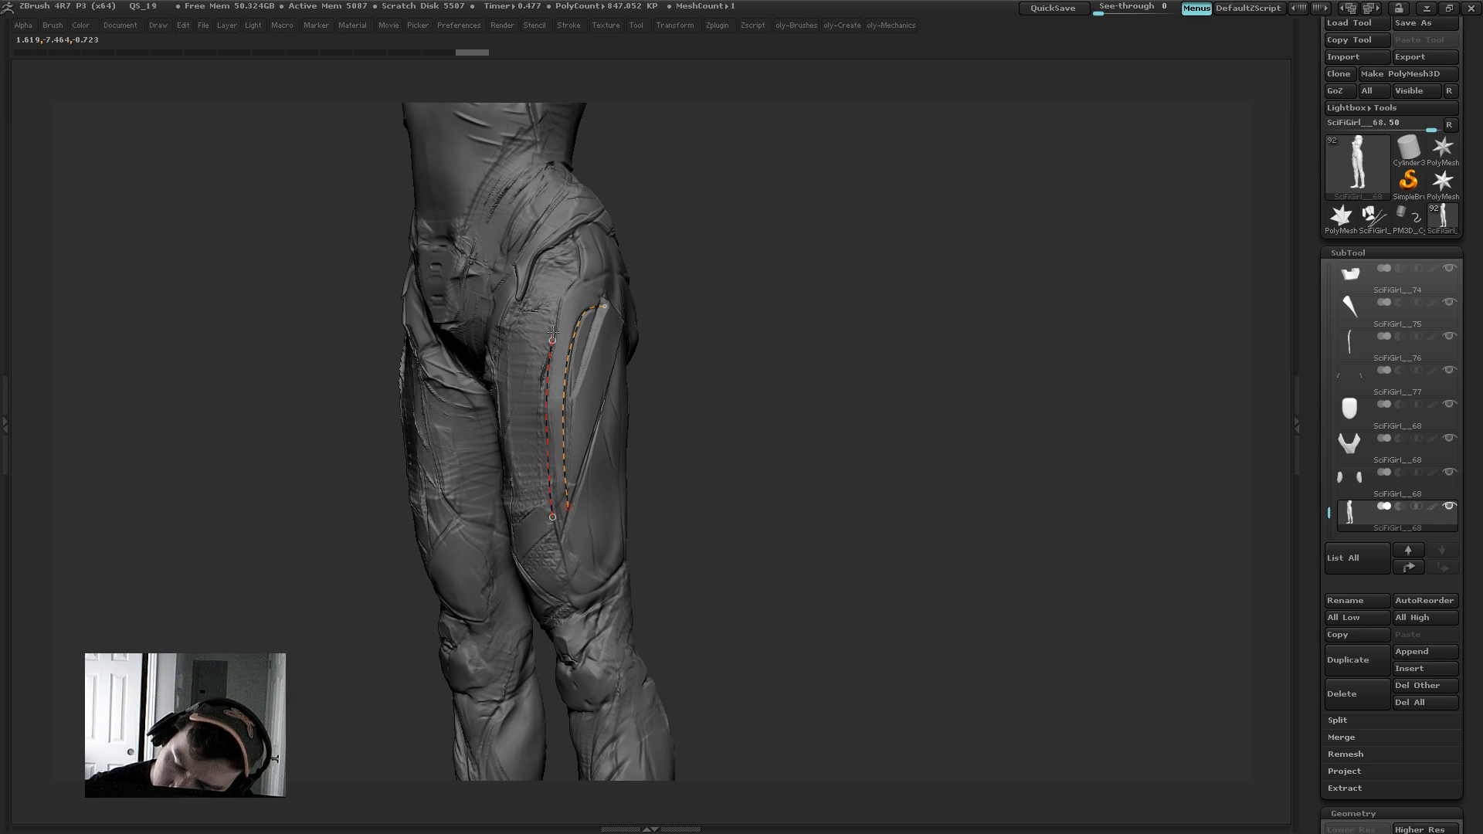
Step: Complete the topology grid from the hip to above the knee and generate the curved thigh strip from it
{"action": "left_click_drag", "start_coordinate": [567, 290], "coordinate": [617, 268]}
{"action": "mouse_move", "coordinate": [738, 241]}
{"action": "left_mouse_down"}
{"action": "mouse_move", "coordinate": [680, 246]}
{"action": "mouse_move", "coordinate": [598, 351]}
{"action": "left_mouse_up"}
{"action": "mouse_move", "coordinate": [551, 265]}
{"action": "left_mouse_down"}
{"action": "mouse_move", "coordinate": [588, 334]}
{"action": "mouse_move", "coordinate": [576, 445]}
{"action": "left_mouse_up"}
{"action": "mouse_move", "coordinate": [534, 492]}
{"action": "left_mouse_down"}
{"action": "mouse_move", "coordinate": [577, 483]}
{"action": "mouse_move", "coordinate": [593, 503]}
{"action": "left_mouse_up"}
{"action": "mouse_move", "coordinate": [755, 387]}
{"action": "left_mouse_down"}
{"action": "mouse_move", "coordinate": [761, 407]}
{"action": "mouse_move", "coordinate": [566, 531]}
{"action": "mouse_move", "coordinate": [576, 544]}
{"action": "left_mouse_up"}
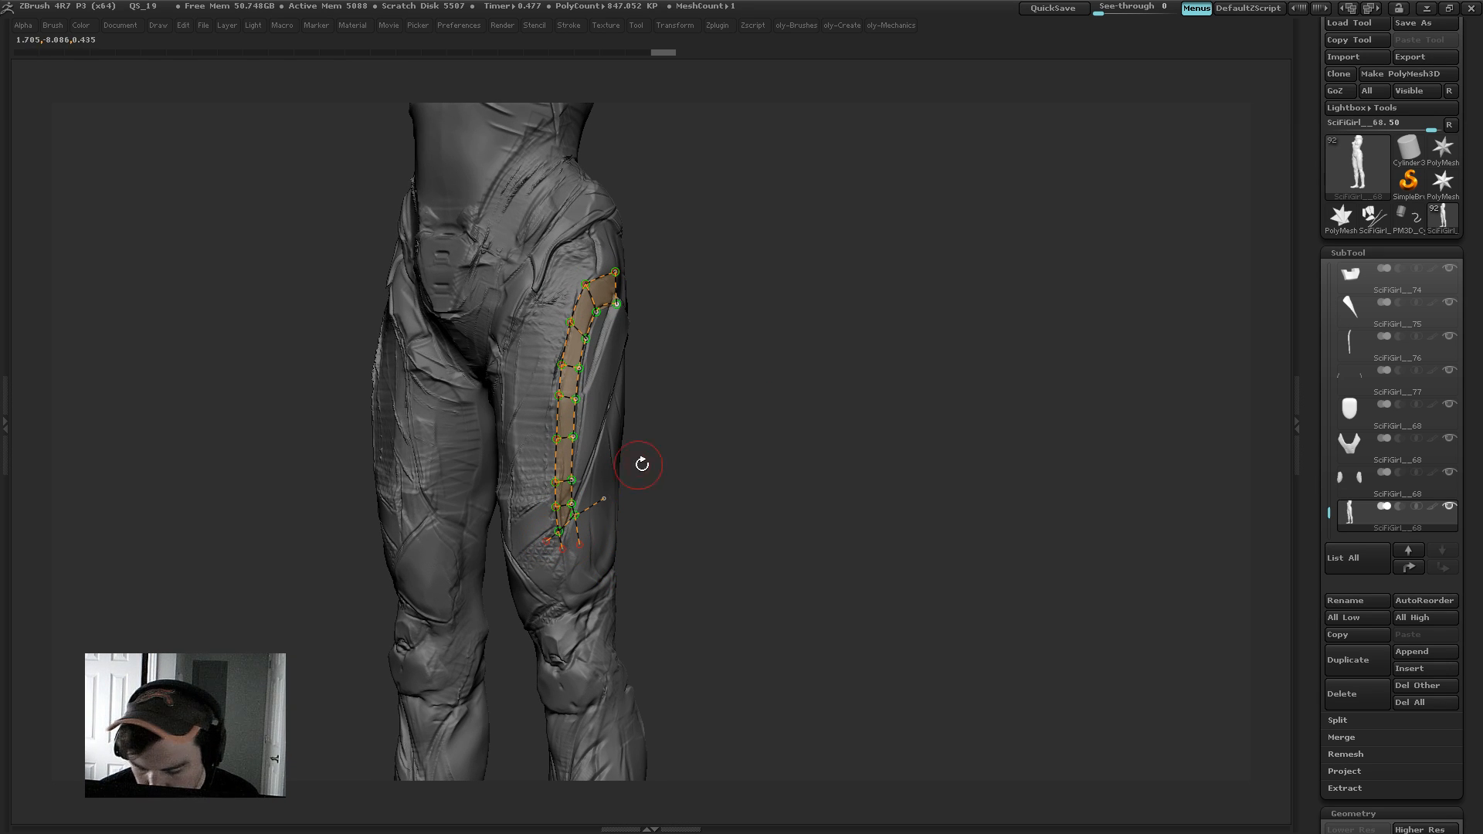
{"action": "left_click", "coordinate": [597, 542]}
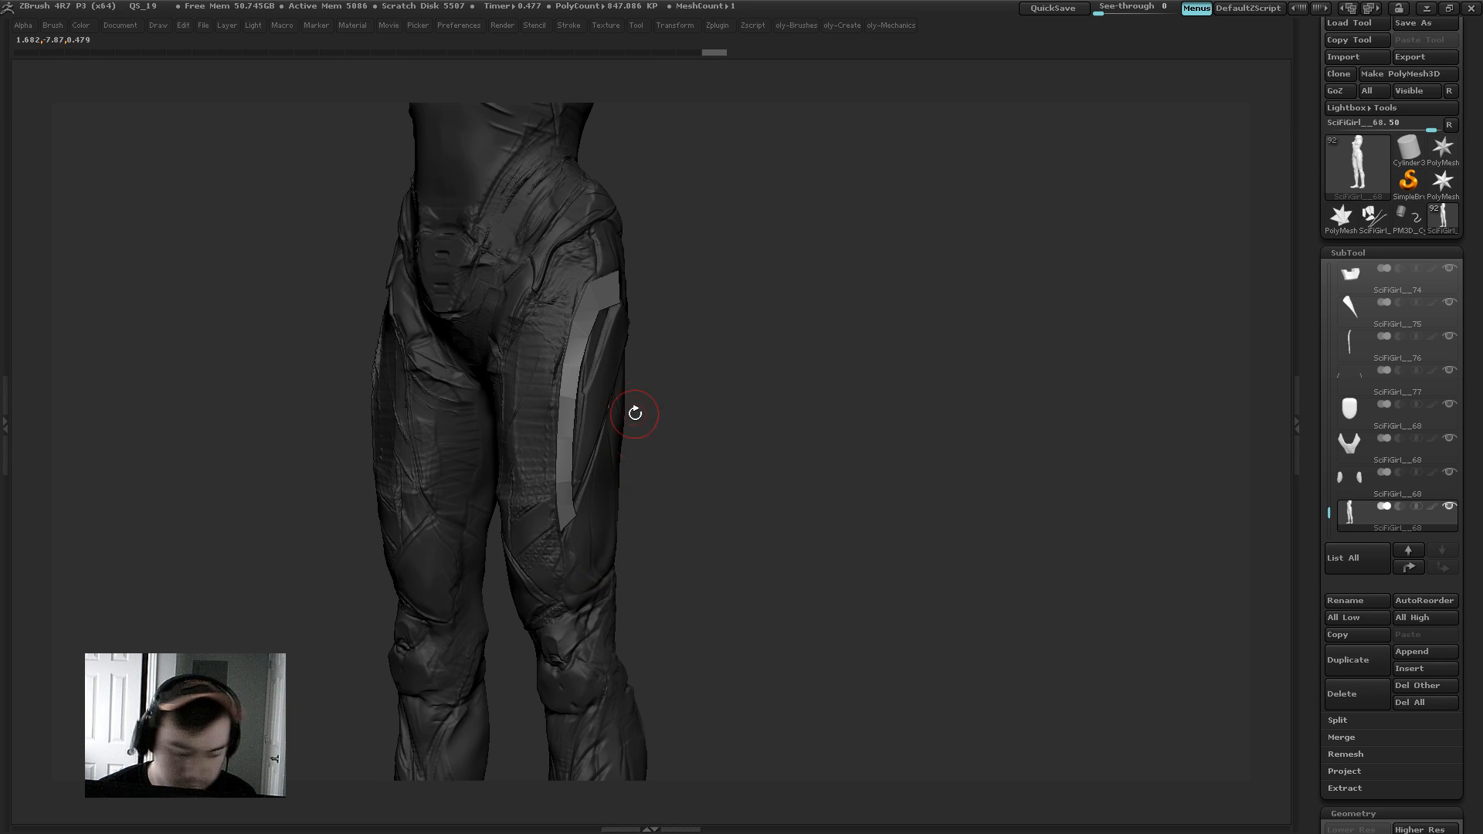
Step: Isolate the new thigh strip and split it from the body into its own subtool
{"action": "left_click", "coordinate": [604, 515], "text": "ctrl+shift"}
{"action": "left_click", "coordinate": [605, 517], "text": "ctrl+shift"}
{"action": "key", "text": "2"}
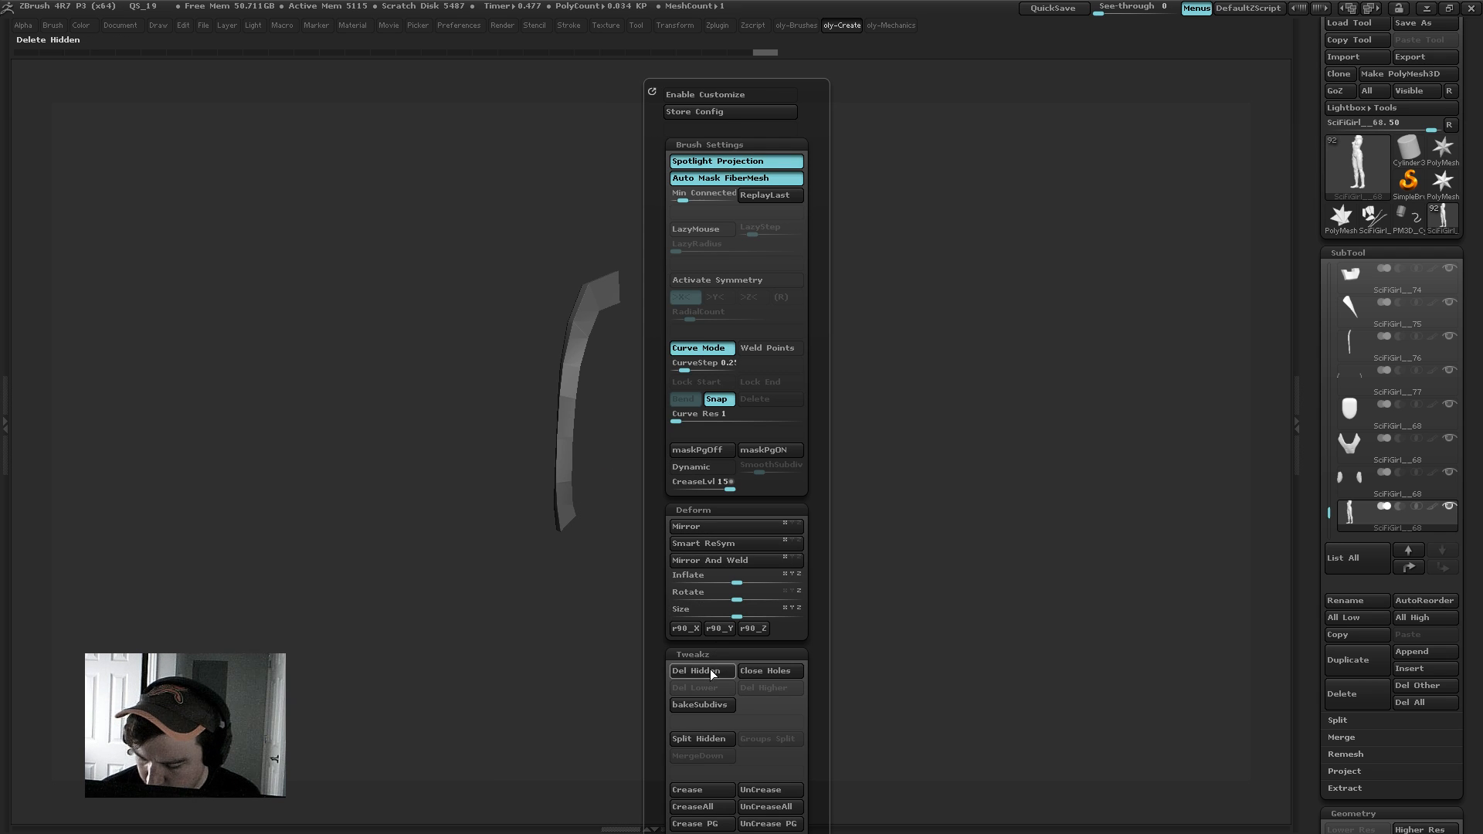
{"action": "left_click", "coordinate": [694, 738]}
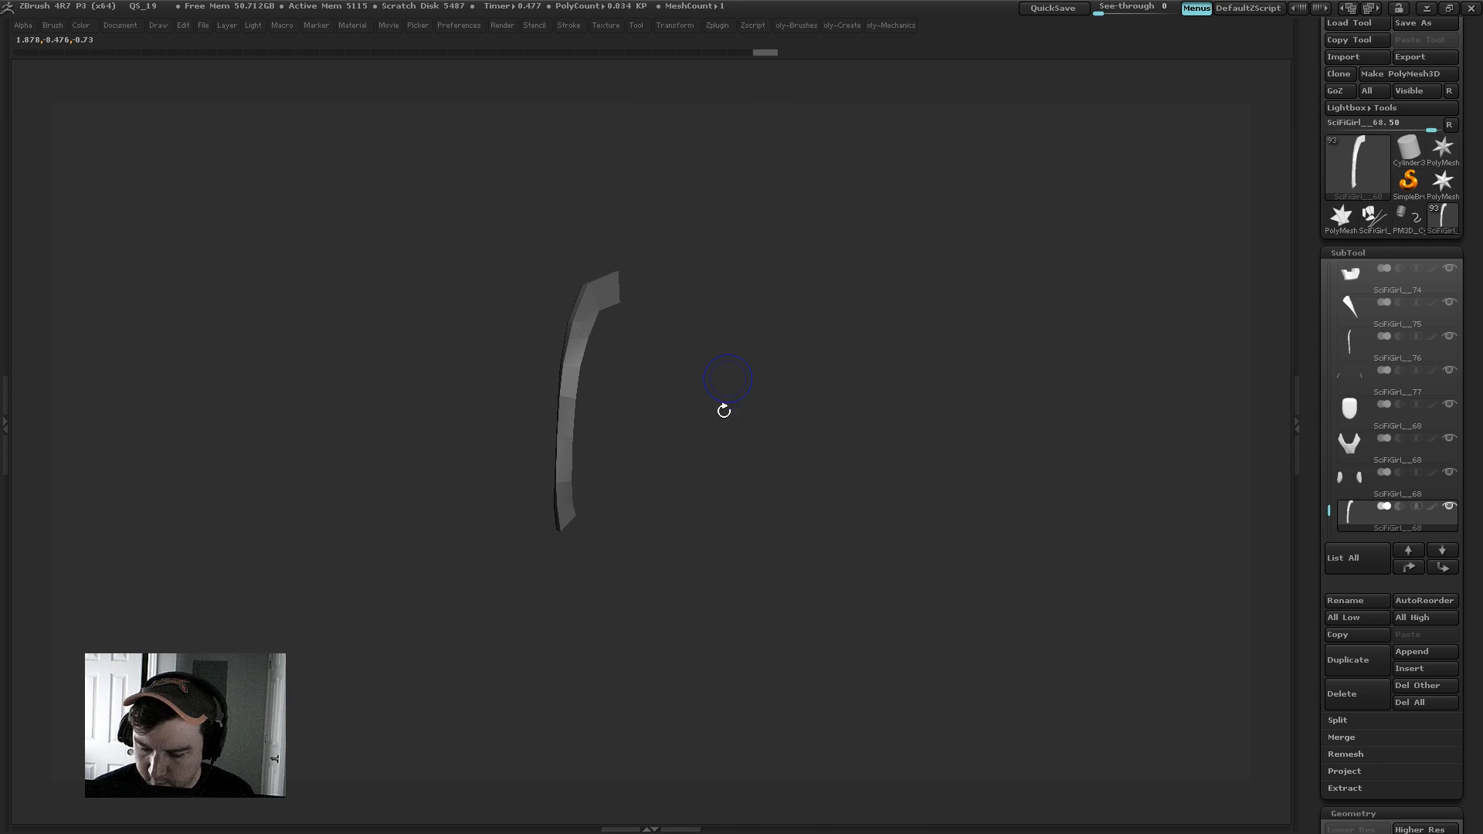
{"action": "left_click", "coordinate": [723, 410], "text": "ctrl+shift"}
Step: Shape the lower tip and upper curve of the thigh strip against the surrounding armor with the Move brush
{"action": "key", "text": "1"}
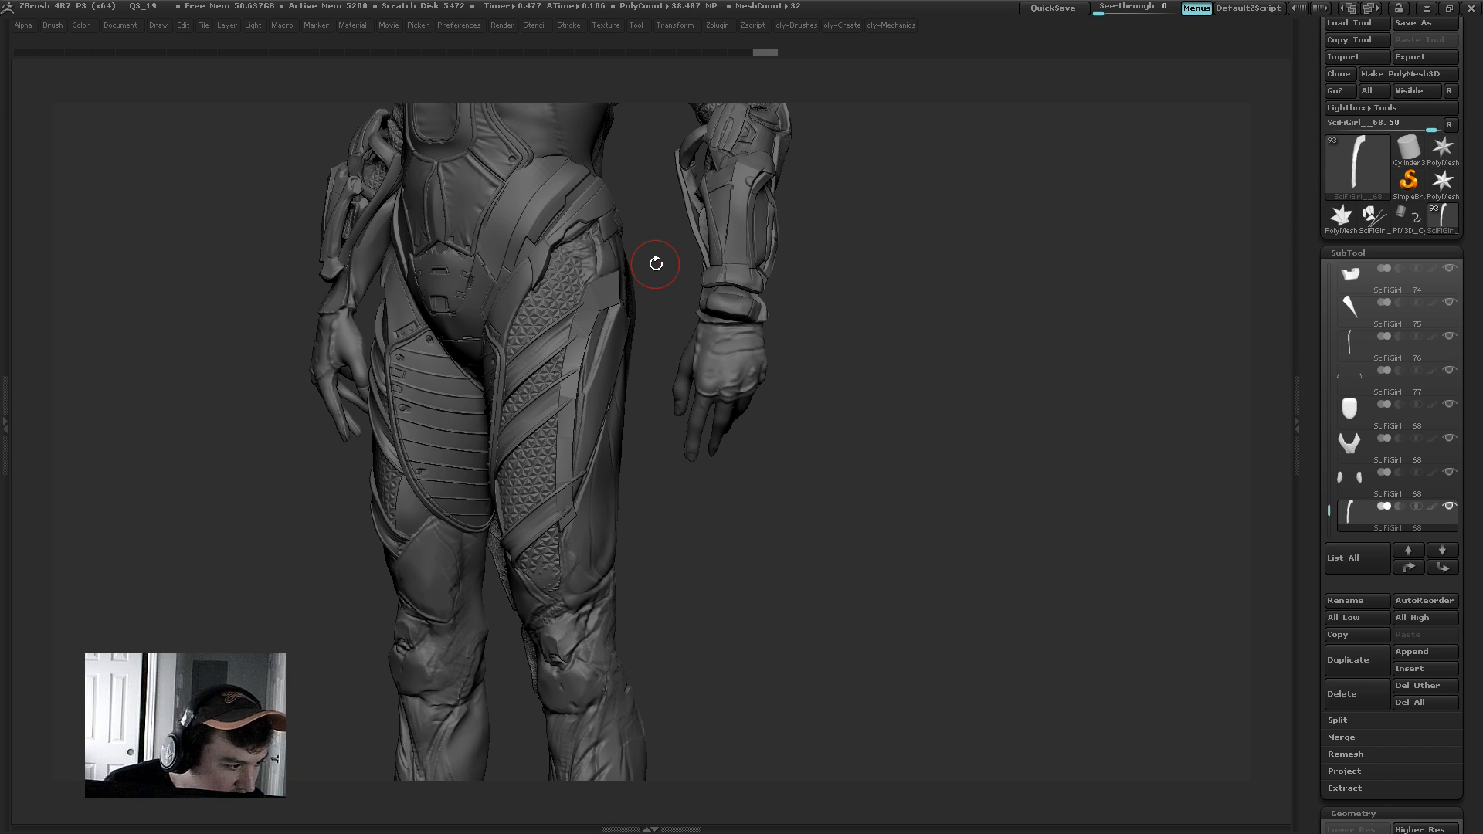
{"action": "key", "text": "1"}
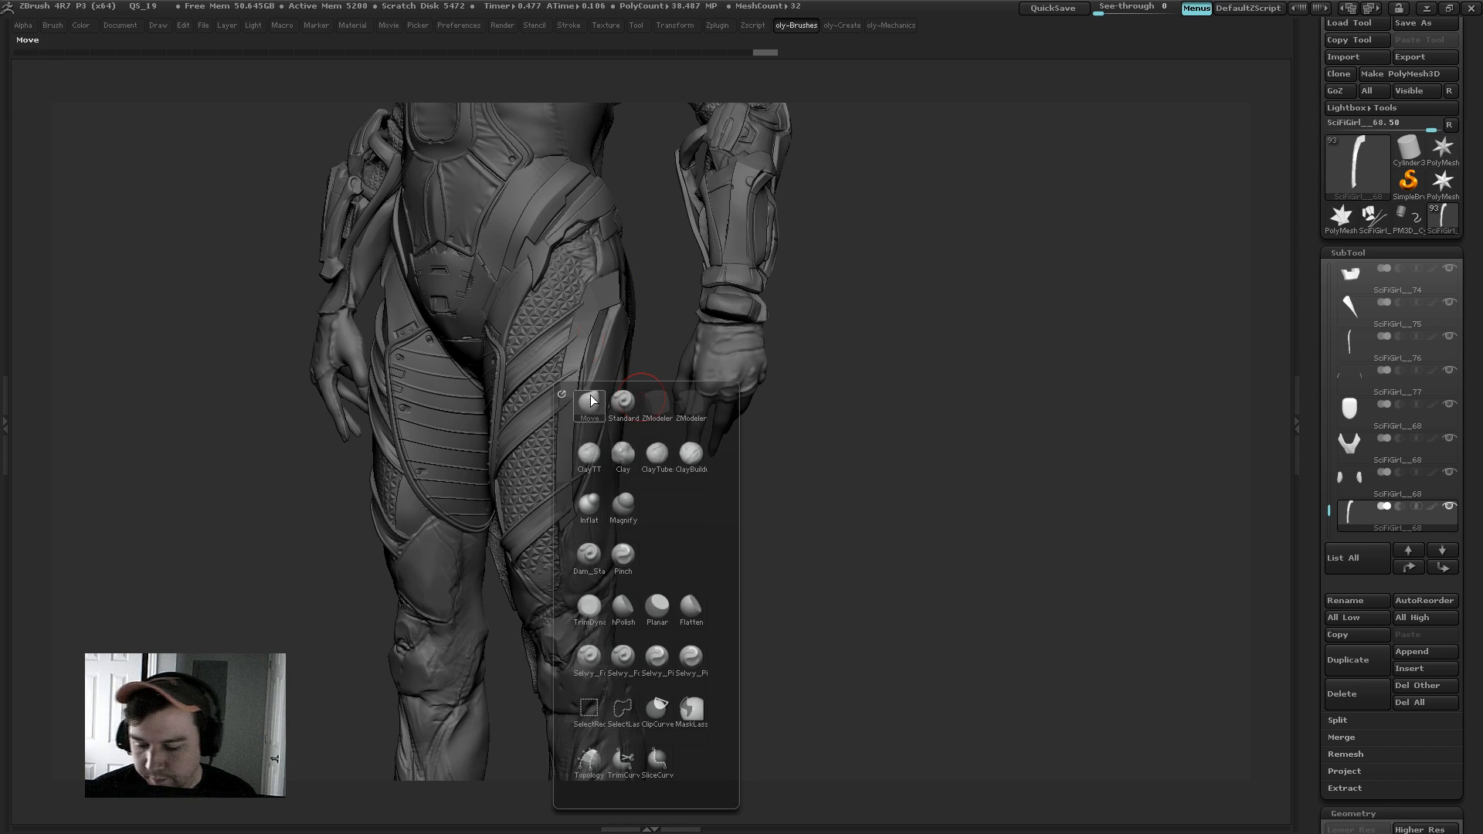
{"action": "left_click", "coordinate": [590, 400]}
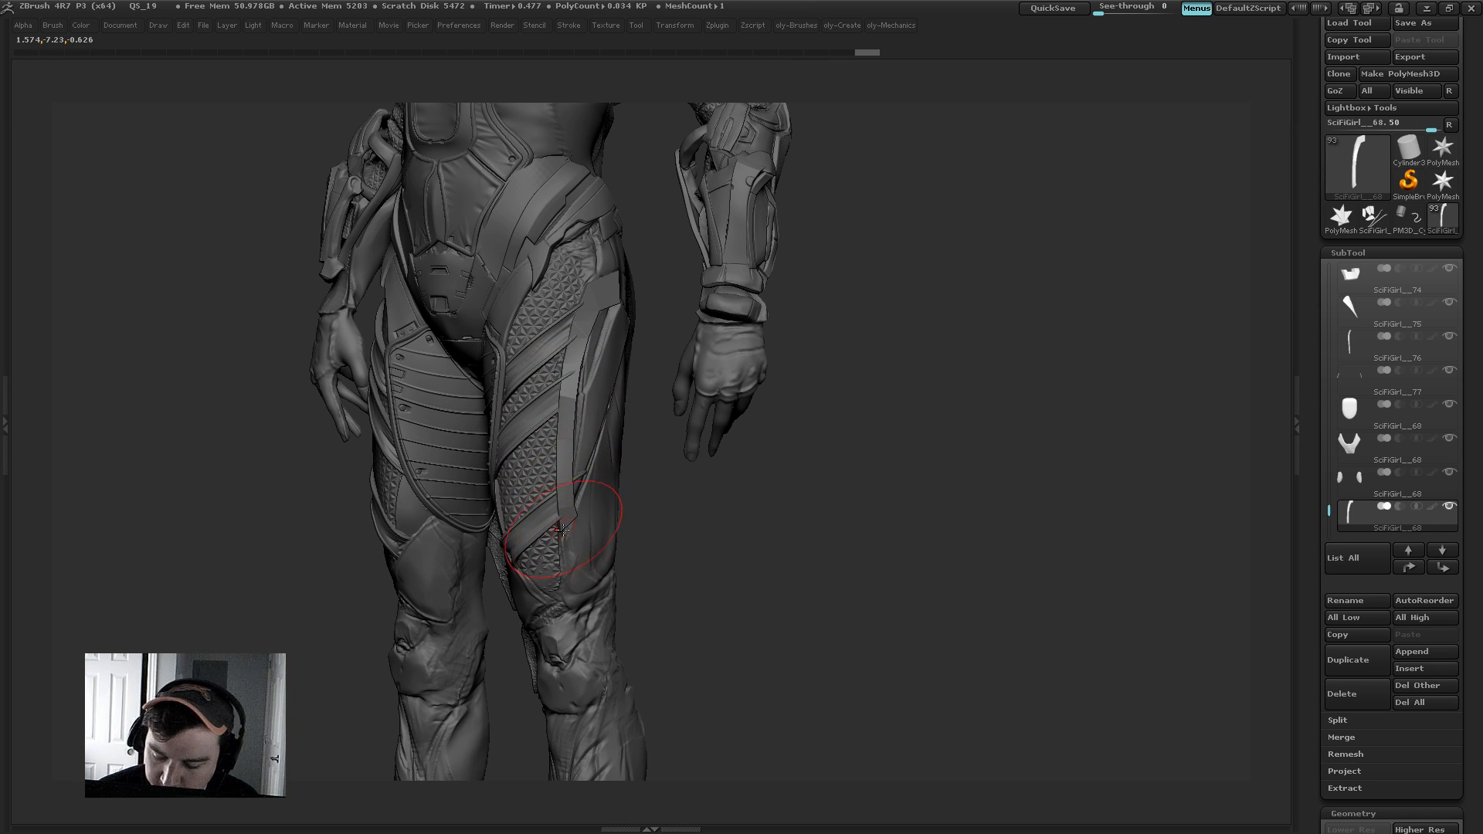
{"action": "key", "text": "s"}
{"action": "left_click_drag", "start_coordinate": [578, 525], "coordinate": [579, 510]}
{"action": "left_click_drag", "start_coordinate": [583, 516], "coordinate": [563, 545]}
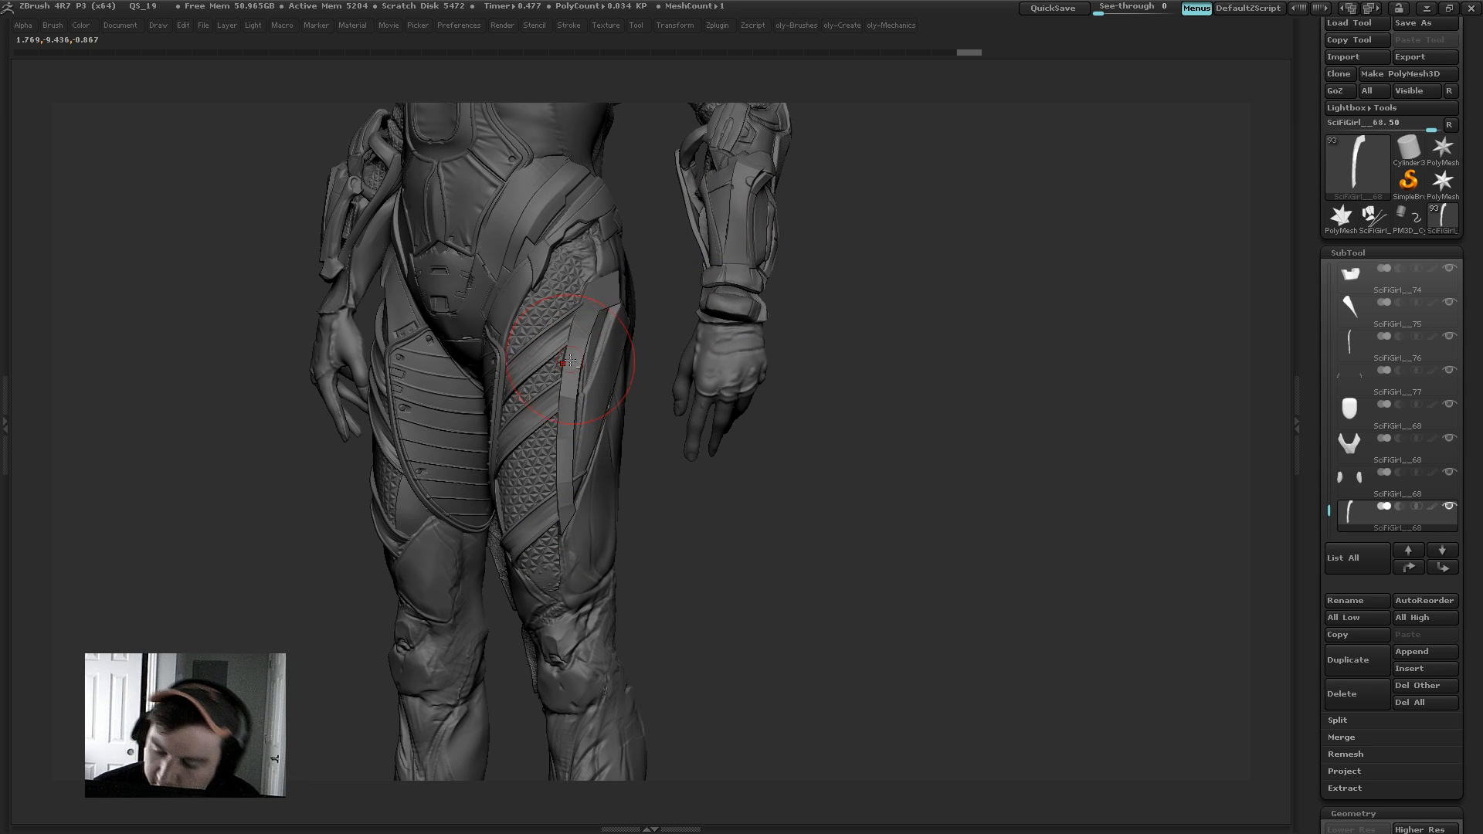
{"action": "left_click_drag", "start_coordinate": [582, 325], "coordinate": [585, 308]}
{"action": "left_click_drag", "start_coordinate": [591, 295], "coordinate": [589, 287]}
Step: Turn on dynamic subdivision for the thigh strip
{"action": "key", "text": "d"}
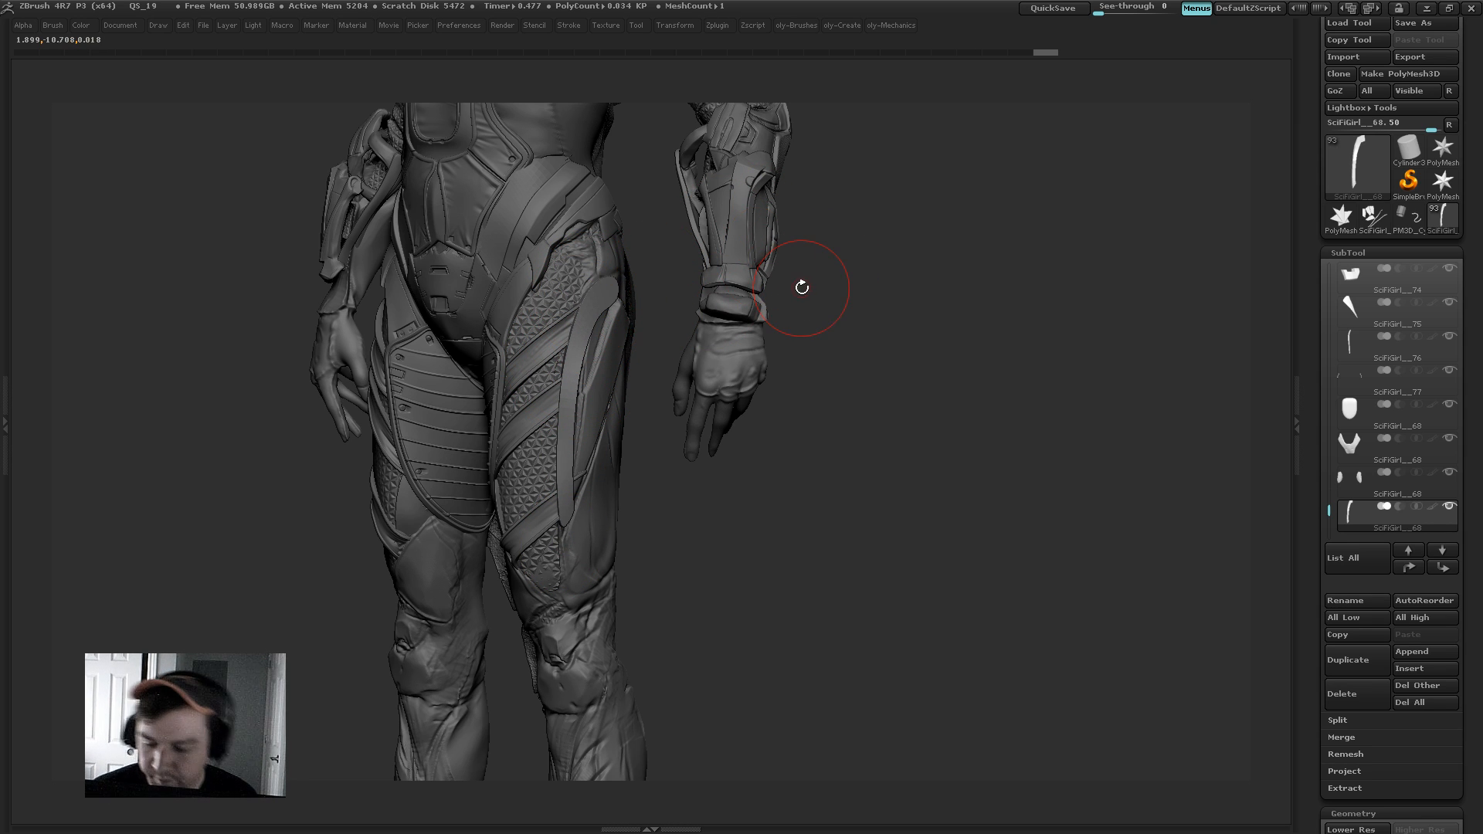
{"action": "key", "text": "2"}
{"action": "left_click_drag", "start_coordinate": [700, 517], "coordinate": [698, 464]}
{"action": "left_click", "coordinate": [808, 412]}
{"action": "left_click", "coordinate": [729, 429]}
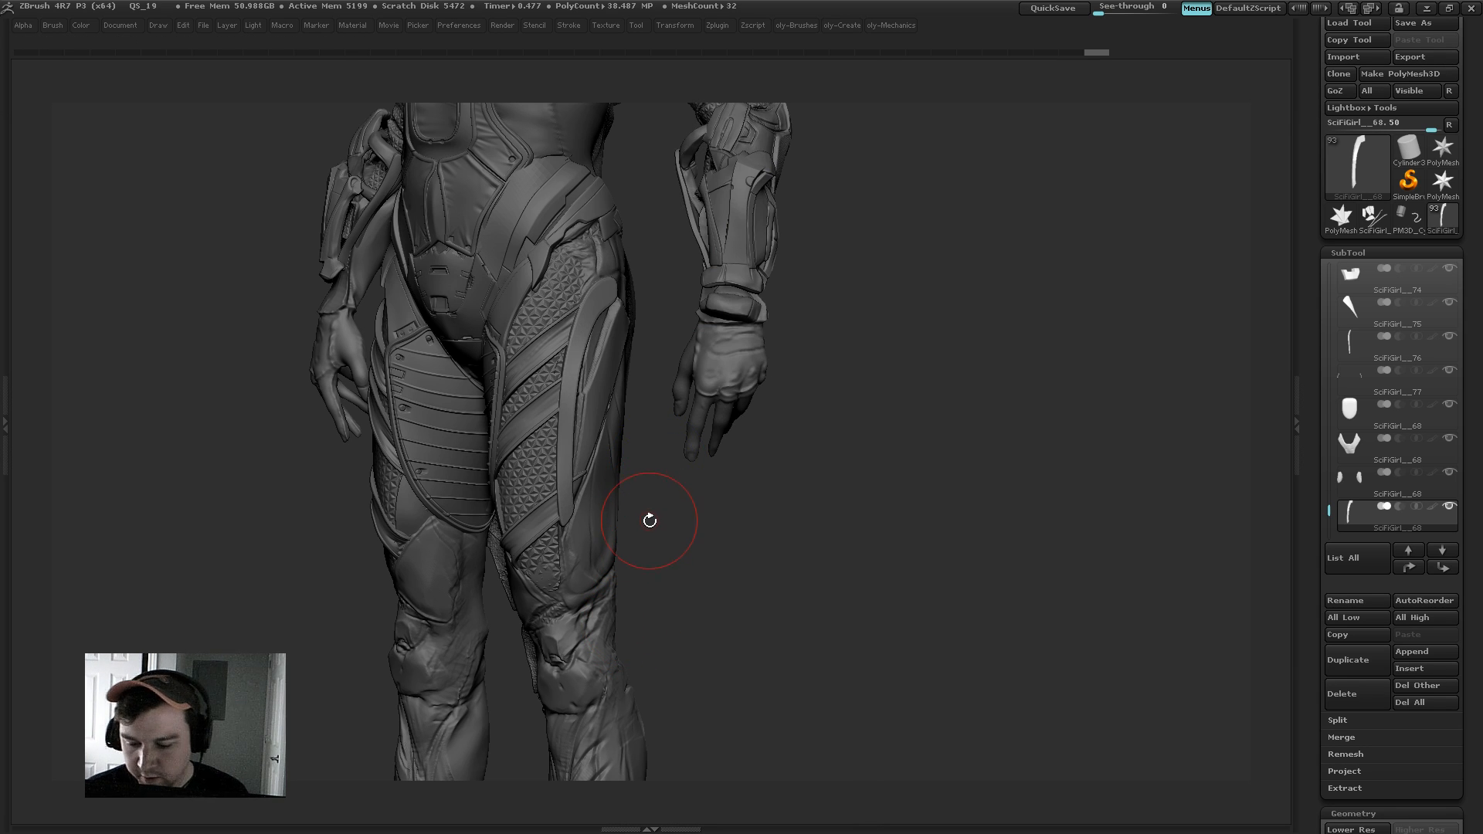
Step: Refine the strip's lower tip and upper end from a side angle, varying the Move brush's draw size
{"action": "left_click_drag", "start_coordinate": [557, 546], "coordinate": [575, 530]}
{"action": "key", "text": "s"}
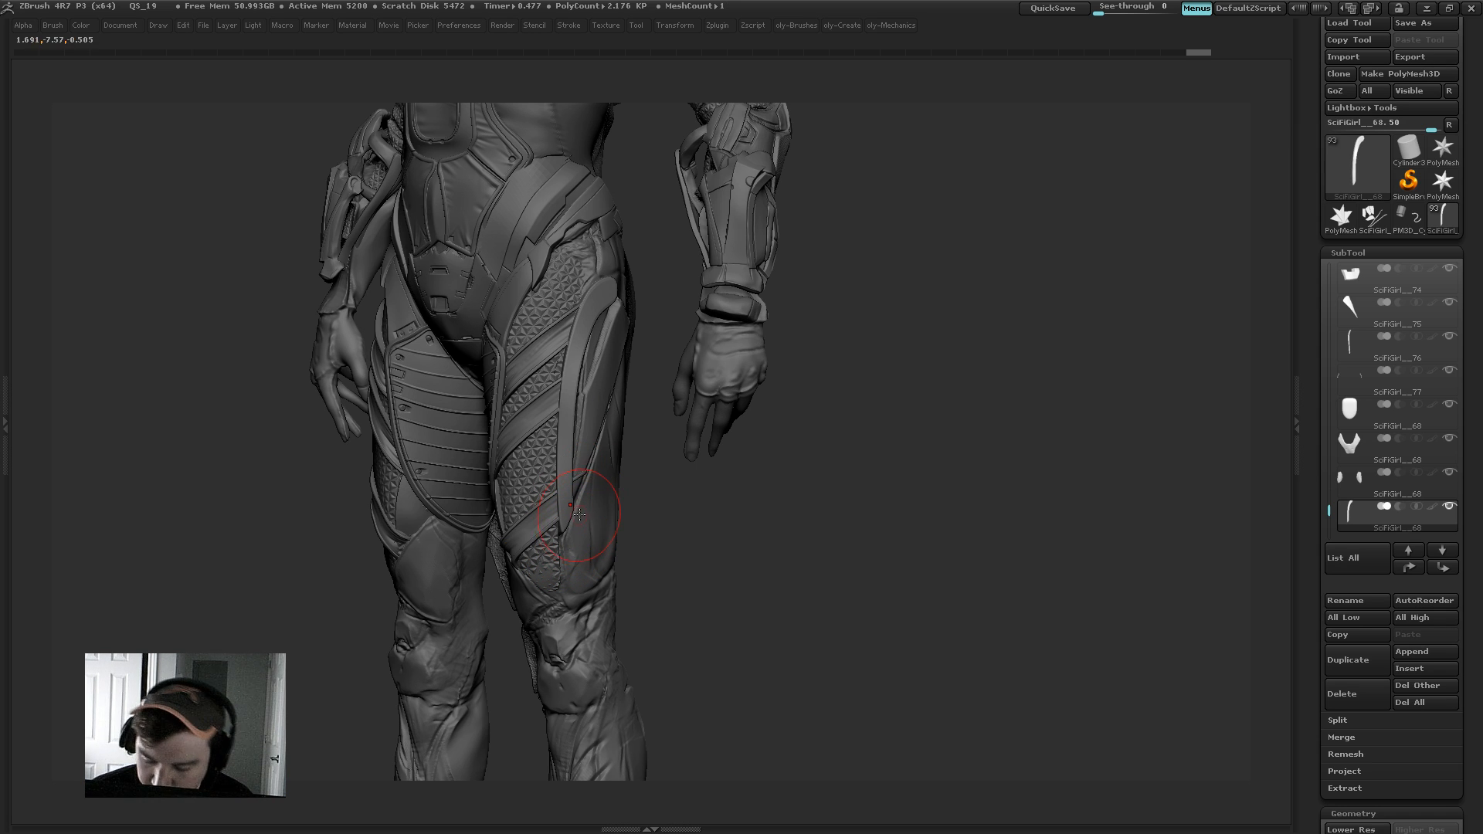
{"action": "left_click_drag", "start_coordinate": [864, 354], "coordinate": [819, 360]}
{"action": "key", "text": "s"}
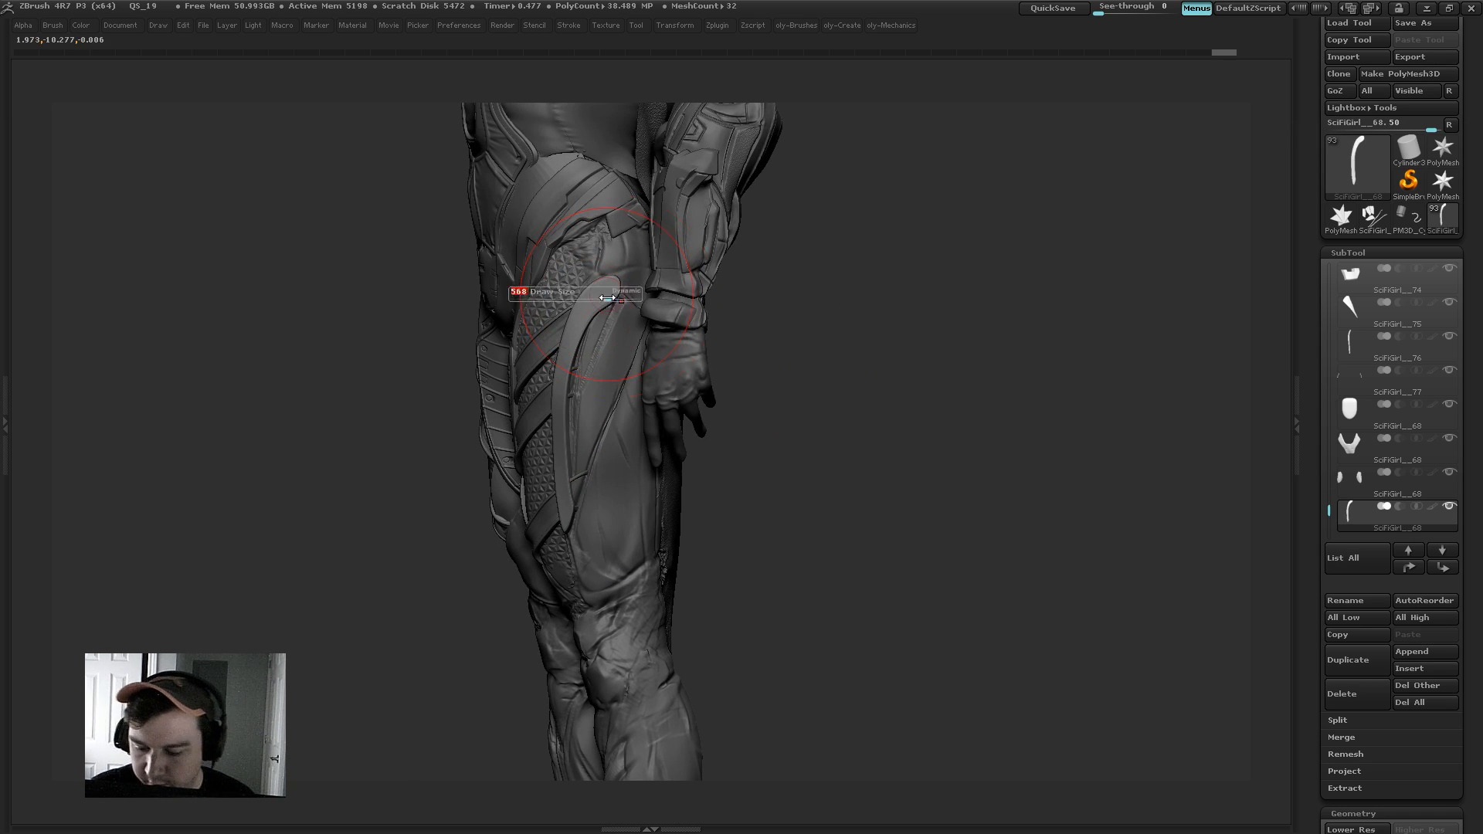
{"action": "left_click_drag", "start_coordinate": [607, 298], "coordinate": [611, 298]}
{"action": "left_click_drag", "start_coordinate": [606, 290], "coordinate": [604, 287]}
{"action": "left_click_drag", "start_coordinate": [805, 276], "coordinate": [618, 282]}
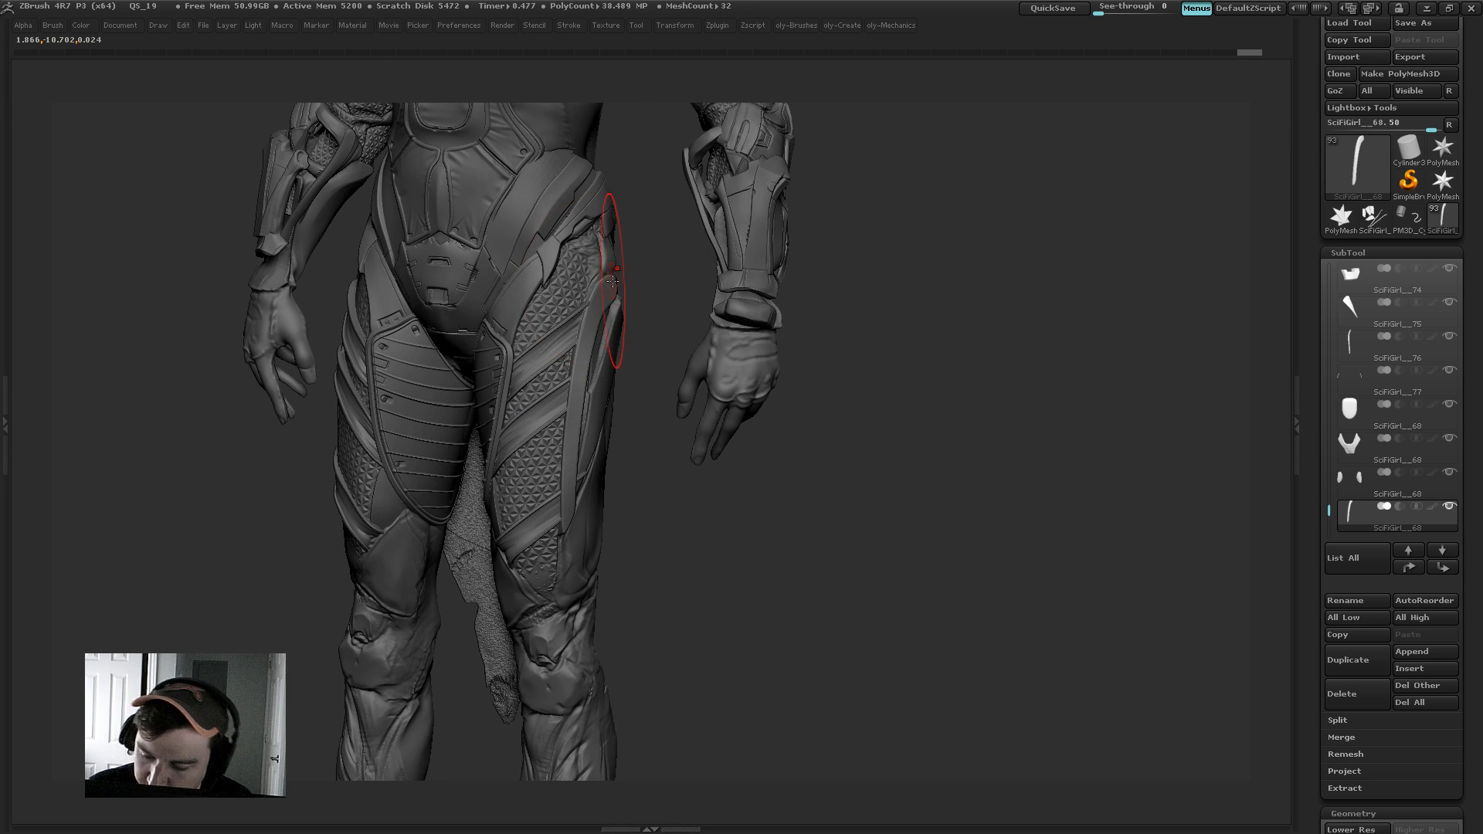
Step: Adjust the strip's profile along its length so it follows the outer thigh in front view
{"action": "left_click", "coordinate": [607, 281], "text": "alt"}
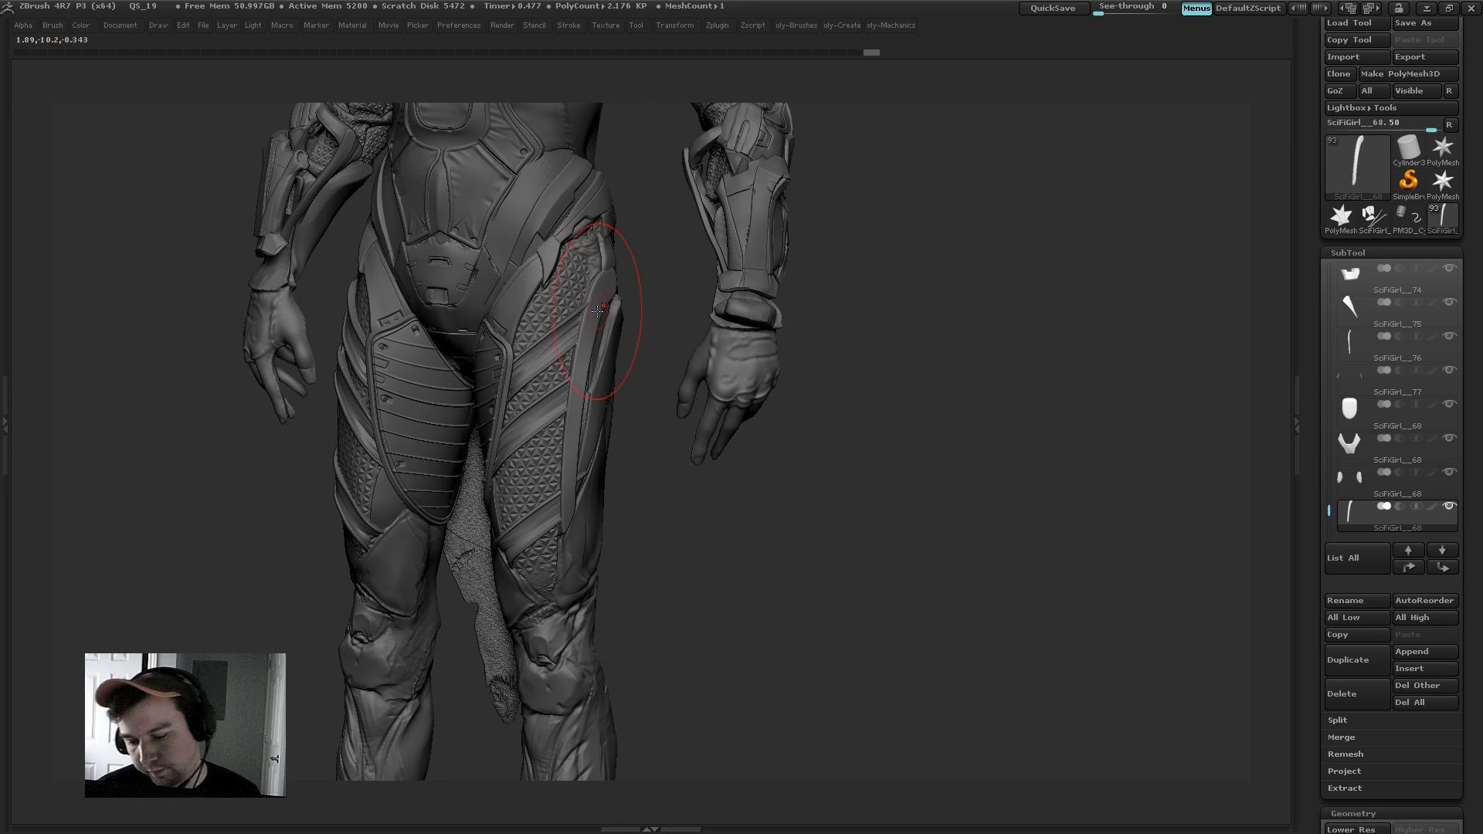
{"action": "left_click_drag", "start_coordinate": [592, 327], "coordinate": [581, 343]}
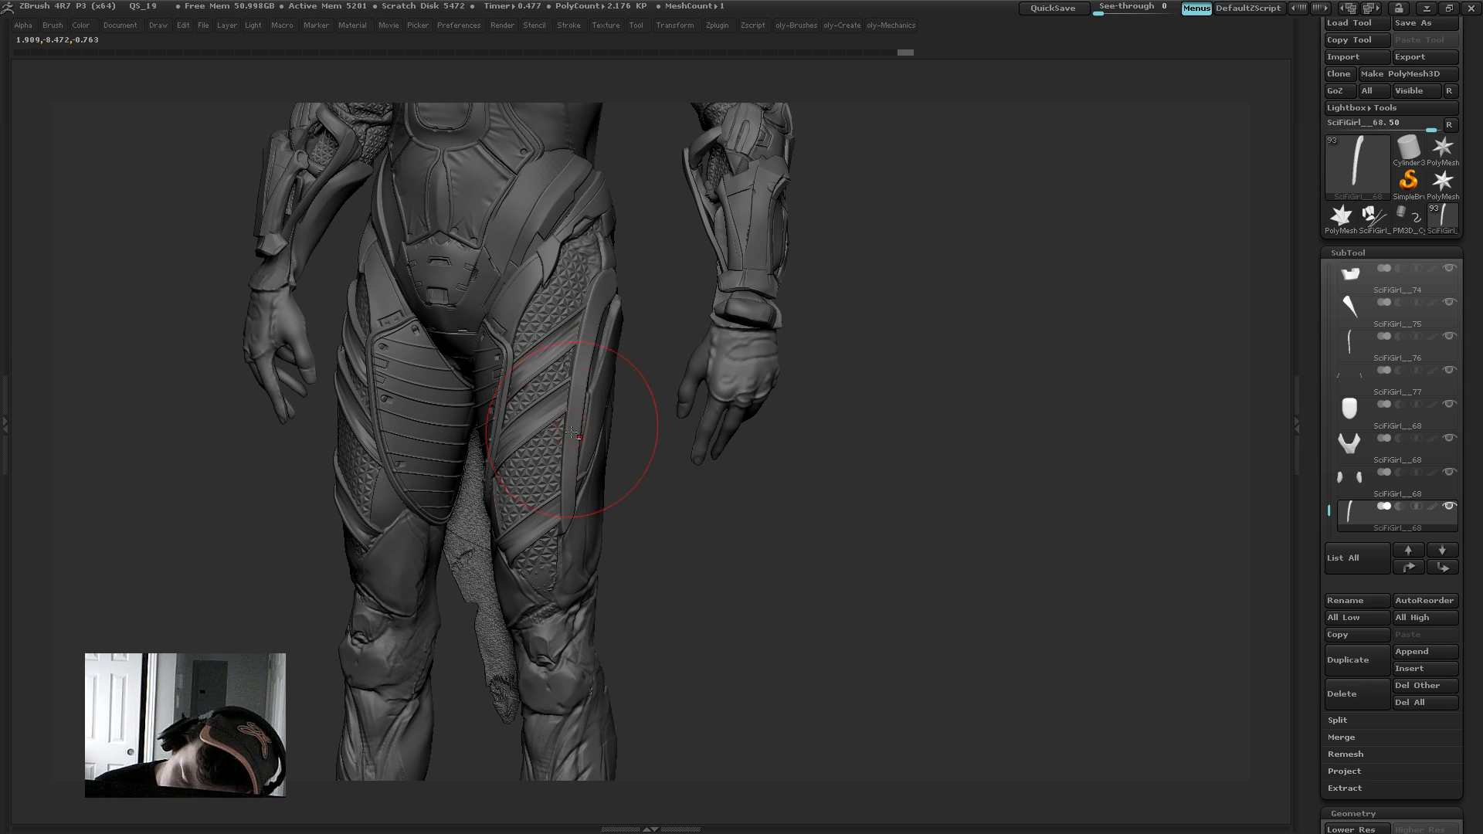
{"action": "left_click_drag", "start_coordinate": [570, 487], "coordinate": [570, 500]}
{"action": "mouse_move", "coordinate": [658, 529]}
{"action": "left_mouse_down"}
{"action": "mouse_move", "coordinate": [556, 363]}
{"action": "mouse_move", "coordinate": [573, 397]}
{"action": "mouse_move", "coordinate": [576, 380]}
{"action": "left_mouse_up"}
{"action": "mouse_move", "coordinate": [401, 584]}
{"action": "left_mouse_down"}
{"action": "mouse_move", "coordinate": [528, 346]}
{"action": "mouse_move", "coordinate": [593, 406]}
{"action": "left_mouse_up"}
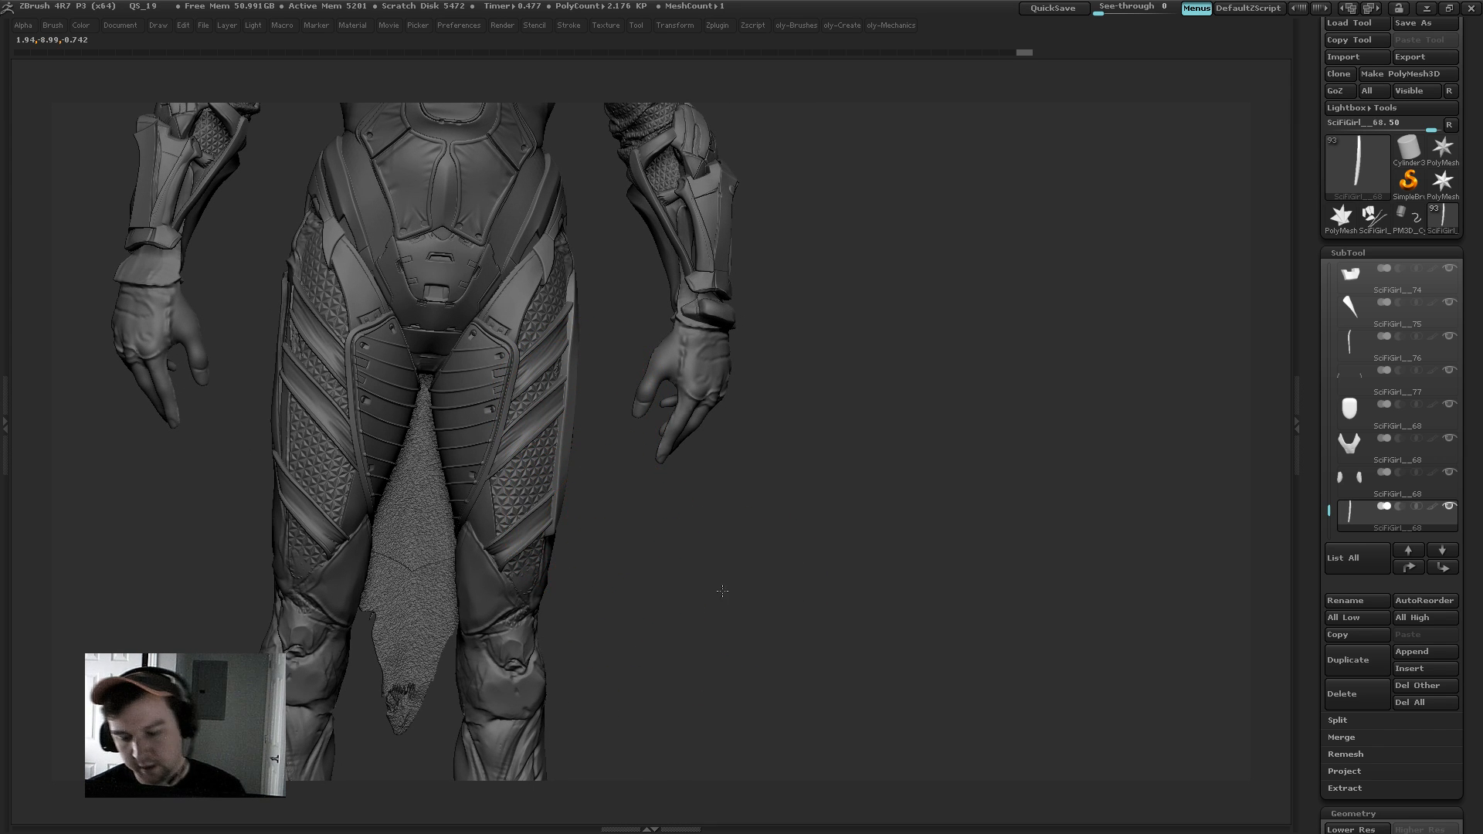
Step: Isolate the strip with its polygroup wireframe shown and crease its polygons with the ZModeler brush
{"action": "left_click_drag", "start_coordinate": [722, 590], "coordinate": [613, 258]}
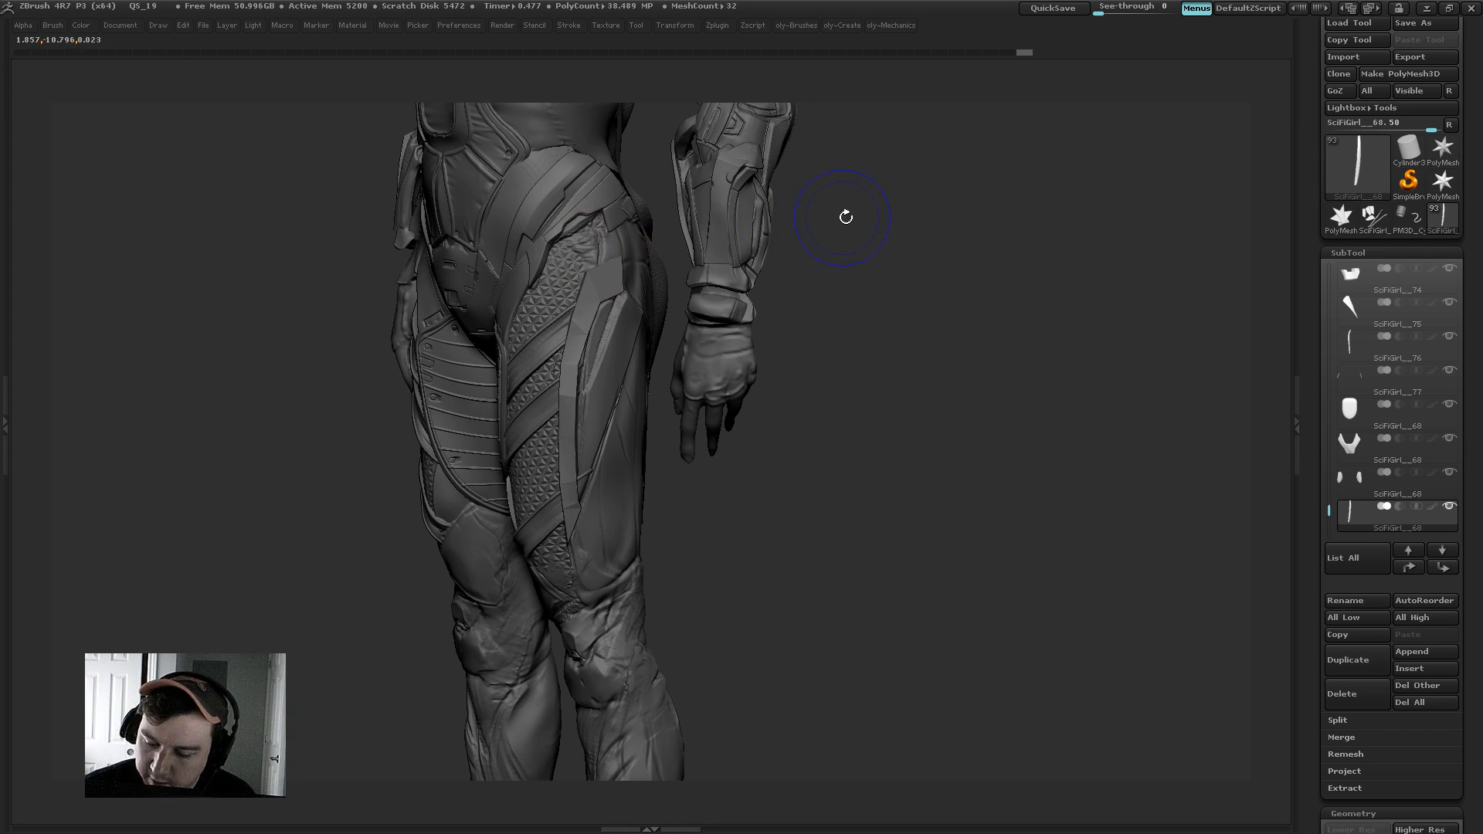
{"action": "key", "text": "shift+f"}
{"action": "key", "text": "alt+s"}
{"action": "left_click_drag", "start_coordinate": [861, 225], "coordinate": [752, 271]}
{"action": "key", "text": "1"}
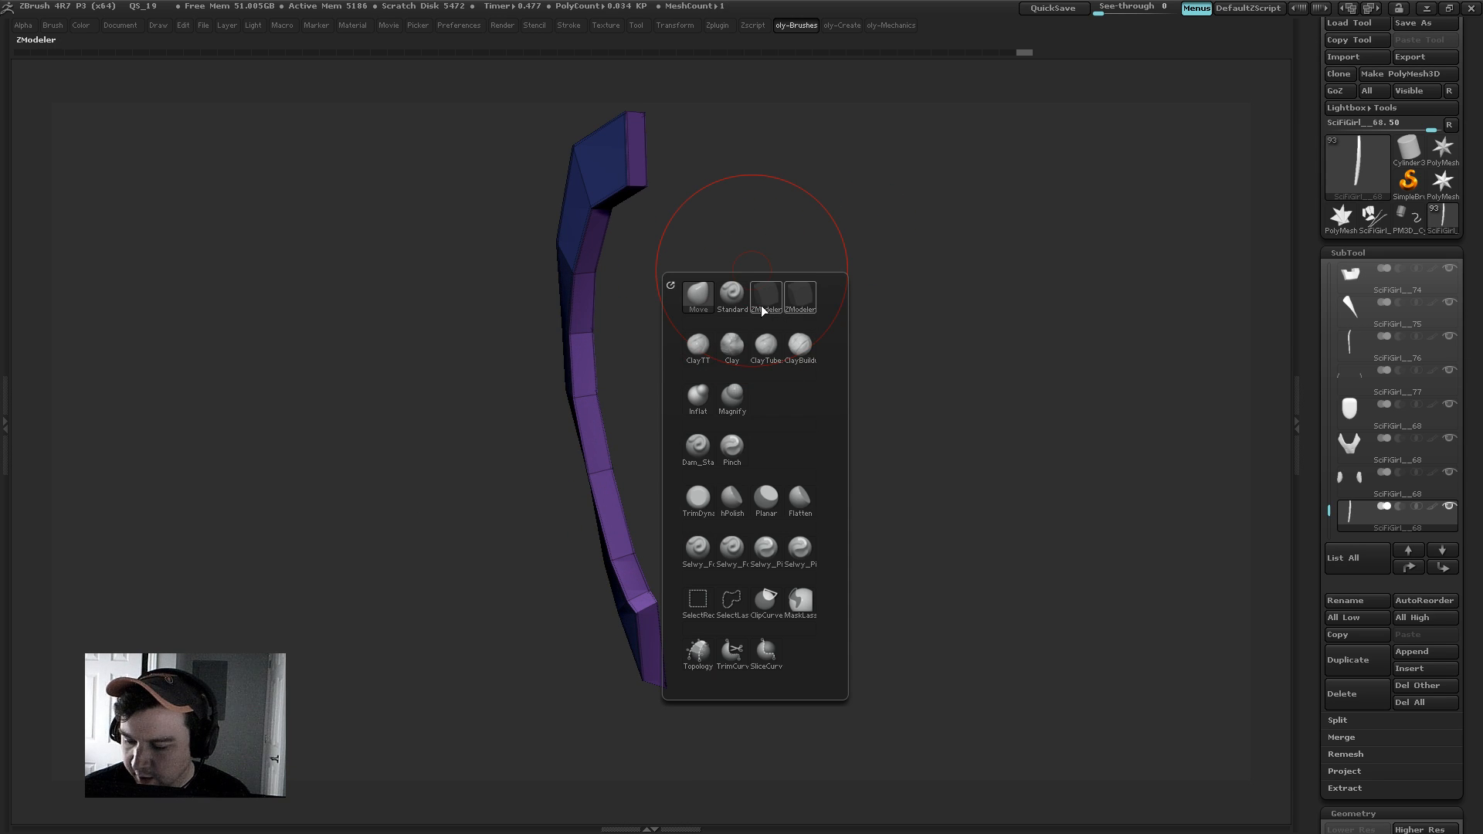
{"action": "left_click", "coordinate": [763, 299]}
{"action": "left_click_drag", "start_coordinate": [722, 189], "coordinate": [676, 249]}
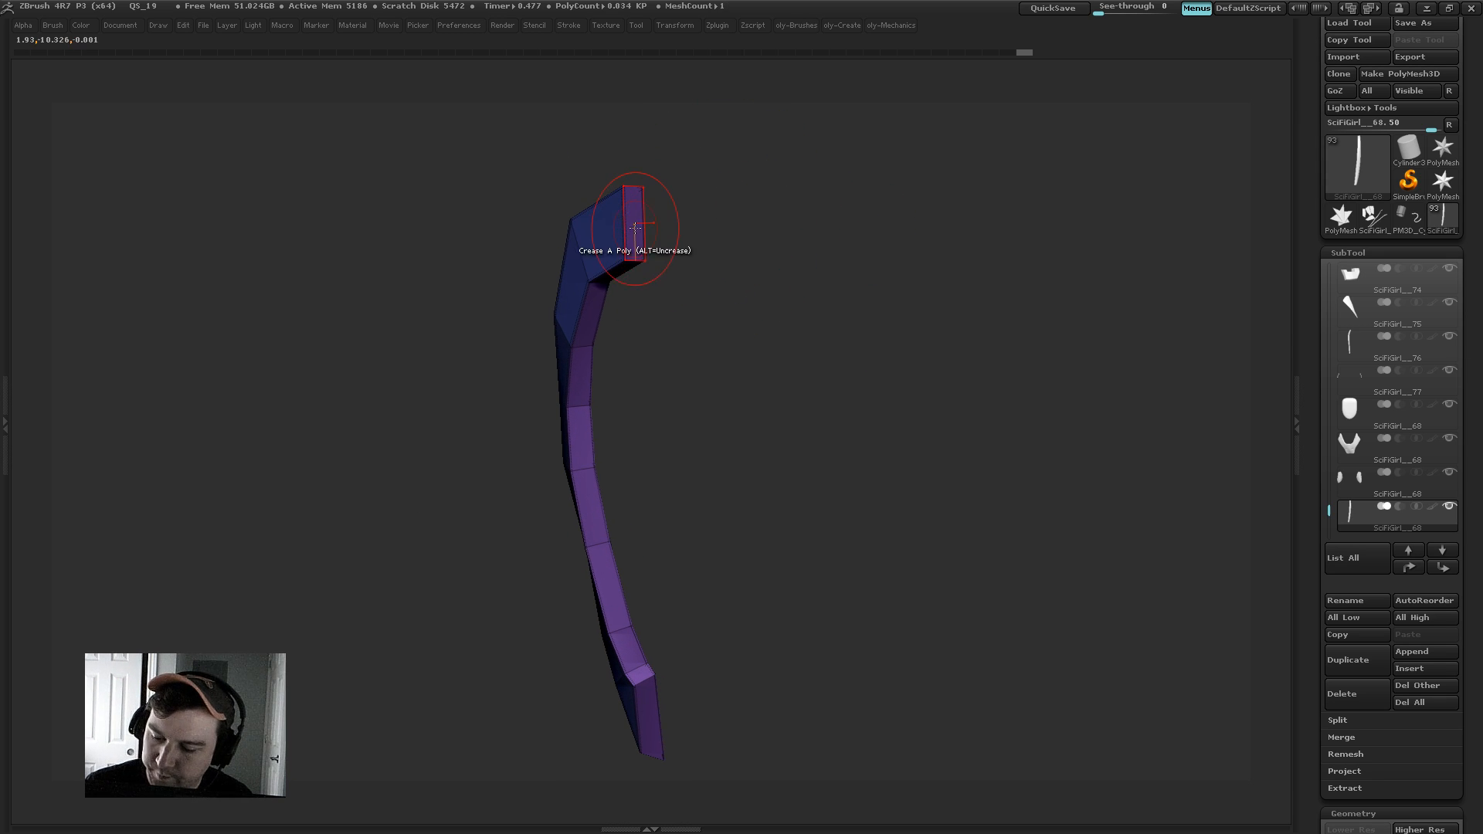
{"action": "key", "text": "space"}
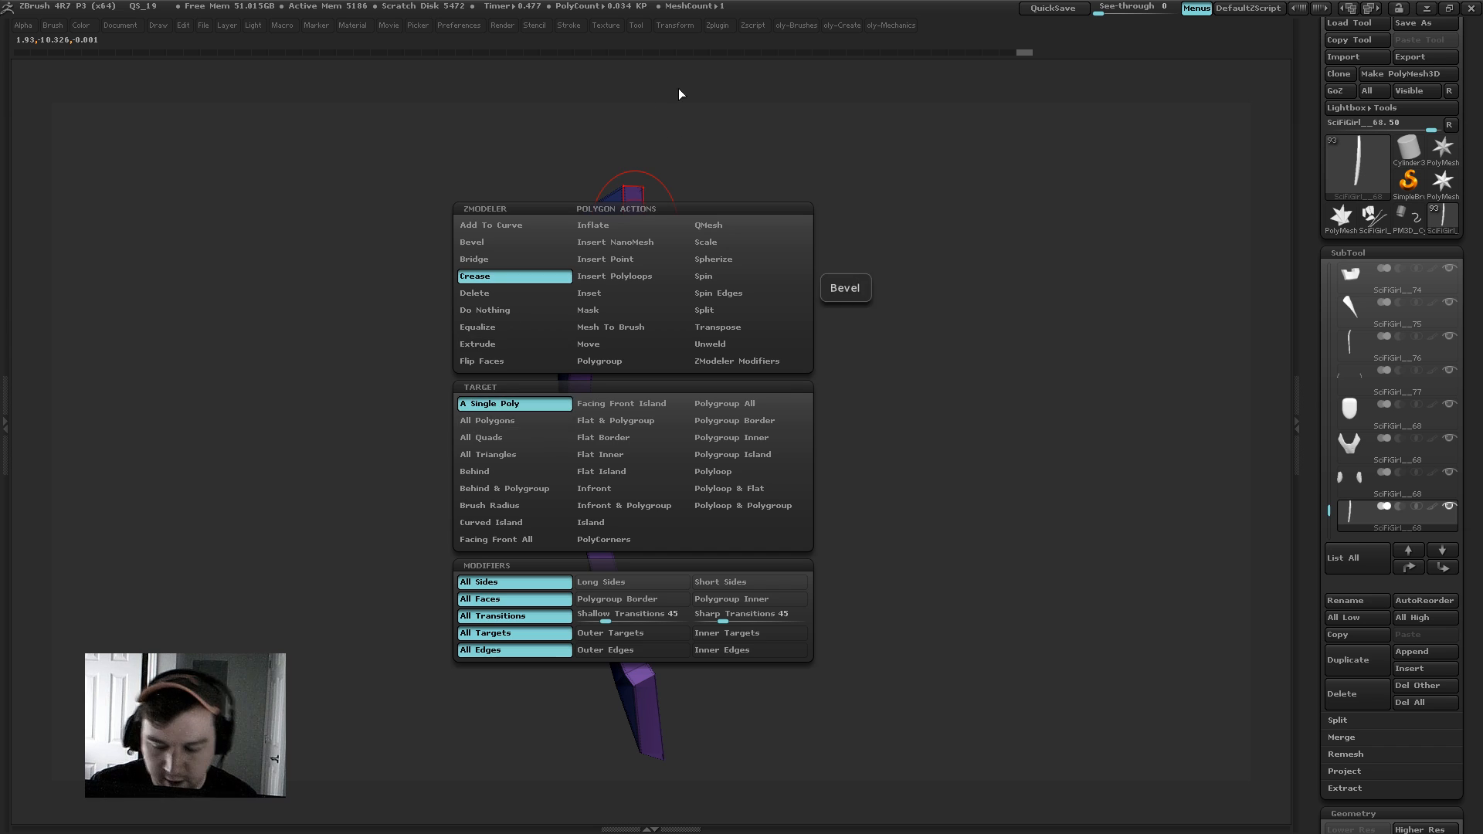
{"action": "mouse_move", "coordinate": [679, 93]}
{"action": "left_mouse_down"}
{"action": "mouse_move", "coordinate": [688, 424]}
{"action": "mouse_move", "coordinate": [633, 468]}
{"action": "mouse_move", "coordinate": [729, 450]}
{"action": "mouse_move", "coordinate": [663, 492]}
{"action": "left_mouse_up"}
{"action": "left_click", "coordinate": [570, 518]}
{"action": "left_click", "coordinate": [737, 470]}
Step: Hide the wireframe and nudge the creased strip closer to the thigh with the Move brush
{"action": "key", "text": "b"}
{"action": "left_click", "coordinate": [629, 442]}
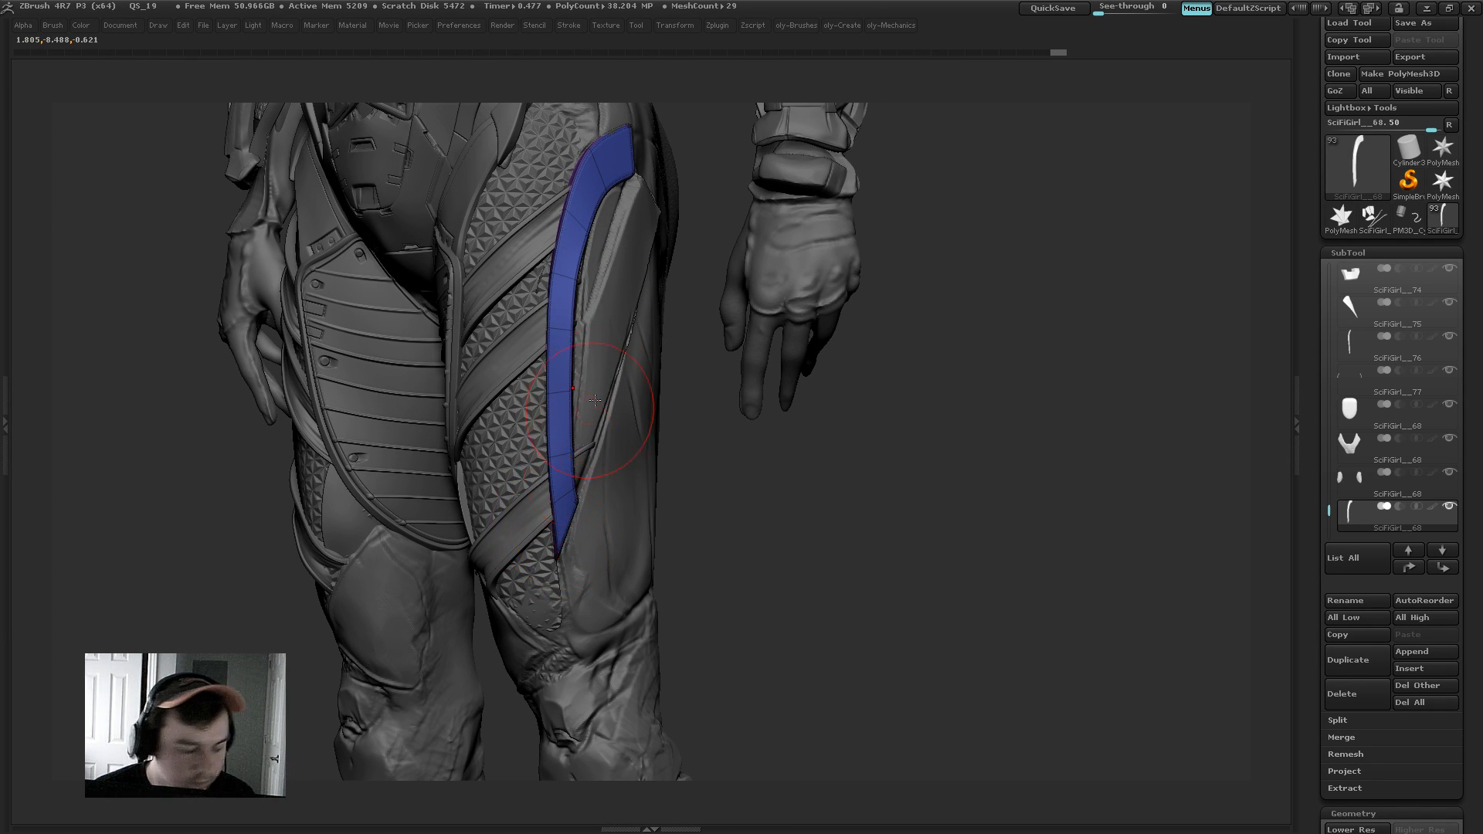
{"action": "key", "text": "shift+f"}
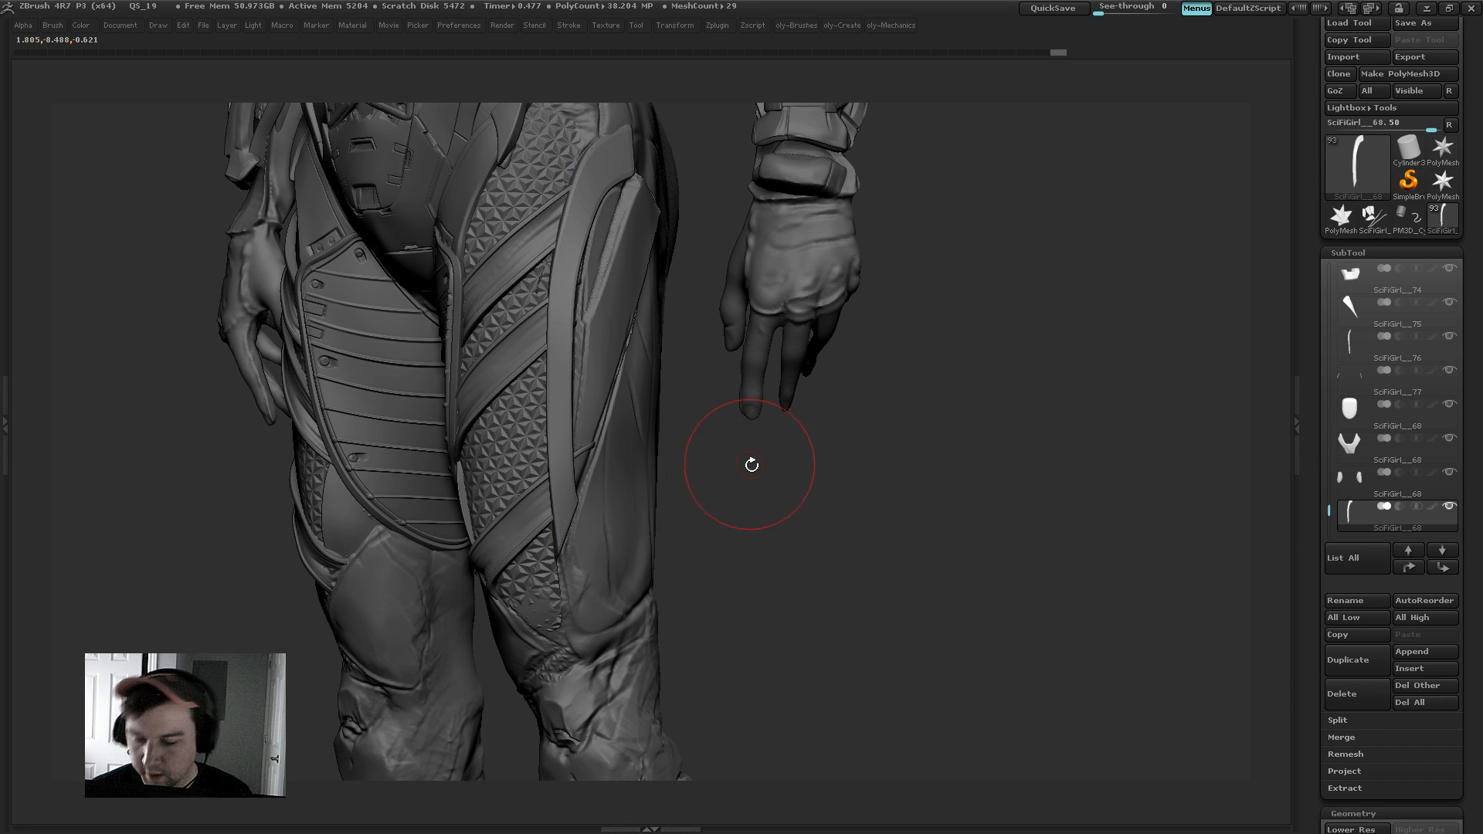
{"action": "mouse_move", "coordinate": [751, 464]}
{"action": "left_mouse_down"}
{"action": "mouse_move", "coordinate": [587, 409]}
{"action": "mouse_move", "coordinate": [573, 372]}
{"action": "left_mouse_up"}
{"action": "key", "text": "s"}
{"action": "left_click_drag", "start_coordinate": [563, 448], "coordinate": [566, 479]}
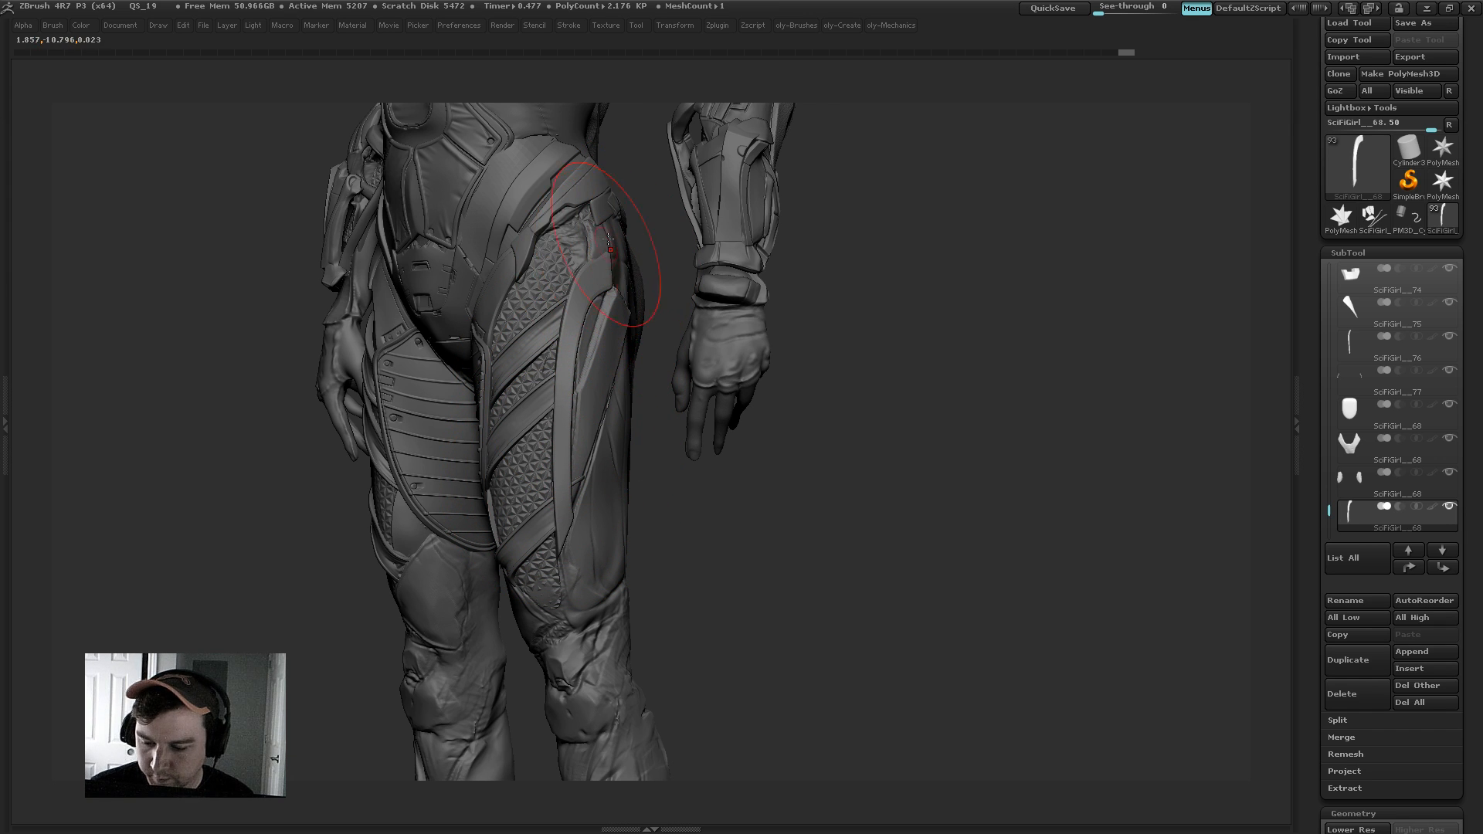
{"action": "left_click_drag", "start_coordinate": [651, 261], "coordinate": [556, 301]}
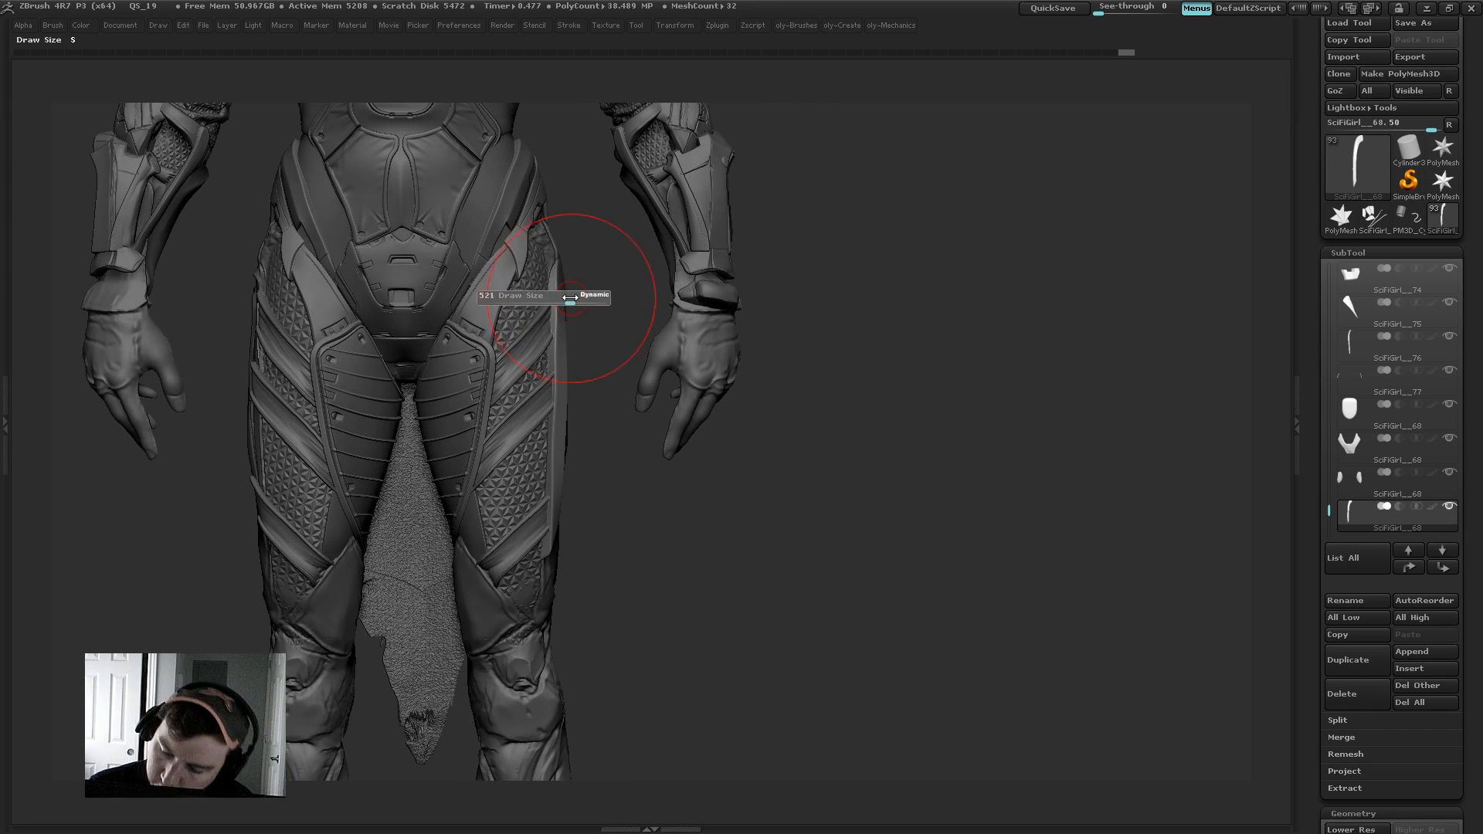
Step: Select the neighboring diagonal thigh armor bands and tuck their outer ends in beside the strip with the Move brush
{"action": "left_click", "coordinate": [553, 332], "text": "alt"}
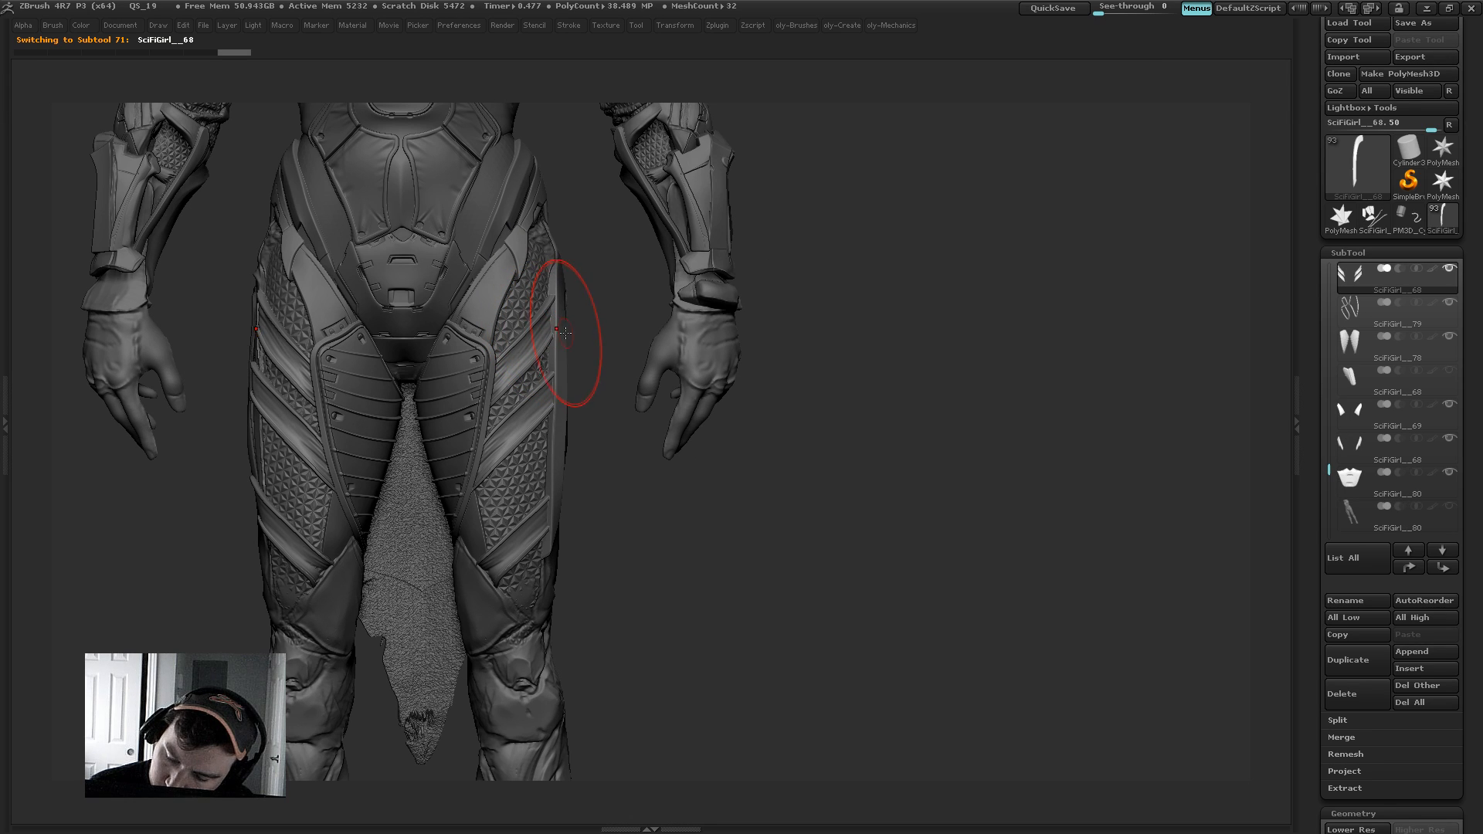
{"action": "left_click_drag", "start_coordinate": [563, 332], "coordinate": [560, 280]}
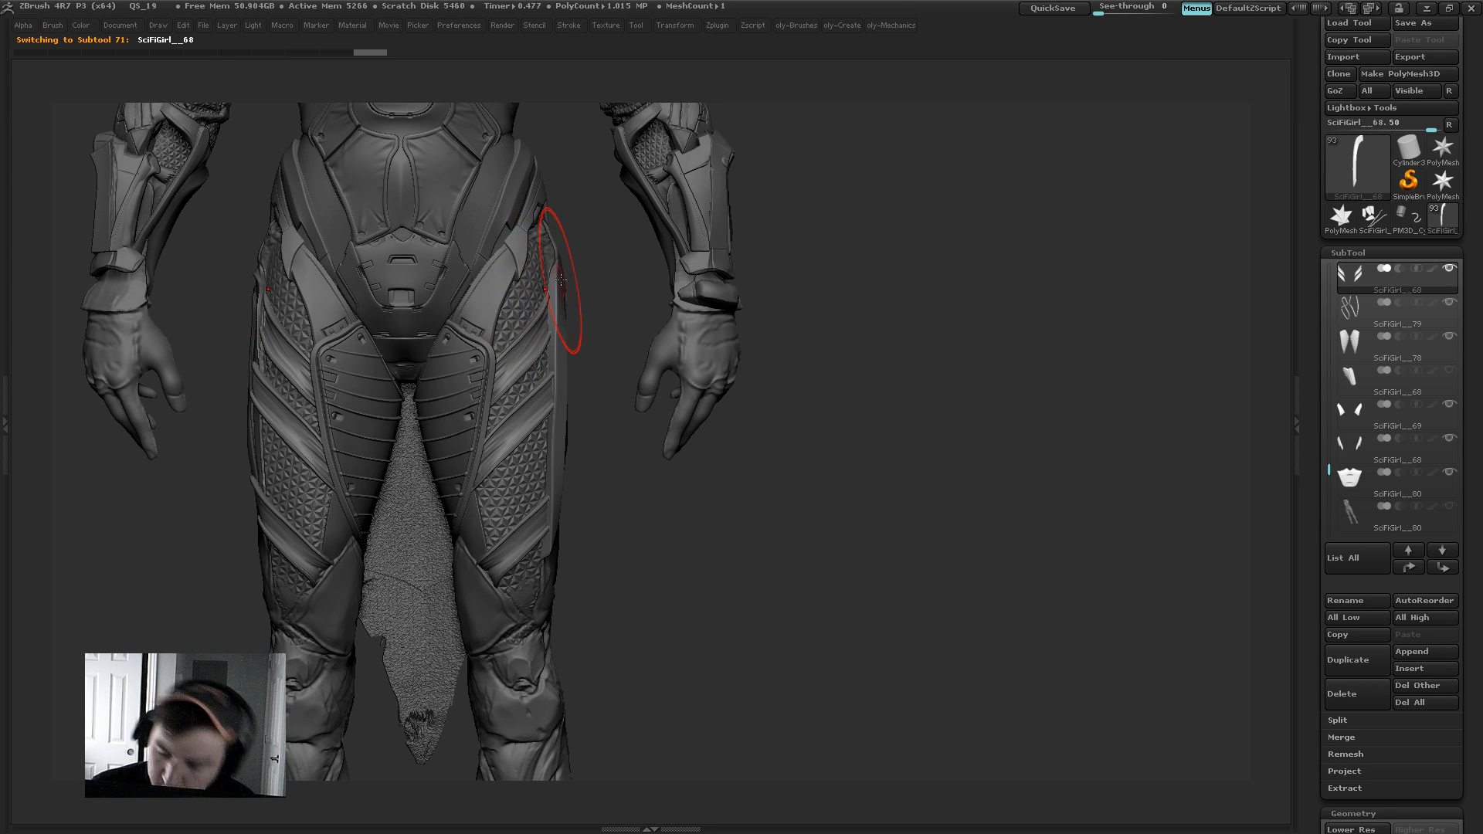
{"action": "mouse_move", "coordinate": [562, 380]}
{"action": "left_mouse_down"}
{"action": "mouse_move", "coordinate": [563, 355]}
{"action": "mouse_move", "coordinate": [554, 410]}
{"action": "mouse_move", "coordinate": [571, 393]}
{"action": "left_mouse_up"}
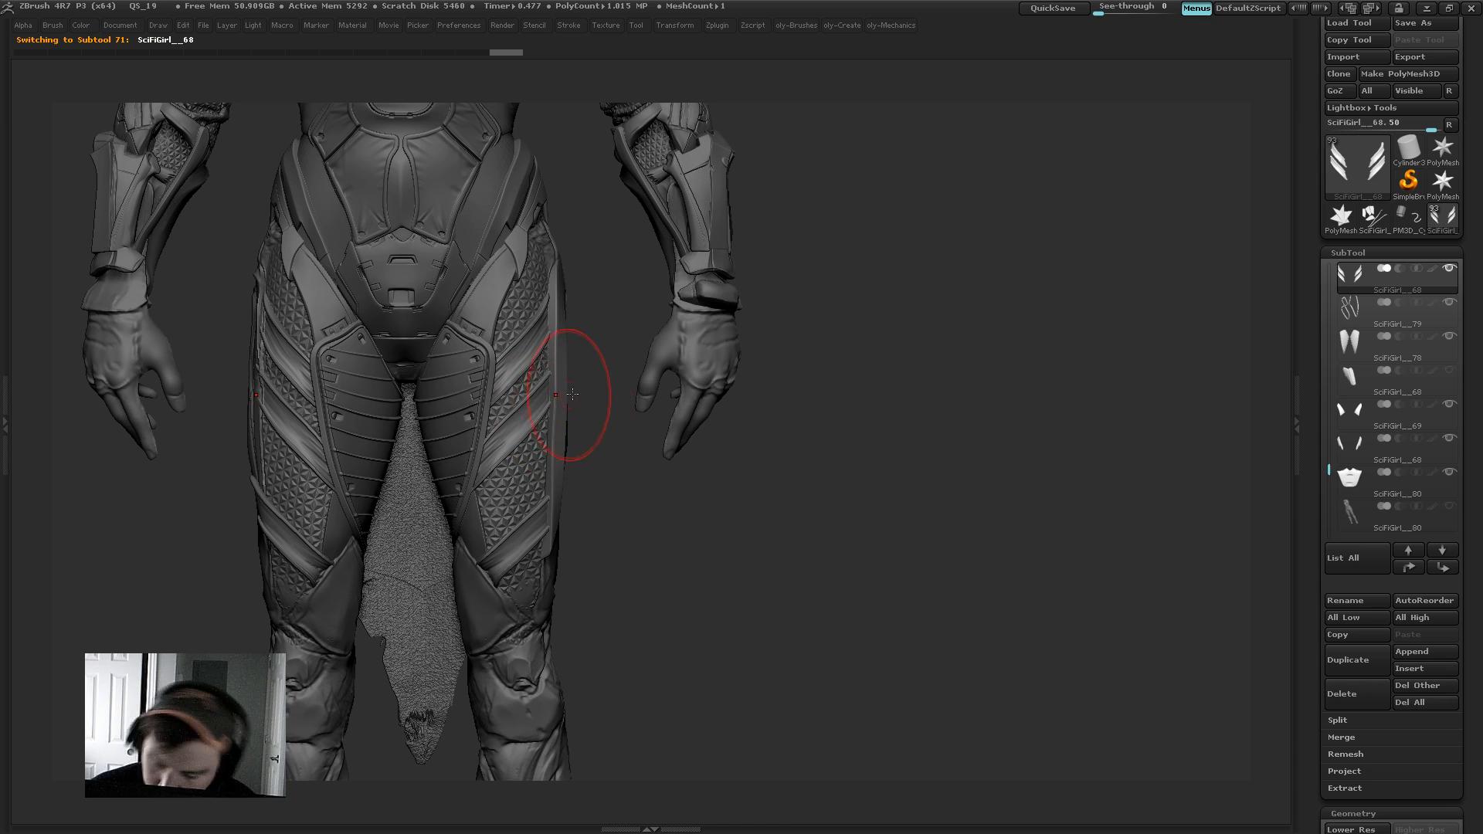
{"action": "left_click", "coordinate": [549, 519], "text": "alt"}
{"action": "mouse_move", "coordinate": [550, 531]}
{"action": "left_mouse_down"}
{"action": "mouse_move", "coordinate": [549, 497]}
{"action": "mouse_move", "coordinate": [547, 514]}
{"action": "left_mouse_up"}
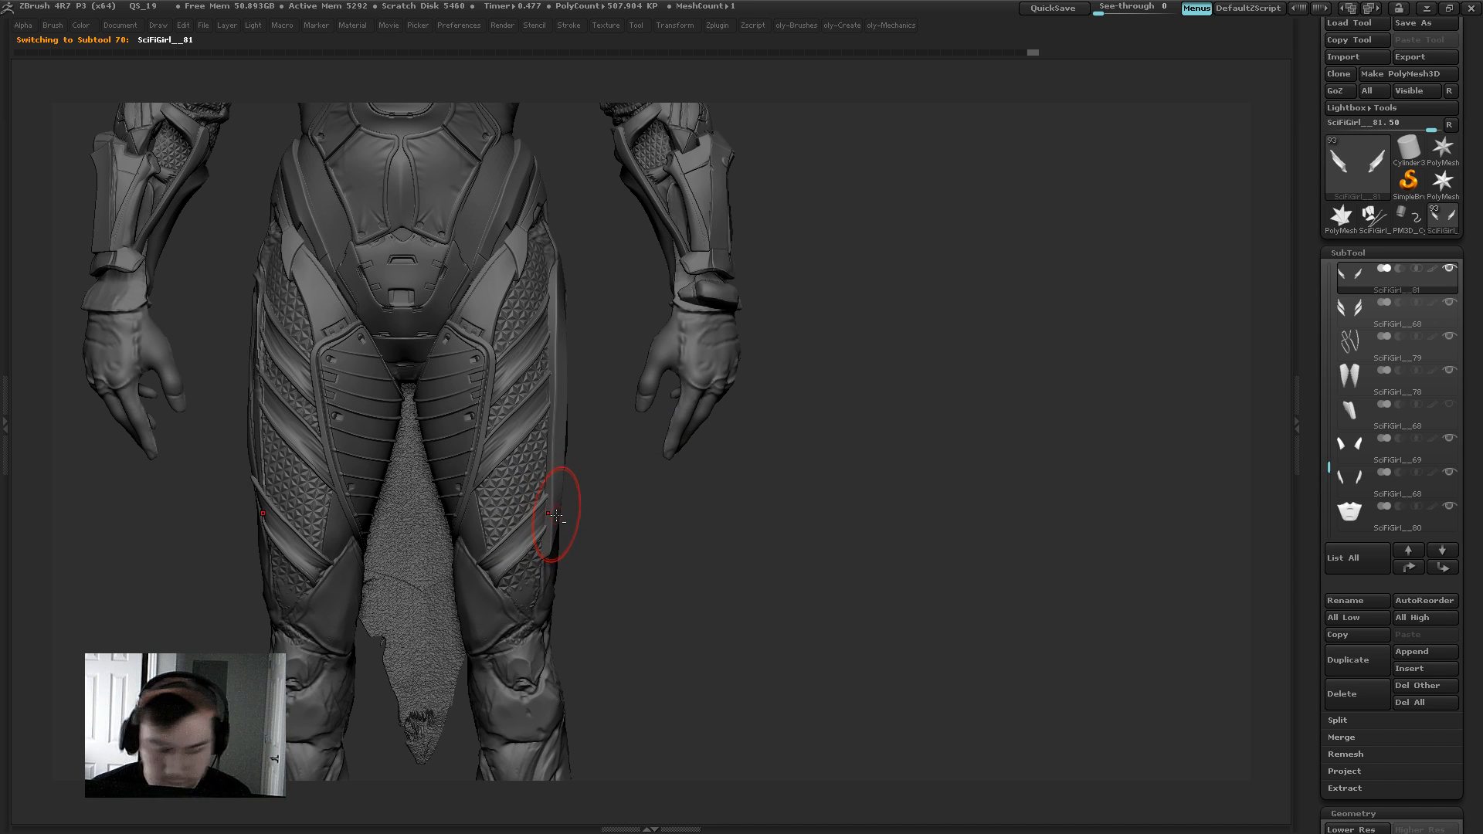
Step: Nudge the outer-thigh strip to fit the leg silhouette in front view and mirror and weld it onto the other thigh
{"action": "left_click", "coordinate": [556, 521], "text": "alt"}
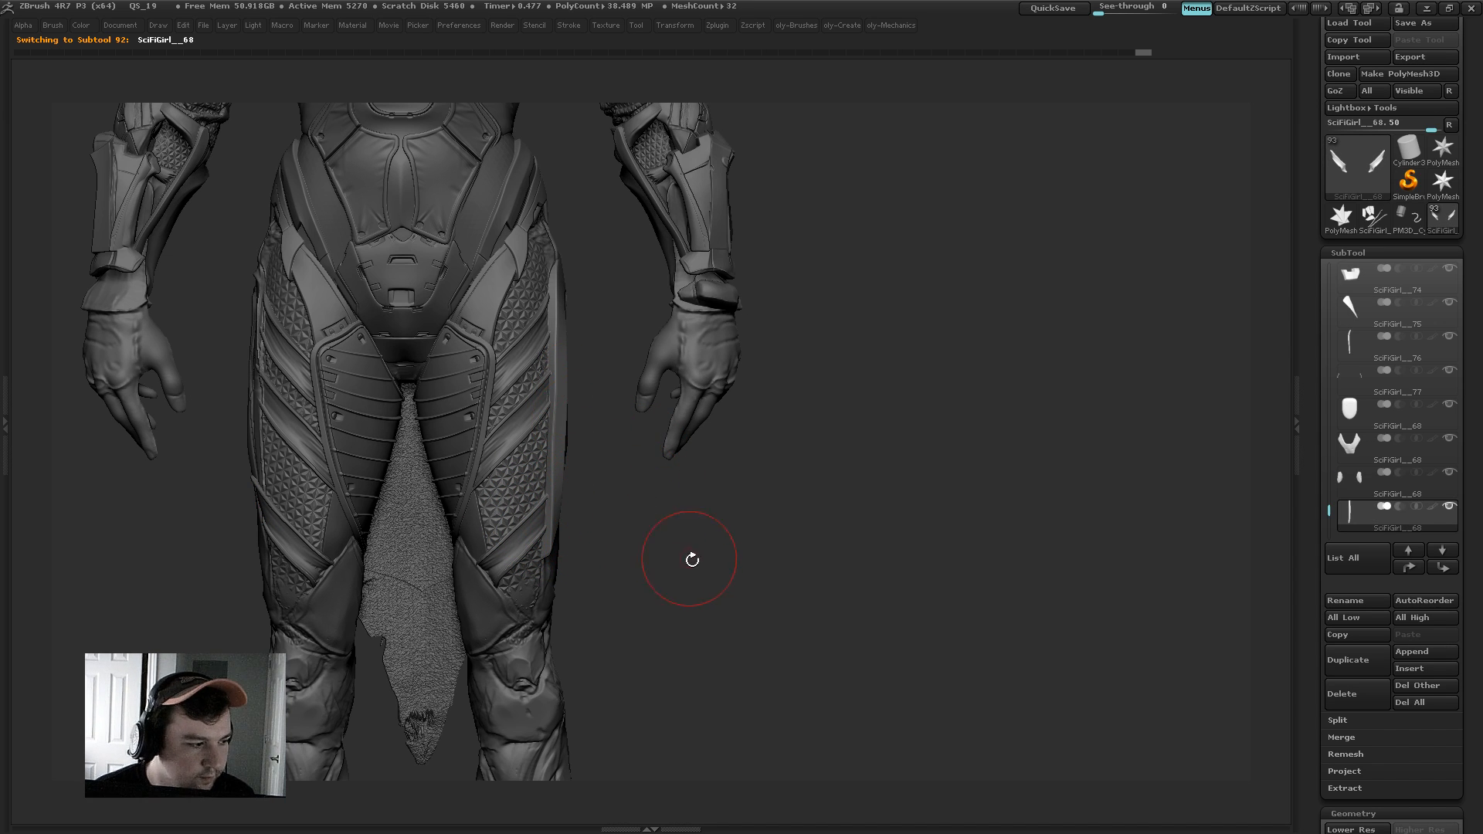
{"action": "left_click_drag", "start_coordinate": [692, 559], "coordinate": [570, 534]}
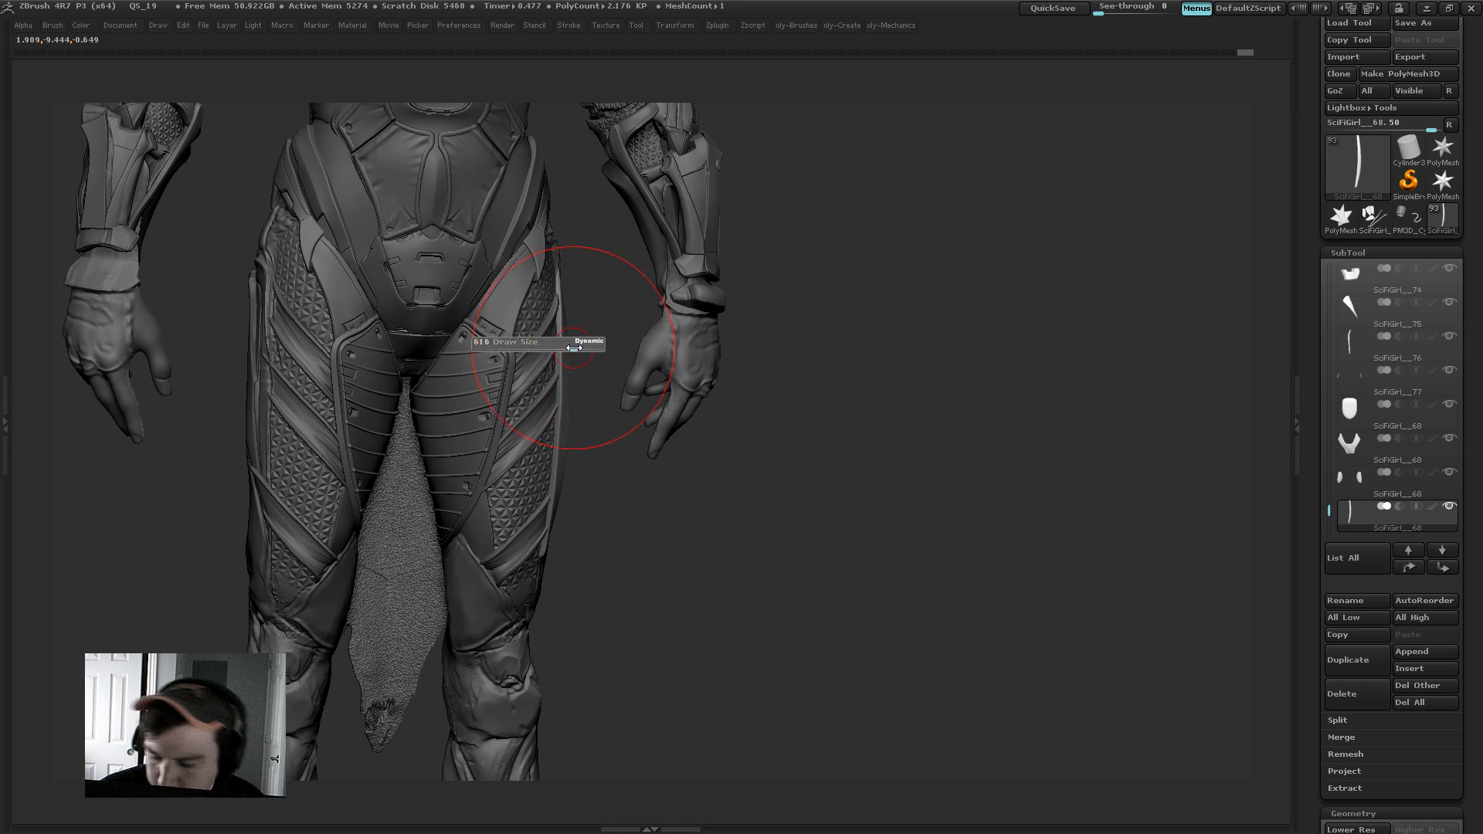
{"action": "left_click_drag", "start_coordinate": [754, 355], "coordinate": [847, 304]}
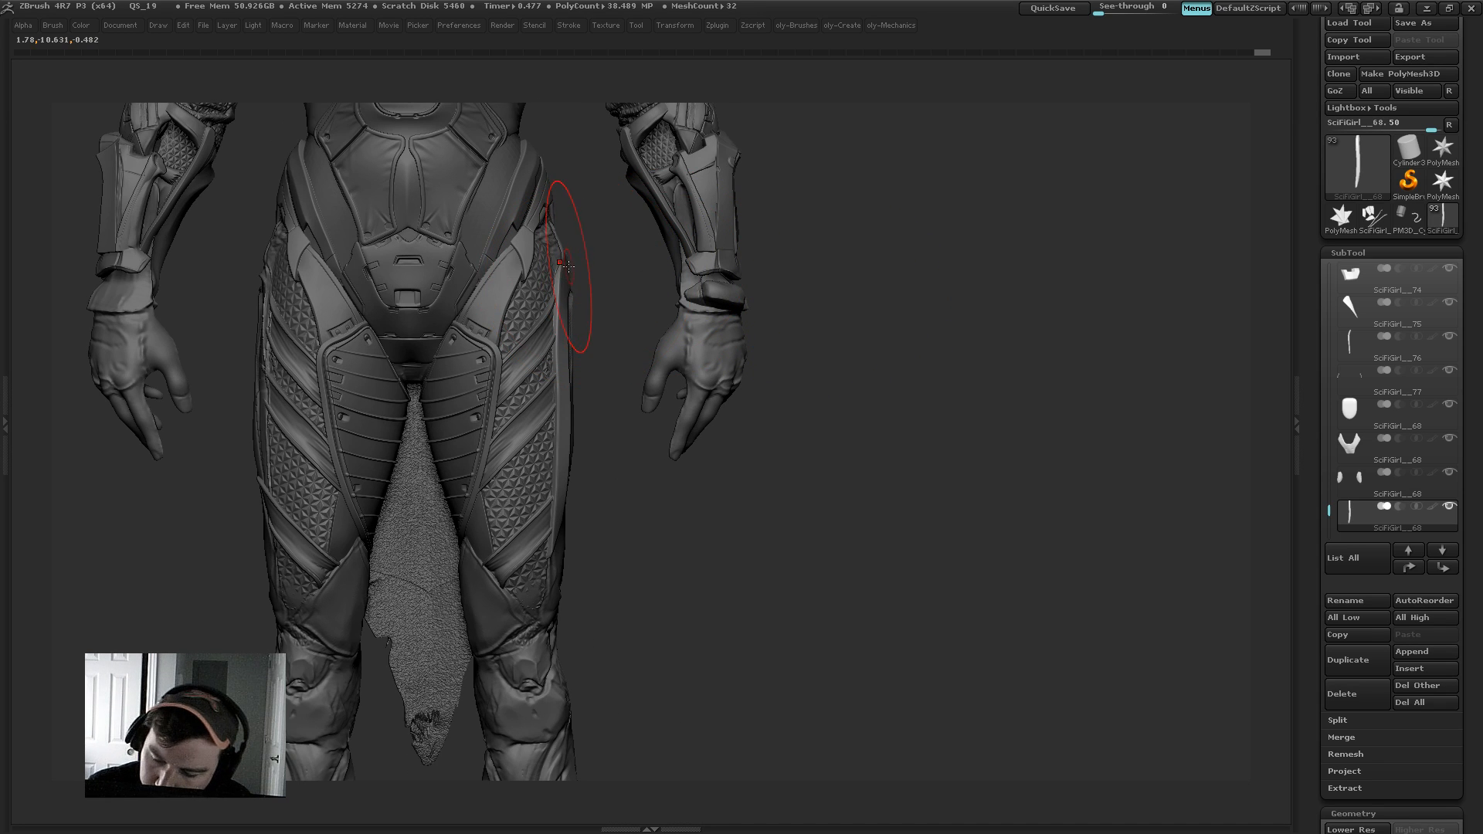
{"action": "left_click_drag", "start_coordinate": [596, 265], "coordinate": [718, 317]}
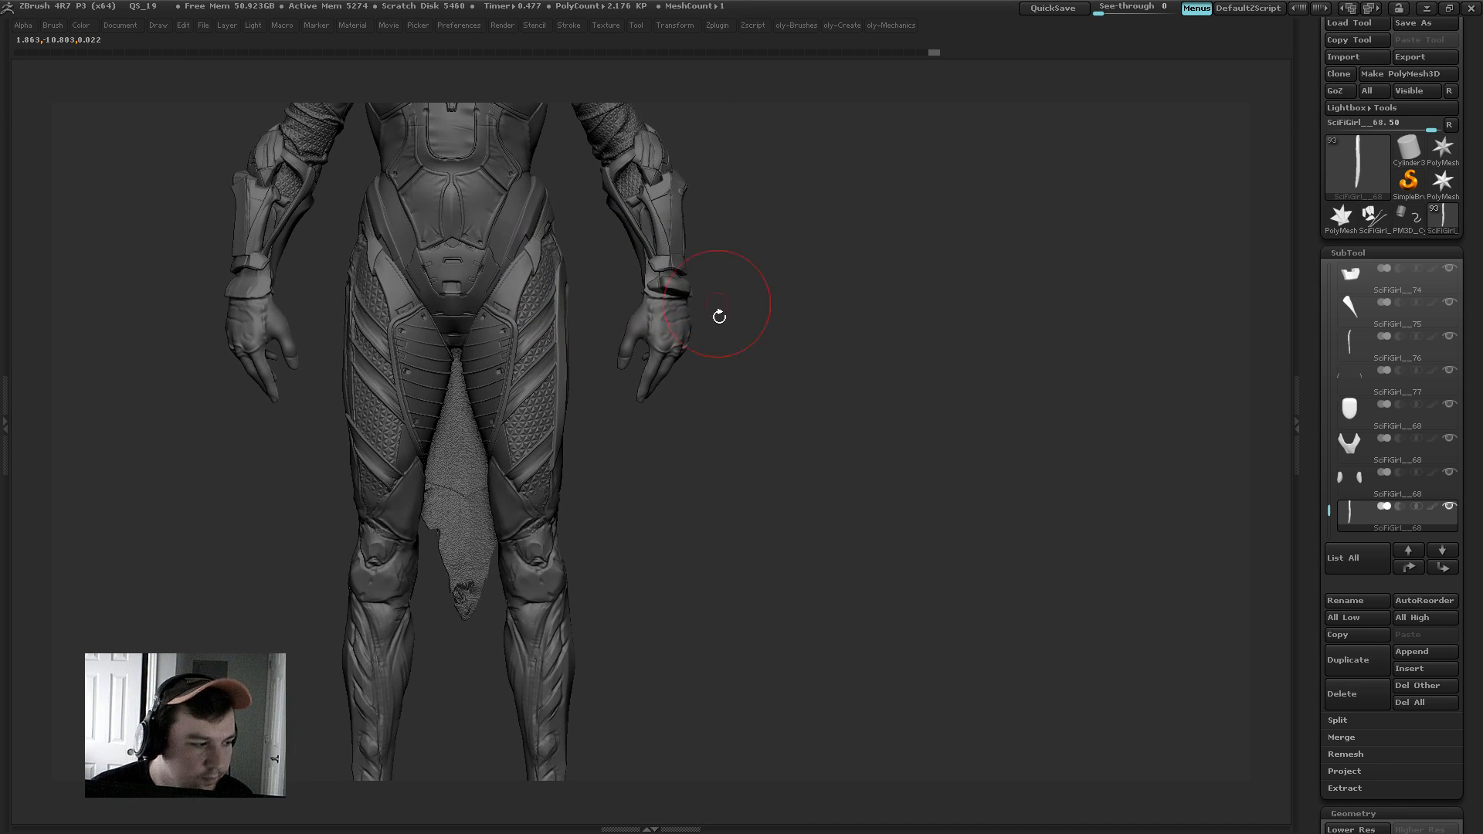
{"action": "key", "text": "f"}
{"action": "key", "text": "2"}
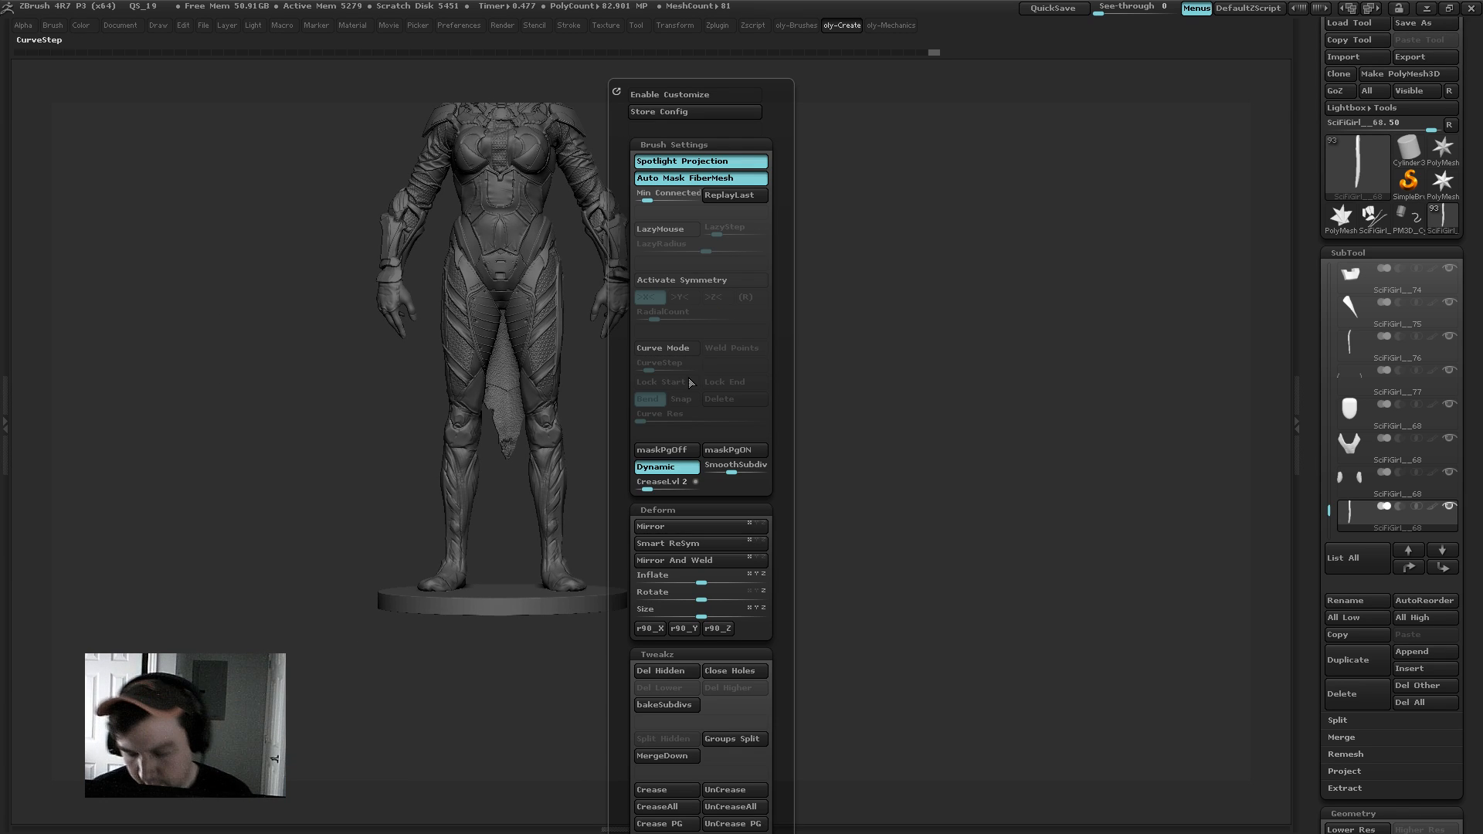
{"action": "left_click", "coordinate": [670, 525]}
{"action": "left_click", "coordinate": [672, 564]}
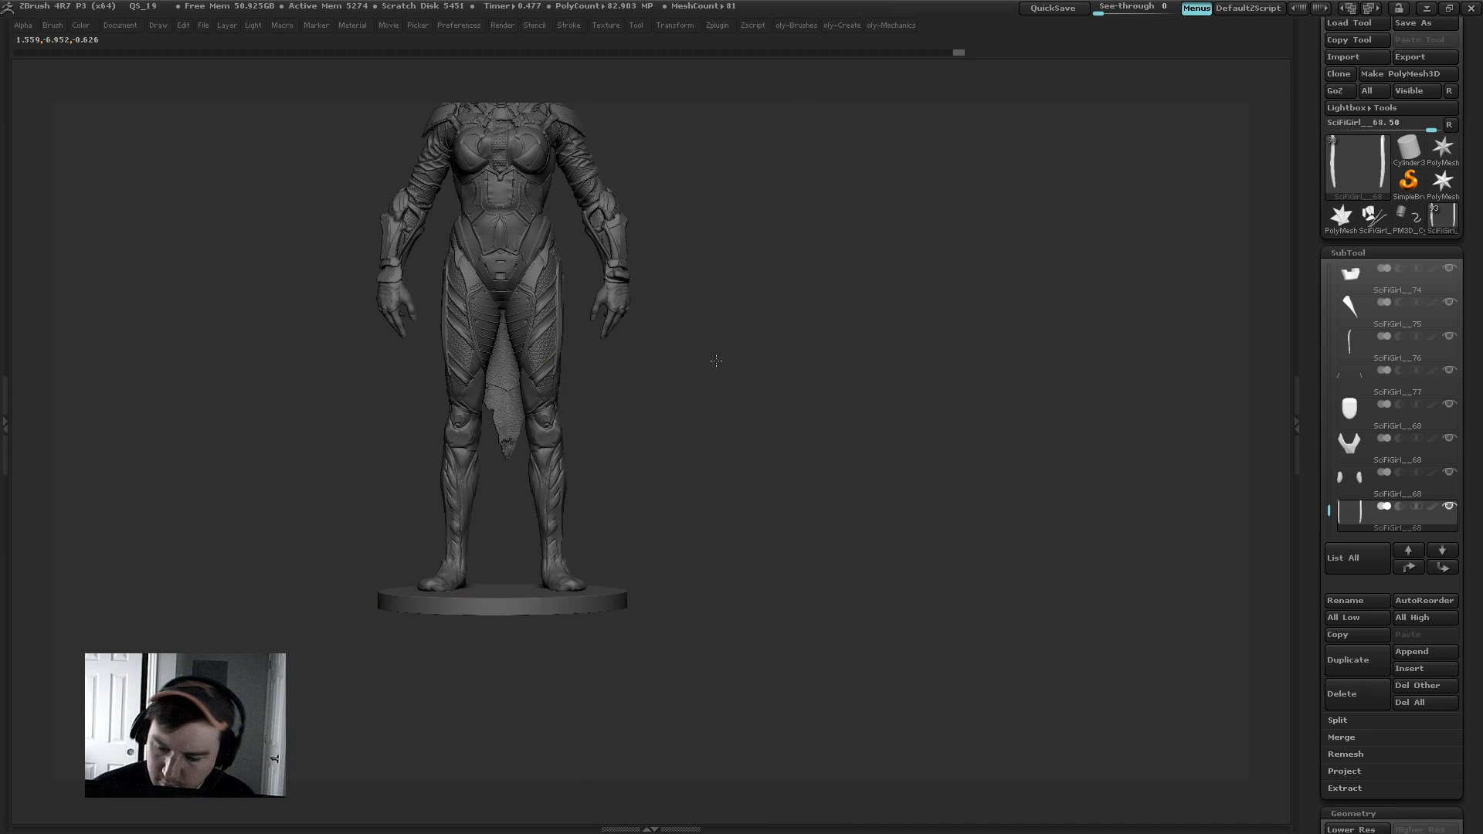
Step: Nudge the strip from an angled view and reshape the outer ends of the upper diagonal thigh bands to meet it
{"action": "mouse_move", "coordinate": [716, 361]}
{"action": "left_mouse_down"}
{"action": "mouse_move", "coordinate": [705, 326]}
{"action": "mouse_move", "coordinate": [721, 334]}
{"action": "mouse_move", "coordinate": [688, 329]}
{"action": "mouse_move", "coordinate": [725, 357]}
{"action": "mouse_move", "coordinate": [745, 432]}
{"action": "left_mouse_up"}
{"action": "left_click_drag", "start_coordinate": [550, 513], "coordinate": [547, 497]}
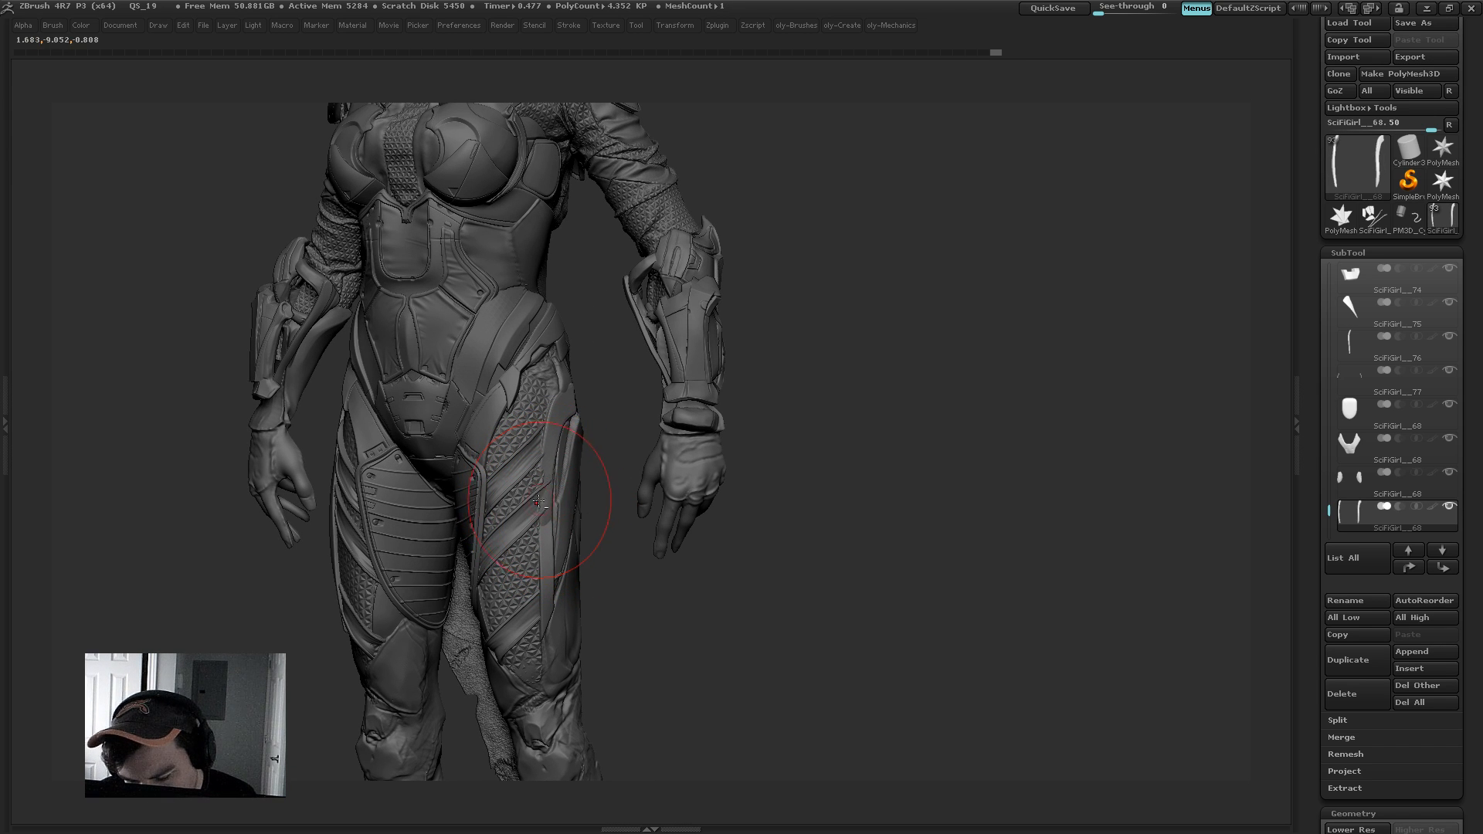
{"action": "left_click", "coordinate": [552, 488], "text": "alt"}
{"action": "left_click_drag", "start_coordinate": [609, 492], "coordinate": [566, 484]}
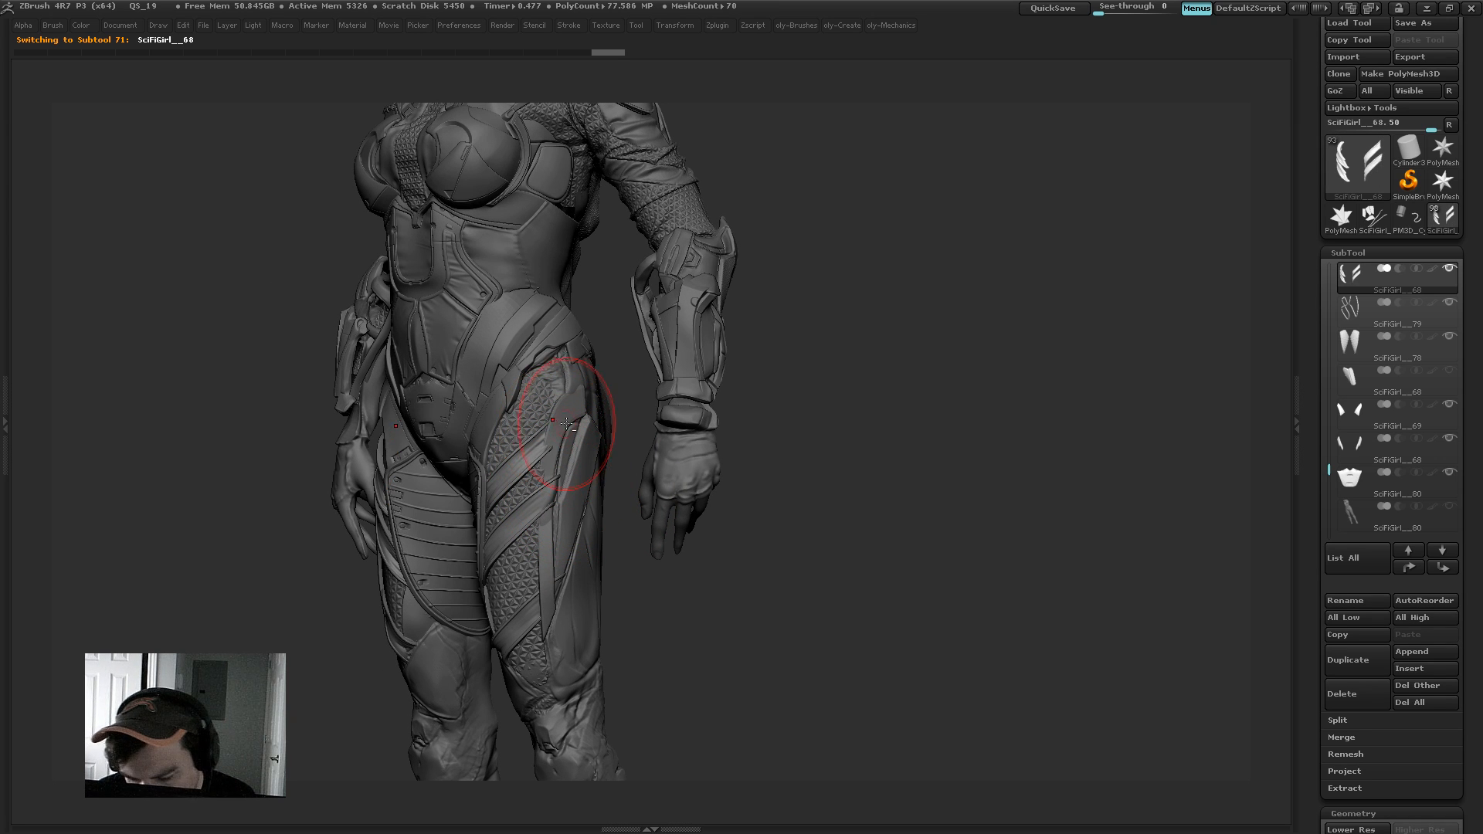
{"action": "left_click_drag", "start_coordinate": [566, 418], "coordinate": [579, 438]}
{"action": "key", "text": "s"}
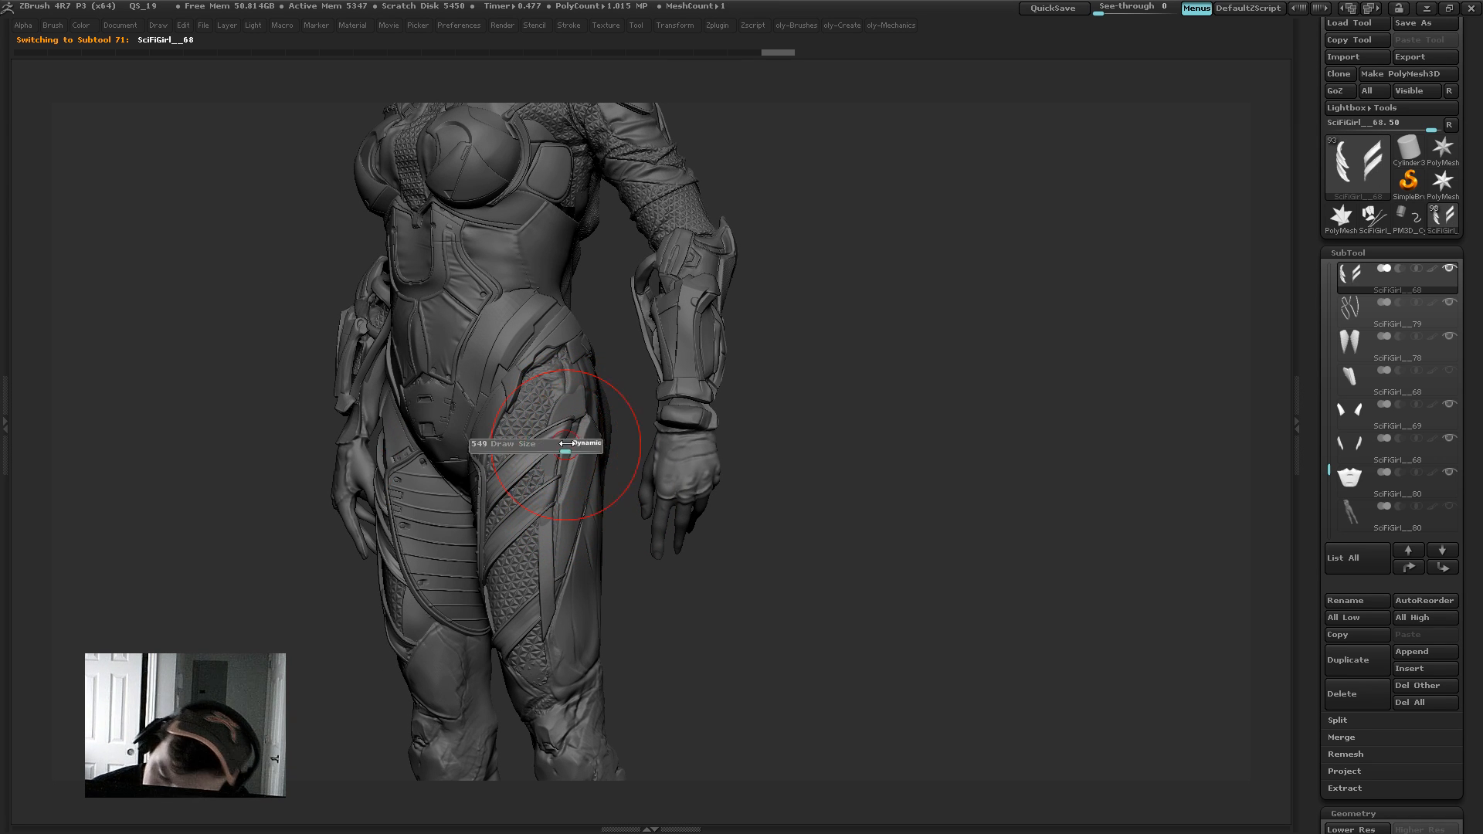
{"action": "key", "text": "s"}
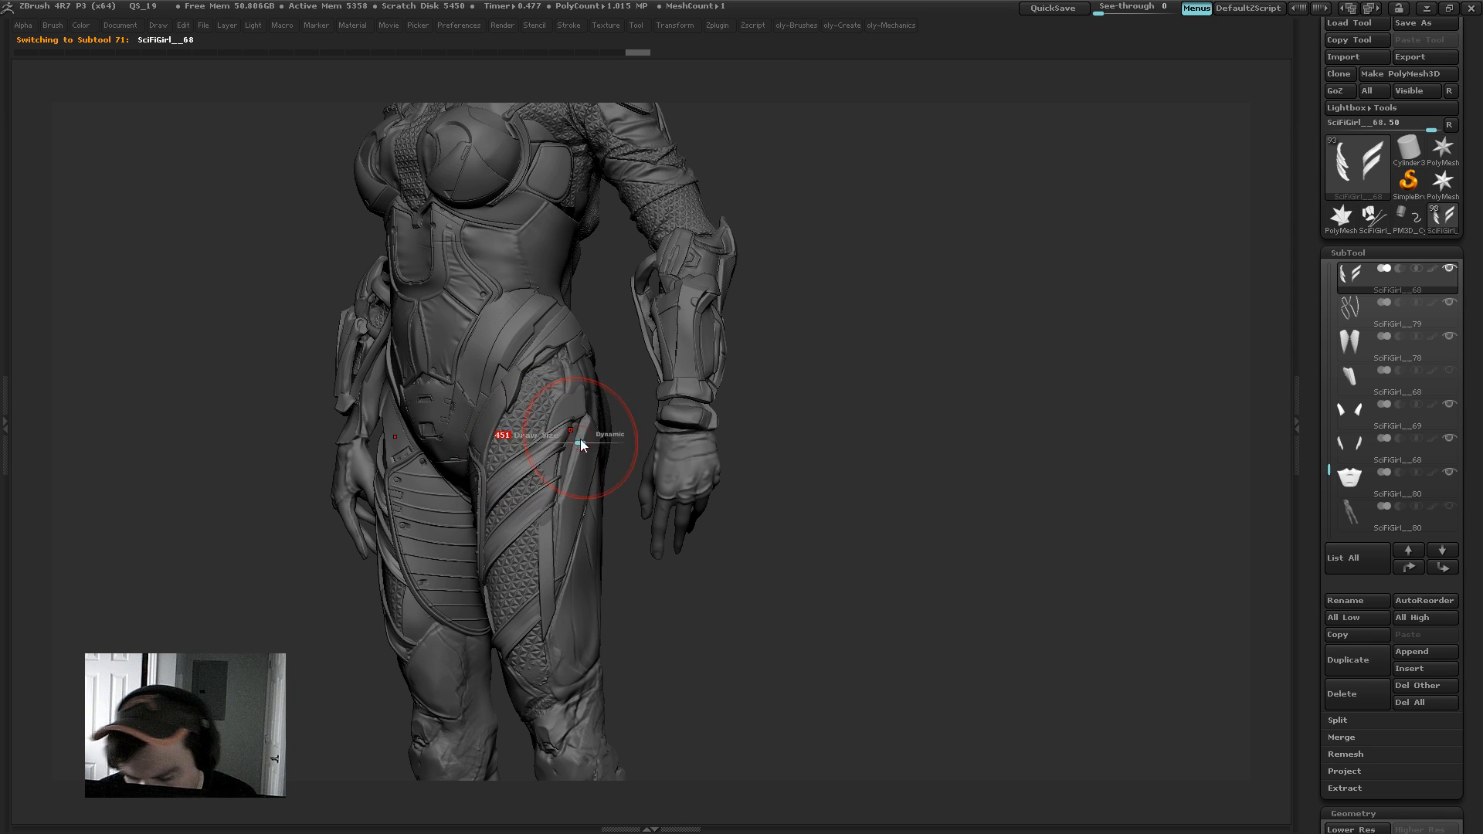
{"action": "mouse_move", "coordinate": [576, 433]}
{"action": "left_mouse_down"}
{"action": "mouse_move", "coordinate": [581, 420]}
{"action": "mouse_move", "coordinate": [578, 437]}
{"action": "left_mouse_up"}
Step: Refine the upper diagonal bands' outline on the thigh with the Move brush, checking from front and three-quarter views
{"action": "left_click_drag", "start_coordinate": [638, 378], "coordinate": [532, 473]}
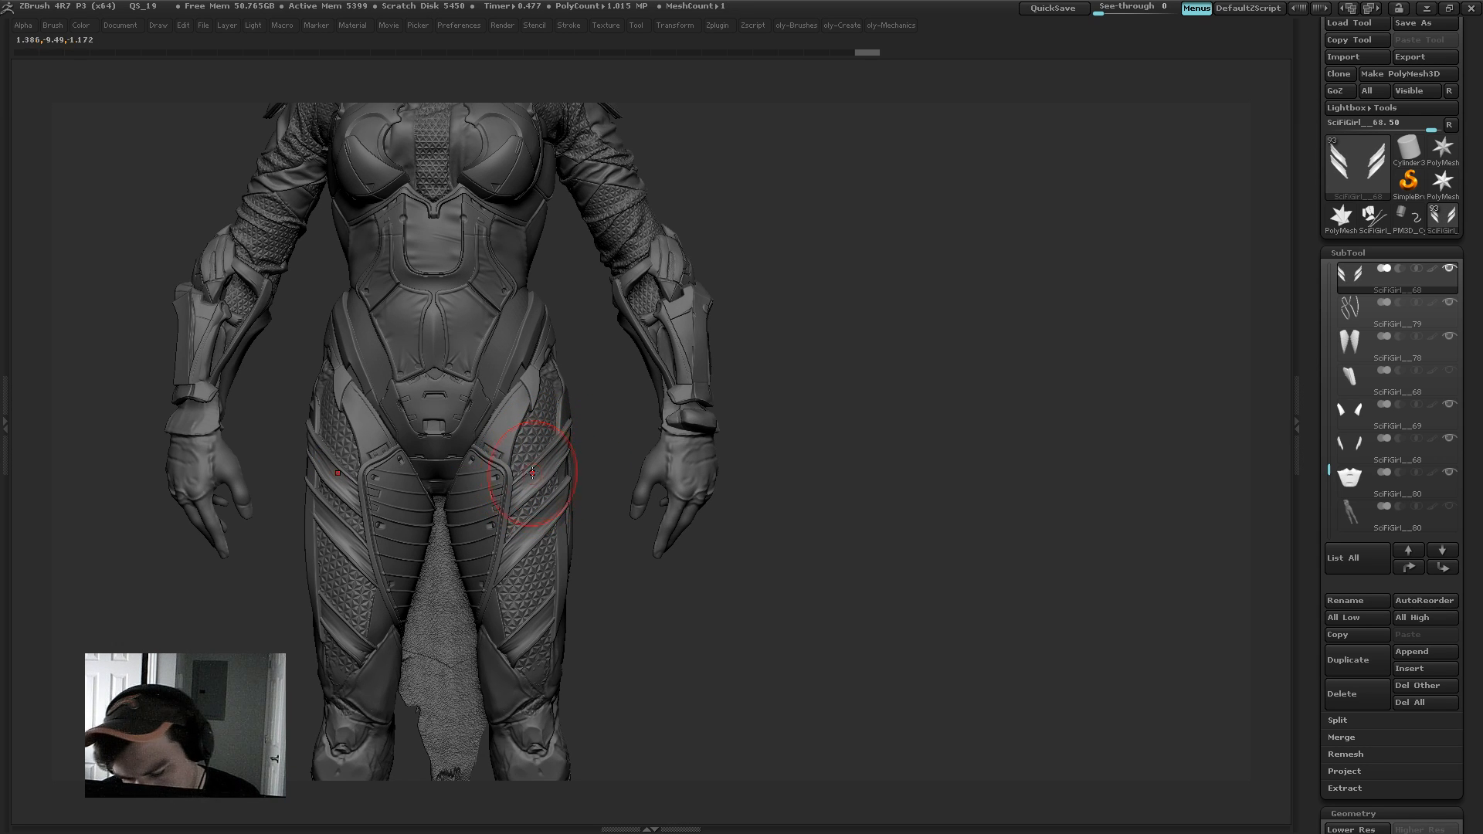
{"action": "left_click_drag", "start_coordinate": [606, 434], "coordinate": [547, 516]}
{"action": "left_click_drag", "start_coordinate": [647, 618], "coordinate": [620, 521], "text": "alt"}
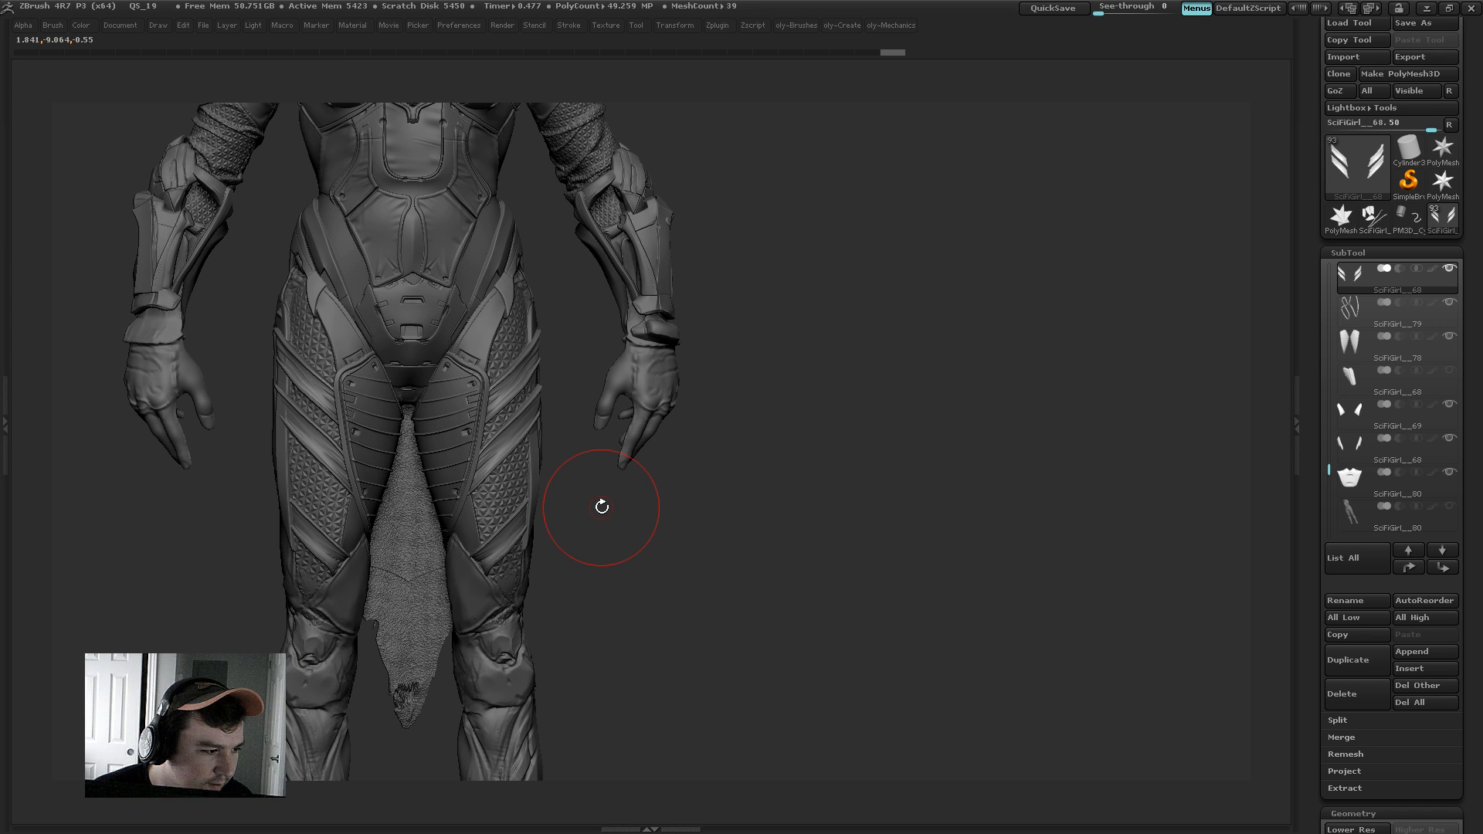
{"action": "left_click_drag", "start_coordinate": [589, 490], "coordinate": [567, 350]}
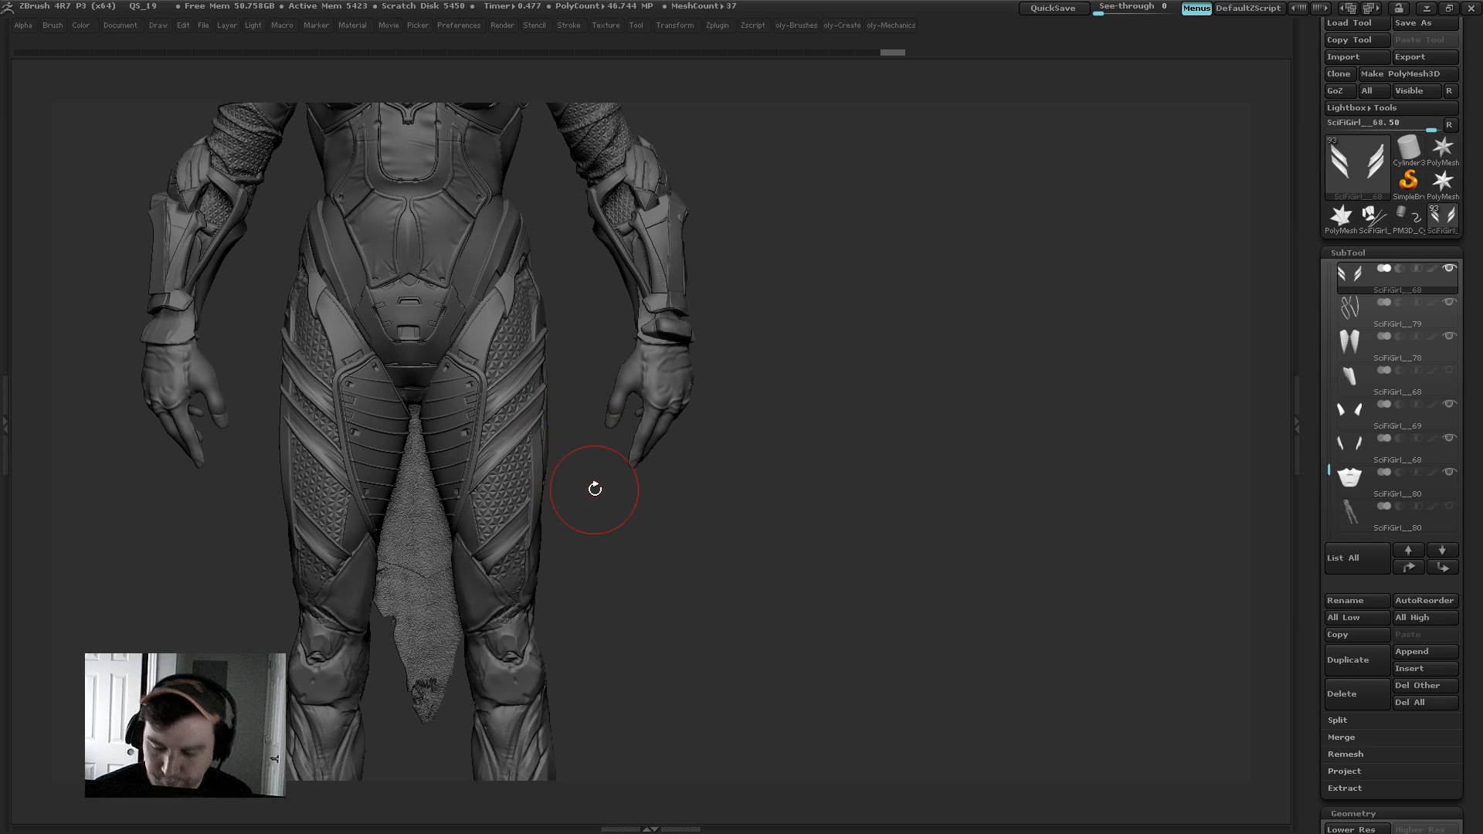
{"action": "left_click_drag", "start_coordinate": [610, 507], "coordinate": [588, 495]}
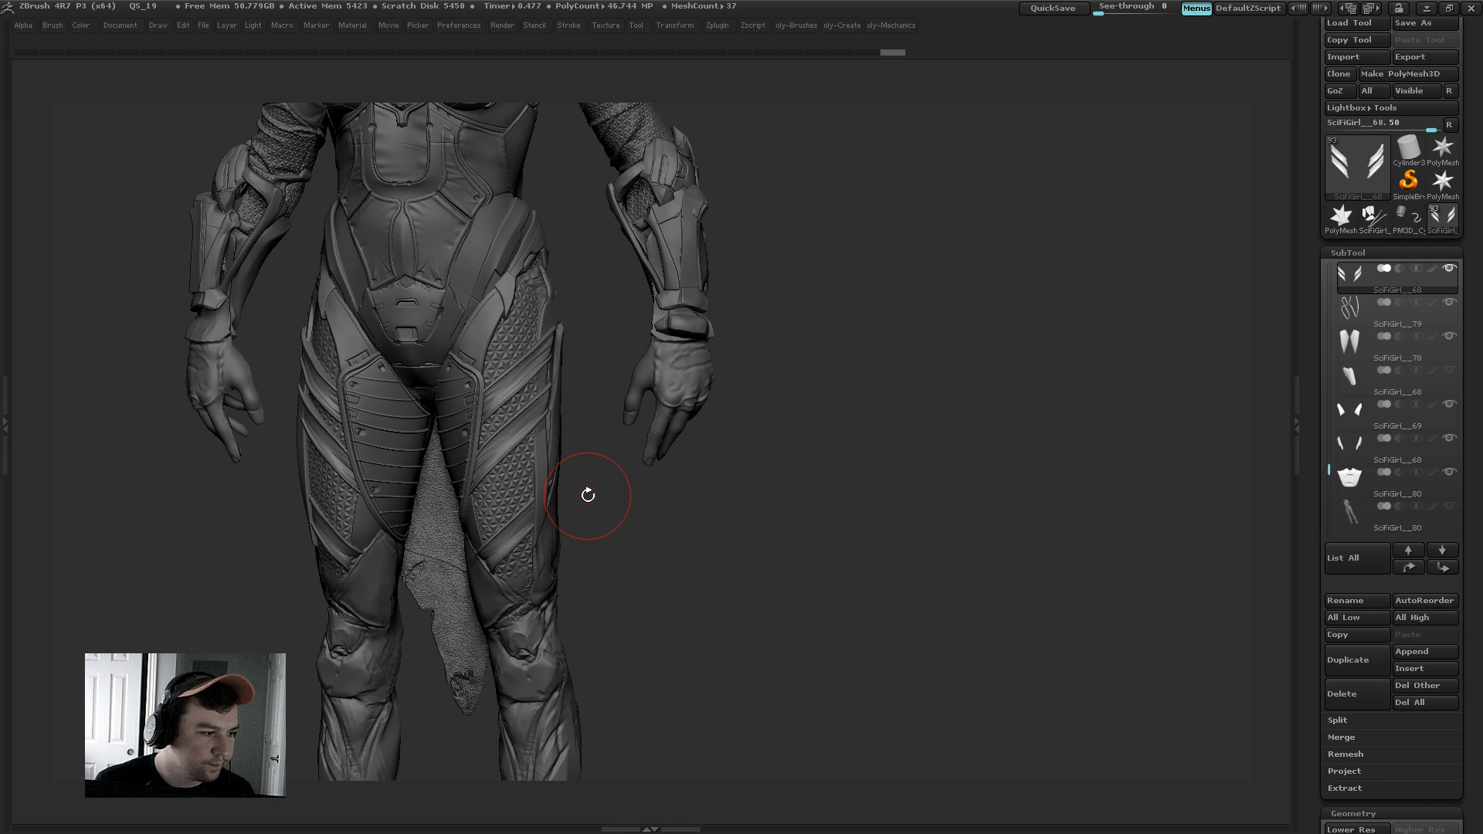
{"action": "left_click_drag", "start_coordinate": [665, 498], "coordinate": [561, 380]}
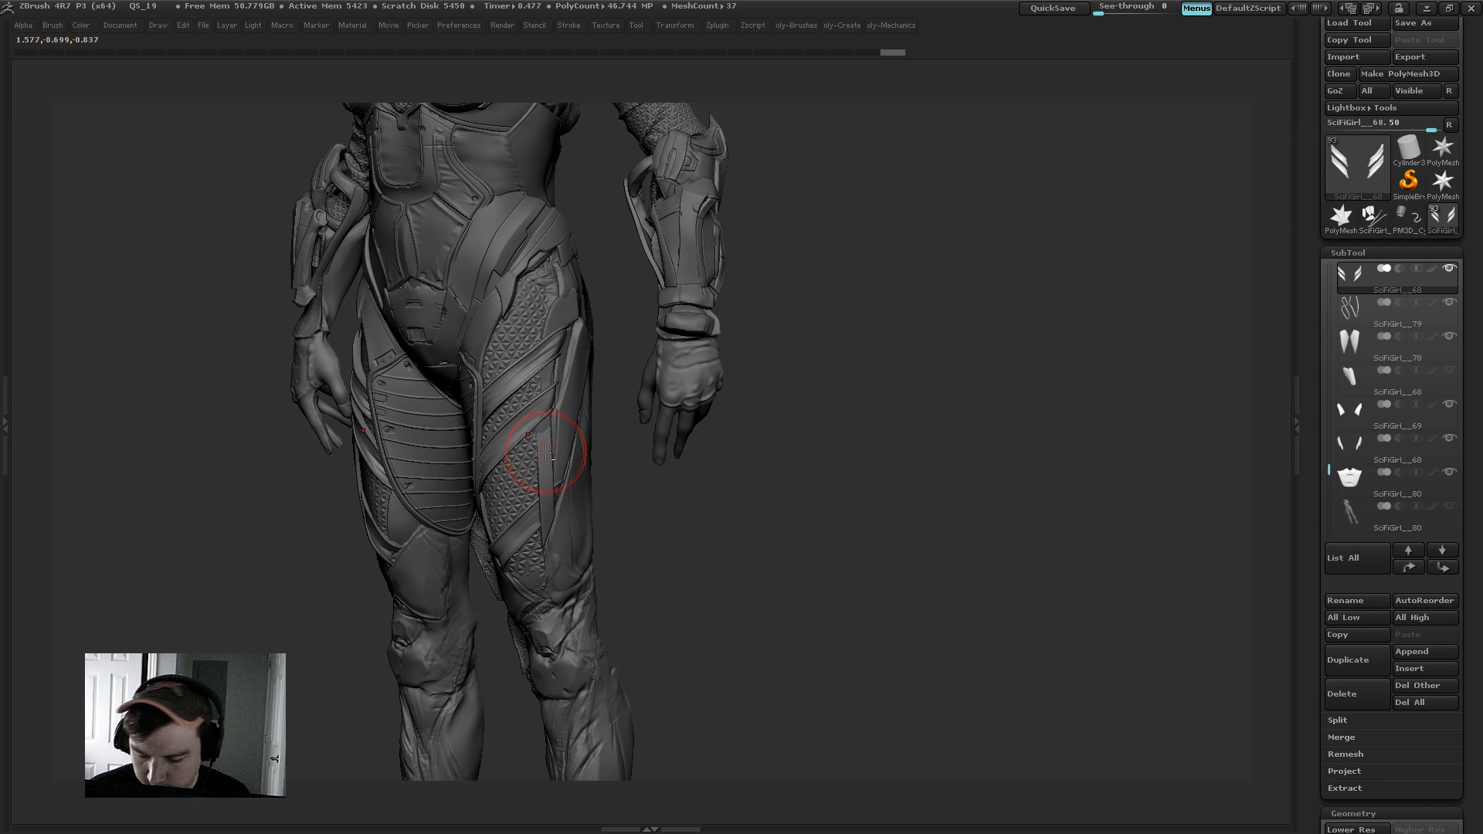
Step: Reselect the outer-thigh strip and adjust its fit against the diagonal bands from three-quarter and side views
{"action": "left_click", "coordinate": [552, 421], "text": "alt"}
{"action": "key", "text": "s"}
{"action": "left_click_drag", "start_coordinate": [547, 420], "coordinate": [545, 381]}
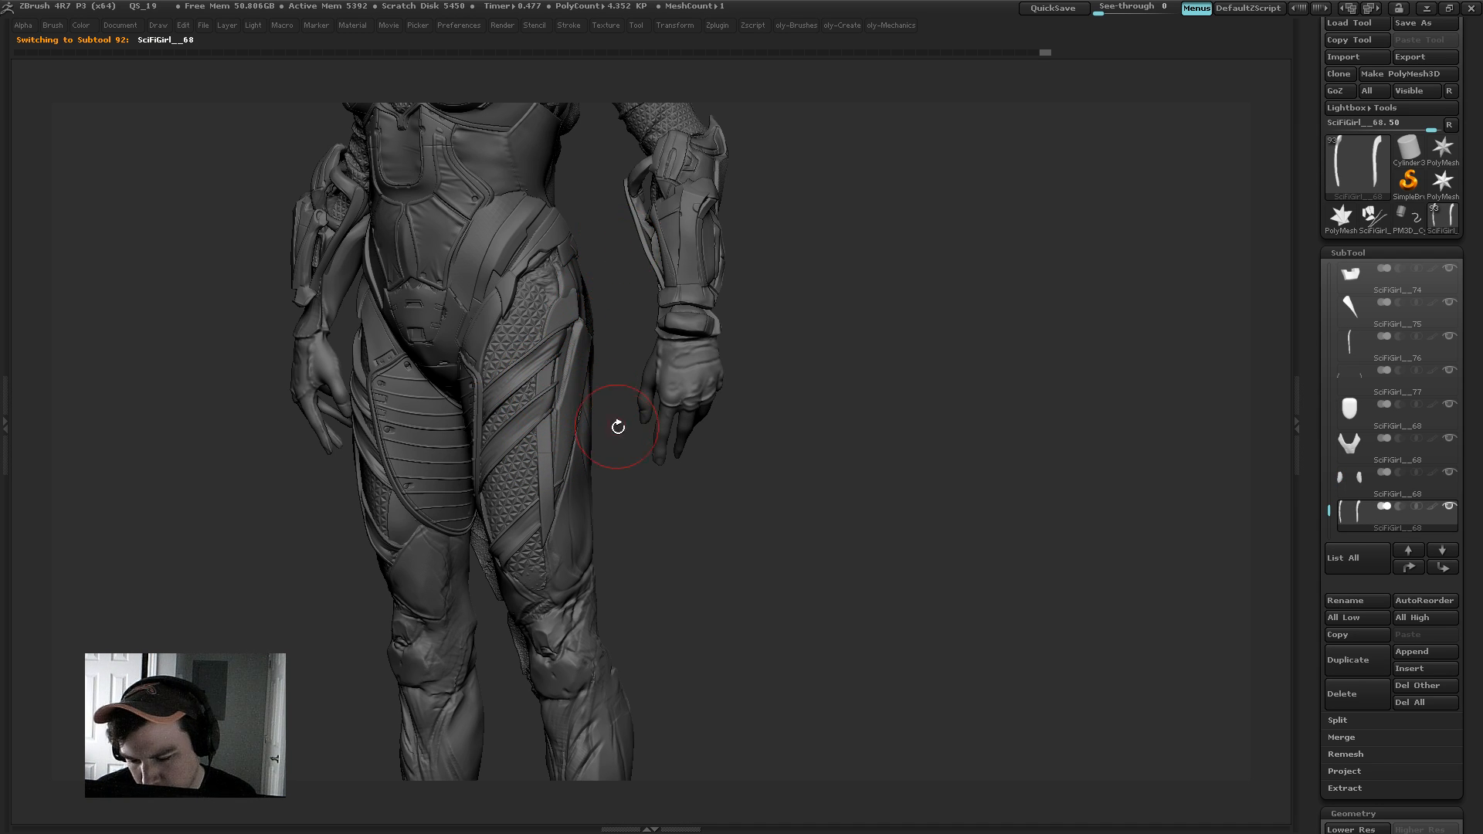
{"action": "mouse_move", "coordinate": [618, 427]}
{"action": "left_mouse_down"}
{"action": "mouse_move", "coordinate": [602, 502]}
{"action": "mouse_move", "coordinate": [695, 513]}
{"action": "mouse_move", "coordinate": [665, 542]}
{"action": "mouse_move", "coordinate": [586, 490]}
{"action": "mouse_move", "coordinate": [562, 554]}
{"action": "left_mouse_up"}
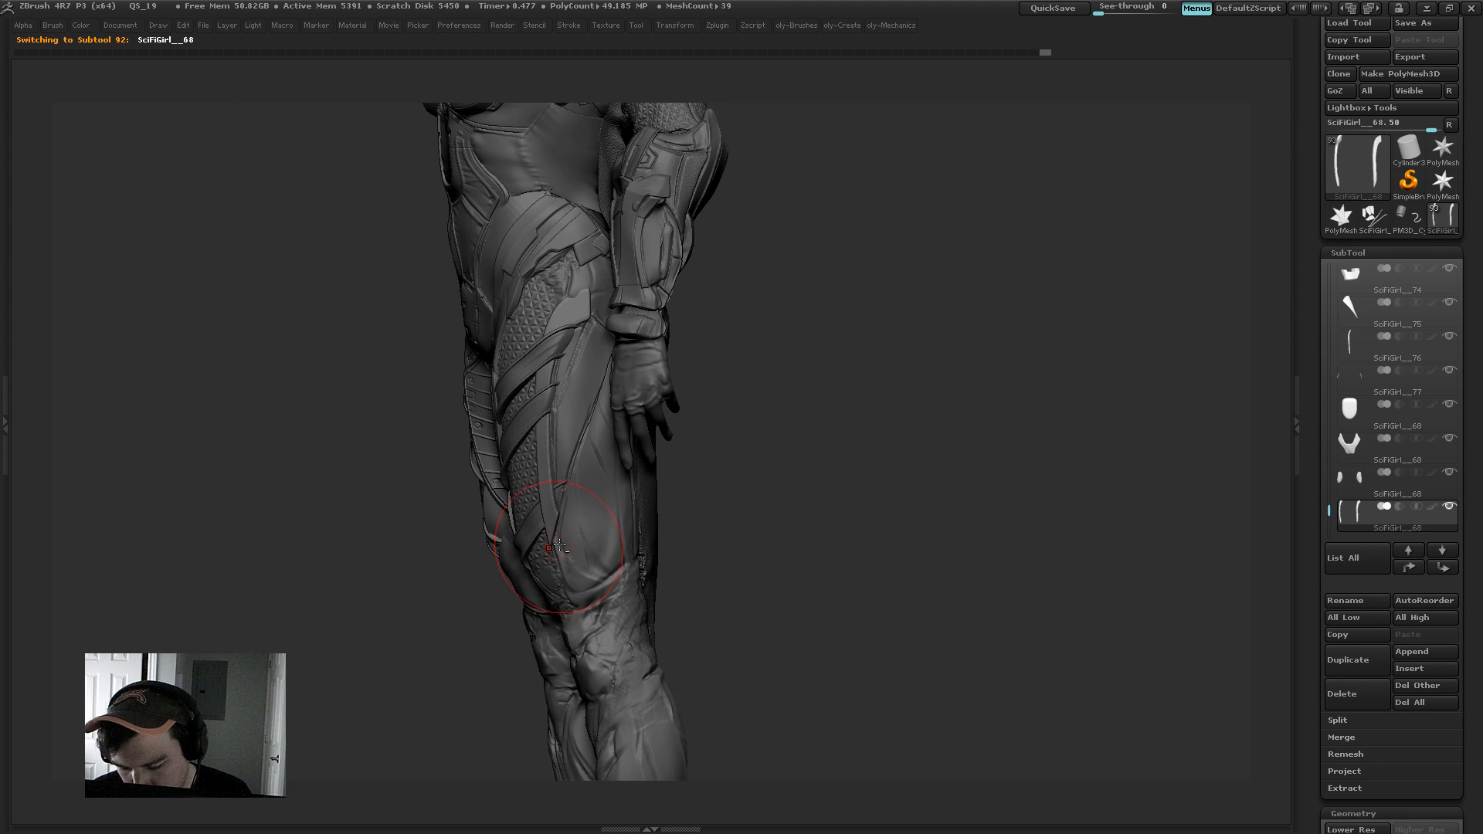
{"action": "left_click_drag", "start_coordinate": [455, 568], "coordinate": [546, 530]}
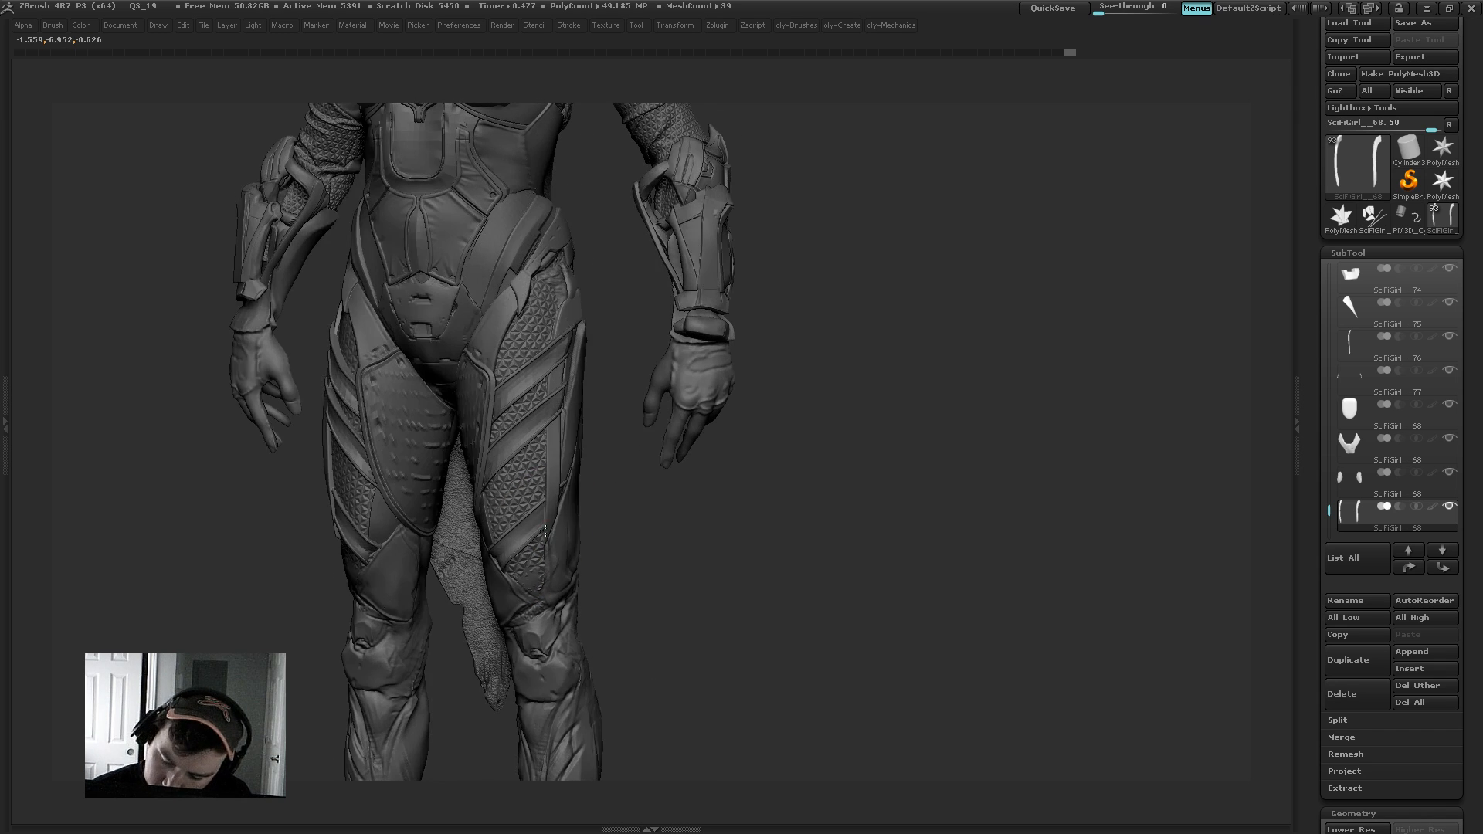
Step: Nudge the lower diagonal thigh band toward the strip and mirror both the band and the strip to the other leg
{"action": "left_click", "coordinate": [544, 530], "text": "alt"}
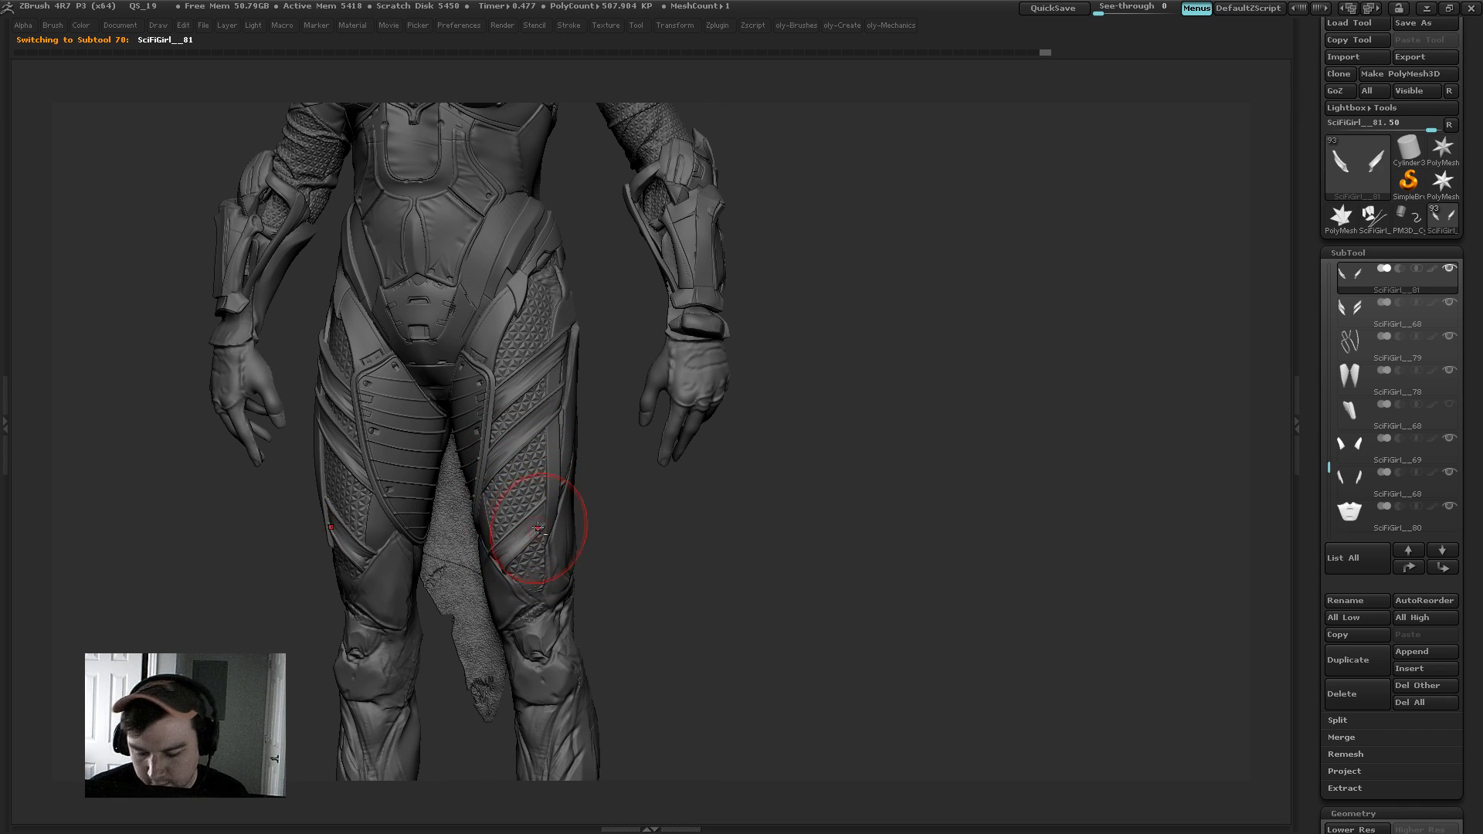
{"action": "mouse_move", "coordinate": [539, 528]}
{"action": "left_mouse_down"}
{"action": "mouse_move", "coordinate": [658, 510]}
{"action": "mouse_move", "coordinate": [635, 554]}
{"action": "mouse_move", "coordinate": [577, 542]}
{"action": "mouse_move", "coordinate": [637, 432]}
{"action": "left_mouse_up"}
{"action": "key", "text": "s"}
{"action": "mouse_move", "coordinate": [736, 390]}
{"action": "left_mouse_down", "text": "shift"}
{"action": "mouse_move", "coordinate": [712, 424]}
{"action": "mouse_move", "coordinate": [682, 427]}
{"action": "mouse_move", "coordinate": [772, 393]}
{"action": "mouse_move", "coordinate": [731, 433]}
{"action": "mouse_move", "coordinate": [720, 392]}
{"action": "left_mouse_up", "text": "shift"}
{"action": "key", "text": "2"}
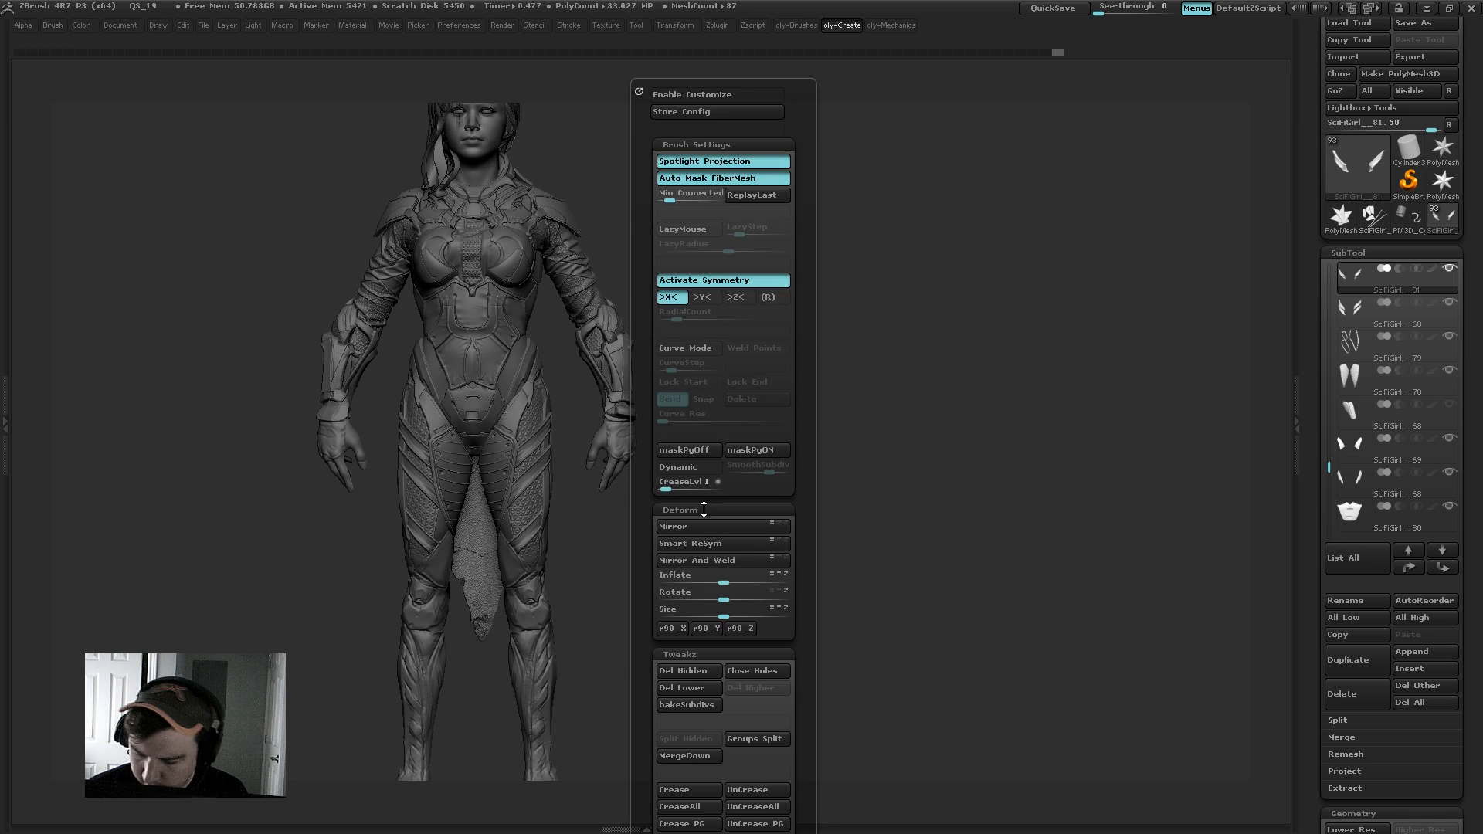
{"action": "left_click", "coordinate": [700, 528]}
{"action": "key", "text": "shift+s"}
{"action": "key", "text": "shift+s"}
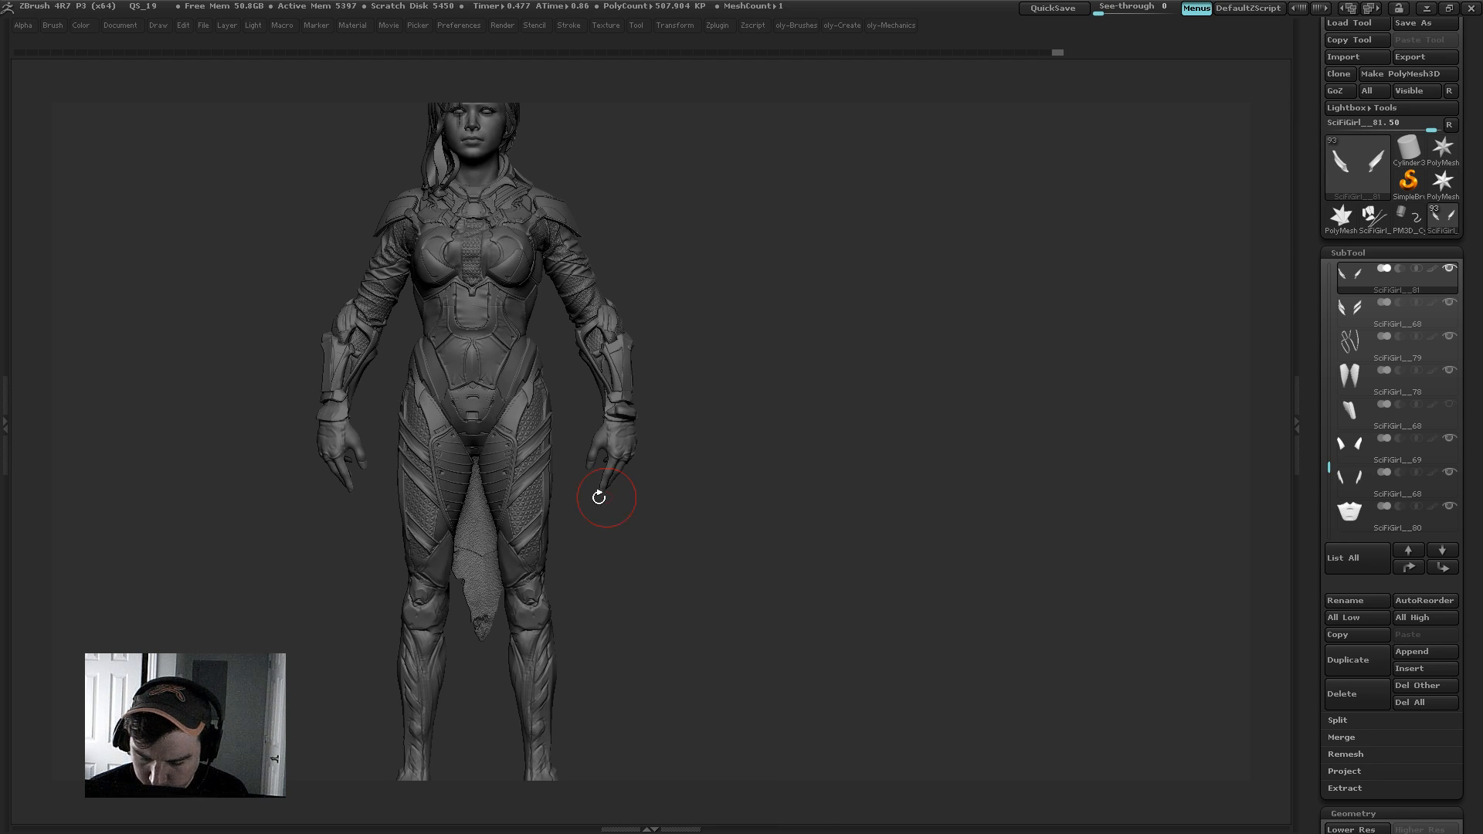
{"action": "left_click", "coordinate": [546, 492], "text": "alt"}
{"action": "key", "text": "2"}
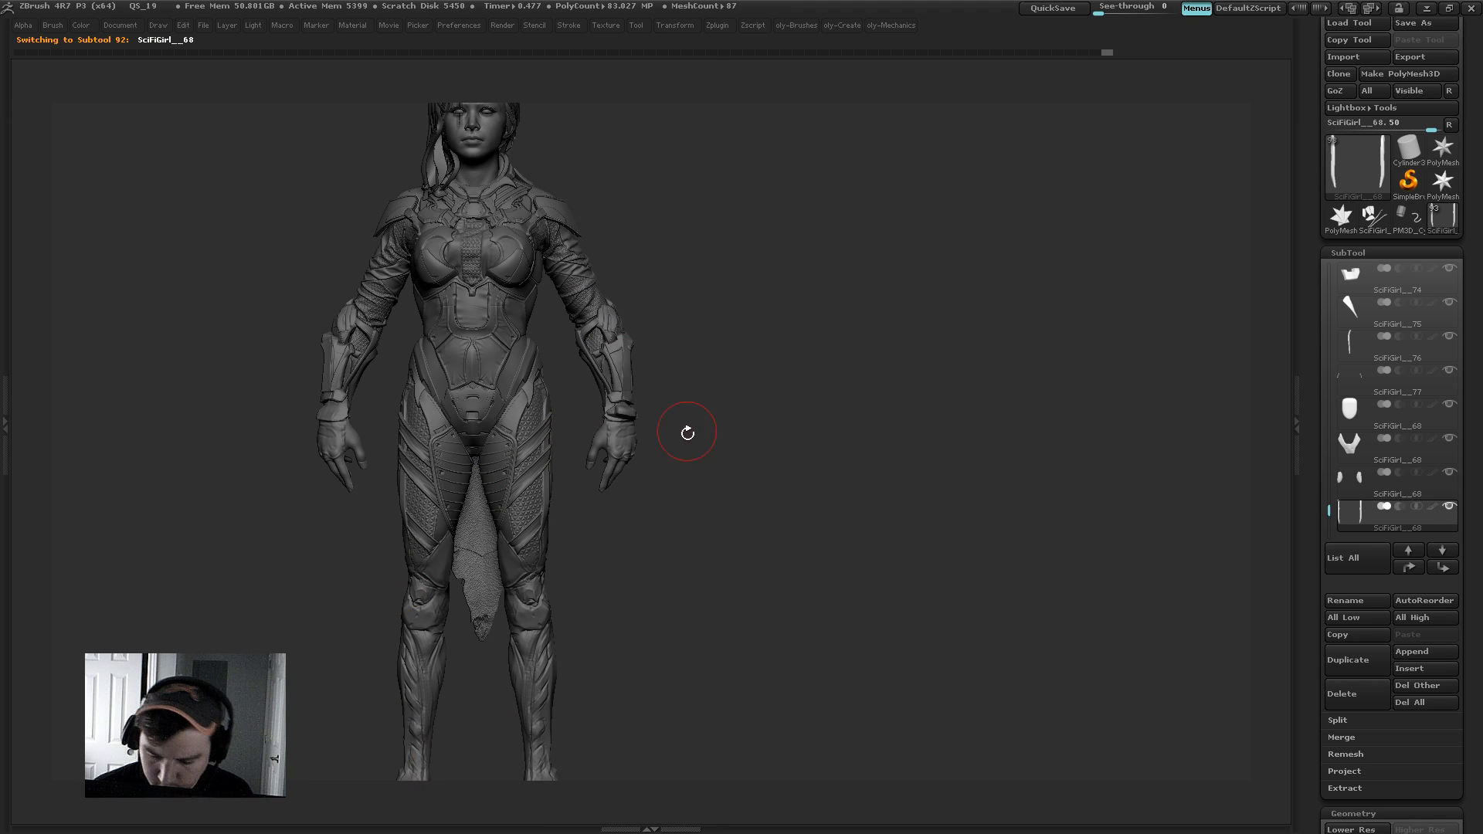
Step: Select the base body mesh and build up the surface around the outer hip and upper thigh with the ClayTubes brush
{"action": "left_click_drag", "start_coordinate": [641, 562], "coordinate": [557, 592]}
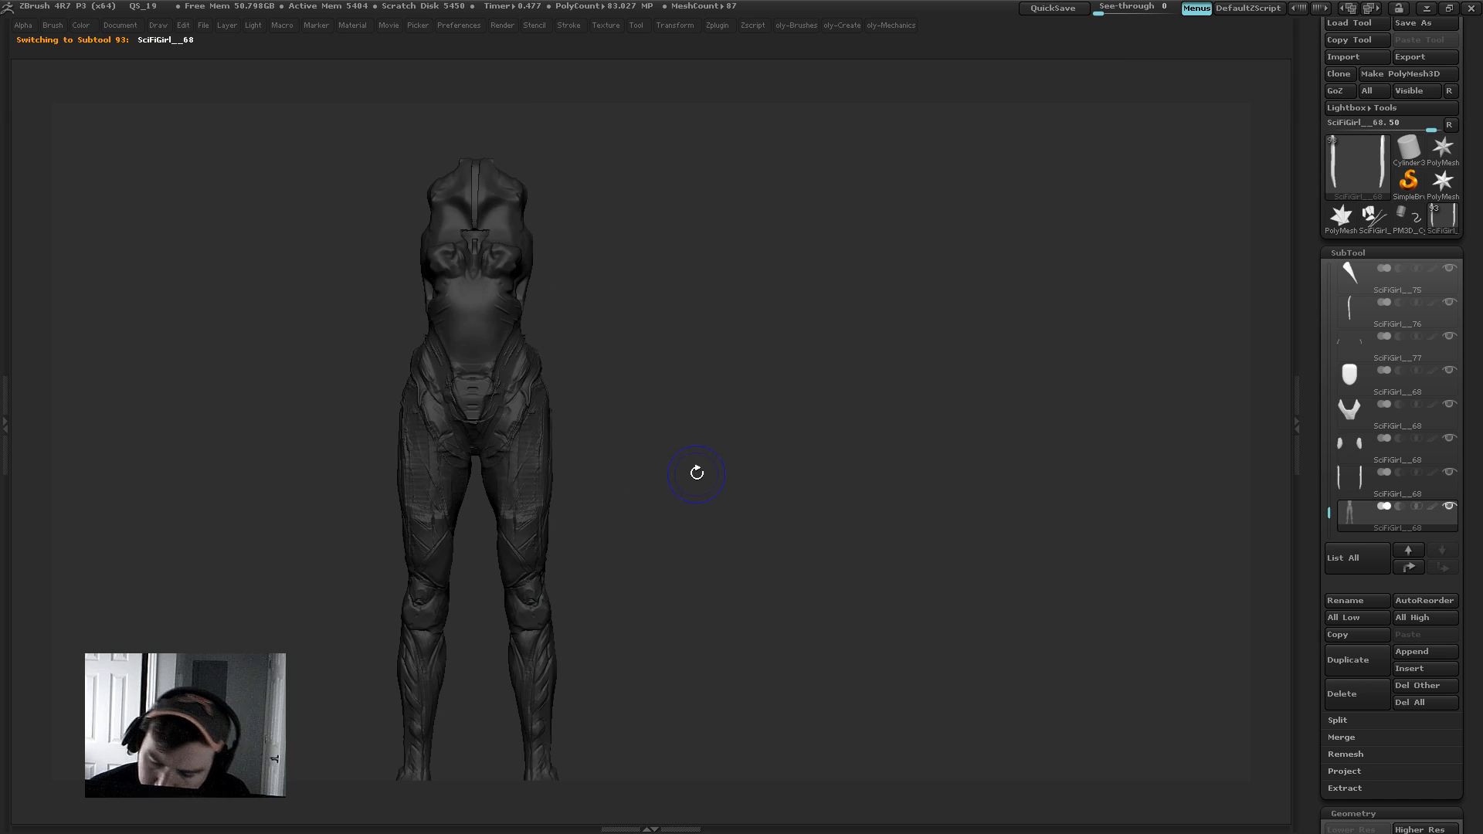
{"action": "left_click_drag", "start_coordinate": [695, 470], "coordinate": [711, 539]}
{"action": "key", "text": "b"}
{"action": "left_click", "coordinate": [622, 433]}
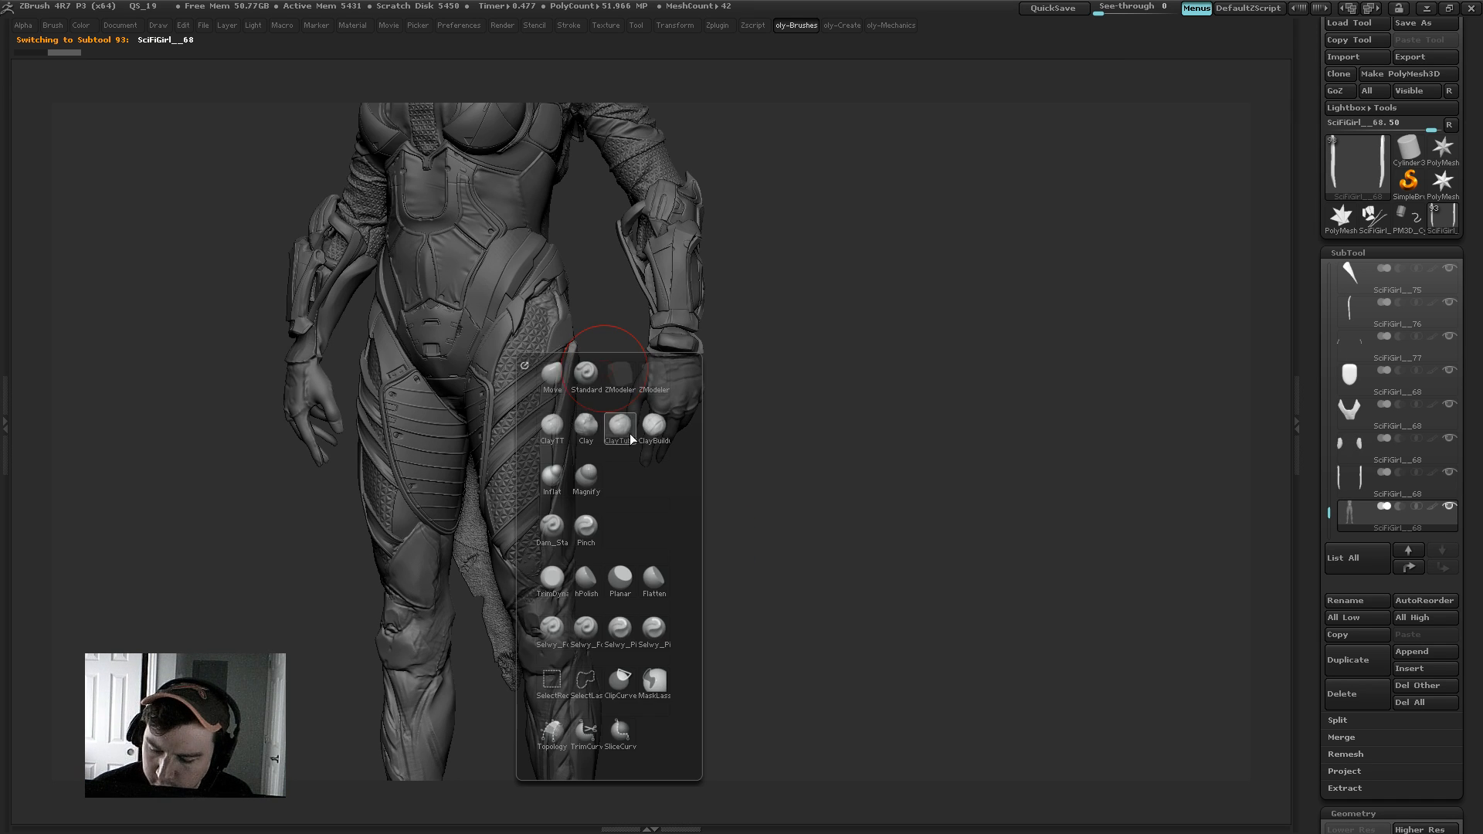
{"action": "left_click_drag", "start_coordinate": [513, 315], "coordinate": [563, 297]}
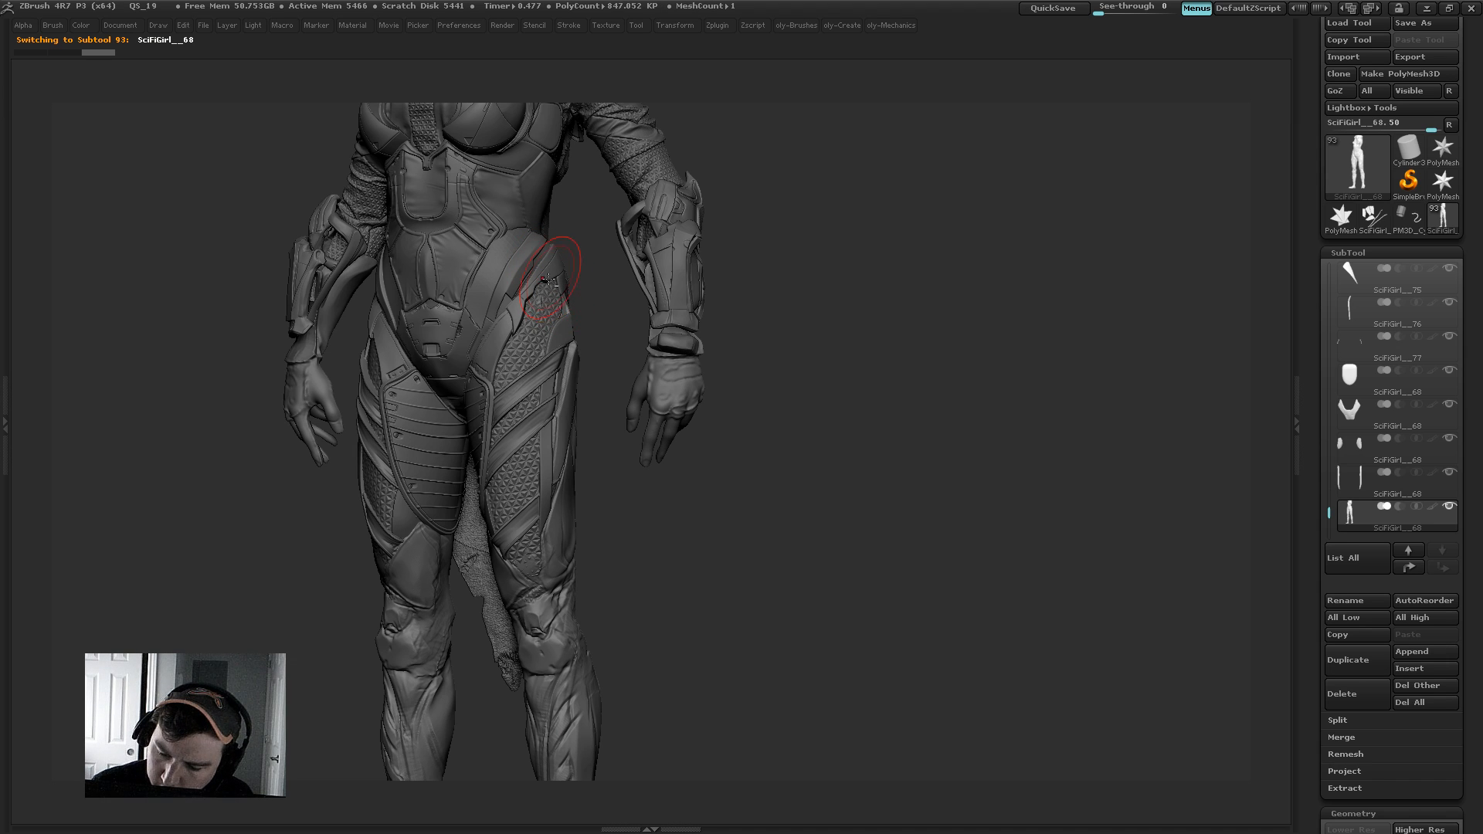
{"action": "left_click_drag", "start_coordinate": [566, 360], "coordinate": [576, 338]}
Step: Isolate the base body and smooth the built-up hip and upper thigh surface with the TrimDynamic brush
{"action": "mouse_move", "coordinate": [658, 267]}
{"action": "left_mouse_down", "text": "alt"}
{"action": "mouse_move", "coordinate": [744, 281]}
{"action": "mouse_move", "coordinate": [728, 321]}
{"action": "mouse_move", "coordinate": [757, 309]}
{"action": "mouse_move", "coordinate": [739, 288]}
{"action": "mouse_move", "coordinate": [755, 284]}
{"action": "mouse_move", "coordinate": [755, 303]}
{"action": "mouse_move", "coordinate": [686, 334]}
{"action": "mouse_move", "coordinate": [666, 394]}
{"action": "left_mouse_up", "text": "alt"}
{"action": "key", "text": "shift+s"}
{"action": "key", "text": "b"}
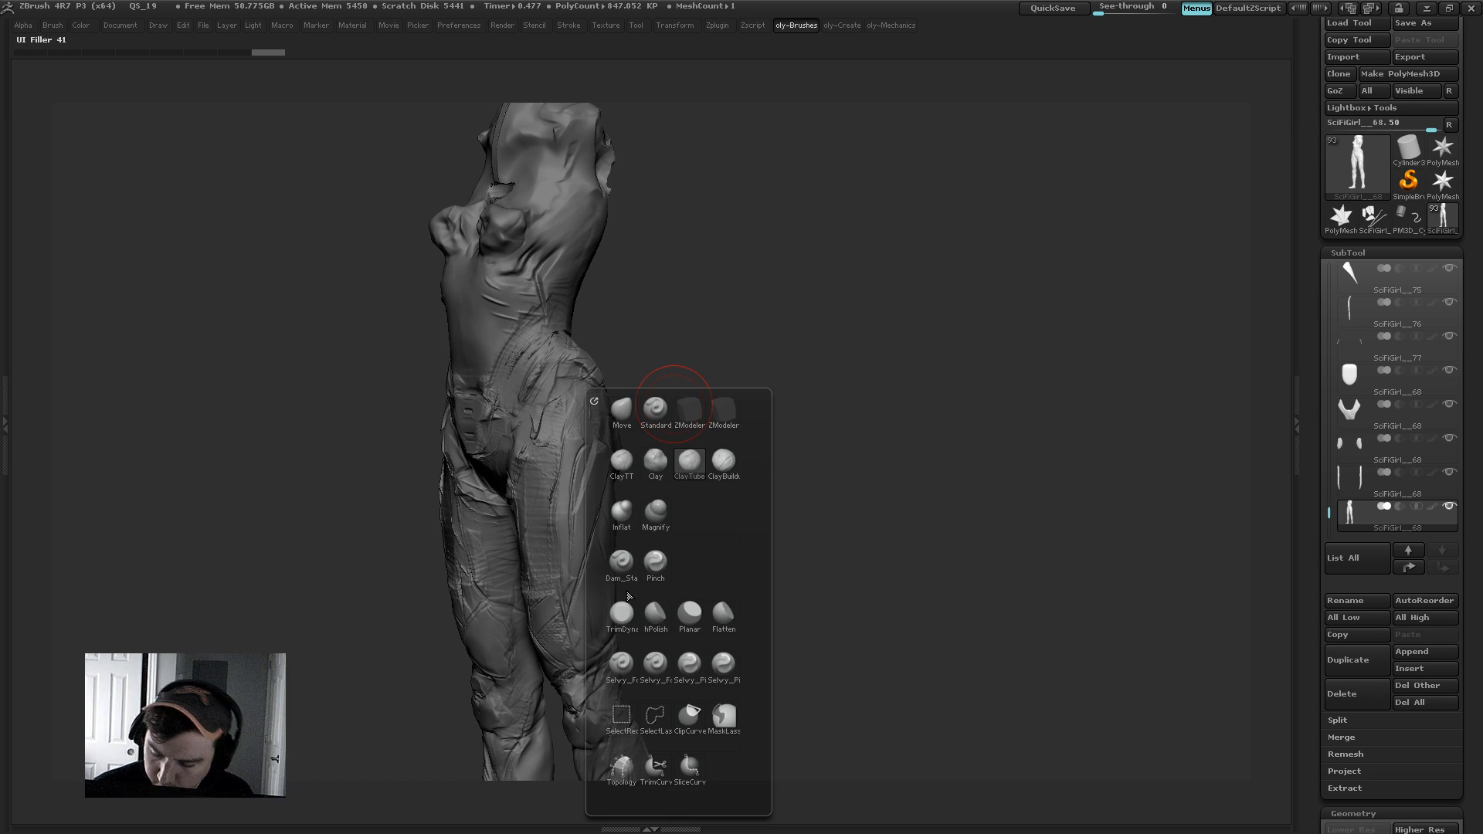
{"action": "left_click", "coordinate": [621, 612]}
{"action": "key", "text": "s"}
{"action": "mouse_move", "coordinate": [544, 429]}
{"action": "left_mouse_down"}
{"action": "mouse_move", "coordinate": [546, 398]}
{"action": "mouse_move", "coordinate": [570, 429]}
{"action": "mouse_move", "coordinate": [587, 417]}
{"action": "left_mouse_up"}
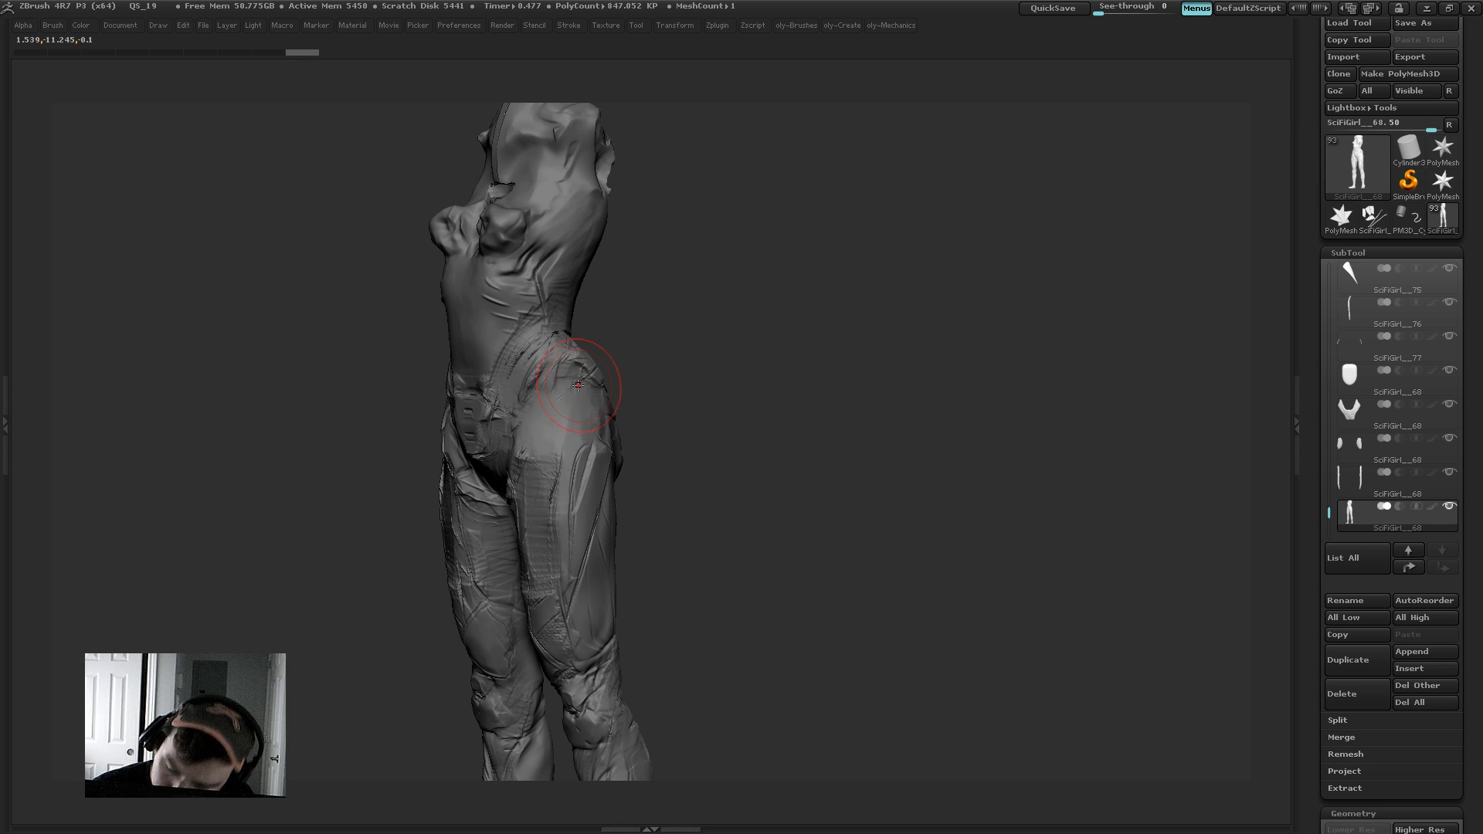
{"action": "left_click_drag", "start_coordinate": [558, 485], "coordinate": [581, 446]}
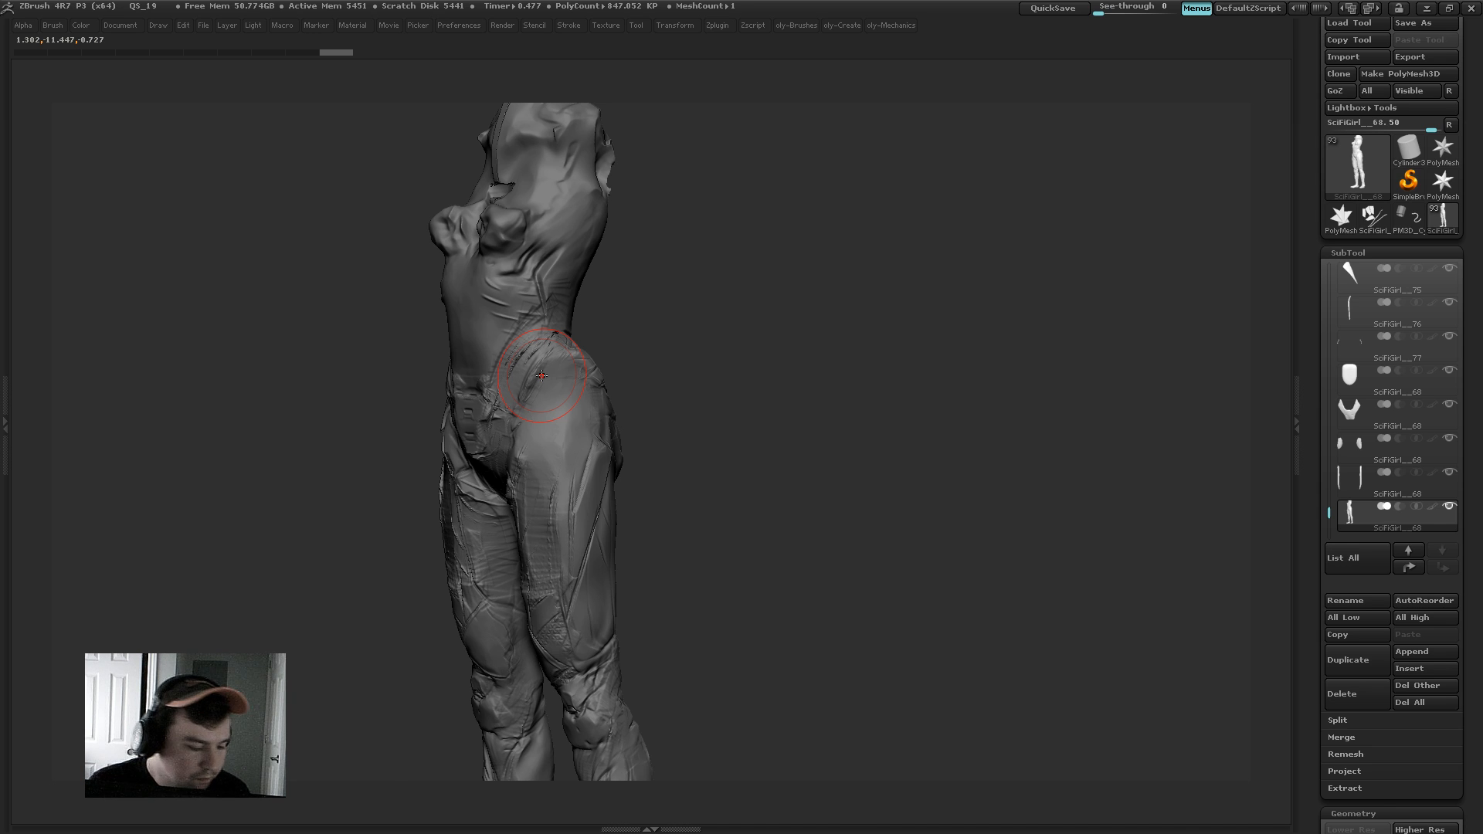
Step: Draw crossing curves with the Topology brush on the outer hip to lay out a diamond-shaped patch of four quads
{"action": "key", "text": "b"}
{"action": "key", "text": "t"}
{"action": "key", "text": "d"}
{"action": "key", "text": "s"}
{"action": "mouse_move", "coordinate": [553, 418]}
{"action": "left_mouse_down"}
{"action": "mouse_move", "coordinate": [532, 424]}
{"action": "mouse_move", "coordinate": [580, 453]}
{"action": "left_mouse_up"}
{"action": "left_click_drag", "start_coordinate": [566, 355], "coordinate": [607, 446]}
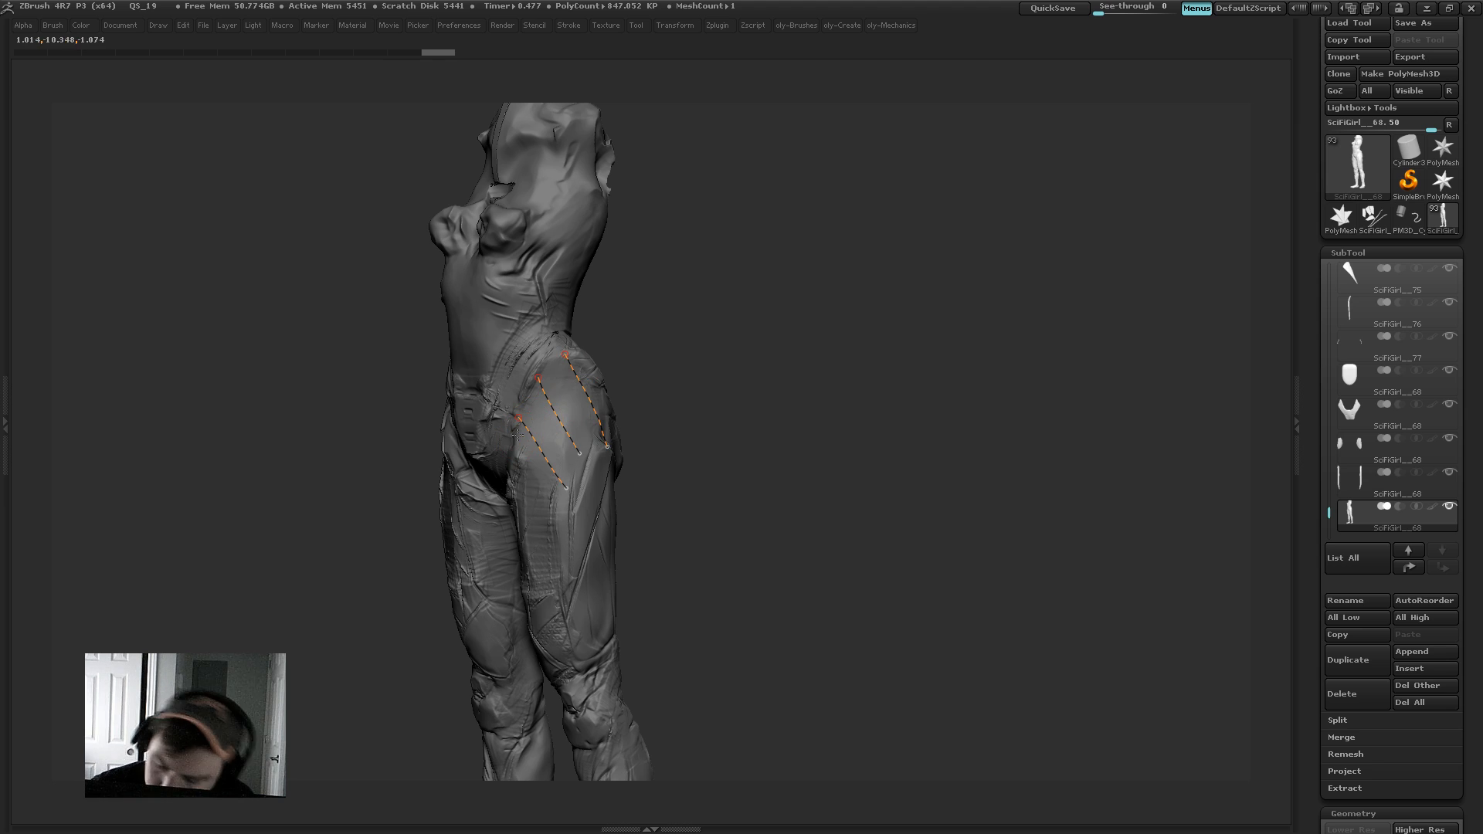
{"action": "mouse_move", "coordinate": [518, 439]}
{"action": "left_mouse_down"}
{"action": "mouse_move", "coordinate": [583, 337]}
{"action": "mouse_move", "coordinate": [532, 454]}
{"action": "left_mouse_up"}
{"action": "left_click_drag", "start_coordinate": [611, 400], "coordinate": [547, 496]}
{"action": "left_click", "coordinate": [621, 560]}
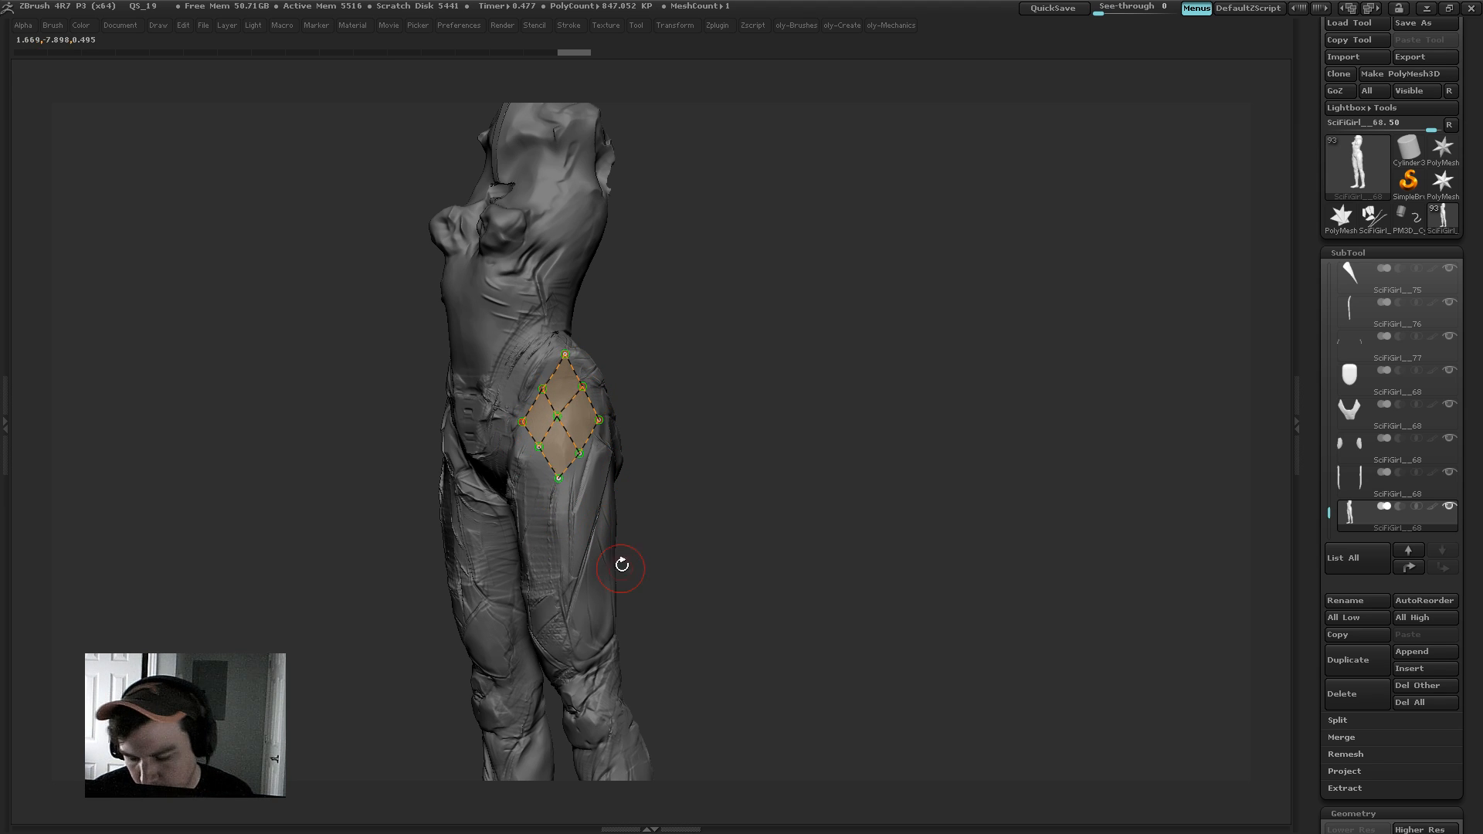
{"action": "key", "text": "1"}
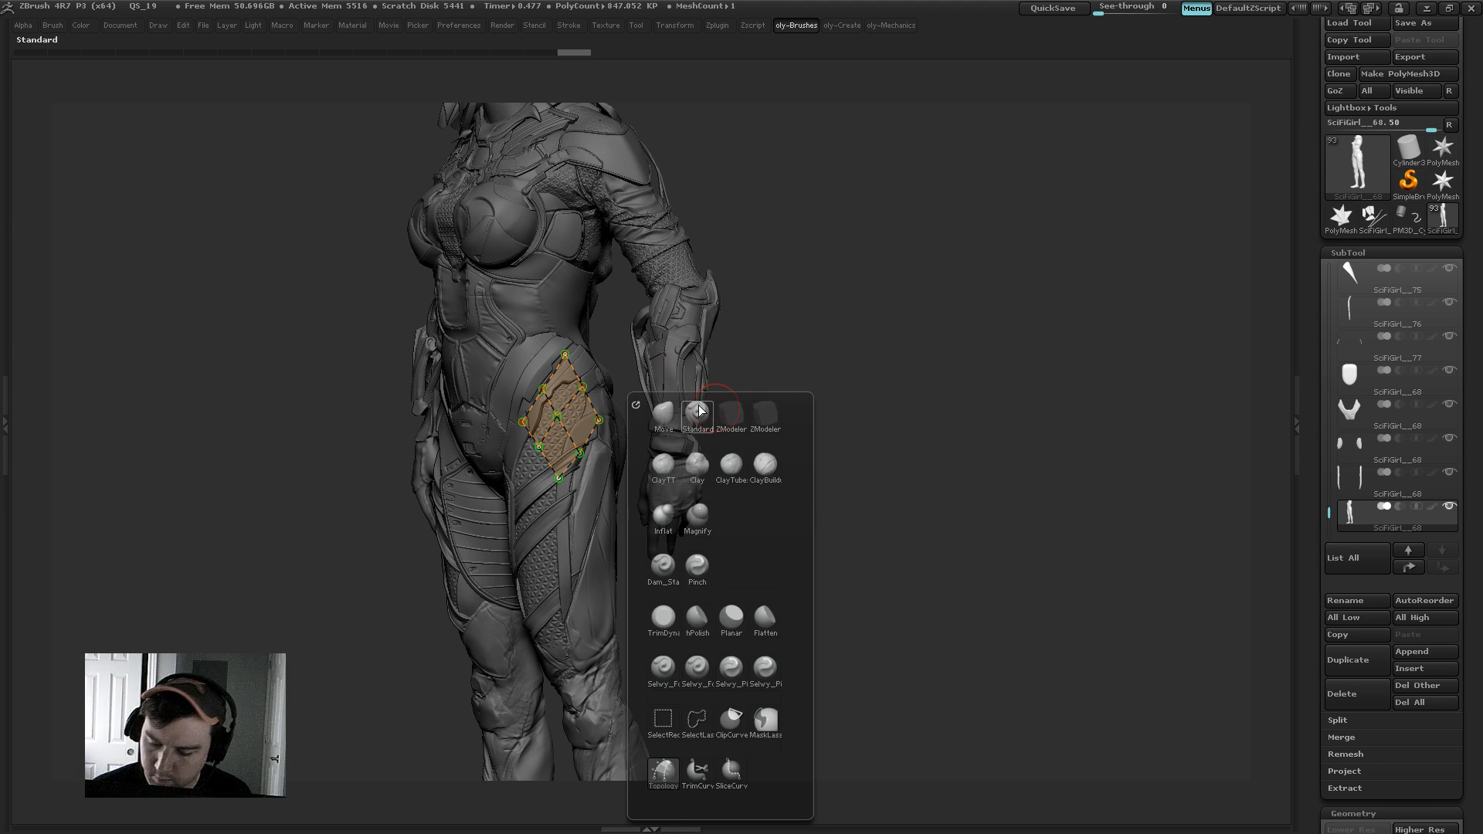
{"action": "left_click", "coordinate": [664, 413]}
{"action": "key", "text": "1"}
{"action": "key", "text": "alt+s"}
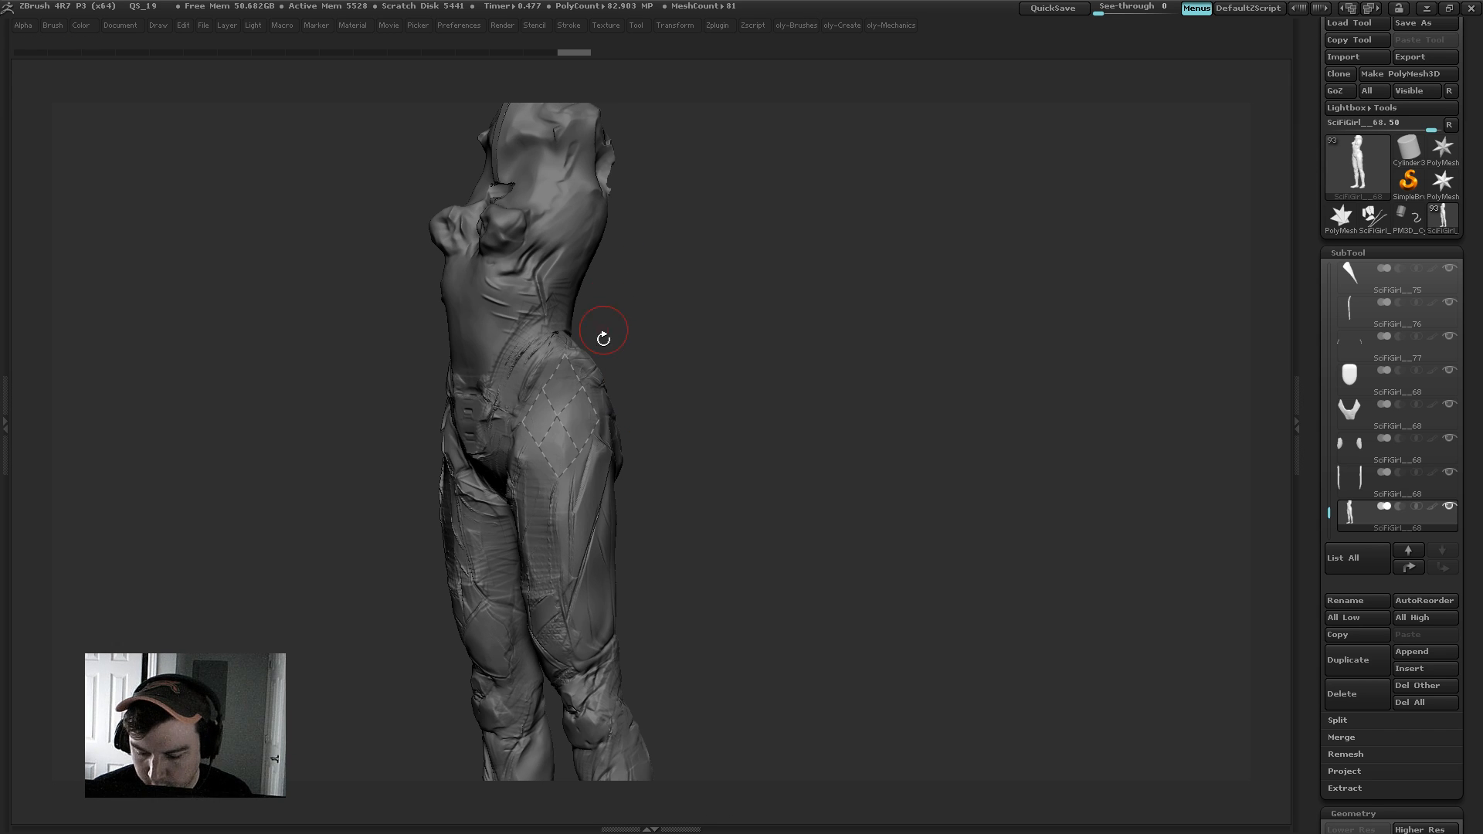
Step: Switch back to the Topology brush, generate the diamond-shaped hip patch from its curves and isolate the new patch
{"action": "key", "text": "1"}
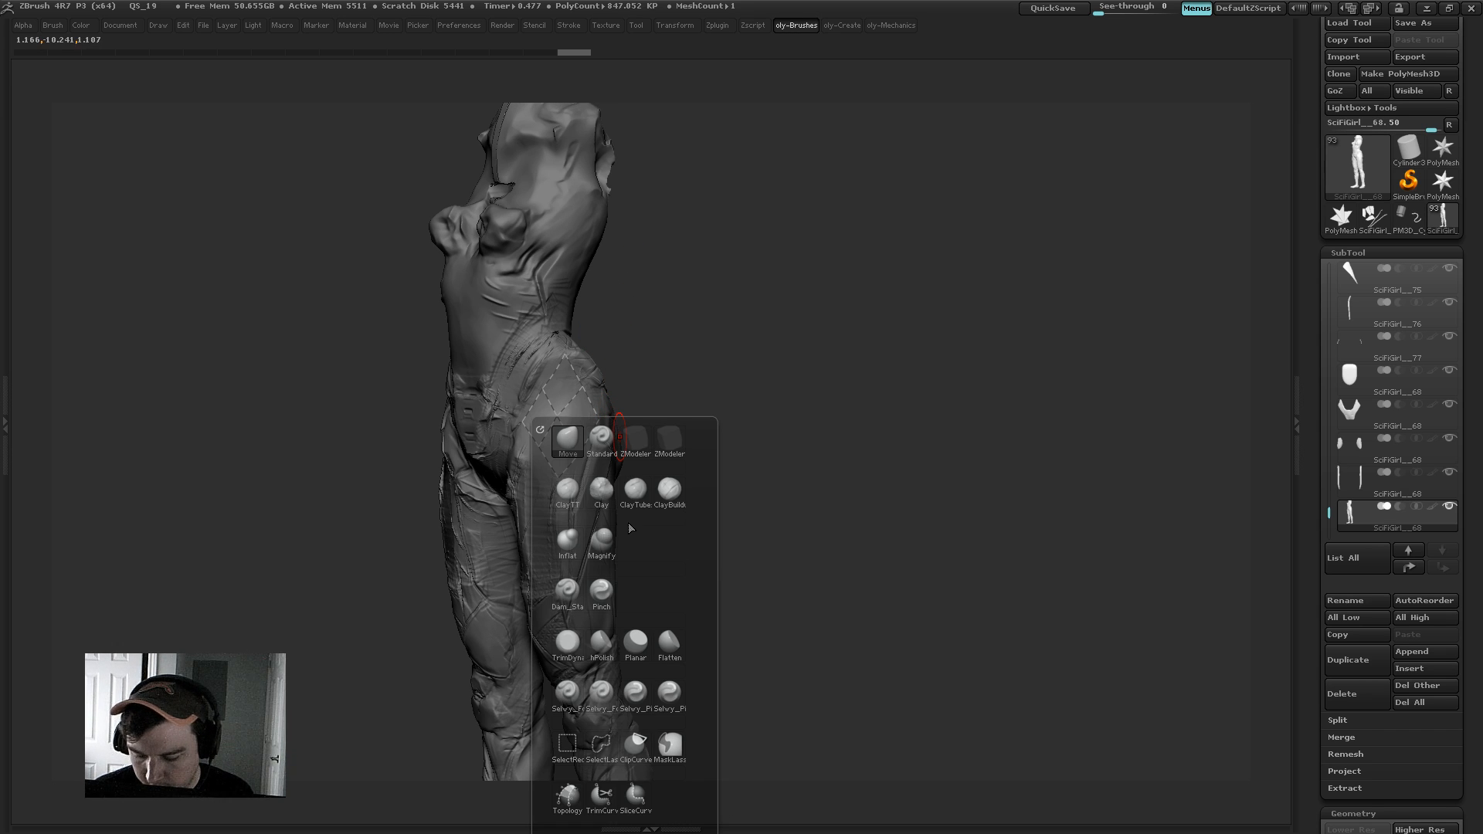
{"action": "left_click", "coordinate": [566, 797]}
{"action": "left_click", "coordinate": [592, 500]}
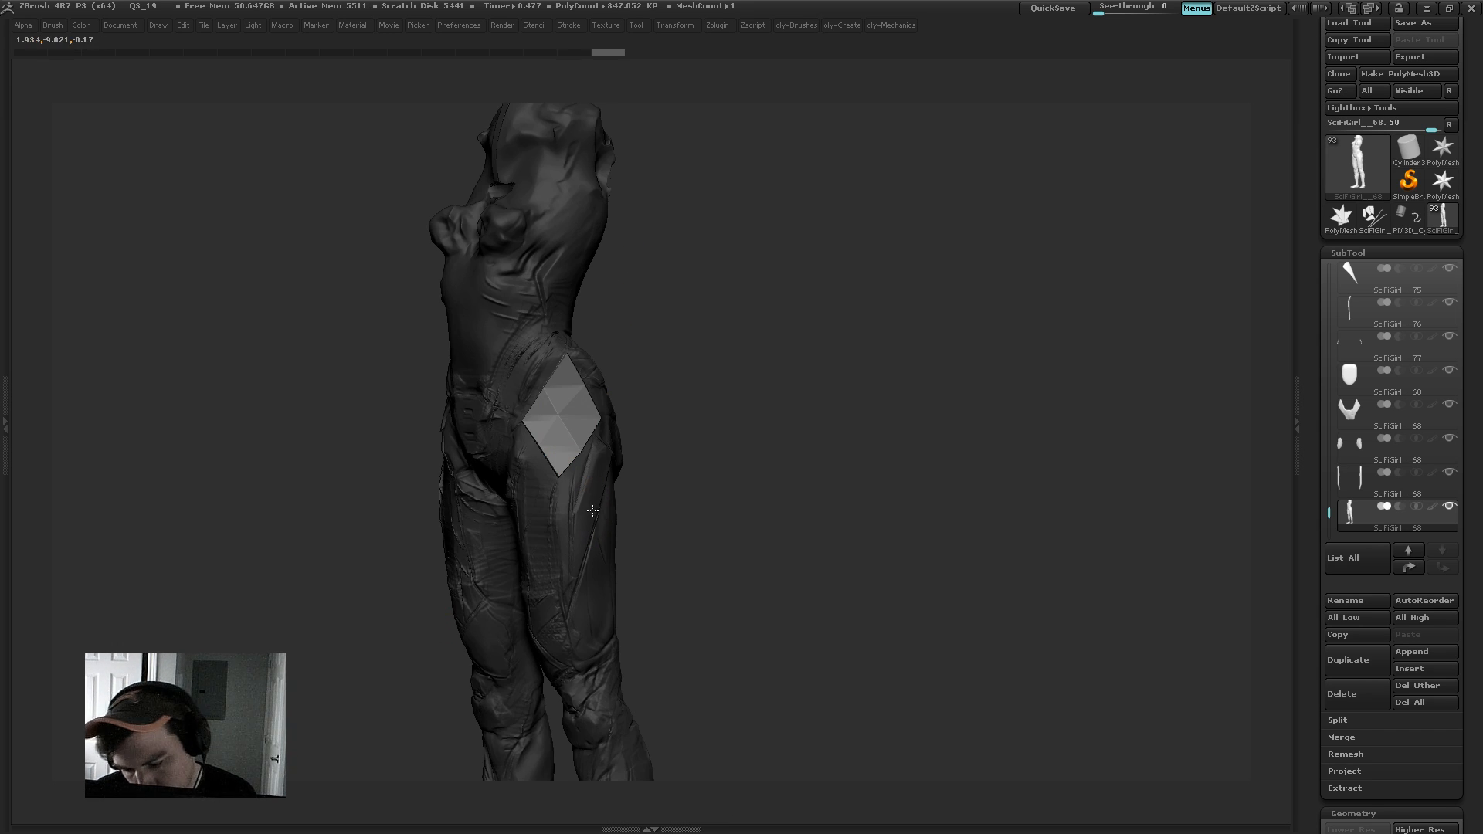
{"action": "left_click", "coordinate": [602, 513], "text": "ctrl+shift"}
{"action": "left_click", "coordinate": [602, 517], "text": "ctrl+shift"}
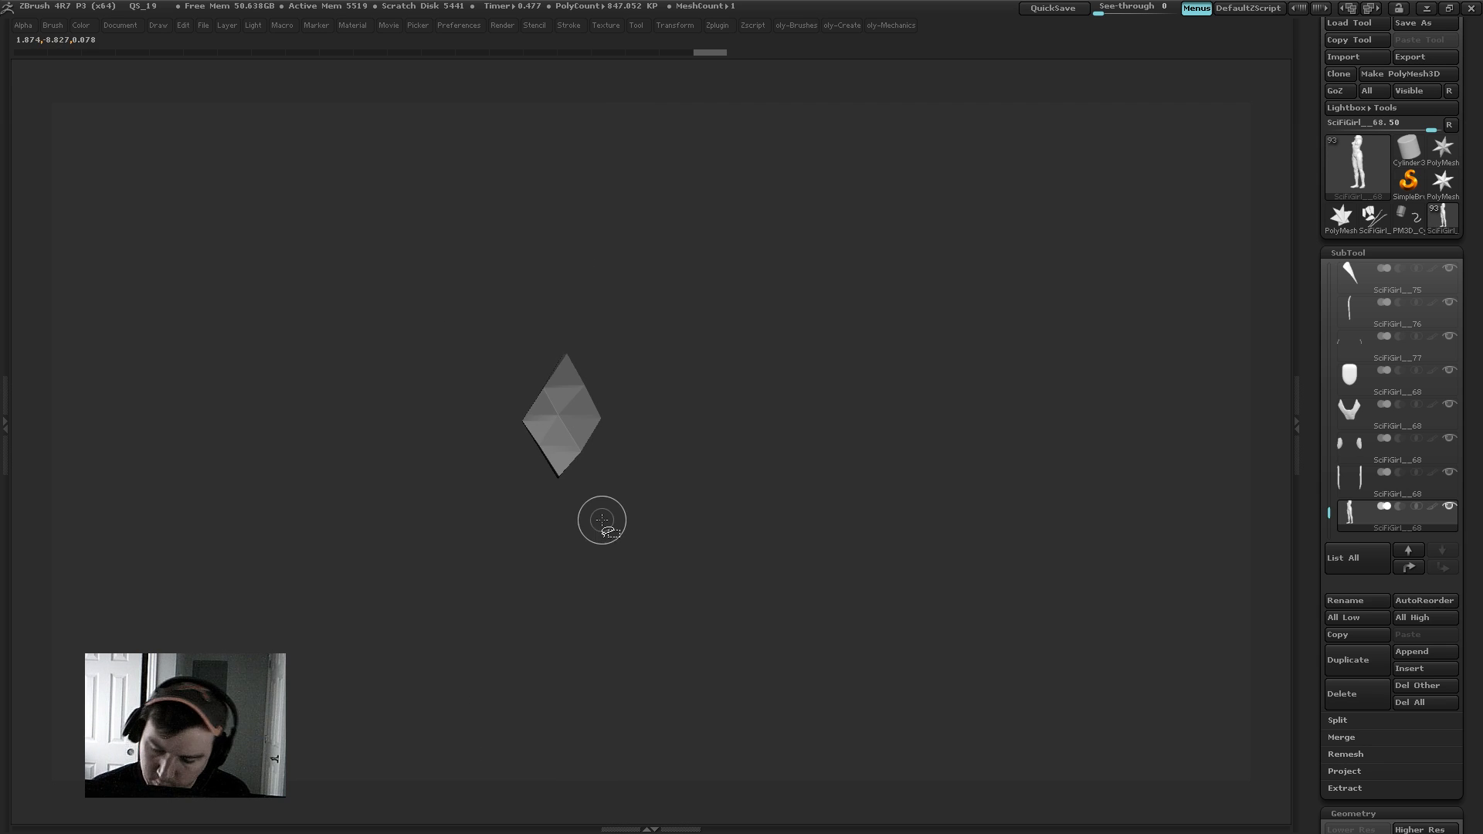
Step: Split the diamond-shaped hip patch from the body into its own subtool and turn on its dynamic subdivision
{"action": "key", "text": "2"}
{"action": "left_click", "coordinate": [573, 671]}
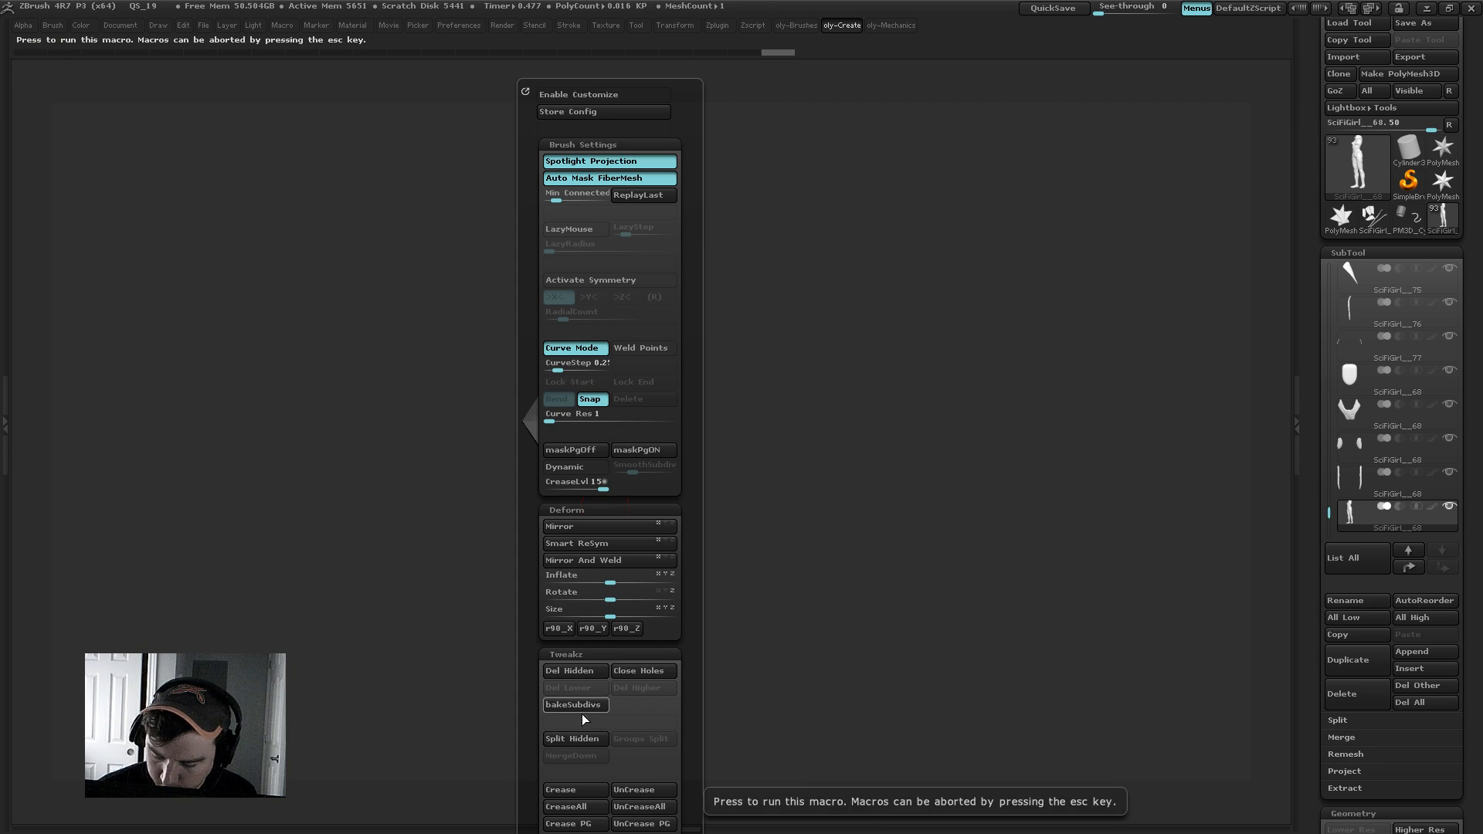
{"action": "key", "text": "d"}
Step: Switch to the Move brush, adjust its size and pull the rounded patch into place over the outer hip
{"action": "key", "text": "1"}
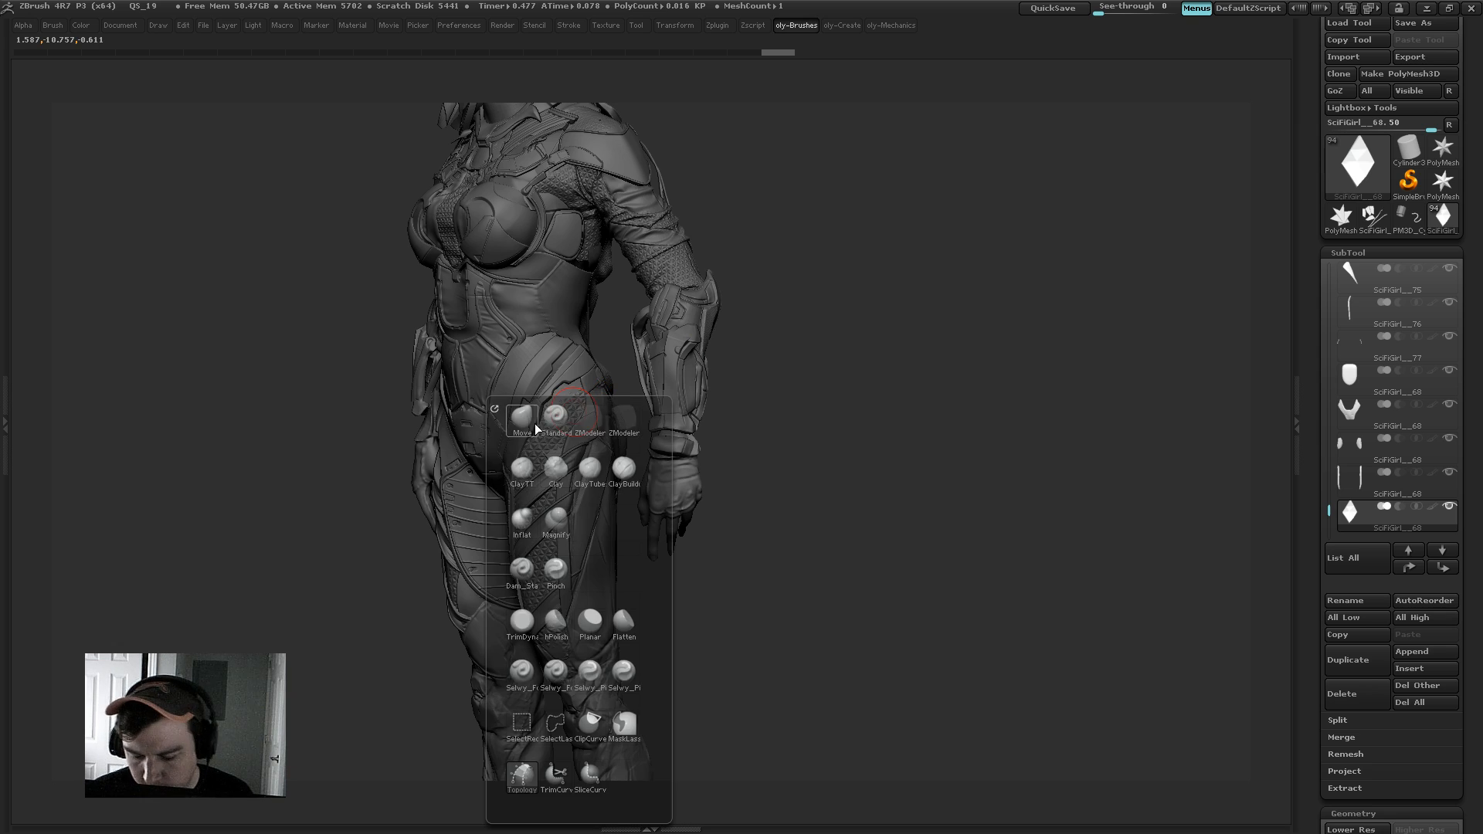
{"action": "left_click", "coordinate": [535, 426]}
{"action": "key", "text": "s"}
{"action": "left_click_drag", "start_coordinate": [547, 424], "coordinate": [557, 428]}
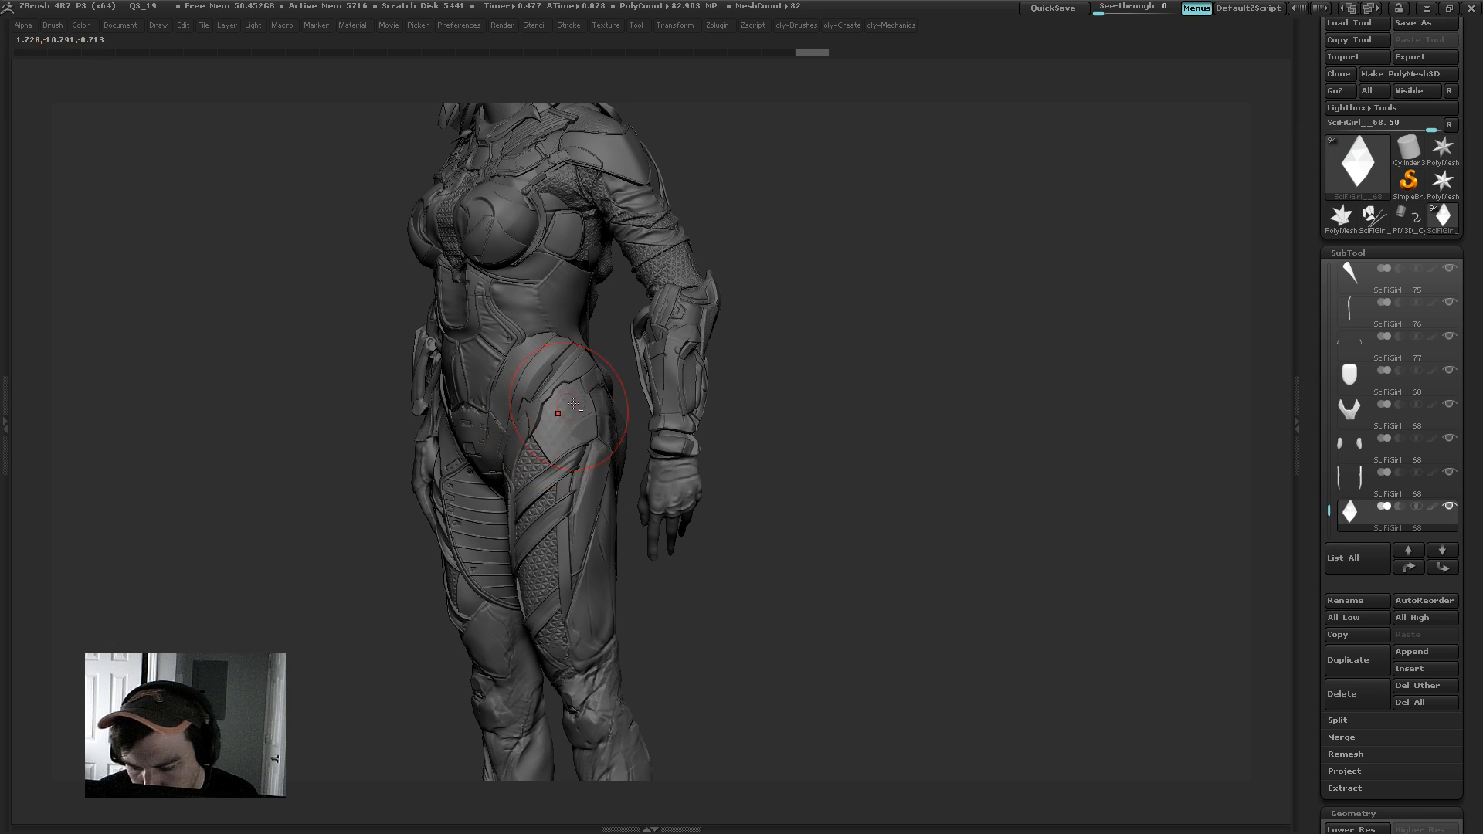
{"action": "key", "text": "ctrl+z"}
{"action": "key", "text": "ctrl+z"}
{"action": "key", "text": "ctrl+z"}
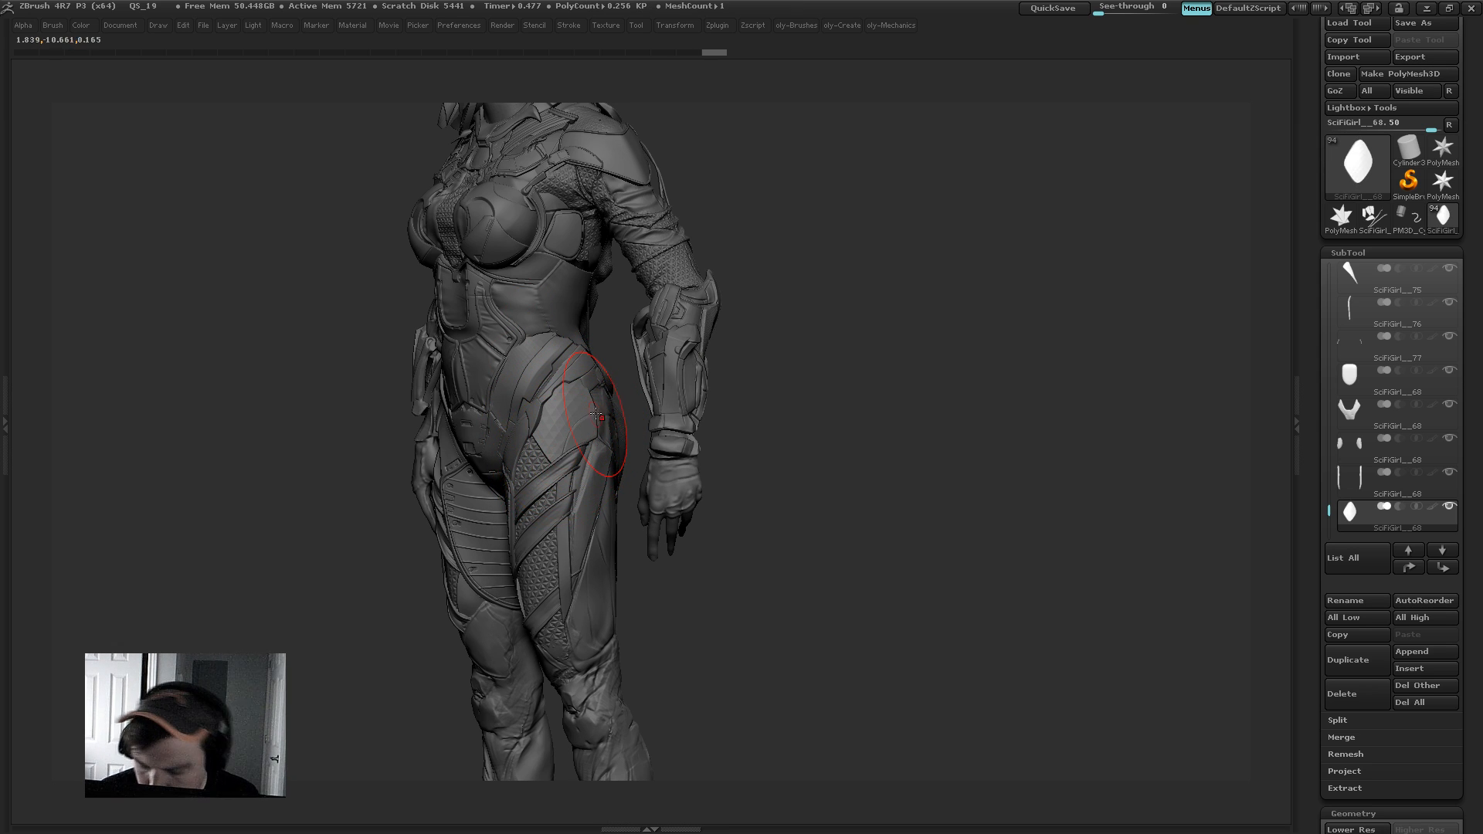
{"action": "left_click_drag", "start_coordinate": [725, 337], "coordinate": [655, 344]}
{"action": "key", "text": "s"}
{"action": "left_click_drag", "start_coordinate": [607, 409], "coordinate": [597, 411]}
Step: Adjust the hip patch's smooth subdivision setting and reshape its outline with the Move brush from several angles
{"action": "key", "text": "2"}
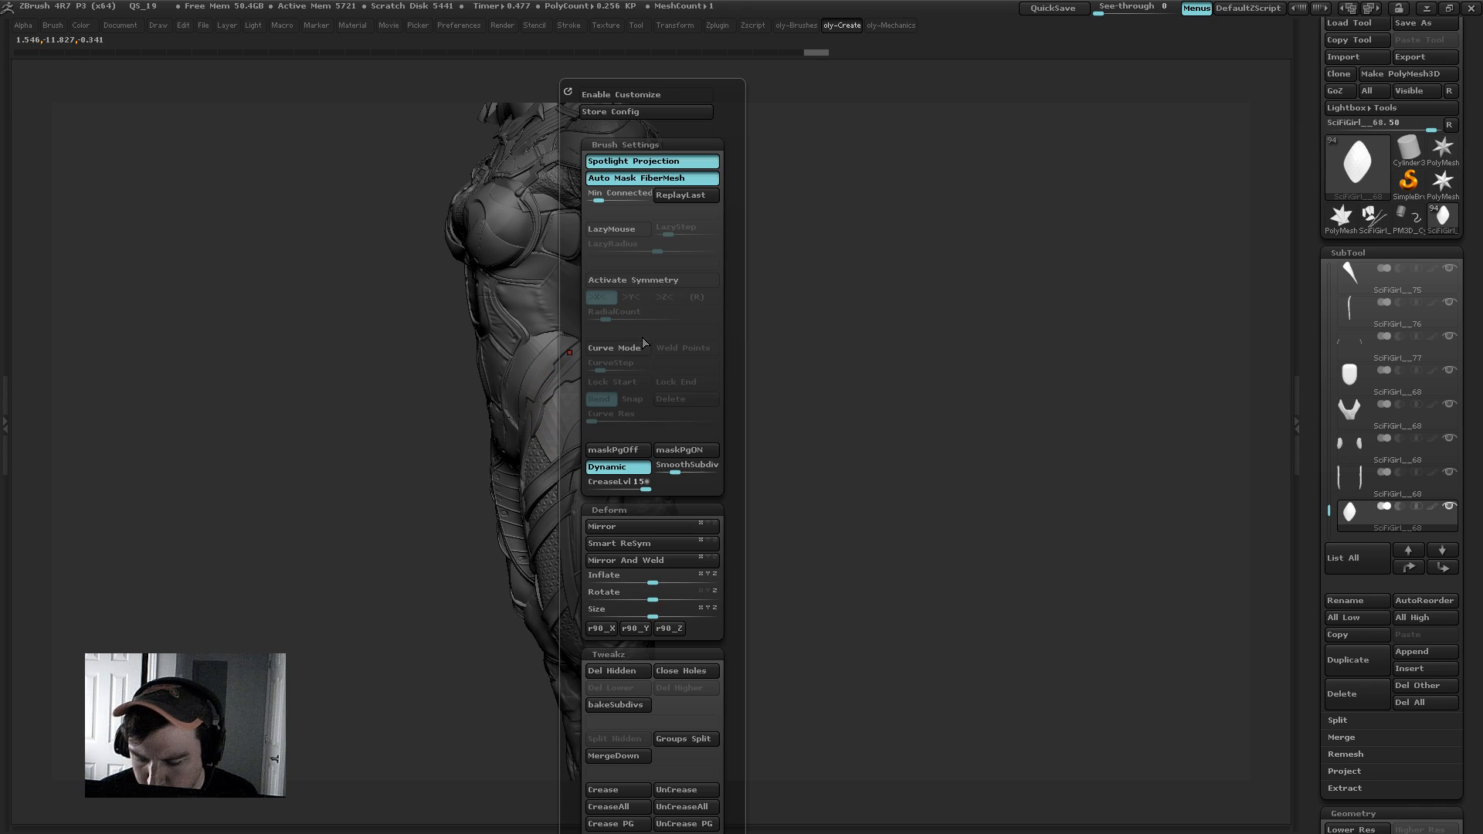
{"action": "left_click", "coordinate": [688, 467]}
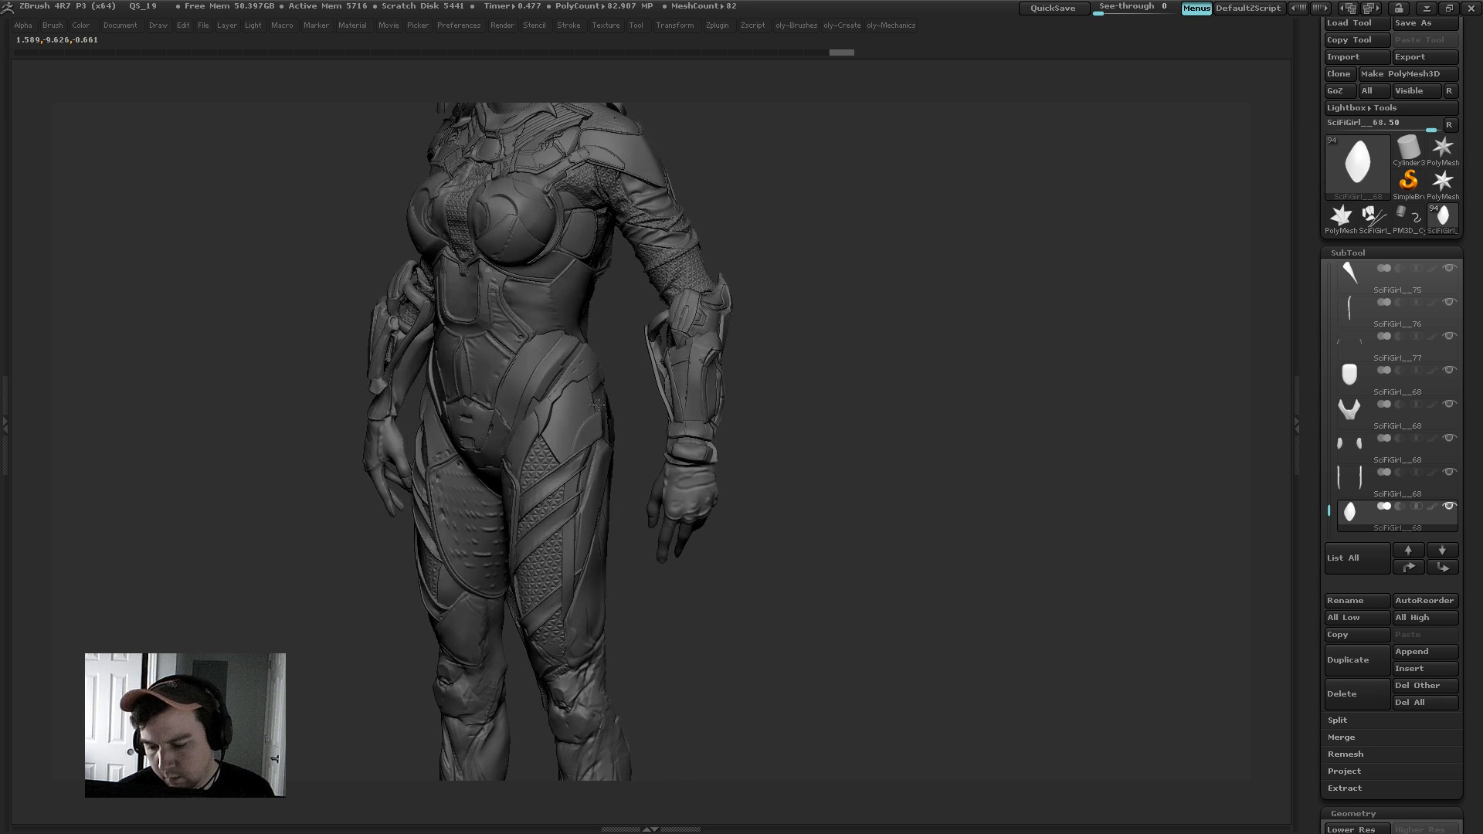
{"action": "left_click_drag", "start_coordinate": [598, 405], "coordinate": [594, 406]}
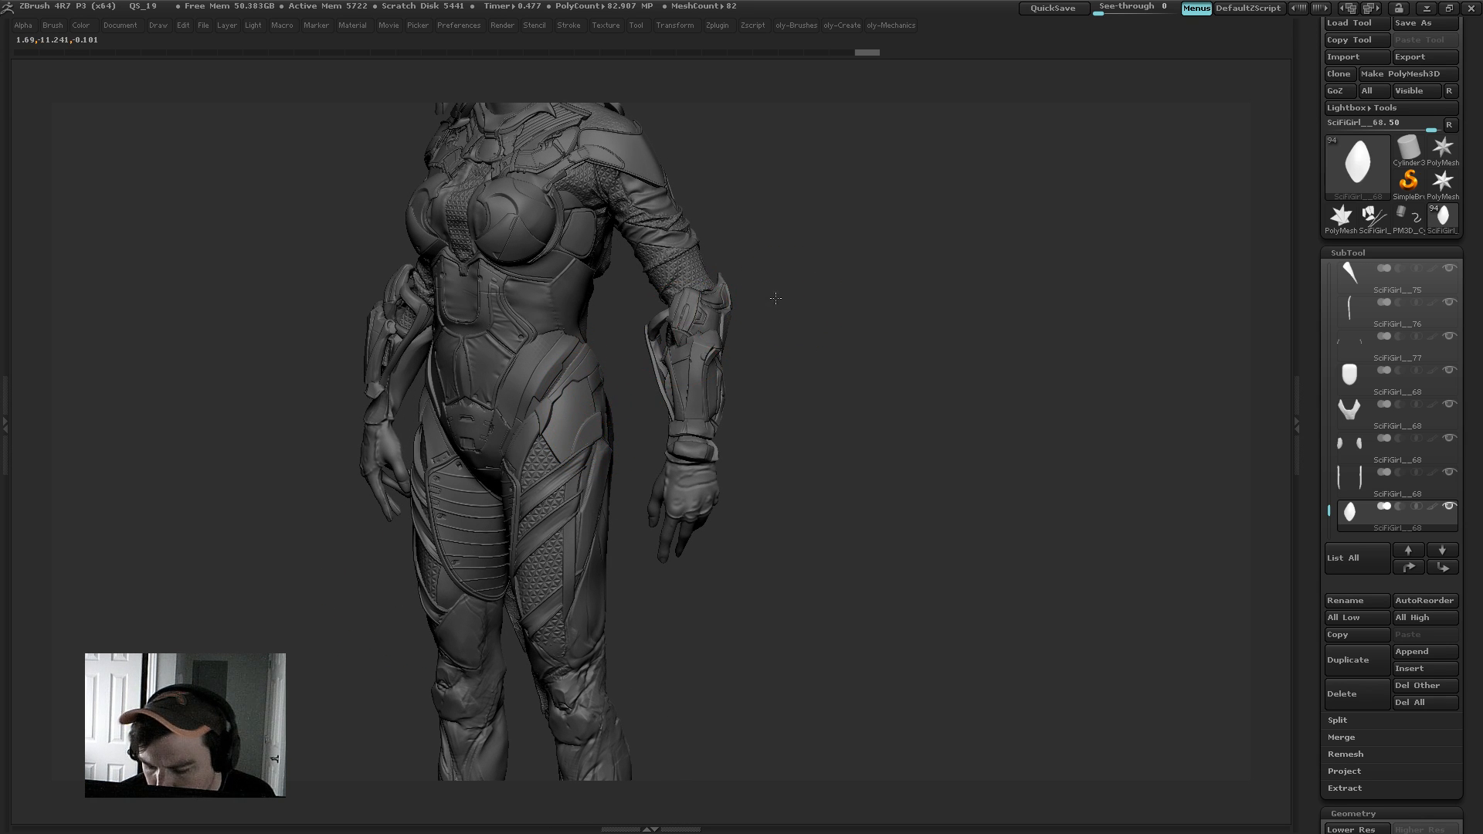
{"action": "left_click_drag", "start_coordinate": [775, 298], "coordinate": [618, 313]}
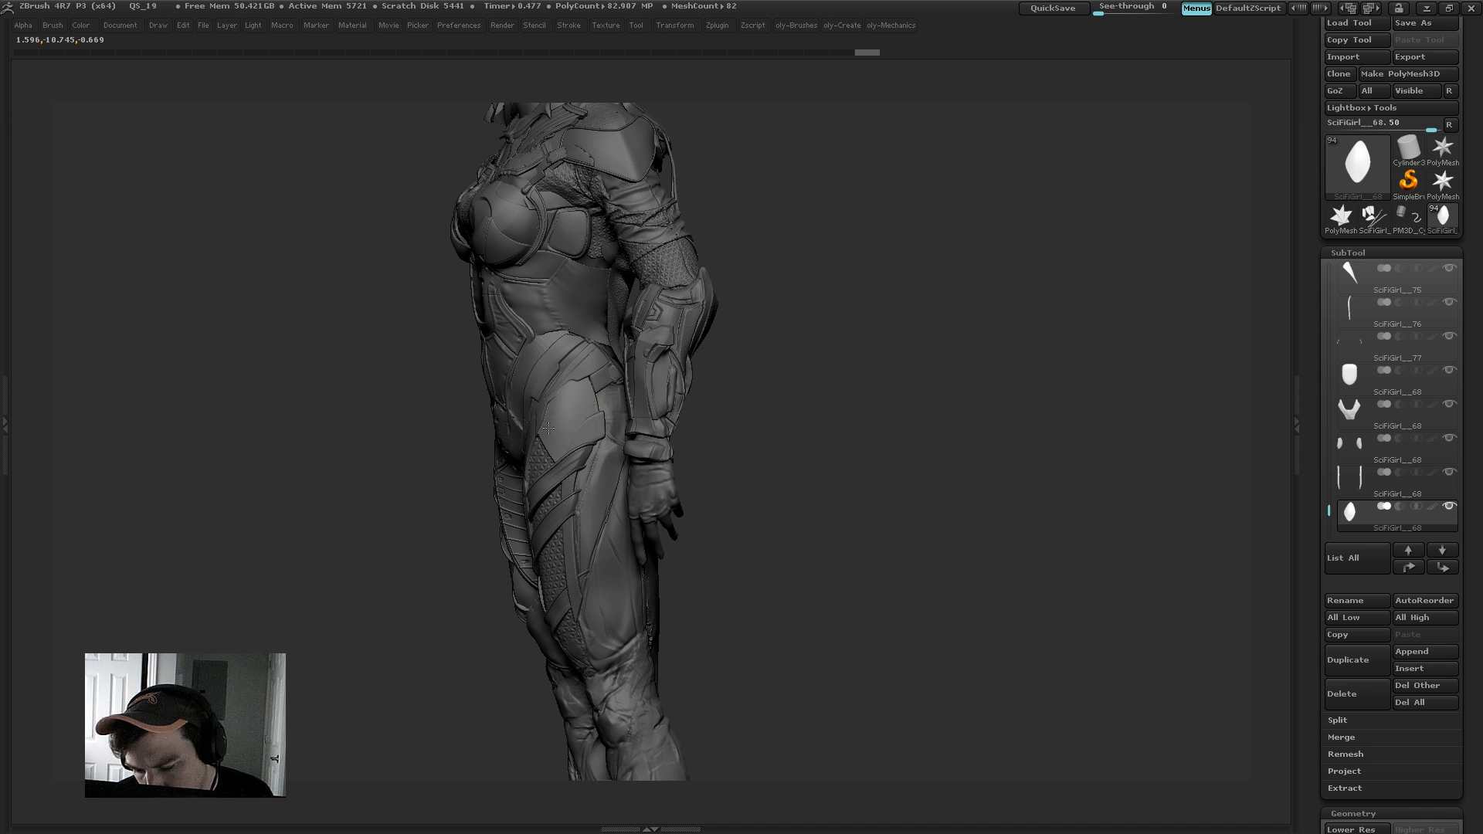
{"action": "left_click_drag", "start_coordinate": [548, 428], "coordinate": [573, 390]}
{"action": "left_click_drag", "start_coordinate": [800, 254], "coordinate": [911, 282]}
{"action": "left_click_drag", "start_coordinate": [558, 396], "coordinate": [569, 374]}
{"action": "left_click_drag", "start_coordinate": [780, 293], "coordinate": [691, 300]}
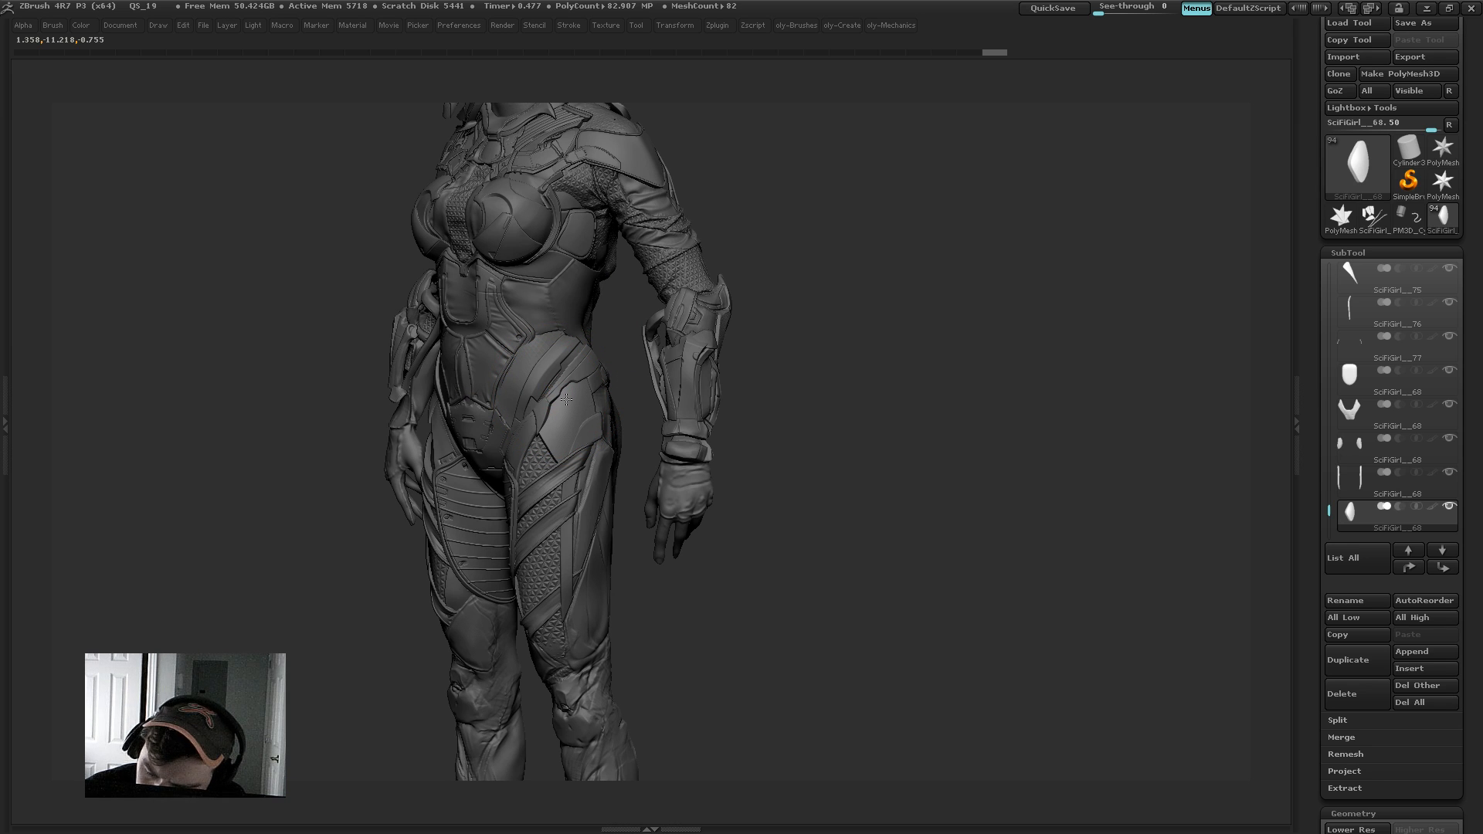
{"action": "left_click_drag", "start_coordinate": [566, 399], "coordinate": [546, 397]}
{"action": "left_click_drag", "start_coordinate": [794, 291], "coordinate": [839, 292]}
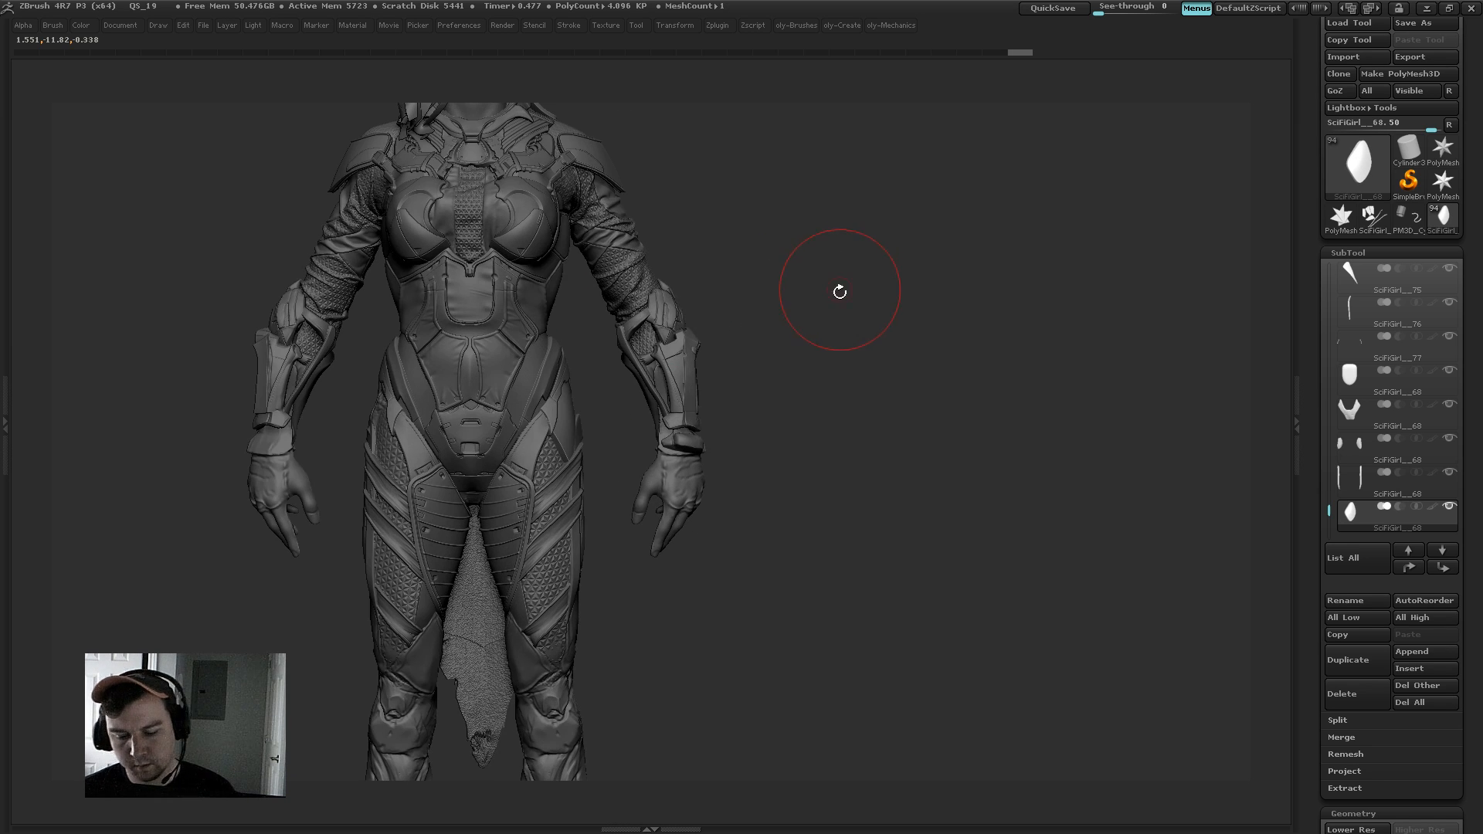
Step: Set the hip patch's crease level to 3
{"action": "left_click", "coordinate": [564, 472]}
{"action": "key", "text": "2"}
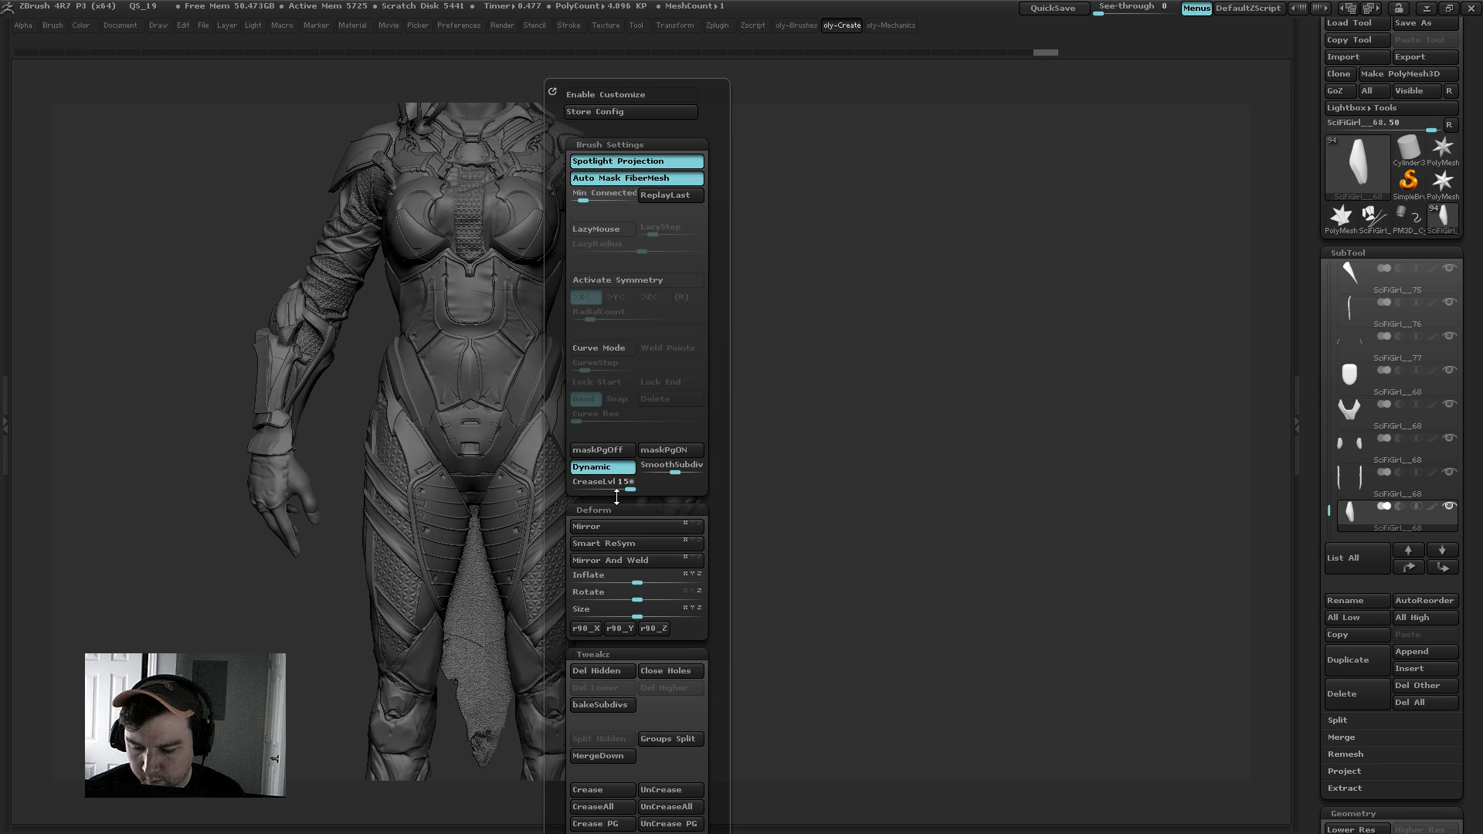
{"action": "left_click", "coordinate": [597, 484]}
{"action": "left_click_drag", "start_coordinate": [585, 484], "coordinate": [584, 484]}
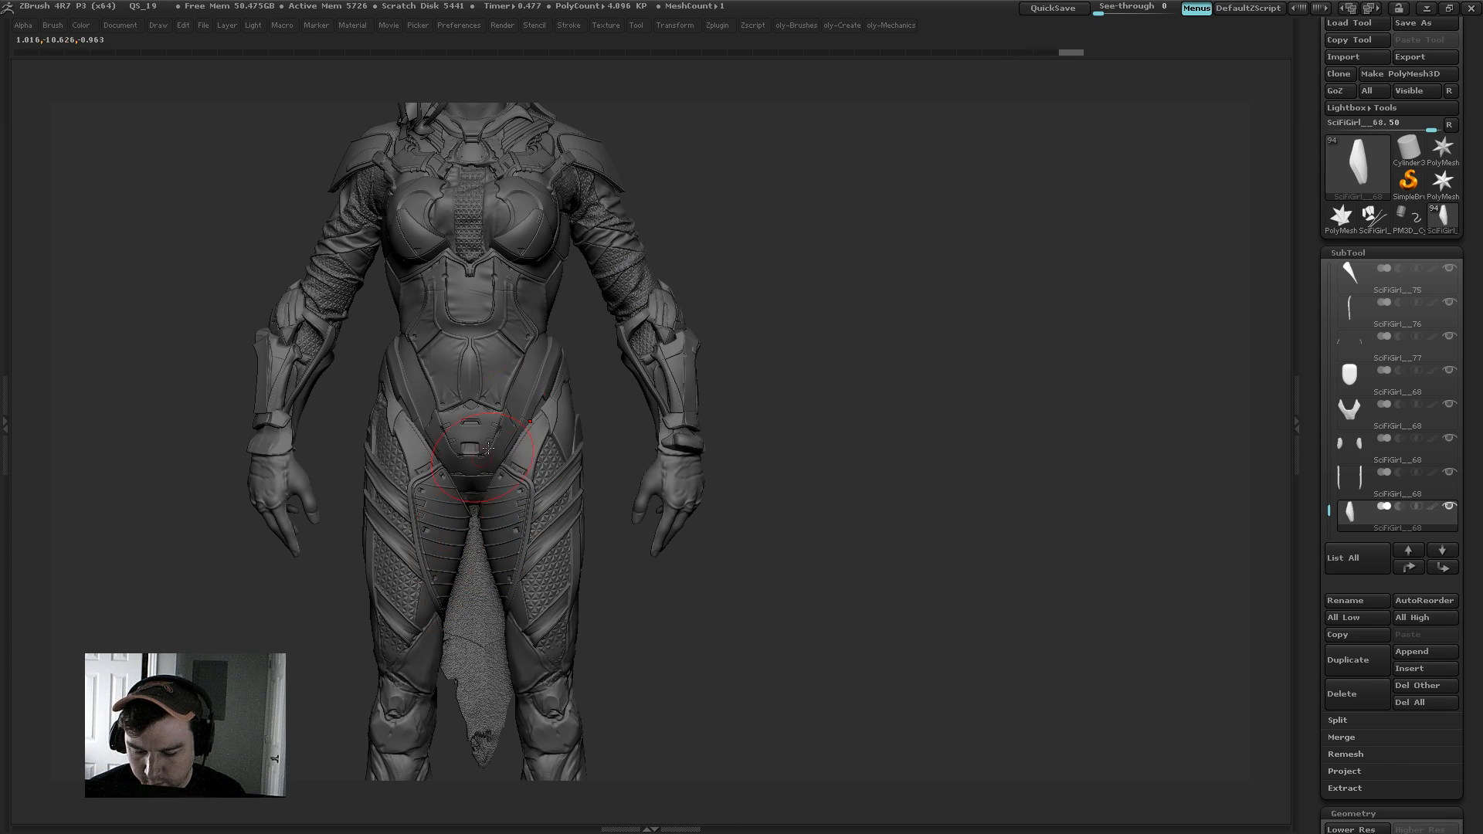
Step: Mirror the hip patch to the opposite hip with Mirror And Weld and check the full figure
{"action": "left_click_drag", "start_coordinate": [759, 323], "coordinate": [592, 422]}
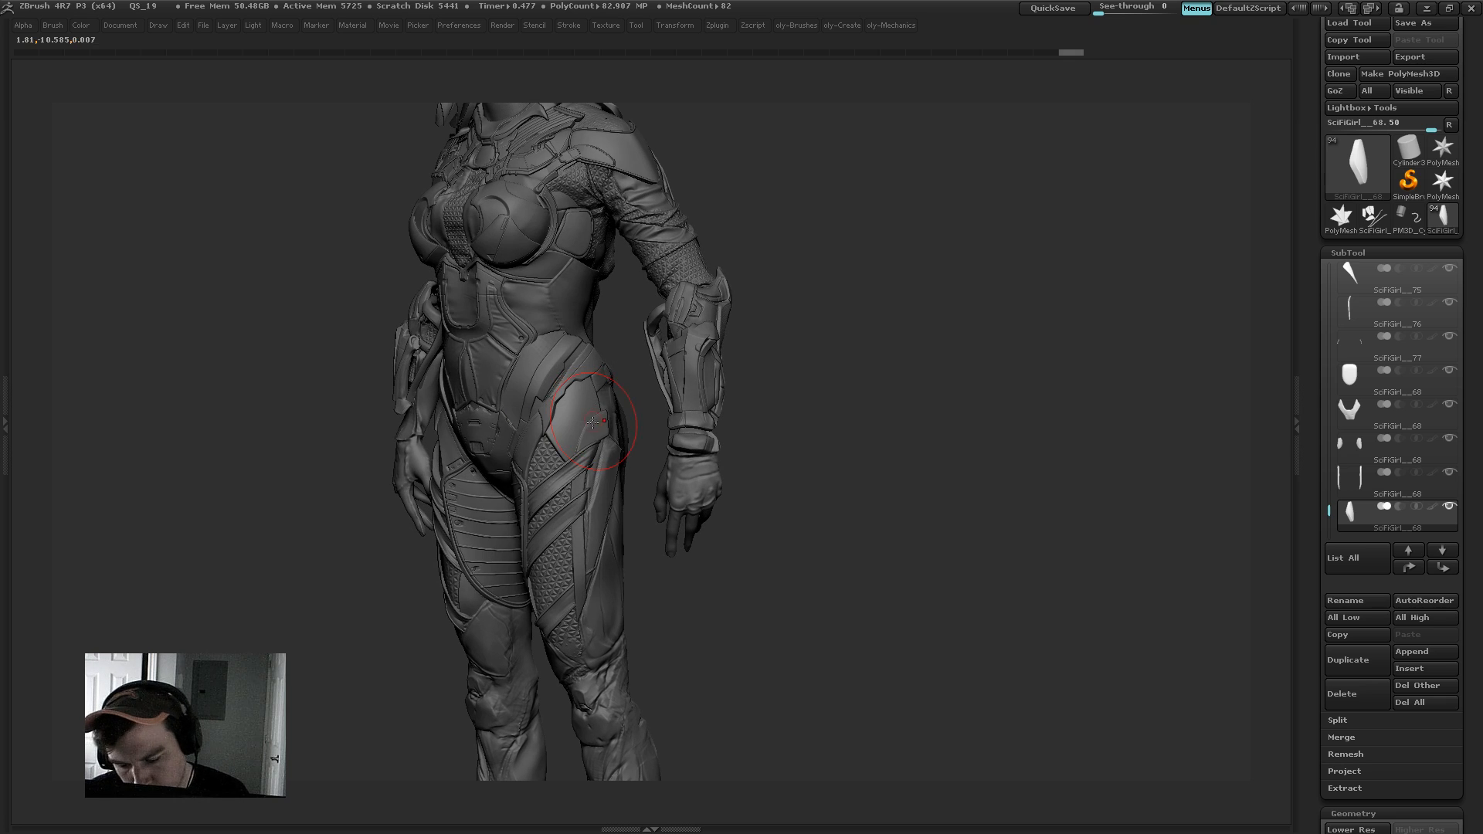
{"action": "mouse_move", "coordinate": [837, 284]}
{"action": "left_mouse_down"}
{"action": "mouse_move", "coordinate": [881, 205]}
{"action": "mouse_move", "coordinate": [841, 309]}
{"action": "left_mouse_up"}
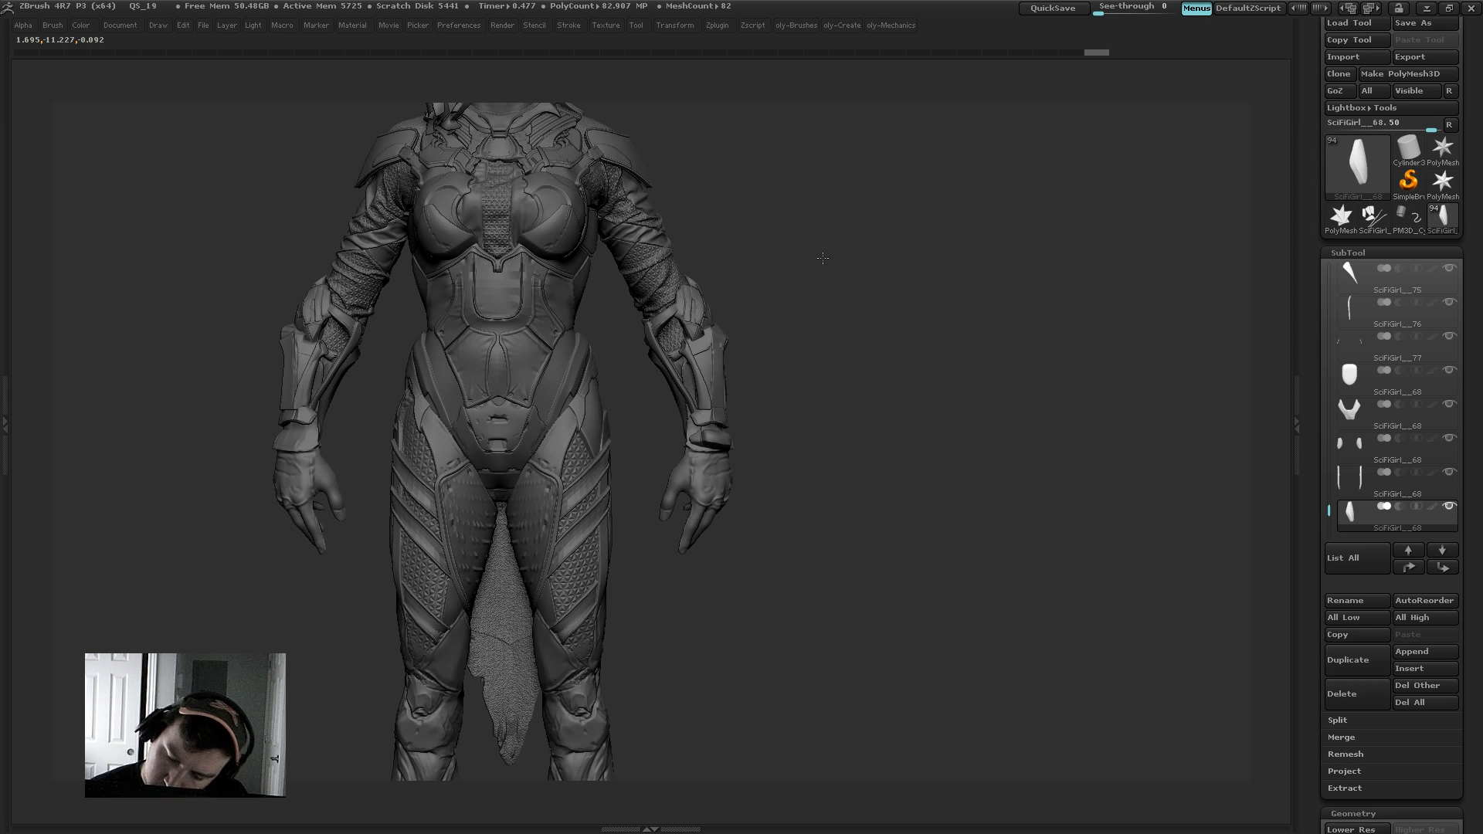
{"action": "key", "text": "f"}
{"action": "key", "text": "2"}
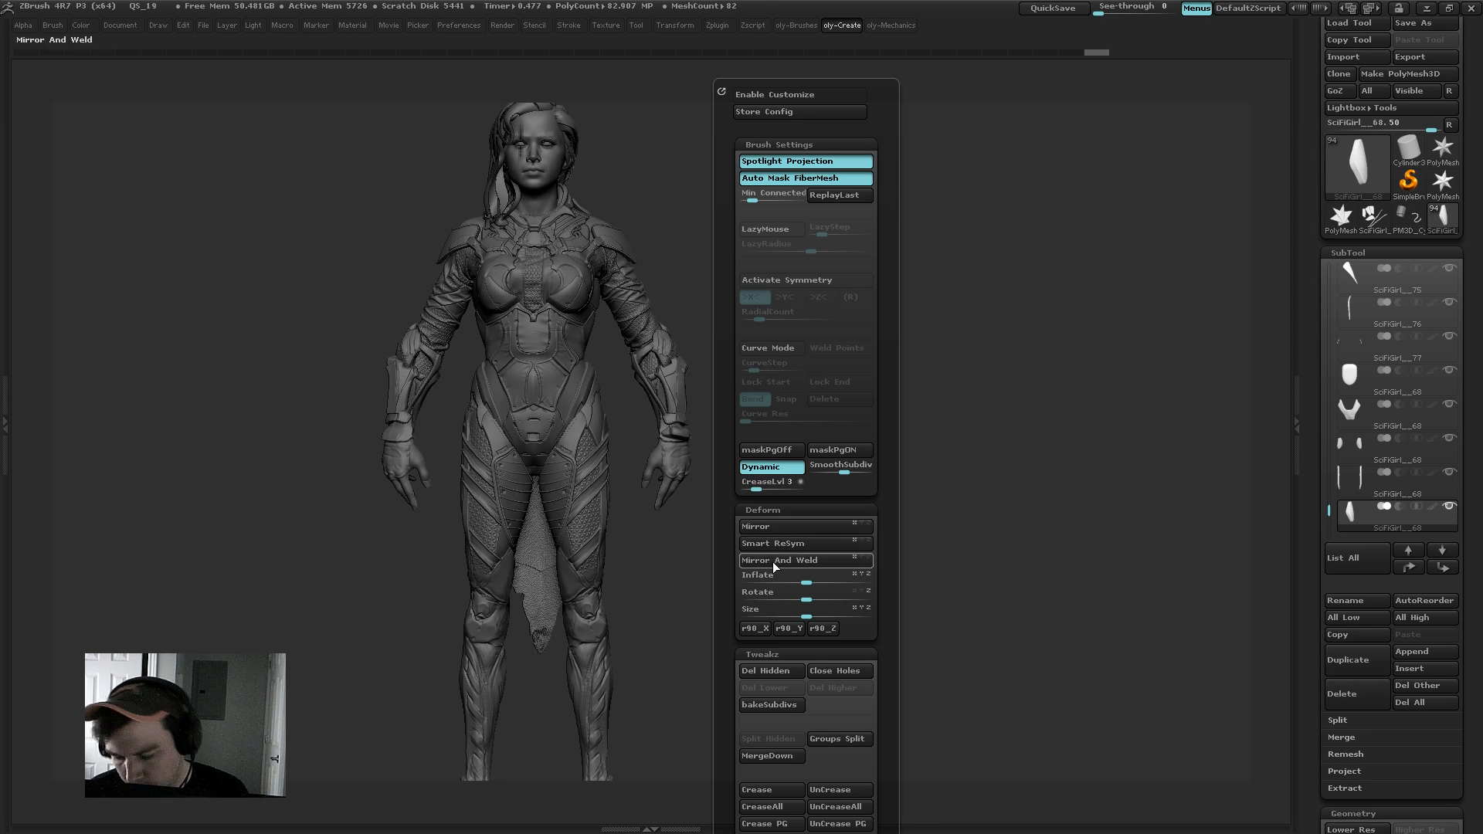
{"action": "left_click", "coordinate": [783, 528]}
{"action": "left_click", "coordinate": [784, 562]}
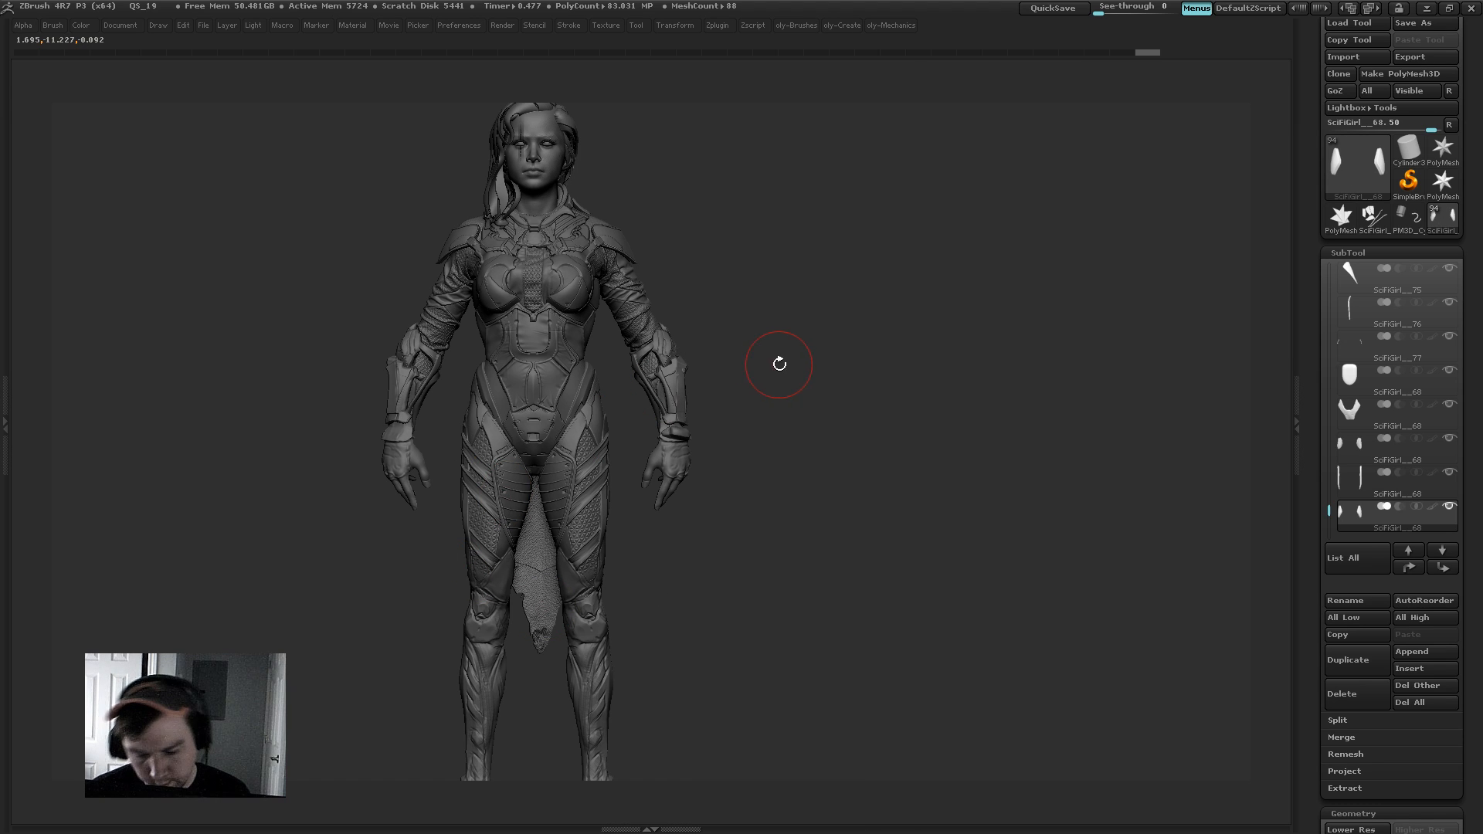
{"action": "mouse_move", "coordinate": [837, 318]}
{"action": "left_mouse_down", "text": "alt"}
{"action": "mouse_move", "coordinate": [721, 360]}
{"action": "mouse_move", "coordinate": [748, 291]}
{"action": "left_mouse_up", "text": "alt"}
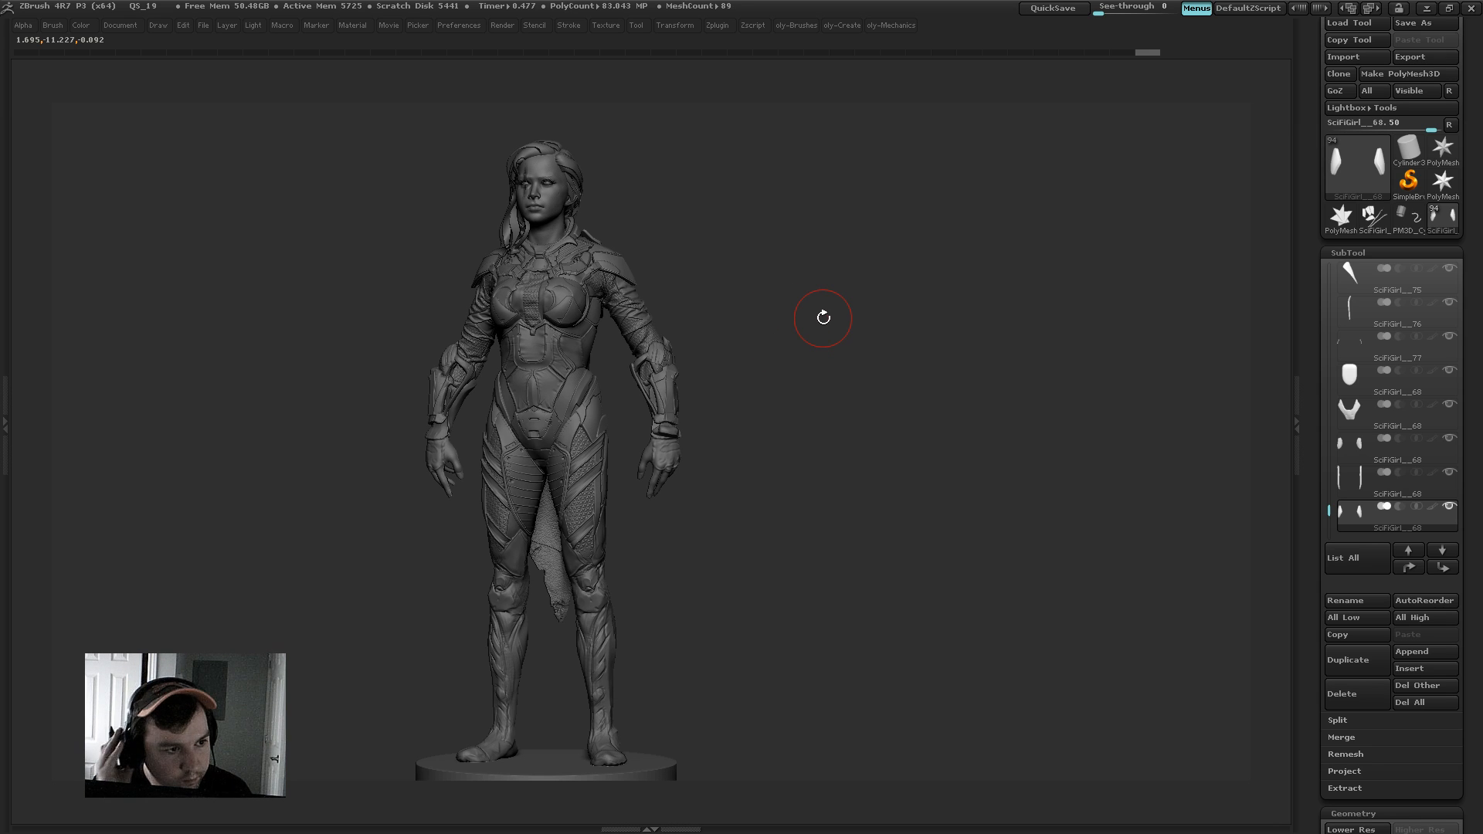
{"action": "mouse_move", "coordinate": [823, 318]}
{"action": "left_mouse_down"}
{"action": "mouse_move", "coordinate": [762, 355]}
{"action": "mouse_move", "coordinate": [797, 312]}
{"action": "mouse_move", "coordinate": [758, 374]}
{"action": "mouse_move", "coordinate": [804, 285]}
{"action": "left_mouse_up"}
Step: Select the textured fabric panels beneath the thigh armor strips and subdivide them to a higher resolution
{"action": "key", "text": "shift+d"}
{"action": "left_click", "coordinate": [594, 441], "text": "alt"}
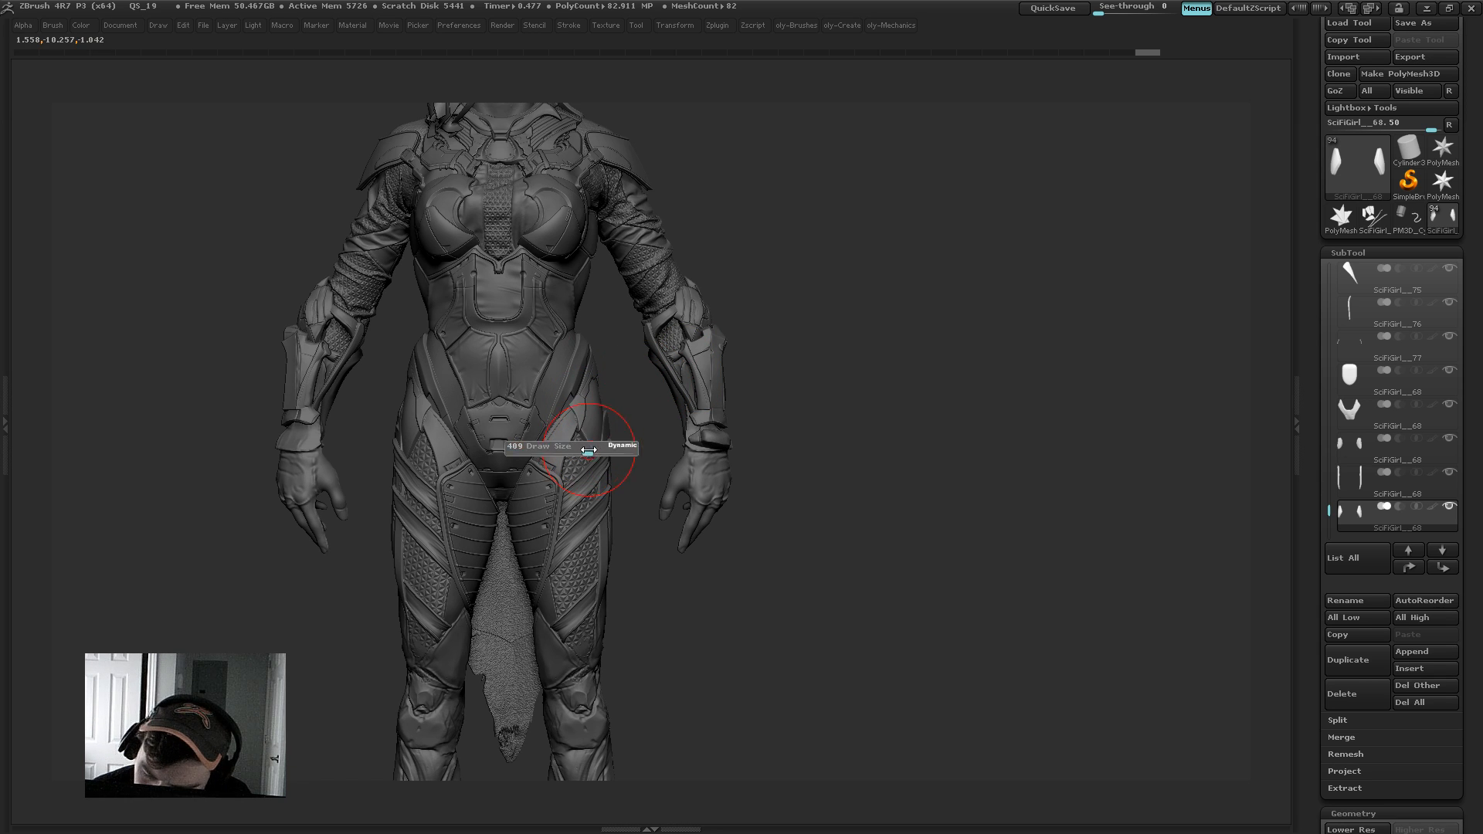
{"action": "key", "text": "ctrl+d"}
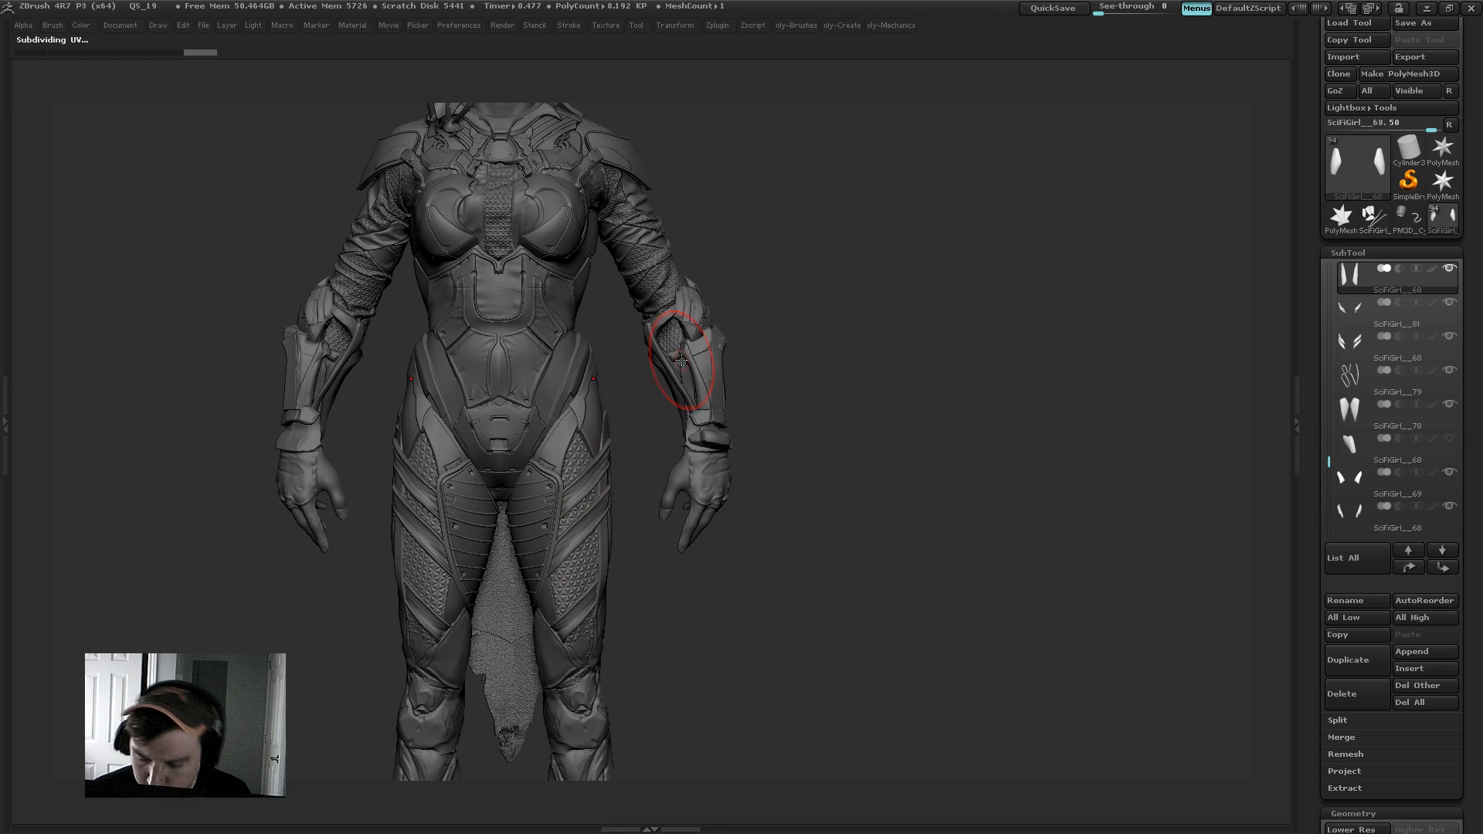
{"action": "left_click_drag", "start_coordinate": [800, 325], "coordinate": [789, 325]}
{"action": "key", "text": "shift+d"}
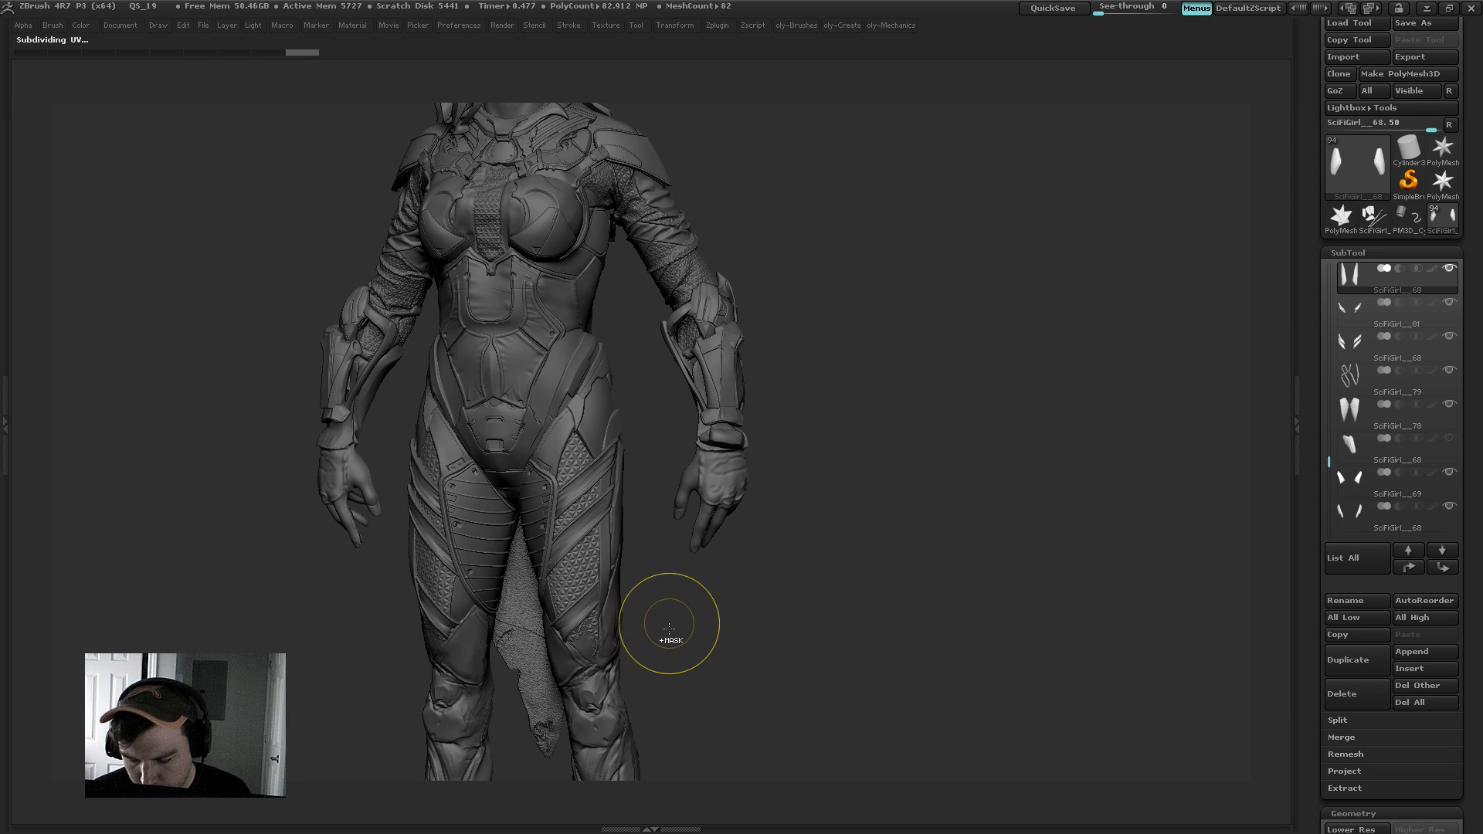
{"action": "key", "text": "ctrl+d"}
Step: Check the thigh fabric panels in isolation, show the full interface and switch to the Folds brush
{"action": "key", "text": "shift+s"}
{"action": "key", "text": "Tab"}
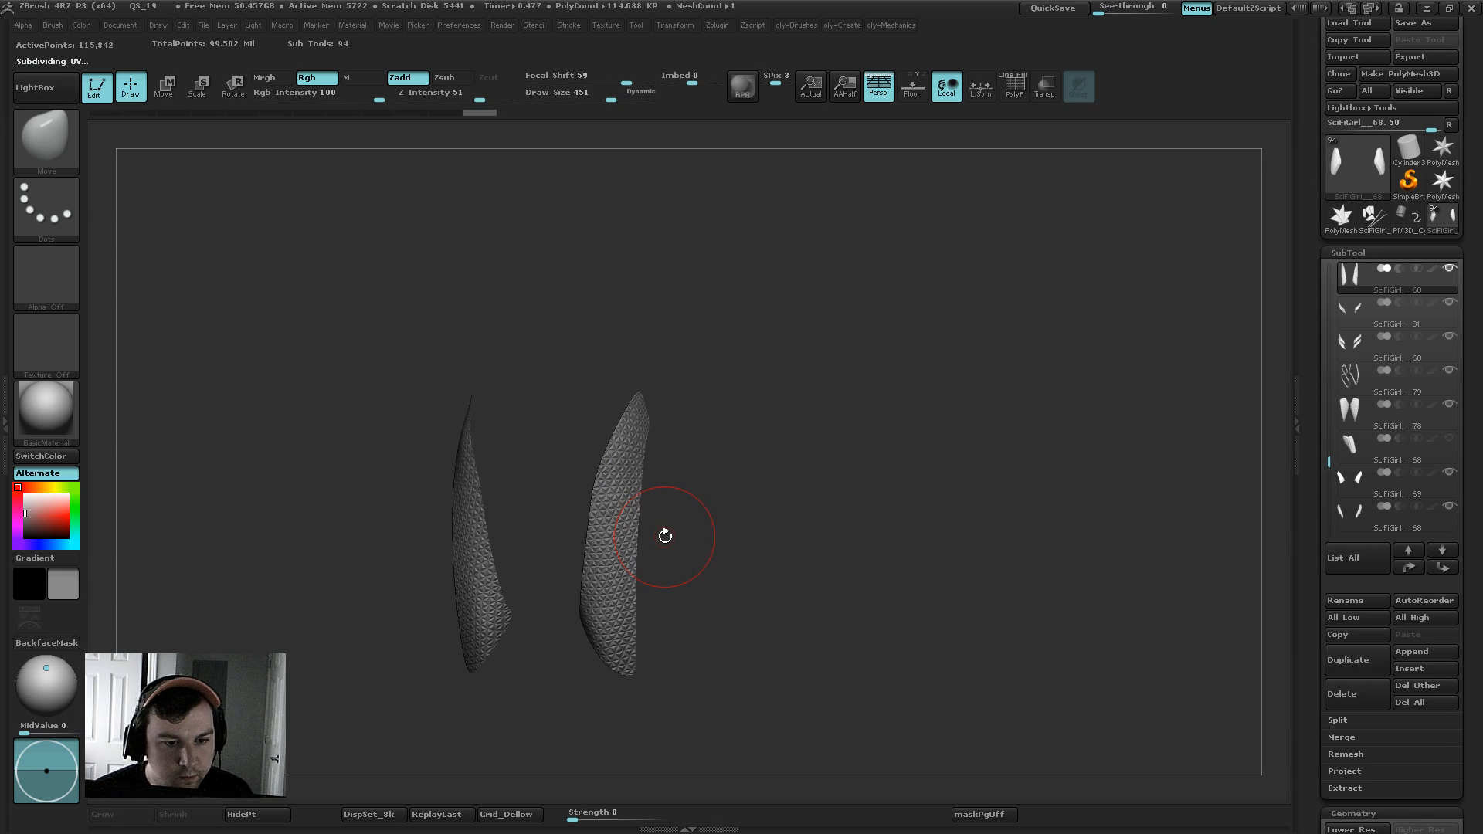
{"action": "key", "text": "b"}
{"action": "key", "text": "f"}
{"action": "key", "text": "o"}
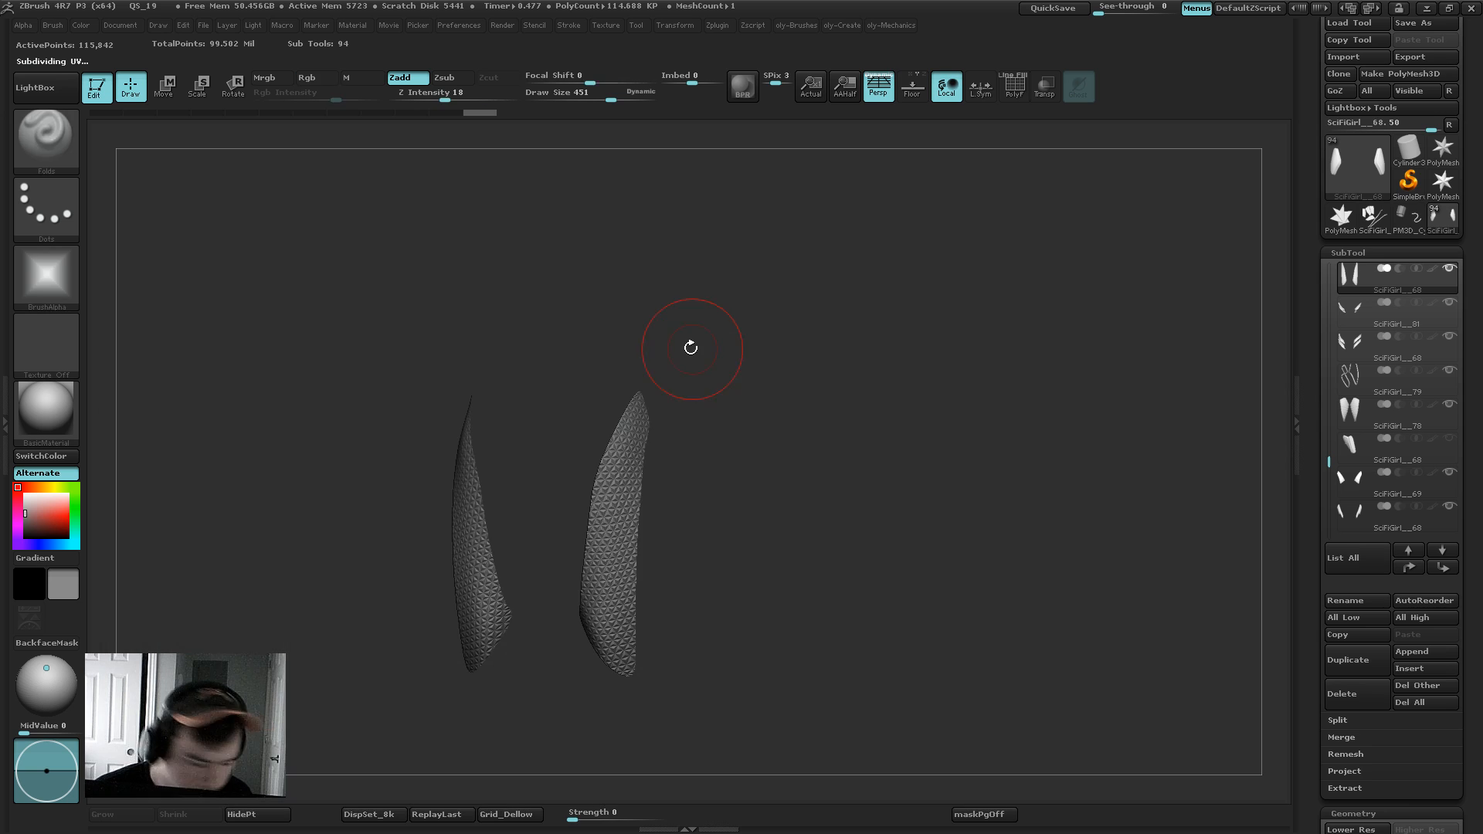
{"action": "key", "text": "shift+s"}
Step: Set the draw size to 89 and sculpt fabric folds along one thigh's fabric panel
{"action": "key", "text": "s"}
{"action": "key", "text": "s"}
{"action": "left_click_drag", "start_coordinate": [643, 490], "coordinate": [597, 490]}
{"action": "mouse_move", "coordinate": [607, 494]}
{"action": "left_mouse_down"}
{"action": "mouse_move", "coordinate": [678, 370]}
{"action": "mouse_move", "coordinate": [613, 489]}
{"action": "left_mouse_up"}
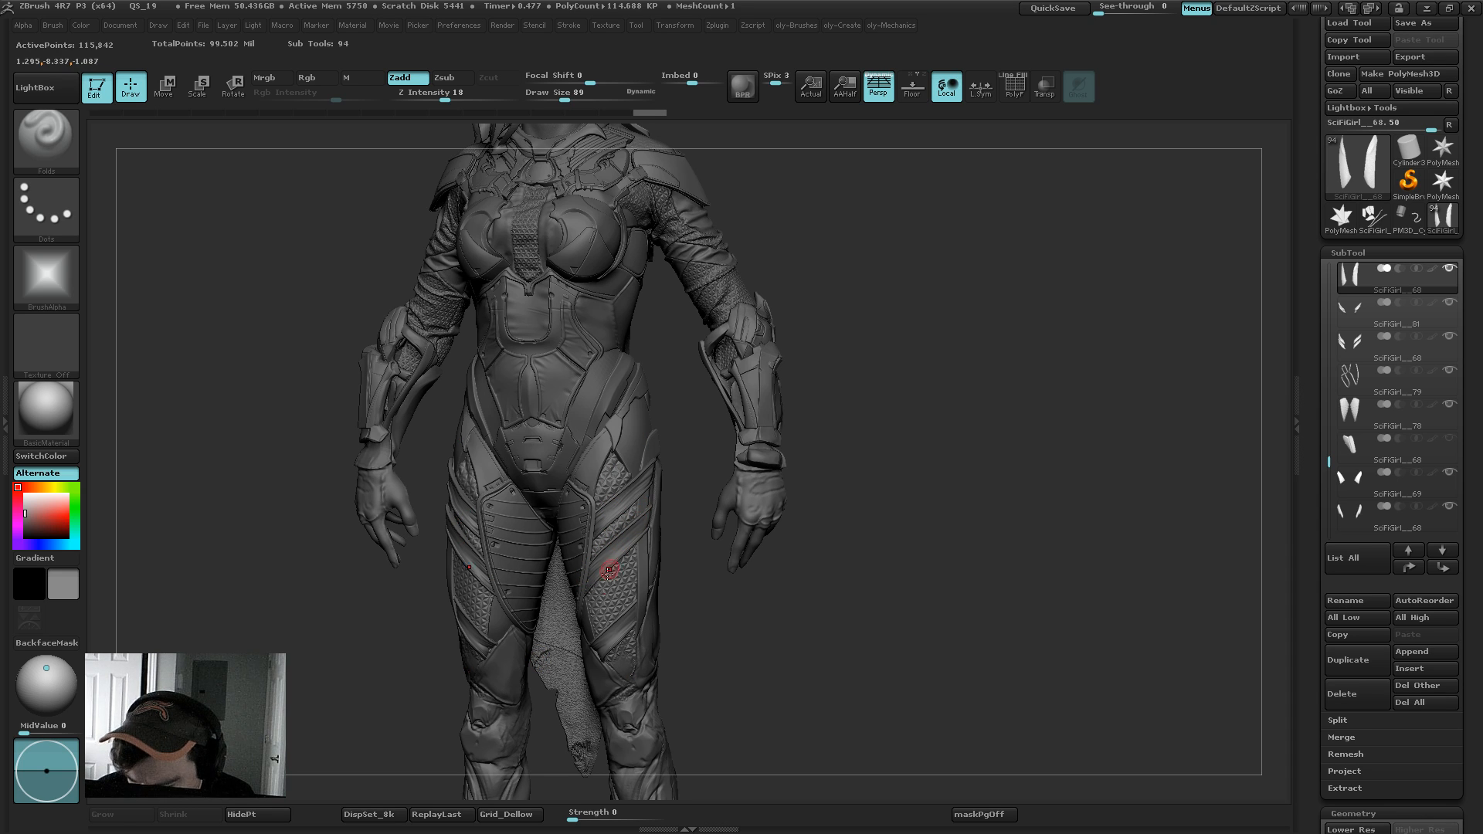
{"action": "left_click_drag", "start_coordinate": [600, 596], "coordinate": [604, 622]}
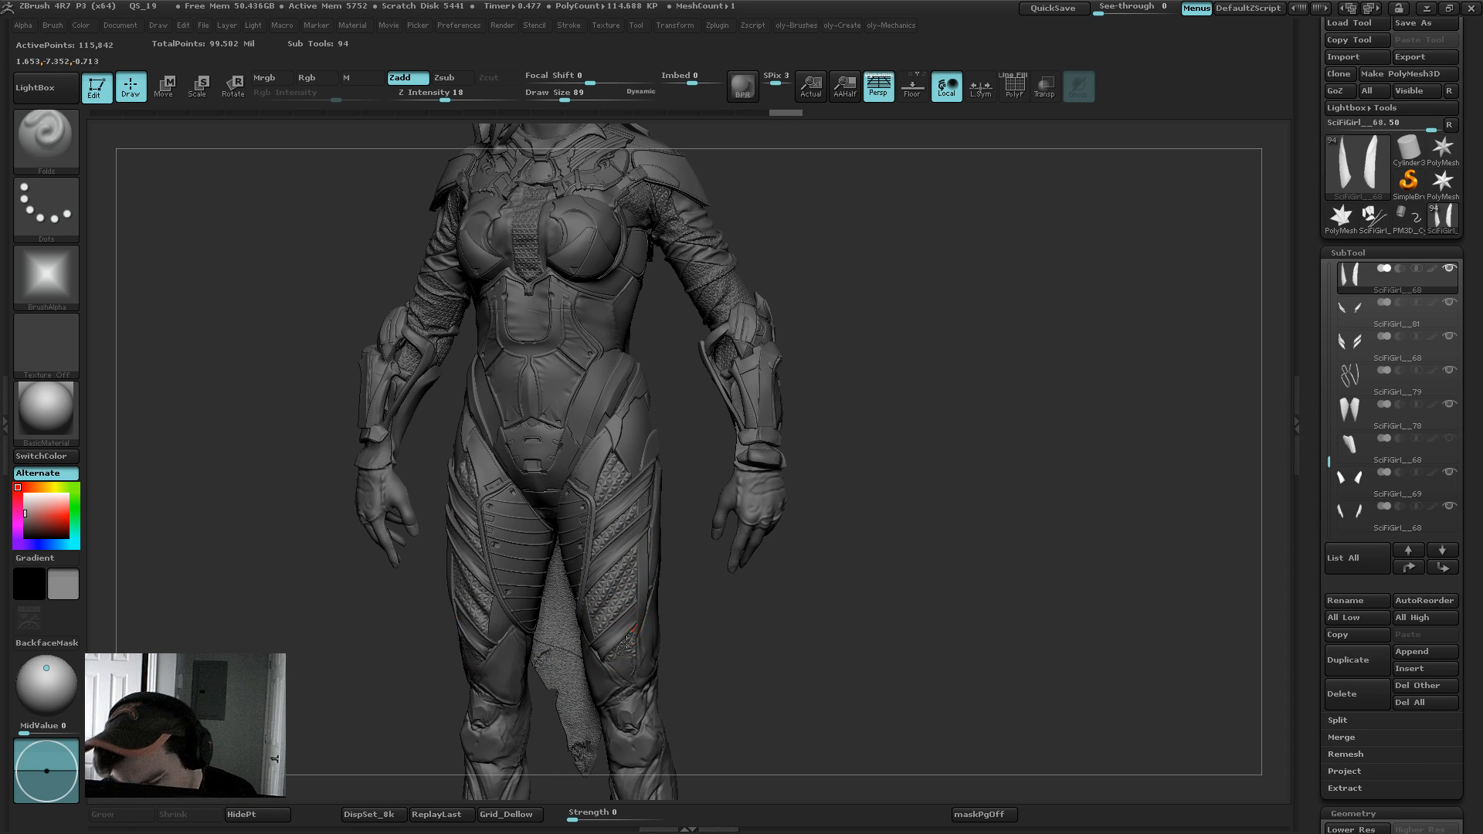
{"action": "mouse_move", "coordinate": [633, 632]}
{"action": "left_mouse_down"}
{"action": "mouse_move", "coordinate": [614, 665]}
{"action": "mouse_move", "coordinate": [630, 685]}
{"action": "mouse_move", "coordinate": [622, 655]}
{"action": "left_mouse_up"}
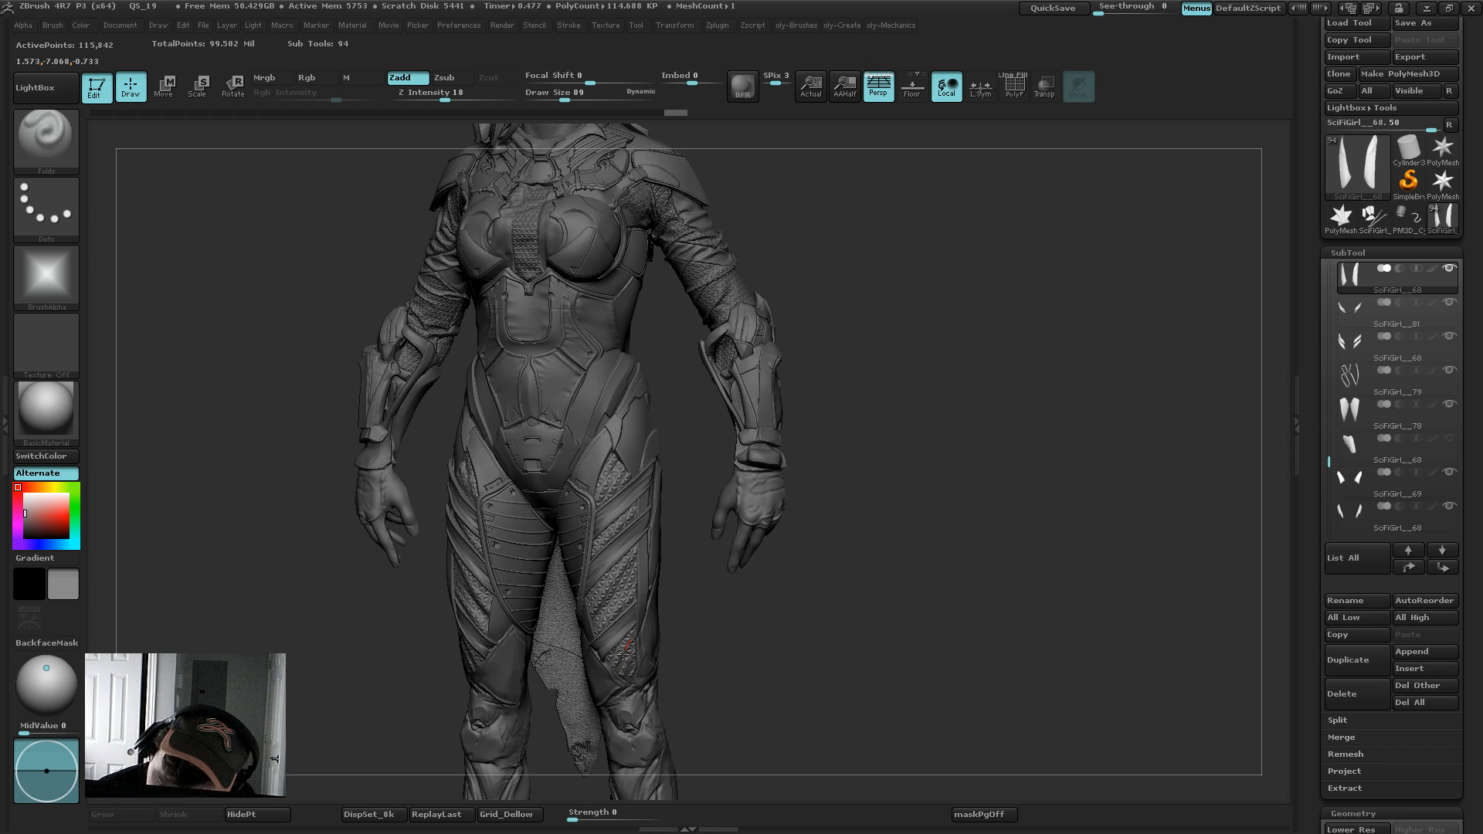
Step: Set the draw size to 97 and sculpt folds on the opposite thigh's fabric panel from the front
{"action": "left_click_drag", "start_coordinate": [678, 448], "coordinate": [668, 471], "text": "shift"}
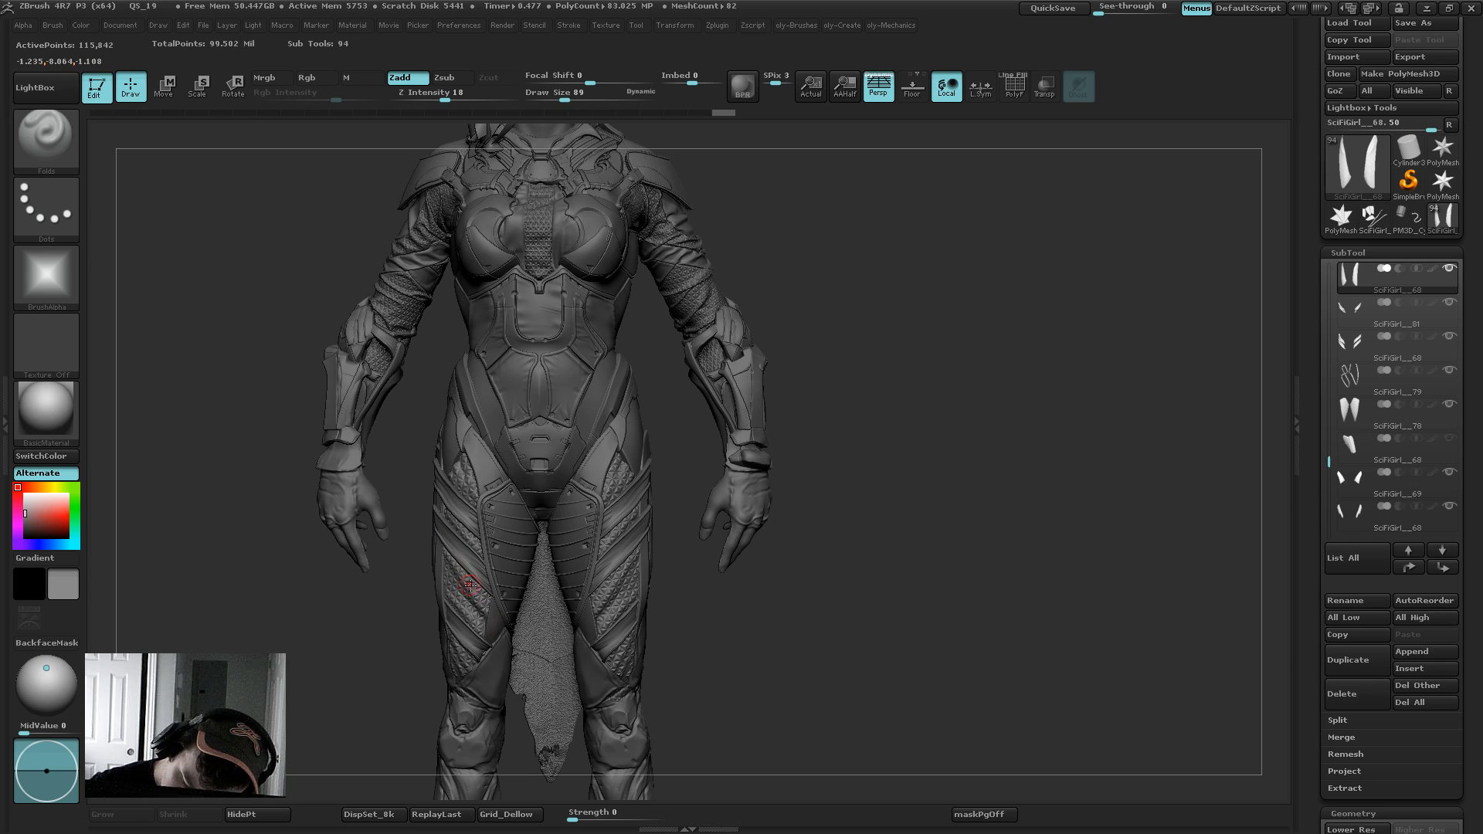
{"action": "key", "text": "s"}
{"action": "mouse_move", "coordinate": [469, 585]}
{"action": "left_mouse_down"}
{"action": "mouse_move", "coordinate": [480, 591]}
{"action": "mouse_move", "coordinate": [458, 579]}
{"action": "left_mouse_up"}
{"action": "key", "text": "s"}
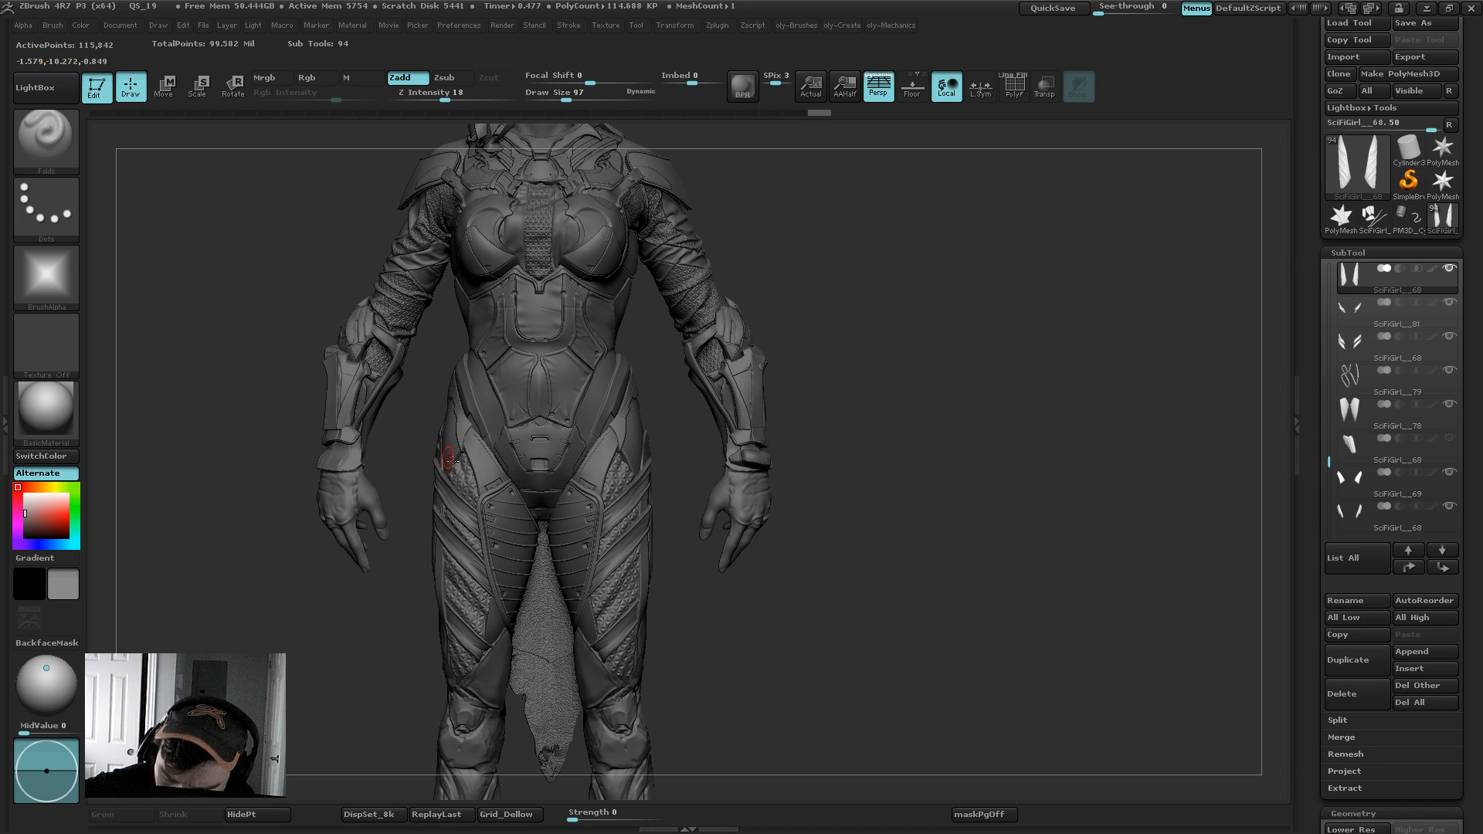
Step: Open the Surface settings of the thigh fabric panels and assign Shift+C as the hotkey for the Noise switch
{"action": "mouse_move", "coordinate": [701, 558]}
{"action": "left_mouse_down", "text": "alt"}
{"action": "mouse_move", "coordinate": [703, 545]}
{"action": "mouse_move", "coordinate": [706, 599]}
{"action": "left_mouse_up", "text": "alt"}
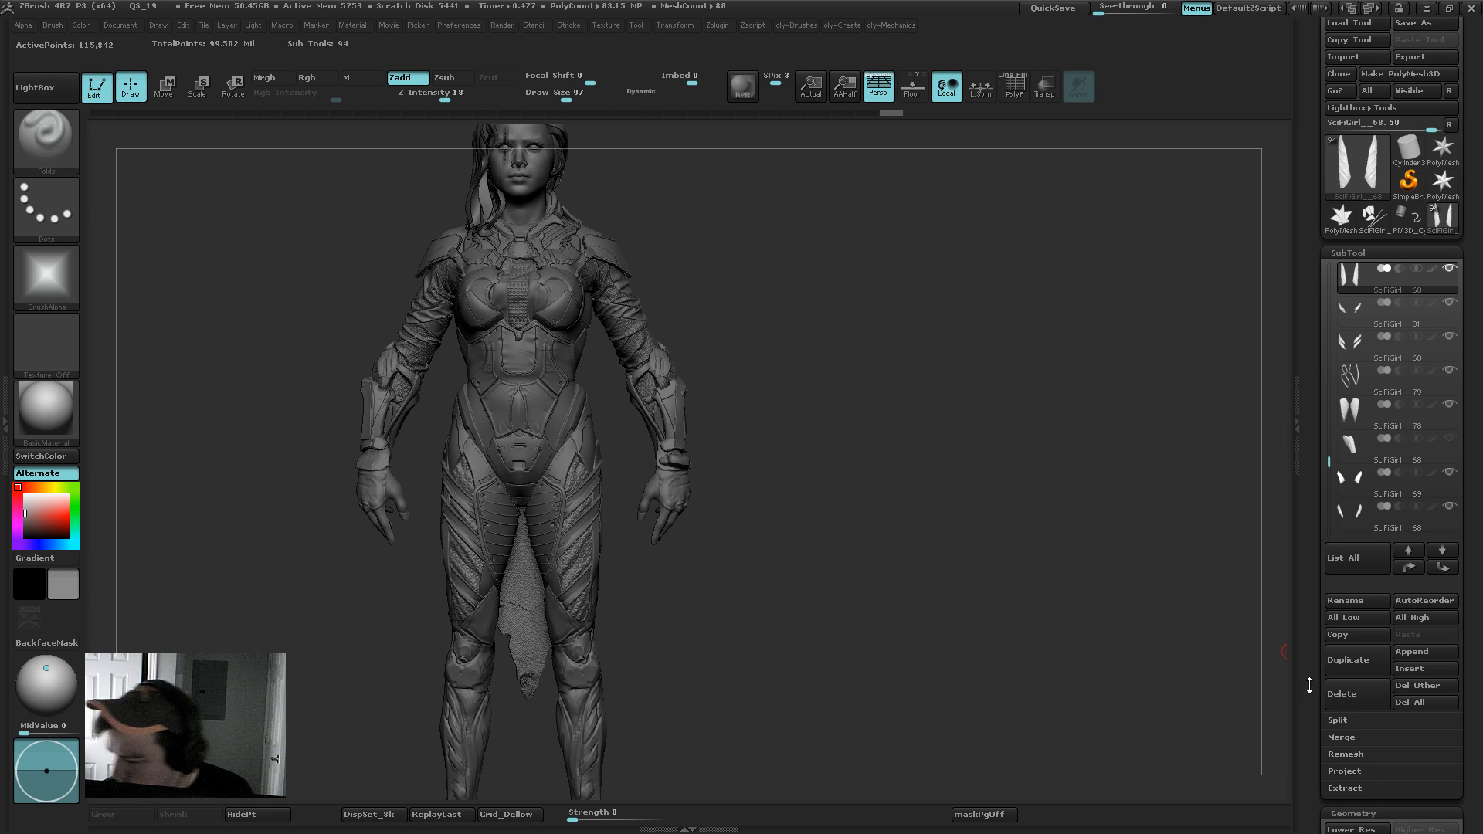
{"action": "mouse_move", "coordinate": [1307, 685]}
{"action": "left_mouse_down"}
{"action": "mouse_move", "coordinate": [1305, 503]}
{"action": "mouse_move", "coordinate": [1329, 449]}
{"action": "left_mouse_up"}
{"action": "left_click", "coordinate": [1392, 90]}
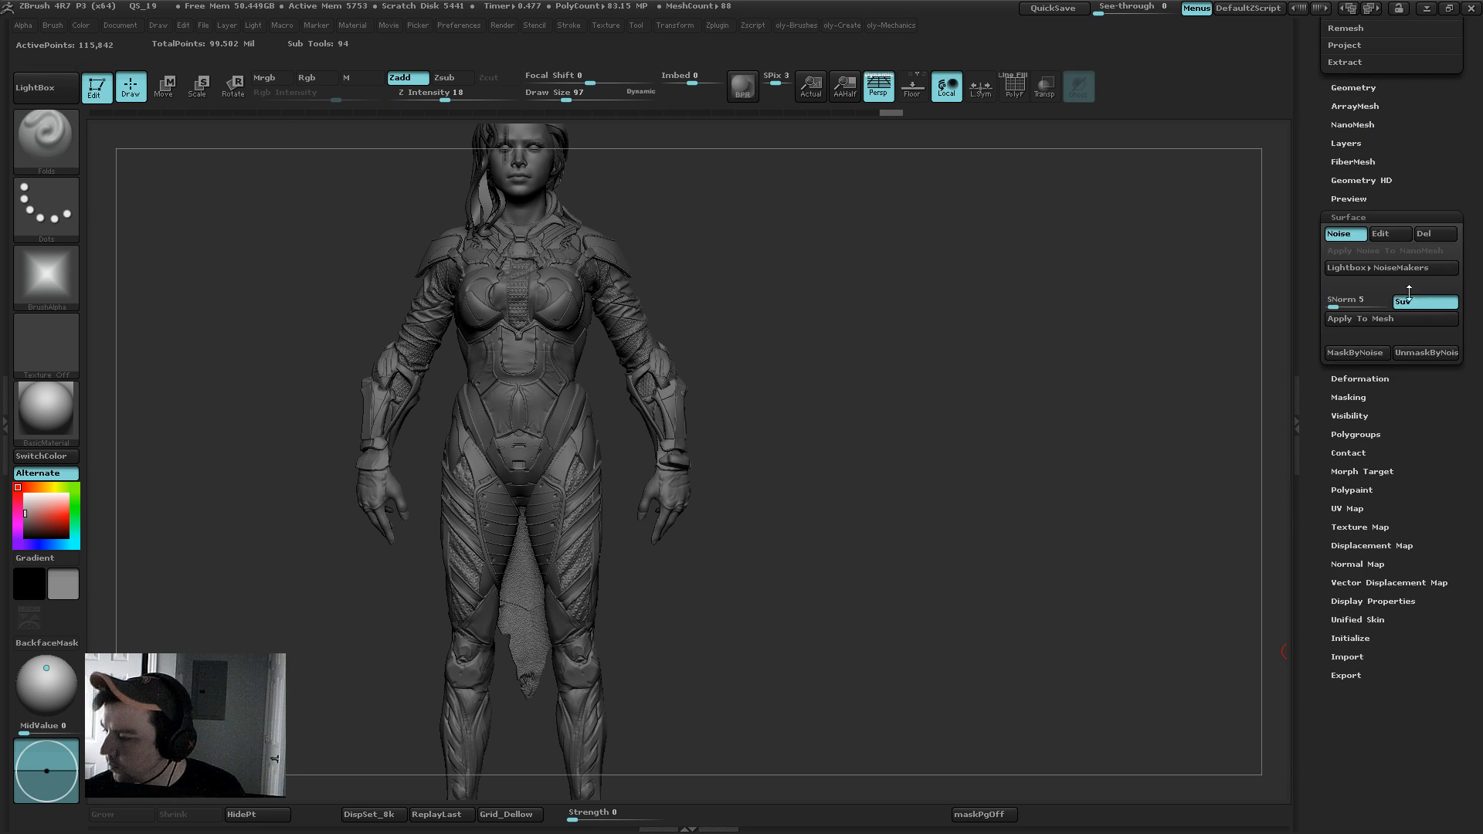
{"action": "left_click", "coordinate": [1353, 236]}
{"action": "left_click", "coordinate": [1353, 238], "text": "ctrl+alt"}
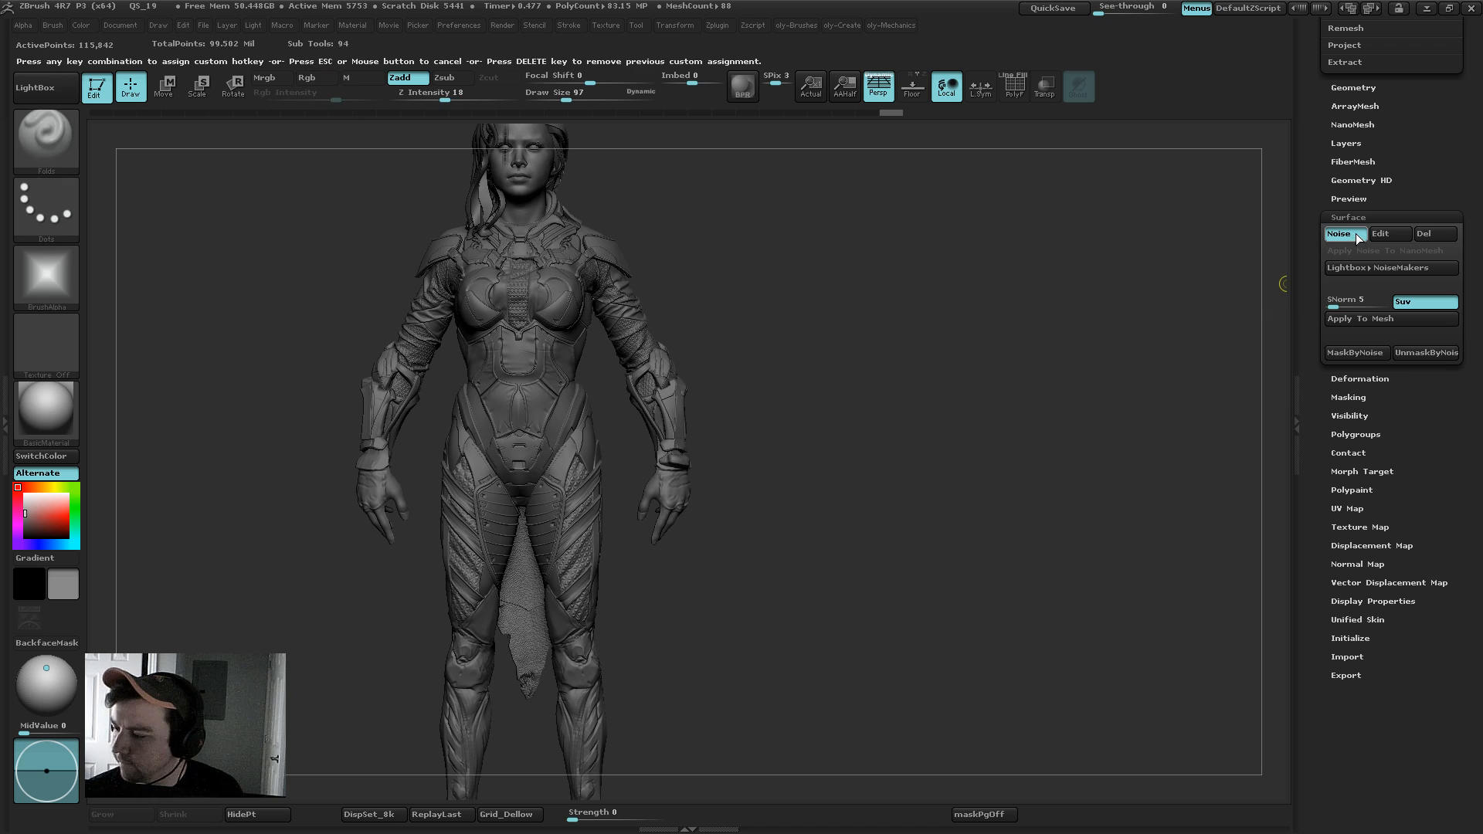
{"action": "key", "text": "shift+c"}
Step: Try the new hotkey on the thigh fabric panels and reset the active colour to light grey
{"action": "key", "text": "c"}
{"action": "key", "text": "shift+c"}
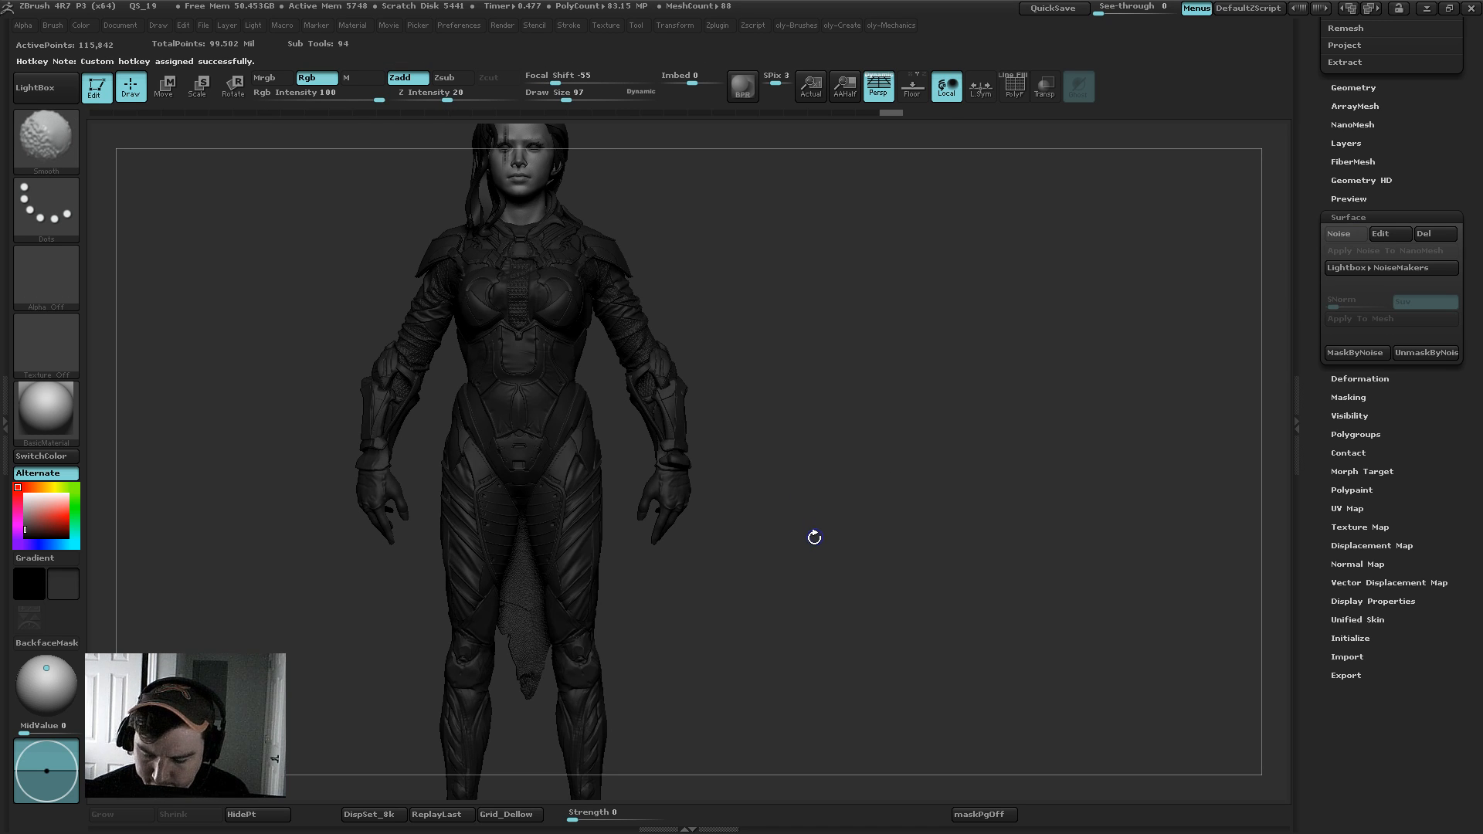
{"action": "key", "text": "shift+c"}
{"action": "key", "text": "shift+c"}
{"action": "key", "text": "c"}
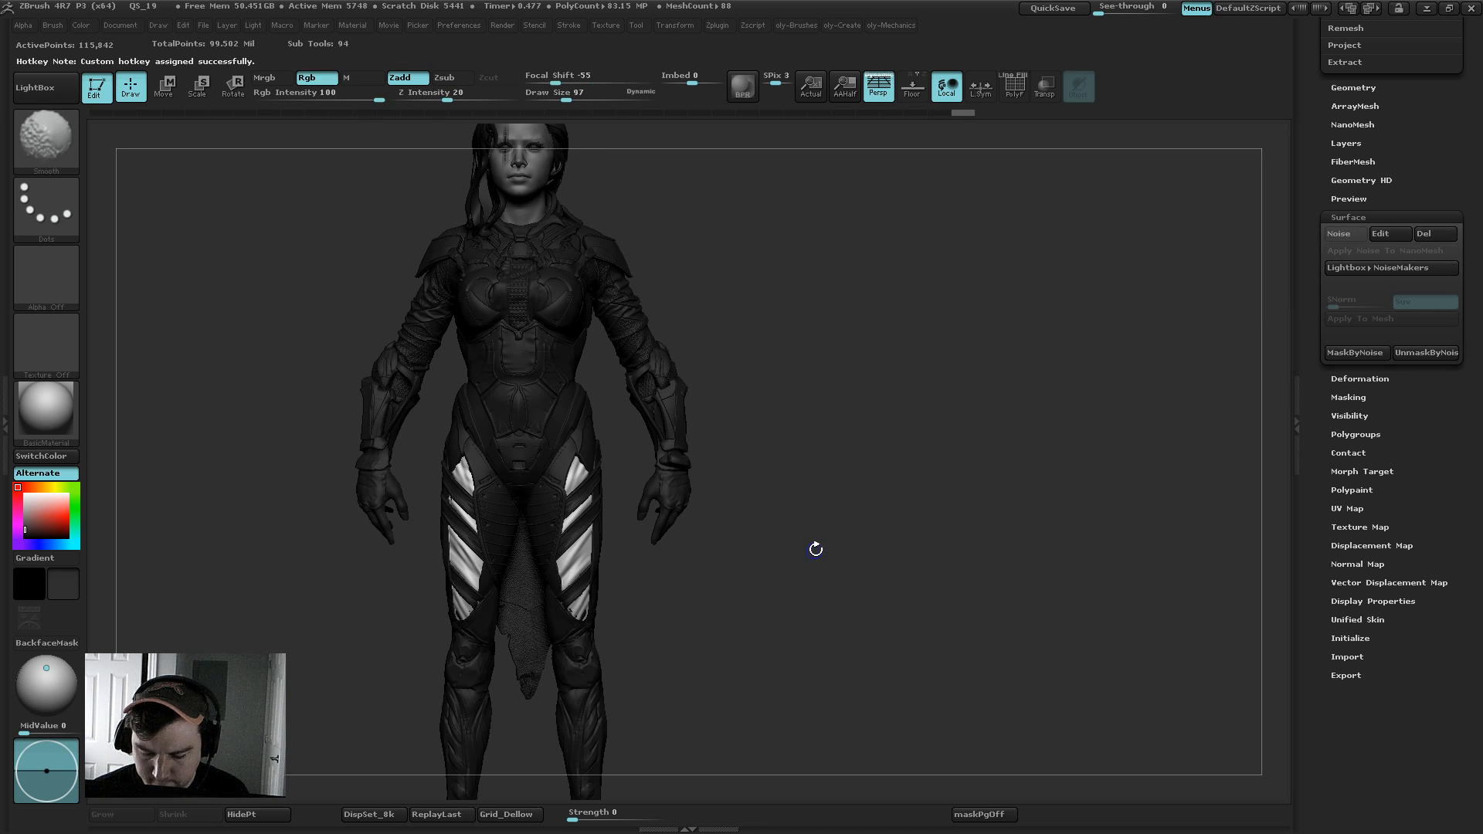
{"action": "left_click", "coordinate": [25, 509]}
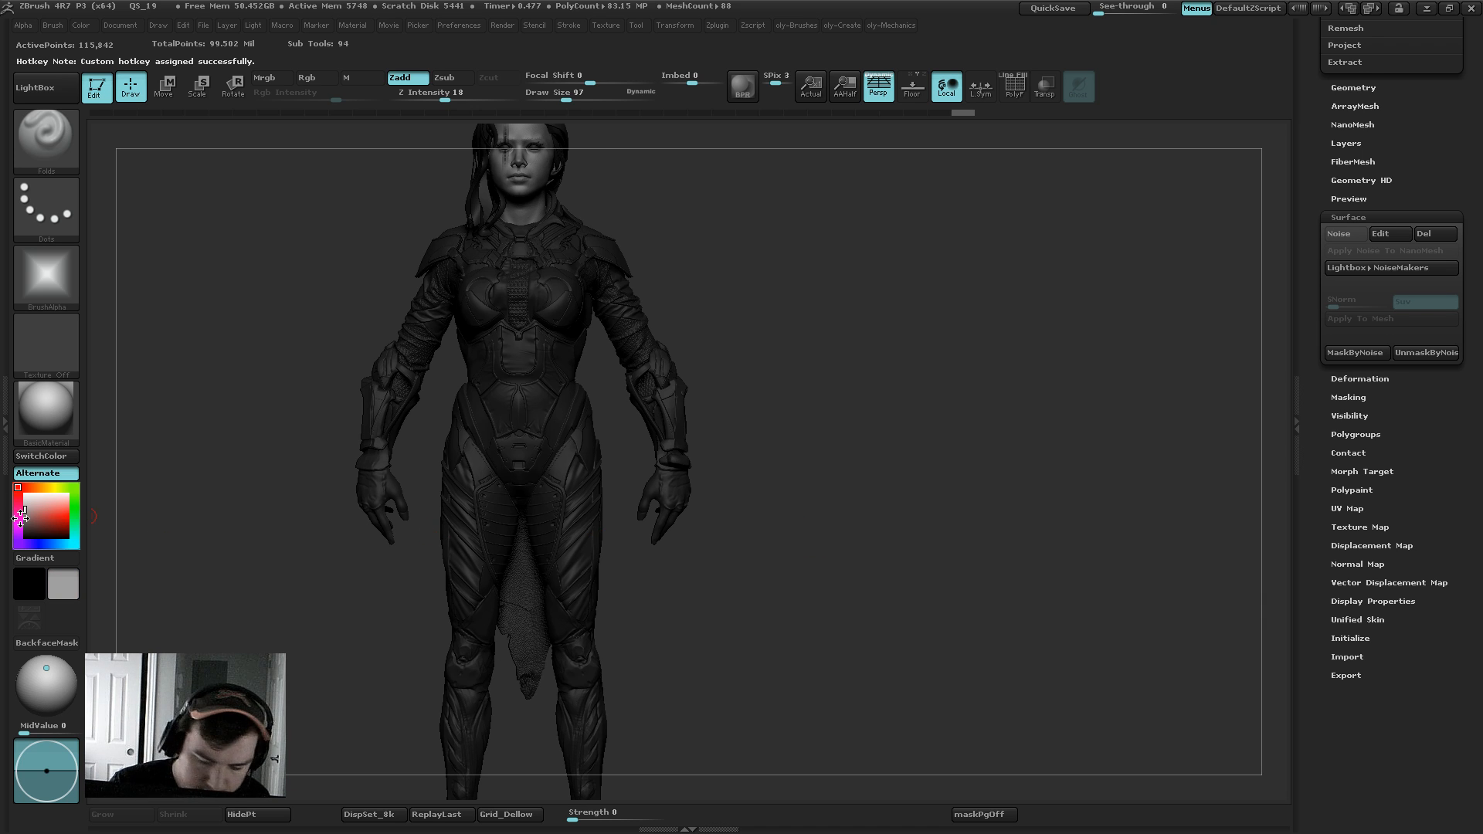
Step: Set the draw size to 160 and toggle the thigh fabric panels' surface look to compare it across the full figure
{"action": "left_click_drag", "start_coordinate": [769, 340], "coordinate": [763, 257], "text": "alt"}
{"action": "key", "text": "shift+c"}
{"action": "key", "text": "s"}
{"action": "left_click_drag", "start_coordinate": [763, 364], "coordinate": [753, 282]}
{"action": "key", "text": "shift+c"}
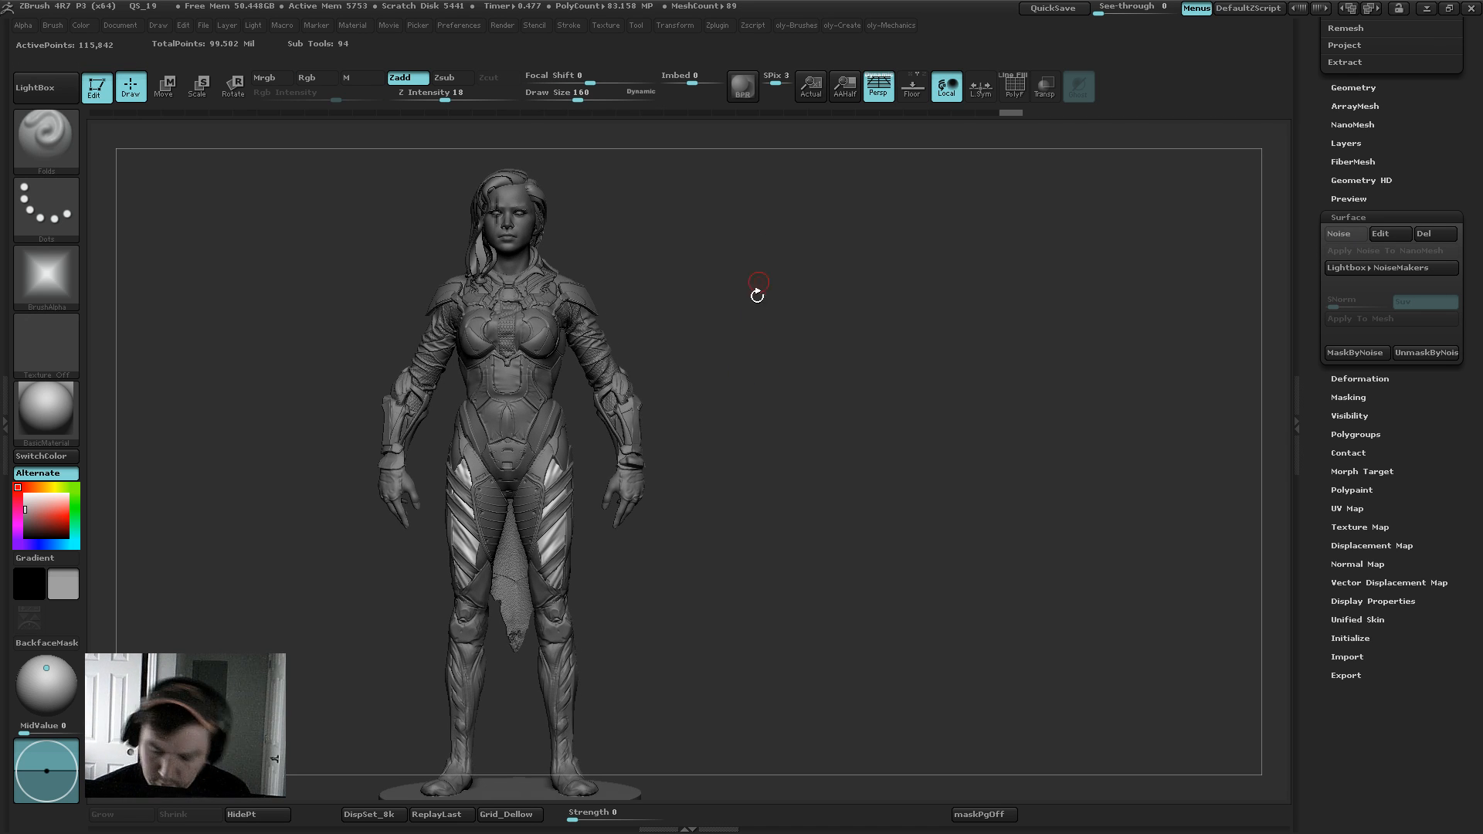
{"action": "key", "text": "shift+c"}
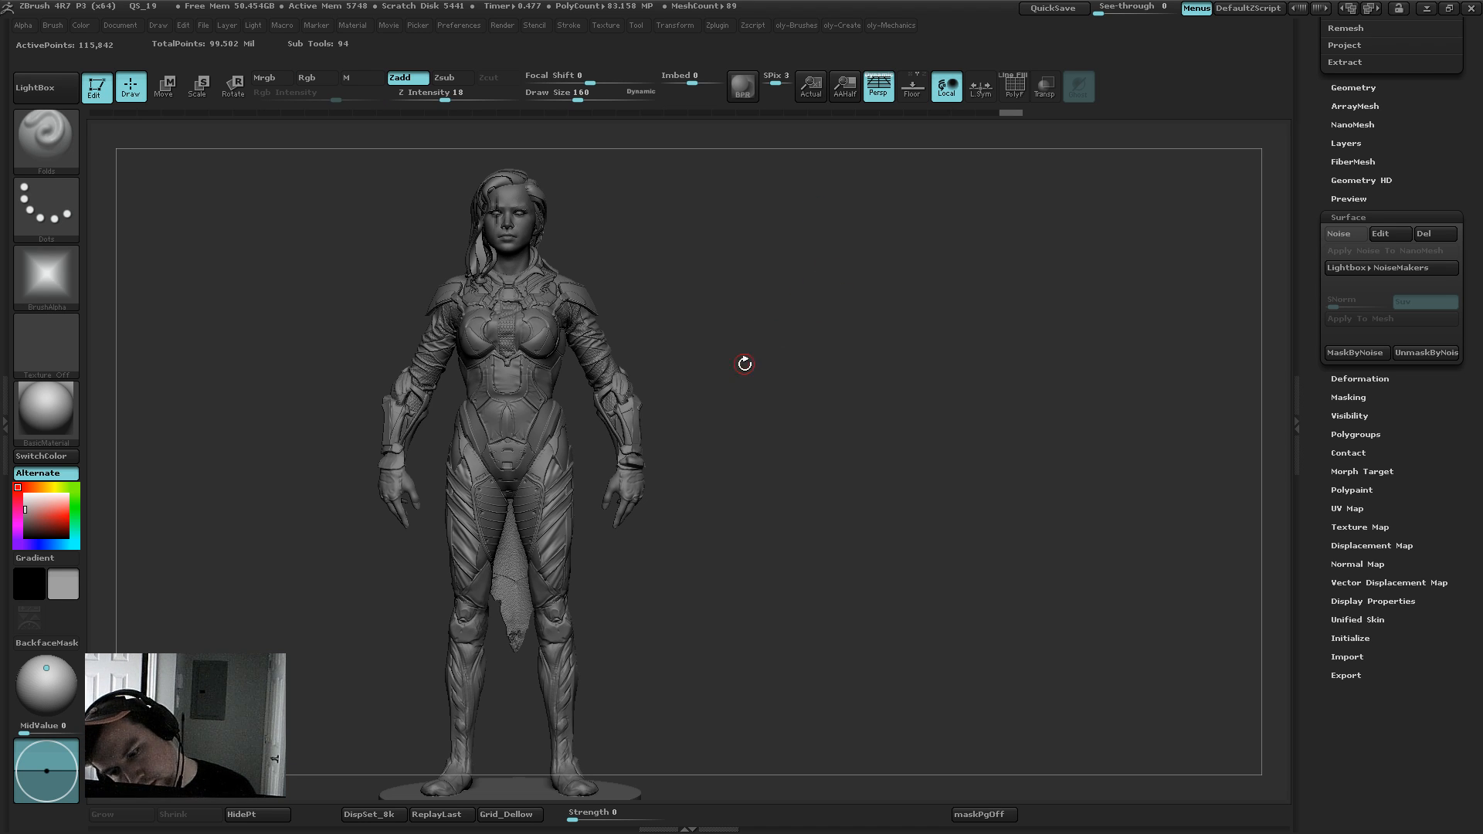
Step: Switch to the Move brush and set the draw size to 378 over the suit's thigh area
{"action": "mouse_move", "coordinate": [752, 357]}
{"action": "left_mouse_down", "text": "alt"}
{"action": "mouse_move", "coordinate": [781, 324]}
{"action": "mouse_move", "coordinate": [768, 394]}
{"action": "left_mouse_up", "text": "alt"}
{"action": "key", "text": "b"}
{"action": "left_click", "coordinate": [717, 352]}
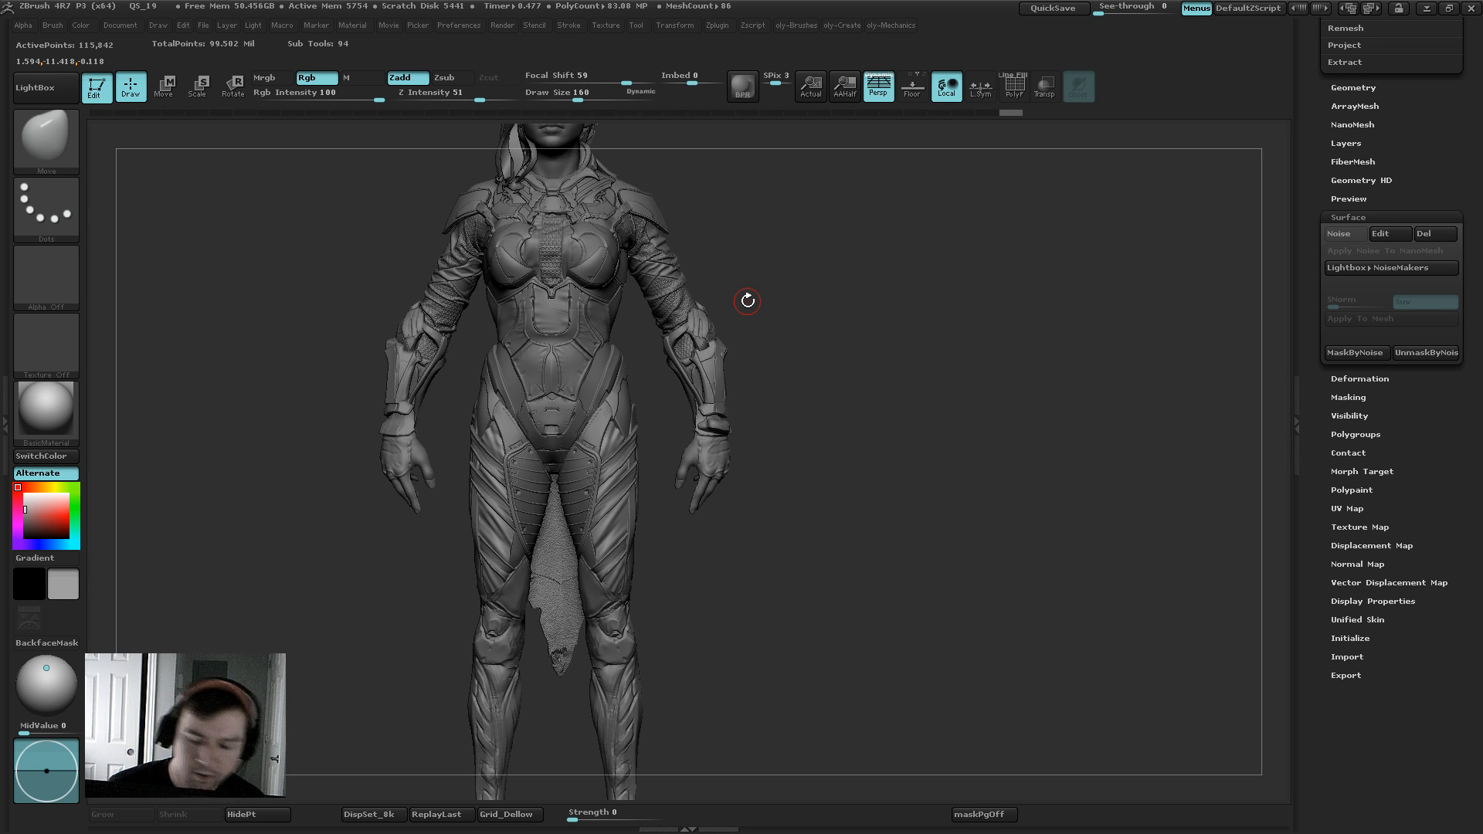
{"action": "key", "text": "b"}
{"action": "left_click", "coordinate": [763, 371]}
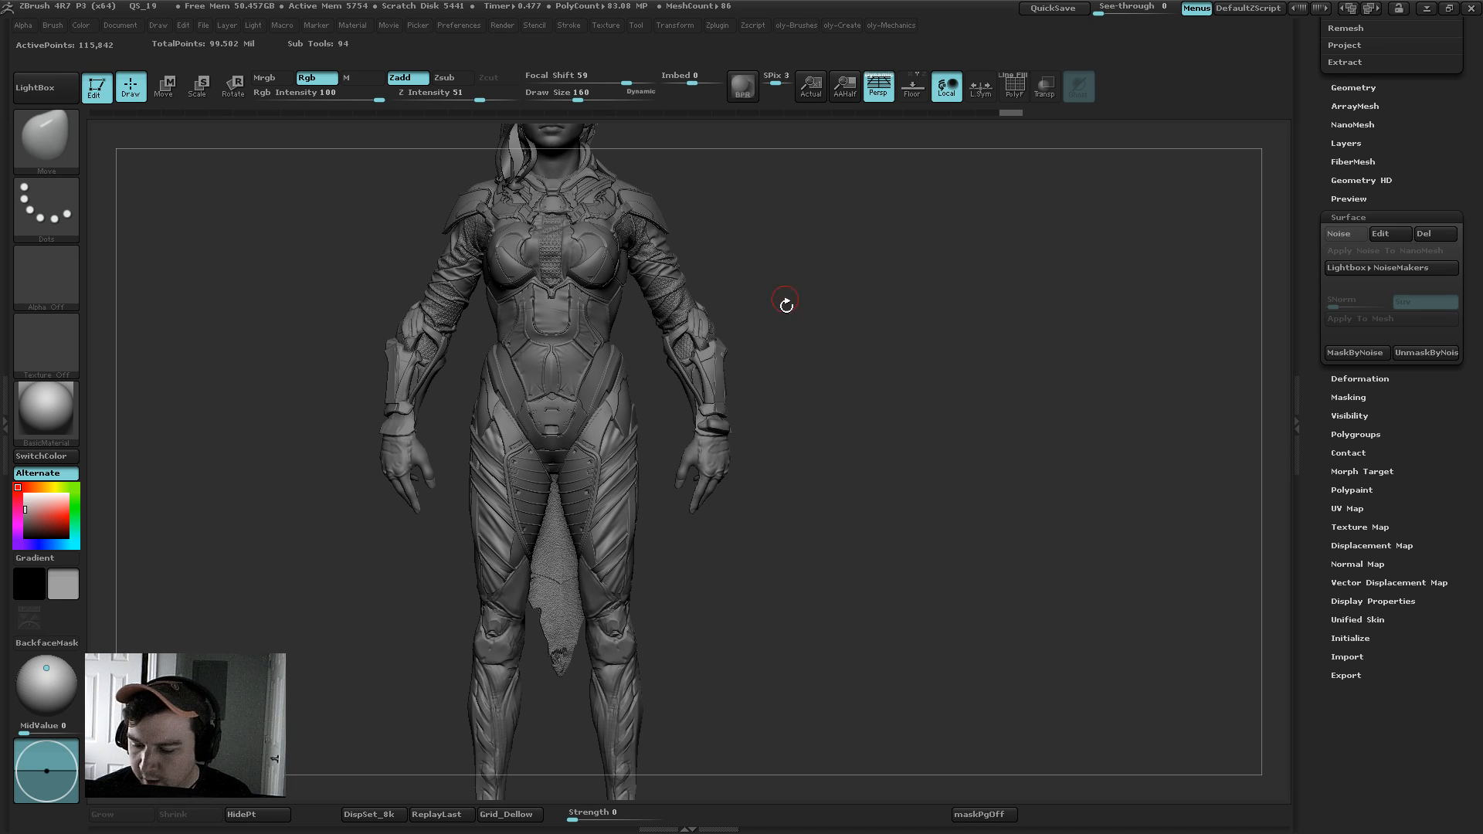
{"action": "key", "text": "s"}
{"action": "mouse_move", "coordinate": [797, 327]}
{"action": "left_mouse_down"}
{"action": "mouse_move", "coordinate": [817, 326]}
{"action": "mouse_move", "coordinate": [806, 314]}
{"action": "left_mouse_up"}
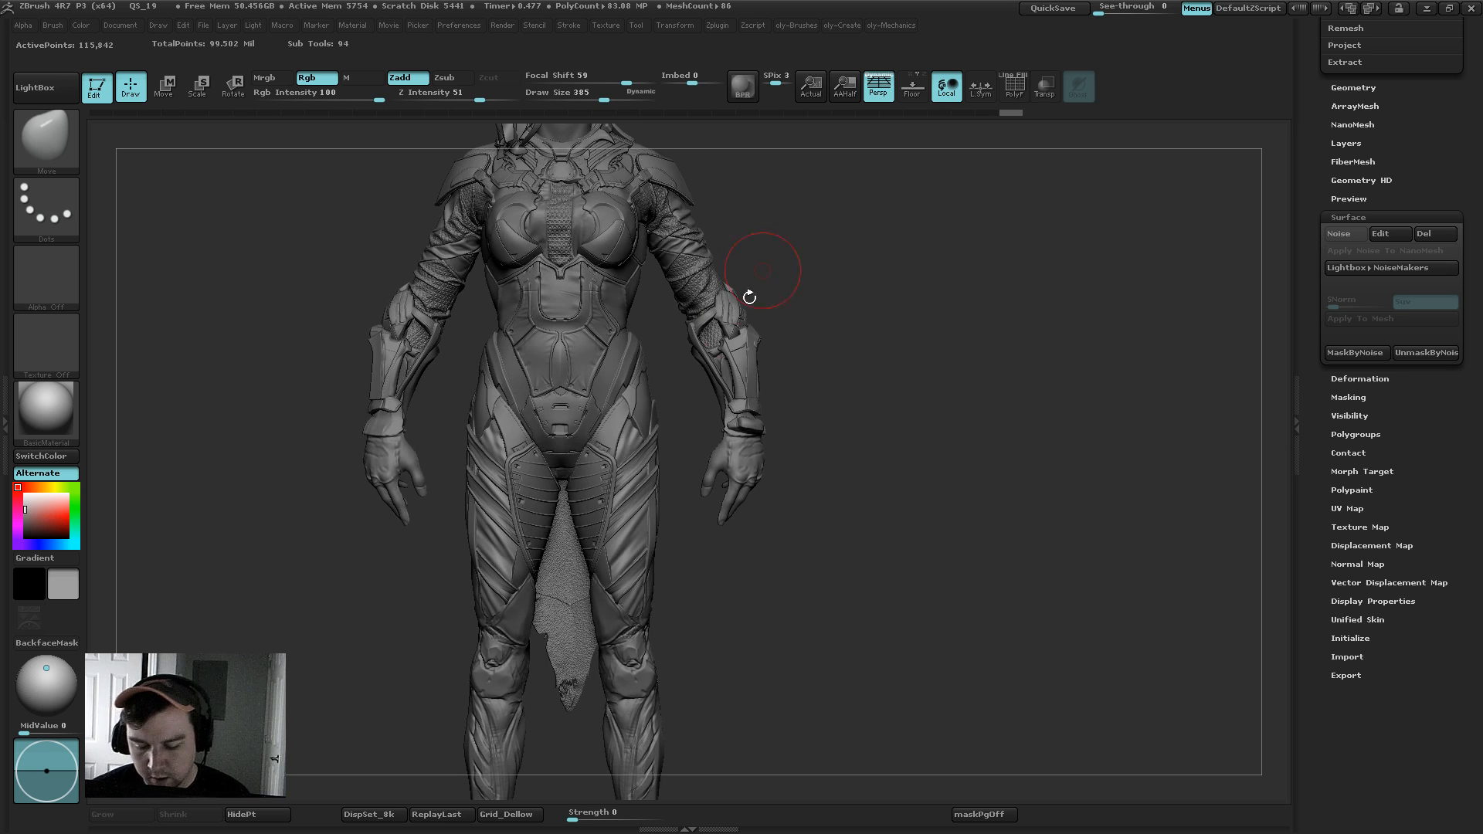
{"action": "key", "text": "s"}
{"action": "left_click", "coordinate": [514, 529]}
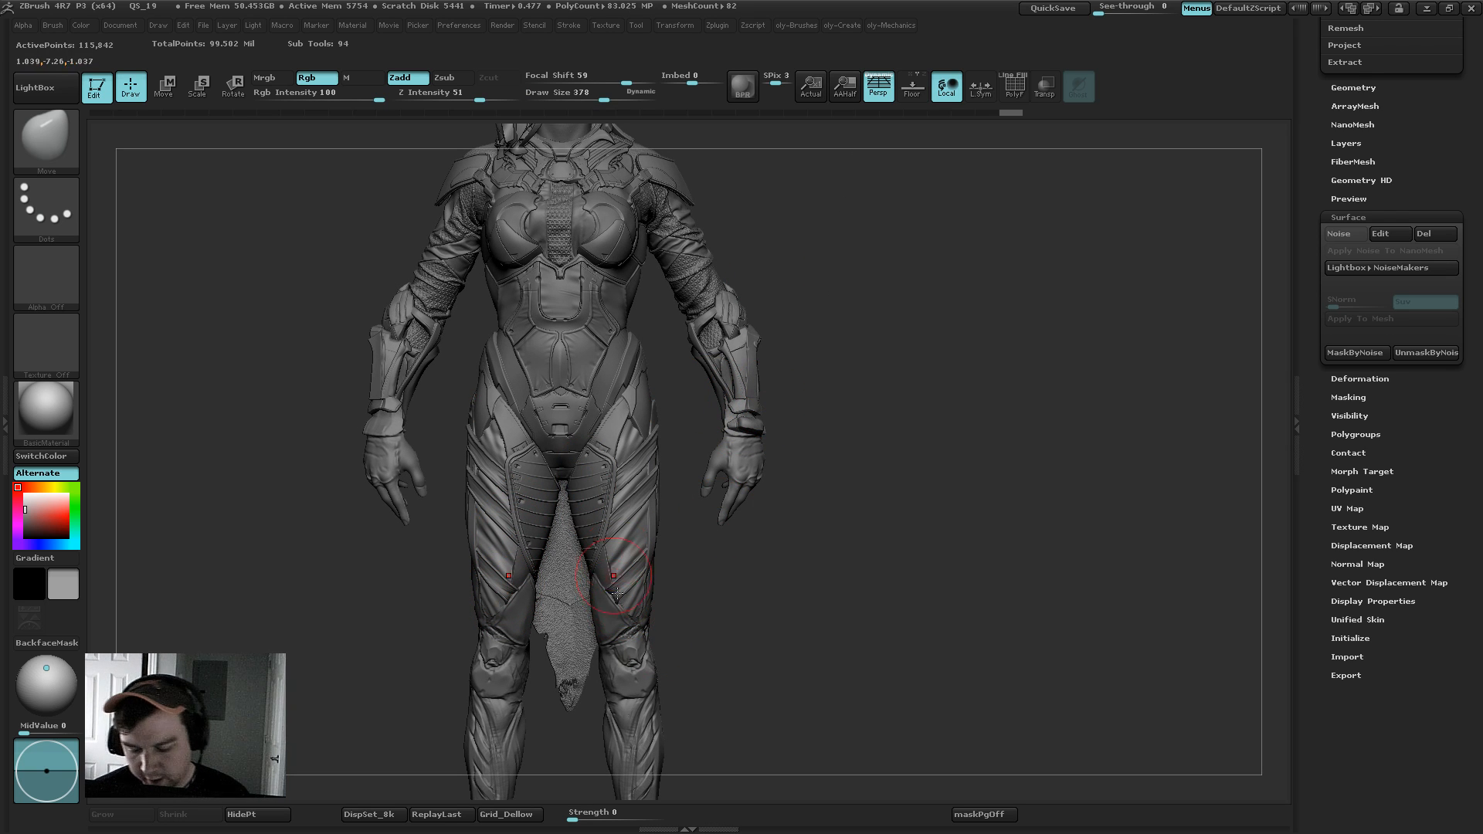
Step: Make the body mesh SciFiGirl__68 the active subtool and isolate it around the legs
{"action": "left_click", "coordinate": [619, 625], "text": "alt"}
{"action": "key", "text": "shift+s"}
{"action": "left_click_drag", "start_coordinate": [732, 480], "coordinate": [743, 525], "text": "ctrl"}
{"action": "key", "text": "shift+s"}
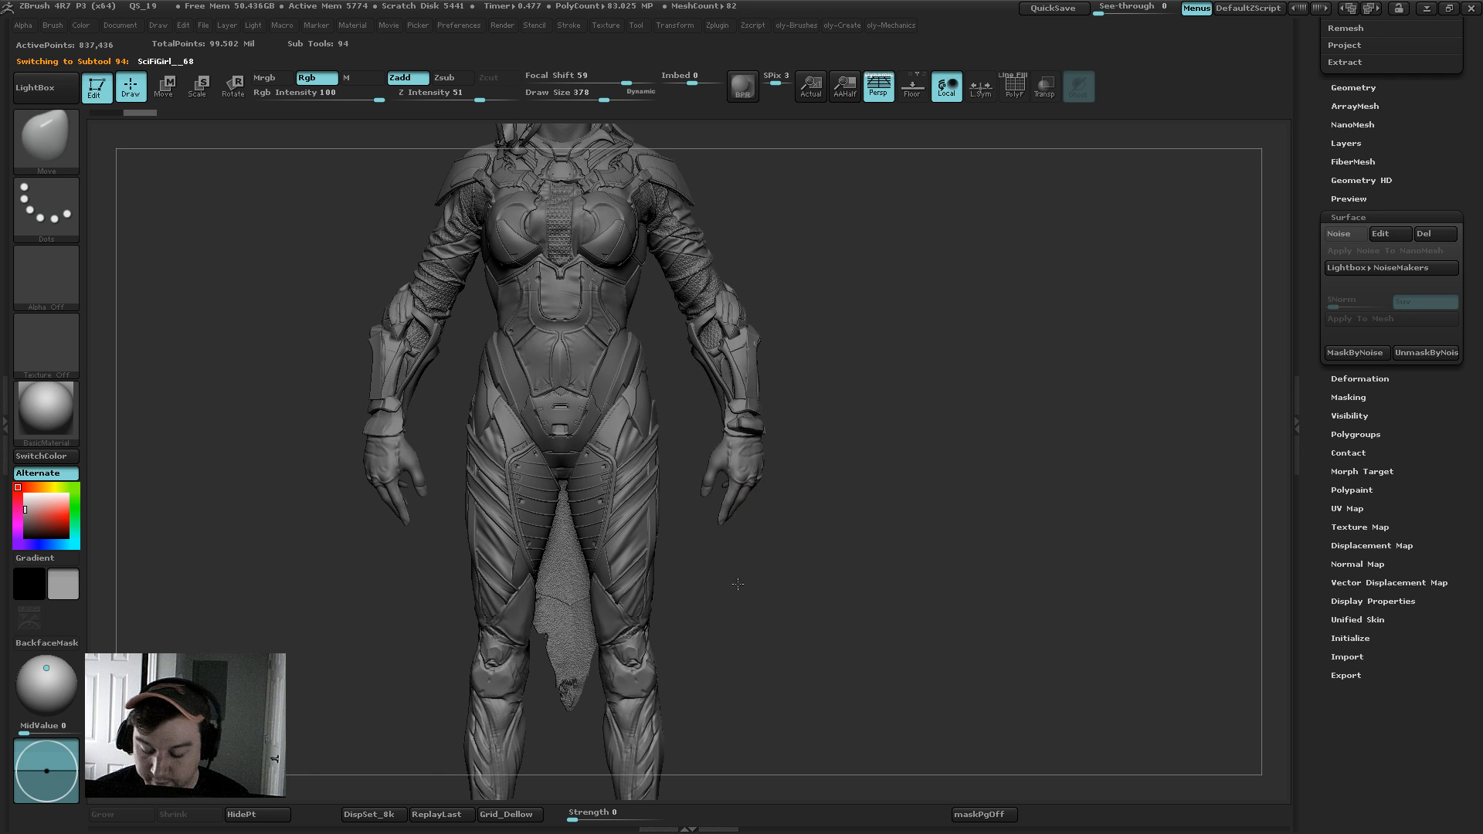
{"action": "left_click_drag", "start_coordinate": [737, 584], "coordinate": [729, 544], "text": "alt"}
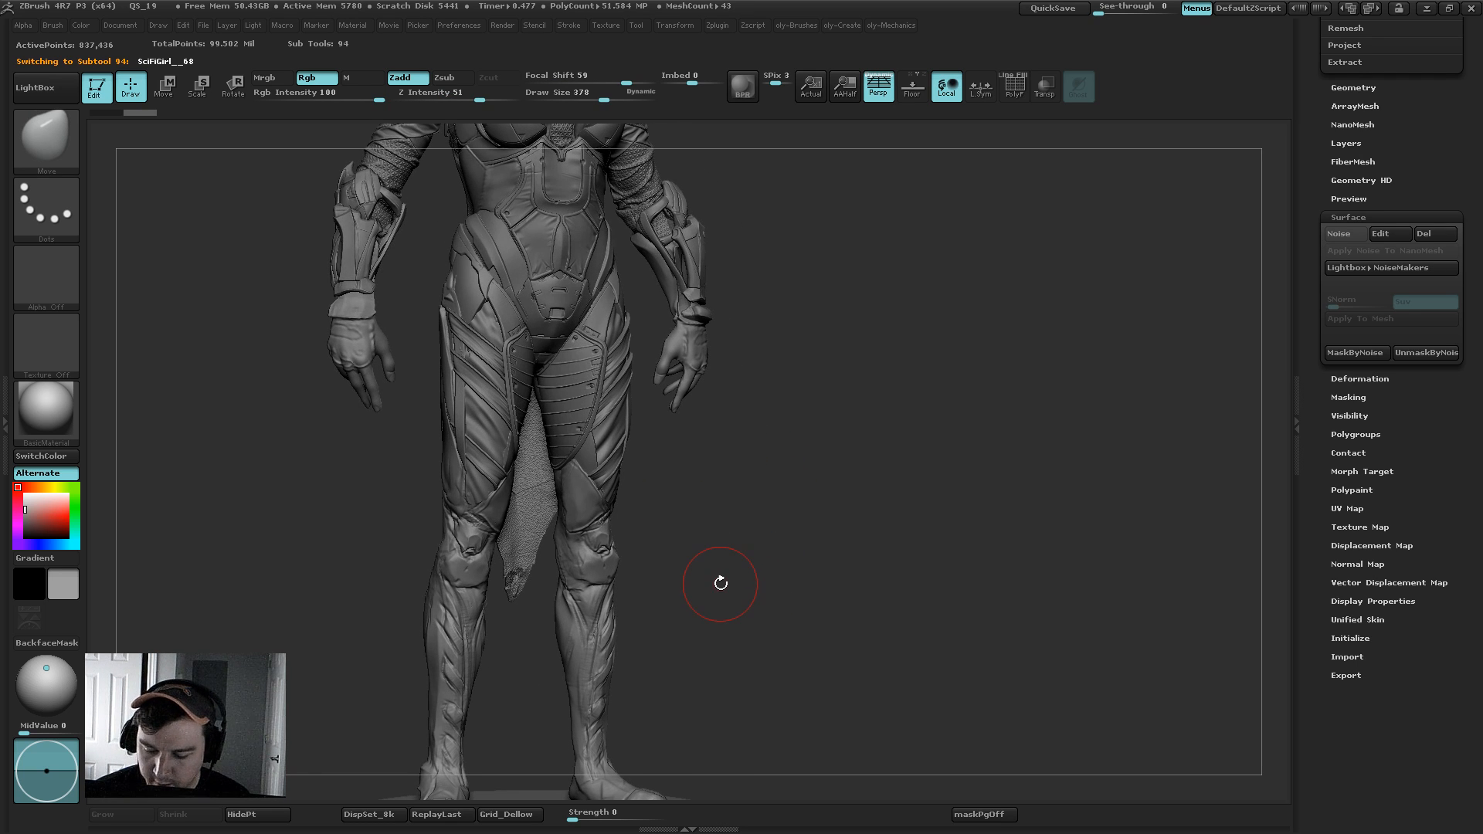
{"action": "key", "text": "shift+s"}
{"action": "left_click_drag", "start_coordinate": [718, 597], "coordinate": [724, 485], "text": "alt"}
Step: With the Topology brush at draw size 181, draw crossing curves around the lower thigh just above the knee
{"action": "key", "text": "b"}
{"action": "key", "text": "t"}
{"action": "key", "text": "o"}
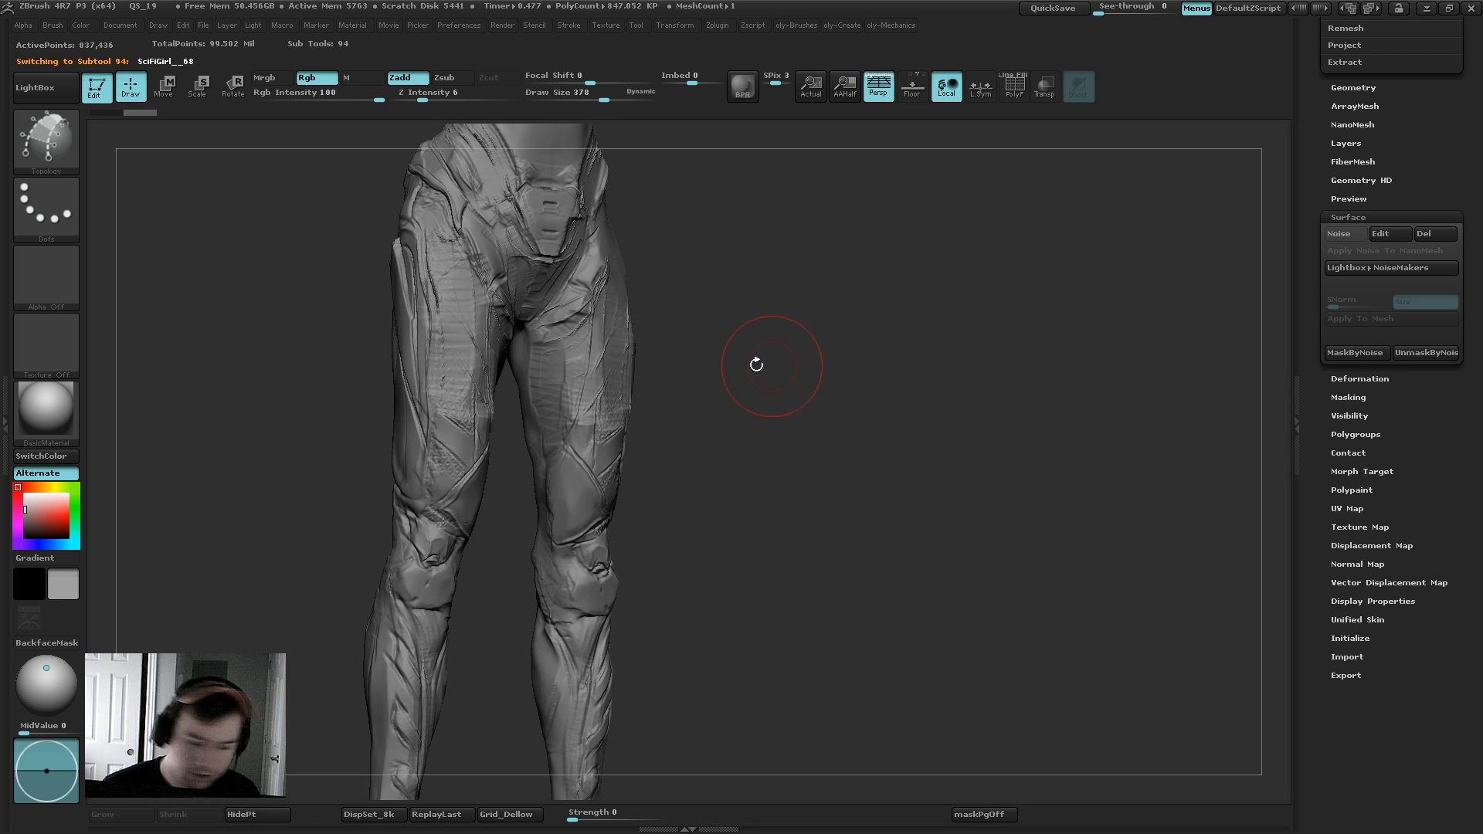
{"action": "key", "text": "s"}
{"action": "left_click_drag", "start_coordinate": [597, 526], "coordinate": [531, 568]}
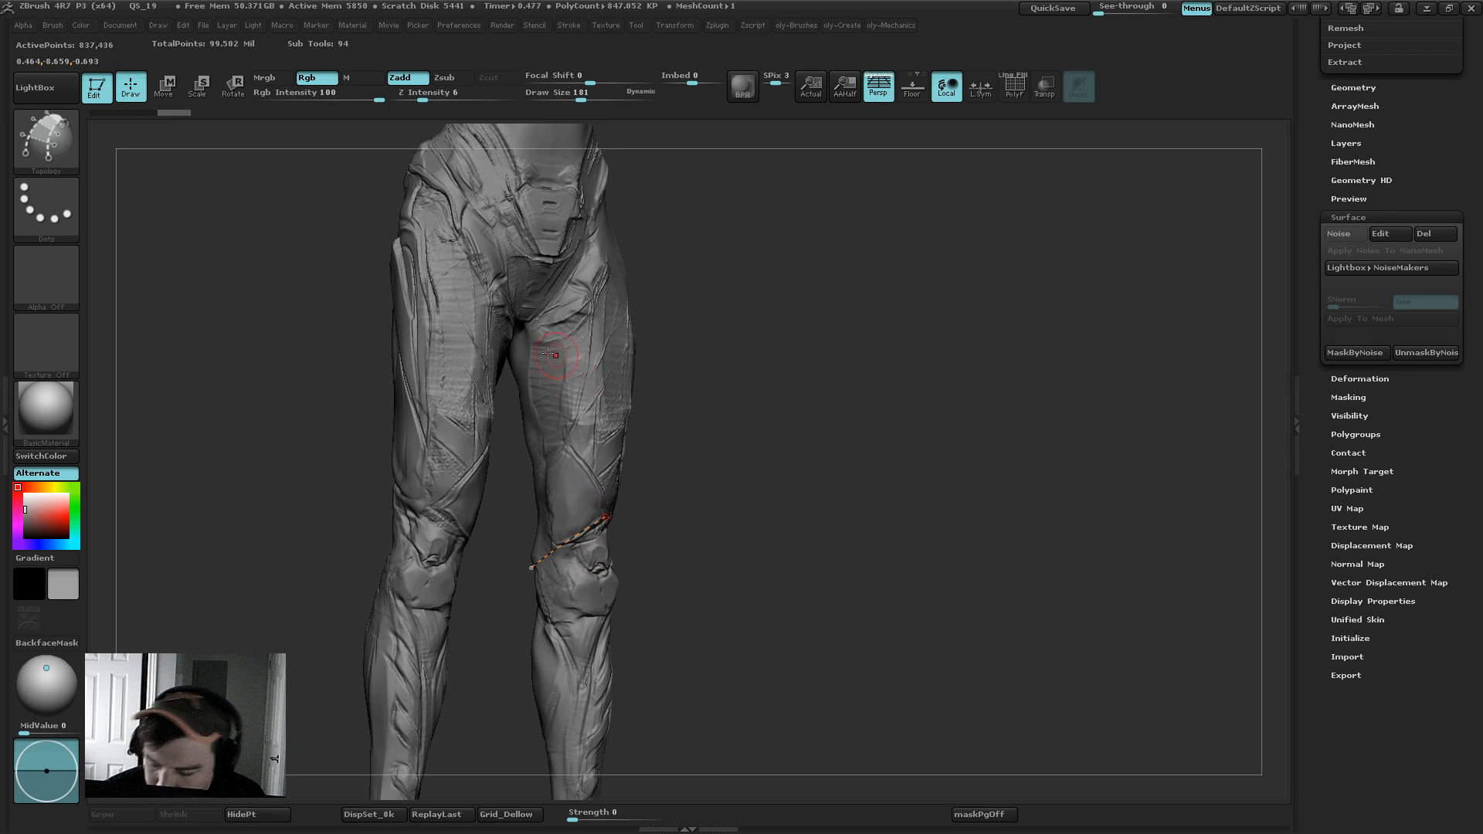
{"action": "left_click_drag", "start_coordinate": [559, 433], "coordinate": [627, 579]}
{"action": "left_click_drag", "start_coordinate": [530, 462], "coordinate": [530, 453]}
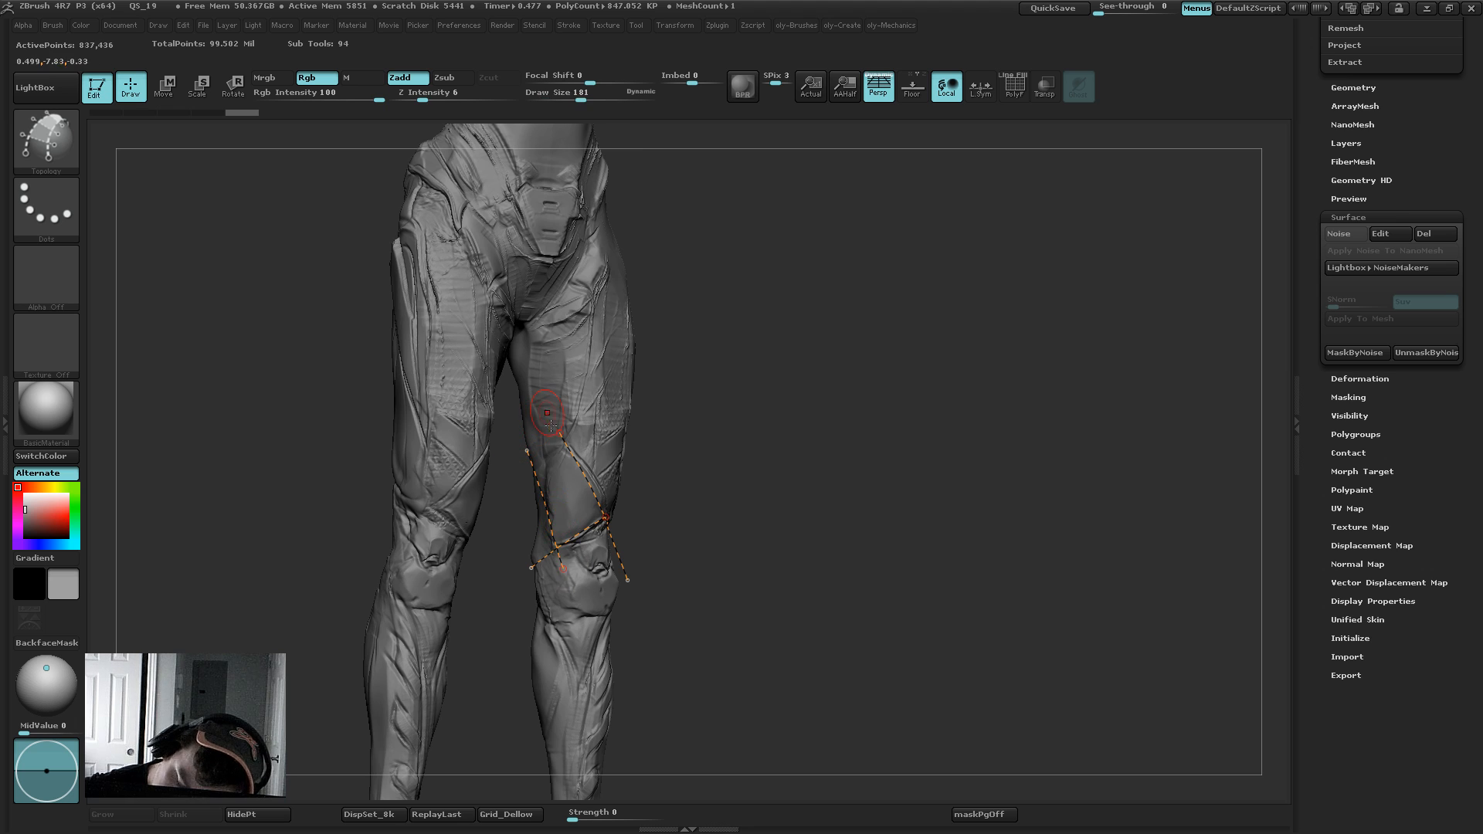
Step: Close the patch with further curves around the inner lower thigh and generate its geometry on the body mesh
{"action": "mouse_move", "coordinate": [546, 505]}
{"action": "right_mouse_down"}
{"action": "mouse_move", "coordinate": [605, 589]}
{"action": "mouse_move", "coordinate": [665, 391]}
{"action": "mouse_move", "coordinate": [555, 500]}
{"action": "right_mouse_up"}
{"action": "left_click_drag", "start_coordinate": [555, 500], "coordinate": [634, 408]}
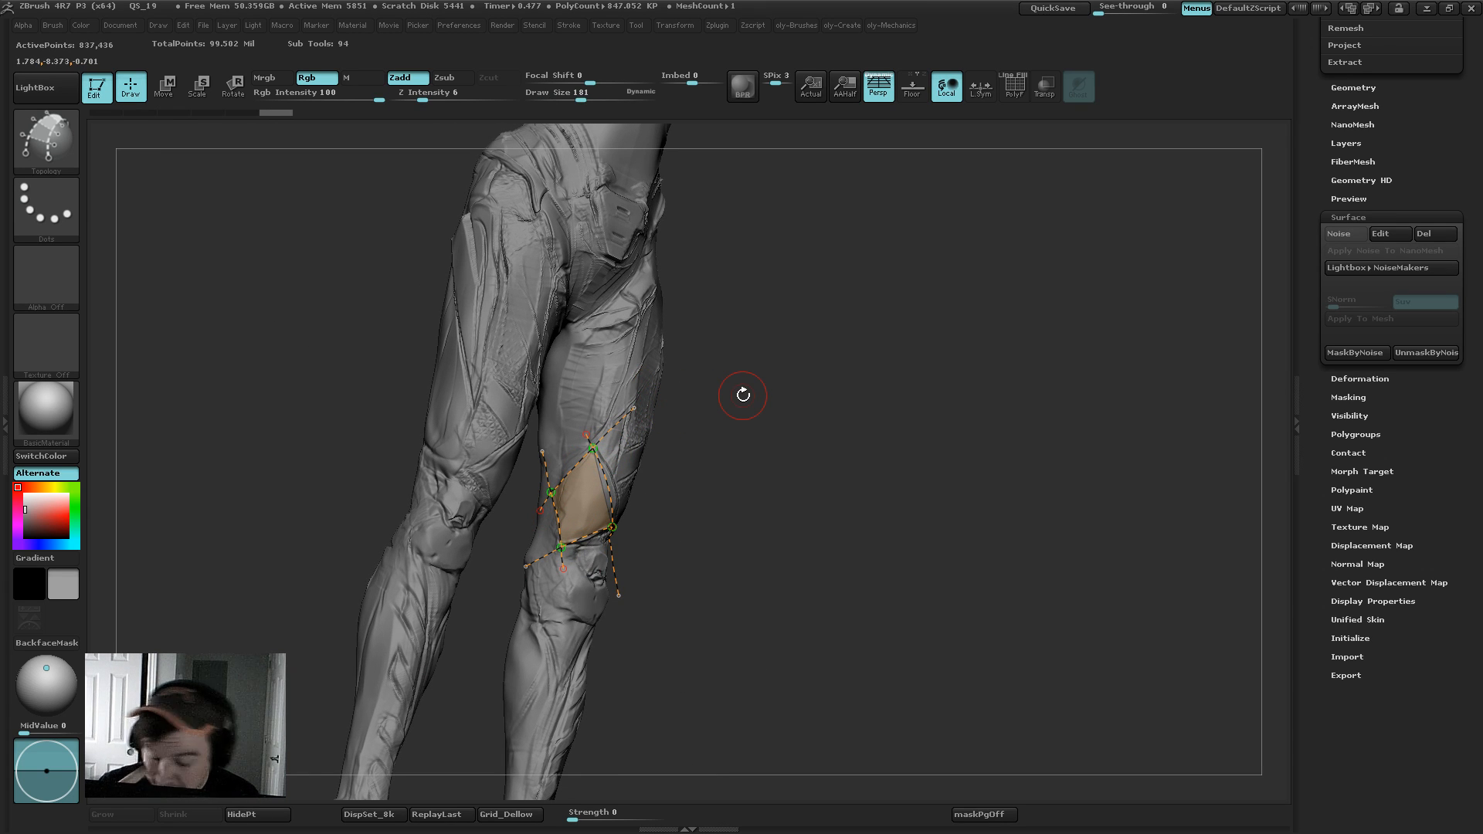
{"action": "right_click_drag", "start_coordinate": [666, 384], "coordinate": [550, 514]}
{"action": "left_click_drag", "start_coordinate": [817, 401], "coordinate": [796, 443]}
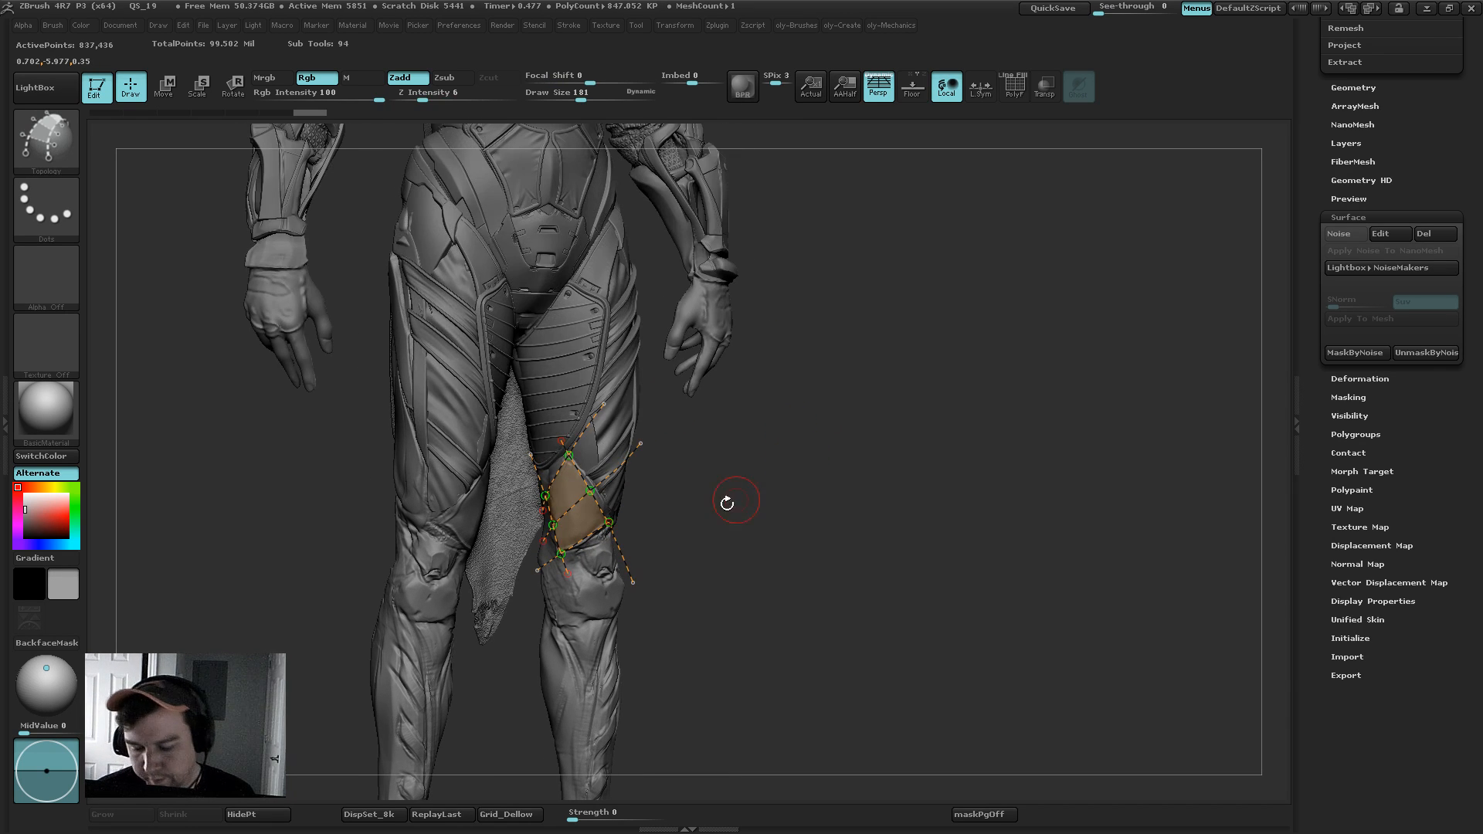
{"action": "left_click", "coordinate": [572, 706]}
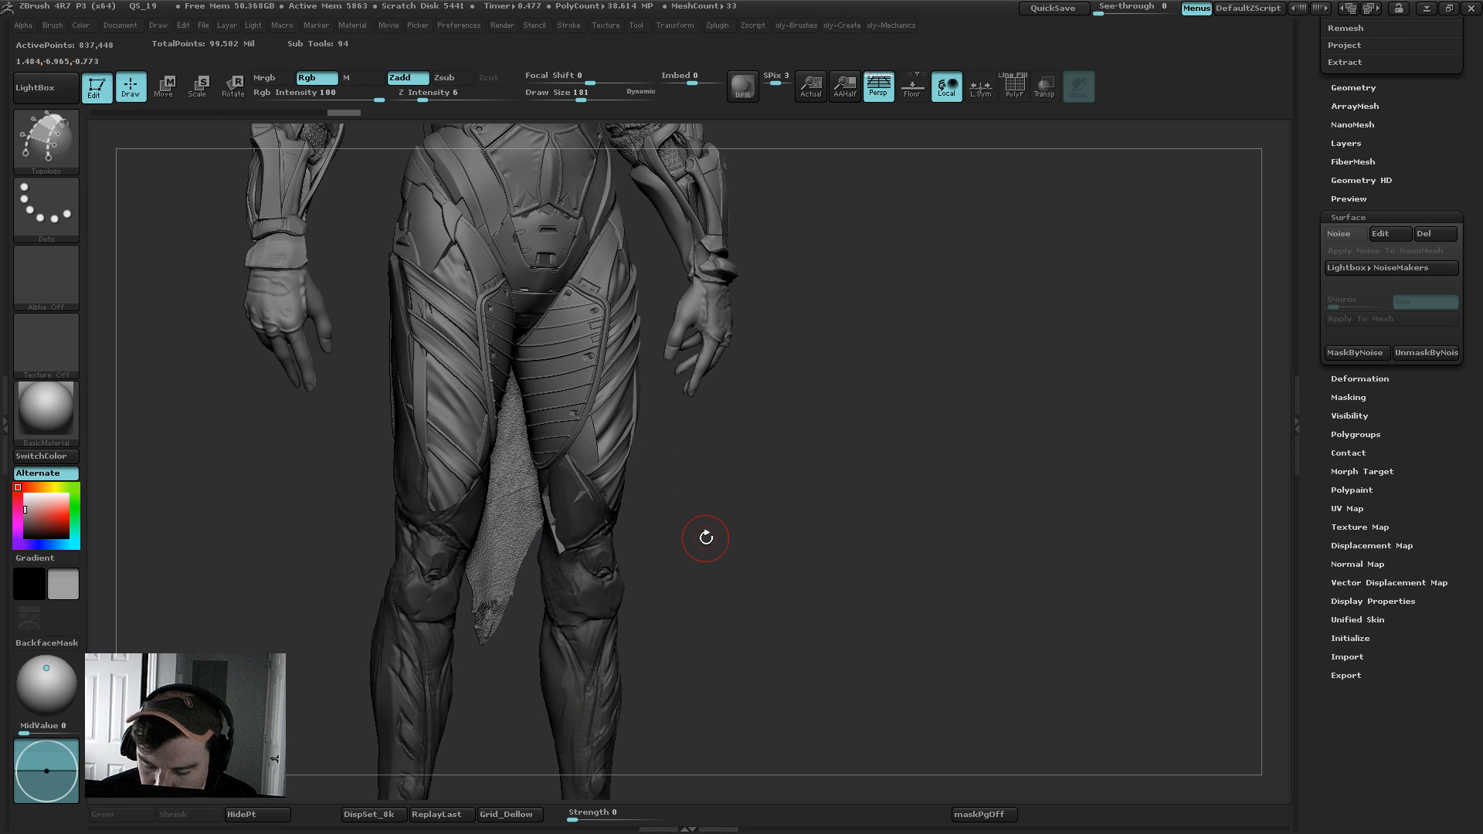
Step: Isolate the new patch above the knee and split it from the body into its own subtool
{"action": "key", "text": "b"}
{"action": "left_click", "coordinate": [655, 430]}
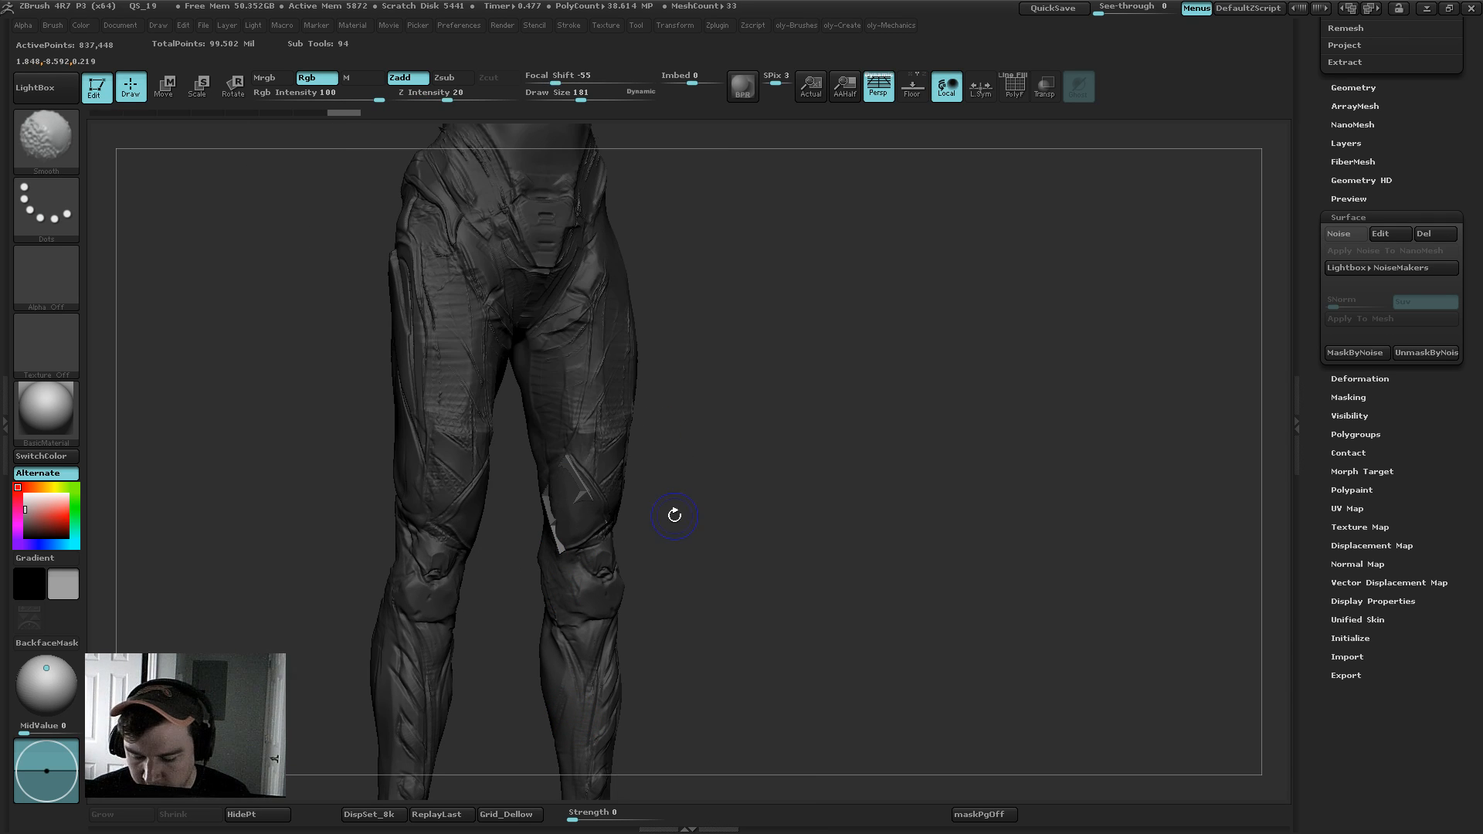
{"action": "key", "text": "shift+s"}
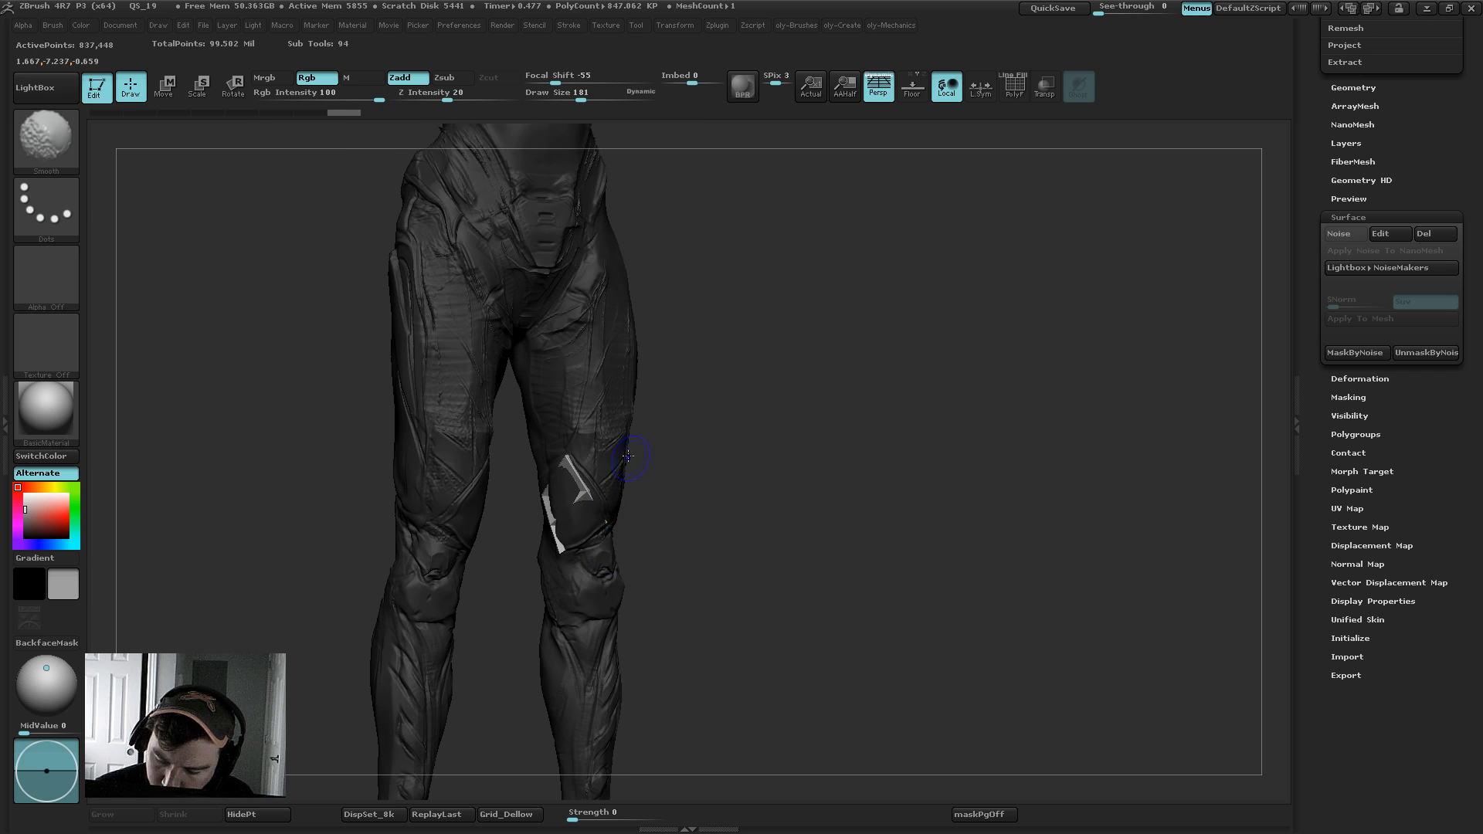
{"action": "left_click", "coordinate": [610, 445], "text": "ctrl+shift"}
{"action": "left_click", "coordinate": [619, 435], "text": "ctrl+shift"}
{"action": "key", "text": "2"}
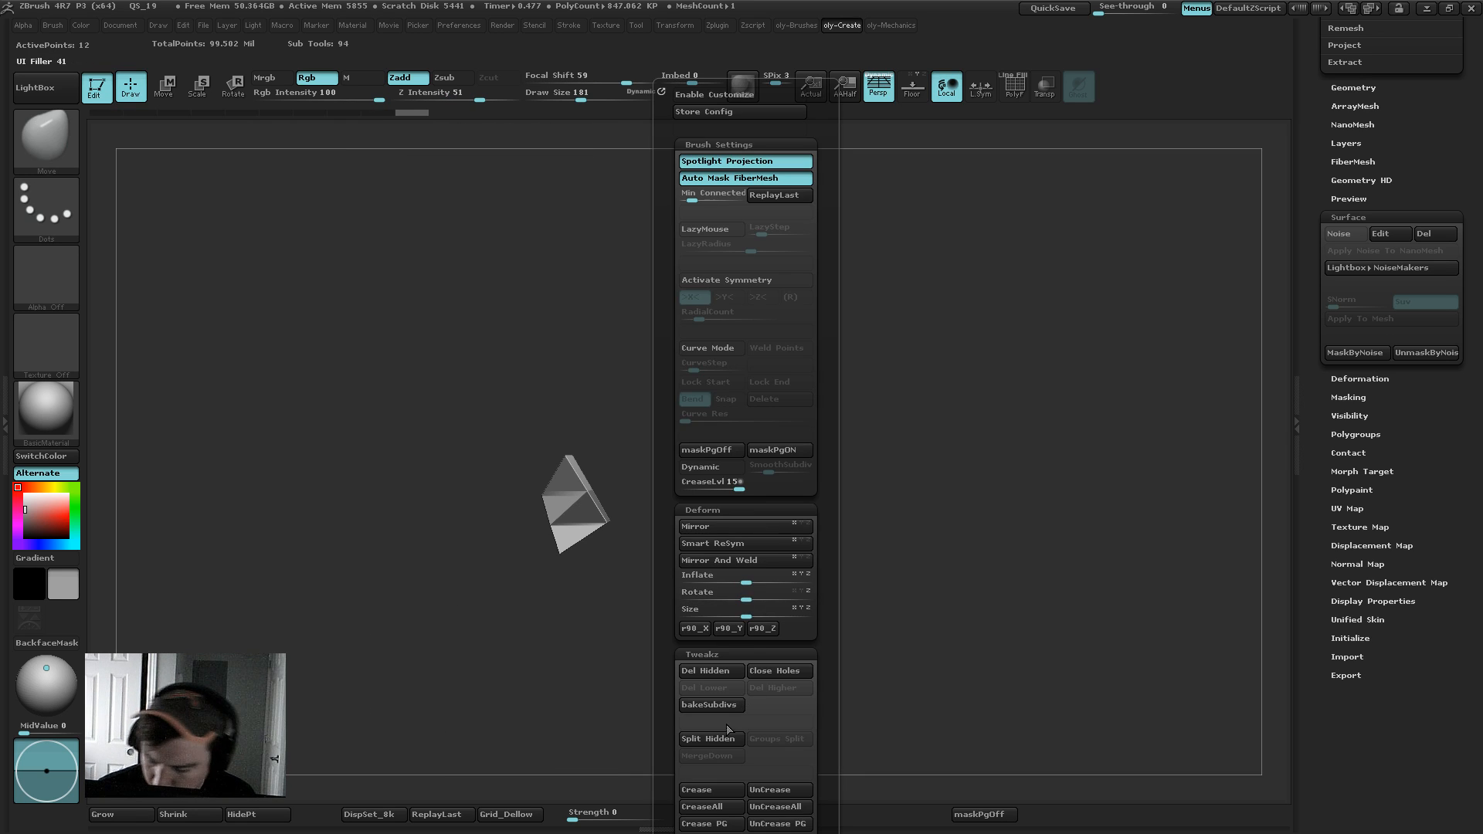
{"action": "left_click", "coordinate": [712, 738]}
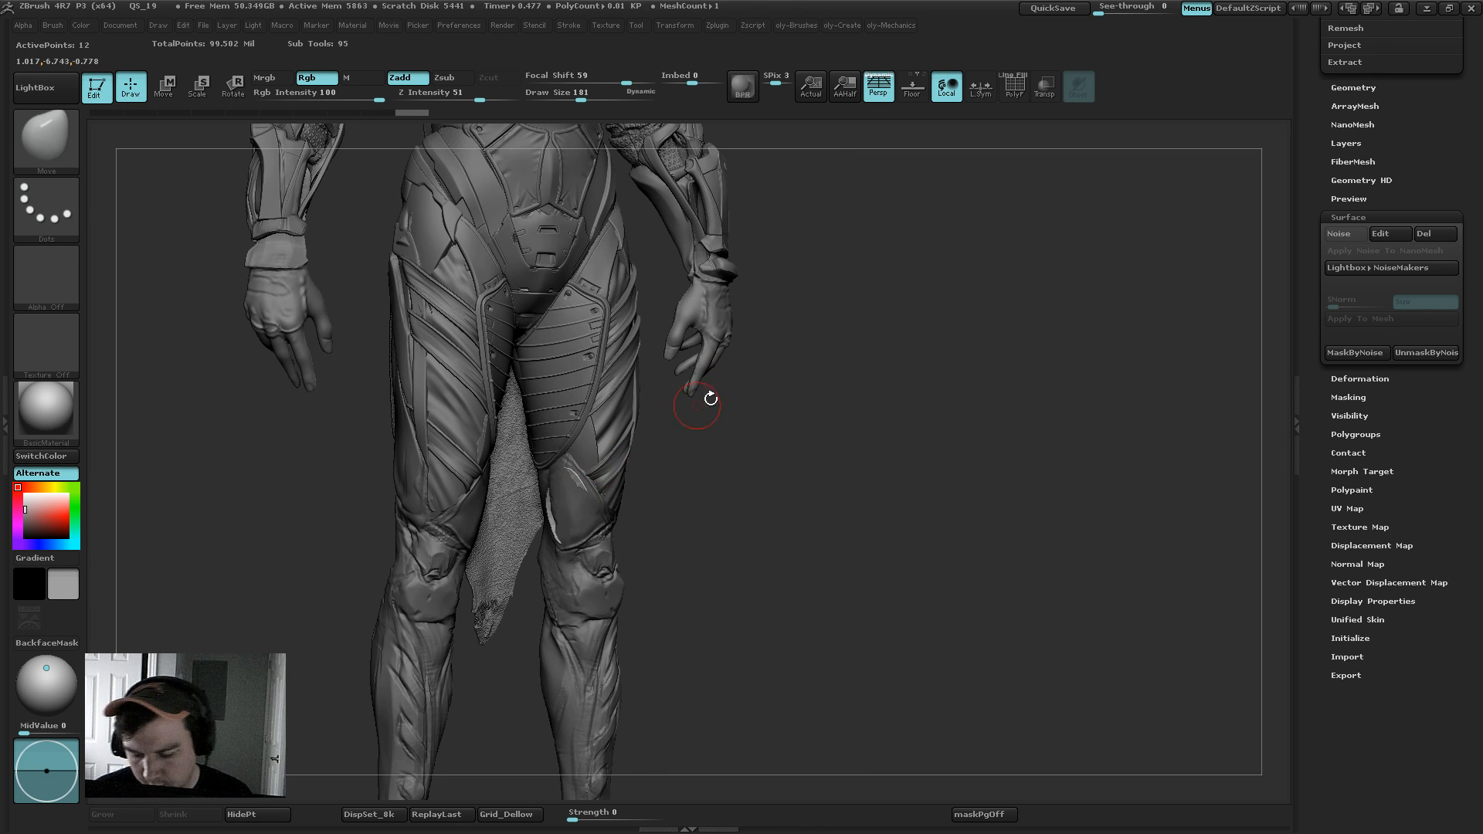
Step: Isolate the new patch with polyframe shown and mark its outer rim polygons with the ZModeler brush
{"action": "key", "text": "shift+s"}
{"action": "key", "text": "shift+f"}
{"action": "left_click_drag", "start_coordinate": [706, 421], "coordinate": [721, 482], "text": "alt"}
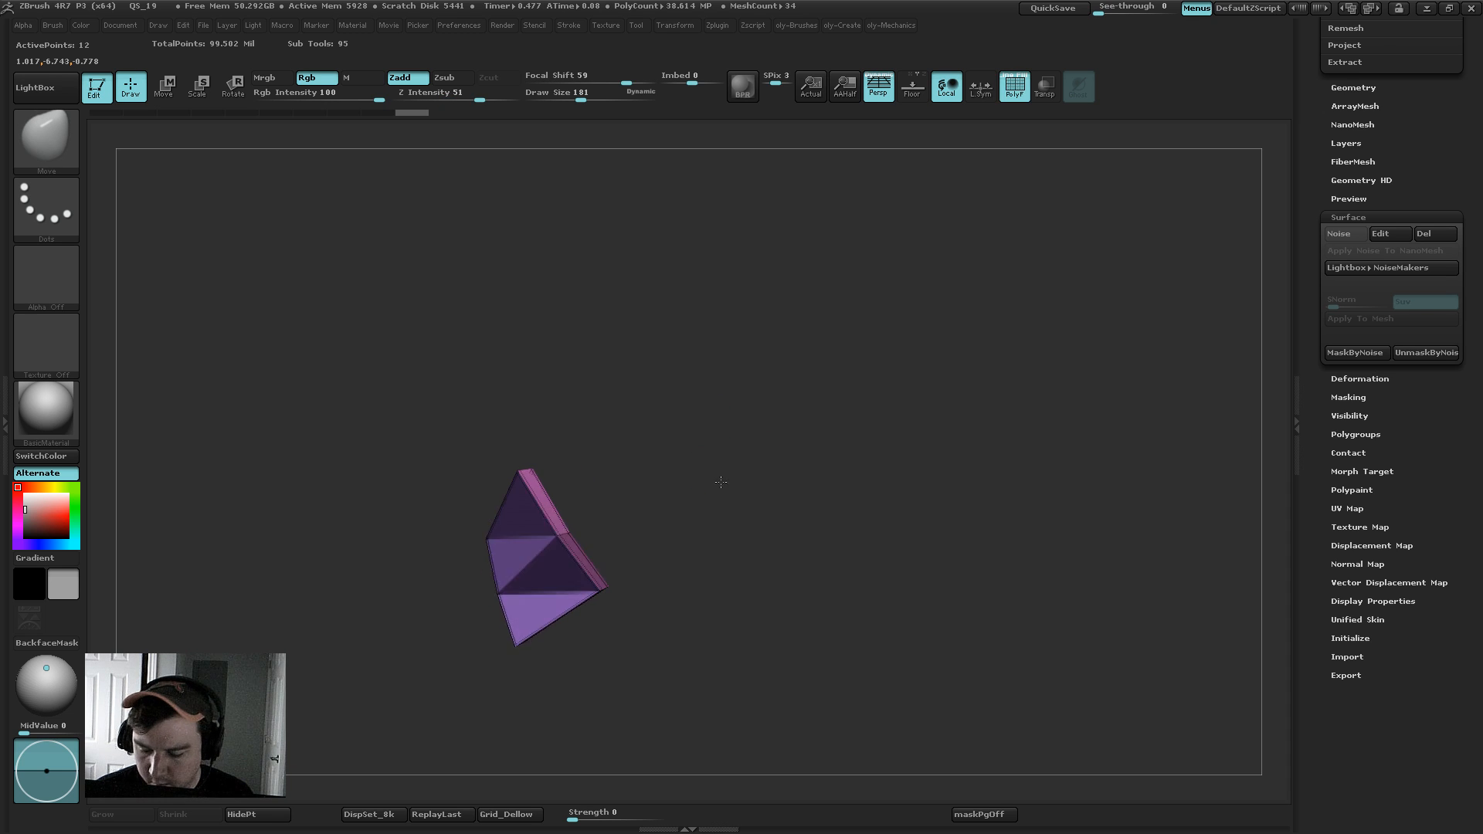
{"action": "key", "text": "b"}
{"action": "left_click", "coordinate": [734, 433]}
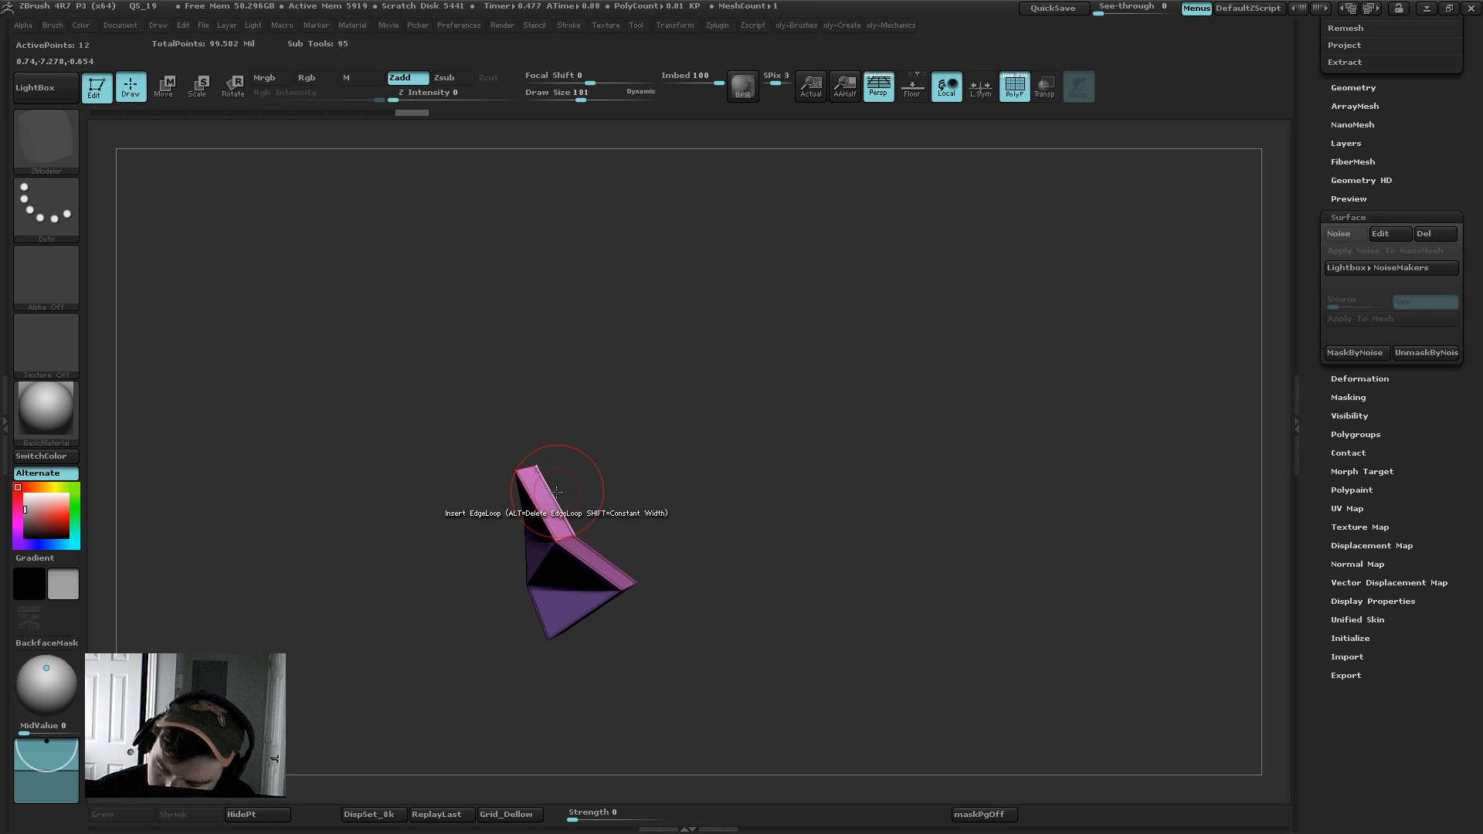
{"action": "left_click_drag", "start_coordinate": [544, 497], "coordinate": [592, 560], "text": "alt"}
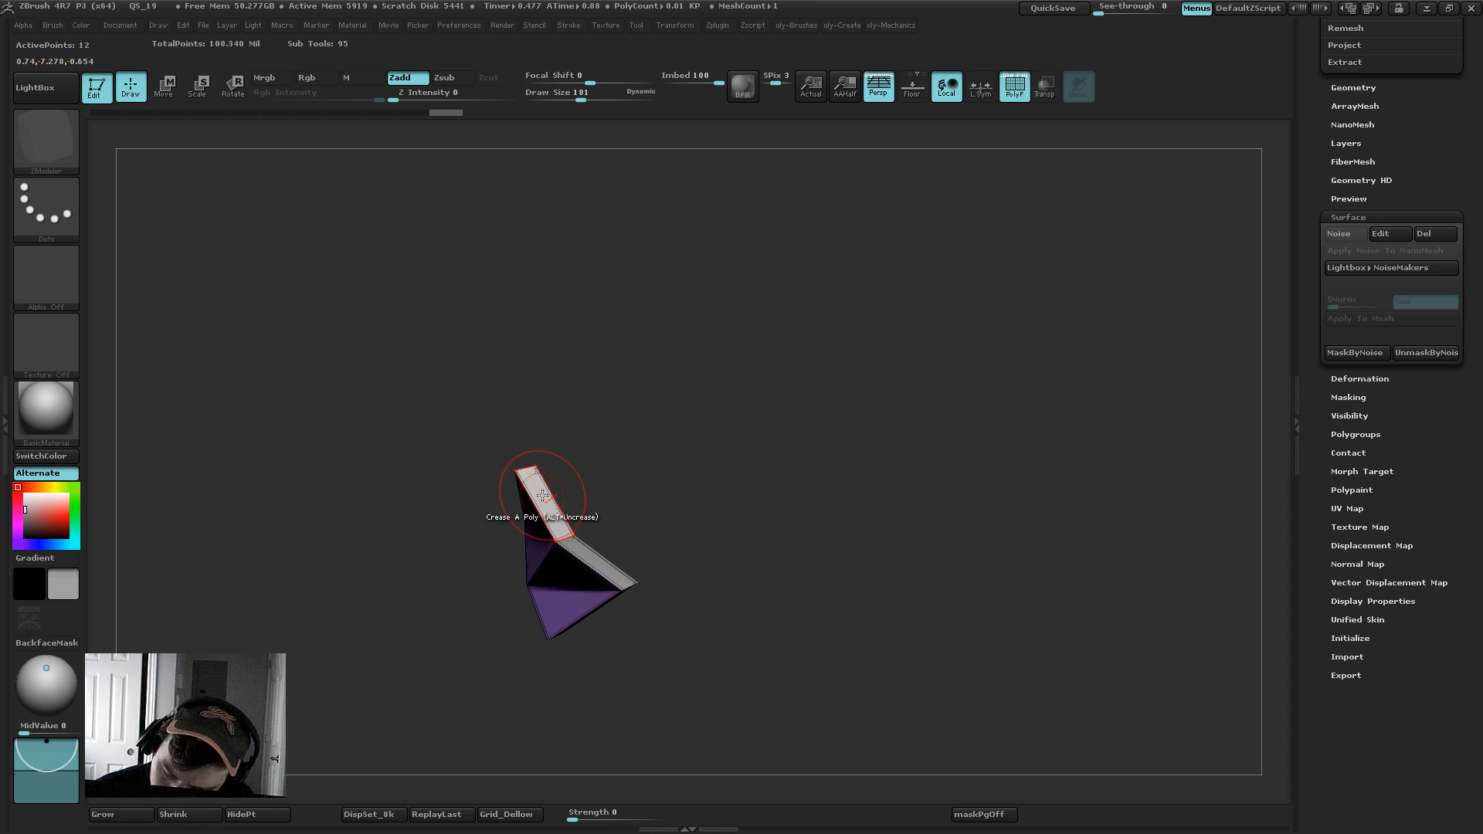
Step: Apply the ZModeler Crease action with the A Single Poly target to the marked rim polygons, undoing and repeating it once
{"action": "key", "text": "space"}
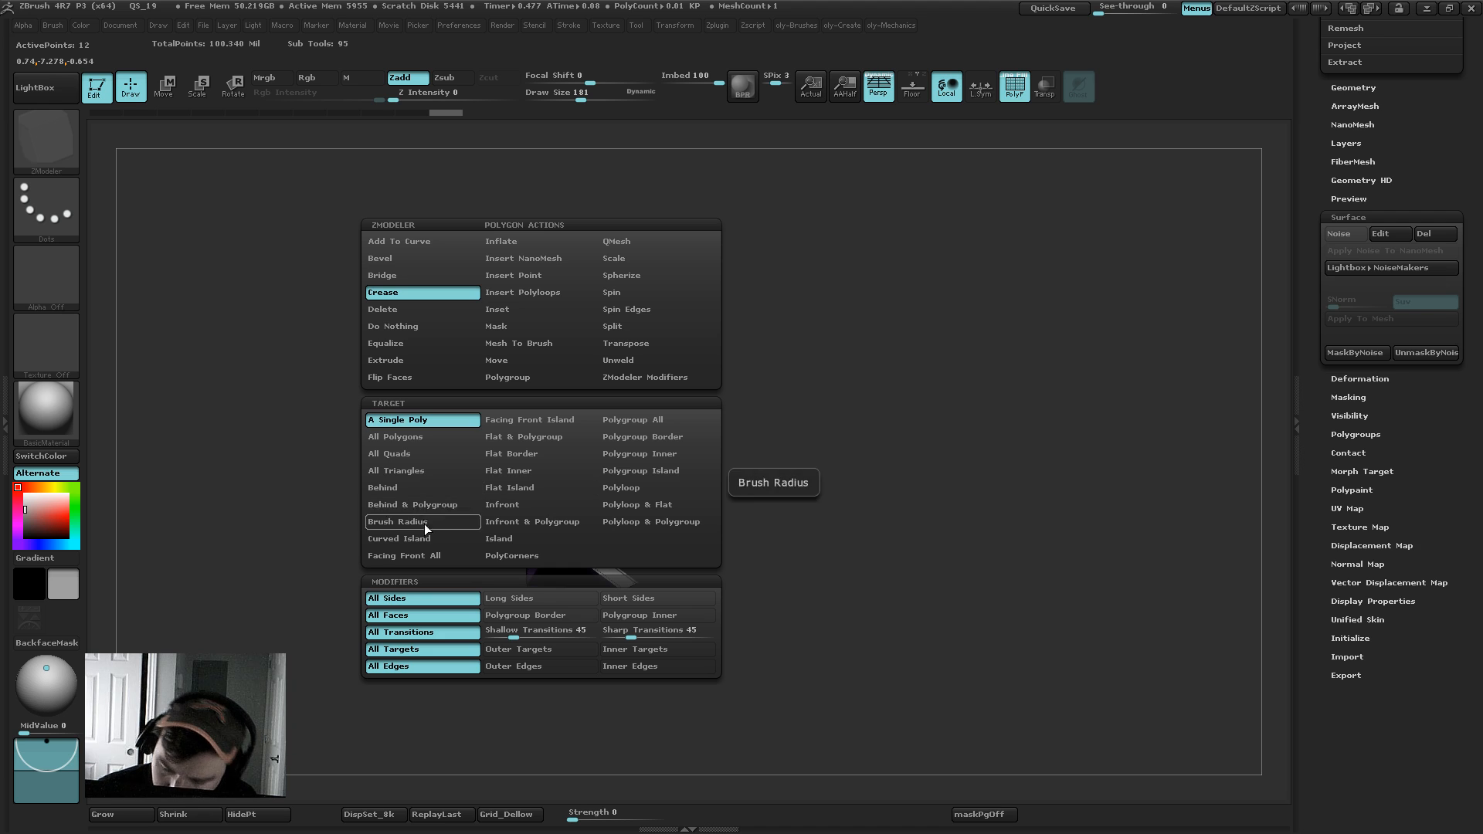
{"action": "left_click", "coordinate": [413, 417]}
{"action": "left_click", "coordinate": [544, 495]}
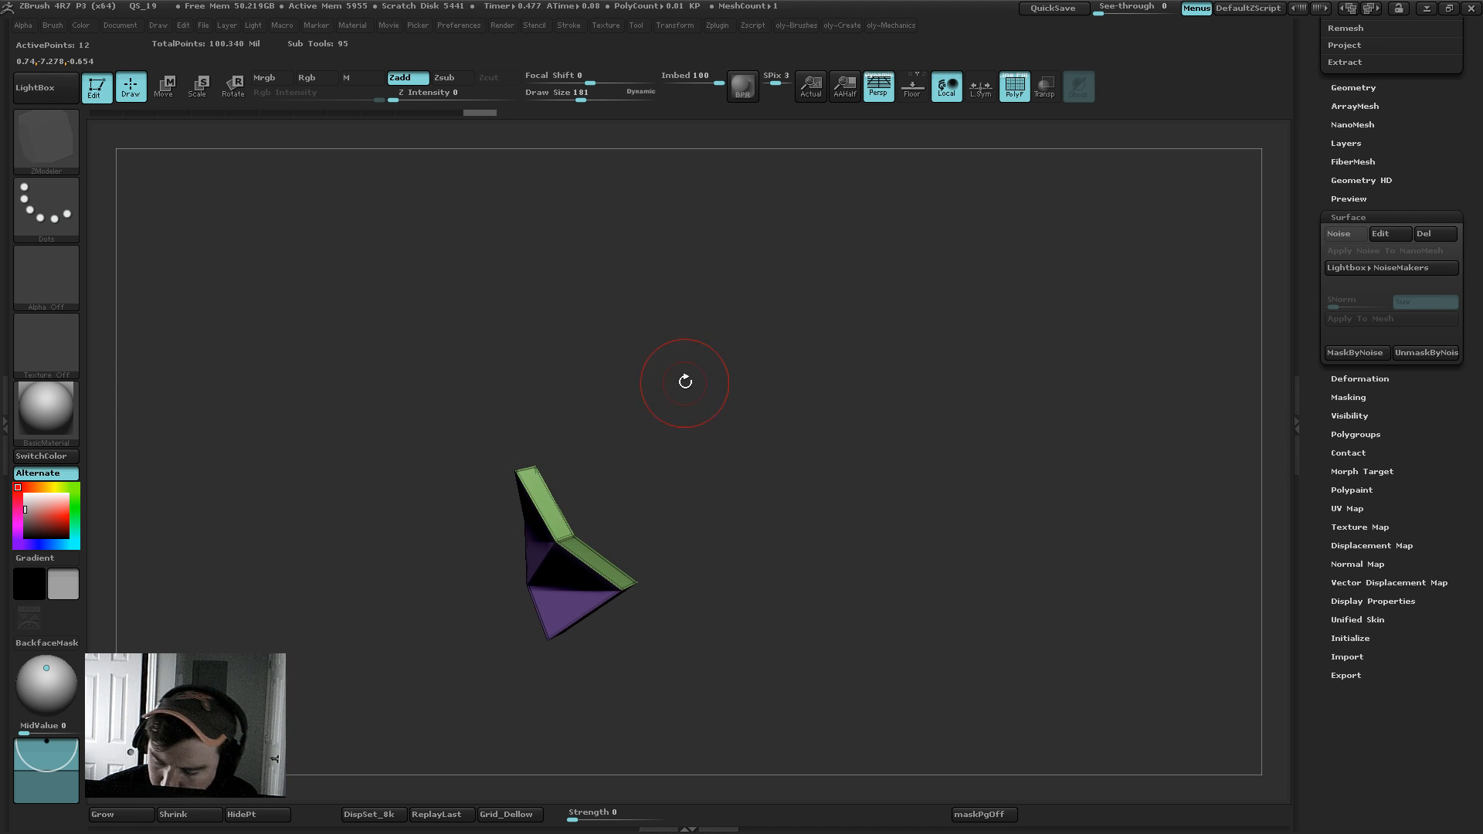
{"action": "key", "text": "ctrl+z"}
{"action": "left_click_drag", "start_coordinate": [648, 434], "coordinate": [570, 470]}
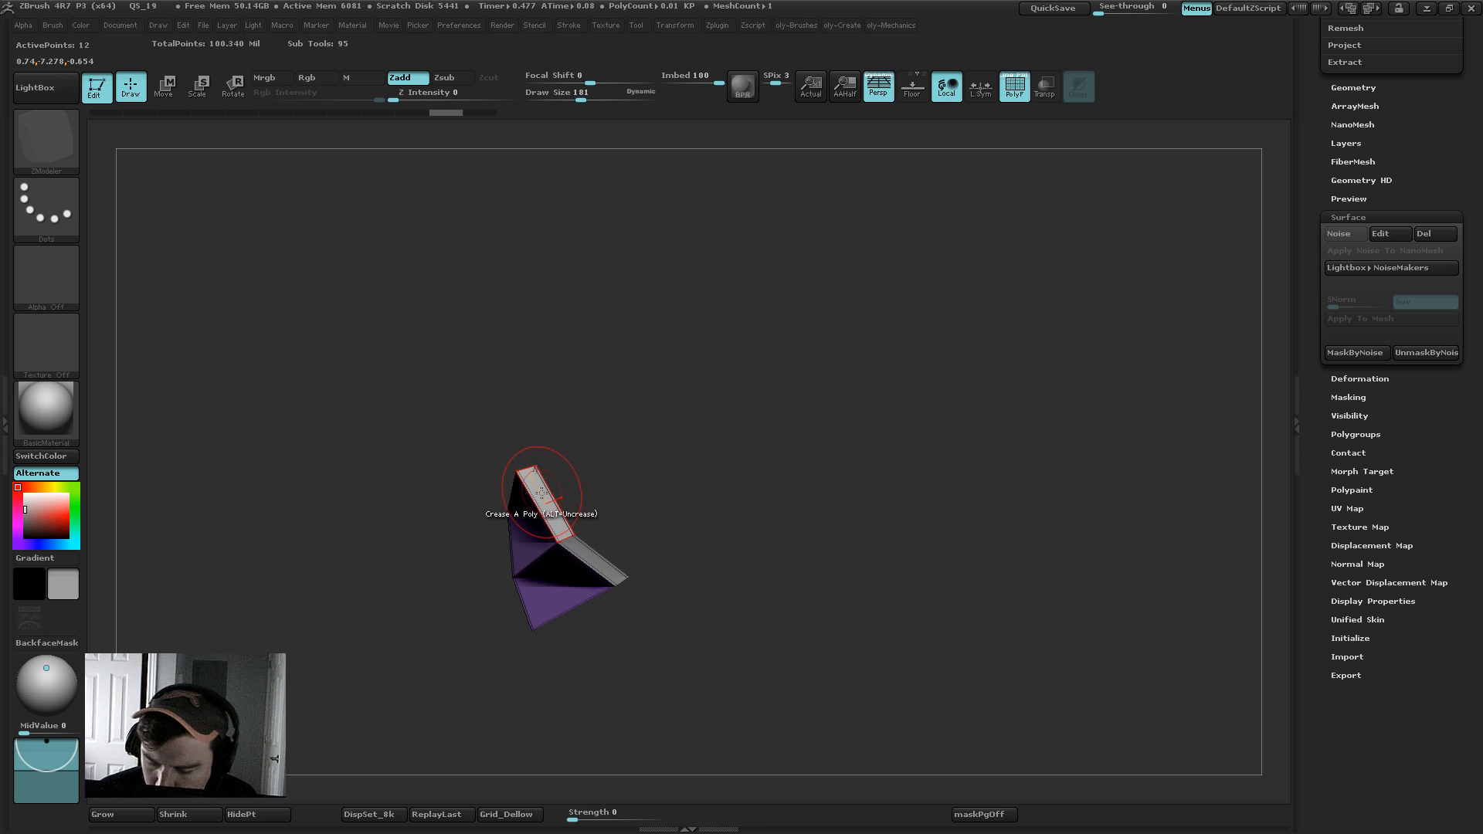
{"action": "left_click", "coordinate": [541, 492]}
Step: Apply Crease to the remaining rim polygons around the patch's other sides
{"action": "left_click_drag", "start_coordinate": [573, 420], "coordinate": [718, 423]}
{"action": "left_click", "coordinate": [486, 486]}
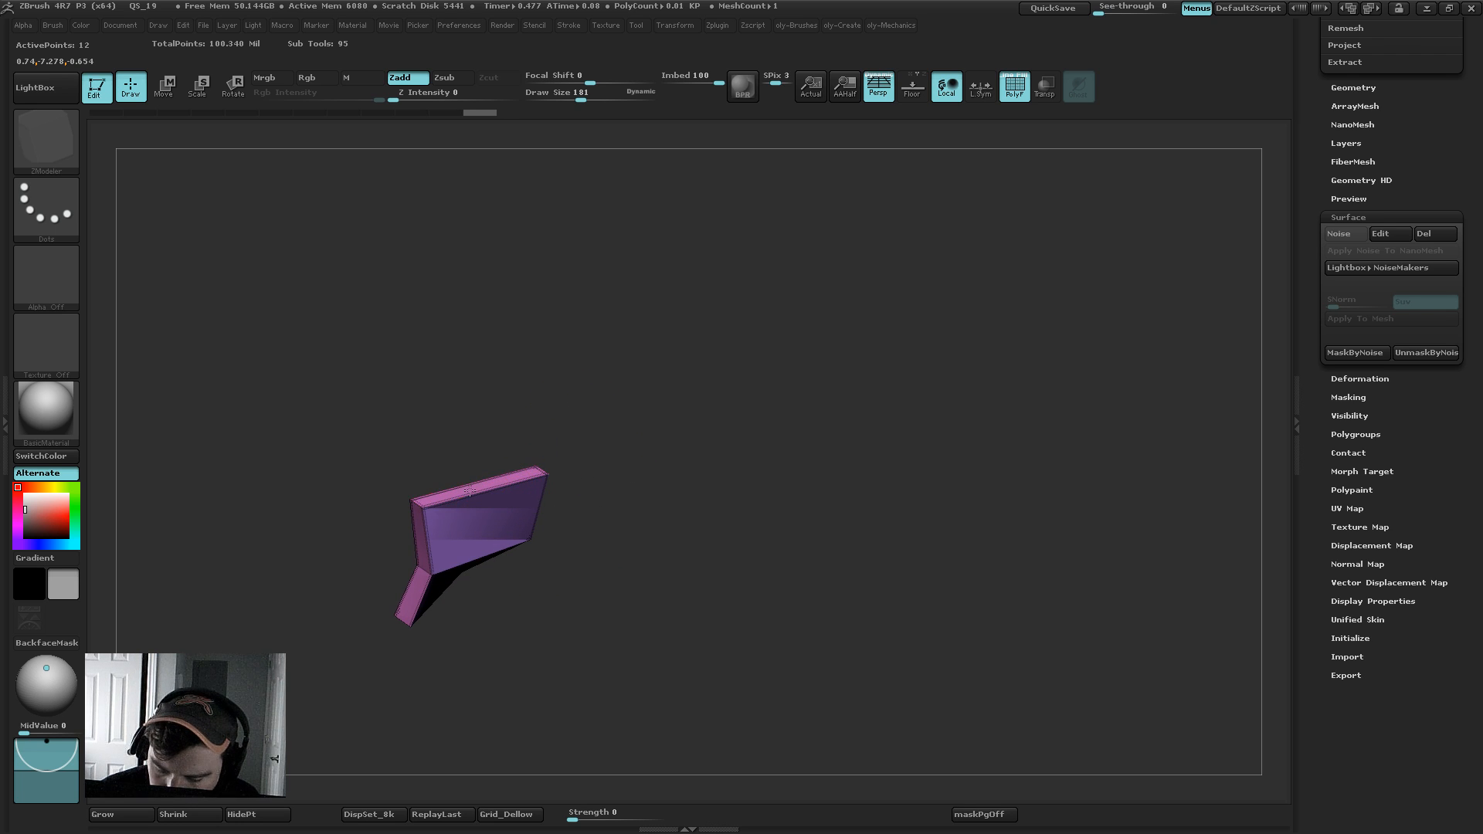
{"action": "left_click", "coordinate": [418, 542]}
{"action": "left_click_drag", "start_coordinate": [406, 624], "coordinate": [460, 561]}
{"action": "left_click", "coordinate": [409, 624]}
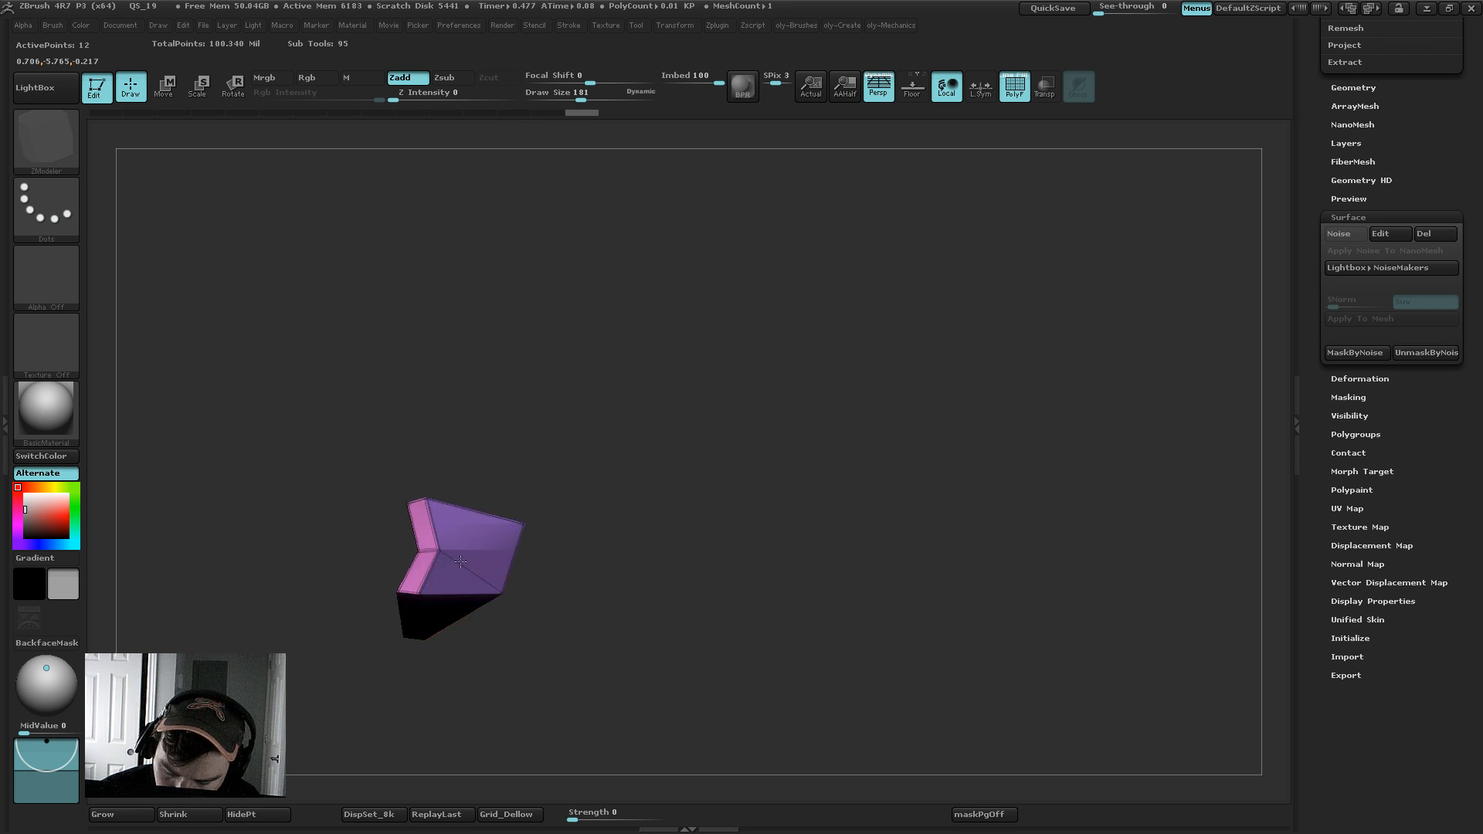
Step: Set the ZModeler edge action to Crease with the Edge target and bring back the full figure from the front
{"action": "key", "text": "space"}
{"action": "left_click", "coordinate": [340, 496]}
{"action": "left_click", "coordinate": [363, 573]}
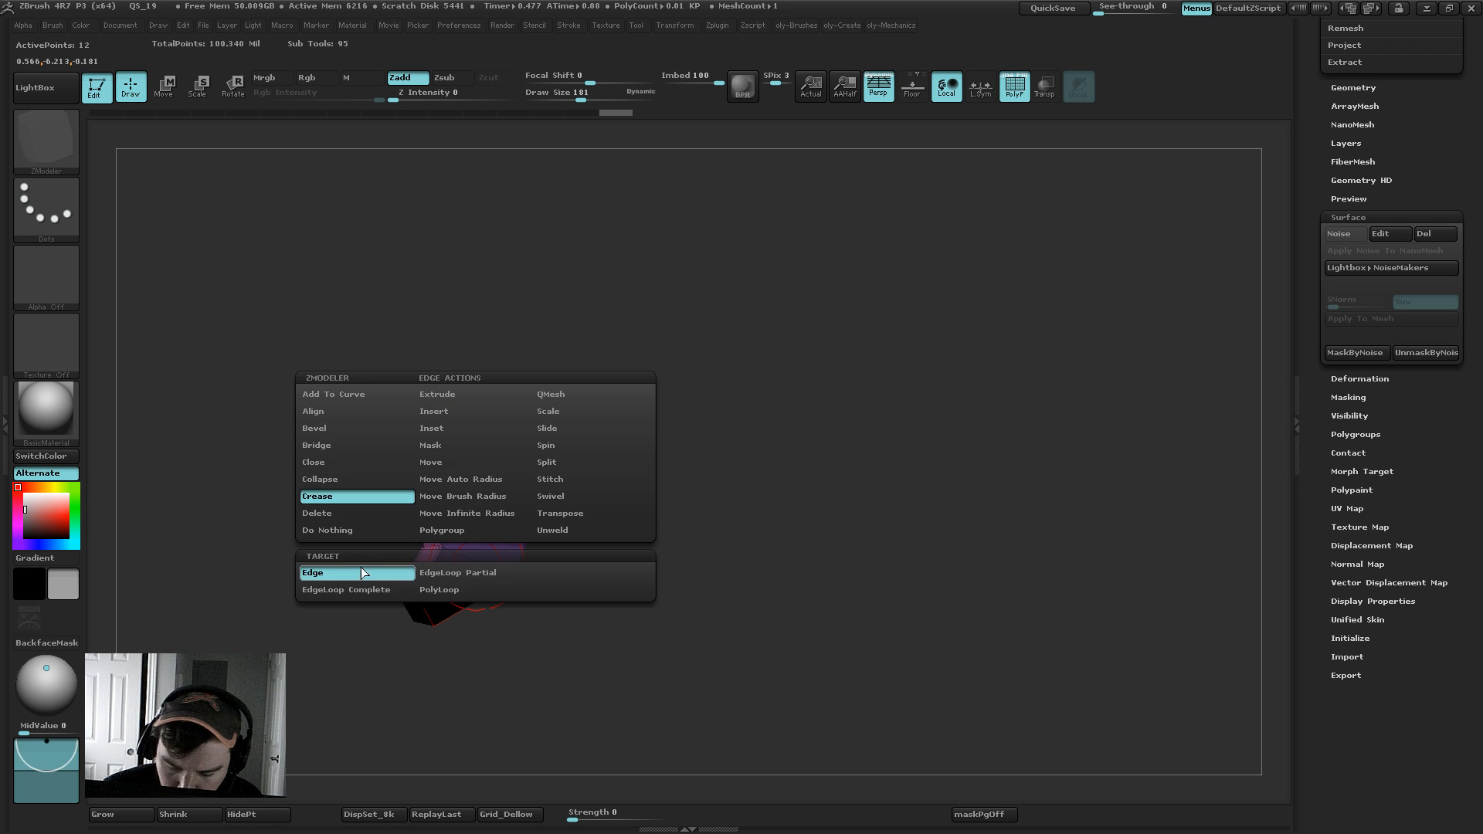
{"action": "left_click_drag", "start_coordinate": [628, 486], "coordinate": [678, 404]}
{"action": "left_click", "coordinate": [663, 434], "text": "shift"}
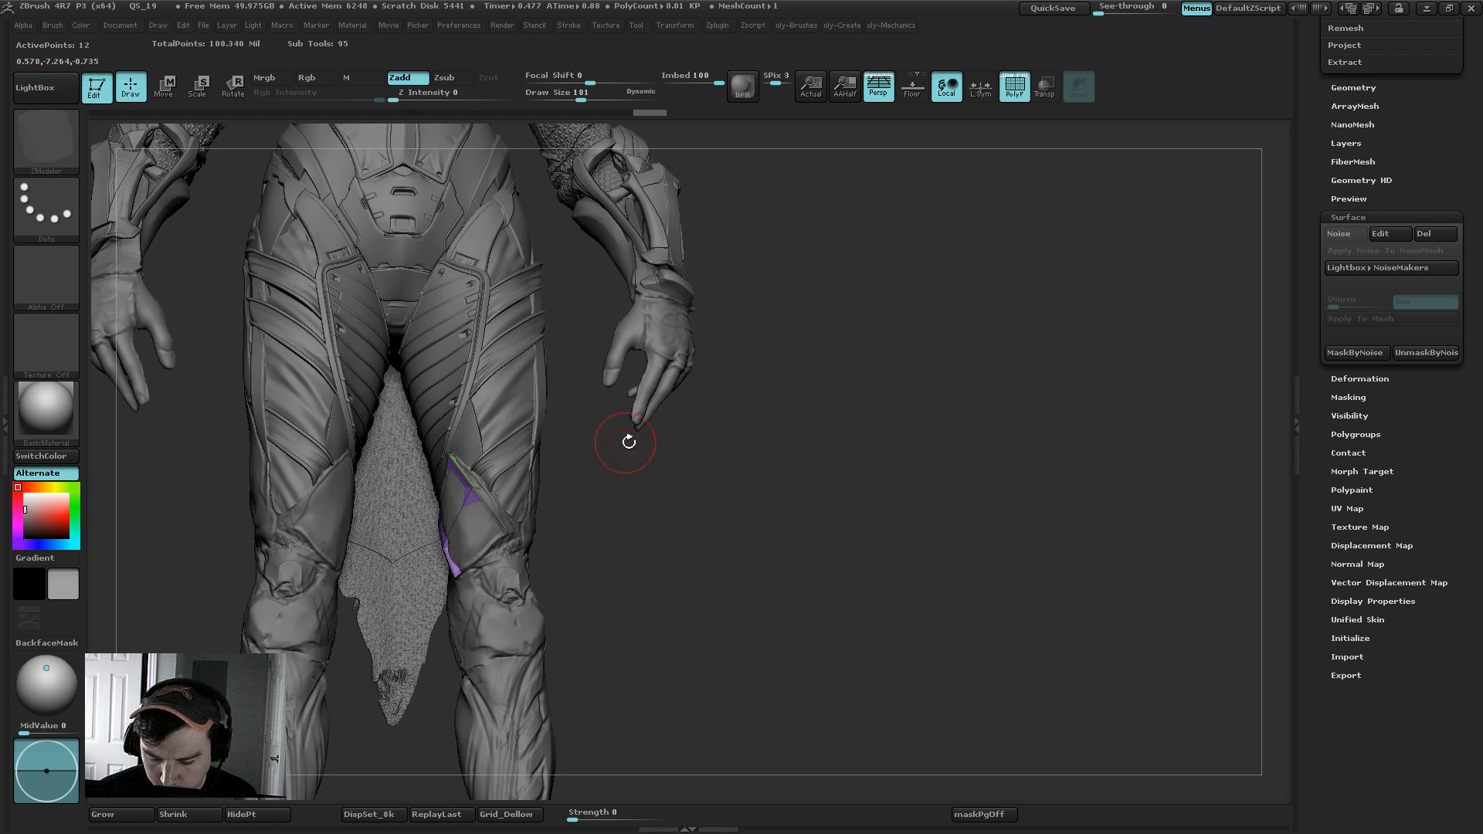
{"action": "key", "text": "space"}
{"action": "left_click", "coordinate": [614, 673]}
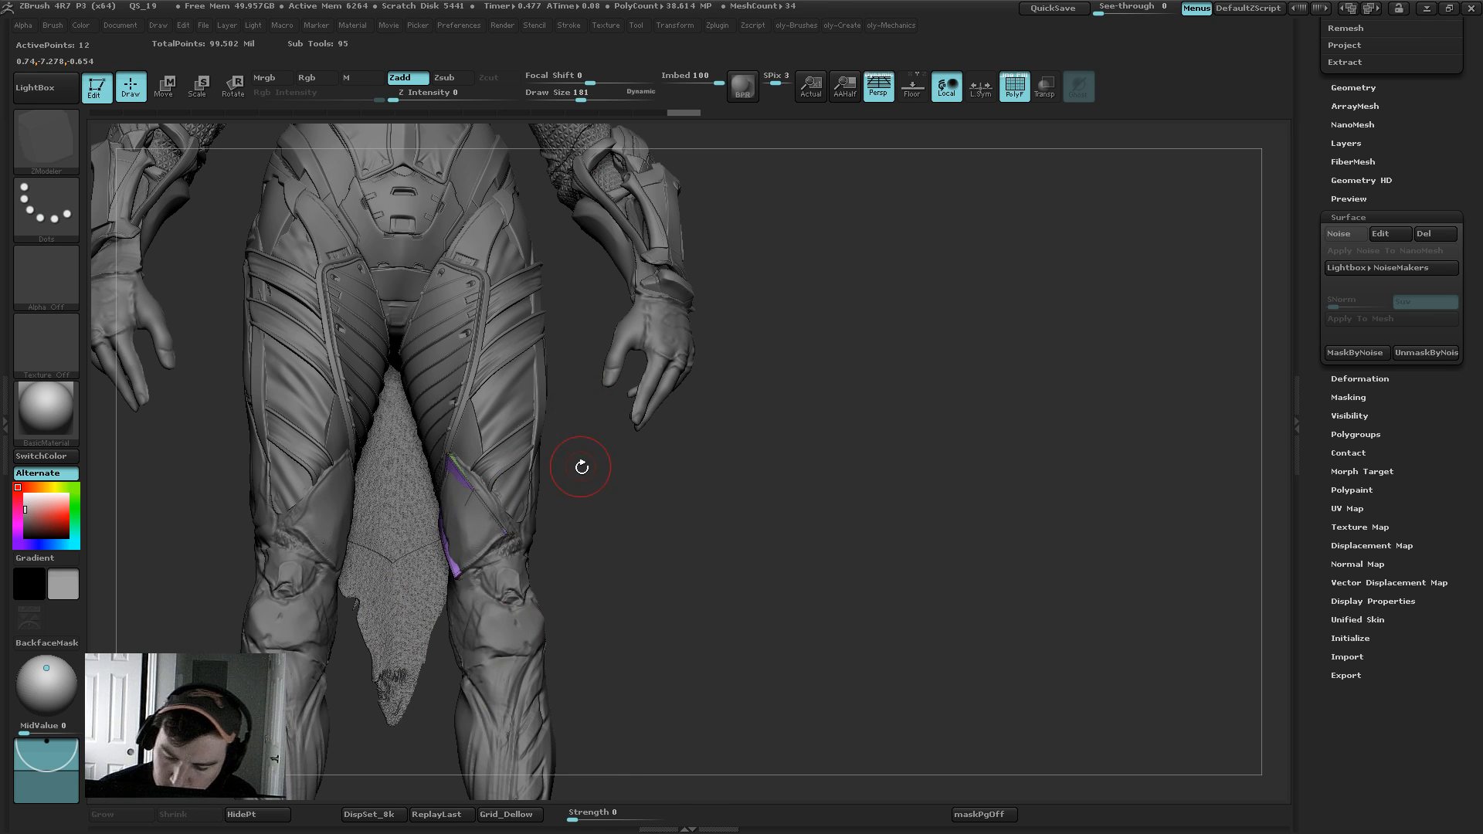
Step: Select the body mesh and carve its surface down beneath the new knee patch with ClayTubes at draw size 244
{"action": "key", "text": "b"}
{"action": "key", "text": "m"}
{"action": "key", "text": "v"}
{"action": "left_click", "coordinate": [519, 551], "text": "alt"}
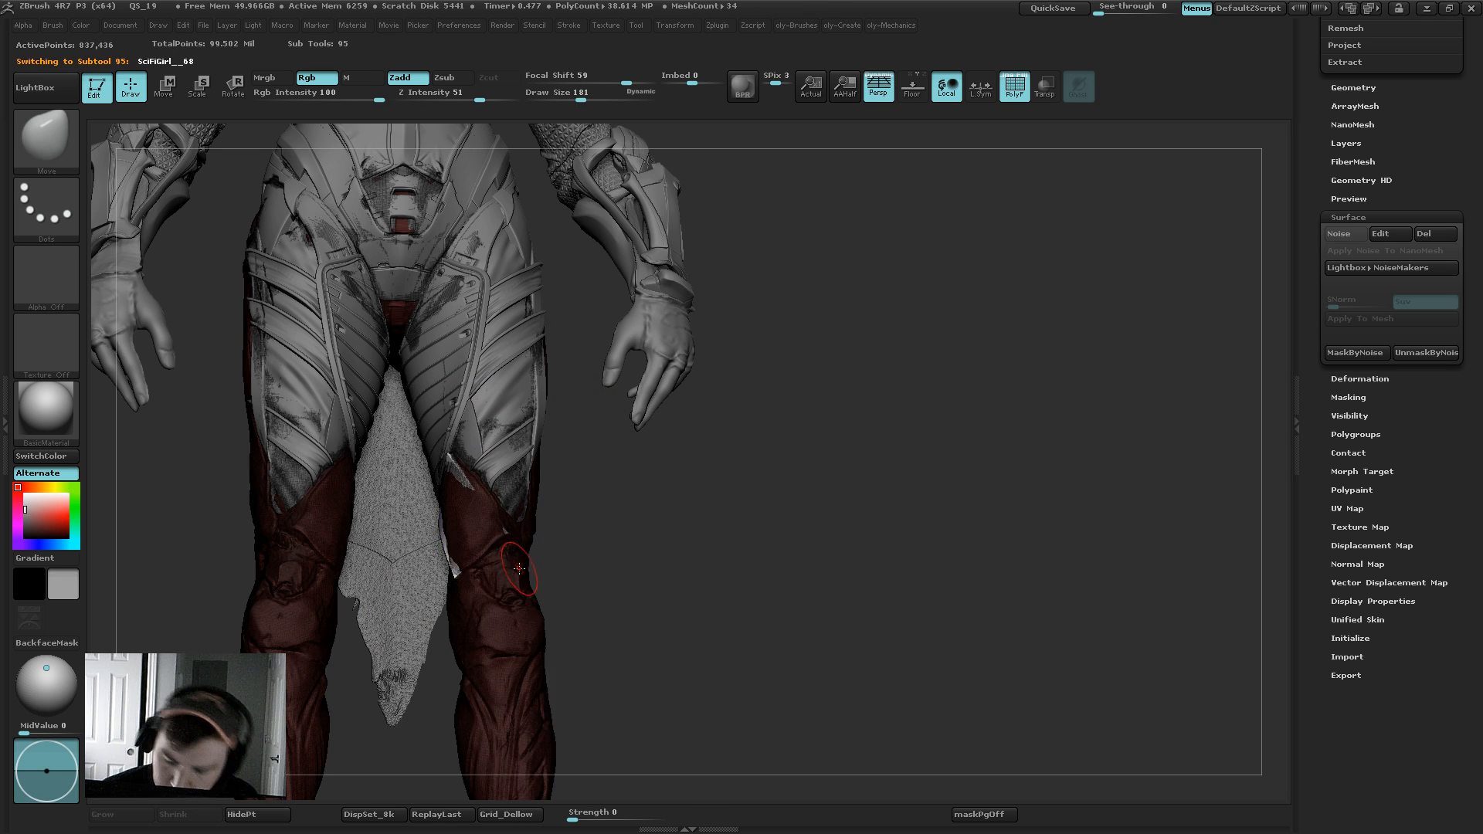
{"action": "key", "text": "b"}
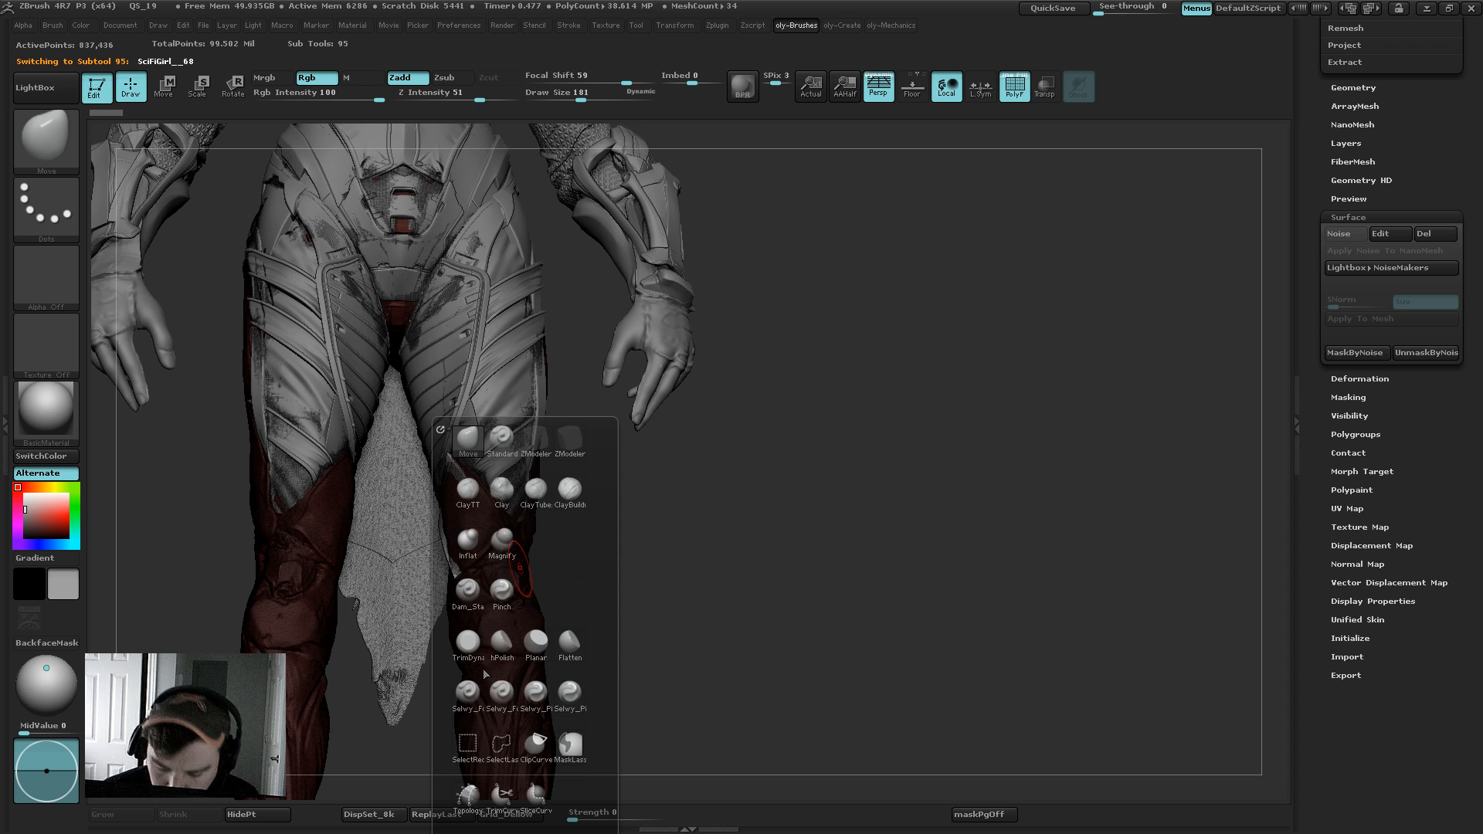
{"action": "left_click", "coordinate": [534, 498]}
{"action": "key", "text": "shift+s"}
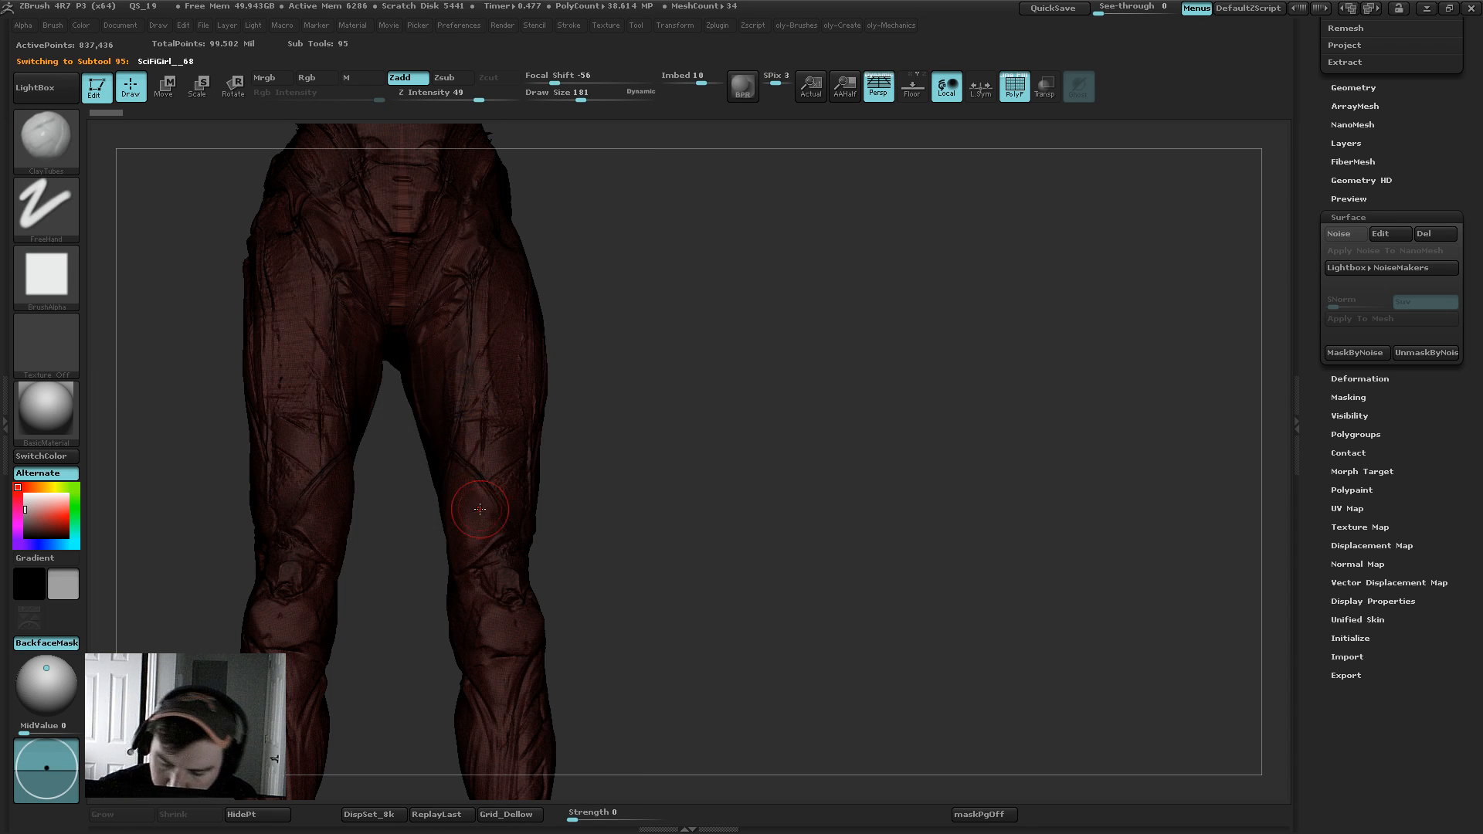
{"action": "key", "text": "s"}
{"action": "left_click", "coordinate": [486, 477]}
{"action": "left_click", "coordinate": [586, 401], "text": "ctrl"}
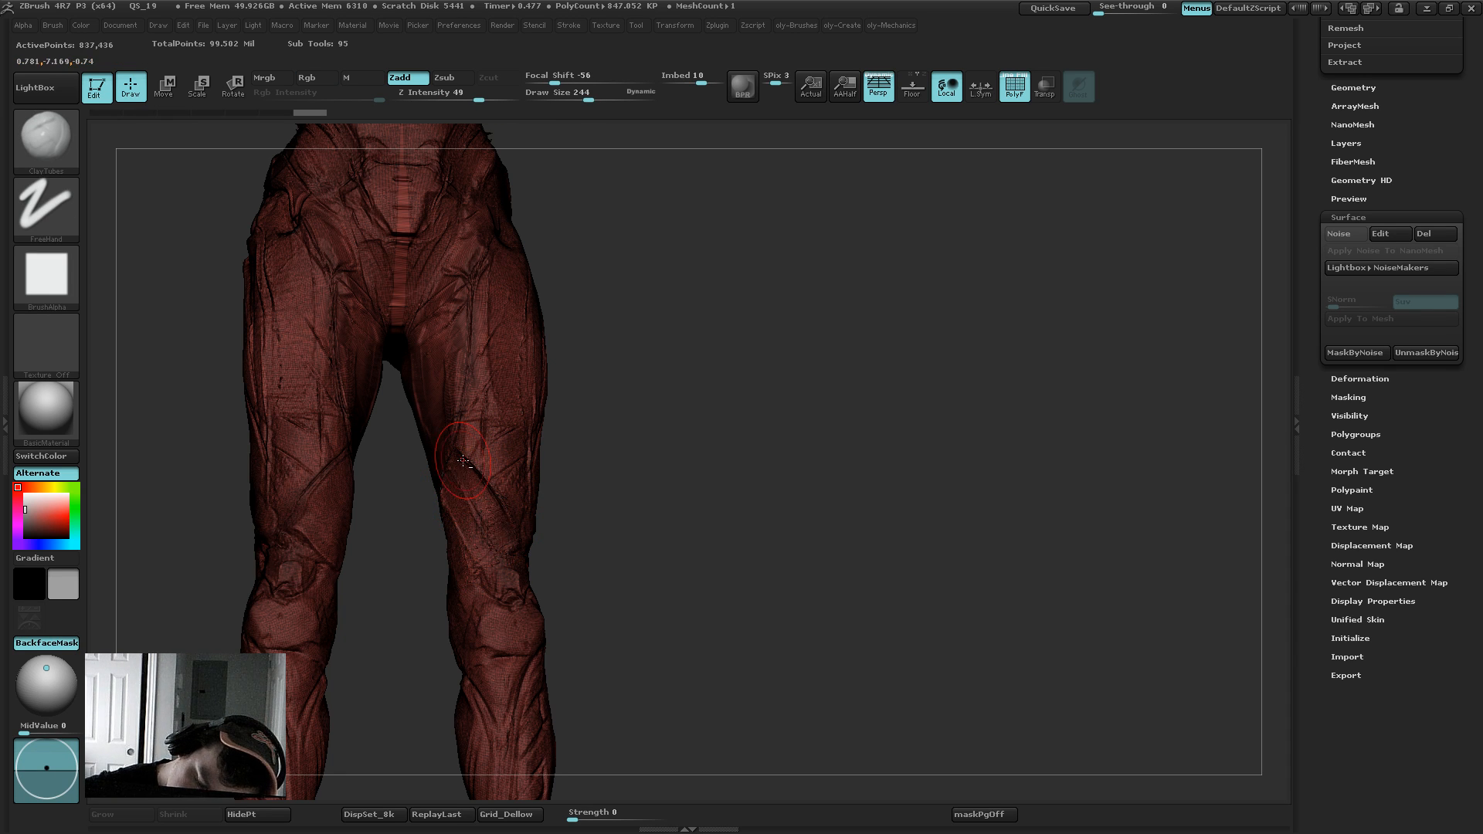
{"action": "left_click_drag", "start_coordinate": [451, 488], "coordinate": [446, 531], "text": "alt"}
{"action": "key", "text": "s"}
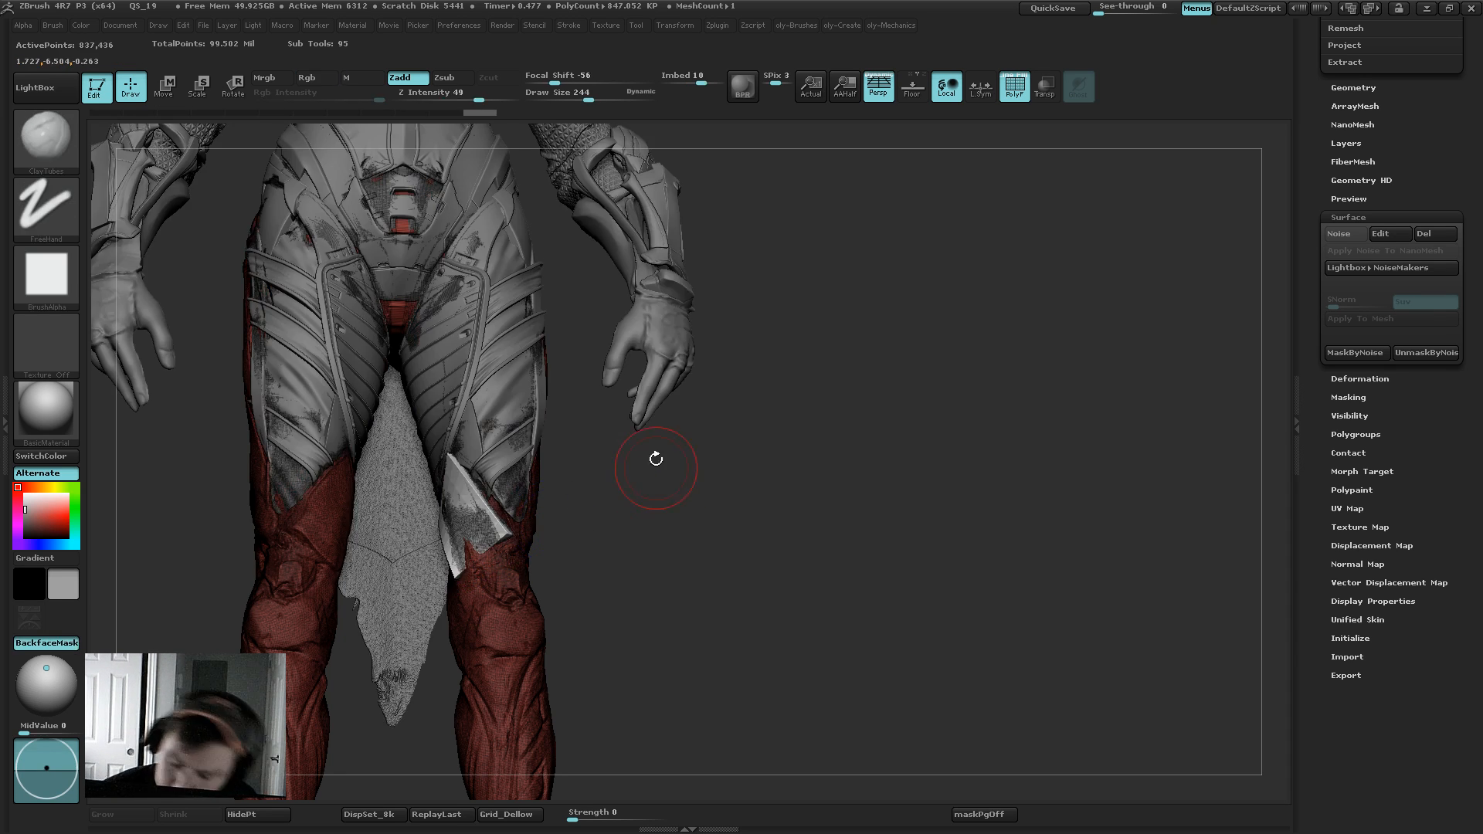
Step: Select the knee patch, turn off its polyframe display, and reshape it from the front with the Move brush
{"action": "key", "text": "1"}
{"action": "left_click", "coordinate": [465, 442]}
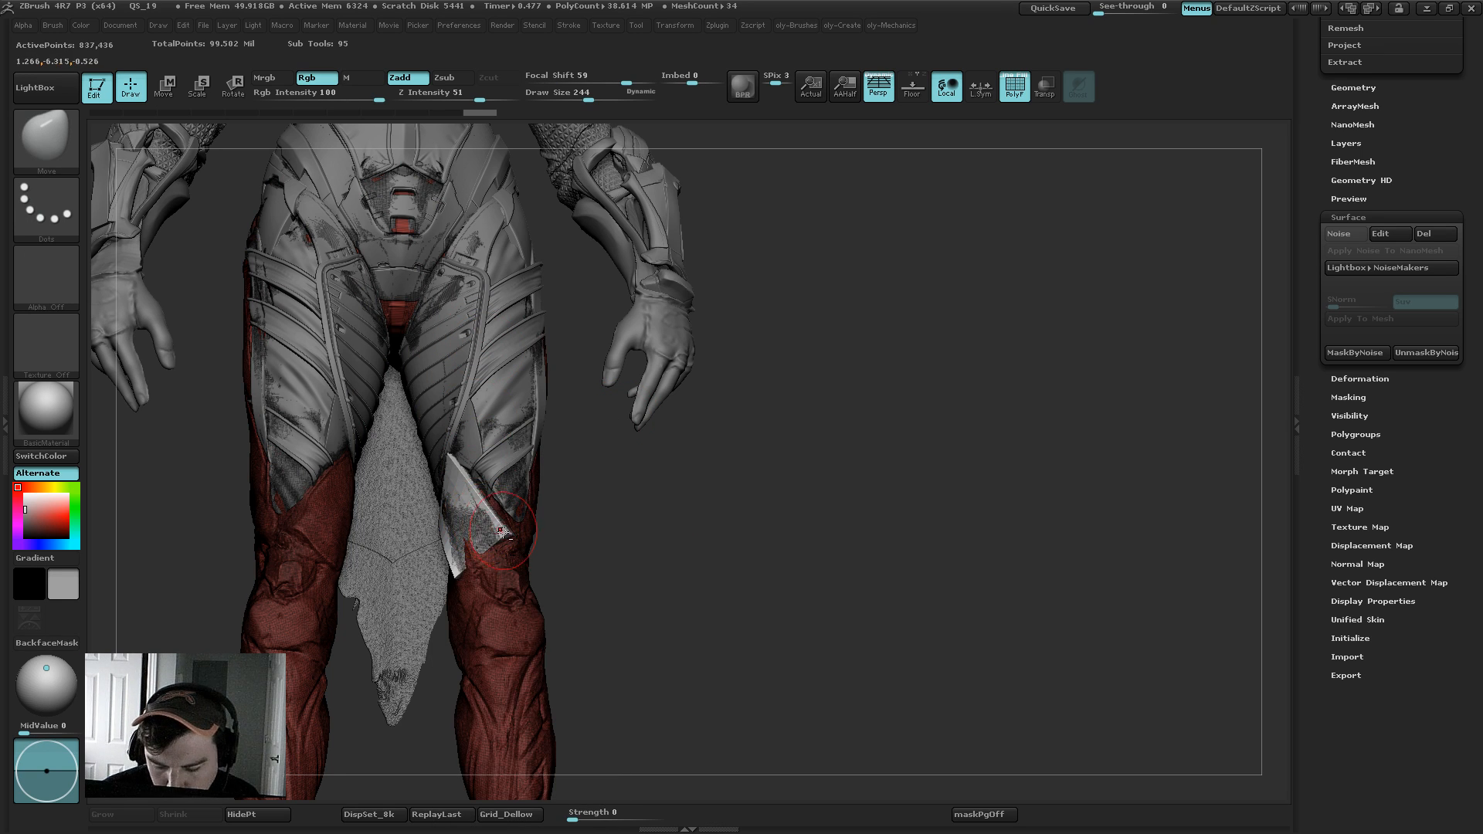
{"action": "left_click", "coordinate": [498, 529], "text": "alt"}
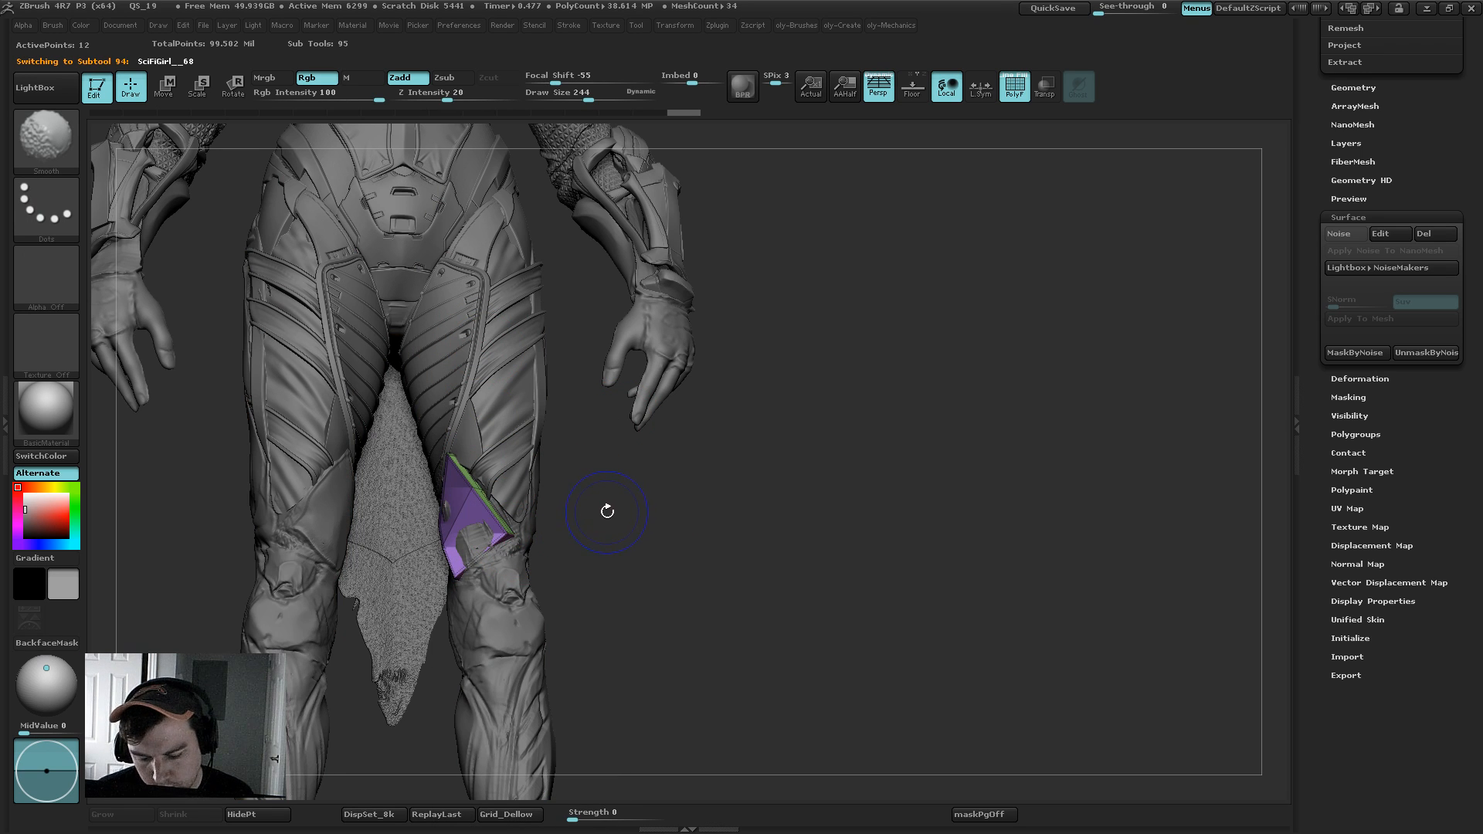
{"action": "key", "text": "shift+f"}
{"action": "key", "text": "s"}
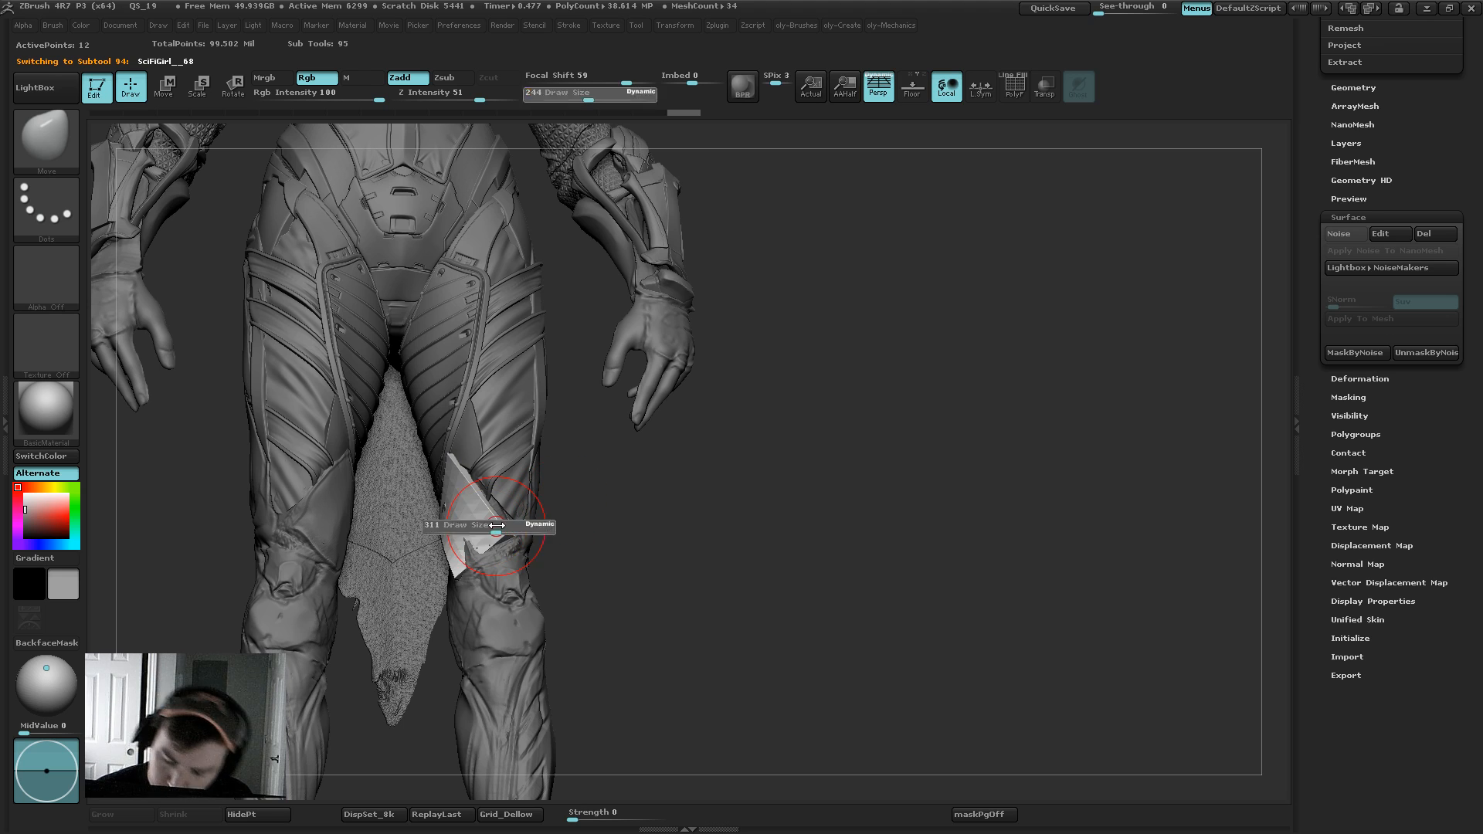
{"action": "left_click_drag", "start_coordinate": [486, 524], "coordinate": [528, 509]}
{"action": "left_click", "coordinate": [560, 423], "text": "ctrl"}
{"action": "key", "text": "s"}
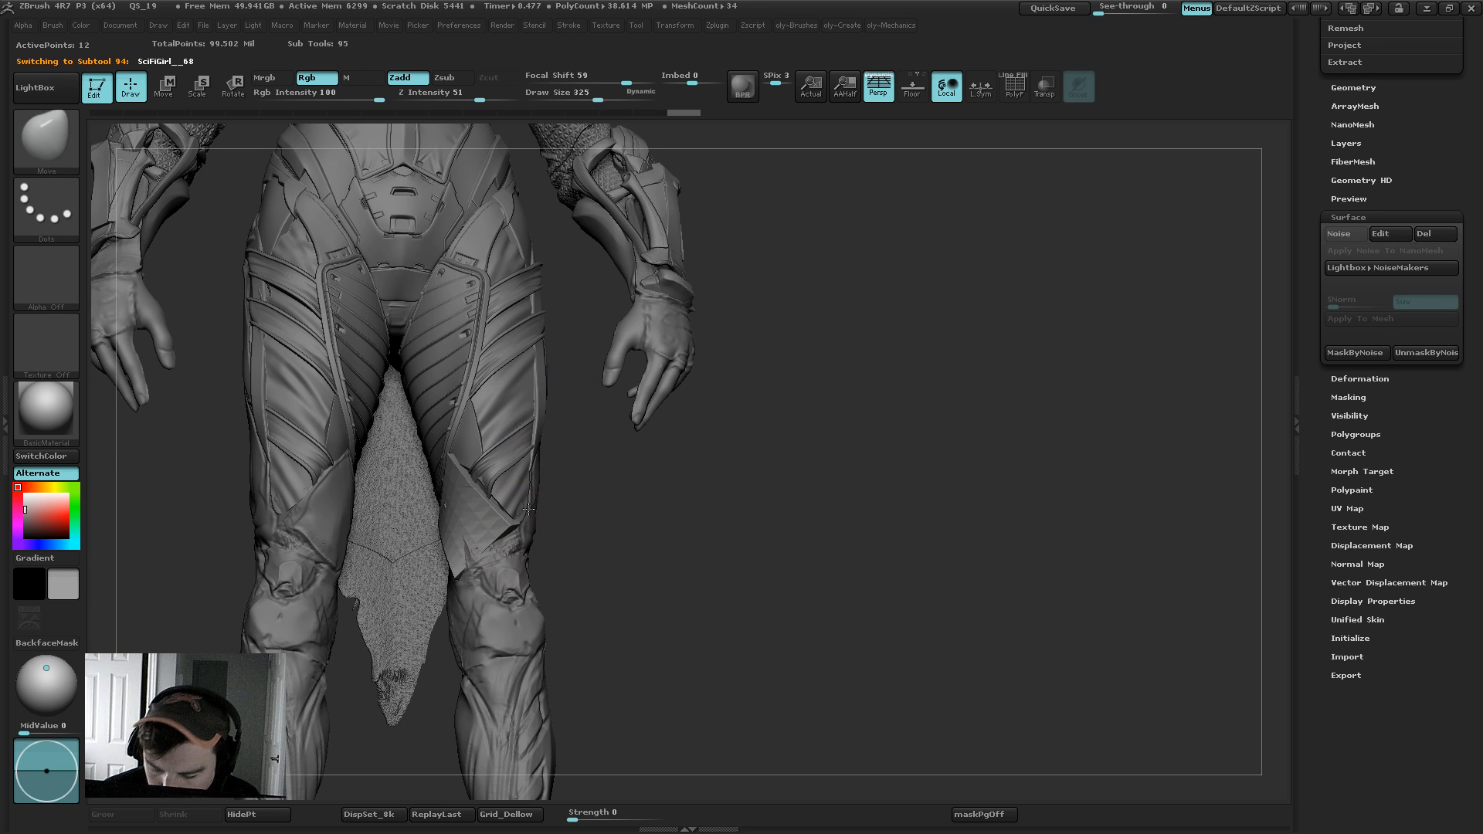
{"action": "key", "text": "space"}
{"action": "left_click", "coordinate": [552, 483]}
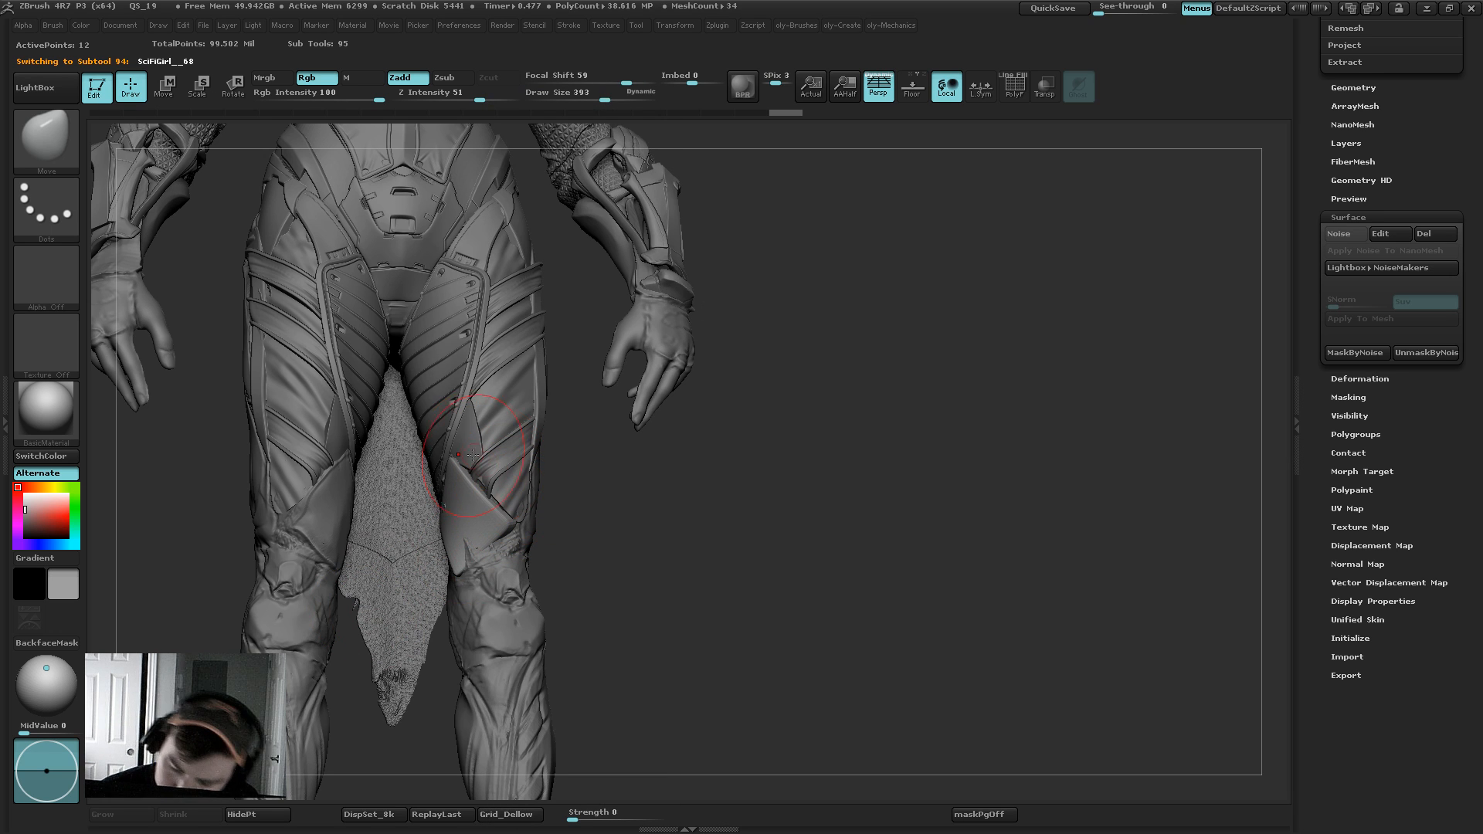
Step: Adjust the knee patch's corners and inner side with the Move brush from an angled view and from the front
{"action": "left_click_drag", "start_coordinate": [602, 469], "coordinate": [464, 480]}
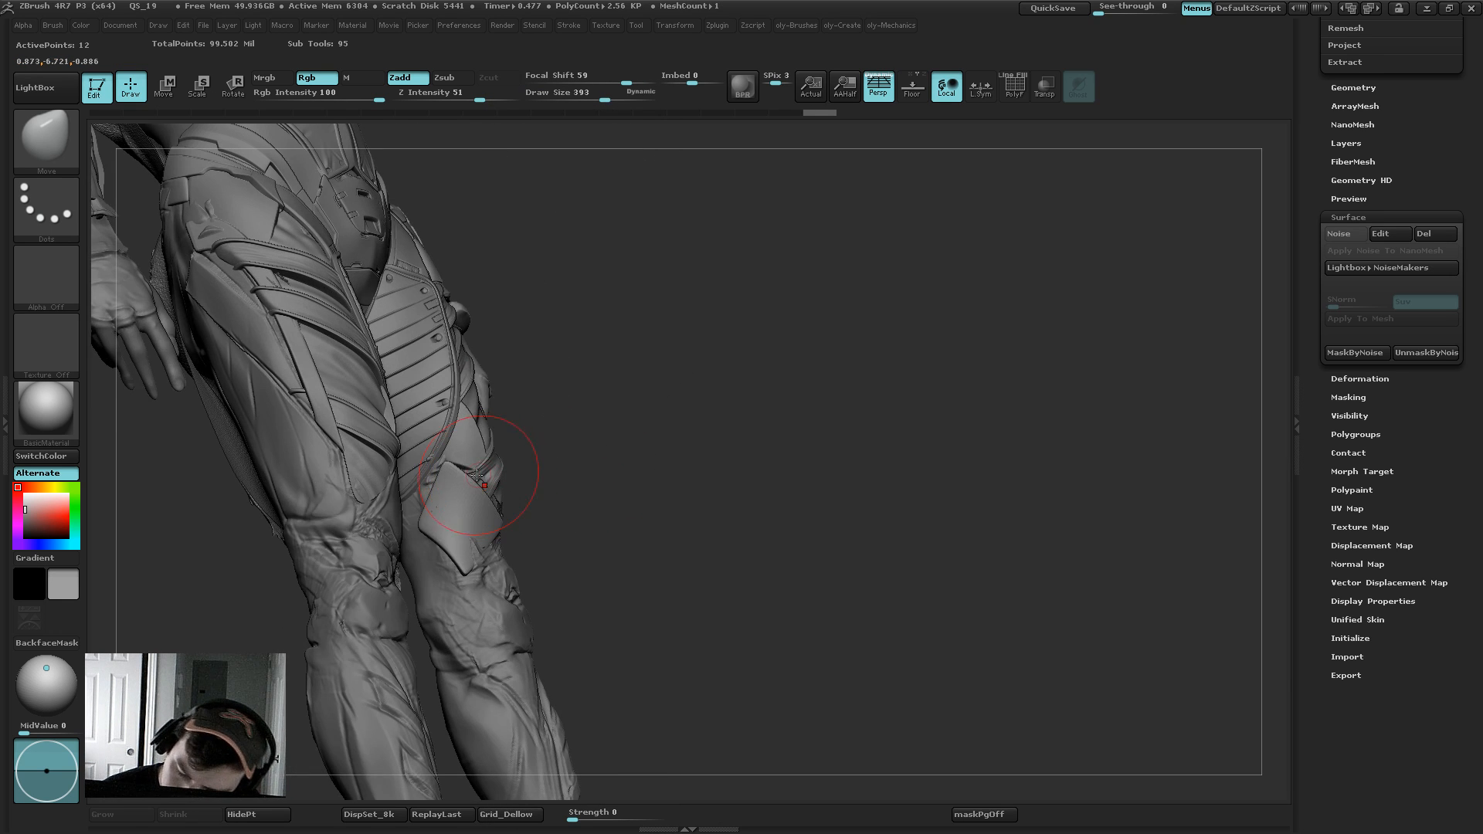
{"action": "key", "text": "s"}
{"action": "left_click_drag", "start_coordinate": [432, 531], "coordinate": [437, 531]}
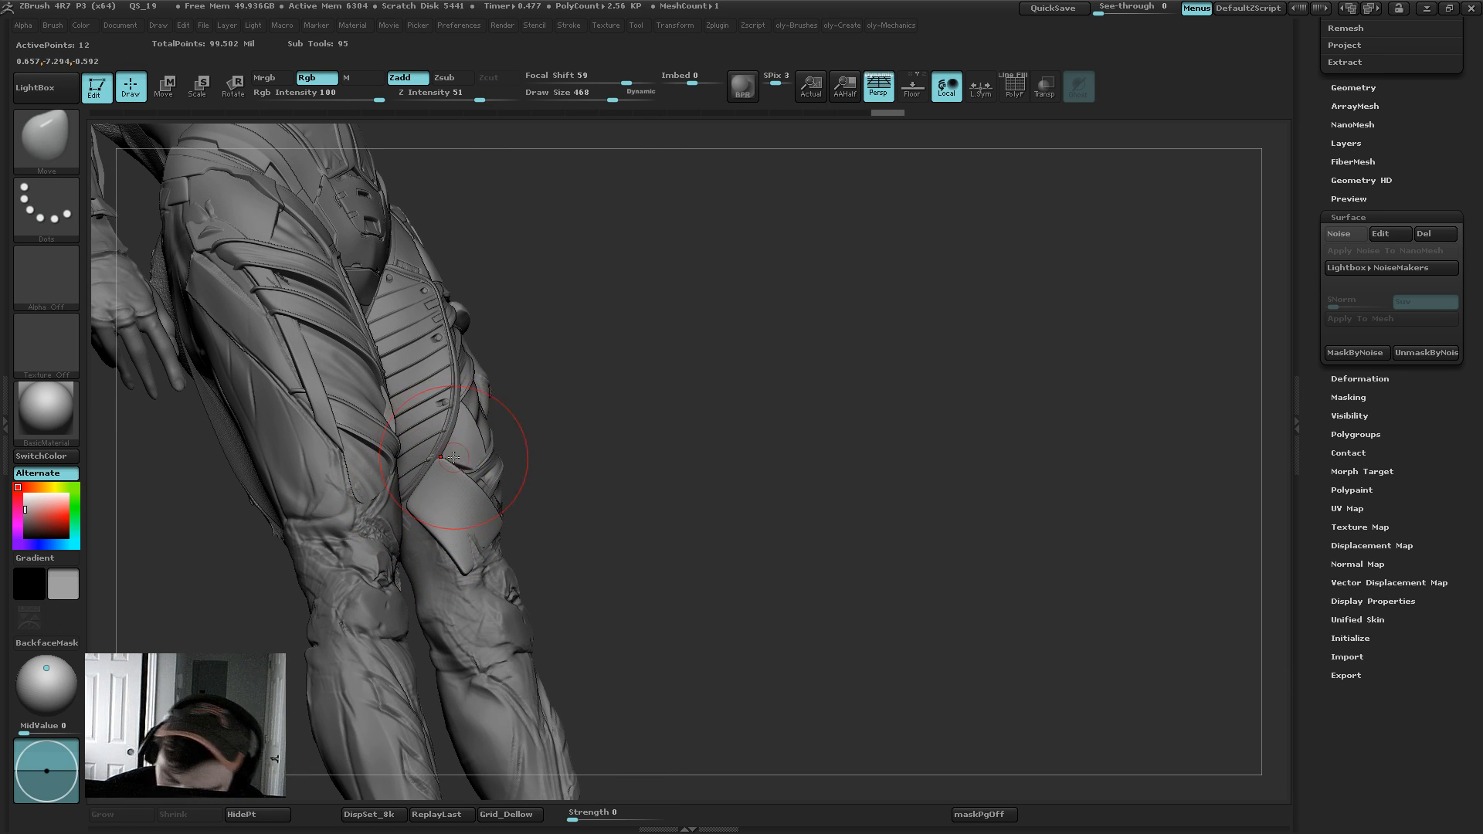
{"action": "left_click_drag", "start_coordinate": [538, 436], "coordinate": [458, 445], "text": "shift"}
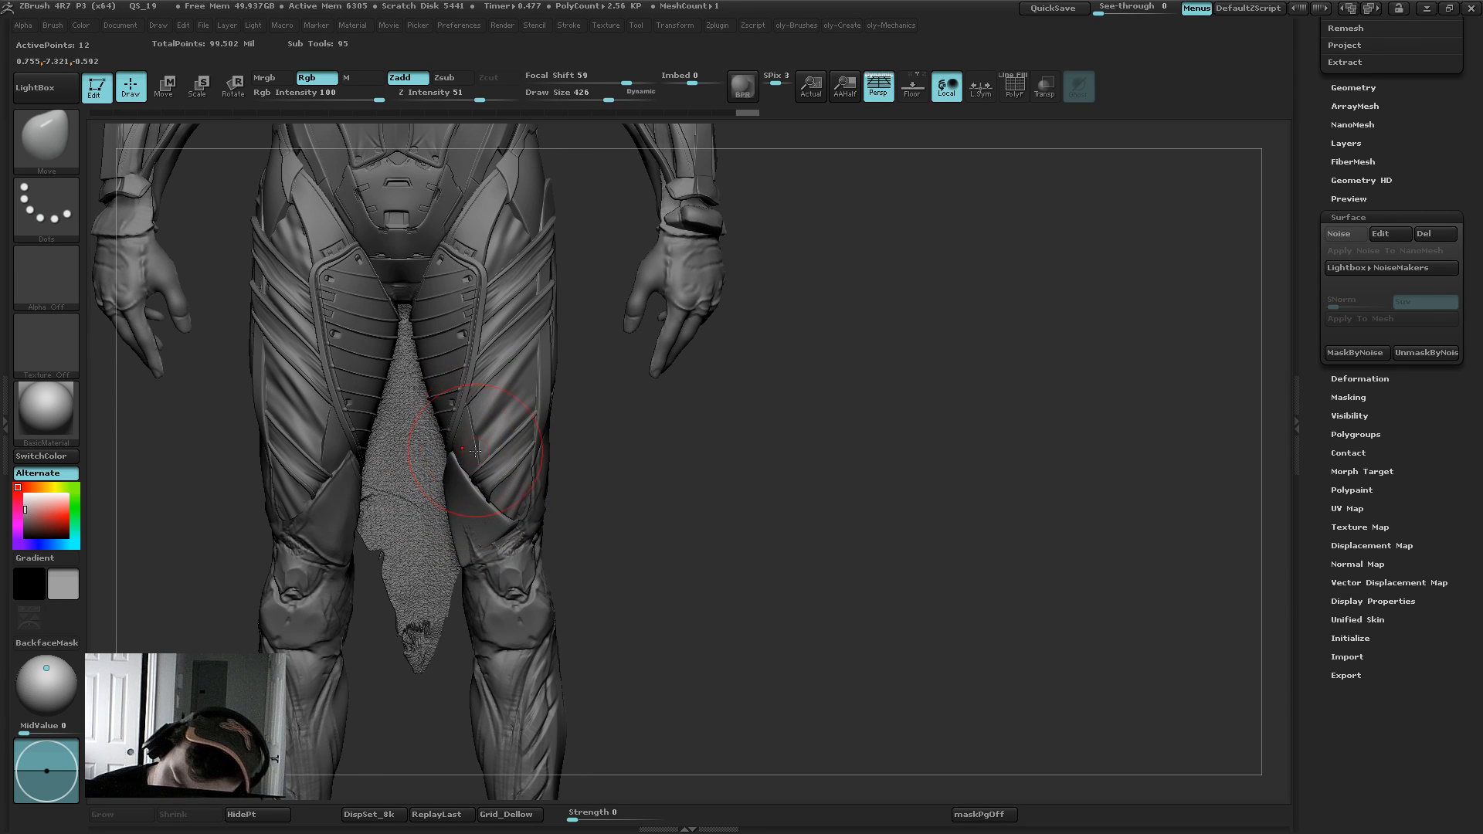
{"action": "mouse_move", "coordinate": [478, 538]}
{"action": "left_mouse_down"}
{"action": "mouse_move", "coordinate": [569, 454]}
{"action": "mouse_move", "coordinate": [552, 459]}
{"action": "left_mouse_up"}
Step: Delete the knee patch's lower subdivision levels and pull its surface and inner edge into shape around the leg with Move
{"action": "key", "text": "2"}
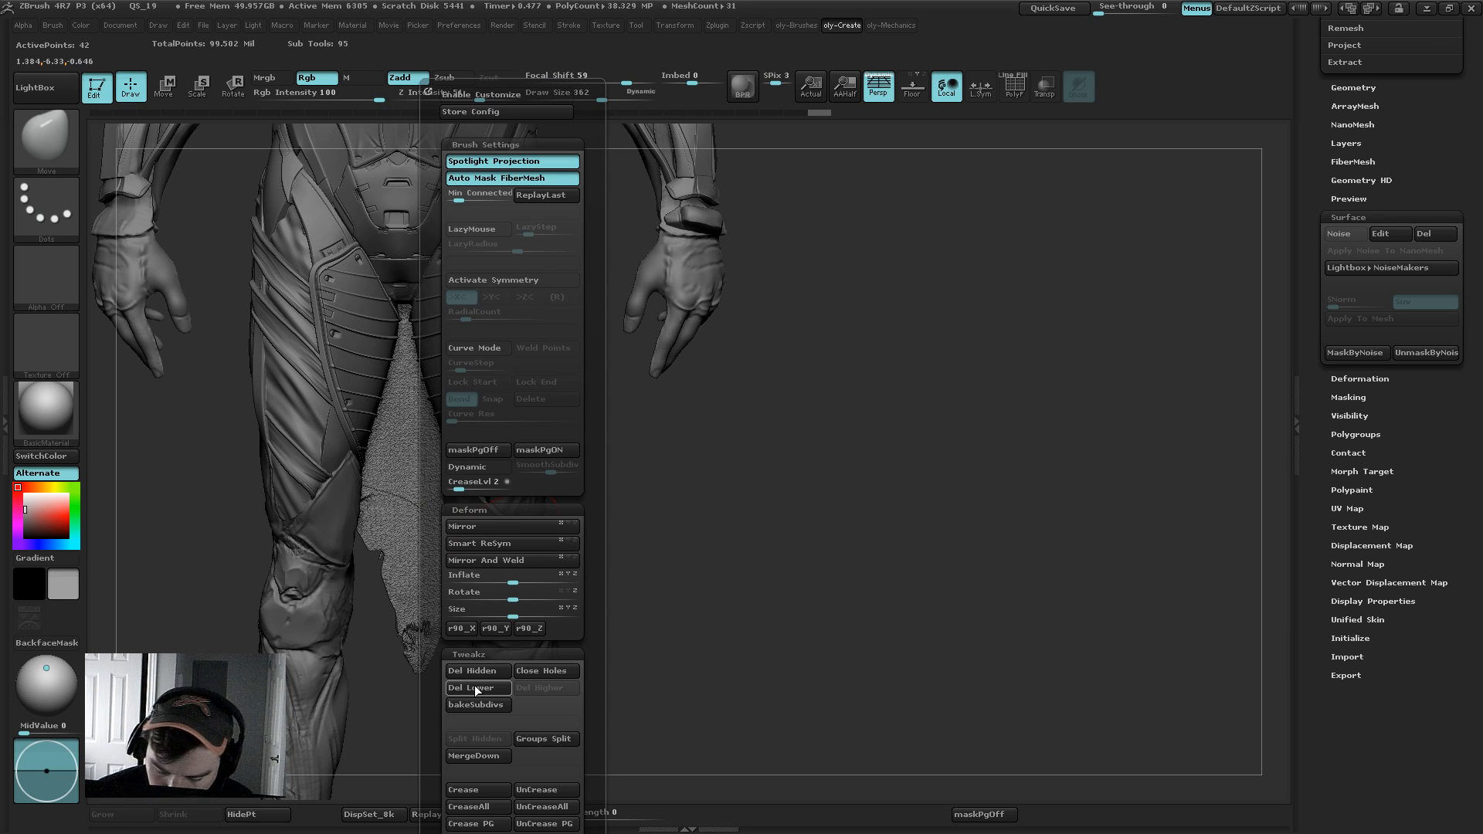
{"action": "left_click", "coordinate": [474, 684]}
{"action": "left_click_drag", "start_coordinate": [474, 538], "coordinate": [479, 546]}
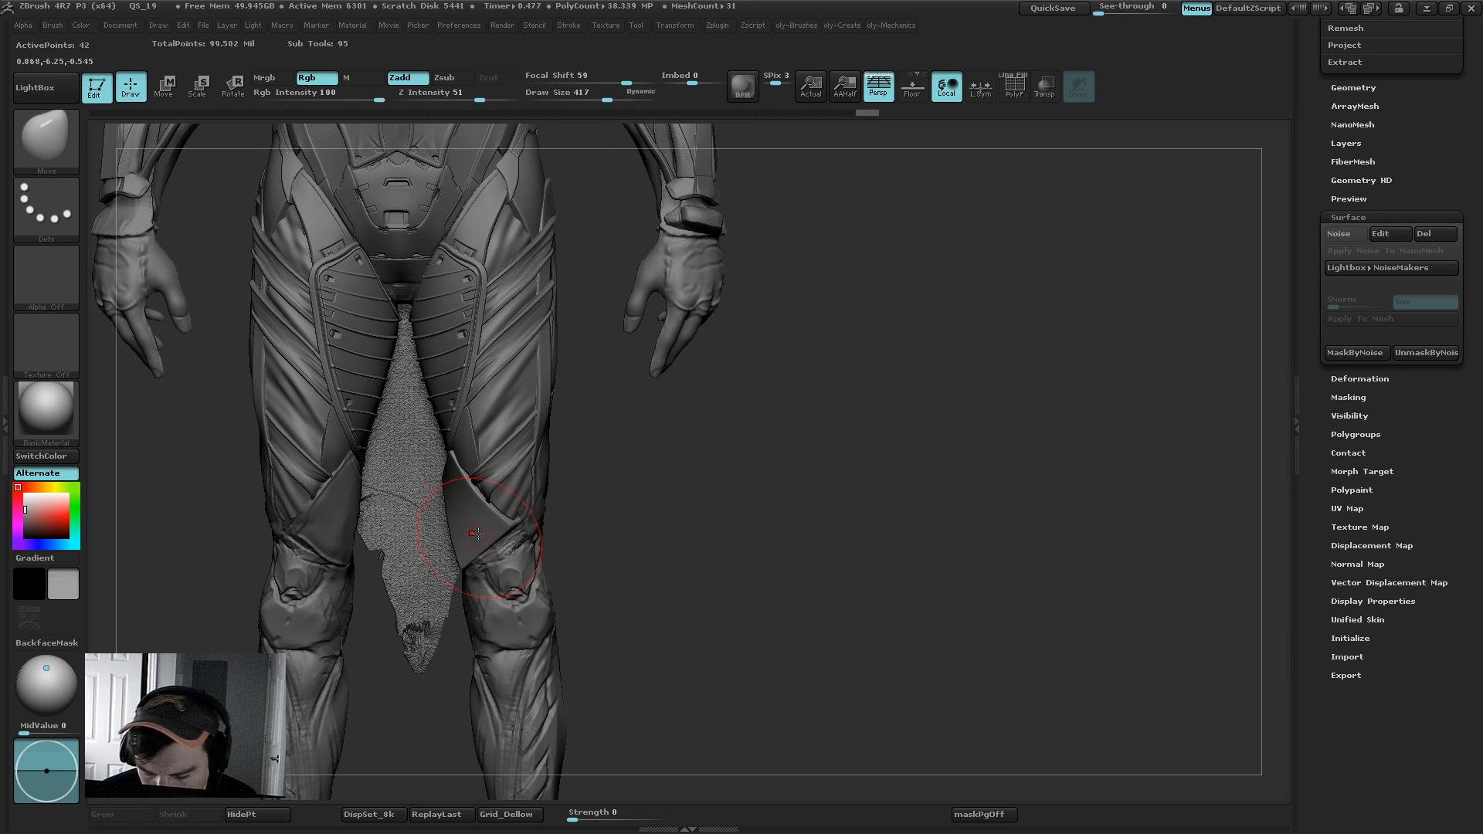
{"action": "right_click_drag", "start_coordinate": [431, 534], "coordinate": [552, 544]}
{"action": "key", "text": "s"}
{"action": "mouse_move", "coordinate": [445, 558]}
{"action": "left_mouse_down"}
{"action": "mouse_move", "coordinate": [427, 475]}
{"action": "mouse_move", "coordinate": [469, 426]}
{"action": "mouse_move", "coordinate": [437, 457]}
{"action": "mouse_move", "coordinate": [441, 489]}
{"action": "left_mouse_up"}
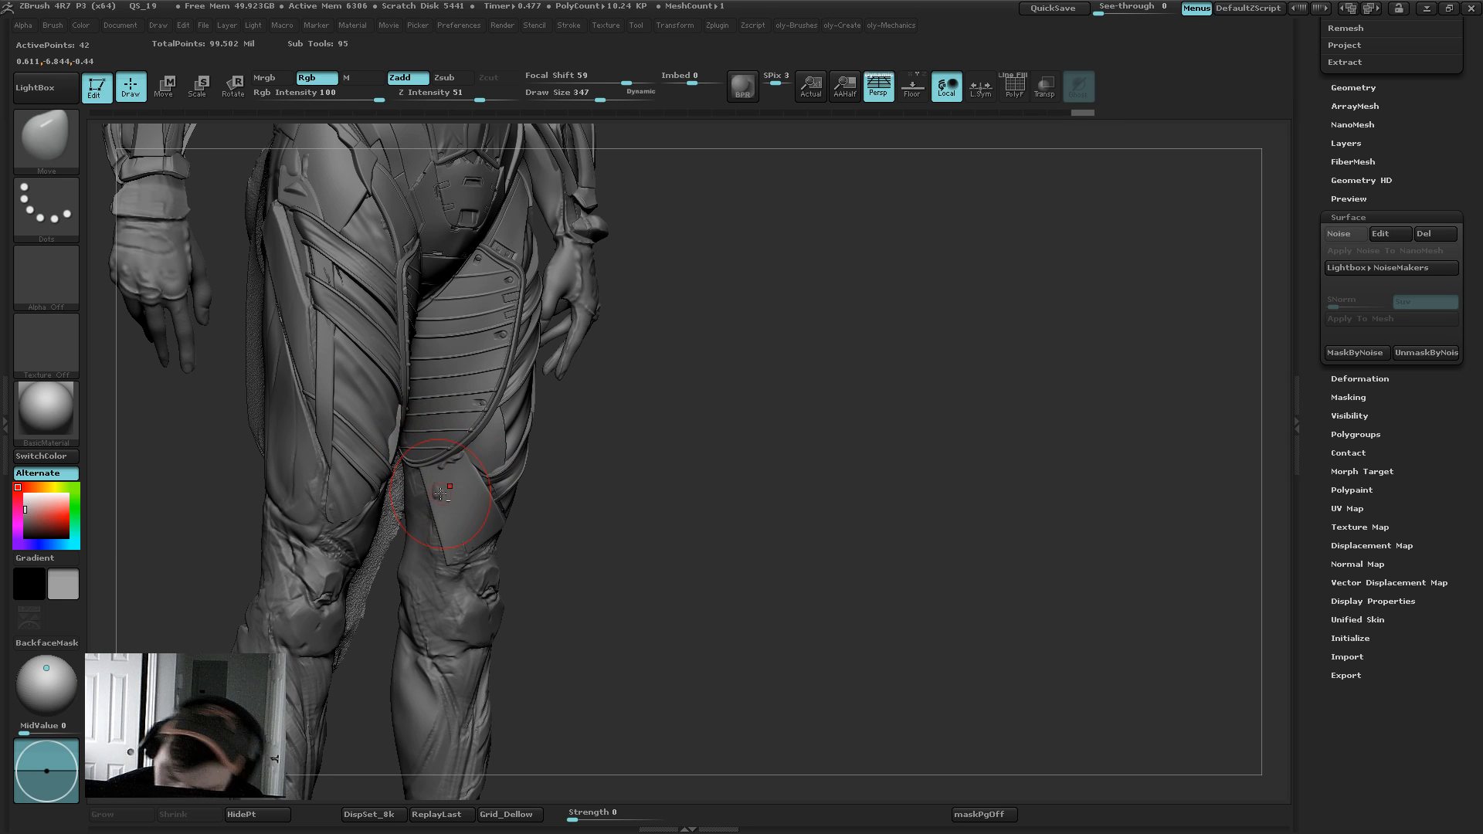
Step: Switch between the body mesh and the knee patch, fitting the patch's outer and upper edges to the leg with Move
{"action": "left_click", "coordinate": [447, 461], "text": "alt"}
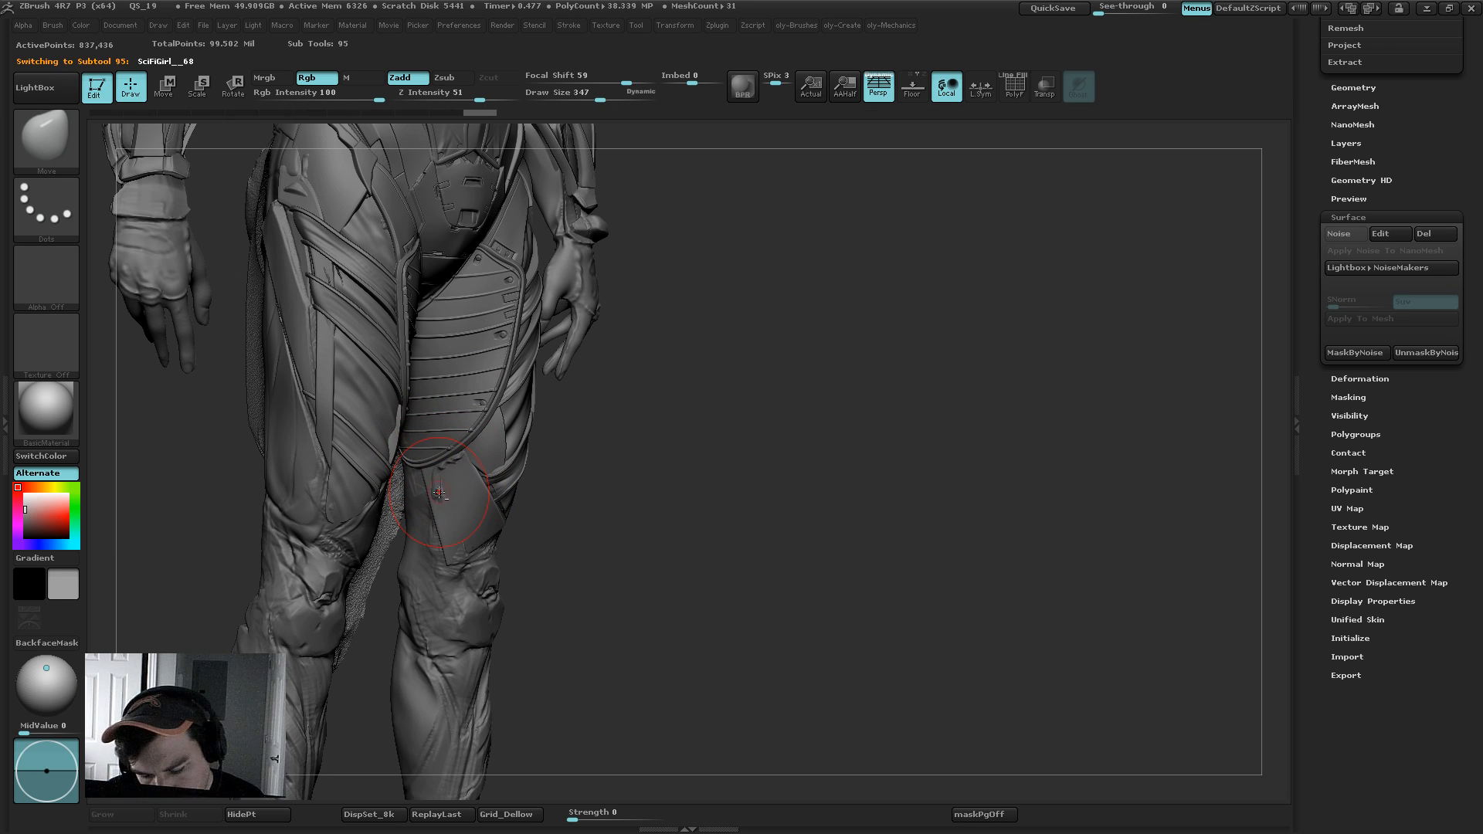
{"action": "left_click_drag", "start_coordinate": [614, 460], "coordinate": [598, 266]}
{"action": "left_click", "coordinate": [479, 558], "text": "alt"}
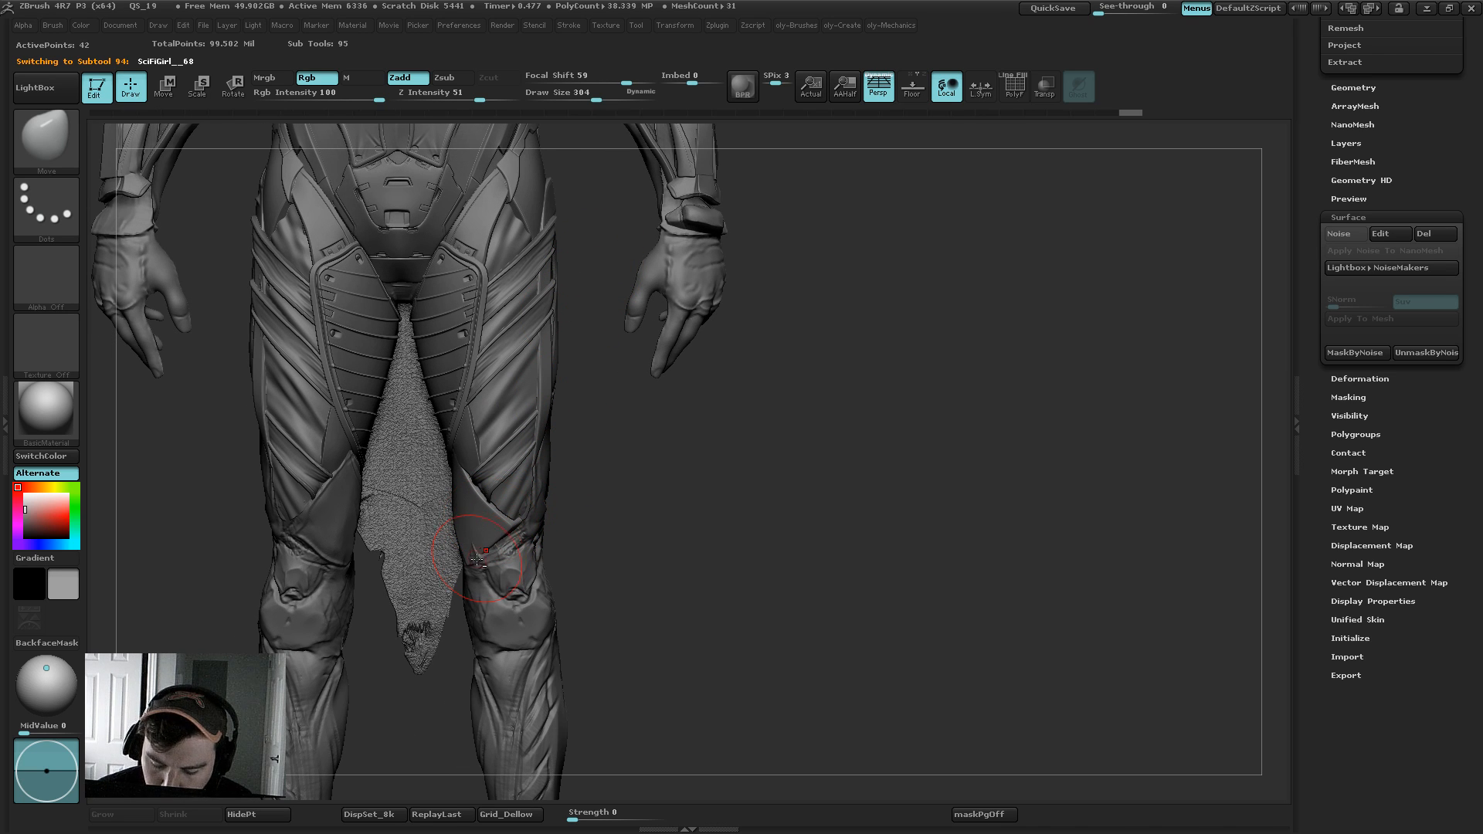
{"action": "left_click", "coordinate": [475, 564], "text": "alt"}
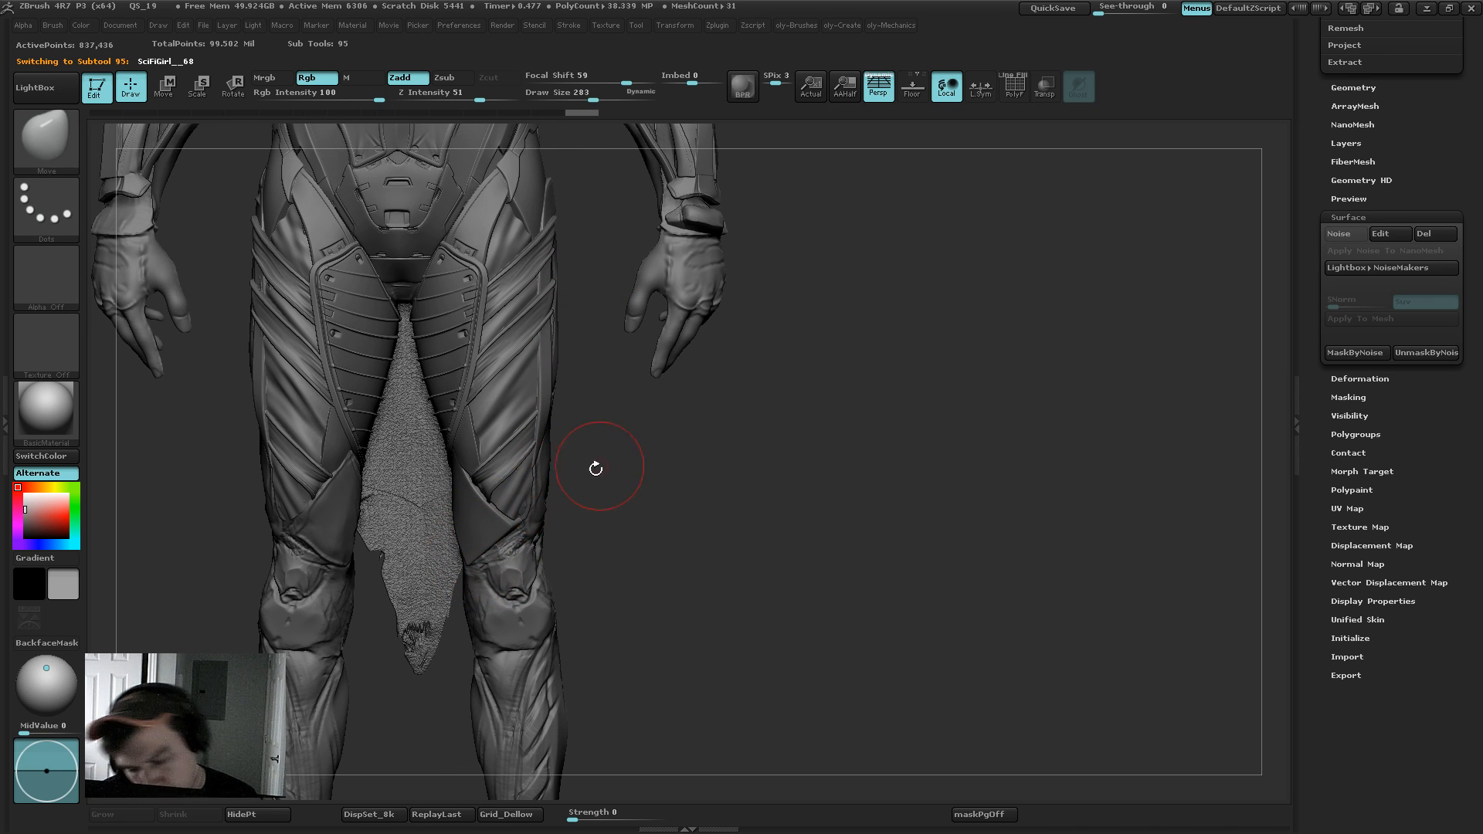
{"action": "left_click", "coordinate": [481, 525], "text": "alt"}
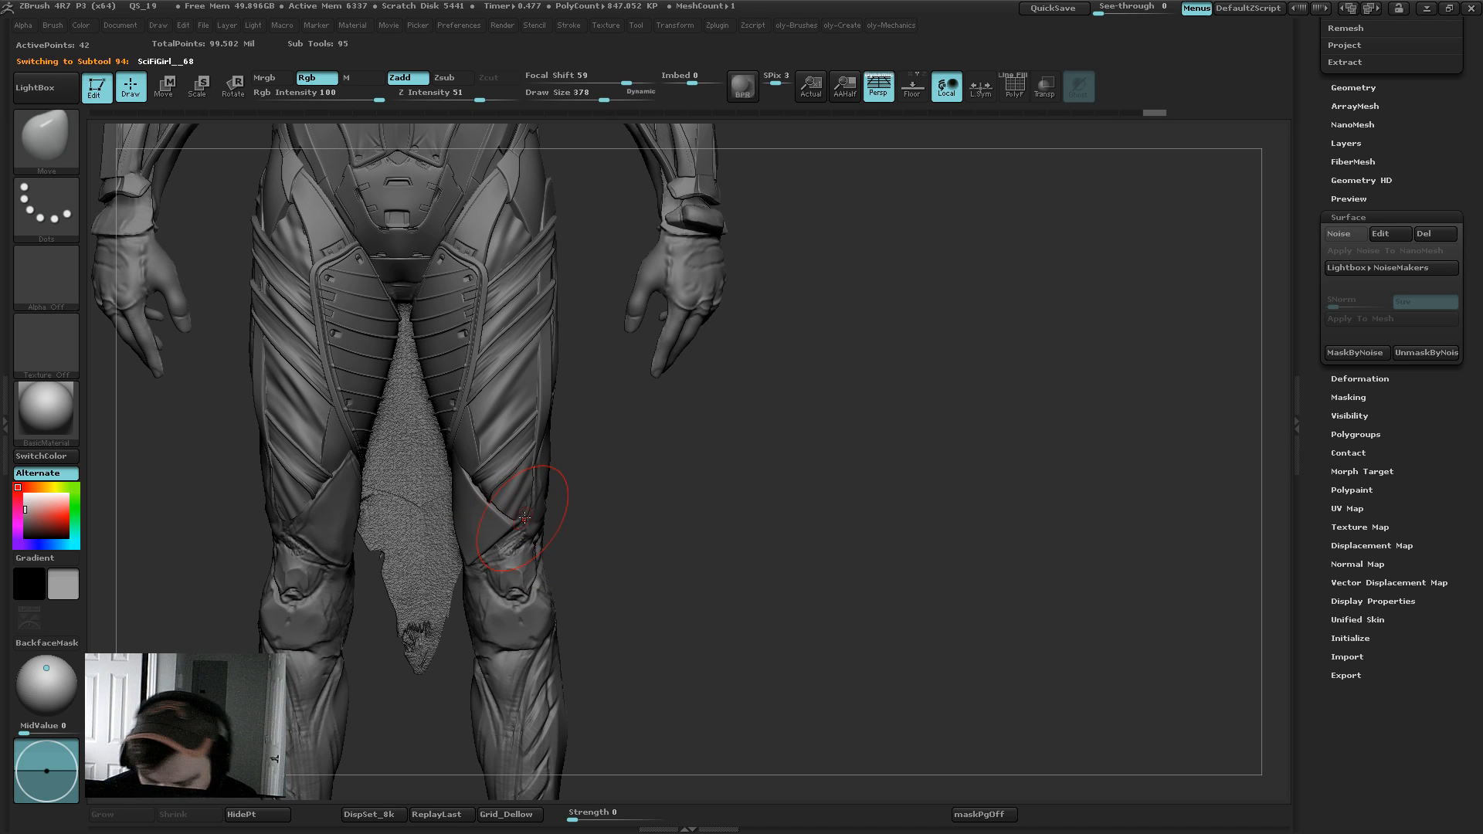
{"action": "left_click_drag", "start_coordinate": [524, 518], "coordinate": [477, 494]}
{"action": "key", "text": "s"}
{"action": "key", "text": "s"}
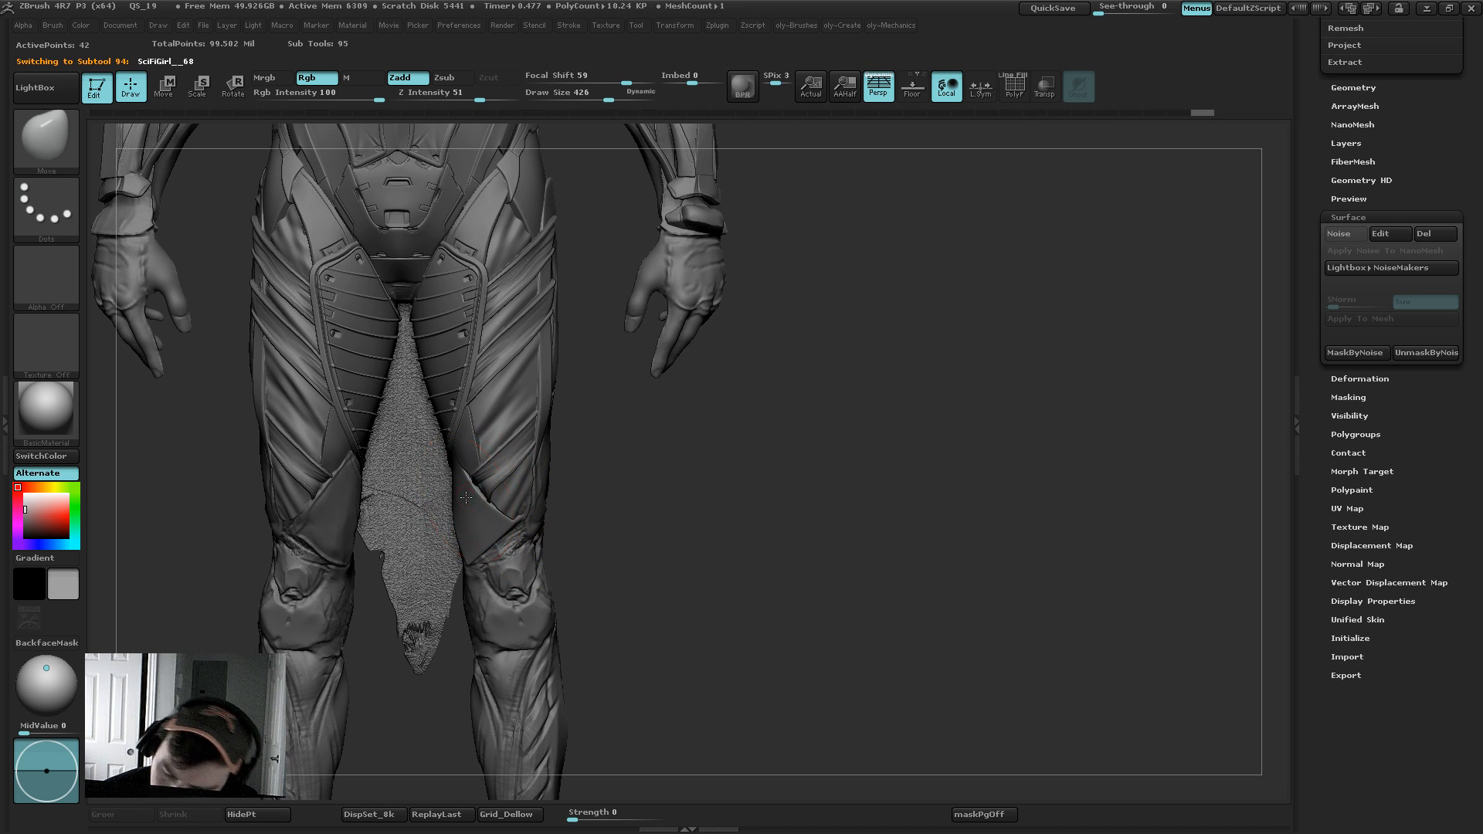
Step: Apply Mirror And Weld to the knee patch to copy it onto the other leg
{"action": "left_click_drag", "start_coordinate": [595, 482], "coordinate": [569, 506], "text": "alt"}
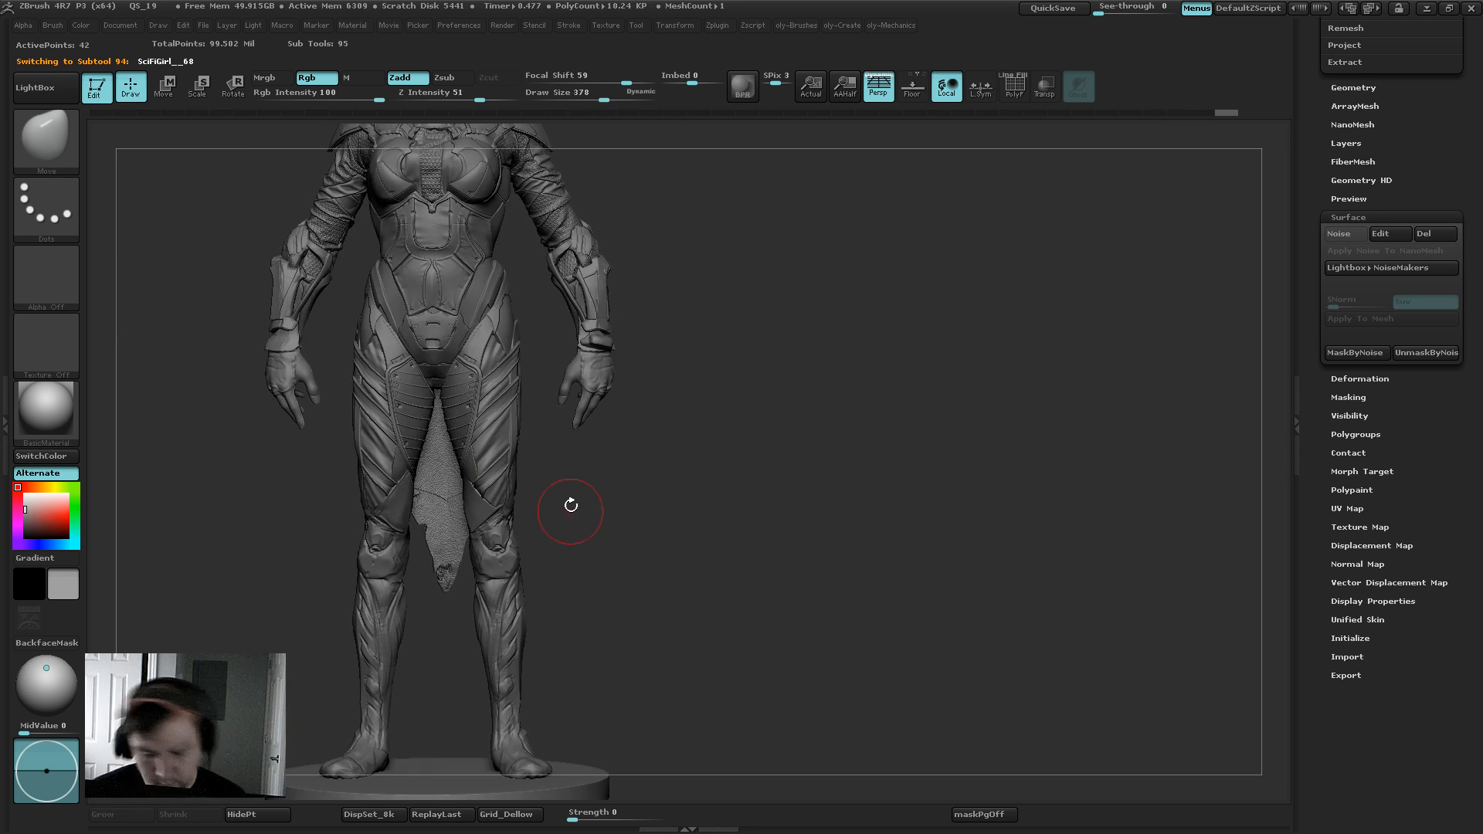
{"action": "key", "text": "2"}
{"action": "left_click", "coordinate": [557, 561]}
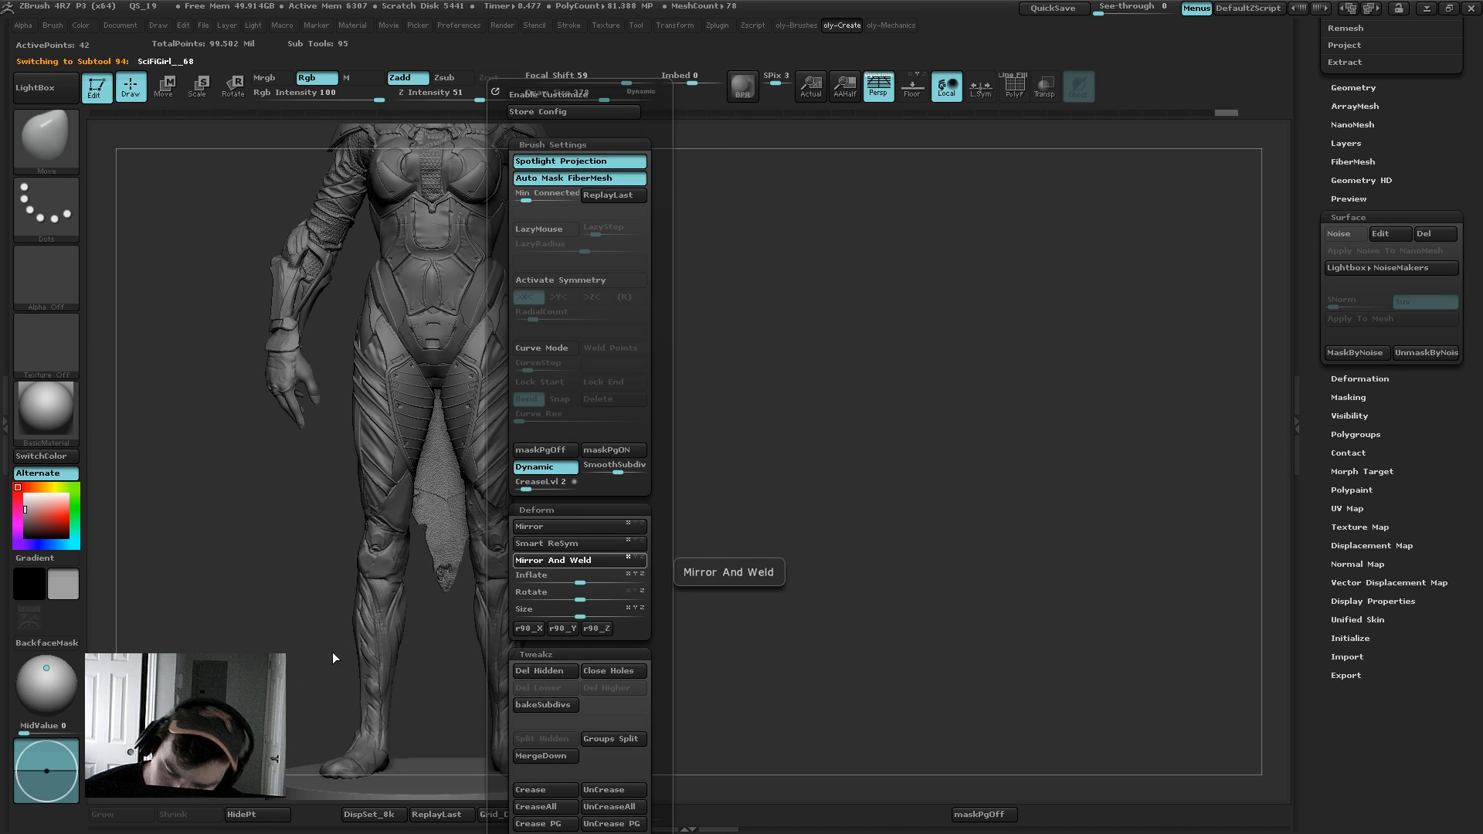
{"action": "key", "text": "shift+s"}
{"action": "key", "text": "shift+s"}
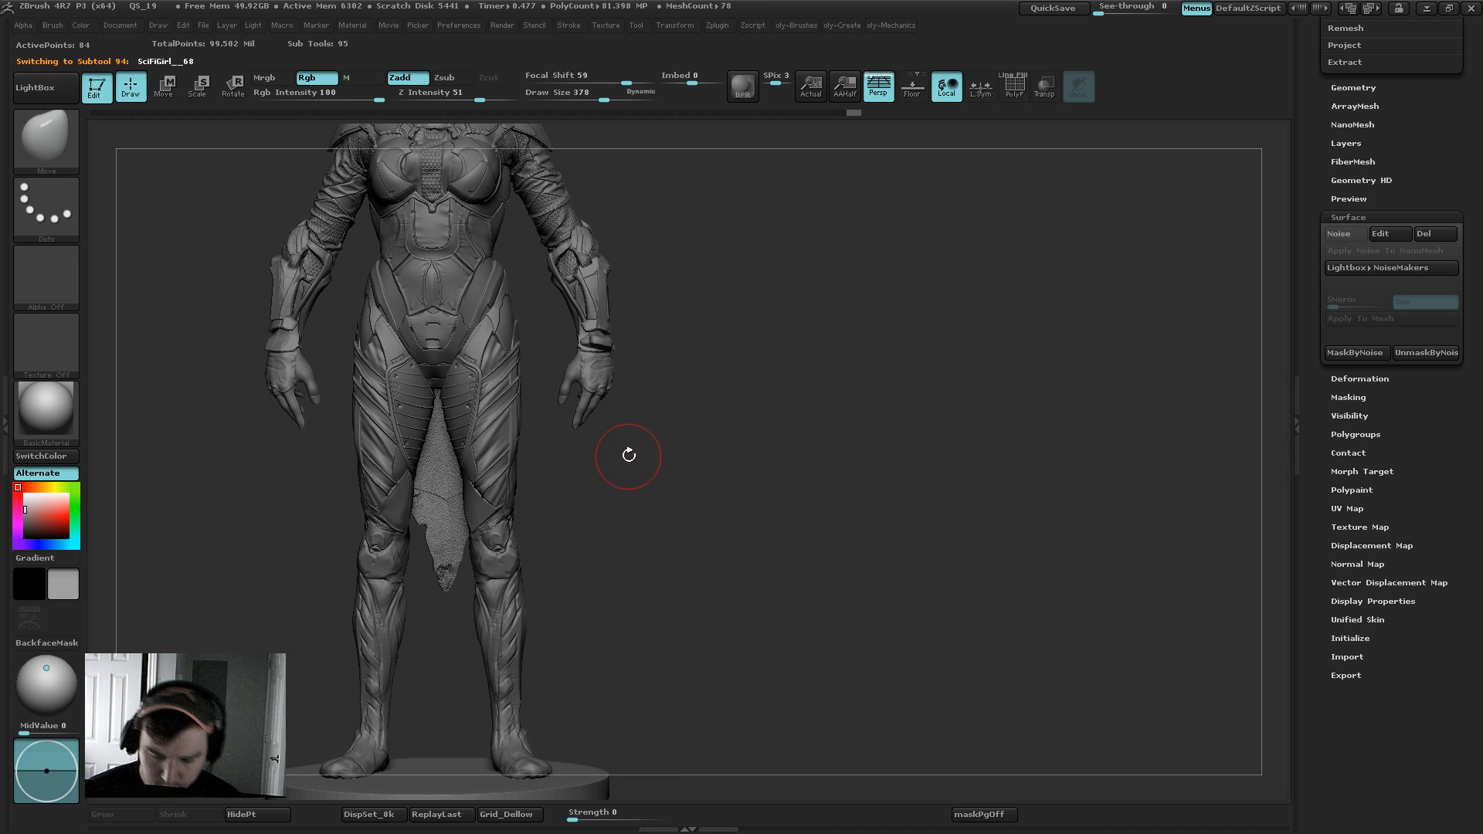
Step: Select the body mesh and apply Mirror And Weld across X
{"action": "left_click", "coordinate": [495, 566], "text": "alt"}
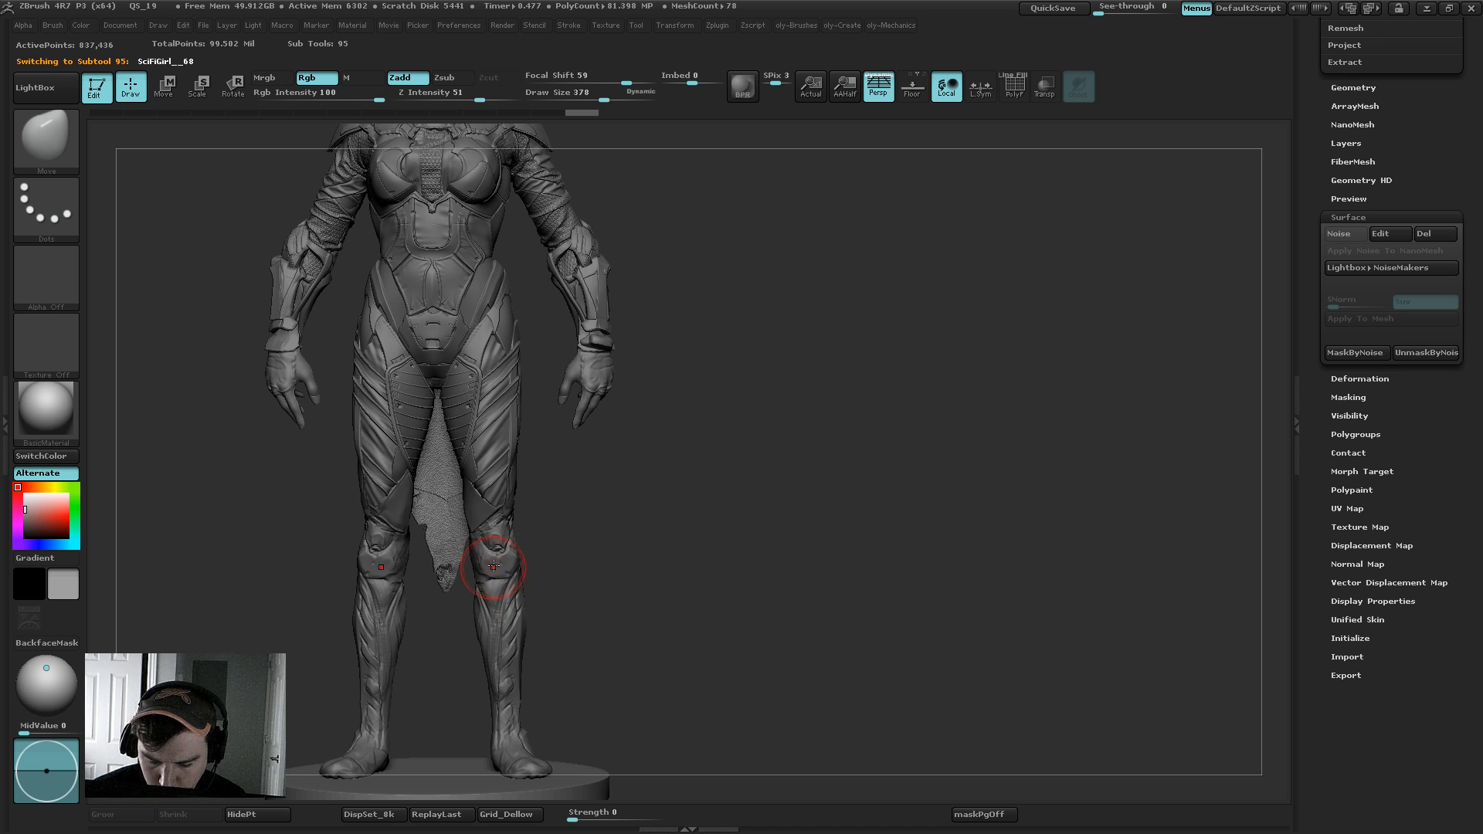
{"action": "key", "text": "2"}
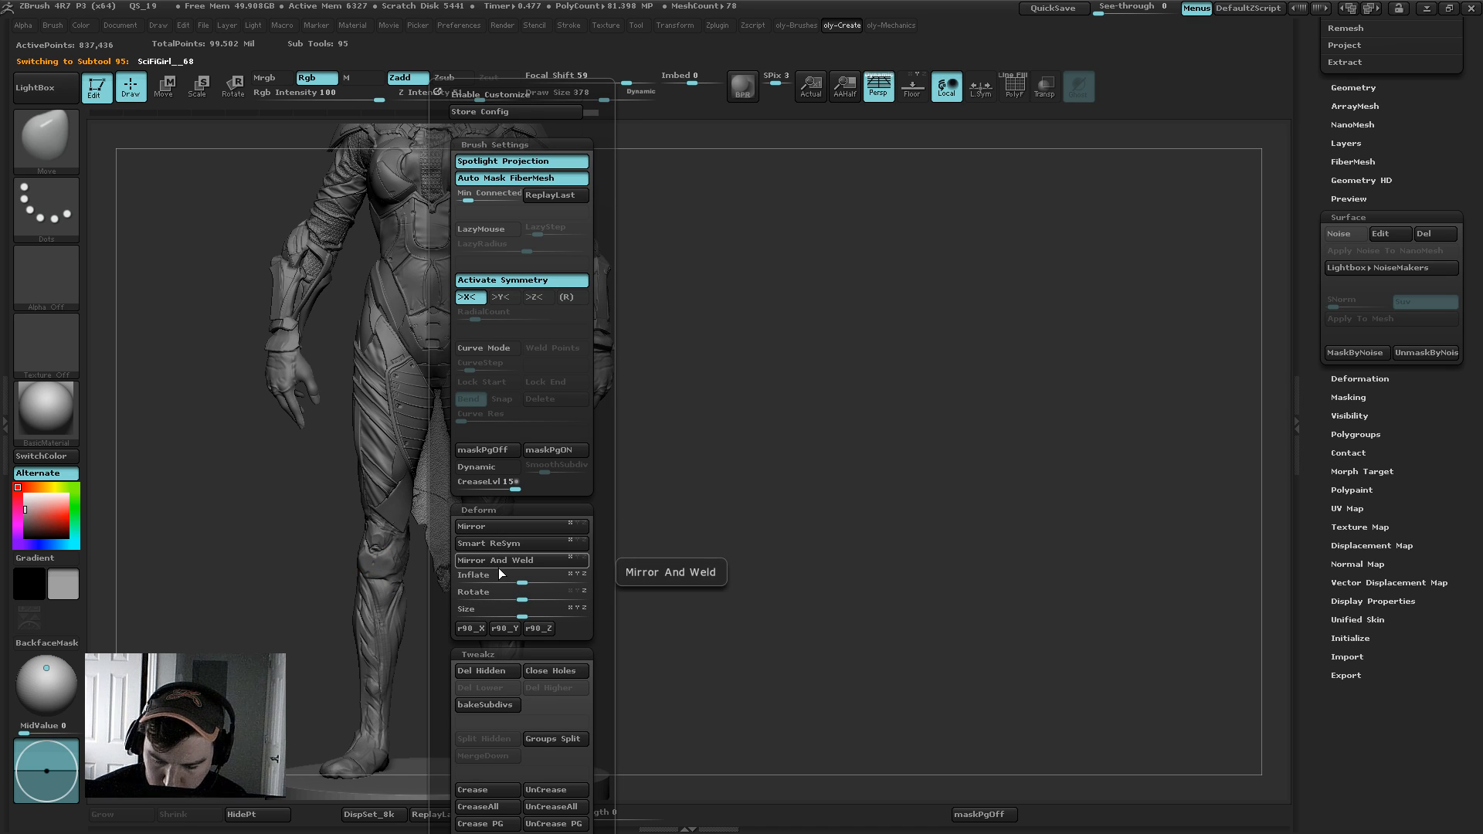
{"action": "left_click", "coordinate": [499, 567]}
{"action": "mouse_move", "coordinate": [592, 449]}
{"action": "left_mouse_down", "text": "alt"}
{"action": "mouse_move", "coordinate": [589, 475]}
{"action": "mouse_move", "coordinate": [562, 497]}
{"action": "mouse_move", "coordinate": [552, 353]}
{"action": "left_mouse_up", "text": "alt"}
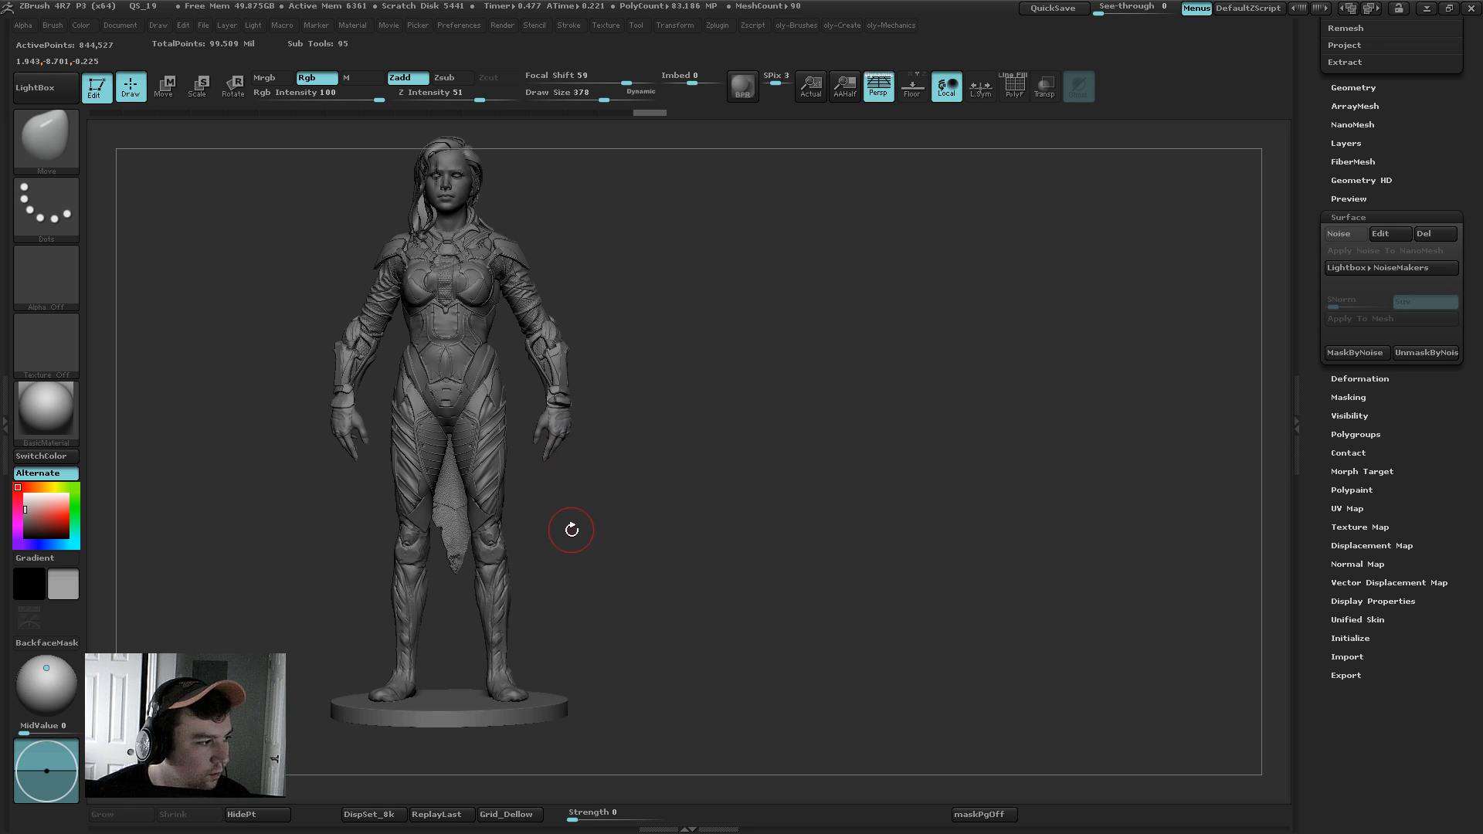
Step: Set the current color to a slightly darker gray and show the whole figure with the interface hidden
{"action": "left_click_drag", "start_coordinate": [694, 356], "coordinate": [722, 397], "text": "alt"}
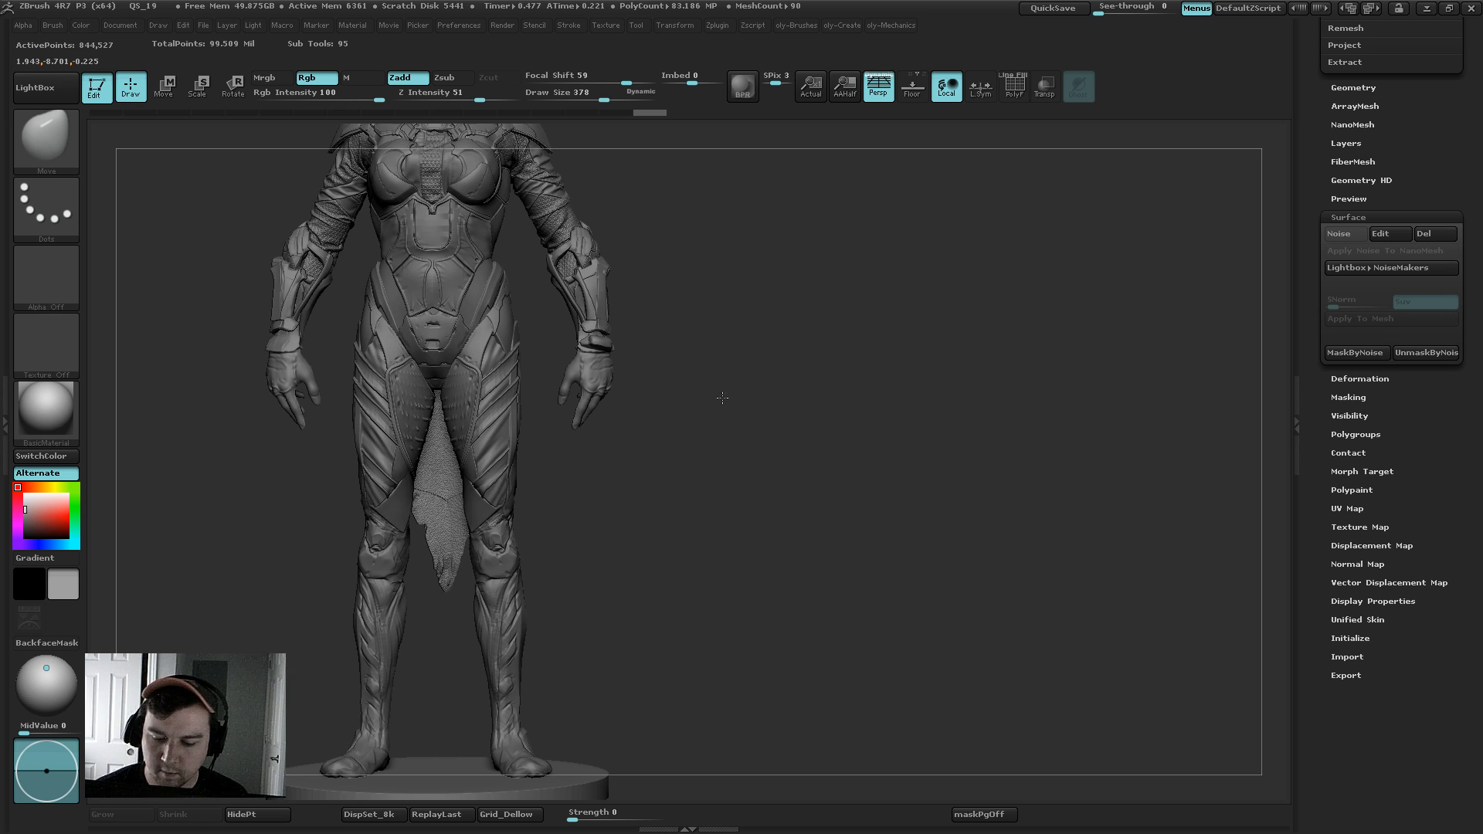
{"action": "left_click_drag", "start_coordinate": [24, 509], "coordinate": [24, 514]}
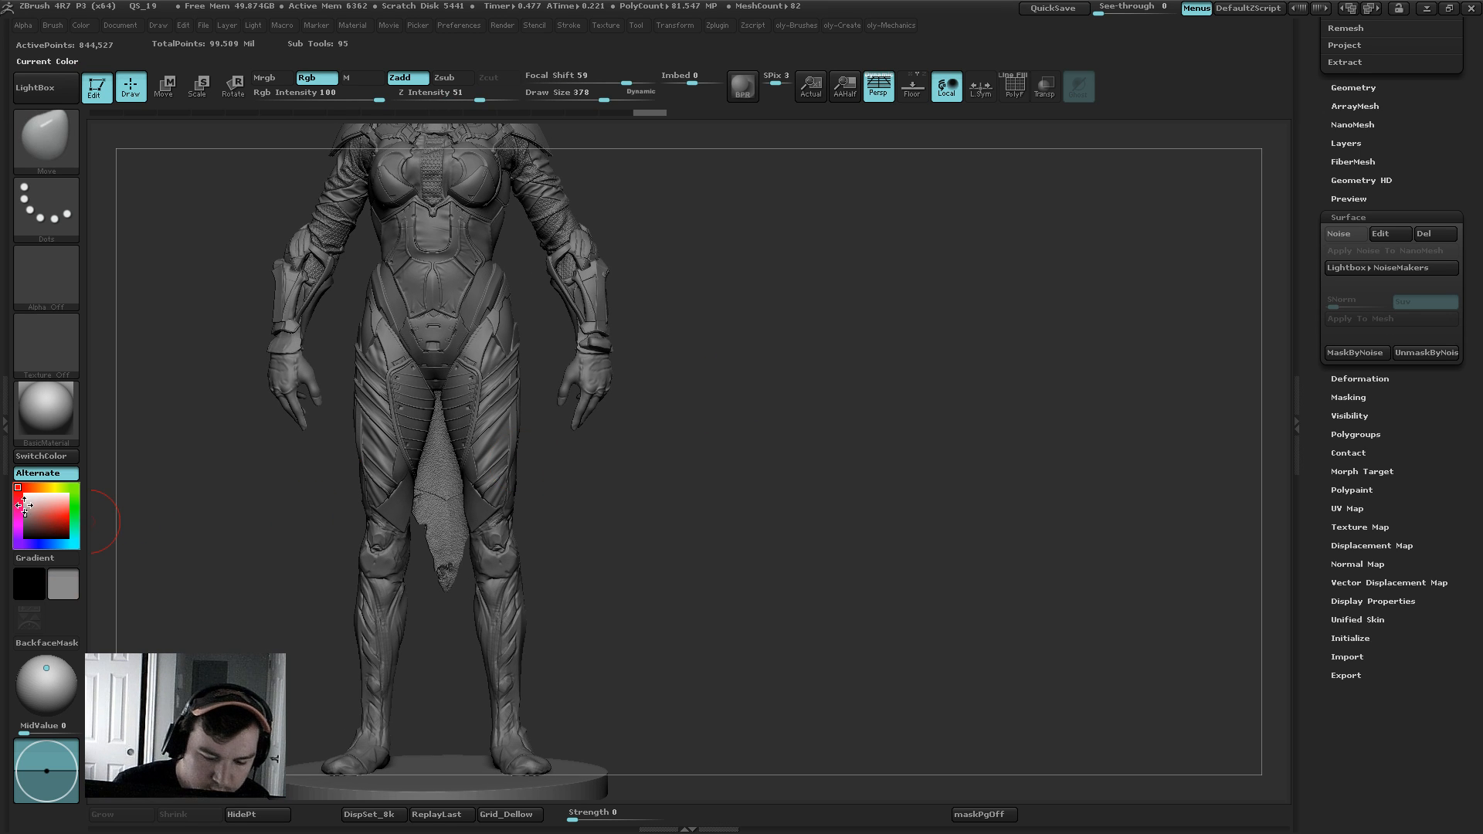
{"action": "mouse_move", "coordinate": [677, 424]}
{"action": "left_mouse_down"}
{"action": "mouse_move", "coordinate": [678, 443]}
{"action": "mouse_move", "coordinate": [673, 338]}
{"action": "left_mouse_up"}
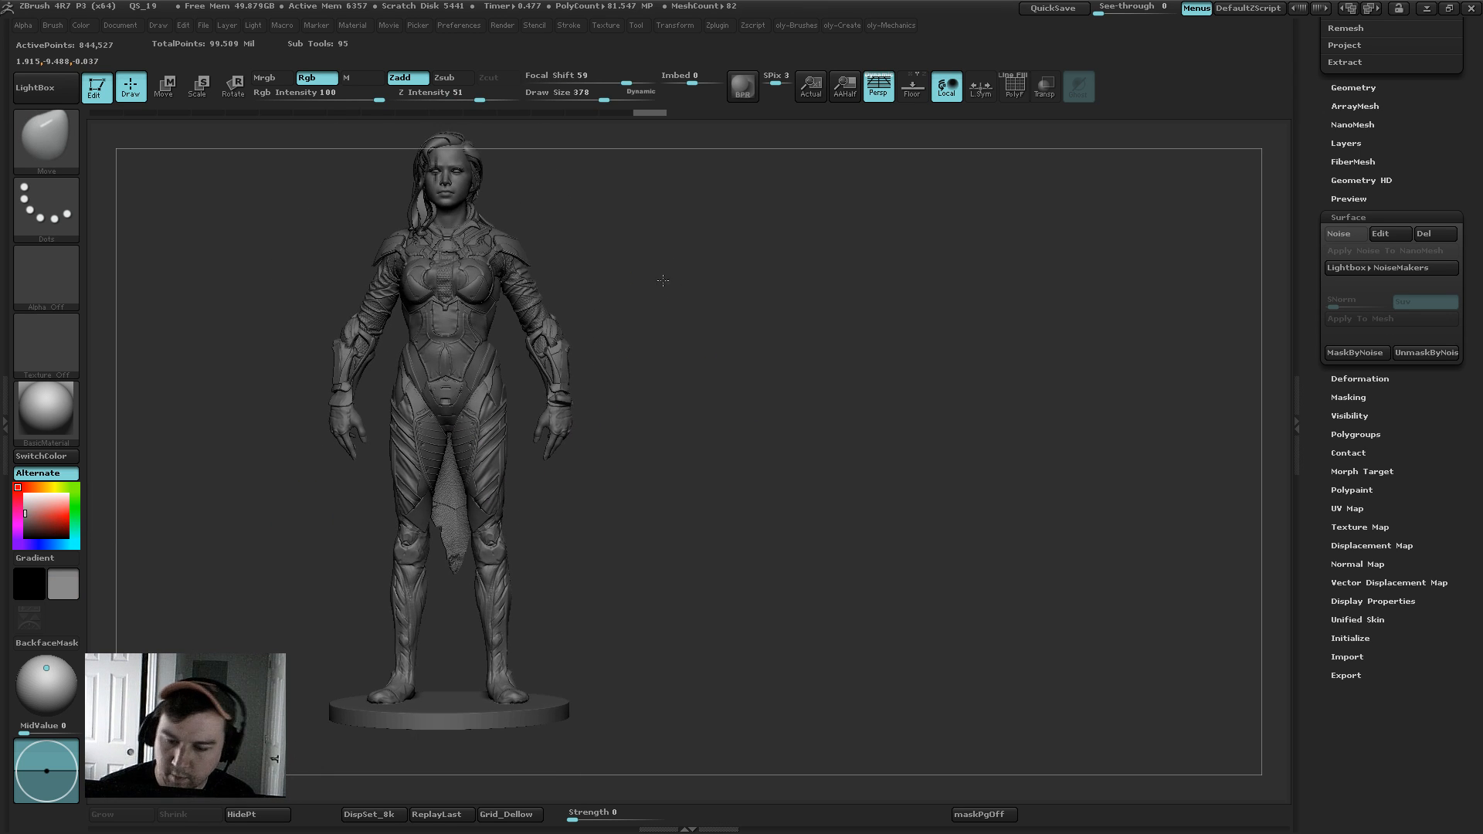
{"action": "mouse_move", "coordinate": [662, 280]}
{"action": "left_mouse_down", "text": "alt"}
{"action": "mouse_move", "coordinate": [783, 280]}
{"action": "mouse_move", "coordinate": [834, 299]}
{"action": "mouse_move", "coordinate": [814, 321]}
{"action": "left_mouse_up", "text": "alt"}
{"action": "key", "text": "Tab"}
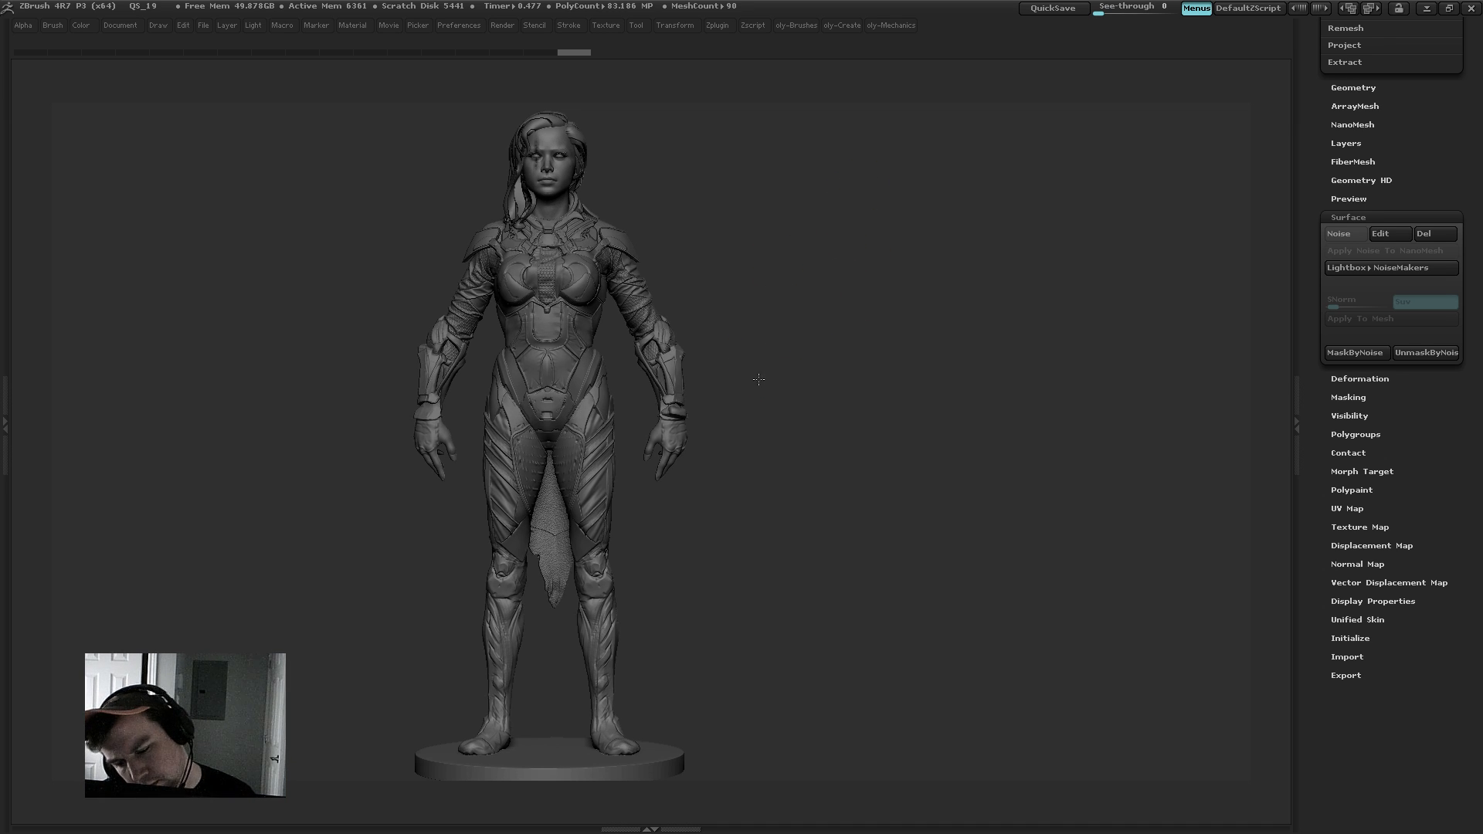
Step: Select the hip panel subtool and subdivide its geometry to about 2.1 million polygons
{"action": "left_click_drag", "start_coordinate": [760, 309], "coordinate": [805, 342]}
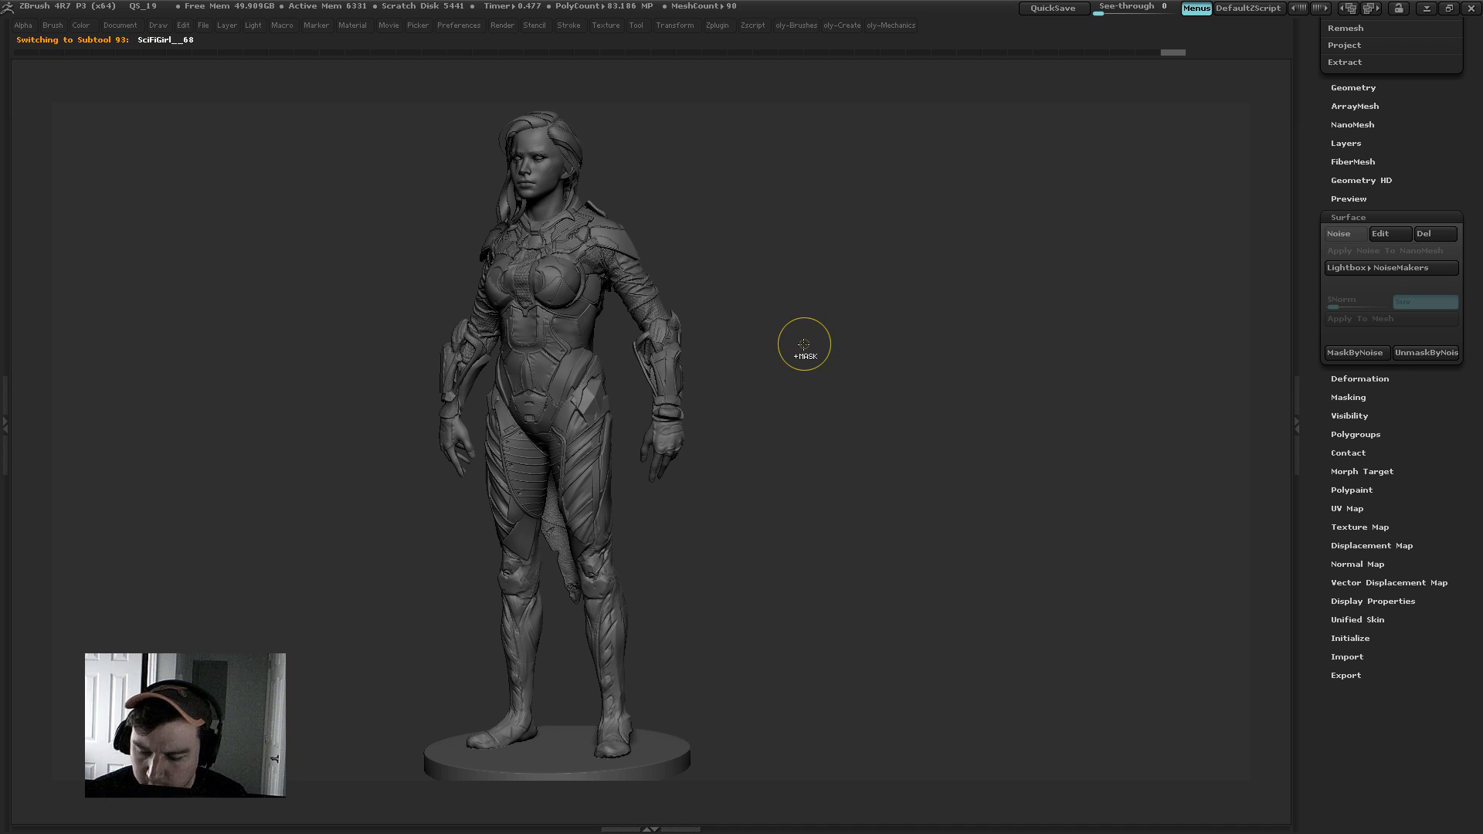
{"action": "key", "text": "Tab"}
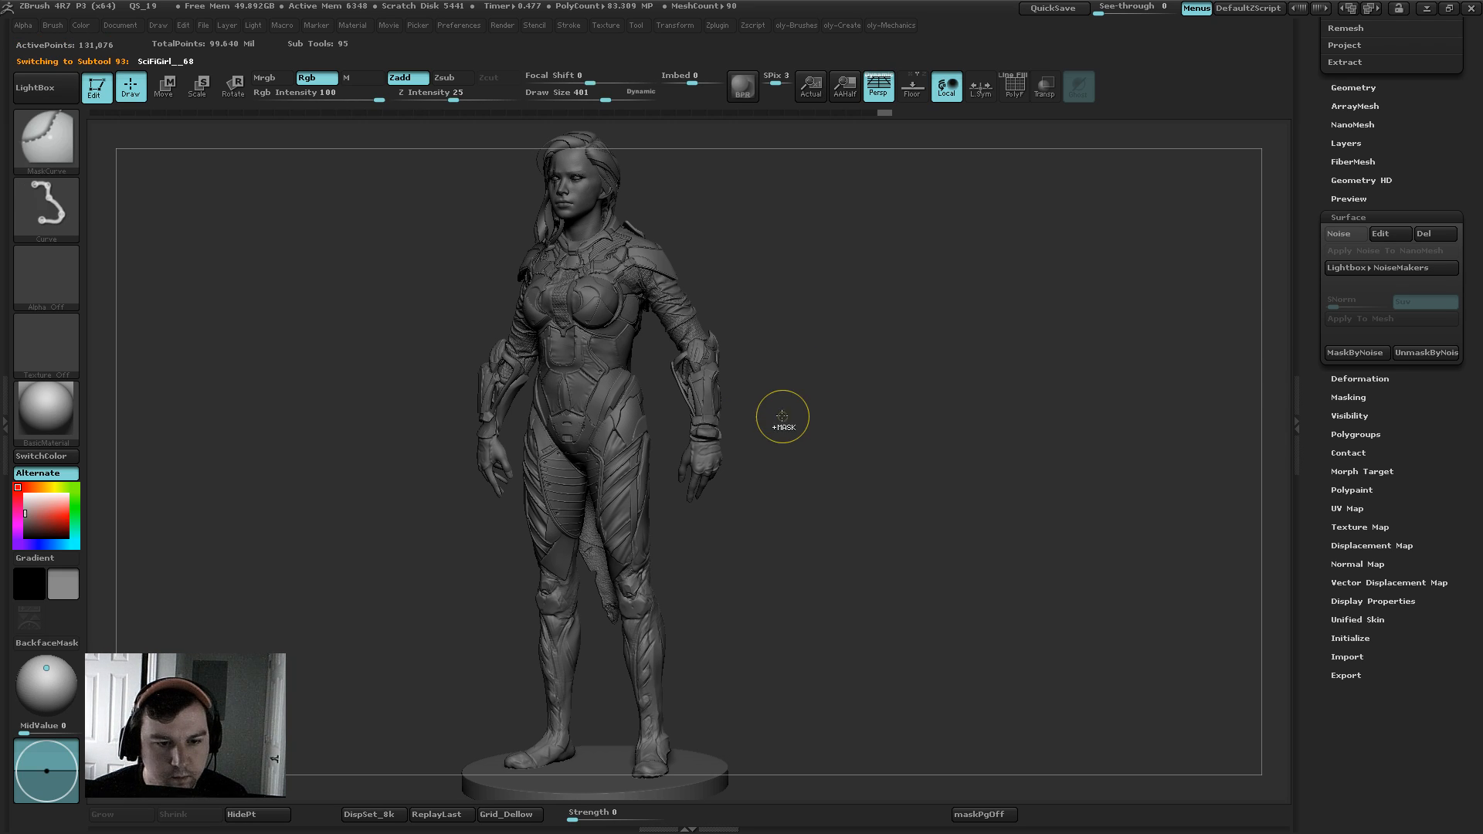
{"action": "key", "text": "ctrl+d"}
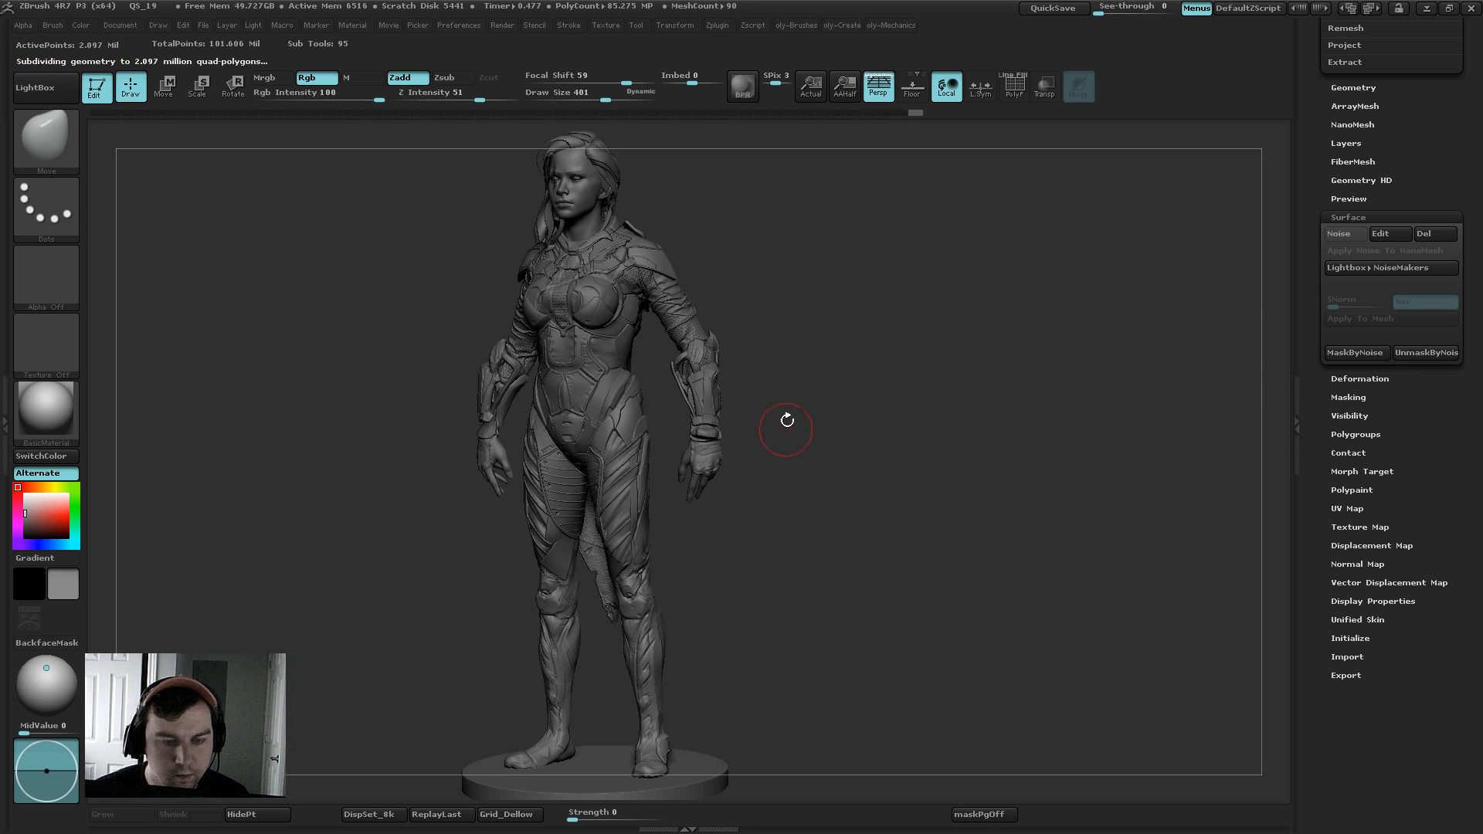
Step: Adjust the suit surface beneath the hip panel's lower edge with the Move brush and reselect the hip panel subtool
{"action": "key", "text": "Tab"}
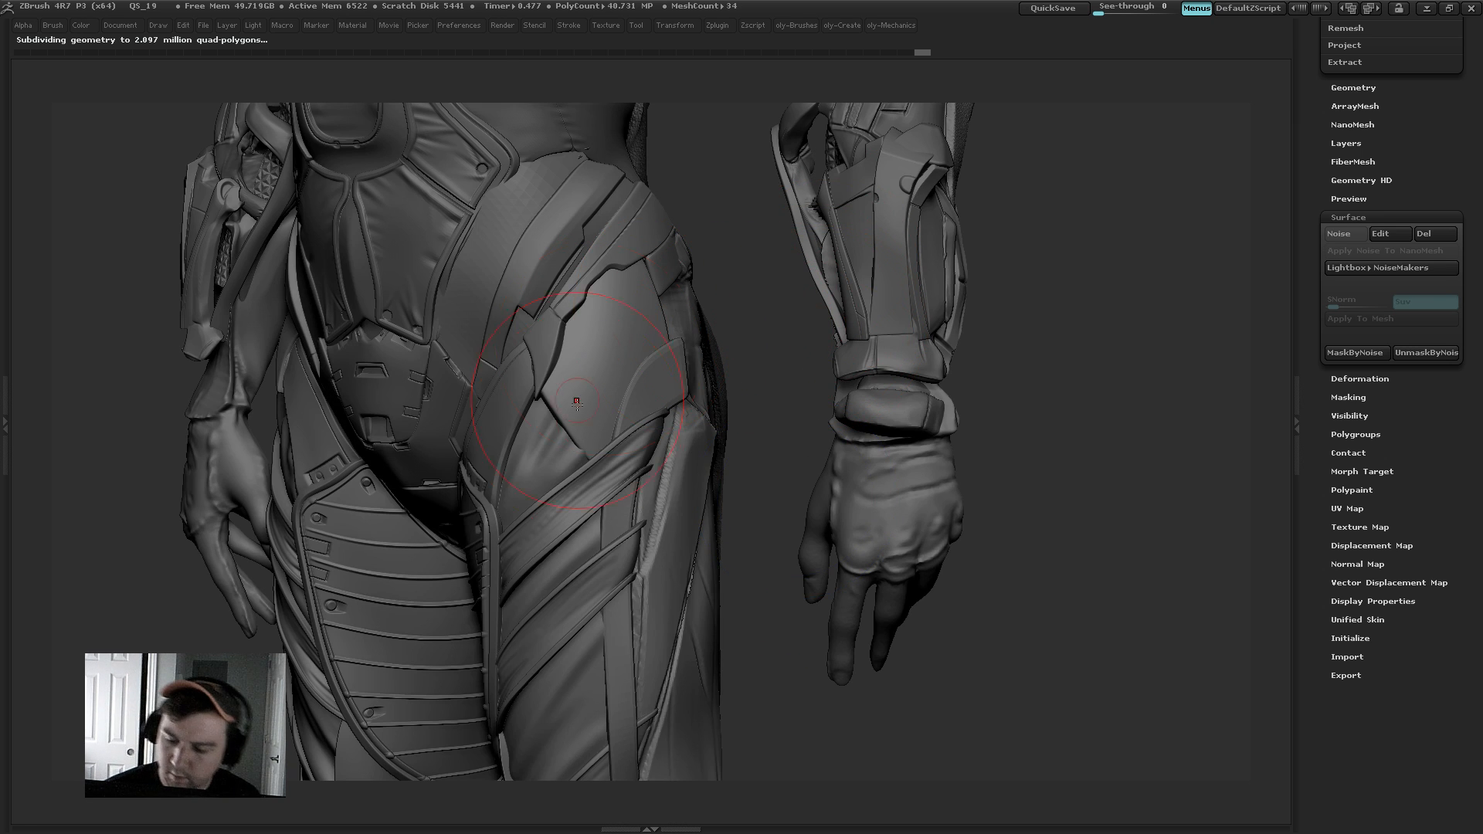
{"action": "key", "text": "b"}
{"action": "left_click", "coordinate": [548, 439]}
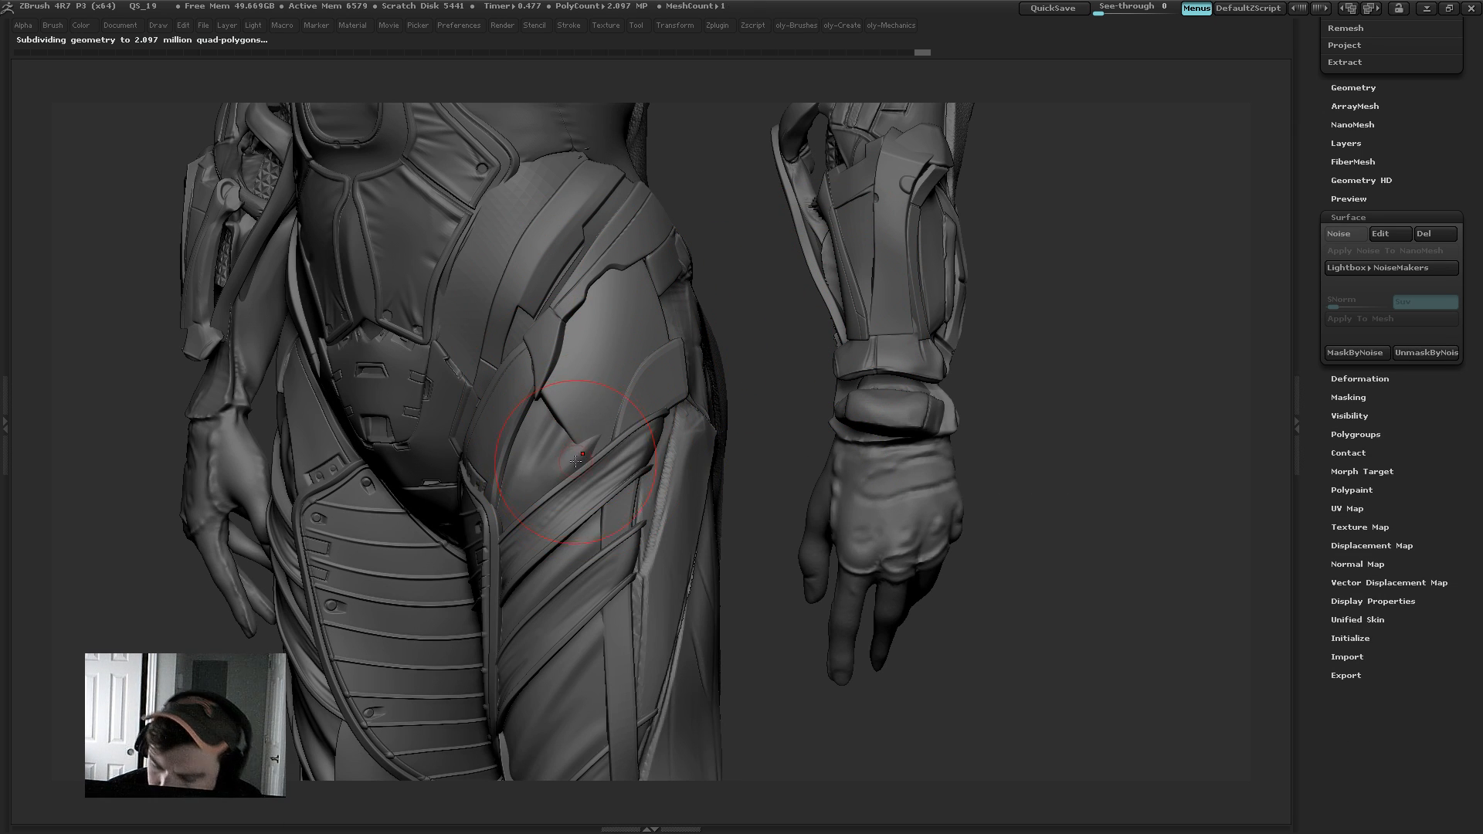
{"action": "left_click", "coordinate": [580, 457], "text": "alt"}
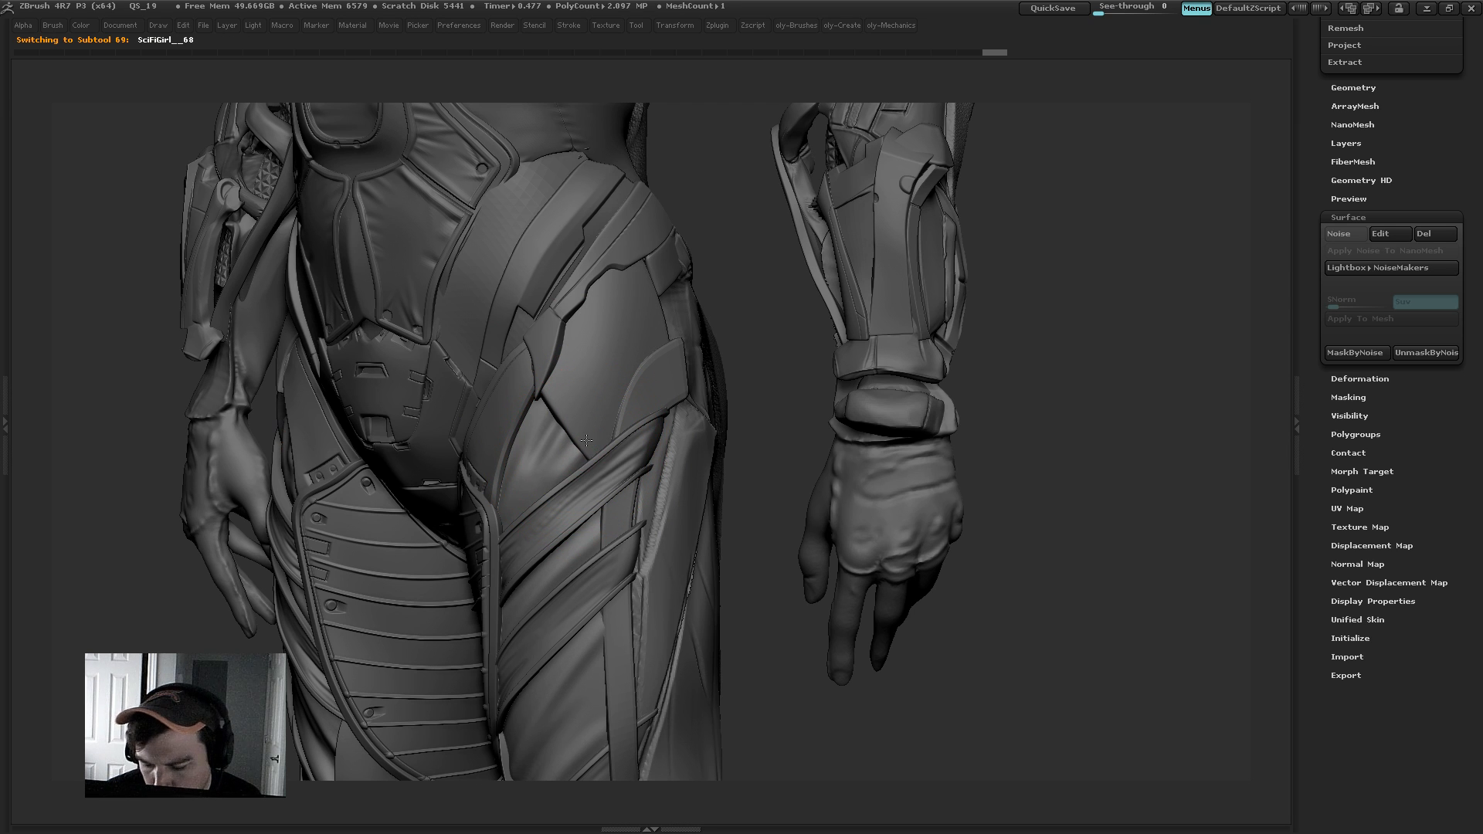
{"action": "key", "text": "b"}
{"action": "key", "text": "Tab"}
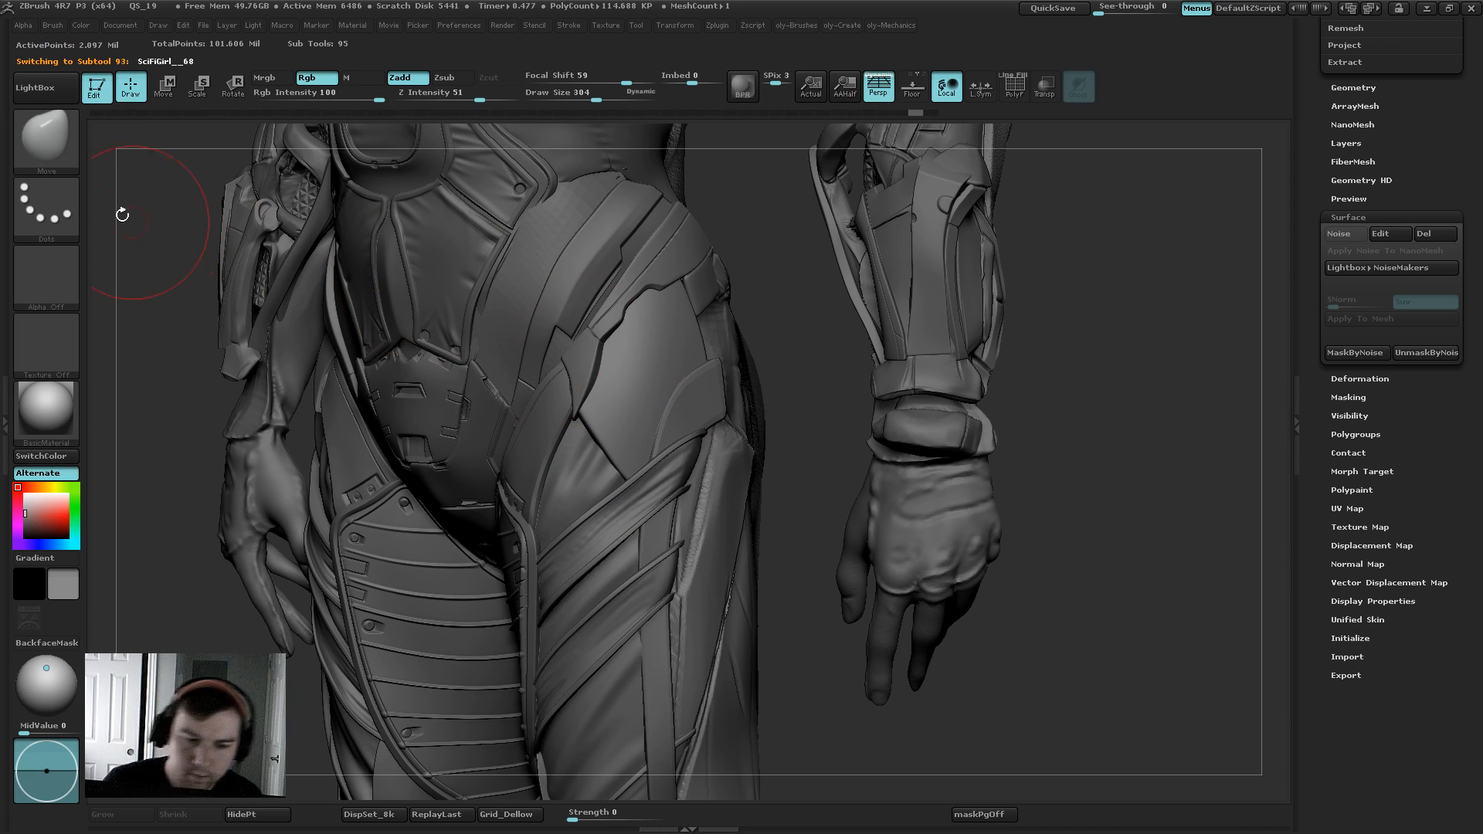
Step: Stamp a small recessed slot into the hip panel's upper front corner using the Standard brush with Zsub at draw size 136
{"action": "left_click", "coordinate": [61, 132]}
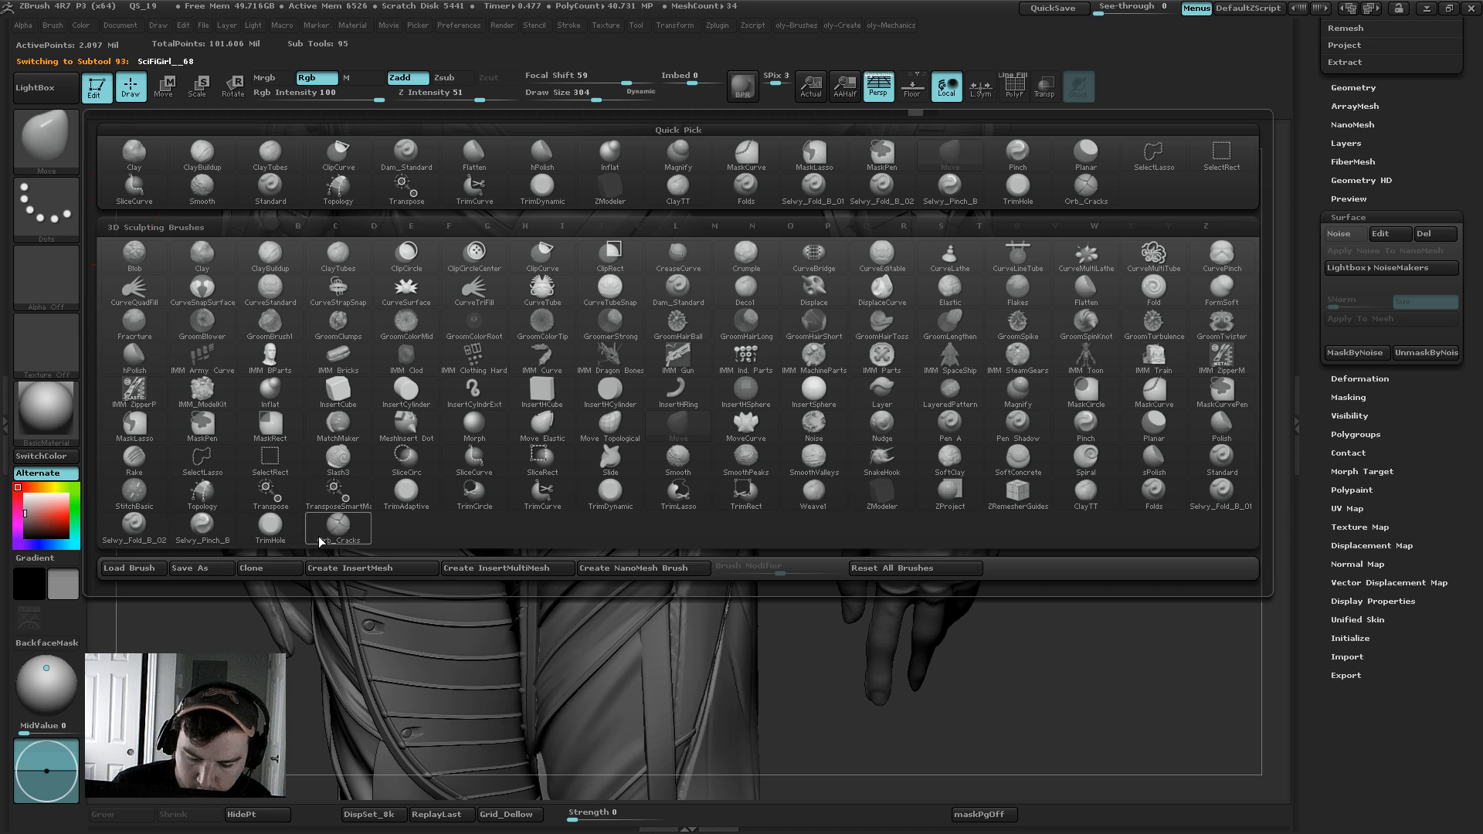
{"action": "key", "text": "b"}
{"action": "key", "text": "s"}
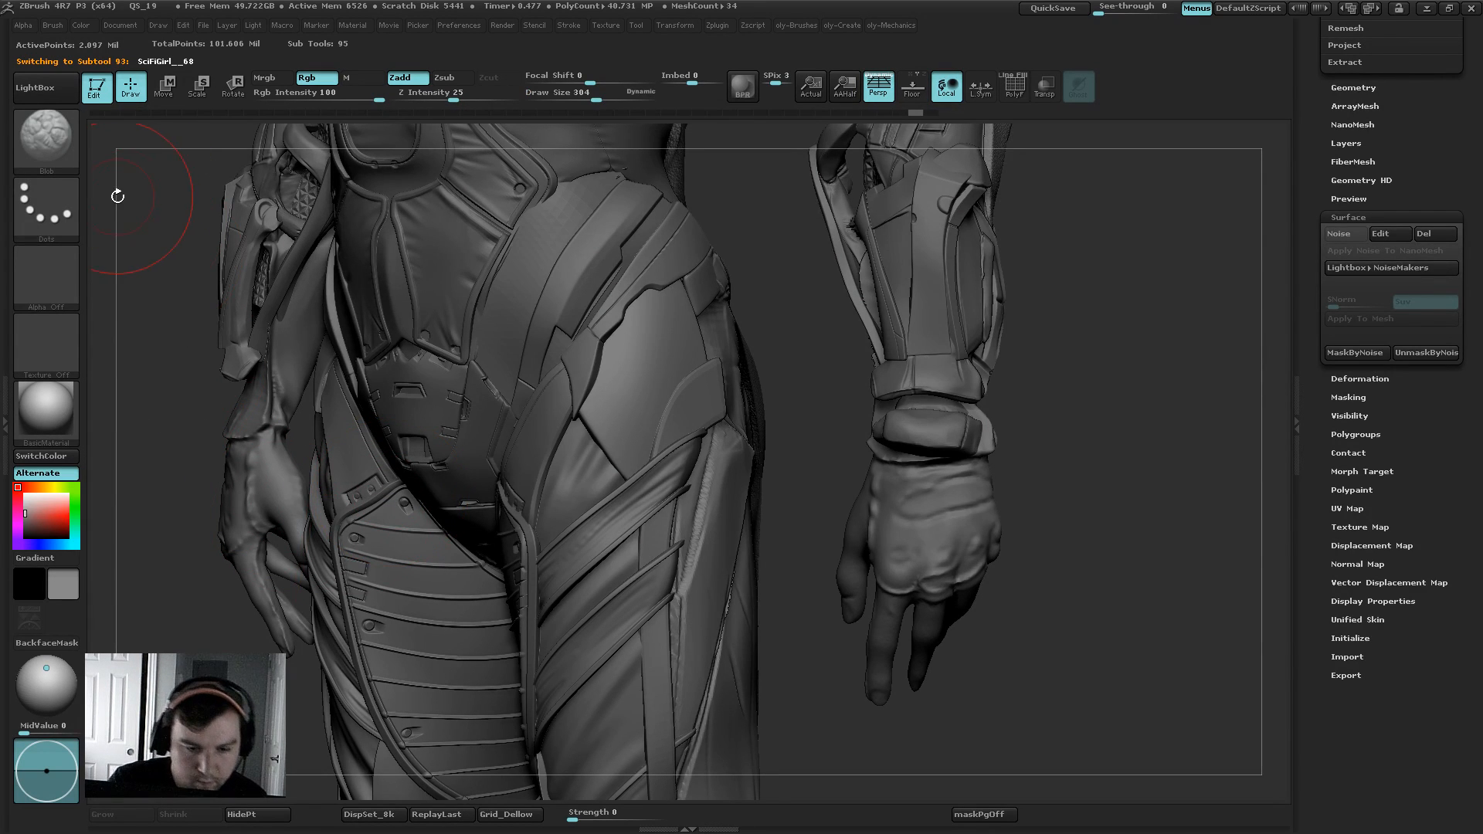
{"action": "key", "text": "b"}
{"action": "key", "text": "s"}
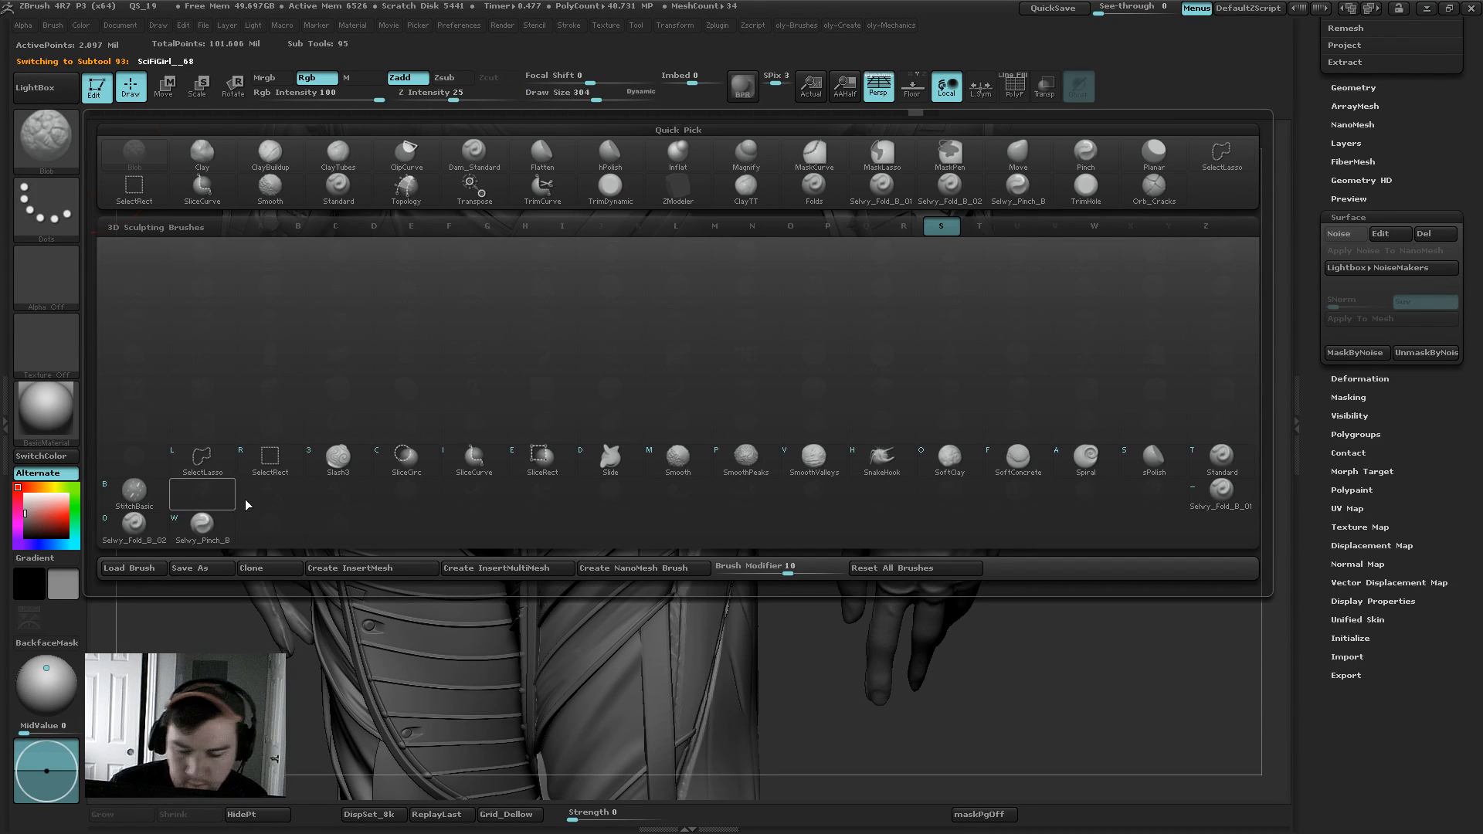
{"action": "left_click", "coordinate": [1223, 457]}
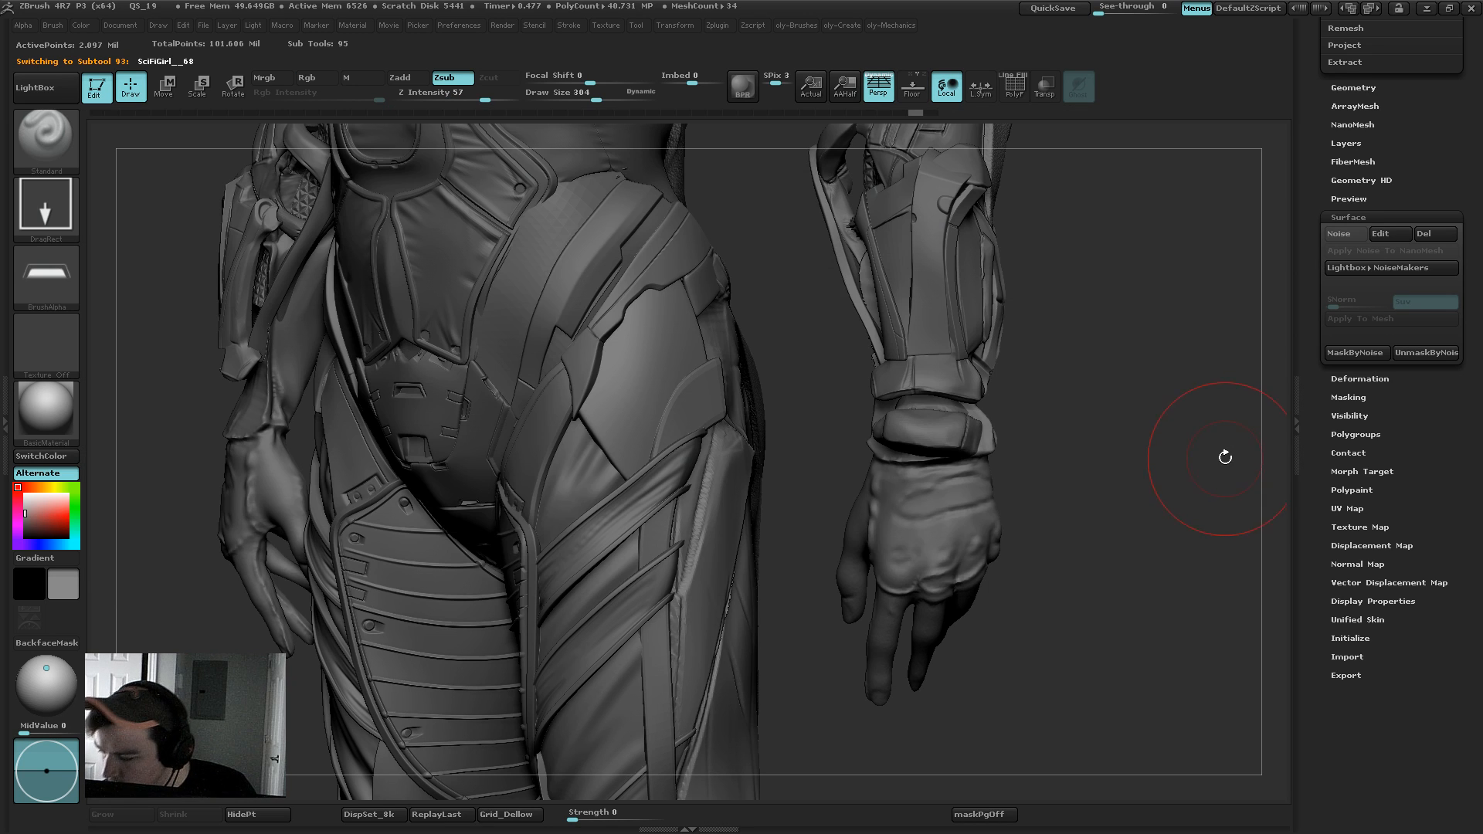
{"action": "key", "text": "s"}
{"action": "left_click_drag", "start_coordinate": [672, 461], "coordinate": [655, 461]}
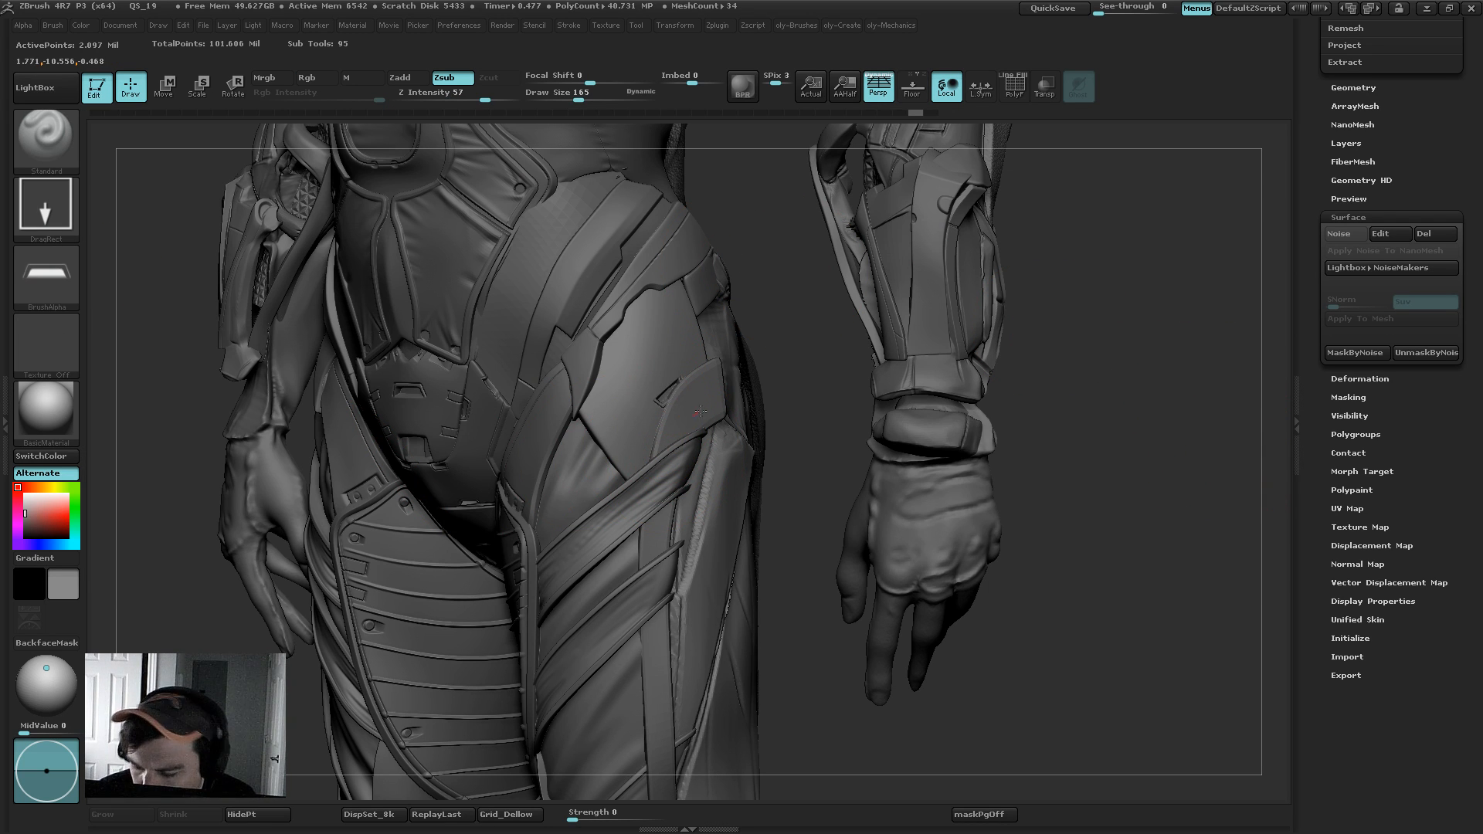
{"action": "key", "text": "ctrl+z"}
{"action": "key", "text": "s"}
{"action": "left_click_drag", "start_coordinate": [647, 302], "coordinate": [642, 303]}
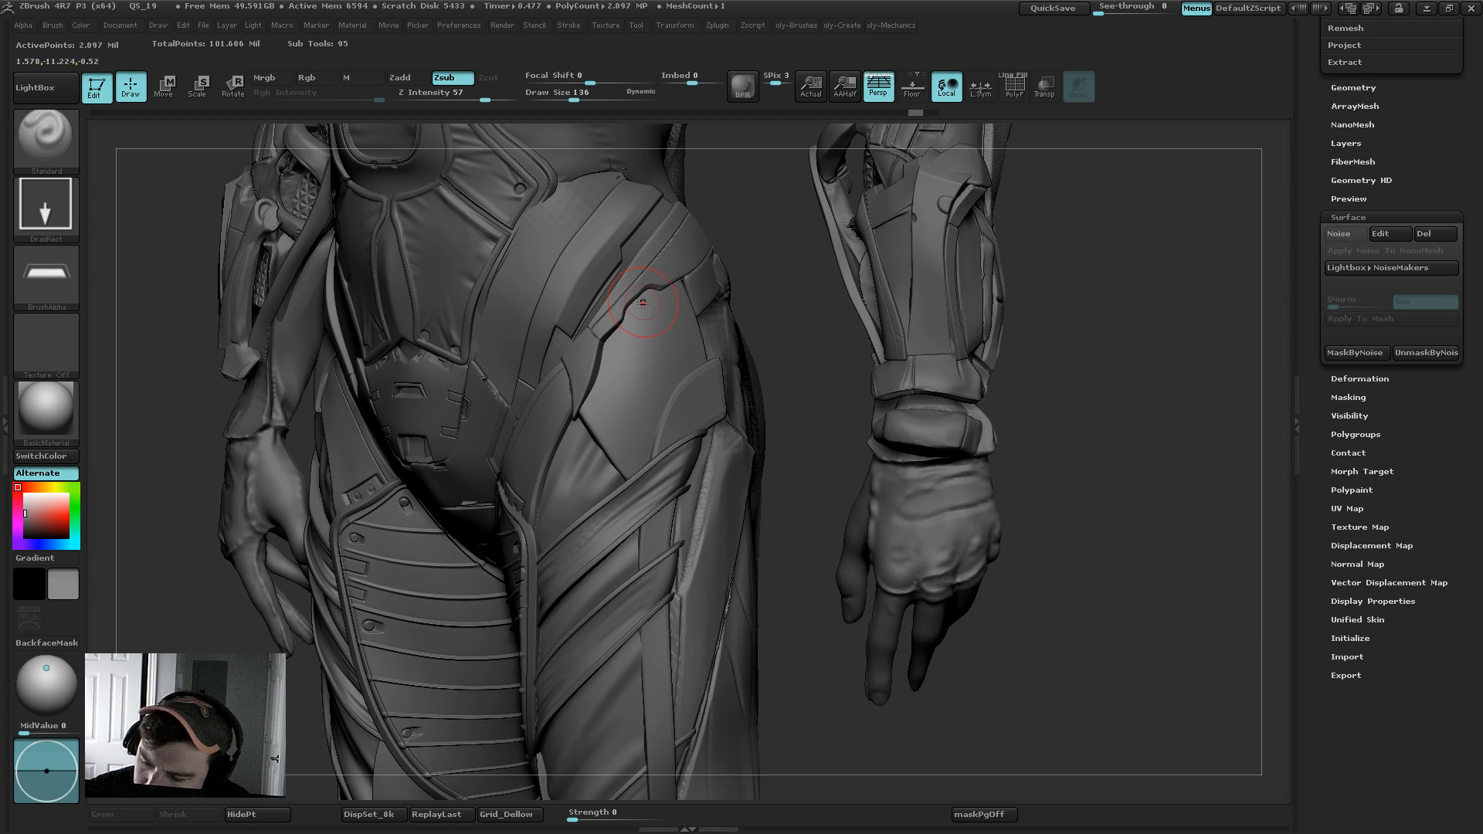
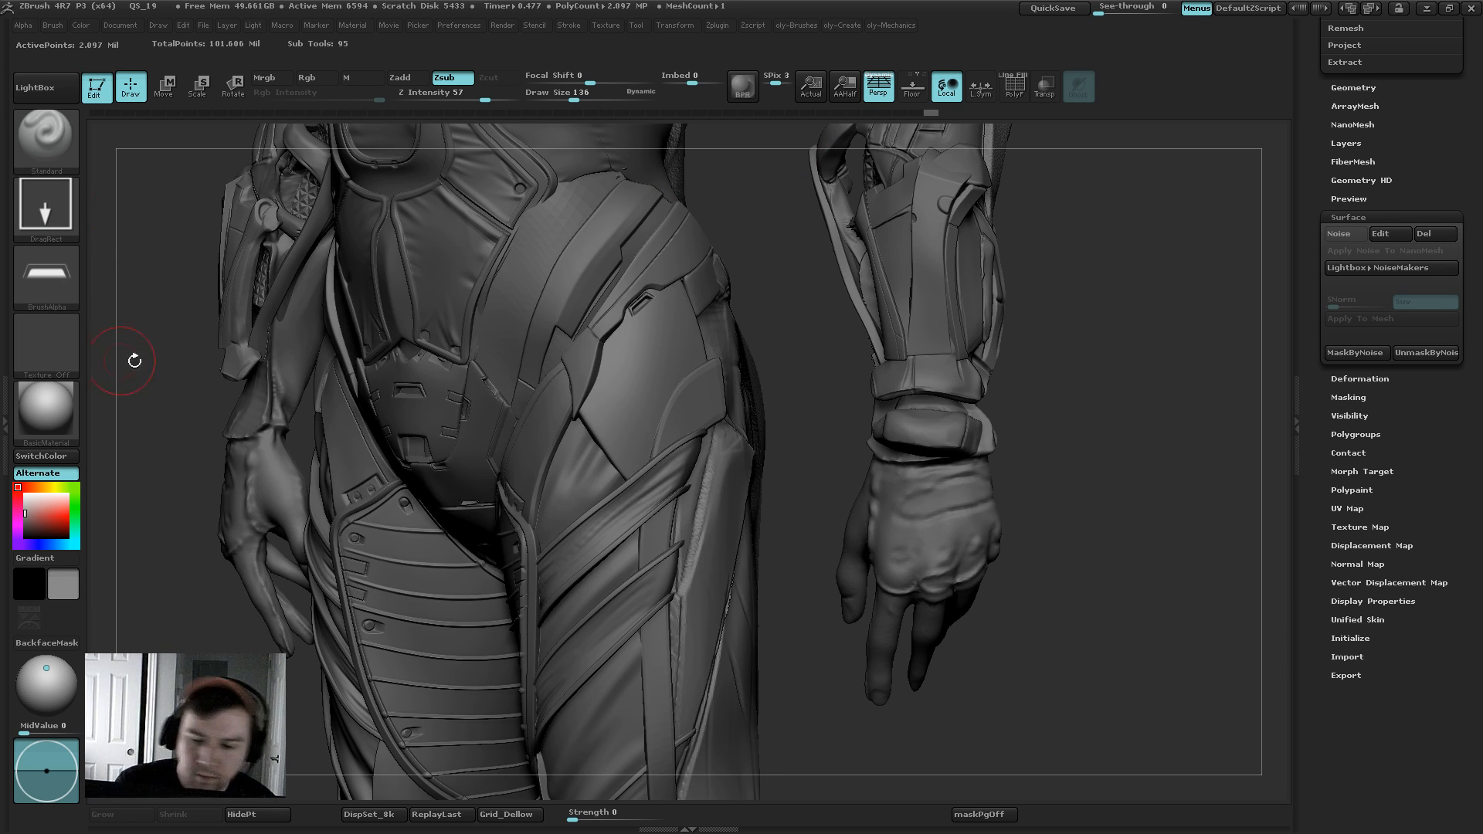
Step: Stamp two connector recesses along the hip panel's lower front edge using the JRO_Connector07_in alpha at draw size 89
{"action": "left_click", "coordinate": [62, 282]}
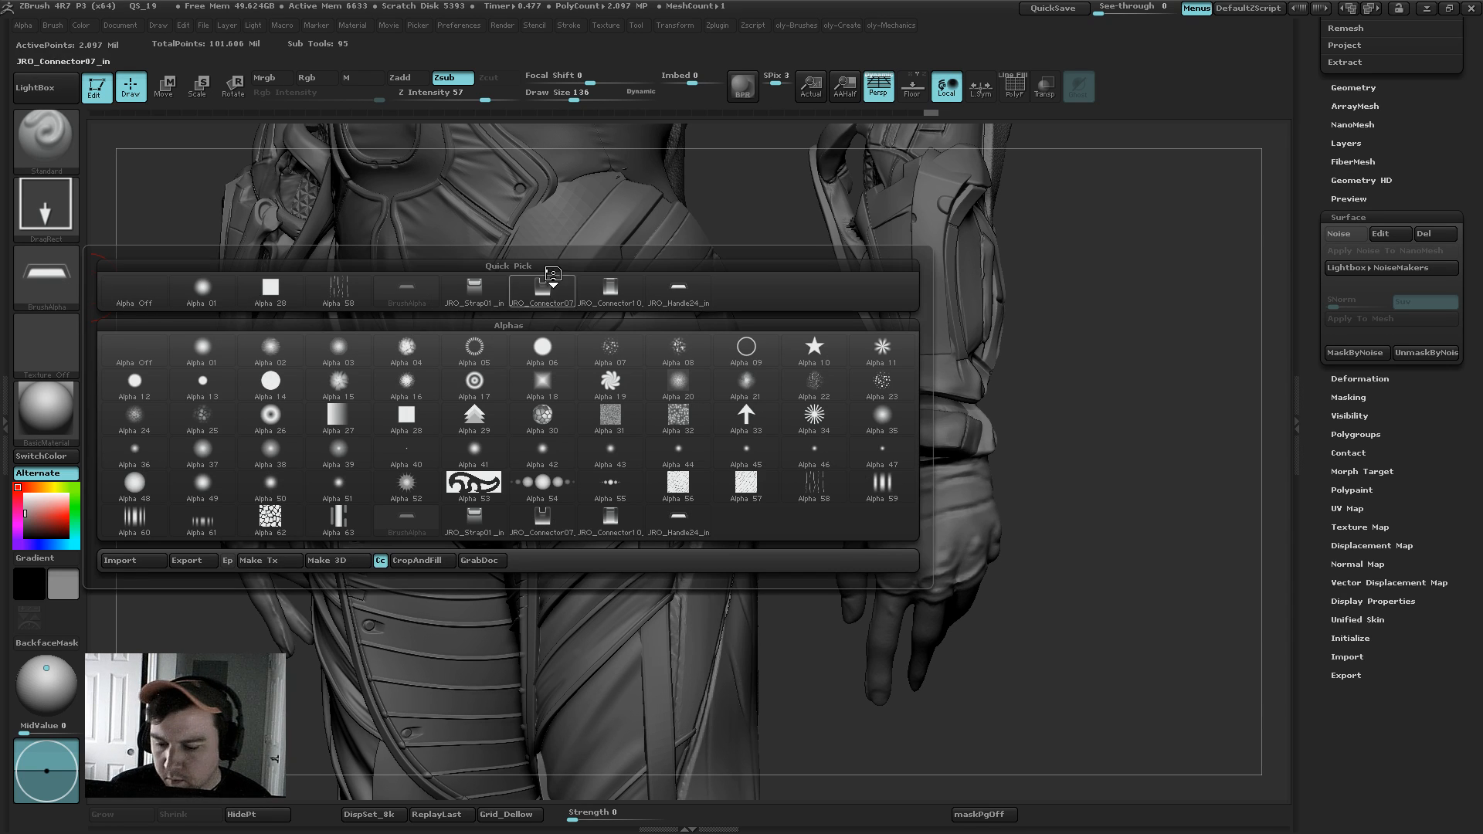
{"action": "left_click", "coordinate": [316, 290]}
{"action": "left_click_drag", "start_coordinate": [603, 440], "coordinate": [589, 449]}
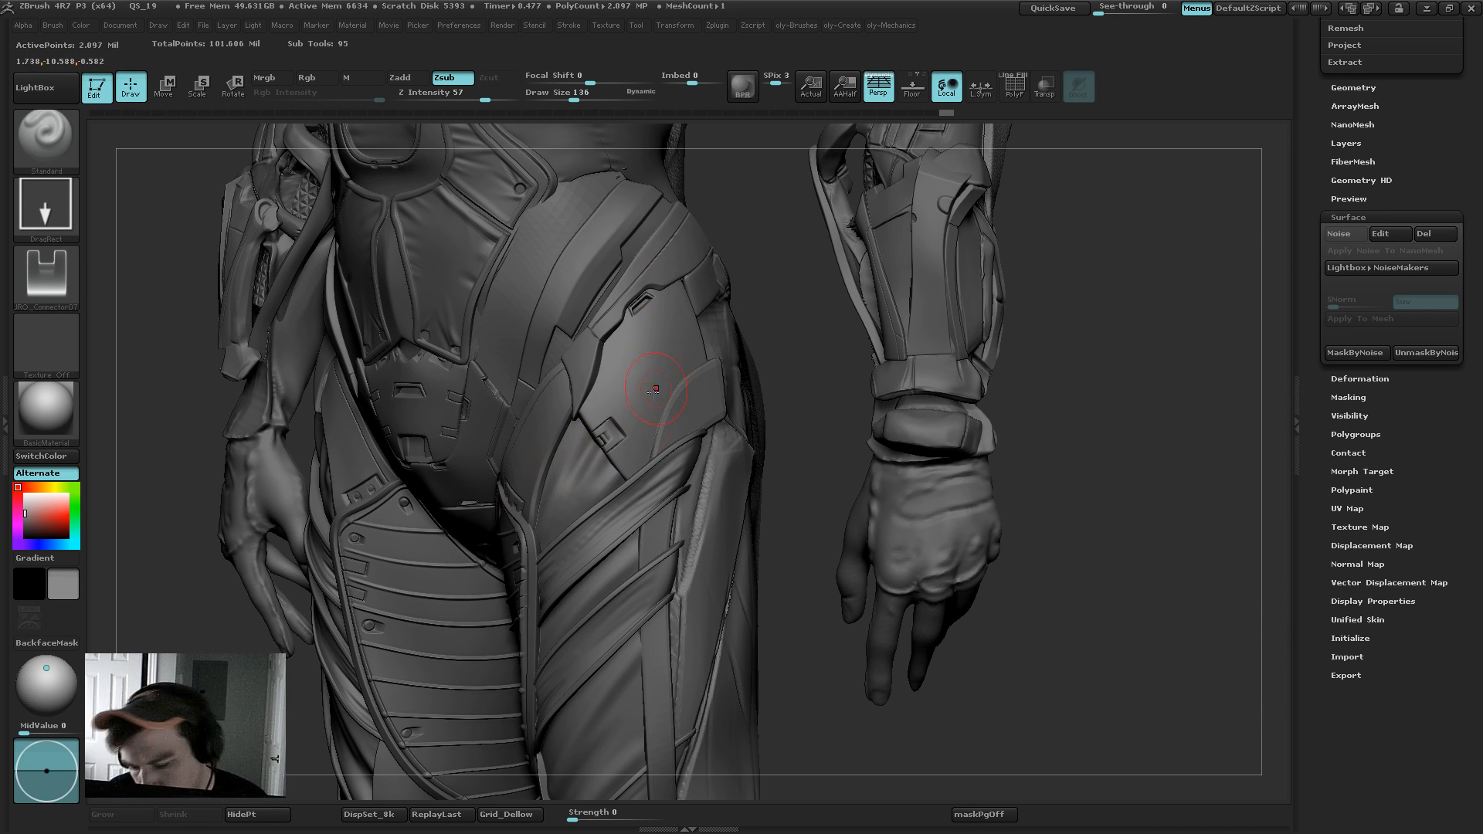
{"action": "key", "text": "ctrl+z"}
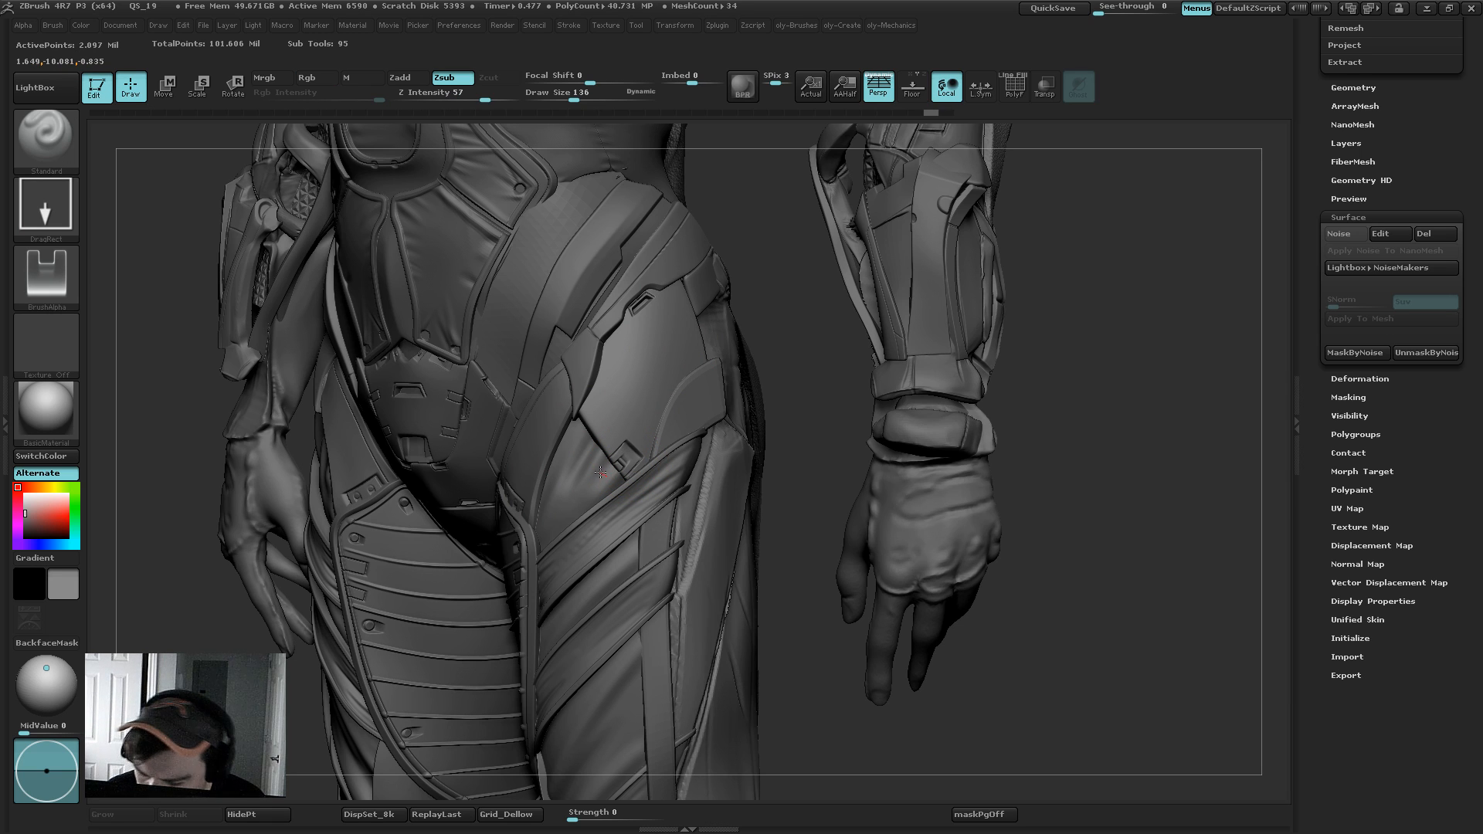
{"action": "left_click_drag", "start_coordinate": [594, 469], "coordinate": [593, 470]}
{"action": "key", "text": "ctrl+z"}
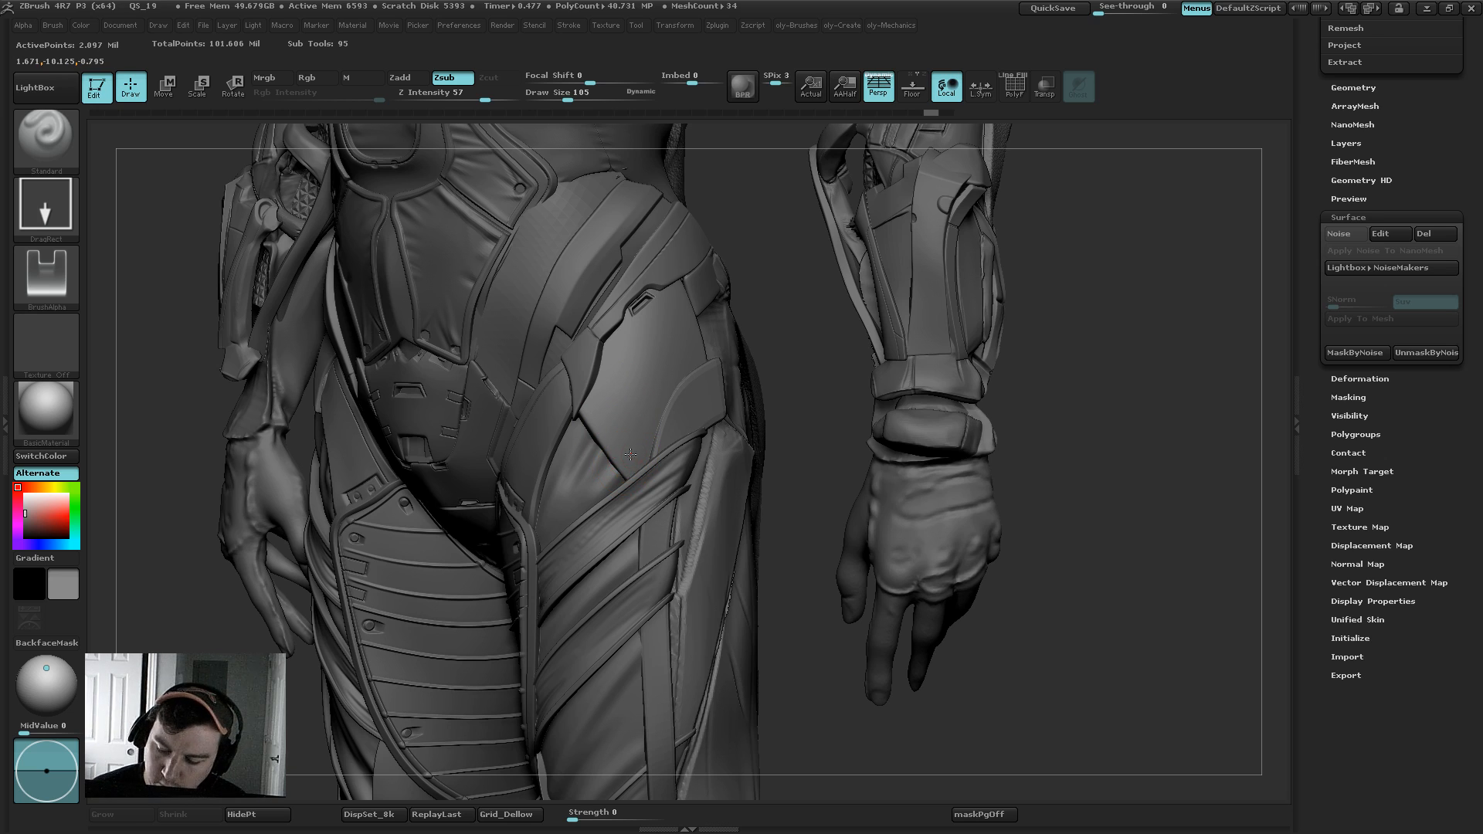
{"action": "key", "text": "ctrl+z"}
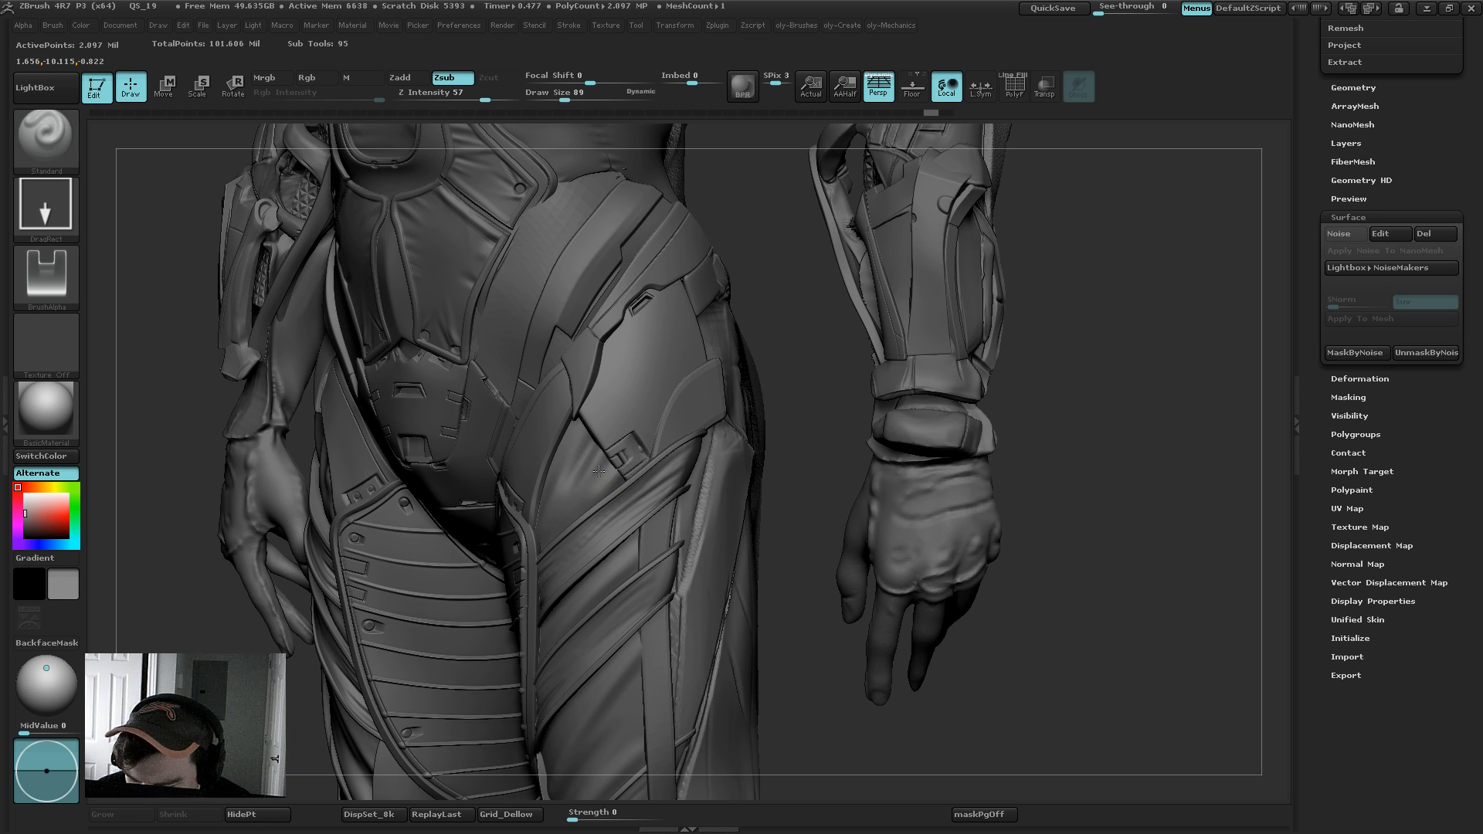
{"action": "left_click_drag", "start_coordinate": [597, 473], "coordinate": [592, 479]}
{"action": "key", "text": "ctrl+z"}
{"action": "key", "text": "ctrl+z"}
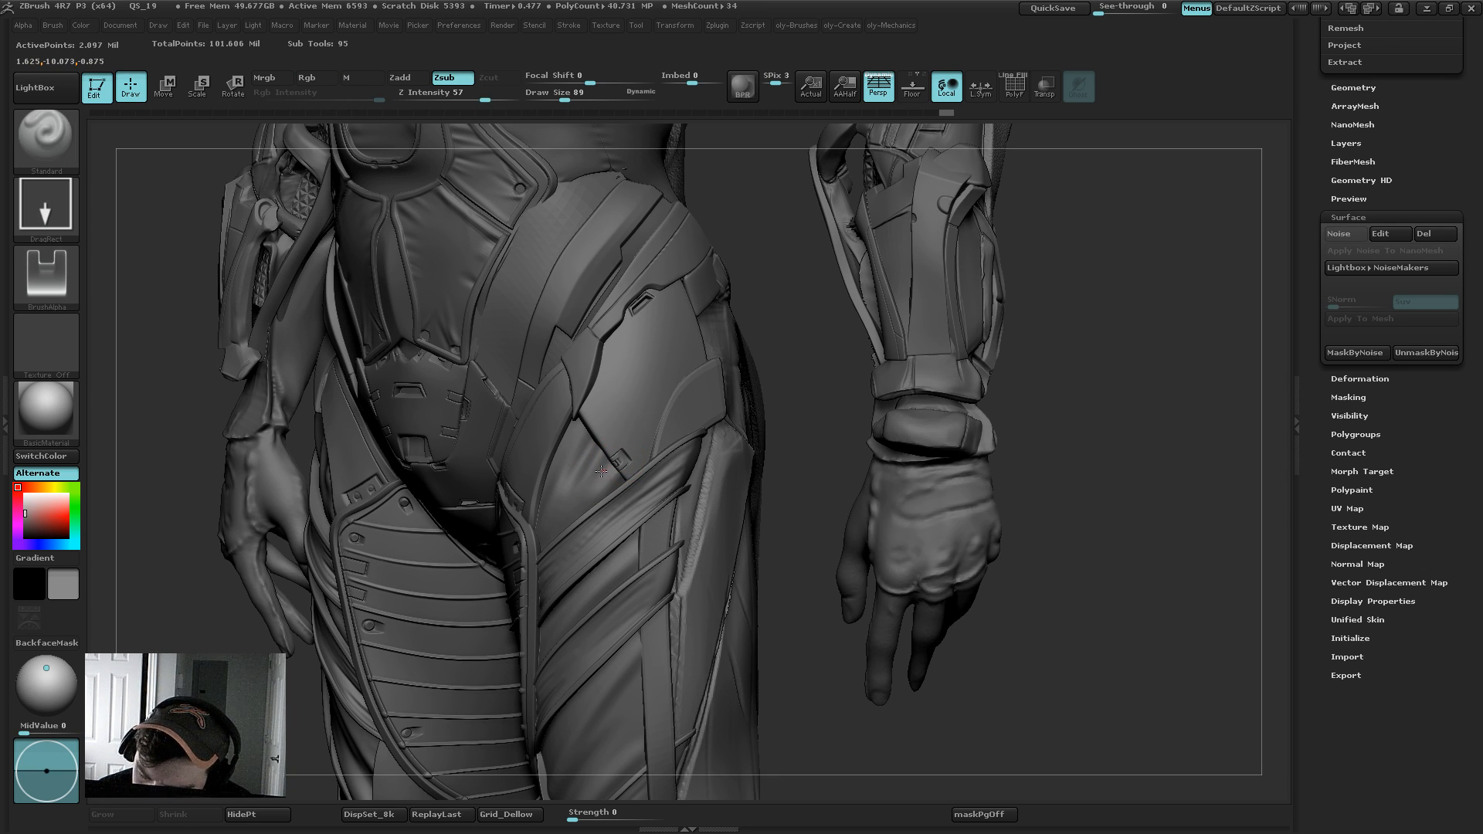
{"action": "key", "text": "ctrl+z"}
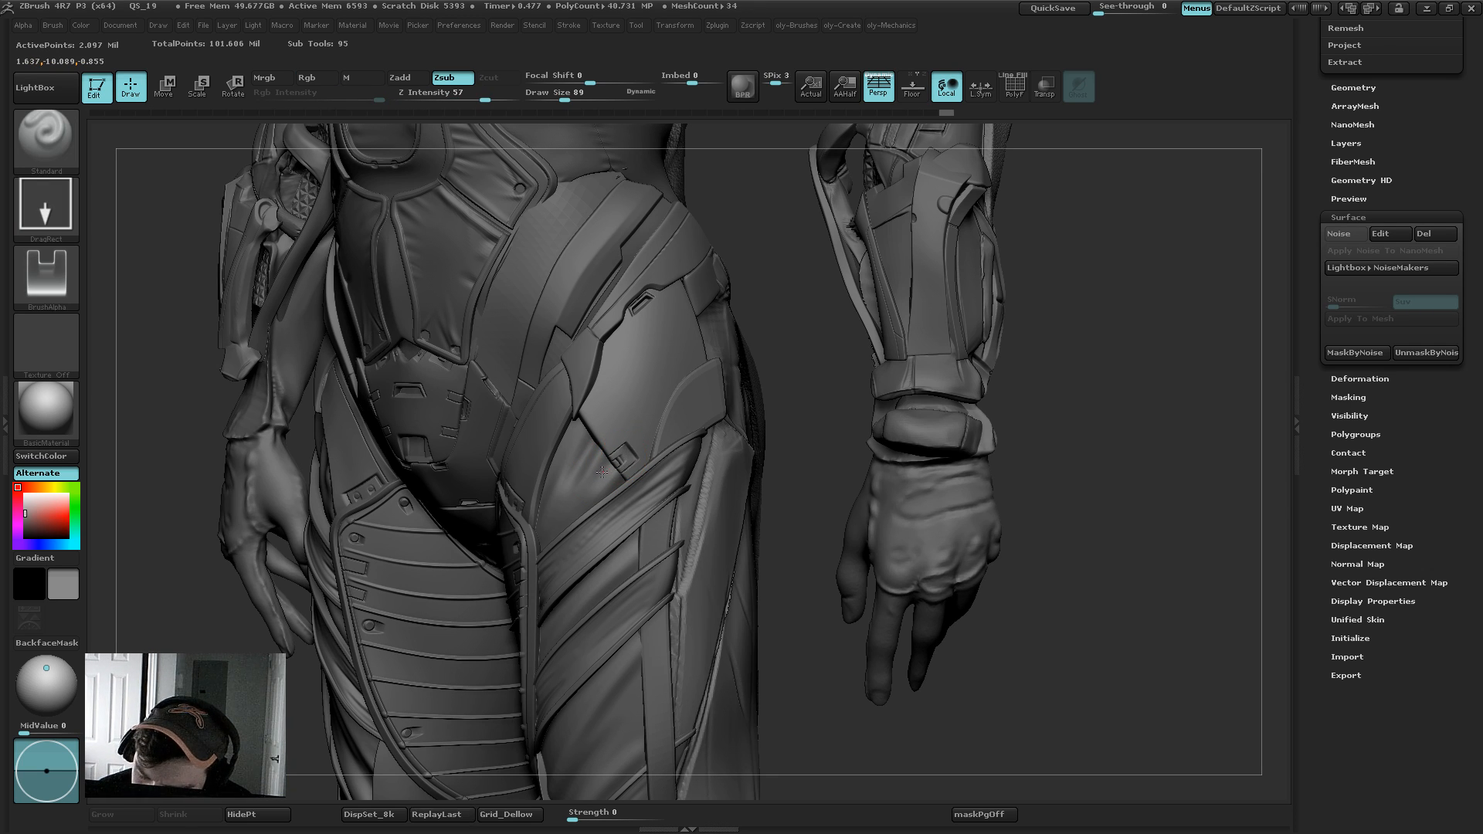
{"action": "left_click_drag", "start_coordinate": [601, 471], "coordinate": [601, 471]}
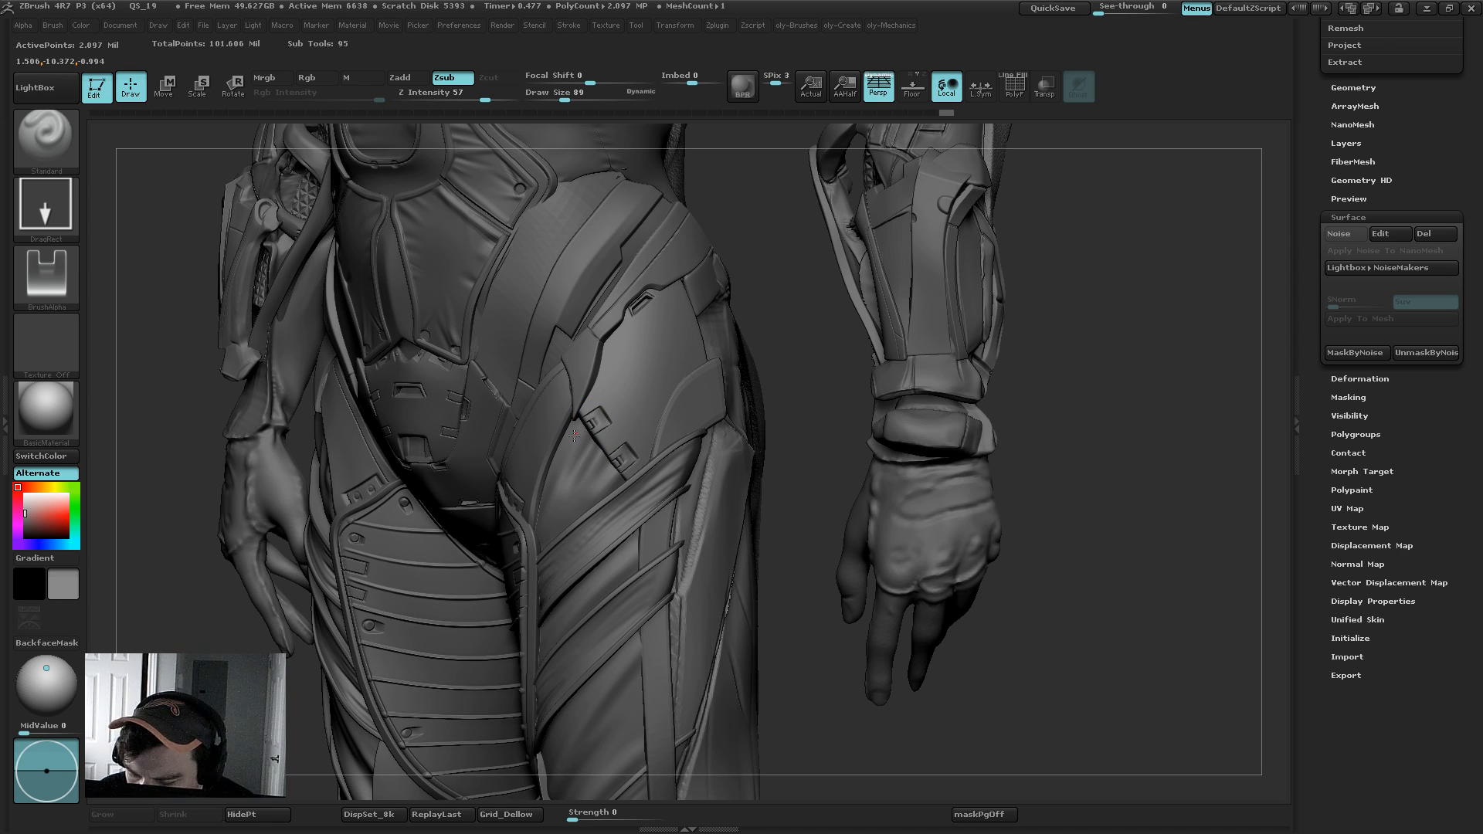
Step: Isolate the hip panel and carve a straight diagonal groove across it between the two connector recesses with the Orb_Cracks brush, and show all parts again
{"action": "left_click_drag", "start_coordinate": [774, 312], "coordinate": [816, 265], "text": "alt"}
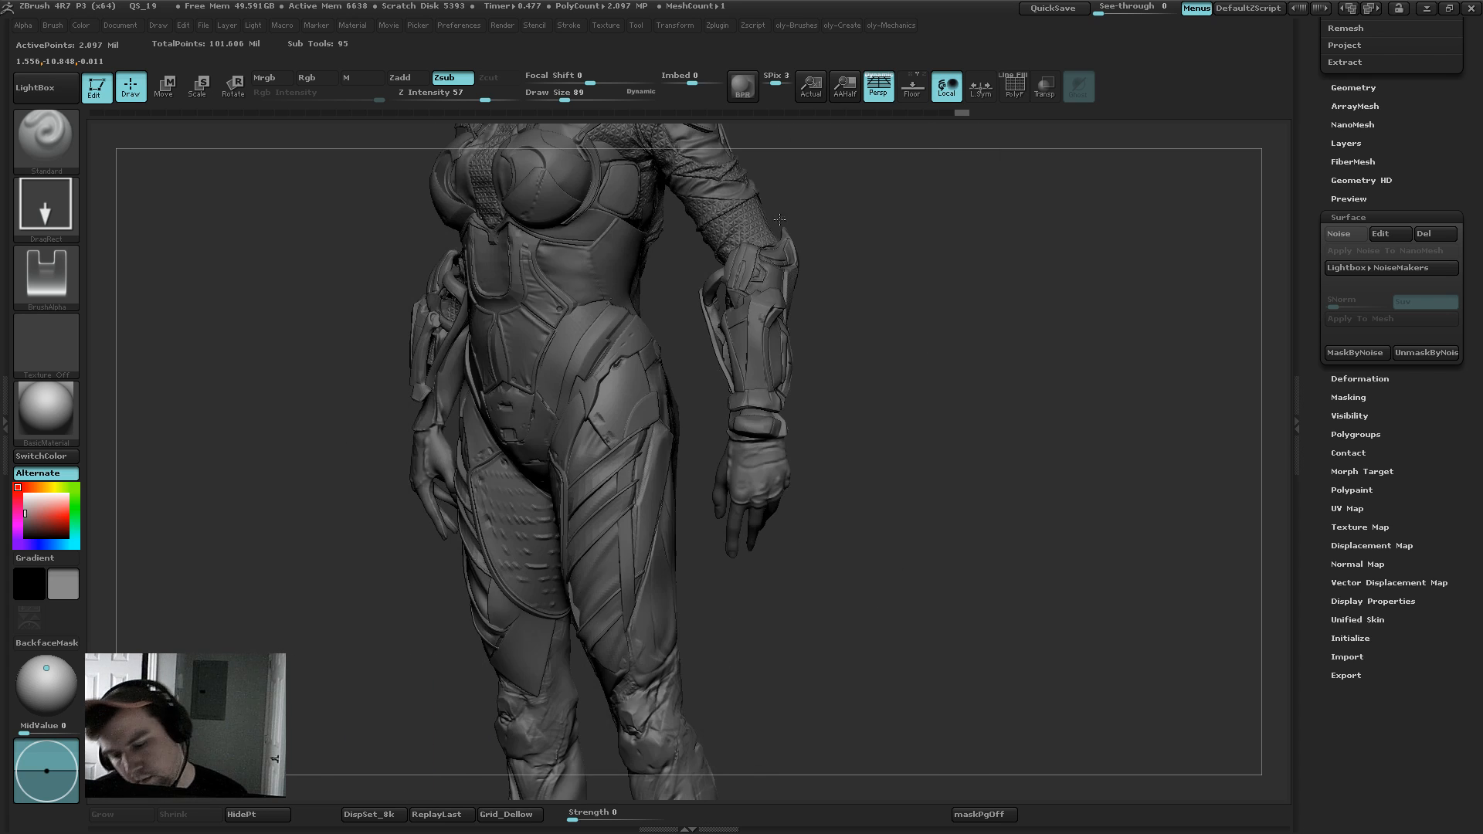
{"action": "key", "text": "b"}
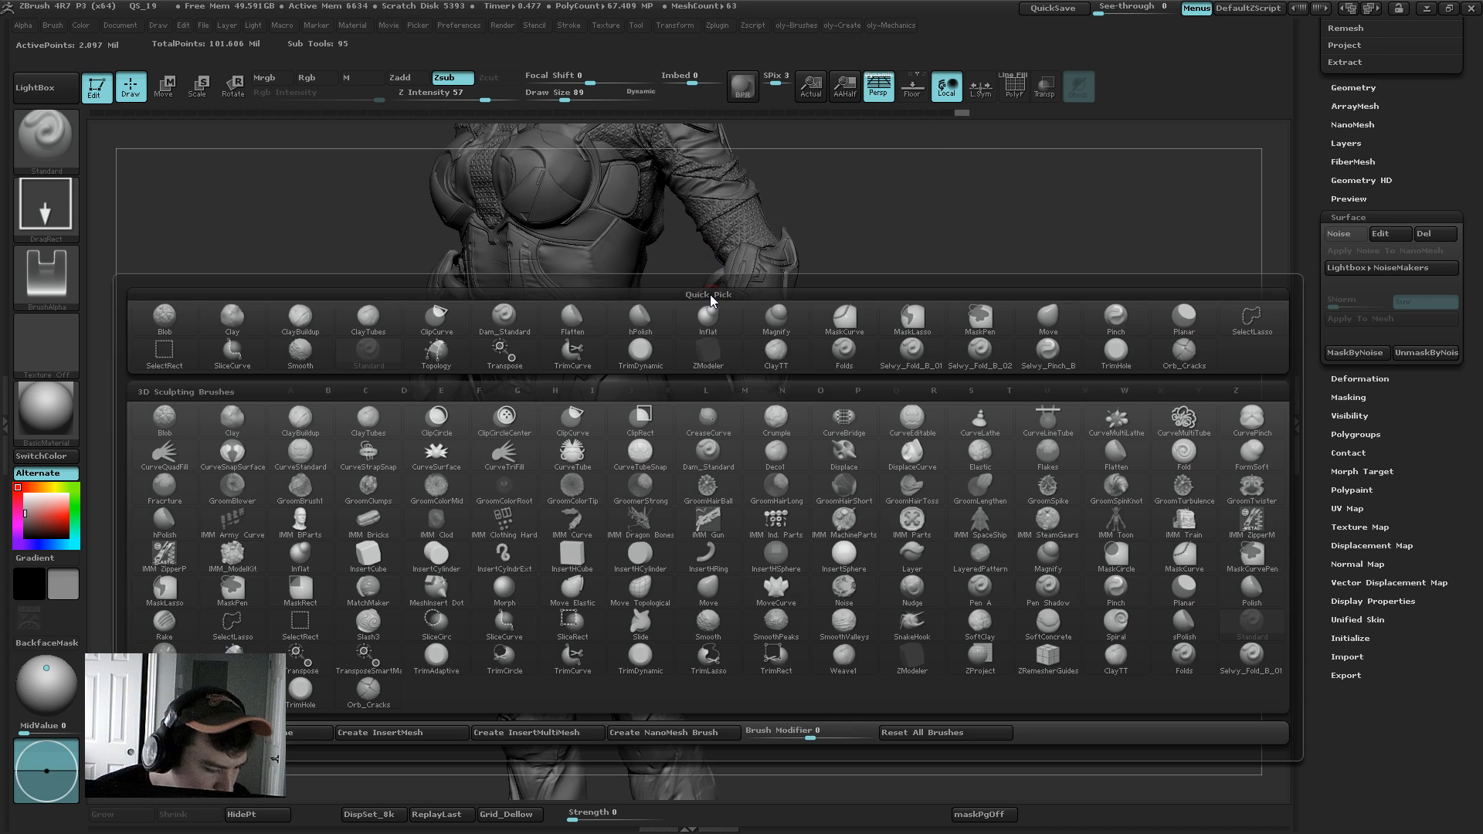
{"action": "left_click", "coordinate": [711, 286]}
{"action": "left_click_drag", "start_coordinate": [604, 429], "coordinate": [655, 373]}
{"action": "key", "text": "s"}
{"action": "left_click_drag", "start_coordinate": [627, 437], "coordinate": [646, 400]}
{"action": "left_click_drag", "start_coordinate": [707, 334], "coordinate": [884, 395], "text": "shift"}
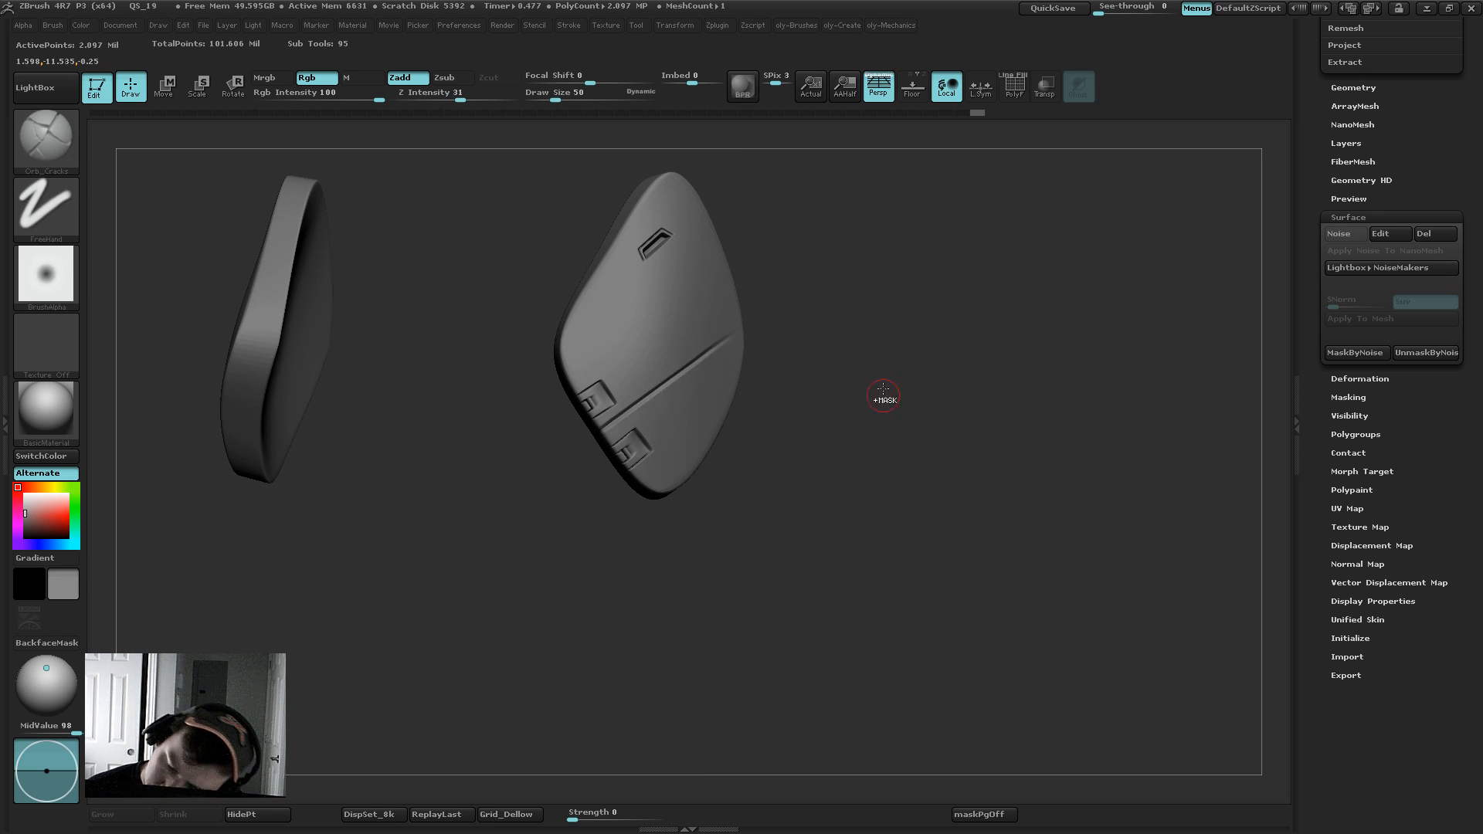
{"action": "key", "text": "ctrl+z"}
{"action": "key", "text": "ctrl+z"}
{"action": "left_click_drag", "start_coordinate": [600, 431], "coordinate": [743, 301]}
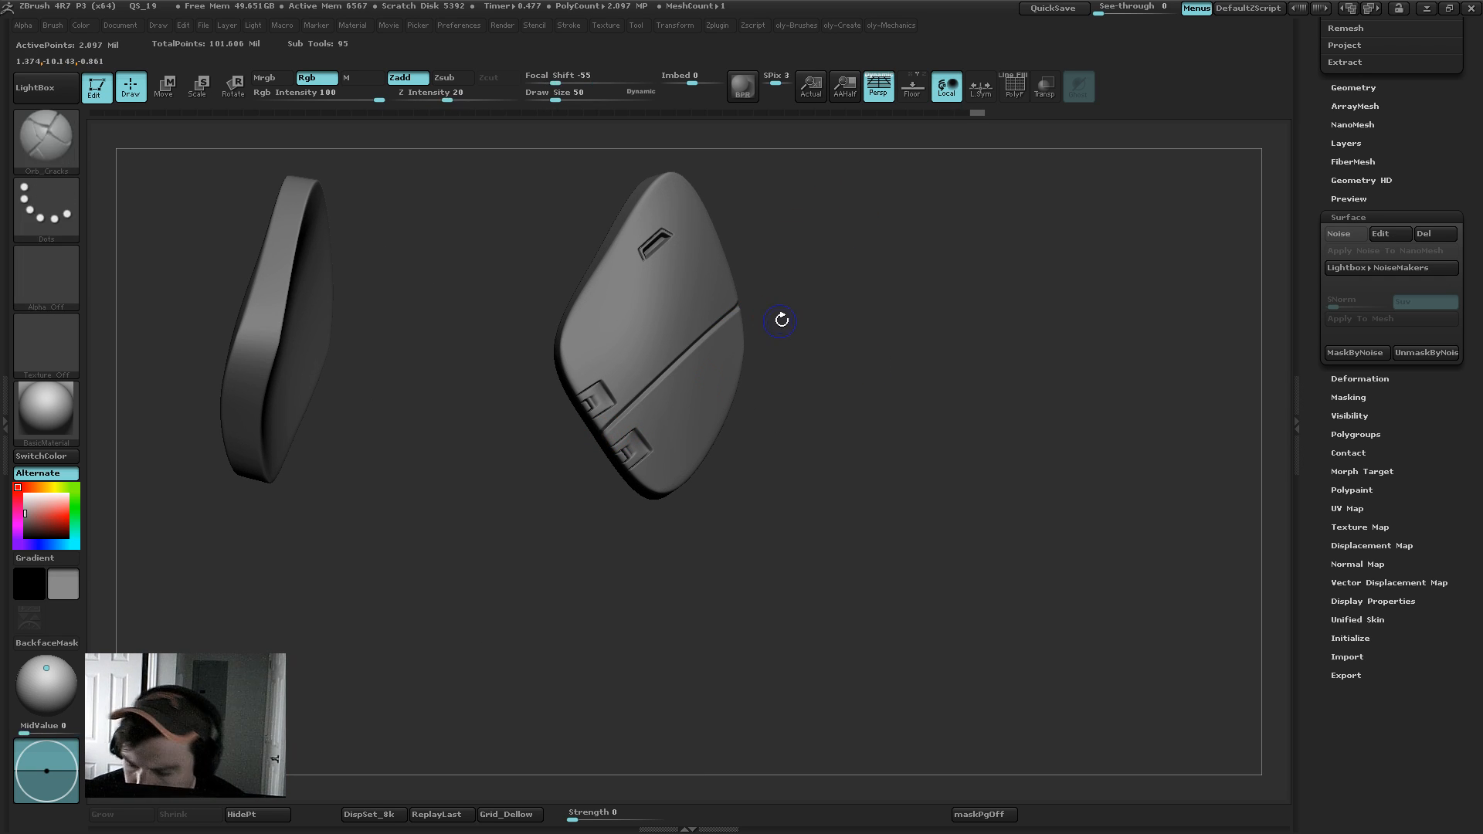
{"action": "left_click", "coordinate": [781, 321], "text": "ctrl+shift"}
{"action": "key", "text": "s"}
{"action": "left_click_drag", "start_coordinate": [631, 423], "coordinate": [624, 423]}
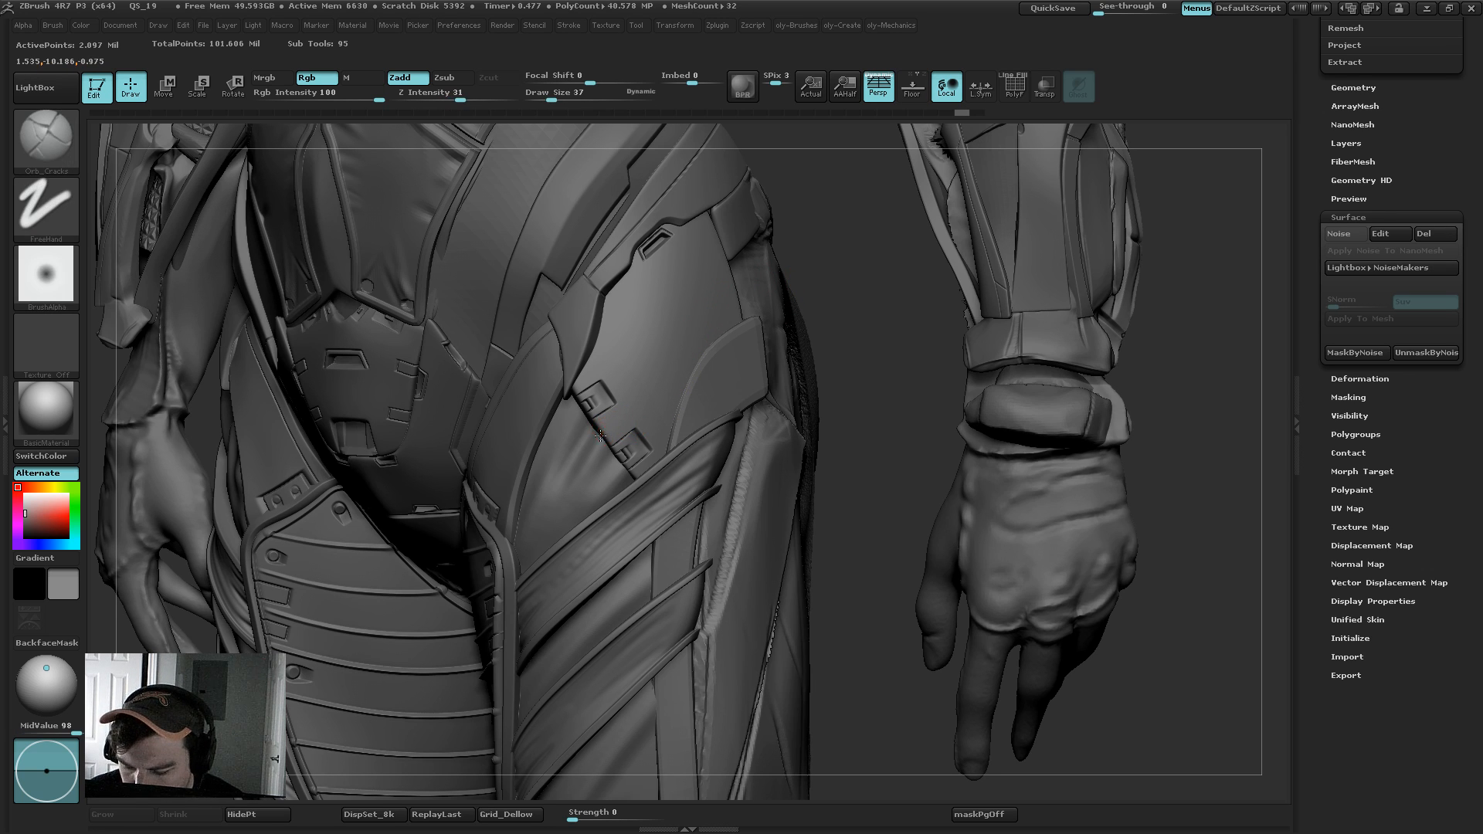
Step: Select the small overlay panel at the hip panel's lower rear edge and reshape it with the Move brush
{"action": "key", "text": "b"}
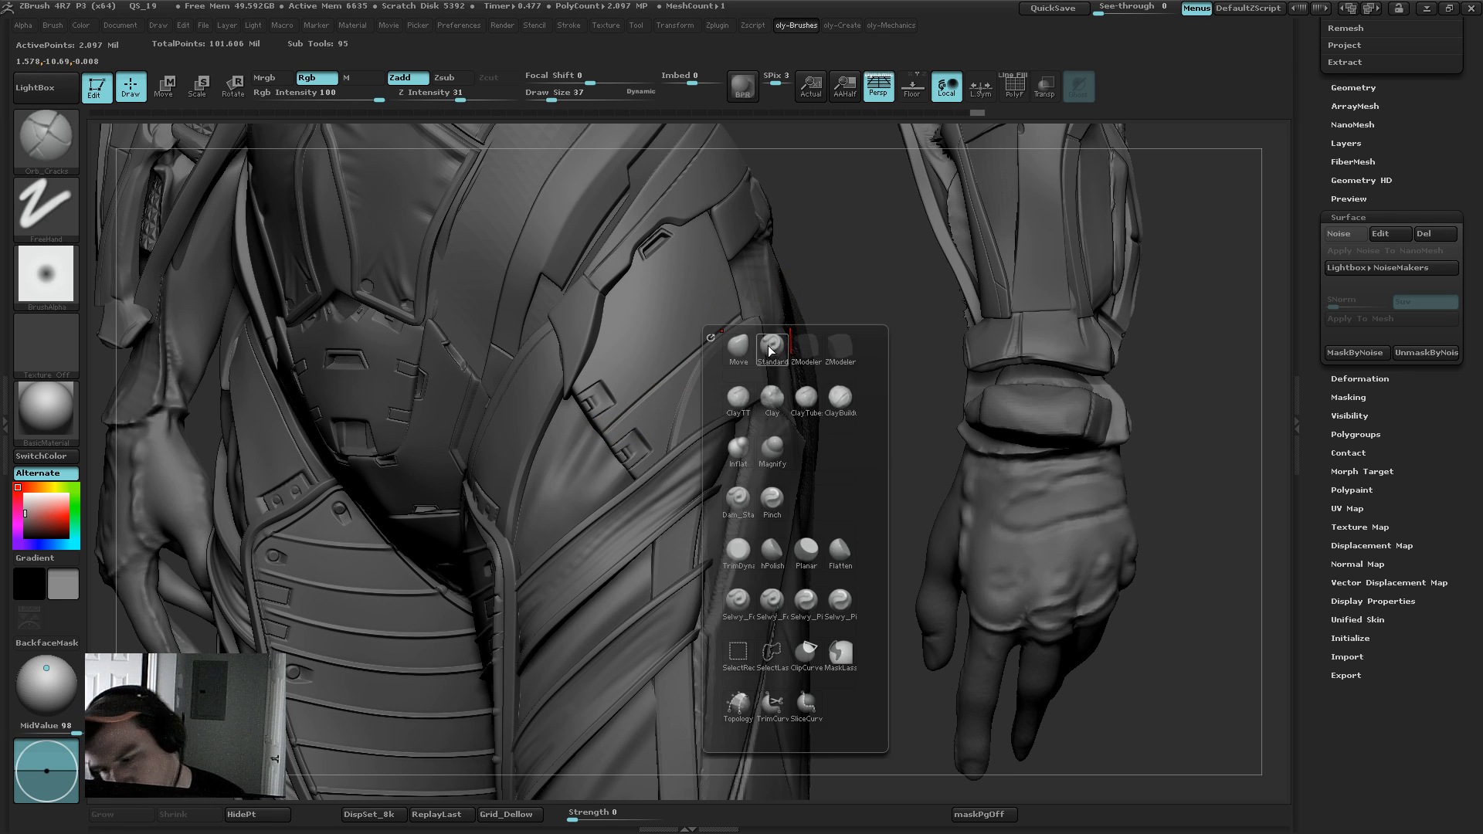
{"action": "key", "text": "m"}
{"action": "key", "text": "v"}
{"action": "left_click", "coordinate": [751, 331], "text": "alt"}
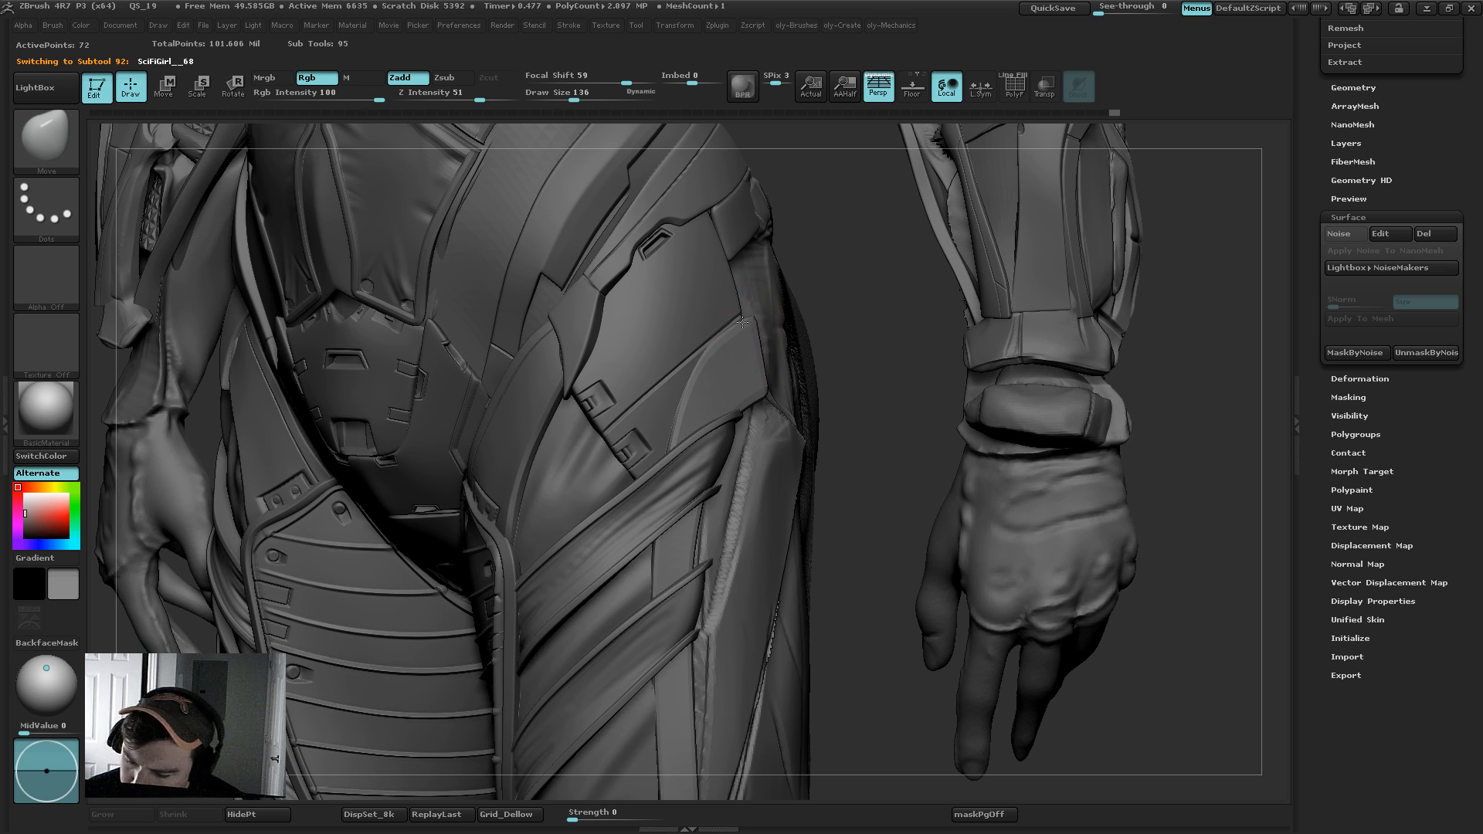
{"action": "key", "text": "s"}
{"action": "left_click_drag", "start_coordinate": [728, 343], "coordinate": [712, 343]}
{"action": "key", "text": "s"}
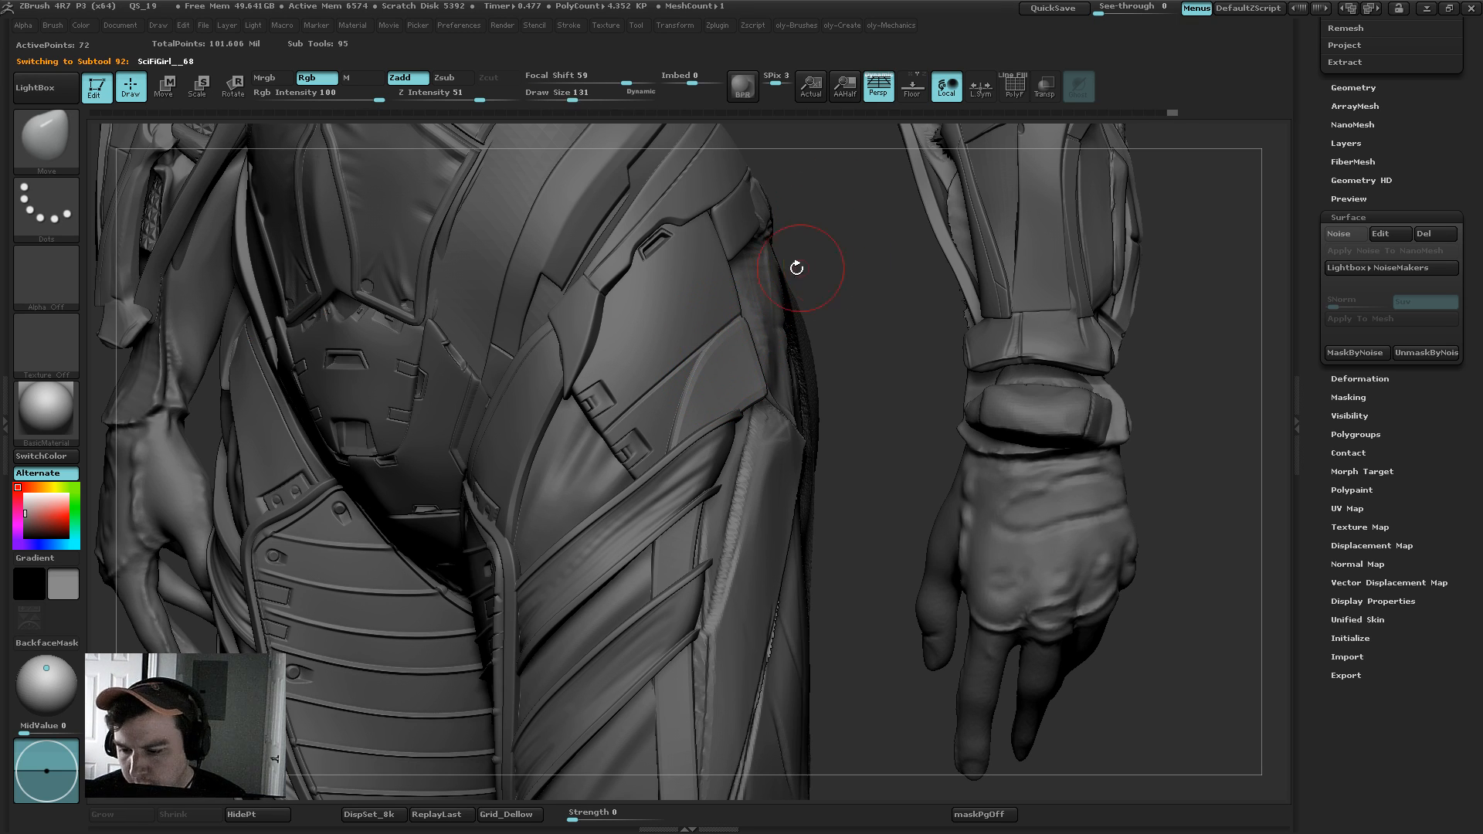
Step: Stamp another connector recess into the hip panel's upper rear corner with the Standard brush at draw size 75
{"action": "mouse_move", "coordinate": [719, 201]}
{"action": "left_mouse_down"}
{"action": "mouse_move", "coordinate": [718, 246]}
{"action": "mouse_move", "coordinate": [742, 229]}
{"action": "mouse_move", "coordinate": [737, 215]}
{"action": "mouse_move", "coordinate": [602, 216]}
{"action": "left_mouse_up"}
{"action": "key", "text": "b"}
{"action": "left_click", "coordinate": [705, 207]}
{"action": "key", "text": "s"}
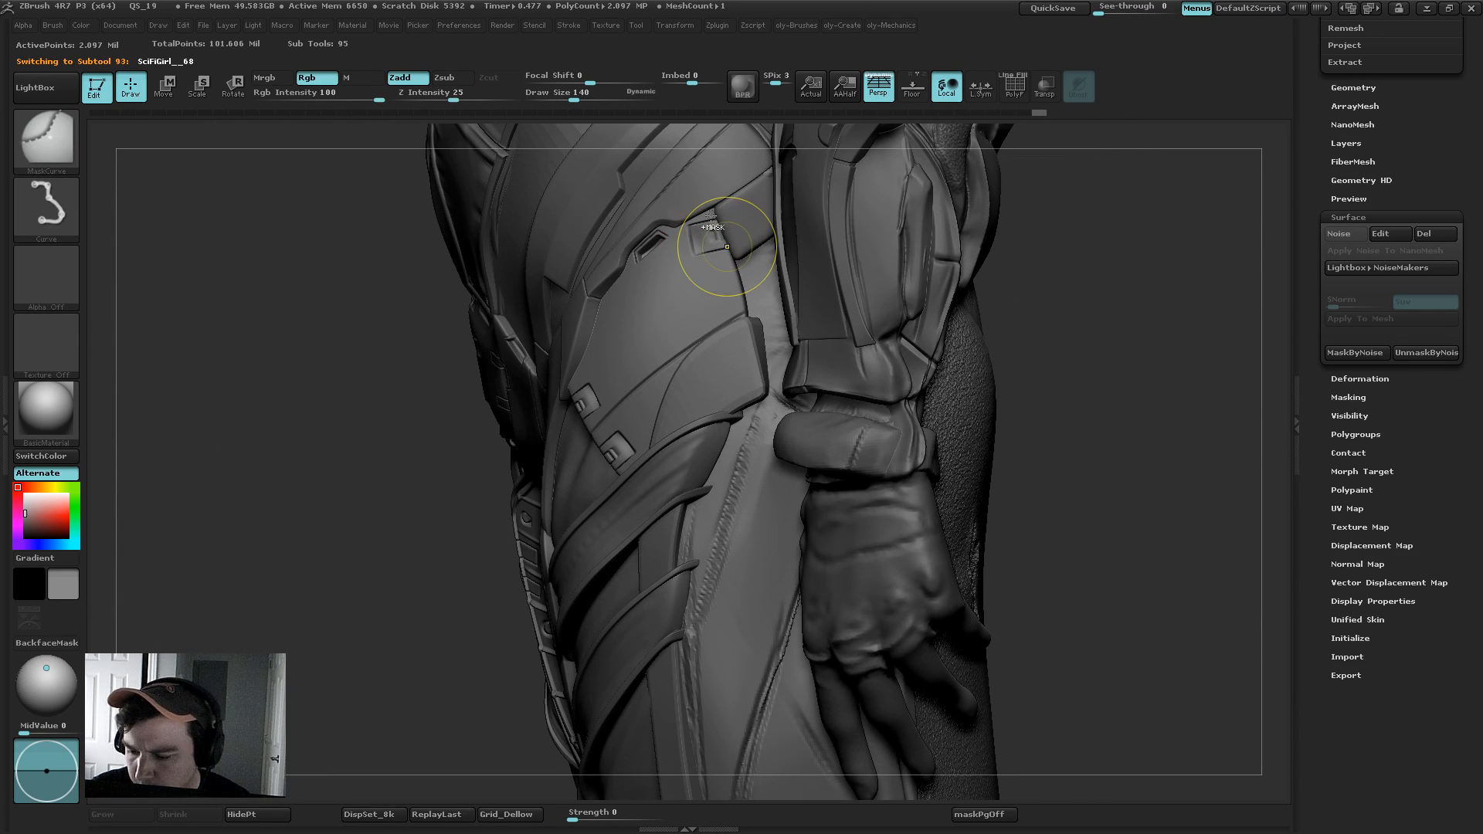
{"action": "key", "text": "ctrl+z"}
{"action": "left_click_drag", "start_coordinate": [710, 236], "coordinate": [742, 218]}
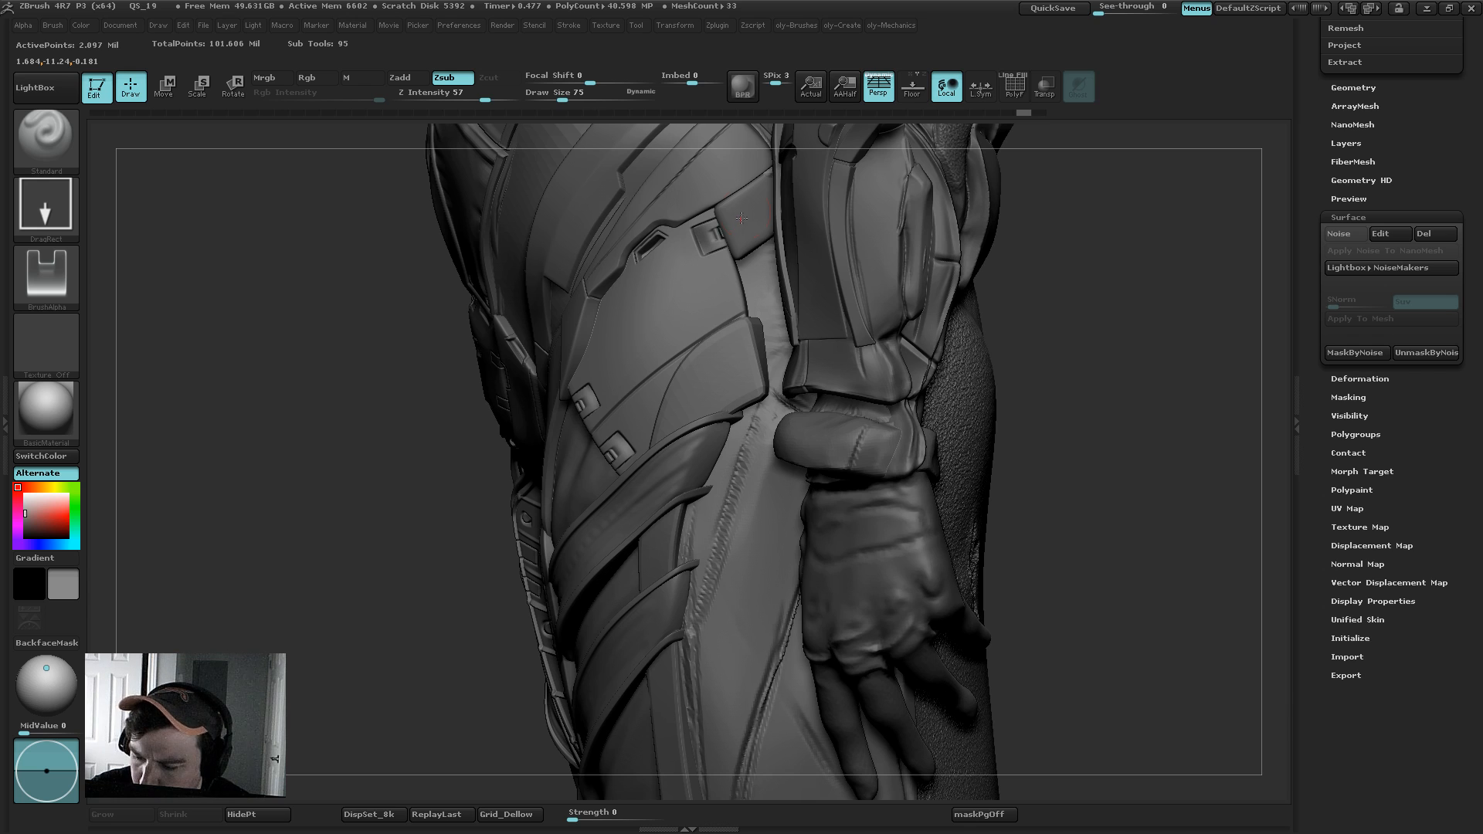
Step: Select the suit mesh and fit its surface around the hip panel's front edge with the Move brush
{"action": "left_click_drag", "start_coordinate": [447, 566], "coordinate": [976, 280]}
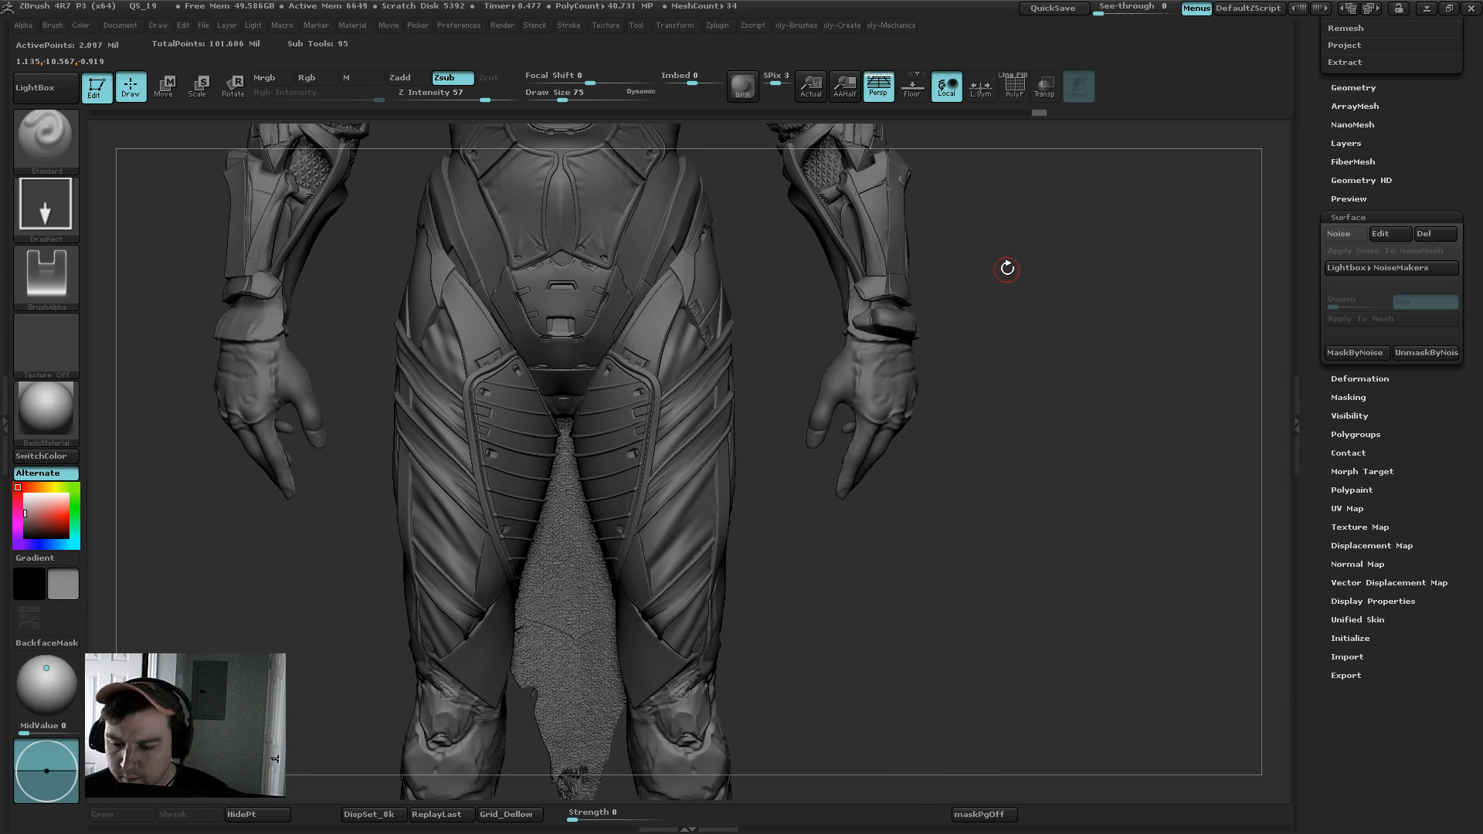
{"action": "key", "text": "b"}
{"action": "key", "text": "m"}
{"action": "key", "text": "v"}
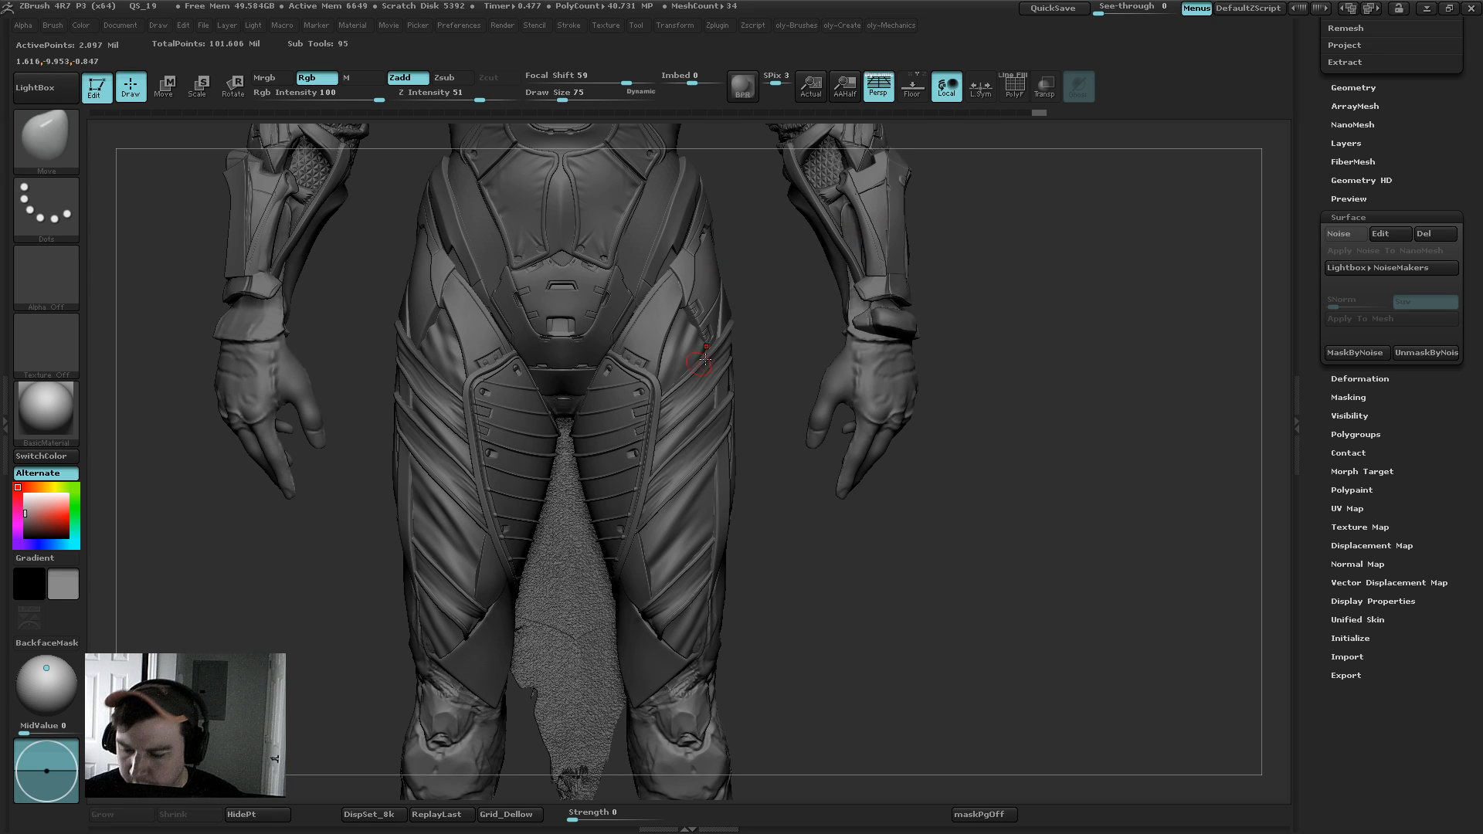
{"action": "left_click", "coordinate": [709, 346], "text": "alt"}
{"action": "key", "text": "s"}
{"action": "left_click", "coordinate": [714, 341]}
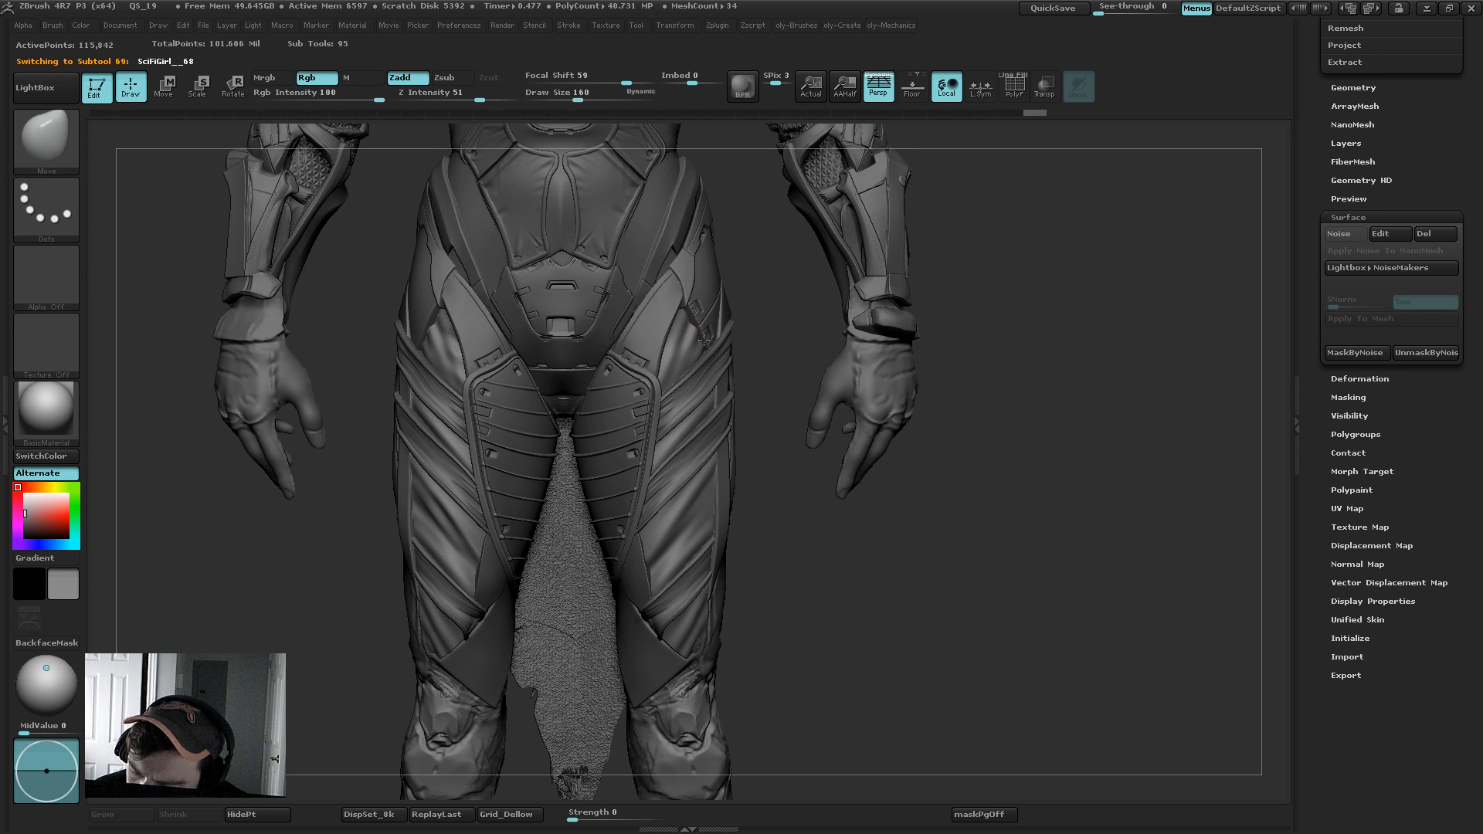
{"action": "key", "text": "s"}
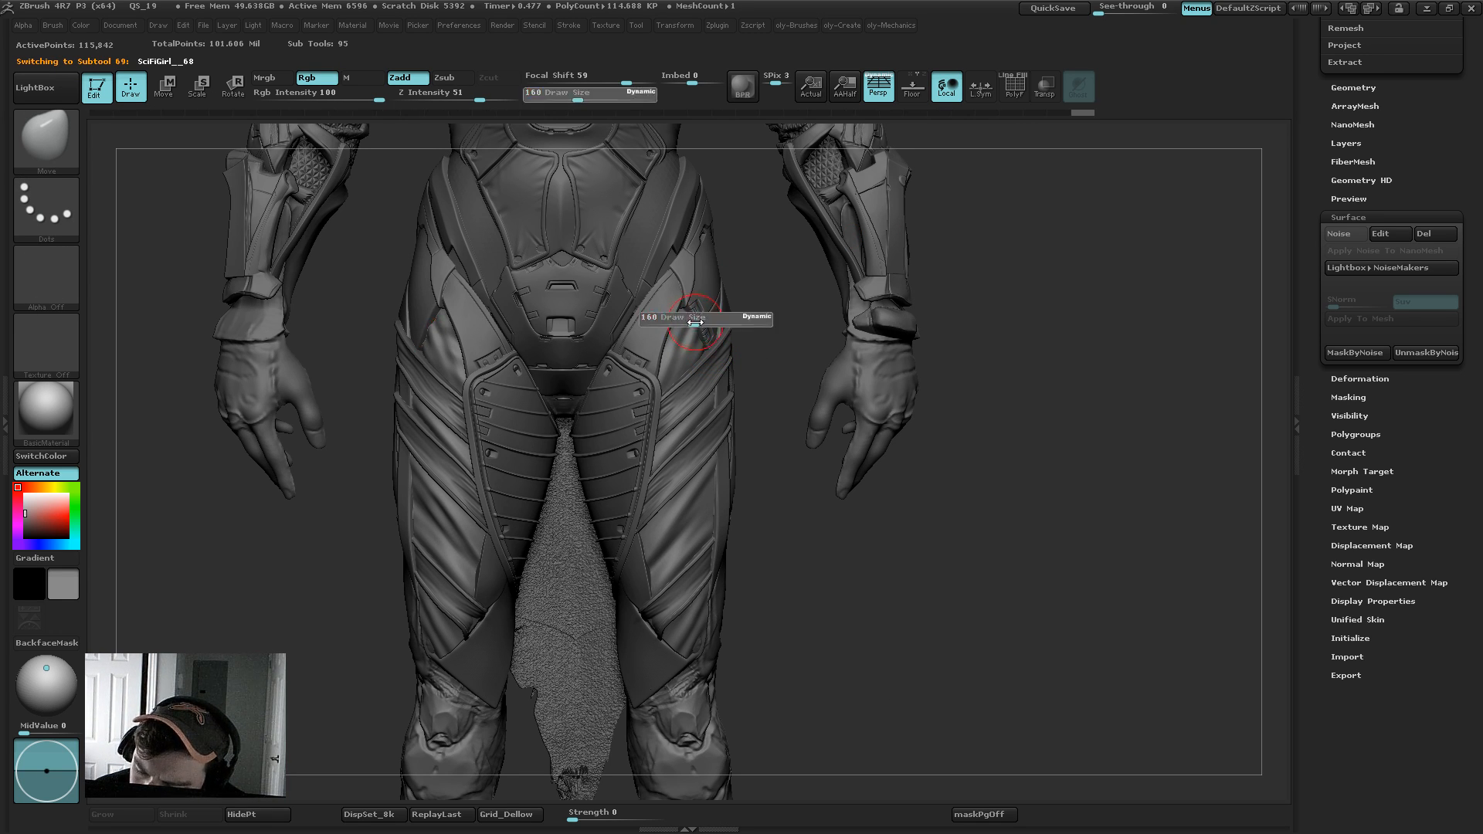
{"action": "key", "text": "bracketleft"}
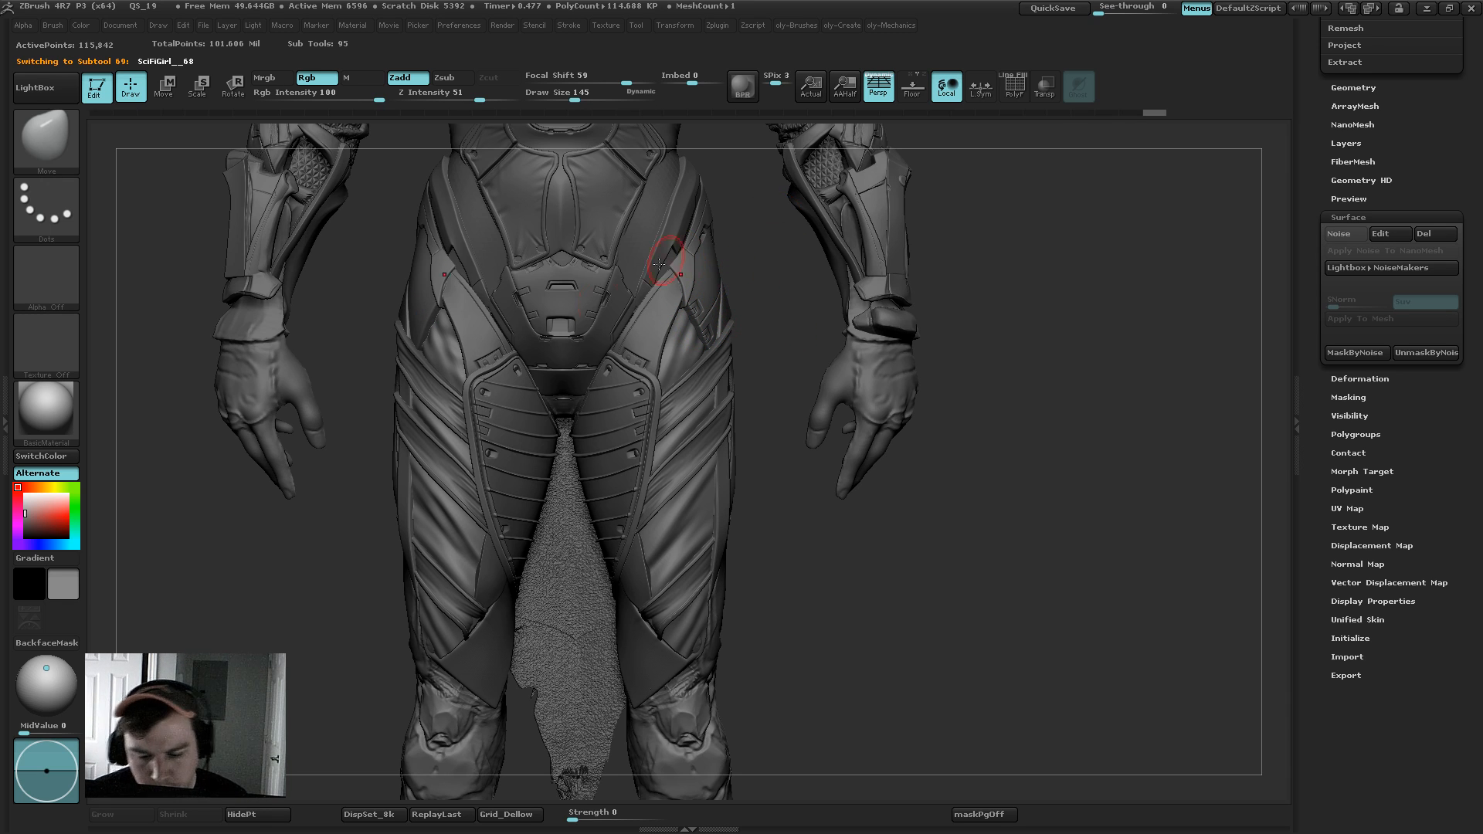
Step: Refine the suit surface around the hip panel's front edge with the Fold brush at draw size 42
{"action": "key", "text": "b"}
{"action": "key", "text": "f"}
{"action": "key", "text": "o"}
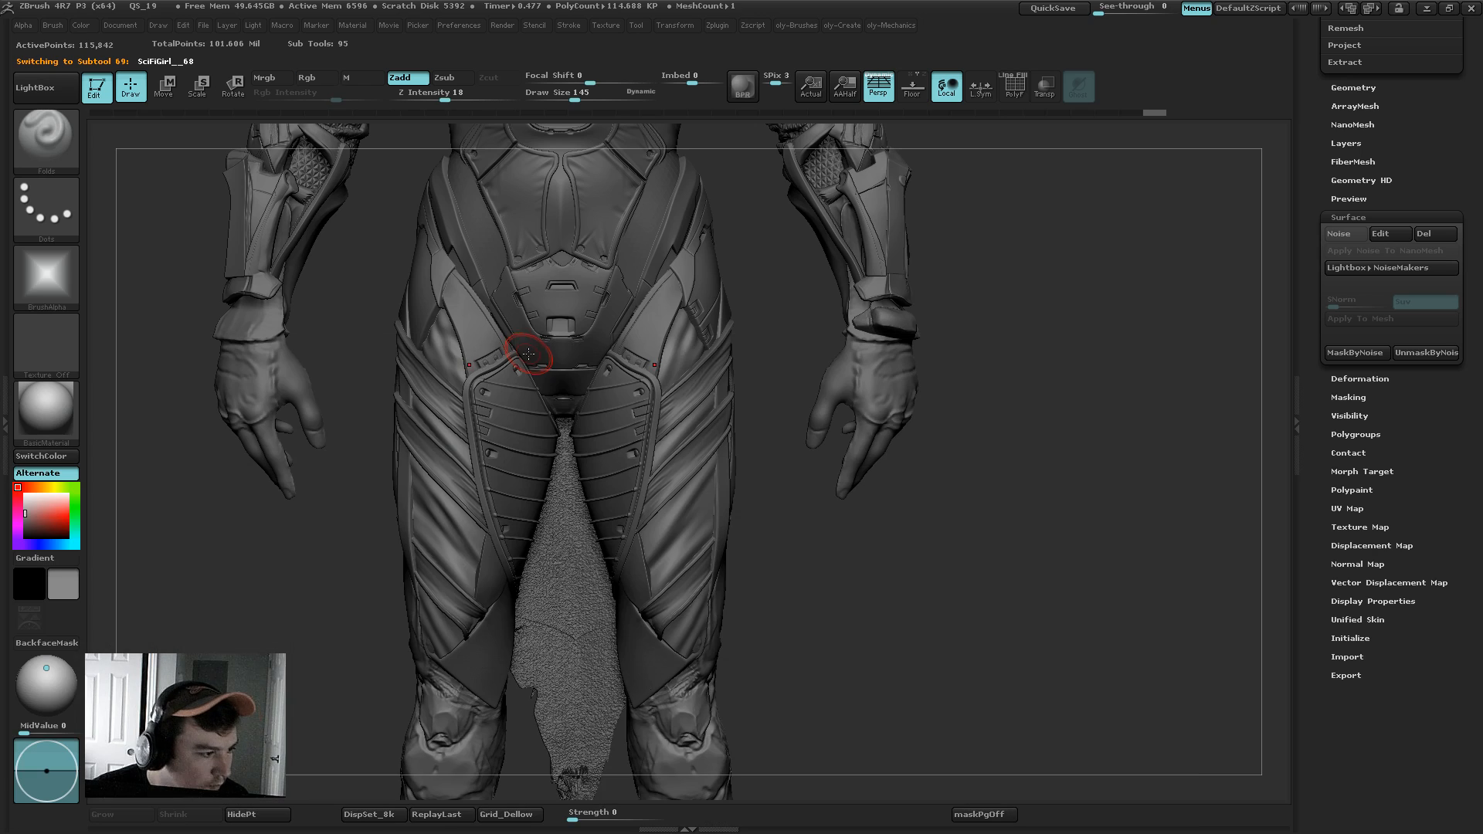
{"action": "key", "text": "s"}
{"action": "left_click_drag", "start_coordinate": [483, 332], "coordinate": [439, 315]}
{"action": "key", "text": "s"}
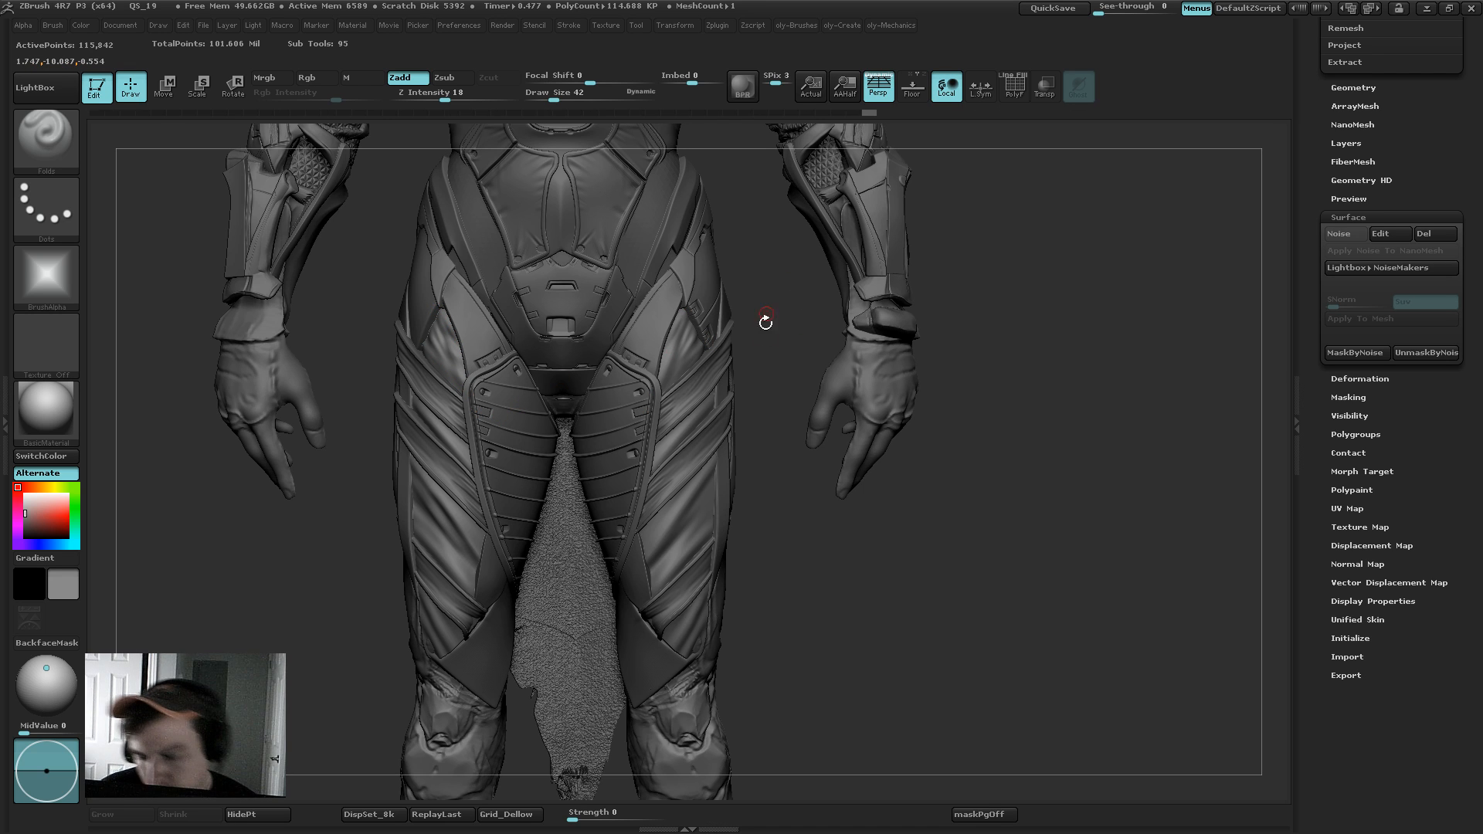
{"action": "left_click_drag", "start_coordinate": [756, 362], "coordinate": [715, 371]}
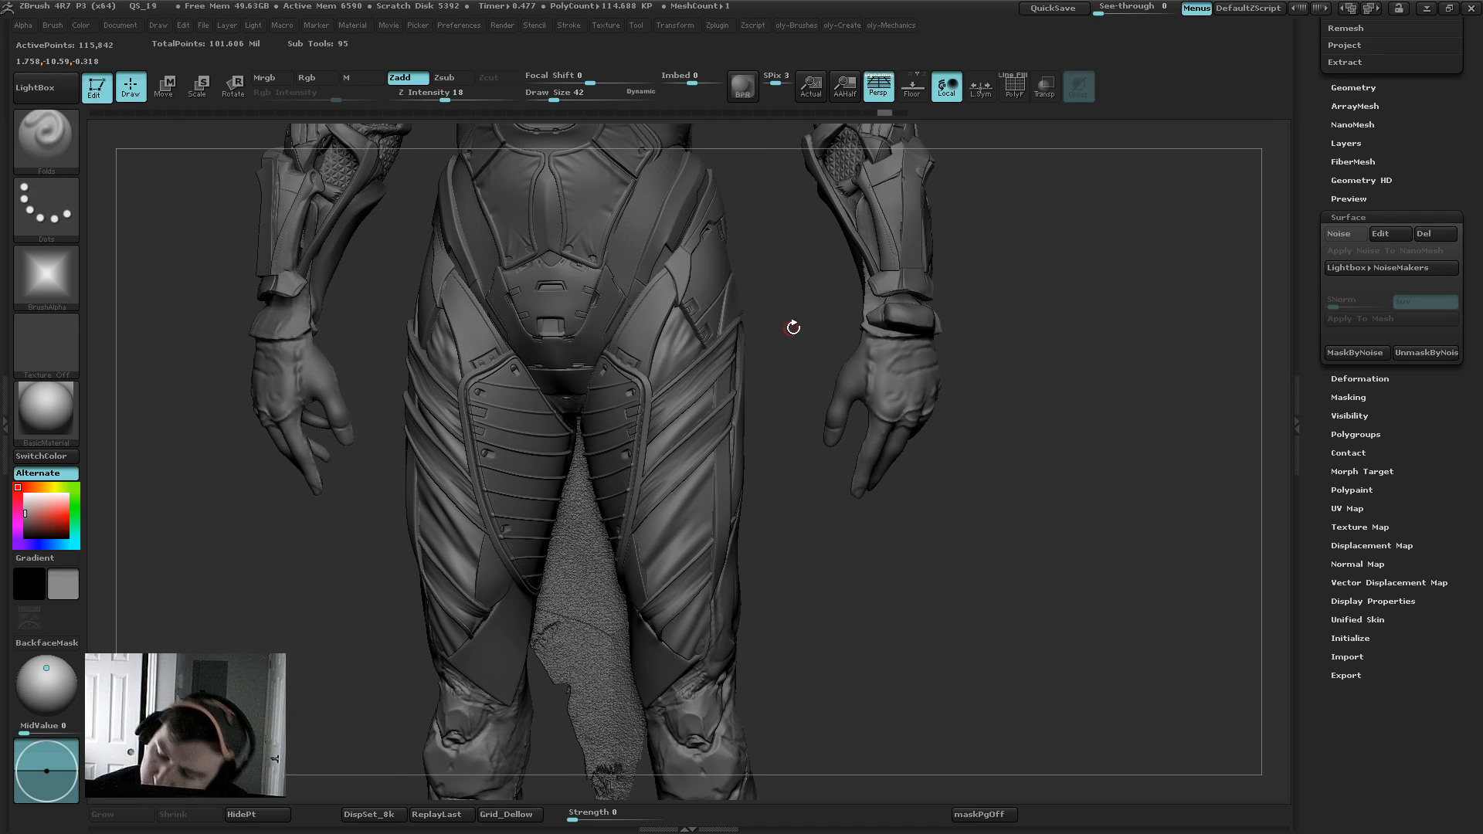
{"action": "left_click_drag", "start_coordinate": [789, 323], "coordinate": [904, 271]}
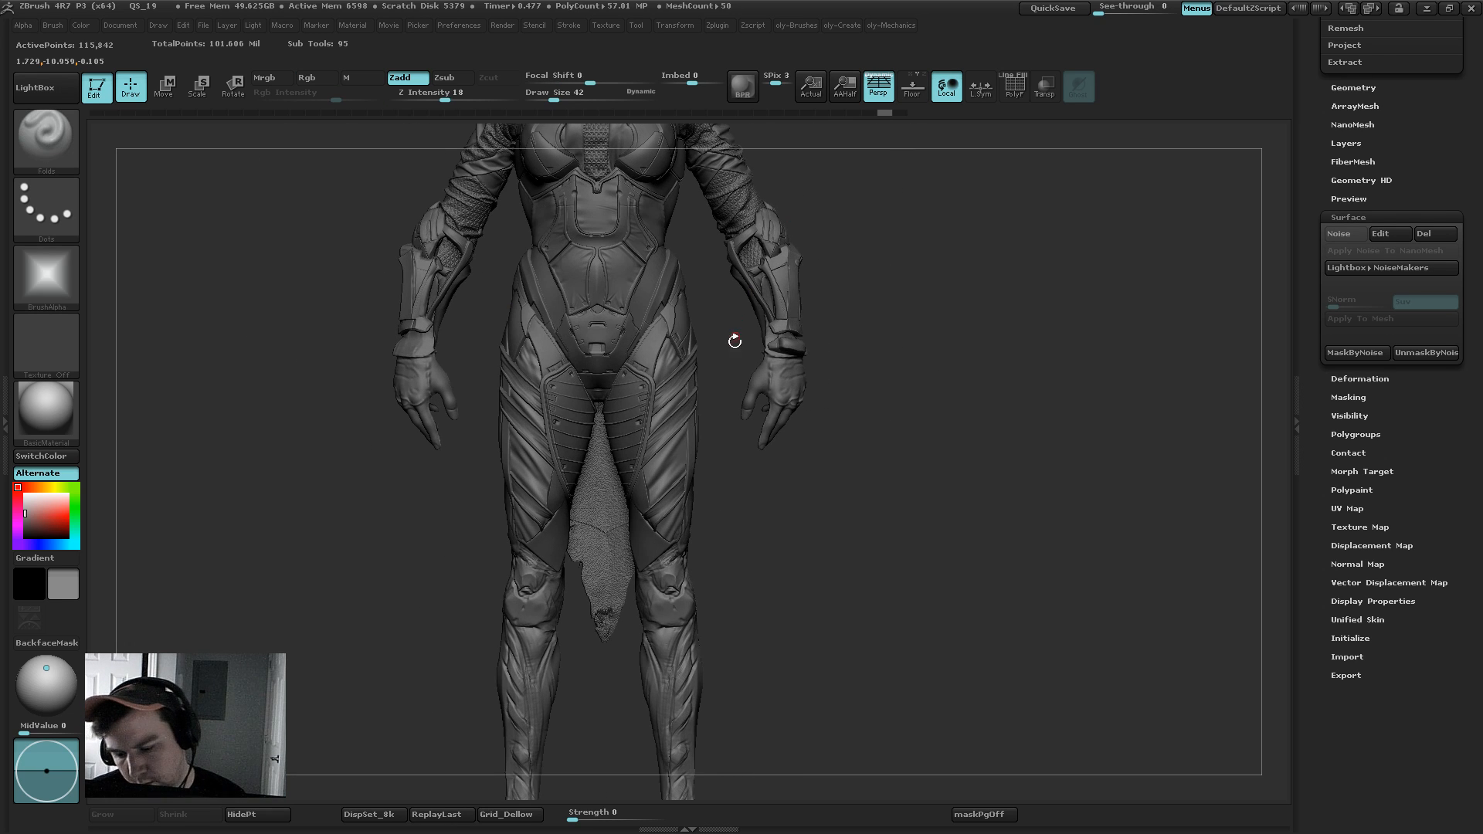
Step: Select the upper front thigh piece and stamp a connector recess beside the hip panel's front edge with the Standard brush
{"action": "key", "text": "b"}
{"action": "left_click", "coordinate": [706, 370]}
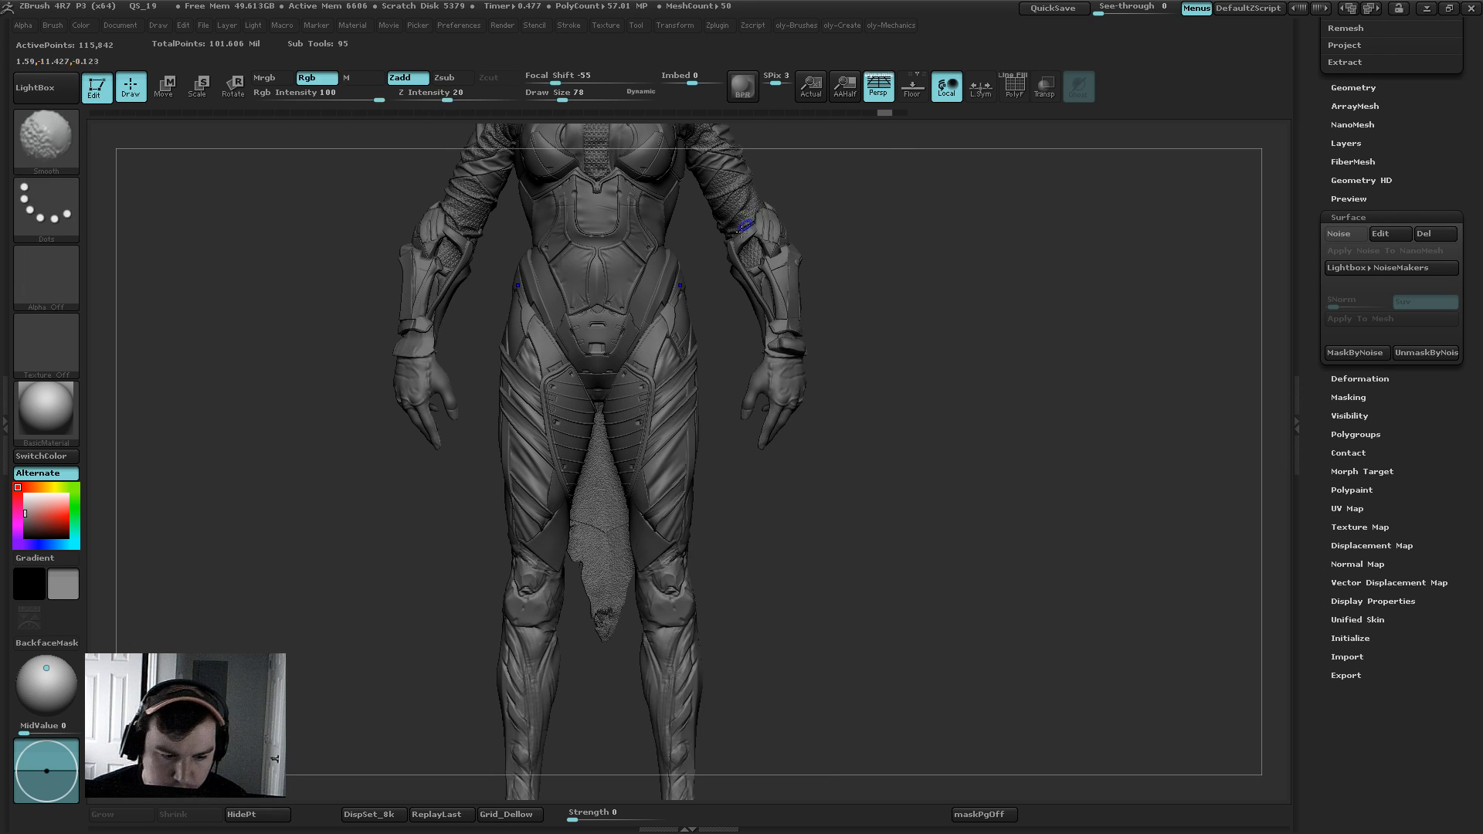
{"action": "left_click_drag", "start_coordinate": [732, 354], "coordinate": [734, 336]}
{"action": "left_click", "coordinate": [678, 268], "text": "alt"}
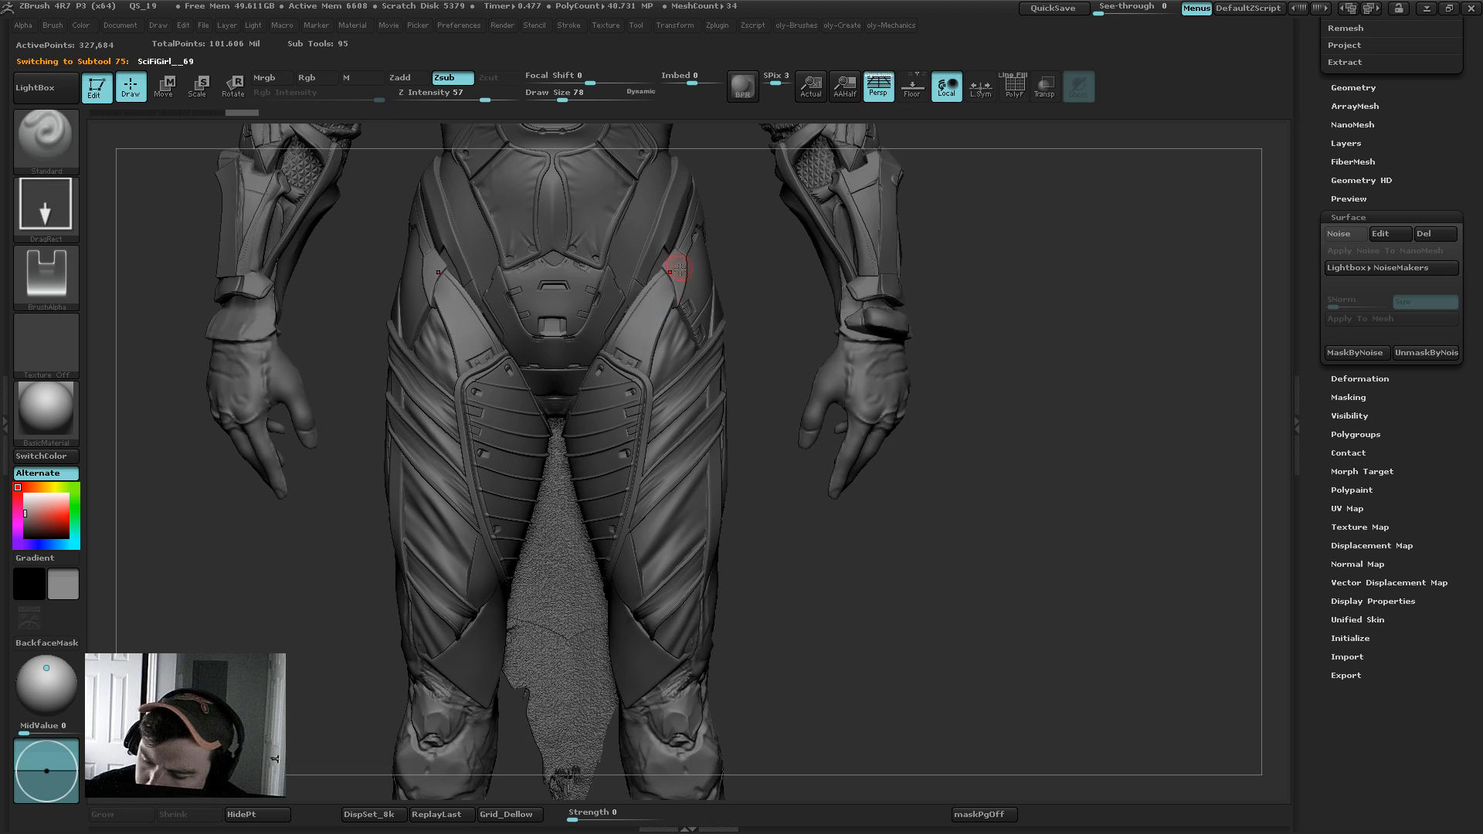
{"action": "left_click", "coordinate": [680, 272]}
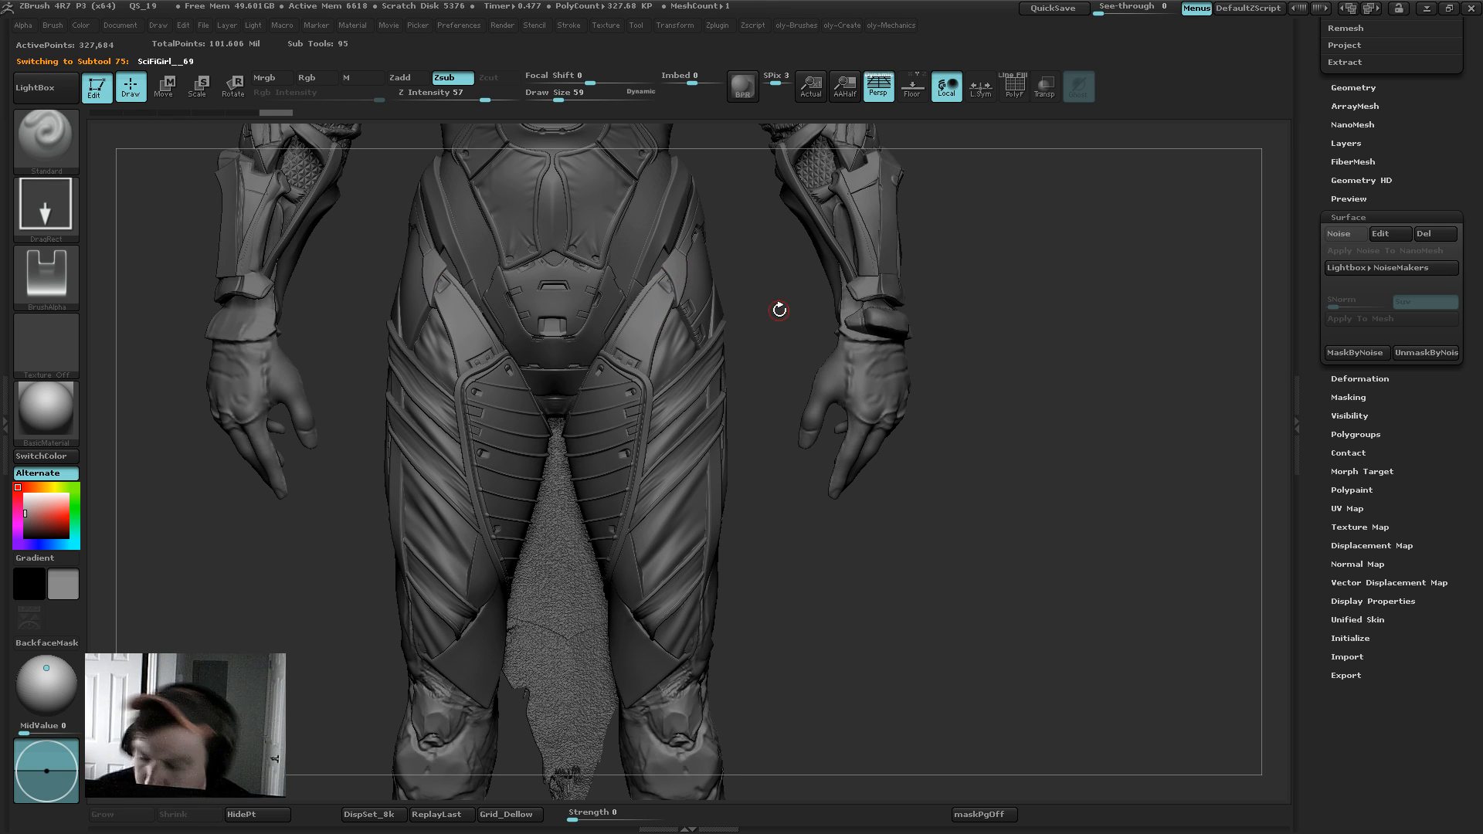
Step: Switch to the Move brush, select the hip panel and hide the interface around the viewport to show the full figure
{"action": "key", "text": "b"}
{"action": "left_click", "coordinate": [911, 305]}
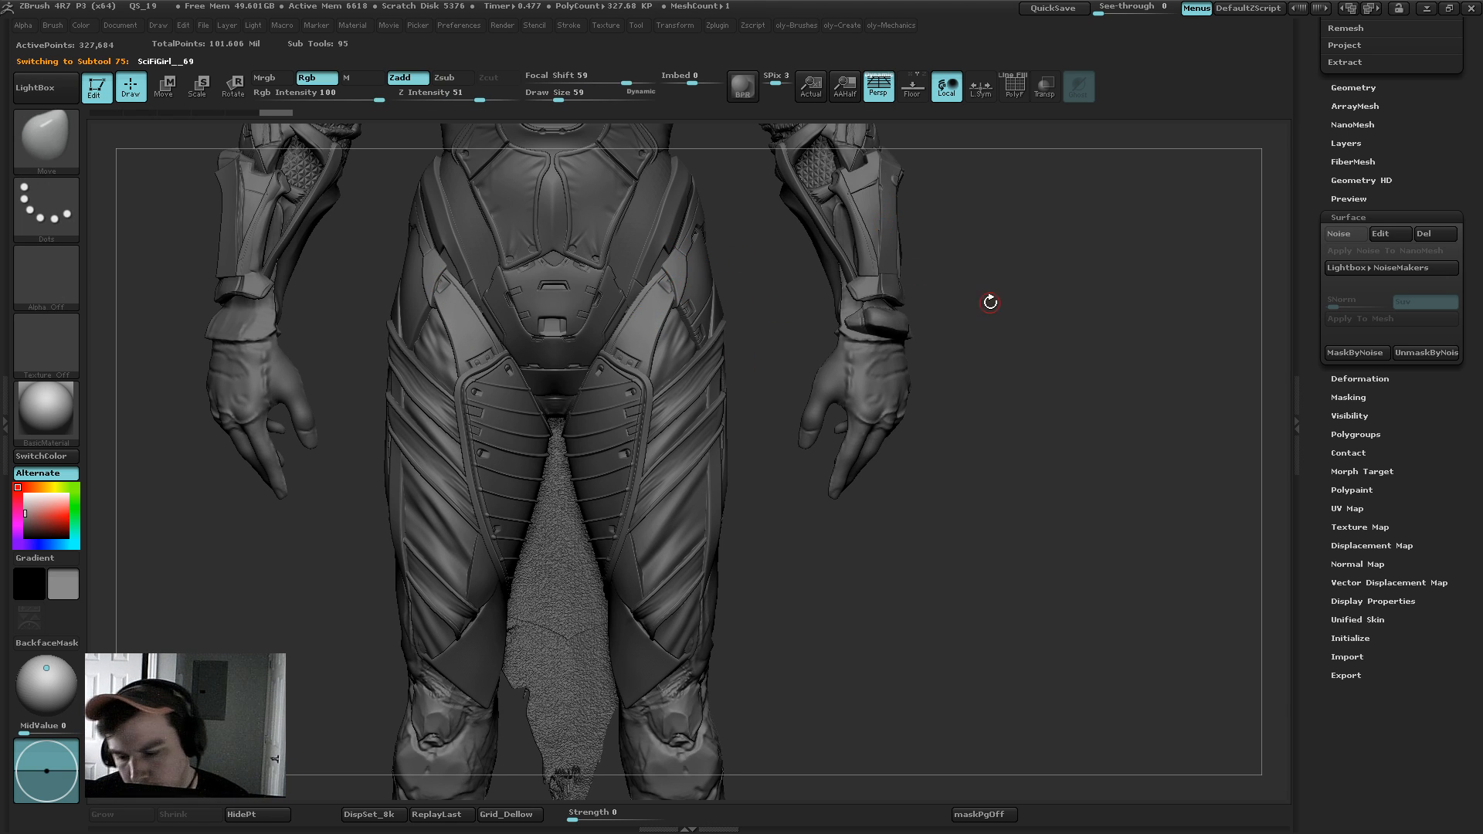
{"action": "mouse_move", "coordinate": [990, 302]}
{"action": "left_mouse_down"}
{"action": "mouse_move", "coordinate": [739, 292]}
{"action": "mouse_move", "coordinate": [747, 308]}
{"action": "mouse_move", "coordinate": [680, 290]}
{"action": "mouse_move", "coordinate": [767, 284]}
{"action": "mouse_move", "coordinate": [754, 271]}
{"action": "mouse_move", "coordinate": [793, 146]}
{"action": "left_mouse_up"}
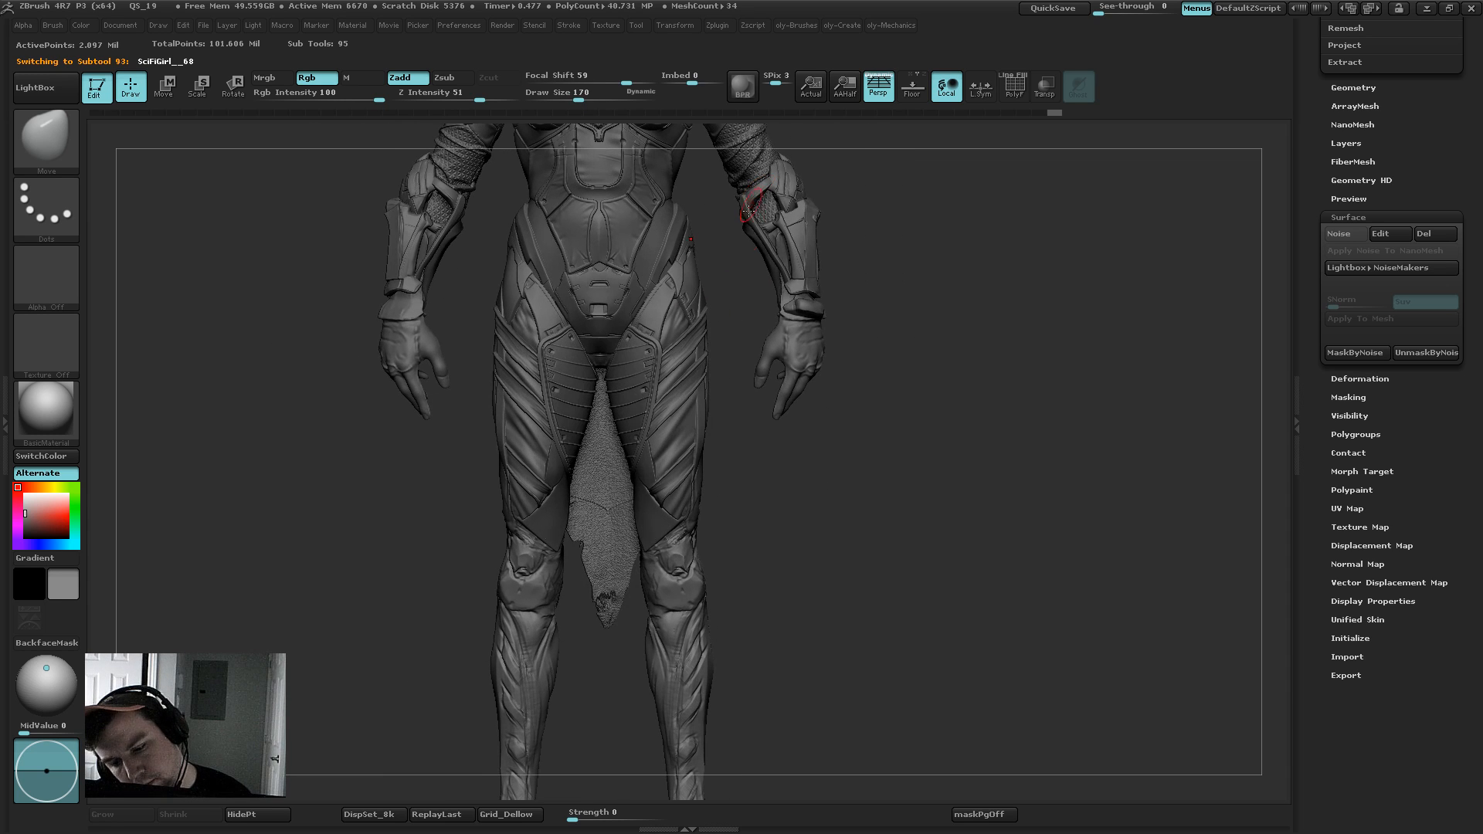
{"action": "left_click_drag", "start_coordinate": [729, 411], "coordinate": [748, 312], "text": "alt"}
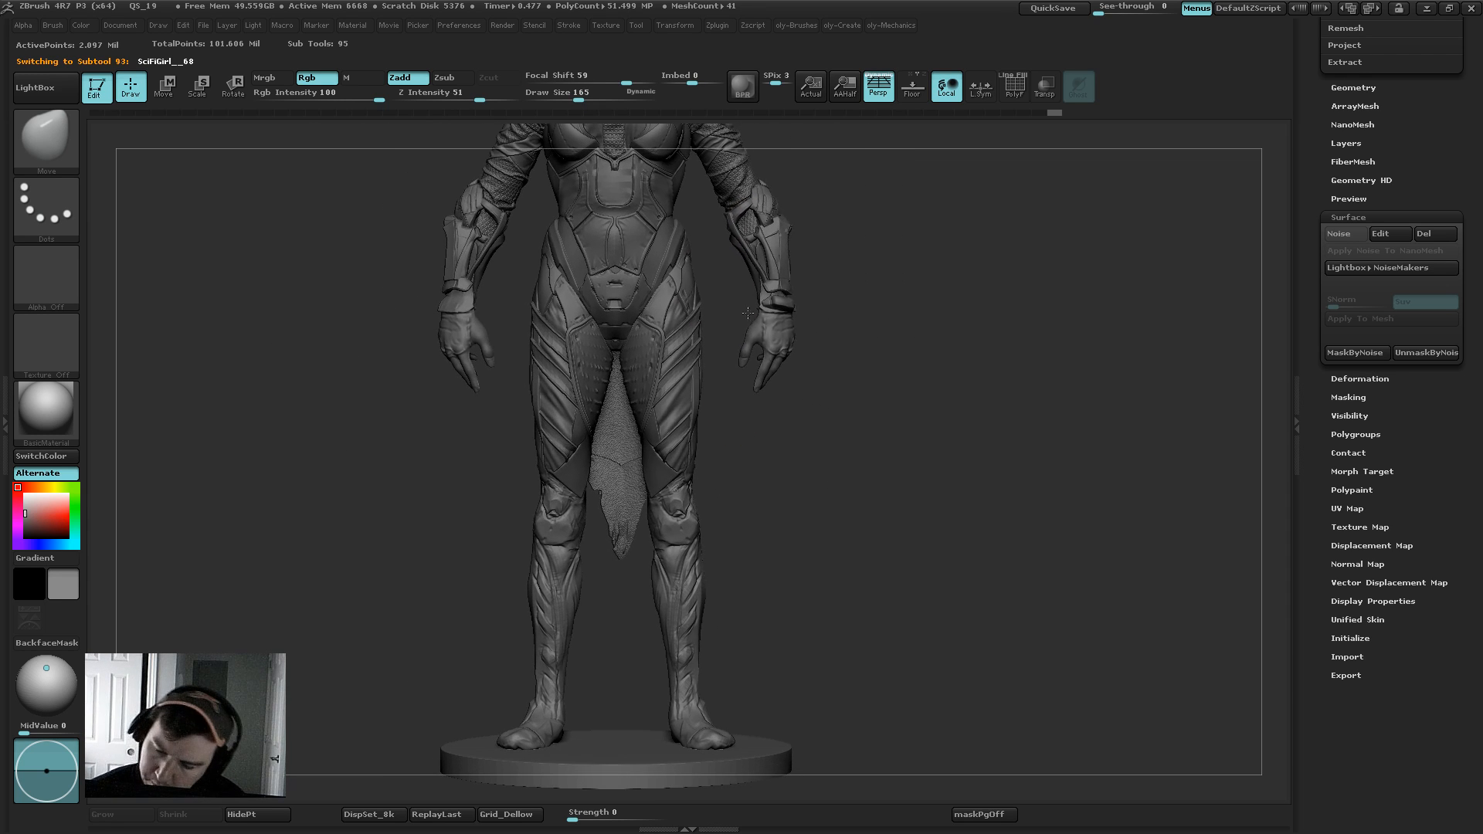
{"action": "key", "text": "bracketright"}
{"action": "mouse_move", "coordinate": [865, 293]}
{"action": "left_mouse_down", "text": "alt"}
{"action": "mouse_move", "coordinate": [861, 309]}
{"action": "mouse_move", "coordinate": [855, 277]}
{"action": "mouse_move", "coordinate": [839, 351]}
{"action": "left_mouse_up", "text": "alt"}
{"action": "key", "text": "Tab"}
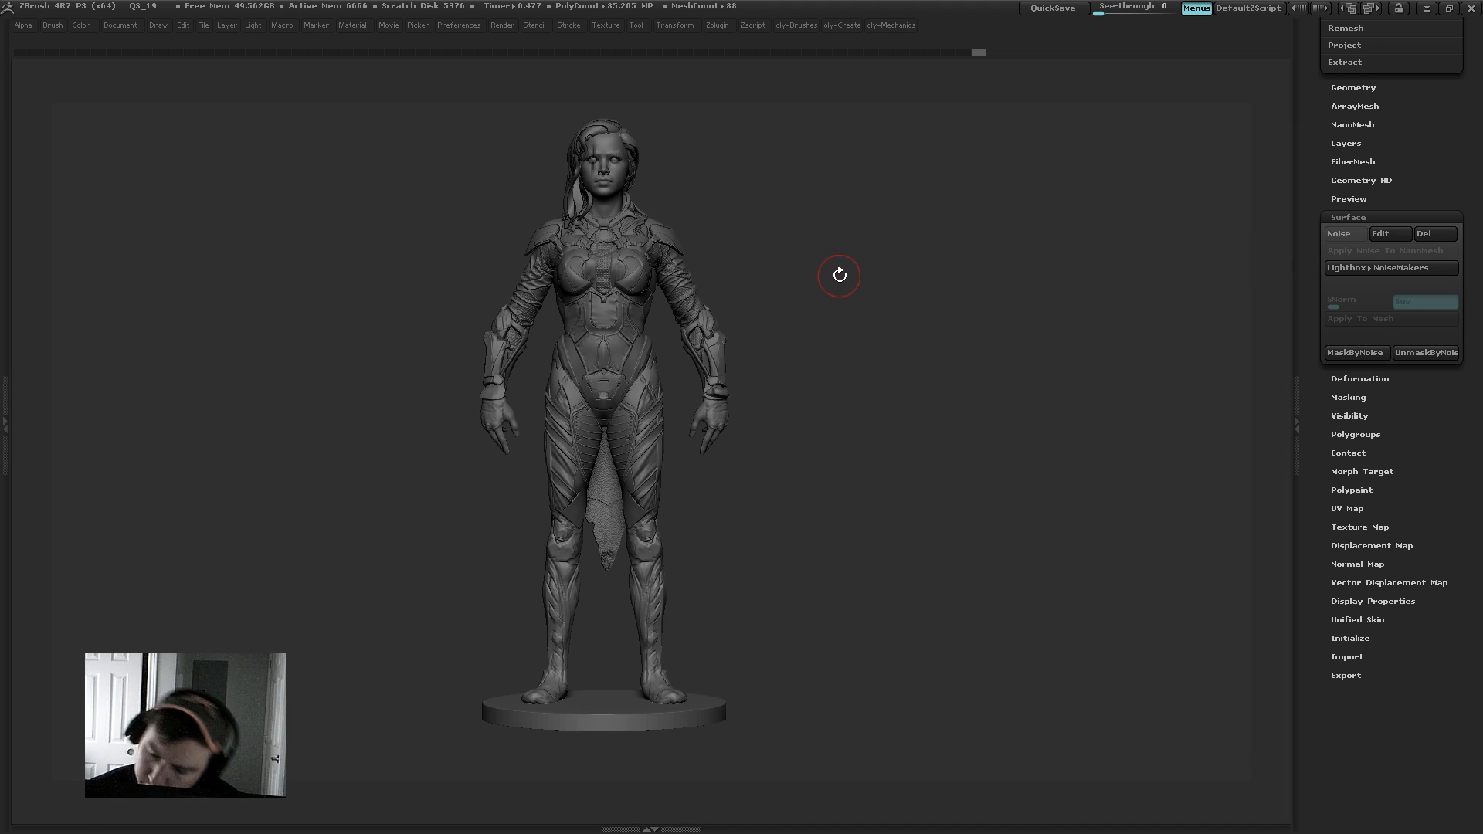
Step: Reshape the hip panel's silhouette against the full figure with the Move brush at a larger draw size
{"action": "mouse_move", "coordinate": [840, 275]}
{"action": "left_mouse_down"}
{"action": "mouse_move", "coordinate": [787, 270]}
{"action": "mouse_move", "coordinate": [764, 313]}
{"action": "mouse_move", "coordinate": [690, 338]}
{"action": "left_mouse_up"}
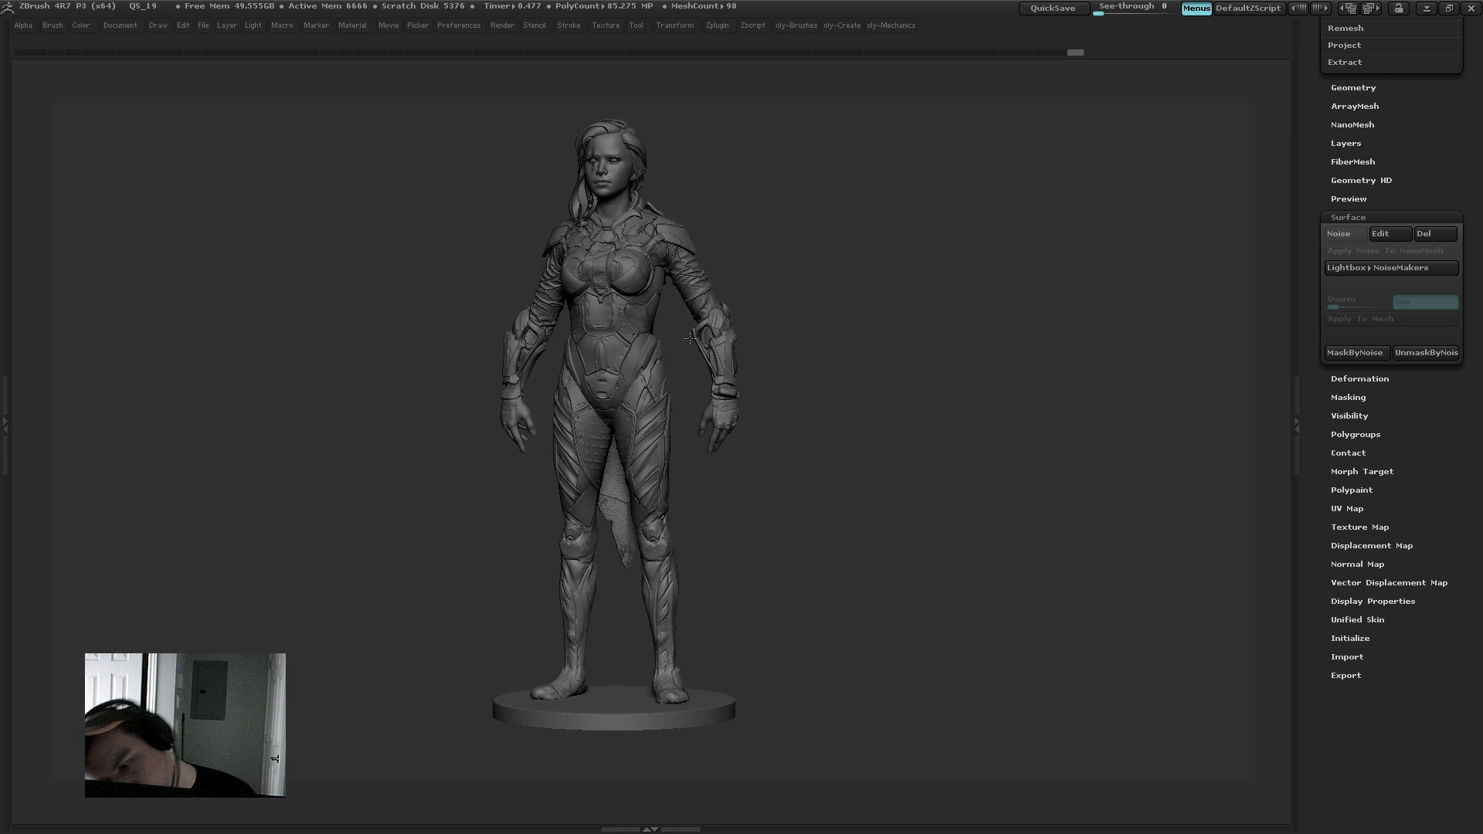
{"action": "left_click", "coordinate": [667, 379]}
{"action": "key", "text": "b"}
{"action": "left_click", "coordinate": [649, 368]}
{"action": "key", "text": "s"}
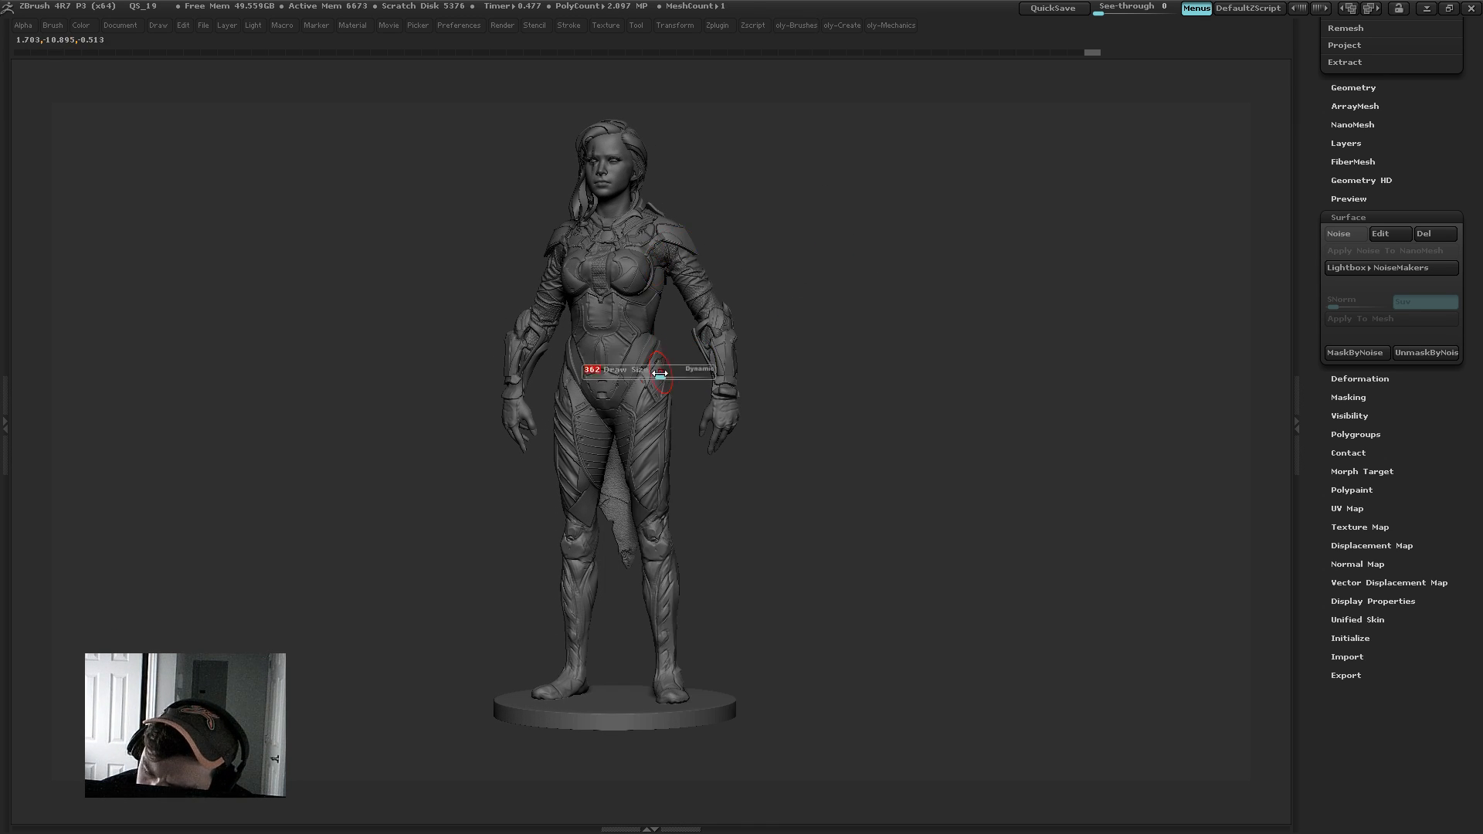
{"action": "left_click", "coordinate": [656, 375]}
{"action": "left_click", "coordinate": [657, 378]}
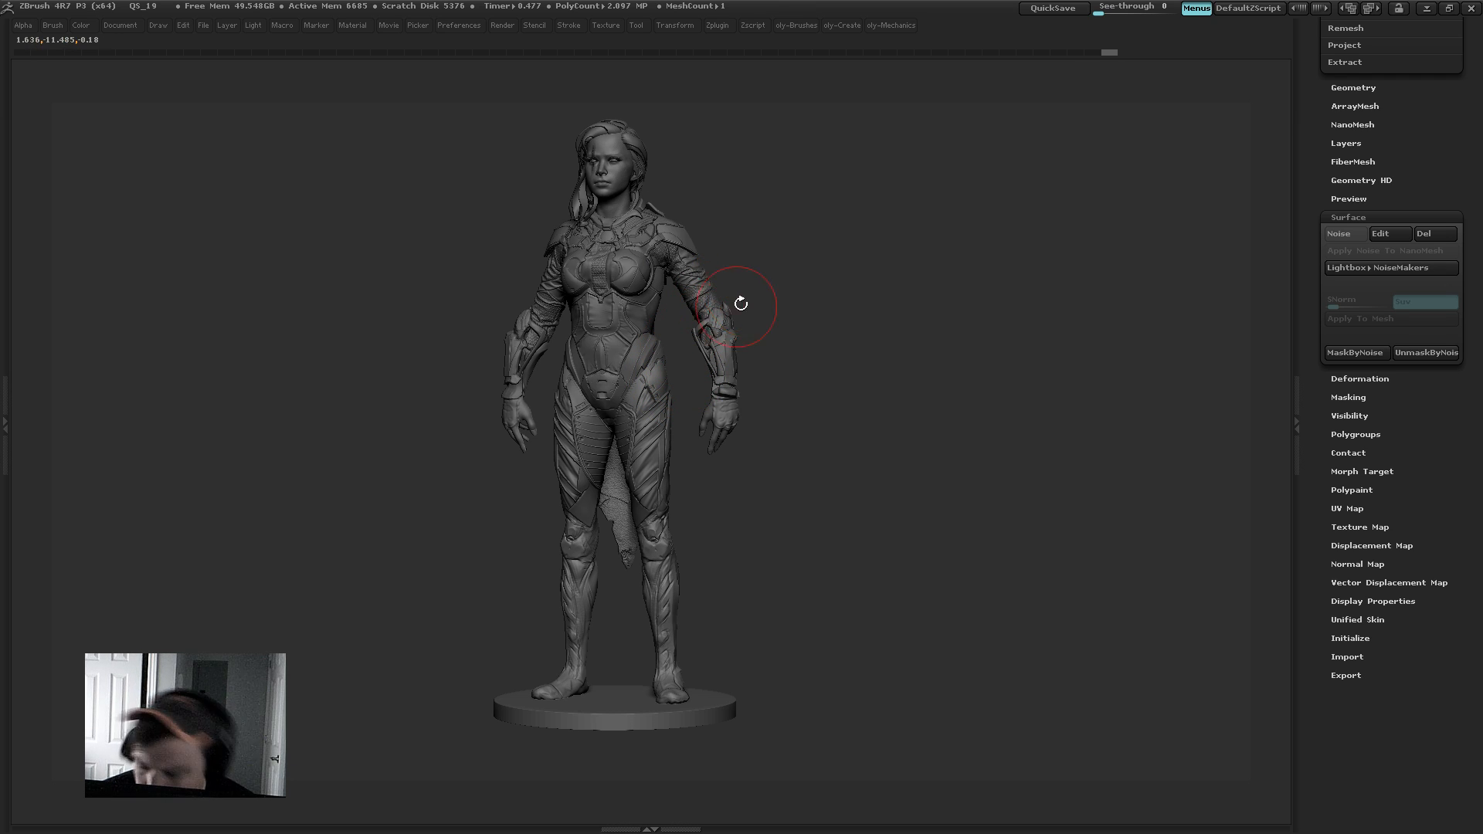
Step: Adjust the upper hip panel area and its neighbouring parts with the Move brush, comparing the change through undo and redo
{"action": "left_click", "coordinate": [657, 355], "text": "alt"}
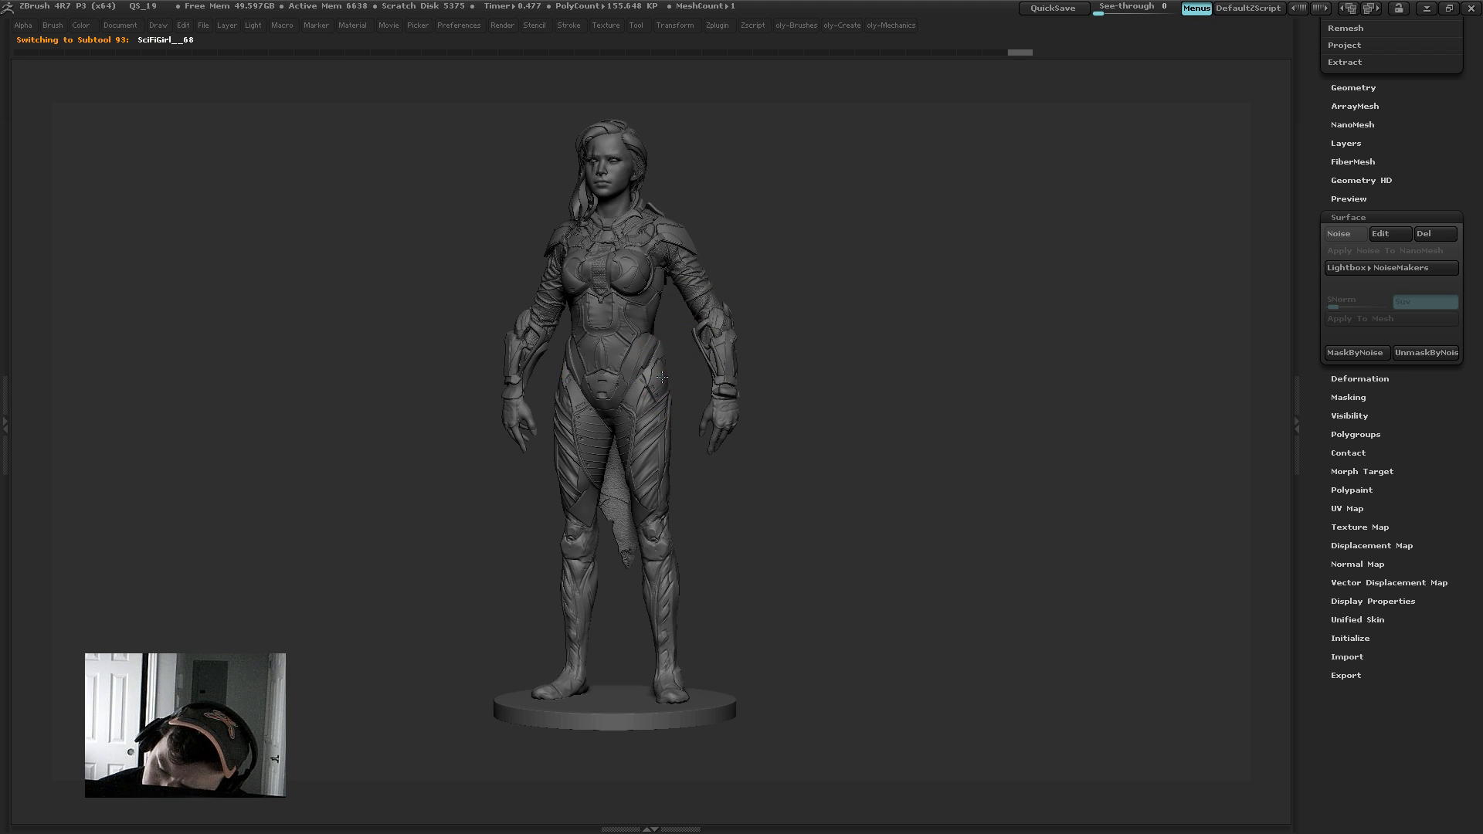
{"action": "left_click_drag", "start_coordinate": [659, 376], "coordinate": [672, 372]}
{"action": "left_click_drag", "start_coordinate": [780, 369], "coordinate": [700, 364]}
{"action": "key", "text": "ctrl+z"}
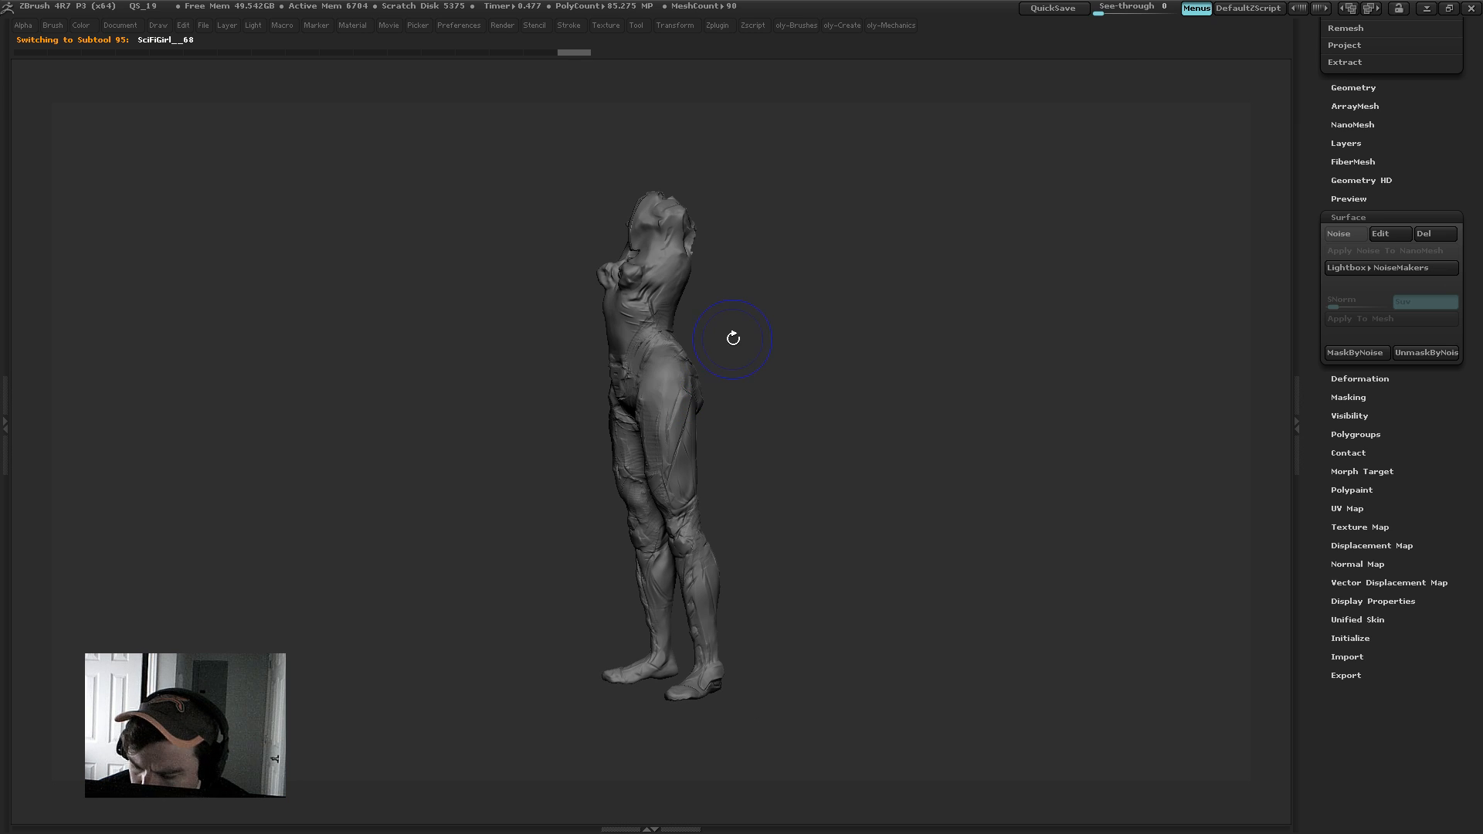
{"action": "key", "text": "ctrl+shift+z"}
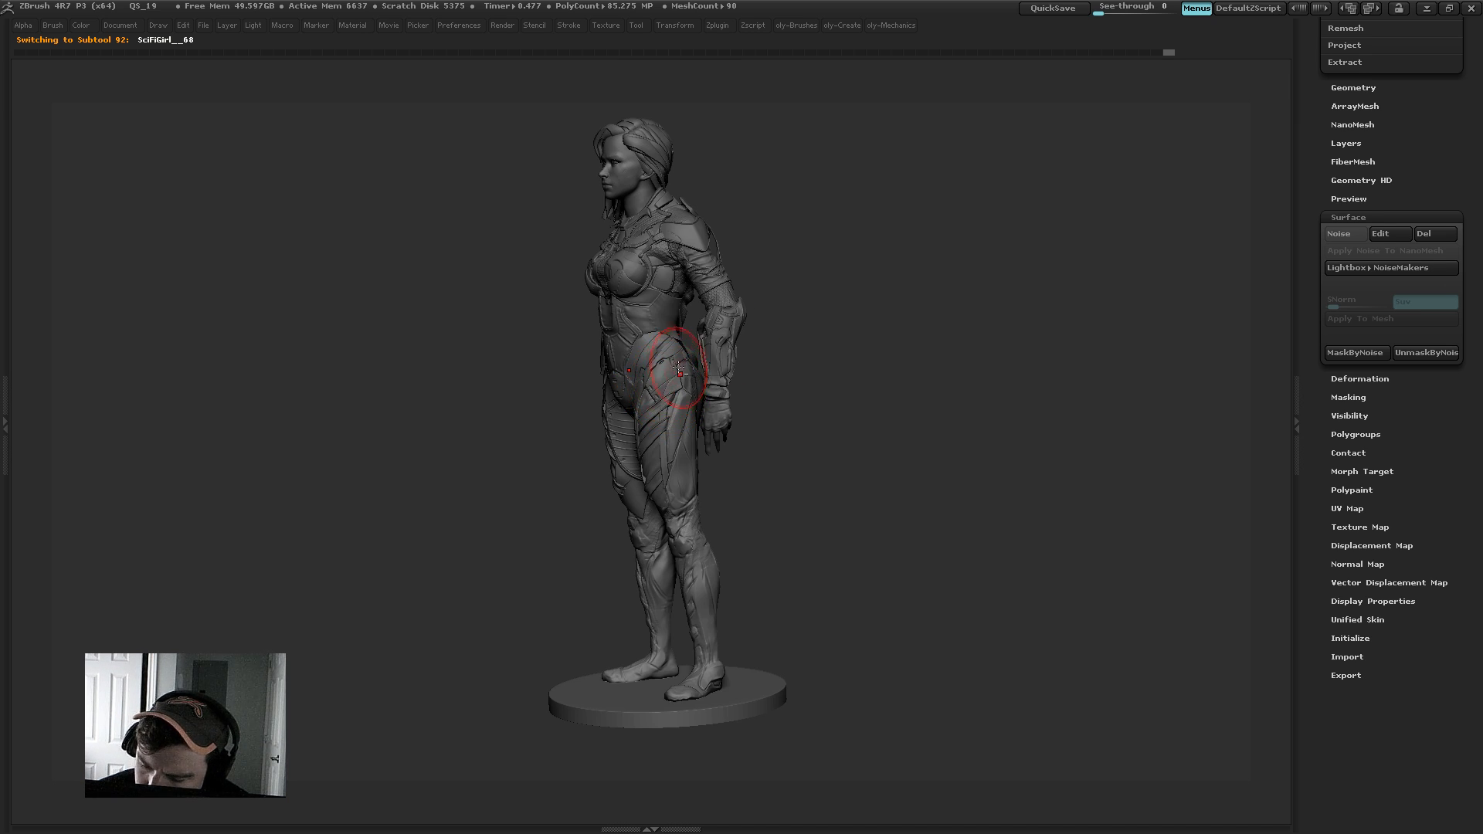
{"action": "key", "text": "ctrl+shift+z"}
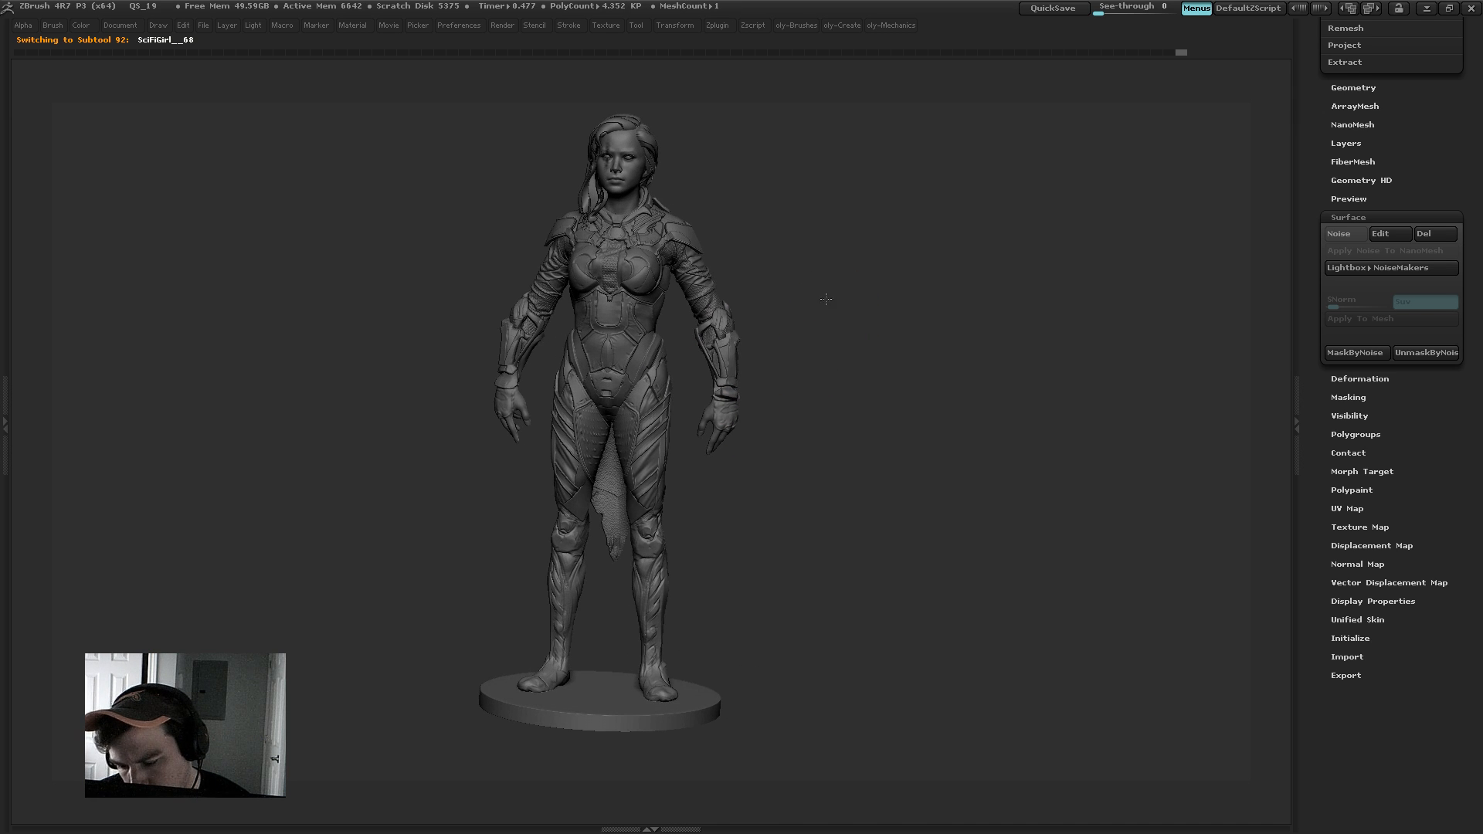
Step: Refine the outer hip and thigh suit piece's contour below the hip panel with the Move brush
{"action": "key", "text": "ctrl+z"}
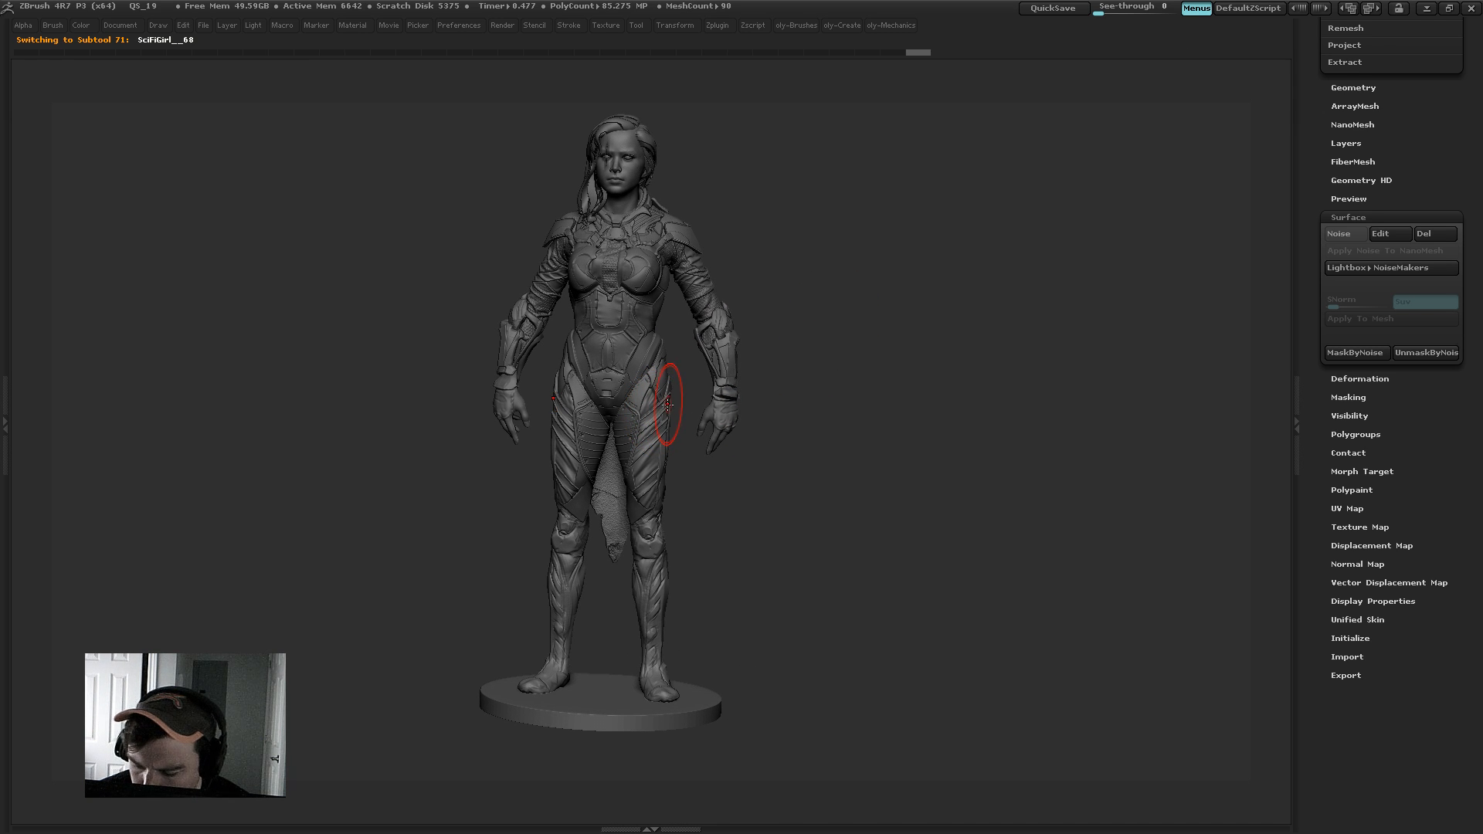
{"action": "key", "text": "ctrl+shift+z"}
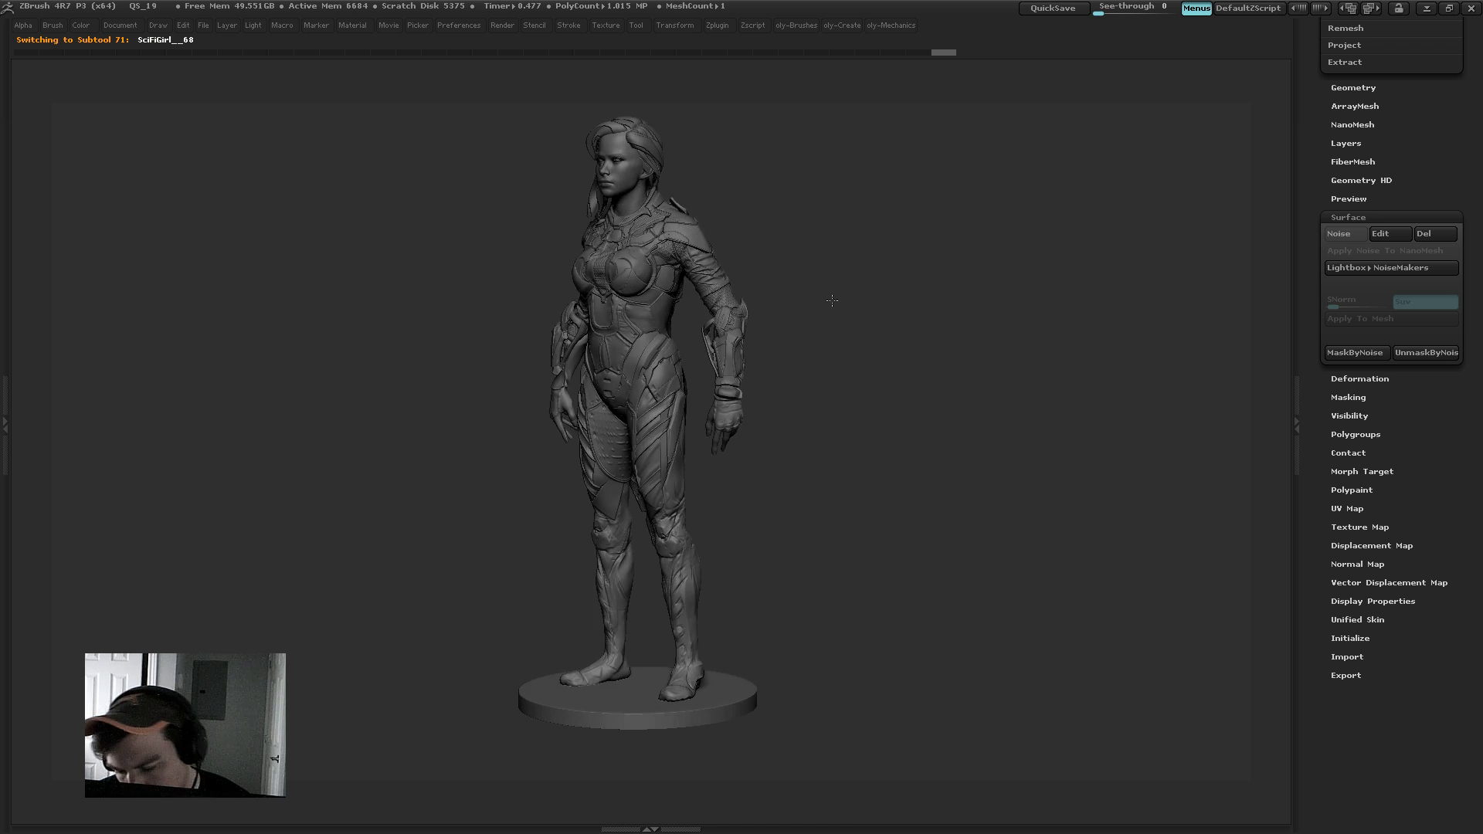
{"action": "left_click", "coordinate": [830, 255]}
{"action": "left_click_drag", "start_coordinate": [880, 305], "coordinate": [686, 381]}
{"action": "key", "text": "ctrl+shift+z"}
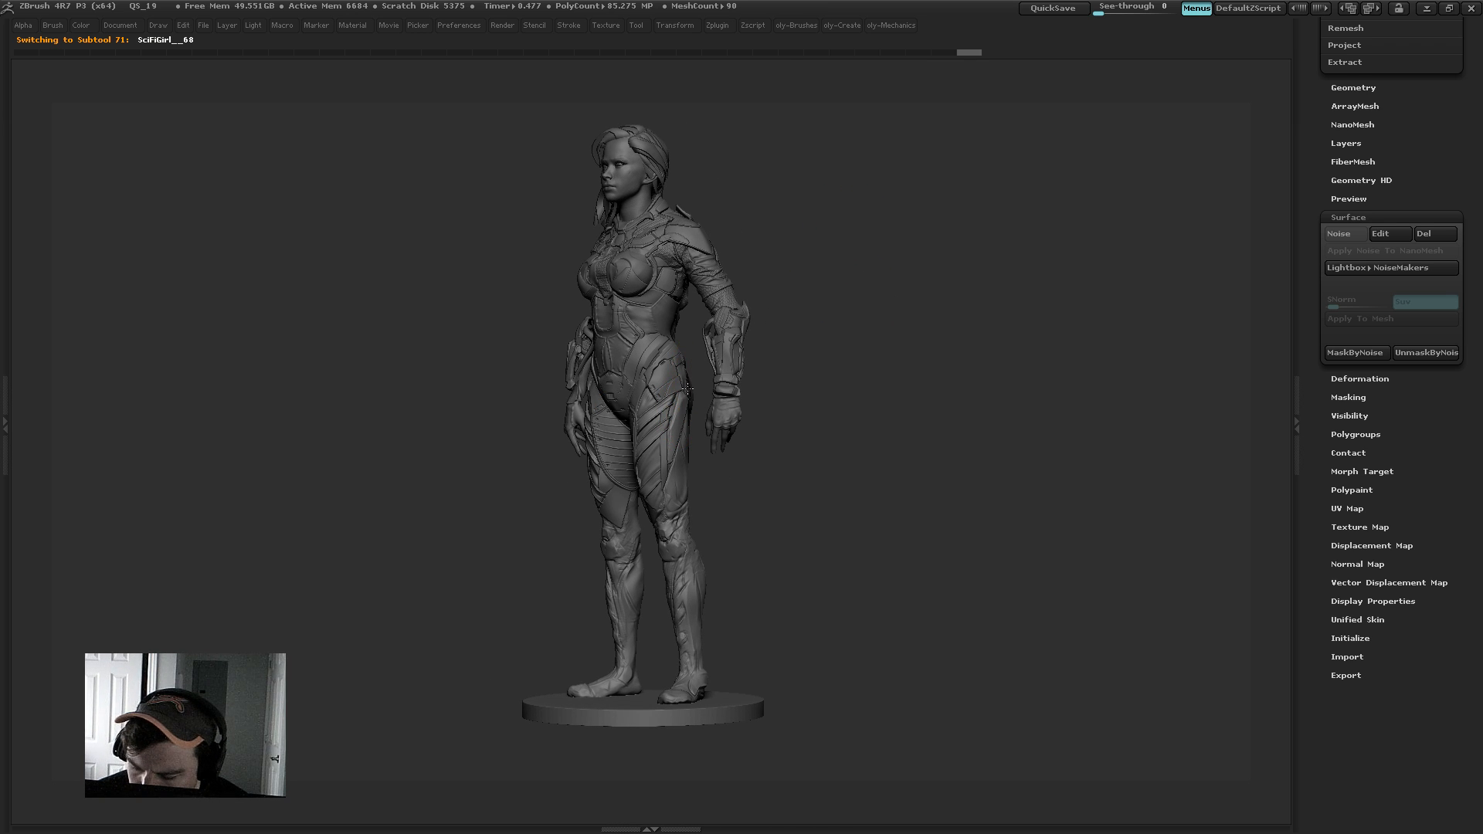
{"action": "left_click", "coordinate": [680, 384]}
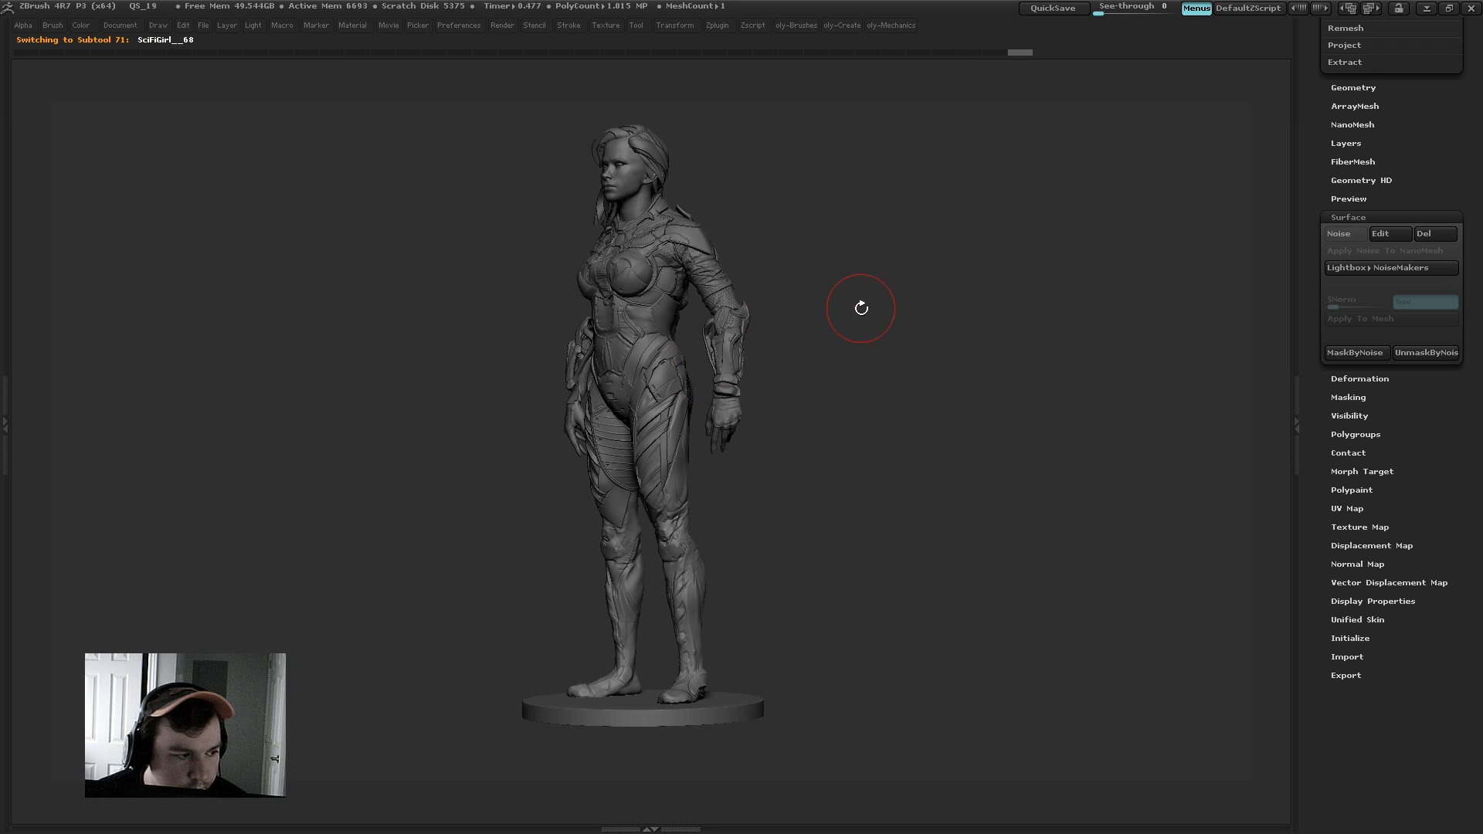
{"action": "left_click_drag", "start_coordinate": [861, 308], "coordinate": [871, 305]}
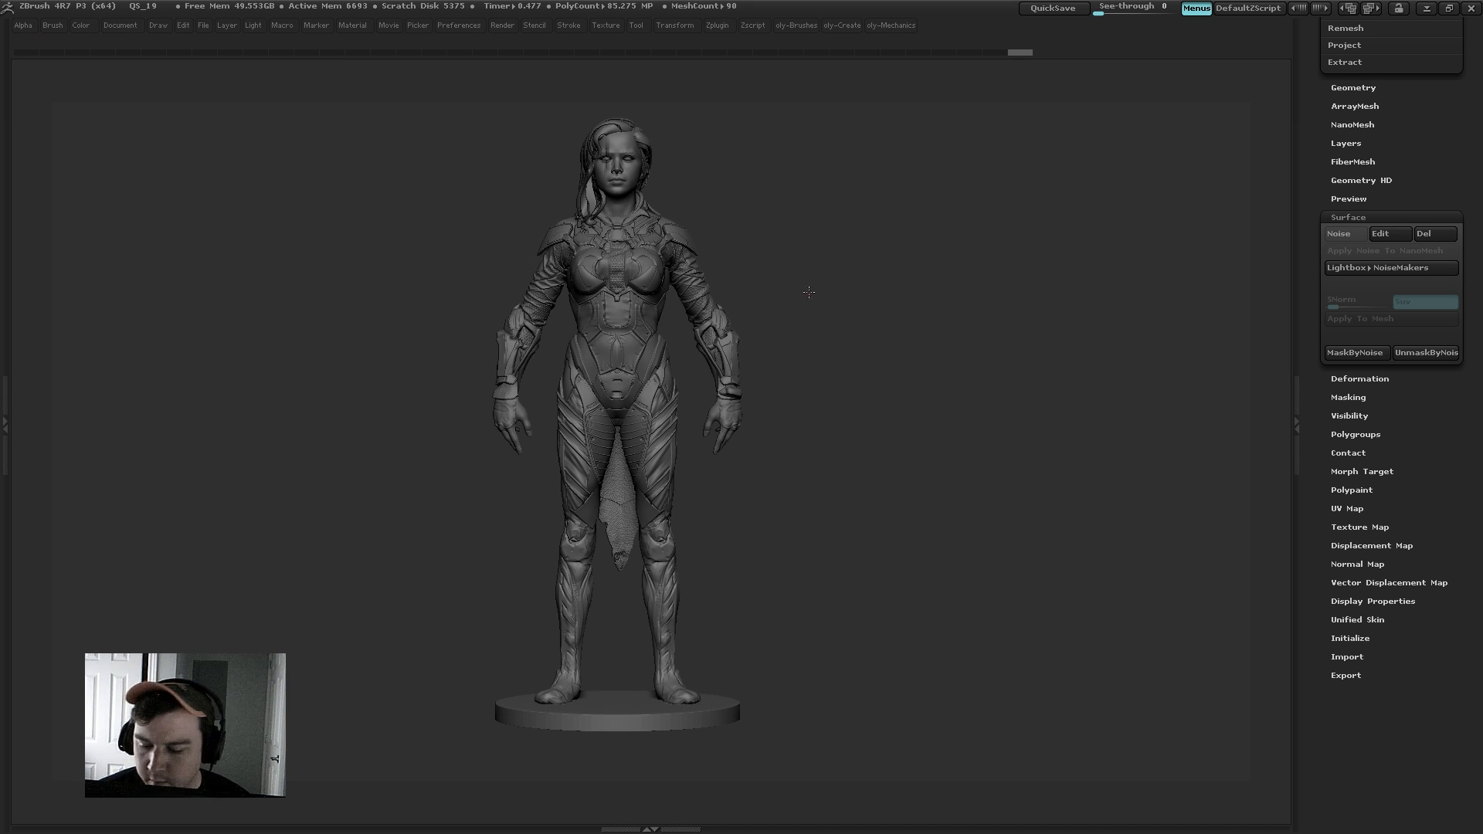
{"action": "left_click_drag", "start_coordinate": [809, 292], "coordinate": [842, 258], "text": "alt"}
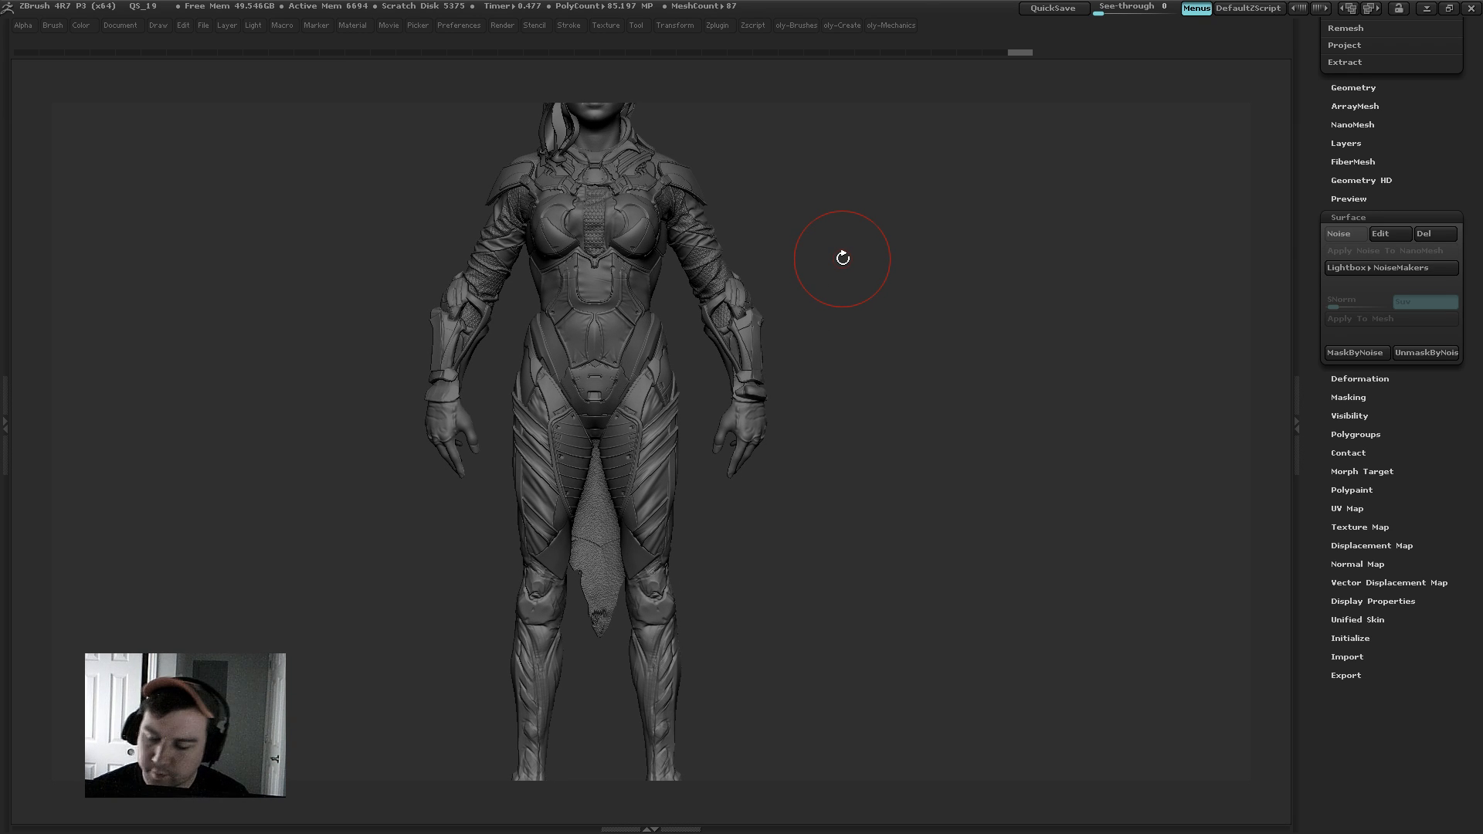
{"action": "mouse_move", "coordinate": [843, 258]}
{"action": "left_mouse_down"}
{"action": "mouse_move", "coordinate": [911, 559]}
{"action": "mouse_move", "coordinate": [908, 536]}
{"action": "left_mouse_up"}
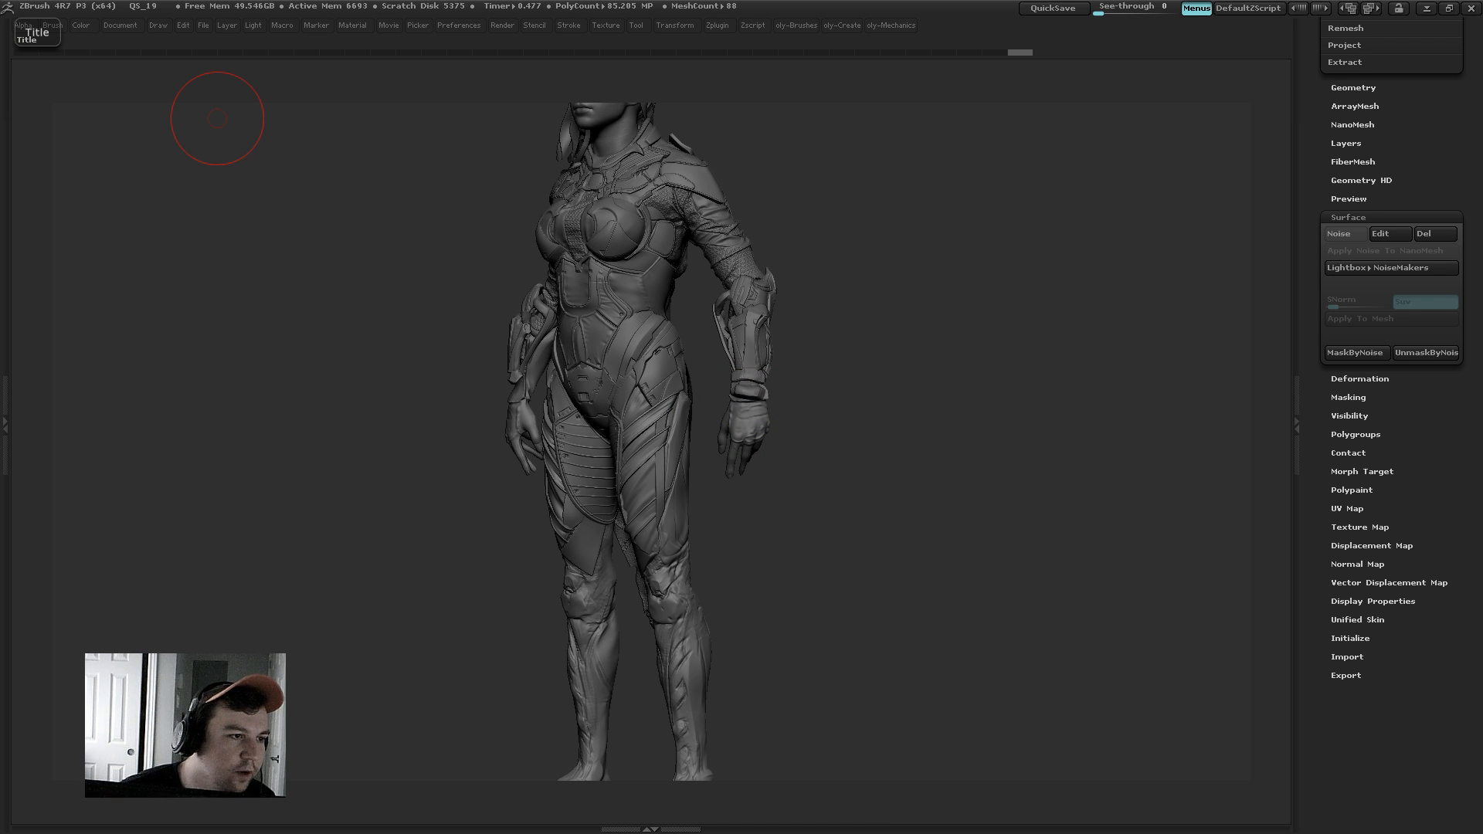
Step: Switch to the browser, look through the 3D Art Resources page's alpha and brush packs on Gumroad, and return to ZBrush
{"action": "left_click_drag", "start_coordinate": [332, 833], "coordinate": [362, 124]}
{"action": "scroll", "coordinate": [407, 603], "scroll_direction": "up", "scroll_amount": 5}
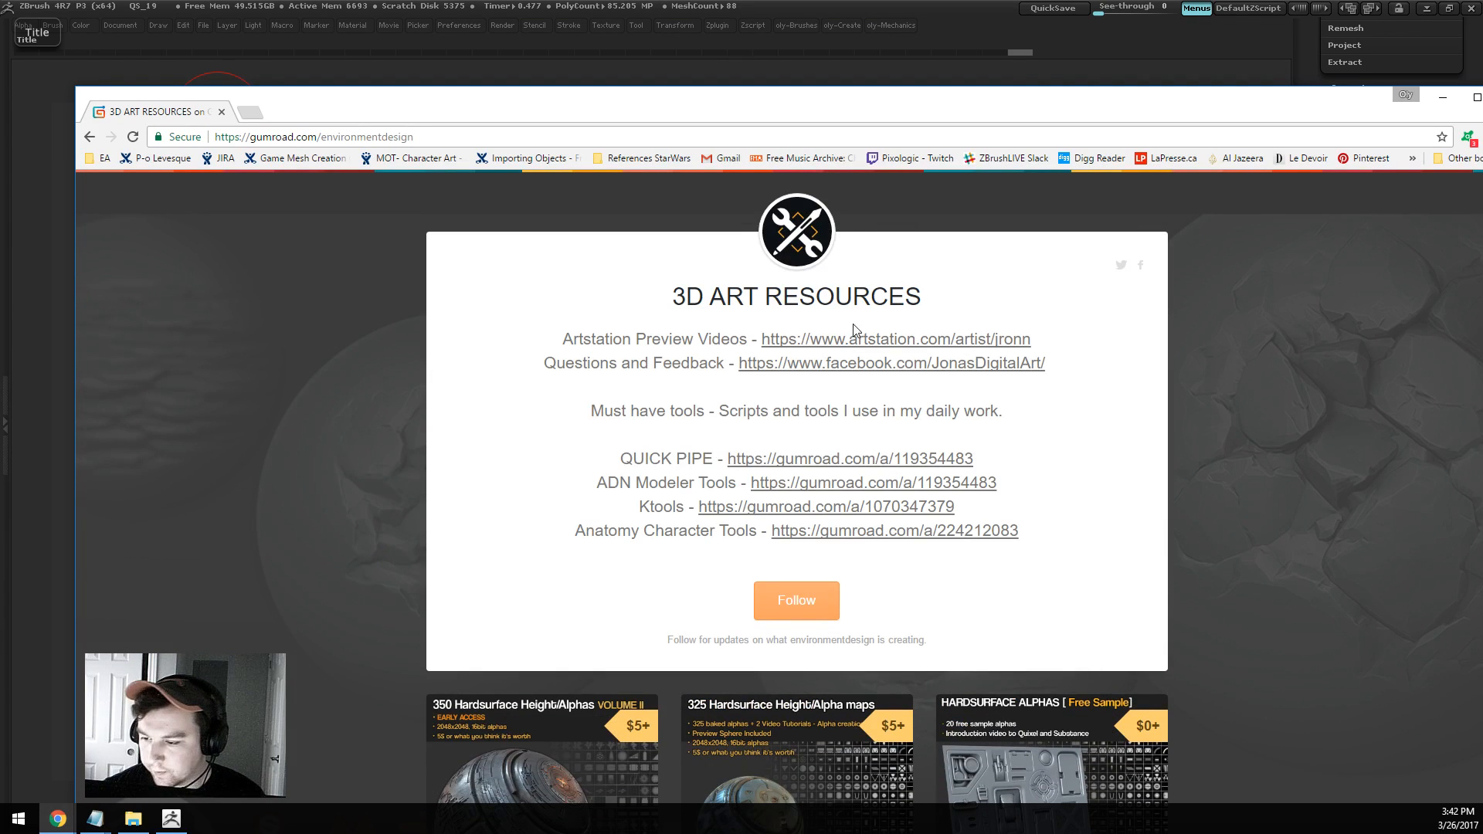
{"action": "scroll", "coordinate": [487, 494], "scroll_direction": "down", "scroll_amount": 4}
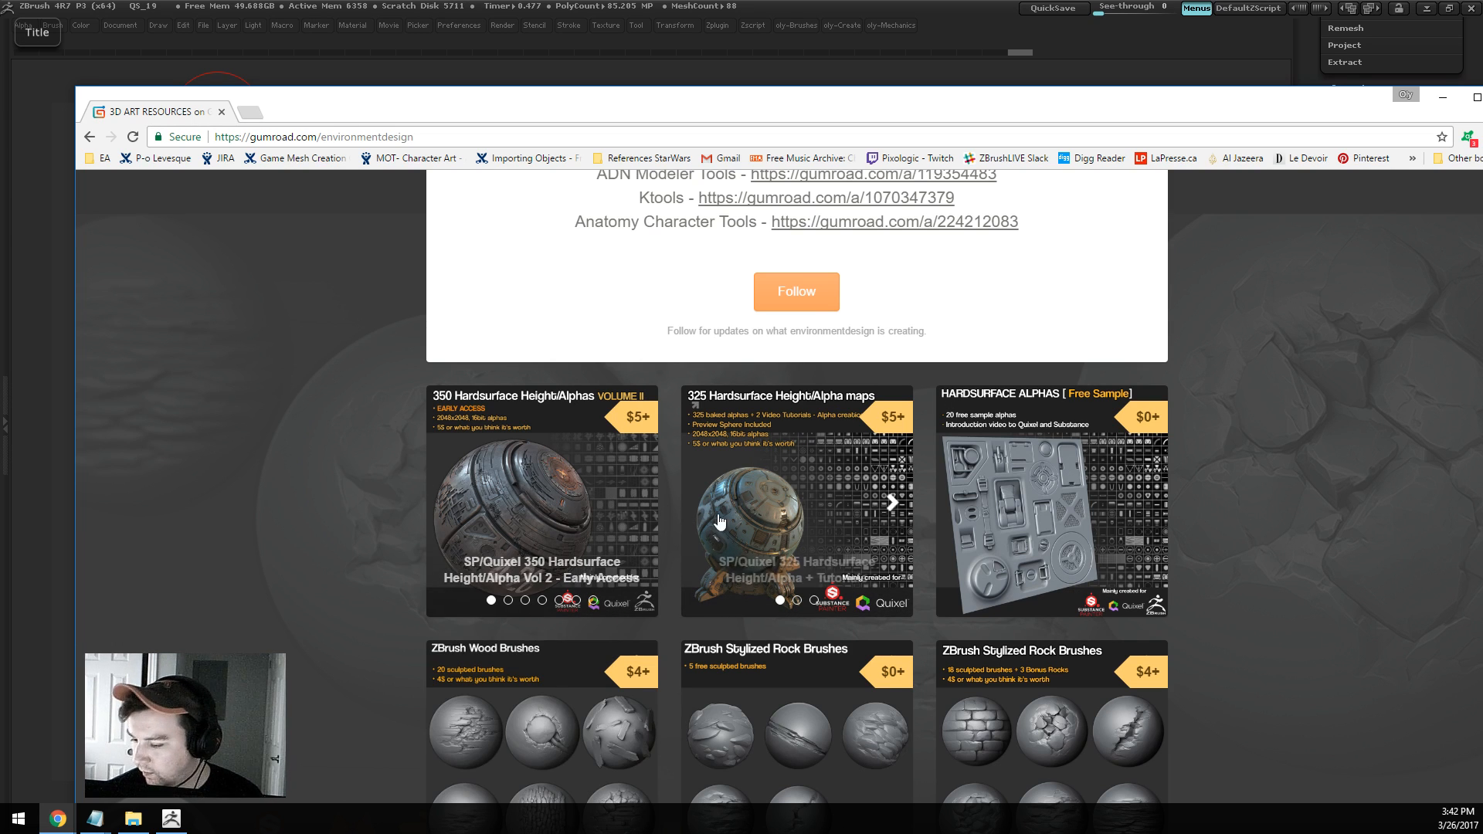
{"action": "left_click", "coordinate": [863, 74]}
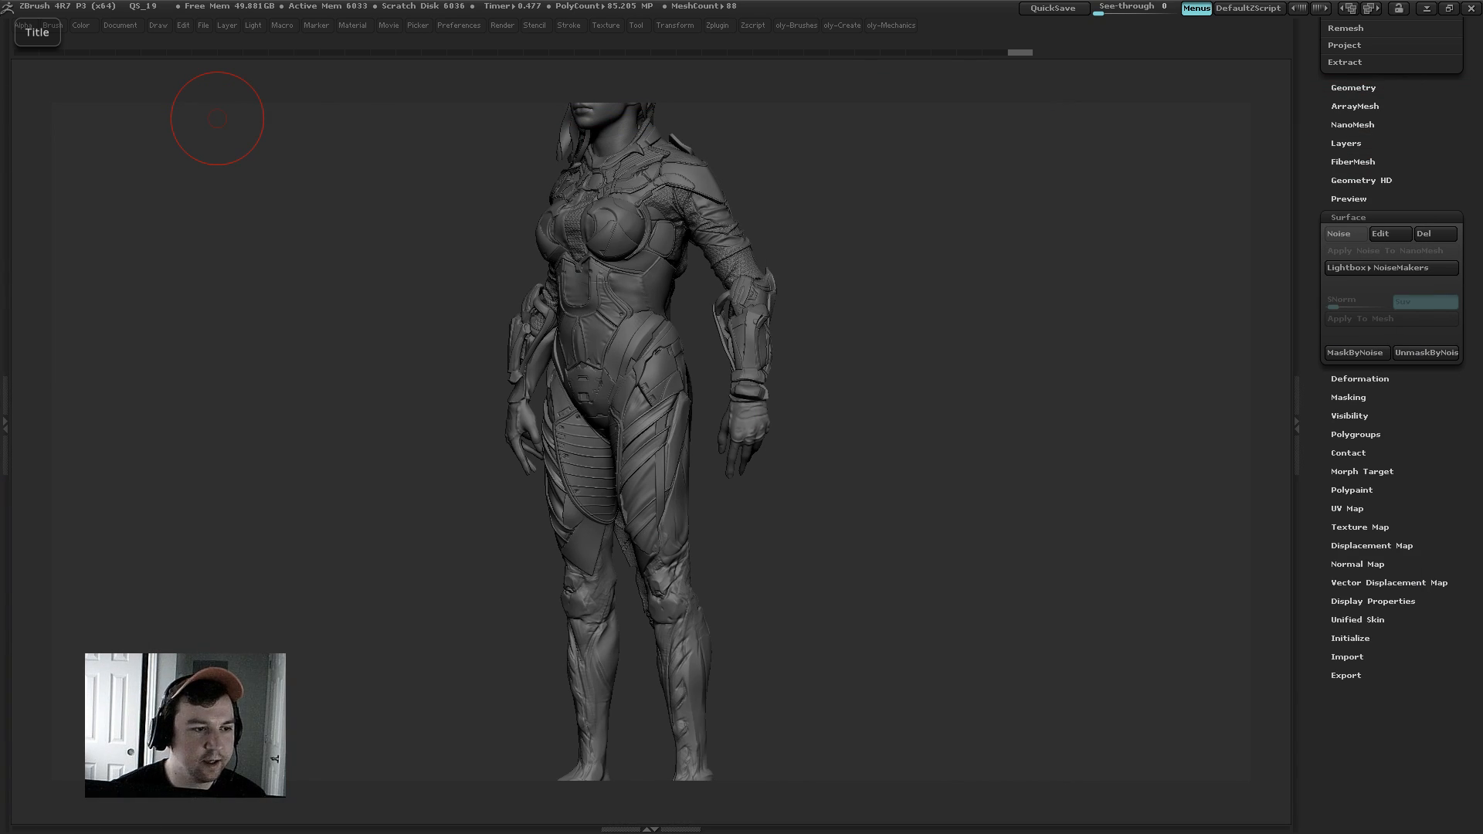
Step: Select the hip panel again and fine-tune its shape with the Move brush, checking it from the front and in three-quarter view
{"action": "left_click_drag", "start_coordinate": [838, 300], "coordinate": [874, 321]}
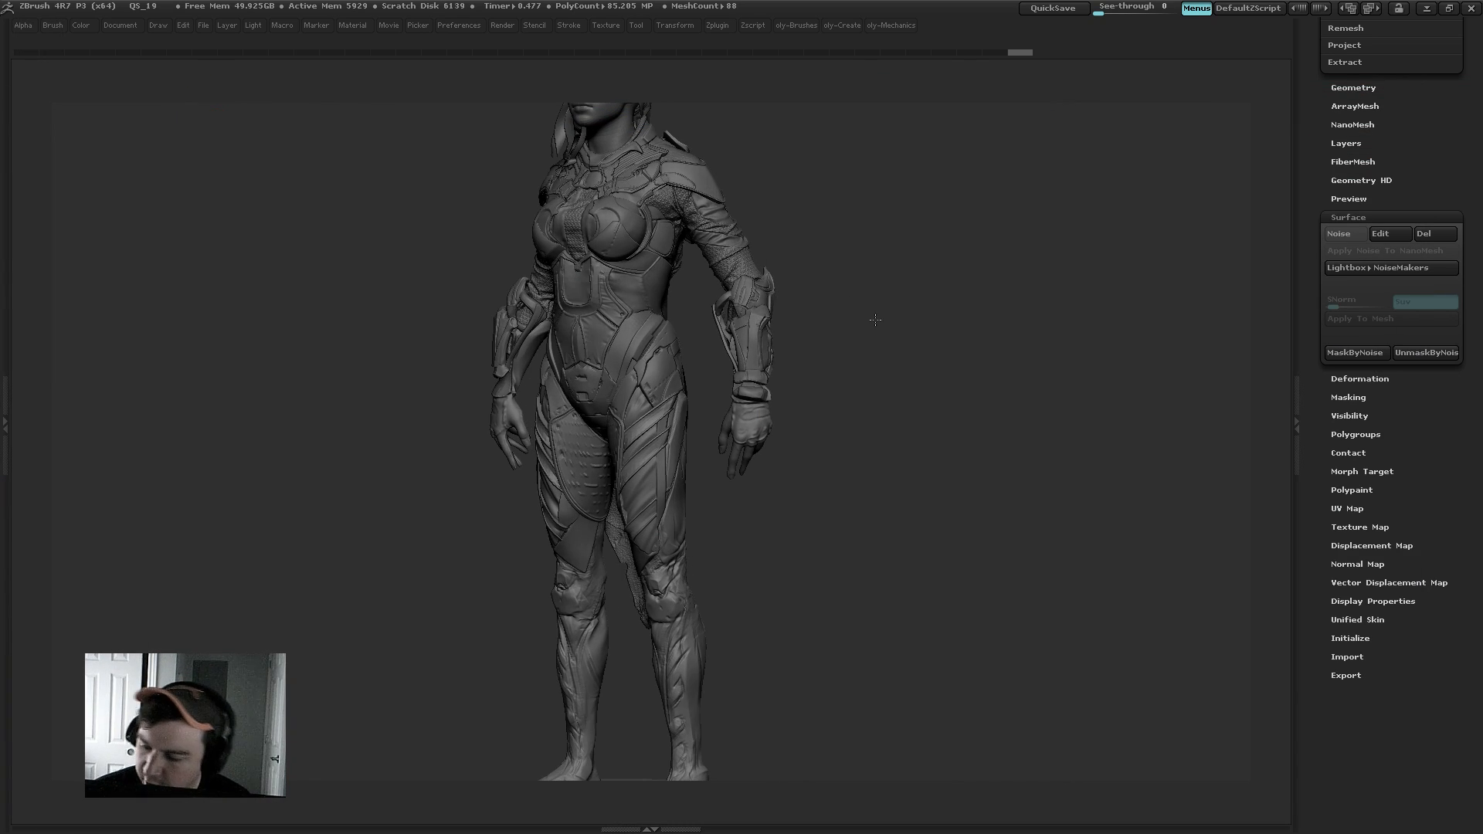
{"action": "key", "text": "1"}
{"action": "left_click", "coordinate": [822, 336]}
{"action": "left_click_drag", "start_coordinate": [897, 255], "coordinate": [655, 320], "text": "alt"}
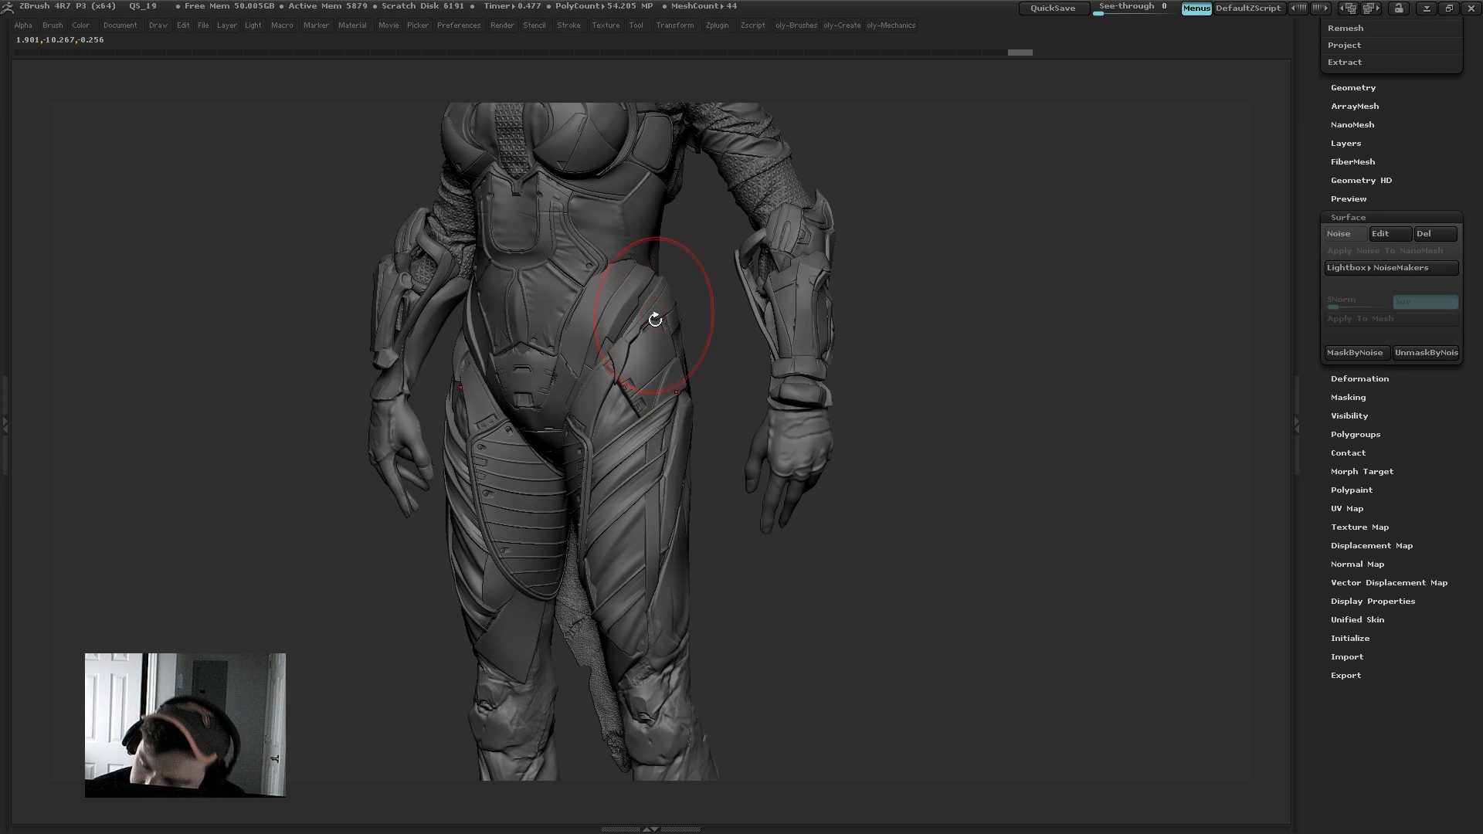
{"action": "left_click", "coordinate": [648, 361], "text": "alt"}
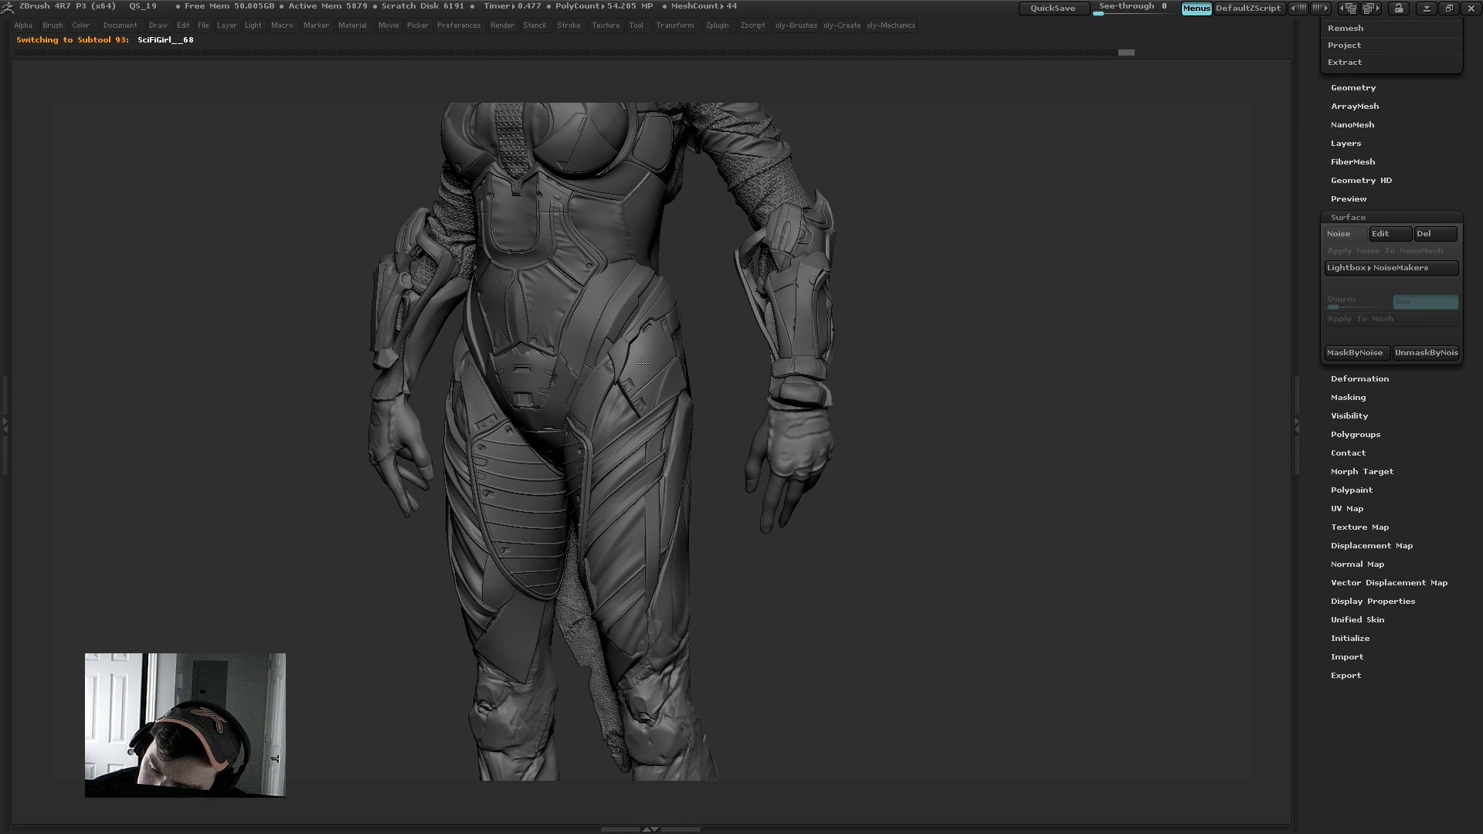
{"action": "left_click_drag", "start_coordinate": [732, 338], "coordinate": [857, 317], "text": "shift"}
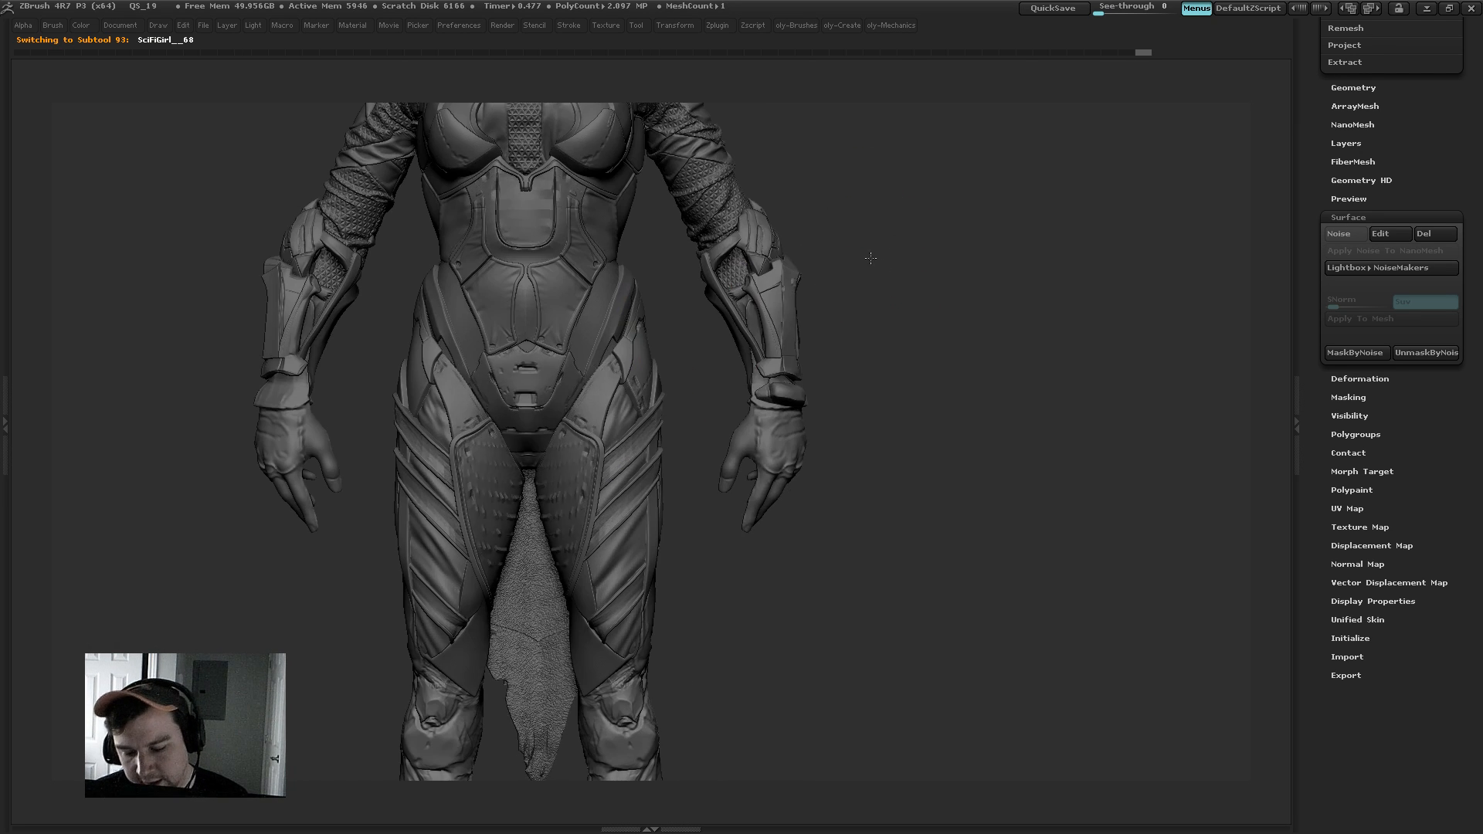
{"action": "left_click_drag", "start_coordinate": [827, 215], "coordinate": [819, 85], "text": "alt"}
{"action": "left_click_drag", "start_coordinate": [819, 300], "coordinate": [784, 303]}
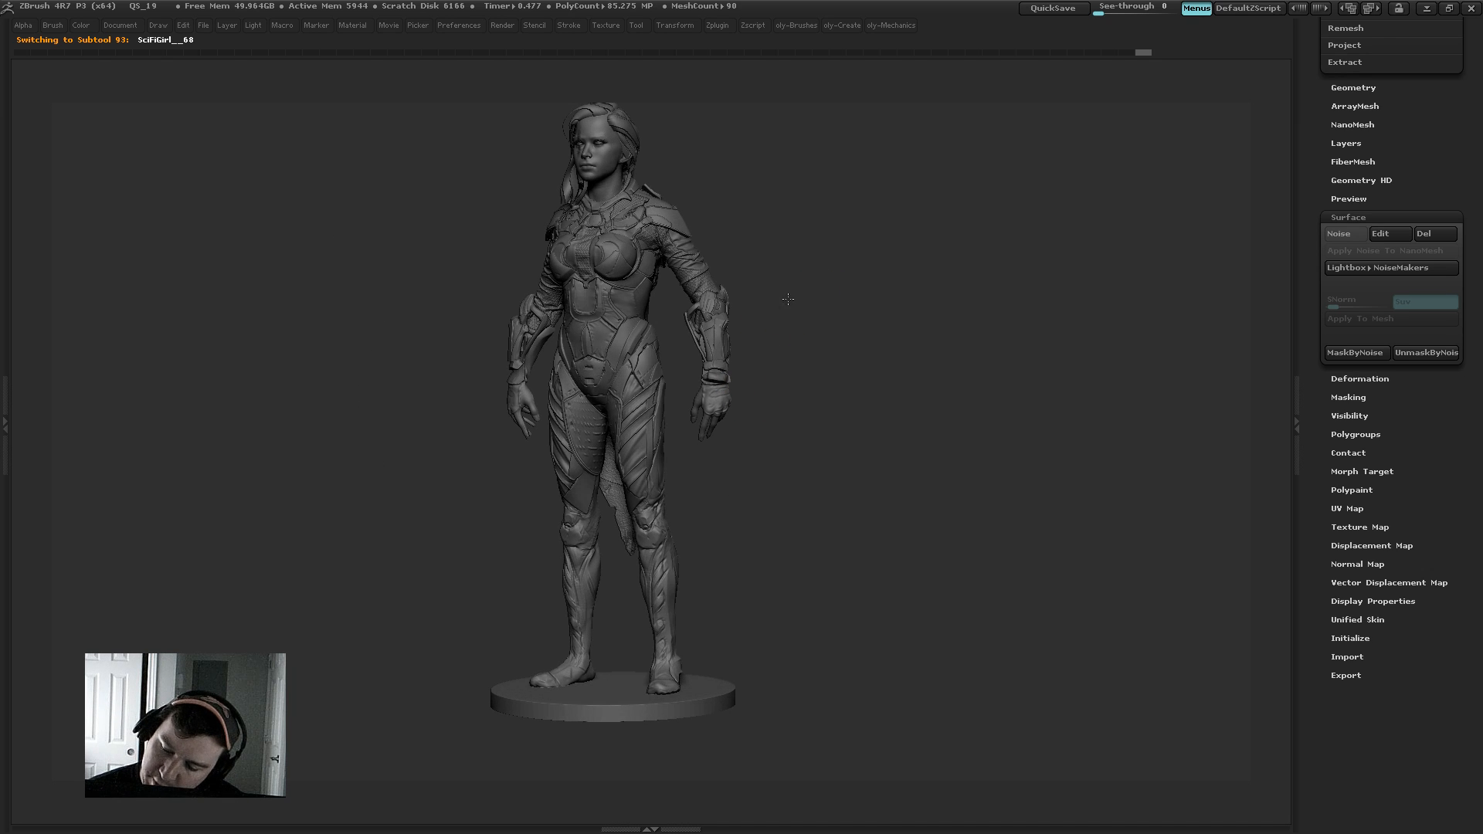
{"action": "left_click_drag", "start_coordinate": [1004, 305], "coordinate": [1002, 440], "text": "alt"}
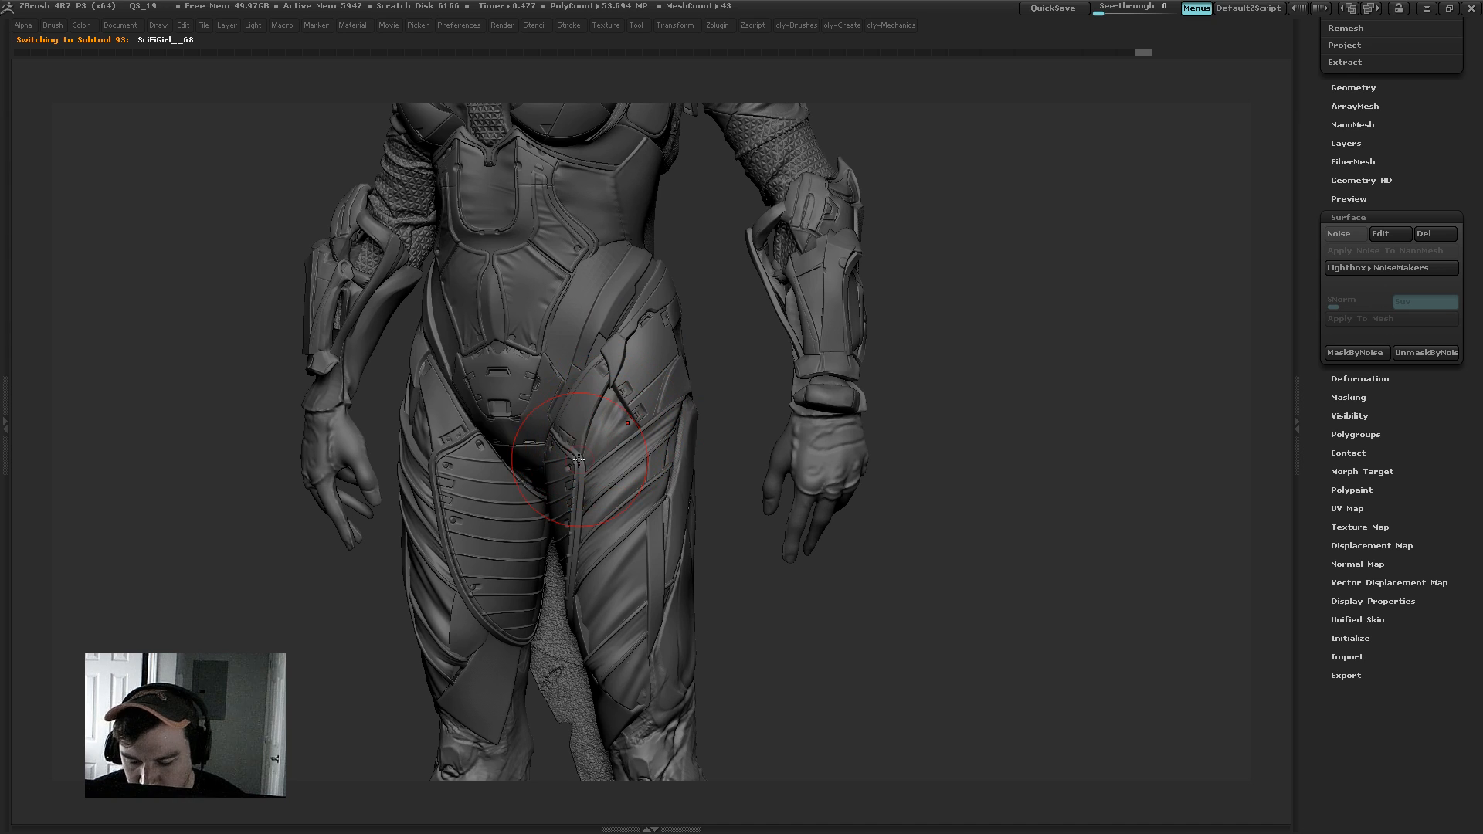
{"action": "left_click", "coordinate": [563, 442], "text": "alt"}
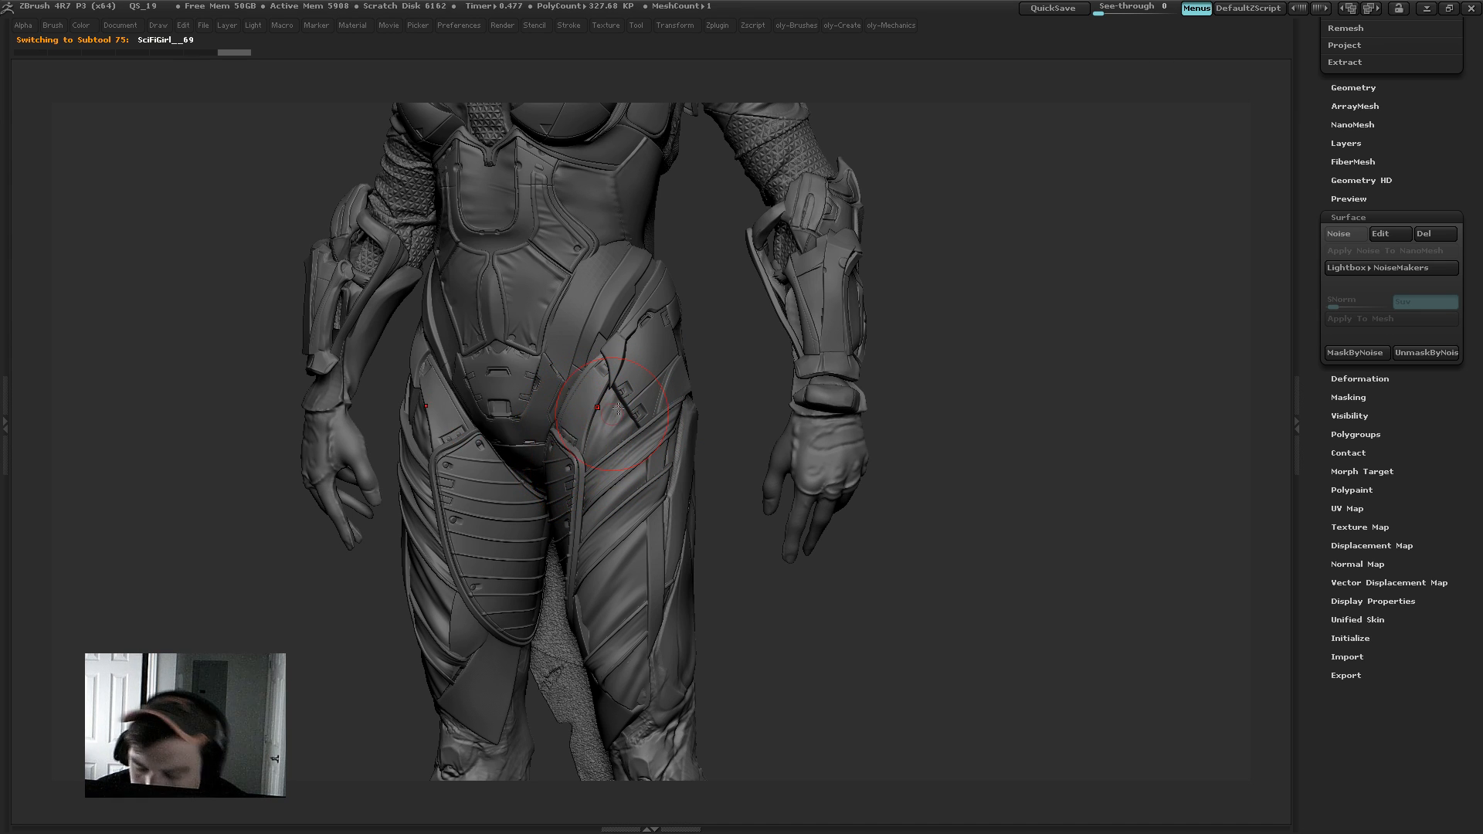
{"action": "left_click_drag", "start_coordinate": [758, 336], "coordinate": [687, 313]}
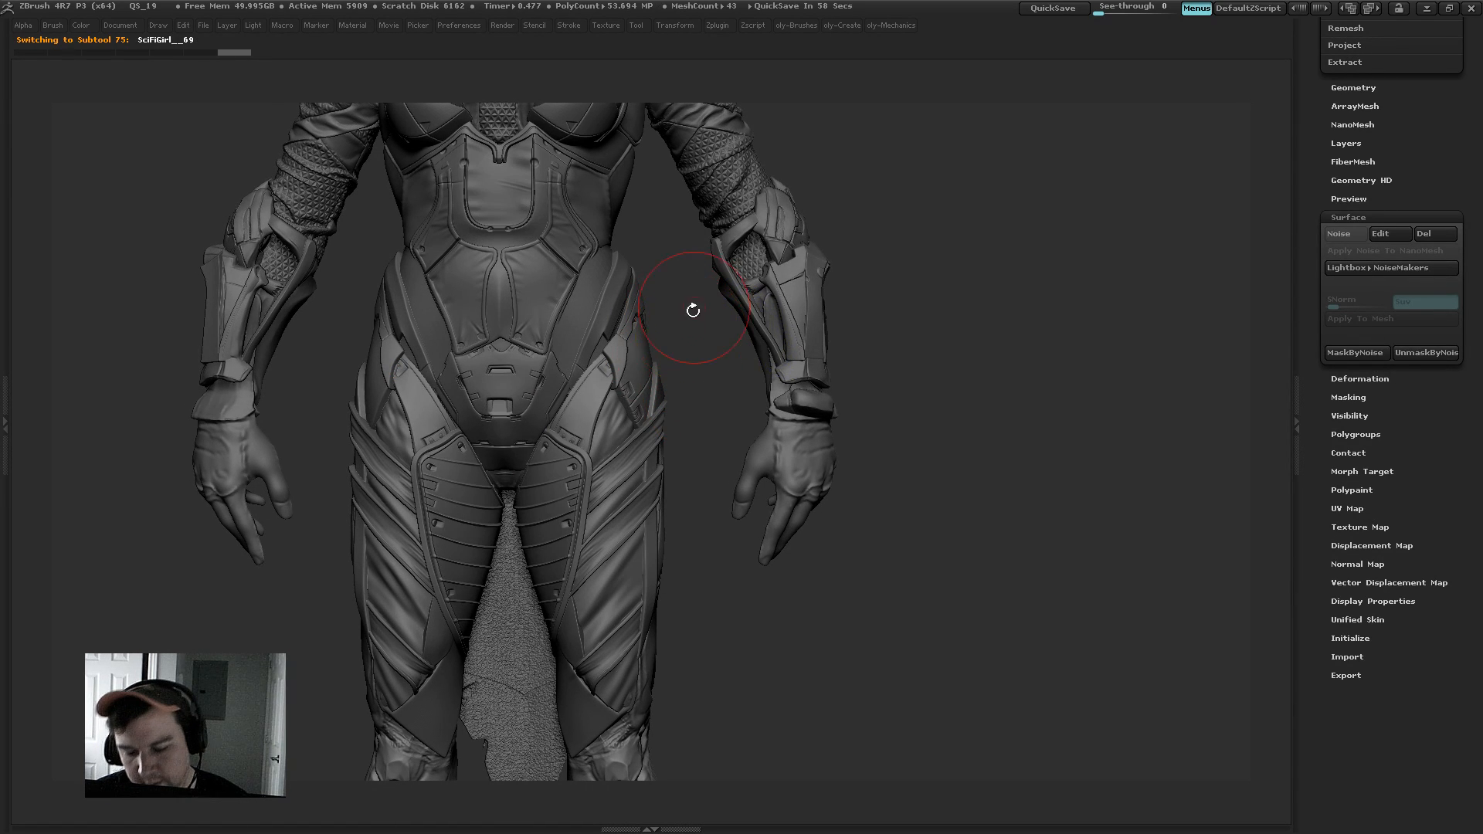
{"action": "left_click_drag", "start_coordinate": [854, 224], "coordinate": [830, 308], "text": "alt"}
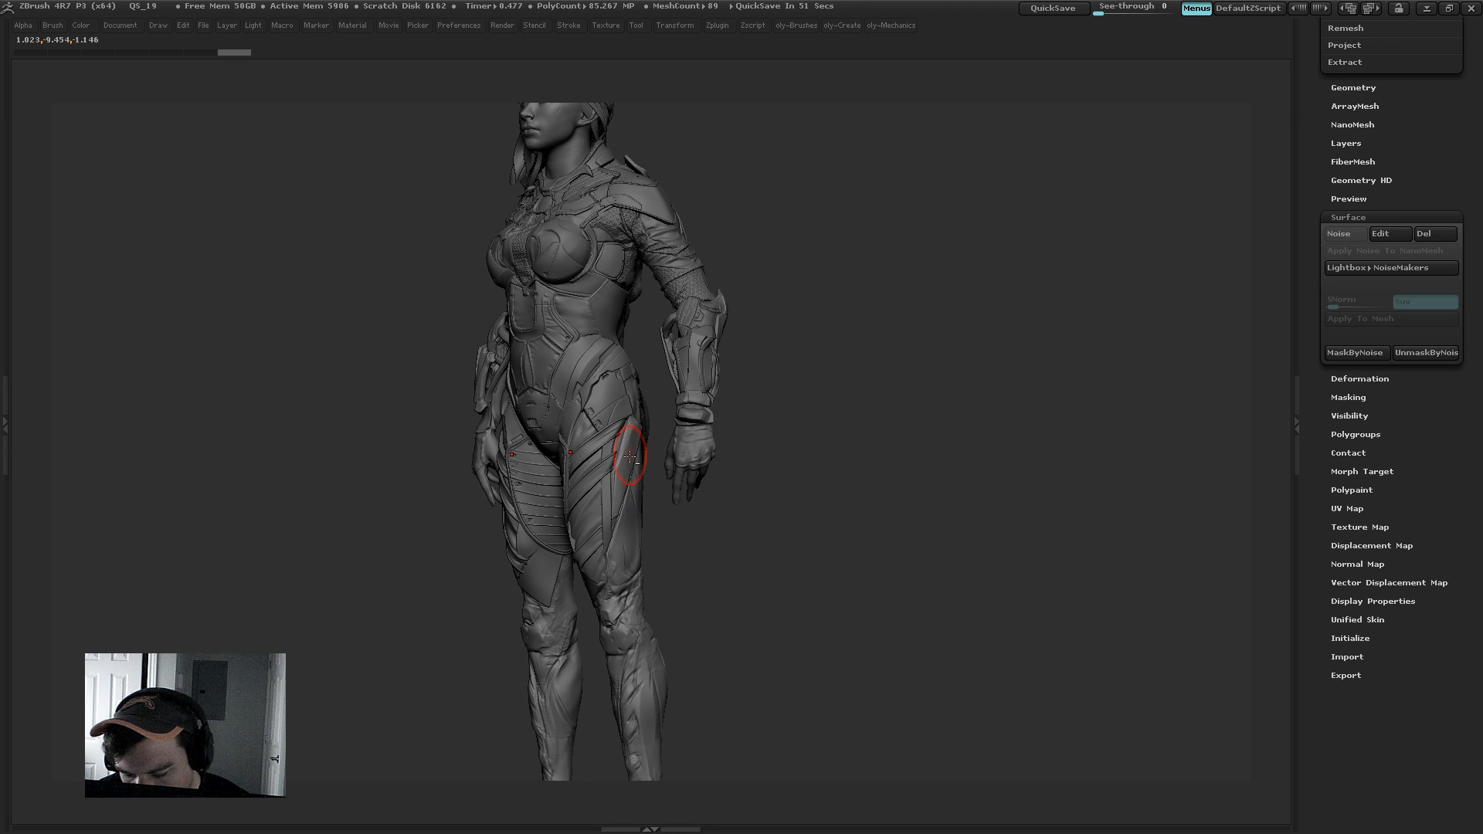
Step: Draw a narrow slanted strip of new geometry on the body's outer thigh with the Topology brush
{"action": "left_click", "coordinate": [629, 456], "text": "alt"}
{"action": "key", "text": "b"}
{"action": "key", "text": "t"}
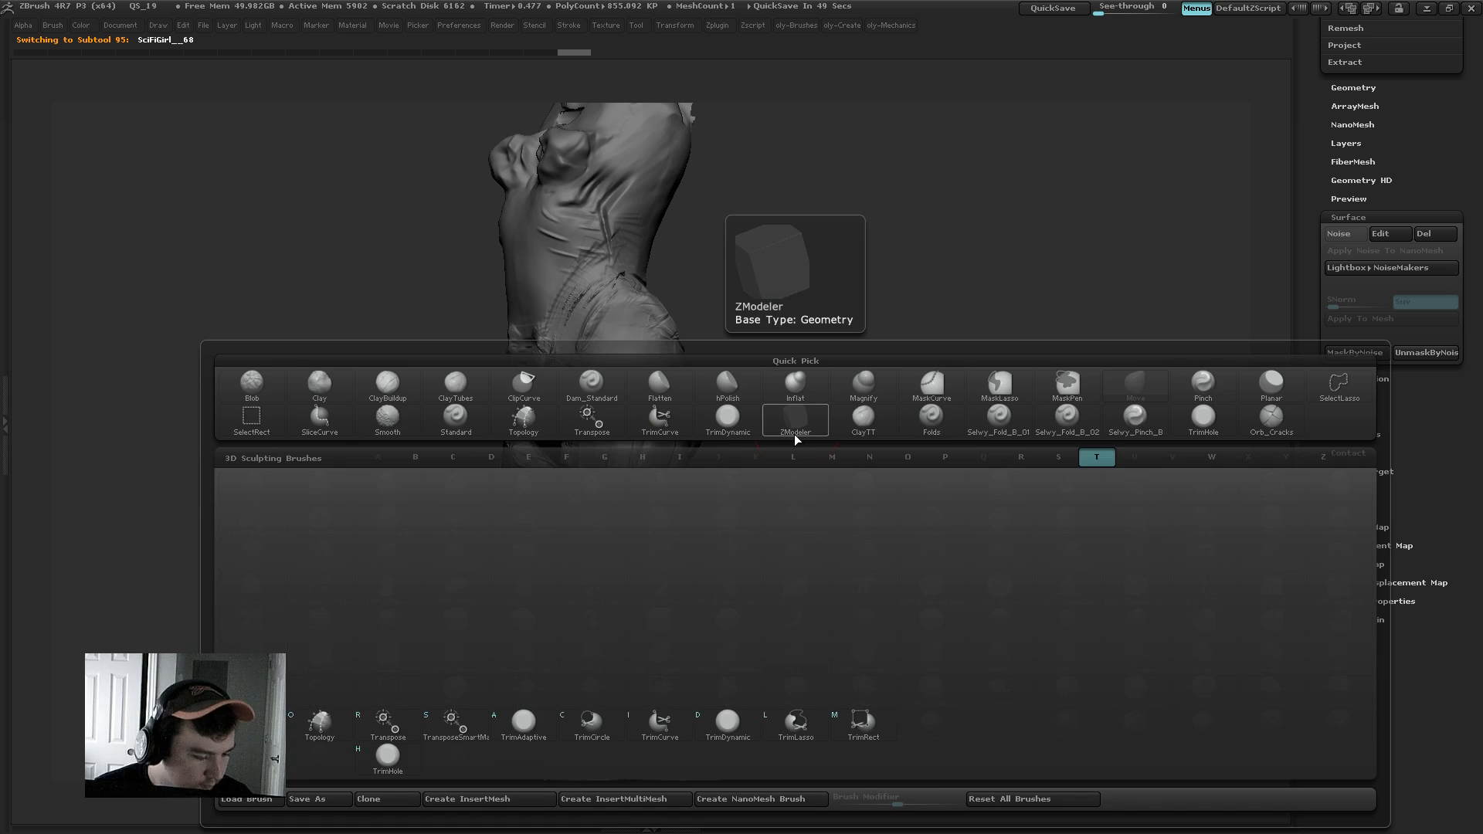
{"action": "key", "text": "d"}
{"action": "mouse_move", "coordinate": [726, 429]}
{"action": "left_mouse_down"}
{"action": "mouse_move", "coordinate": [689, 437]}
{"action": "mouse_move", "coordinate": [610, 568]}
{"action": "left_mouse_up"}
{"action": "mouse_move", "coordinate": [664, 387]}
{"action": "left_mouse_down"}
{"action": "mouse_move", "coordinate": [611, 506]}
{"action": "mouse_move", "coordinate": [691, 426]}
{"action": "mouse_move", "coordinate": [698, 489]}
{"action": "left_mouse_up"}
{"action": "left_click_drag", "start_coordinate": [624, 434], "coordinate": [652, 486]}
{"action": "left_click", "coordinate": [695, 448]}
{"action": "left_click_drag", "start_coordinate": [738, 424], "coordinate": [755, 385], "text": "ctrl"}
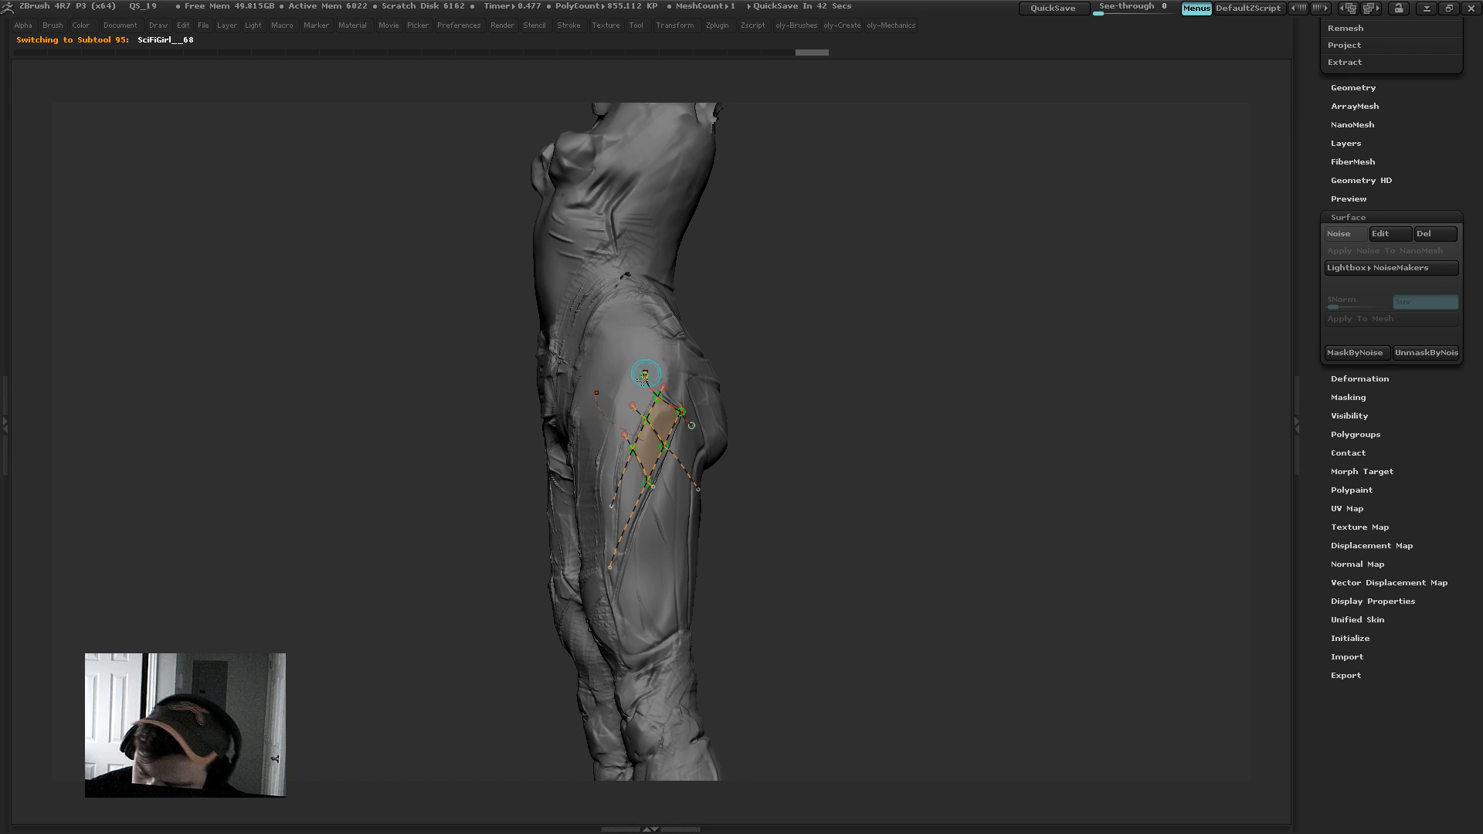
{"action": "left_click_drag", "start_coordinate": [613, 480], "coordinate": [628, 539]}
{"action": "left_click", "coordinate": [677, 565]}
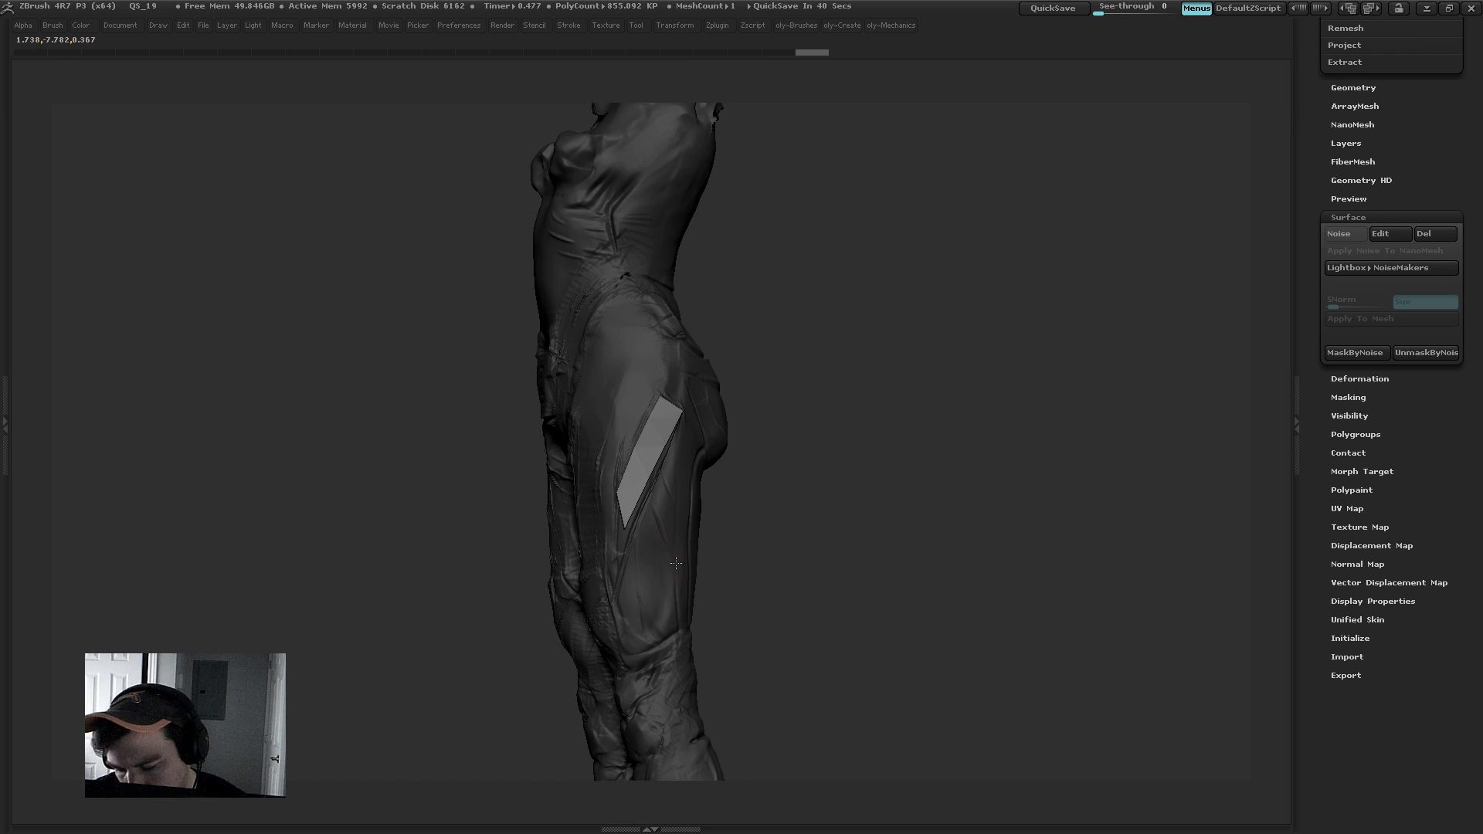
Step: Isolate the new thigh strip, split it from the body into its own subtool, and check it on the suit in three-quarter view
{"action": "left_click", "coordinate": [680, 562], "text": "ctrl+shift"}
{"action": "left_click", "coordinate": [681, 562], "text": "ctrl+shift"}
{"action": "key", "text": "2"}
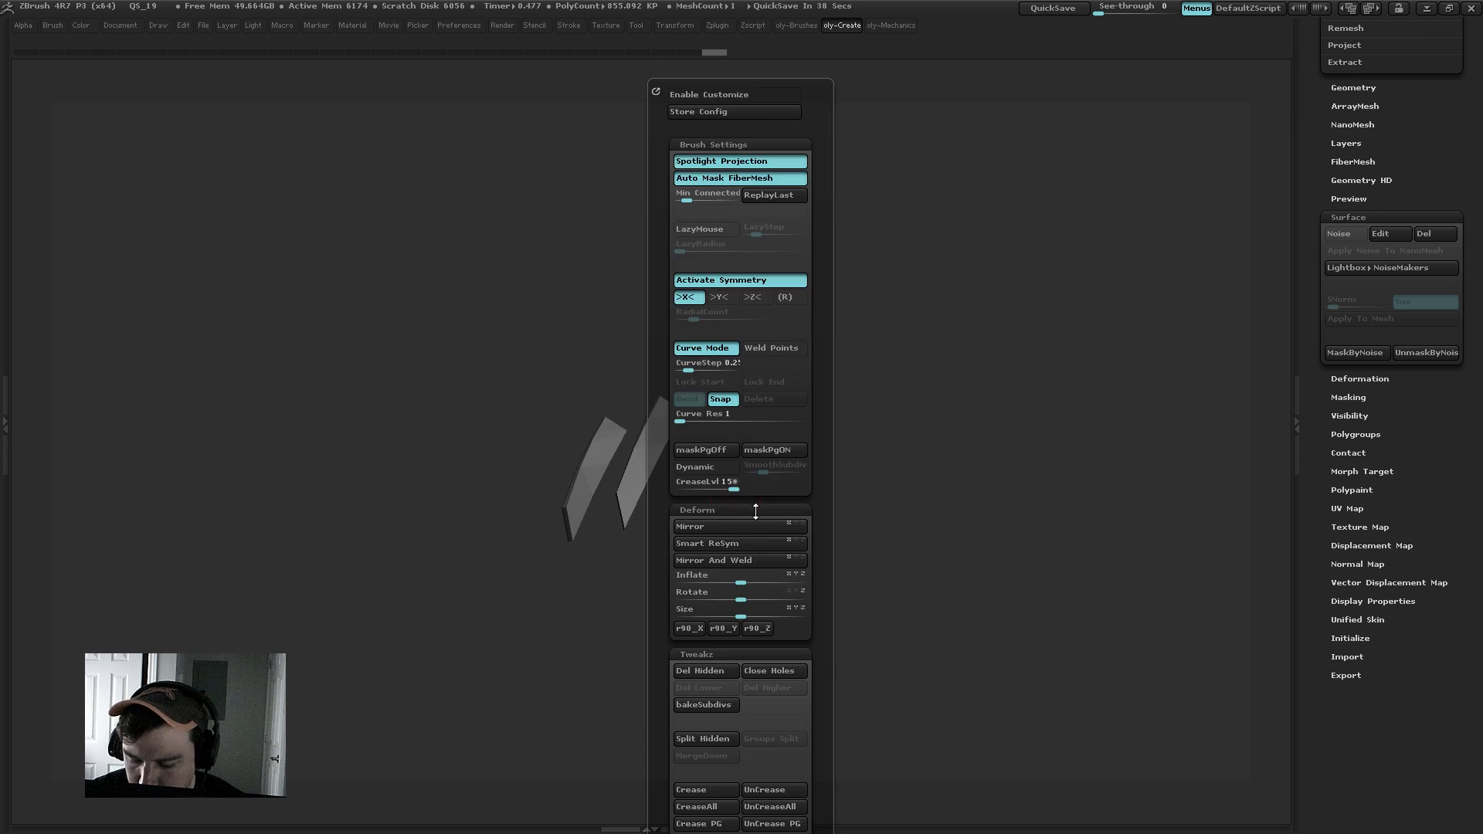
{"action": "left_click", "coordinate": [709, 737]}
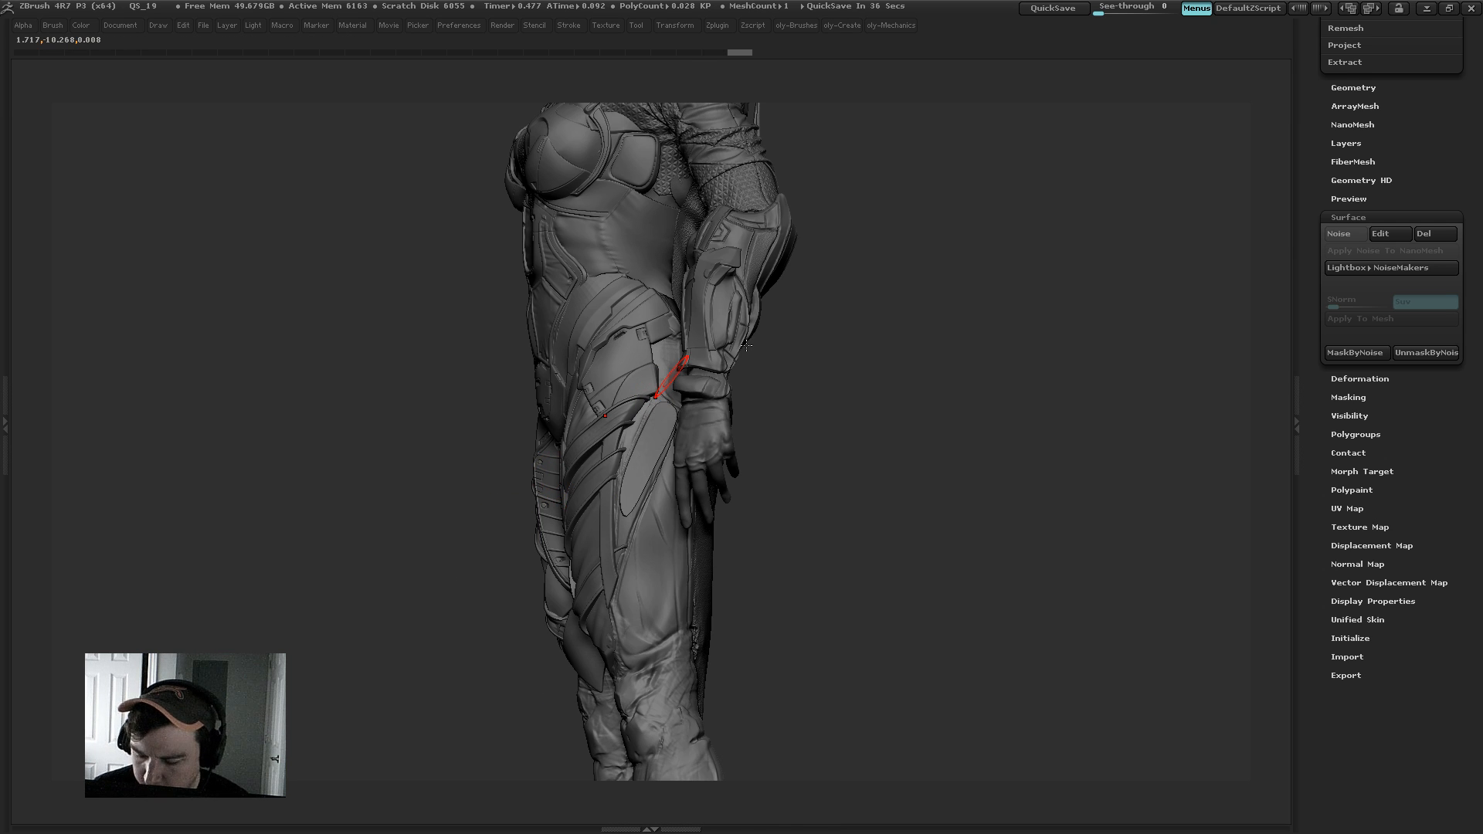
{"action": "key", "text": "1"}
{"action": "left_click", "coordinate": [712, 427]}
{"action": "mouse_move", "coordinate": [784, 329]}
{"action": "left_mouse_down"}
{"action": "mouse_move", "coordinate": [841, 334]}
{"action": "mouse_move", "coordinate": [682, 351]}
{"action": "left_mouse_up"}
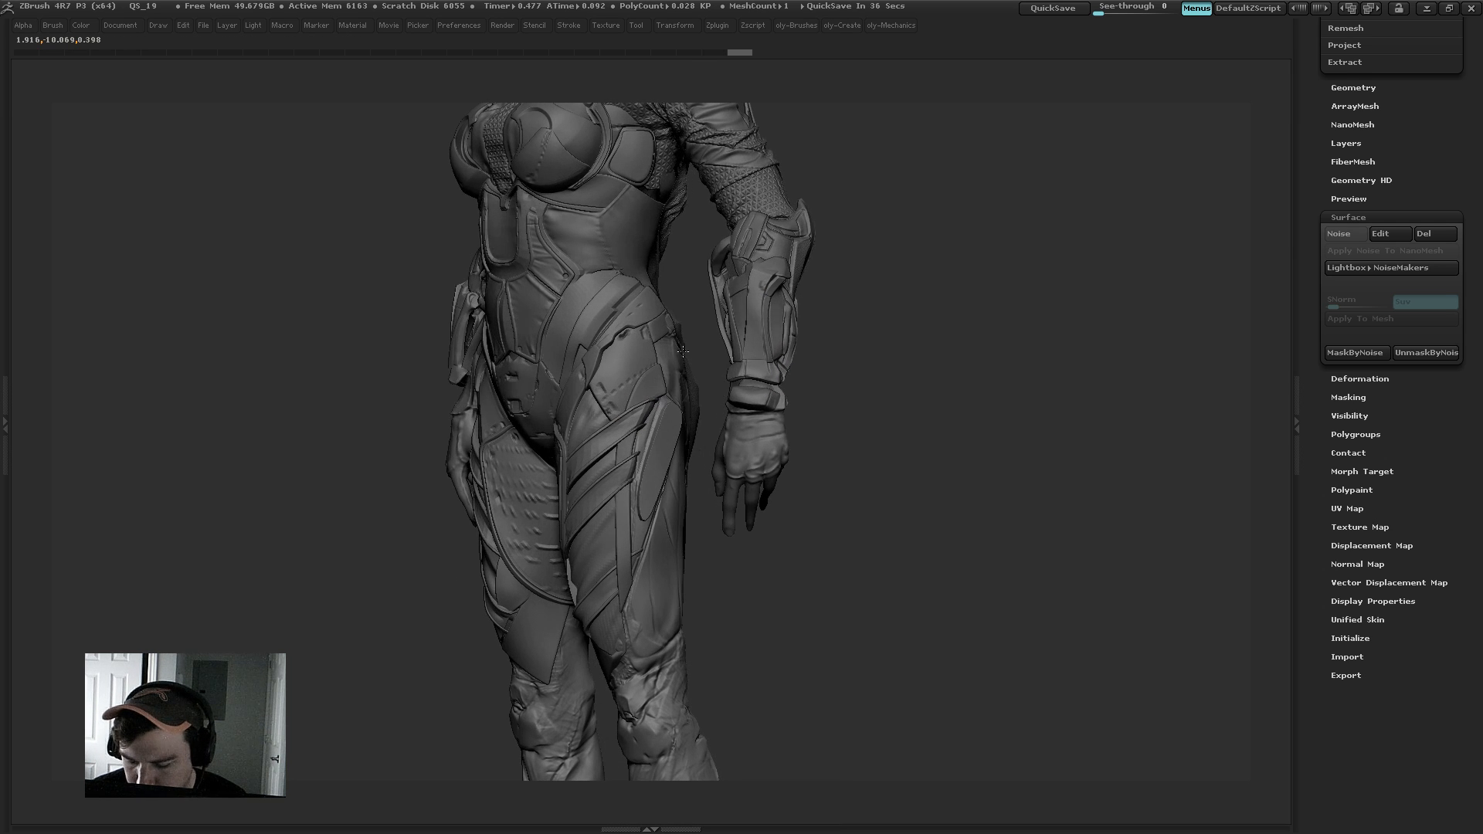
Step: Isolate the thigh strips with their polyframe shown and save the file
{"action": "key", "text": "shift+d"}
{"action": "key", "text": "shift+f"}
{"action": "key", "text": "shift+s"}
{"action": "left_click_drag", "start_coordinate": [709, 529], "coordinate": [718, 552]}
{"action": "key", "text": "1"}
{"action": "left_click", "coordinate": [730, 442]}
{"action": "key", "text": "ctrl+s"}
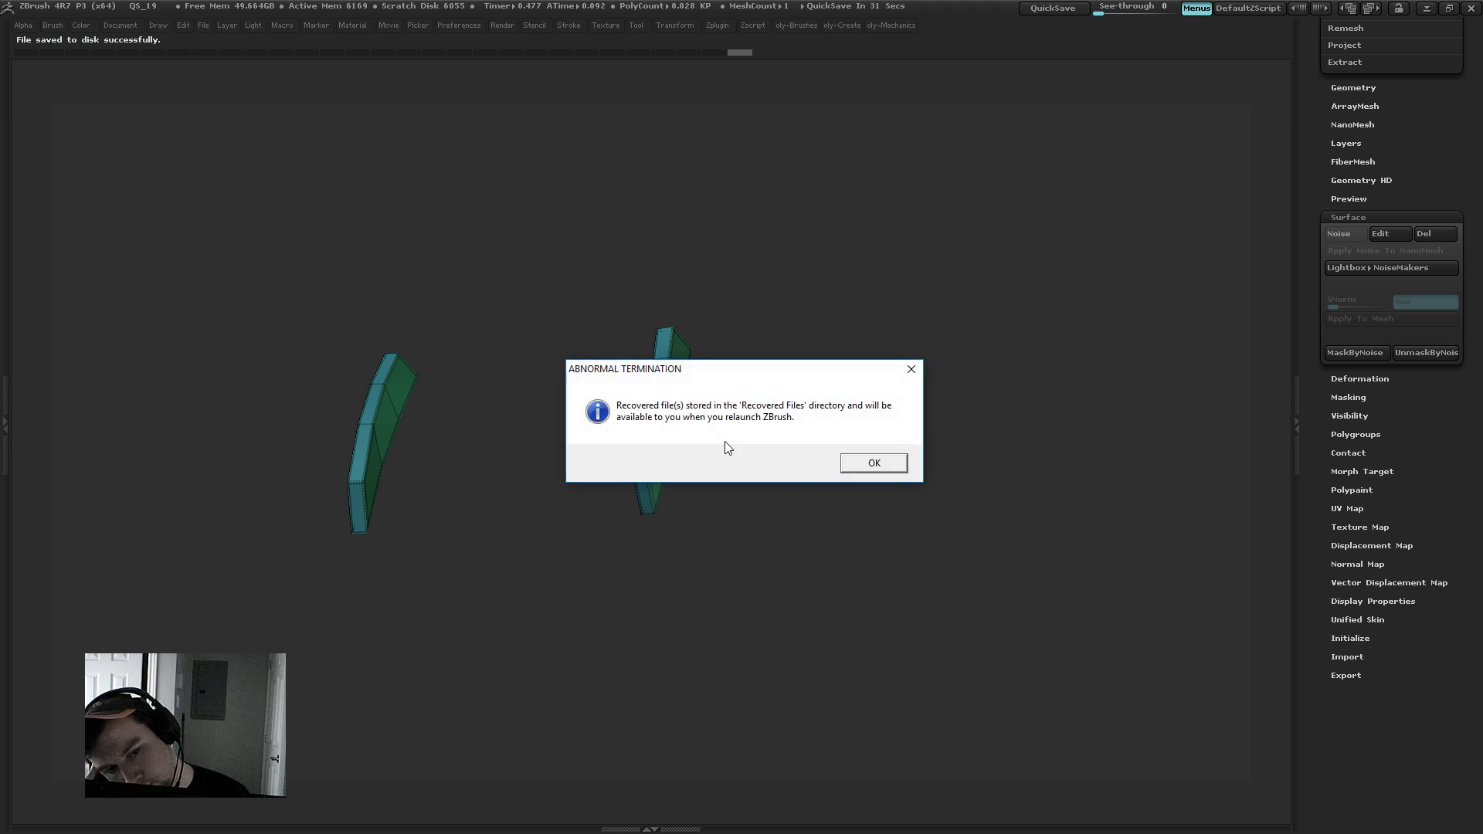
Step: Dismiss the crash notice and, in the relaunched program, load the recovered tool from the ZBrush 4R7 Recovered Files folder
{"action": "left_click", "coordinate": [873, 462]}
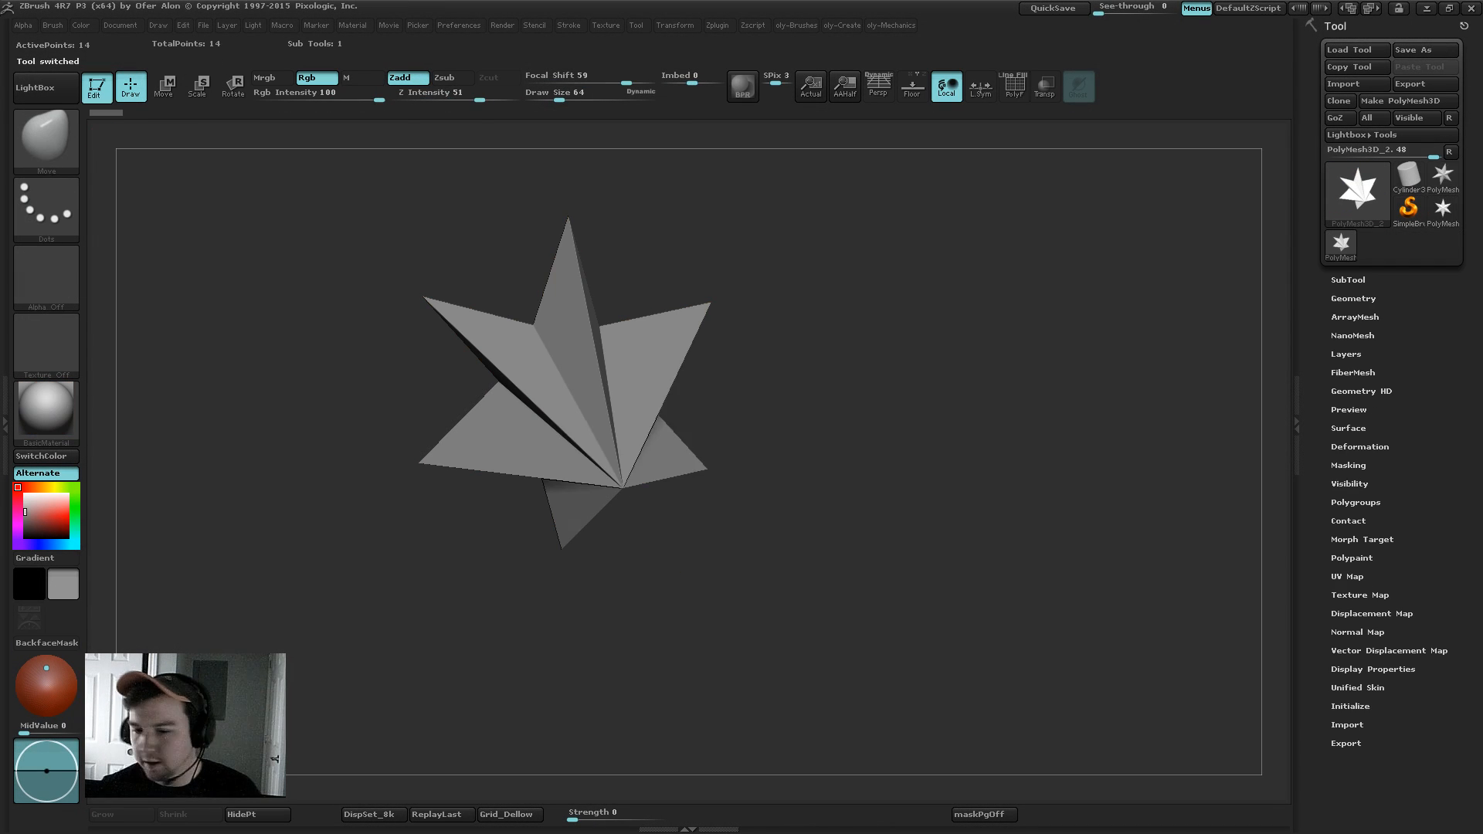
{"action": "left_click", "coordinate": [871, 463]}
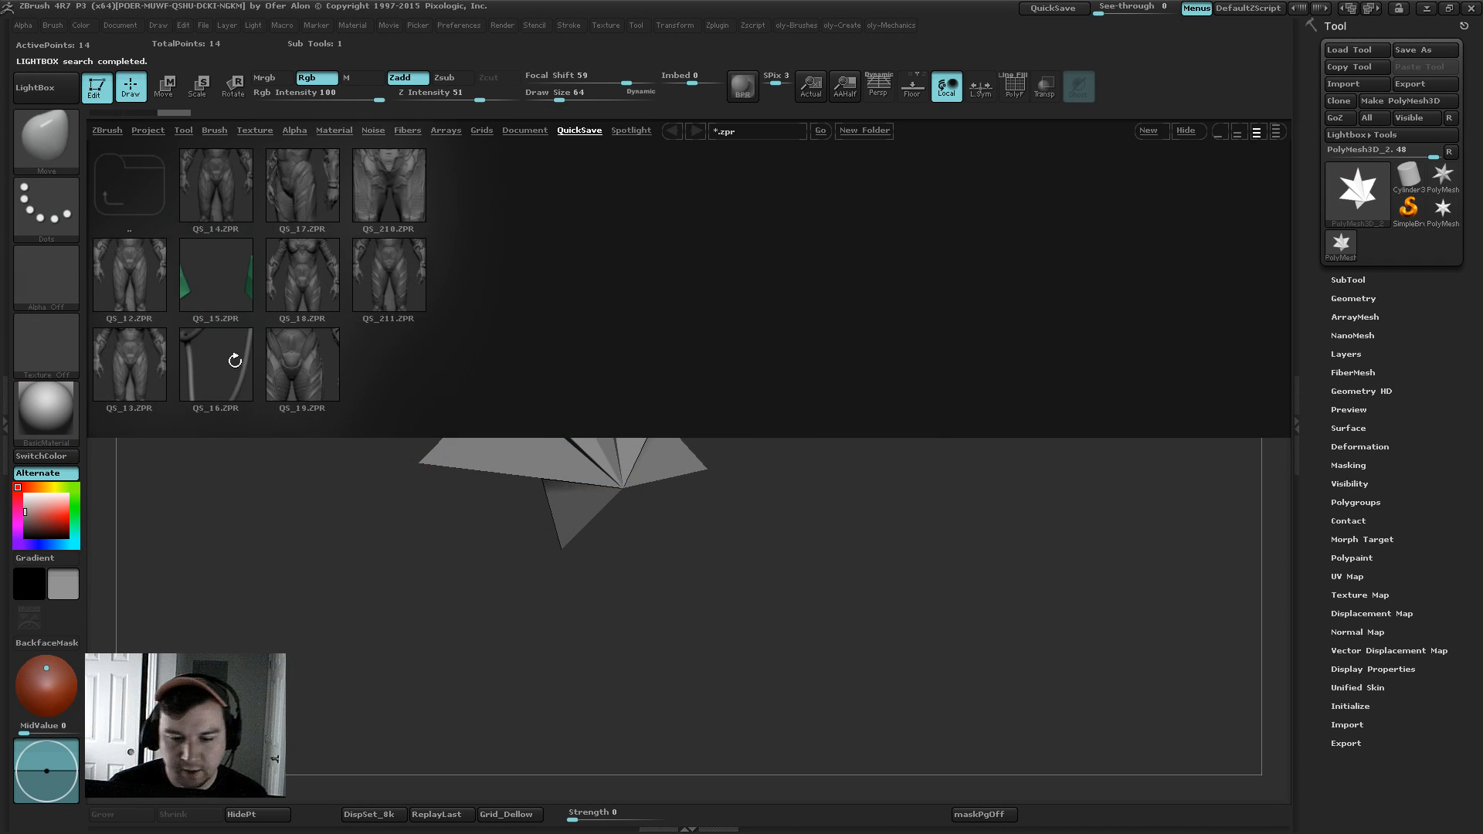
{"action": "left_click", "coordinate": [65, 93]}
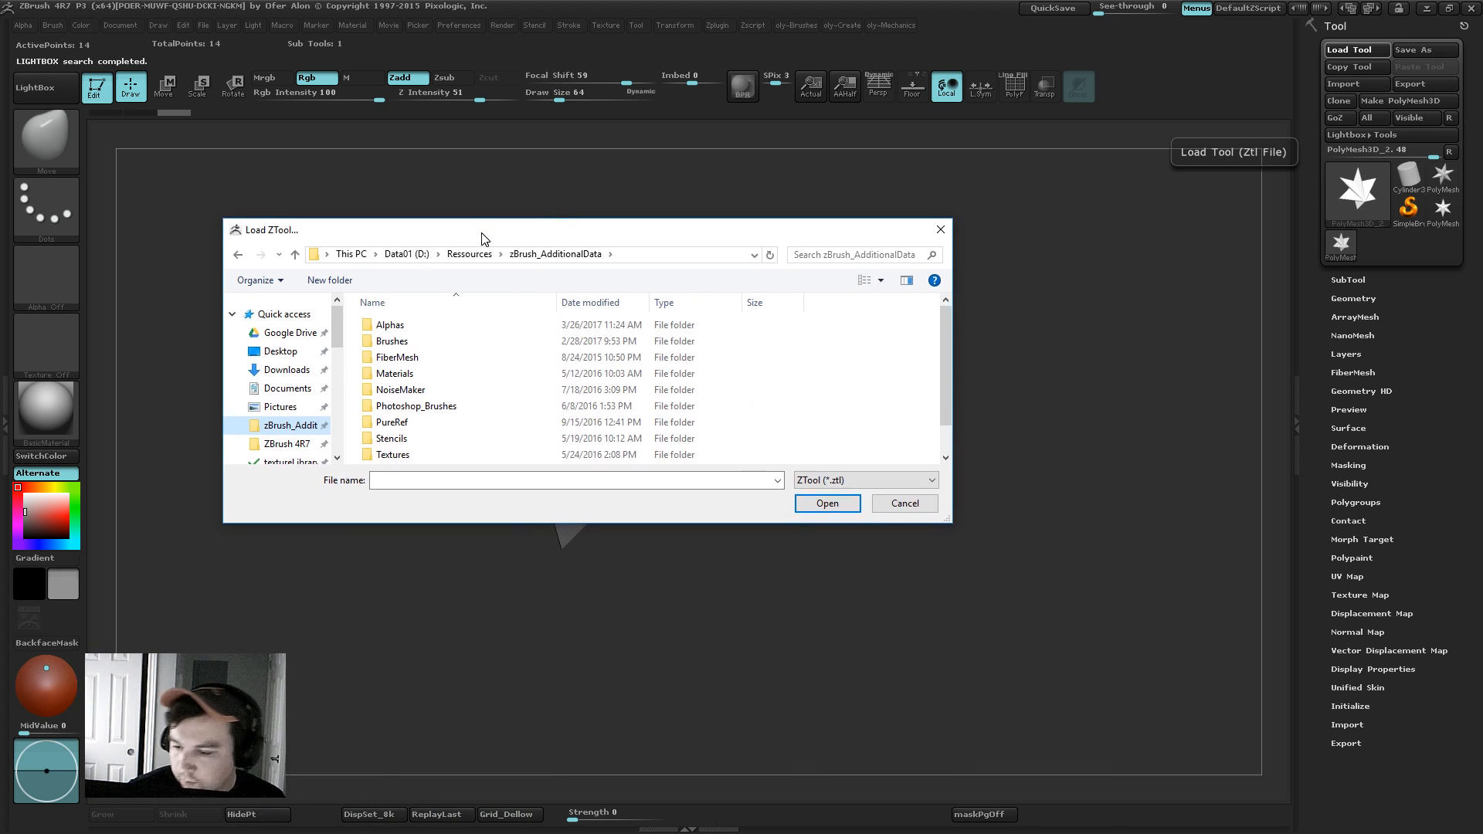
{"action": "left_click", "coordinate": [283, 444]}
{"action": "double_click", "coordinate": [444, 345]}
{"action": "double_click", "coordinate": [403, 326]}
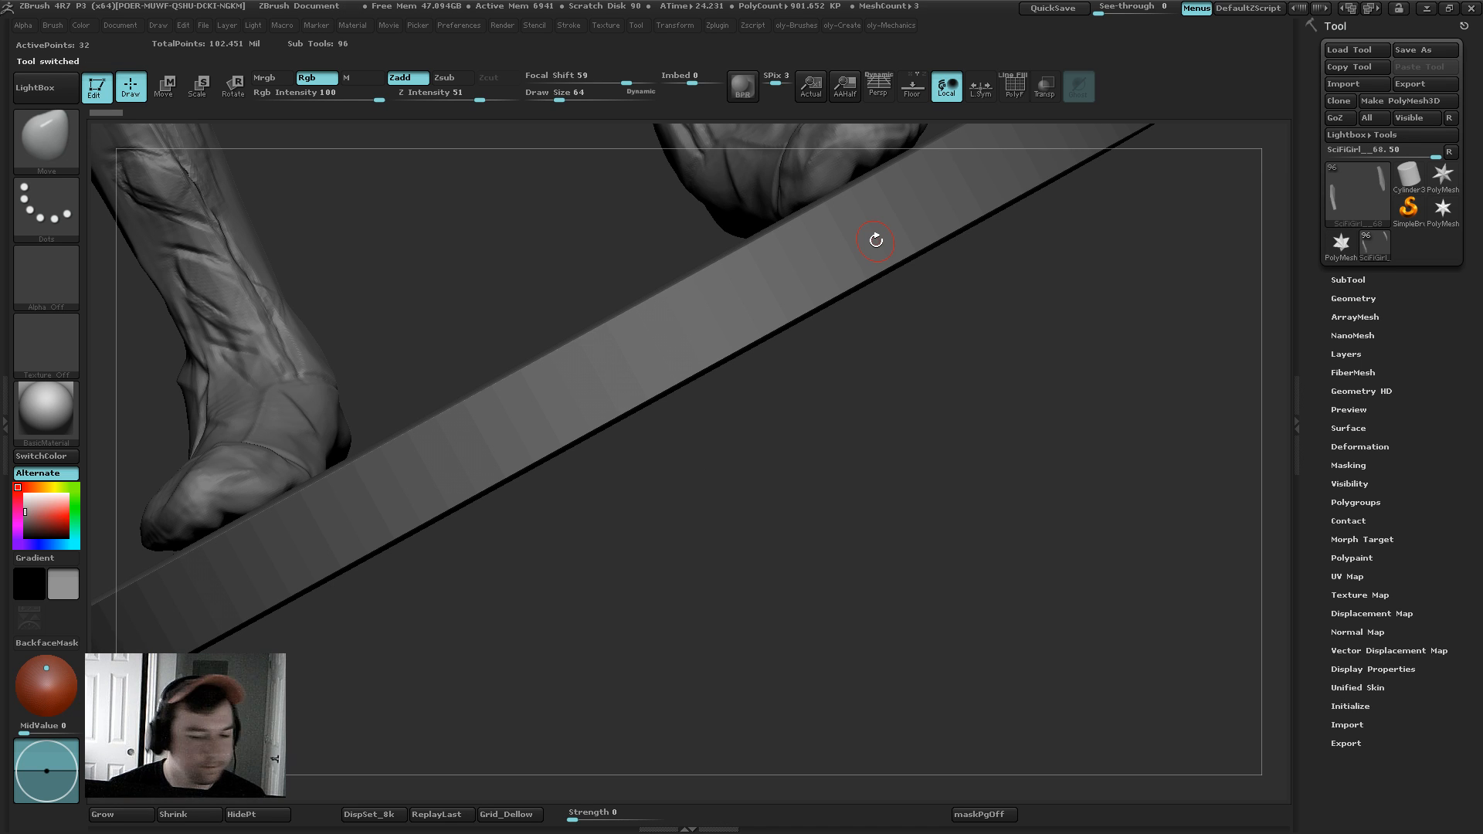
Step: Frame the recovered figure, then isolate the two thigh strips and display their polyframe
{"action": "key", "text": "f"}
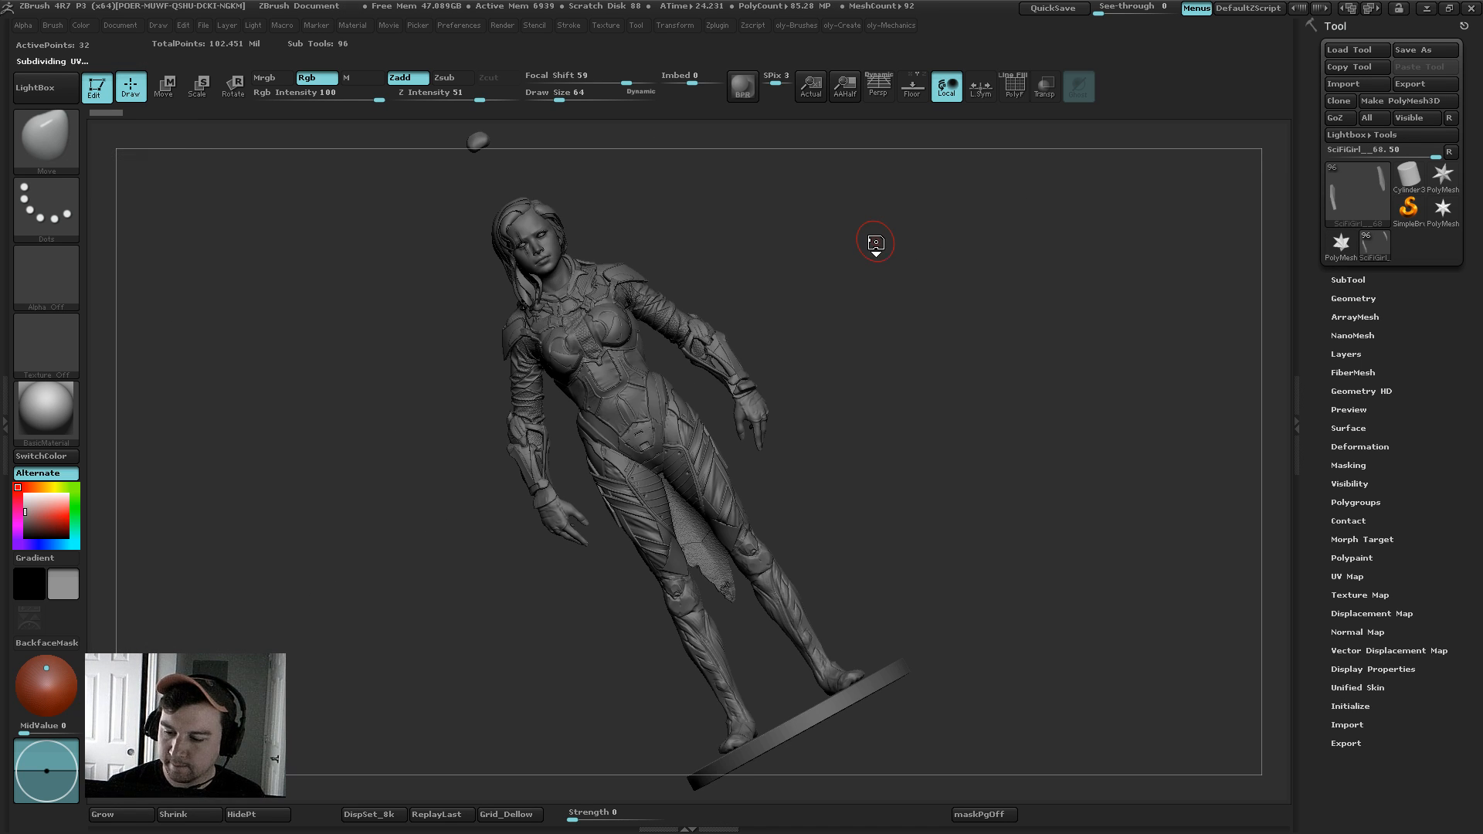
{"action": "mouse_move", "coordinate": [828, 369]}
{"action": "left_mouse_down", "text": "shift"}
{"action": "mouse_move", "coordinate": [866, 355]}
{"action": "mouse_move", "coordinate": [880, 417]}
{"action": "mouse_move", "coordinate": [856, 430]}
{"action": "left_mouse_up", "text": "shift"}
{"action": "left_click", "coordinate": [858, 352], "text": "ctrl+shift"}
{"action": "key", "text": "shift+s"}
{"action": "key", "text": "shift+f"}
{"action": "left_click_drag", "start_coordinate": [867, 360], "coordinate": [1073, 512]}
{"action": "key", "text": "f"}
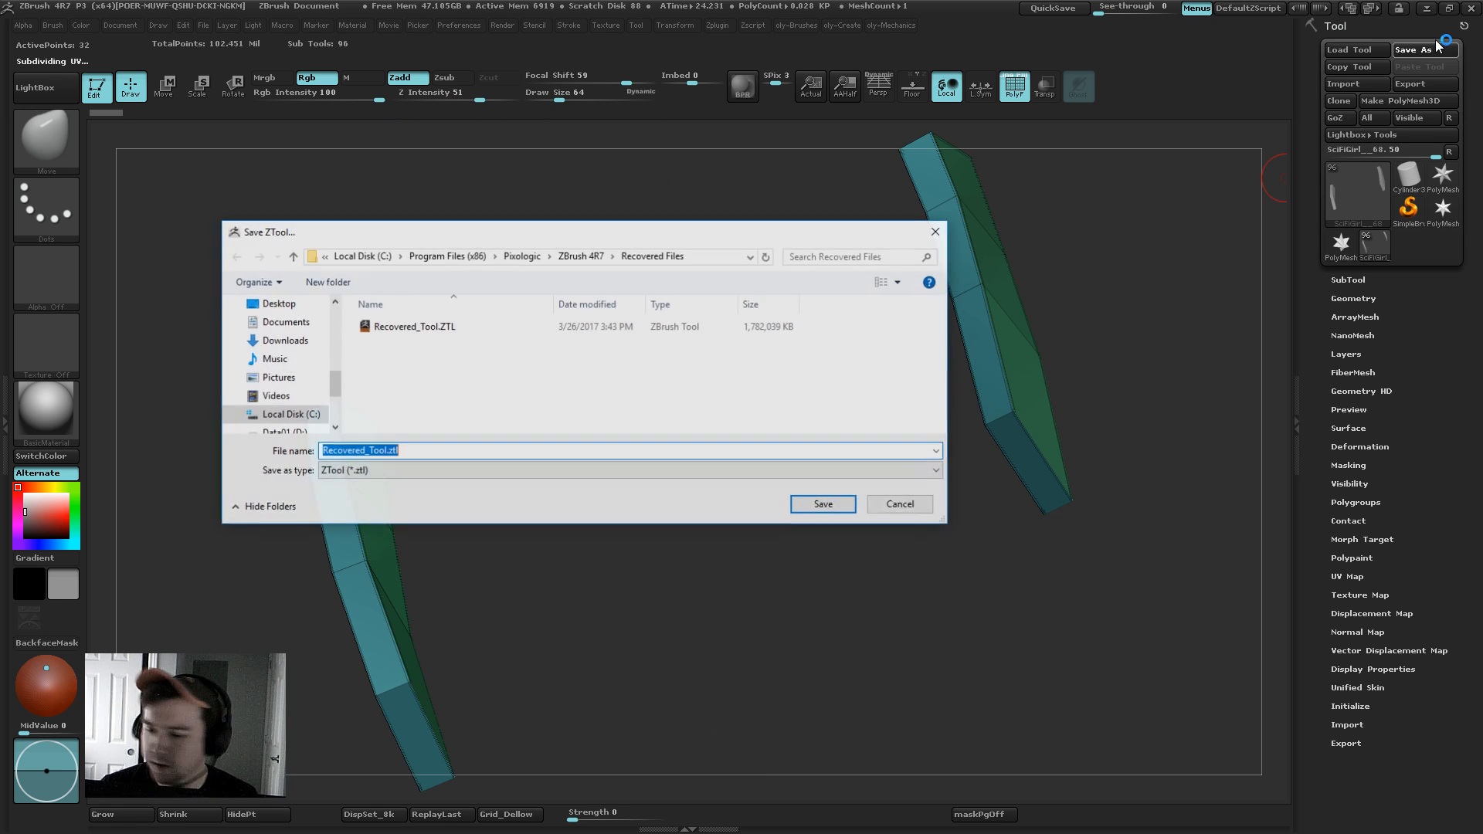
Step: Save the recovered tool as eXOSUIT_gIRL_v48 in the Girl project folder
{"action": "left_click", "coordinate": [1426, 49]}
{"action": "scroll", "coordinate": [337, 388], "scroll_direction": "down", "scroll_amount": 2}
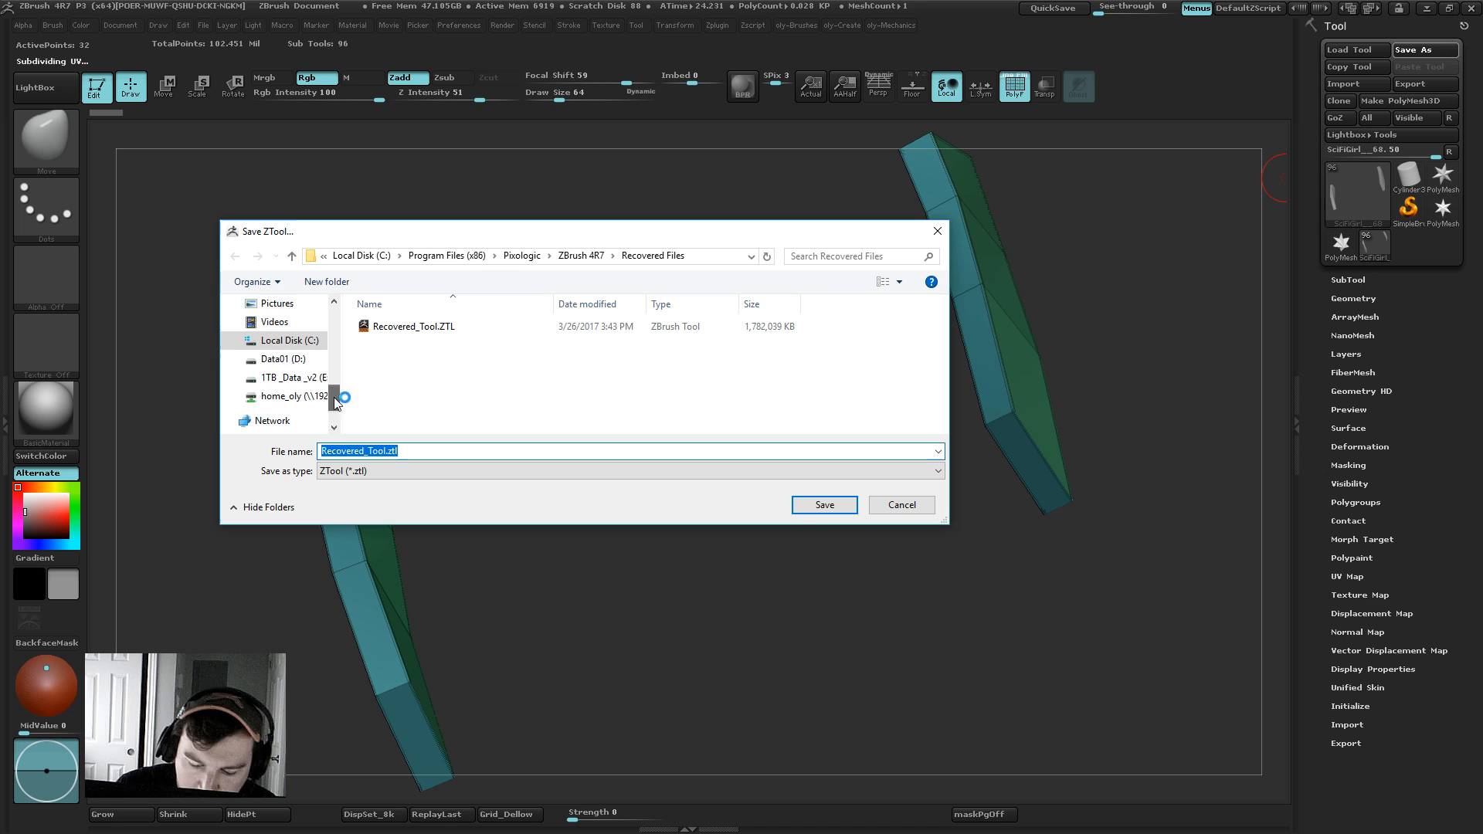
{"action": "left_click", "coordinate": [283, 359]}
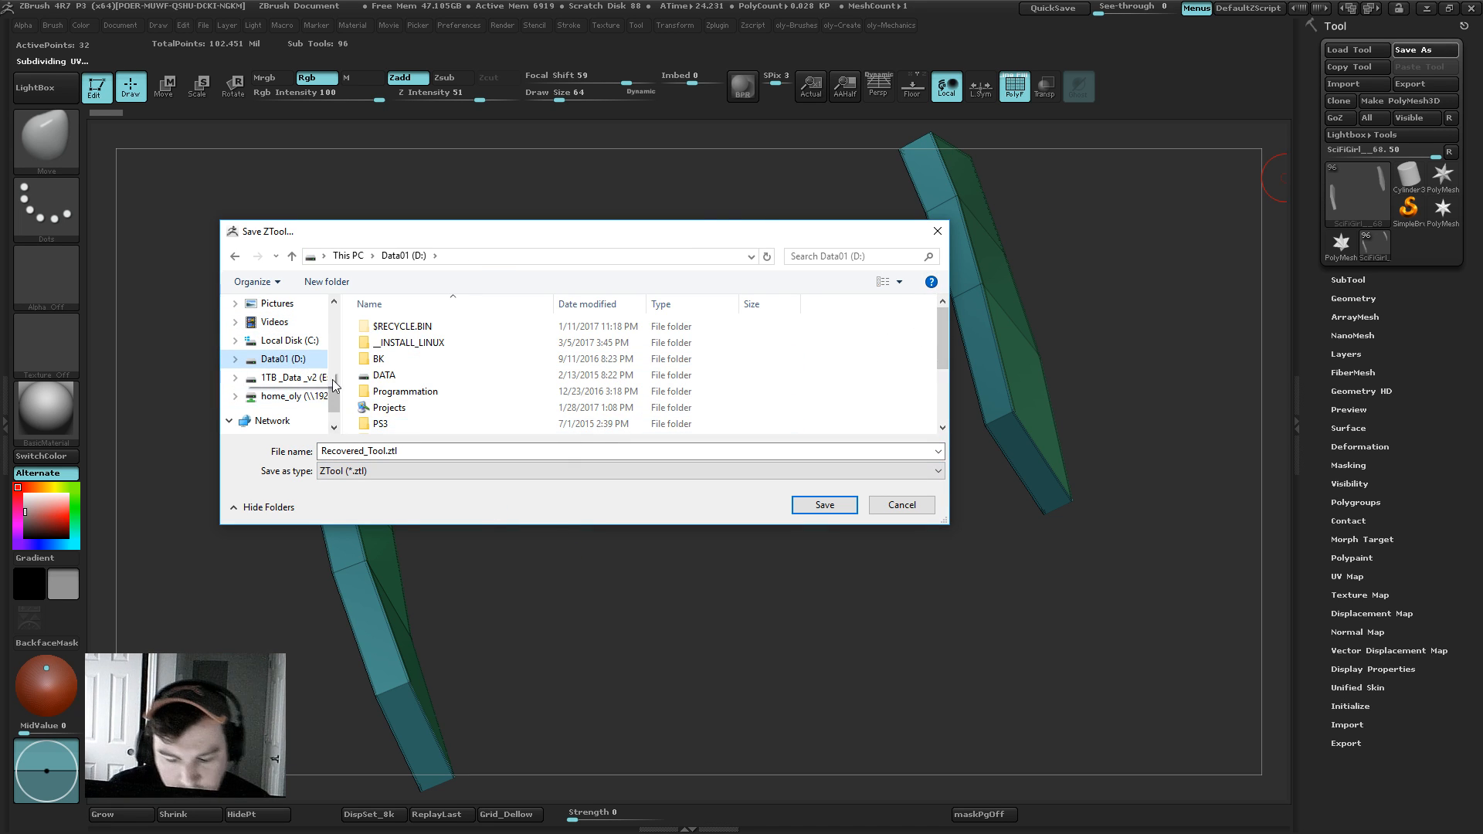
{"action": "scroll", "coordinate": [337, 384], "scroll_direction": "up", "scroll_amount": 3}
{"action": "scroll", "coordinate": [337, 384], "scroll_direction": "up", "scroll_amount": 5}
{"action": "left_click", "coordinate": [293, 358]}
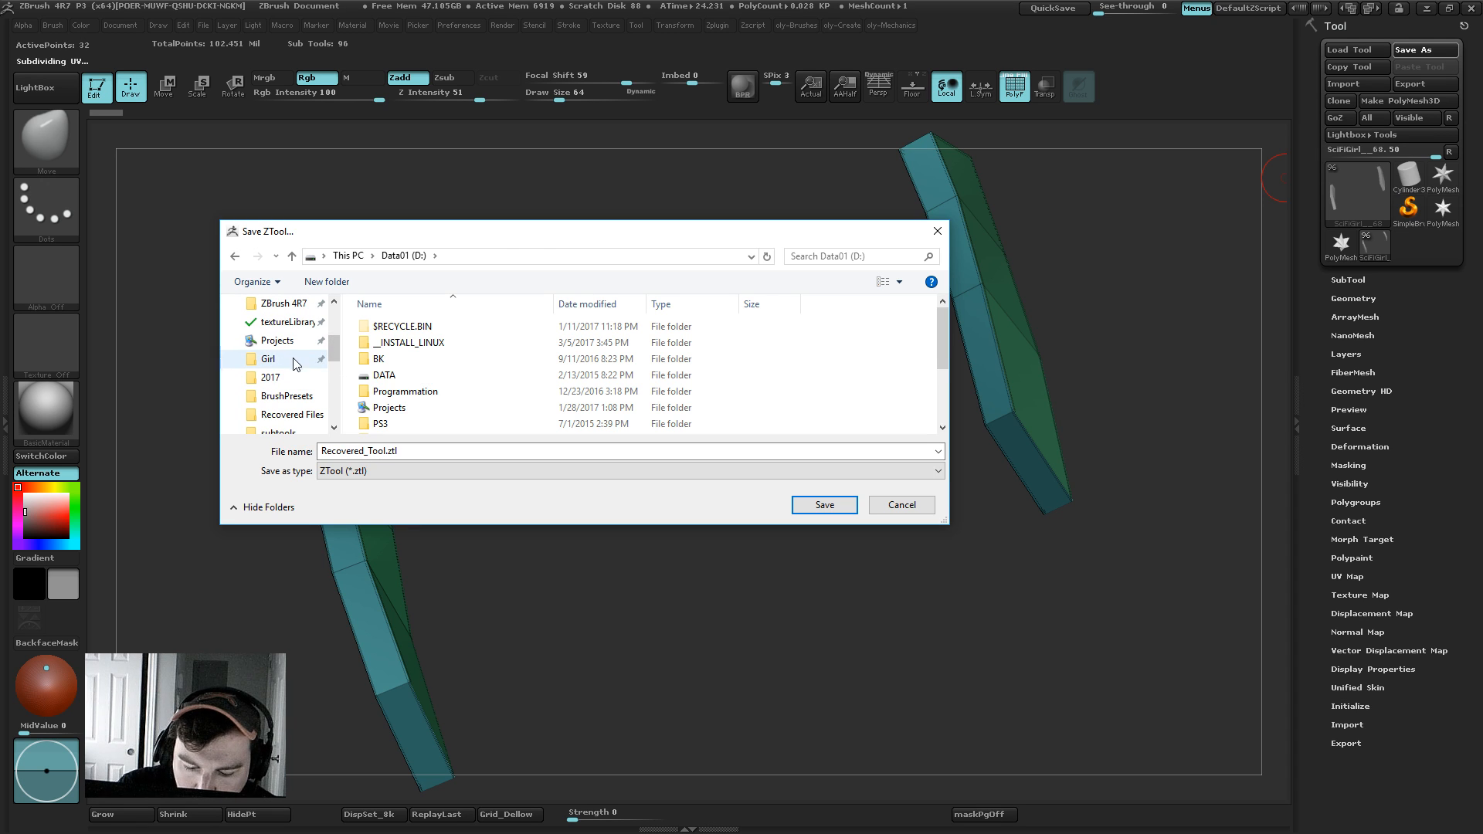
{"action": "scroll", "coordinate": [463, 371], "scroll_direction": "down", "scroll_amount": 10}
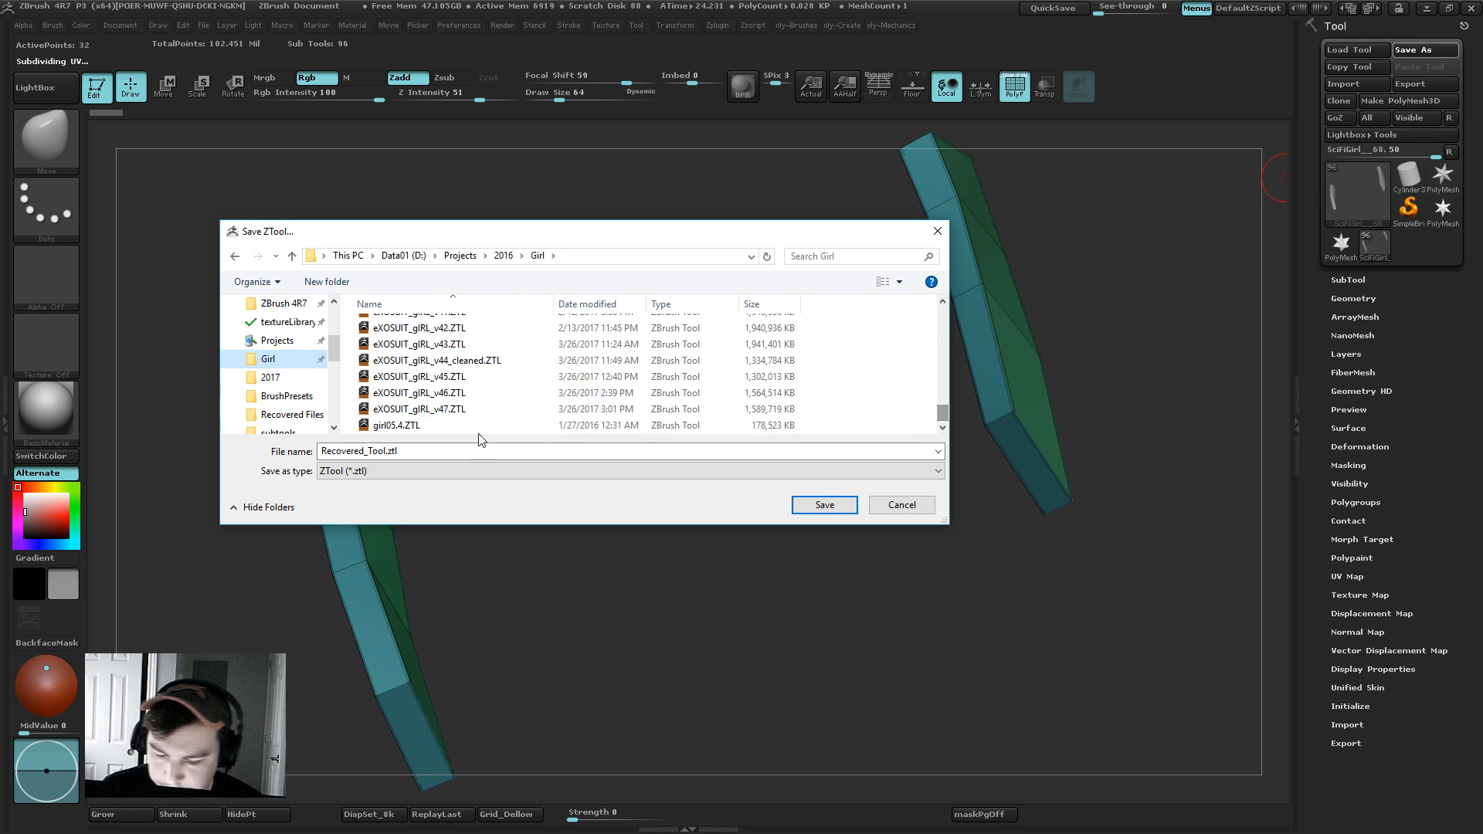
{"action": "left_click", "coordinate": [421, 409]}
{"action": "double_click", "coordinate": [401, 451]}
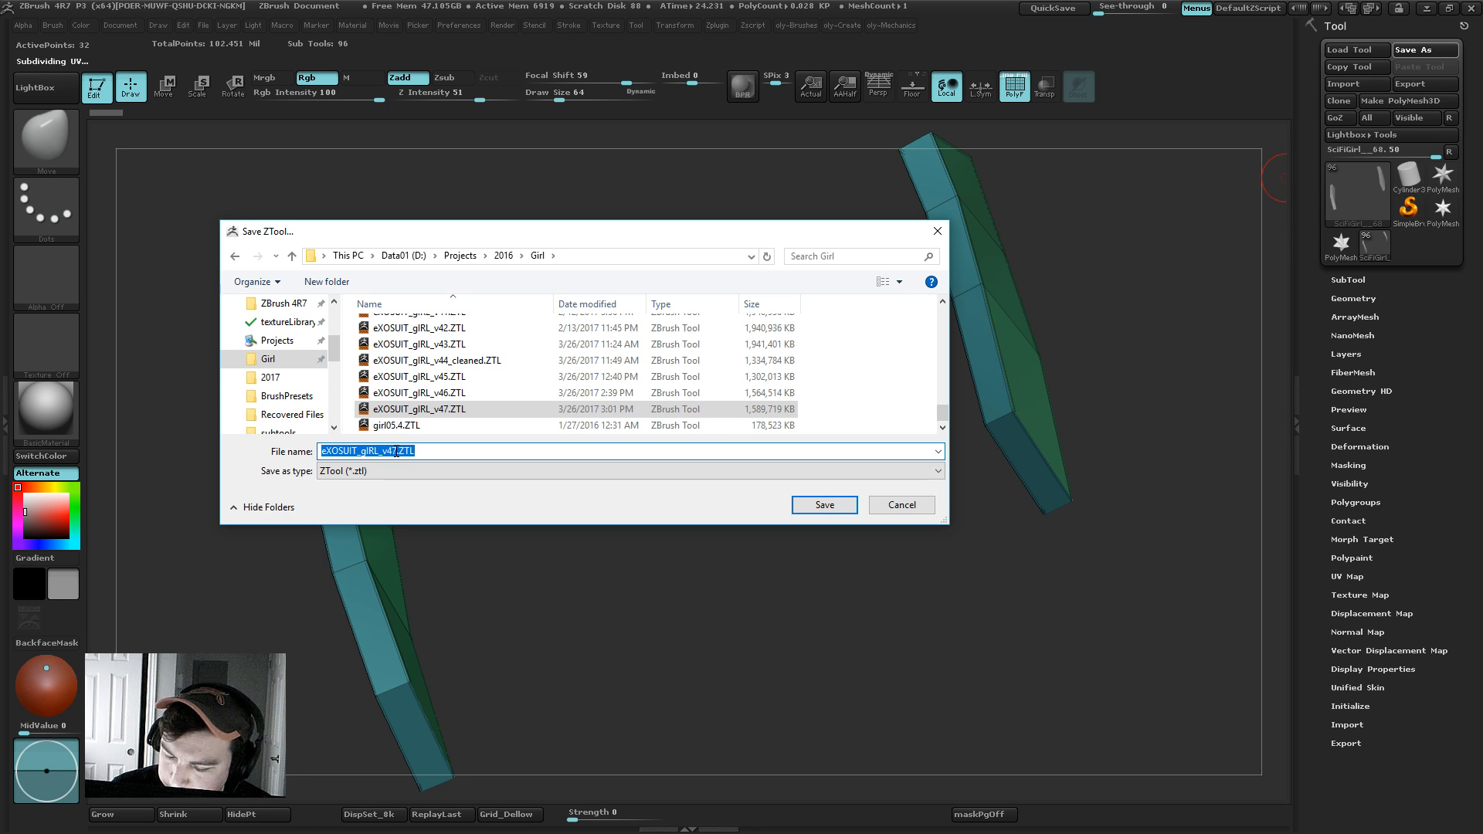
{"action": "left_click", "coordinate": [395, 451]}
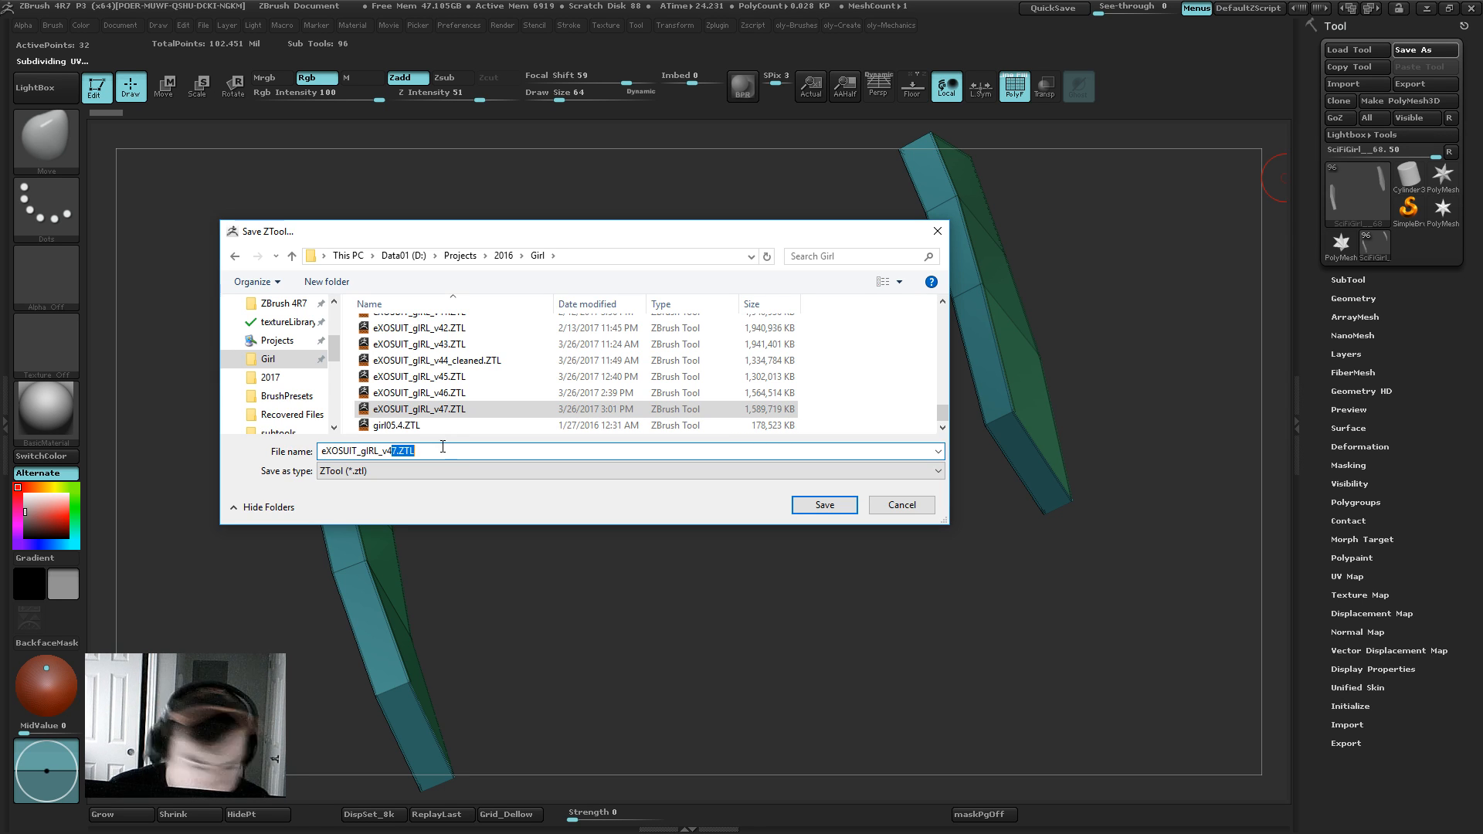
{"action": "type", "text": "8"}
{"action": "key", "text": "Return"}
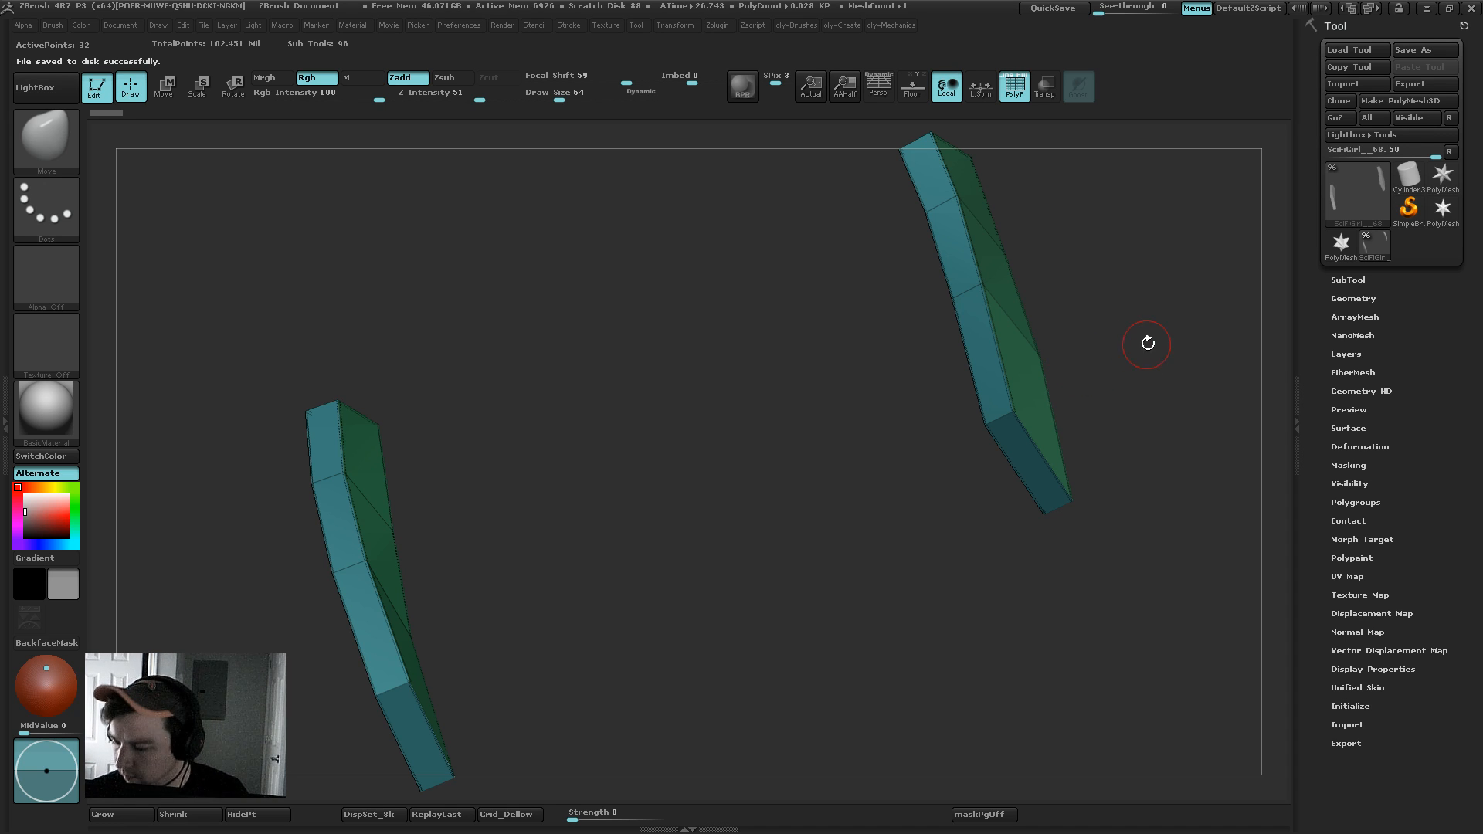
Step: Crease the end polygons of the thigh strips with ZModeler's Crease action on single polygons
{"action": "key", "text": "b"}
{"action": "key", "text": "z"}
{"action": "key", "text": "m"}
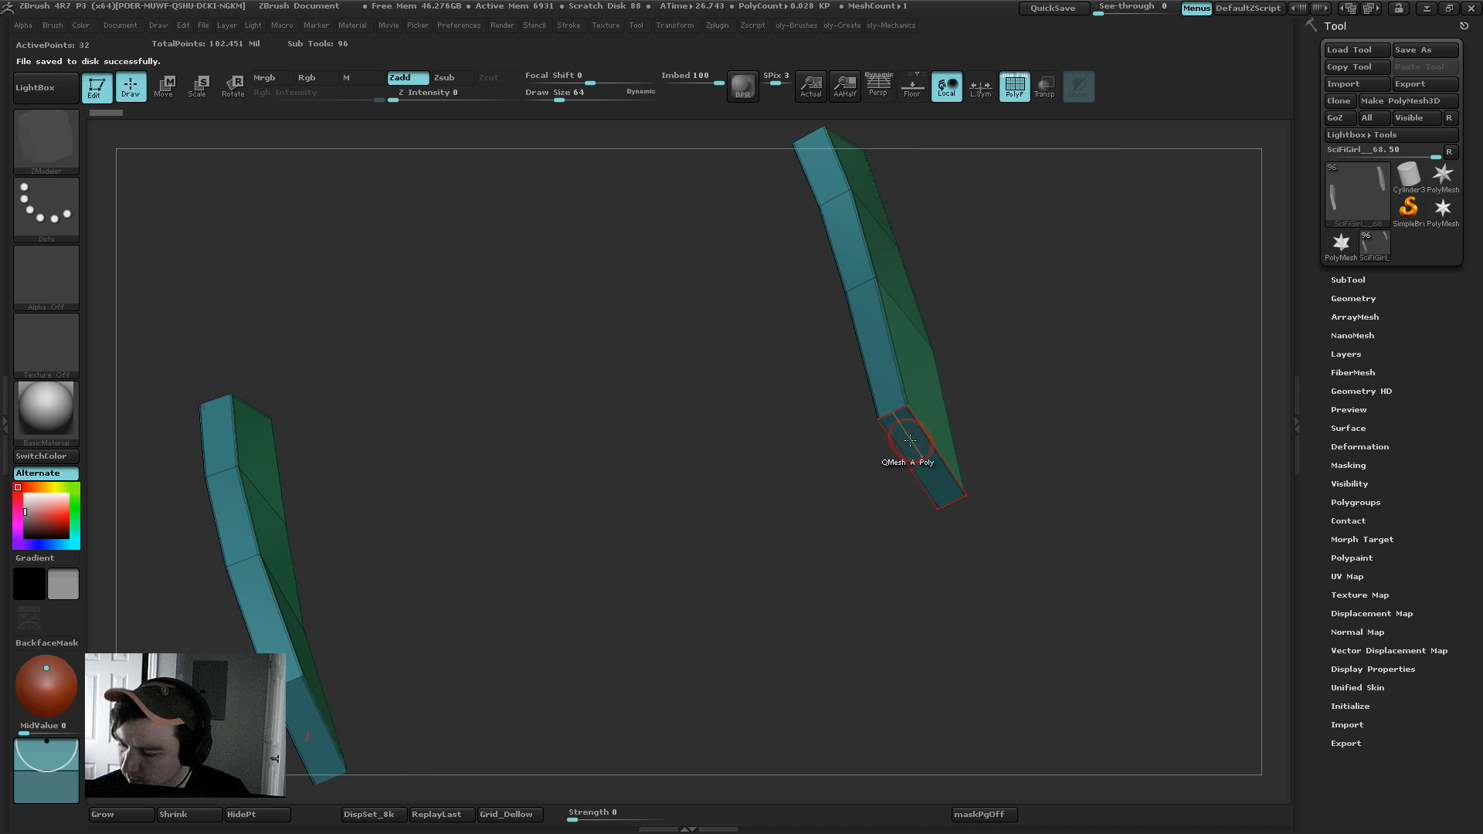
{"action": "key", "text": "space"}
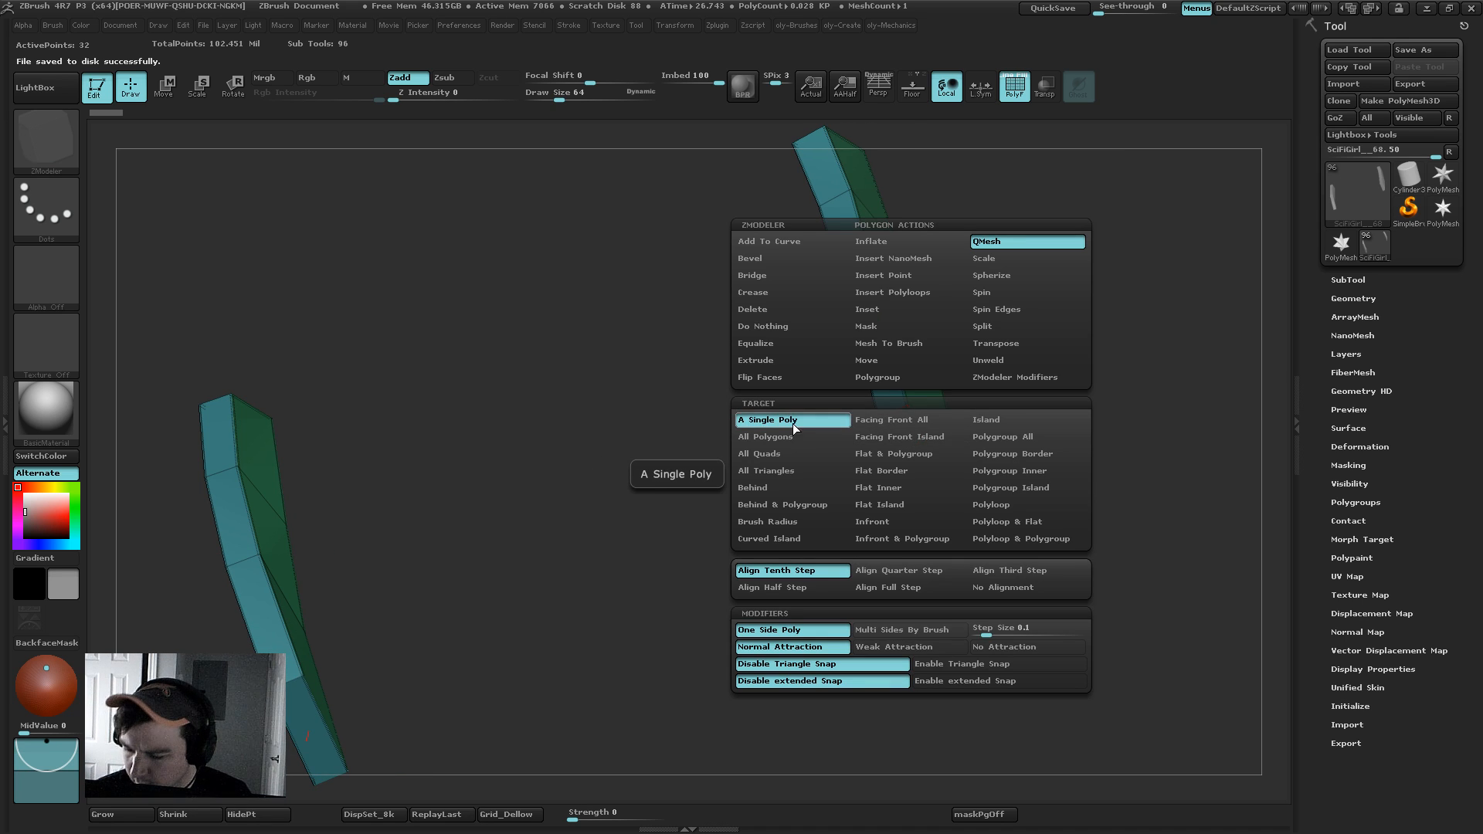
{"action": "left_click", "coordinate": [753, 293]}
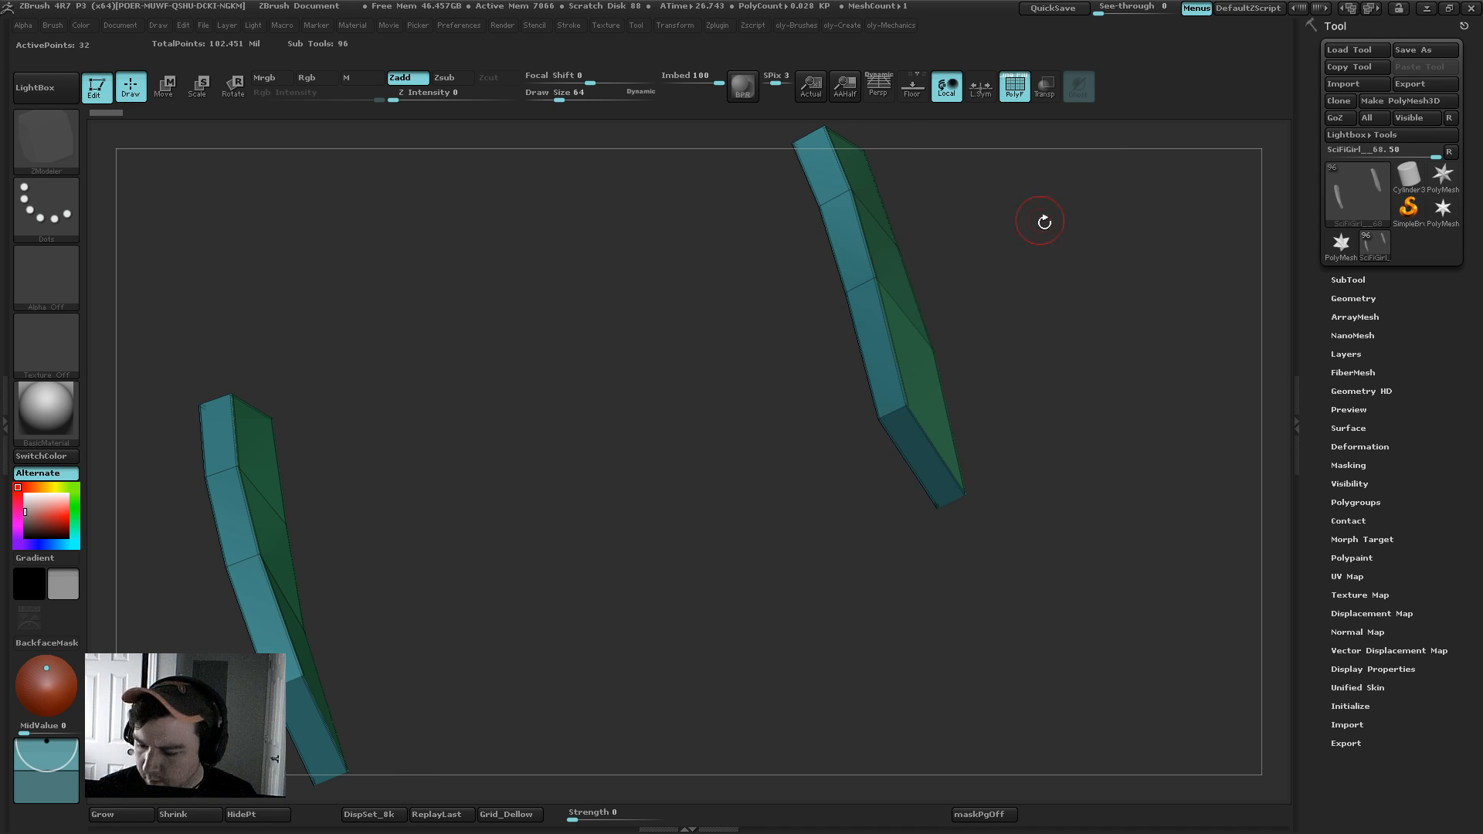
{"action": "left_click", "coordinate": [909, 442]}
{"action": "left_click_drag", "start_coordinate": [1047, 266], "coordinate": [973, 579]}
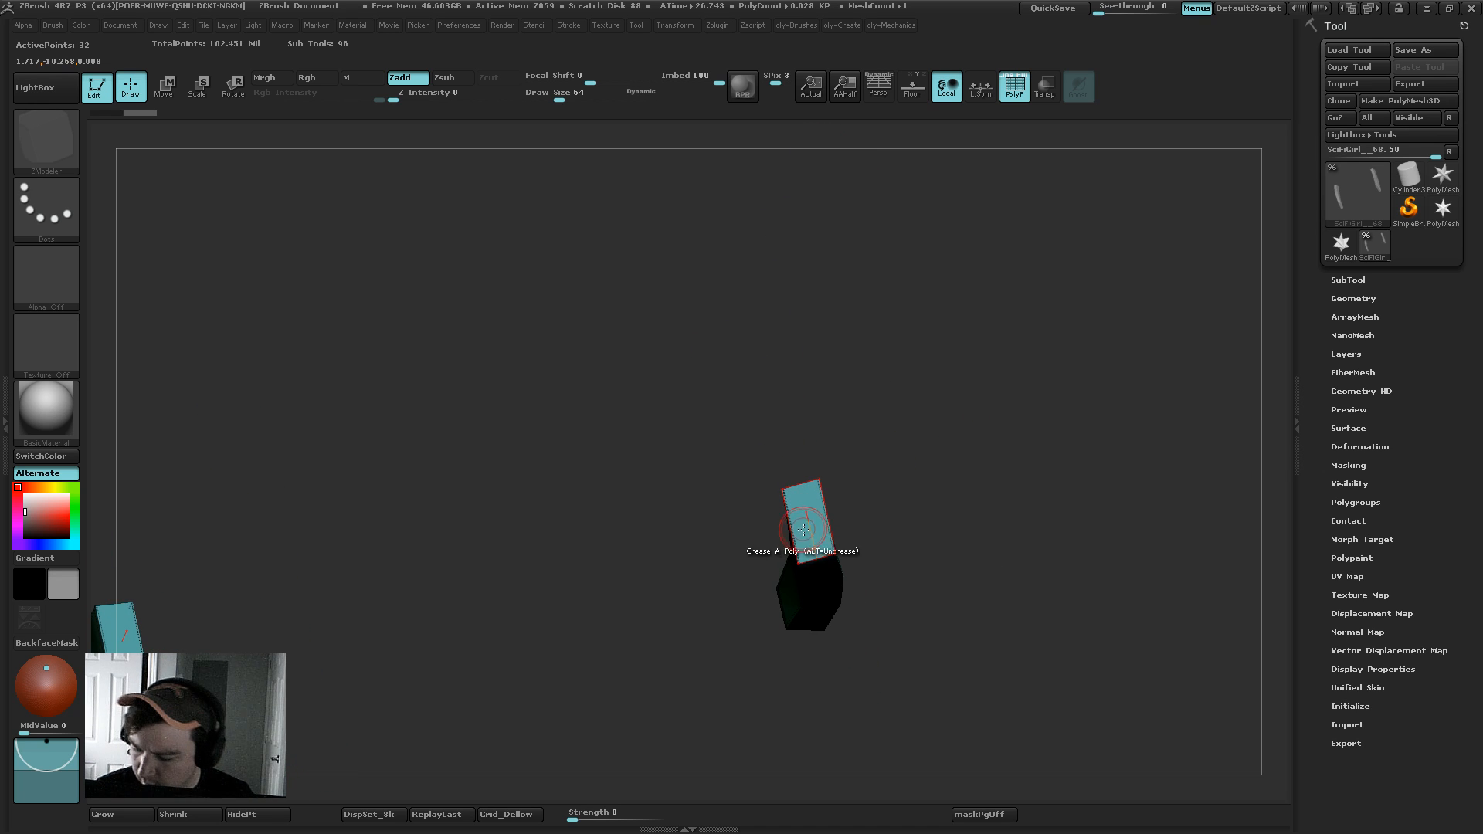
{"action": "left_click", "coordinate": [803, 528]}
{"action": "left_click_drag", "start_coordinate": [956, 506], "coordinate": [1027, 470]}
Step: Bring back the full suit around the thigh strips, turn off the polyframe, and delete the hidden geometry
{"action": "key", "text": "alt+shift+s"}
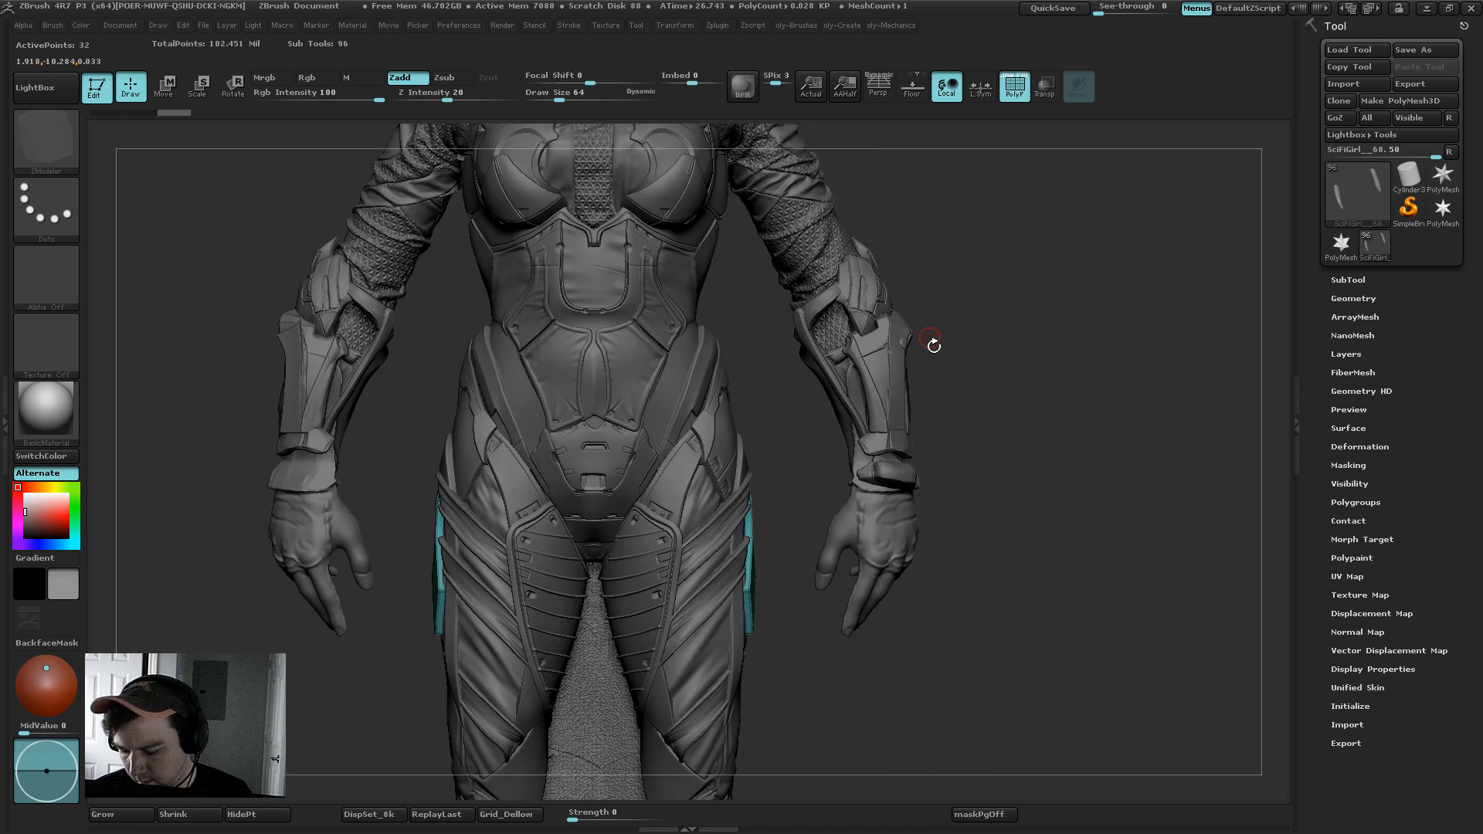
{"action": "left_click_drag", "start_coordinate": [966, 418], "coordinate": [946, 287], "text": "alt"}
{"action": "mouse_move", "coordinate": [1045, 324]}
{"action": "left_mouse_down"}
{"action": "mouse_move", "coordinate": [991, 336]}
{"action": "mouse_move", "coordinate": [987, 314]}
{"action": "left_mouse_up"}
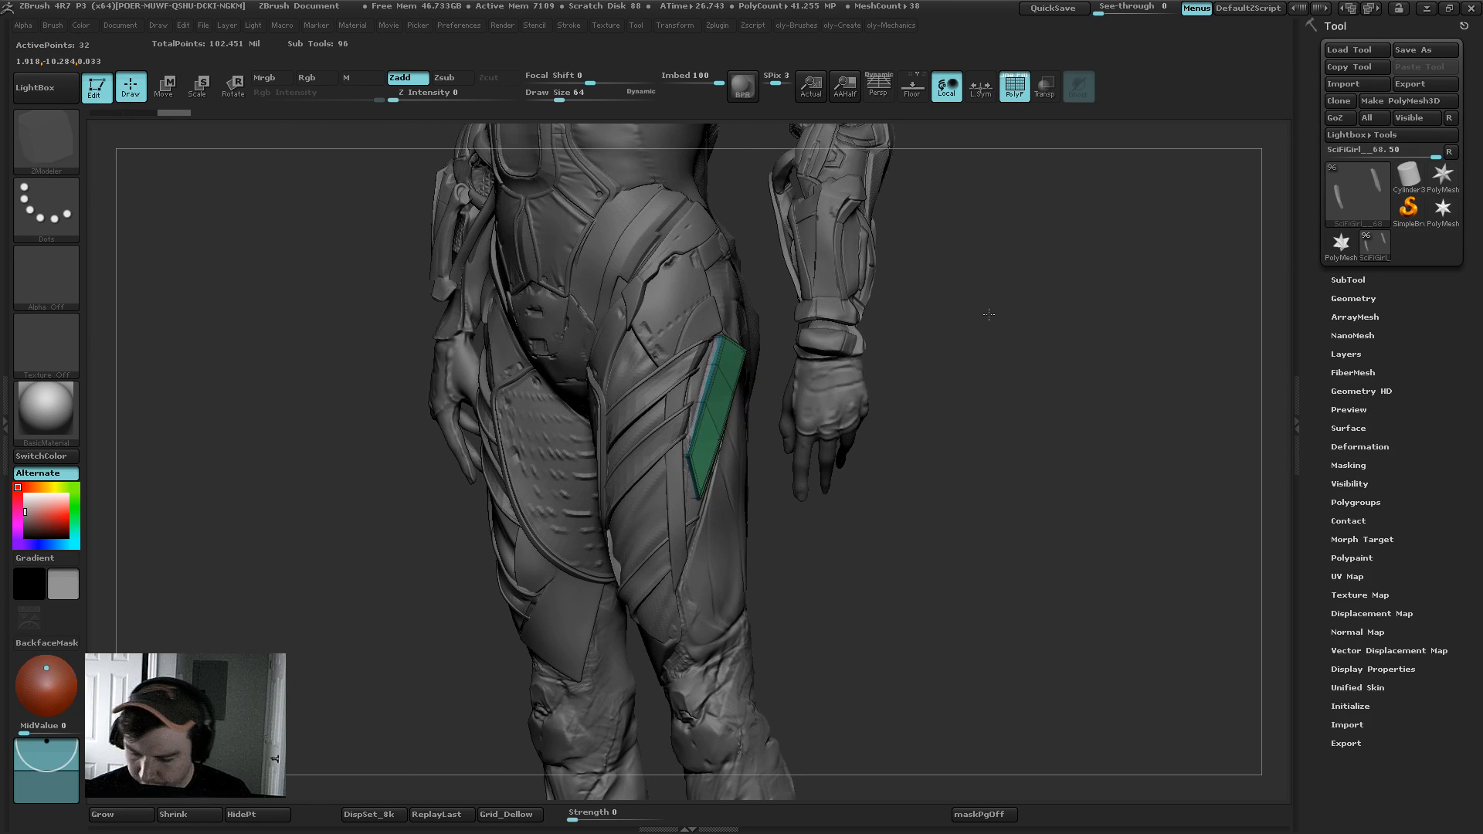
{"action": "key", "text": "1"}
{"action": "left_click", "coordinate": [685, 433]}
{"action": "key", "text": "shift+f"}
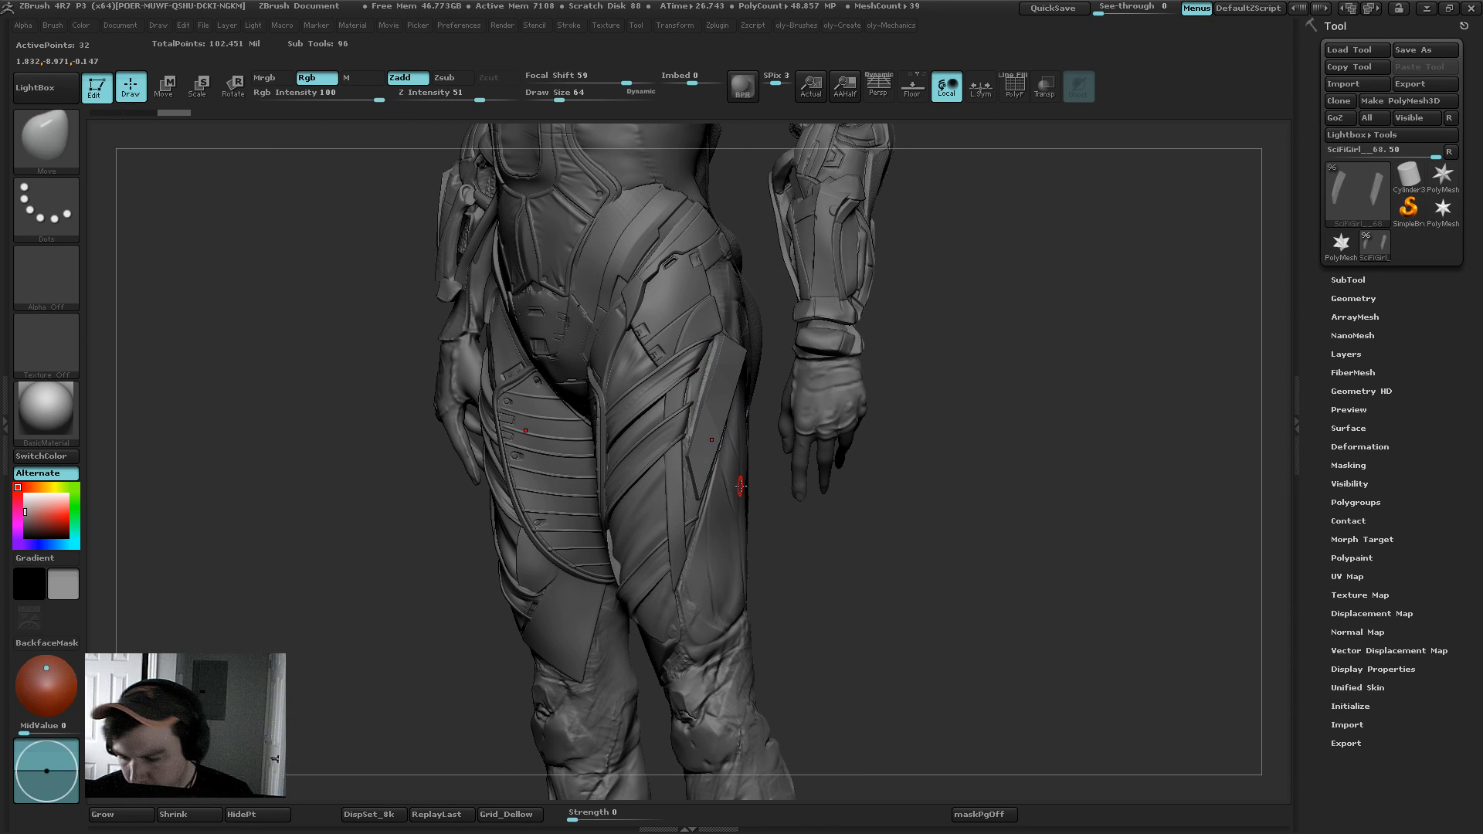
{"action": "key", "text": "2"}
{"action": "left_click", "coordinate": [720, 672]}
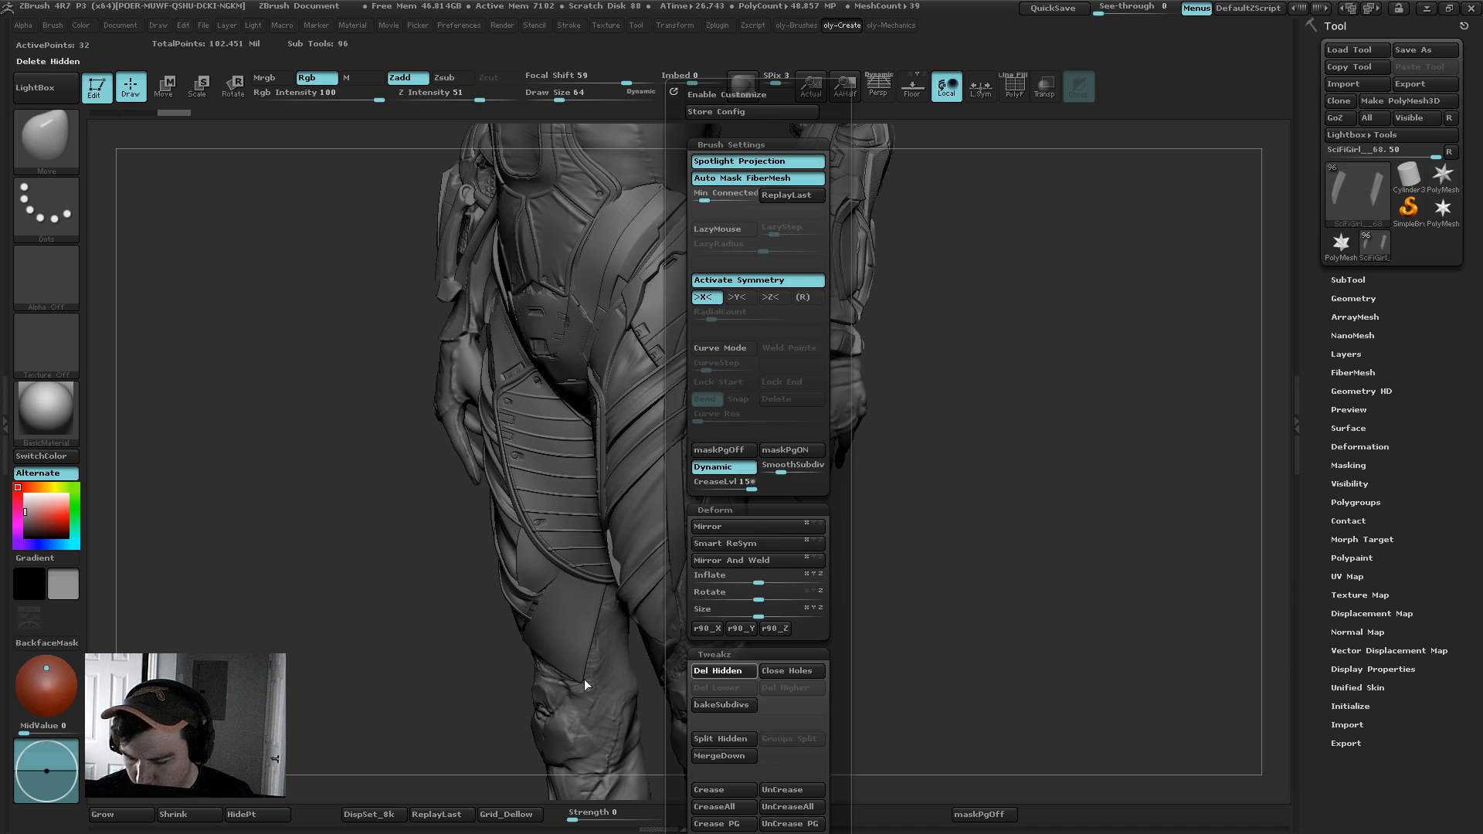
Step: Reshape the outer thigh strip to fit the hip and thigh contour with the Move brush, using draw sizes such as 347, 597 and 476
{"action": "key", "text": "s"}
{"action": "left_click", "coordinate": [709, 503]}
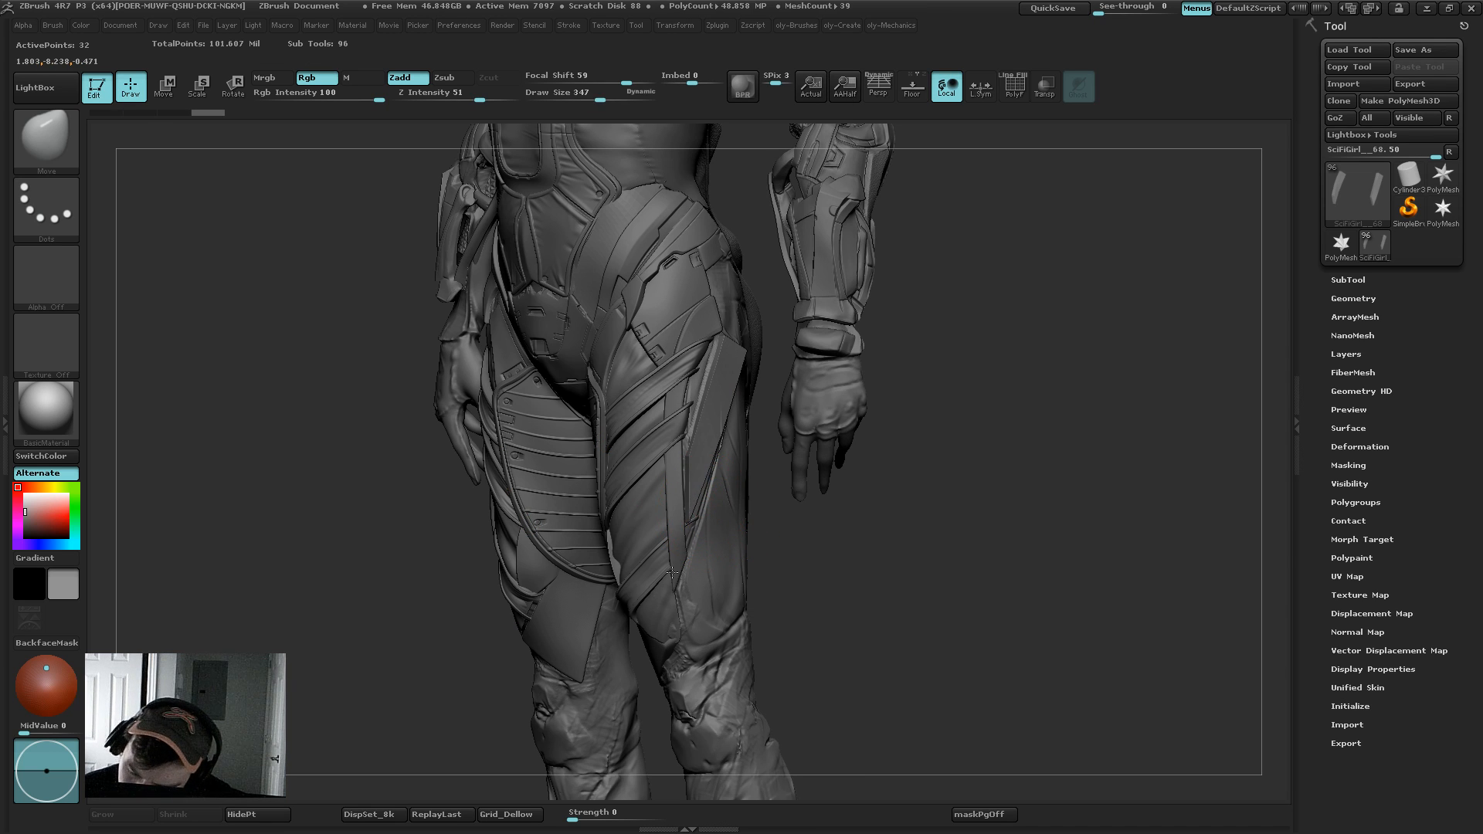
{"action": "left_click_drag", "start_coordinate": [672, 478], "coordinate": [680, 475]}
{"action": "key", "text": "s"}
{"action": "left_click", "coordinate": [749, 345]}
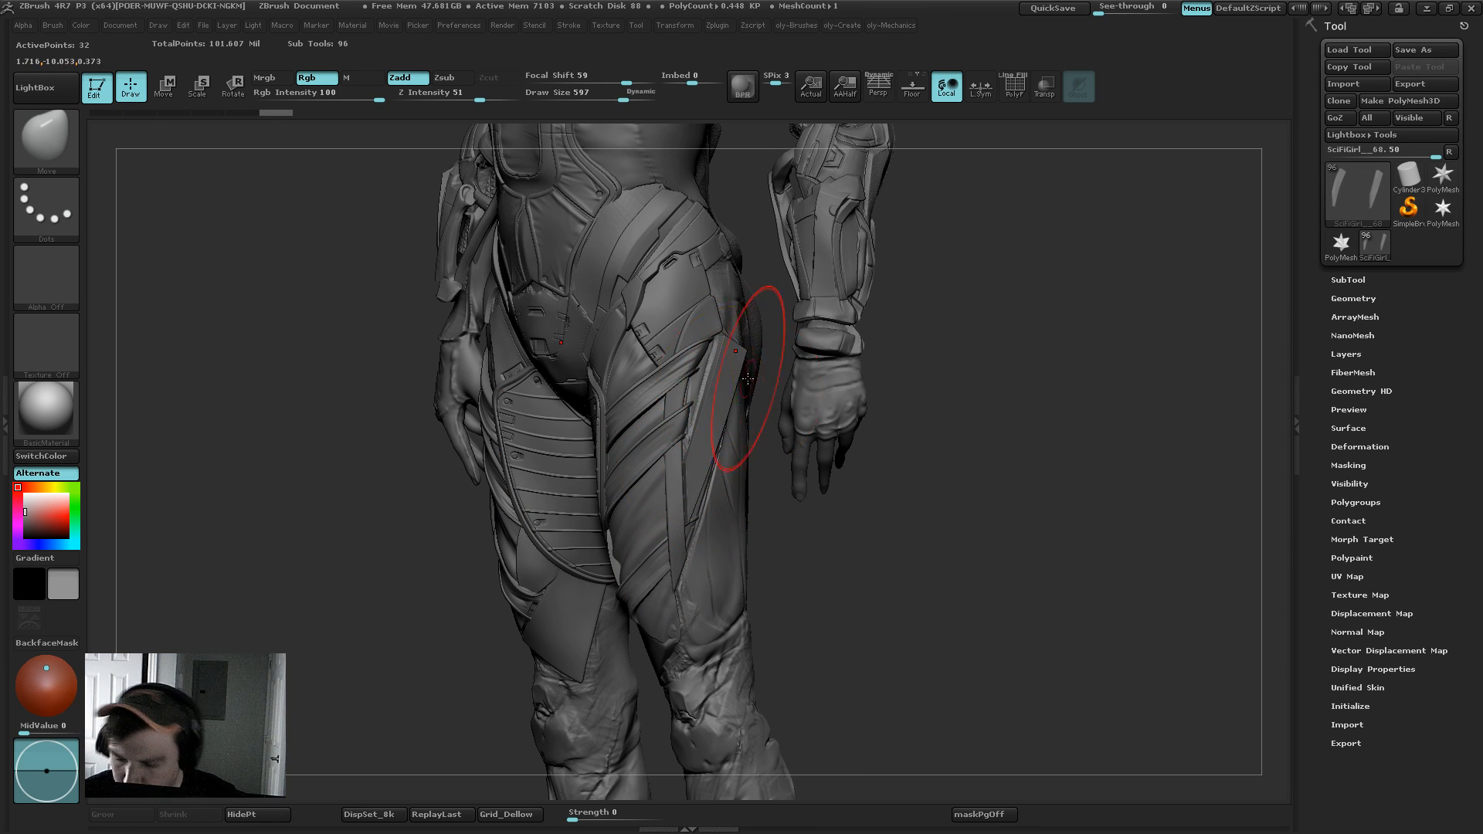
{"action": "left_click_drag", "start_coordinate": [743, 351], "coordinate": [740, 342]}
{"action": "key", "text": "s"}
{"action": "left_click", "coordinate": [742, 351]}
{"action": "key", "text": "s"}
{"action": "left_click", "coordinate": [742, 348]}
{"action": "key", "text": "s"}
{"action": "left_click", "coordinate": [739, 348]}
{"action": "key", "text": "2"}
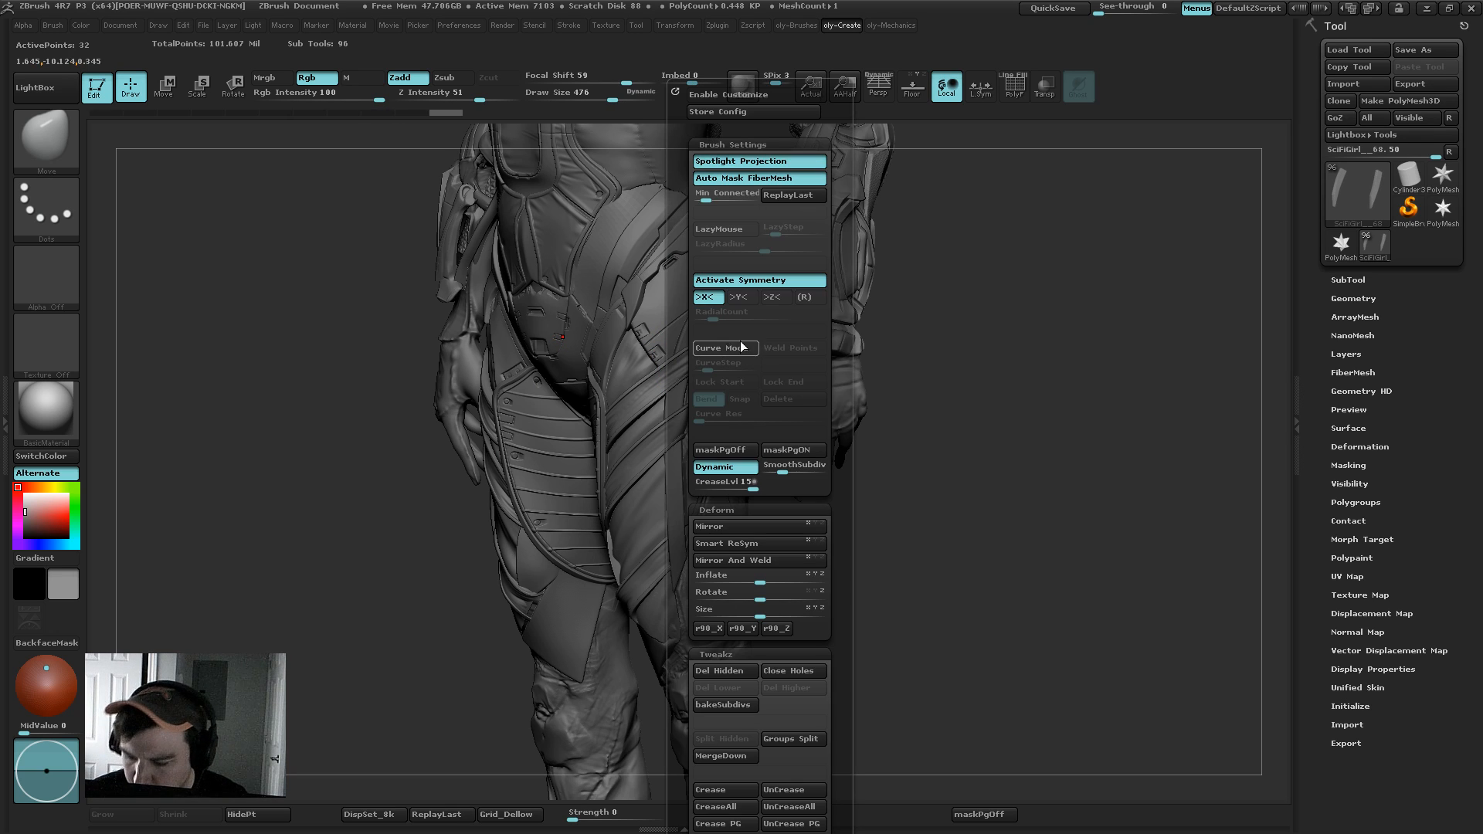
Step: Set the outer thigh strips' crease level to 2 and adjust their upper end at the hip with the Move brush
{"action": "left_click_drag", "start_coordinate": [708, 485], "coordinate": [806, 468]}
{"action": "mouse_move", "coordinate": [753, 355]}
{"action": "left_mouse_down"}
{"action": "mouse_move", "coordinate": [712, 402]}
{"action": "mouse_move", "coordinate": [728, 355]}
{"action": "left_mouse_up"}
{"action": "key", "text": "s"}
{"action": "left_click", "coordinate": [751, 366]}
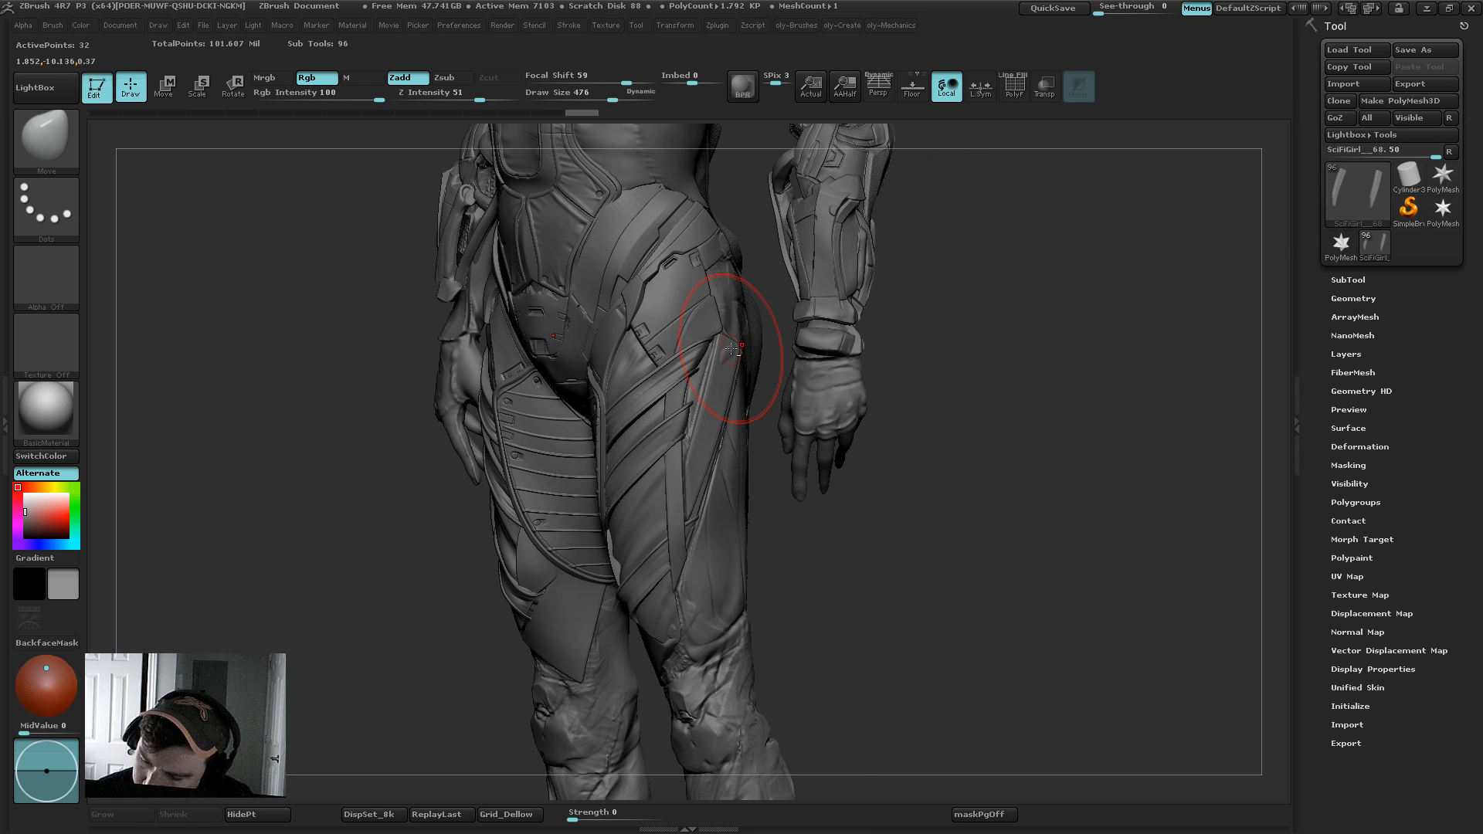
{"action": "key", "text": "s"}
{"action": "left_click", "coordinate": [731, 356]}
Step: Refine the strip's upper end from the side with the Move brush, using draw sizes 290 and 370
{"action": "left_click_drag", "start_coordinate": [956, 328], "coordinate": [865, 331]}
{"action": "key", "text": "s"}
{"action": "left_click", "coordinate": [706, 340]}
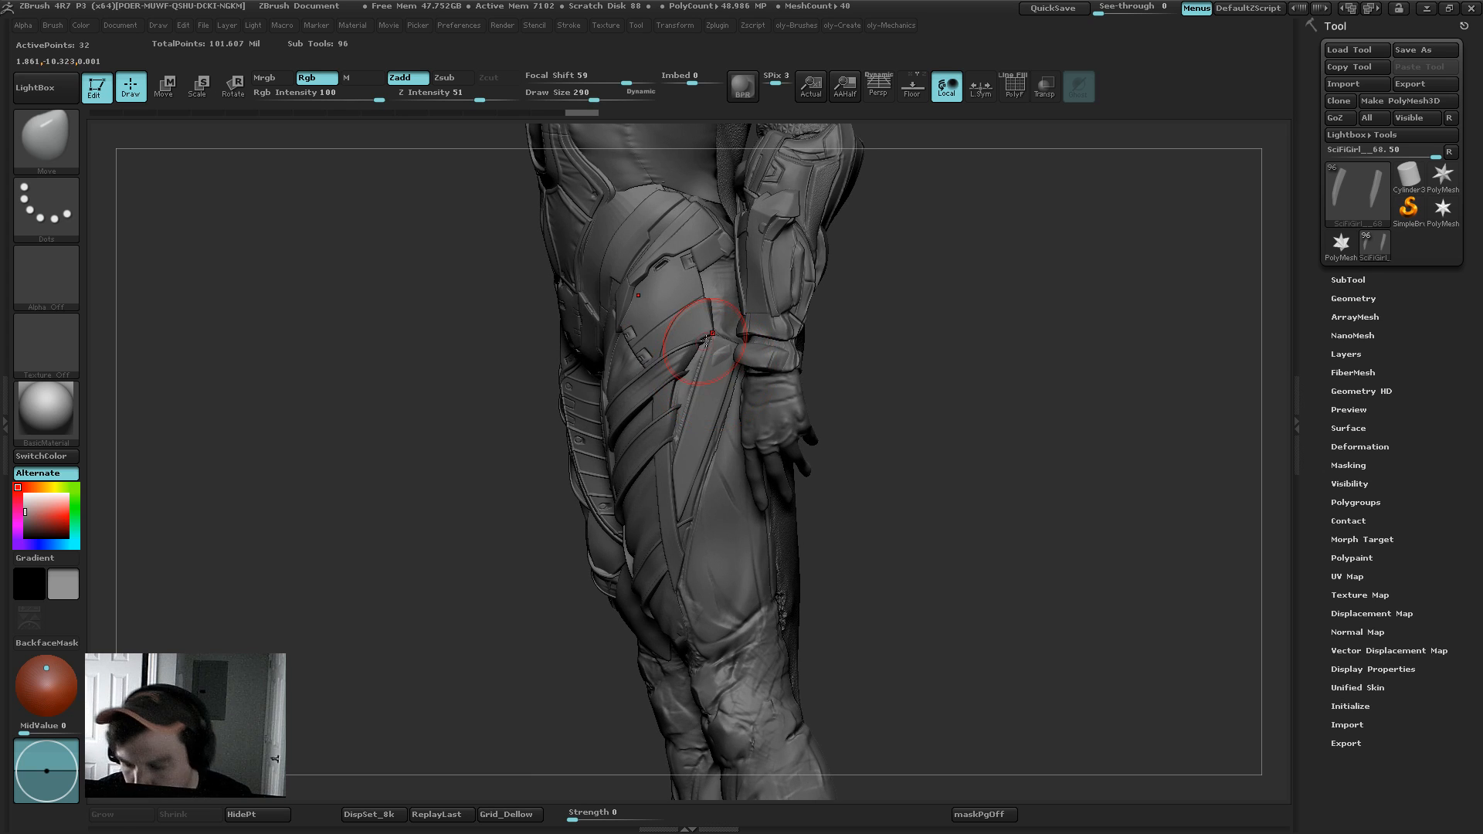
{"action": "left_click_drag", "start_coordinate": [725, 341], "coordinate": [737, 337]}
{"action": "key", "text": "s"}
{"action": "left_click", "coordinate": [728, 348]}
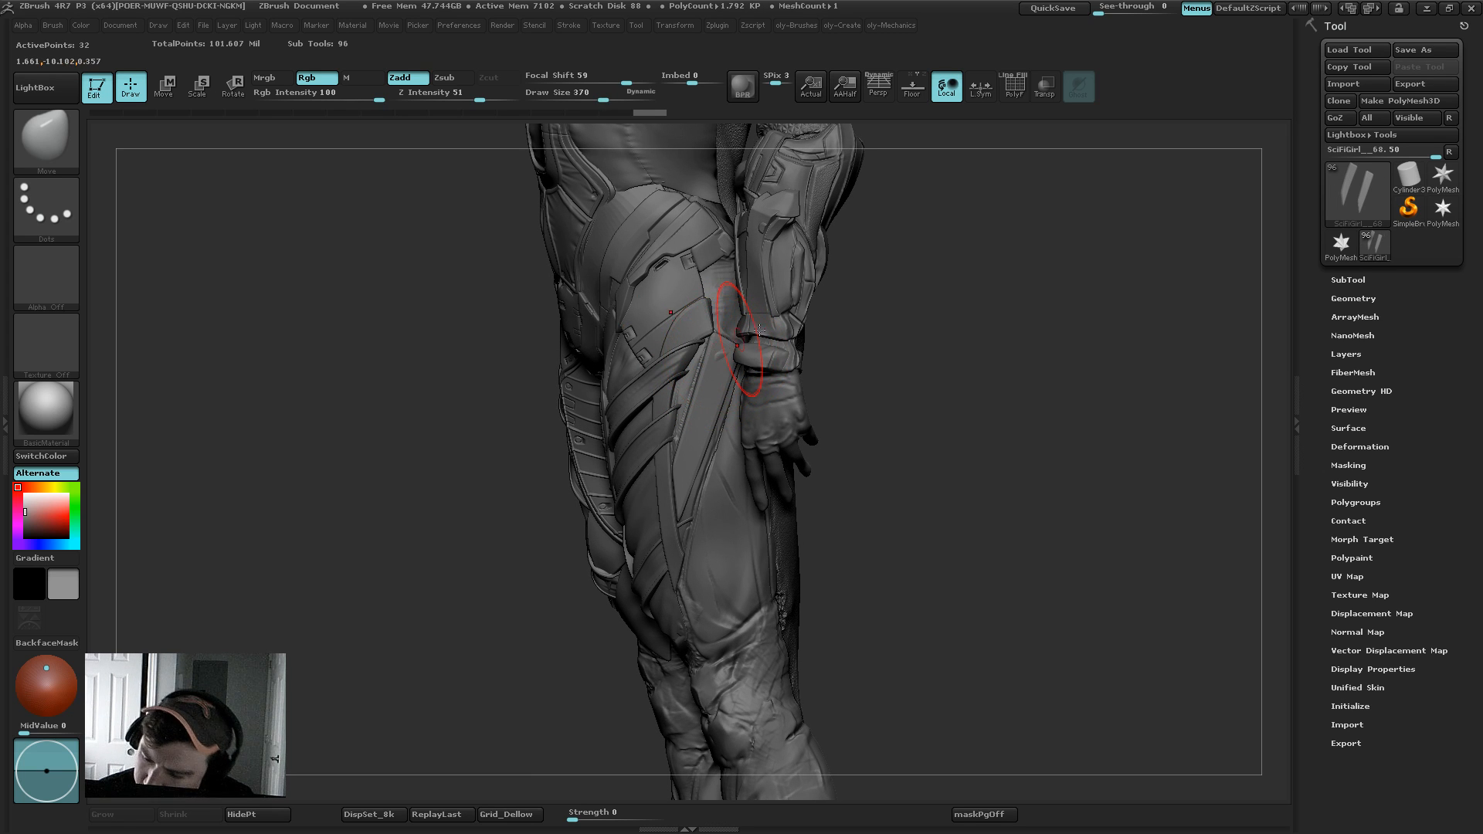
Step: Pull the strip's lower tip into line with the thigh panels using the Move brush at draw size 485
{"action": "left_click_drag", "start_coordinate": [869, 315], "coordinate": [969, 312]}
{"action": "key", "text": "s"}
{"action": "left_click", "coordinate": [689, 492]}
{"action": "mouse_move", "coordinate": [686, 478]}
{"action": "left_mouse_down"}
{"action": "mouse_move", "coordinate": [675, 505]}
{"action": "mouse_move", "coordinate": [689, 480]}
{"action": "left_mouse_up"}
{"action": "key", "text": "s"}
{"action": "left_click", "coordinate": [671, 519]}
{"action": "key", "text": "s"}
{"action": "left_click", "coordinate": [684, 479]}
{"action": "left_click_drag", "start_coordinate": [753, 519], "coordinate": [705, 488]}
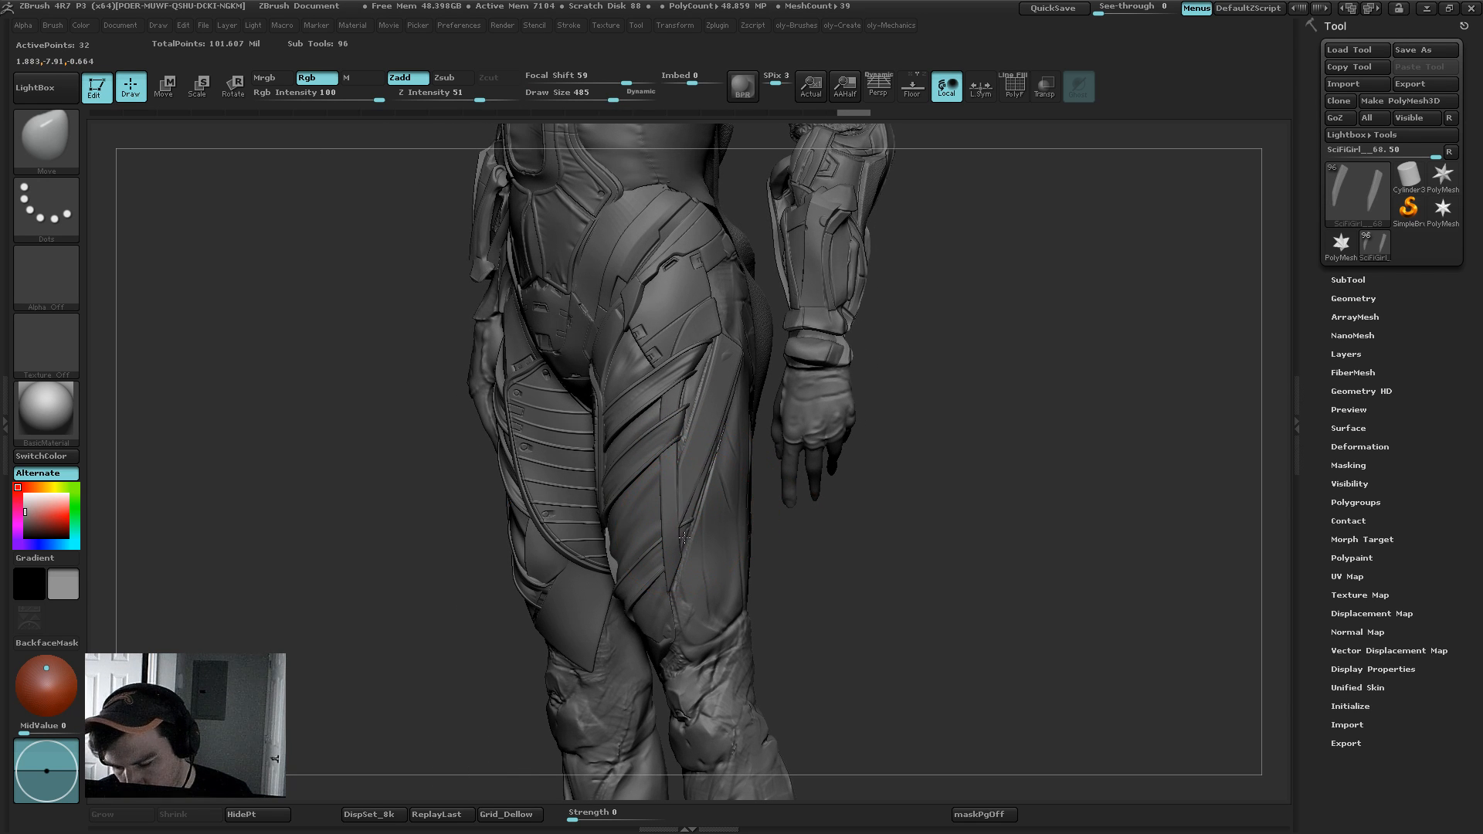
{"action": "left_click_drag", "start_coordinate": [684, 538], "coordinate": [683, 514]}
Step: Reshape the strip's rear edge at mid-thigh with the Move brush at draw size 409
{"action": "key", "text": "s"}
{"action": "left_click", "coordinate": [701, 487]}
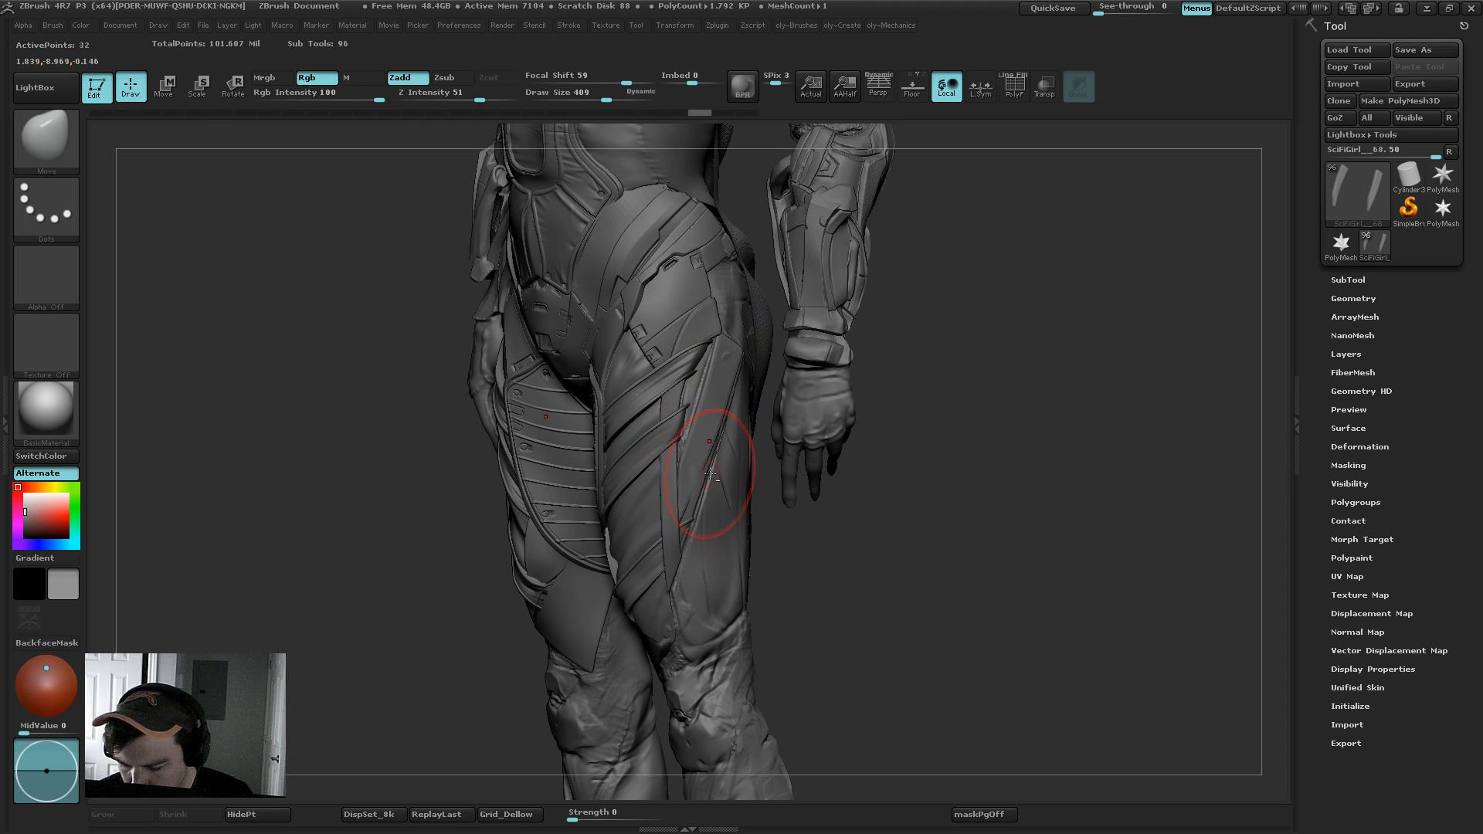
{"action": "left_click_drag", "start_coordinate": [709, 474], "coordinate": [702, 492]}
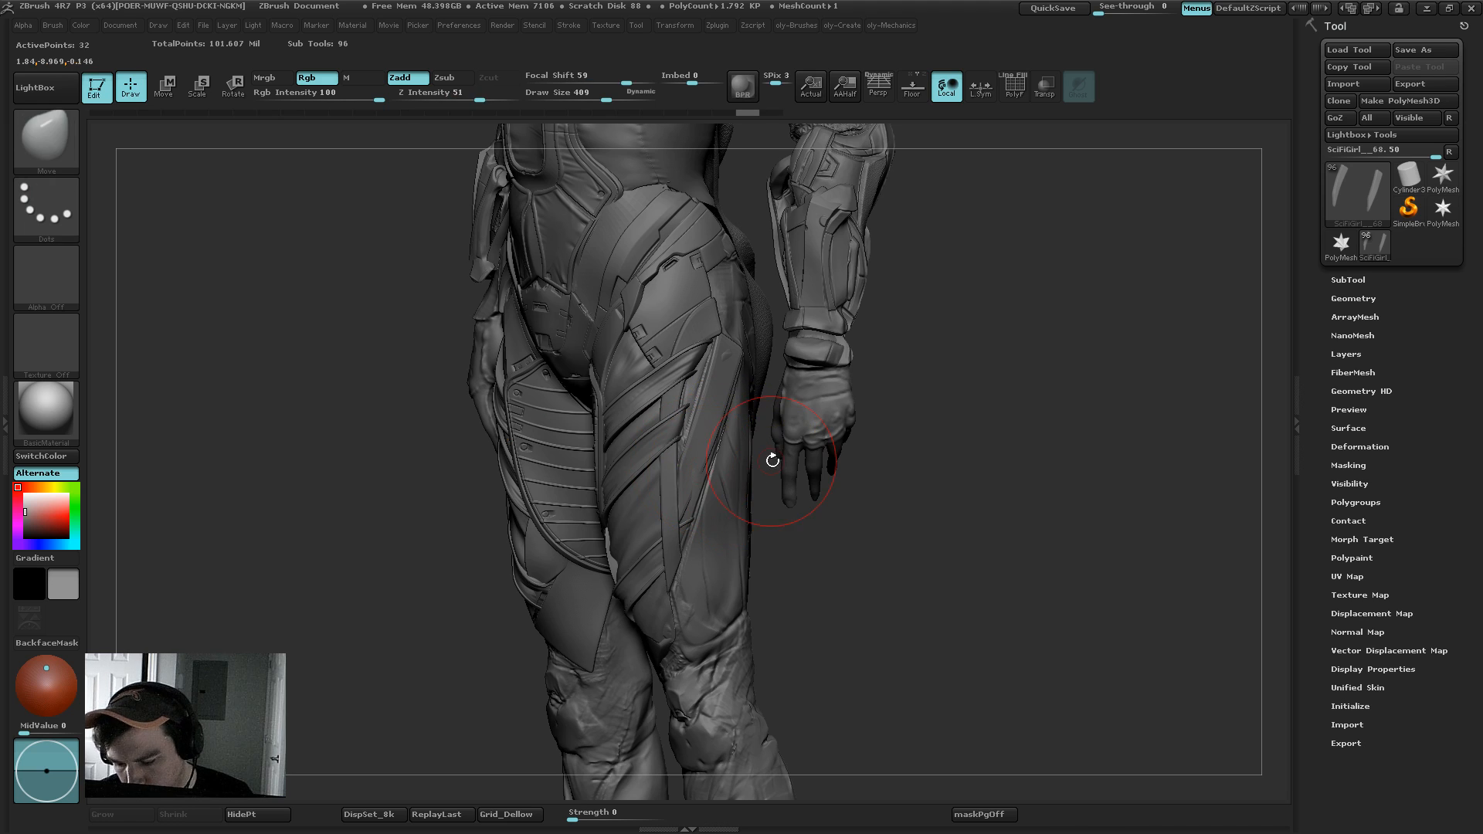
Step: Show the polyframe, insert an edge loop in the outer thigh strip with ZModeler, and return to the Move brush
{"action": "key", "text": "shift+f"}
{"action": "key", "text": "b"}
{"action": "key", "text": "z"}
{"action": "key", "text": "m"}
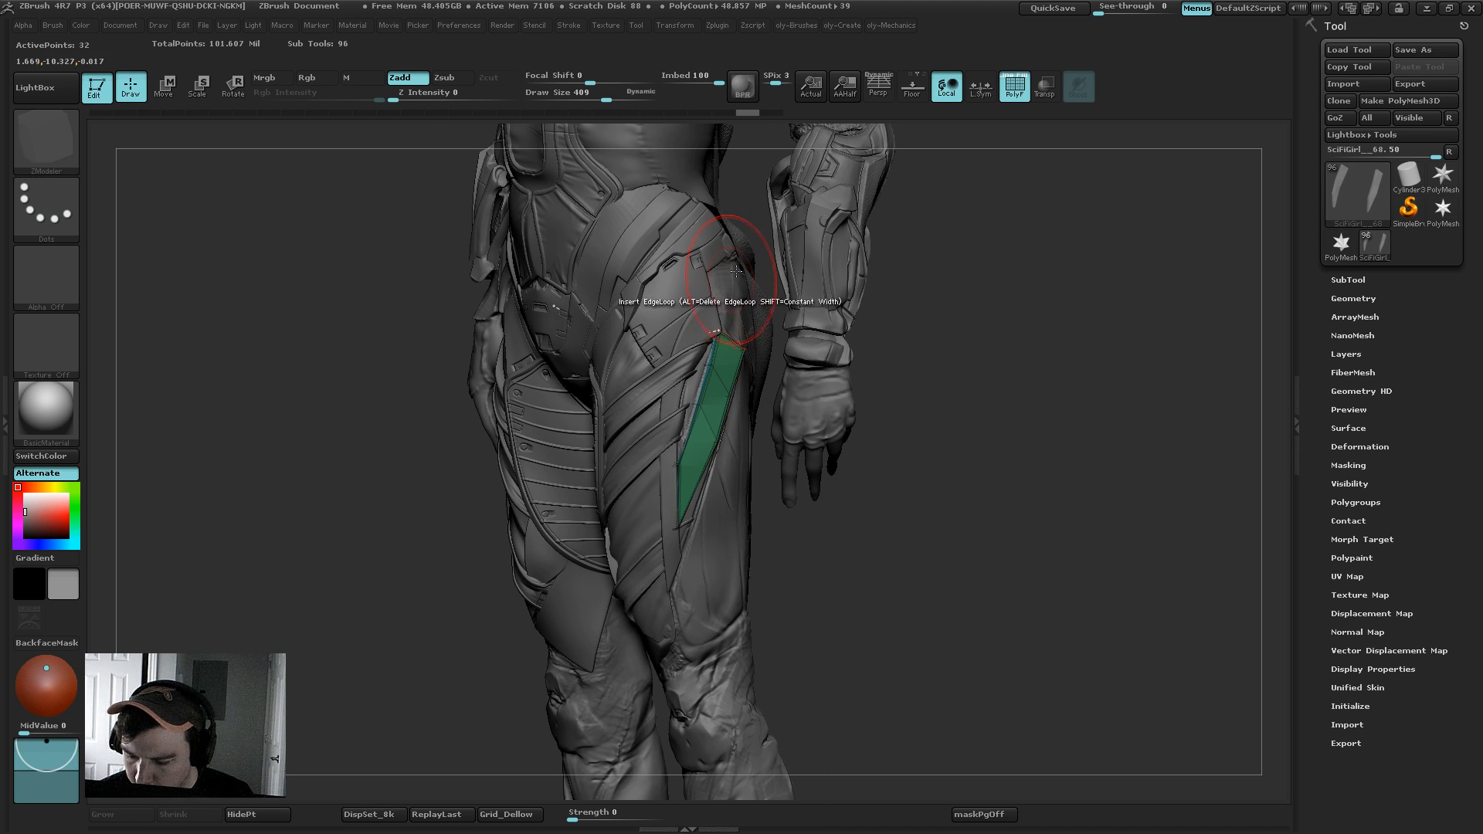
{"action": "key", "text": "b"}
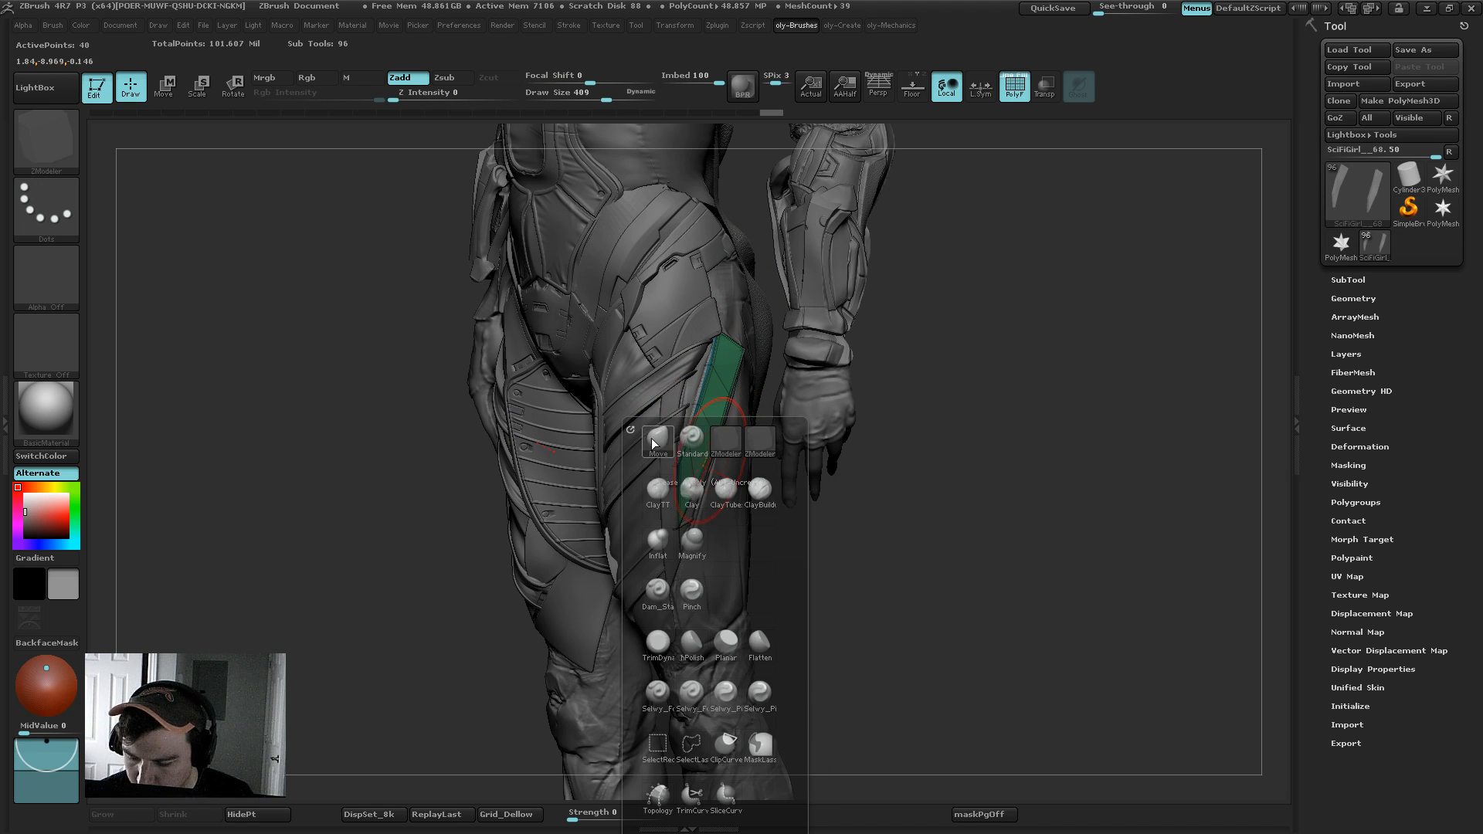
{"action": "key", "text": "m"}
{"action": "key", "text": "v"}
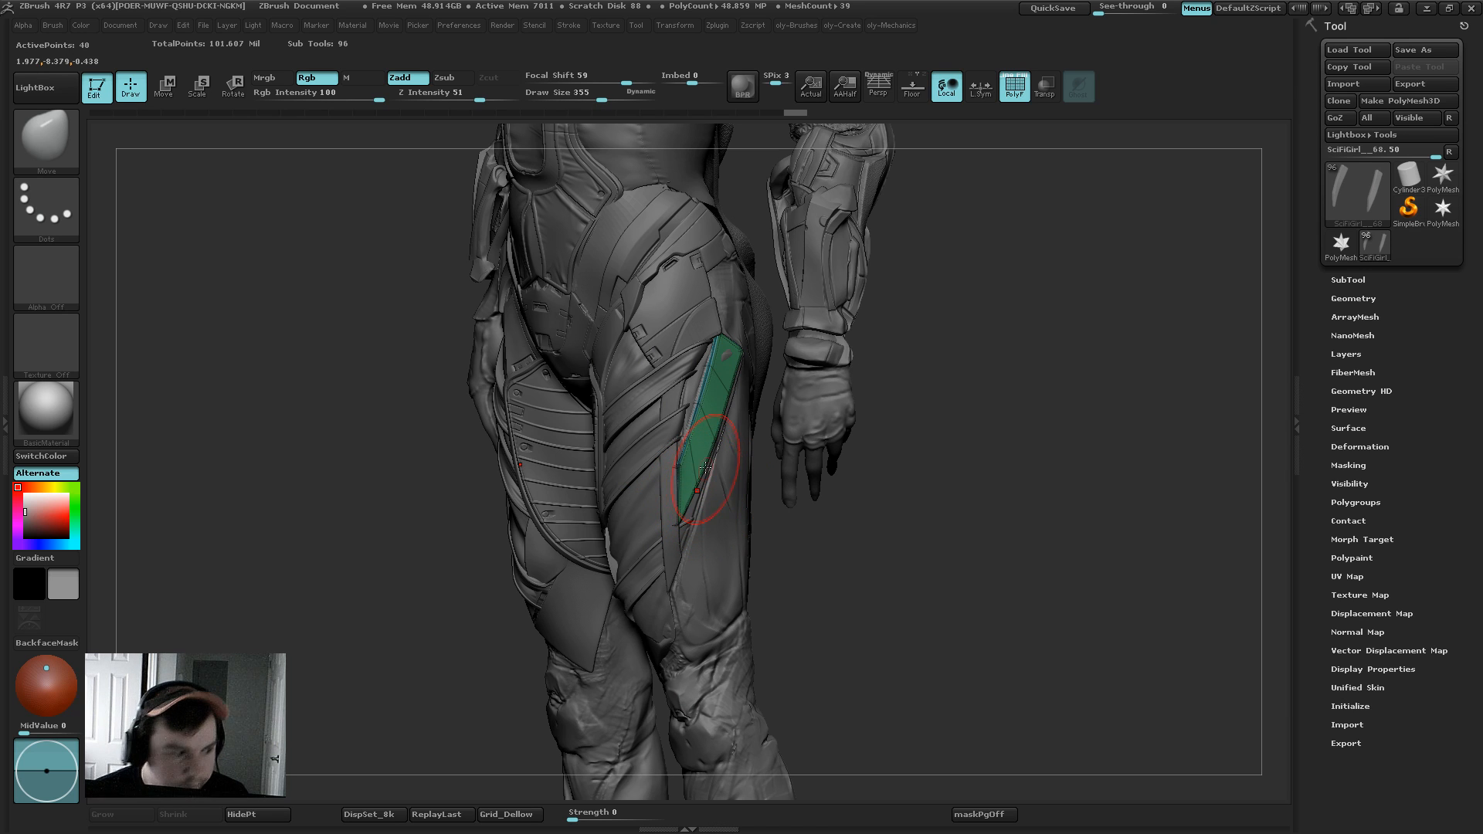
Step: Turn off the polyframe and fine-tune the strip's upper end against the hip with the Move brush at draw size 409
{"action": "key", "text": "shift+f"}
{"action": "key", "text": "s"}
{"action": "left_click_drag", "start_coordinate": [730, 370], "coordinate": [743, 345]}
{"action": "left_click_drag", "start_coordinate": [911, 256], "coordinate": [870, 196], "text": "alt"}
{"action": "mouse_move", "coordinate": [938, 307]}
{"action": "left_mouse_down"}
{"action": "mouse_move", "coordinate": [901, 308]}
{"action": "mouse_move", "coordinate": [955, 318]}
{"action": "left_mouse_up"}
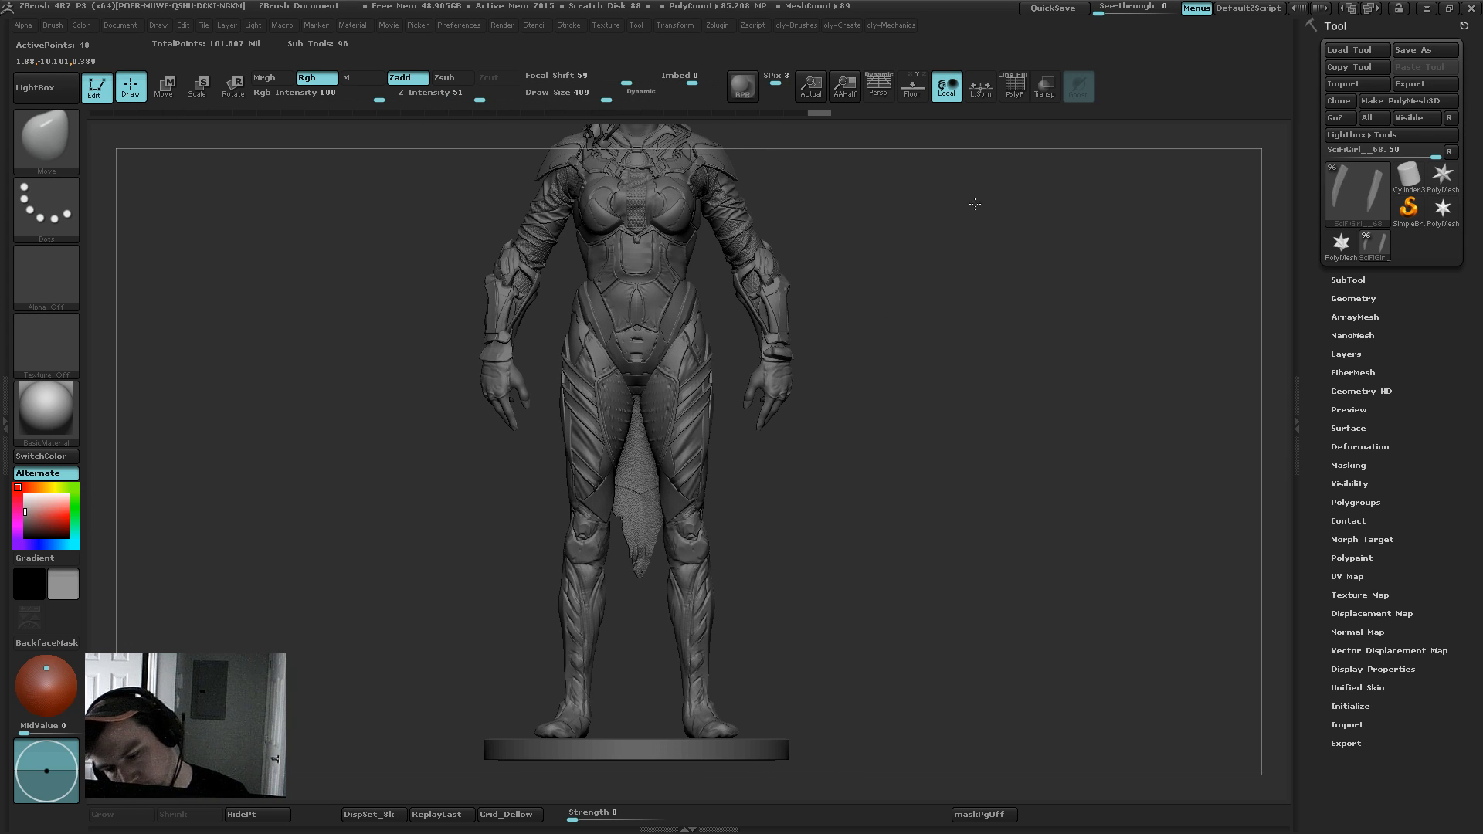
Step: Hide the surrounding interface and examine the full figure from the front, checking how the new thigh strips fit the suit
{"action": "key", "text": "2"}
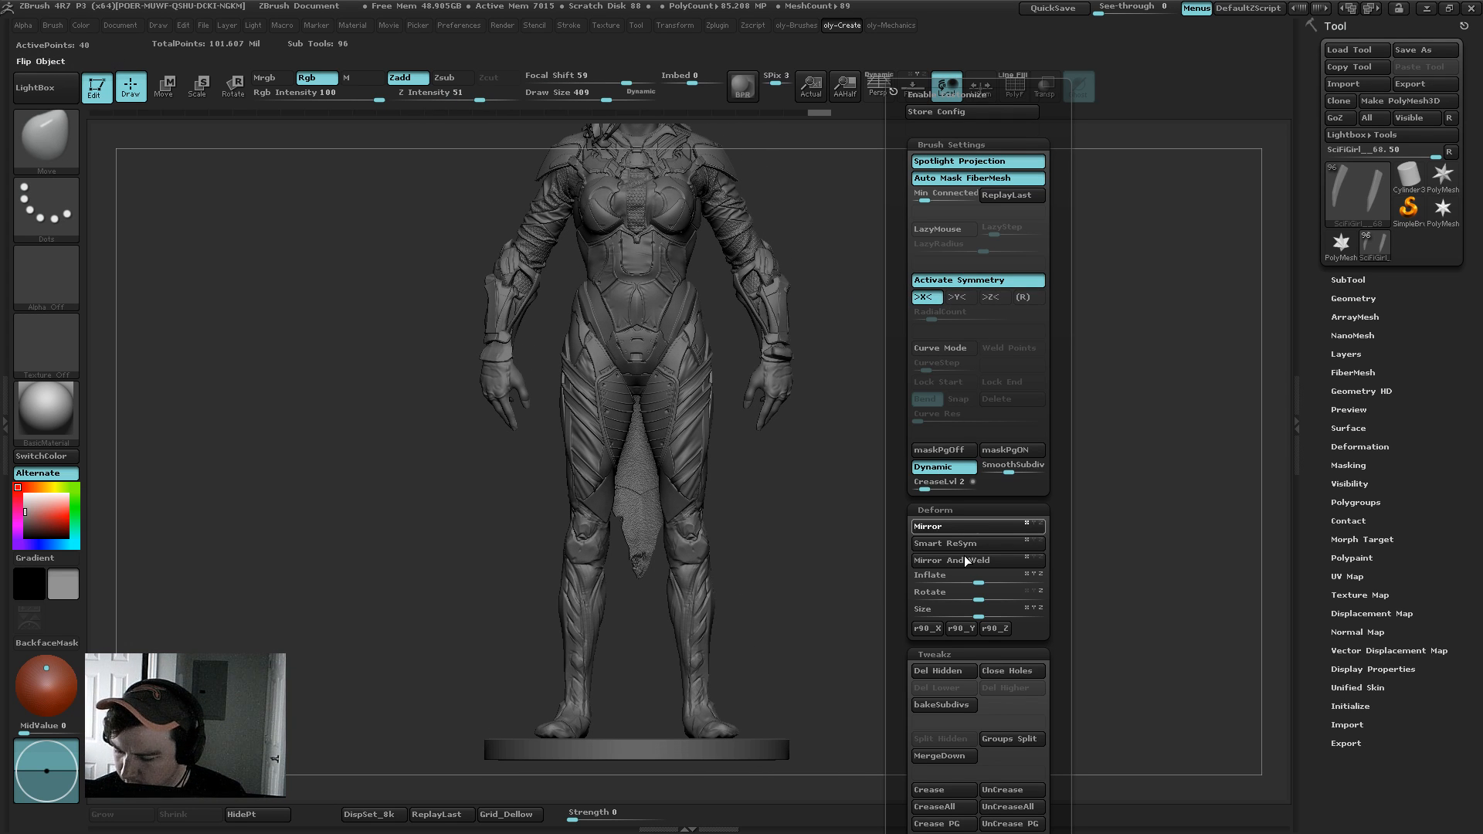
{"action": "left_click_drag", "start_coordinate": [887, 345], "coordinate": [864, 308]}
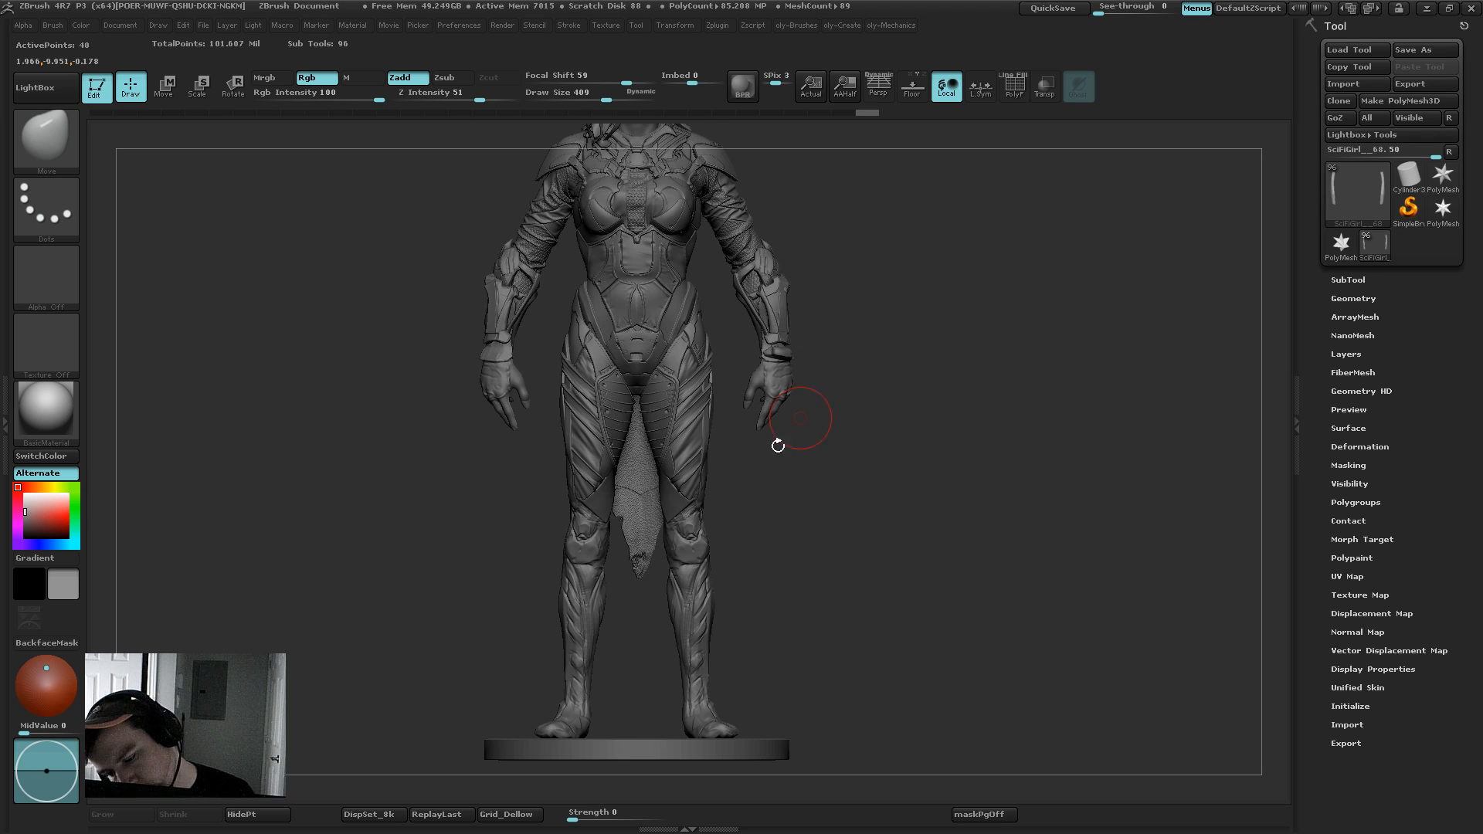
{"action": "left_click_drag", "start_coordinate": [720, 579], "coordinate": [695, 665]}
{"action": "key", "text": "s"}
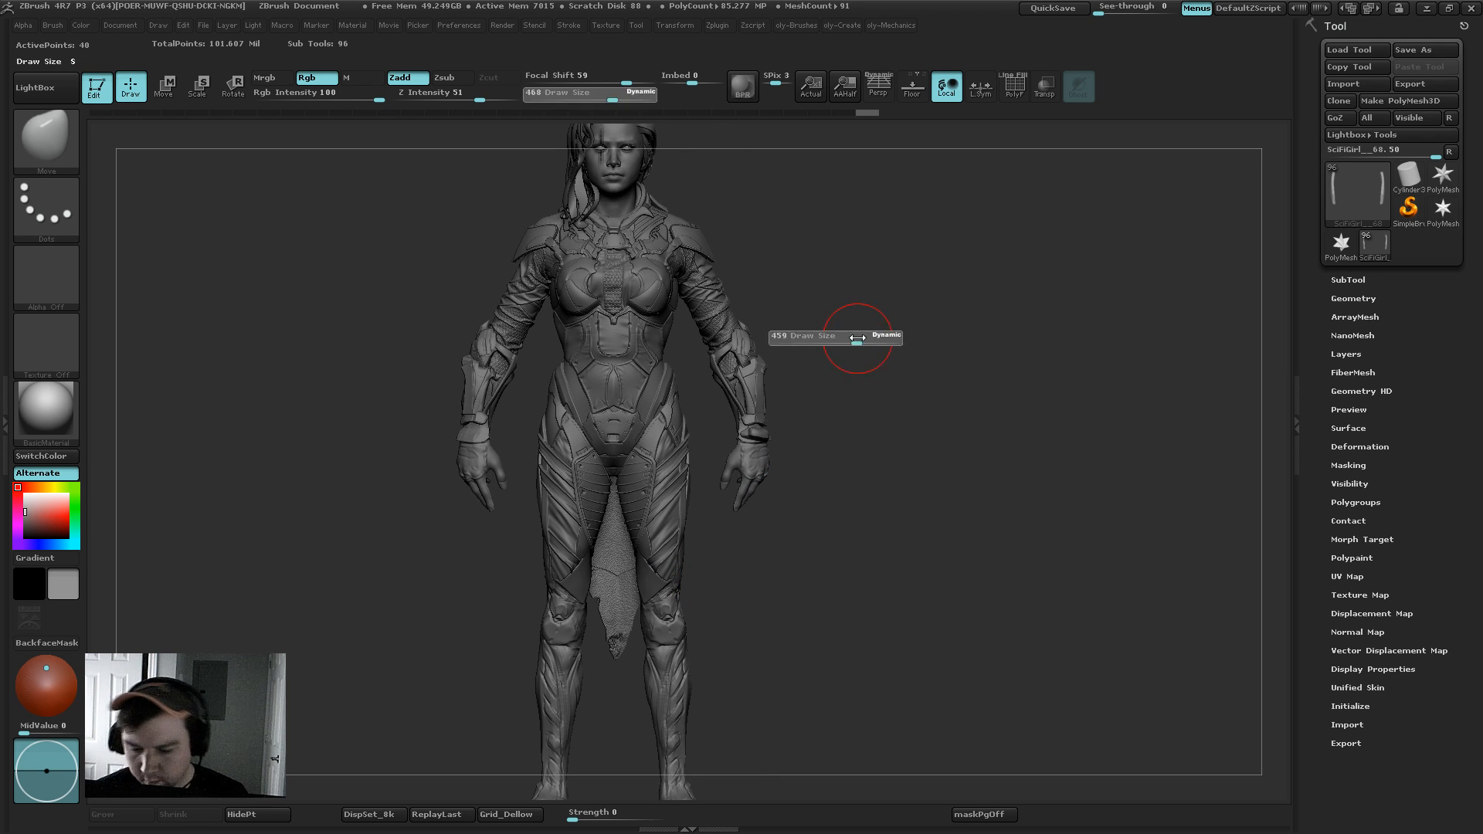
{"action": "mouse_move", "coordinate": [858, 337]}
{"action": "left_mouse_down"}
{"action": "mouse_move", "coordinate": [841, 312]}
{"action": "mouse_move", "coordinate": [852, 335]}
{"action": "mouse_move", "coordinate": [861, 320]}
{"action": "left_mouse_up"}
{"action": "key", "text": "s"}
{"action": "key", "text": "Tab"}
{"action": "left_click_drag", "start_coordinate": [837, 256], "coordinate": [827, 272]}
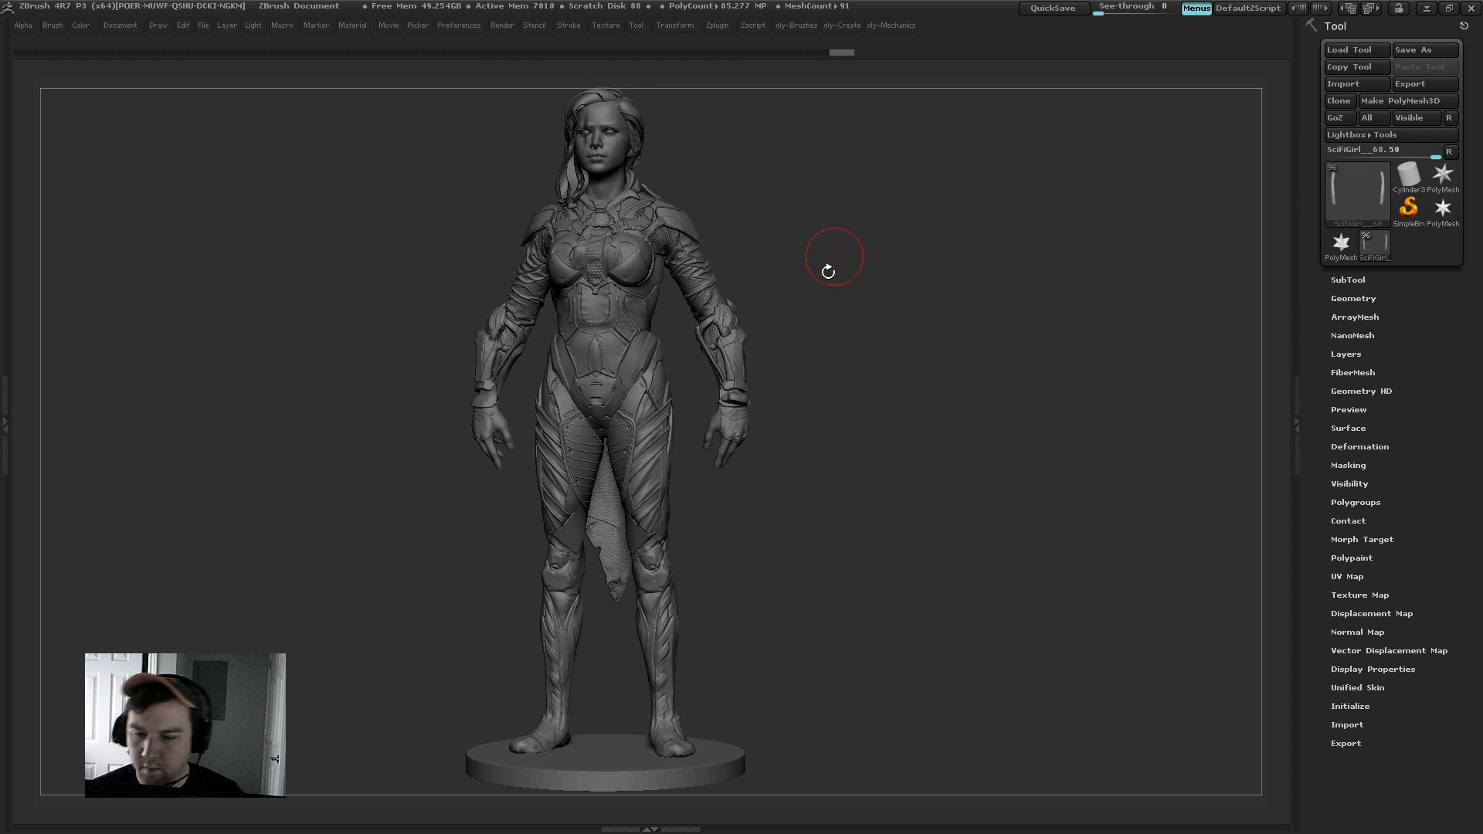
{"action": "key", "text": "s"}
{"action": "mouse_move", "coordinate": [846, 357]}
{"action": "left_mouse_down"}
{"action": "mouse_move", "coordinate": [822, 364]}
{"action": "mouse_move", "coordinate": [833, 269]}
{"action": "left_mouse_up"}
{"action": "key", "text": "s"}
{"action": "mouse_move", "coordinate": [824, 357]}
{"action": "left_mouse_down"}
{"action": "mouse_move", "coordinate": [839, 365]}
{"action": "mouse_move", "coordinate": [821, 337]}
{"action": "mouse_move", "coordinate": [821, 355]}
{"action": "mouse_move", "coordinate": [832, 336]}
{"action": "mouse_move", "coordinate": [863, 357]}
{"action": "mouse_move", "coordinate": [908, 346]}
{"action": "mouse_move", "coordinate": [877, 309]}
{"action": "mouse_move", "coordinate": [858, 363]}
{"action": "left_mouse_up"}
{"action": "key", "text": "s"}
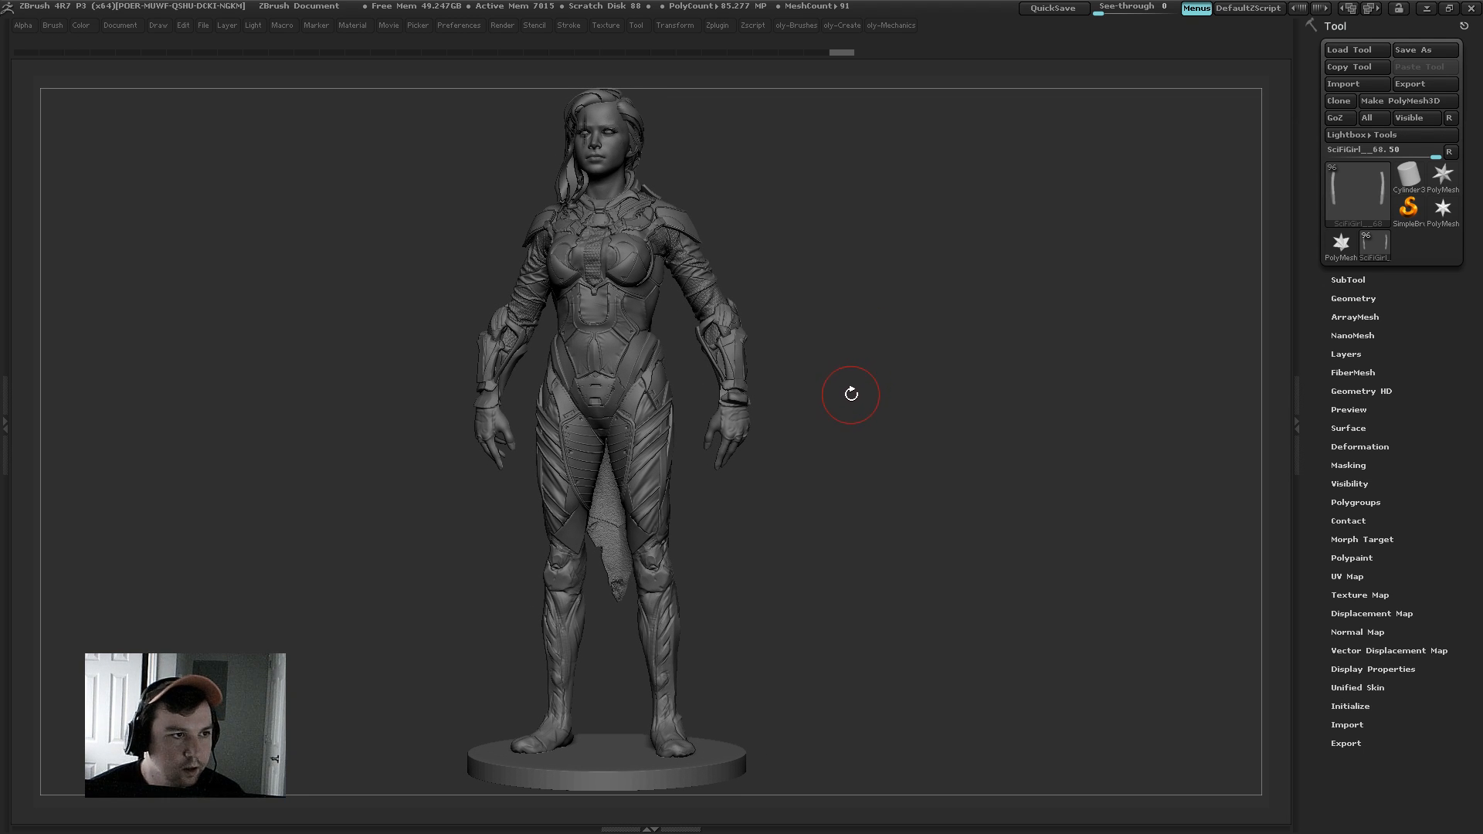
Step: Select the hip panel's subtool beside the abdomen and adjust the hip panels' fit along the upper edge
{"action": "mouse_move", "coordinate": [841, 404]}
{"action": "left_mouse_down", "text": "alt"}
{"action": "mouse_move", "coordinate": [867, 562]}
{"action": "mouse_move", "coordinate": [865, 550]}
{"action": "left_mouse_up", "text": "alt"}
{"action": "key", "text": "s"}
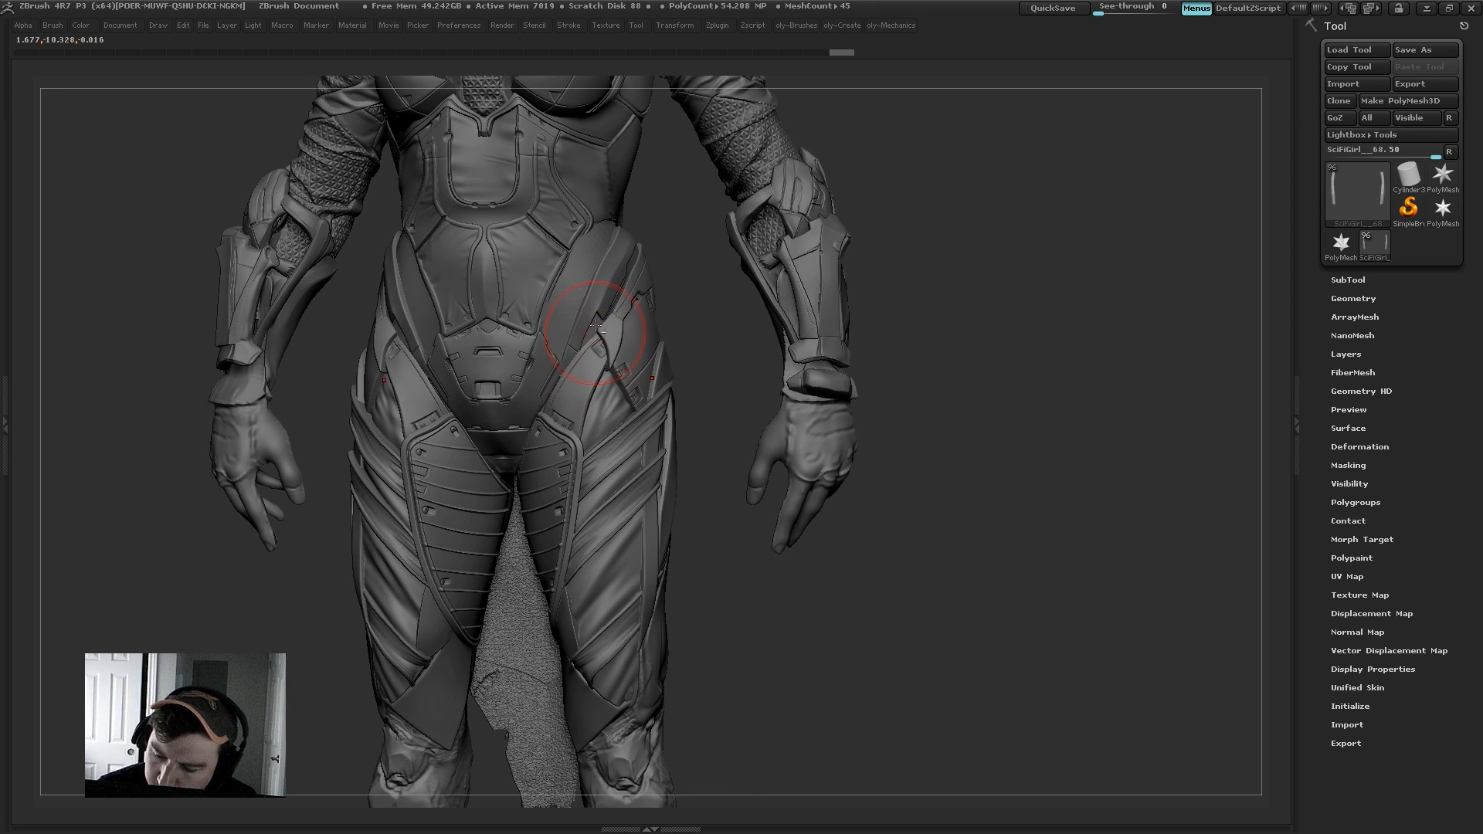
{"action": "left_click", "coordinate": [591, 318], "text": "alt"}
{"action": "key", "text": "shift+s"}
{"action": "key", "text": "shift+s"}
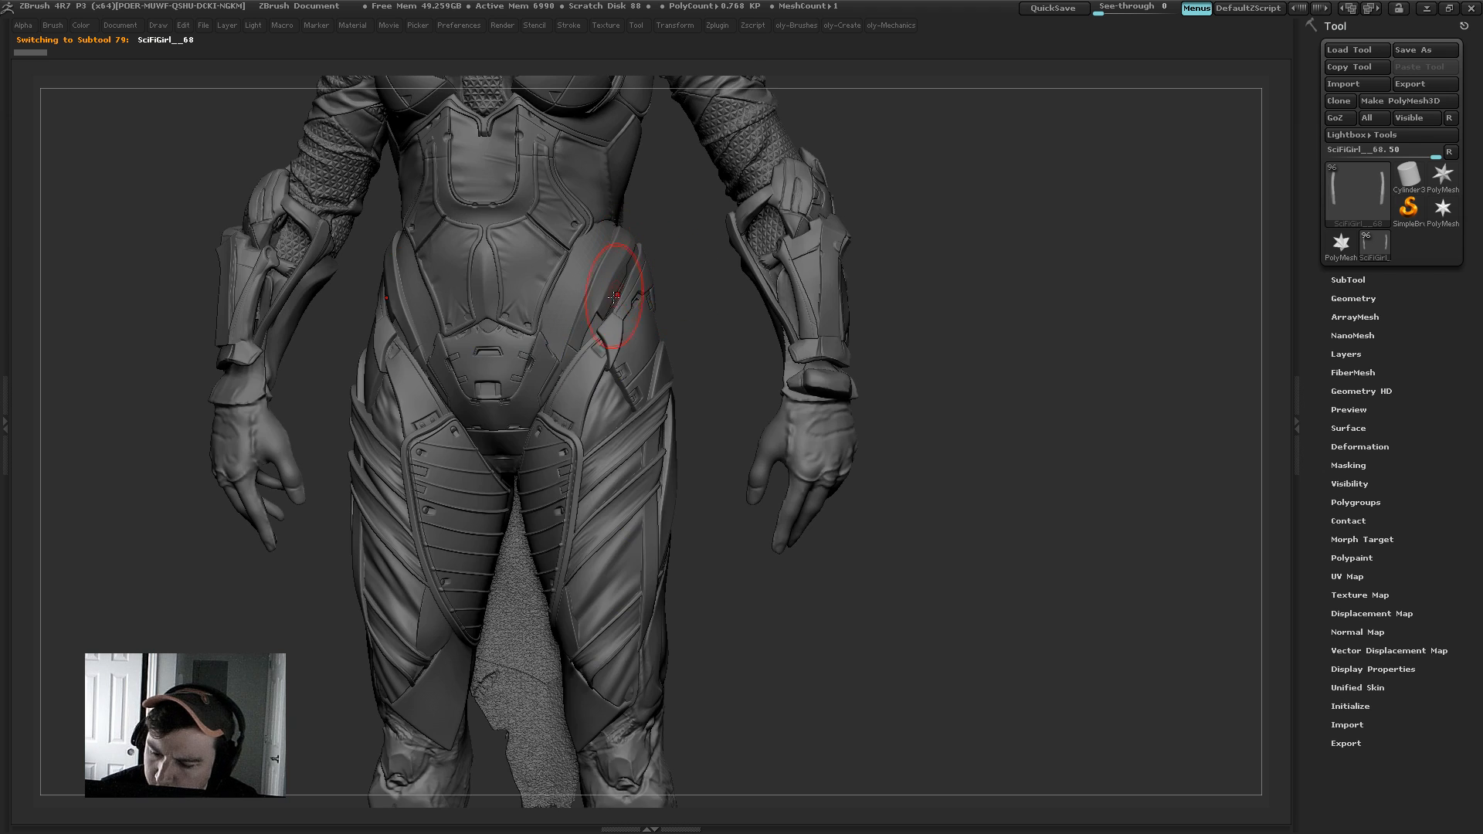
{"action": "left_click_drag", "start_coordinate": [673, 281], "coordinate": [605, 298]}
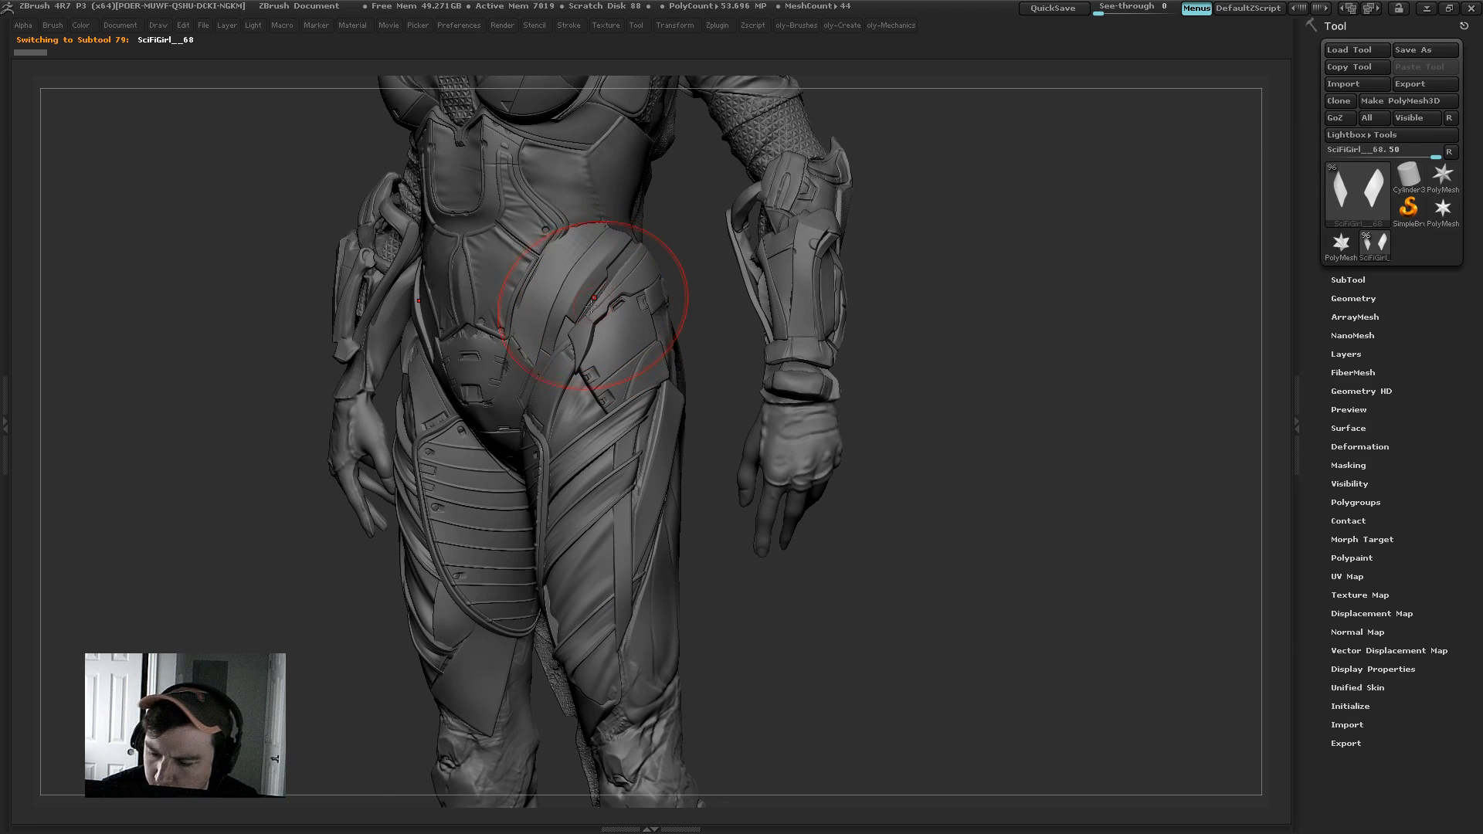
{"action": "key", "text": "shift+s"}
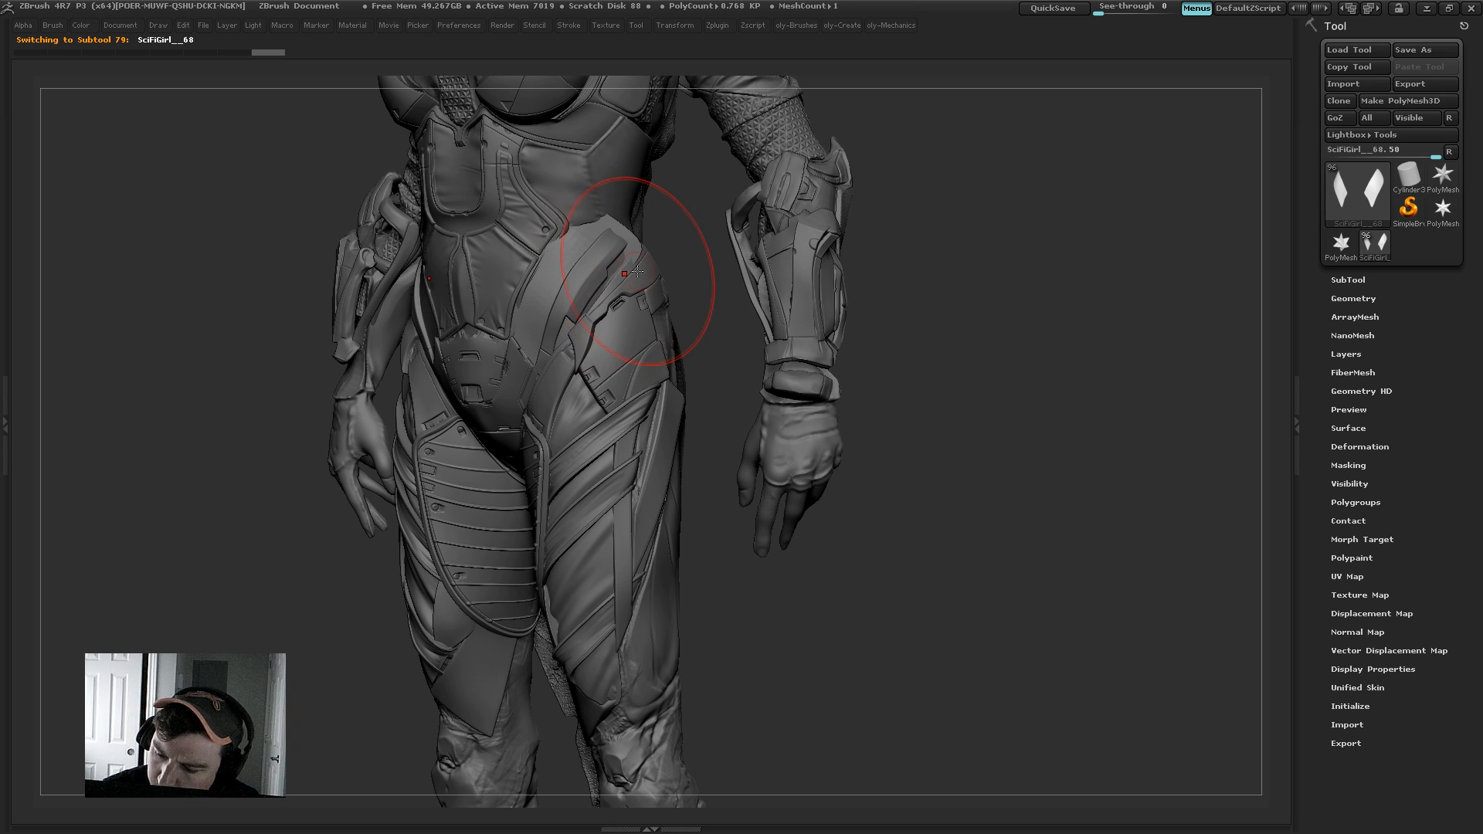
{"action": "left_click", "coordinate": [625, 271], "text": "alt"}
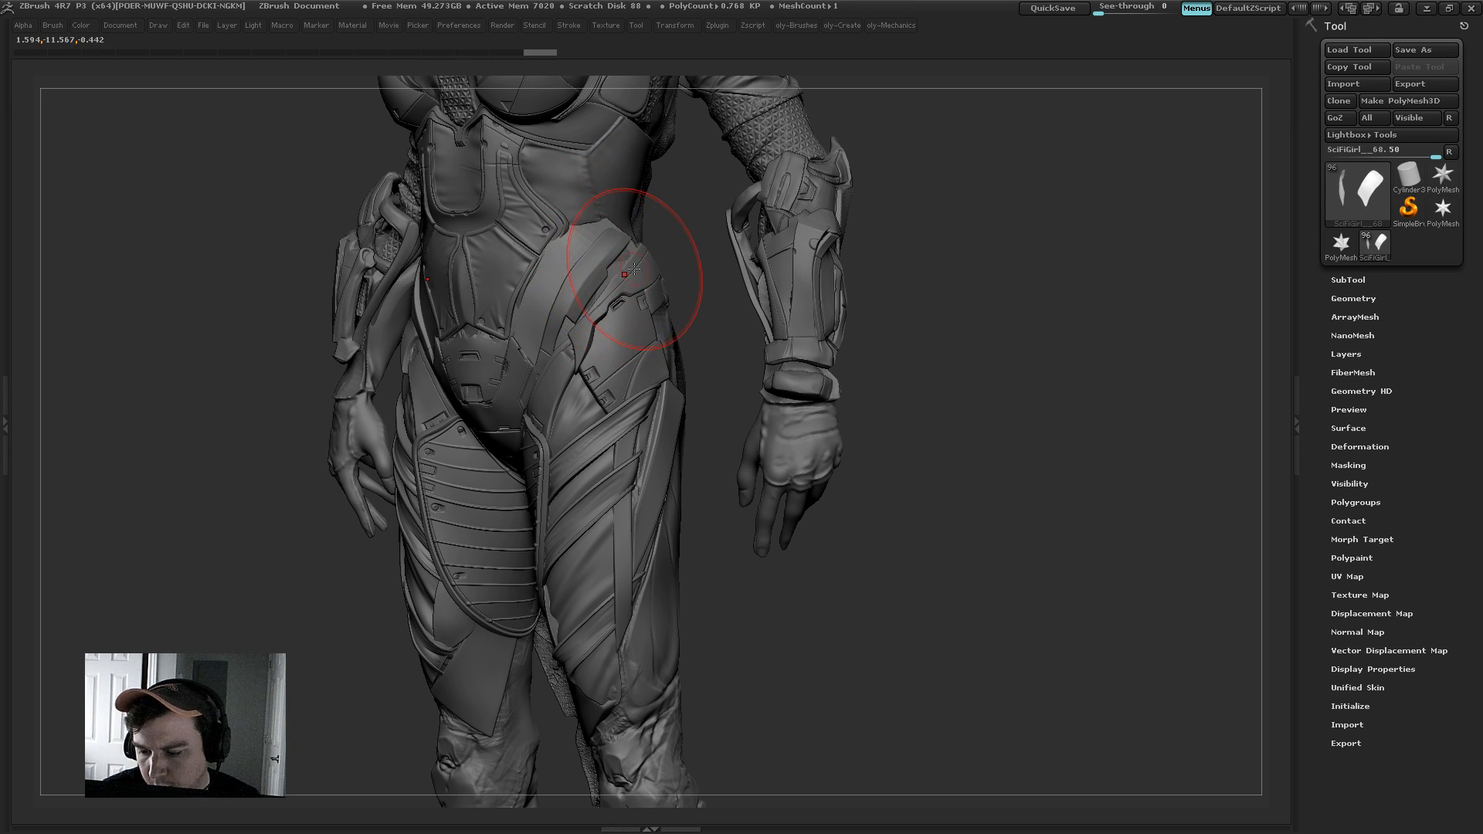
{"action": "left_click_drag", "start_coordinate": [679, 225], "coordinate": [748, 231]}
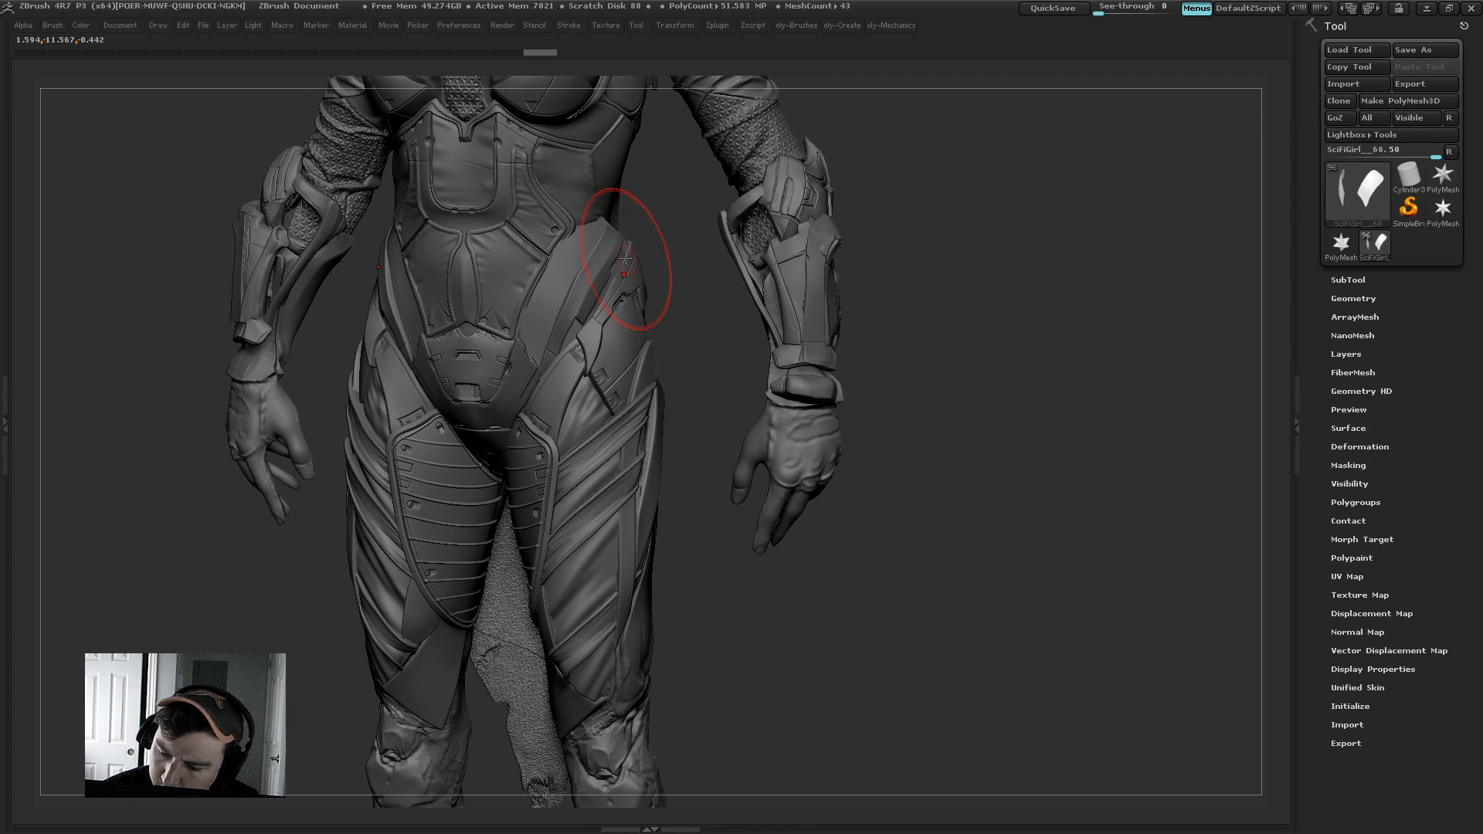
Step: Select the curved hip strip and reshape it along the hip with a large Move brush, using draw sizes such as 577
{"action": "left_click", "coordinate": [622, 254], "text": "alt"}
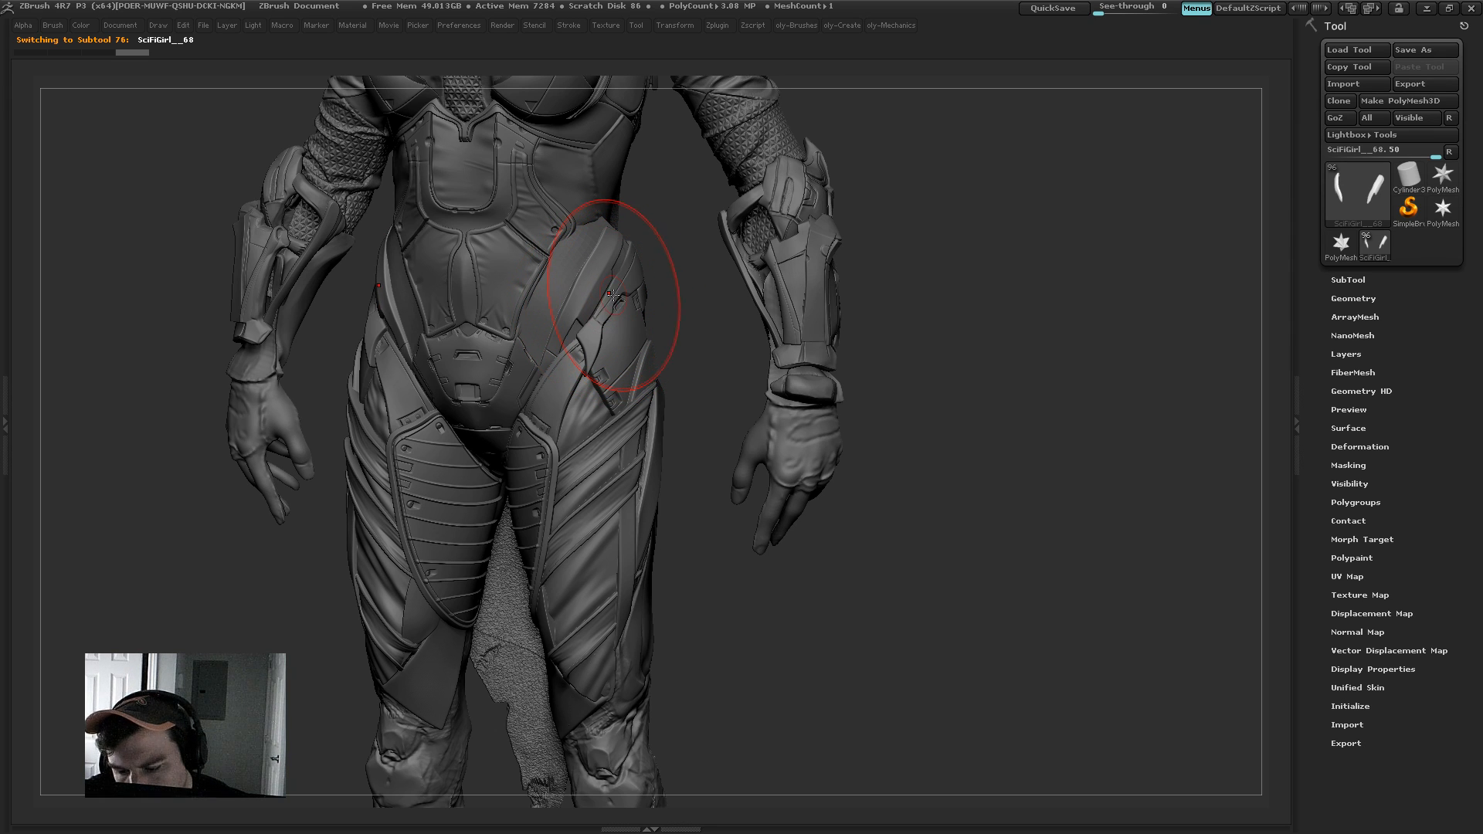
{"action": "left_click_drag", "start_coordinate": [664, 259], "coordinate": [707, 200]}
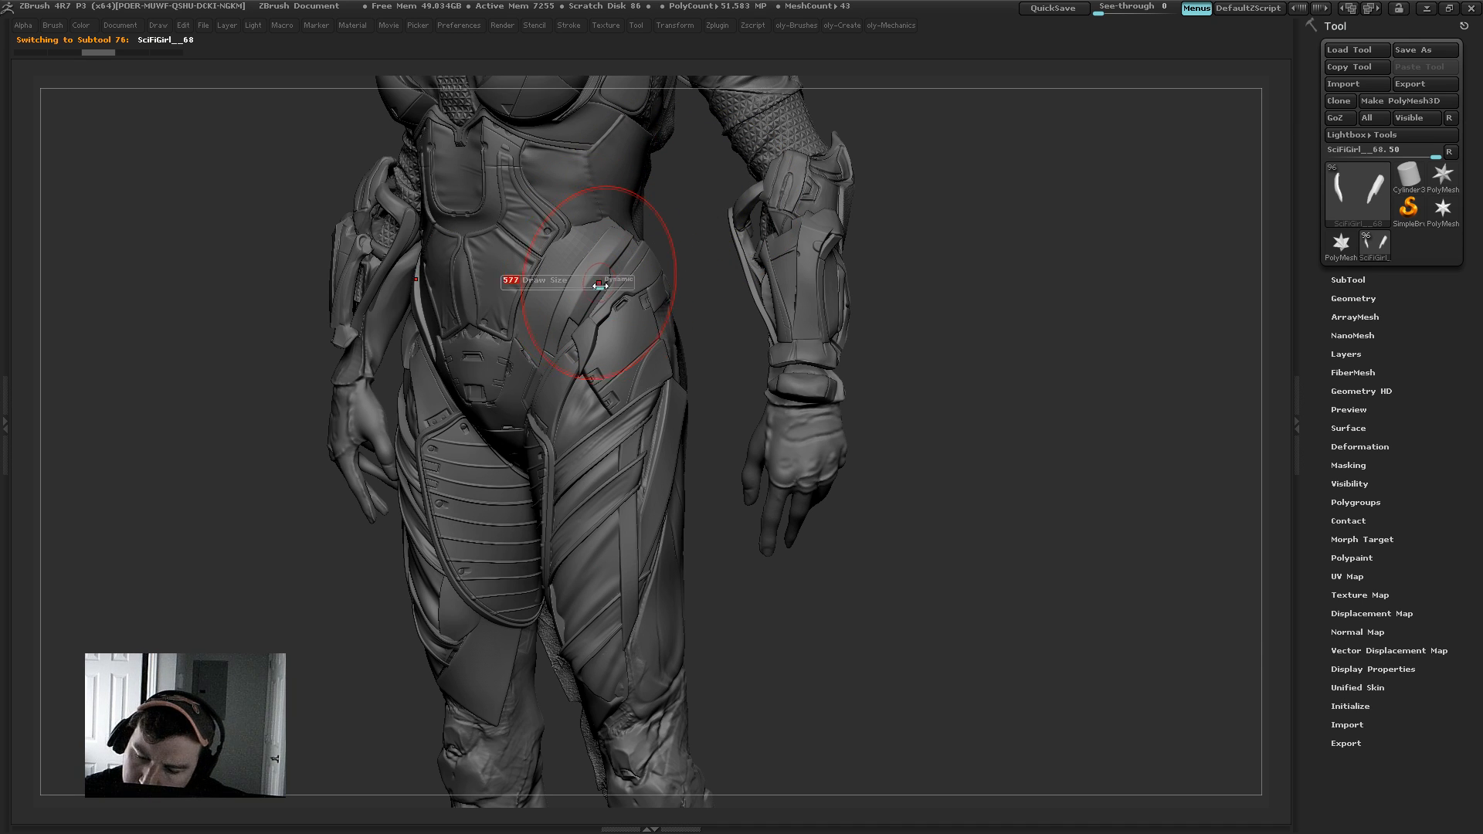
{"action": "left_click_drag", "start_coordinate": [633, 275], "coordinate": [652, 255]}
{"action": "key", "text": "s"}
{"action": "left_click_drag", "start_coordinate": [607, 318], "coordinate": [602, 327]}
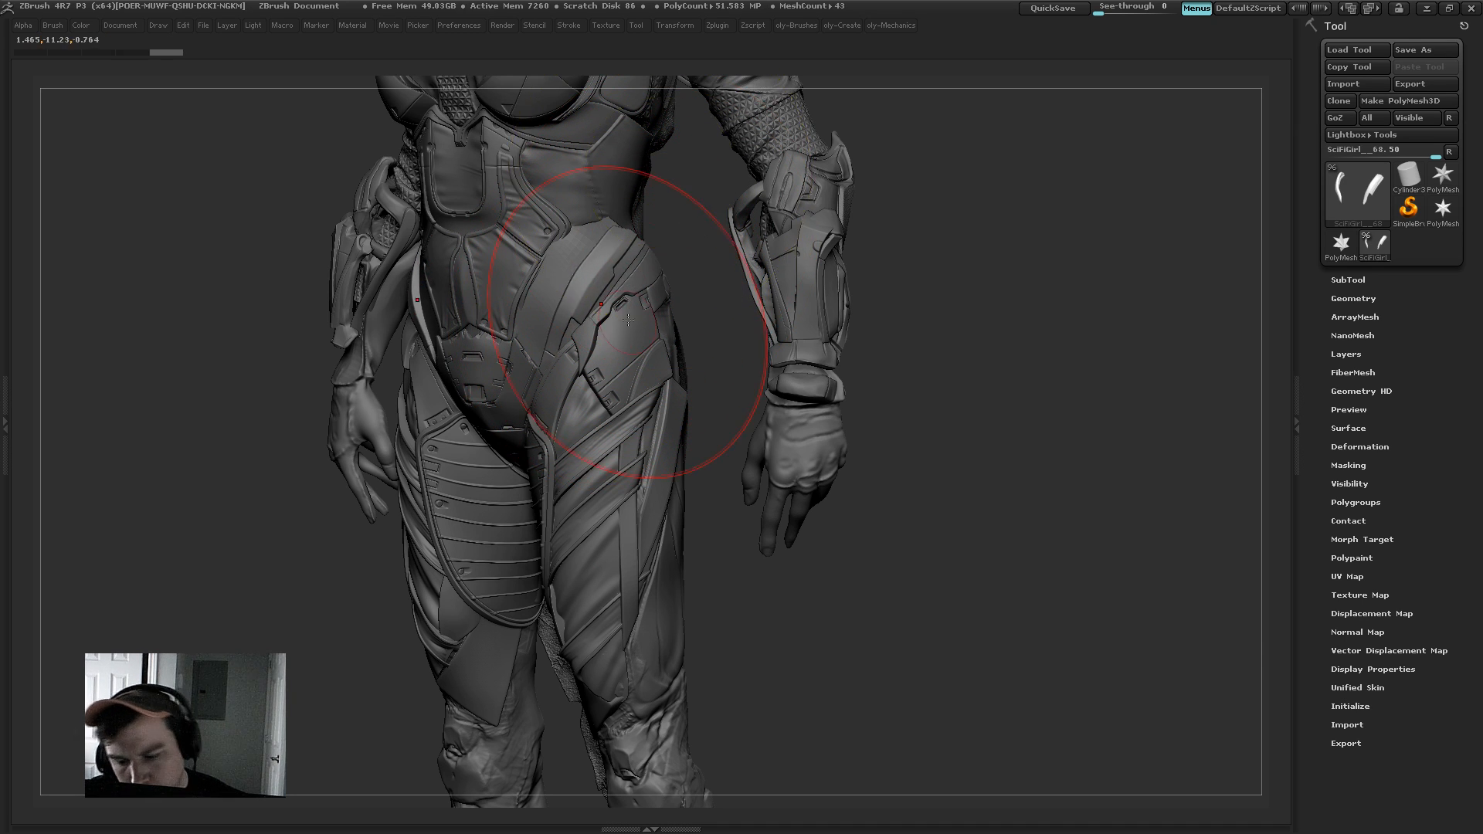
{"action": "left_click_drag", "start_coordinate": [707, 193], "coordinate": [709, 190]}
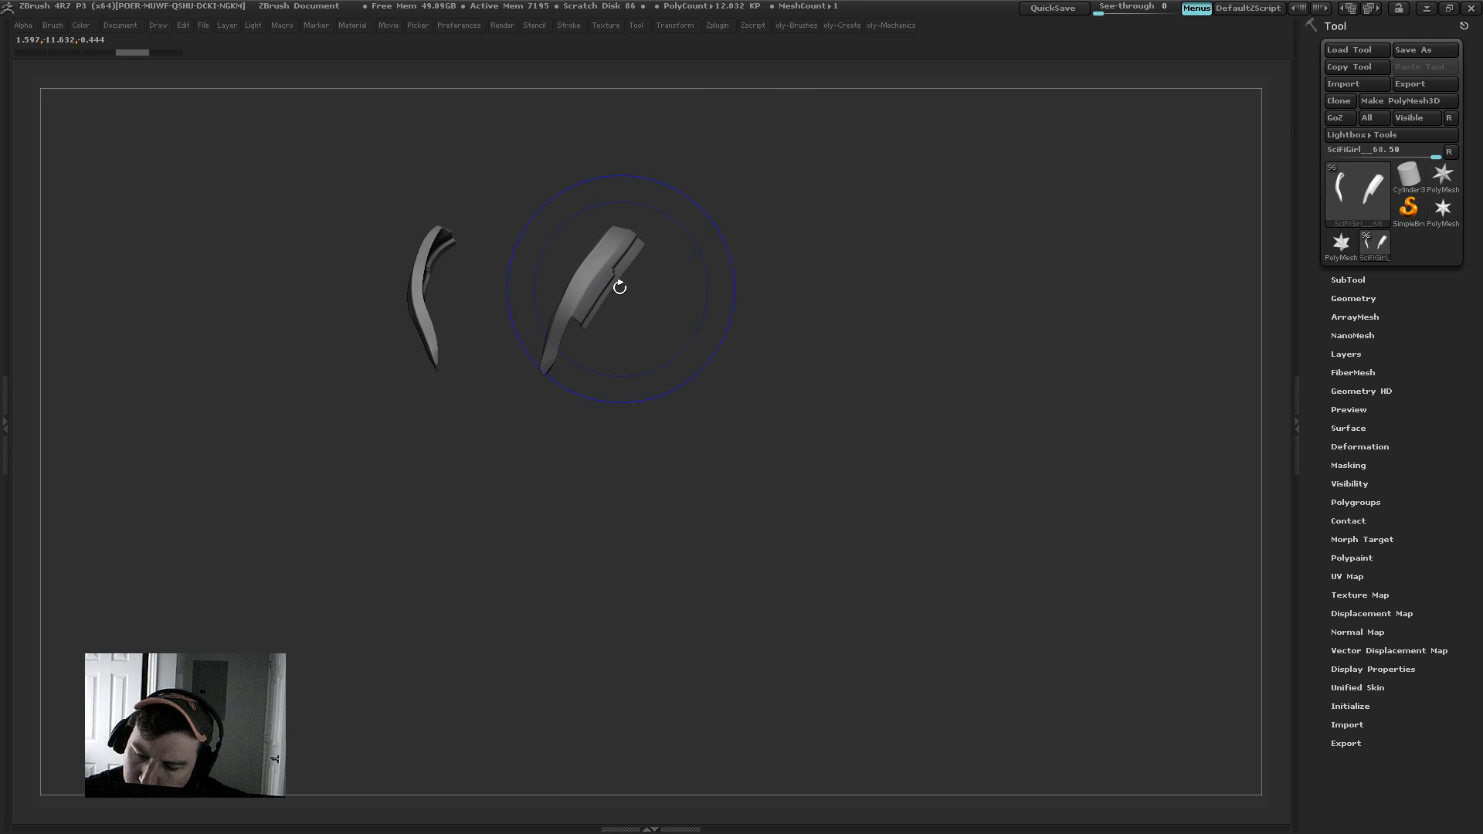
Step: Smooth the isolated curved hip strips and toggle their subdivision preview
{"action": "key", "text": "s"}
{"action": "left_click_drag", "start_coordinate": [610, 298], "coordinate": [627, 266]}
{"action": "key", "text": "s"}
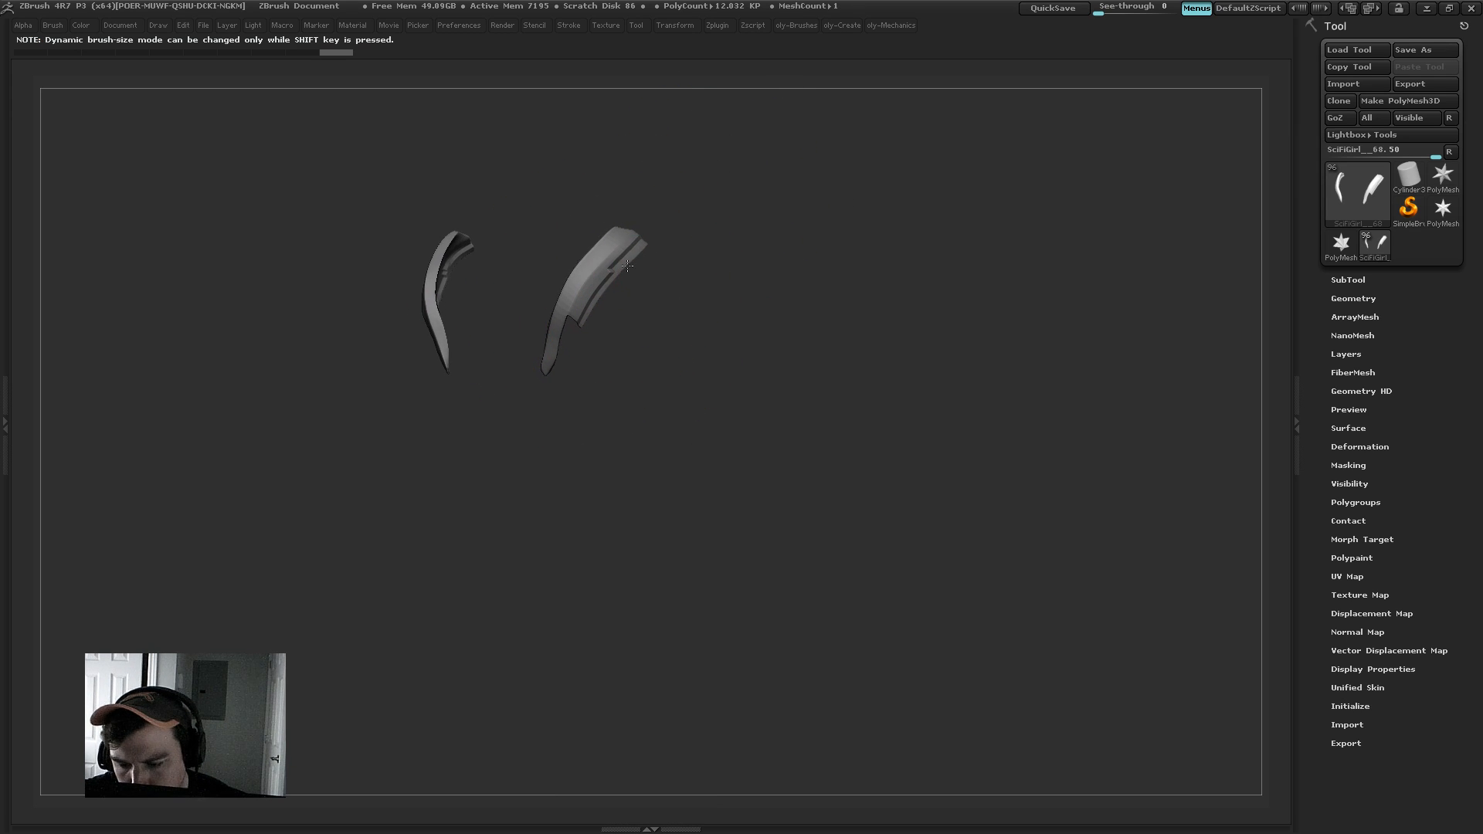
{"action": "key", "text": "shift+d"}
{"action": "key", "text": "d"}
{"action": "key", "text": "d"}
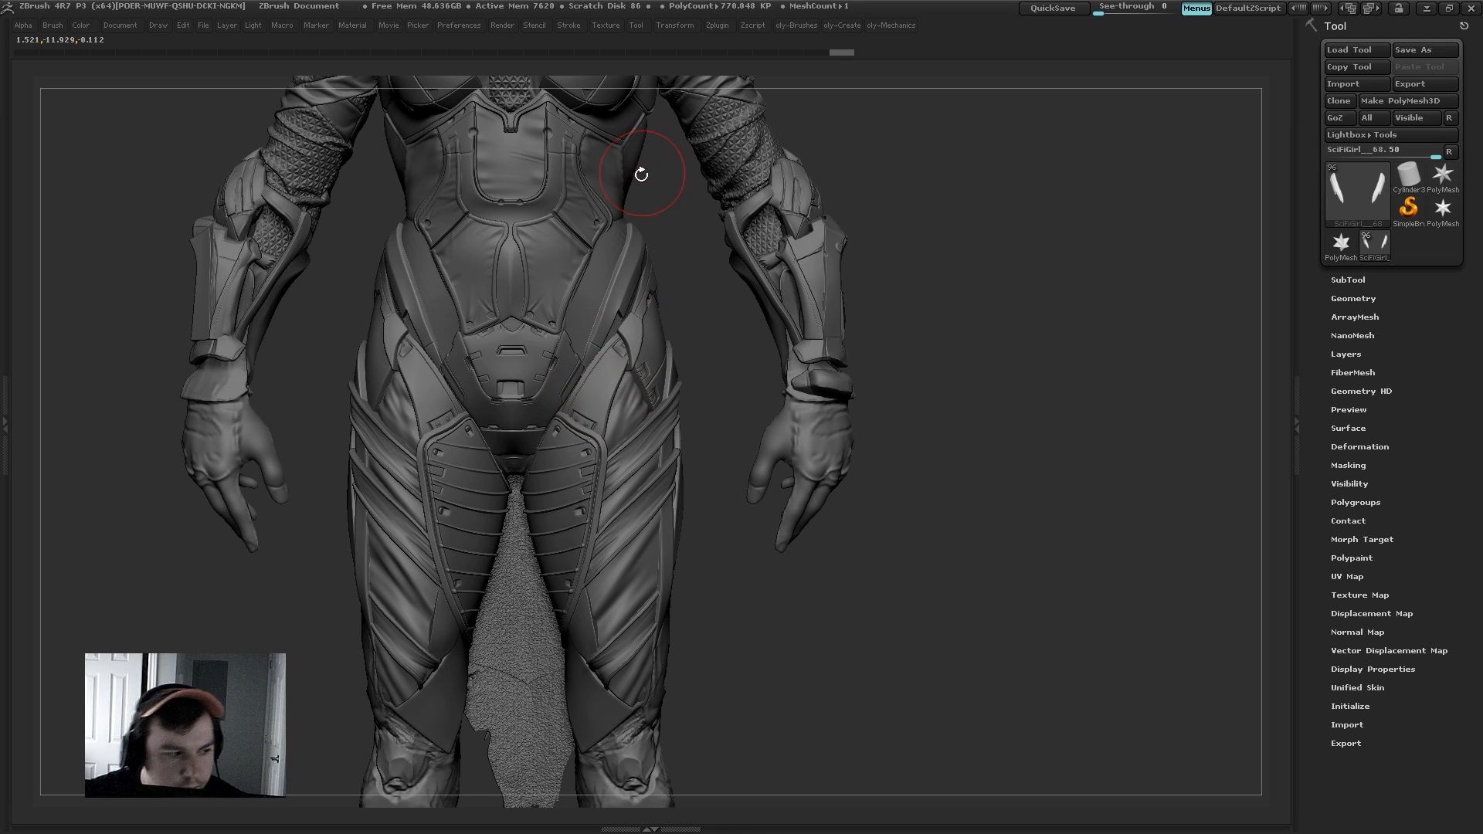
Step: Select the hip panel beside the abdomen and examine the hips and full figure from front and three-quarter views
{"action": "left_click_drag", "start_coordinate": [889, 190], "coordinate": [586, 263], "text": "alt"}
{"action": "left_click", "coordinate": [585, 263], "text": "alt"}
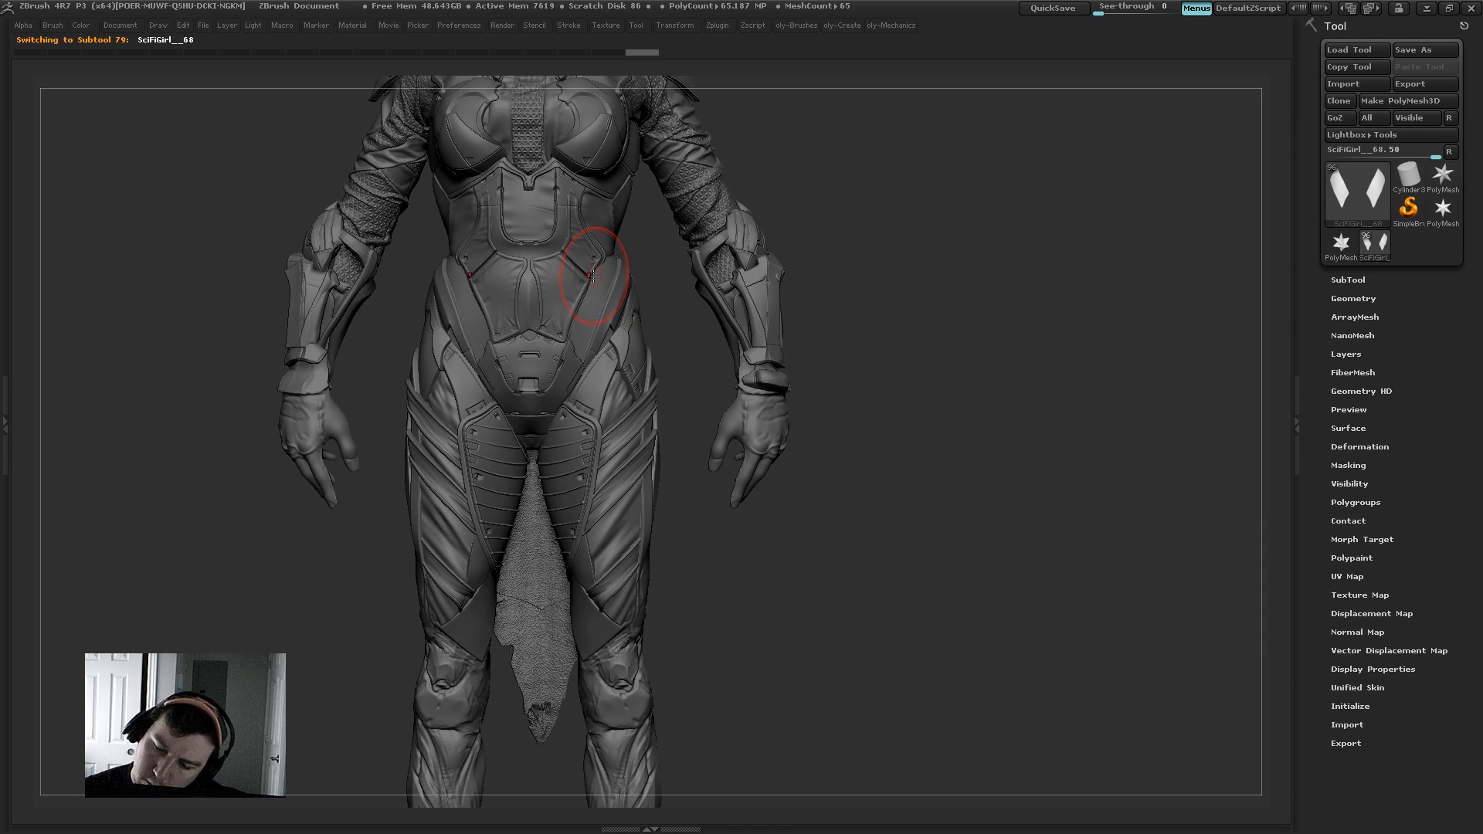
{"action": "left_click_drag", "start_coordinate": [799, 164], "coordinate": [672, 181]}
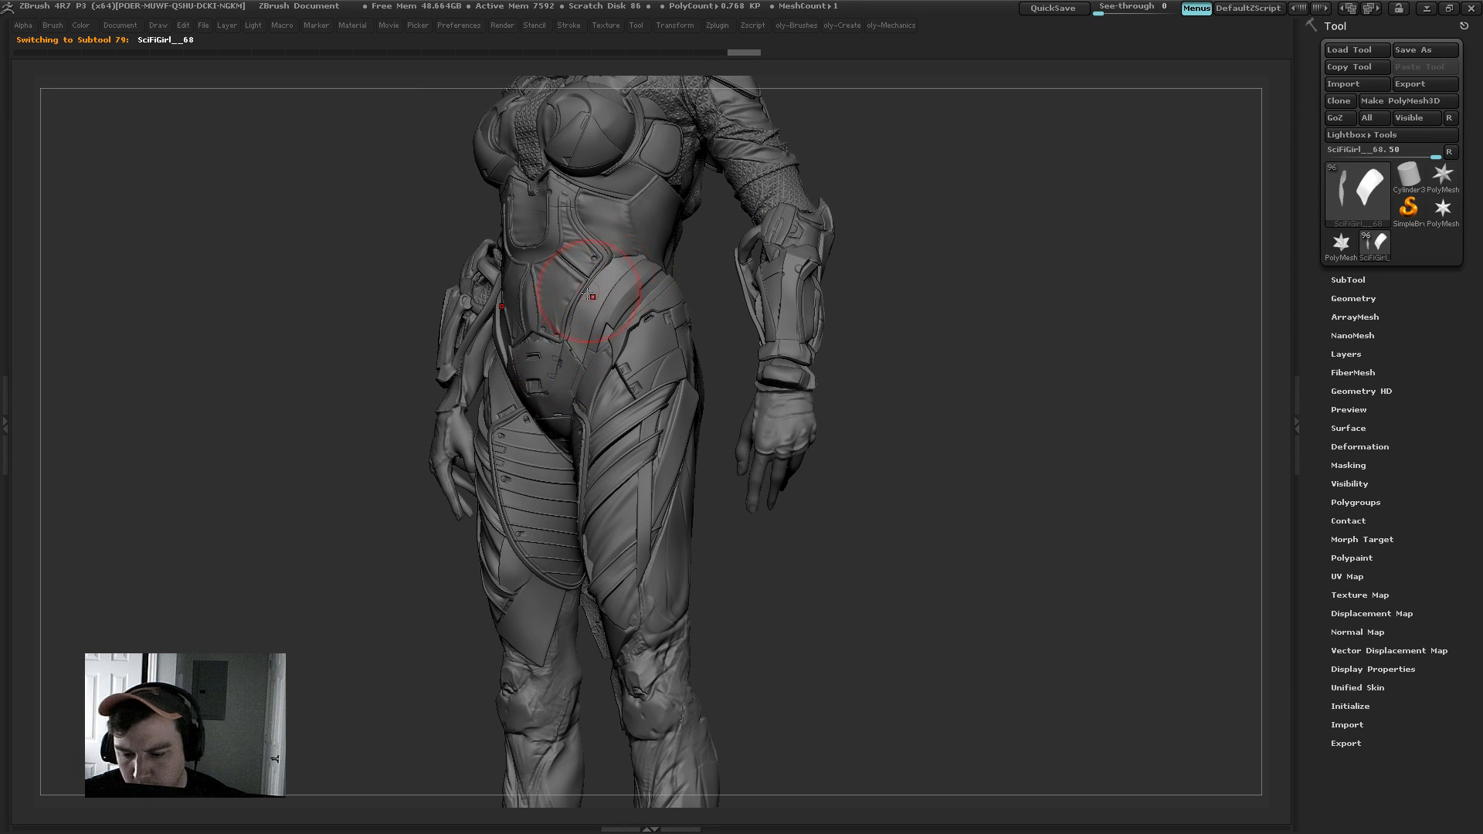
{"action": "left_click_drag", "start_coordinate": [702, 245], "coordinate": [657, 238]}
{"action": "left_click_drag", "start_coordinate": [454, 520], "coordinate": [408, 392], "text": "alt"}
{"action": "left_click_drag", "start_coordinate": [778, 196], "coordinate": [765, 248]}
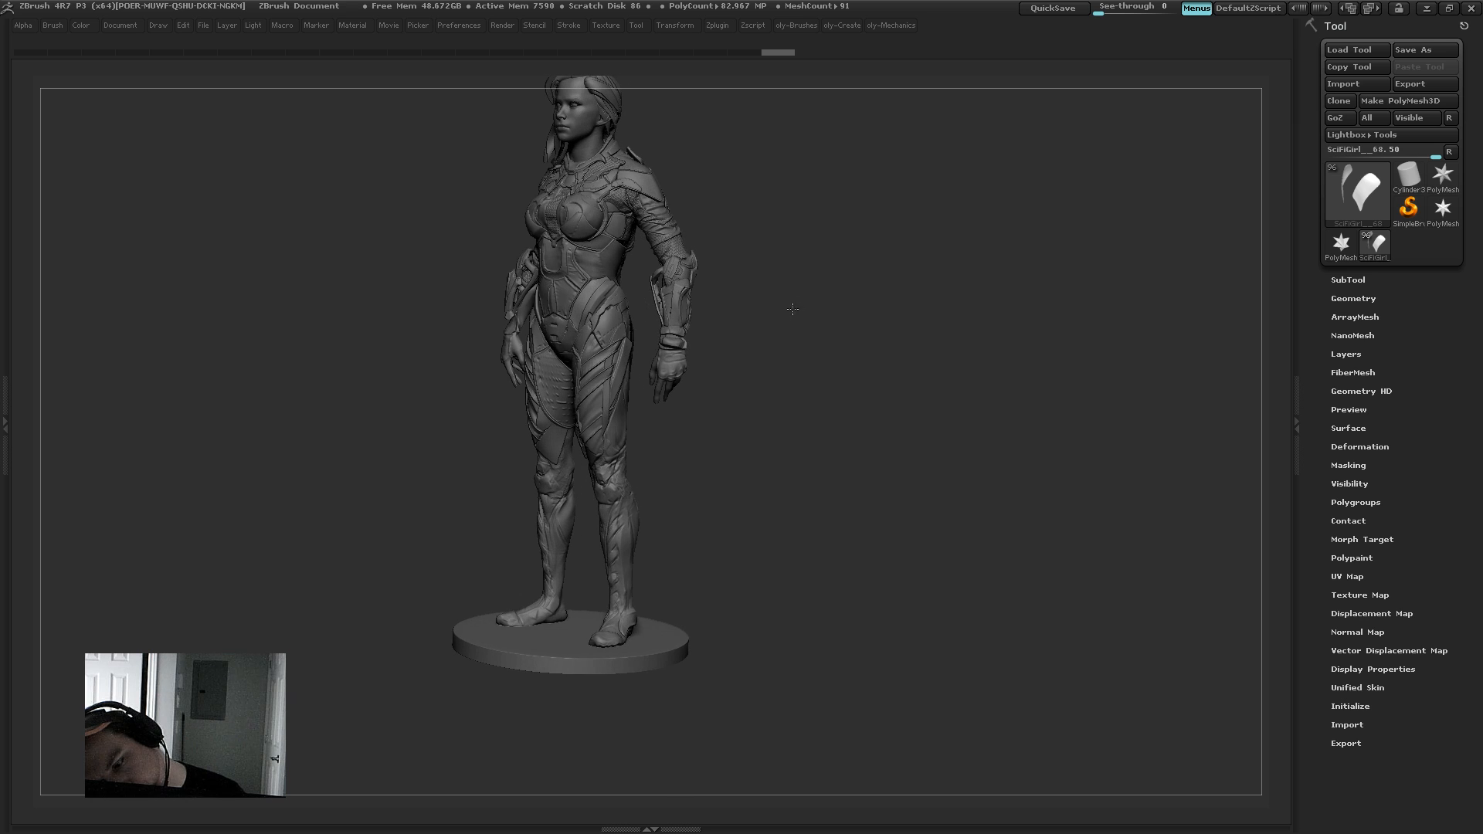
{"action": "left_click_drag", "start_coordinate": [793, 309], "coordinate": [784, 331]}
{"action": "left_click_drag", "start_coordinate": [775, 149], "coordinate": [779, 97]}
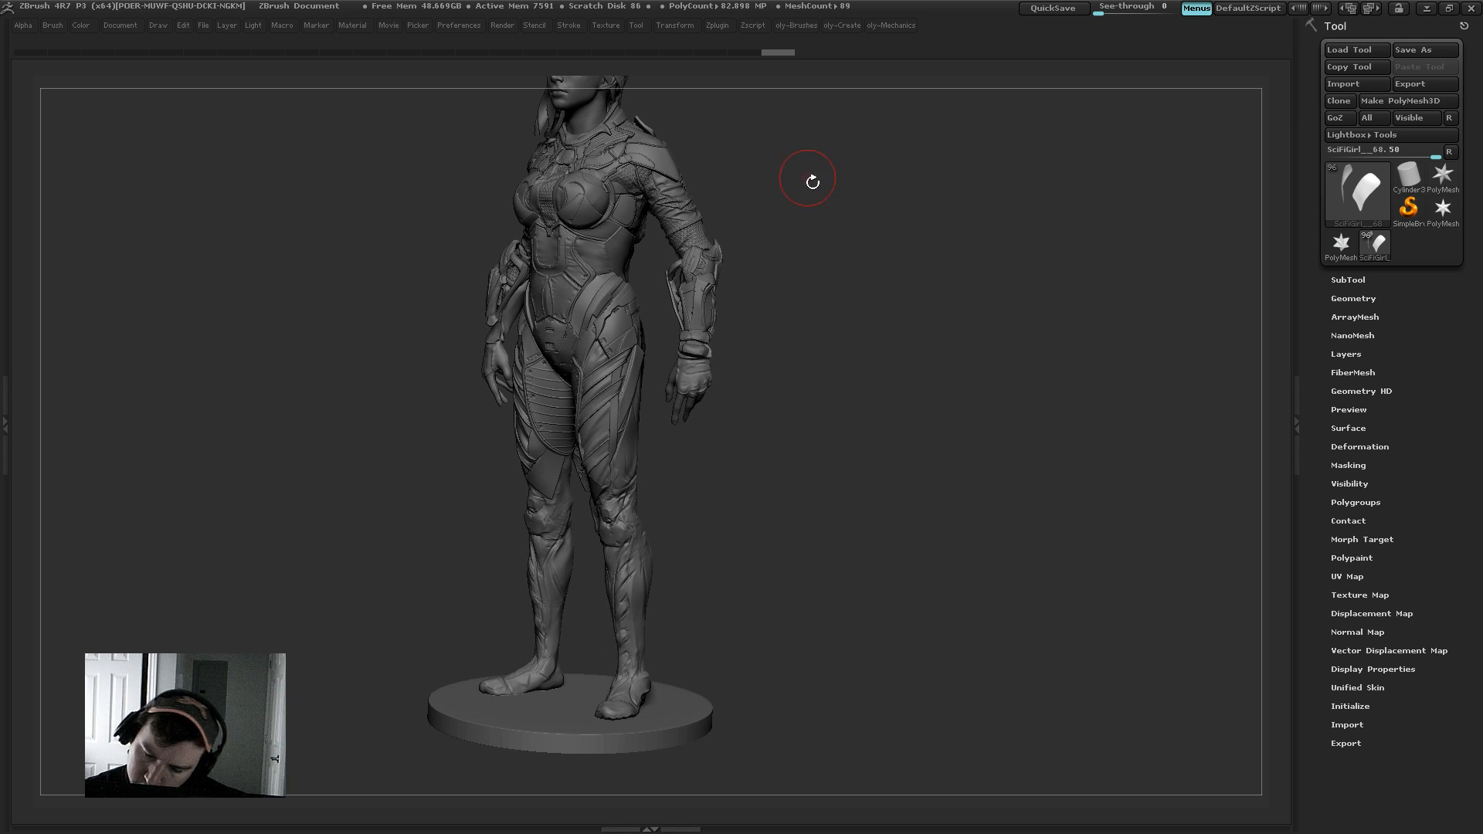
Step: Isolate the outer thigh strips' subtool, switch to ZModeler, and turn off the smoothed subdivision preview with the polyframe shown
{"action": "key", "text": "shift+s"}
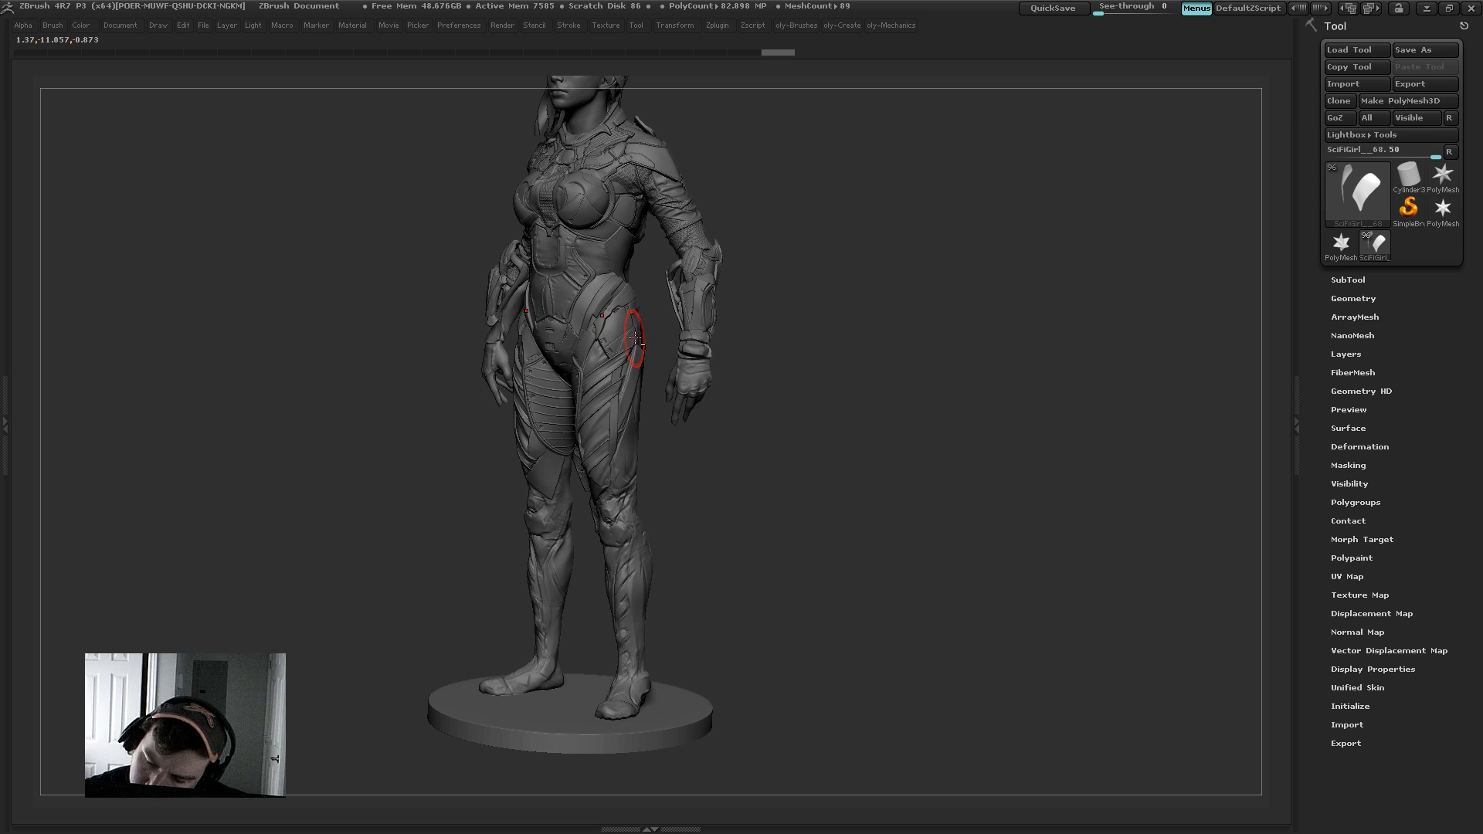
{"action": "left_click", "coordinate": [636, 334], "text": "alt"}
{"action": "left_click_drag", "start_coordinate": [671, 228], "coordinate": [834, 407], "text": "alt"}
{"action": "key", "text": "b"}
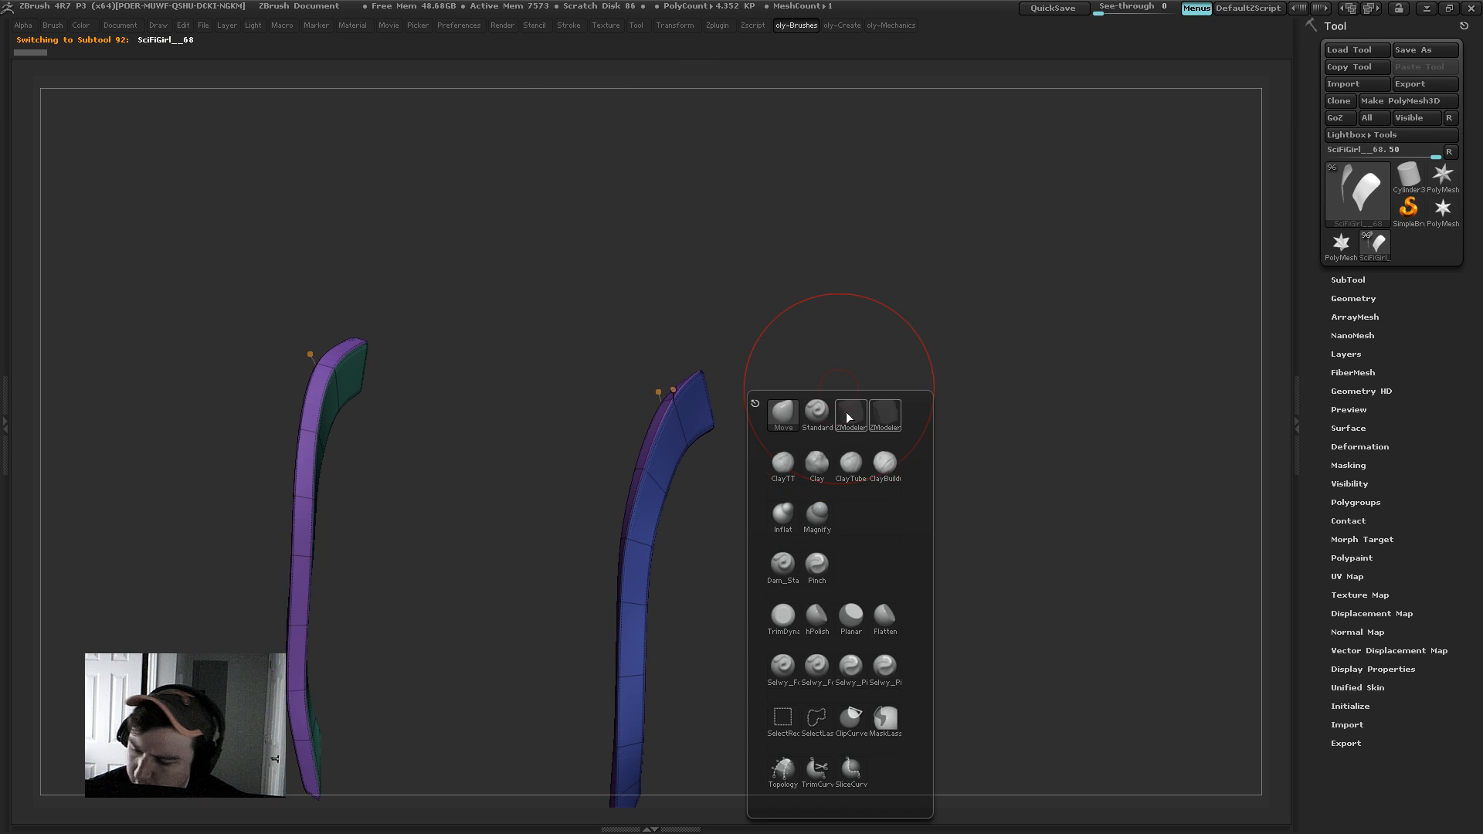
{"action": "left_click", "coordinate": [847, 417]}
{"action": "left_click_drag", "start_coordinate": [819, 232], "coordinate": [796, 157]}
{"action": "key", "text": "shift+f"}
{"action": "key", "text": "shift+d"}
{"action": "key", "text": "shift+f"}
Step: Add edge loops along the outer thigh strips and recess the narrow lengthwise loop with ZModeler's Extrude Polyloop action
{"action": "key", "text": "s"}
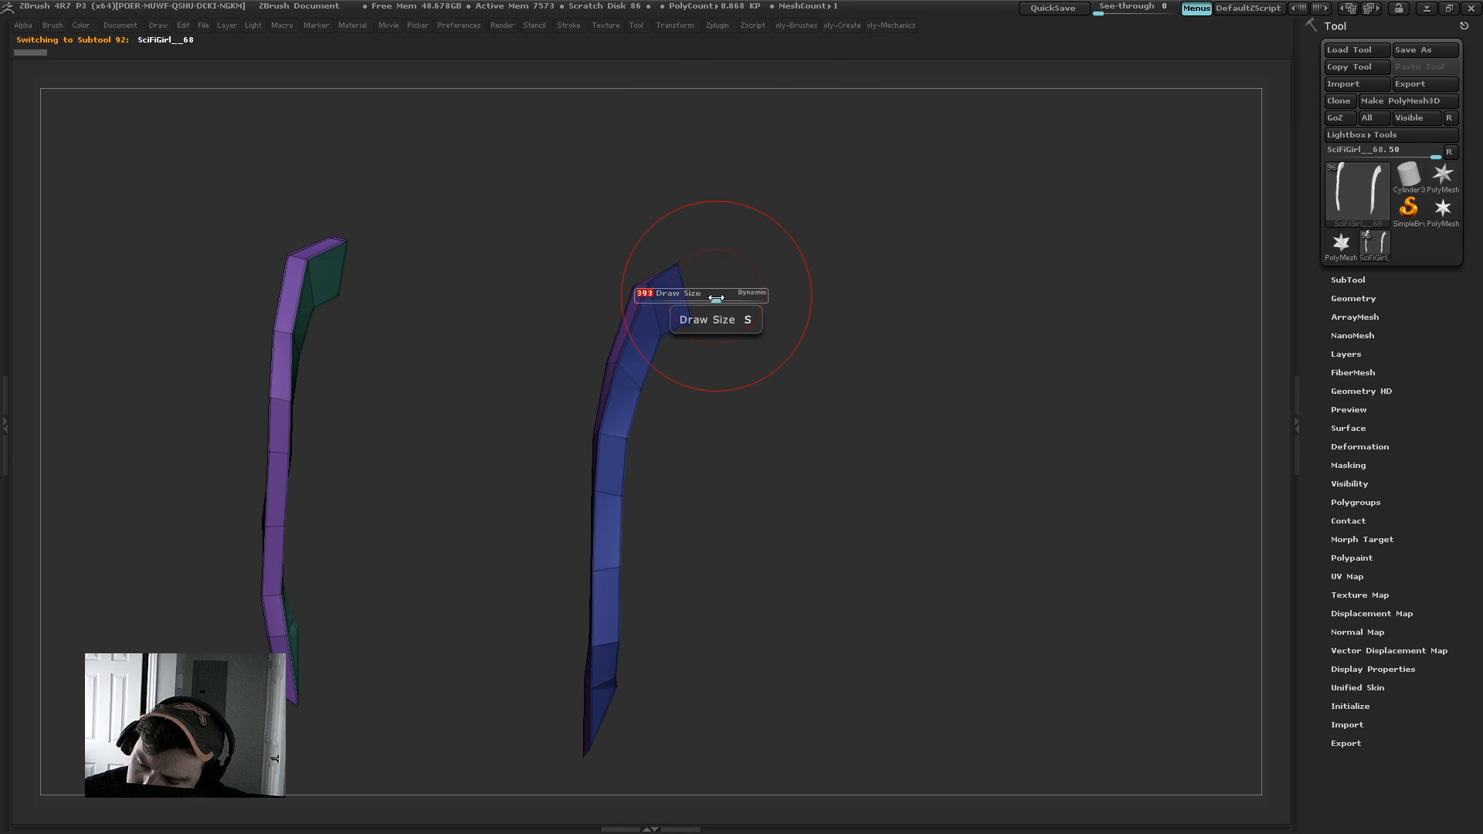
{"action": "mouse_move", "coordinate": [717, 296]}
{"action": "left_mouse_down"}
{"action": "mouse_move", "coordinate": [671, 295]}
{"action": "mouse_move", "coordinate": [699, 305]}
{"action": "left_mouse_up"}
{"action": "left_click", "coordinate": [656, 312]}
{"action": "key", "text": "space"}
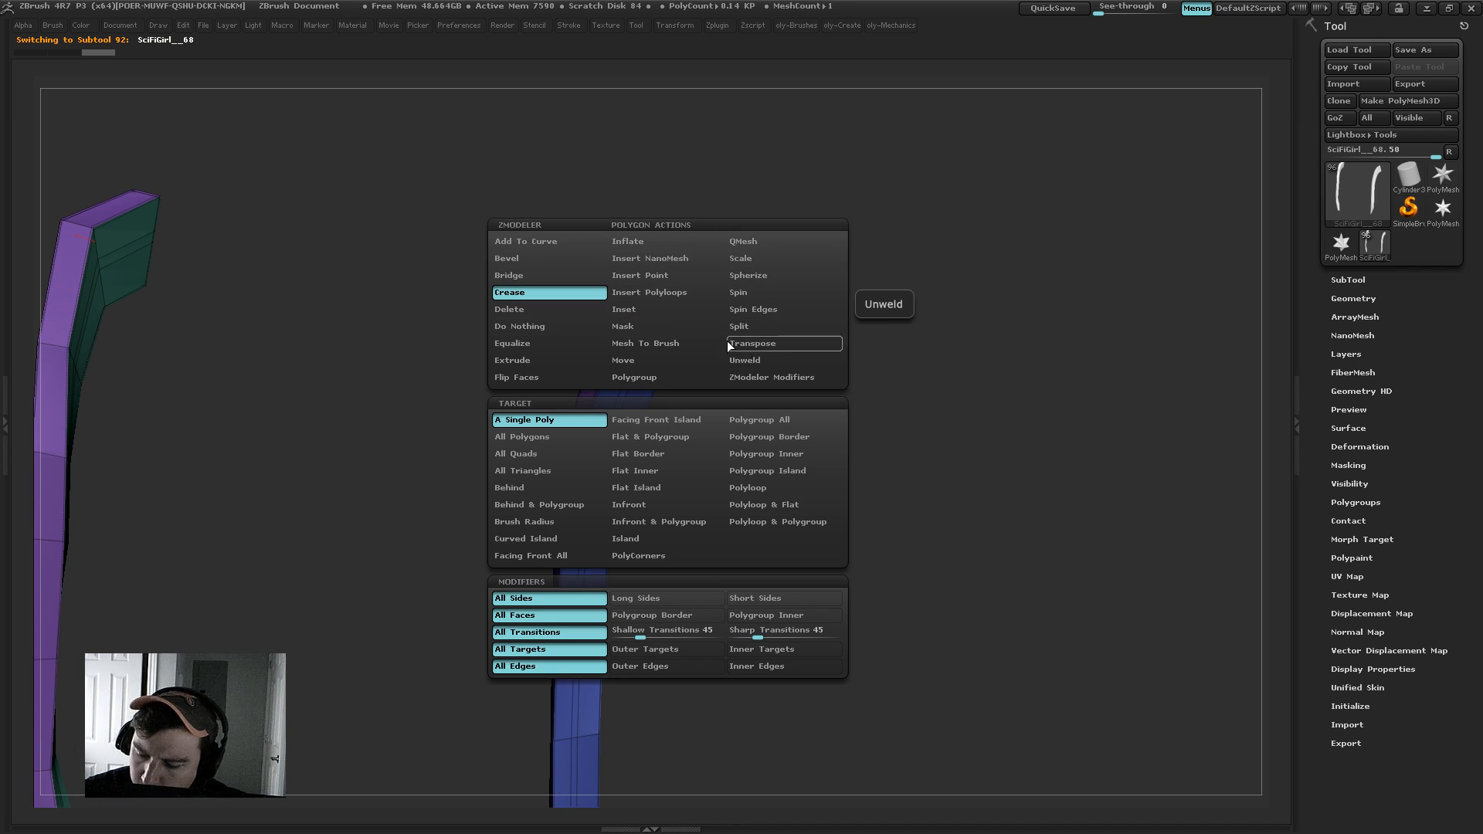
{"action": "left_click", "coordinate": [581, 360]}
{"action": "left_click", "coordinate": [766, 485]}
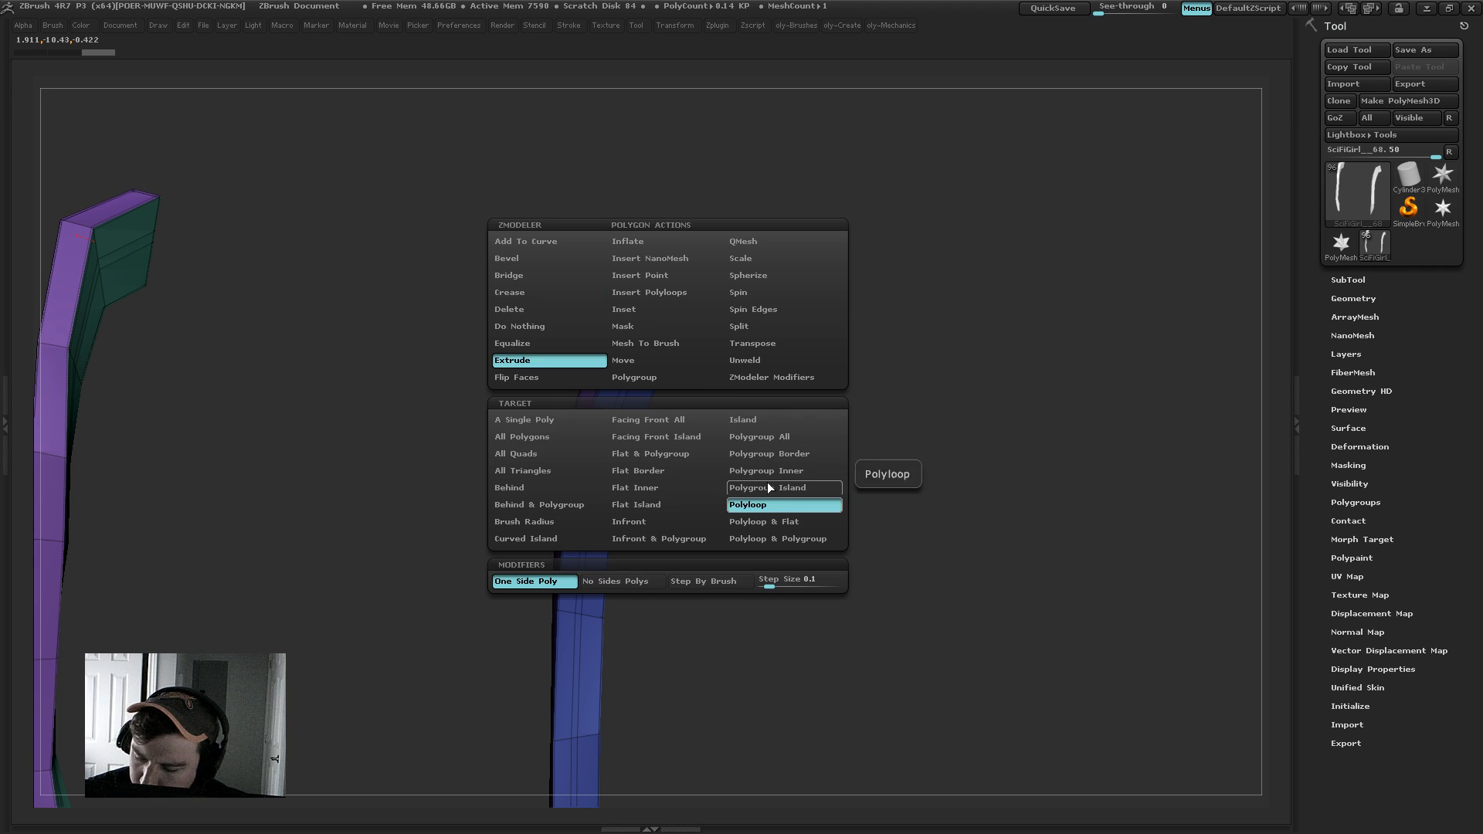
{"action": "key", "text": "s"}
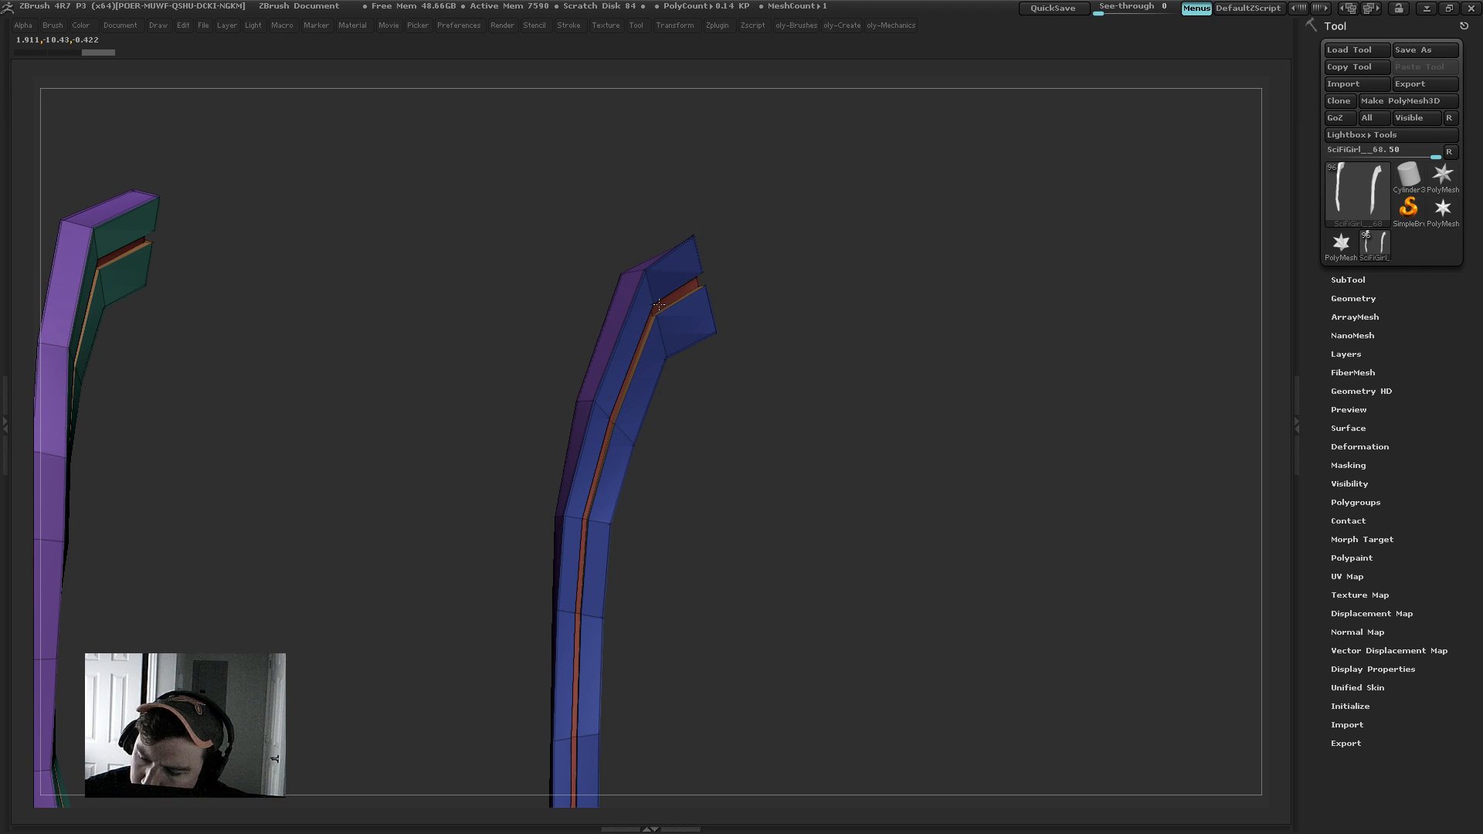
Step: Turn on the smoothed subdivision preview for the grooved outer thigh strips and hide the polyframe
{"action": "key", "text": "c"}
{"action": "left_click_drag", "start_coordinate": [688, 512], "coordinate": [696, 388]}
{"action": "left_click", "coordinate": [745, 516]}
{"action": "key", "text": "d"}
{"action": "left_click_drag", "start_coordinate": [725, 546], "coordinate": [695, 401], "text": "alt"}
{"action": "key", "text": "shift+f"}
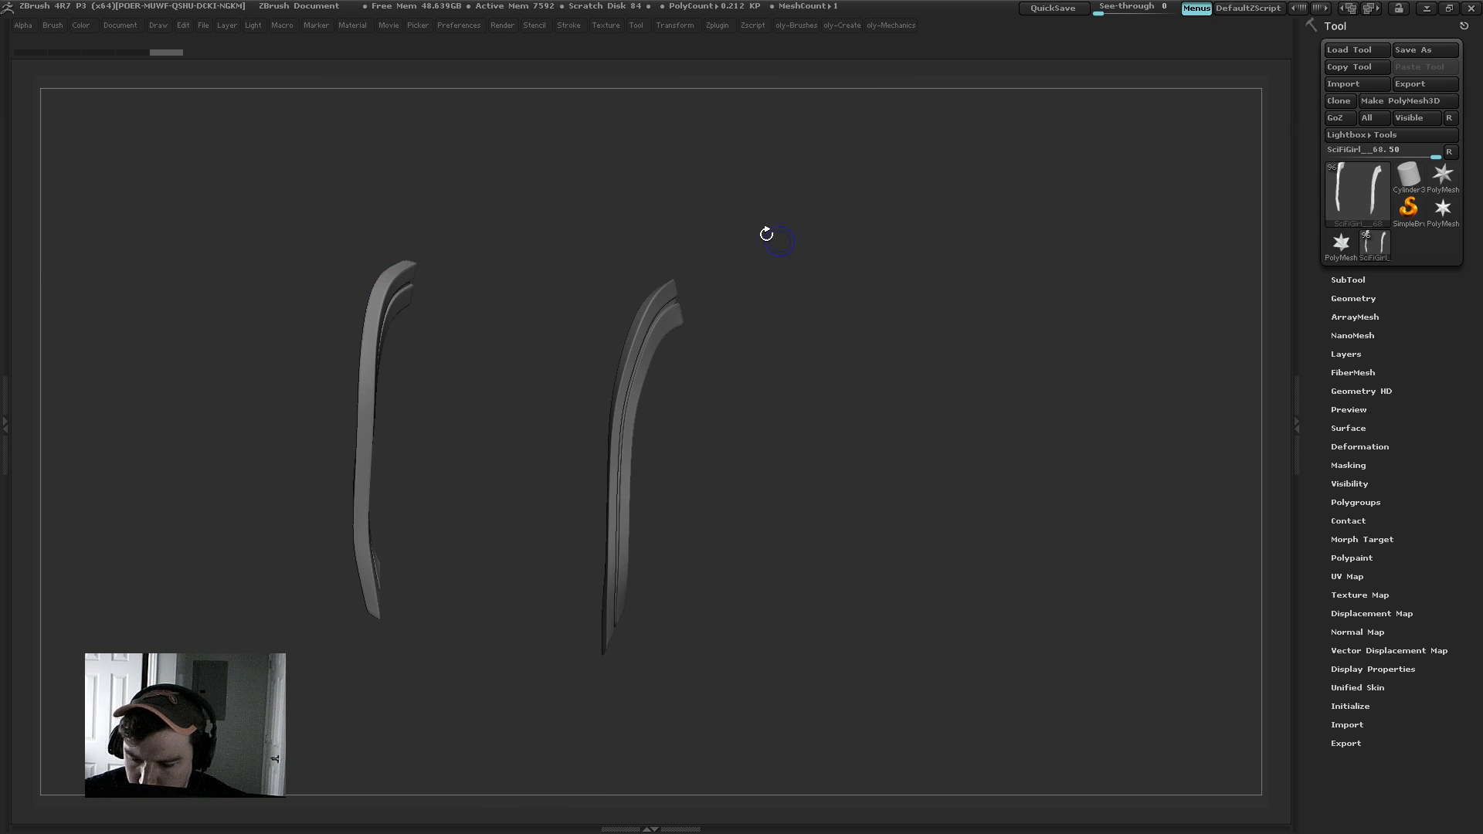
Step: Bring back the full figure and refit the outer thigh strips along the hip and thigh with the Move brush
{"action": "key", "text": "shift+s"}
{"action": "key", "text": "b"}
{"action": "left_click", "coordinate": [697, 247]}
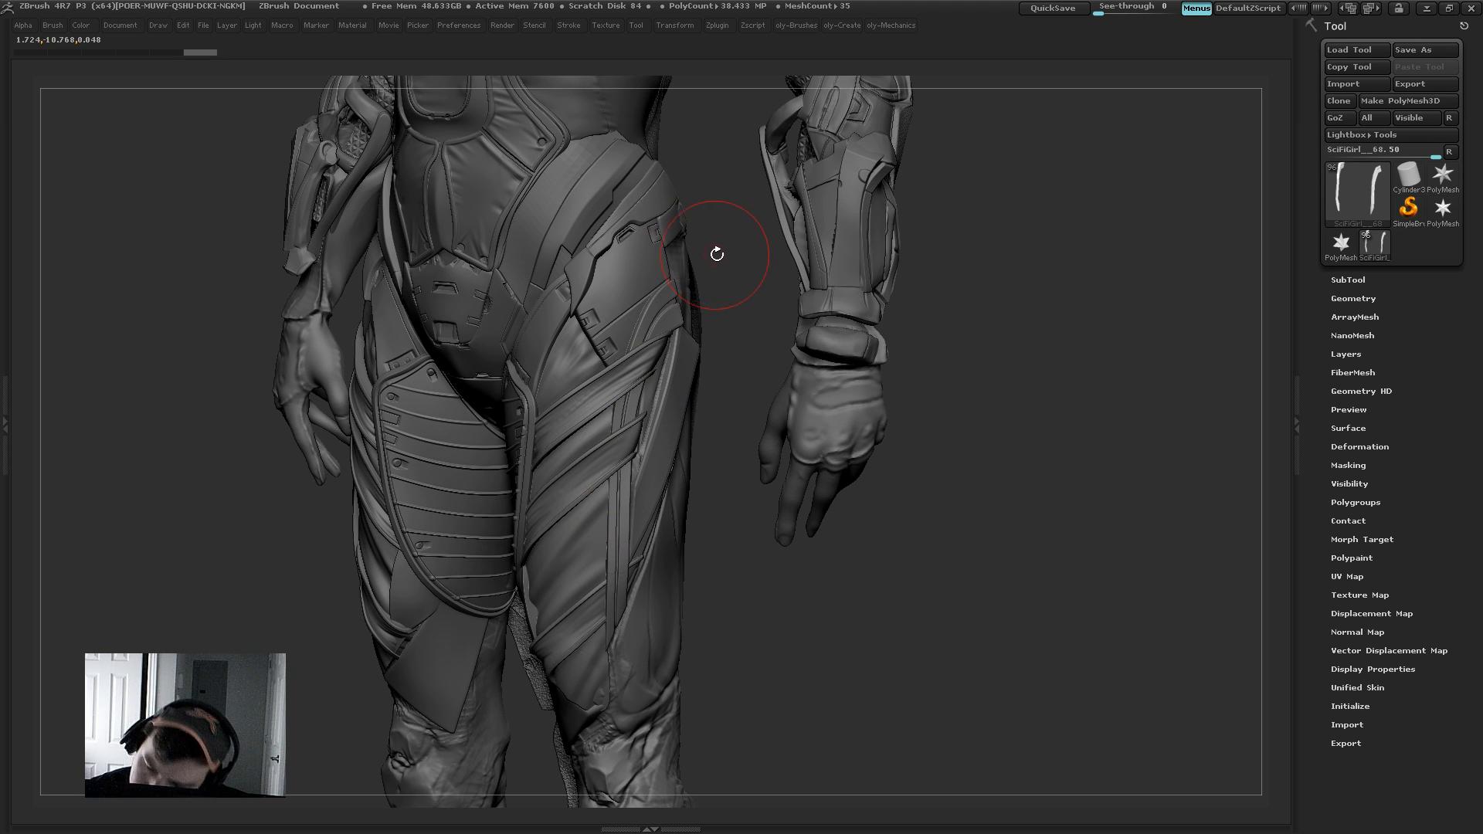
{"action": "mouse_move", "coordinate": [721, 238]}
{"action": "left_mouse_down"}
{"action": "mouse_move", "coordinate": [710, 230]}
{"action": "mouse_move", "coordinate": [696, 286]}
{"action": "left_mouse_up"}
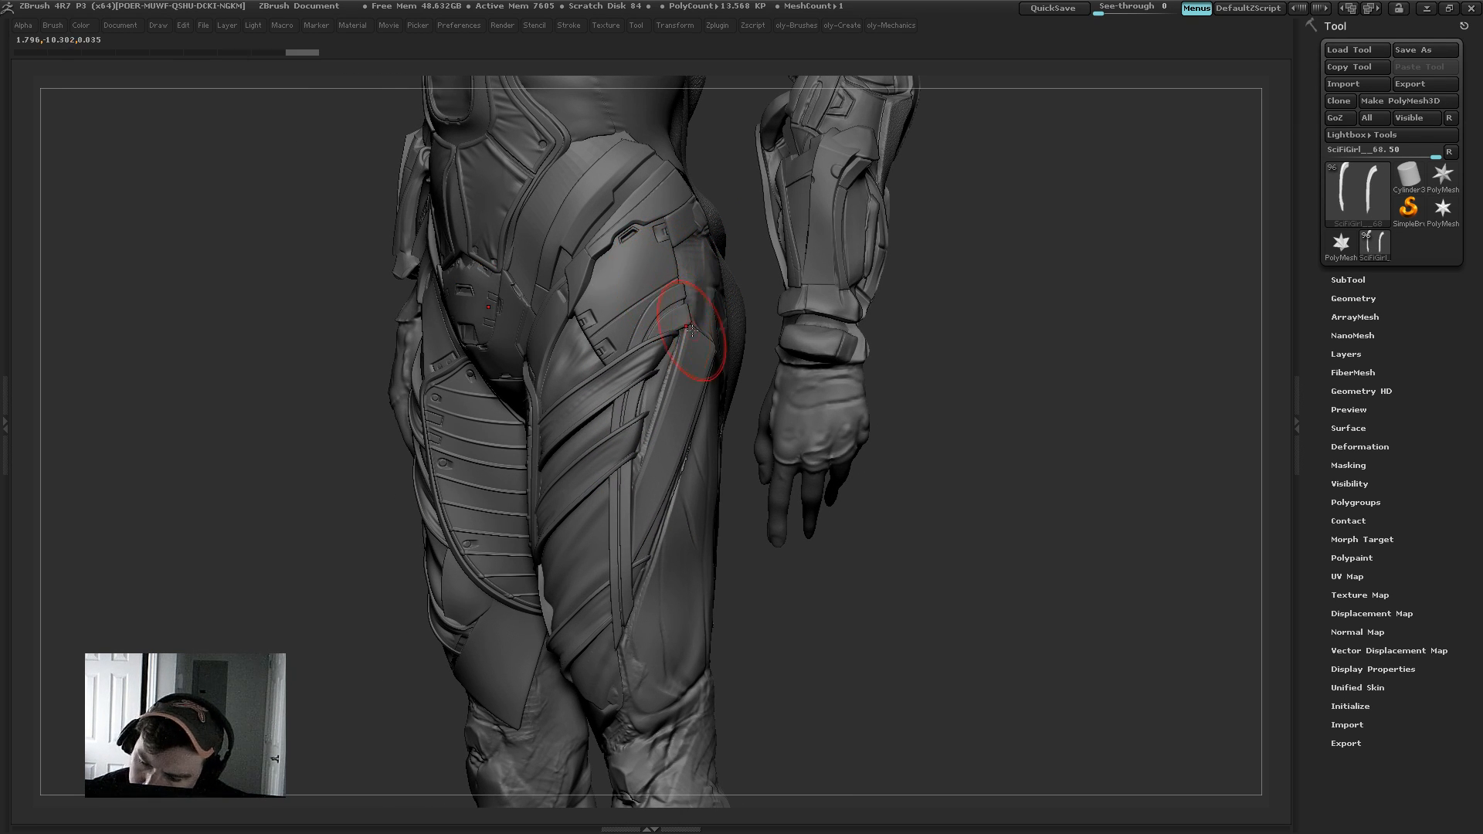
{"action": "mouse_move", "coordinate": [924, 221]}
{"action": "left_mouse_down"}
{"action": "mouse_move", "coordinate": [942, 173]}
{"action": "mouse_move", "coordinate": [896, 116]}
{"action": "mouse_move", "coordinate": [819, 114]}
{"action": "mouse_move", "coordinate": [866, 250]}
{"action": "mouse_move", "coordinate": [913, 211]}
{"action": "mouse_move", "coordinate": [890, 206]}
{"action": "mouse_move", "coordinate": [907, 199]}
{"action": "left_mouse_up"}
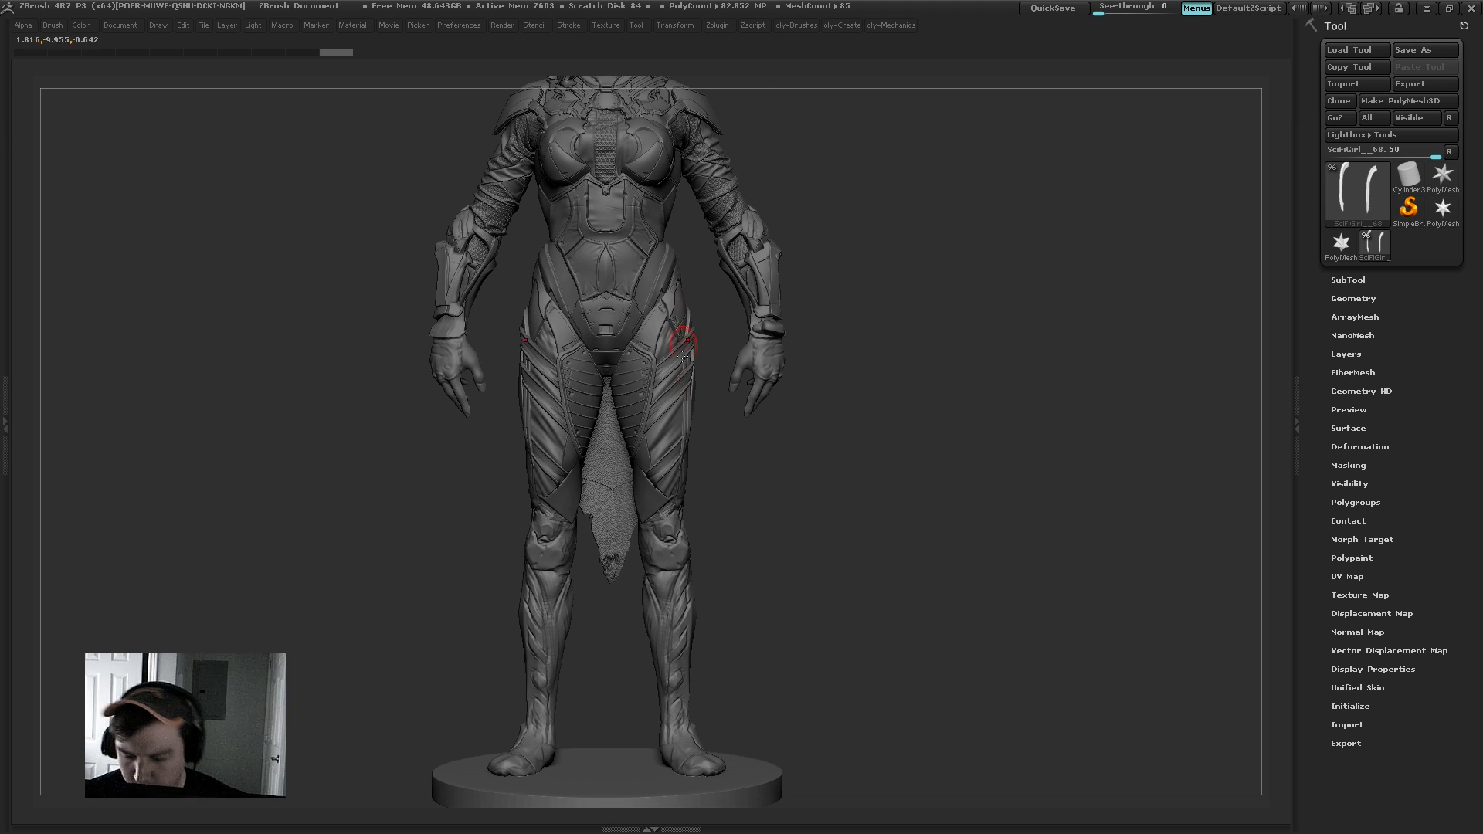
Step: Examine the full figure from front and three-quarter views while adjusting the brush's draw size
{"action": "key", "text": "s"}
{"action": "mouse_move", "coordinate": [734, 493]}
{"action": "left_mouse_down"}
{"action": "mouse_move", "coordinate": [771, 141]}
{"action": "mouse_move", "coordinate": [812, 215]}
{"action": "mouse_move", "coordinate": [802, 196]}
{"action": "mouse_move", "coordinate": [796, 232]}
{"action": "mouse_move", "coordinate": [783, 109]}
{"action": "left_mouse_up"}
{"action": "key", "text": "s"}
{"action": "key", "text": "s"}
{"action": "key", "text": "s"}
{"action": "mouse_move", "coordinate": [814, 222]}
{"action": "left_mouse_down"}
{"action": "mouse_move", "coordinate": [727, 228]}
{"action": "mouse_move", "coordinate": [780, 225]}
{"action": "mouse_move", "coordinate": [785, 135]}
{"action": "left_mouse_up"}
{"action": "key", "text": "s"}
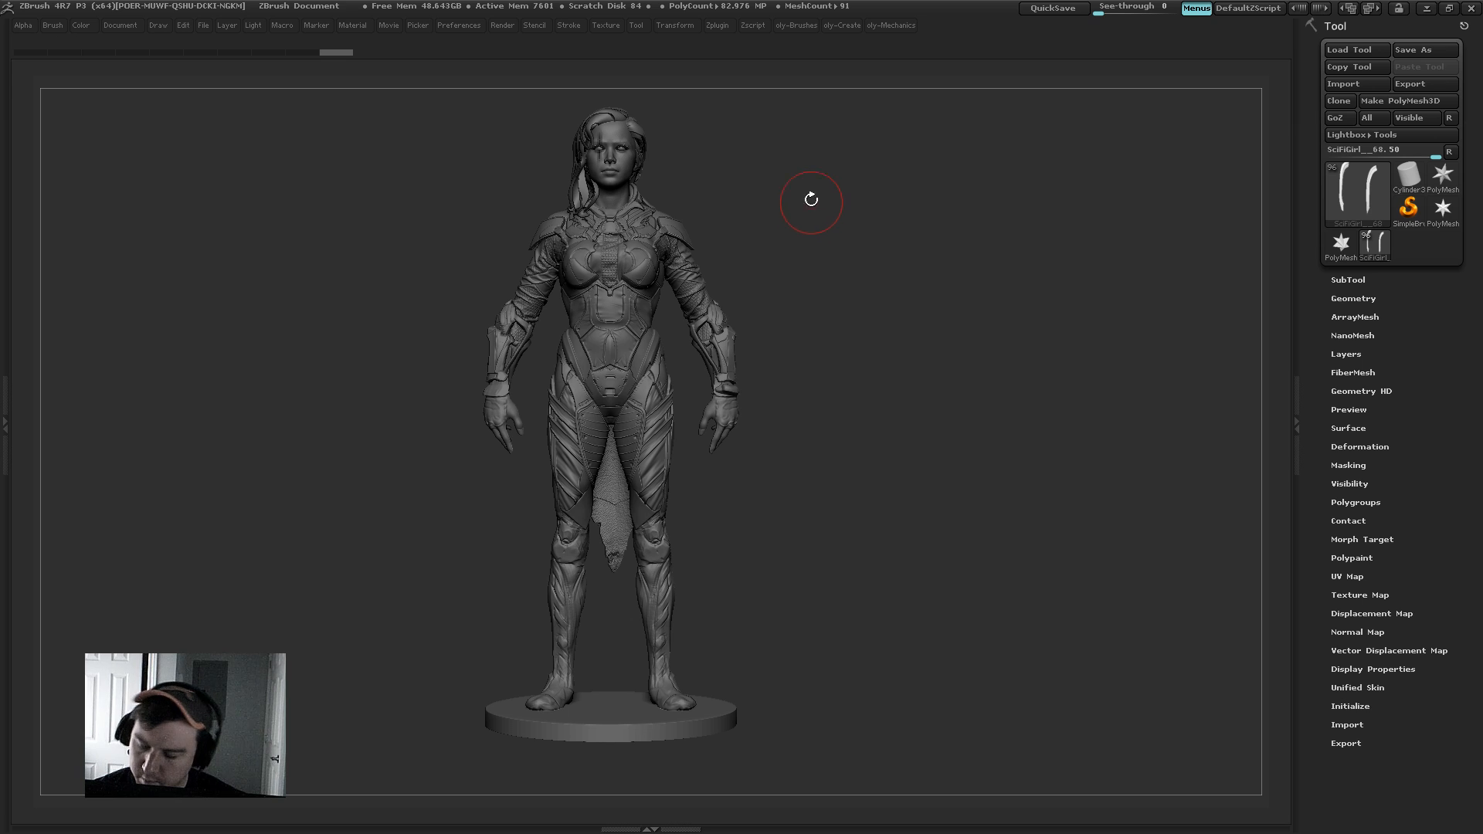
{"action": "left_click_drag", "start_coordinate": [795, 334], "coordinate": [818, 312]}
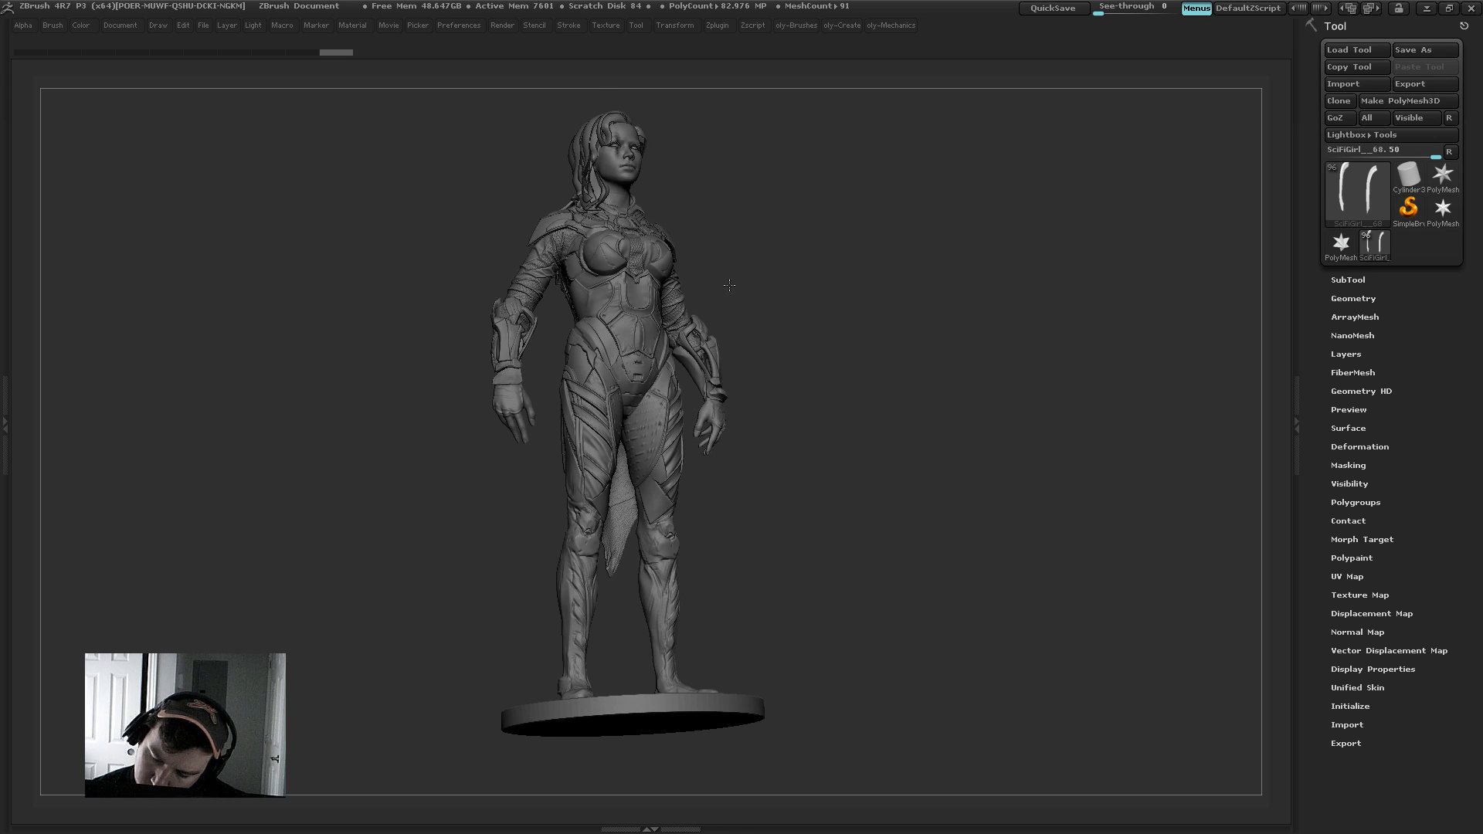
Step: Select the pointed panel on the lower thigh and examine the figure's legs and torso from several angles
{"action": "left_click", "coordinate": [658, 494], "text": "alt"}
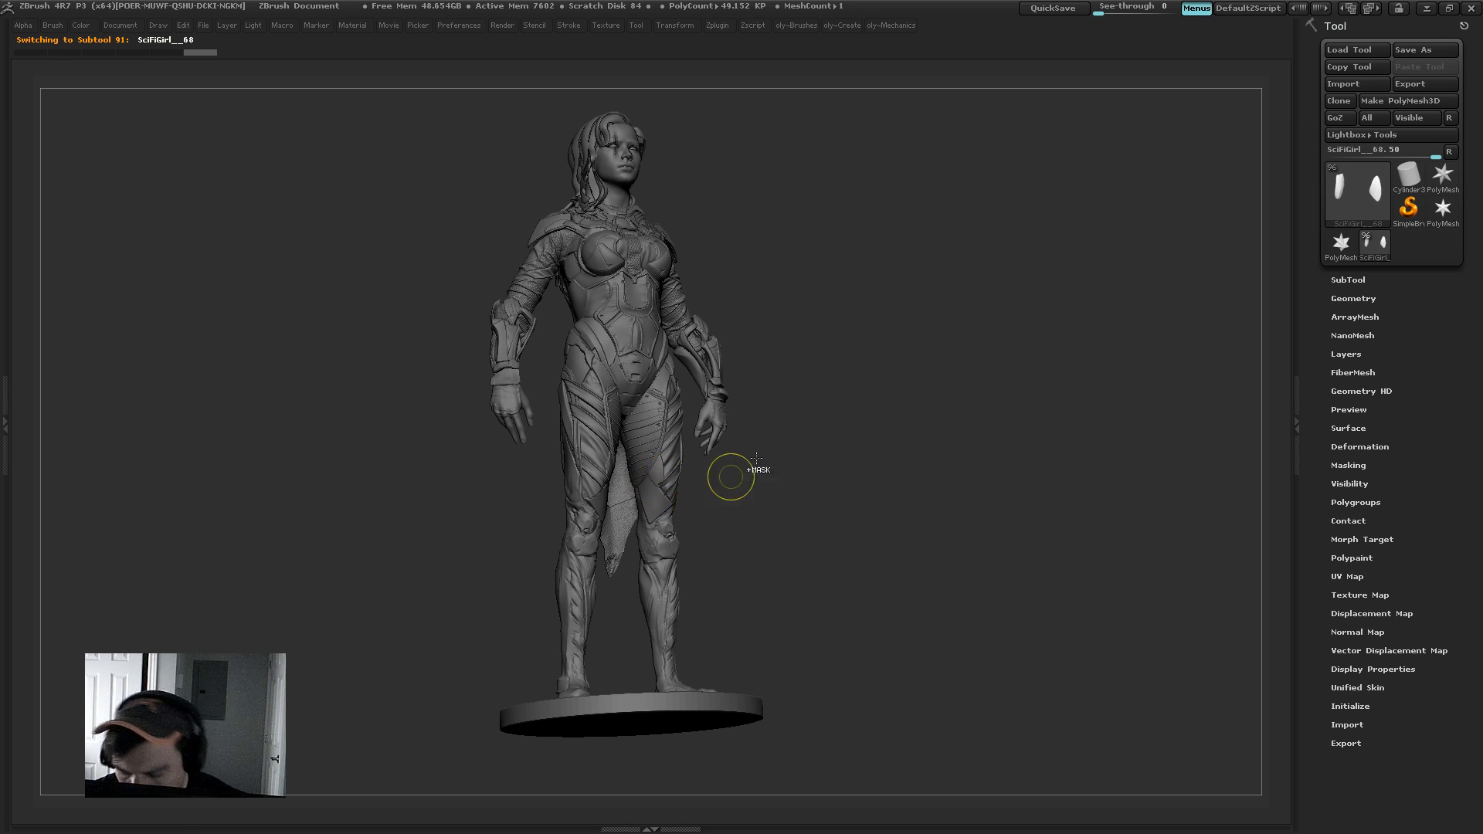
{"action": "left_click_drag", "start_coordinate": [750, 523], "coordinate": [730, 498]}
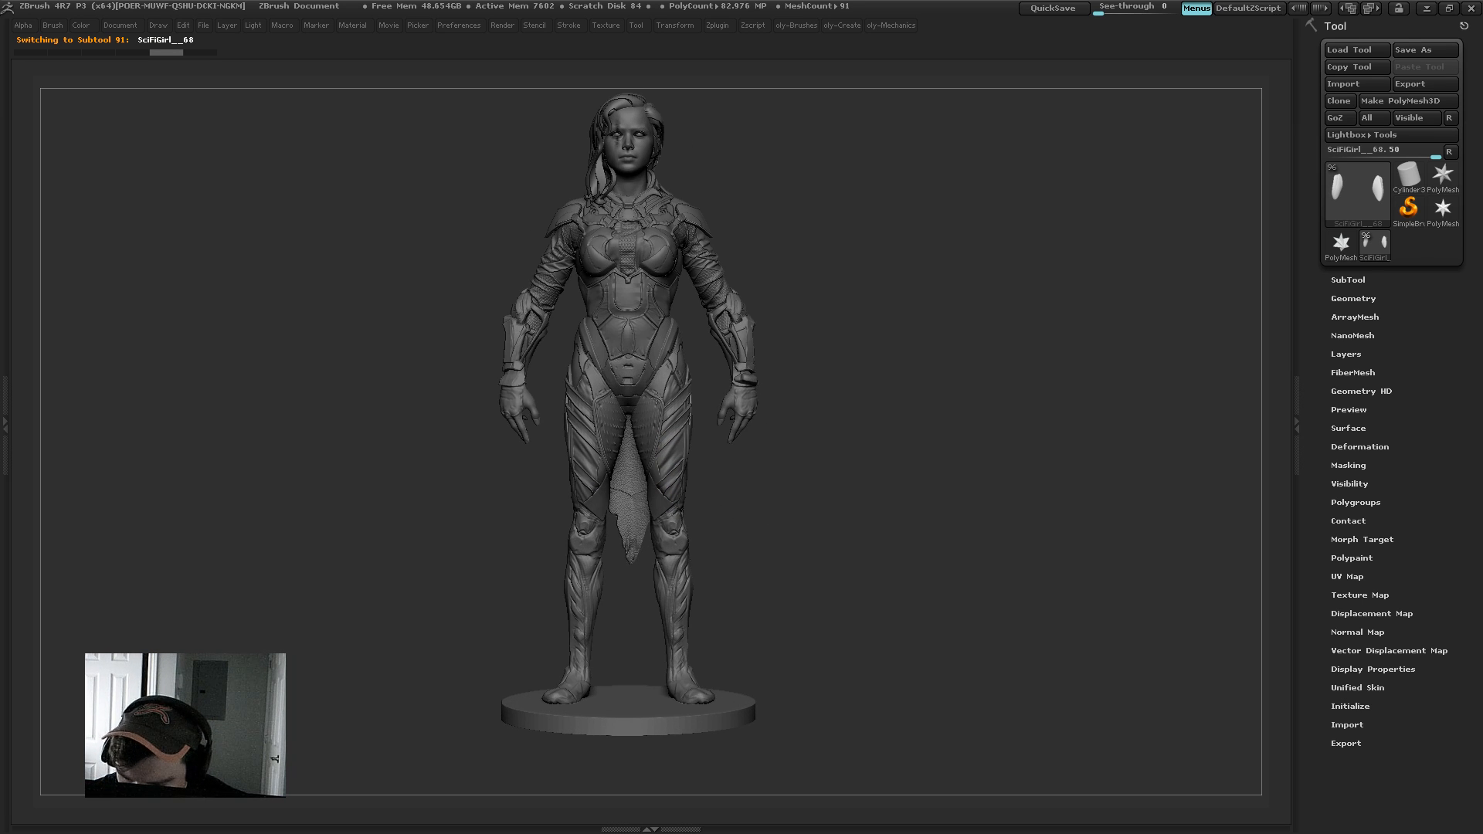
{"action": "left_click_drag", "start_coordinate": [802, 256], "coordinate": [760, 193]}
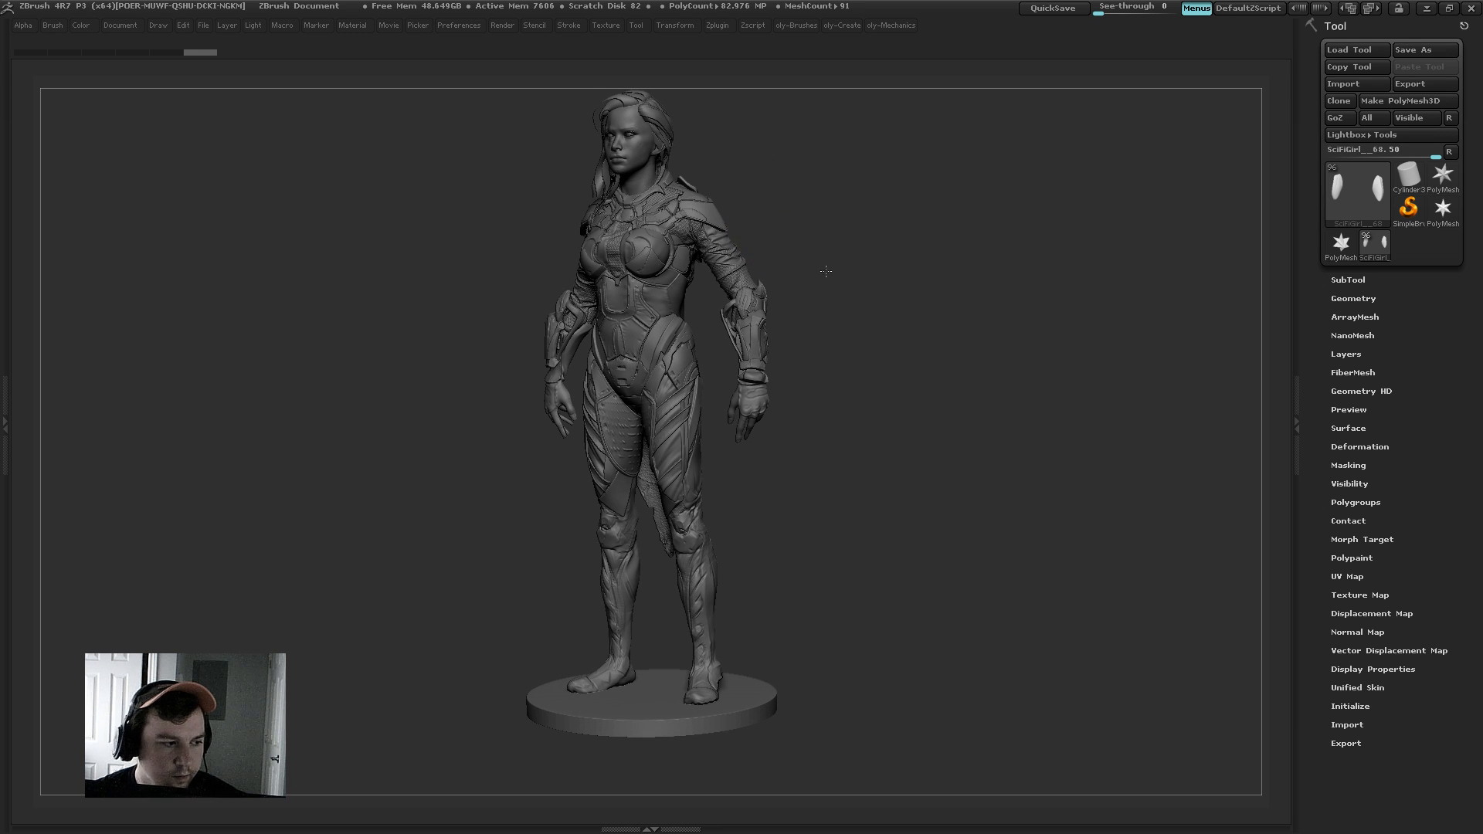
{"action": "left_click_drag", "start_coordinate": [827, 271], "coordinate": [832, 317], "text": "alt"}
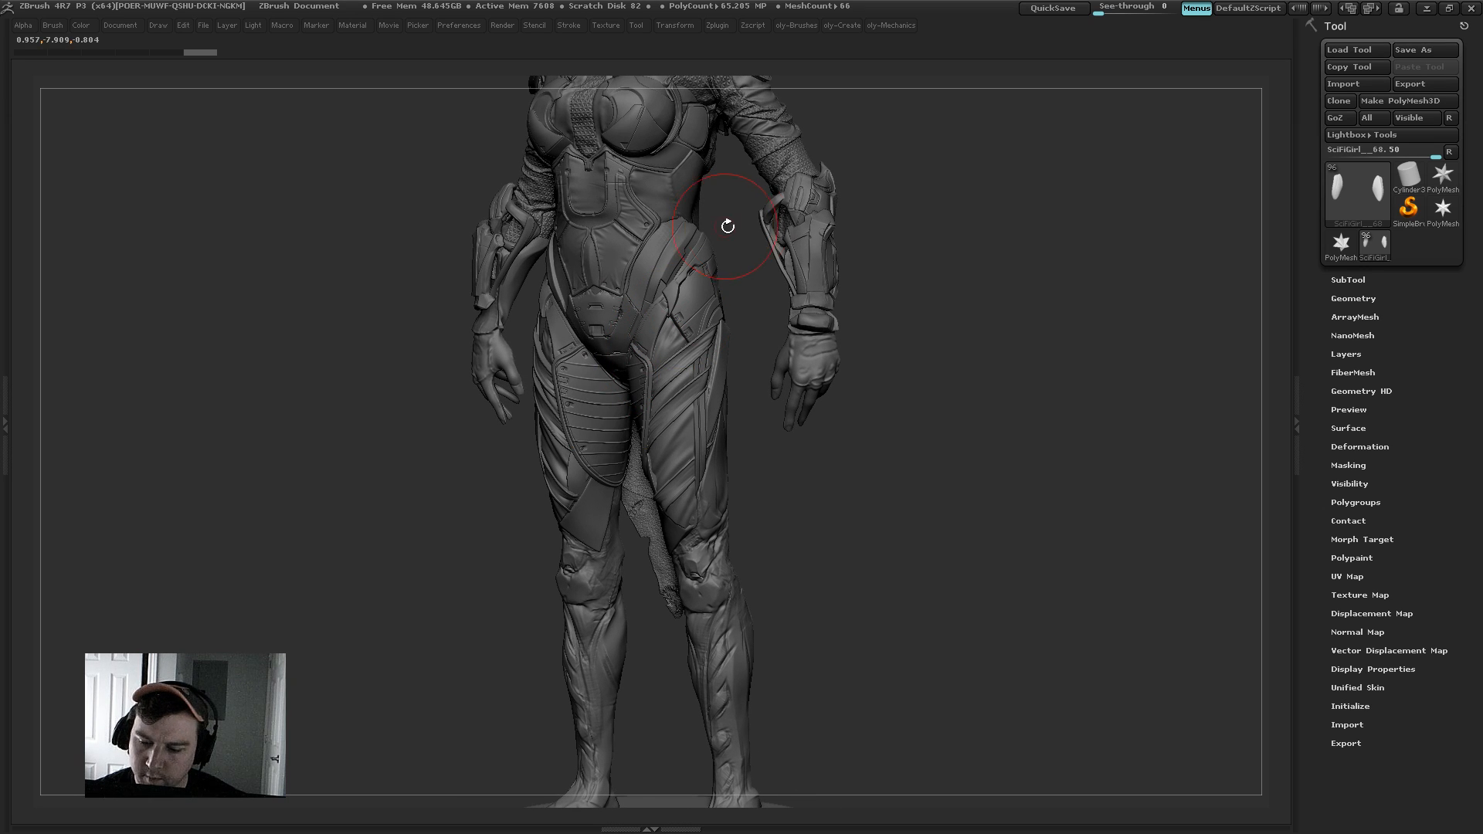
{"action": "left_click_drag", "start_coordinate": [730, 205], "coordinate": [738, 329], "text": "alt"}
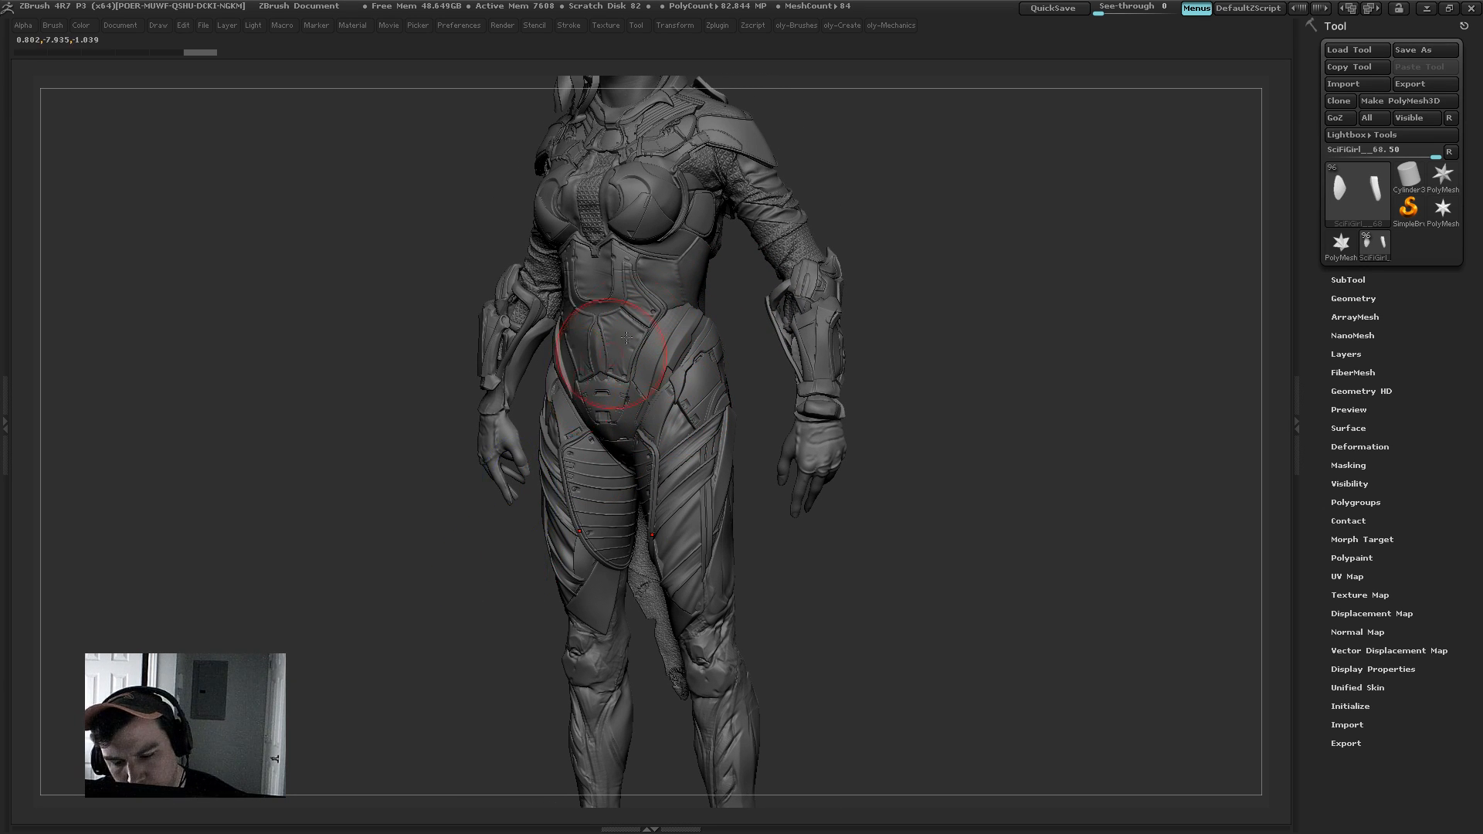
Step: Select the curved hip strip beside the abdomen and examine the full figure from the front, back and side
{"action": "left_click", "coordinate": [683, 333], "text": "alt"}
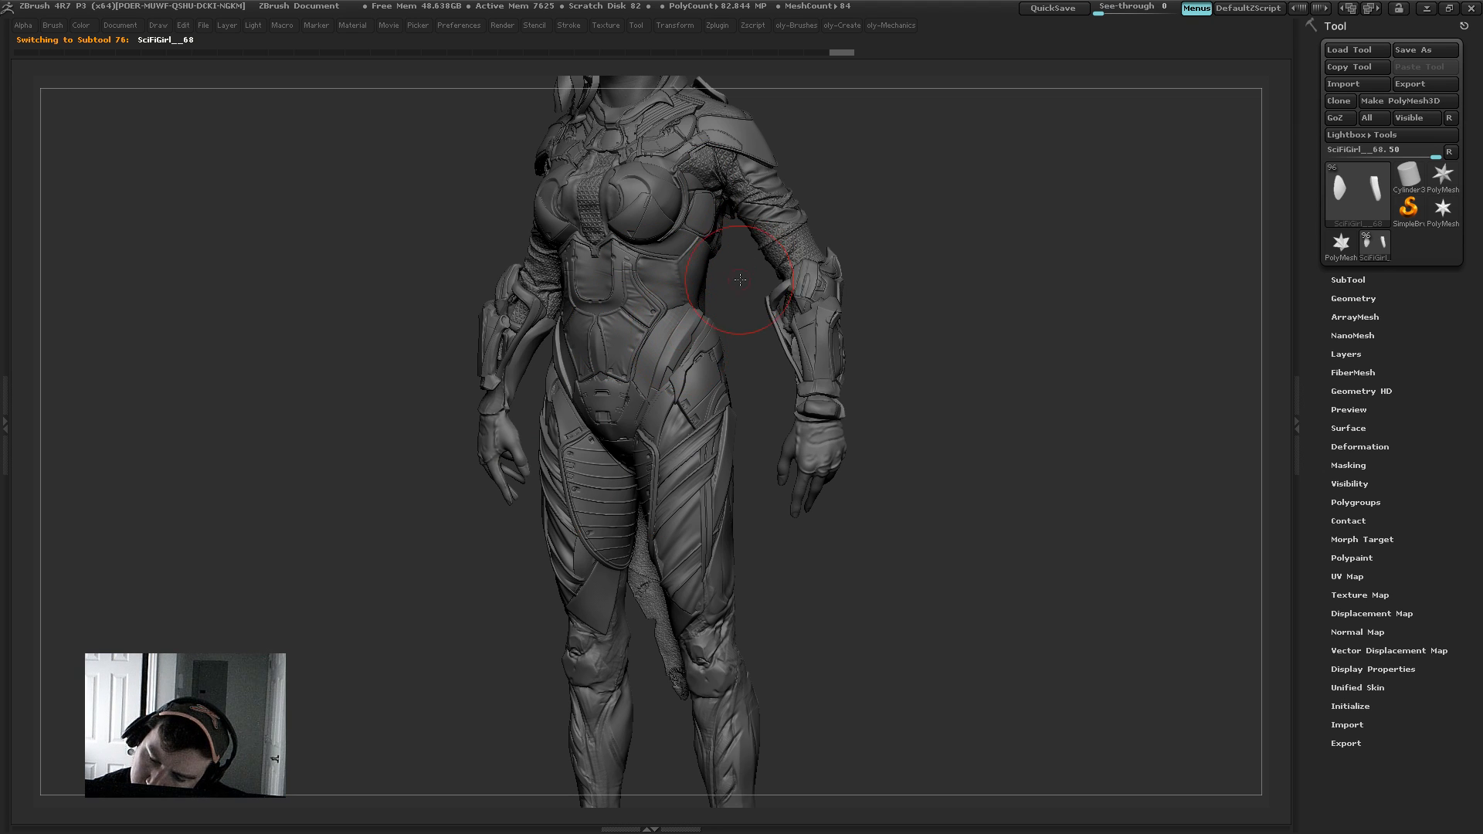
{"action": "left_click_drag", "start_coordinate": [739, 284], "coordinate": [687, 341]}
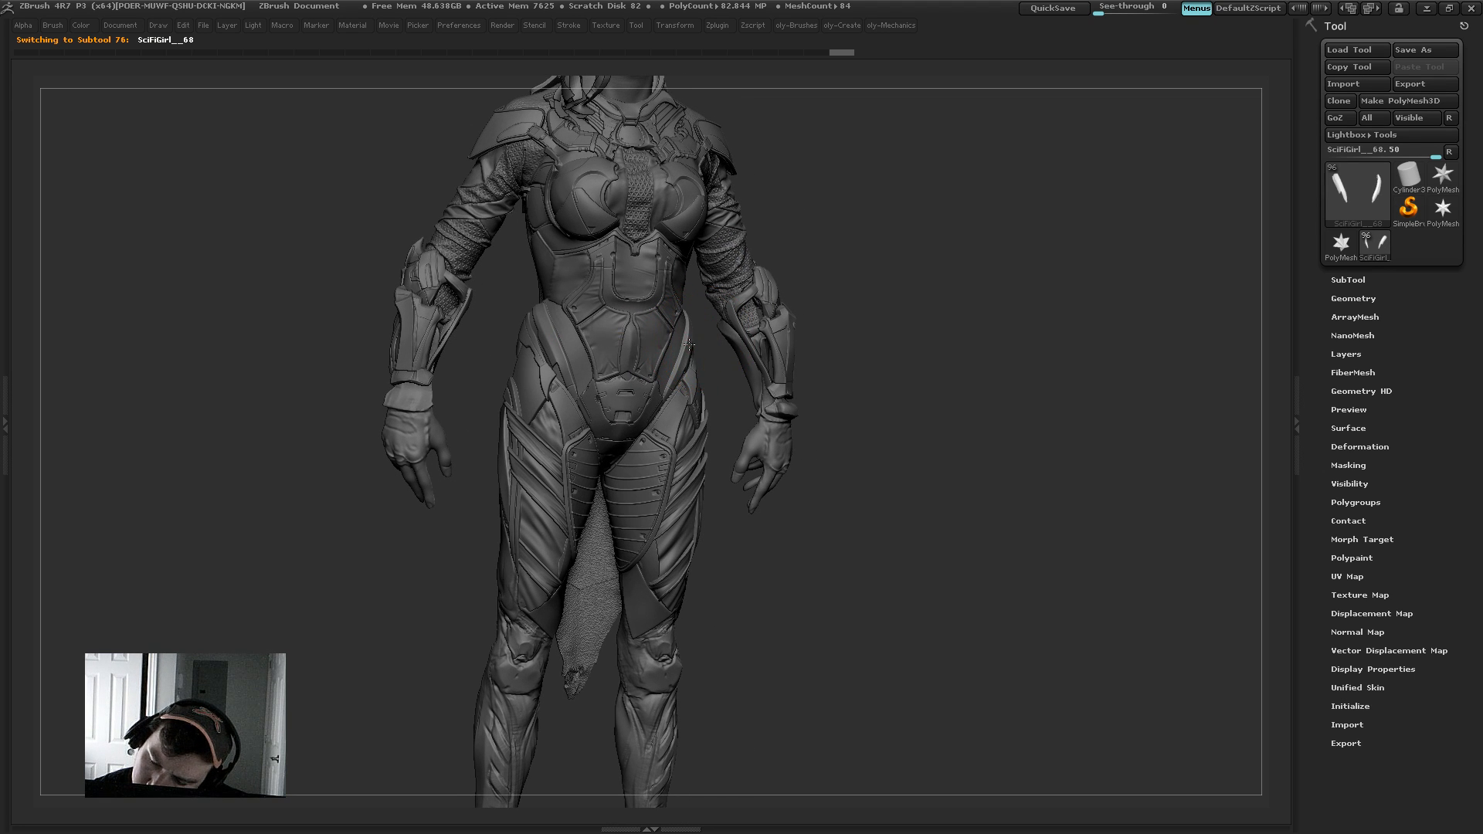
{"action": "left_click_drag", "start_coordinate": [901, 231], "coordinate": [801, 174], "text": "shift"}
{"action": "key", "text": "f"}
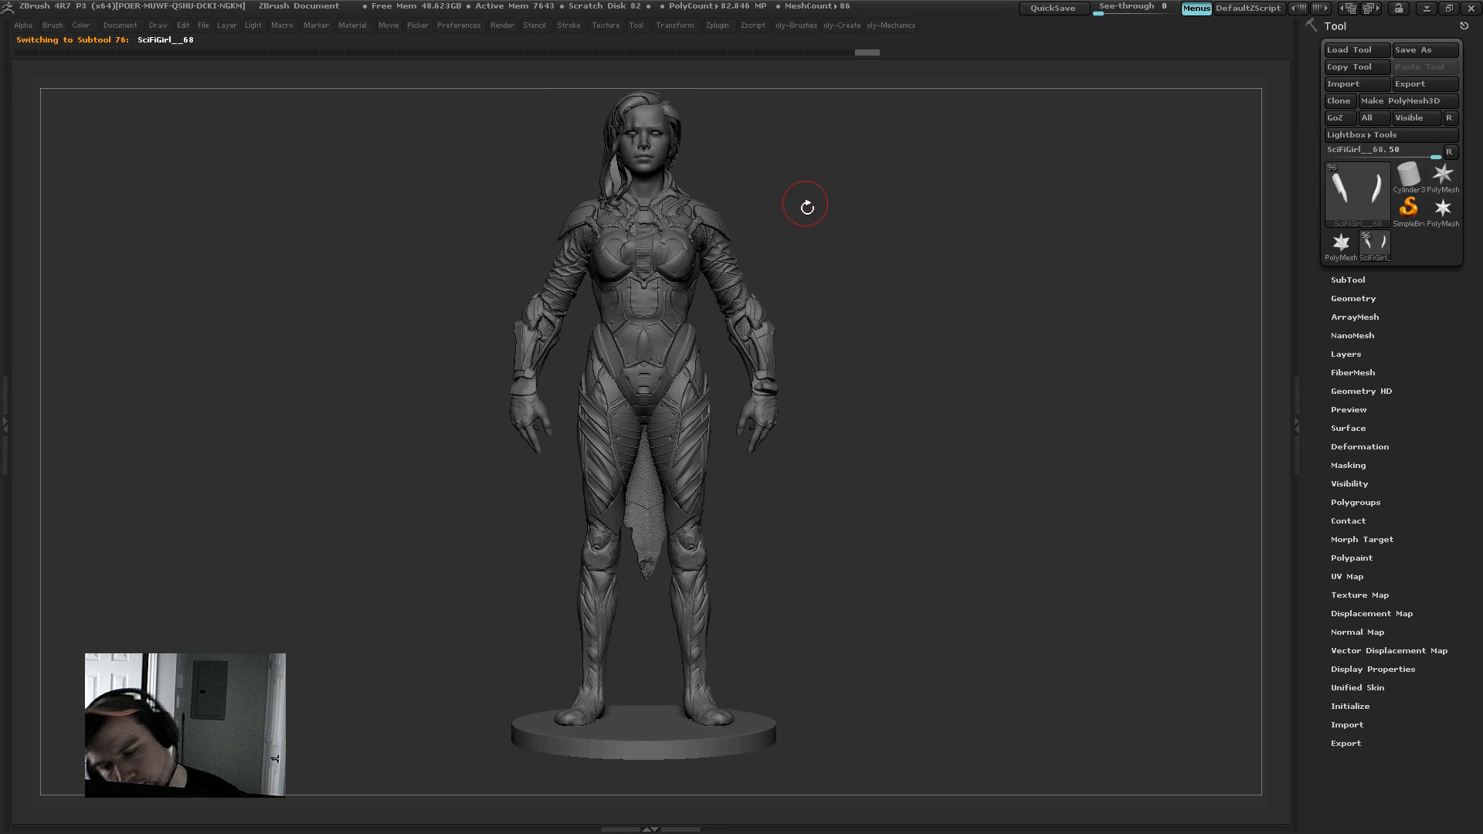
{"action": "left_click_drag", "start_coordinate": [794, 224], "coordinate": [827, 132]}
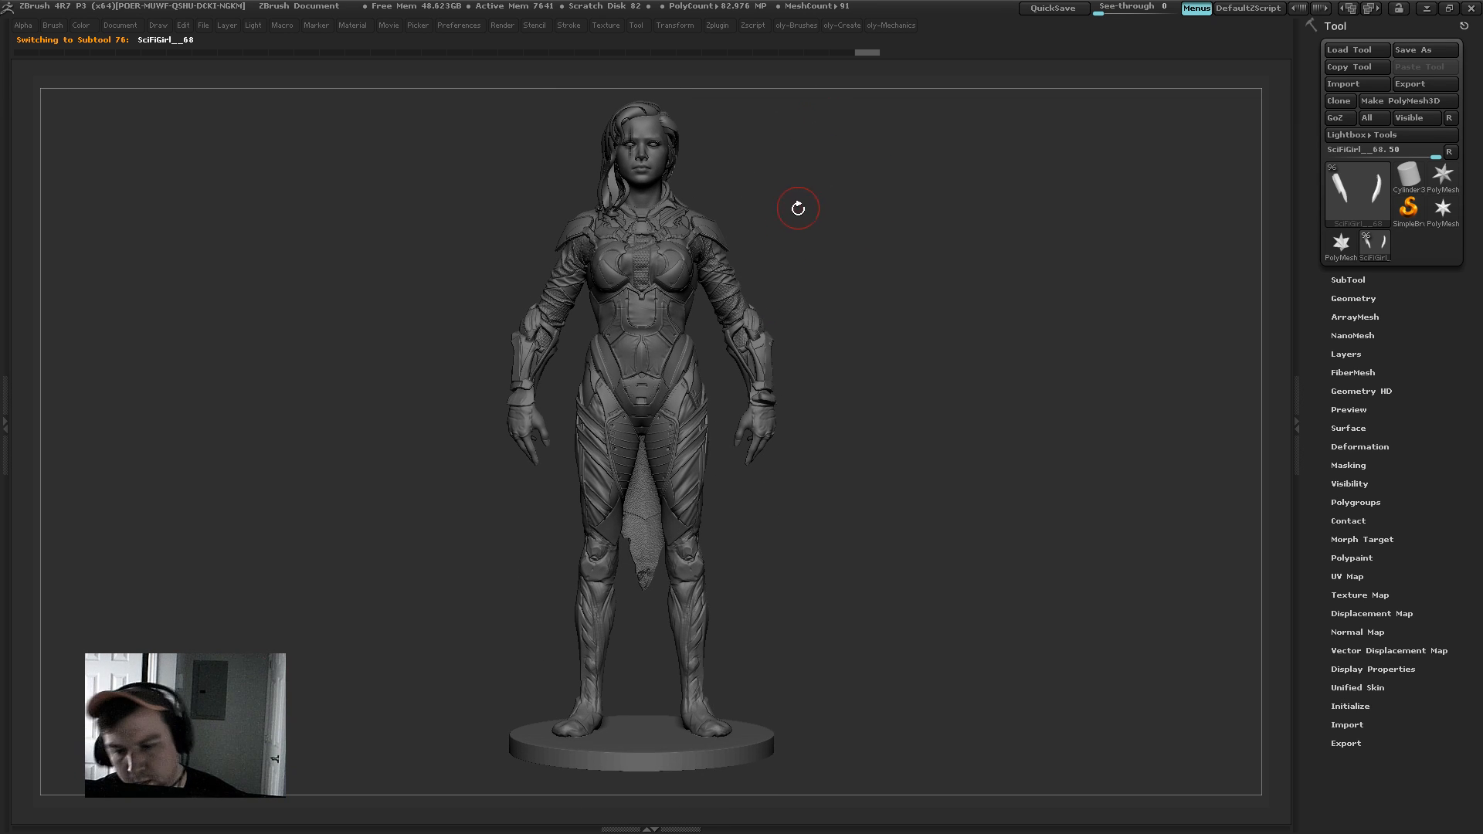
{"action": "mouse_move", "coordinate": [822, 208]}
{"action": "left_mouse_down", "text": "alt"}
{"action": "mouse_move", "coordinate": [805, 178]}
{"action": "mouse_move", "coordinate": [780, 178]}
{"action": "mouse_move", "coordinate": [777, 221]}
{"action": "mouse_move", "coordinate": [637, 267]}
{"action": "left_mouse_up", "text": "alt"}
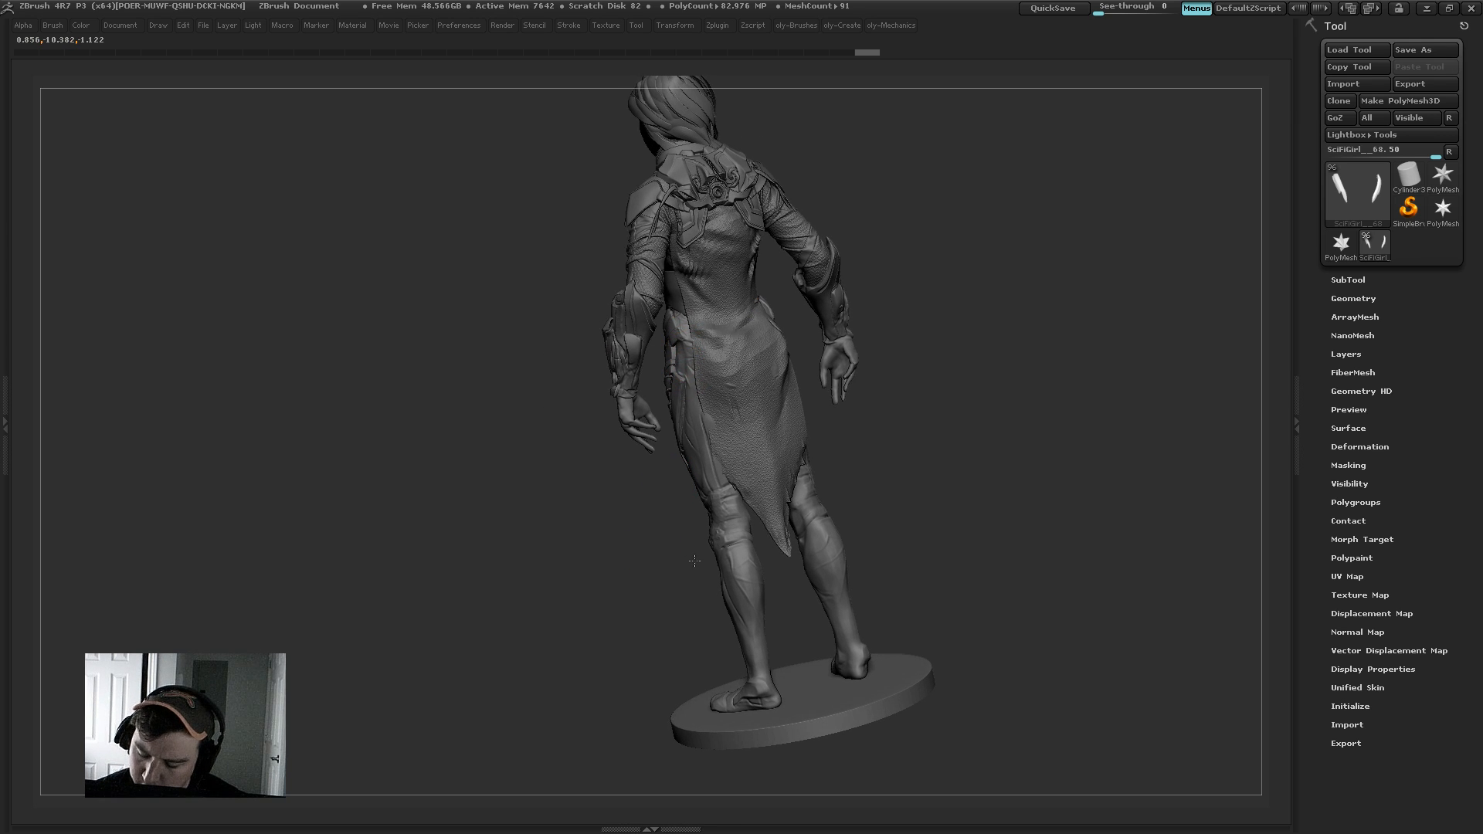
{"action": "left_click_drag", "start_coordinate": [694, 561], "coordinate": [658, 241]}
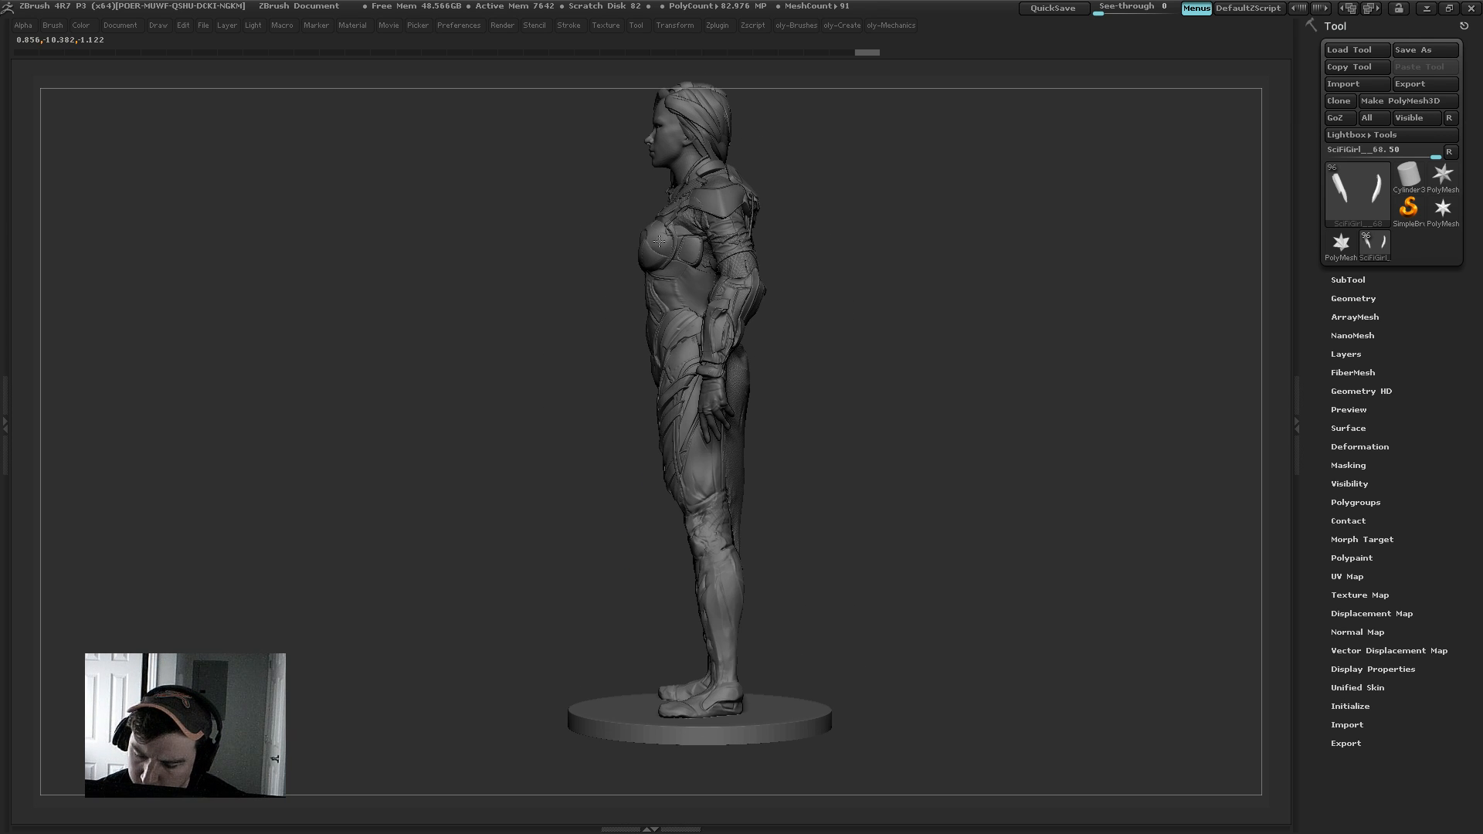
Step: Select the underlying body mesh and toggle its isolation to inspect the surface beneath the hip and thigh armor
{"action": "left_click", "coordinate": [709, 483], "text": "alt"}
{"action": "key", "text": "alt+s"}
{"action": "mouse_move", "coordinate": [809, 458]}
{"action": "left_mouse_down"}
{"action": "mouse_move", "coordinate": [834, 464]}
{"action": "mouse_move", "coordinate": [823, 533]}
{"action": "mouse_move", "coordinate": [803, 531]}
{"action": "mouse_move", "coordinate": [844, 525]}
{"action": "left_mouse_up"}
{"action": "key", "text": "alt+s"}
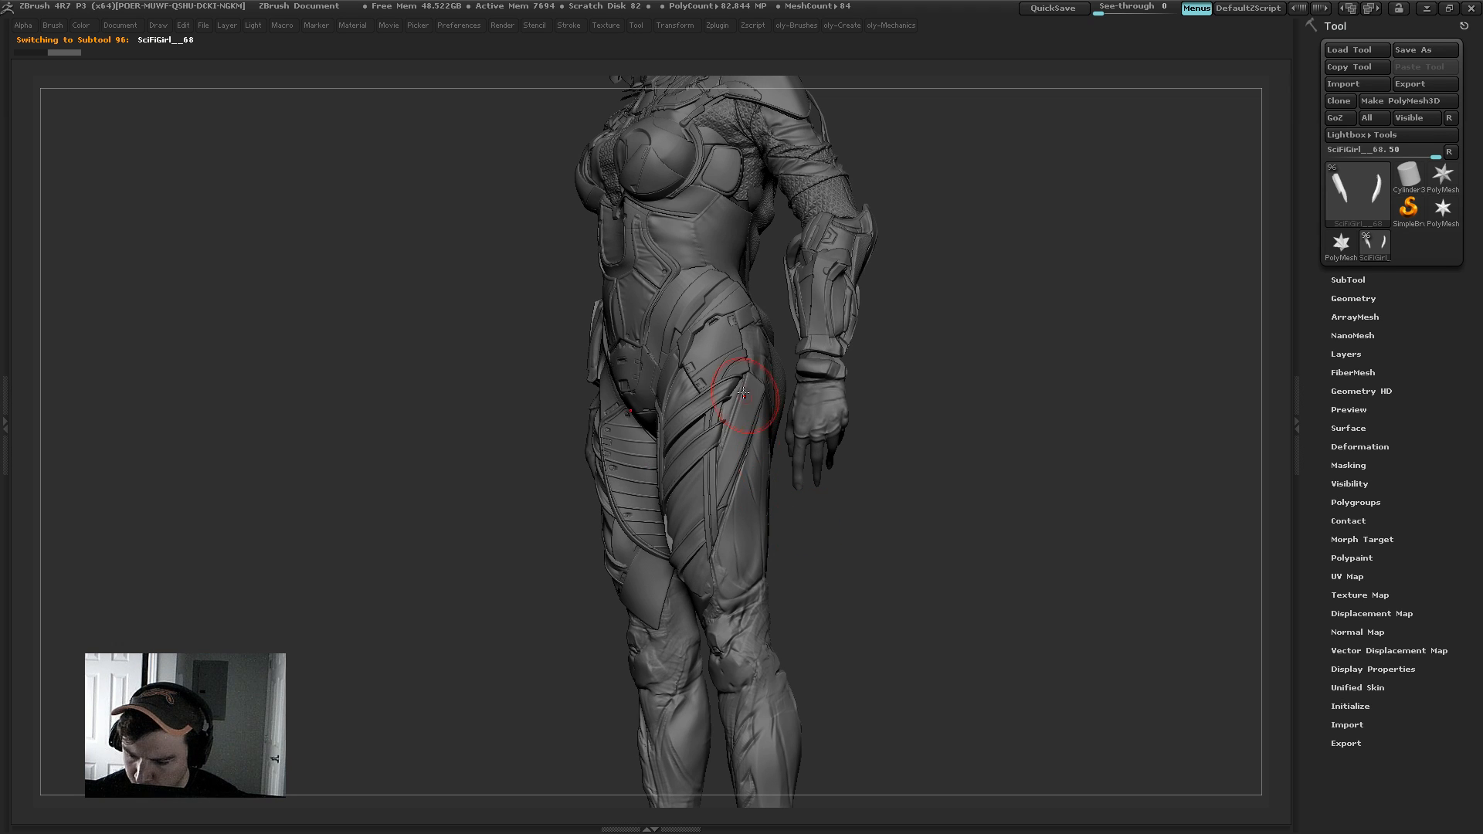
{"action": "key", "text": "alt+shift+s"}
{"action": "key", "text": "alt+shift+s"}
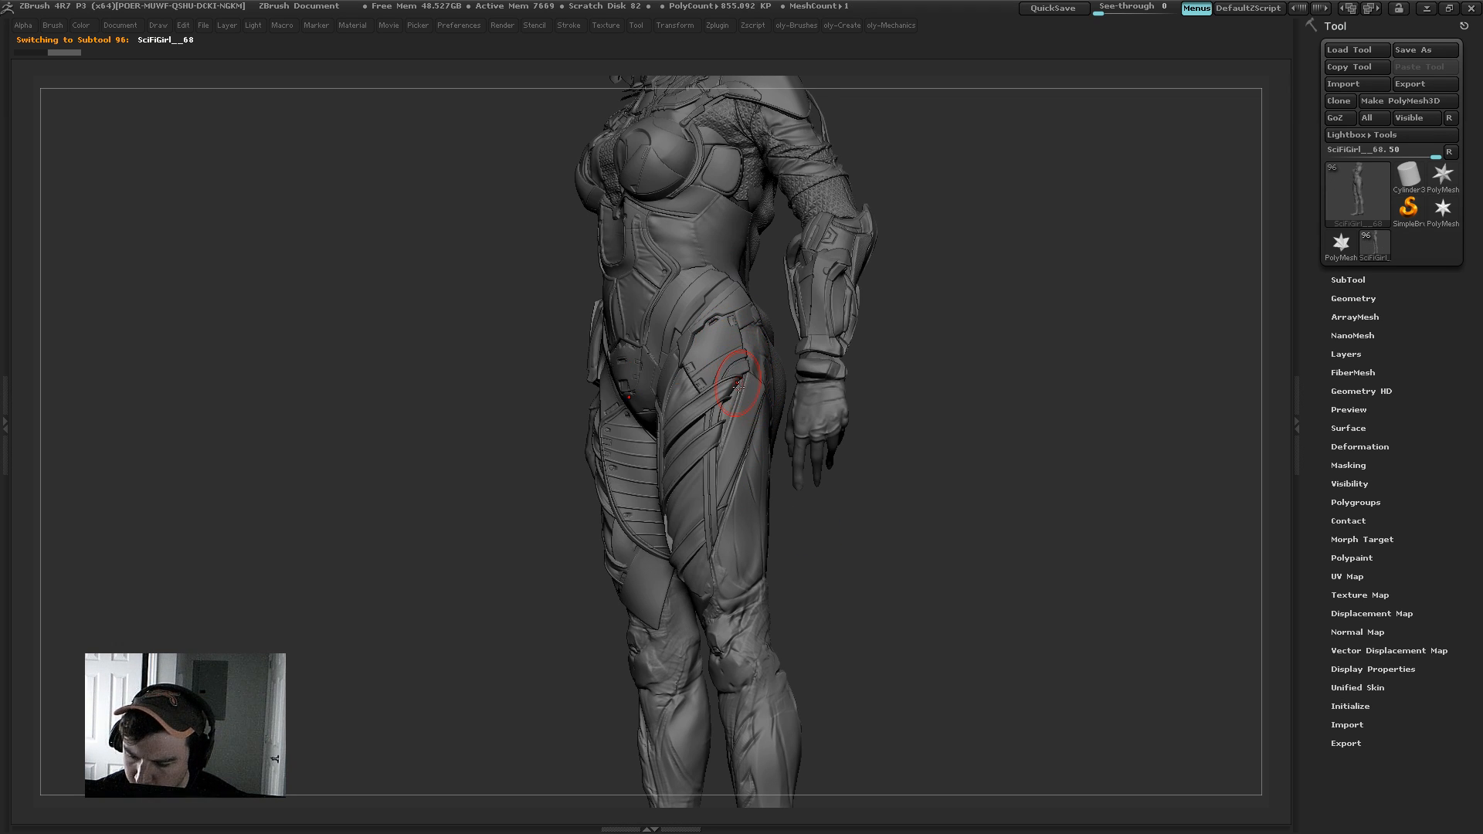
{"action": "key", "text": "alt+shift+s"}
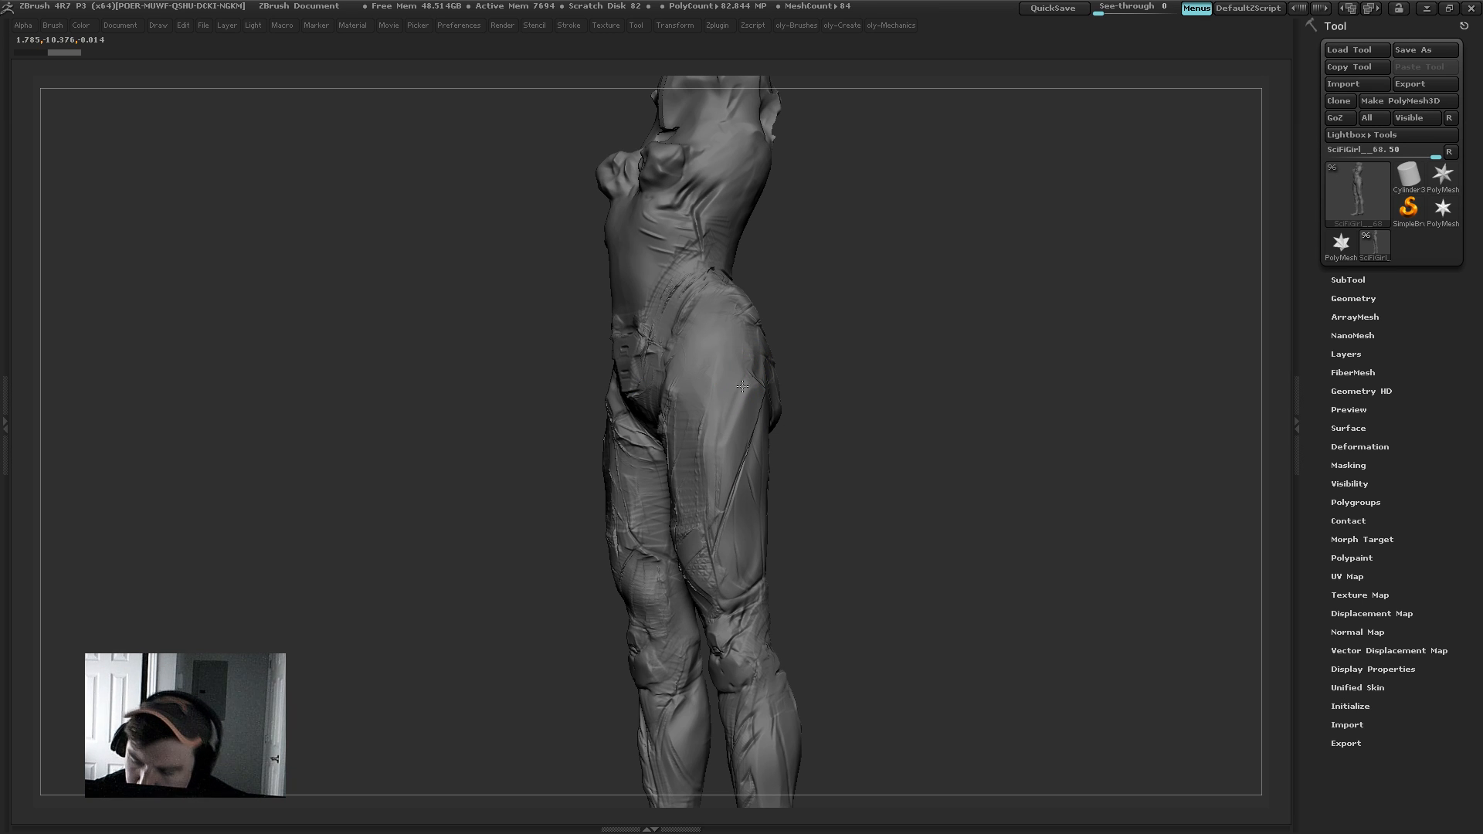
Step: Adjust the body surface beneath the outer thigh strip so the strip sits clear, and check the full figure
{"action": "mouse_move", "coordinate": [739, 384]}
{"action": "left_mouse_down", "text": "ctrl"}
{"action": "mouse_move", "coordinate": [714, 402]}
{"action": "mouse_move", "coordinate": [726, 452]}
{"action": "mouse_move", "coordinate": [730, 379]}
{"action": "mouse_move", "coordinate": [722, 426]}
{"action": "left_mouse_up", "text": "ctrl"}
{"action": "key", "text": "alt+shift+s"}
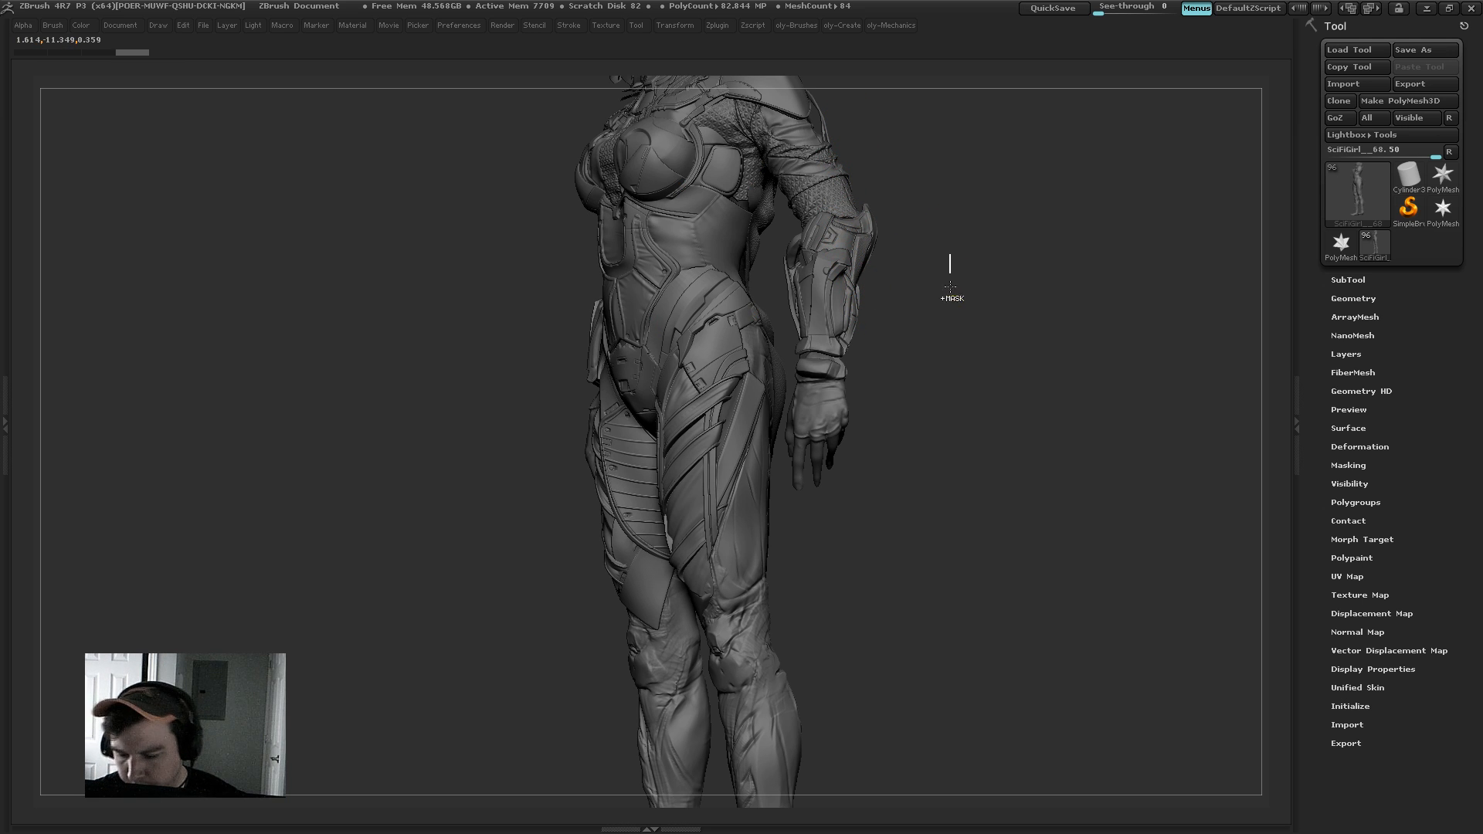
{"action": "mouse_move", "coordinate": [943, 298]}
{"action": "left_mouse_down"}
{"action": "mouse_move", "coordinate": [919, 276]}
{"action": "mouse_move", "coordinate": [760, 329]}
{"action": "mouse_move", "coordinate": [761, 430]}
{"action": "left_mouse_up"}
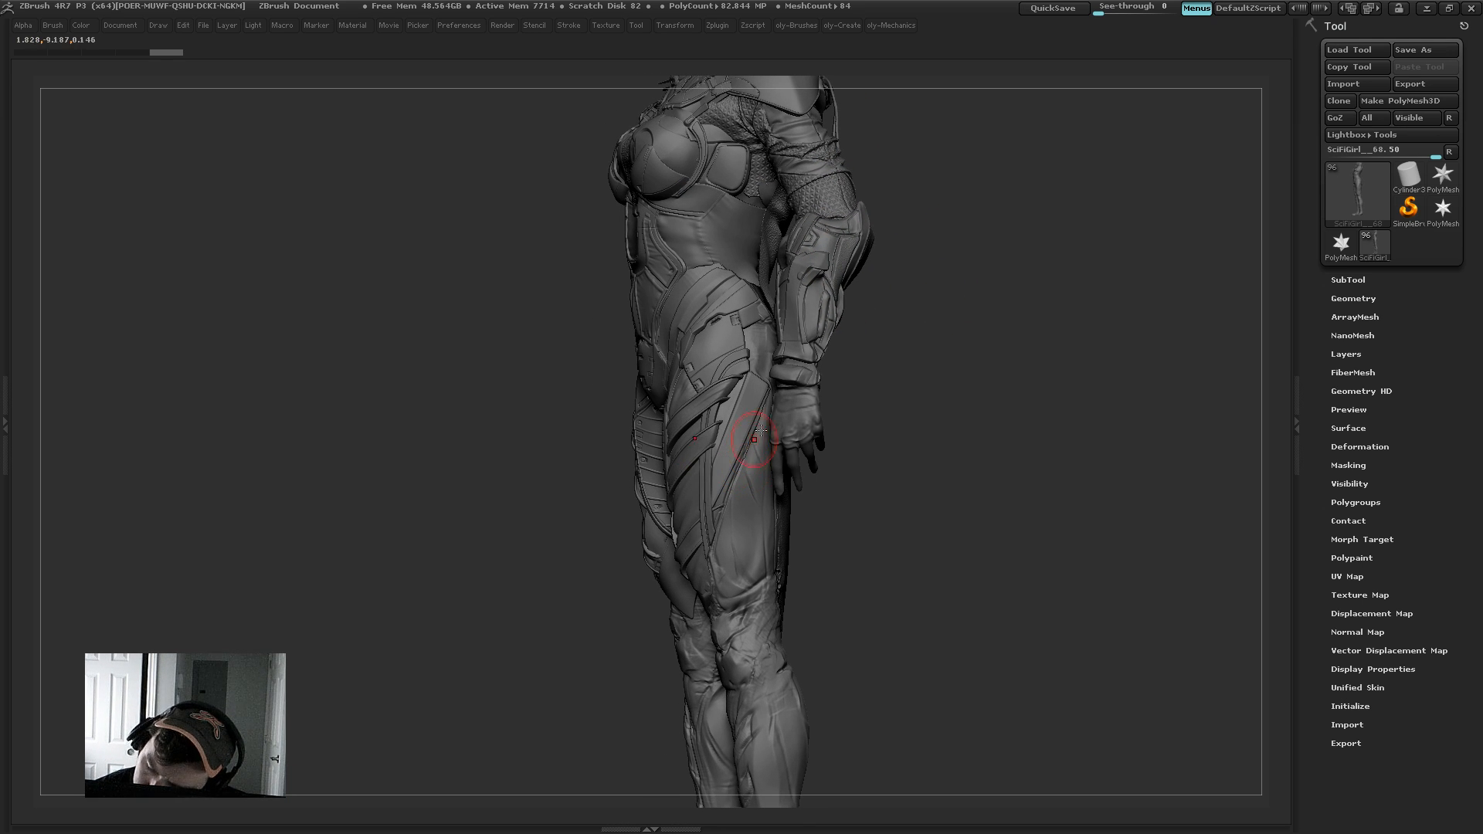
{"action": "left_click_drag", "start_coordinate": [933, 409], "coordinate": [980, 403]}
{"action": "left_click_drag", "start_coordinate": [871, 497], "coordinate": [868, 496], "text": "alt"}
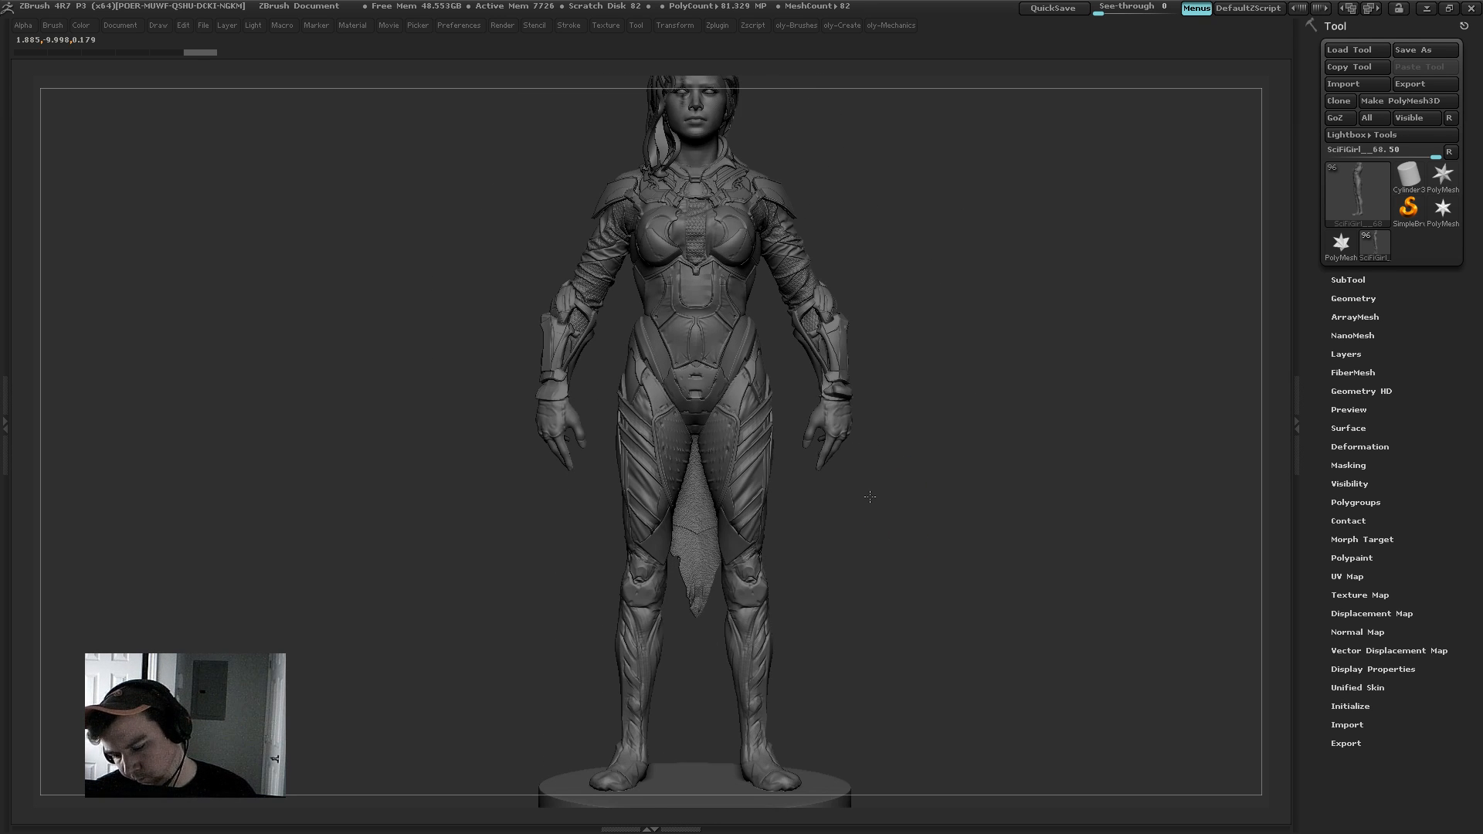
{"action": "key", "text": "s"}
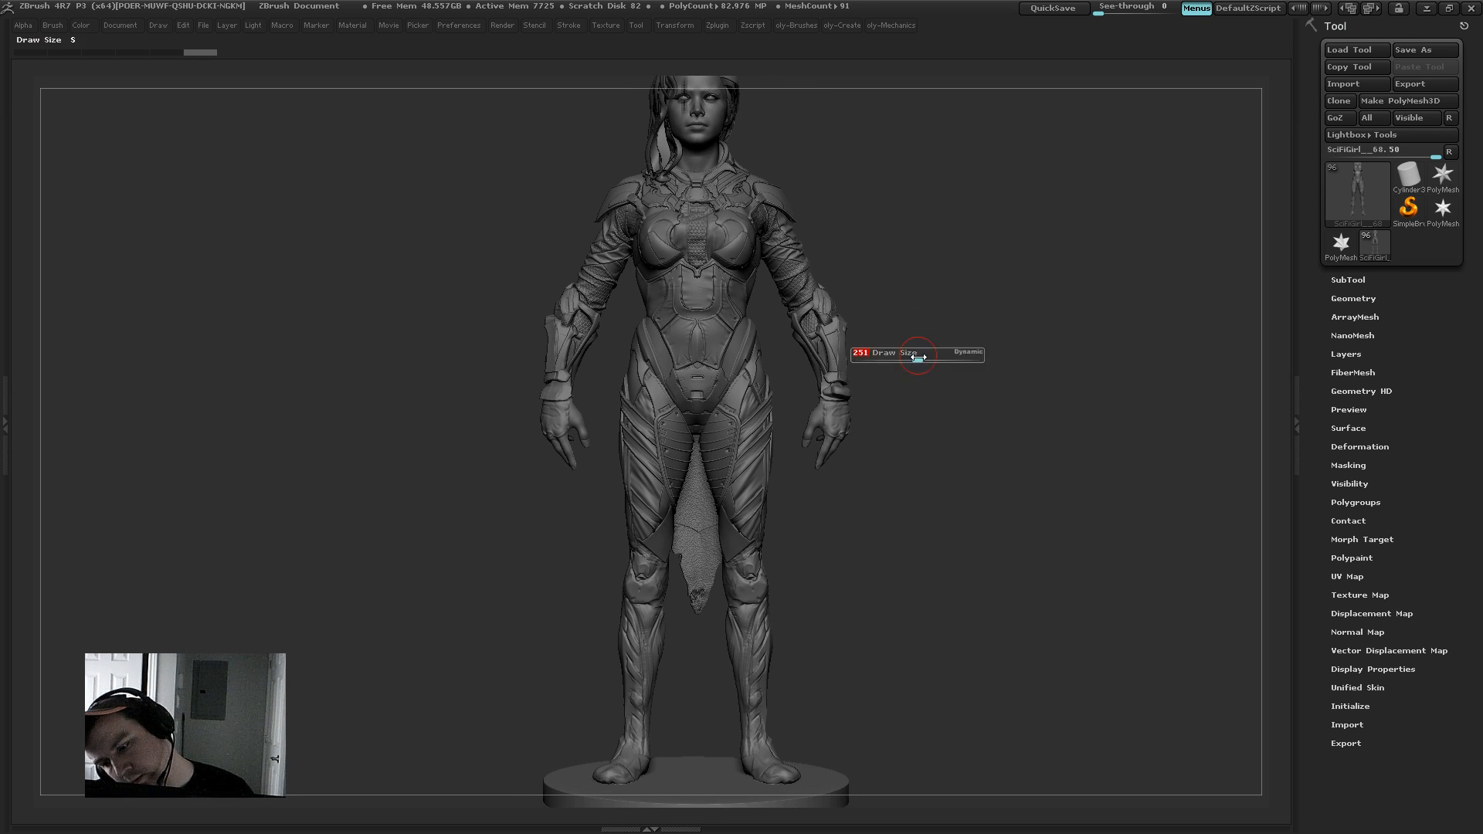
{"action": "mouse_move", "coordinate": [923, 352]}
{"action": "left_mouse_down"}
{"action": "mouse_move", "coordinate": [874, 372]}
{"action": "mouse_move", "coordinate": [951, 289]}
{"action": "left_mouse_up"}
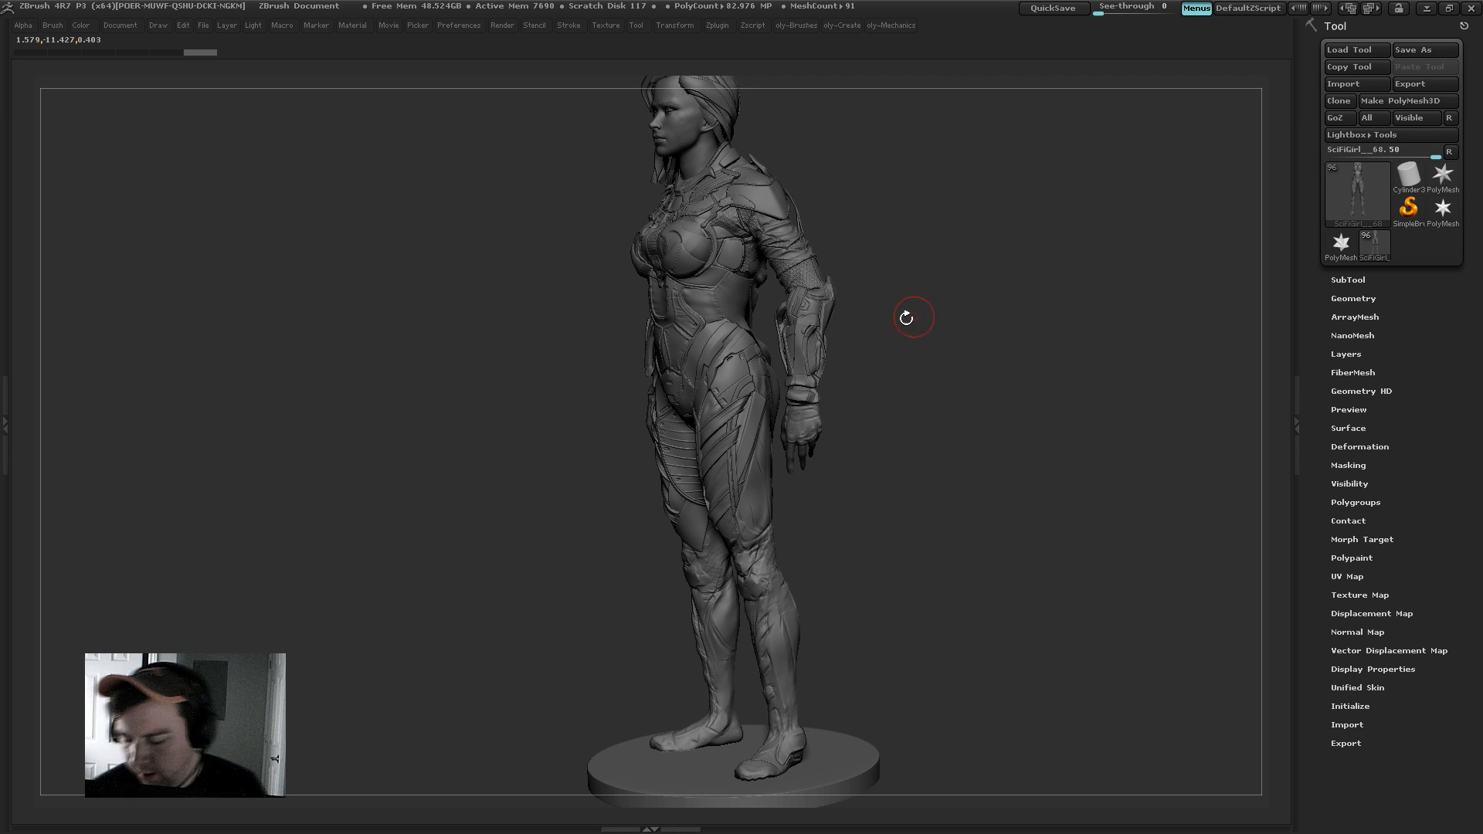
Step: Choose the Move brush, select the diagonal thigh strips, and refine how they fit around the outer thigh
{"action": "left_click_drag", "start_coordinate": [893, 348], "coordinate": [887, 391], "text": "alt"}
{"action": "right_click_drag", "start_coordinate": [760, 435], "coordinate": [765, 410], "text": "ctrl"}
{"action": "key", "text": "1"}
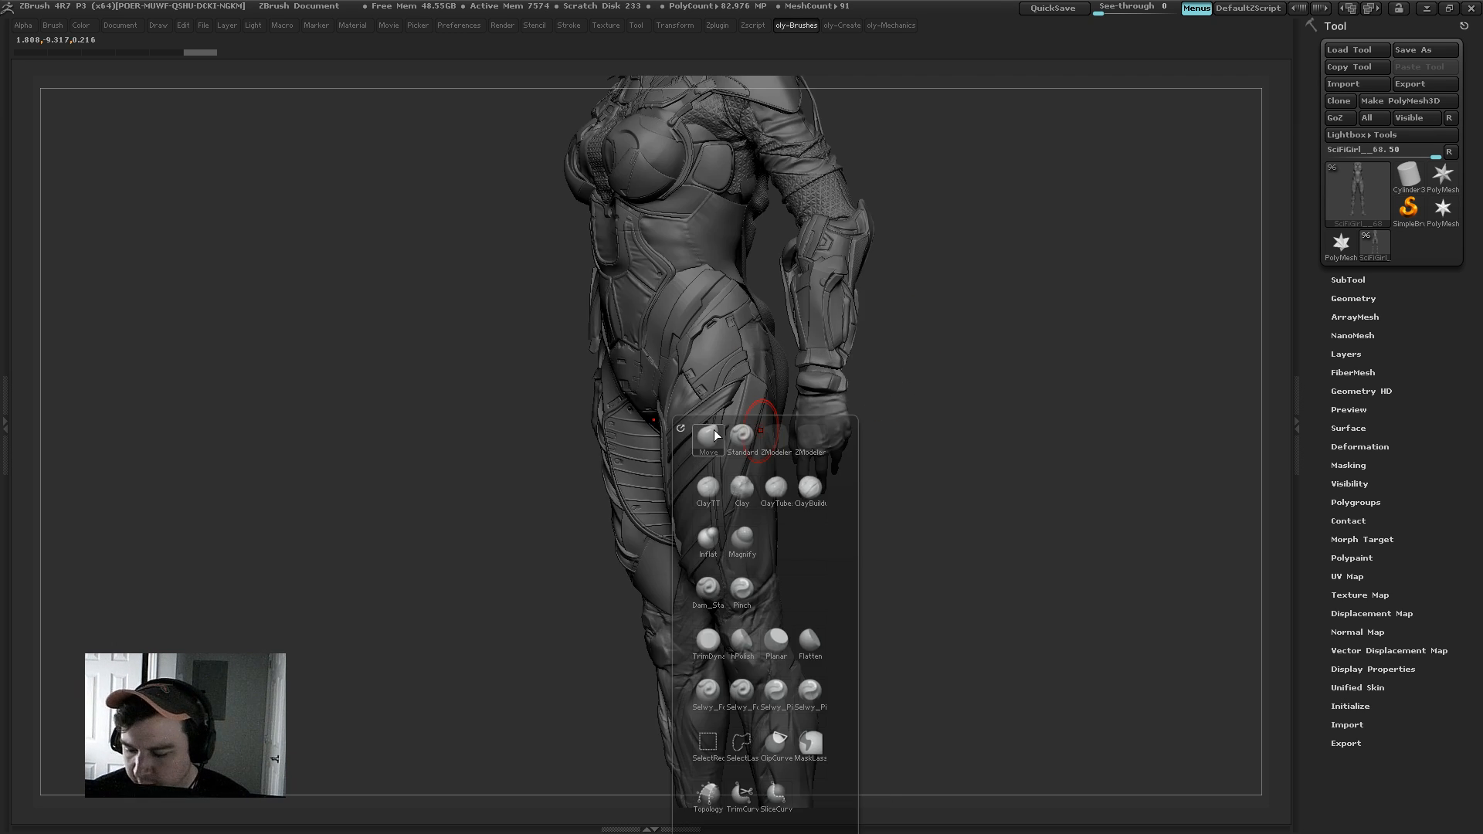
{"action": "left_click", "coordinate": [713, 429]}
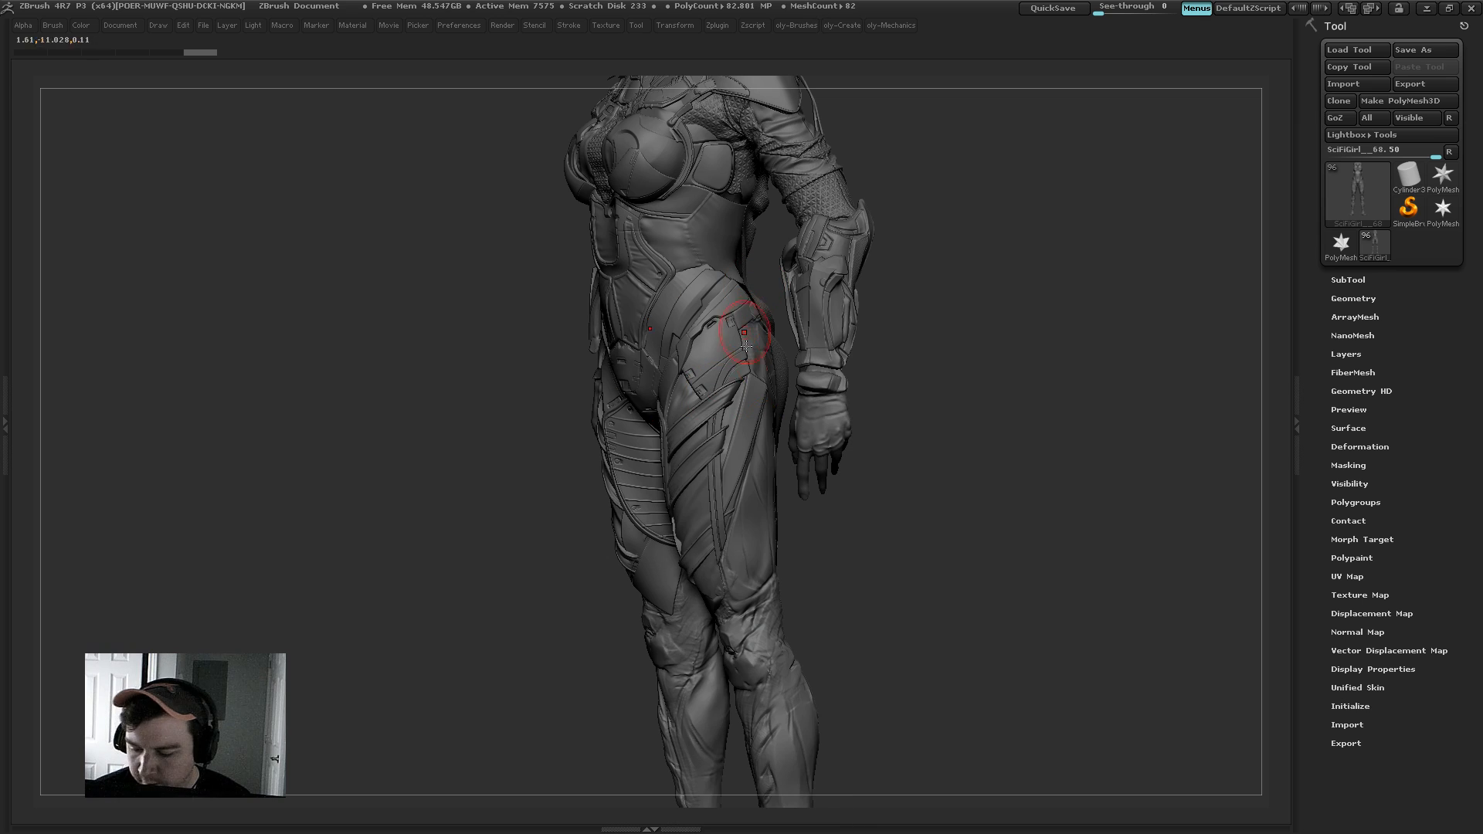
{"action": "left_click", "coordinate": [740, 393], "text": "alt"}
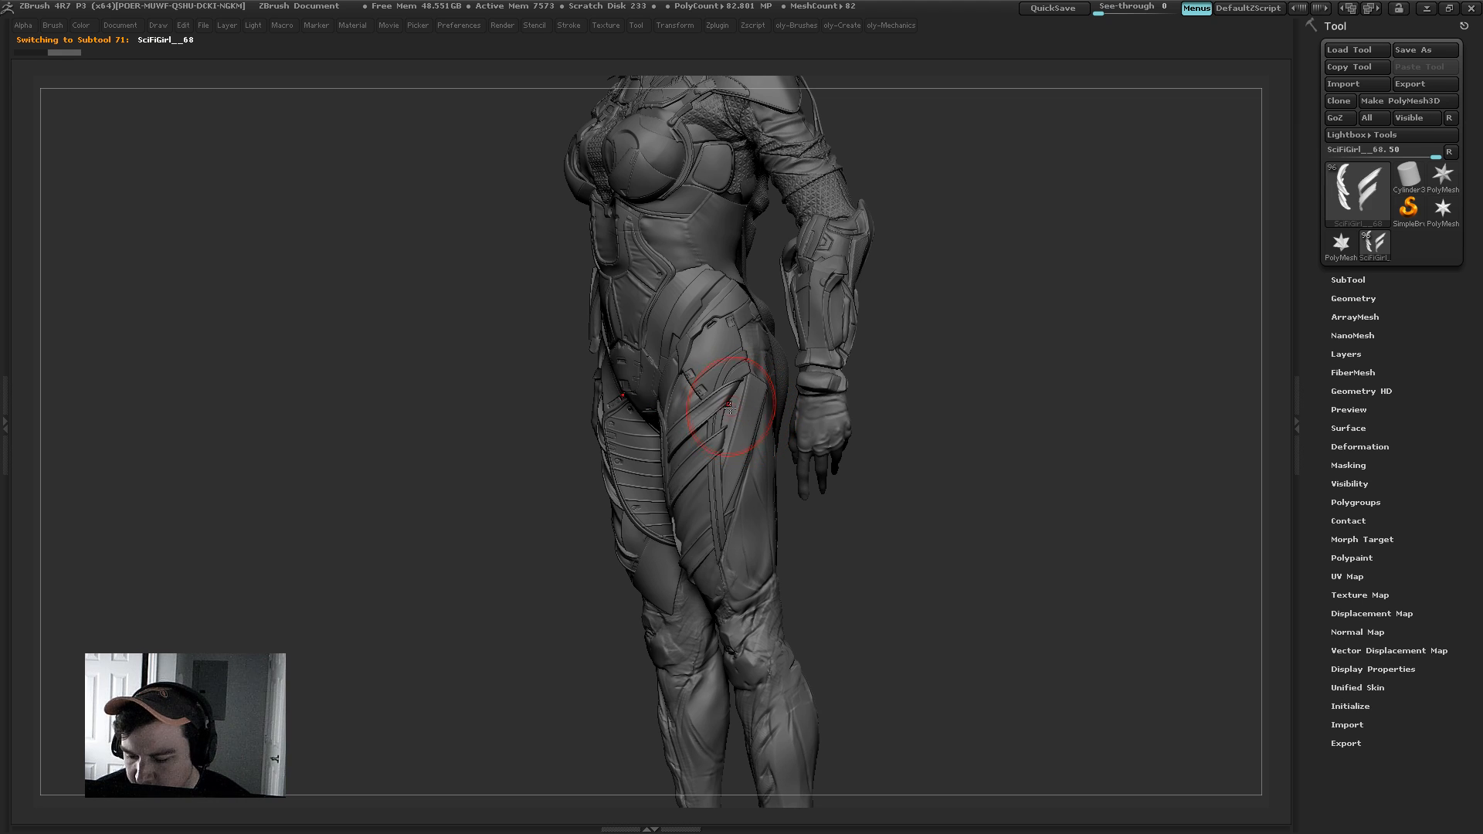
{"action": "left_click_drag", "start_coordinate": [949, 256], "coordinate": [942, 207]}
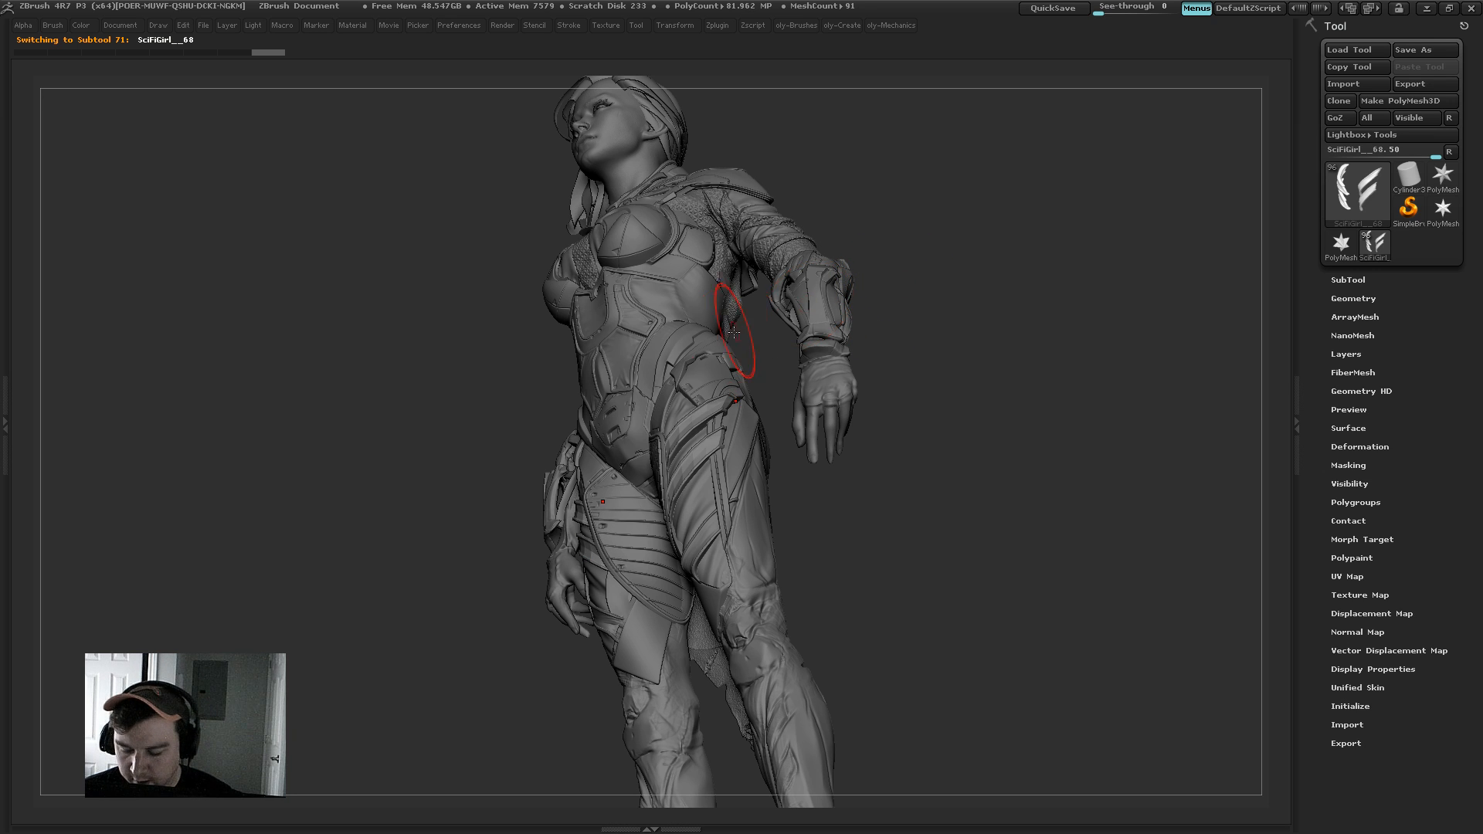
Step: Isolate the diagonal thigh strips, turn on their polyframe, and bring the rest of the figure back
{"action": "key", "text": "alt+shift+s"}
{"action": "left_click_drag", "start_coordinate": [828, 378], "coordinate": [782, 417], "text": "alt"}
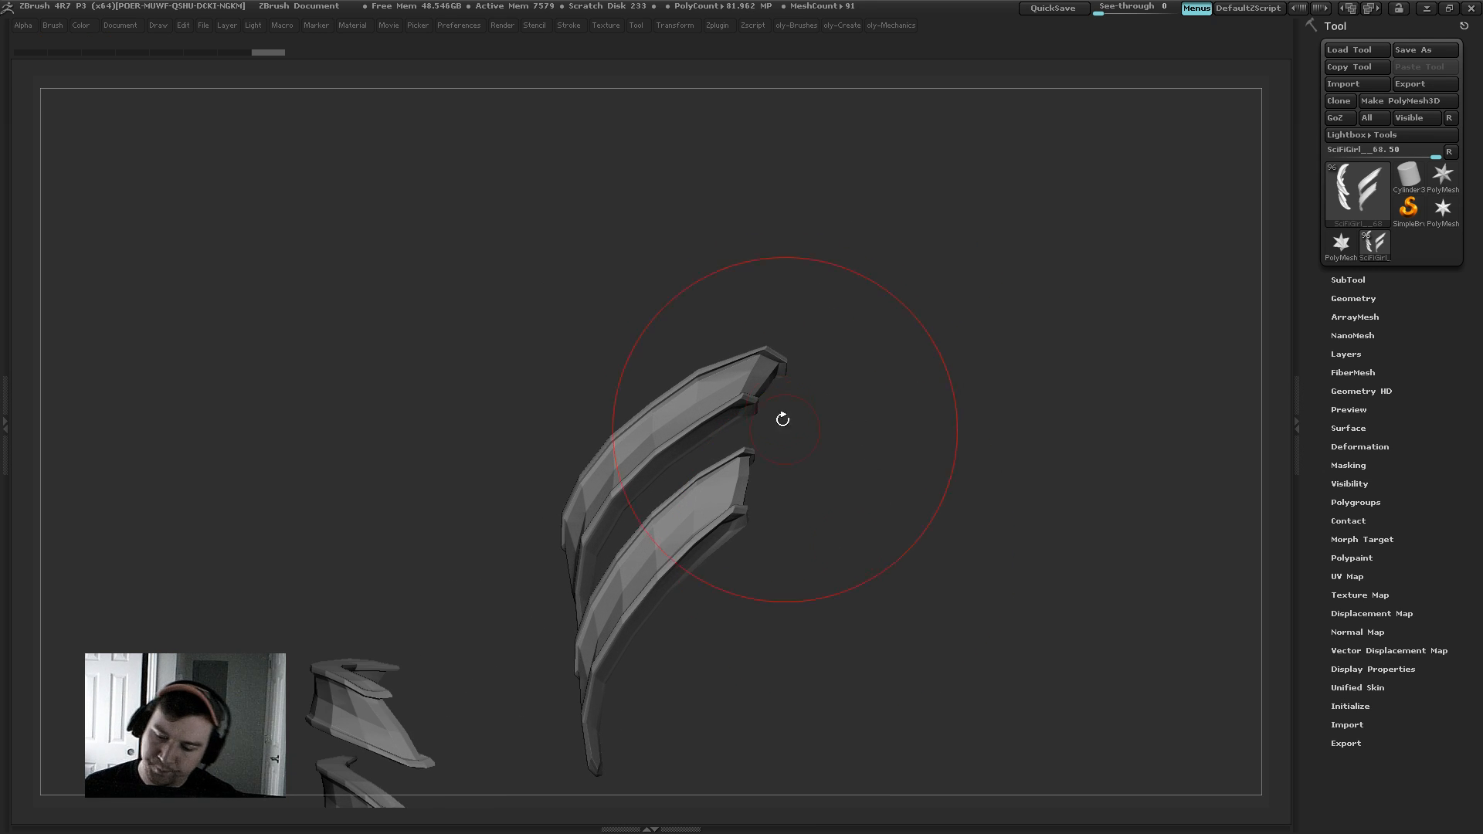
{"action": "key", "text": "shift+f"}
{"action": "key", "text": "alt+shift+s"}
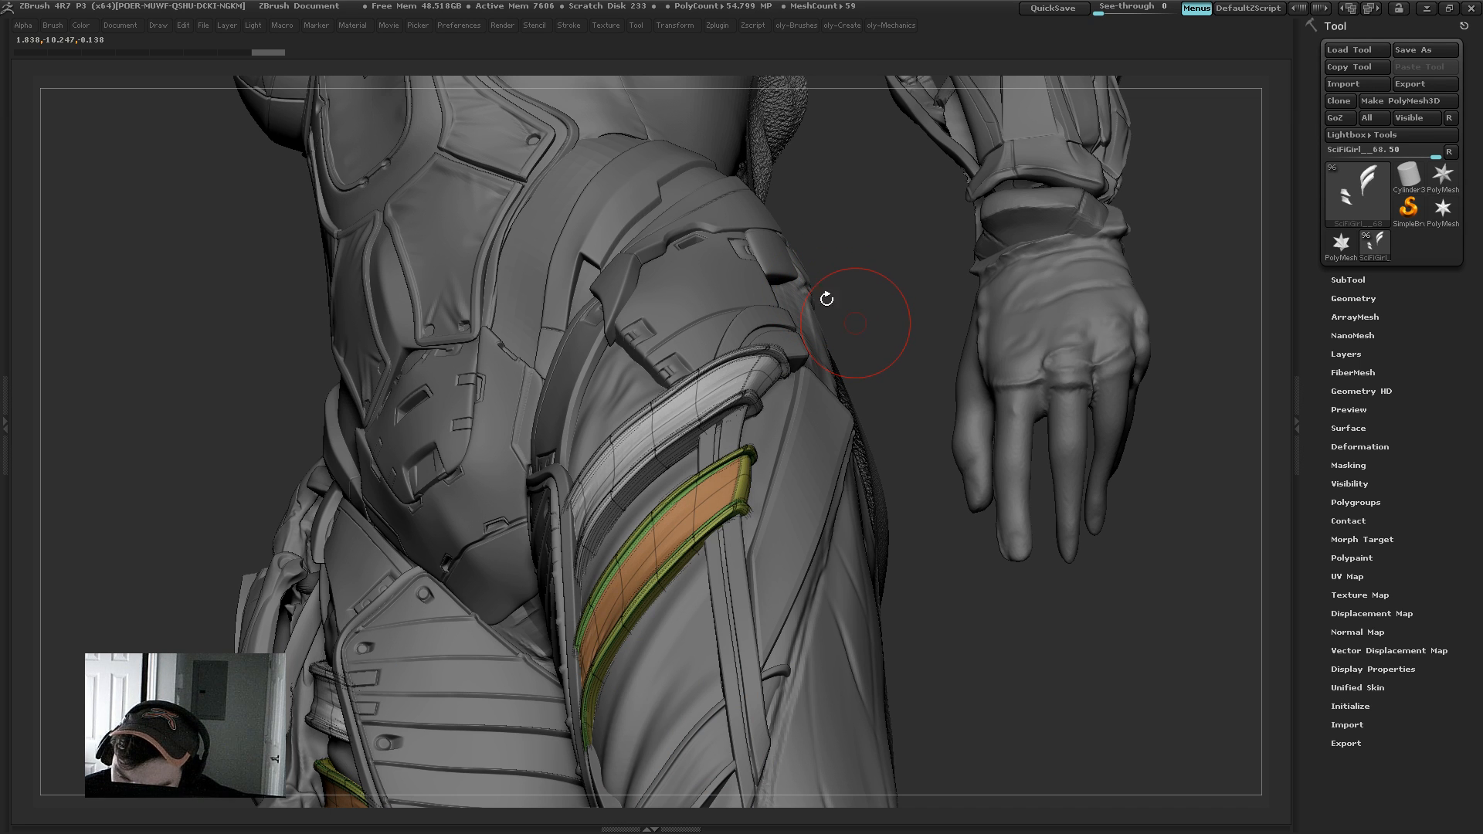
Step: Subdivide the diagonal thigh strips, hide their polyframe, and step the mesh down to its lower subdivision levels
{"action": "key", "text": "ctrl+d"}
{"action": "key", "text": "s"}
{"action": "mouse_move", "coordinate": [745, 403]}
{"action": "left_mouse_down"}
{"action": "mouse_move", "coordinate": [763, 403]}
{"action": "mouse_move", "coordinate": [720, 430]}
{"action": "mouse_move", "coordinate": [724, 383]}
{"action": "mouse_move", "coordinate": [729, 395]}
{"action": "left_mouse_up"}
{"action": "key", "text": "ctrl+z"}
{"action": "key", "text": "shift+f"}
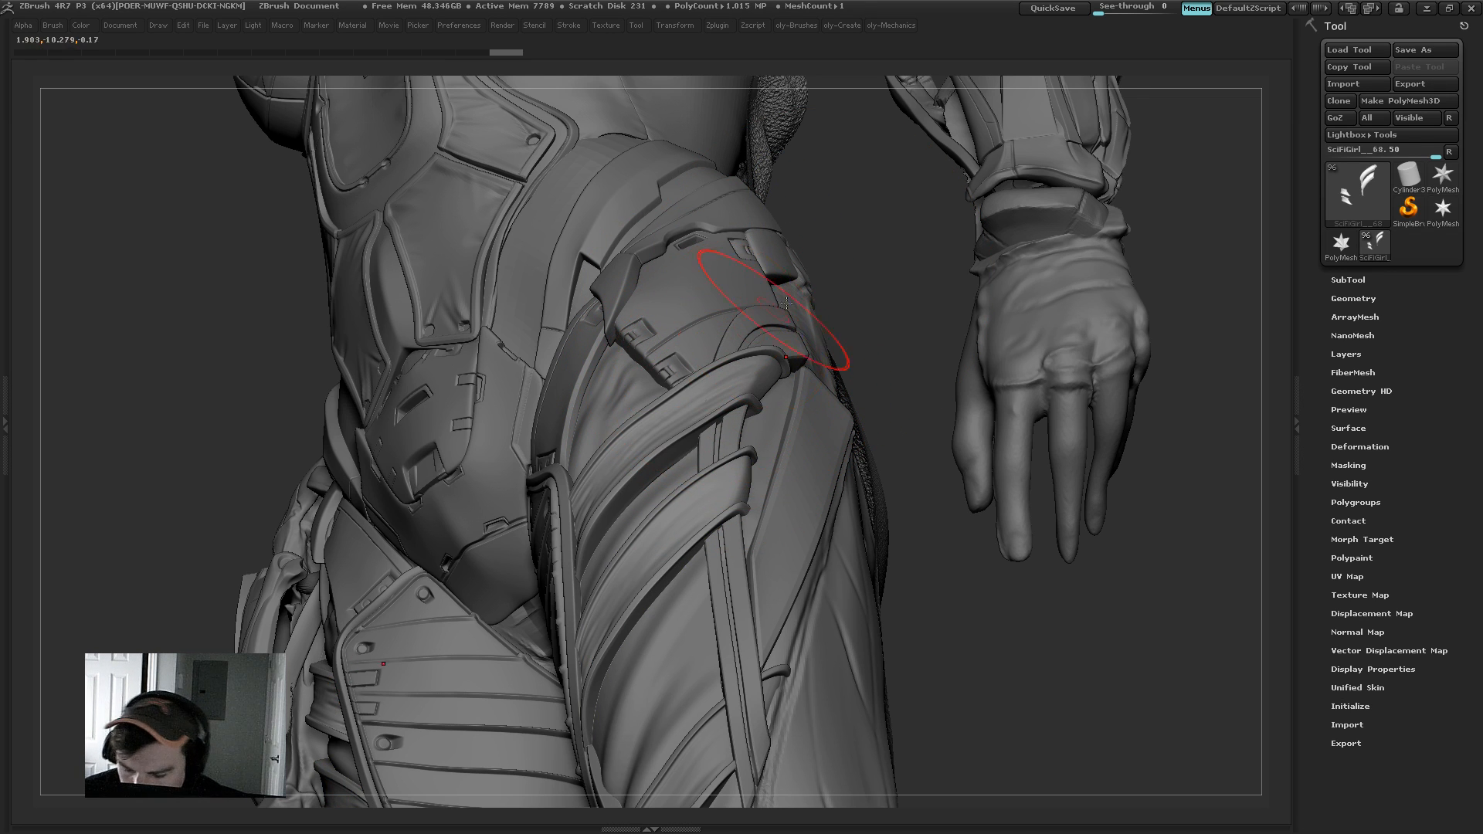
{"action": "key", "text": "shift+d"}
{"action": "key", "text": "shift+d"}
{"action": "key", "text": "shift+d"}
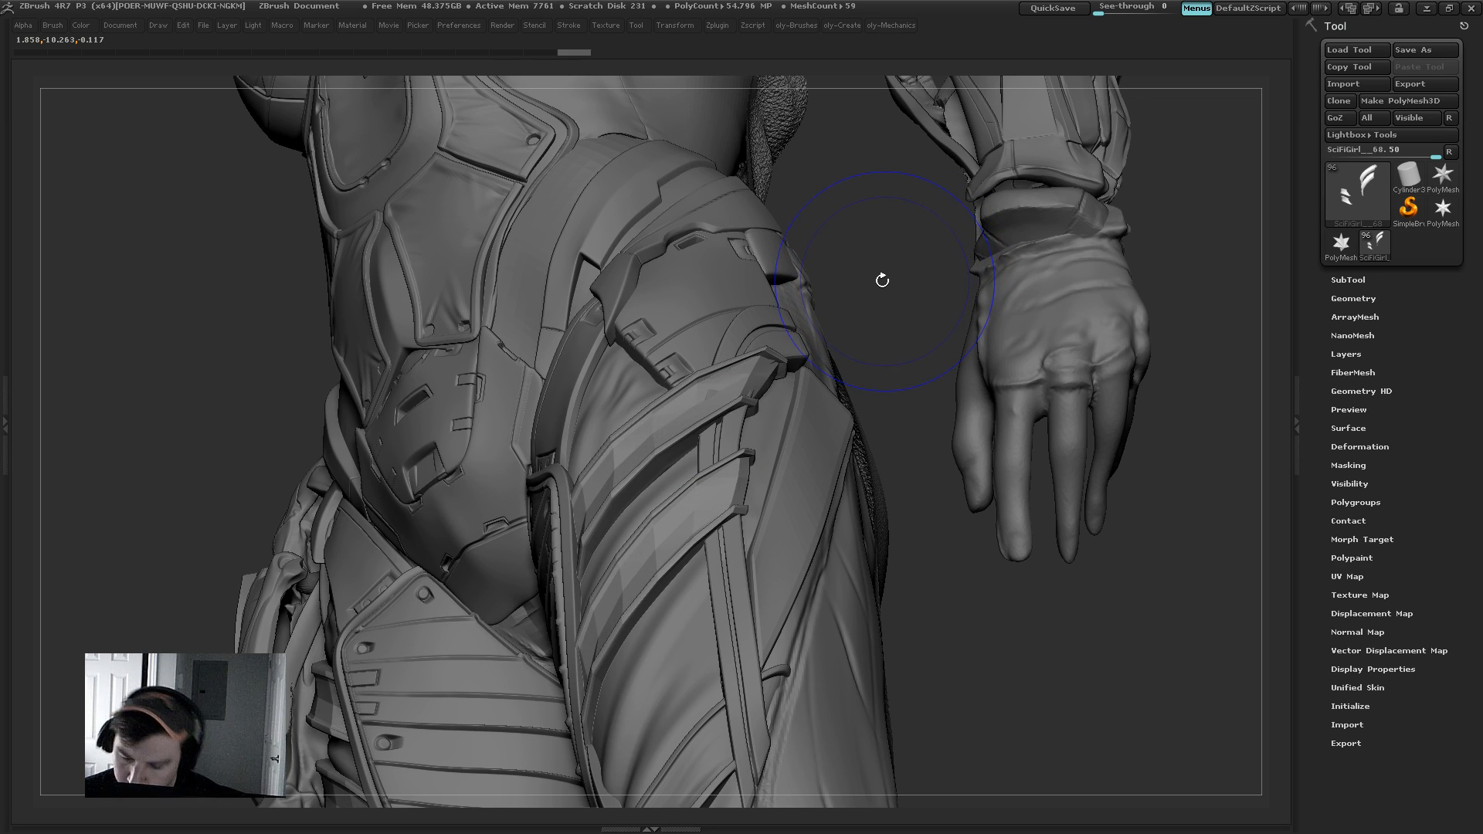
Step: Check the diagonal thigh strips' topology with the polyframe, and inspect the hips and thighs from the front and side
{"action": "key", "text": "shift+f"}
{"action": "mouse_move", "coordinate": [876, 294]}
{"action": "left_mouse_down"}
{"action": "mouse_move", "coordinate": [802, 327]}
{"action": "mouse_move", "coordinate": [822, 249]}
{"action": "left_mouse_up"}
{"action": "key", "text": "shift+f"}
{"action": "left_click_drag", "start_coordinate": [807, 352], "coordinate": [748, 294], "text": "alt"}
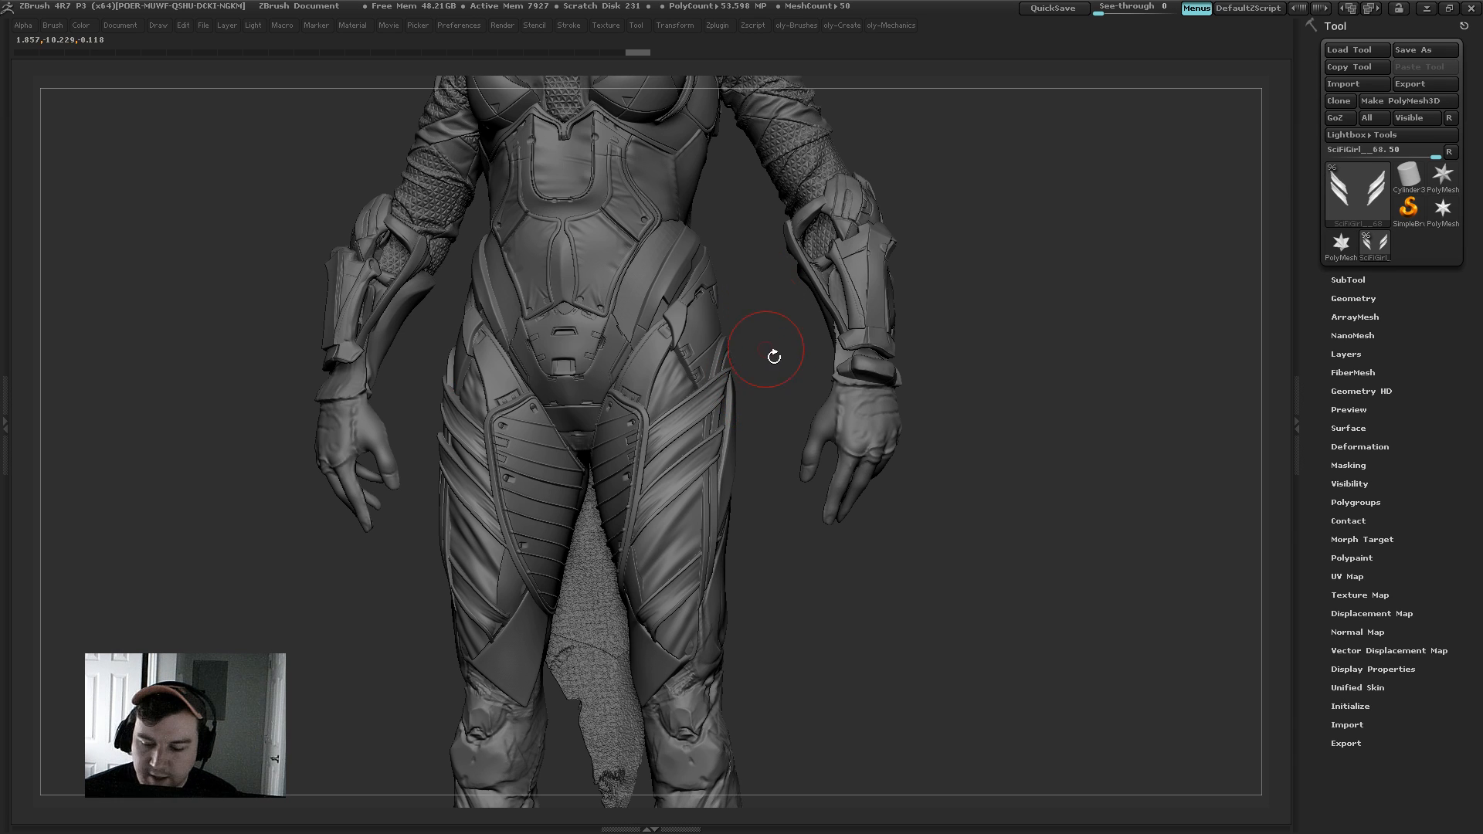
{"action": "left_click_drag", "start_coordinate": [778, 386], "coordinate": [756, 392]}
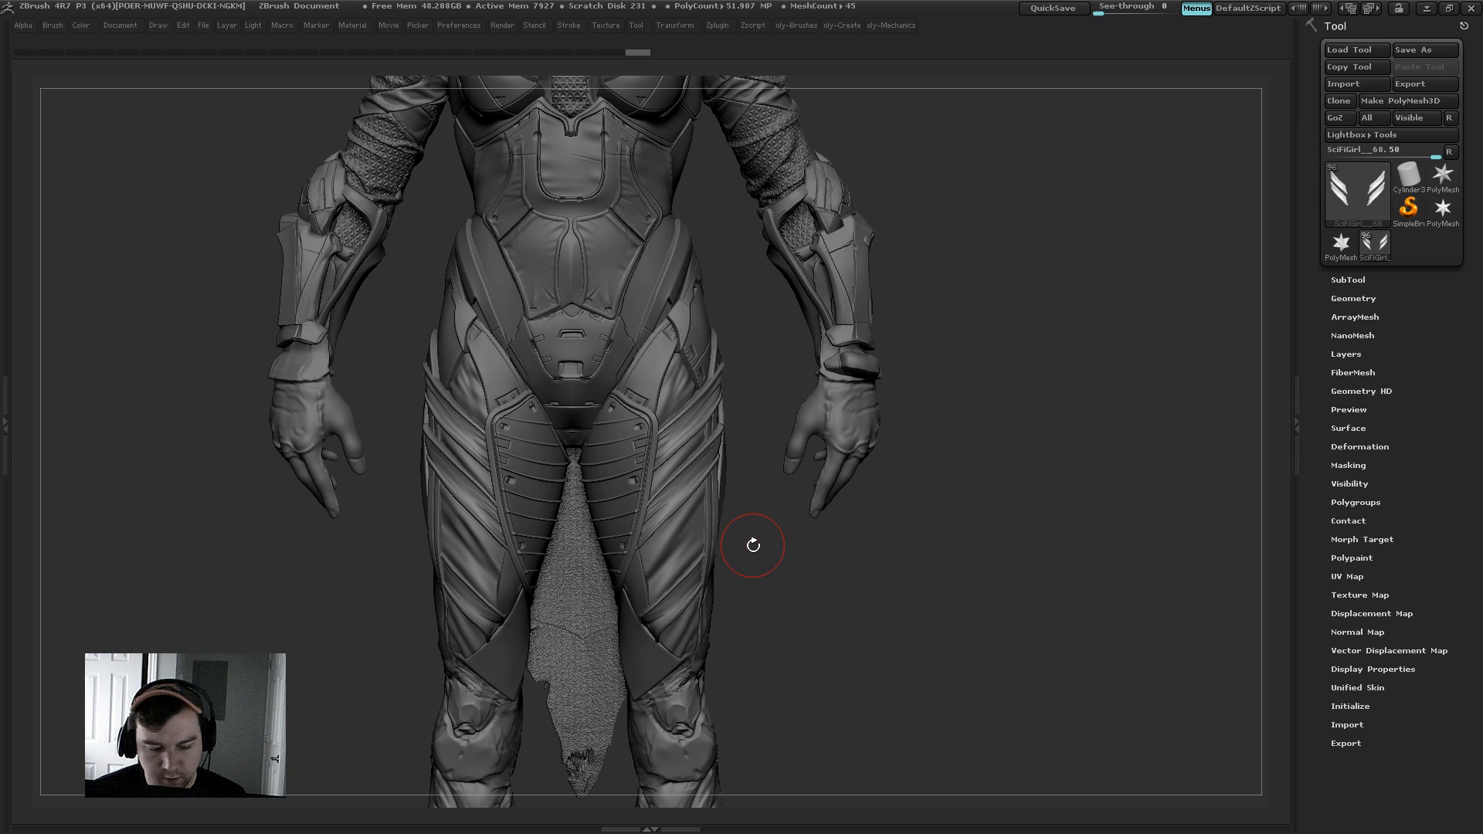
{"action": "left_click_drag", "start_coordinate": [786, 539], "coordinate": [963, 264]}
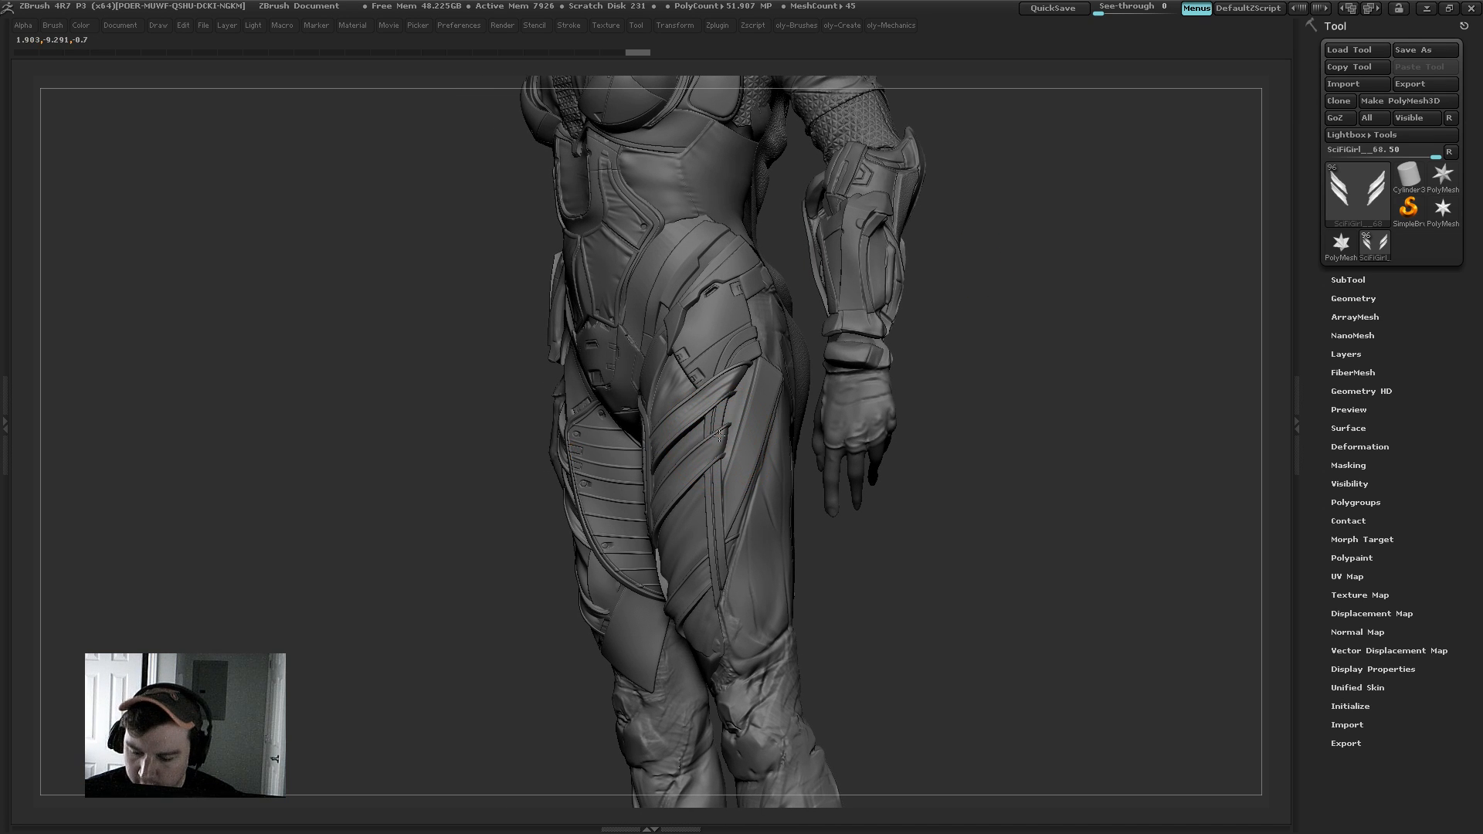
Step: Resize the brush to about 385 and refine the fit of the diagonal strips on the outer thigh
{"action": "key", "text": "s"}
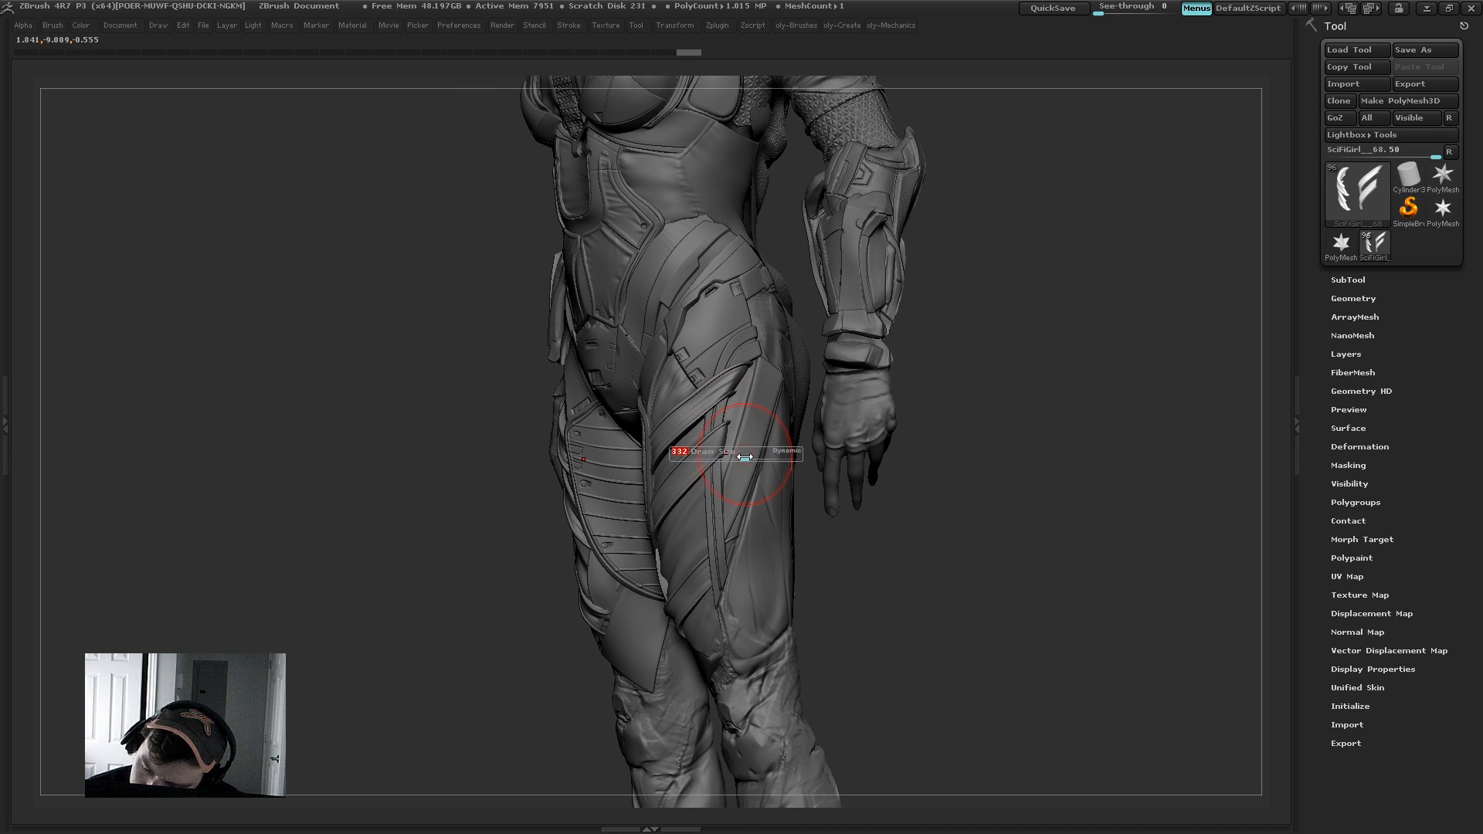
{"action": "mouse_move", "coordinate": [1009, 304]}
{"action": "left_mouse_down"}
{"action": "mouse_move", "coordinate": [1022, 308]}
{"action": "mouse_move", "coordinate": [992, 306]}
{"action": "left_mouse_up"}
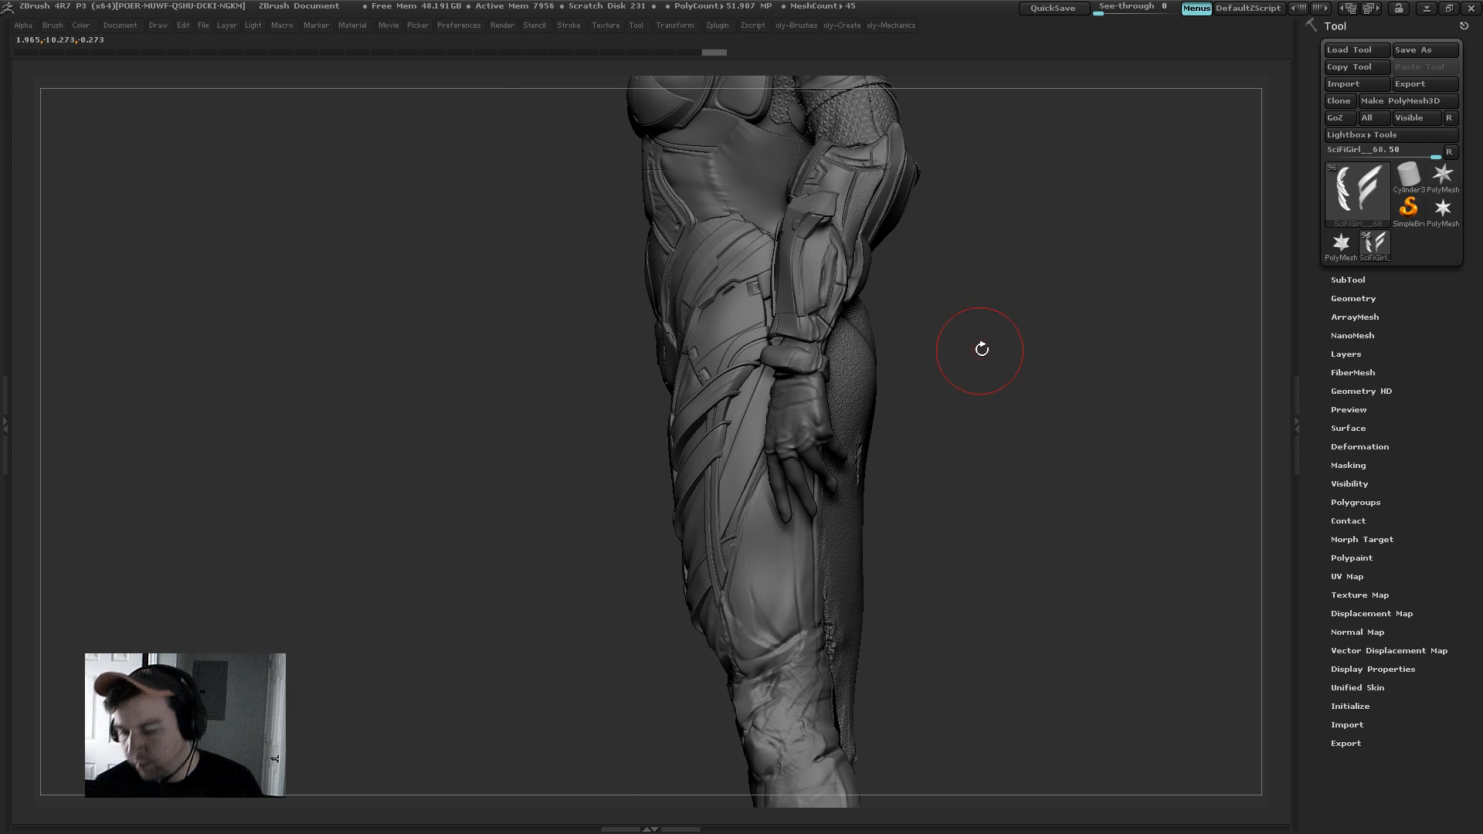
{"action": "mouse_move", "coordinate": [980, 348]}
{"action": "left_mouse_down"}
{"action": "mouse_move", "coordinate": [857, 328]}
{"action": "mouse_move", "coordinate": [735, 414]}
{"action": "left_mouse_up"}
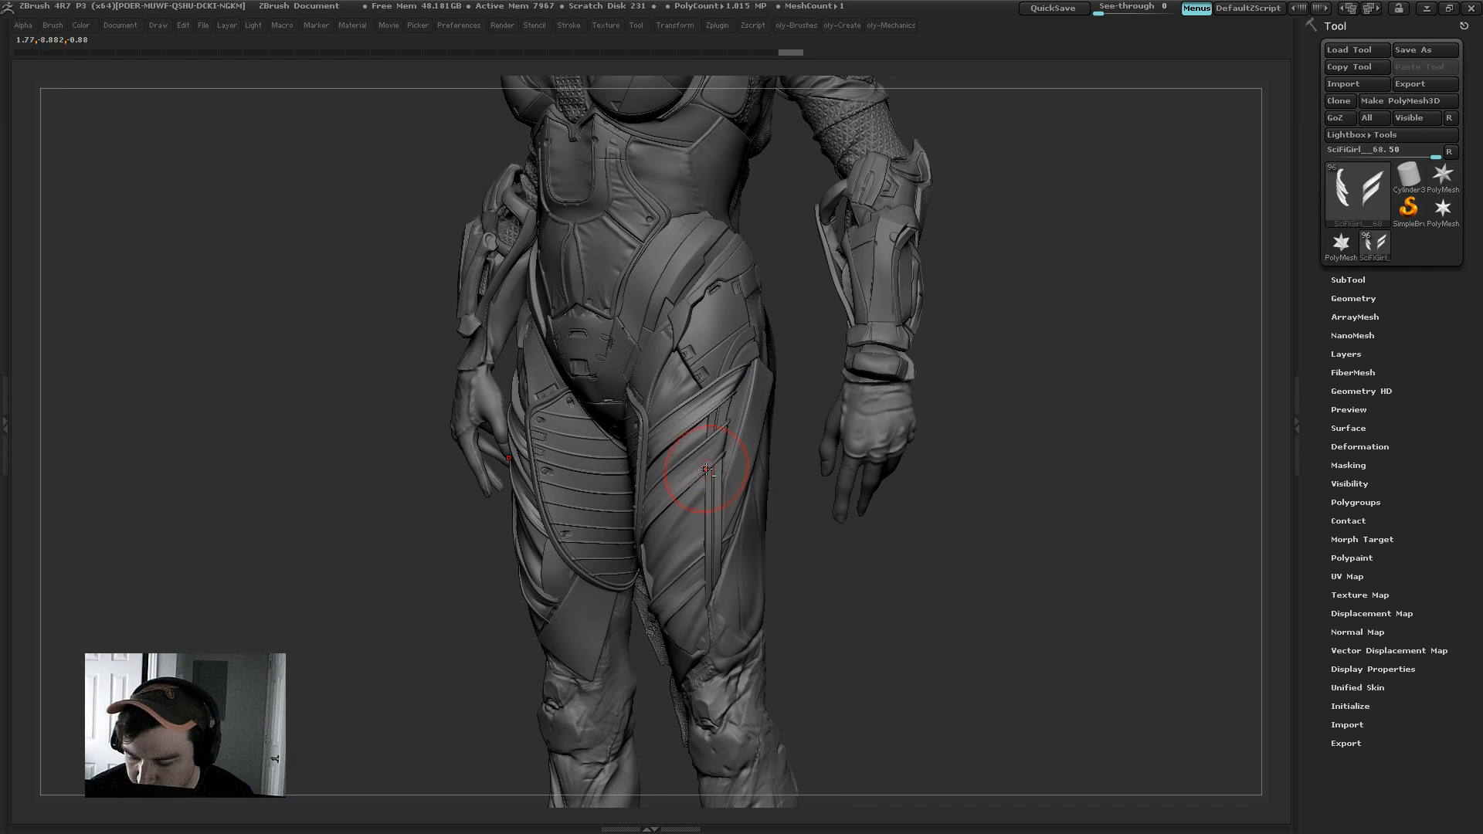
{"action": "key", "text": "s"}
{"action": "left_click_drag", "start_coordinate": [721, 480], "coordinate": [738, 481]}
{"action": "key", "text": "s"}
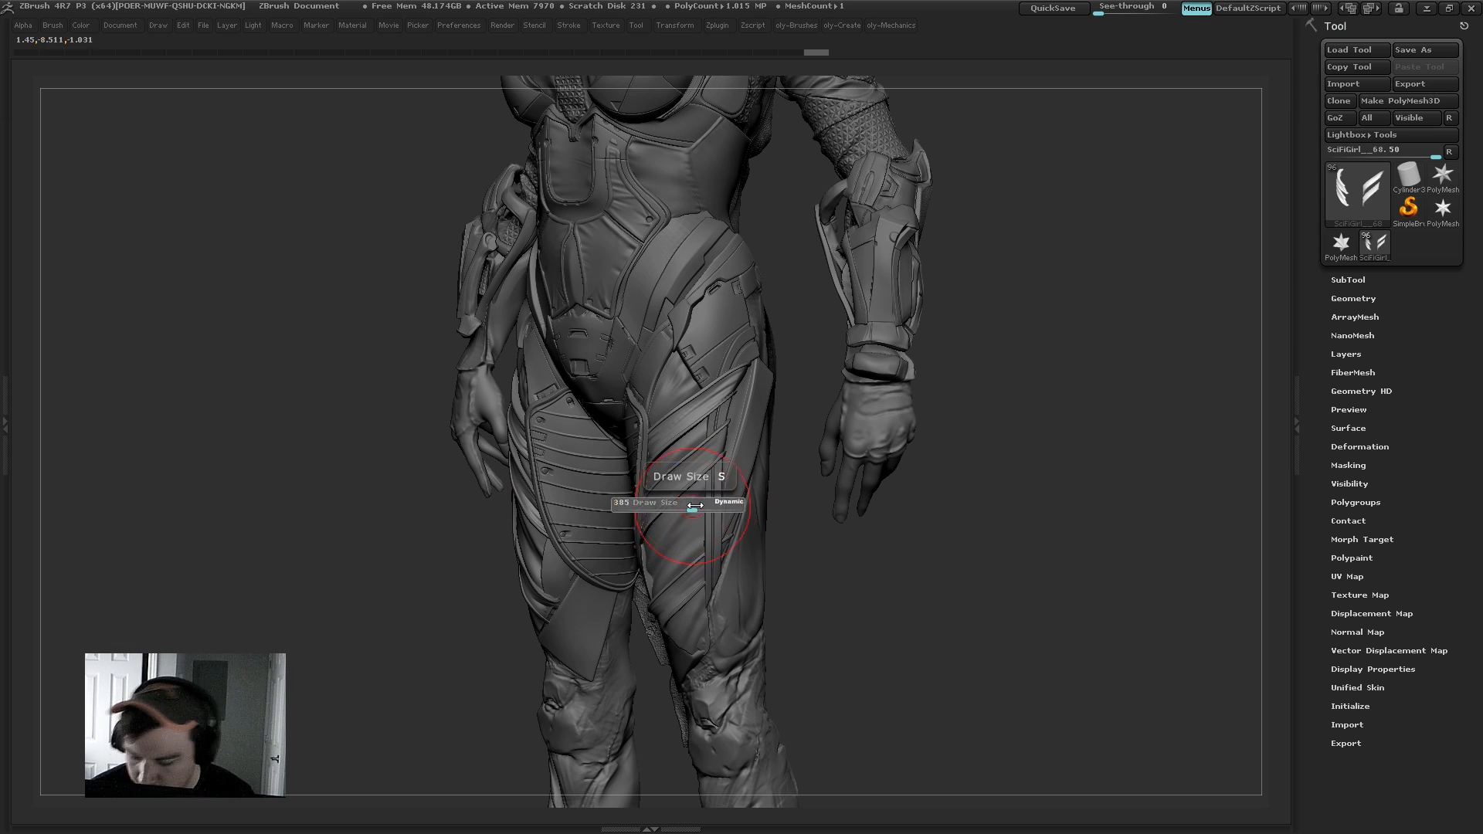
Step: Select the folded thigh mesh beneath the diagonal strips and adjust the brush size for working on its front
{"action": "left_click", "coordinate": [682, 506], "text": "alt"}
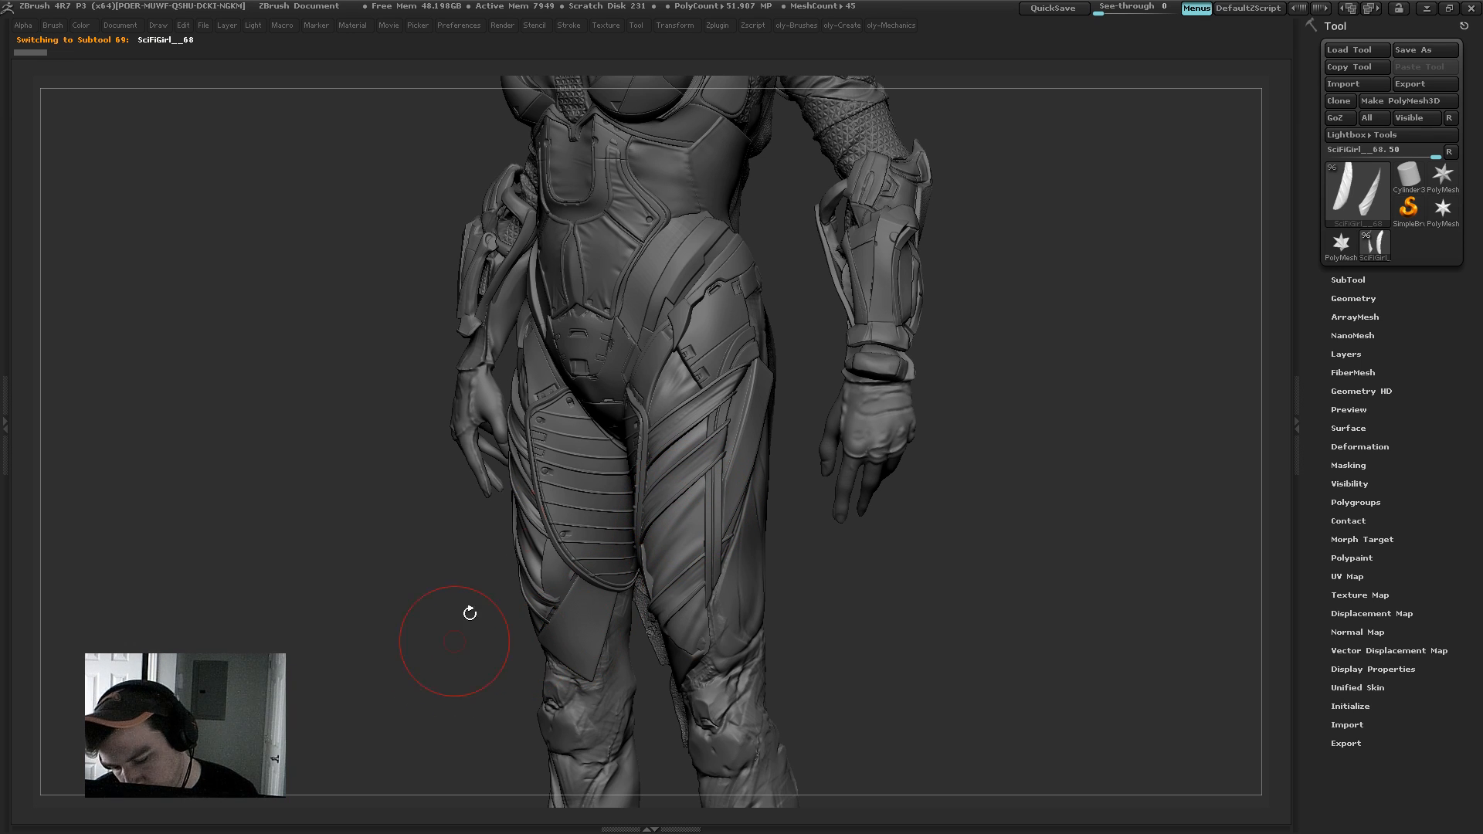
{"action": "left_click_drag", "start_coordinate": [413, 669], "coordinate": [663, 485]}
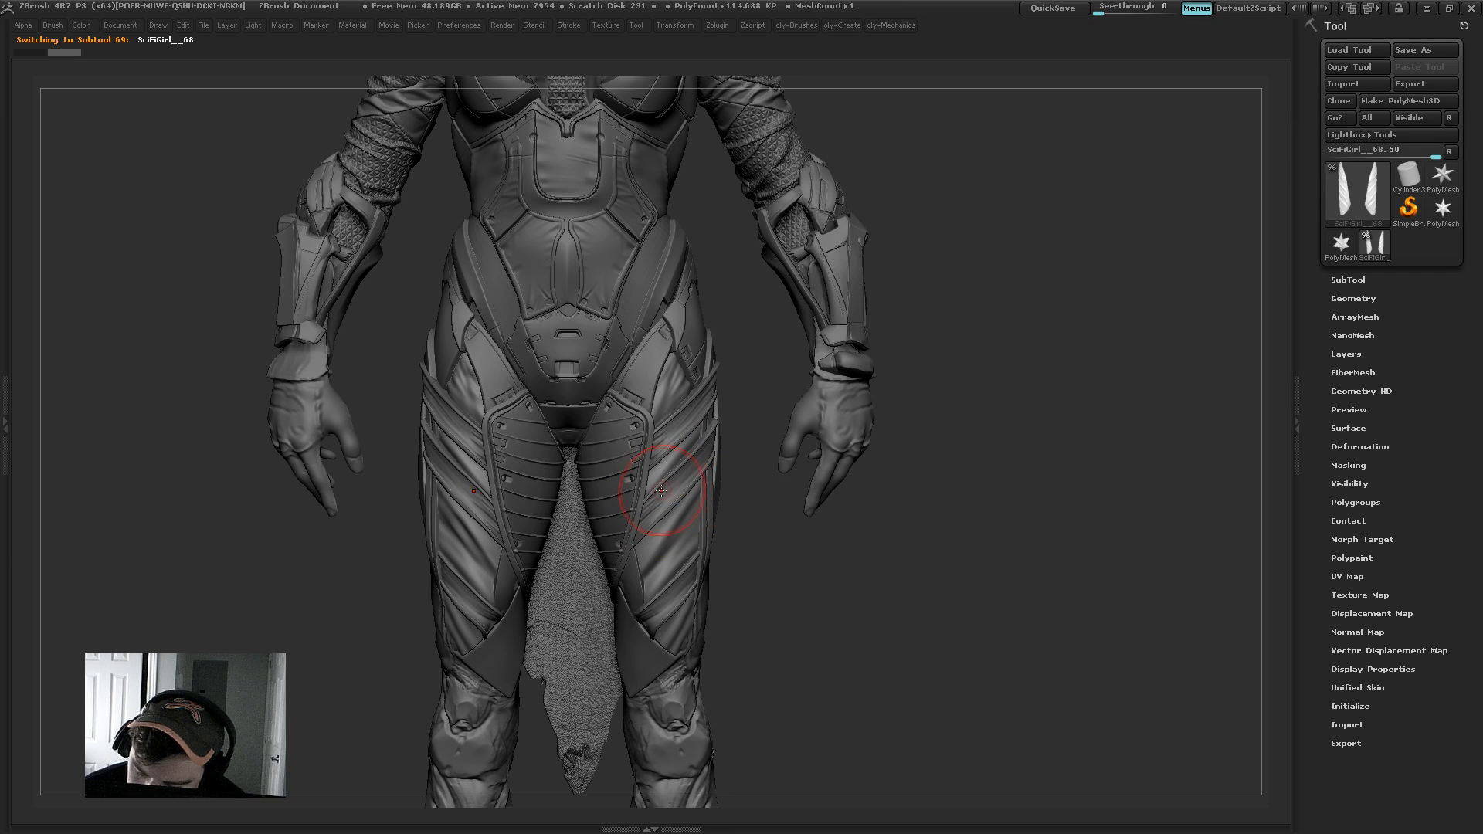
{"action": "key", "text": "s"}
{"action": "key", "text": "s"}
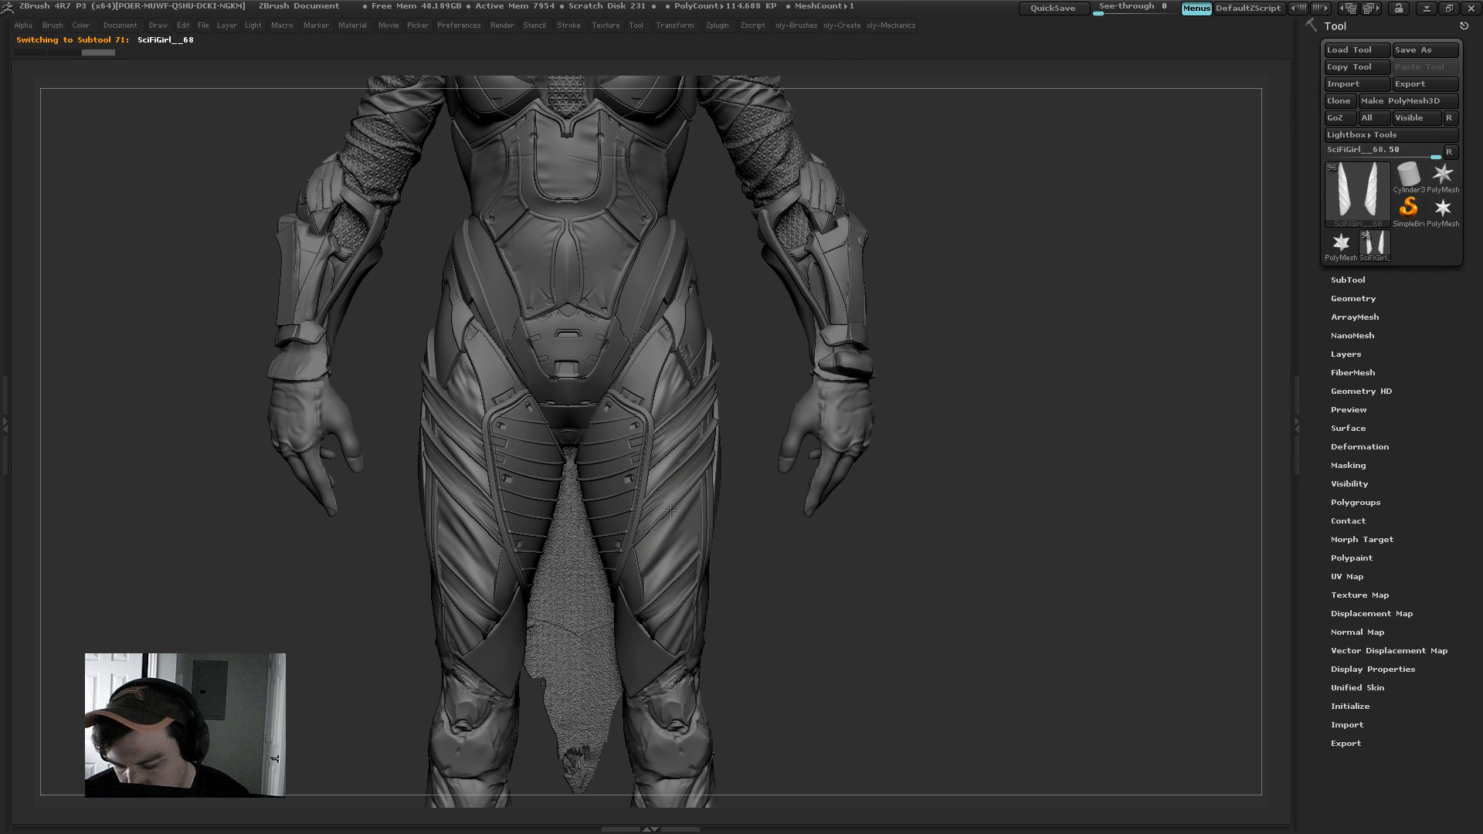
Step: Reselect the diagonal thigh strips and check how they wrap around the outer thigh
{"action": "left_click", "coordinate": [669, 504], "text": "alt"}
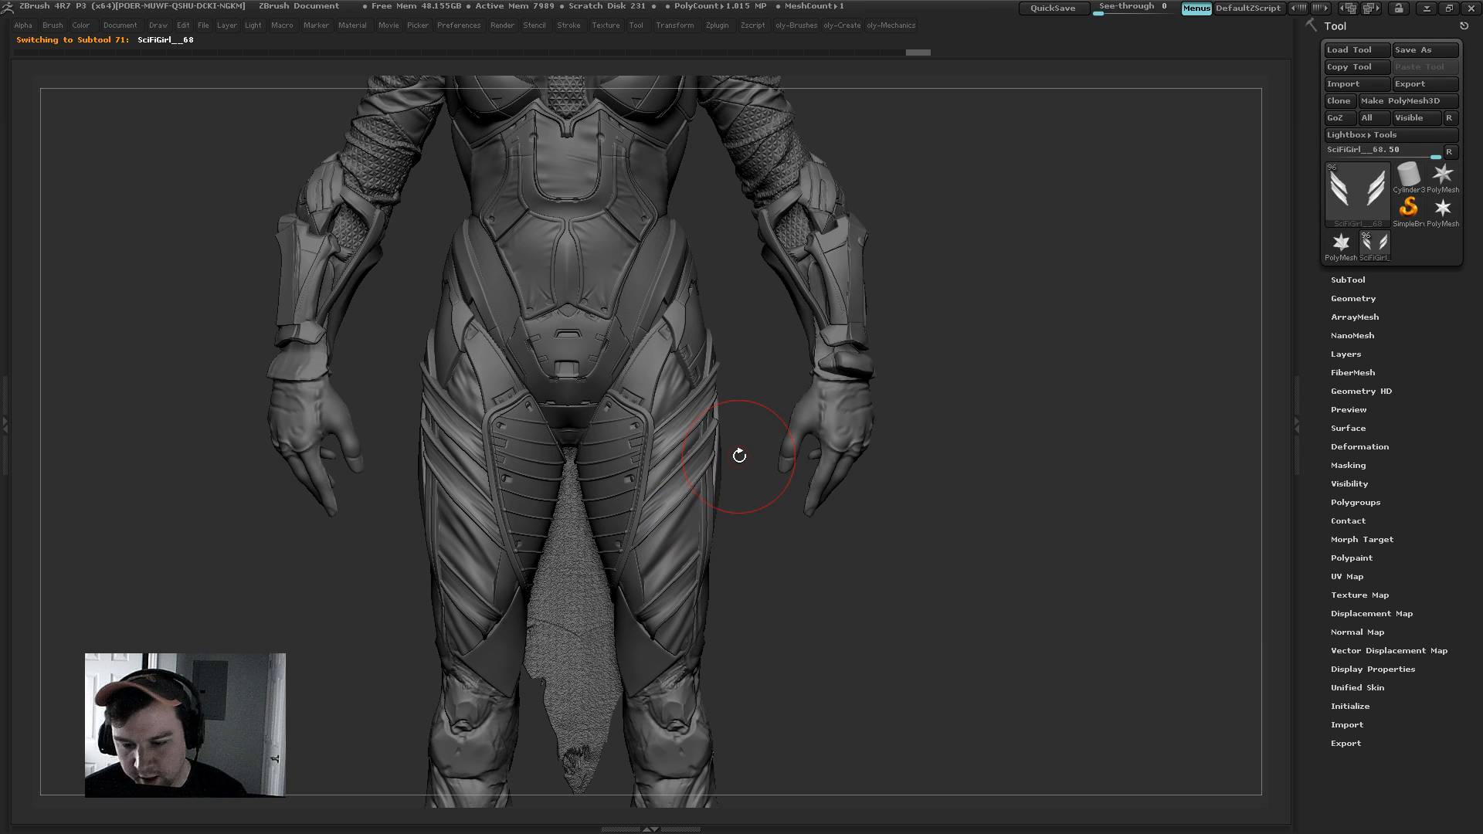
{"action": "left_click_drag", "start_coordinate": [966, 363], "coordinate": [945, 373]}
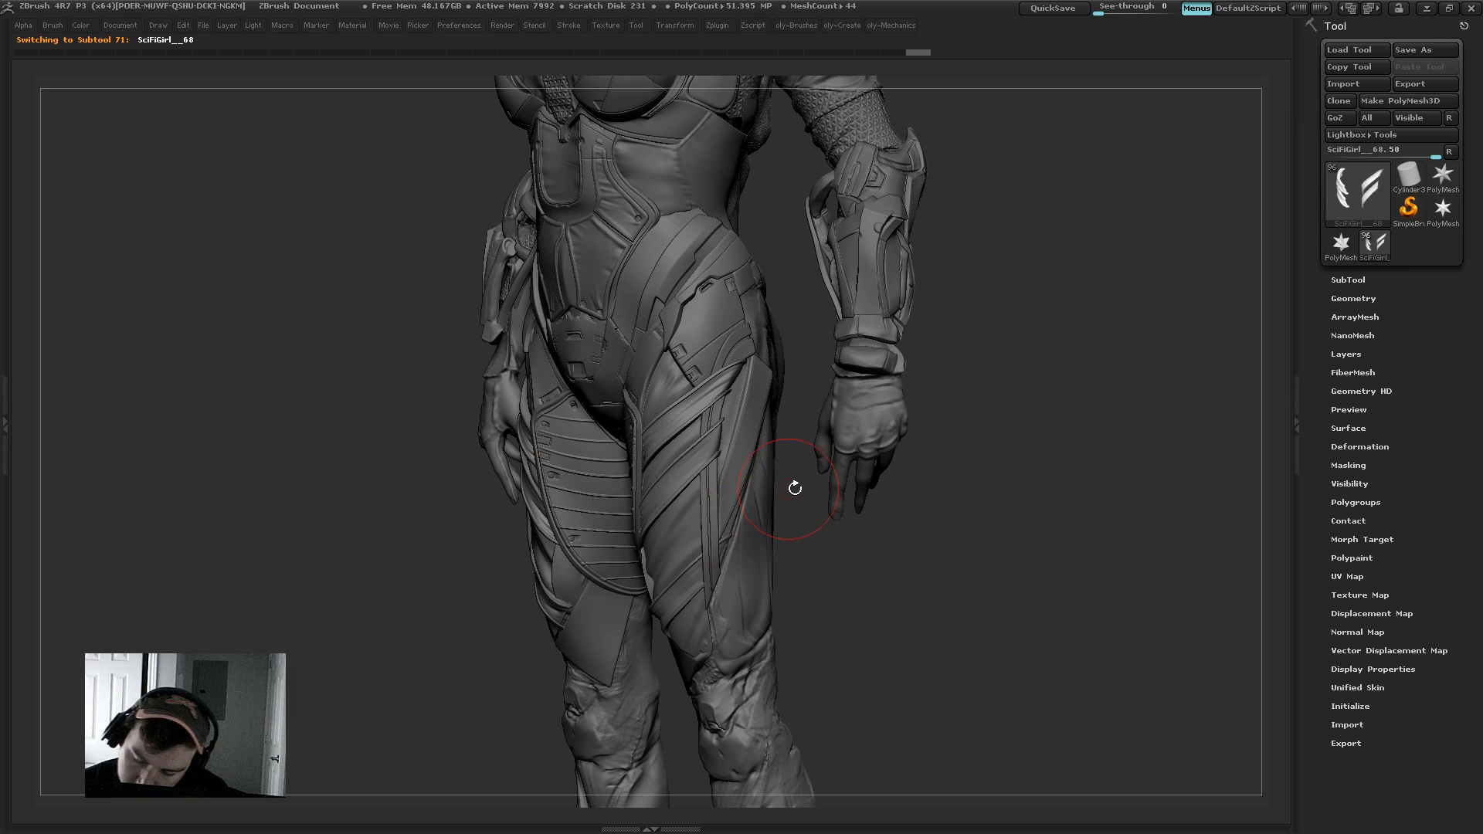
{"action": "left_click_drag", "start_coordinate": [794, 487], "coordinate": [748, 413]}
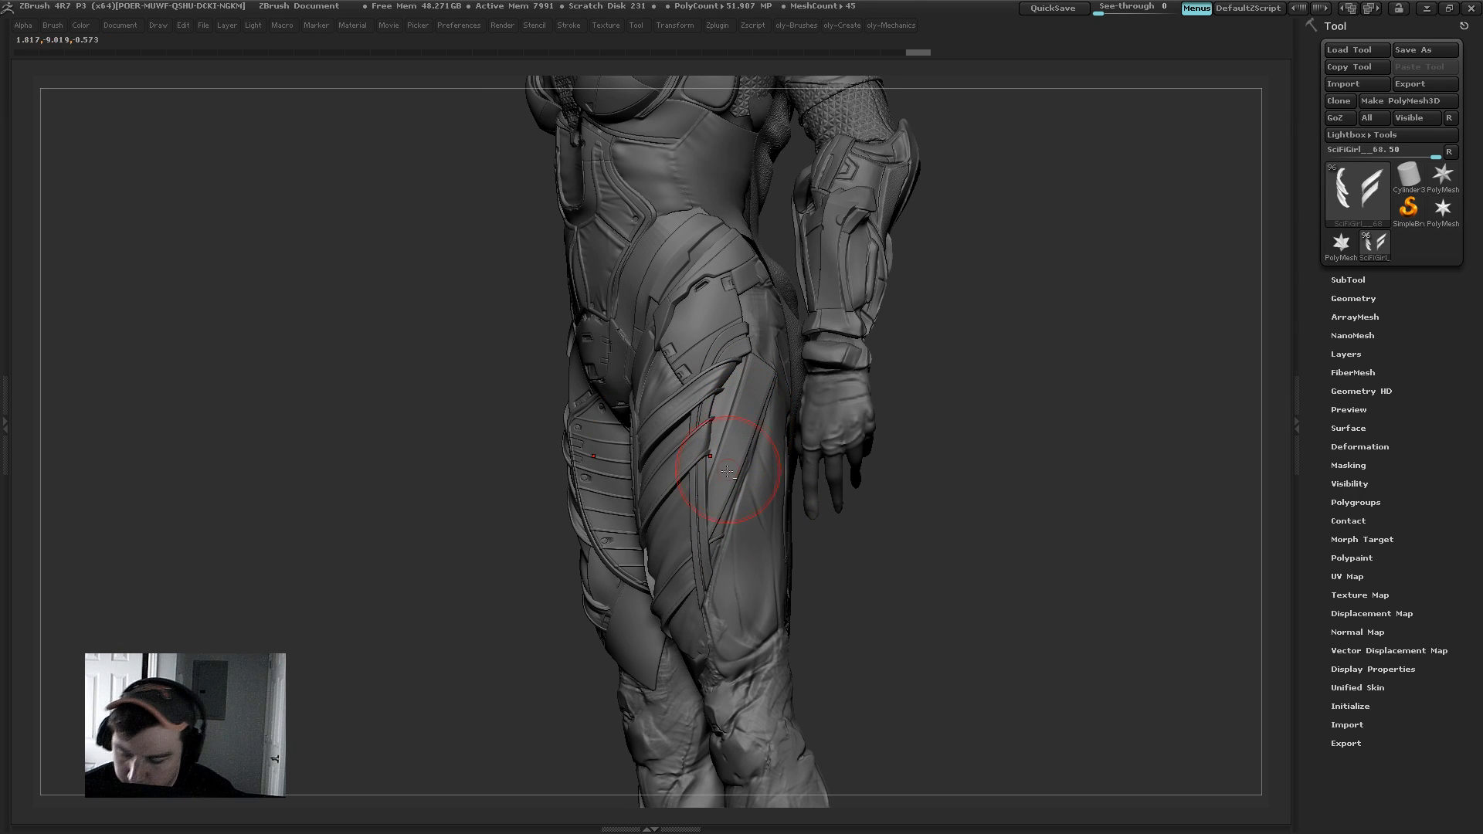
Step: Select the narrow vertical strips on the outer thigh and check their fit from the side and front
{"action": "left_click", "coordinate": [710, 494], "text": "alt"}
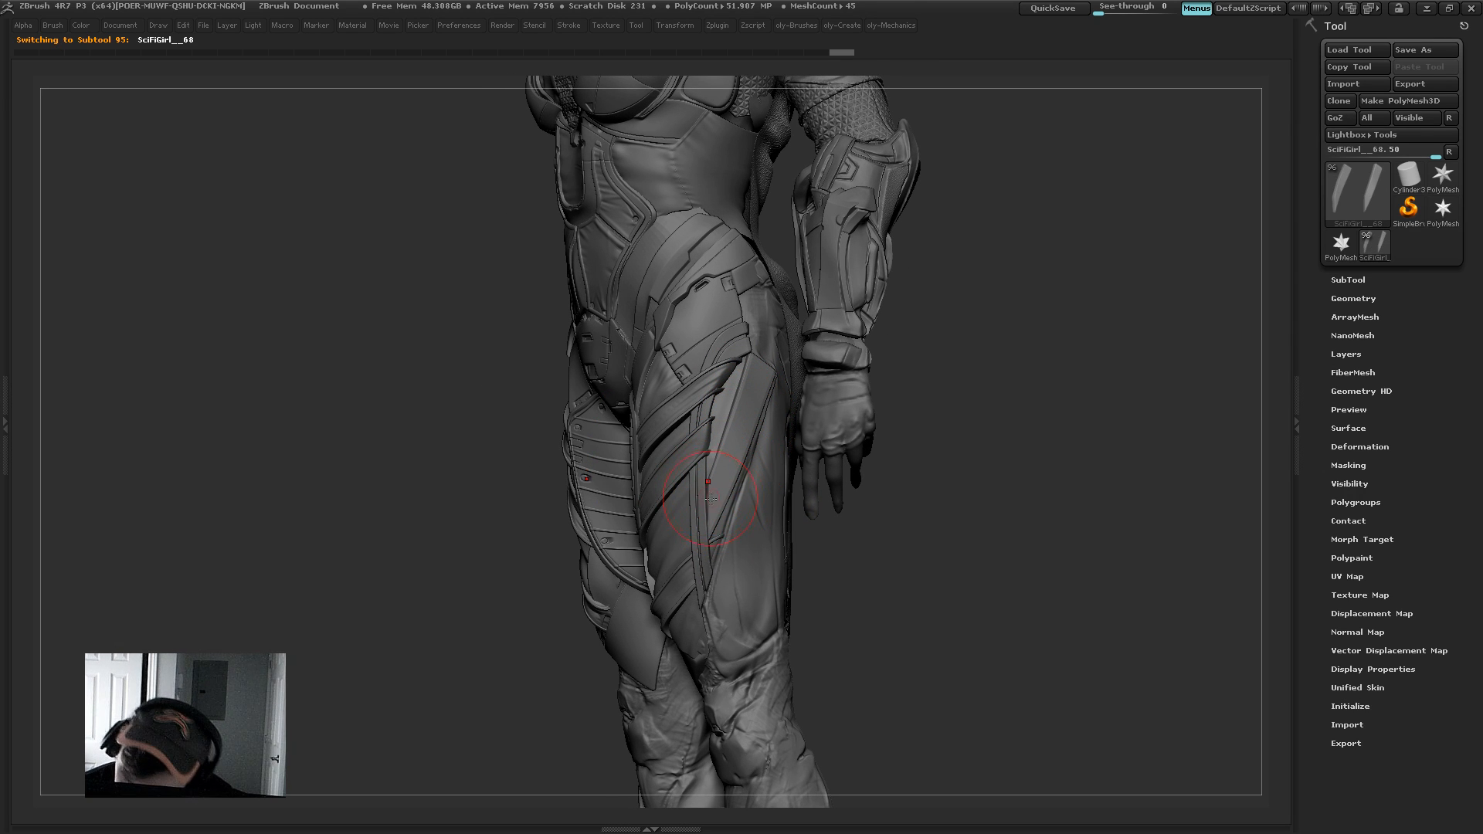
{"action": "left_click_drag", "start_coordinate": [818, 556], "coordinate": [737, 525]}
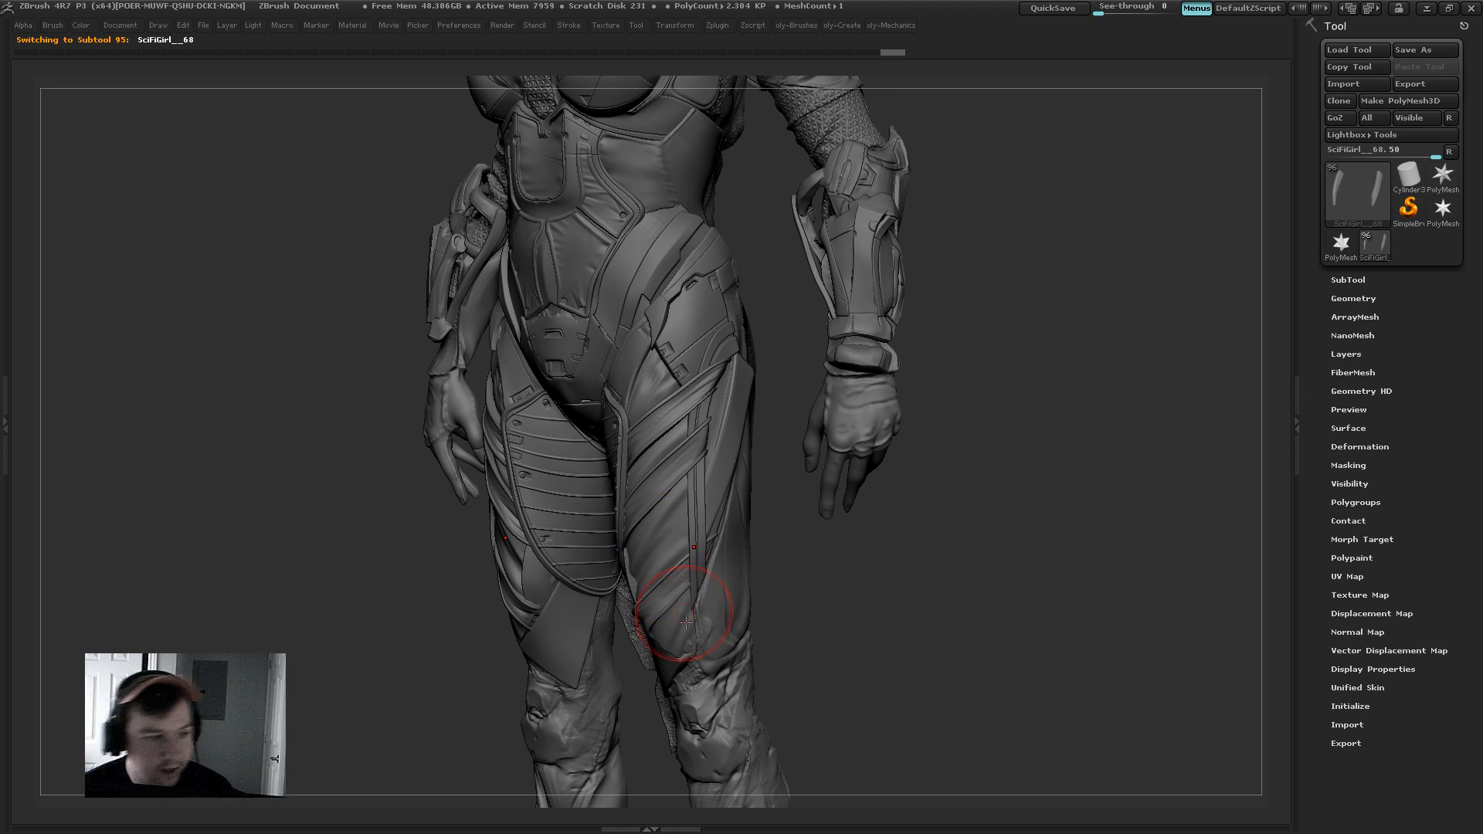
{"action": "left_click_drag", "start_coordinate": [834, 558], "coordinate": [724, 553], "text": "shift"}
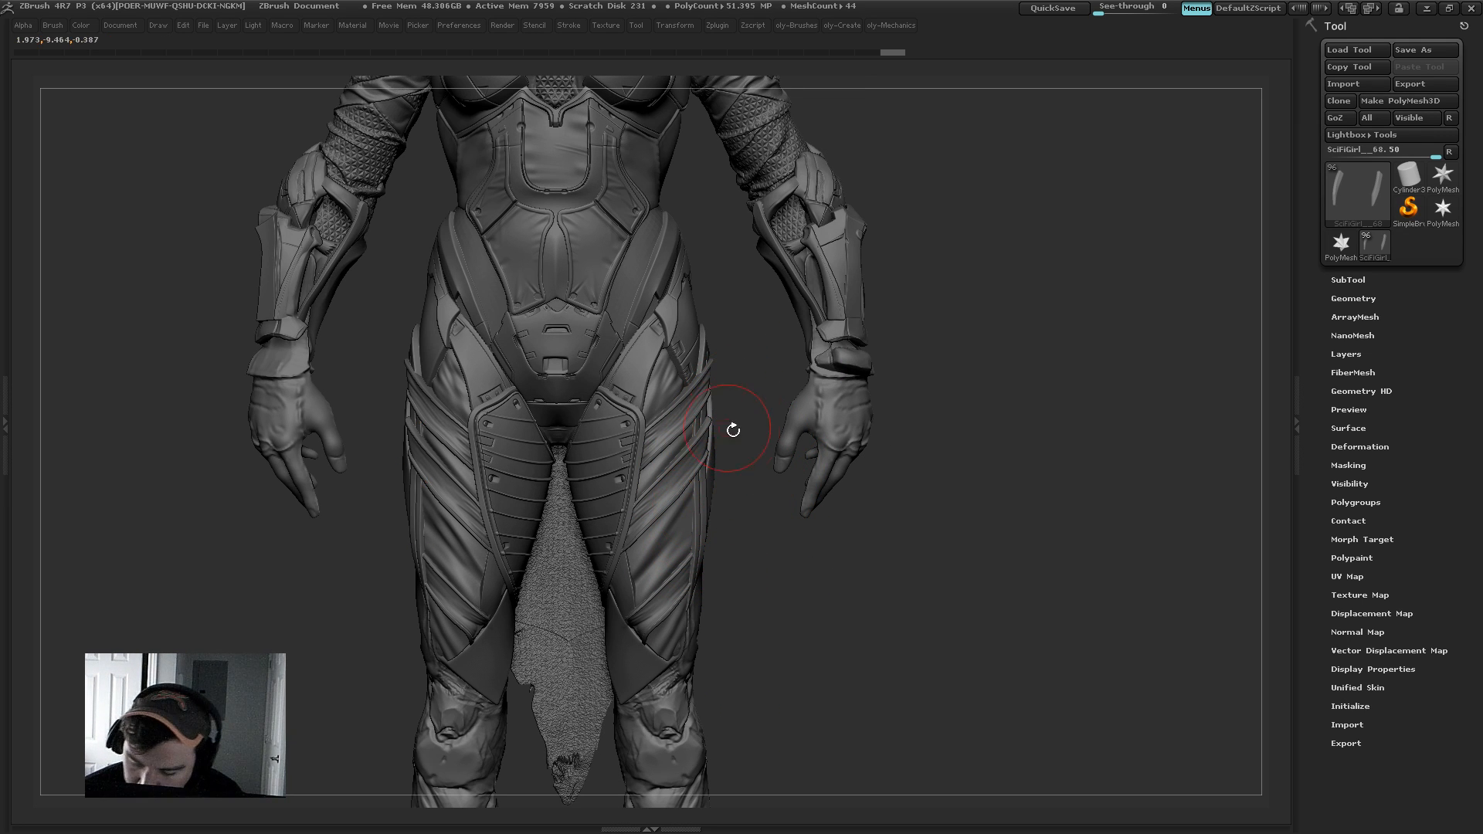
Step: Choose the Dam Standard brush, adjust its size, and select the folded thigh mesh to work on its creases
{"action": "key", "text": "b"}
{"action": "key", "text": "d"}
{"action": "key", "text": "s"}
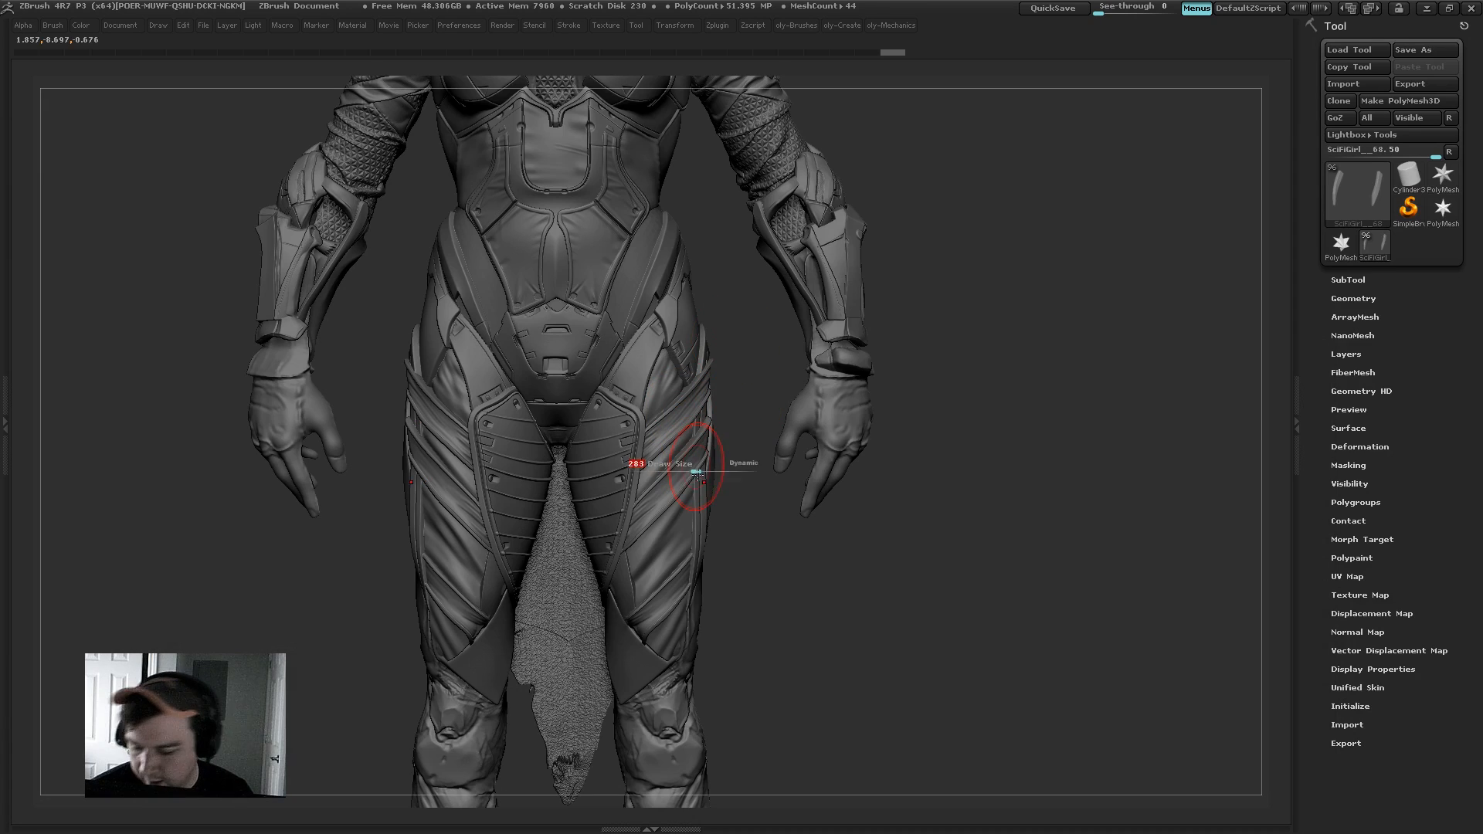
{"action": "left_click", "coordinate": [691, 517], "text": "alt"}
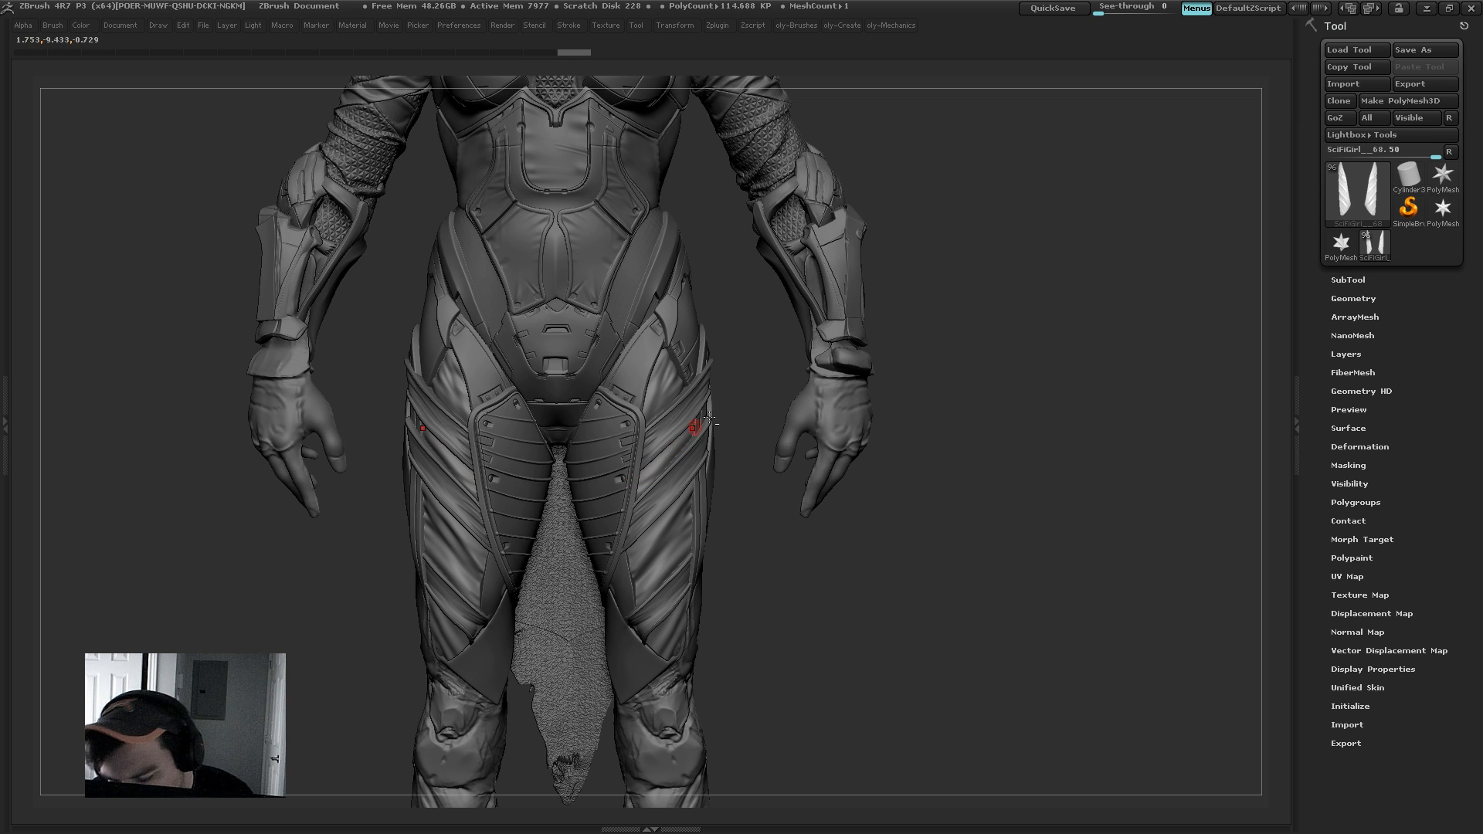
{"action": "left_click_drag", "start_coordinate": [743, 407], "coordinate": [825, 433], "text": "alt"}
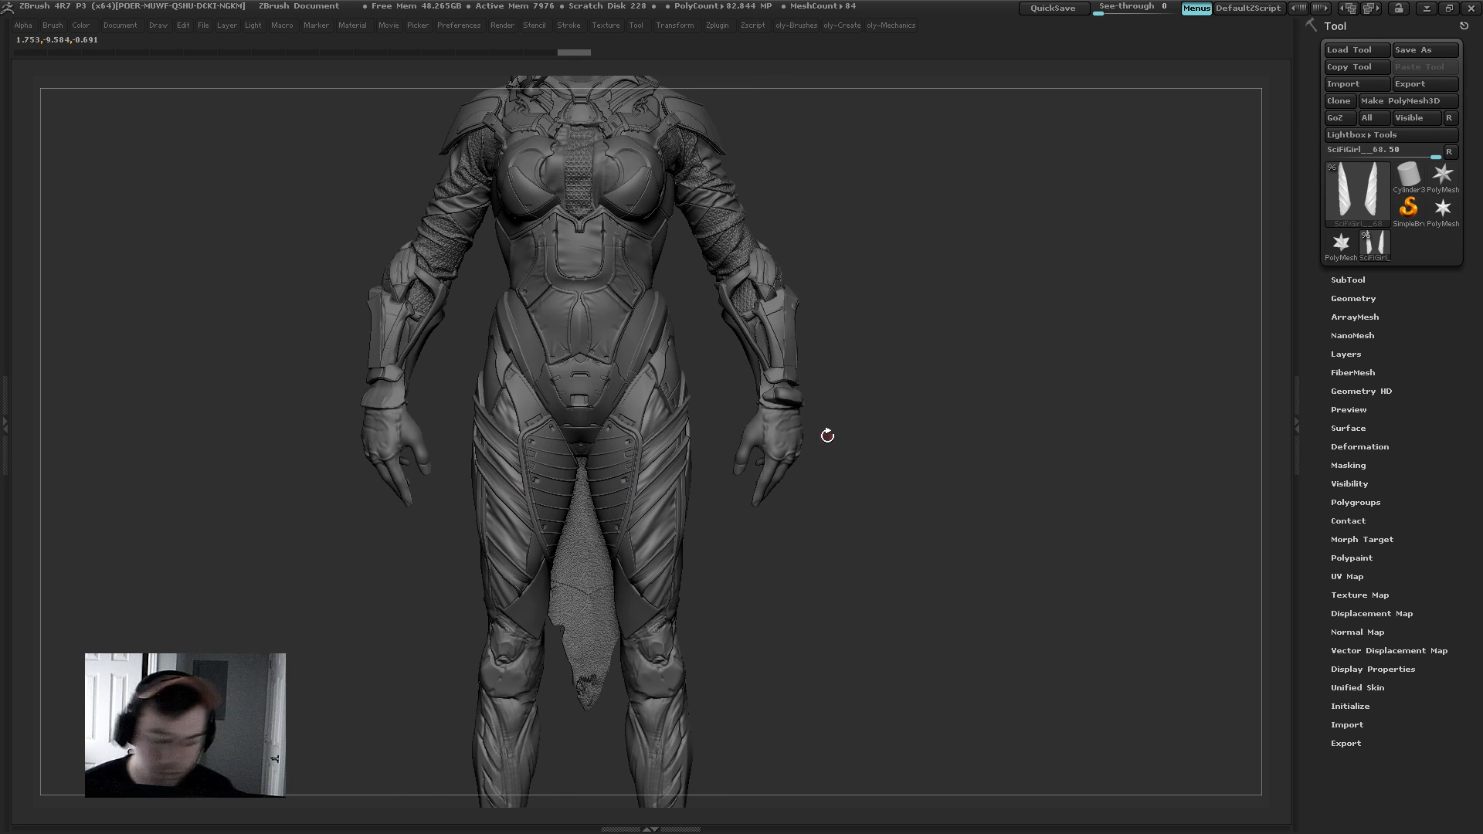
{"action": "key", "text": "b"}
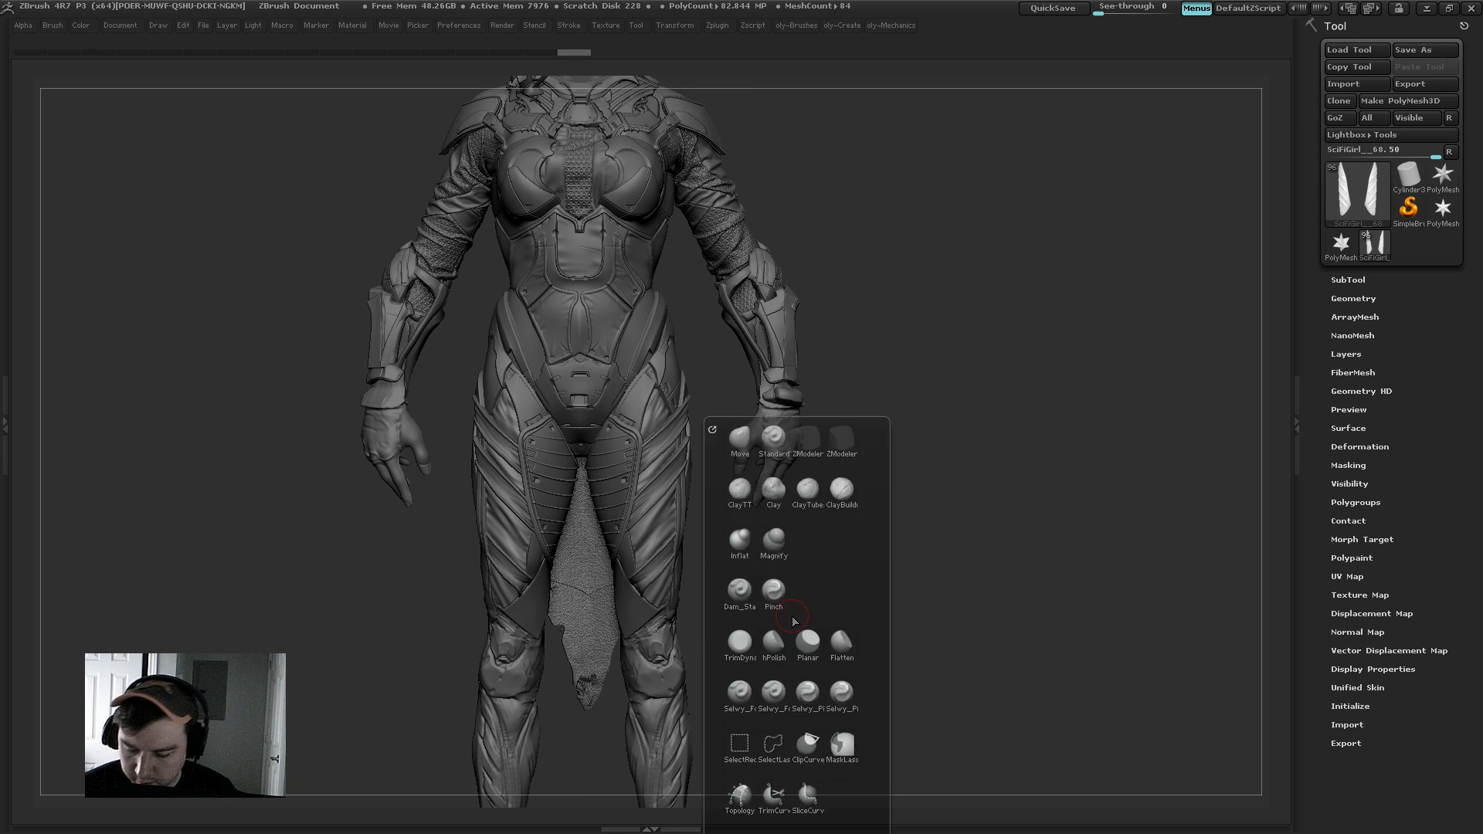
{"action": "key", "text": "b"}
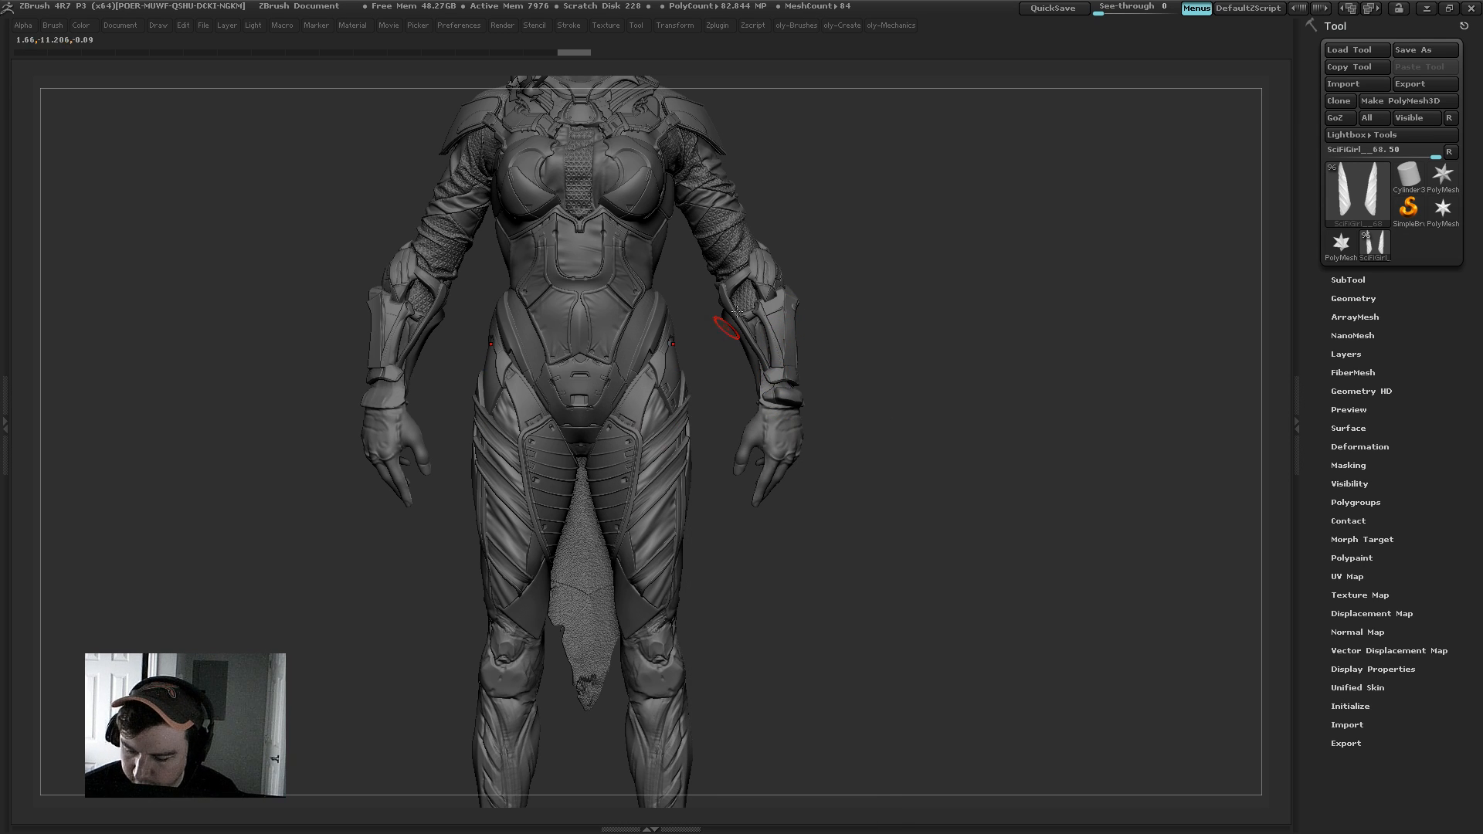
{"action": "left_click_drag", "start_coordinate": [871, 357], "coordinate": [886, 277], "text": "alt"}
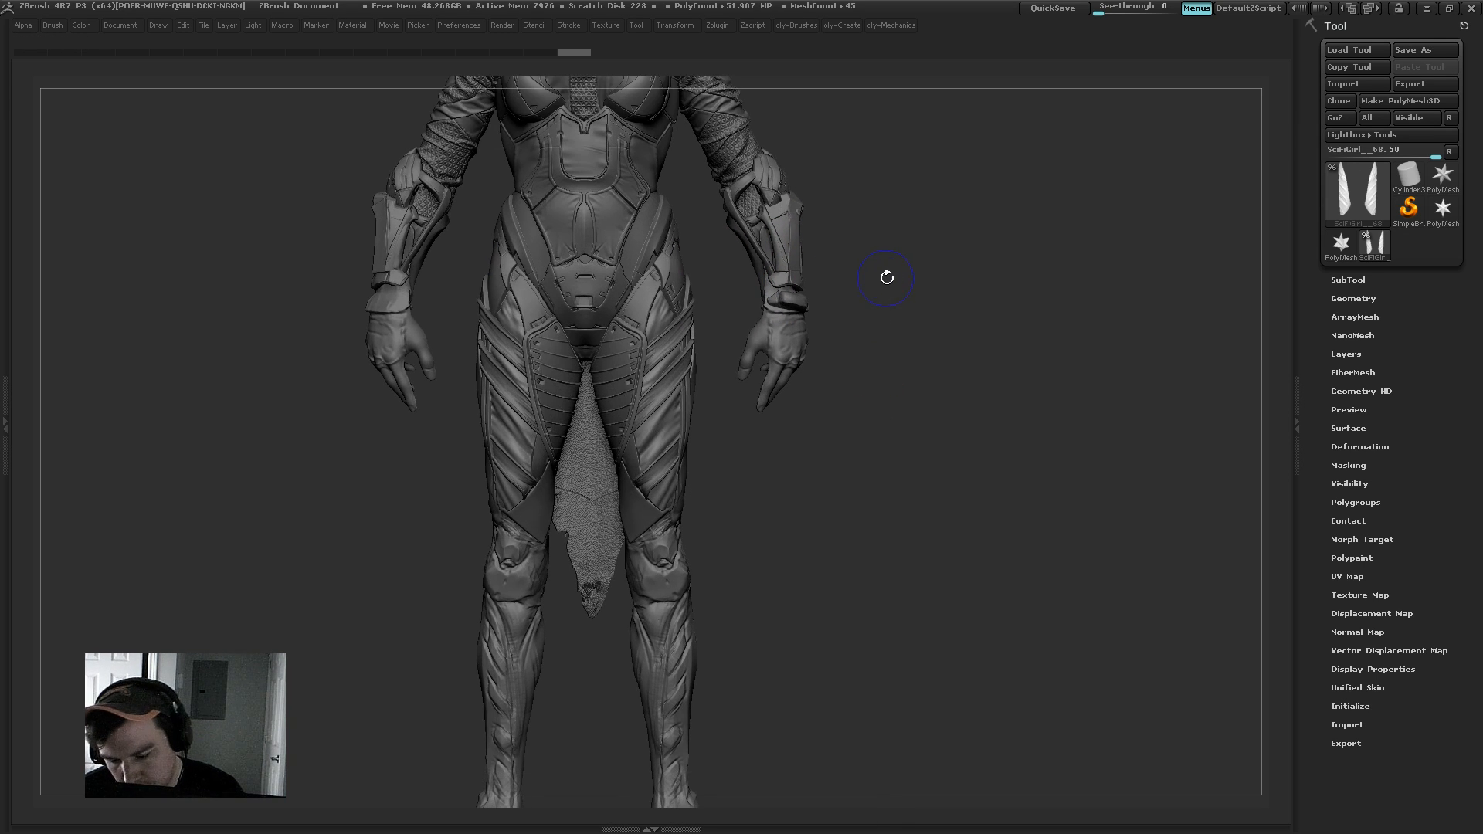
Step: Select the ribbed inner thigh panels and adjust the crease level of their dynamic subdivision
{"action": "left_click_drag", "start_coordinate": [777, 468], "coordinate": [733, 371]}
{"action": "left_click", "coordinate": [627, 454], "text": "alt"}
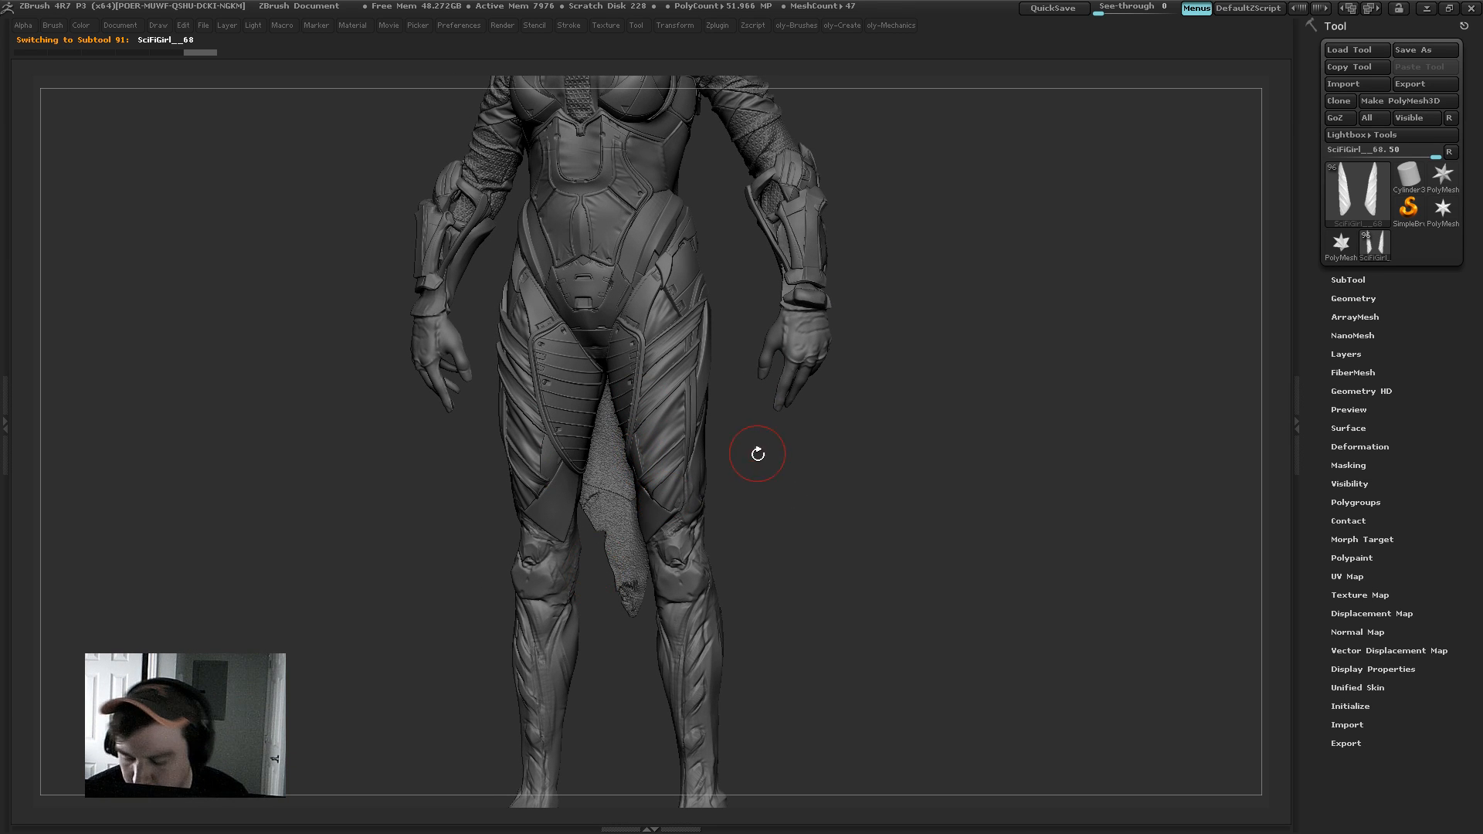
{"action": "left_click_drag", "start_coordinate": [757, 453], "coordinate": [761, 489]}
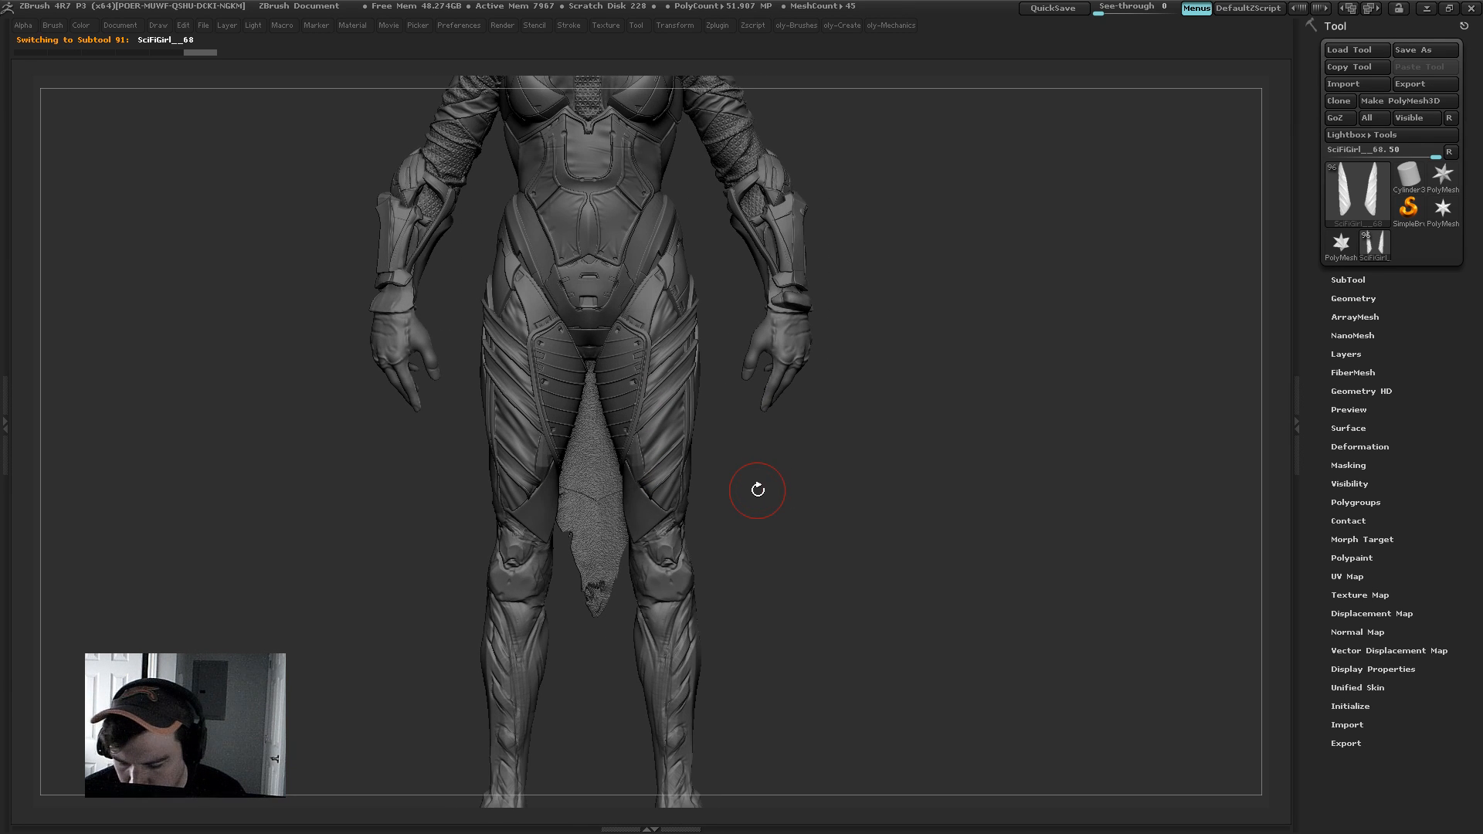
{"action": "key", "text": "2"}
{"action": "left_click_drag", "start_coordinate": [680, 578], "coordinate": [676, 555]}
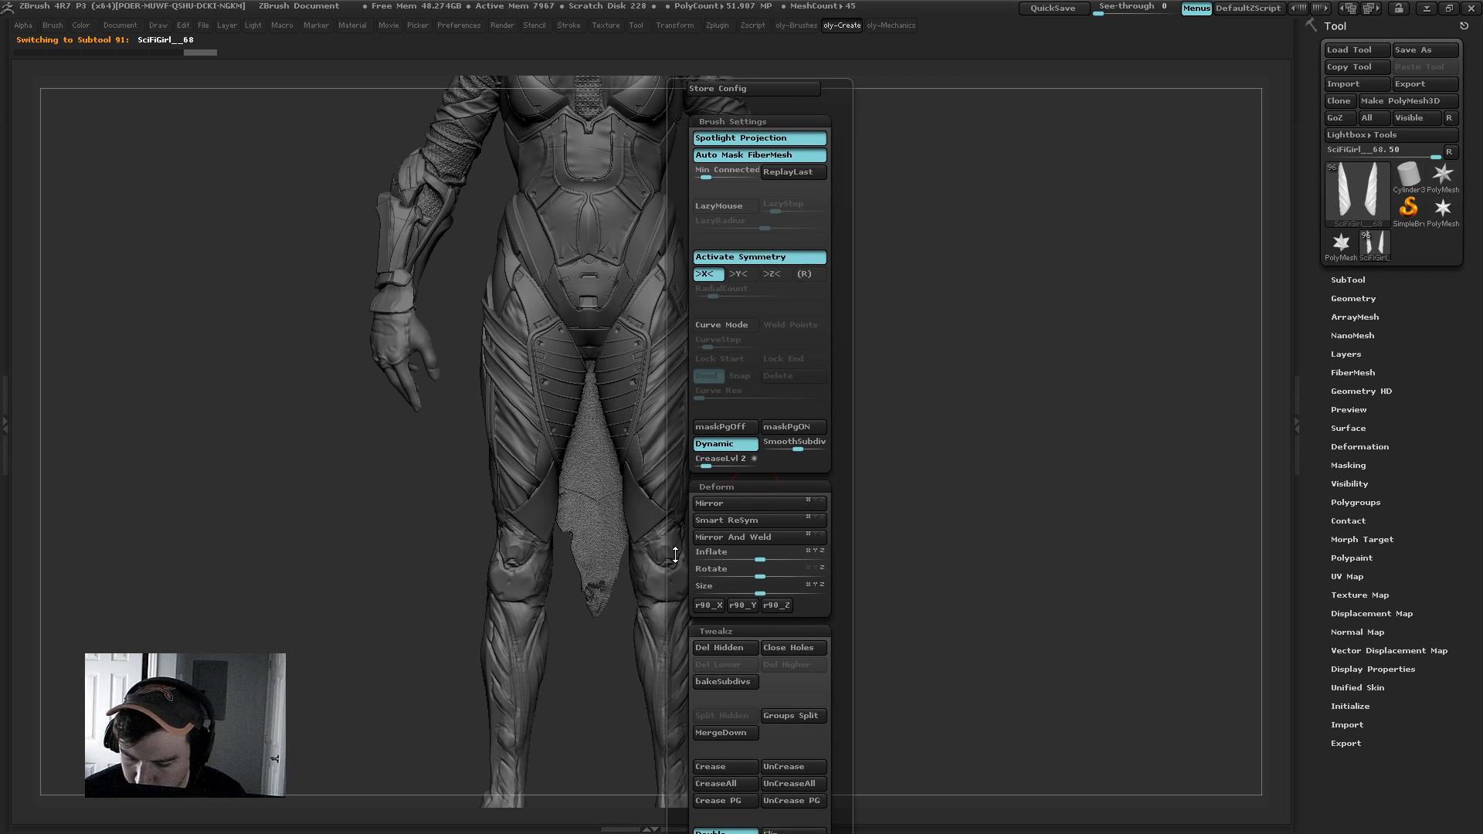
{"action": "key", "text": "2"}
{"action": "left_click", "coordinate": [695, 483]}
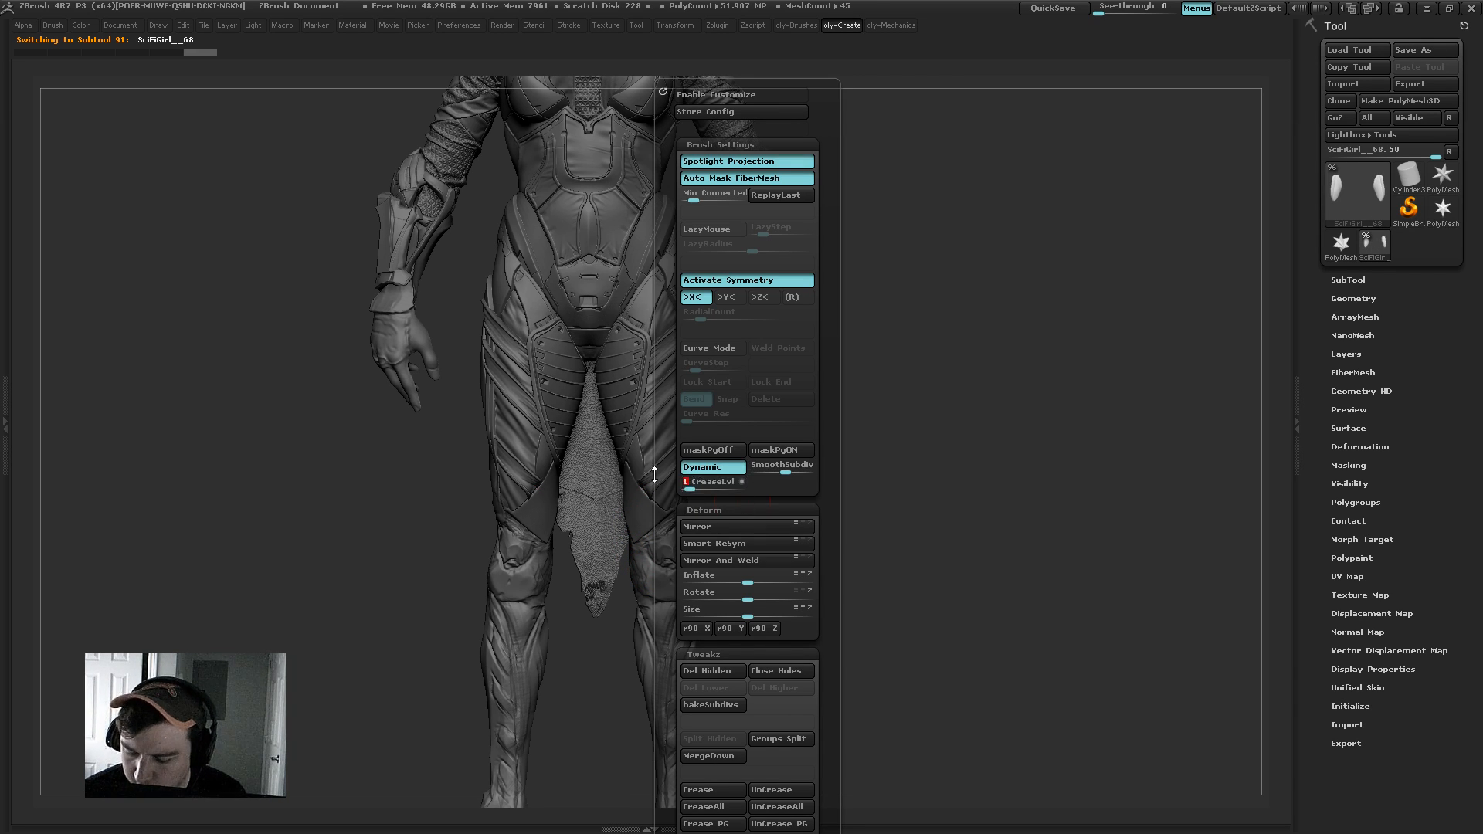
Step: Review the full figure from the front, comparing the thigh panels and strips with the rest of the suit
{"action": "left_click_drag", "start_coordinate": [577, 664], "coordinate": [612, 657]}
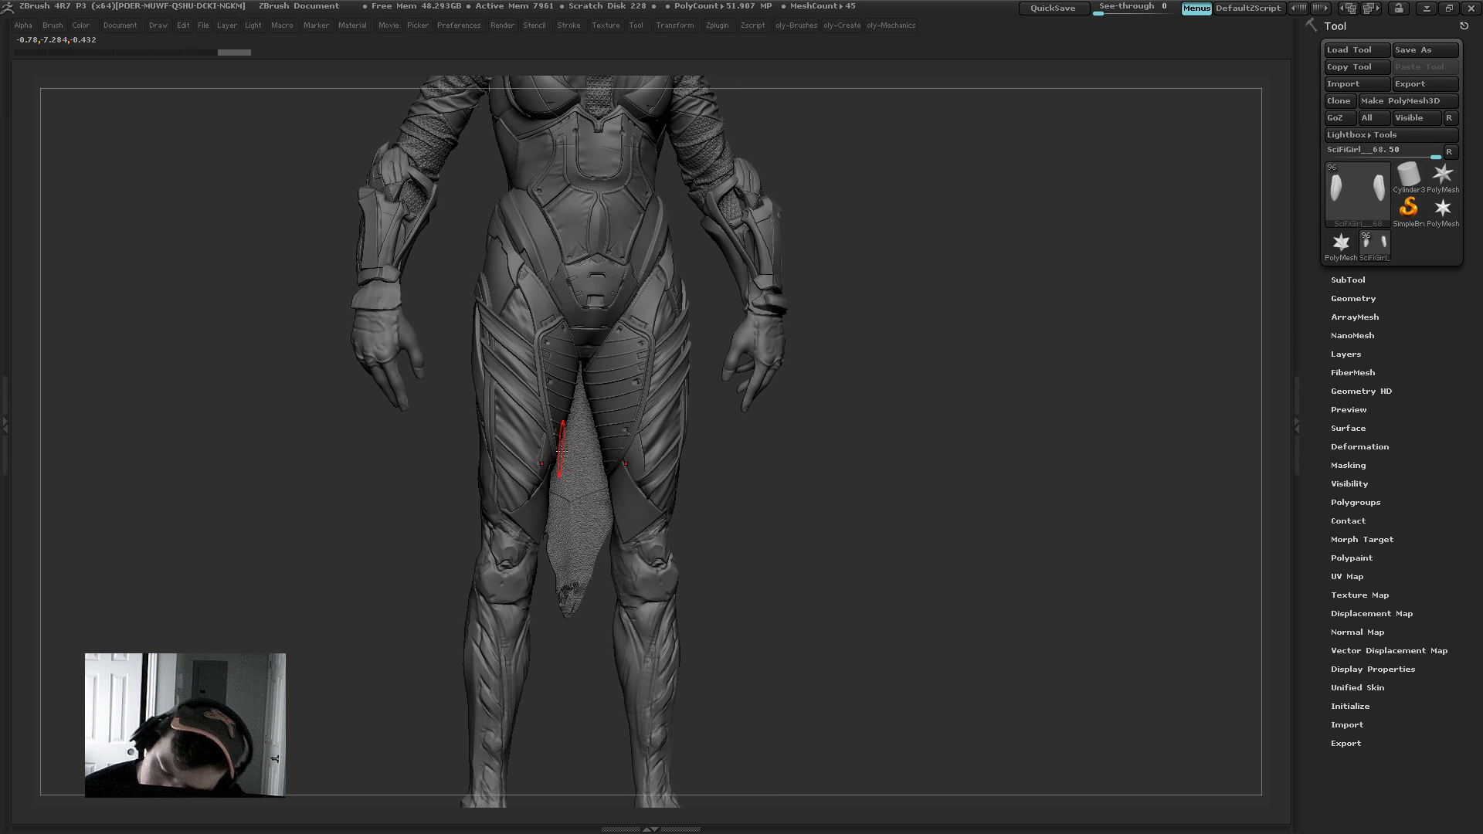
{"action": "mouse_move", "coordinate": [723, 452]}
{"action": "left_mouse_down", "text": "shift"}
{"action": "mouse_move", "coordinate": [657, 432]}
{"action": "mouse_move", "coordinate": [640, 492]}
{"action": "mouse_move", "coordinate": [638, 457]}
{"action": "left_mouse_up", "text": "shift"}
{"action": "mouse_move", "coordinate": [752, 484]}
{"action": "left_mouse_down"}
{"action": "mouse_move", "coordinate": [750, 502]}
{"action": "mouse_move", "coordinate": [743, 433]}
{"action": "mouse_move", "coordinate": [774, 241]}
{"action": "left_mouse_up"}
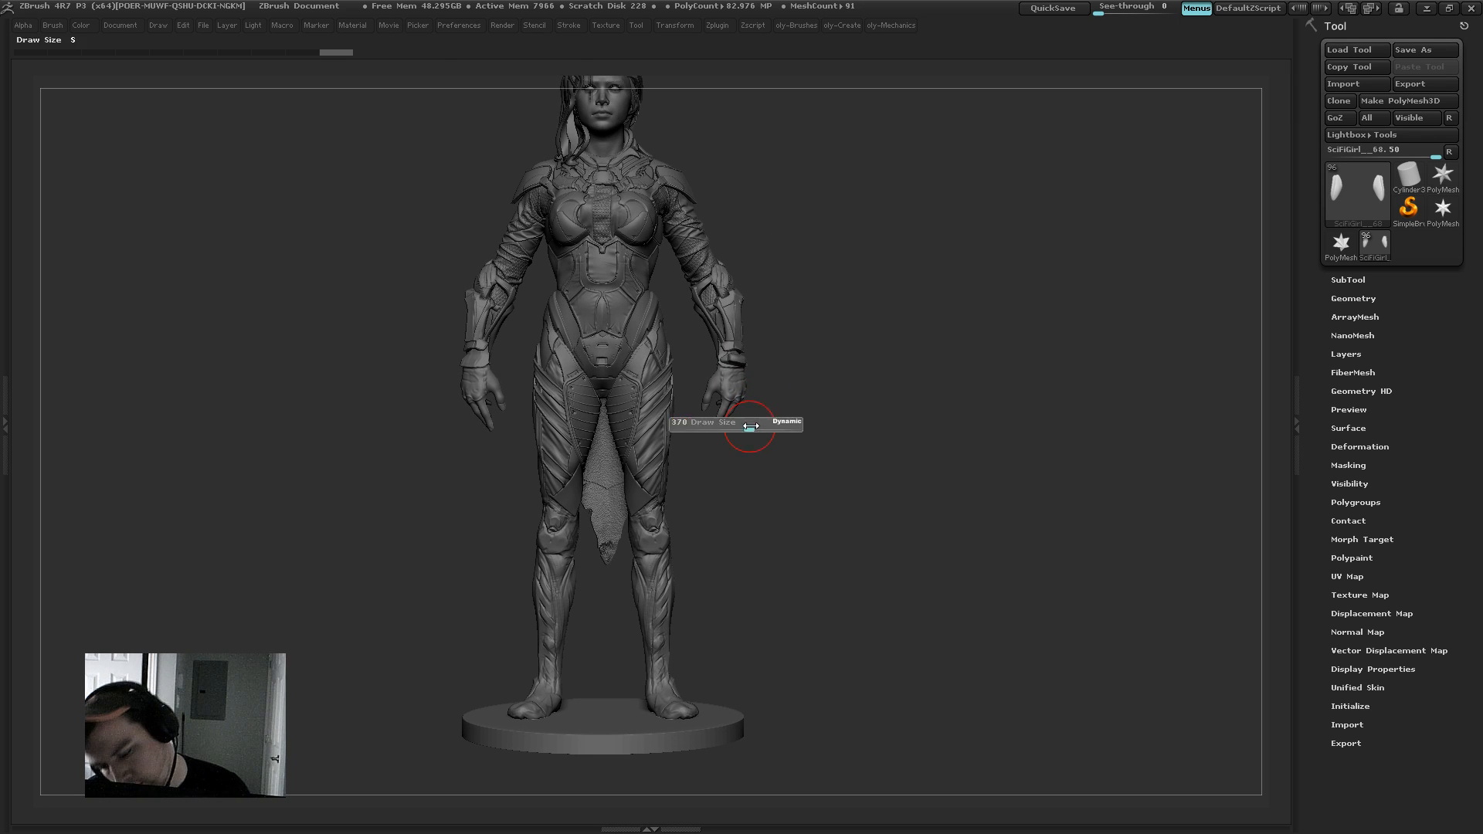
{"action": "left_click_drag", "start_coordinate": [754, 424], "coordinate": [683, 403]}
{"action": "left_click_drag", "start_coordinate": [787, 206], "coordinate": [782, 238], "text": "alt"}
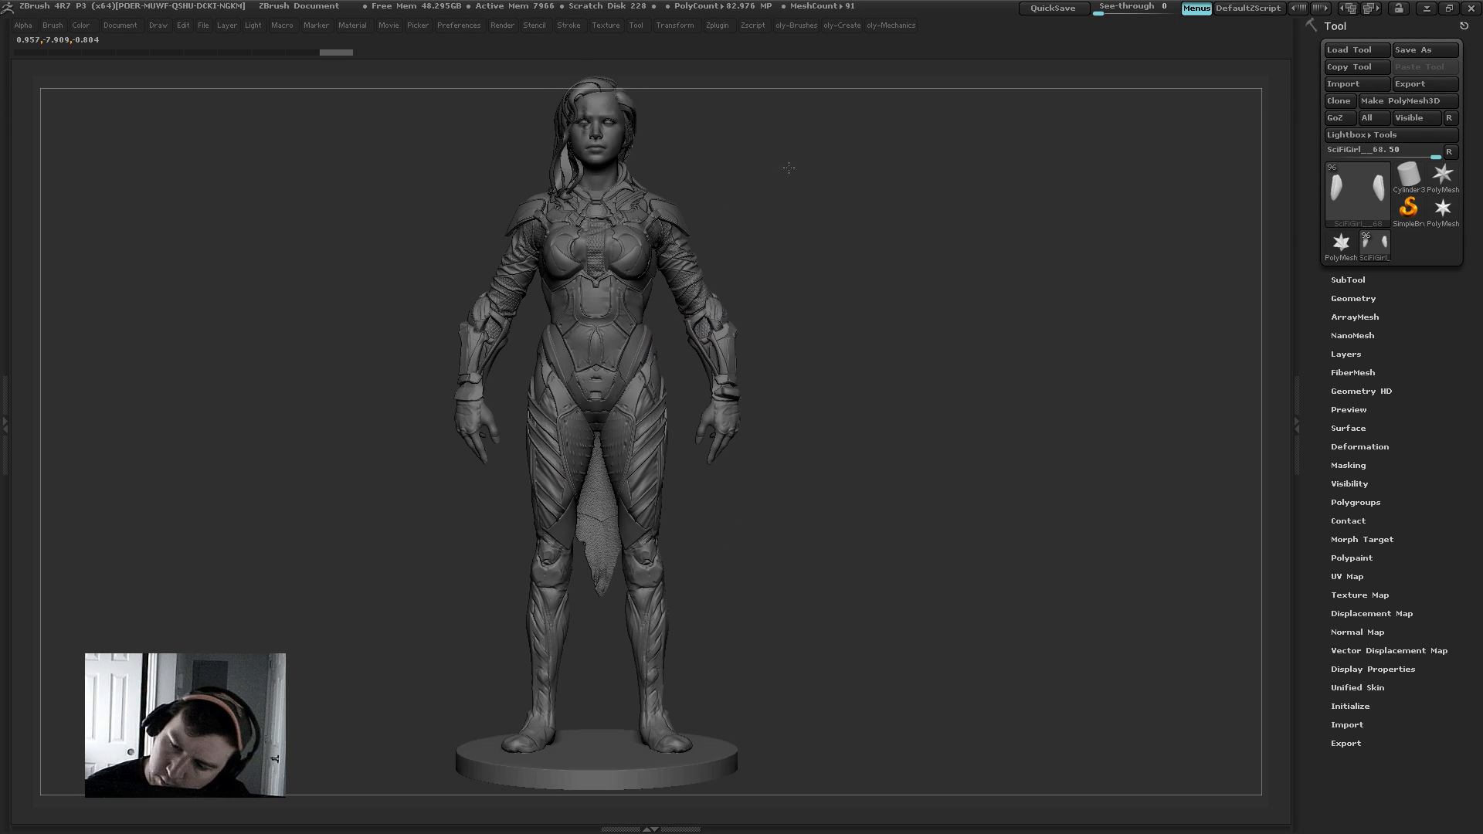
{"action": "key", "text": "s"}
{"action": "key", "text": "Tab"}
{"action": "key", "text": "Tab"}
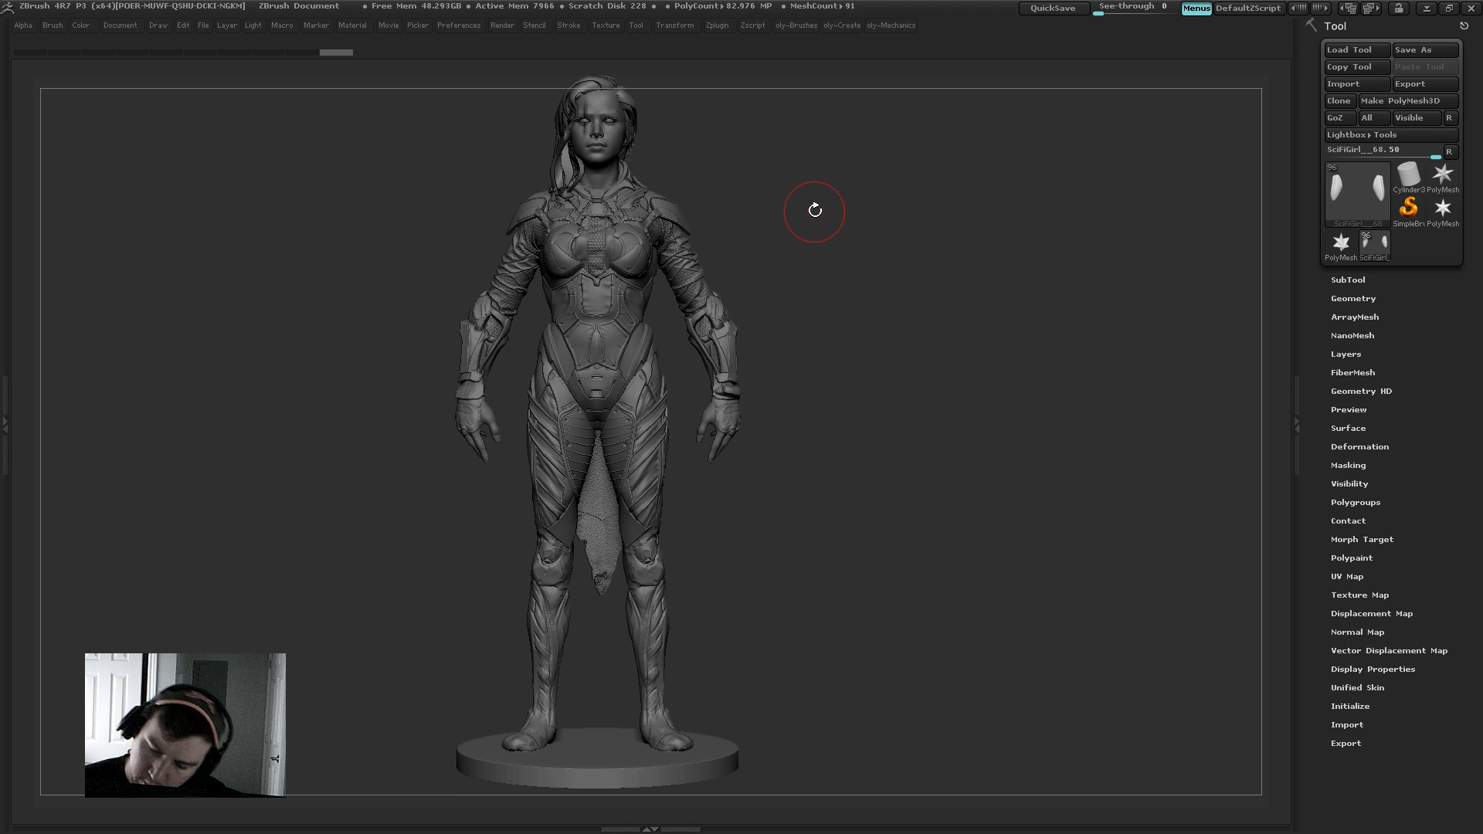
{"action": "left_click_drag", "start_coordinate": [789, 108], "coordinate": [782, 126], "text": "alt"}
{"action": "key", "text": "s"}
{"action": "mouse_move", "coordinate": [761, 195]}
{"action": "left_mouse_down", "text": "alt"}
{"action": "mouse_move", "coordinate": [715, 179]}
{"action": "mouse_move", "coordinate": [803, 234]}
{"action": "left_mouse_up", "text": "alt"}
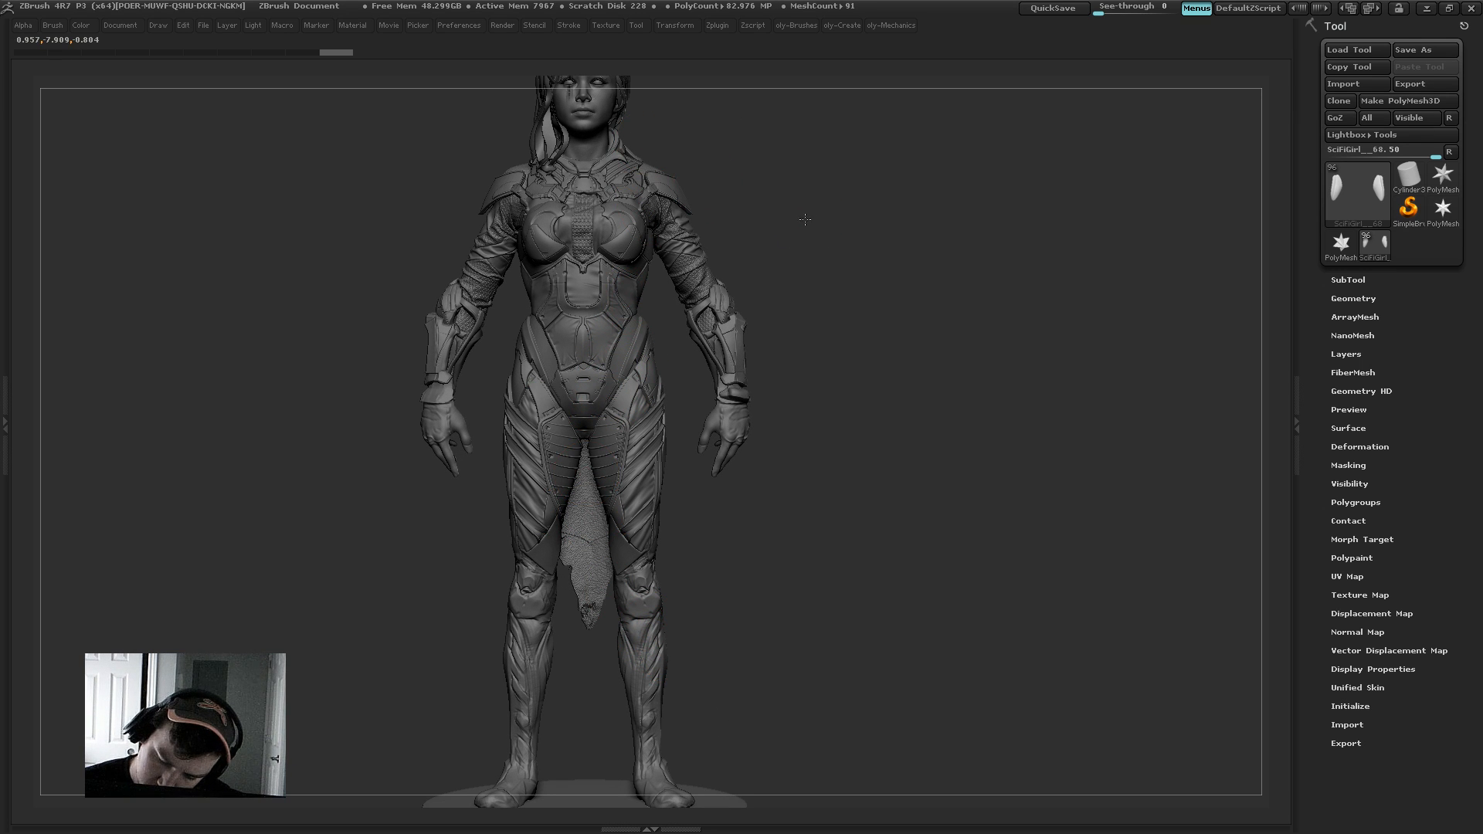
{"action": "left_click_drag", "start_coordinate": [804, 220], "coordinate": [798, 214]}
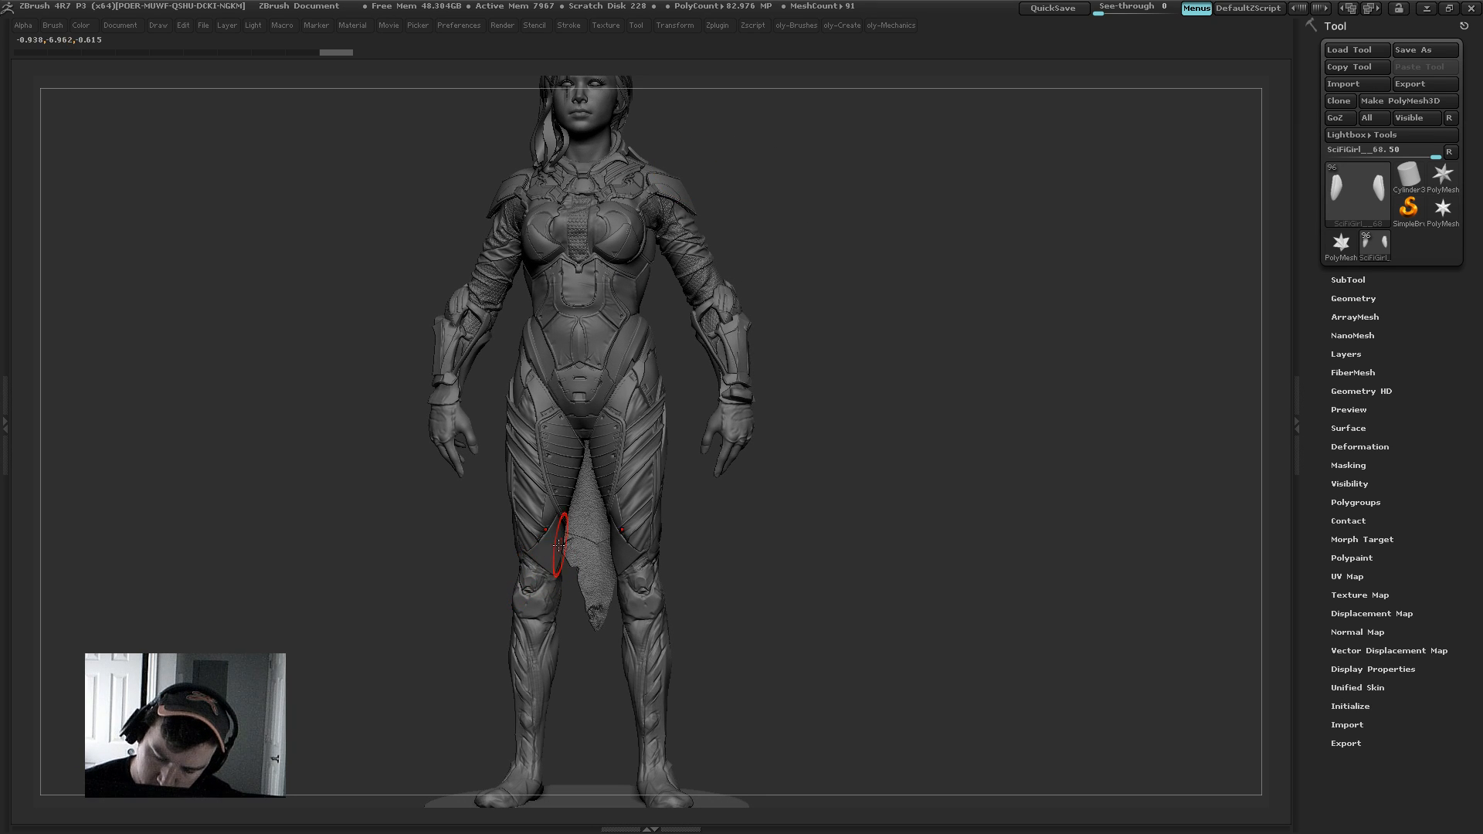
{"action": "mouse_move", "coordinate": [478, 605]}
{"action": "left_mouse_down"}
{"action": "mouse_move", "coordinate": [493, 605]}
{"action": "mouse_move", "coordinate": [487, 583]}
{"action": "left_mouse_up"}
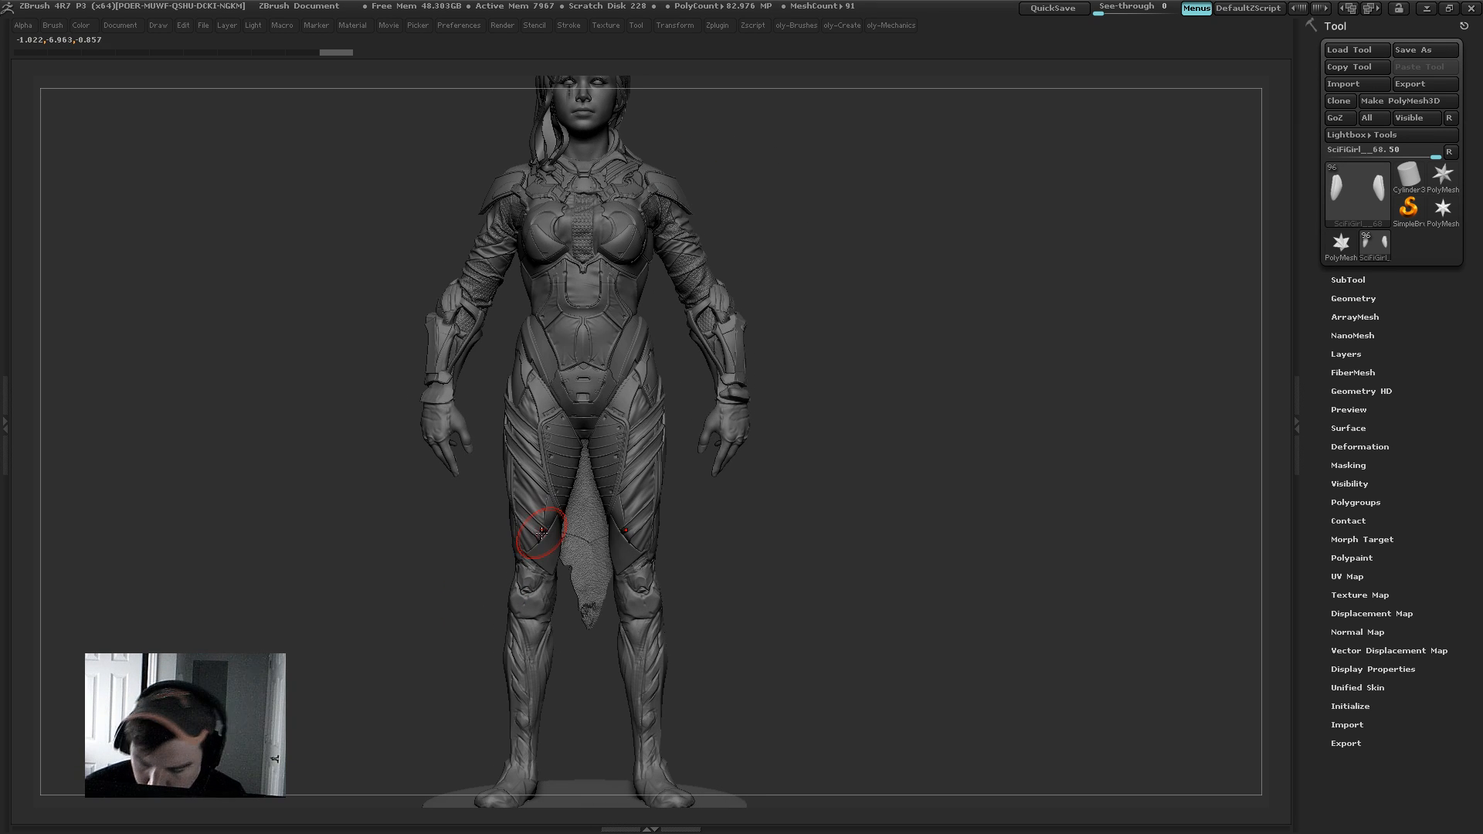
Step: Select the smooth panels just above the knees, adjust the brush size, and nudge their shape on the lower thigh
{"action": "left_click", "coordinate": [635, 535], "text": "alt"}
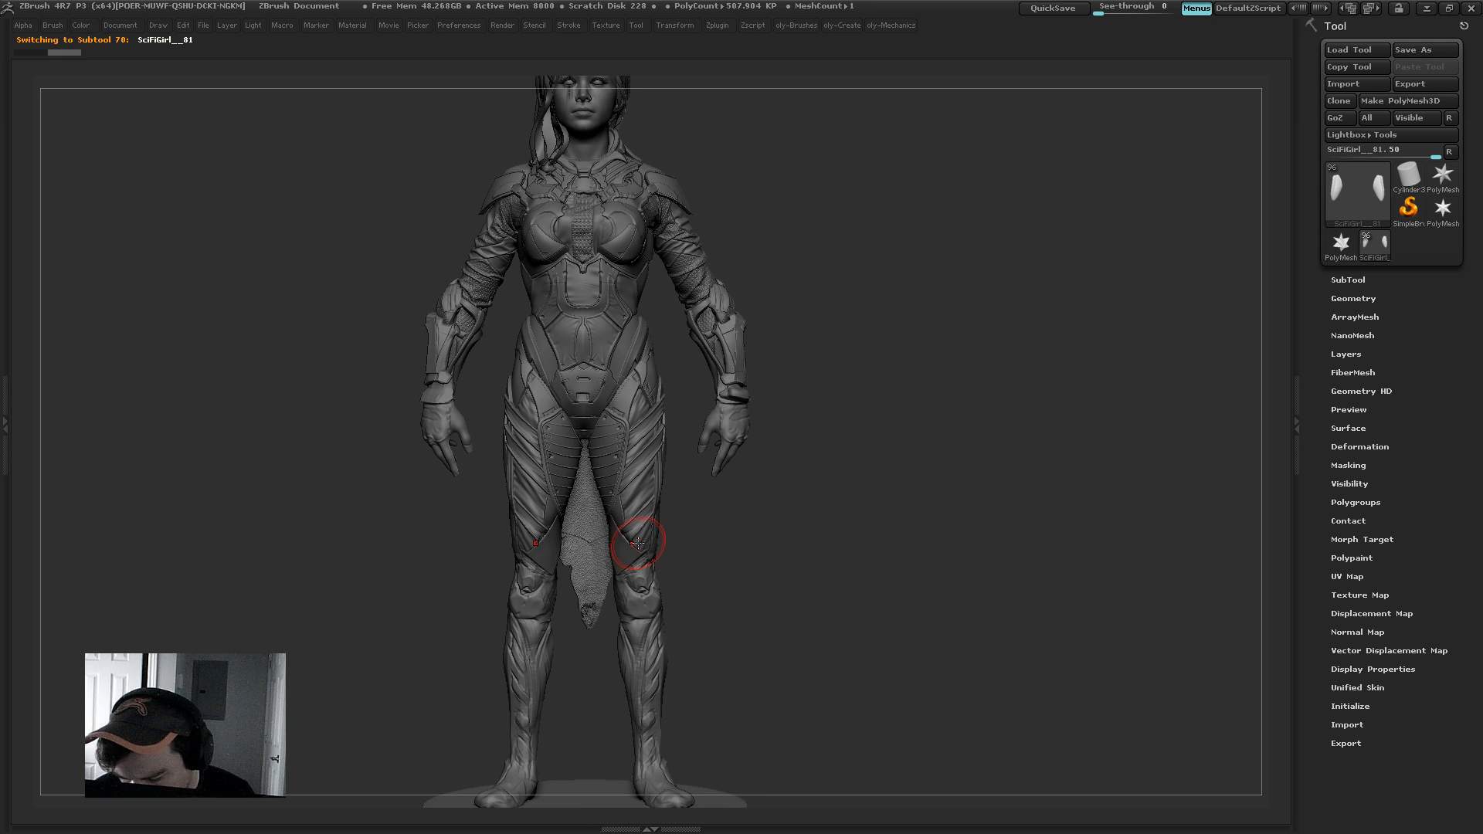
{"action": "mouse_move", "coordinate": [791, 494]}
{"action": "left_mouse_down", "text": "alt"}
{"action": "mouse_move", "coordinate": [776, 385]}
{"action": "mouse_move", "coordinate": [712, 554]}
{"action": "mouse_move", "coordinate": [716, 533]}
{"action": "mouse_move", "coordinate": [633, 541]}
{"action": "left_mouse_up", "text": "alt"}
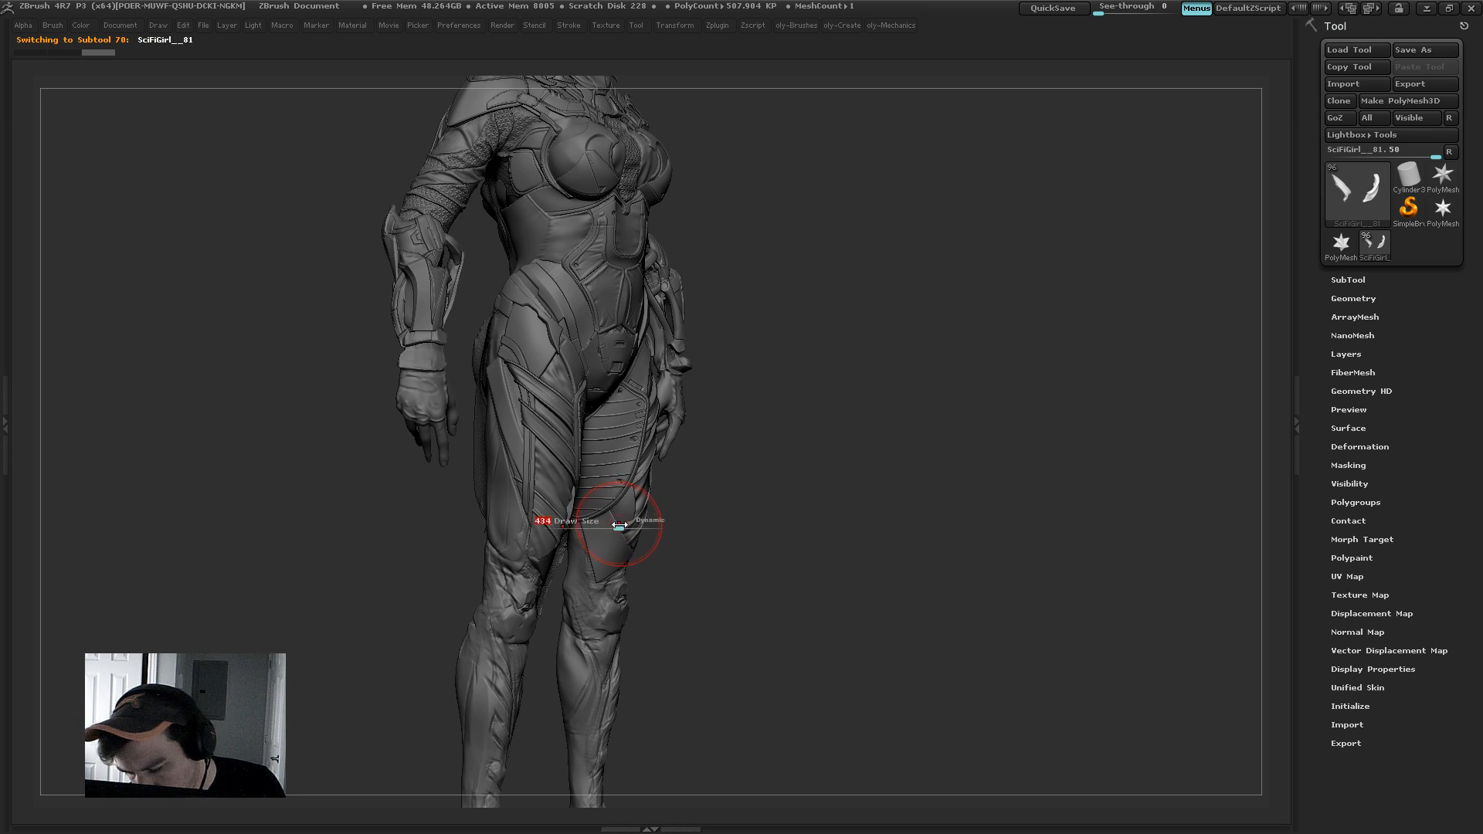
{"action": "mouse_move", "coordinate": [638, 529]}
{"action": "left_mouse_down"}
{"action": "mouse_move", "coordinate": [657, 538]}
{"action": "mouse_move", "coordinate": [612, 532]}
{"action": "mouse_move", "coordinate": [657, 529]}
{"action": "left_mouse_up"}
{"action": "key", "text": "s"}
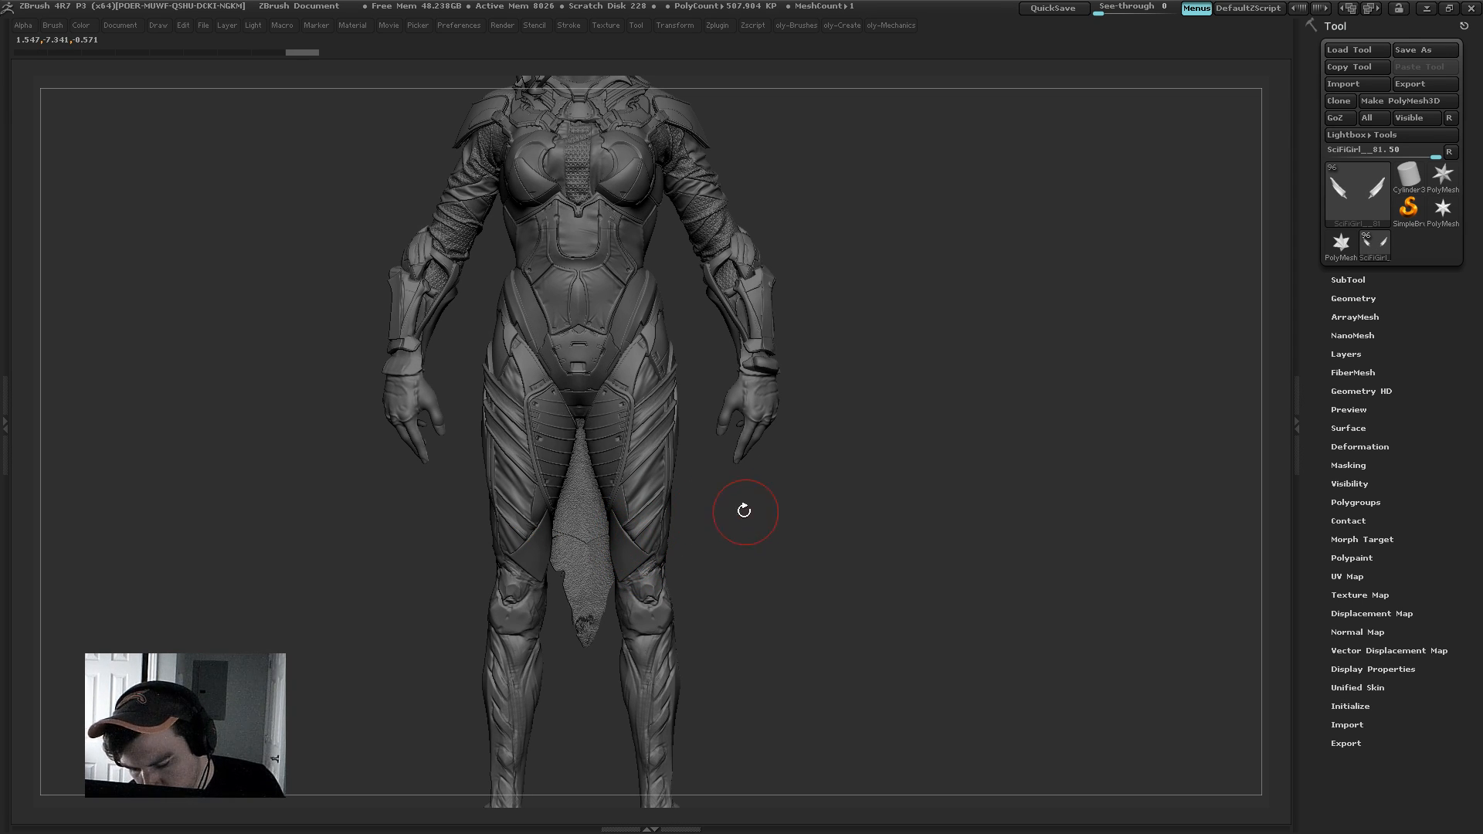
{"action": "left_click_drag", "start_coordinate": [524, 525], "coordinate": [516, 531]}
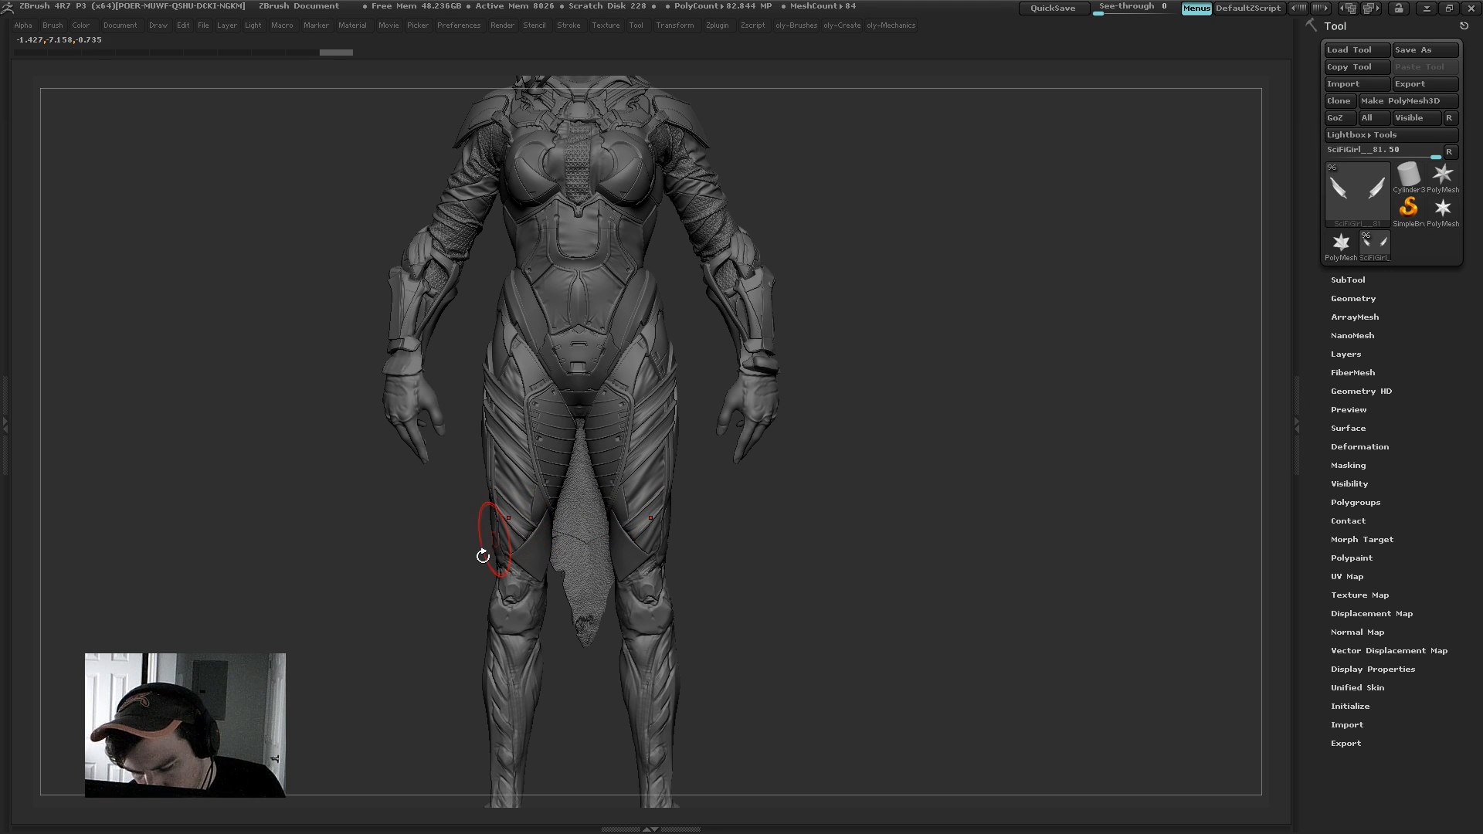
Step: Examine the whole figure on its base from the front and from a slightly turned angle
{"action": "left_click_drag", "start_coordinate": [427, 690], "coordinate": [400, 625], "text": "alt"}
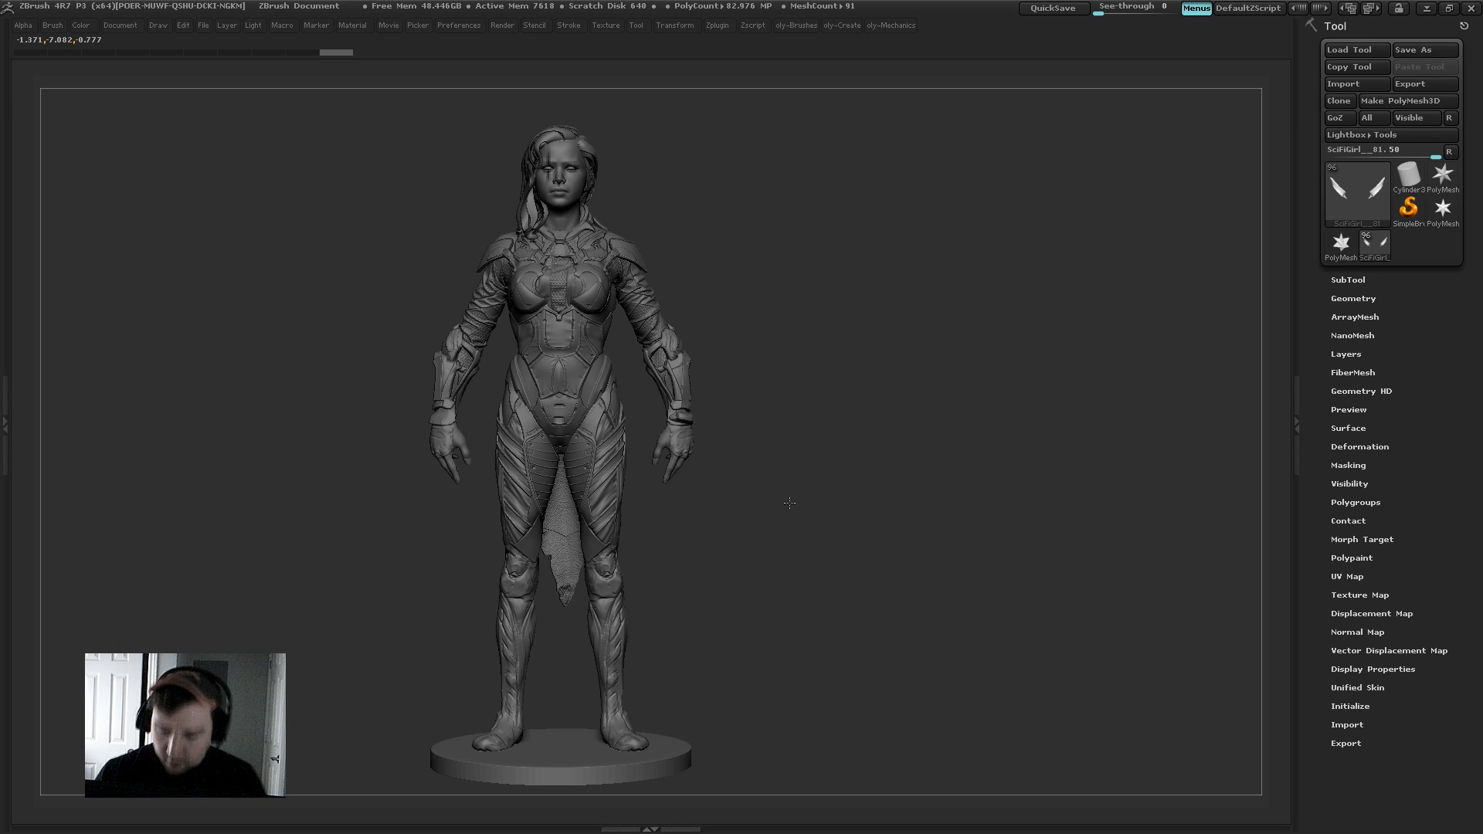
{"action": "left_click_drag", "start_coordinate": [790, 502], "coordinate": [761, 463]}
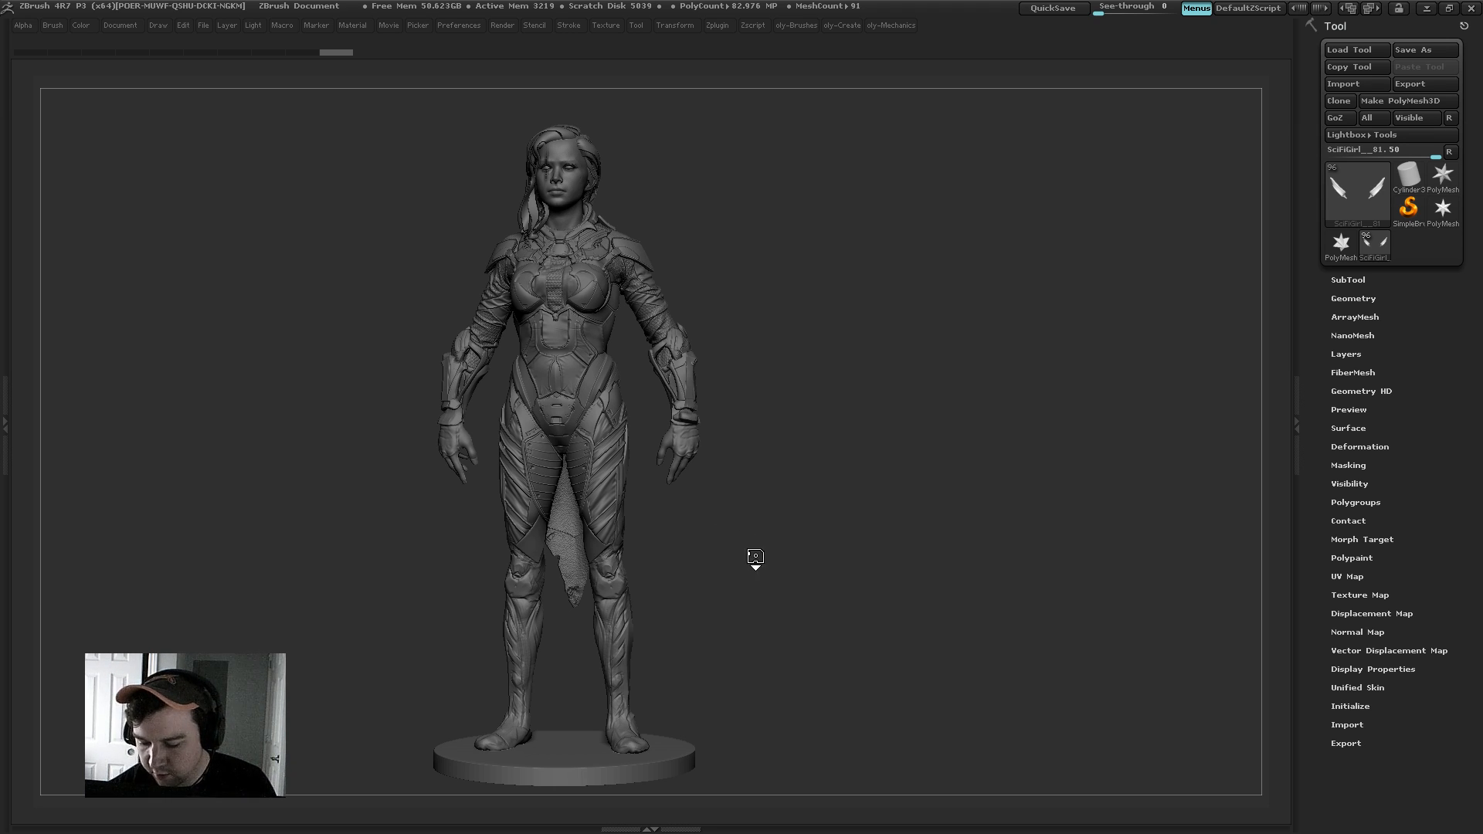
{"action": "mouse_move", "coordinate": [751, 576]}
{"action": "left_mouse_down"}
{"action": "mouse_move", "coordinate": [742, 587]}
{"action": "mouse_move", "coordinate": [723, 571]}
{"action": "left_mouse_up"}
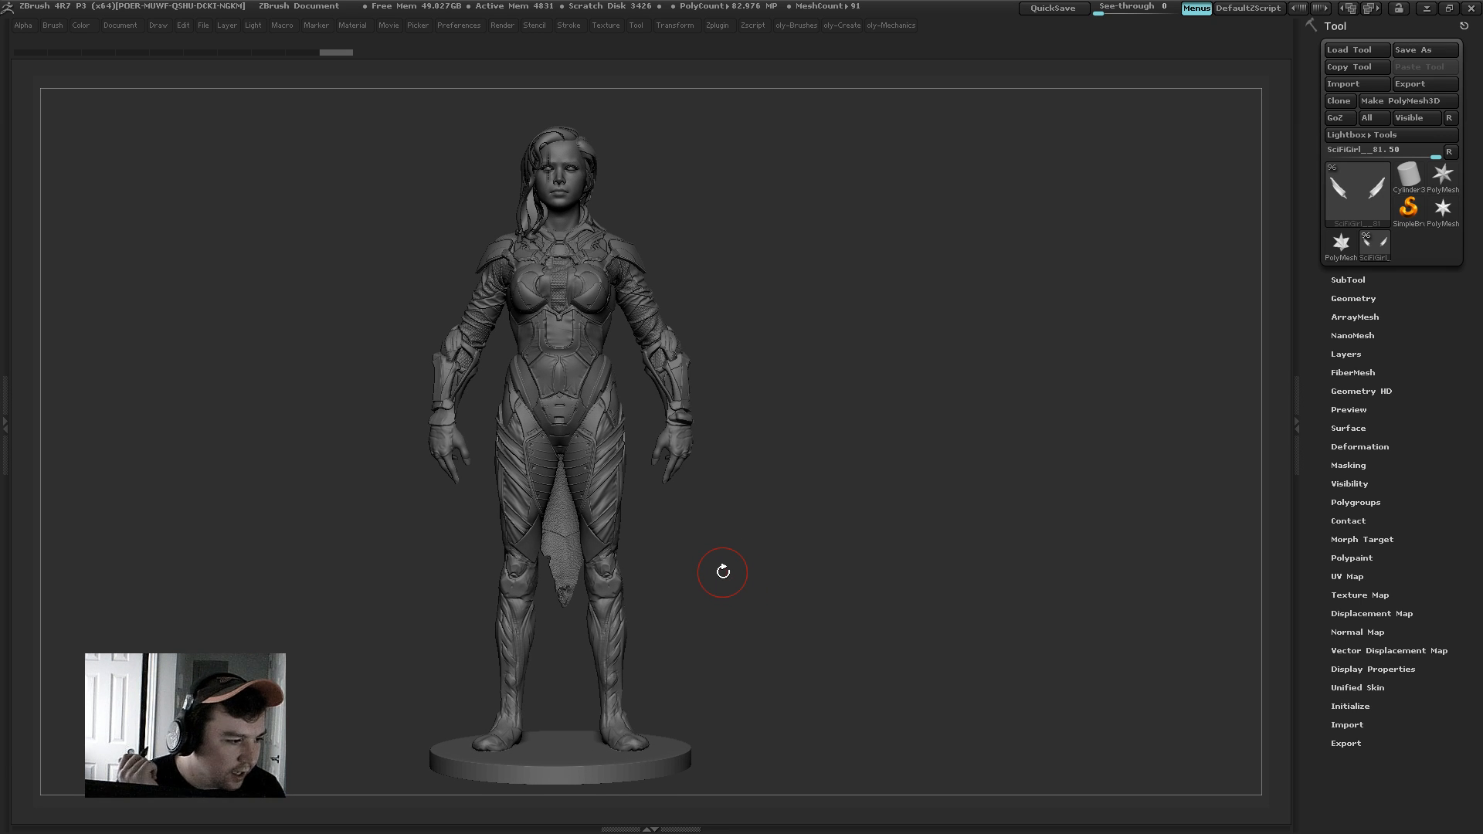